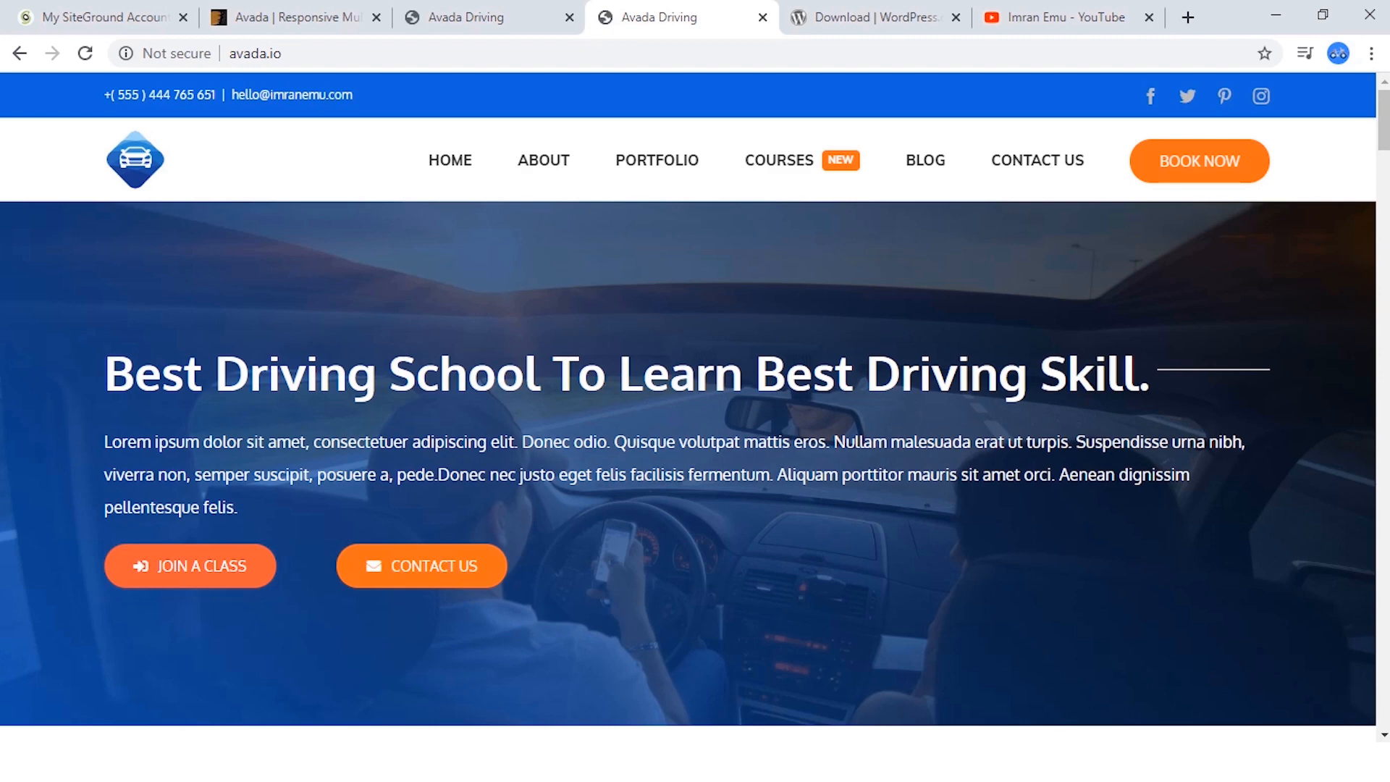
Look through the driving school demo homepage from the hero section down to the footer, and return to its beginning.
scroll(689, 407, down, 3)
scroll(689, 407, up, 3)
scroll(689, 407, down, 2)
scroll(688, 407, up, 2)
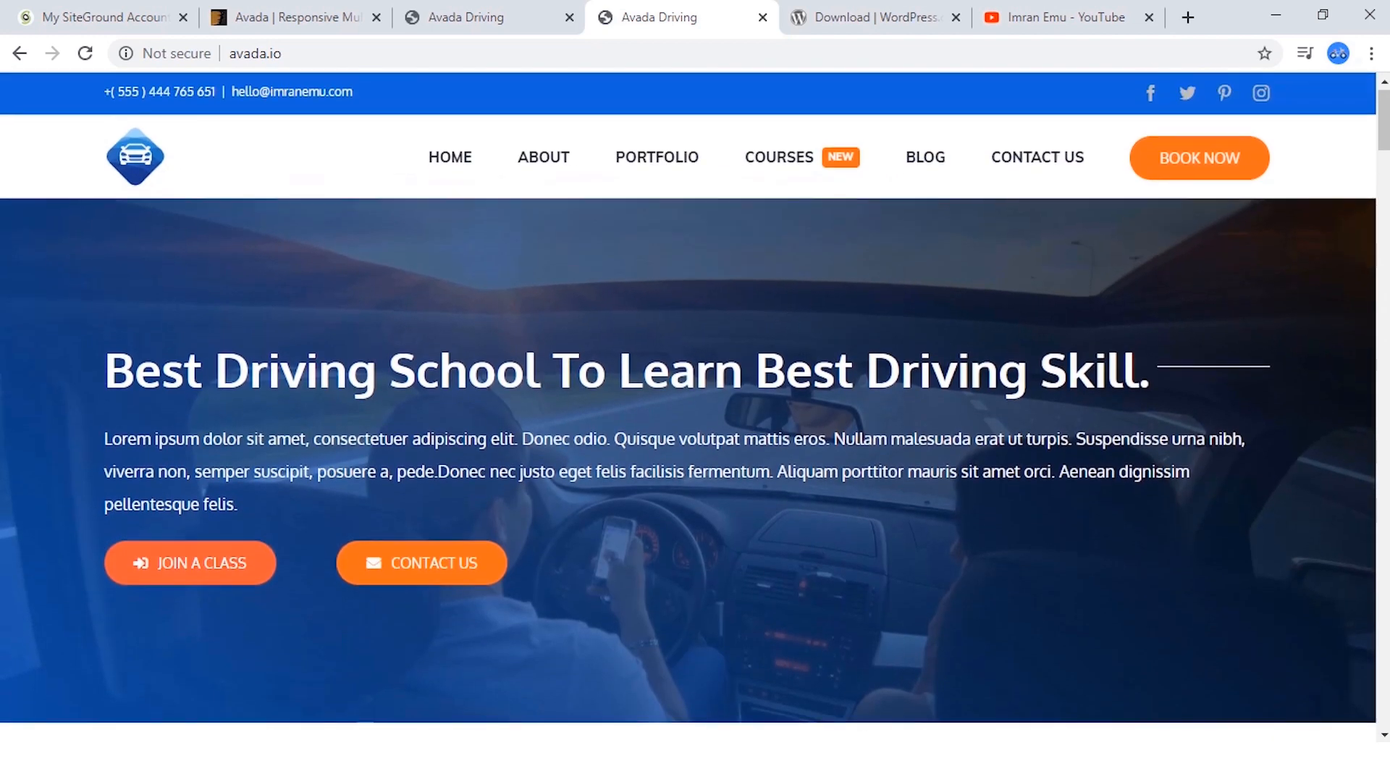
scroll(689, 407, down, 8)
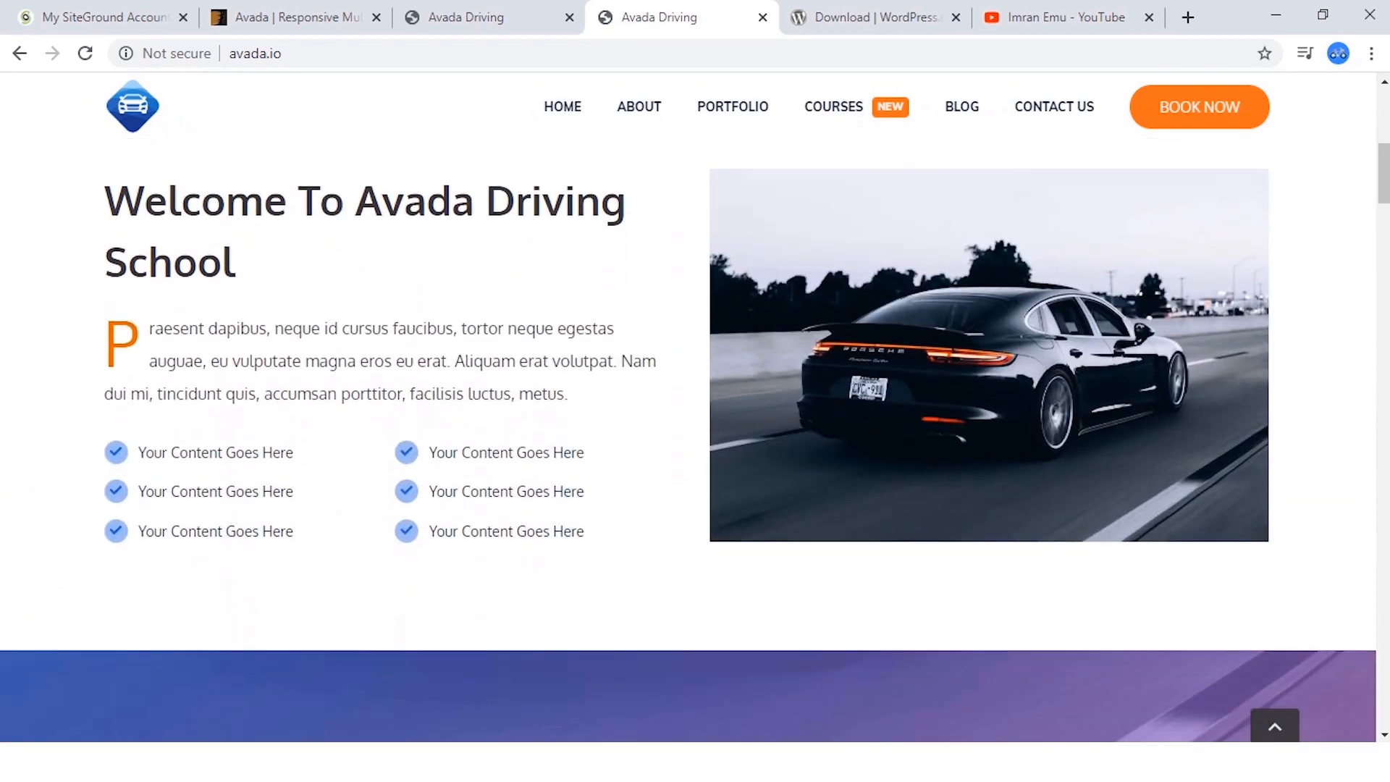
scroll(689, 407, down, 8)
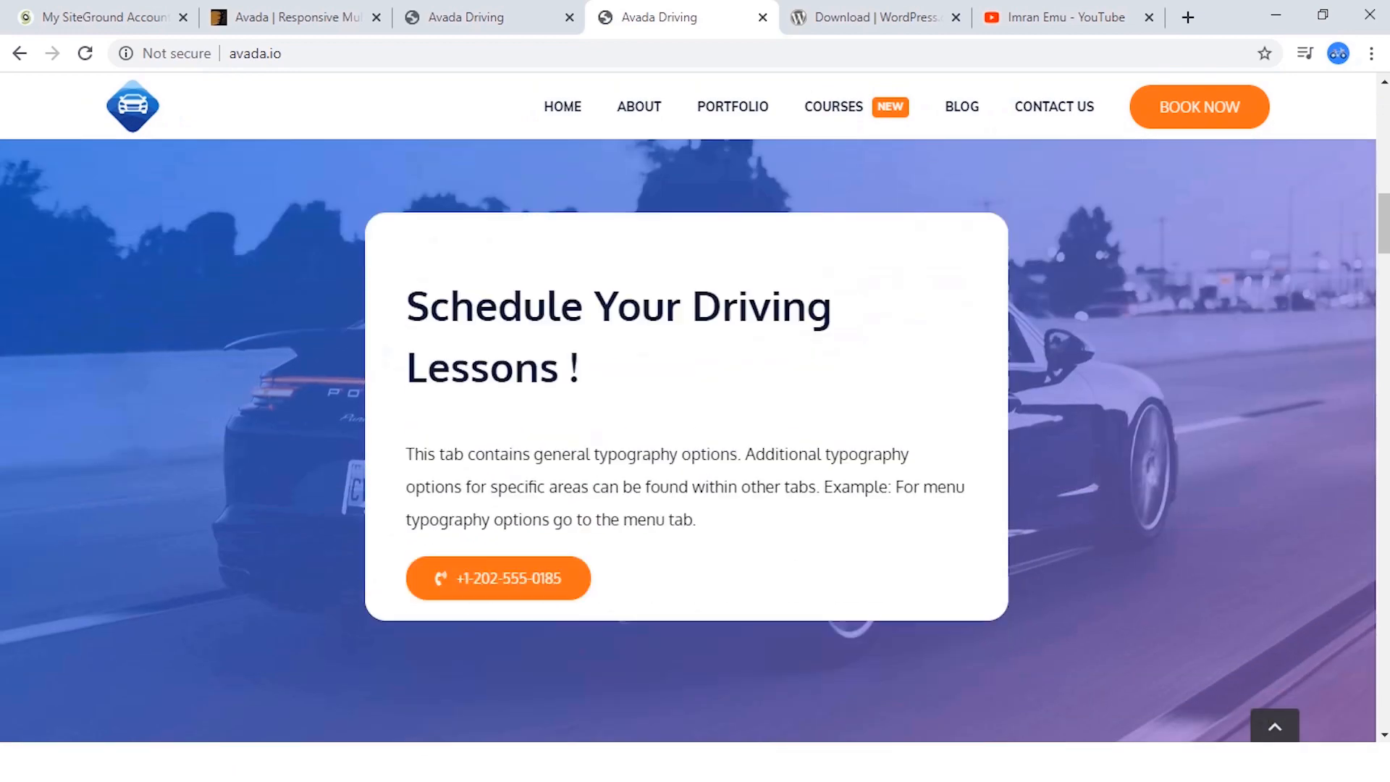
scroll(689, 407, up, 4)
scroll(689, 407, down, 20)
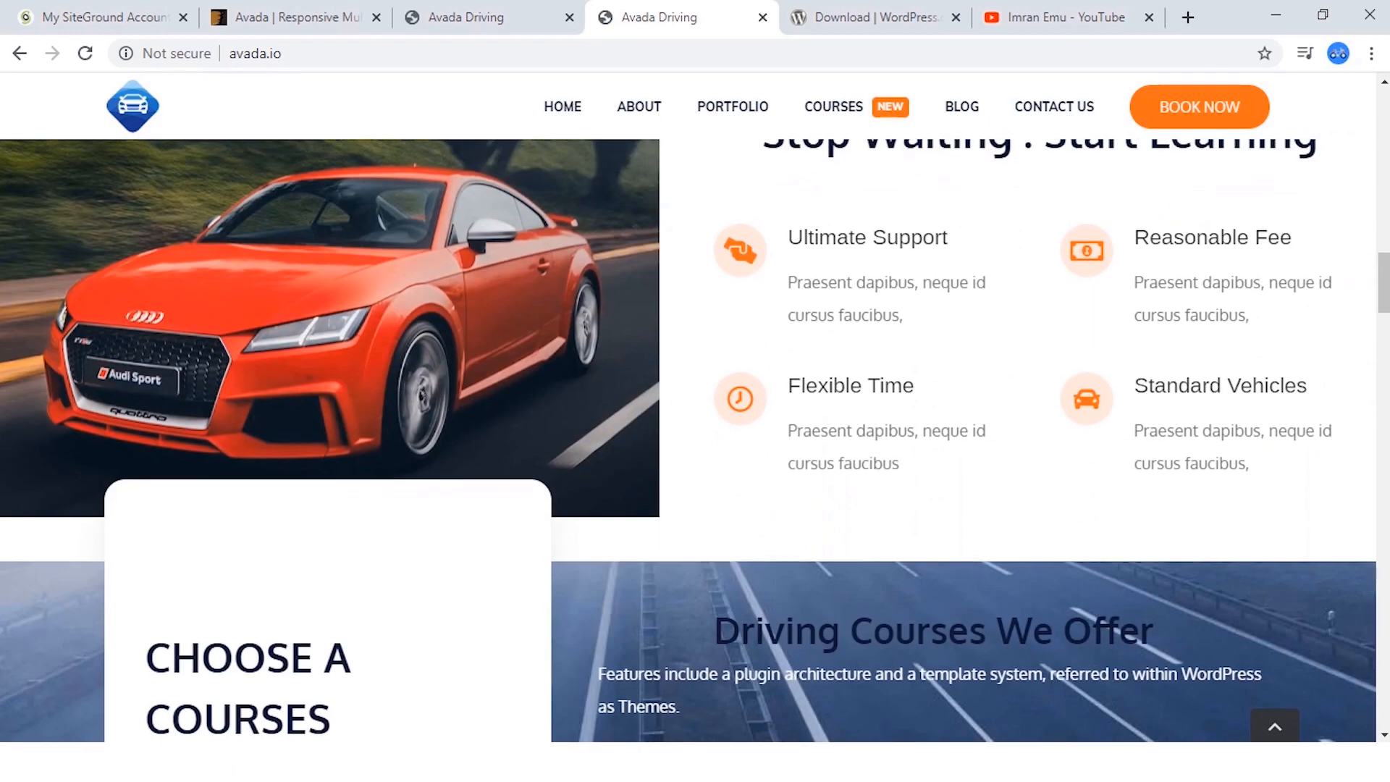
scroll(688, 407, down, 20)
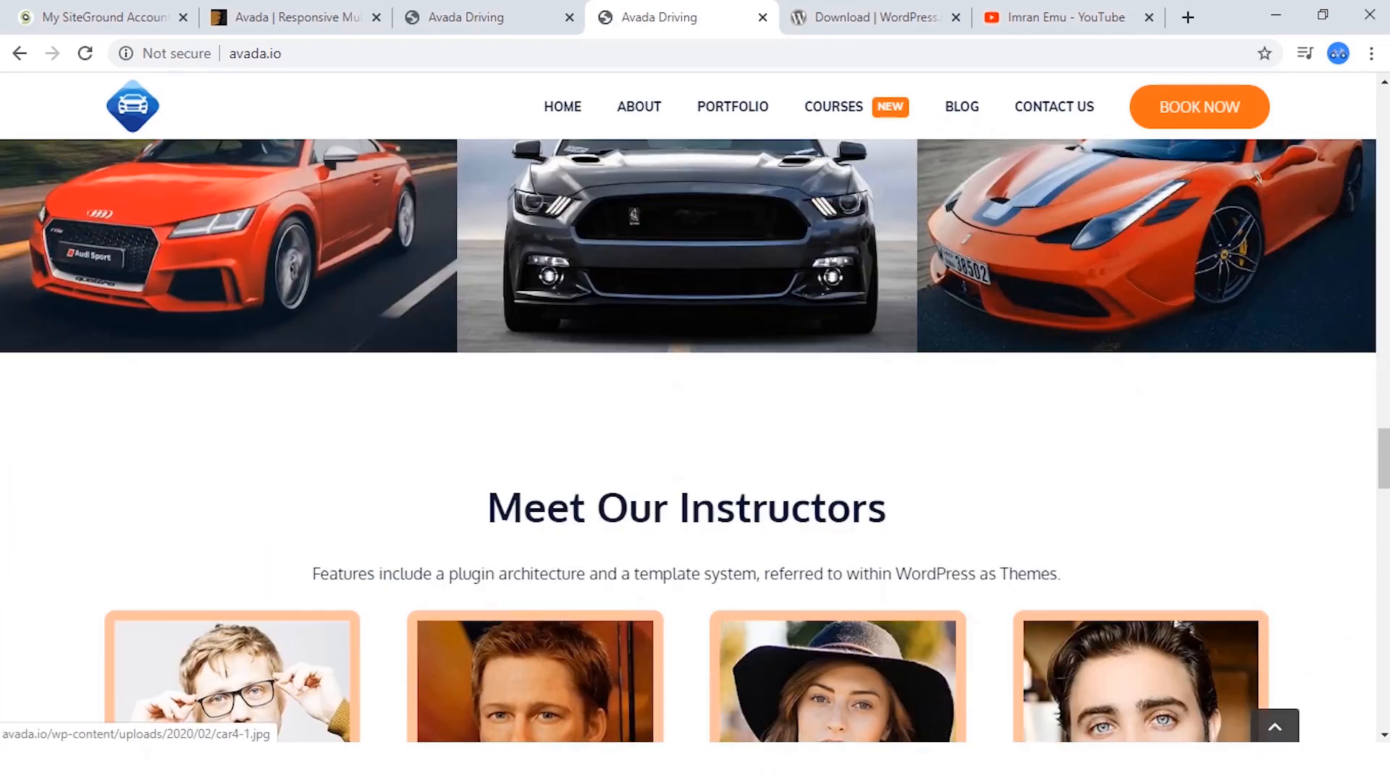
scroll(688, 407, down, 20)
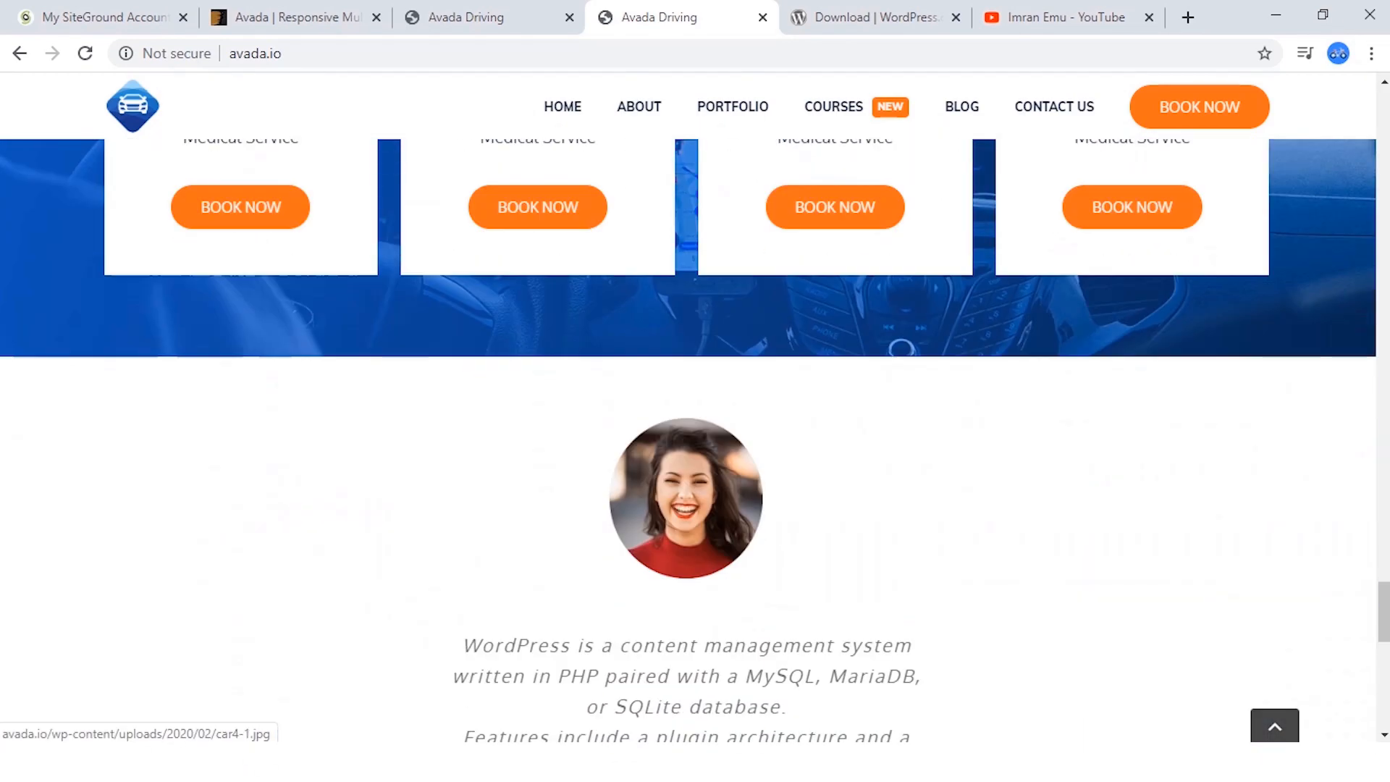
scroll(421, 371, down, 3)
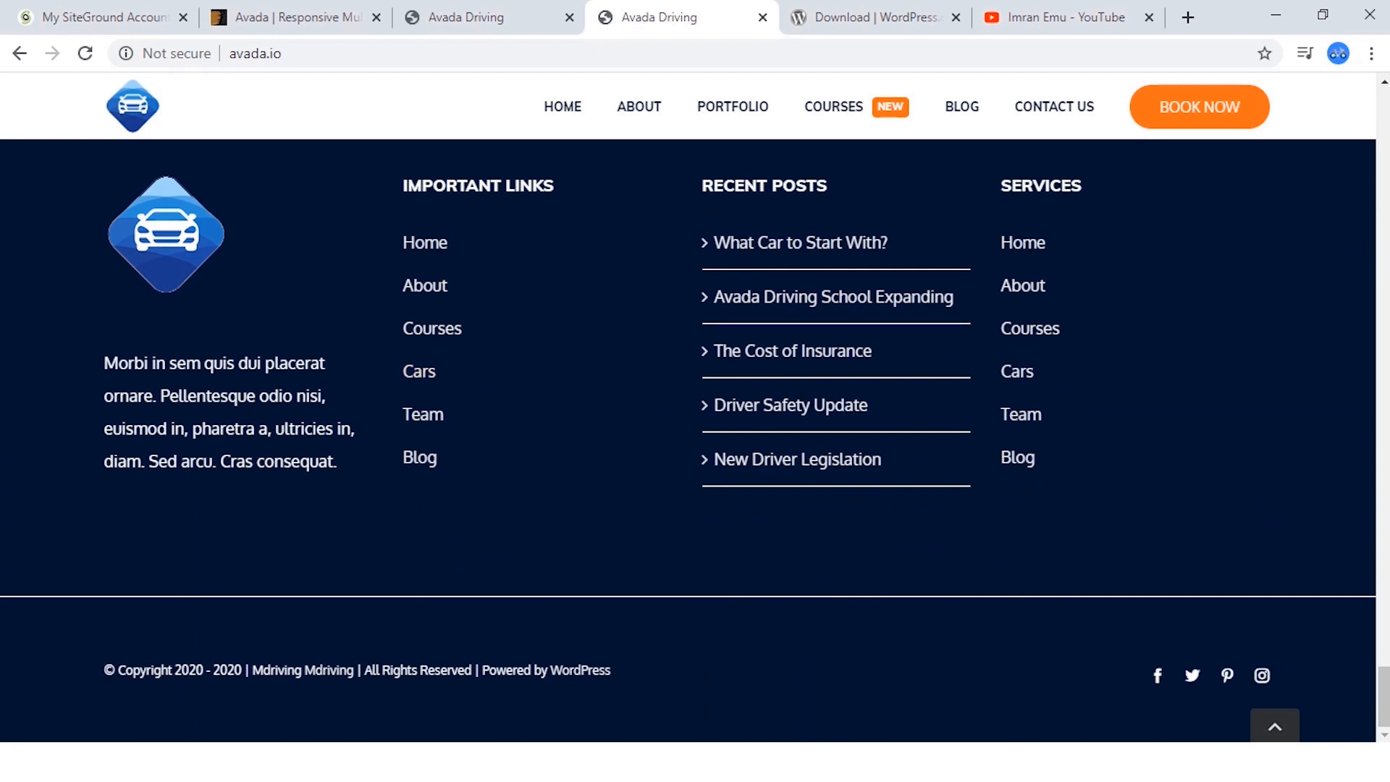
click(1275, 726)
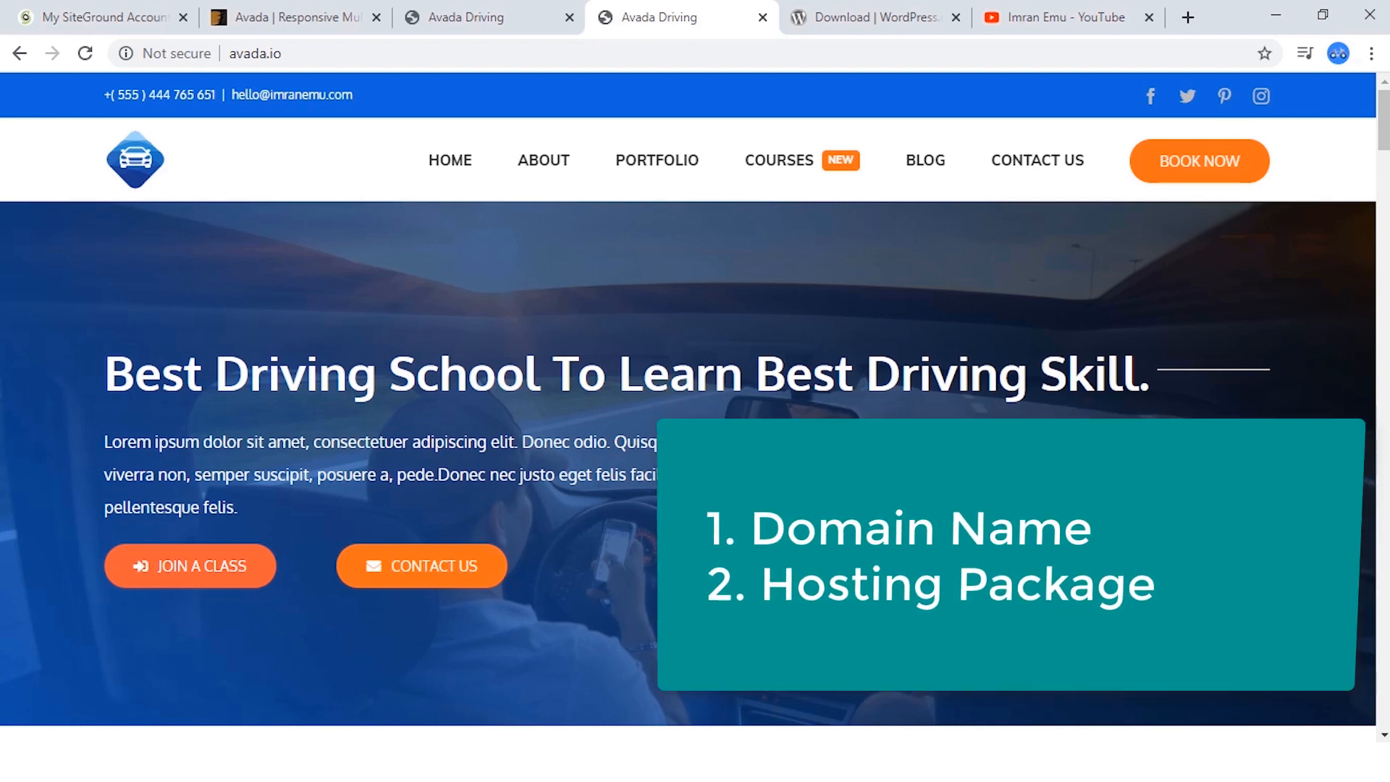
Highlight the domain name avada.io in the demo site's address, and the domain part of the YouTube channel's address.
drag(284, 53, 226, 54)
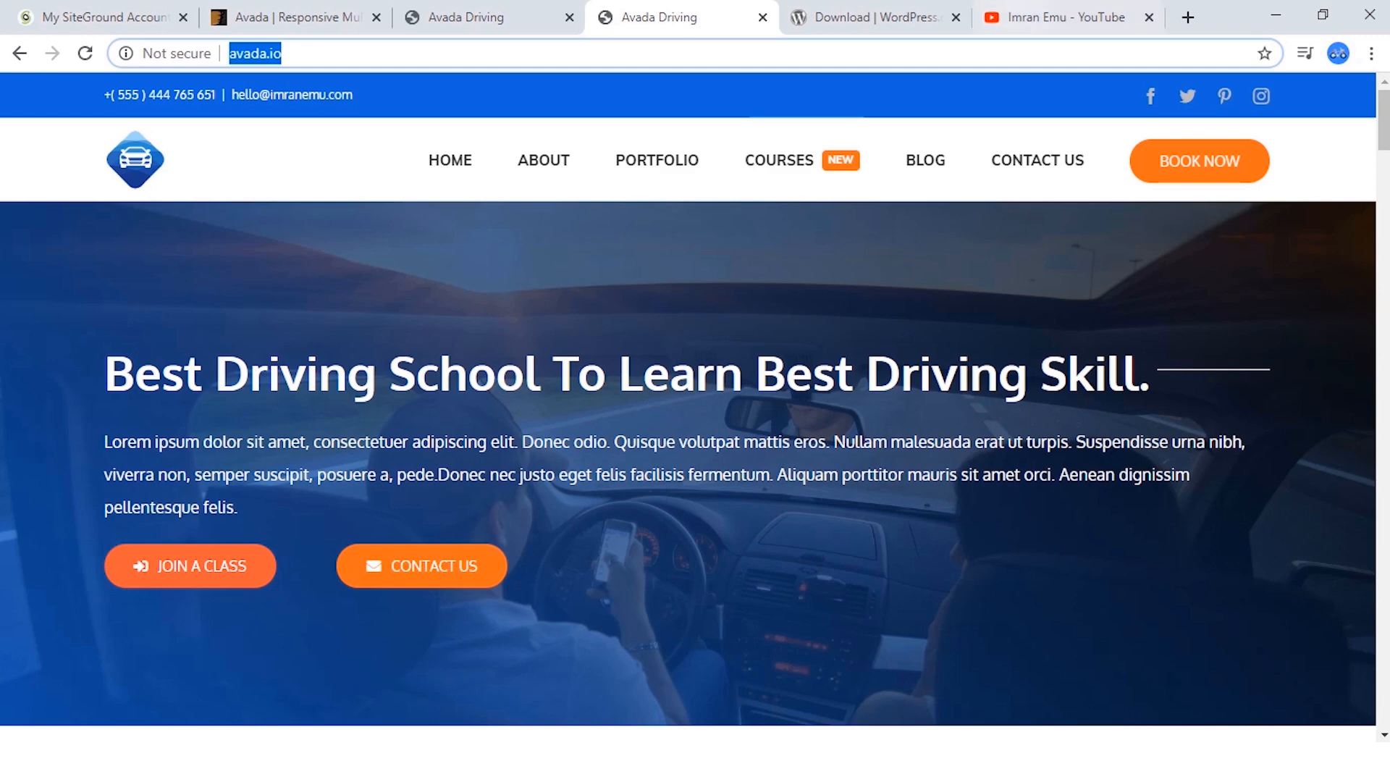
click(877, 18)
click(1065, 17)
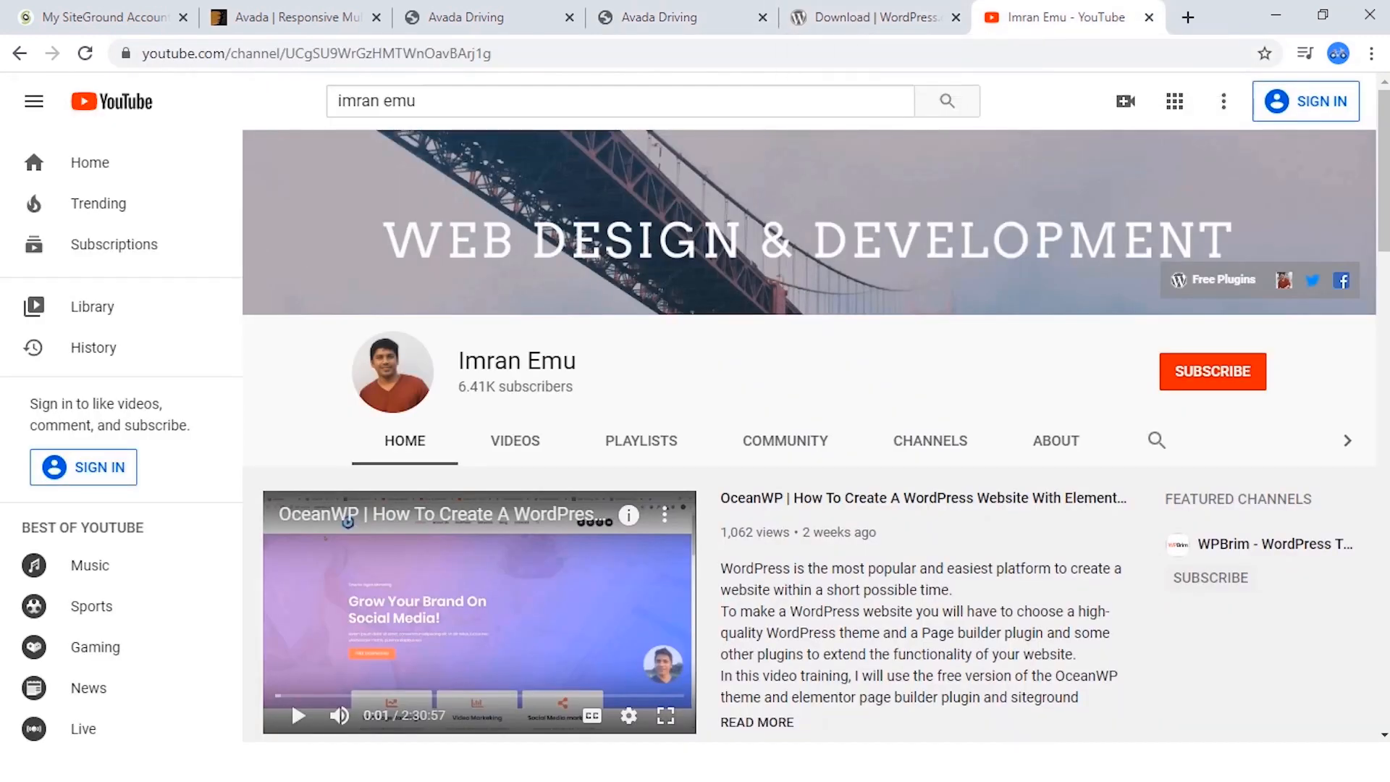
drag(225, 54, 142, 54)
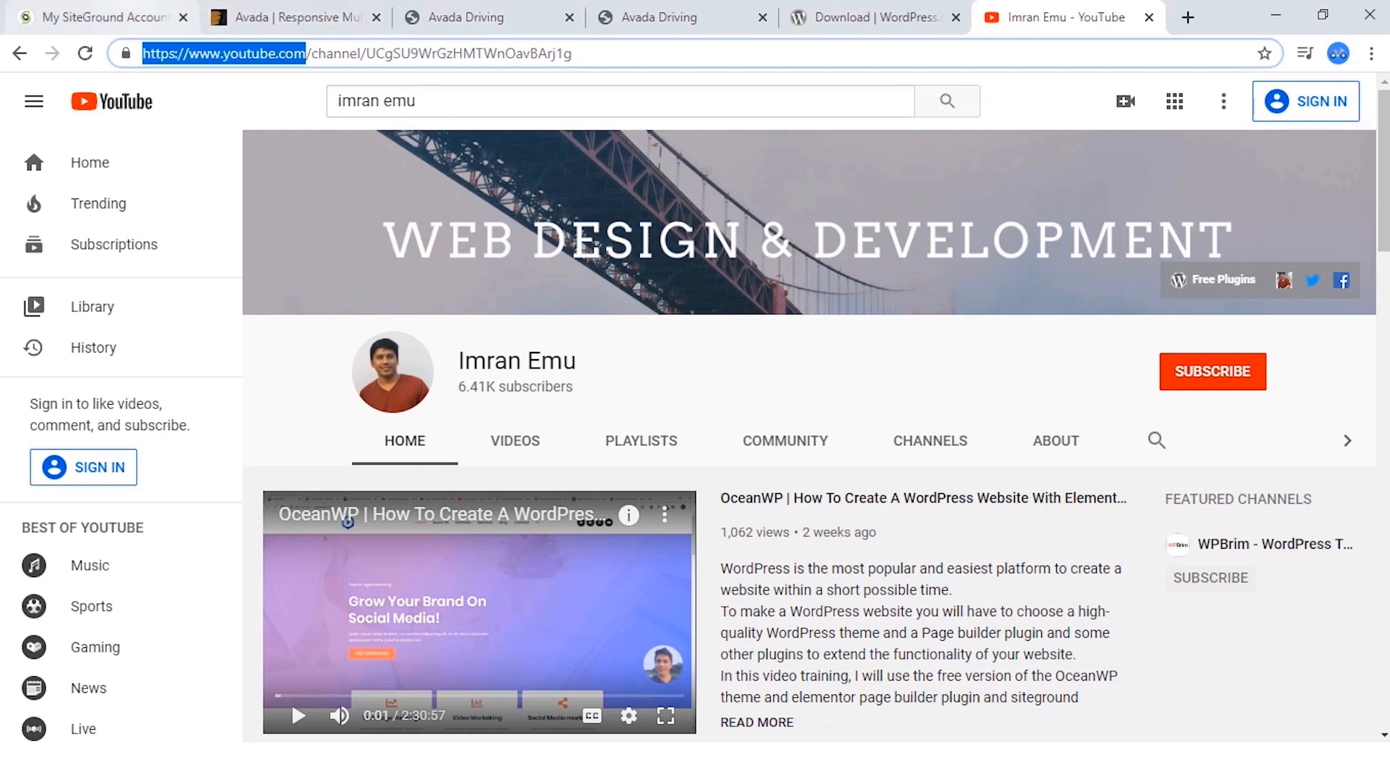
Go to the SiteGround website and open its WordPress Hosting page.
click(105, 18)
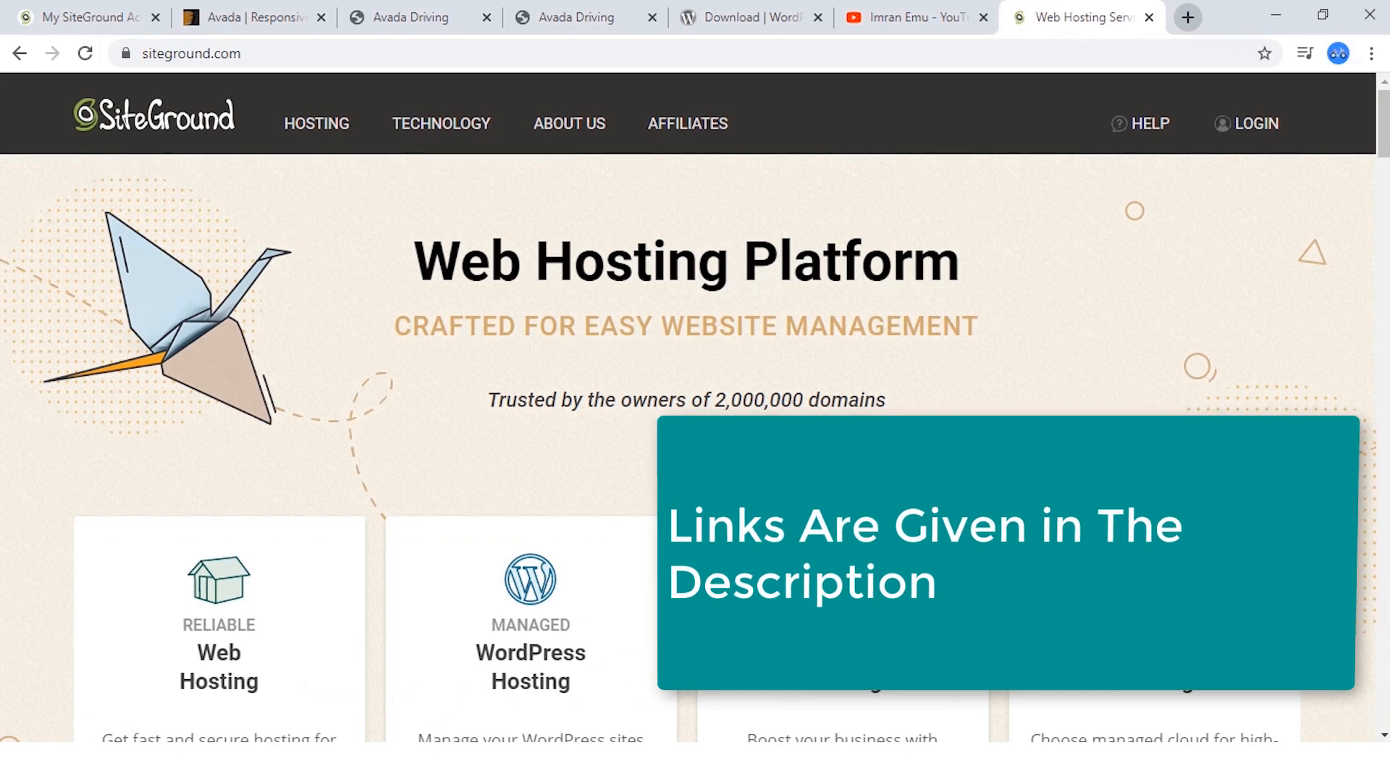
mouse_move(317, 123)
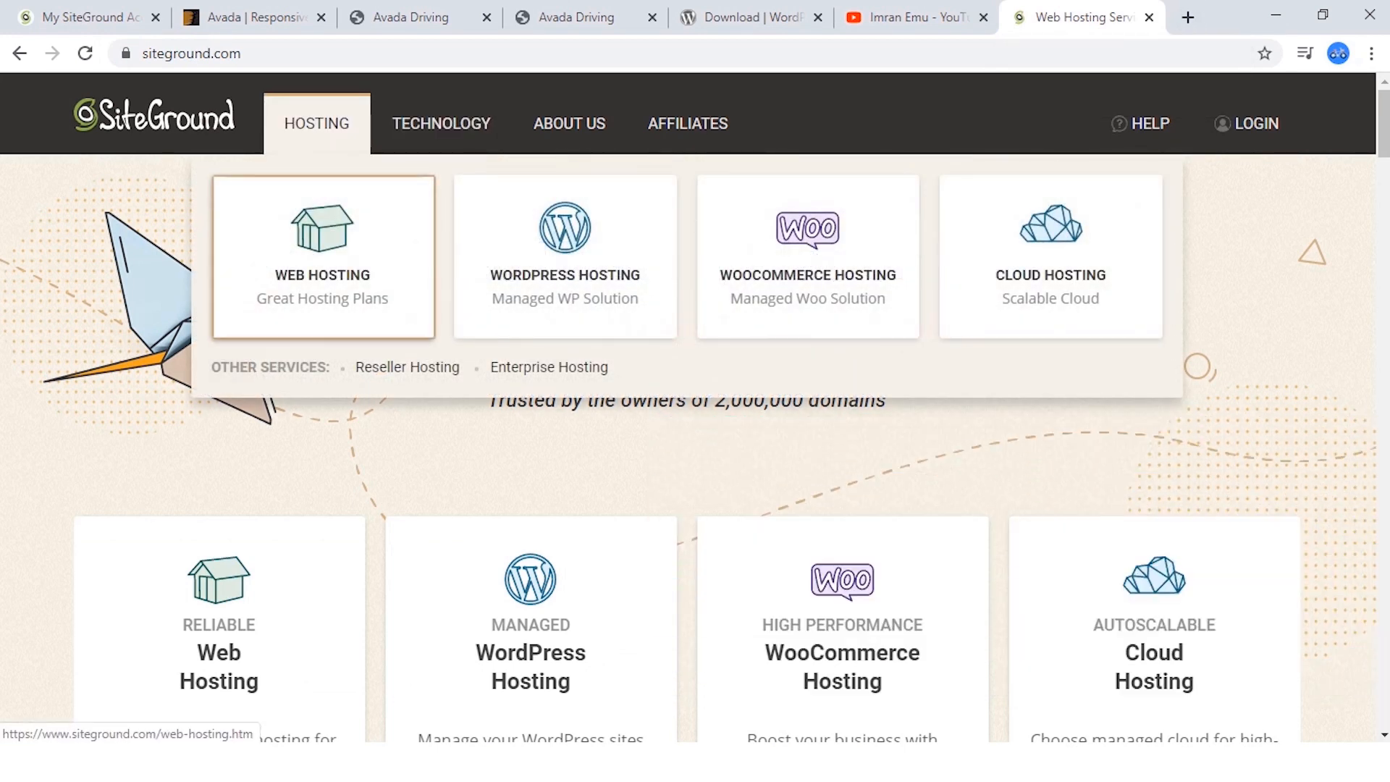
click(588, 290)
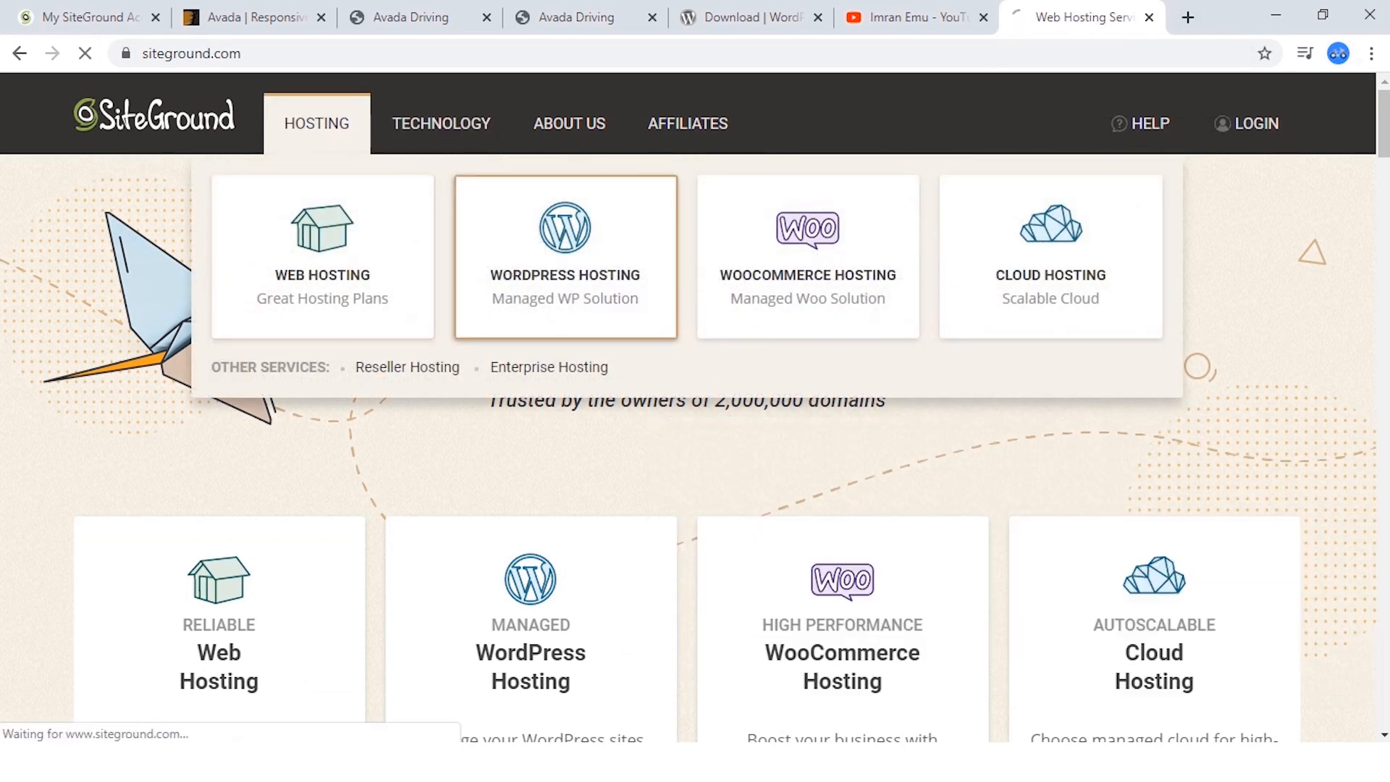
Compare the StartUp, GrowBig and GoGeek hosting plans, highlighting the GrowBig name and its website allowance.
scroll(695, 406, down, 2)
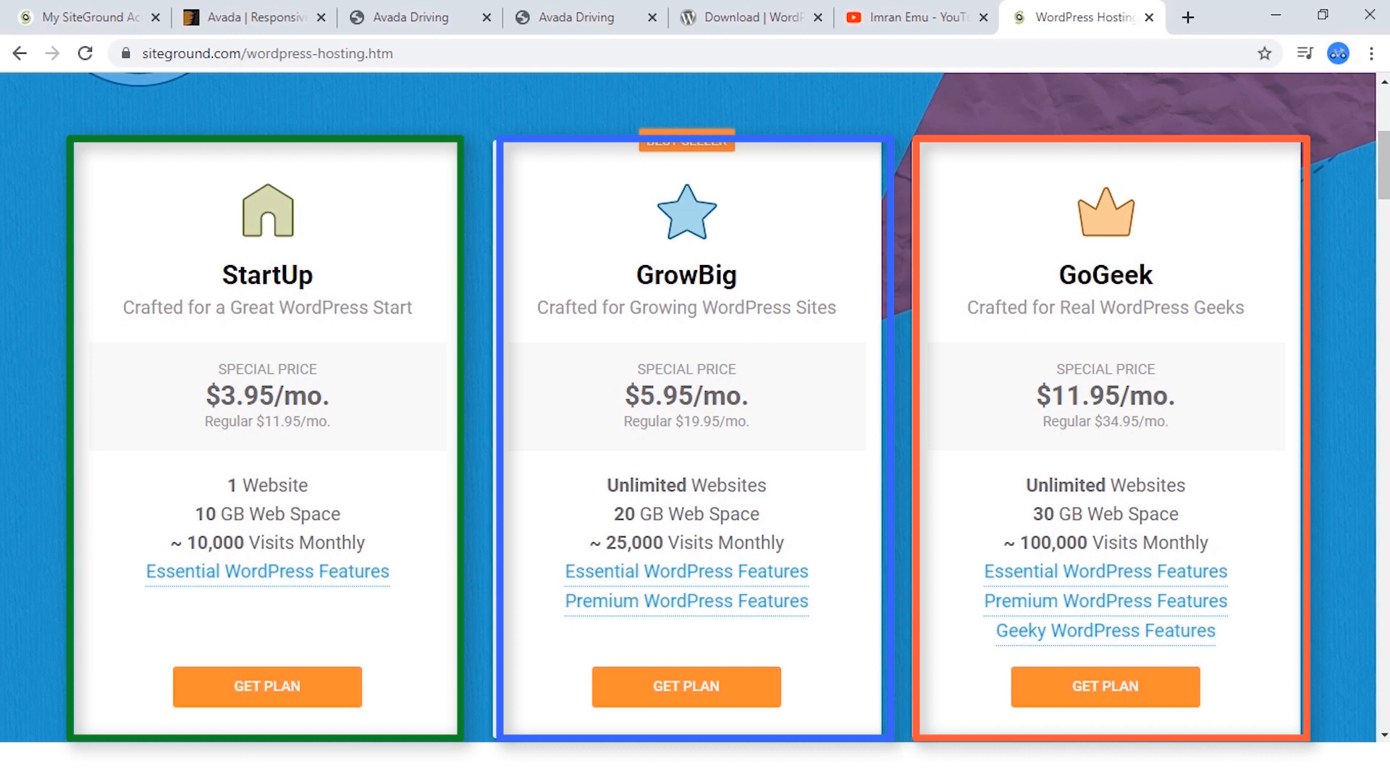
scroll(695, 406, down, 1)
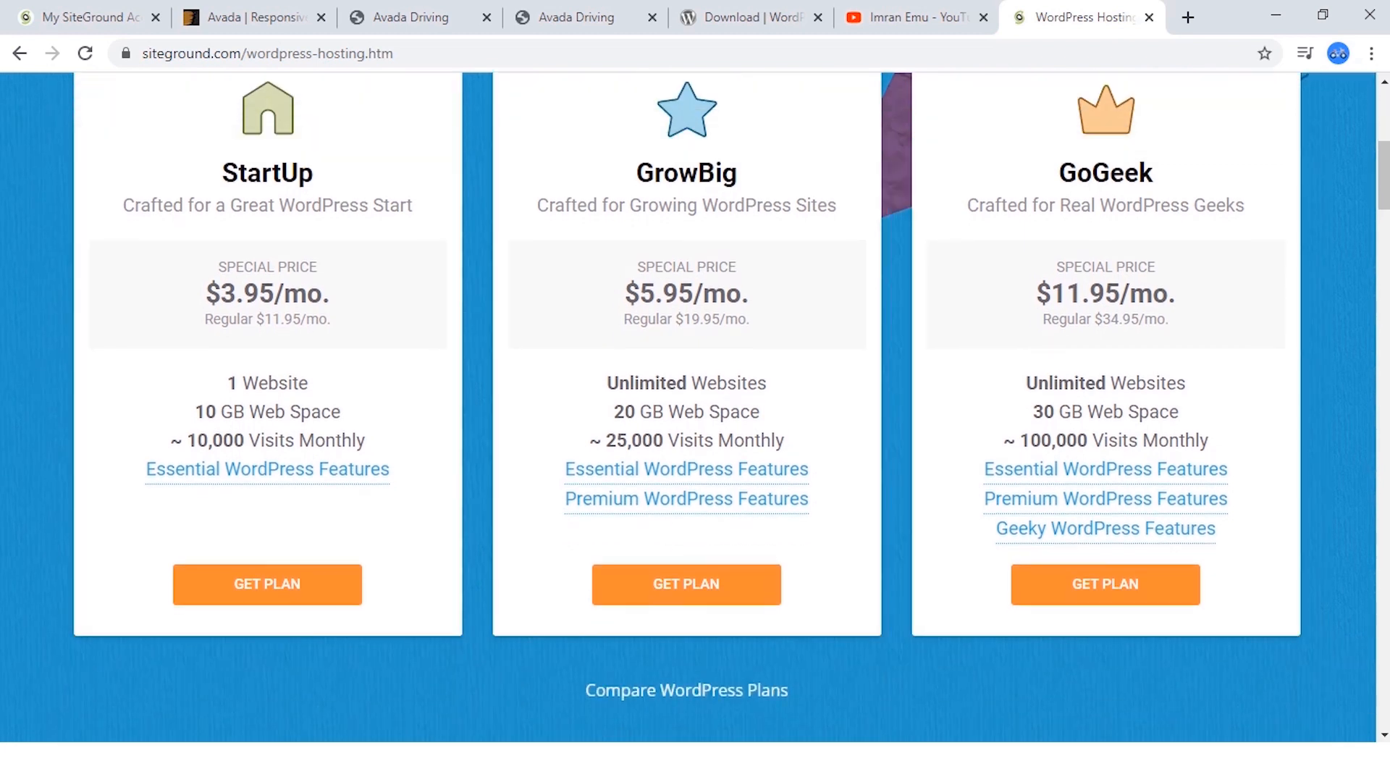
drag(739, 173, 636, 174)
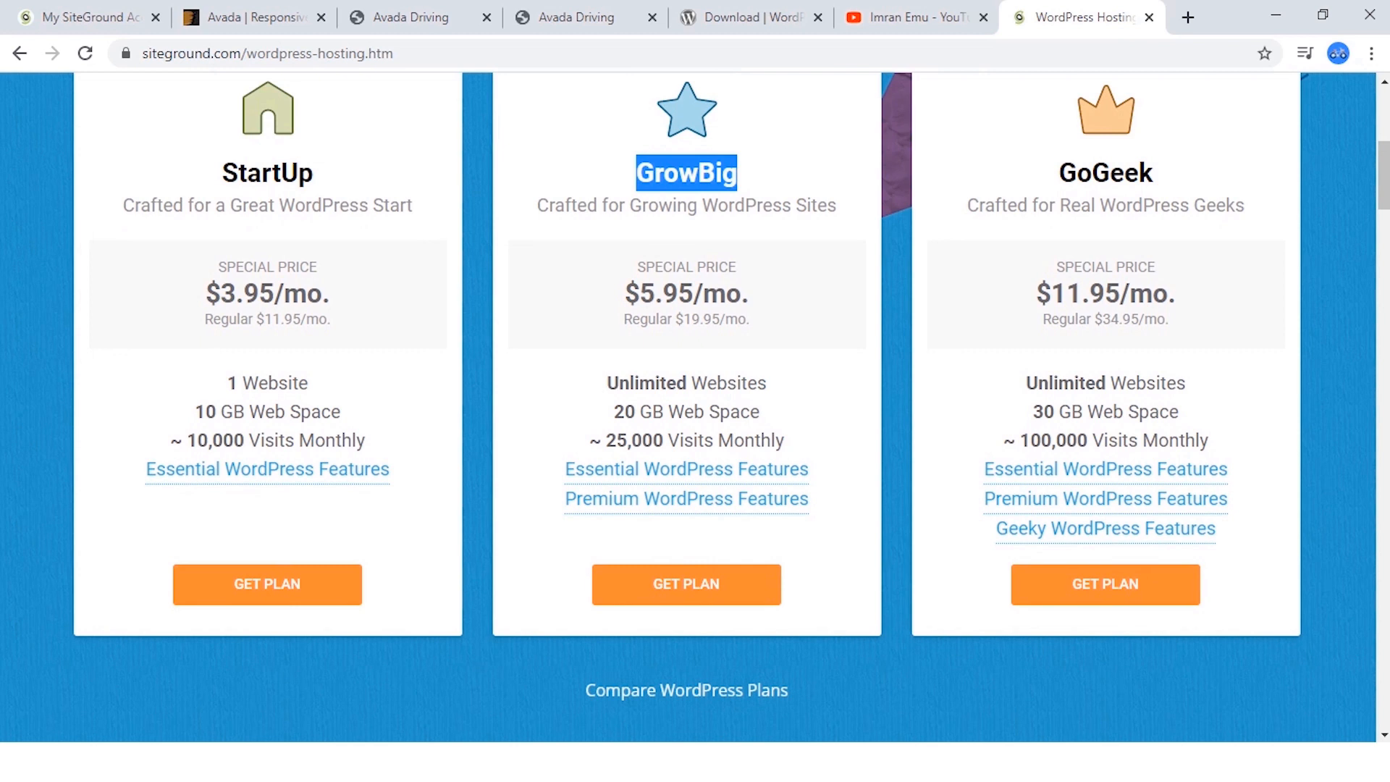
drag(607, 384, 766, 383)
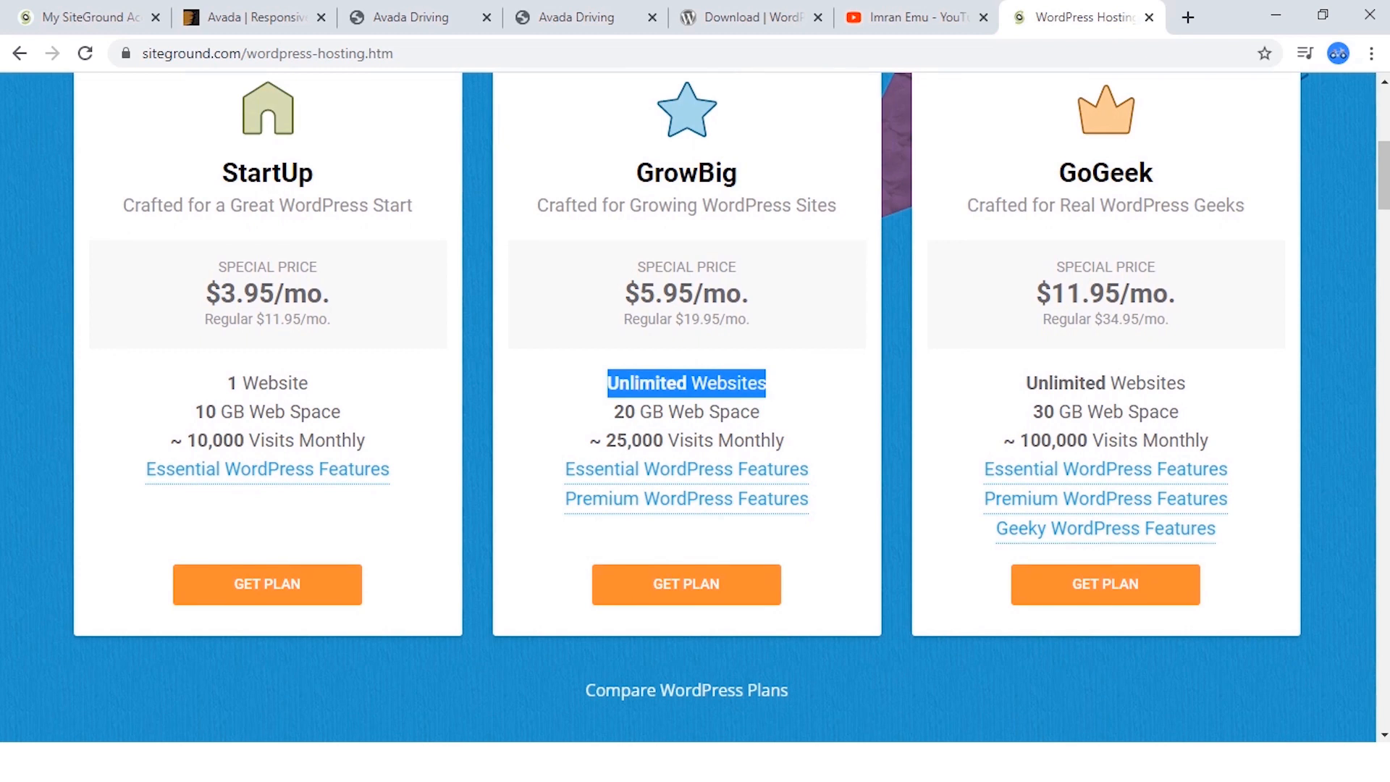
scroll(710, 420, down, 1)
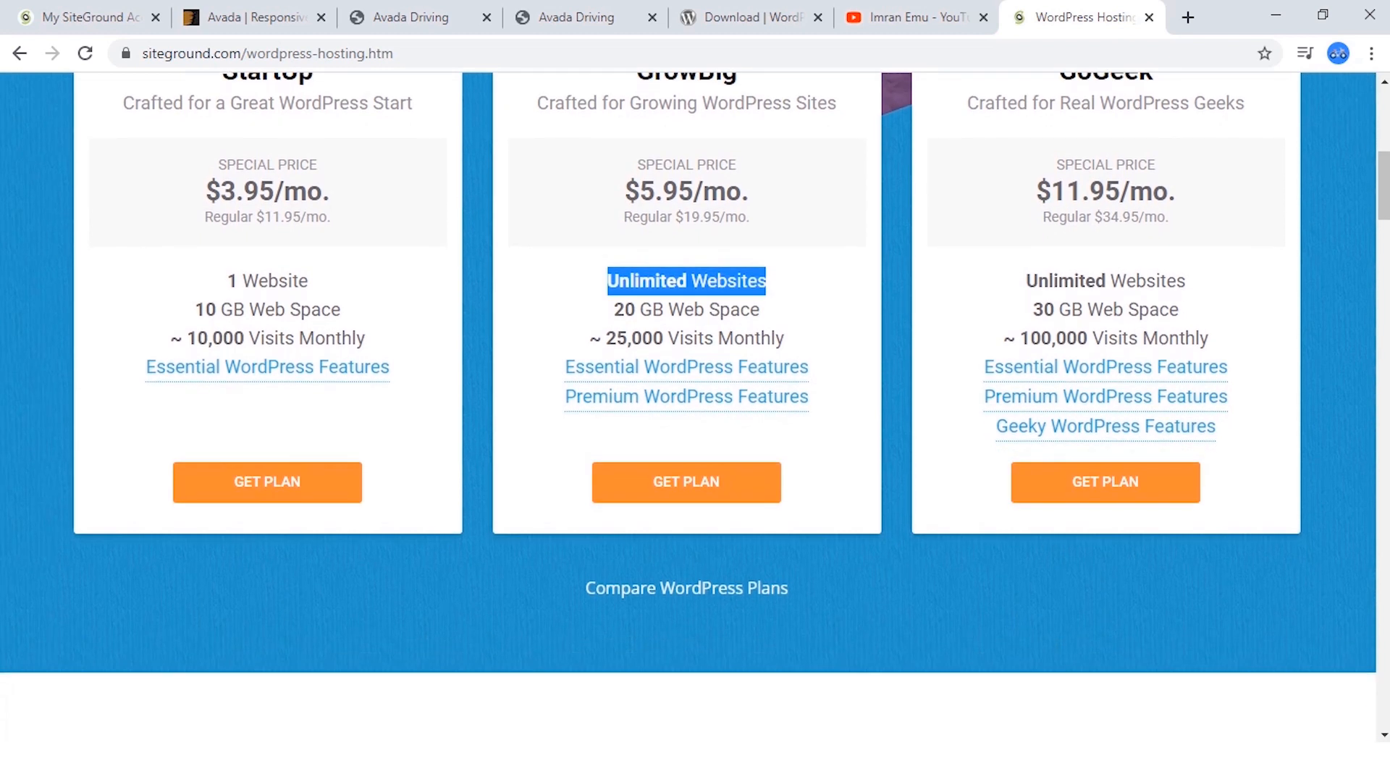
mouse_move(710, 397)
scroll(695, 406, up, 3)
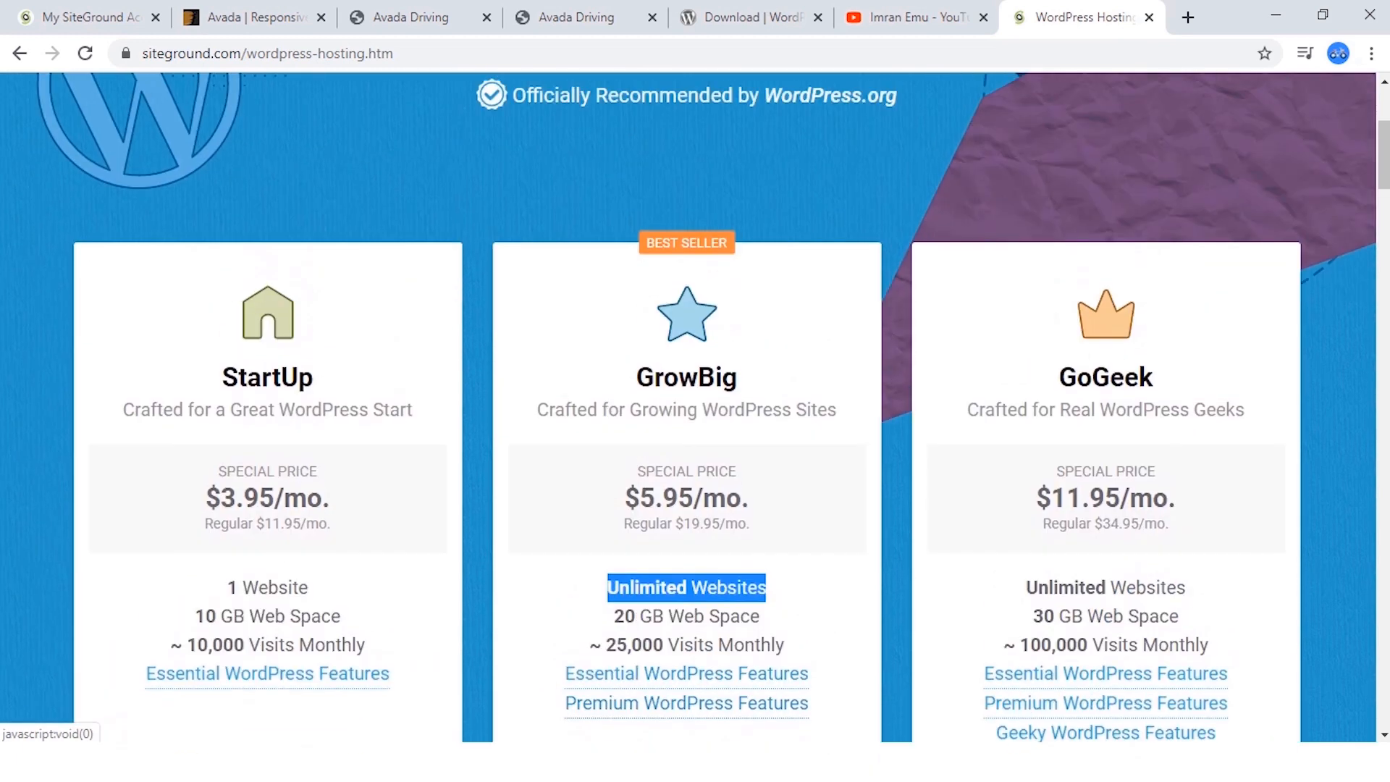
scroll(696, 405, down, 1)
scroll(725, 406, down, 1)
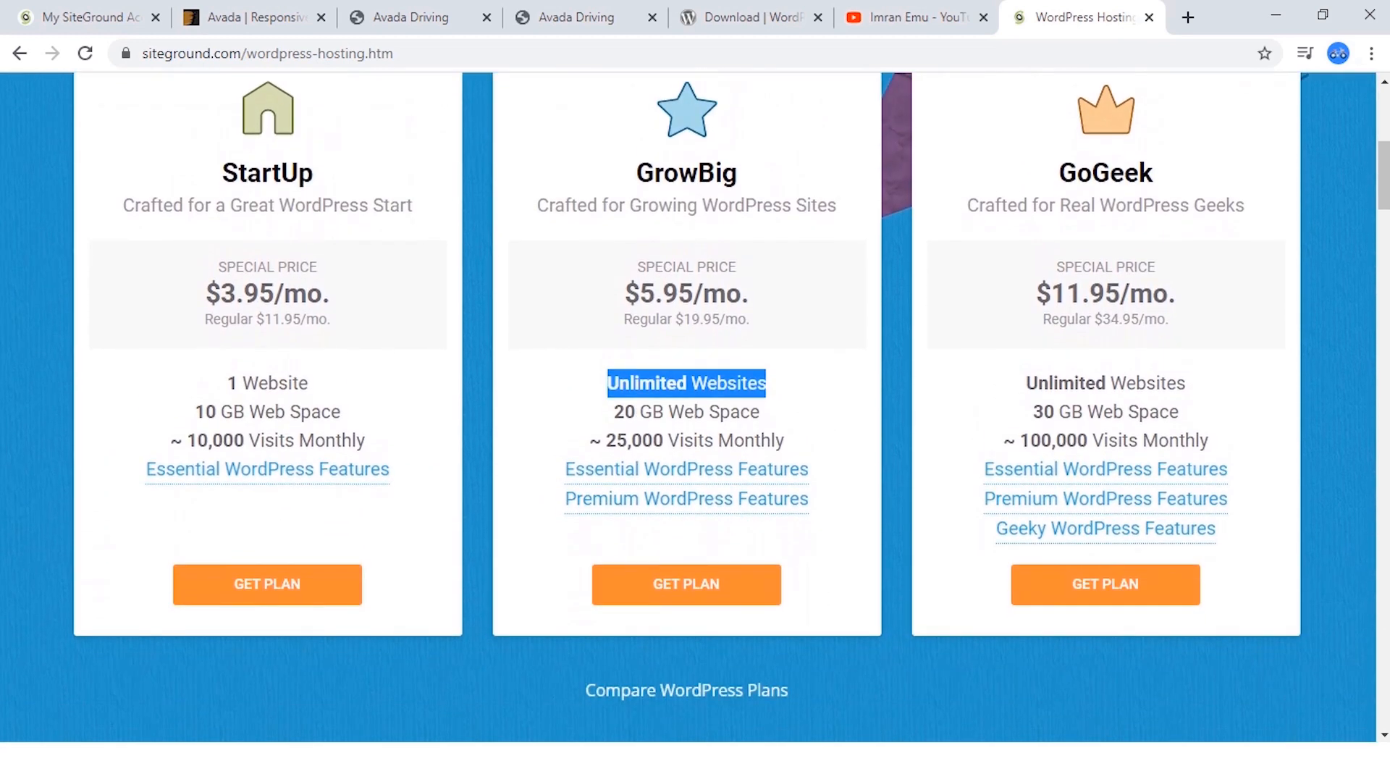
click(766, 386)
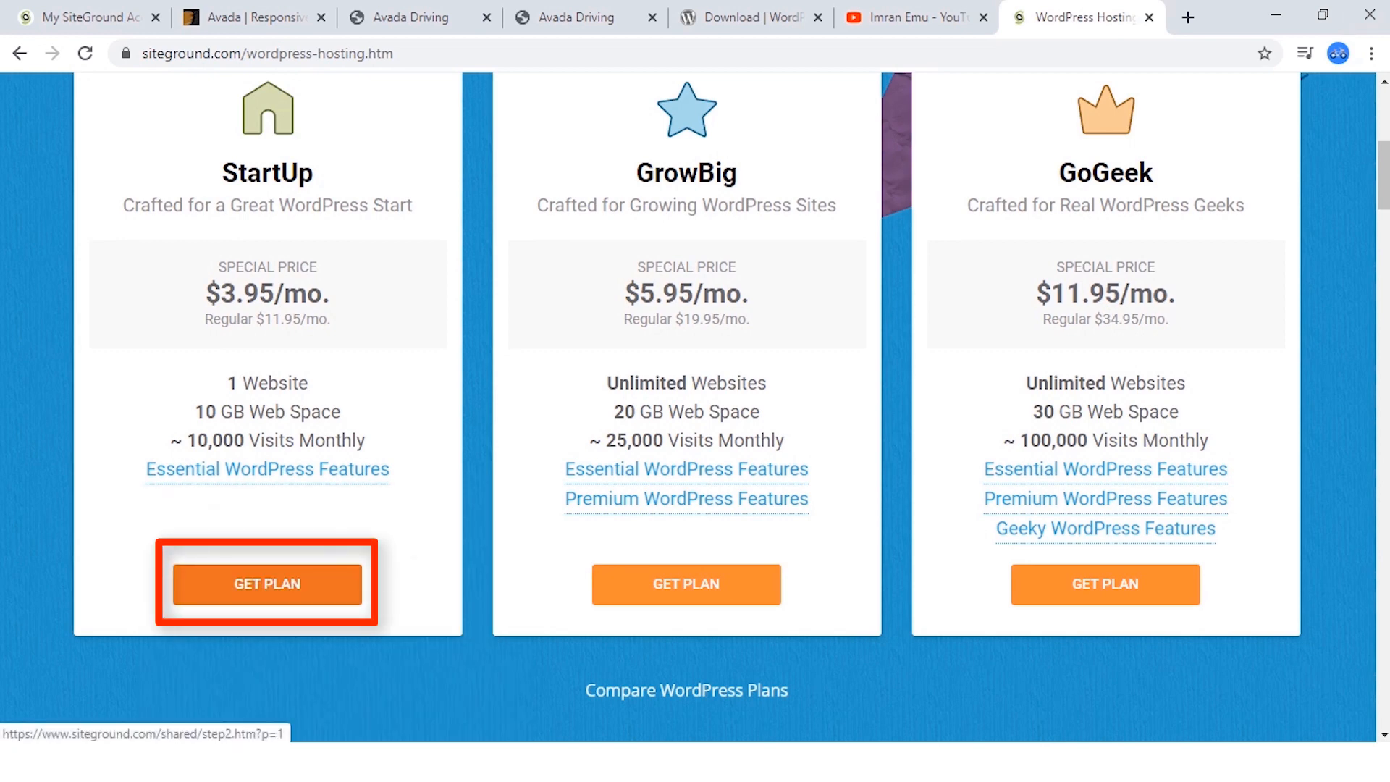
Choose the StartUp plan, check the existing-domain option, and select registering a new domain.
click(267, 584)
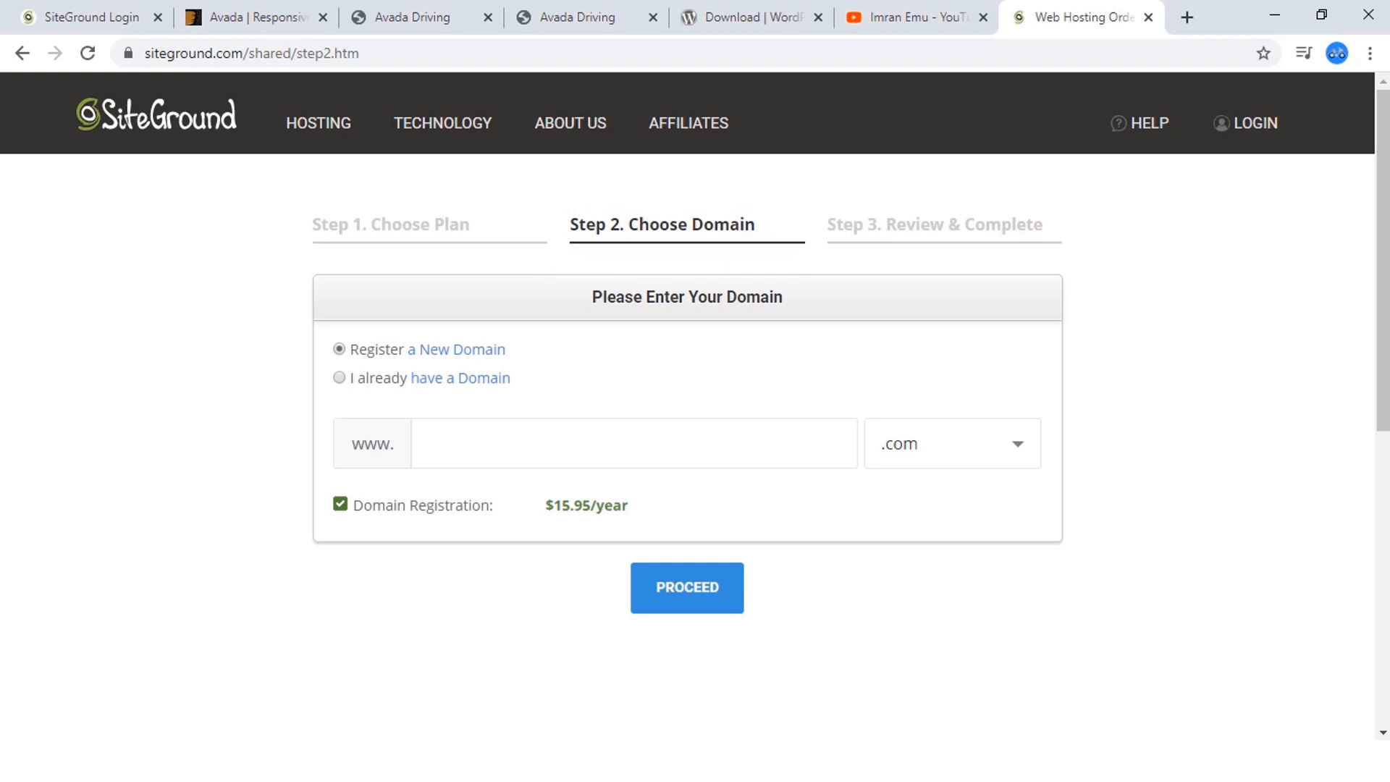
click(339, 378)
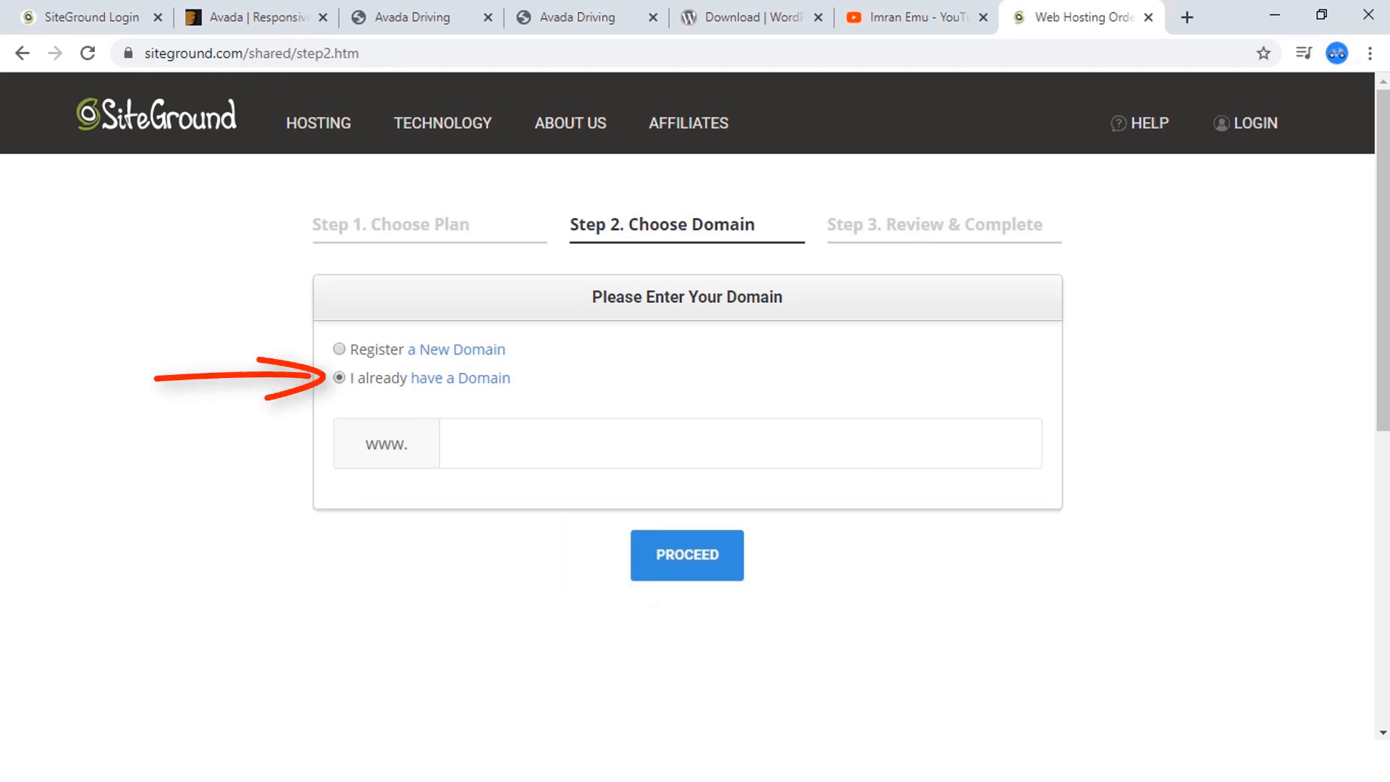
click(339, 349)
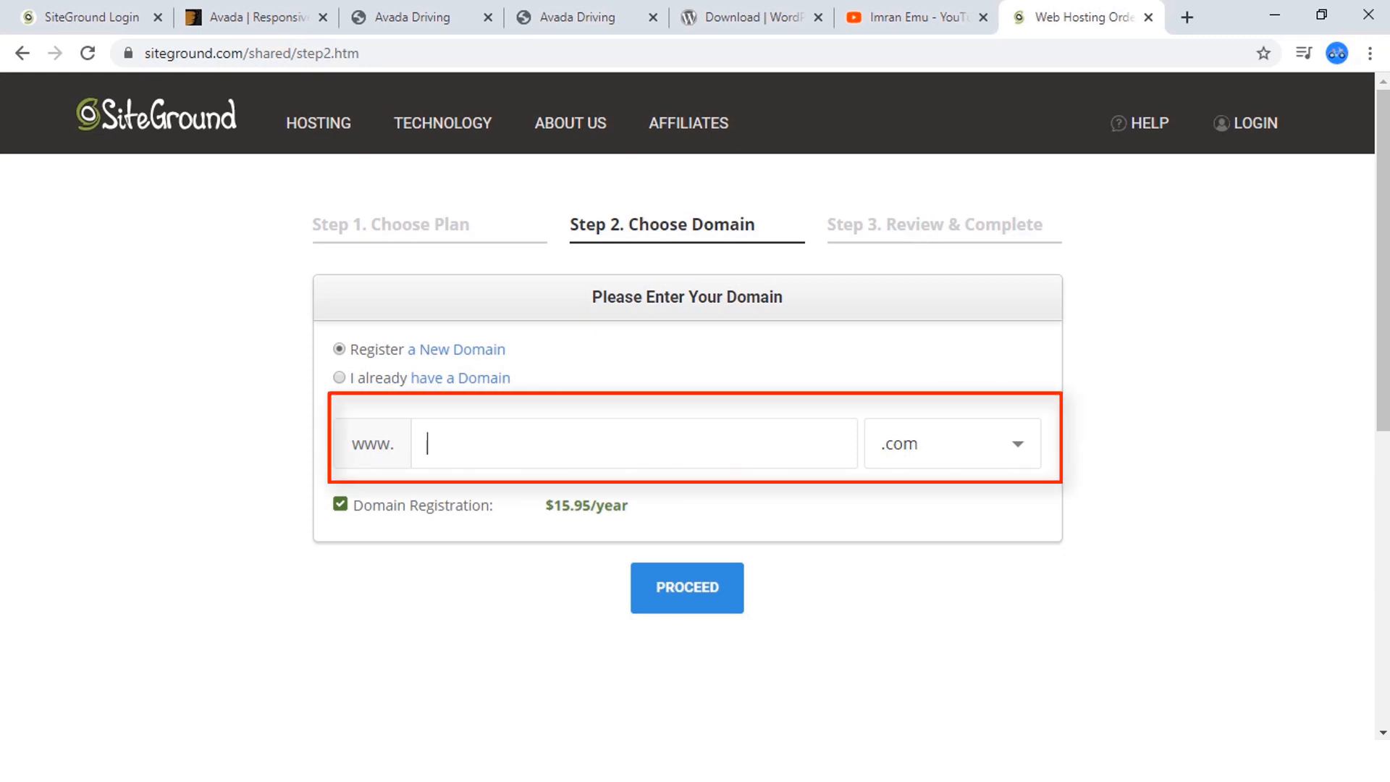
Enter avadadev as the new .com domain name and proceed to the order review.
text(avadatheme.i)
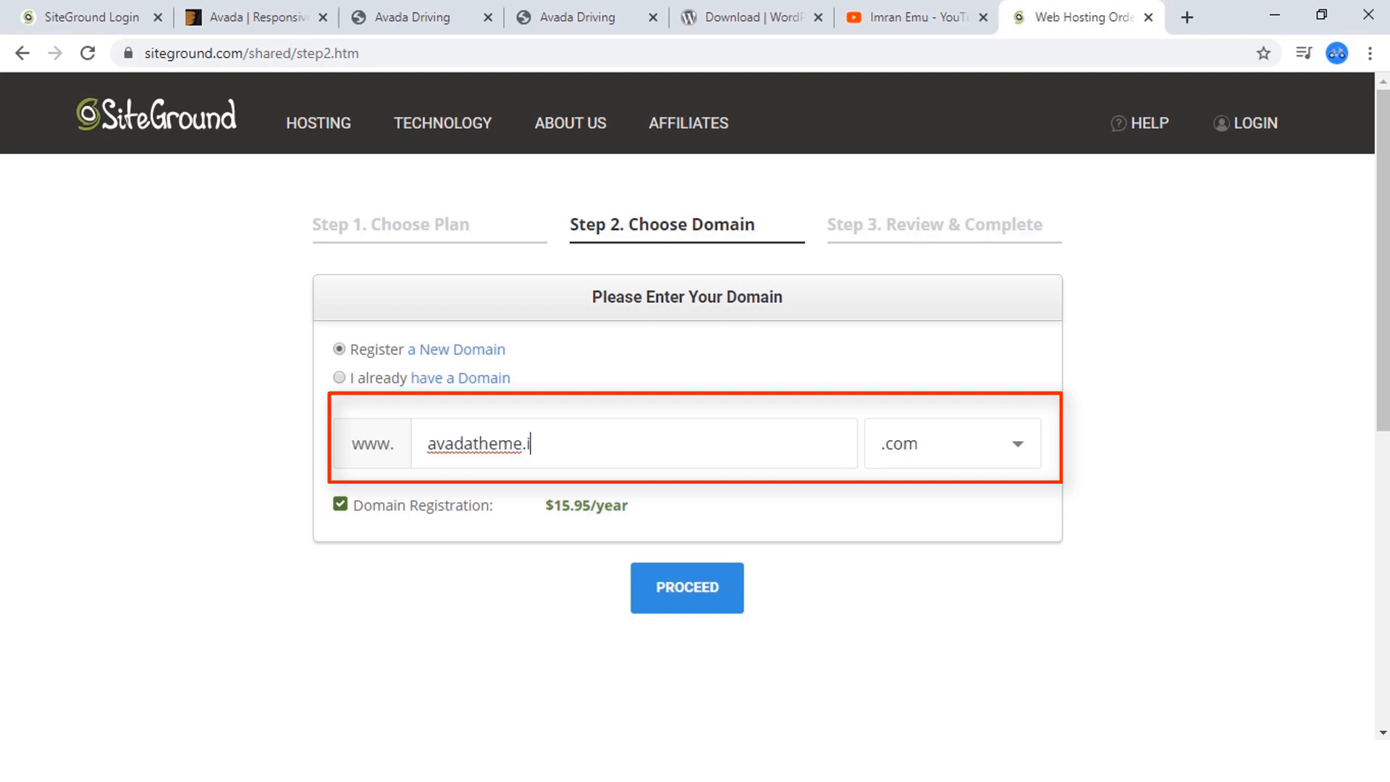
key(BackSpace)
key(BackSpace)
key(BackSpace)
key(BackSpace)
key(BackSpace)
key(BackSpace)
key(BackSpace)
text(dev)
click(687, 587)
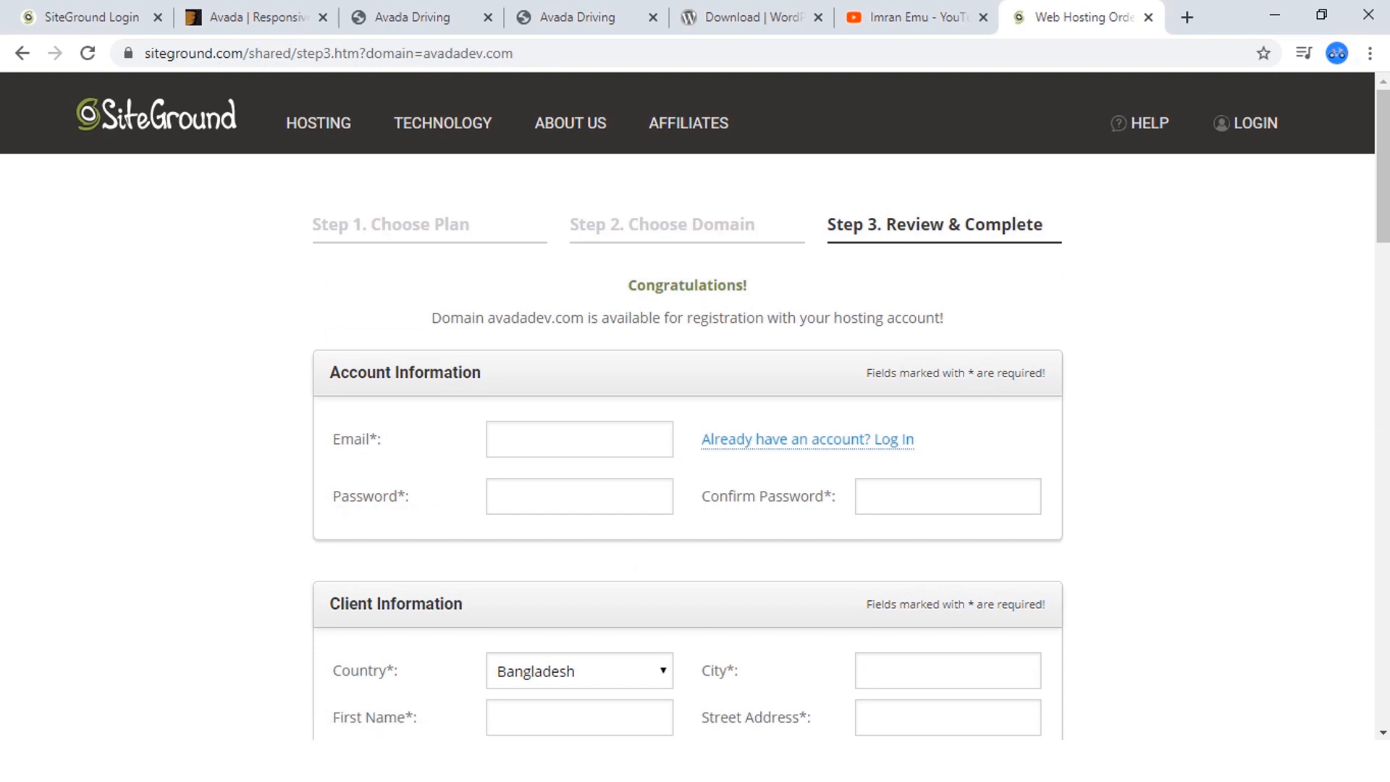
Review the account, client, payment and purchase sections of the order form, and agree to the Terms of Service and Privacy Policy.
scroll(696, 405, down, 3)
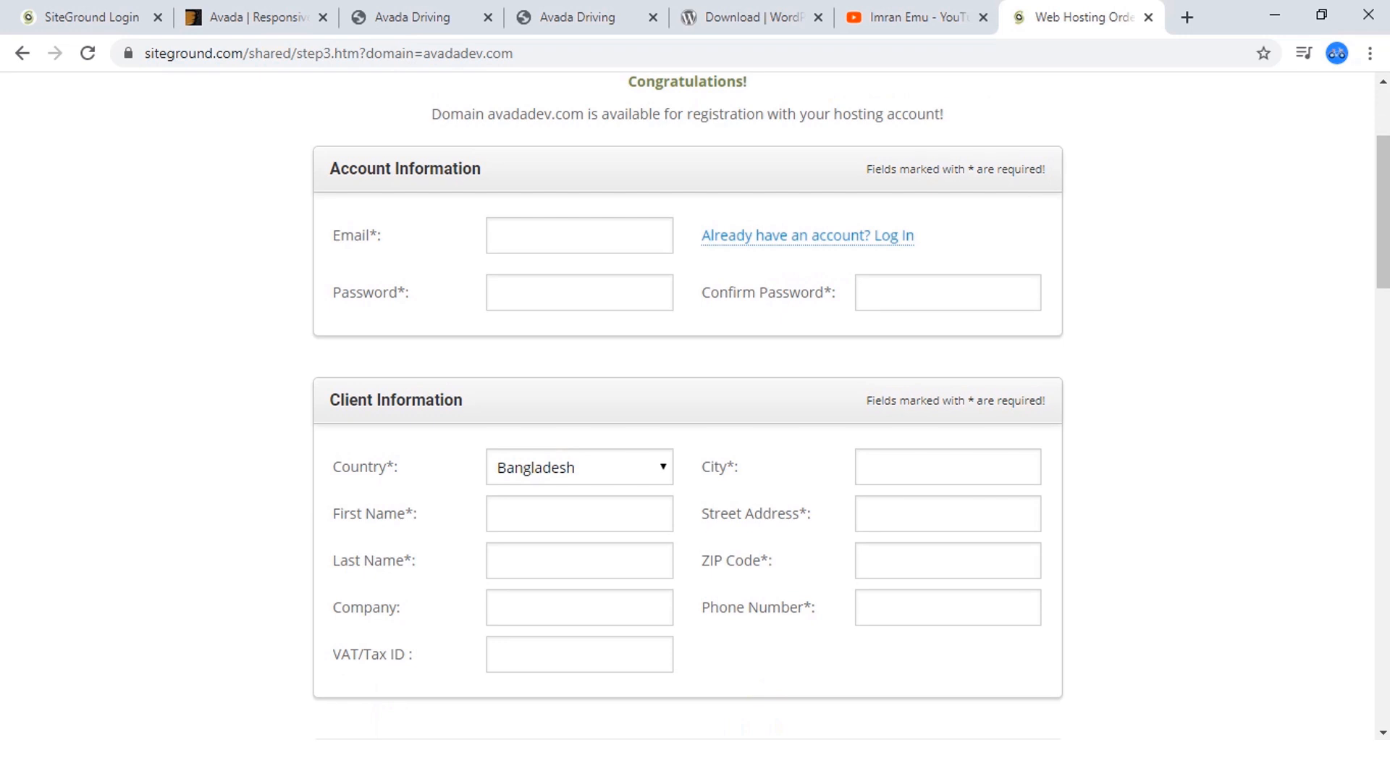
scroll(696, 405, down, 5)
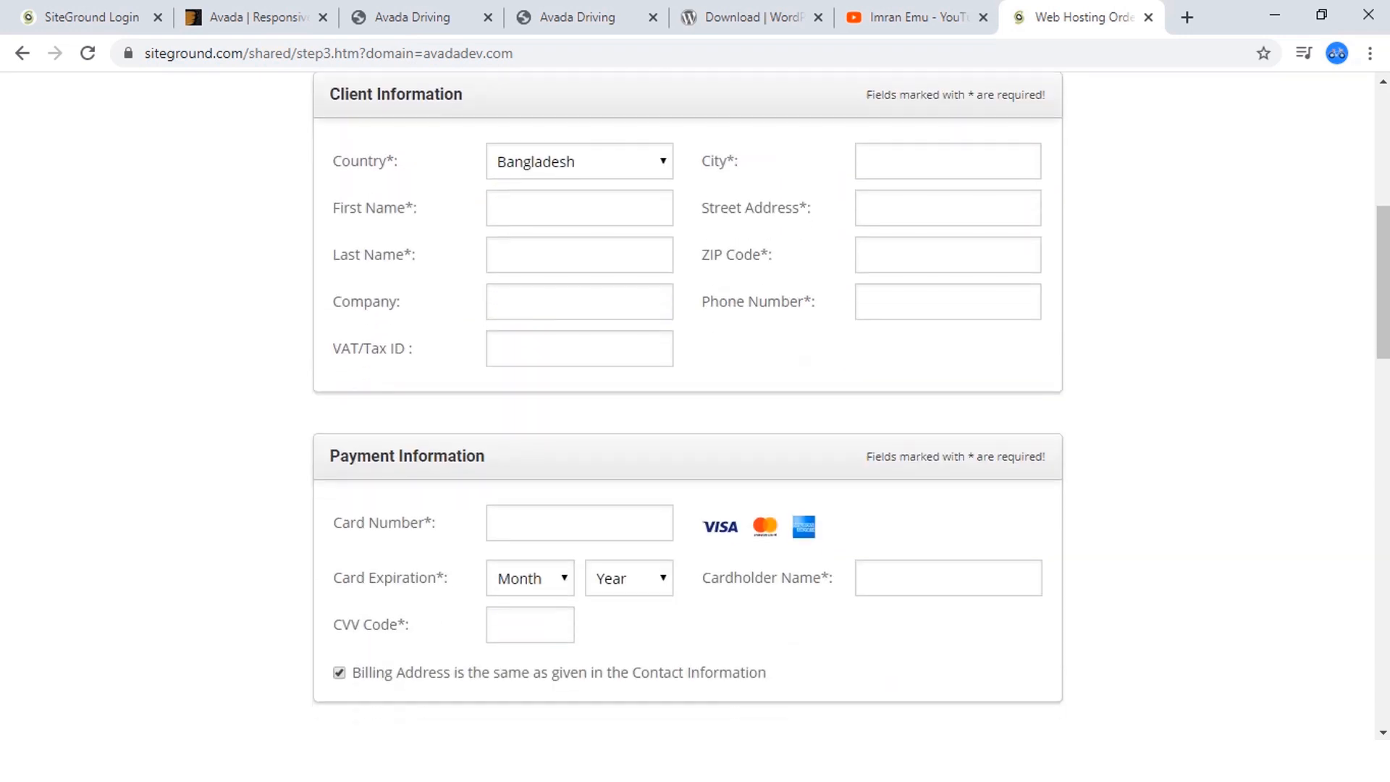
scroll(695, 405, down, 4)
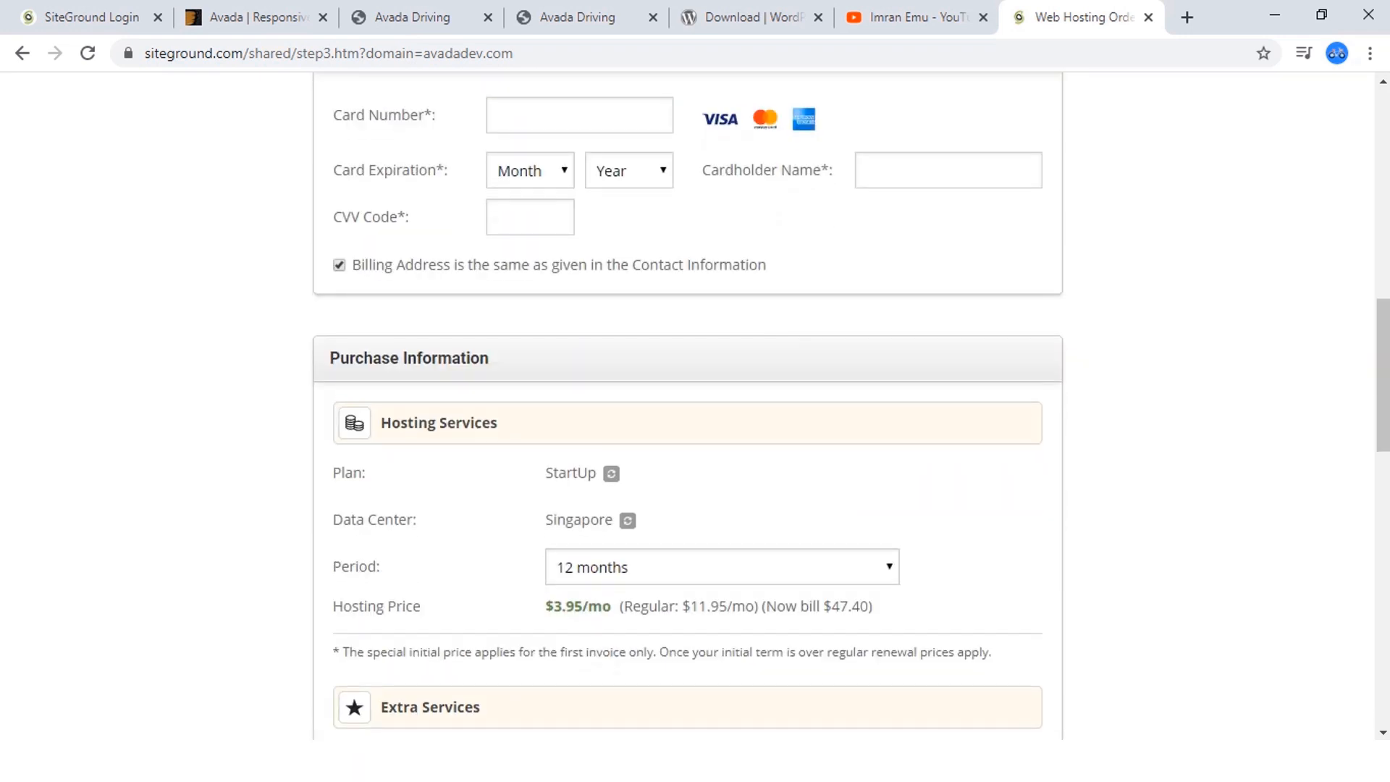
scroll(696, 405, down, 4)
scroll(696, 405, up, 2)
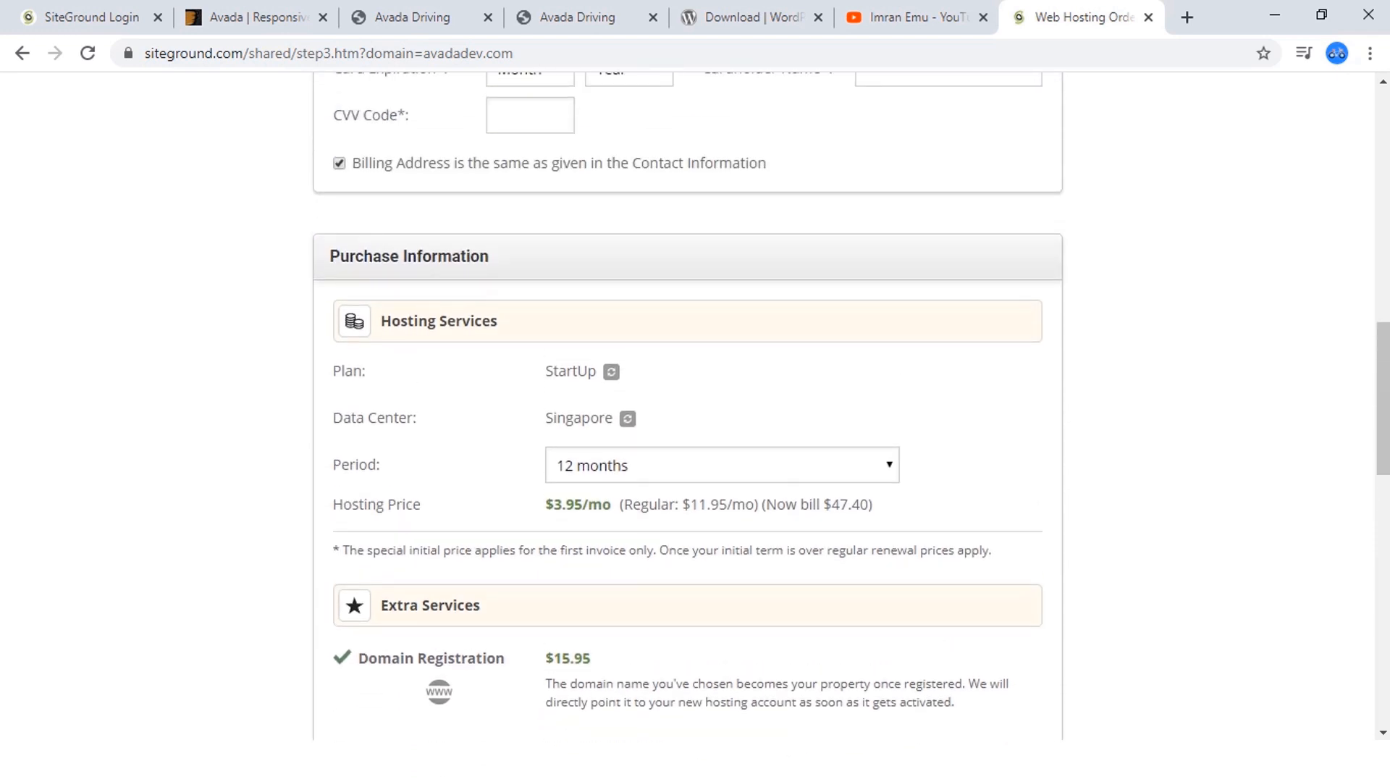
scroll(688, 406, down, 8)
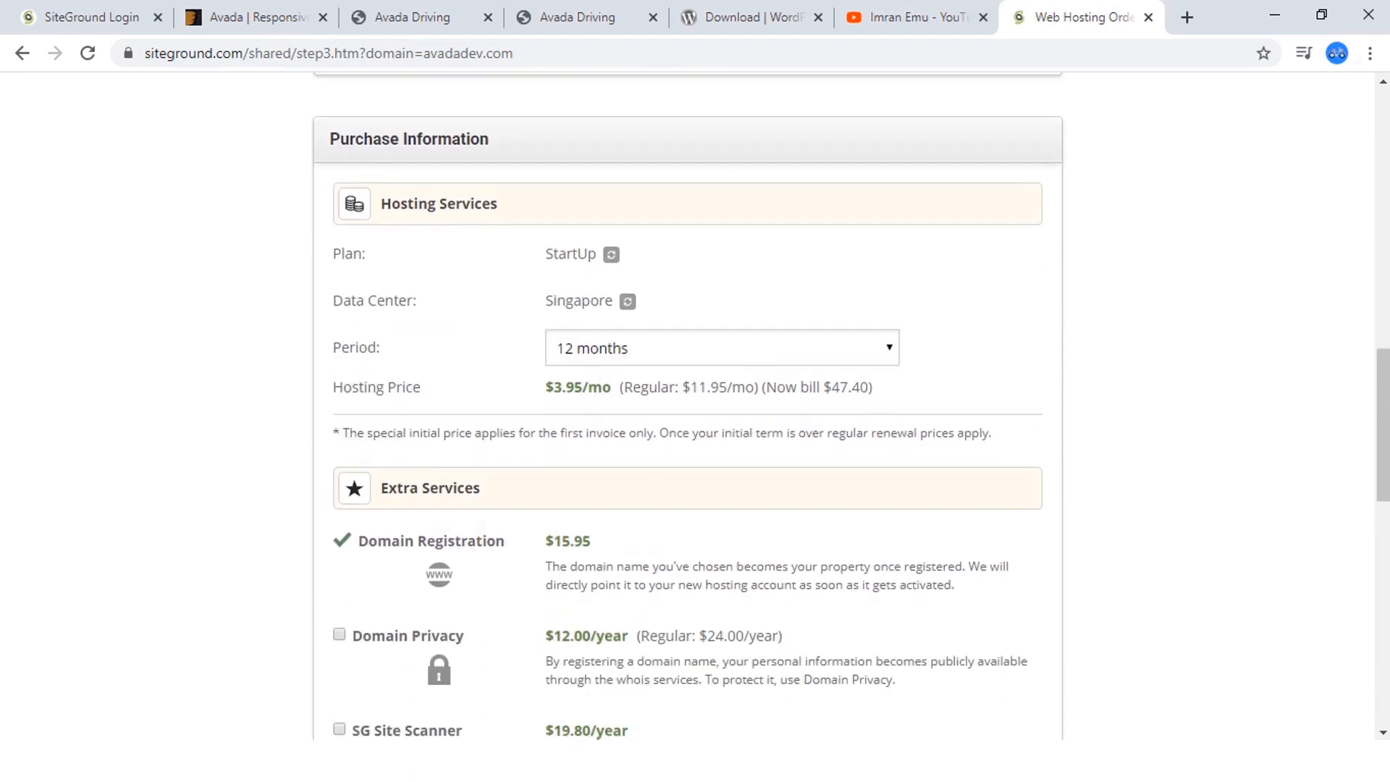
scroll(458, 149, down, 1)
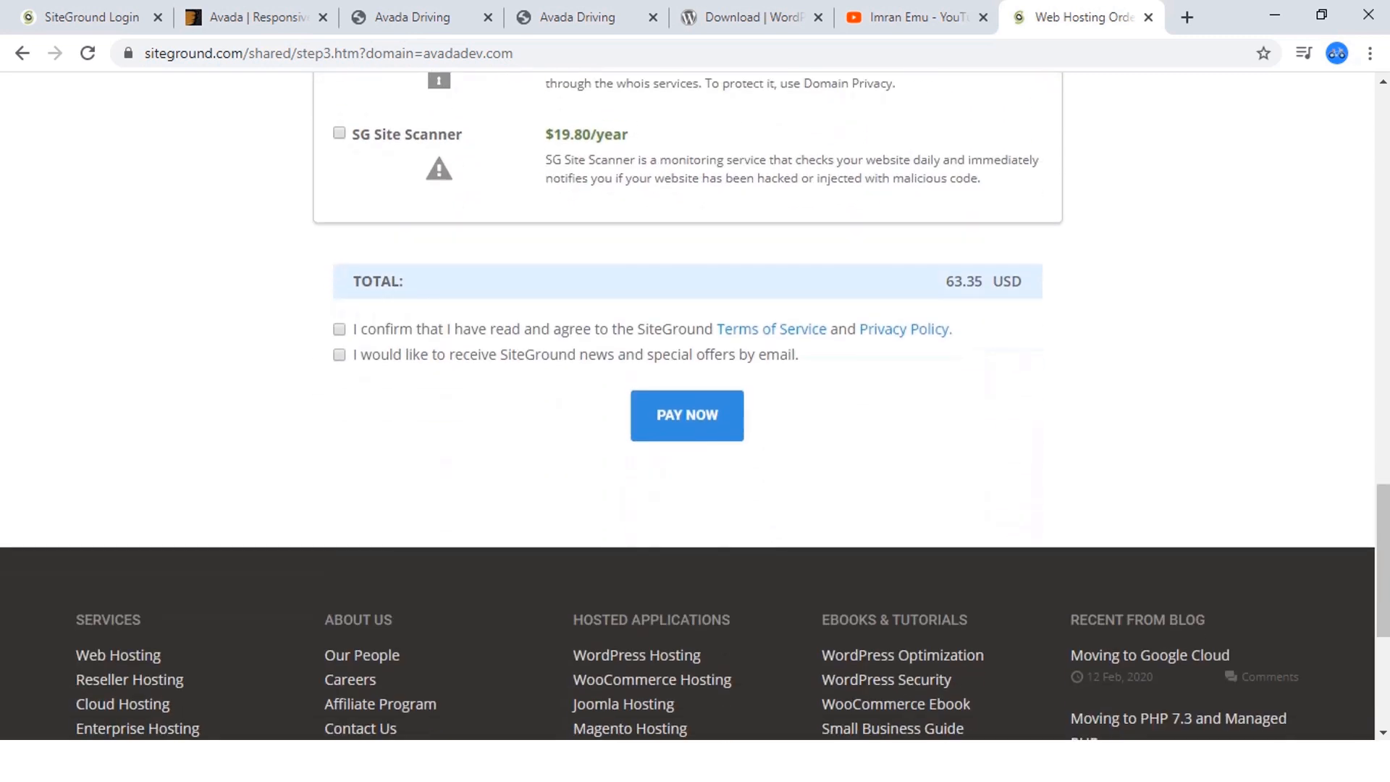
click(339, 329)
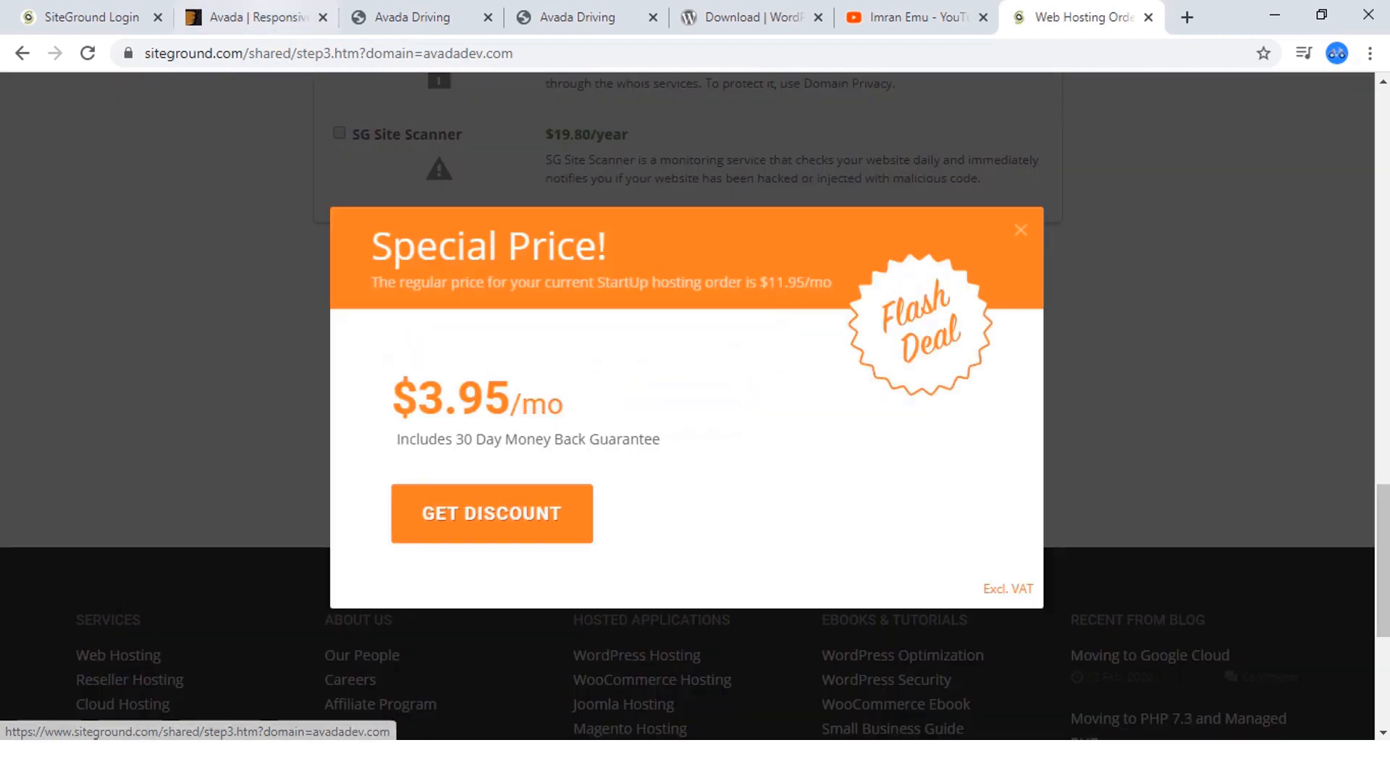
scroll(695, 405, up, 12)
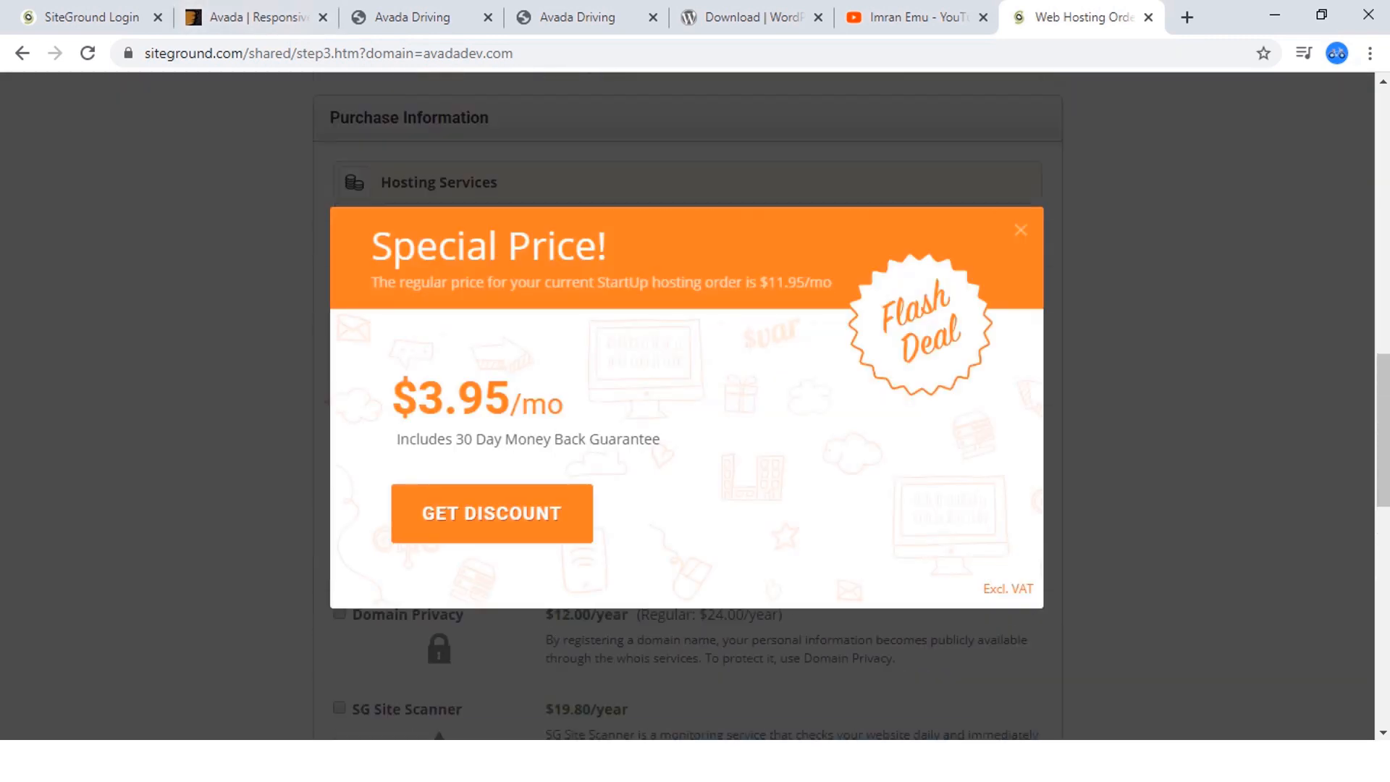
Dismiss the special price offer and log in to the existing SiteGround account with the account password.
click(1021, 230)
scroll(695, 405, up, 8)
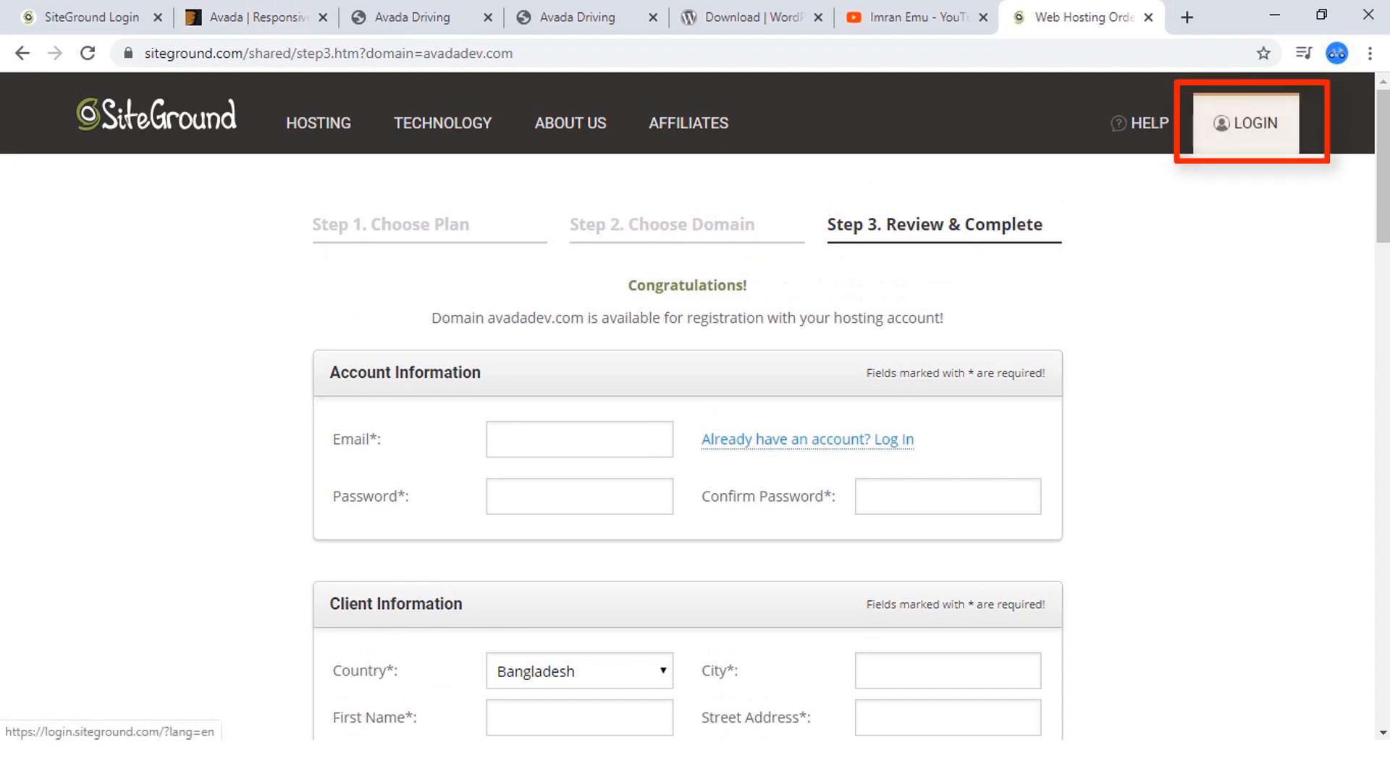
click(1245, 123)
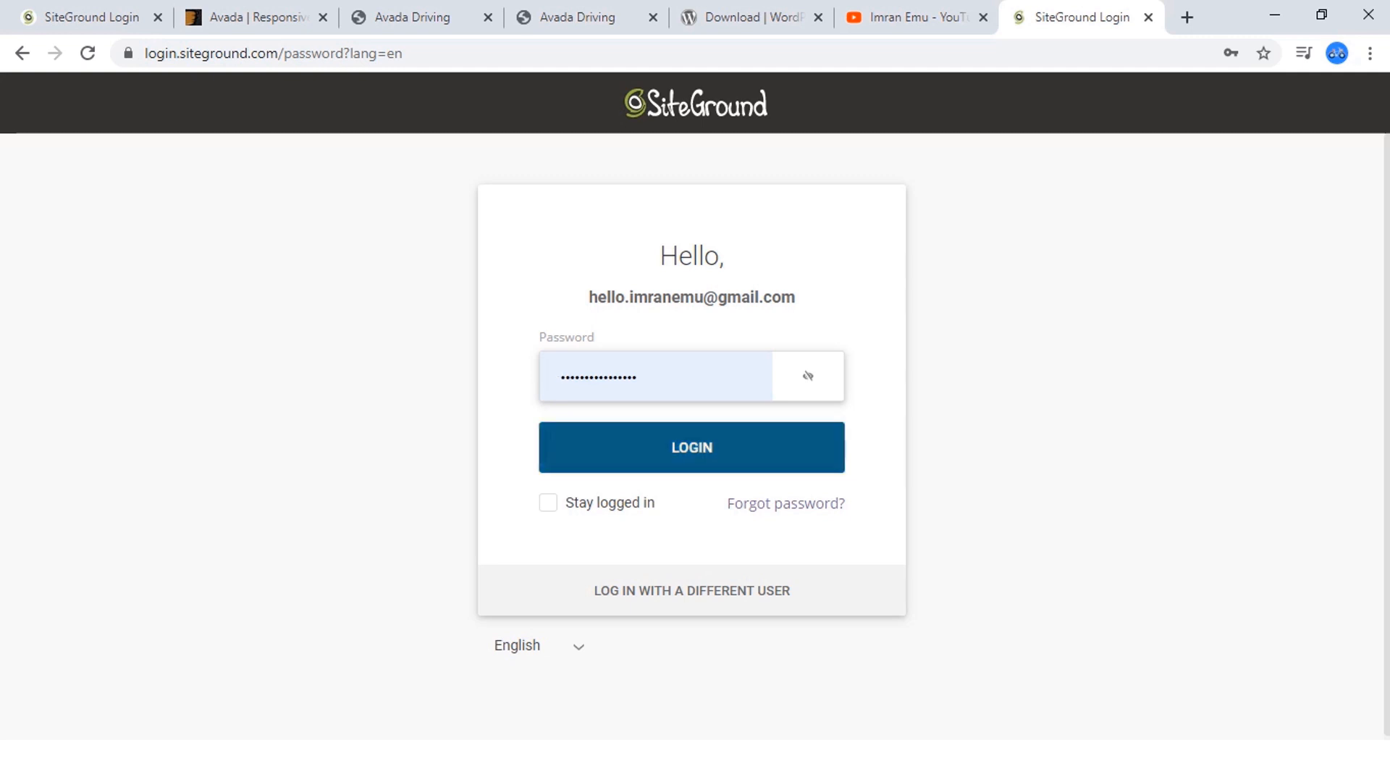
key(Return)
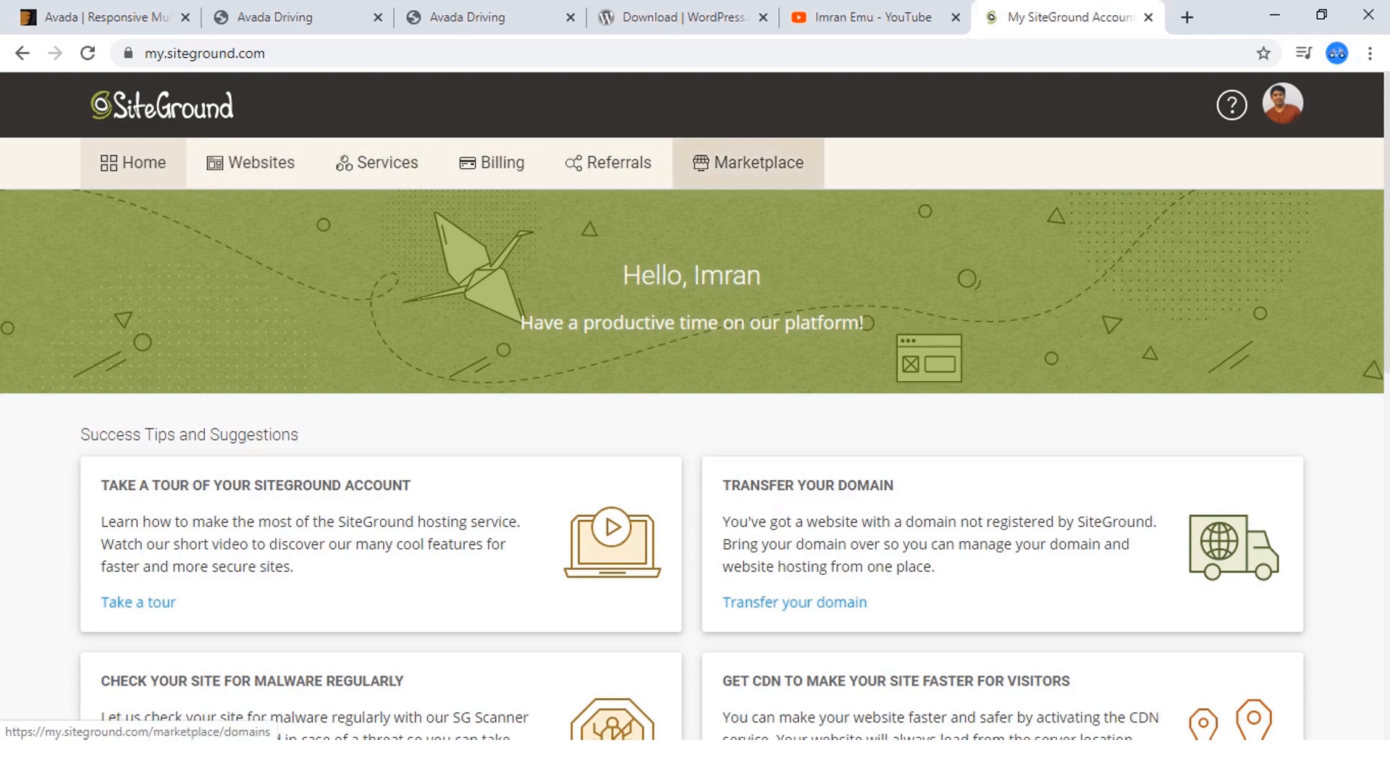
Look over the account home page, go to the account's websites, and open Site Tools for themescode.net.
scroll(748, 162, down, 7)
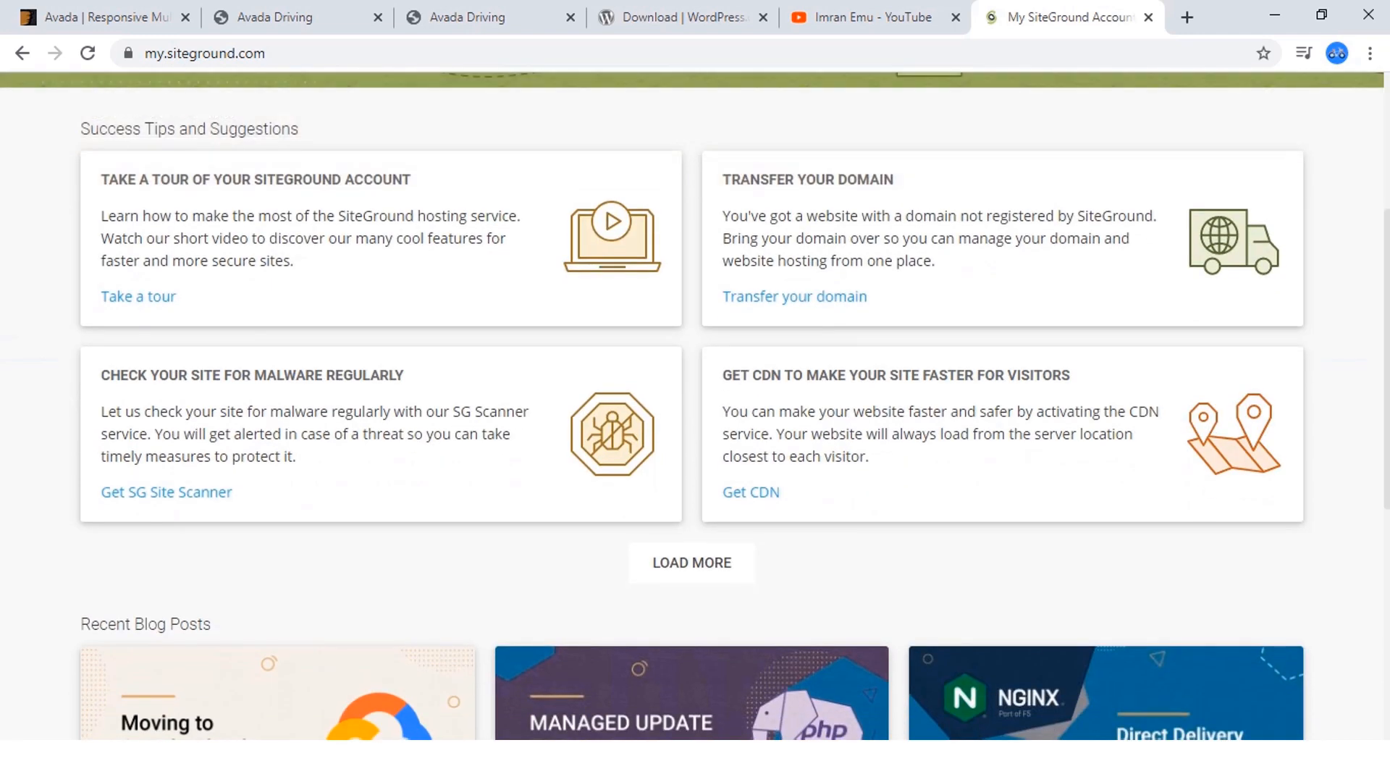
scroll(696, 405, up, 9)
scroll(695, 406, down, 5)
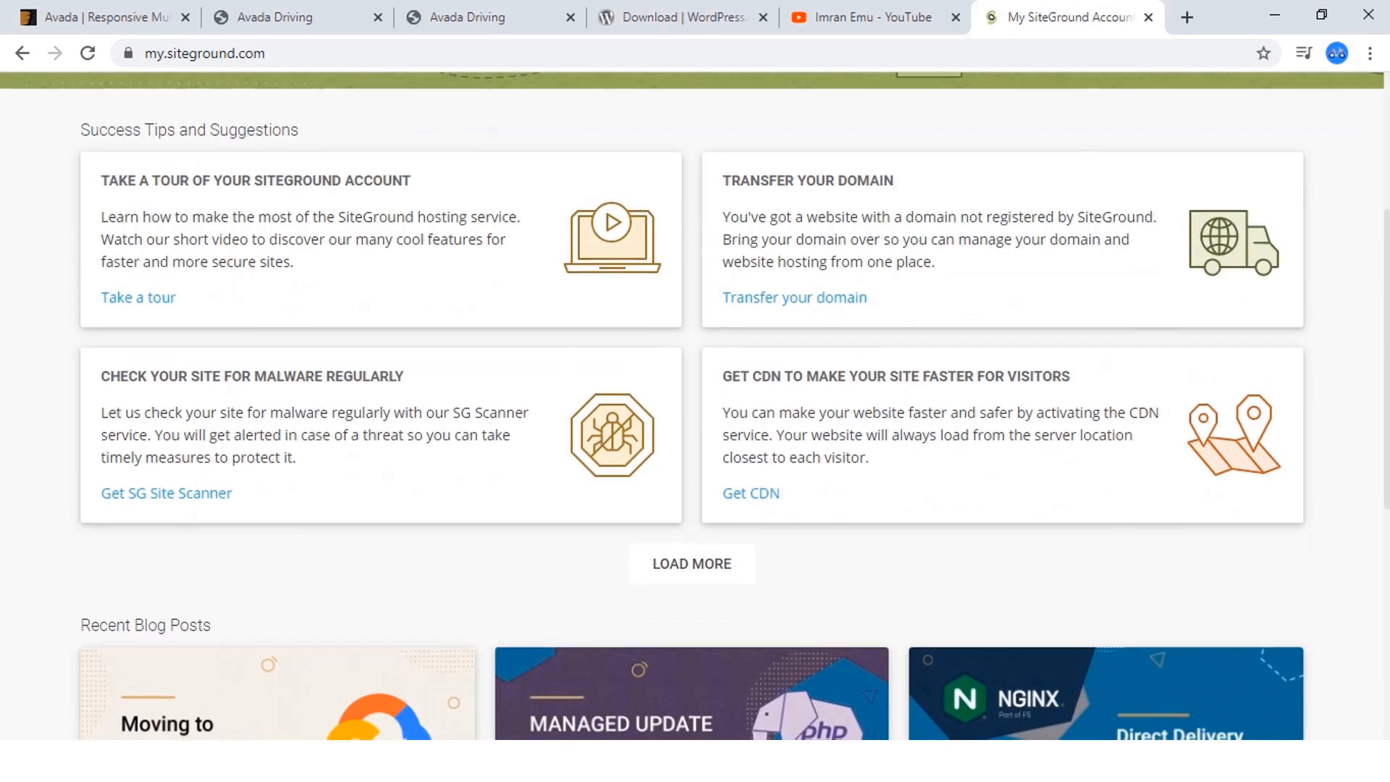
scroll(695, 406, up, 5)
scroll(696, 406, up, 1)
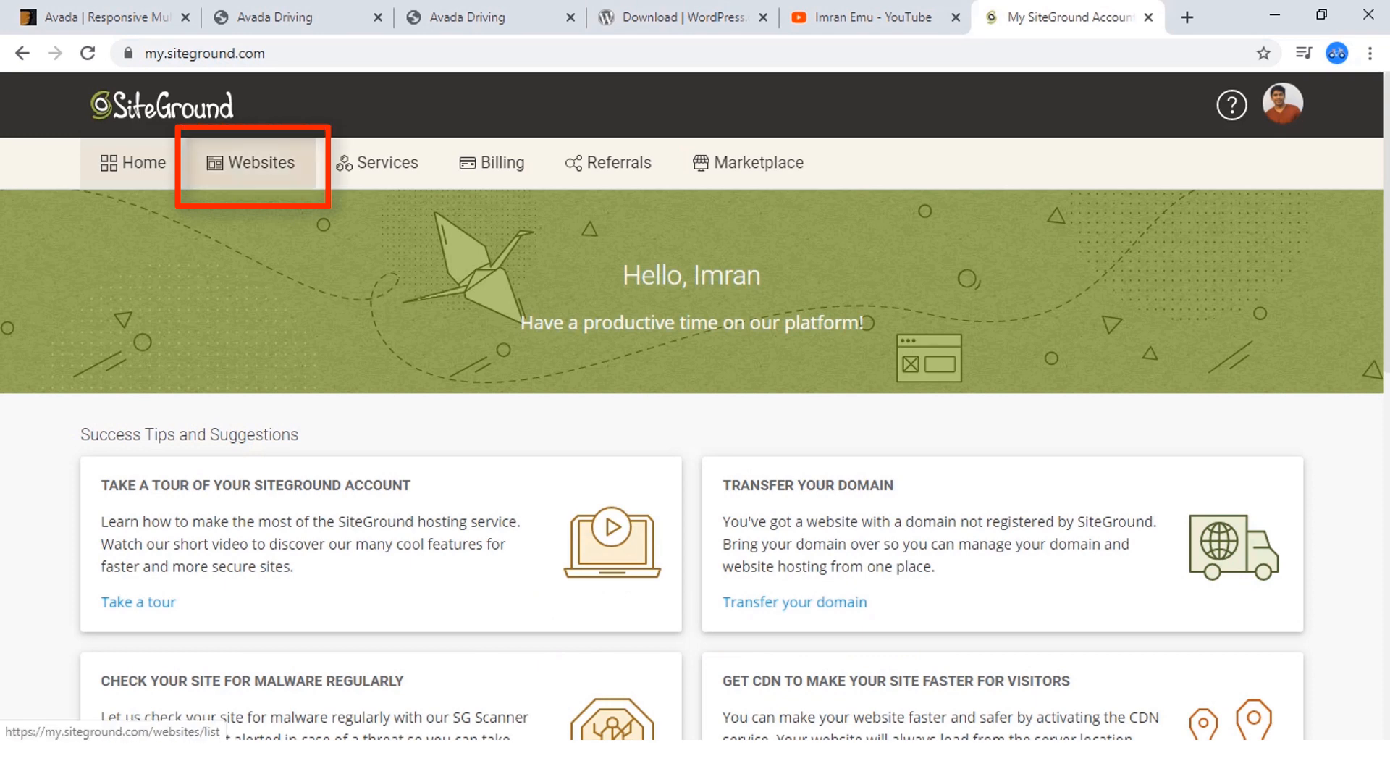
click(251, 162)
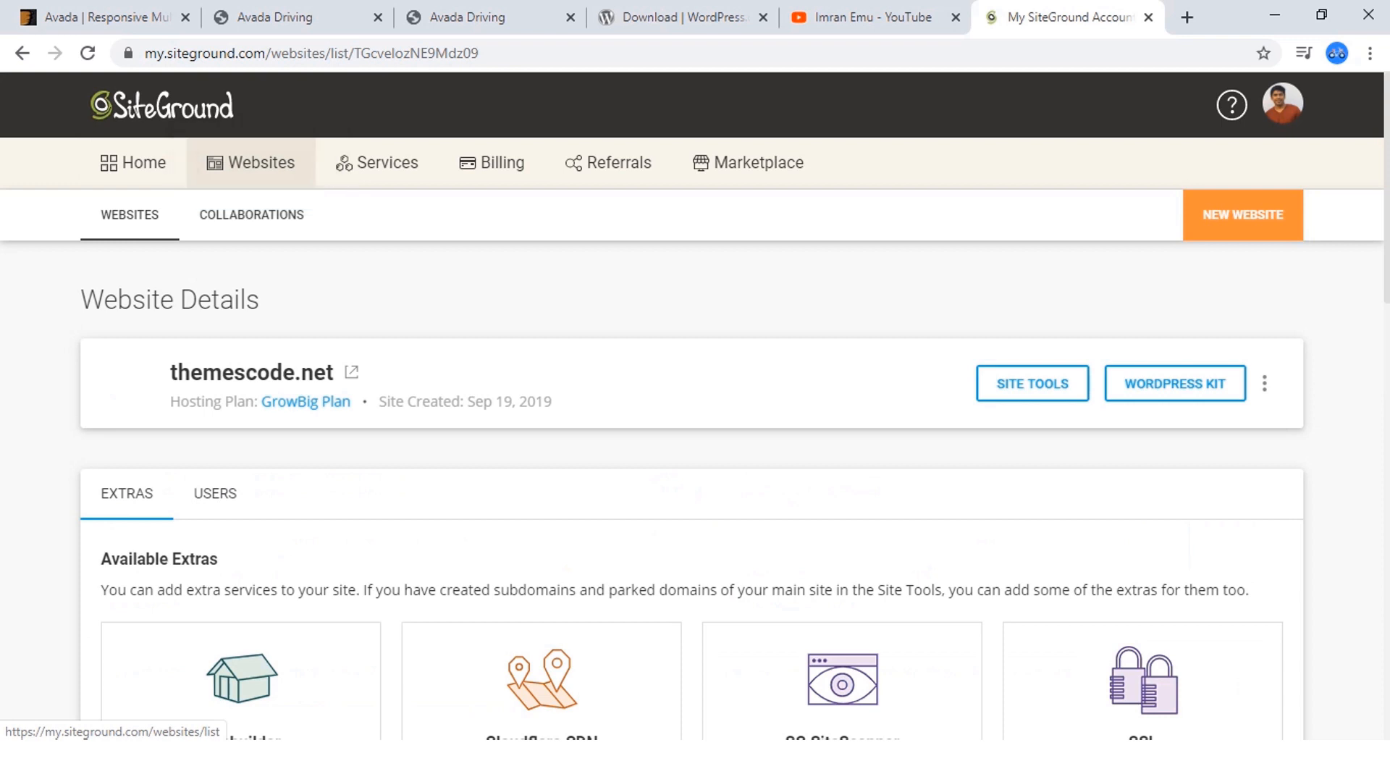
scroll(692, 492, down, 2)
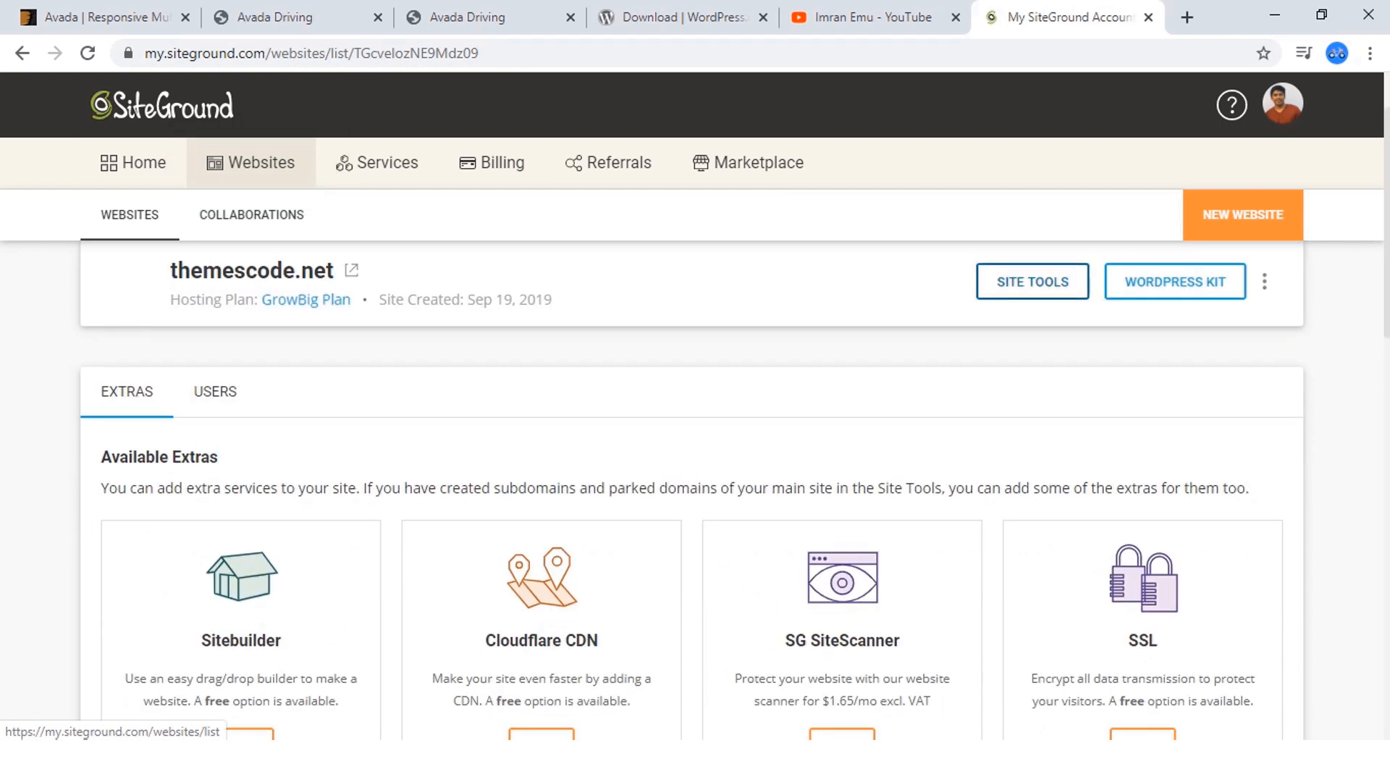
click(1032, 282)
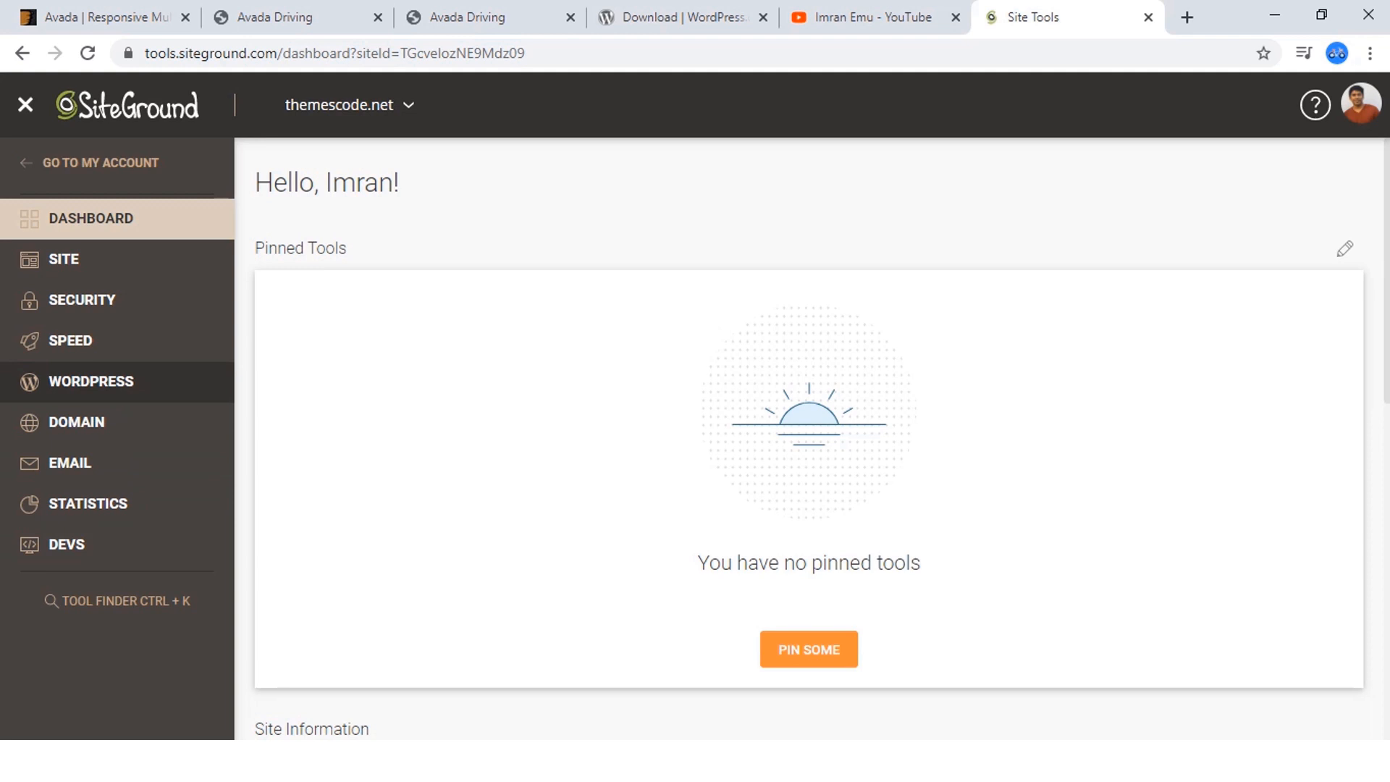
Open the WordPress Install & Manage tool and select the plain WordPress installation without WooCommerce.
click(91, 381)
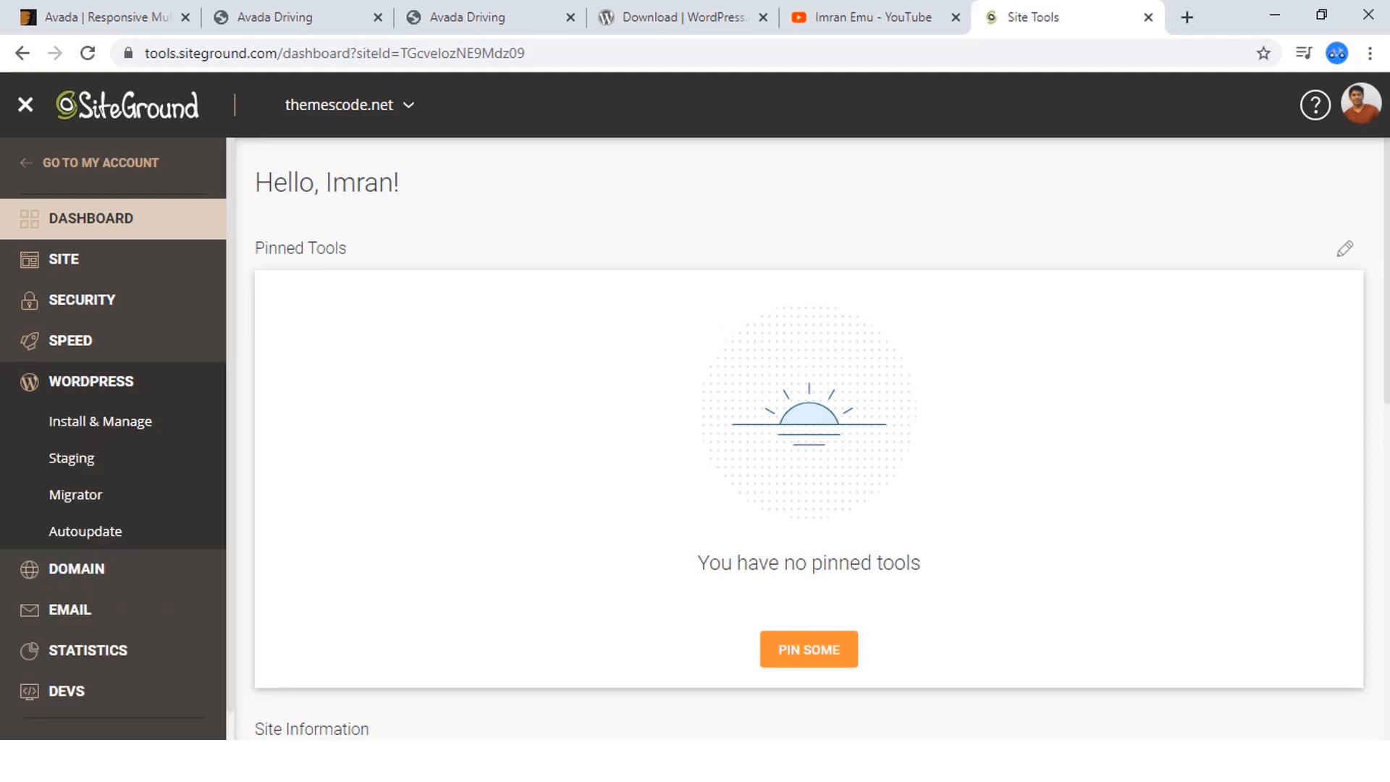
click(100, 421)
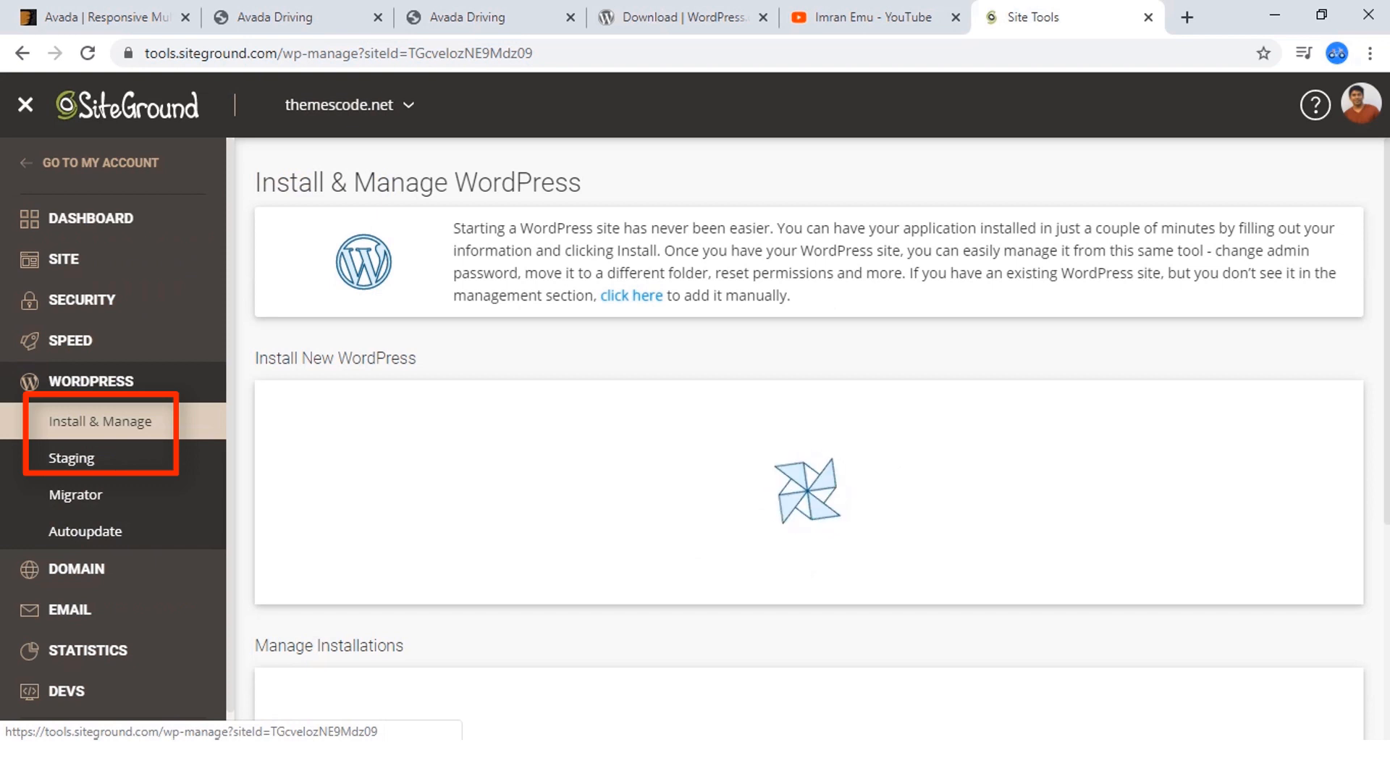
scroll(809, 439, down, 1)
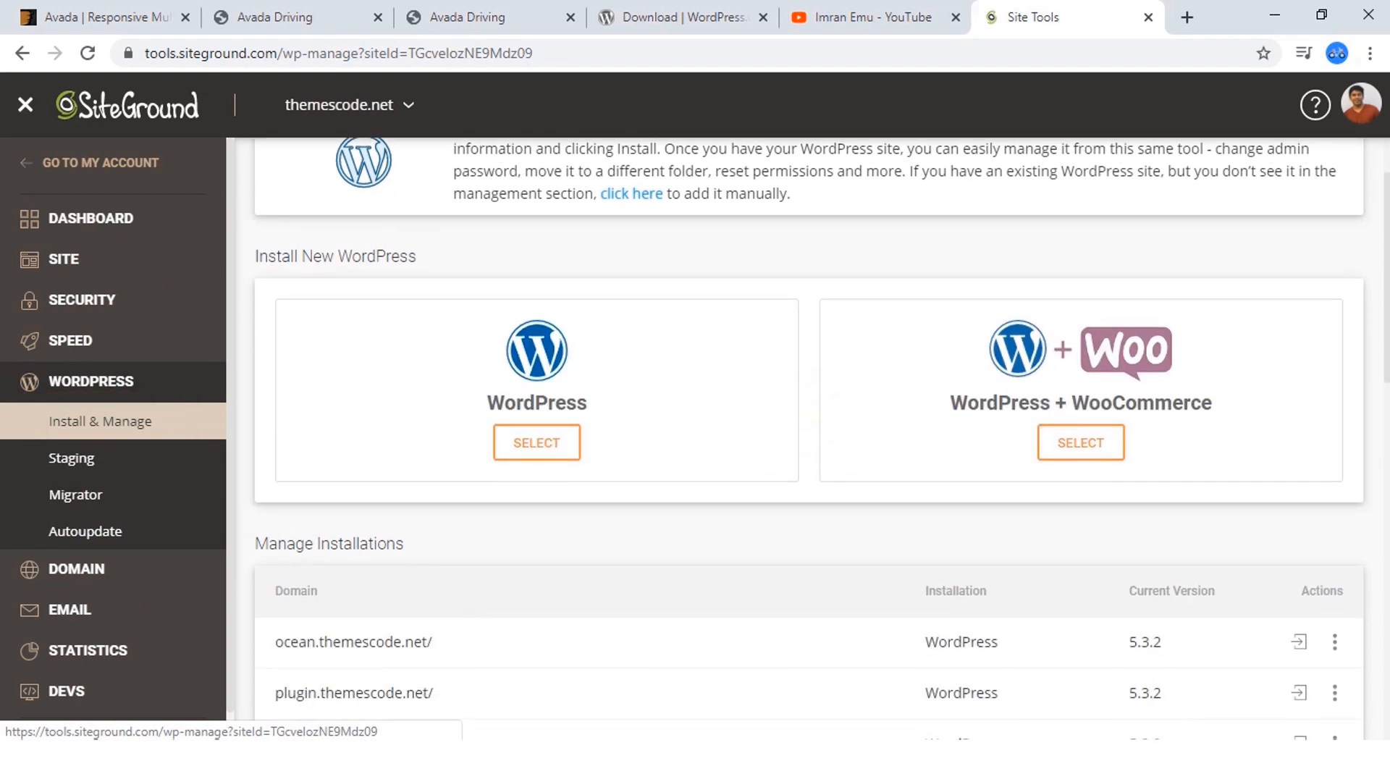
scroll(809, 439, down, 2)
scroll(809, 438, up, 1)
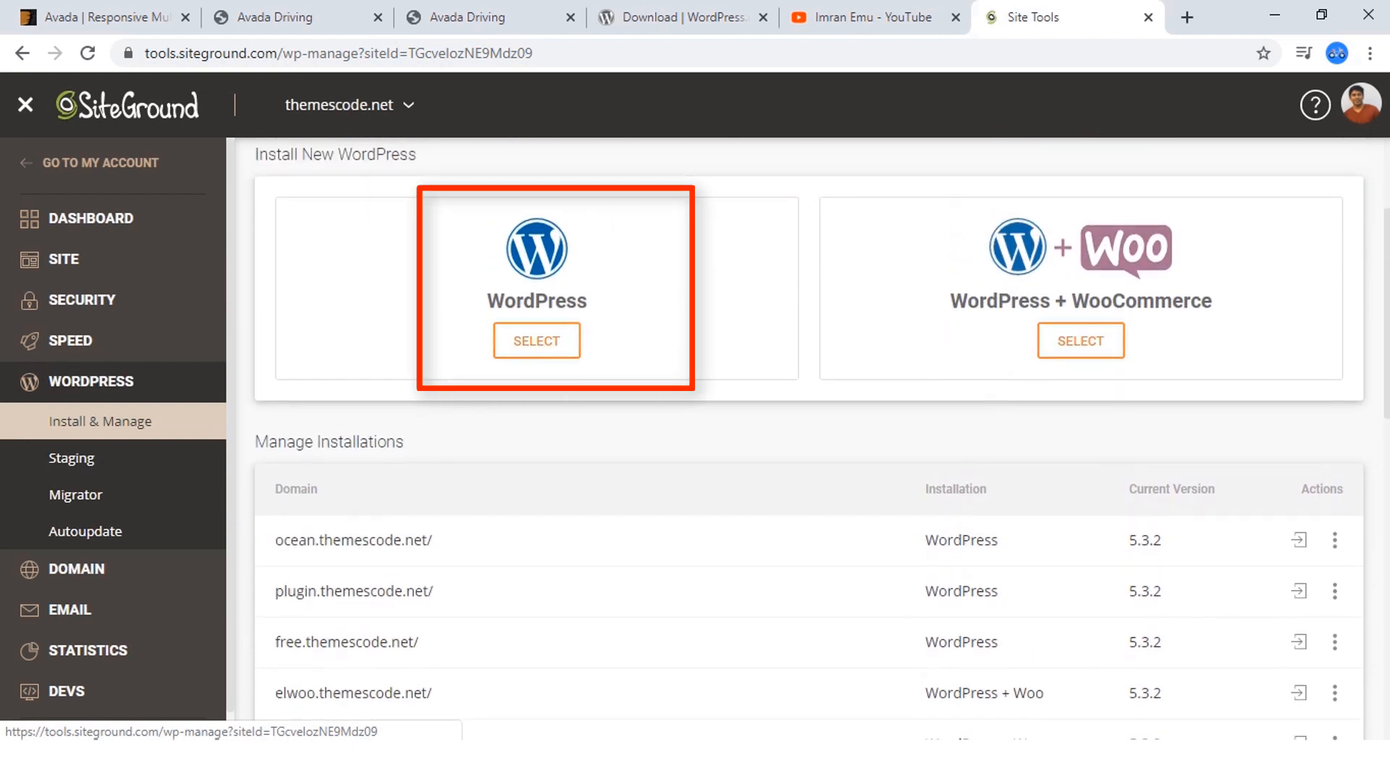
click(536, 341)
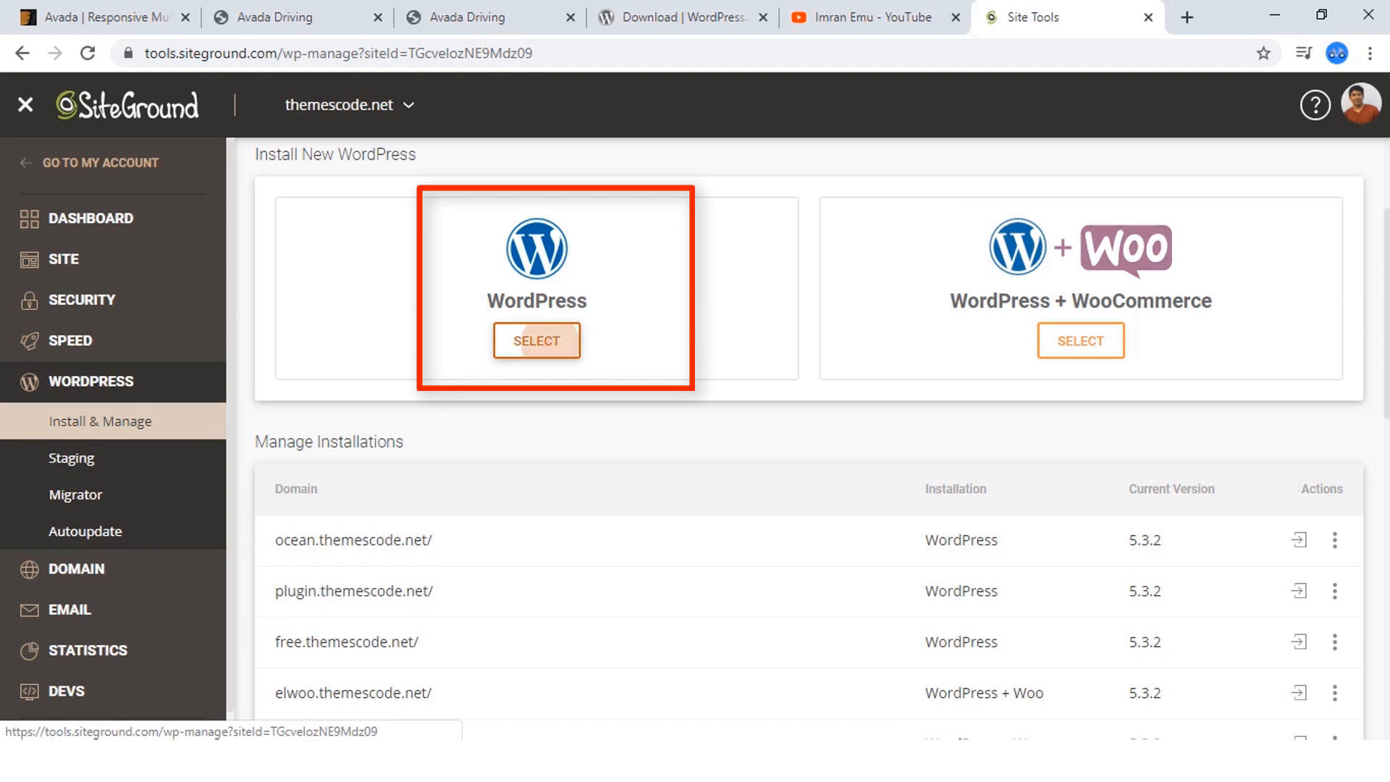
Set the installation domain to avada.themescode.net and turn off installing with WordPress Starter.
scroll(537, 341, down, 1)
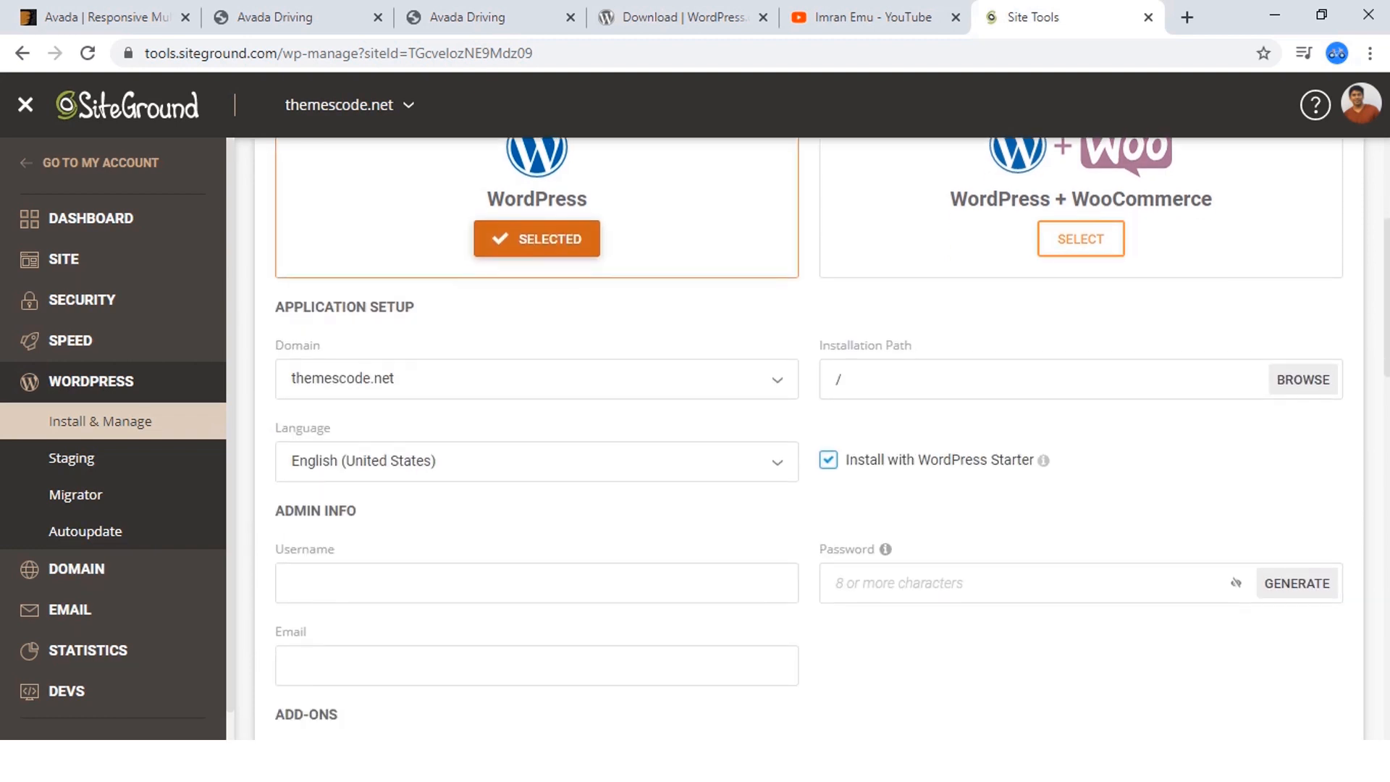
scroll(832, 436, down, 1)
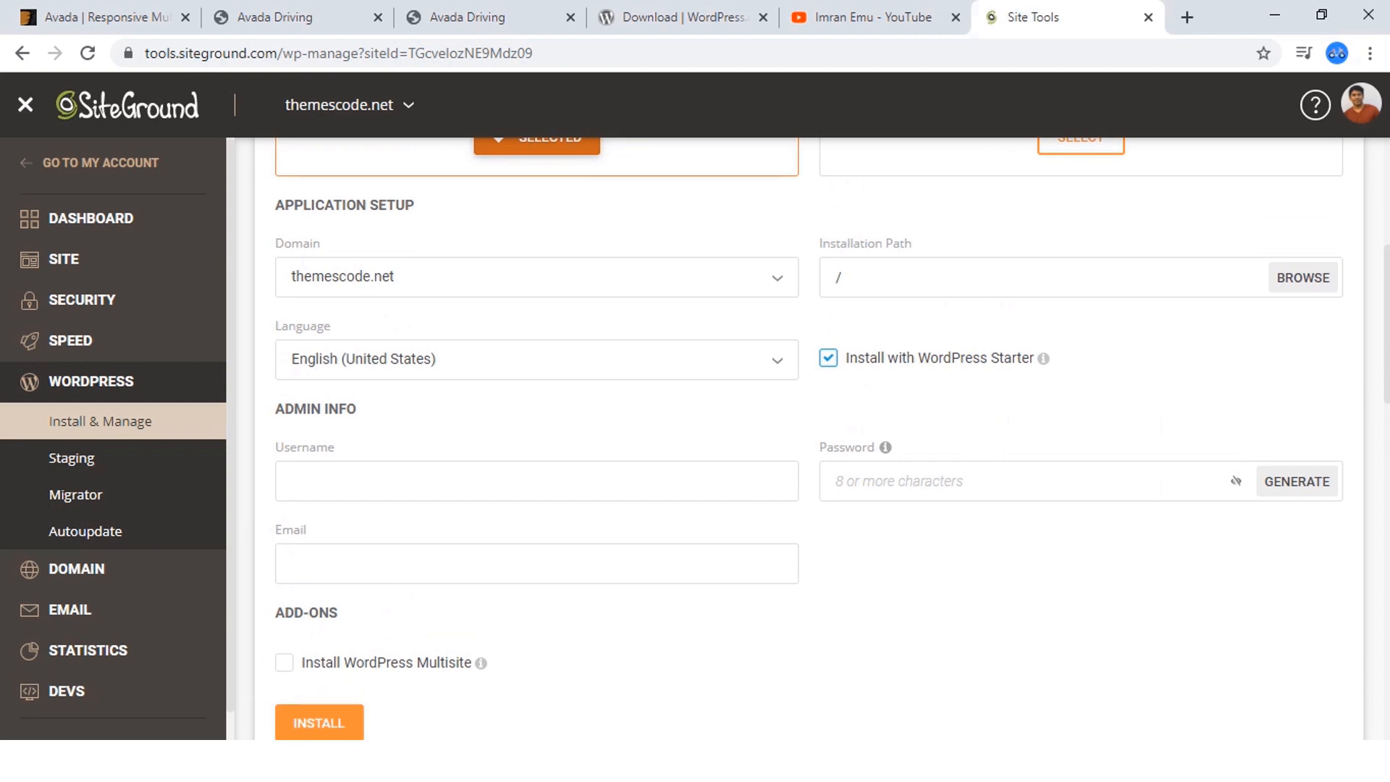
click(537, 278)
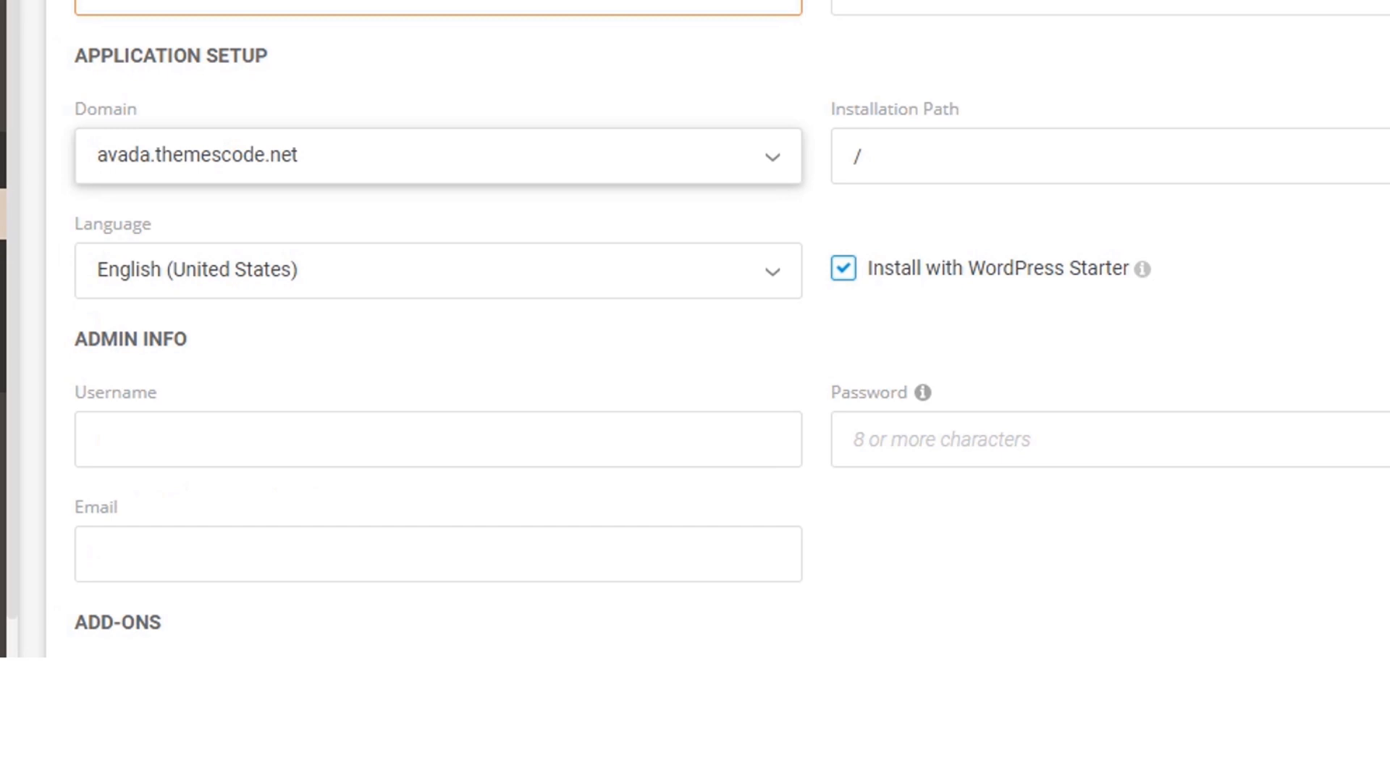
scroll(438, 326, down, 2)
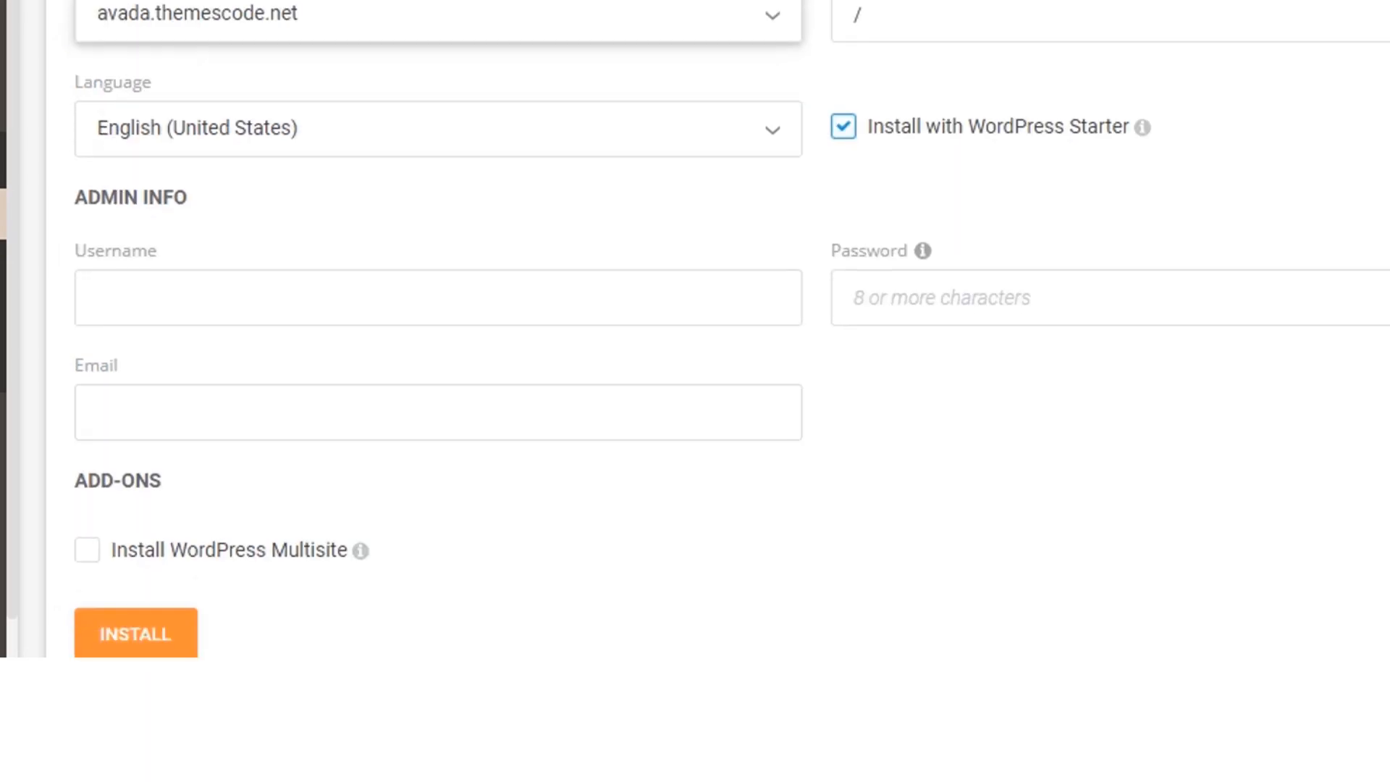
click(844, 127)
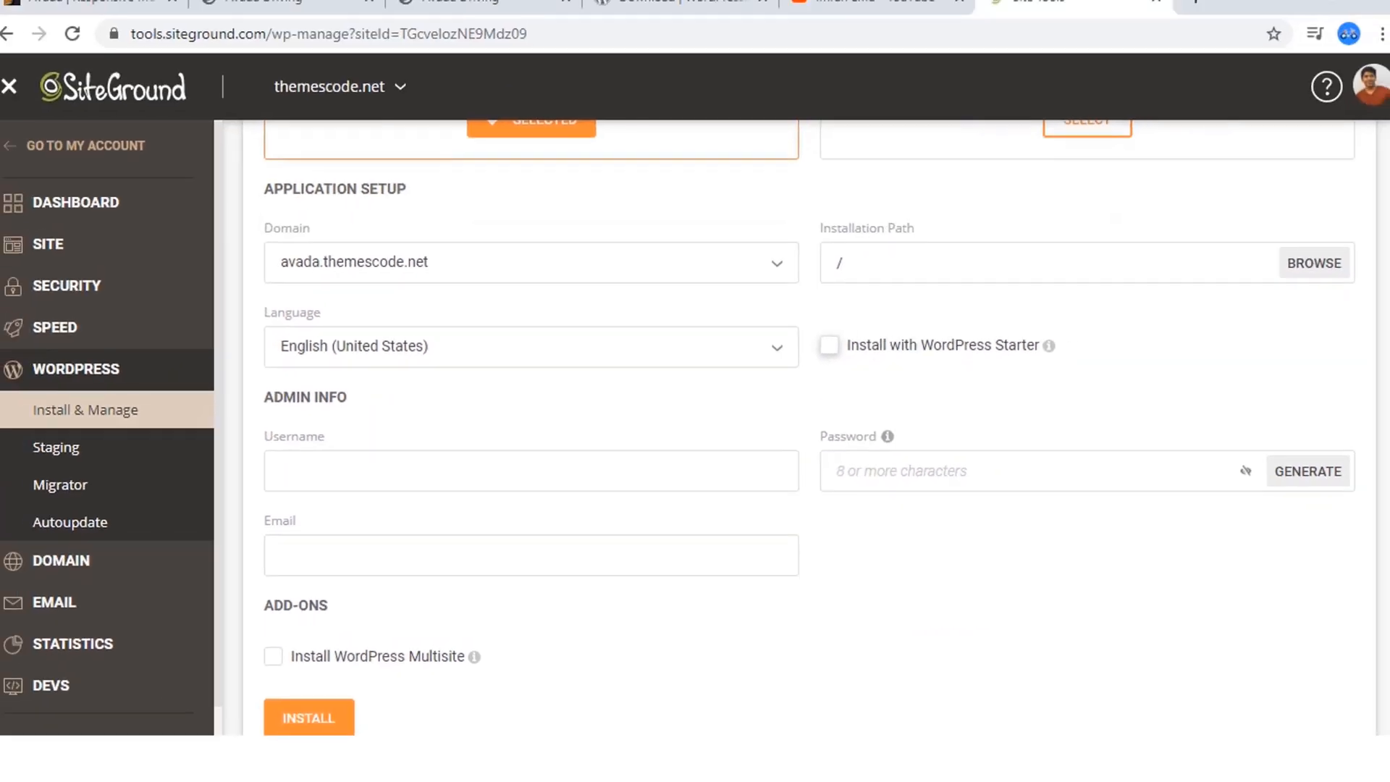
Enter admin-test as the WordPress admin username.
click(438, 298)
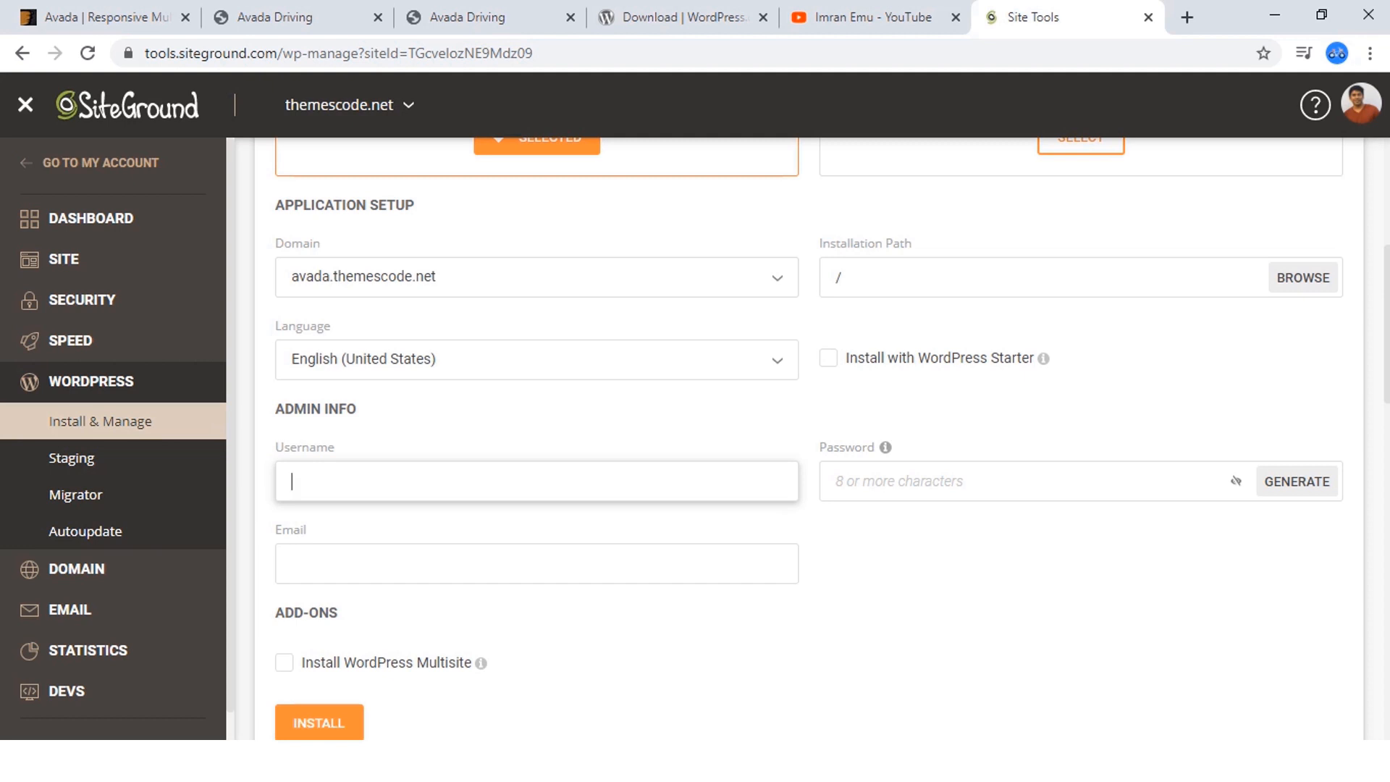
scroll(809, 434, down, 1)
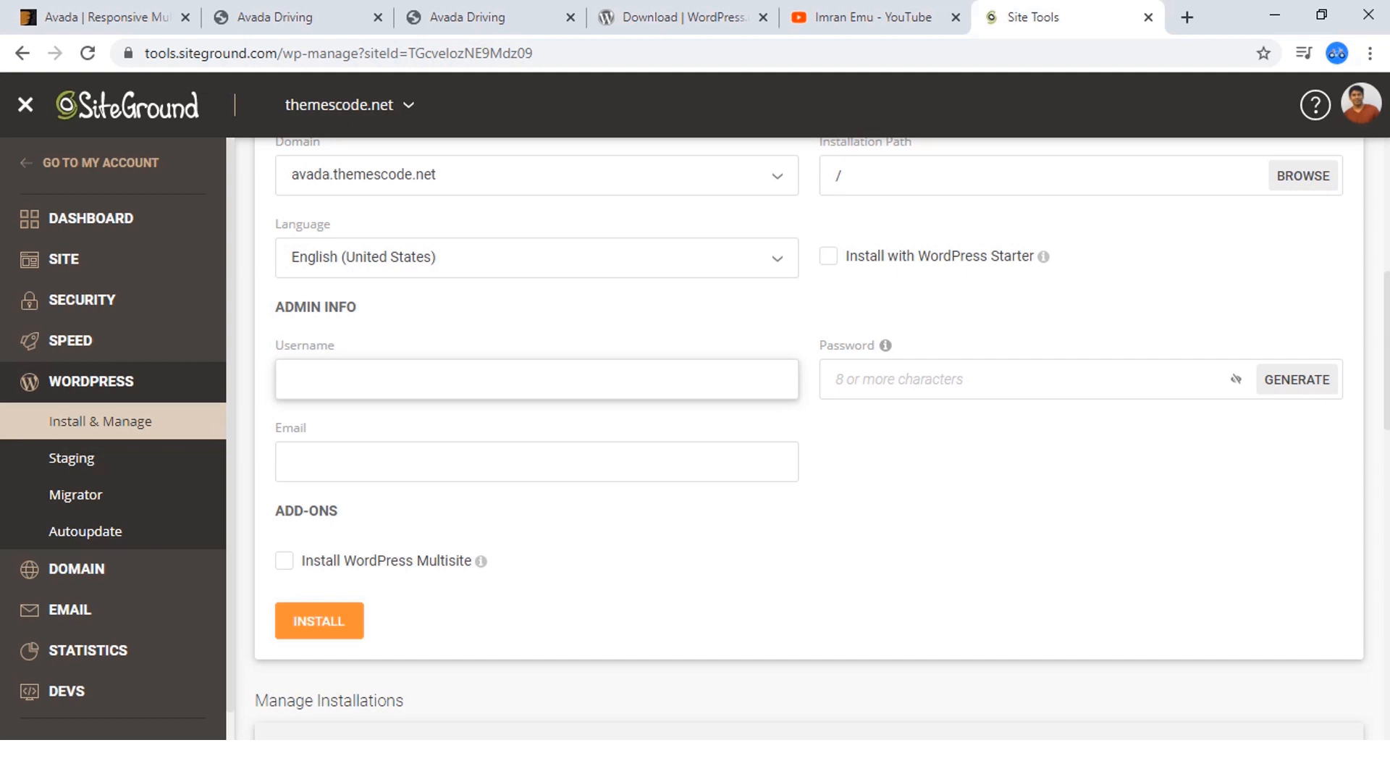
text(adm)
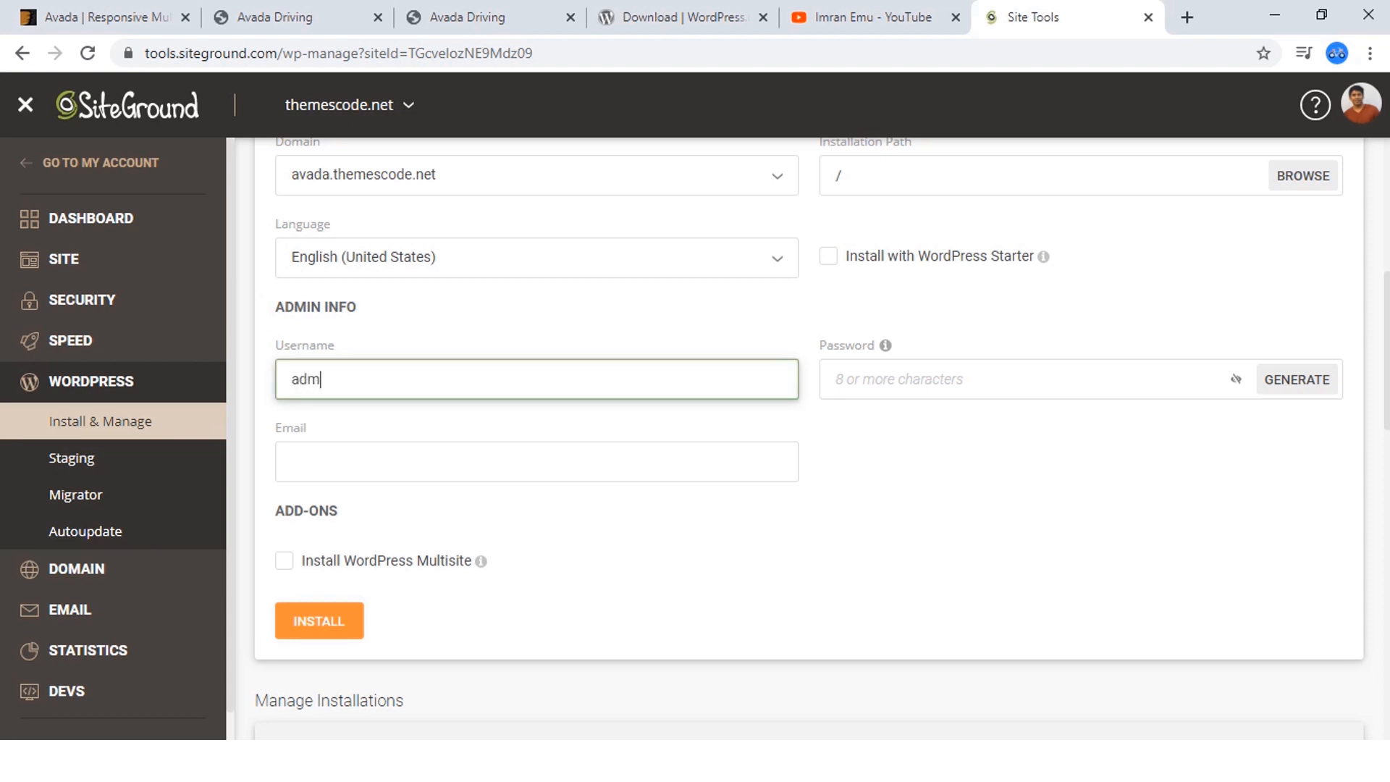
text(in-test)
Fill in the administrator's email address in the WordPress admin info.
click(293, 462)
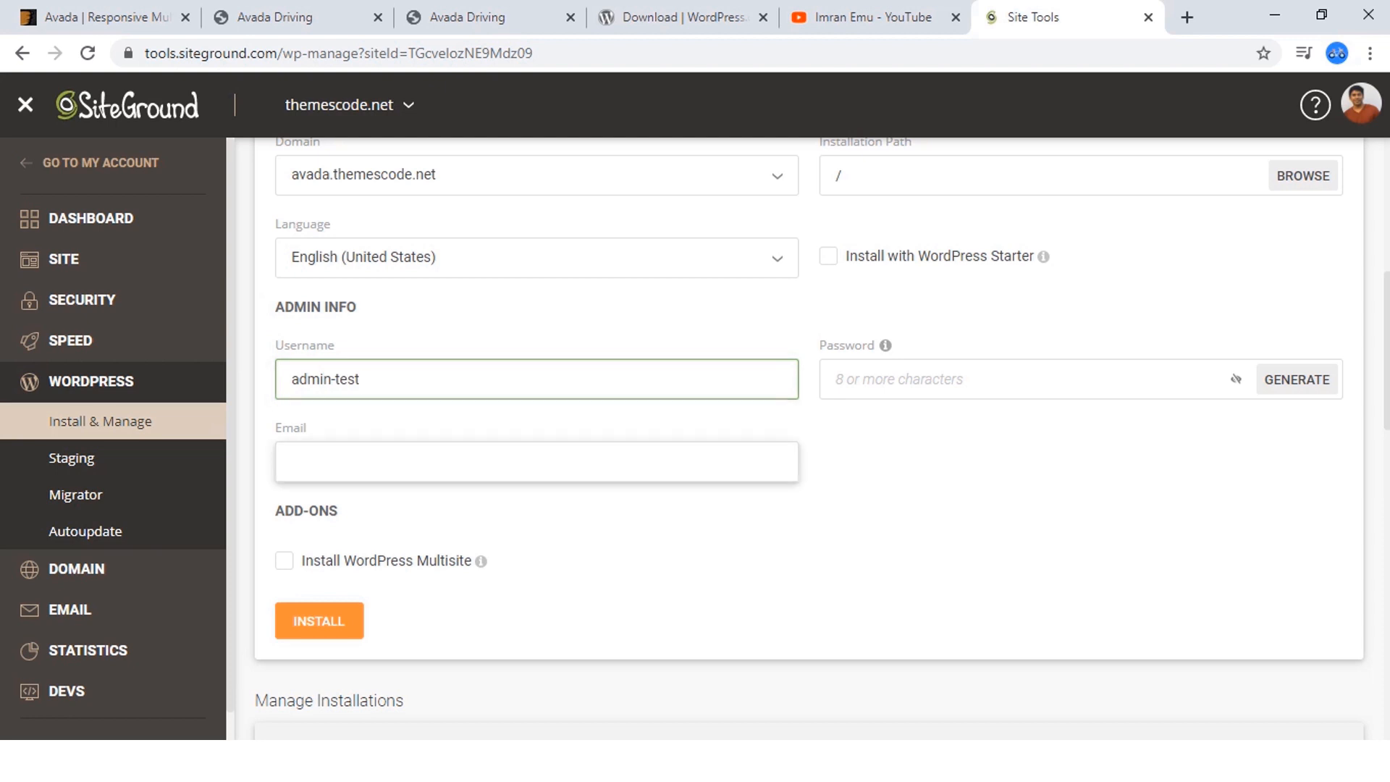
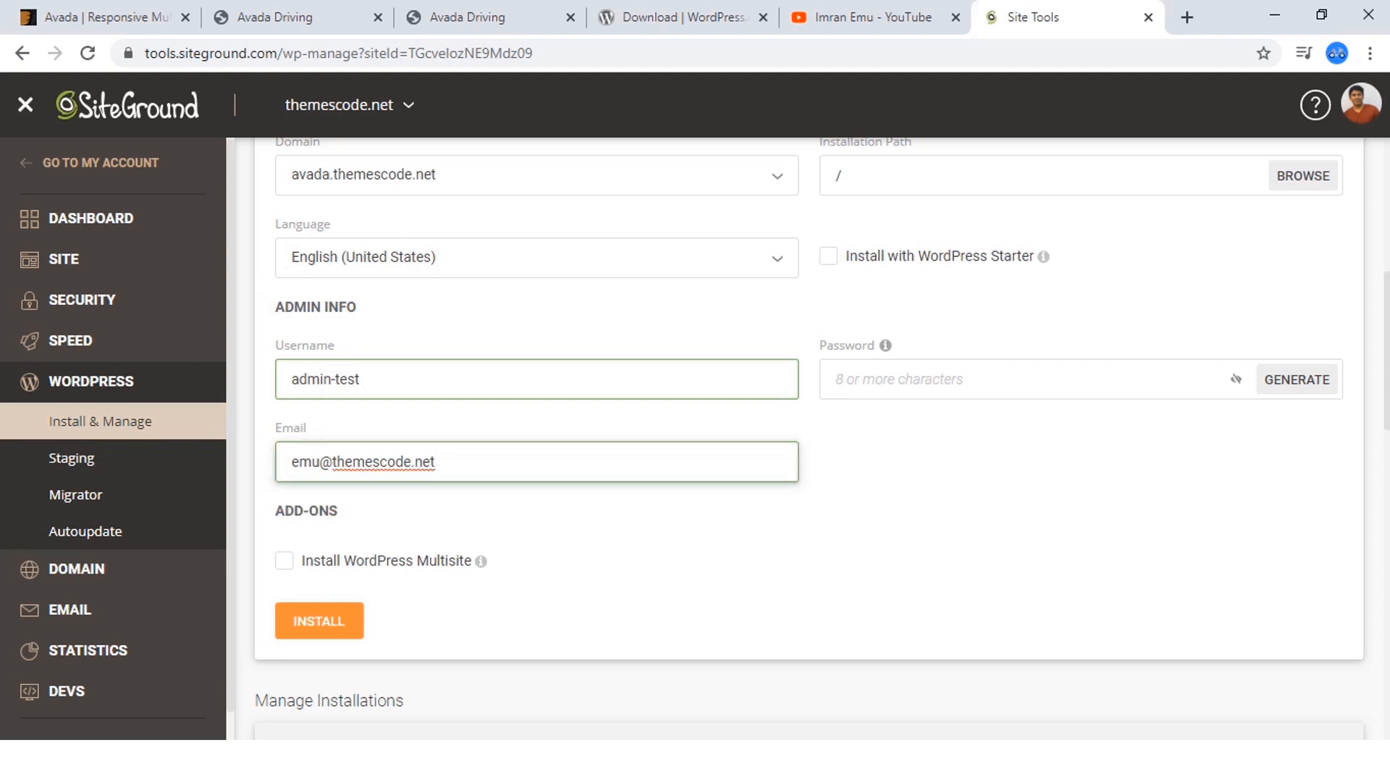
key(Tab)
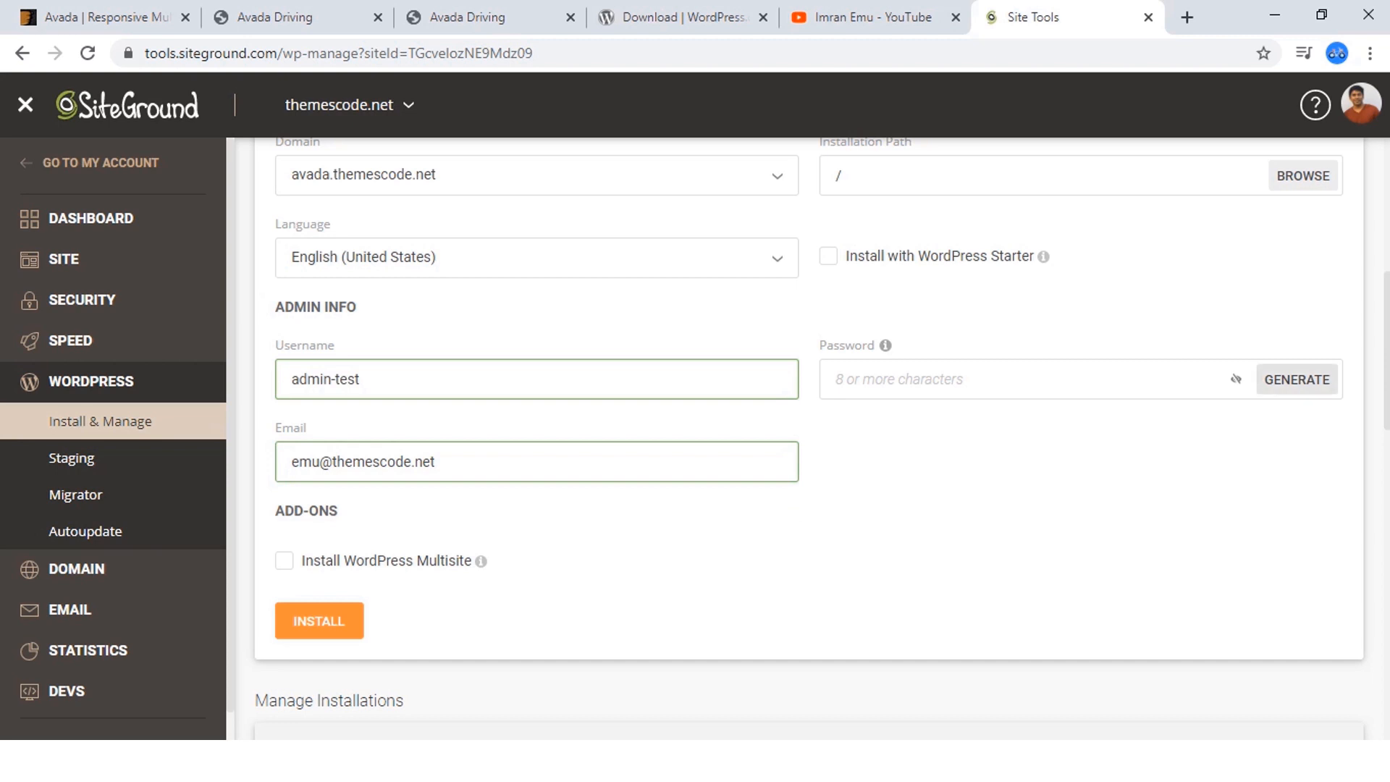
Fill the WordPress admin password field with an automatically generated password.
click(942, 380)
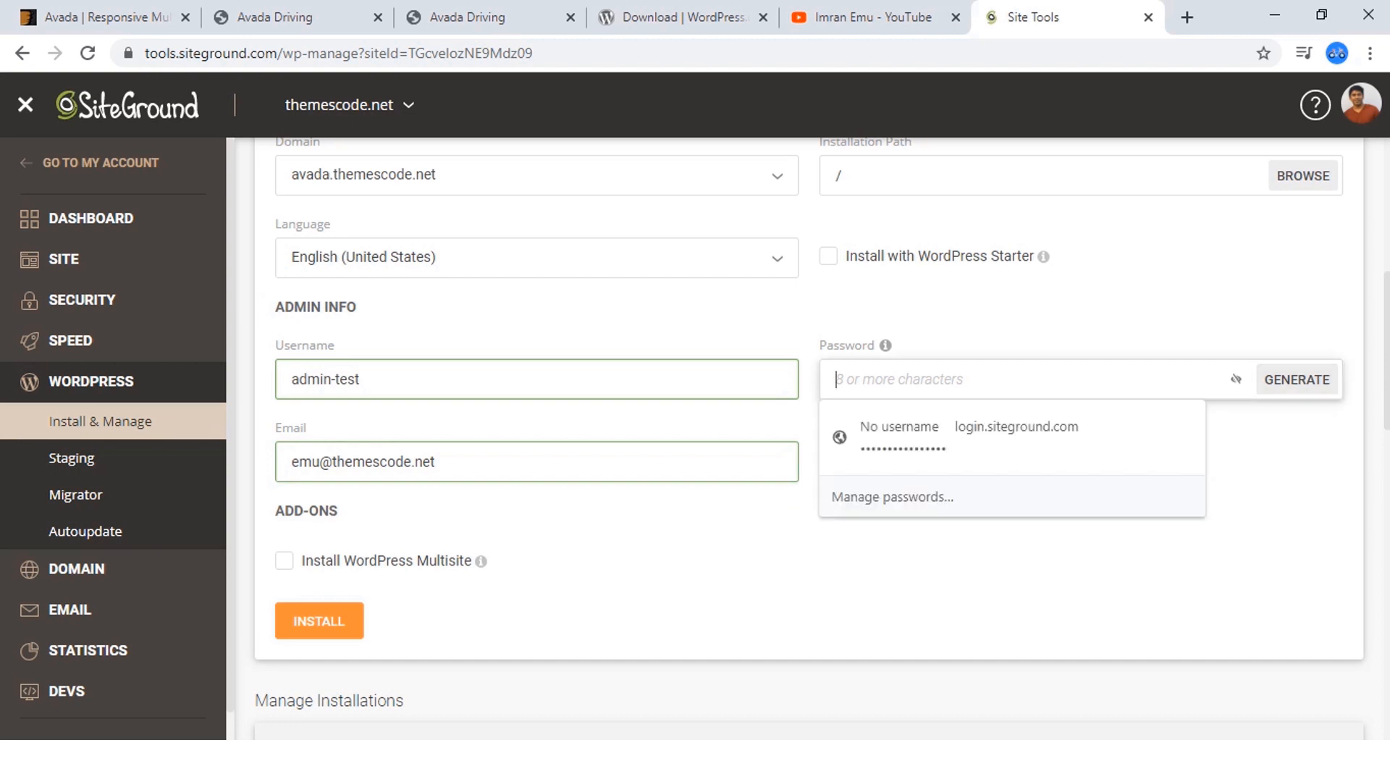
key(Tab)
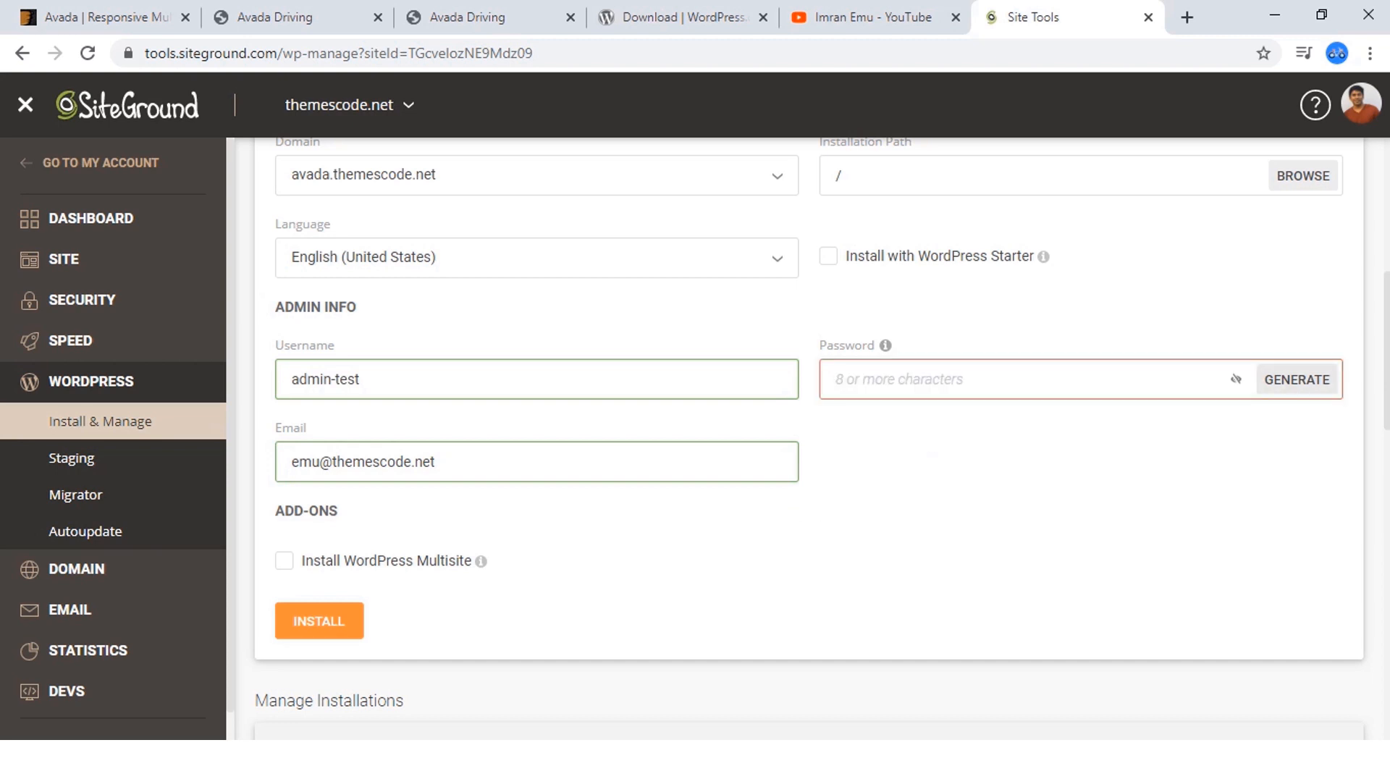
key(Return)
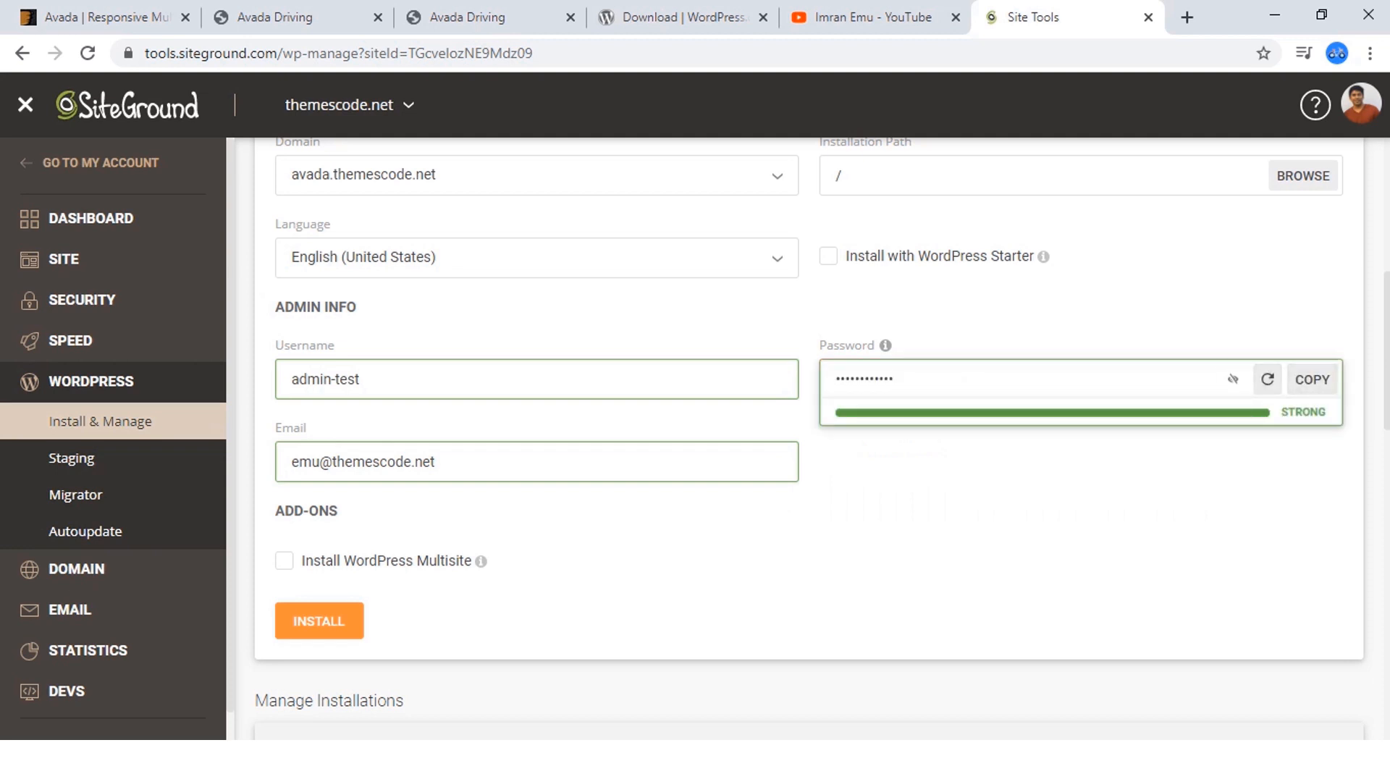
Reveal the generated admin password, regenerate it three times, and mask it again.
click(1233, 380)
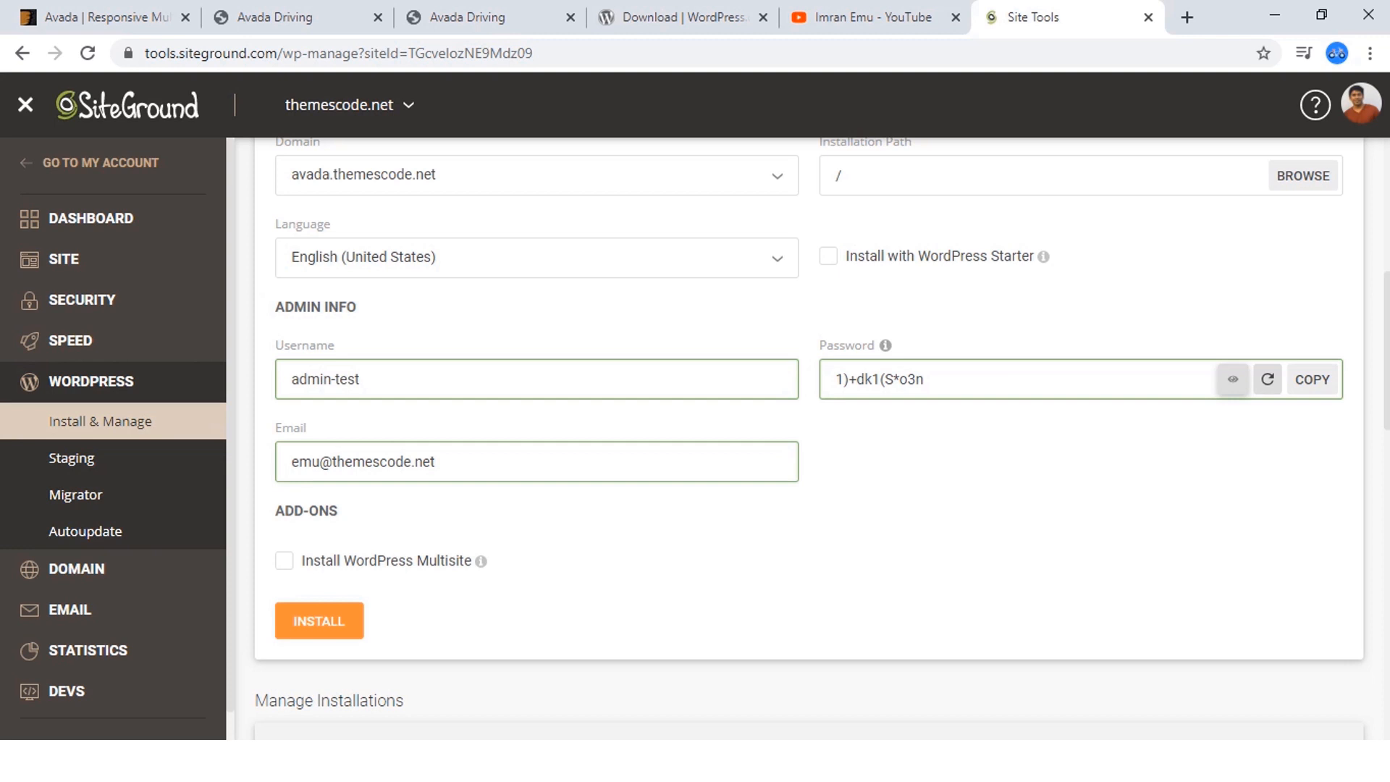
click(1268, 379)
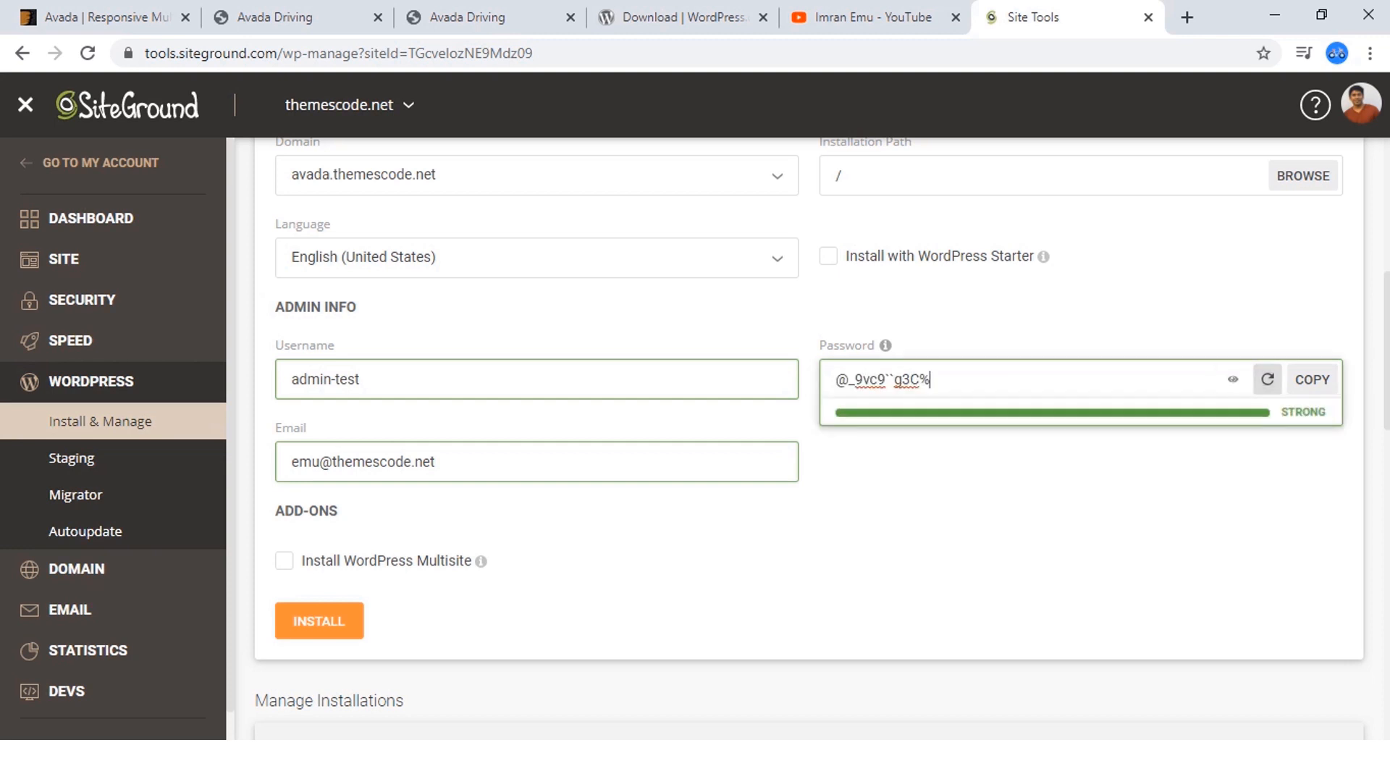
click(1268, 379)
click(1268, 380)
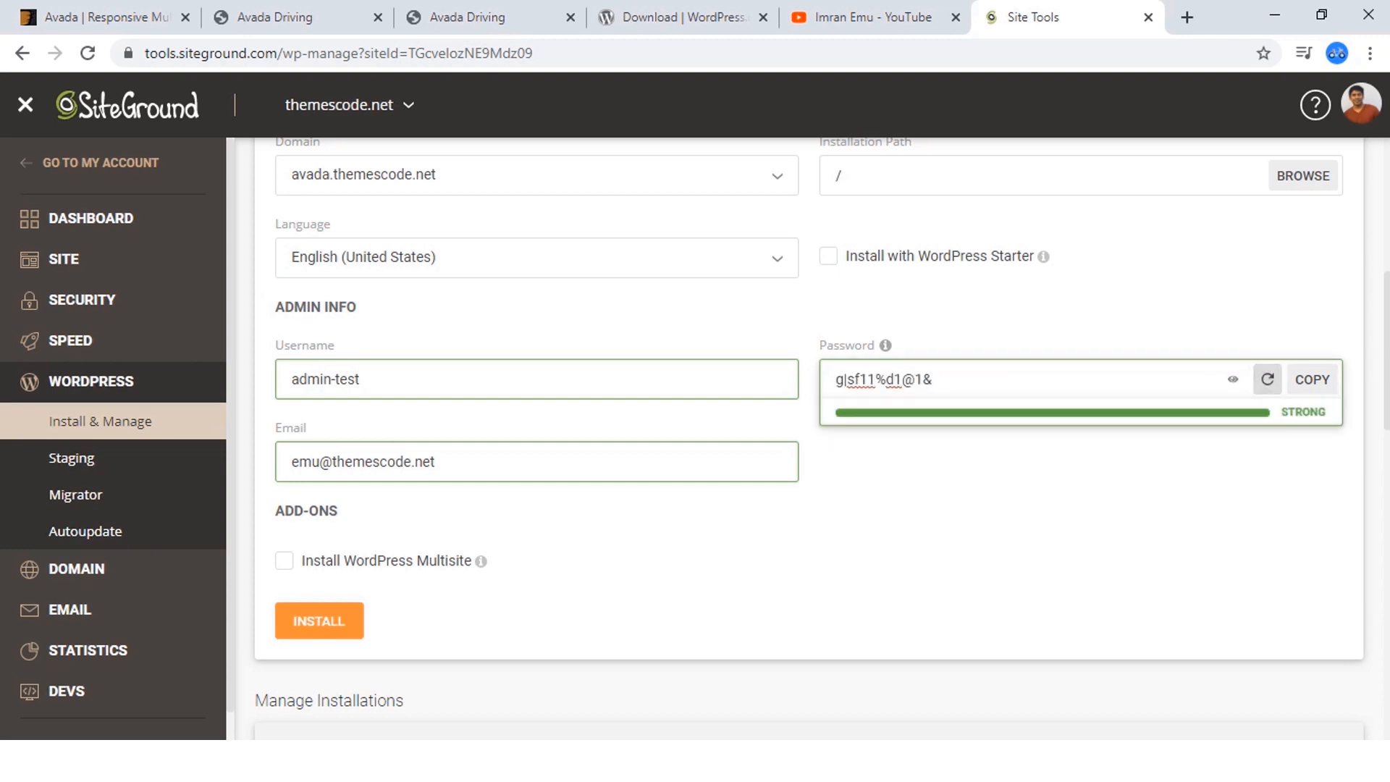
click(1233, 380)
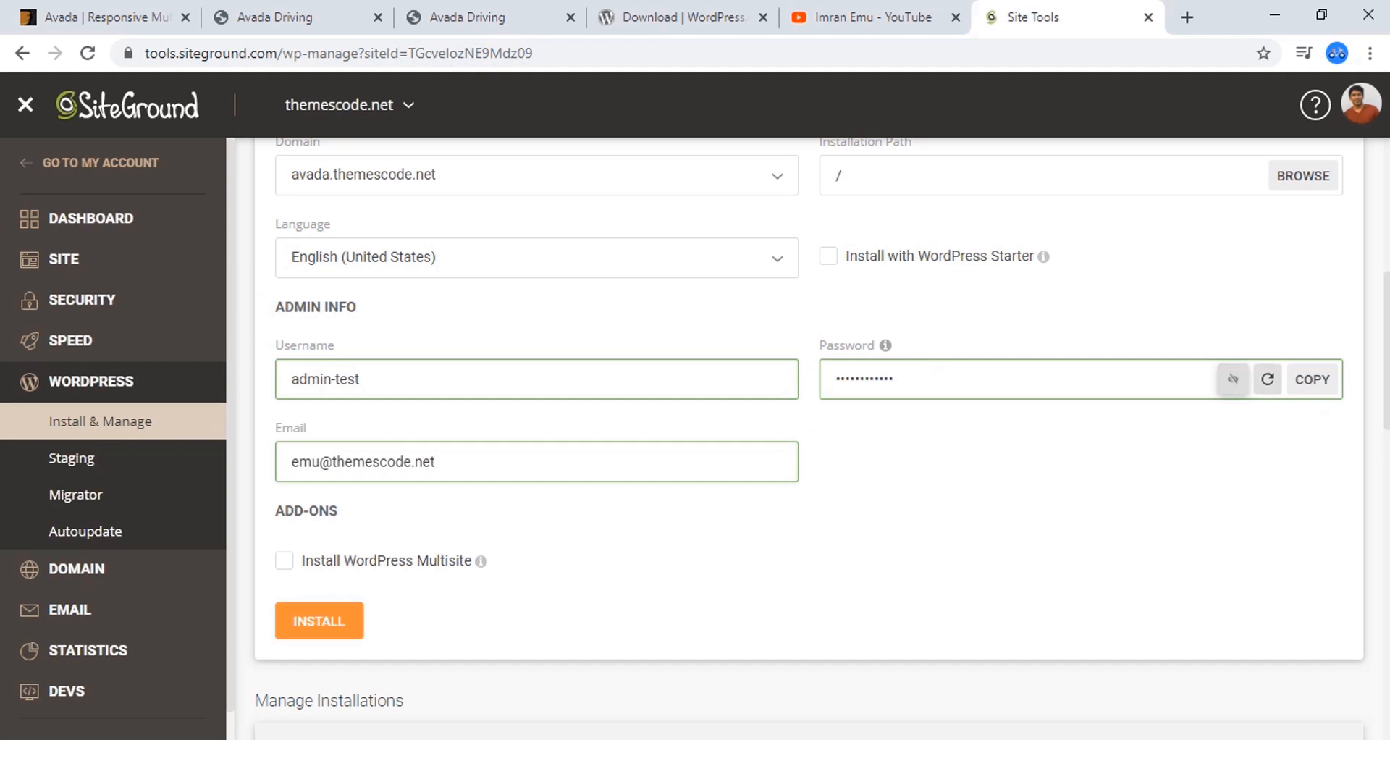
Regenerate the masked admin password twice more and copy it.
click(1268, 379)
click(1268, 379)
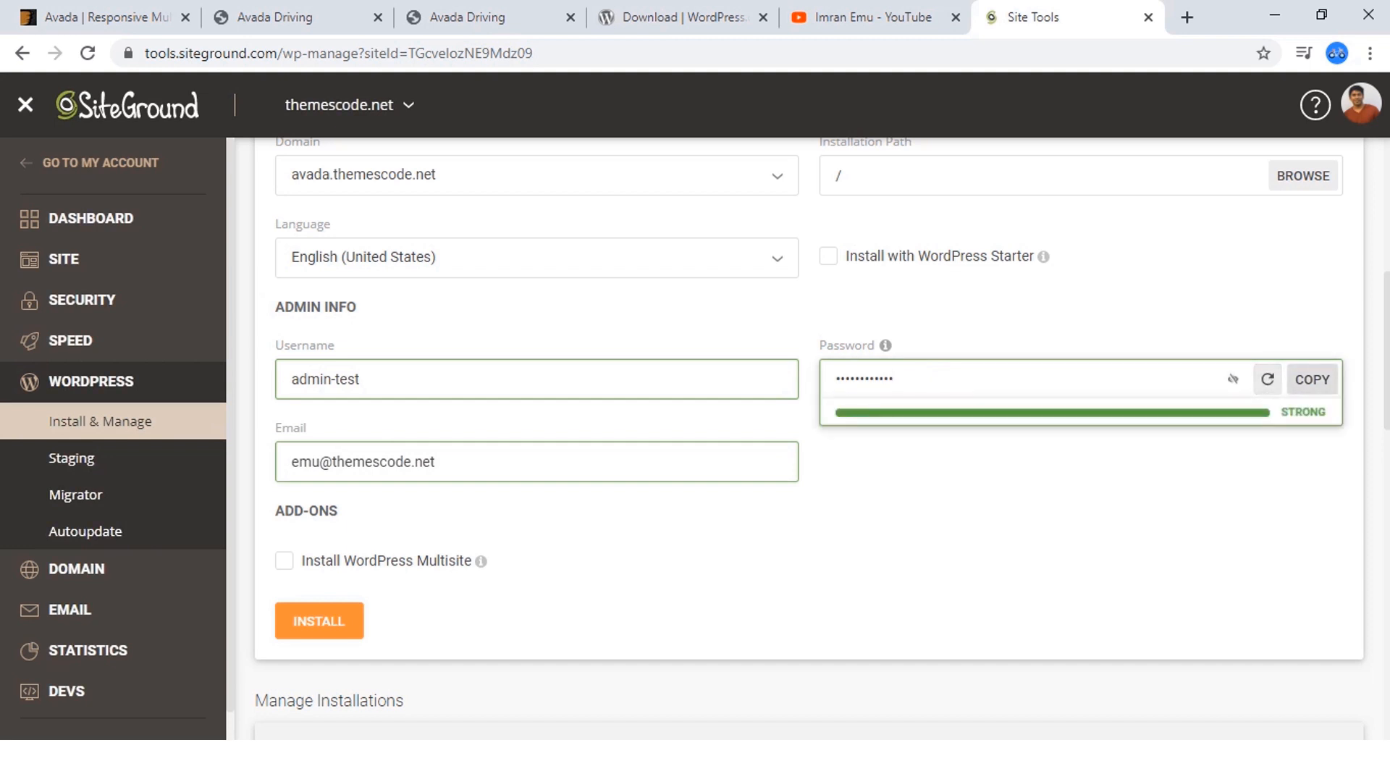
click(1312, 379)
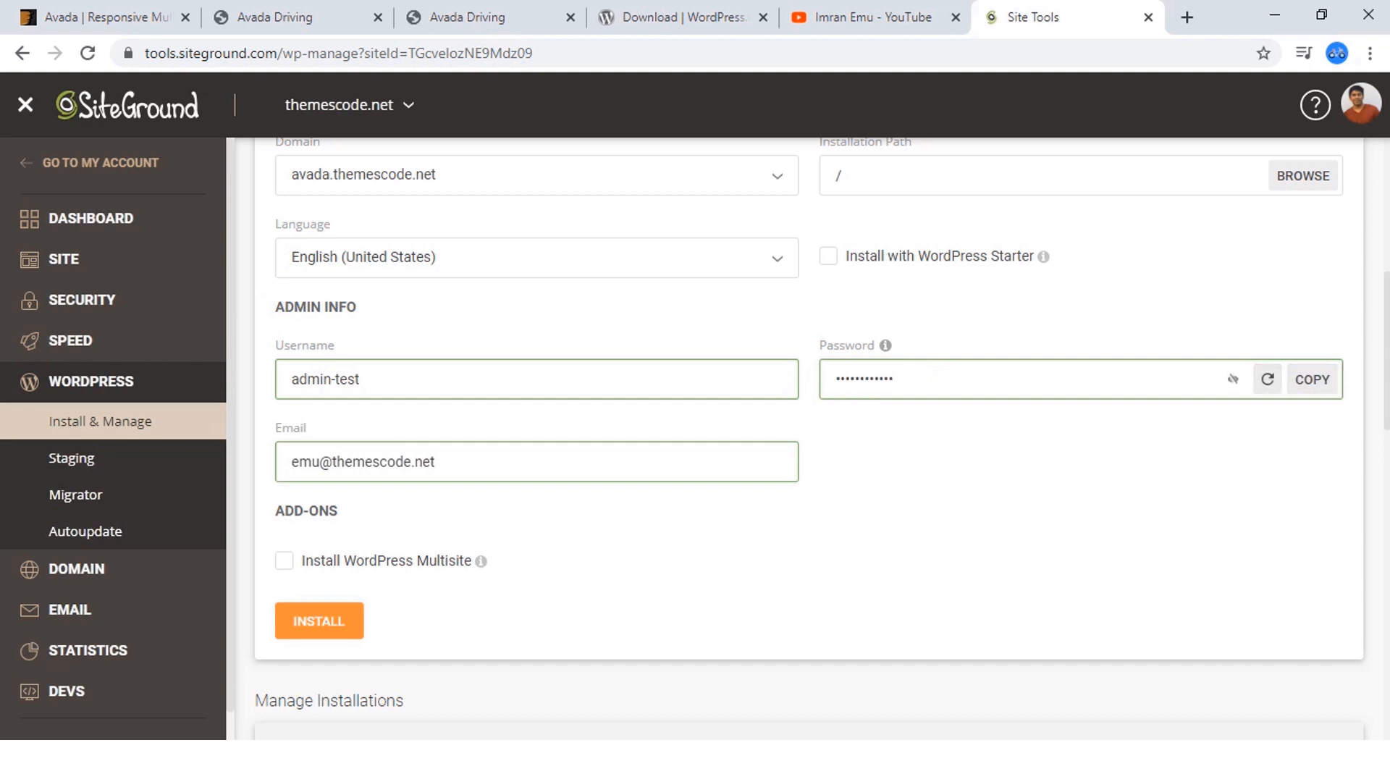
Copy the generated admin password and install WordPress on avada.themescode.net, declining to save the login in the browser.
scroll(809, 435, down, 2)
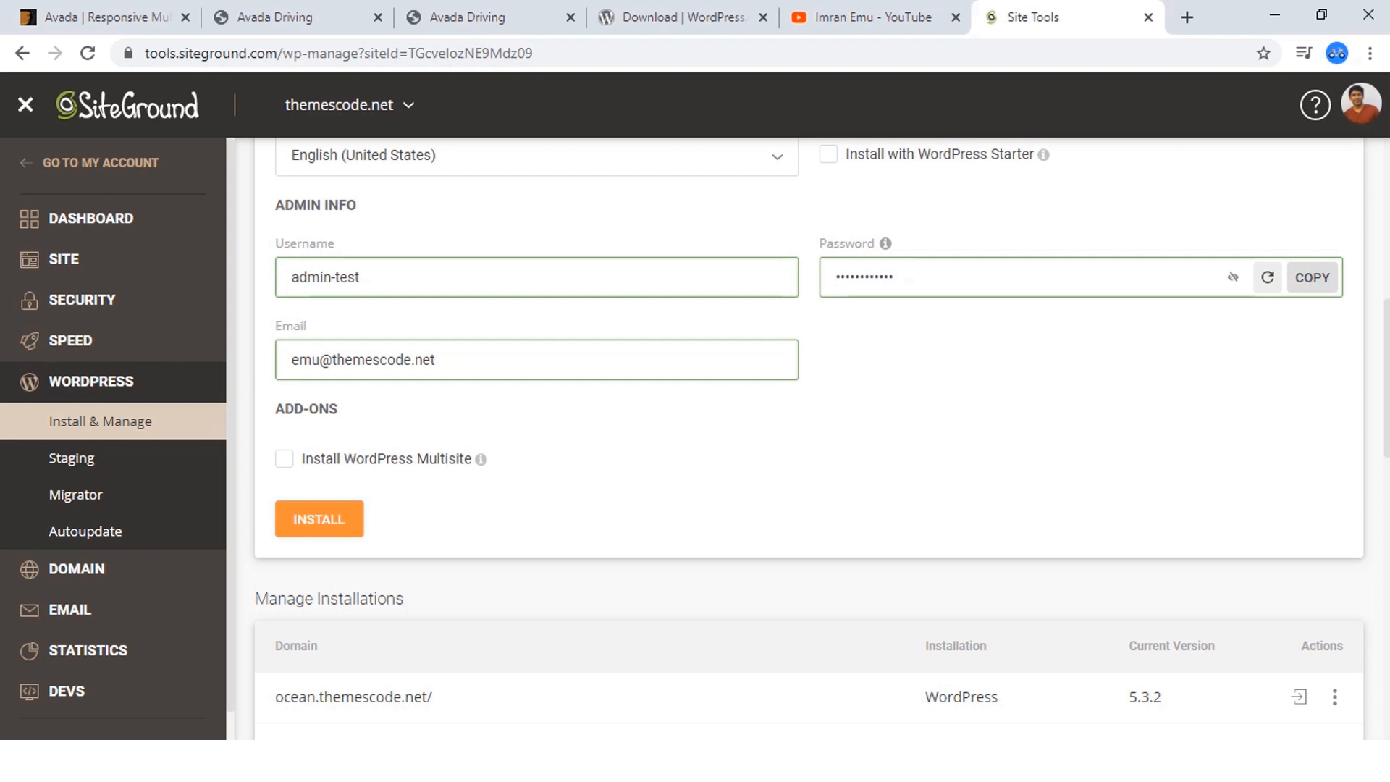
click(1312, 277)
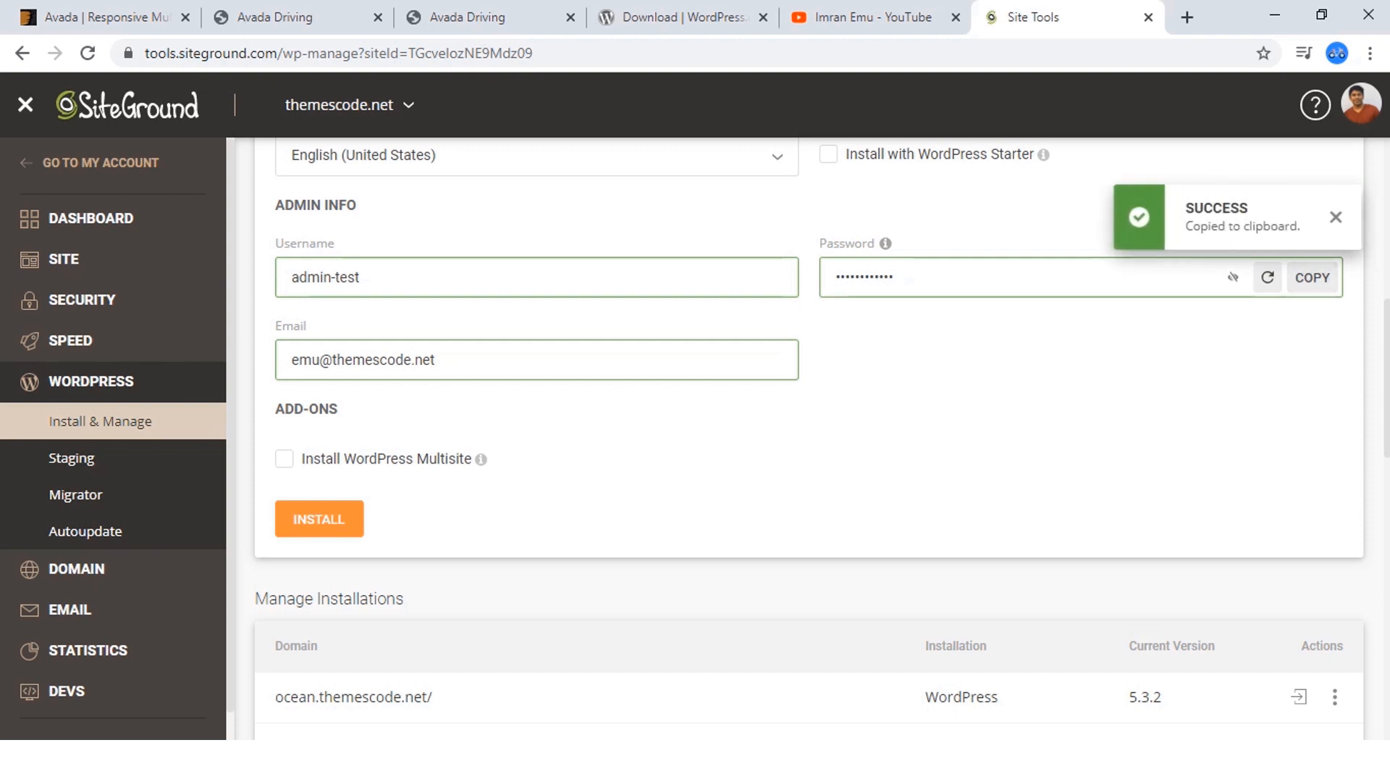
click(319, 519)
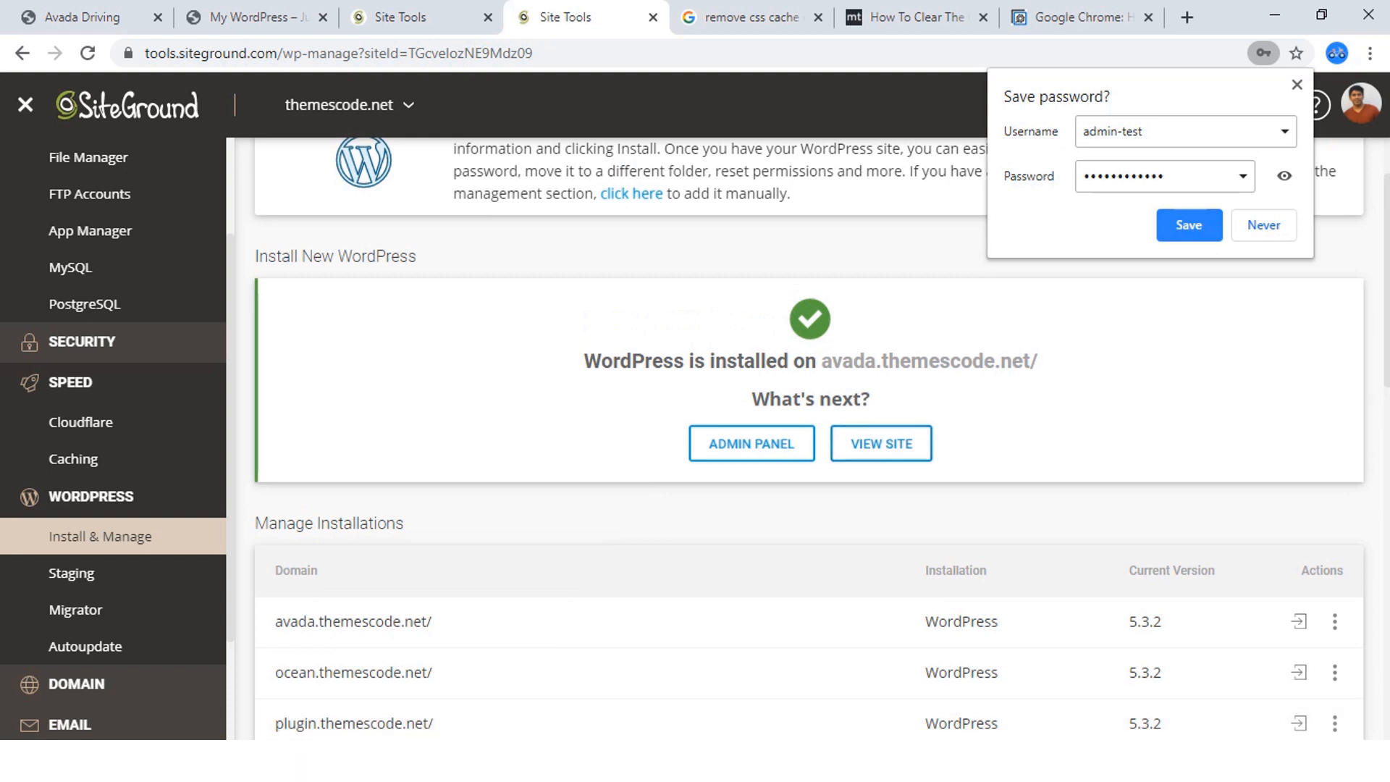
click(1264, 226)
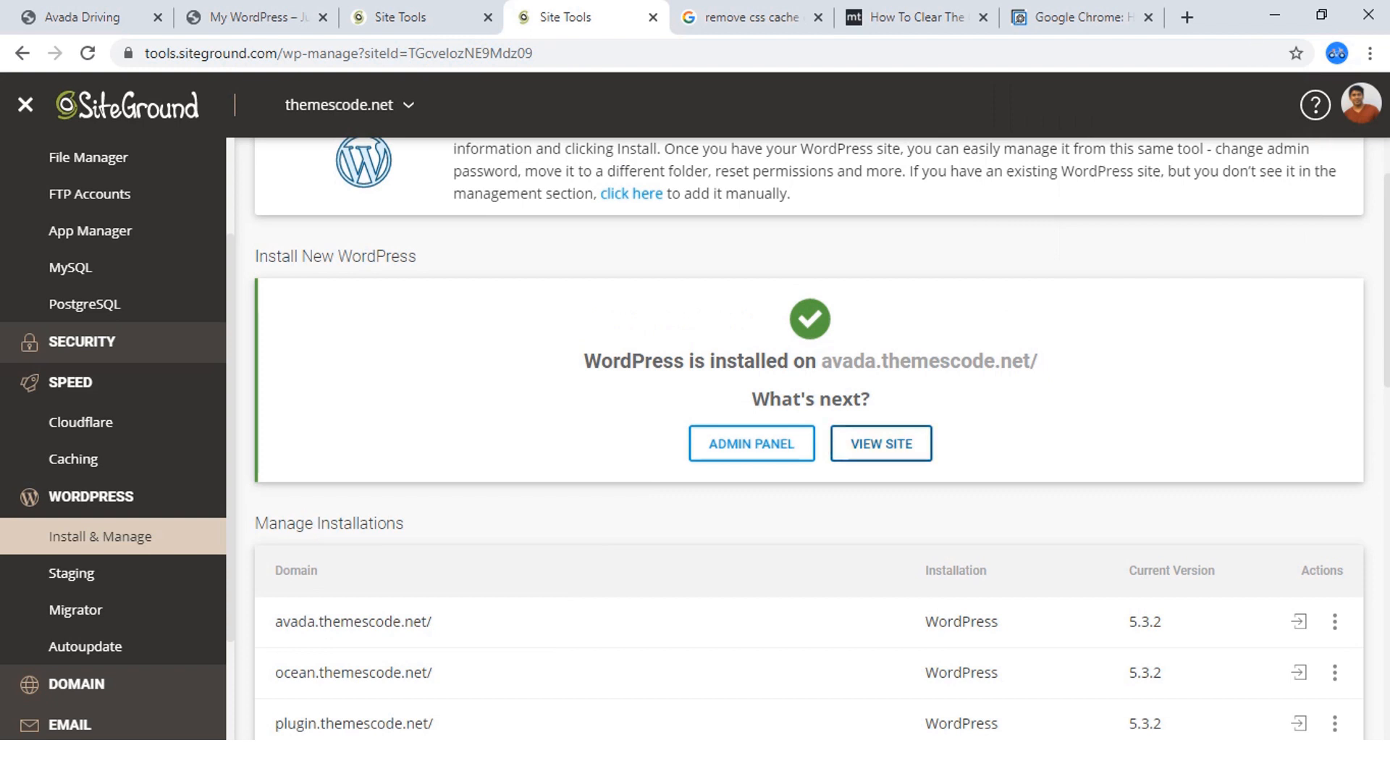
Log in to the WordPress admin panel of avada.themescode.net from the list of managed installations.
right_click(889, 451)
key(Escape)
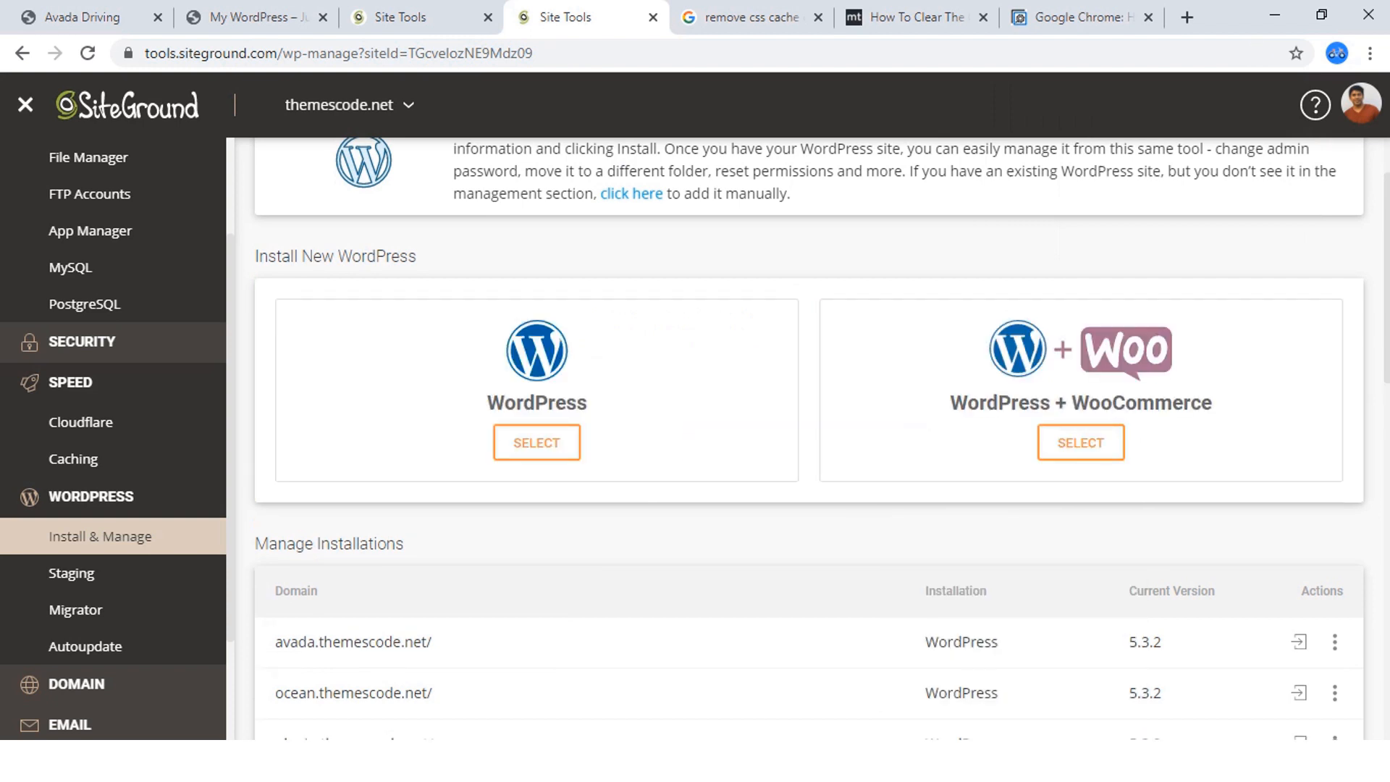
scroll(809, 439, down, 2)
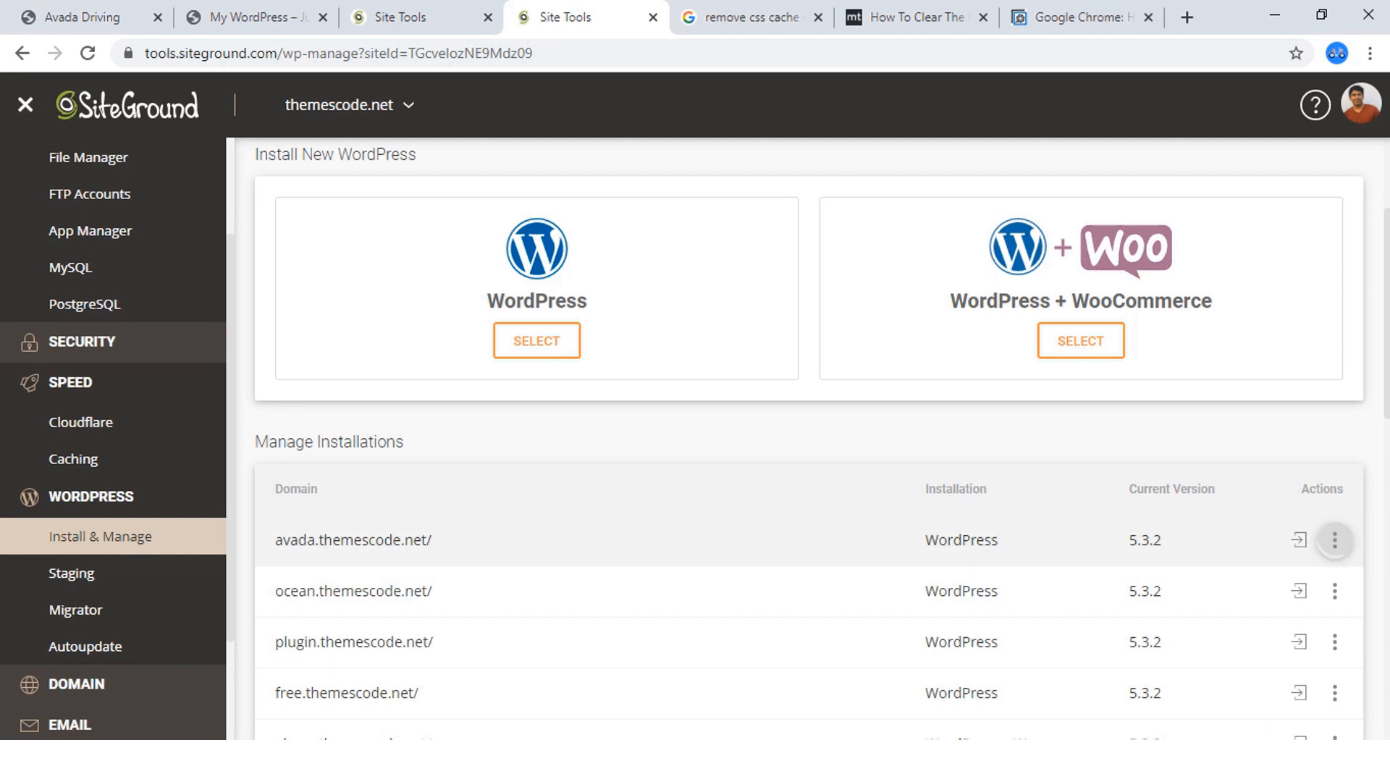
click(1334, 540)
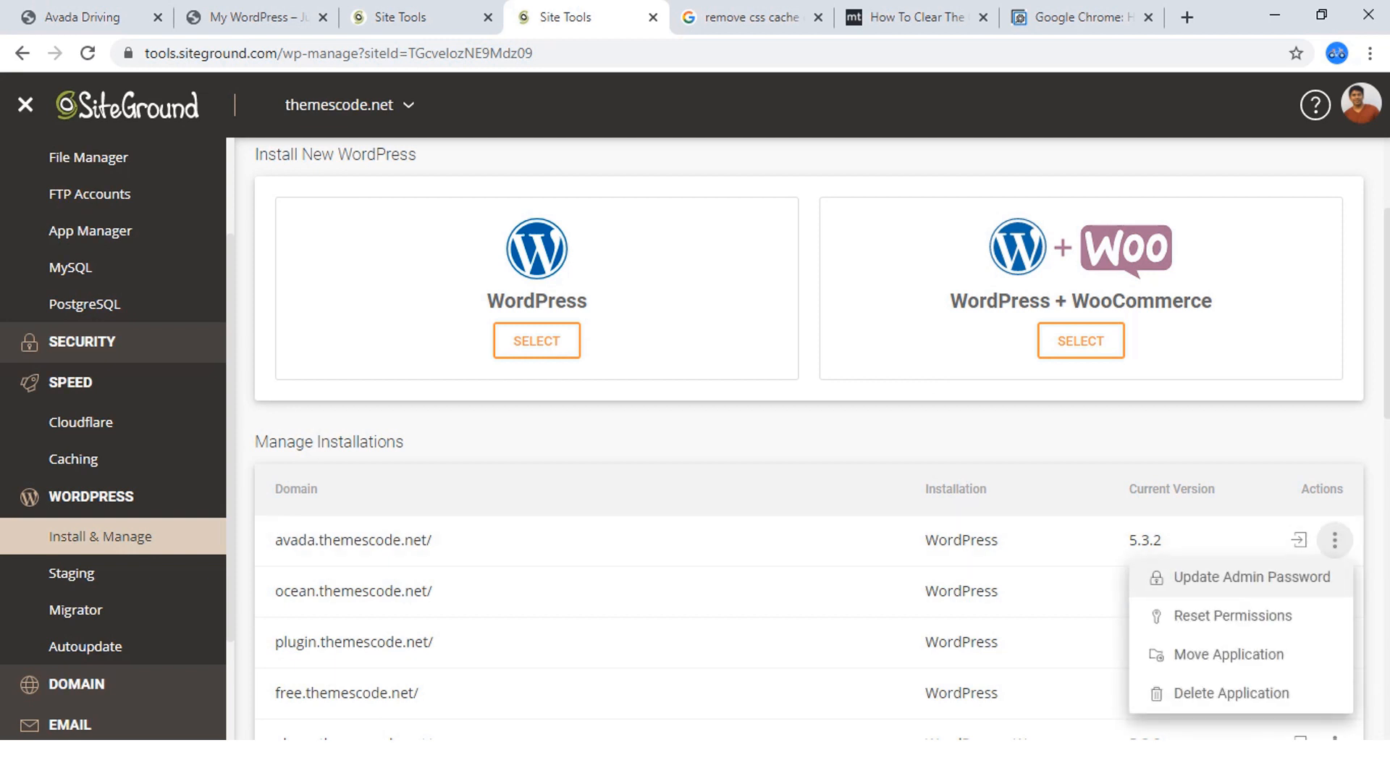
click(1301, 540)
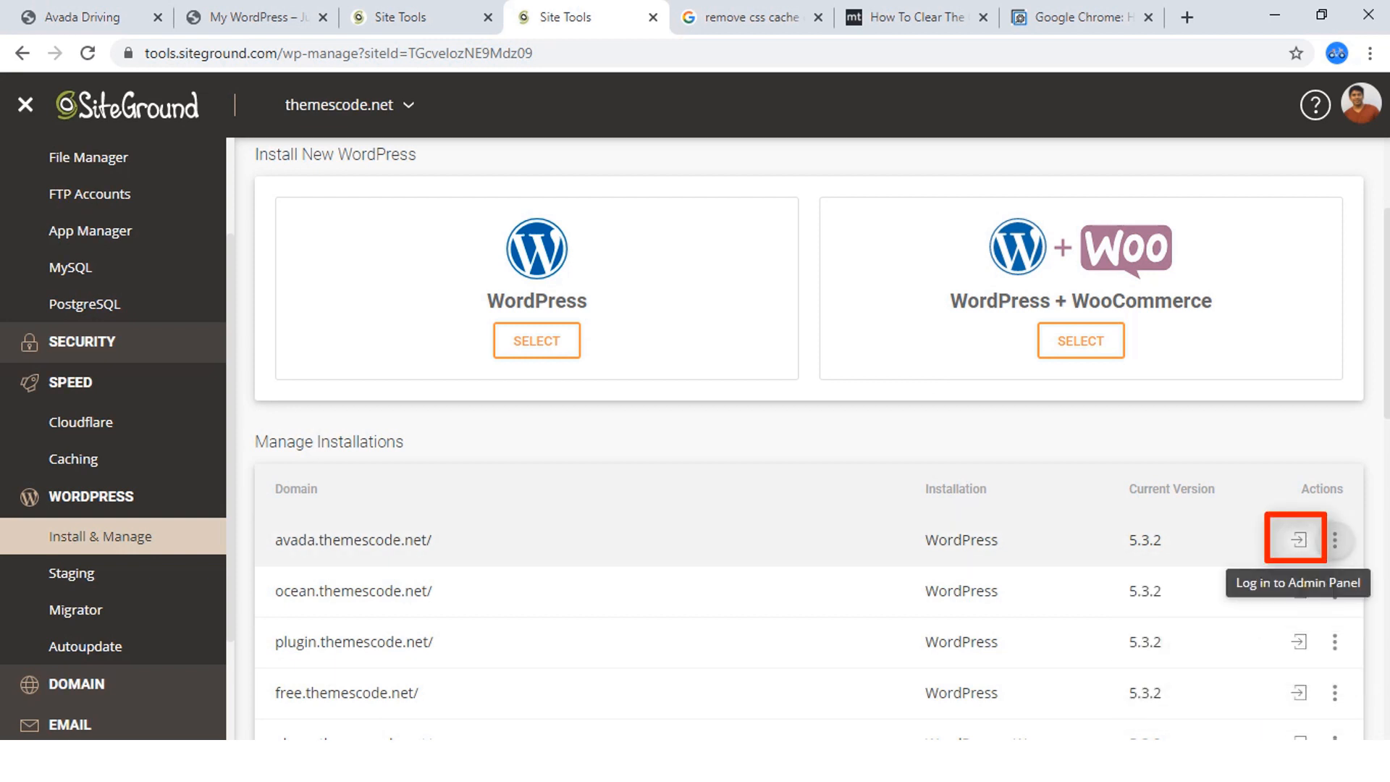
click(1300, 541)
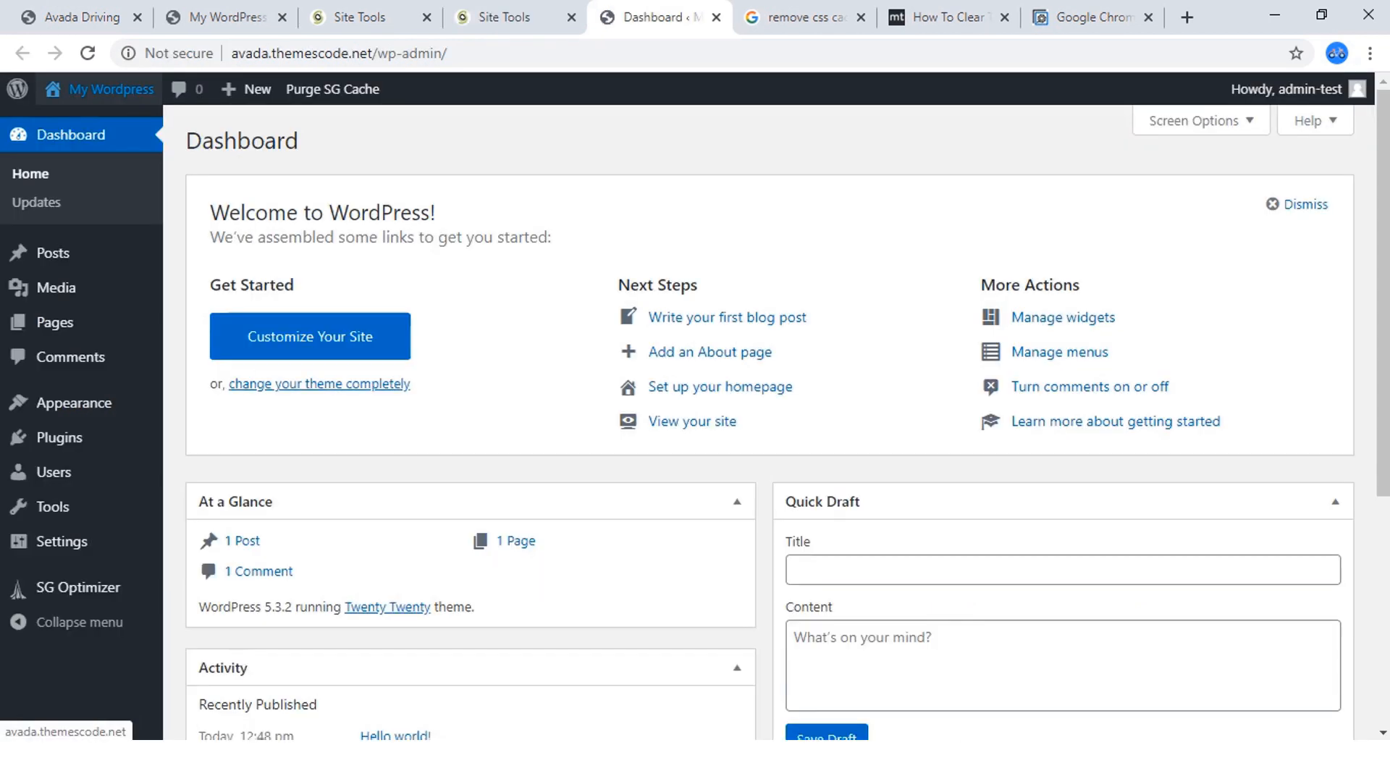
Open the new site's front end in a separate tab and view the default homepage.
mouse_move(101, 89)
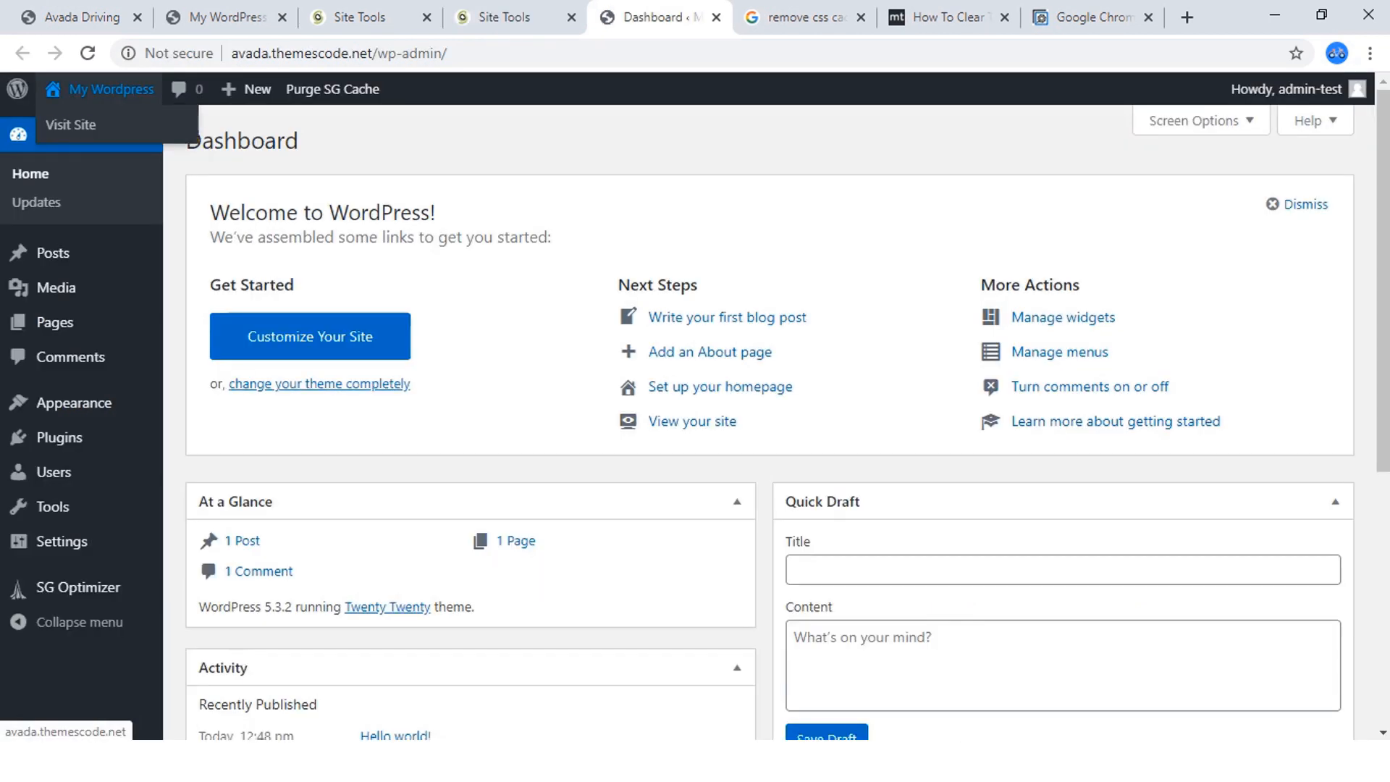
right_click(91, 125)
click(141, 137)
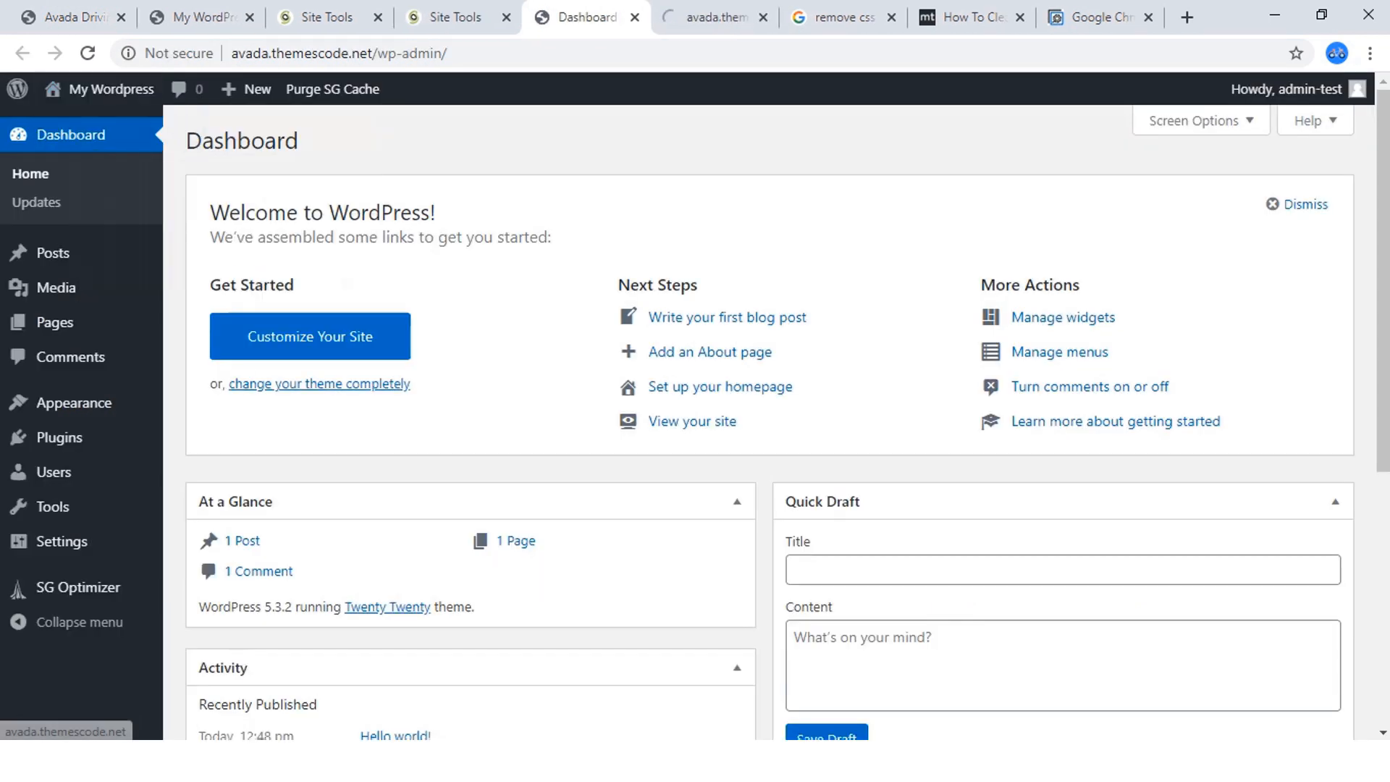
click(712, 17)
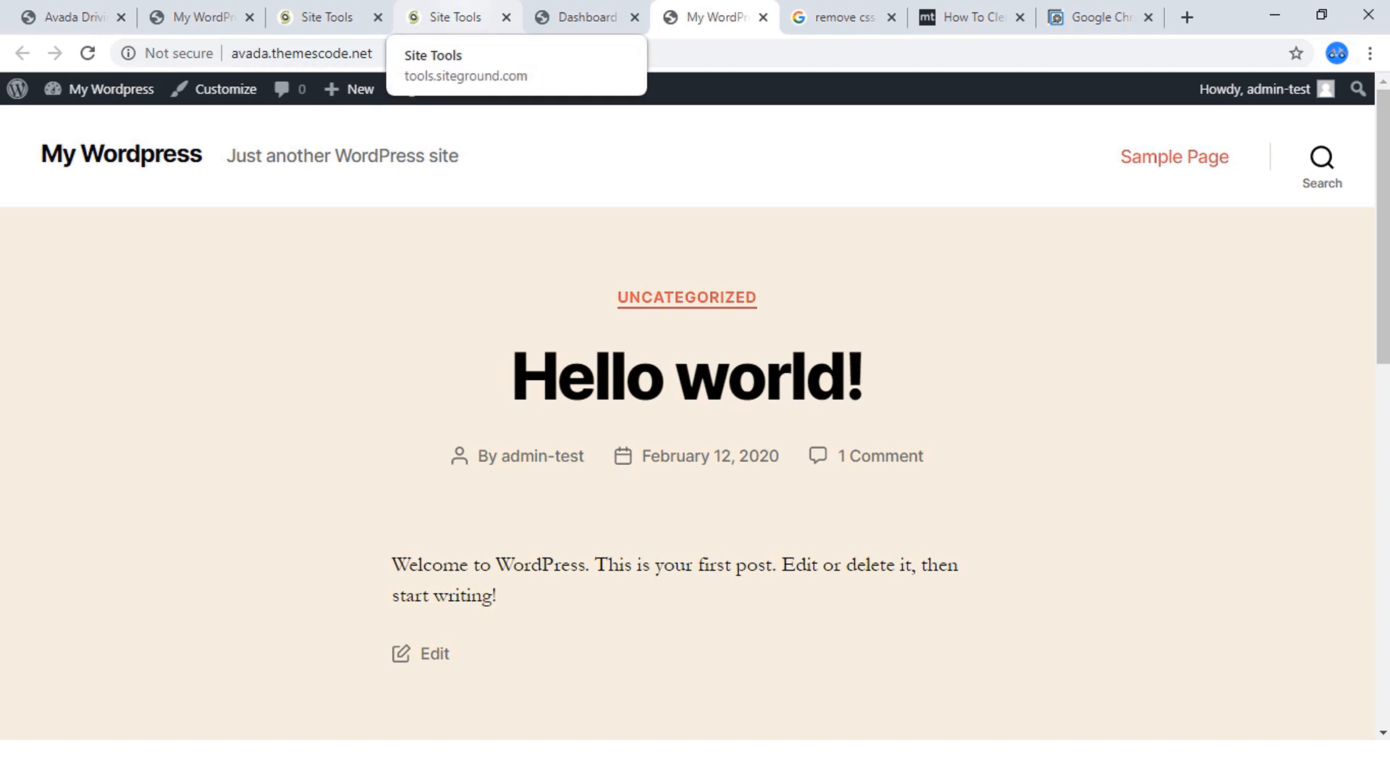
Return to the WordPress dashboard and log out of the admin-test account.
click(455, 17)
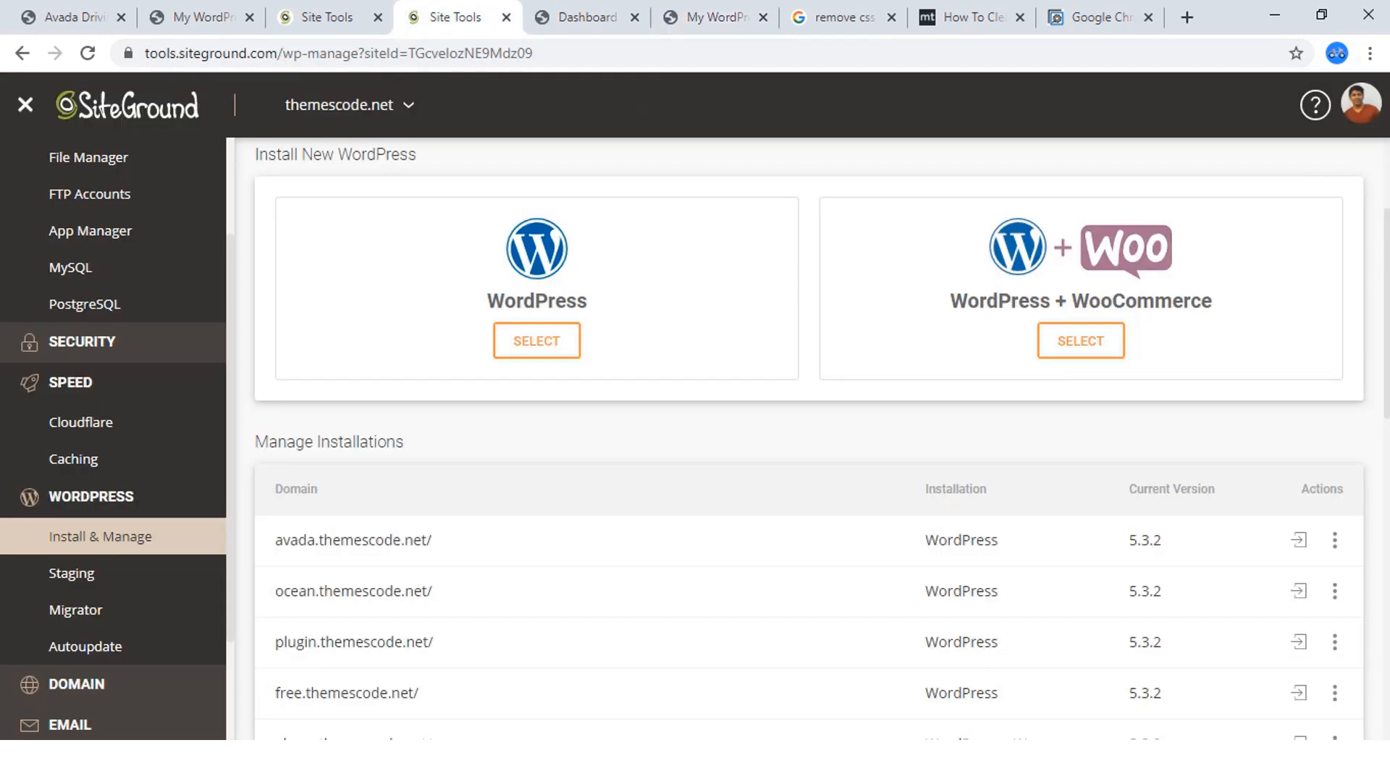
scroll(797, 434, up, 3)
click(586, 17)
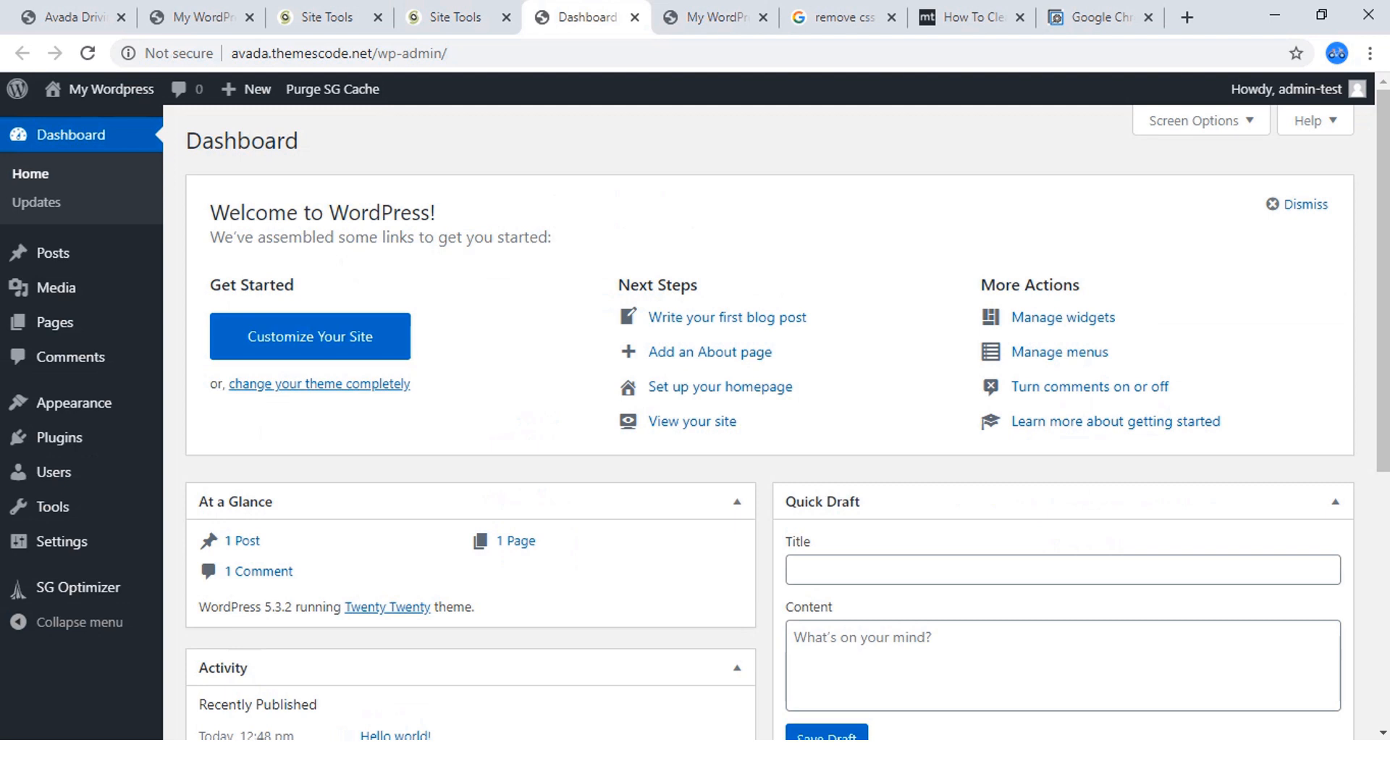
mouse_move(1288, 88)
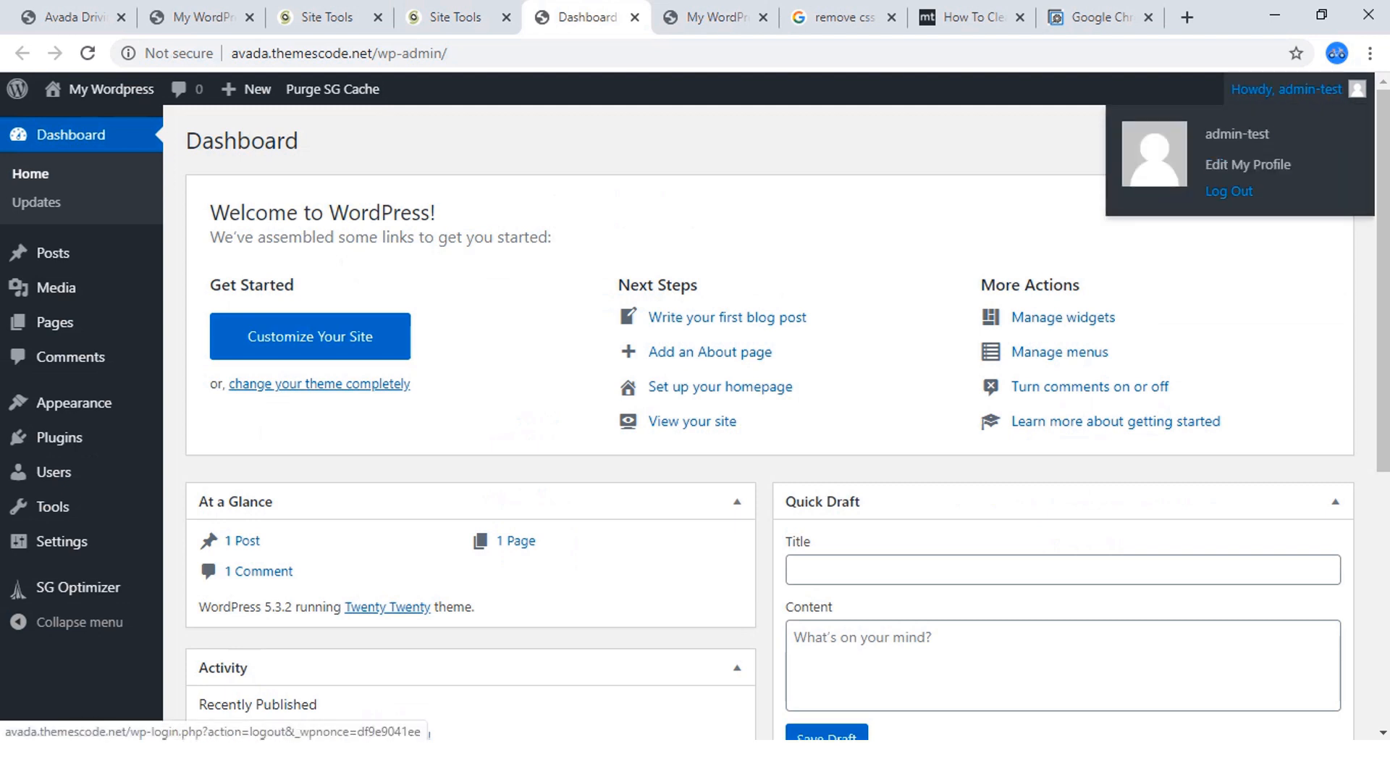
click(1229, 191)
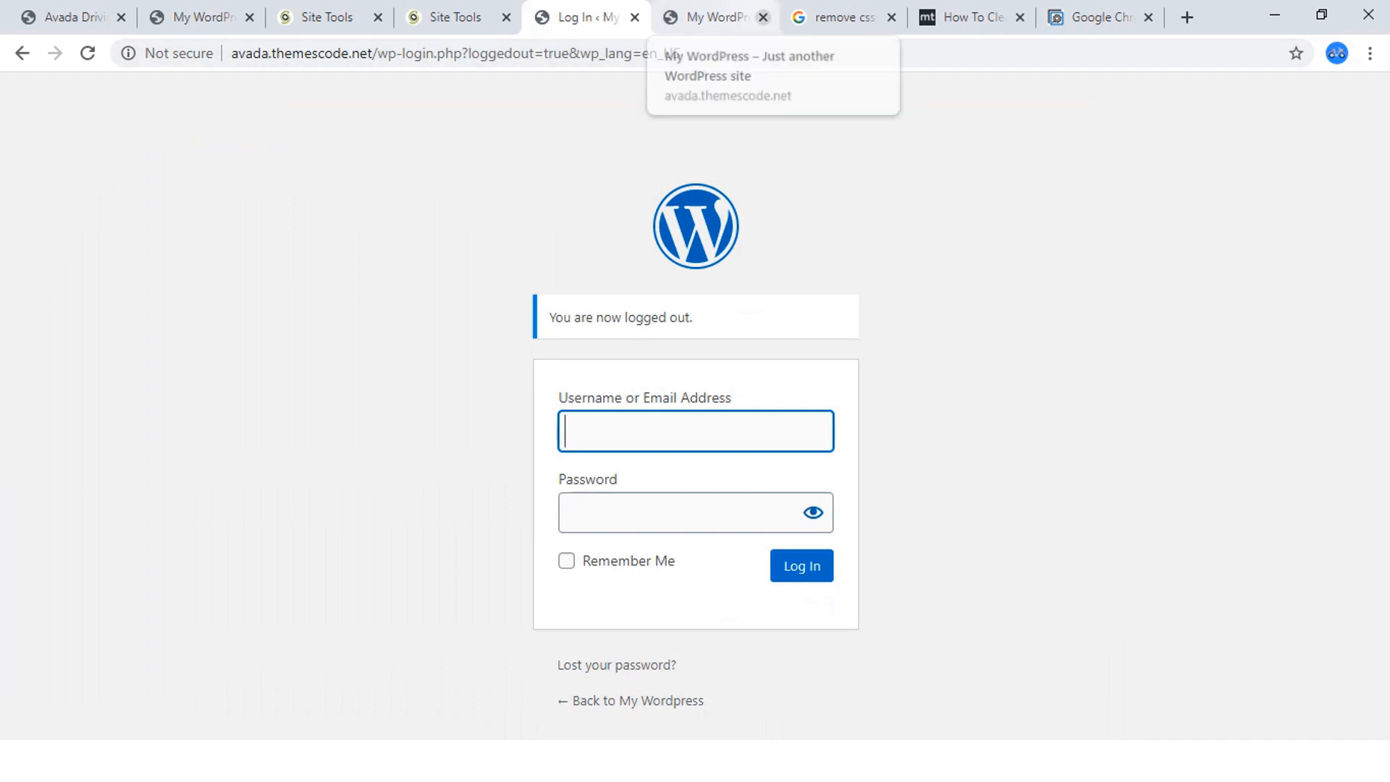
Close the site preview tab and the three unrelated cache-help tabs beyond the WordPress login page.
click(763, 17)
click(763, 16)
click(763, 17)
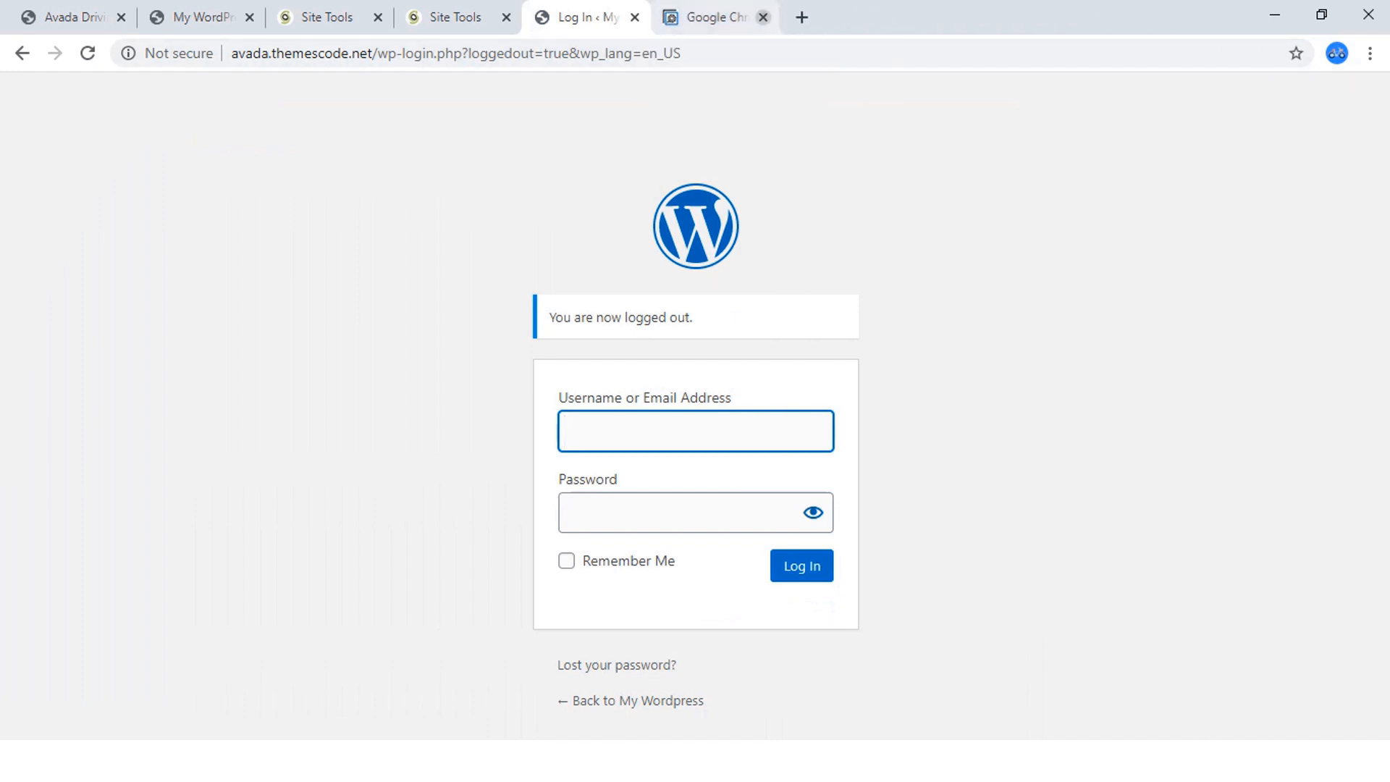
click(763, 16)
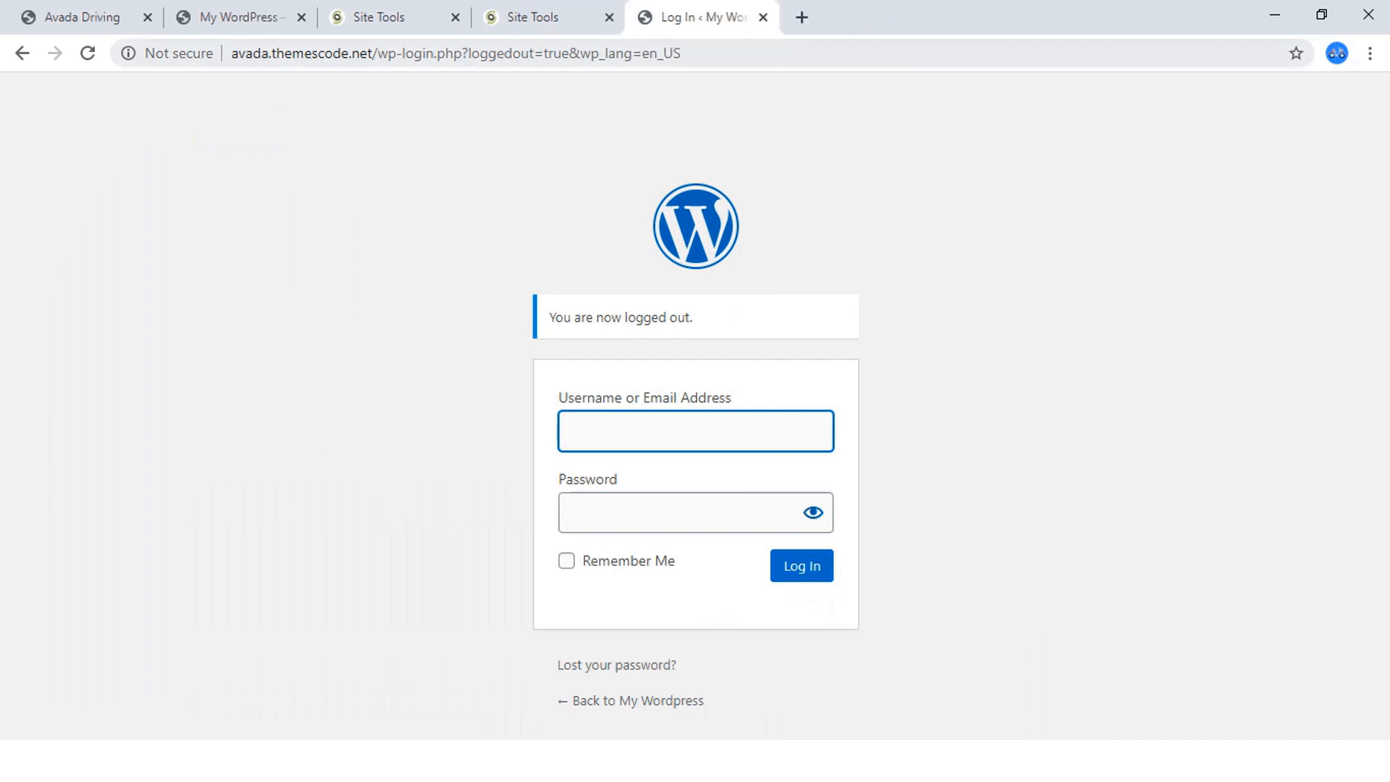
Load the avada.themescode.net homepage as a logged-out visitor.
drag(377, 53, 681, 53)
key(BackSpace)
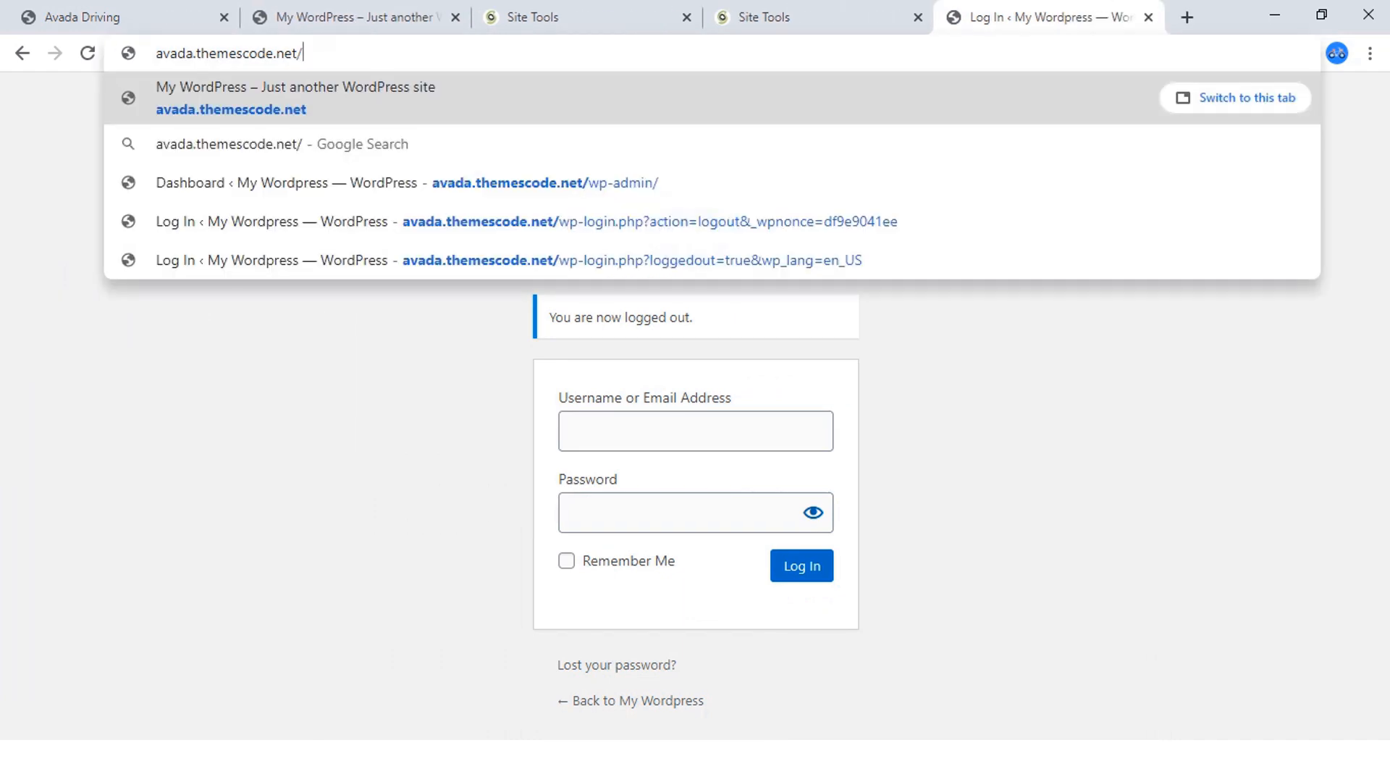
key(Return)
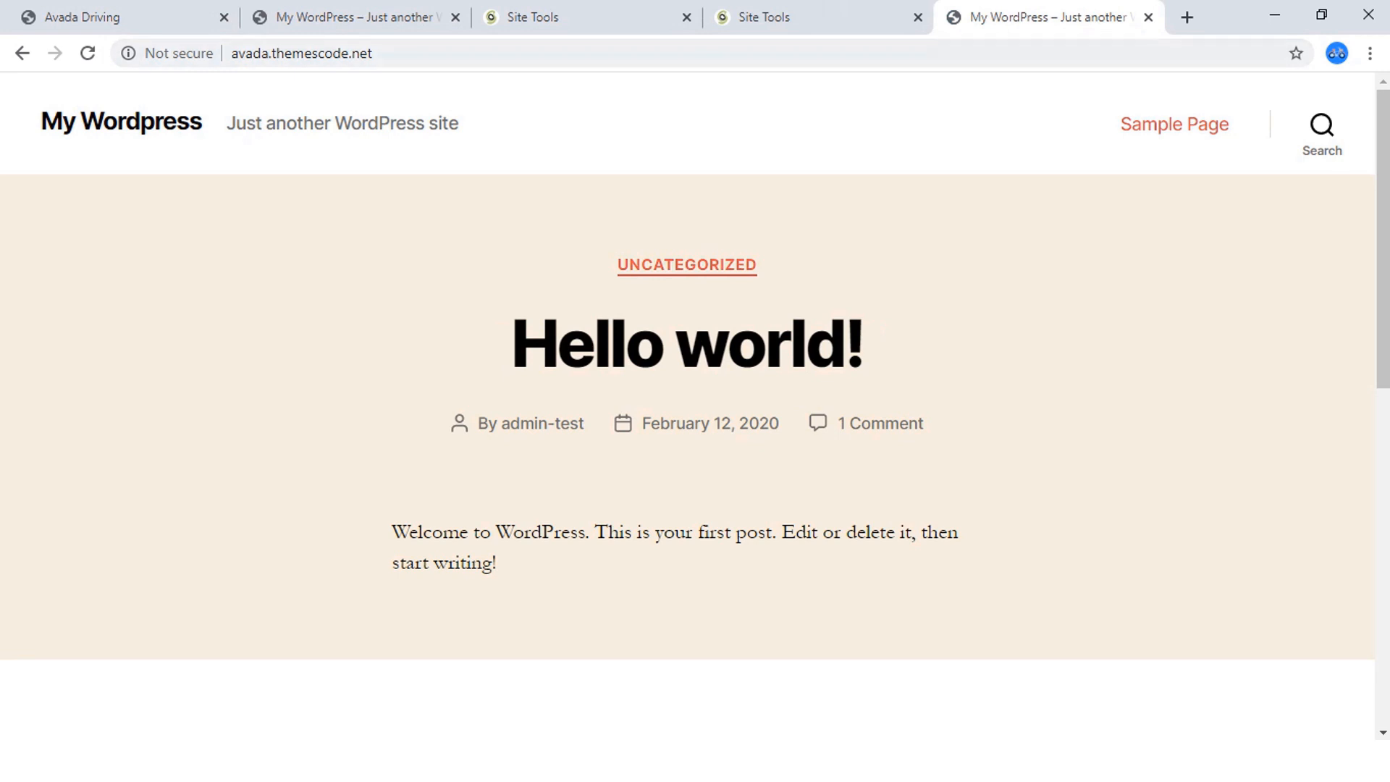
Go to avada.themescode.net/wp-admin to reach the WordPress login form.
click(405, 53)
click(405, 53)
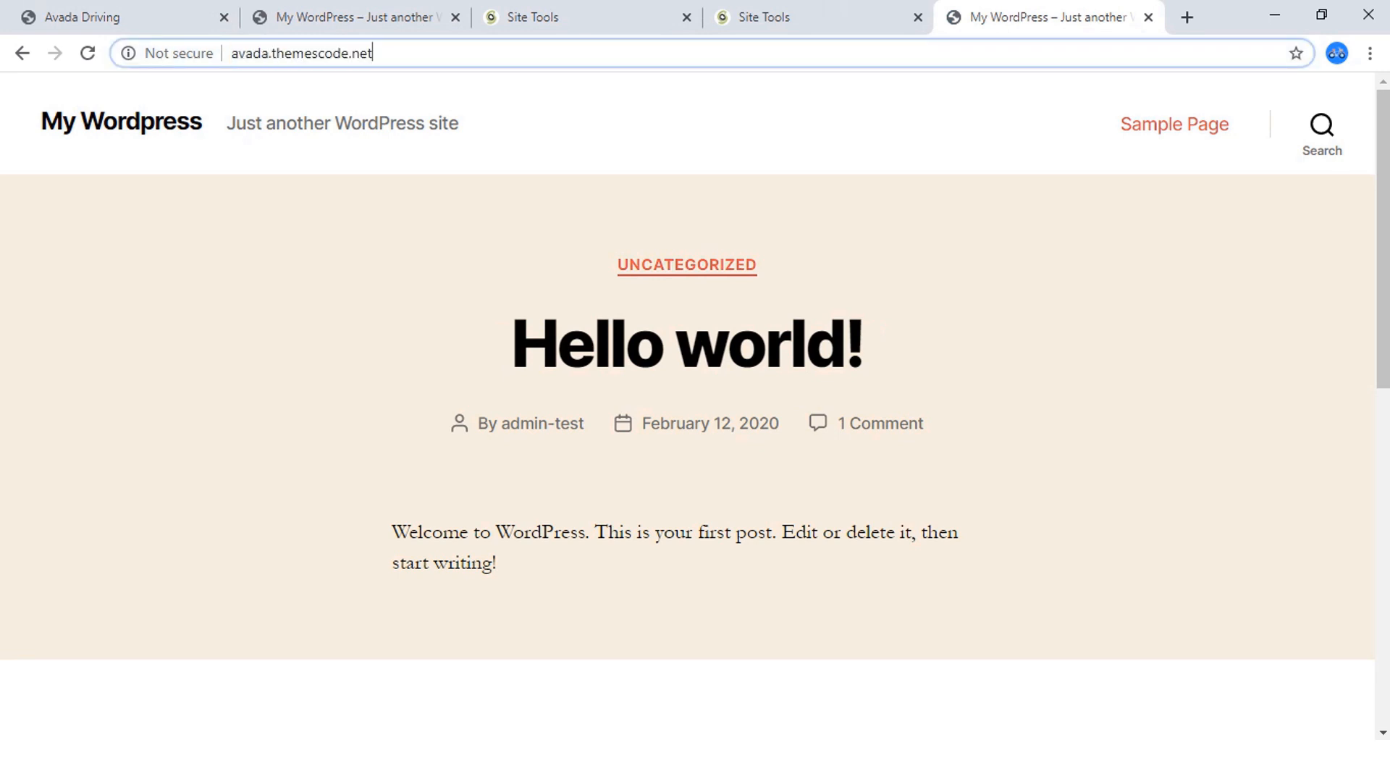
text(/)
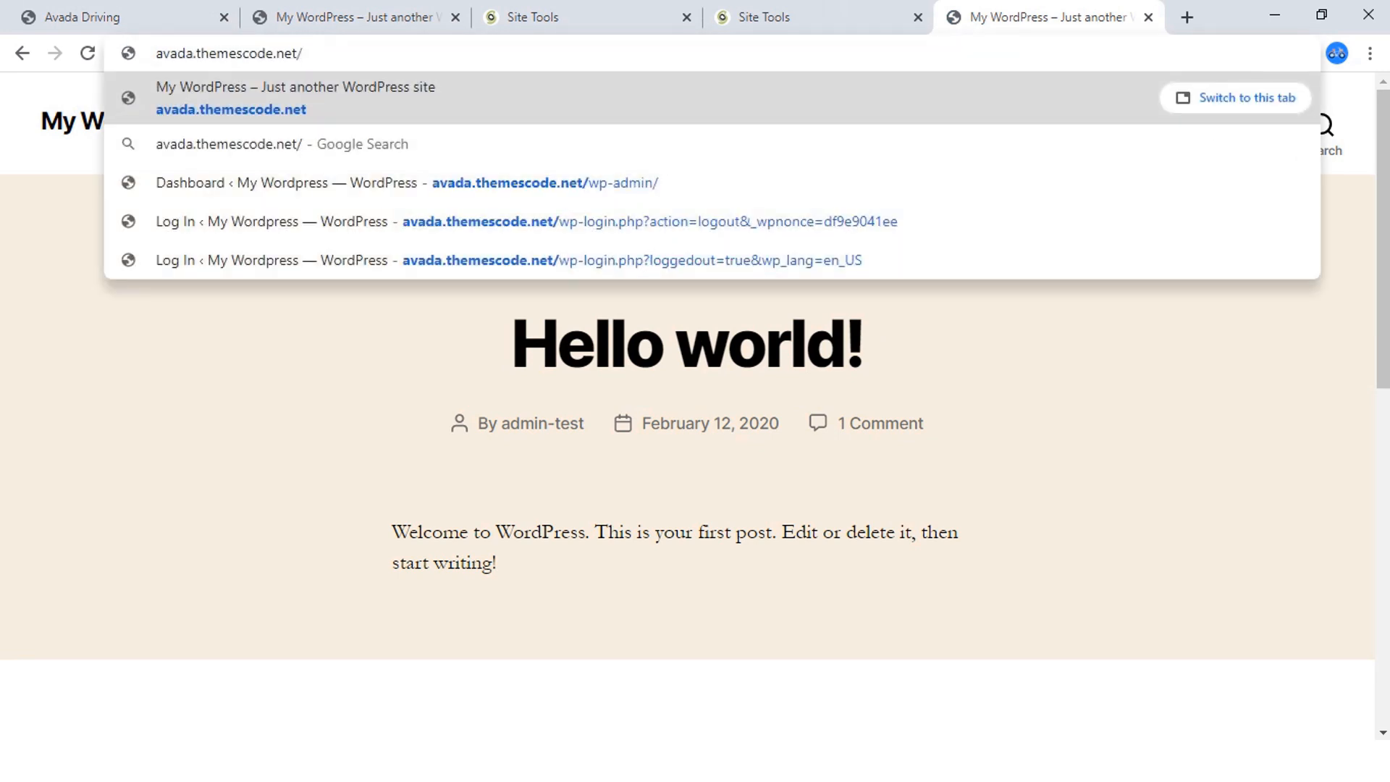
text(w)
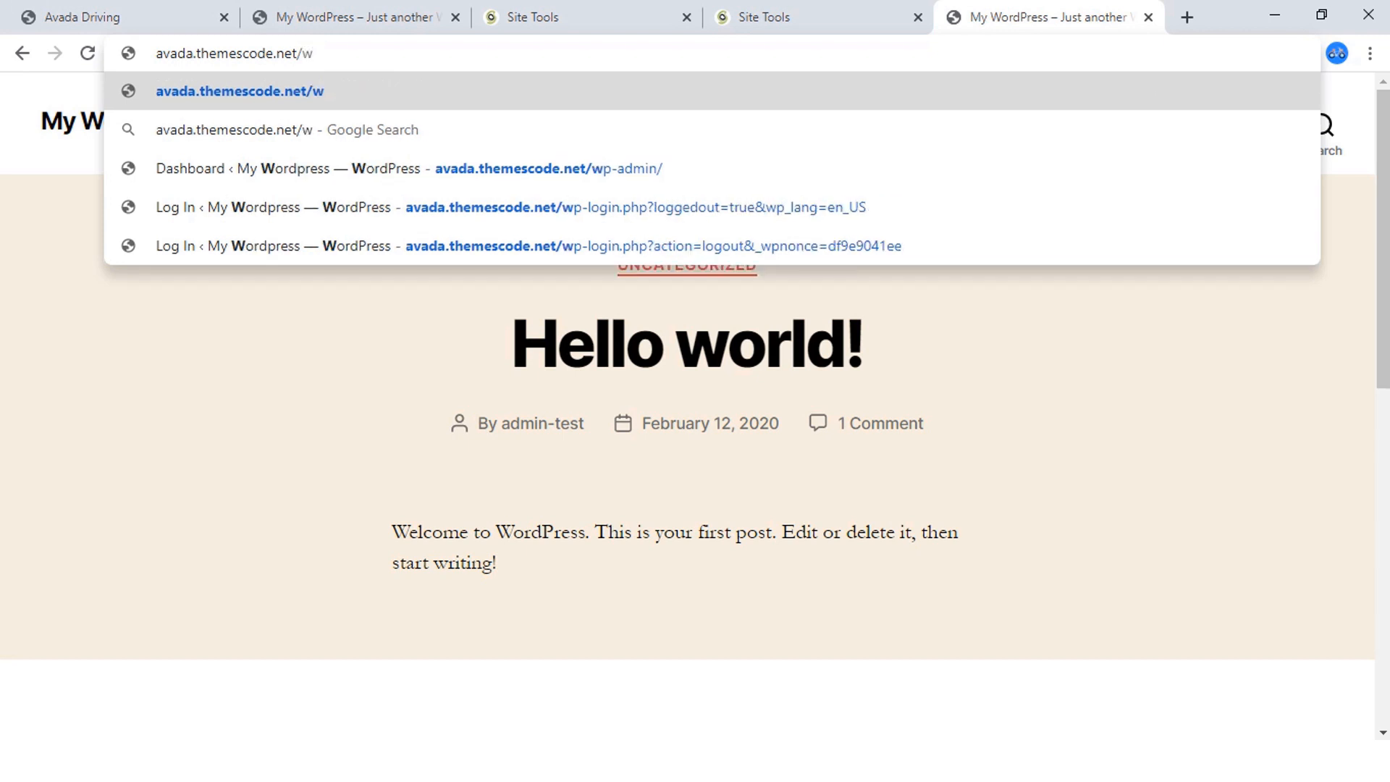
text(p-adm)
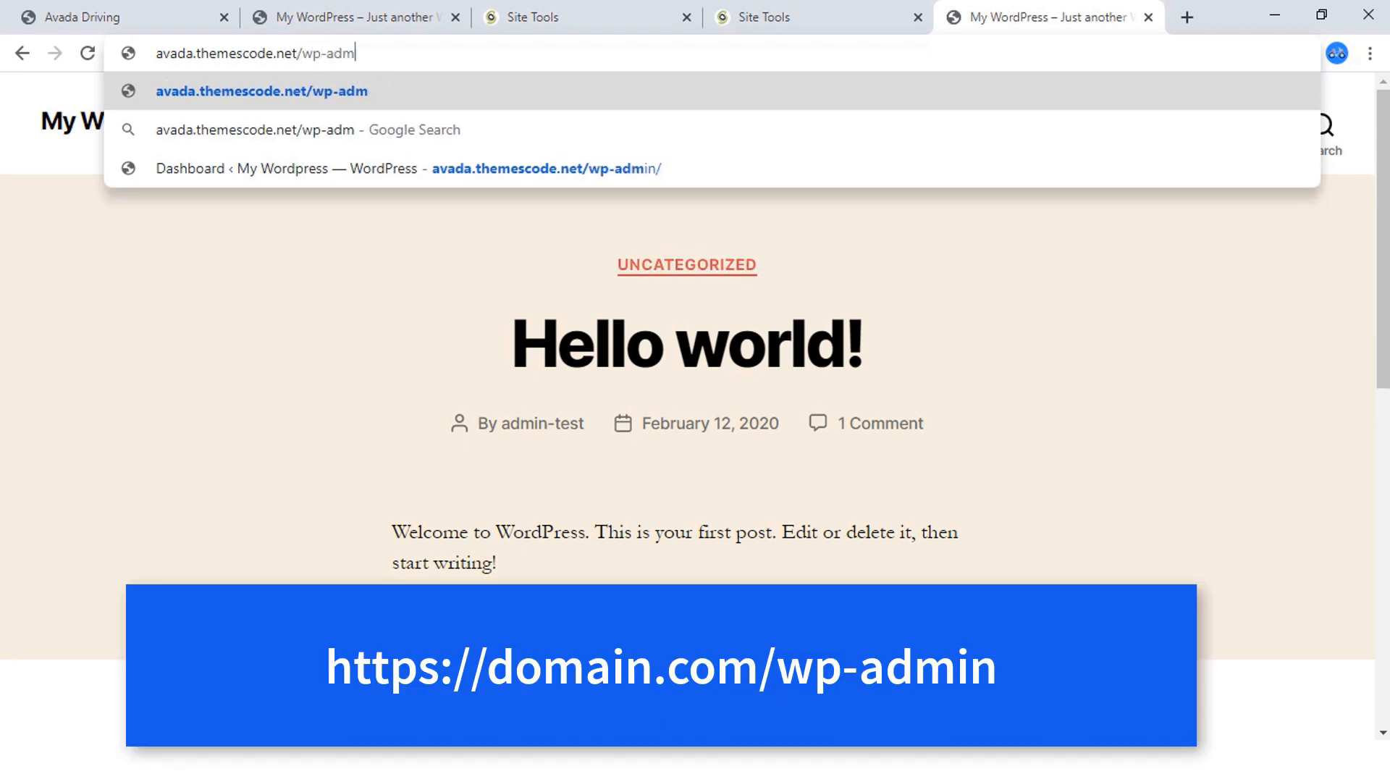
text(in)
key(Return)
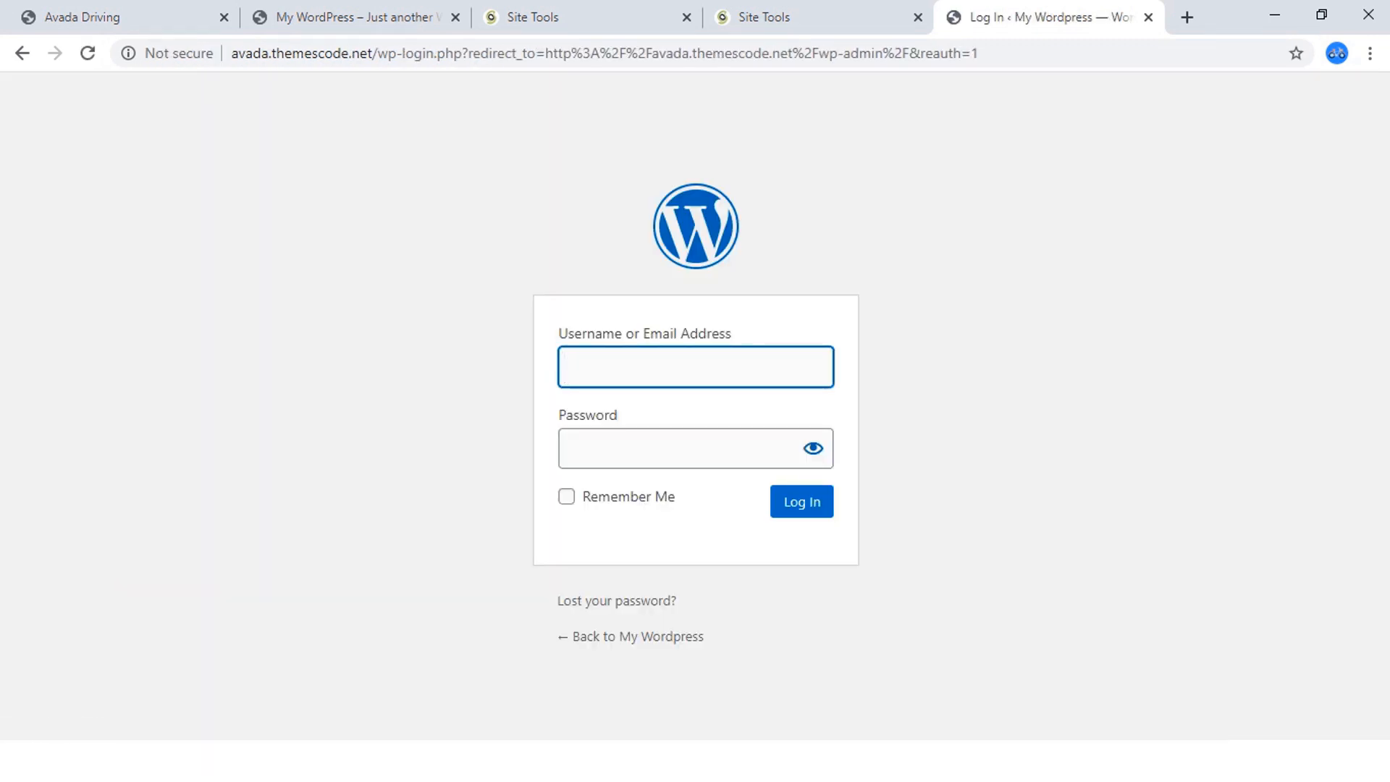
Log in to WordPress with the username admin-test and the account password, and save the login in the browser.
text(a)
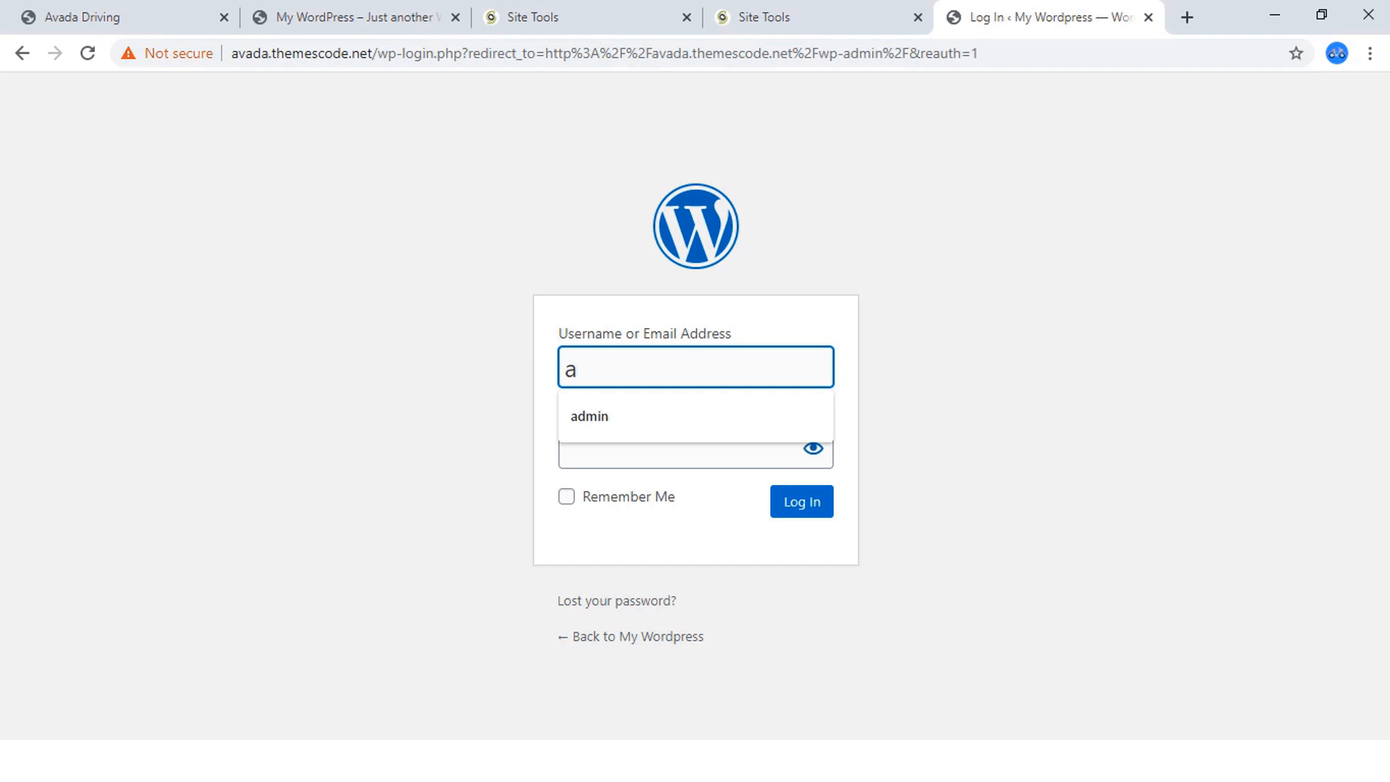
text(dmin-te)
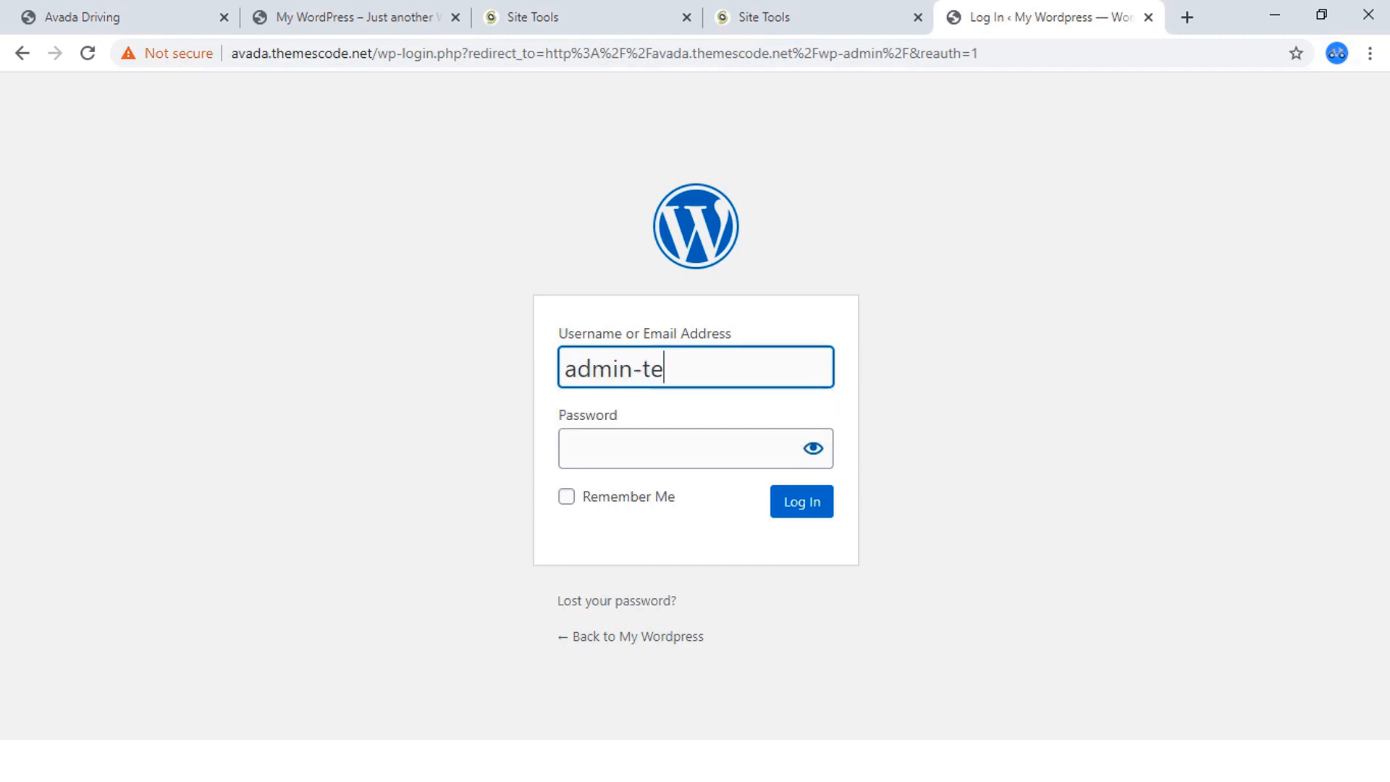
text(st)
key(alt+Tab)
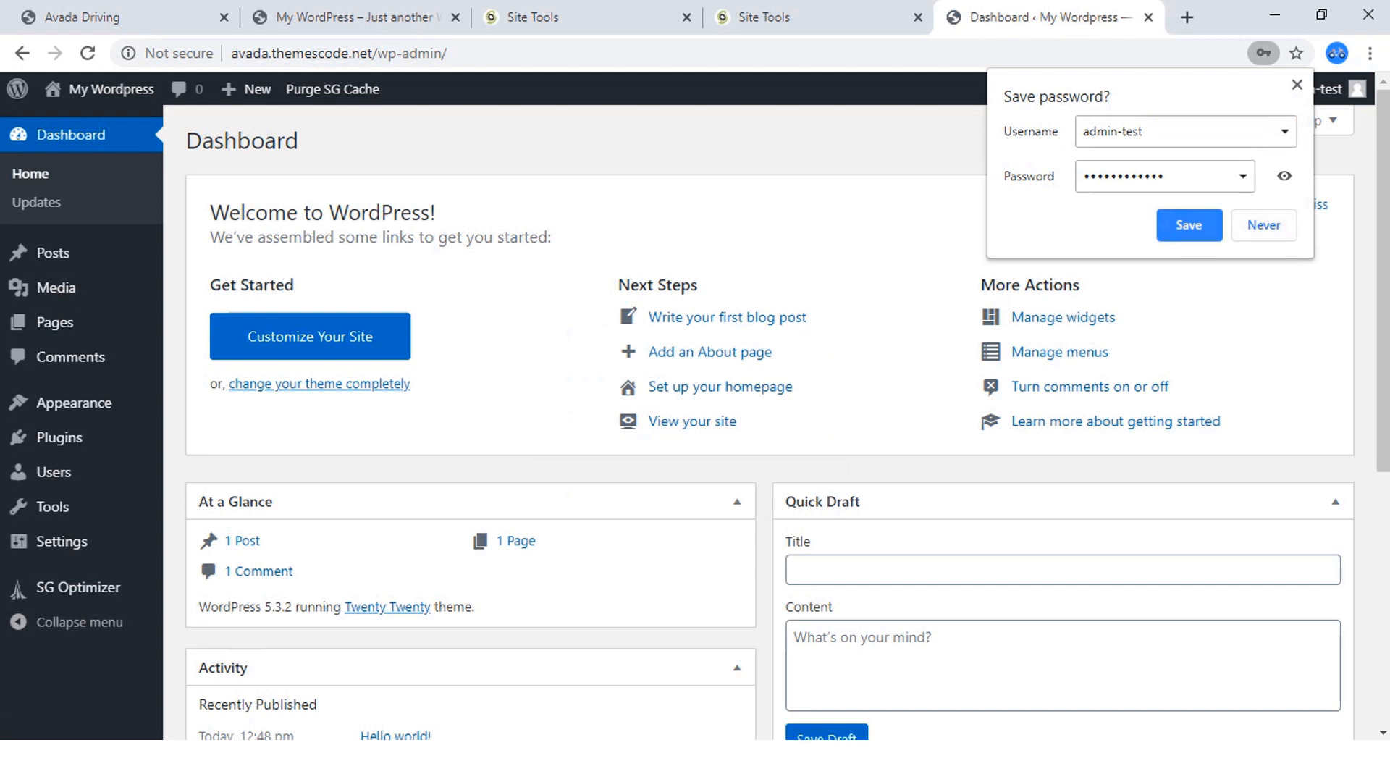
click(1189, 226)
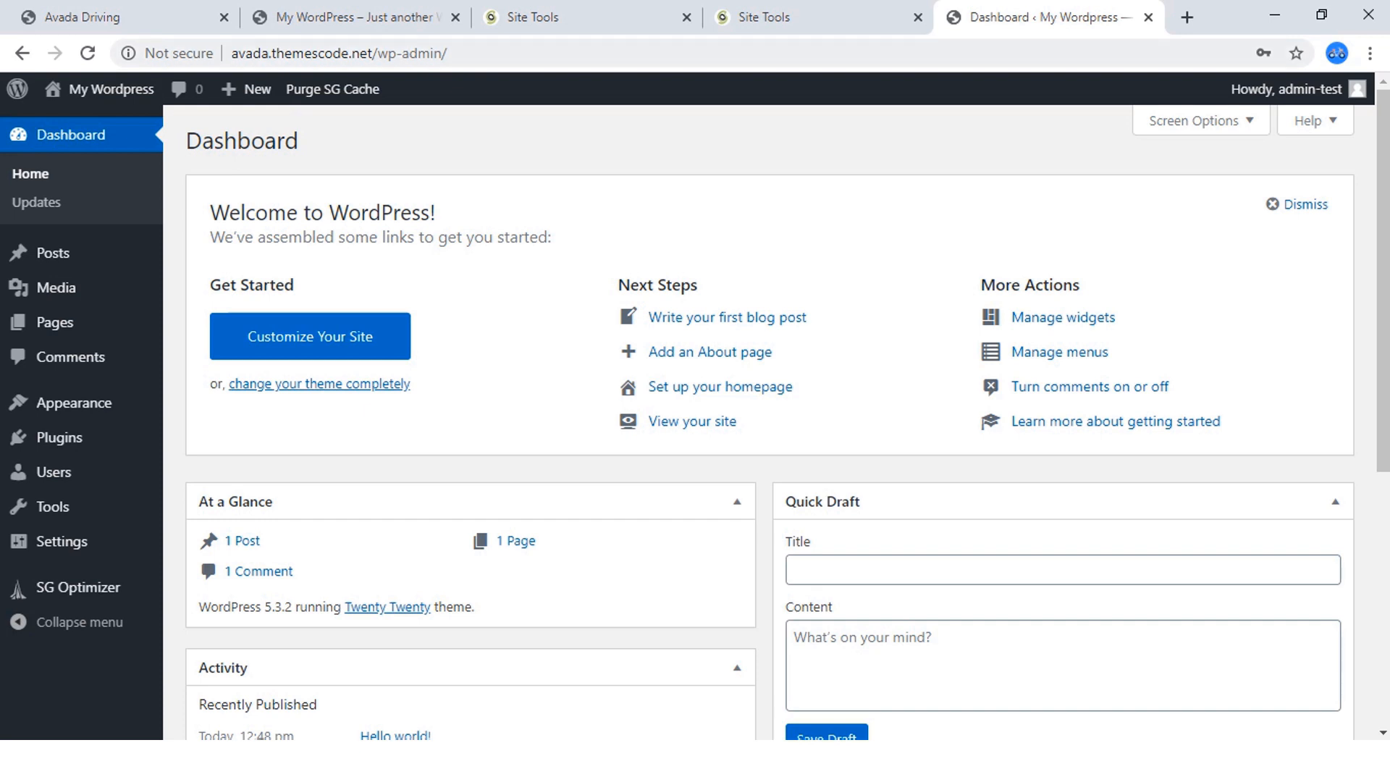
View the live site from the WordPress dashboard in a new tab while logged in.
mouse_move(109, 89)
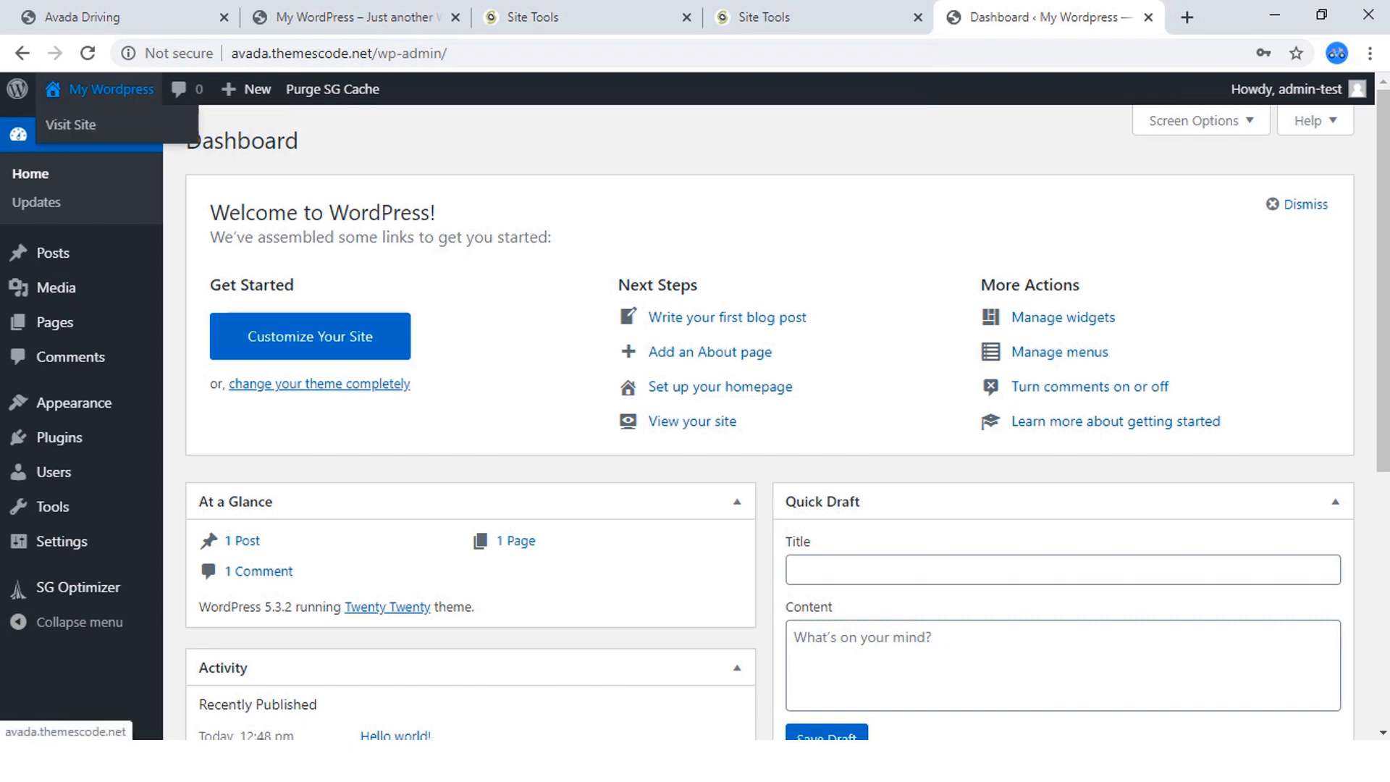
right_click(183, 124)
click(239, 137)
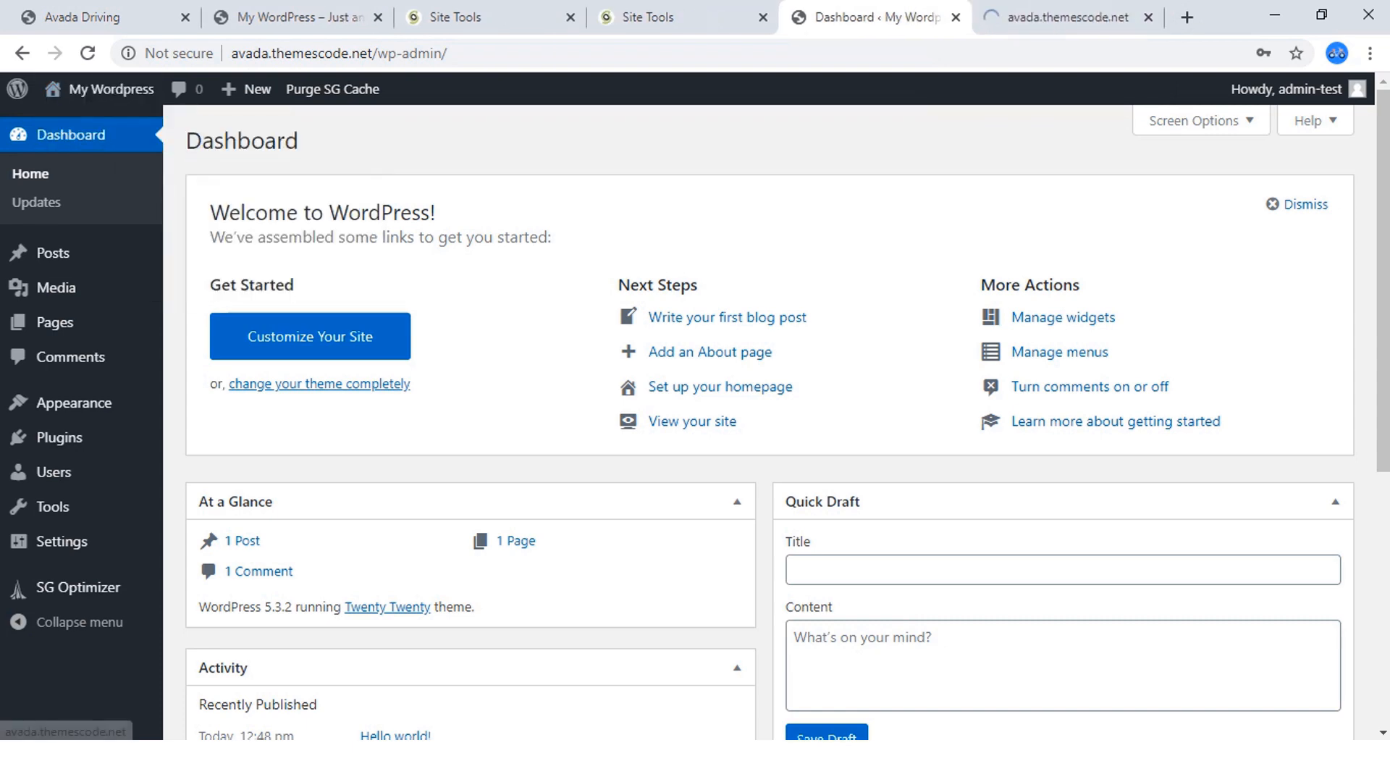
click(1068, 18)
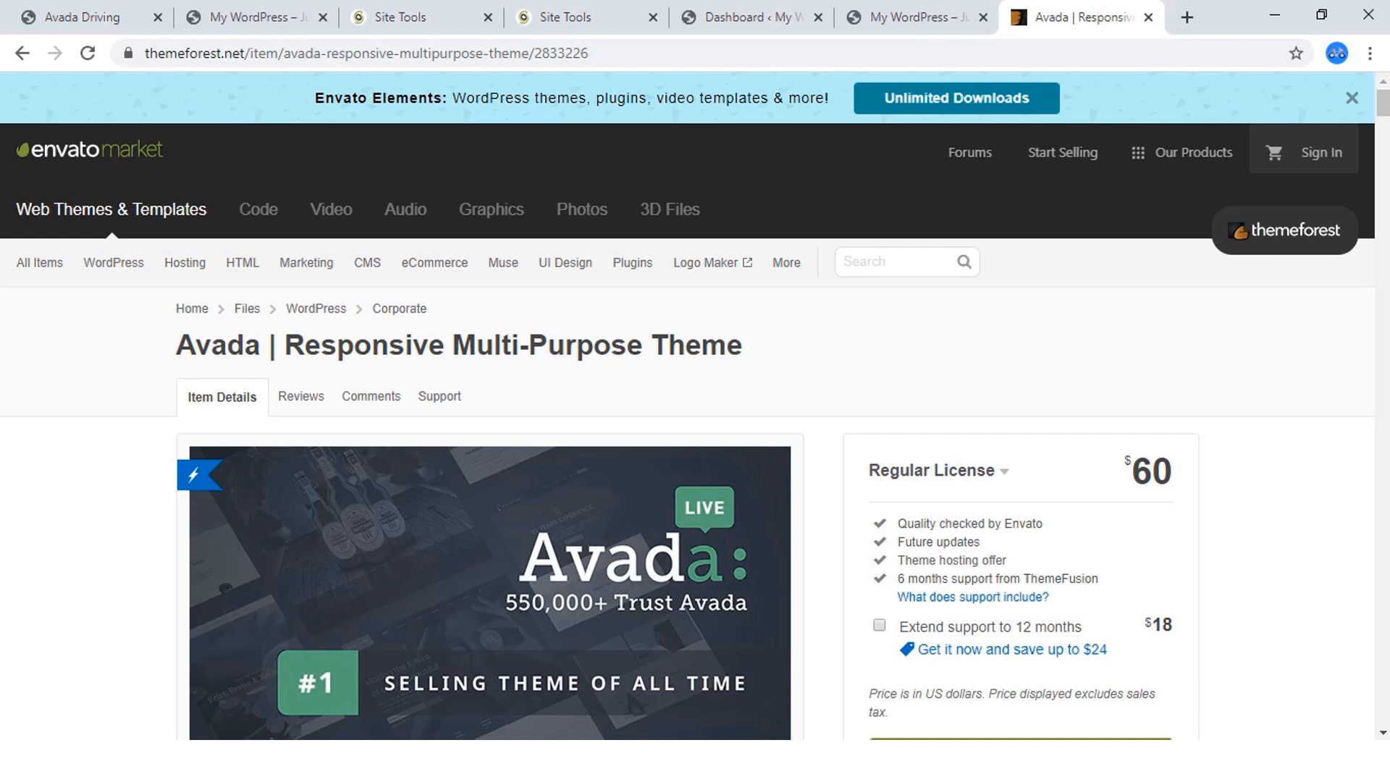
Take the $60 Avada theme to ThemeForest's checkout and sign in to Envato, ending back on the account creation page.
scroll(695, 406, down, 3)
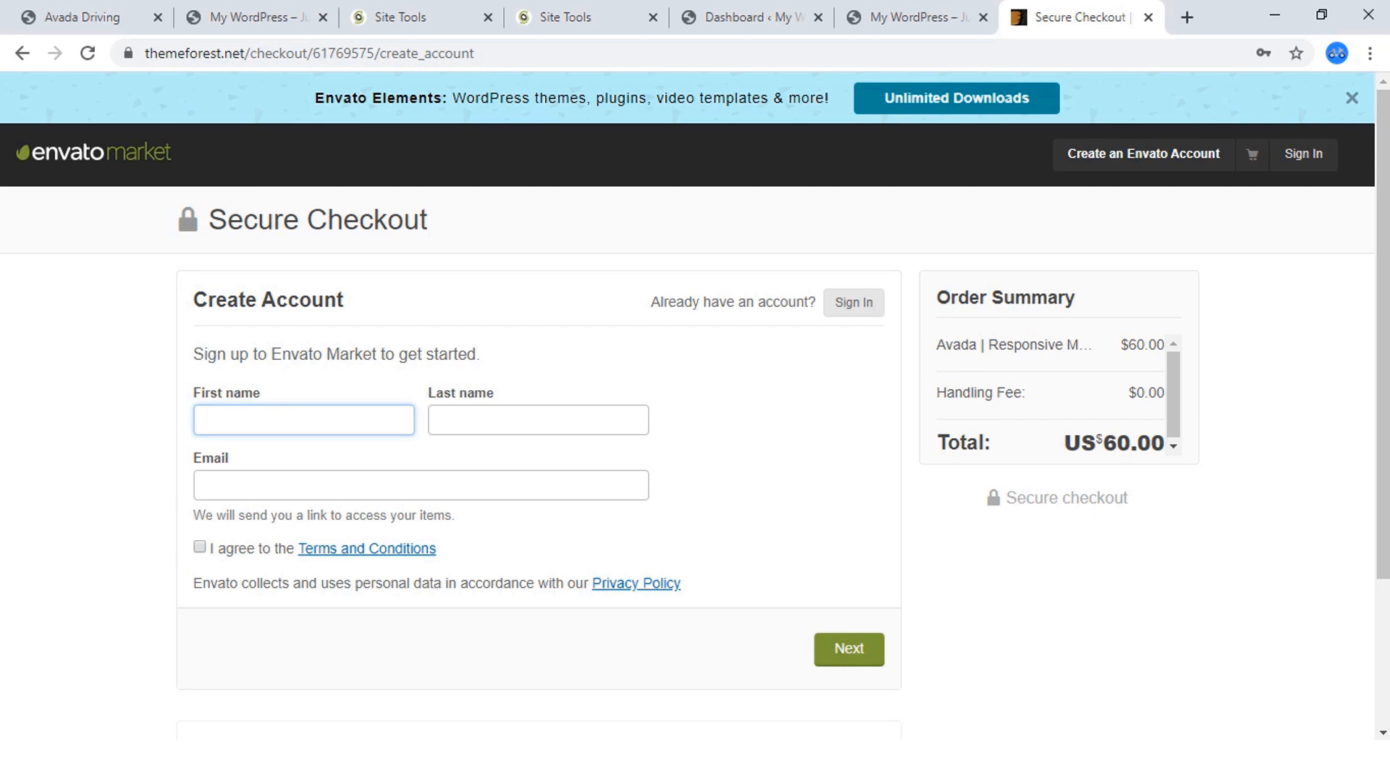
click(1304, 154)
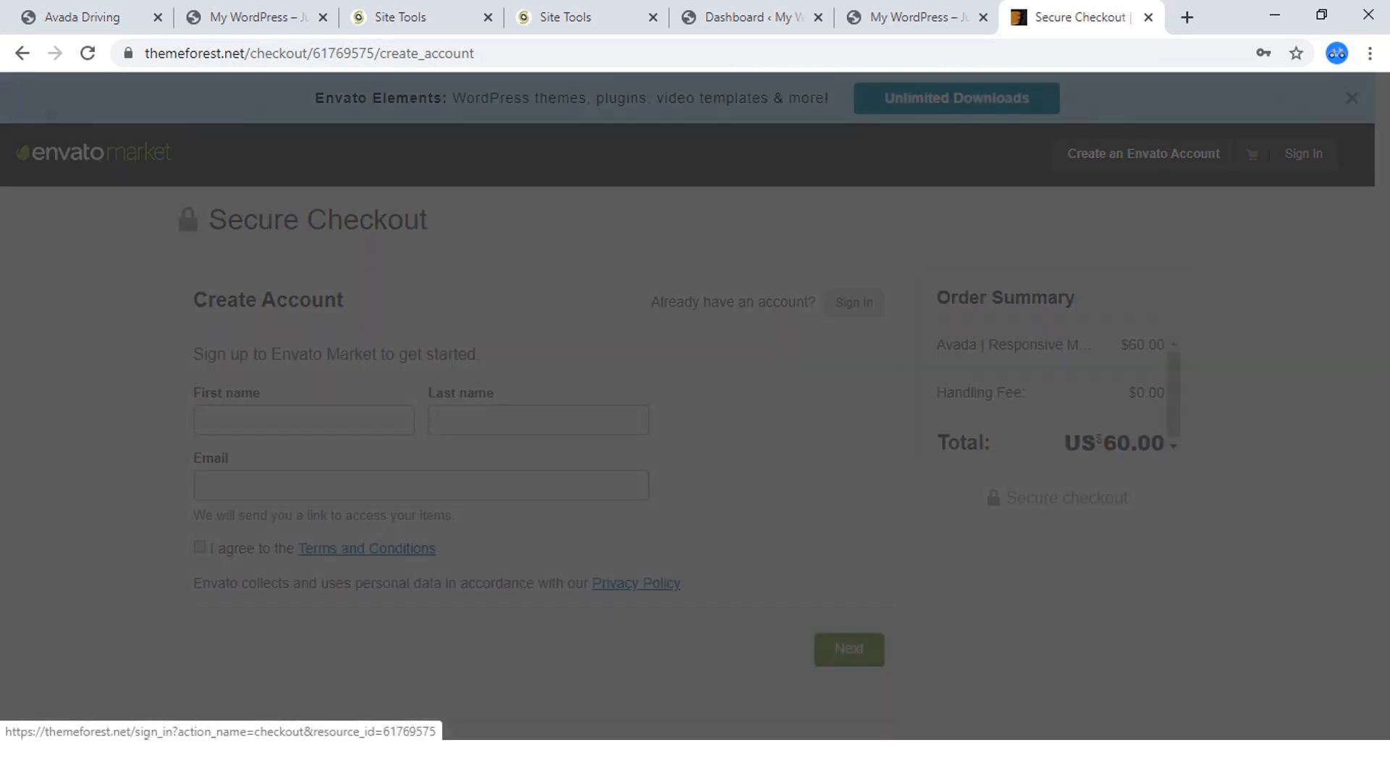
click(696, 531)
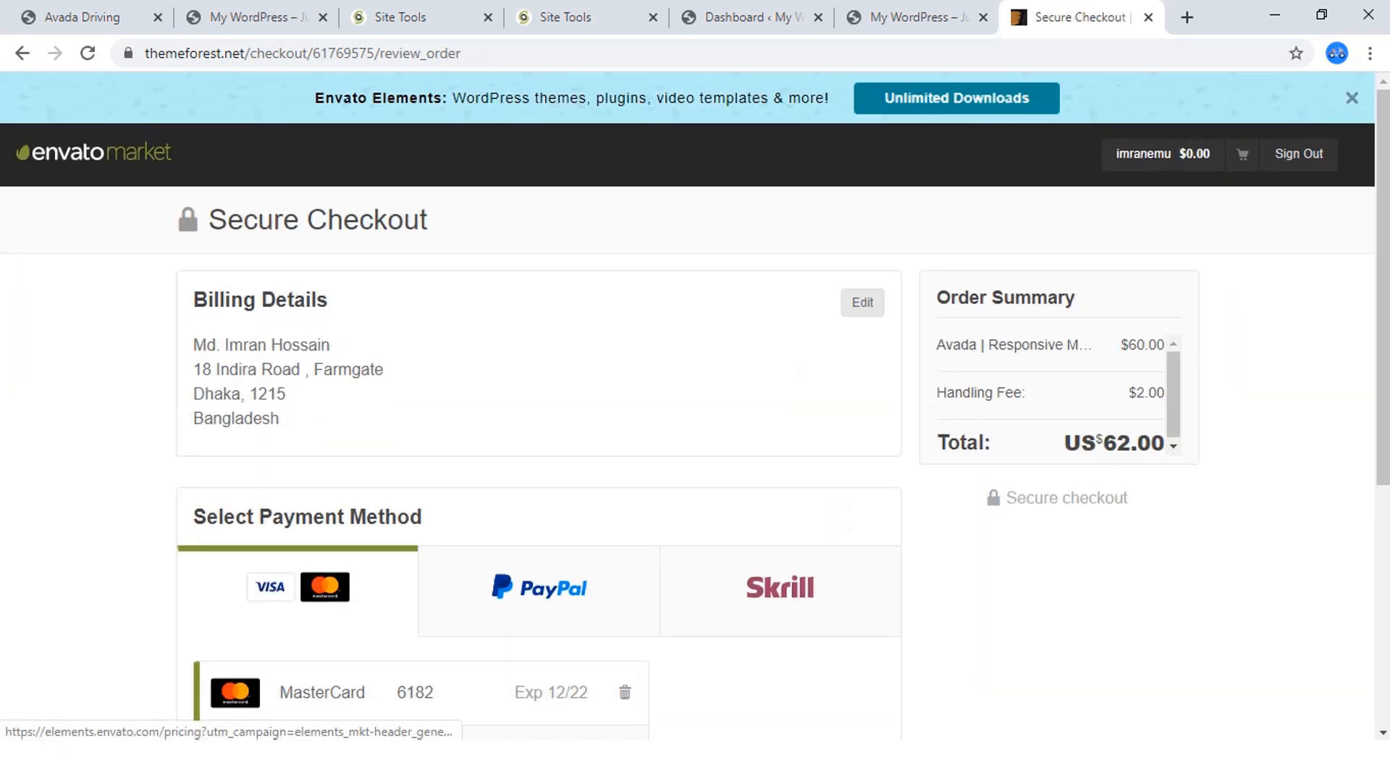
click(22, 53)
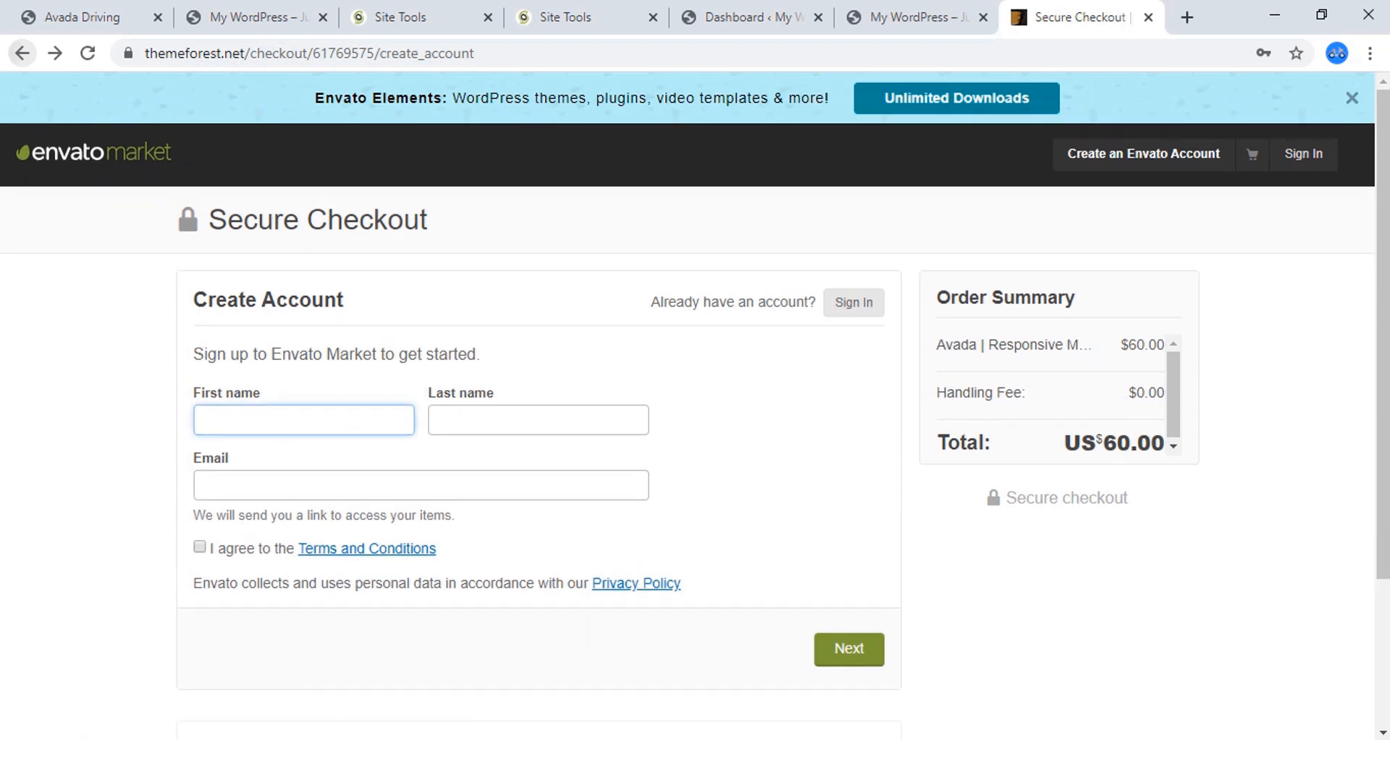
Return to the Avada theme's ThemeForest item page and reload it to show the purchased licence options.
click(22, 53)
scroll(746, 305, down, 3)
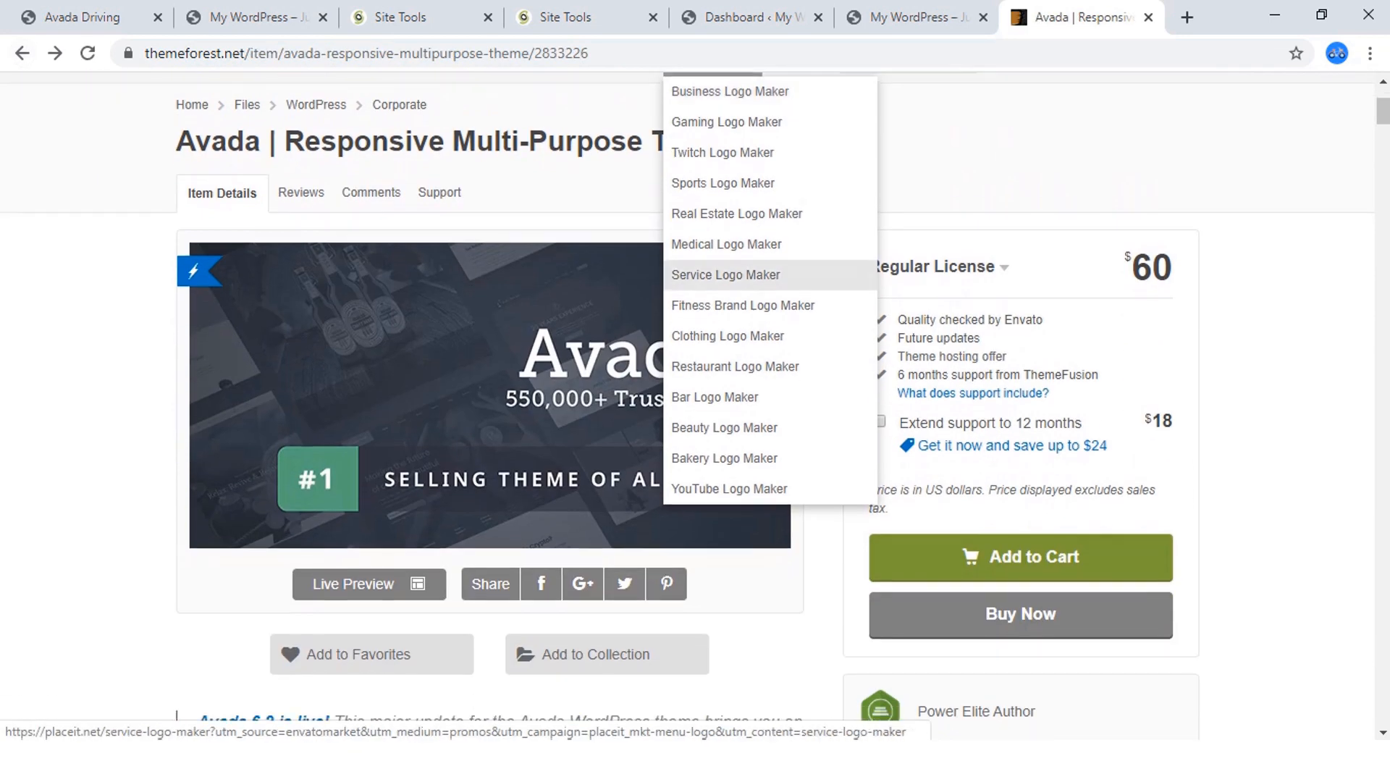
click(88, 53)
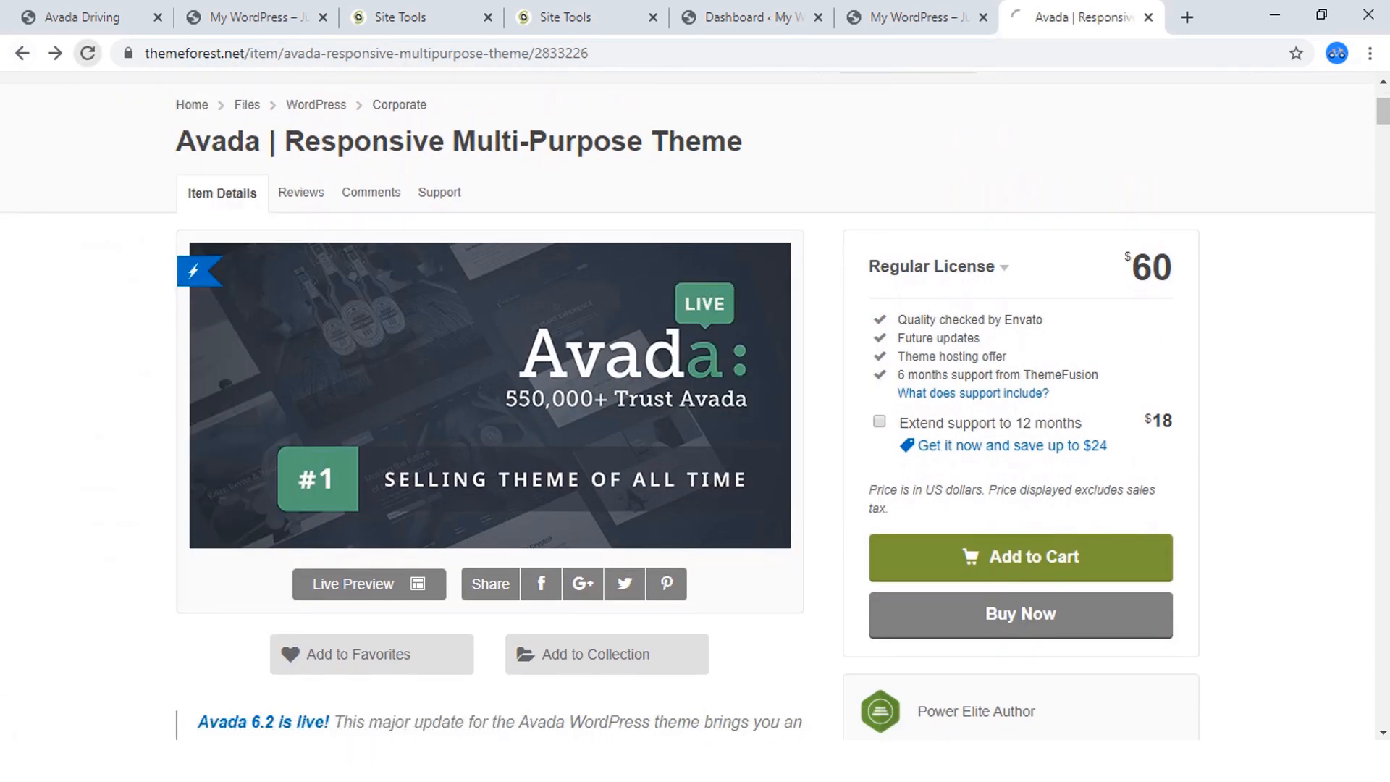
scroll(732, 312, down, 3)
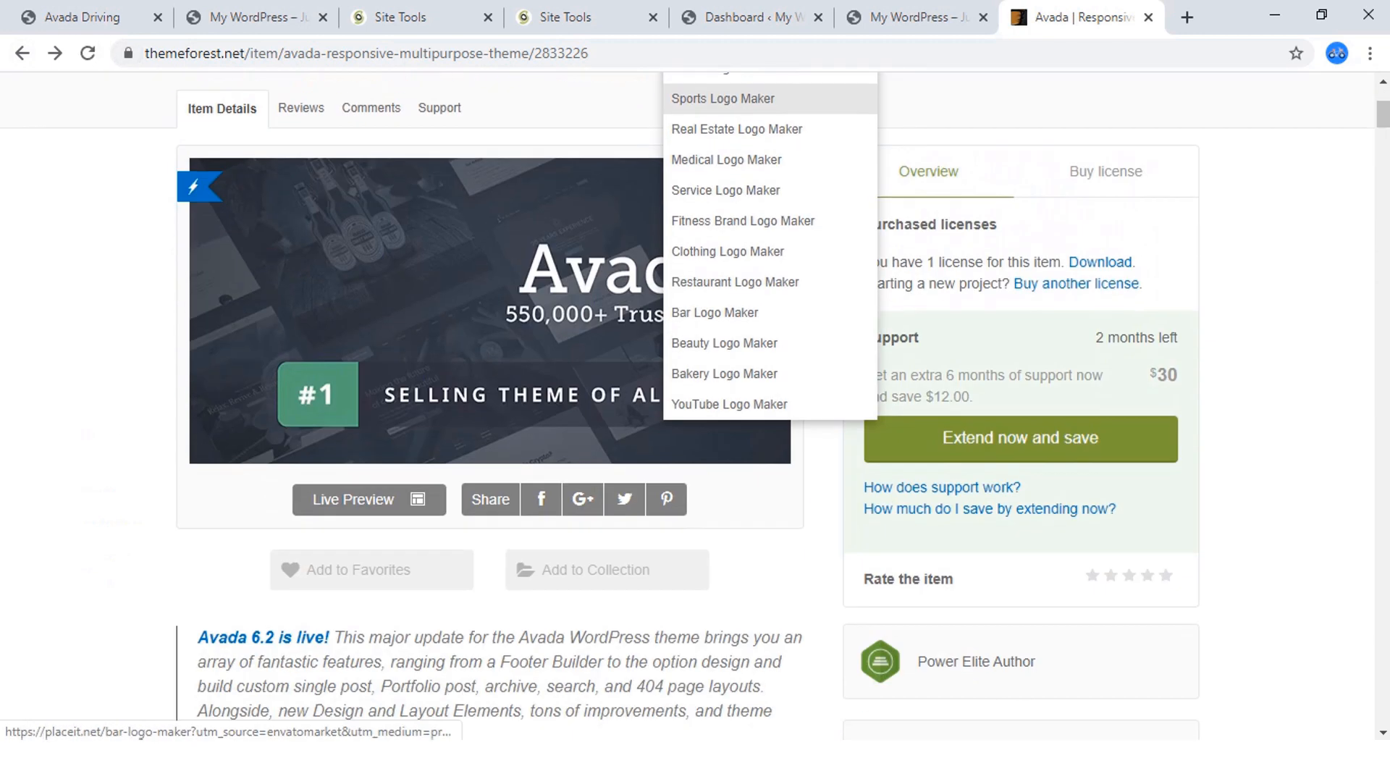
scroll(732, 311, up, 2)
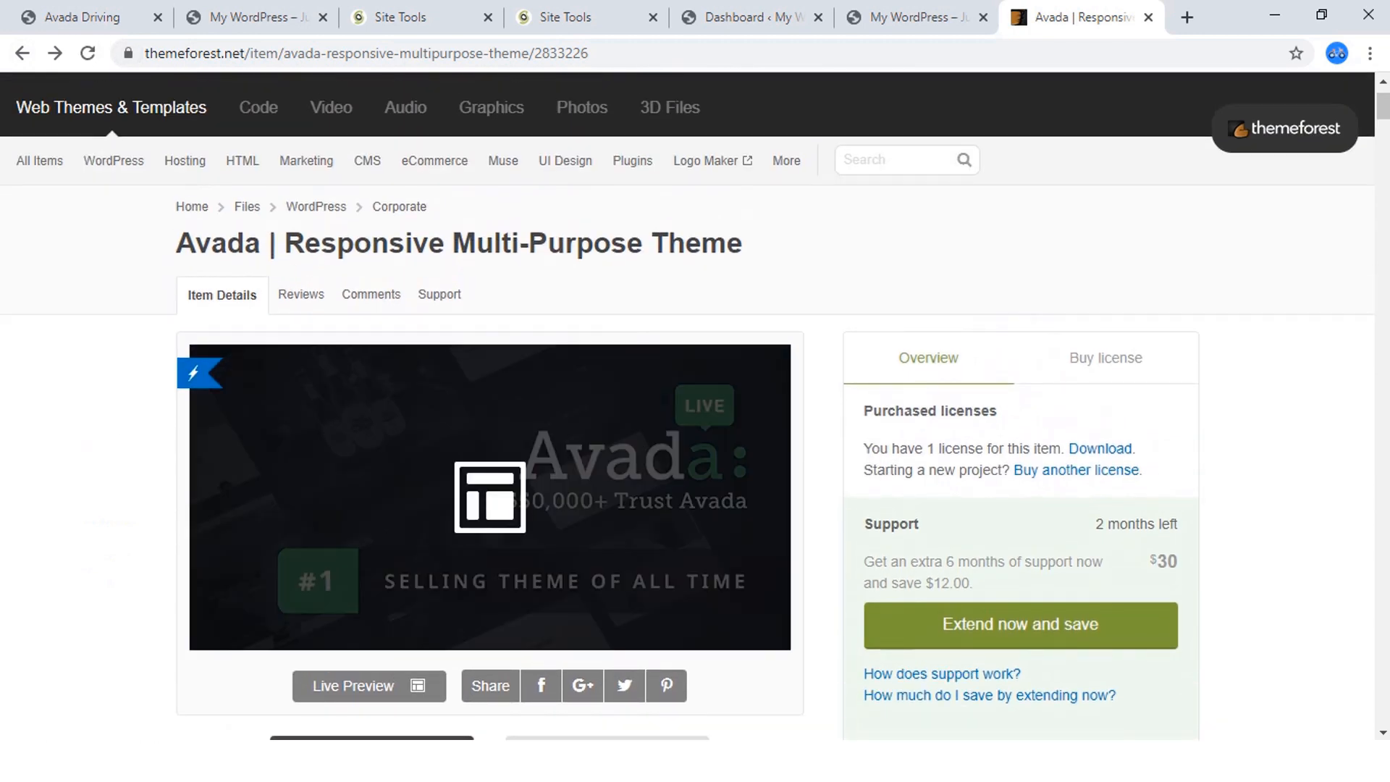
scroll(1076, 368, down, 1)
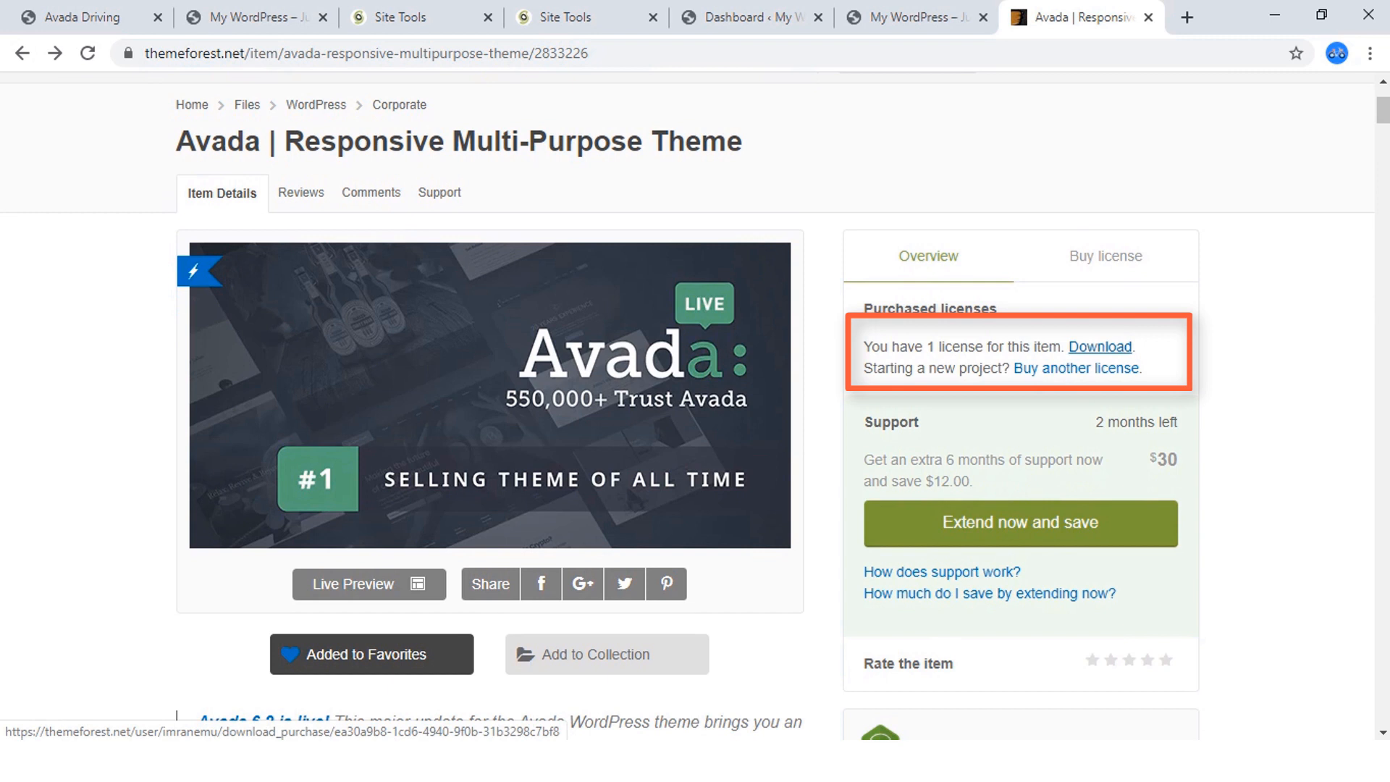
click(1100, 347)
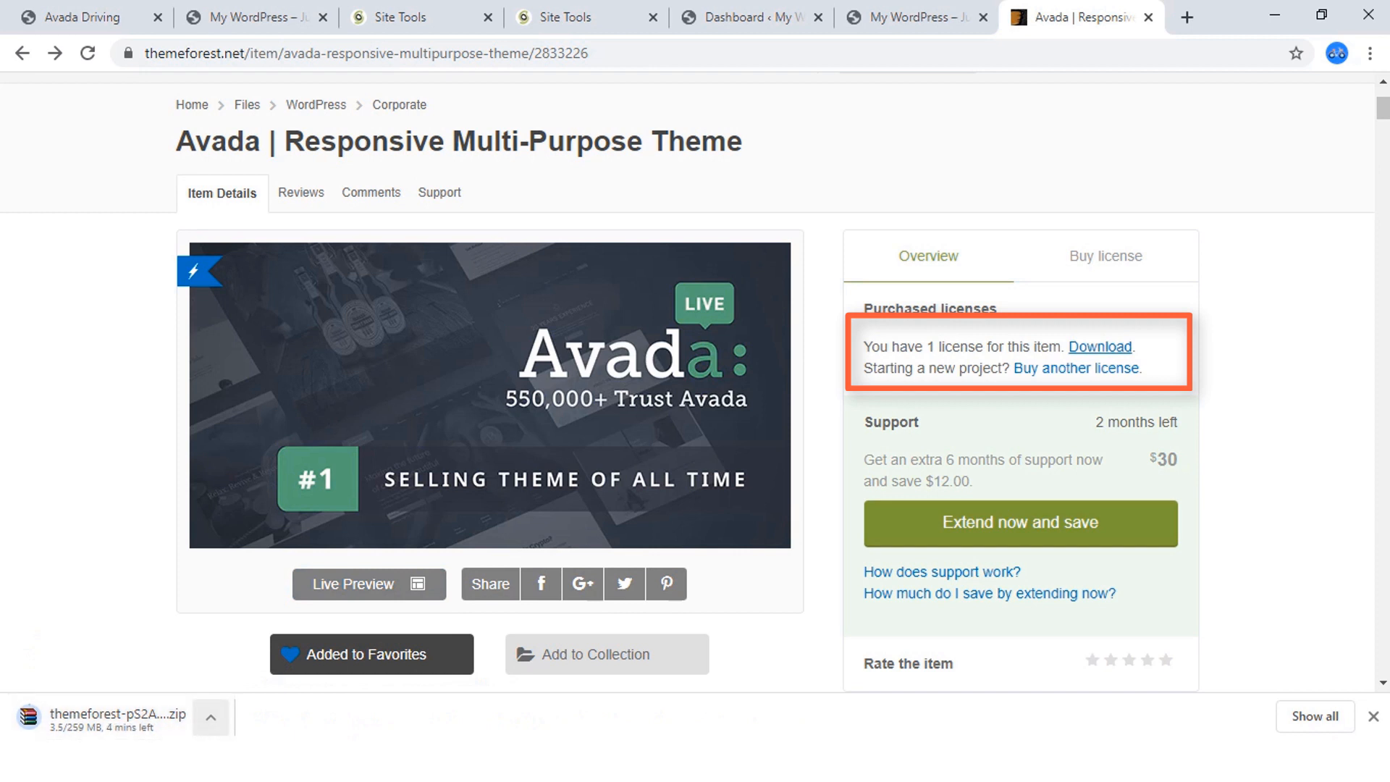
click(211, 717)
click(239, 682)
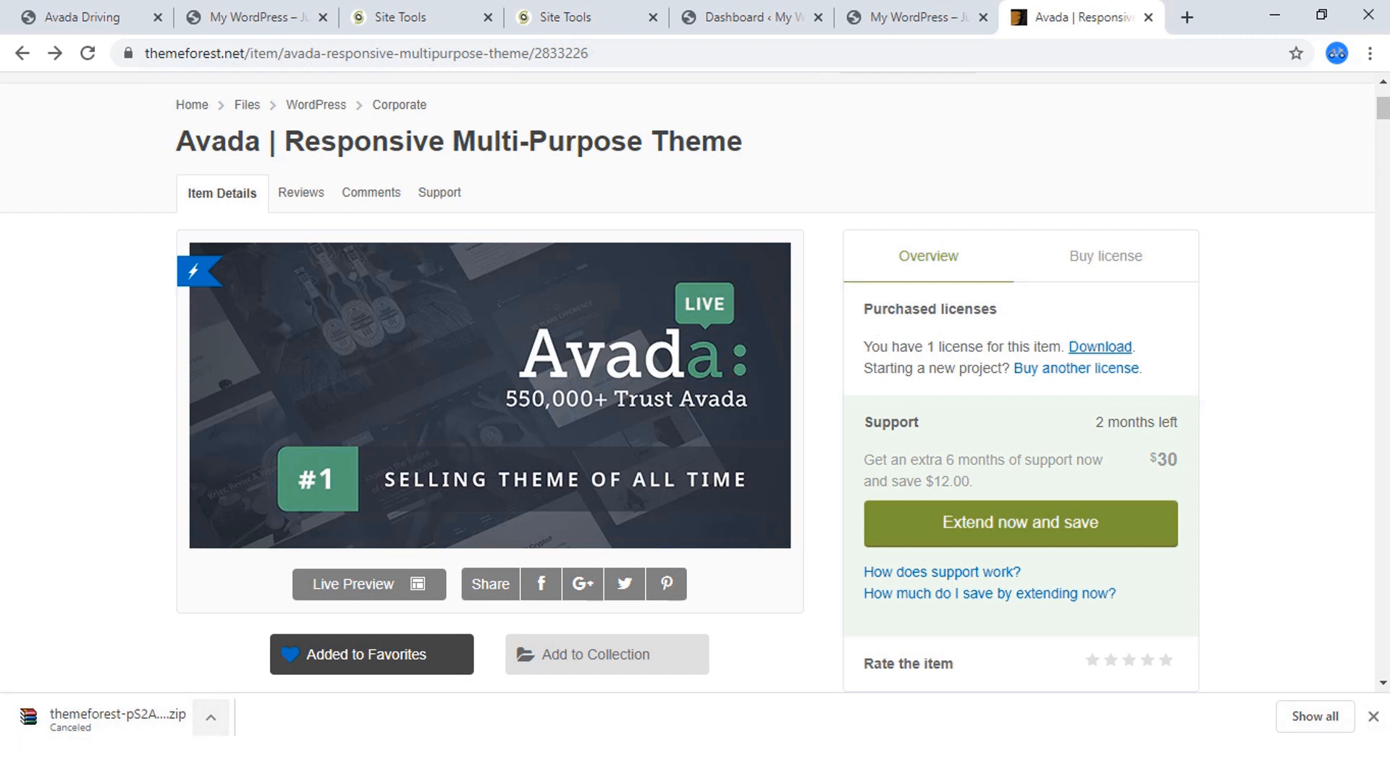
click(1373, 717)
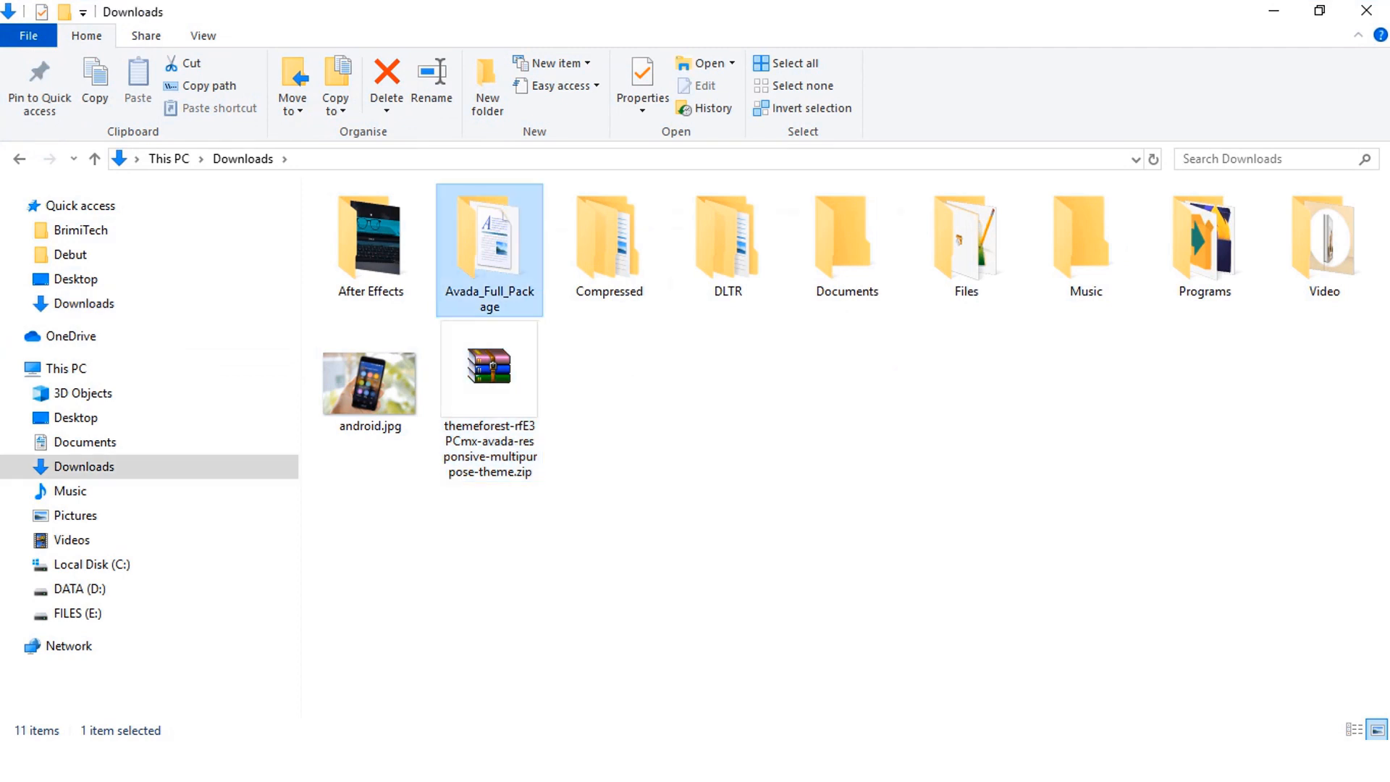
In File Explorer, go to the Avada Theme folder inside Avada_Full_Package in Downloads and select Avada.zip.
click(608, 395)
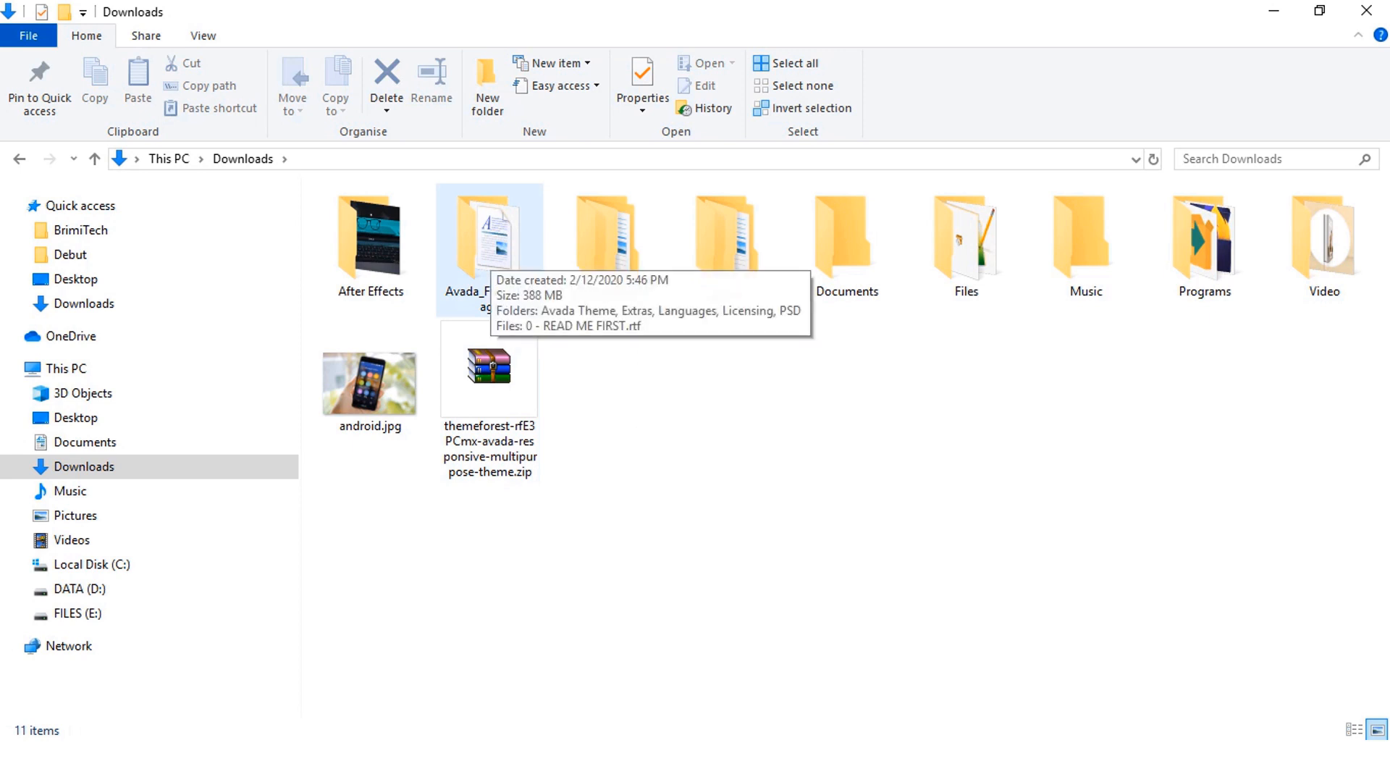
double_click(490, 250)
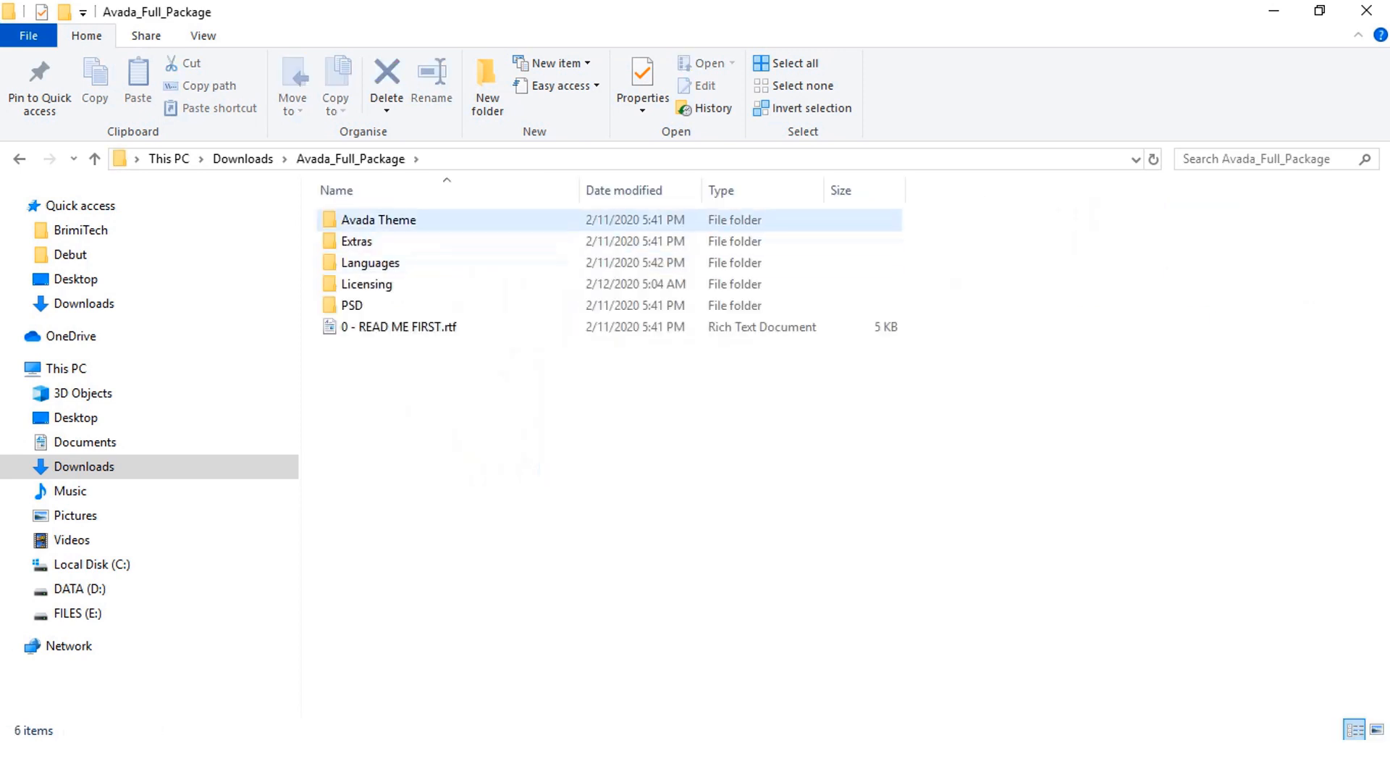
double_click(405, 220)
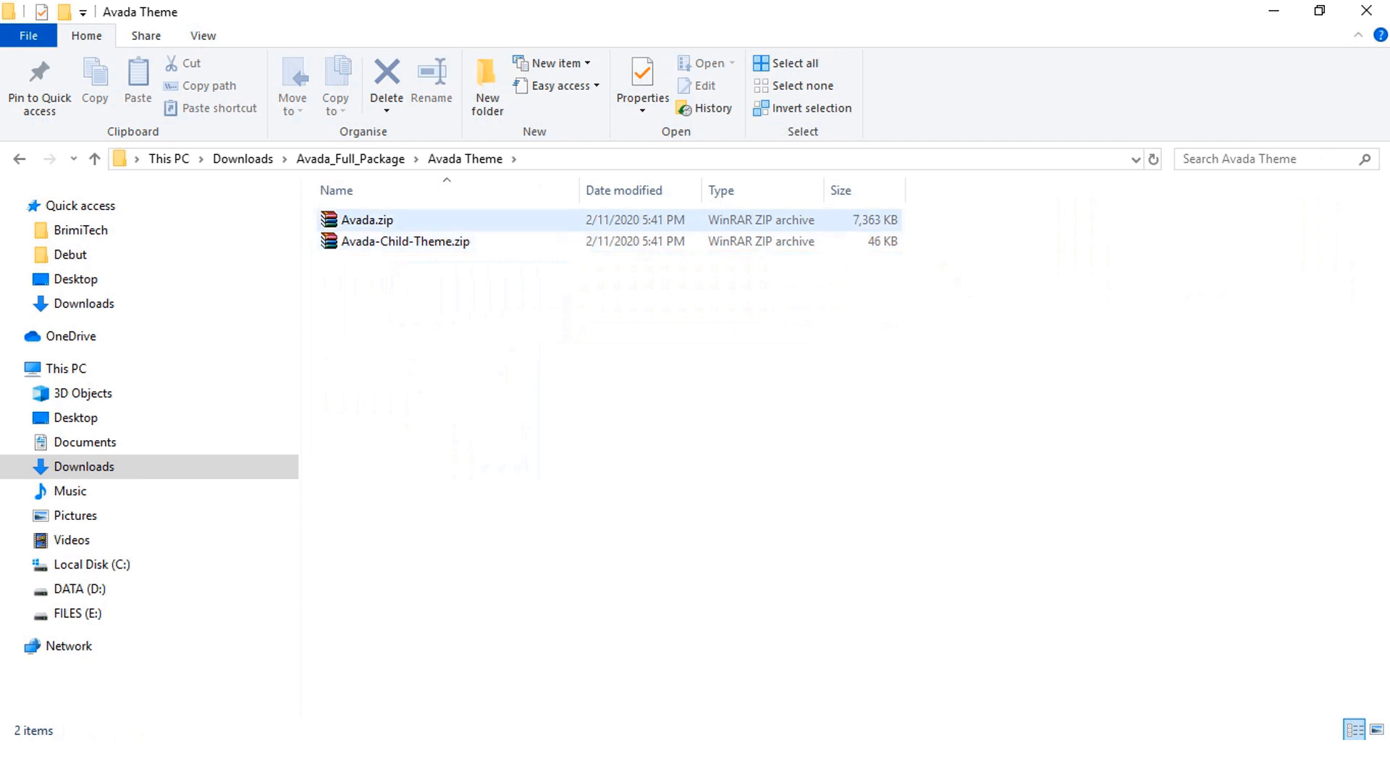
click(364, 221)
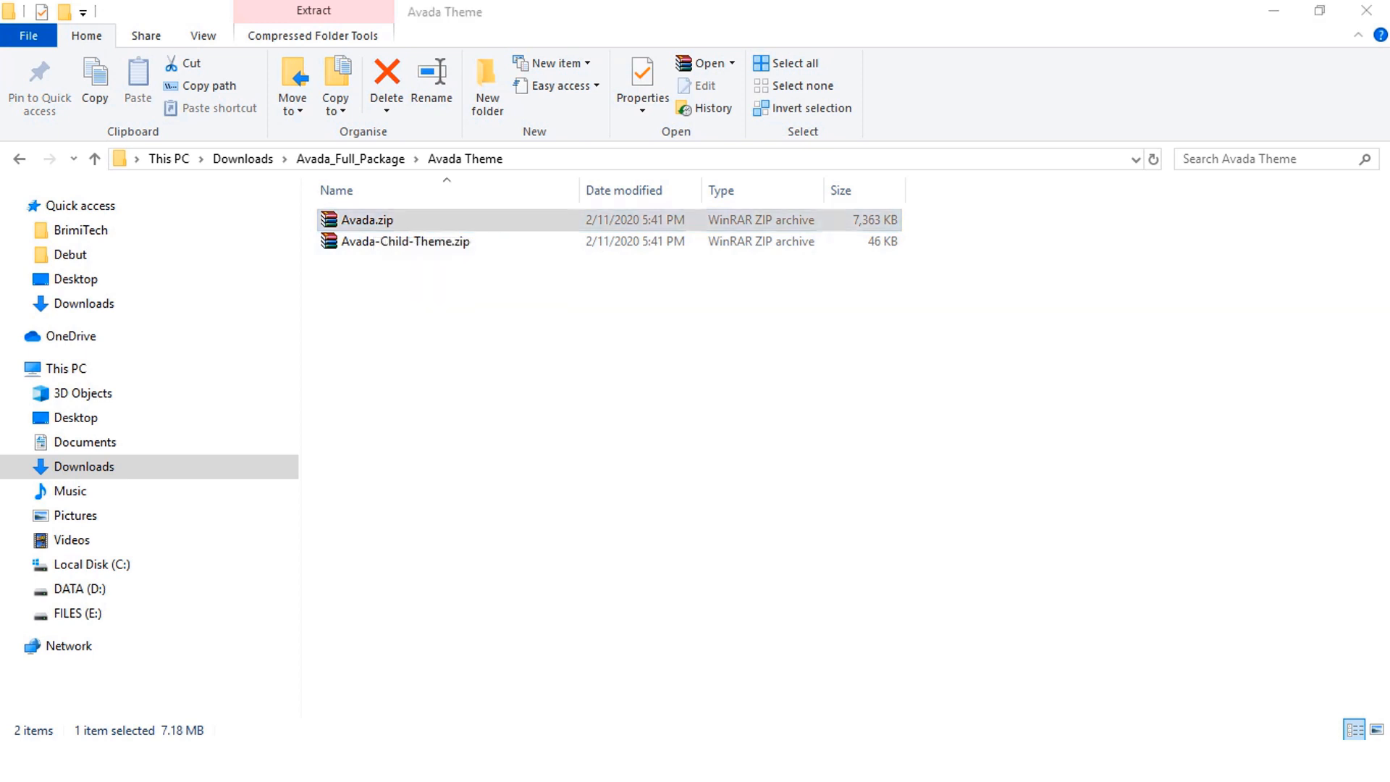
Switch to the WordPress dashboard in the browser and bring up the theme upload form for adding a new theme.
key(alt+Tab)
click(585, 17)
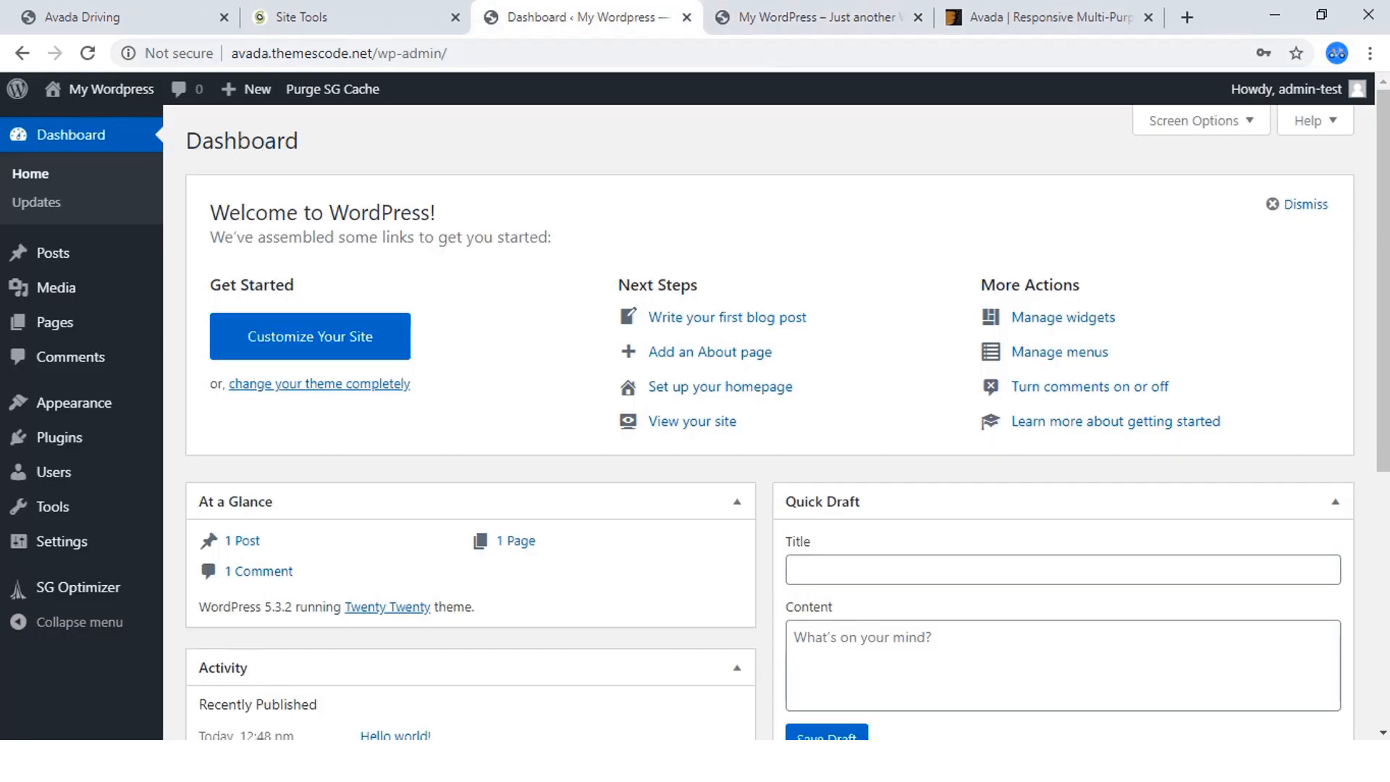
mouse_move(72, 403)
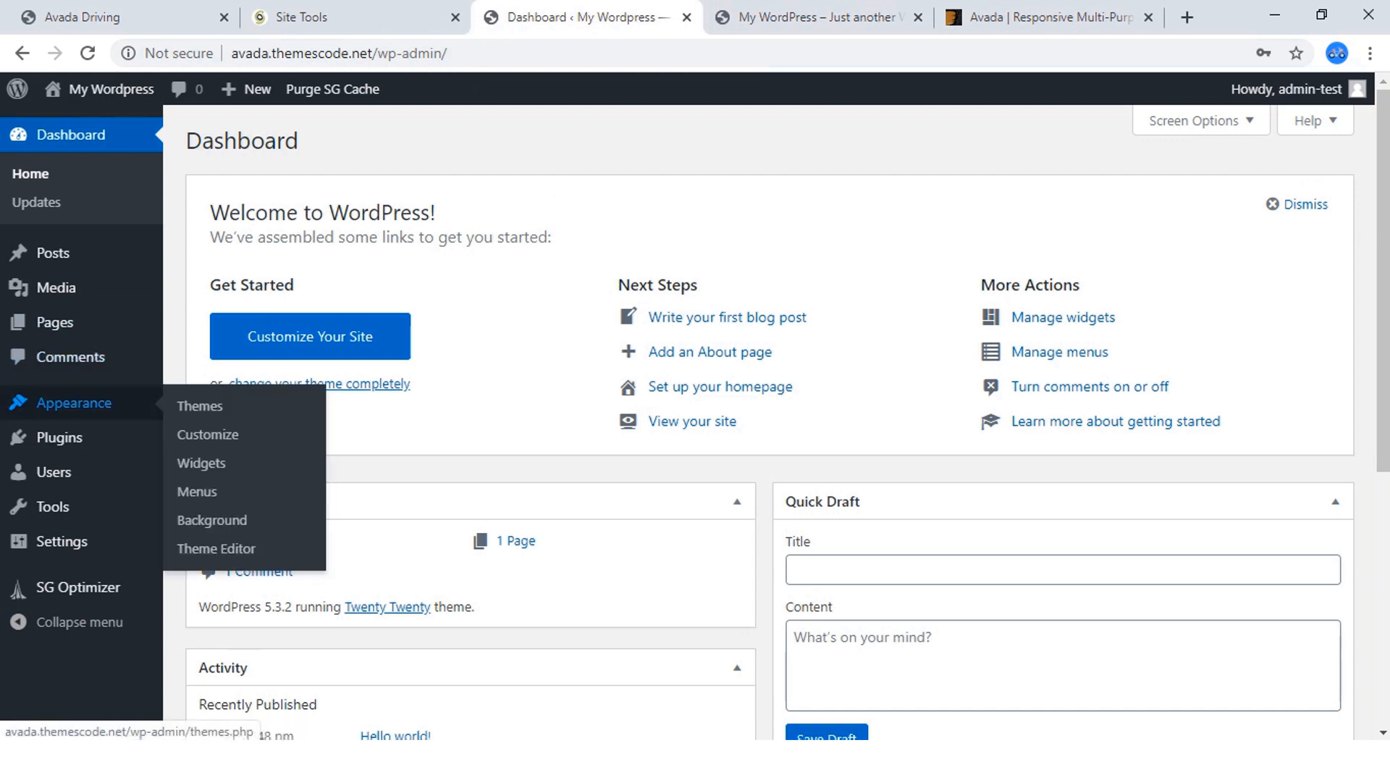
click(200, 405)
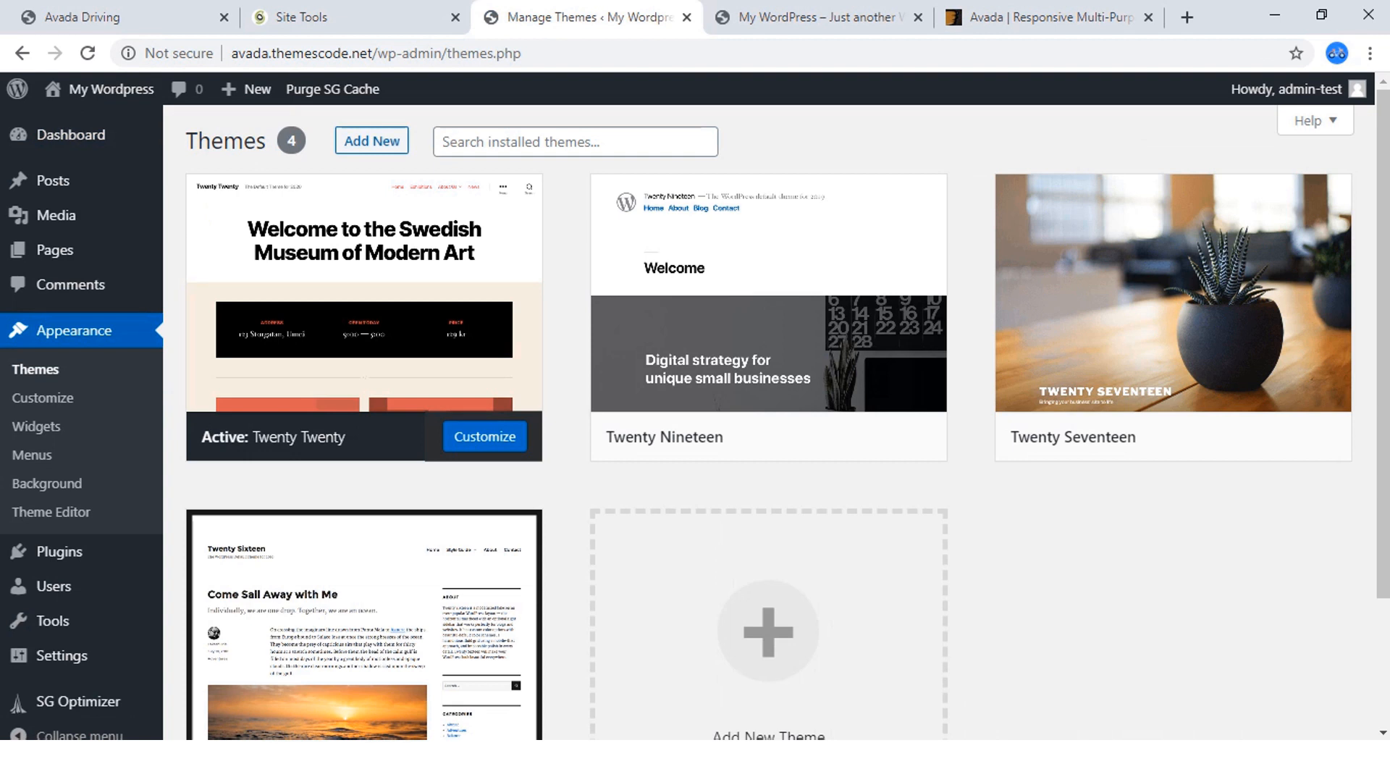
mouse_move(365, 299)
click(371, 140)
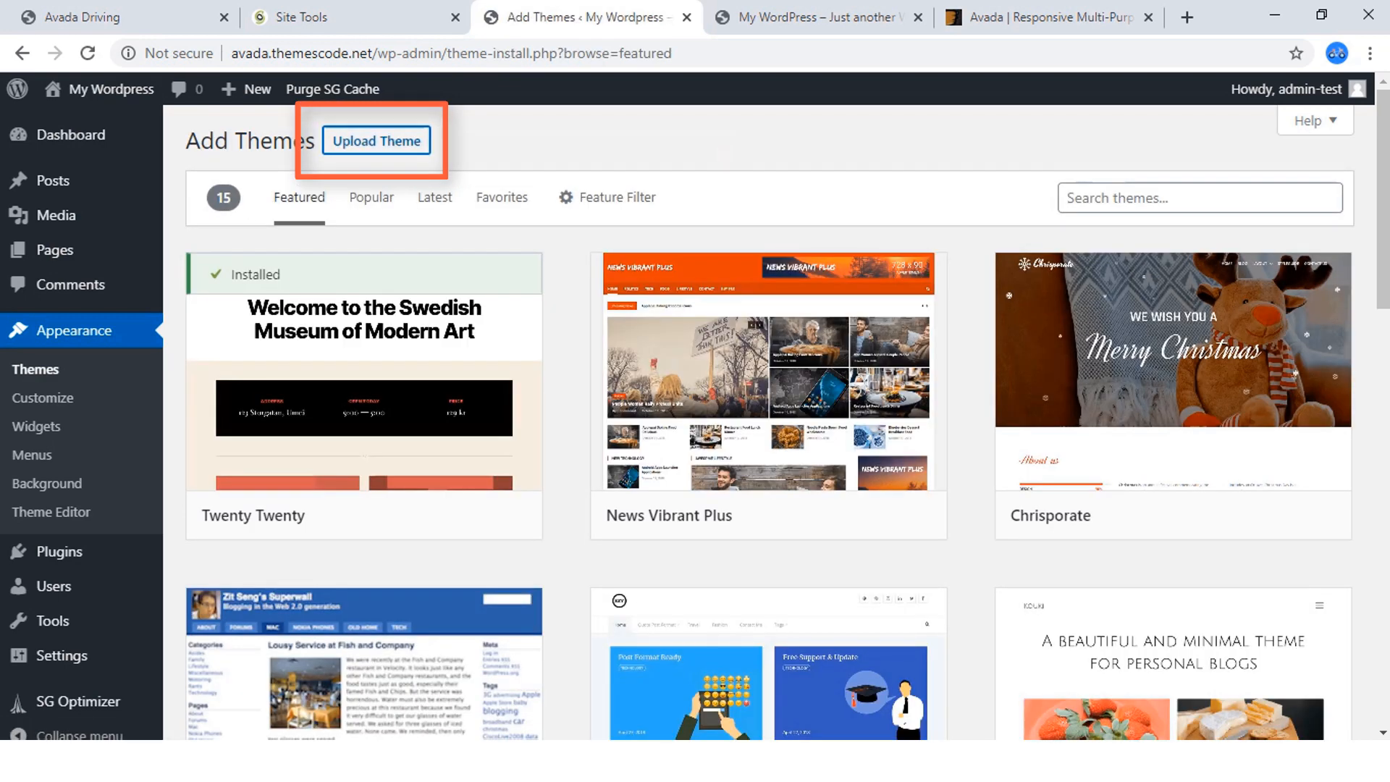
click(376, 141)
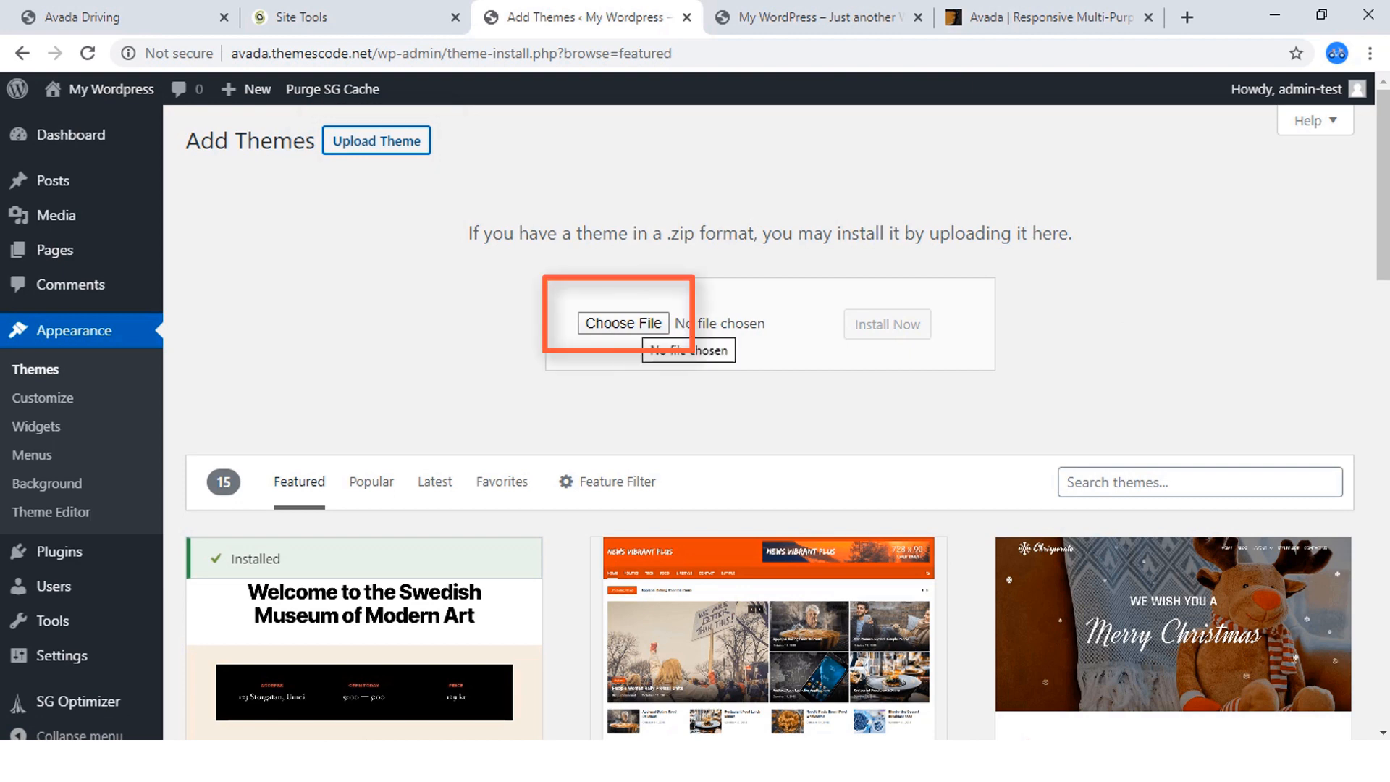
Upload Avada.zip from the Avada Theme folder, install it, and activate the theme.
click(629, 324)
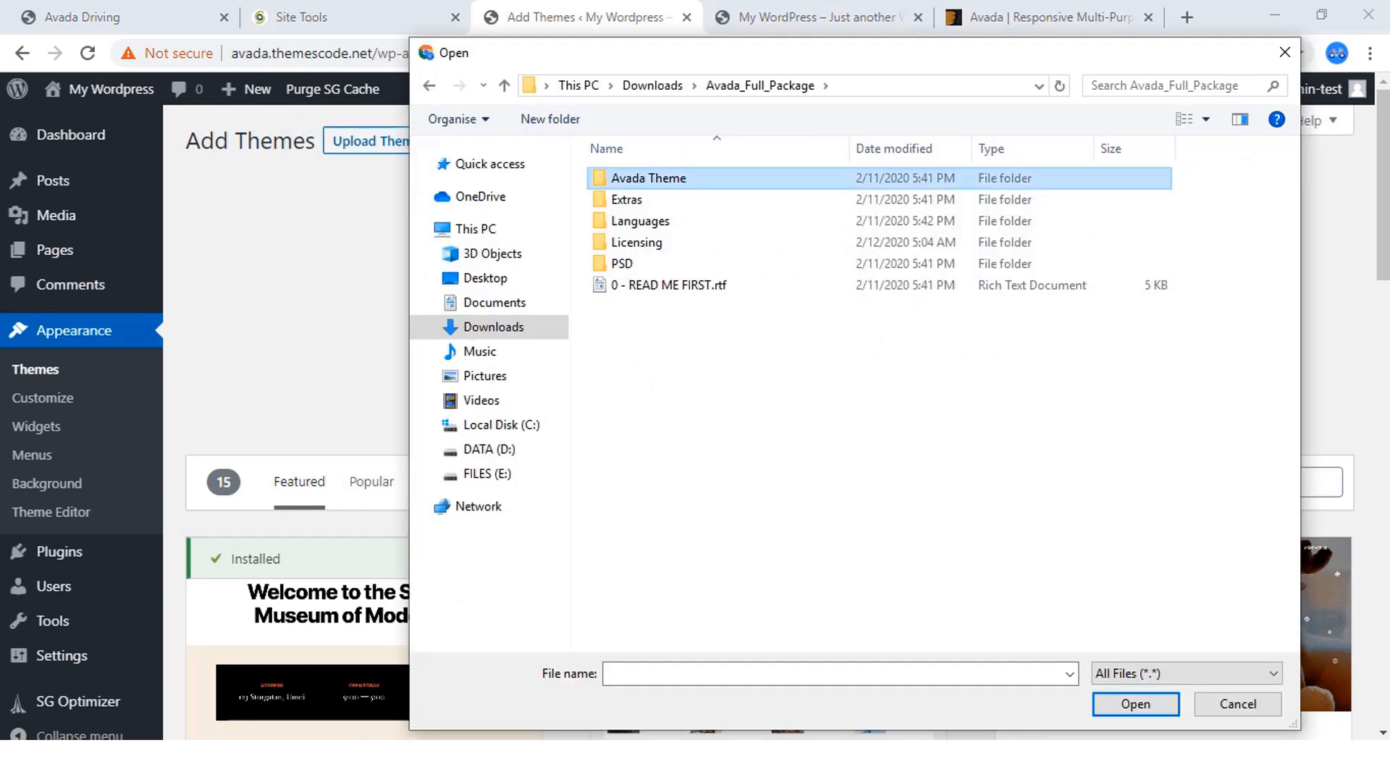
double_click(645, 177)
double_click(638, 178)
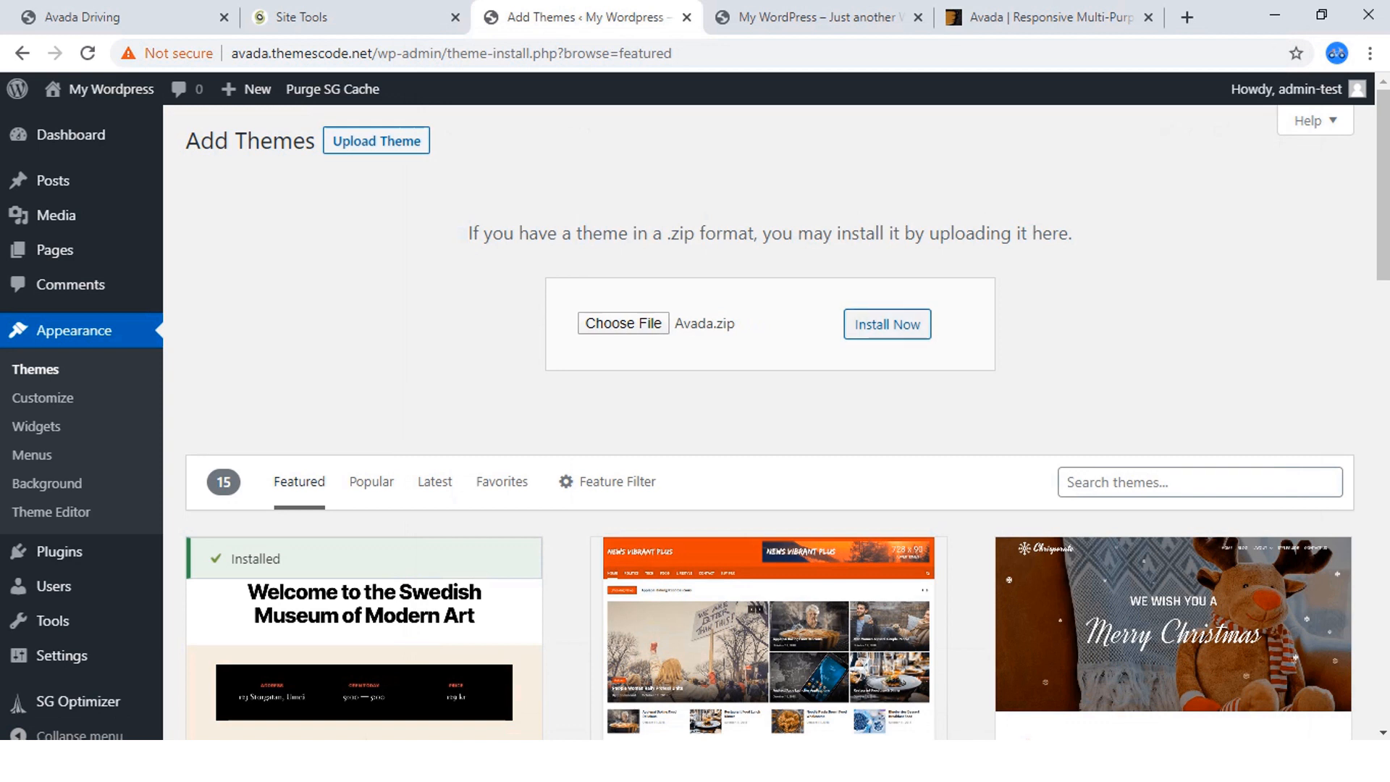
click(888, 324)
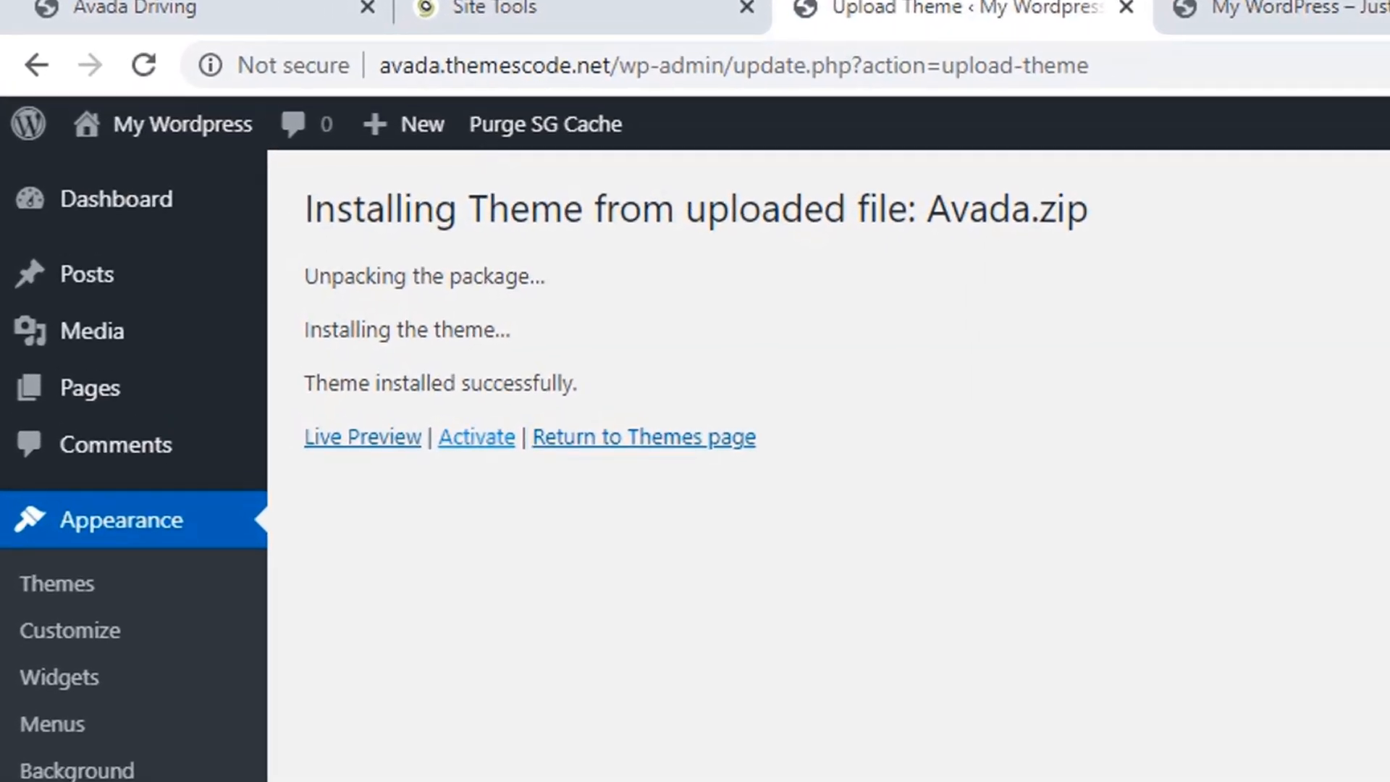
click(476, 437)
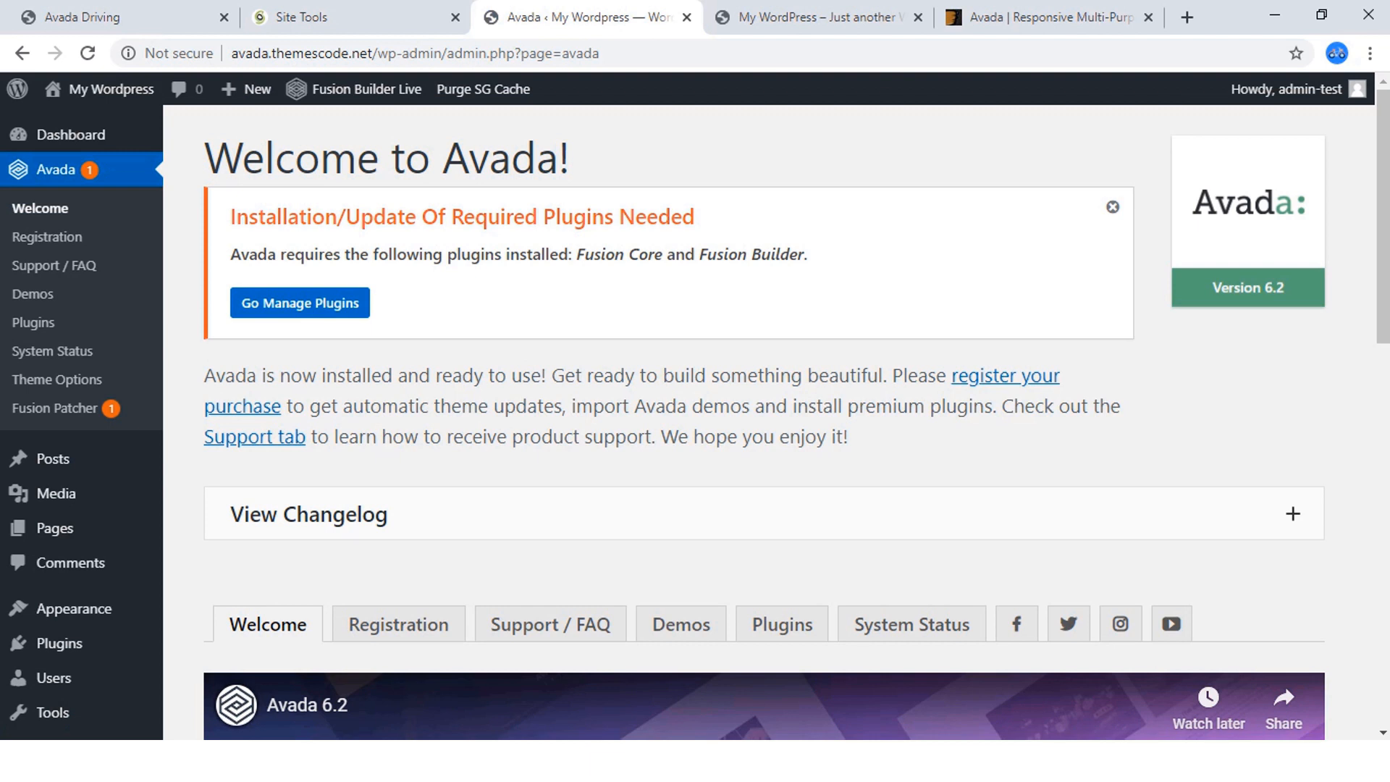
Look over Avada's welcome page, then go to its Registration page and read the instructions for generating a token.
scroll(768, 420, down, 2)
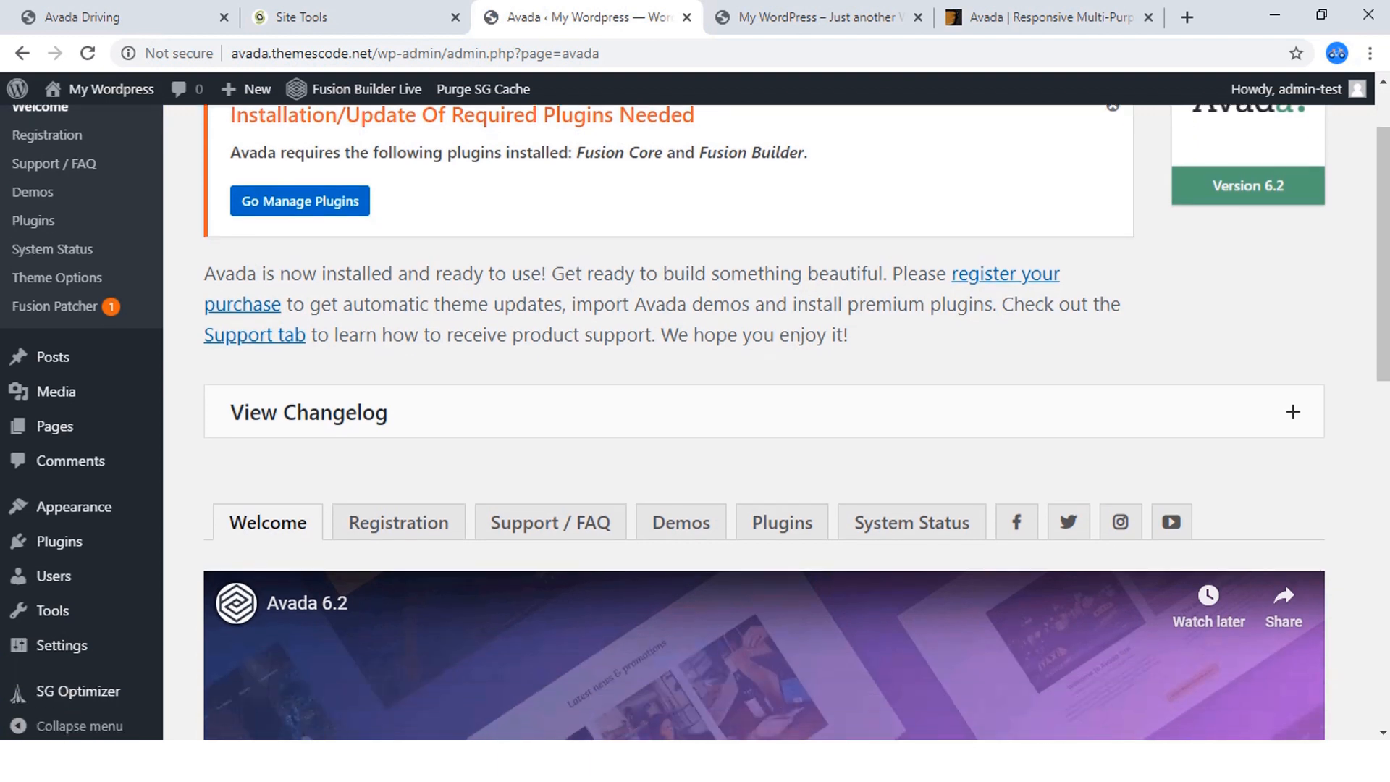
scroll(767, 420, up, 2)
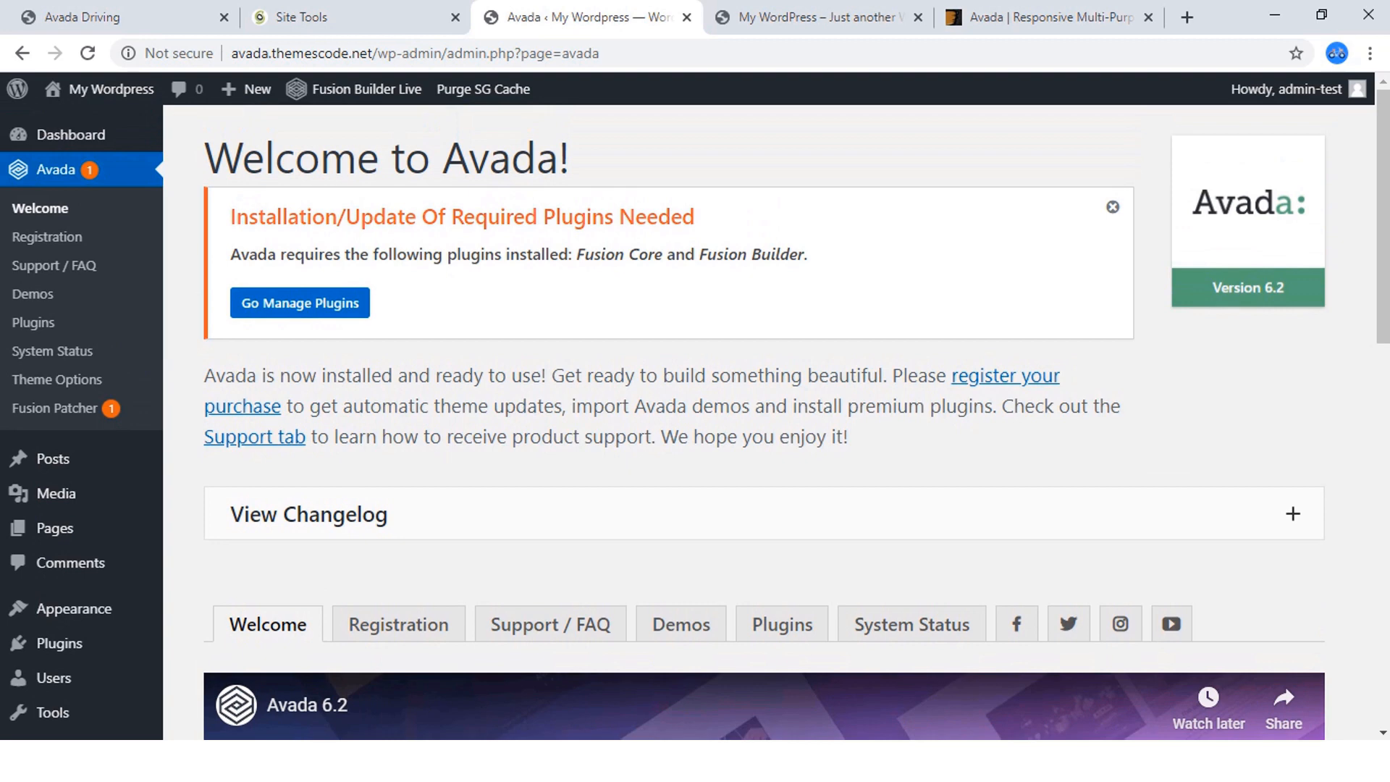
scroll(398, 319, down, 5)
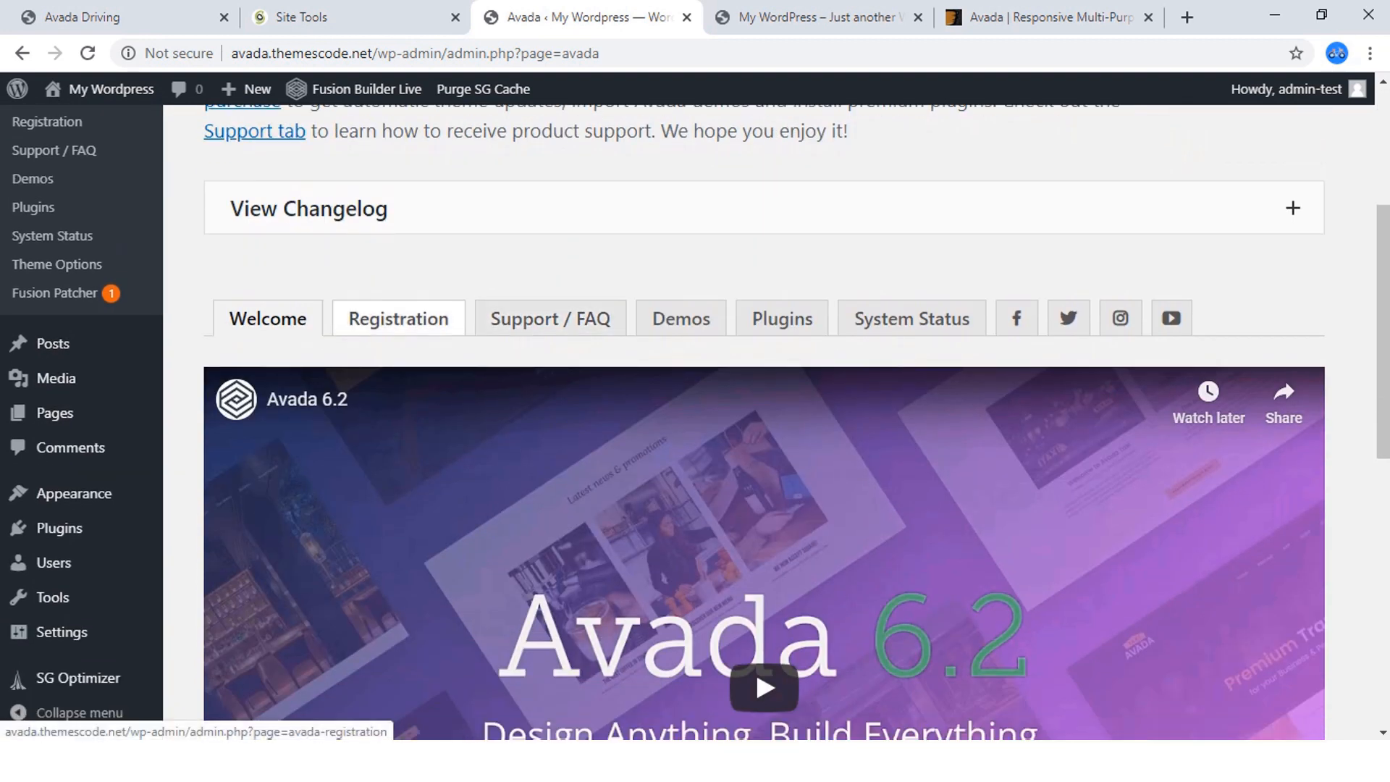
scroll(398, 318, down, 2)
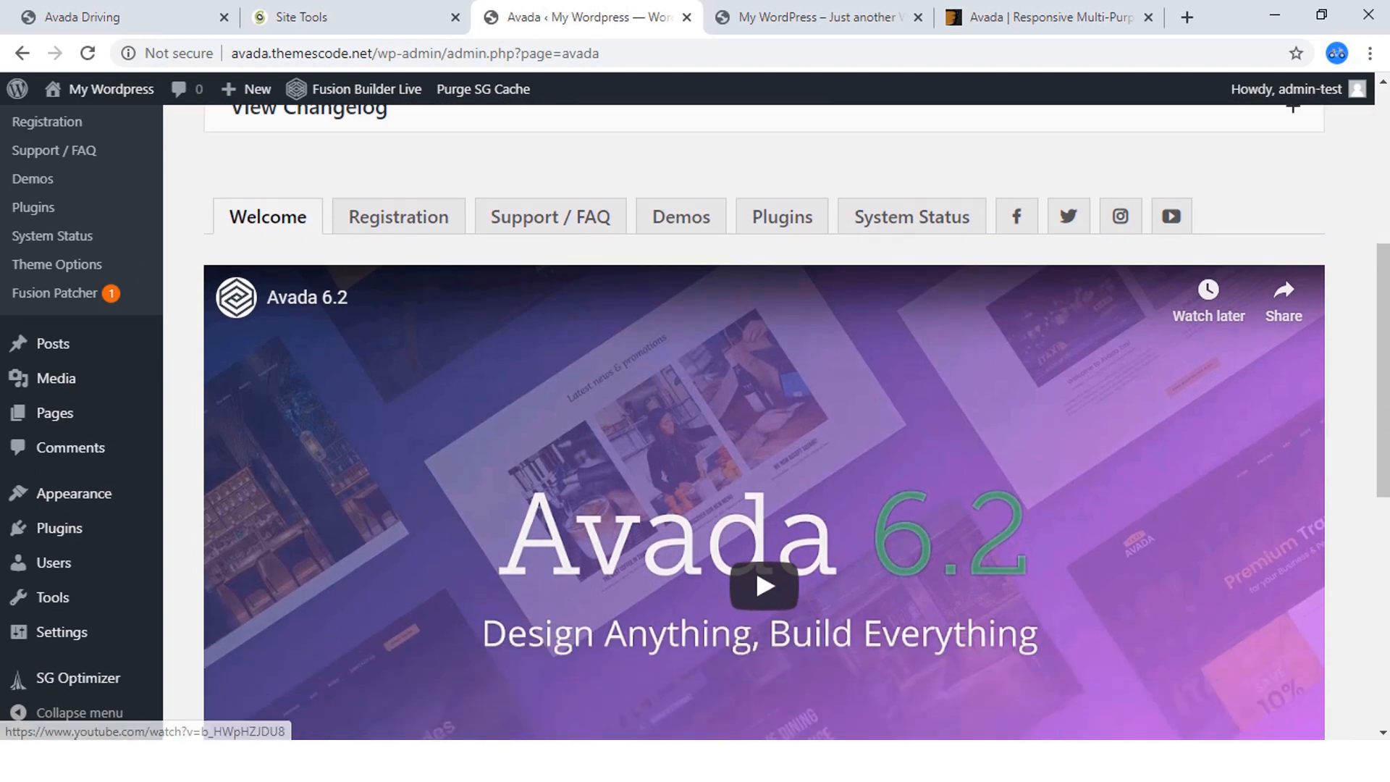
click(398, 216)
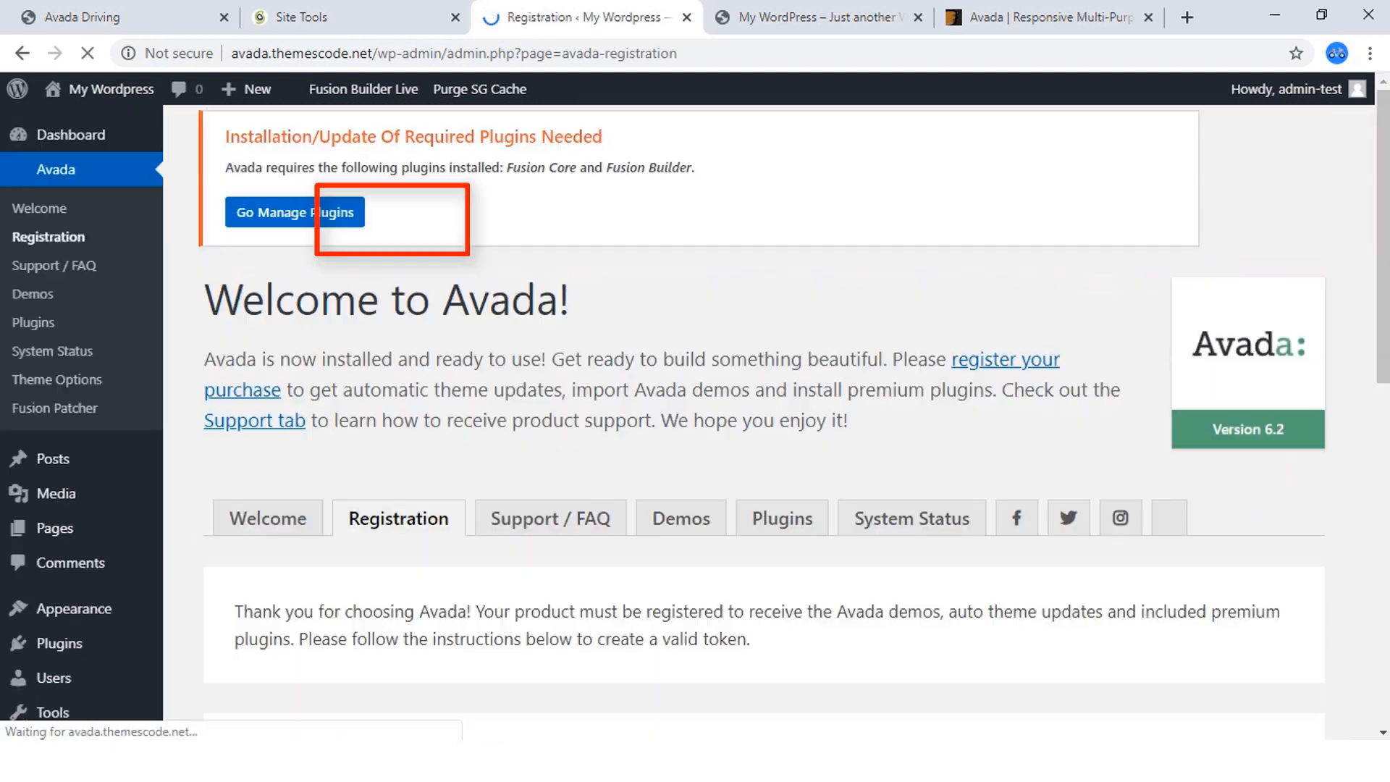
scroll(695, 413, down, 6)
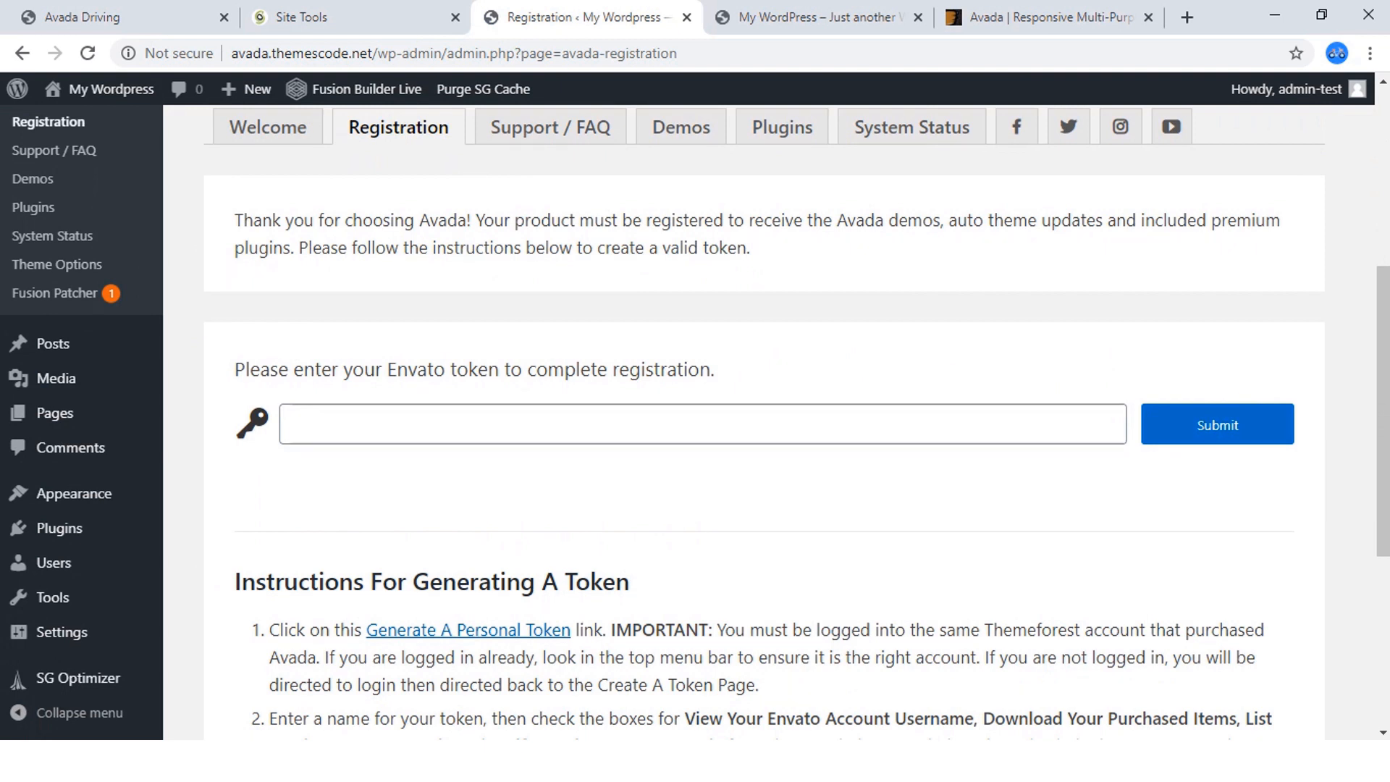
scroll(764, 420, down, 4)
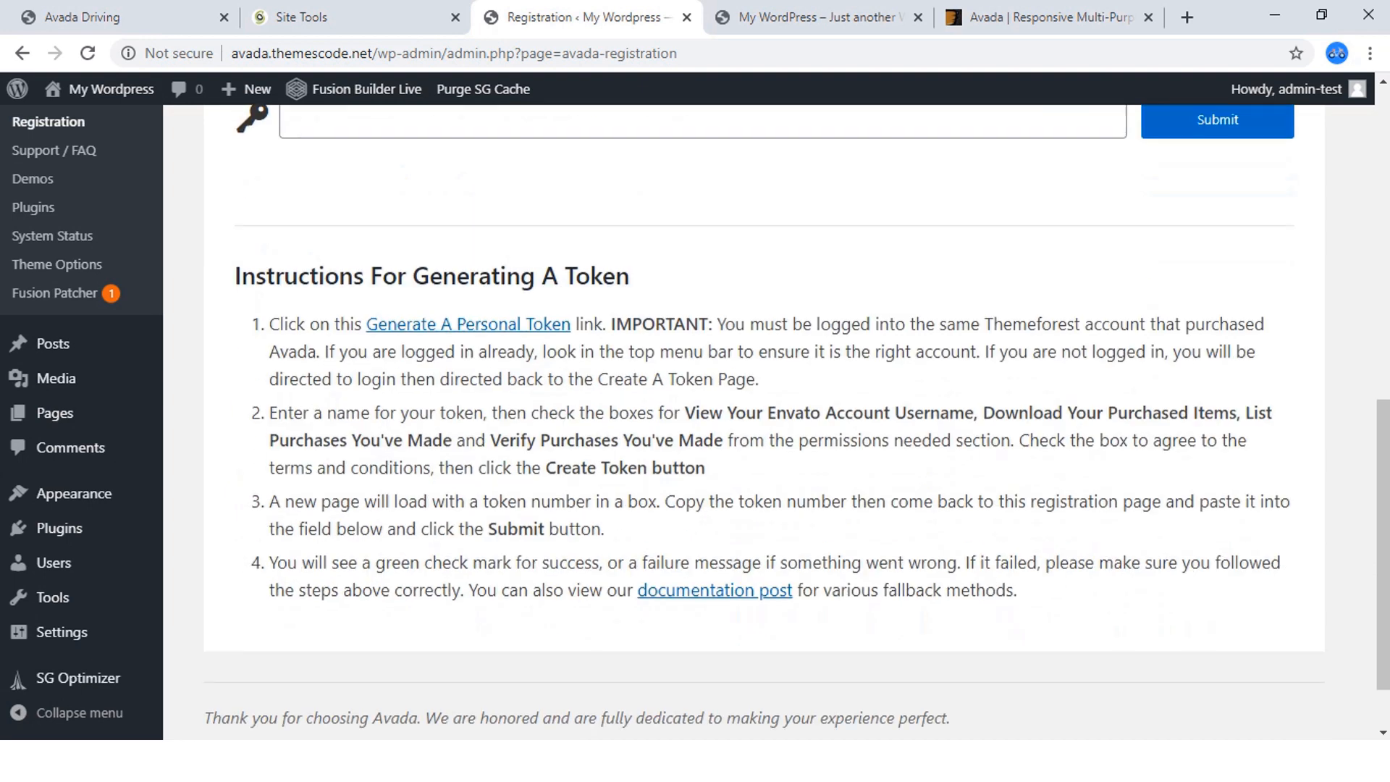
Check which Envato account is signed in on the Avada ThemeForest page, and return to Avada's registration page.
click(1050, 17)
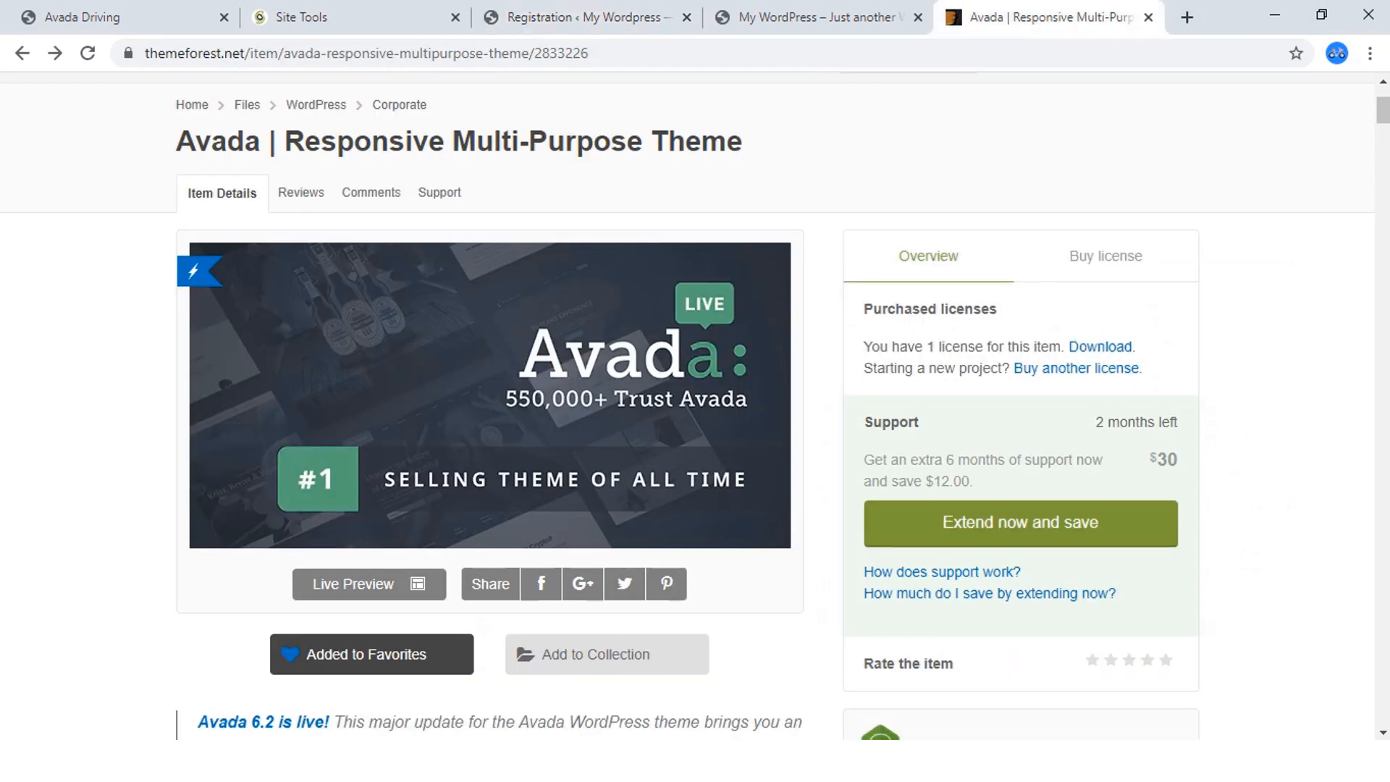
scroll(688, 406, down, 2)
scroll(695, 406, up, 4)
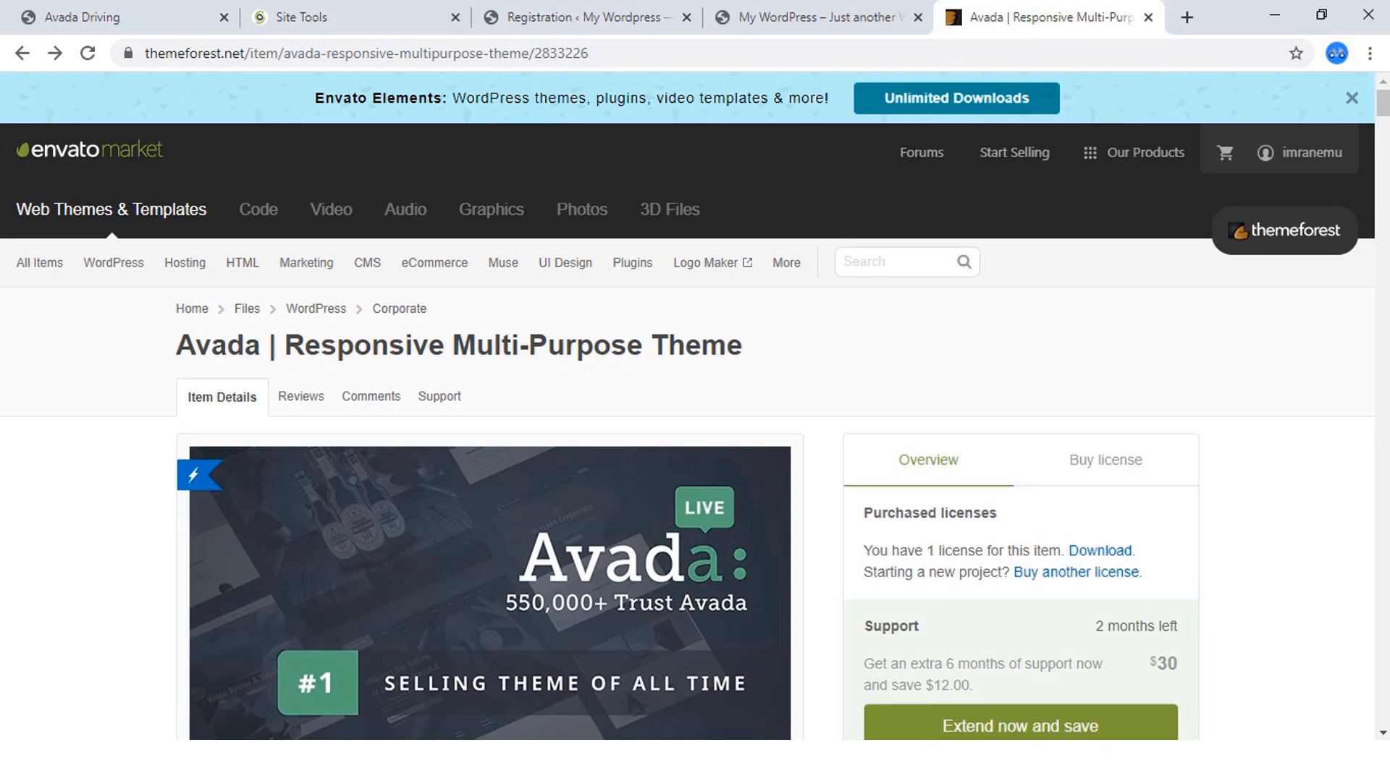
click(579, 18)
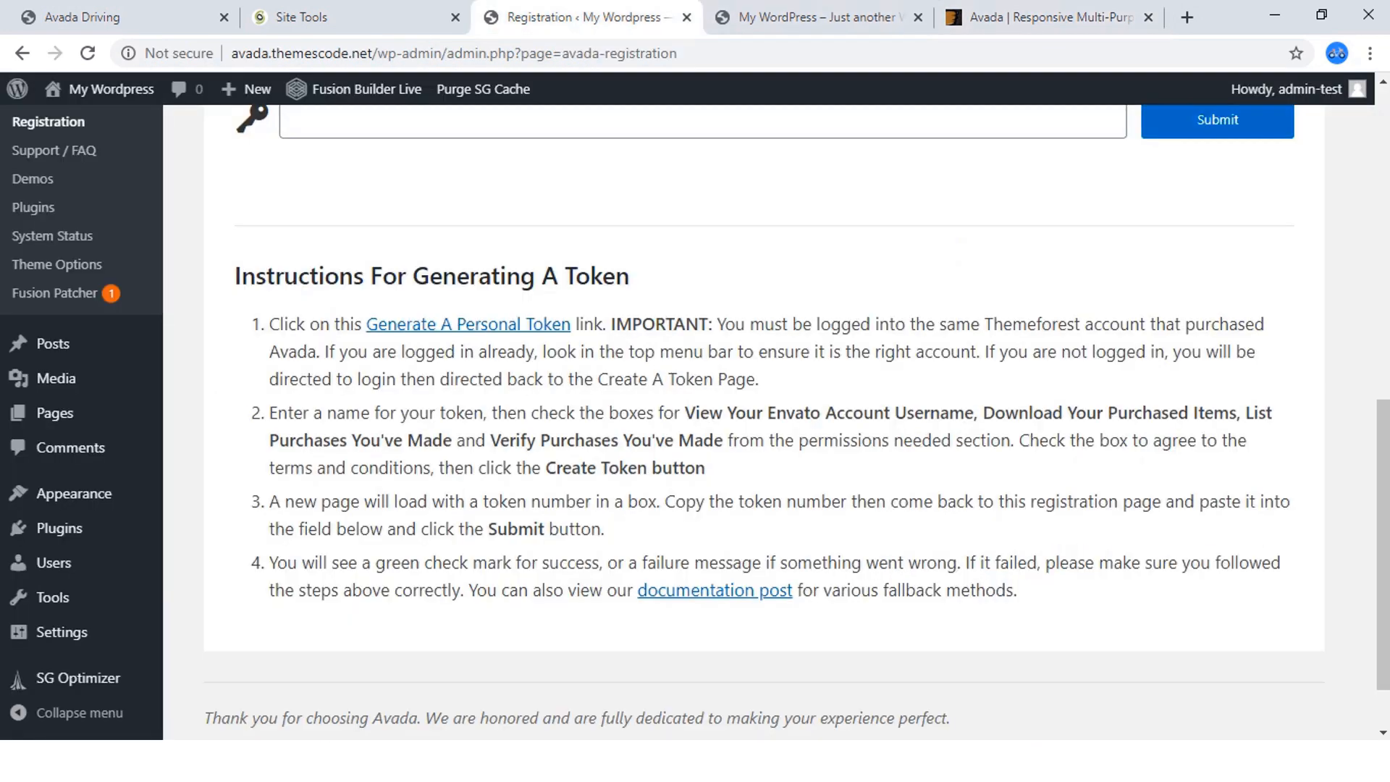
Open the Generate A Personal Token link in a new tab, view Envato's token page, and go back to the registration instructions.
right_click(509, 325)
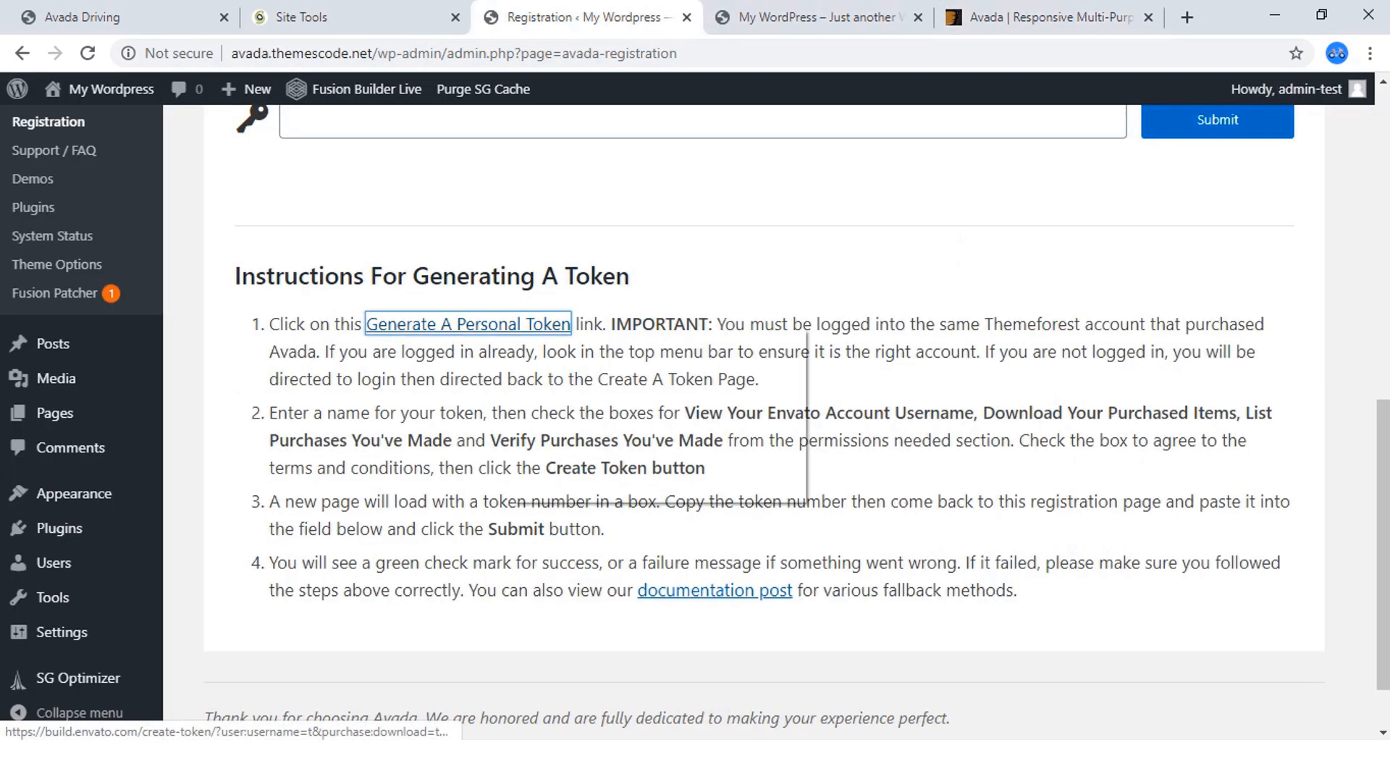
click(551, 340)
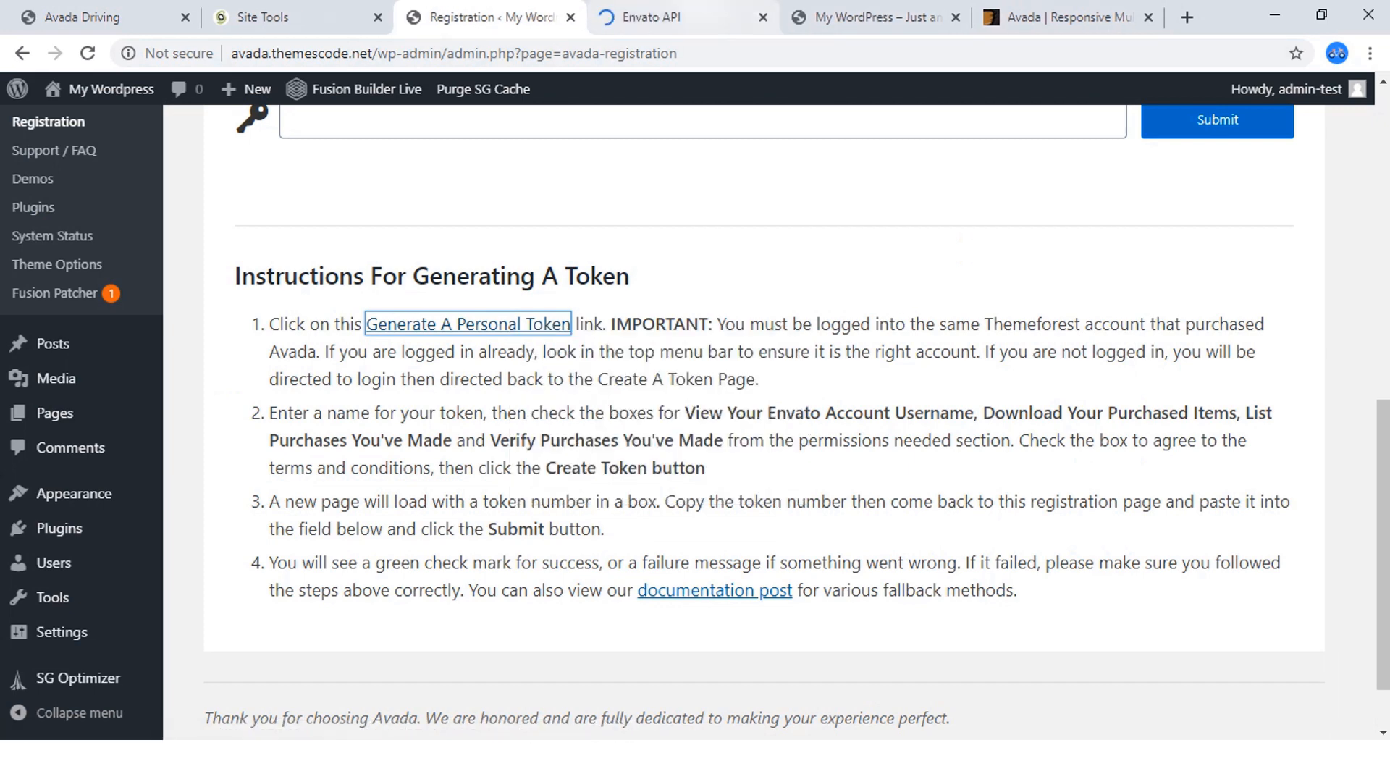
click(680, 17)
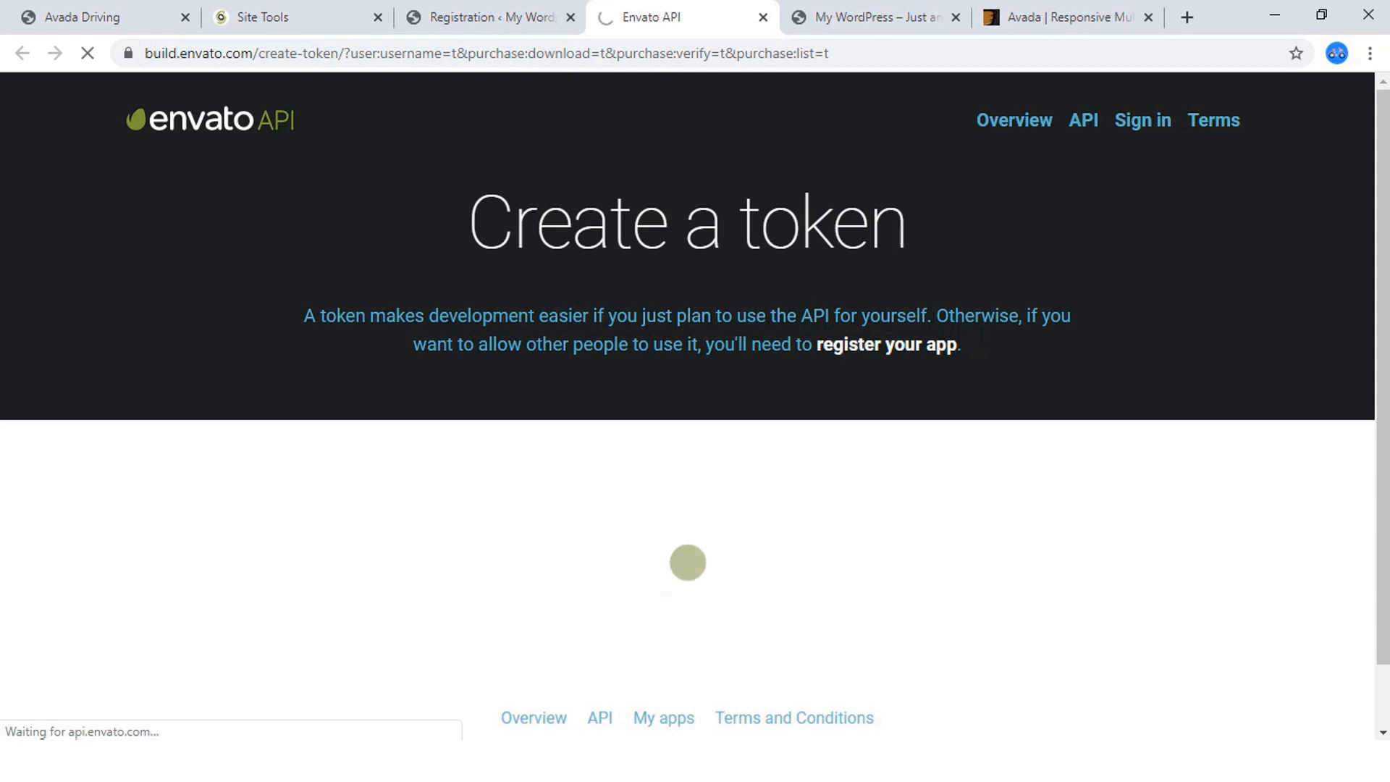
scroll(688, 405, down, 2)
click(492, 17)
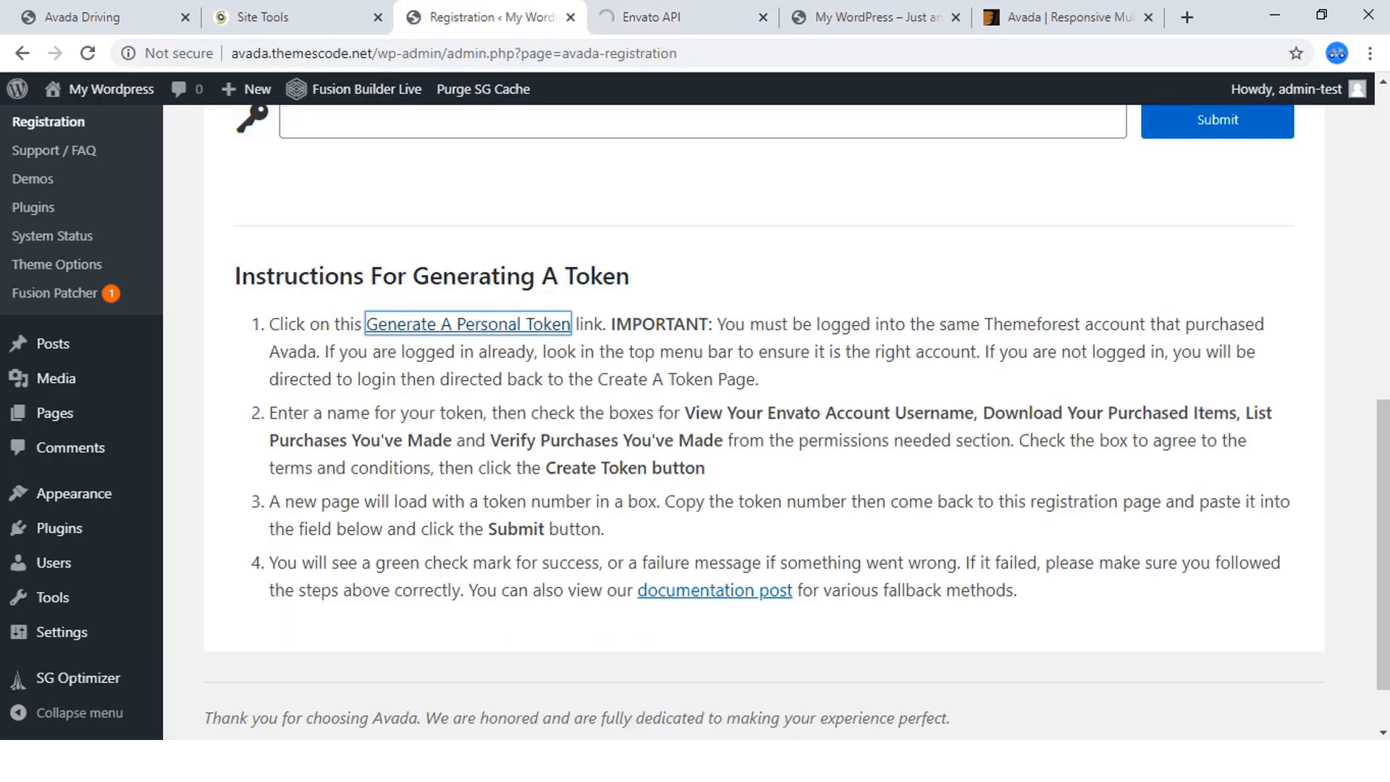
Paste the Envato token into Avada's registration field, submit it, and check the registration result.
scroll(787, 422, down, 1)
scroll(787, 422, up, 3)
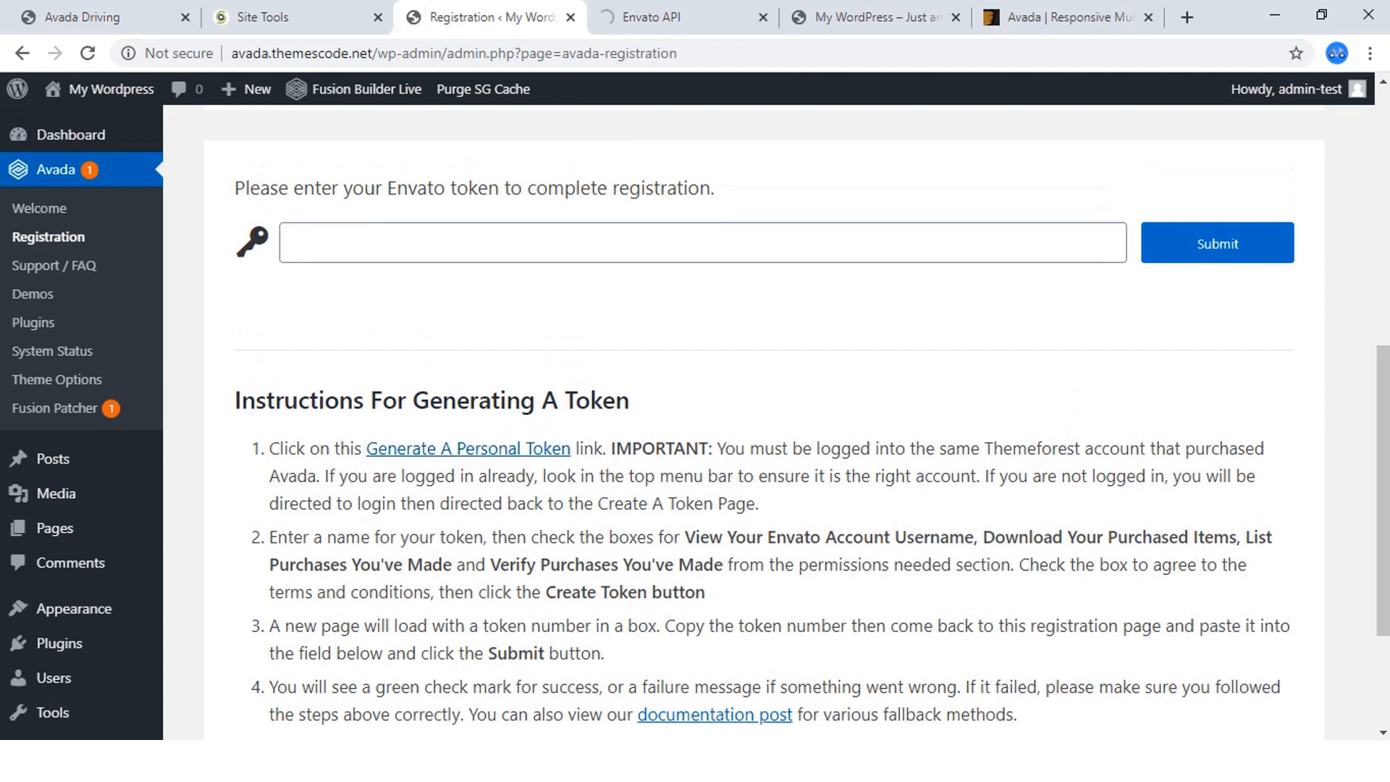
click(702, 242)
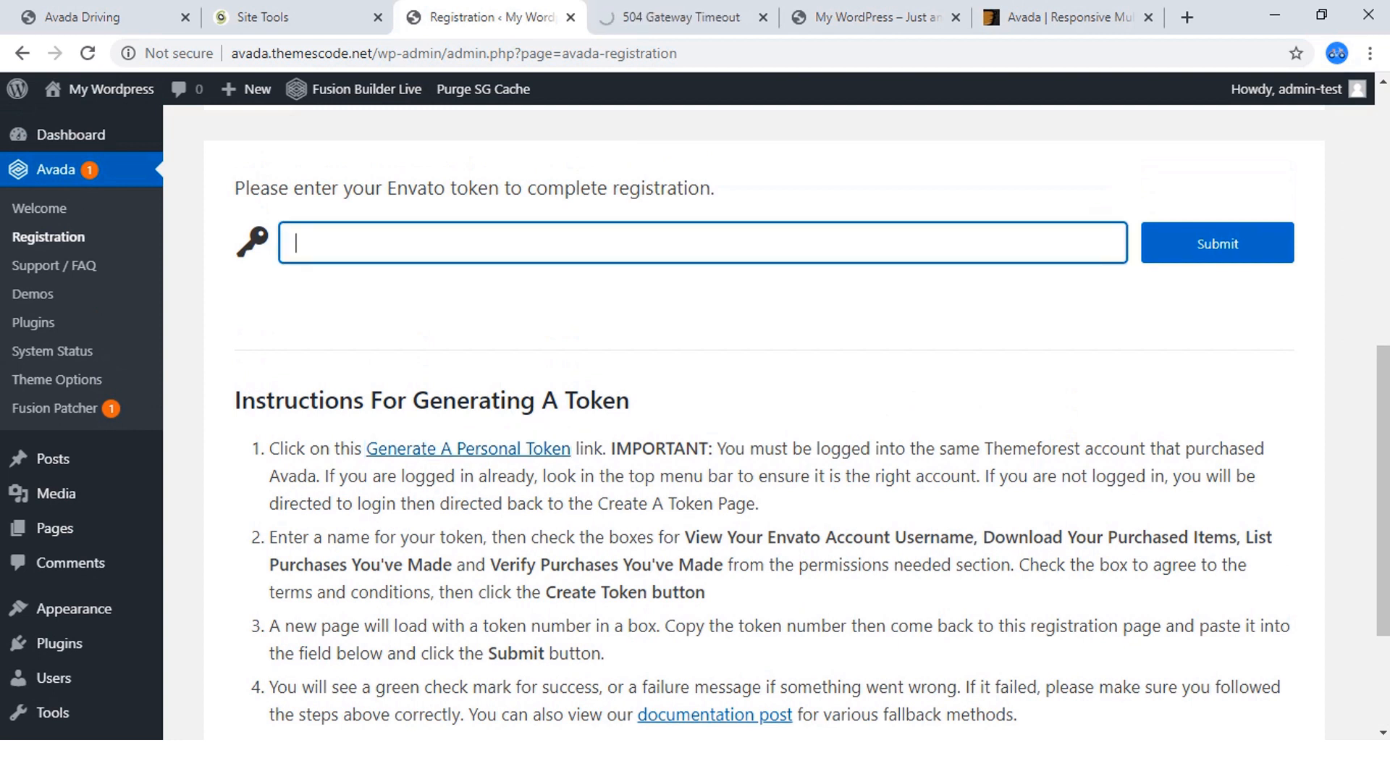
key(ctrl+v)
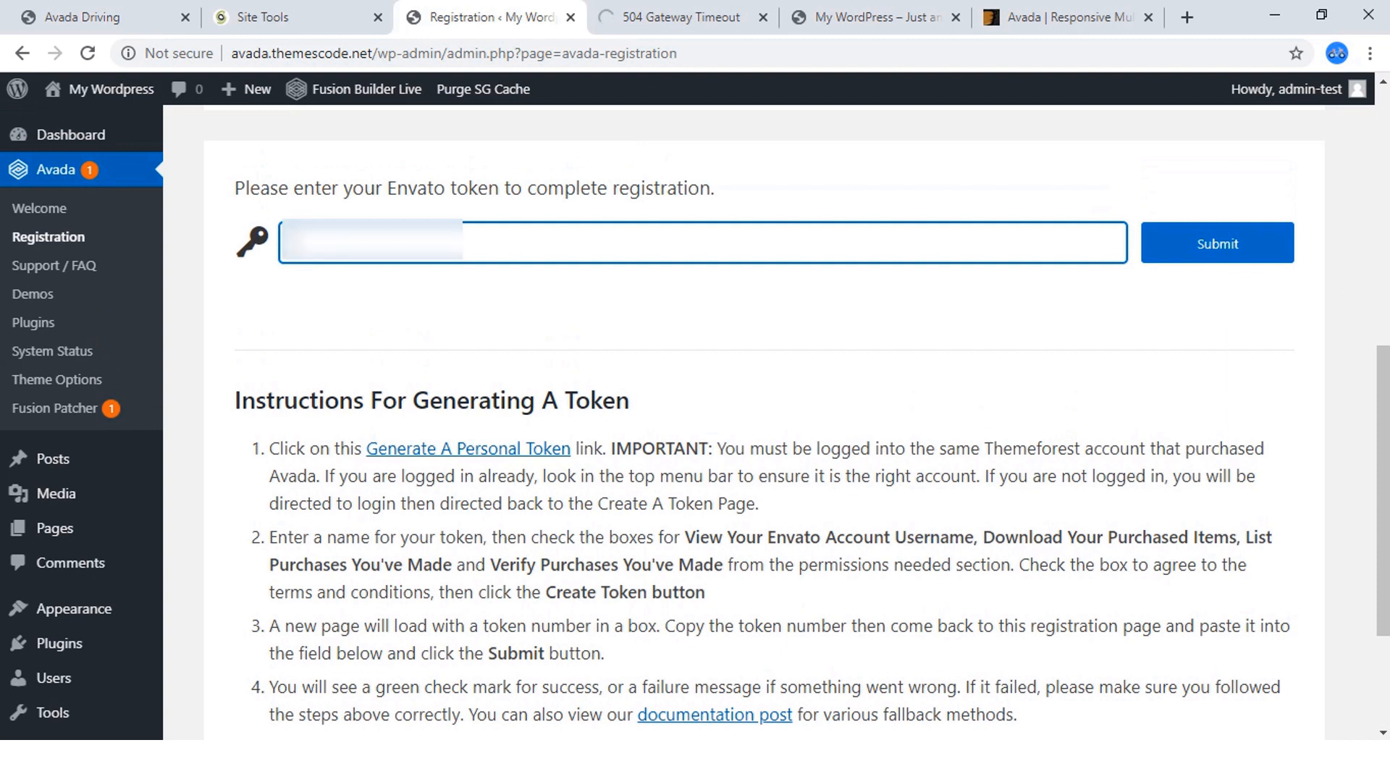
key(ctrl+v)
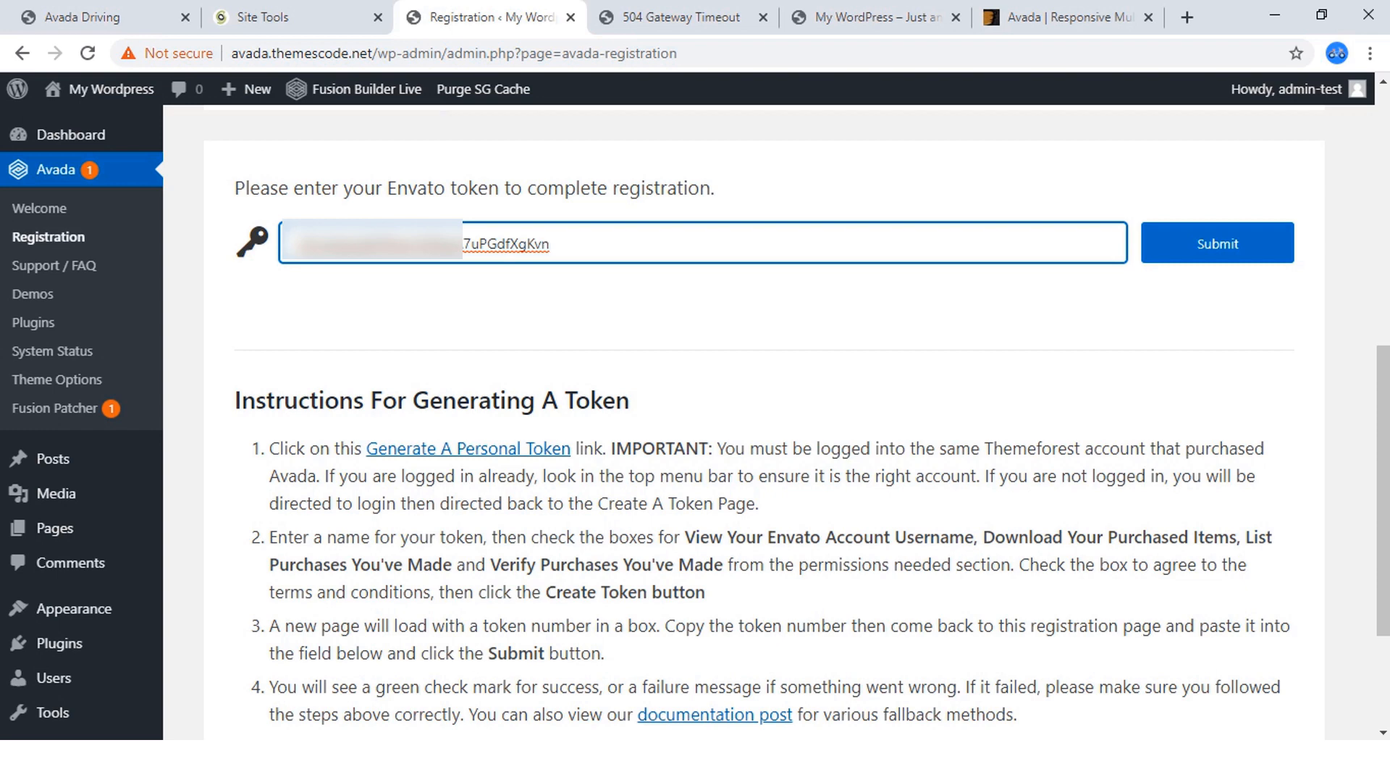
click(1217, 243)
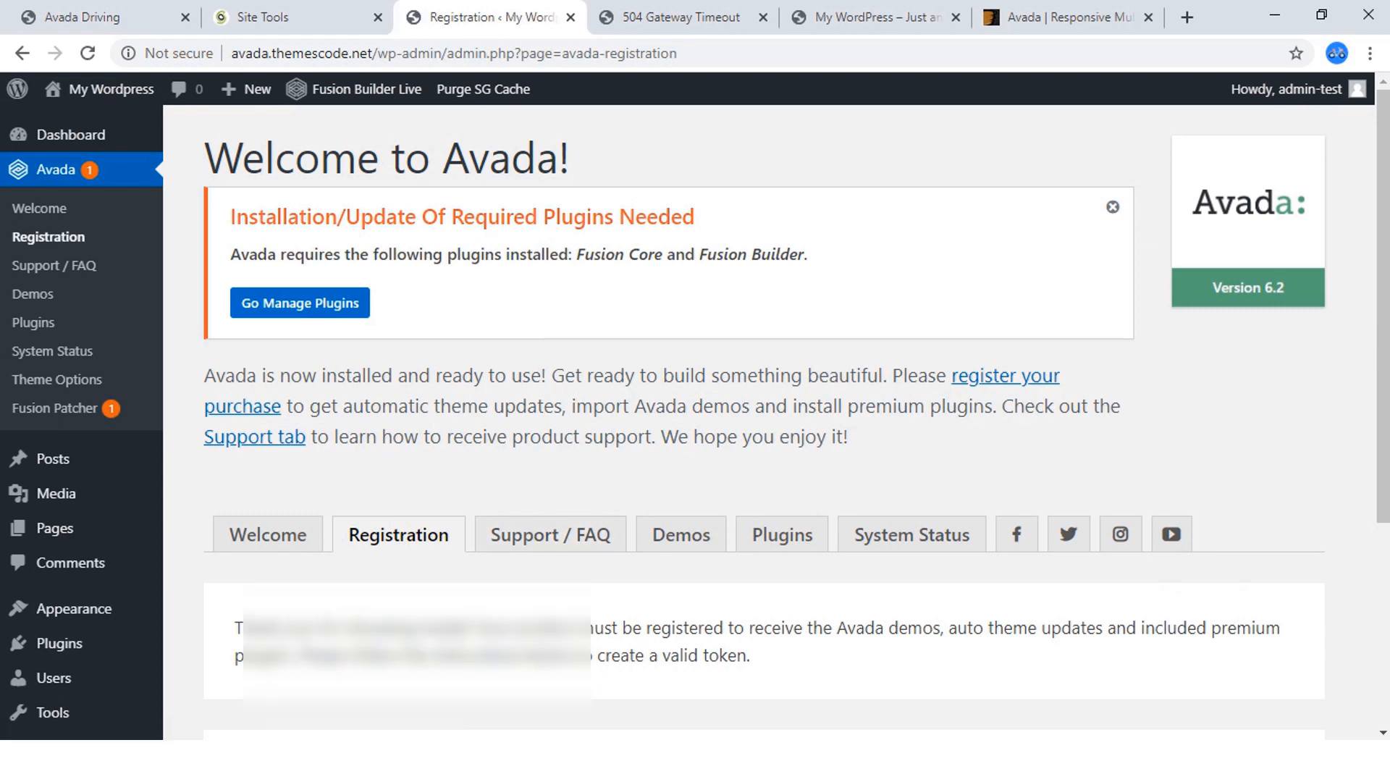
scroll(768, 420, down, 3)
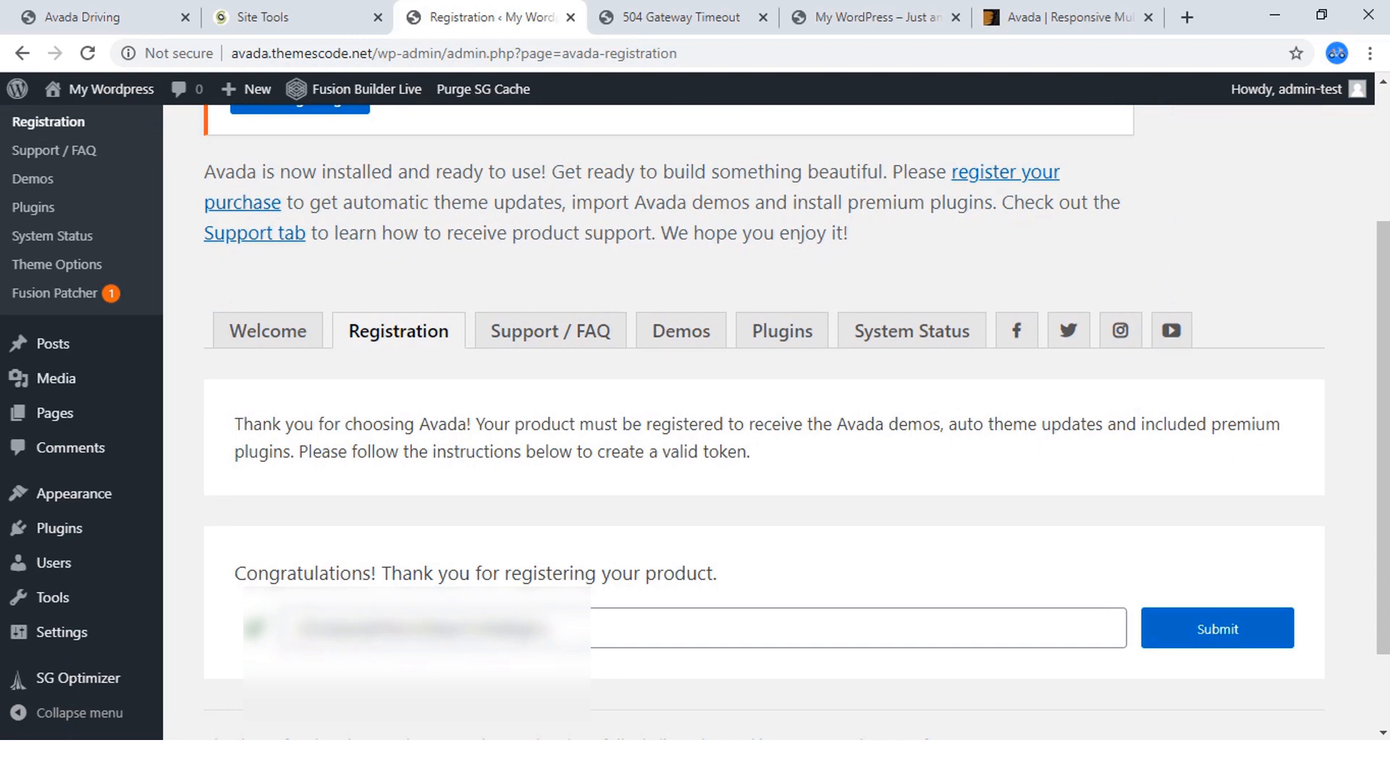
Go to Avada's plugin management page, install the required Fusion Core plugin, and return to the plugin list.
scroll(550, 534, up, 3)
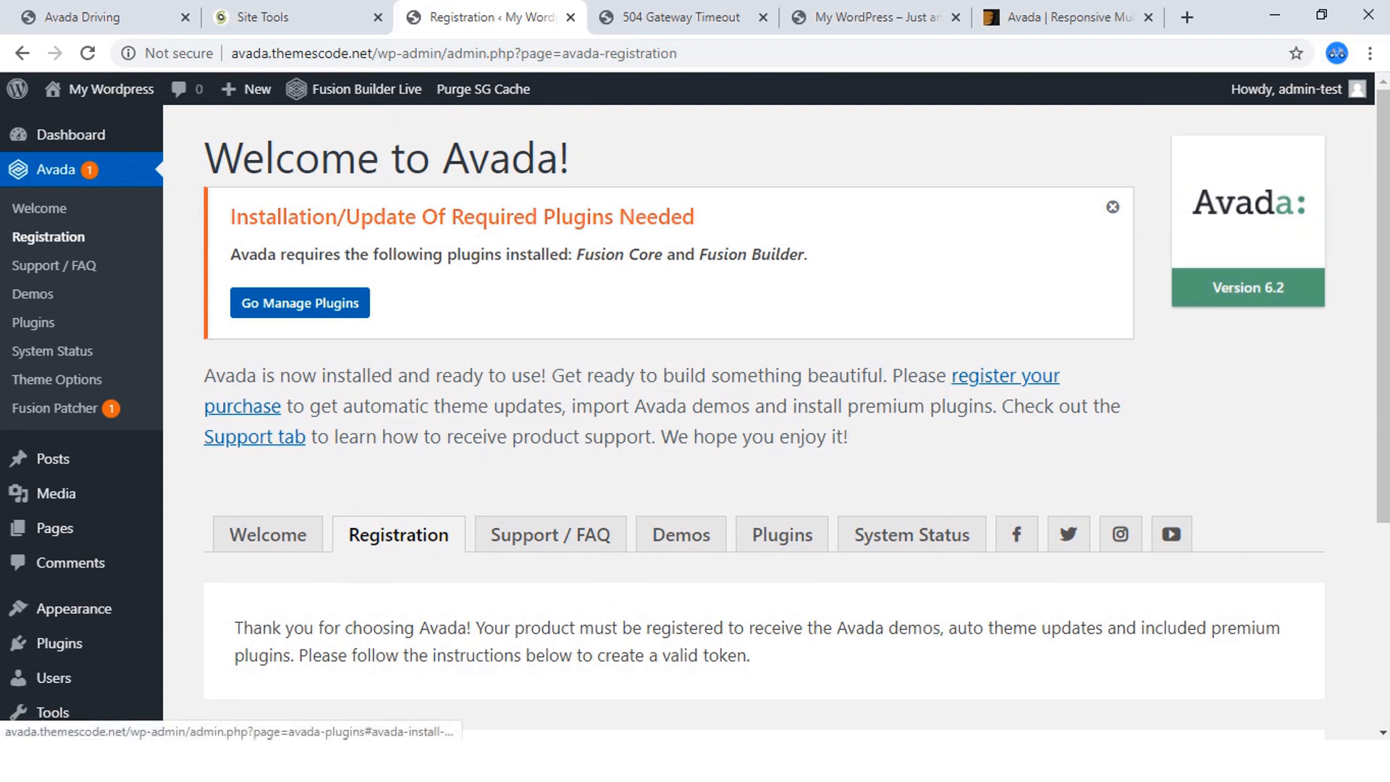
click(300, 302)
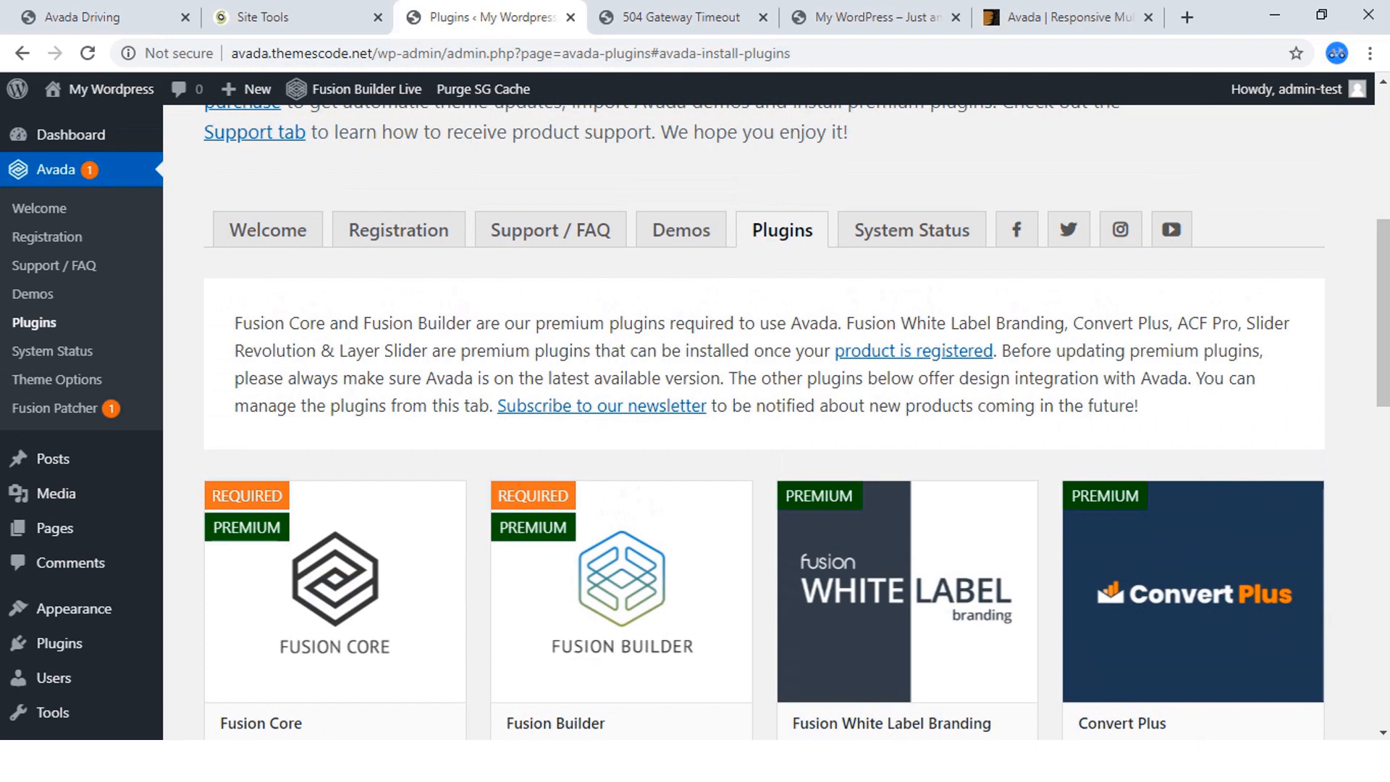
scroll(764, 421, down, 15)
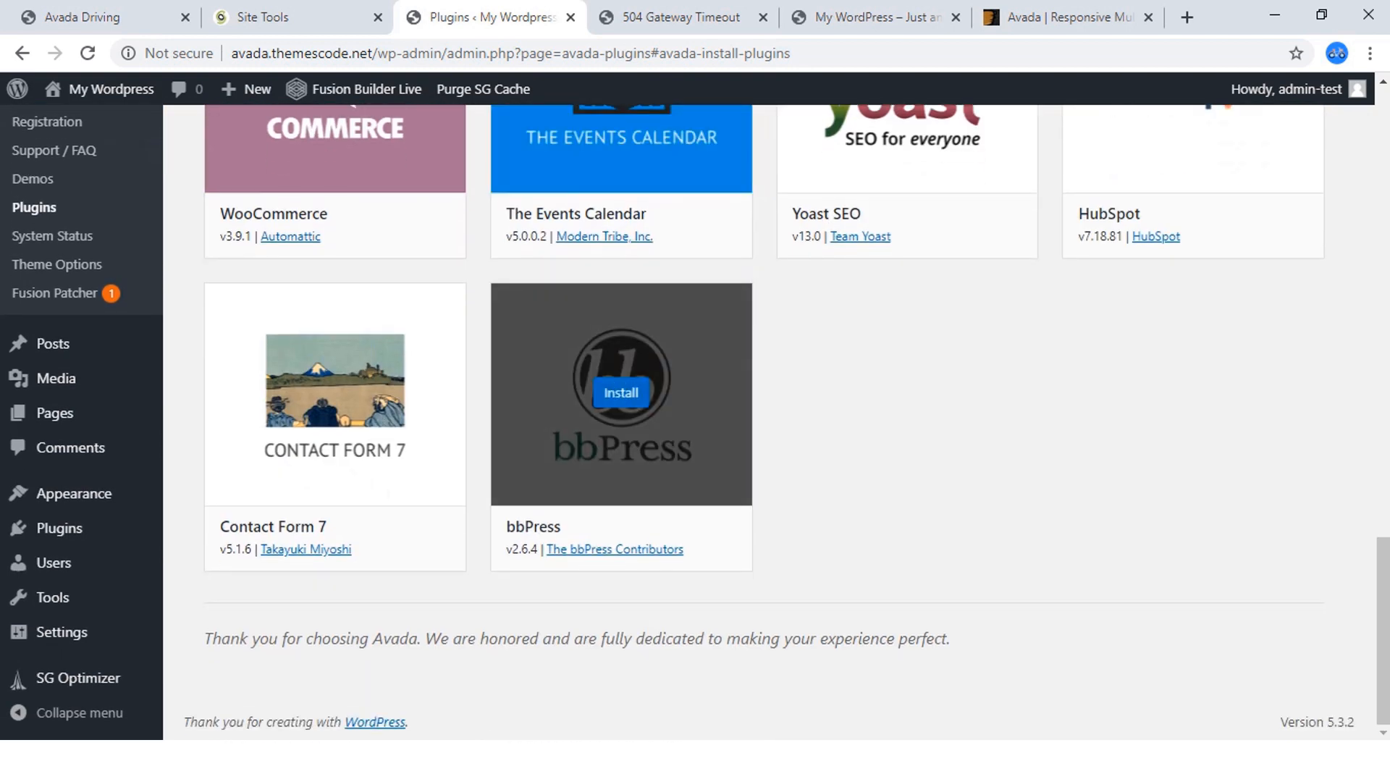
scroll(335, 391, up, 12)
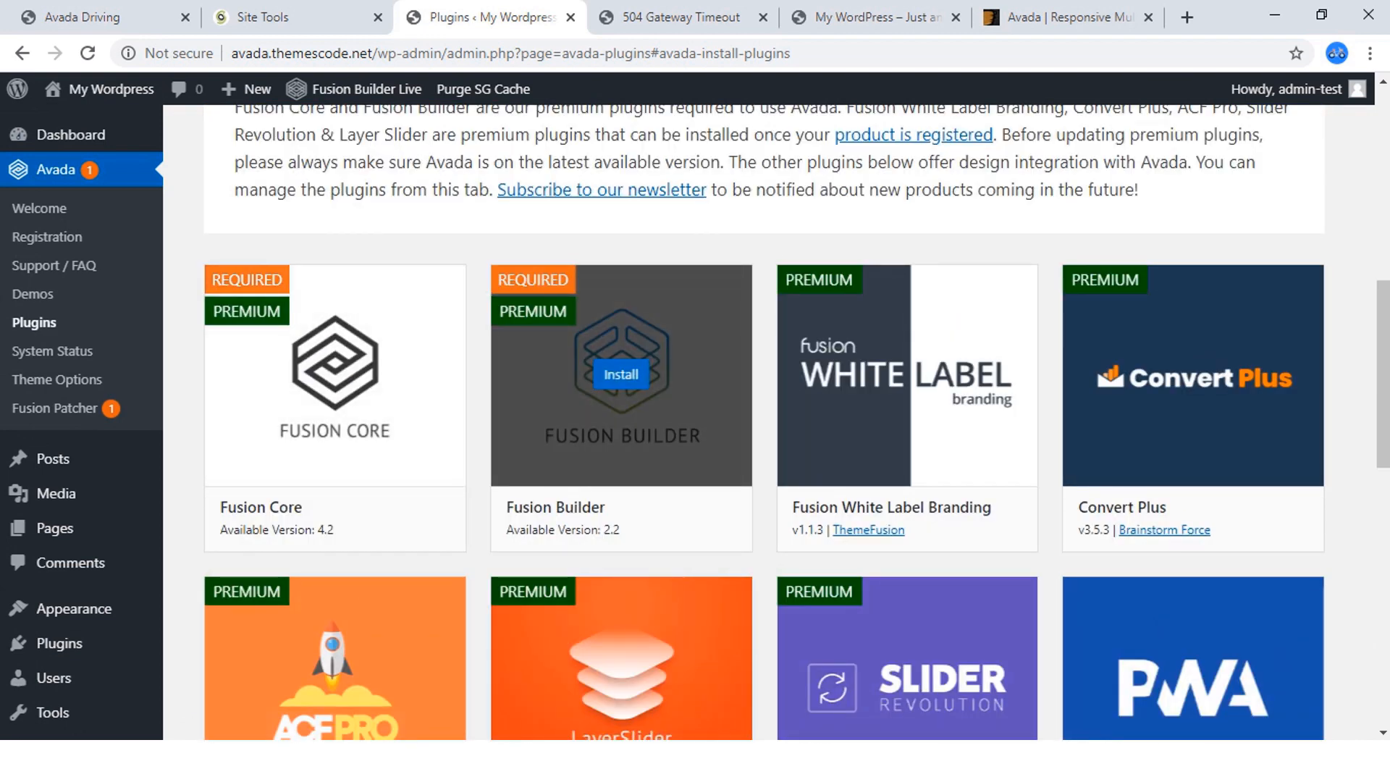
scroll(621, 377, down, 8)
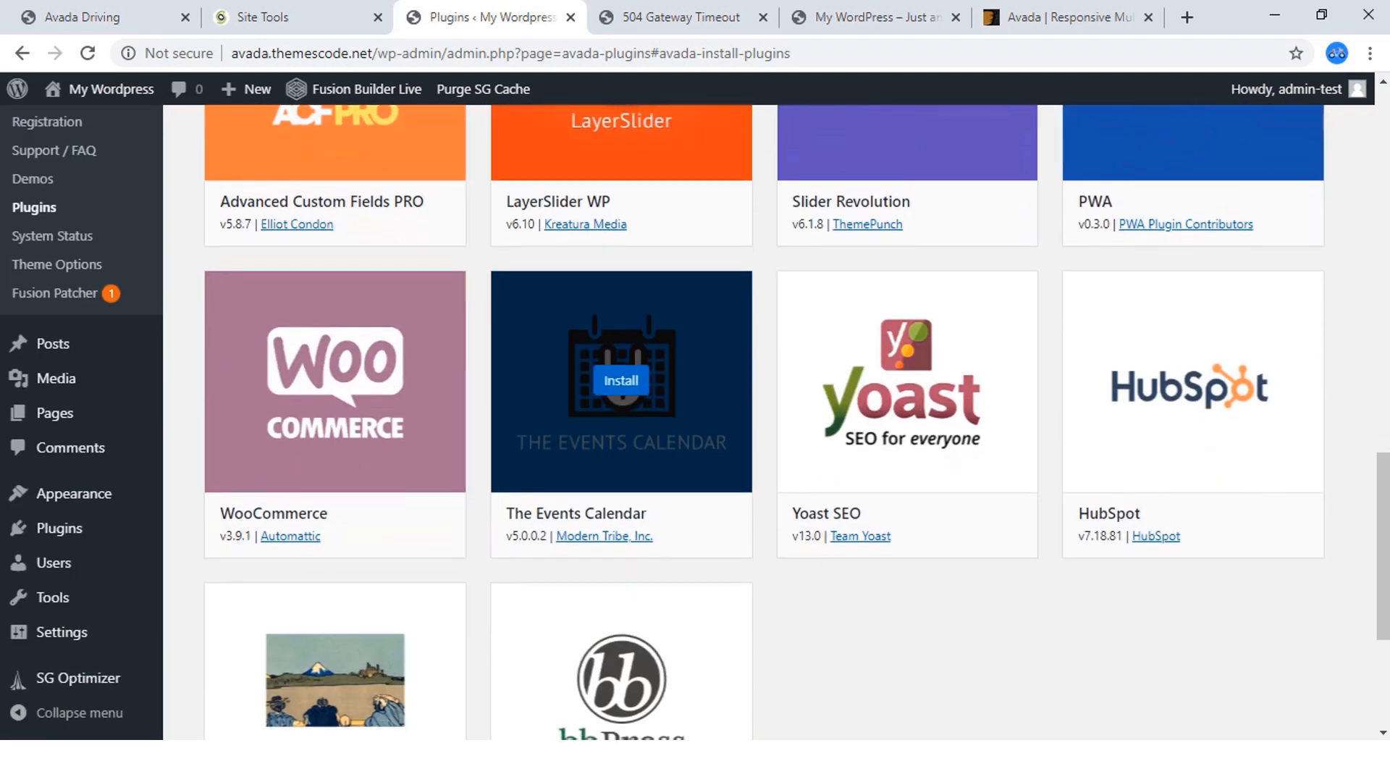
scroll(768, 420, down, 3)
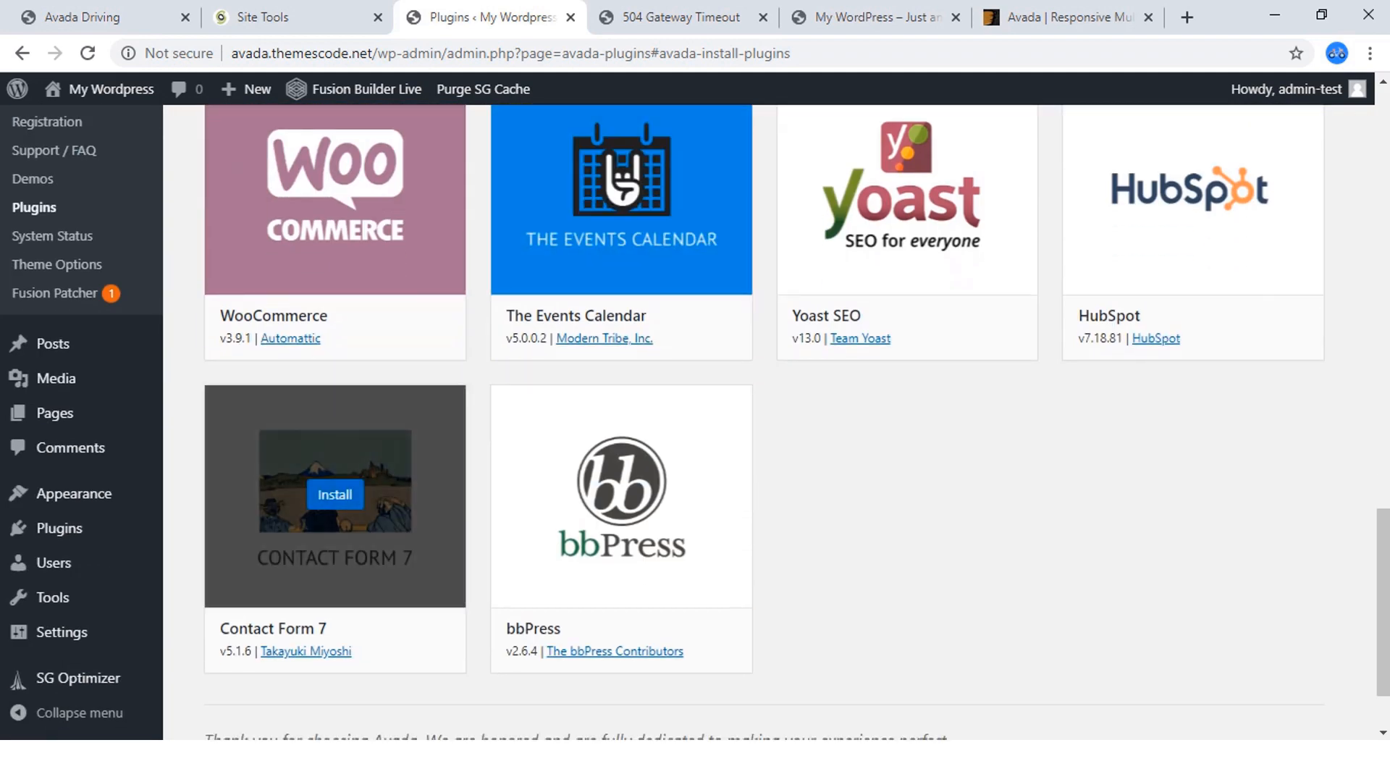
scroll(334, 499, up, 10)
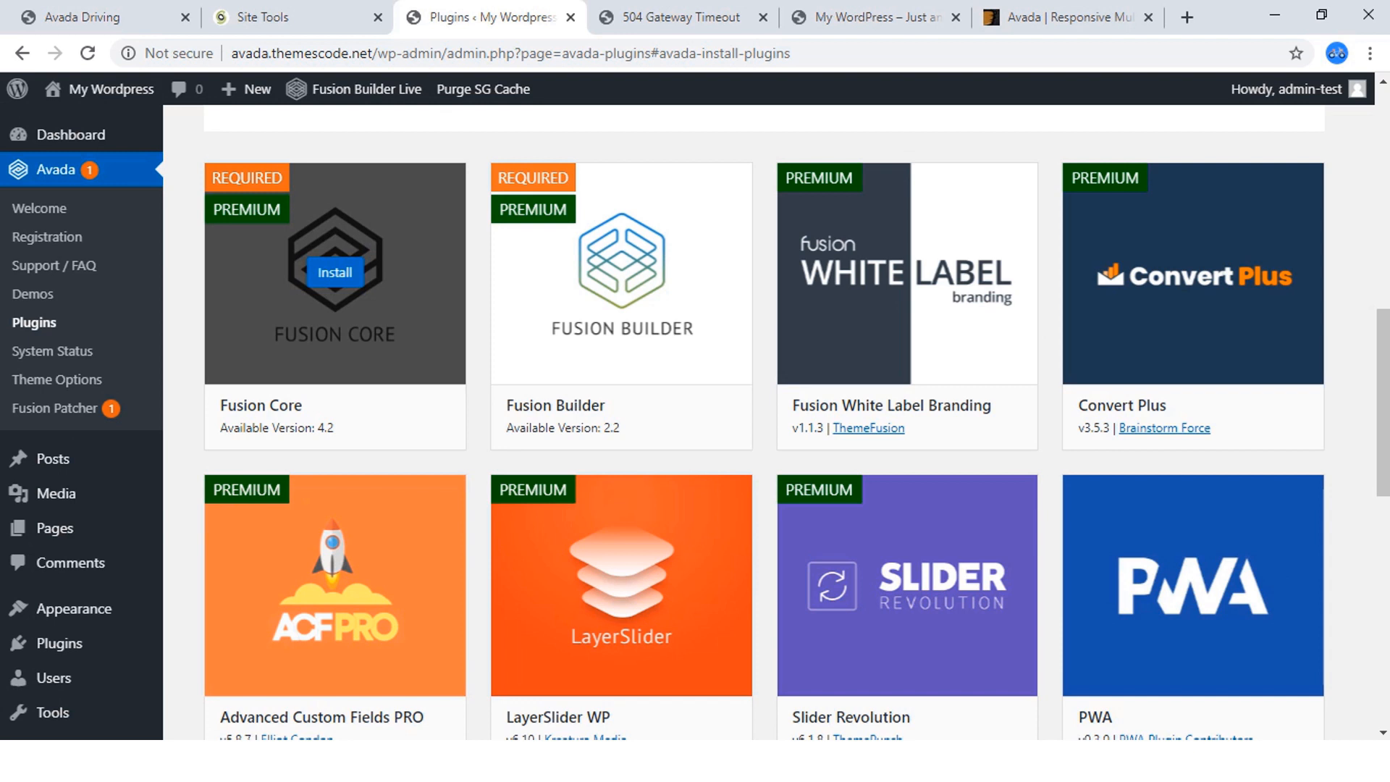
click(334, 272)
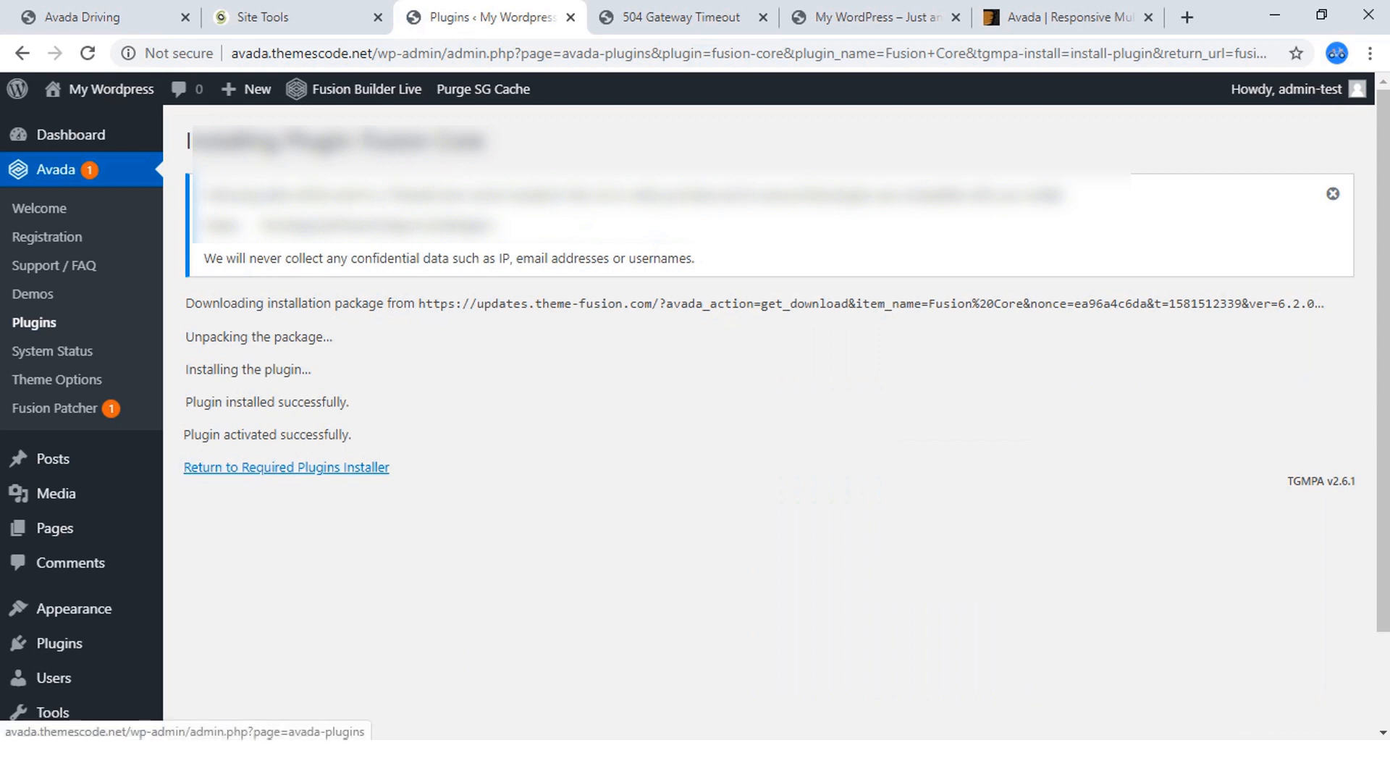
click(286, 468)
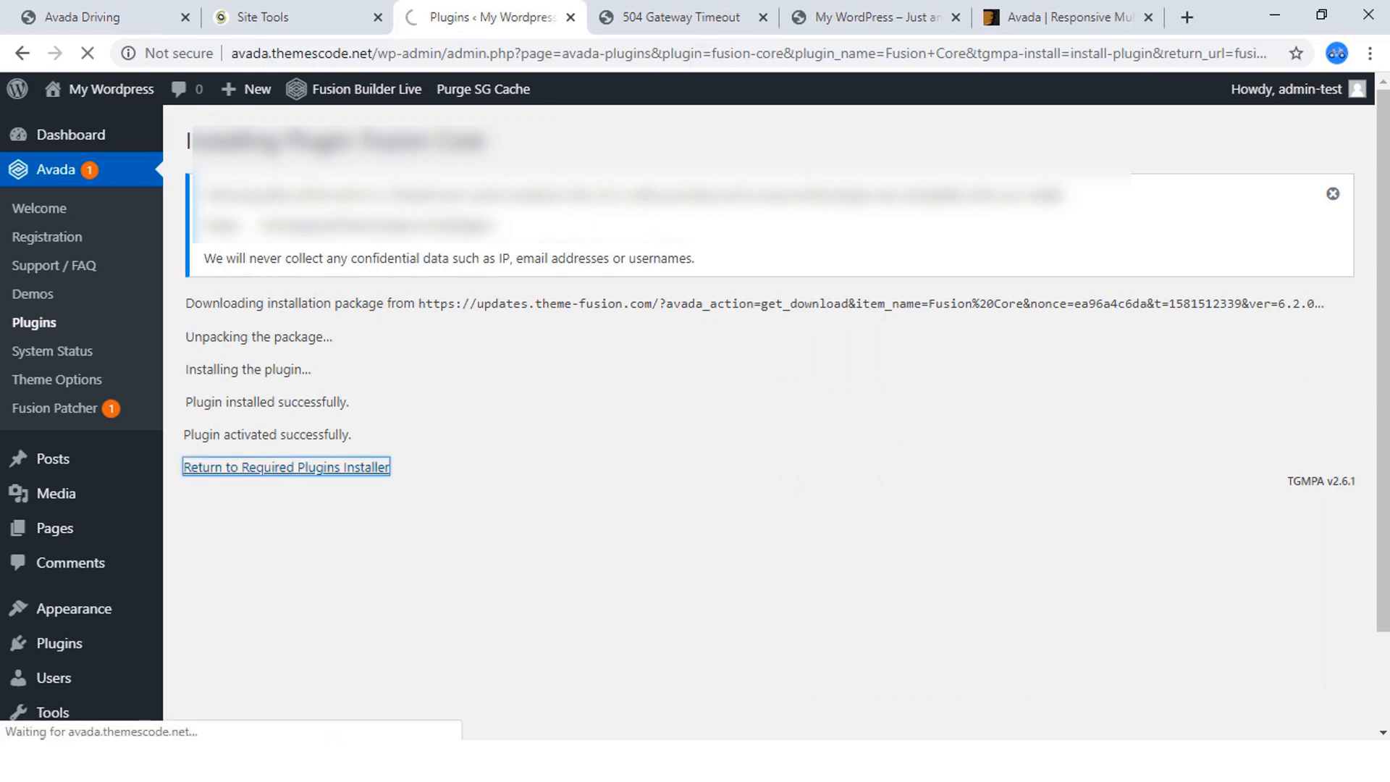
Install the required Fusion Builder plugin, return to the plugin list, and dismiss the data notices.
scroll(768, 405, down, 3)
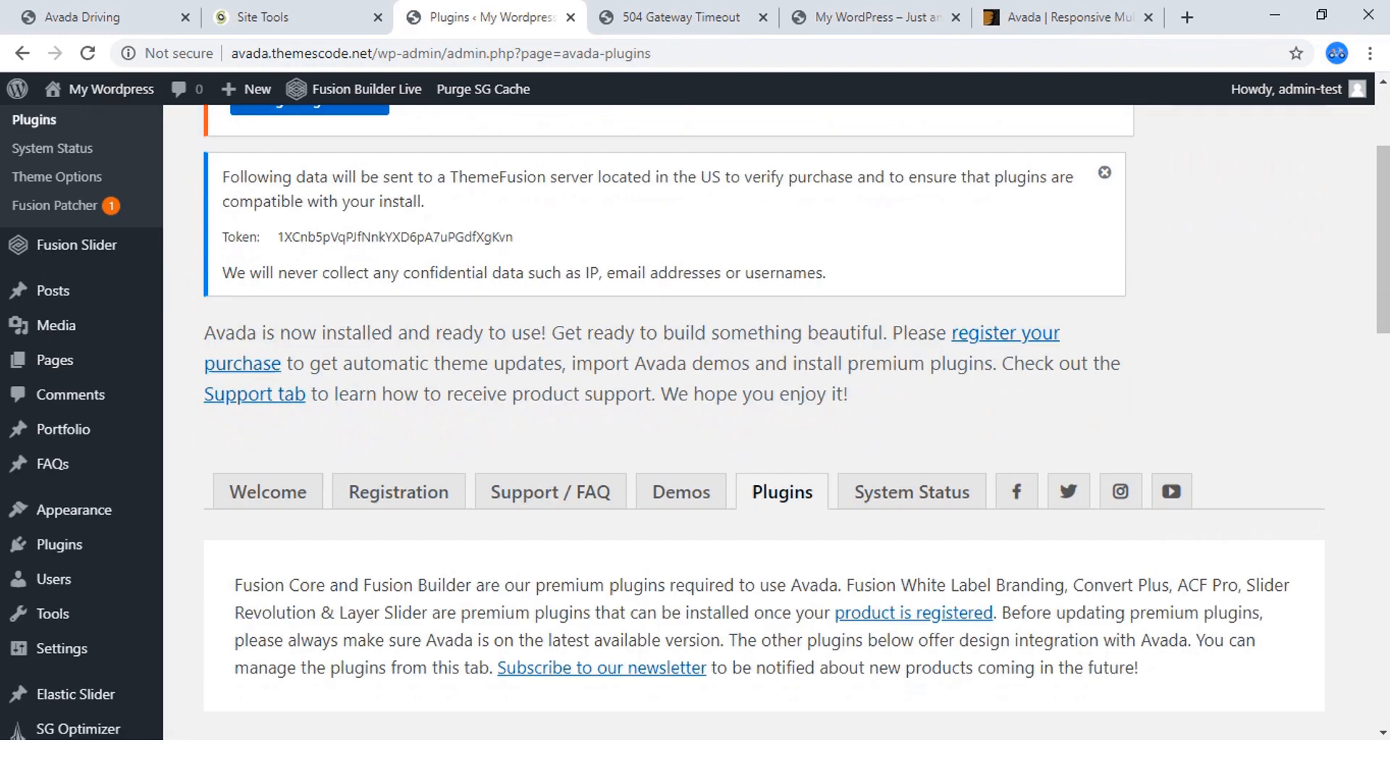
scroll(641, 443, down, 5)
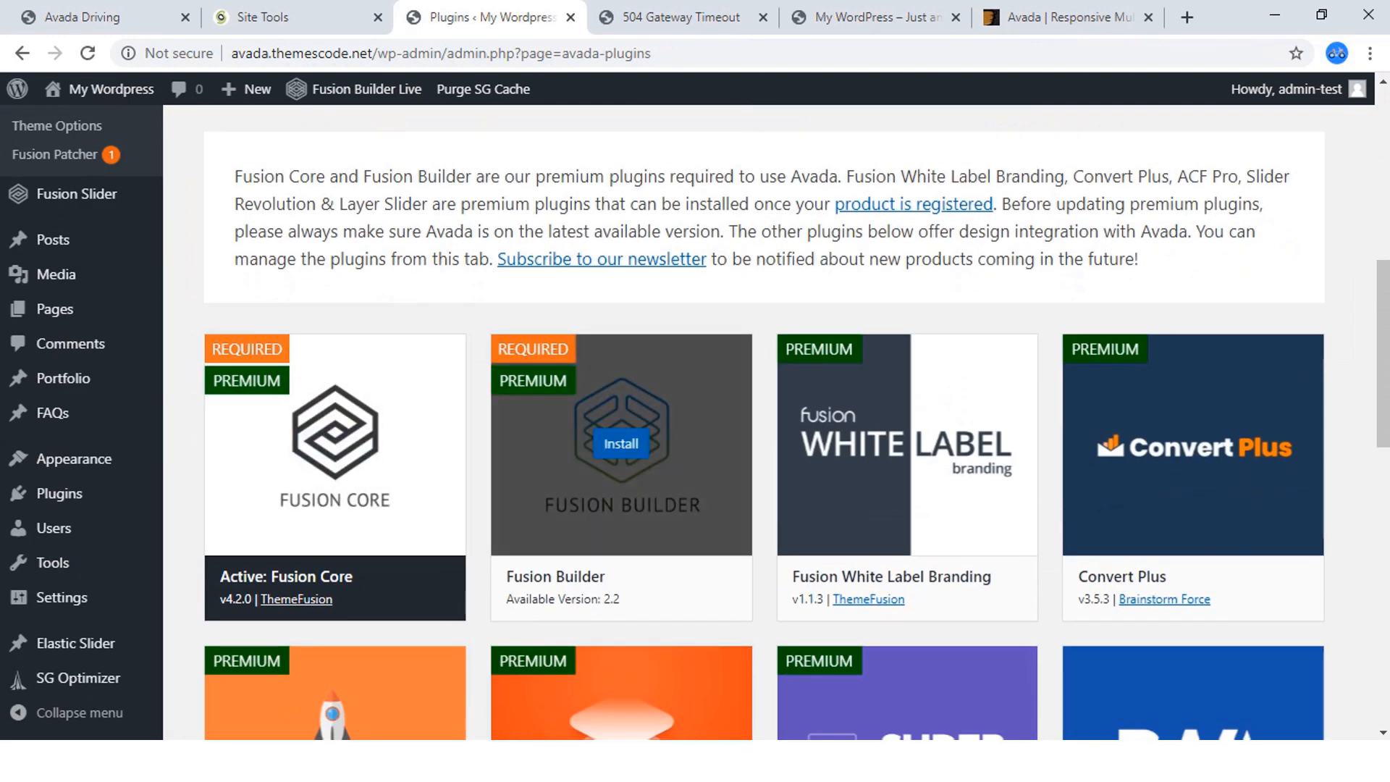
click(621, 443)
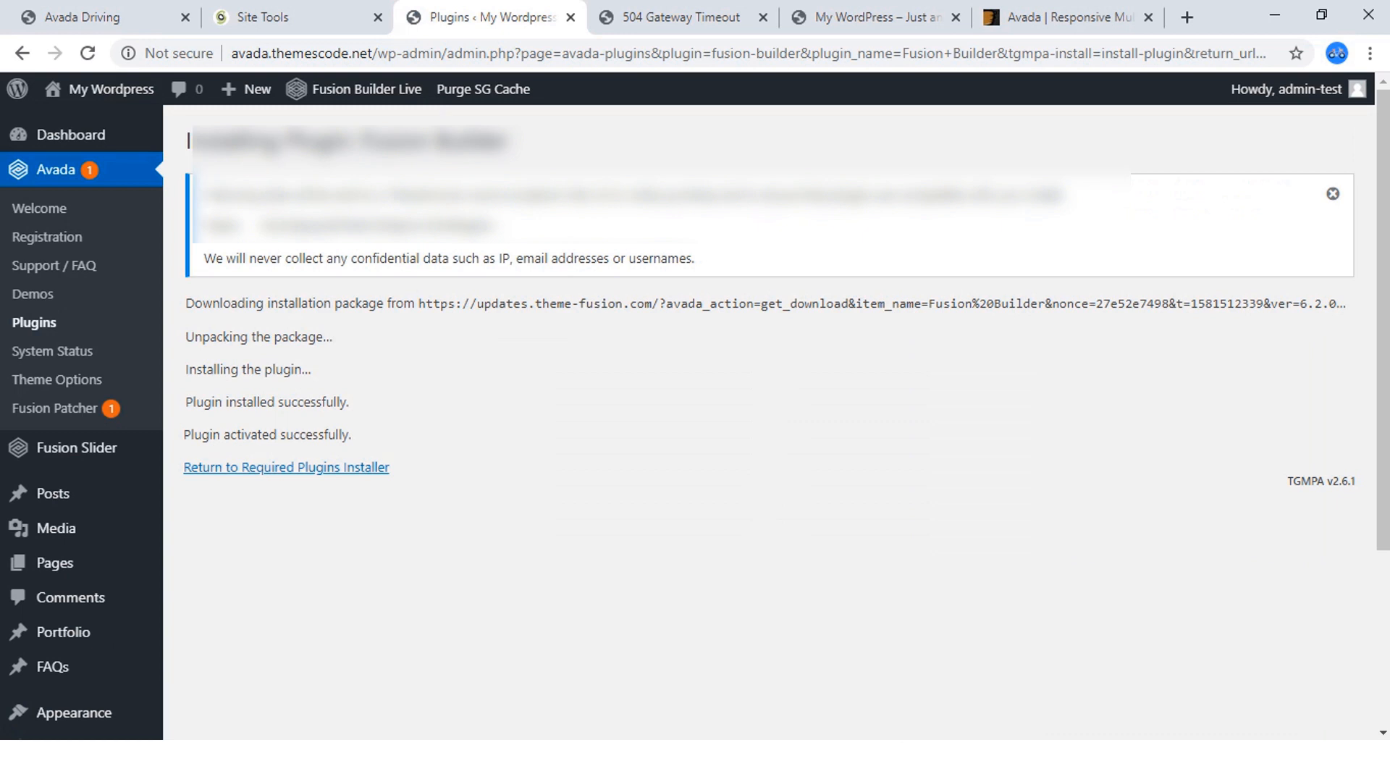
click(1332, 193)
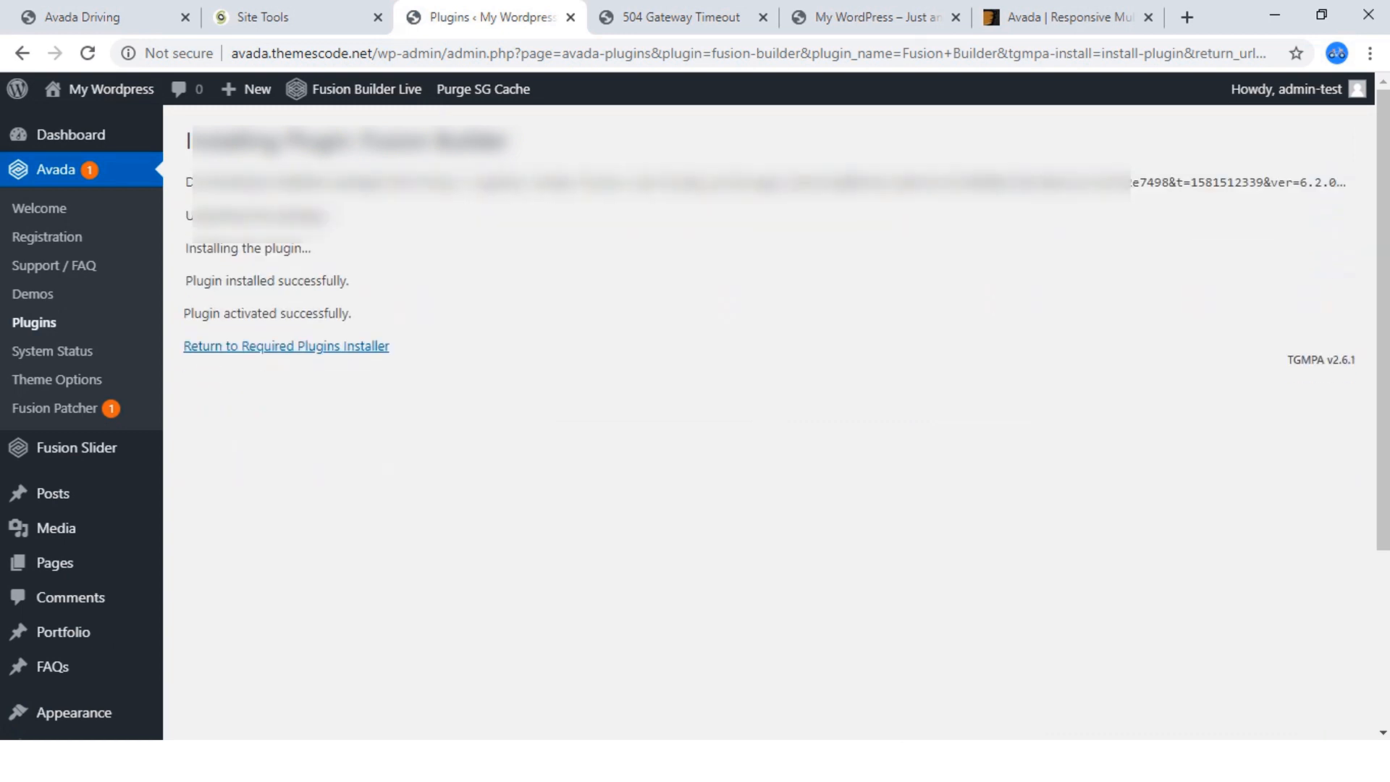
click(286, 346)
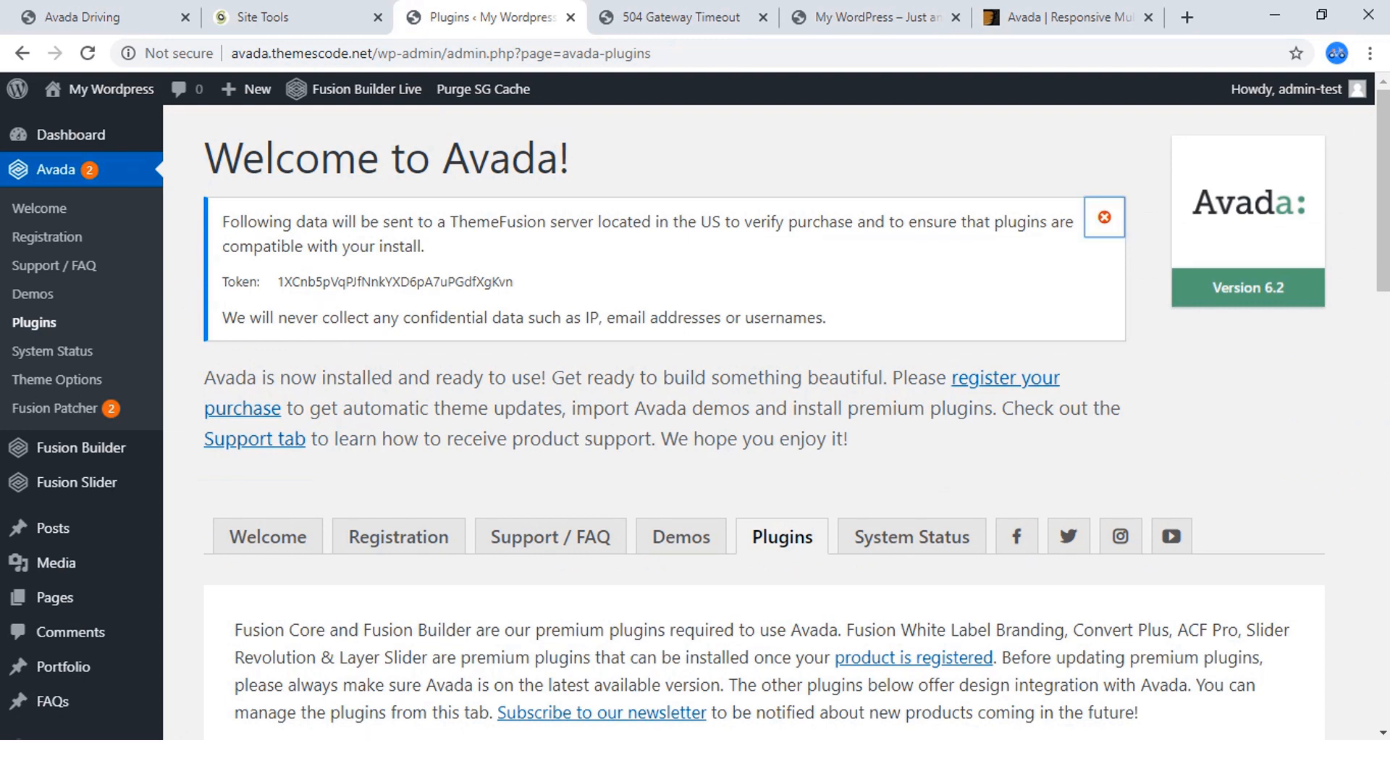
click(1104, 217)
Install the Contact Form 7 plugin from Avada's plugin list, return to the list, and dismiss the data notices.
scroll(621, 400, down, 9)
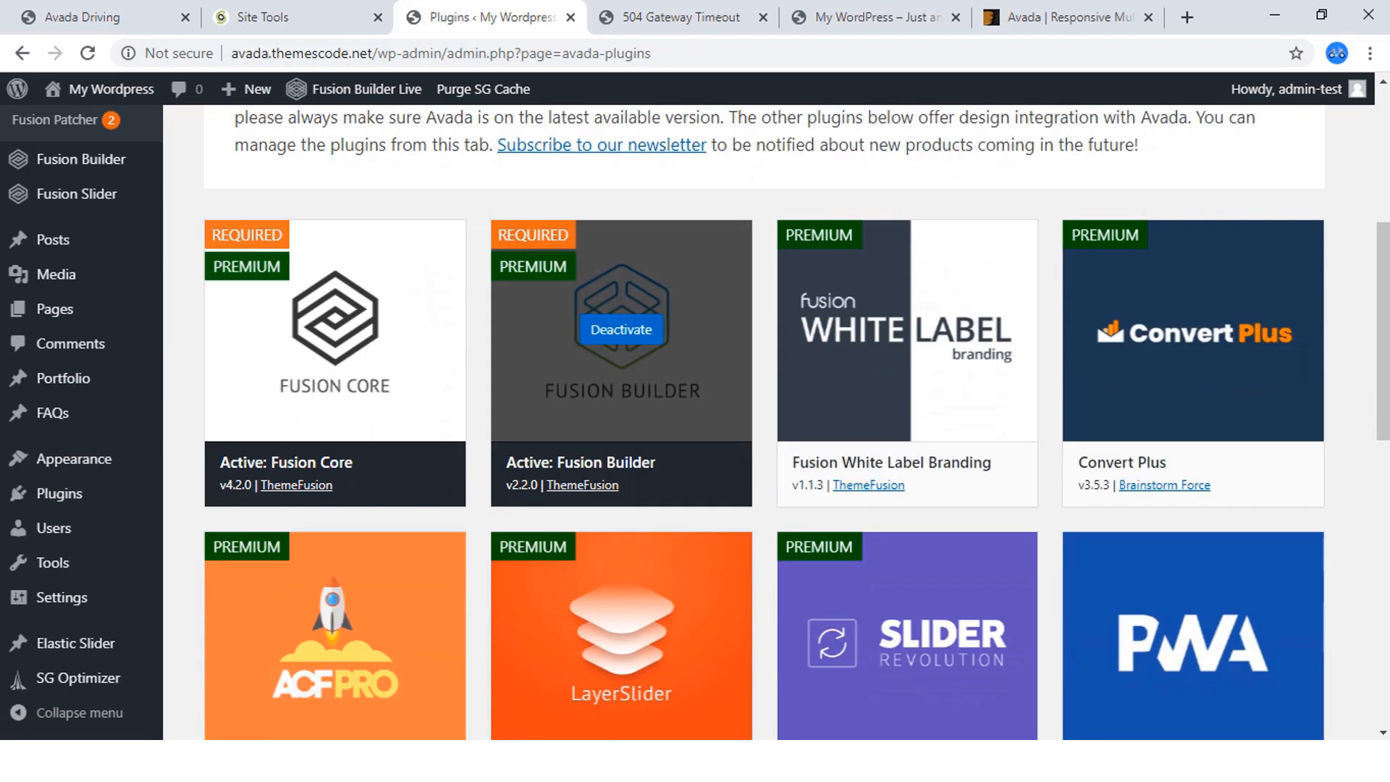
scroll(622, 400, up, 3)
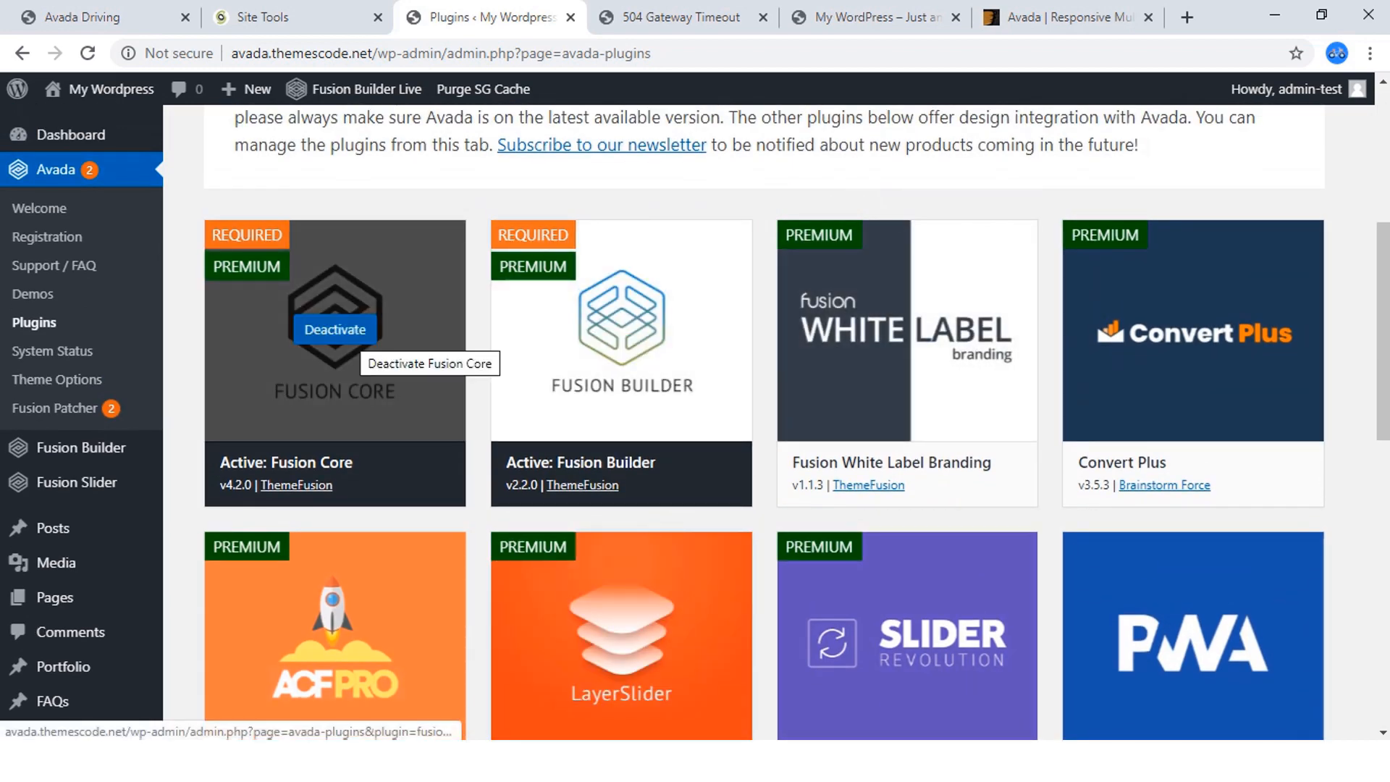
scroll(621, 400, down, 12)
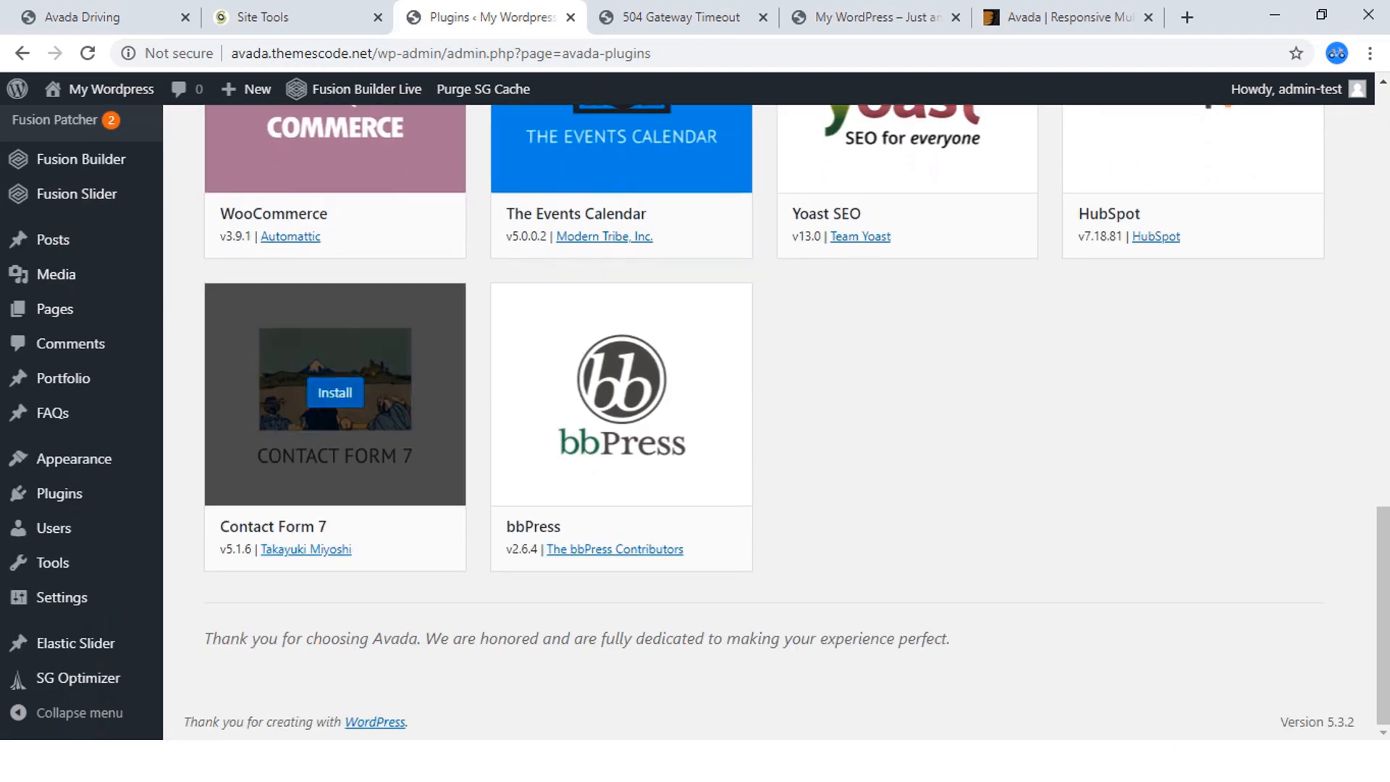
click(335, 393)
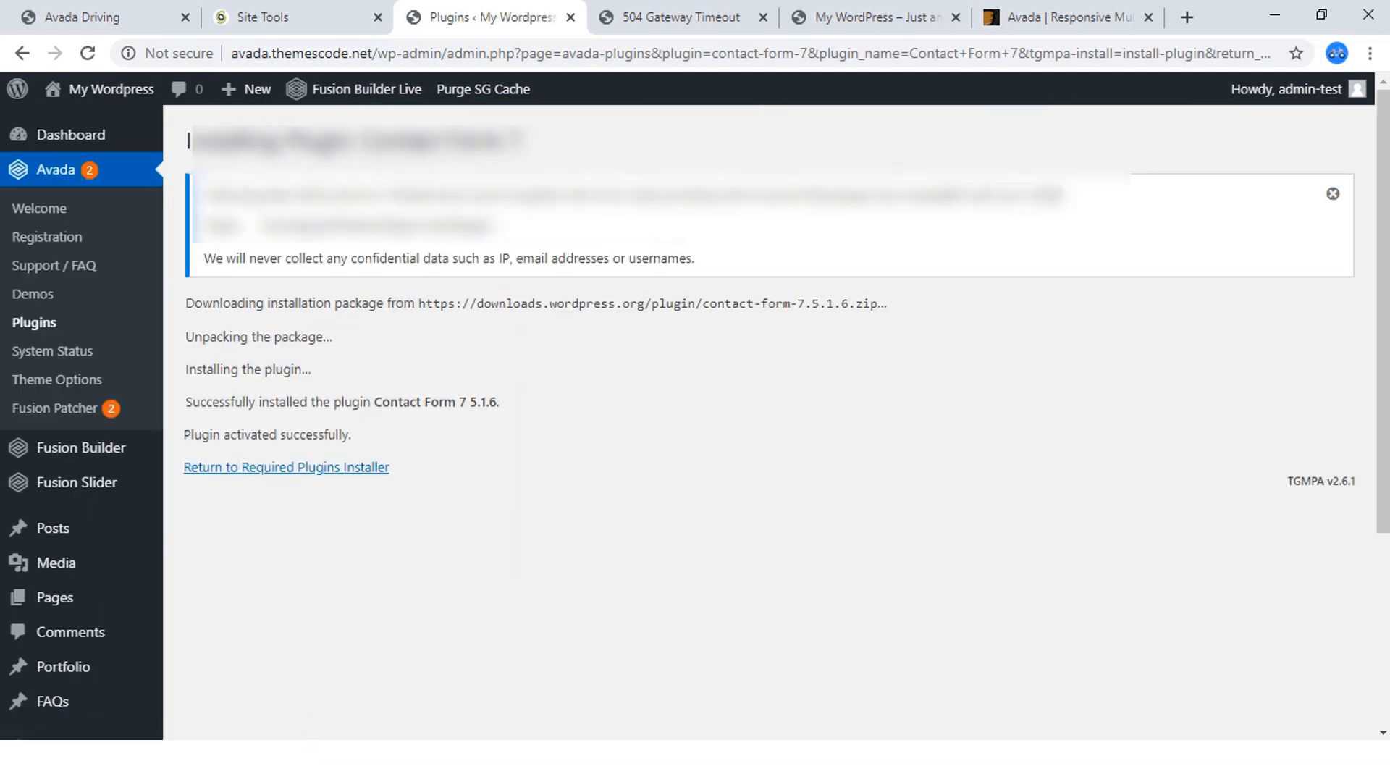
click(1333, 194)
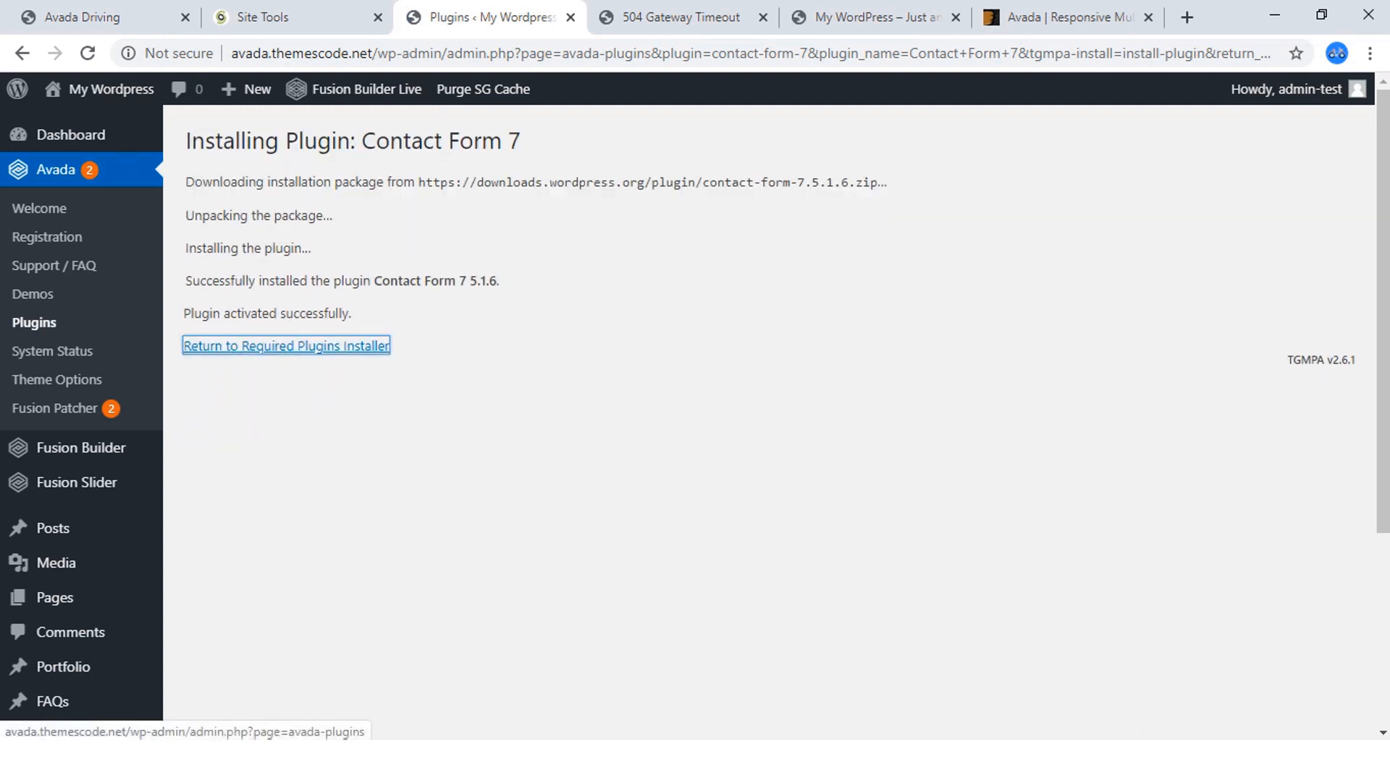
click(286, 345)
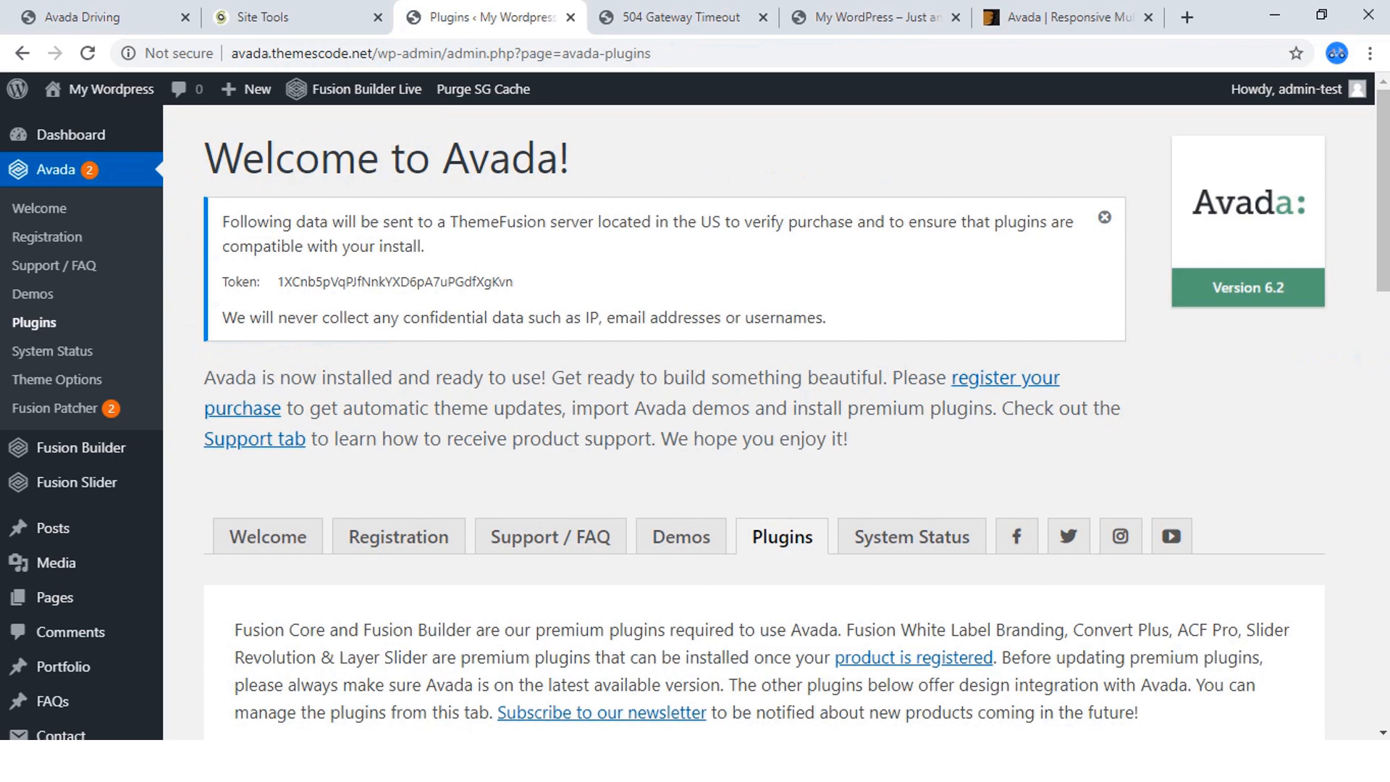
click(1104, 218)
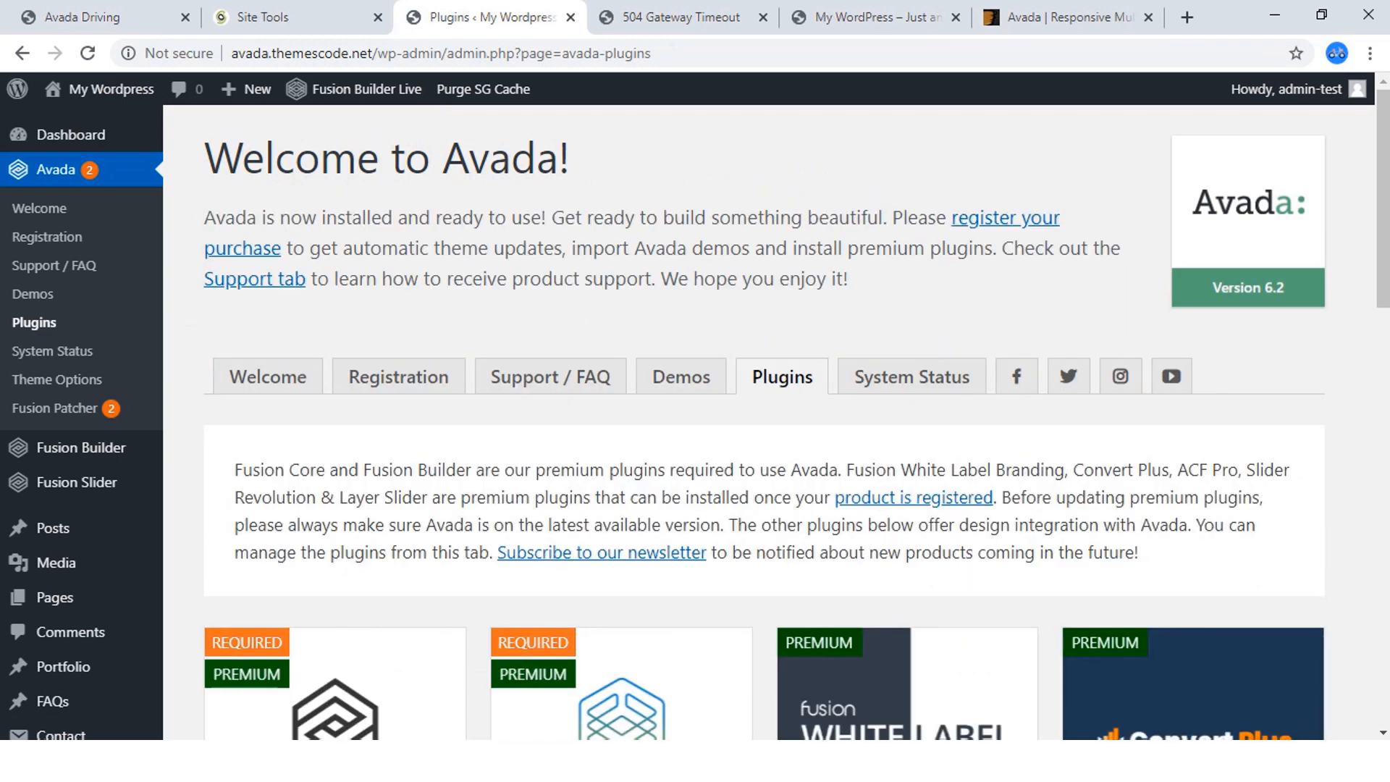
scroll(621, 232, down, 7)
scroll(621, 231, up, 7)
Open the live site in a new tab, close the Envato error tab, and look over the site's front page.
mouse_move(109, 89)
right_click(72, 124)
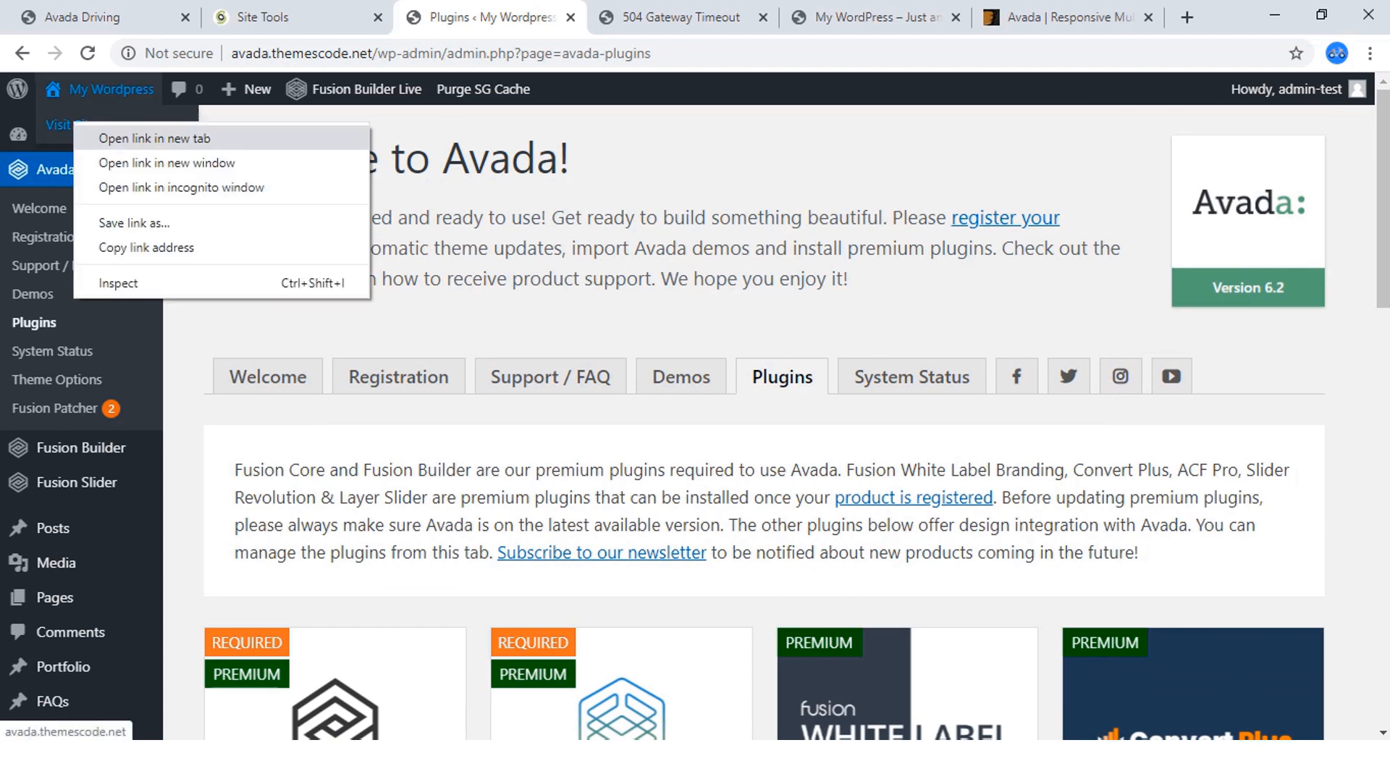
click(154, 138)
click(579, 17)
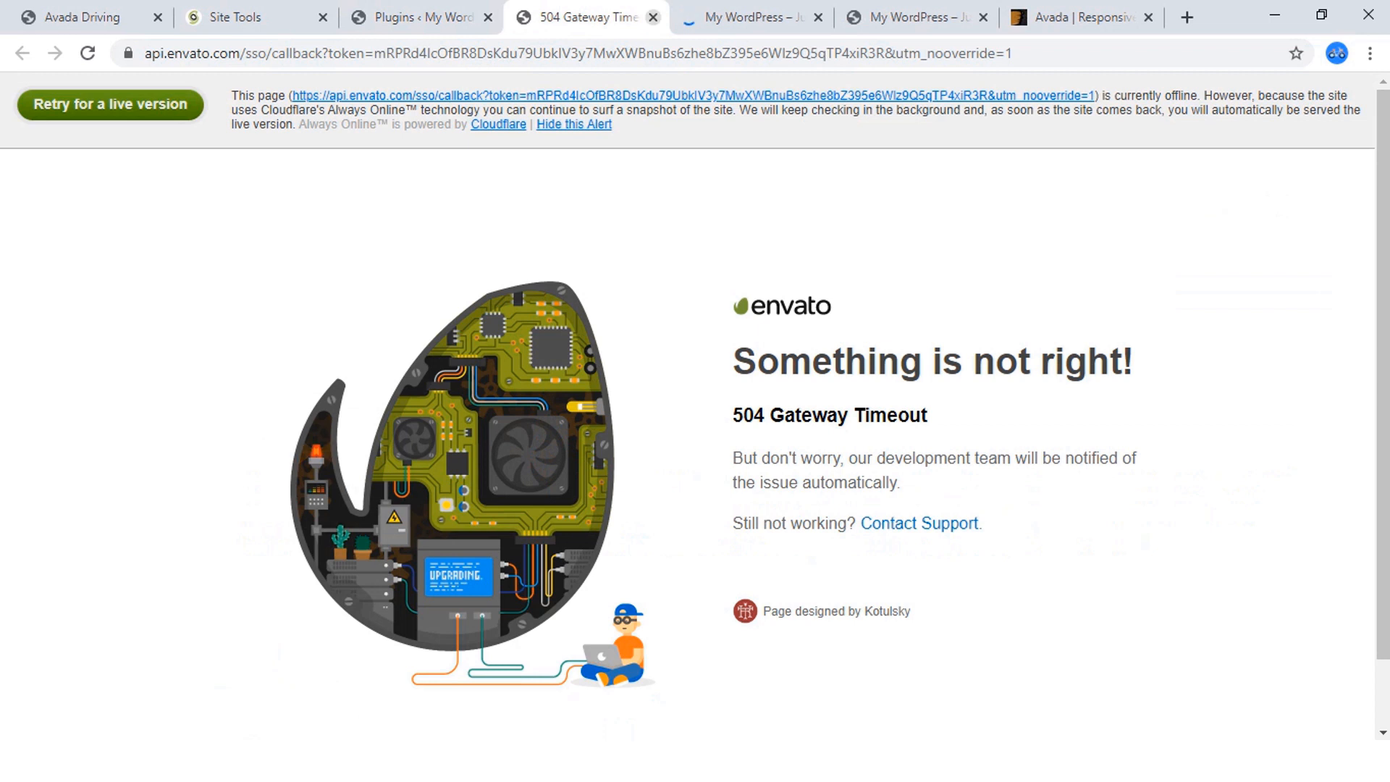
click(654, 17)
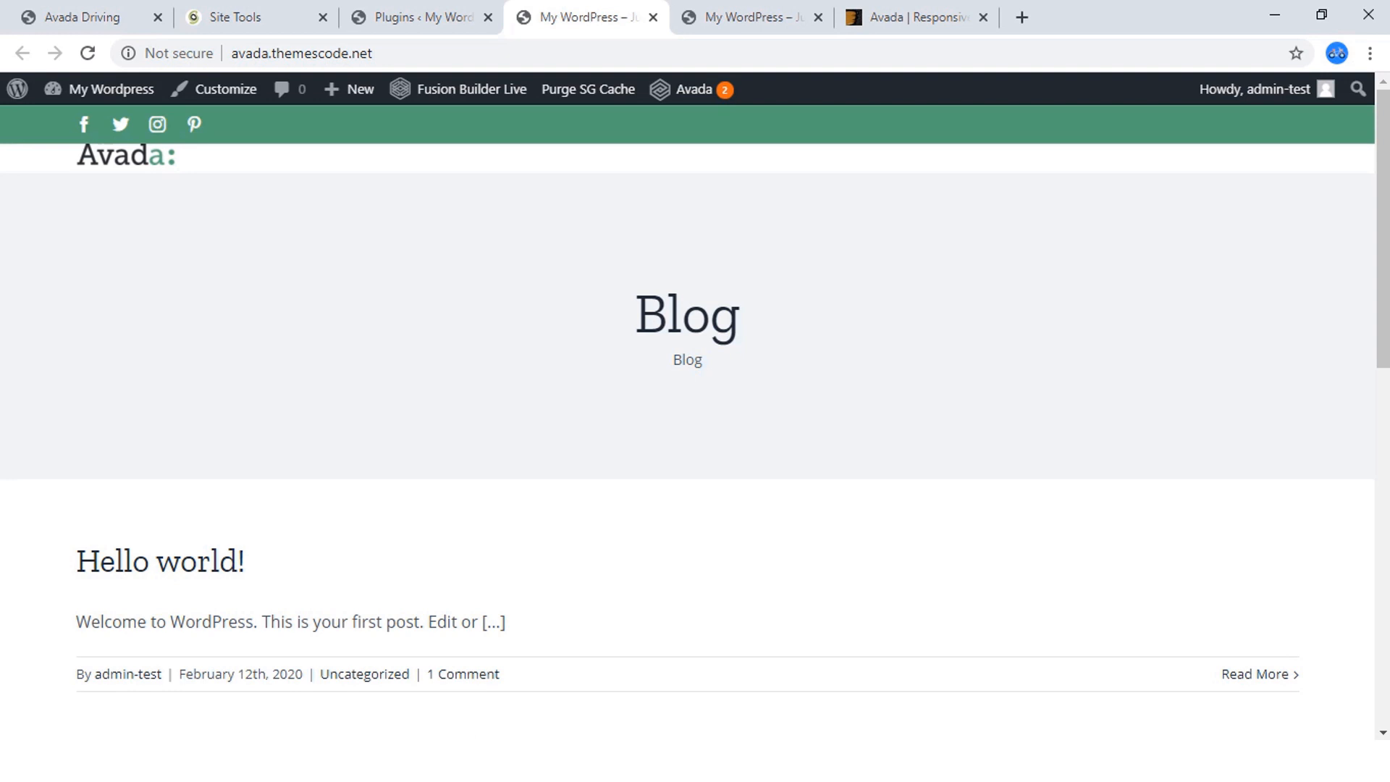
scroll(688, 420, down, 10)
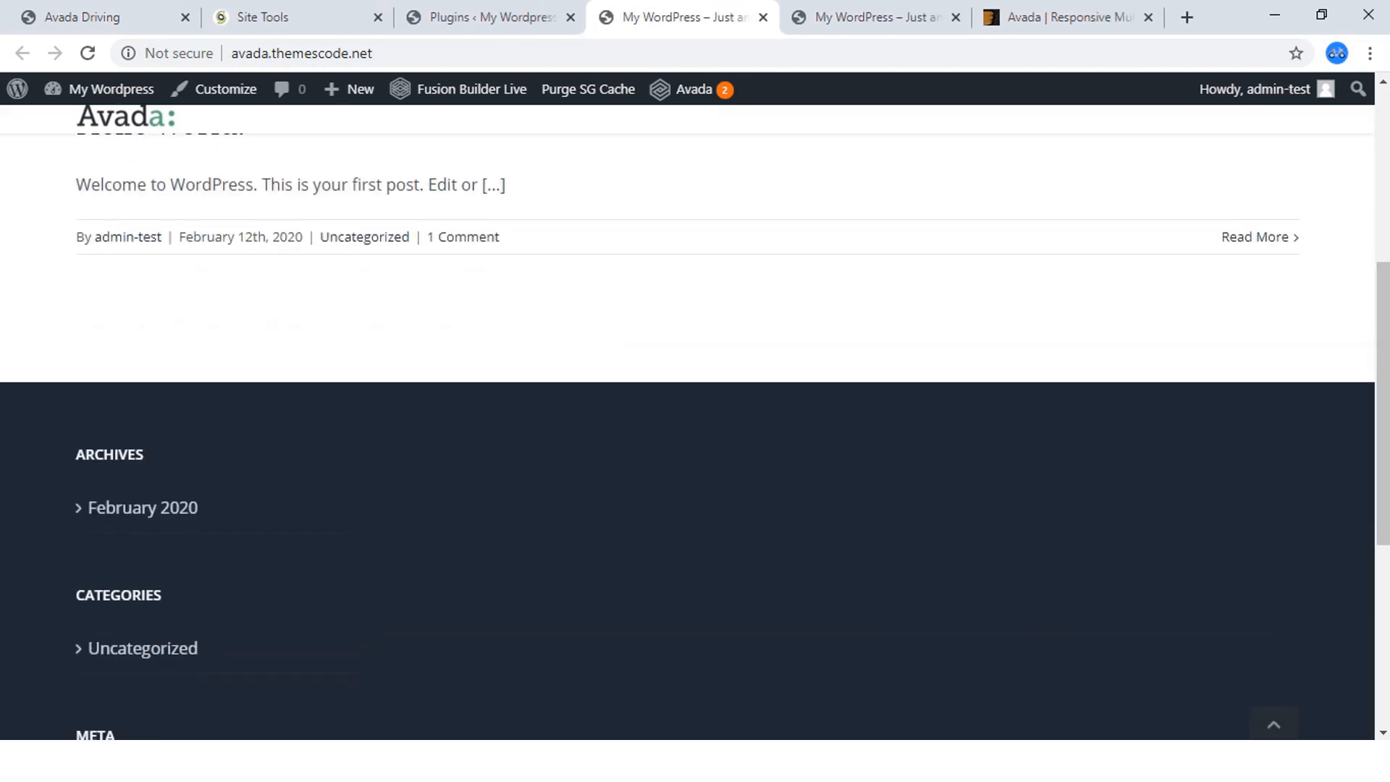
scroll(688, 420, up, 10)
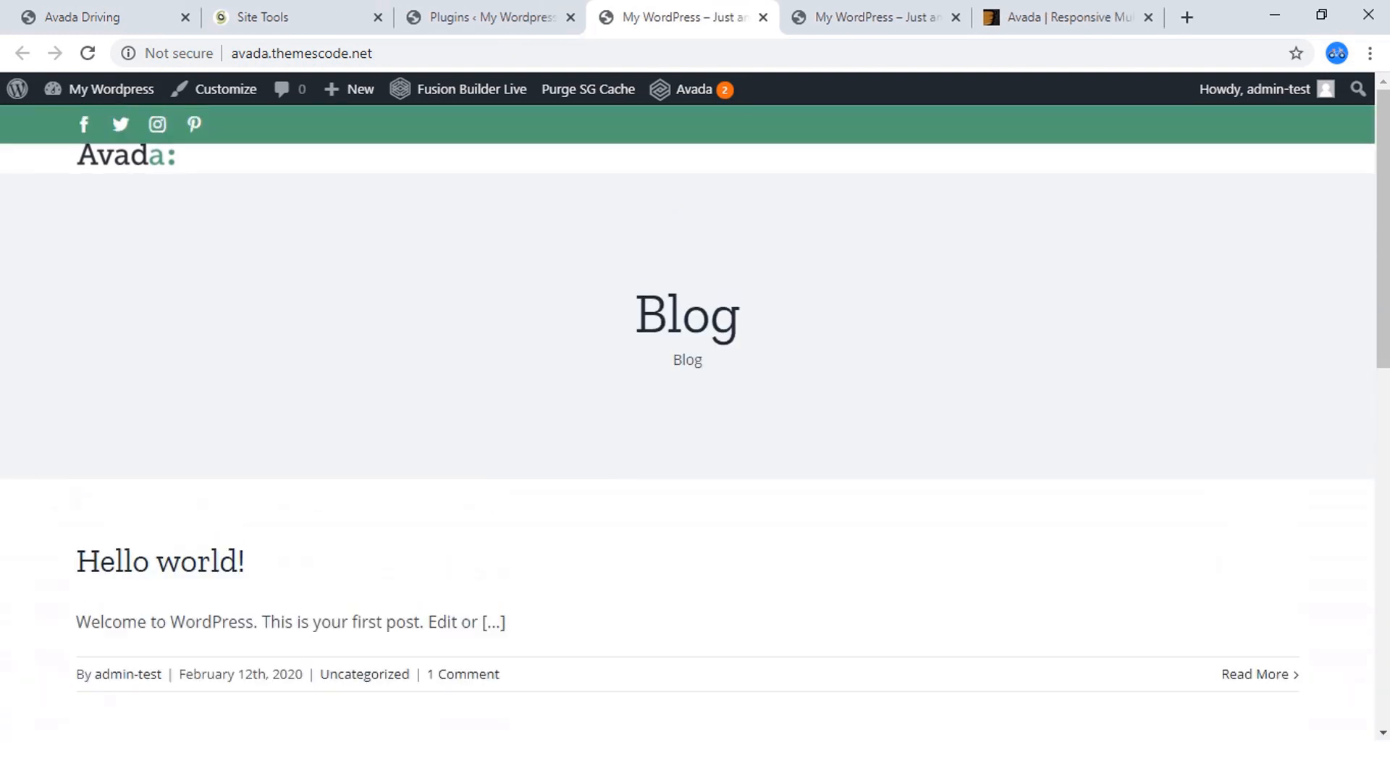
View the Avada Driving reference site's homepage for comparison, and return to Avada's plugins page.
click(101, 17)
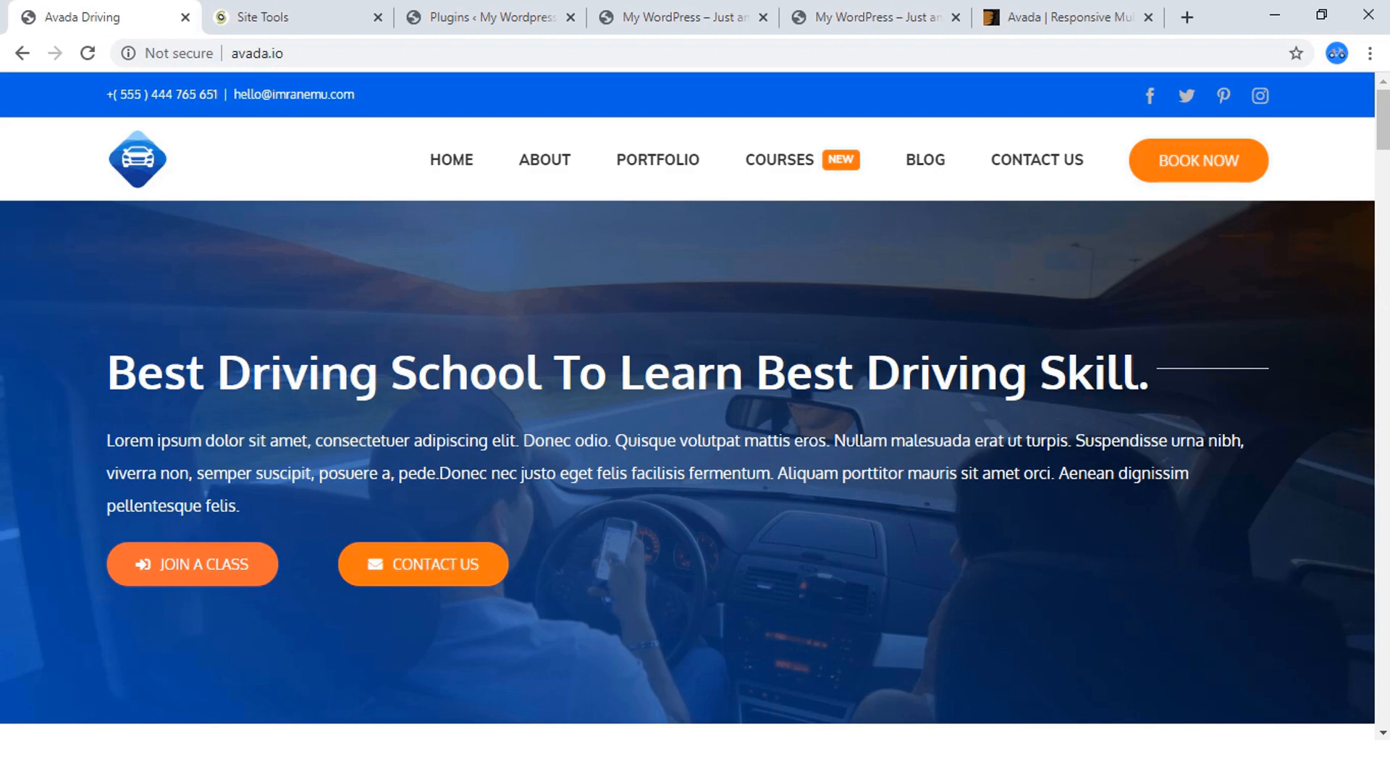
scroll(688, 406, down, 10)
scroll(688, 406, up, 10)
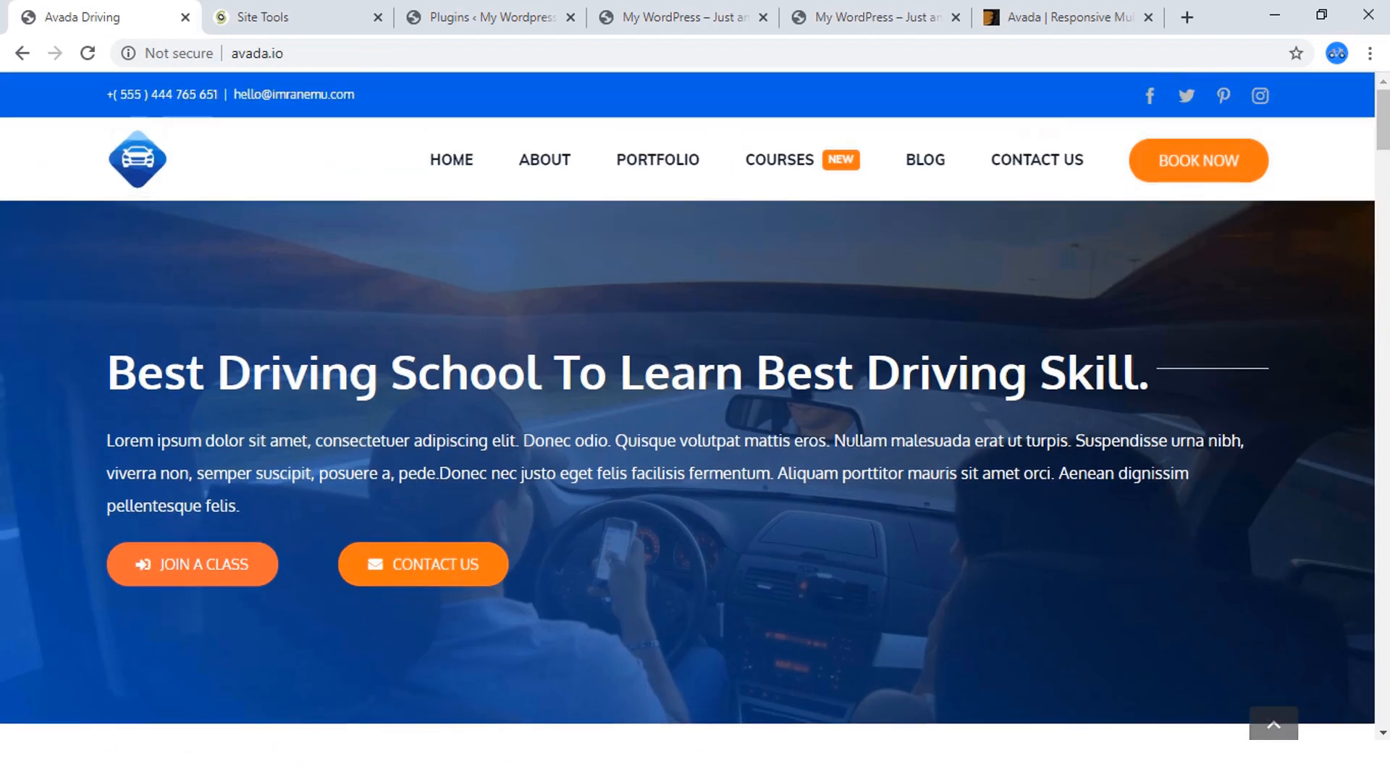
click(485, 17)
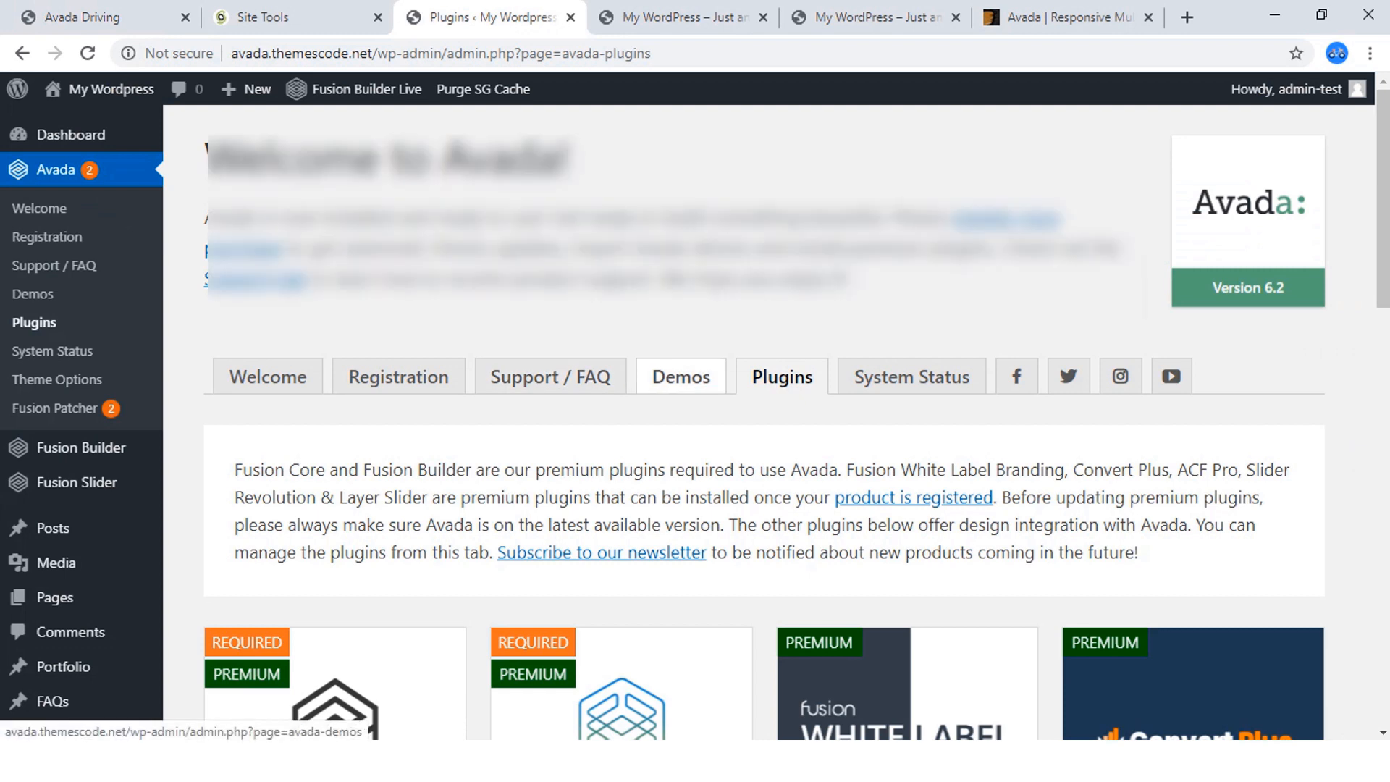
Open Avada's demos page, dismiss the data notice, and browse the available demo websites.
click(681, 376)
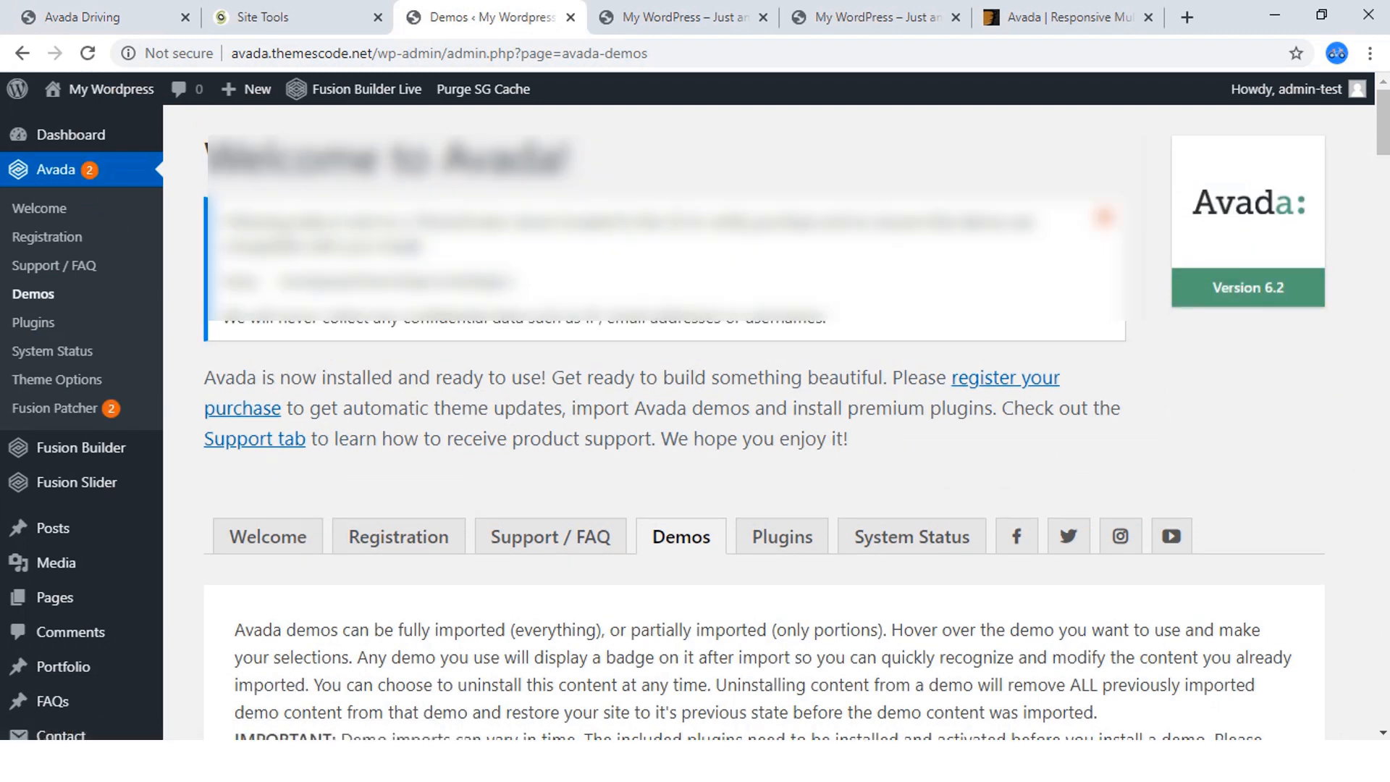
click(1104, 218)
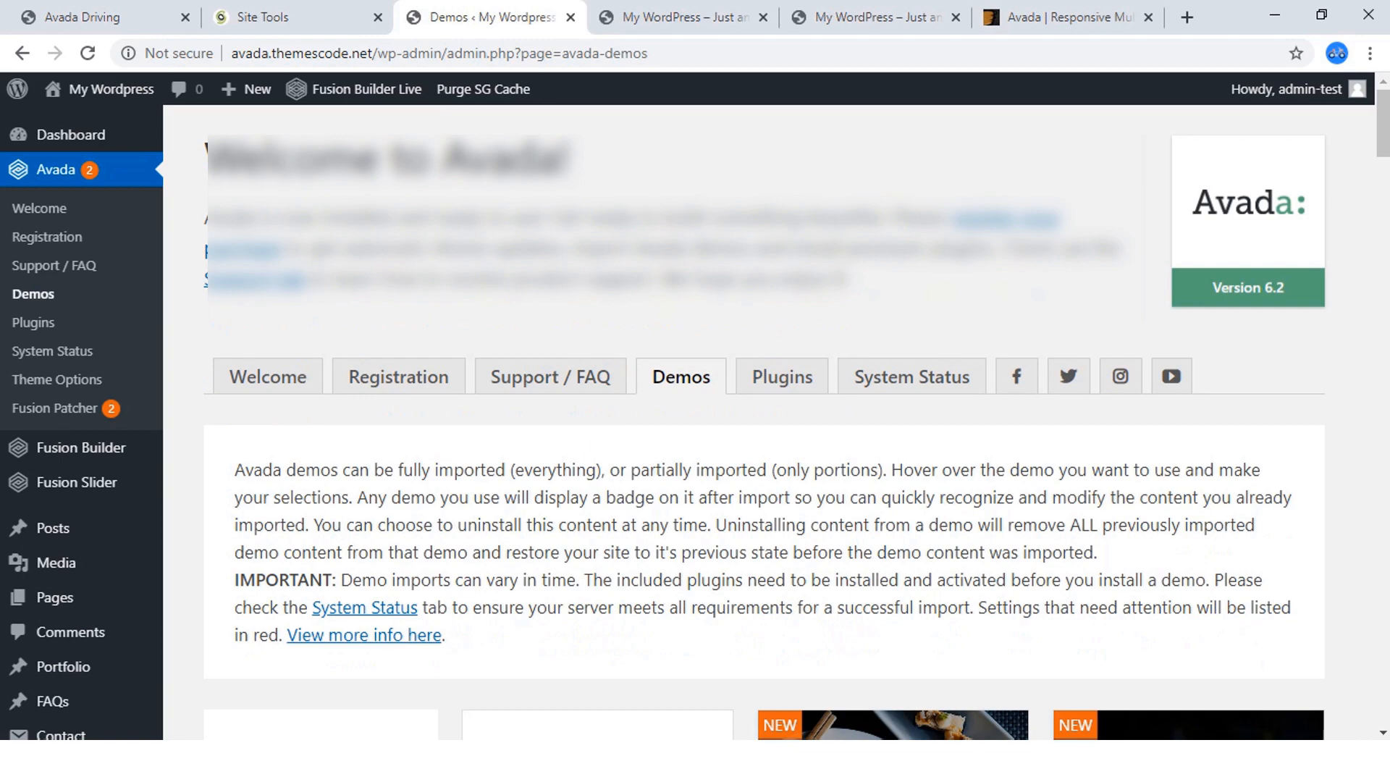
scroll(597, 304, down, 7)
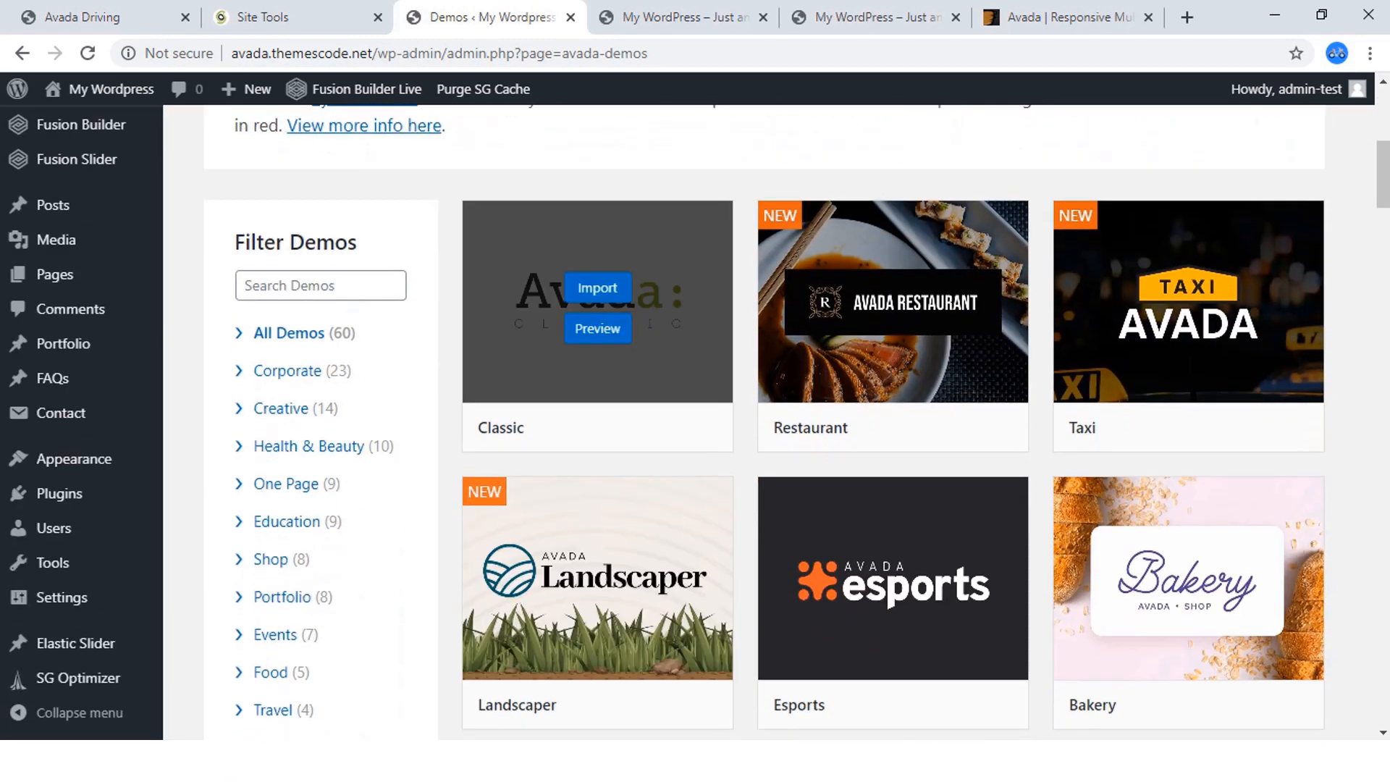
scroll(597, 304, down, 15)
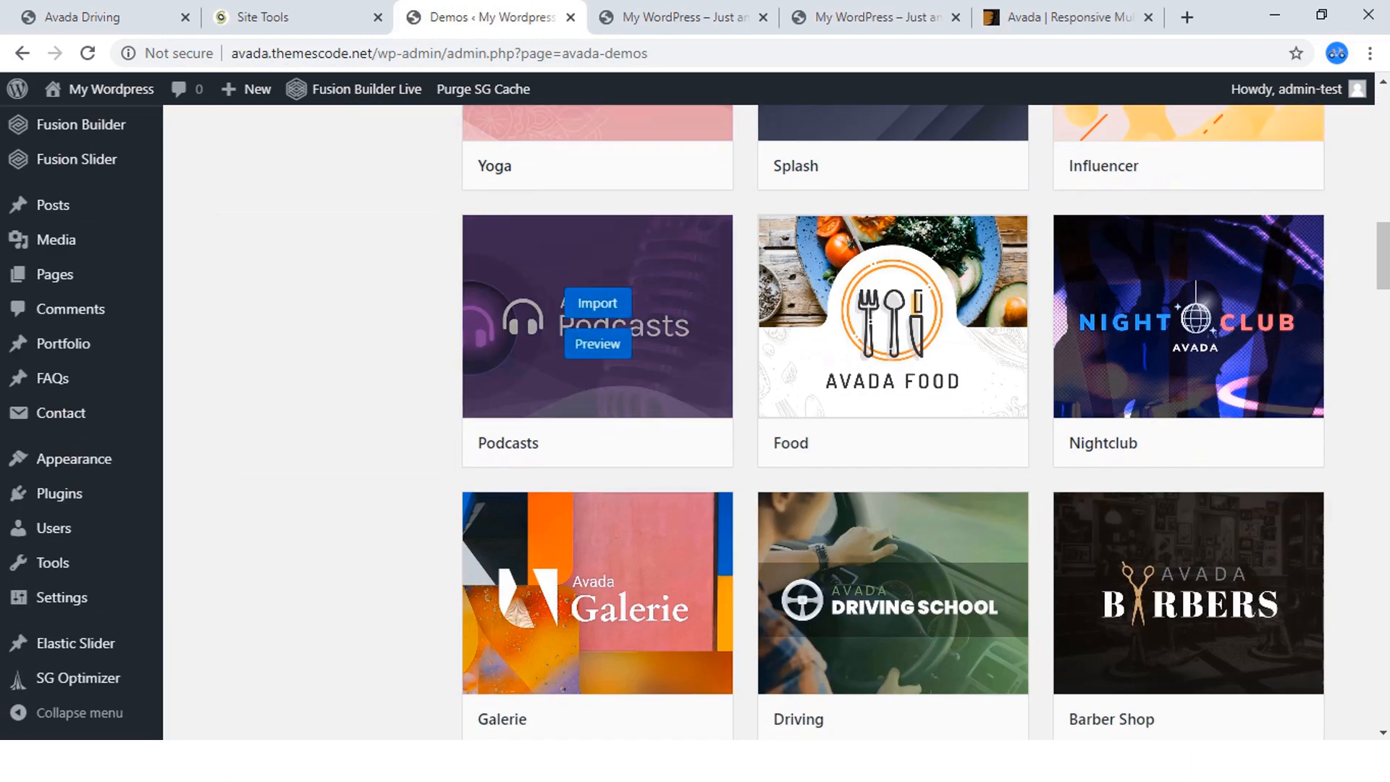
scroll(597, 304, down, 20)
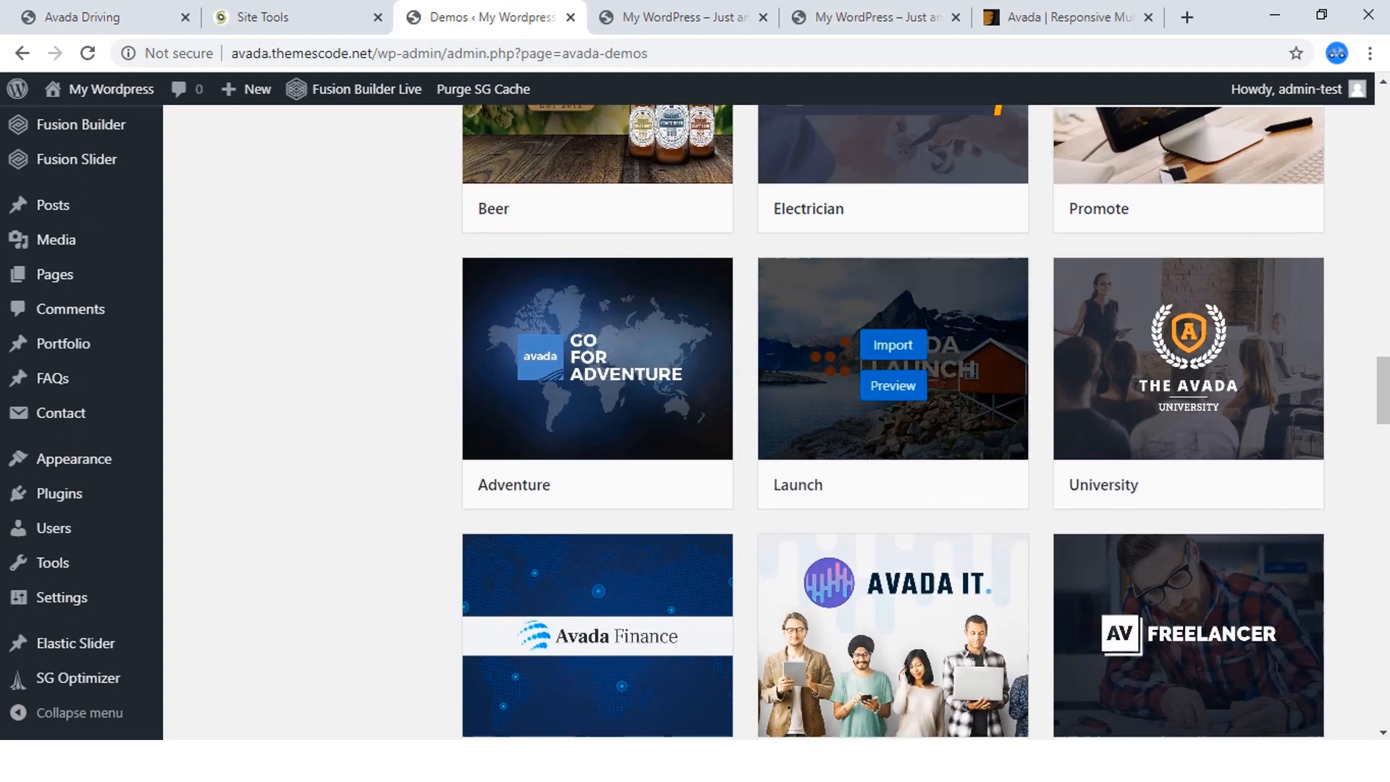
scroll(893, 362, down, 12)
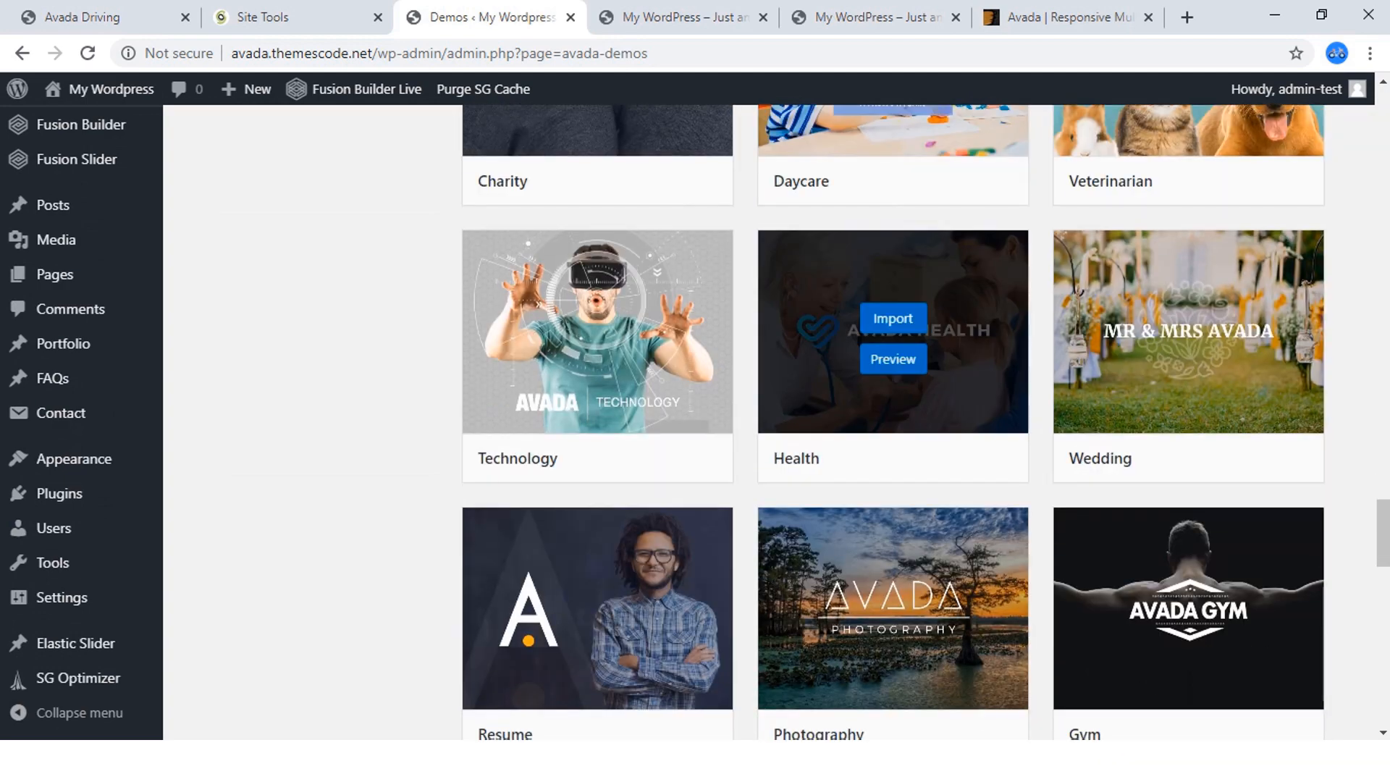
Preview the Avada Health demo in a new tab, look through its demo sidebar, and return to the demos page.
right_click(895, 362)
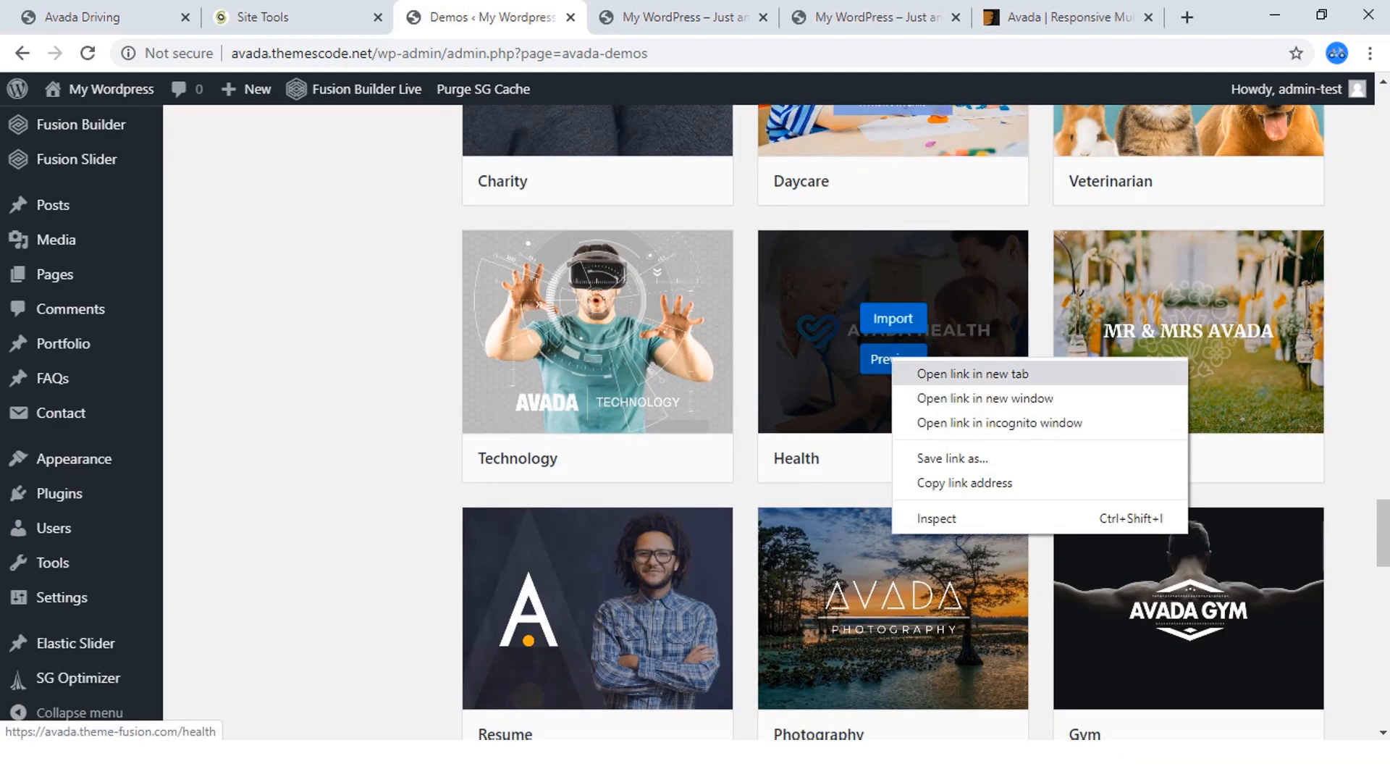
click(934, 373)
key(ctrl+Tab)
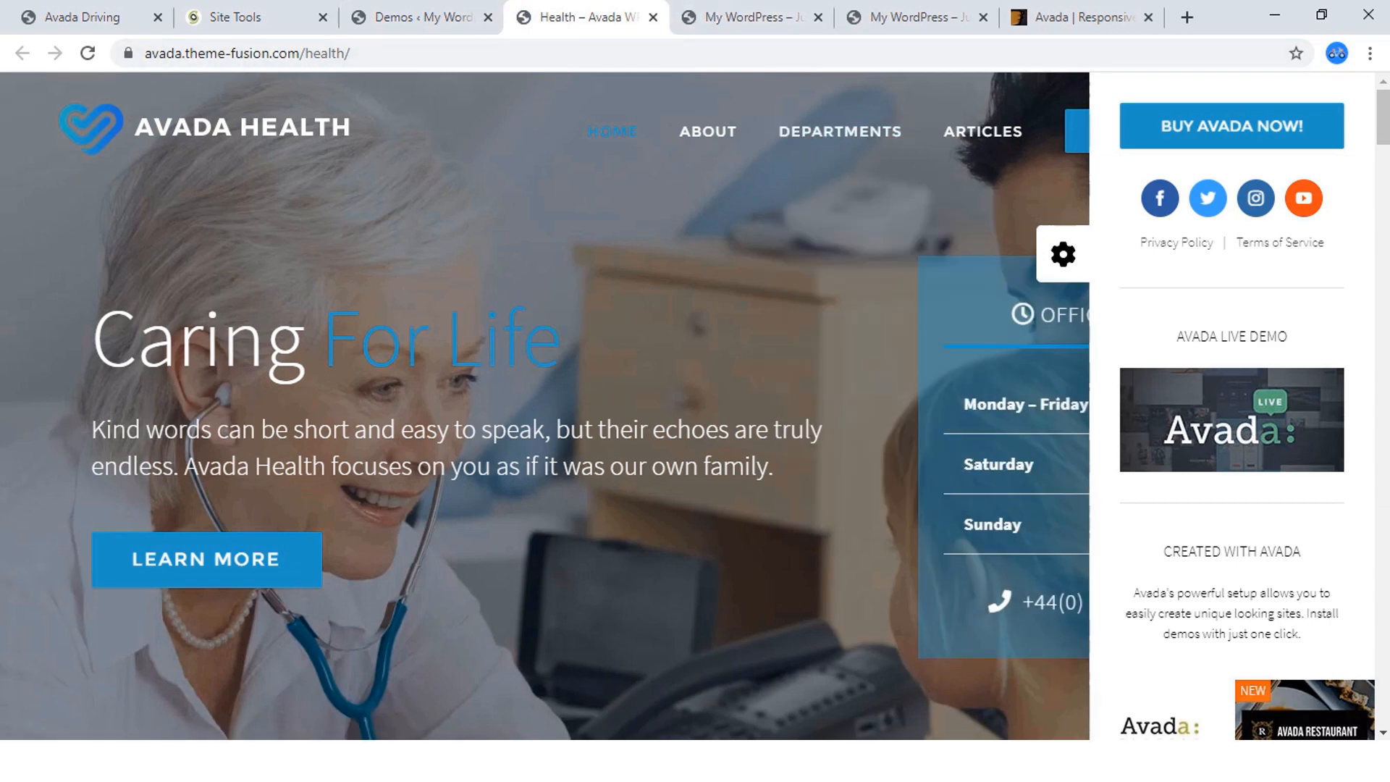
click(1064, 255)
click(1348, 254)
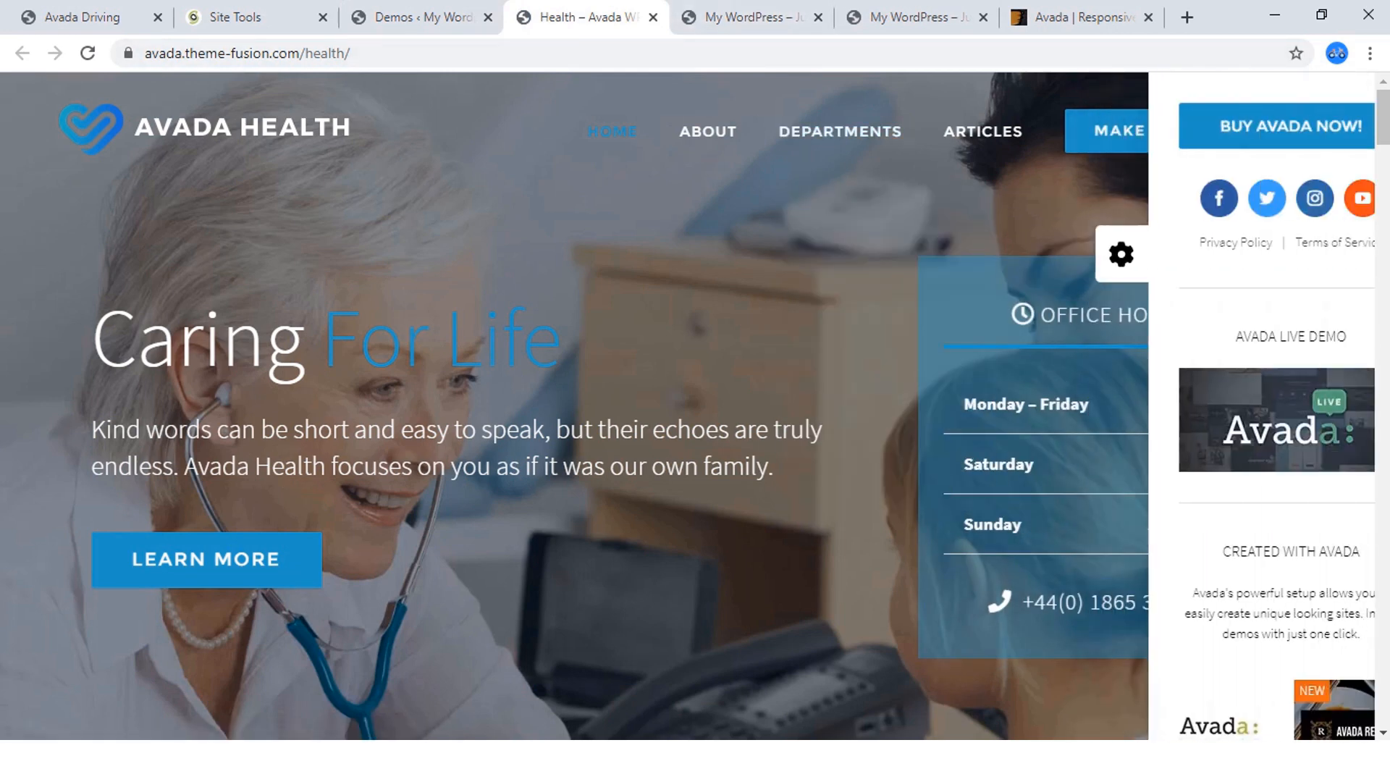
scroll(1231, 406, down, 15)
scroll(1305, 290, down, 10)
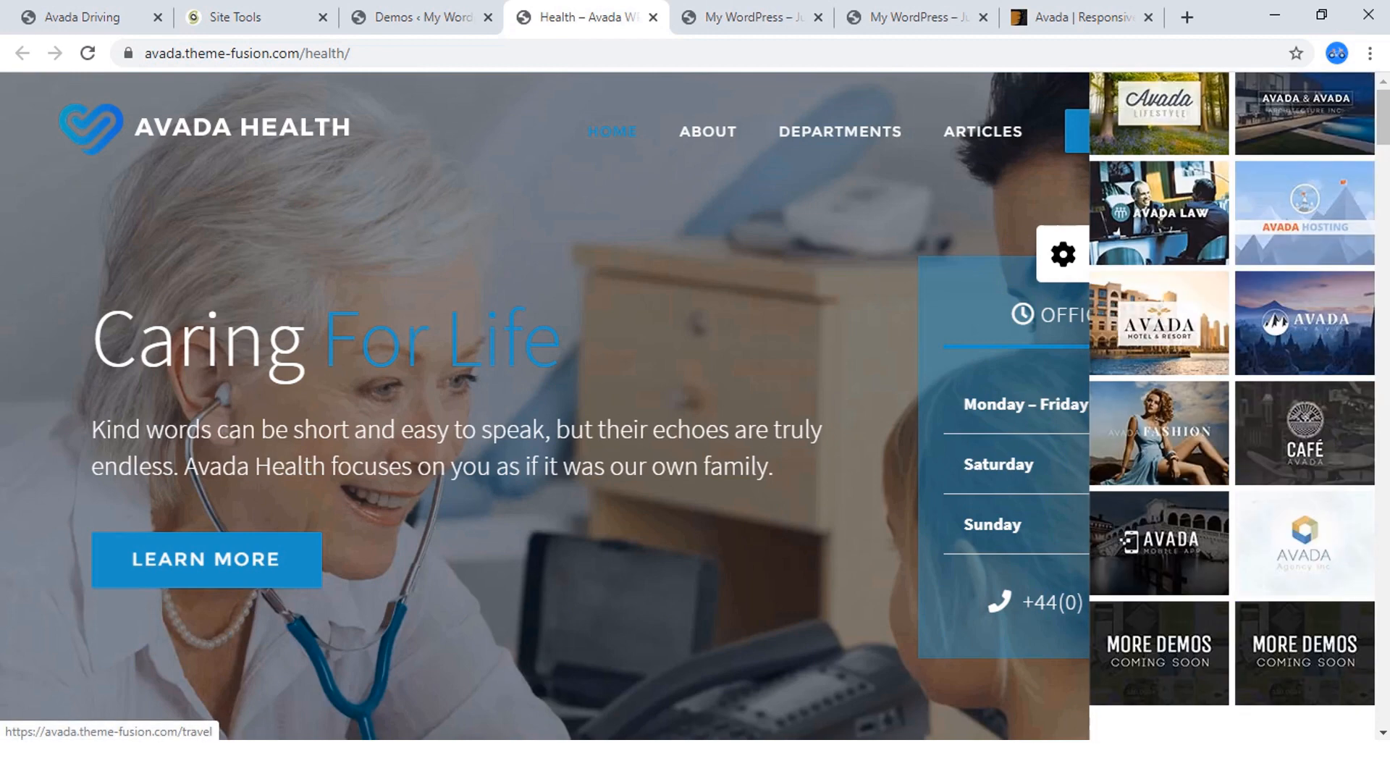
mouse_move(840, 132)
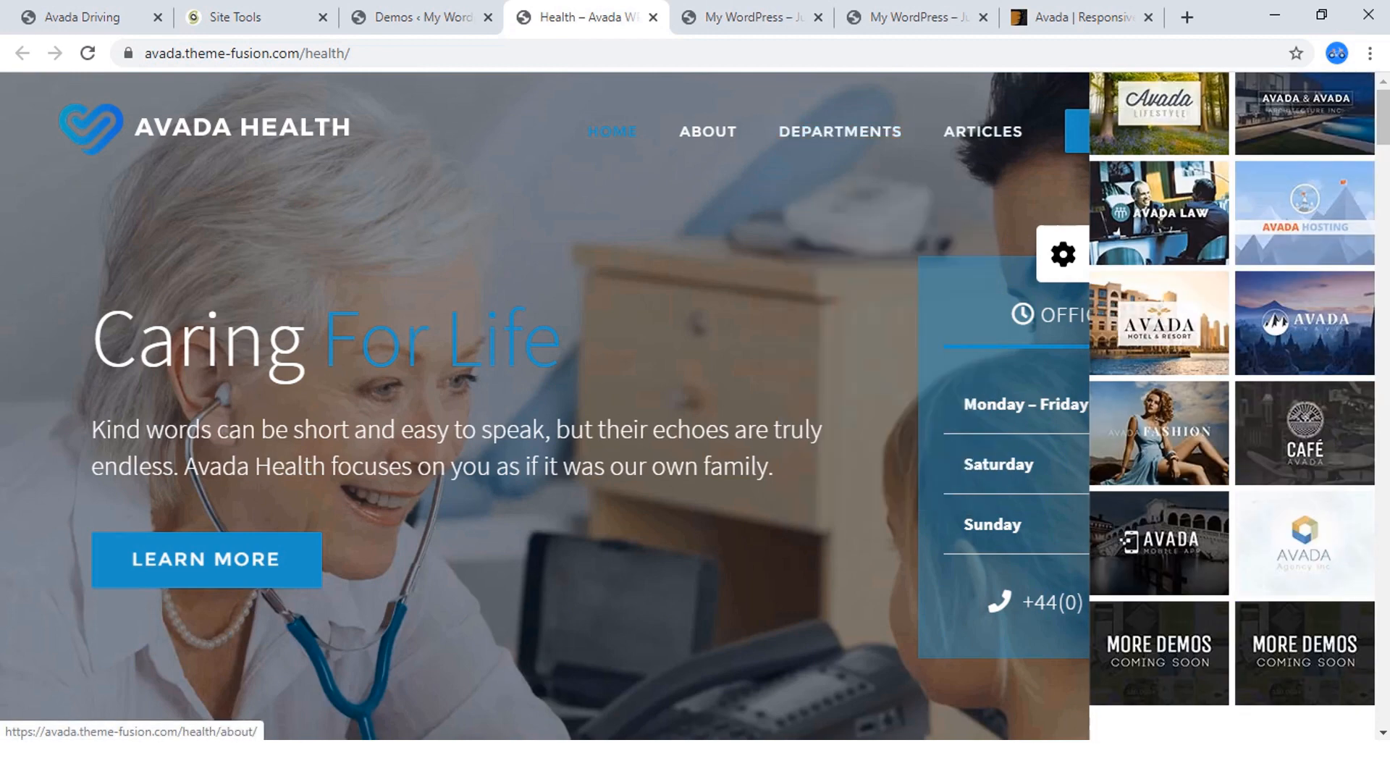
click(420, 16)
scroll(892, 421, up, 10)
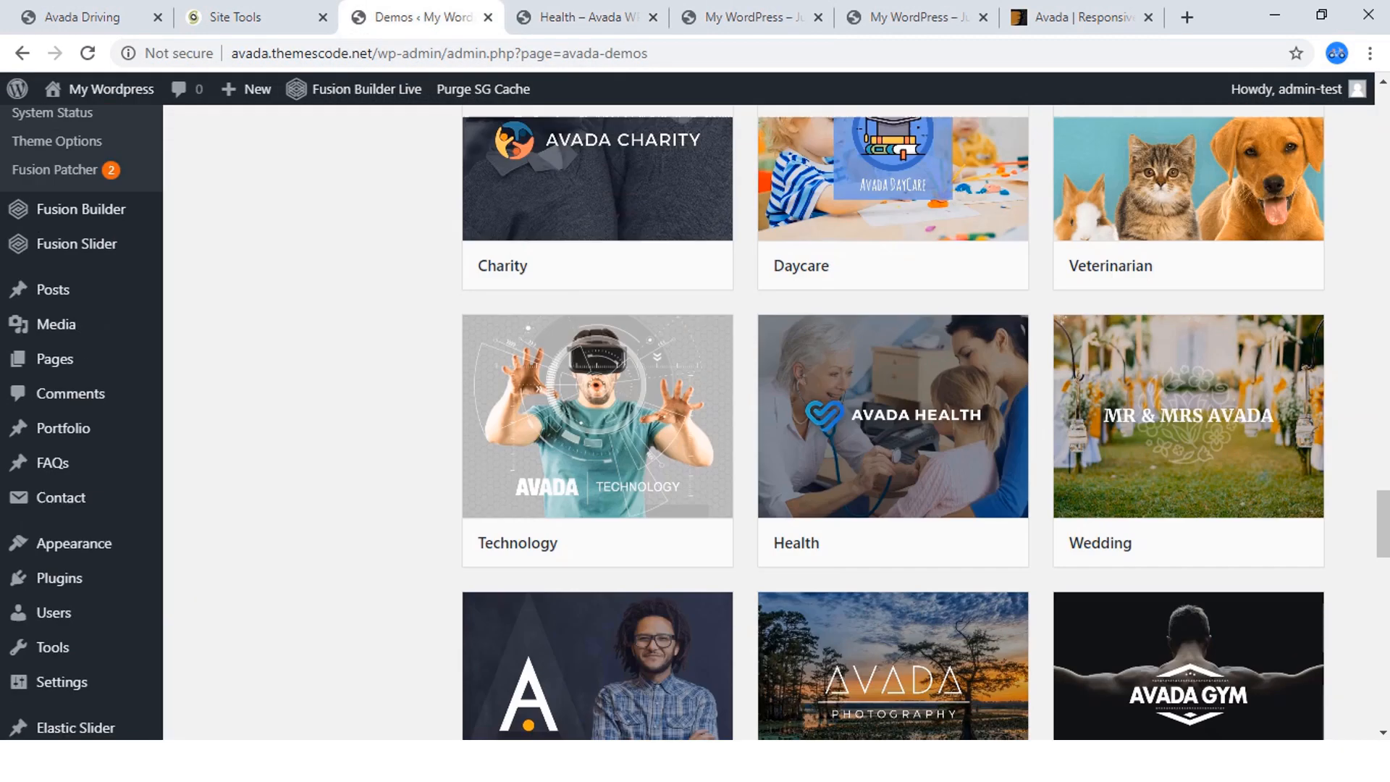
scroll(893, 420, up, 10)
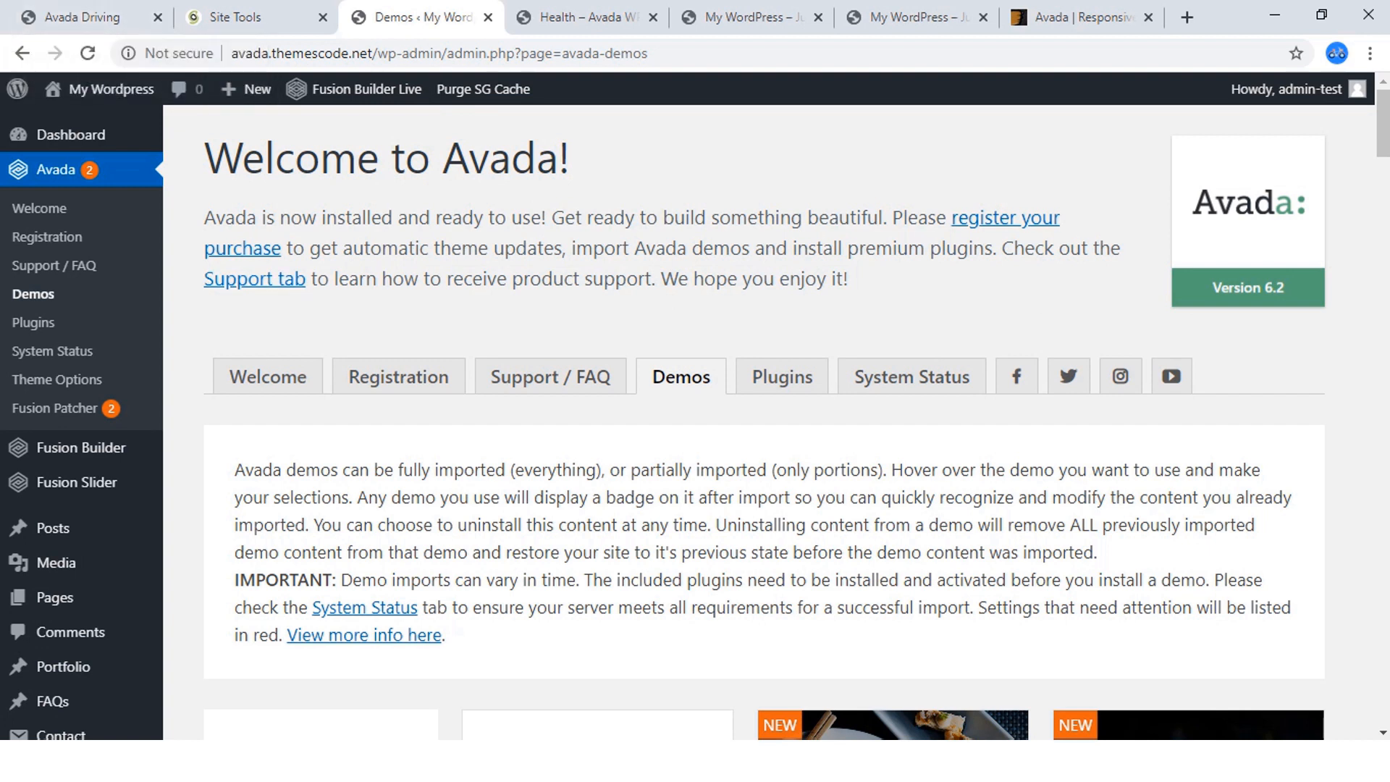
Review the Avada Driving reference site's homepage sections, from the hero banner down to the cars section.
click(98, 16)
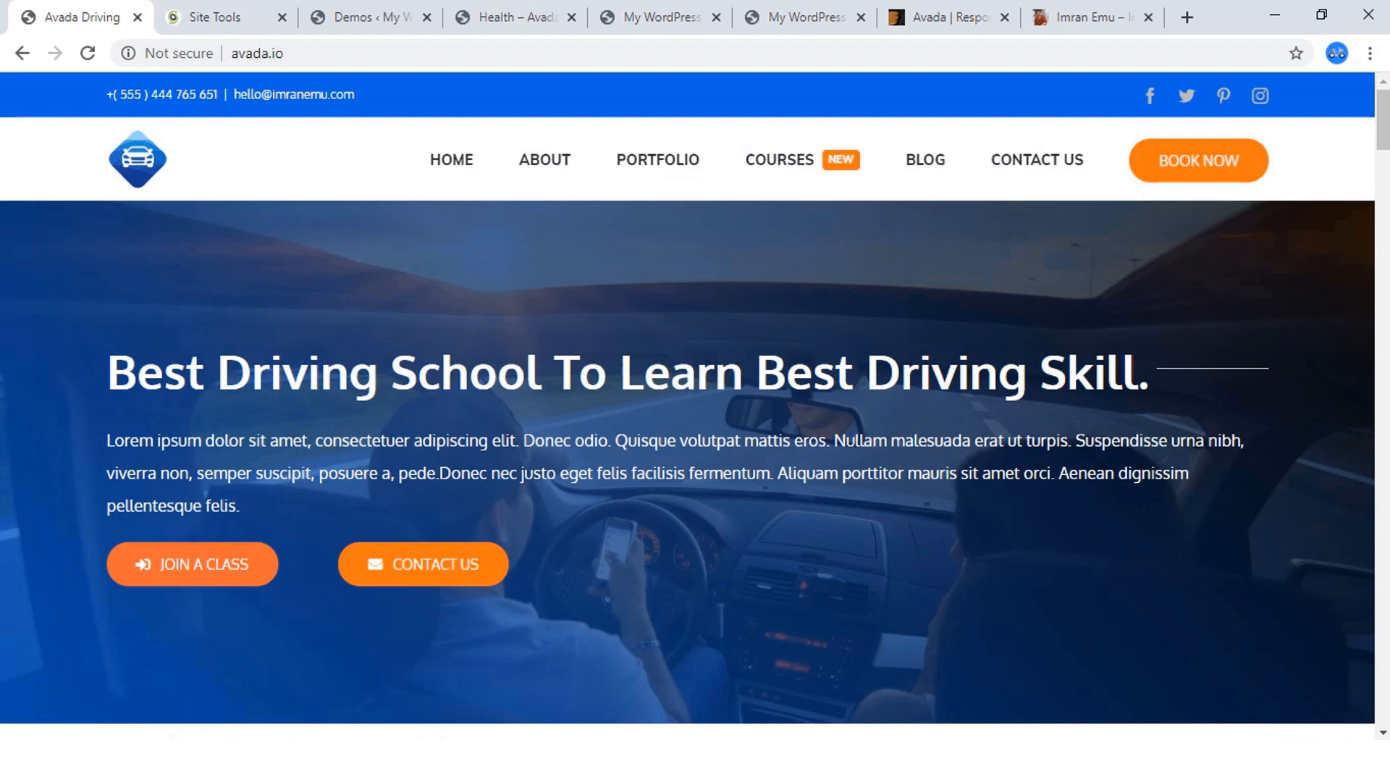
scroll(695, 406, down, 8)
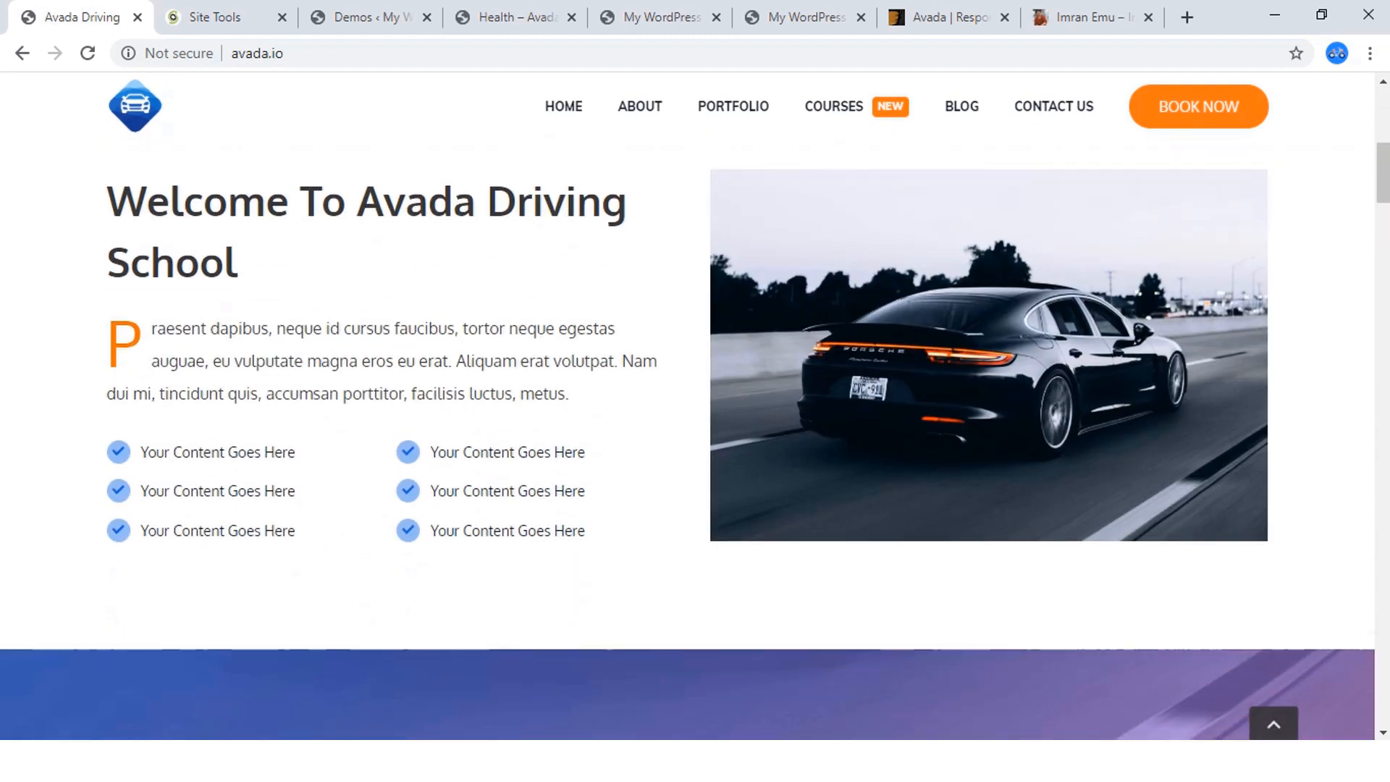
scroll(695, 406, down, 20)
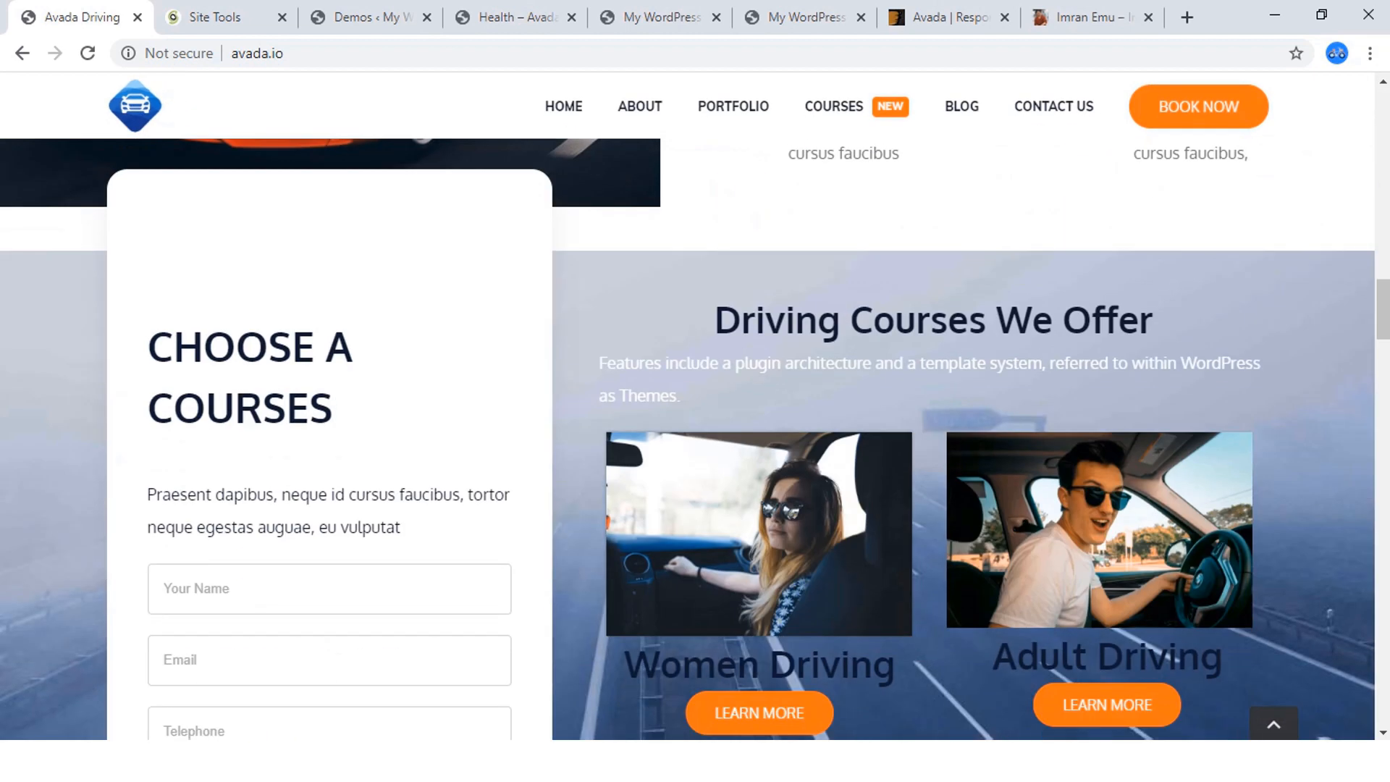
scroll(695, 435, down, 10)
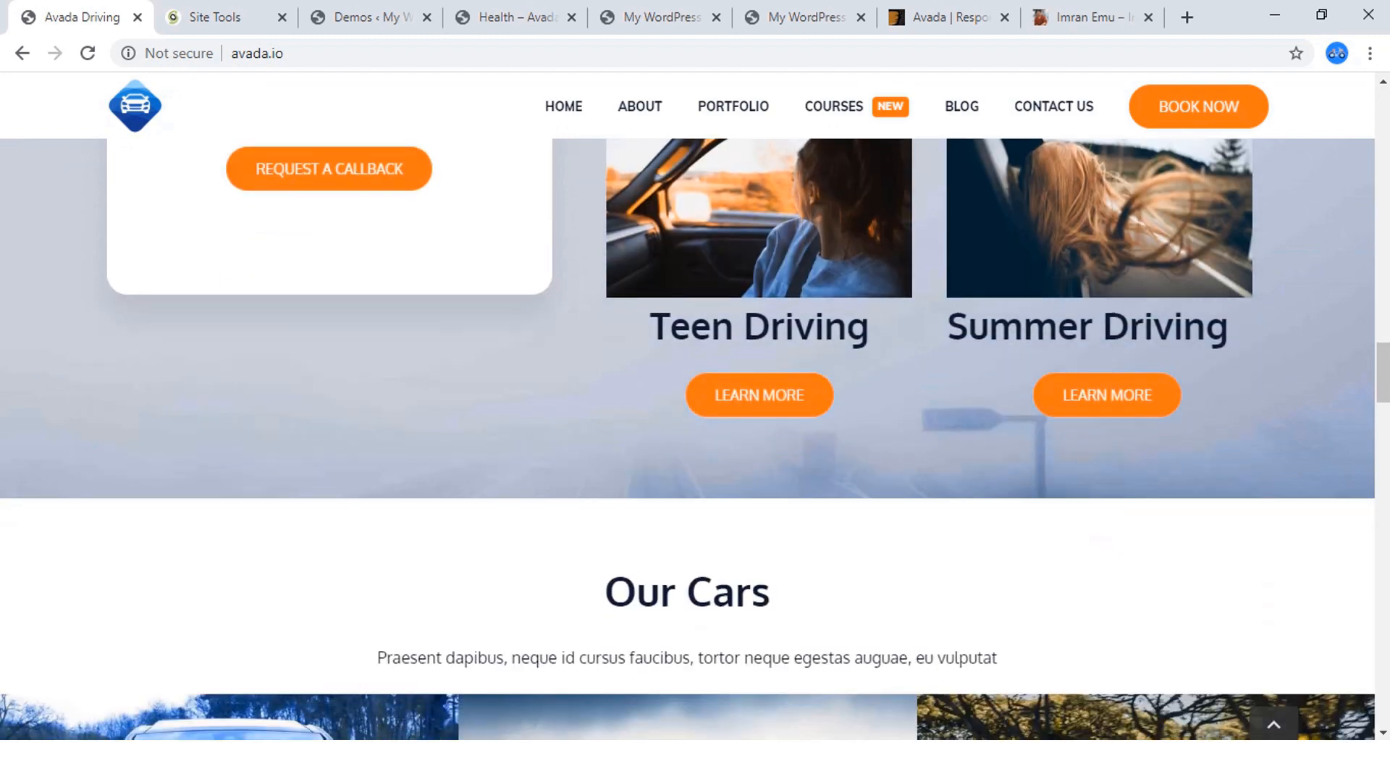
scroll(695, 434, down, 15)
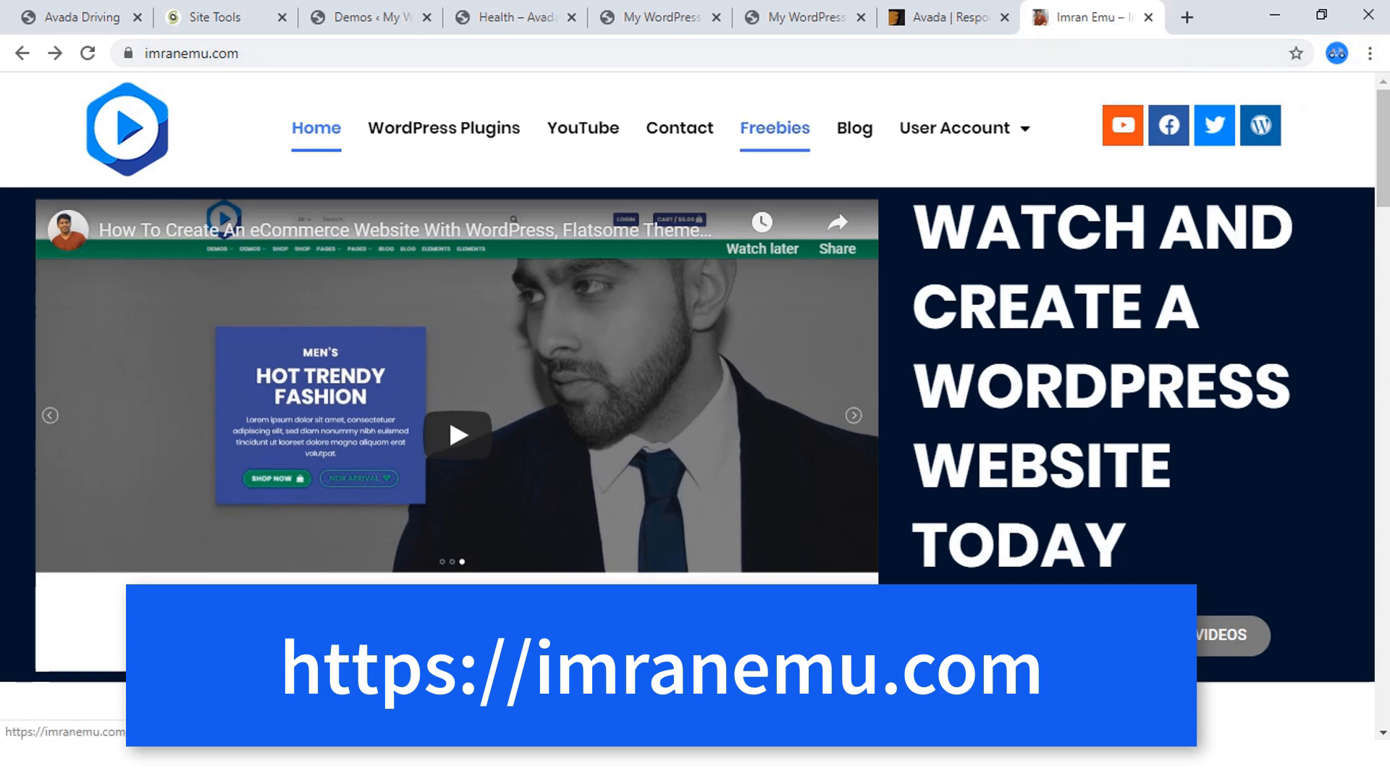
Open the tutorial author's freebies list and its "Free Image For Avada Web Design Tutorial # 1" download page.
click(775, 128)
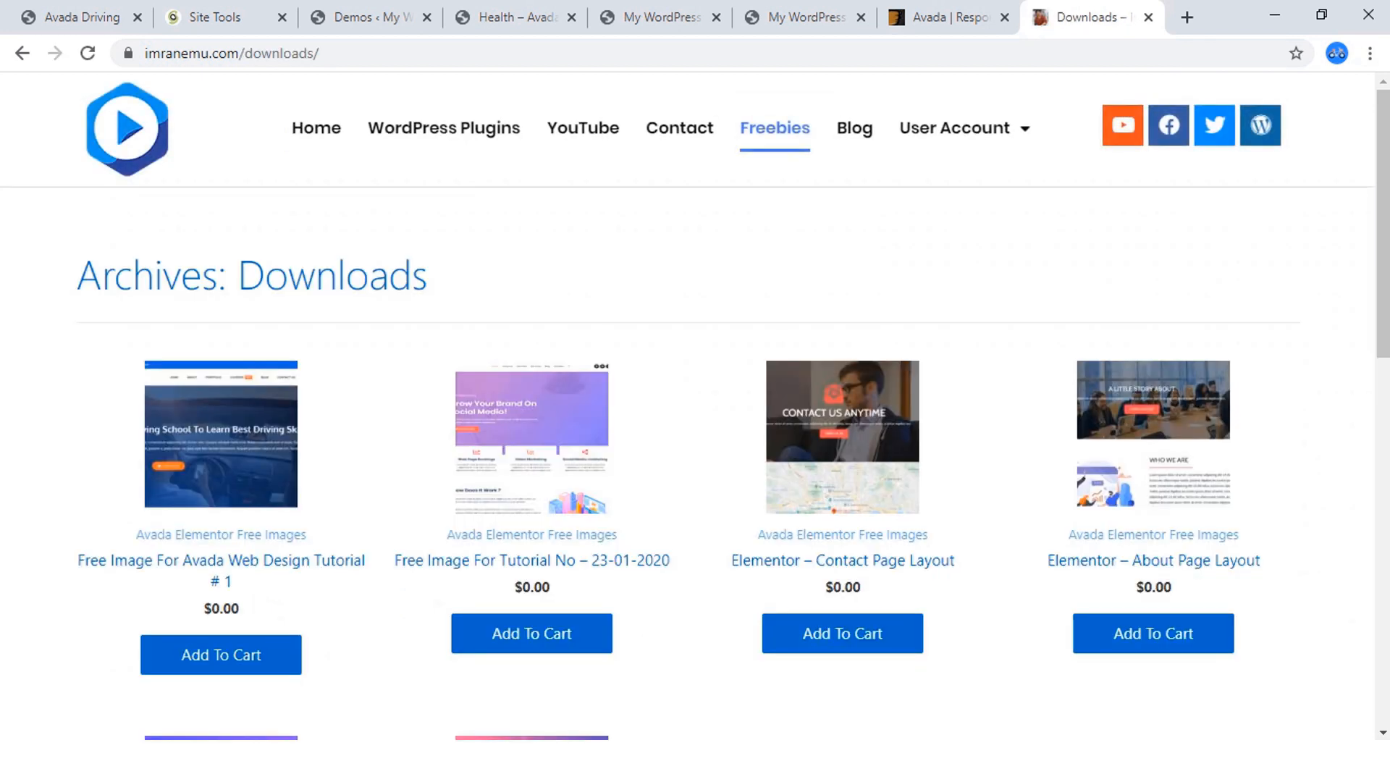
scroll(221, 434, down, 3)
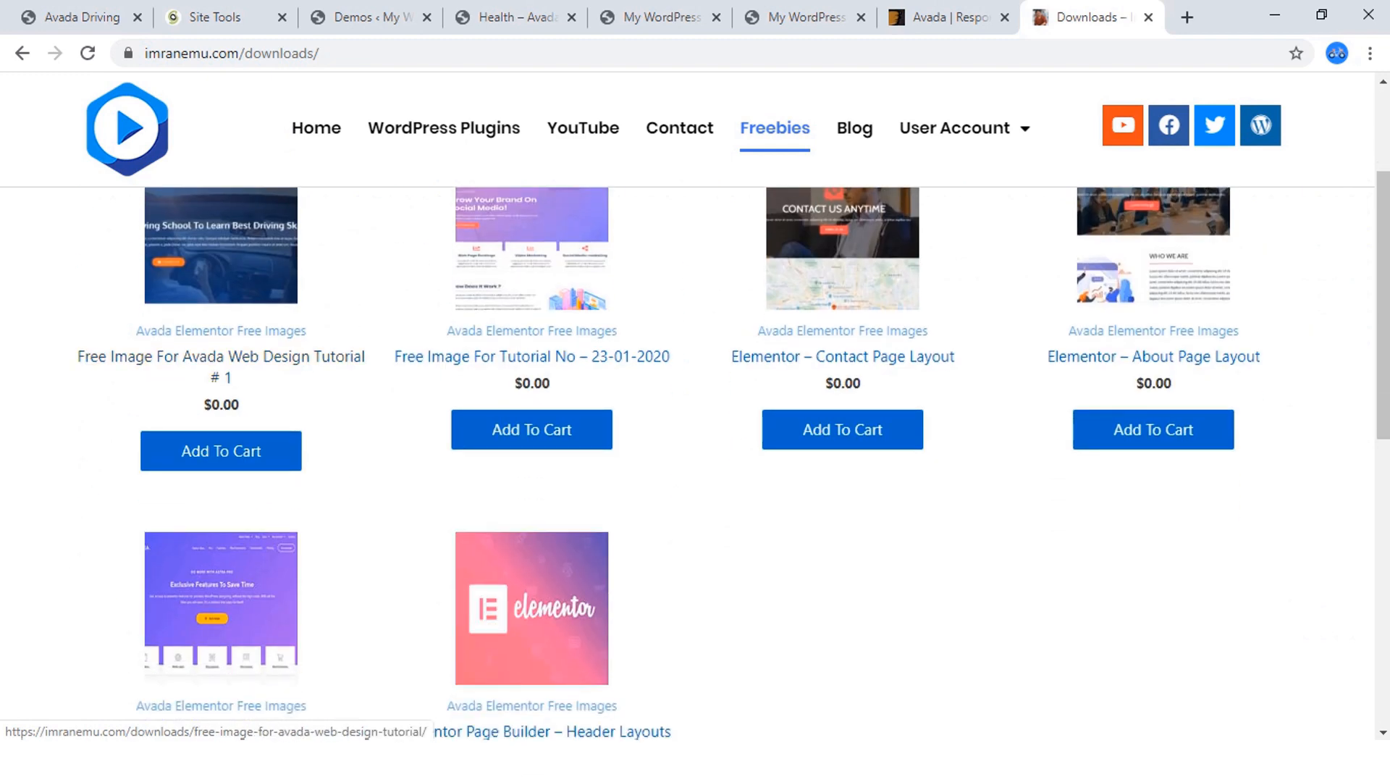
click(221, 356)
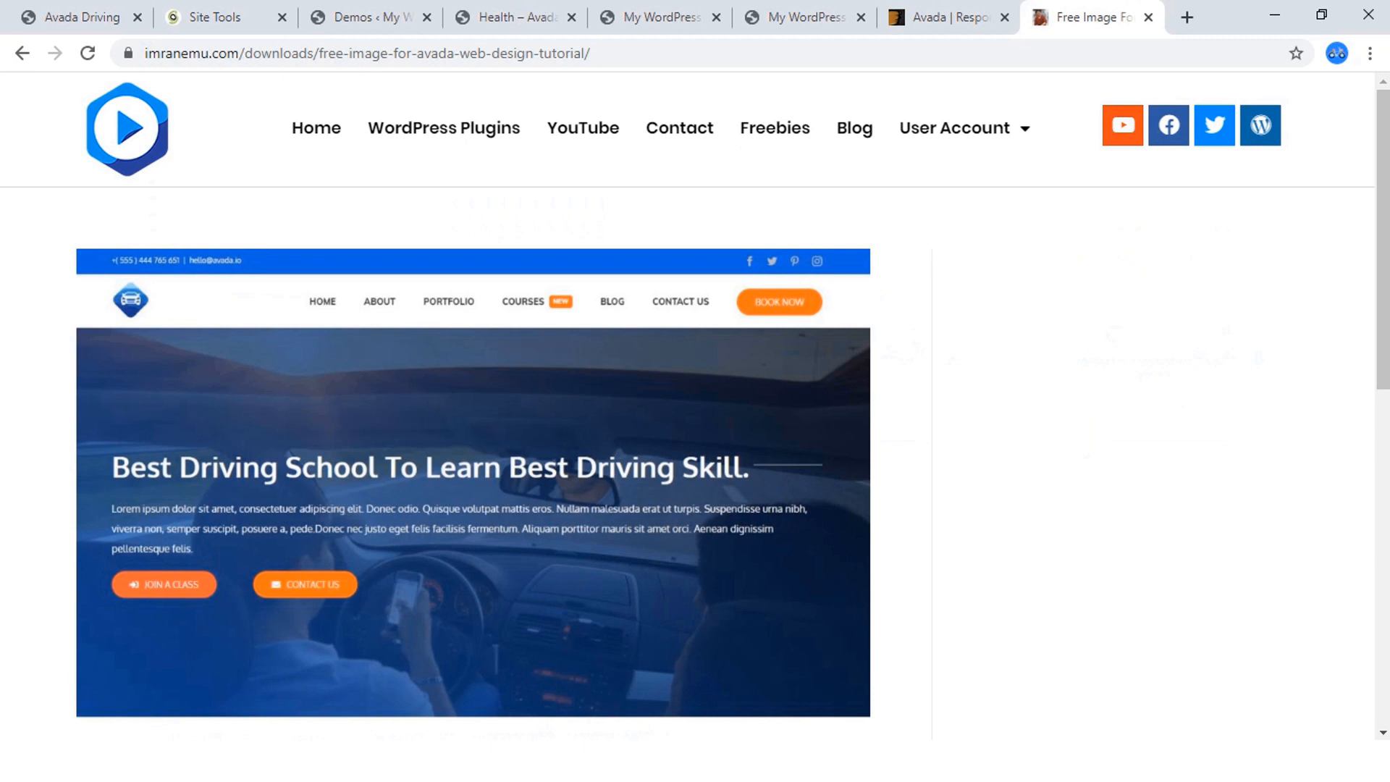
Add the free image pack for Avada Web Design Tutorial # 1 to the cart and proceed to checkout.
scroll(473, 453, down, 3)
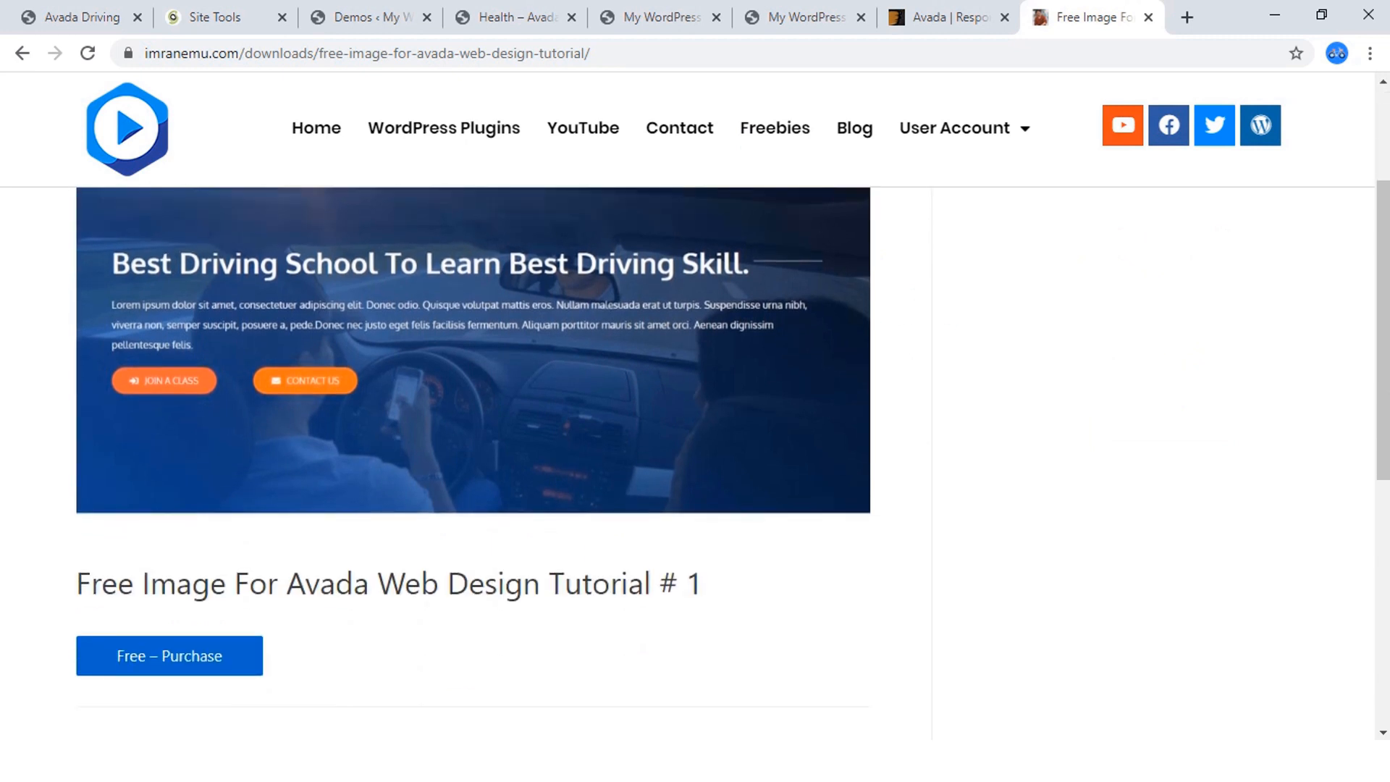
scroll(473, 452, down, 3)
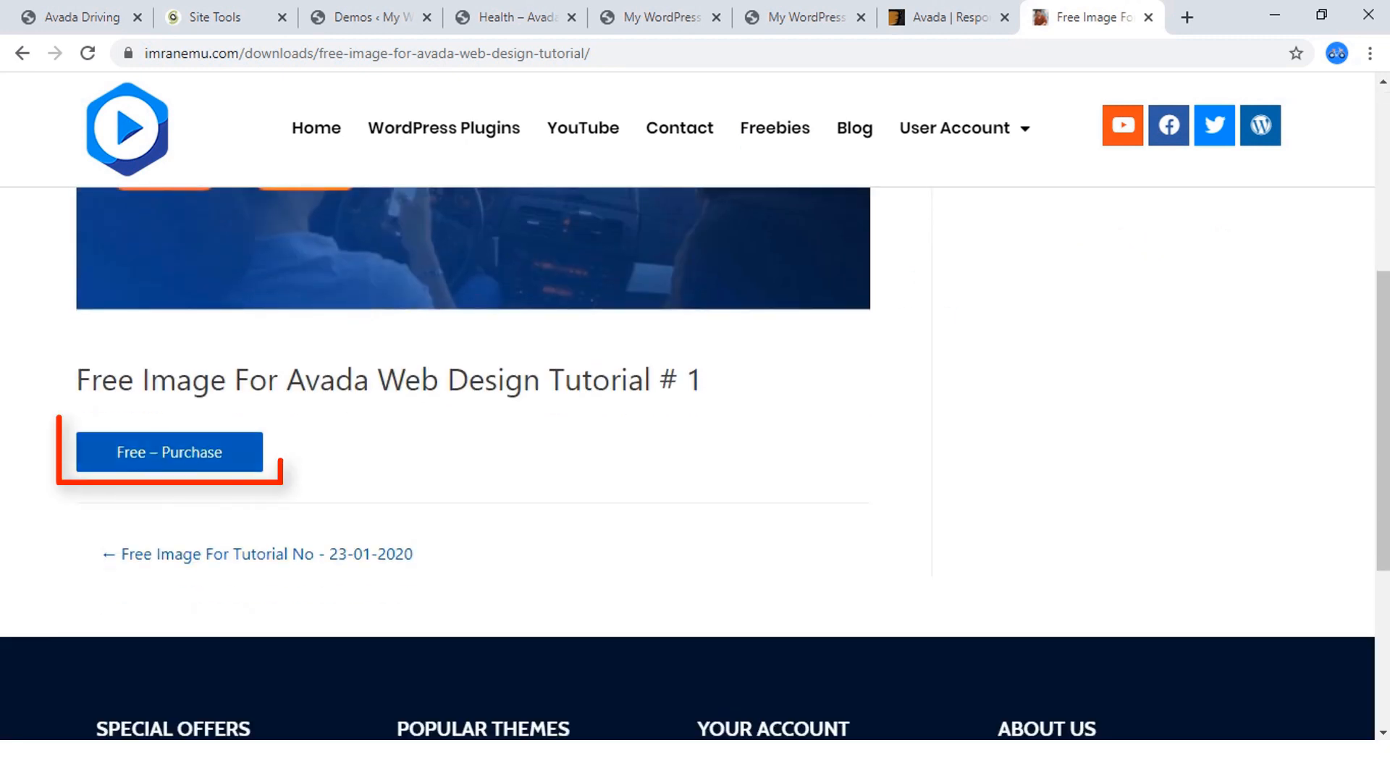
click(169, 451)
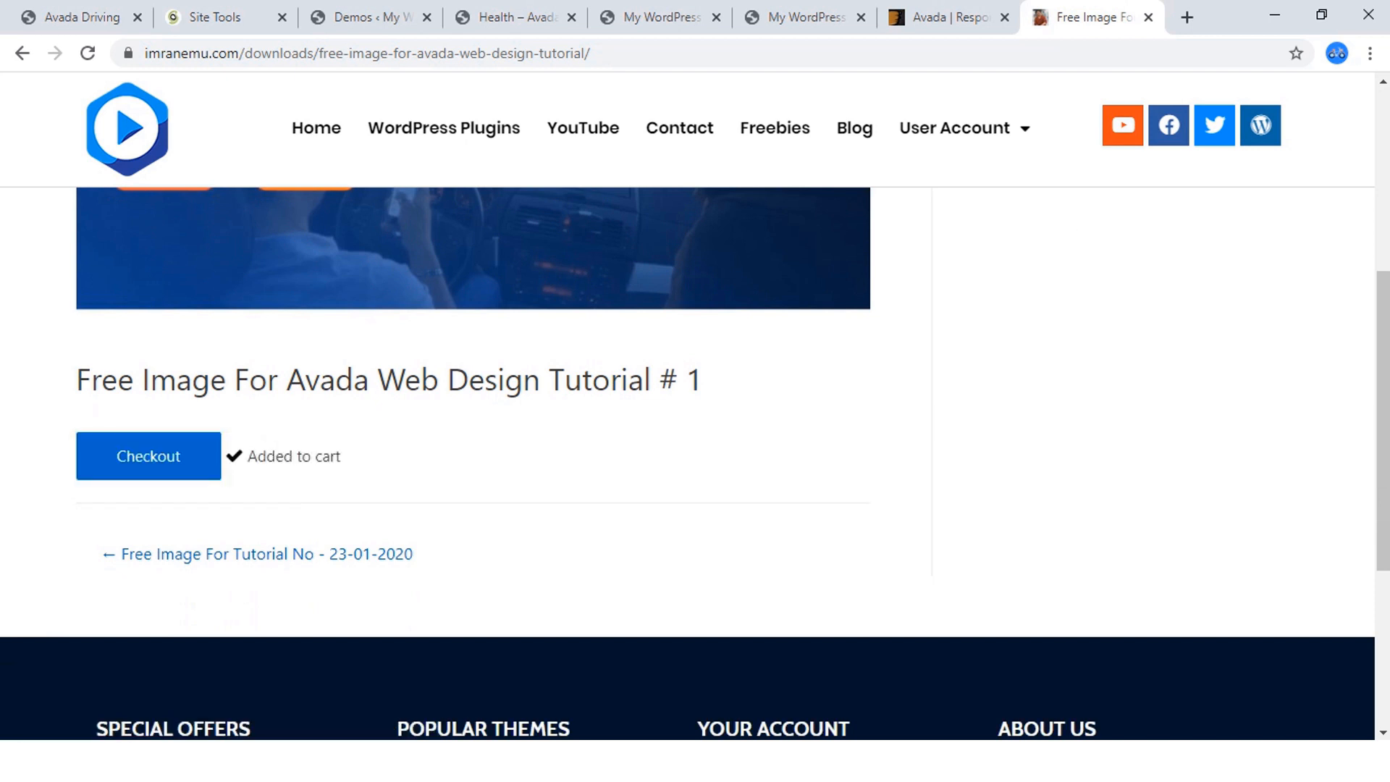
click(149, 456)
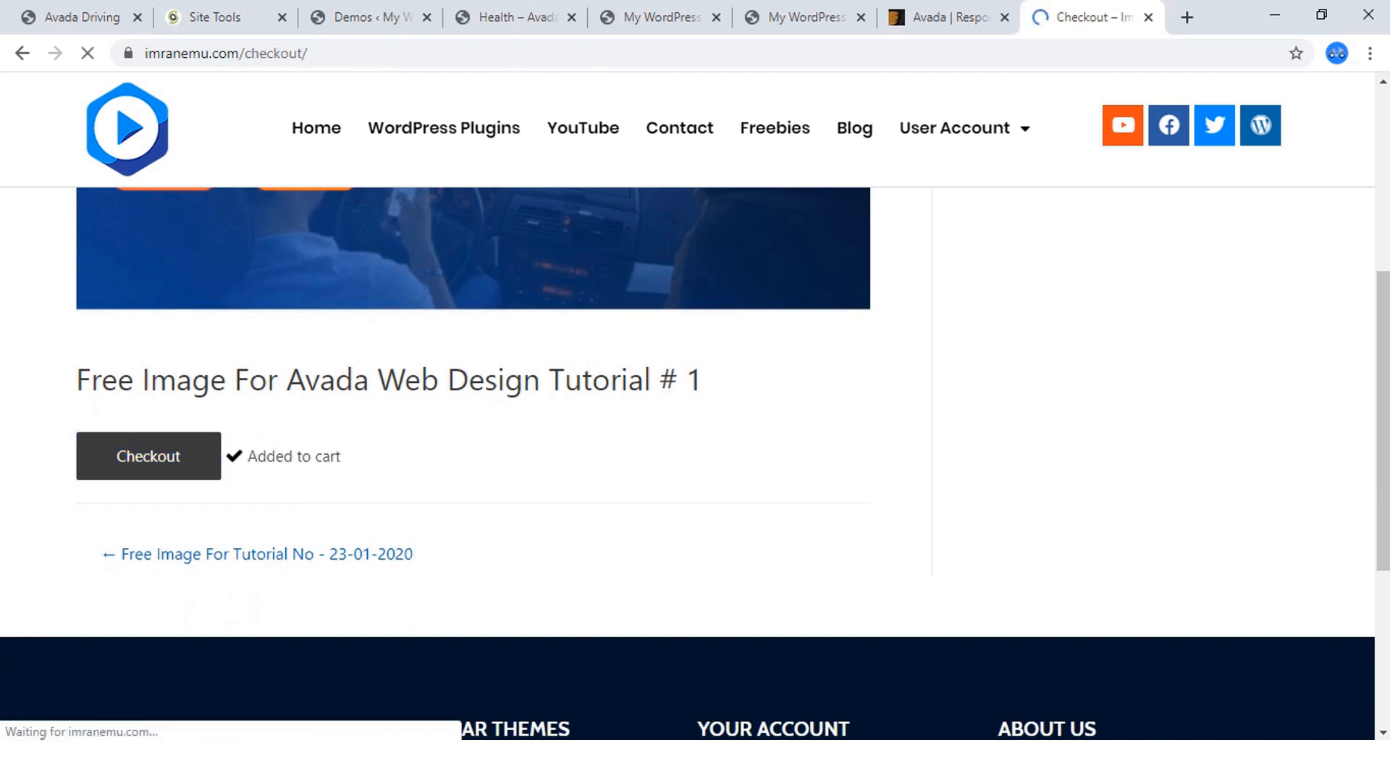
Look over the checkout's personal info form and item list, and open the account's purchase history.
scroll(688, 464, down, 4)
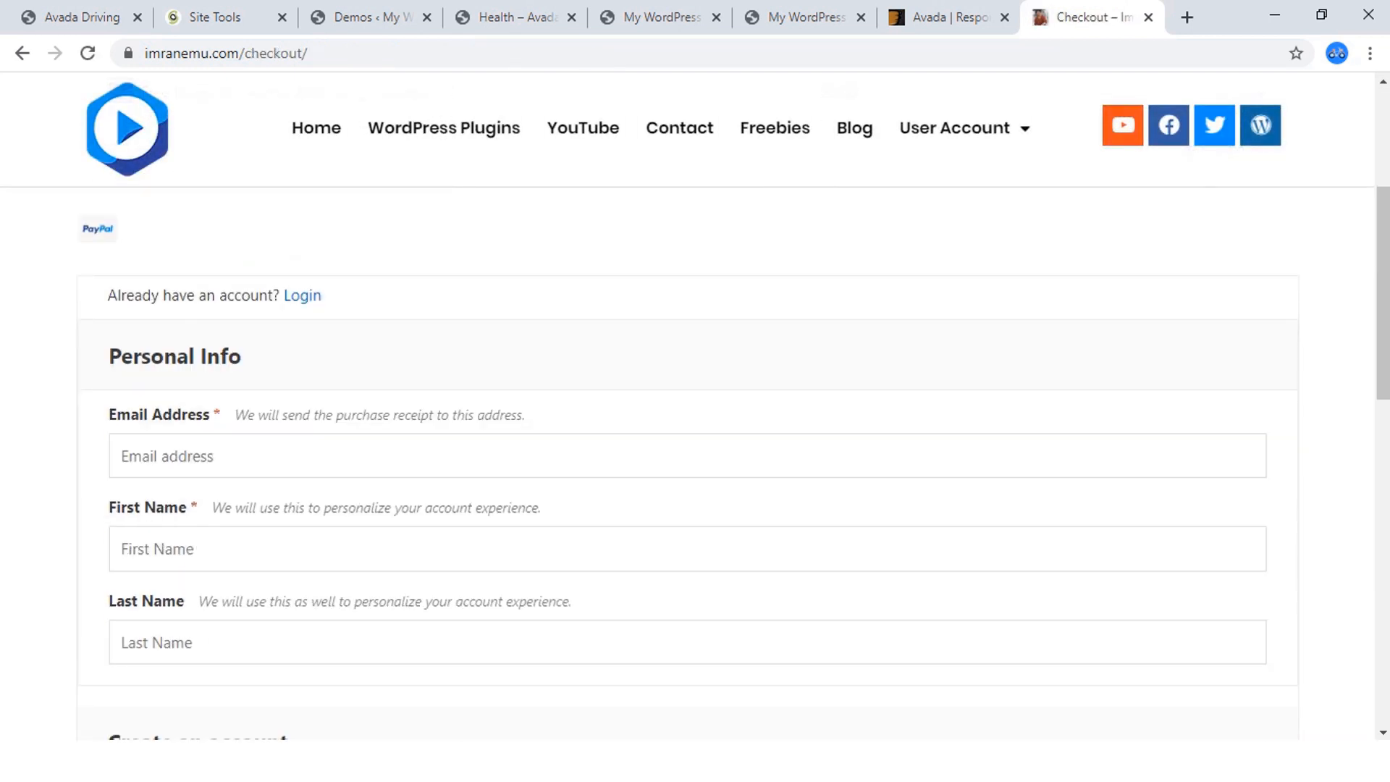
scroll(688, 463, down, 2)
scroll(688, 463, up, 3)
scroll(688, 463, up, 4)
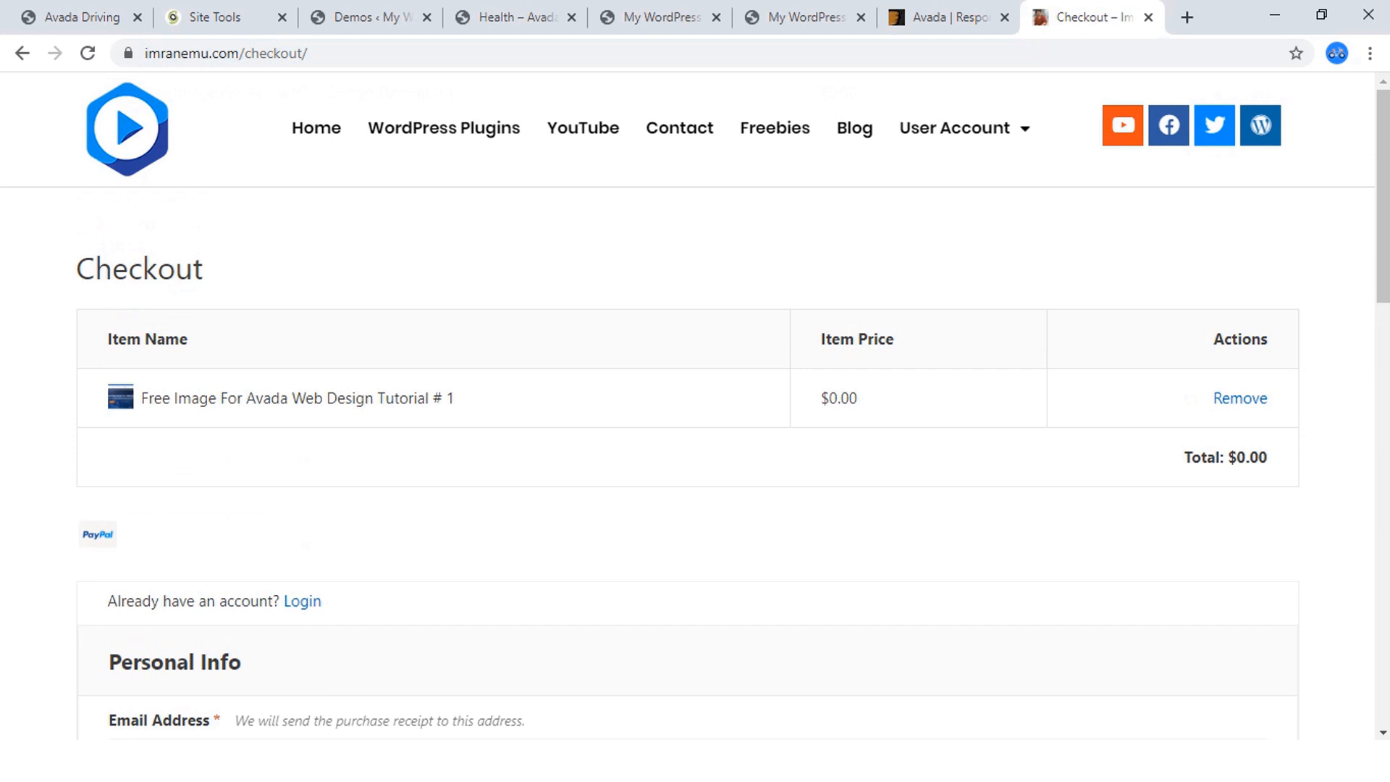
mouse_move(954, 128)
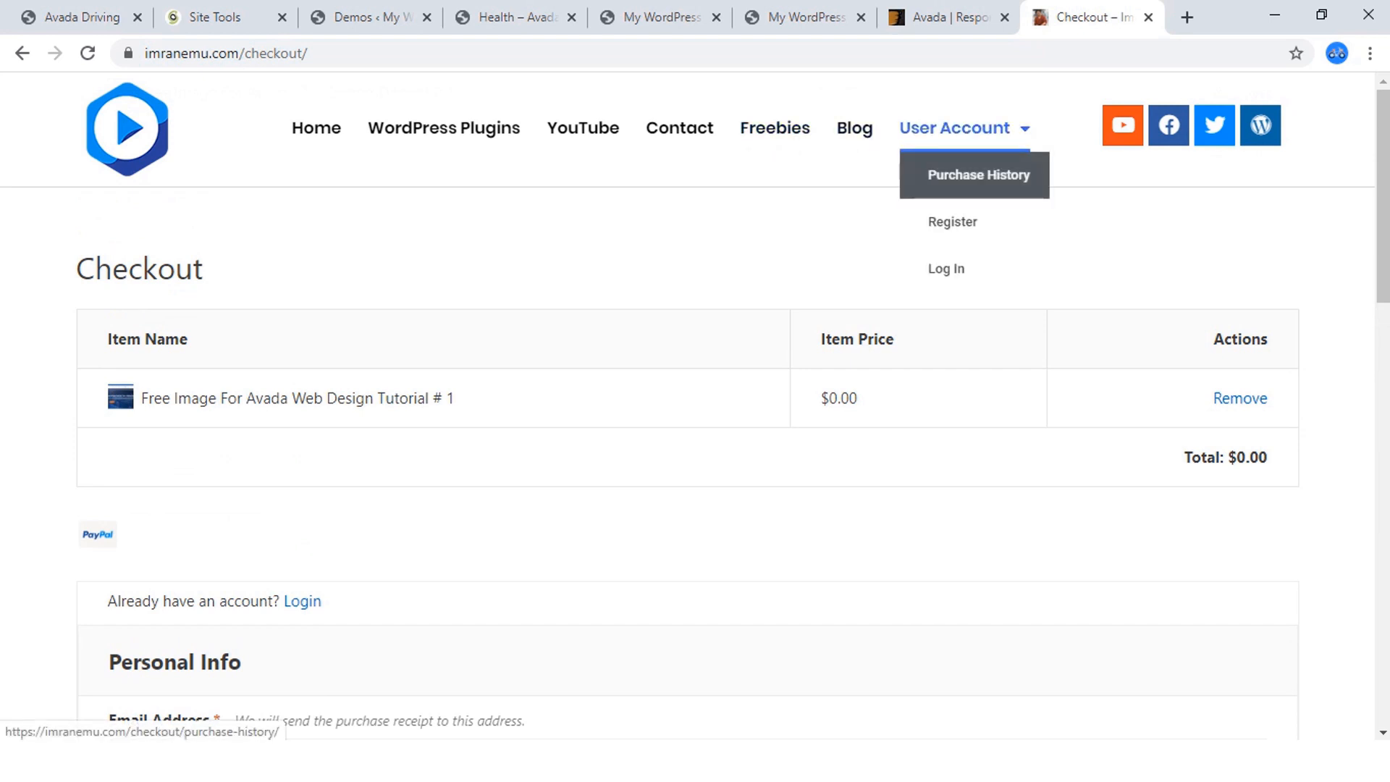
click(980, 175)
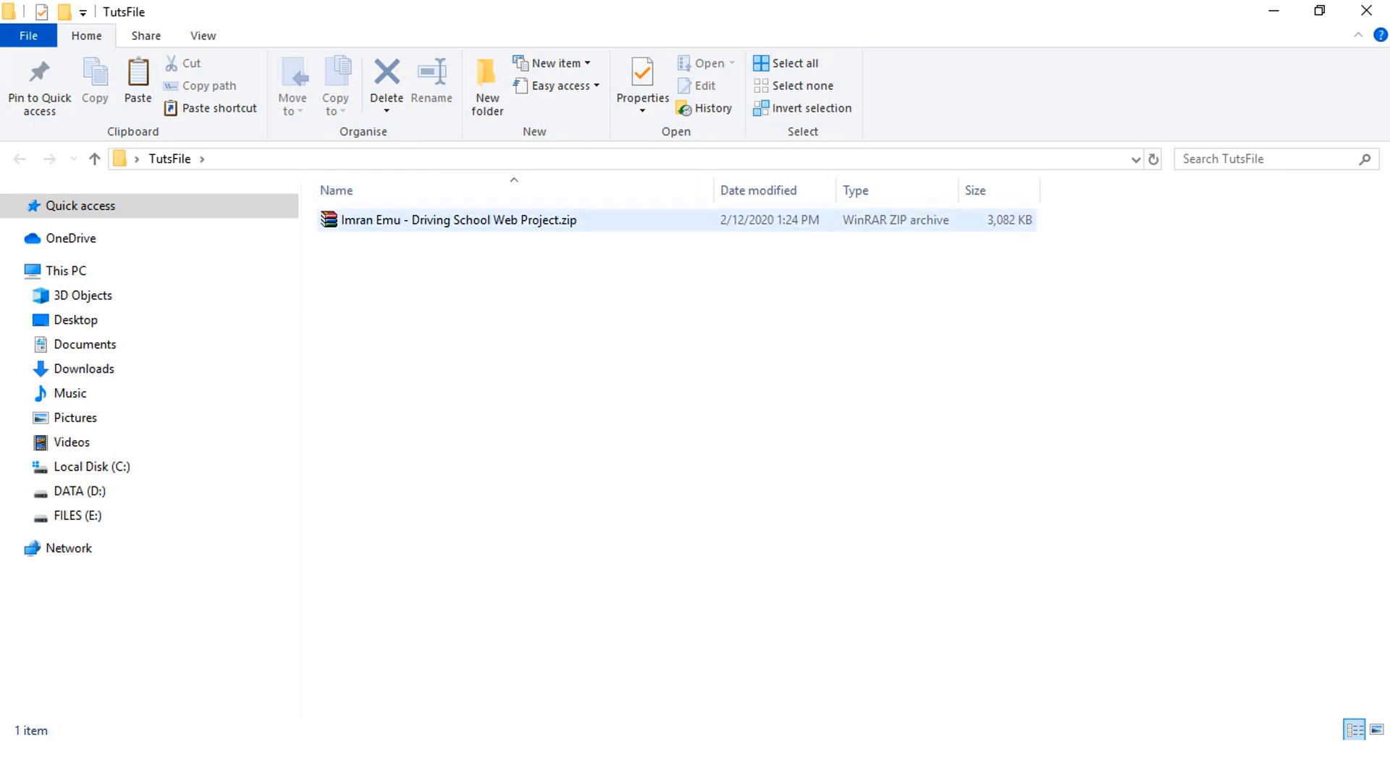
In File Explorer, extract the Driving School Web Project zip within the TutsFile folder and open the extracted folder.
click(459, 221)
right_click(456, 225)
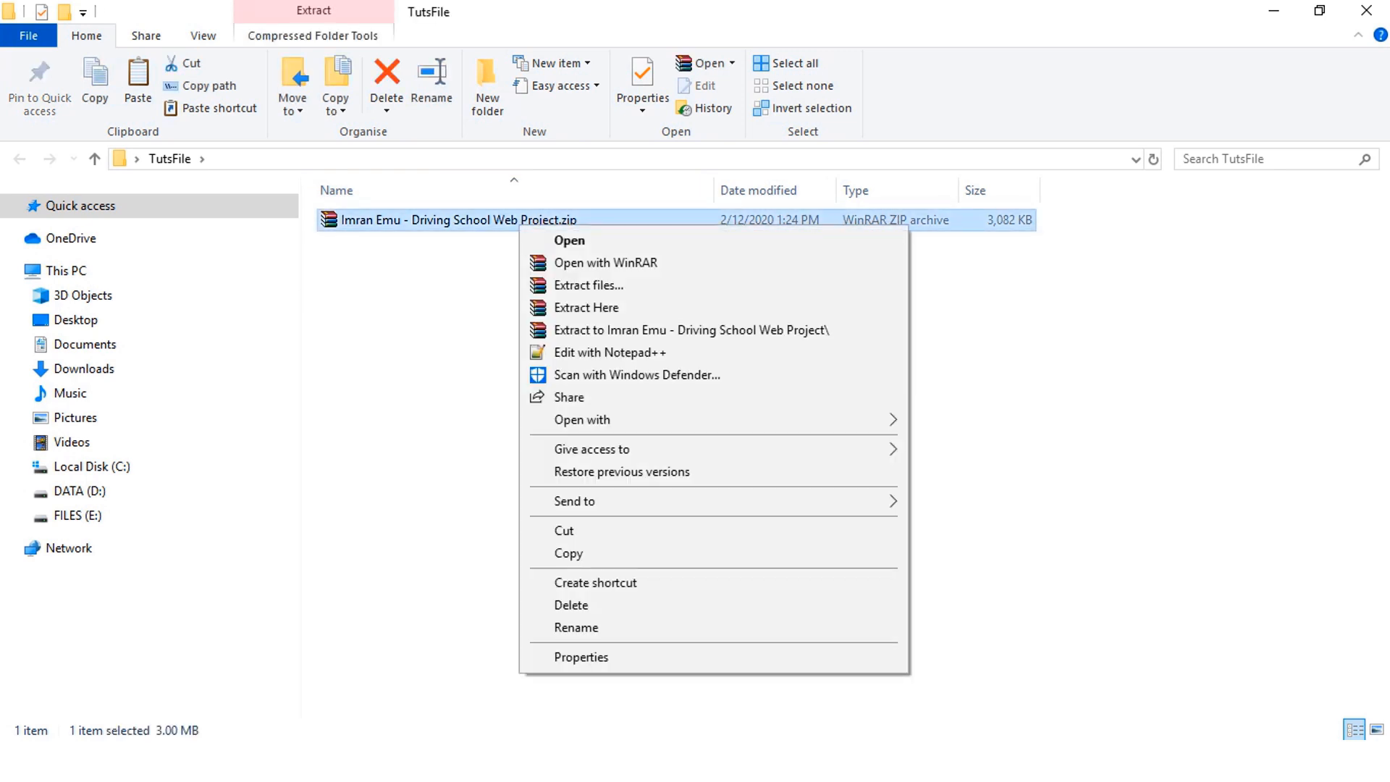
click(521, 307)
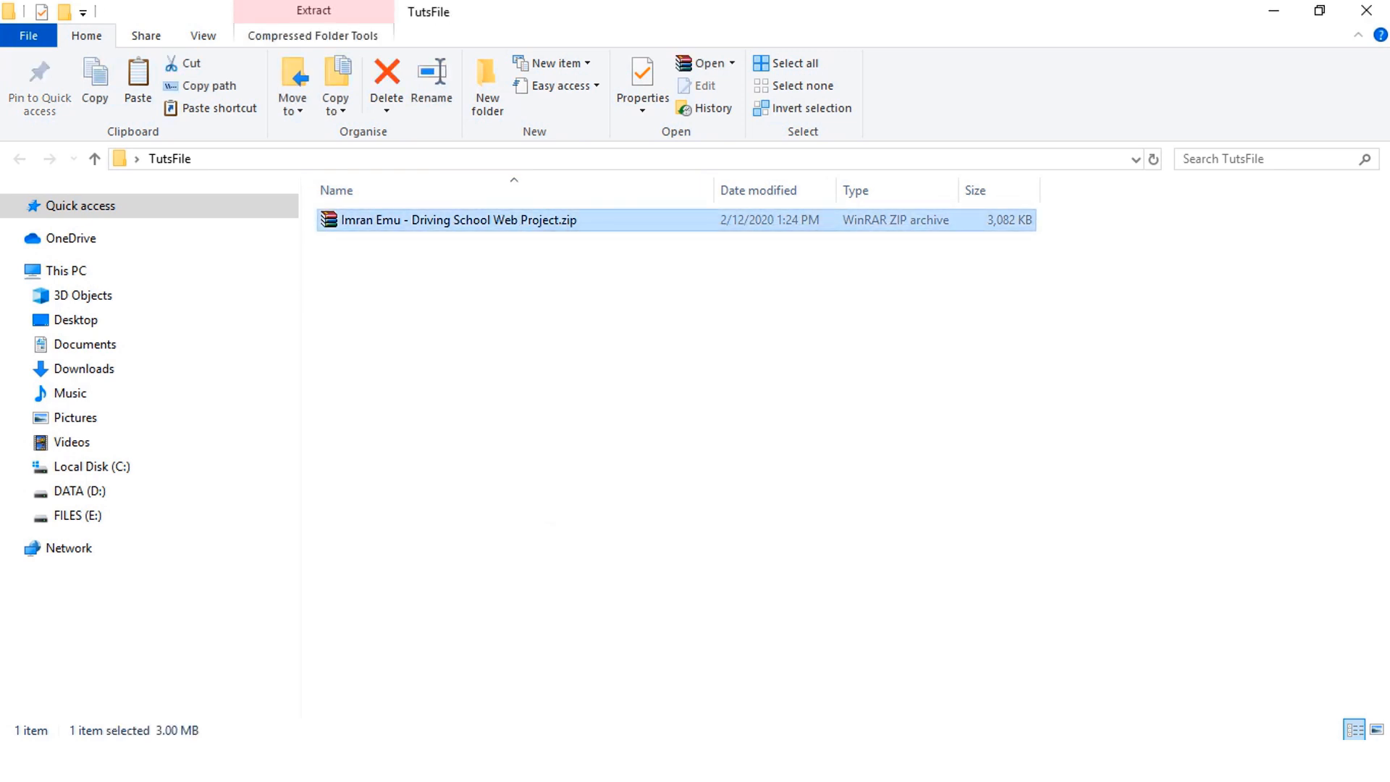
double_click(451, 220)
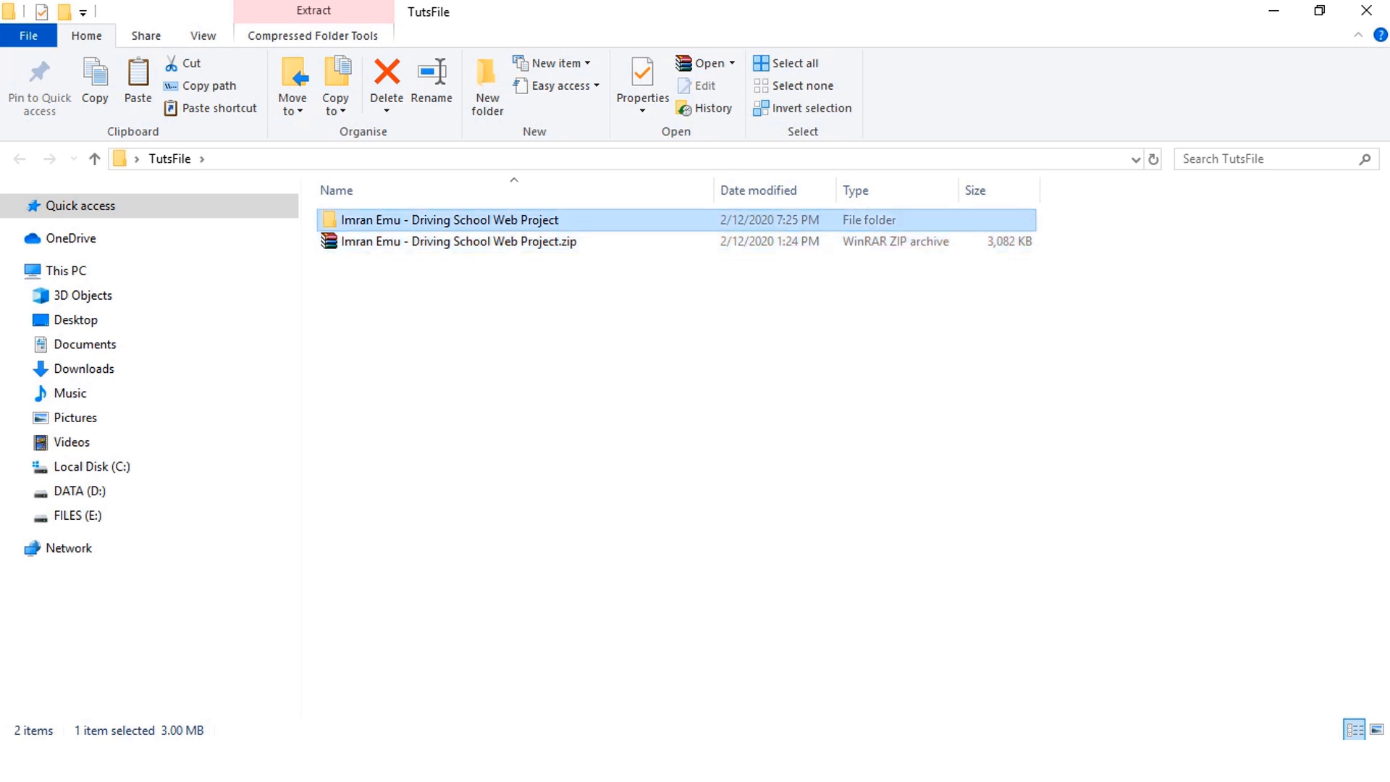
double_click(450, 220)
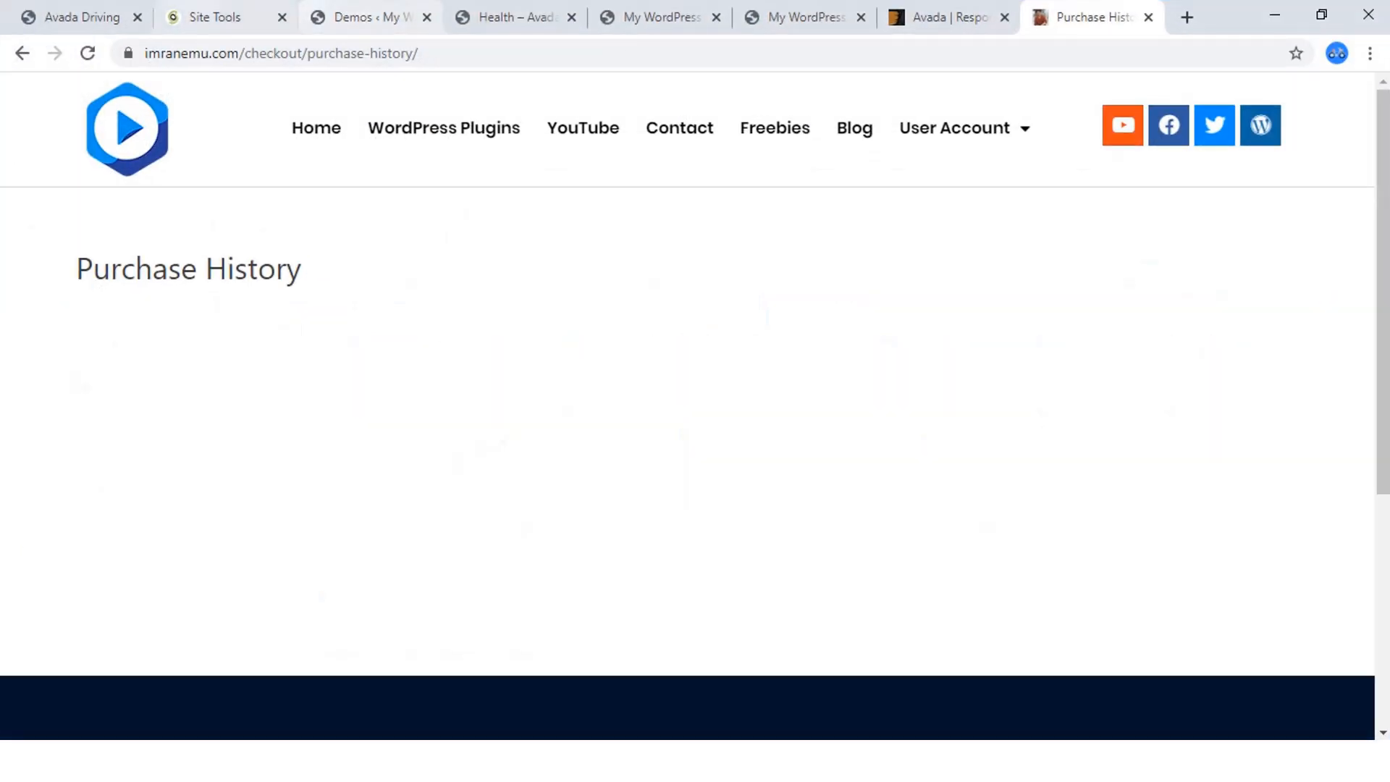
Return to the WordPress admin and open the page for uploading new media.
click(371, 17)
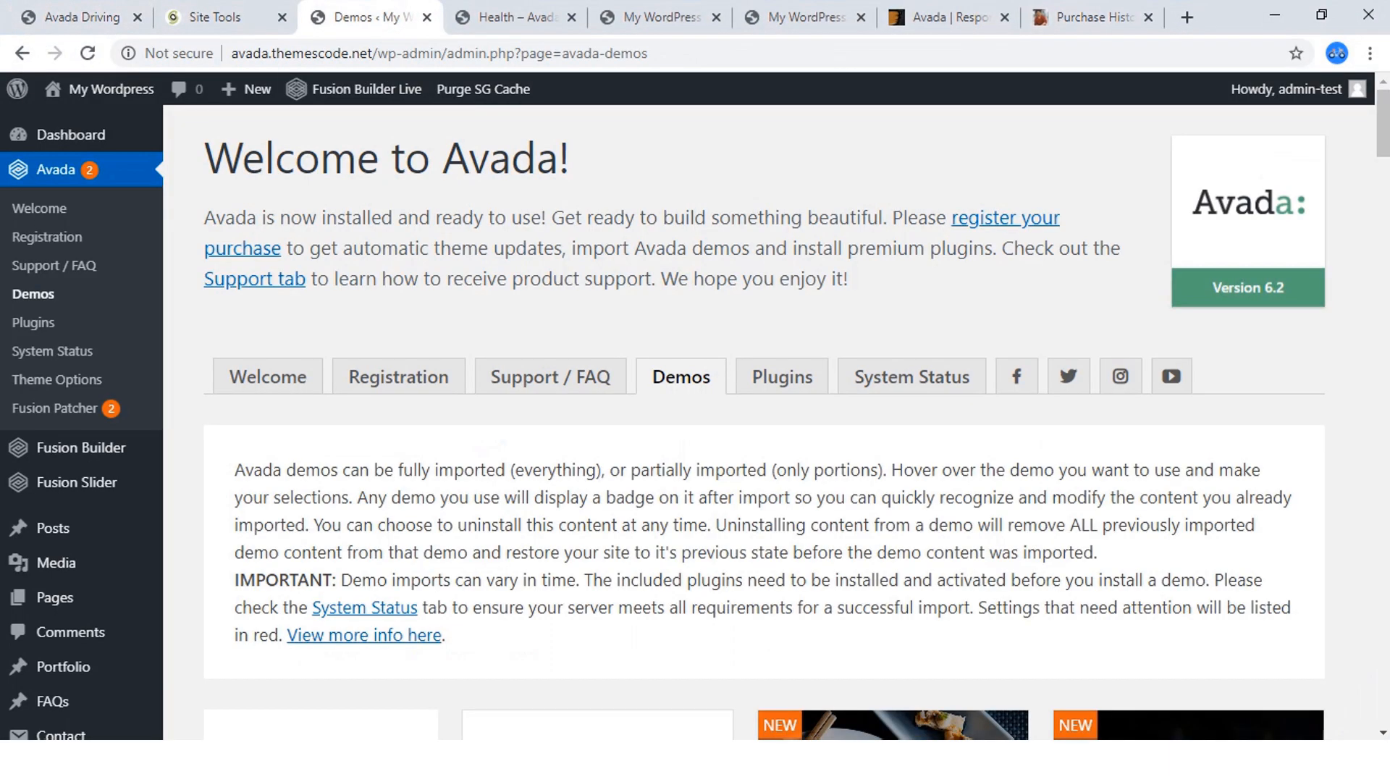
scroll(75, 482, down, 1)
mouse_move(57, 458)
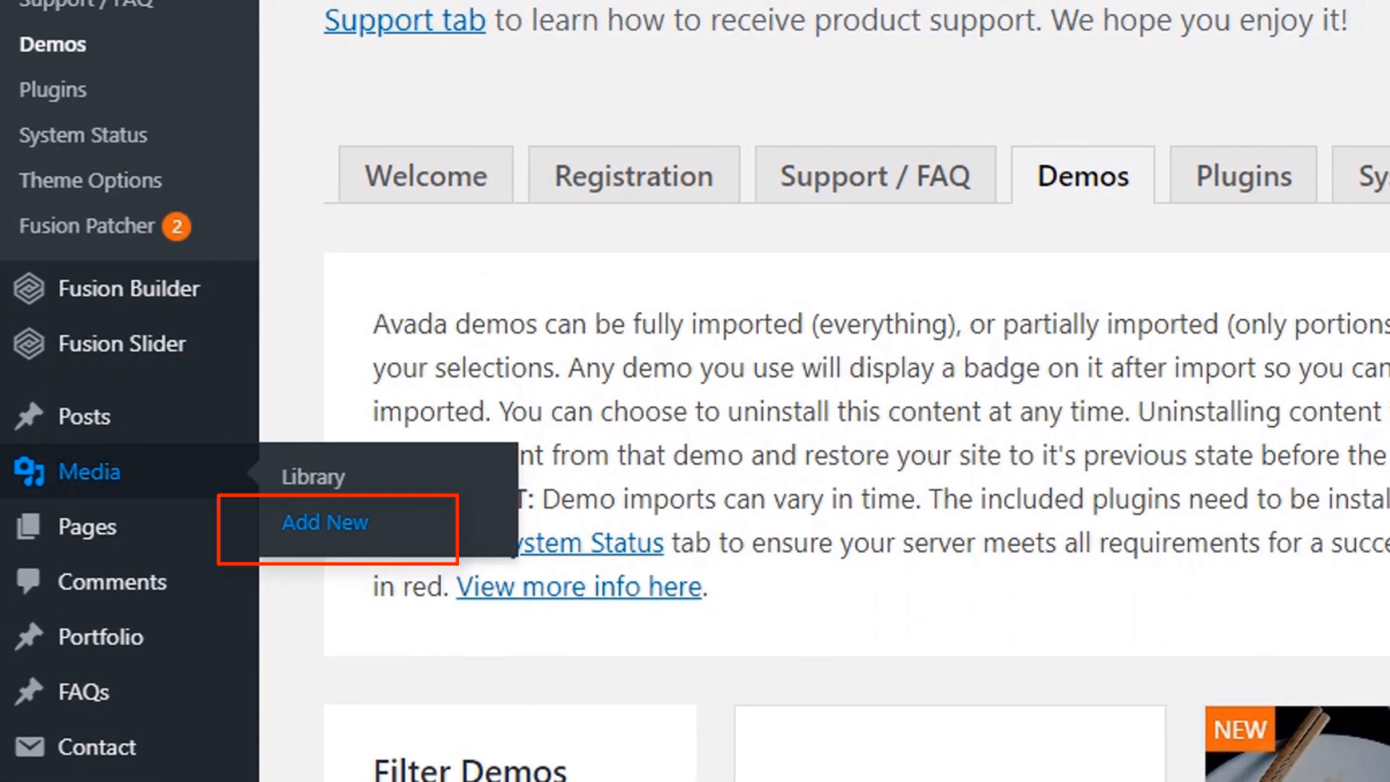
click(324, 522)
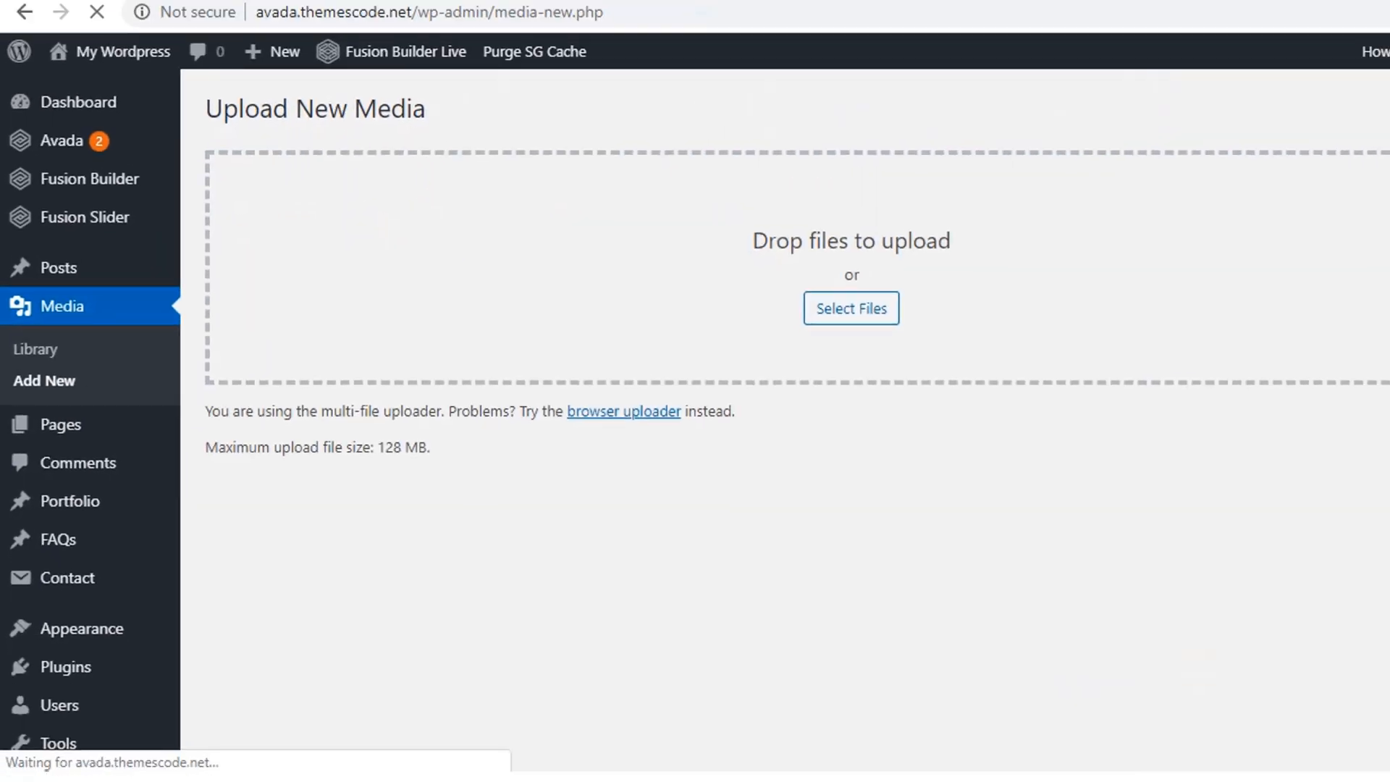
Choose to select files for upload and browse to the images folder of the extracted Driving School Web Project in Desktop's TutsFile folder.
click(769, 321)
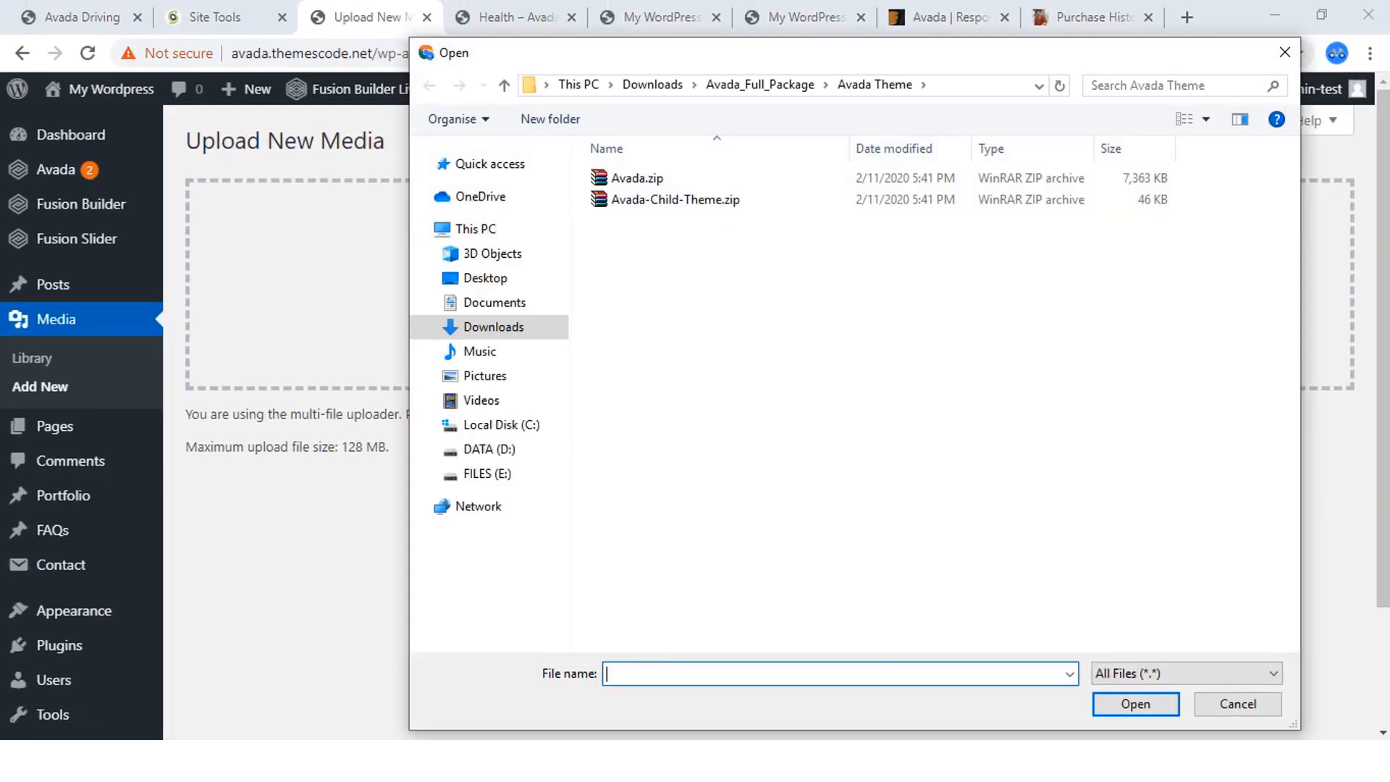
click(485, 278)
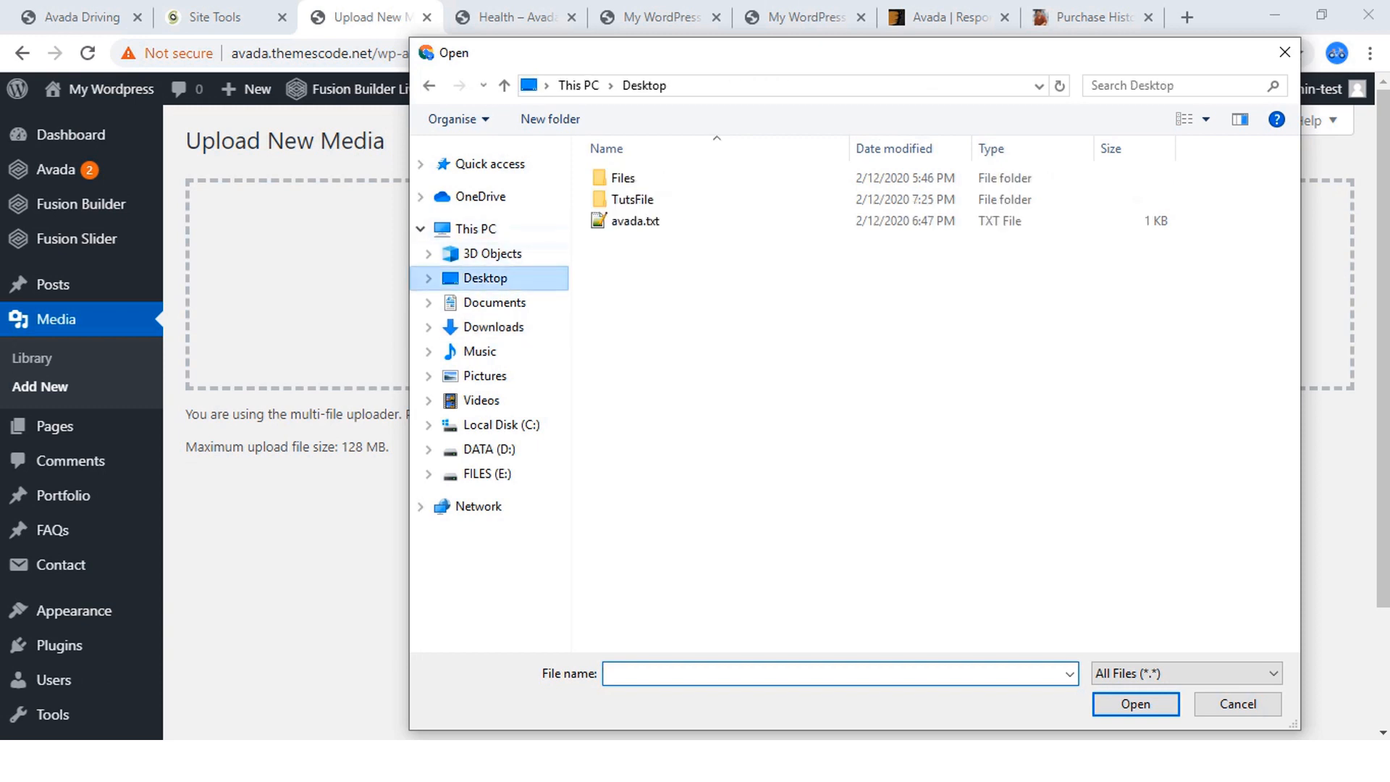
double_click(638, 199)
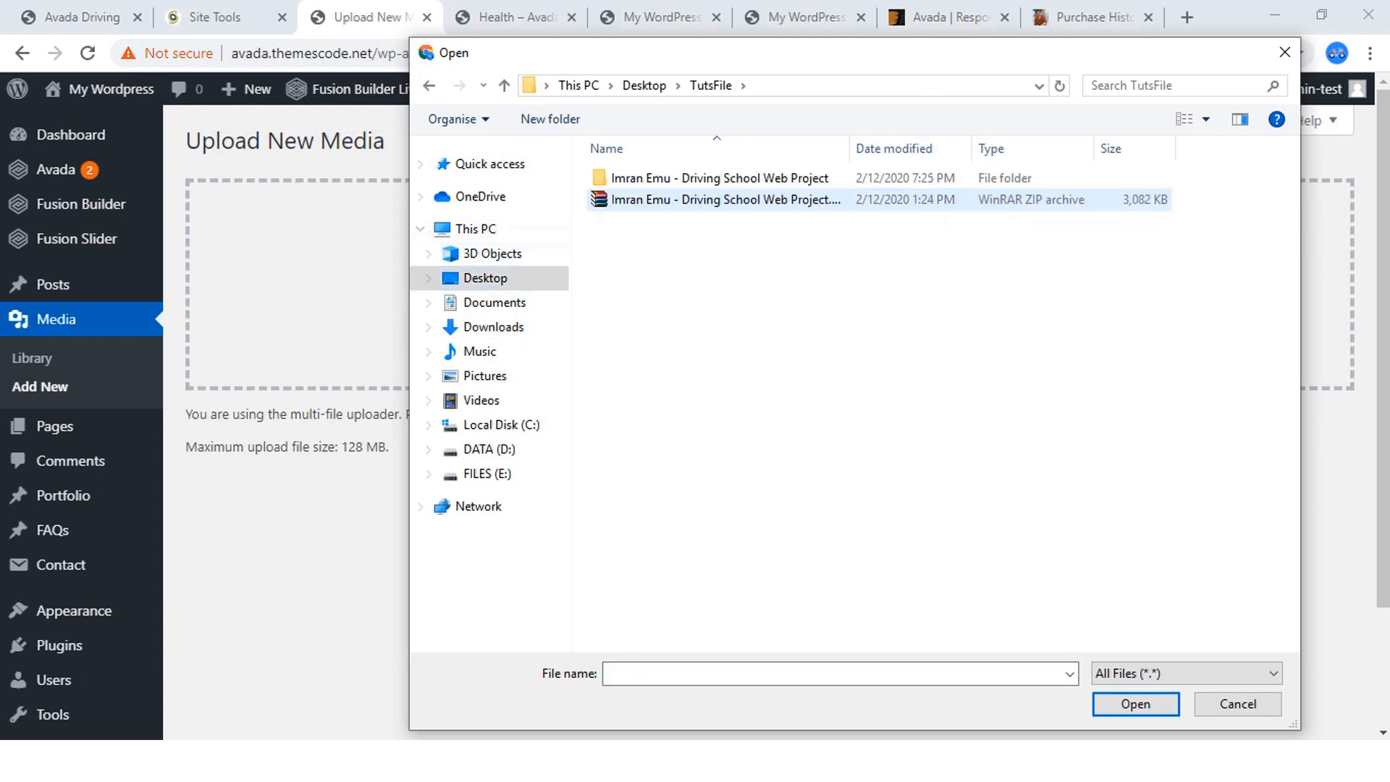
double_click(637, 178)
double_click(623, 177)
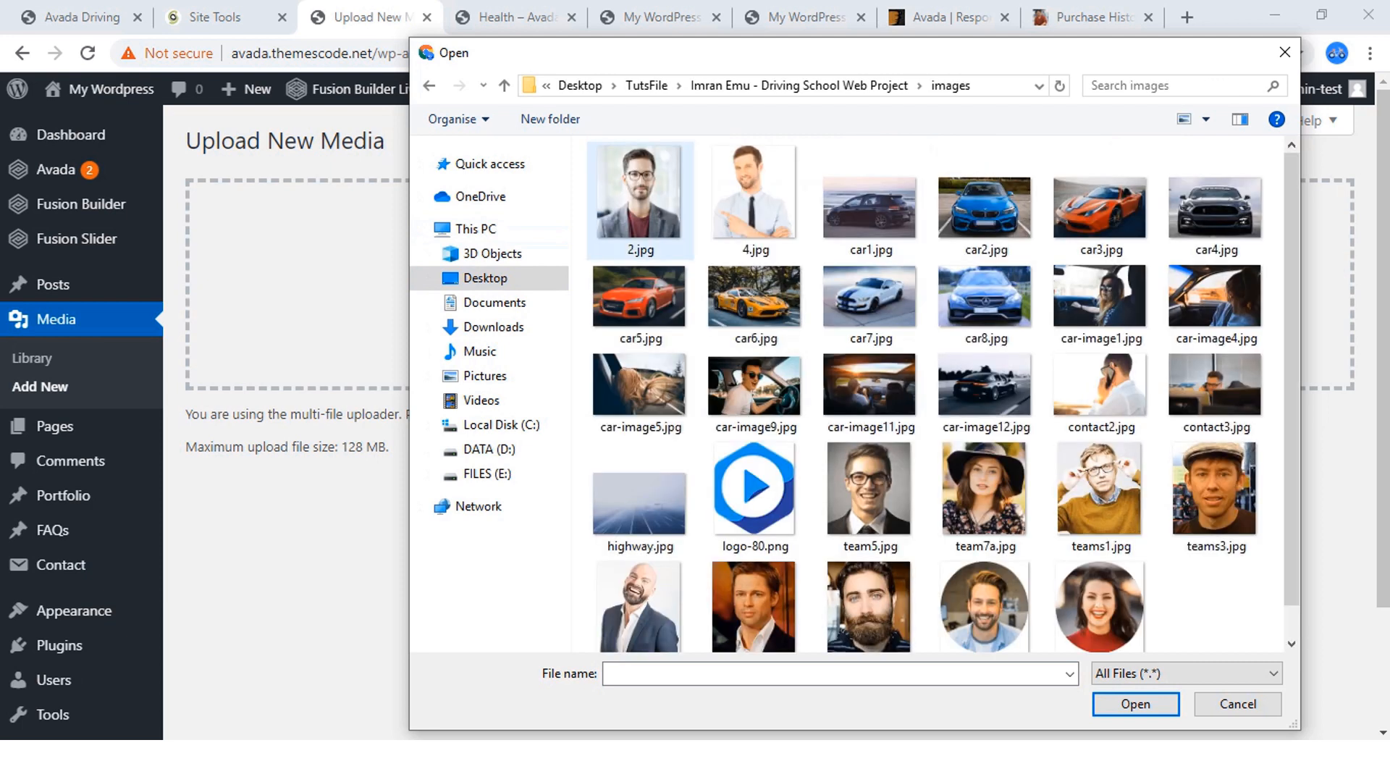
Select every image in the images folder, upload them all to WordPress, and check the upload list.
click(639, 194)
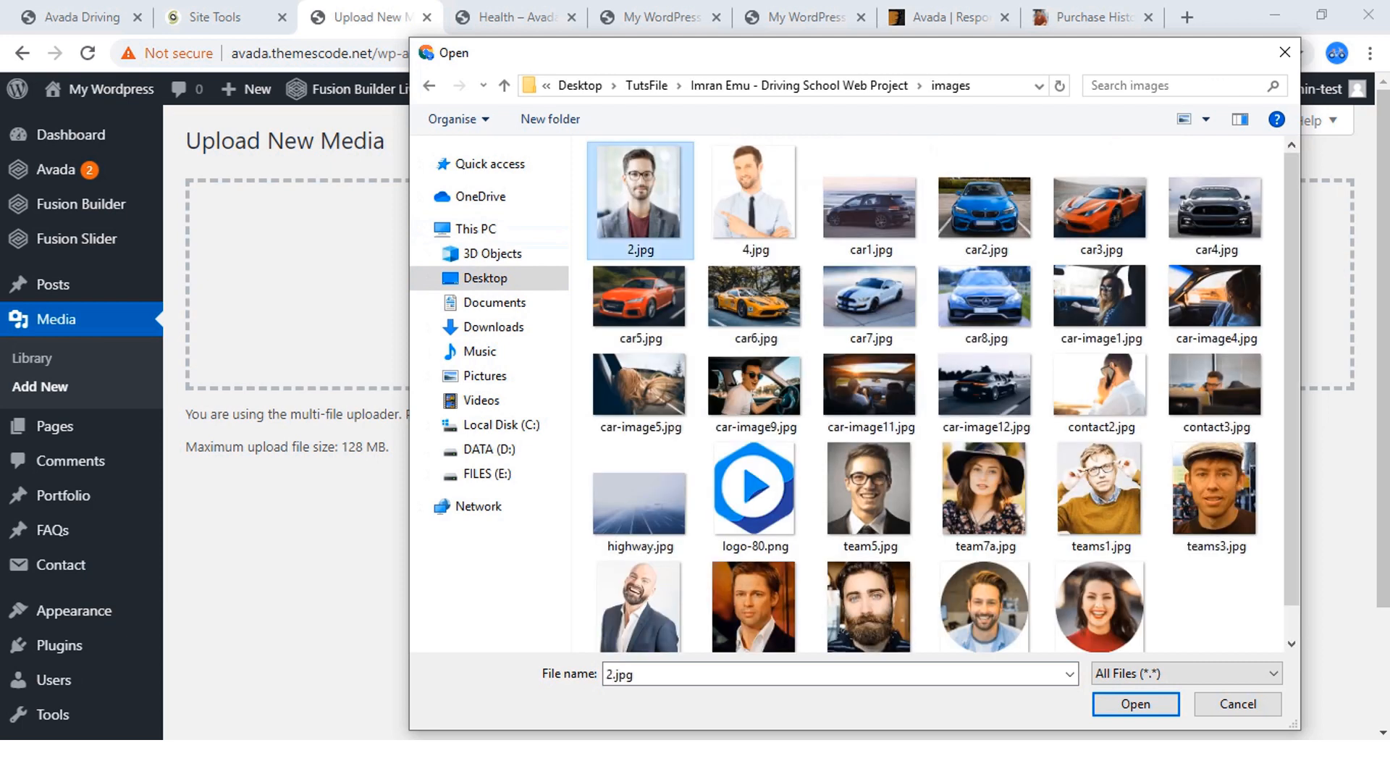
key(ctrl+a)
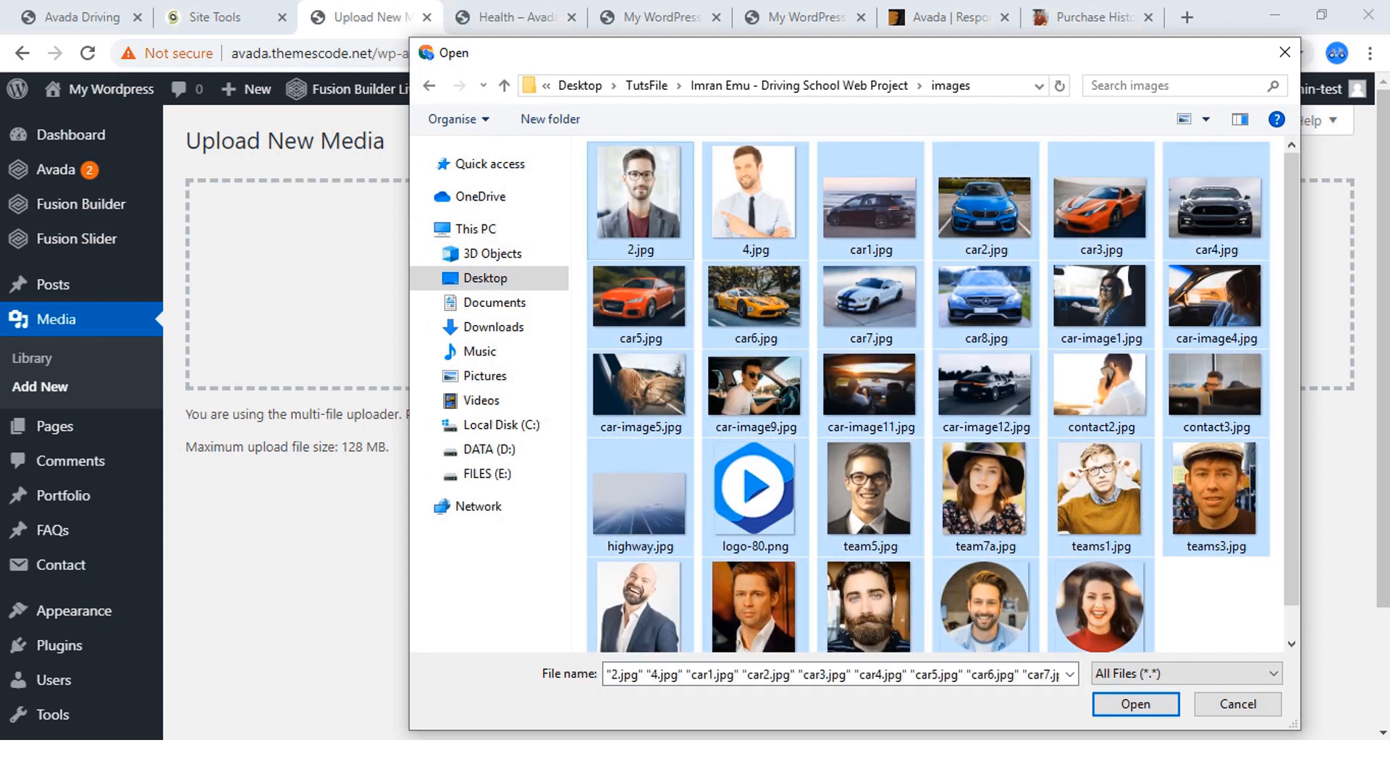
scroll(944, 394, down, 1)
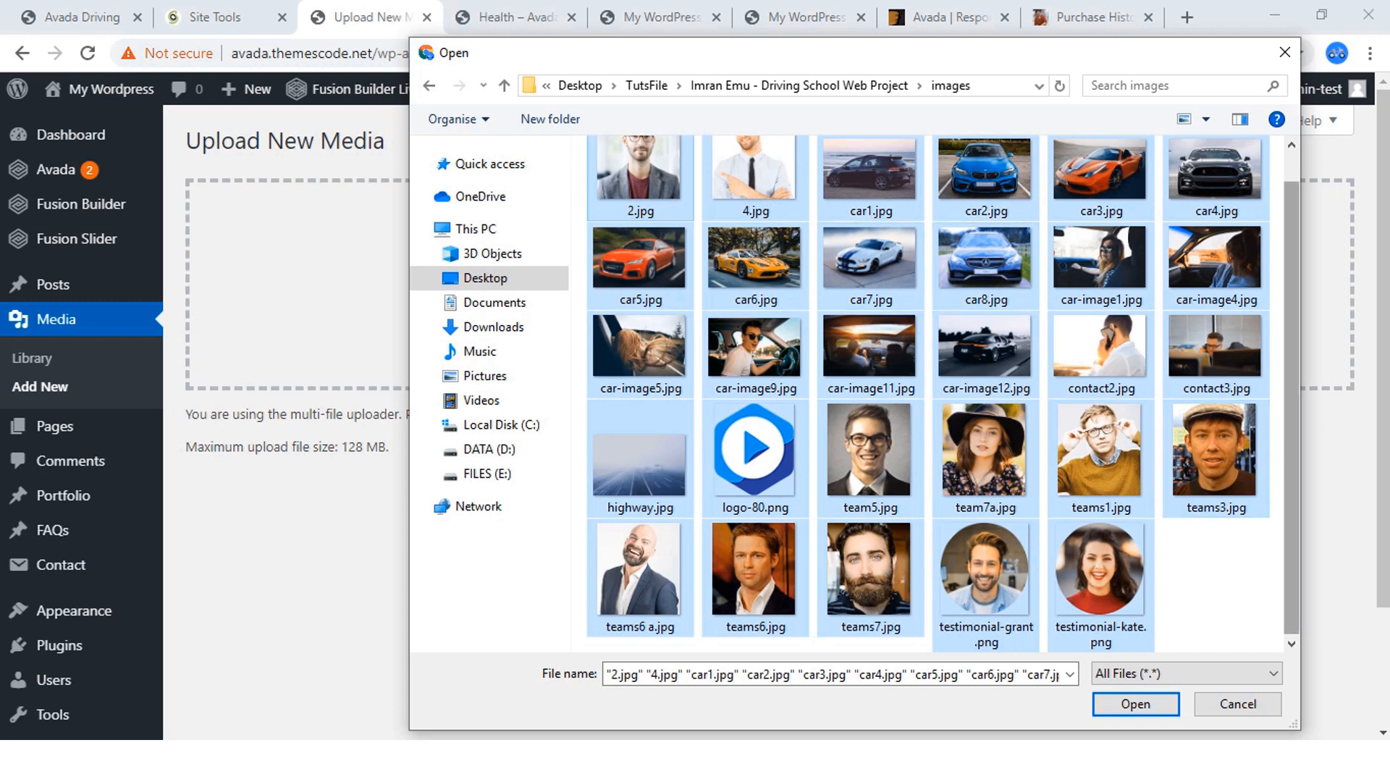
click(1135, 704)
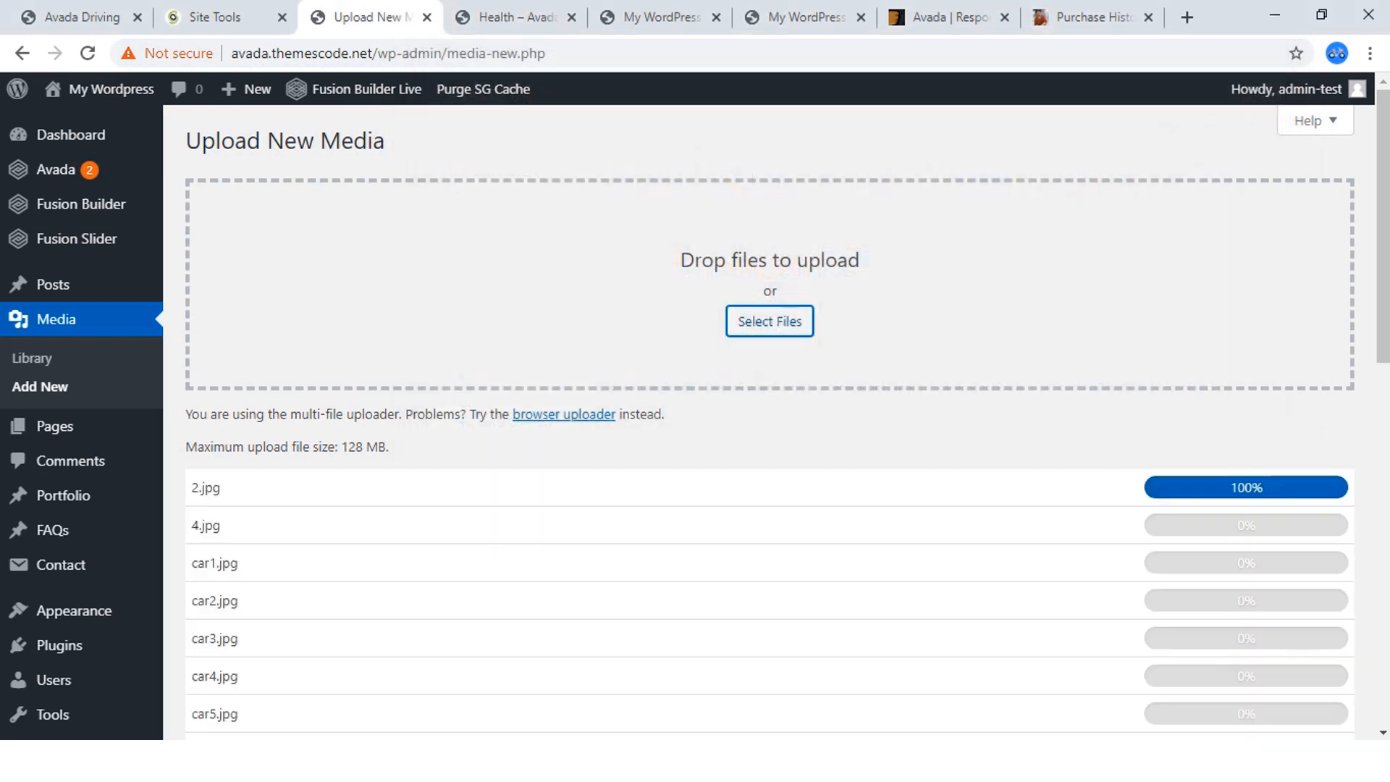
scroll(768, 420, down, 8)
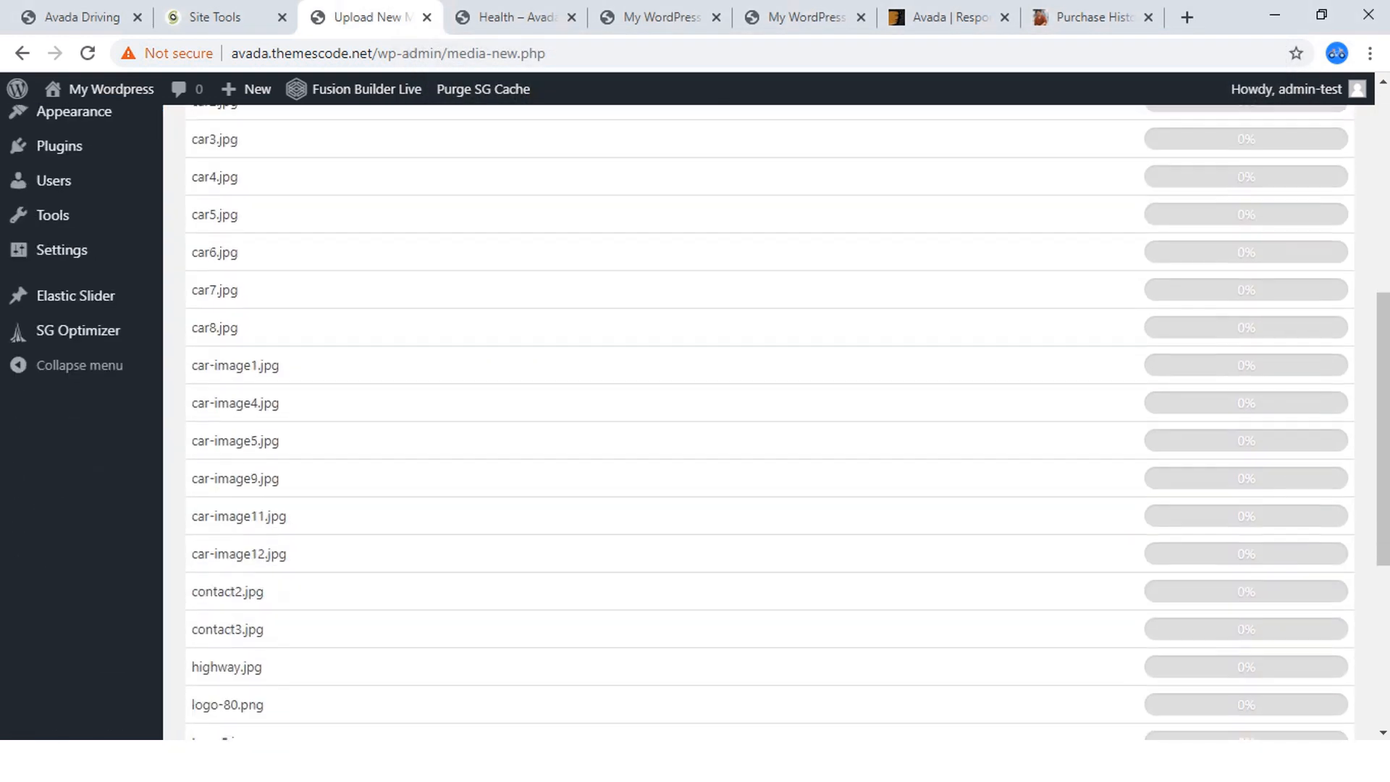
scroll(768, 420, down, 5)
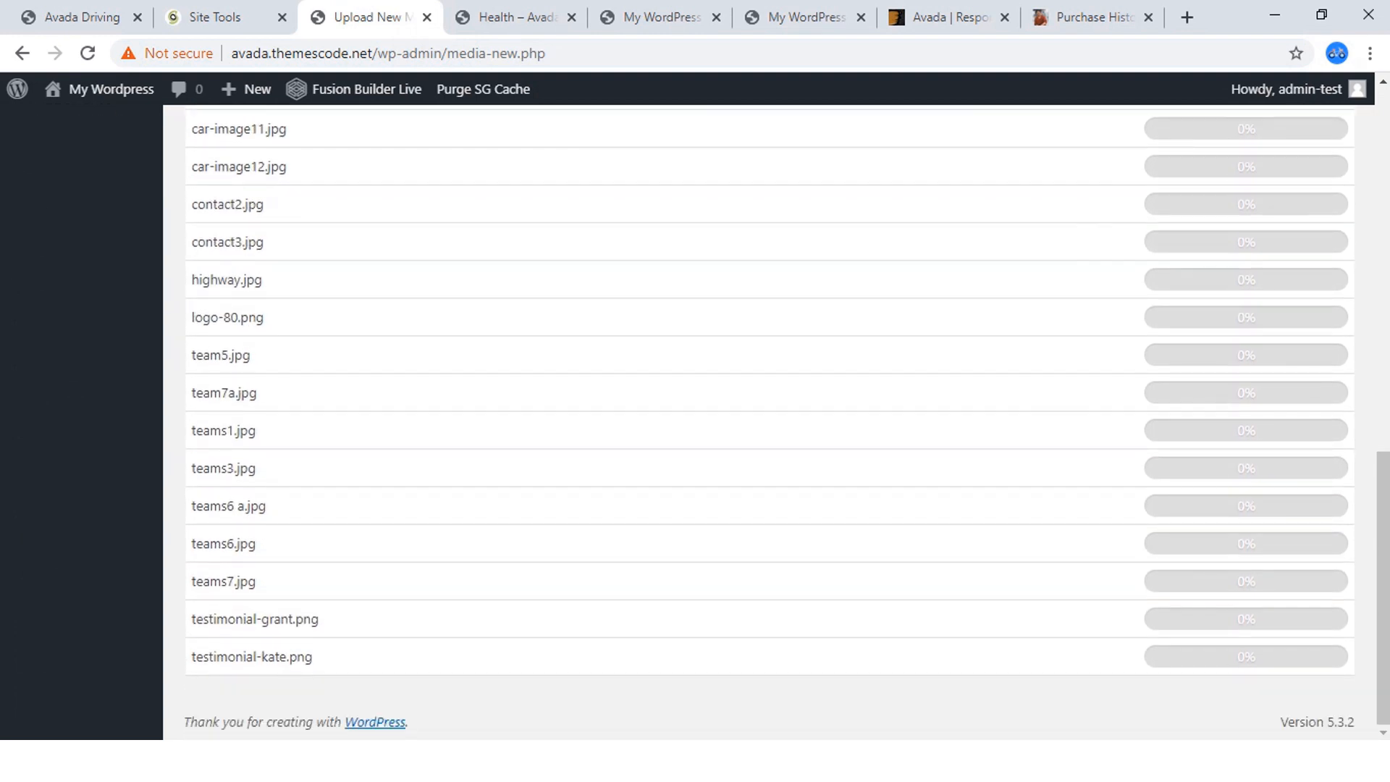
scroll(207, 410, up, 13)
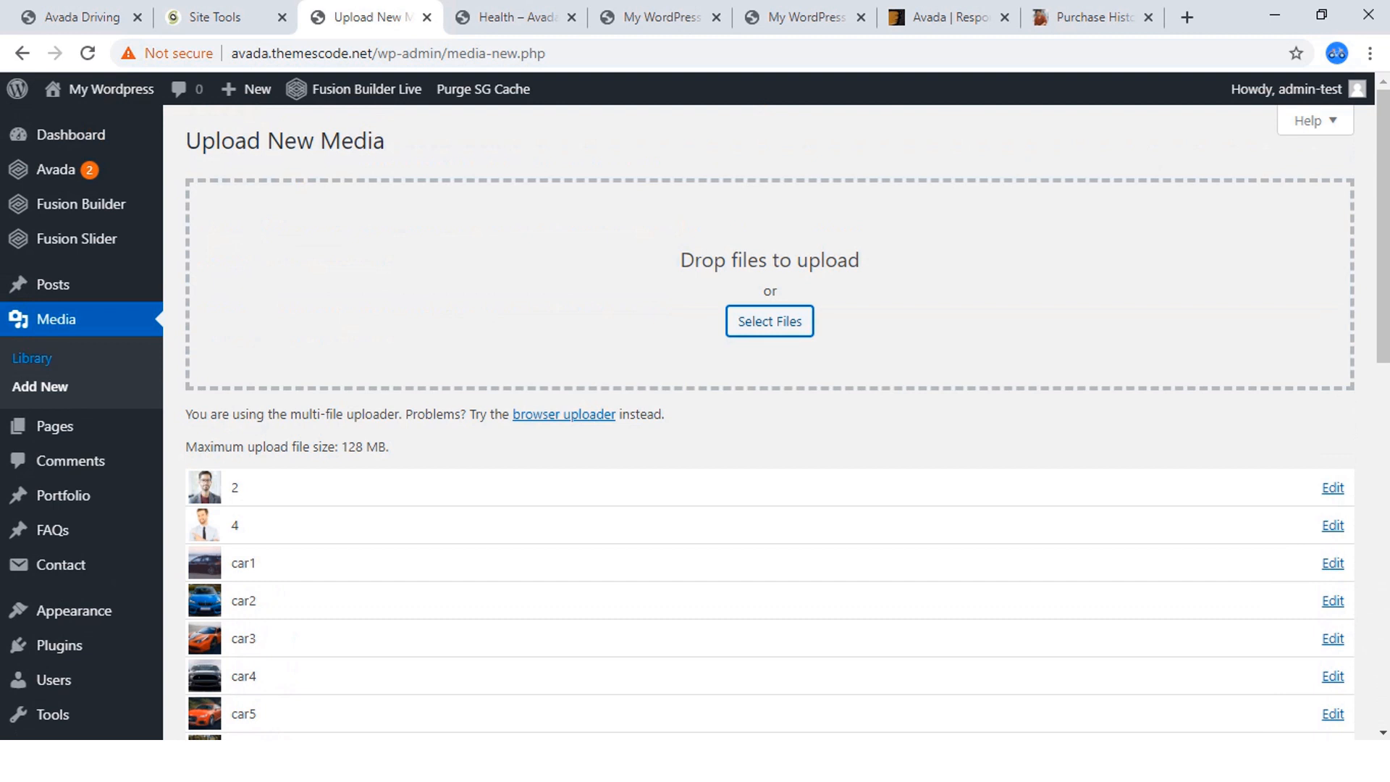
Open the media library and look over the uploaded project images.
click(32, 357)
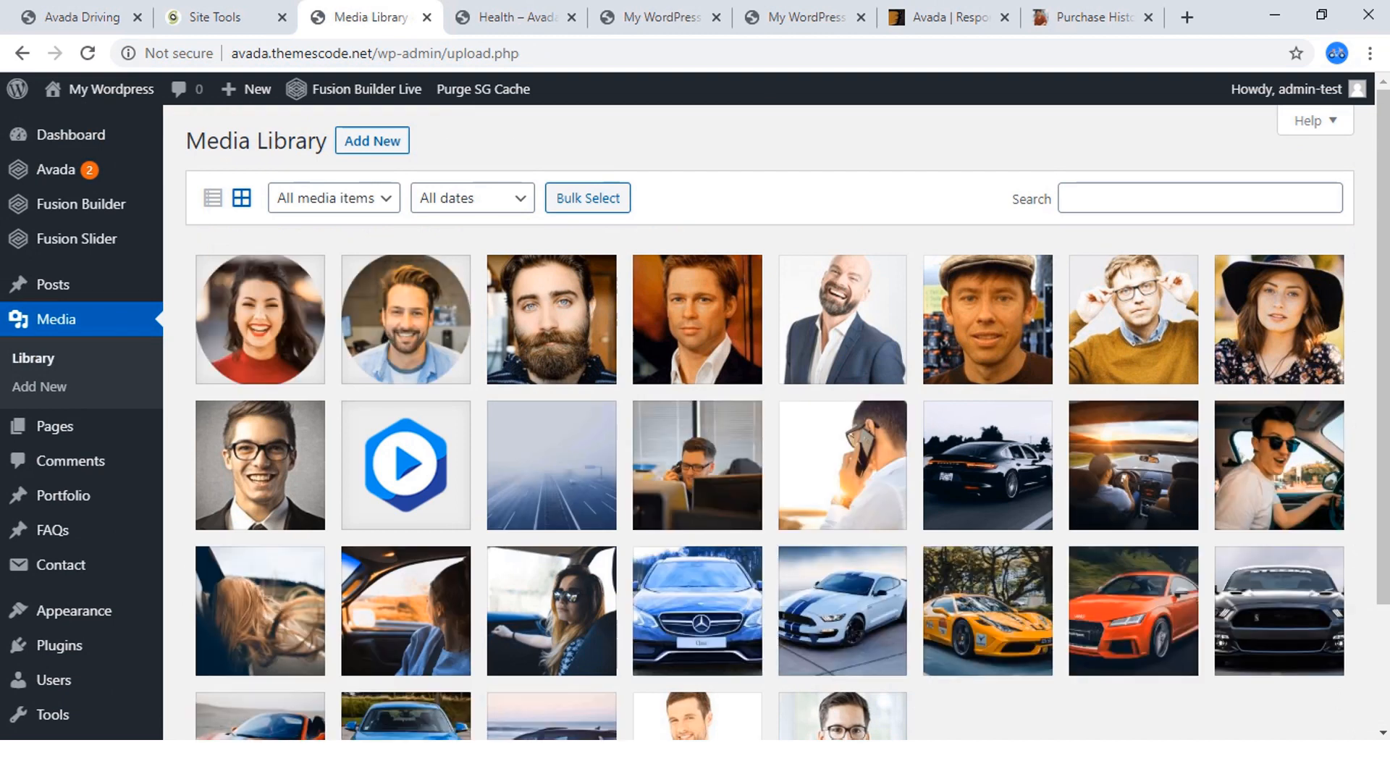
scroll(768, 420, down, 3)
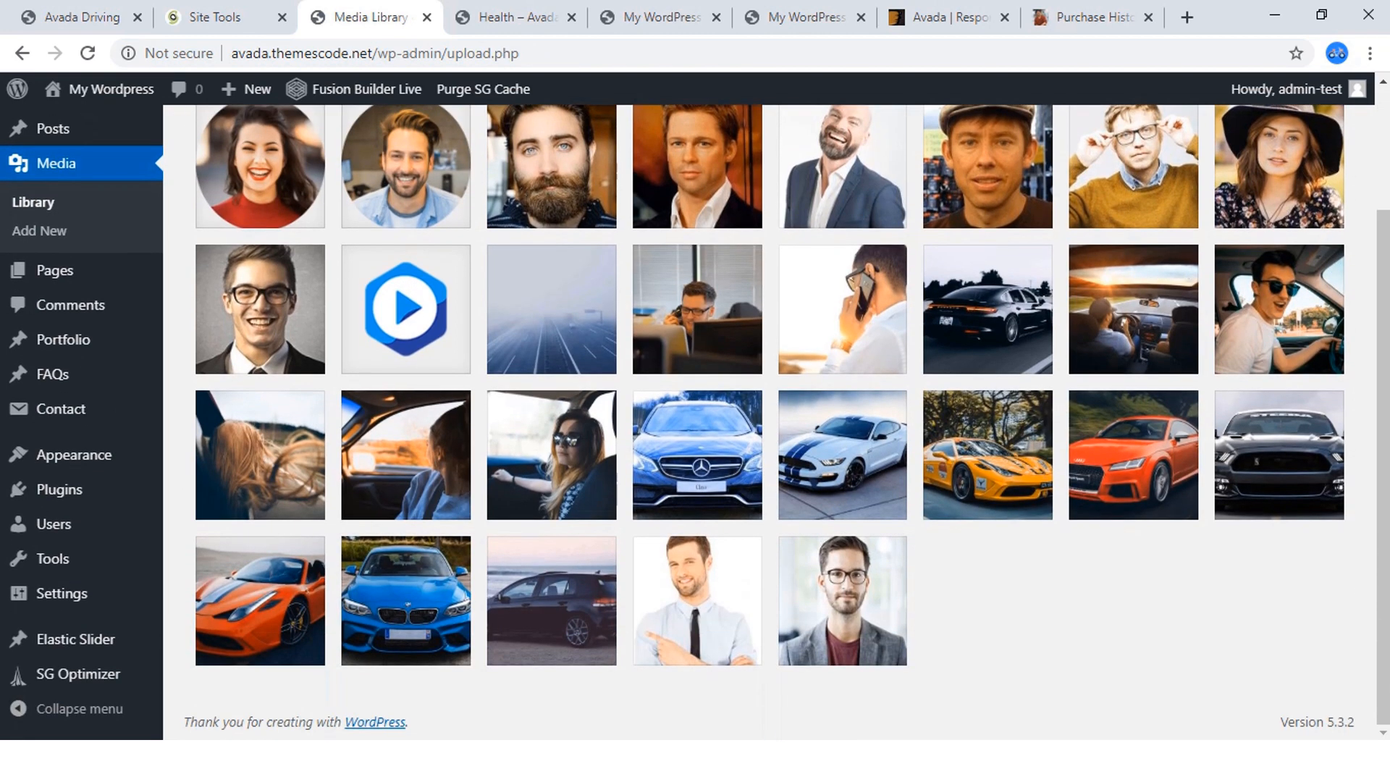
scroll(767, 420, up, 3)
Review the finished Avada Driving site's homepage from the trainers section up to "Stop Waiting ! Start Learning", alternating with the media library.
click(79, 17)
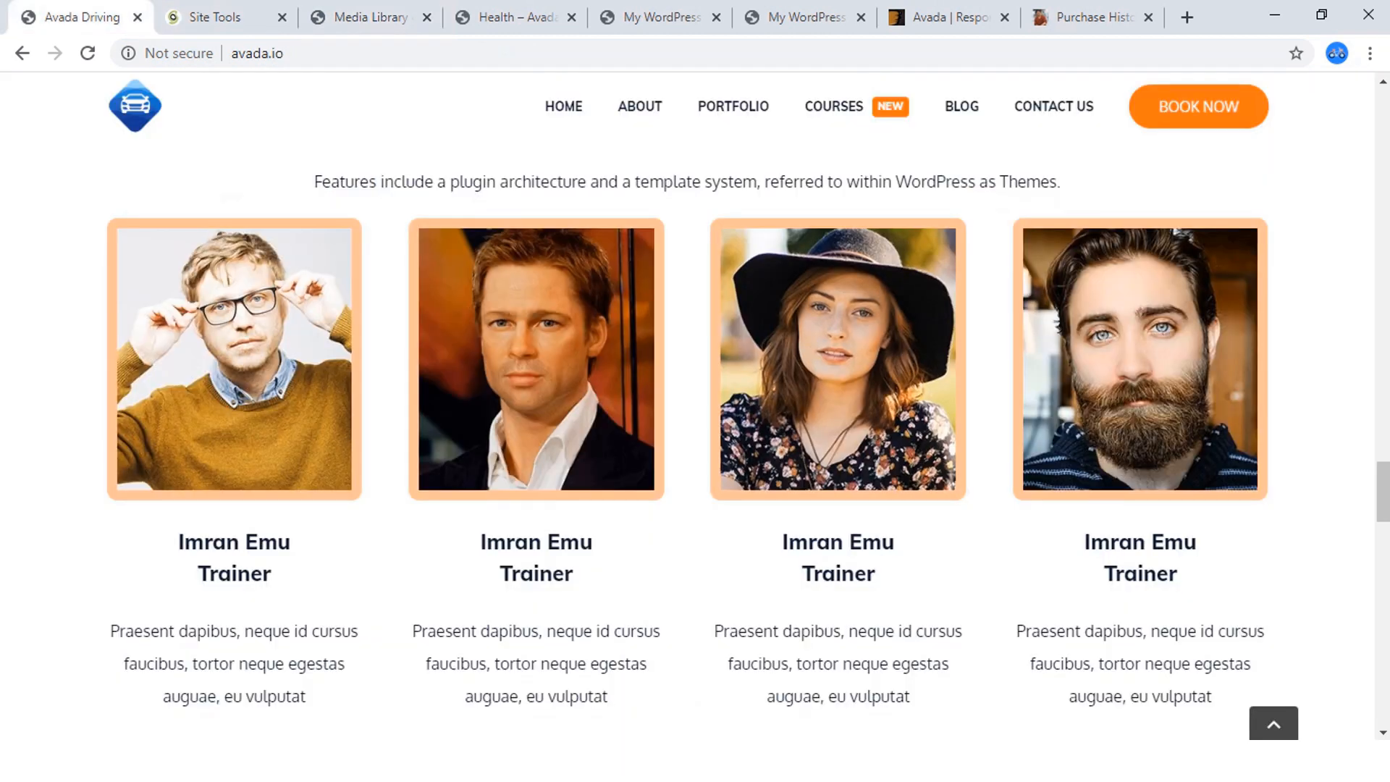
scroll(695, 435, up, 8)
scroll(696, 434, up, 10)
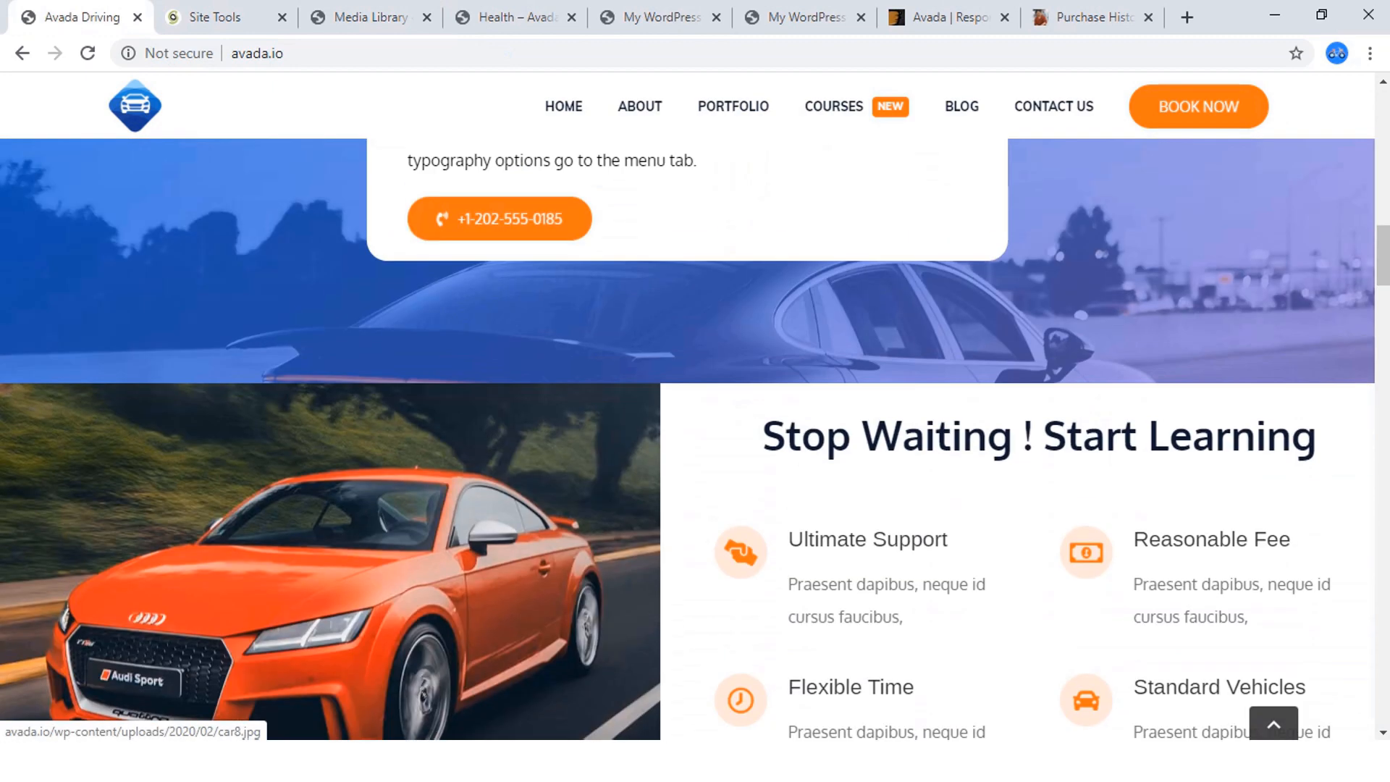
click(370, 16)
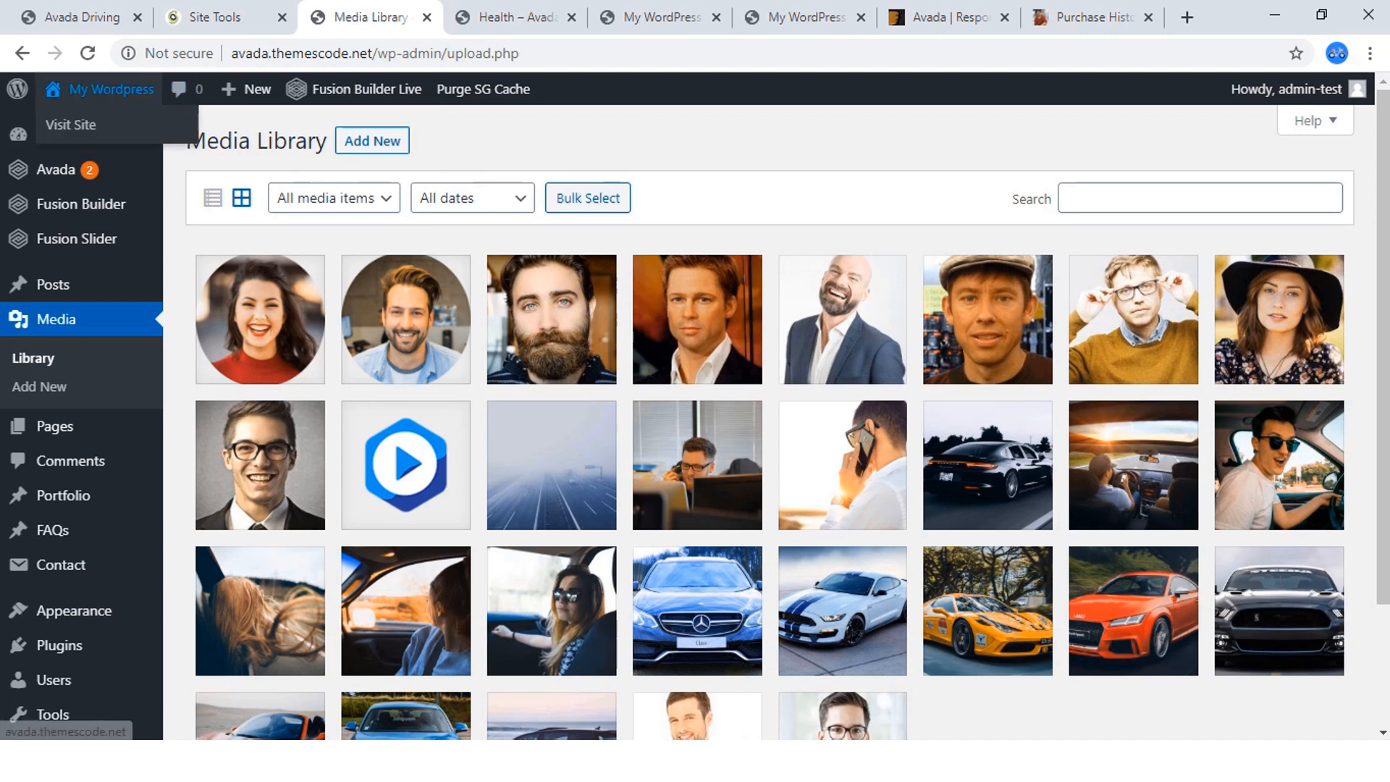
click(80, 16)
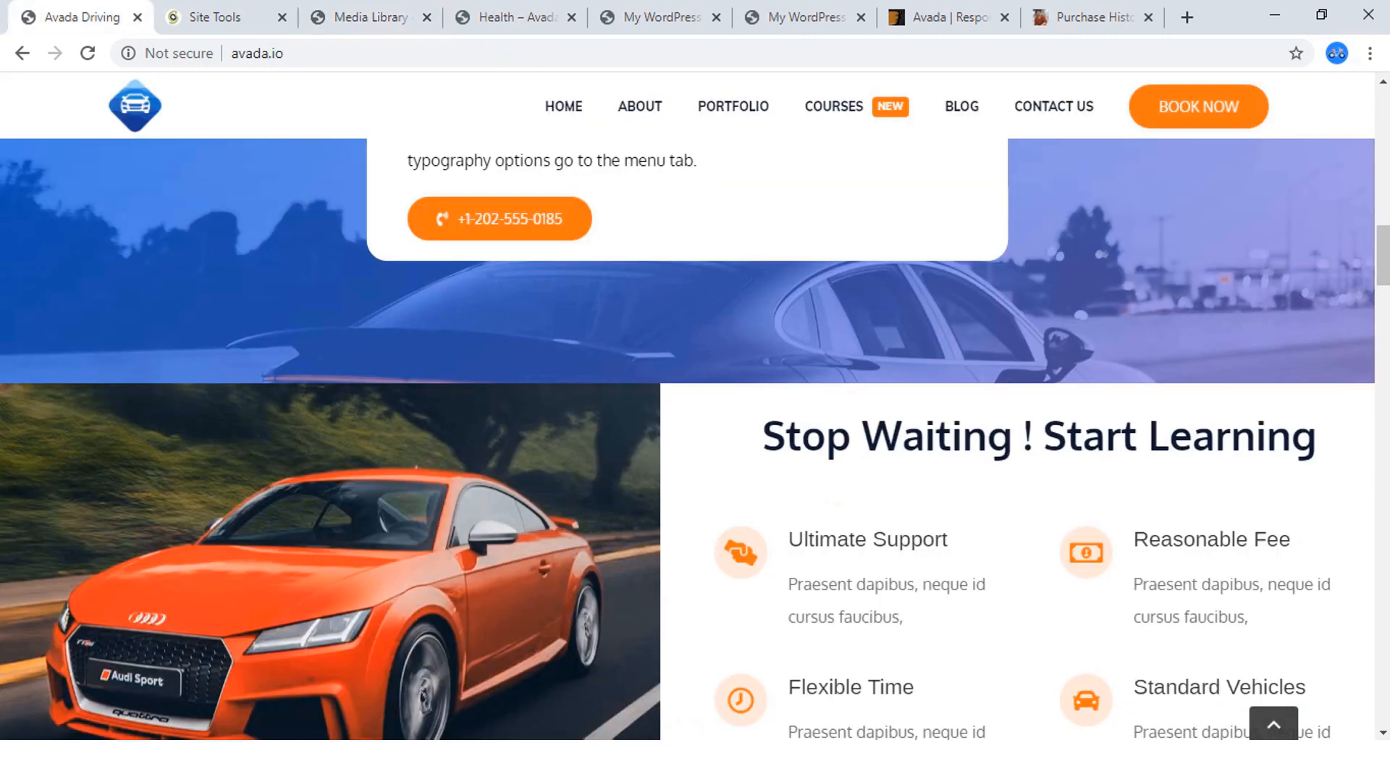
Go back to the WordPress admin and open the list of all pages.
click(371, 17)
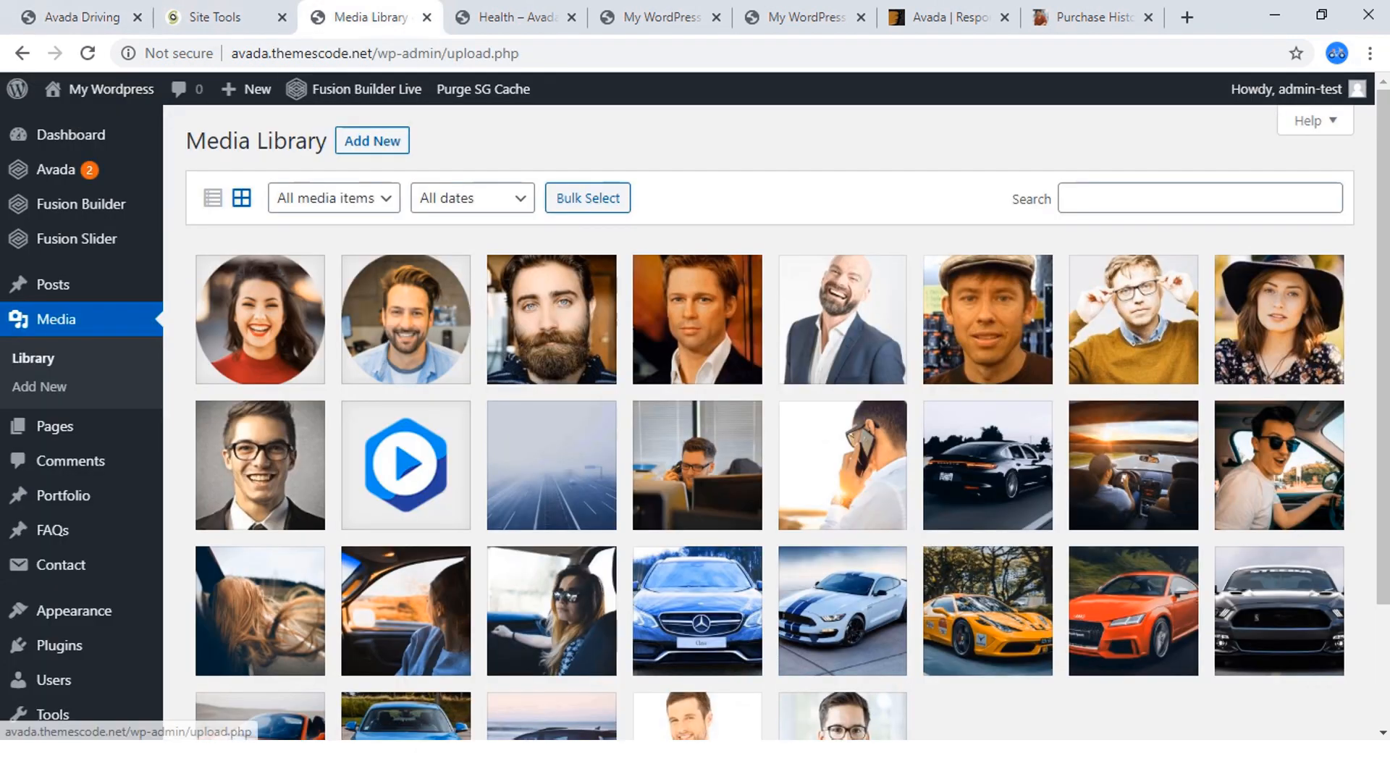
mouse_move(54, 427)
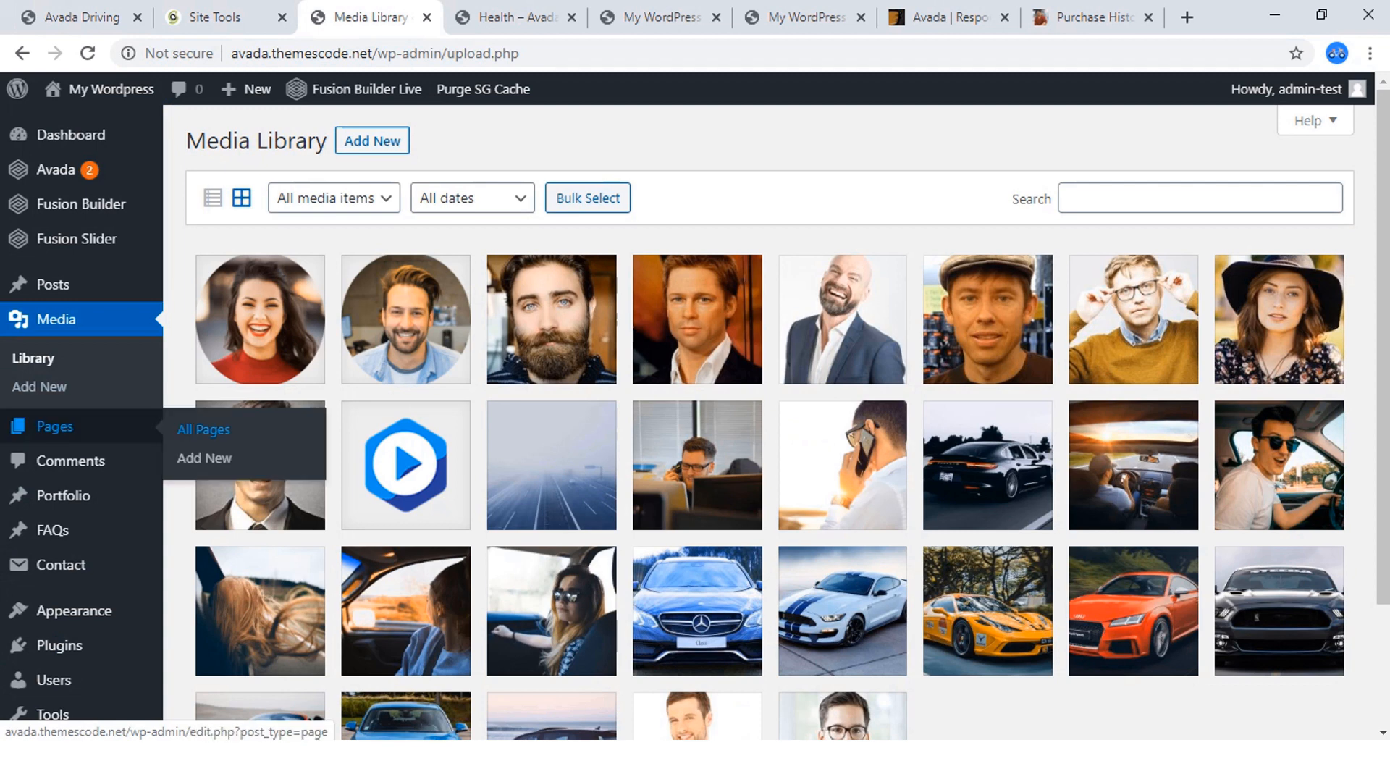
click(204, 430)
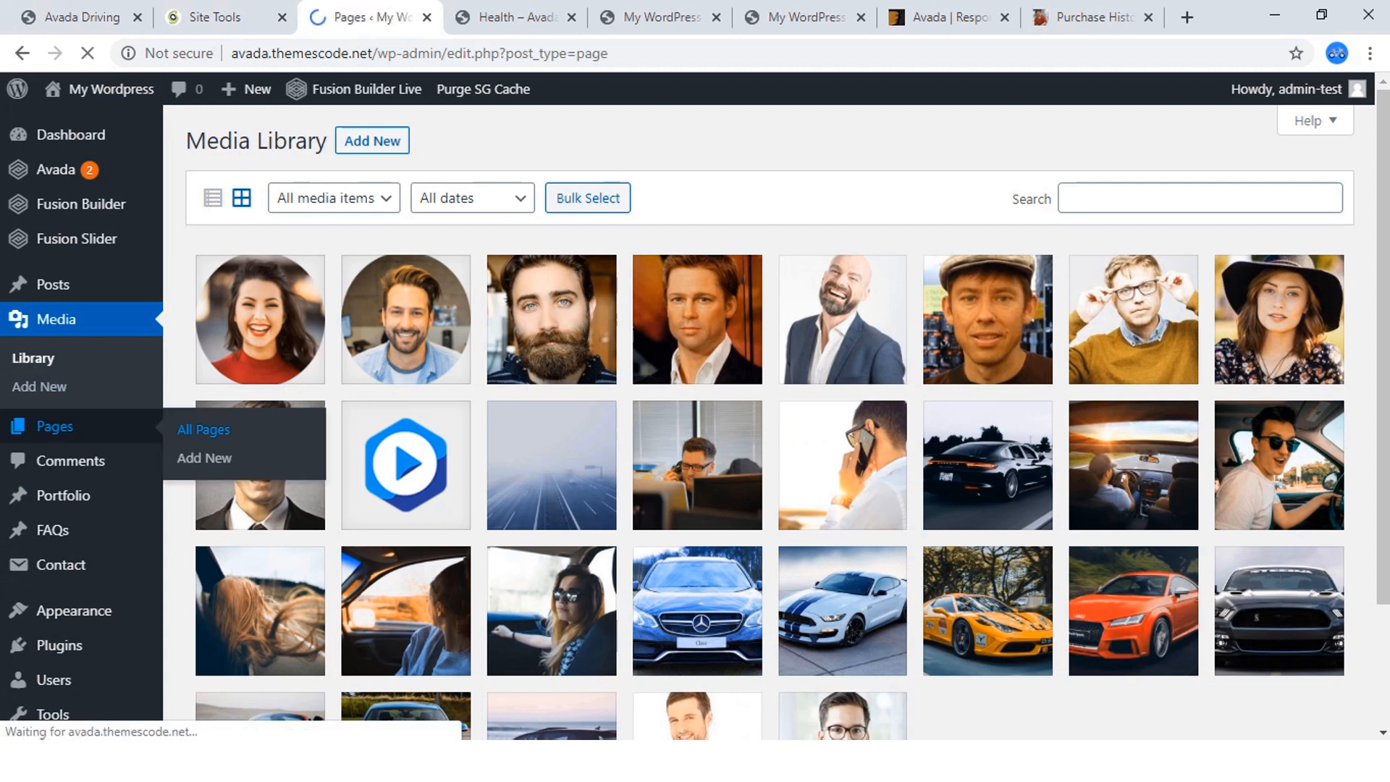
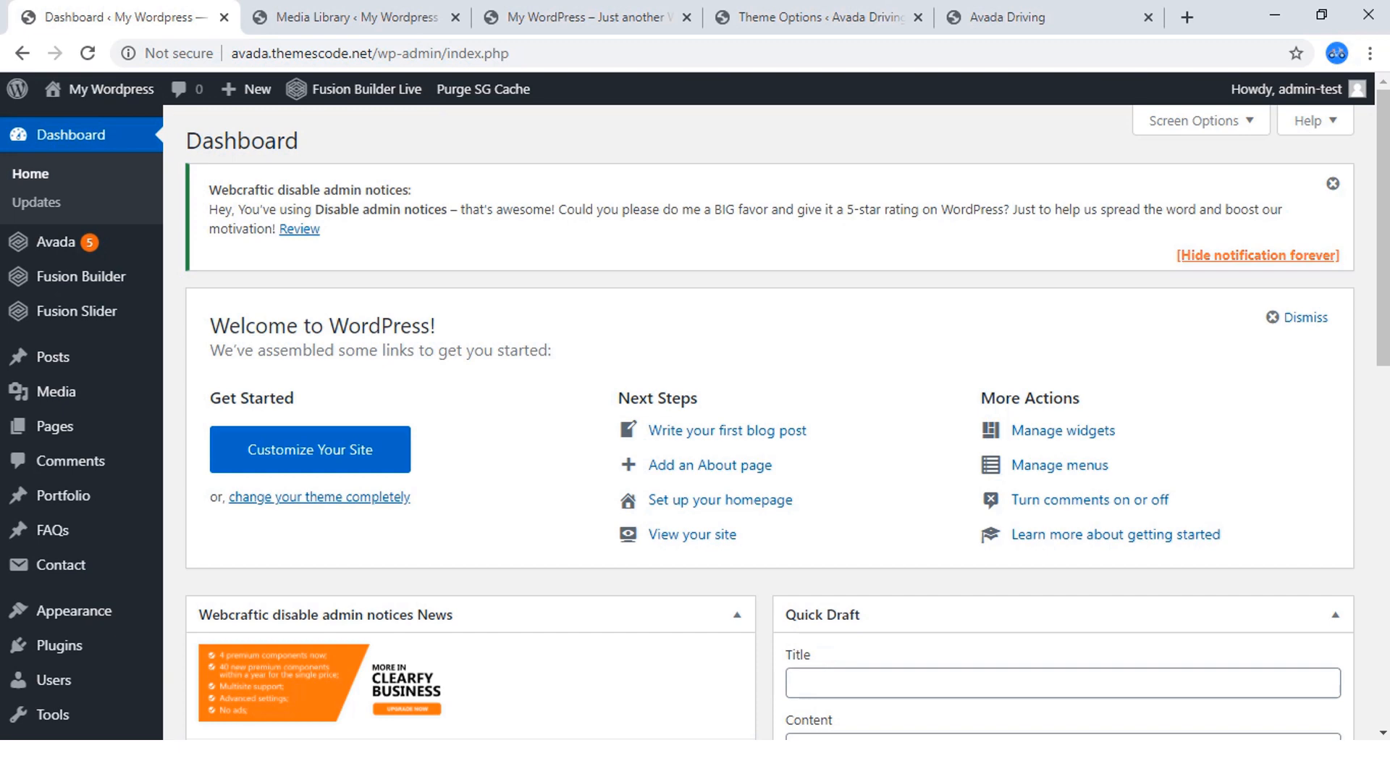
Check the finished Avada Driving homepage and look through the WordPress admin menu entries for Avada, Fusion Builder, Elastic Slider and Settings.
click(1014, 17)
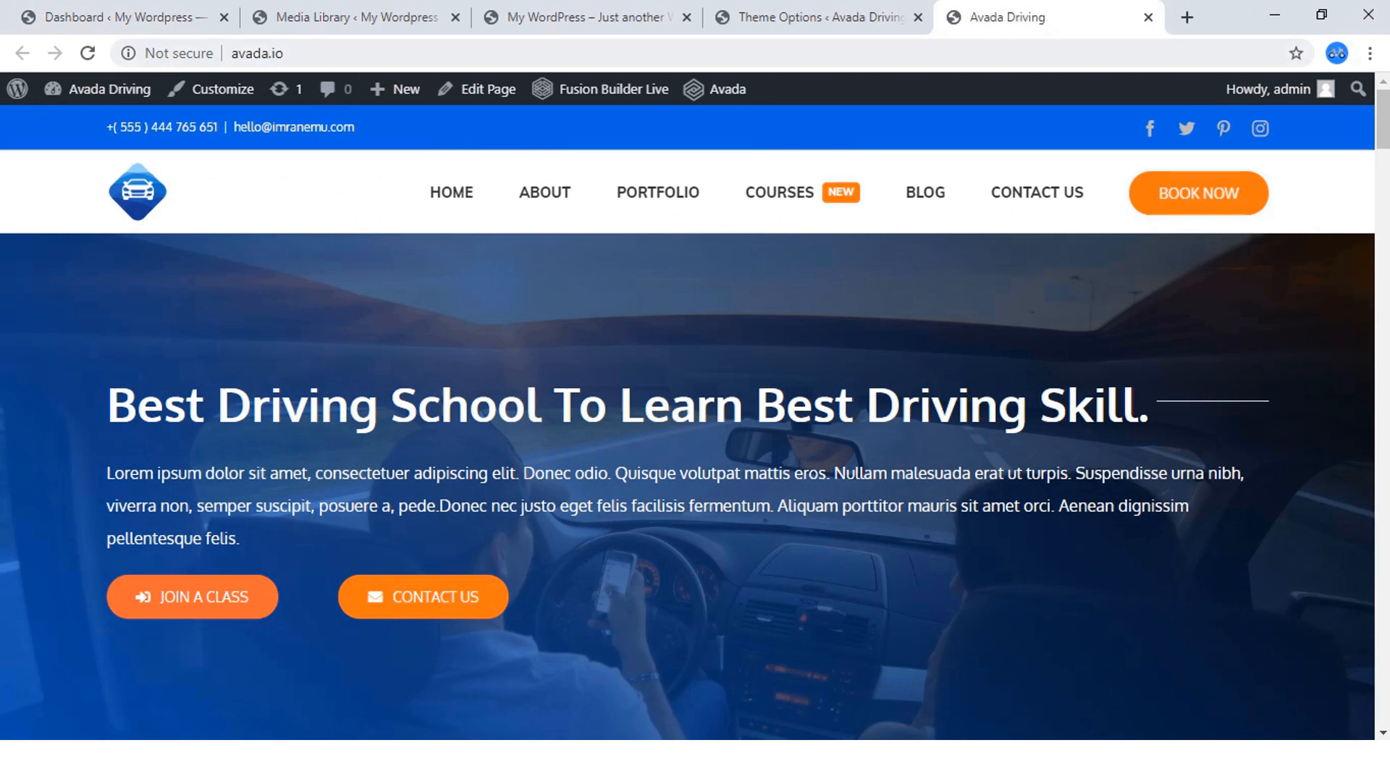
click(134, 17)
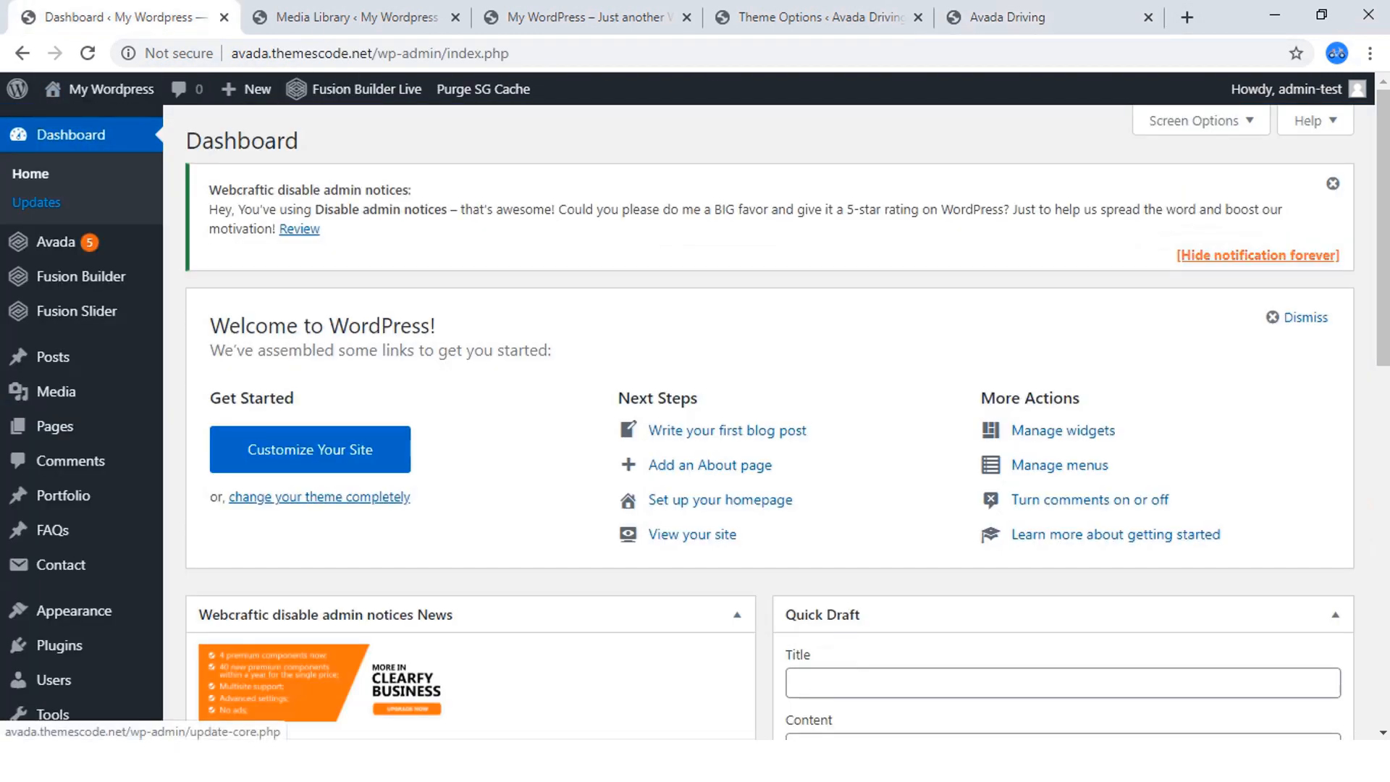
mouse_move(55, 241)
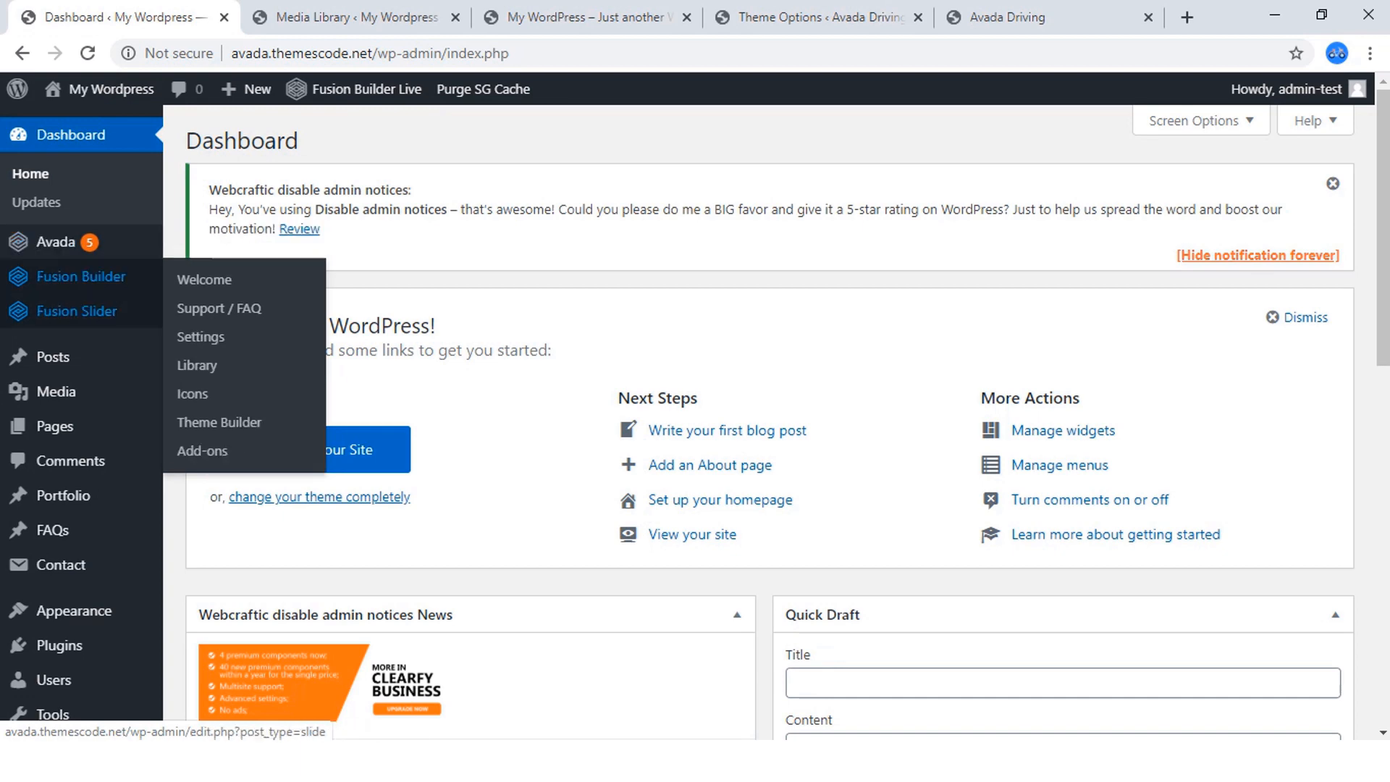
mouse_move(76, 310)
scroll(76, 311, down, 5)
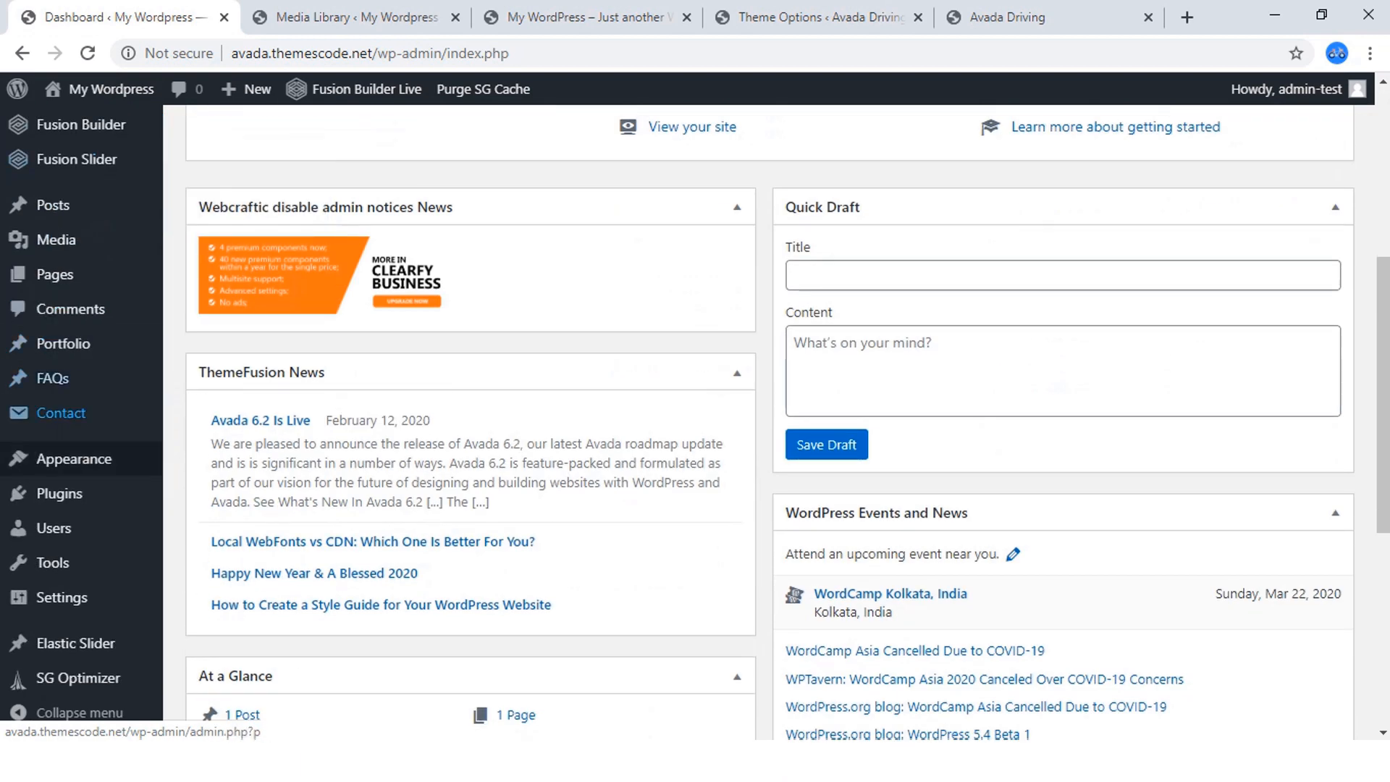
mouse_move(76, 643)
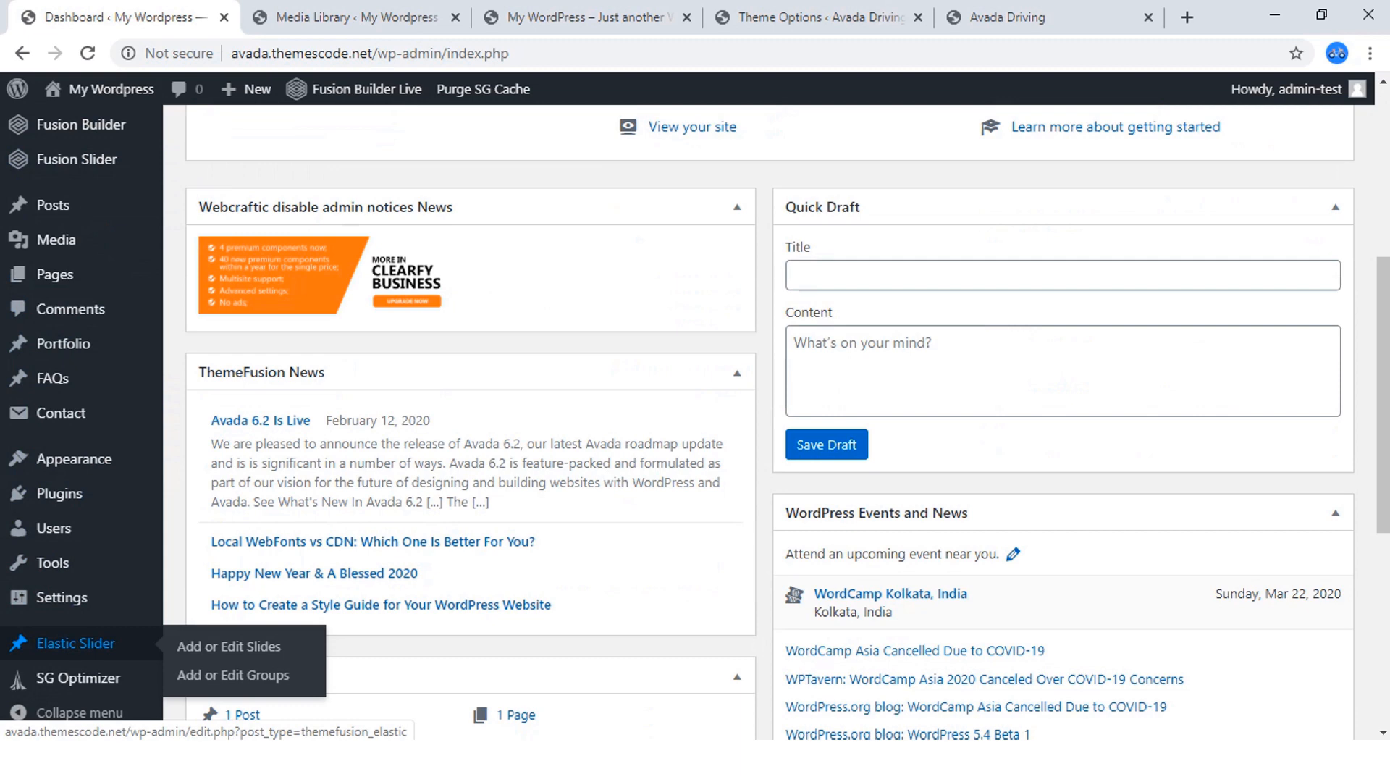
scroll(76, 340, up, 6)
mouse_move(80, 276)
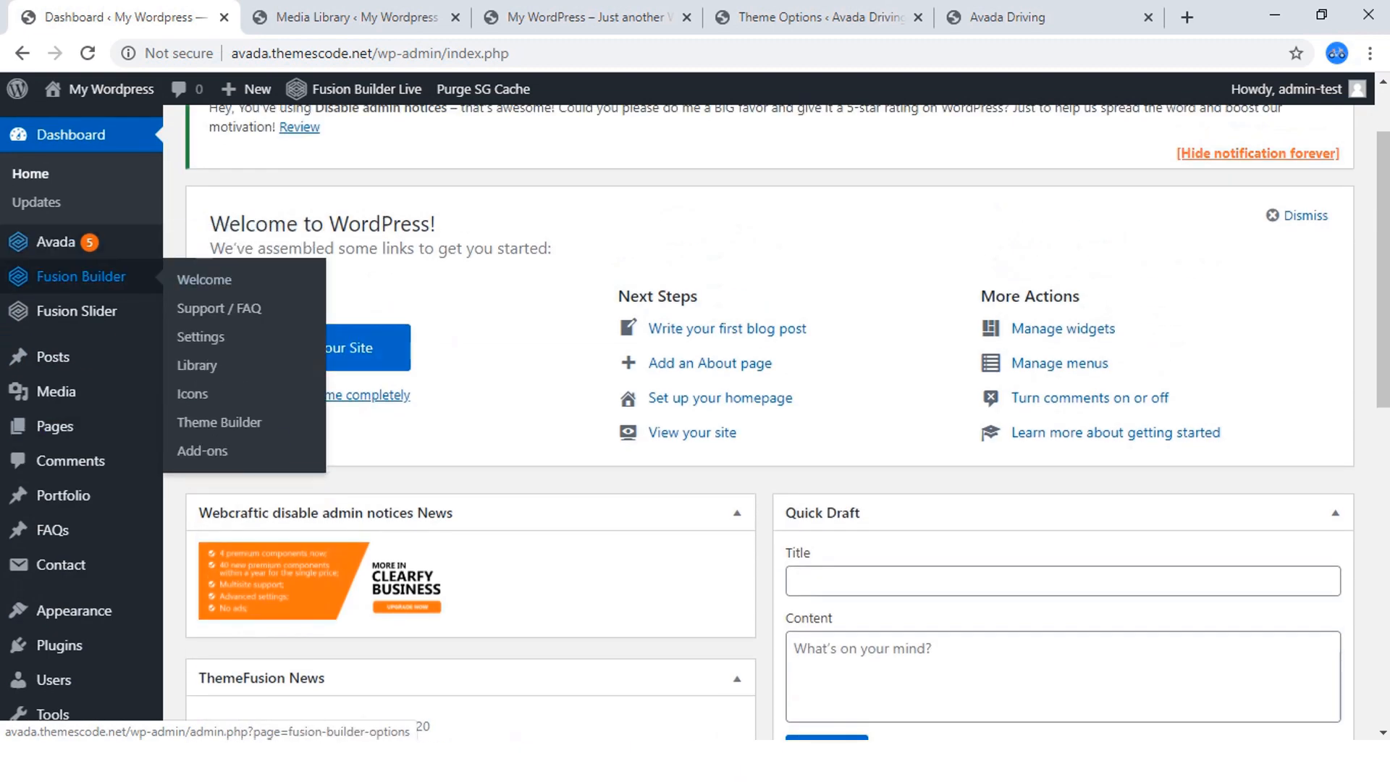
scroll(73, 565, down, 4)
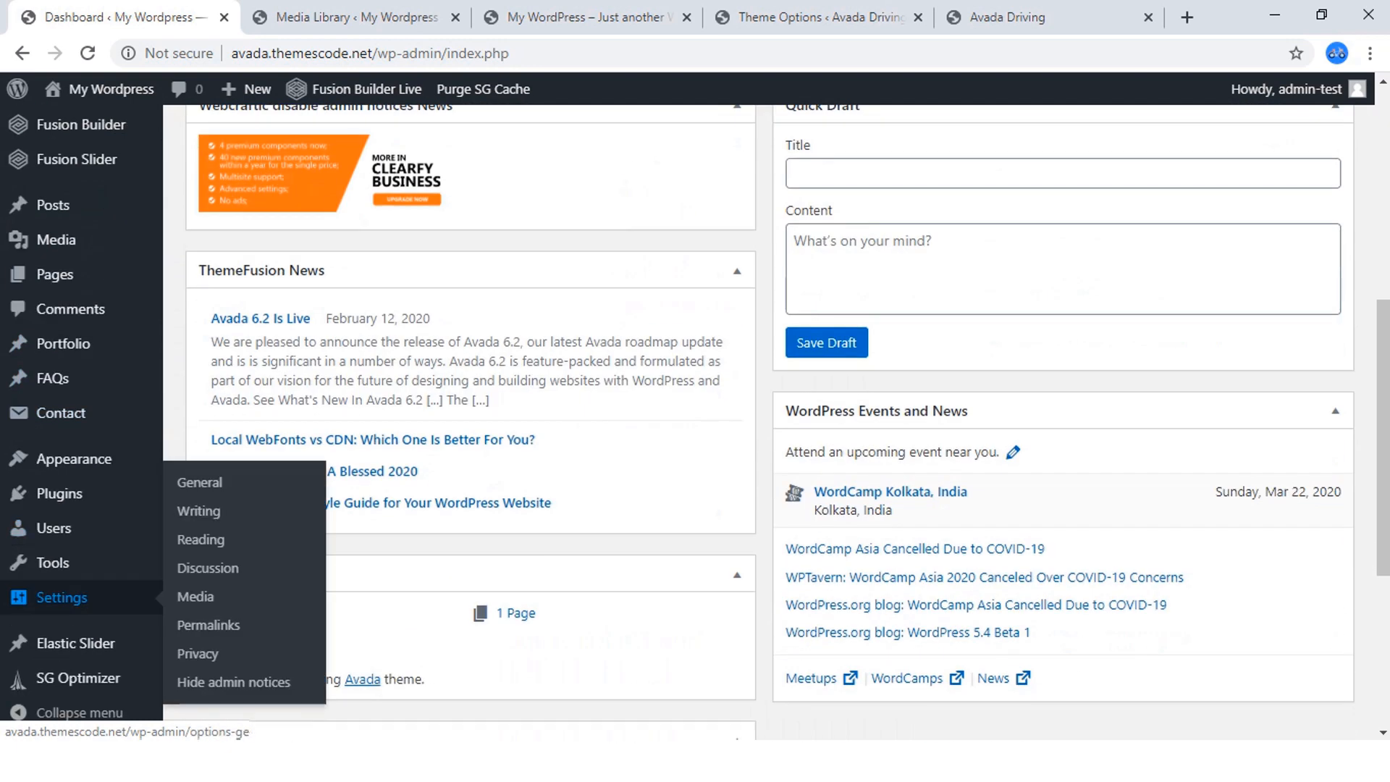
scroll(65, 434, up, 4)
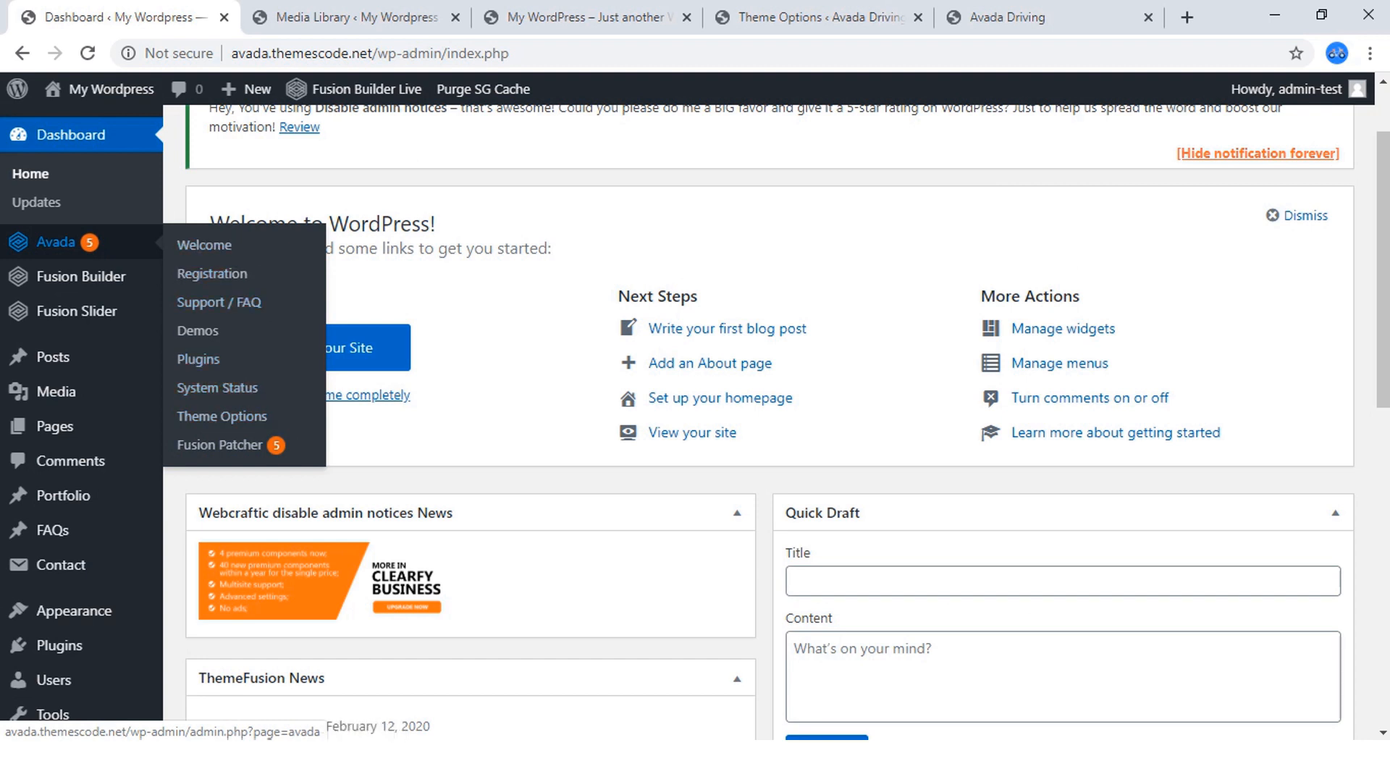
Open Avada's Welcome page in the new site's admin and look it over.
click(204, 244)
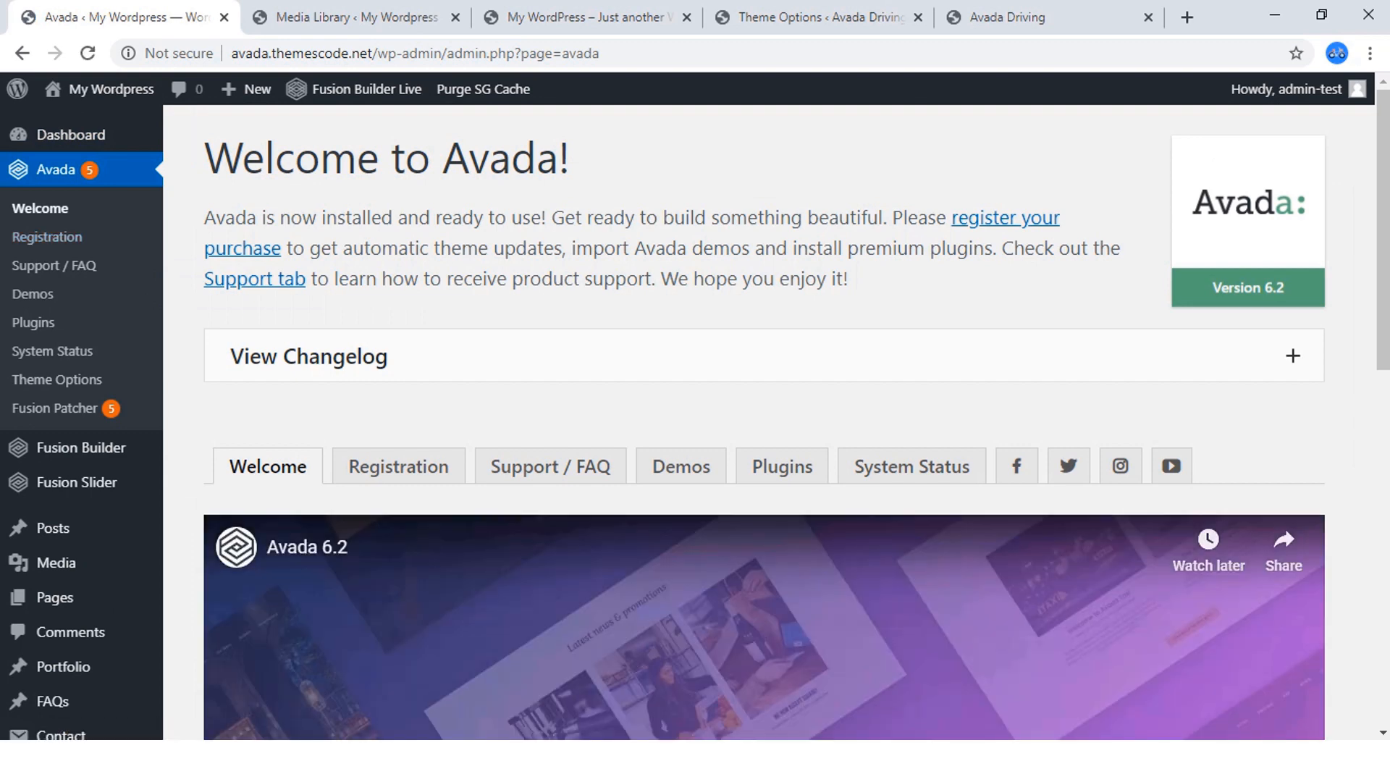
scroll(764, 422, down, 12)
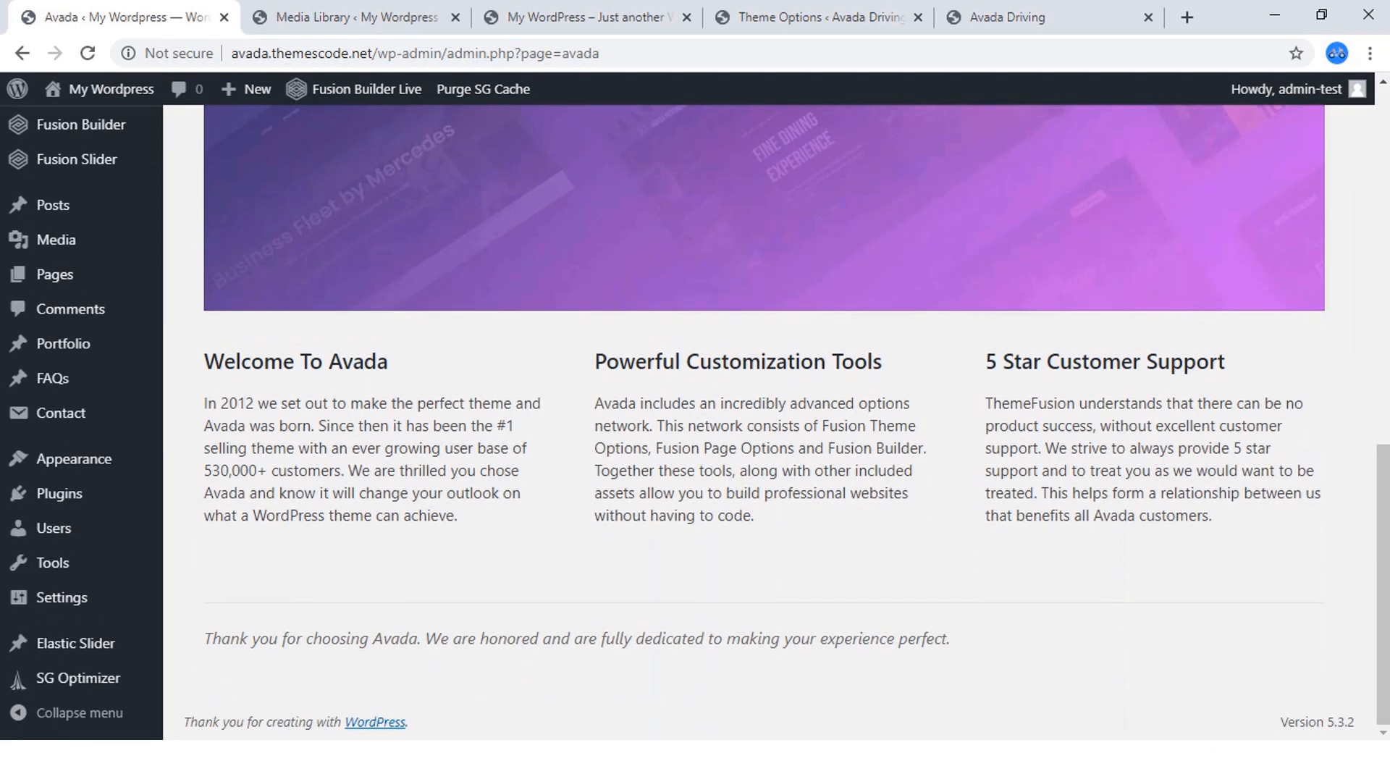
scroll(764, 422, up, 8)
scroll(764, 422, up, 3)
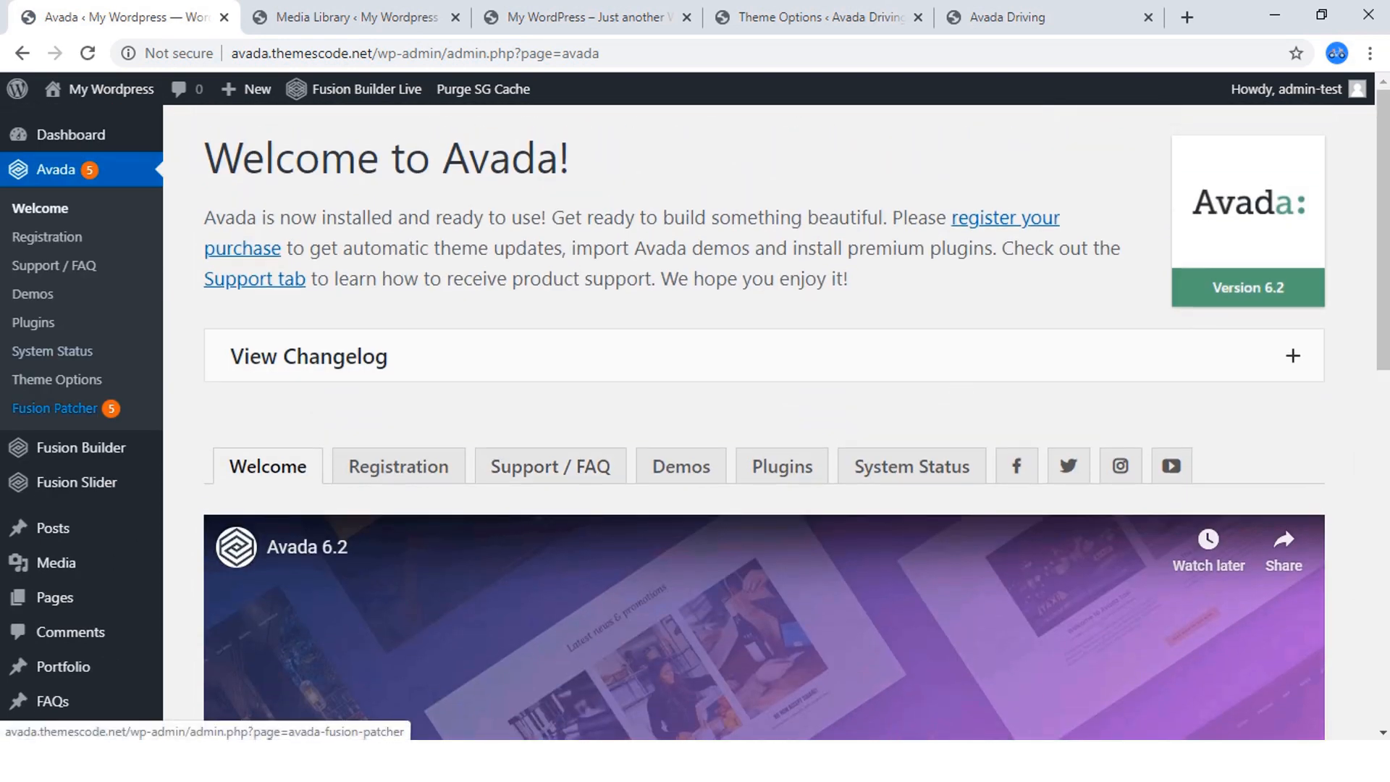
Open the Fusion Patcher and examine the list of patches available for Avada, including #417582.
click(54, 408)
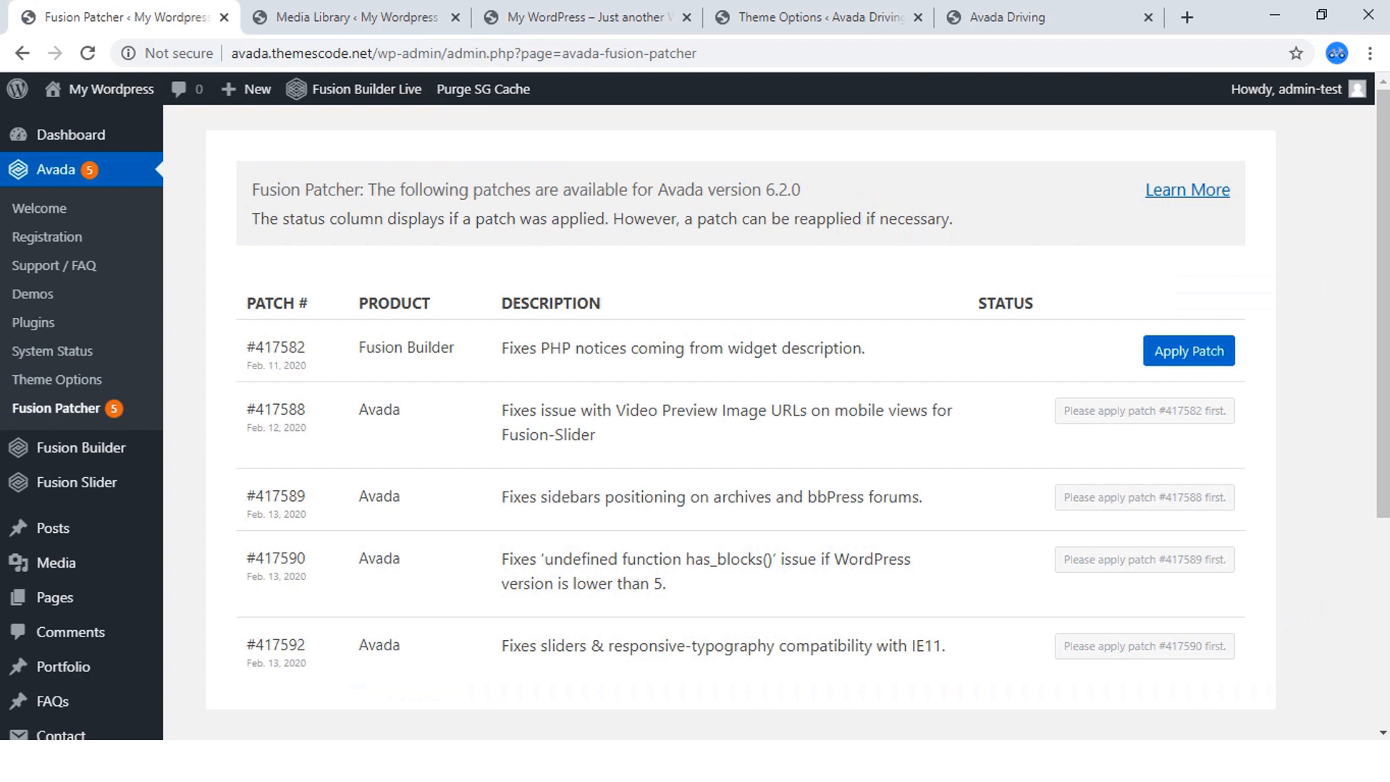
drag(295, 303, 246, 303)
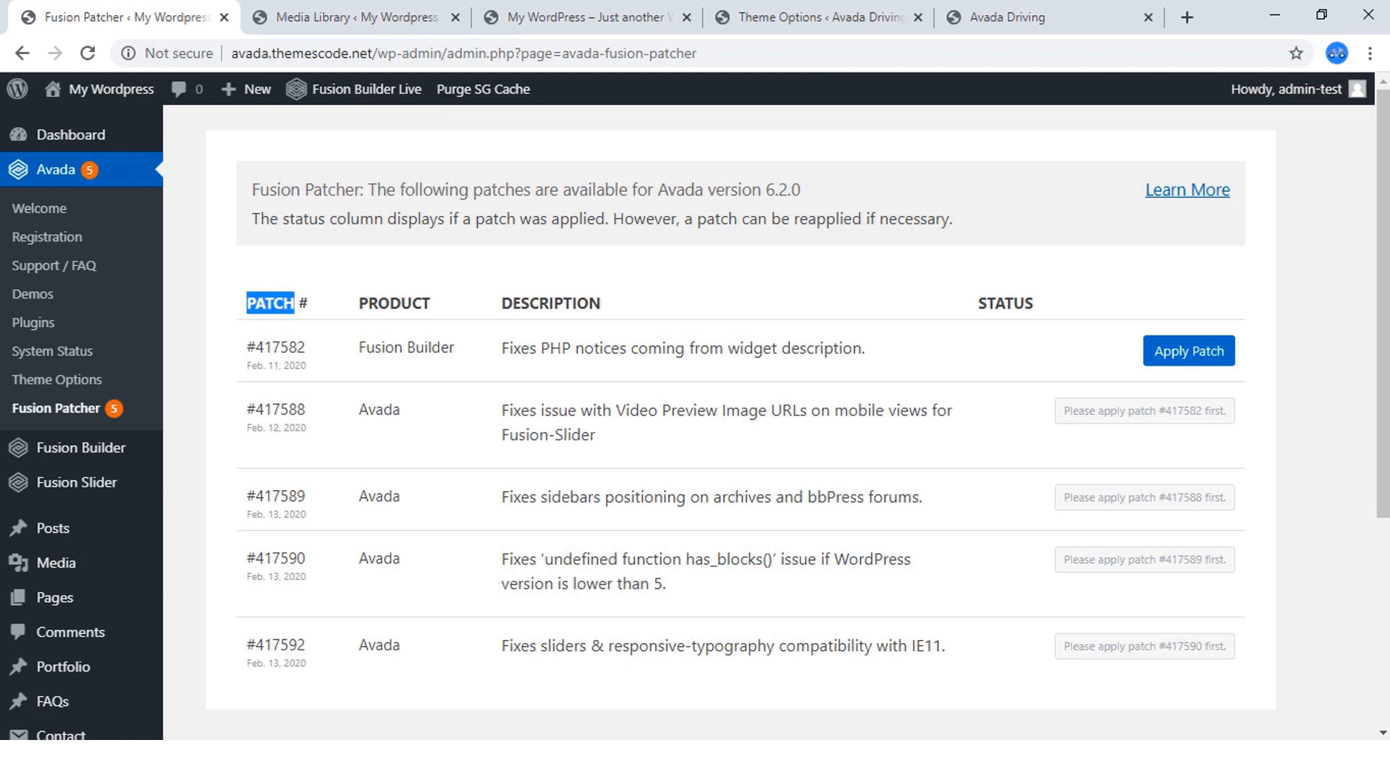
scroll(768, 420, down, 3)
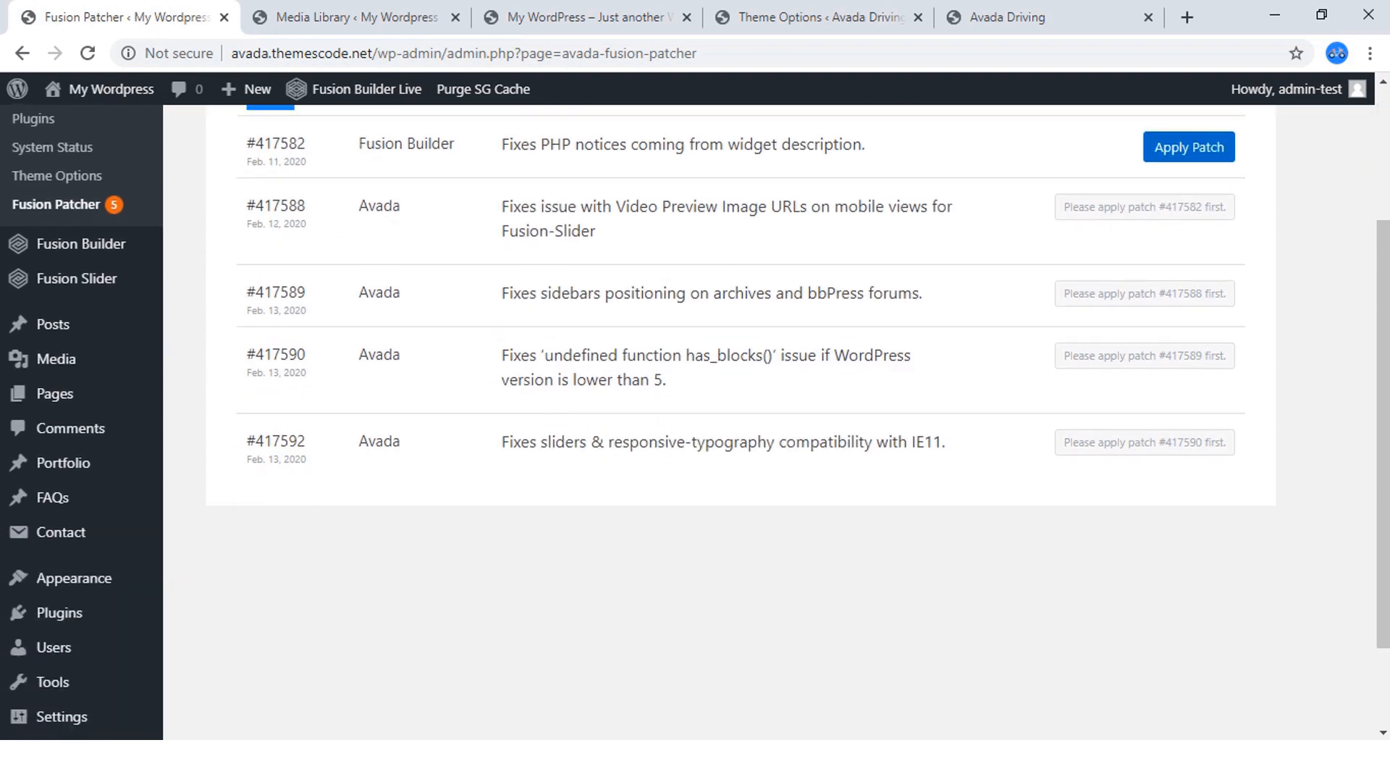
scroll(768, 420, up, 3)
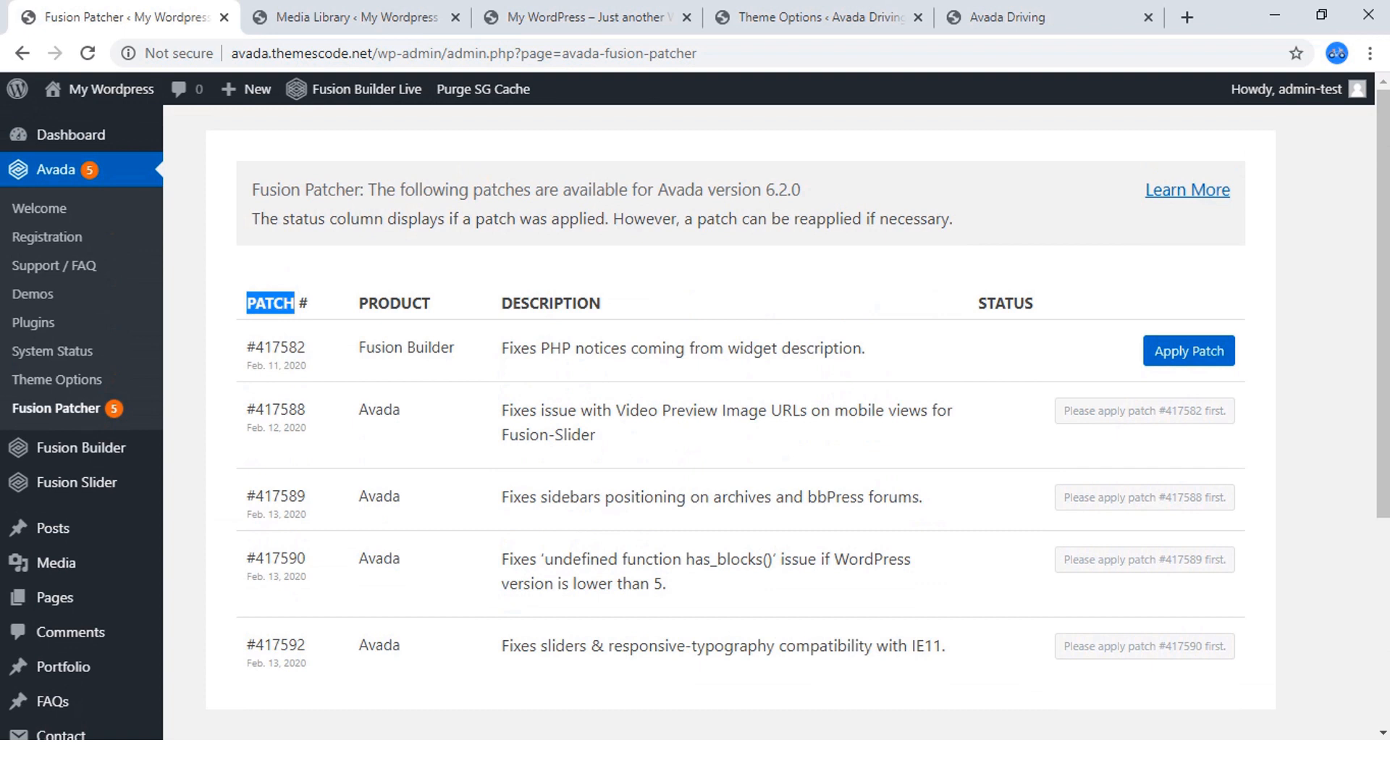
click(271, 304)
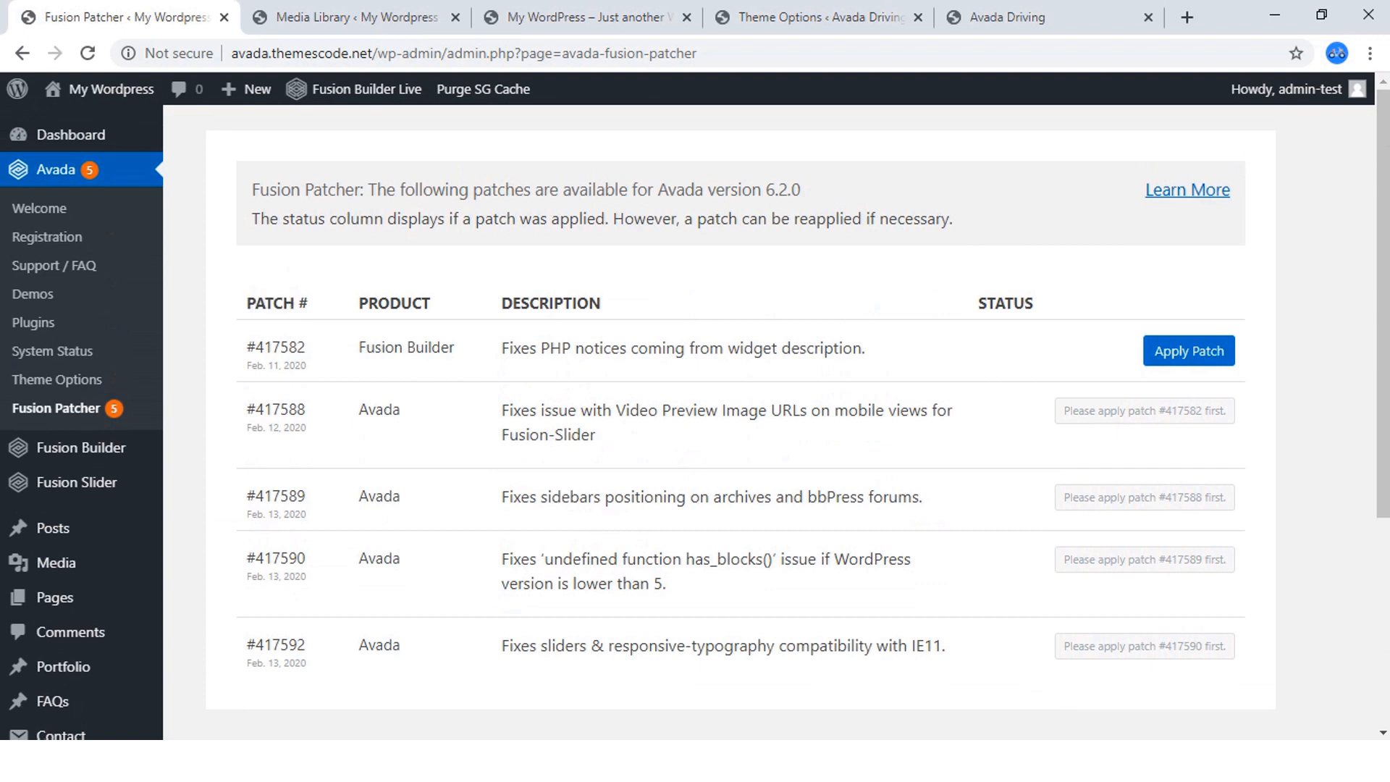
drag(305, 347, 256, 348)
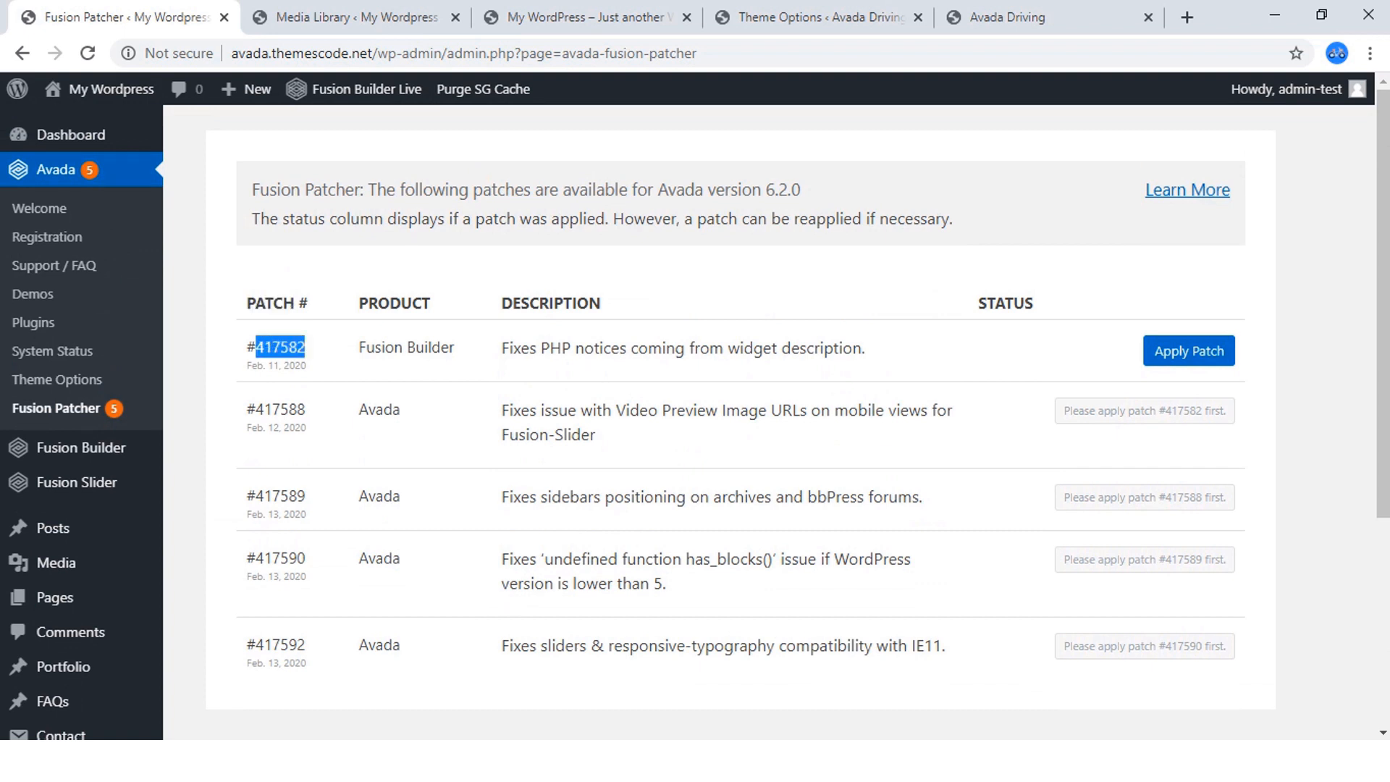
Apply the Fusion Patcher patches in order: #417582, #417588, #417589, #417590 and #417592.
click(1189, 350)
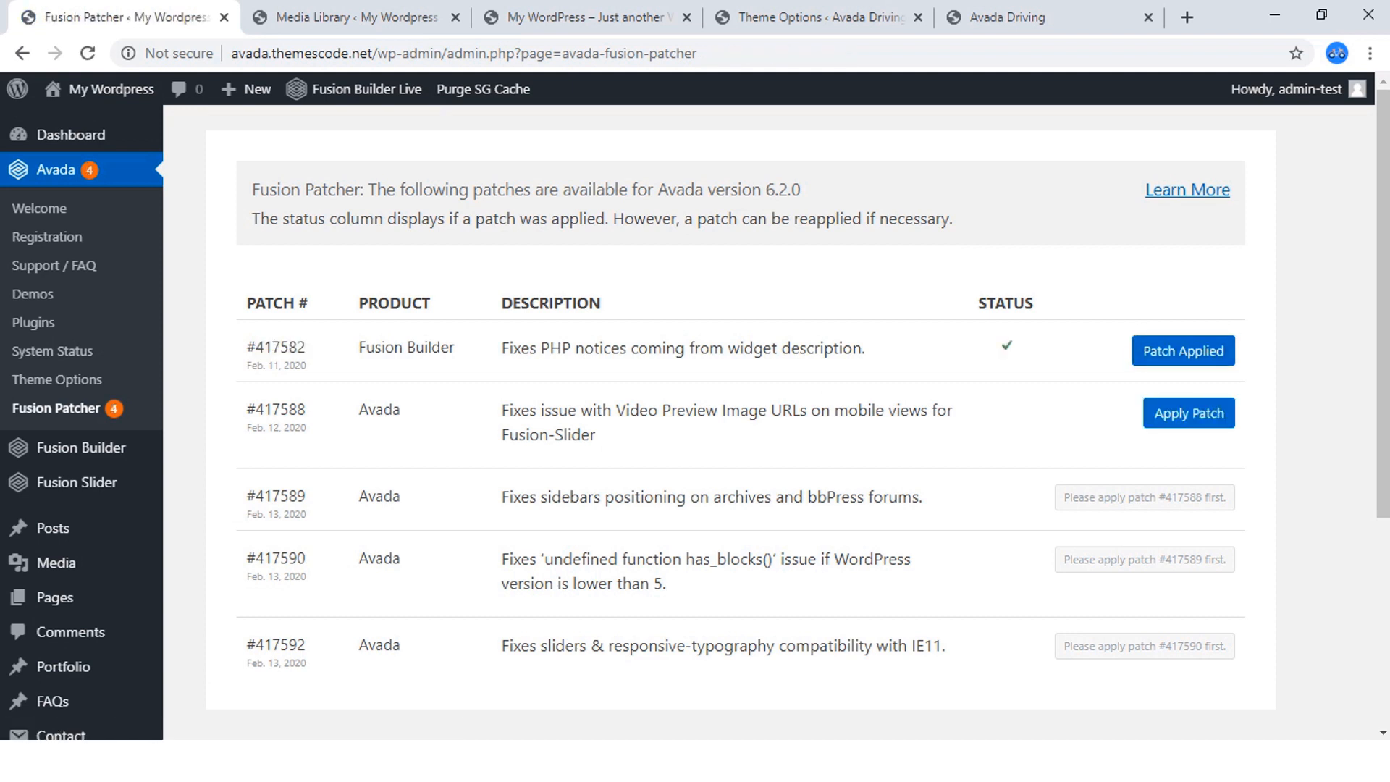
click(1189, 413)
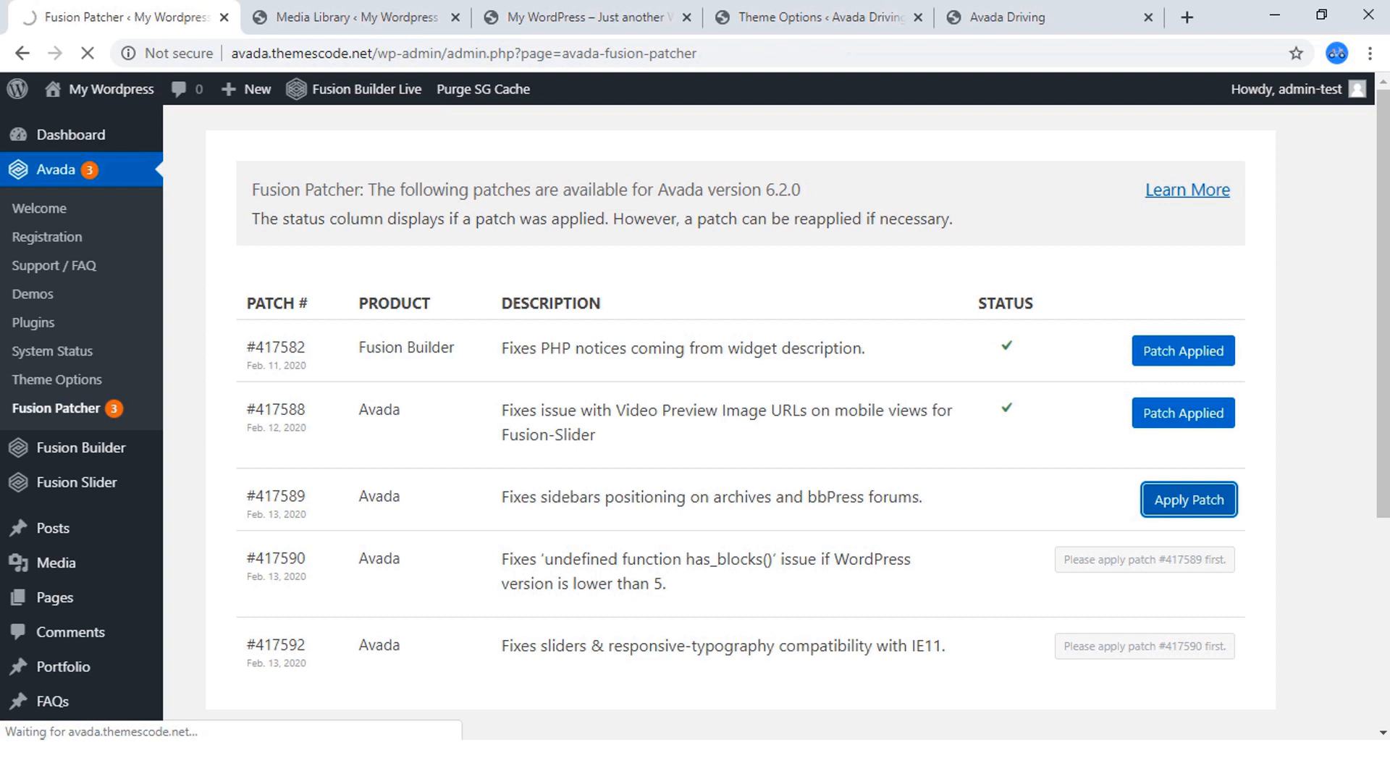
scroll(695, 427, down, 3)
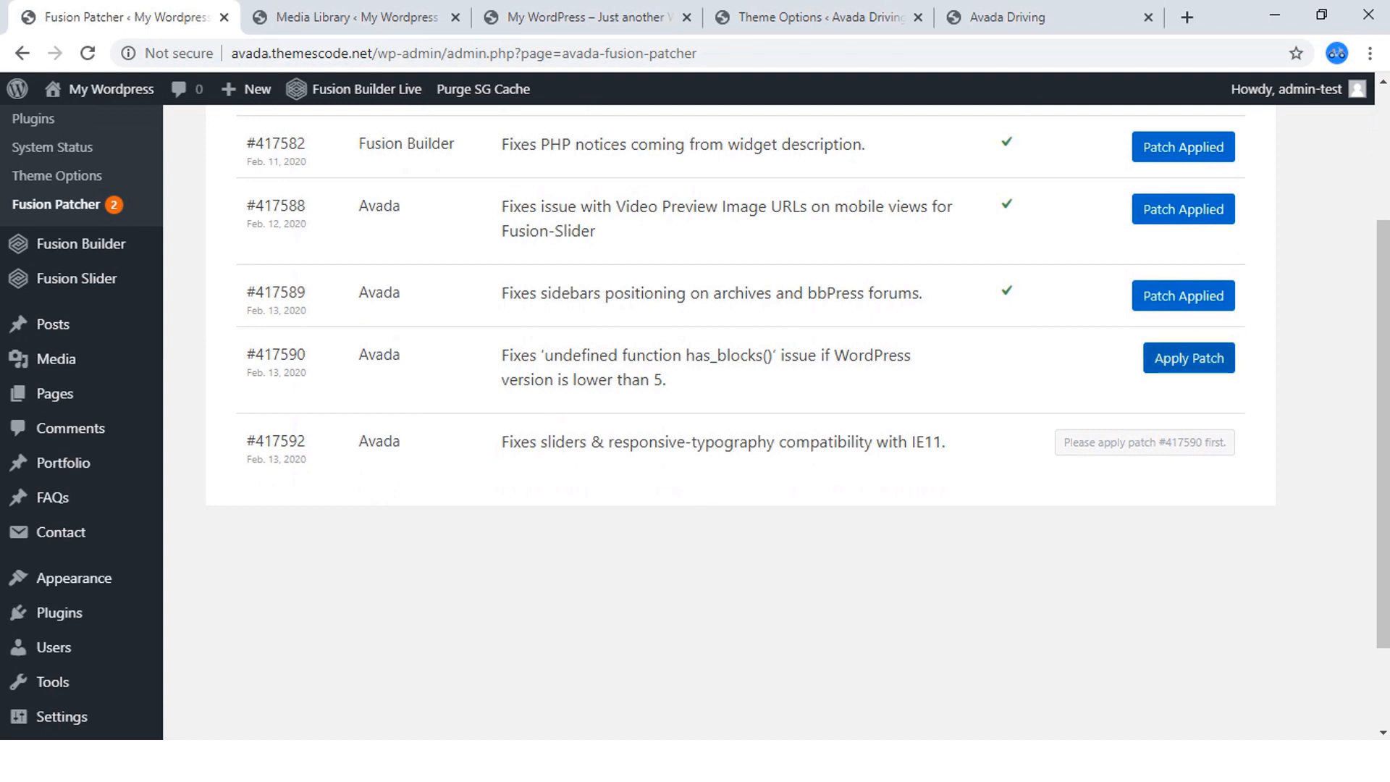
click(1190, 357)
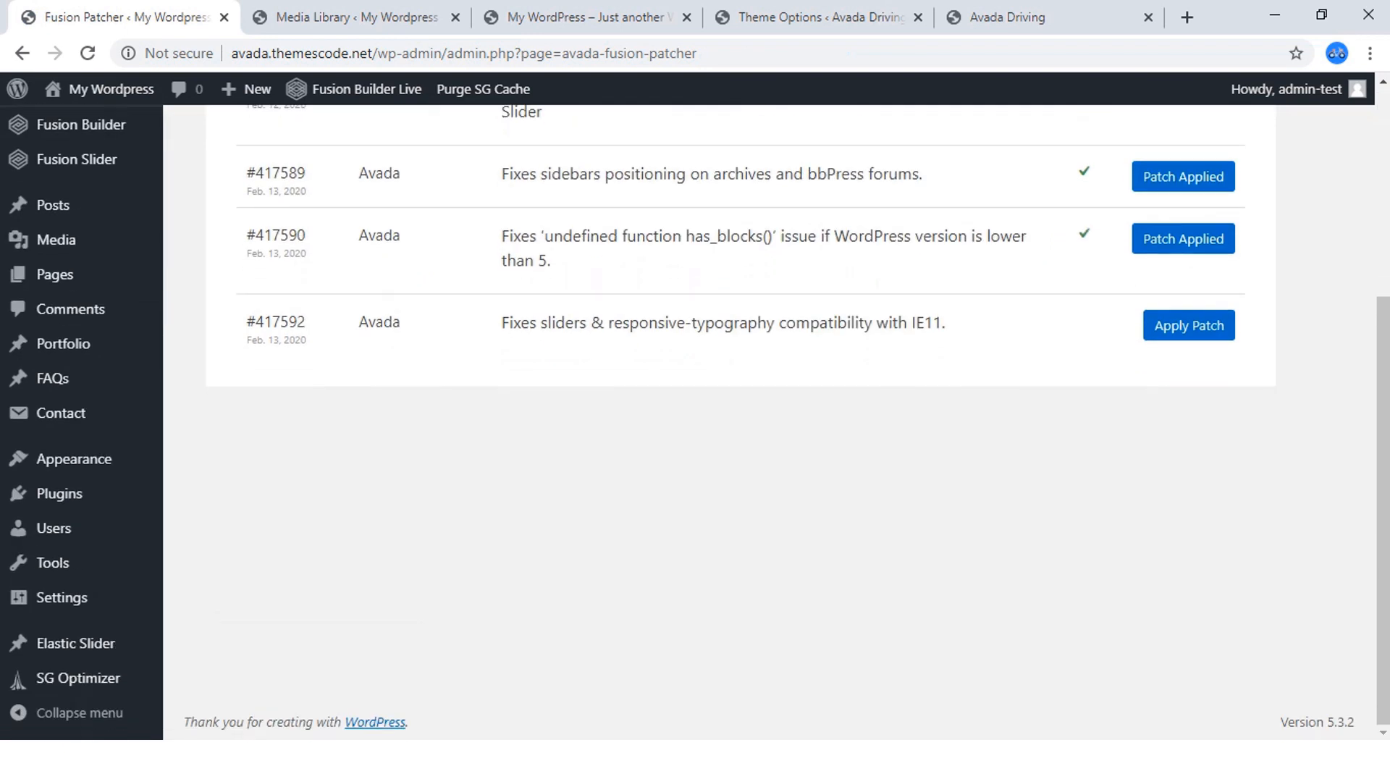
click(1189, 326)
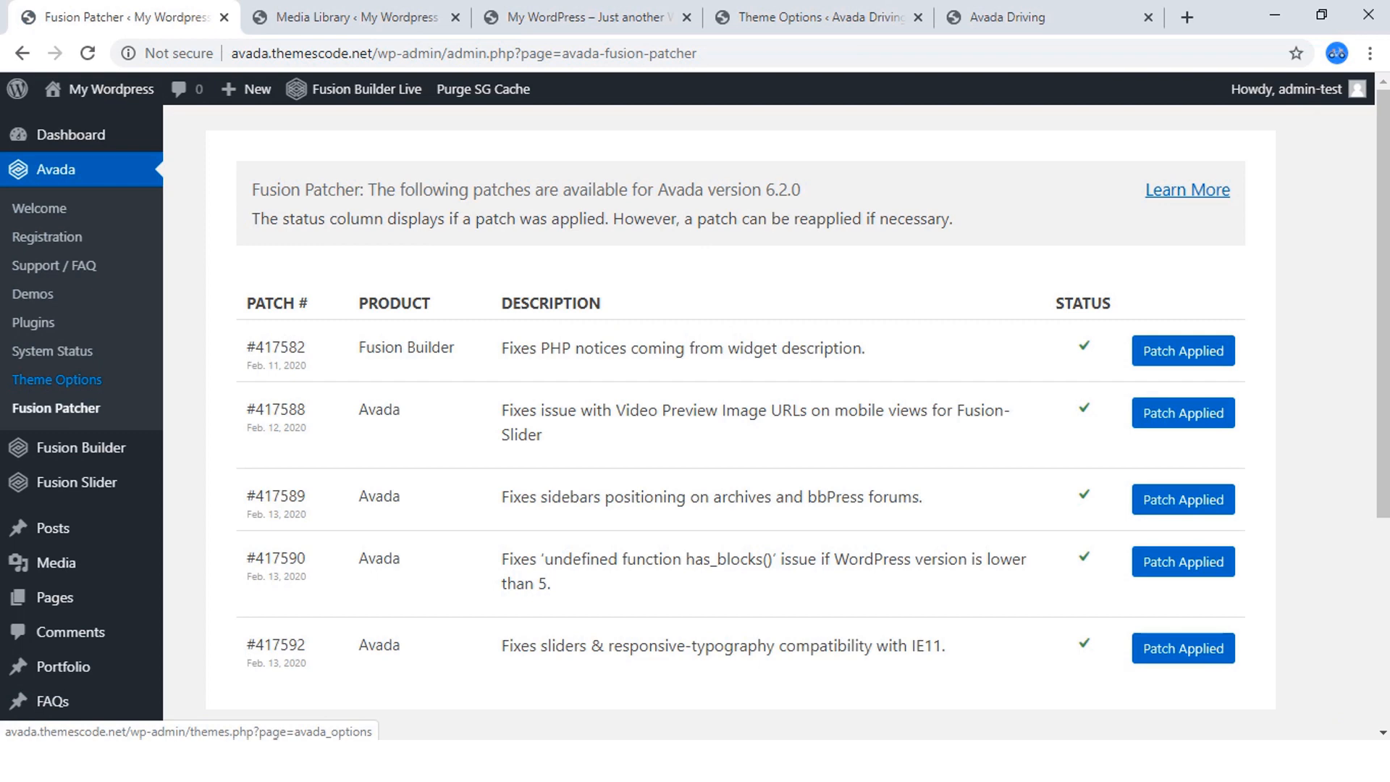
Glance at the finished Avada Driving homepage and open Avada's Theme Options in the new site's admin.
click(820, 18)
click(1043, 18)
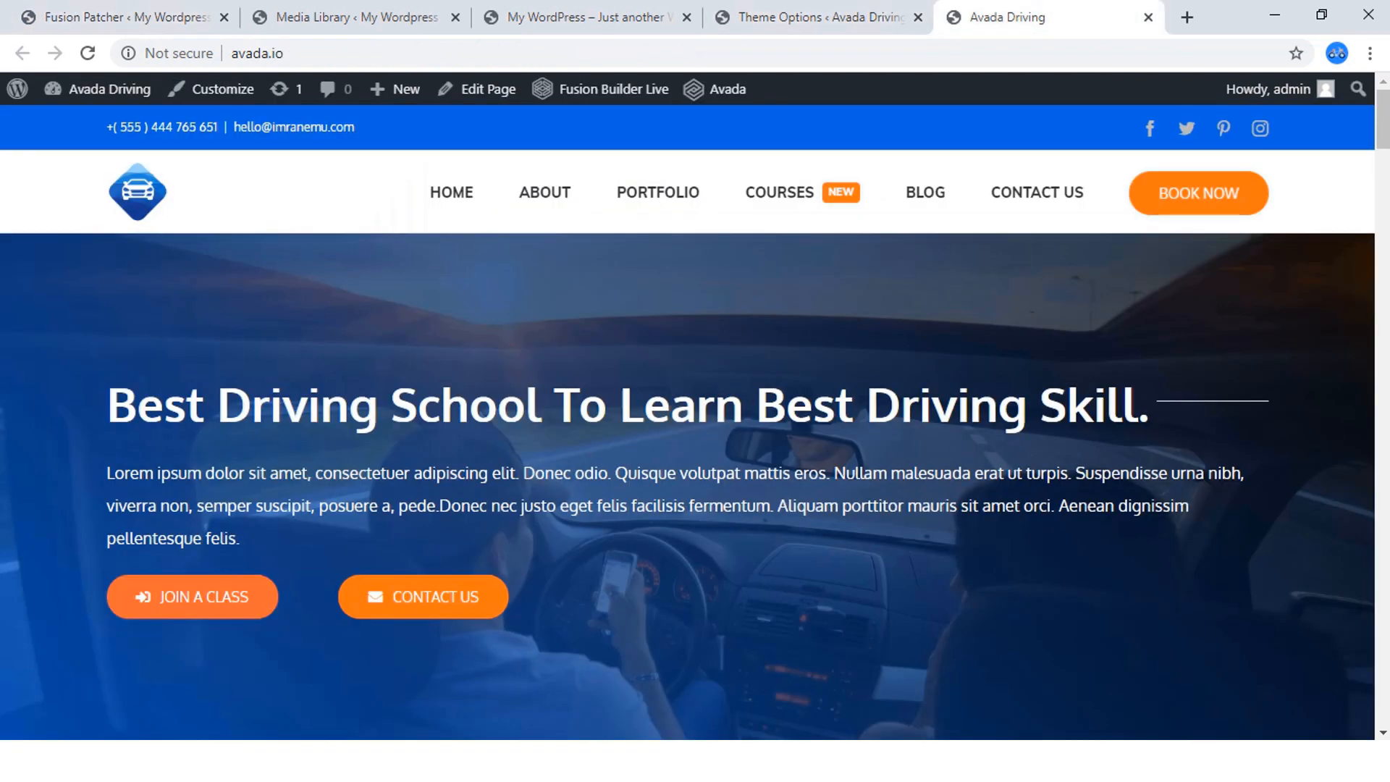
click(124, 17)
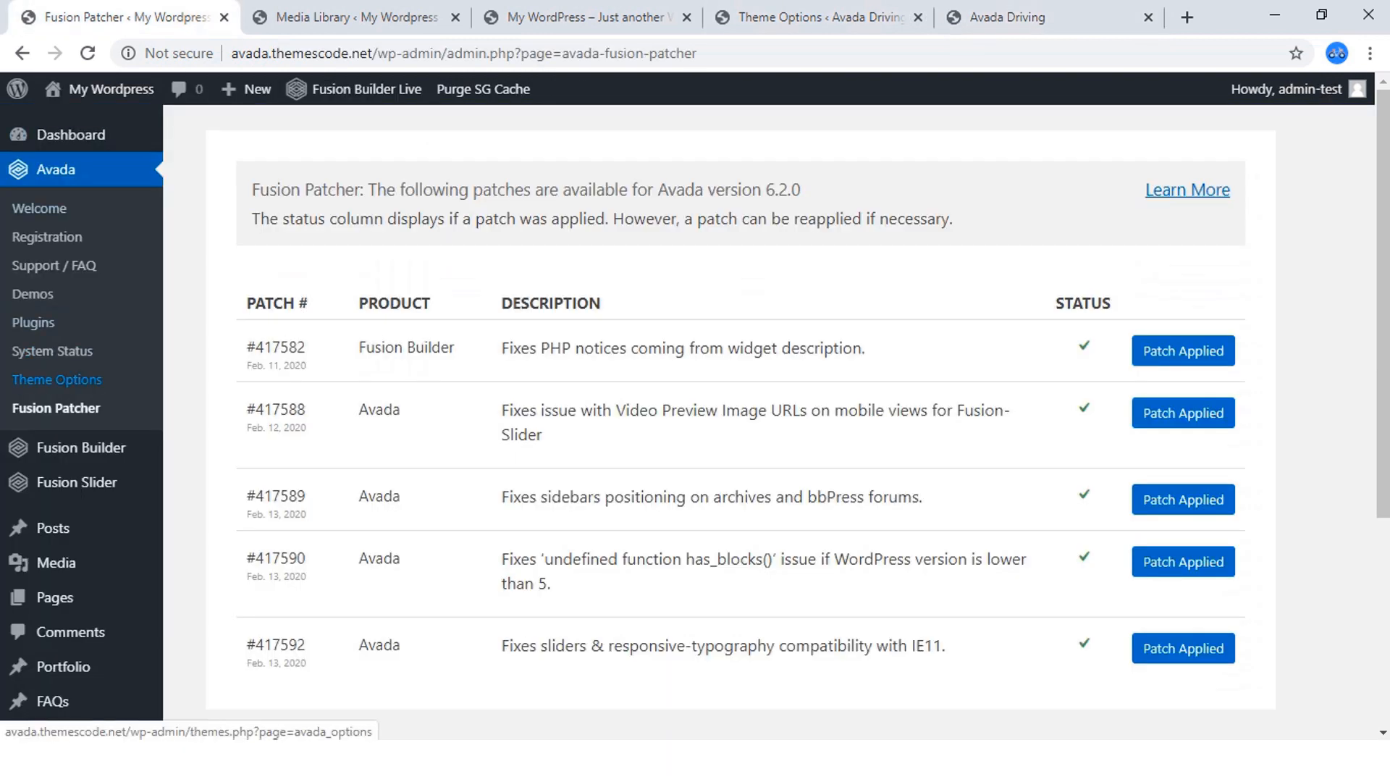
click(57, 380)
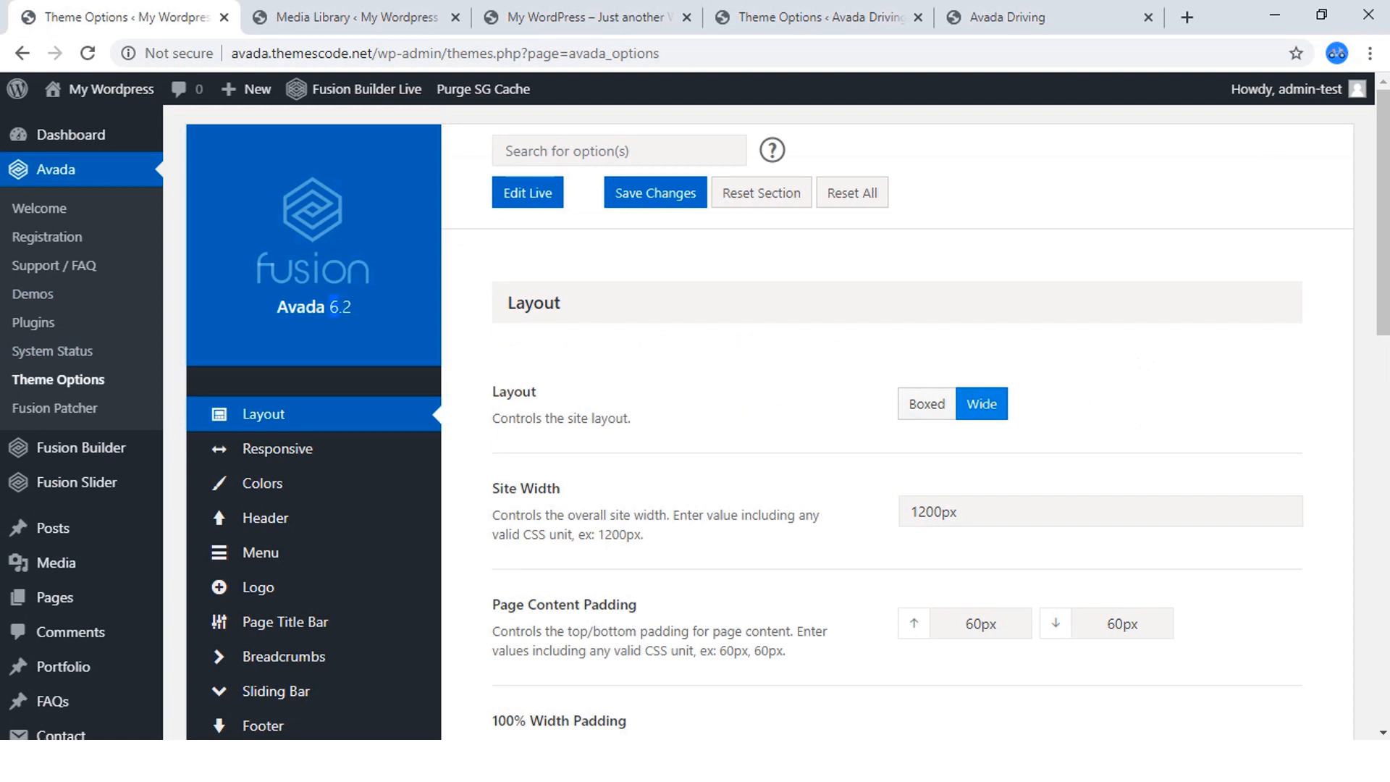
drag(338, 307, 351, 308)
Look through the Colors, Header Content and Header Styling theme options, and return to the Layout section.
scroll(319, 290, down, 3)
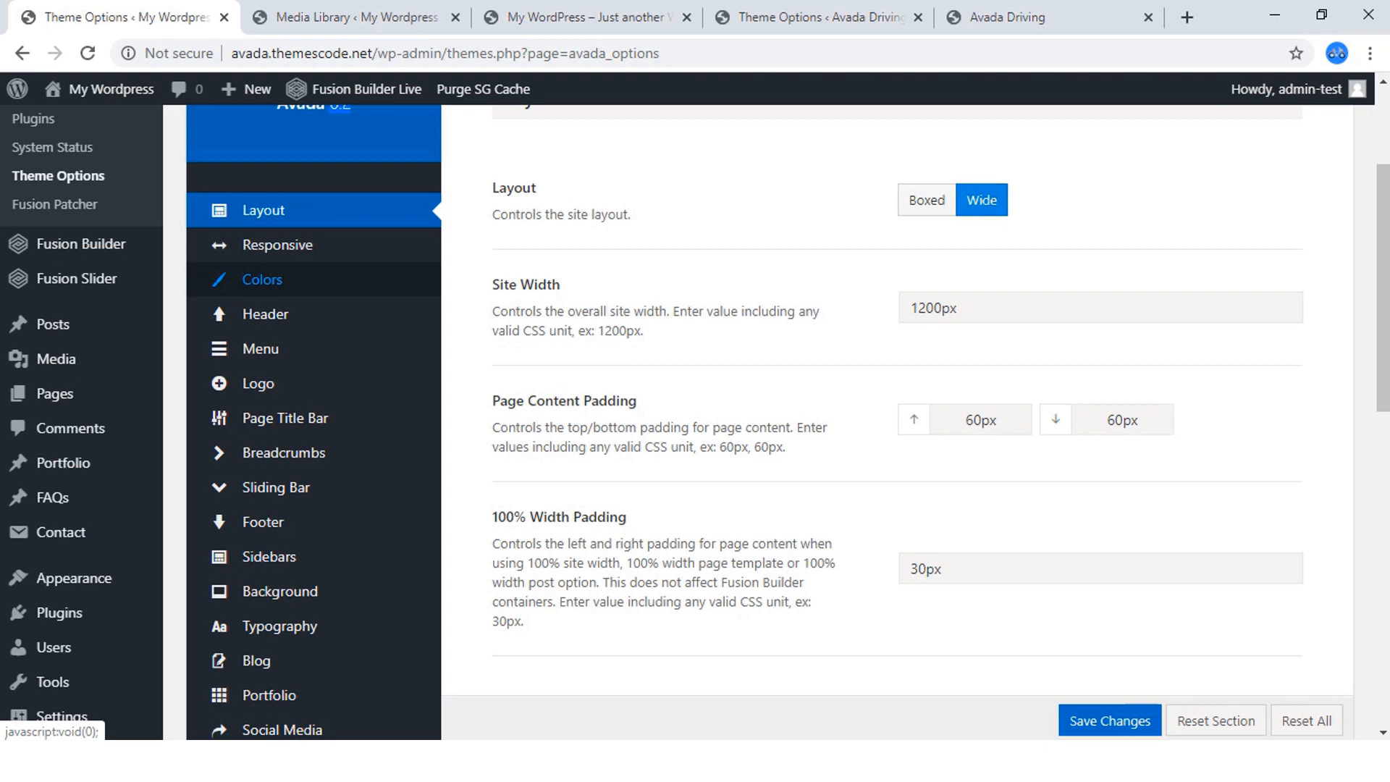
click(262, 280)
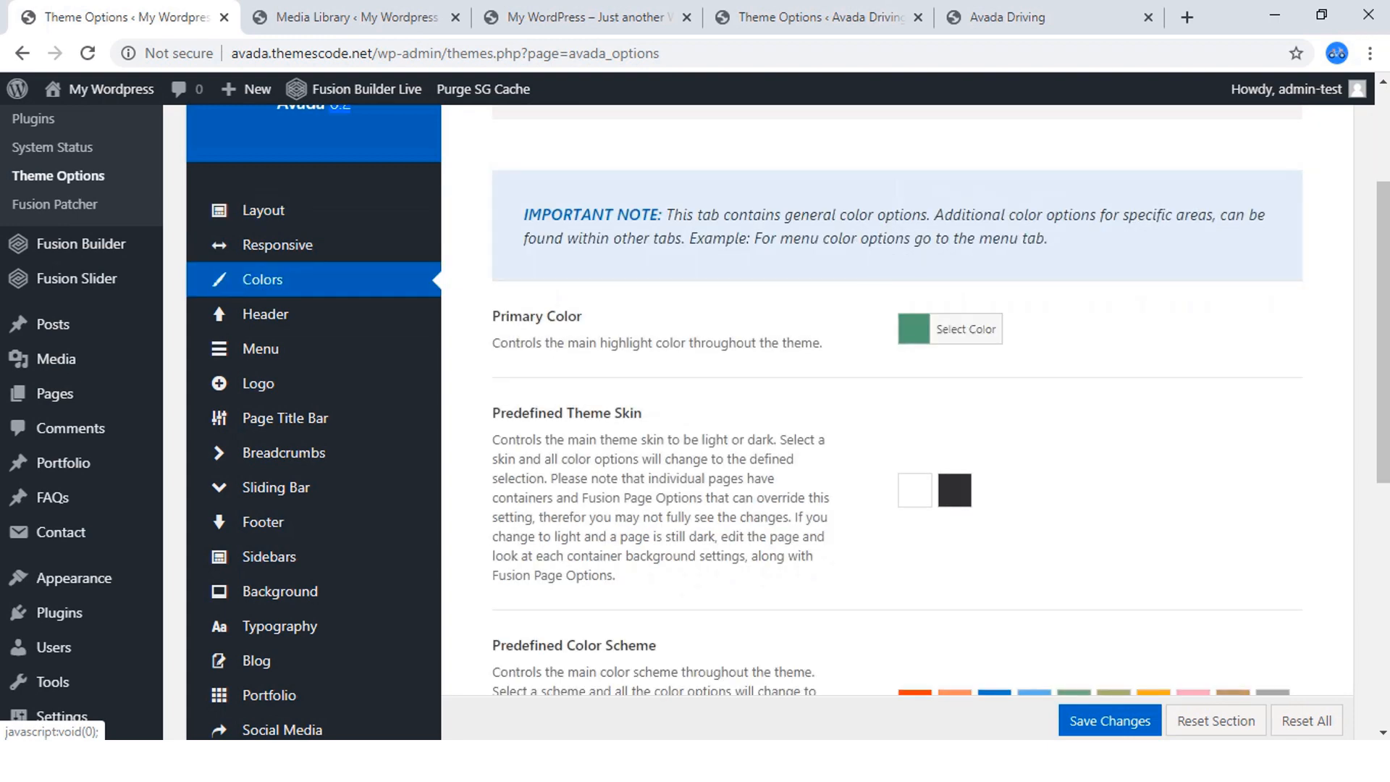
click(265, 313)
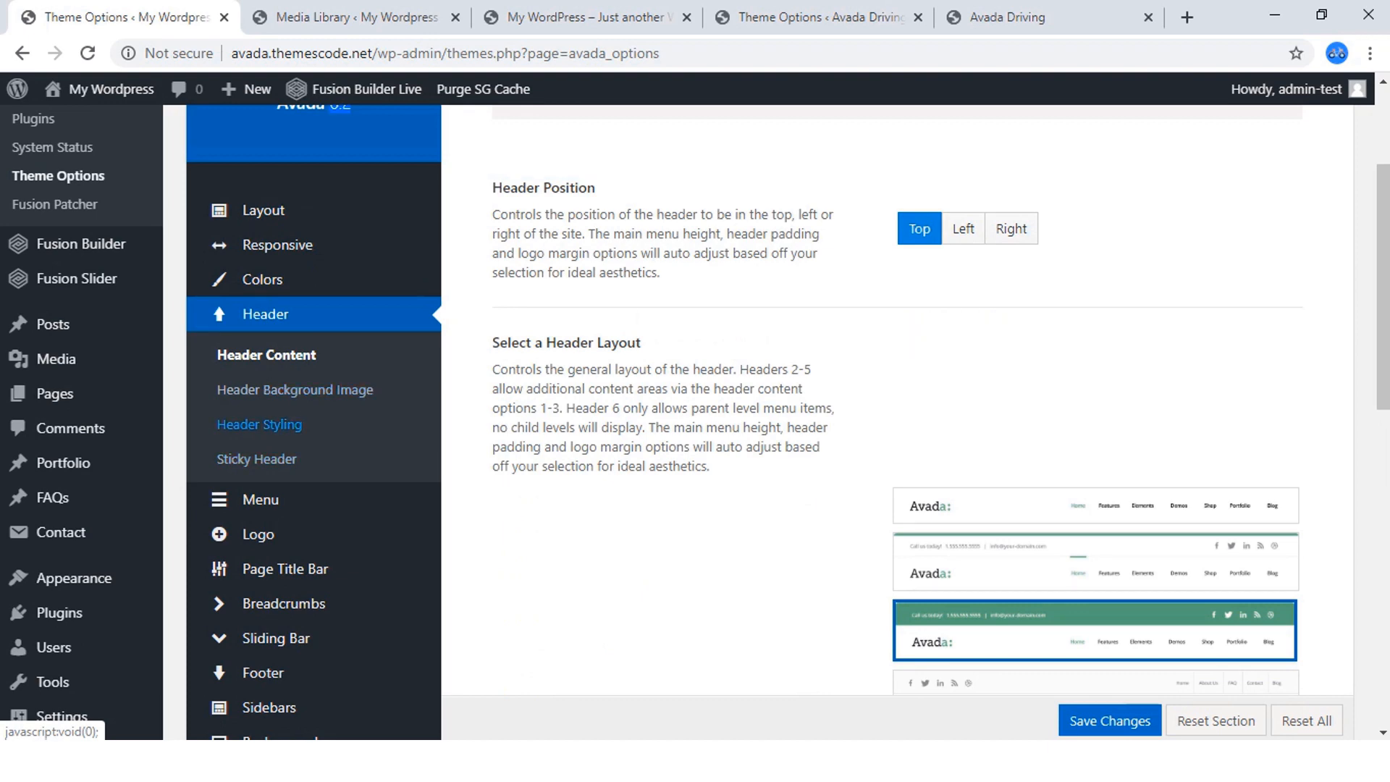
click(259, 425)
scroll(259, 425, down, 7)
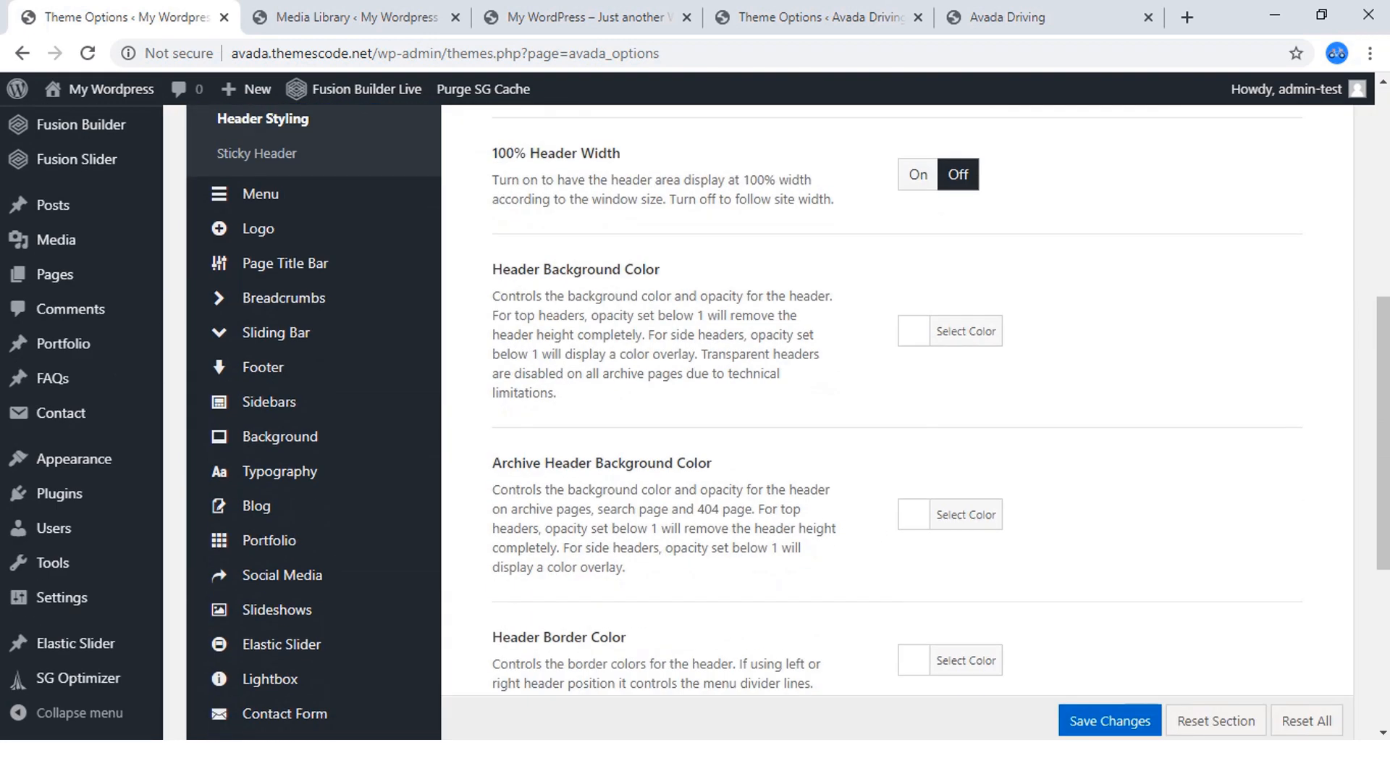
scroll(724, 420, down, 3)
scroll(725, 420, up, 12)
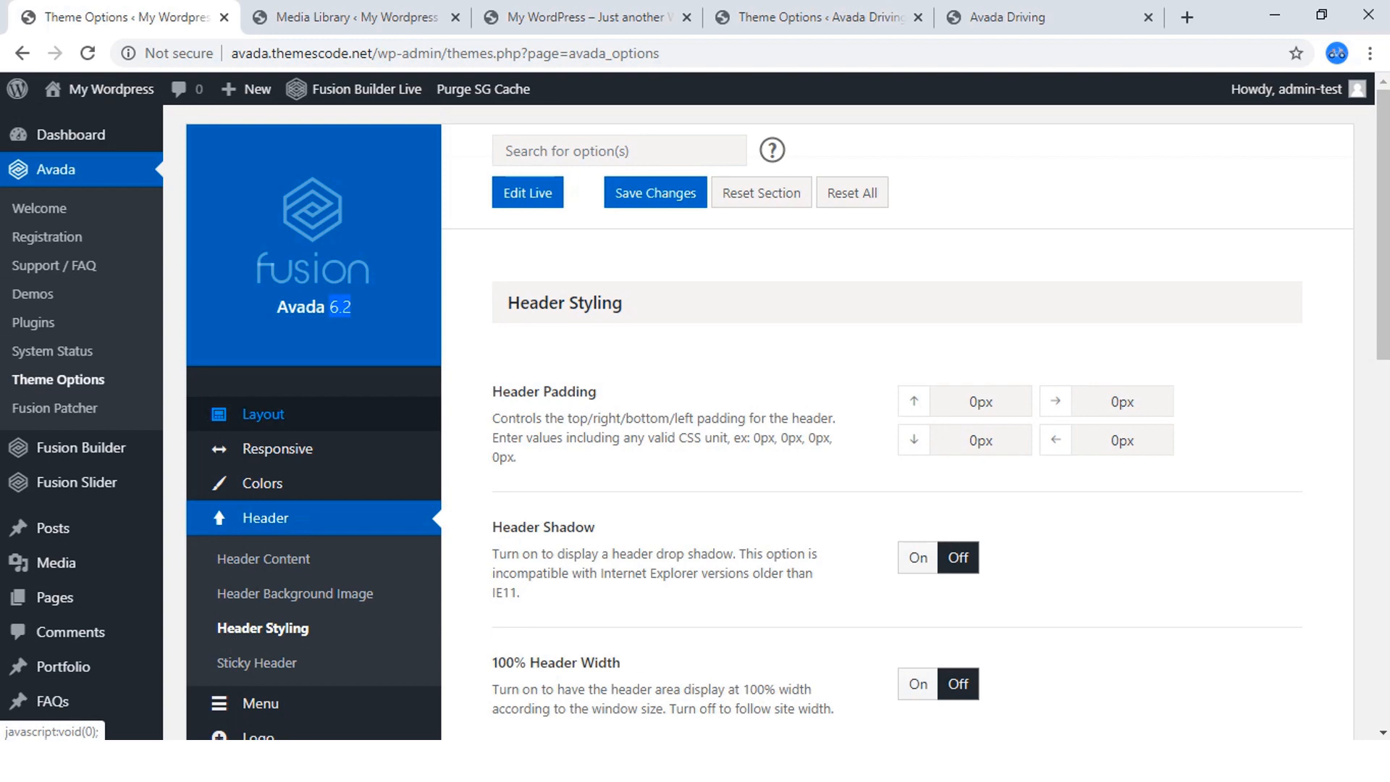
click(263, 413)
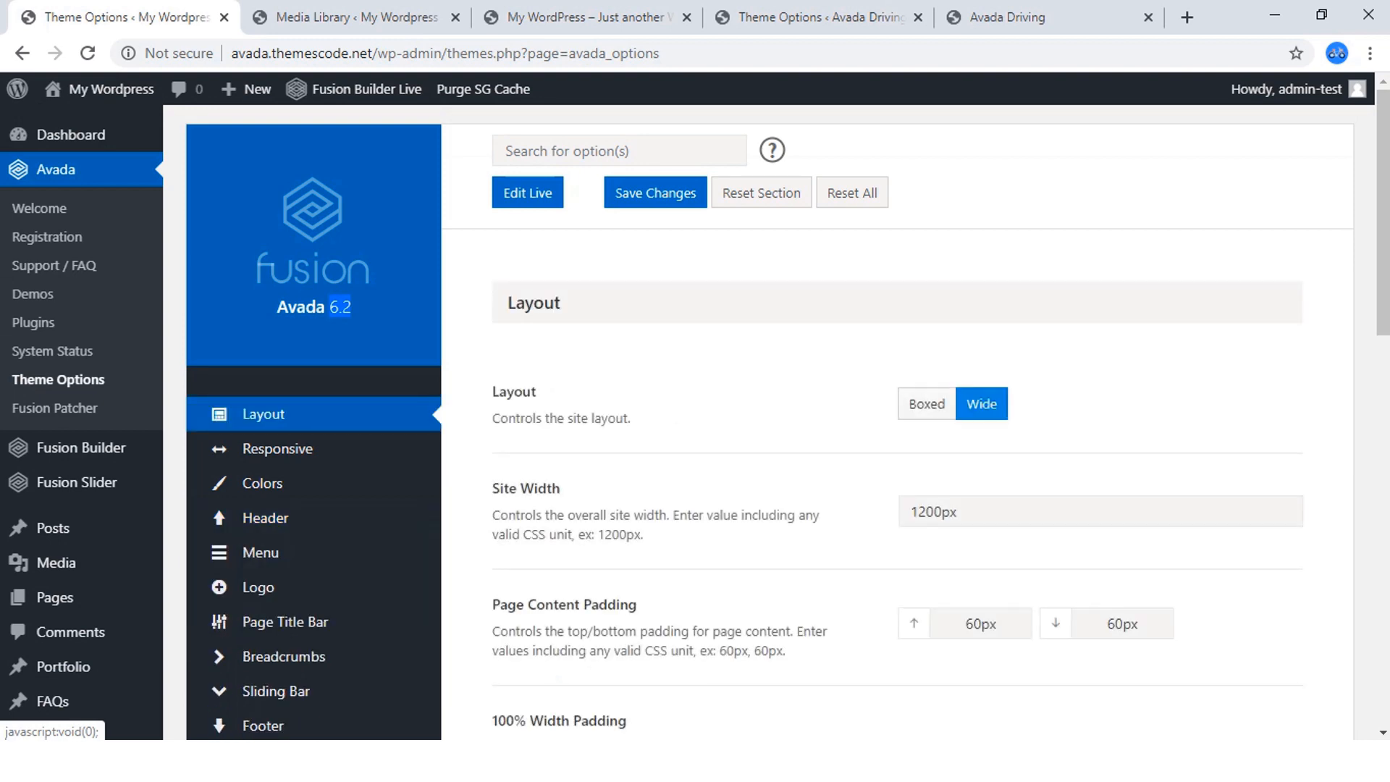
Switch to the finished avada.io site's Theme Options and examine its Layout width and padding settings.
click(1008, 17)
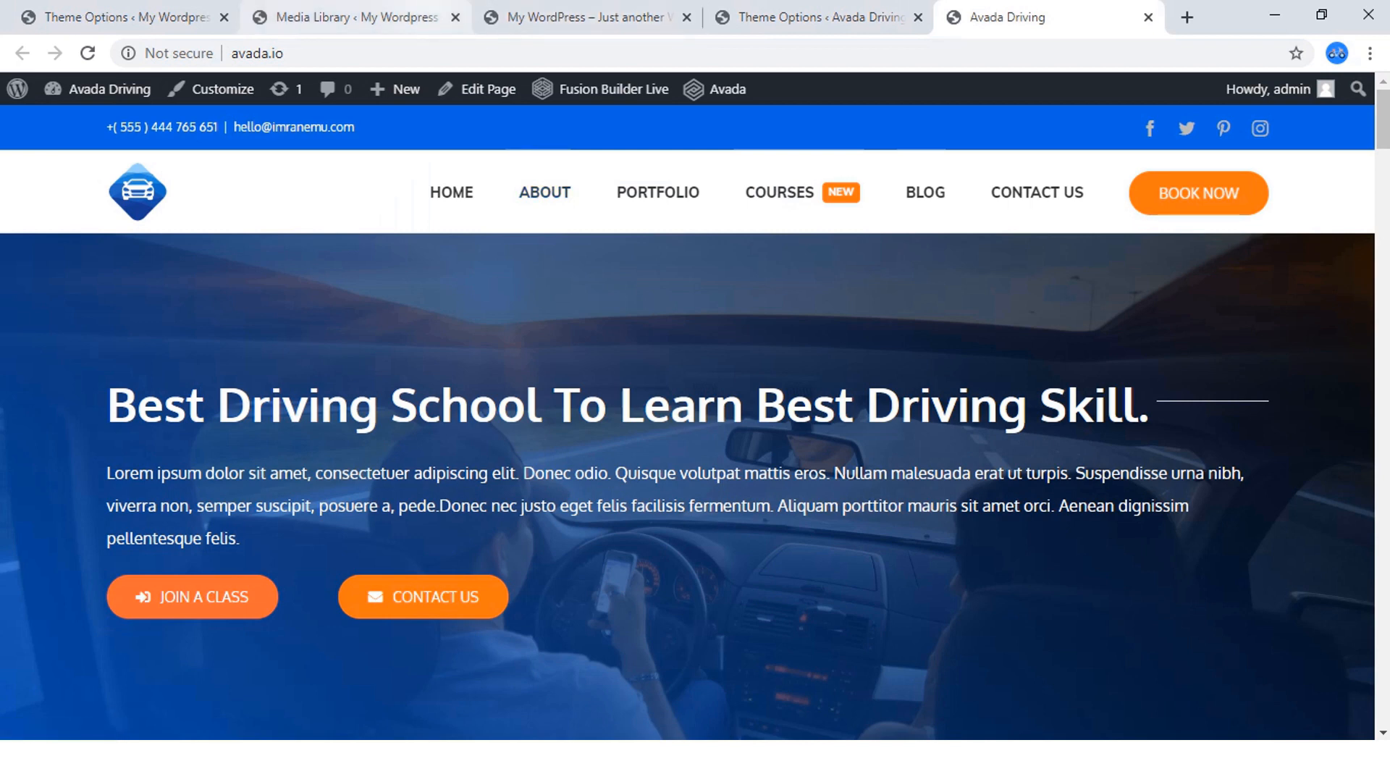
click(348, 16)
click(811, 17)
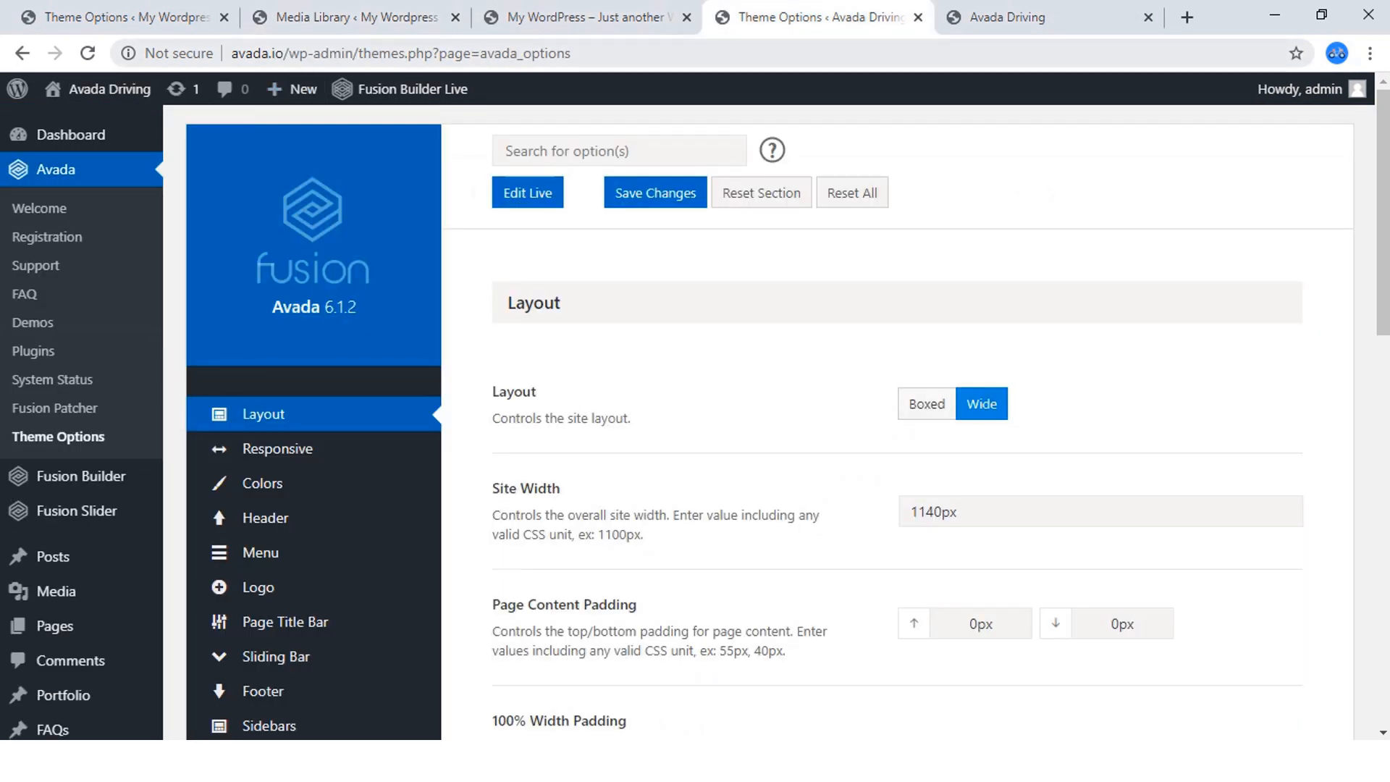
drag(284, 53, 231, 54)
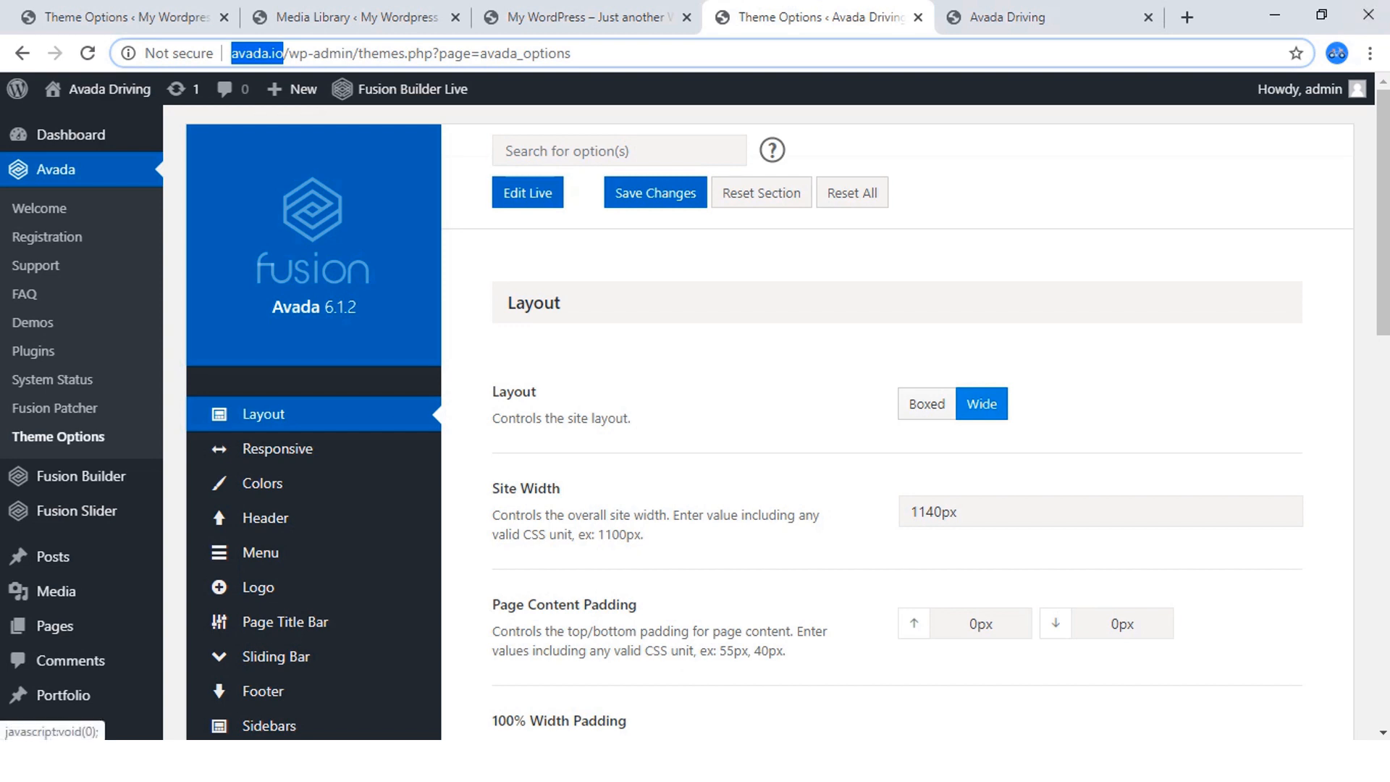
scroll(695, 420, down, 3)
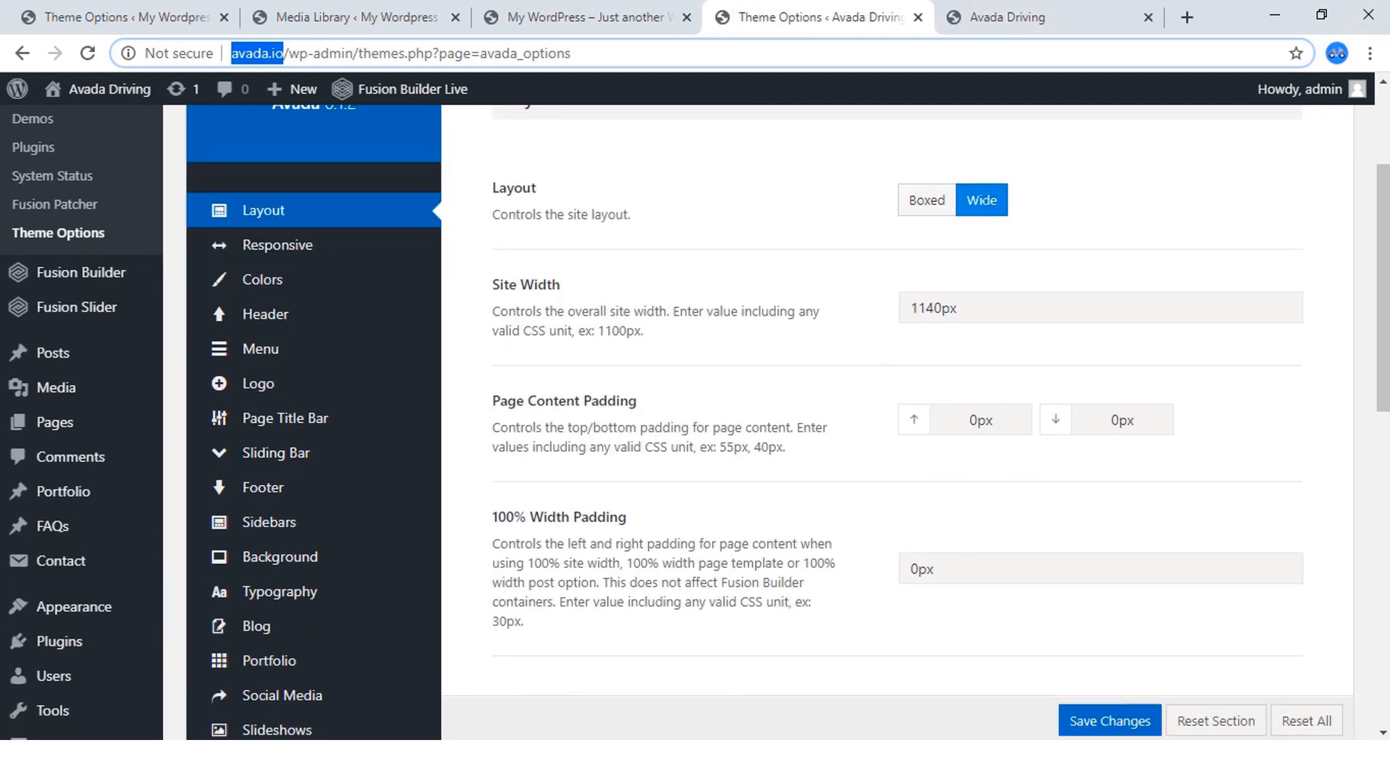
Compare the new site's Layout width and padding settings with those in the finished avada.io site's Theme Options.
click(127, 18)
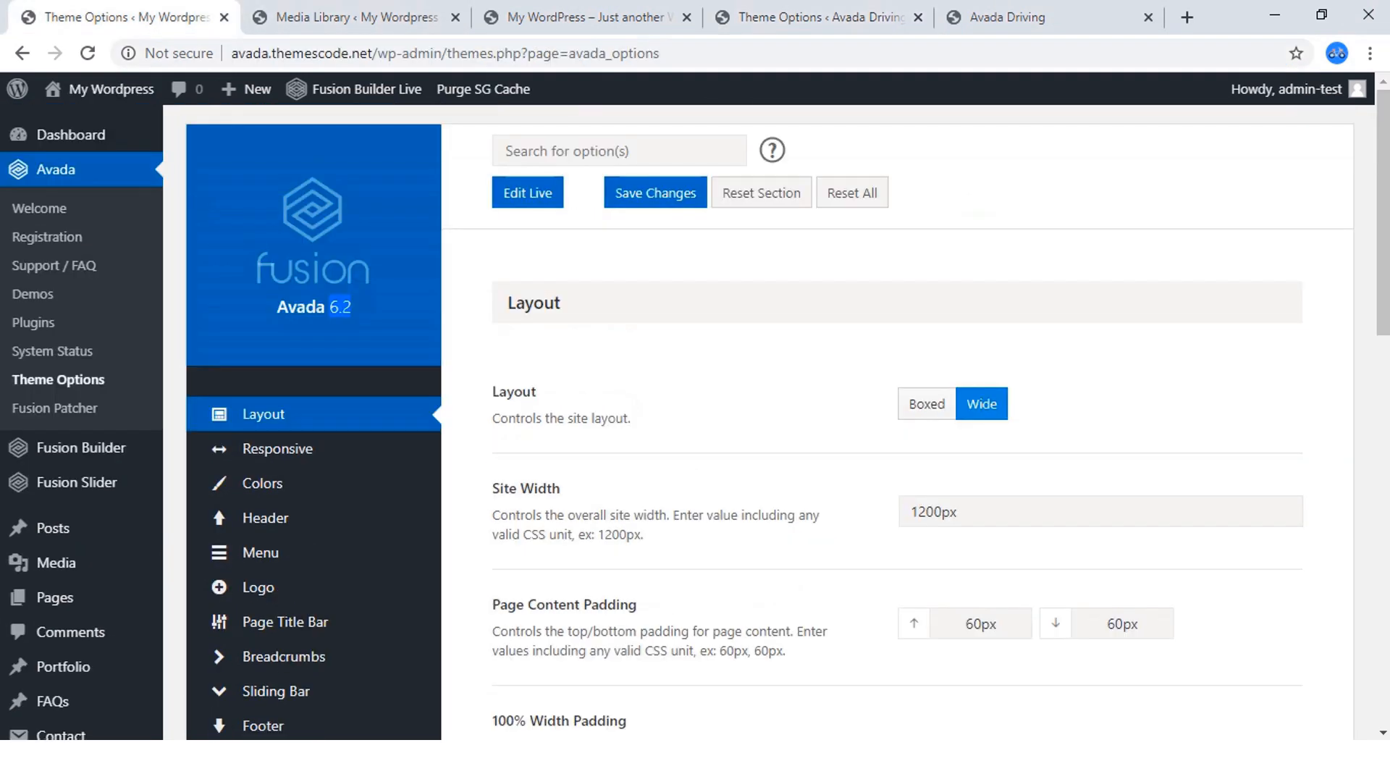
scroll(695, 420, down, 2)
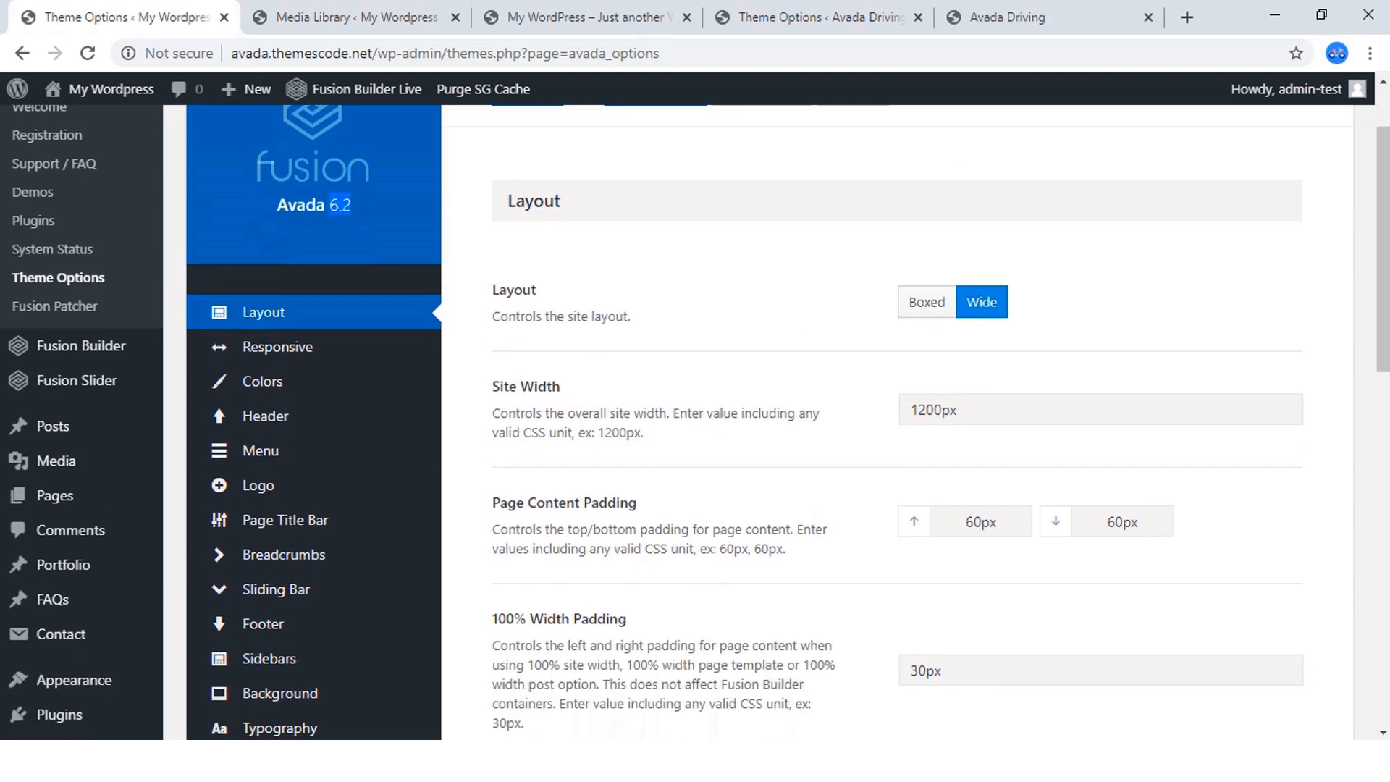
scroll(695, 420, down, 3)
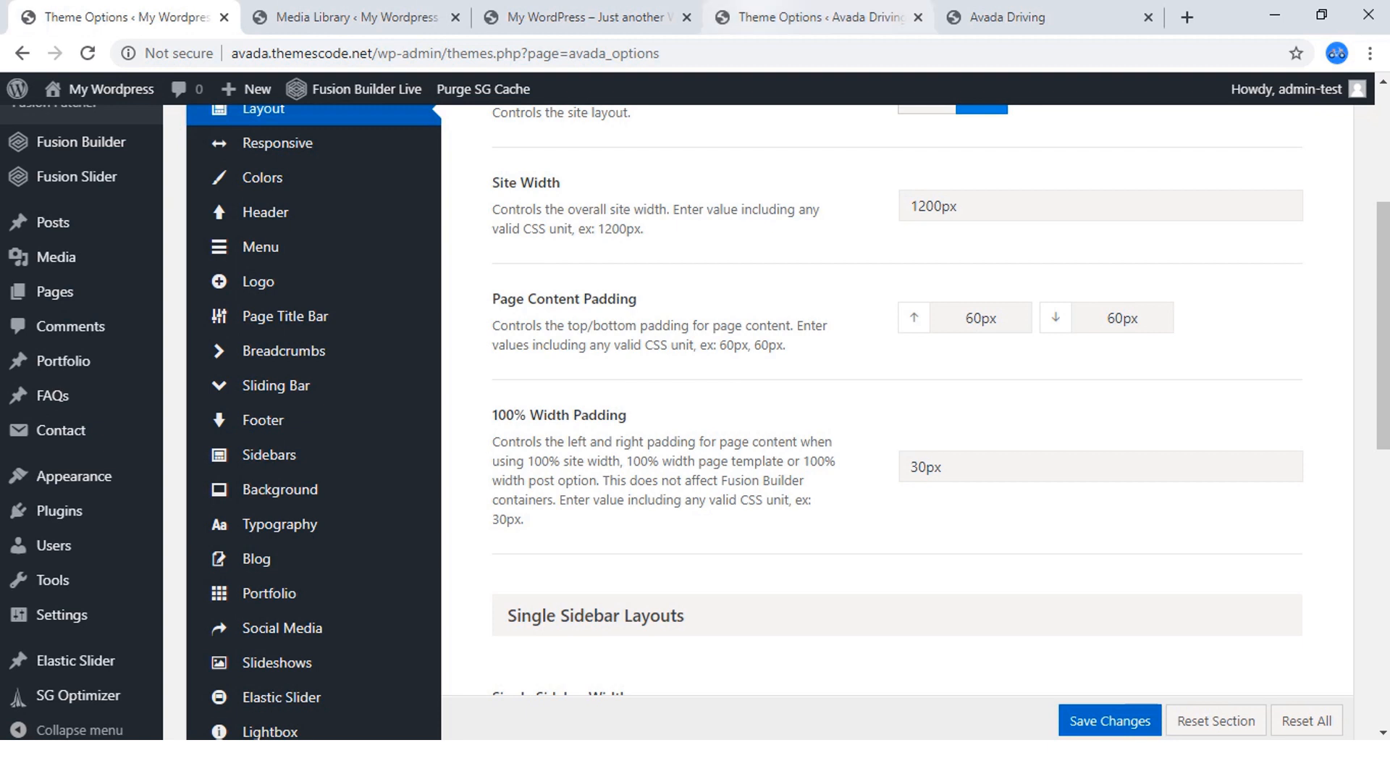
click(820, 17)
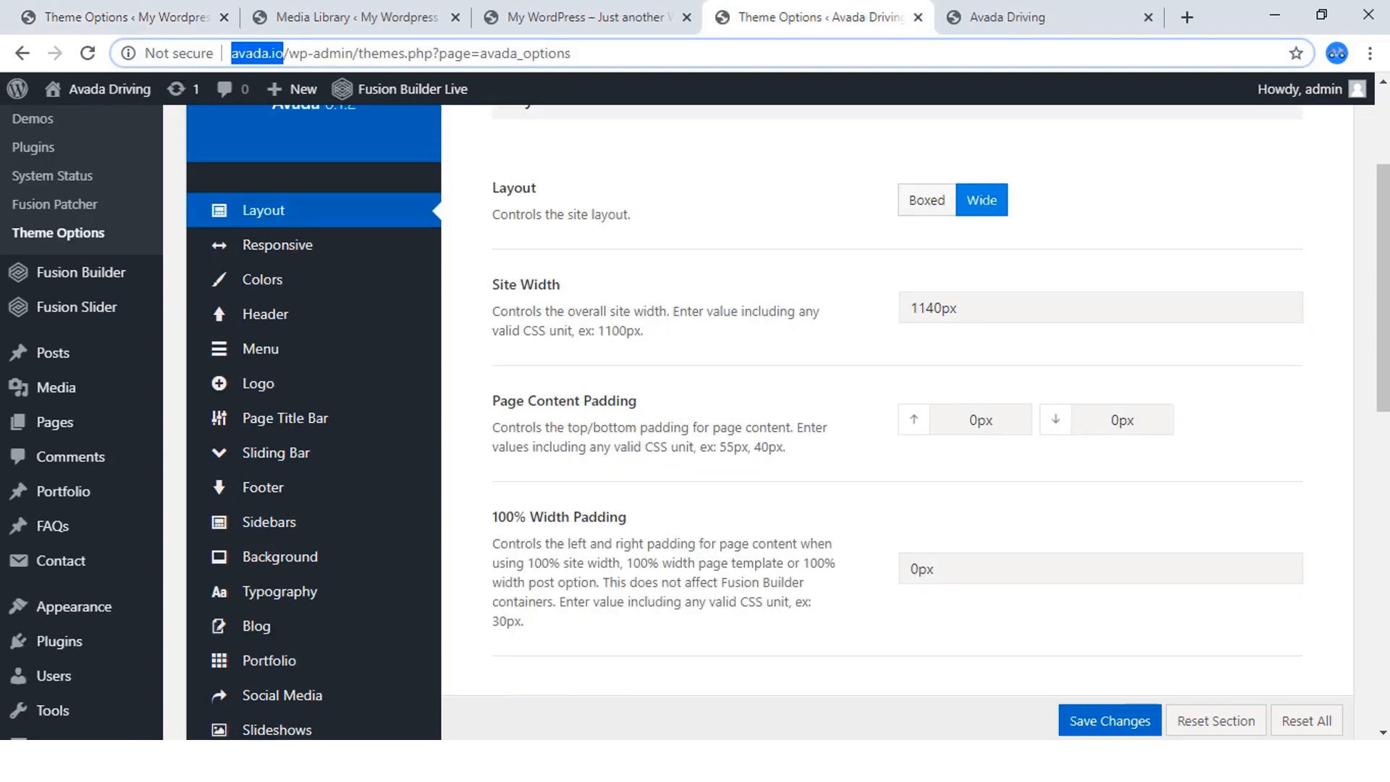
Examine the content width and spacing of the sections on the finished Avada Driving homepage.
click(1014, 17)
scroll(724, 405, down, 5)
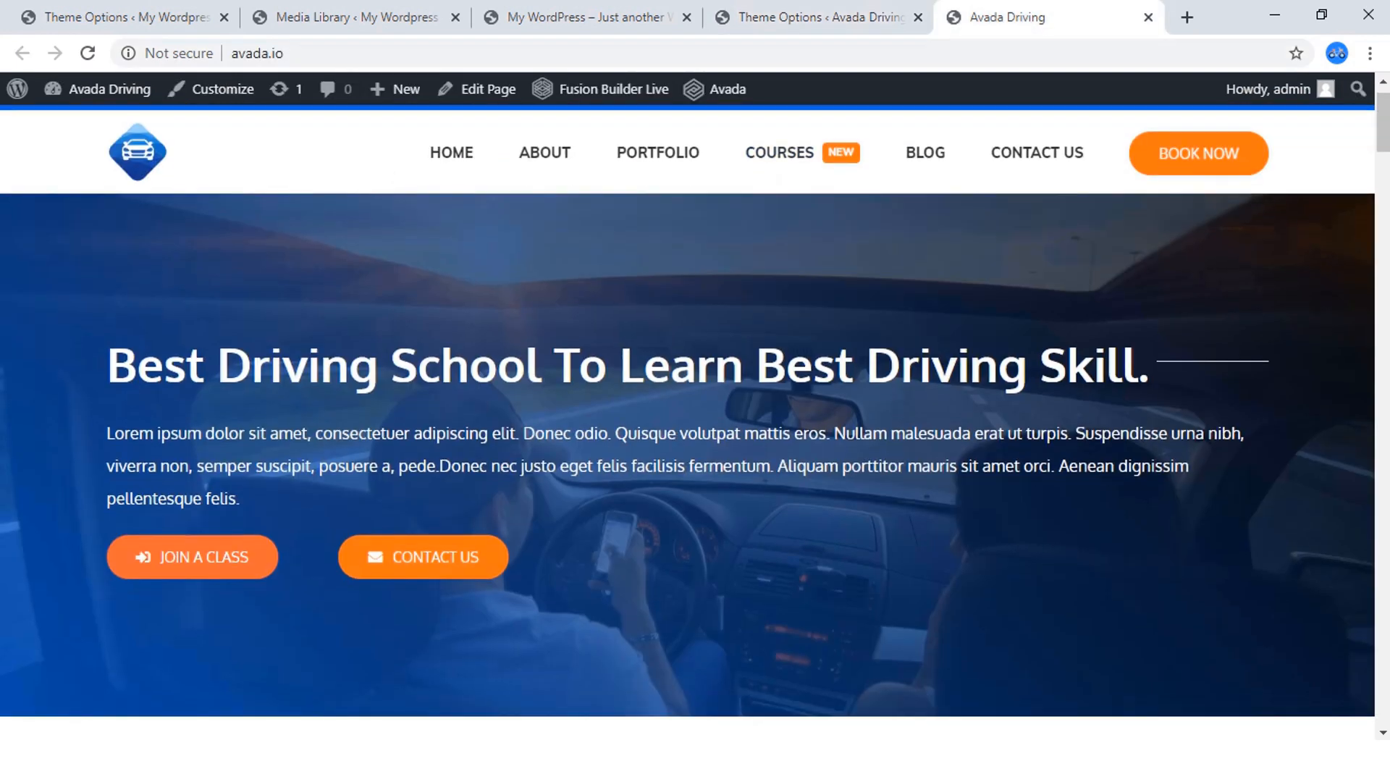
scroll(695, 456, down, 3)
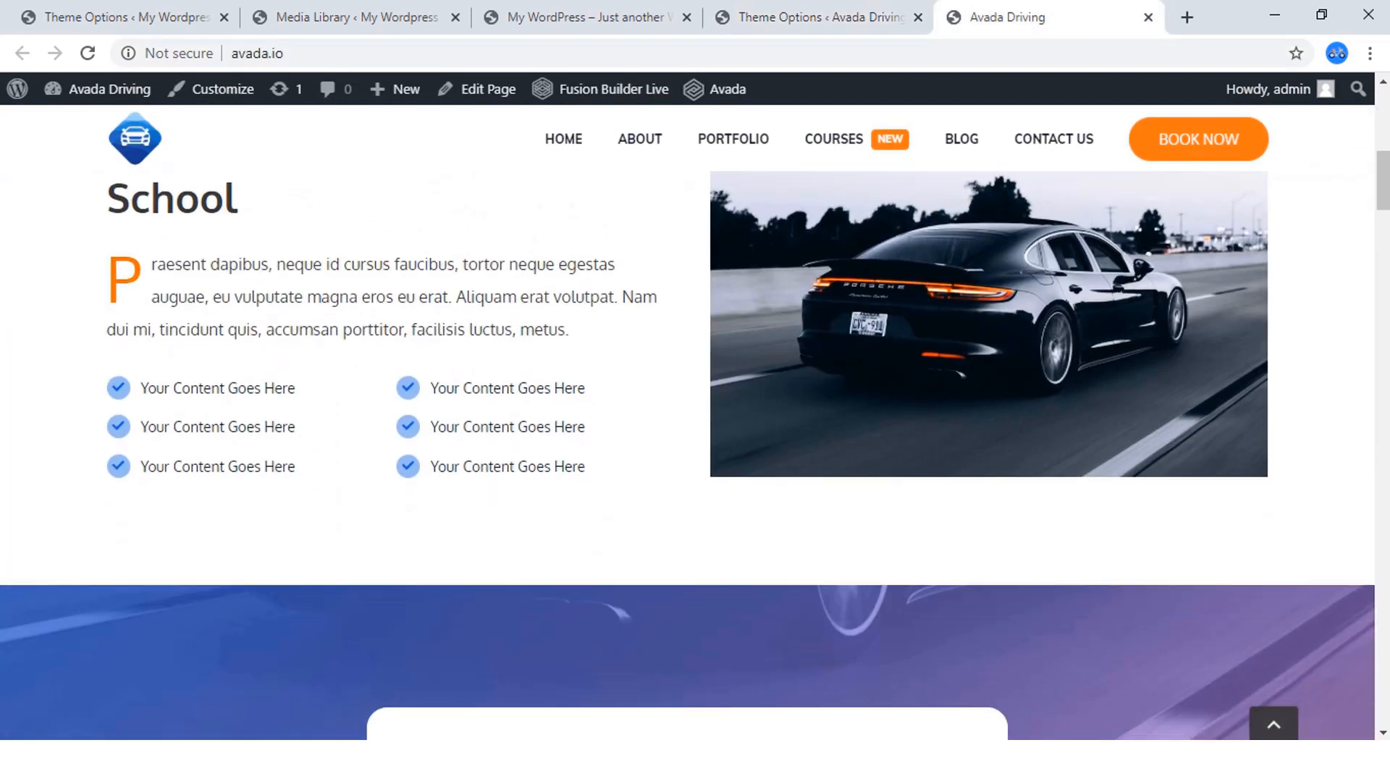
scroll(695, 456, up, 4)
scroll(695, 456, down, 3)
scroll(695, 456, up, 2)
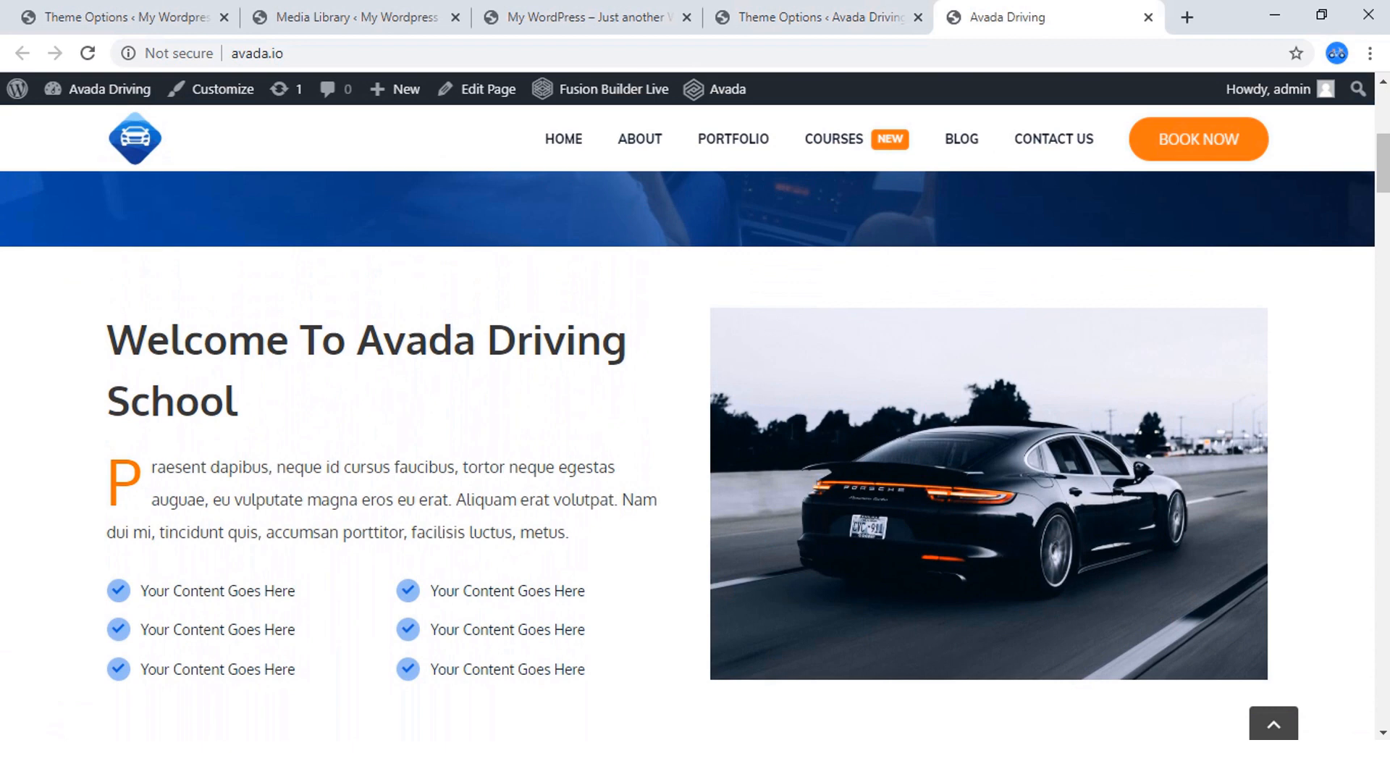
scroll(696, 457, down, 4)
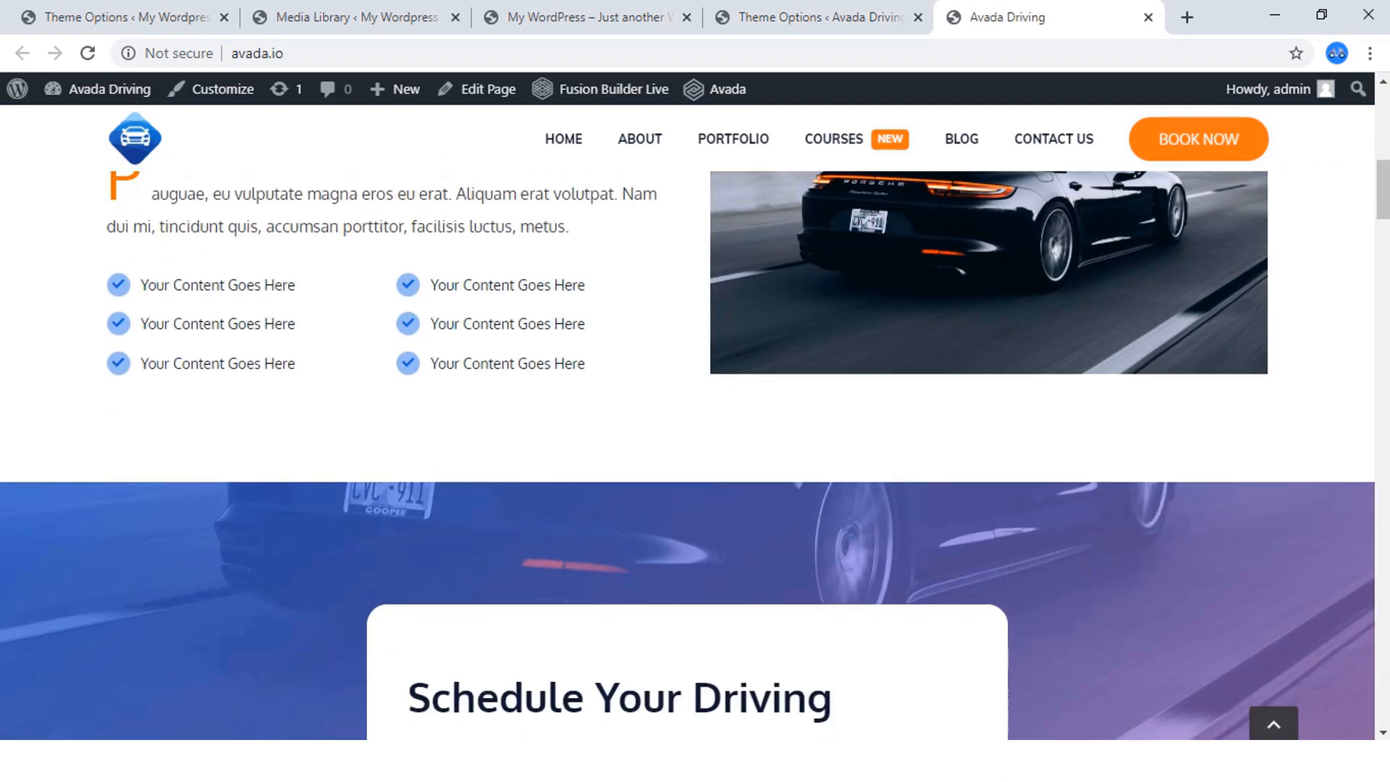
scroll(695, 456, up, 5)
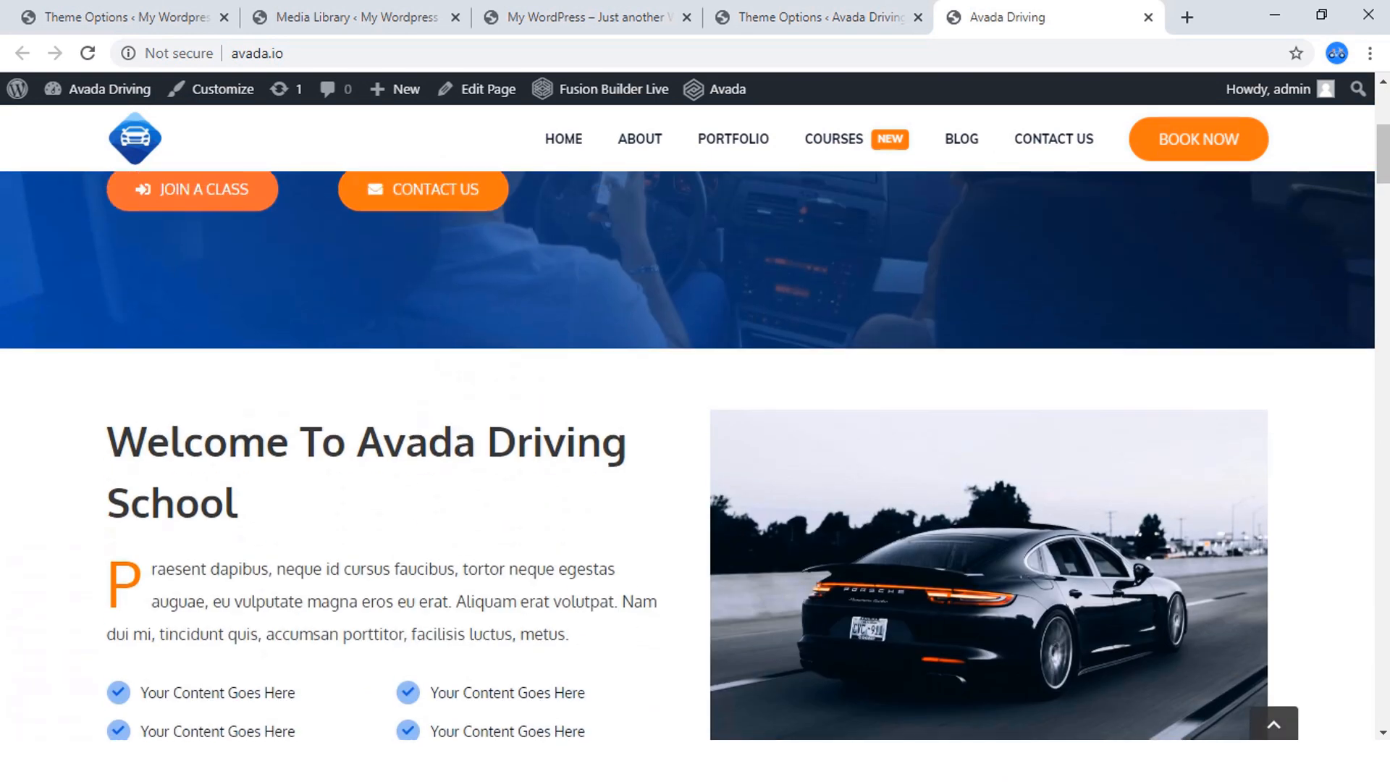
Return to the new site's Theme Options and close the Media Library page.
click(402, 17)
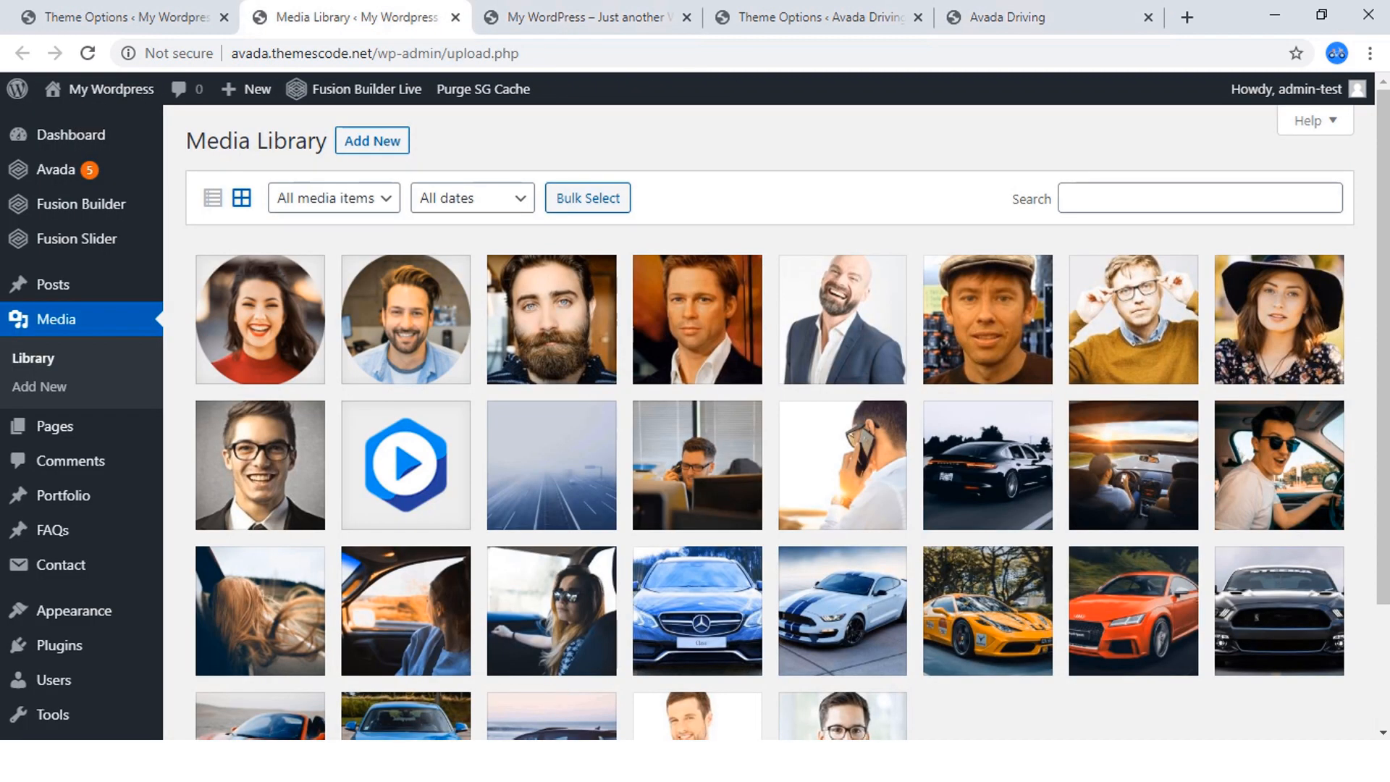
click(123, 17)
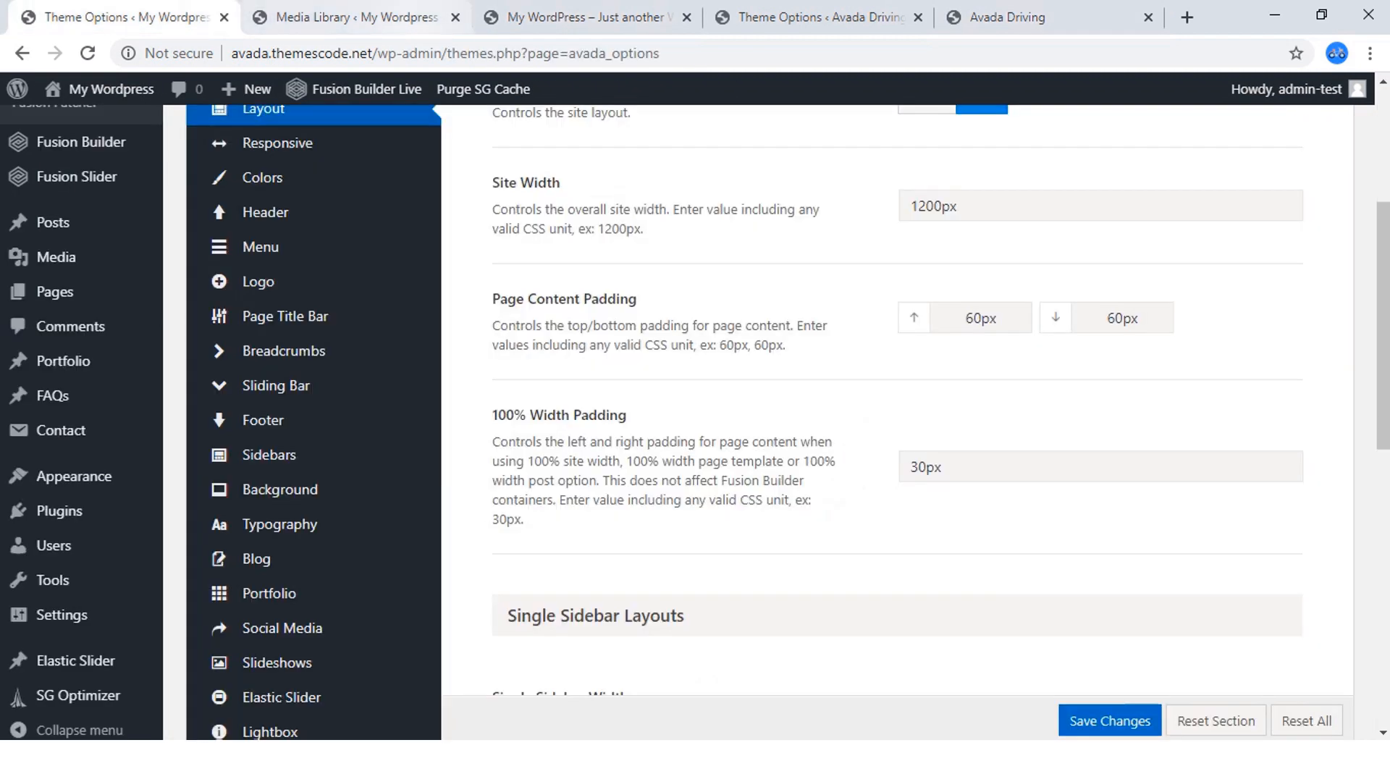
click(455, 17)
Set both the top and bottom Page Content Padding to 0px and save the theme options.
drag(967, 319, 976, 318)
key(BackSpace)
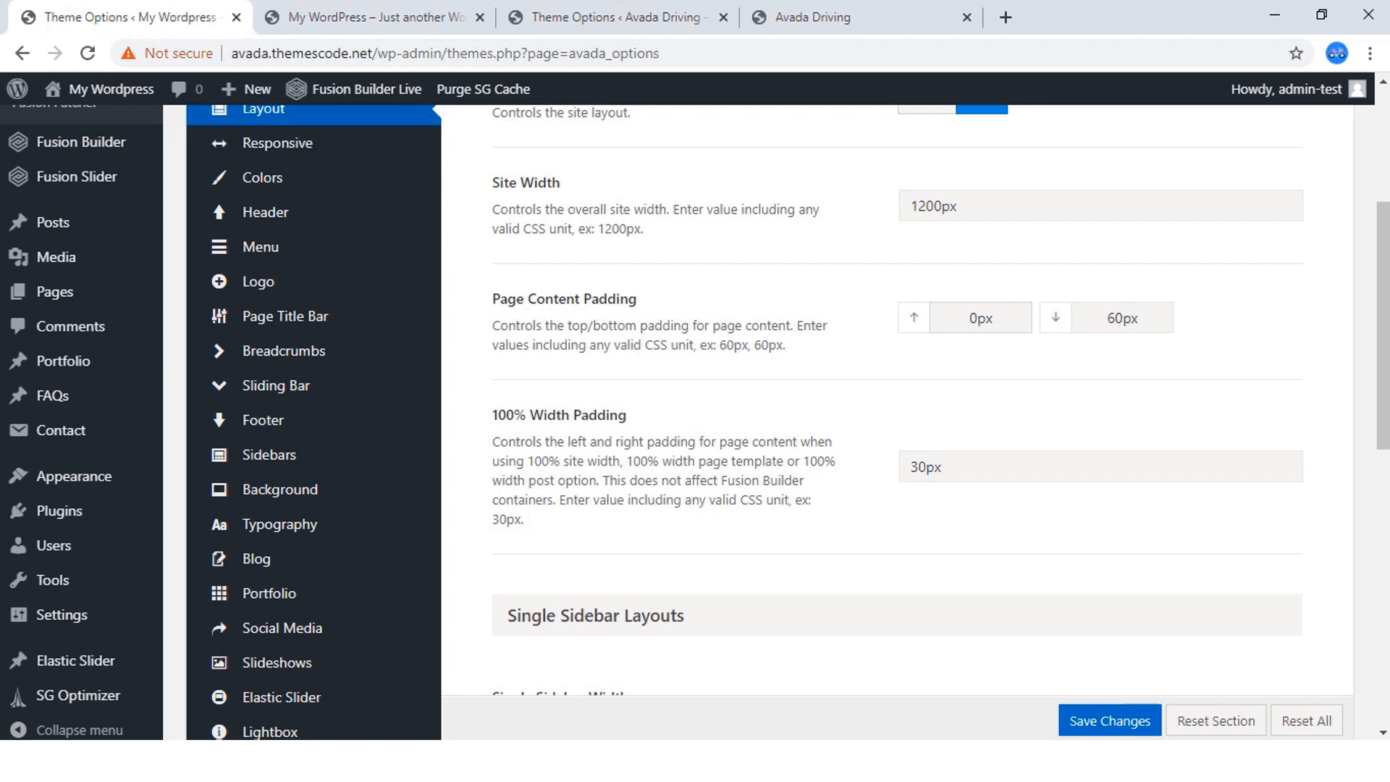
drag(1108, 318, 1116, 319)
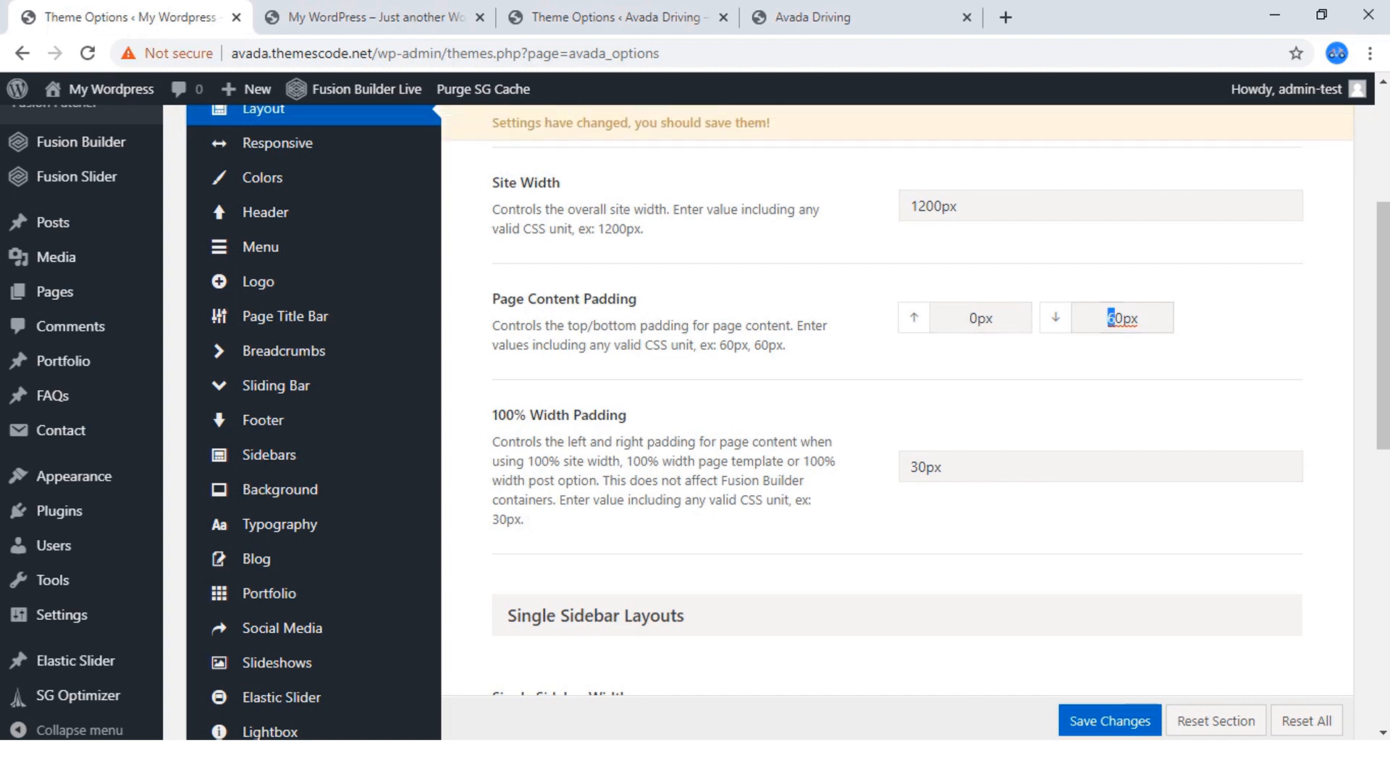
key(BackSpace)
click(1110, 720)
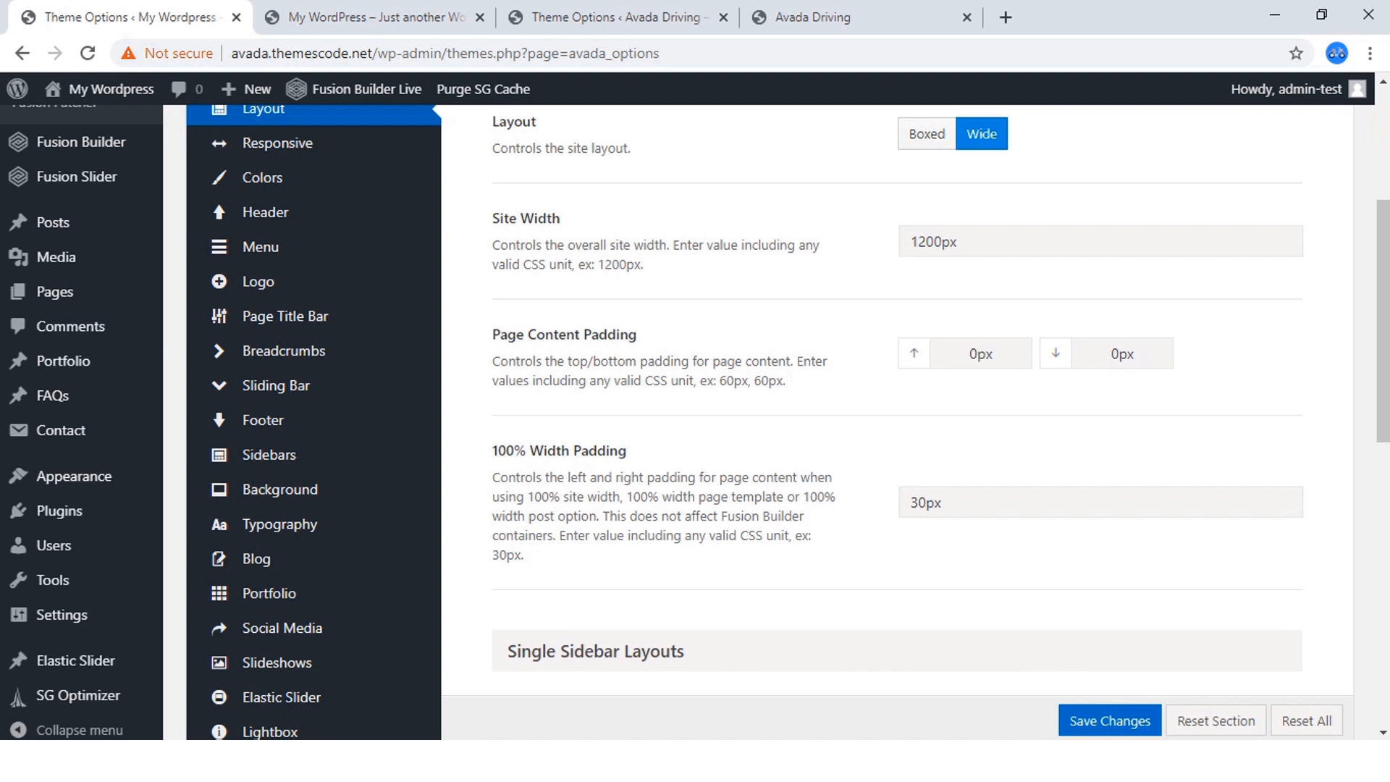
Check the finished site's Layout padding values and set the new site's 100% Width Padding to 0px.
scroll(941, 388, down, 1)
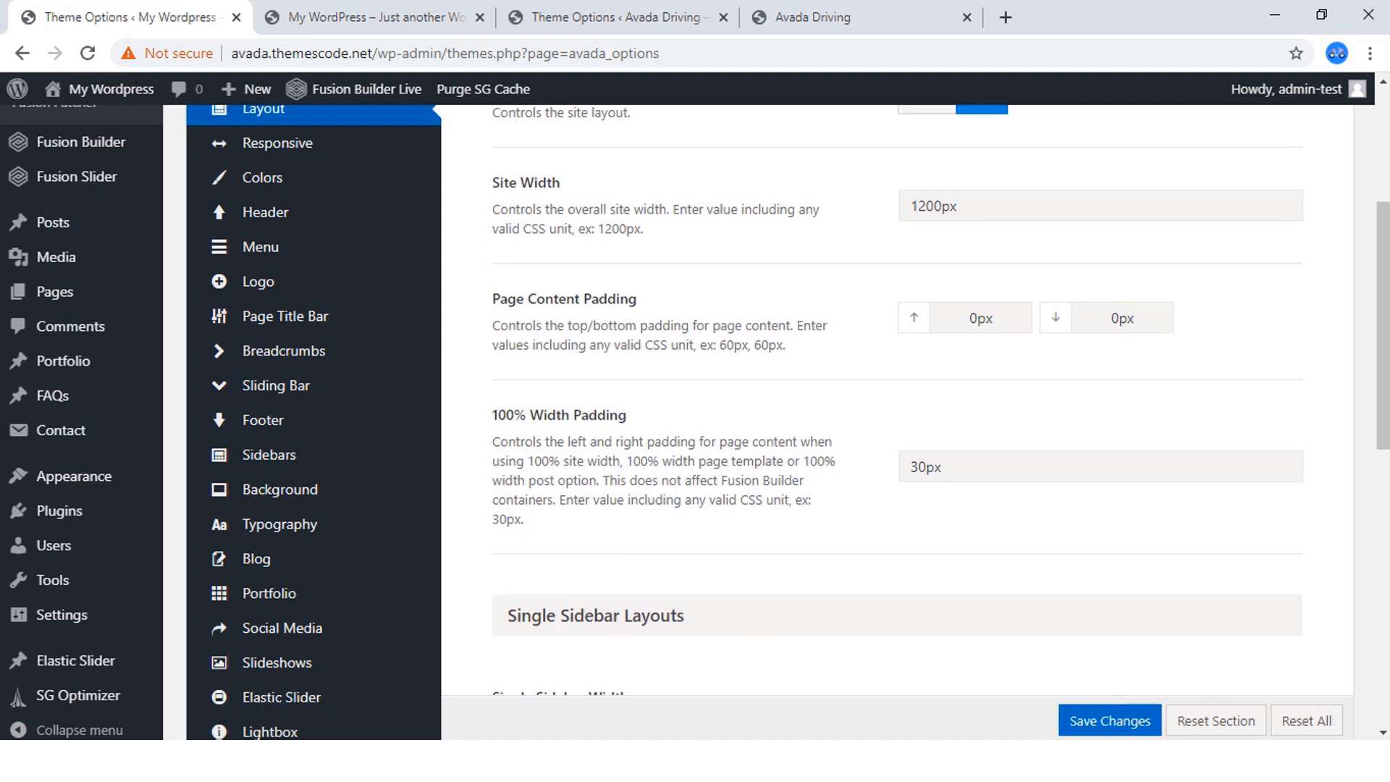
scroll(898, 422, down, 2)
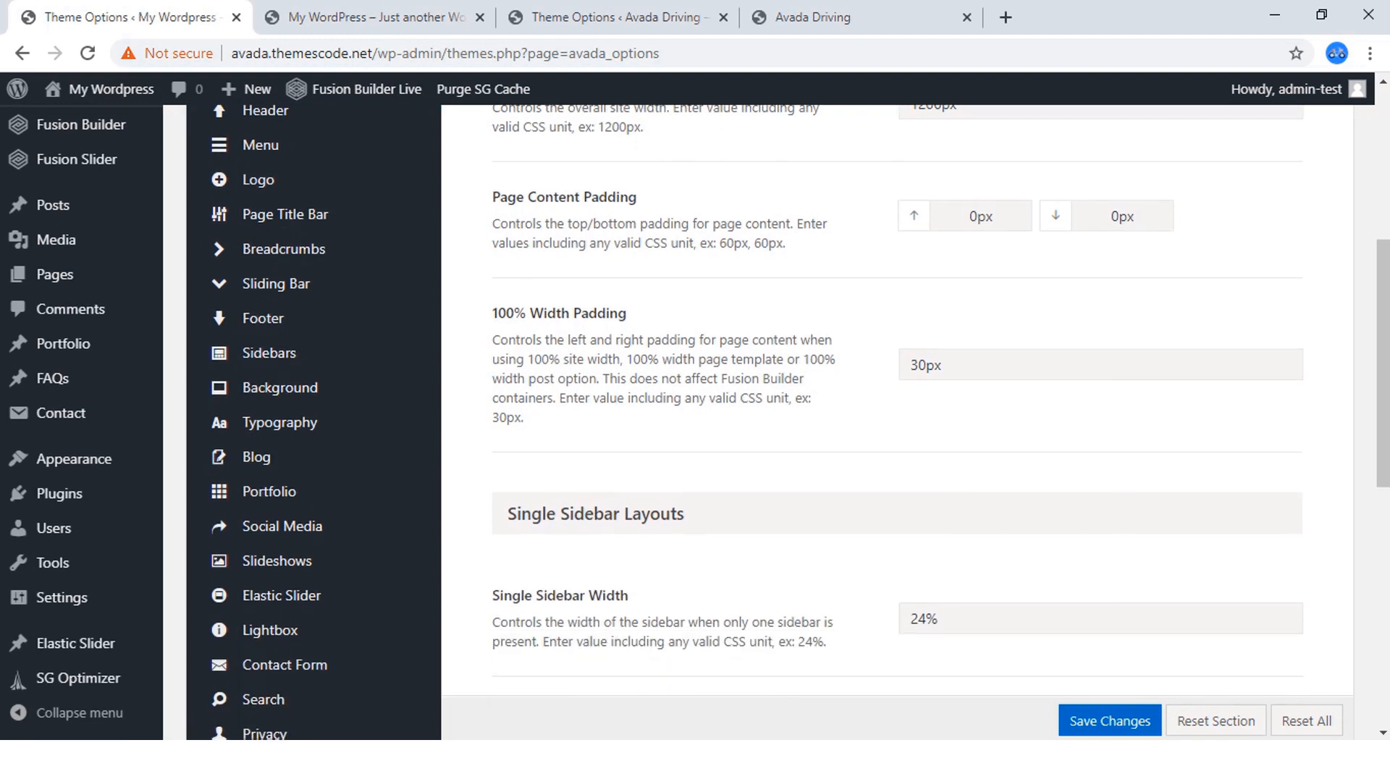
click(617, 17)
scroll(898, 422, down, 2)
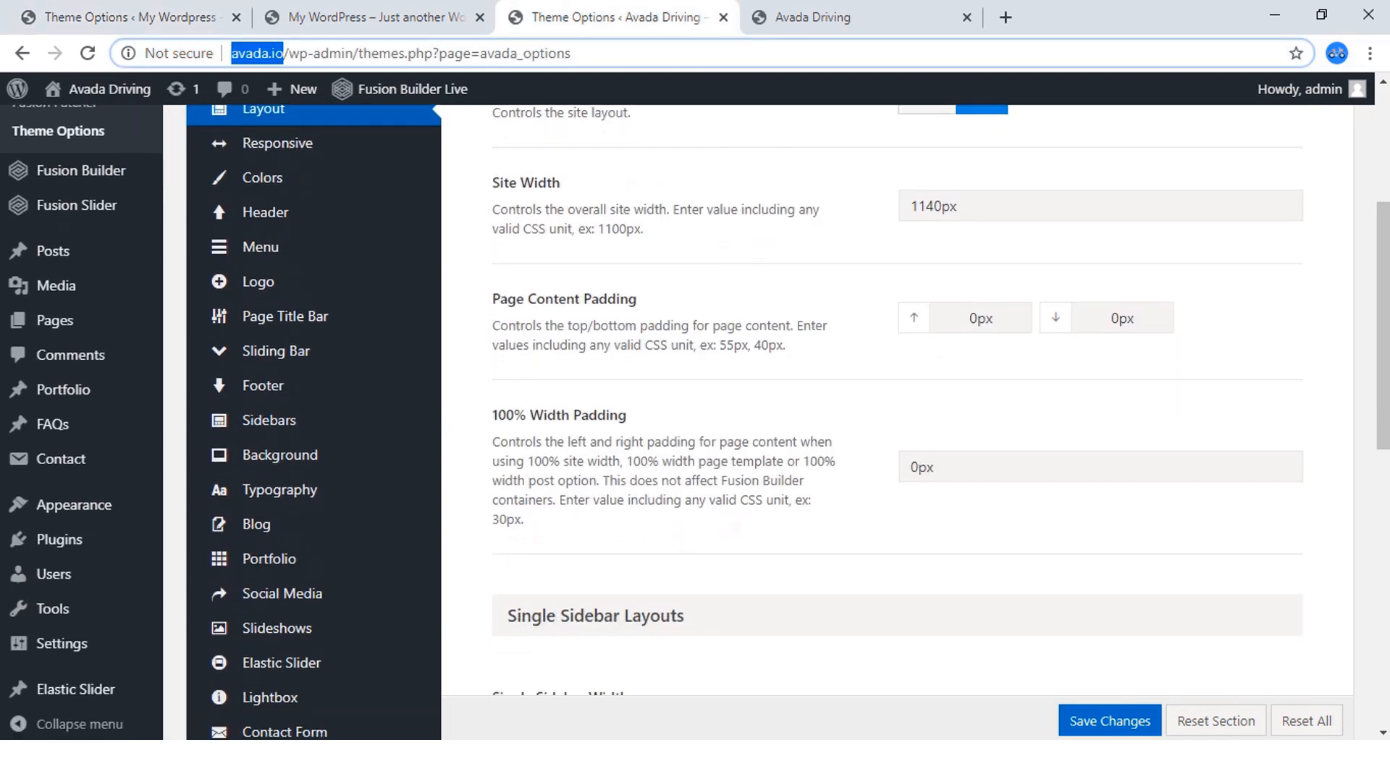
click(375, 17)
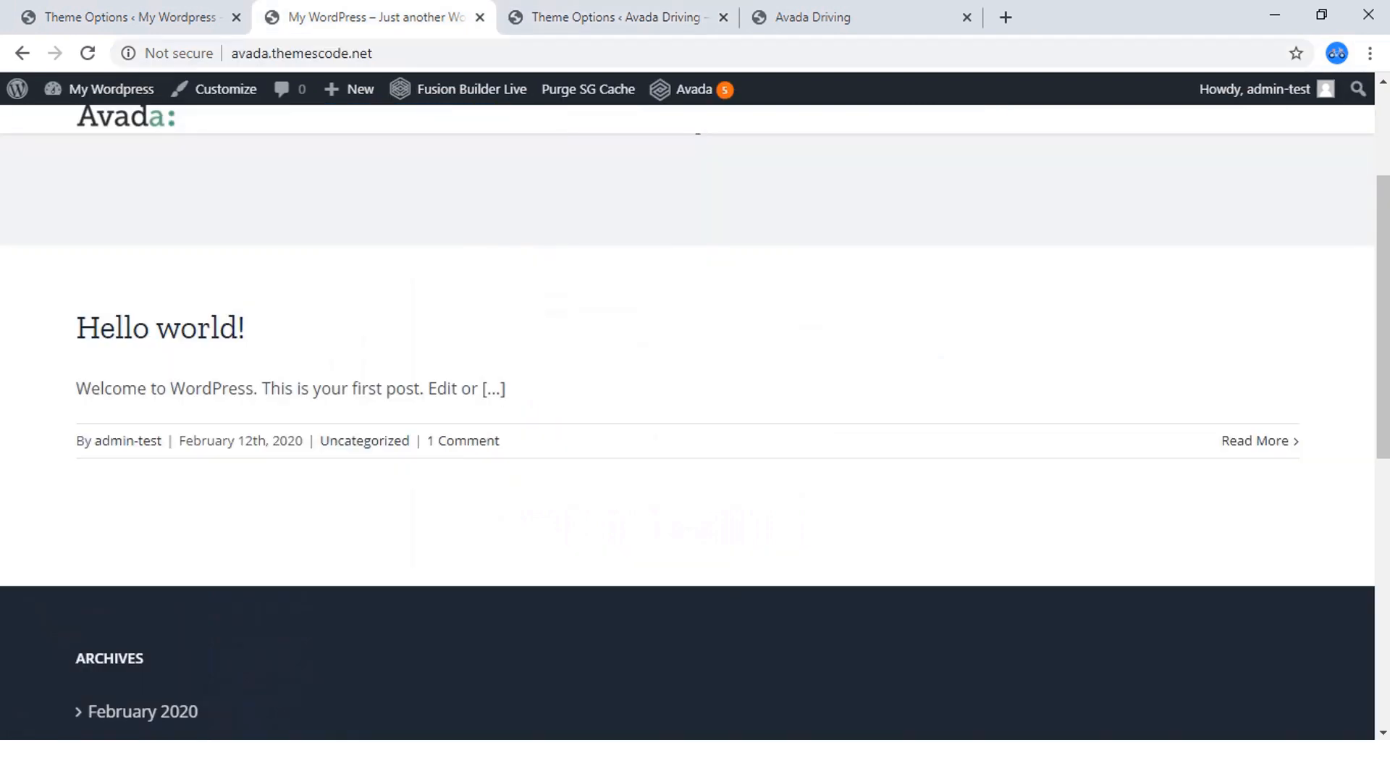
click(130, 17)
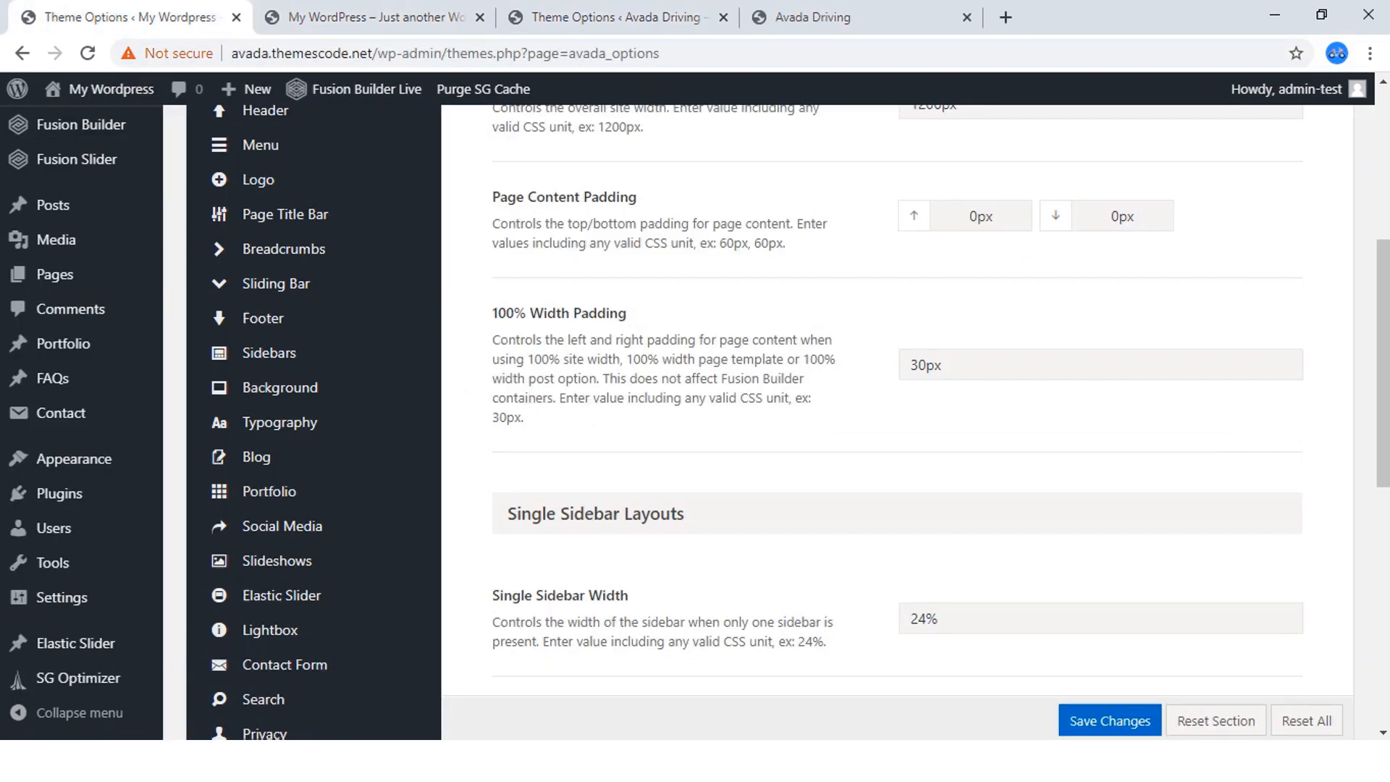
drag(919, 365, 910, 365)
key(BackSpace)
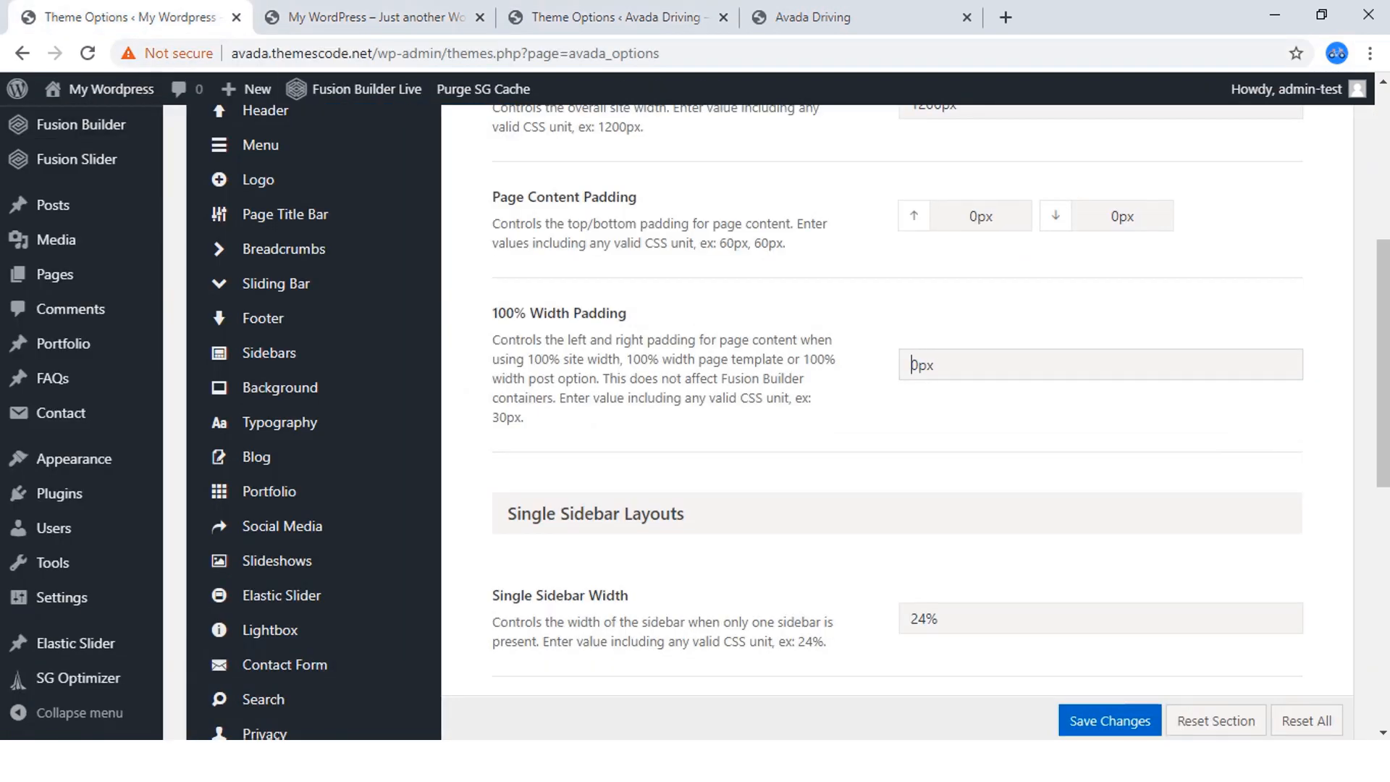
Compare the single and dual sidebar layout settings with the finished site's and save the new site's Layout changes.
scroll(898, 420, down, 3)
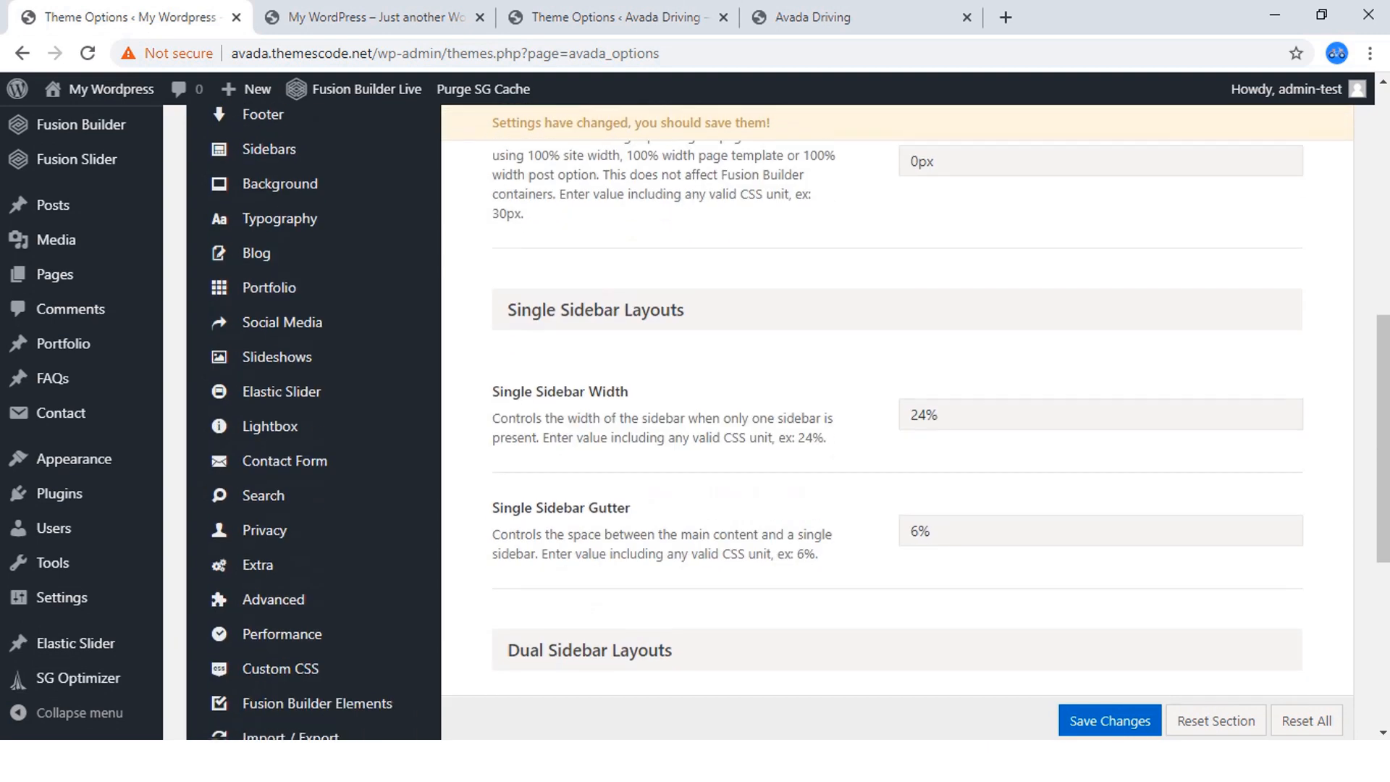
click(615, 17)
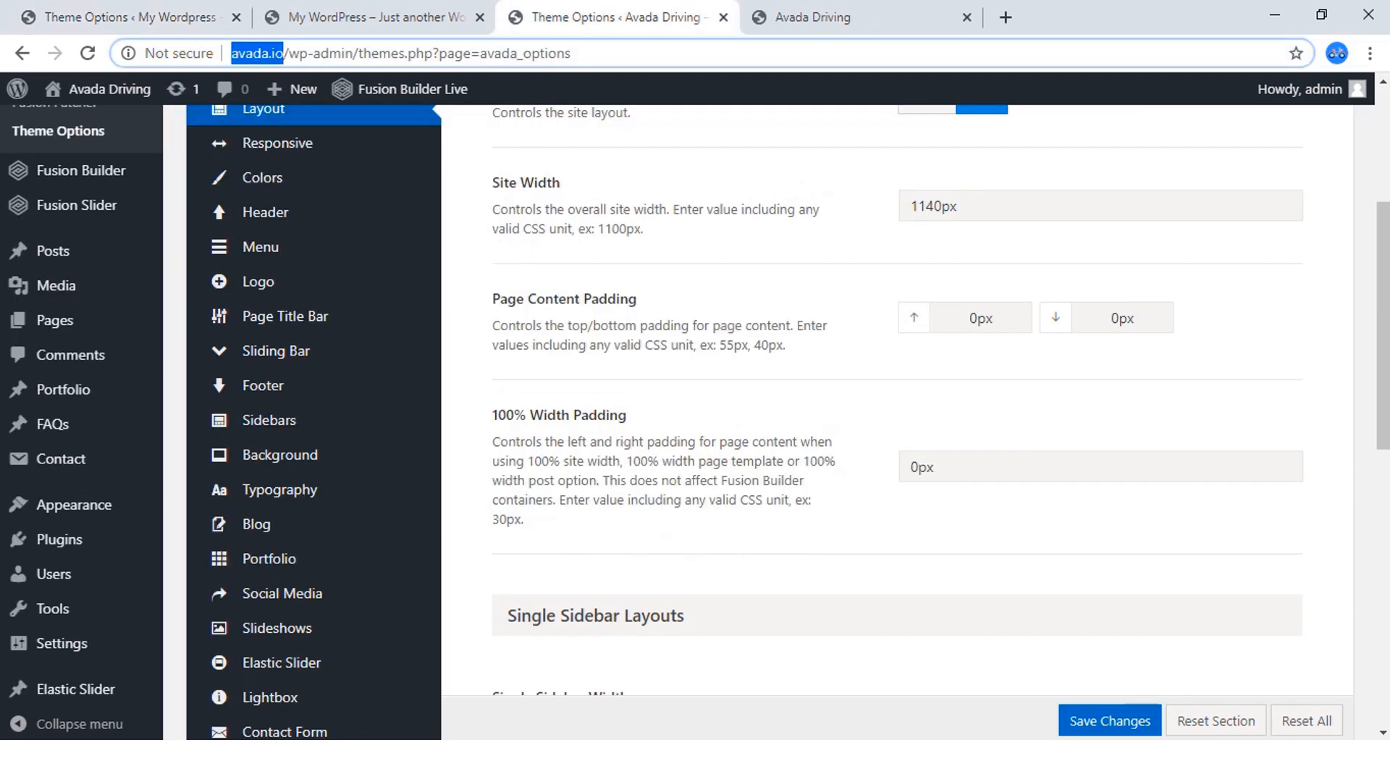
scroll(898, 420, down, 7)
scroll(898, 421, down, 3)
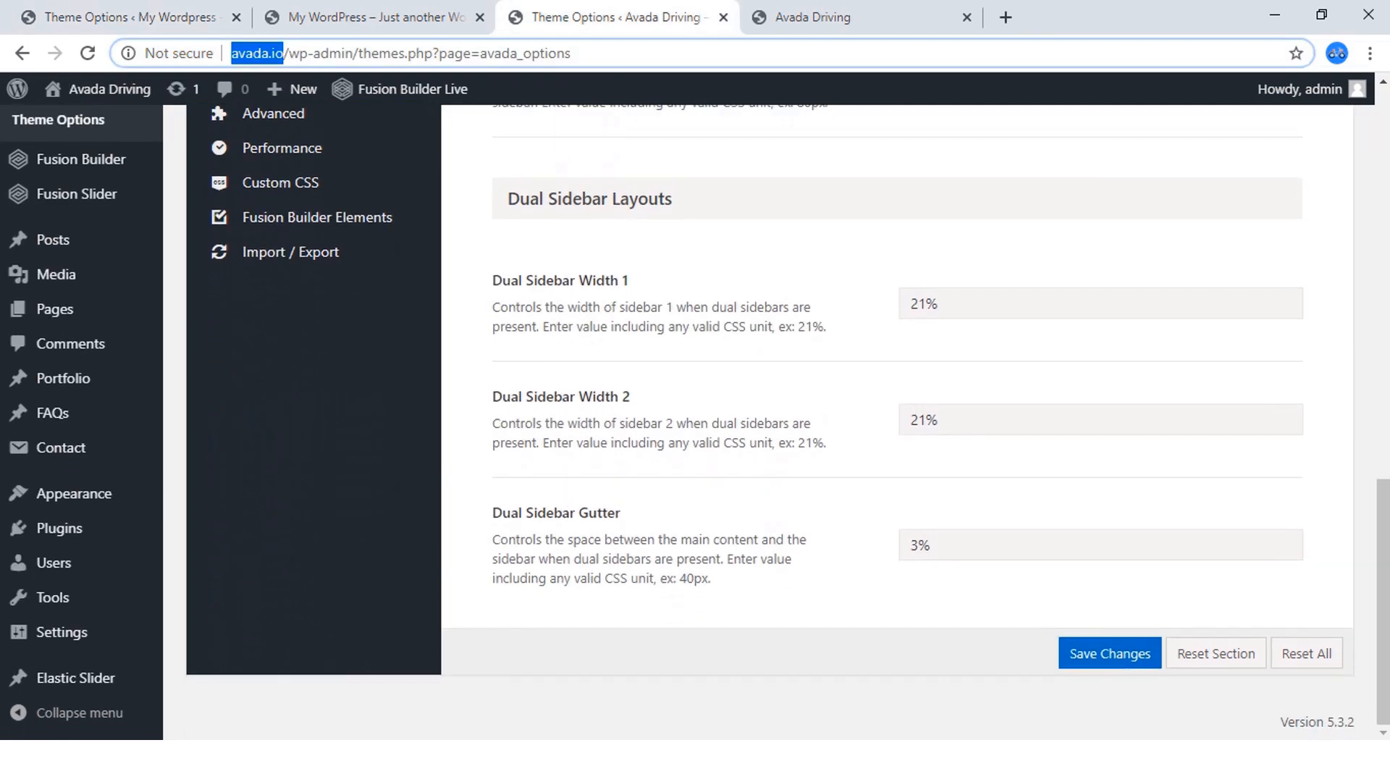
click(145, 17)
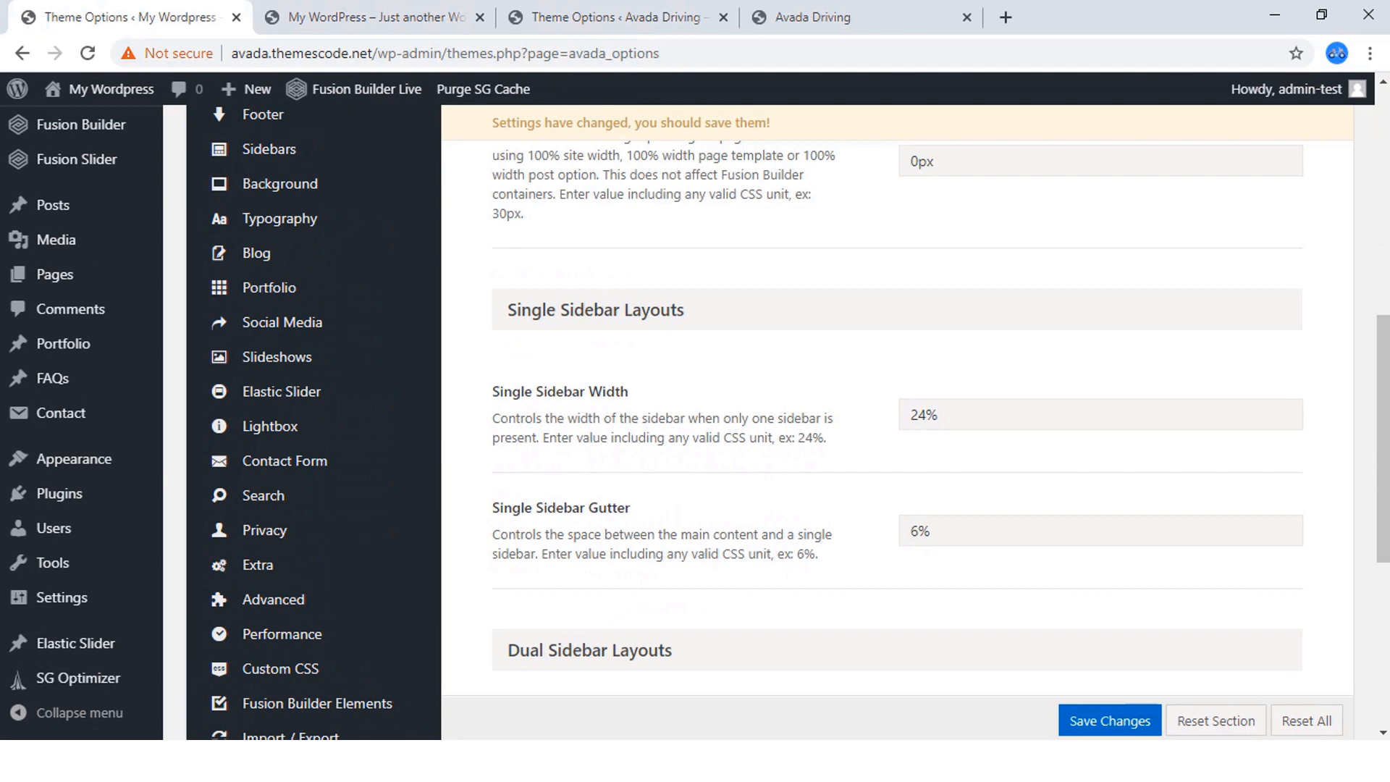
click(1110, 722)
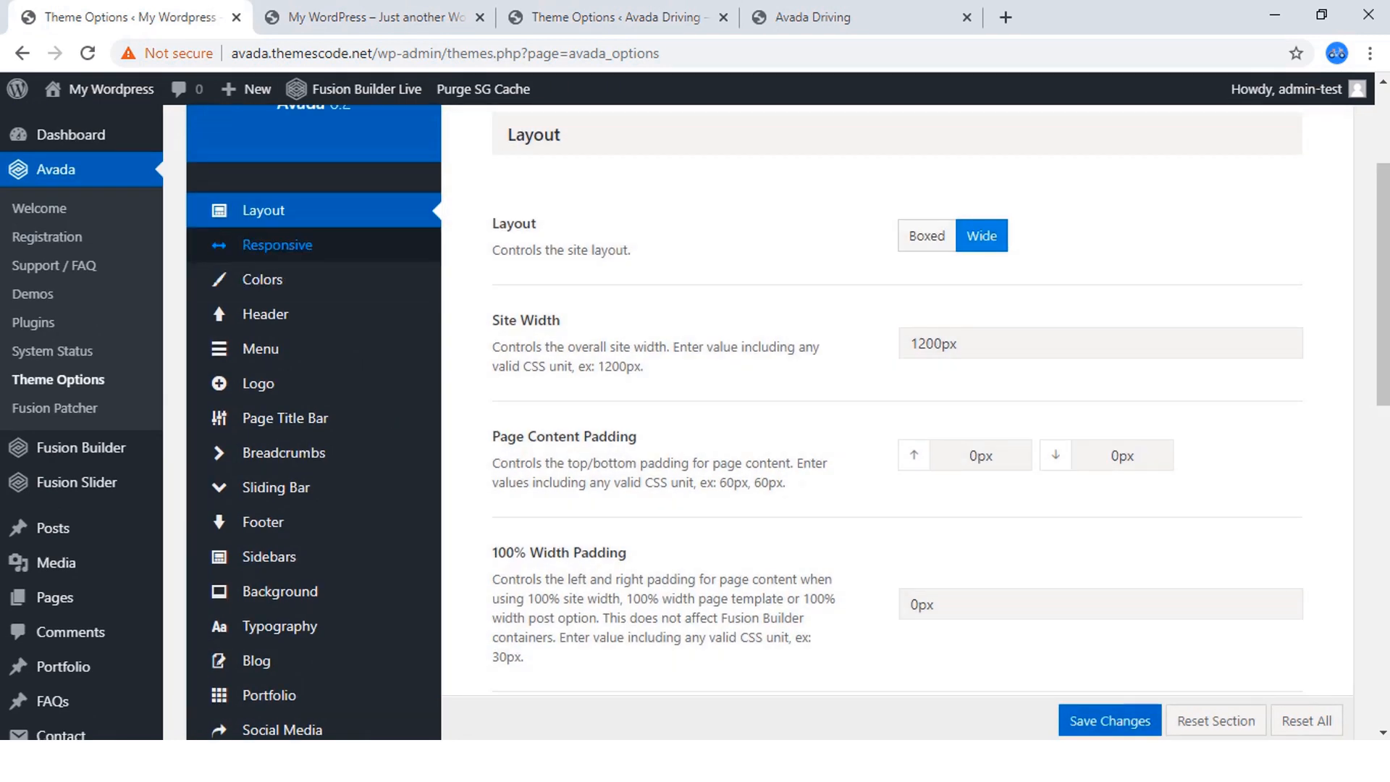
Open the new site's Responsive options and review the breakpoints, mobile zoom and responsive typography settings.
click(278, 244)
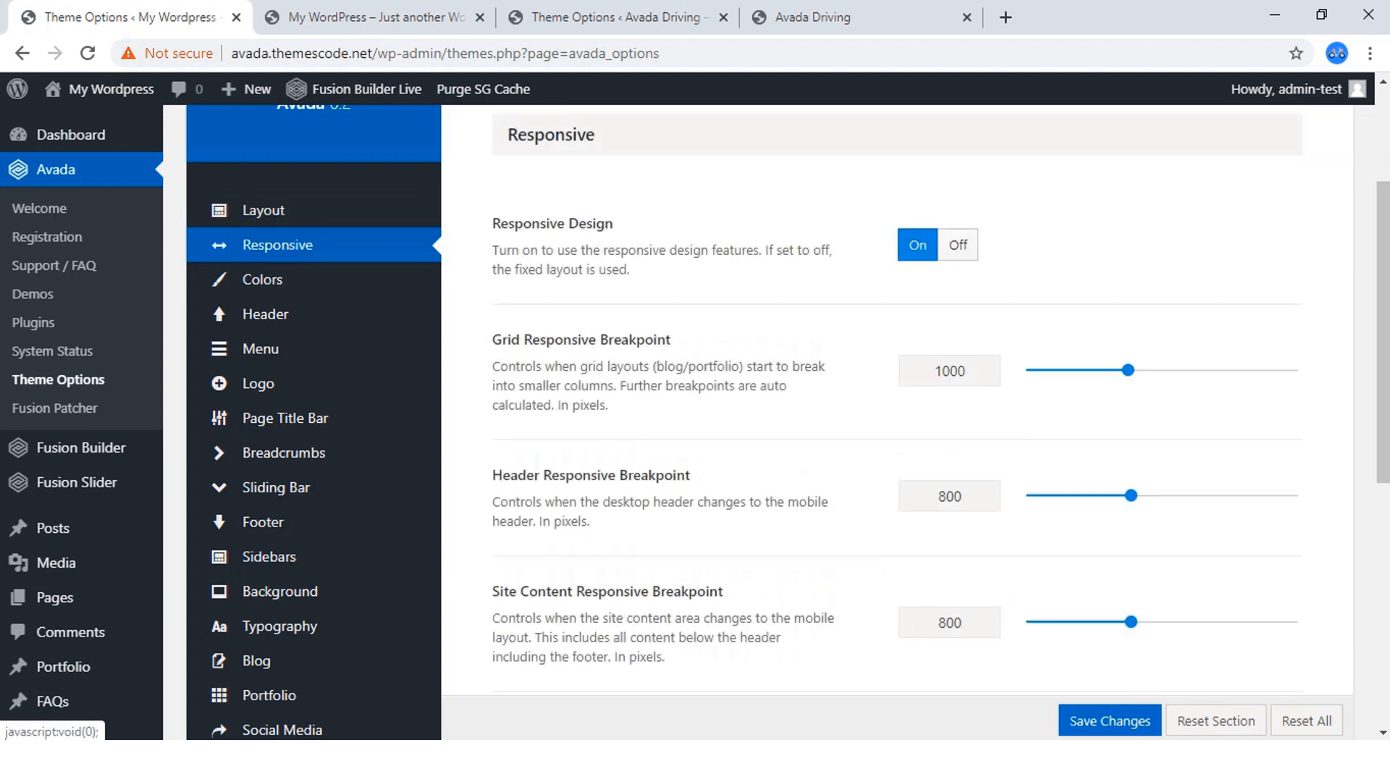
scroll(898, 420, down, 1)
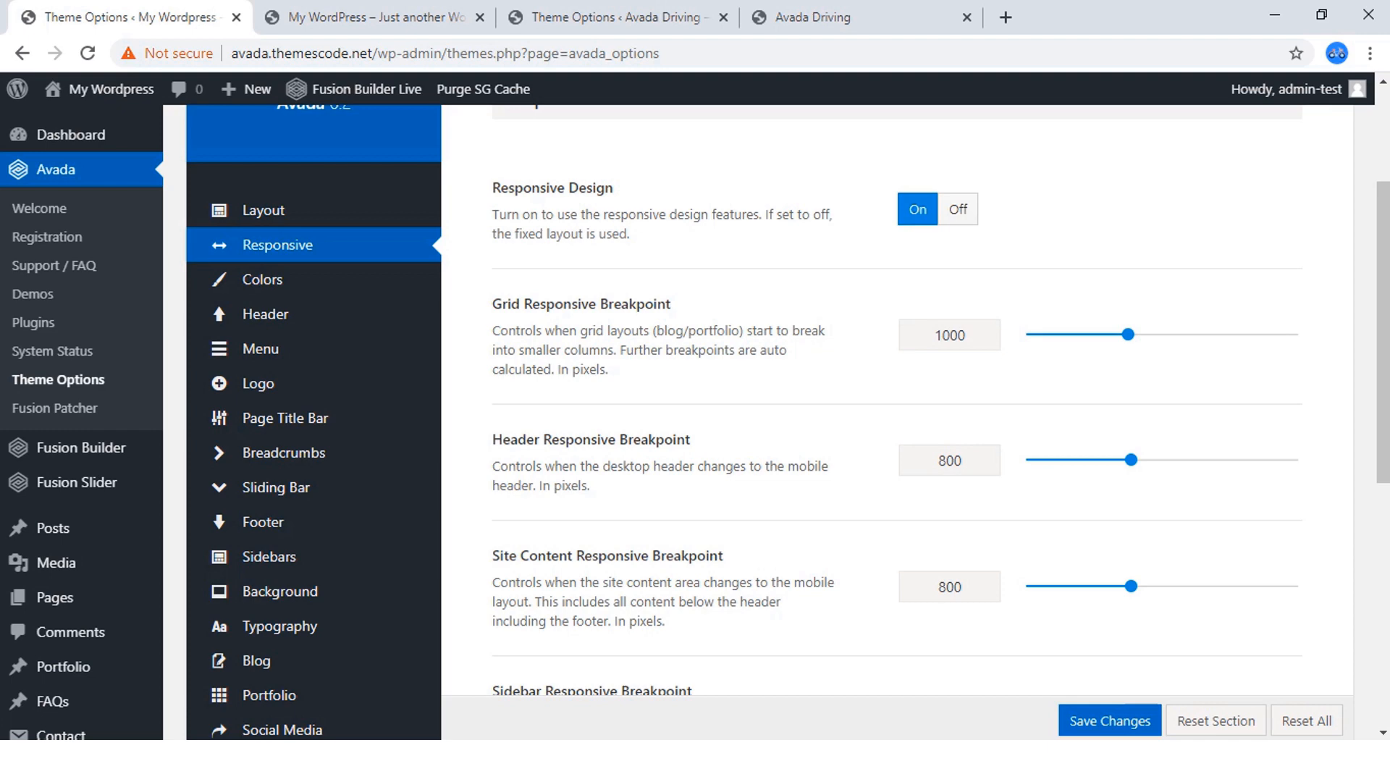
scroll(797, 420, down, 1)
scroll(797, 420, down, 1)
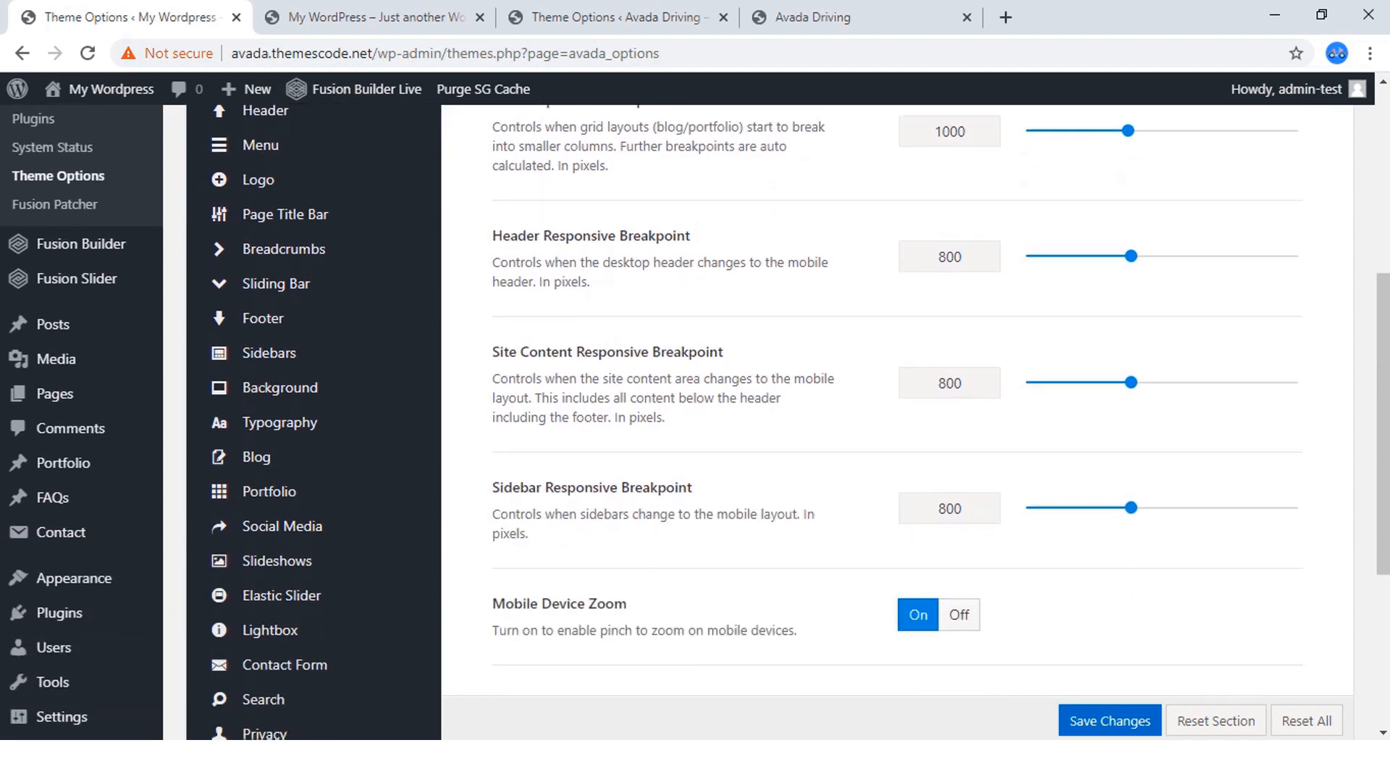
scroll(797, 420, down, 3)
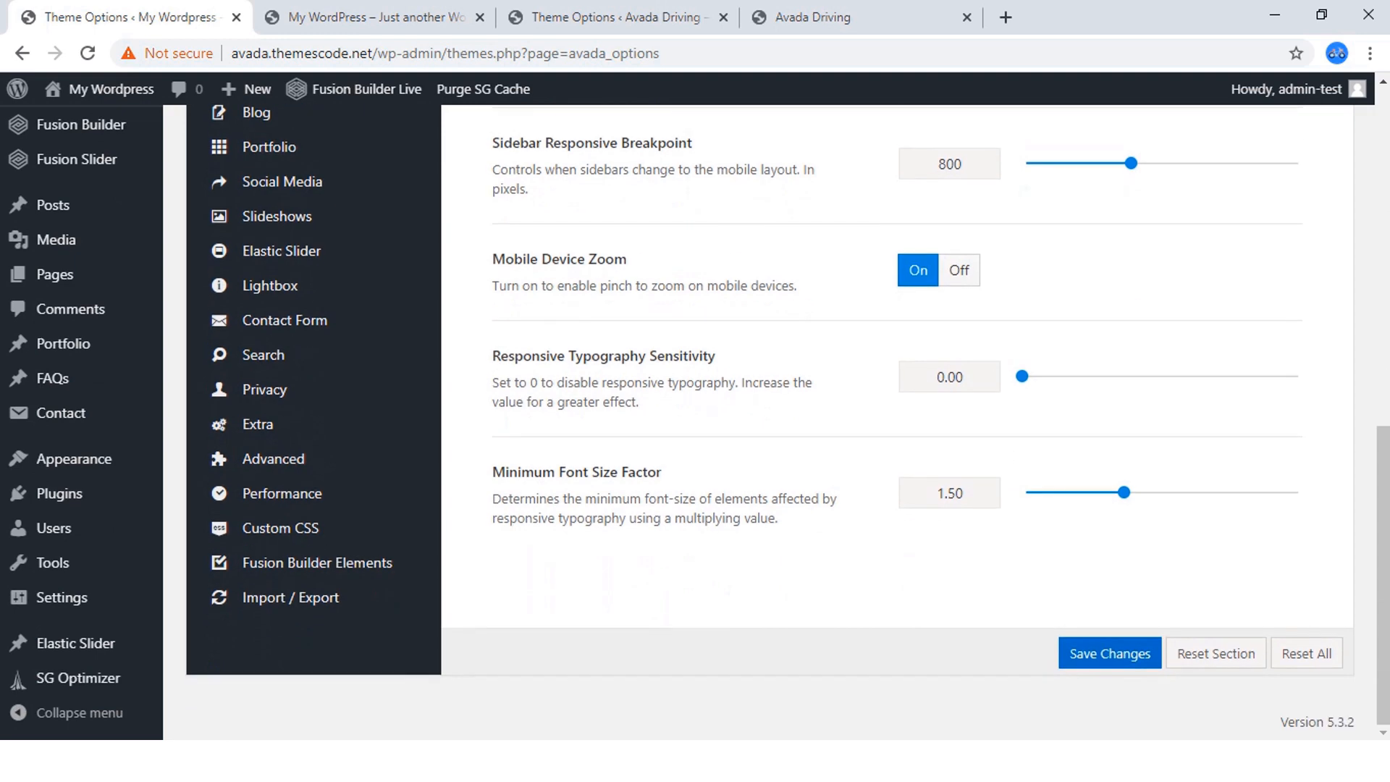
Switch to the finished site's Theme Options and examine its Responsive breakpoint settings for comparison.
click(609, 17)
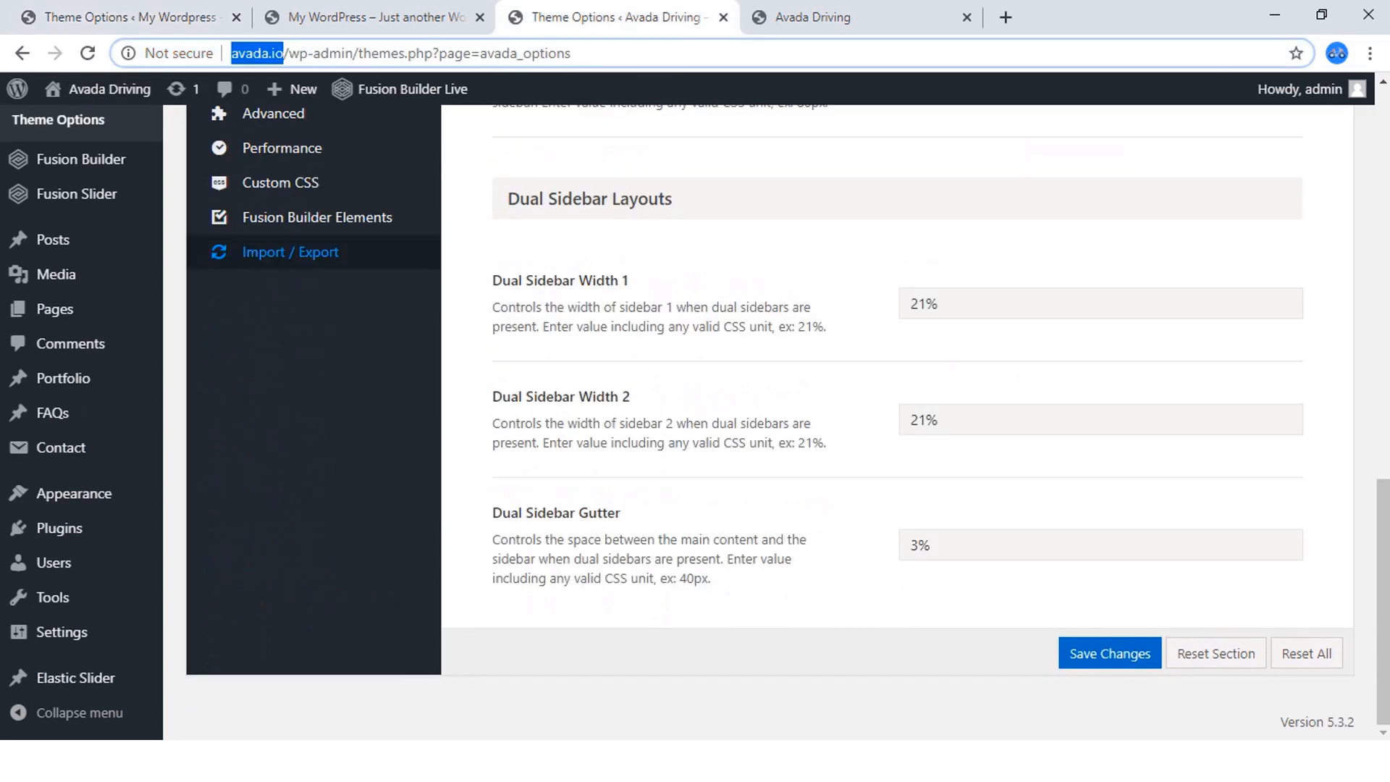
scroll(312, 250, up, 11)
scroll(312, 346, down, 1)
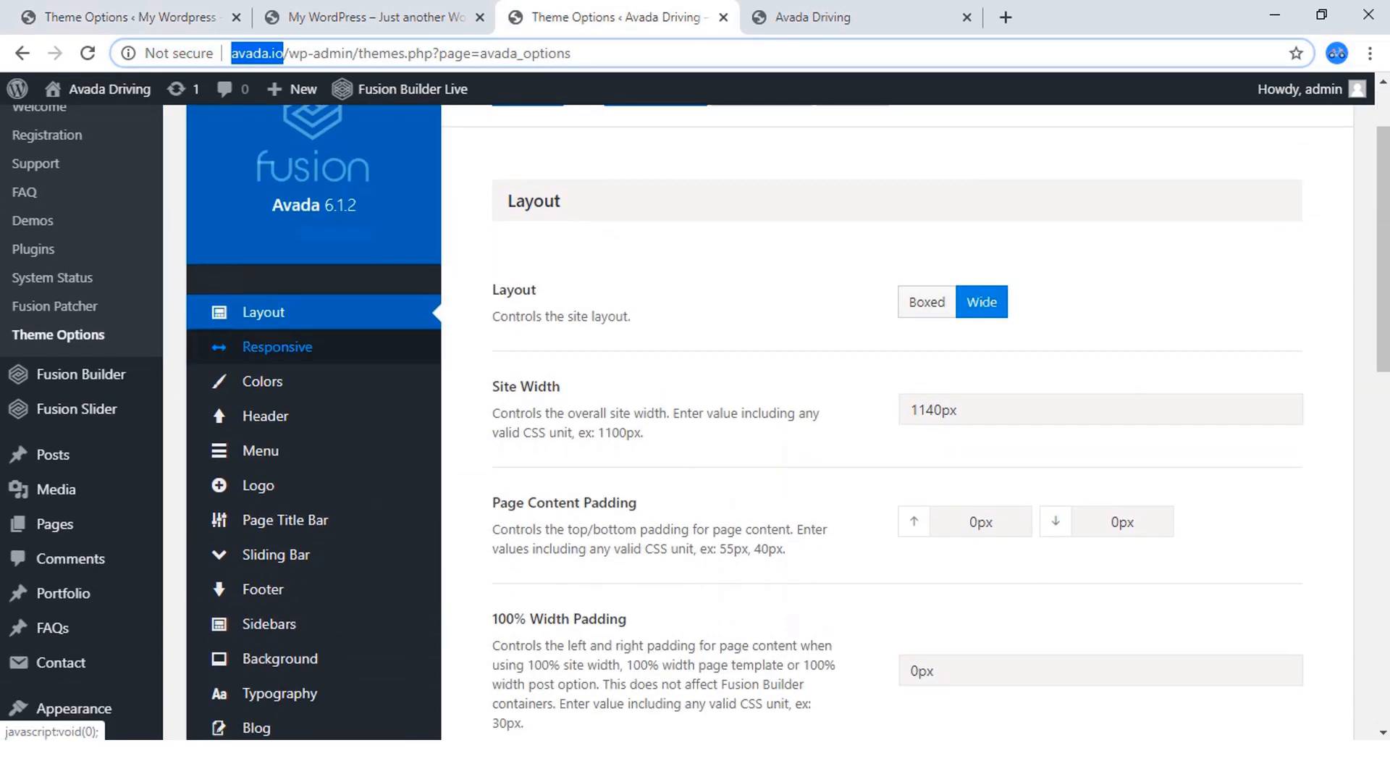
click(278, 347)
scroll(223, 121, down, 3)
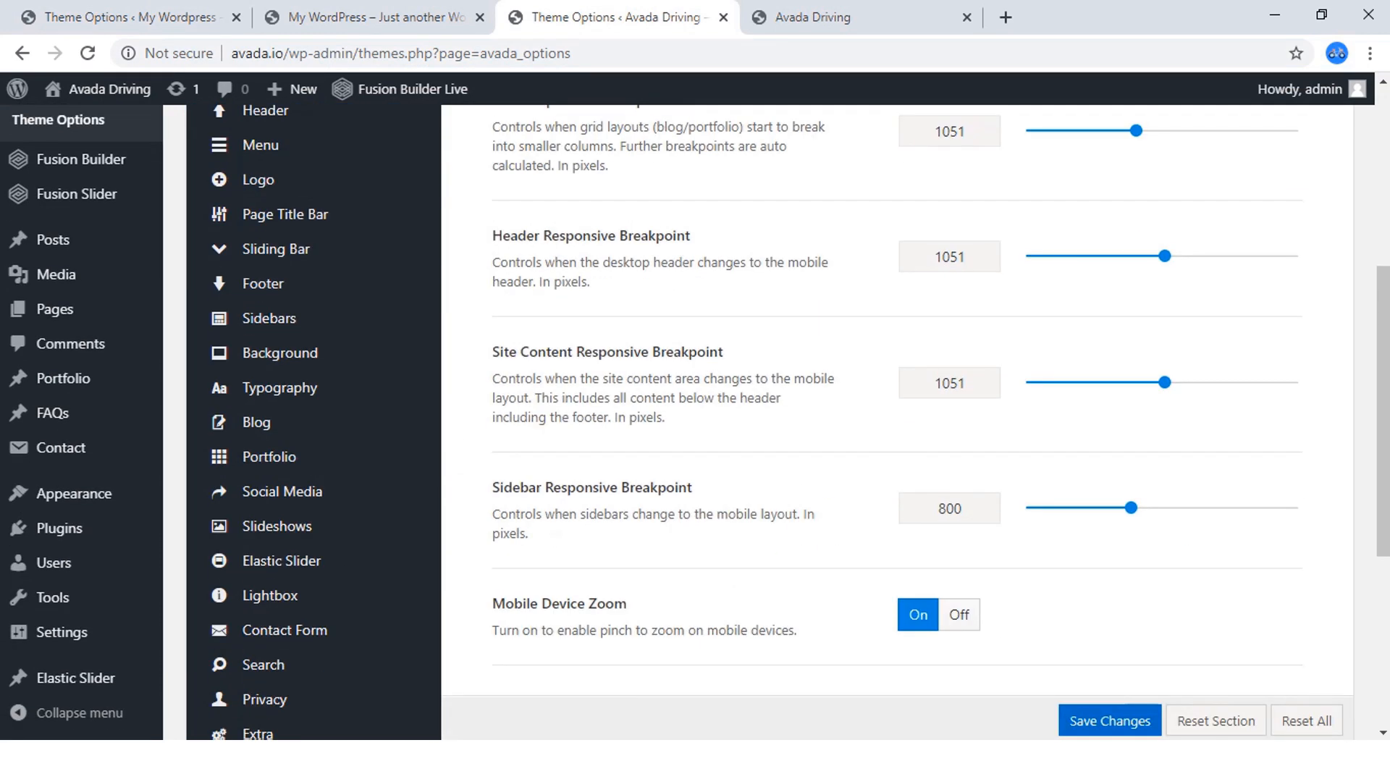
scroll(223, 122, down, 3)
scroll(278, 347, up, 6)
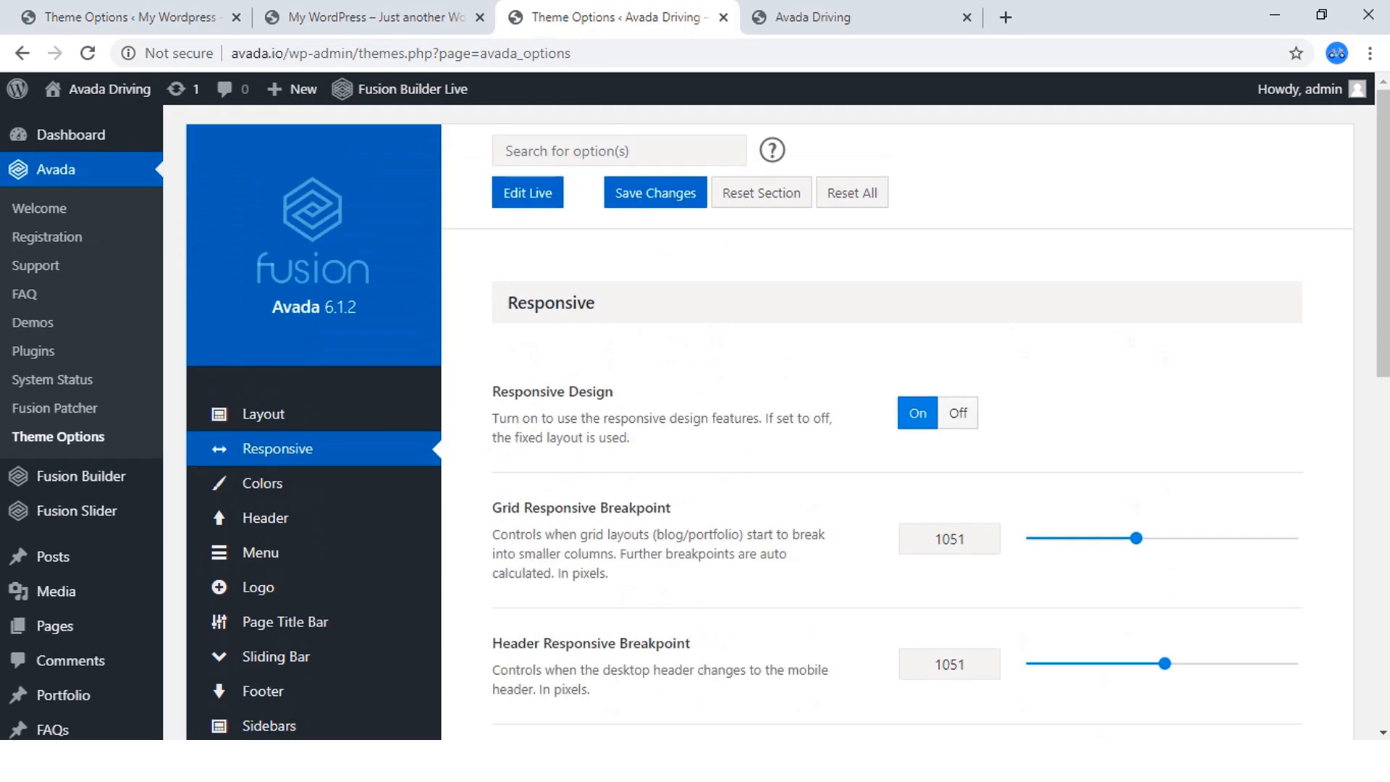
Return to the new site's Theme Options and open the Colors section.
click(177, 17)
scroll(246, 290, up, 5)
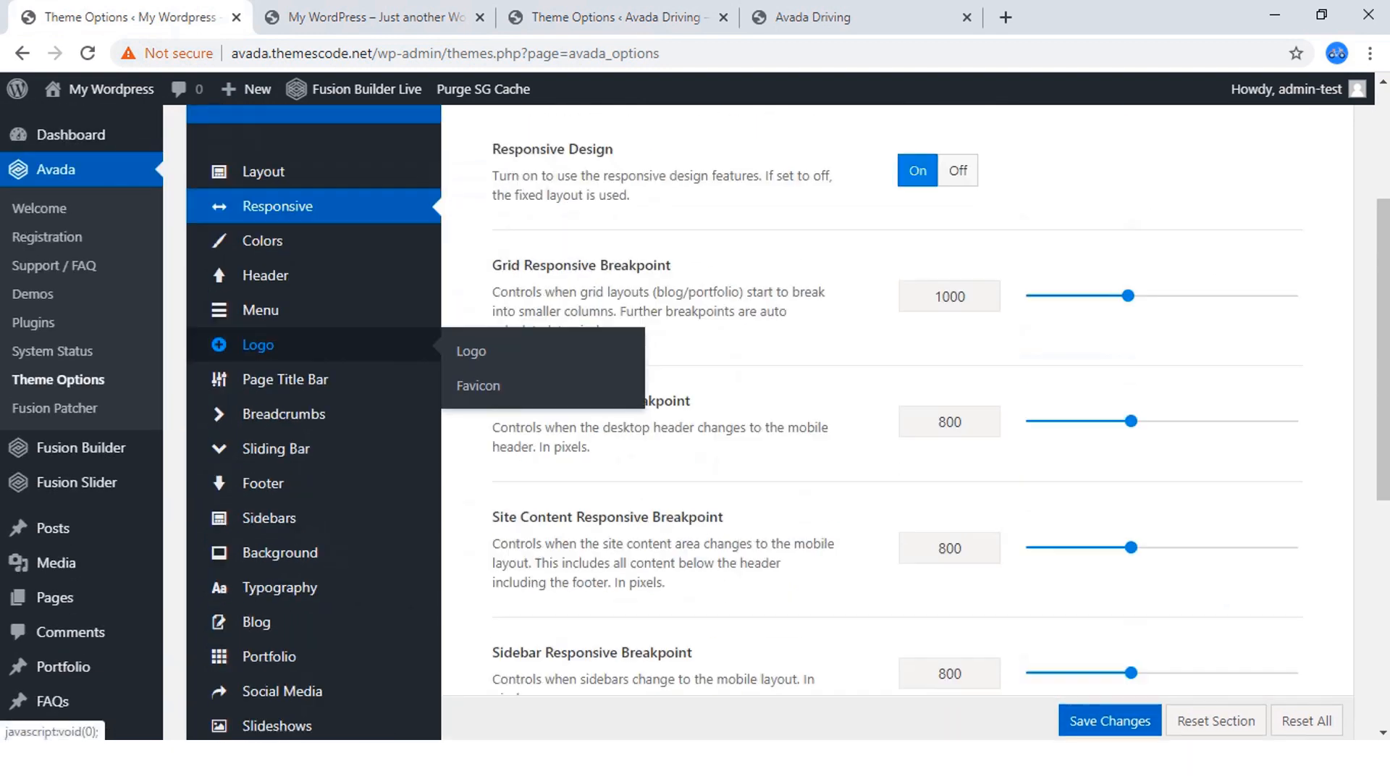
click(262, 240)
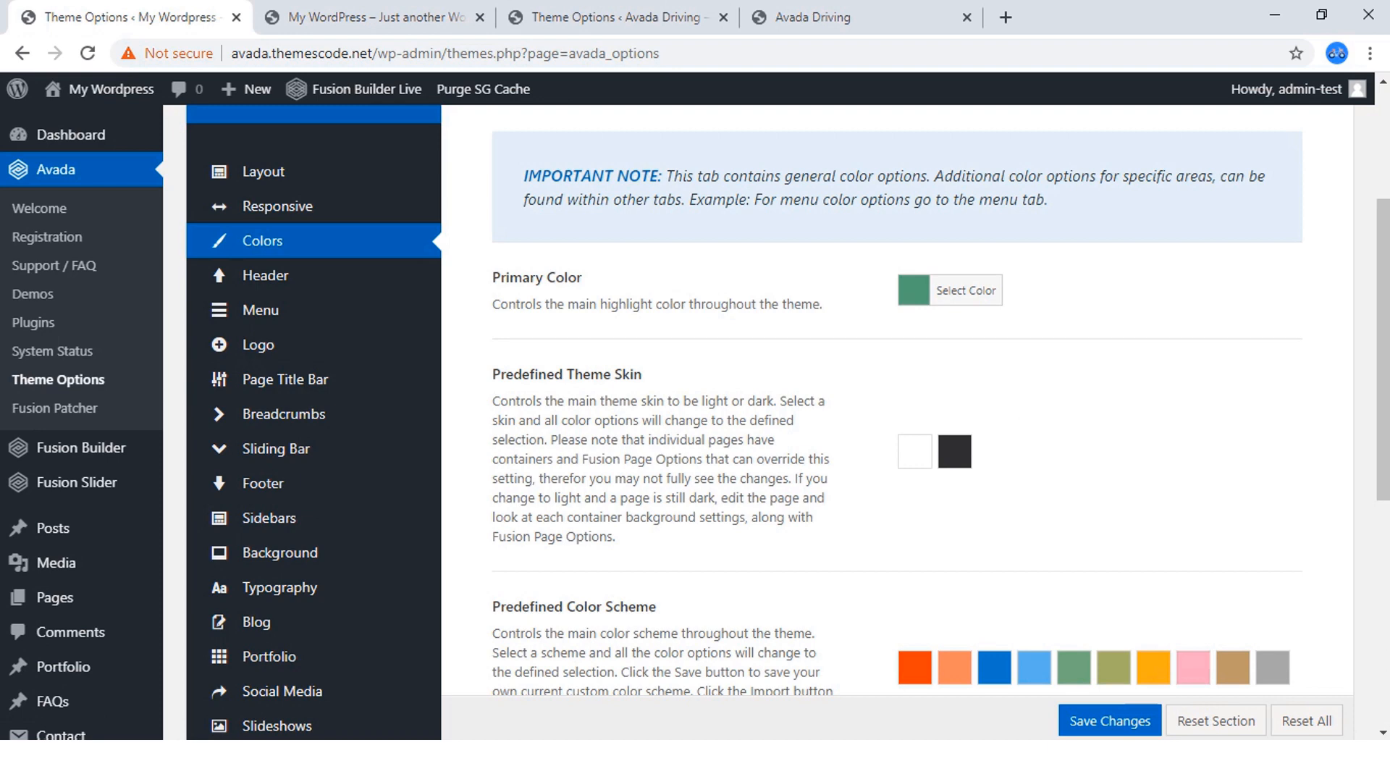
Switch to the finished site's Theme Options and open its Colors section.
click(616, 17)
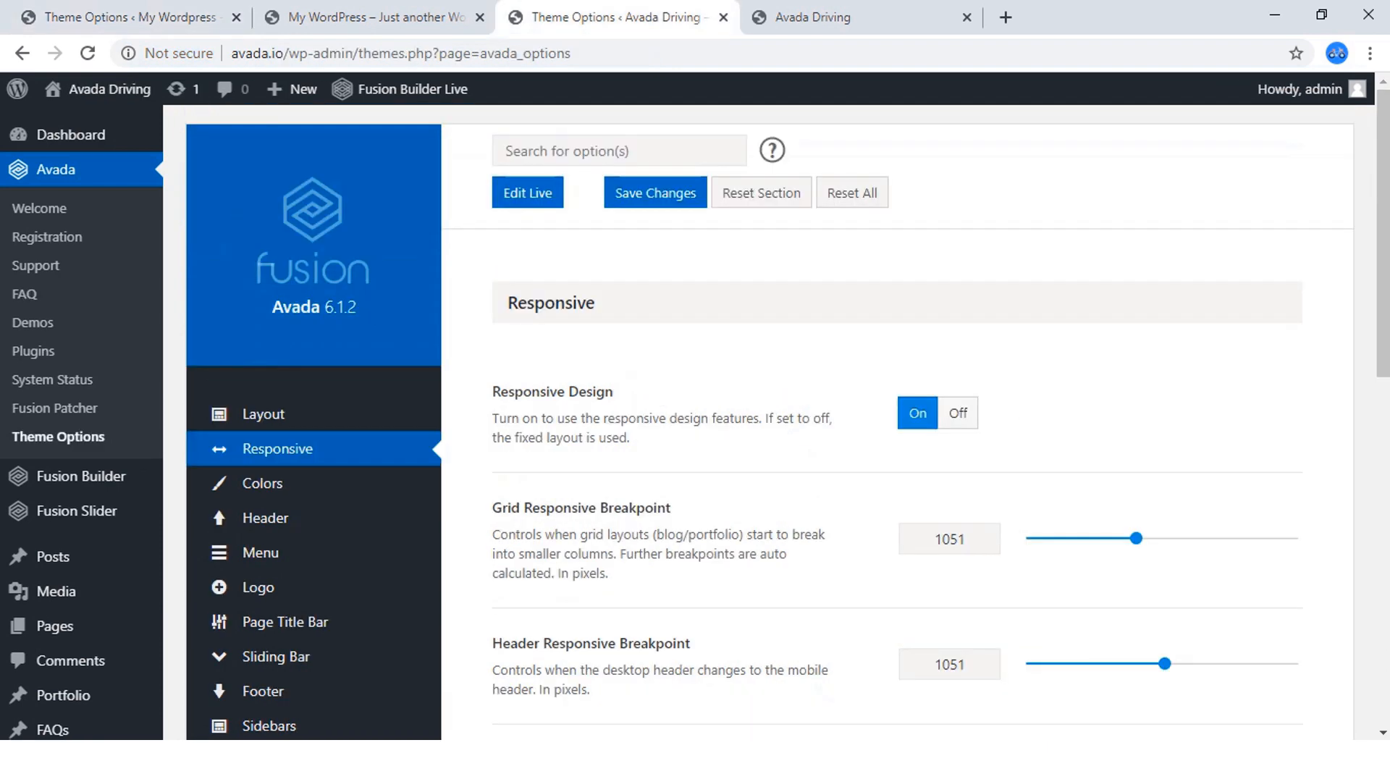
mouse_move(265, 518)
scroll(266, 507, down, 1)
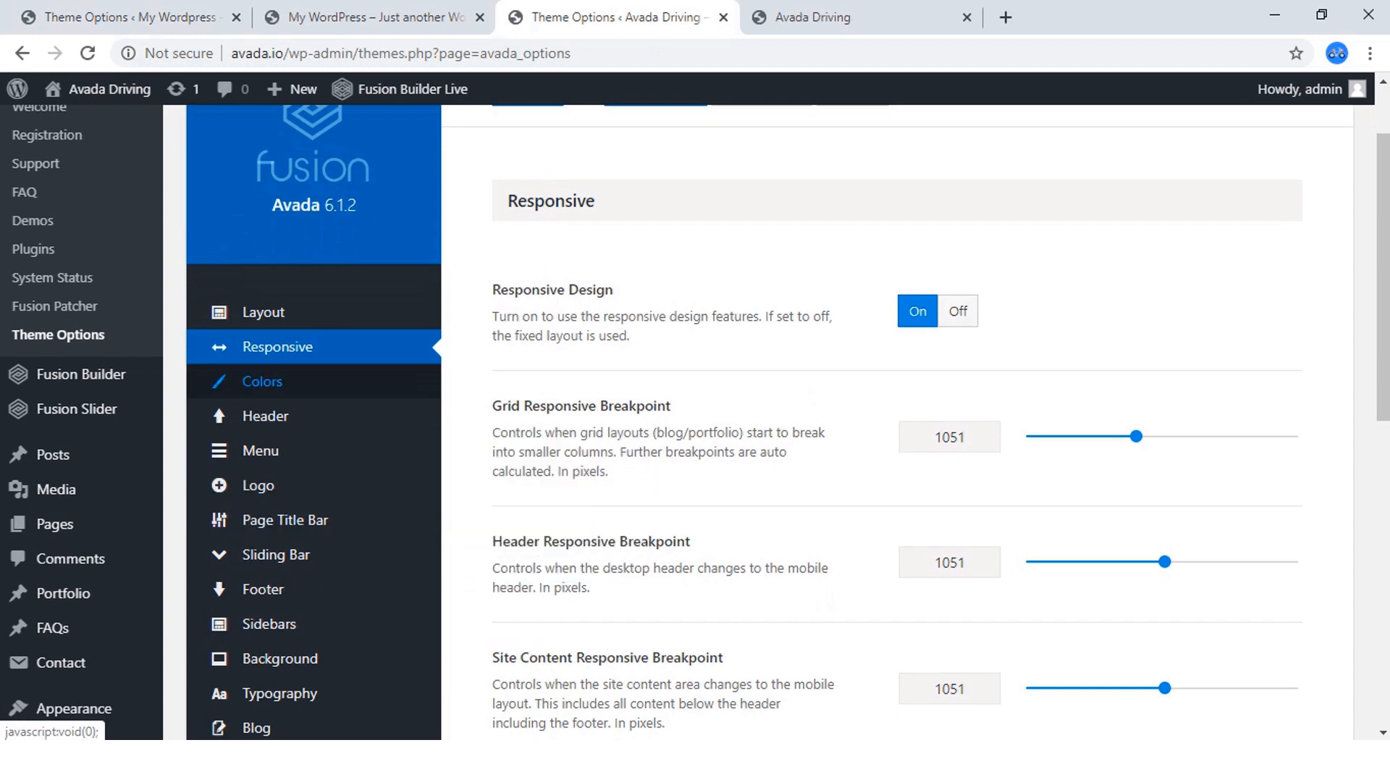
click(263, 381)
scroll(262, 381, down, 3)
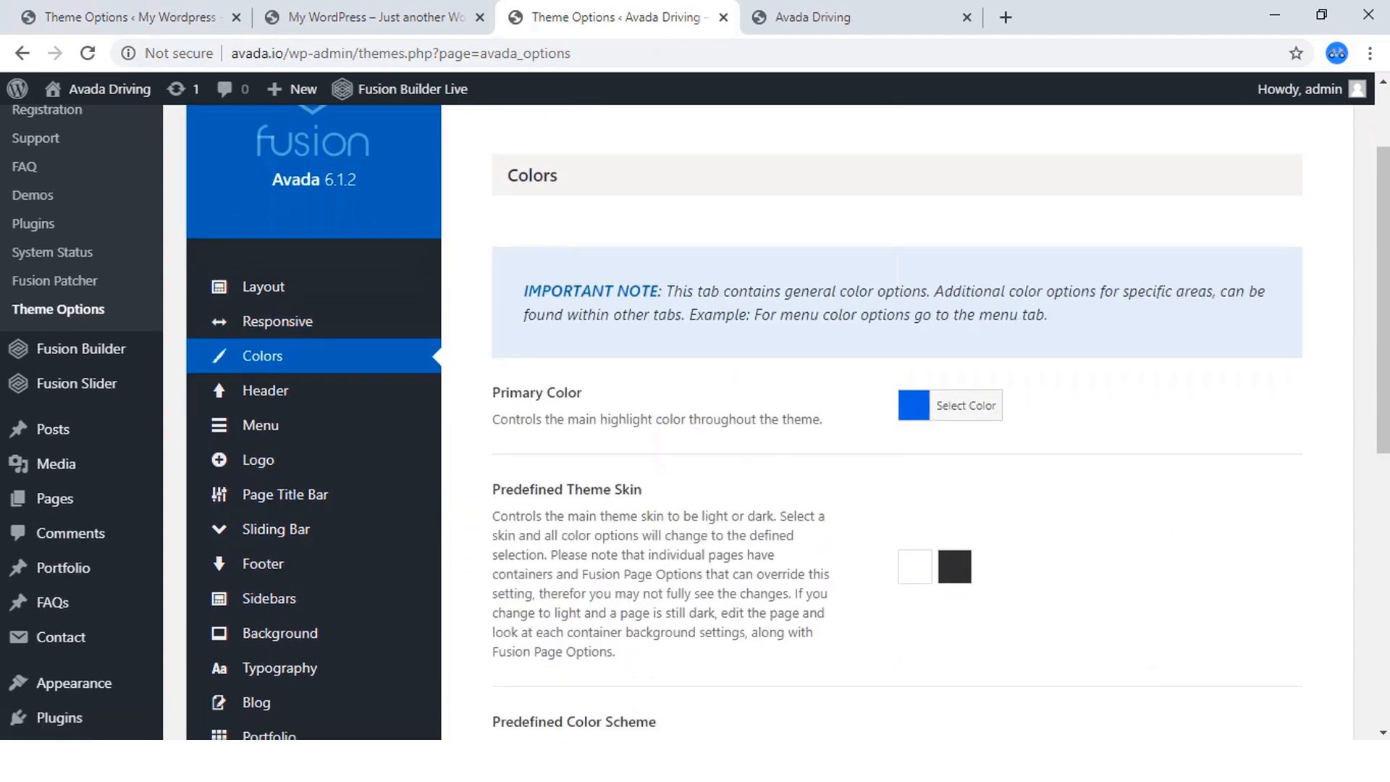
Look at the colors used on the finished Avada Driving homepage and return to its Colors options.
click(854, 17)
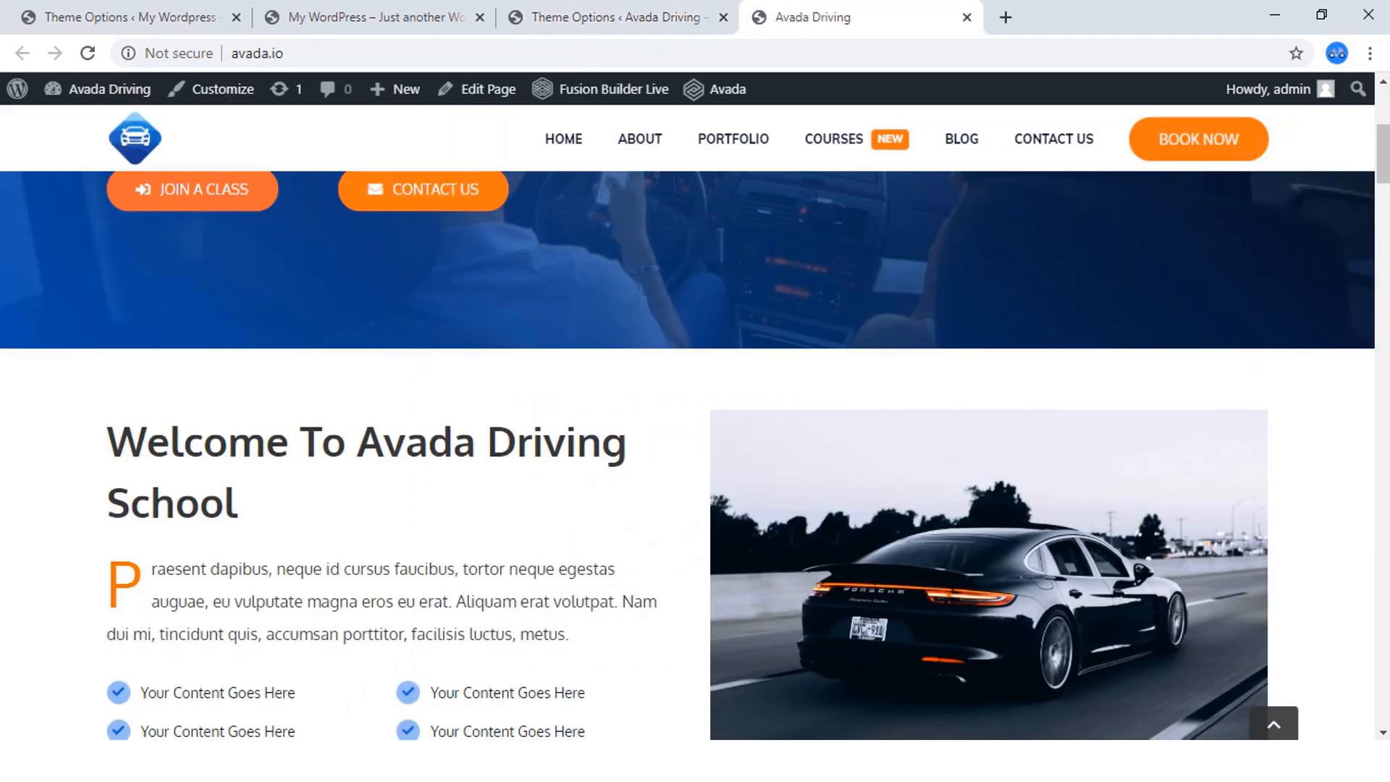
scroll(688, 420, up, 4)
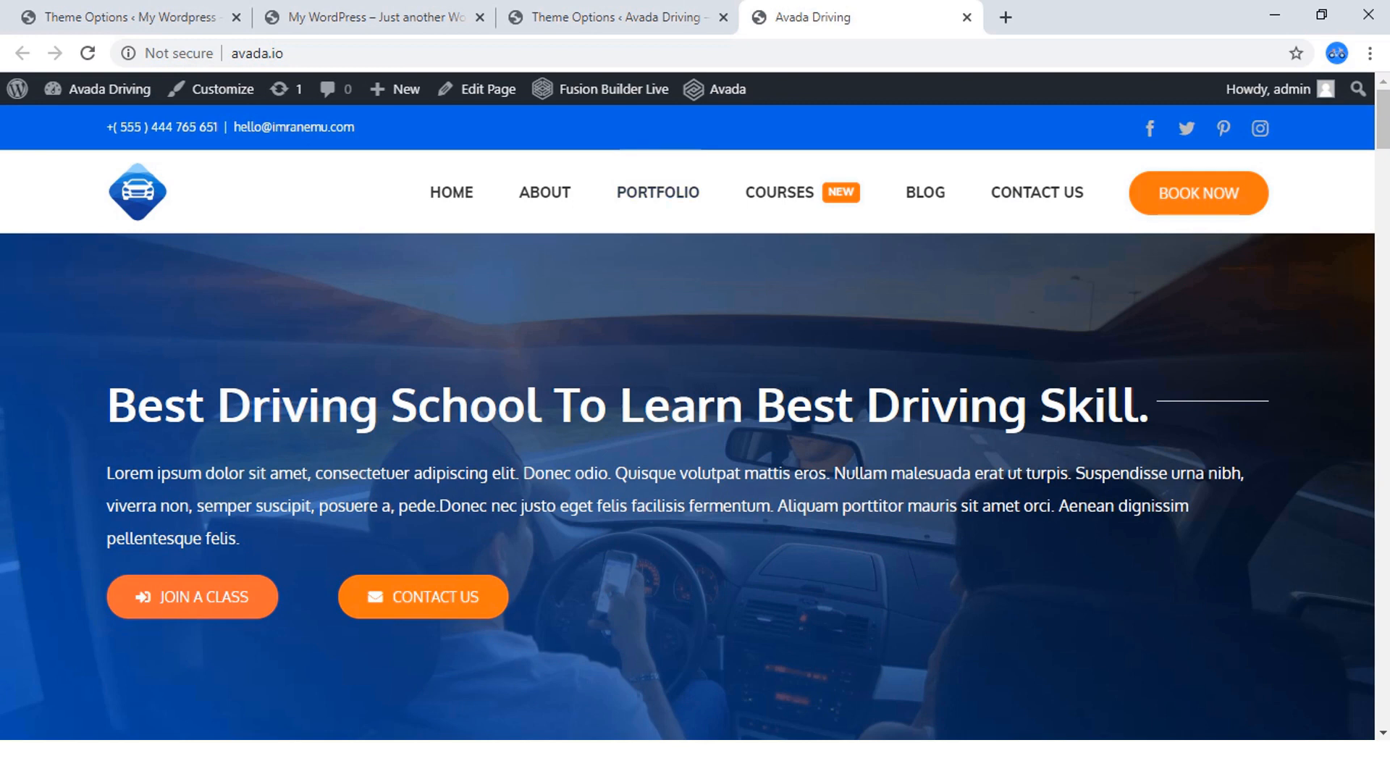
click(608, 18)
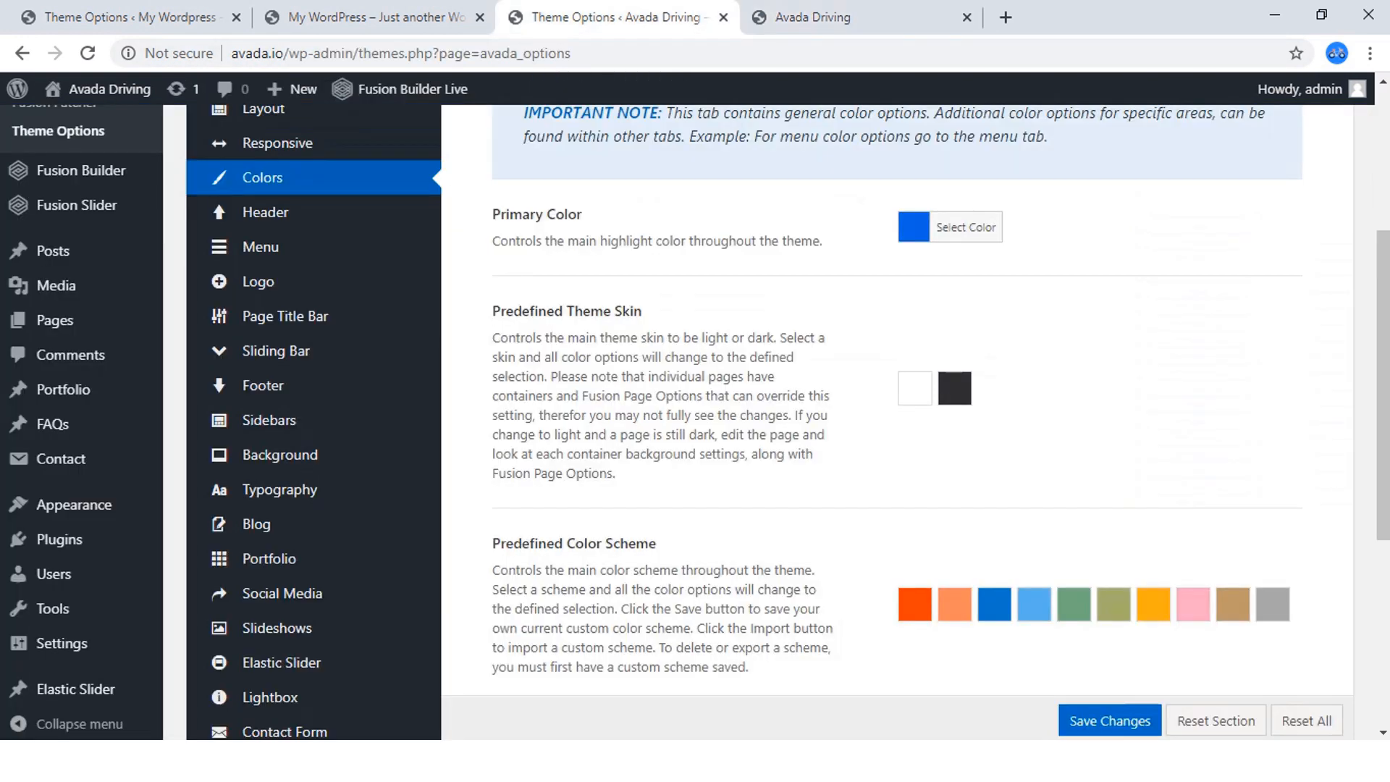
Copy the hex code of the finished site's Primary Color.
click(965, 227)
triple_click(1047, 222)
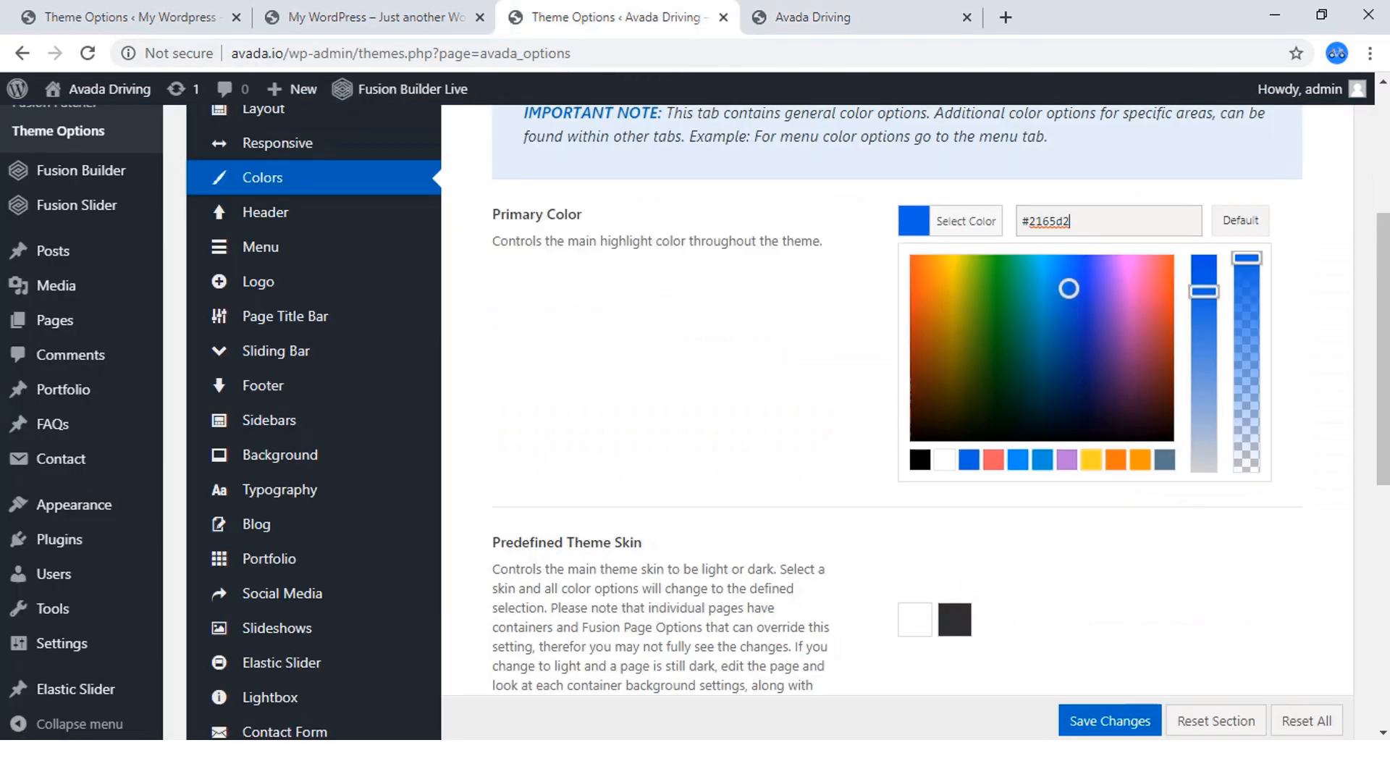
right_click(1046, 221)
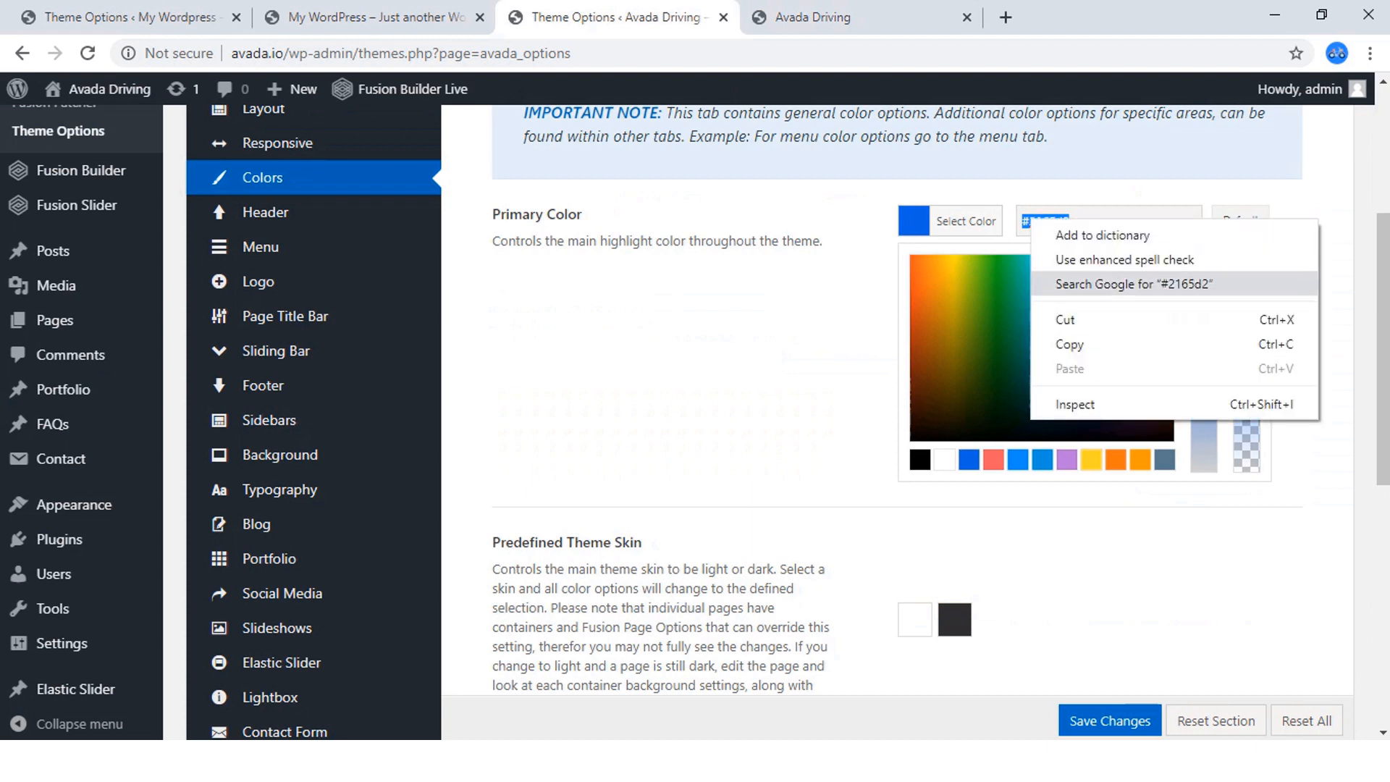
click(1064, 344)
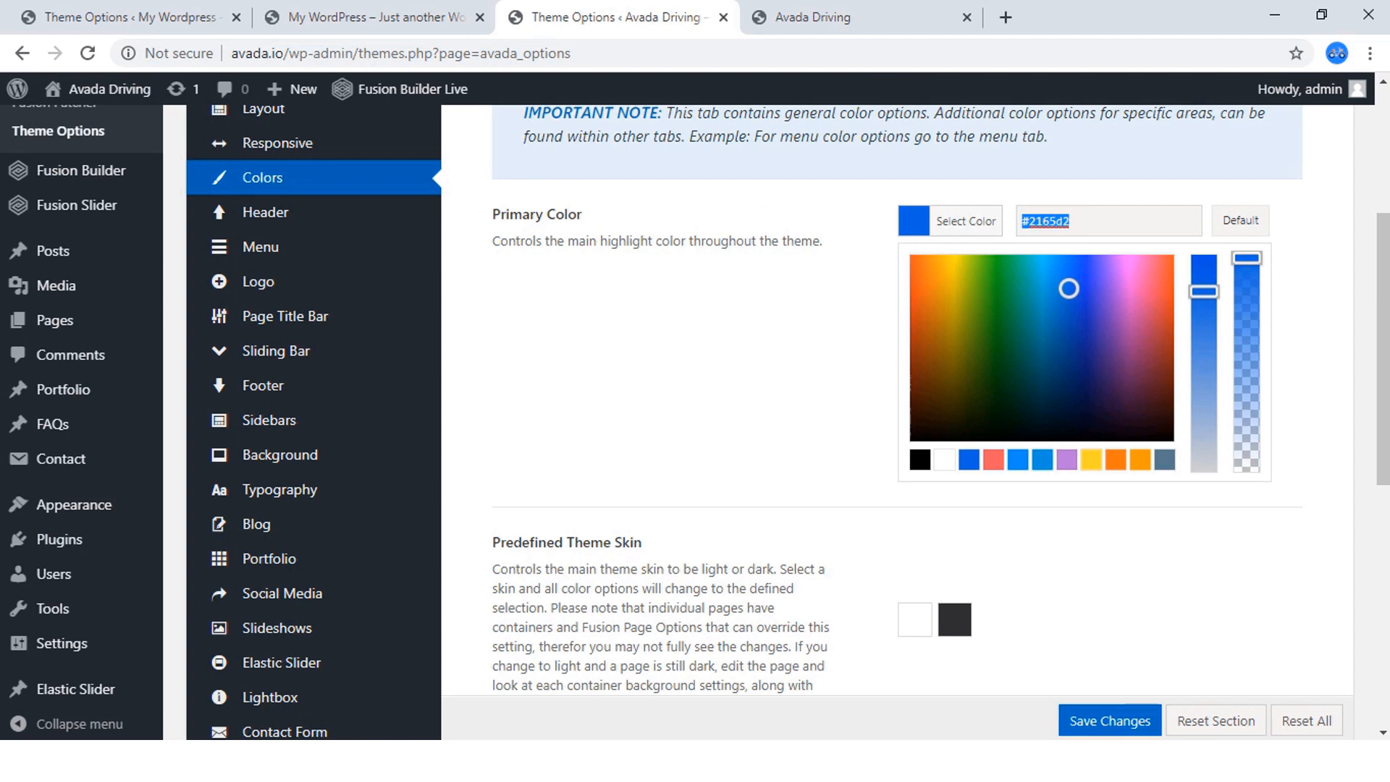
Apply the copied color #2165d2 as the Primary Color in the new site's Theme Options.
key(ctrl+shift+Tab)
key(ctrl+shift+Tab)
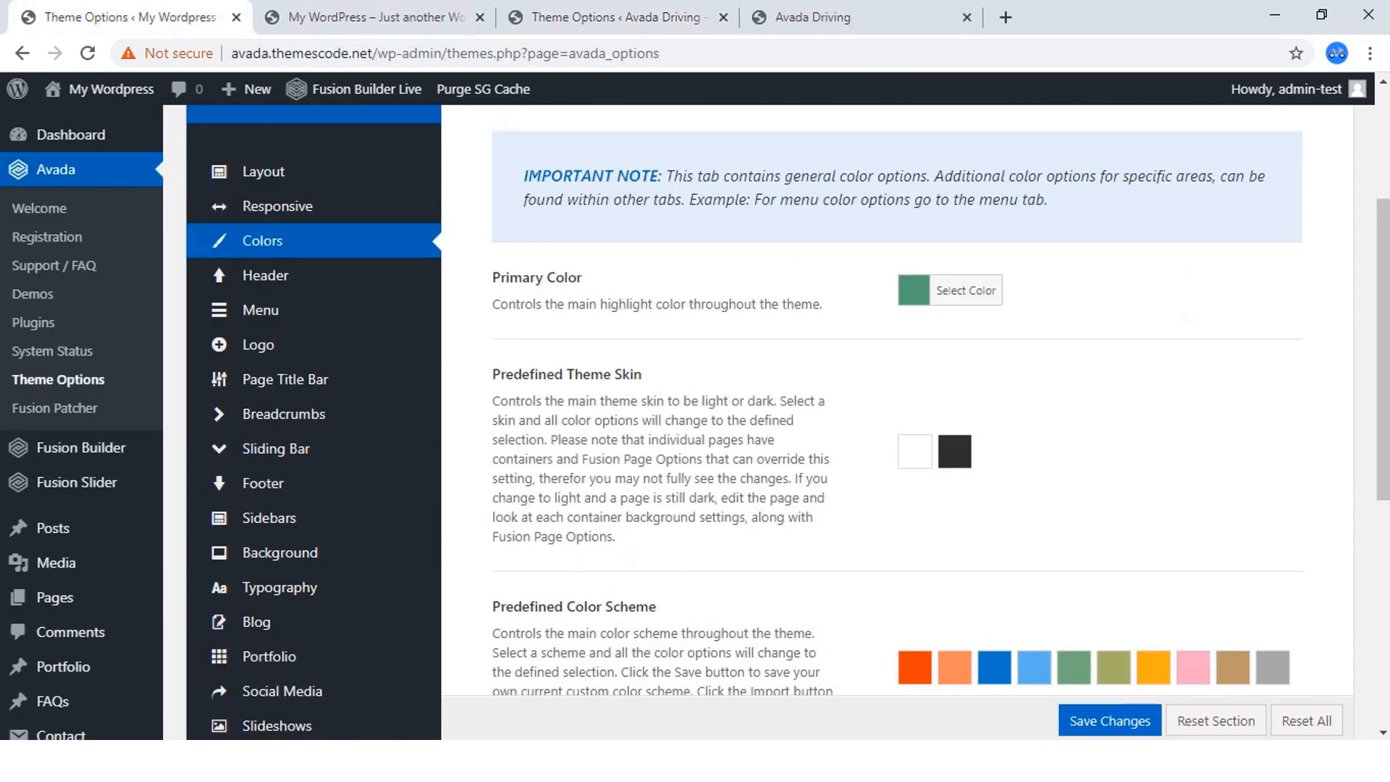
click(965, 290)
triple_click(1047, 284)
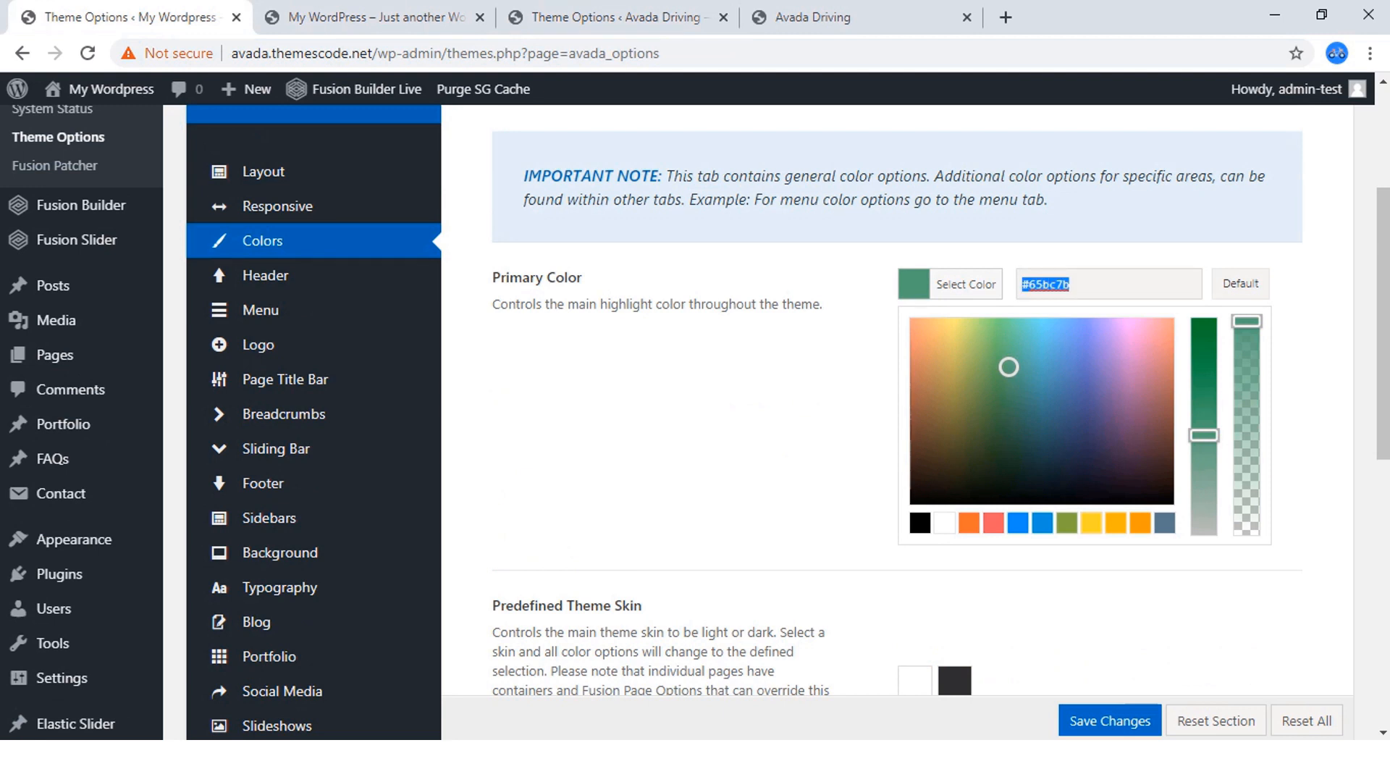
key(ctrl+v)
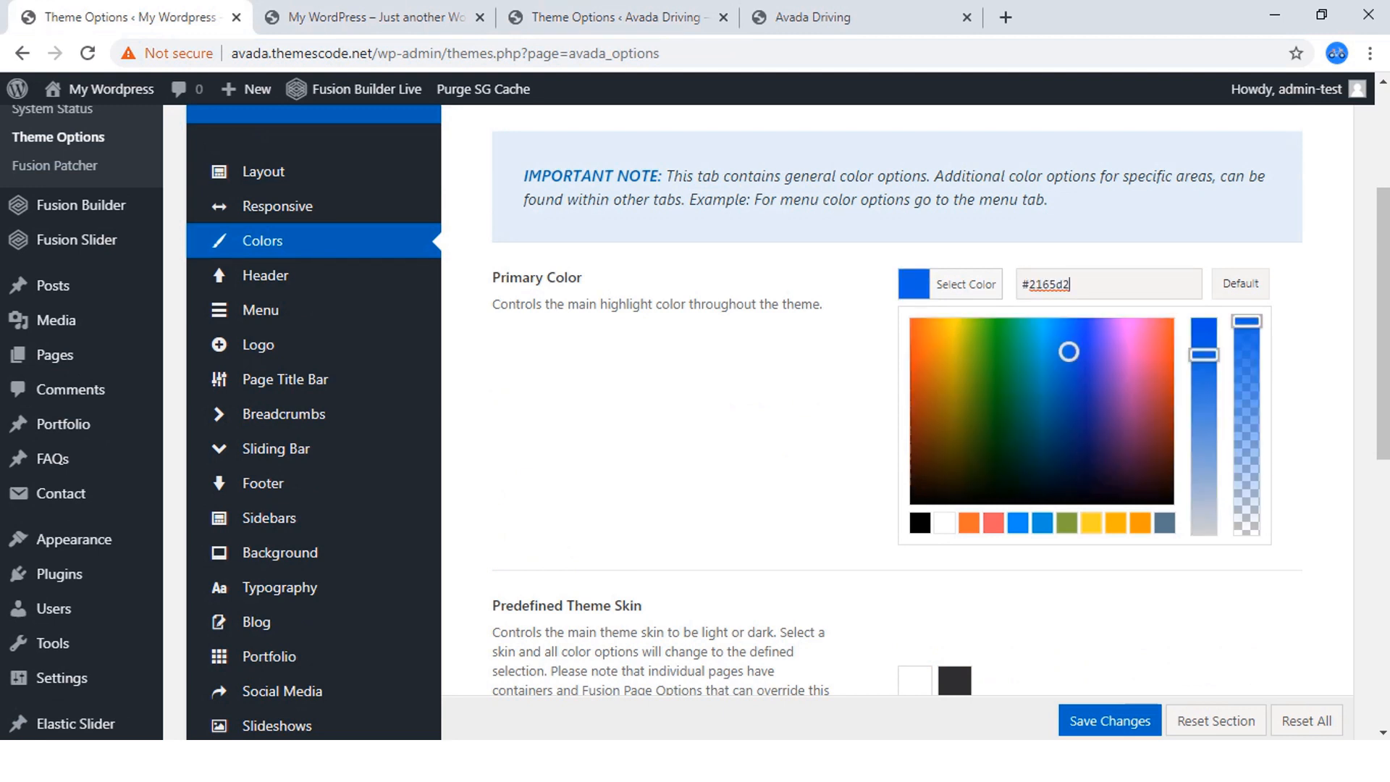
click(732, 420)
Try the Light predefined theme skin on the new site and reload Theme Options to discard the unsaved changes.
scroll(732, 420, down, 3)
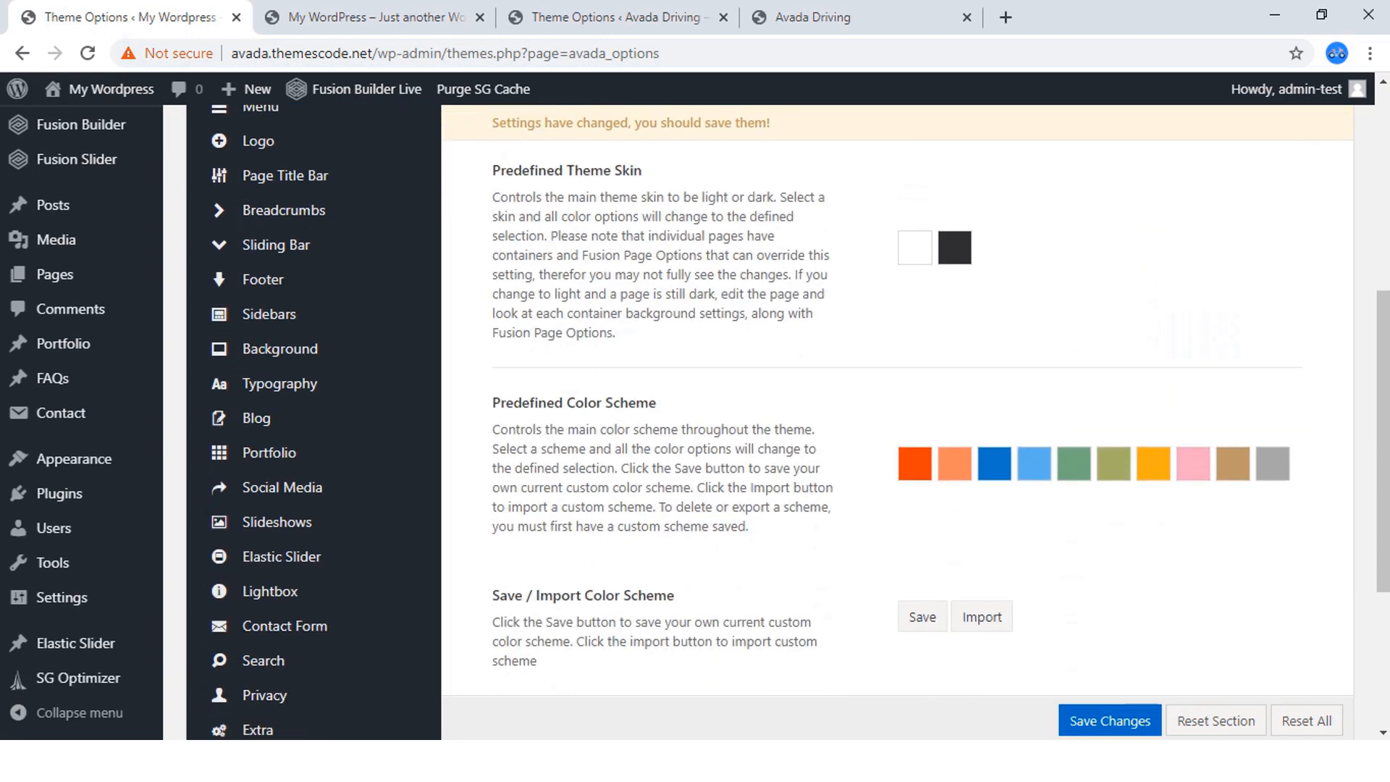
scroll(915, 348, up, 2)
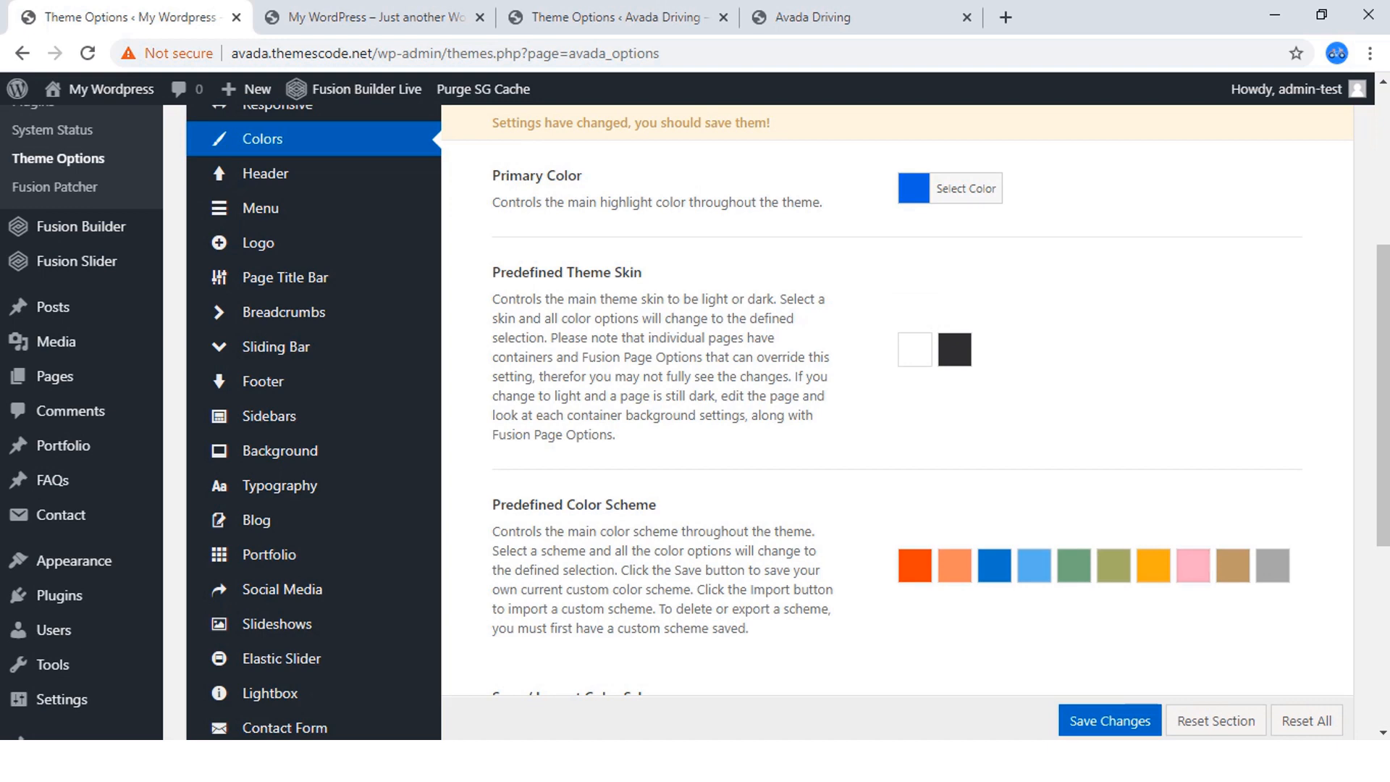
click(914, 350)
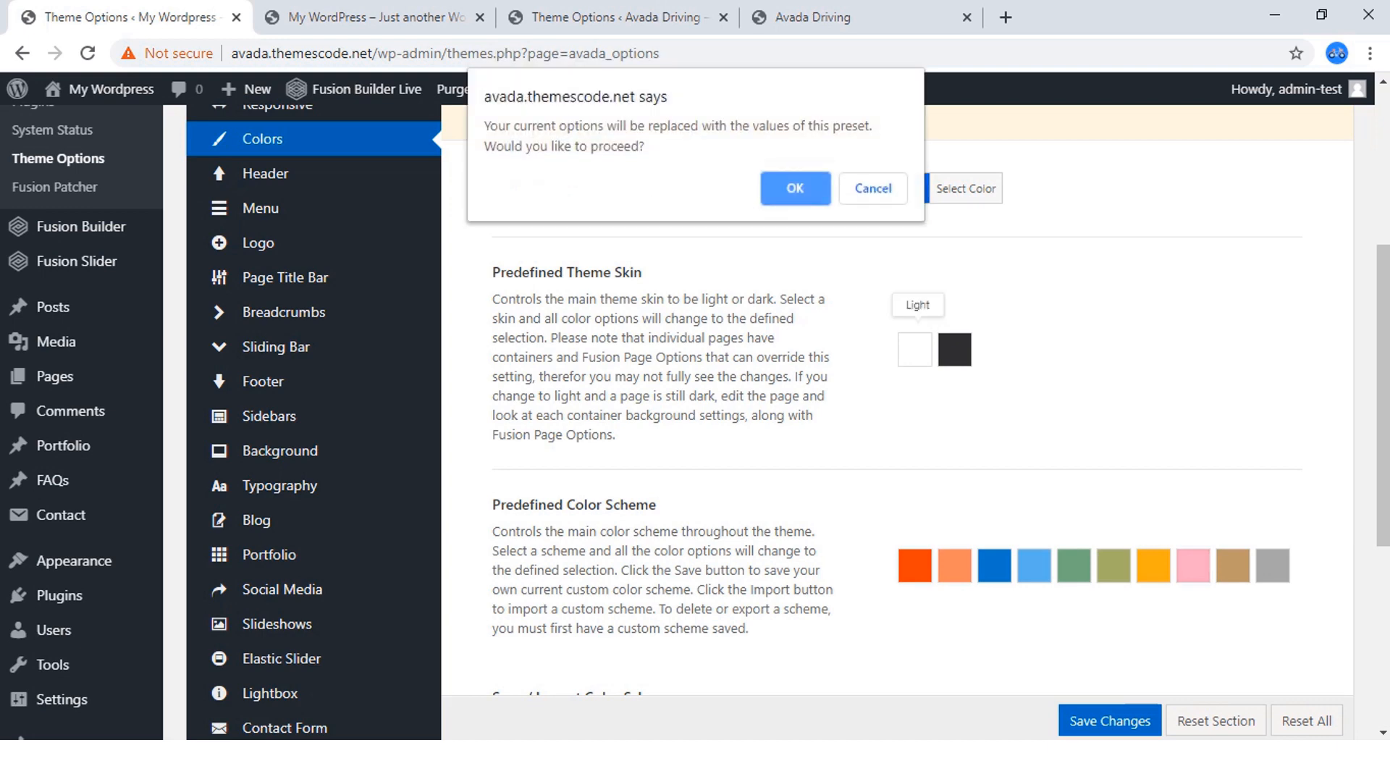
key(Return)
scroll(797, 420, down, 3)
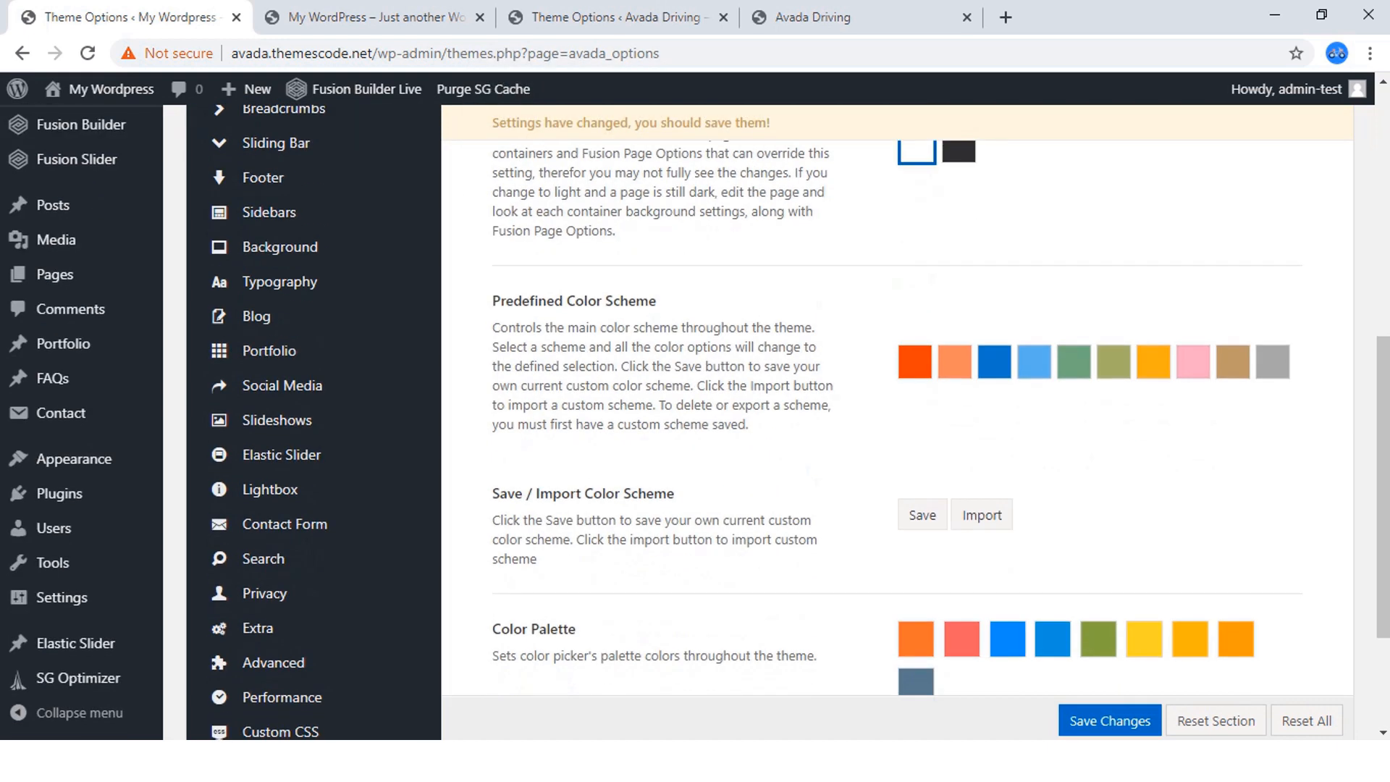
key(F5)
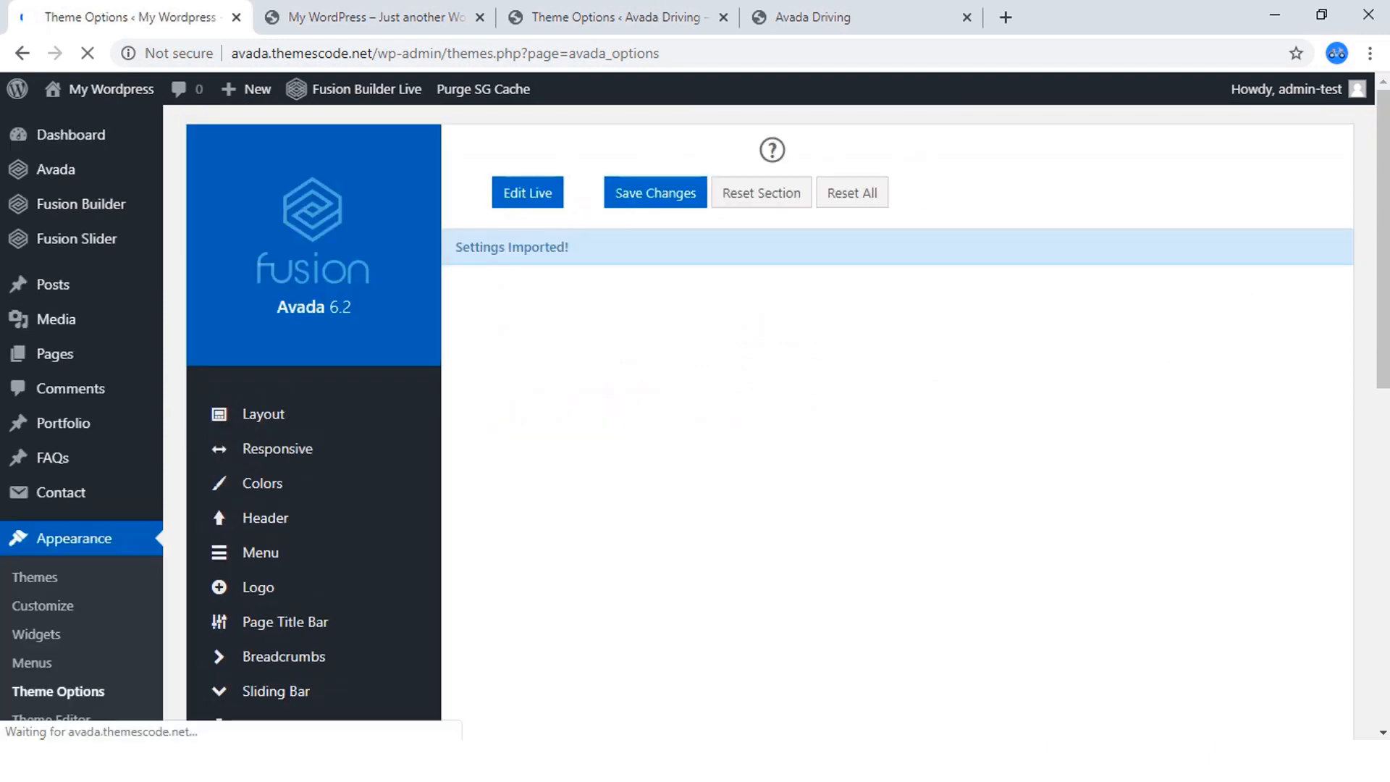
Set the new site's Primary Color to #2165d2 again.
scroll(898, 420, down, 5)
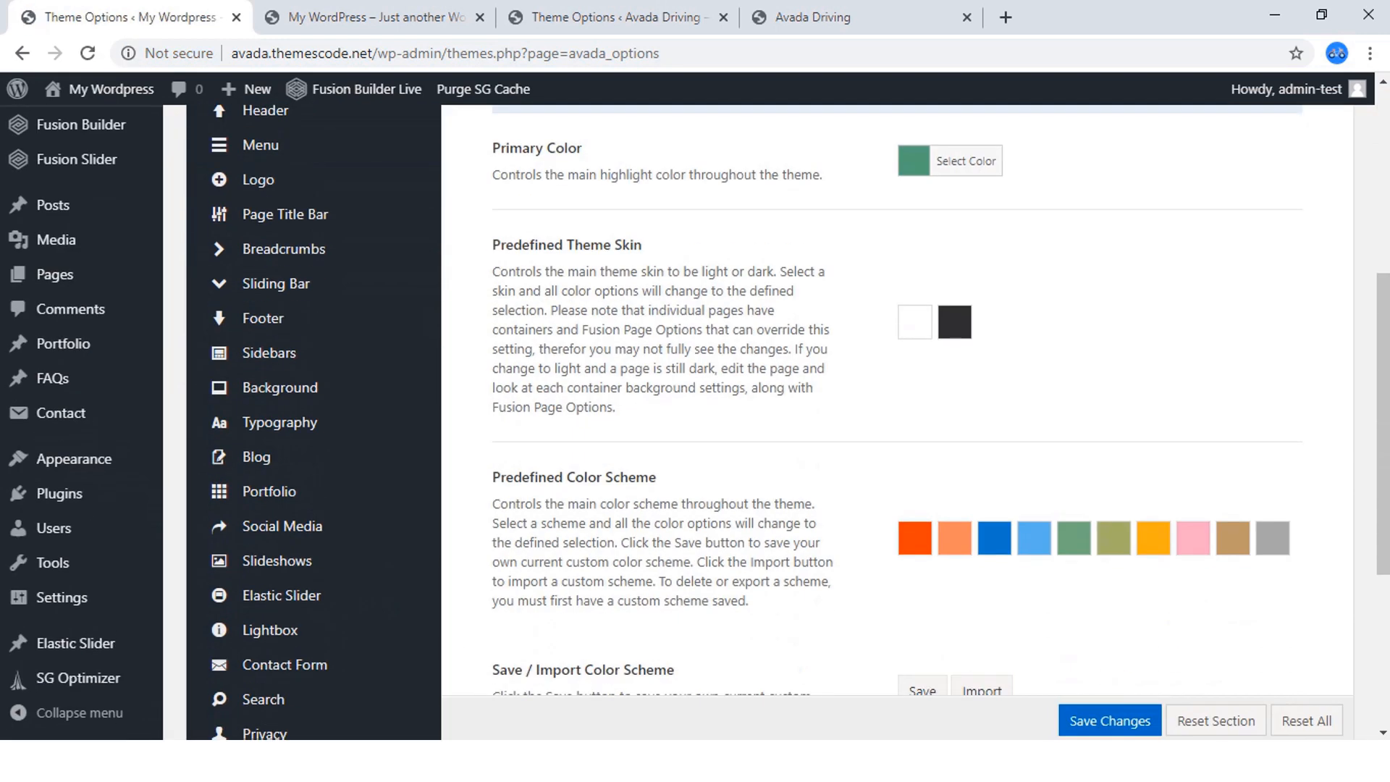
scroll(898, 420, up, 5)
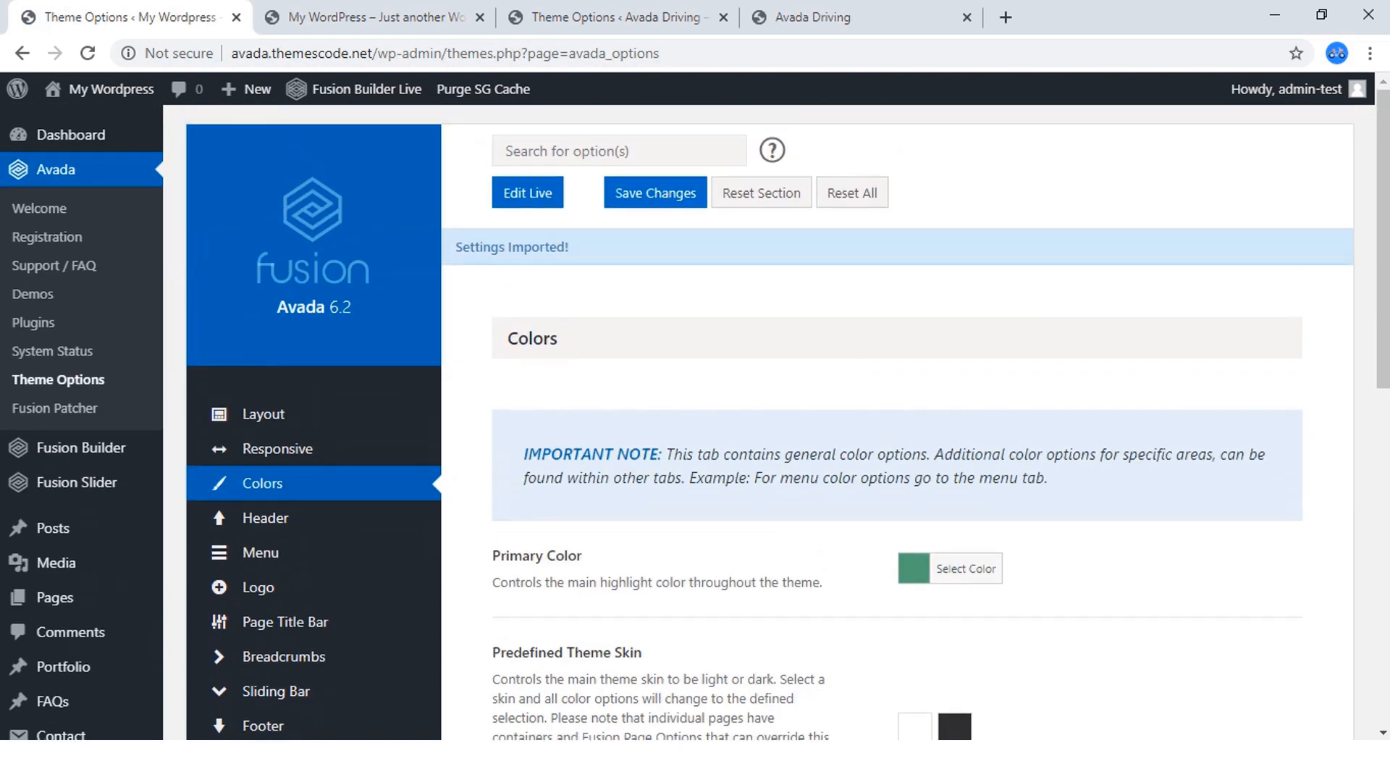
scroll(898, 420, down, 3)
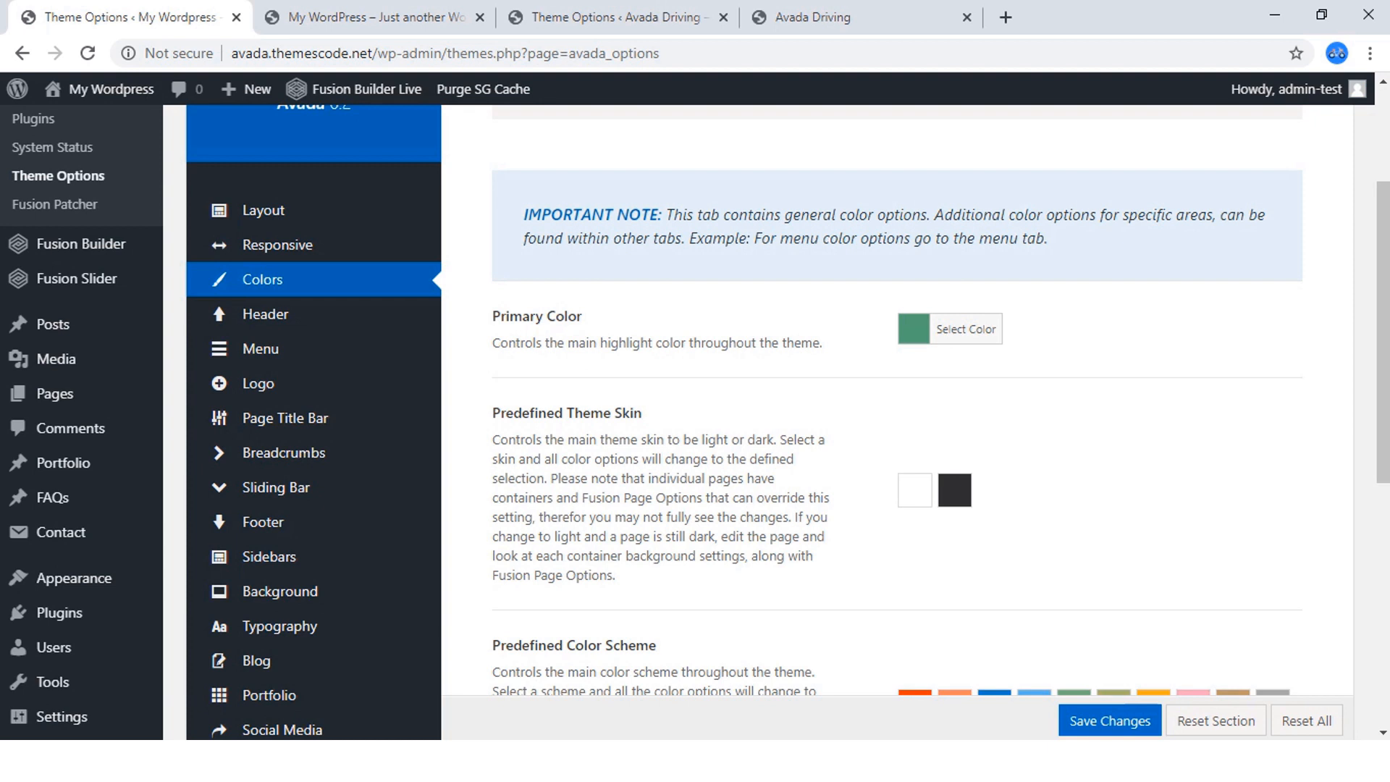
click(966, 330)
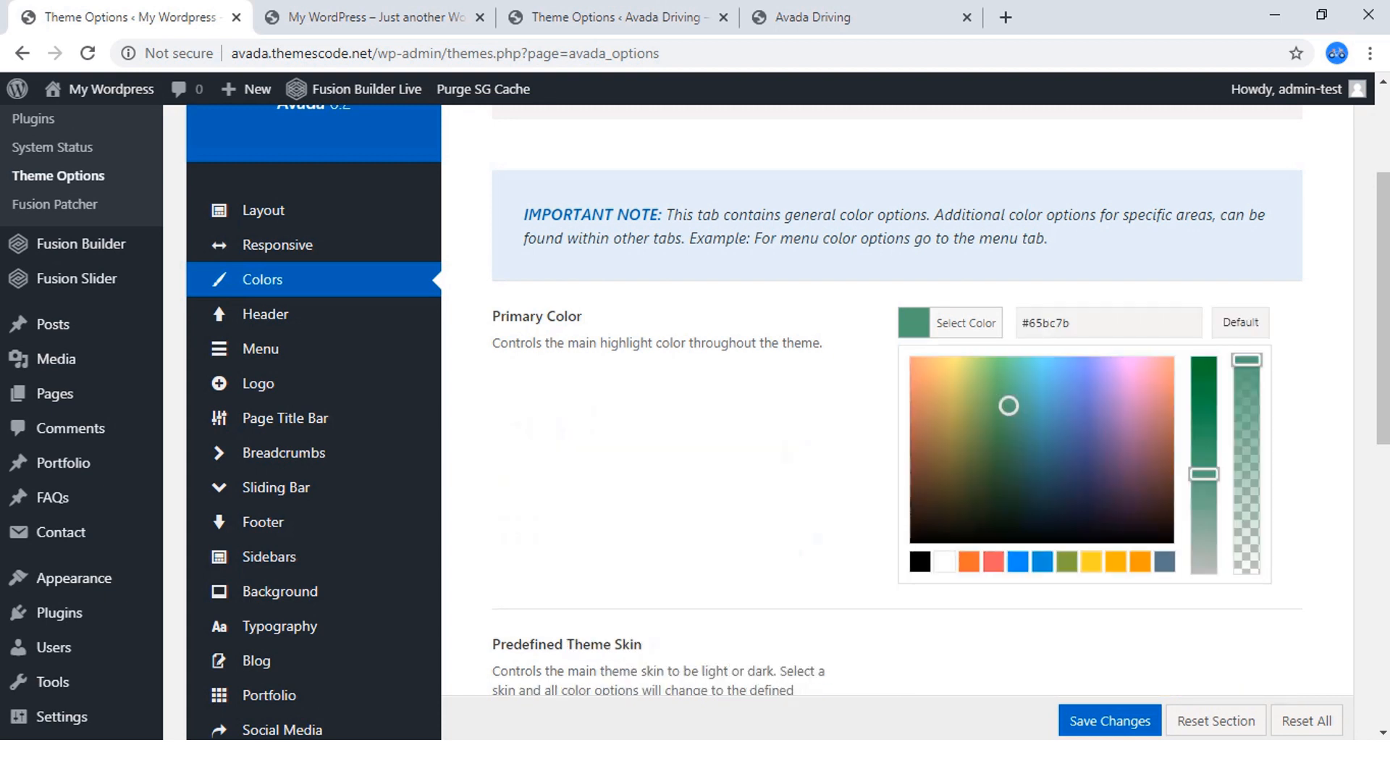
triple_click(1048, 323)
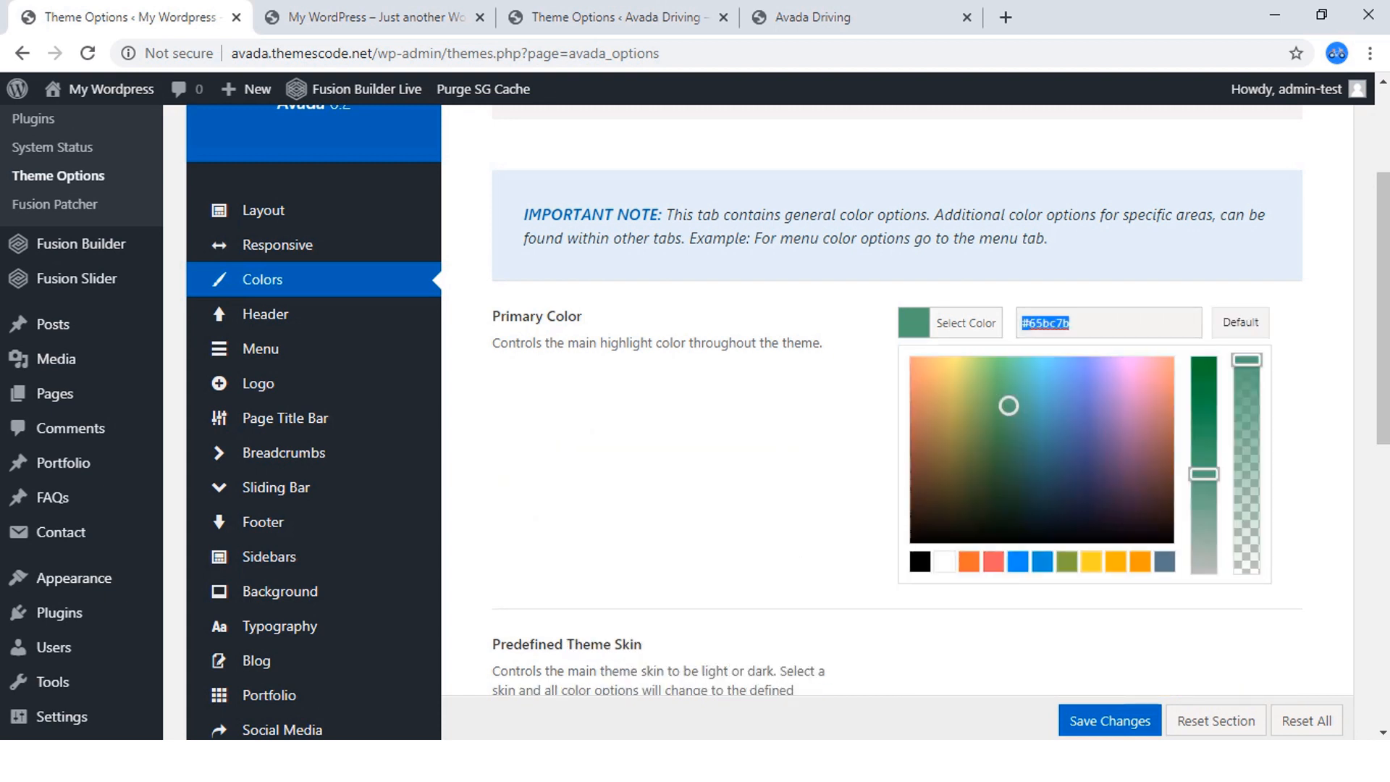
key(ctrl+v)
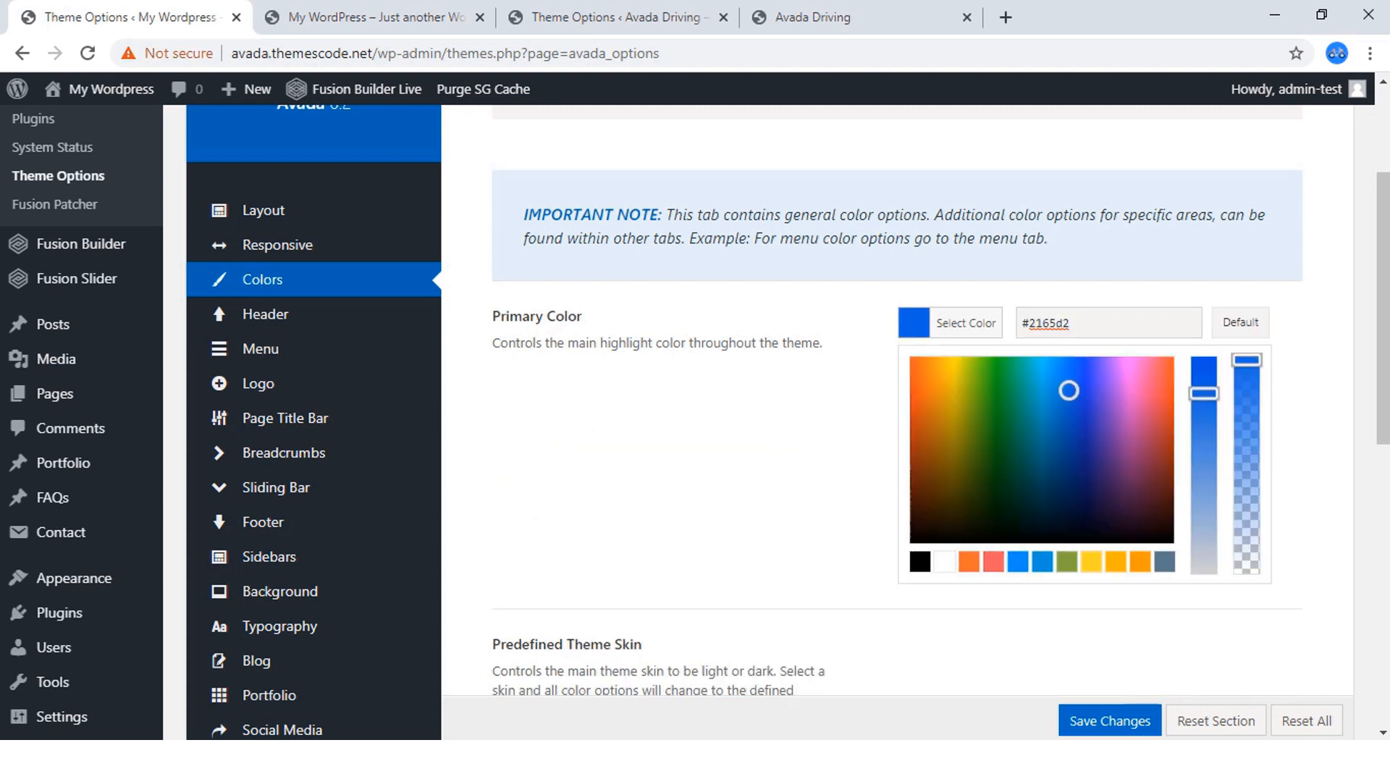
click(724, 464)
Check the finished homepage's colors, try the Green predefined color scheme on the new site and cancel replacing the options.
scroll(915, 286, down, 3)
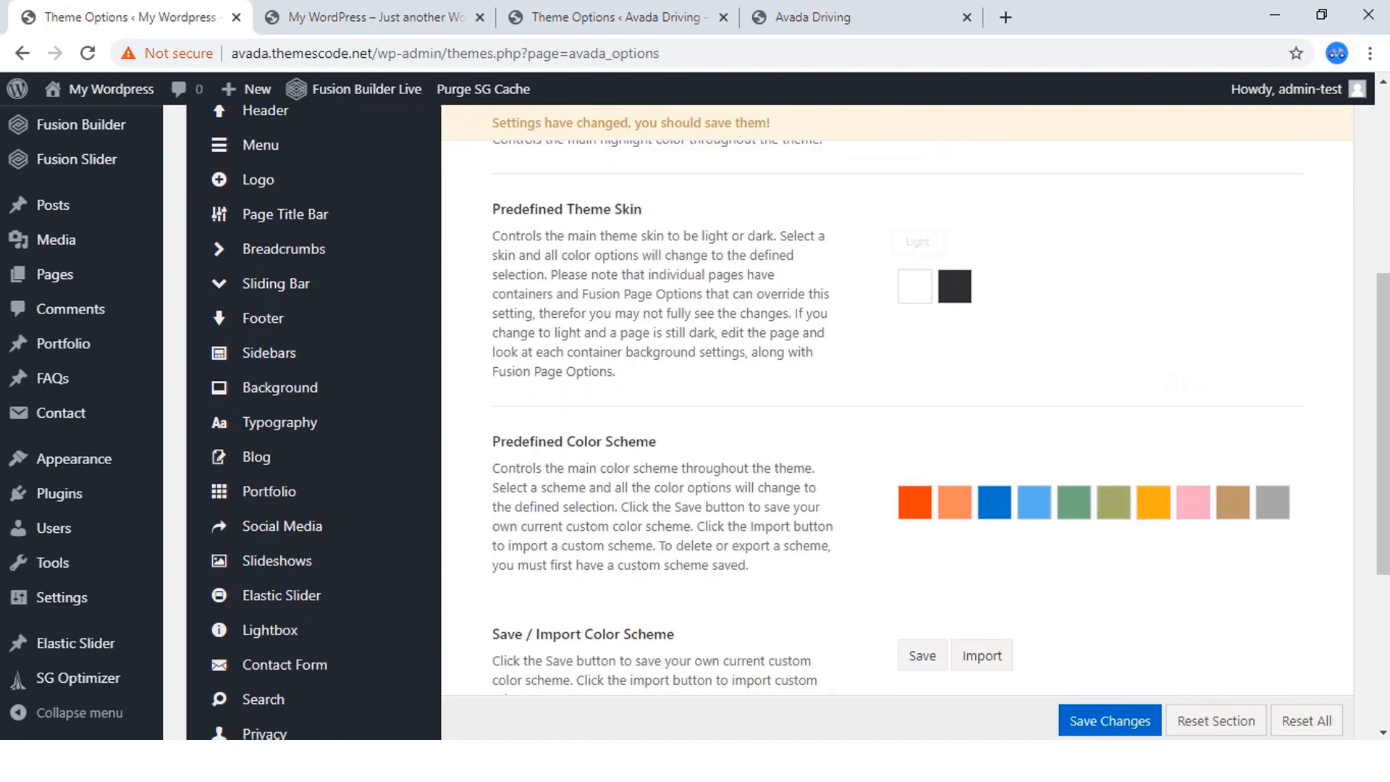
scroll(914, 287, down, 2)
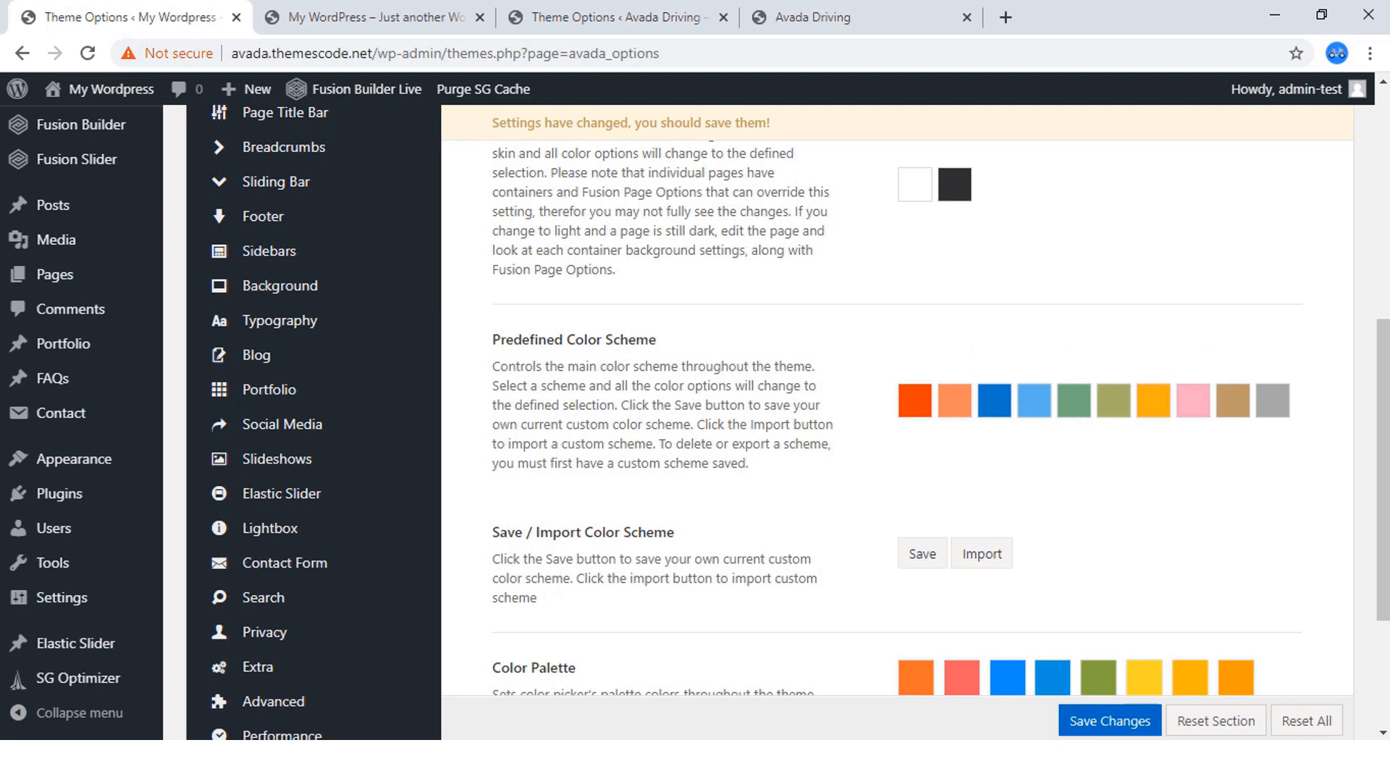
click(833, 17)
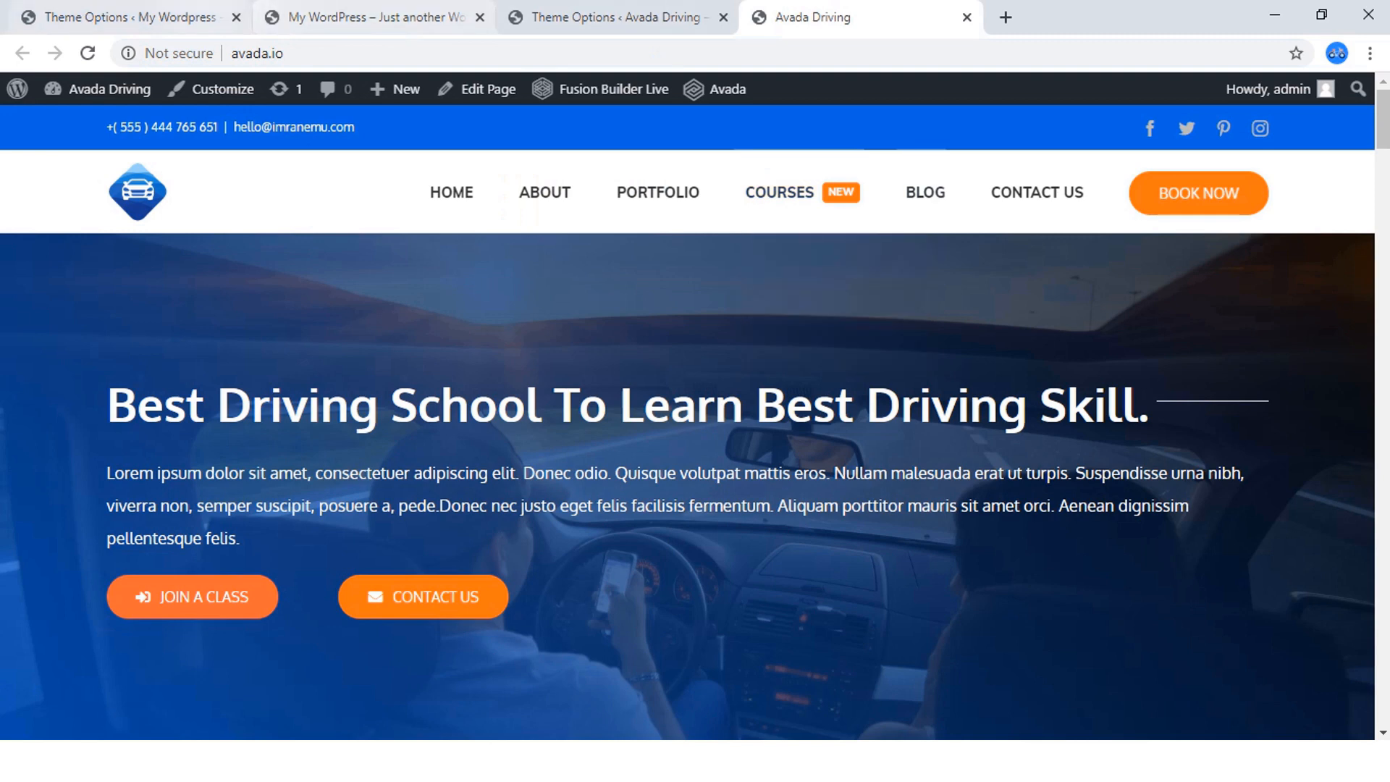
click(145, 17)
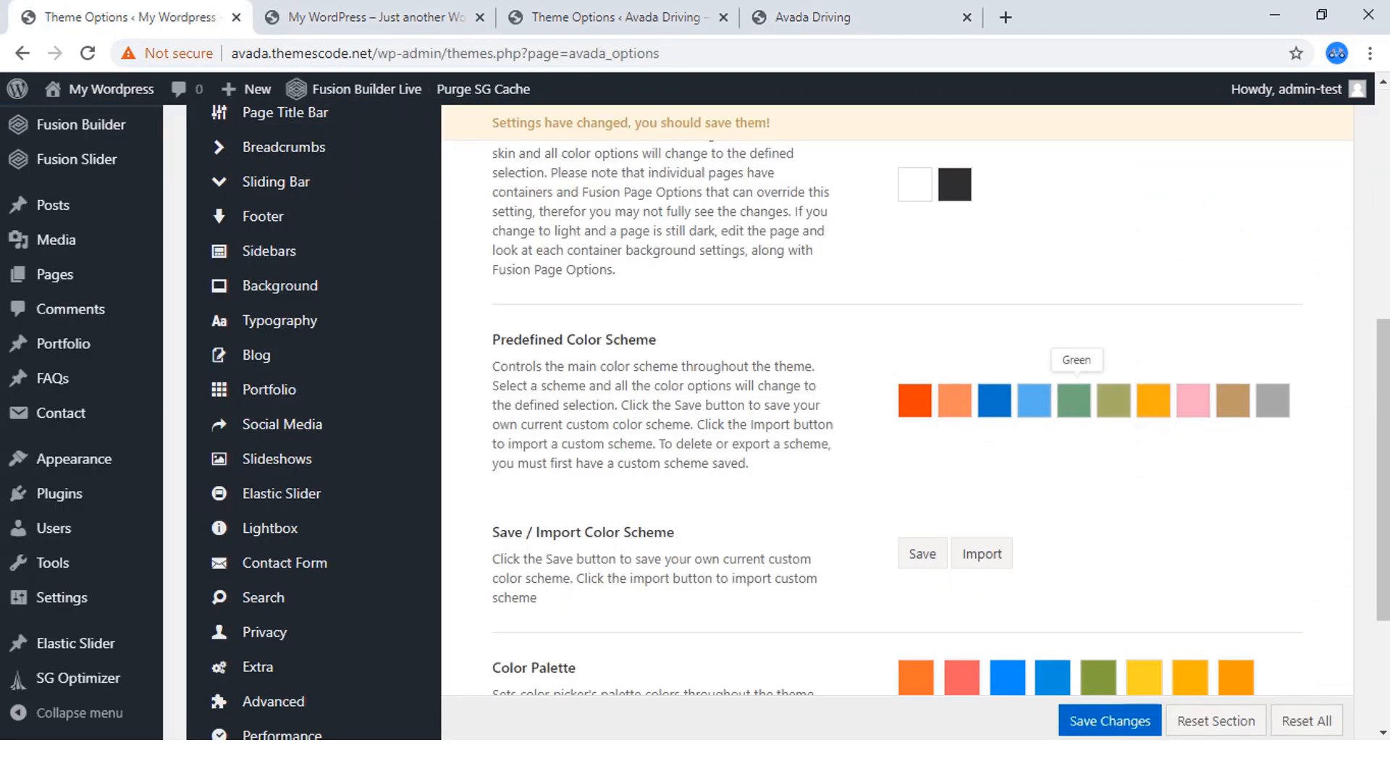
click(1074, 401)
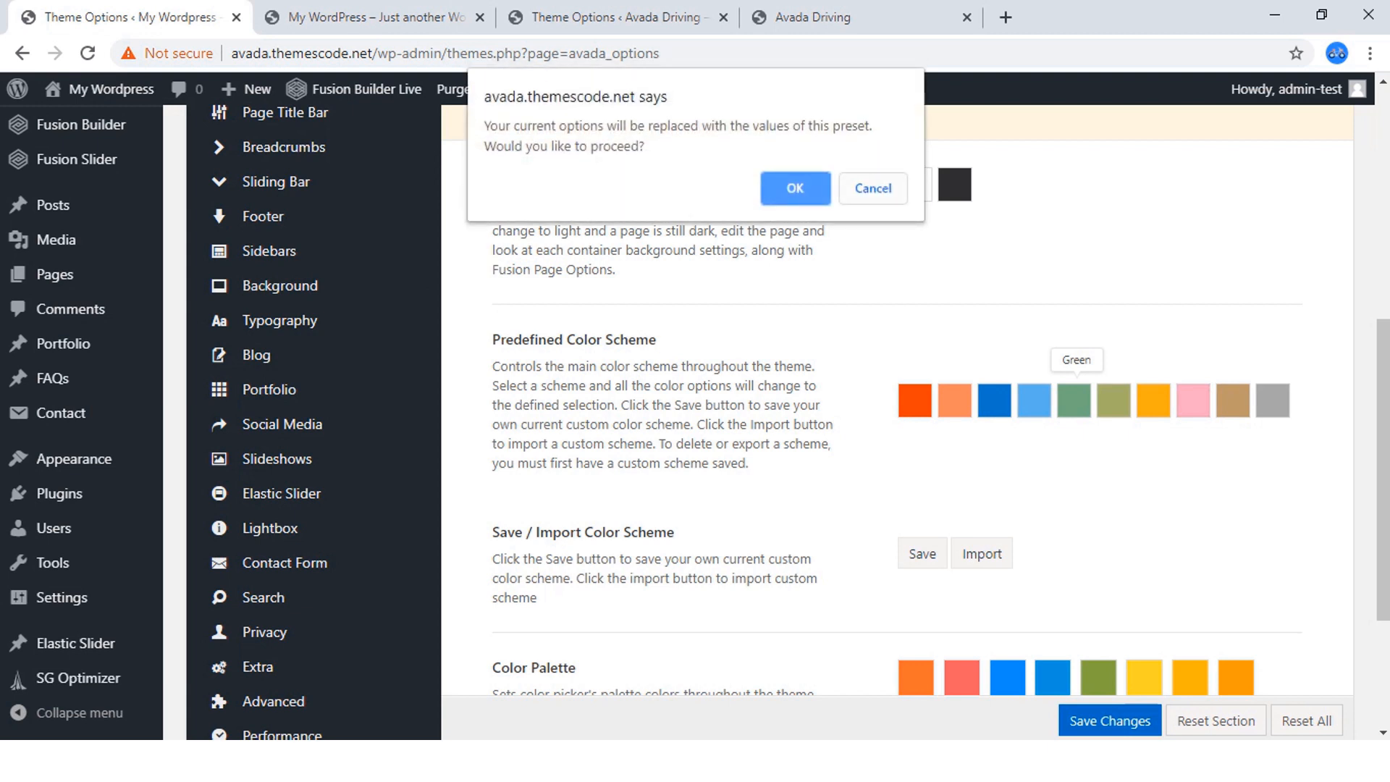
click(873, 189)
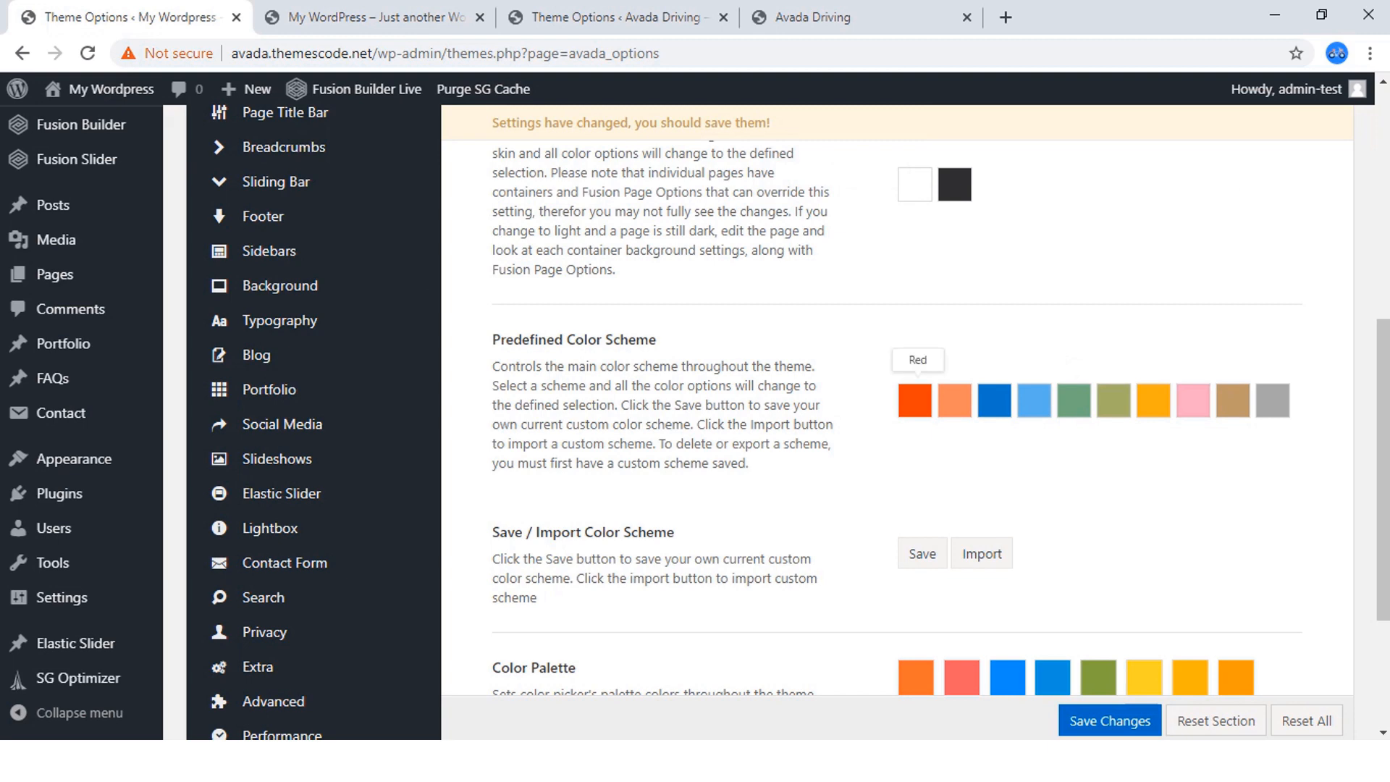
Replace the green swatch in the new site's Color Palette with the copied blue #2165d2.
scroll(915, 400, down, 3)
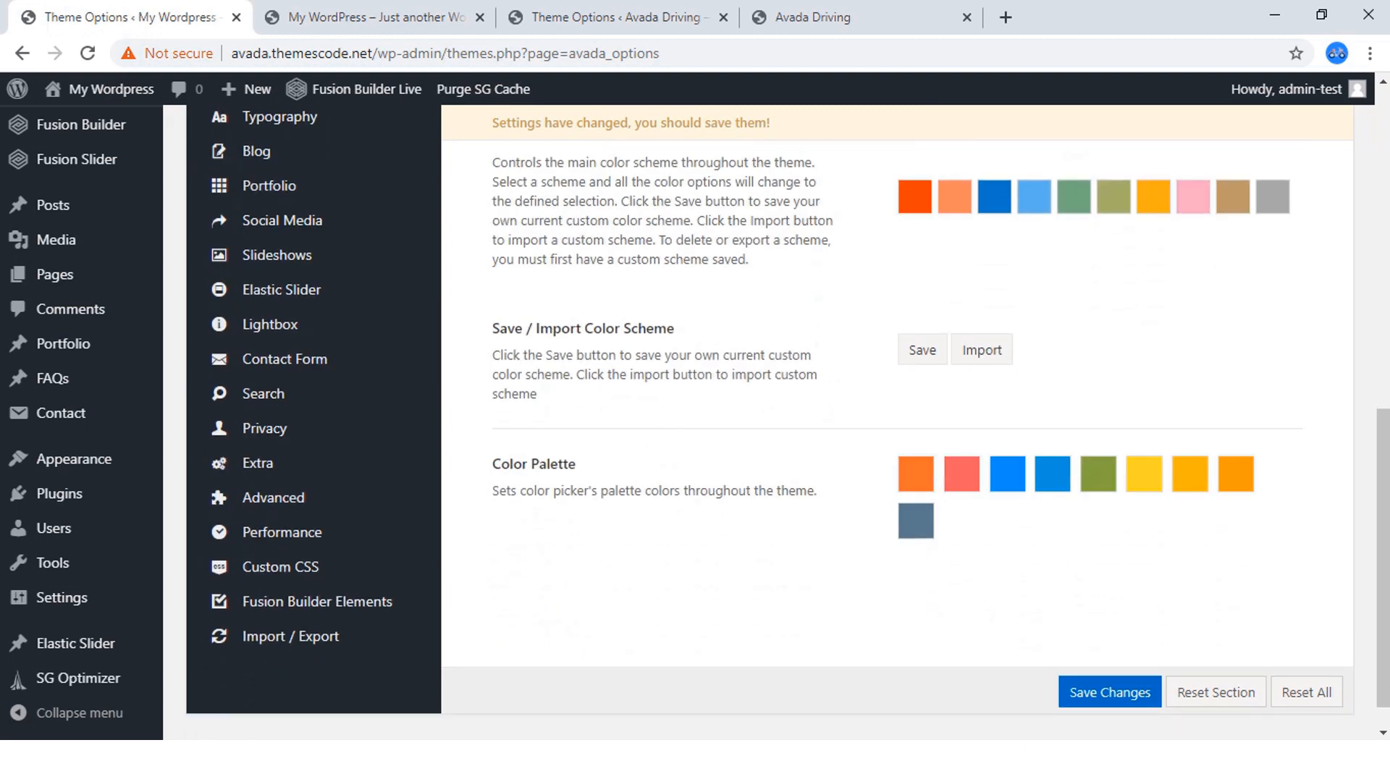
scroll(956, 196, up, 3)
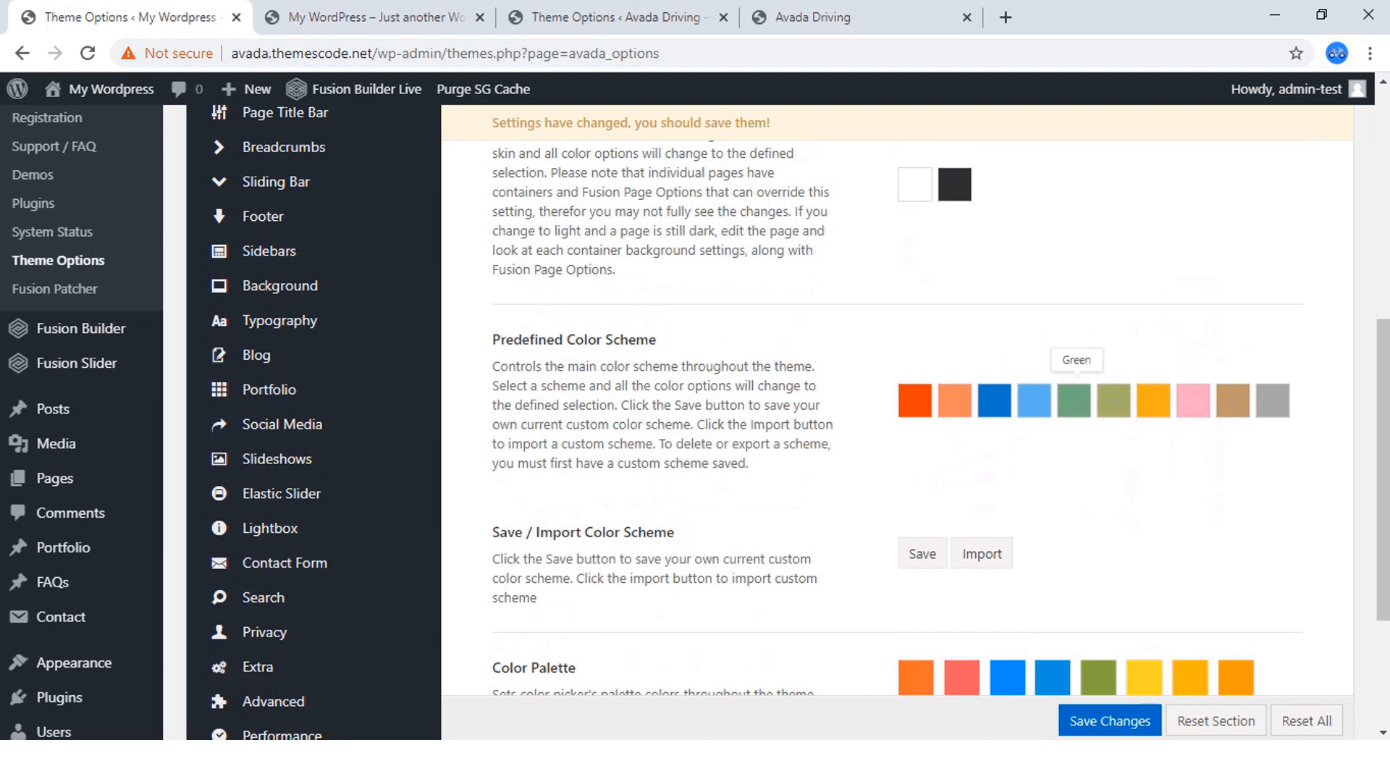
scroll(1074, 400, down, 3)
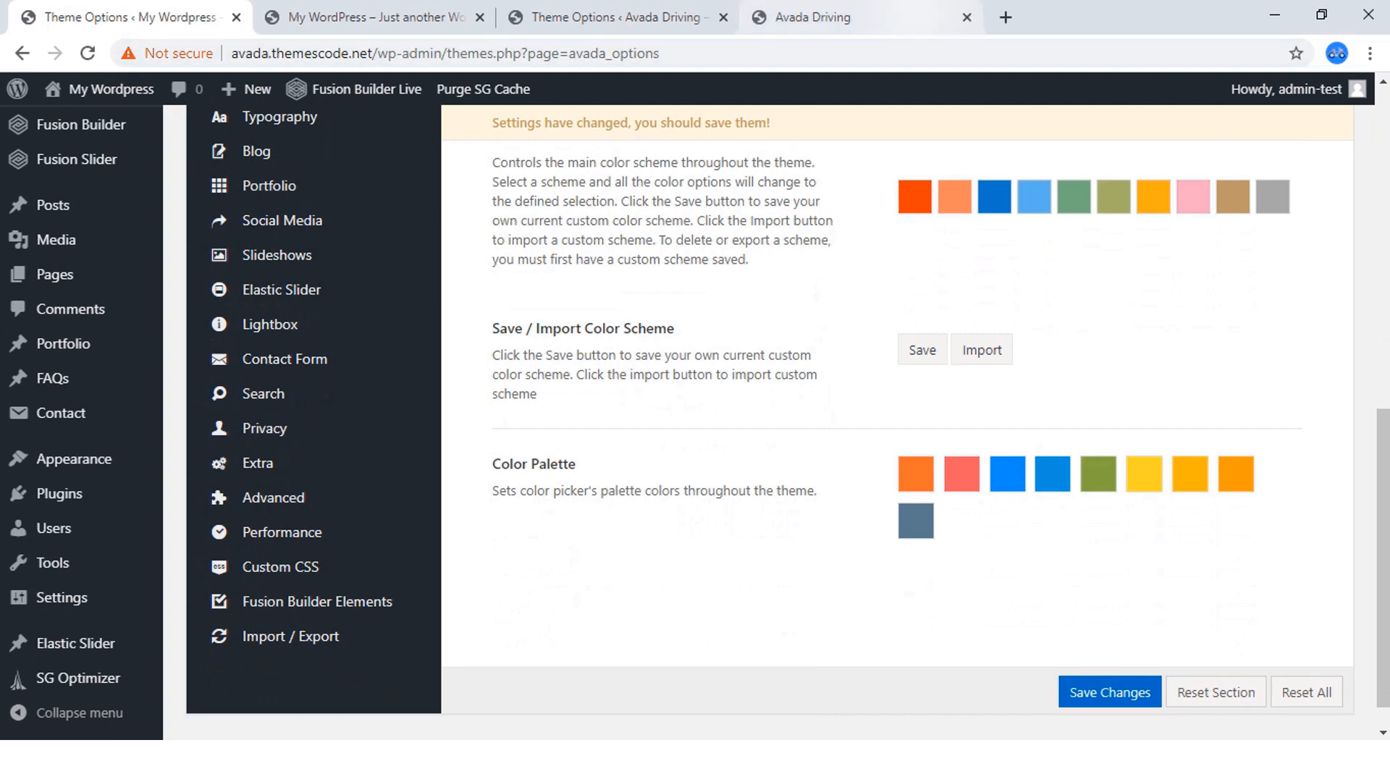
click(854, 17)
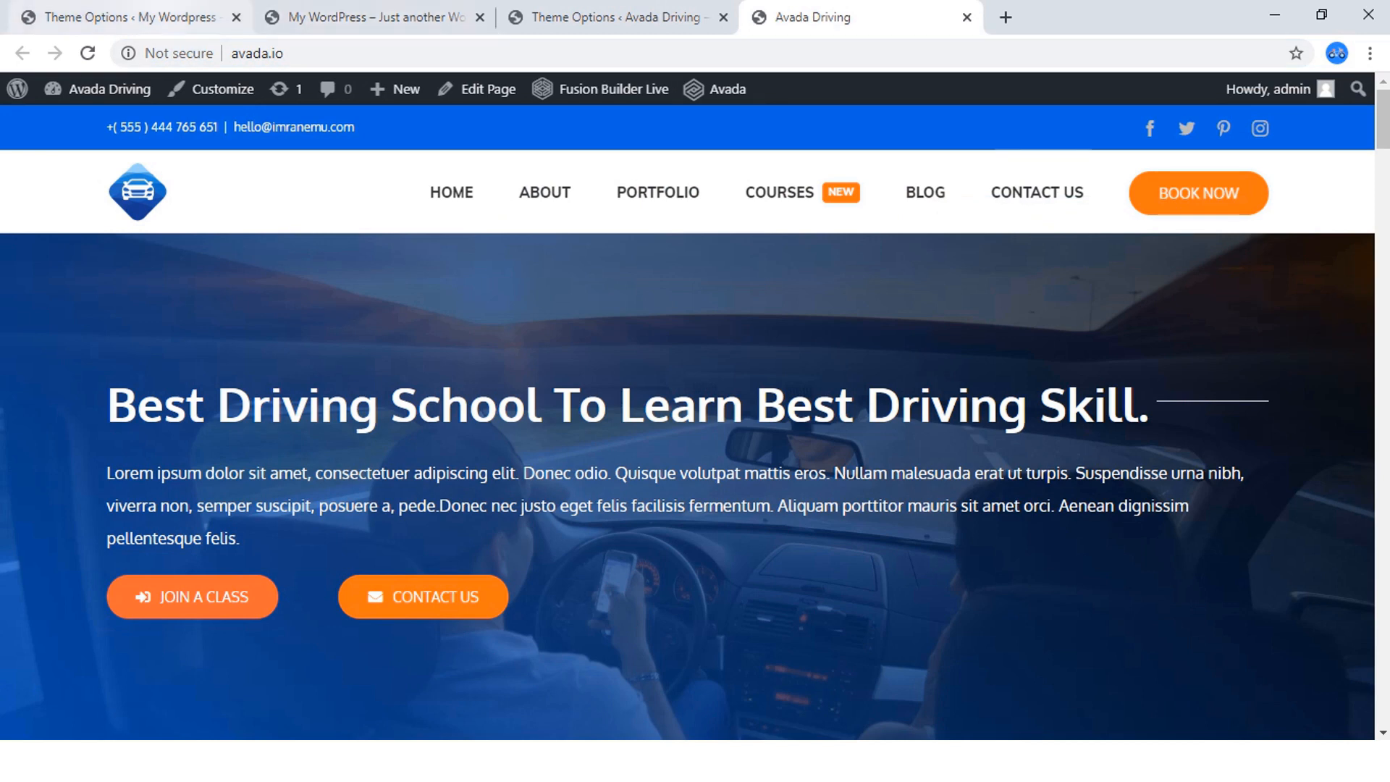
click(131, 17)
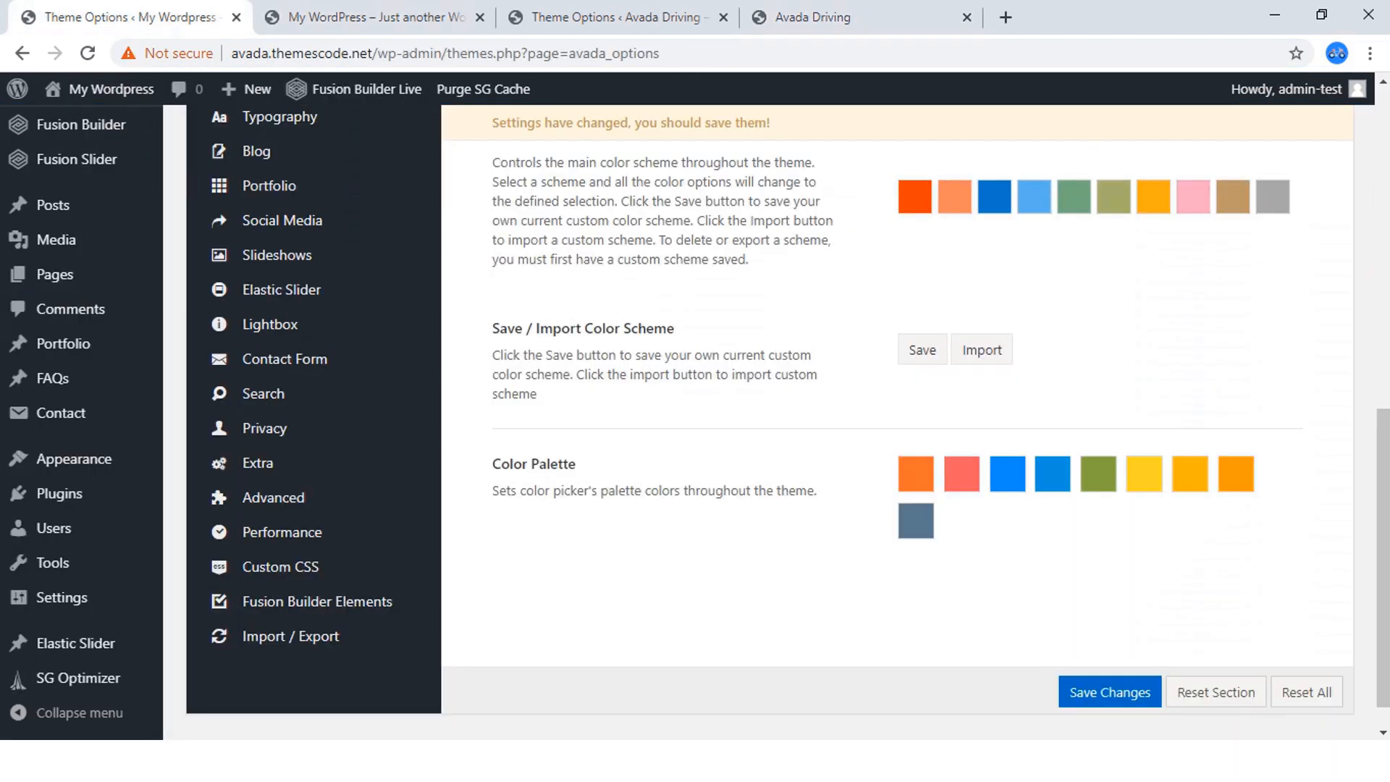
click(1099, 475)
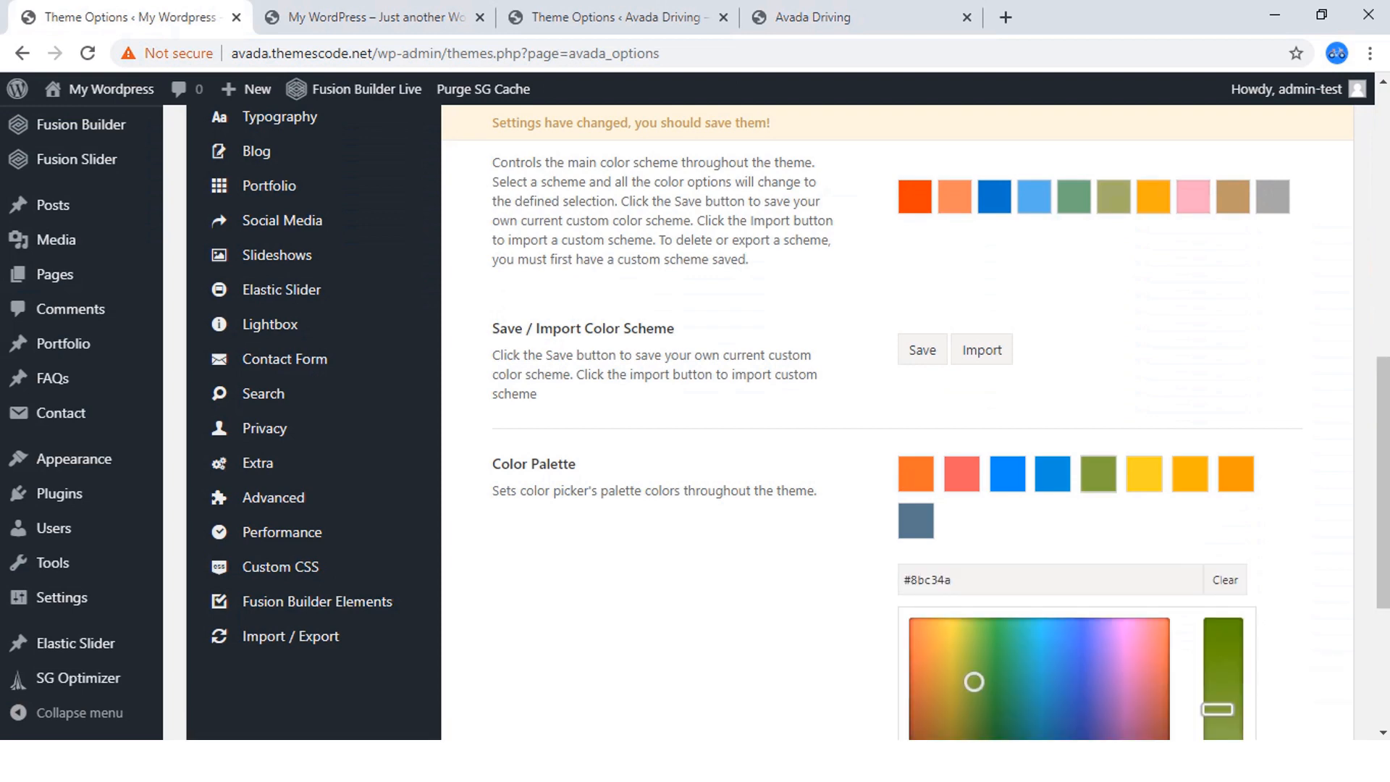
scroll(898, 420, down, 4)
drag(953, 287, 882, 288)
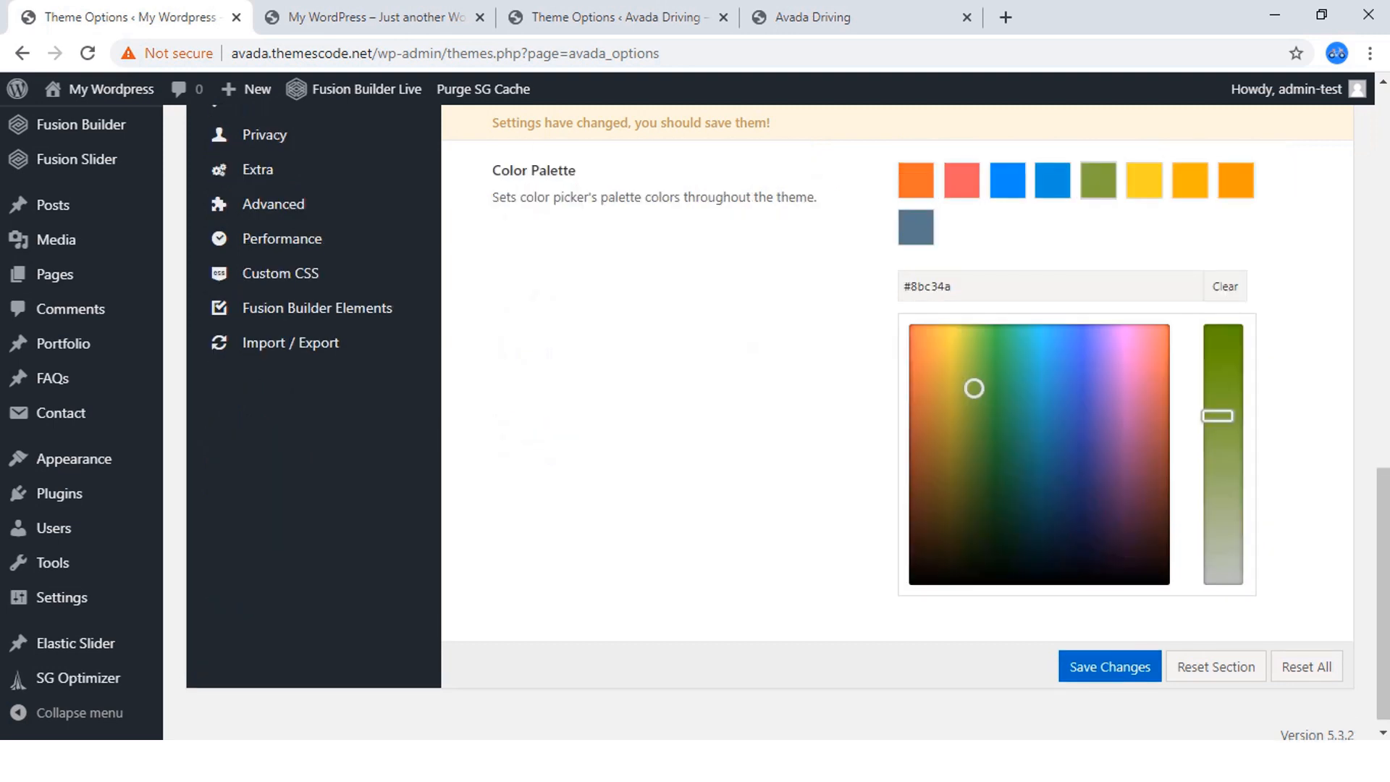
drag(953, 287, 883, 288)
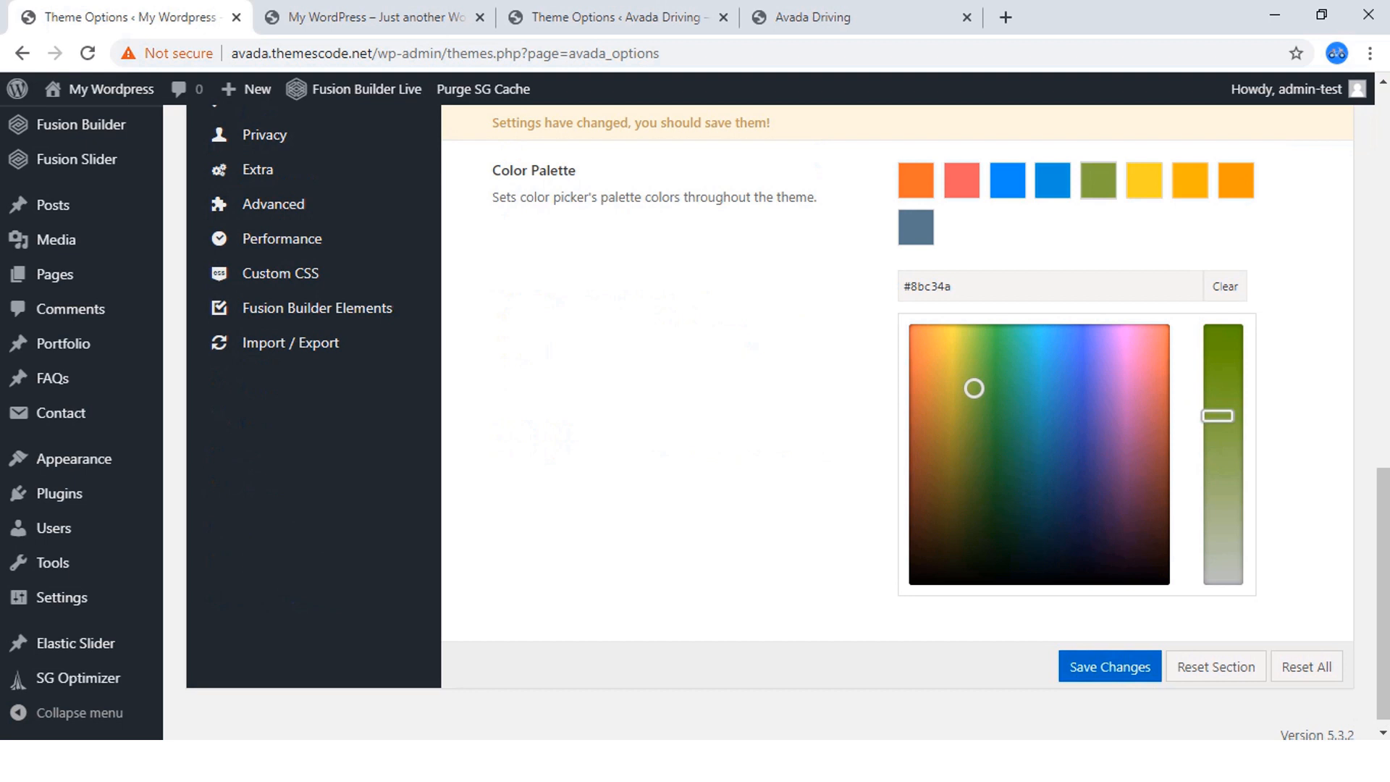
click(952, 287)
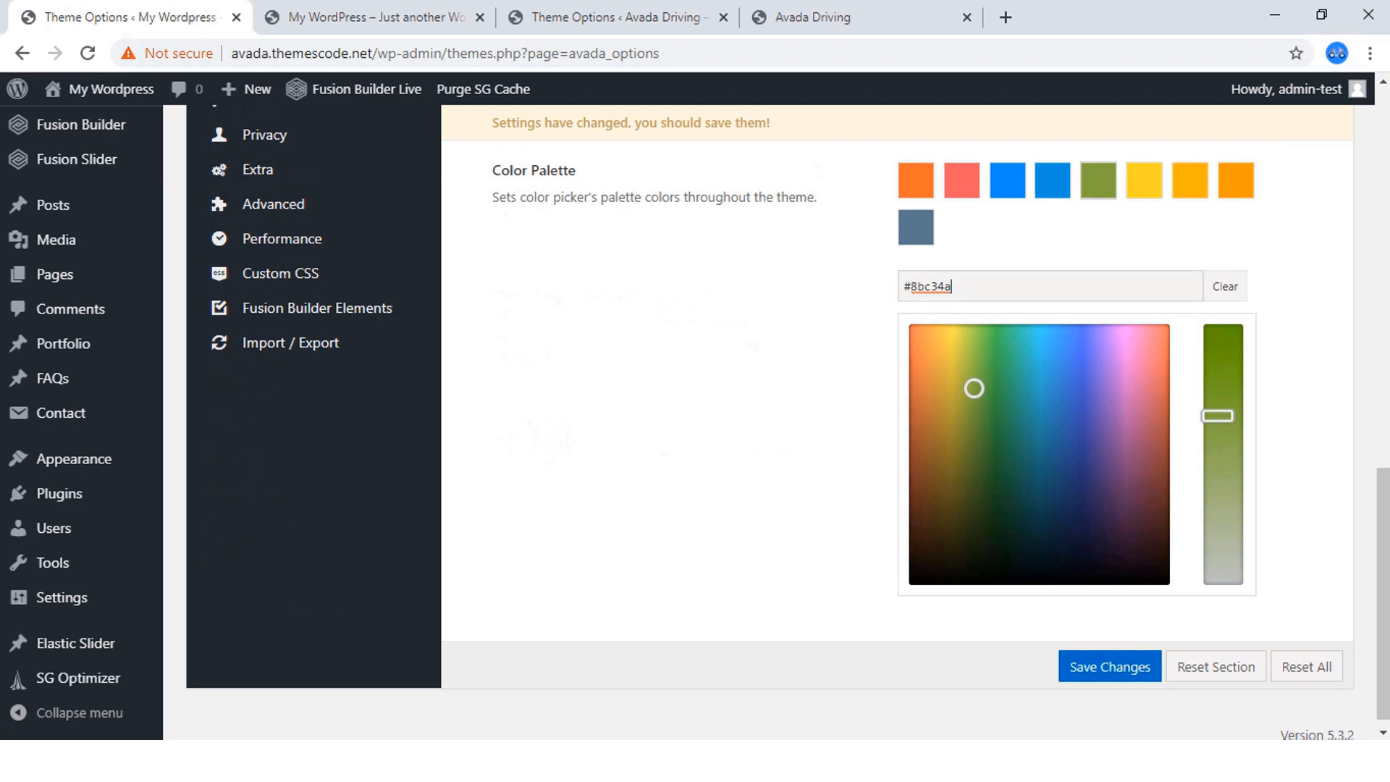
drag(953, 287, 903, 287)
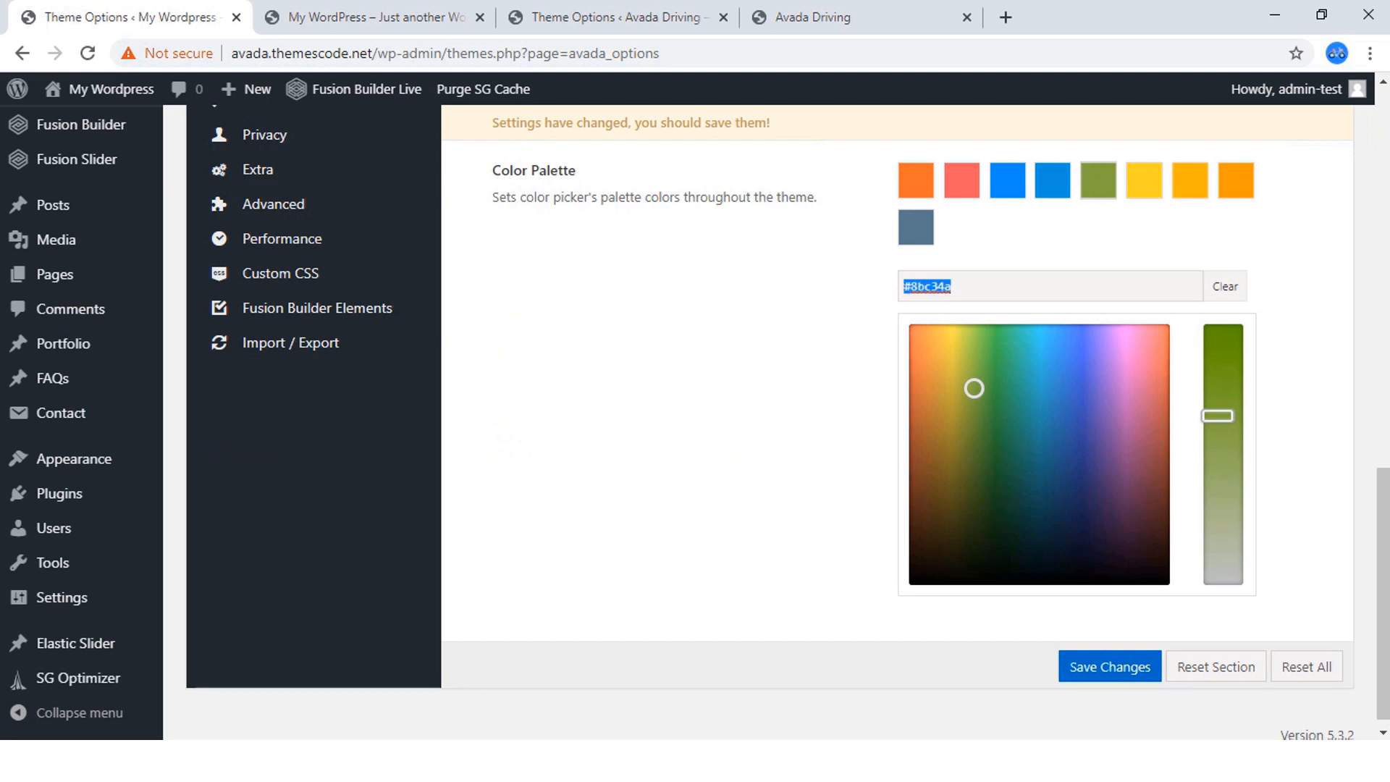
right_click(904, 285)
click(930, 435)
key(Return)
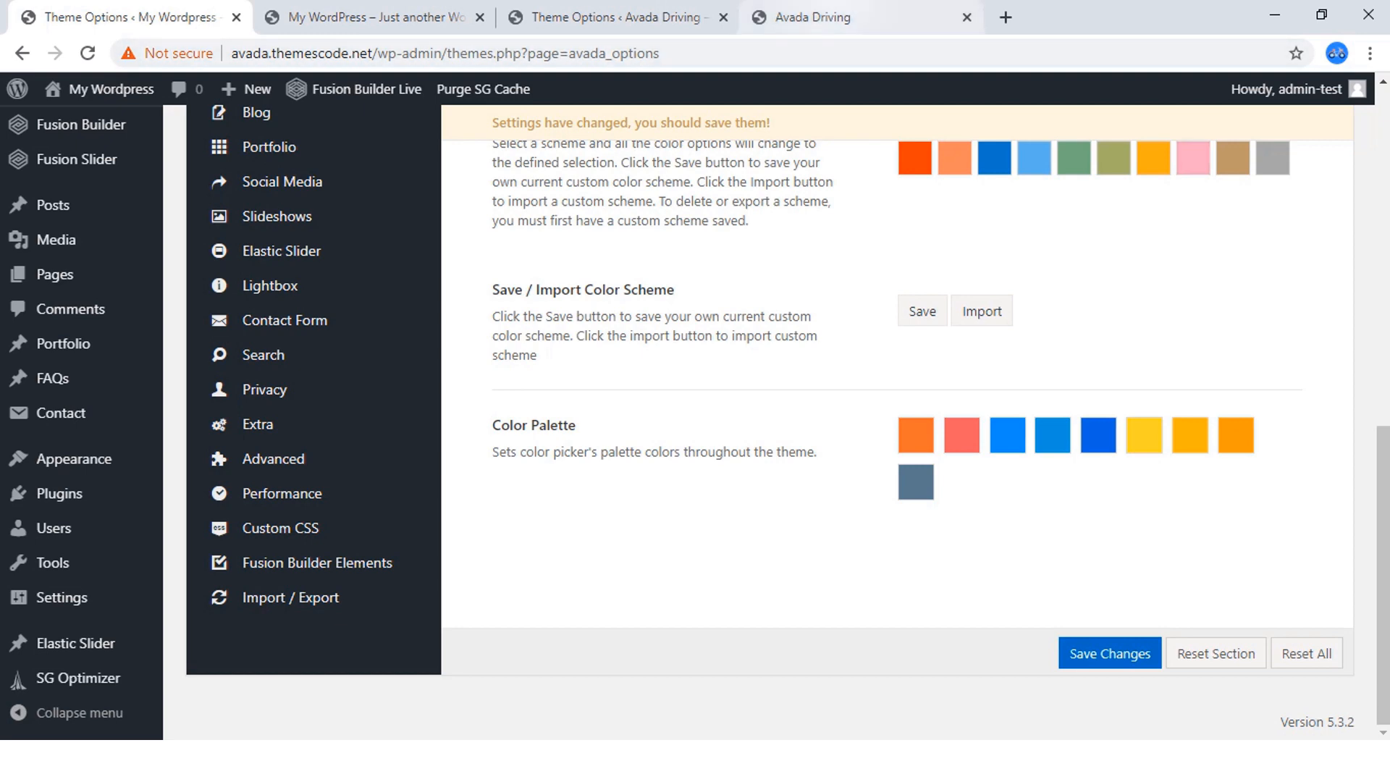
Copy the orange hex value #ff5722 from the Color Palette in the finished Avada Driving site's Theme Options.
click(833, 17)
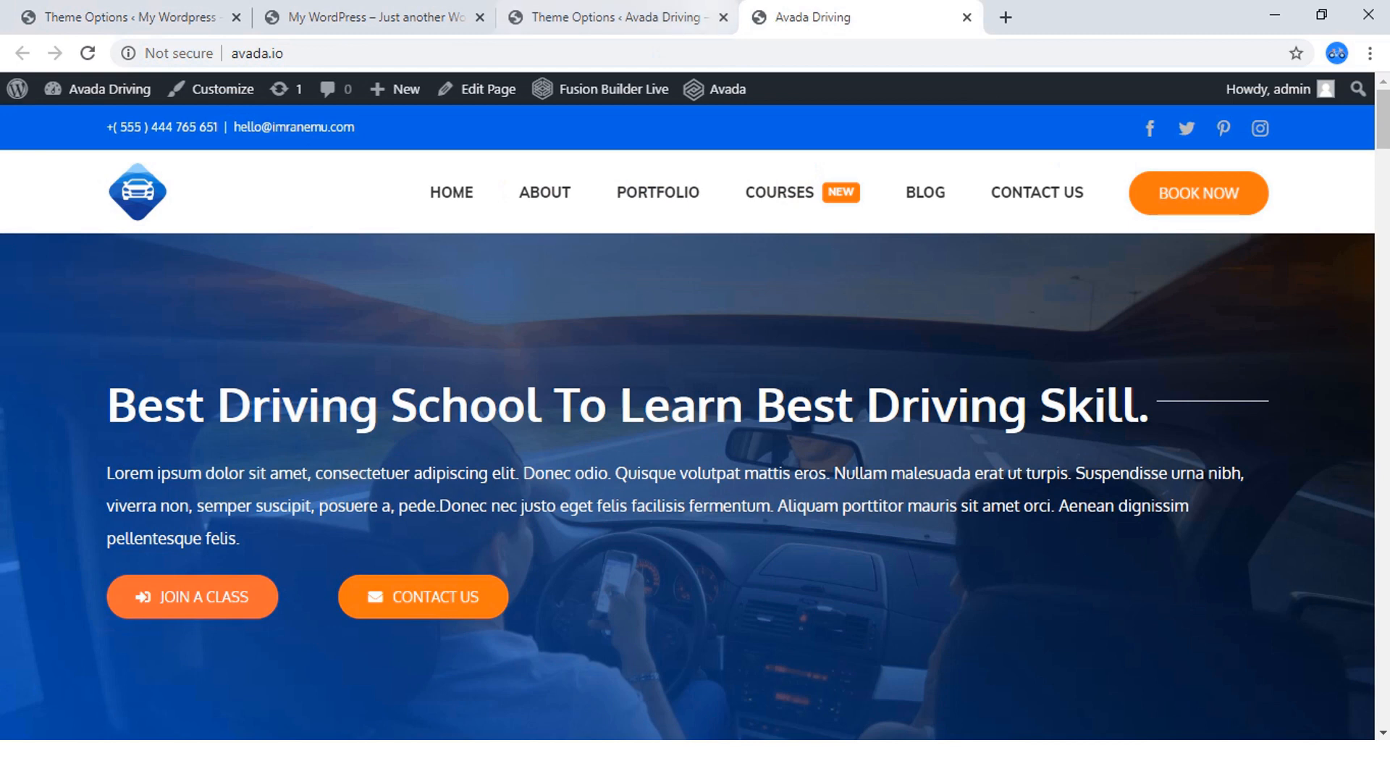
click(668, 14)
scroll(787, 422, down, 10)
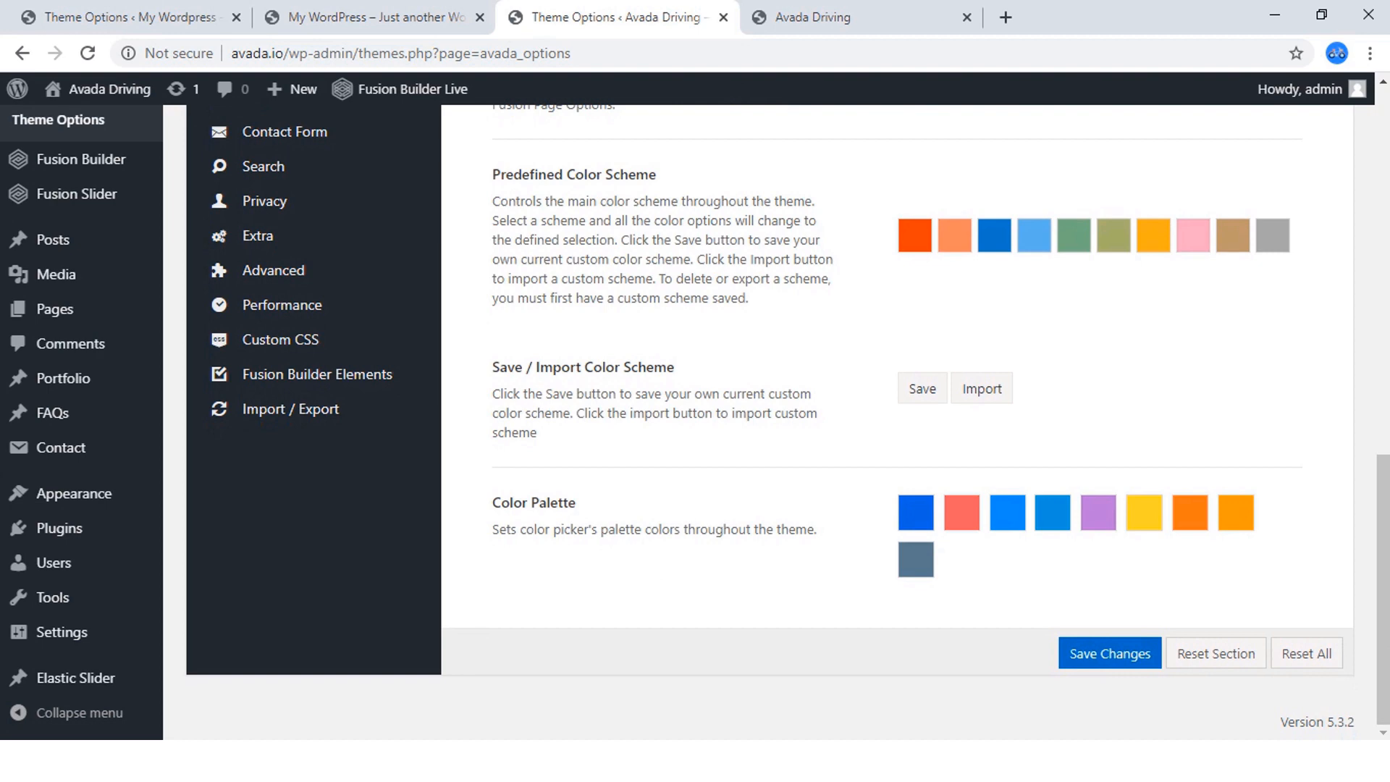
click(833, 16)
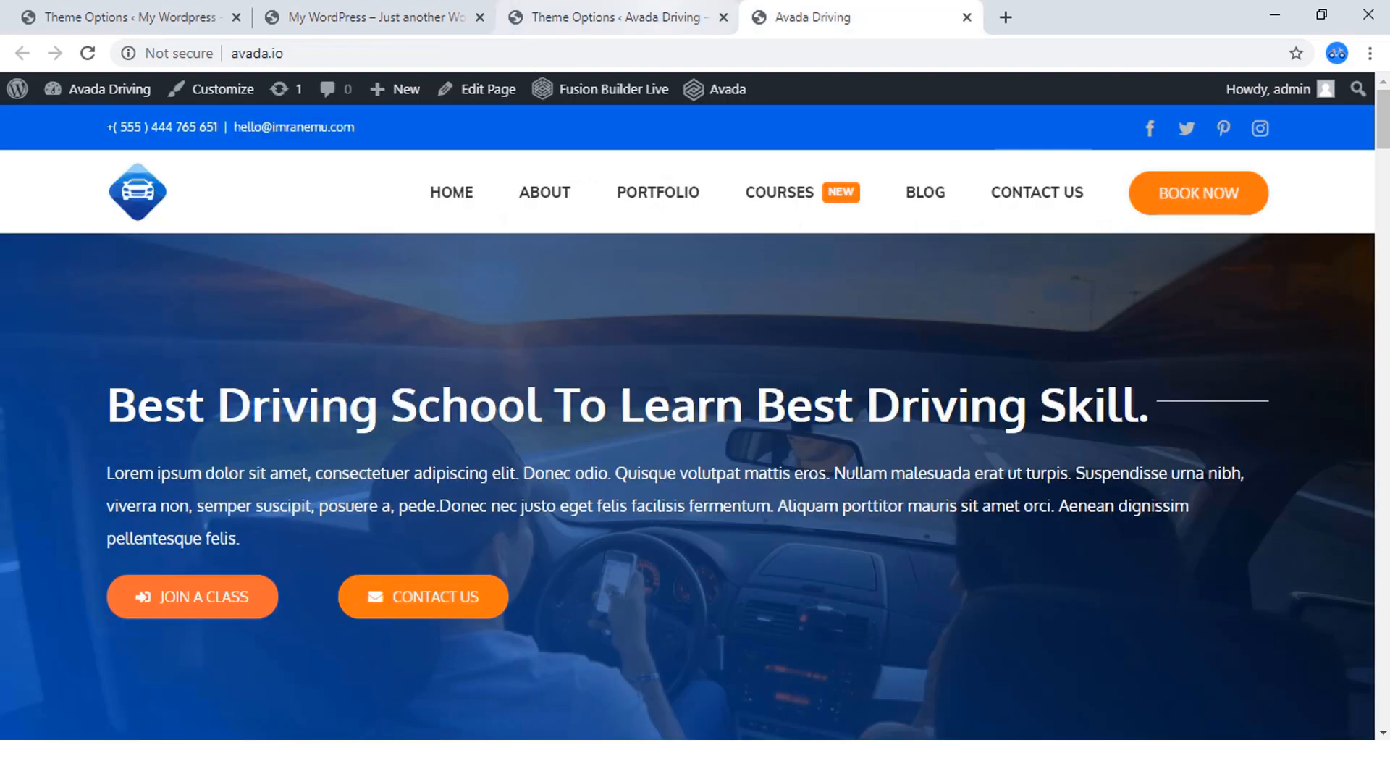
click(666, 17)
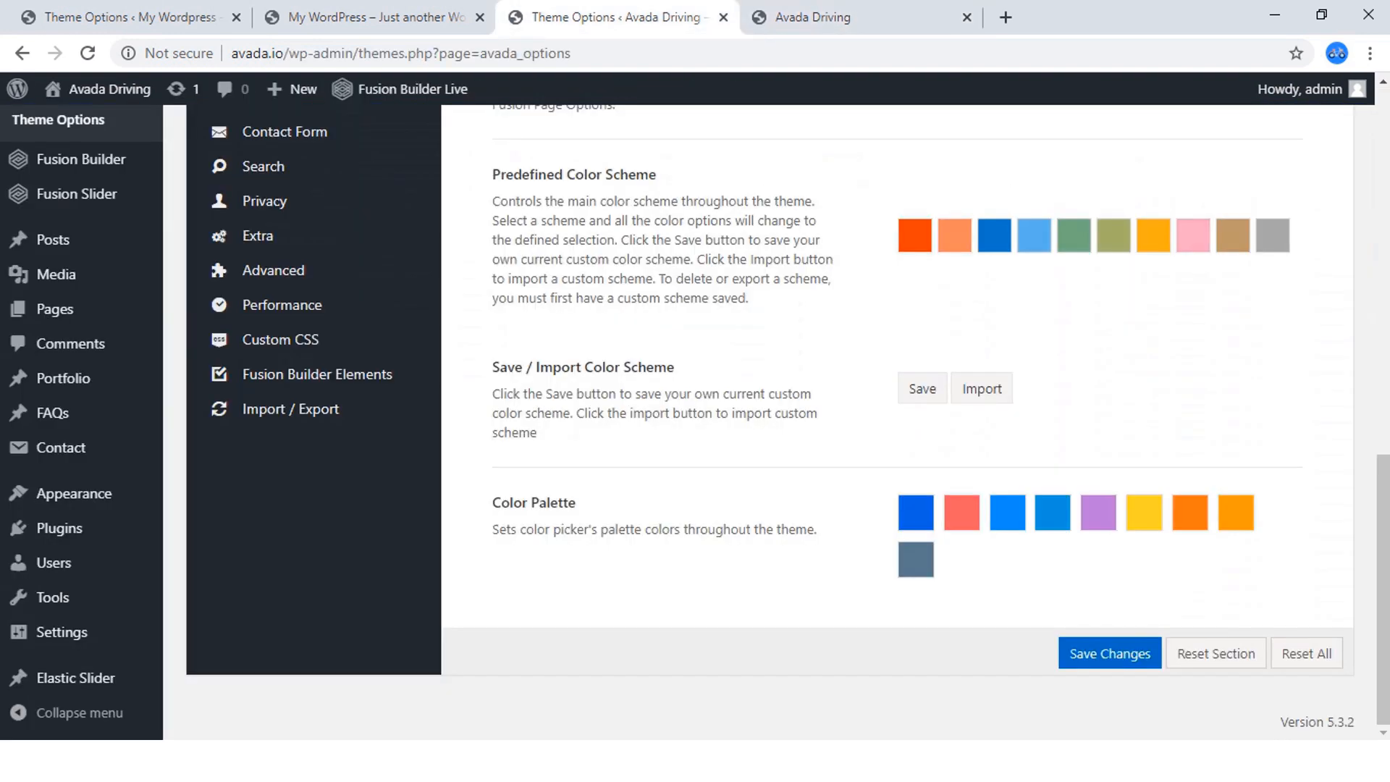
click(1190, 513)
scroll(1190, 513, down, 3)
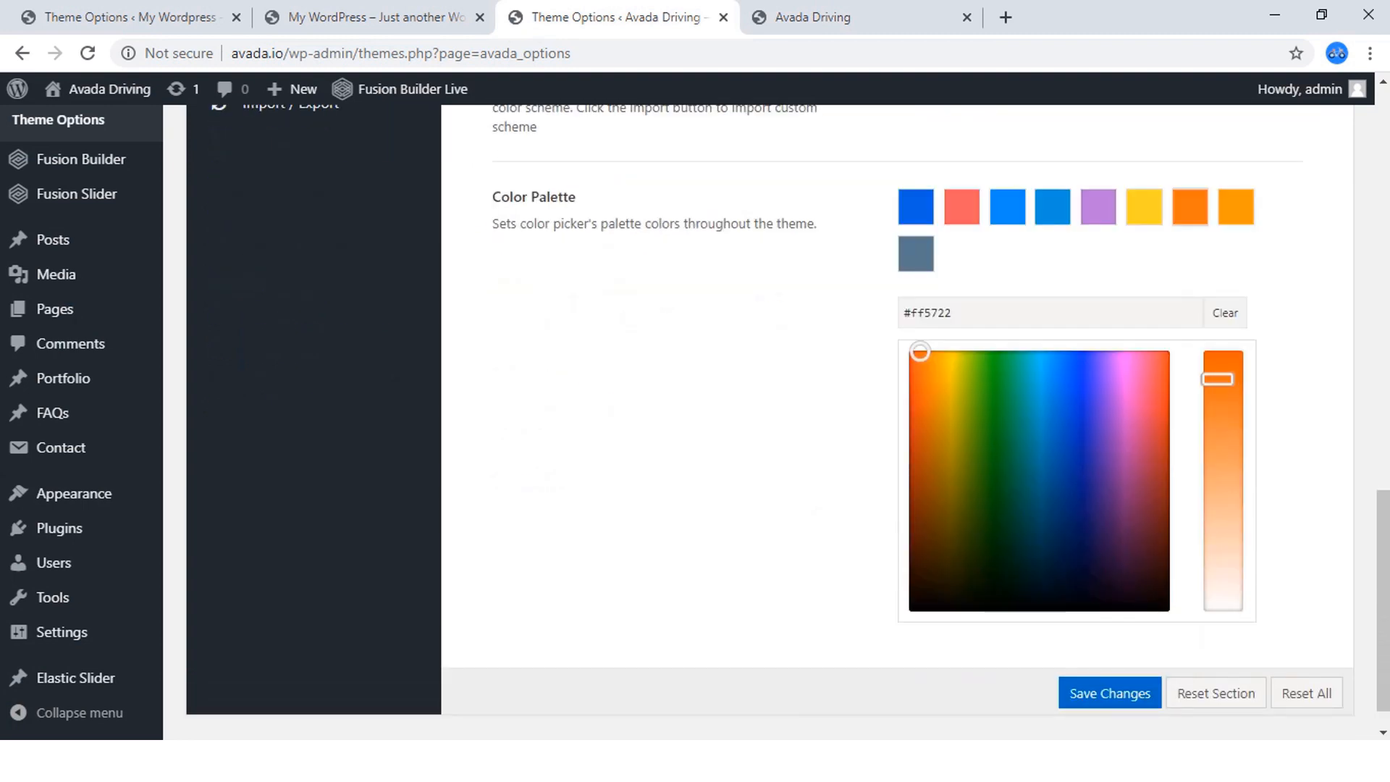
drag(956, 314, 899, 313)
right_click(905, 315)
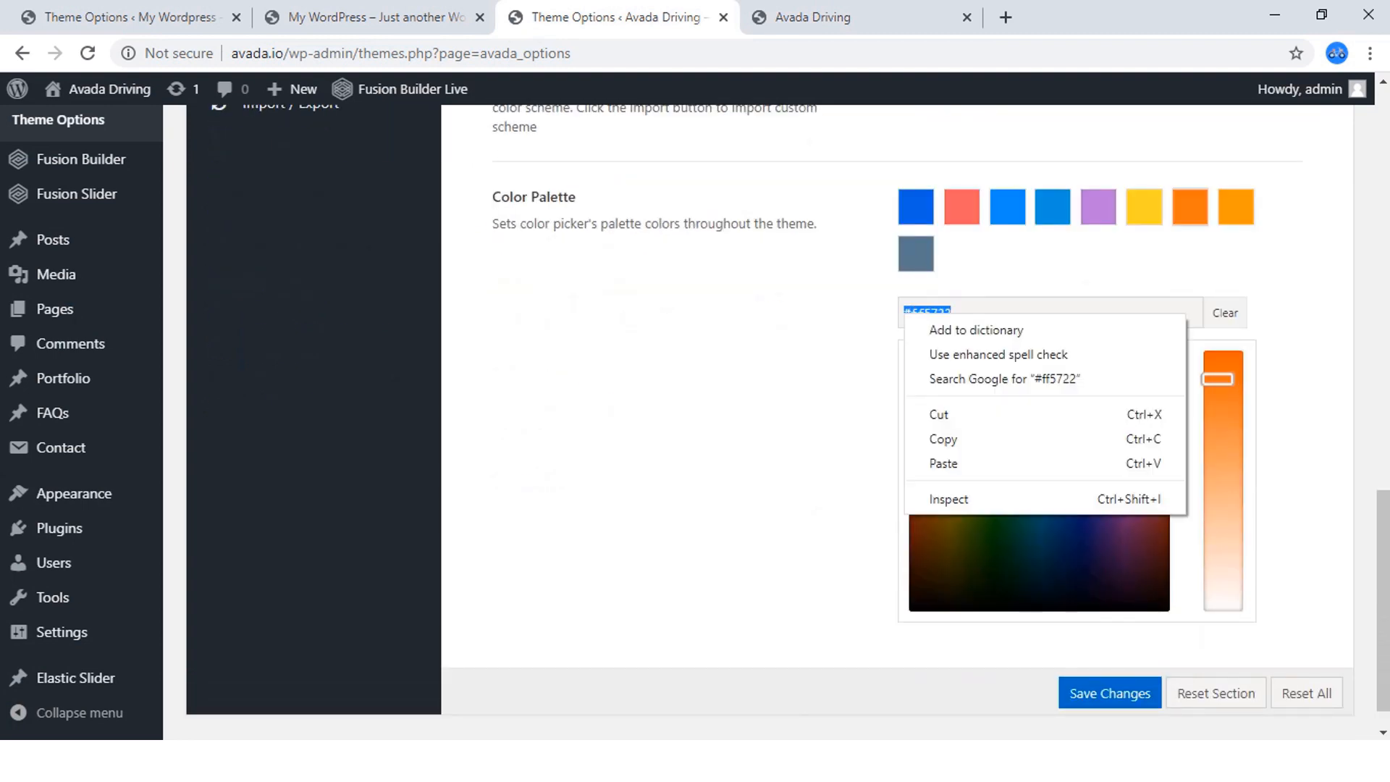
click(942, 439)
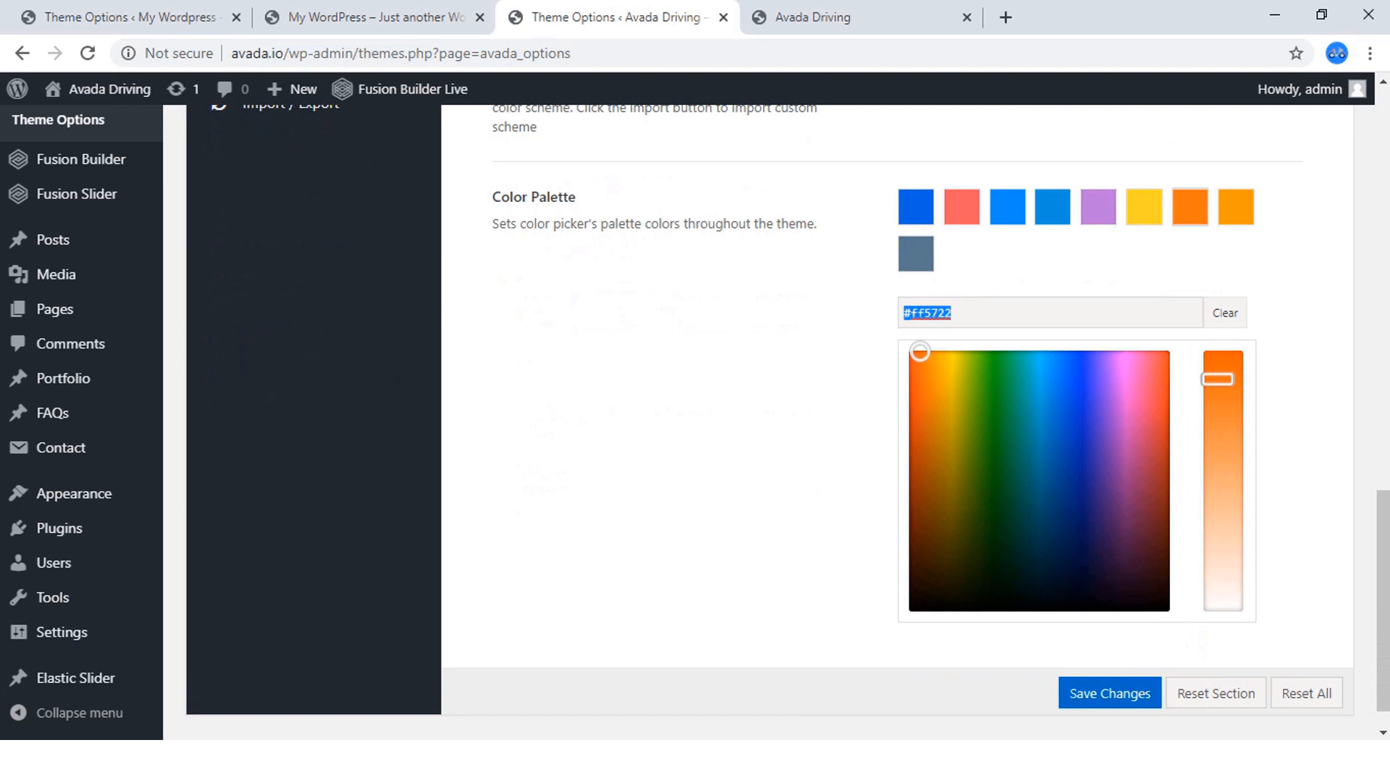
Set the coral swatch in the new site's Color Palette to #ff5722 and save the theme option changes.
click(167, 17)
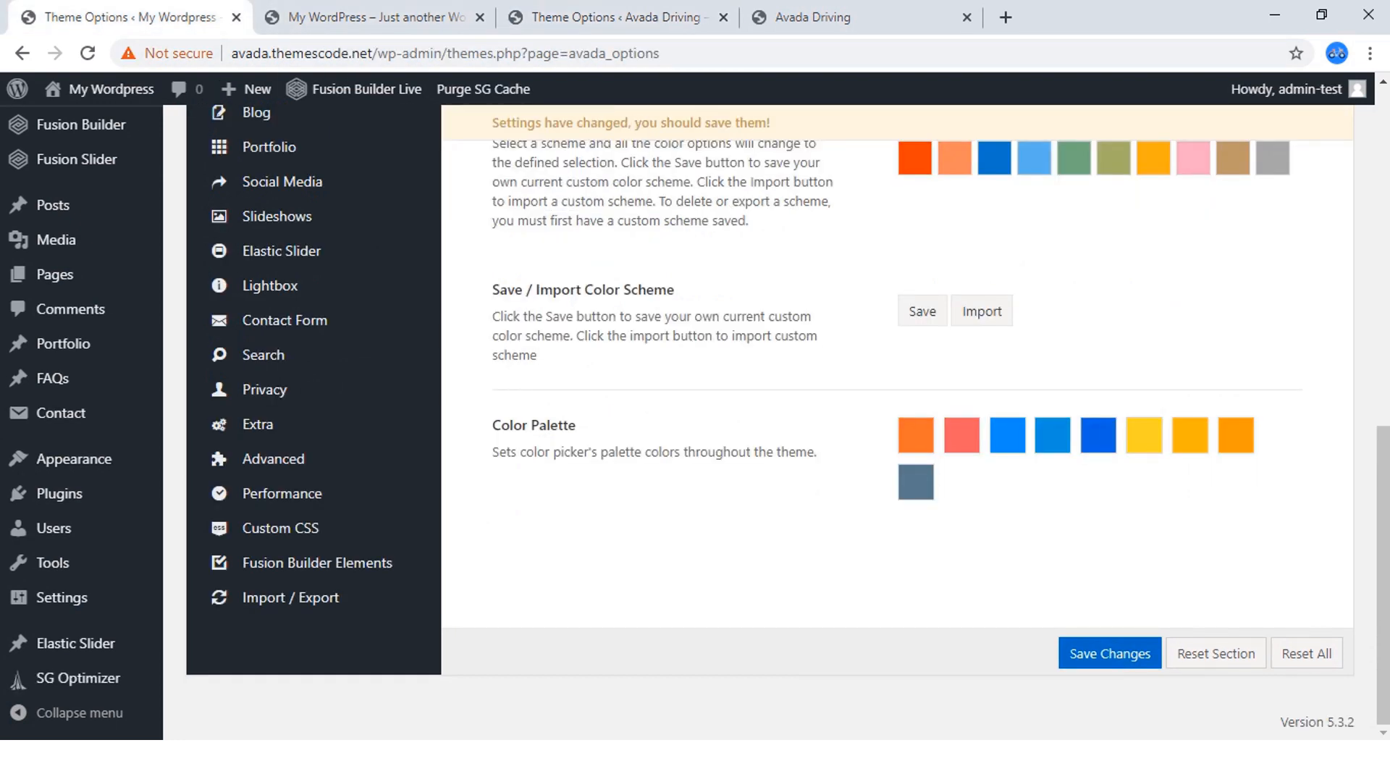
click(962, 435)
scroll(962, 435, down, 3)
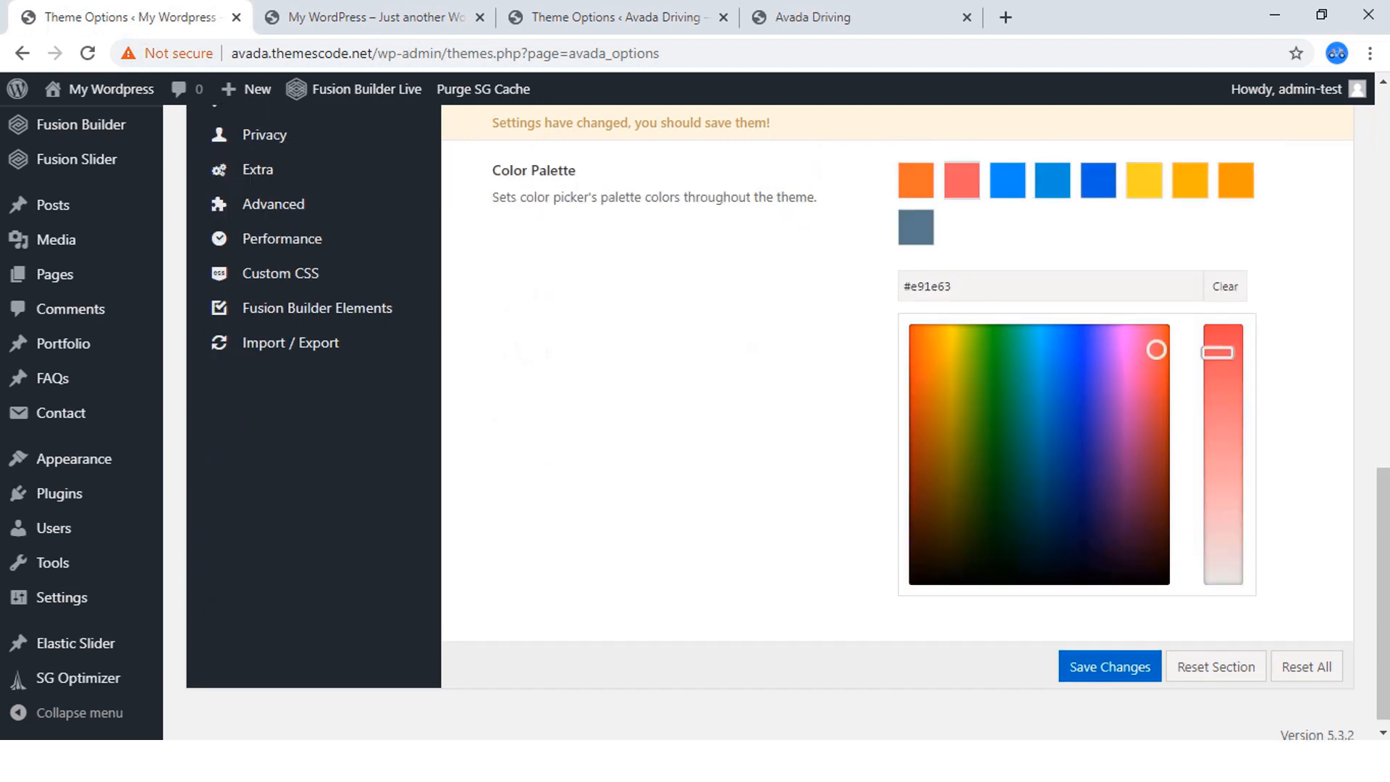
drag(953, 287, 902, 286)
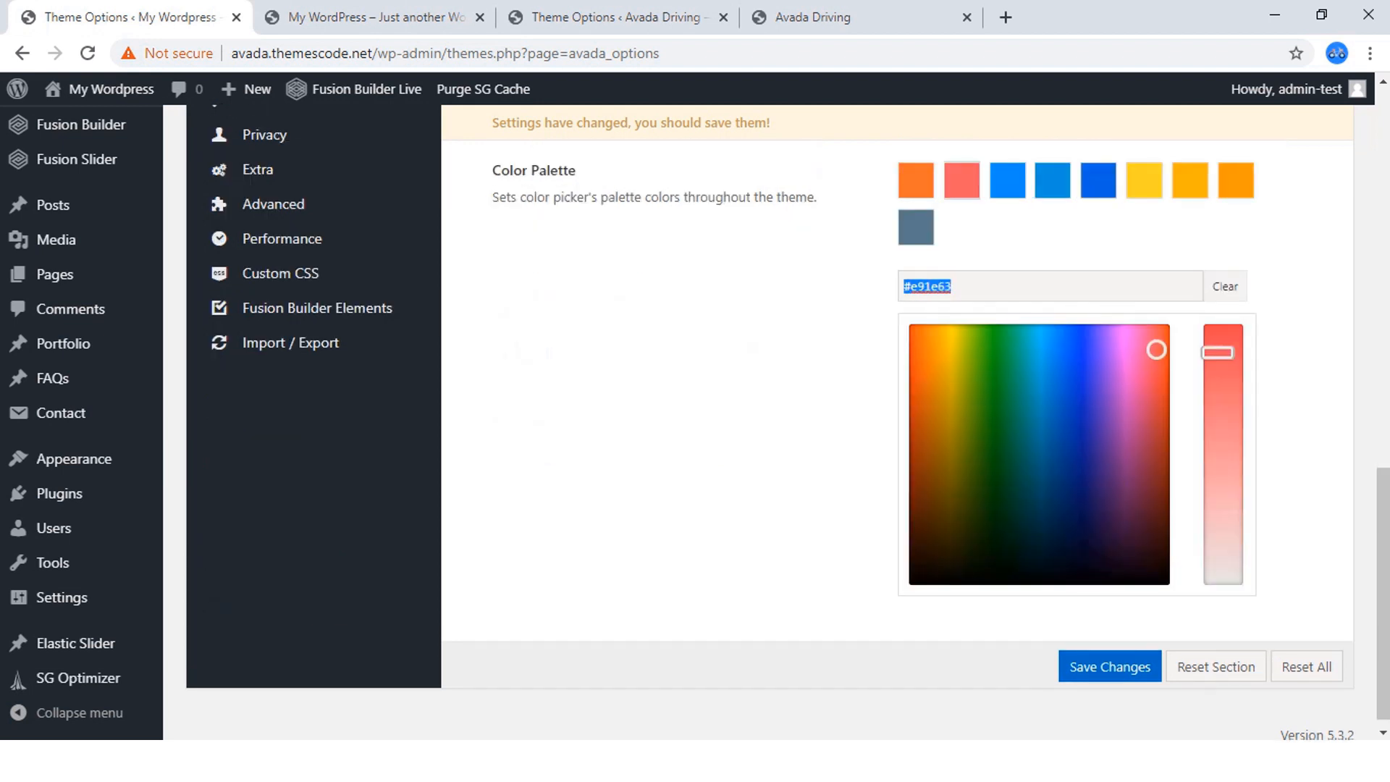
right_click(902, 286)
click(934, 434)
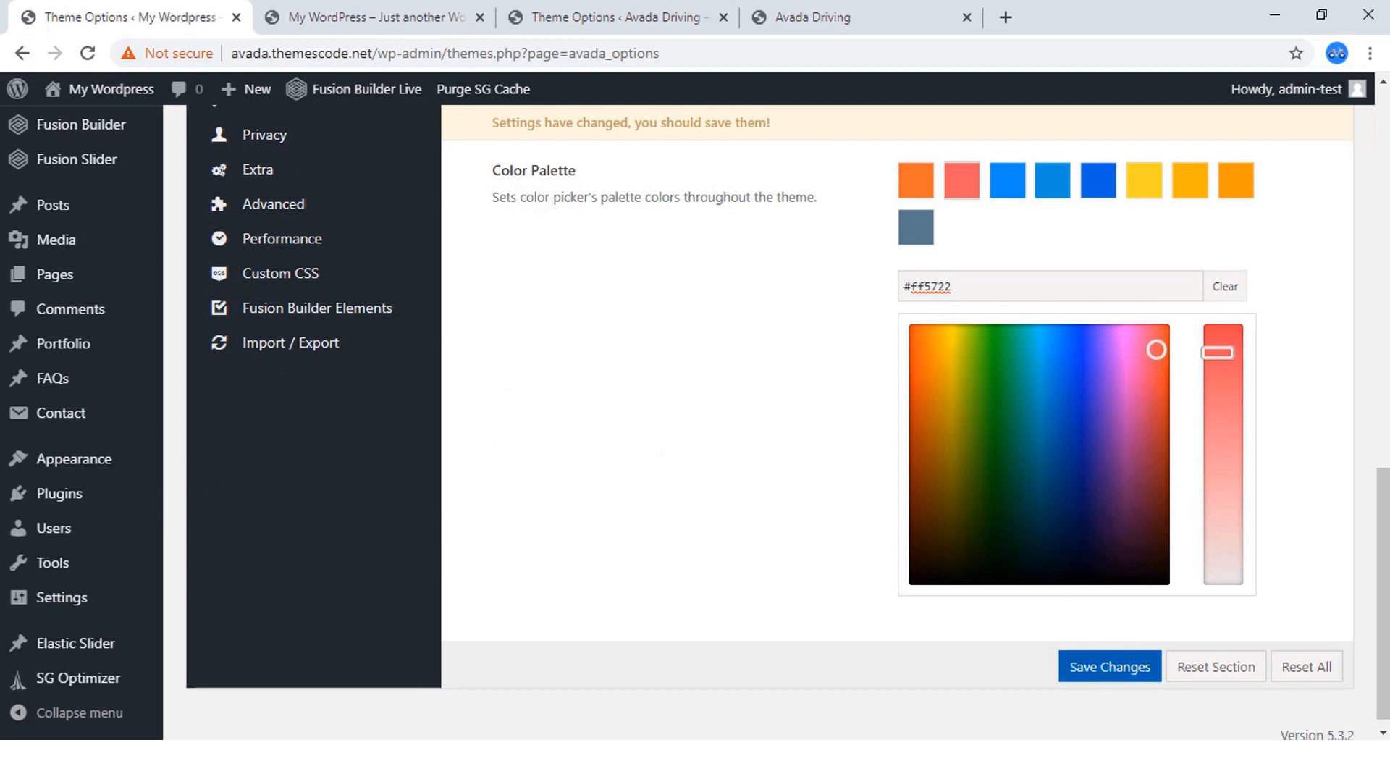
click(1110, 663)
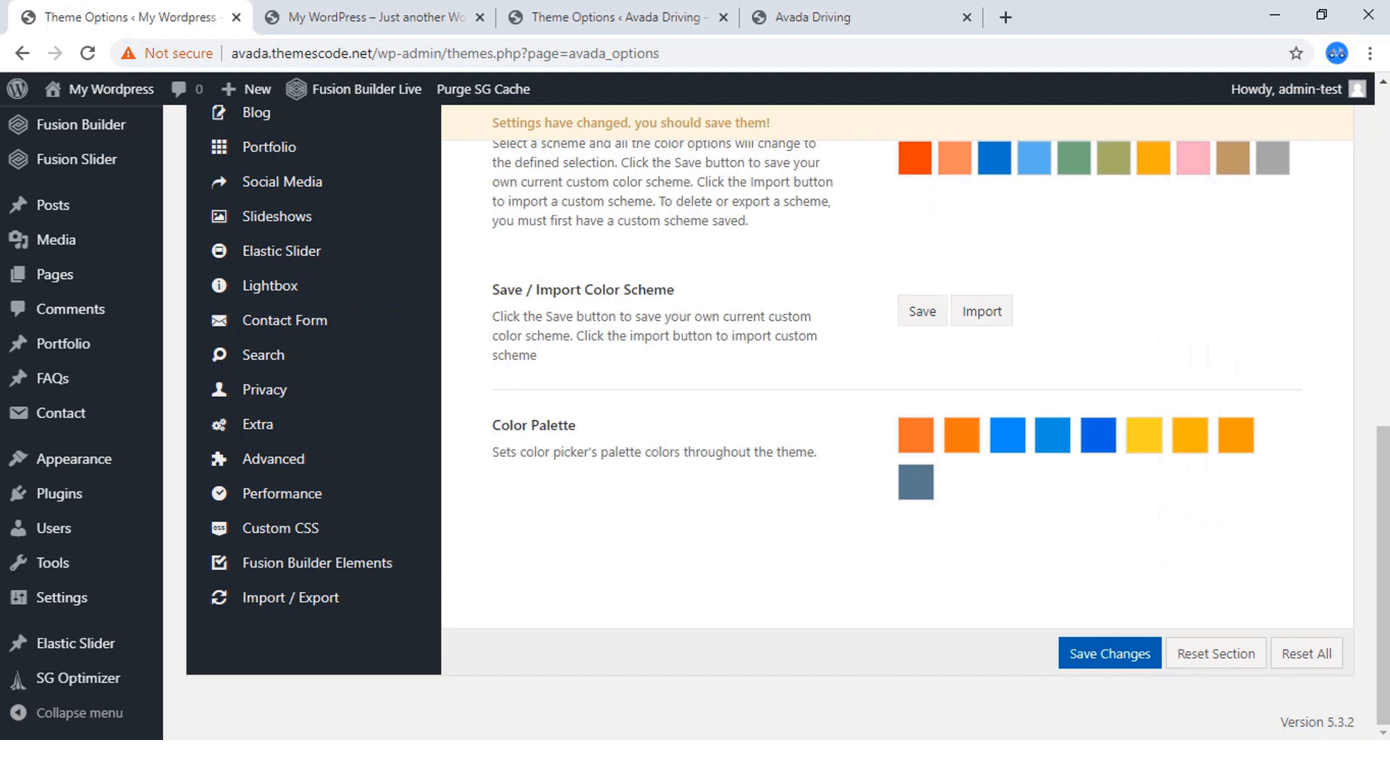
click(1110, 654)
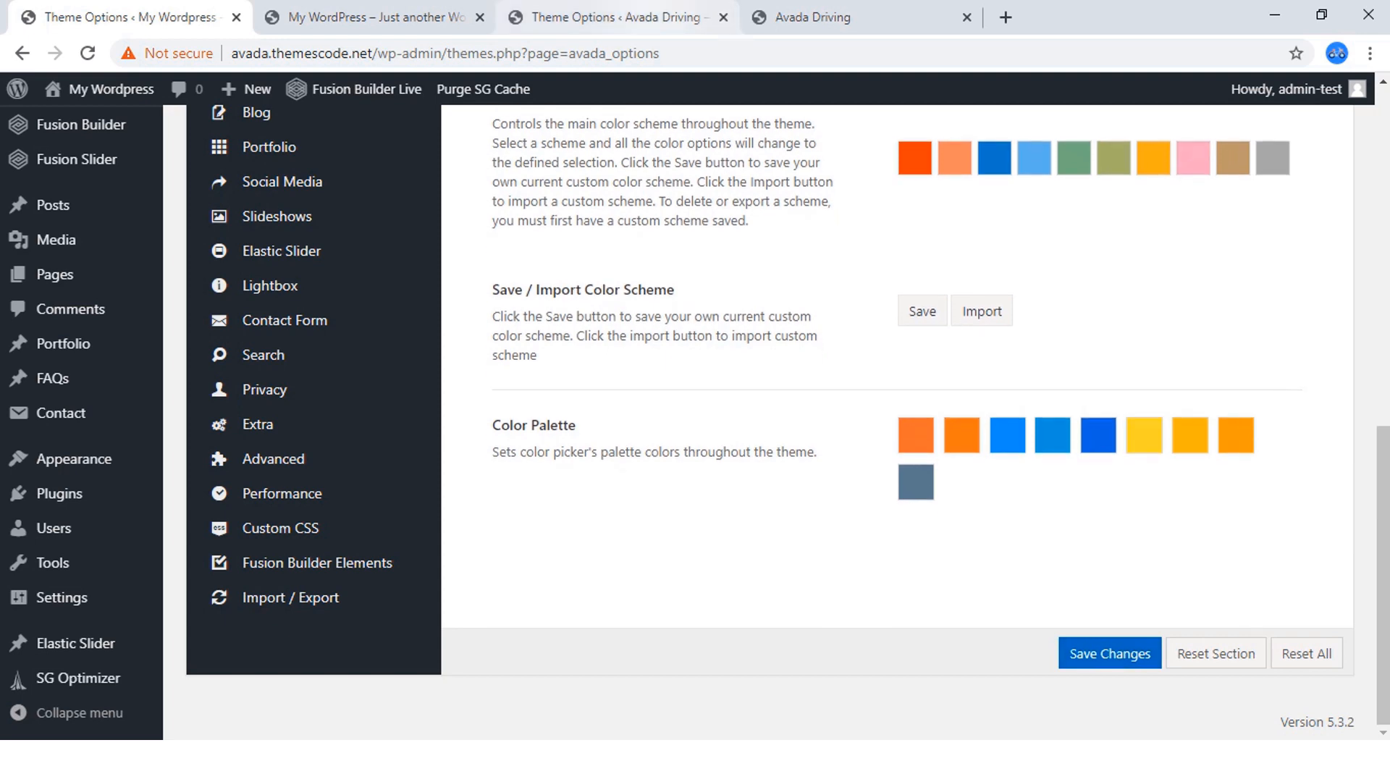
Open the Header Content options on the finished Avada Driving site and check the header on its homepage.
click(619, 18)
scroll(898, 420, up, 7)
scroll(898, 420, up, 6)
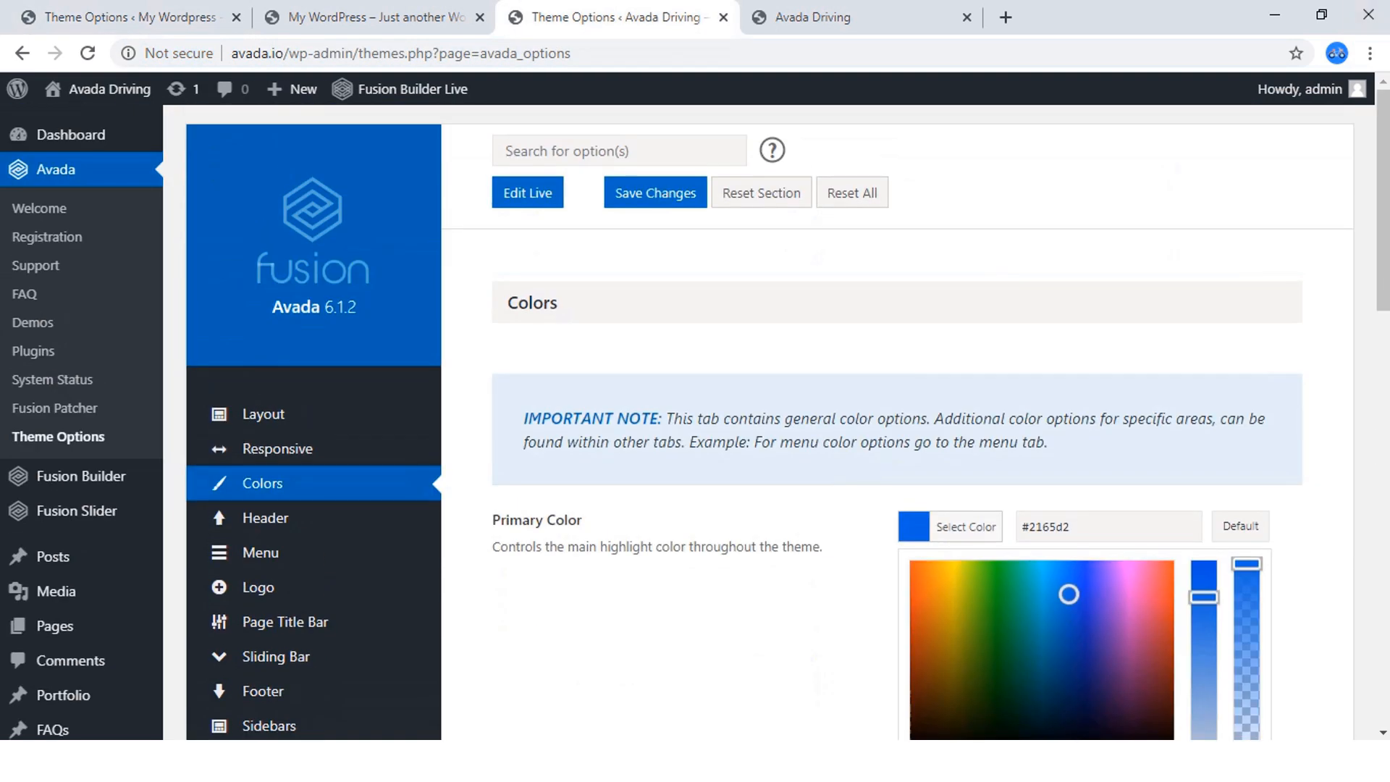
scroll(262, 384, down, 4)
mouse_move(265, 212)
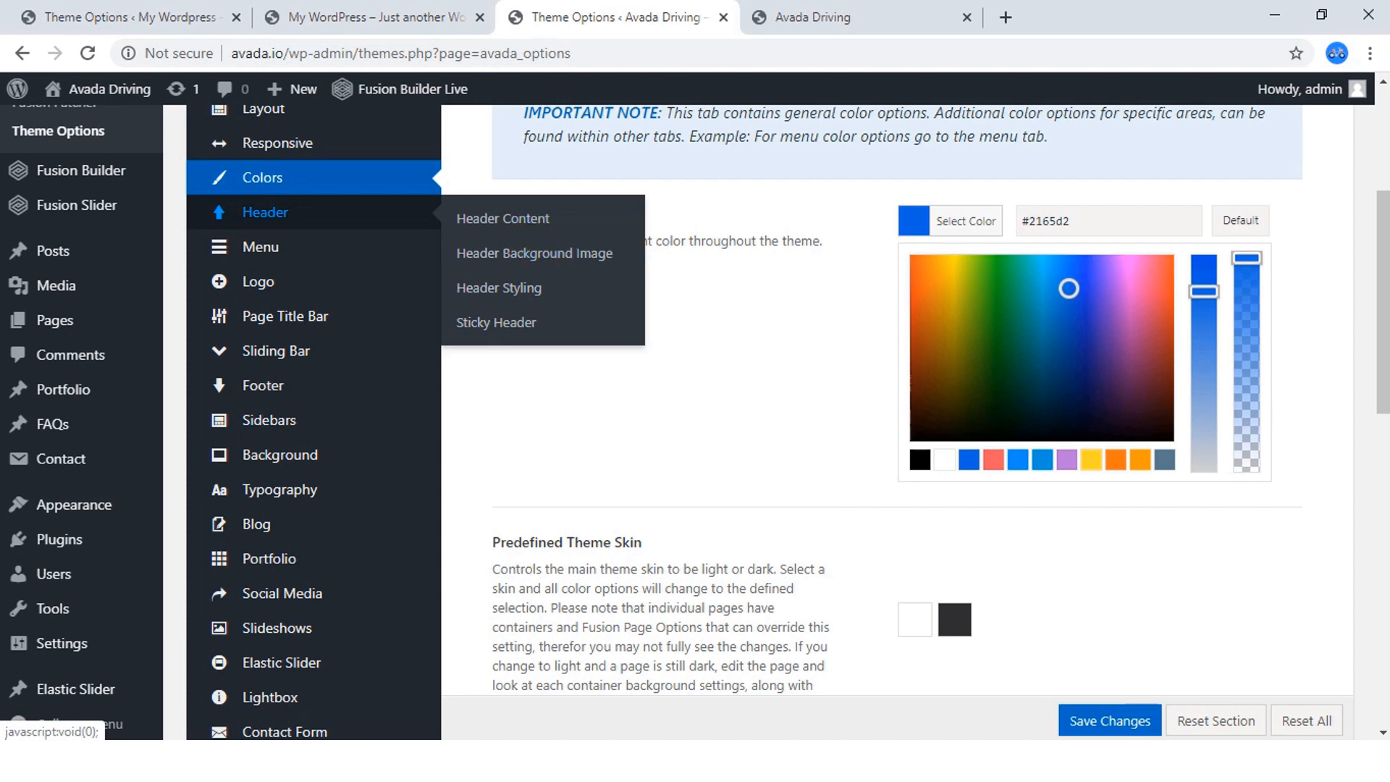
click(265, 213)
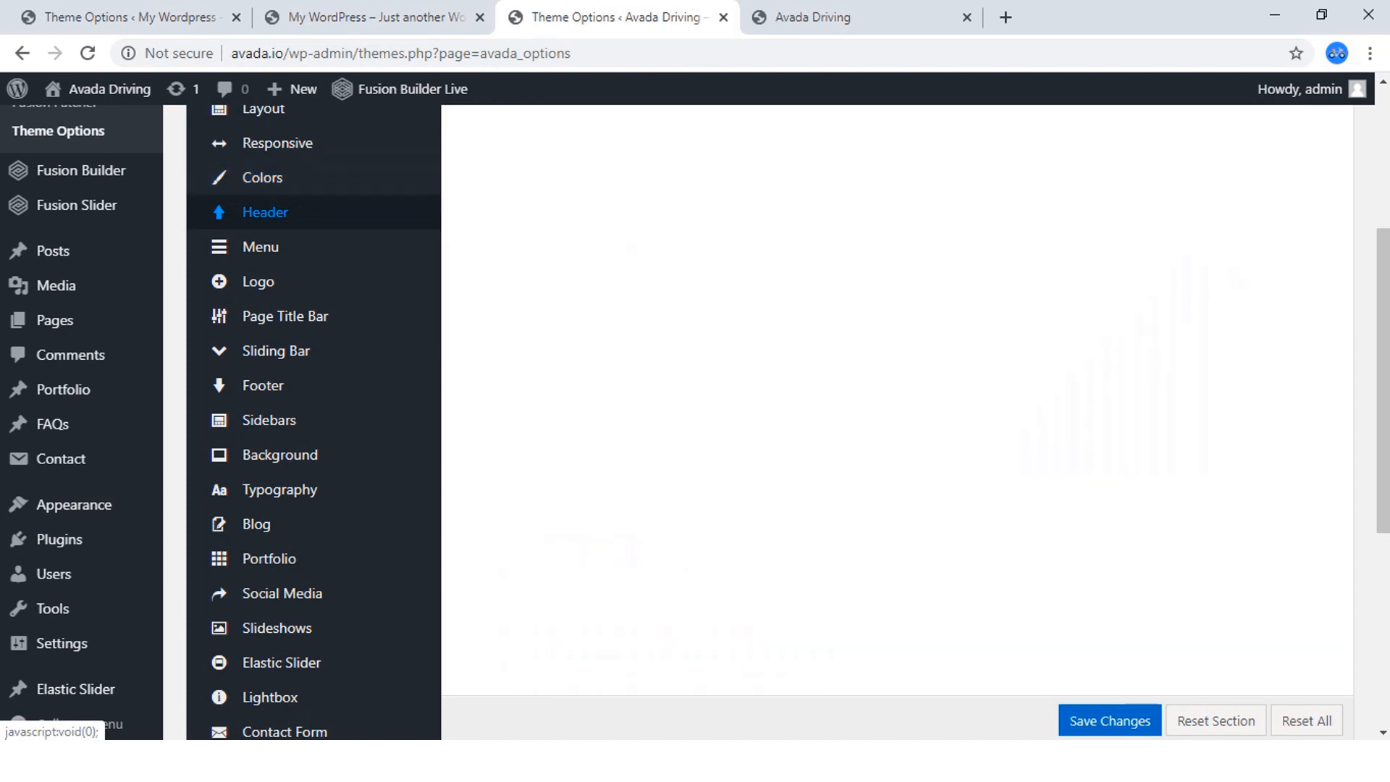
scroll(289, 288, up, 4)
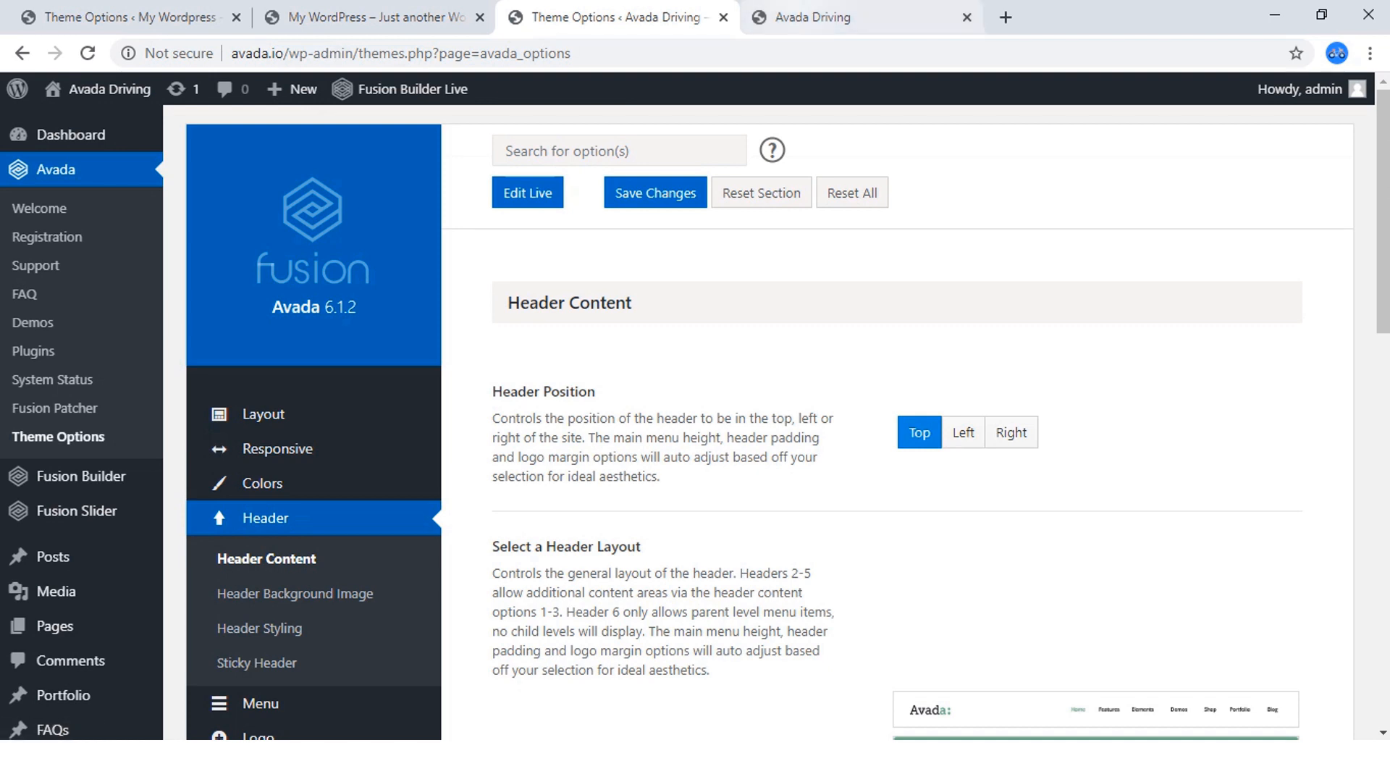
click(840, 18)
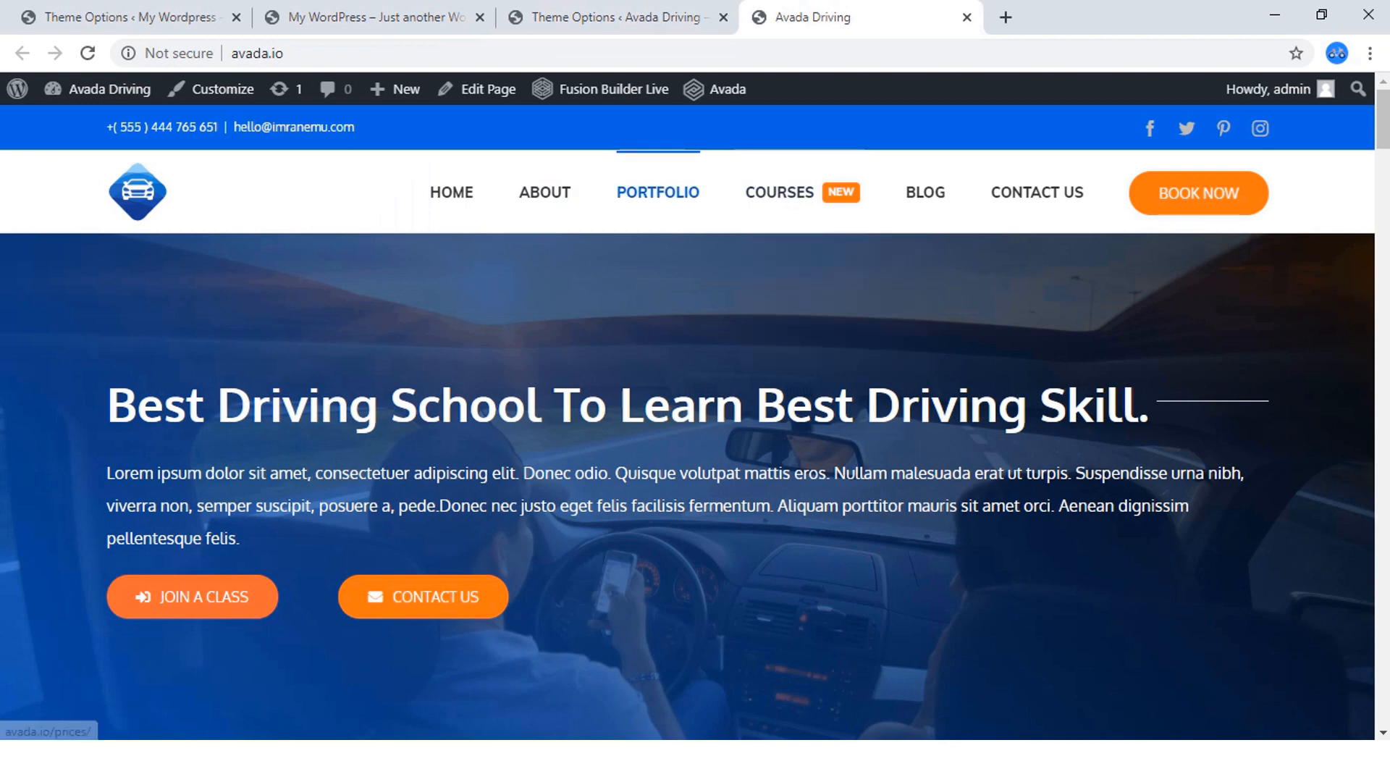
Open the Header Content options in the new site's Theme Options and go to the header layout choices.
click(137, 17)
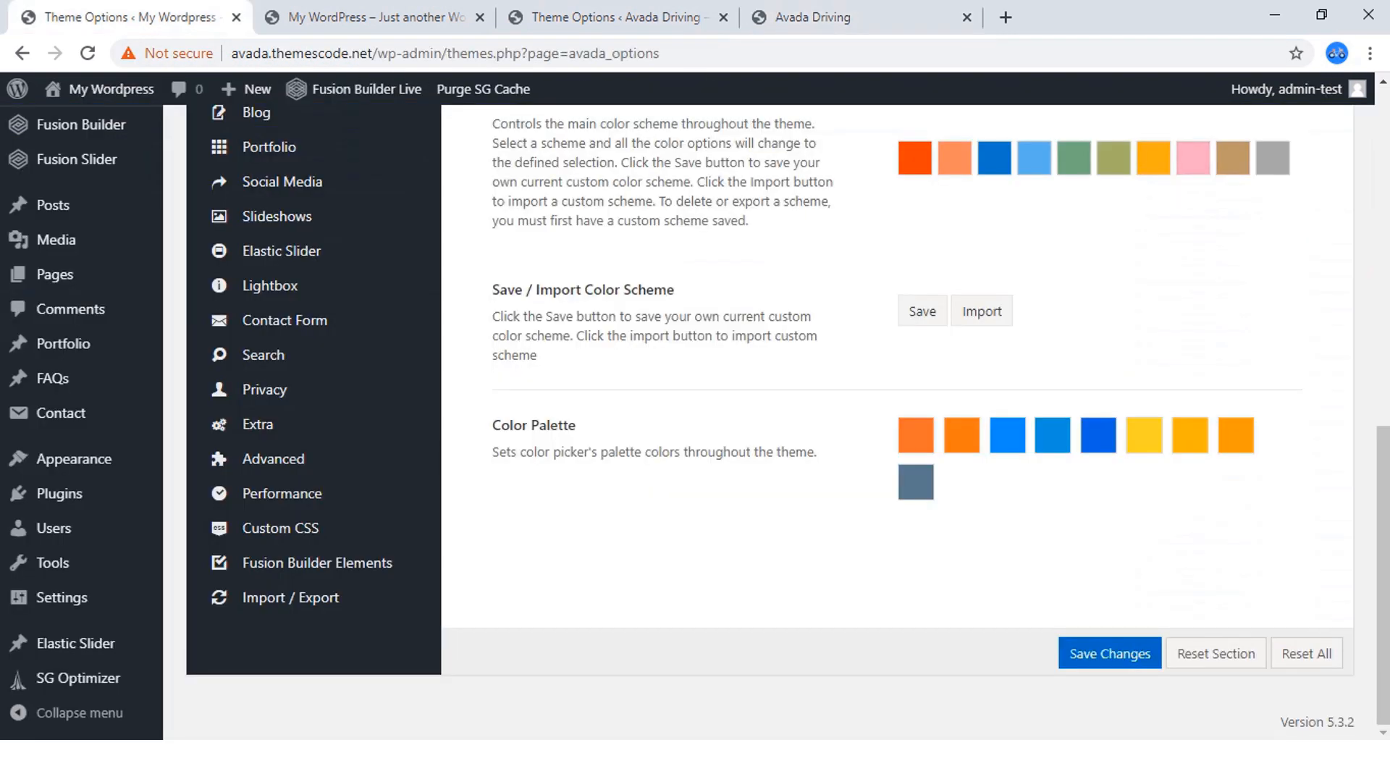
scroll(896, 434, up, 2)
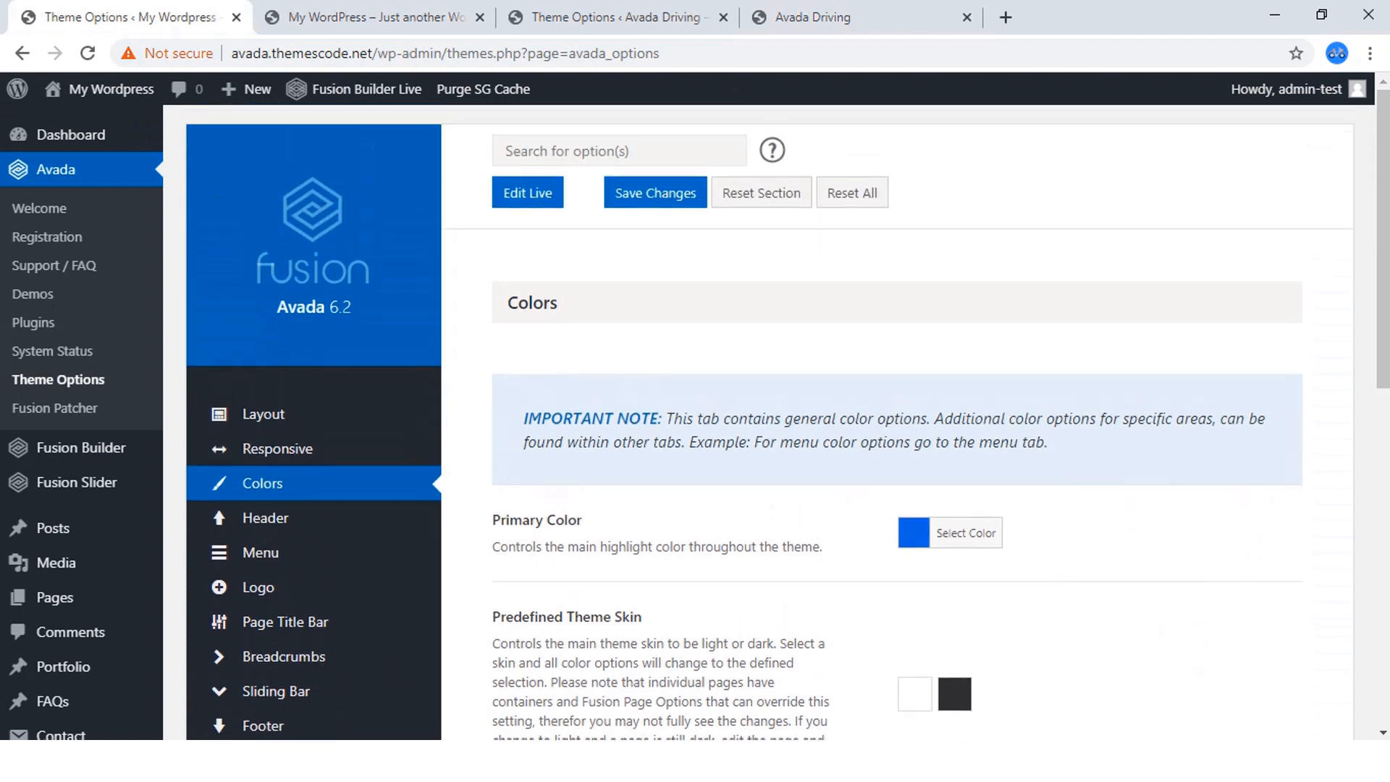
scroll(897, 435, down, 3)
mouse_move(312, 213)
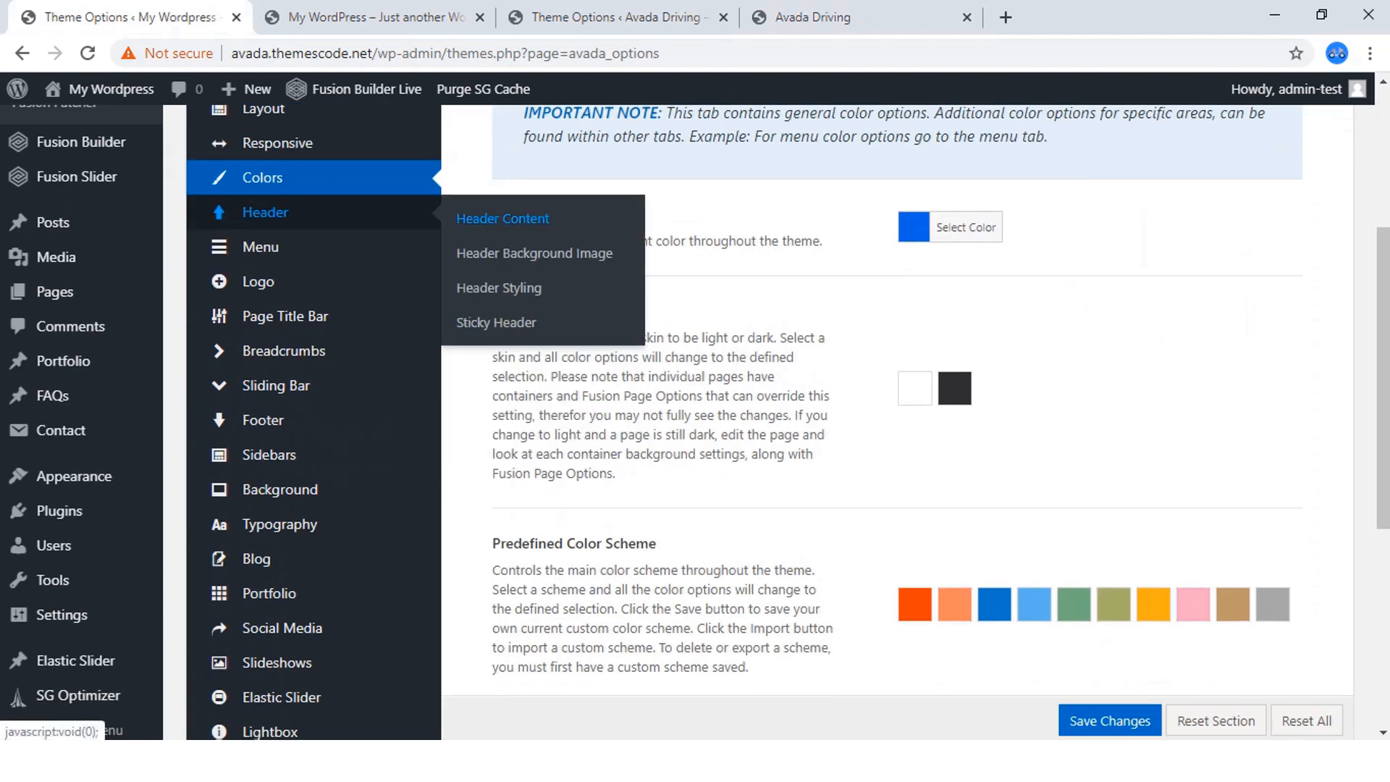
click(503, 218)
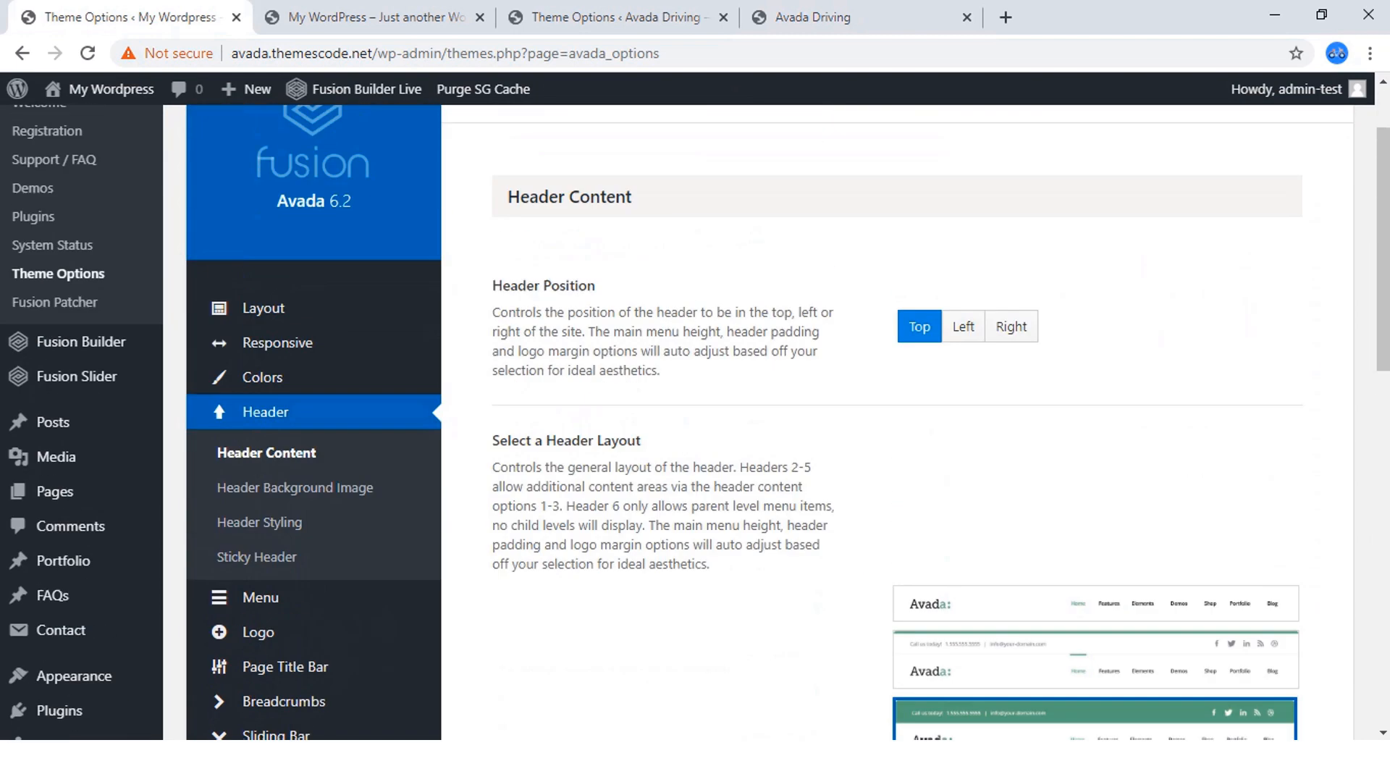
scroll(768, 420, down, 1)
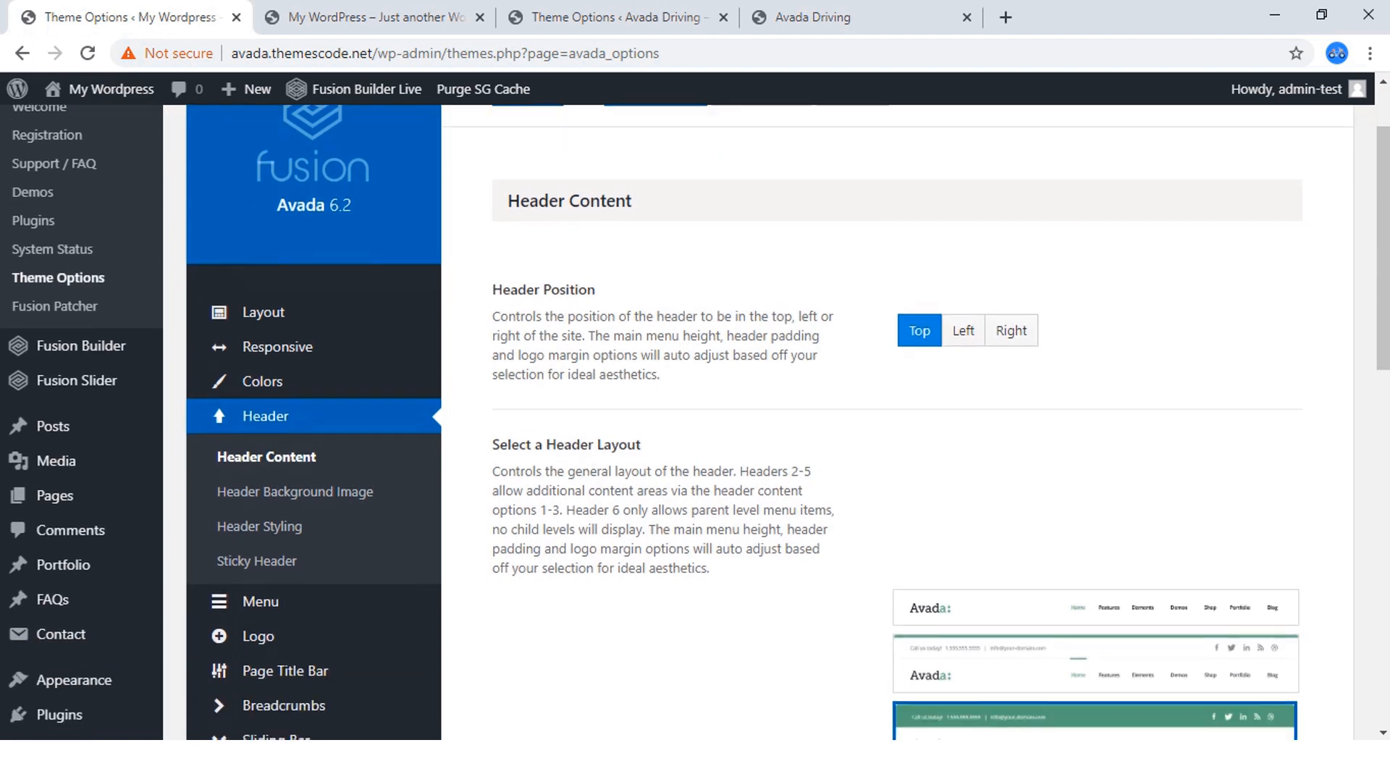
scroll(768, 420, down, 2)
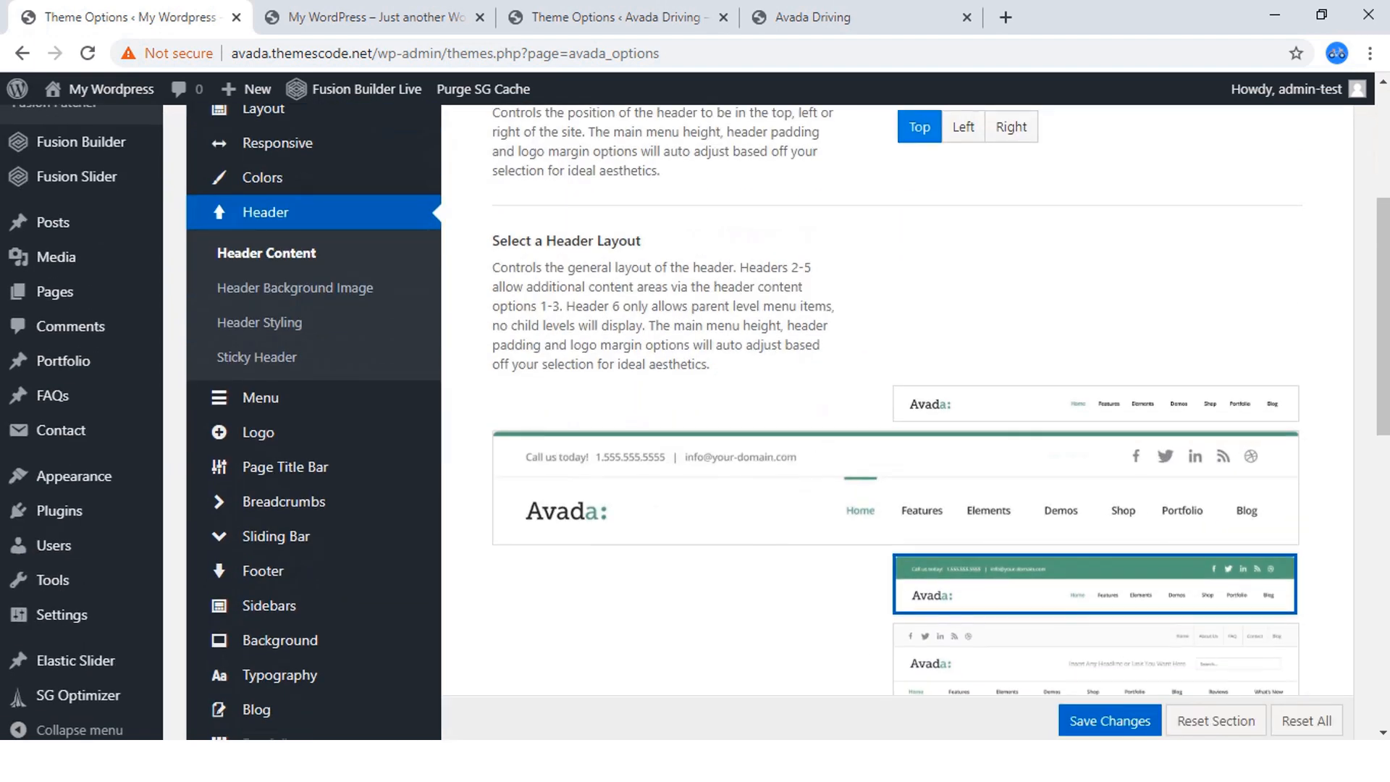
Compare the available header layouts in the new site's Header Content options with the header on the finished Avada Driving homepage.
scroll(1014, 405, down, 3)
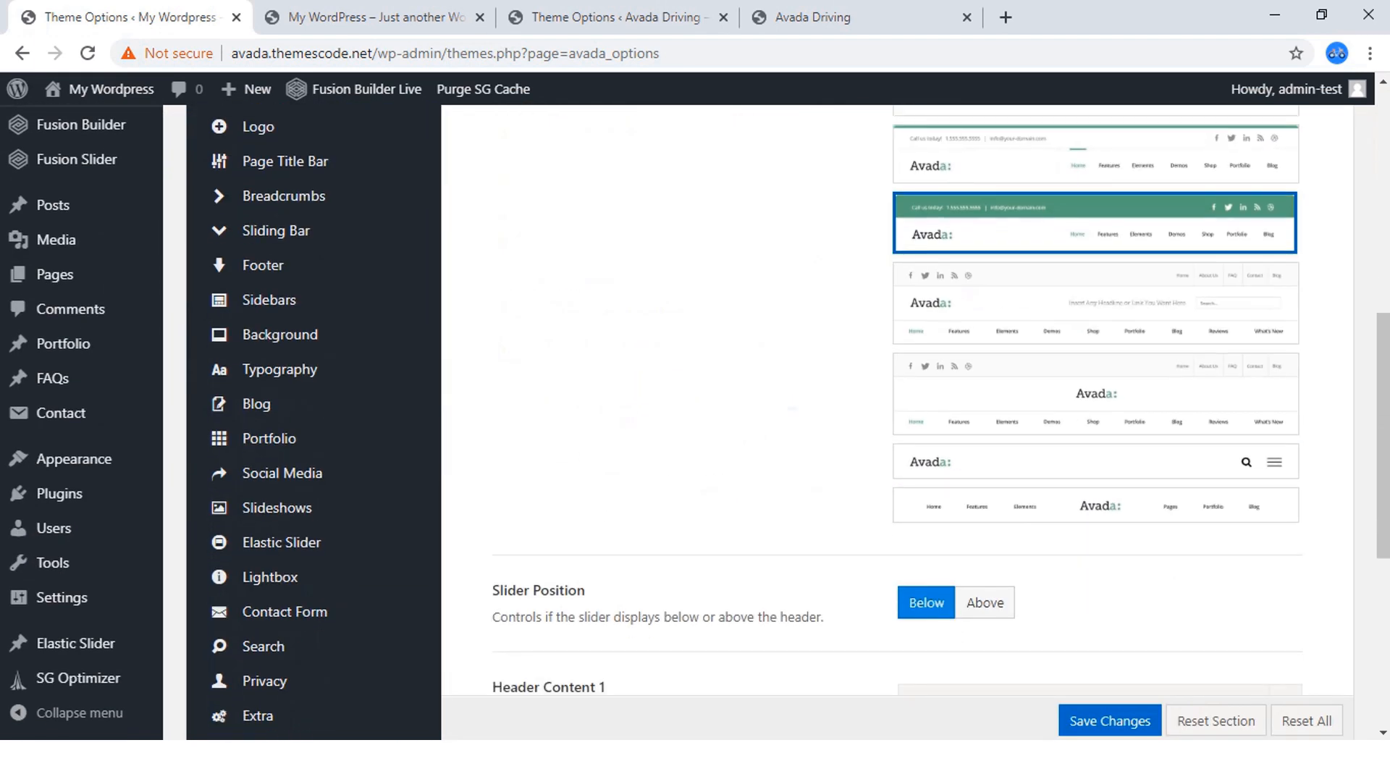
scroll(1014, 406, up, 2)
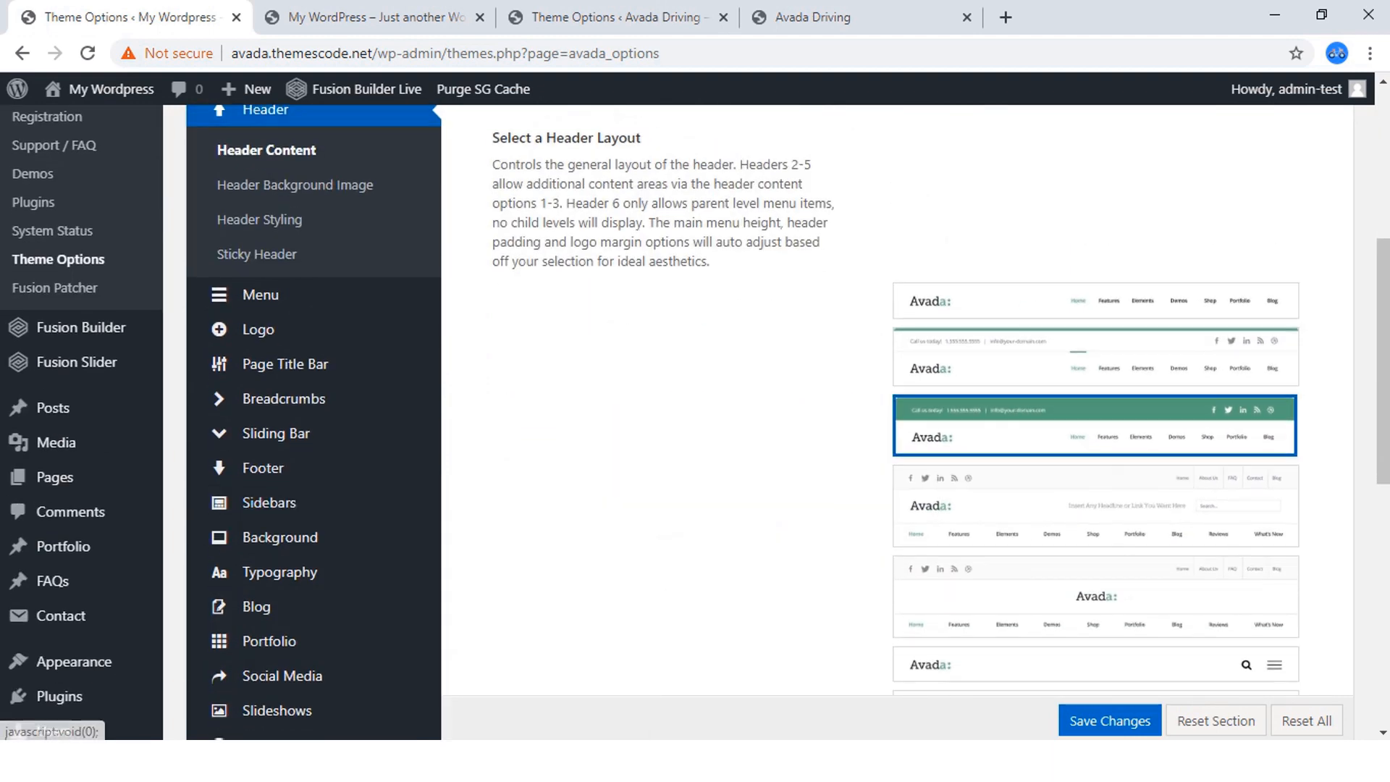
scroll(696, 420, down, 2)
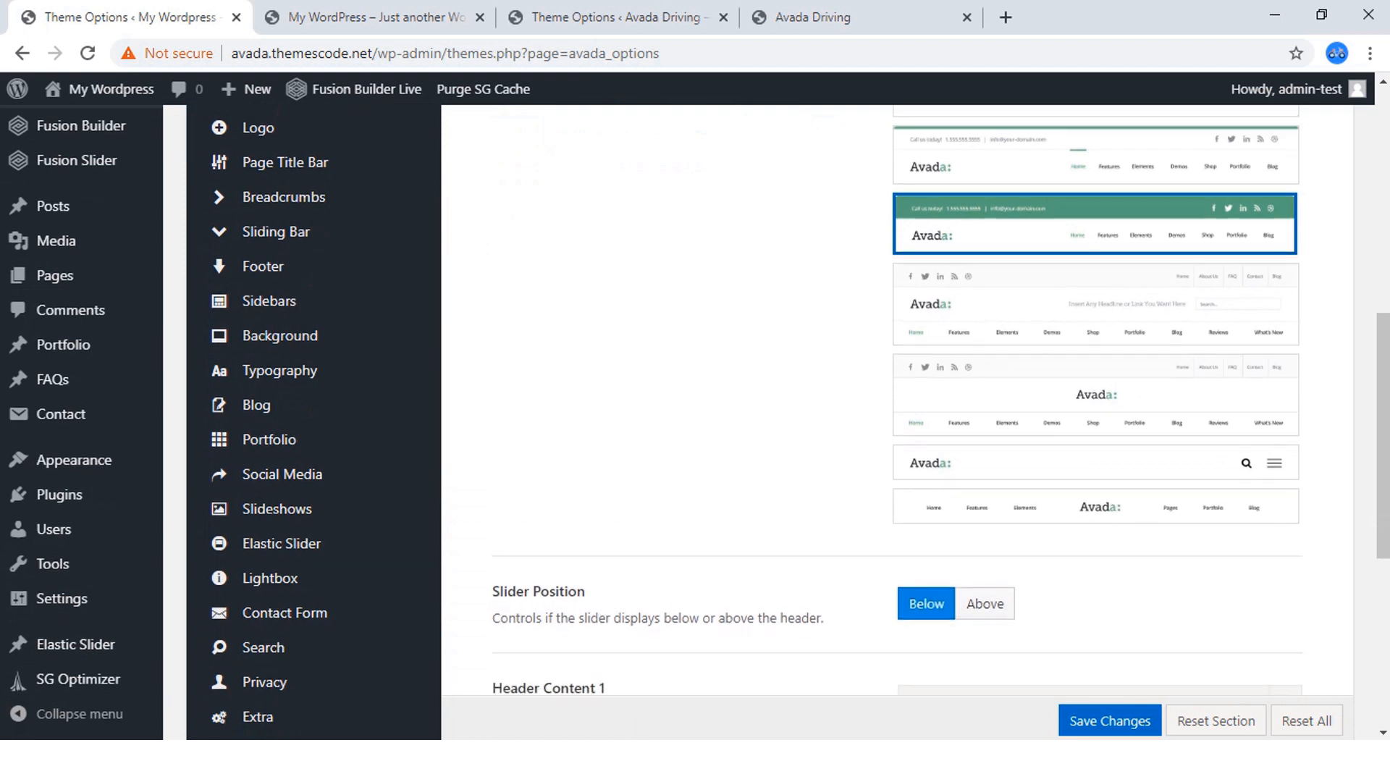
scroll(695, 420, up, 3)
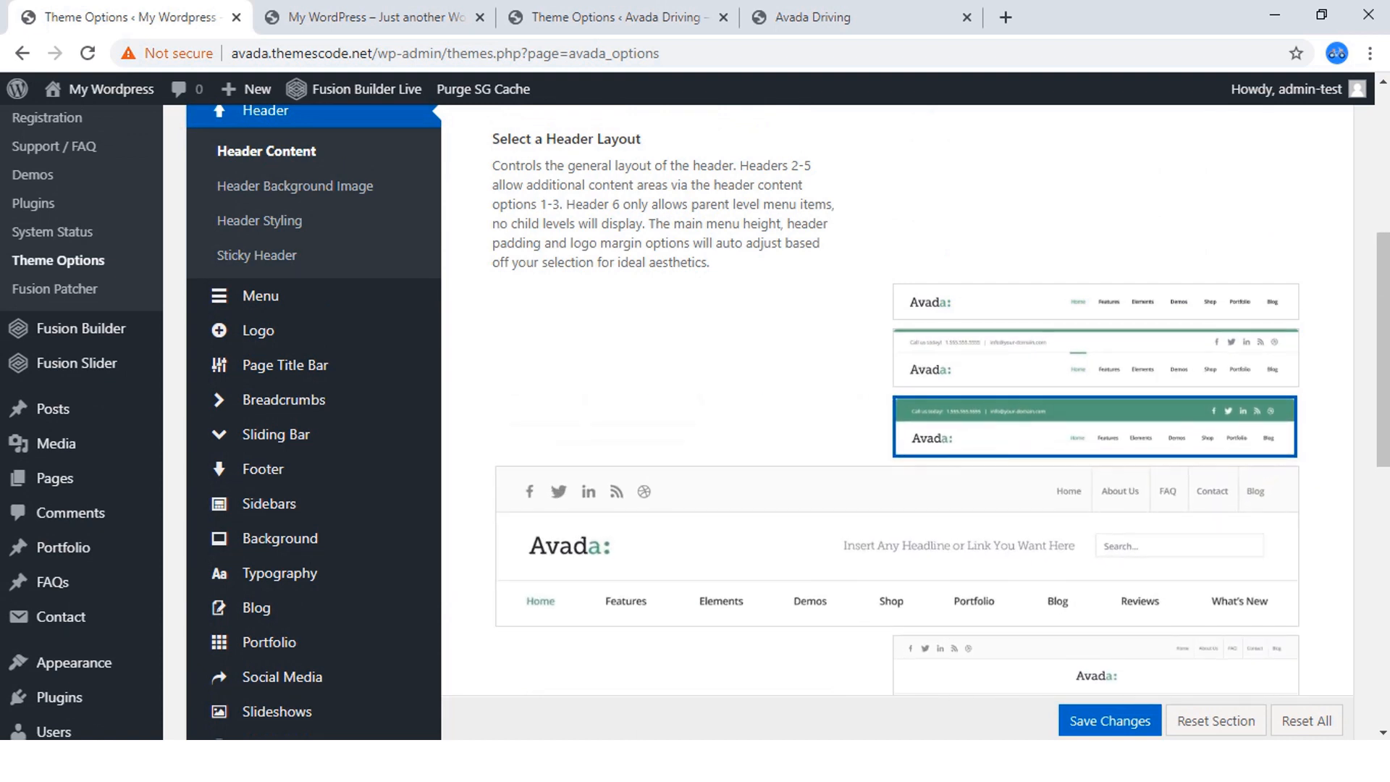
scroll(695, 420, down, 4)
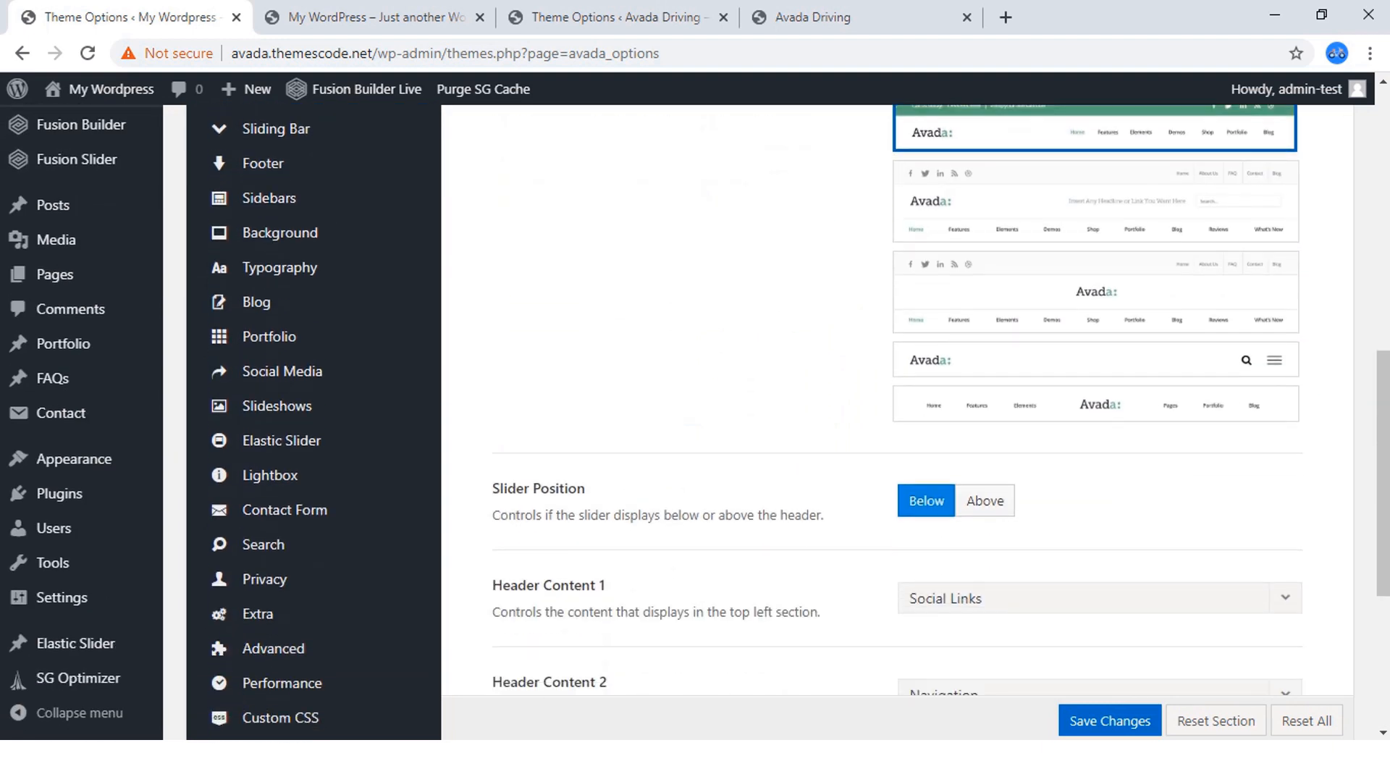
scroll(696, 420, down, 1)
click(855, 17)
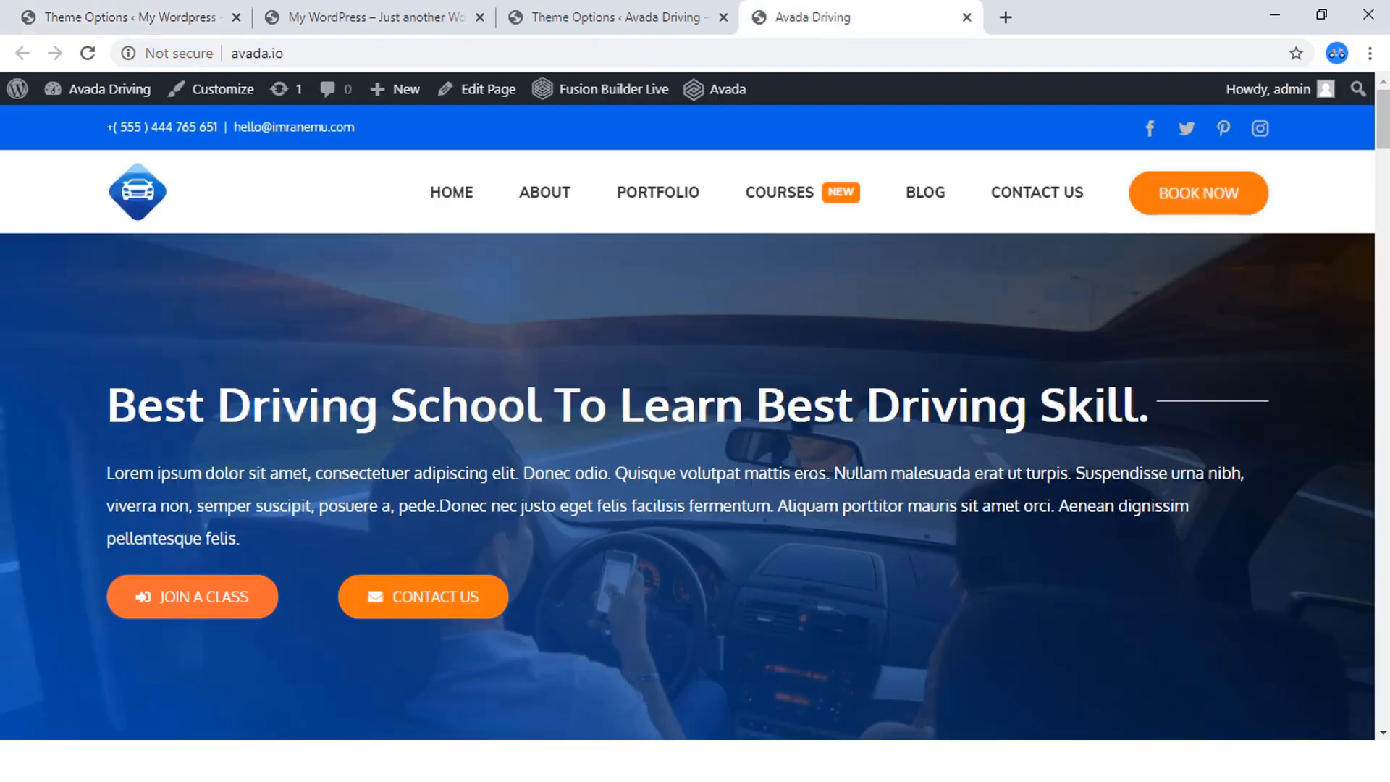
scroll(695, 420, down, 4)
scroll(695, 420, up, 4)
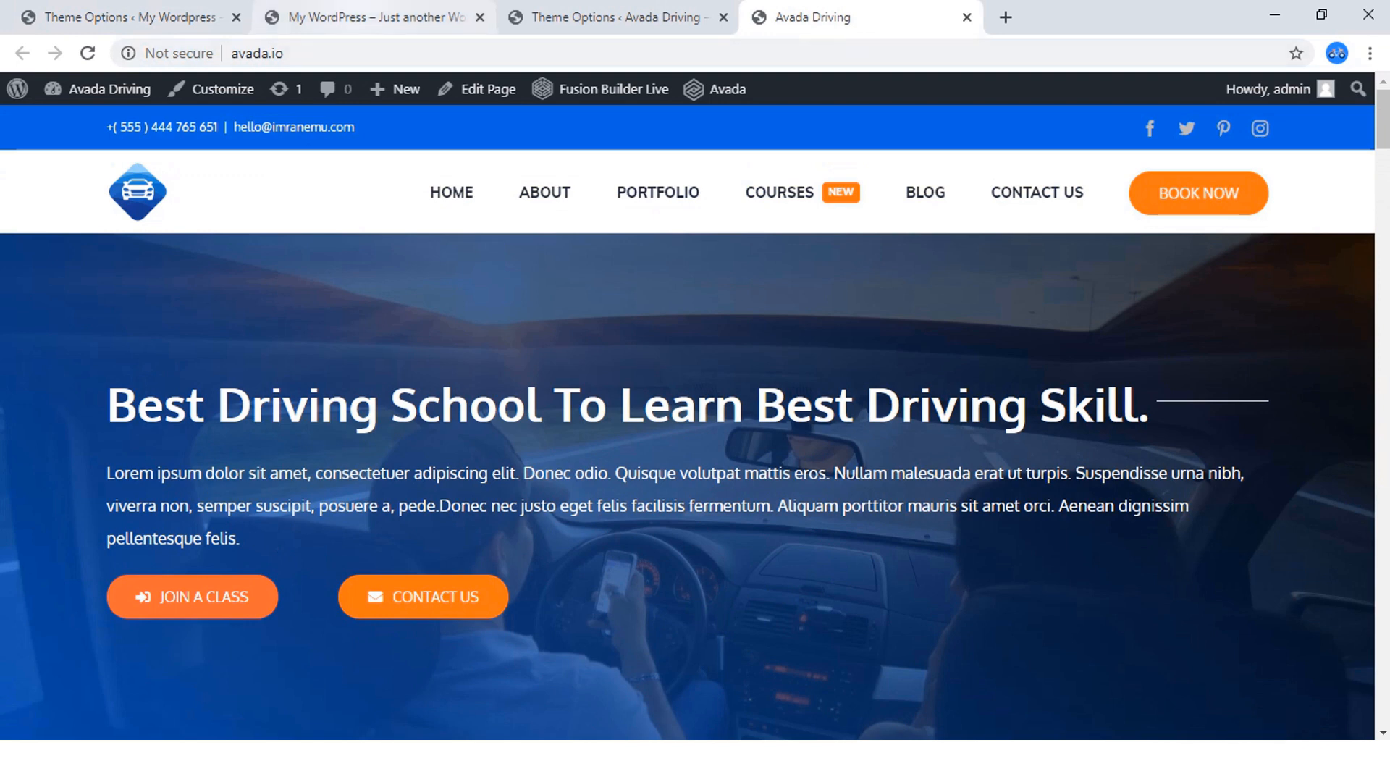
Set Header Content 1 to Contact Info in the new site's Header Content options, matching the finished homepage's top bar.
click(123, 17)
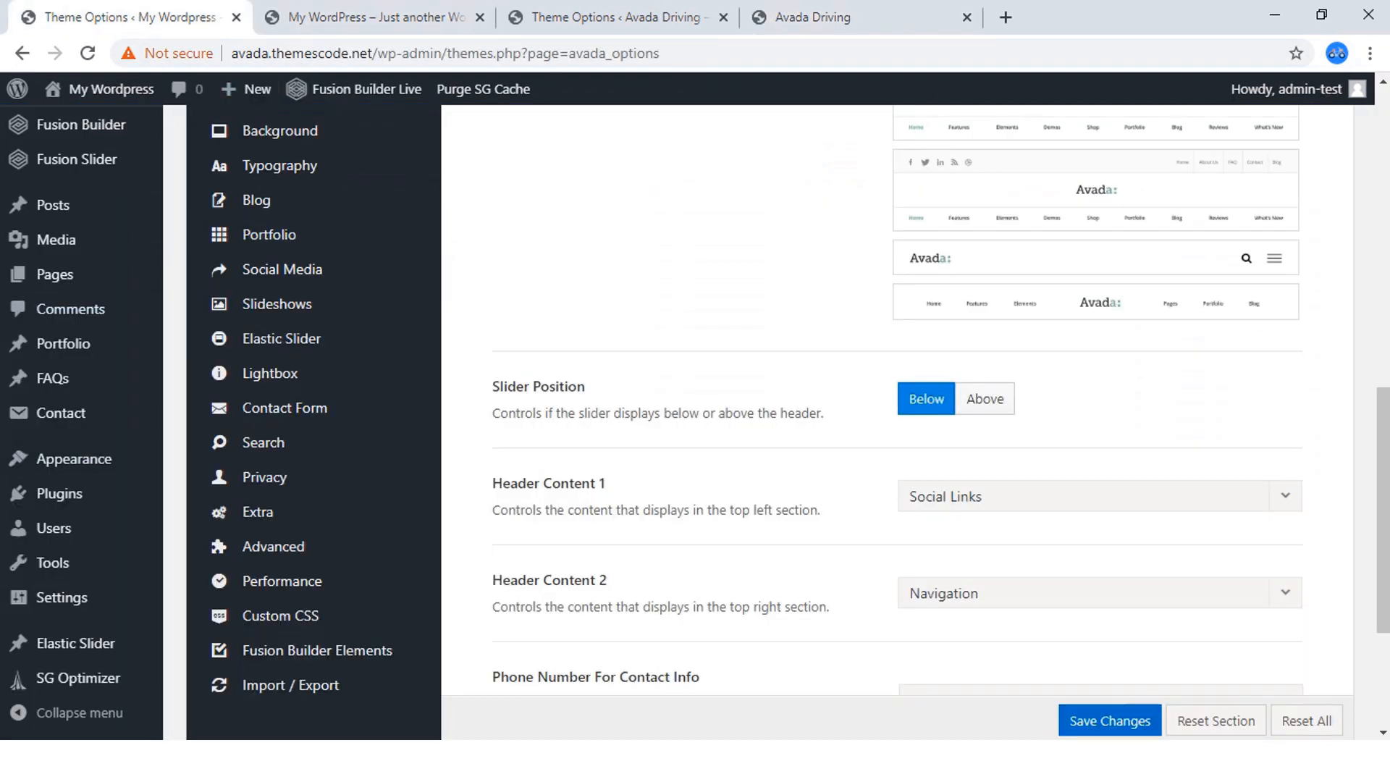
scroll(695, 420, down, 1)
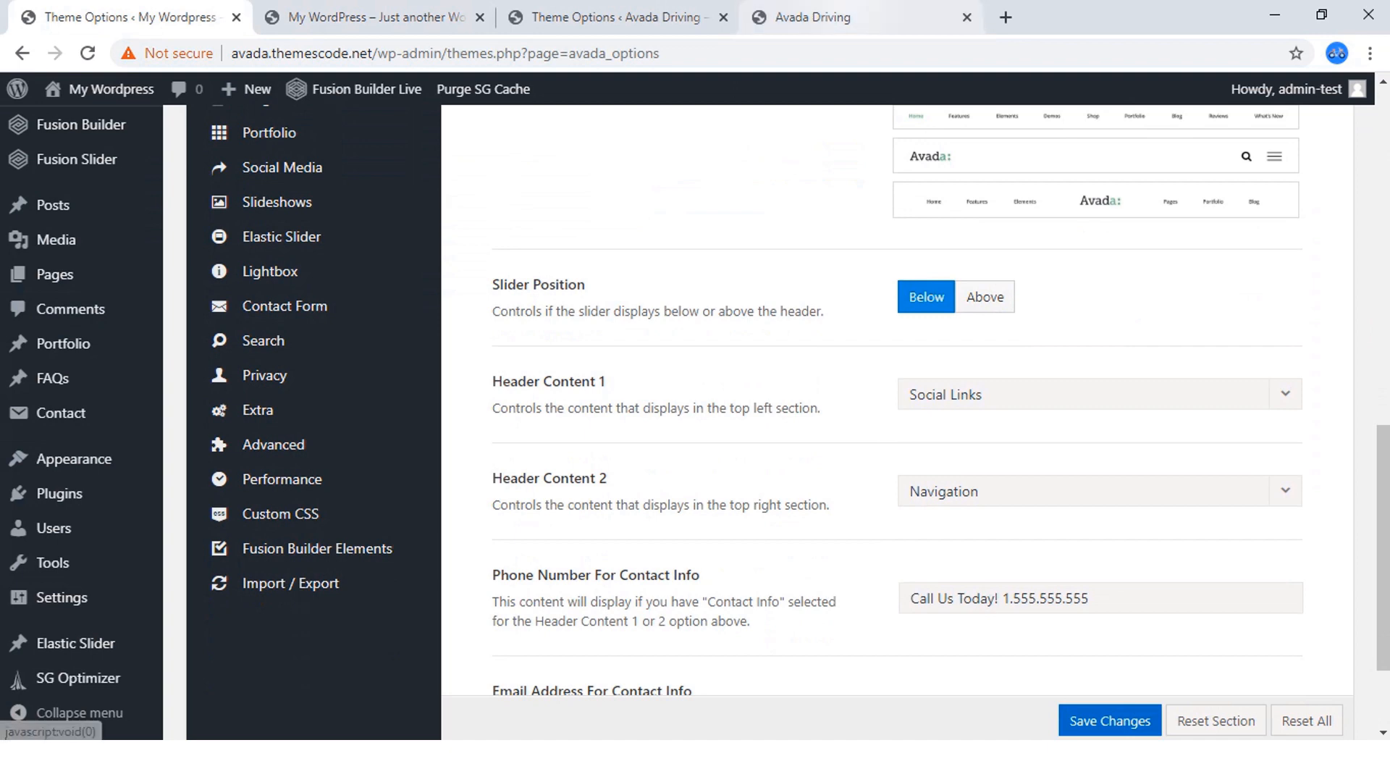
click(854, 18)
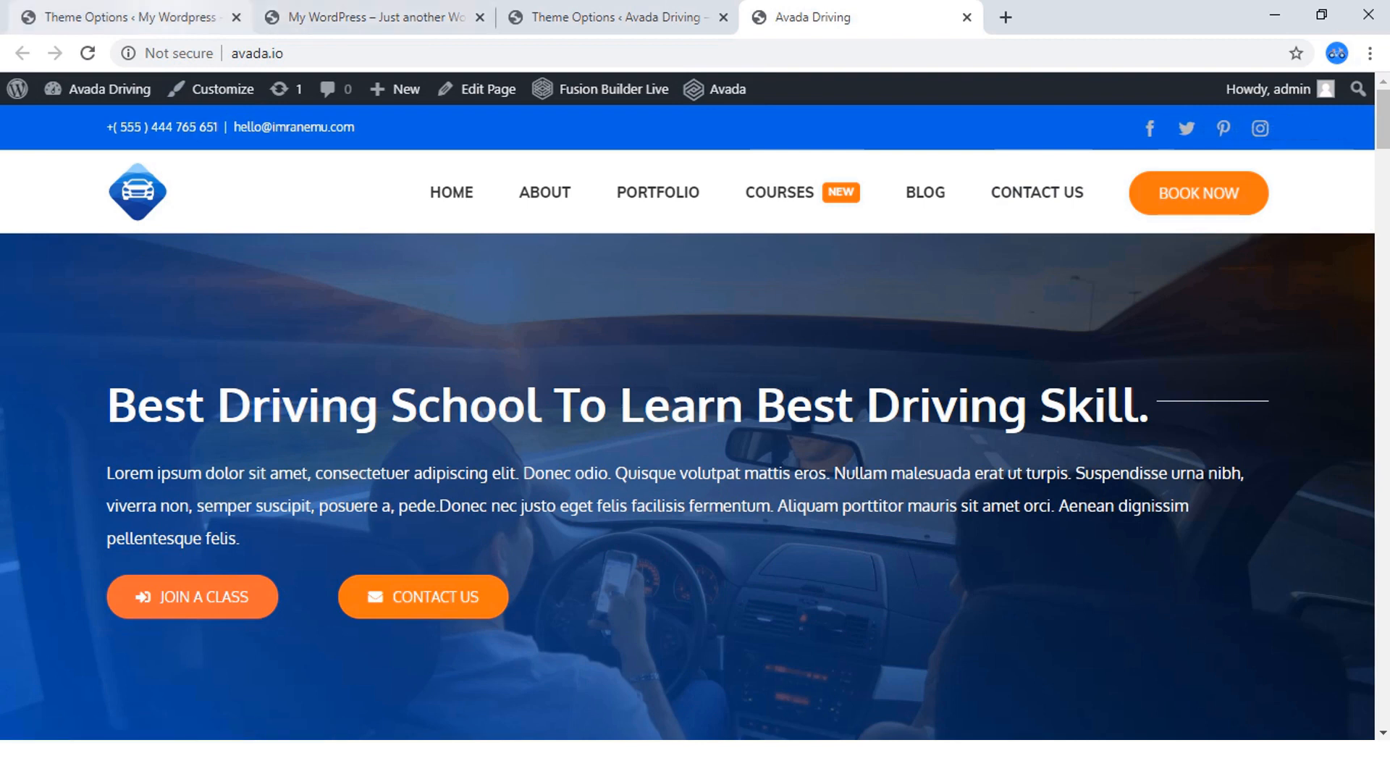
click(132, 18)
click(1099, 395)
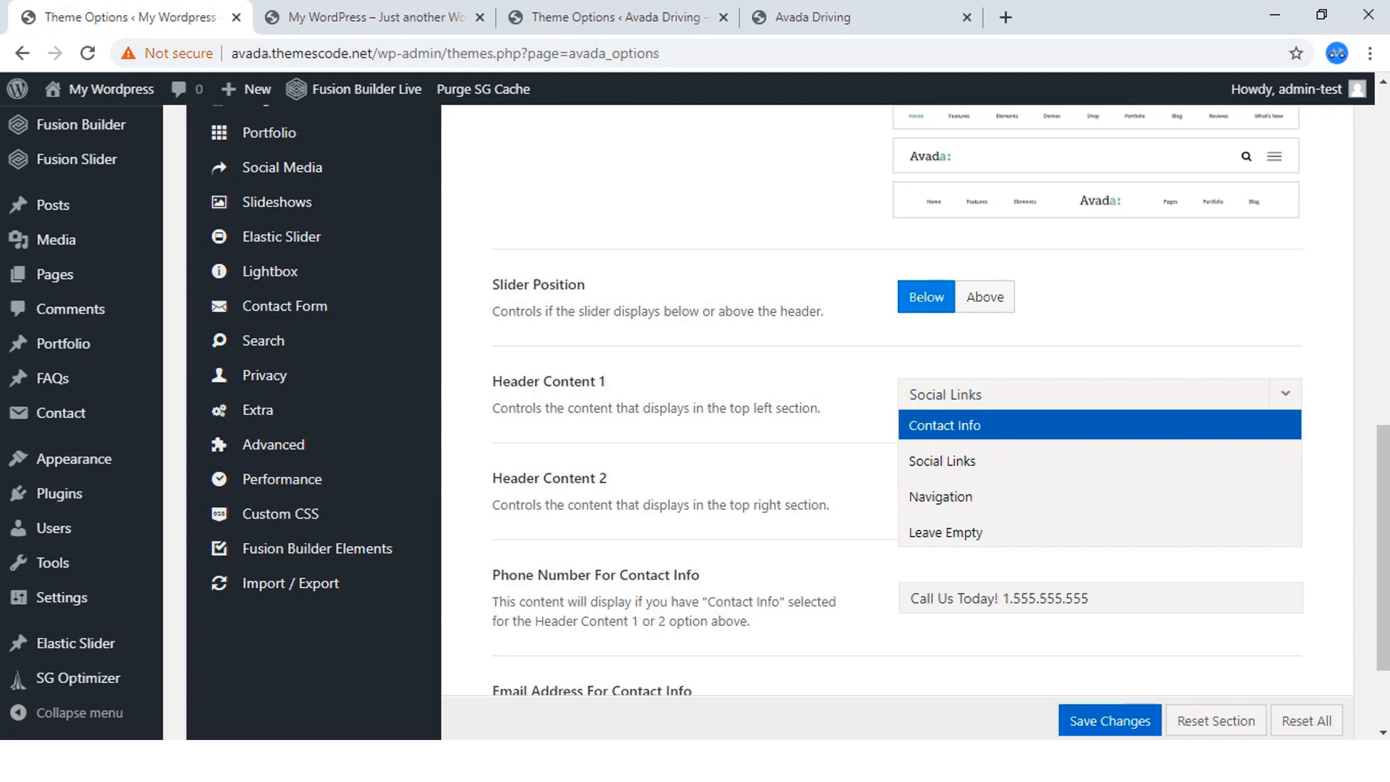
click(1099, 425)
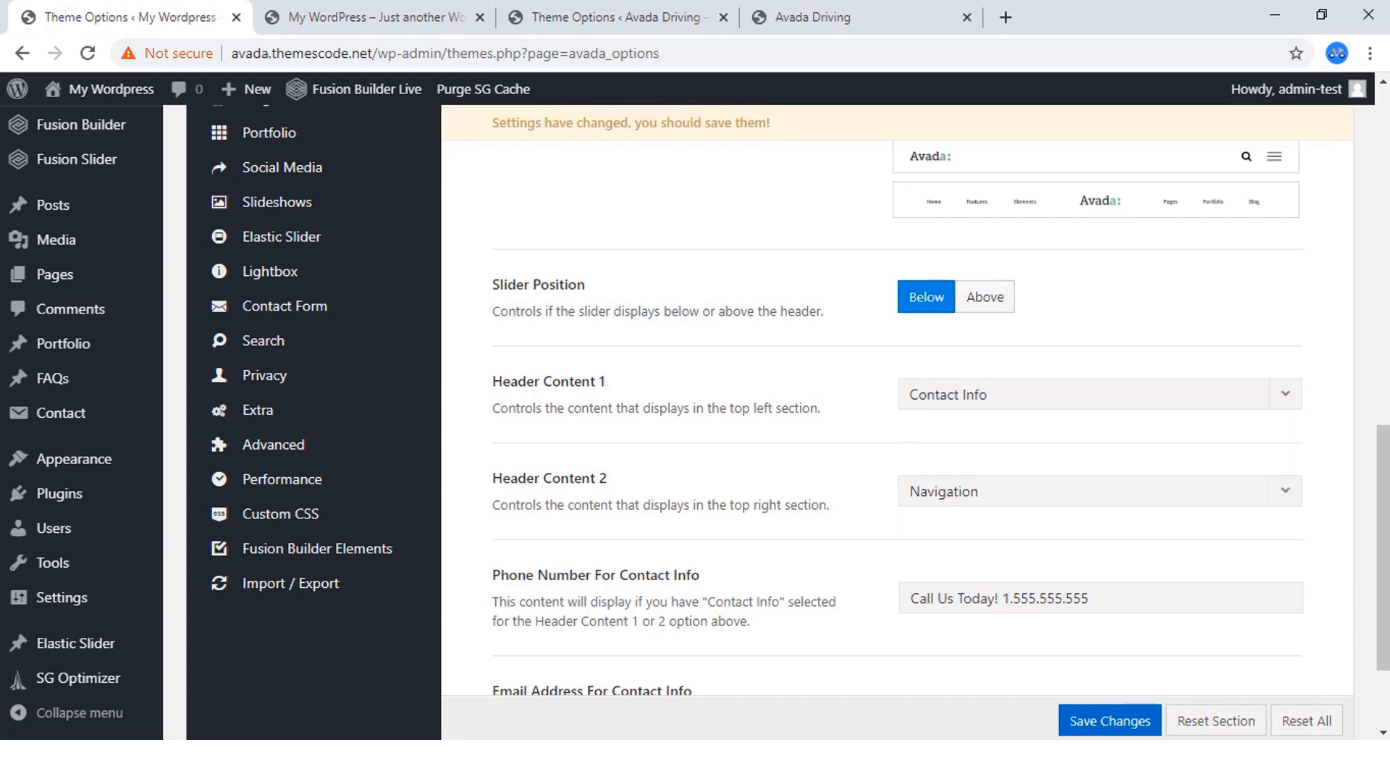
Set Header Content 2 to Social Links in the new site's Header Content options, checking the finished homepage for reference.
scroll(789, 420, down, 1)
click(855, 18)
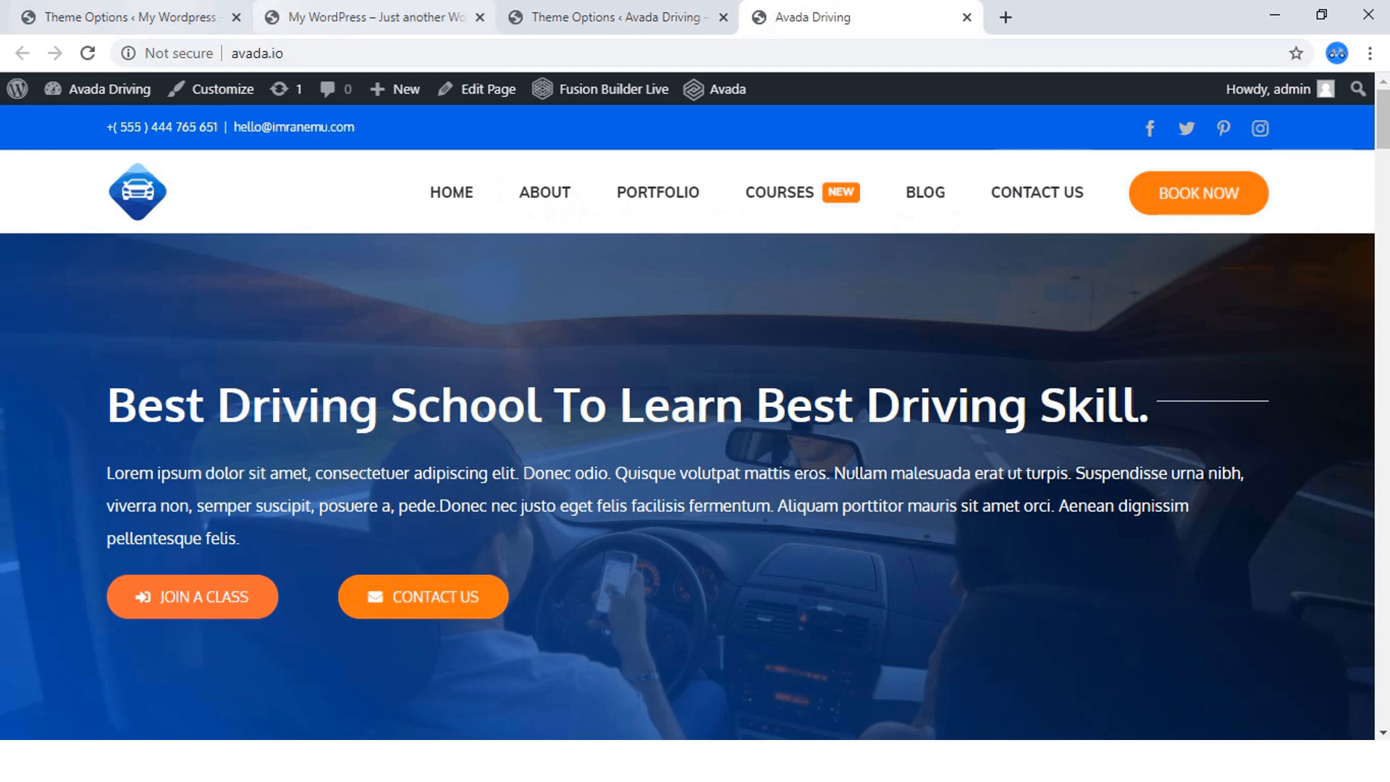
click(158, 17)
click(1099, 390)
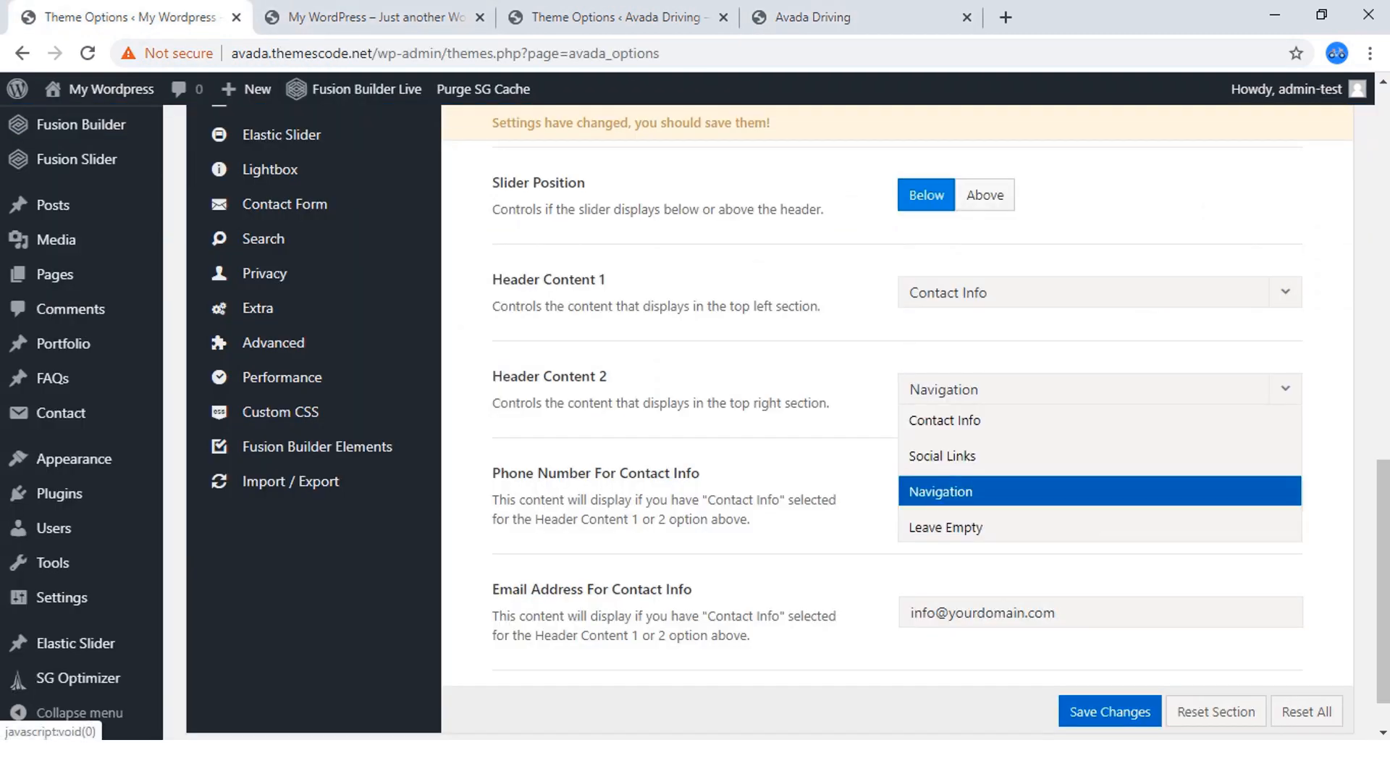
click(1100, 455)
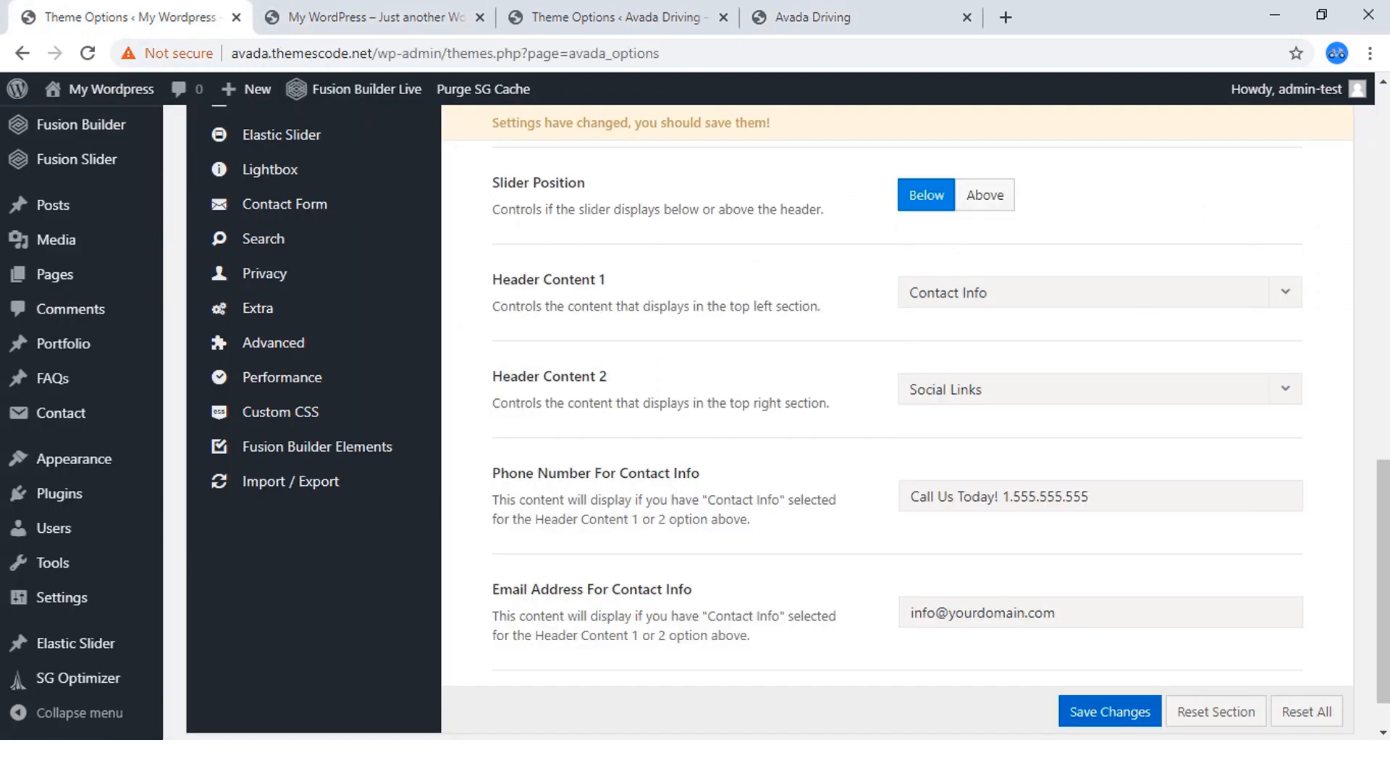
Copy the phone number from the finished homepage's top bar and put it after "Call Us Today!" in the new site's contact phone field.
scroll(787, 420, down, 2)
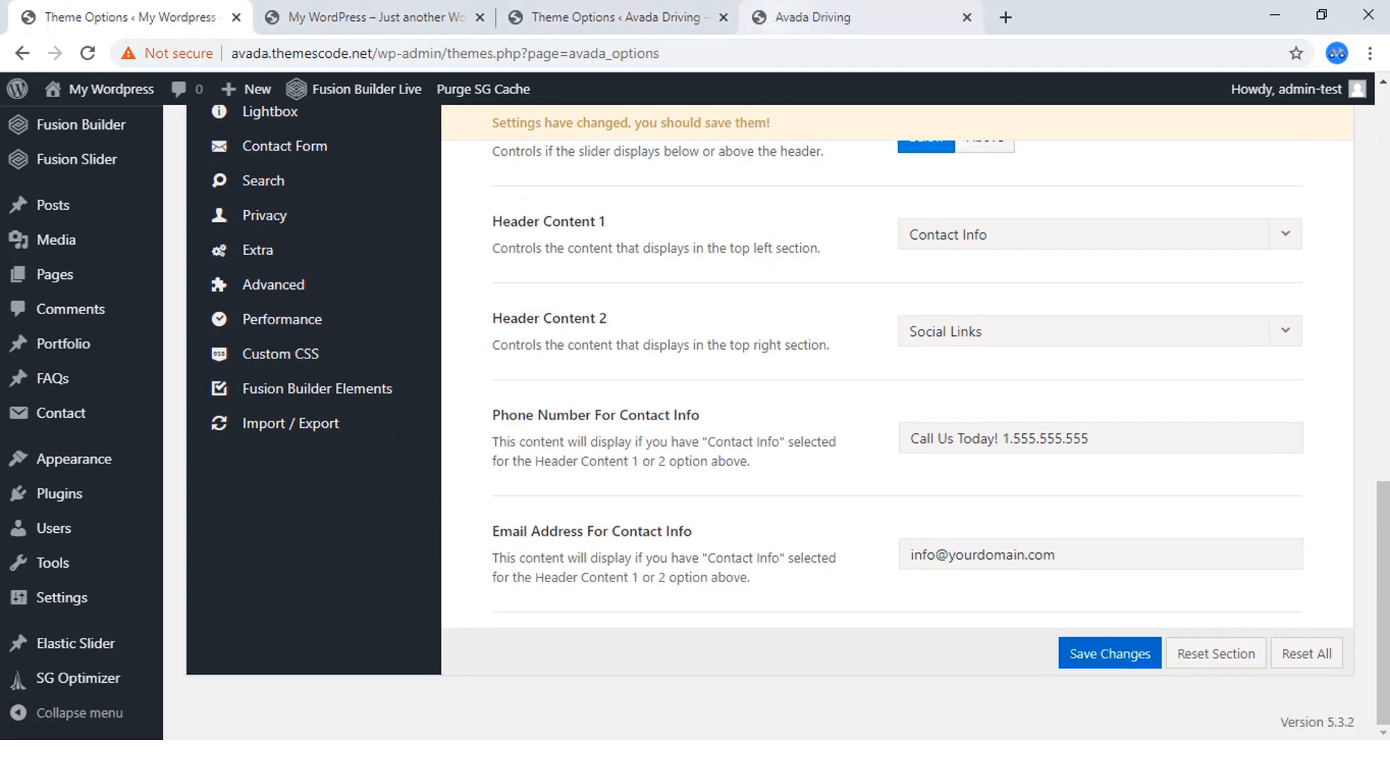
click(833, 16)
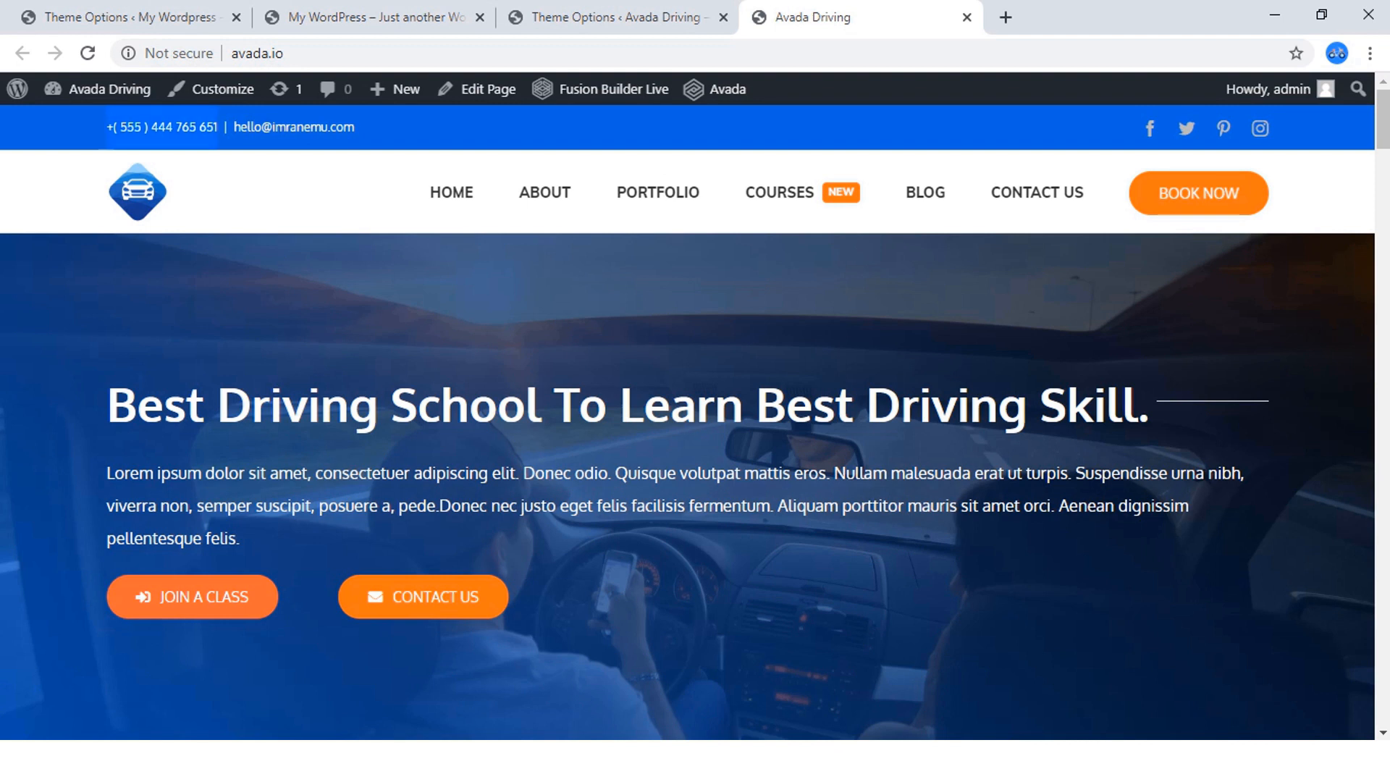
right_click(110, 129)
click(141, 140)
click(171, 18)
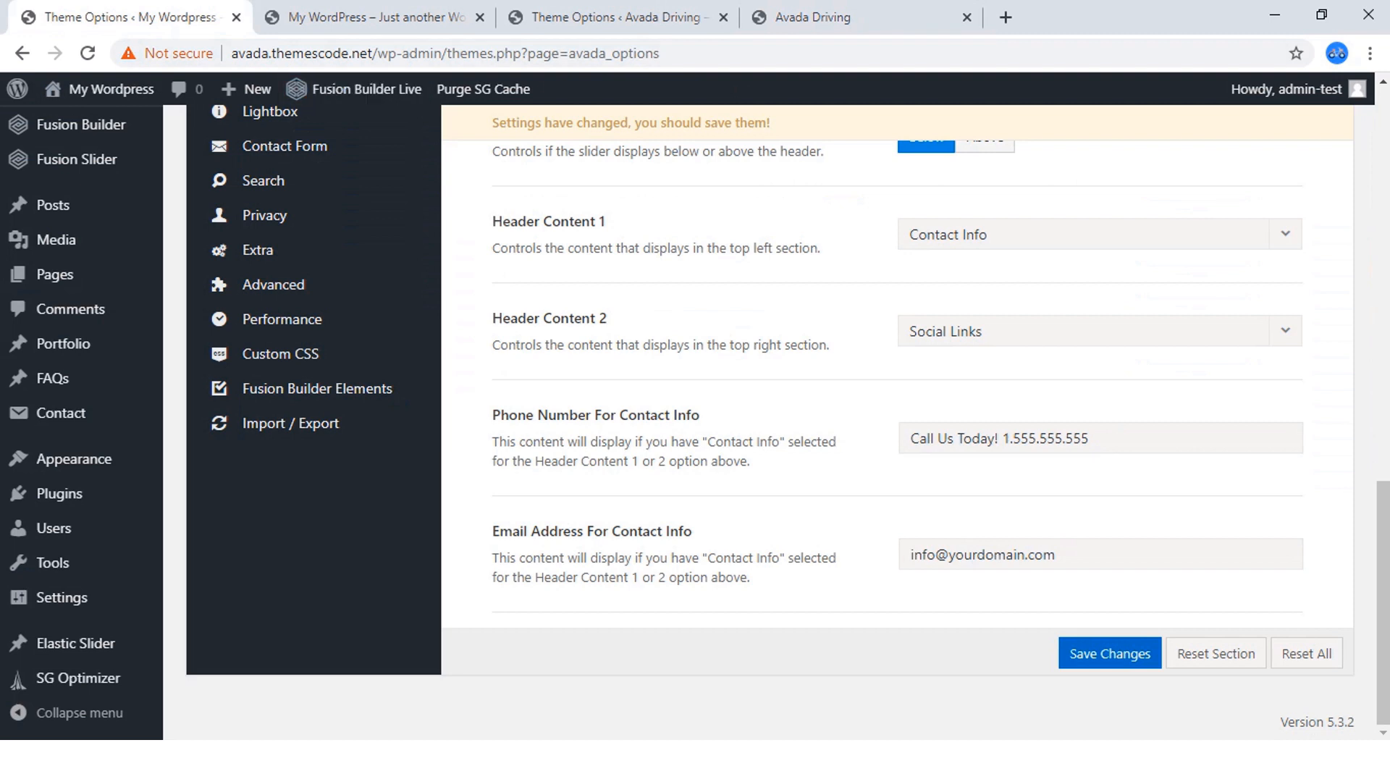
click(1092, 438)
key(ctrl+a)
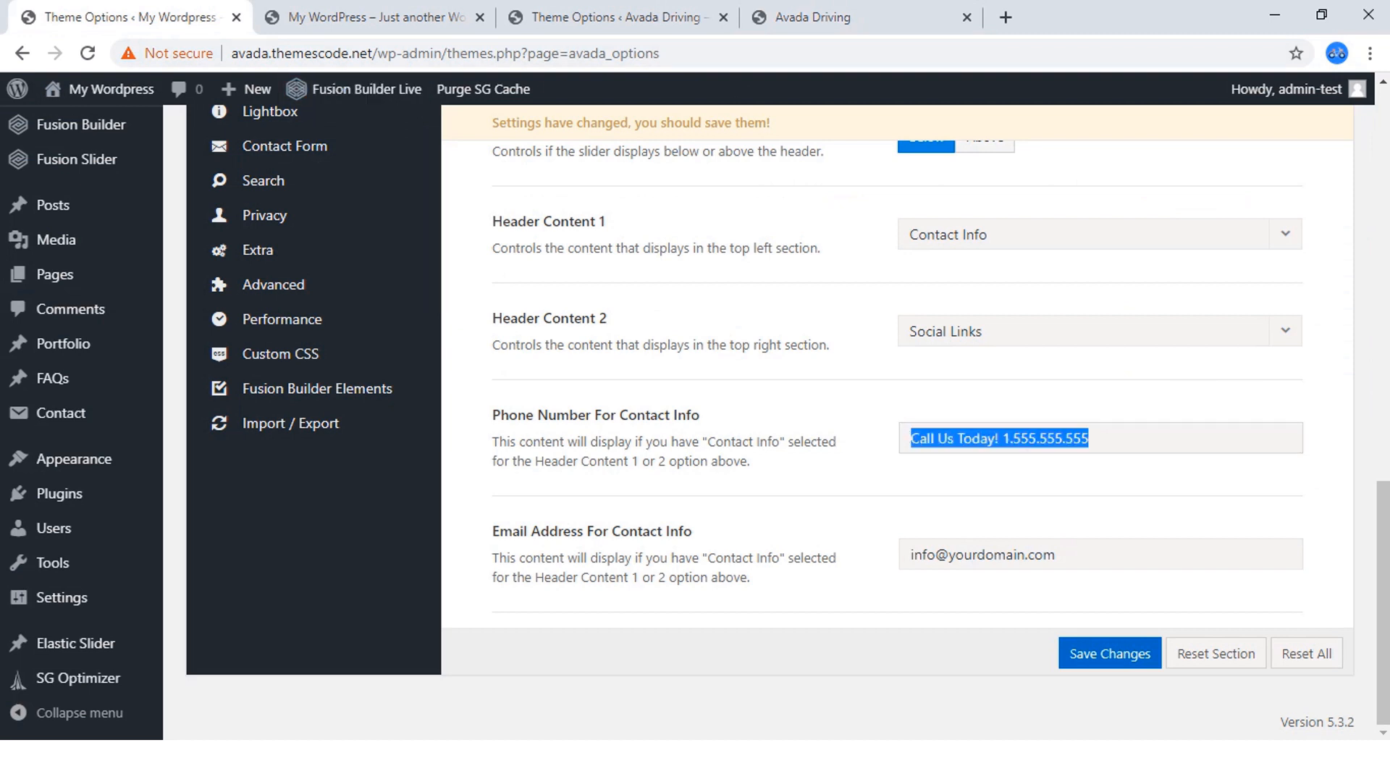
click(1091, 438)
drag(1002, 438, 1091, 439)
key(ctrl+v)
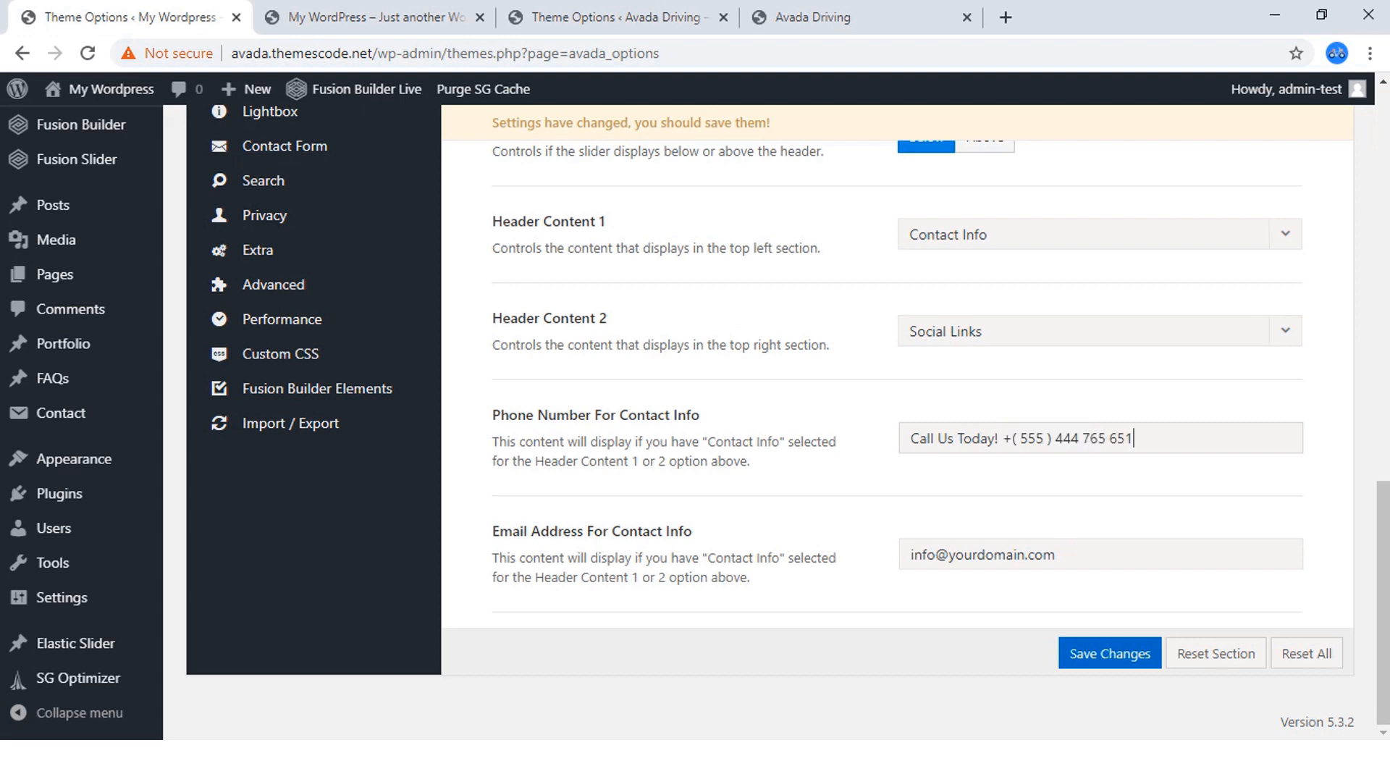
Replace the new site's contact info e-mail with the address from the finished homepage's top bar and save the changes.
click(803, 18)
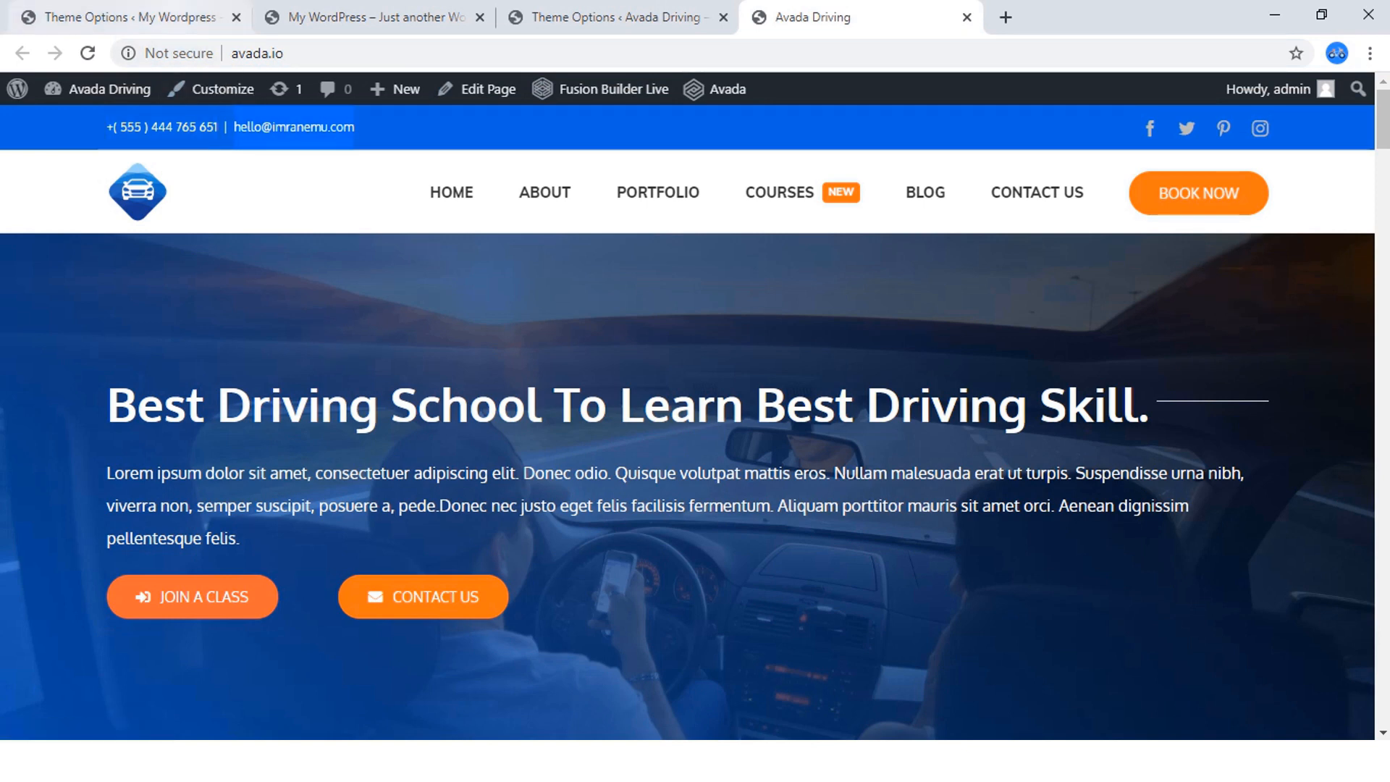
click(130, 16)
key(Tab)
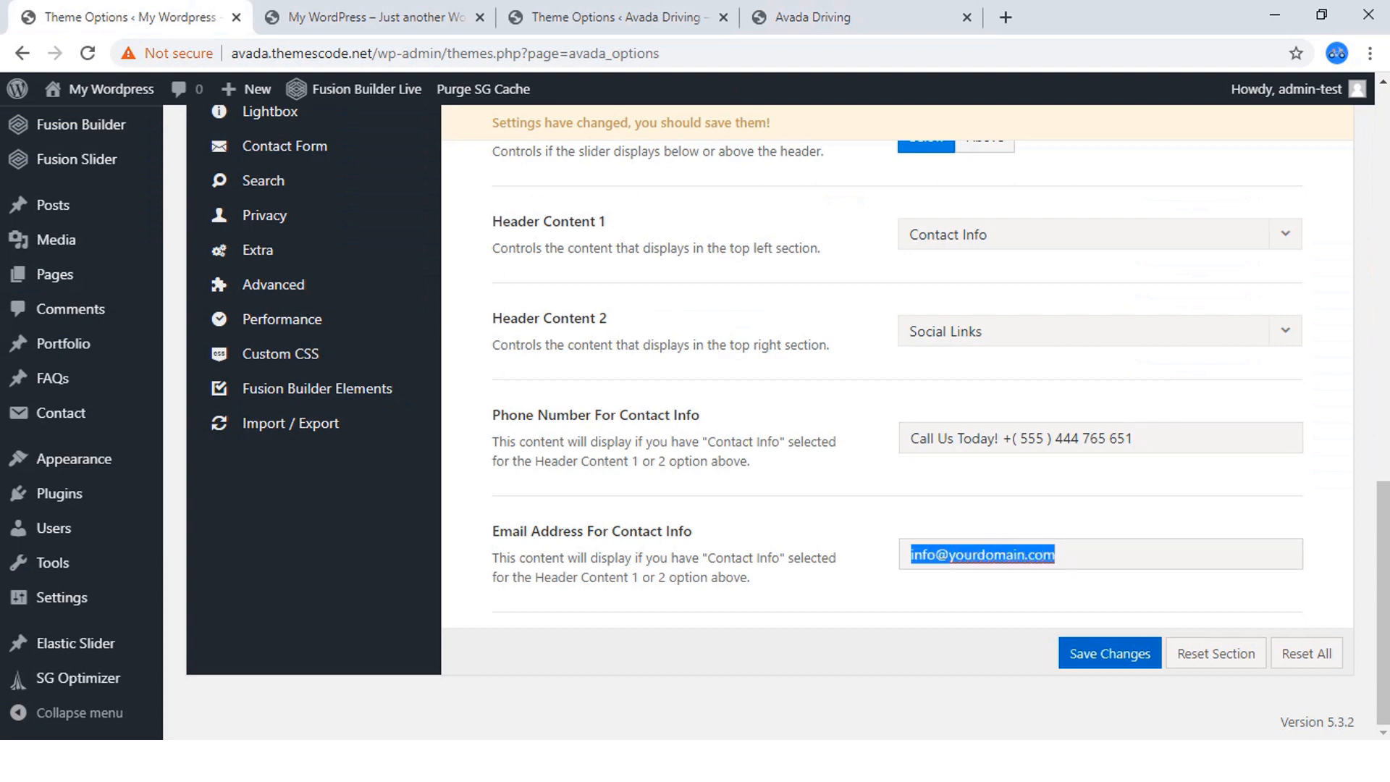
key(ctrl+v)
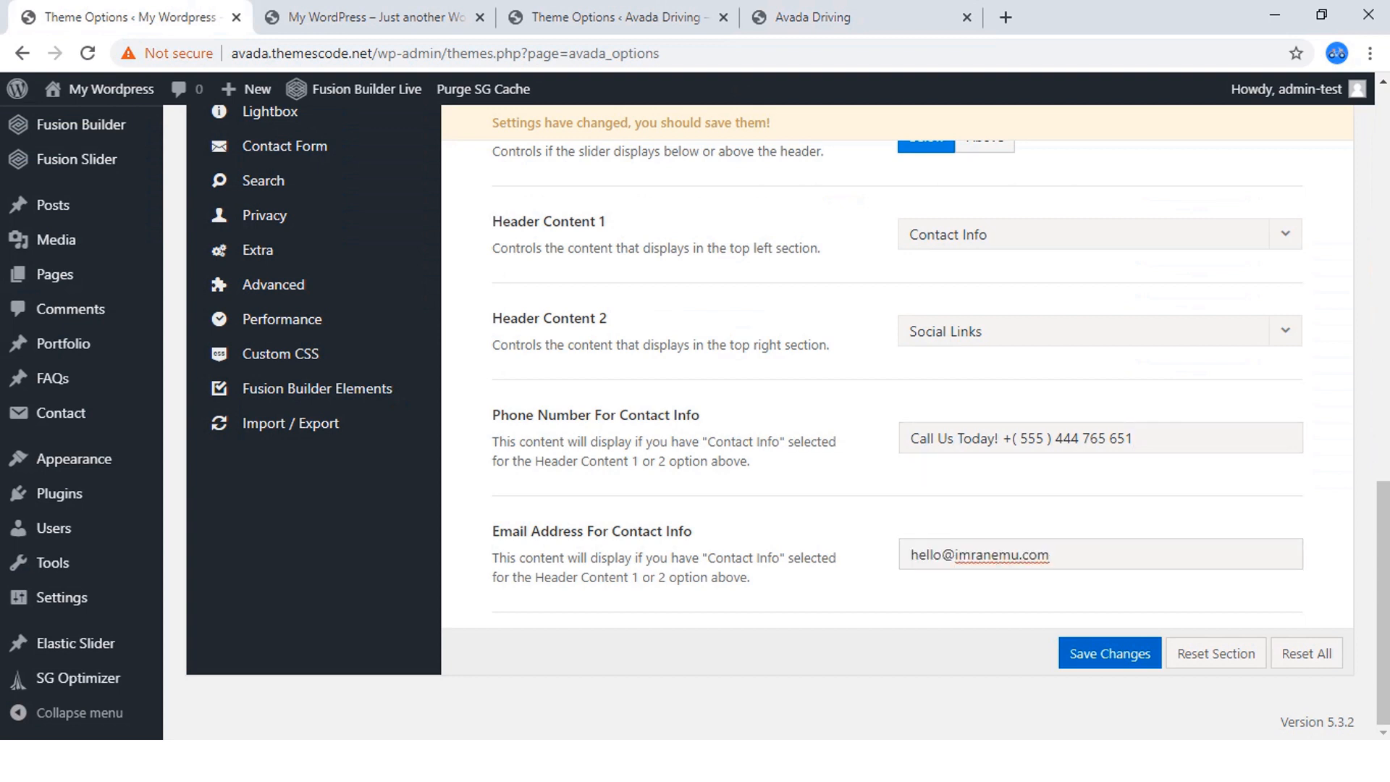
key(Tab)
key(Return)
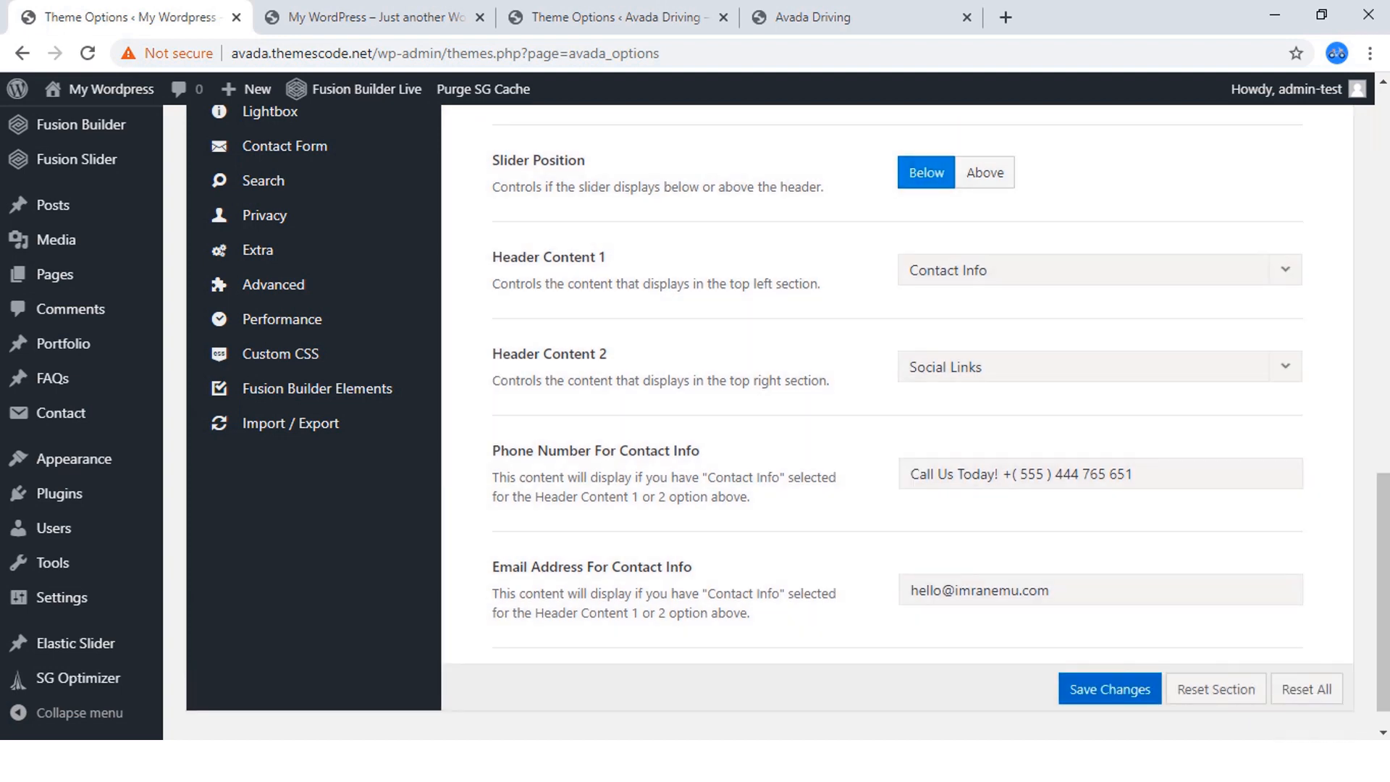
Check the header on the finished Avada Driving homepage and the Header Background Image options in its Theme Options.
scroll(290, 210, up, 12)
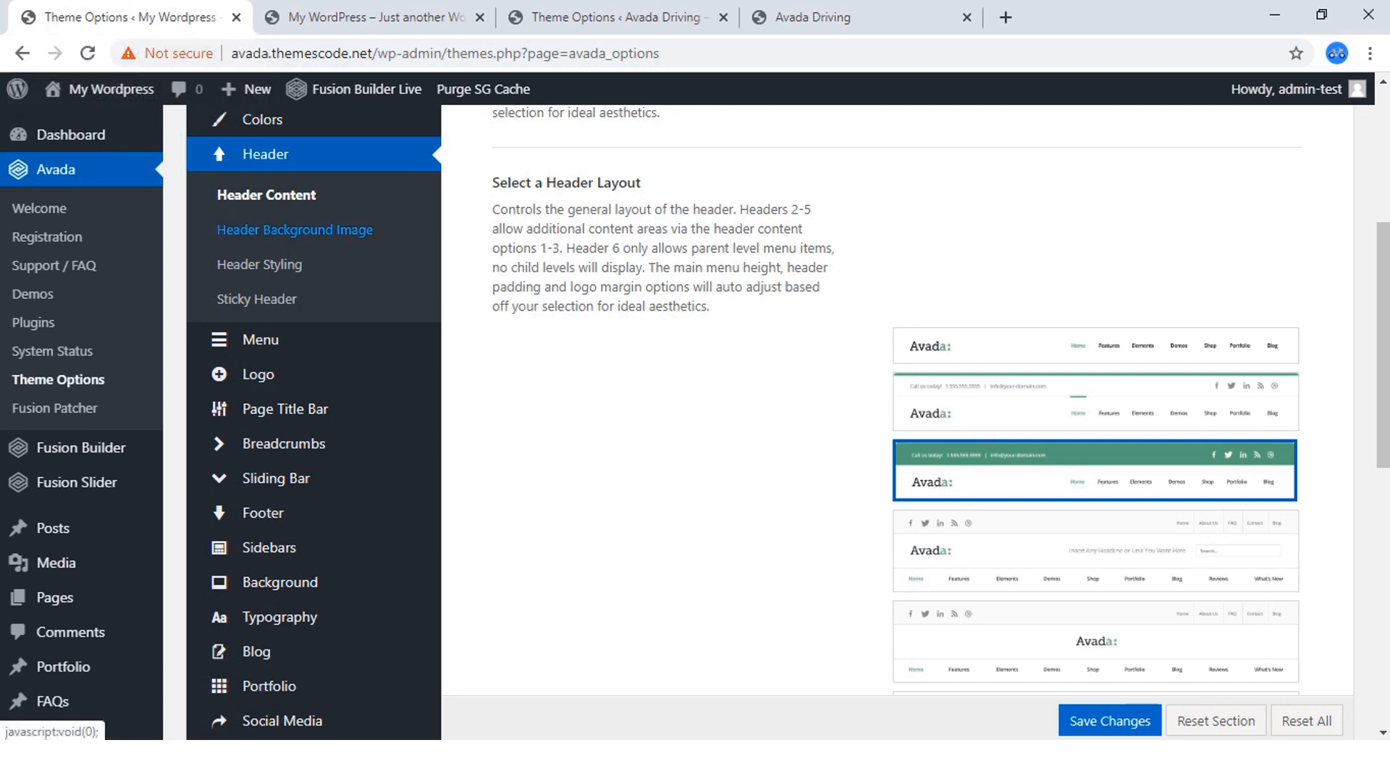
click(804, 17)
mouse_move(780, 192)
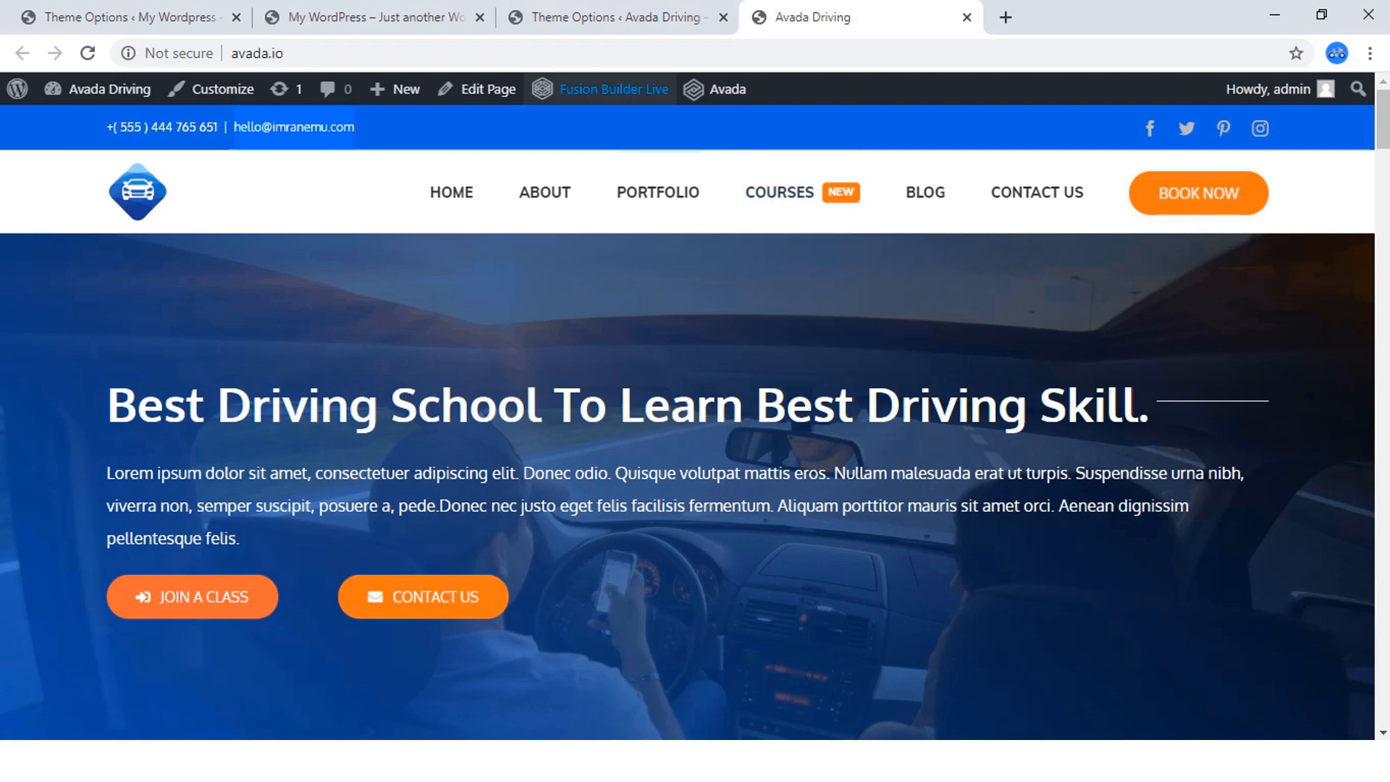
click(608, 17)
scroll(290, 428, down, 3)
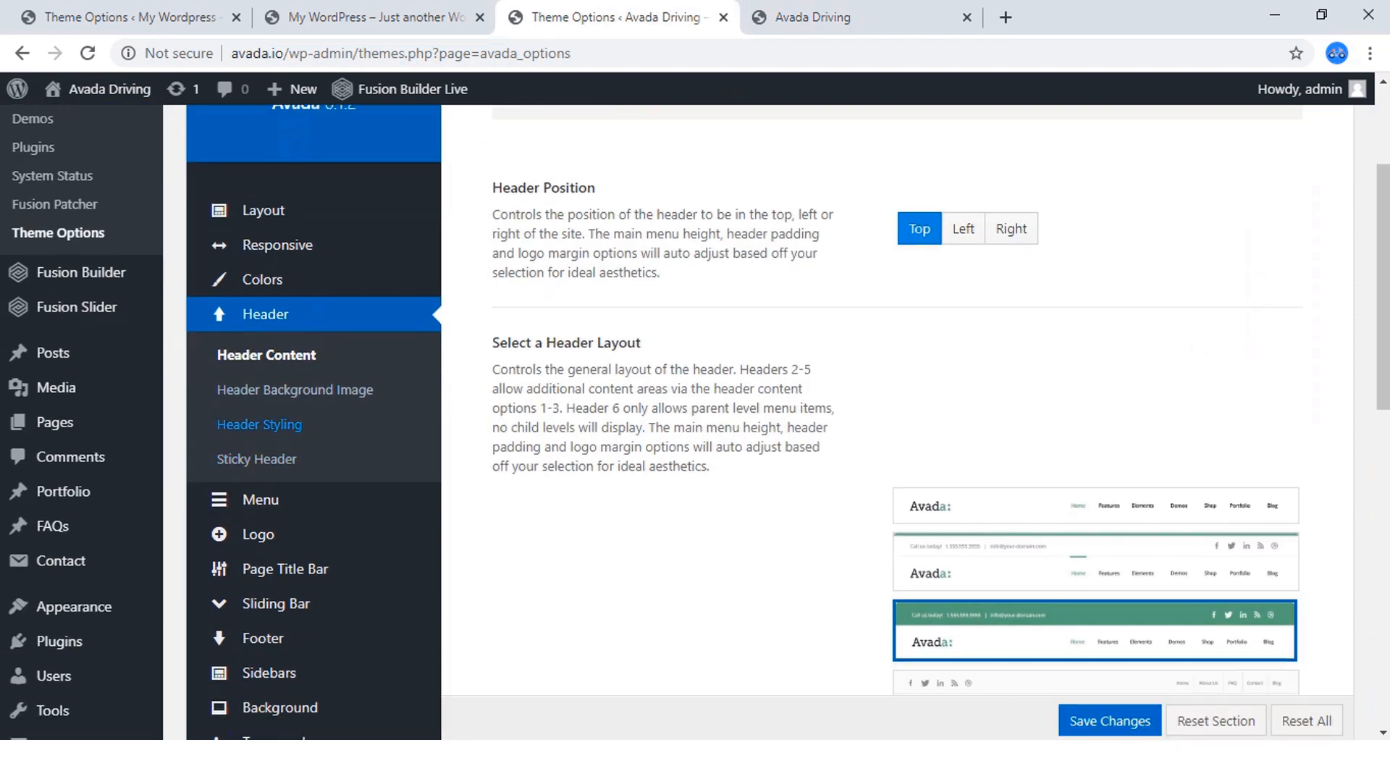
click(301, 390)
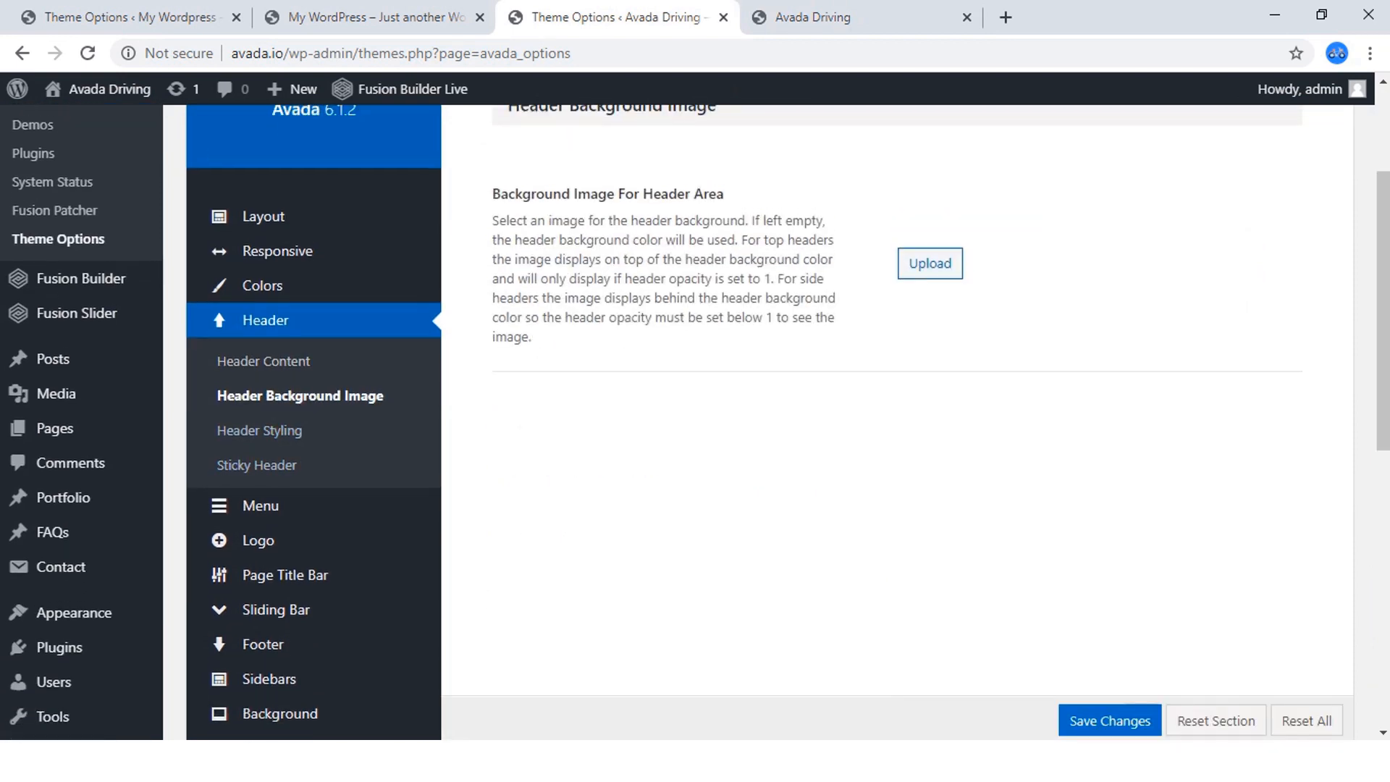
scroll(695, 405, down, 4)
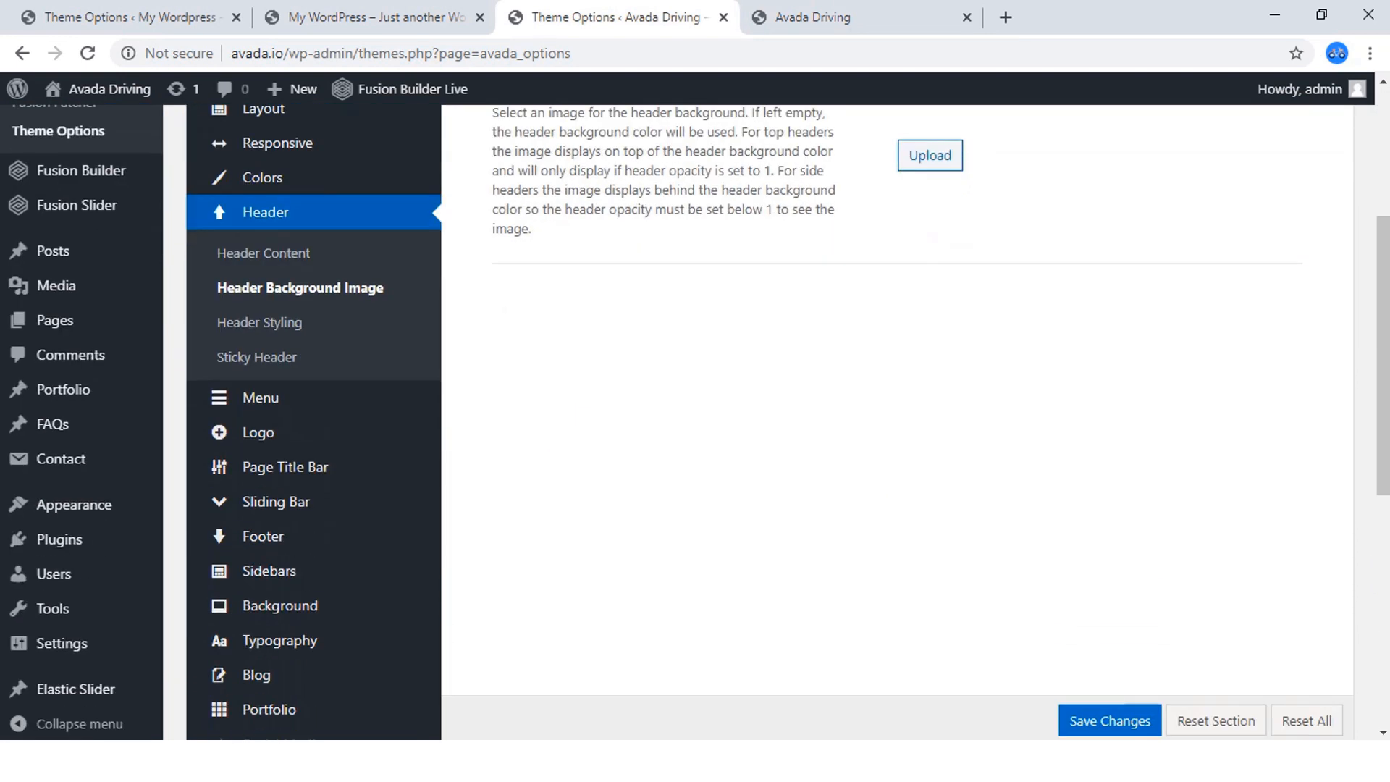
Open the Header Styling options on the finished Avada Driving site and in the new site's Theme Options.
click(259, 322)
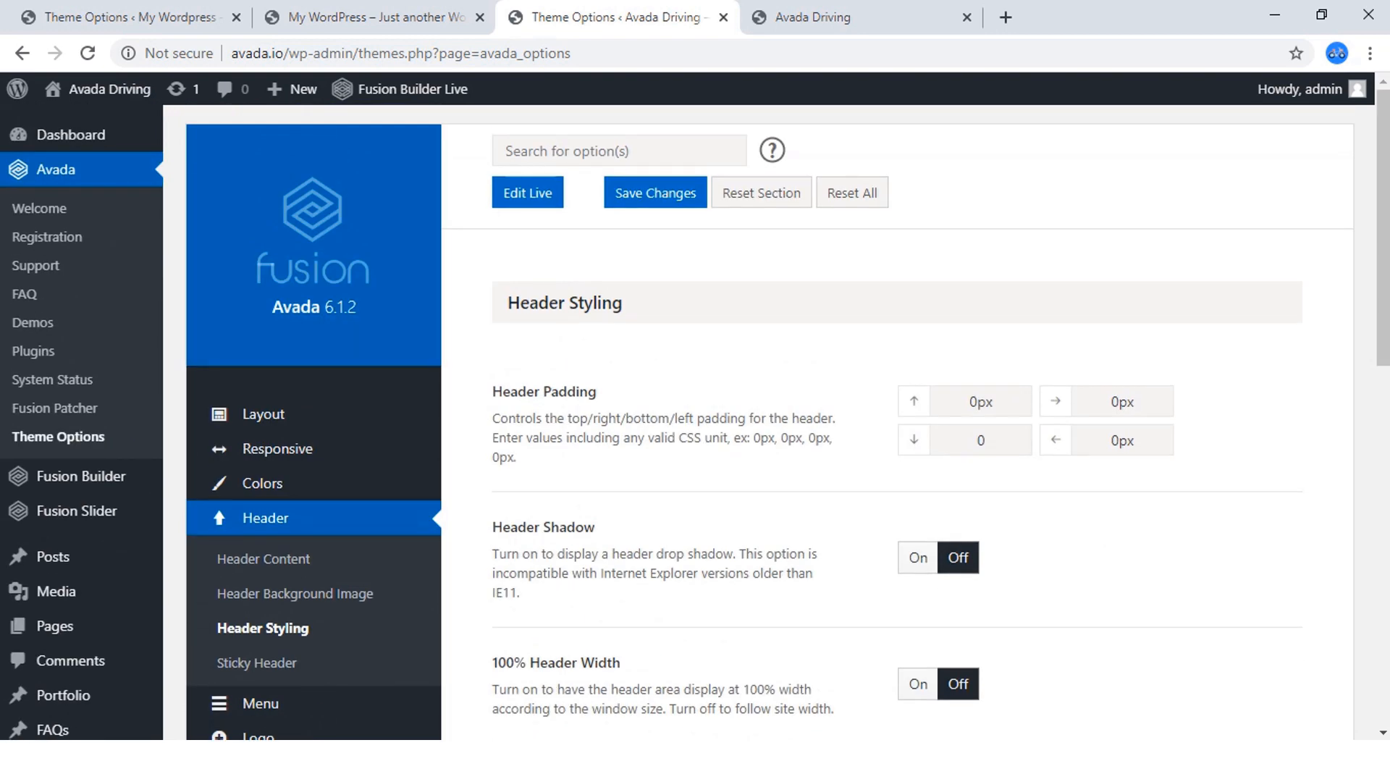
click(135, 18)
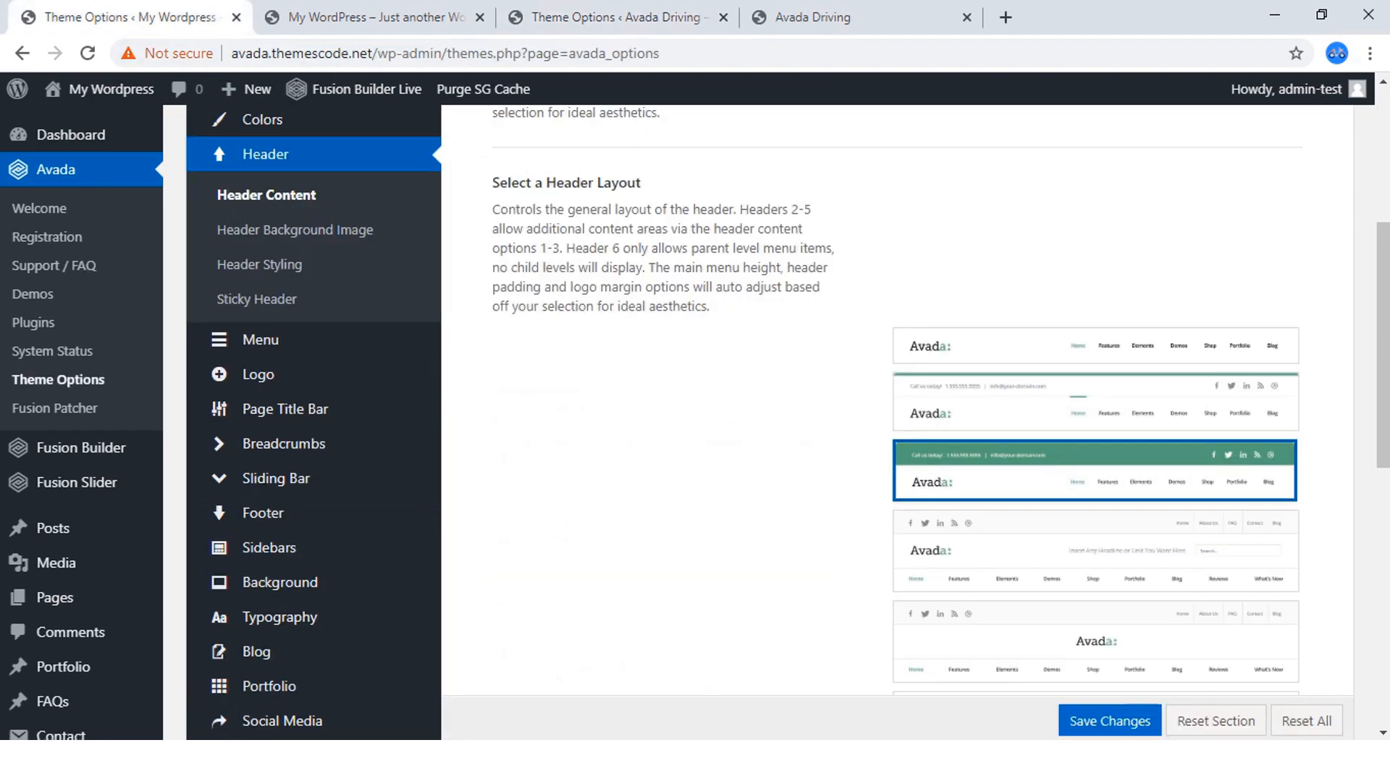
click(259, 264)
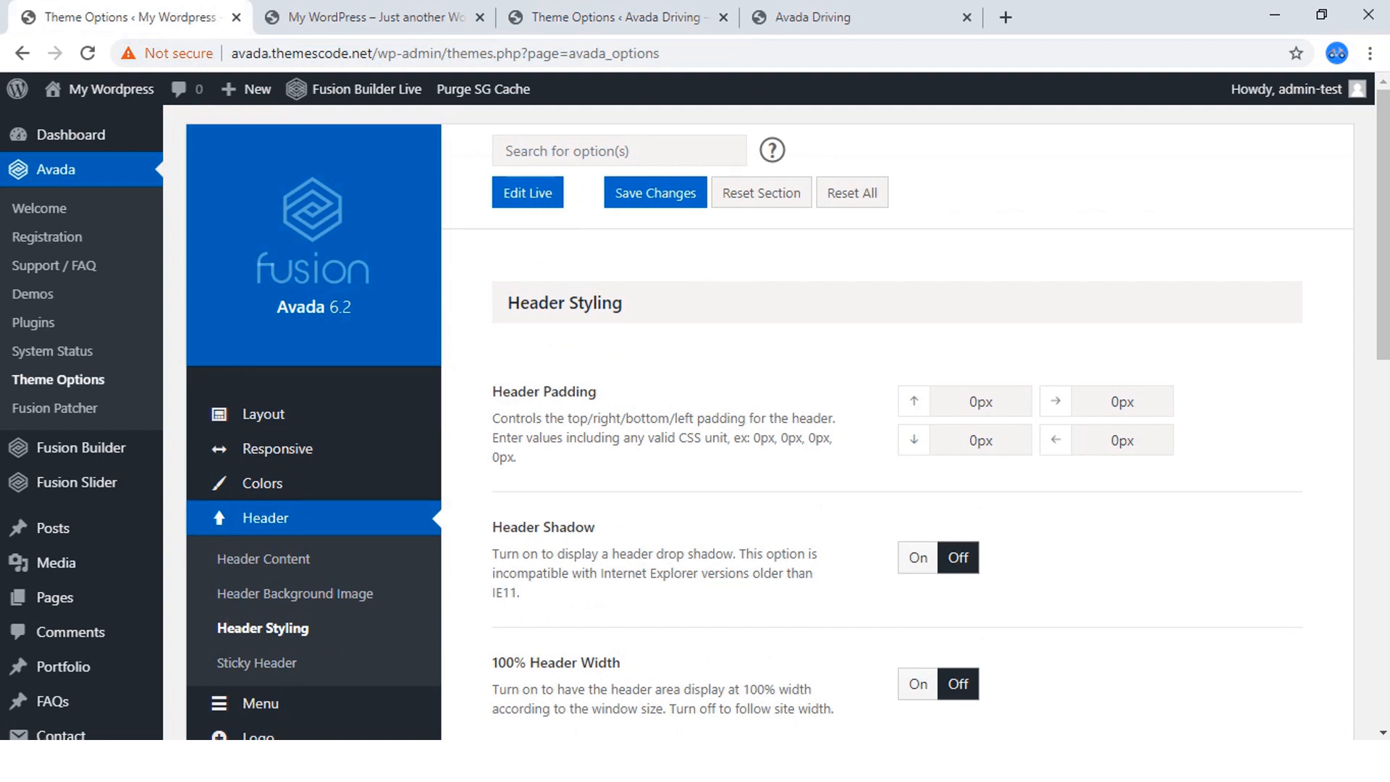
Try turning on Header Shadow in the finished Avada Driving site's Header Styling, save it, and reload that site's homepage to check the header.
click(619, 17)
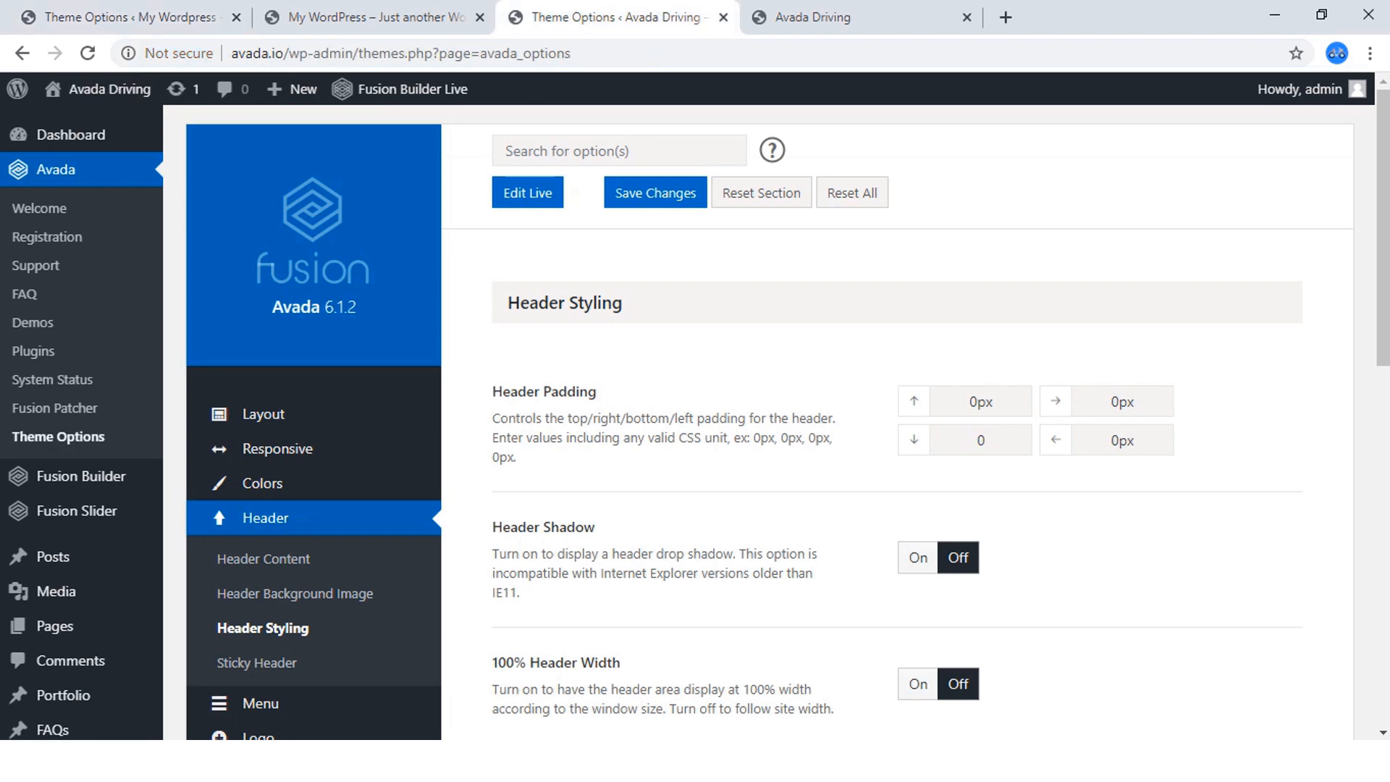
scroll(767, 434, down, 3)
click(918, 354)
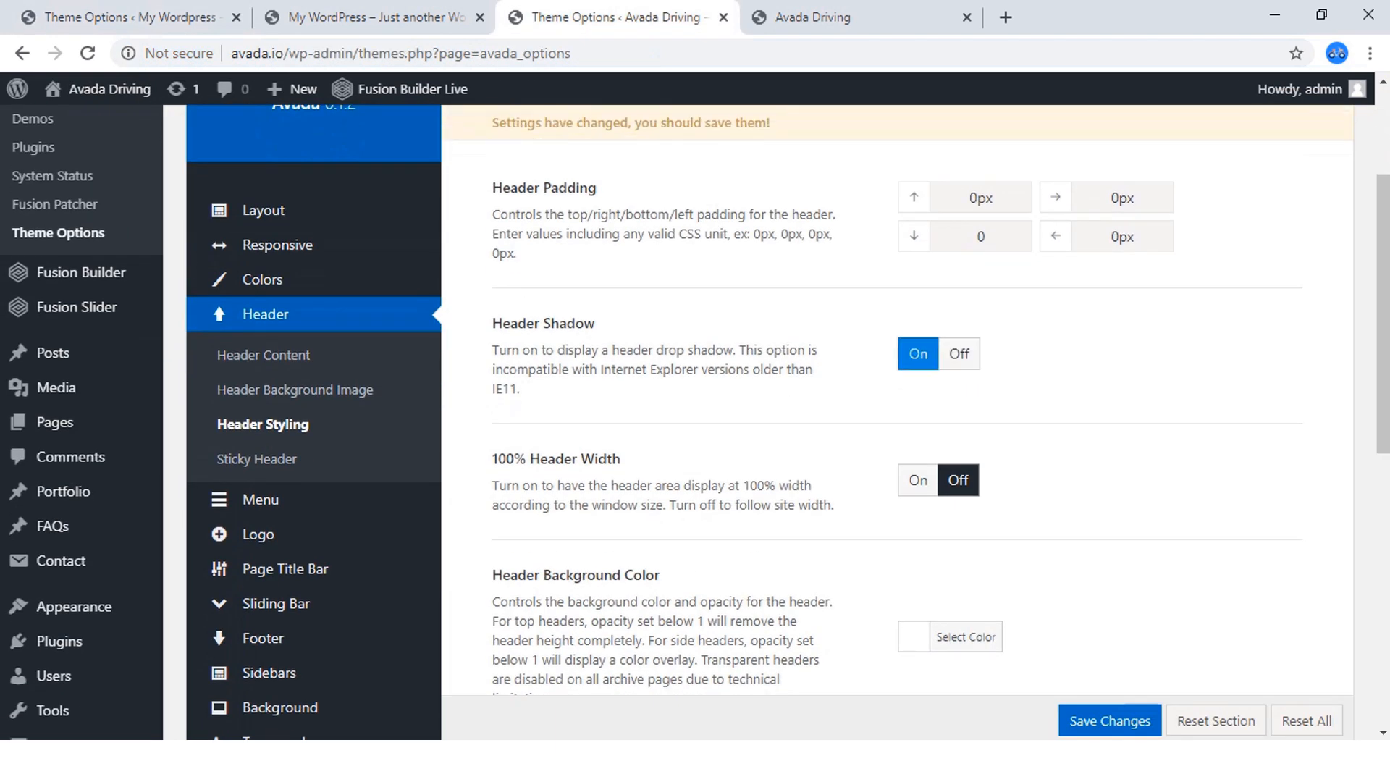
scroll(919, 354, up, 3)
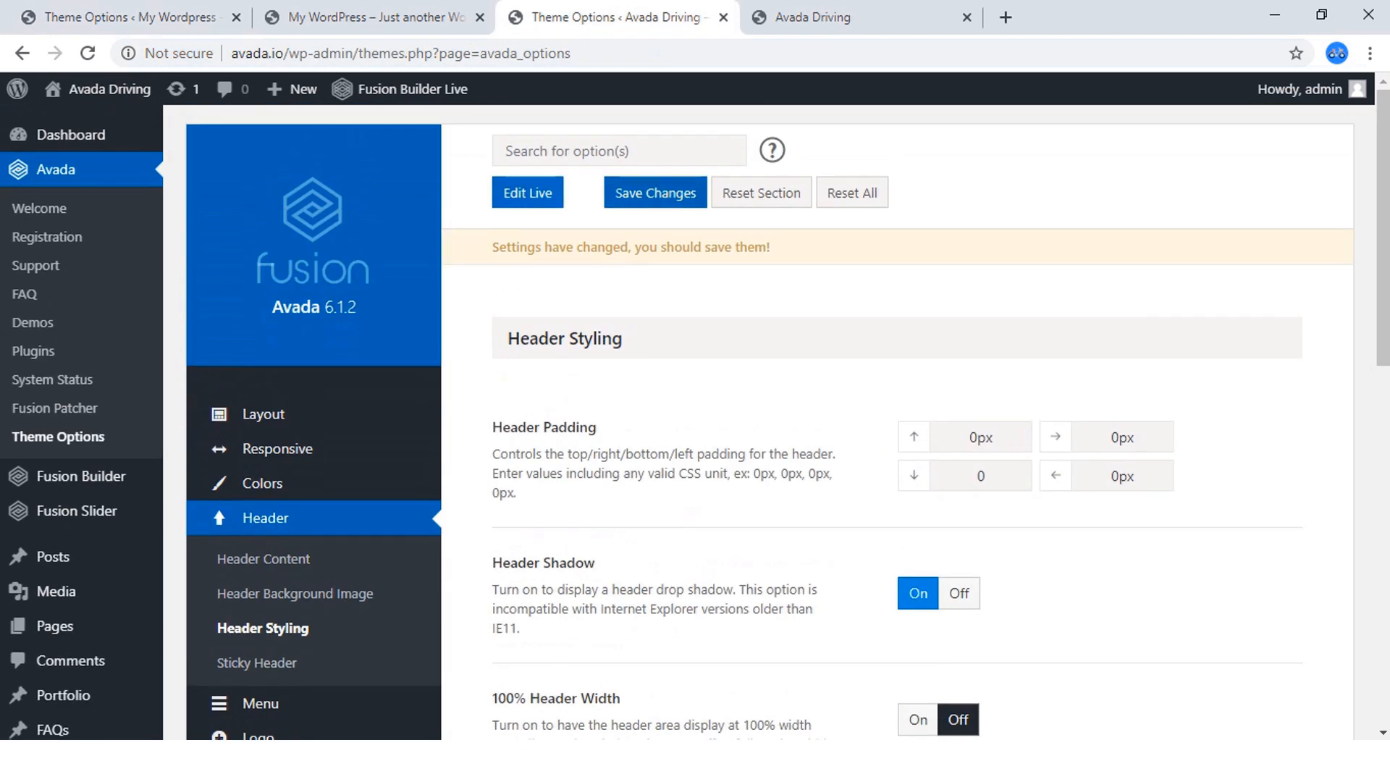
click(656, 193)
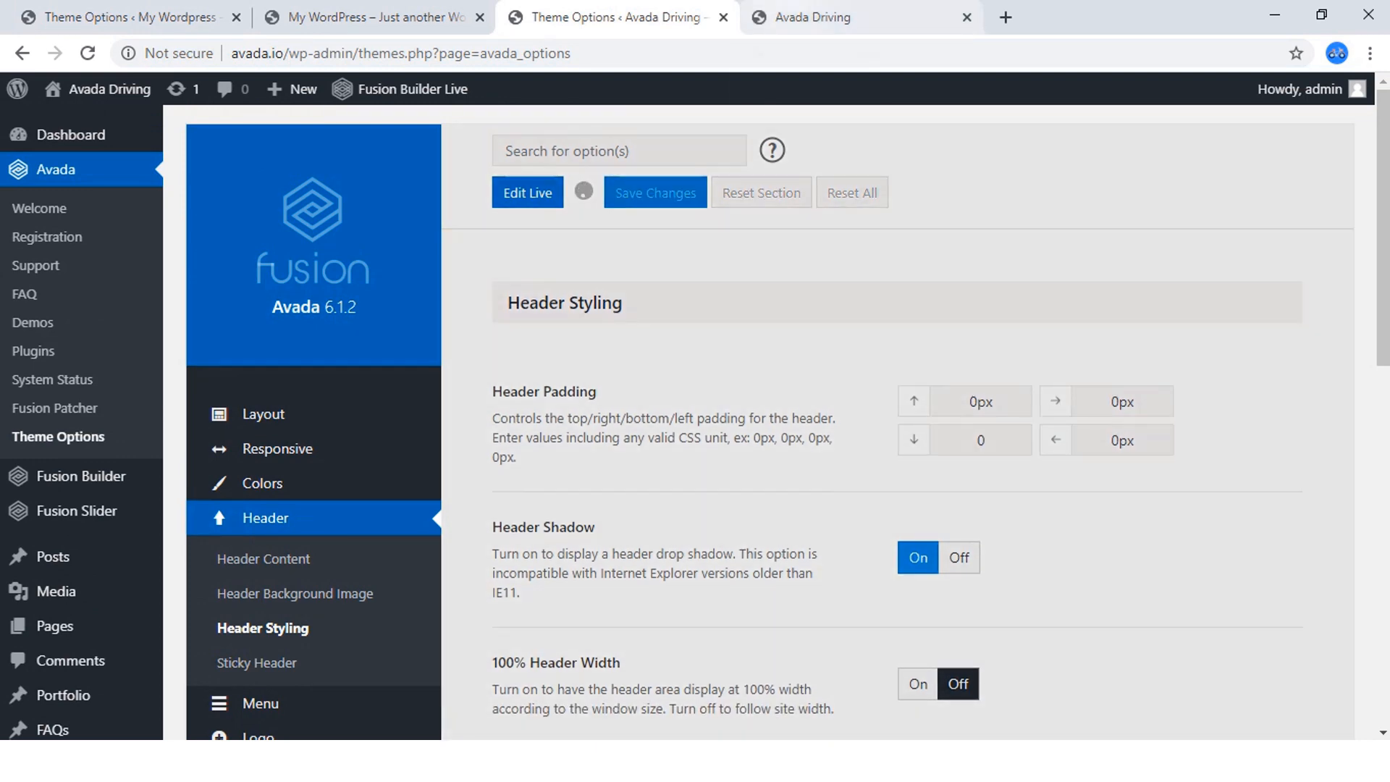
click(815, 17)
click(88, 53)
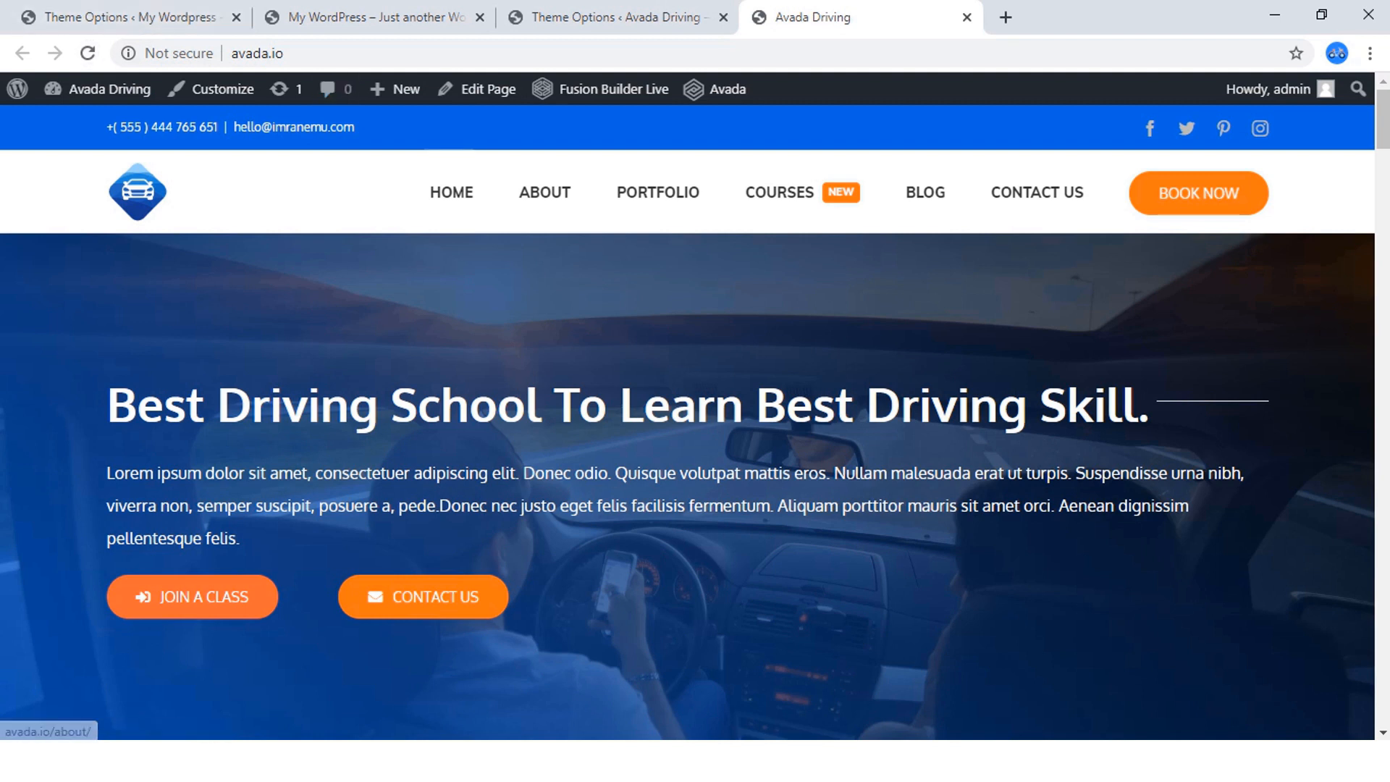
Turn Header Shadow back off in the finished Avada Driving site's Header Styling options.
click(608, 17)
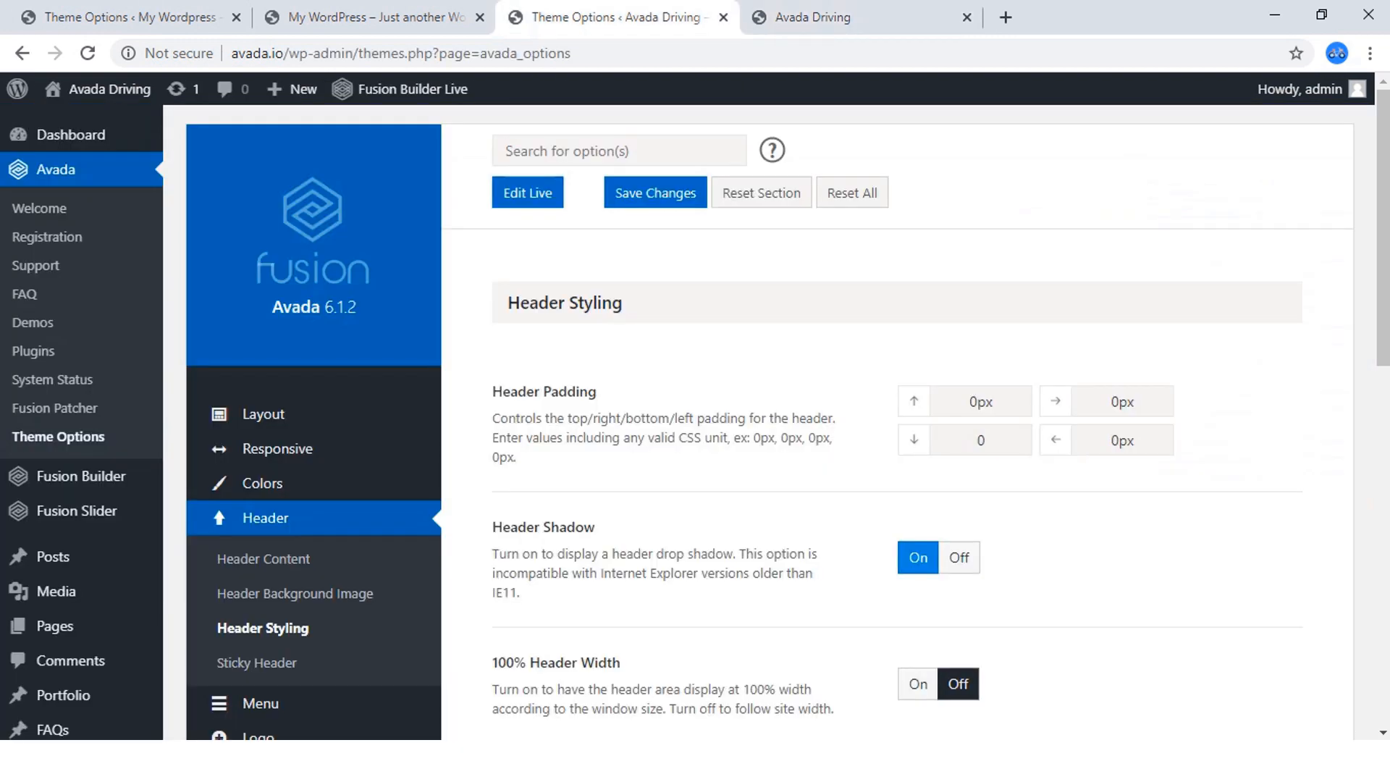
click(960, 557)
scroll(959, 558, down, 4)
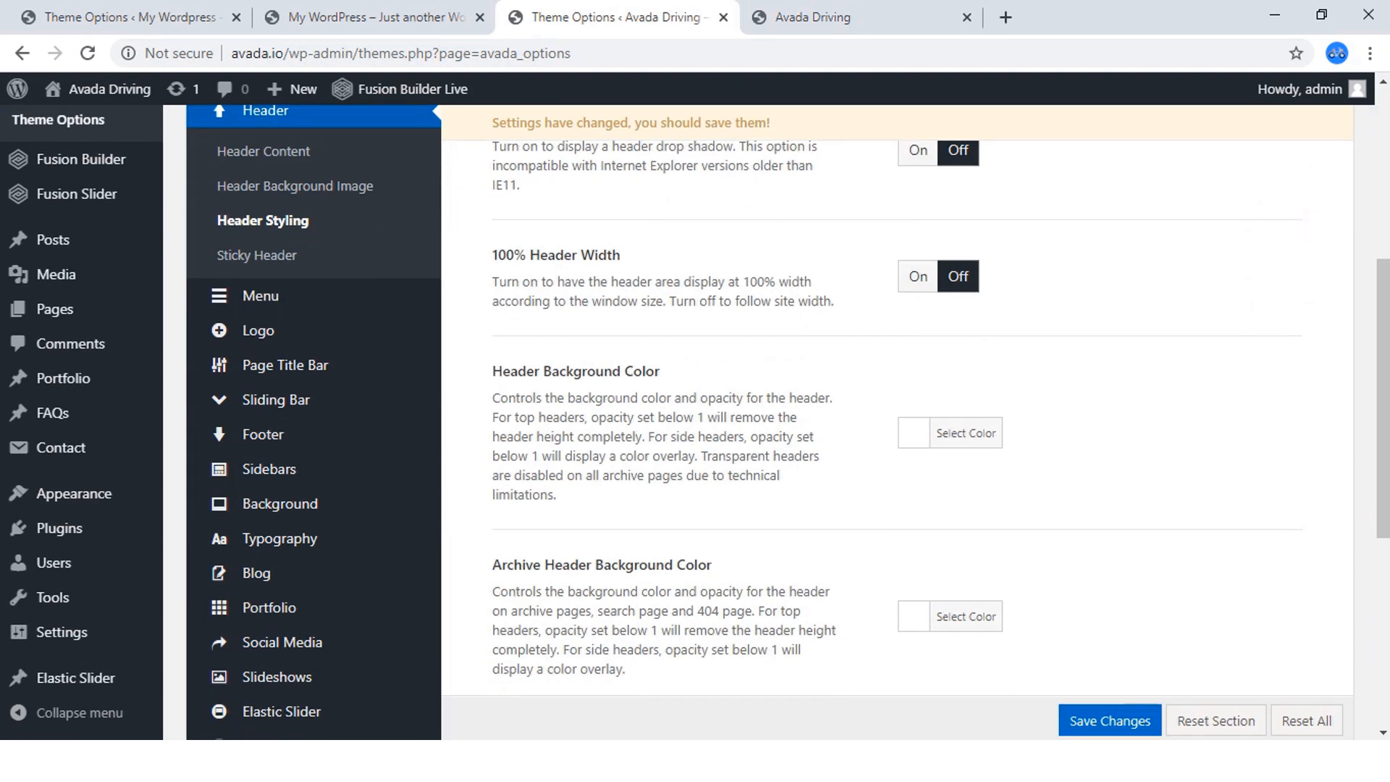
Review the new site's Header Styling options, including padding, shadow, 100% width and the Header Background Color picker.
click(145, 16)
scroll(283, 547, down, 2)
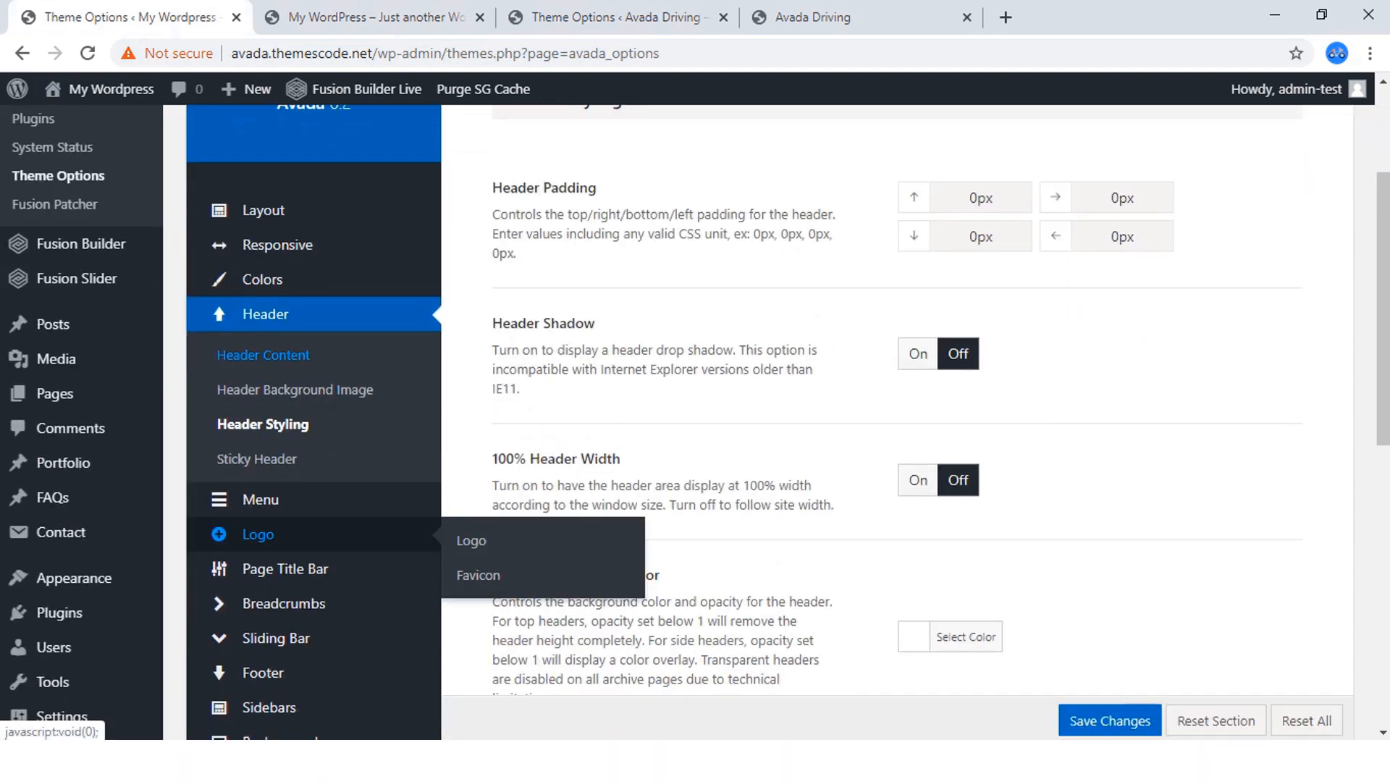
scroll(695, 434, down, 1)
scroll(695, 435, up, 3)
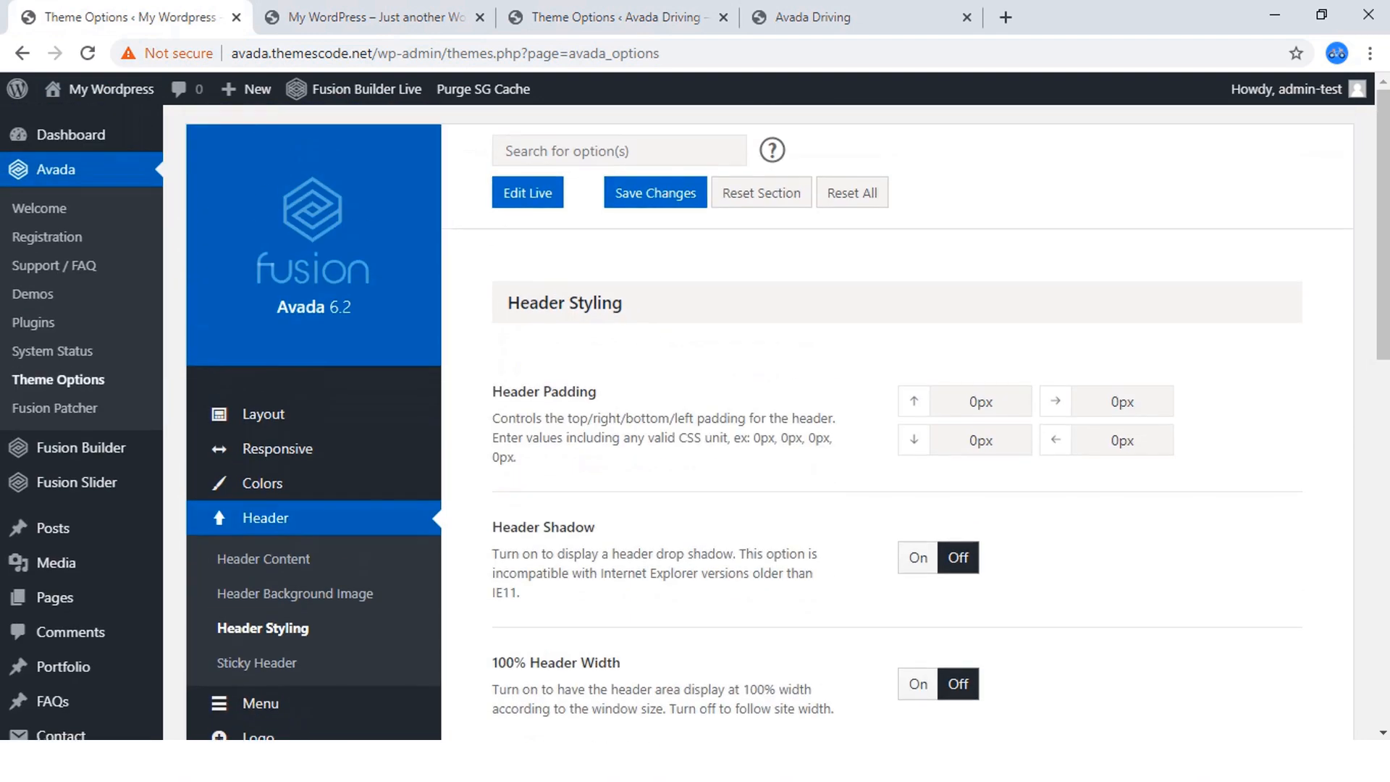
scroll(695, 435, down, 7)
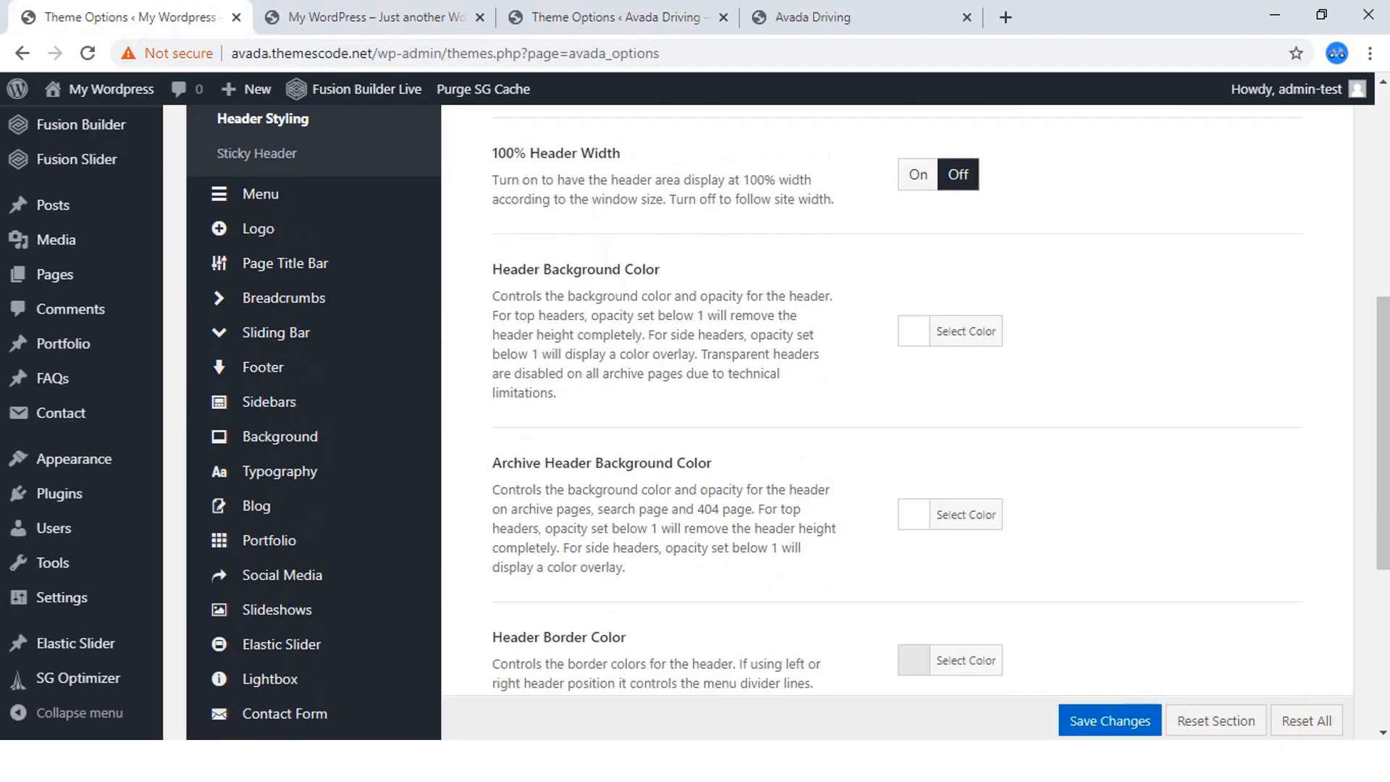
click(965, 332)
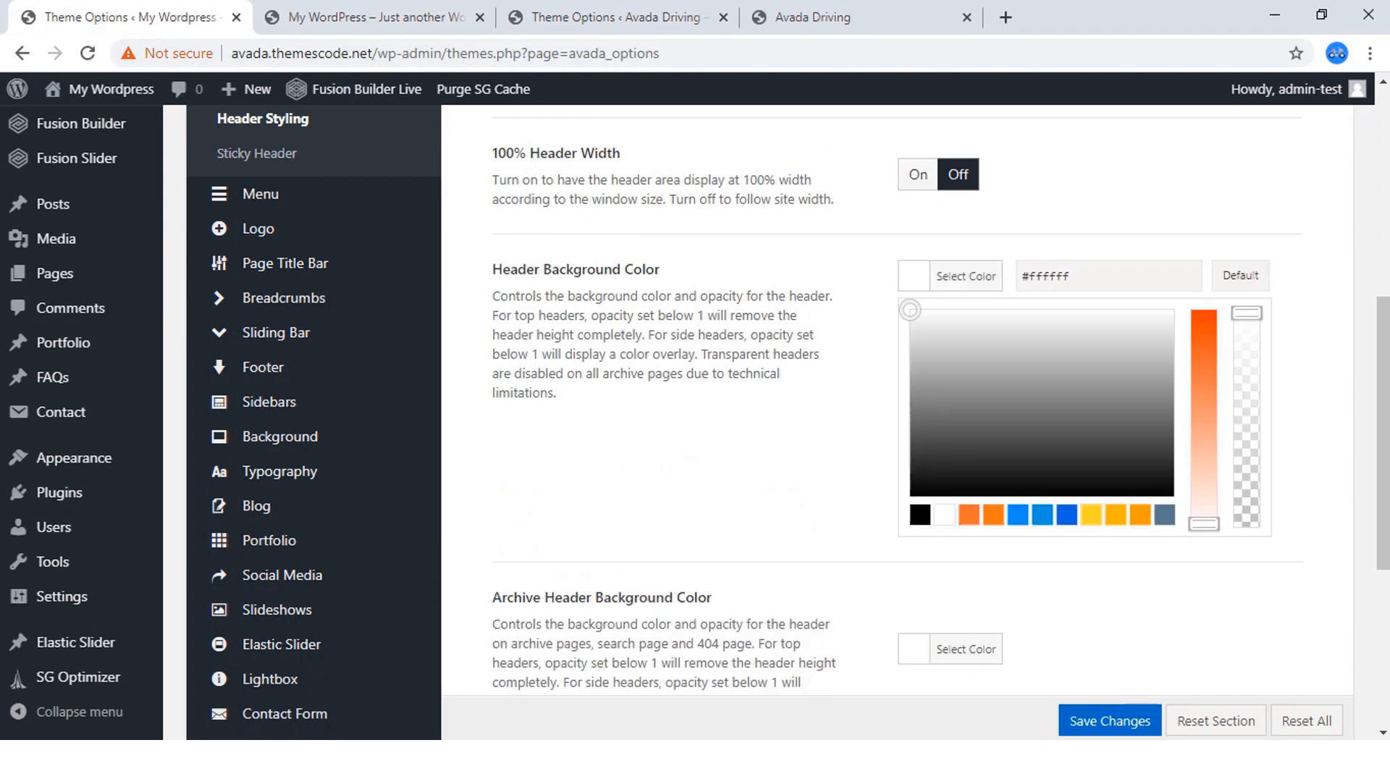
scroll(898, 405, down, 4)
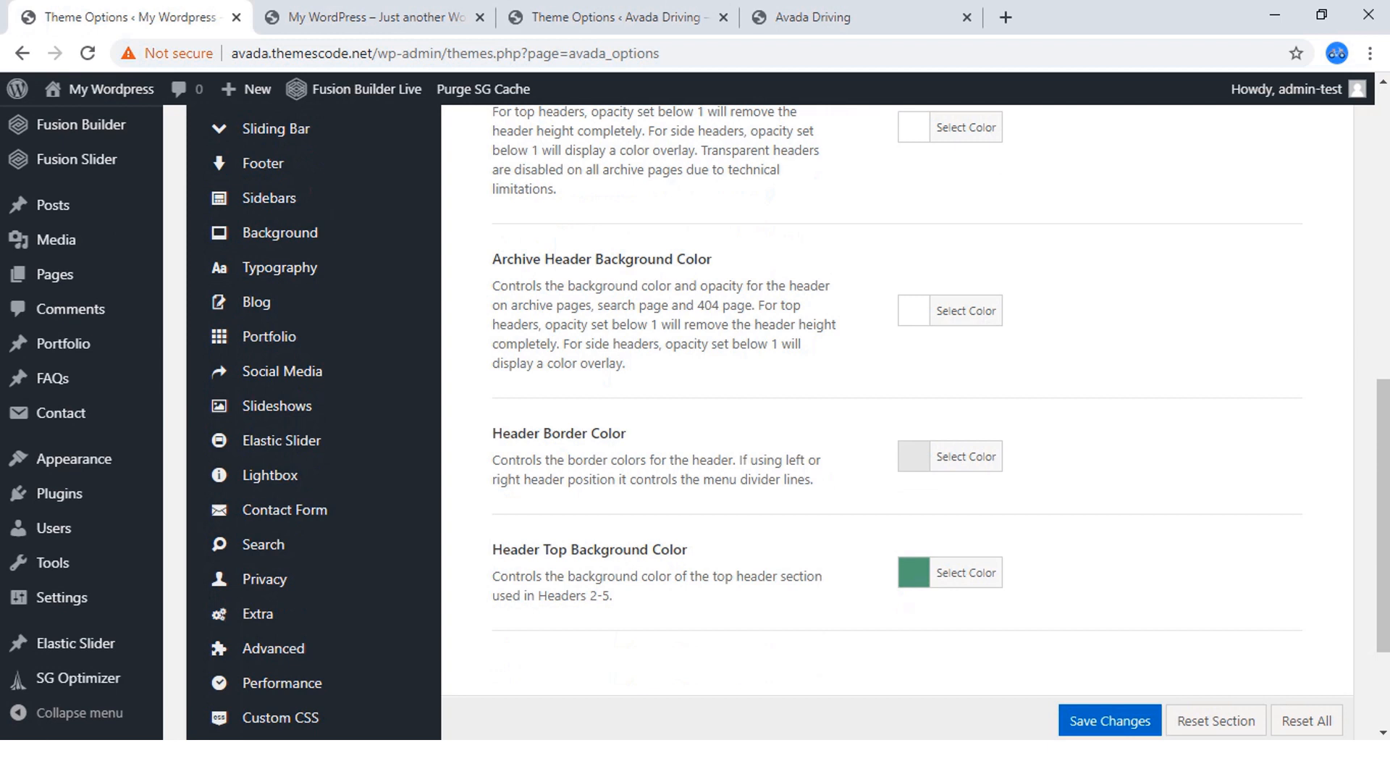
Set the new site's Header Border Color to white from the preset palette.
scroll(898, 406, down, 2)
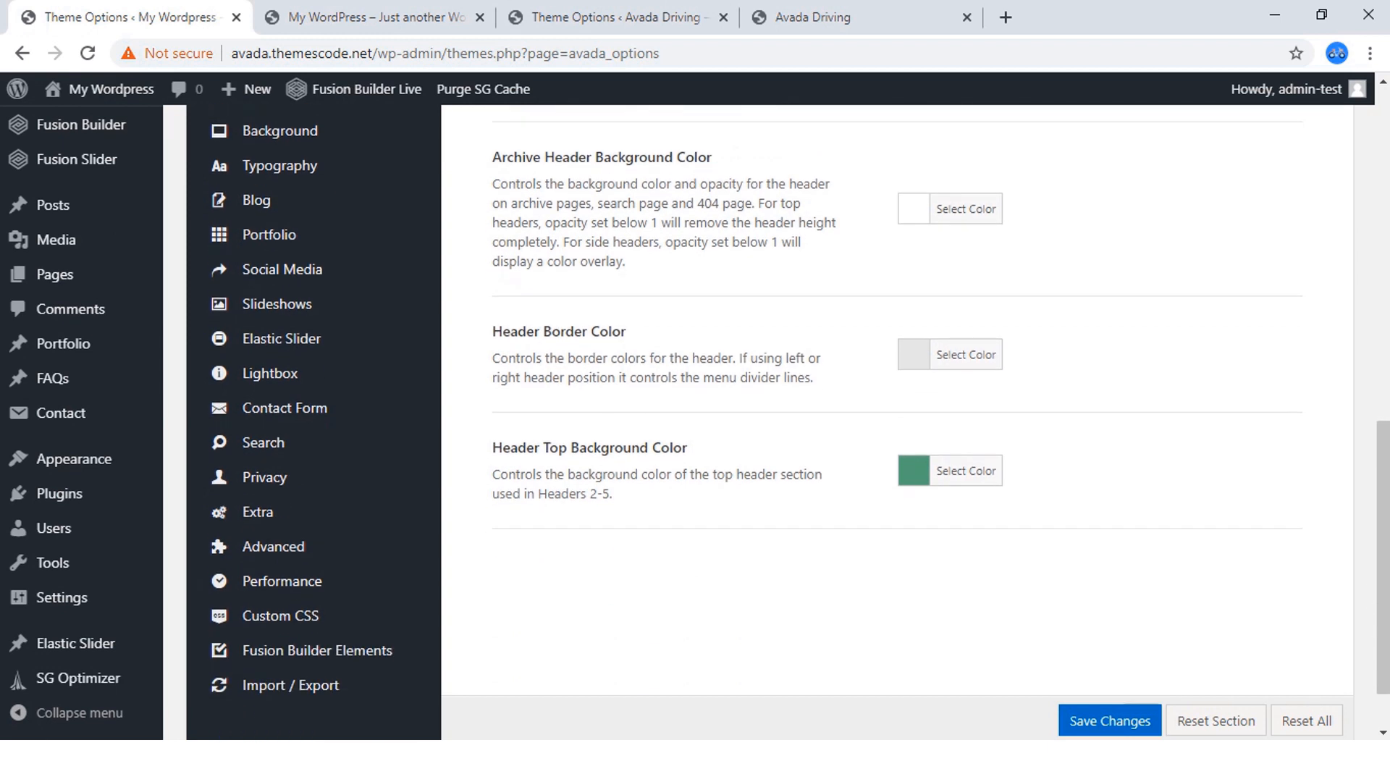
click(950, 355)
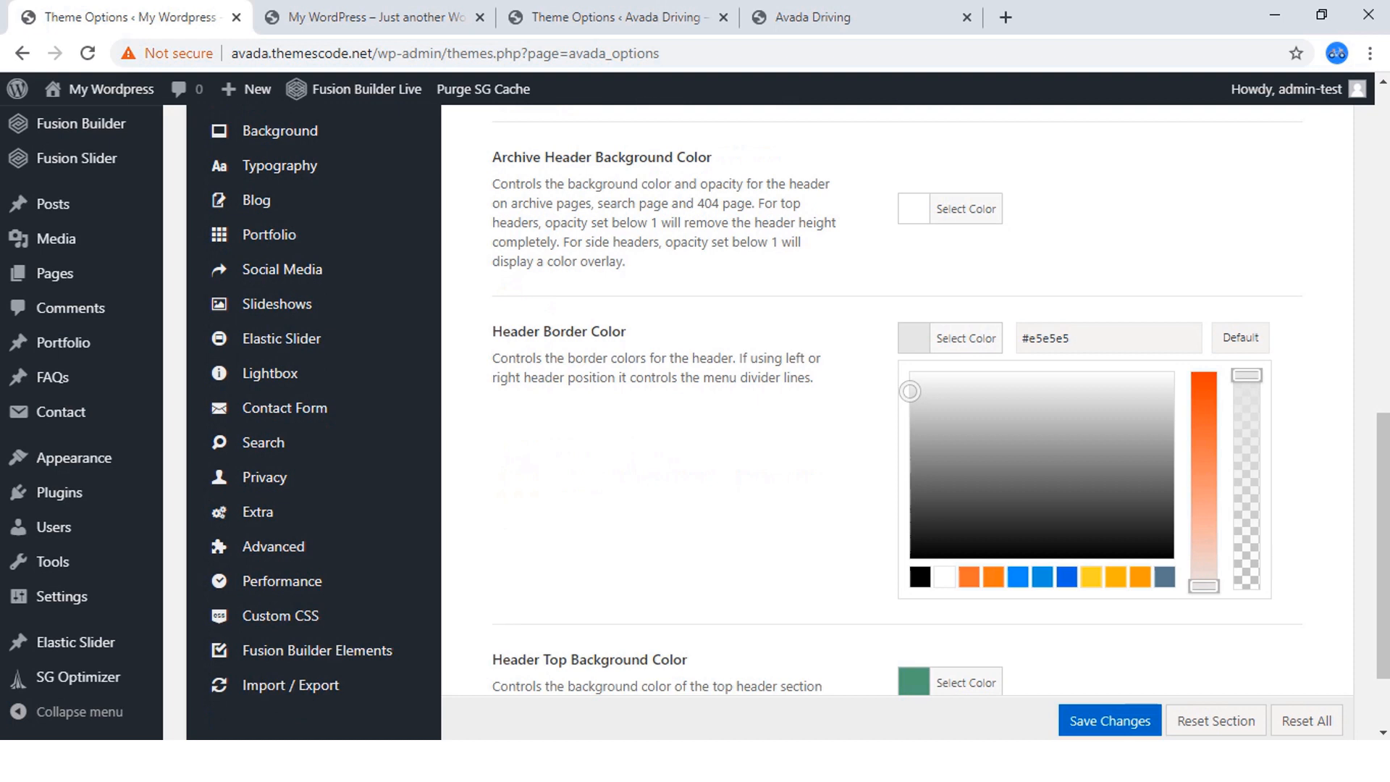
click(944, 577)
click(768, 500)
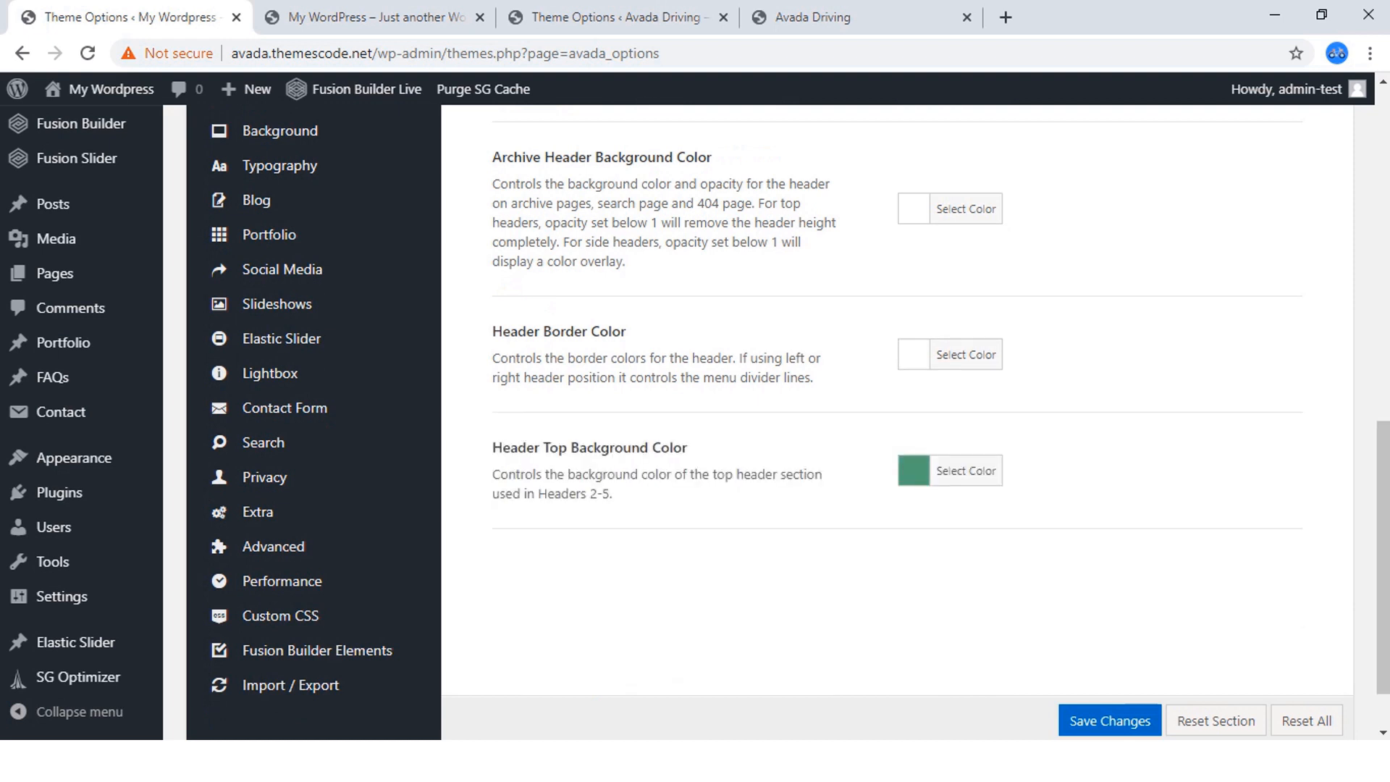
Match the new site's Header Top Background Color to the finished homepage's top bar with preset blue #2165d2, and save the changes.
scroll(768, 500, down, 1)
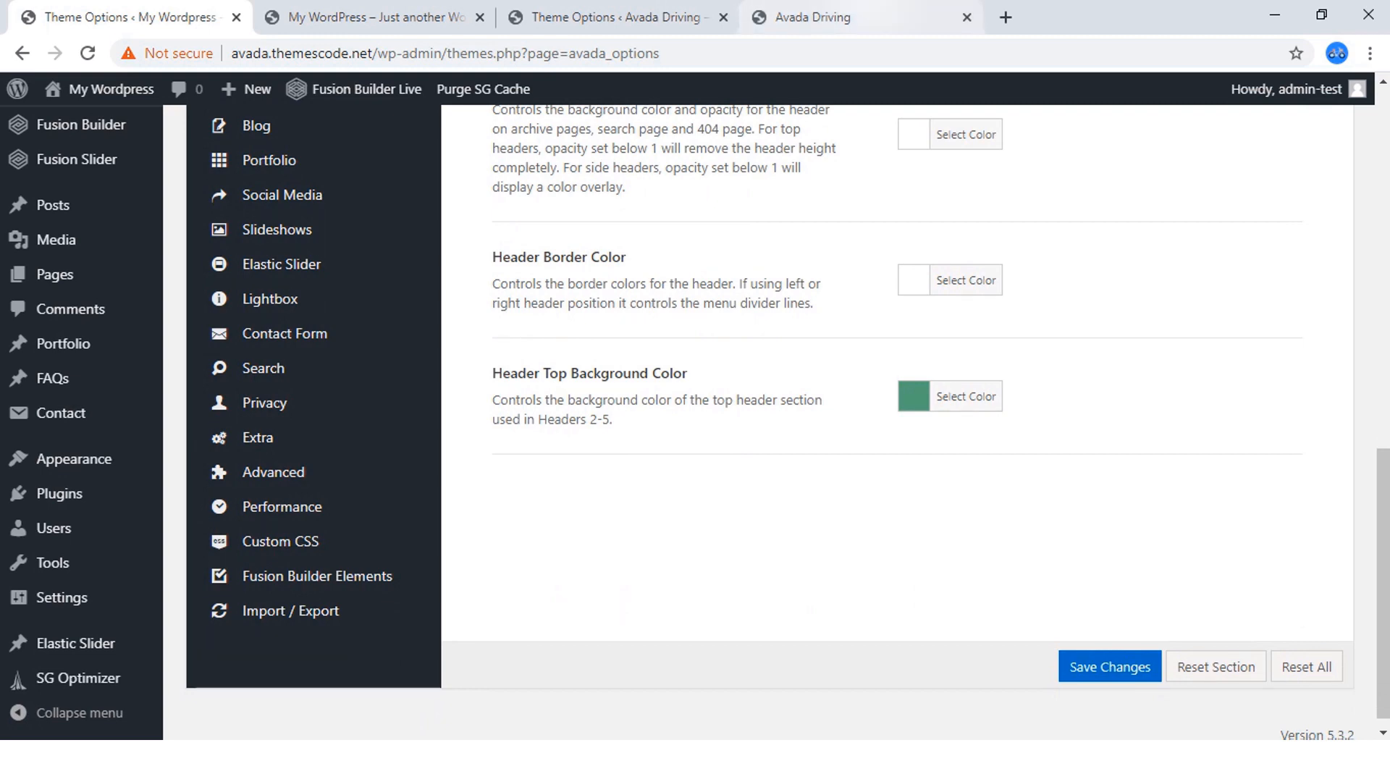
click(848, 17)
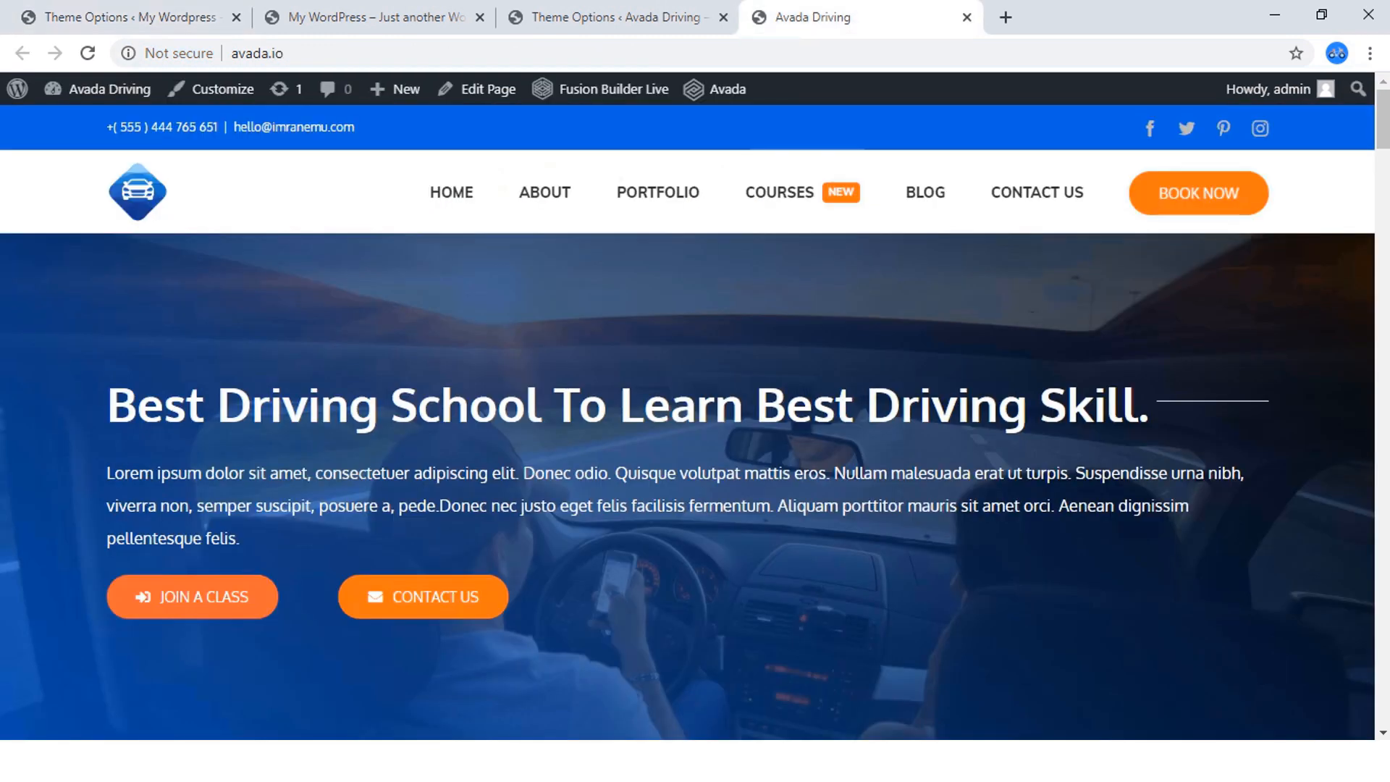
click(130, 17)
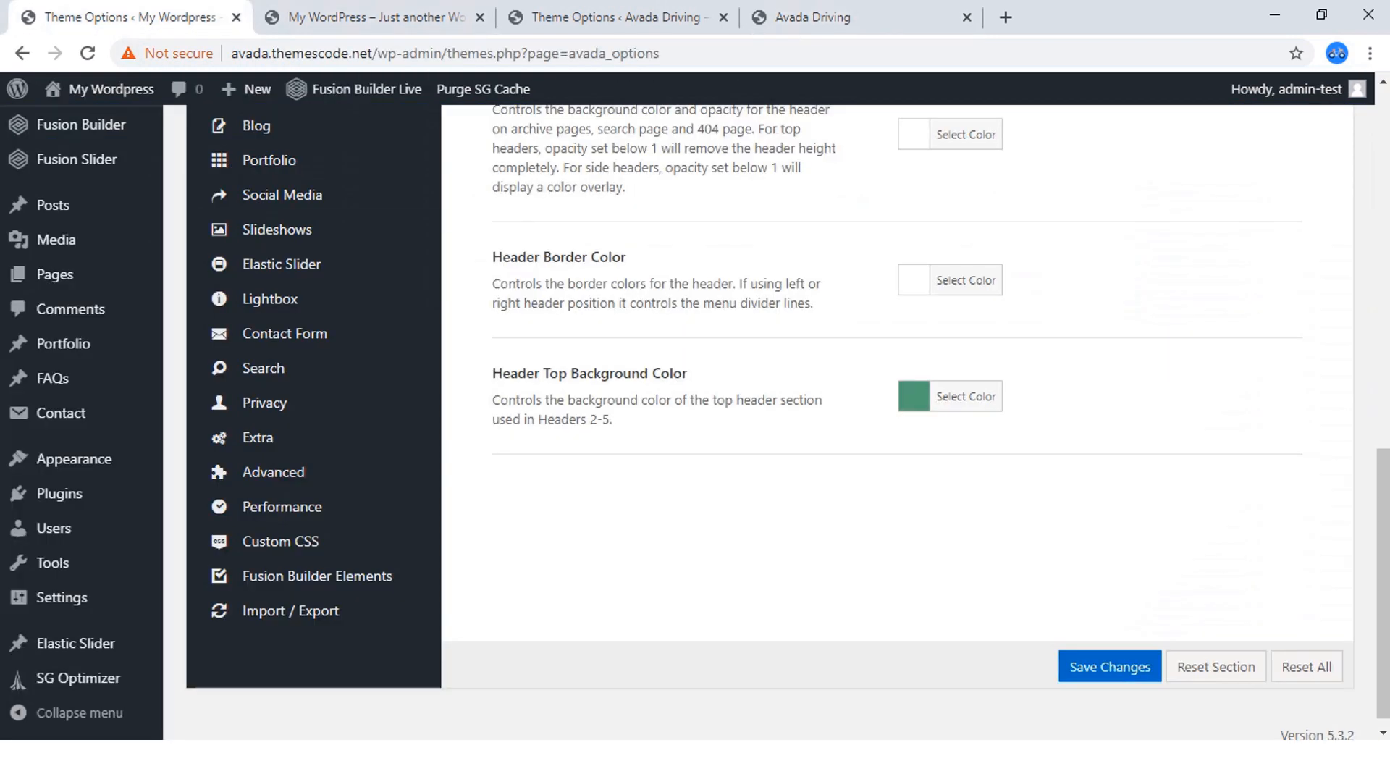
click(967, 396)
scroll(967, 397, down, 1)
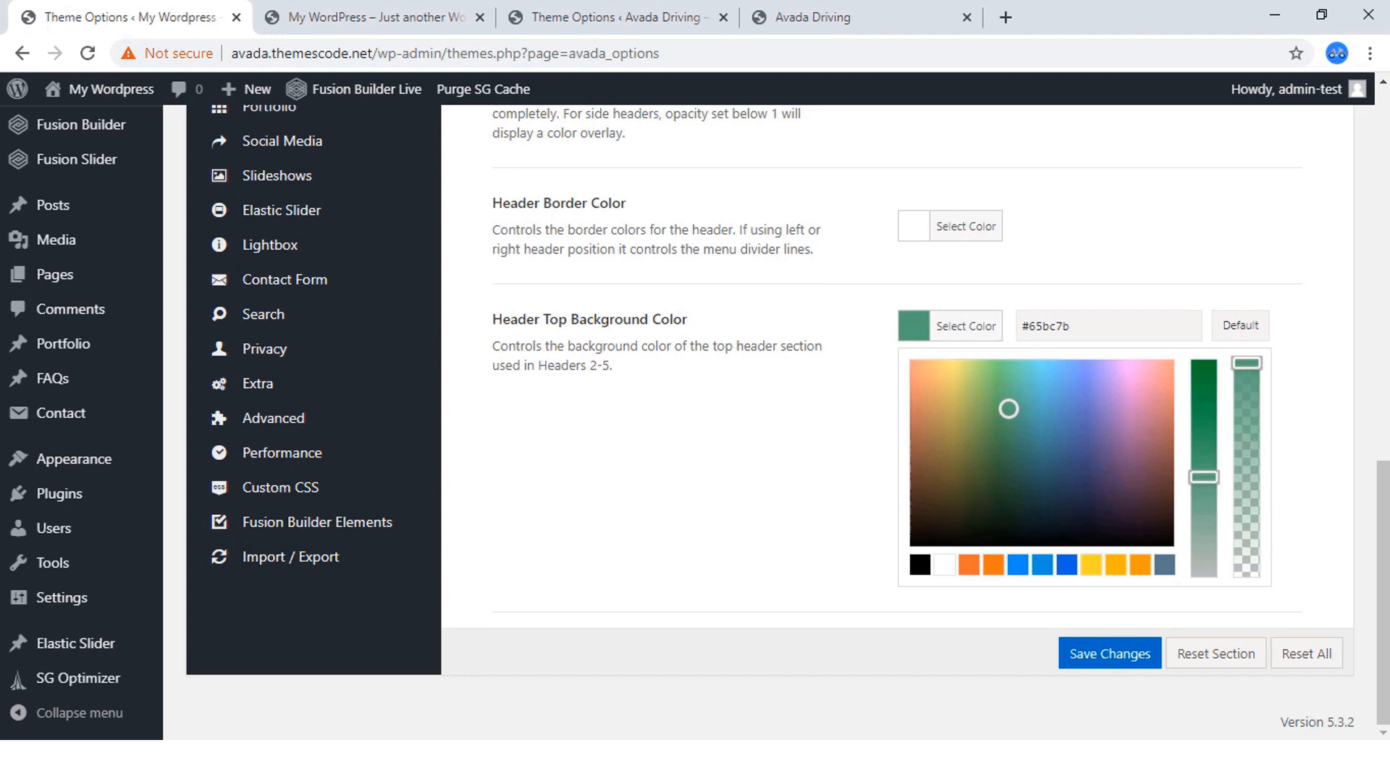
click(1067, 565)
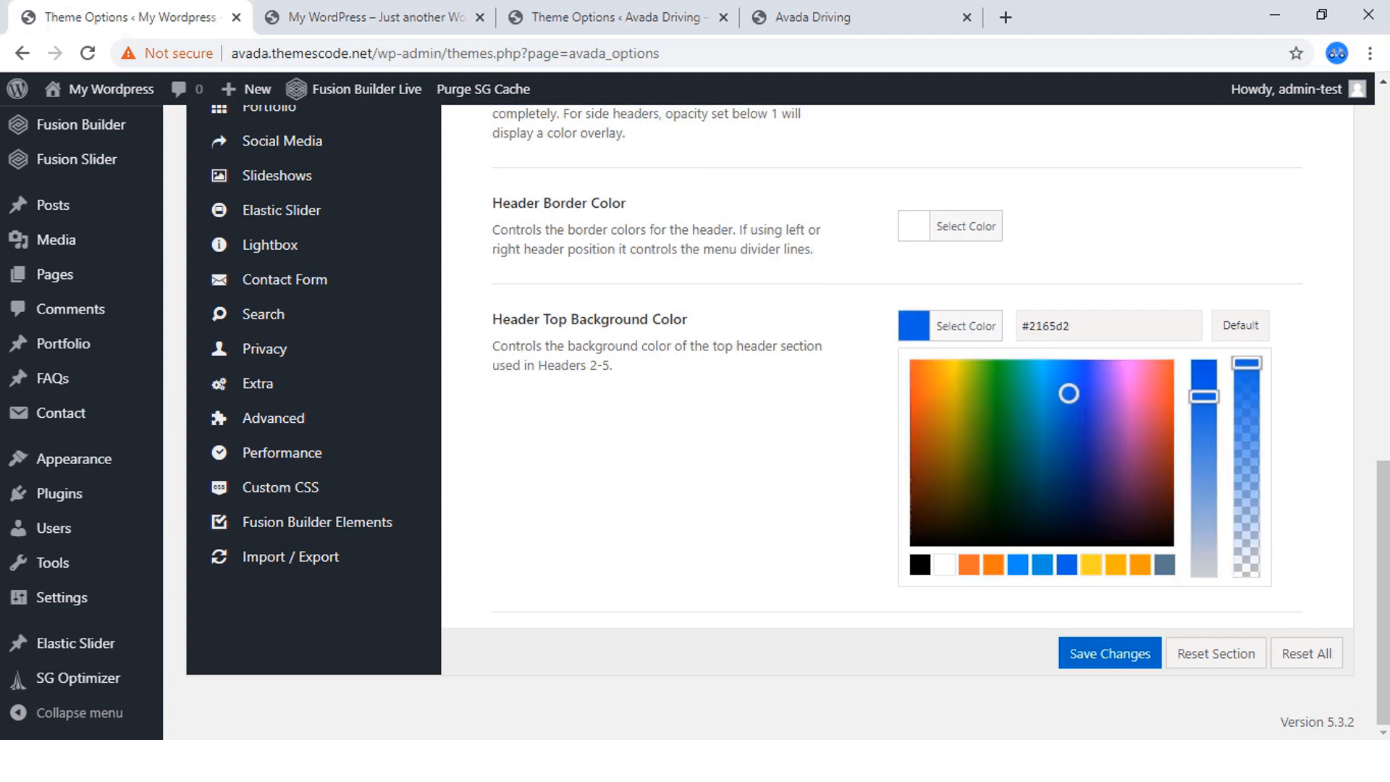
click(1062, 656)
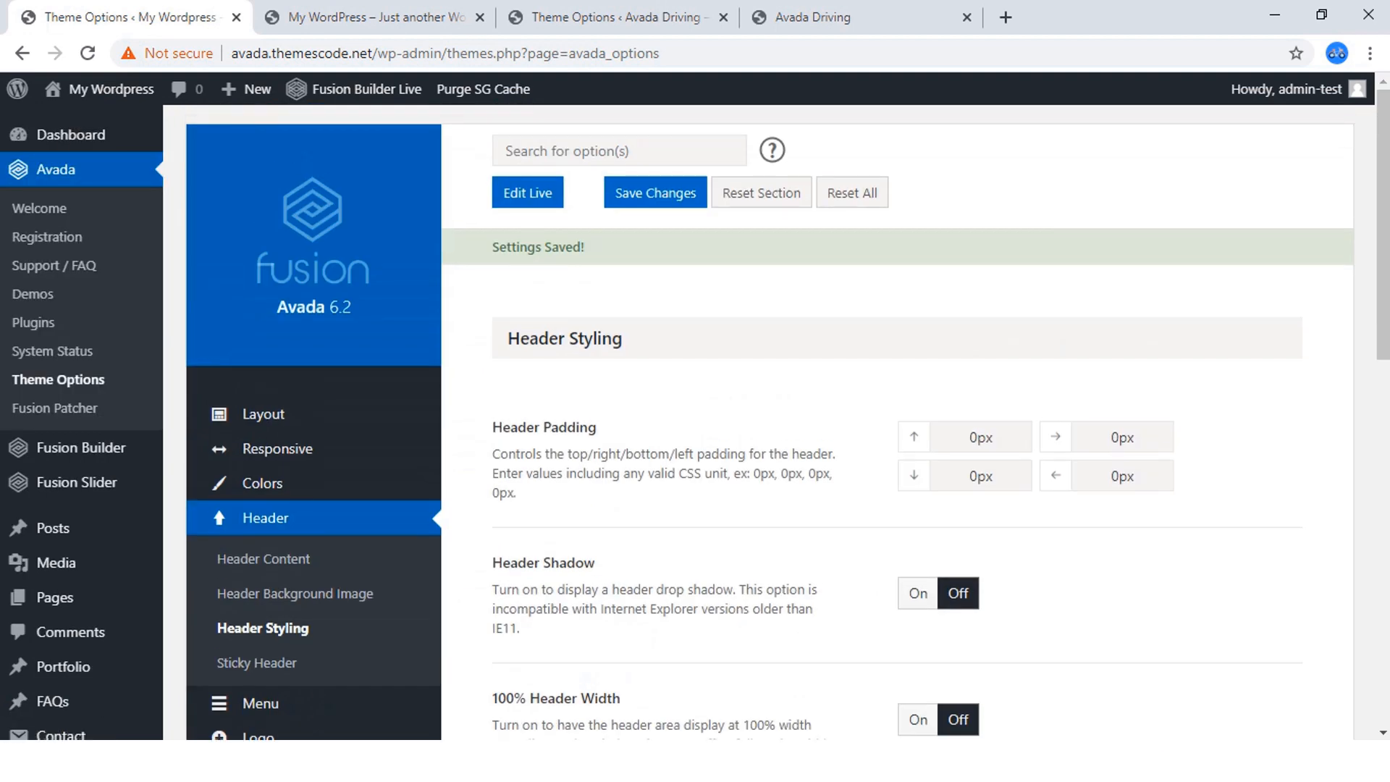
Open the new site's homepage in a separate browser tab and check its header.
mouse_move(109, 88)
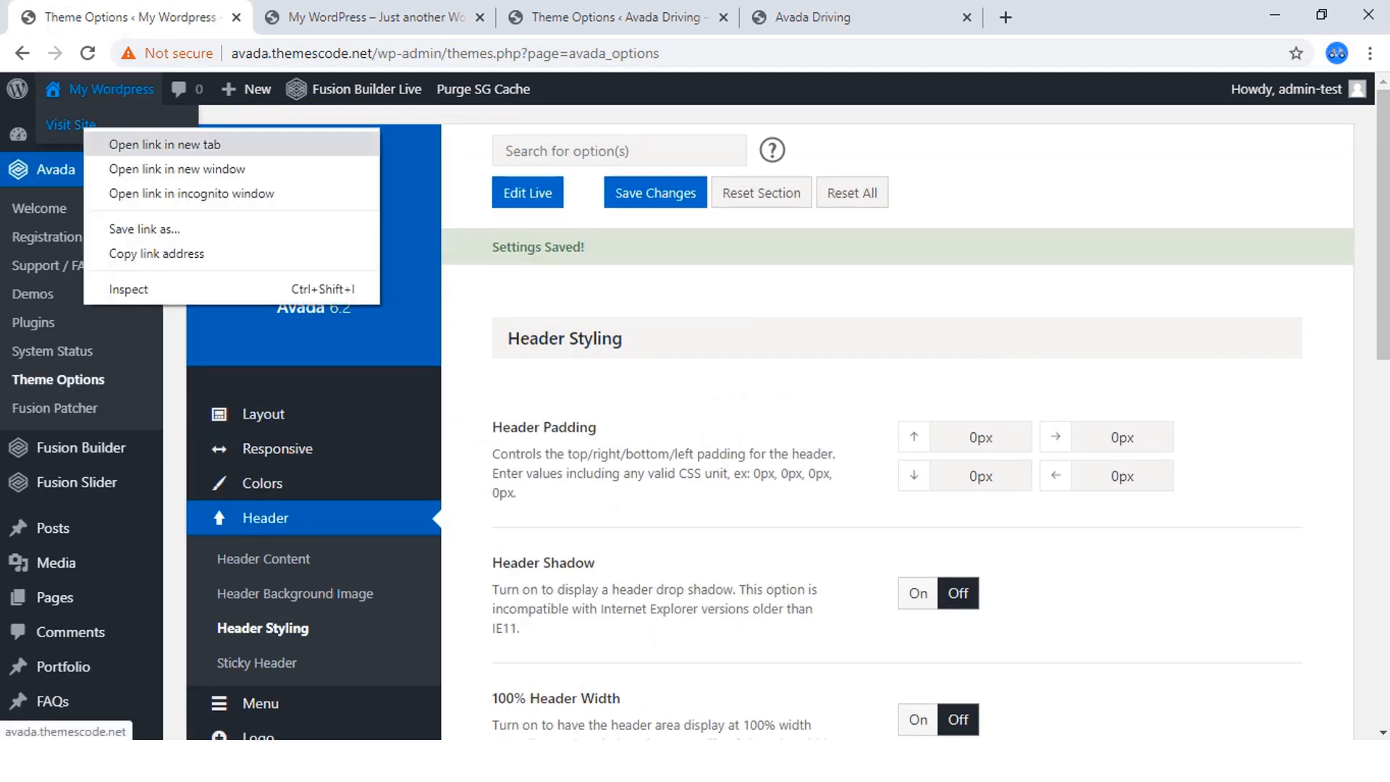
click(165, 144)
click(326, 16)
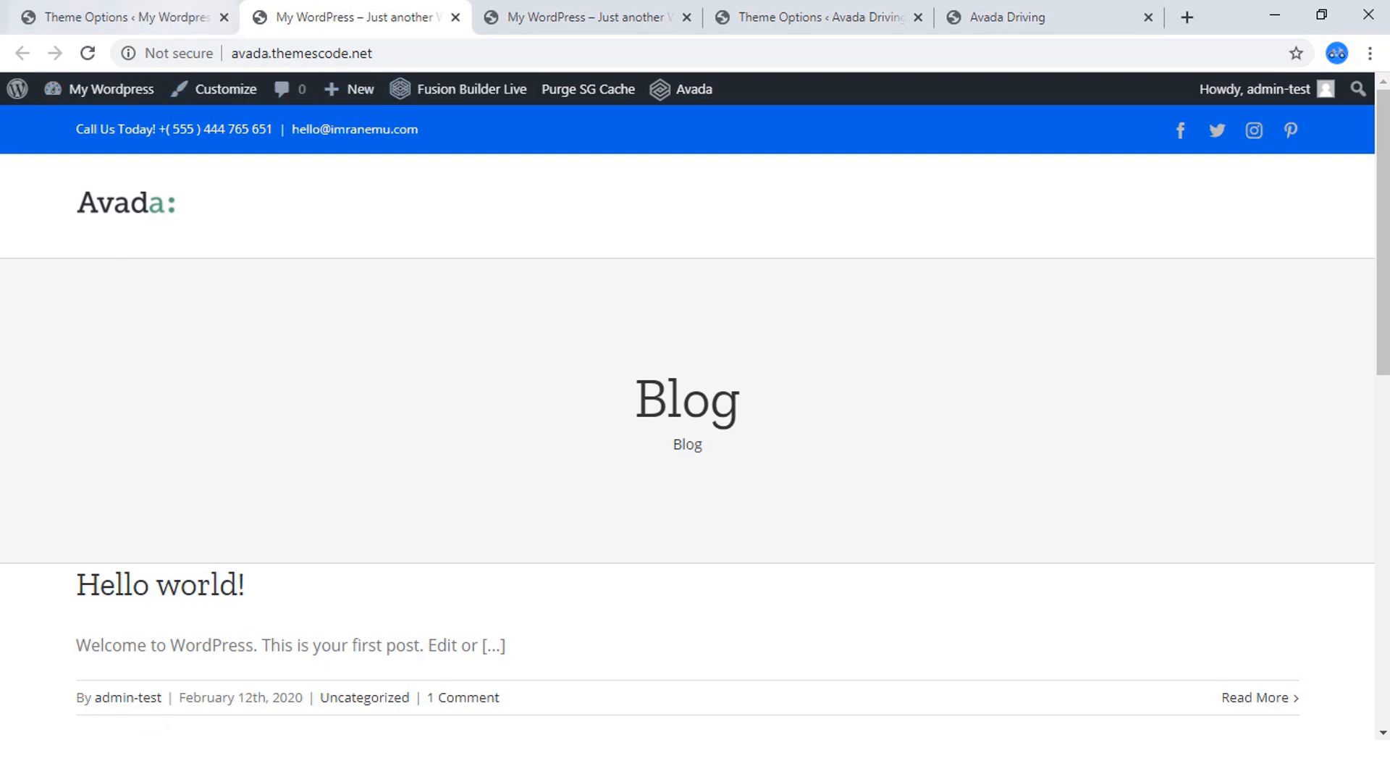
Open the Sticky Header options in the new site's Theme Options.
click(168, 18)
scroll(290, 434, down, 3)
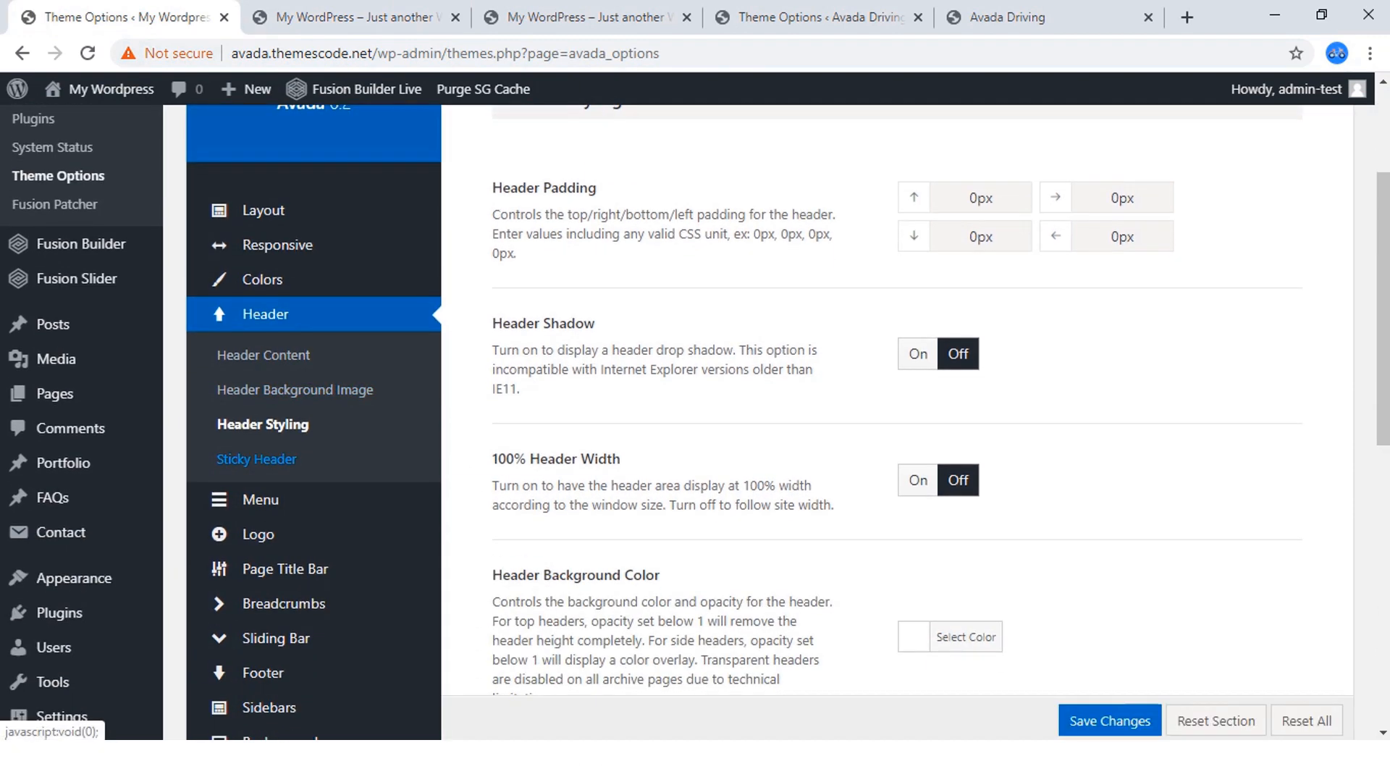
click(257, 459)
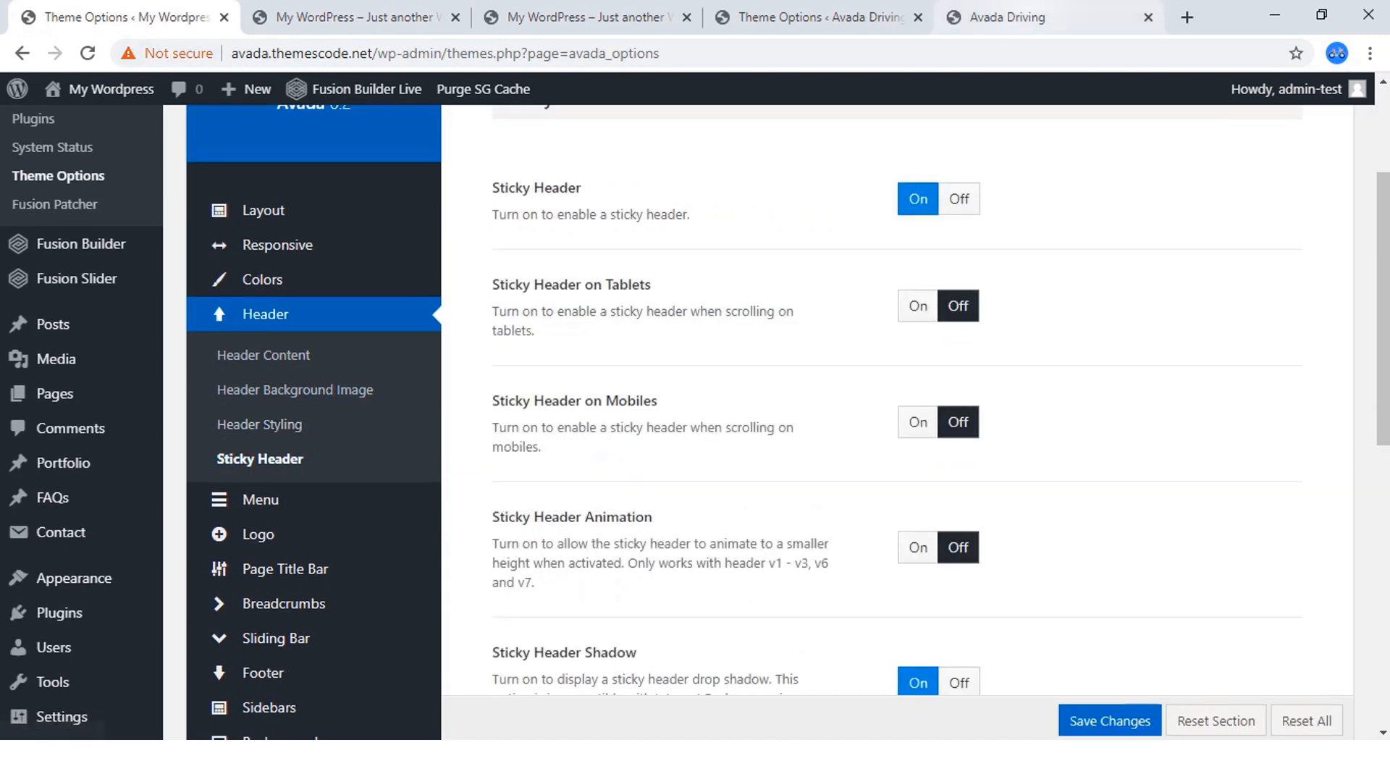
Examine how the header and its menu behave on the finished Avada Driving homepage while moving down and back up the page.
click(1014, 17)
scroll(688, 434, down, 2)
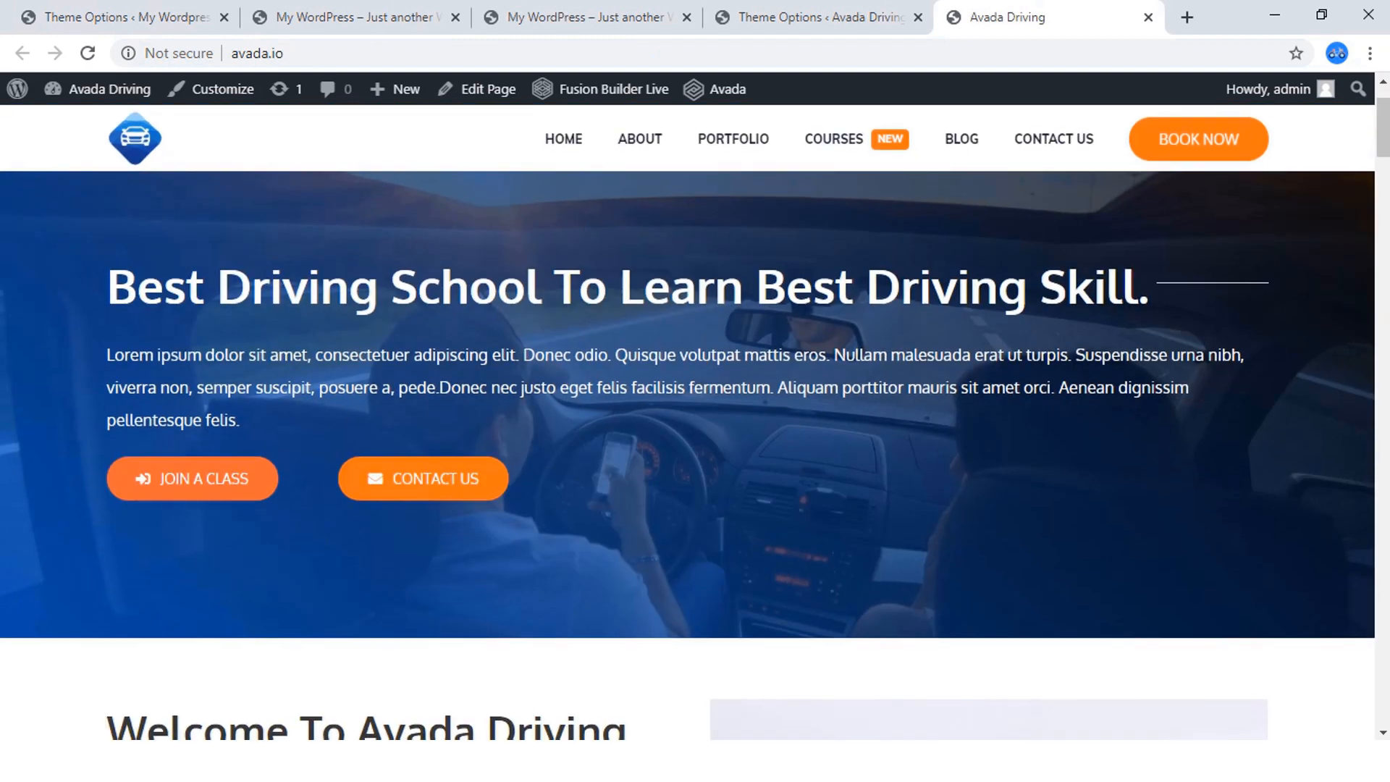
scroll(688, 434, down, 8)
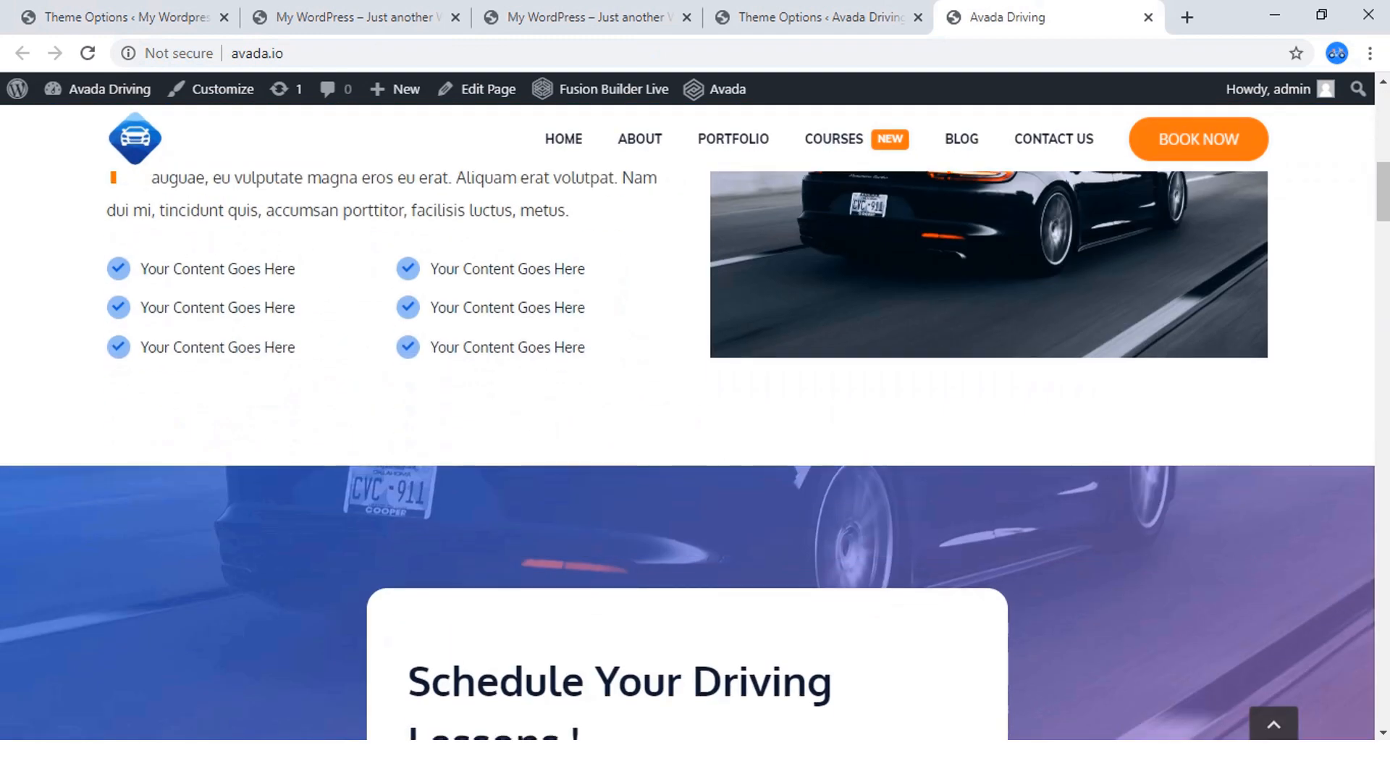
scroll(688, 435, up, 8)
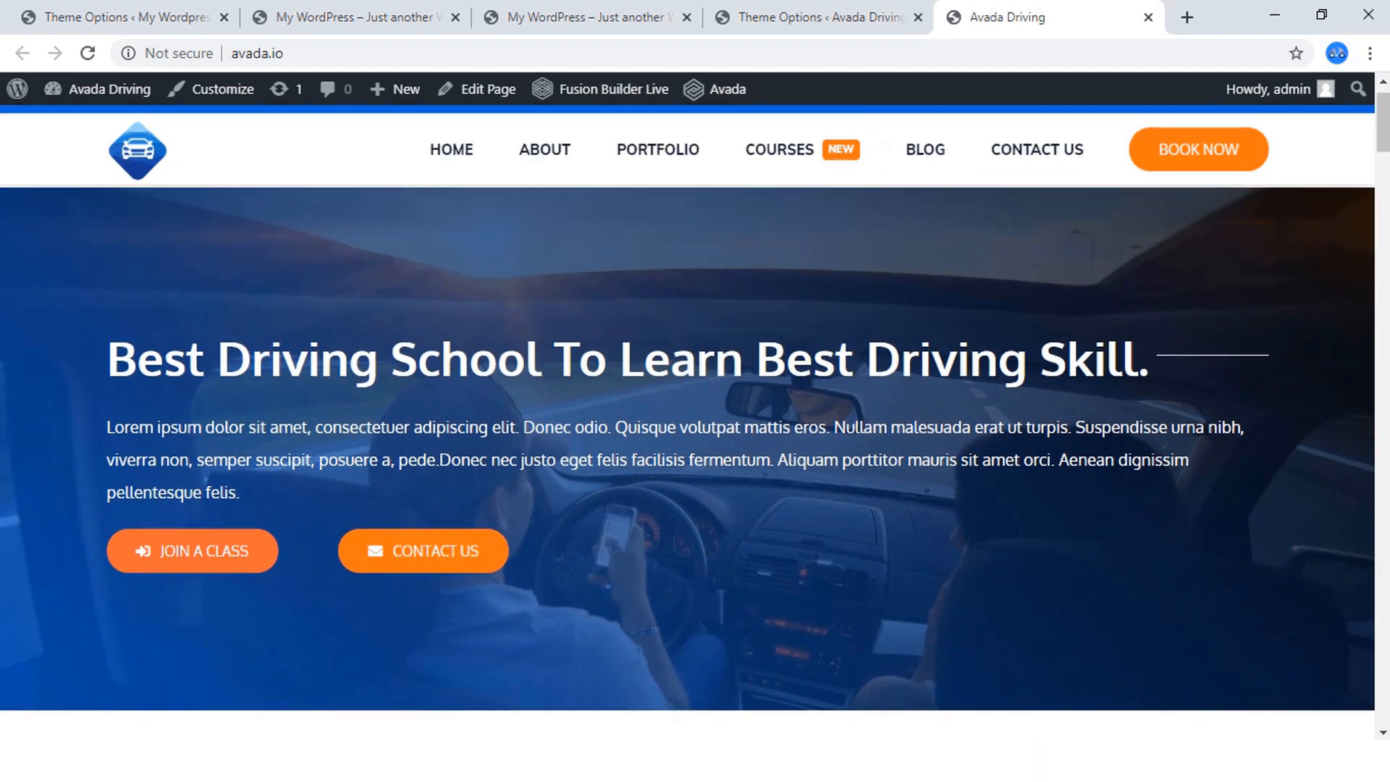
scroll(688, 435, up, 2)
mouse_move(780, 192)
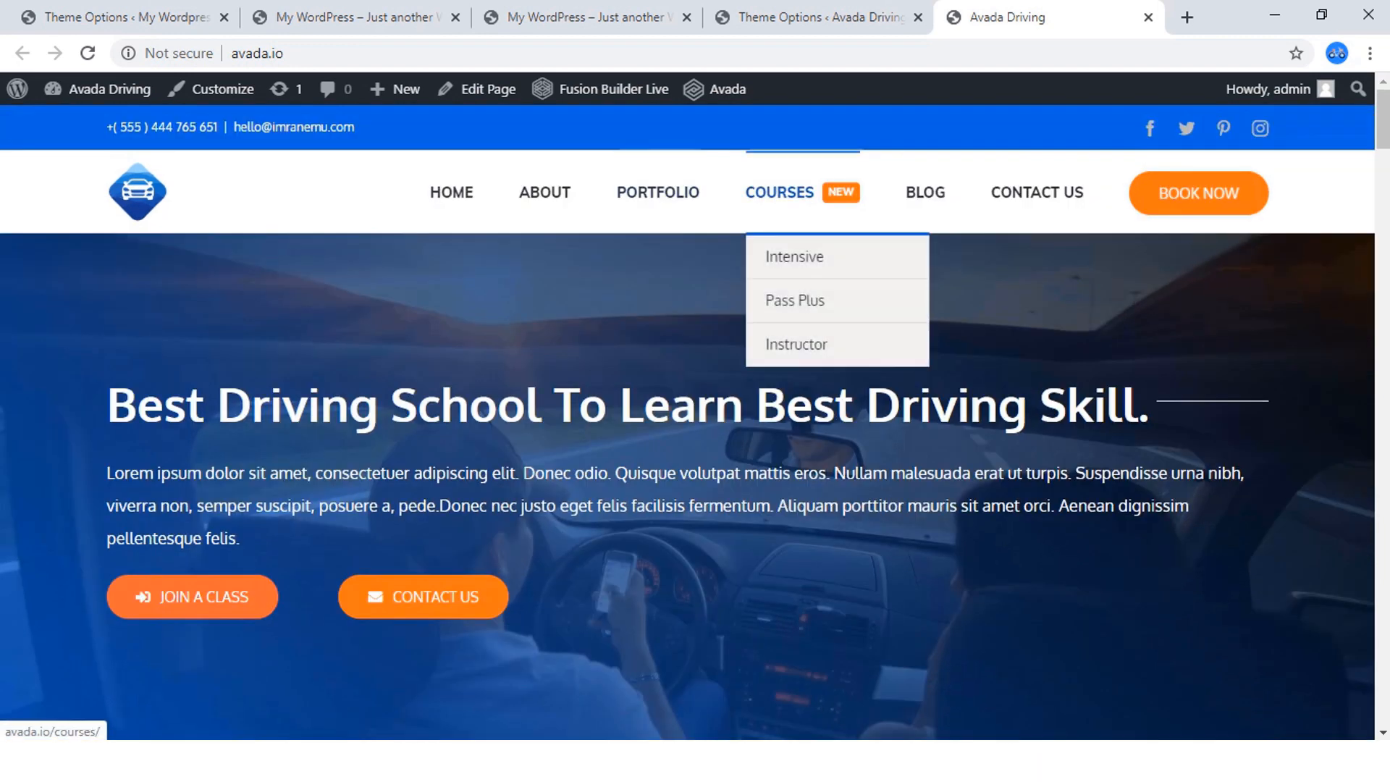
scroll(780, 192, down, 2)
scroll(780, 192, up, 2)
Compare the new site's Sticky Header options with the finished site's Theme Options, and view the new site's homepage.
click(138, 17)
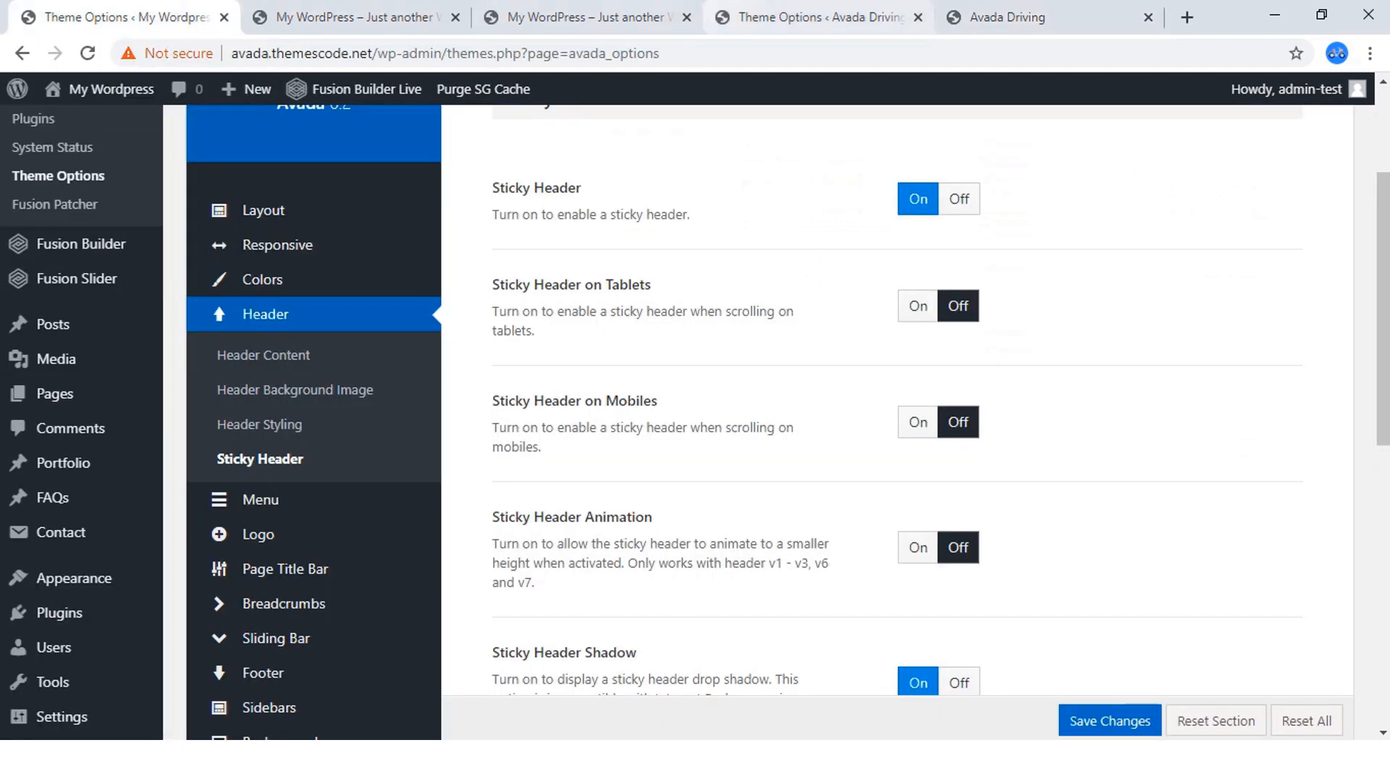
click(819, 16)
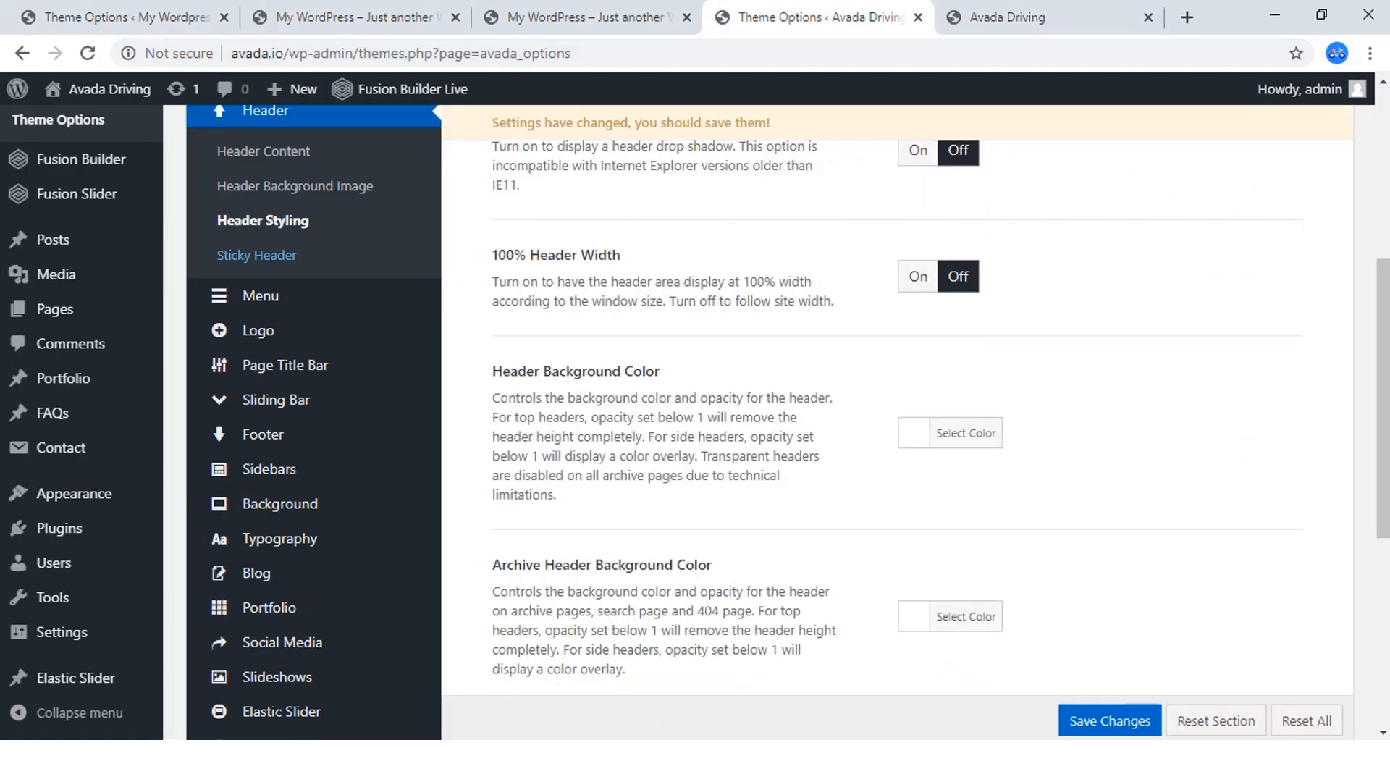
scroll(780, 406, up, 3)
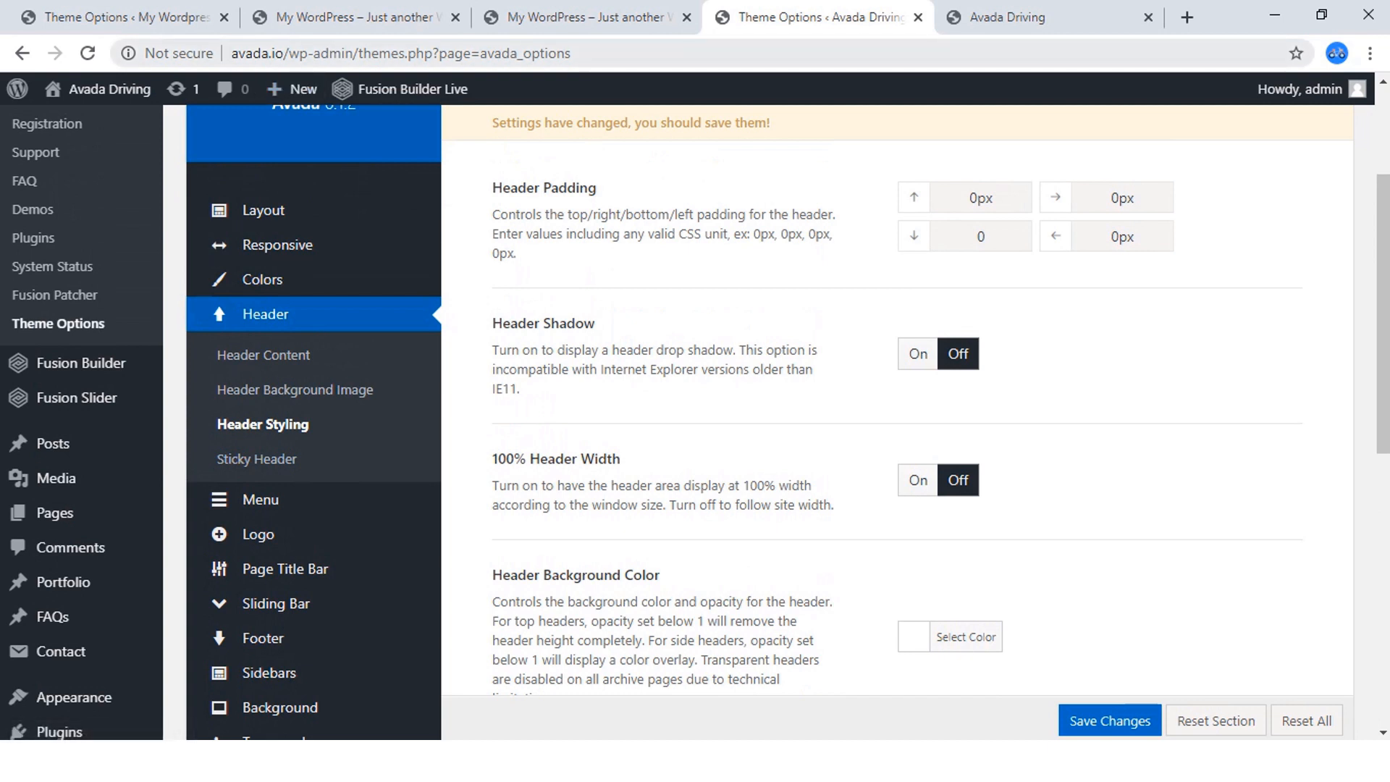
drag(285, 53, 231, 52)
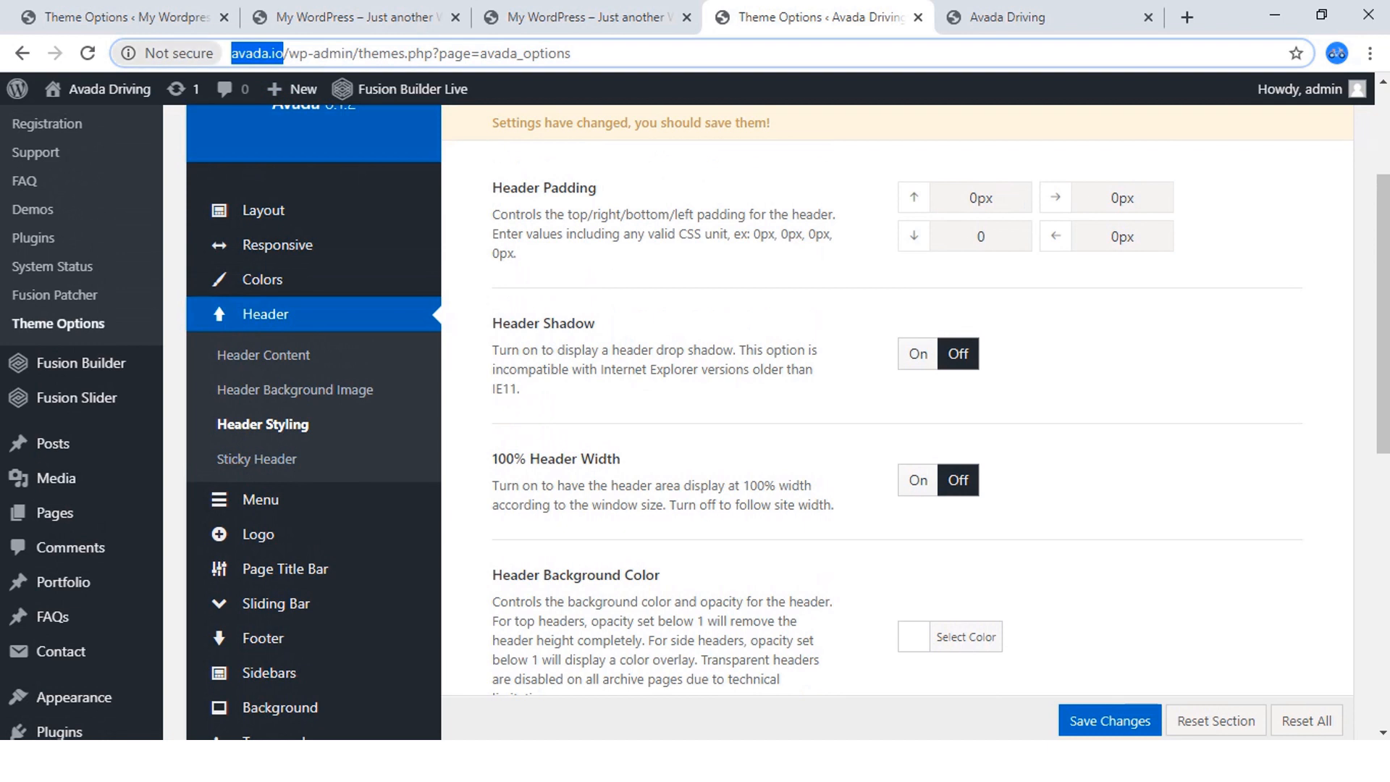
click(133, 18)
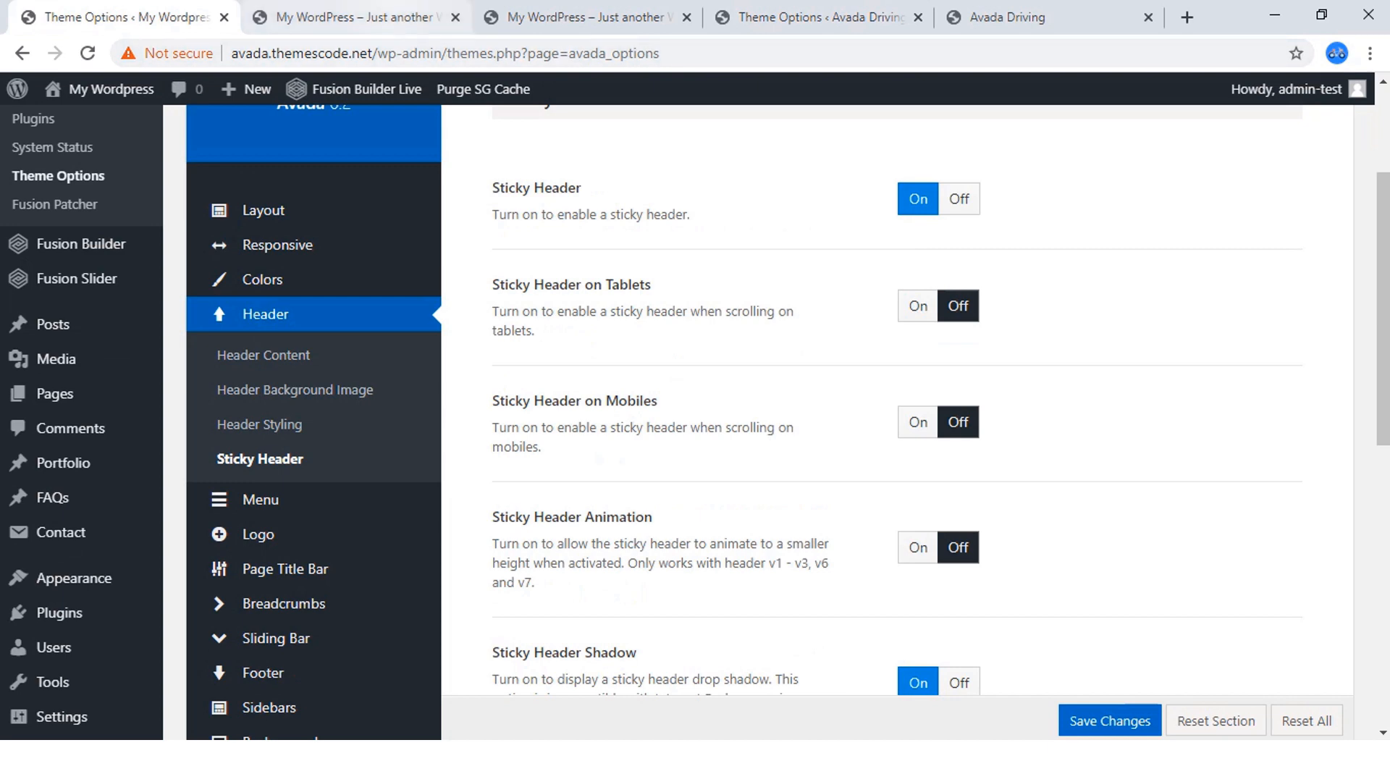
click(588, 17)
click(357, 17)
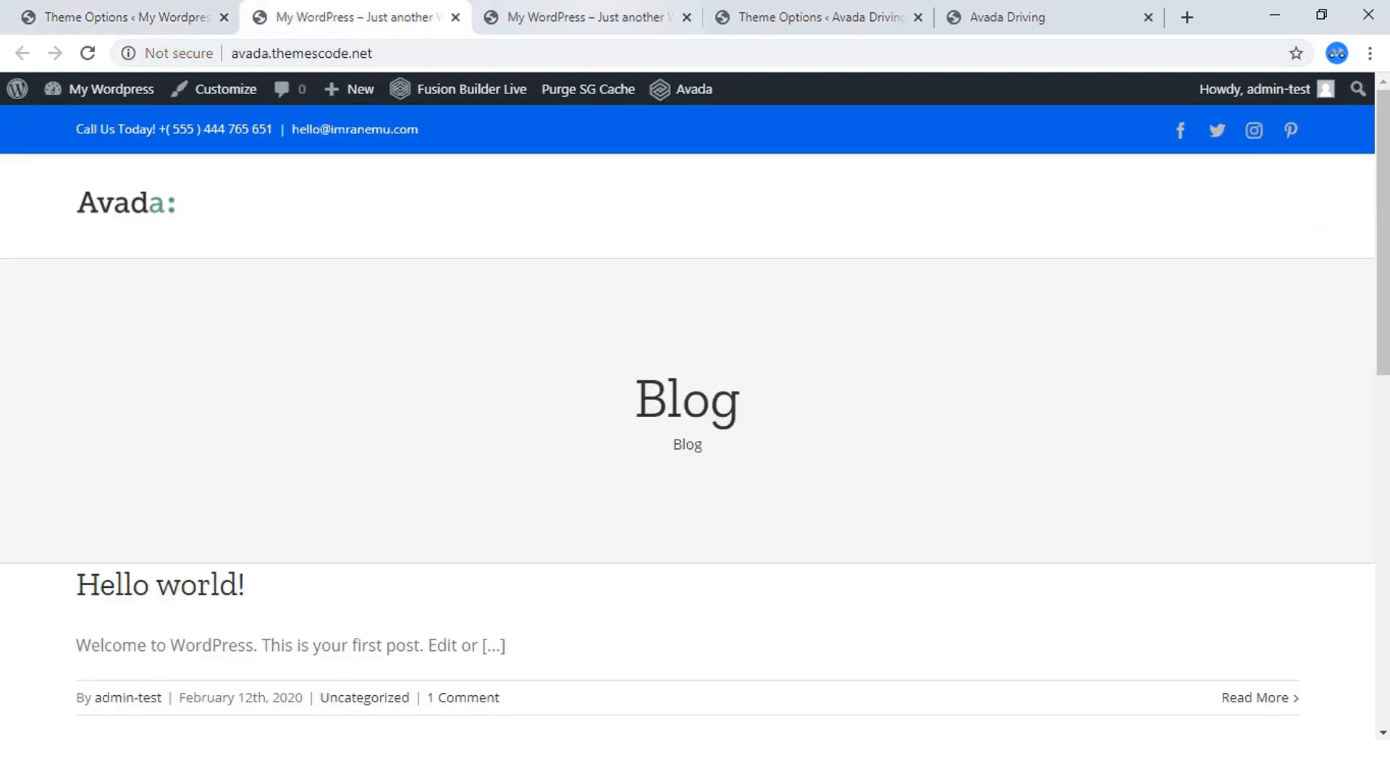
Review the finished Avada Driving site's Sticky Header settings in its Theme Options, from the on/off switches through to the navigation font size.
click(818, 18)
scroll(246, 296, down, 1)
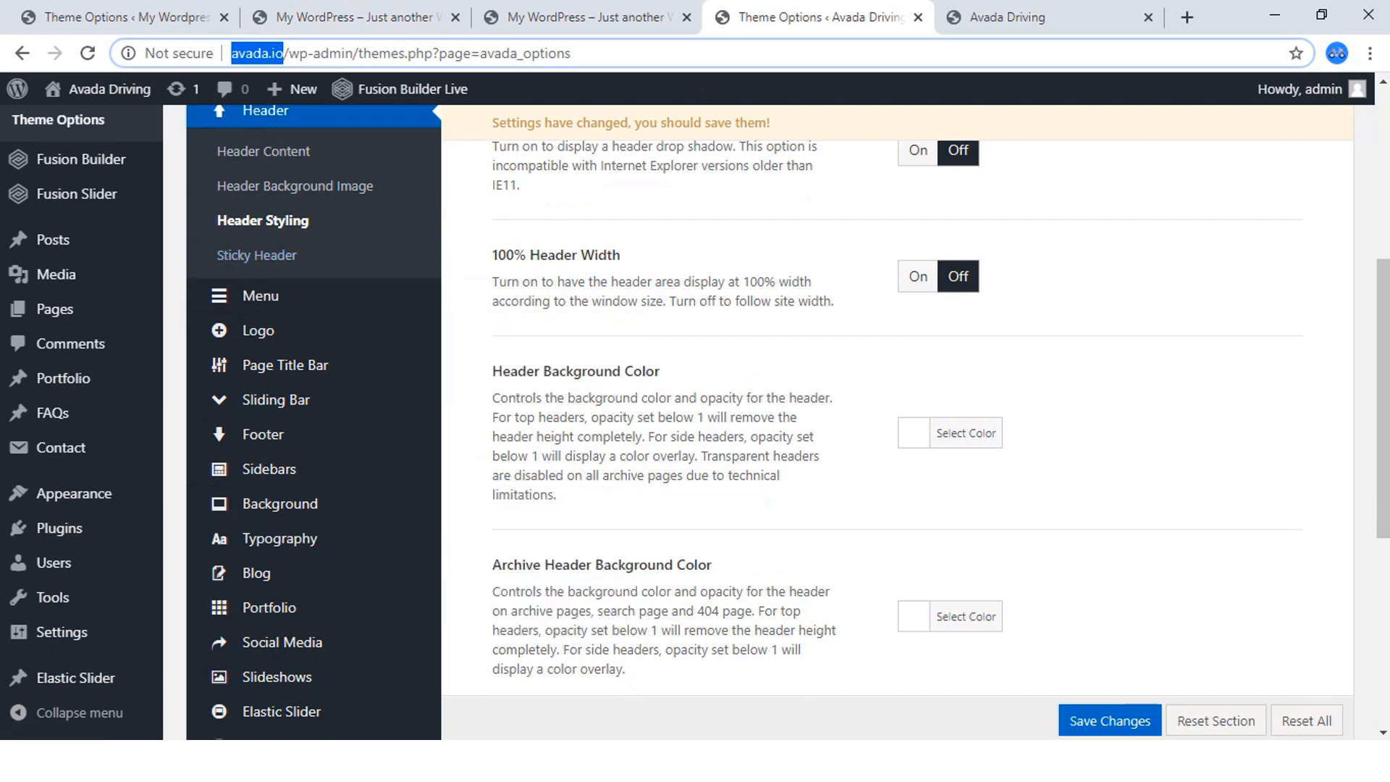
scroll(257, 255, up, 3)
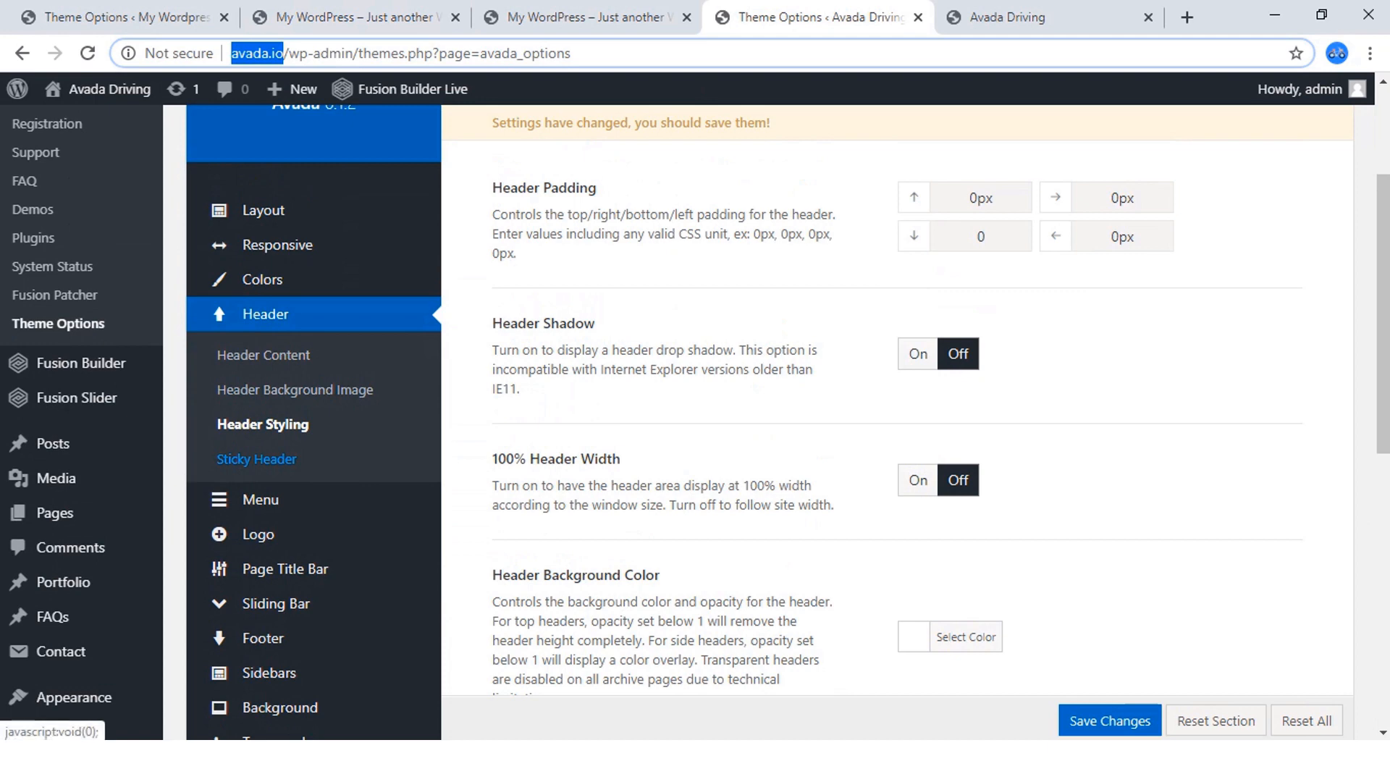
click(257, 459)
scroll(257, 460, up, 3)
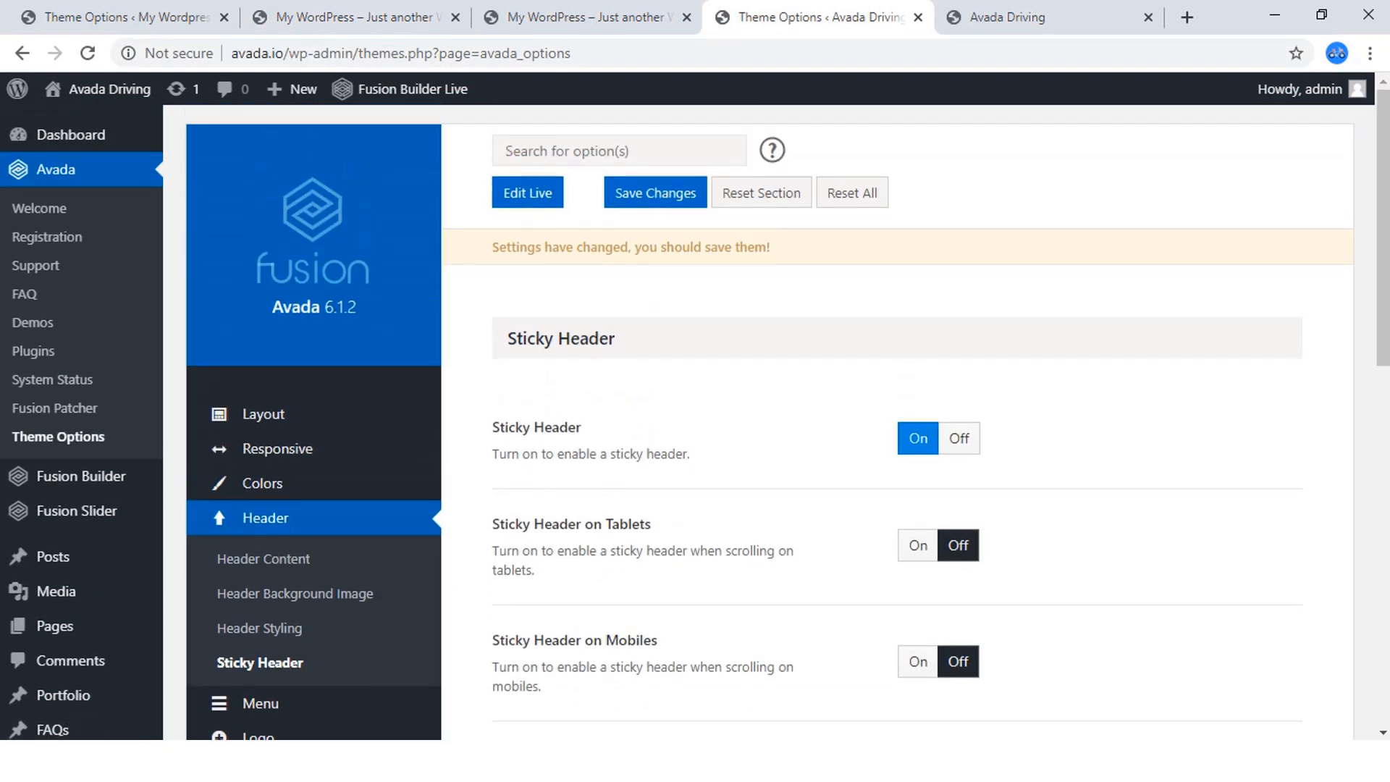
scroll(695, 419, down, 5)
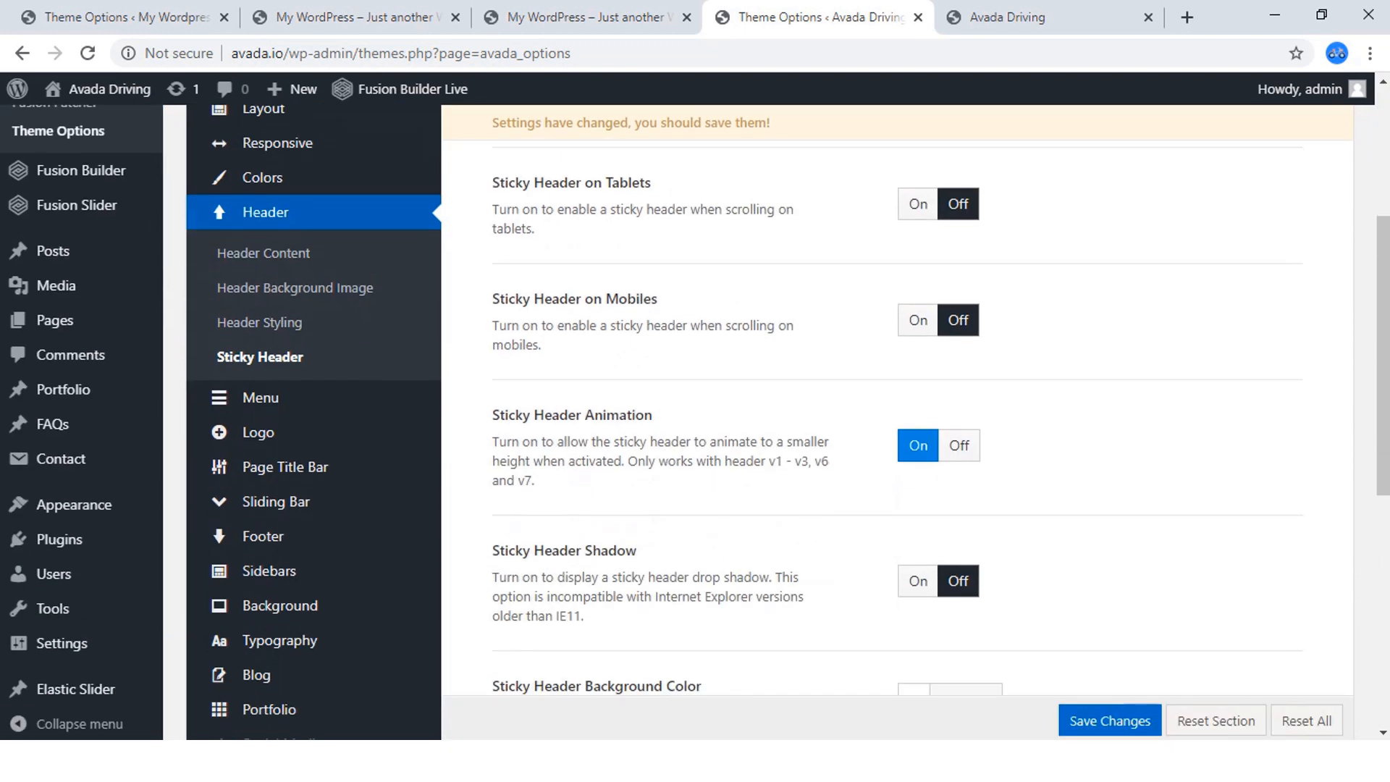
scroll(696, 419, down, 4)
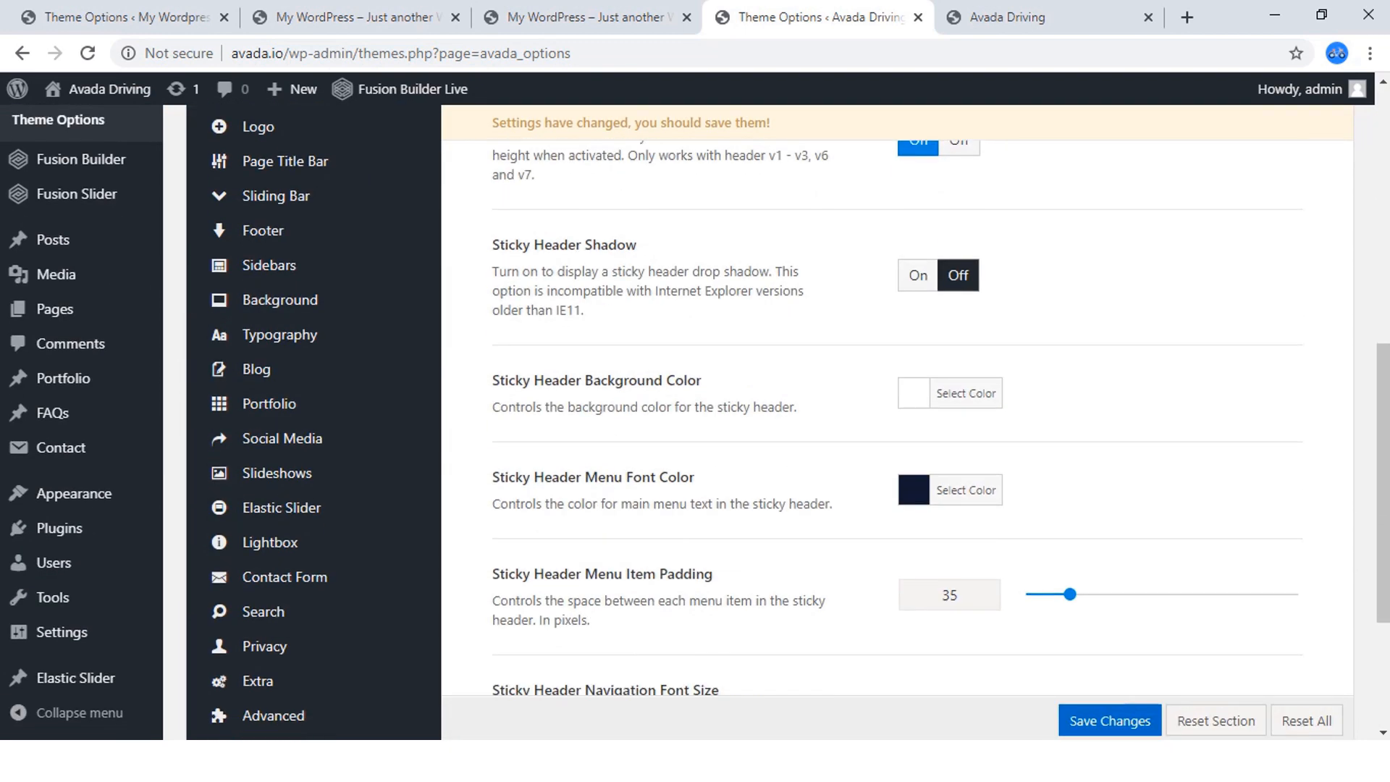
scroll(696, 419, down, 3)
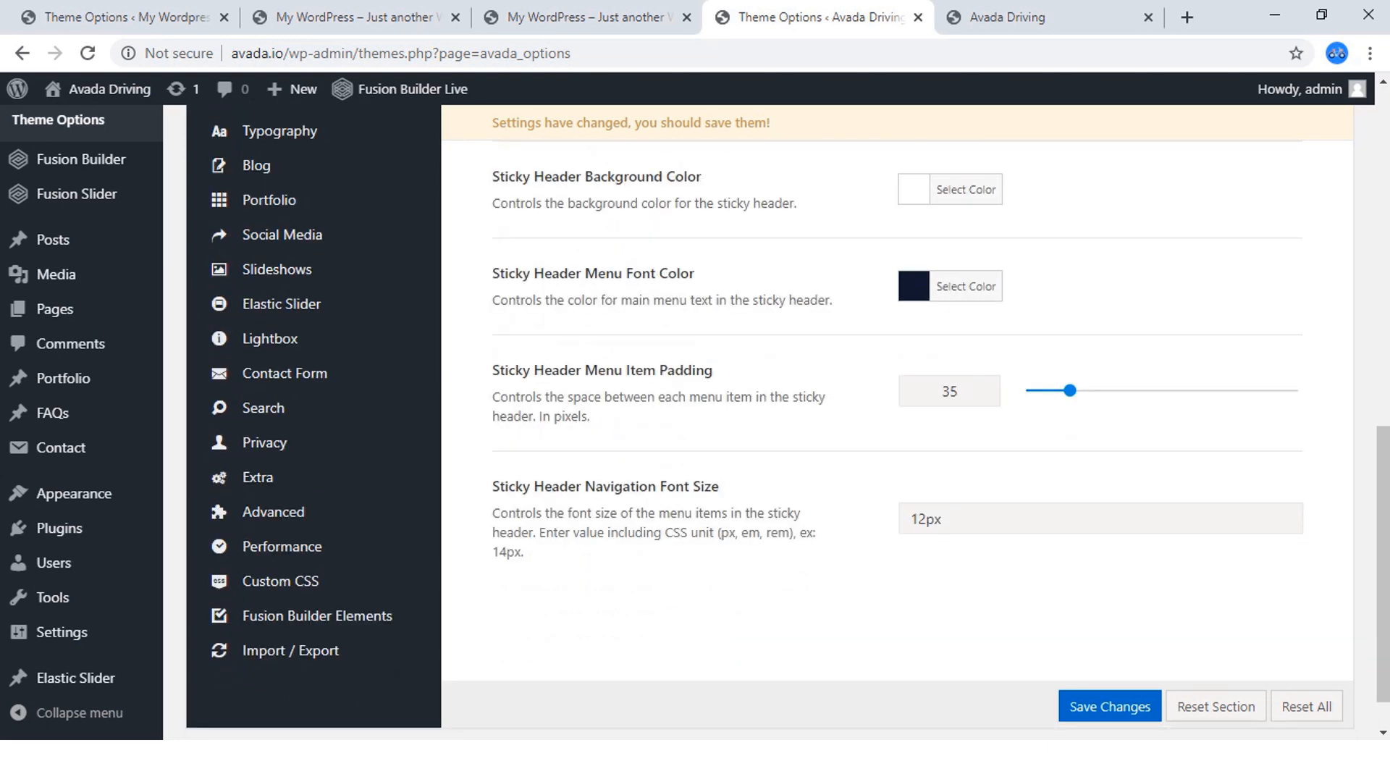
scroll(695, 419, down, 1)
In the new site's Sticky Header options, turn on Sticky Header on Tablets and Sticky Header Animation.
click(90, 18)
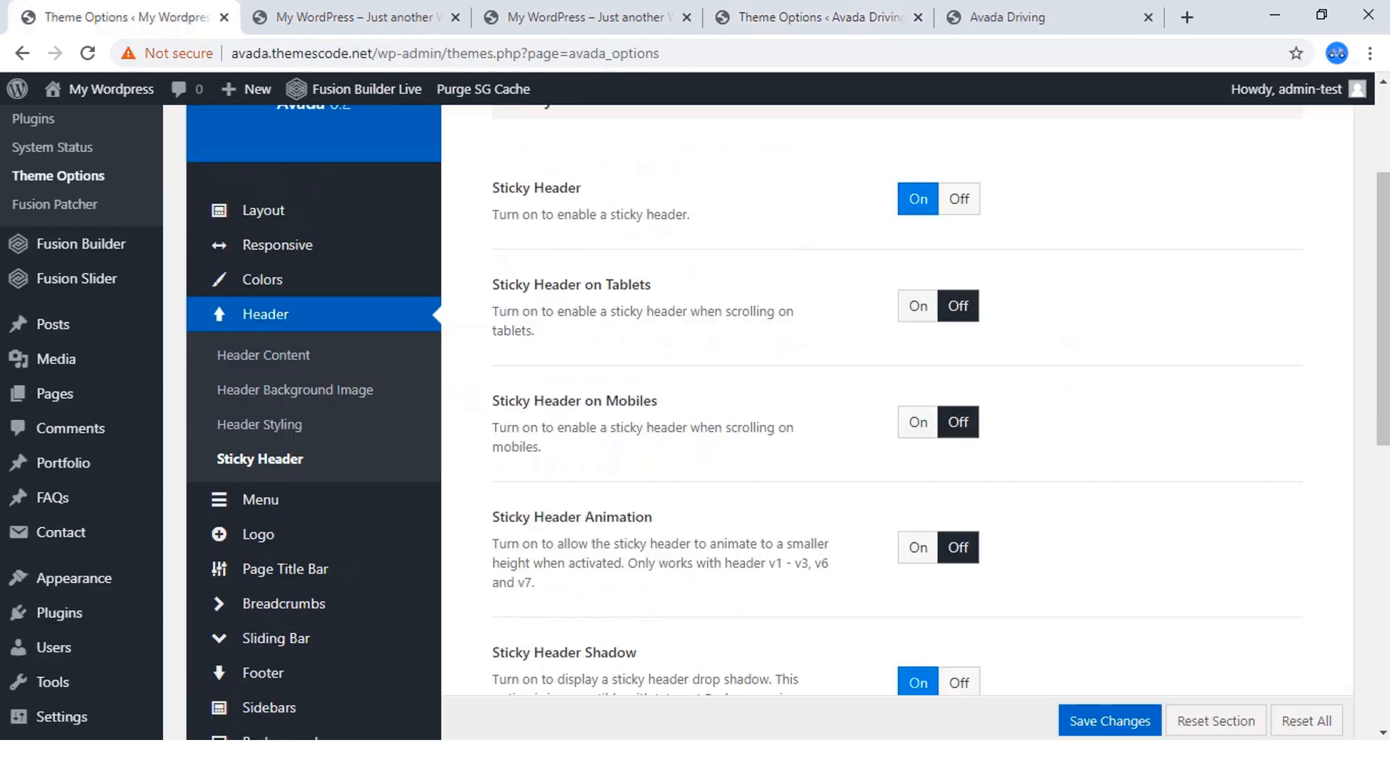
mouse_move(261, 499)
click(918, 306)
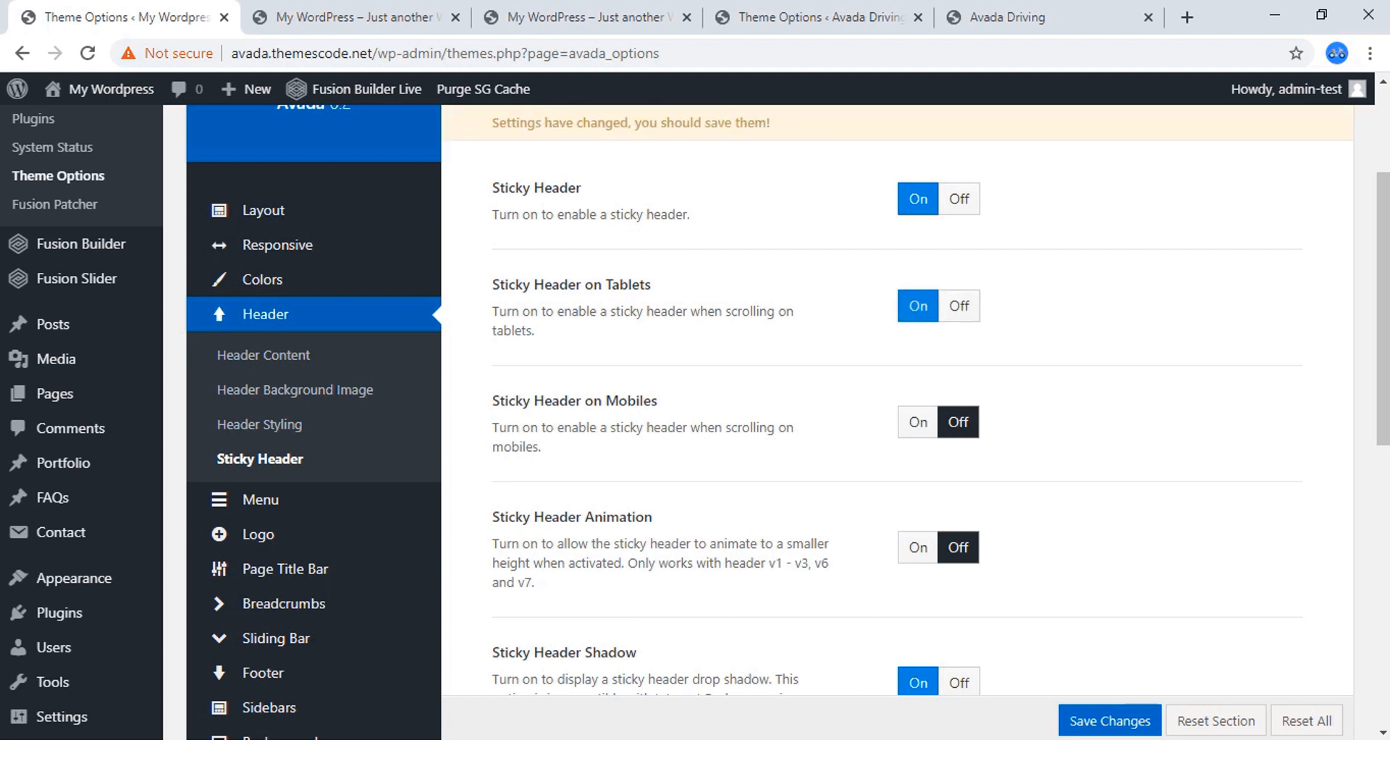
scroll(695, 420, down, 2)
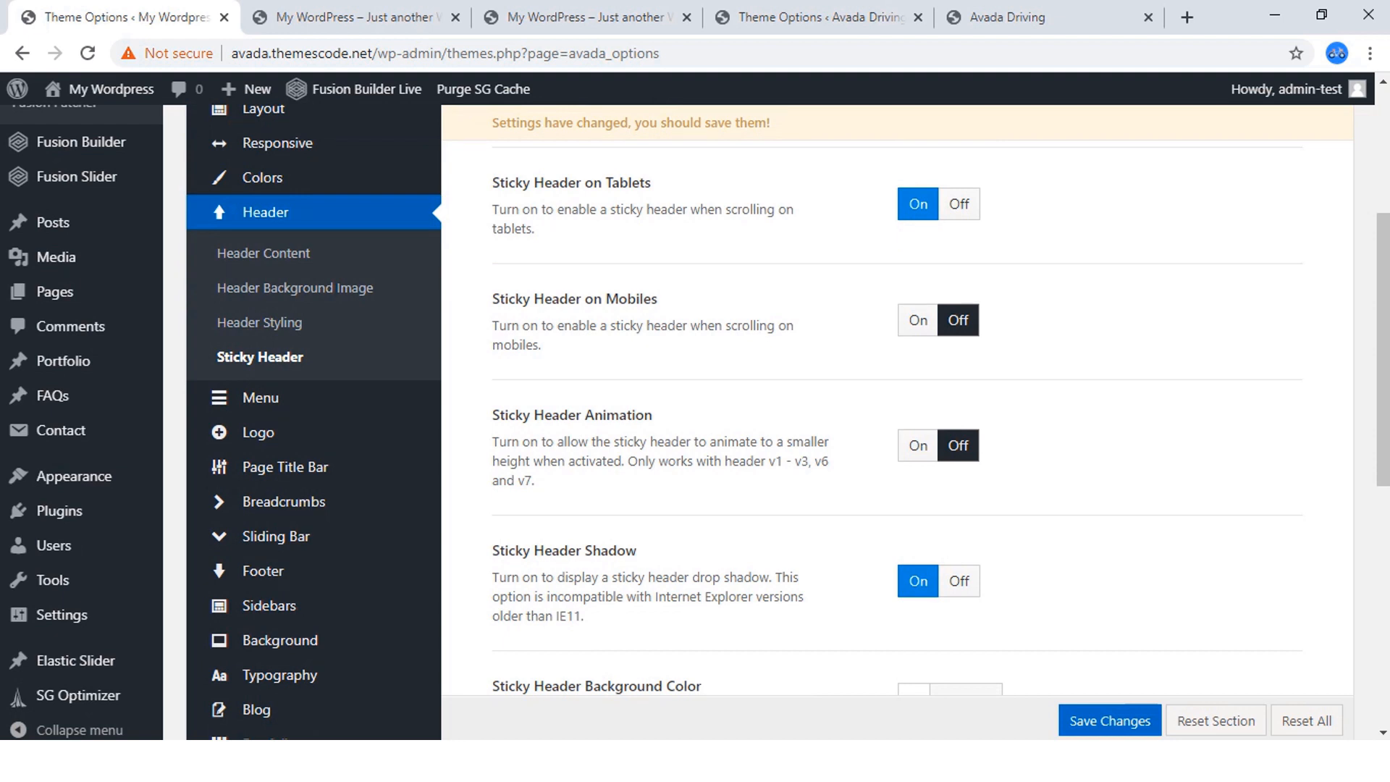
click(919, 446)
scroll(919, 445, down, 2)
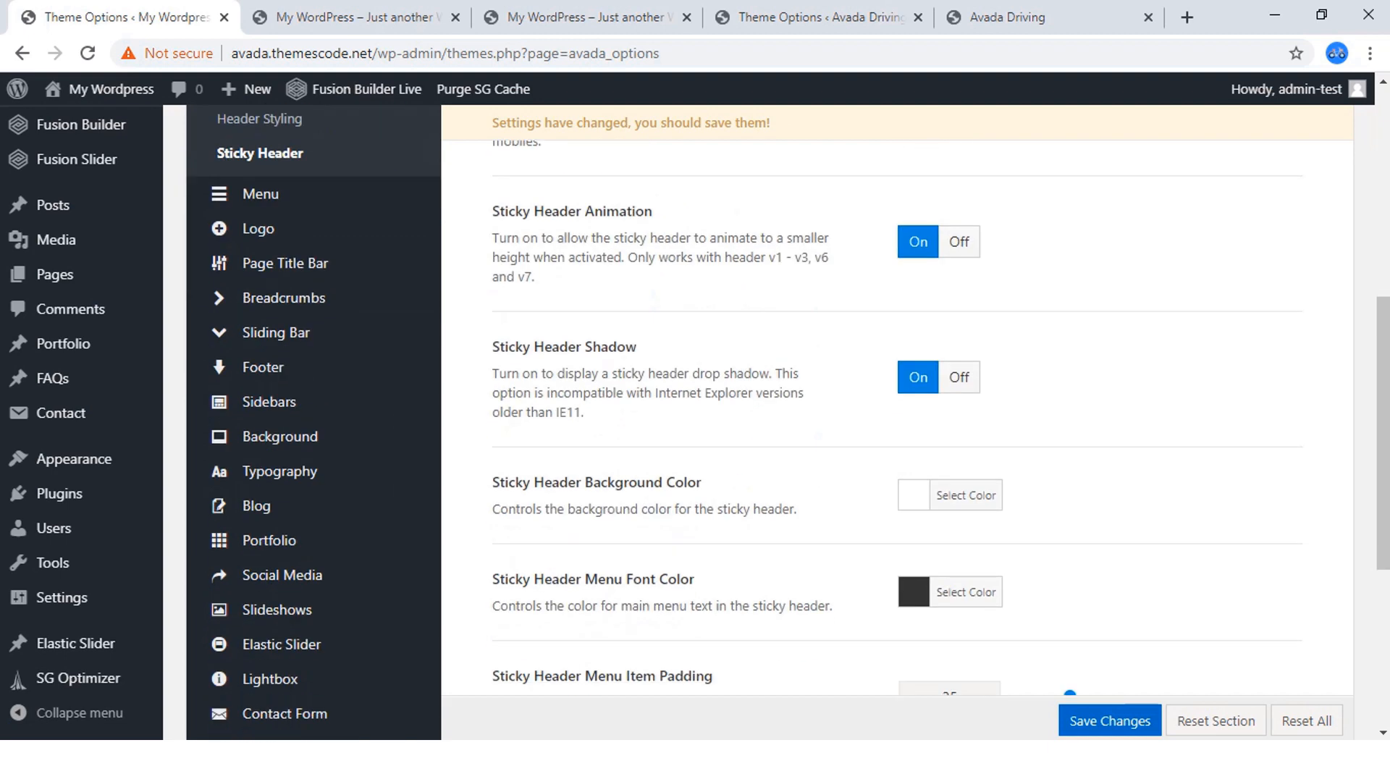
Set the new site's Sticky Header Navigation Font Size to 16px and save the theme options.
scroll(919, 445, down, 2)
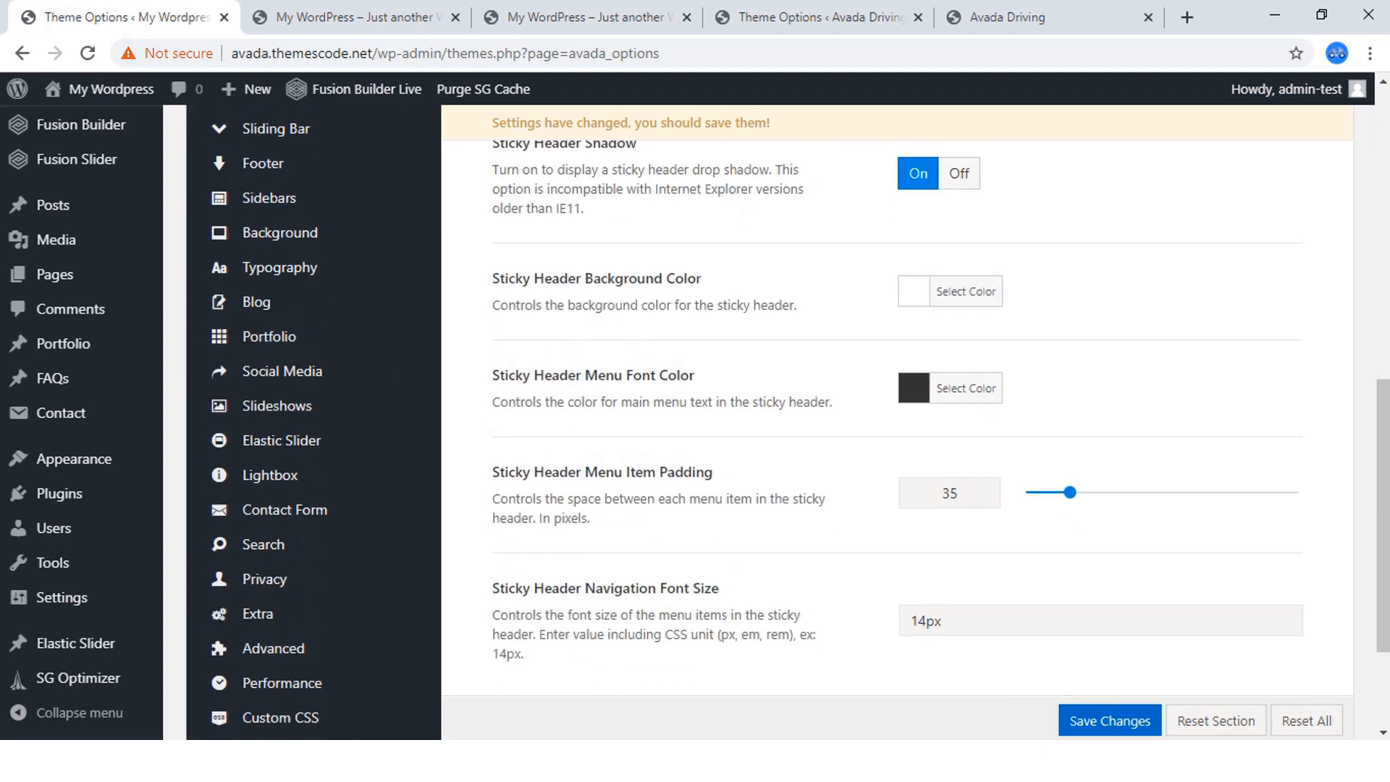
click(965, 388)
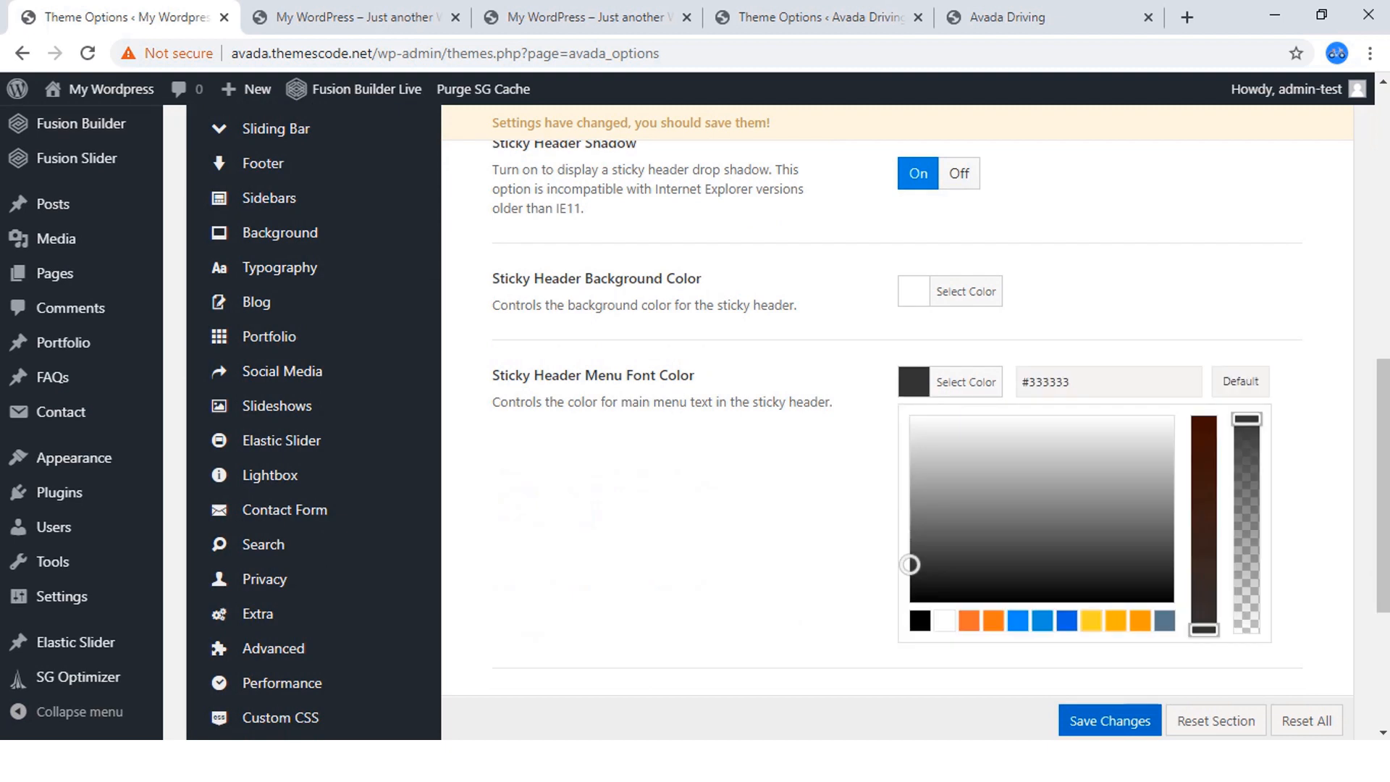
click(965, 382)
scroll(898, 435, down, 2)
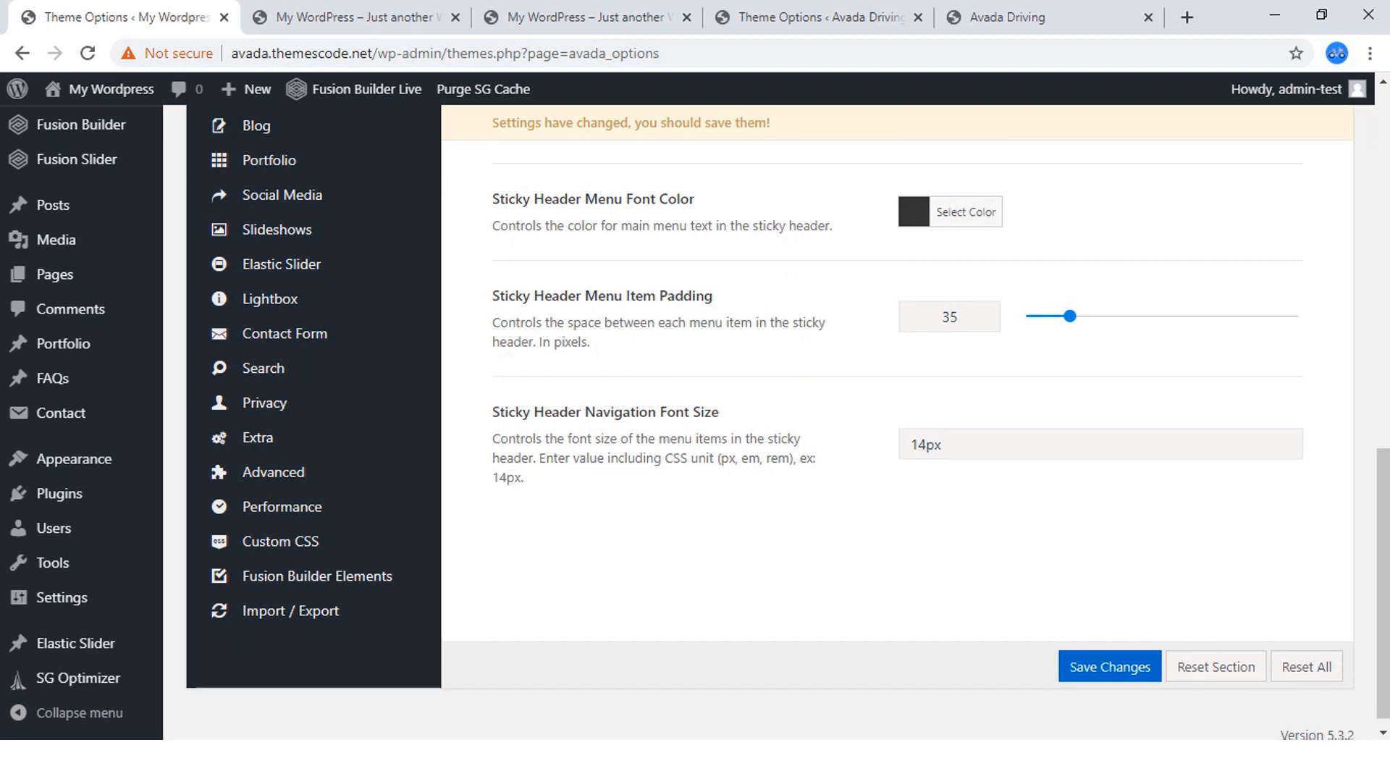
drag(917, 445, 927, 445)
text(6)
click(1110, 666)
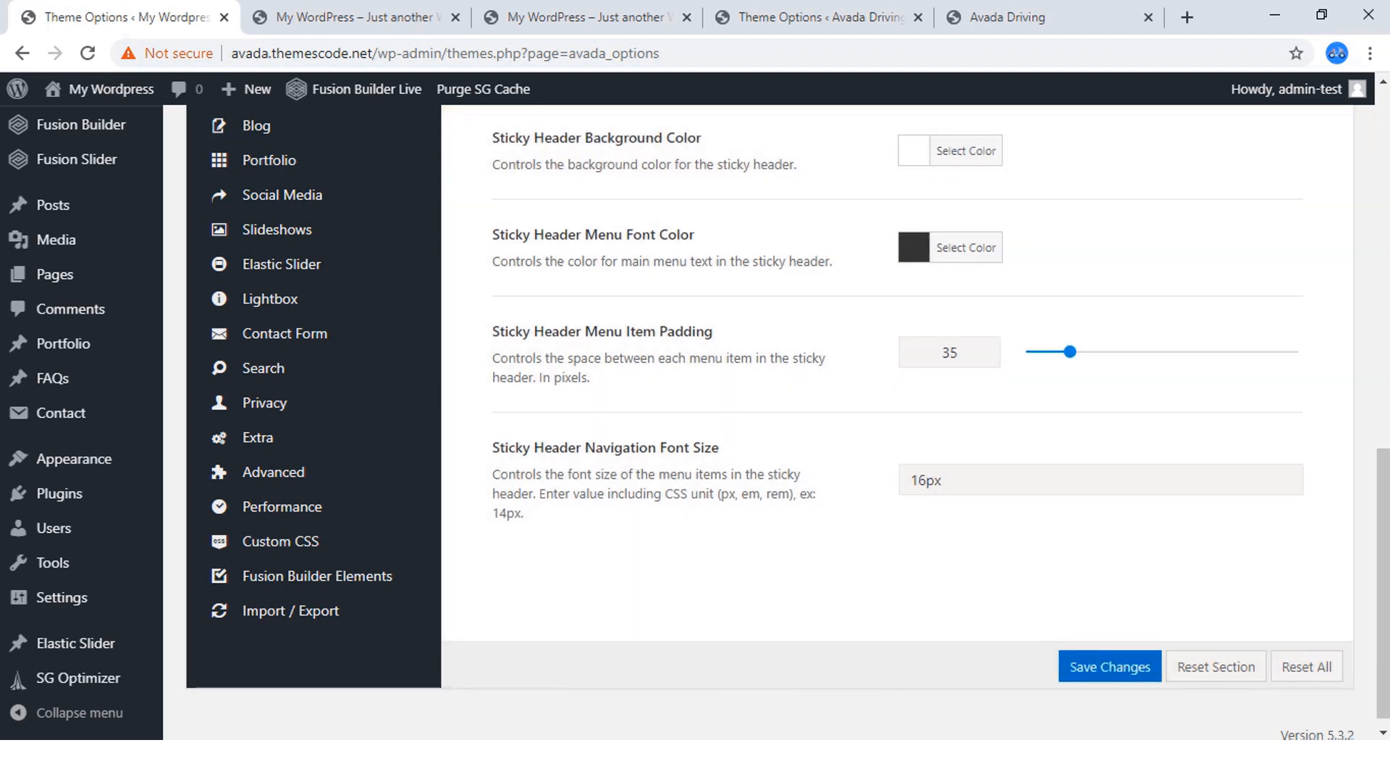
Check how the sticky header behaves on the new site's homepage while moving down and up the page, and reload the page.
click(405, 17)
scroll(688, 421, down, 4)
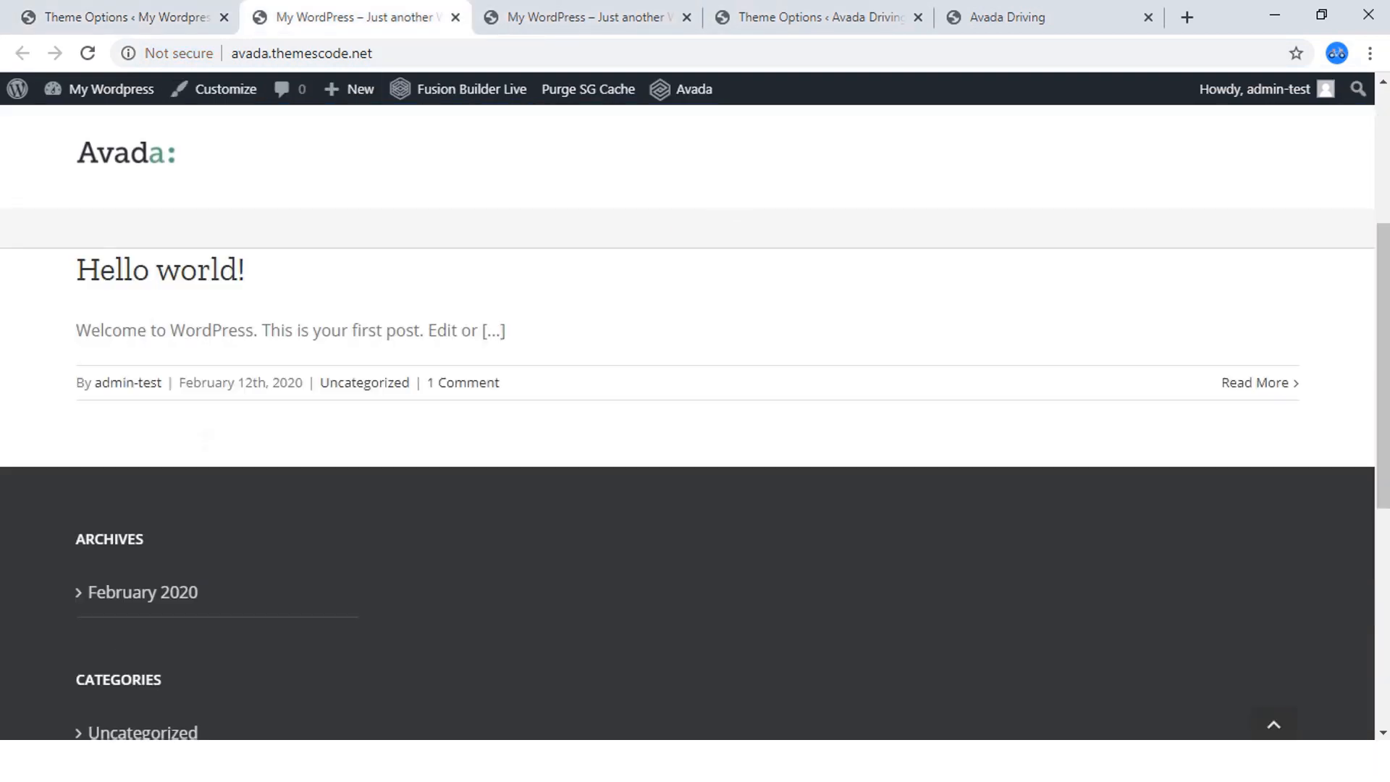
scroll(688, 422, up, 4)
scroll(688, 421, down, 4)
scroll(688, 422, up, 4)
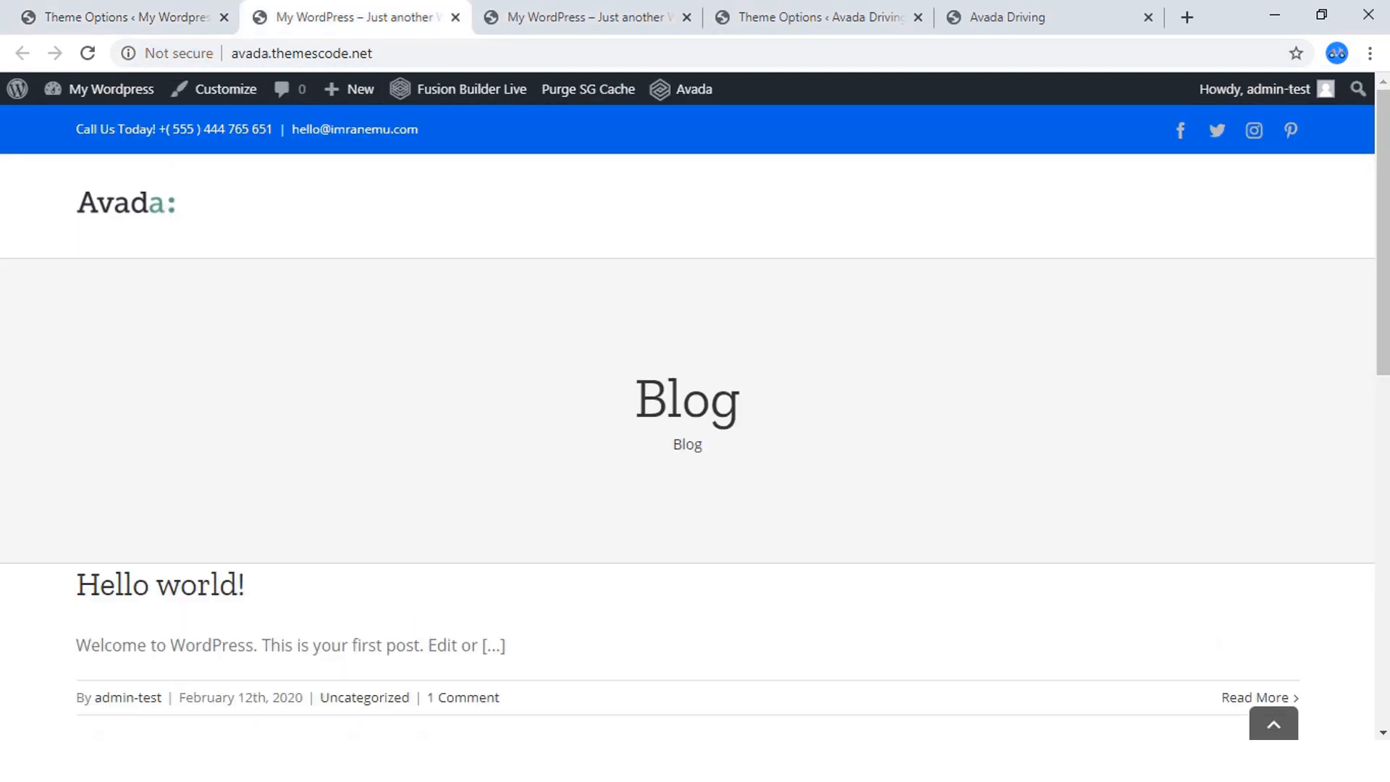
scroll(688, 422, down, 2)
scroll(688, 421, up, 2)
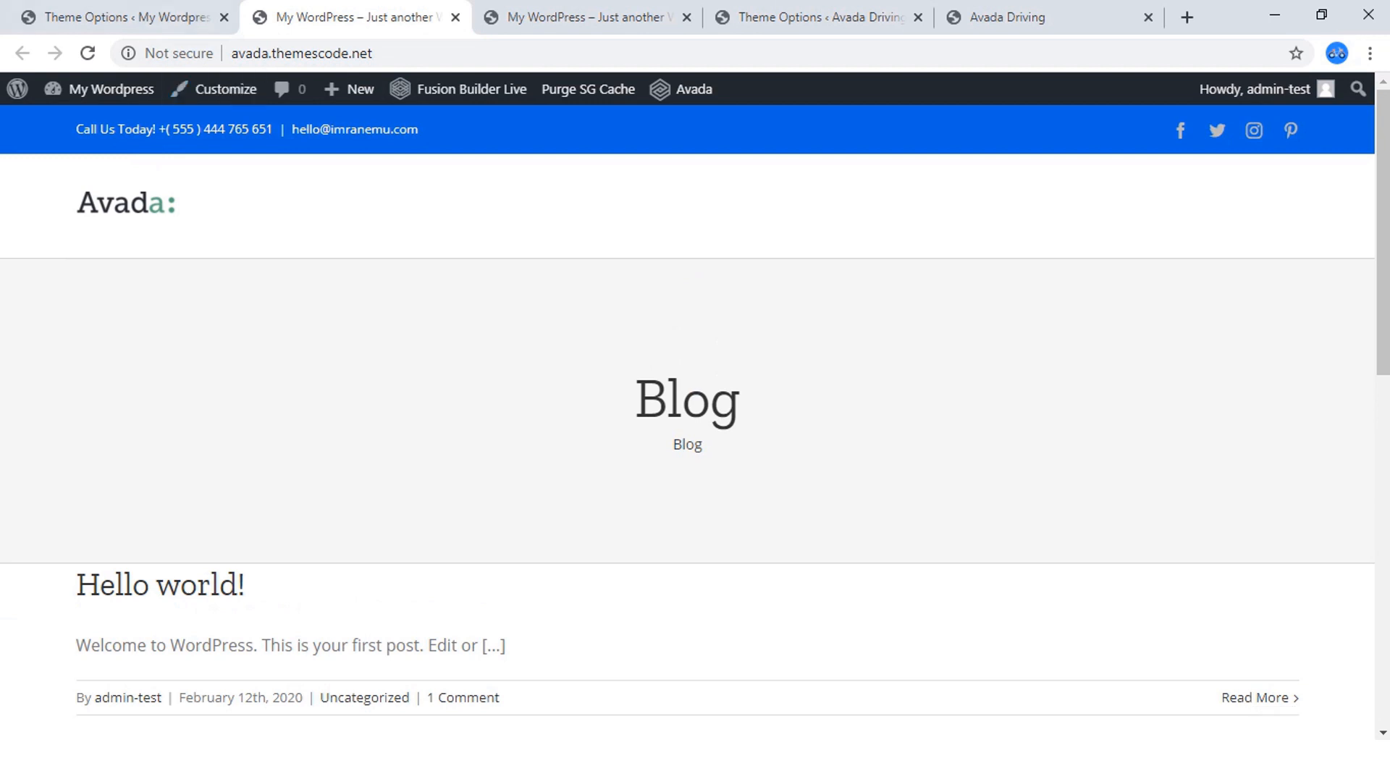
key(F5)
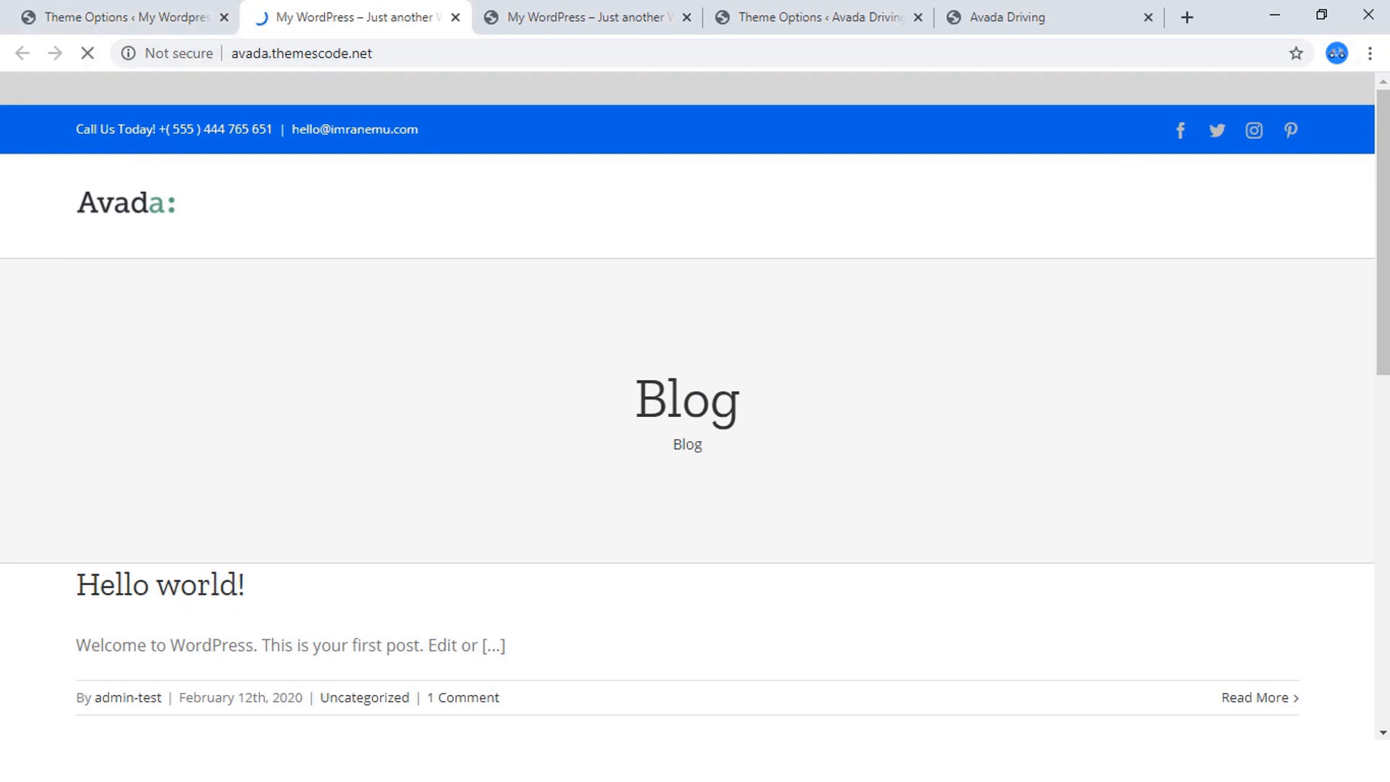
Look through the new site's Header Content and Main Menu settings in its Theme Options.
click(126, 17)
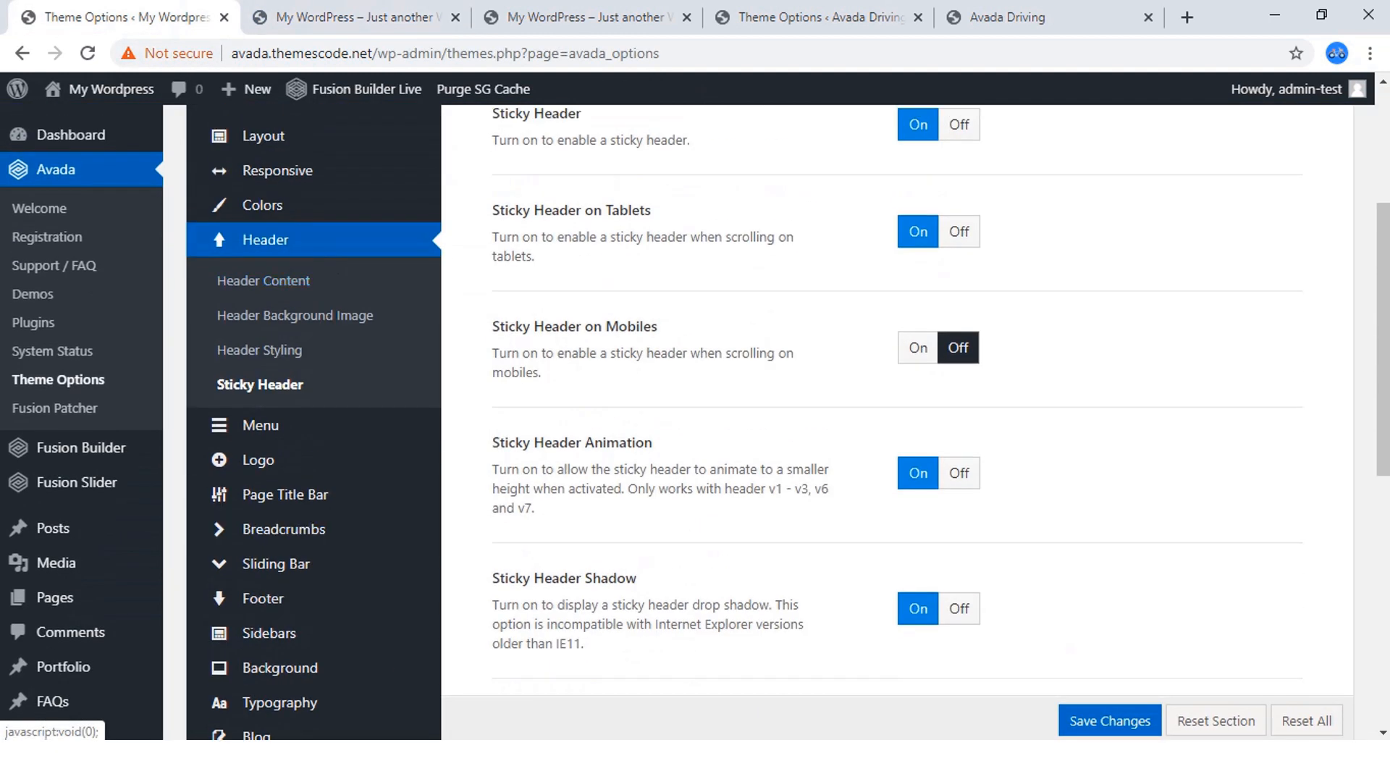
click(266, 281)
mouse_move(260, 426)
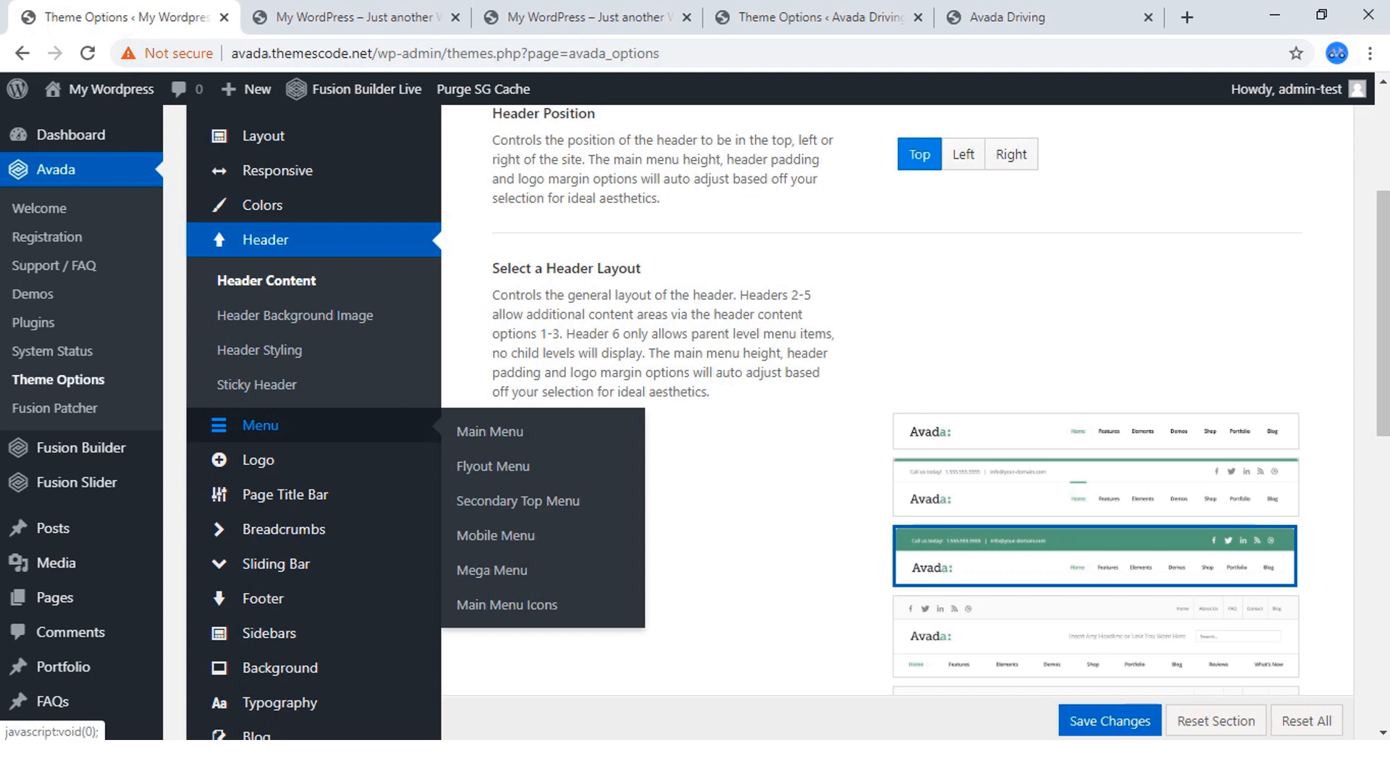
click(260, 426)
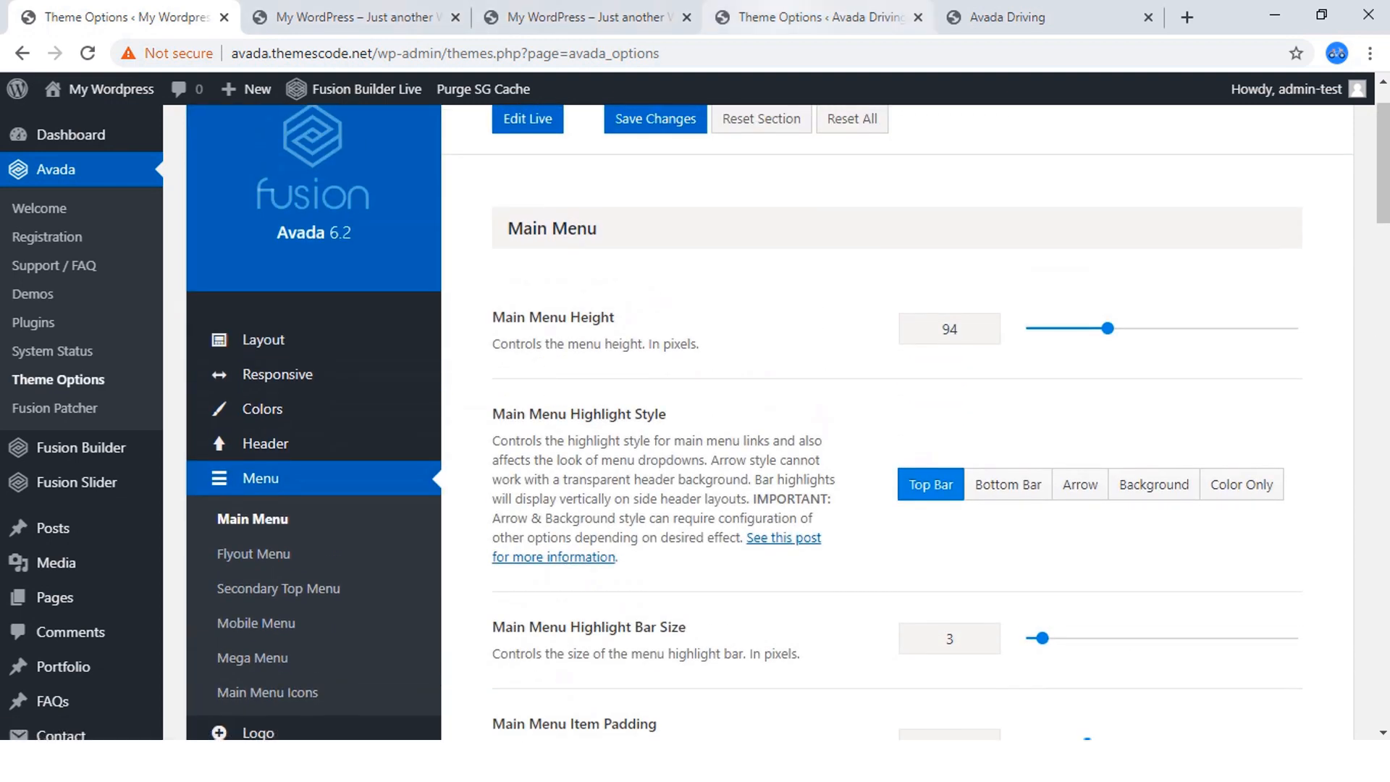
mouse_move(265, 444)
scroll(253, 454, down, 3)
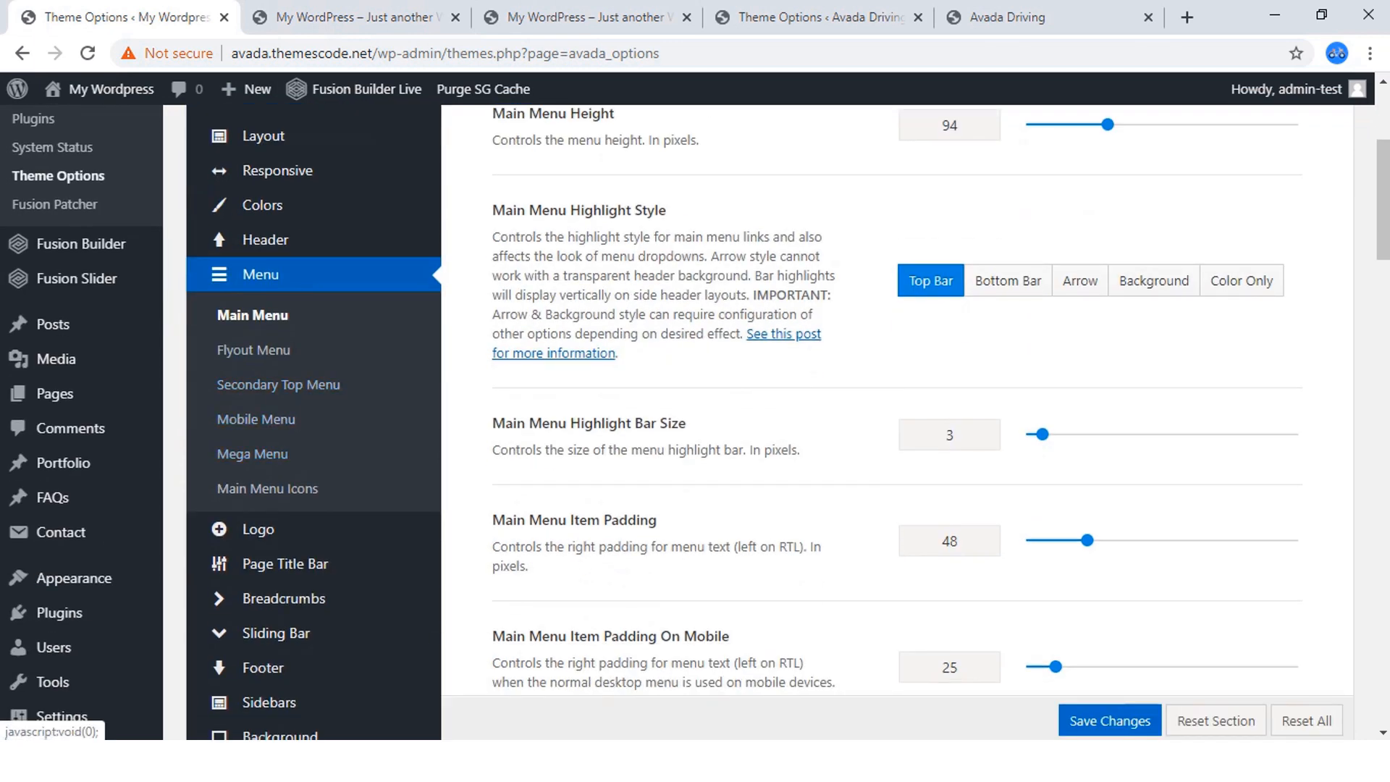
scroll(275, 362, down, 2)
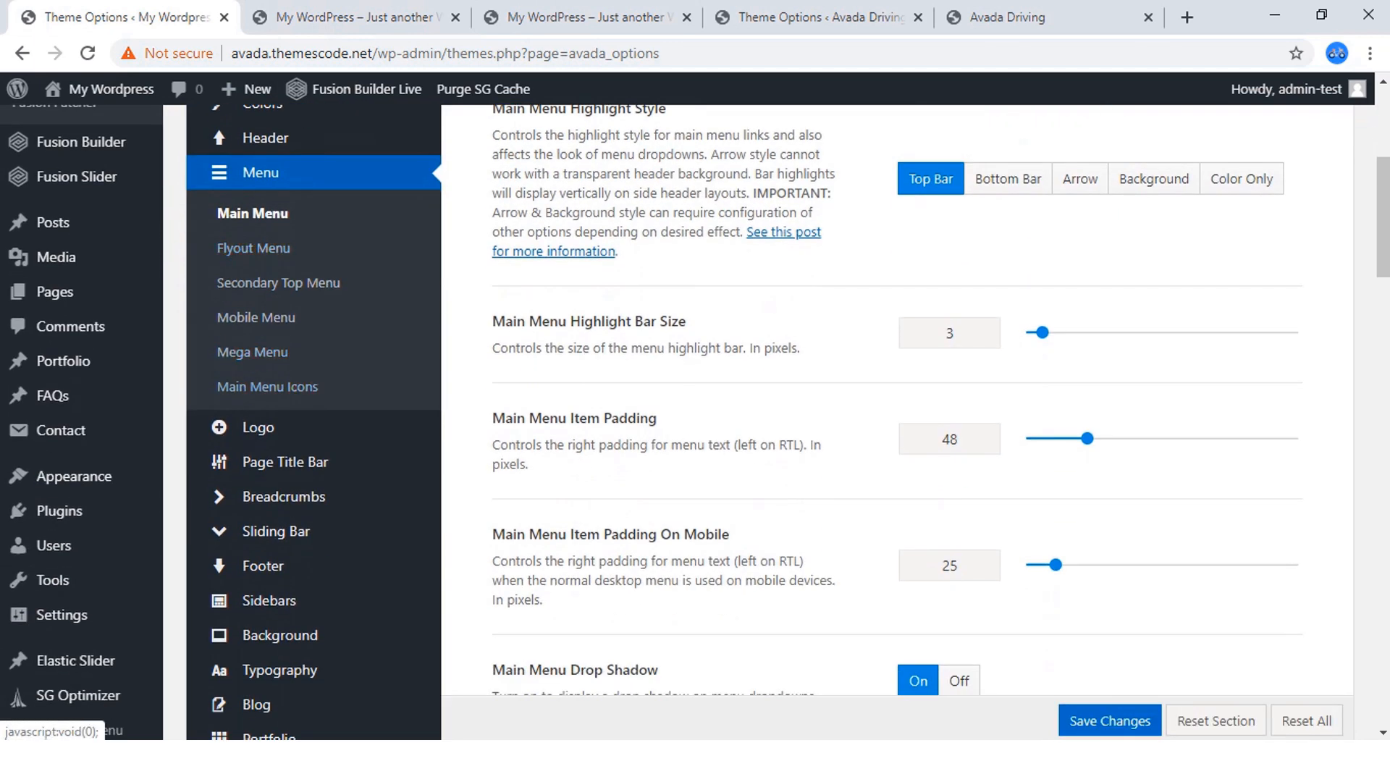
scroll(283, 394, down, 2)
scroll(282, 395, down, 4)
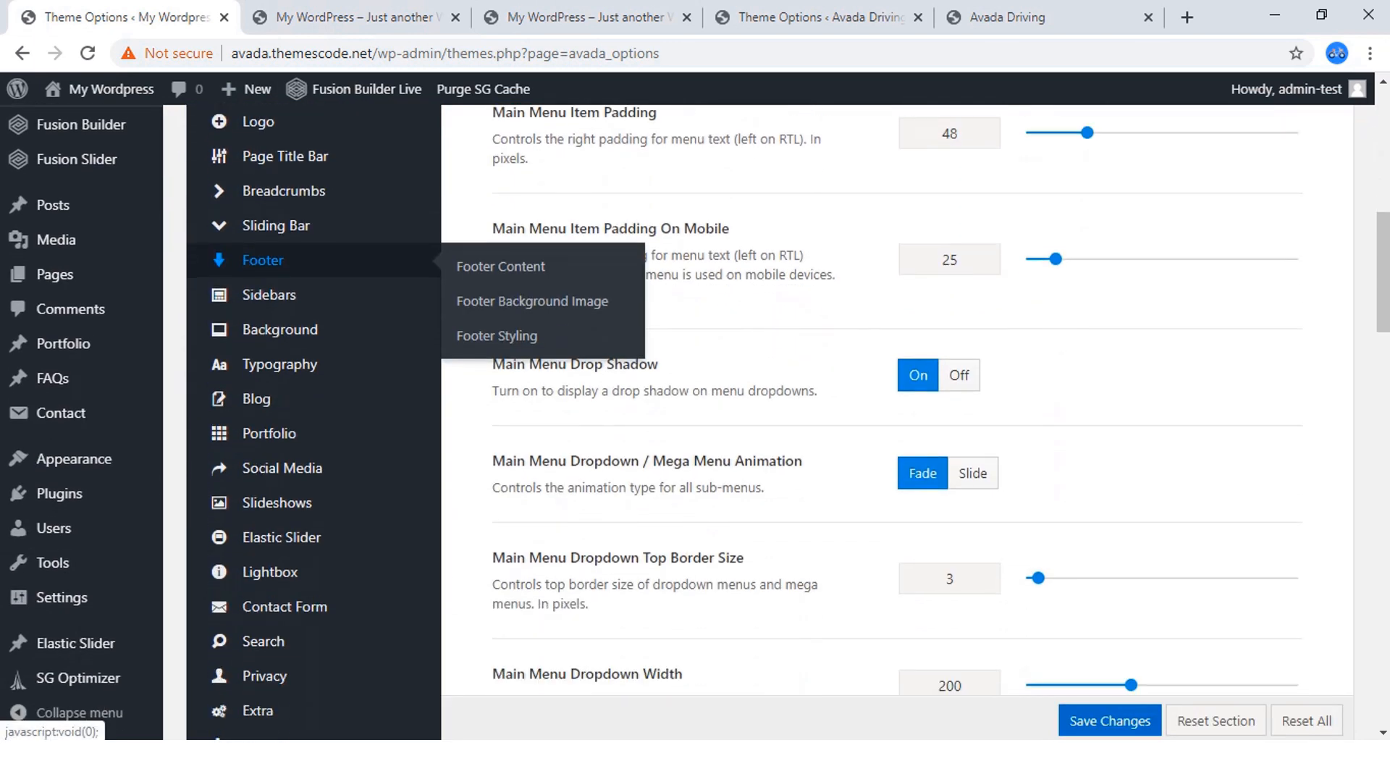
Open the Body Typography settings in the new site's Theme Options.
mouse_move(279, 262)
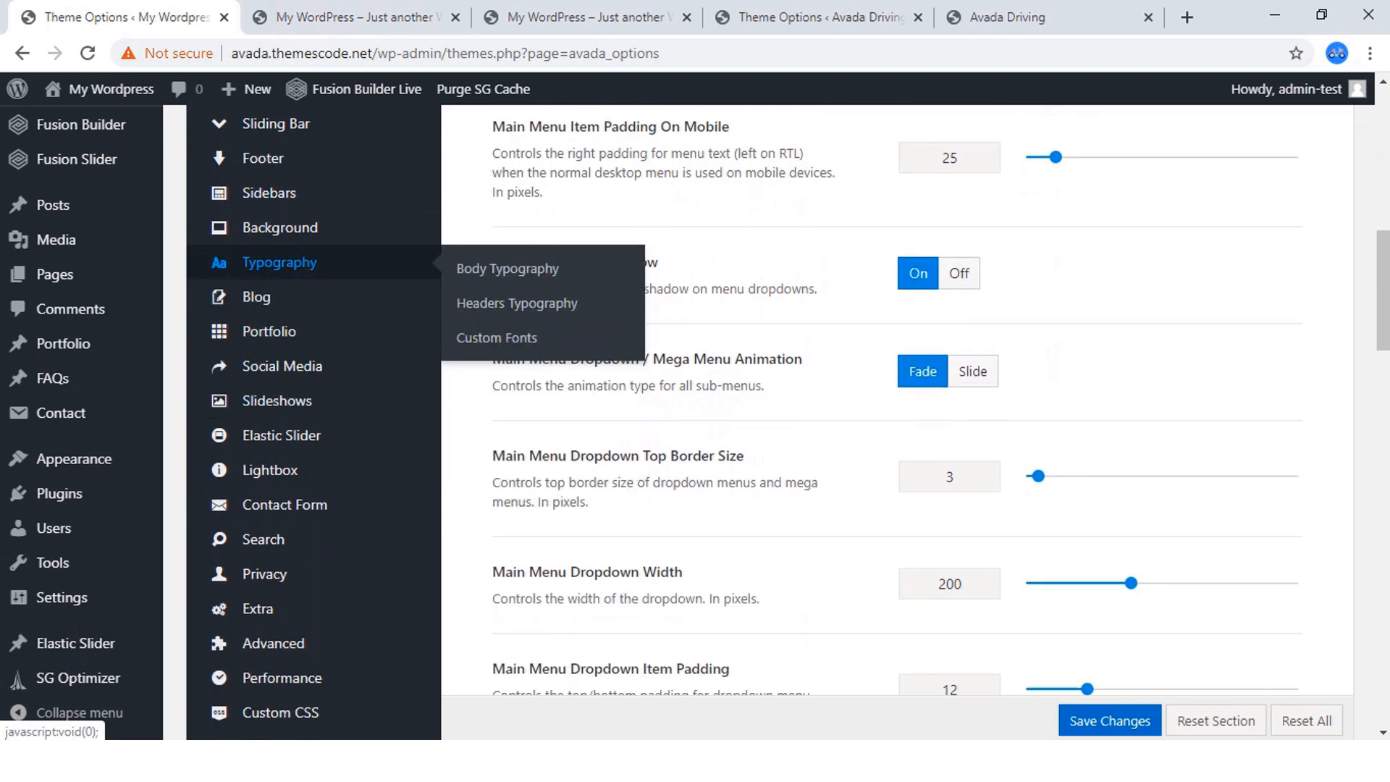
scroll(280, 262, up, 2)
scroll(282, 362, up, 4)
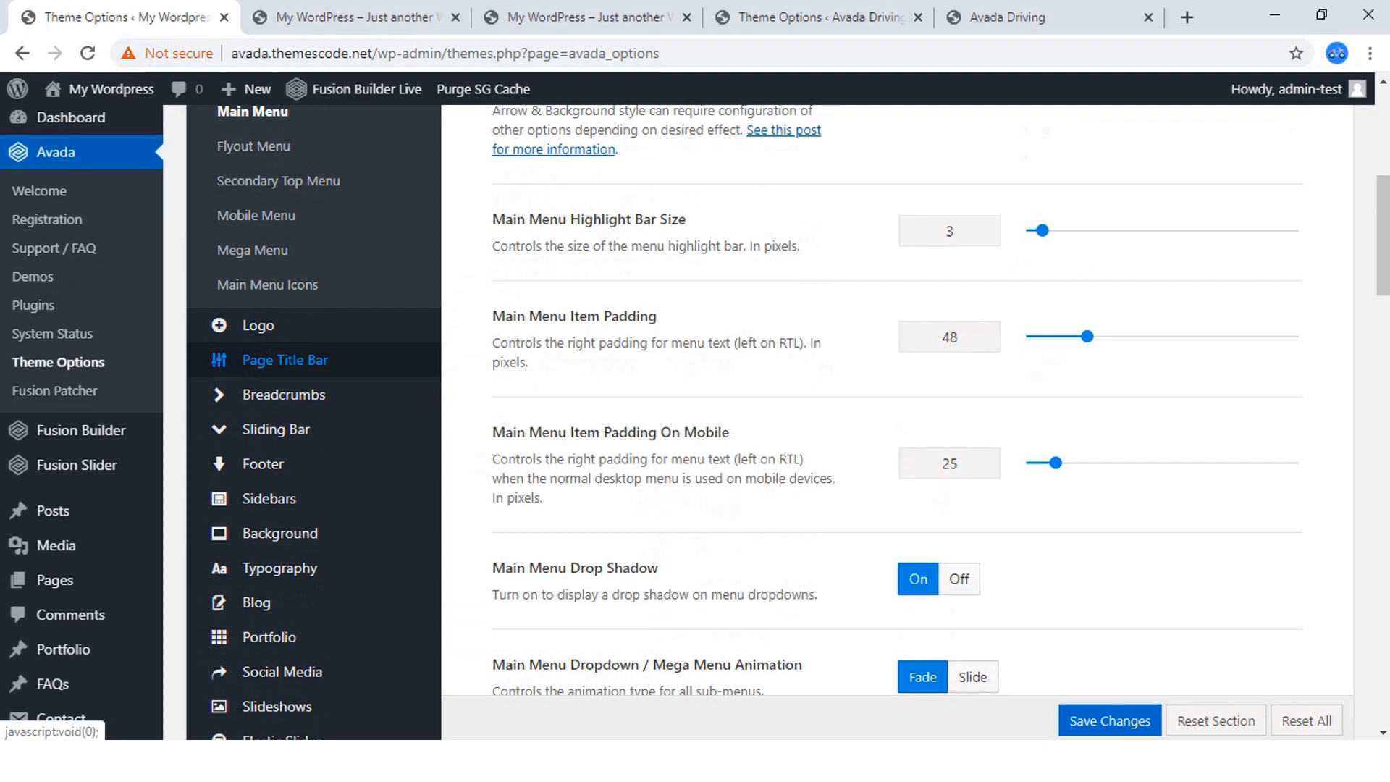
scroll(282, 362, down, 4)
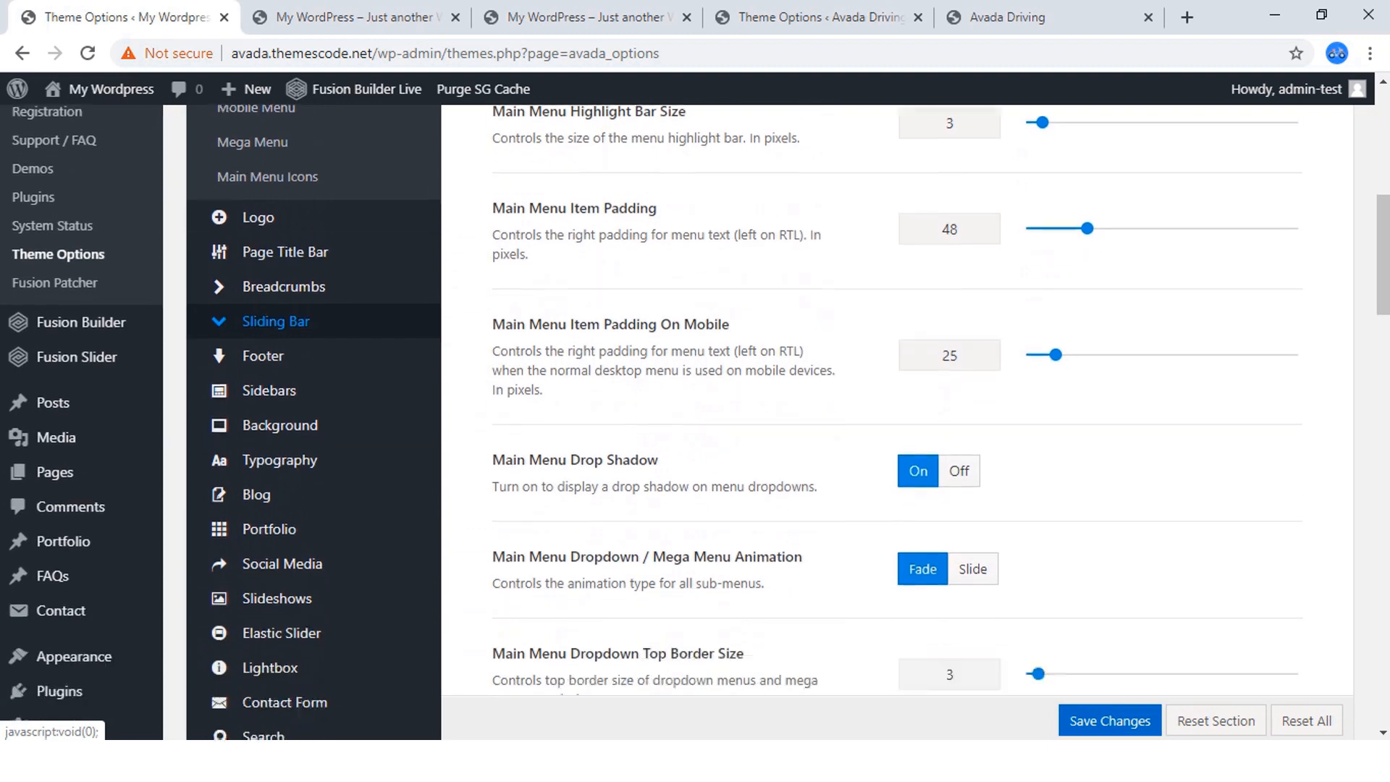
mouse_move(282, 364)
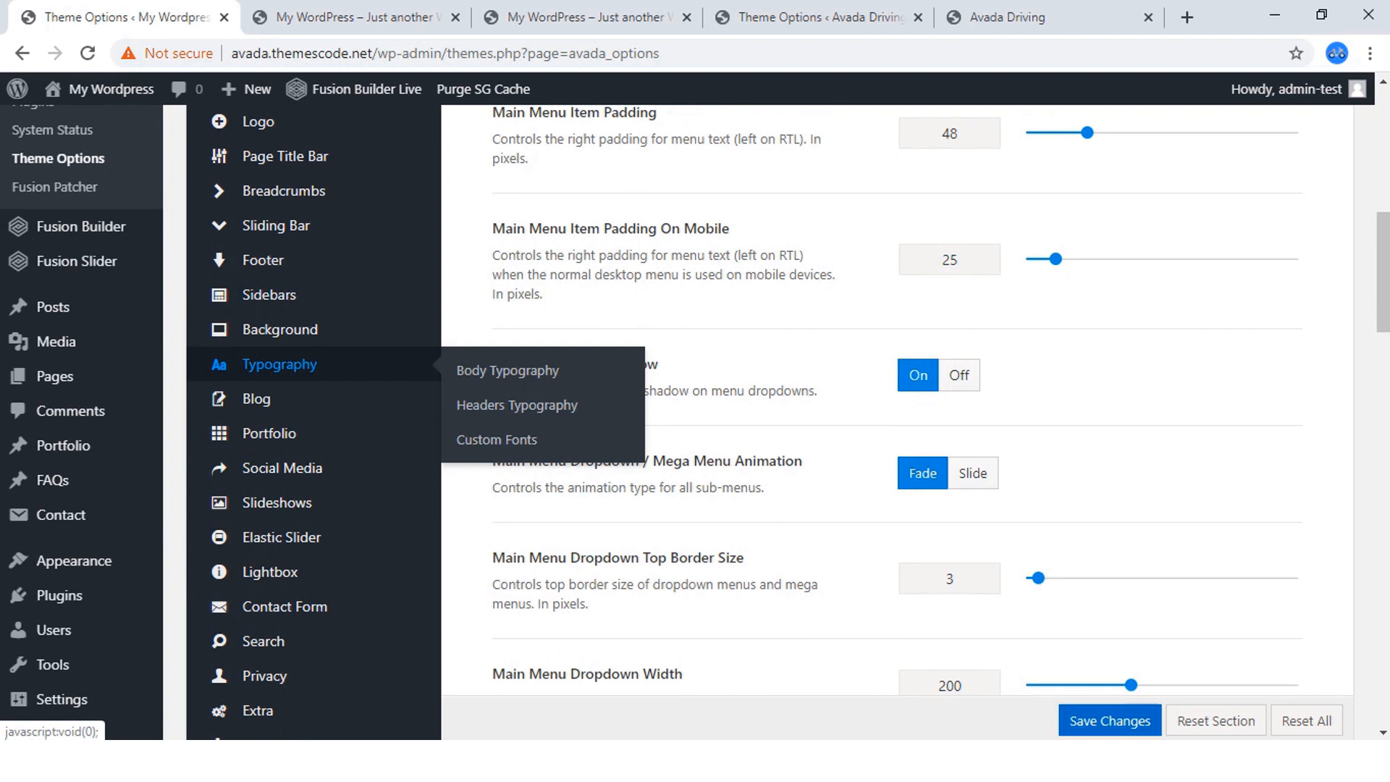
scroll(282, 355, down, 6)
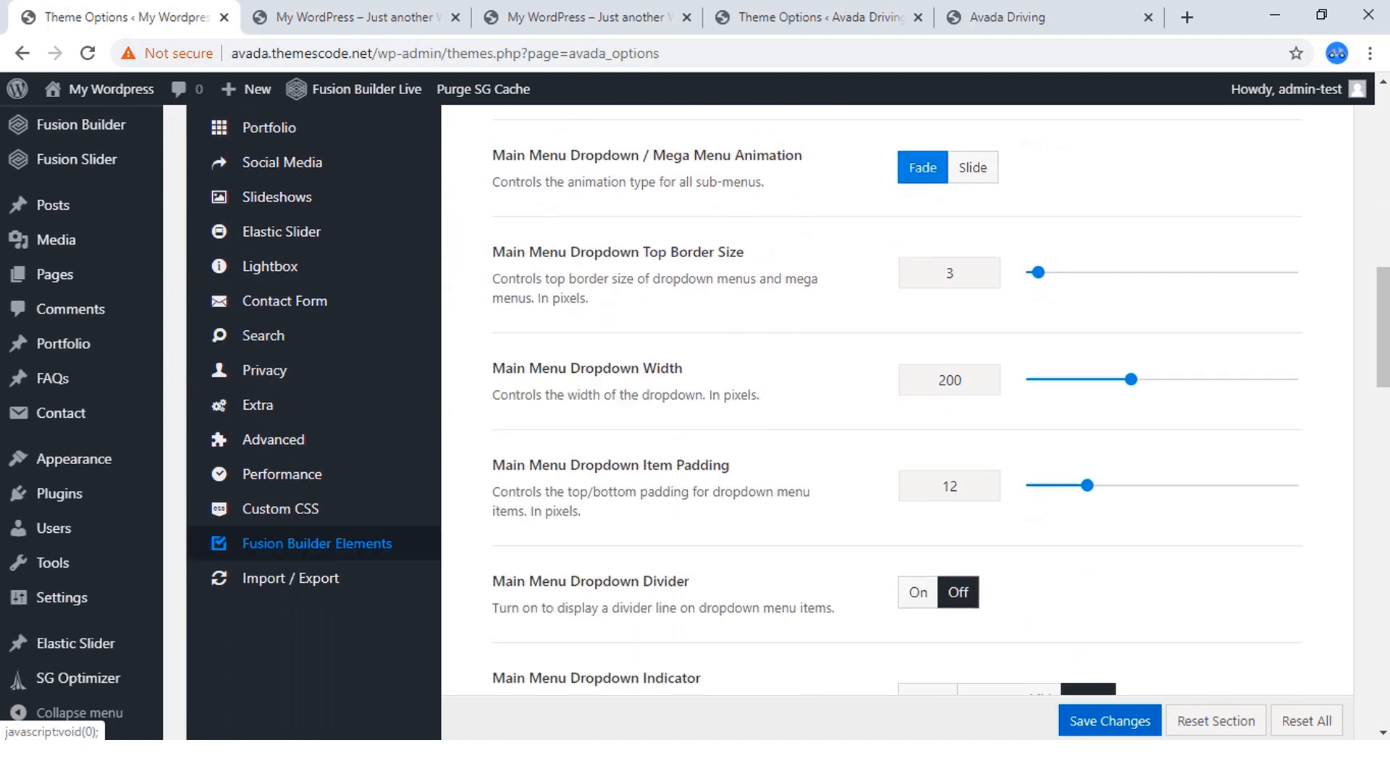
scroll(289, 543, up, 4)
scroll(283, 227, up, 3)
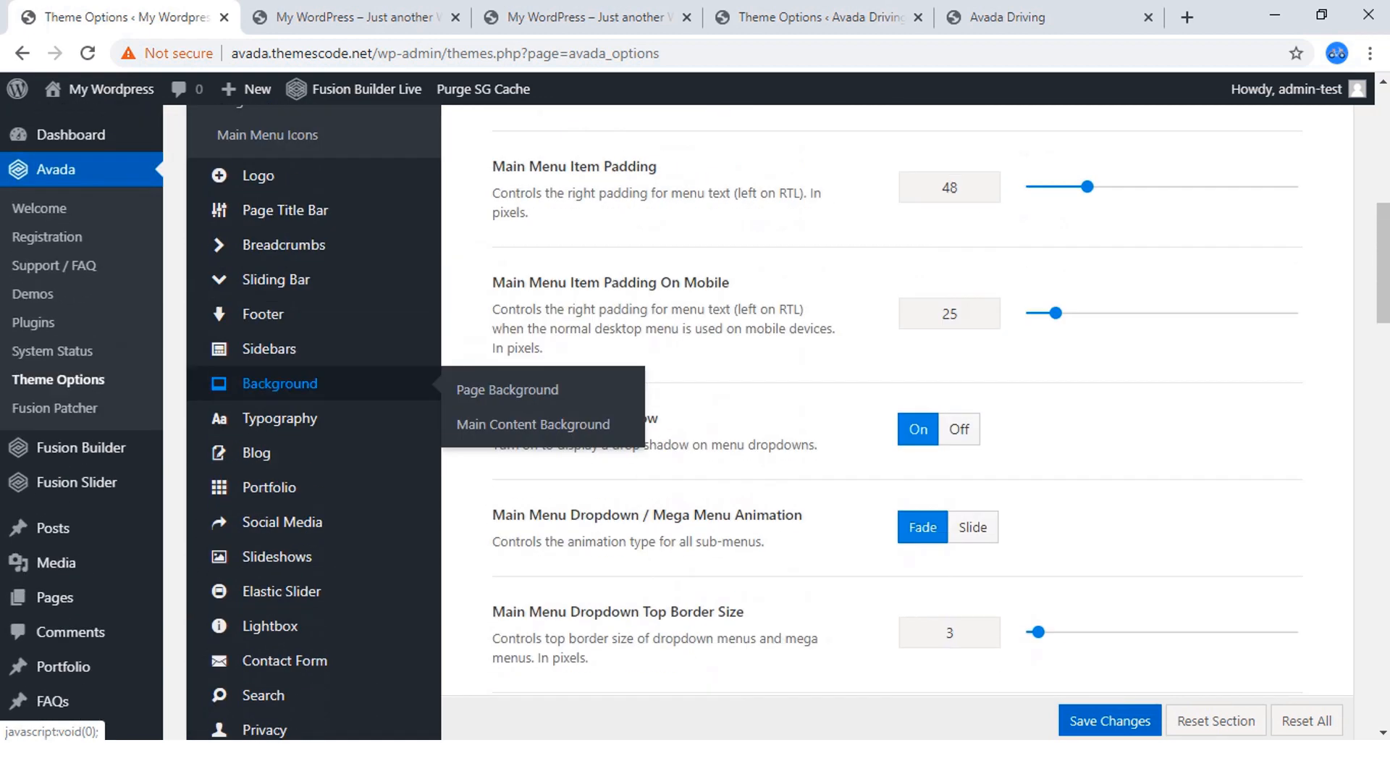
scroll(283, 391, up, 1)
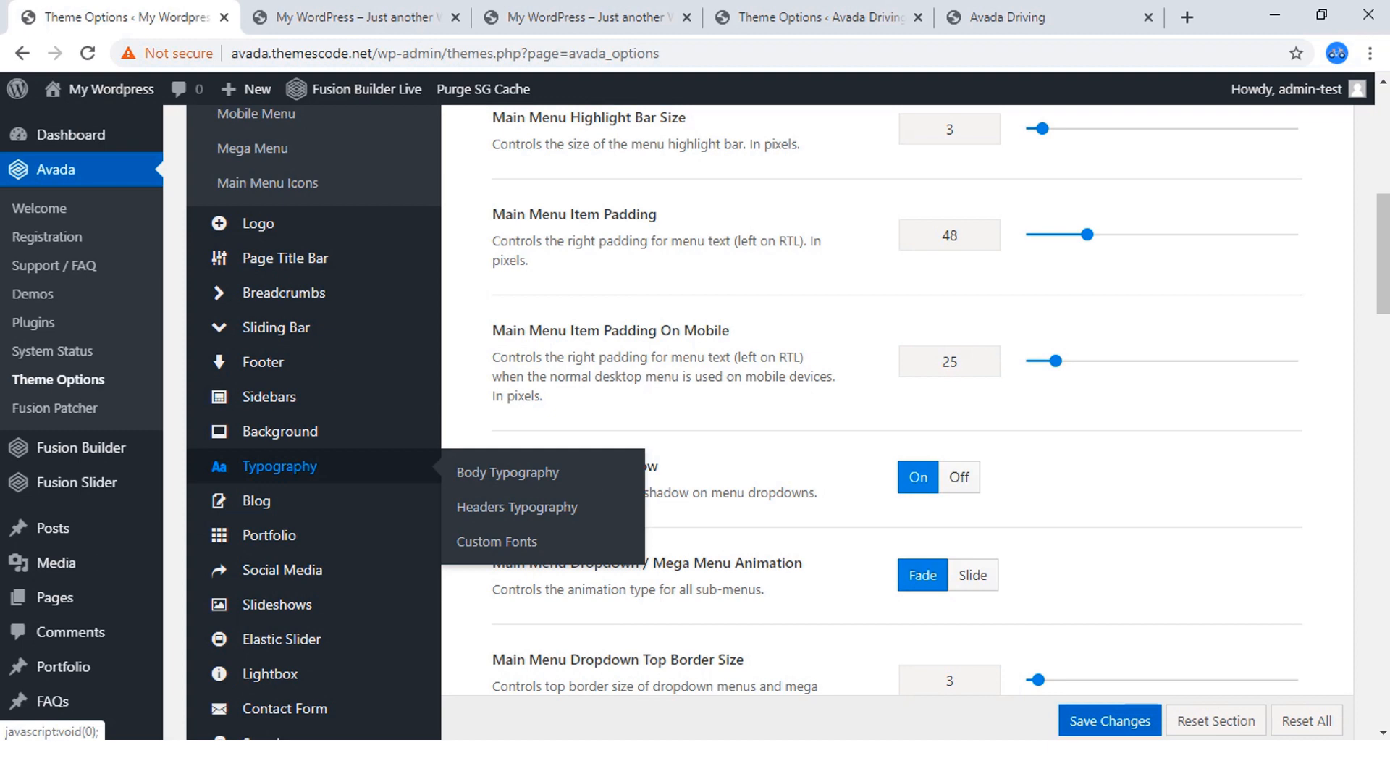
click(507, 472)
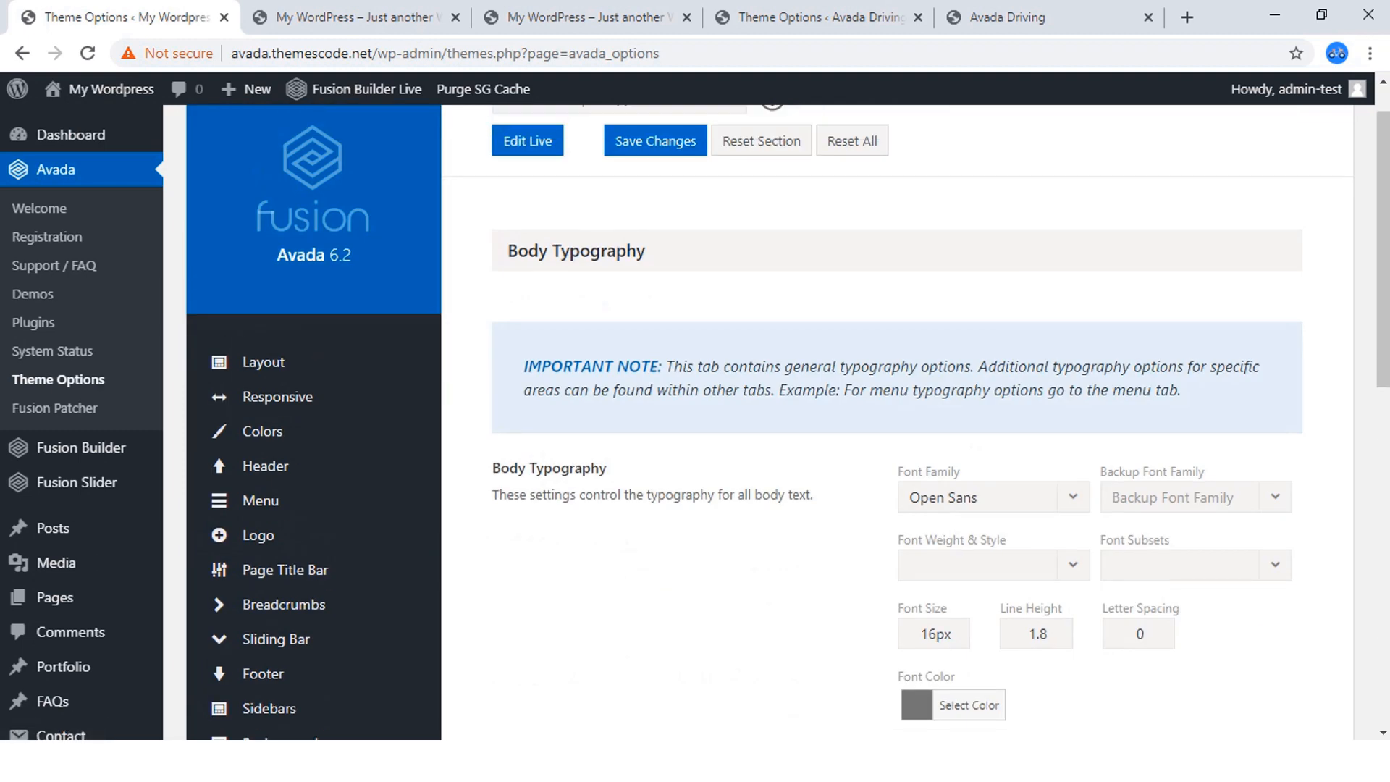
Open the finished Avada Driving site's Body Typography options and review its font family, size, line height and color settings.
click(820, 17)
scroll(282, 297, up, 4)
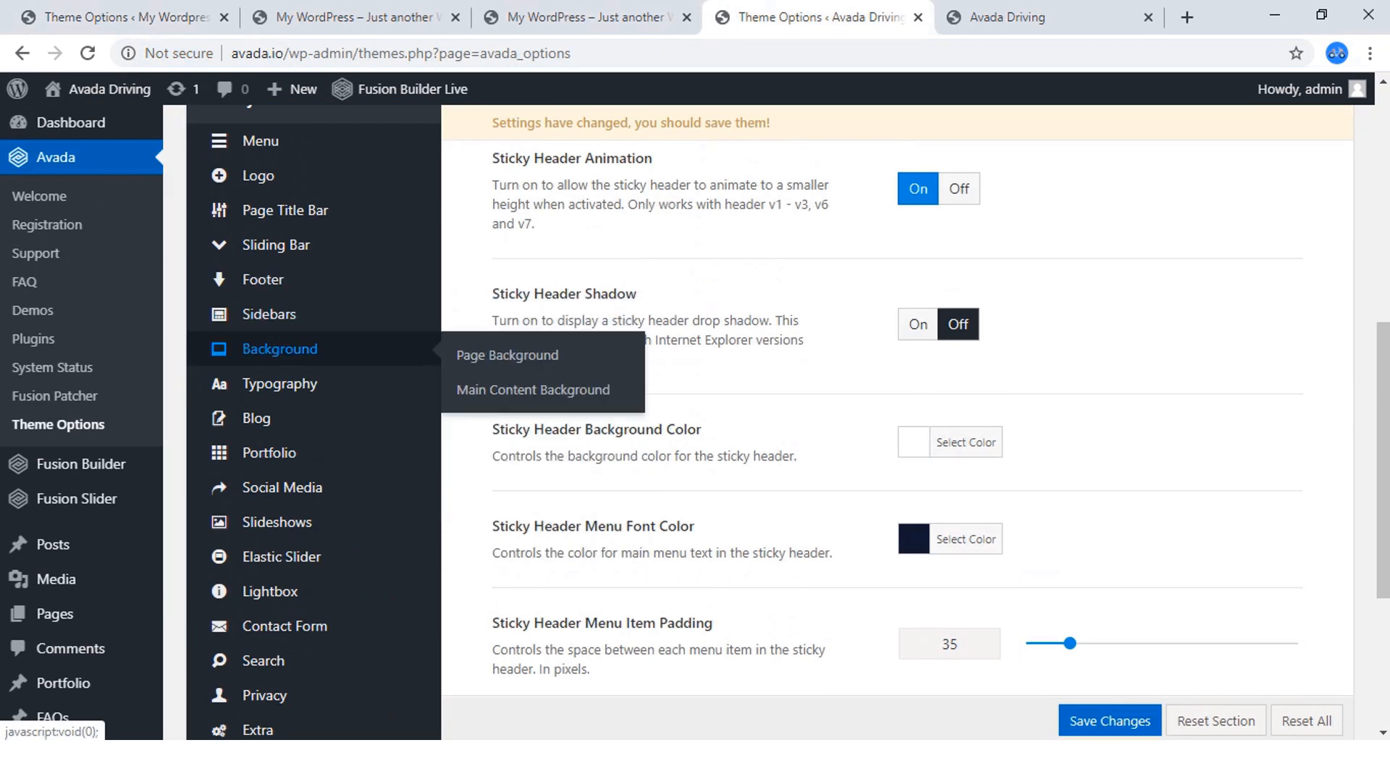
click(282, 377)
scroll(283, 374, up, 7)
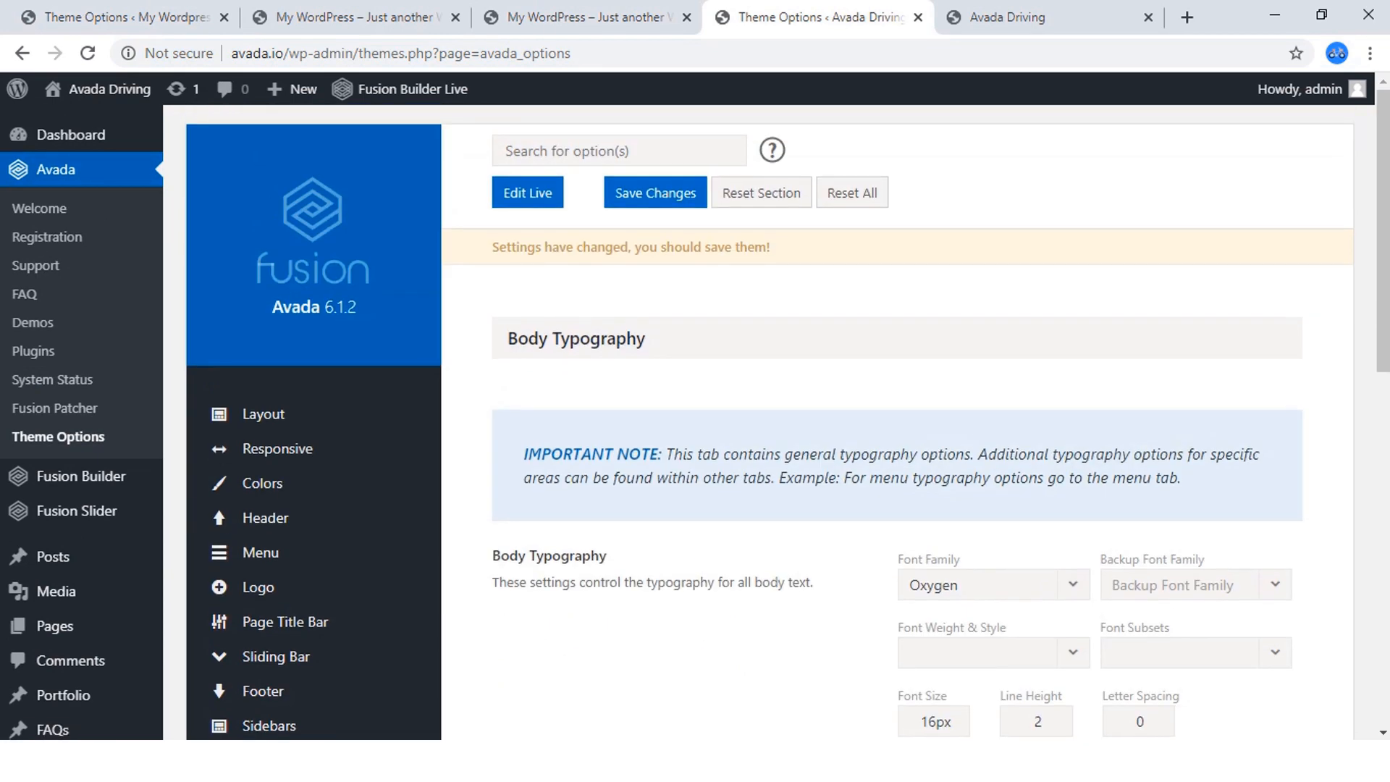
scroll(282, 374, down, 3)
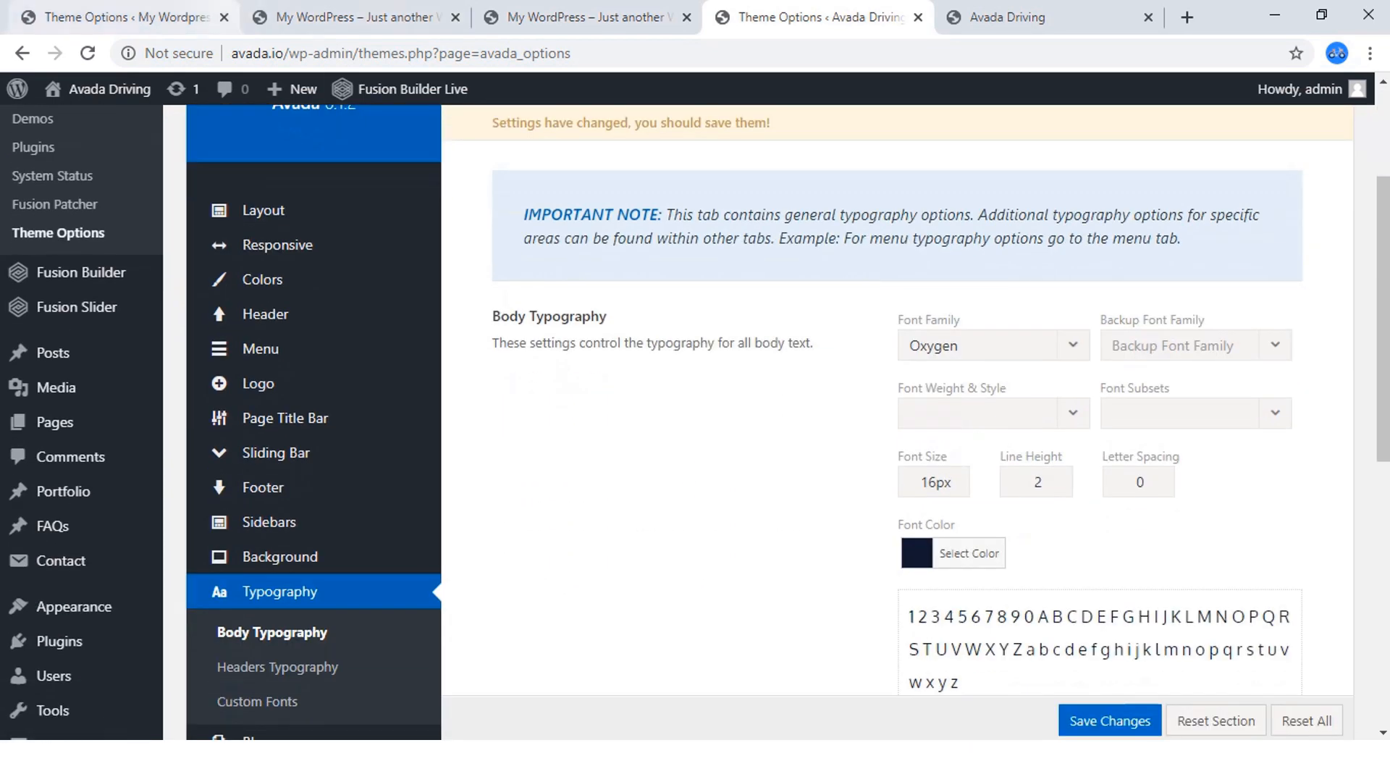
Set the body text's font family to Oxygen in the new site's Body Typography options.
click(127, 18)
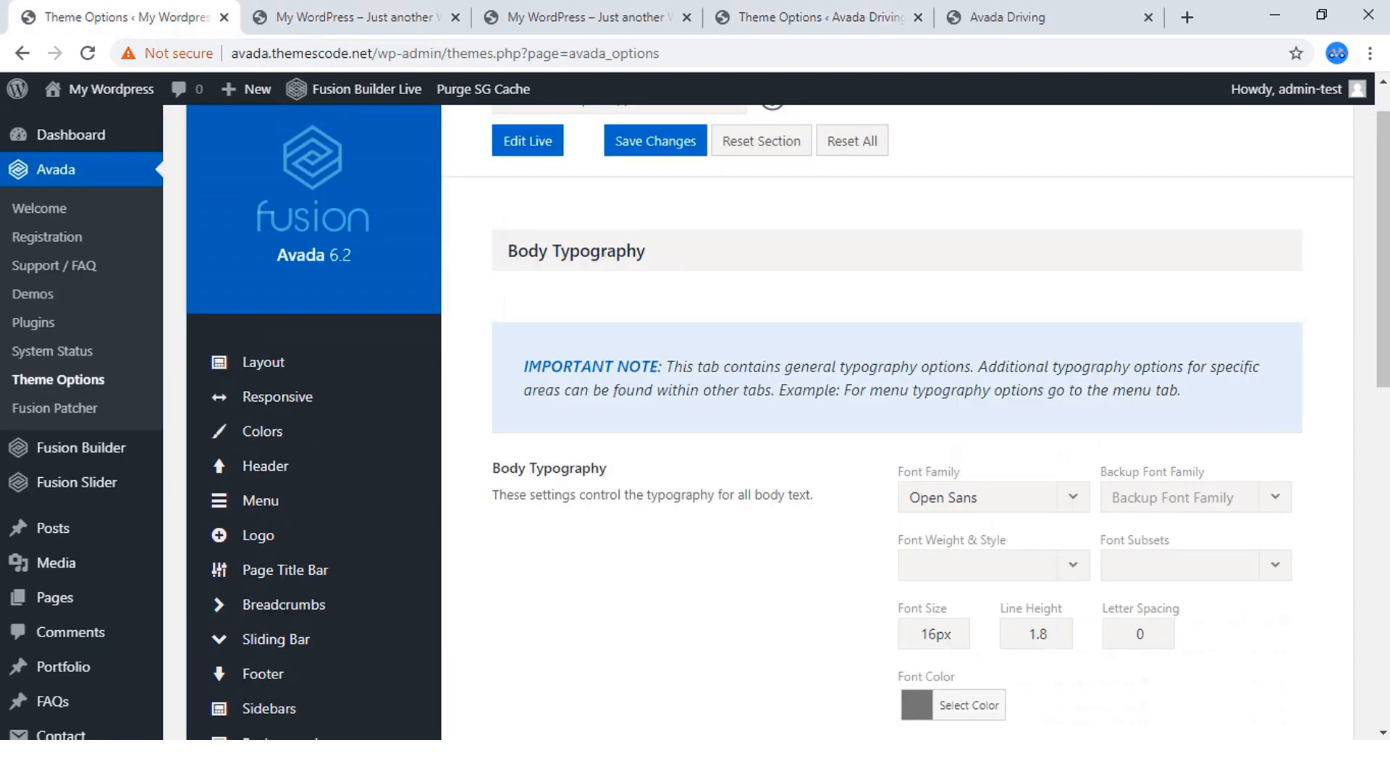
scroll(312, 374, down, 3)
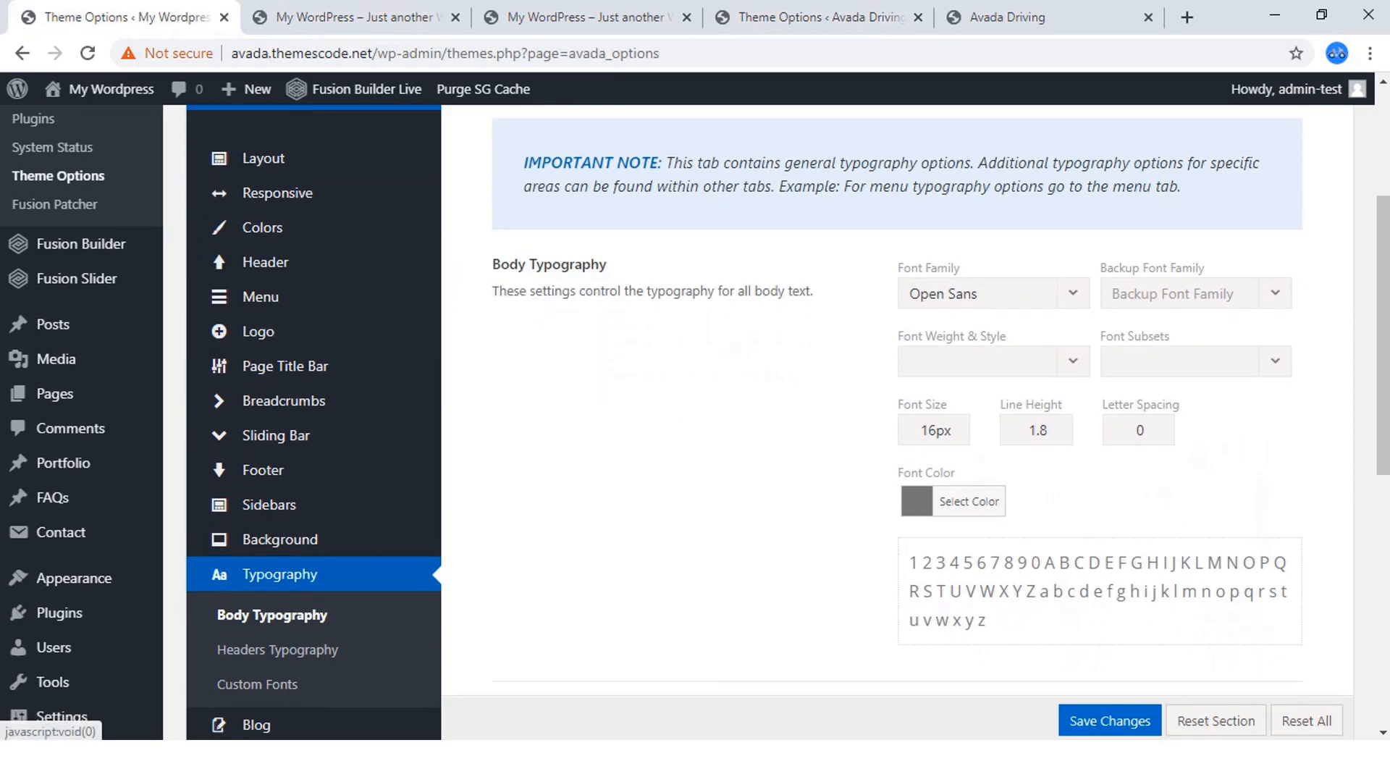
click(994, 293)
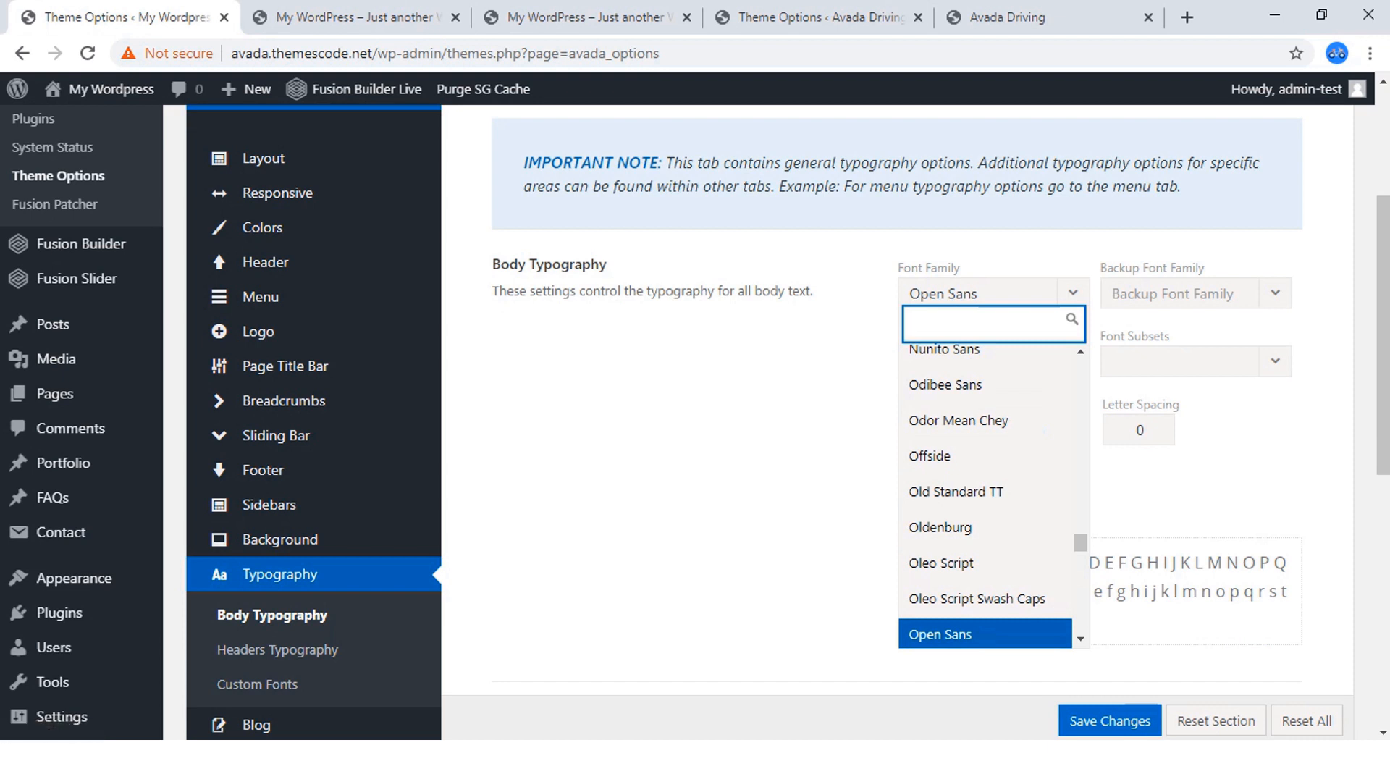
text(oxy)
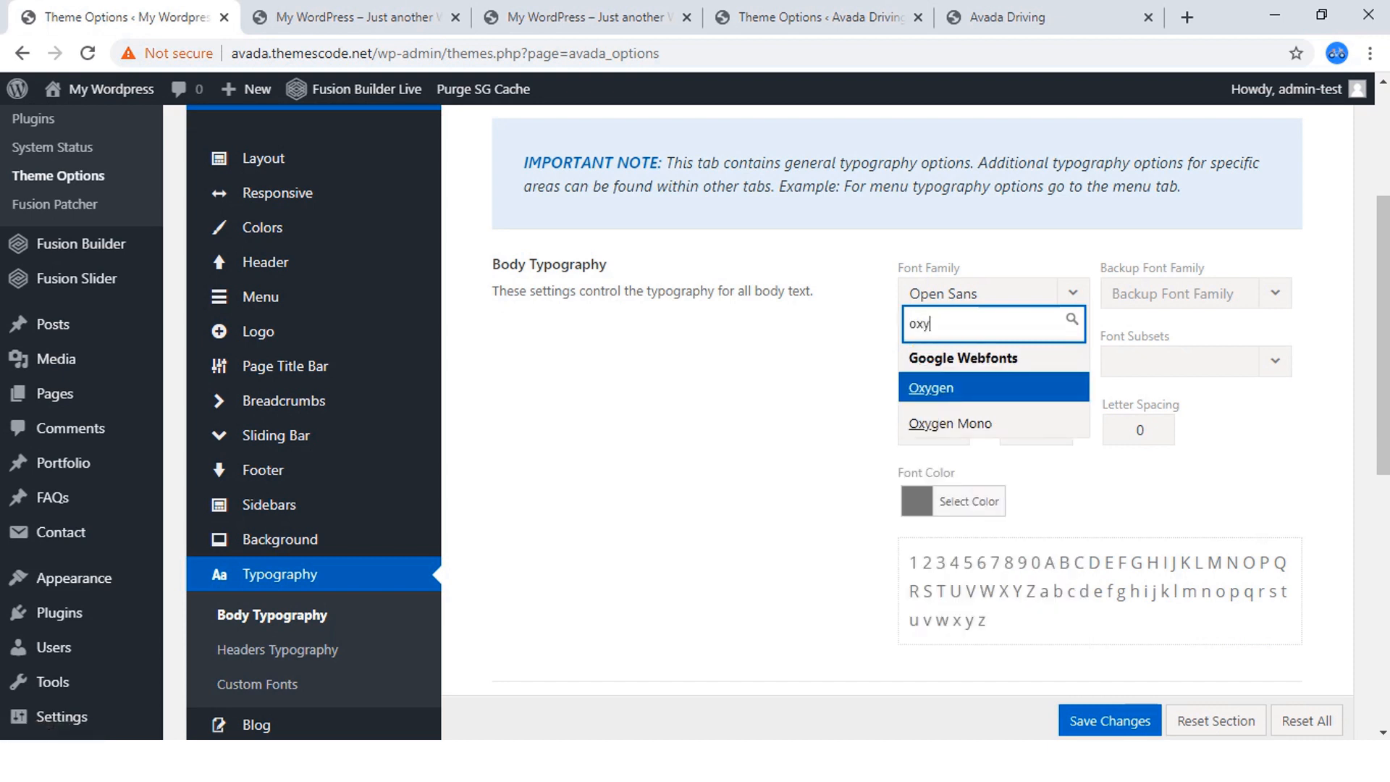
key(Return)
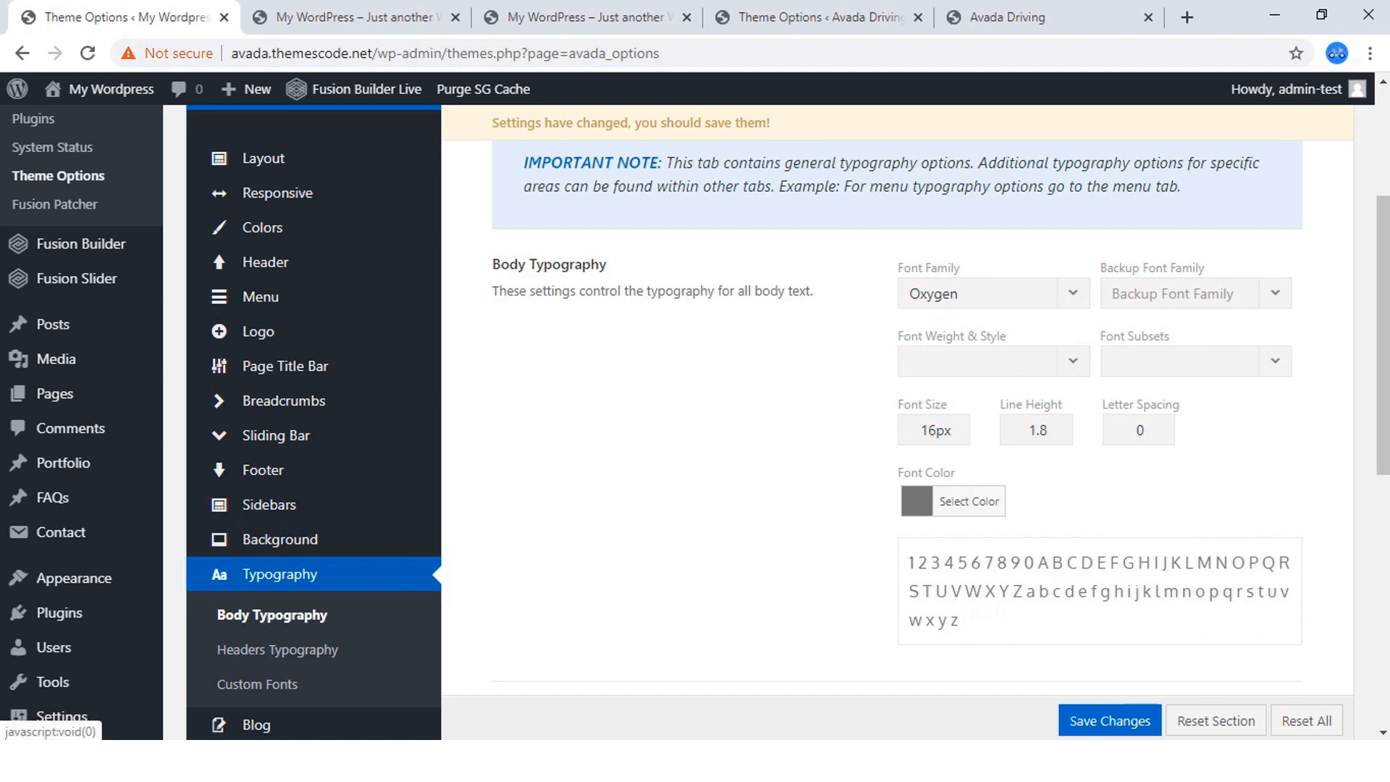
Choose the 'Arial Black', Gadget option as the backup font family for the new site's body text.
click(1196, 293)
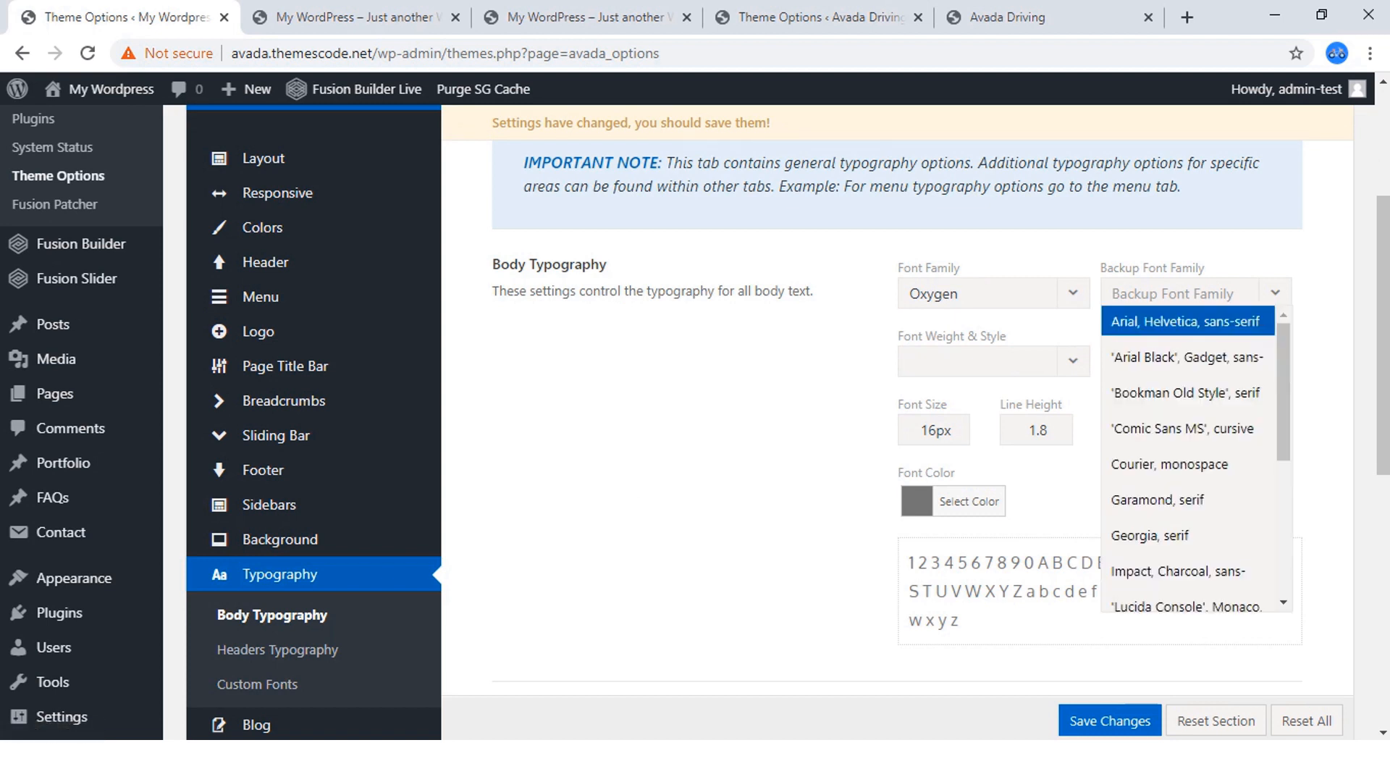
key(Down)
key(Down)
key(Down)
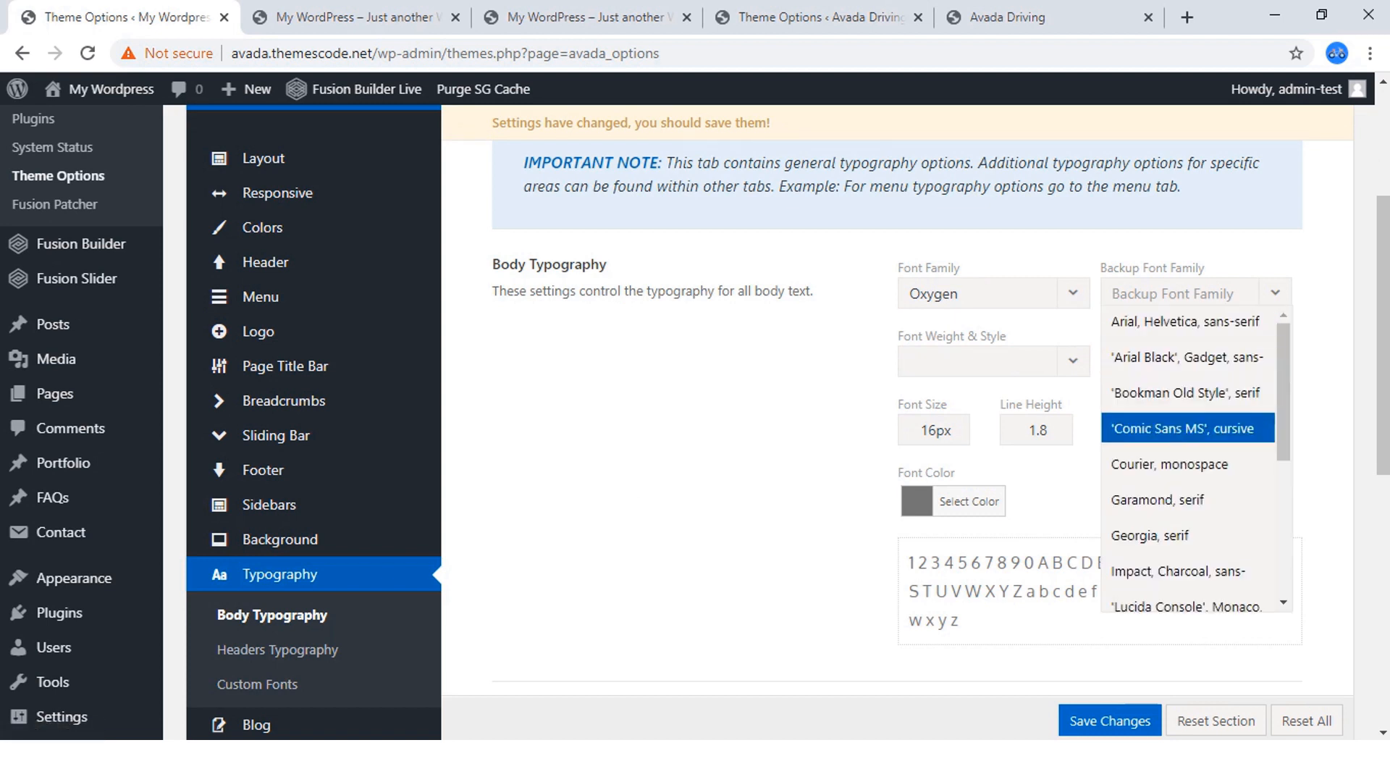
scroll(1188, 428, down, 5)
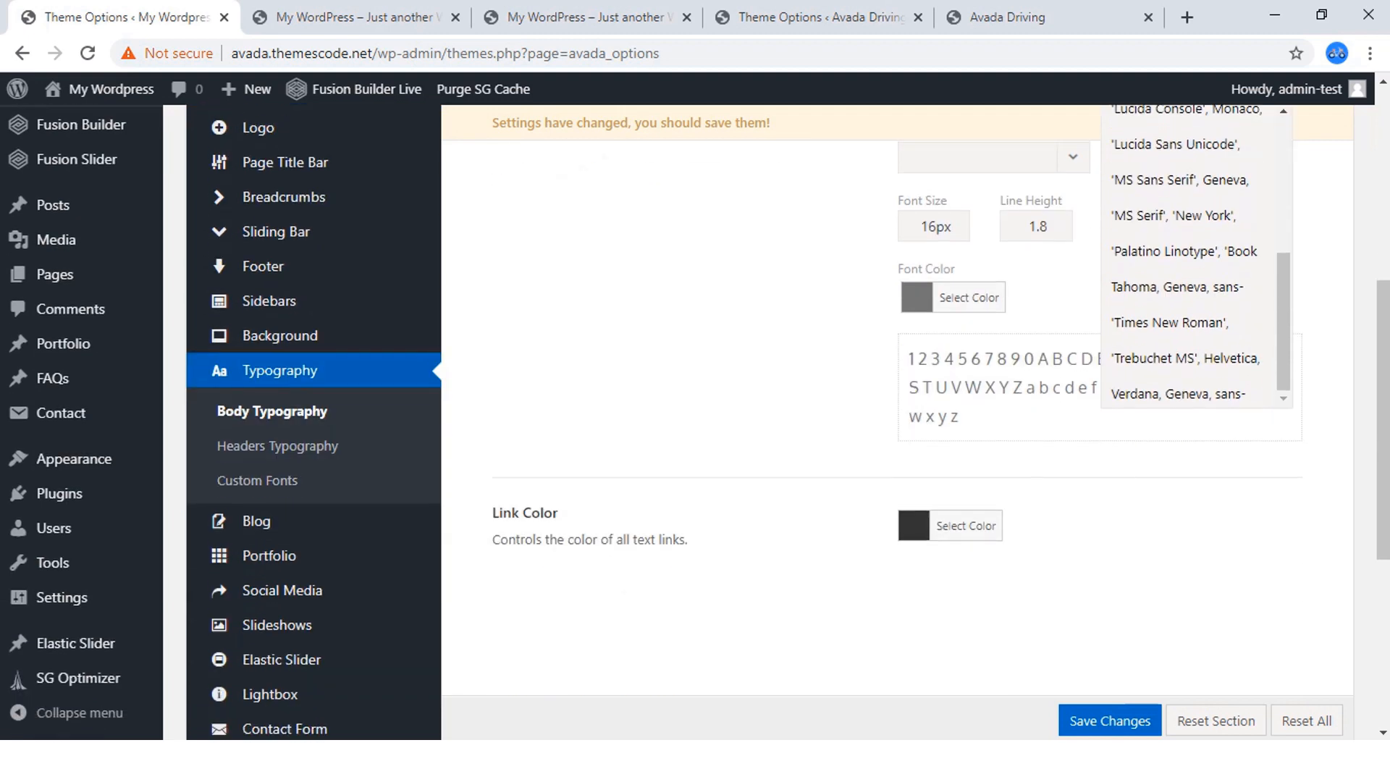
scroll(1187, 362, up, 6)
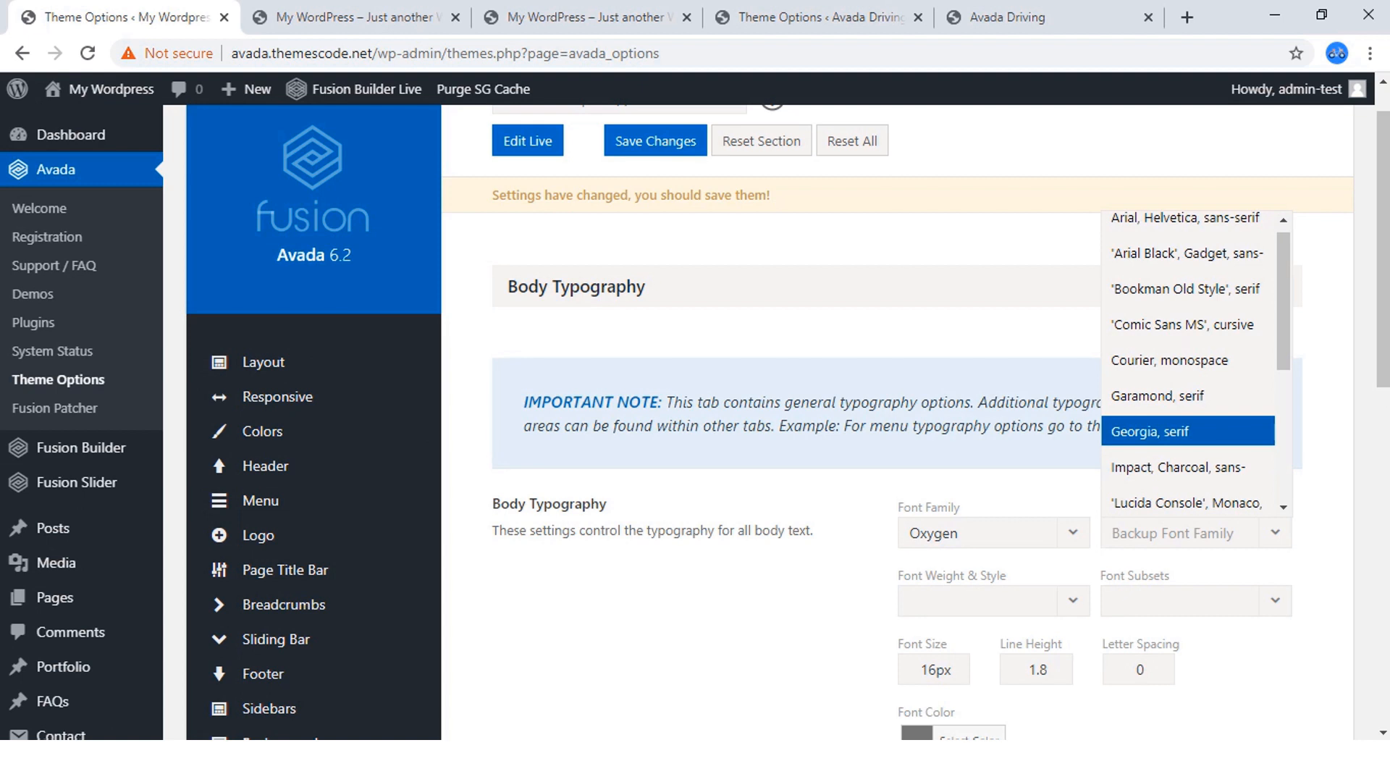
click(1188, 253)
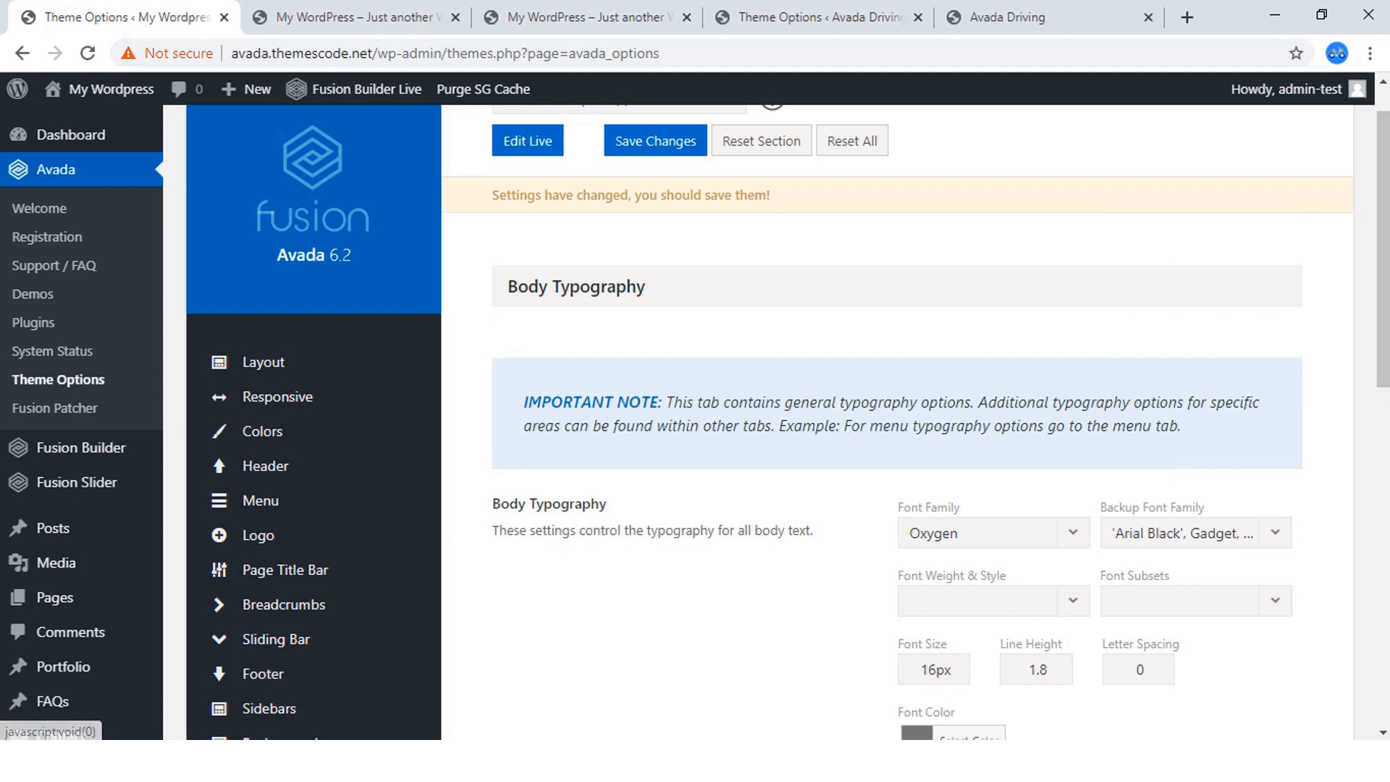
Set the body text's font weight and style to Normal 400.
scroll(724, 420, down, 3)
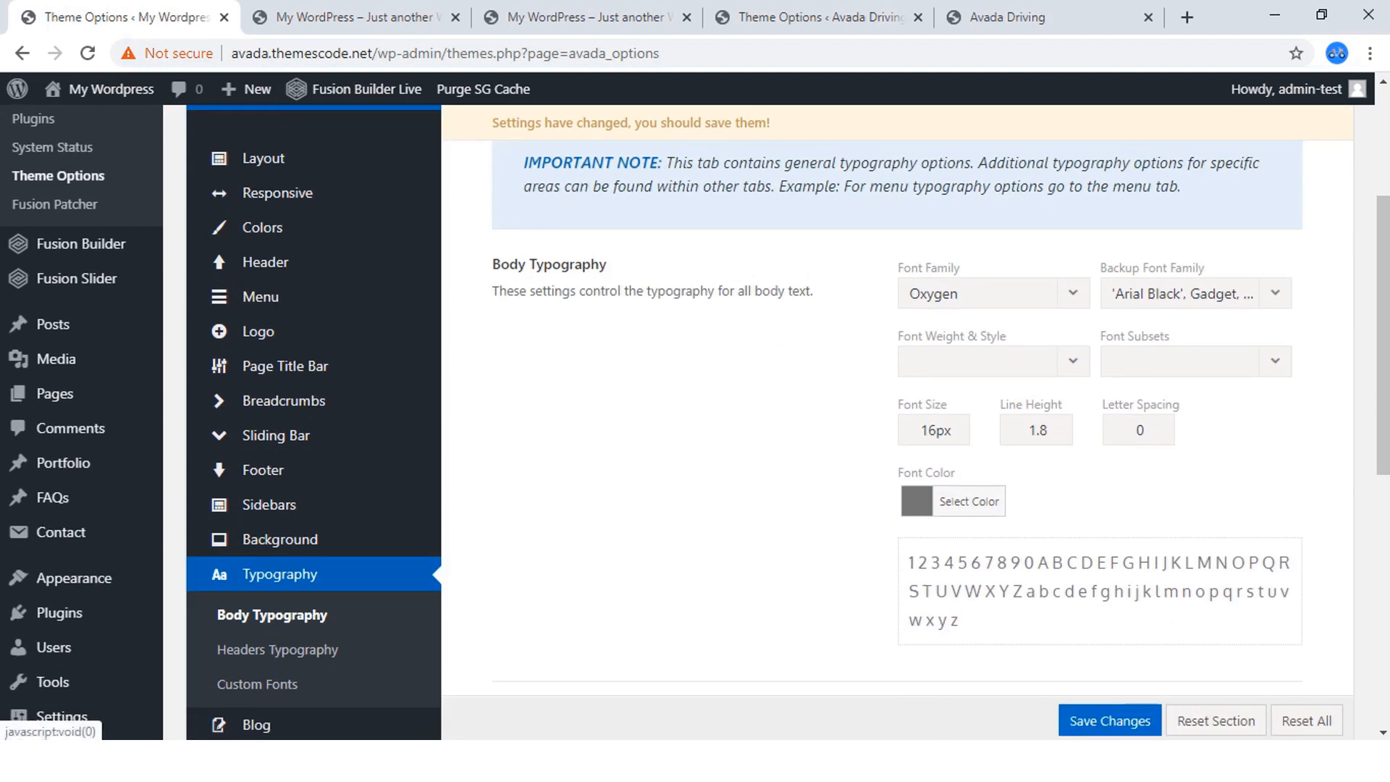
click(994, 360)
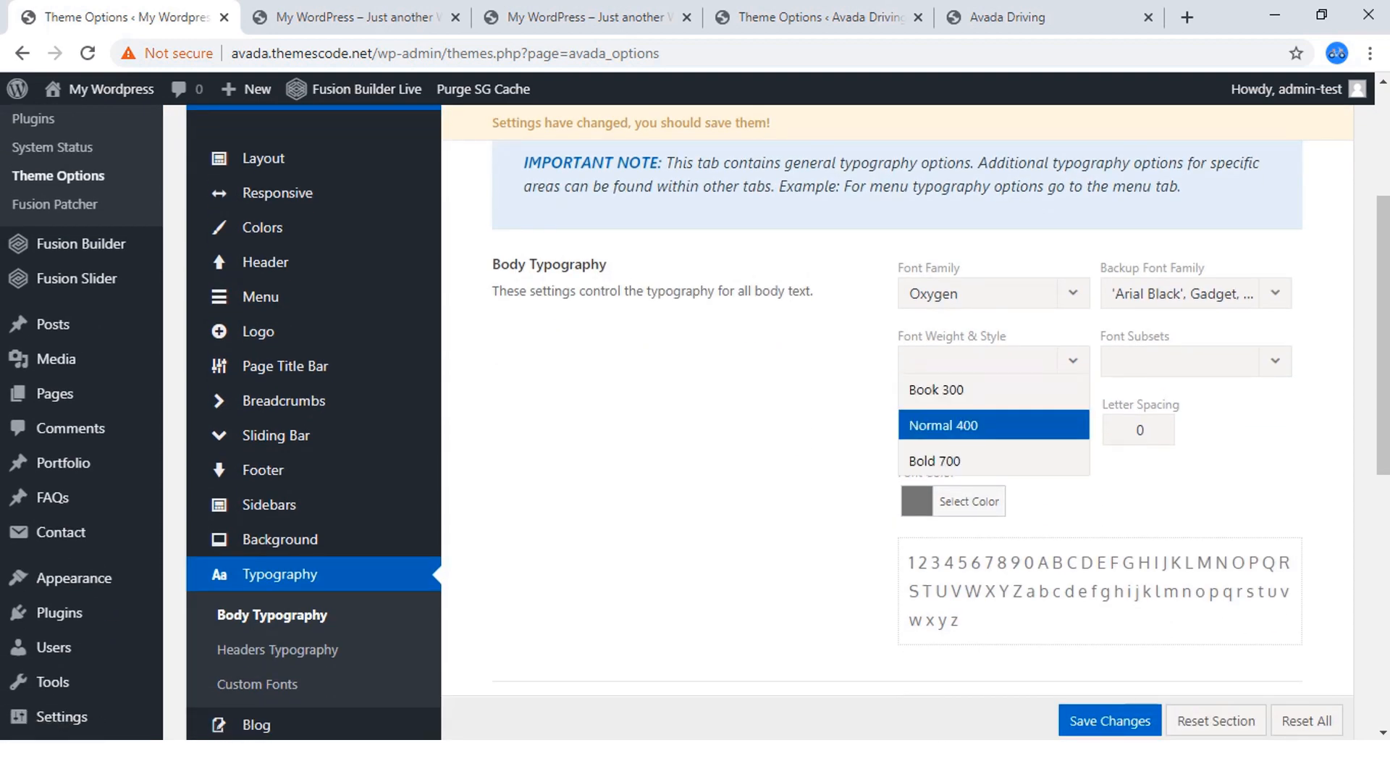
click(944, 425)
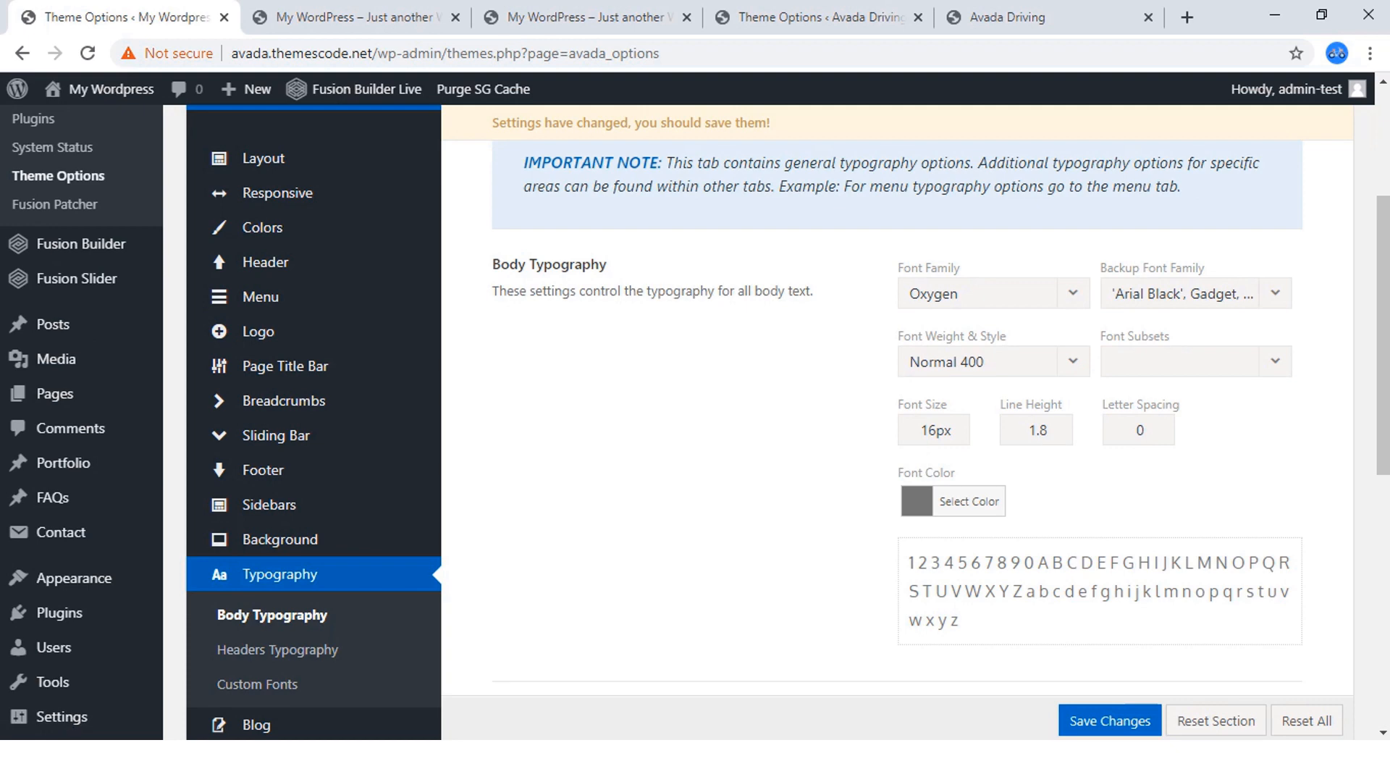
Copy the body font color code #10192e from the finished Avada Driving site's Body Typography options.
click(803, 17)
scroll(896, 406, down, 1)
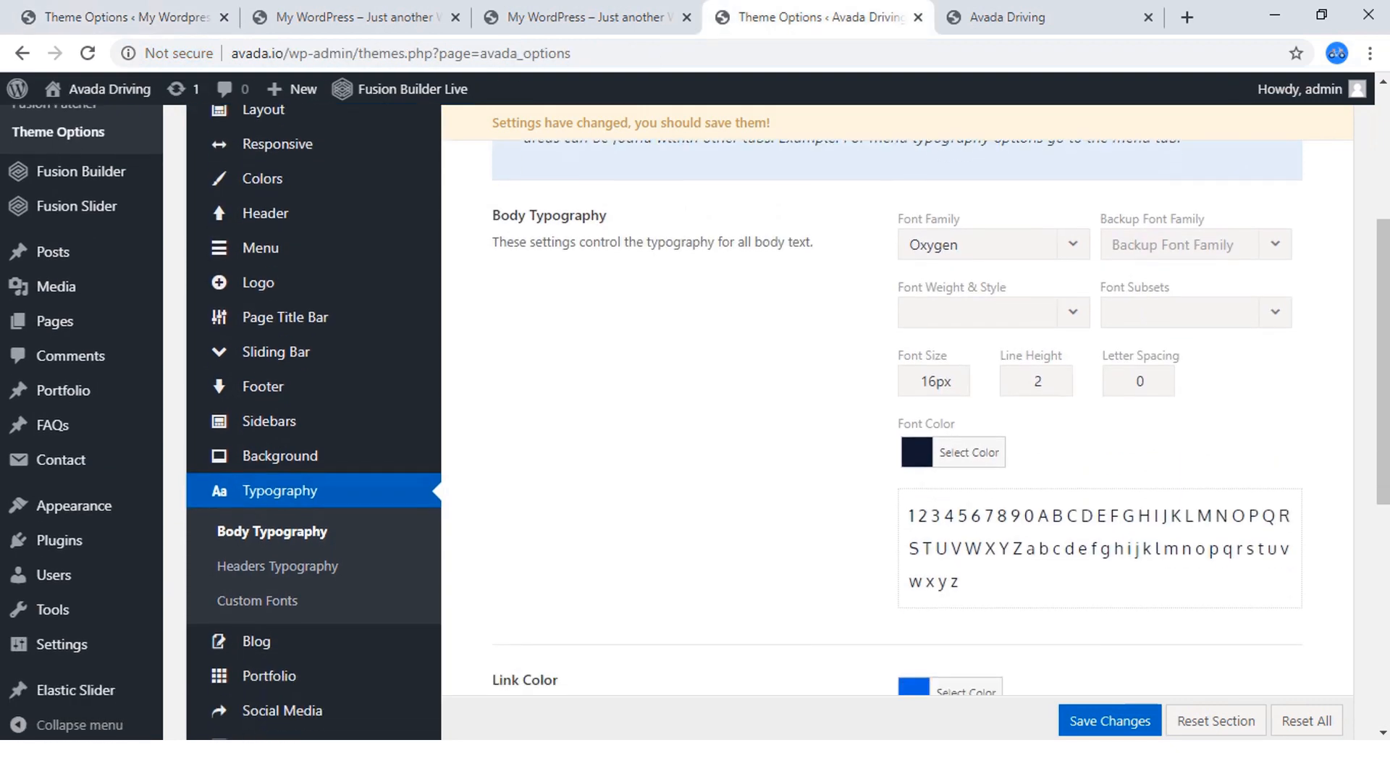
click(969, 452)
scroll(969, 451, down, 4)
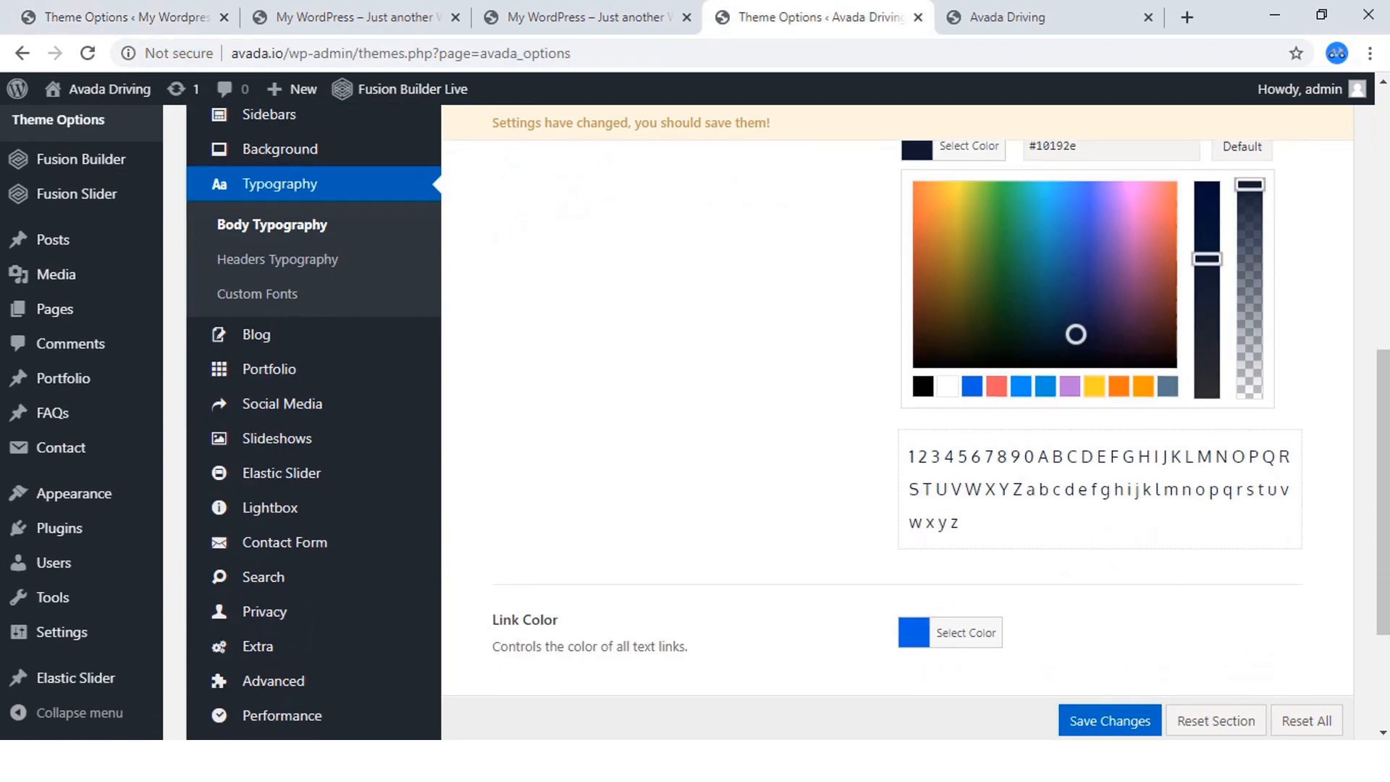
scroll(896, 405, up, 1)
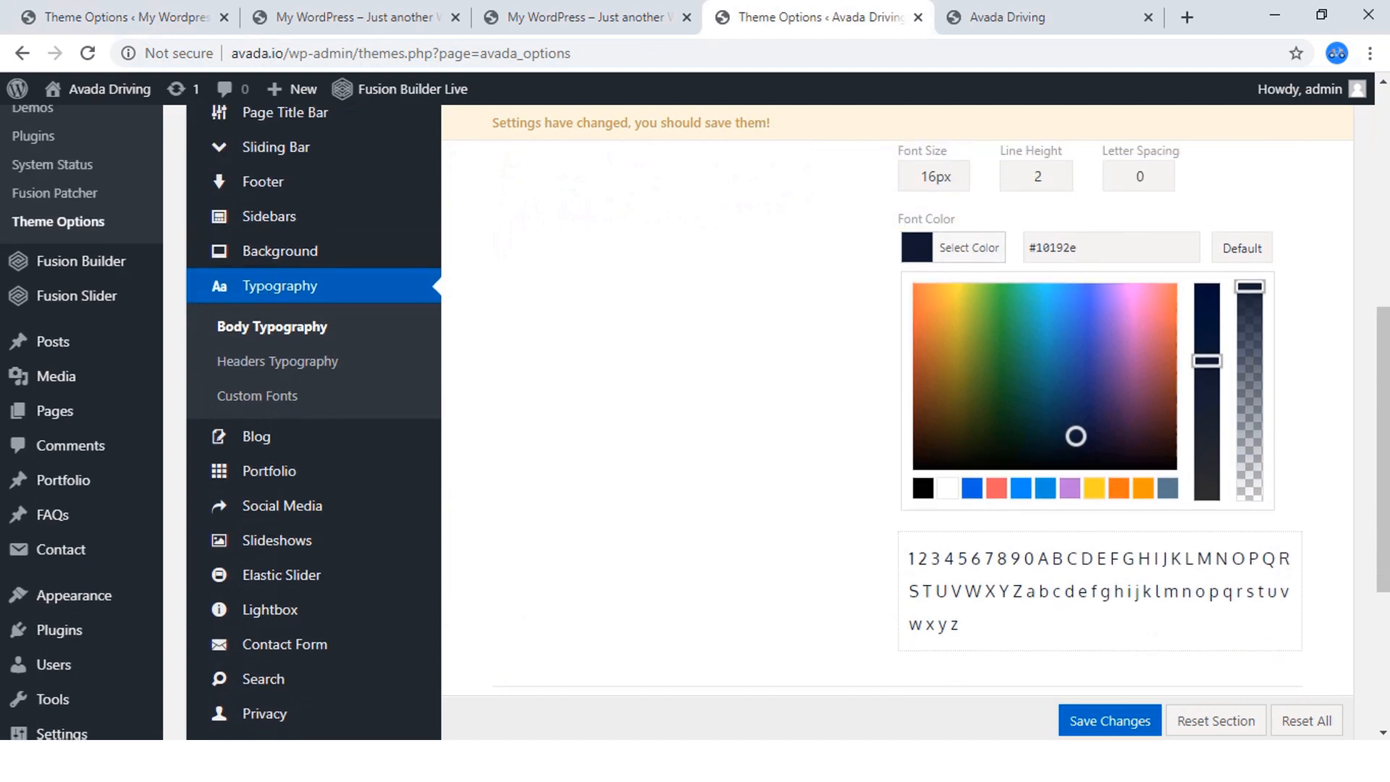
drag(1079, 248, 1027, 247)
right_click(1050, 248)
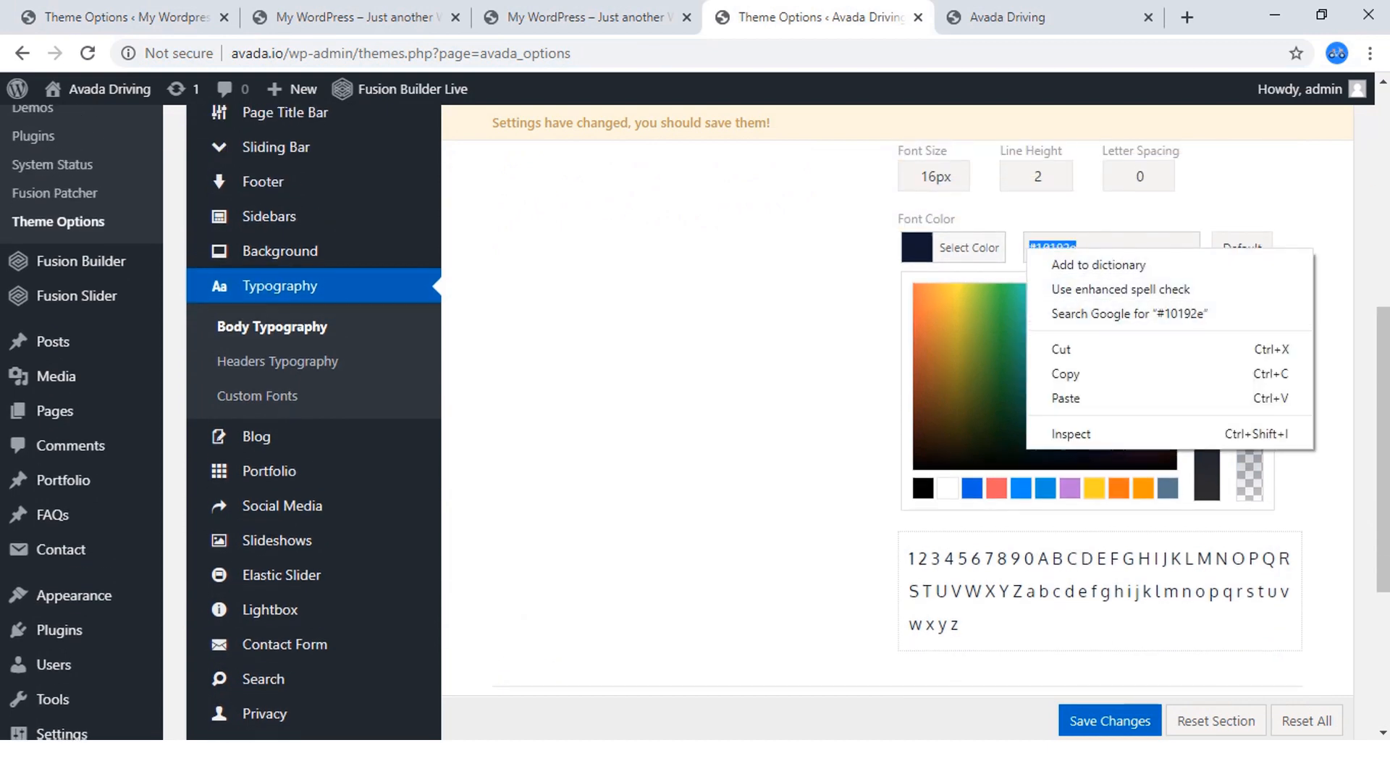
click(1086, 373)
Open the finished site's Colors options and examine its Color Palette.
scroll(304, 340, up, 6)
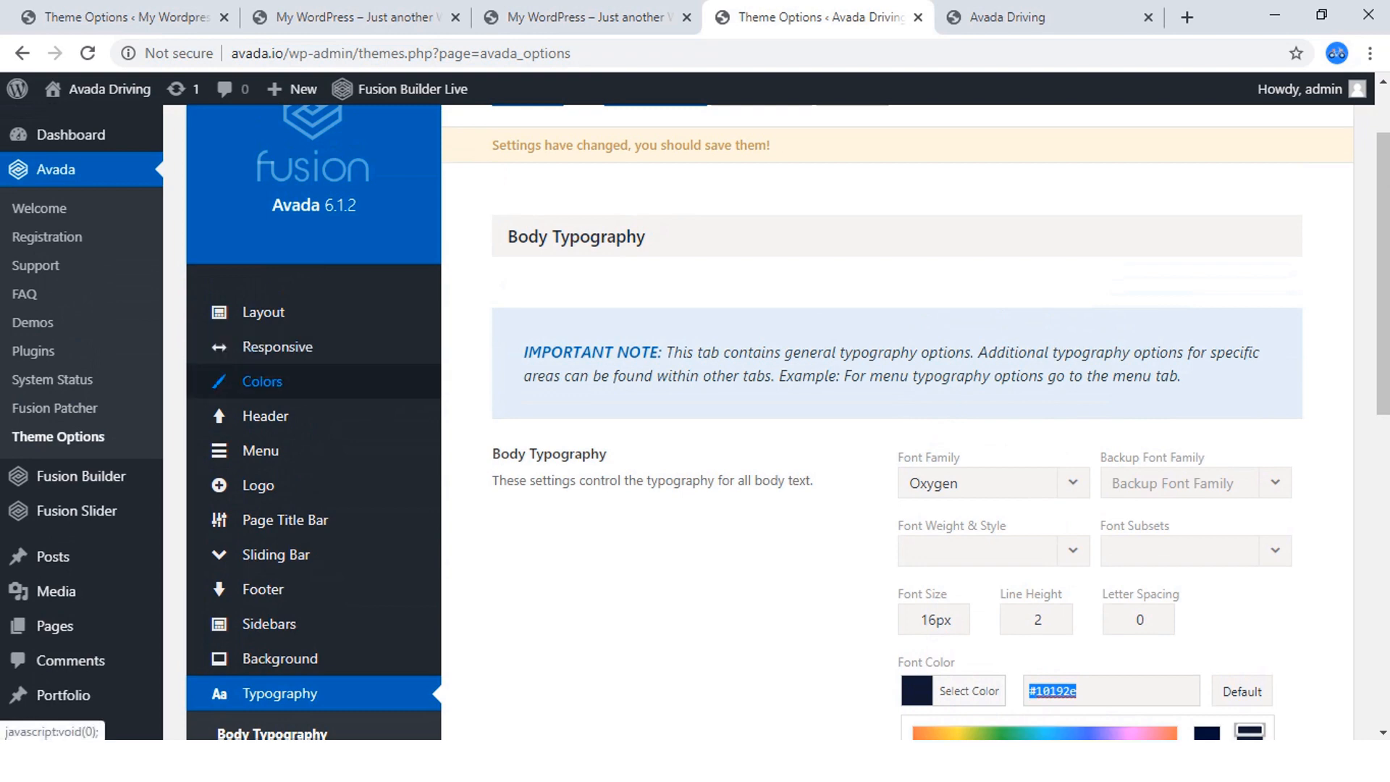
click(262, 382)
scroll(265, 416, down, 7)
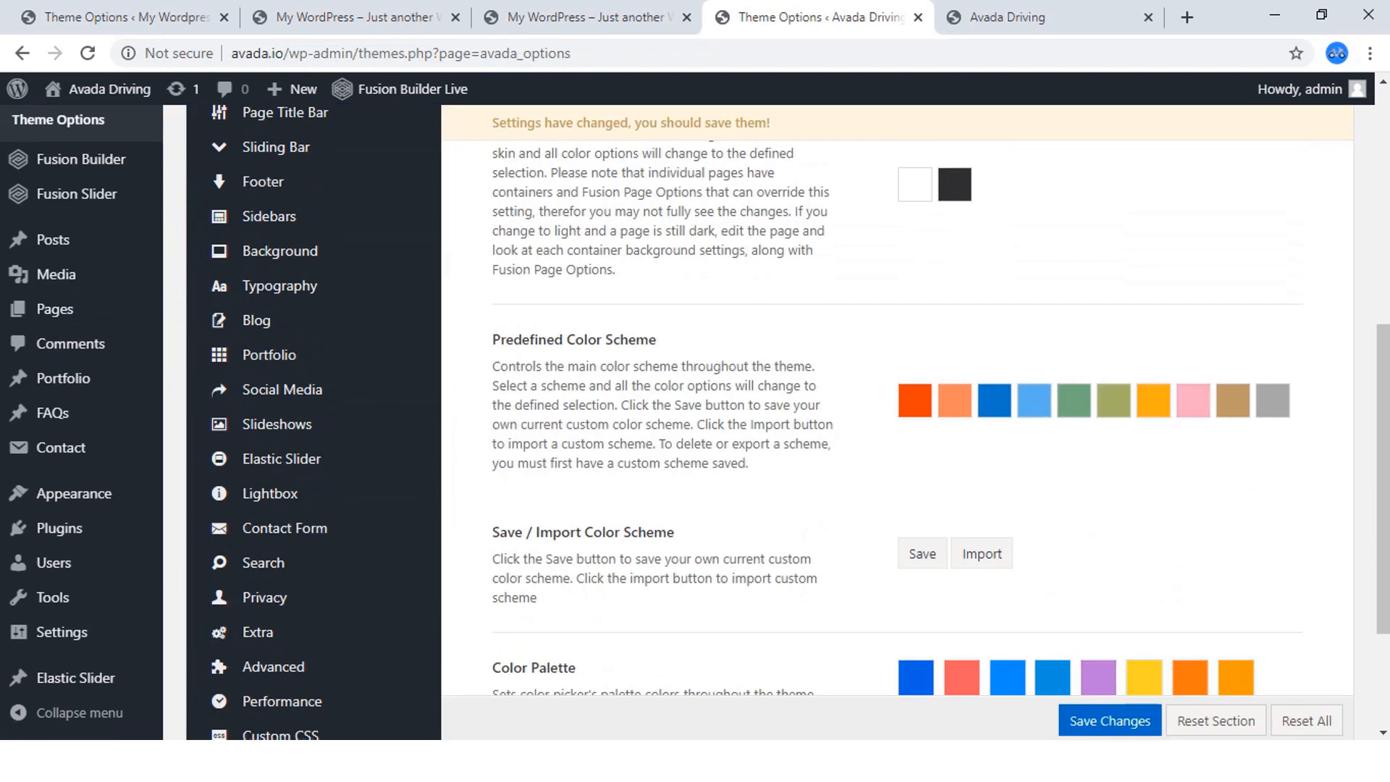
scroll(266, 415, down, 3)
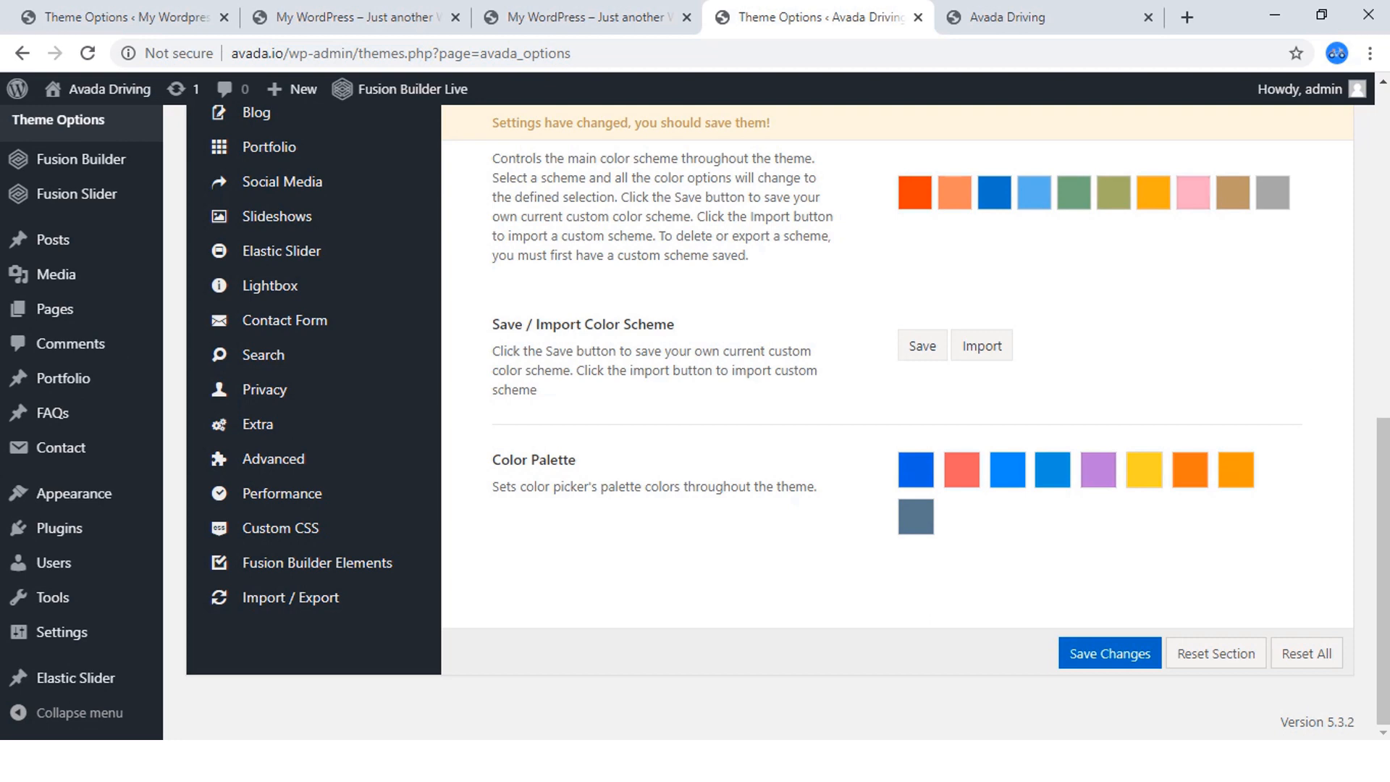
Change the fourth Color Palette swatch in the new site's Colors options to #10192e and save the changes.
click(128, 18)
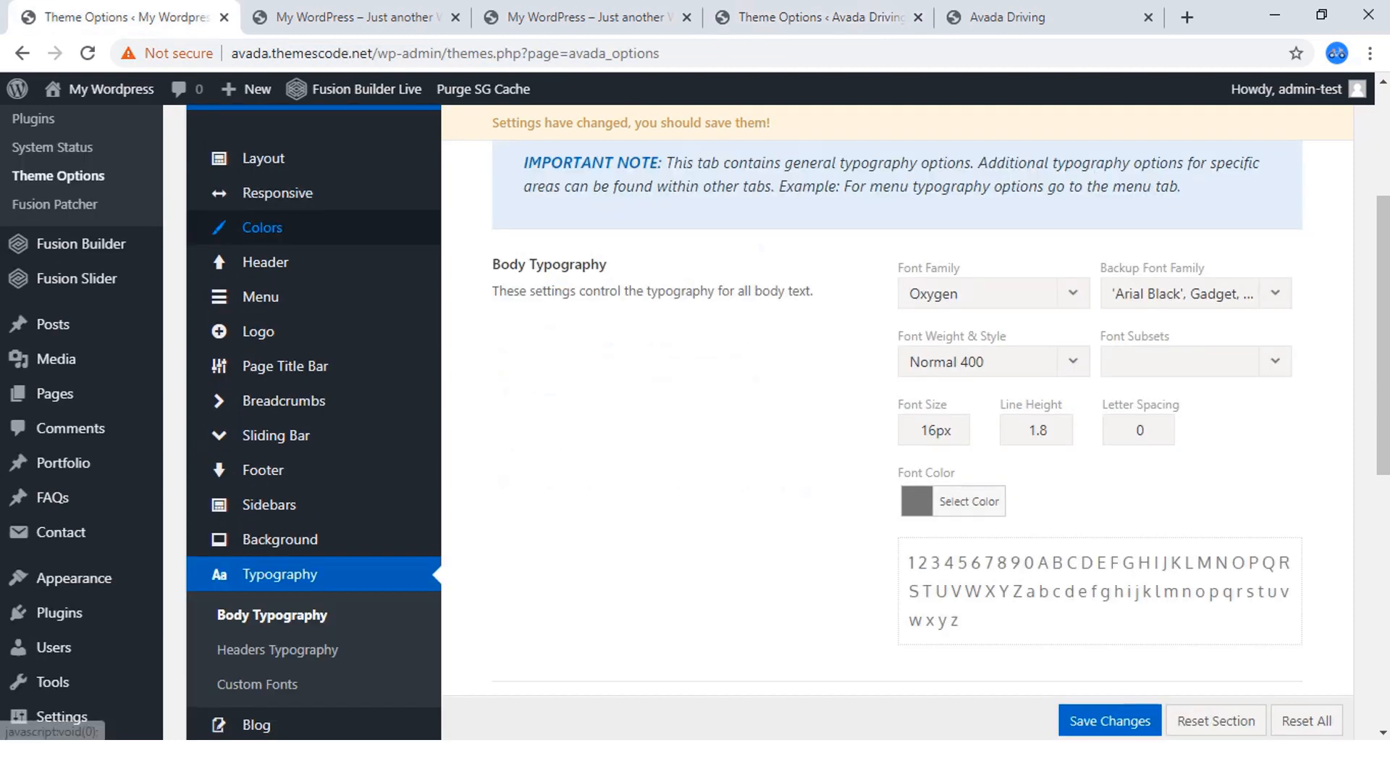
click(262, 227)
scroll(262, 227, down, 7)
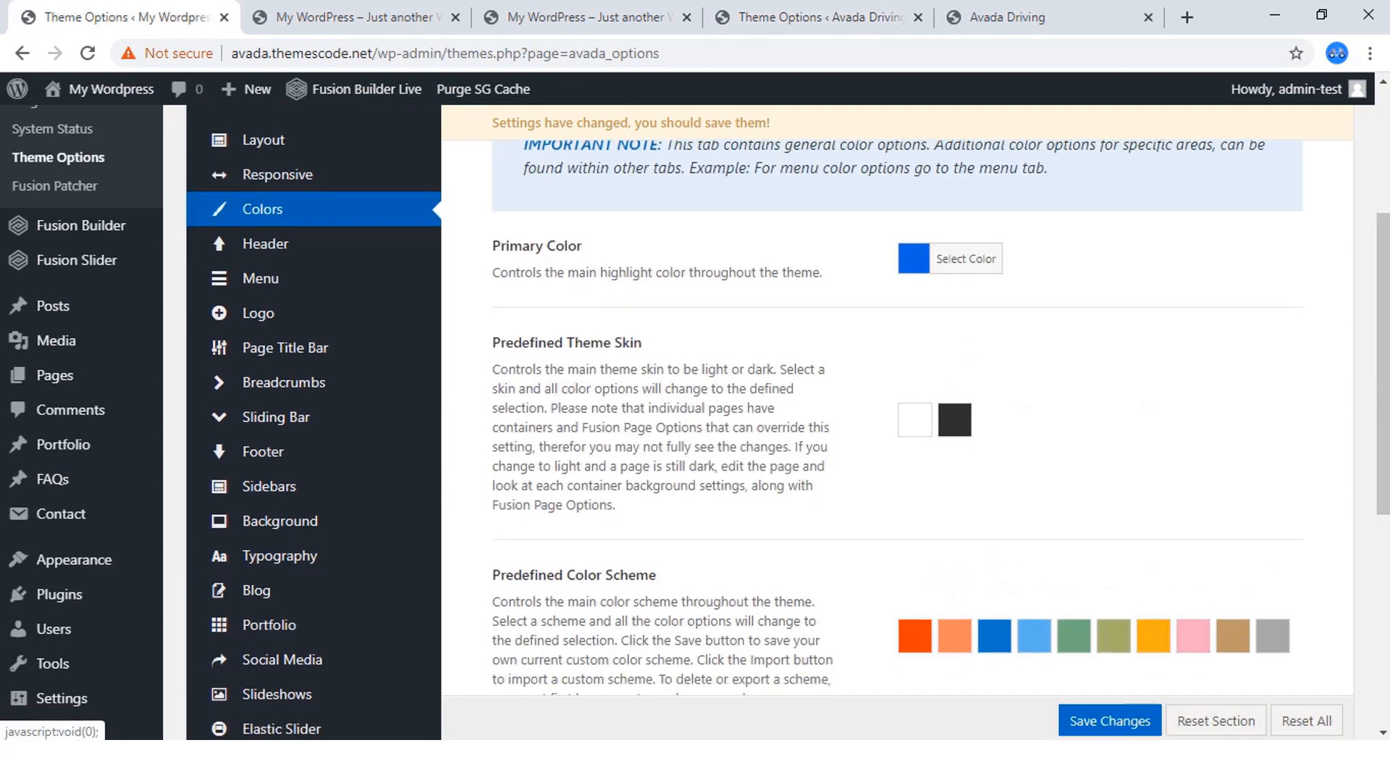
scroll(797, 420, down, 1)
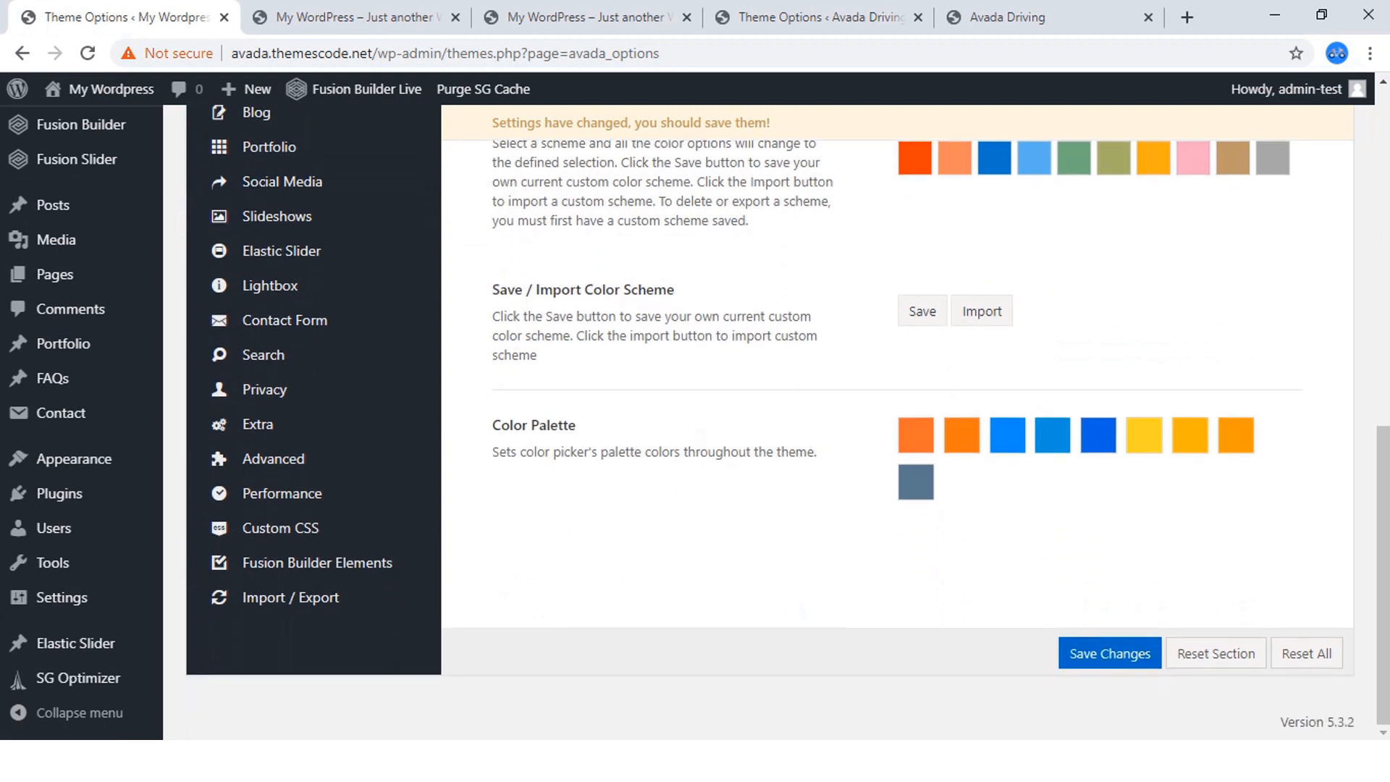
click(916, 436)
scroll(898, 434, down, 3)
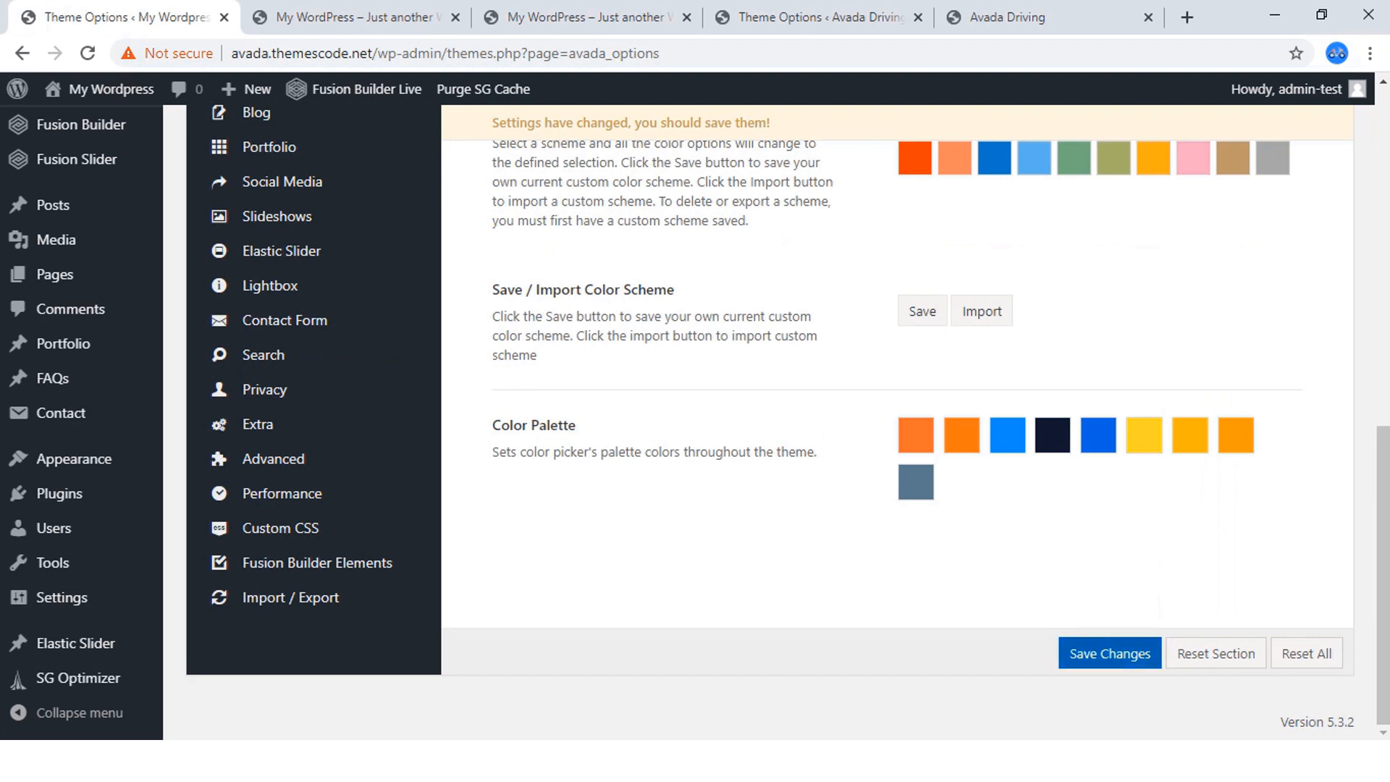
click(1110, 653)
Return to the new site's Body Typography options, check the font color picker's palette swatches and save the typography settings.
scroll(312, 434, up, 6)
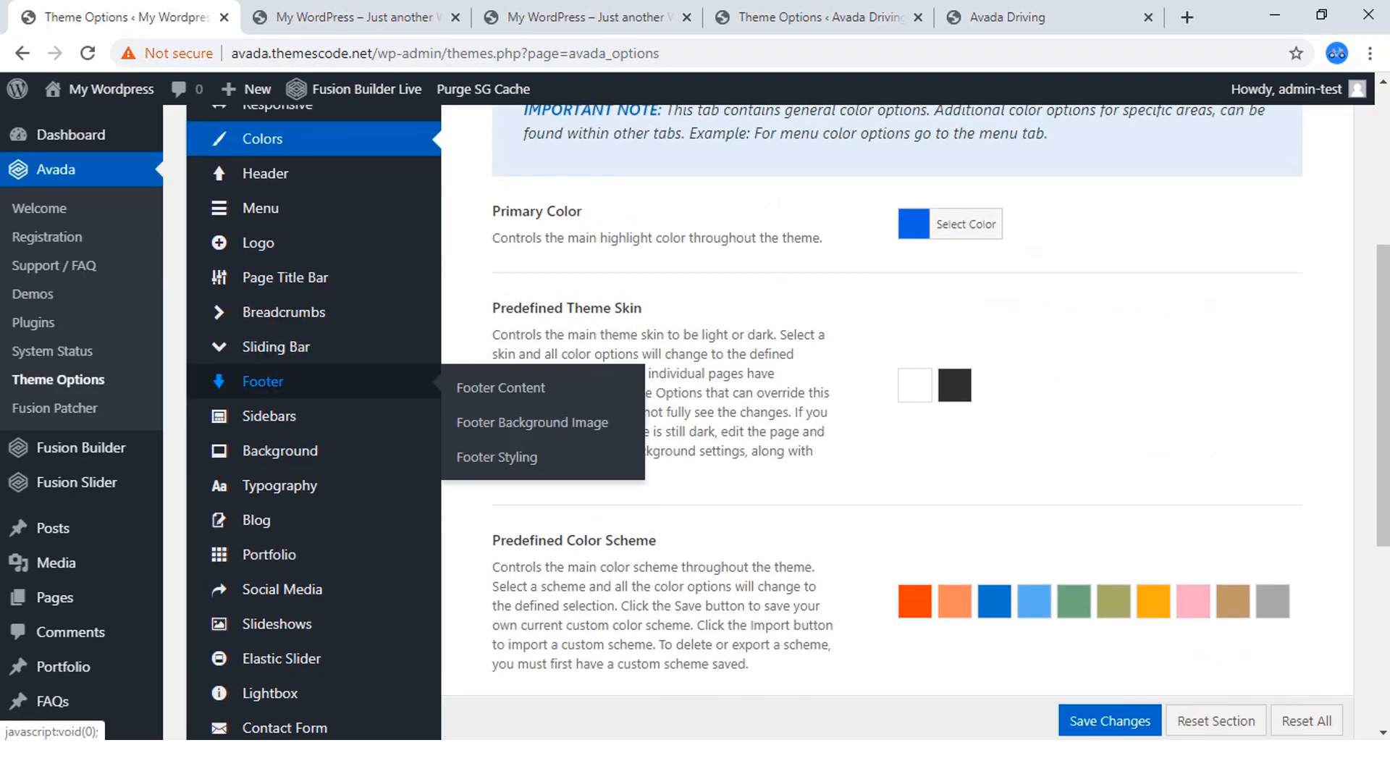
mouse_move(255, 520)
mouse_move(279, 485)
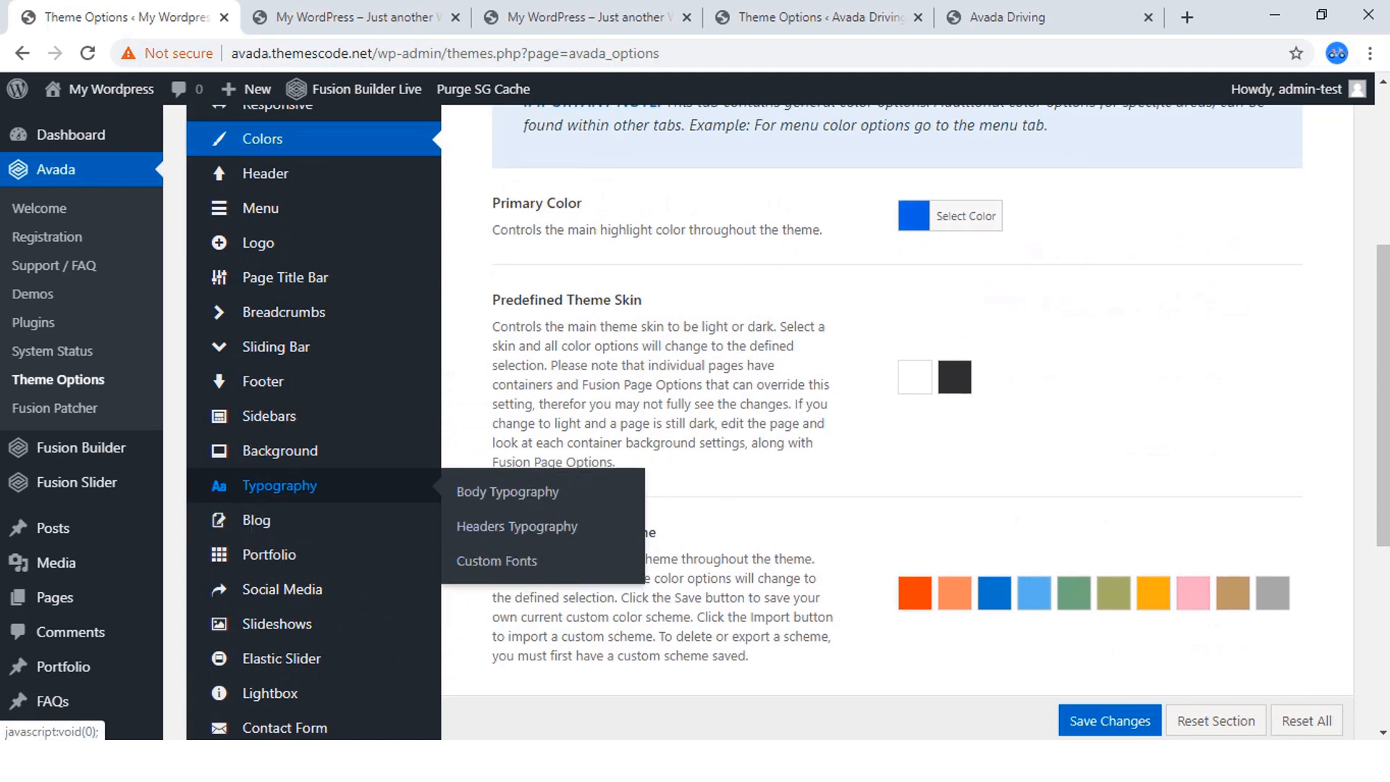
click(507, 492)
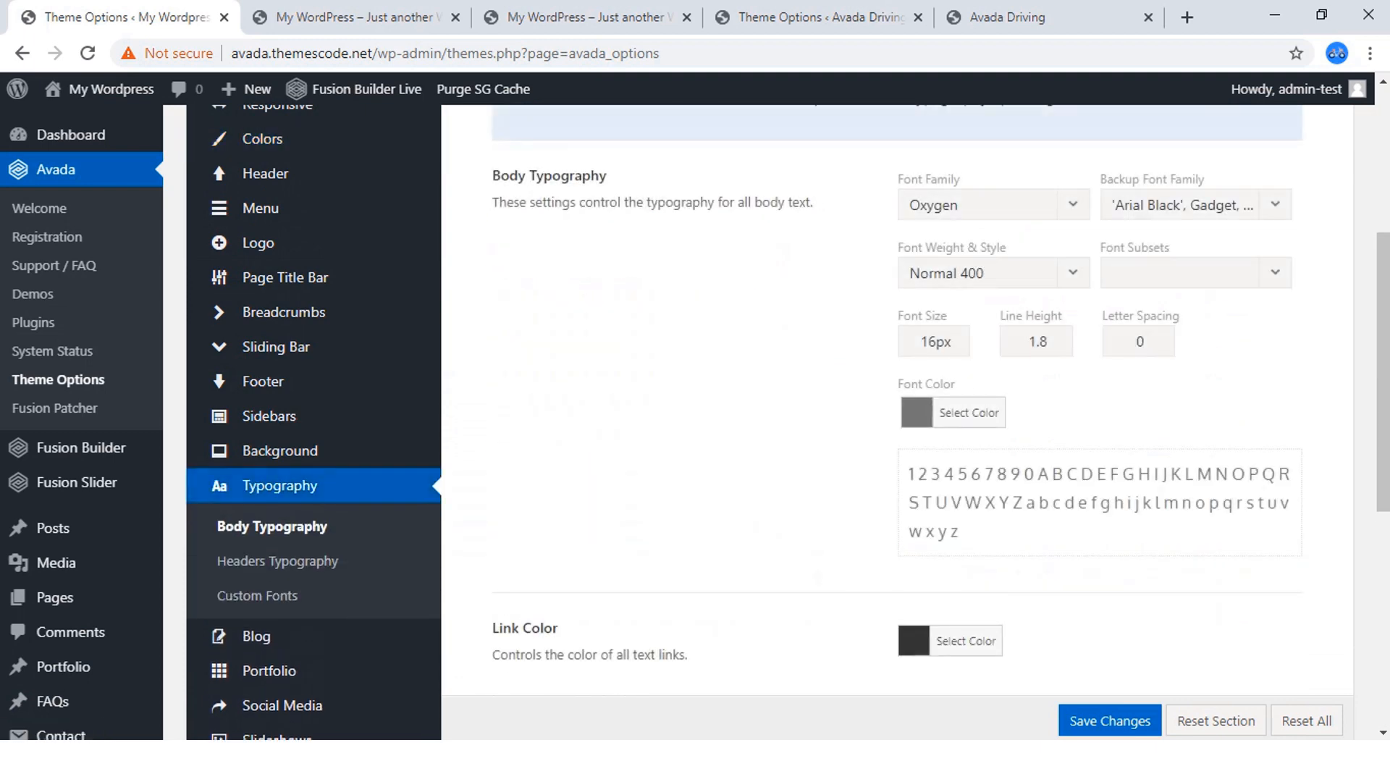
click(969, 412)
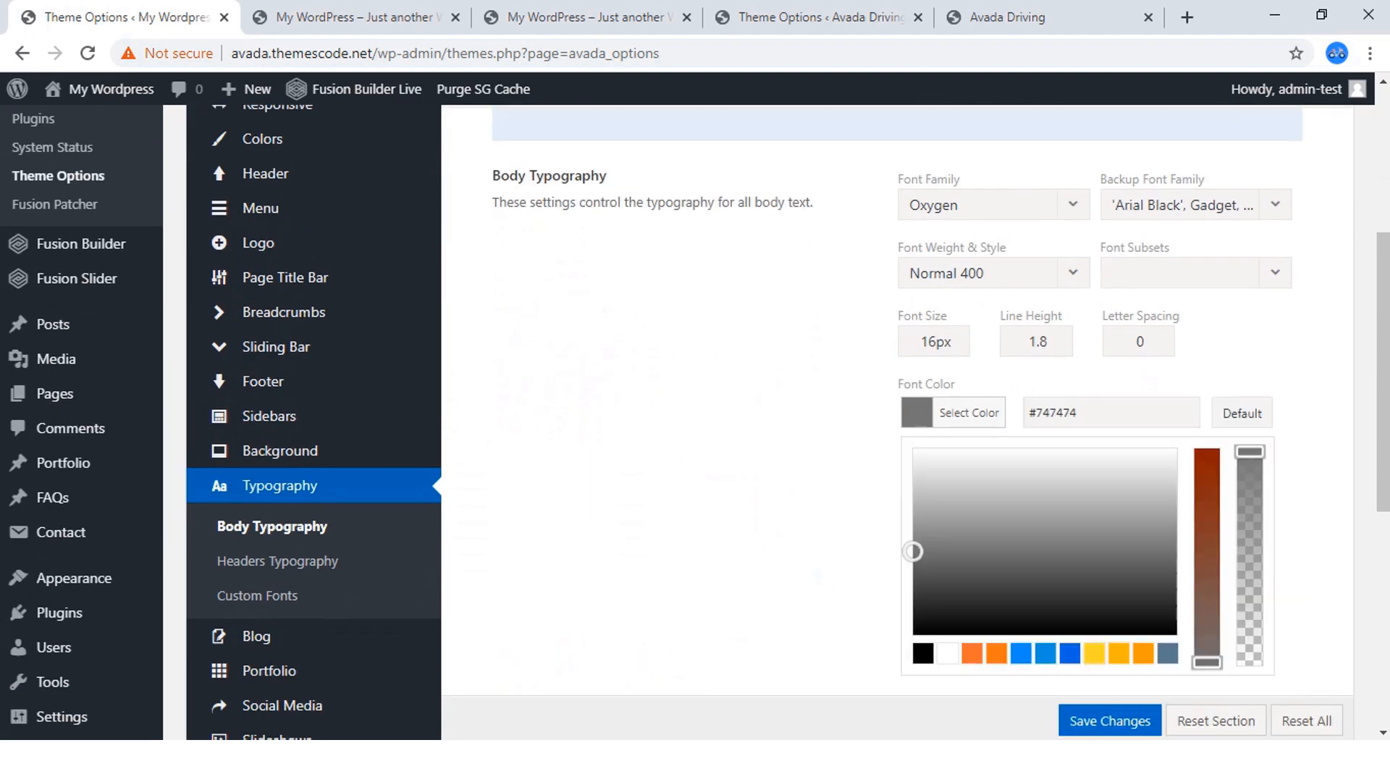
scroll(969, 413, down, 3)
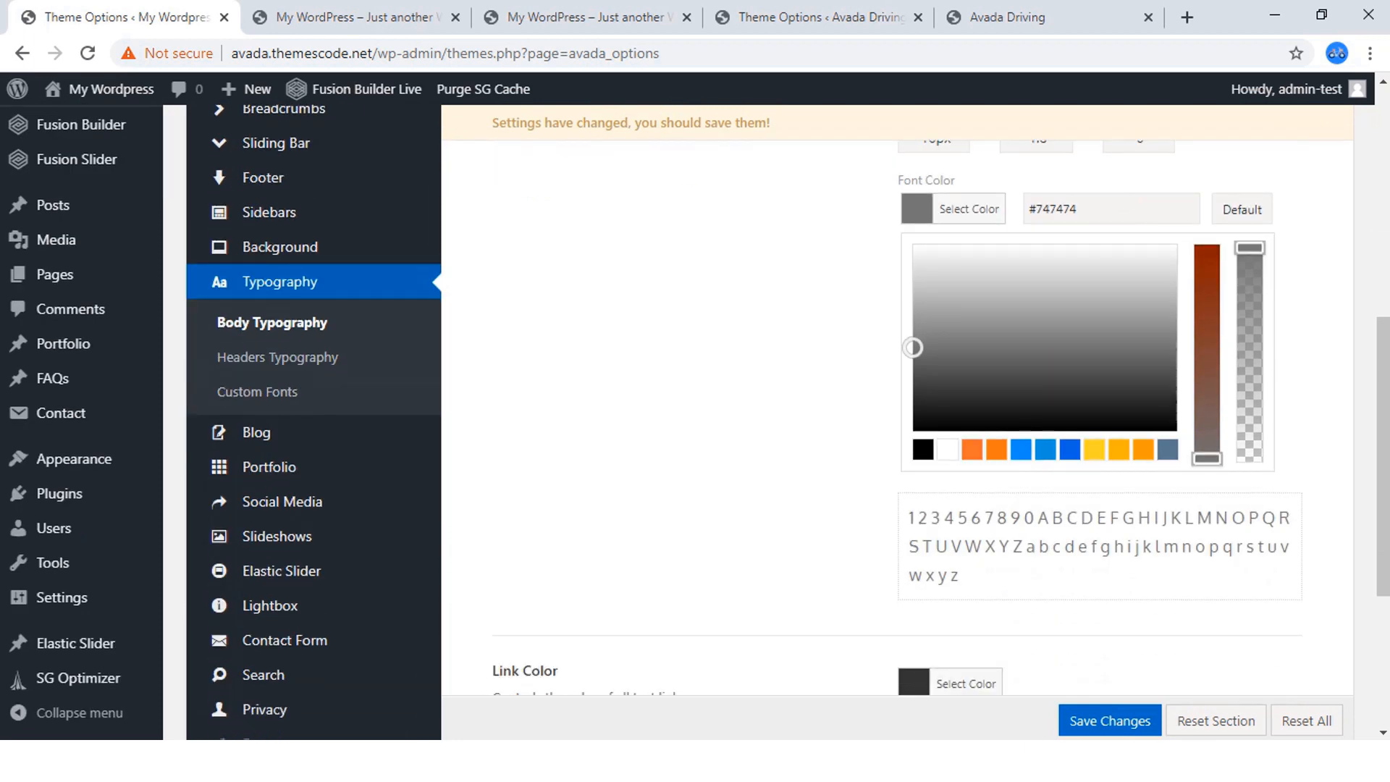
click(969, 210)
scroll(916, 422, up, 3)
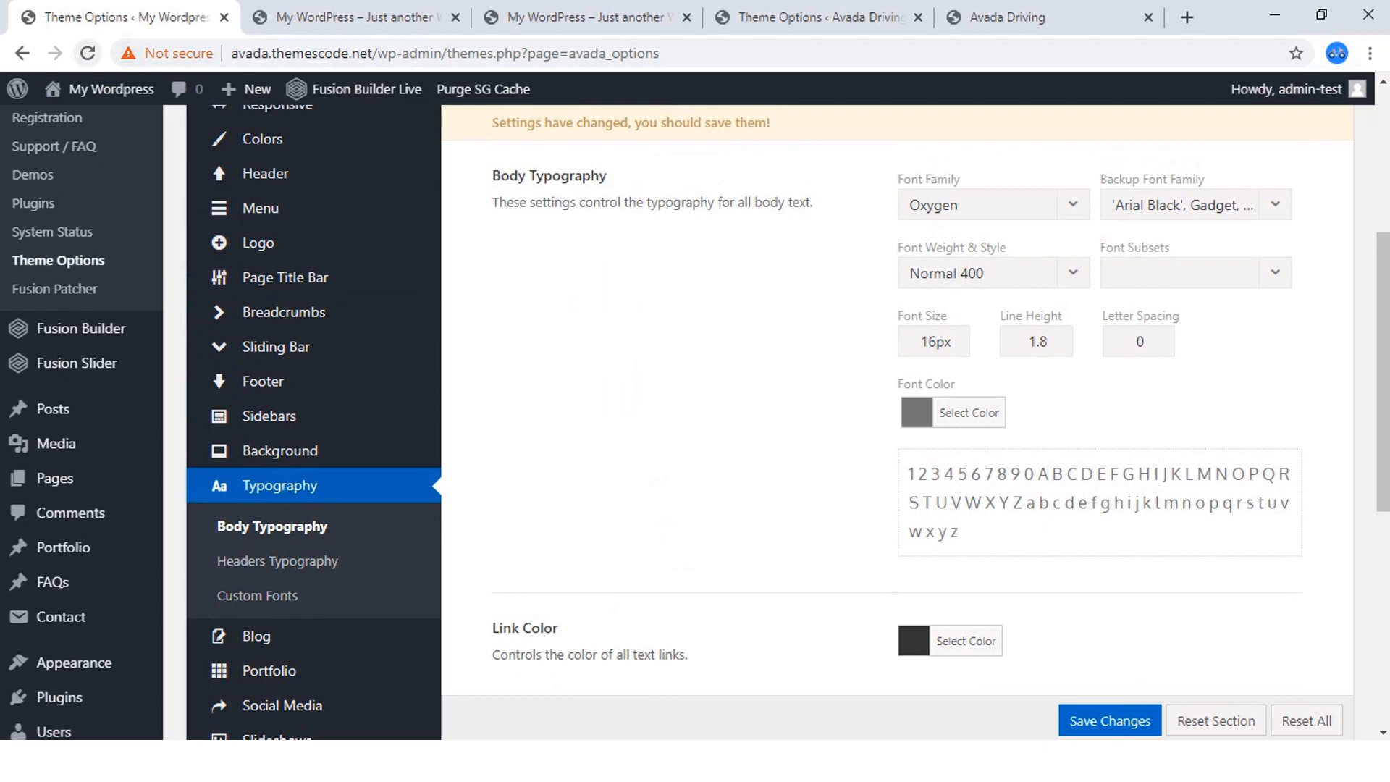
click(1110, 720)
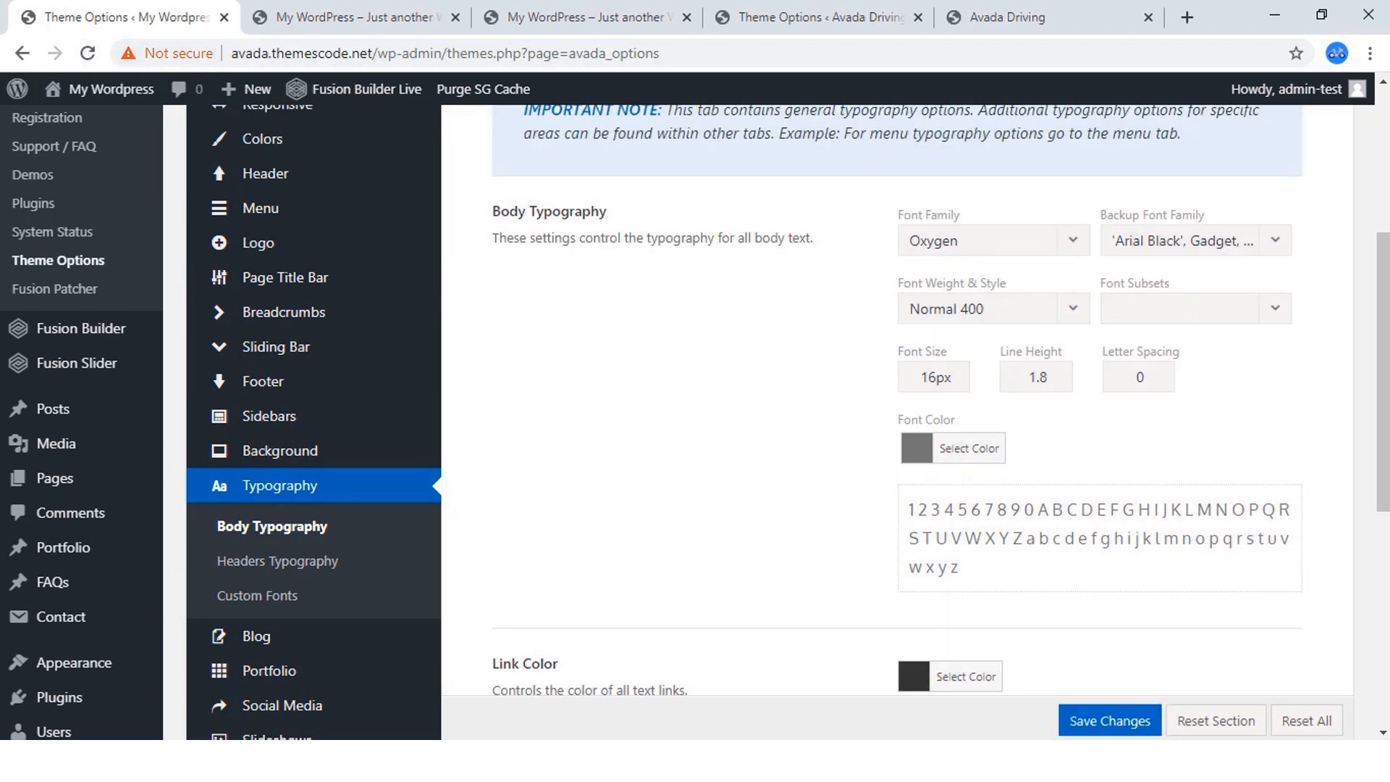
Set the new site's body font color to the copied code #10192e.
click(969, 448)
scroll(969, 448, down, 1)
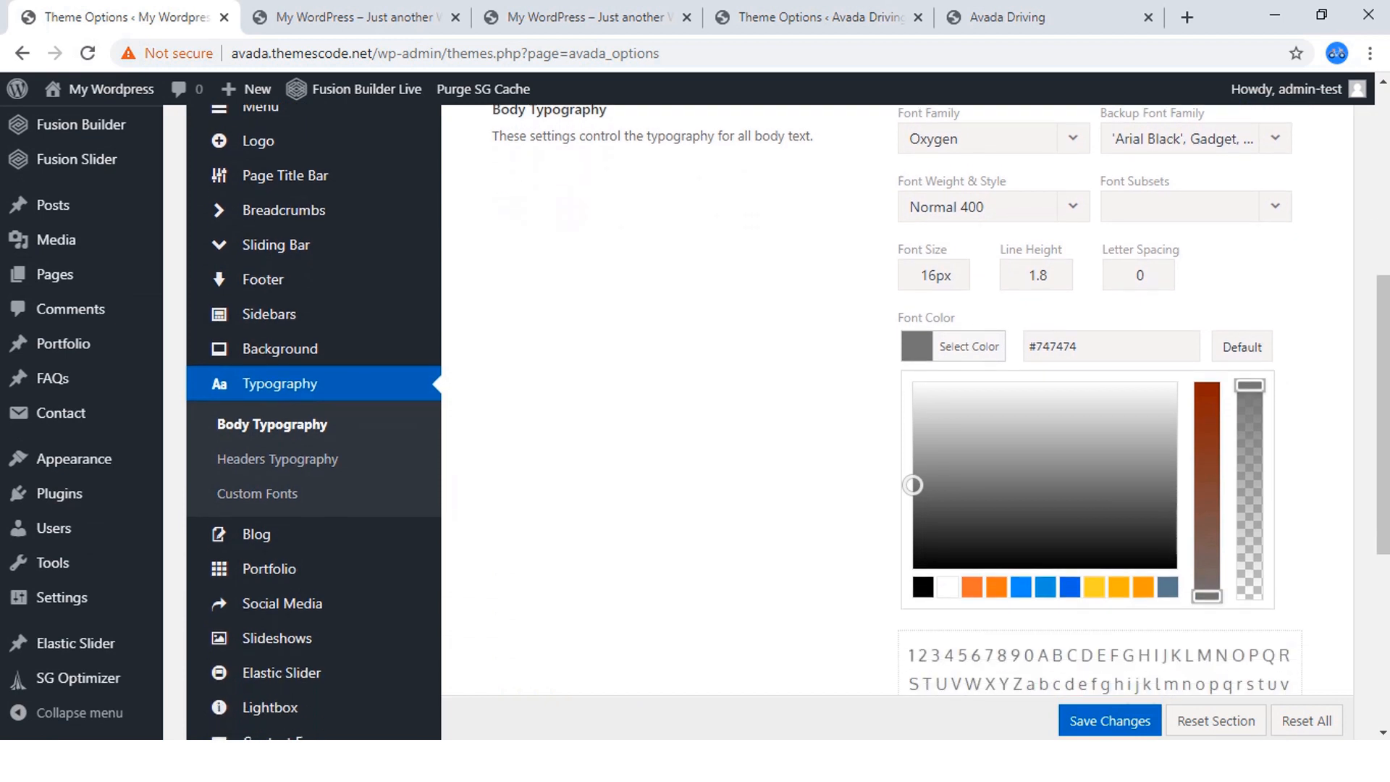
scroll(892, 400, down, 1)
drag(1079, 311, 1027, 311)
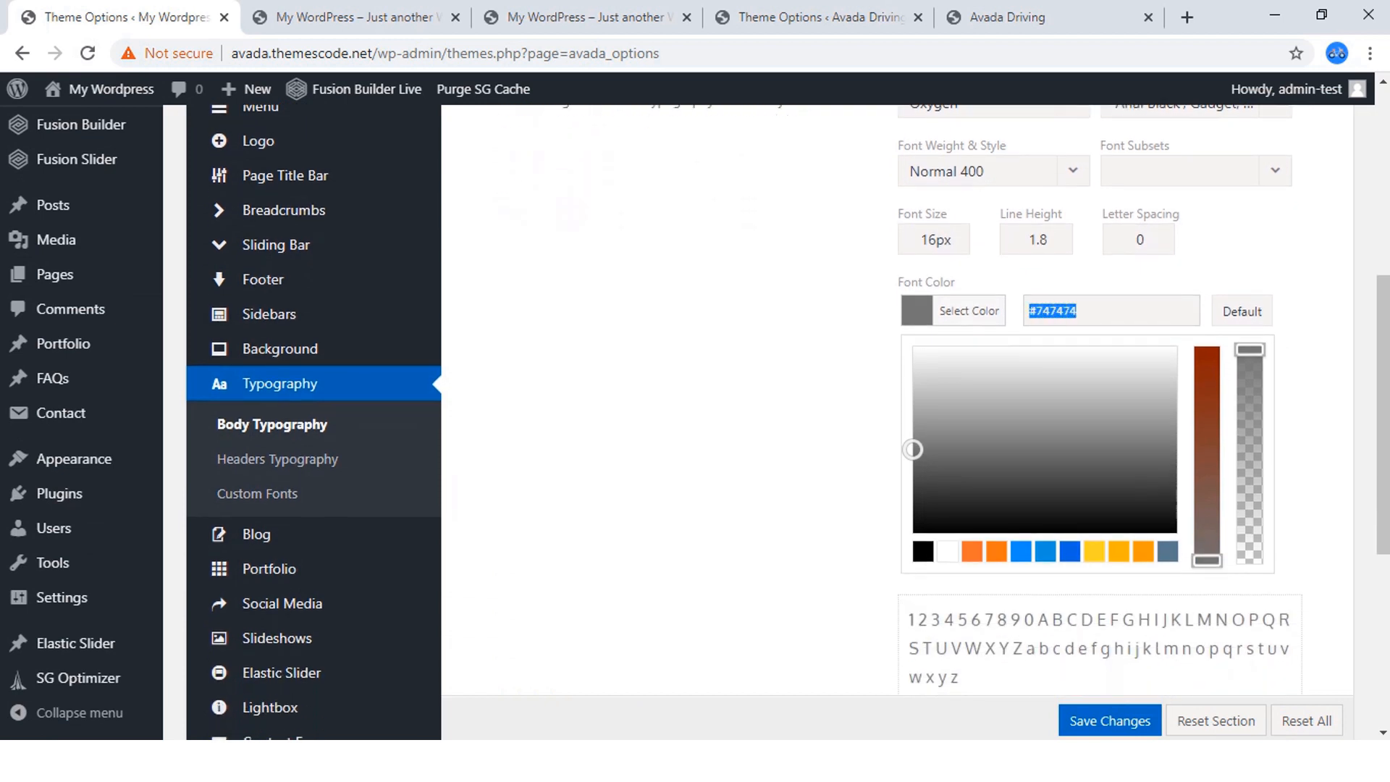
key(ctrl+v)
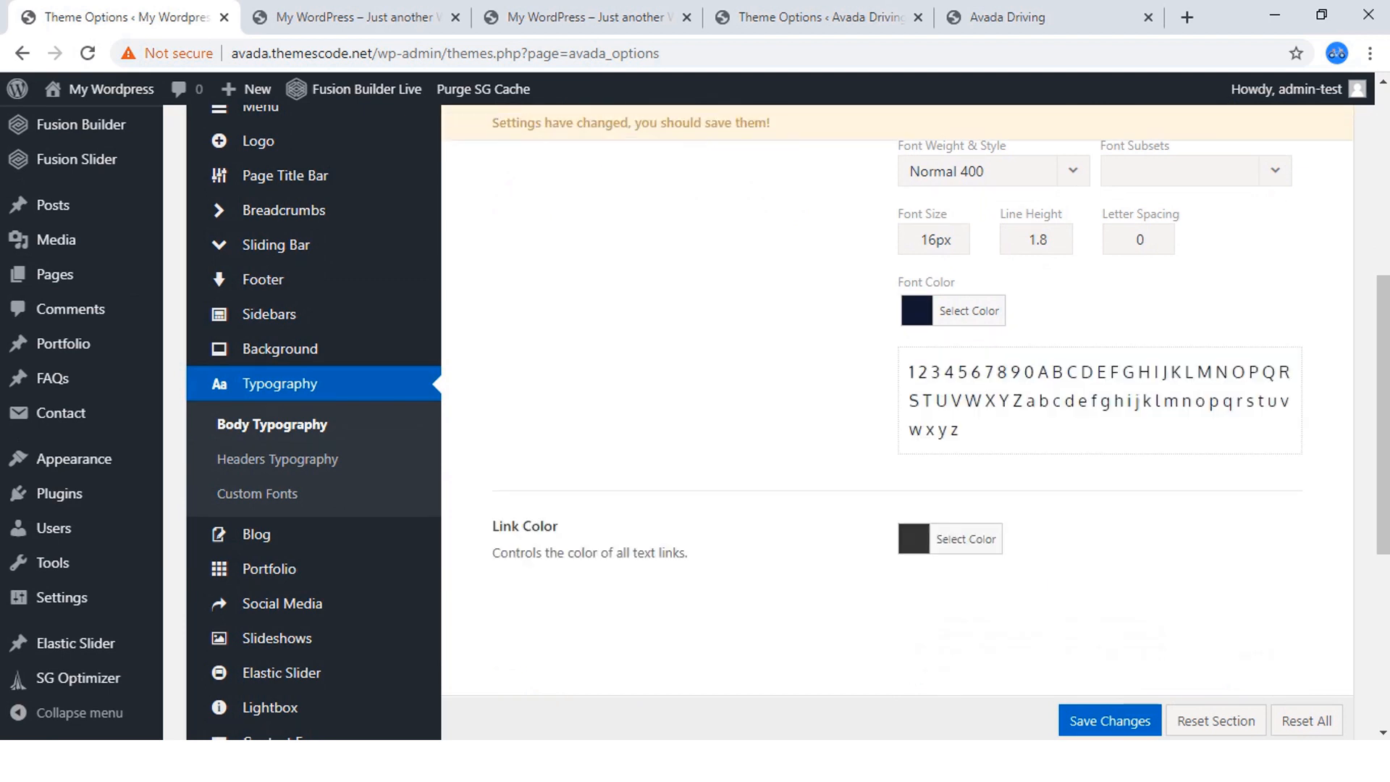
scroll(898, 420, down, 2)
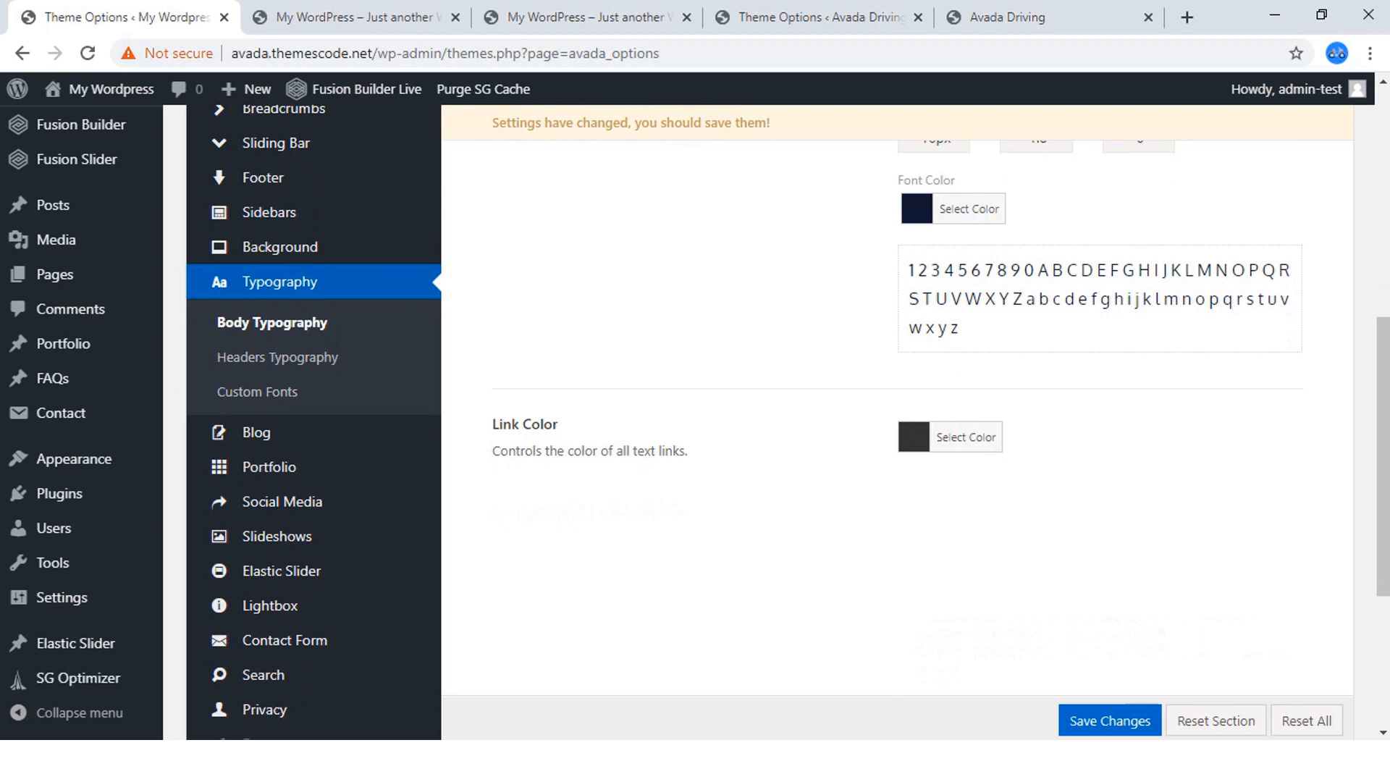
Set the new site's Link Color to the orange of the fourth palette swatch and save the Body Typography changes.
click(966, 438)
scroll(966, 438, down, 2)
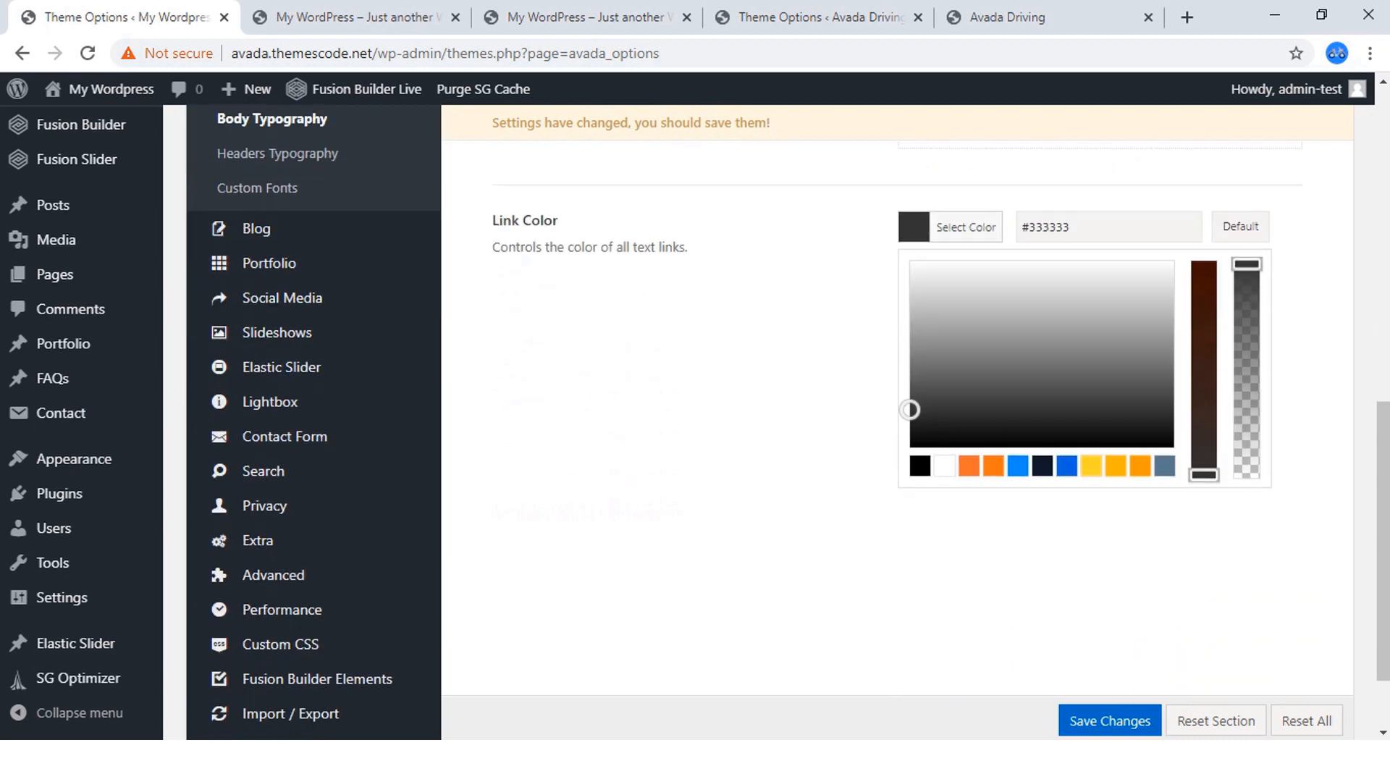
click(993, 465)
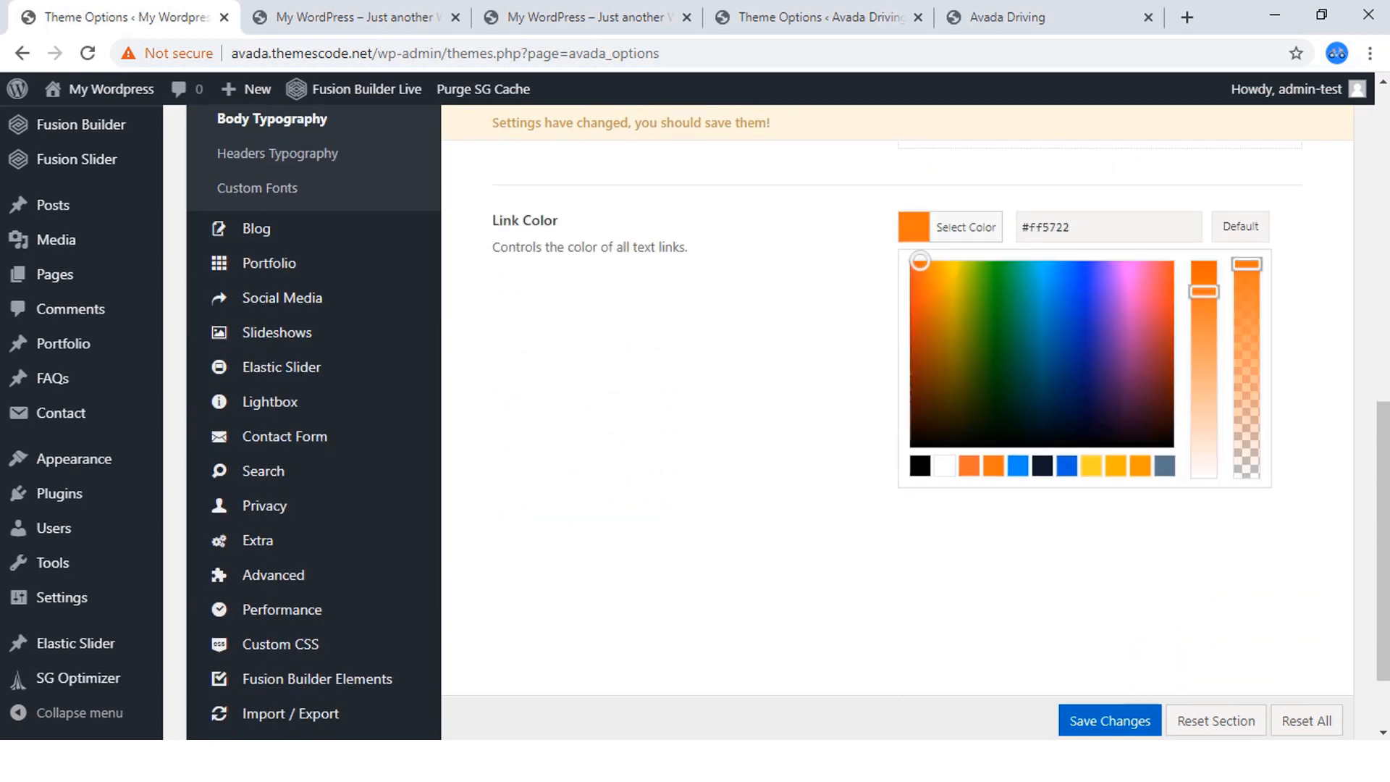
click(804, 449)
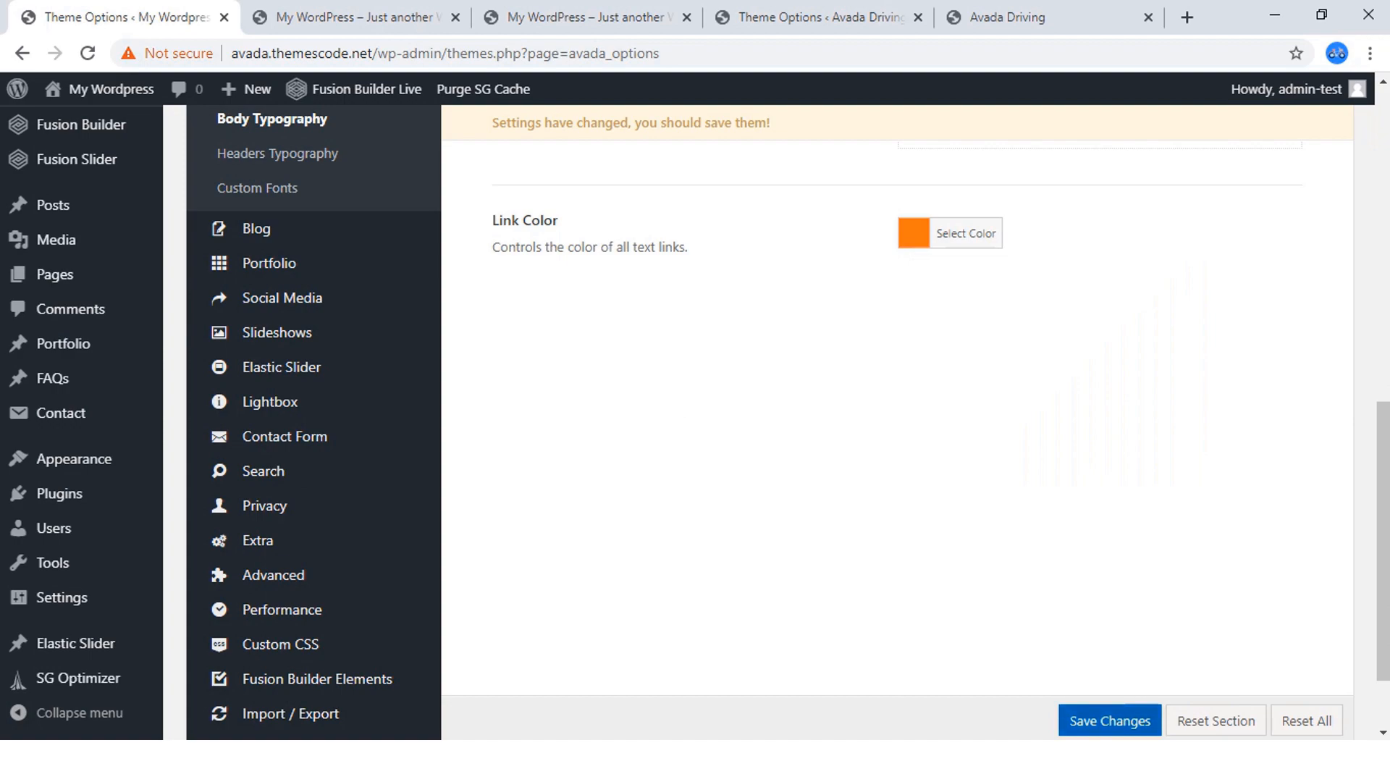
click(1110, 721)
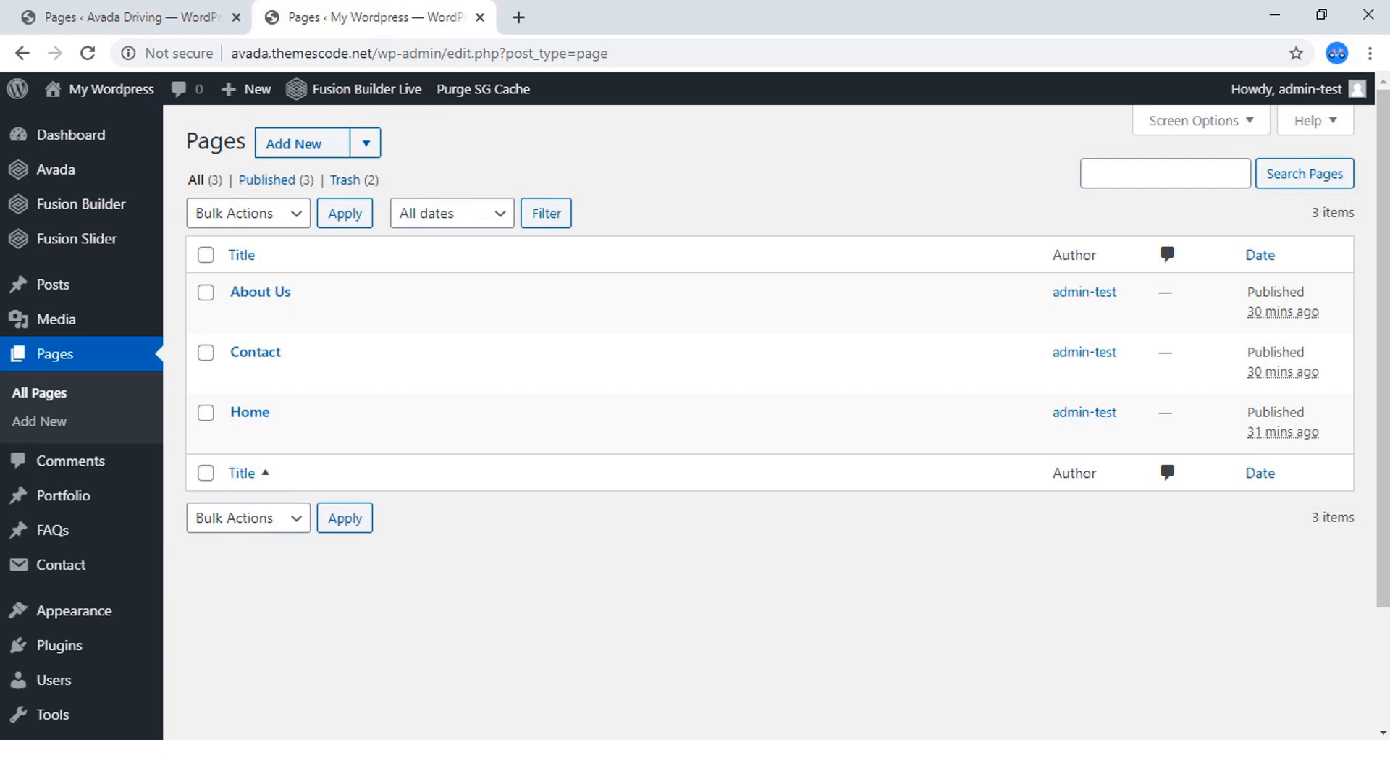
Open the new site's Home page for editing in a new browser tab and switch to it.
mouse_move(250, 413)
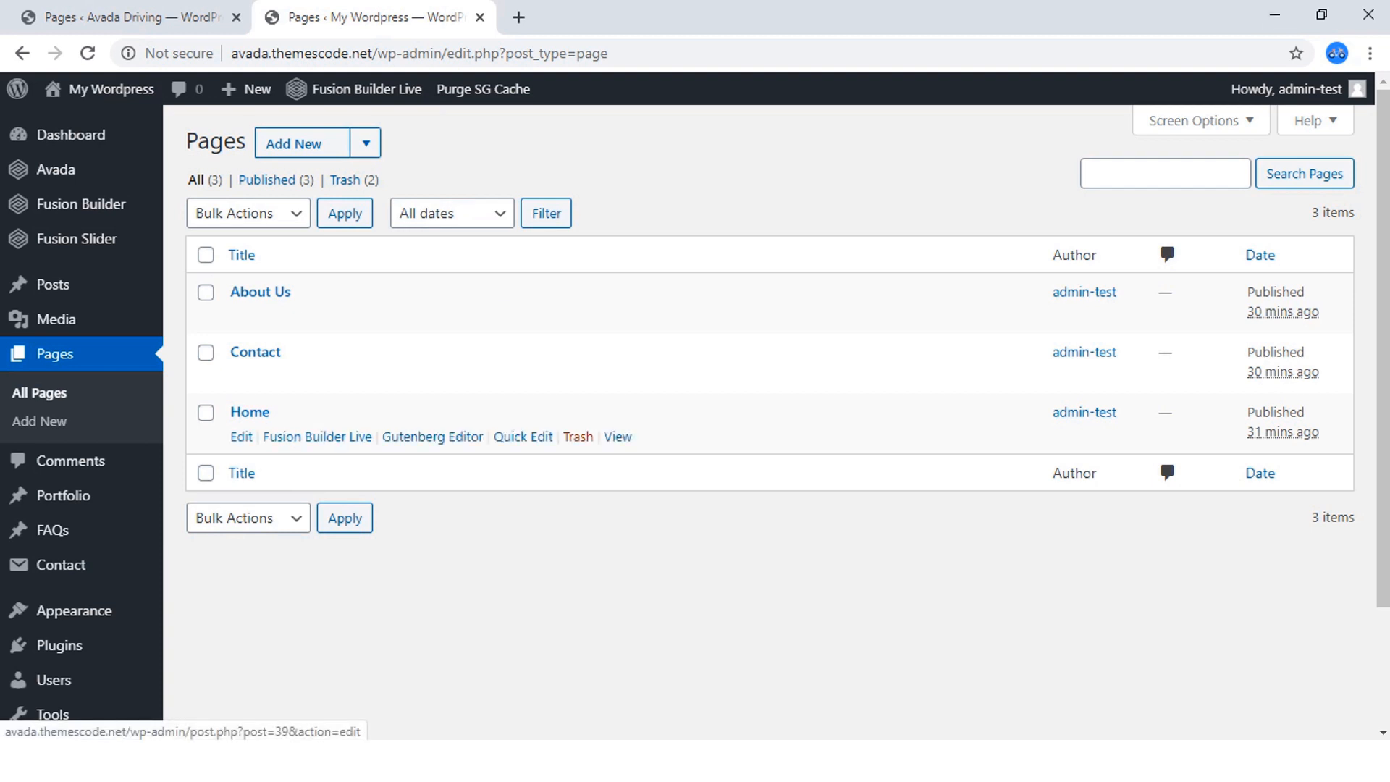
right_click(242, 436)
click(326, 450)
click(615, 17)
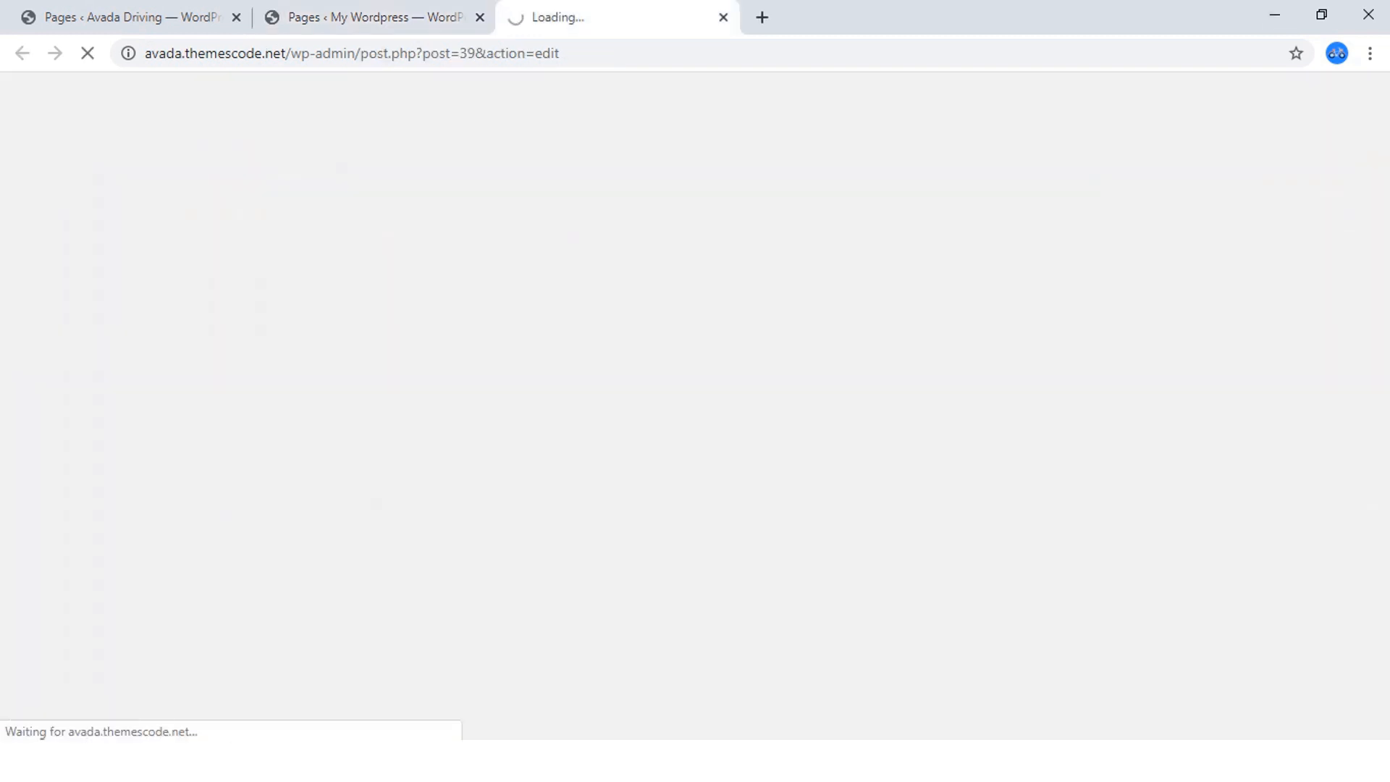
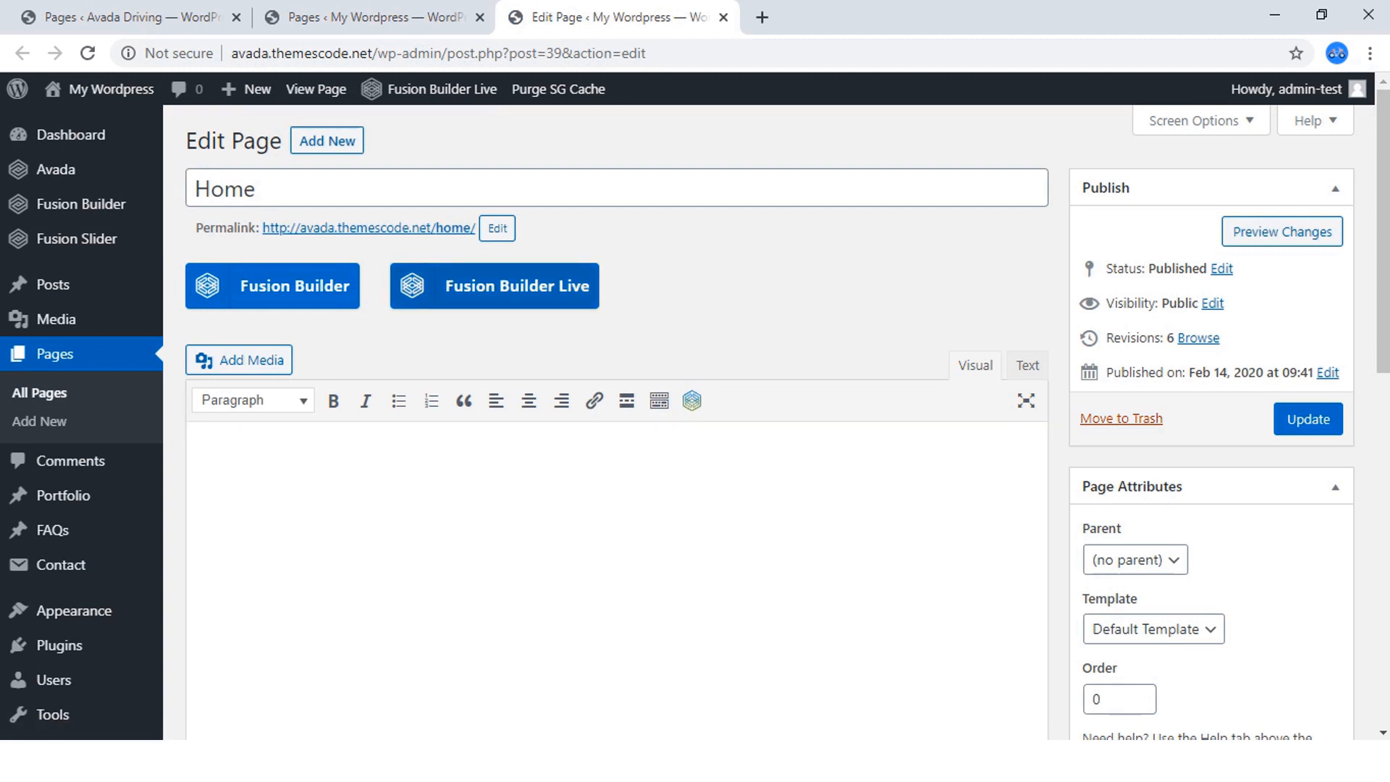
Open the finished driving site's front page in a new browser tab, look it over and return to the Home page editor.
scroll(561, 166, down, 7)
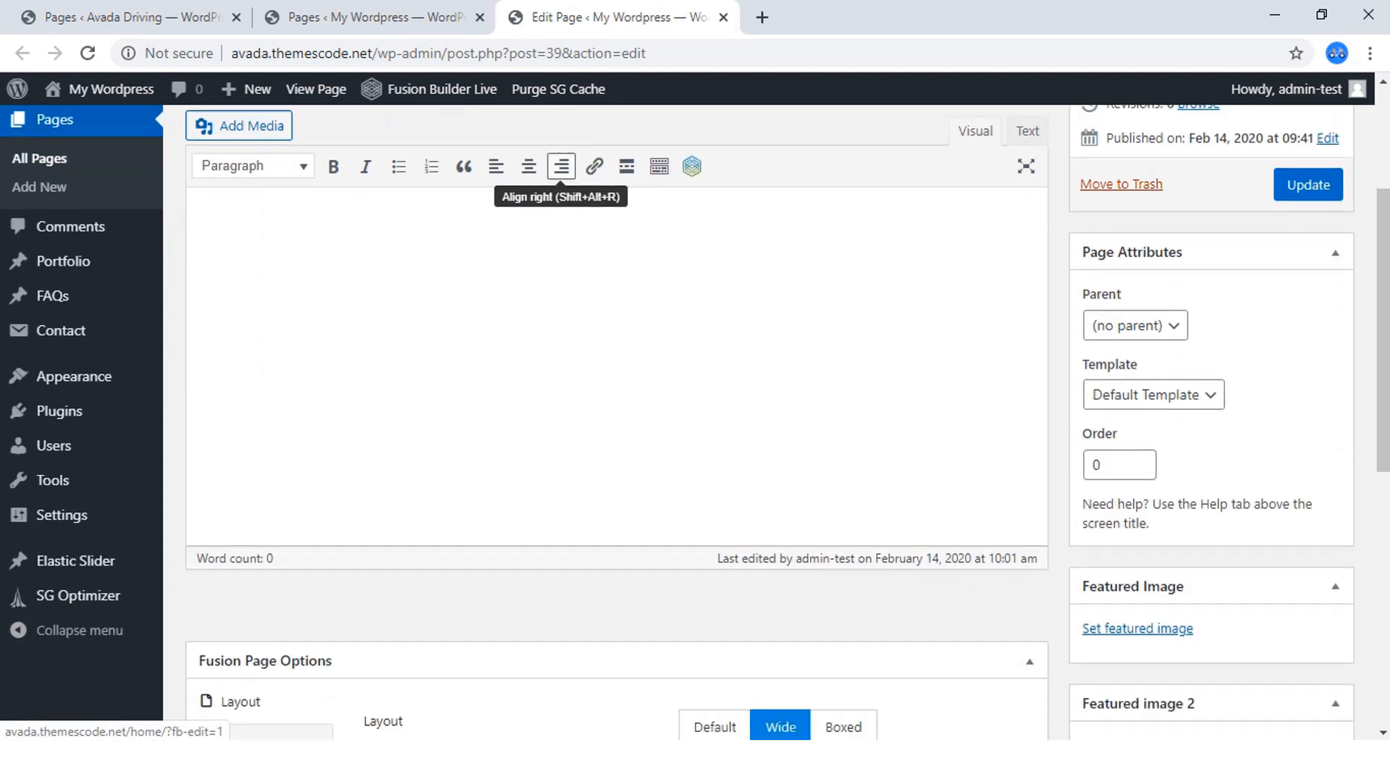
scroll(615, 420, down, 3)
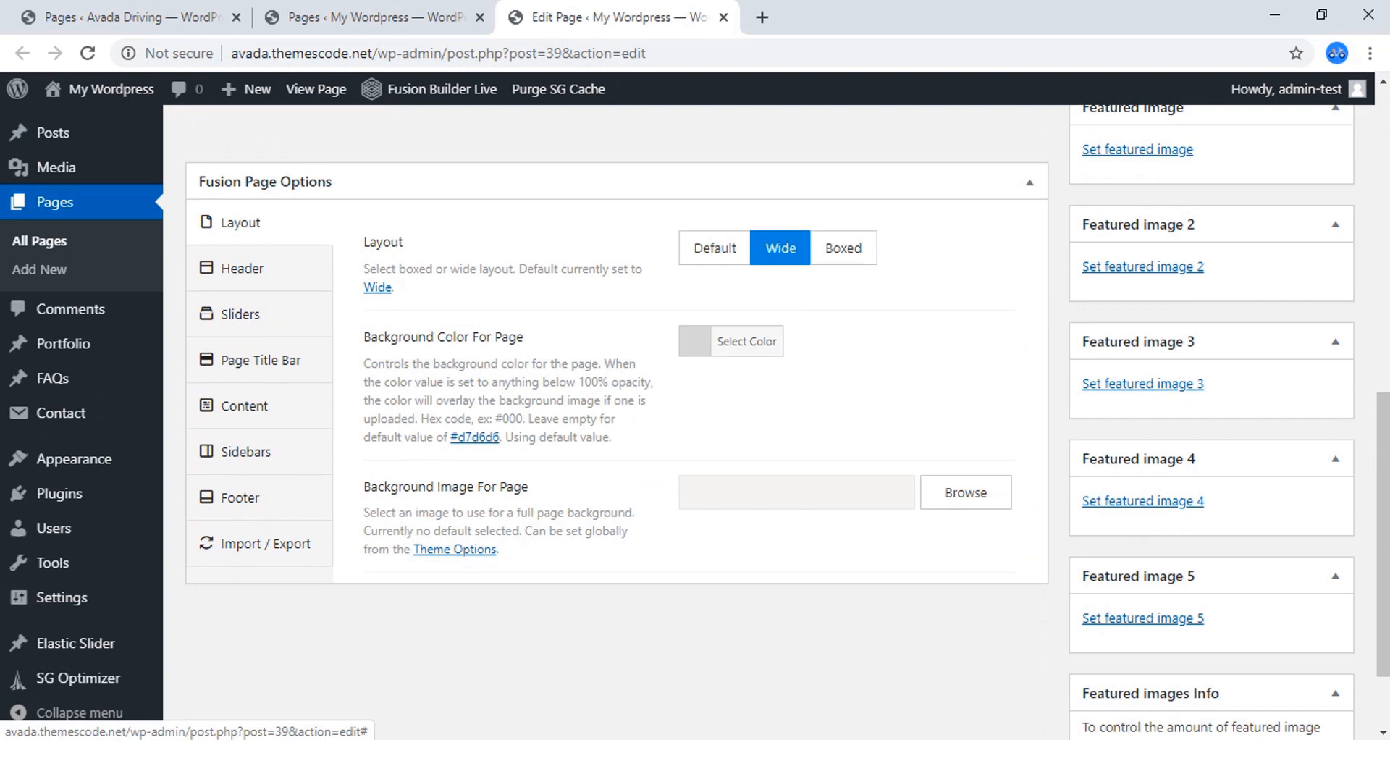
click(130, 17)
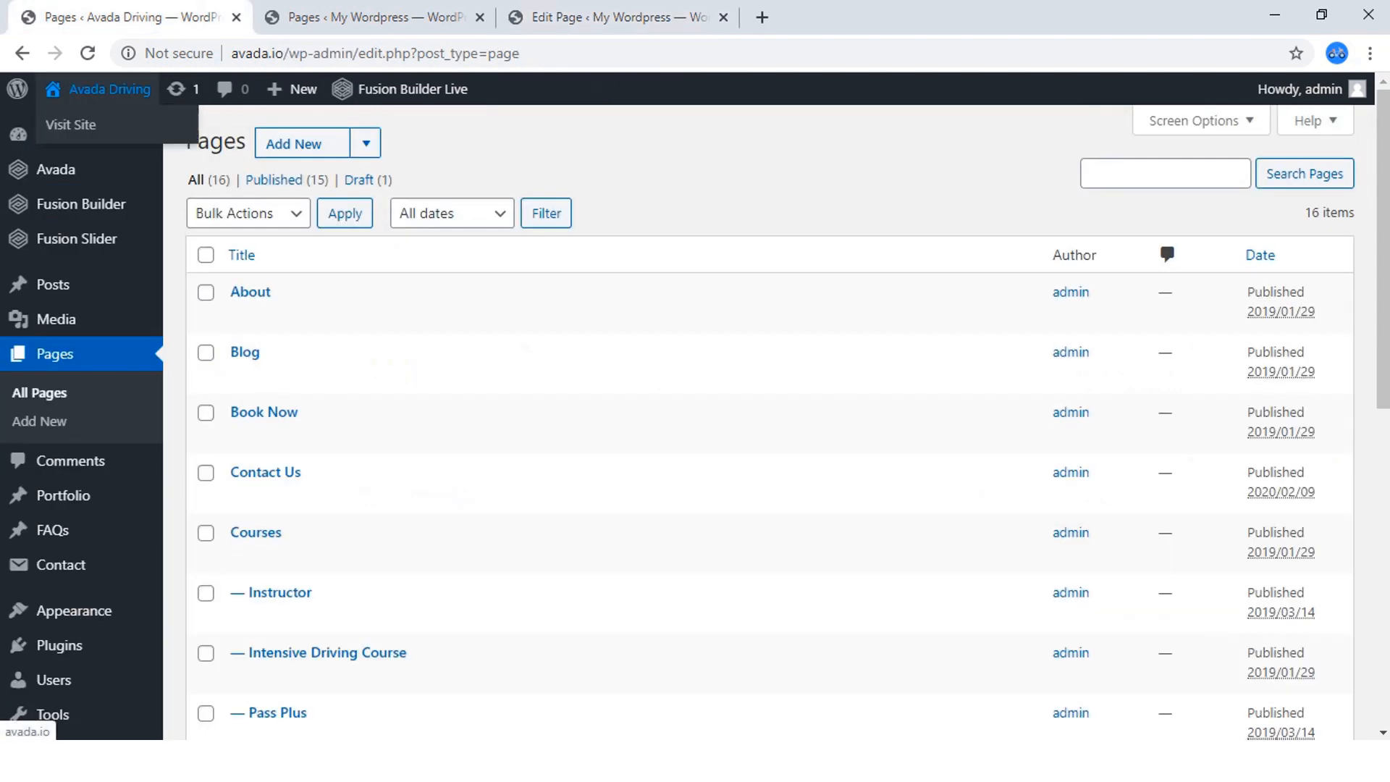
right_click(80, 123)
click(130, 139)
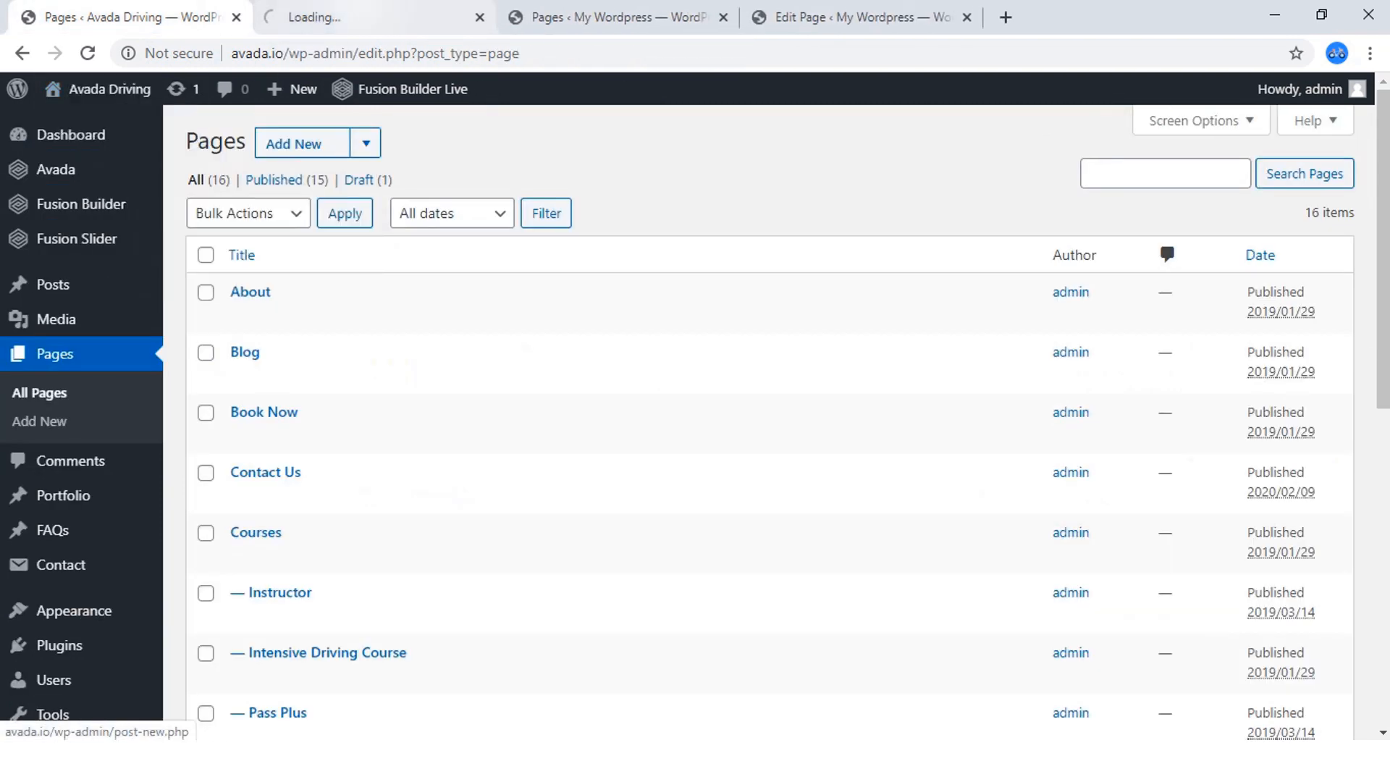
click(354, 17)
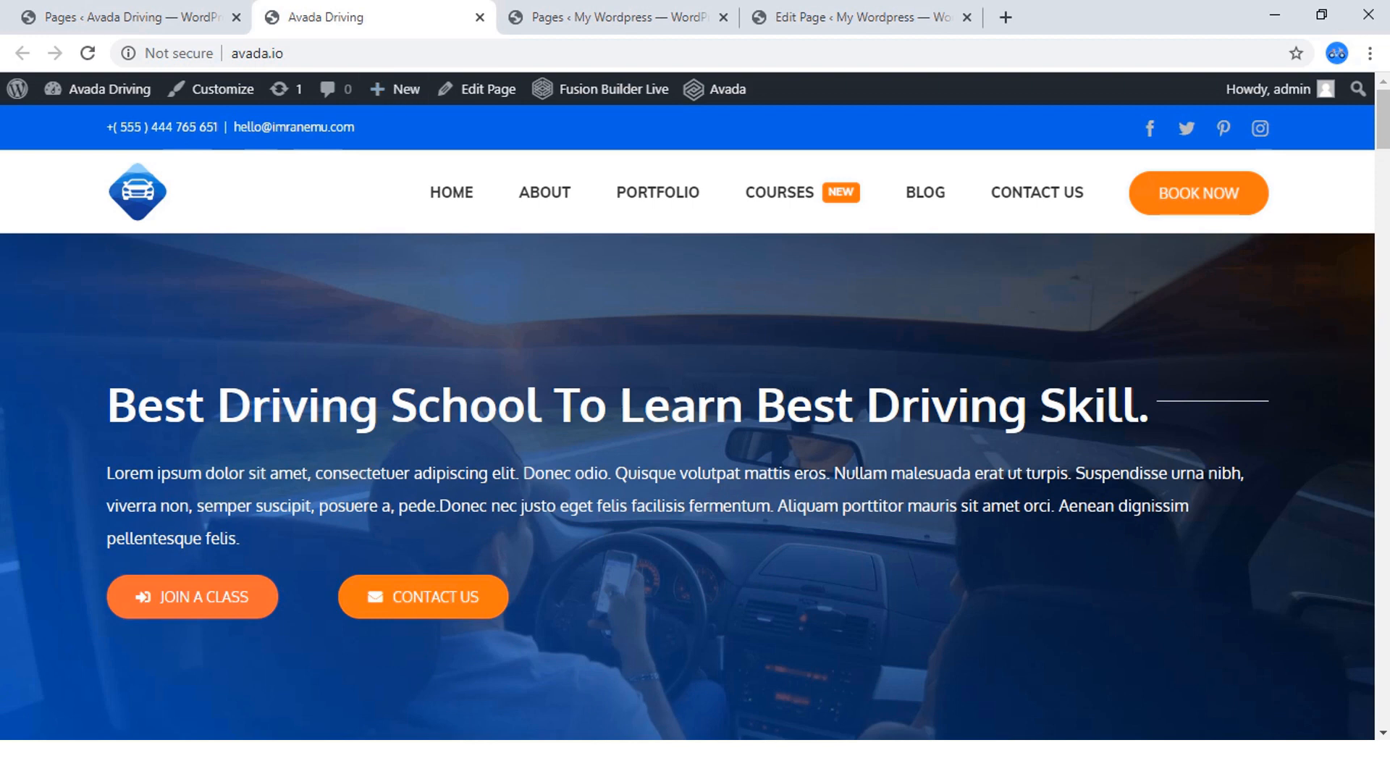
scroll(688, 478, down, 10)
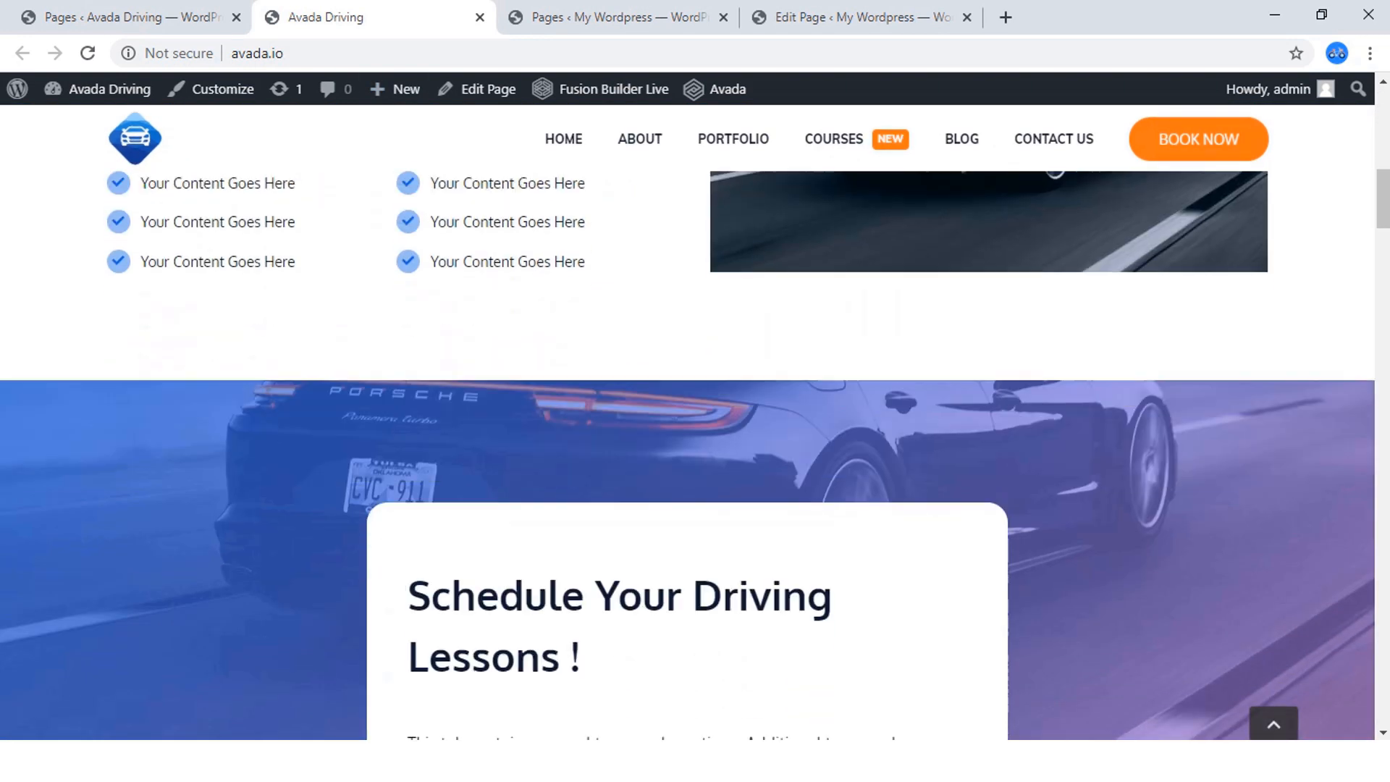
scroll(688, 478, up, 10)
click(862, 17)
click(620, 18)
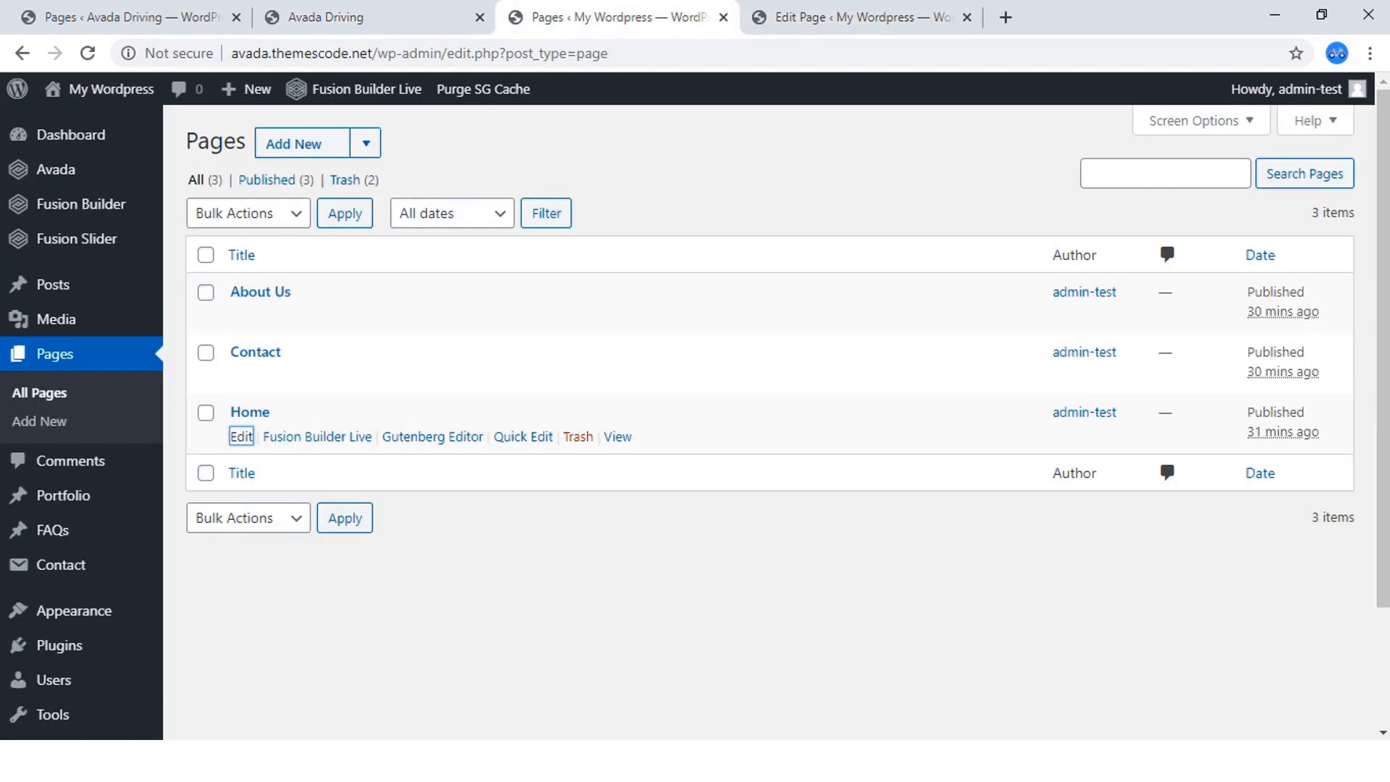
click(862, 17)
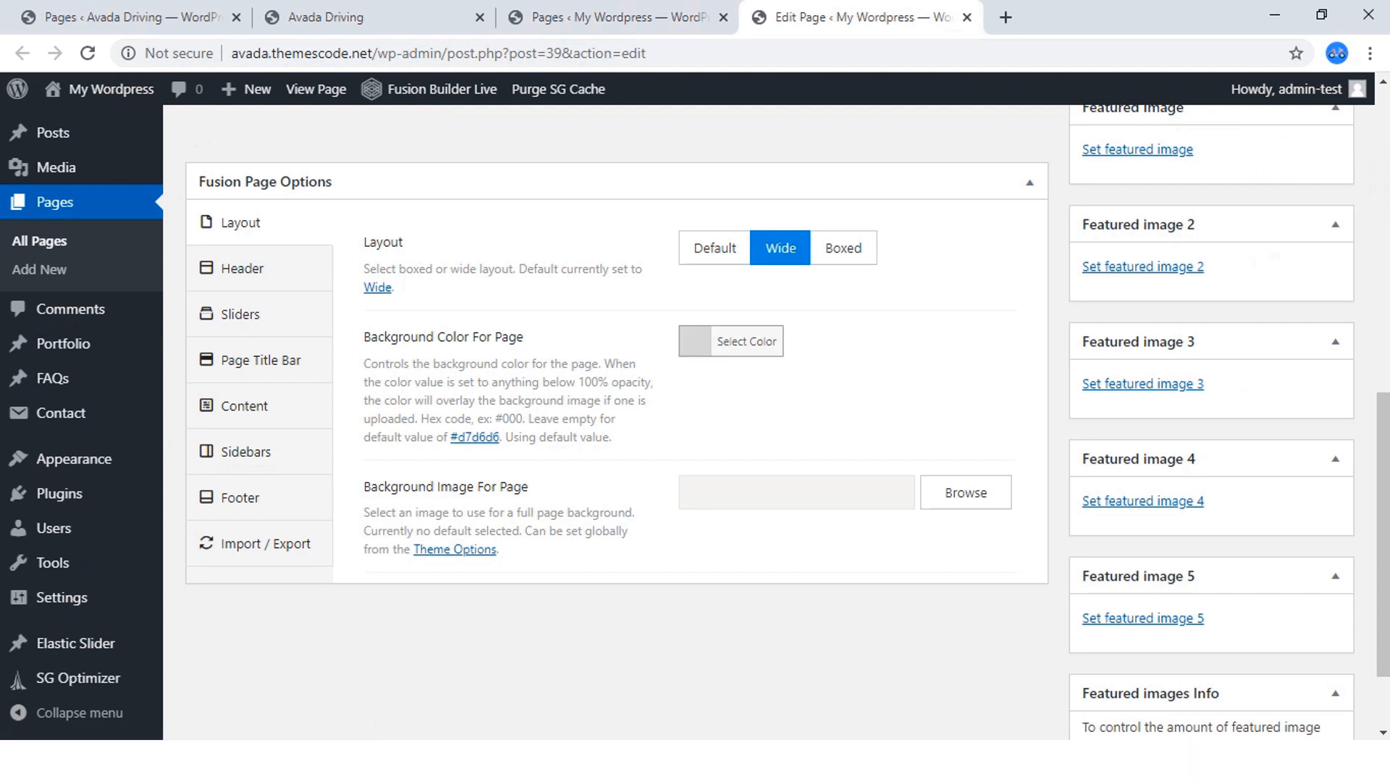
Set the Home page's Background Color For Page to the white palette swatch in the Fusion Page Options layout settings.
click(747, 341)
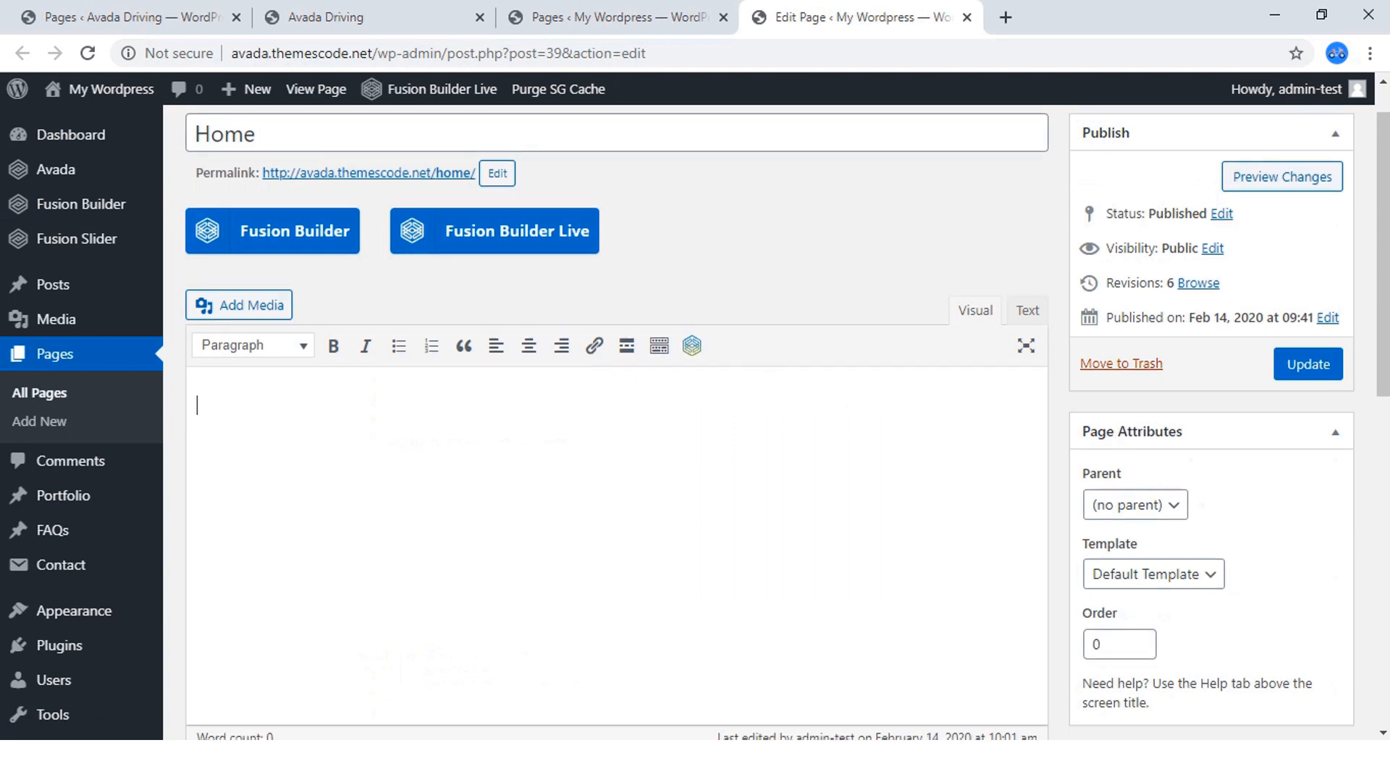
scroll(692, 434, down, 10)
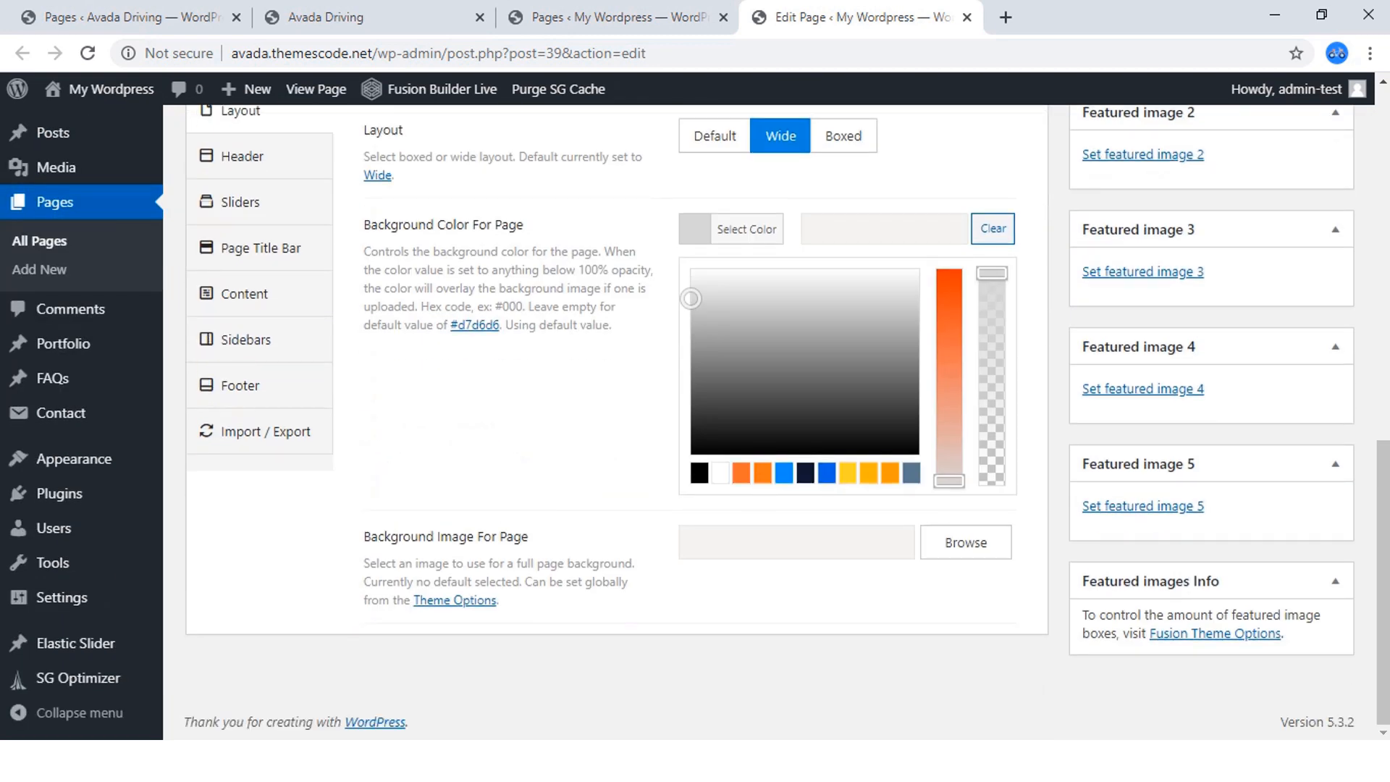
click(721, 473)
click(747, 229)
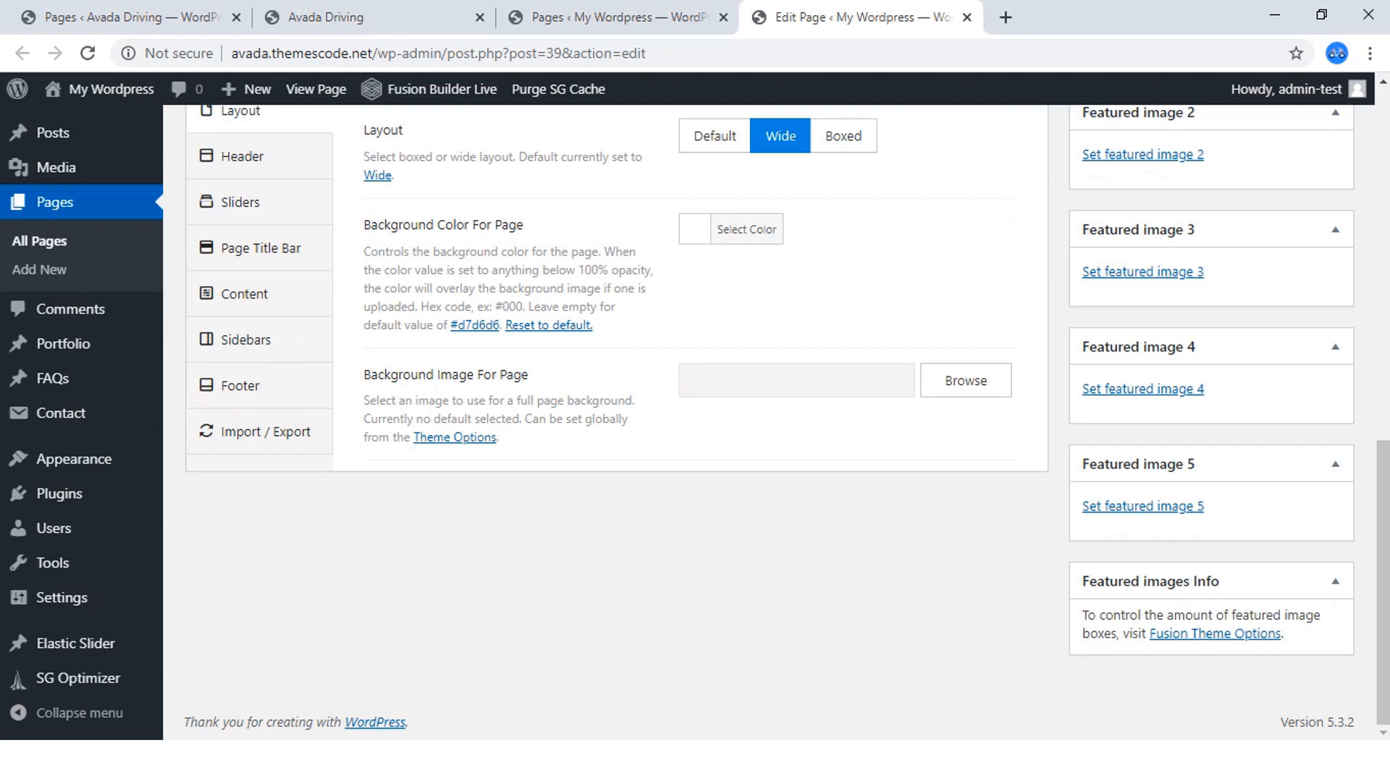
Review the Home page's Header options down to the main navigation menu setting and check the Page Title Bar option.
scroll(695, 422, up, 4)
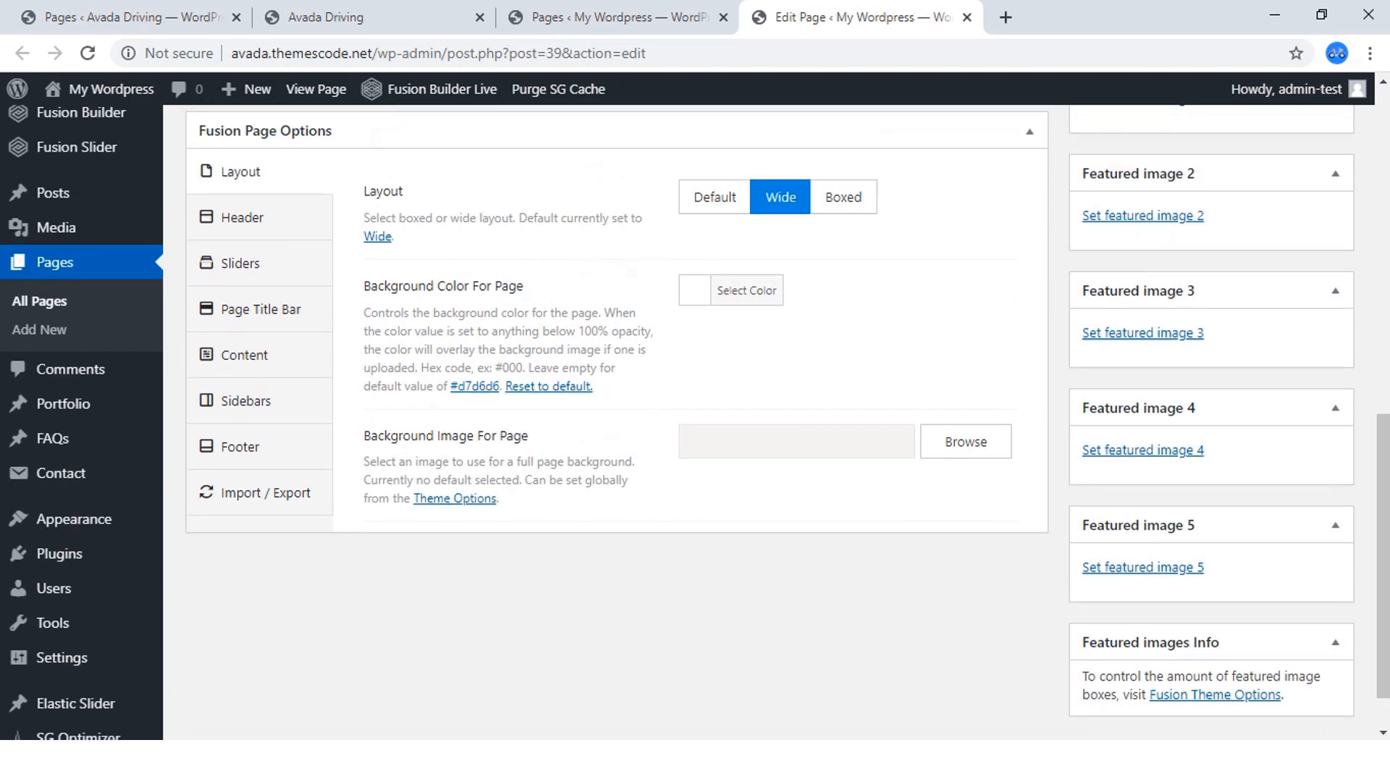
scroll(242, 362, down, 1)
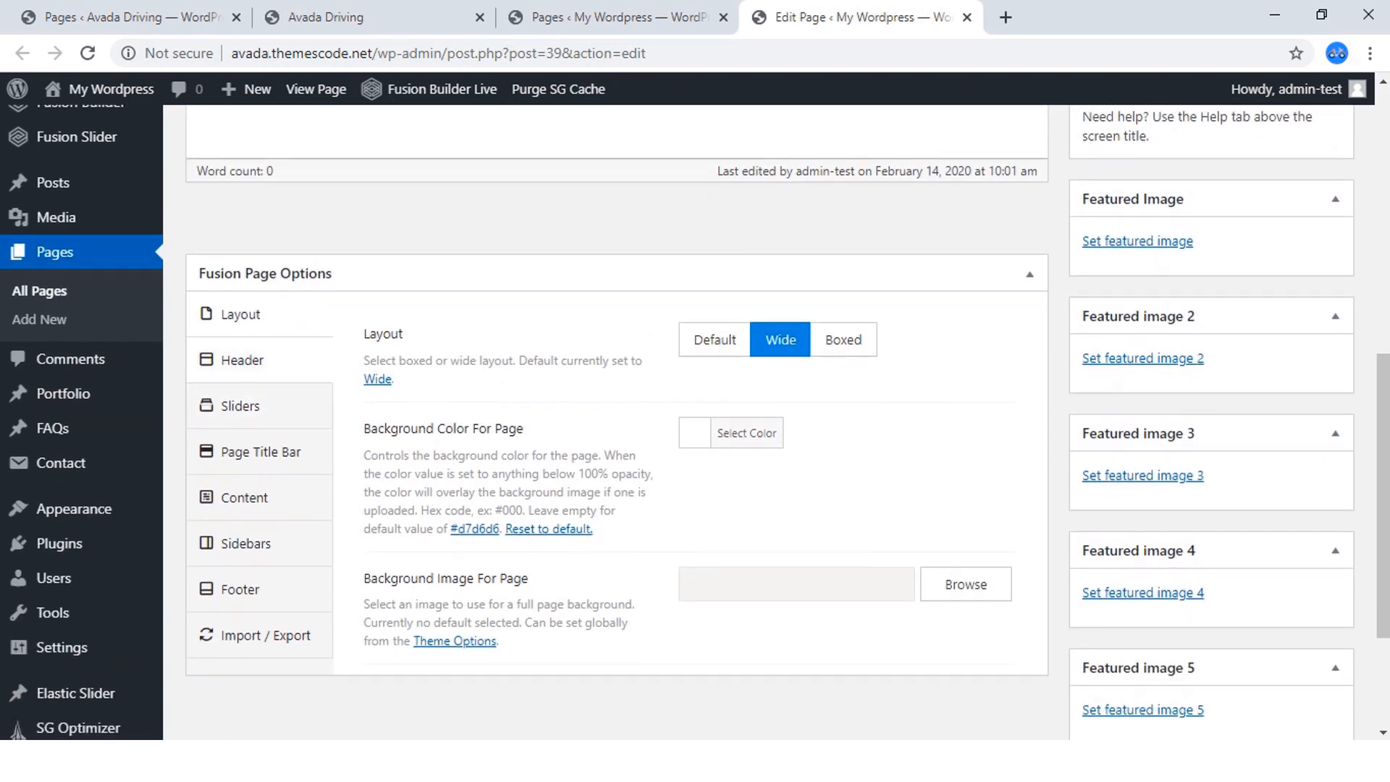
click(242, 360)
scroll(242, 360, down, 1)
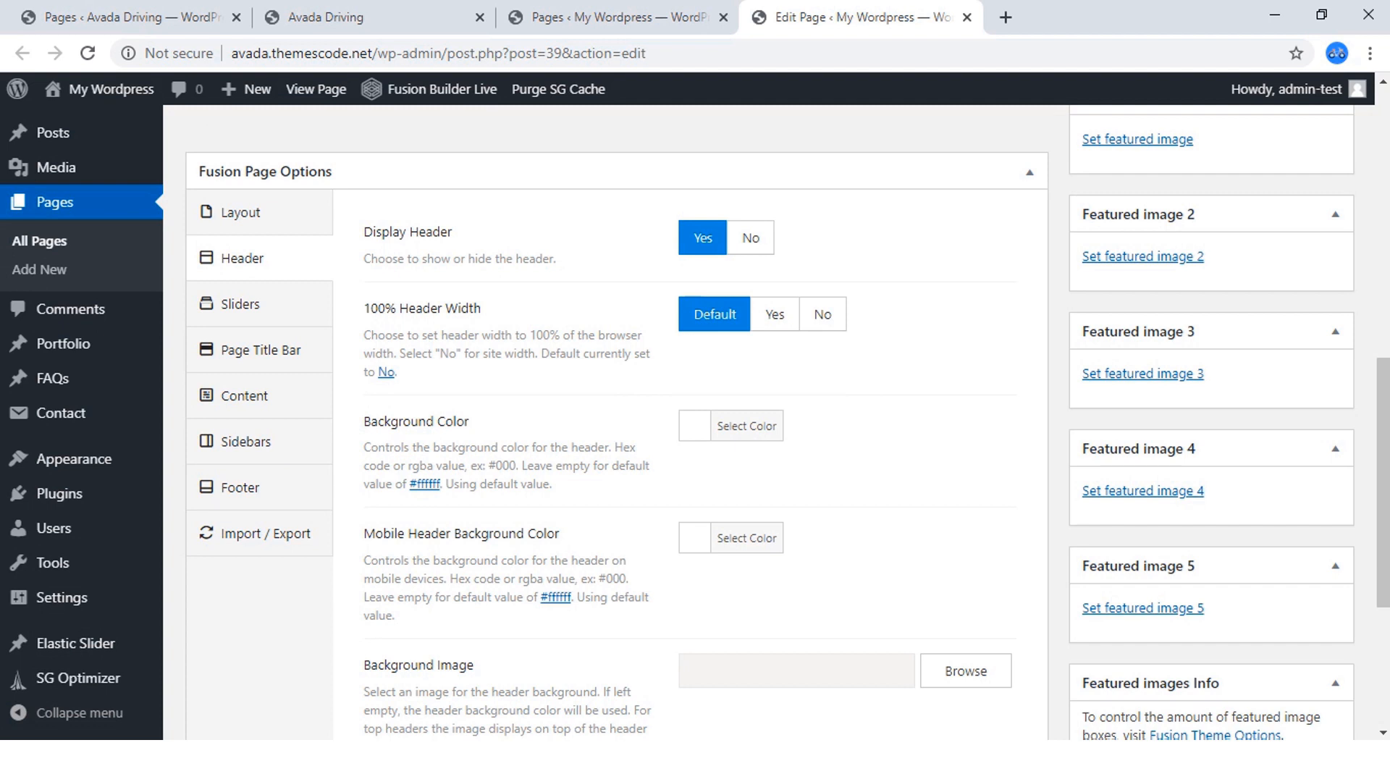
scroll(261, 405, down, 1)
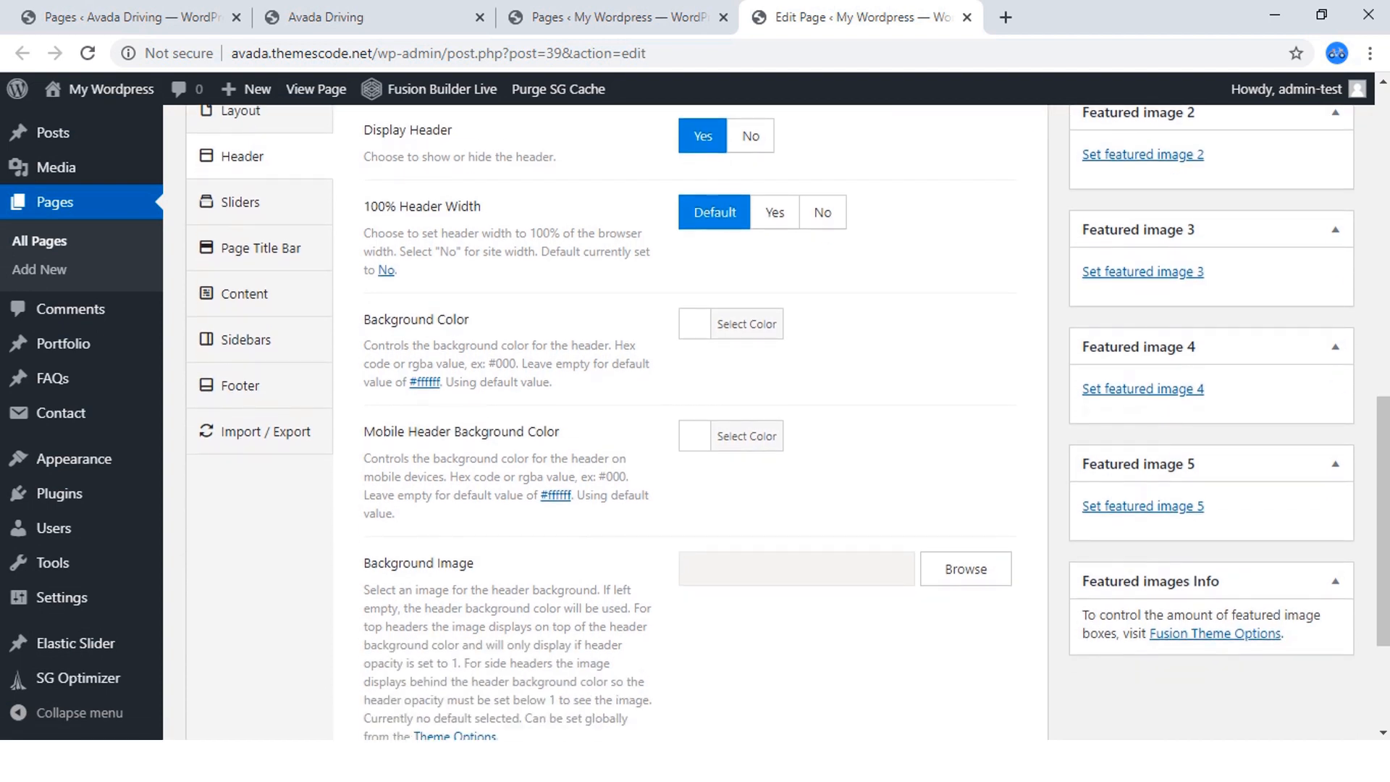
scroll(695, 420, down, 1)
scroll(695, 420, down, 2)
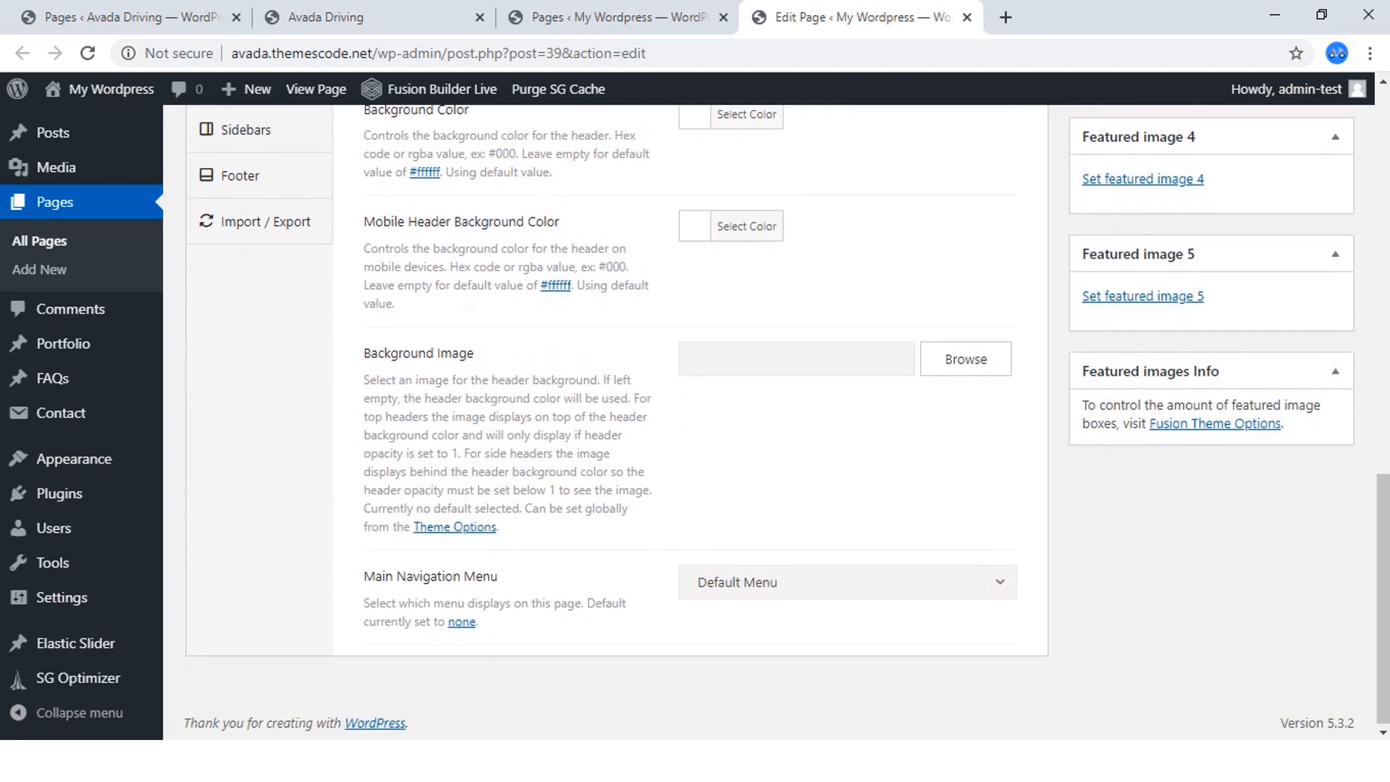
scroll(695, 420, up, 5)
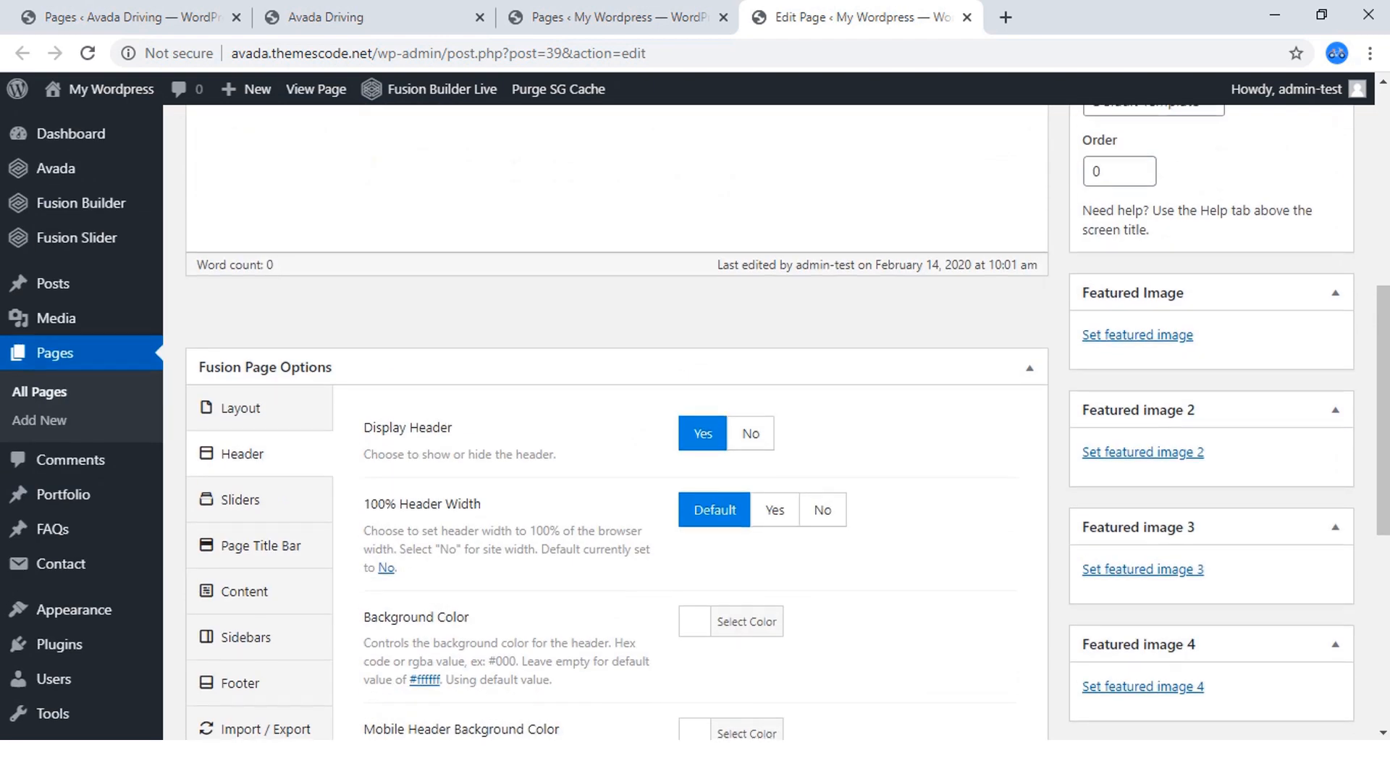
scroll(261, 343, down, 2)
click(261, 343)
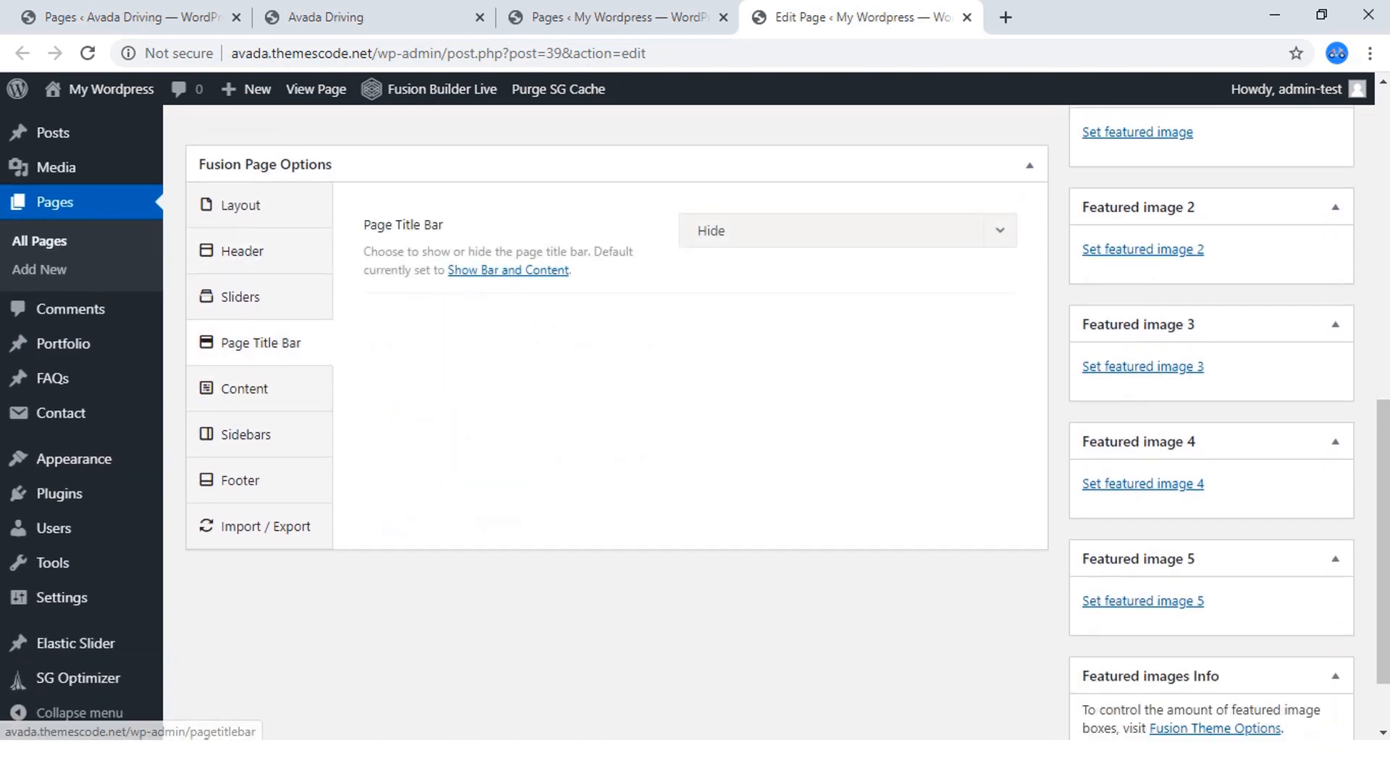
Update the Home page and open it in Fusion Builder Live.
scroll(616, 420, up, 10)
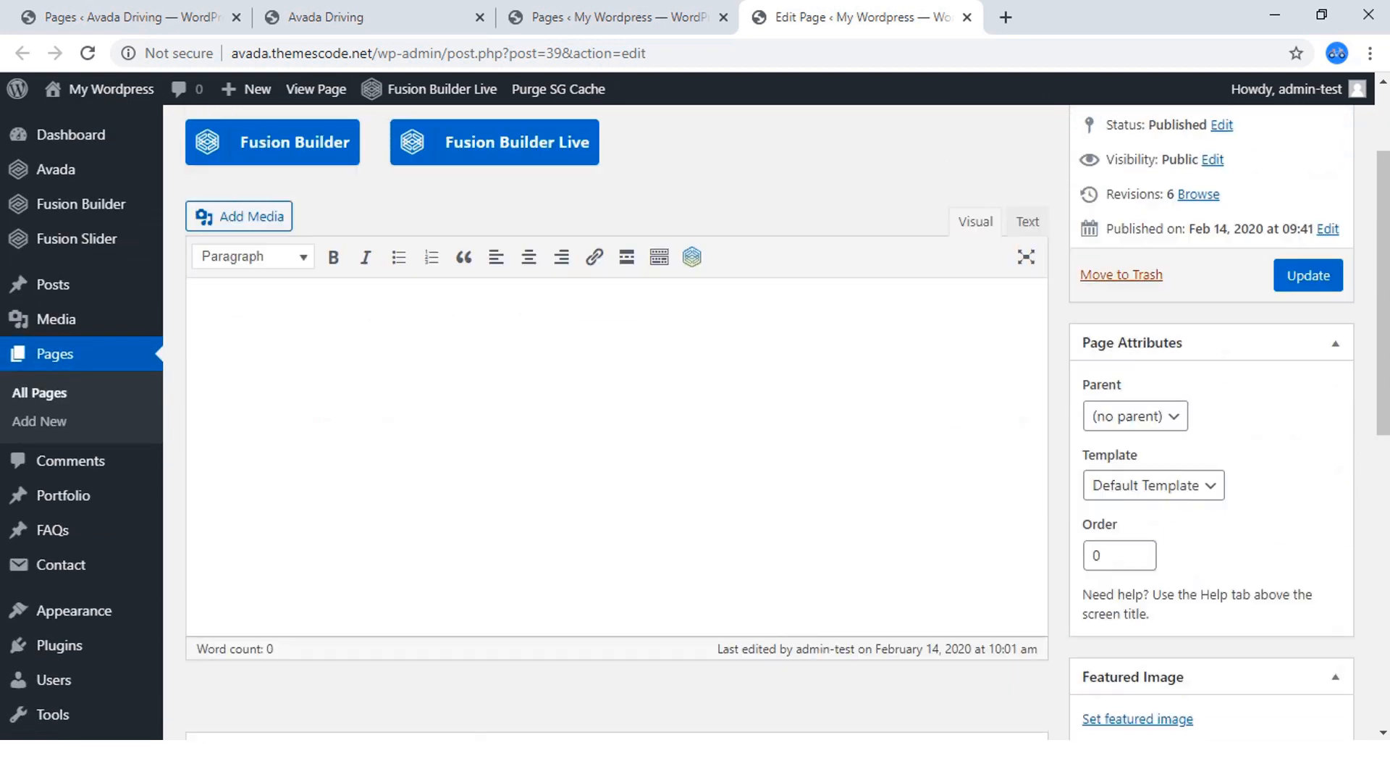
click(1308, 419)
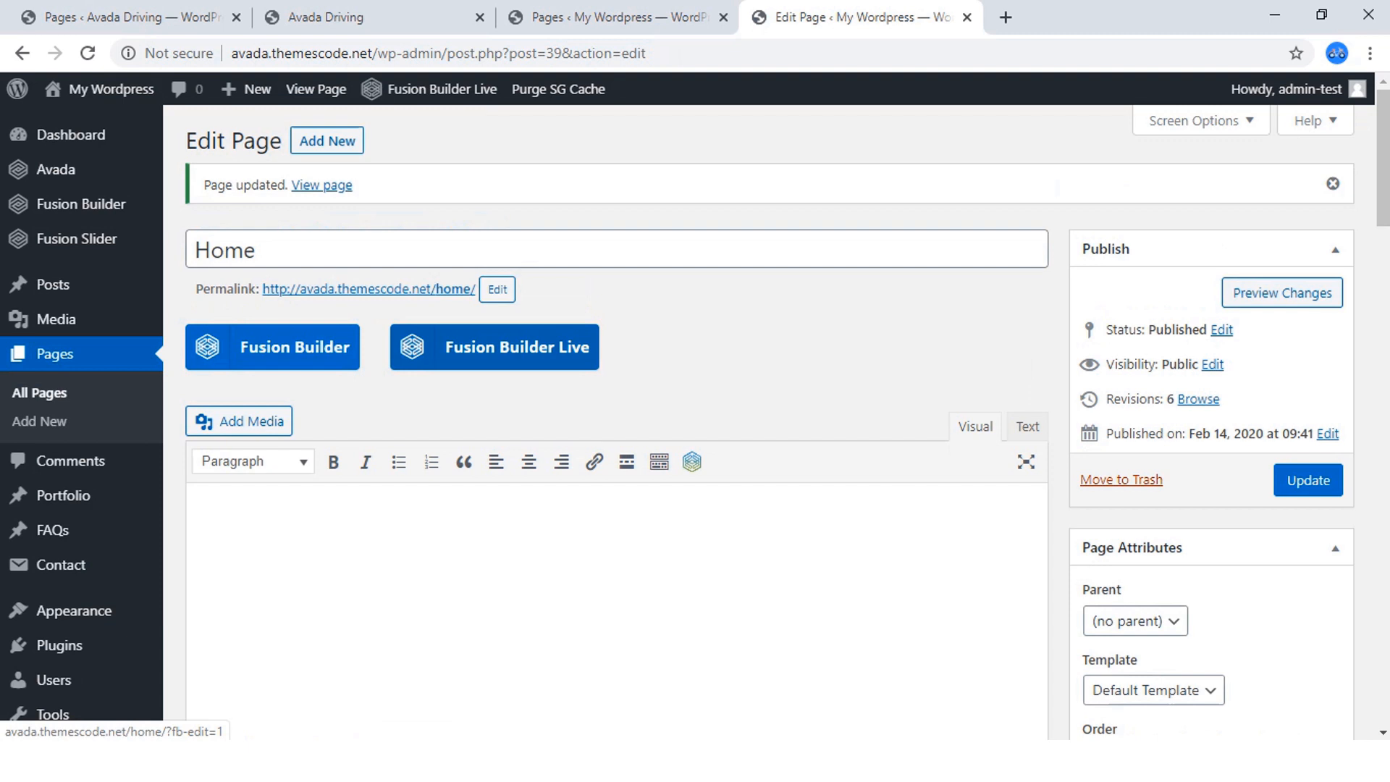
click(495, 347)
click(796, 177)
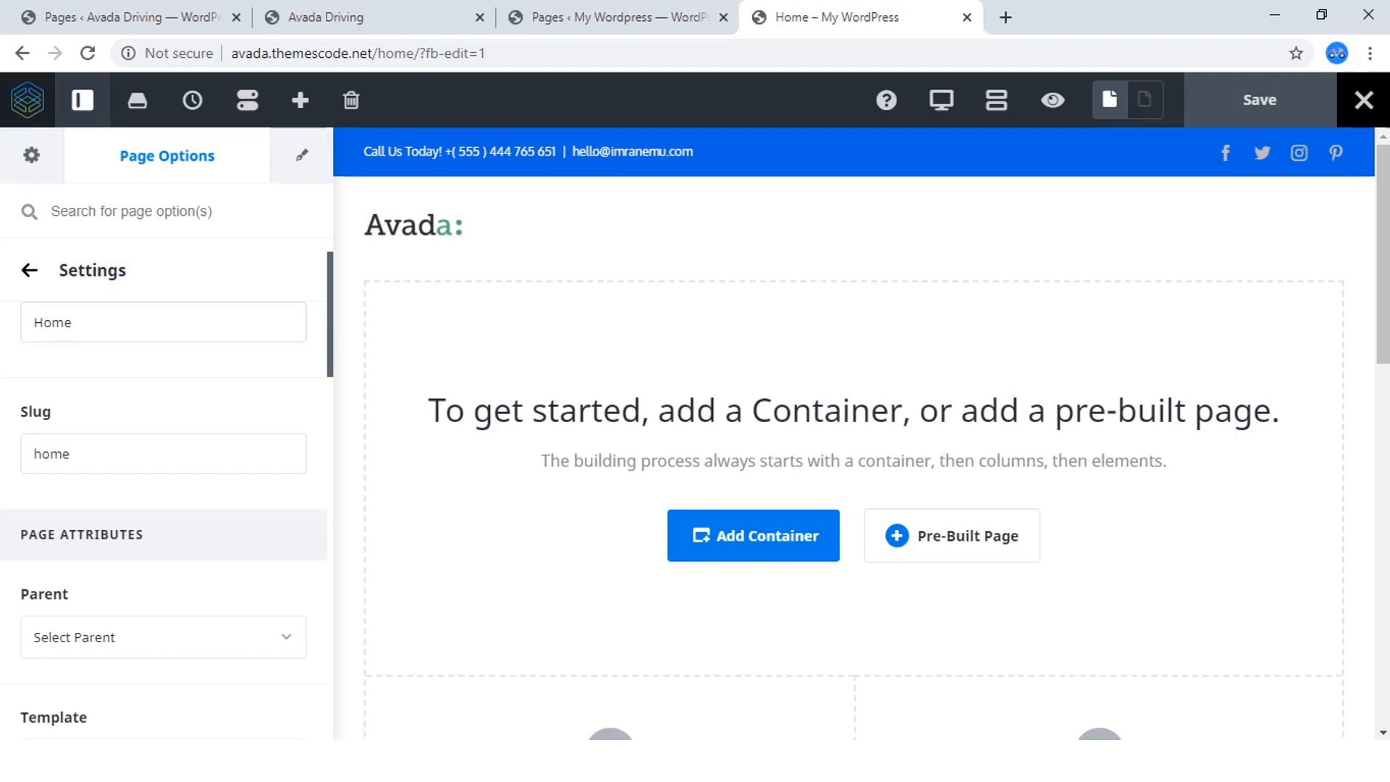
Look through the live builder's Theme Options, Page Options and Element Options for the Home page.
click(31, 155)
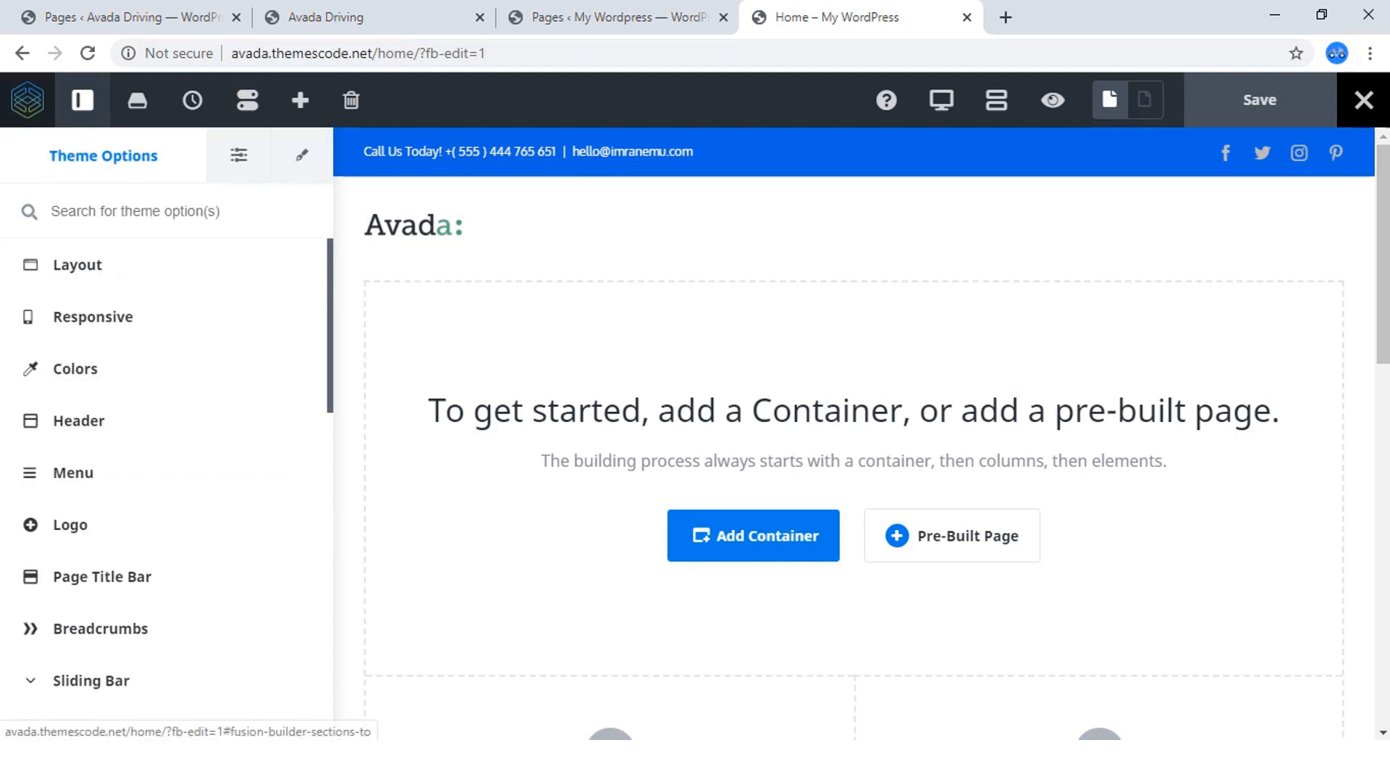
click(239, 155)
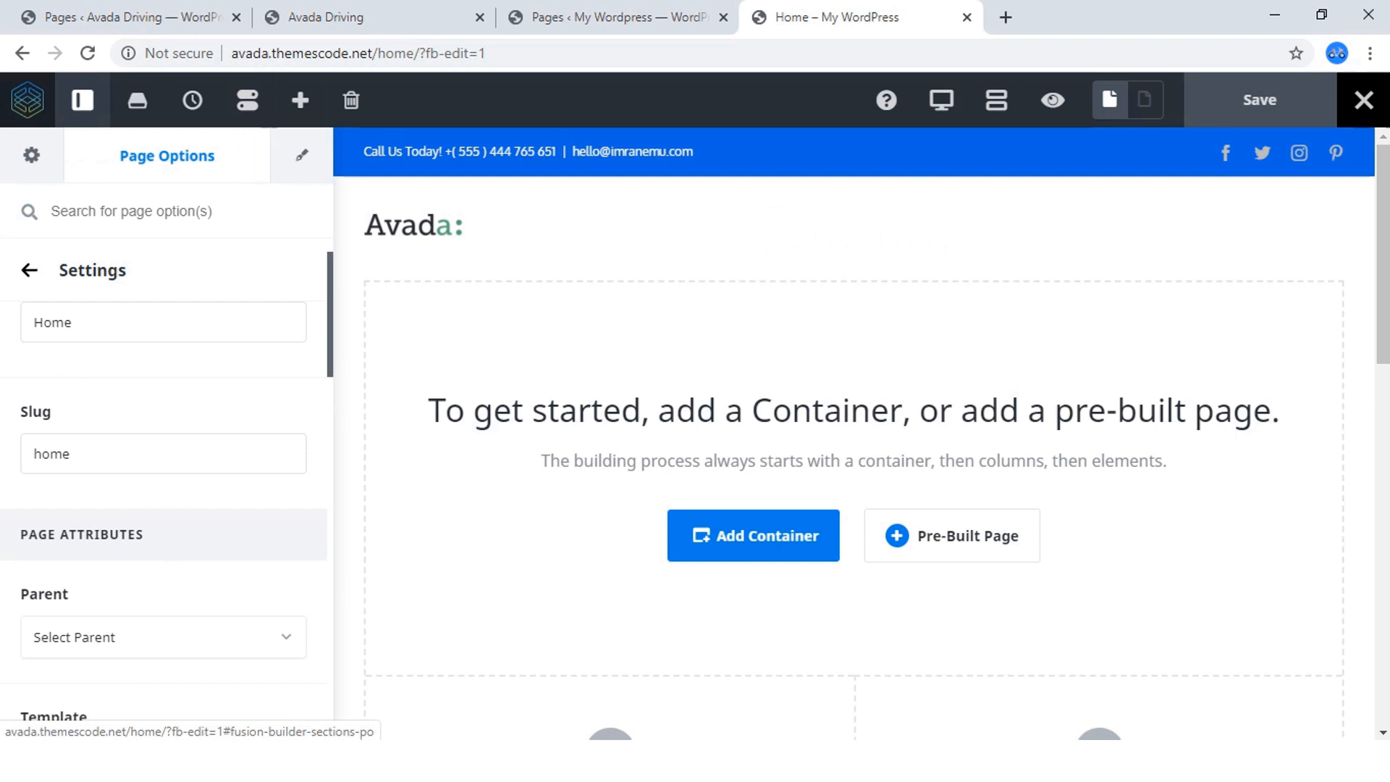
click(302, 155)
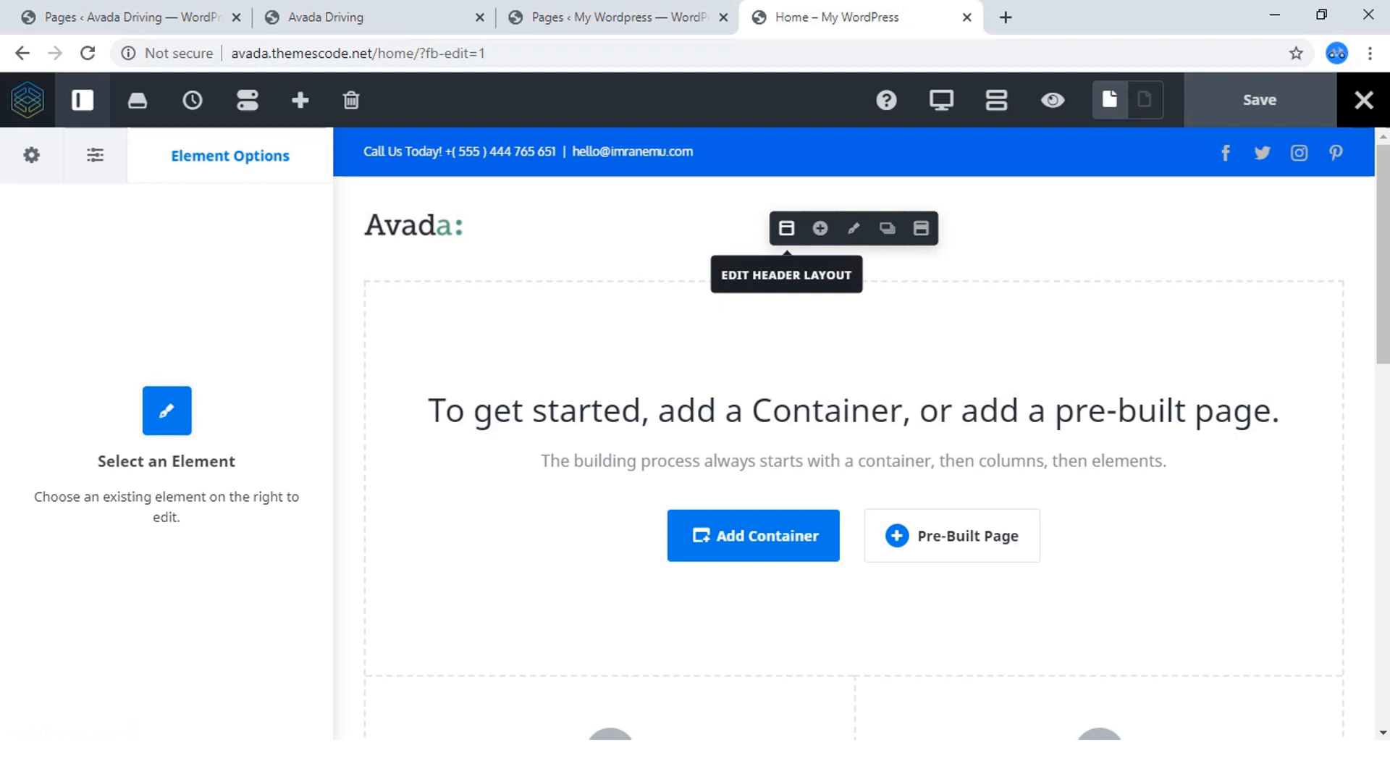
scroll(855, 434, down, 1)
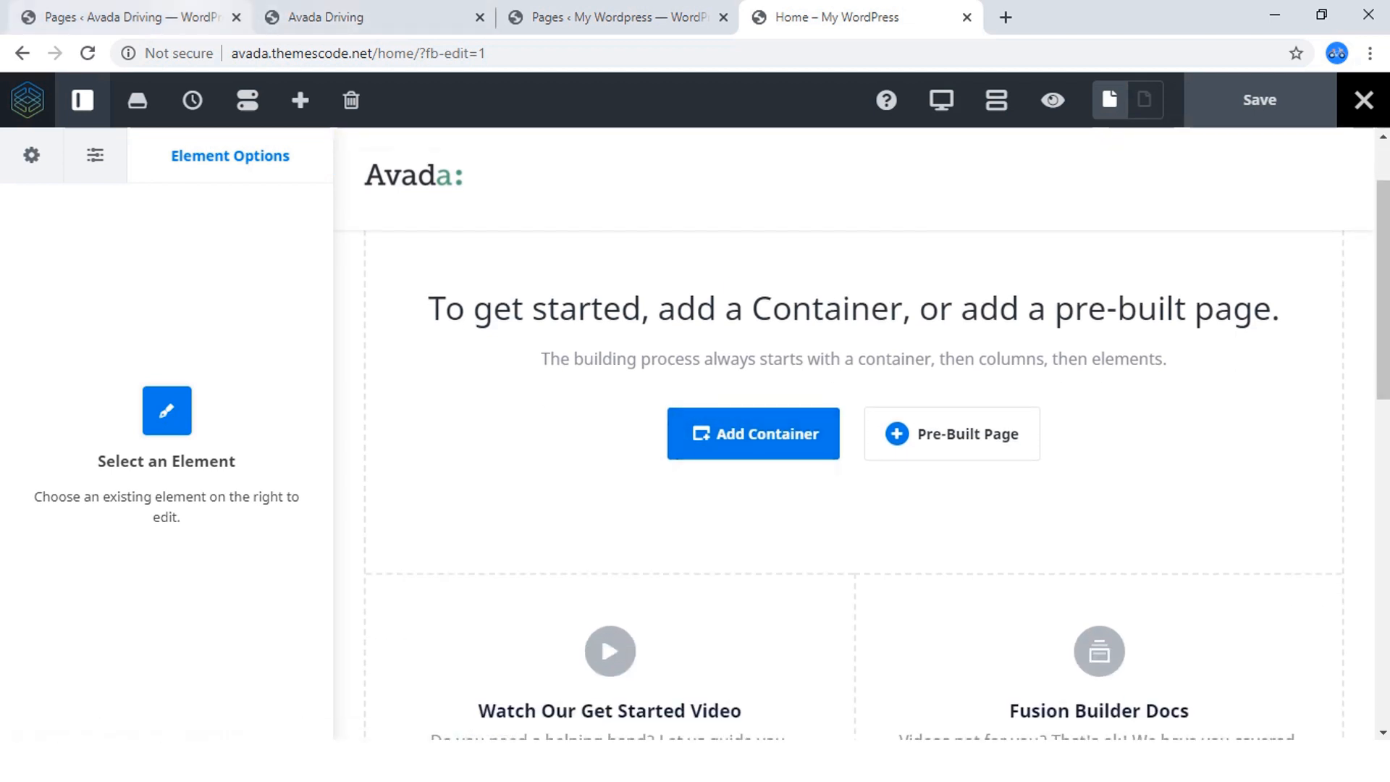
Examine the hero section of the finished driving site's front page and return to the live builder.
click(326, 16)
scroll(695, 434, down, 12)
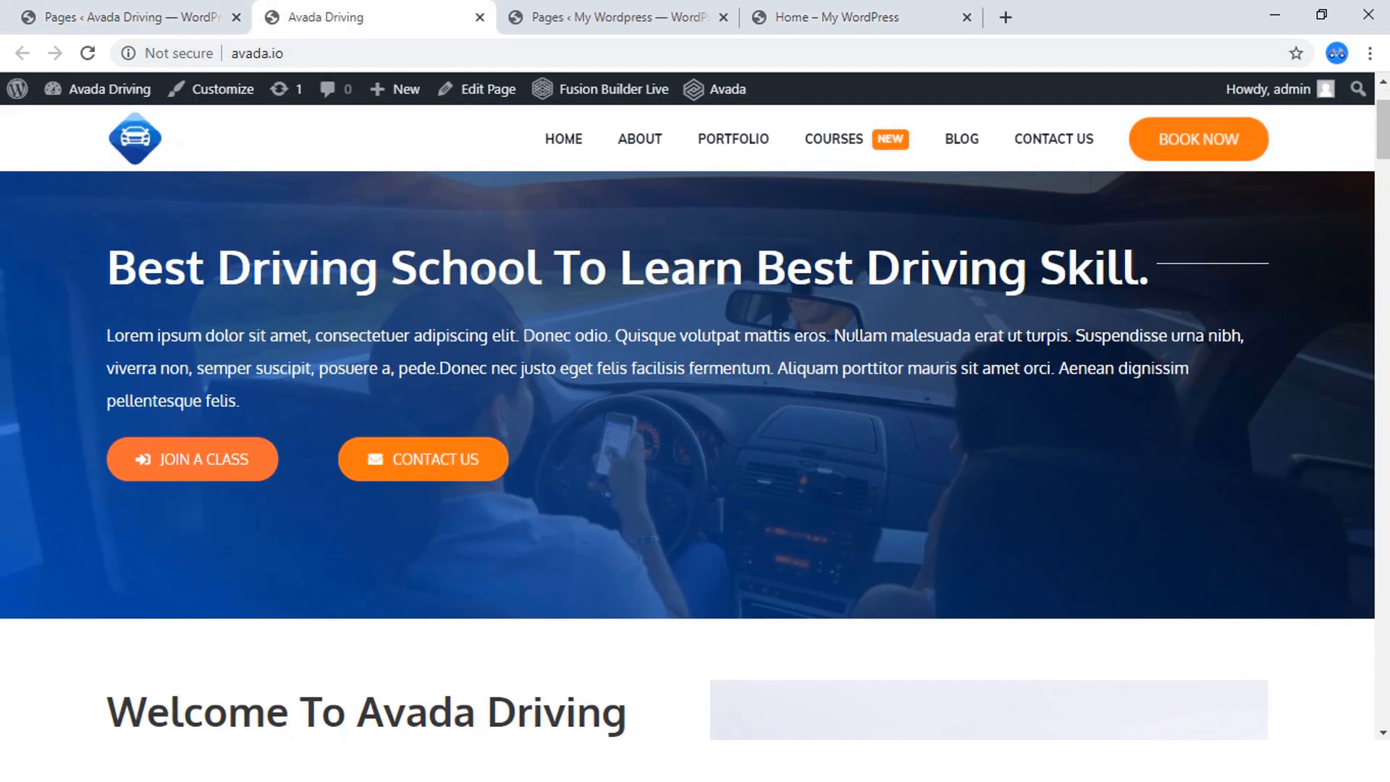
scroll(695, 435, up, 12)
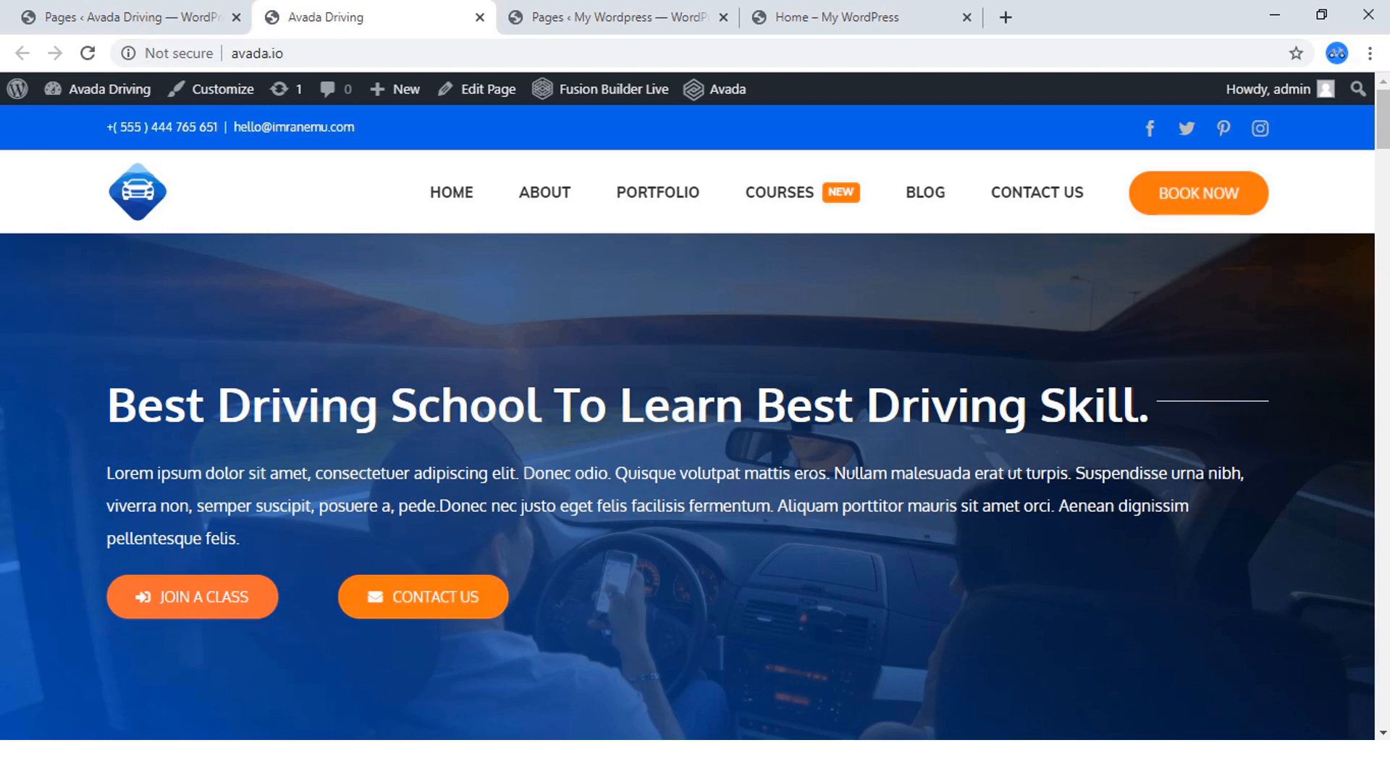
key(ctrl+Tab)
key(ctrl+Tab)
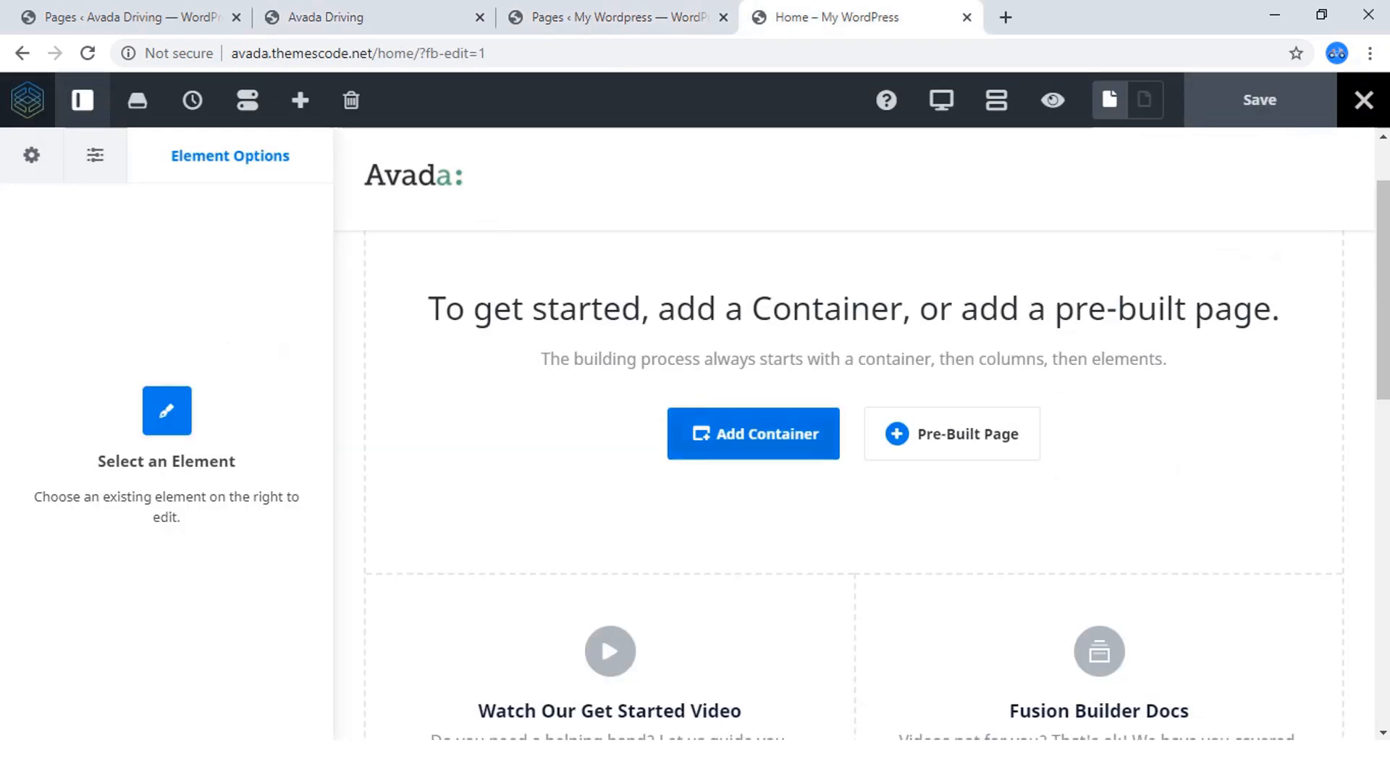
Add a container with a single 1/1 column to the empty Home page, comparing with the finished site before choosing the layout.
scroll(855, 461, down, 1)
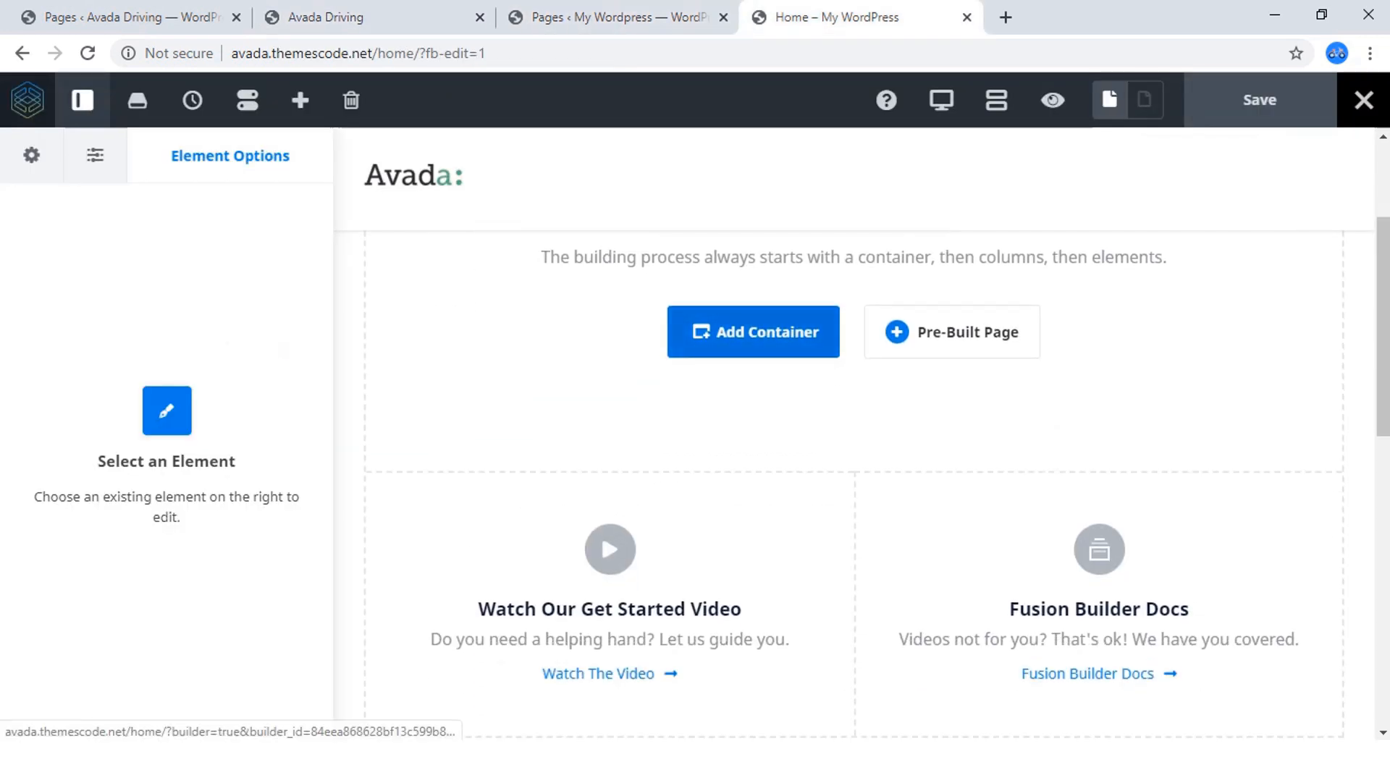
click(724, 332)
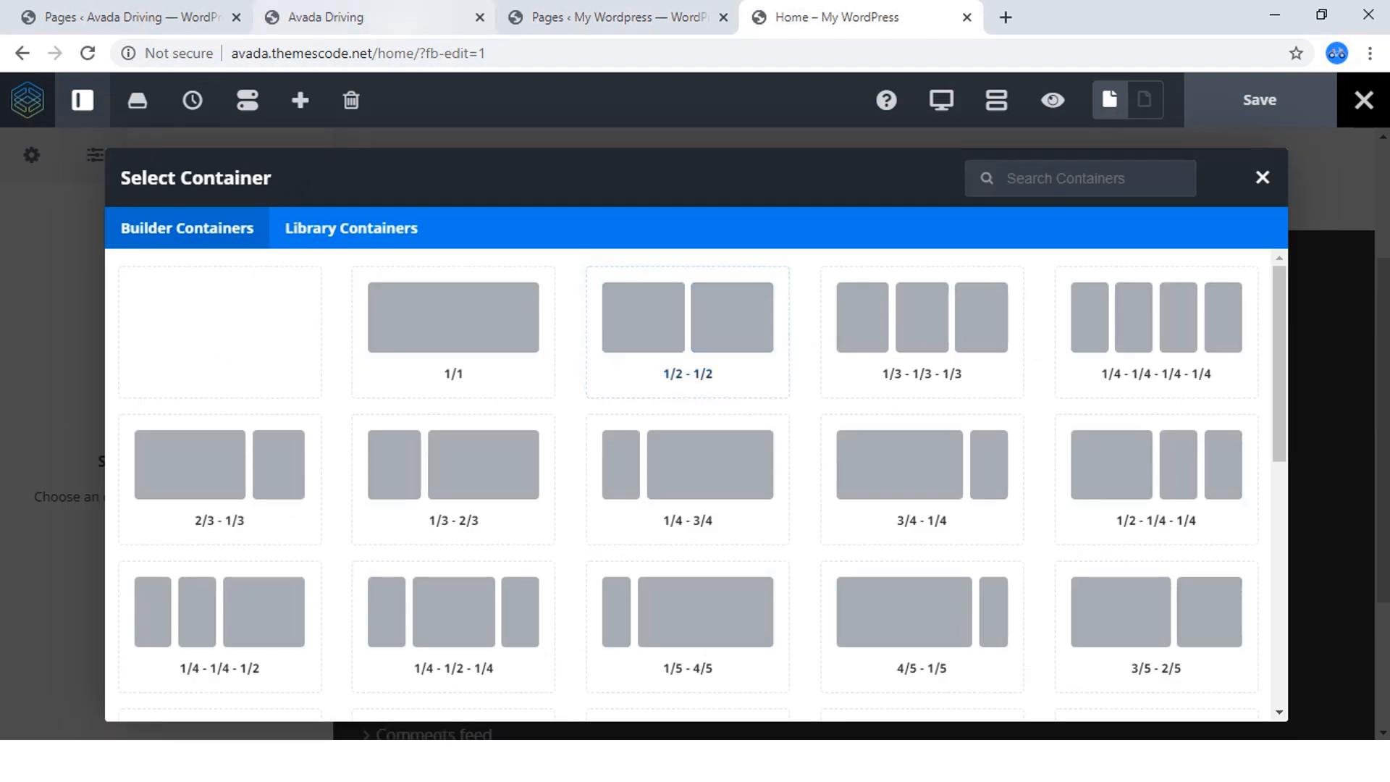
click(311, 17)
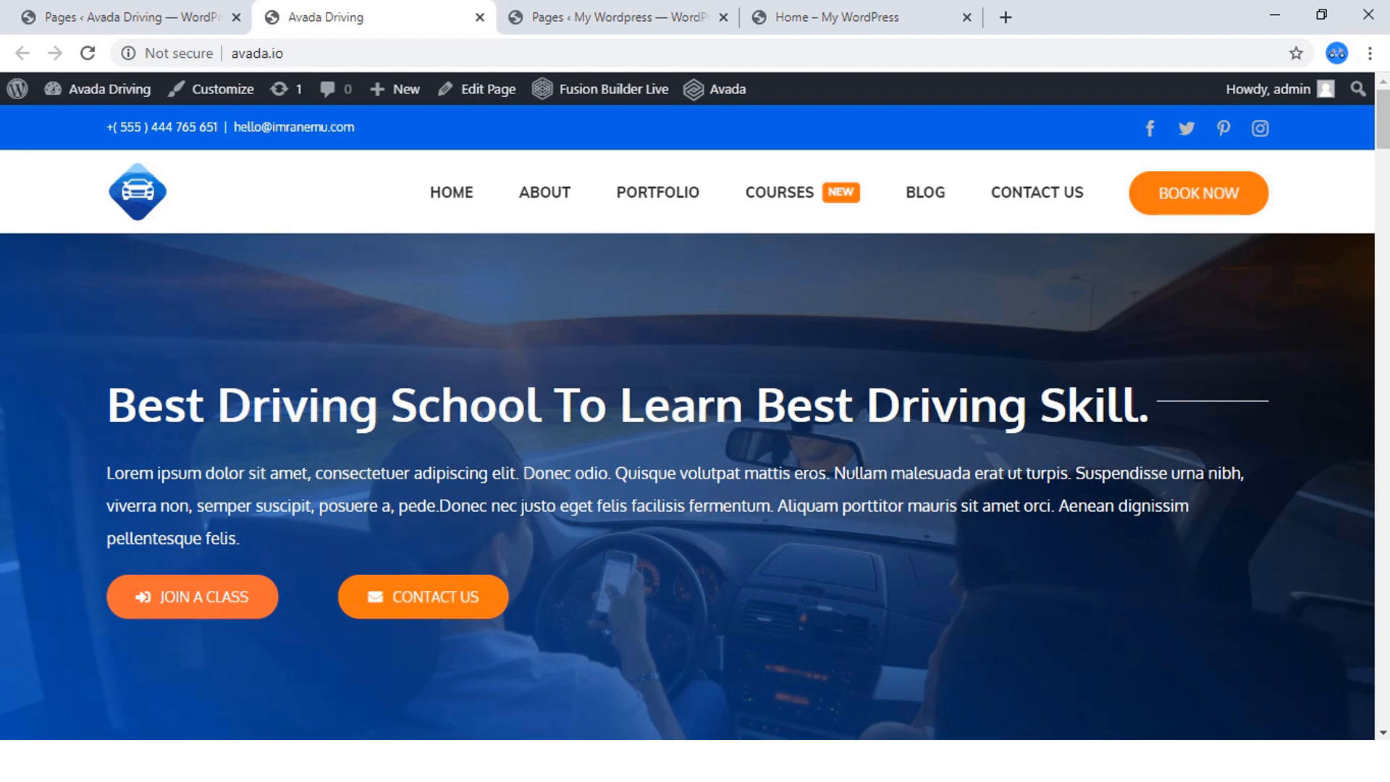
click(855, 17)
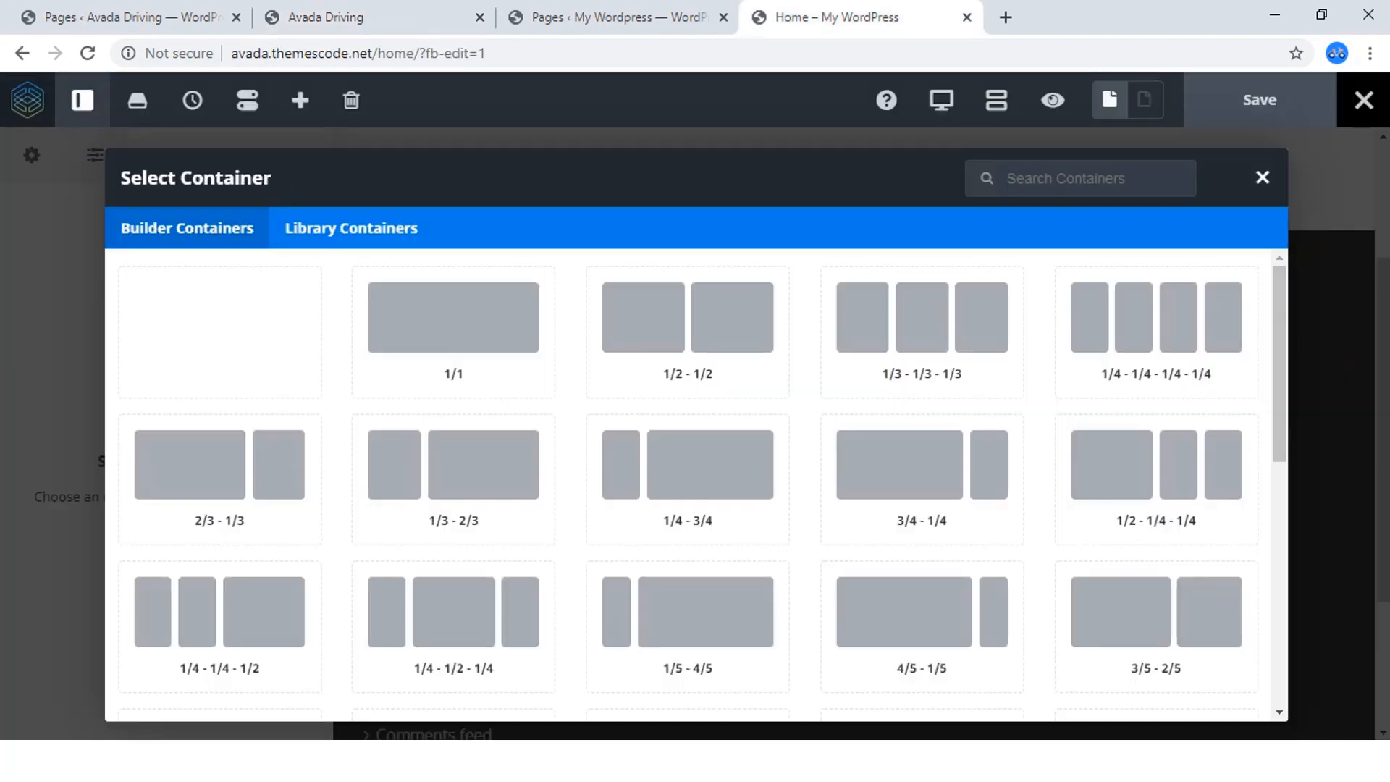
click(453, 319)
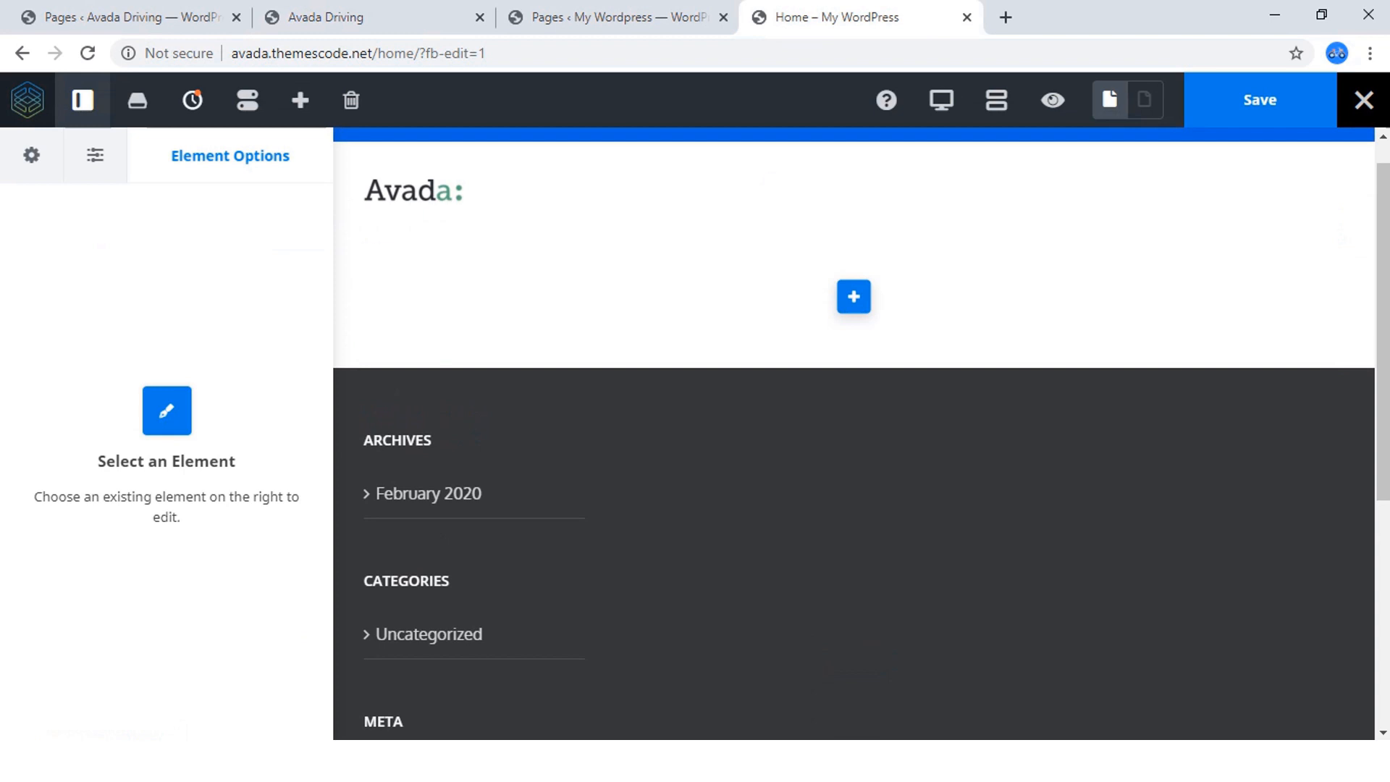
Examine the finished driving site's hero section again, comparing it with the new Home page in the live builder.
click(340, 17)
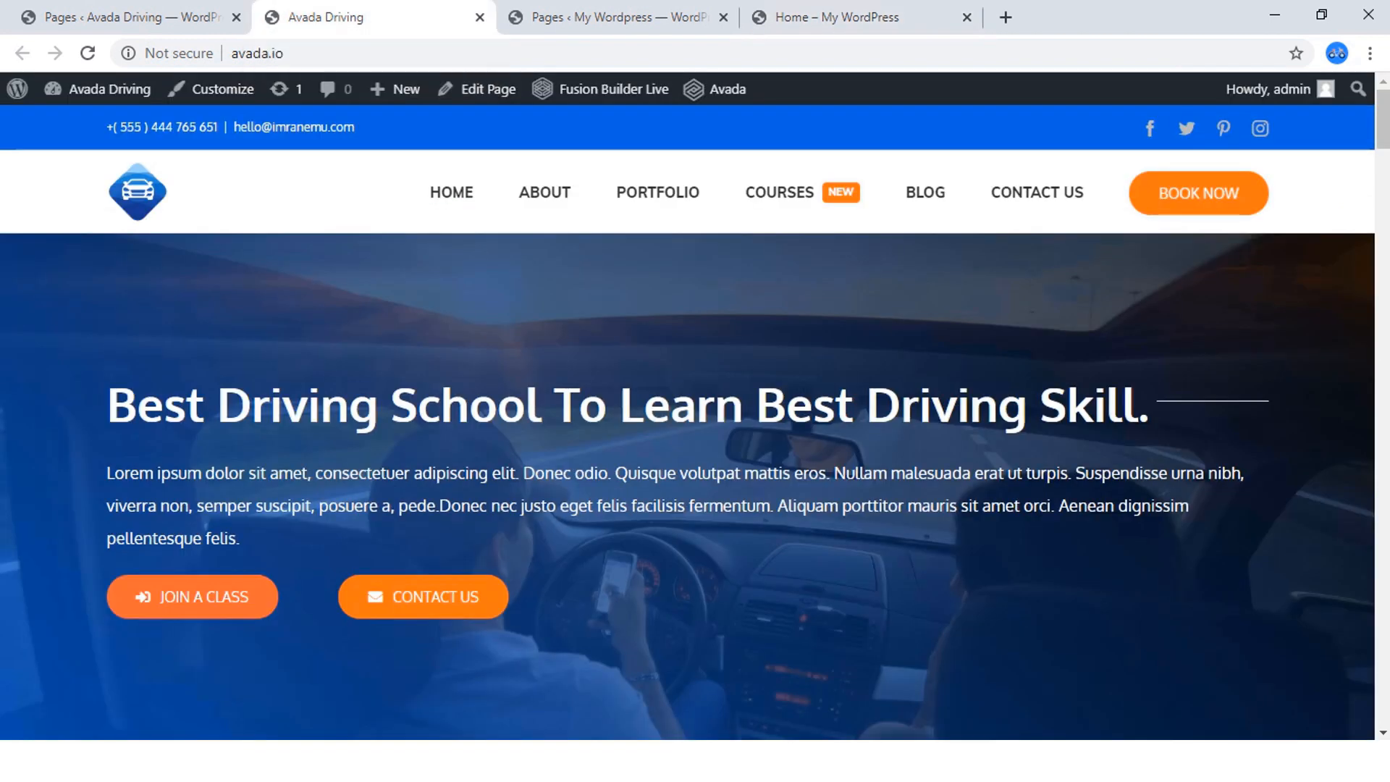
scroll(688, 435, down, 2)
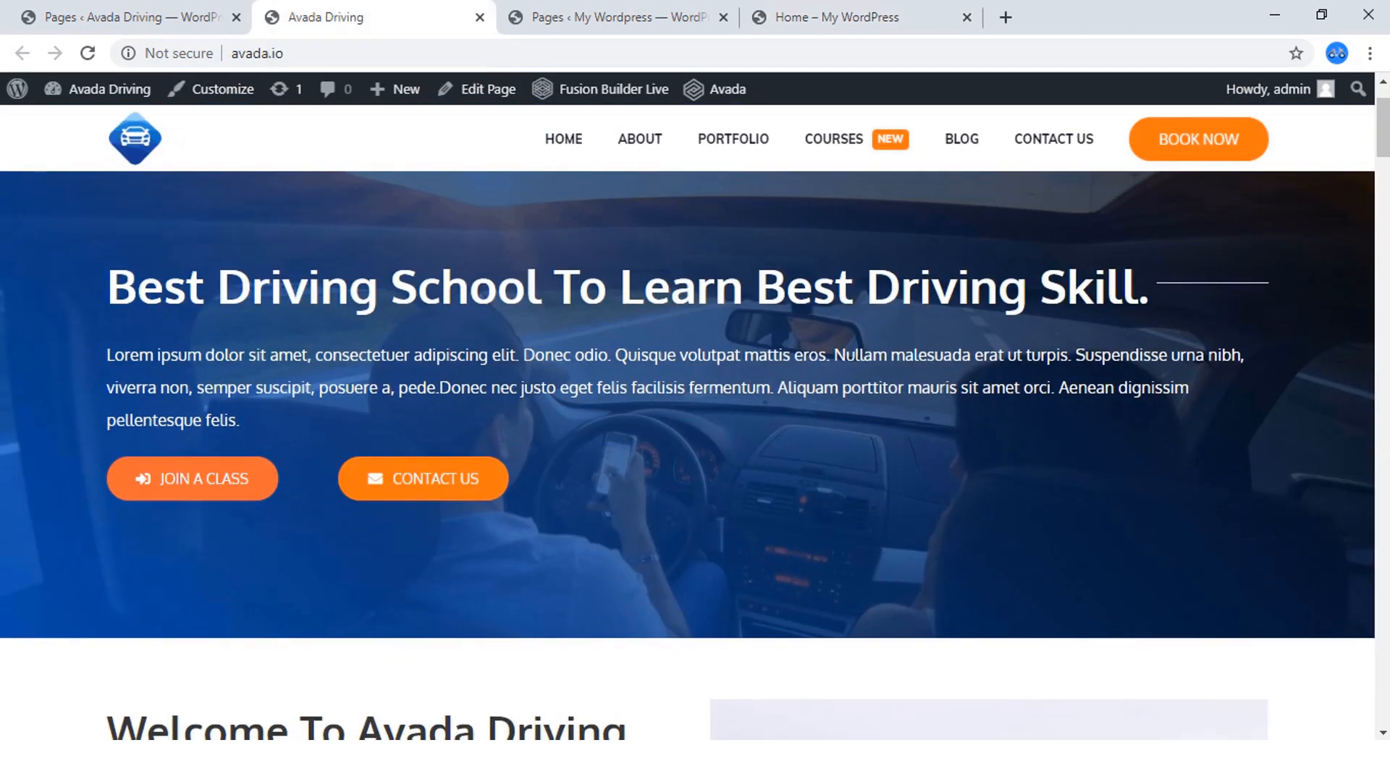
scroll(688, 434, up, 2)
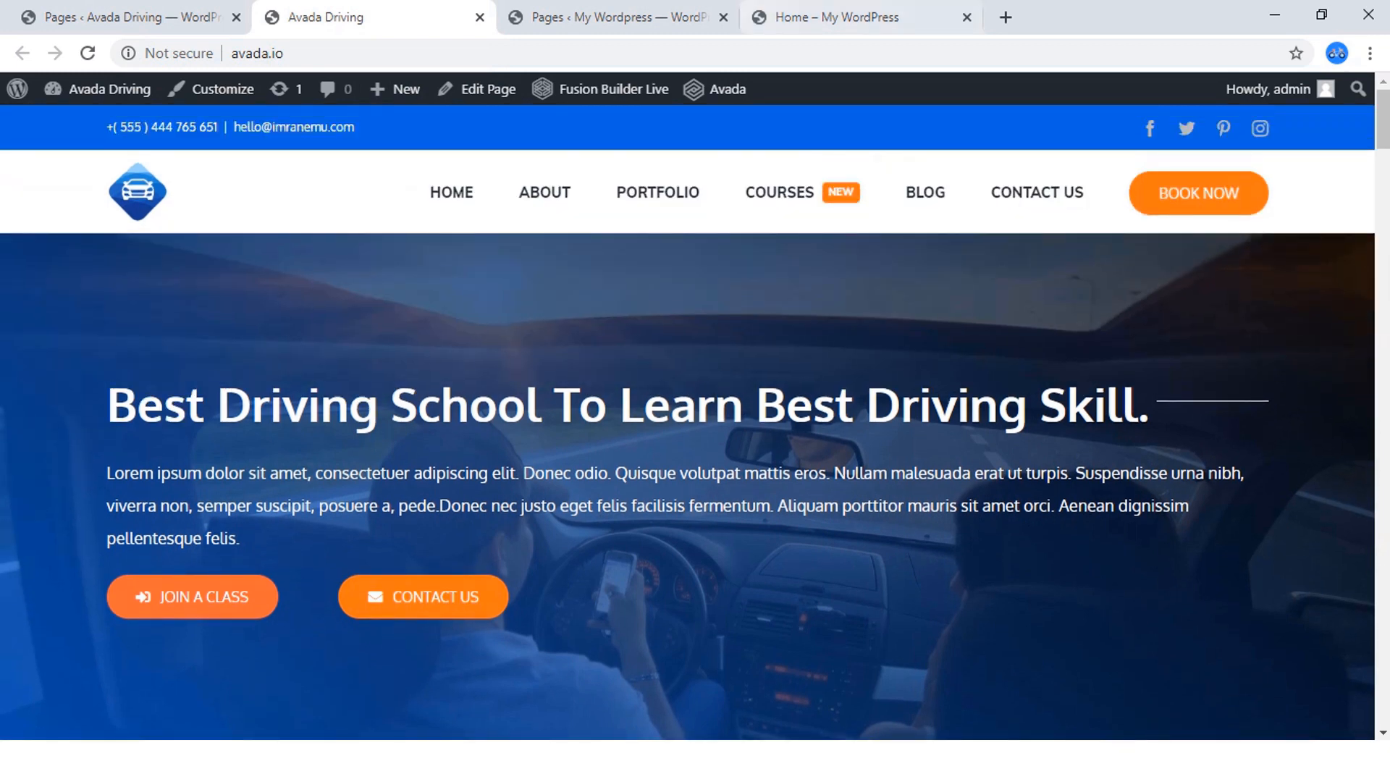
click(803, 18)
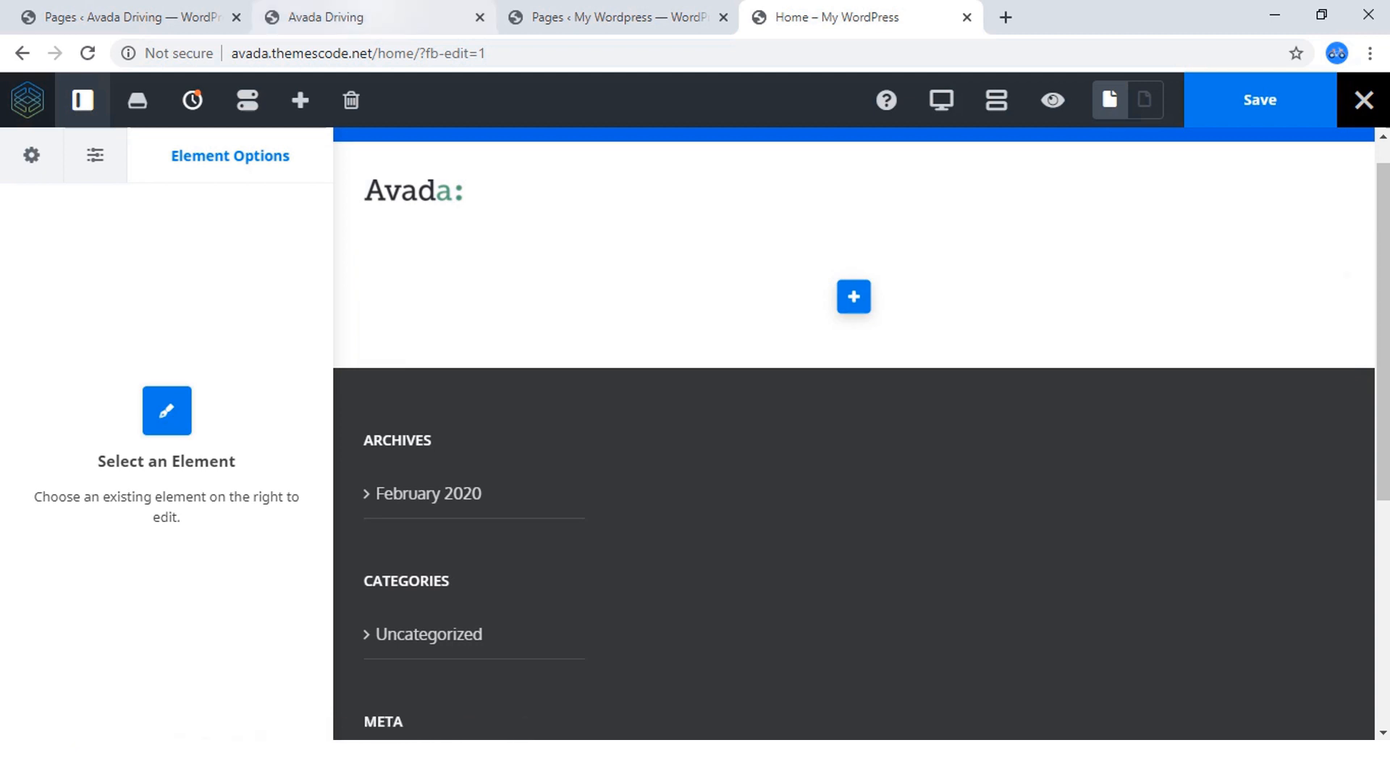
click(362, 18)
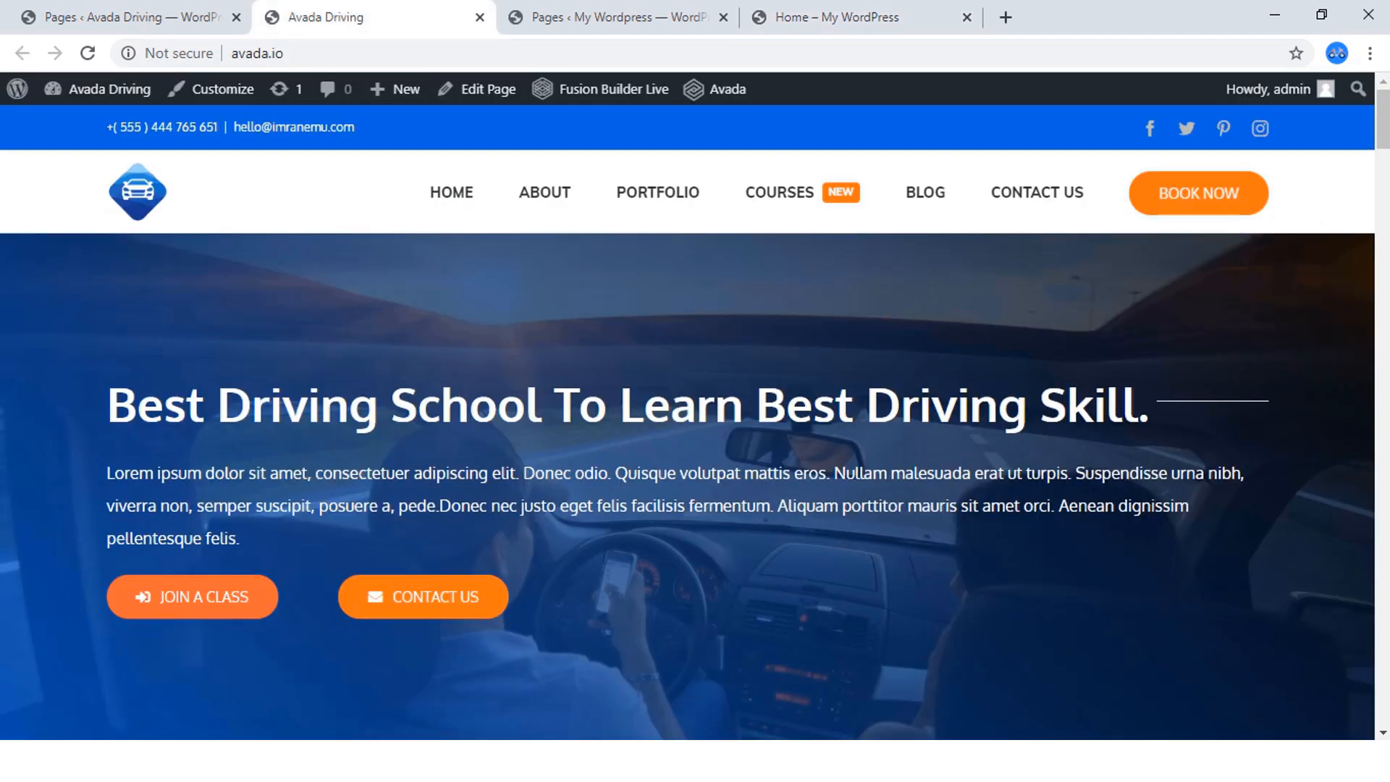
click(832, 18)
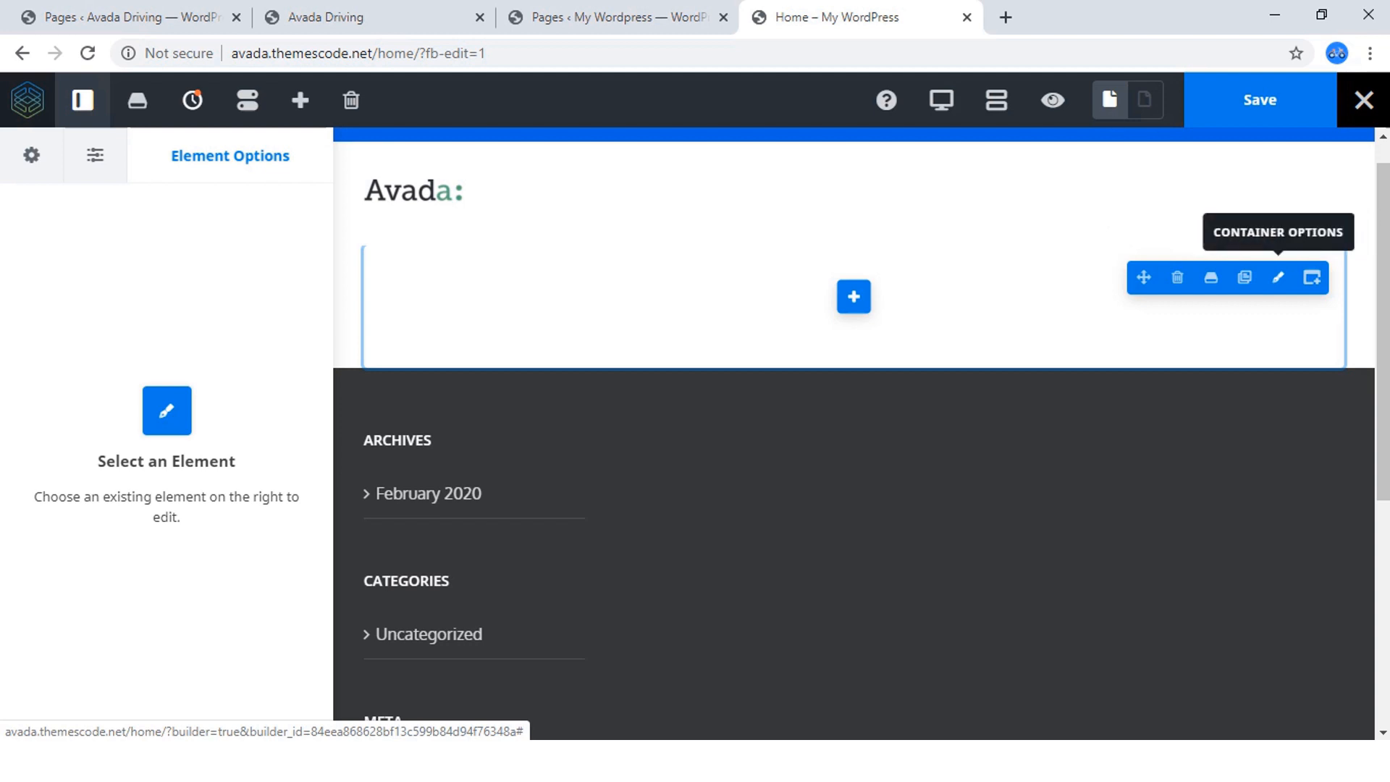
Open the new container's options, name it Hero-section and save the page.
click(1278, 277)
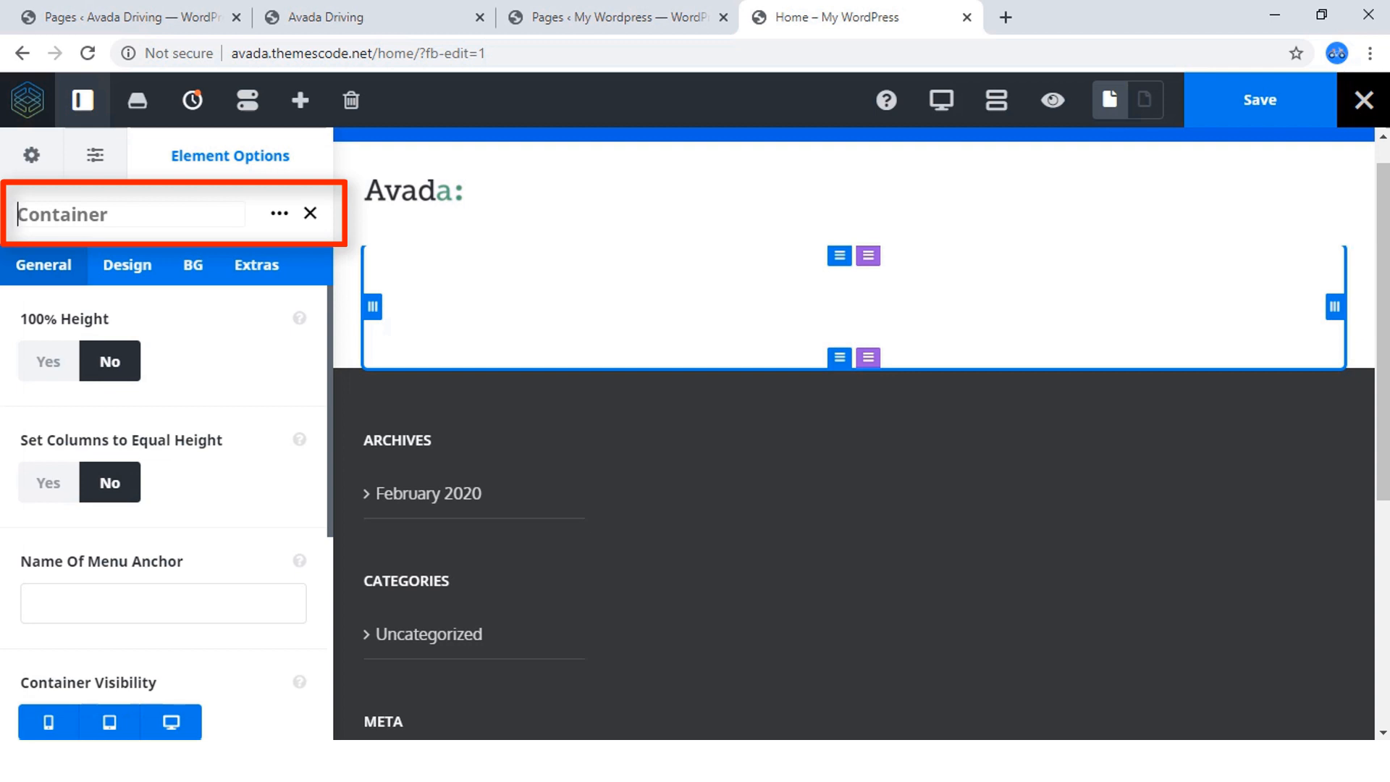
text(Her)
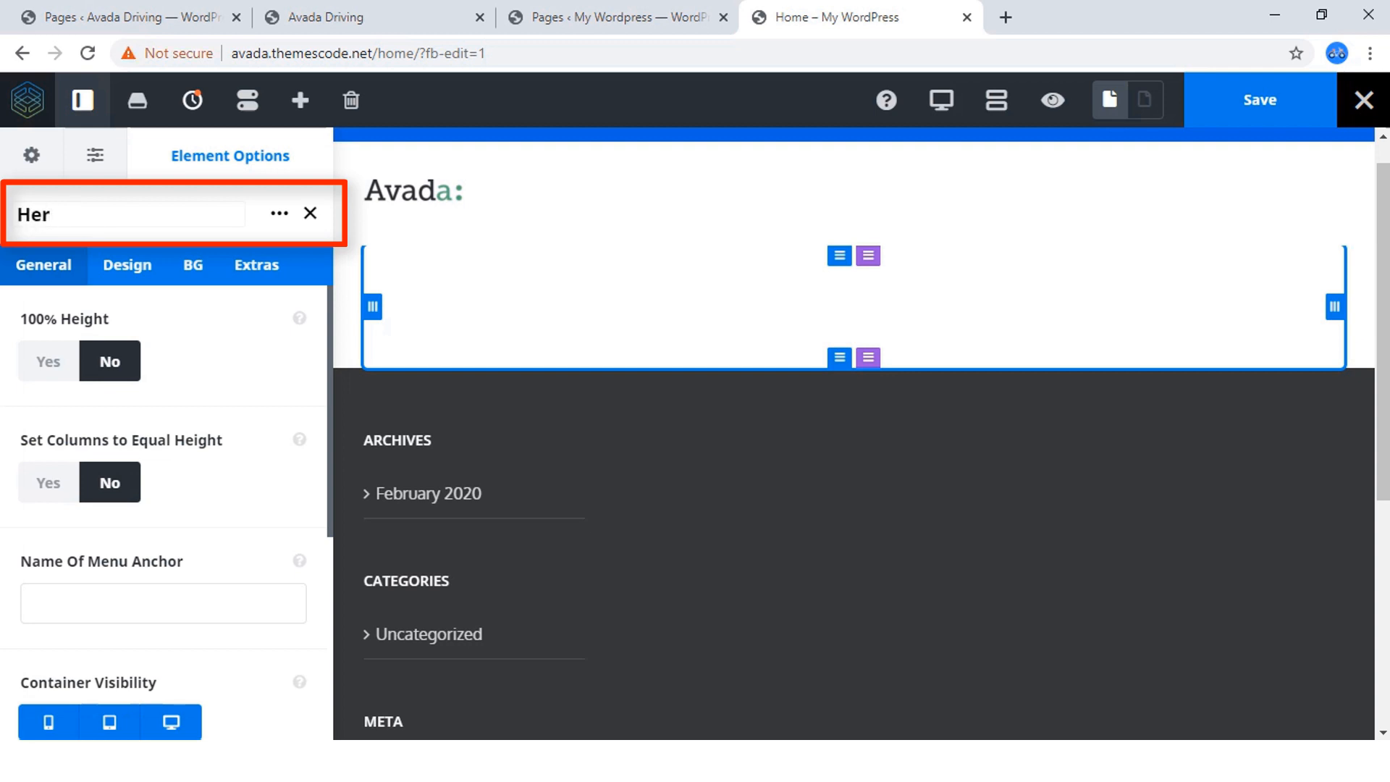
text(o-section)
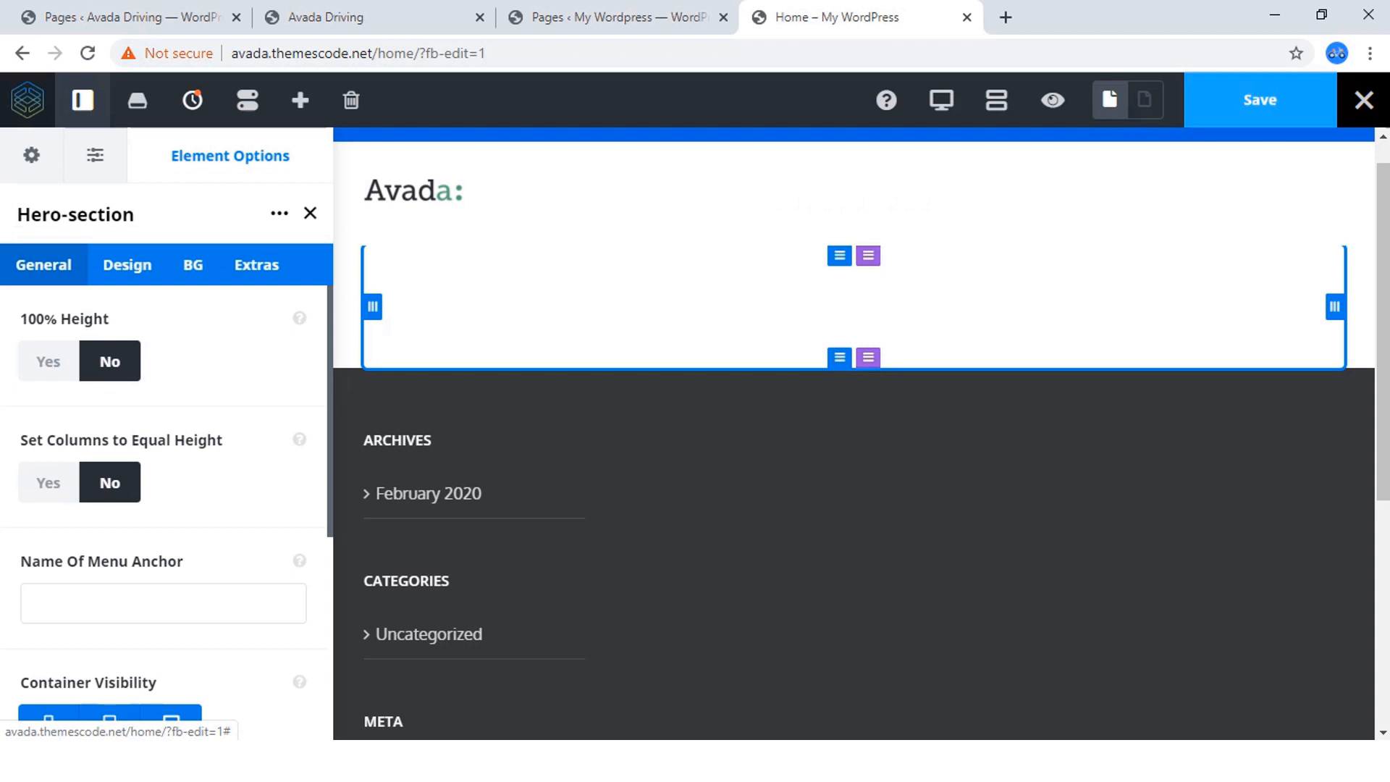
click(1261, 100)
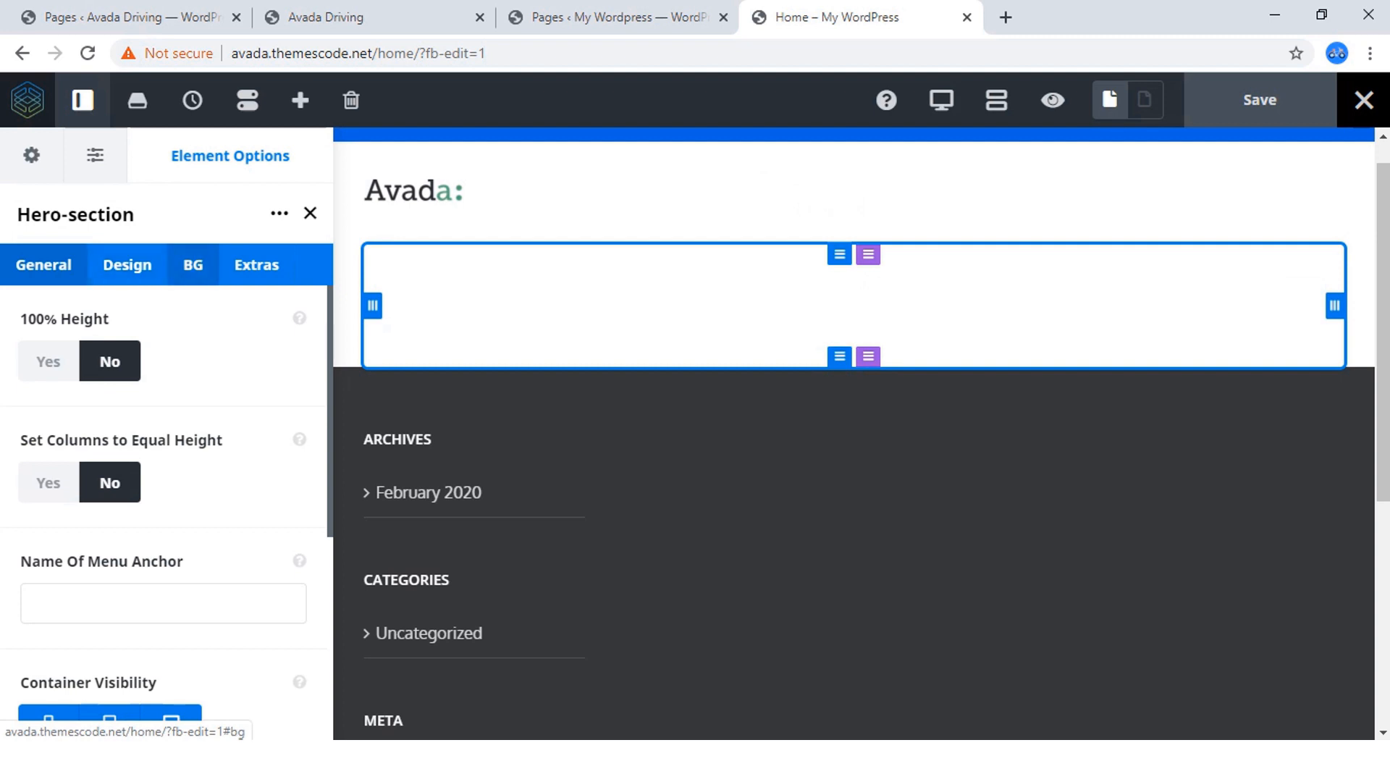
Set the Hero-section container's top and bottom padding to 15% and save the page.
click(127, 265)
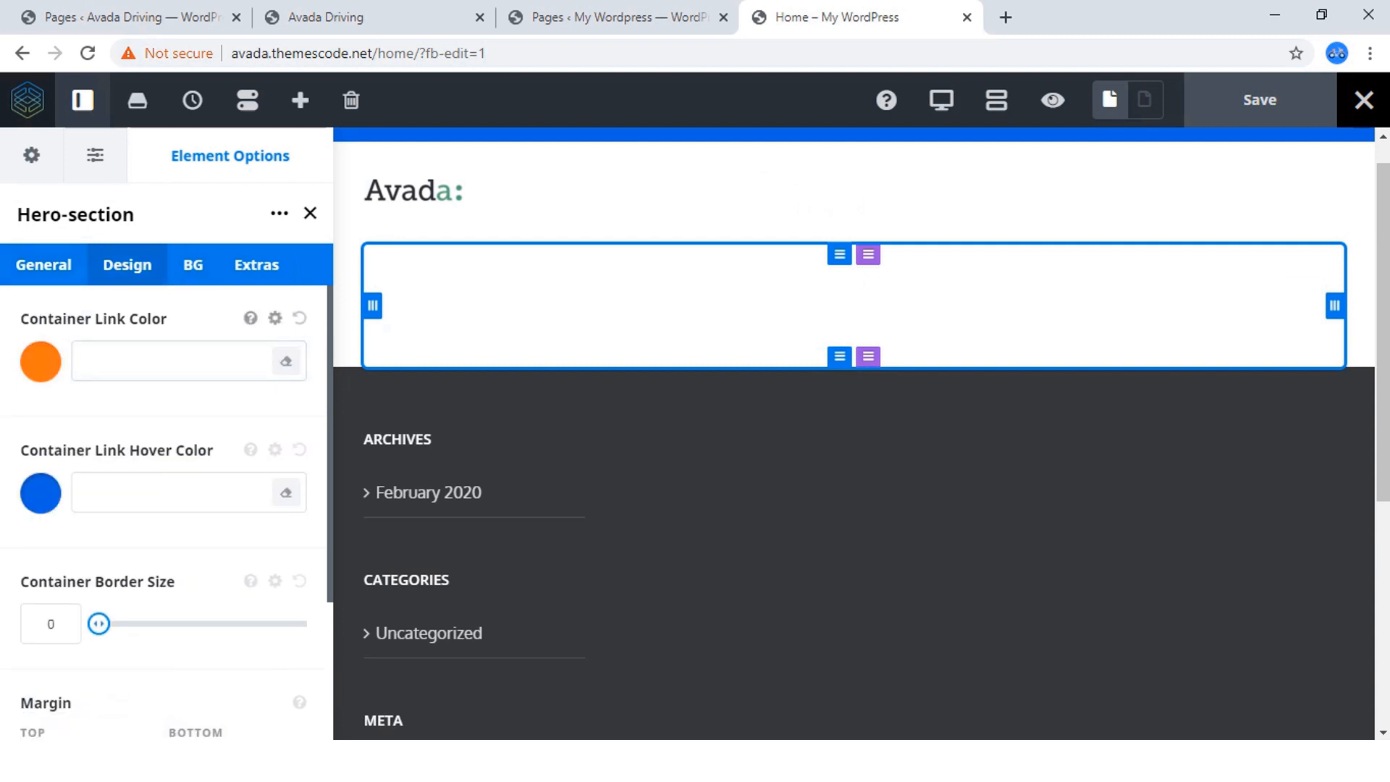
click(172, 361)
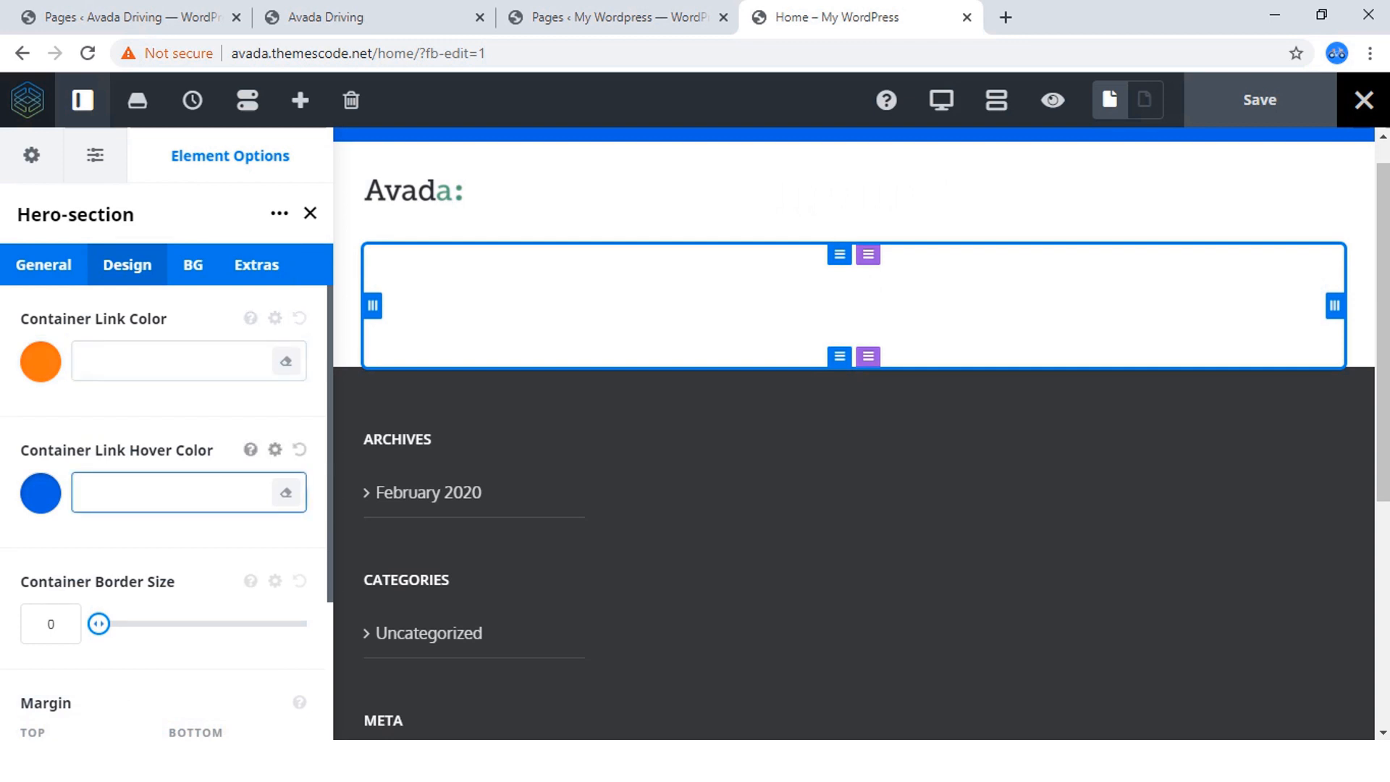
scroll(173, 496, down, 3)
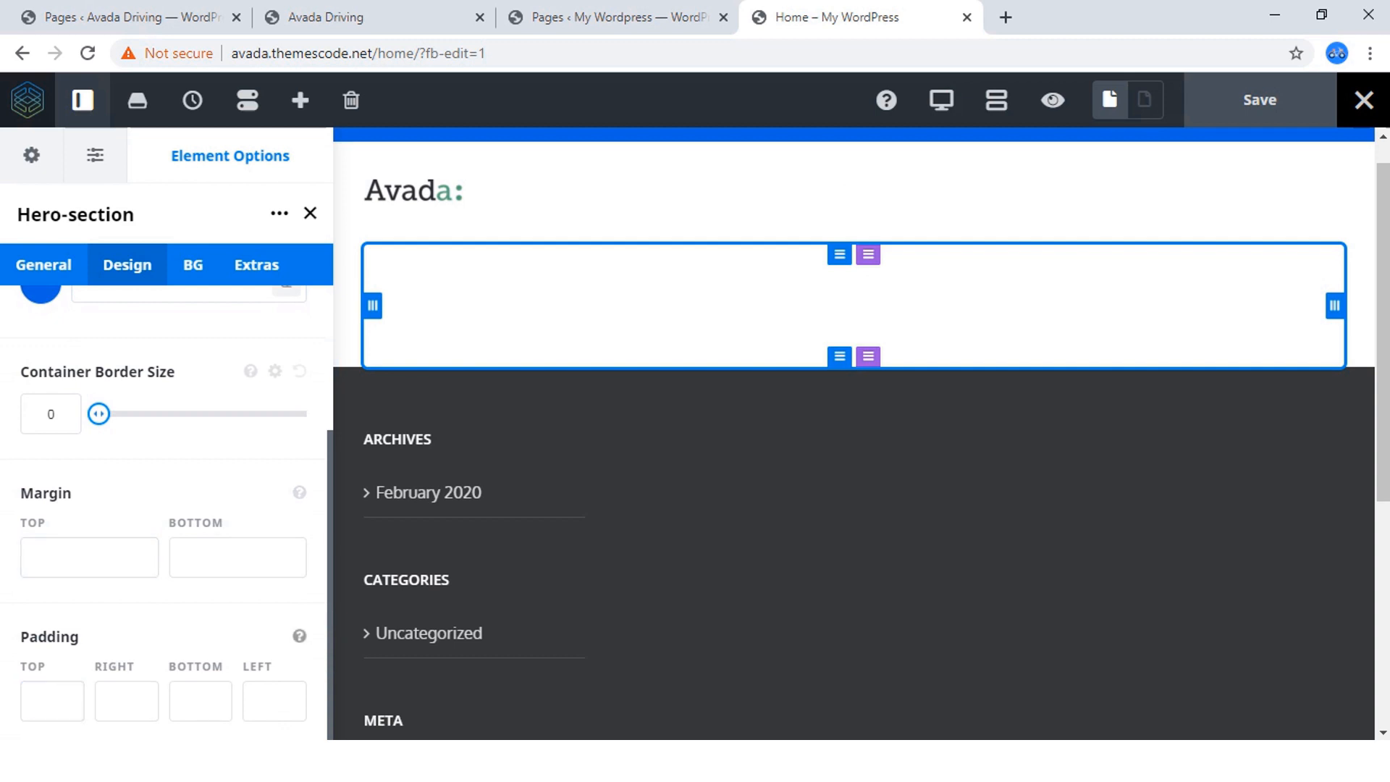
click(52, 701)
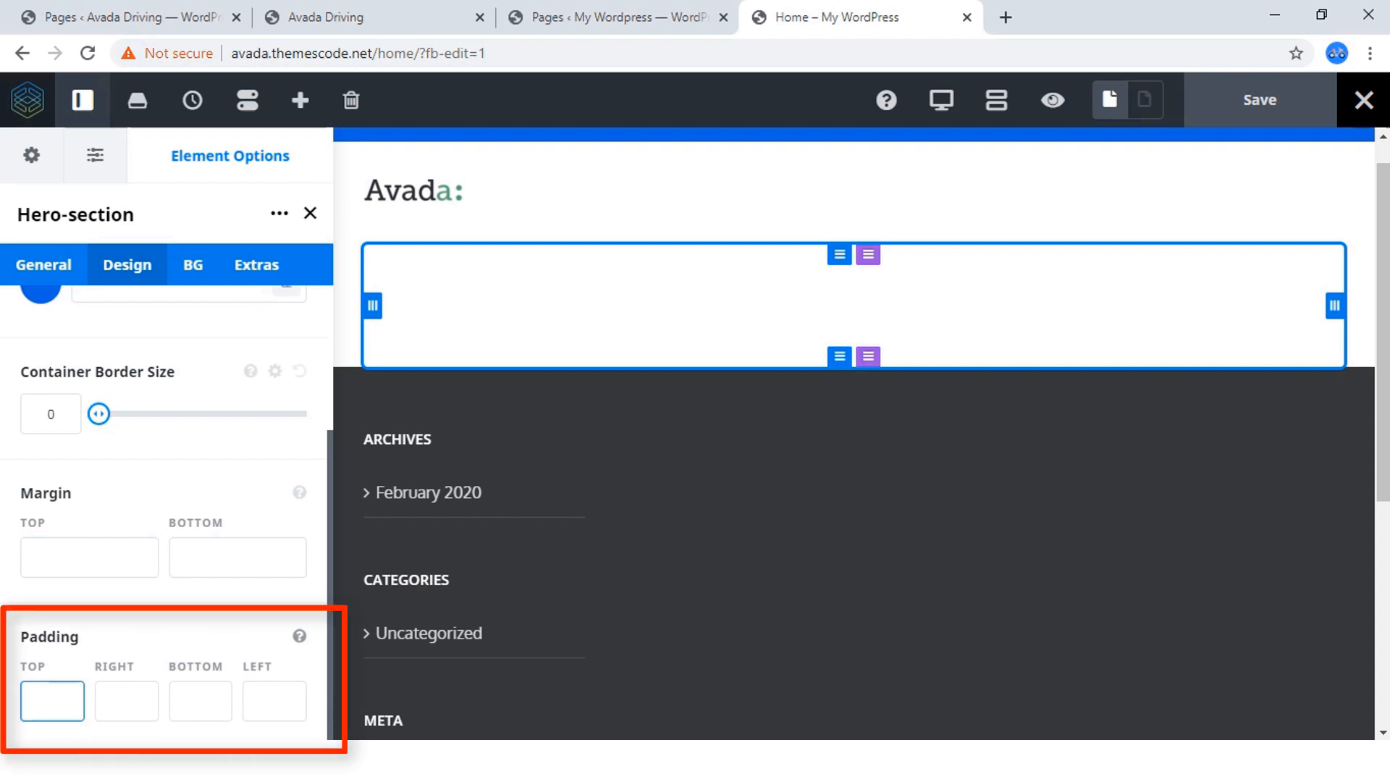
text(15)
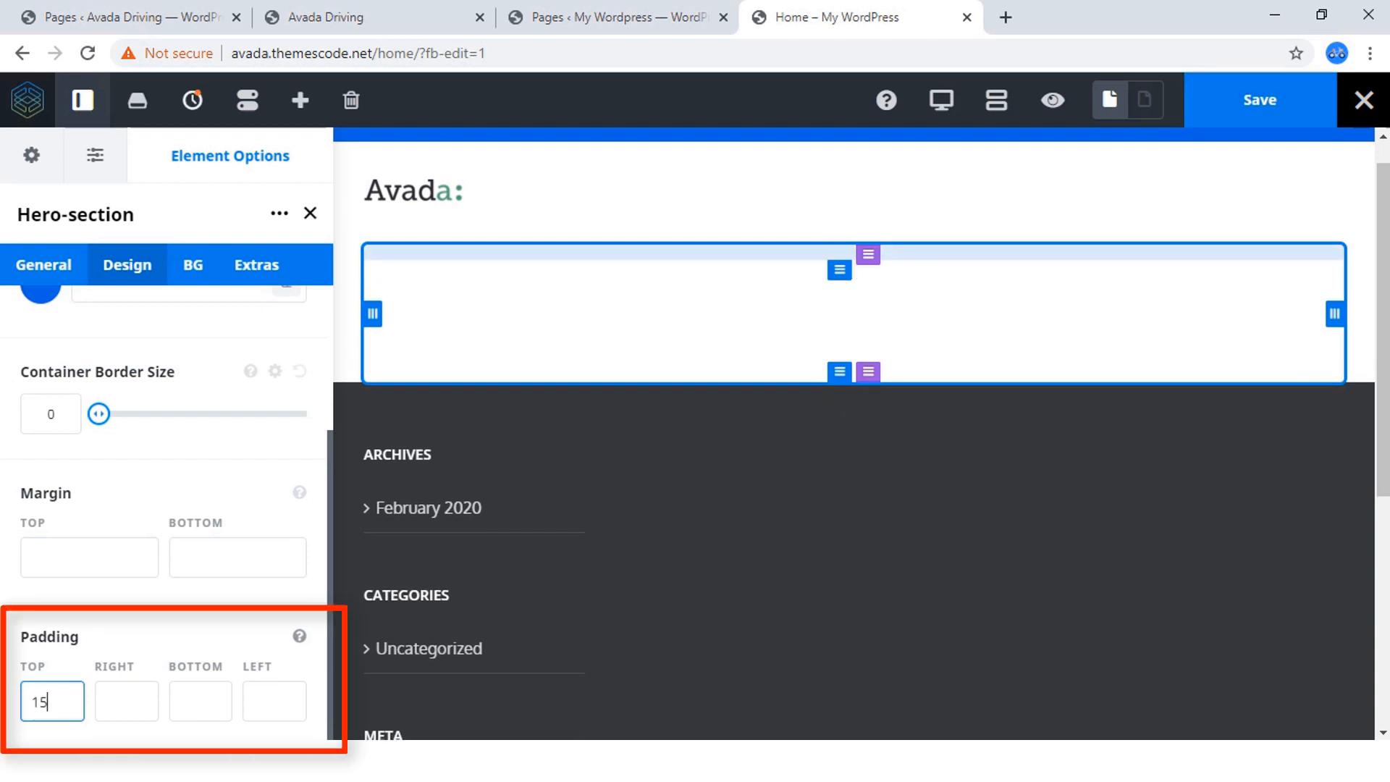
text(%)
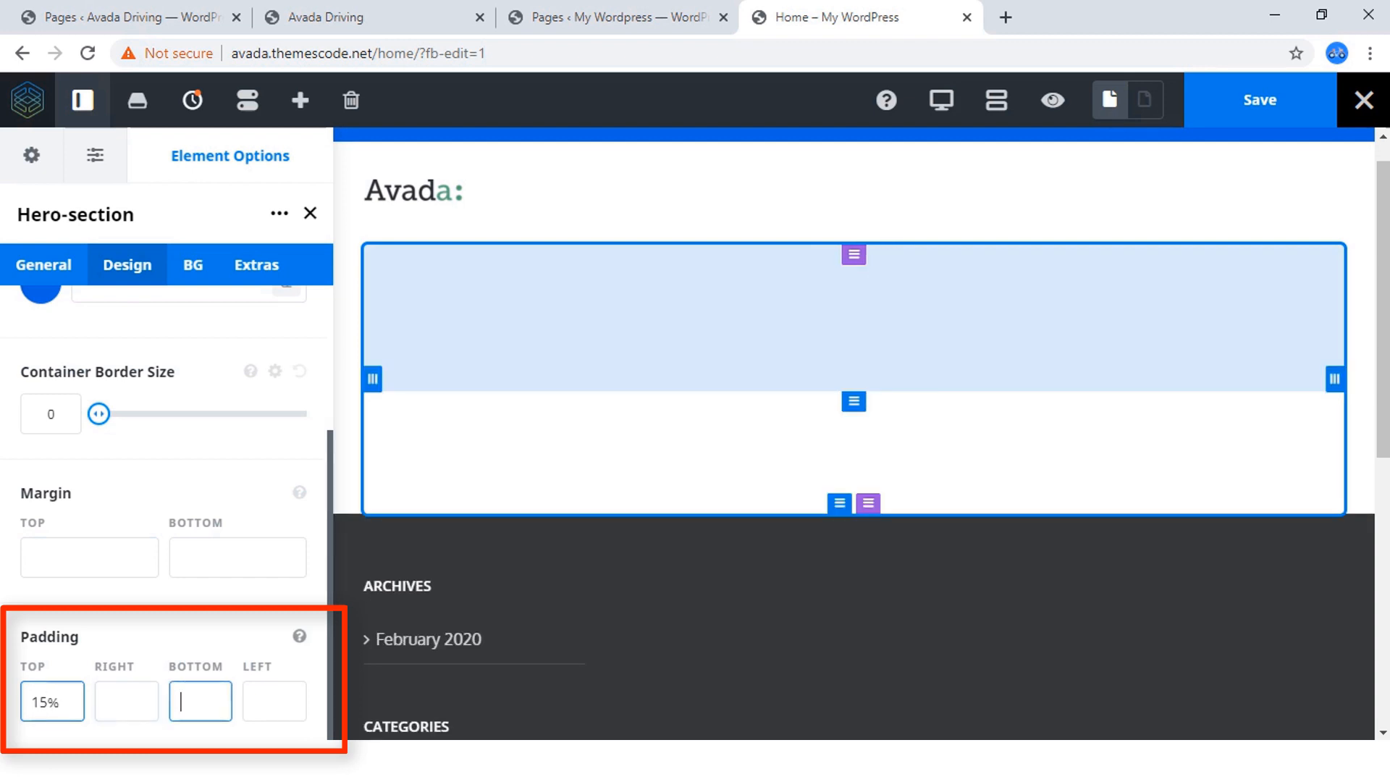
text(15)
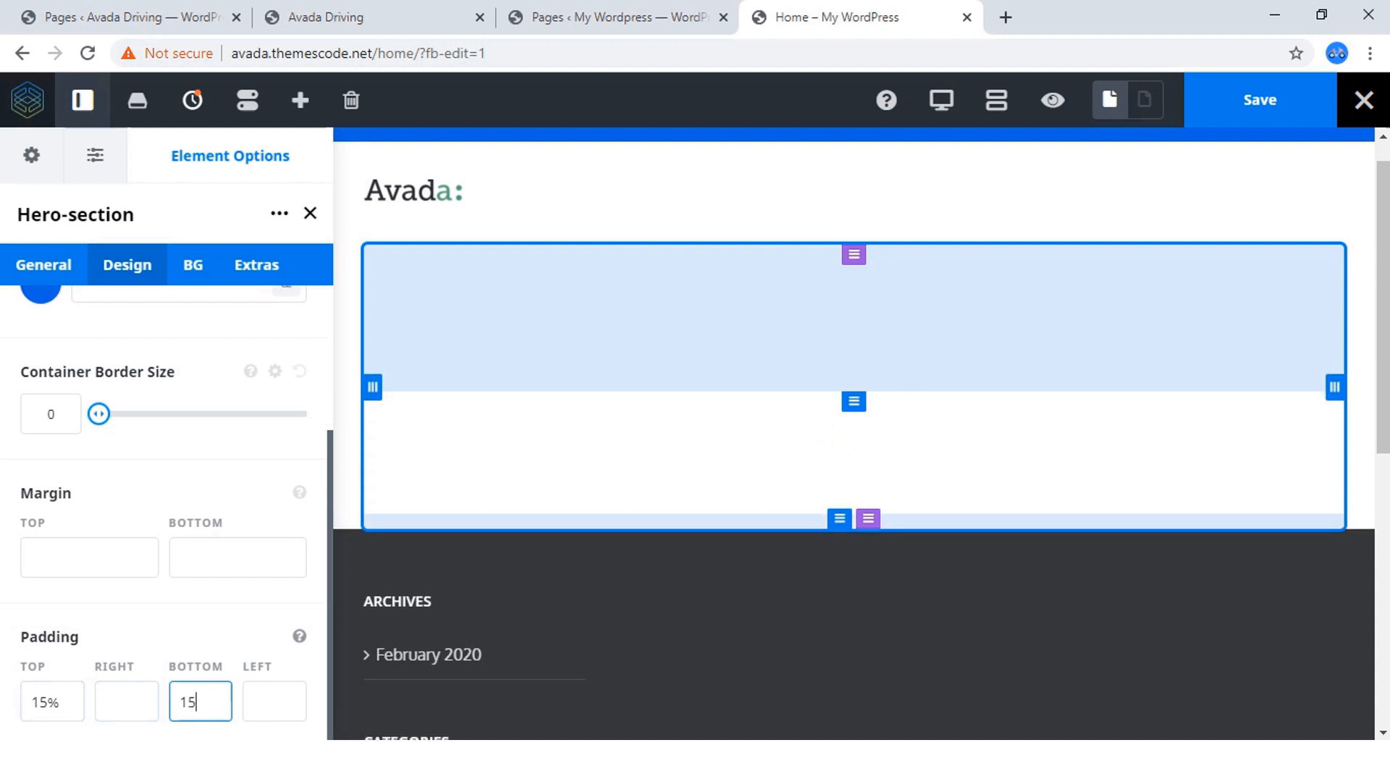
text(%)
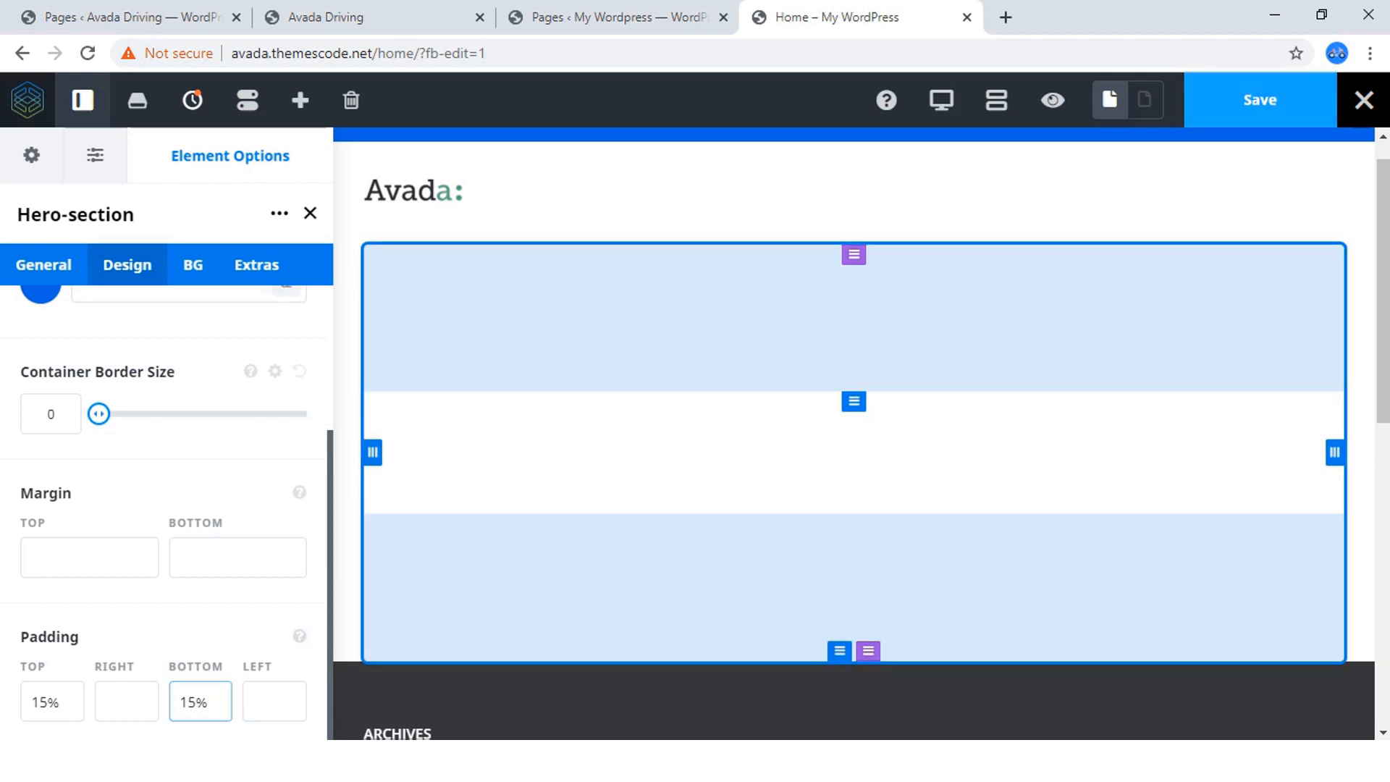
click(1260, 100)
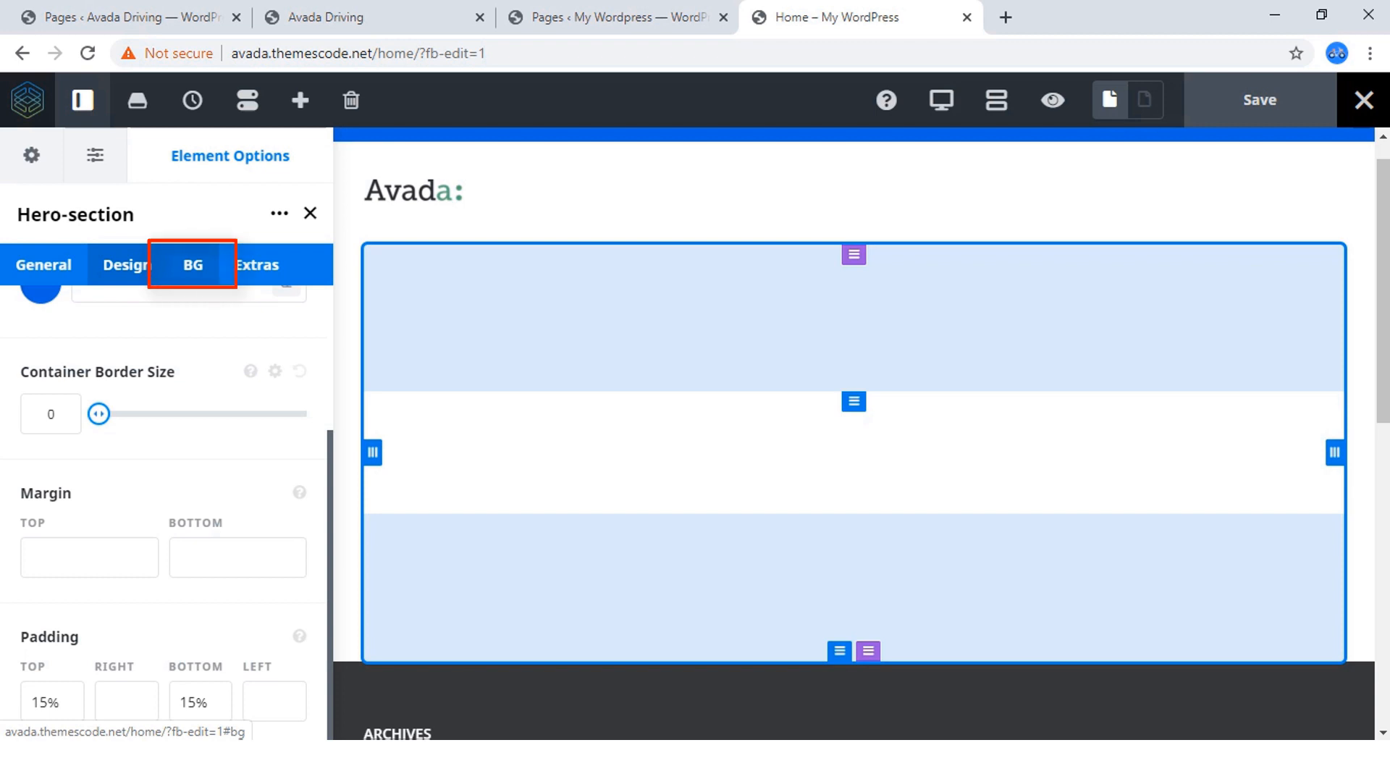
Try yellow and blue preset background colors on the Hero-section container, and reset the color to default.
click(193, 265)
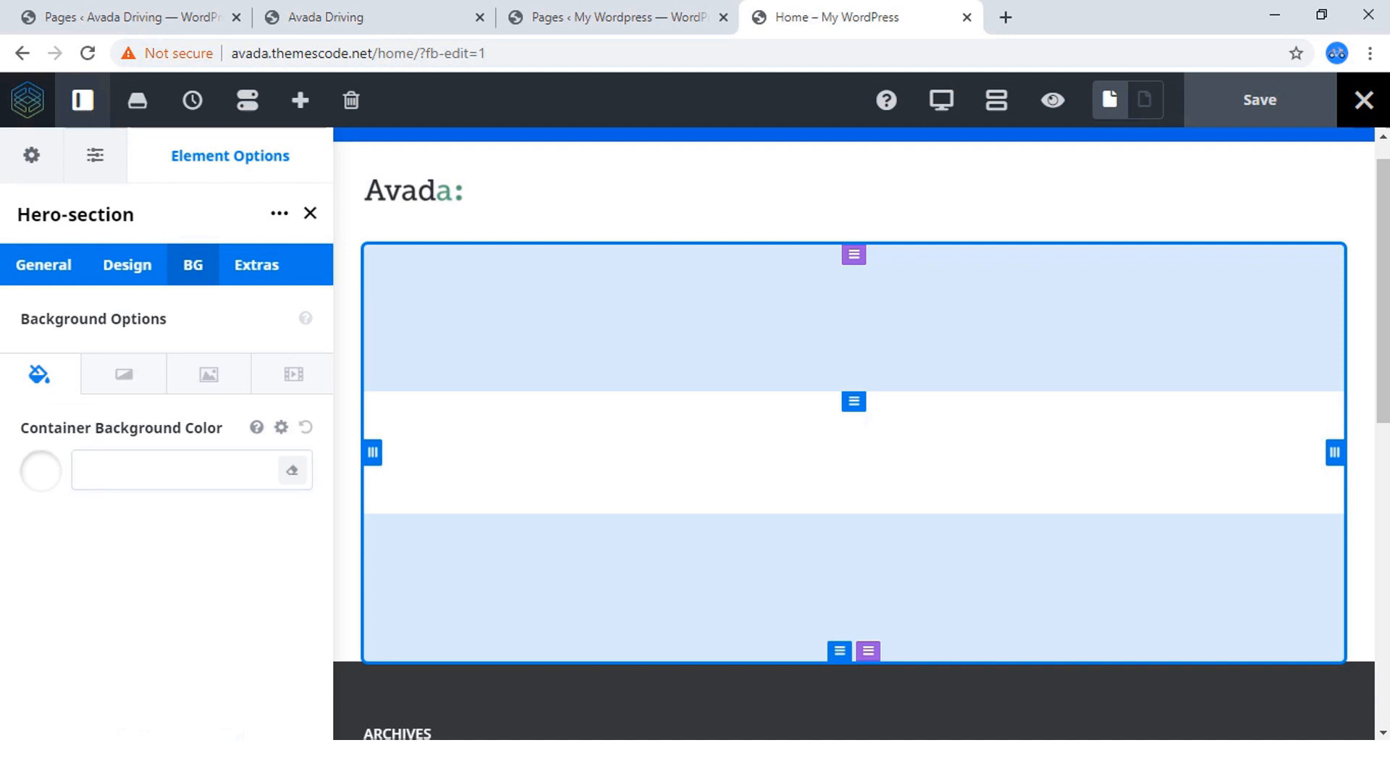
click(40, 471)
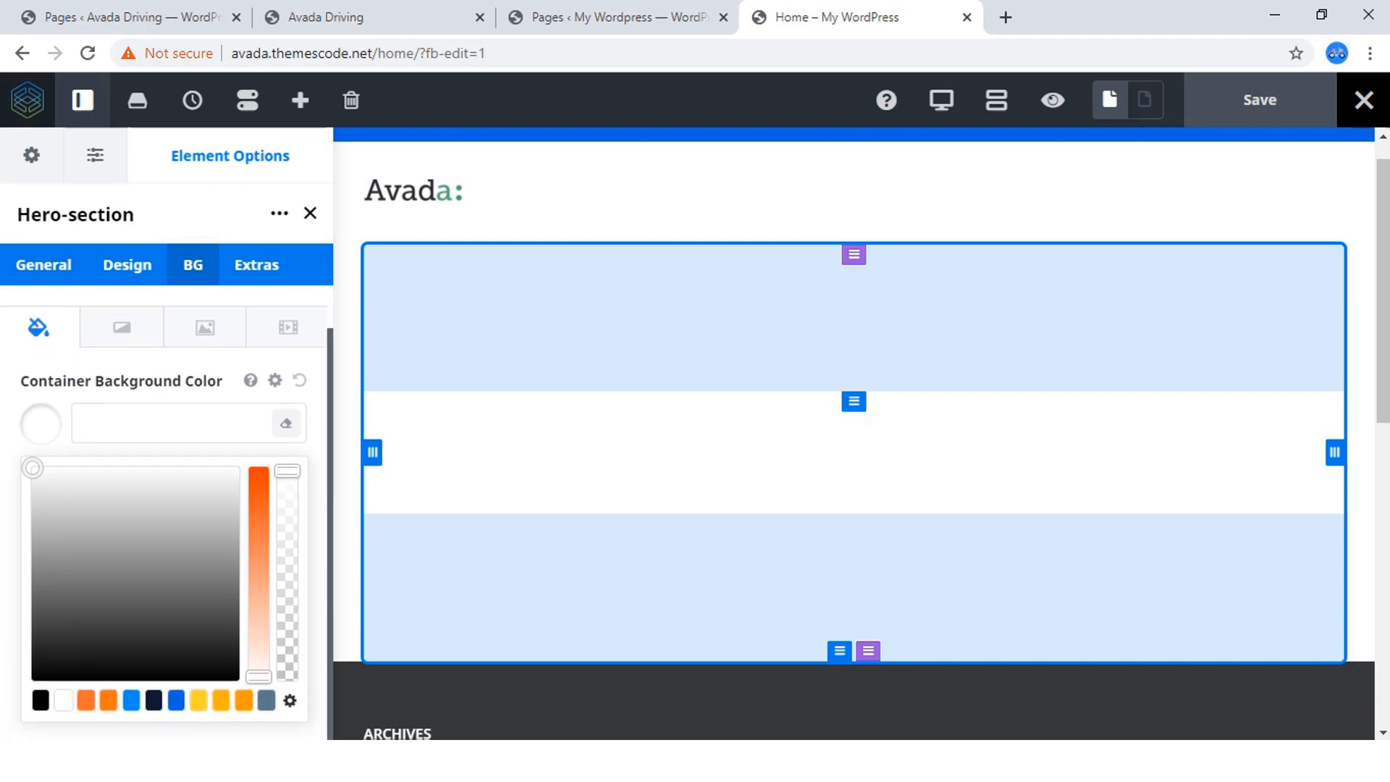
click(199, 701)
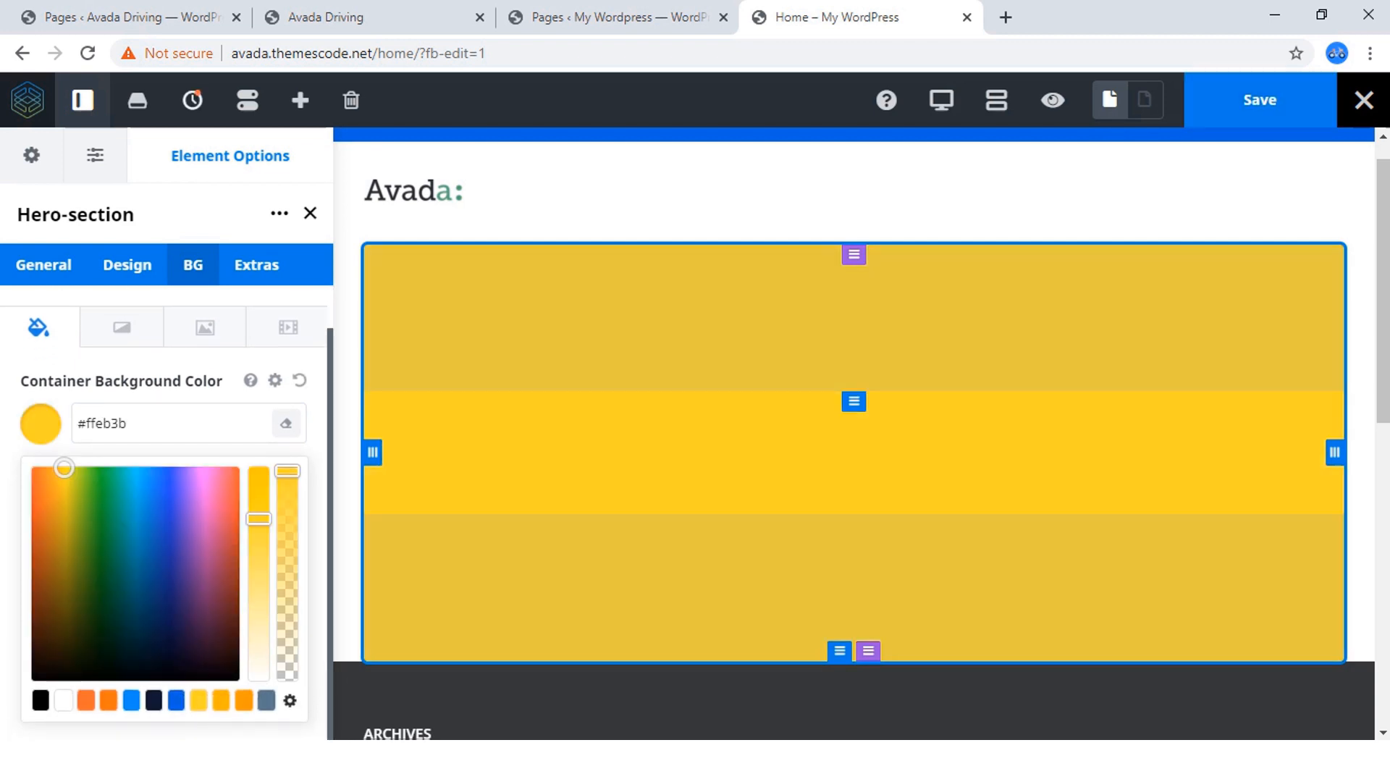
click(176, 700)
click(131, 700)
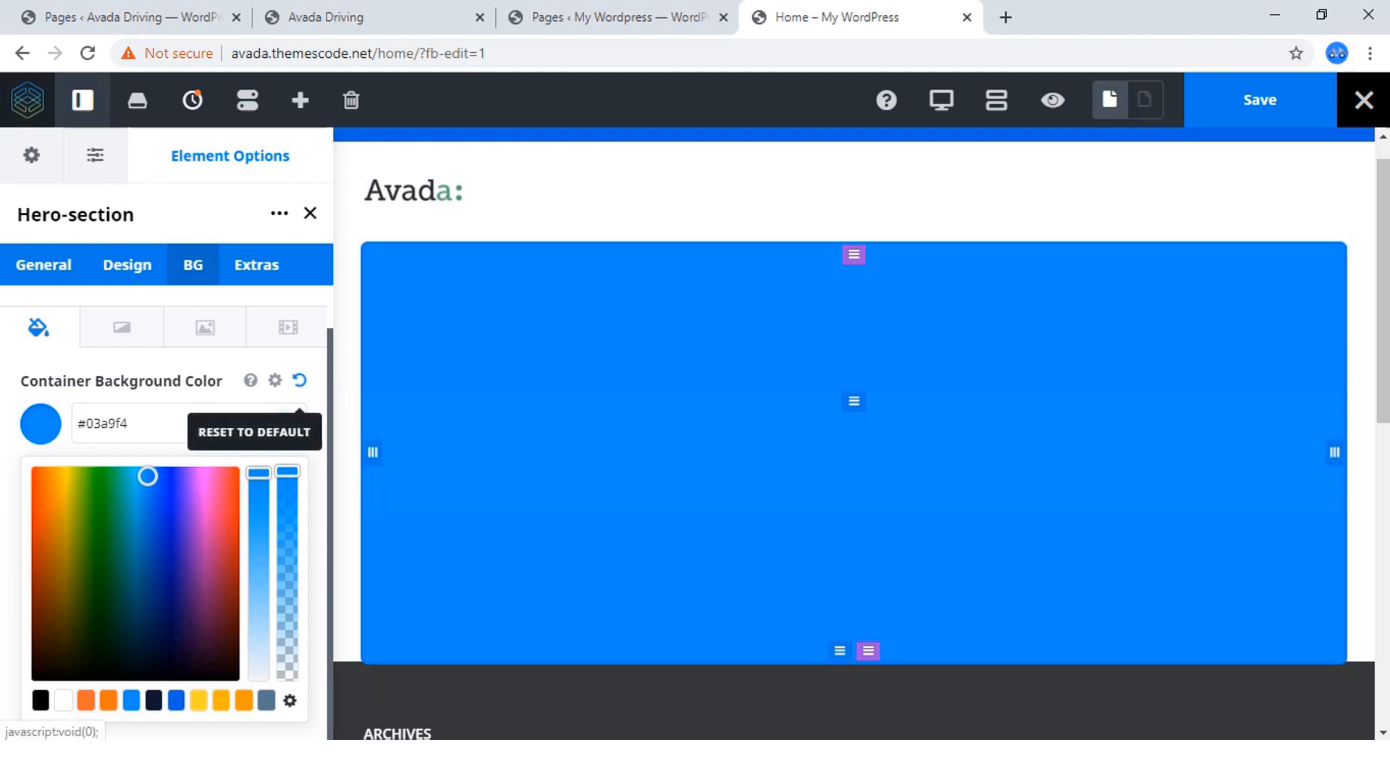
click(300, 380)
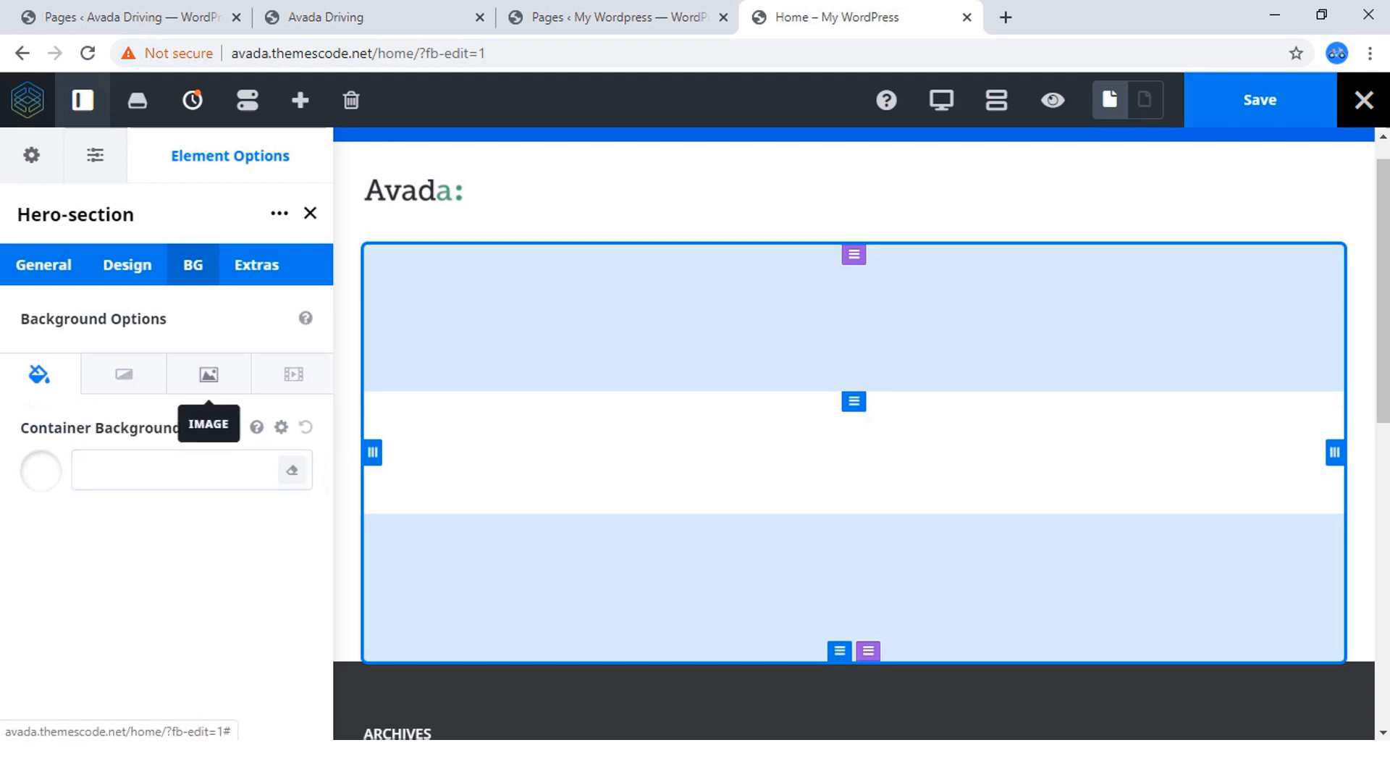
Open the media library to choose a background image for the Hero-section container.
click(209, 374)
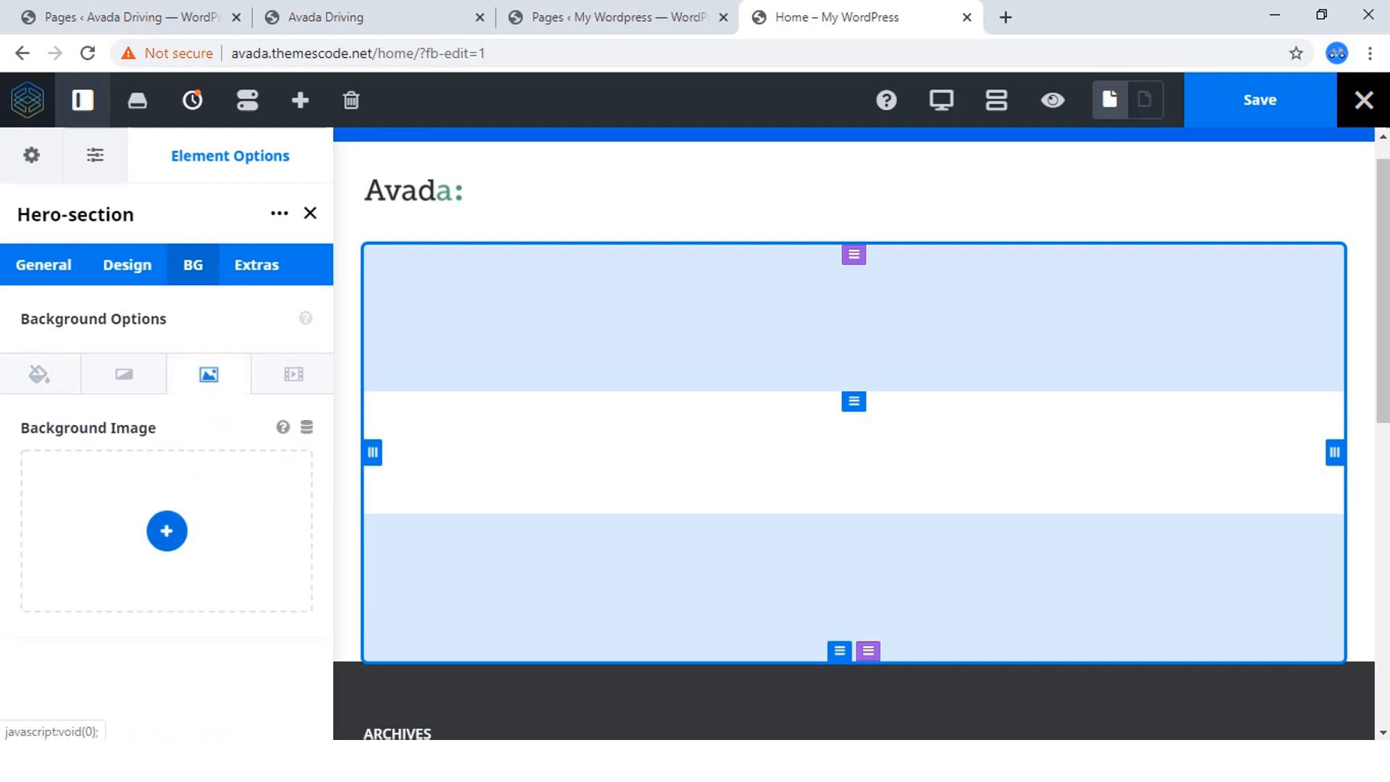
click(167, 531)
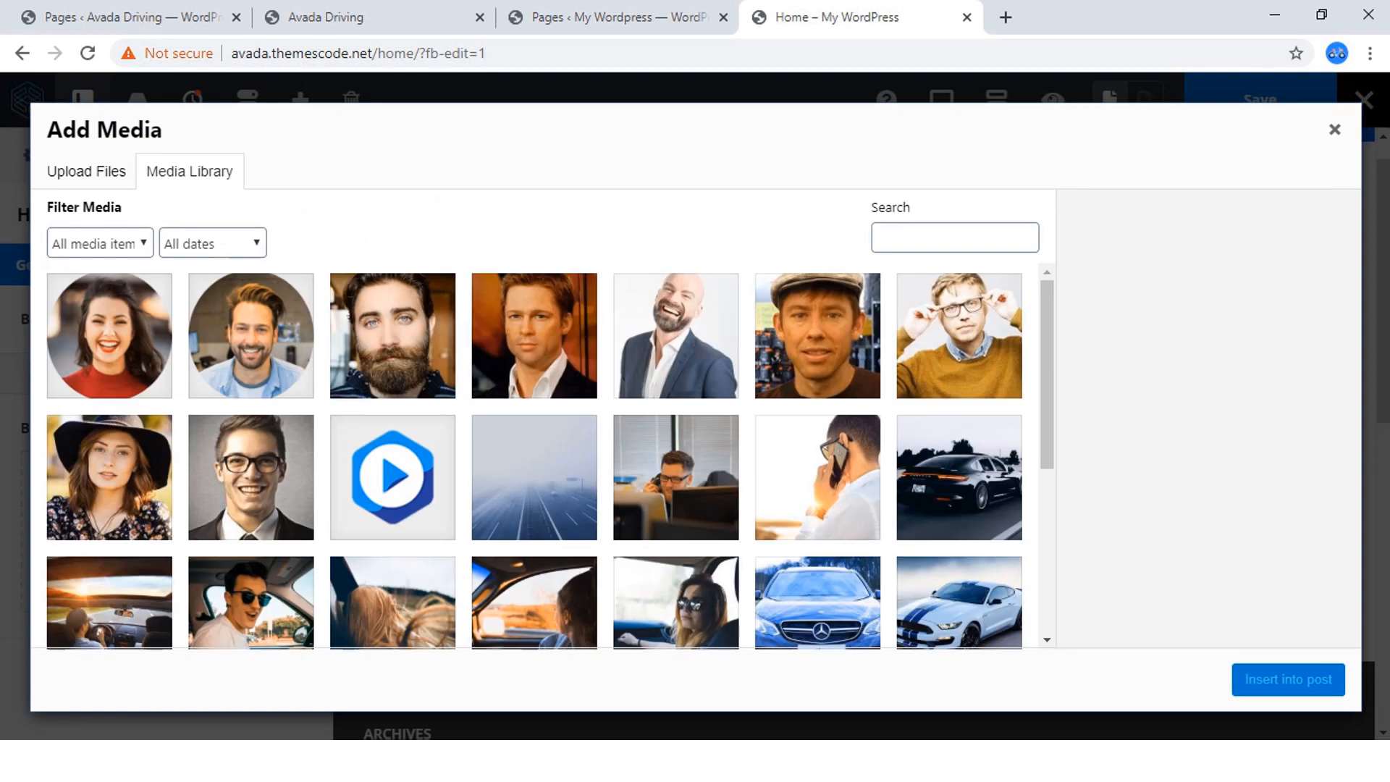
scroll(551, 456, down, 5)
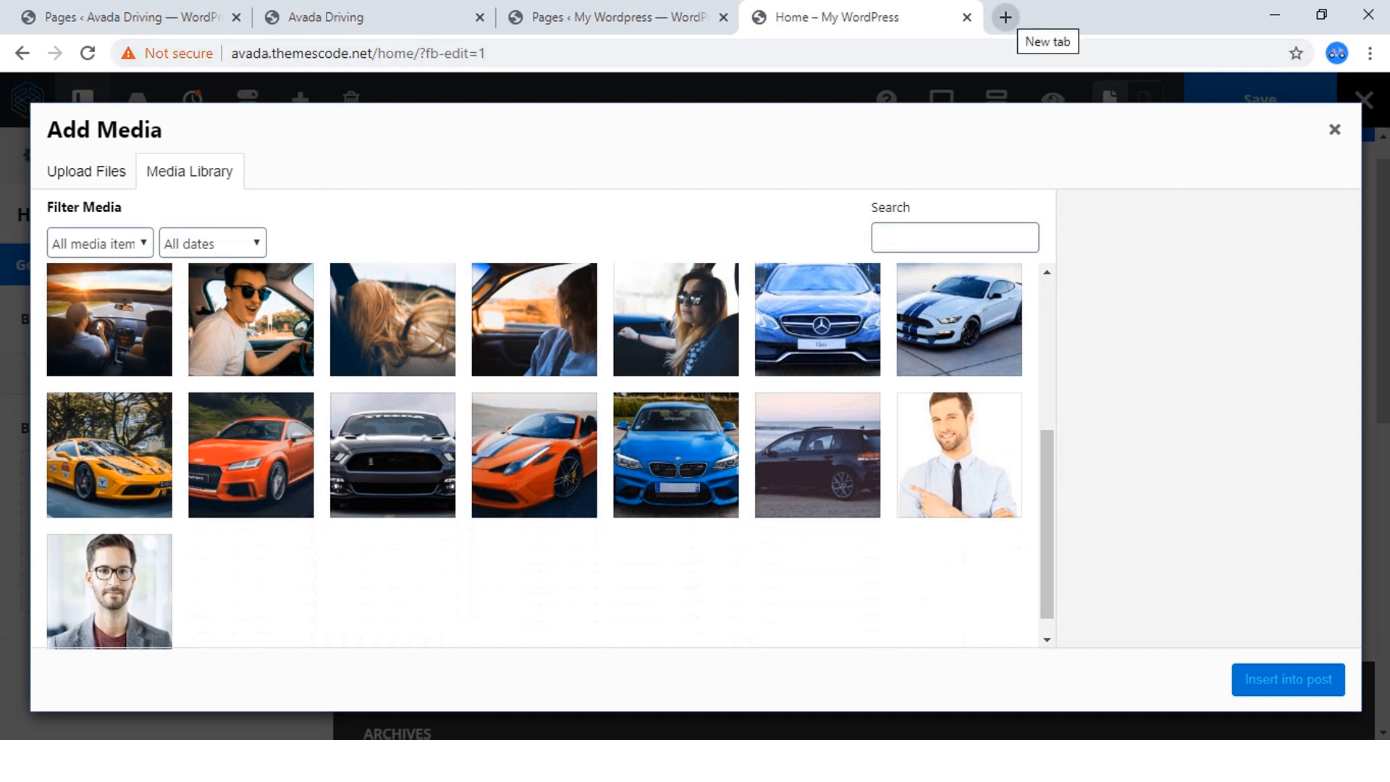
Visit the tutorial author's website in a new tab and view the Freebies download page "Free Image For Avada Web Design Tutorial # 1".
click(1006, 17)
text(i)
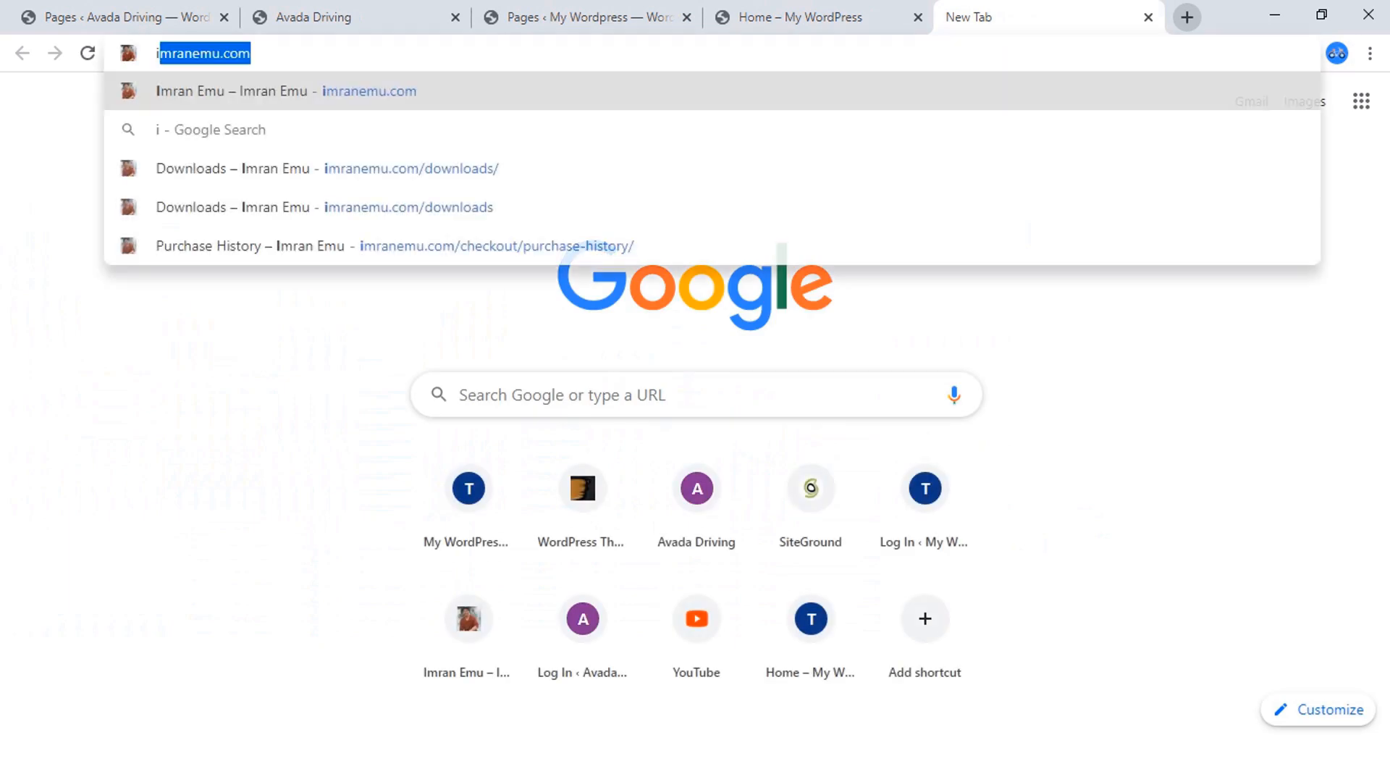
text(mr)
key(Return)
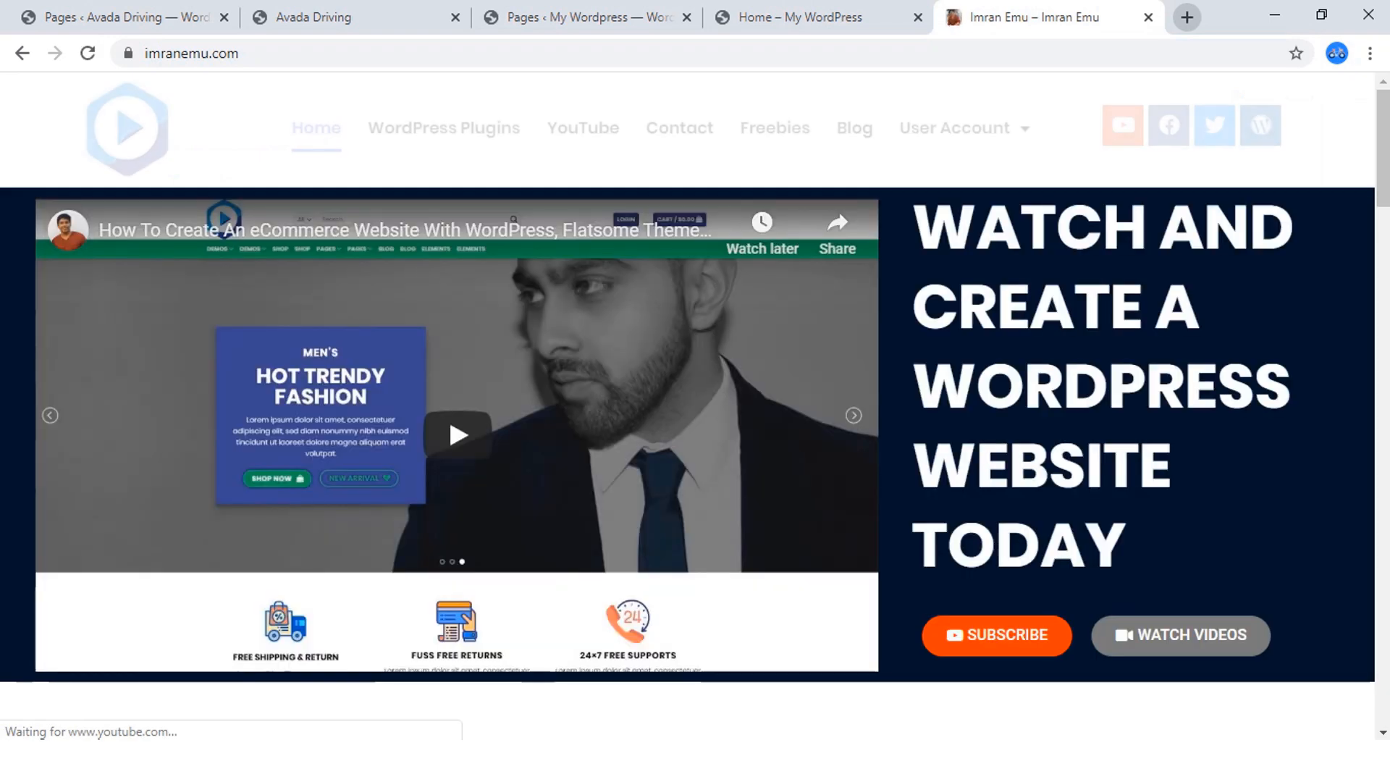
click(774, 127)
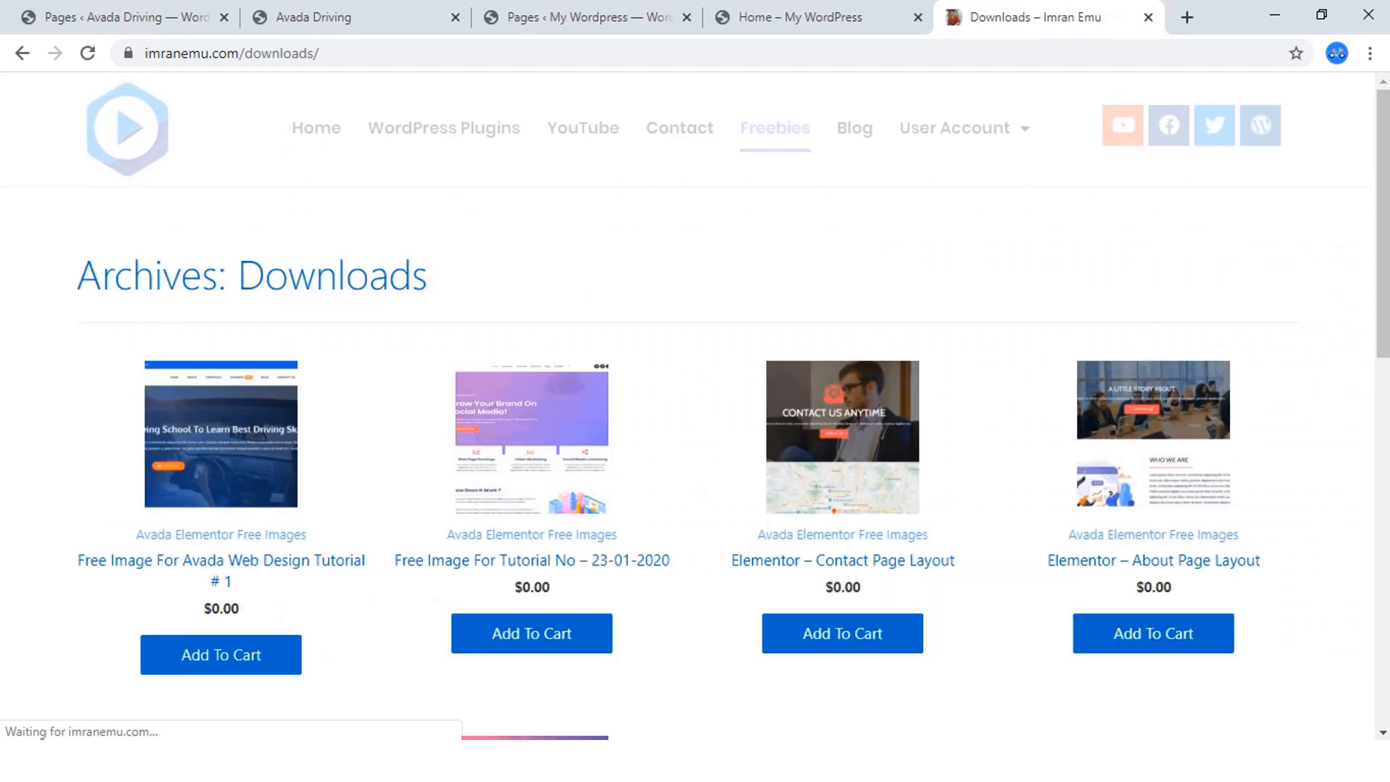
scroll(221, 384, down, 1)
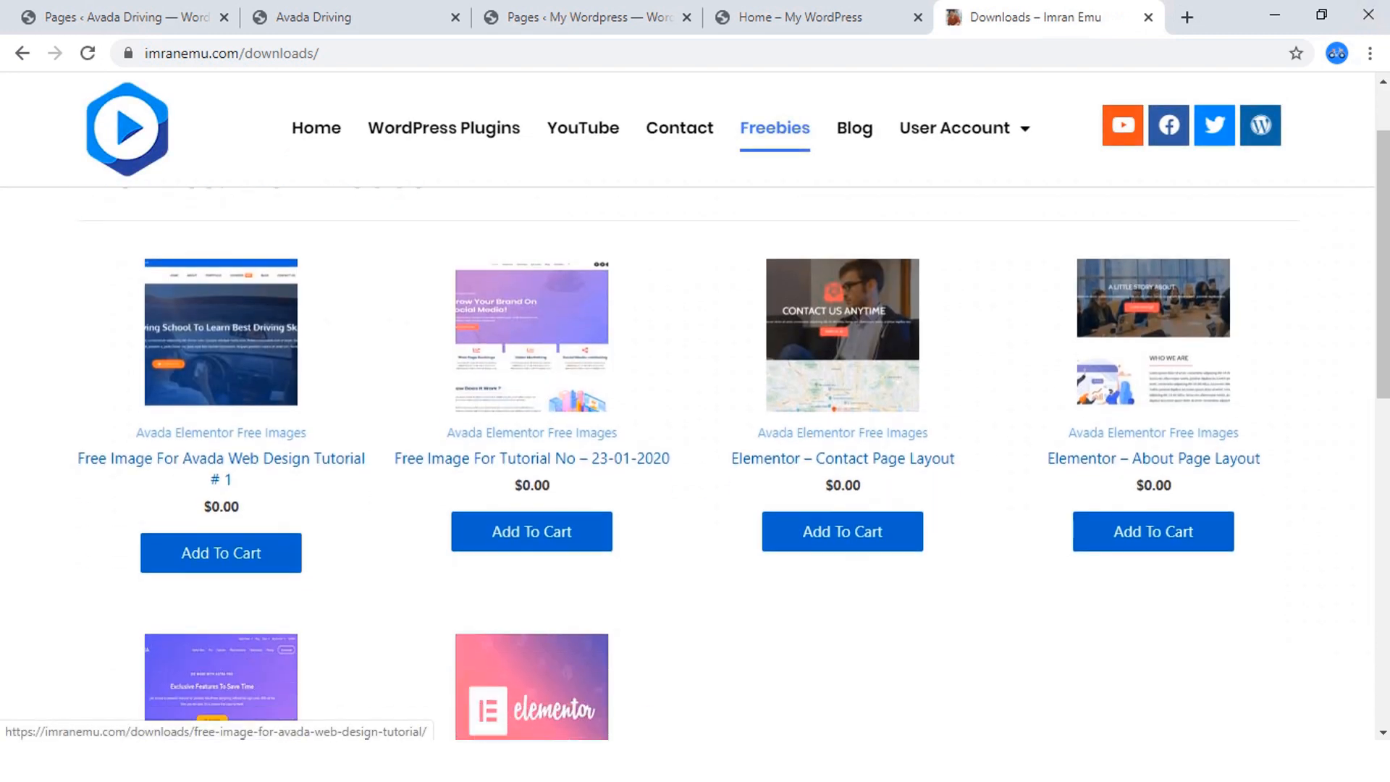
click(221, 460)
scroll(474, 452, down, 5)
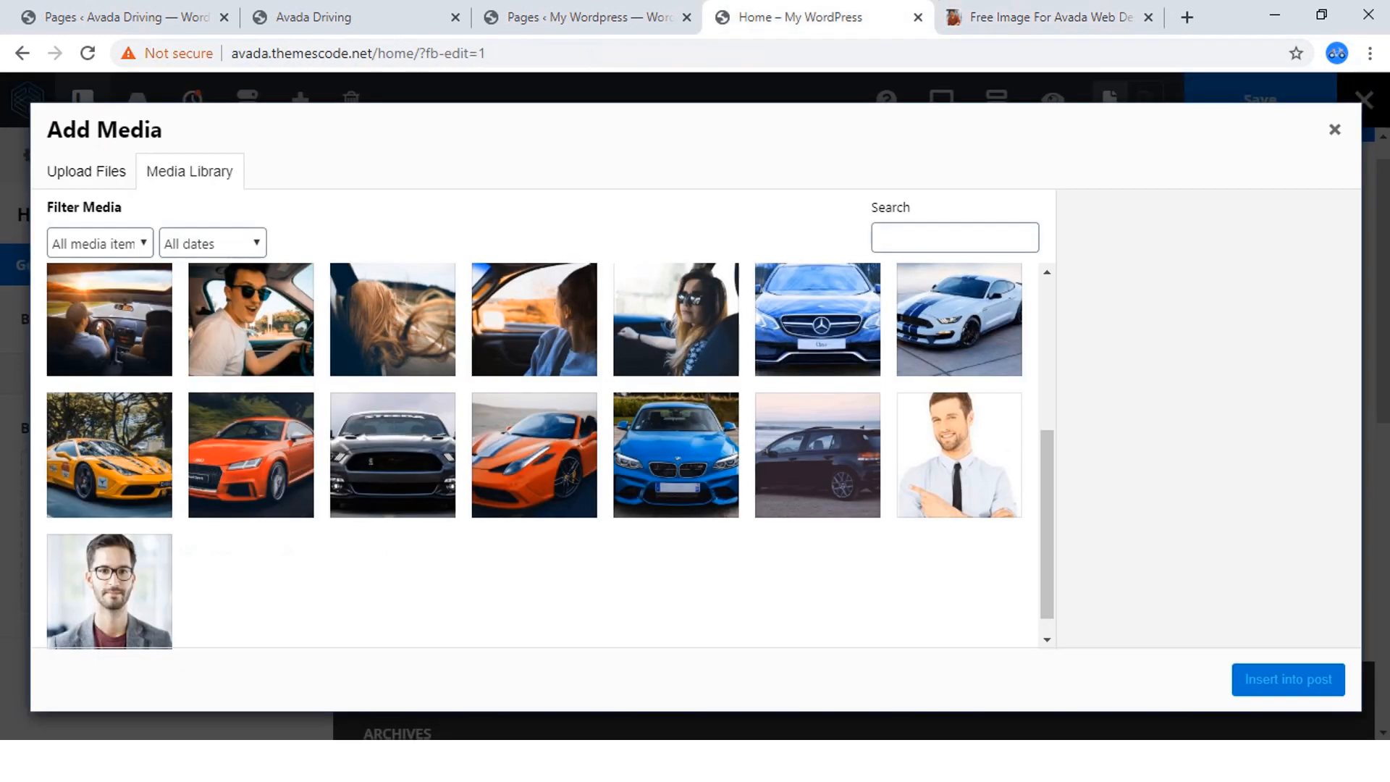
Return to the Home page builder and select the car interior image car-image11.jpg in the media library.
click(820, 17)
scroll(536, 456, up, 4)
scroll(536, 456, down, 2)
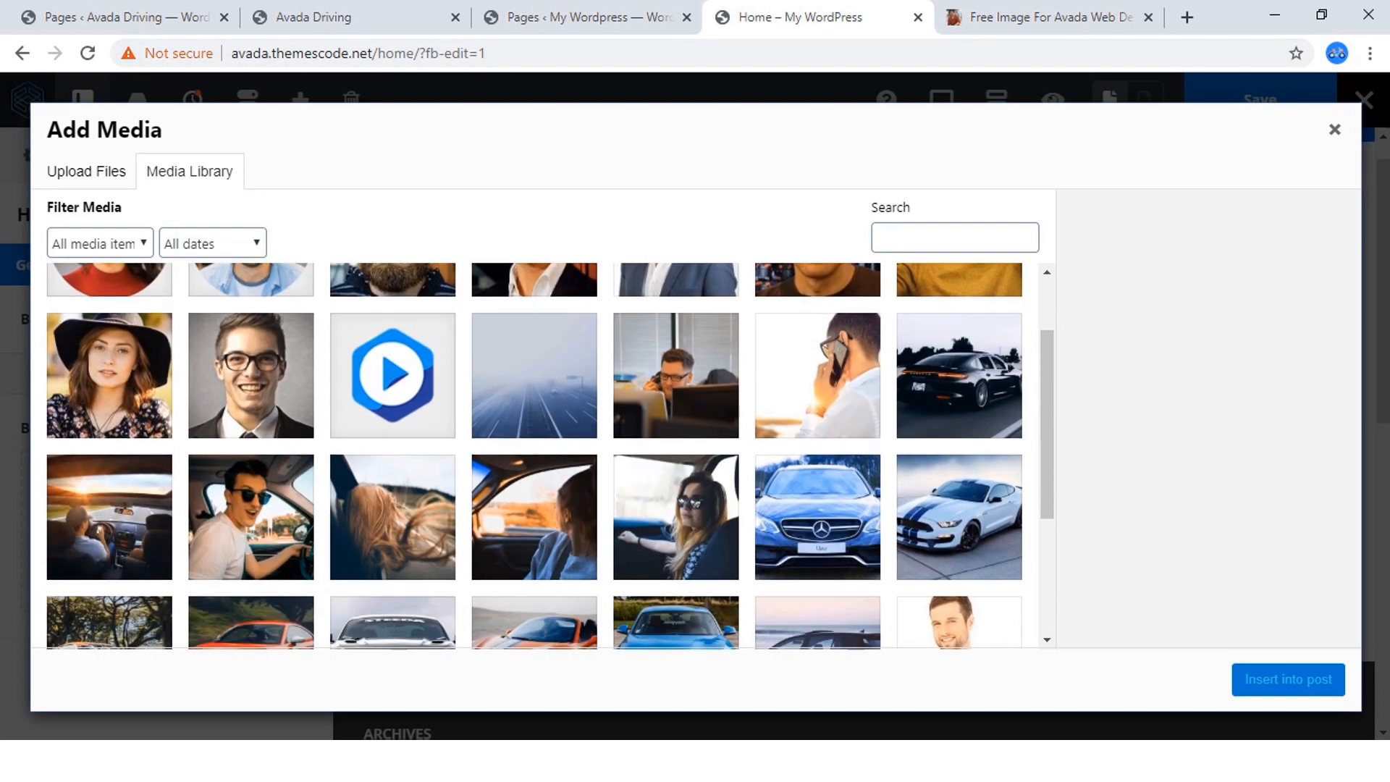
scroll(536, 456, down, 2)
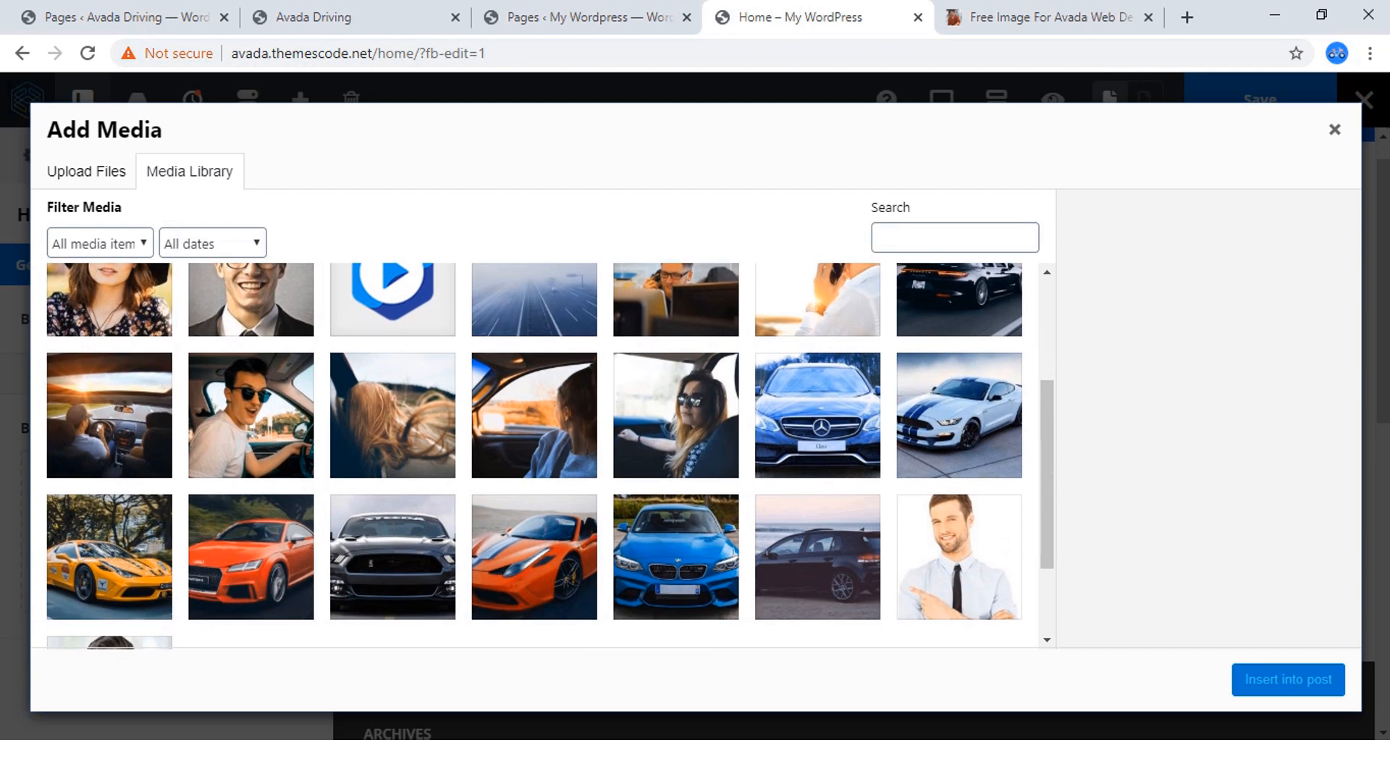
click(110, 416)
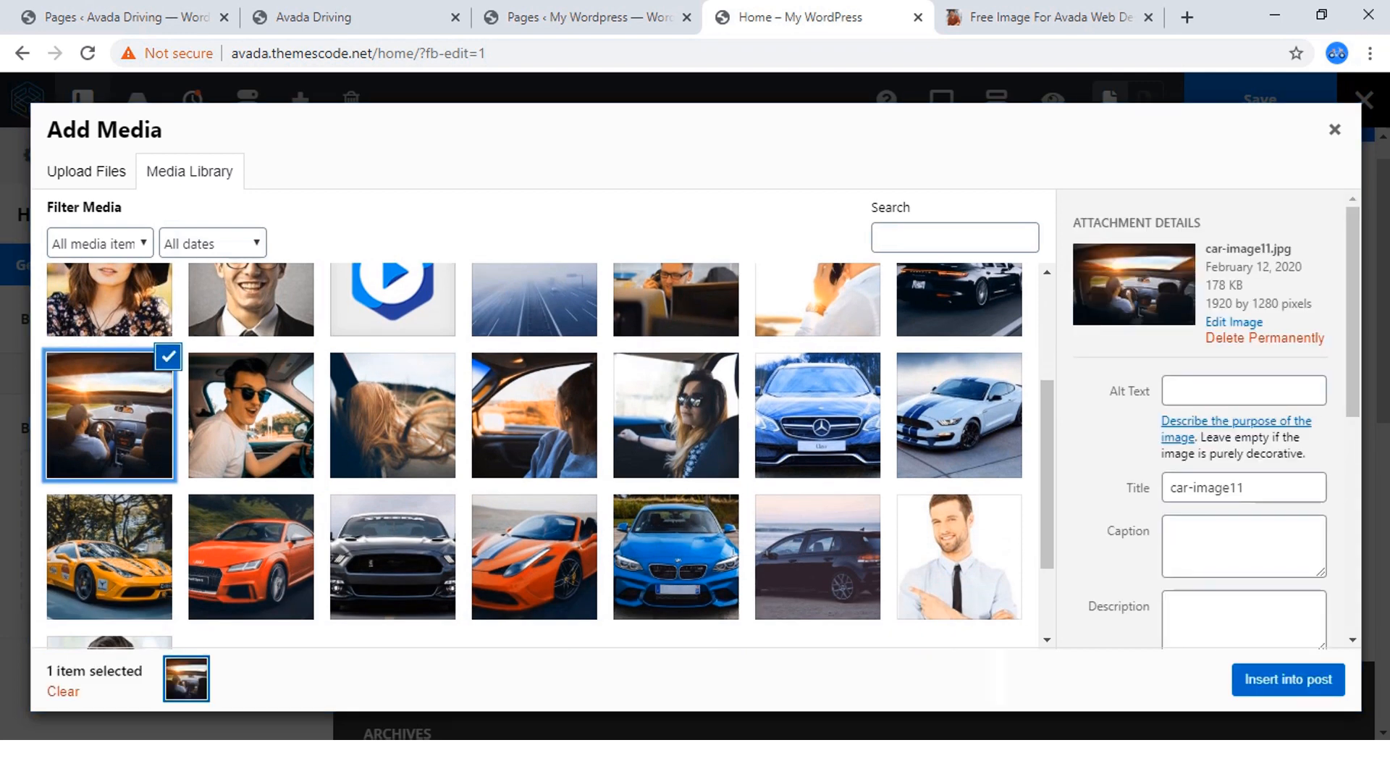
Set the attachment size to Full Size – 1920 × 1280 and insert the image as the Hero-section container's background.
scroll(1202, 420, down, 6)
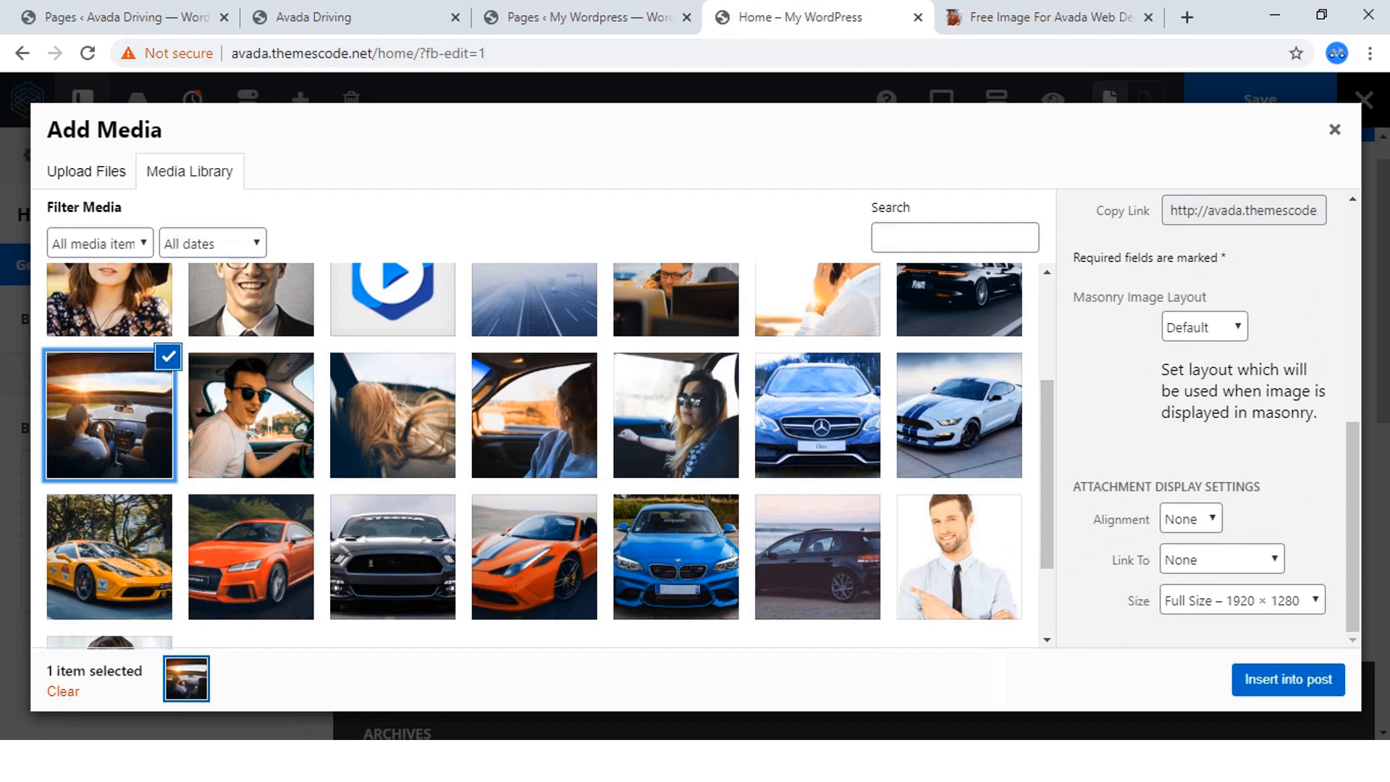
click(1242, 601)
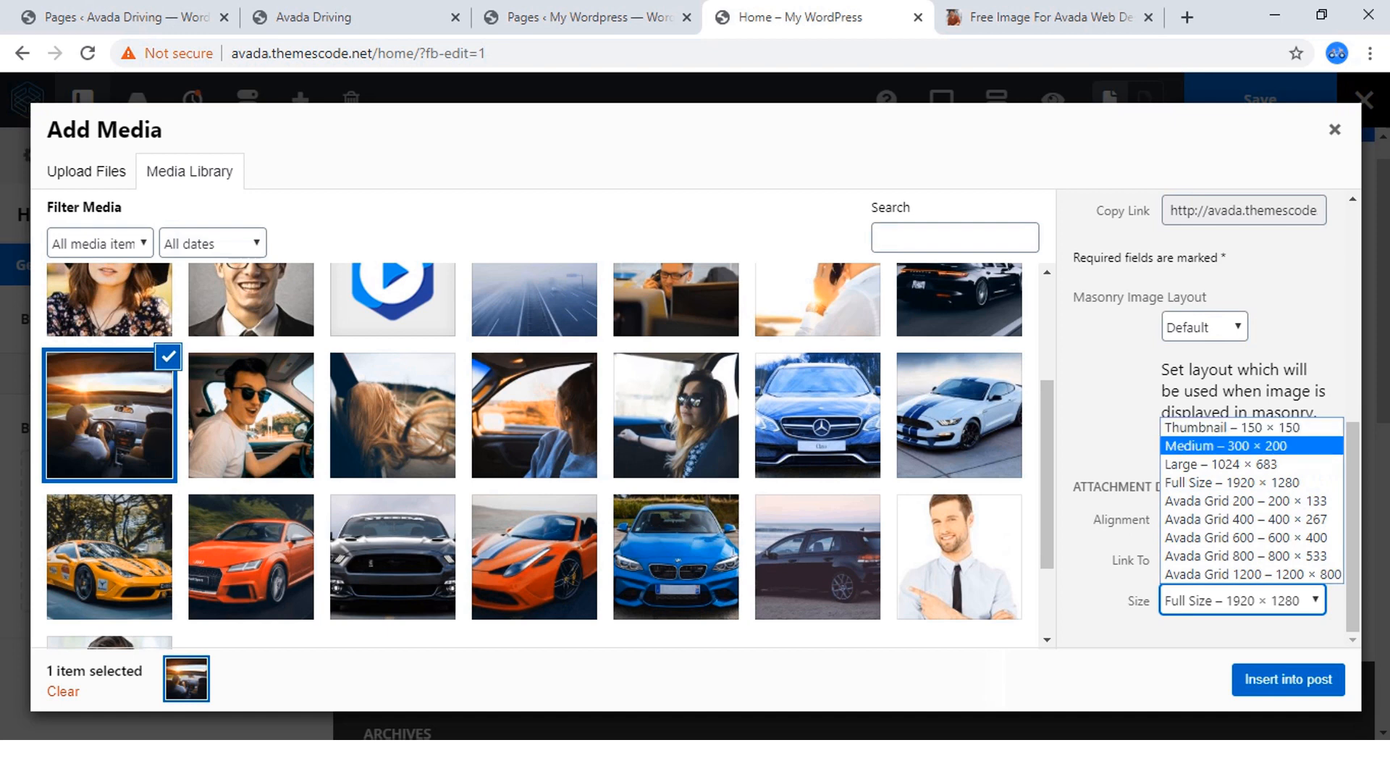
key(Return)
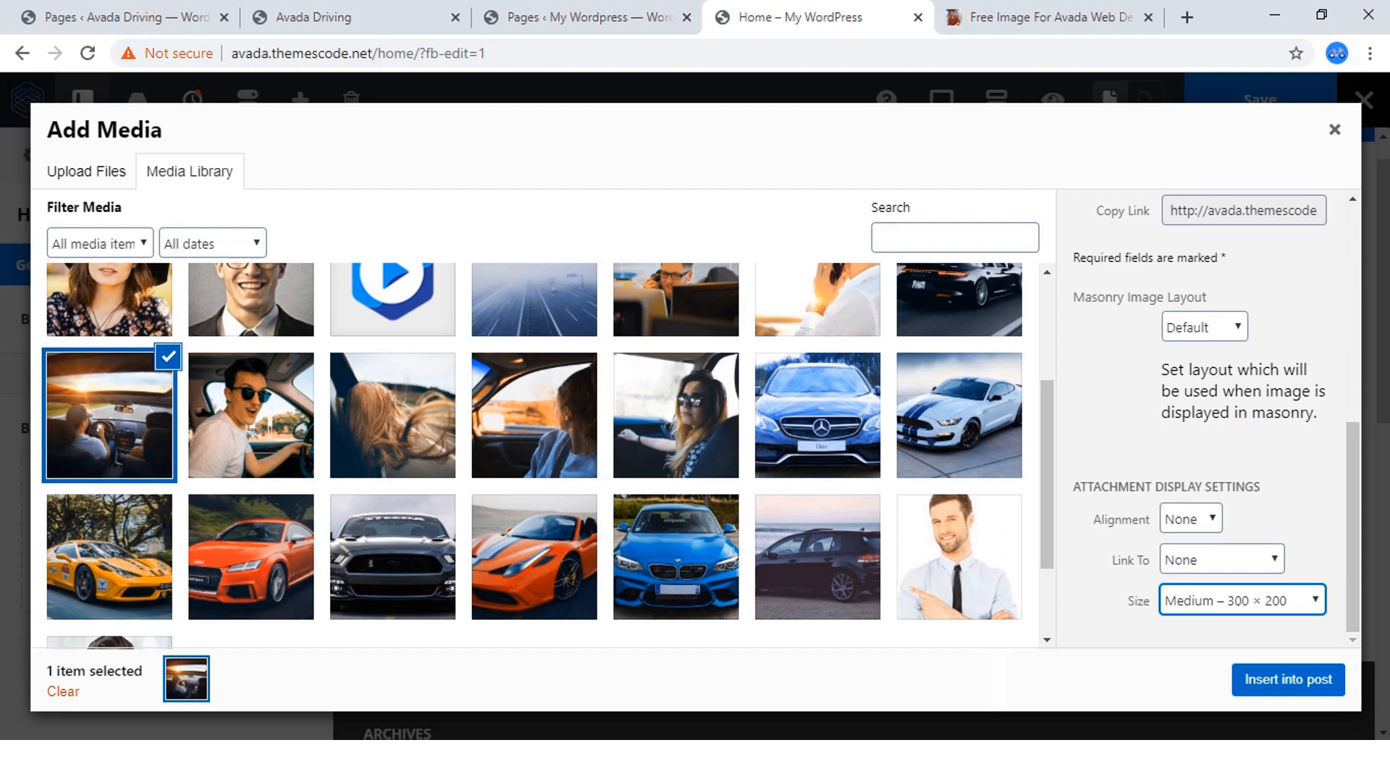
click(1243, 600)
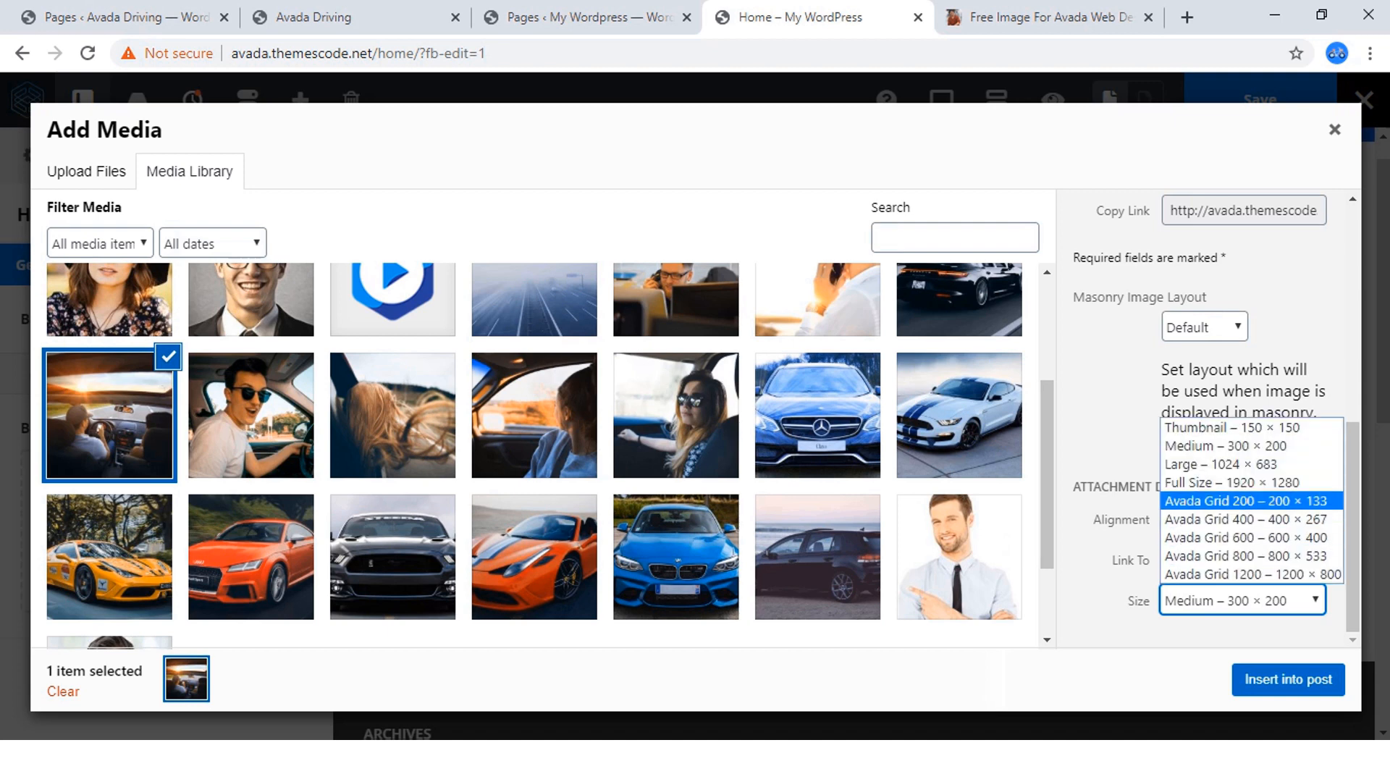
key(Return)
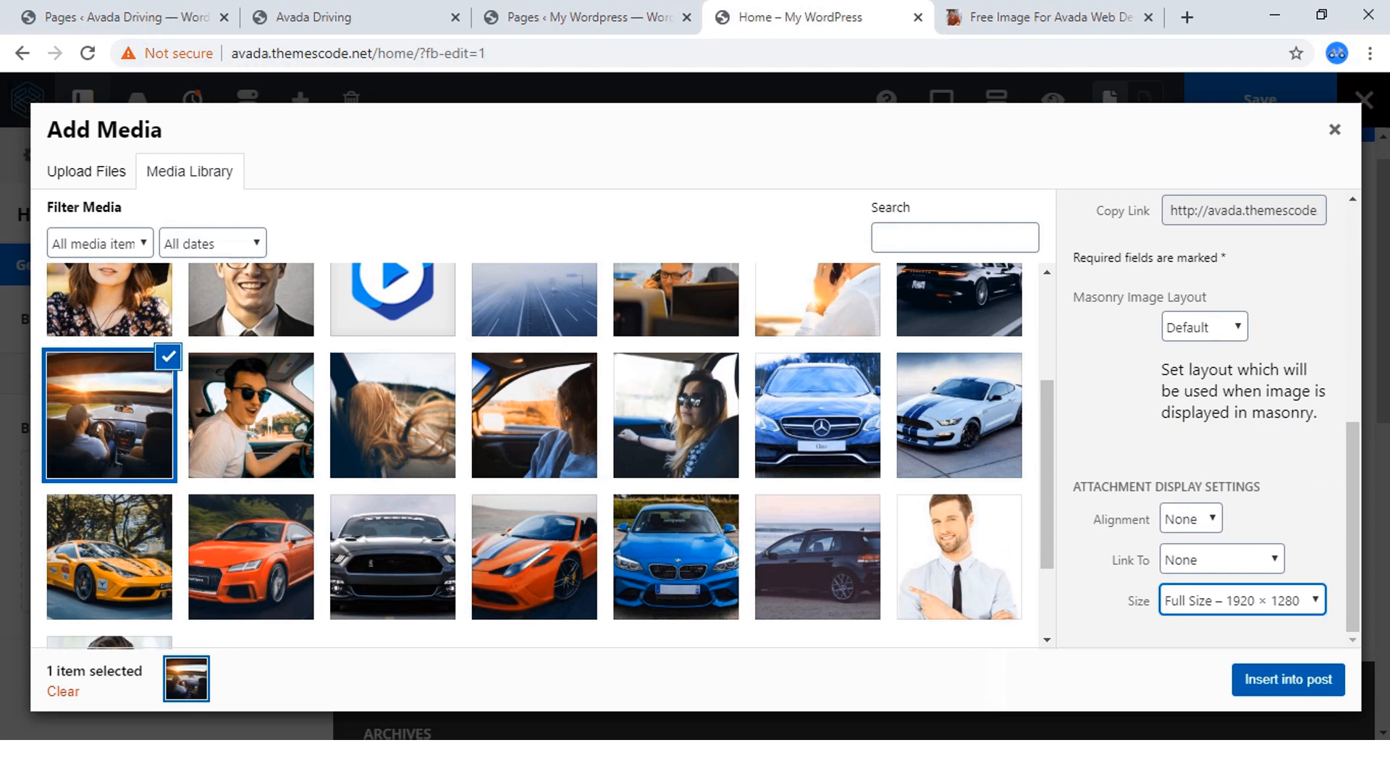
click(1288, 680)
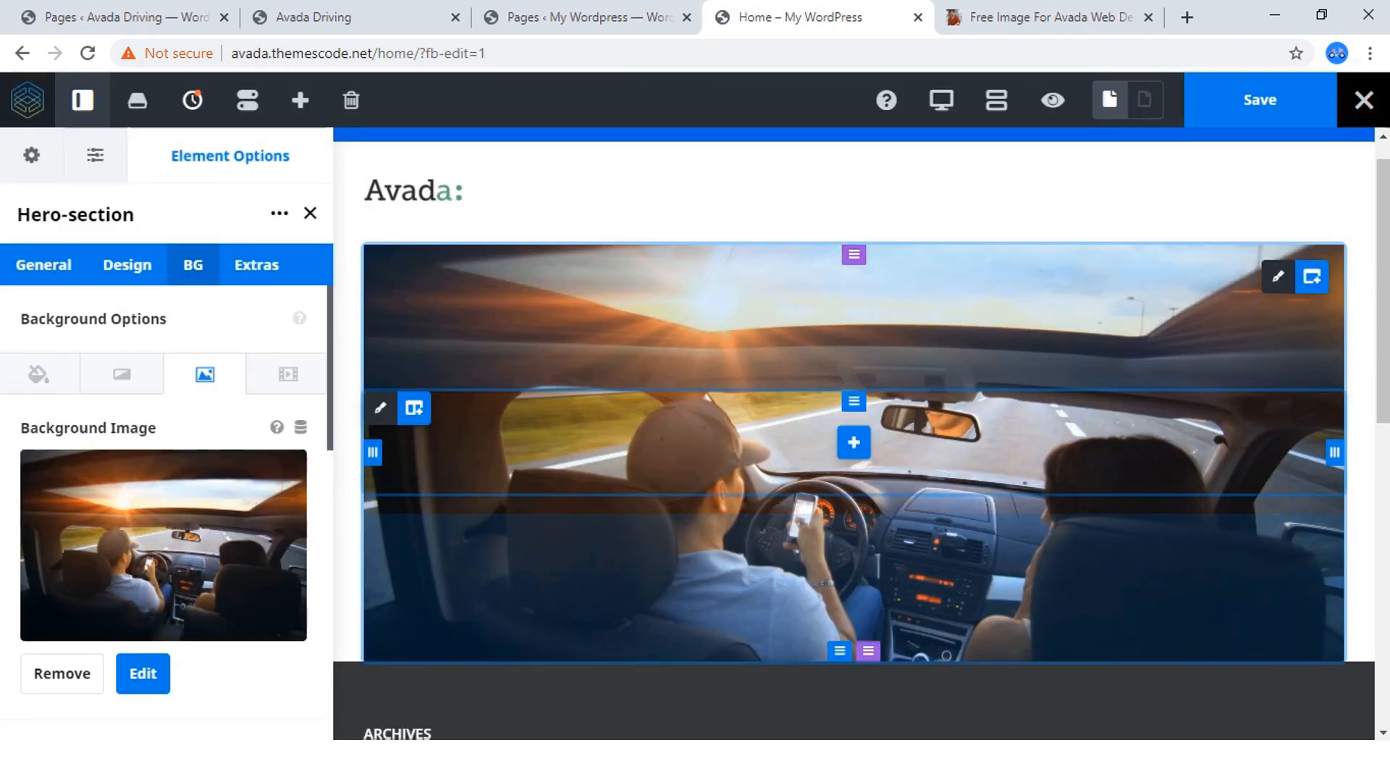
Save the page and preview the hero container with its background image, then return to editing.
click(1260, 100)
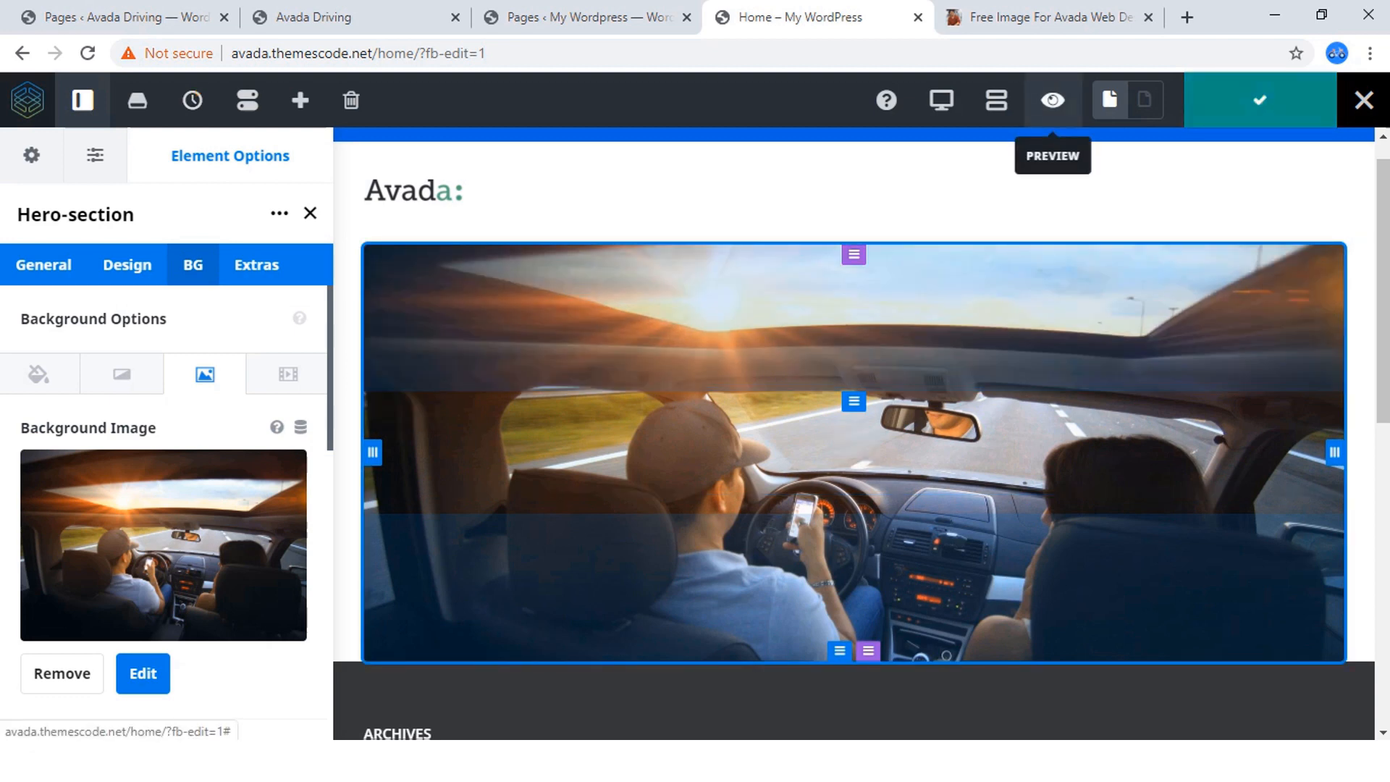
click(1053, 100)
scroll(688, 435, down, 4)
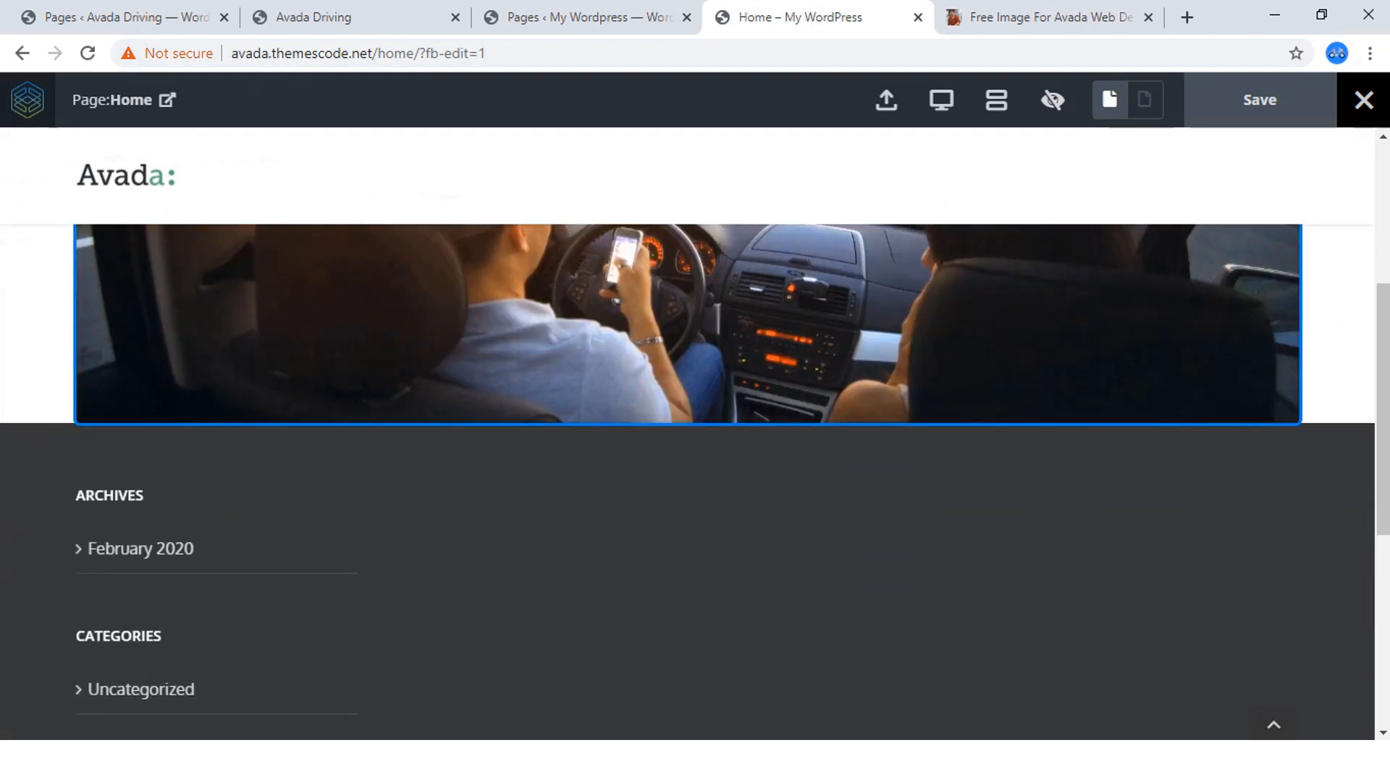
scroll(688, 434, up, 5)
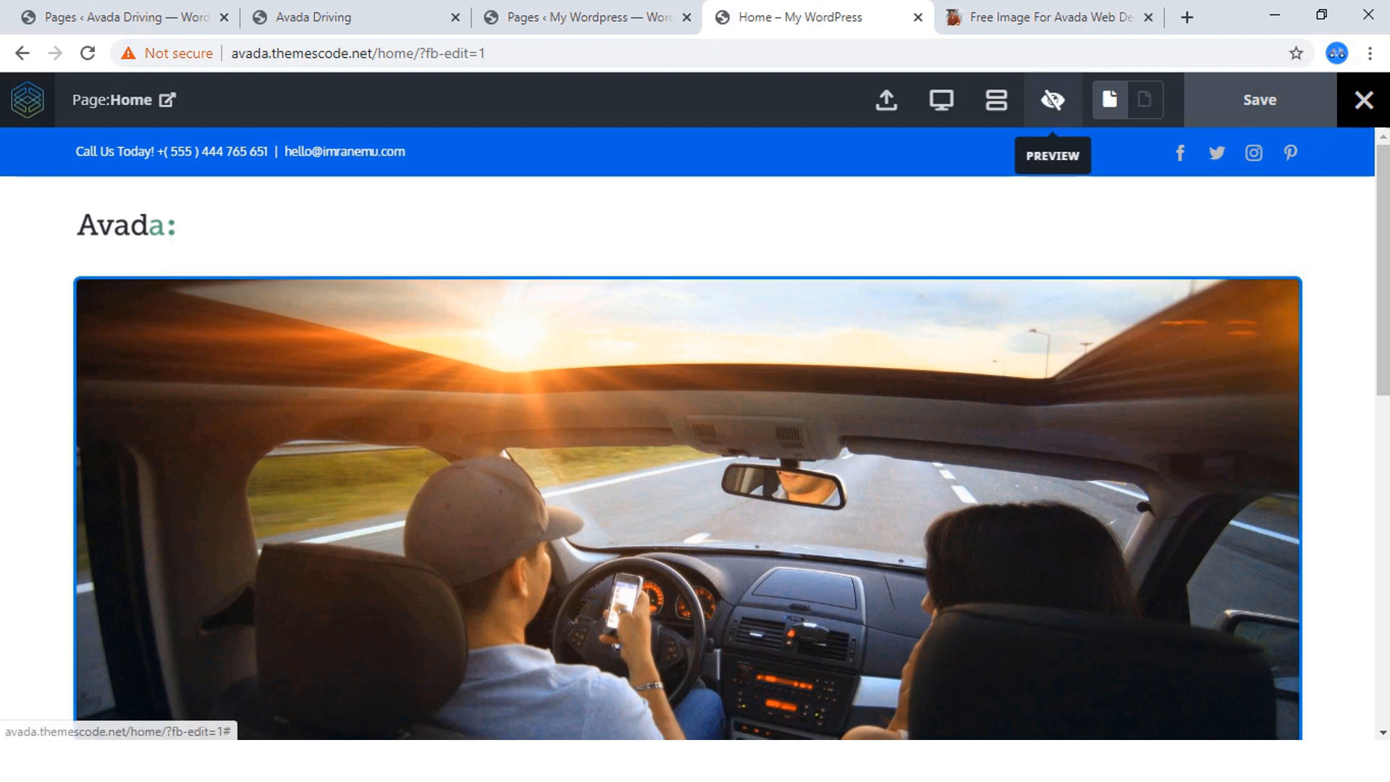
click(1053, 100)
Review the Hero-section container's general, design and background image options.
click(43, 265)
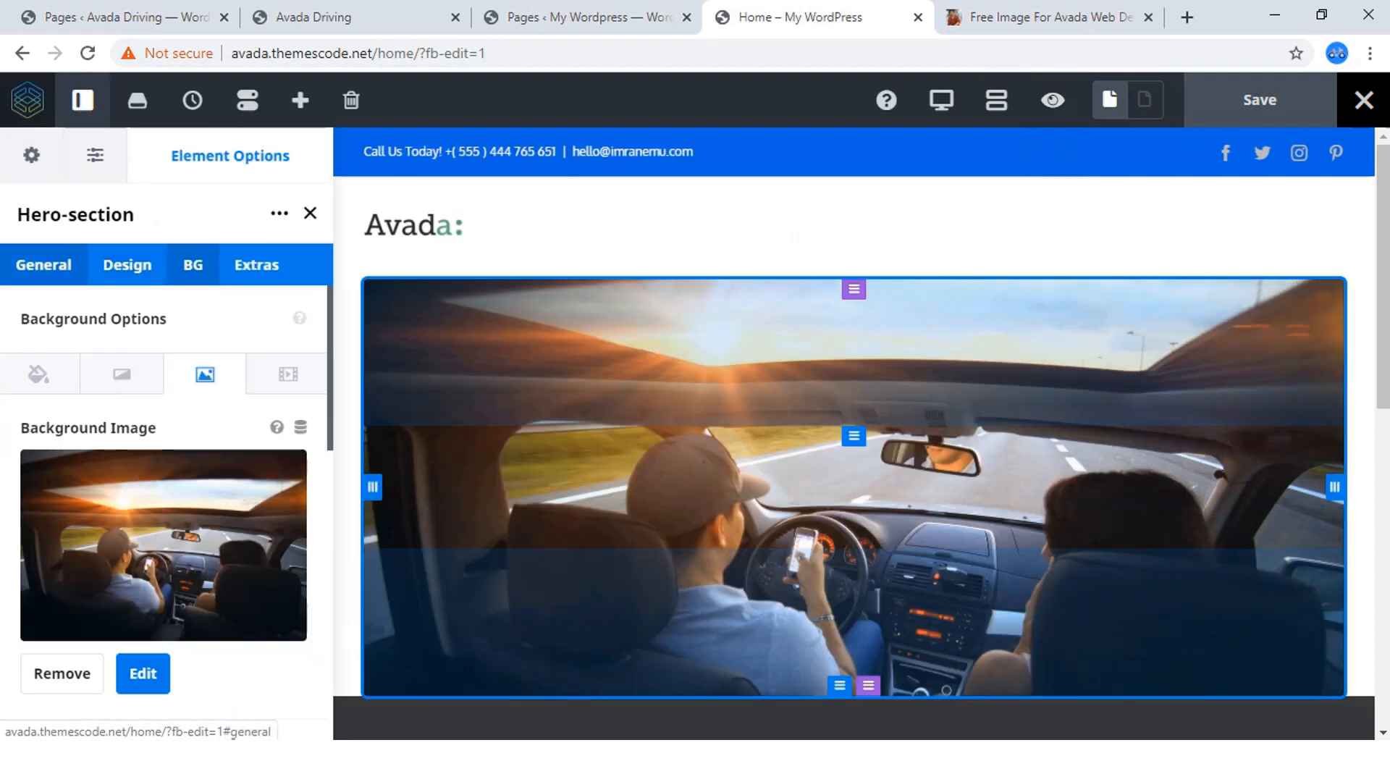
scroll(167, 471, down, 6)
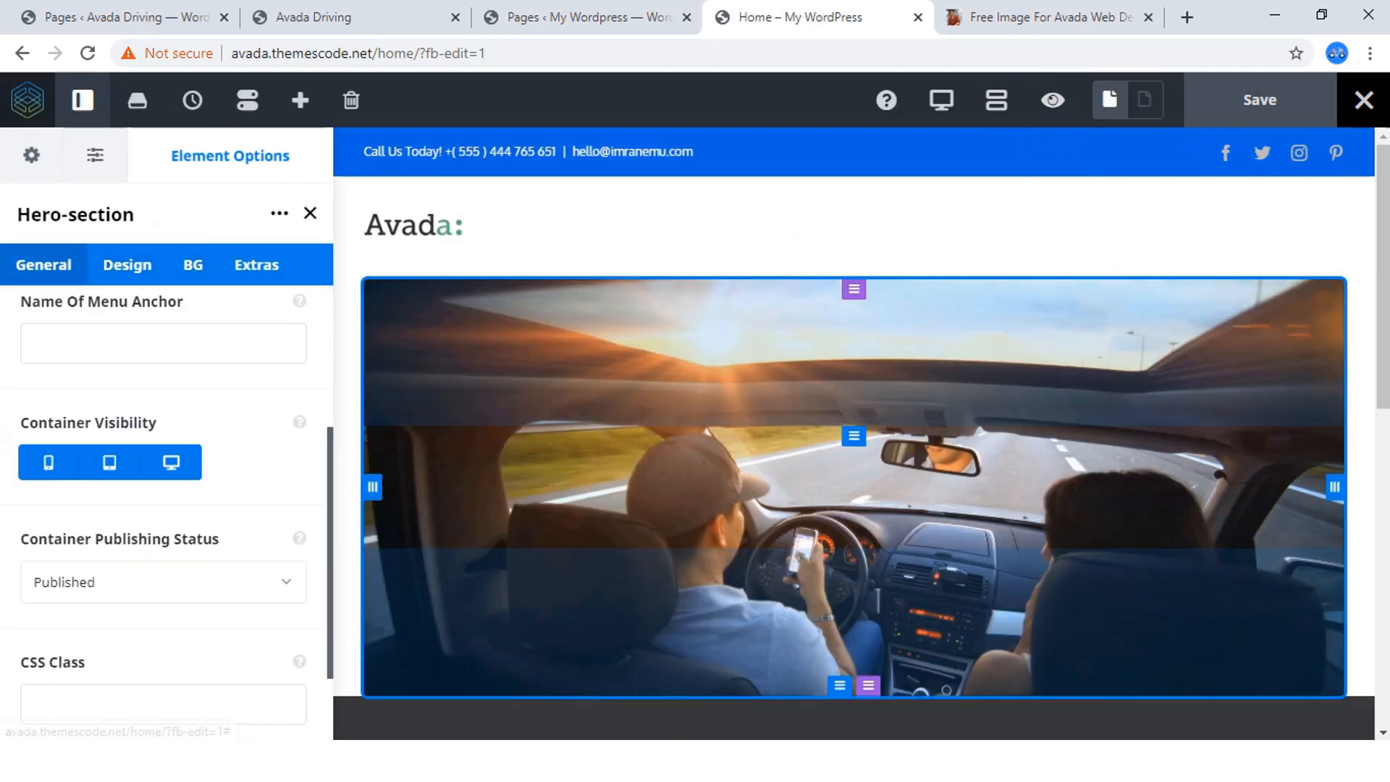
scroll(166, 471, up, 5)
scroll(167, 471, up, 1)
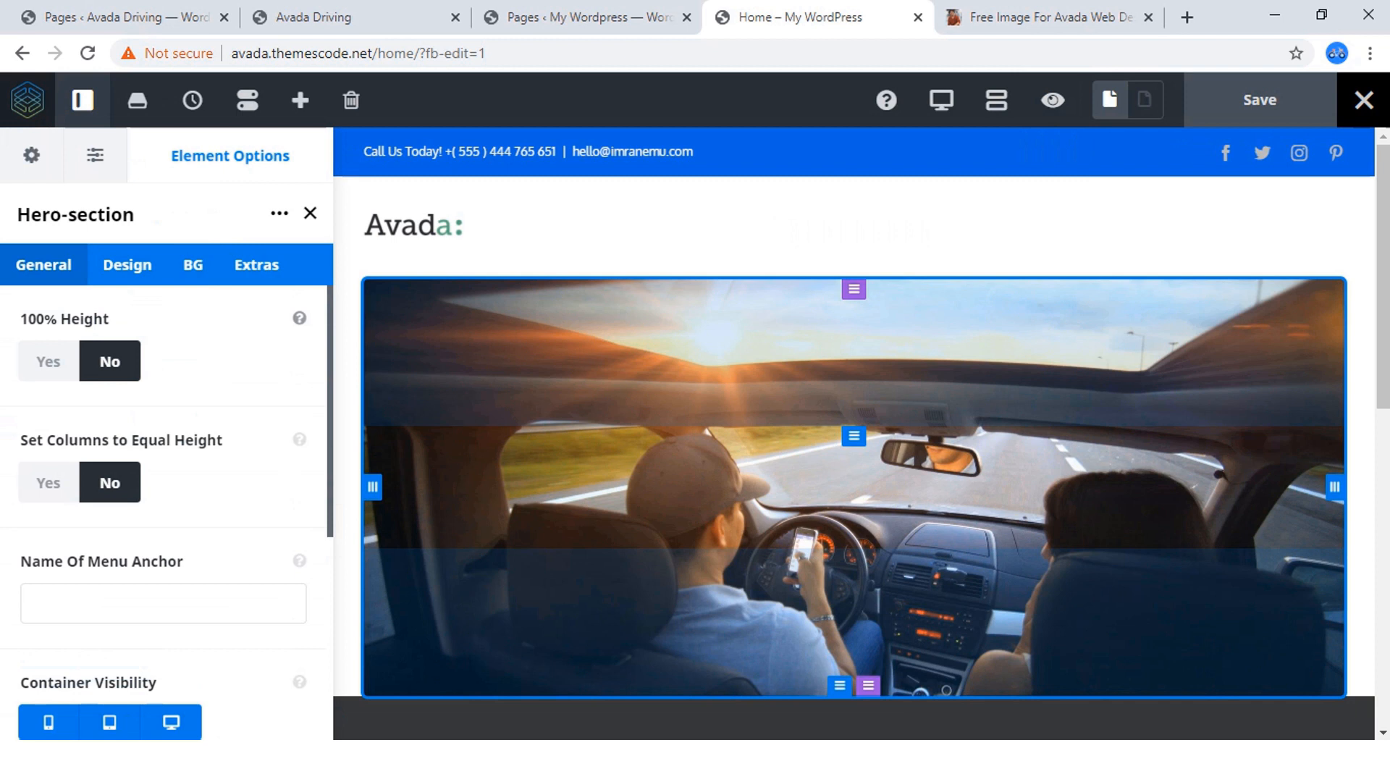
click(128, 264)
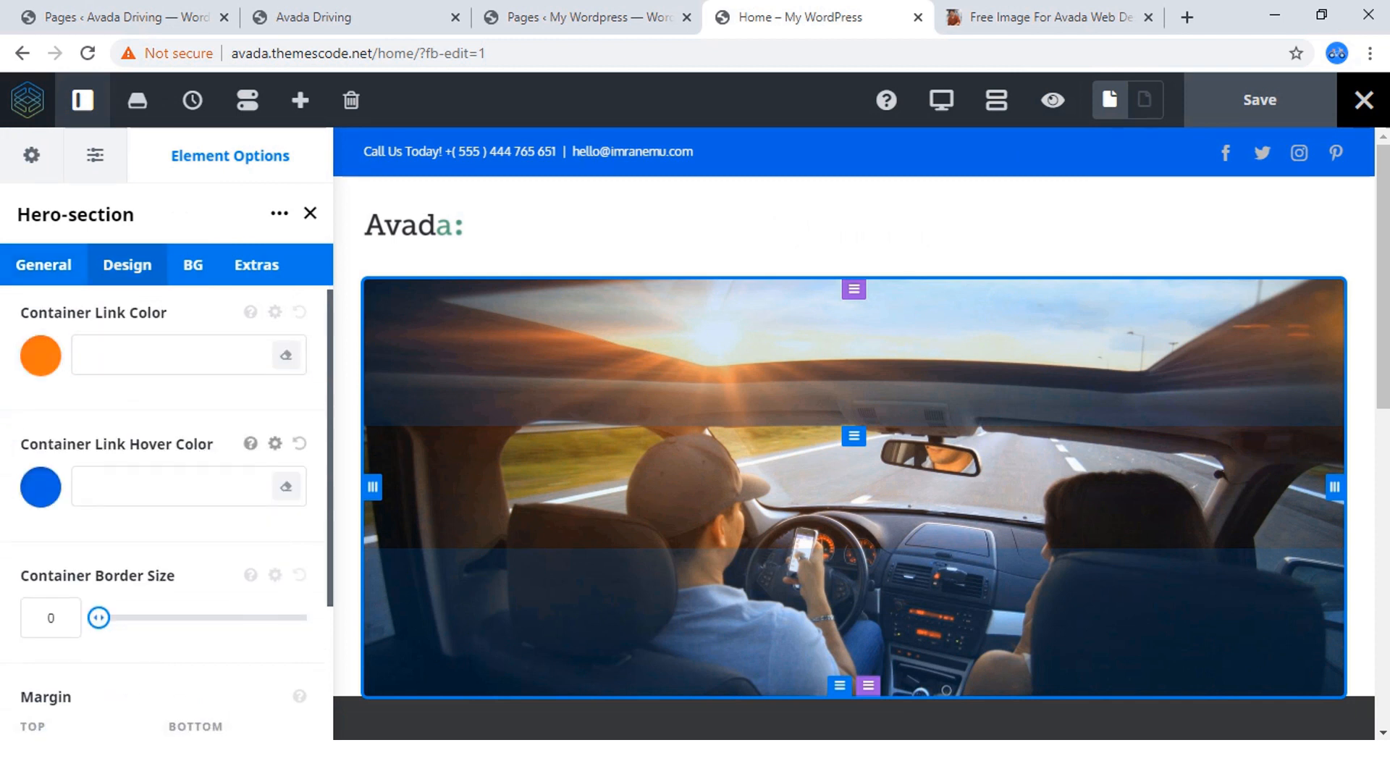
scroll(167, 471, down, 4)
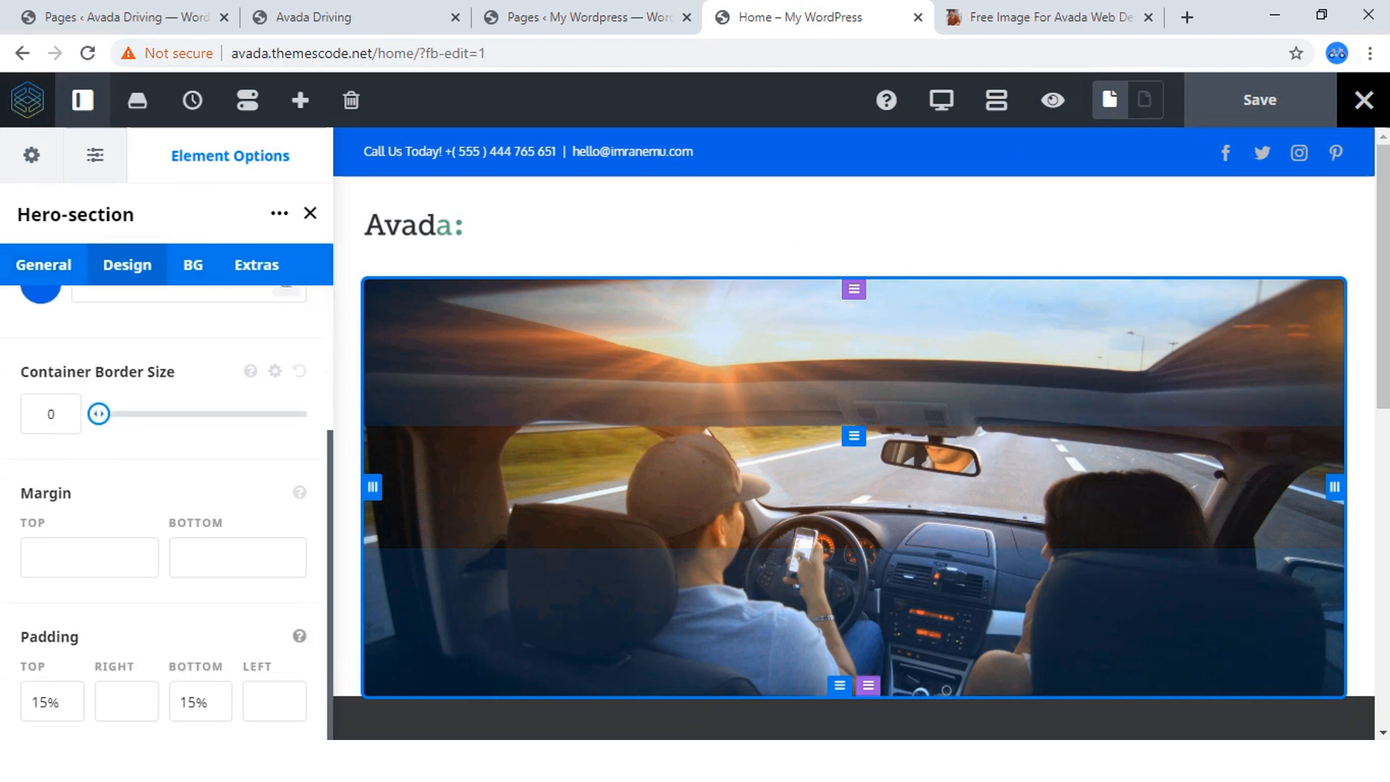
scroll(167, 507, up, 4)
click(193, 265)
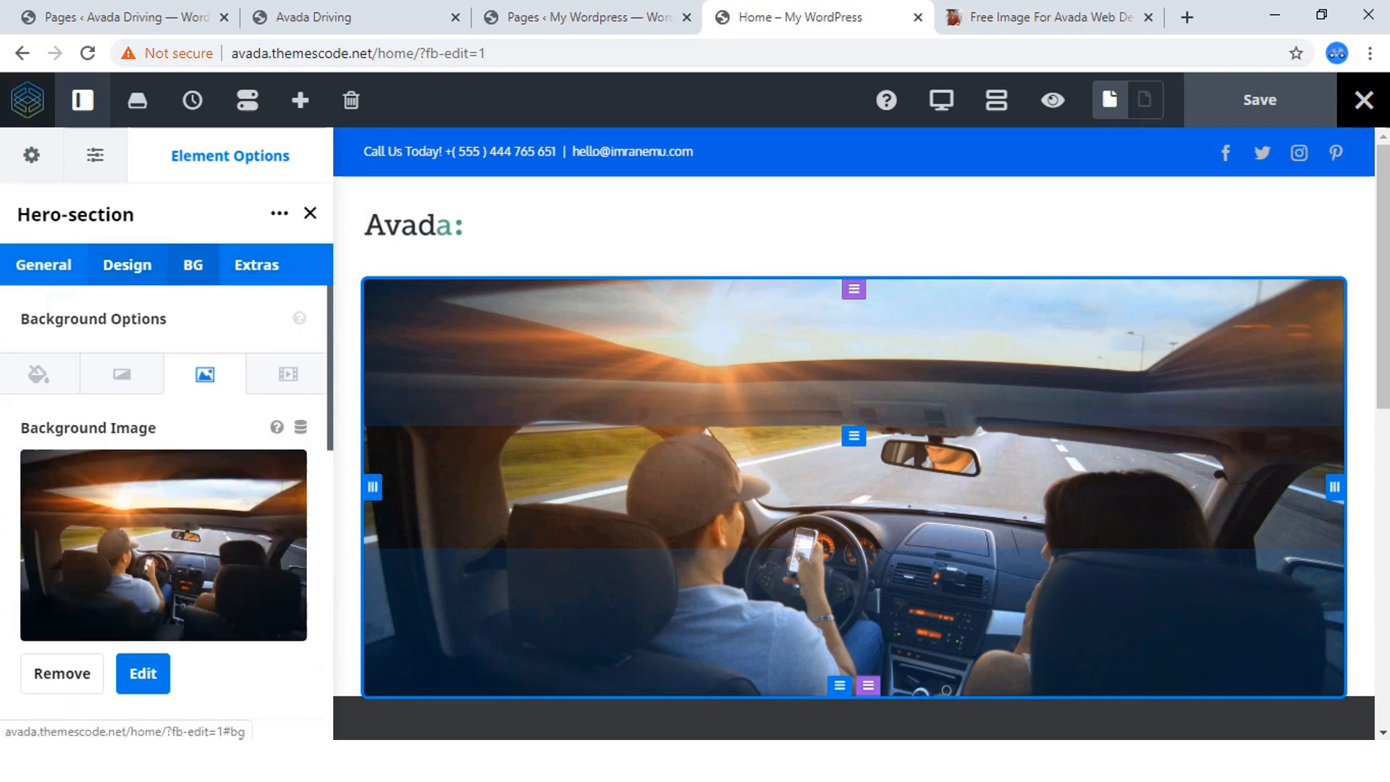
scroll(167, 507, down, 12)
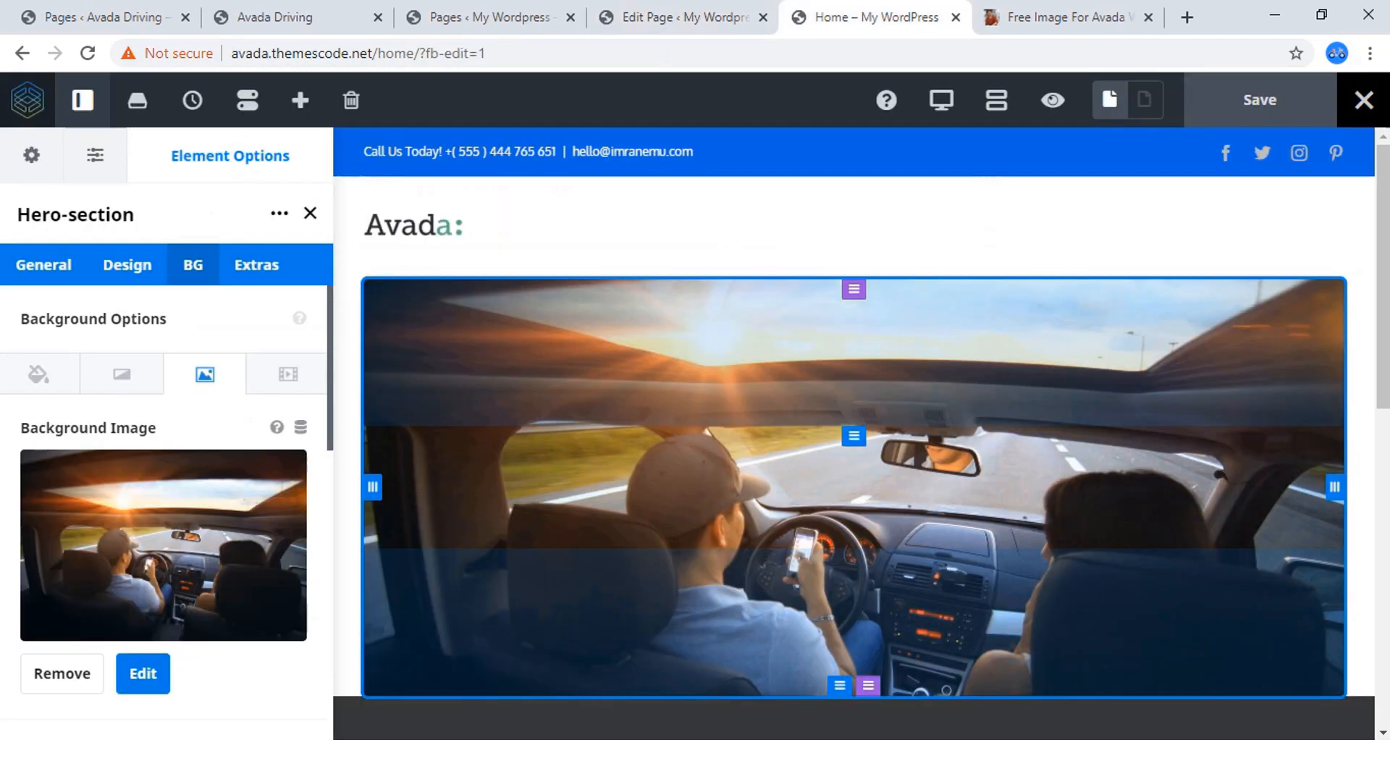
Preview the Home page again to check how wide the hero container appears.
click(1053, 100)
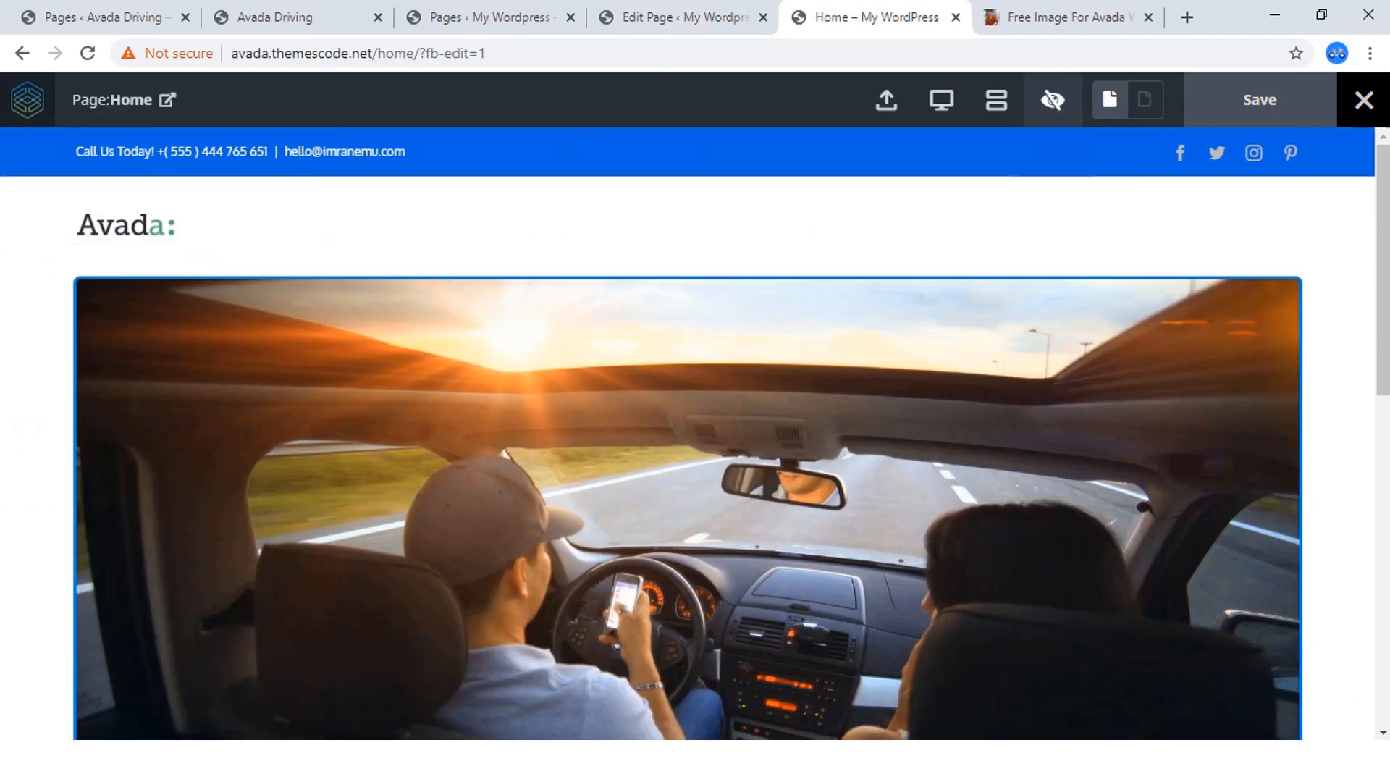
scroll(688, 435, down, 2)
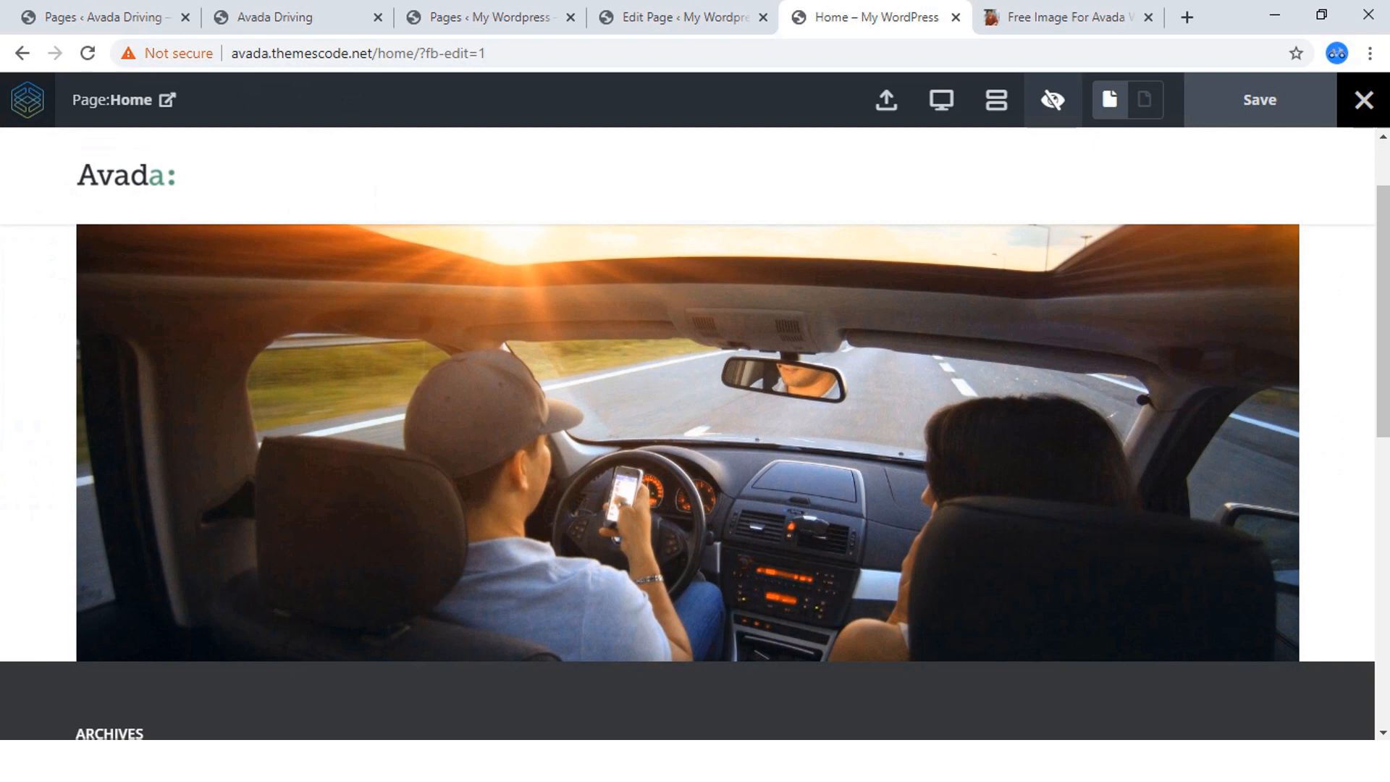
scroll(688, 434, up, 2)
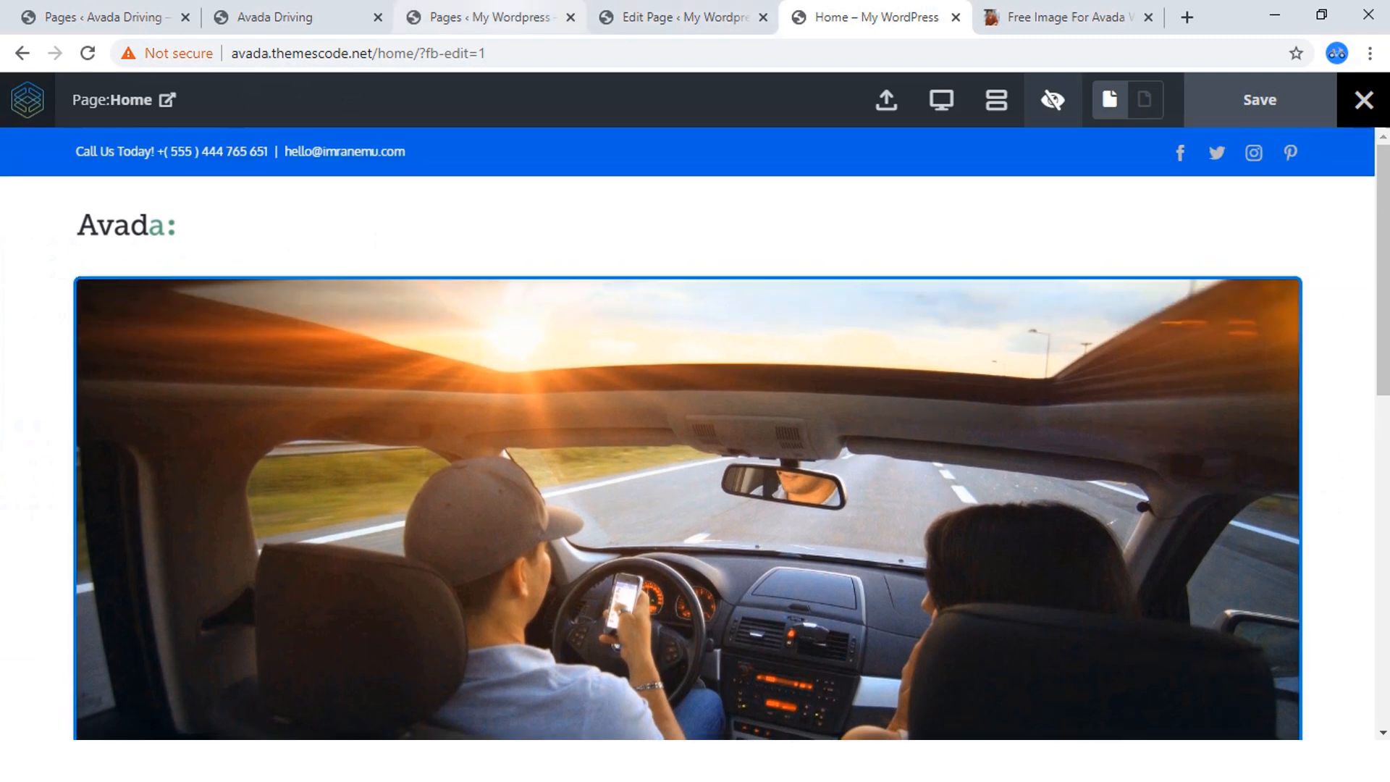
In the Home page's back-end Fusion Page Options for content, set the top and bottom content padding to 0px.
click(674, 18)
scroll(673, 492, down, 4)
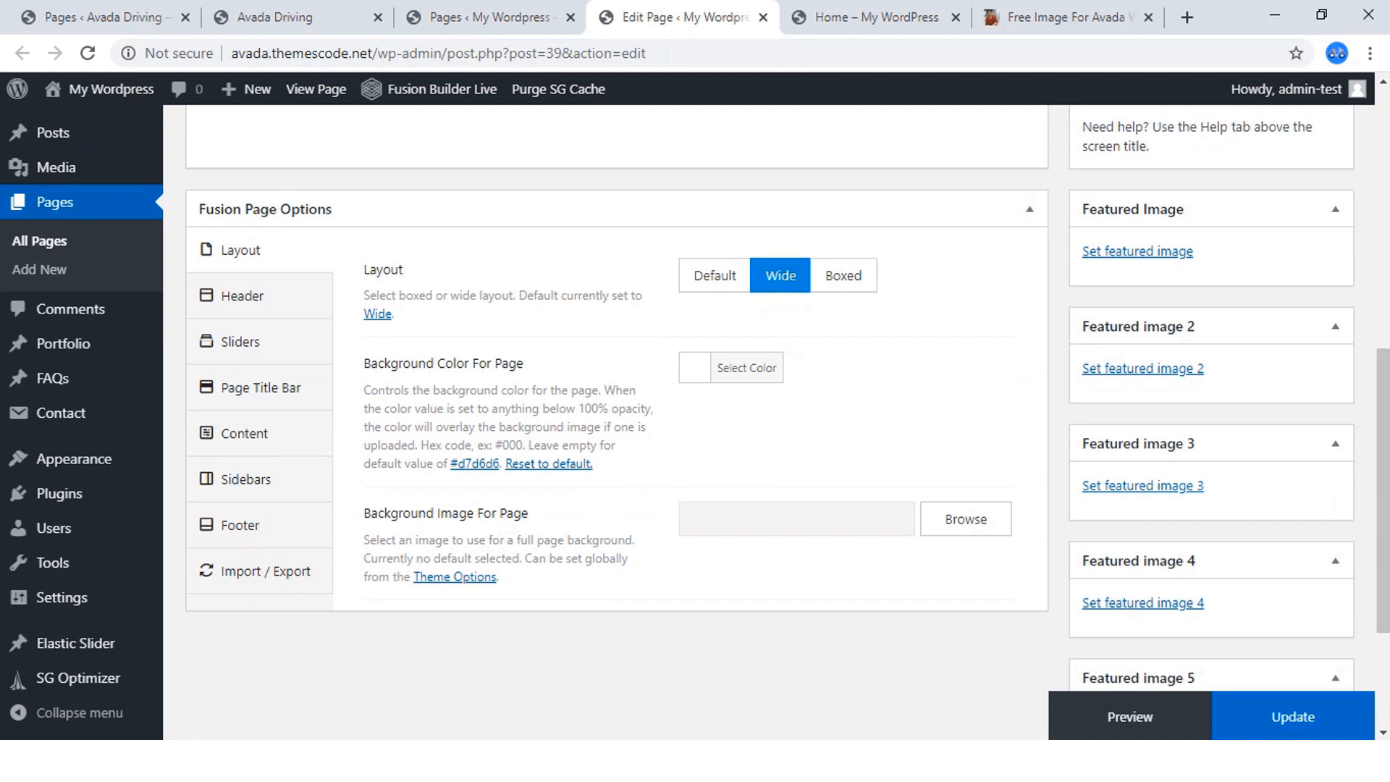
click(261, 388)
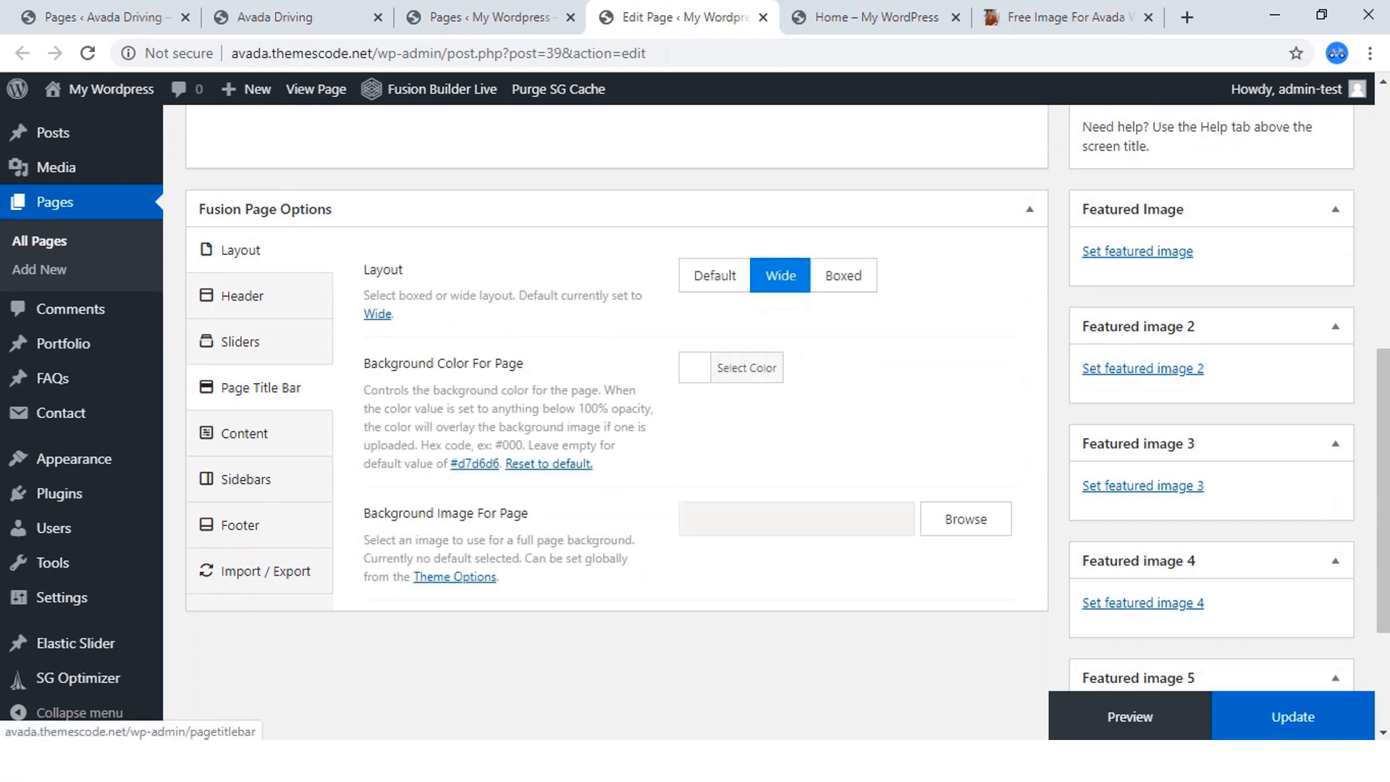
click(244, 434)
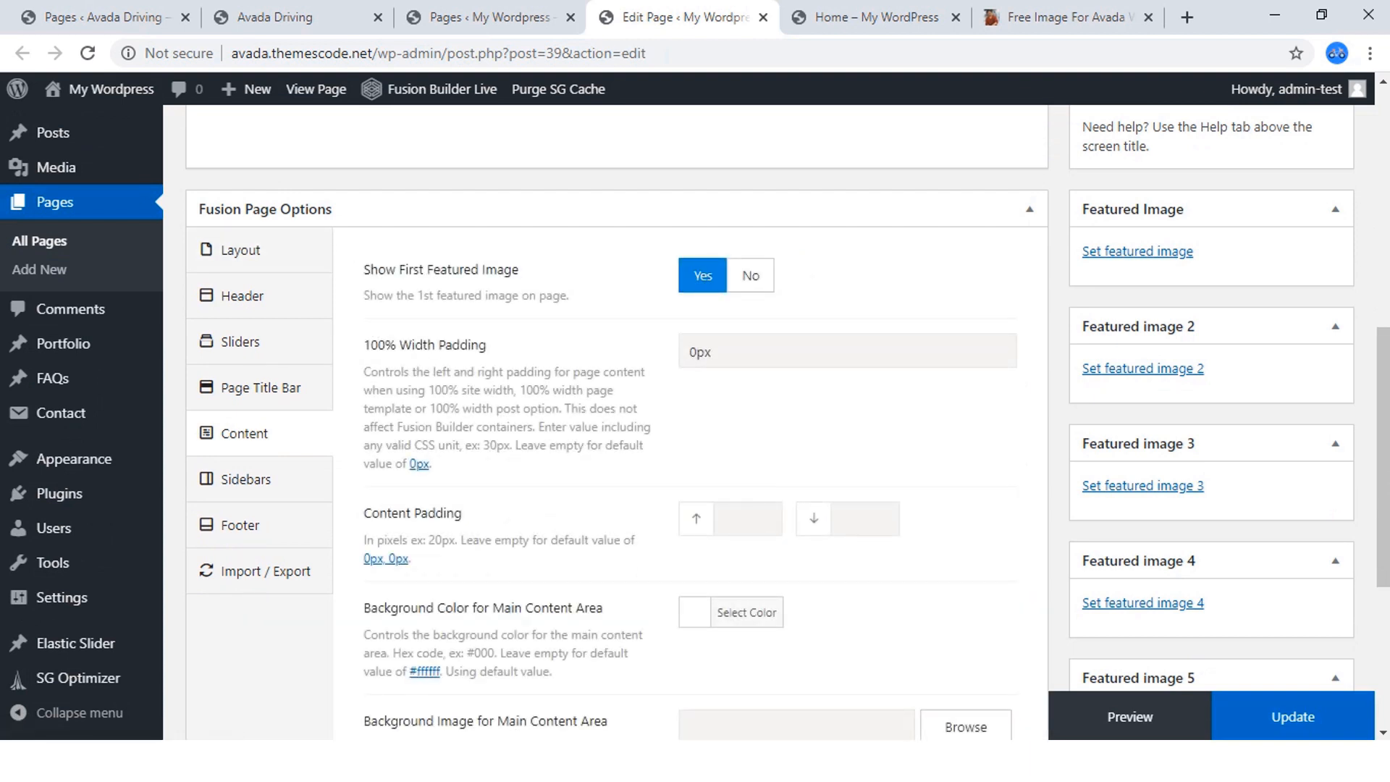
scroll(615, 420, down, 1)
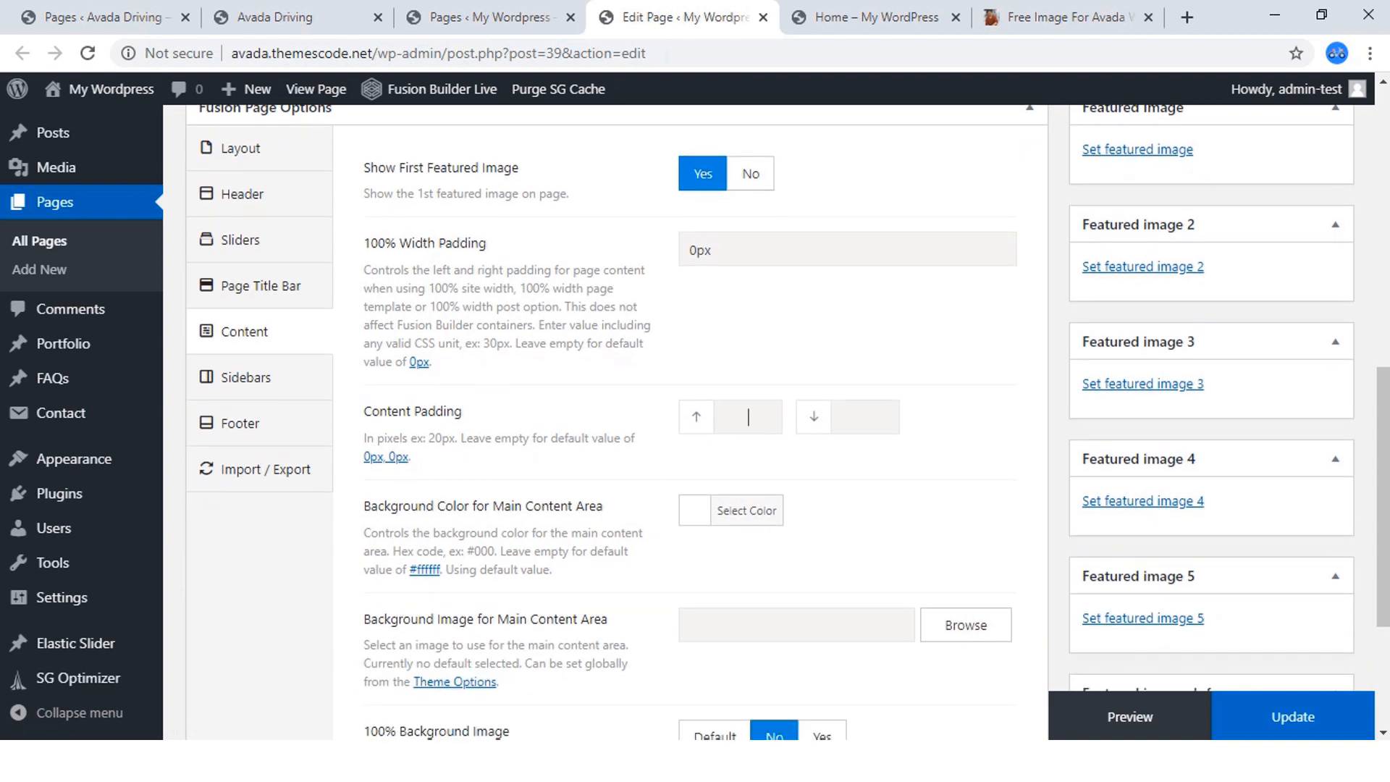
text(0px)
text(0px)
scroll(688, 420, down, 3)
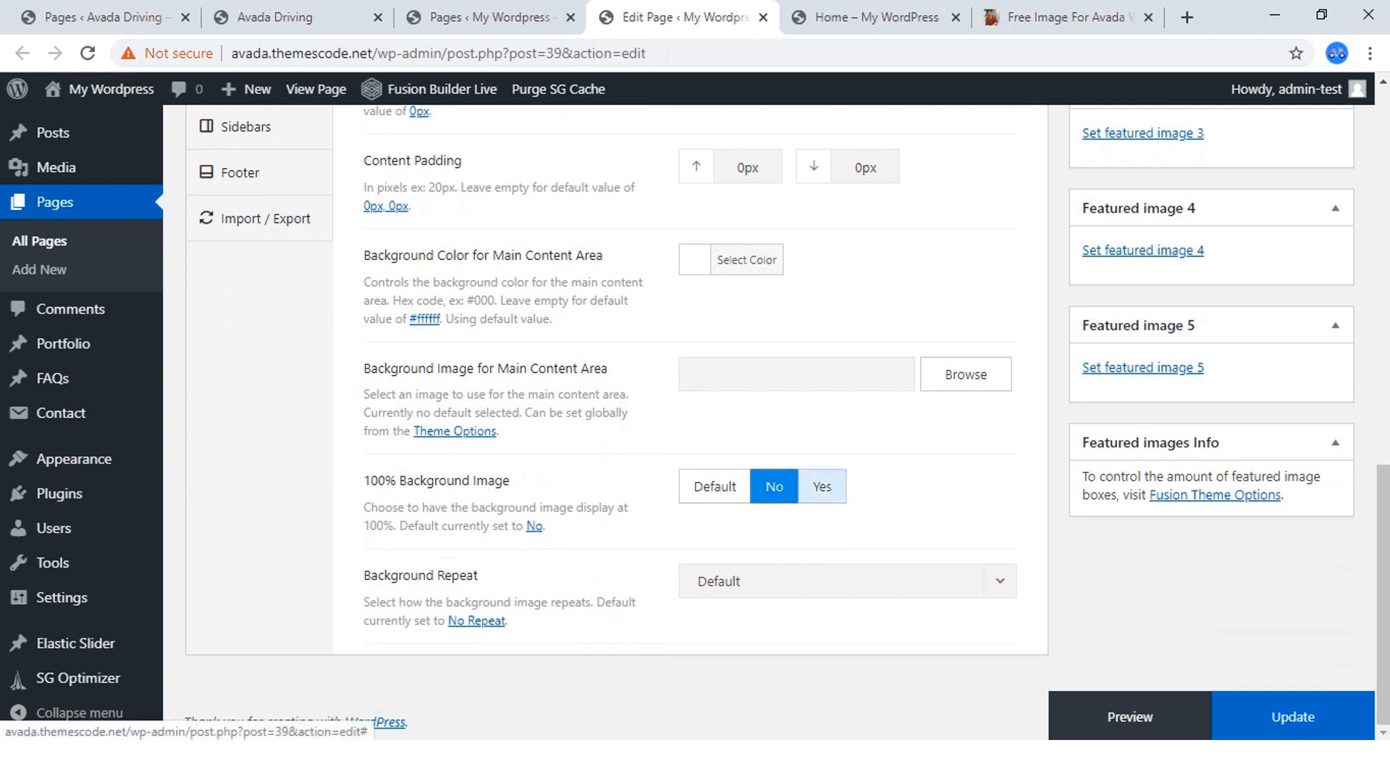
Enable 100% Background Image for the main content area and set Background Repeat to No Repeat.
click(822, 487)
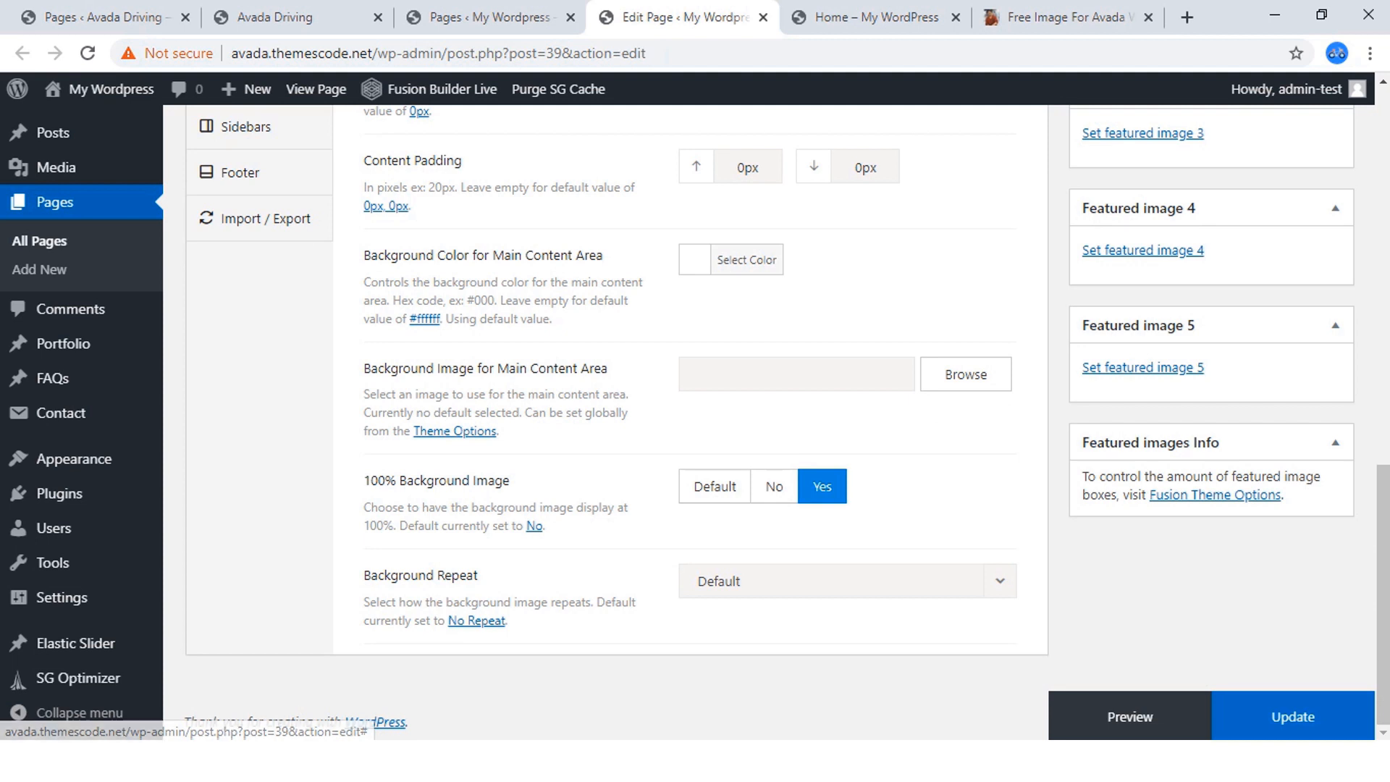
click(769, 584)
key(Escape)
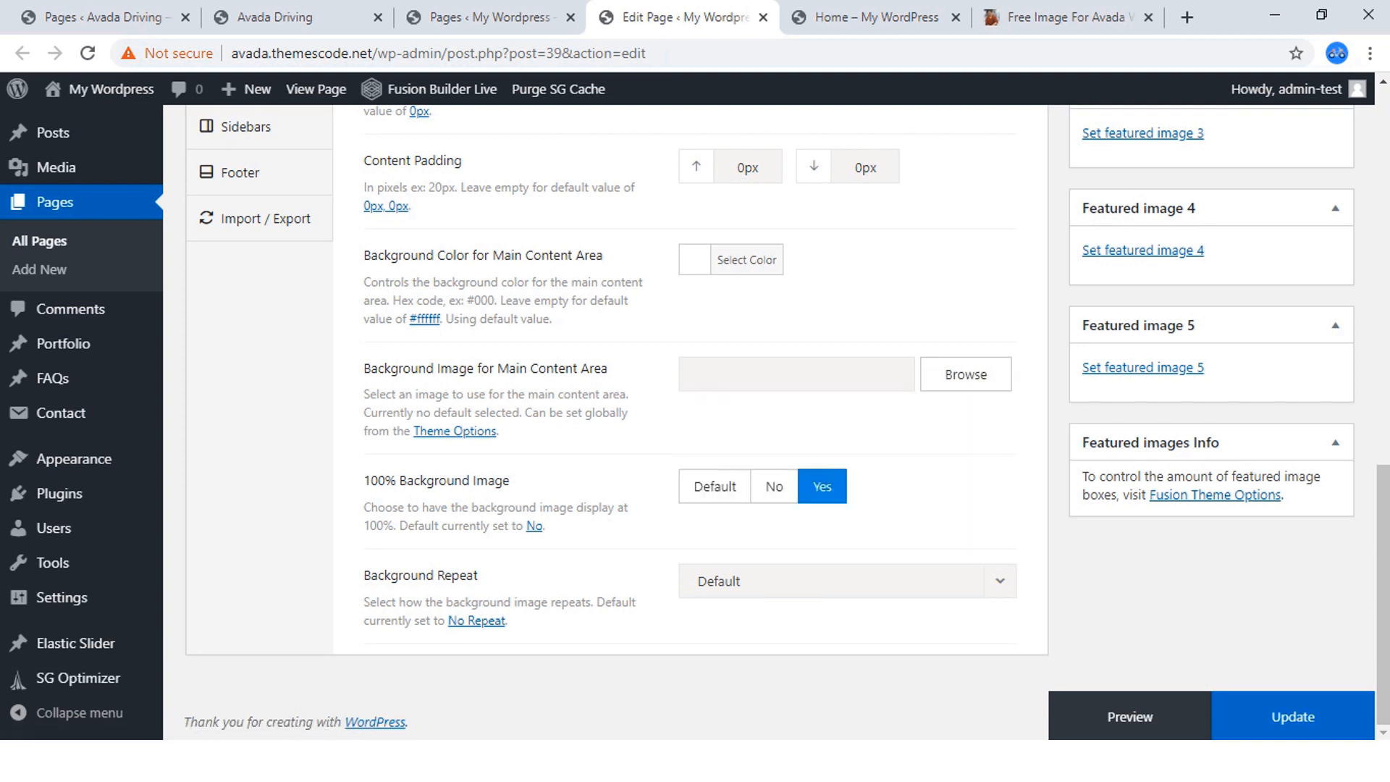
click(847, 582)
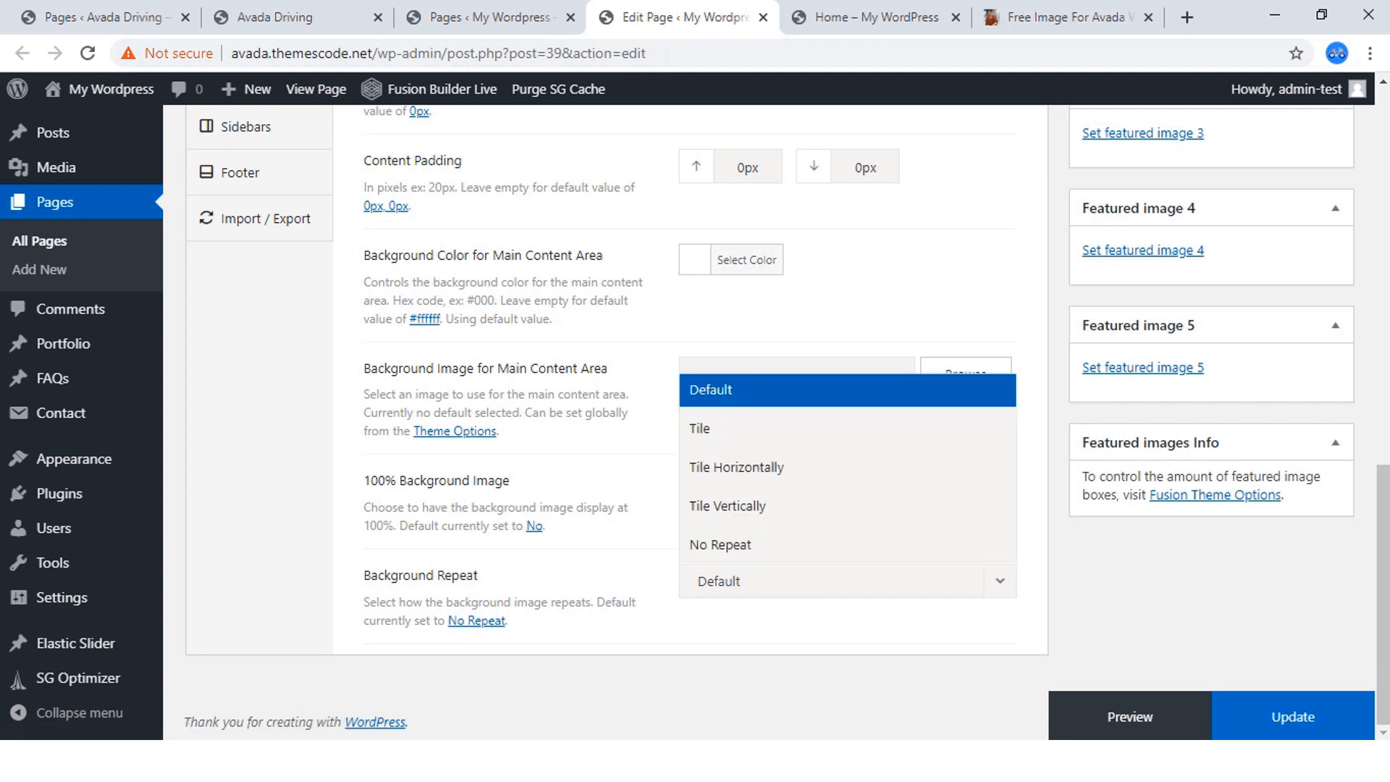
key(Down)
key(Down)
key(Down)
key(Down)
key(Return)
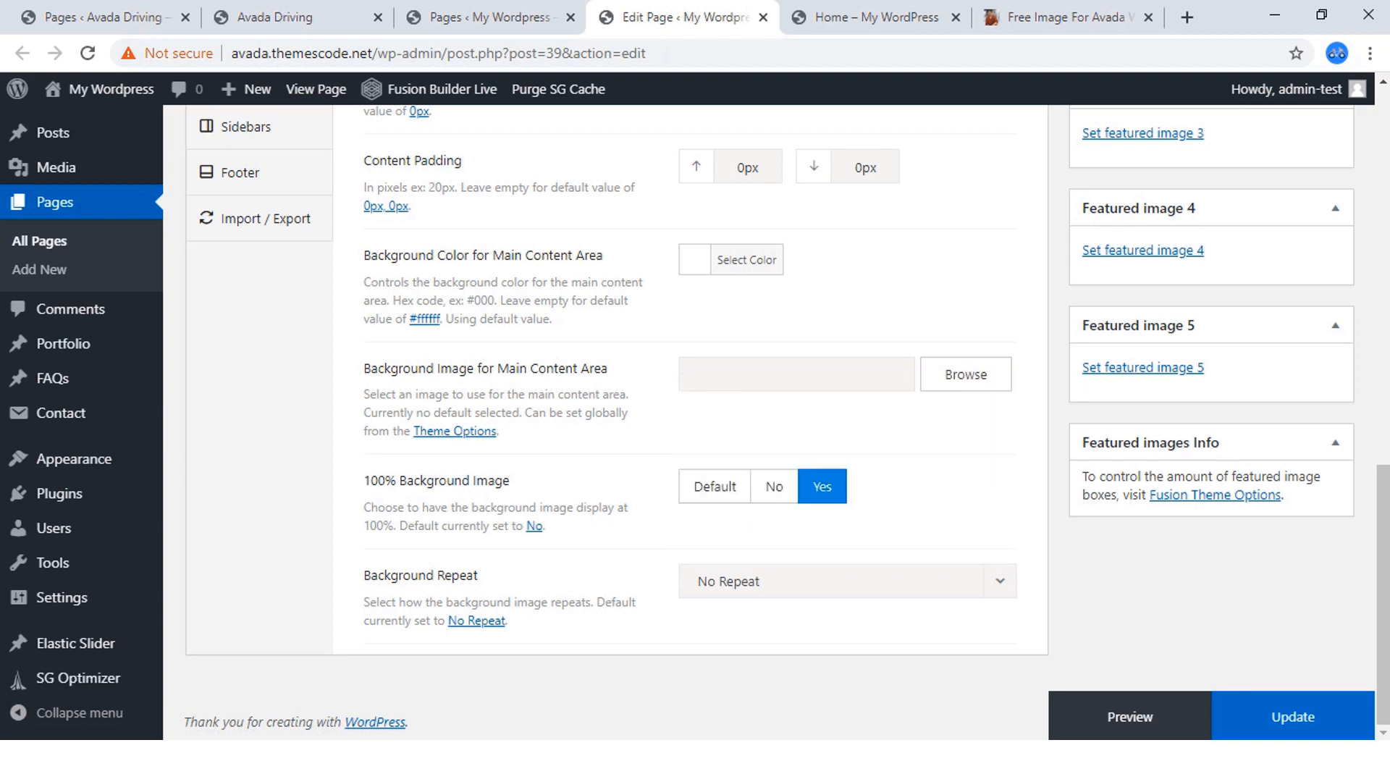
Update the Home page to save the changed content options.
scroll(695, 420, up, 3)
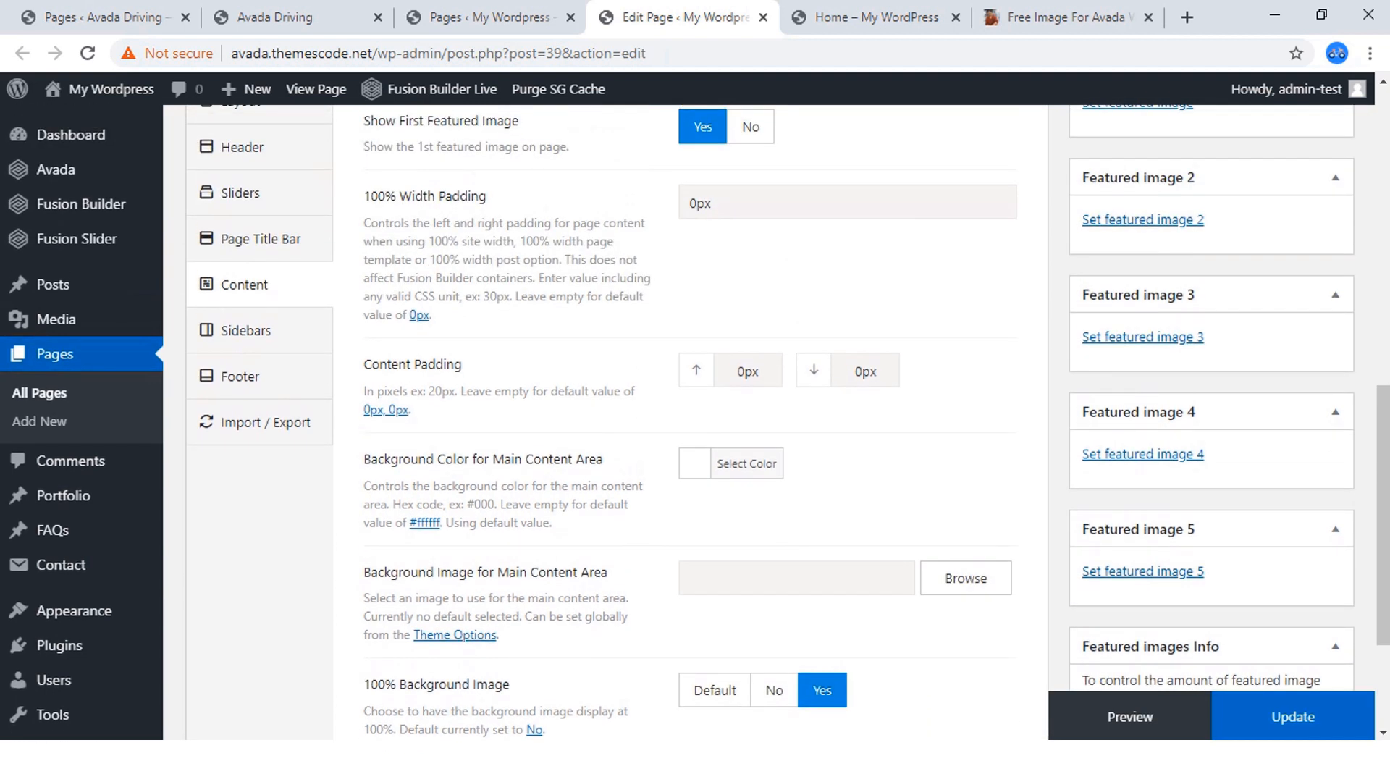
scroll(695, 420, up, 10)
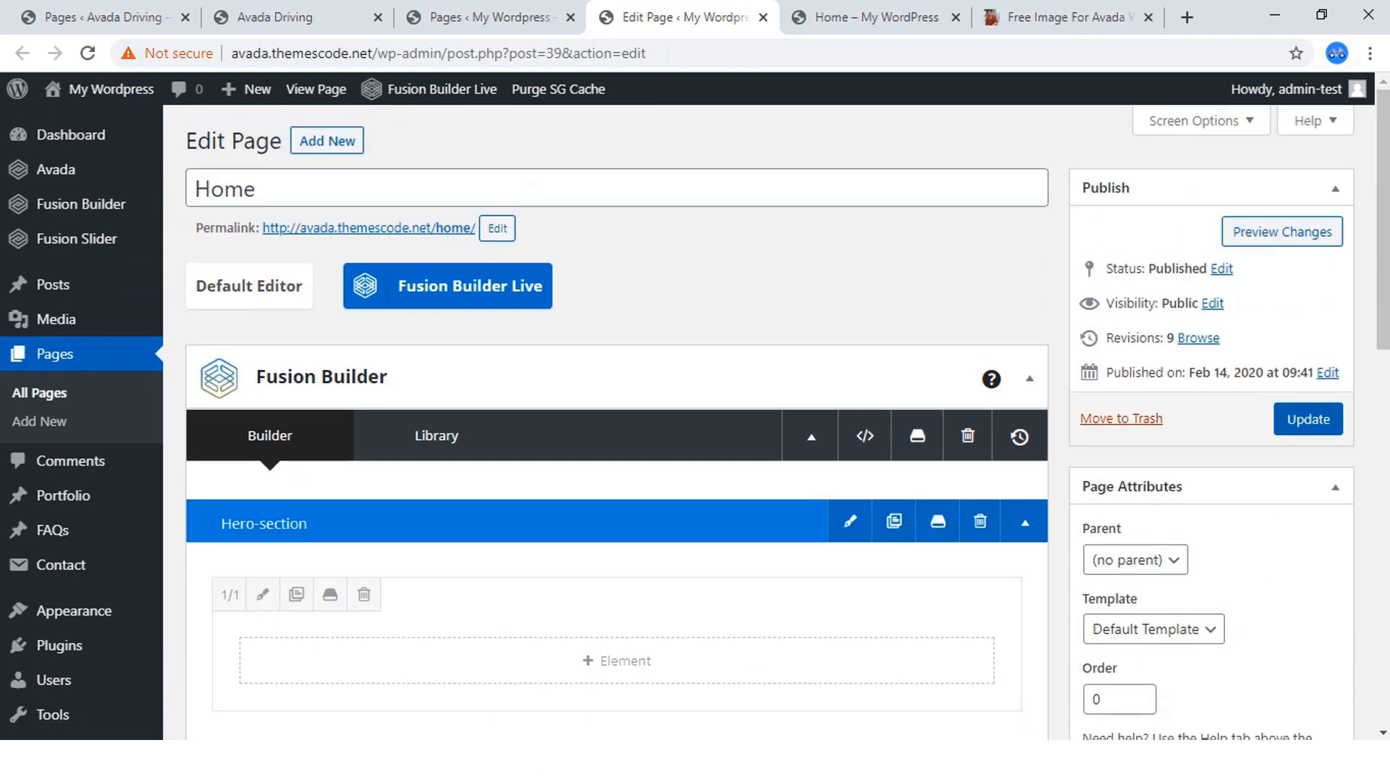
click(1308, 420)
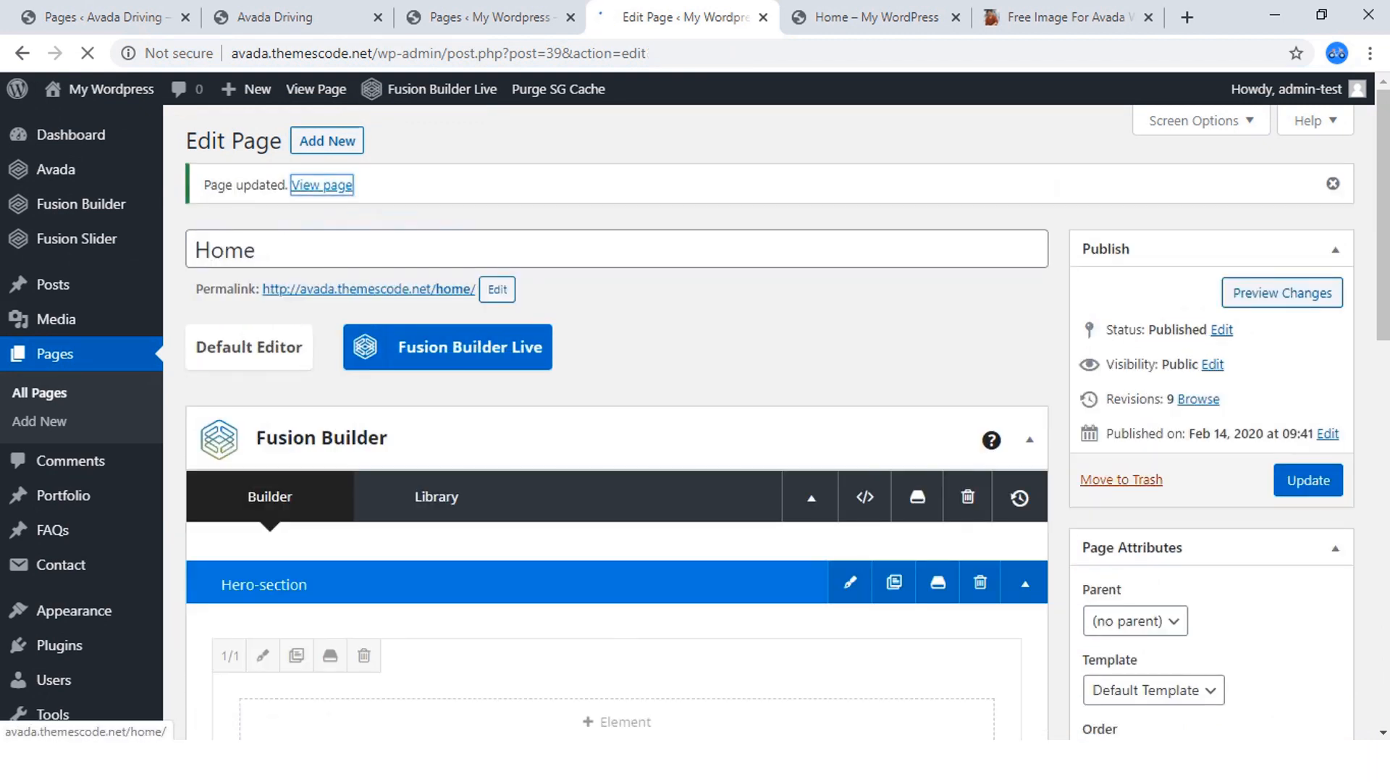
View the updated Home page in a separate browser tab to check the hero image's width.
right_click(322, 186)
click(384, 198)
click(749, 18)
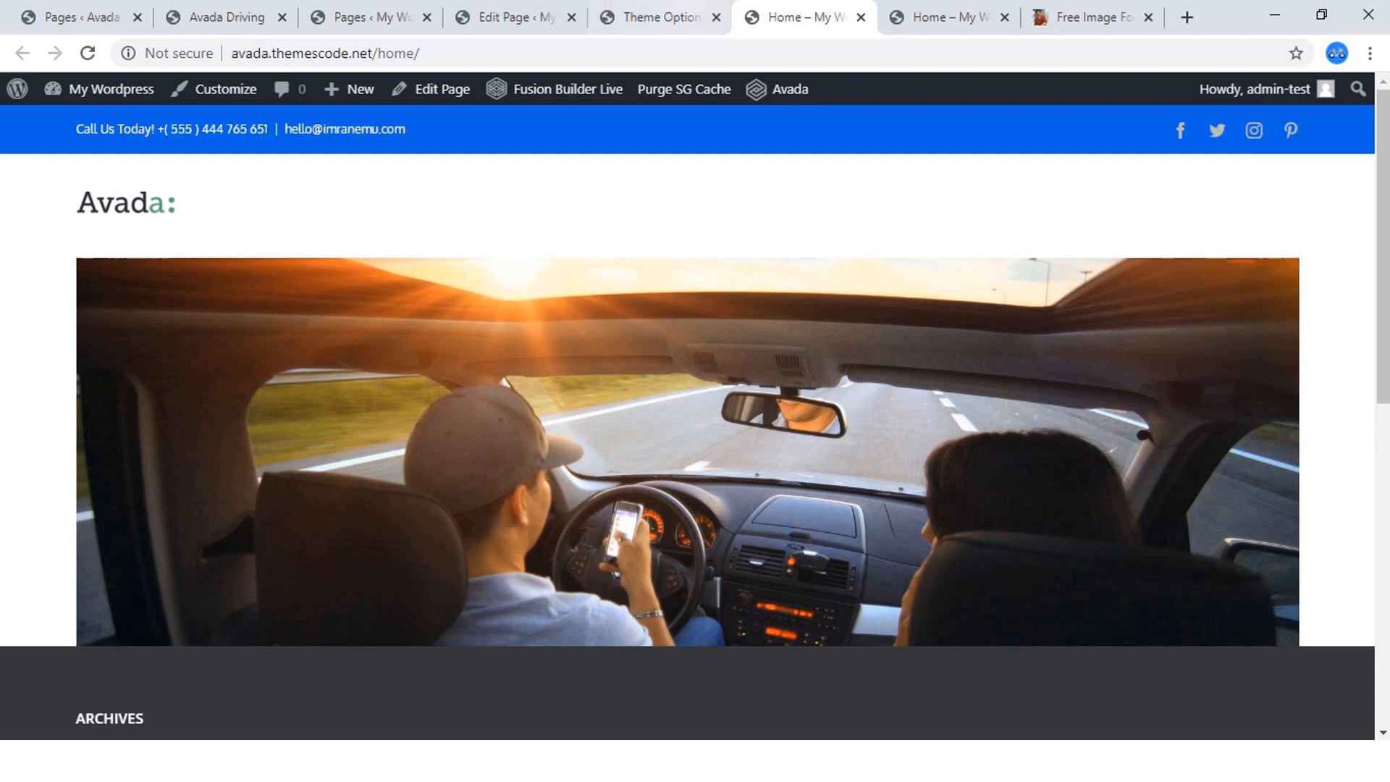
Set the Home page's template to 100% Width in its page attributes and update the page.
click(656, 17)
click(519, 16)
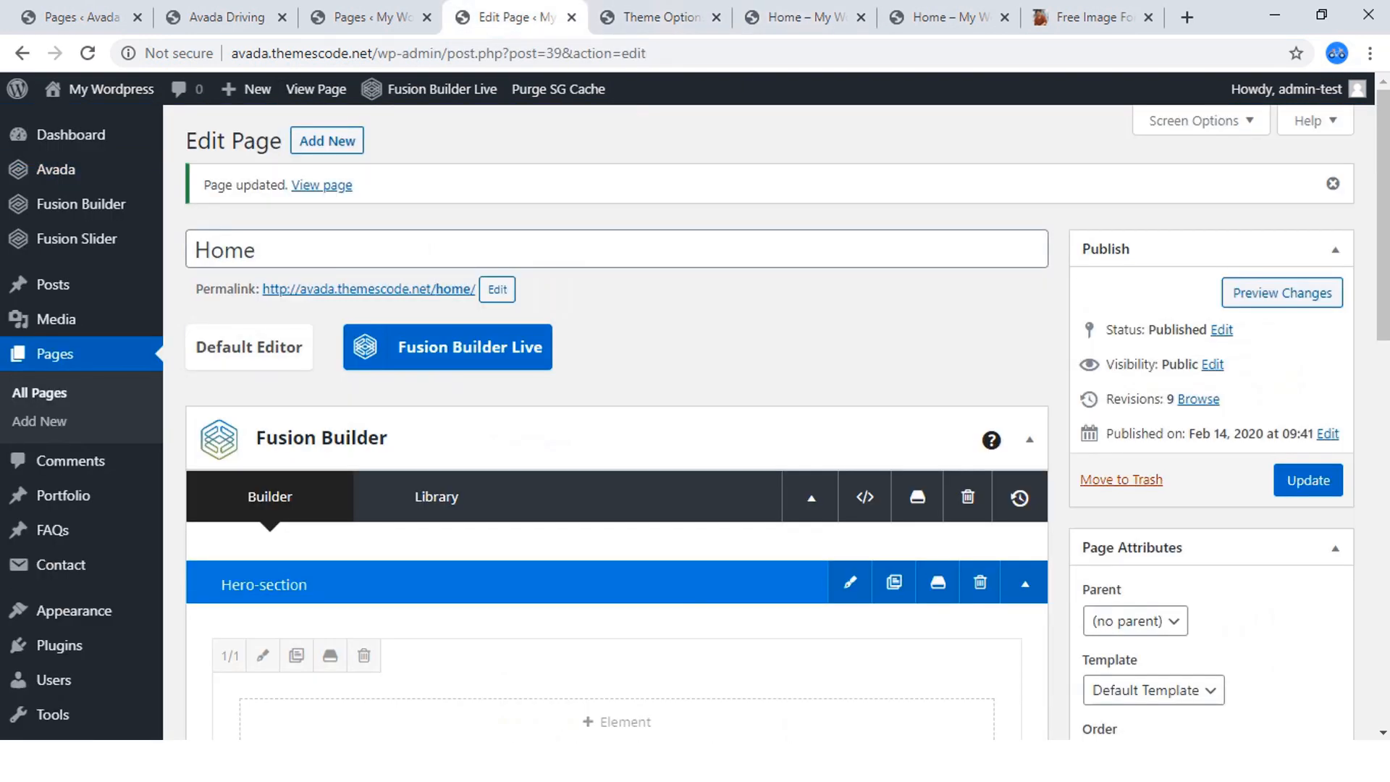
scroll(1152, 485, down, 3)
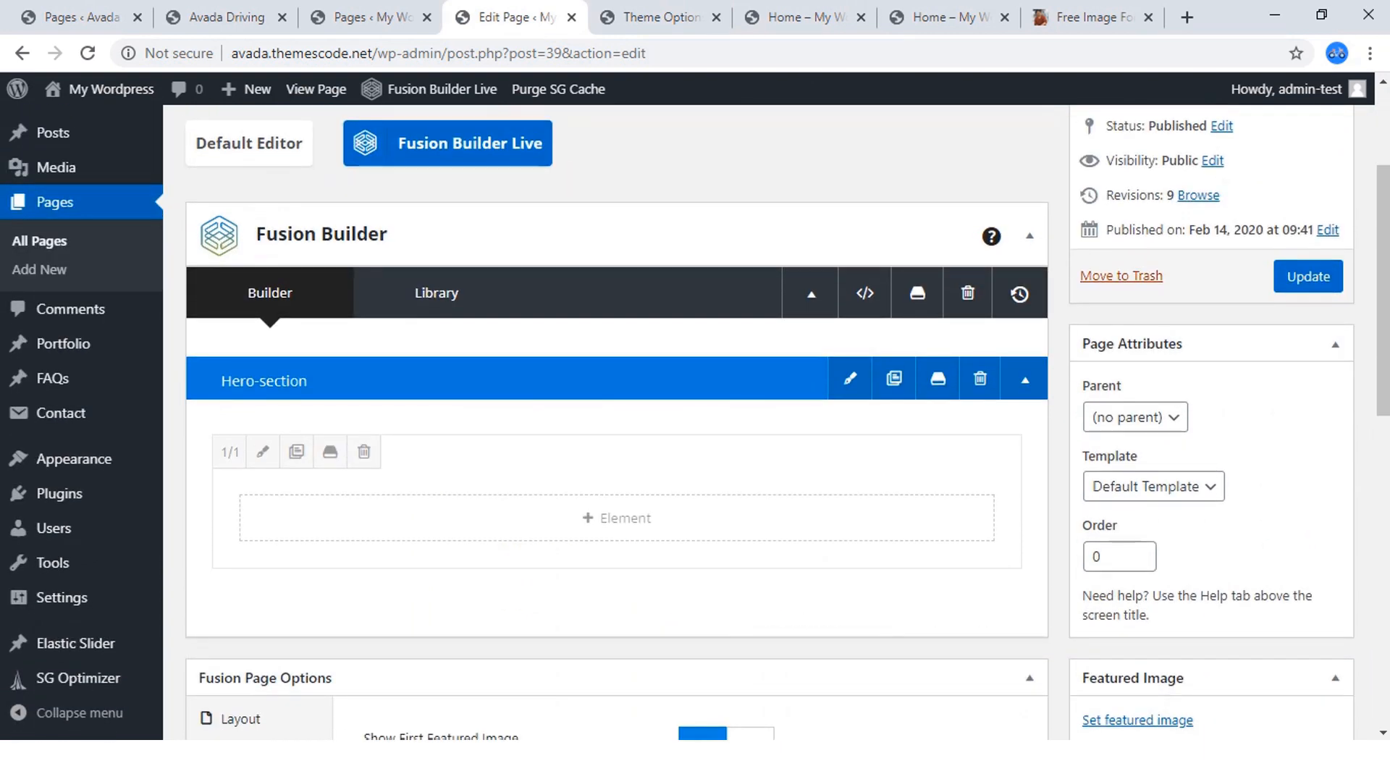
click(1151, 486)
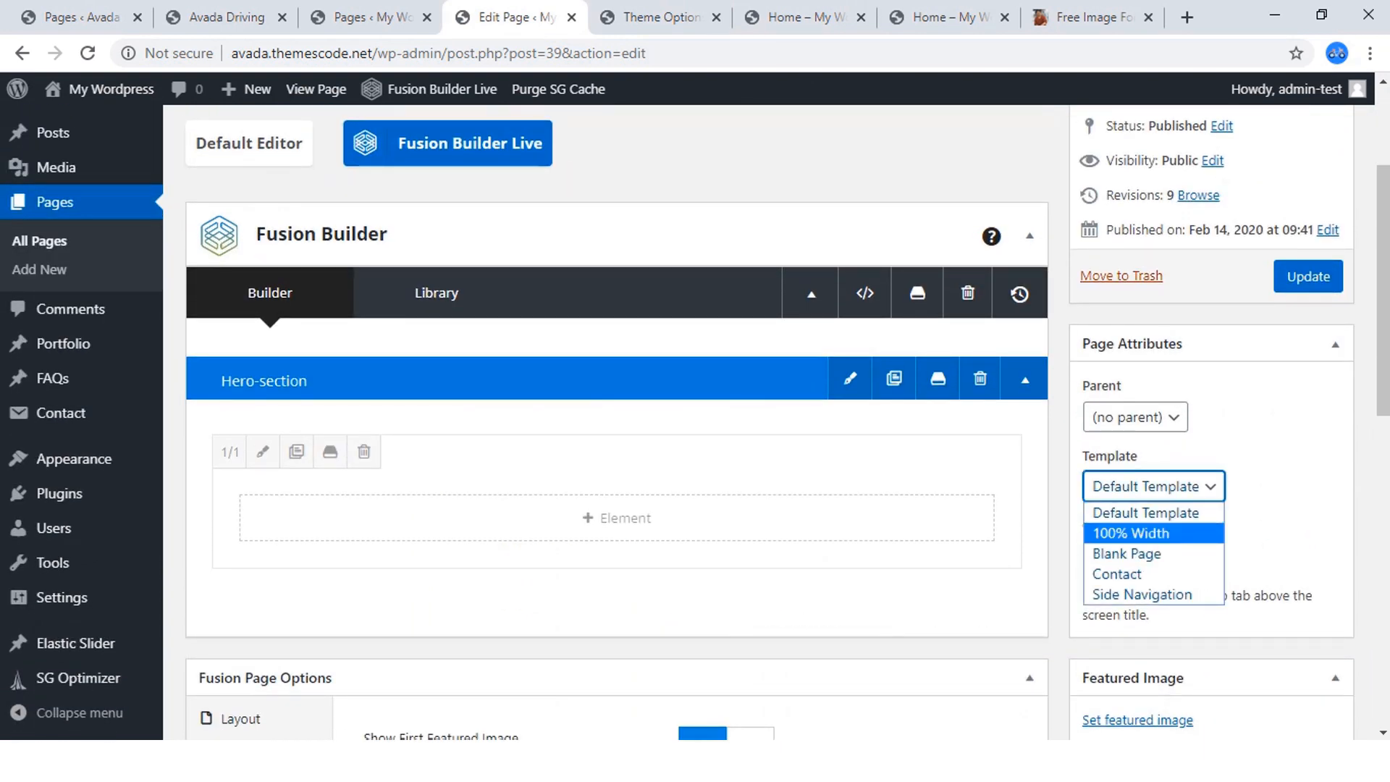
click(1132, 533)
click(1308, 276)
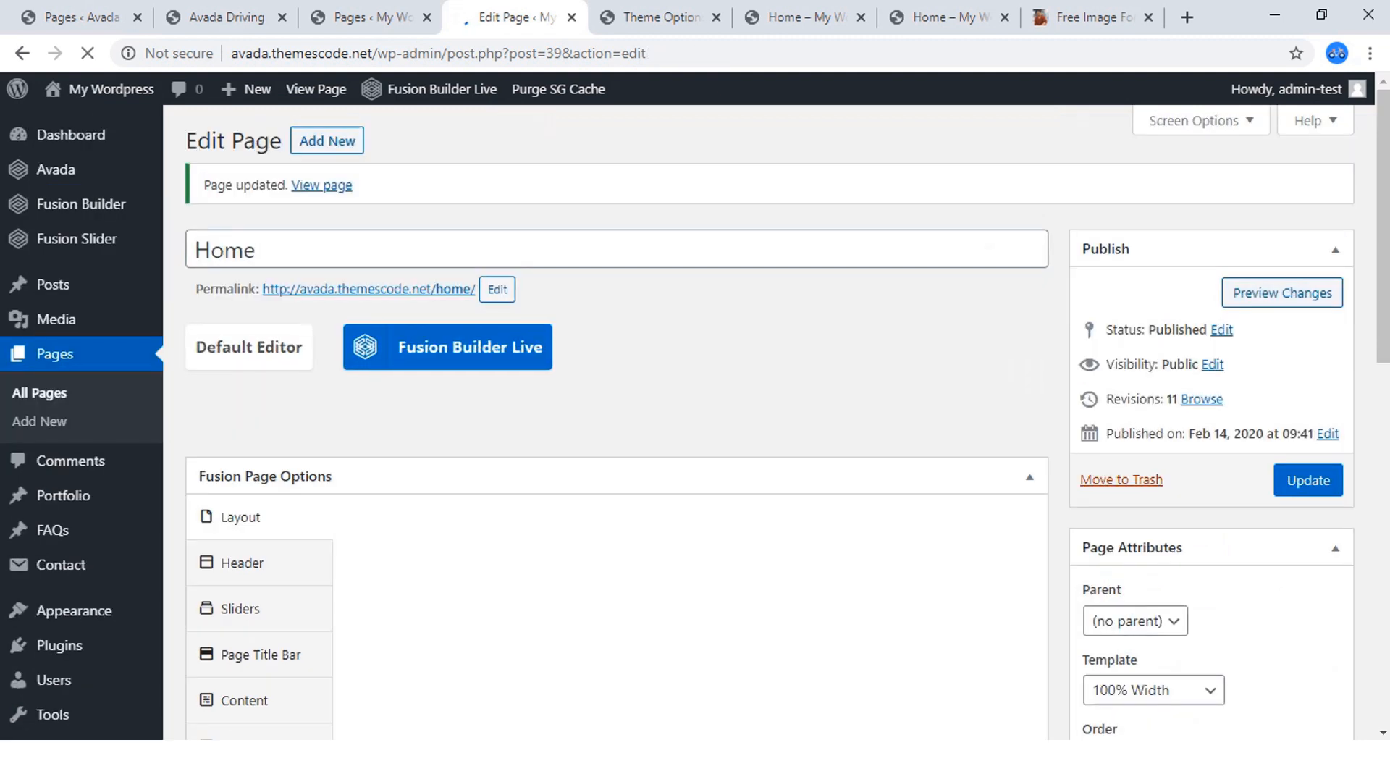
Close the extra Home page view and reload the Home page in Fusion Builder Live.
key(ctrl+Tab)
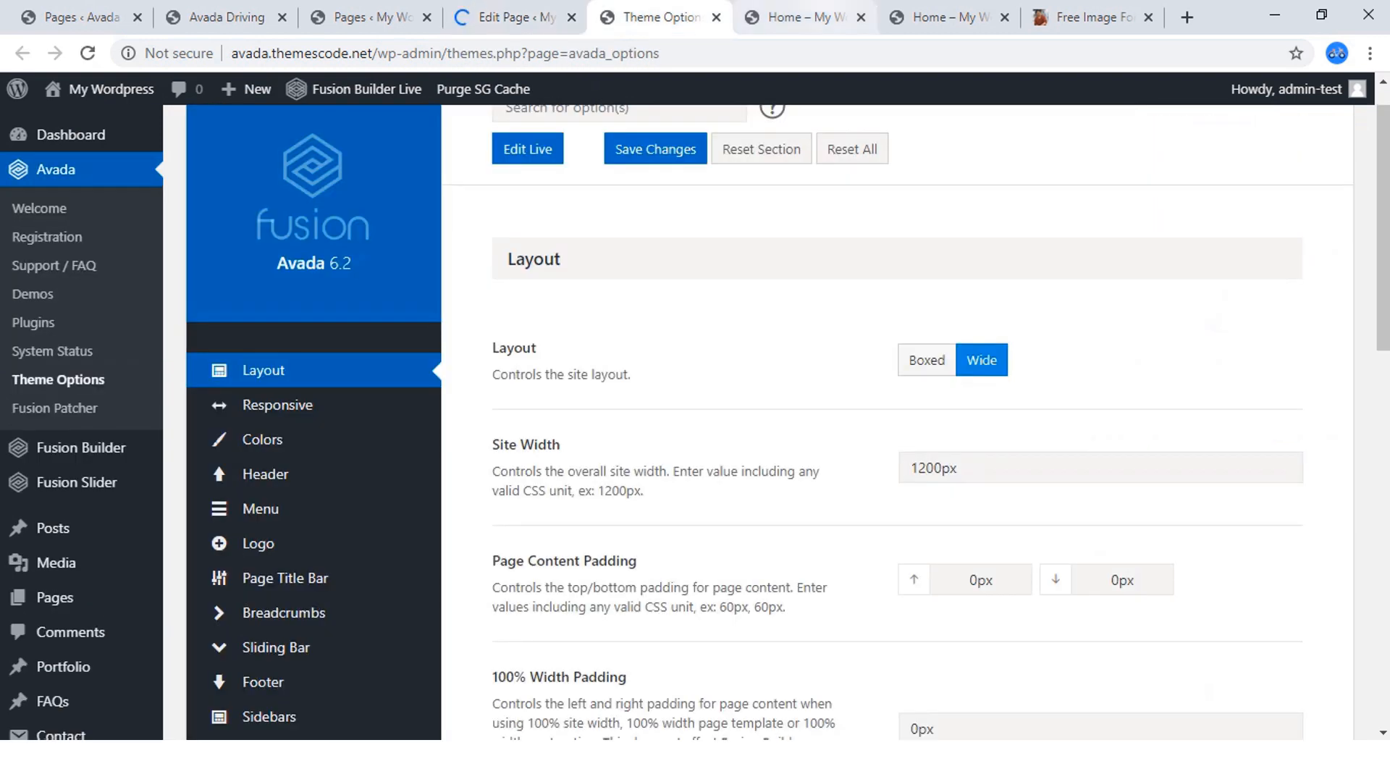
click(515, 17)
key(ctrl+Tab)
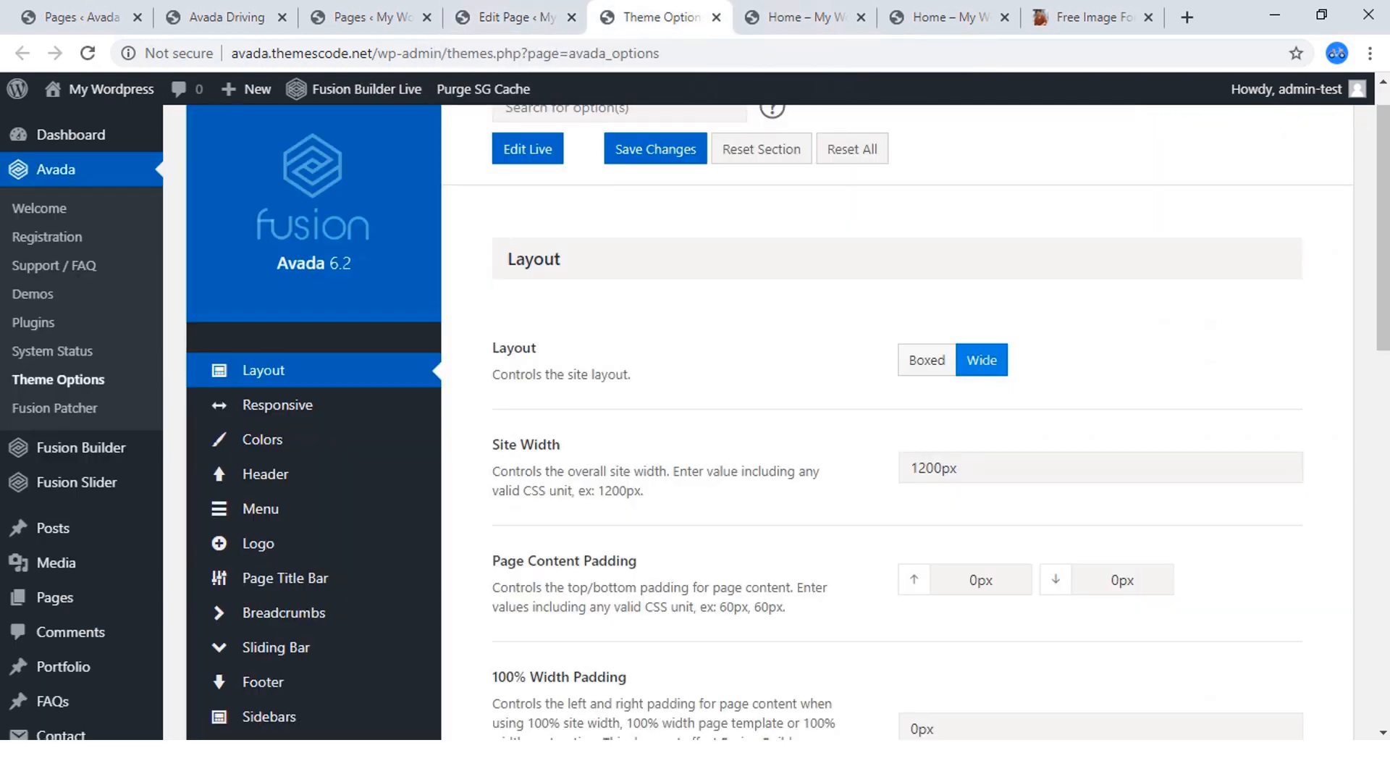
key(ctrl+Tab)
key(ctrl+Tab)
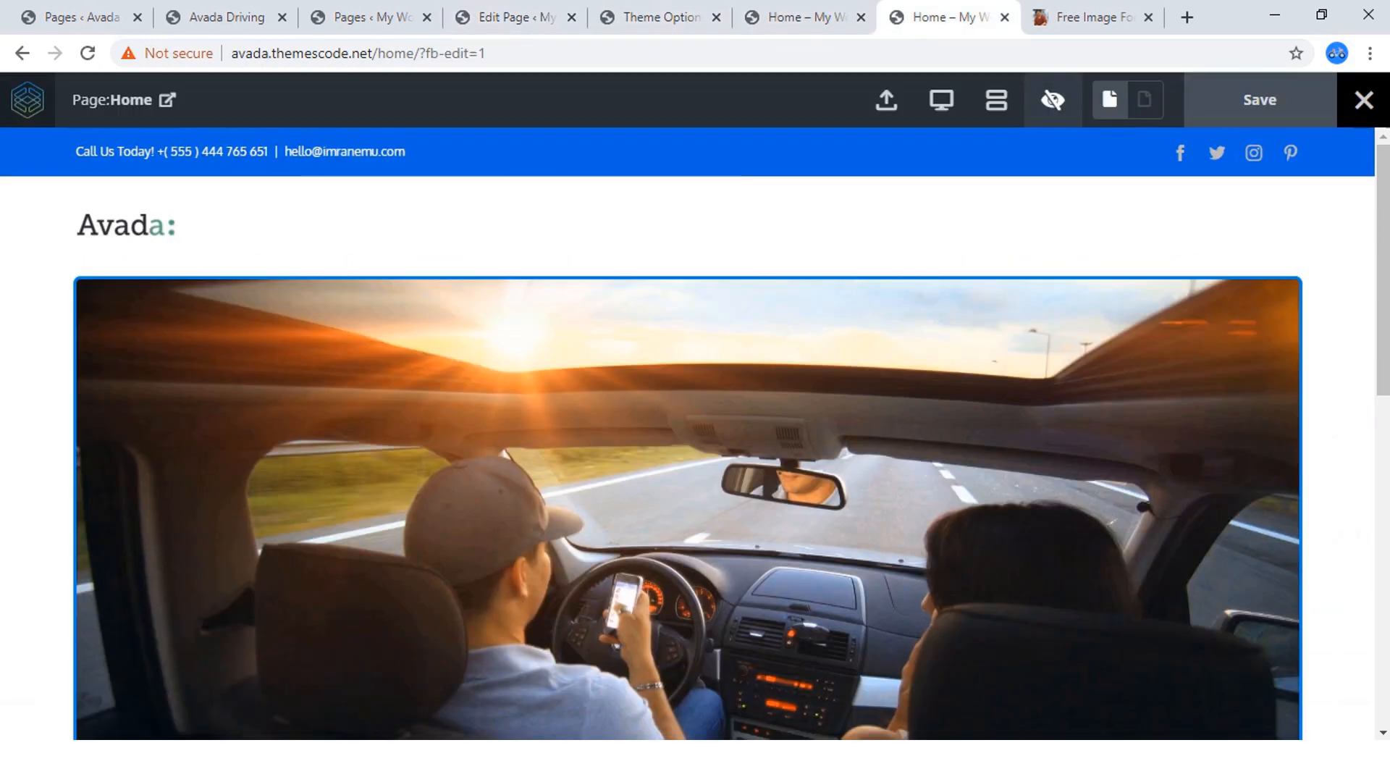
key(ctrl+w)
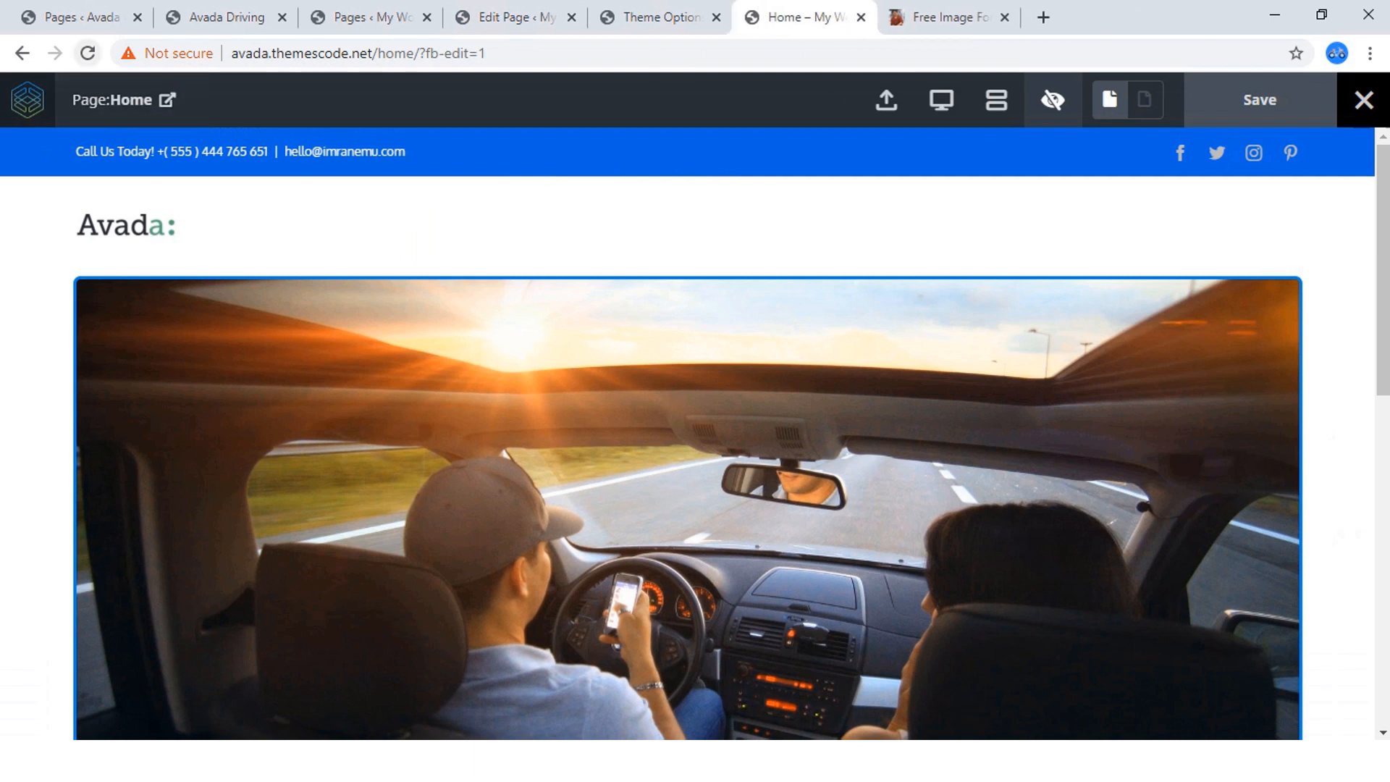
key(F5)
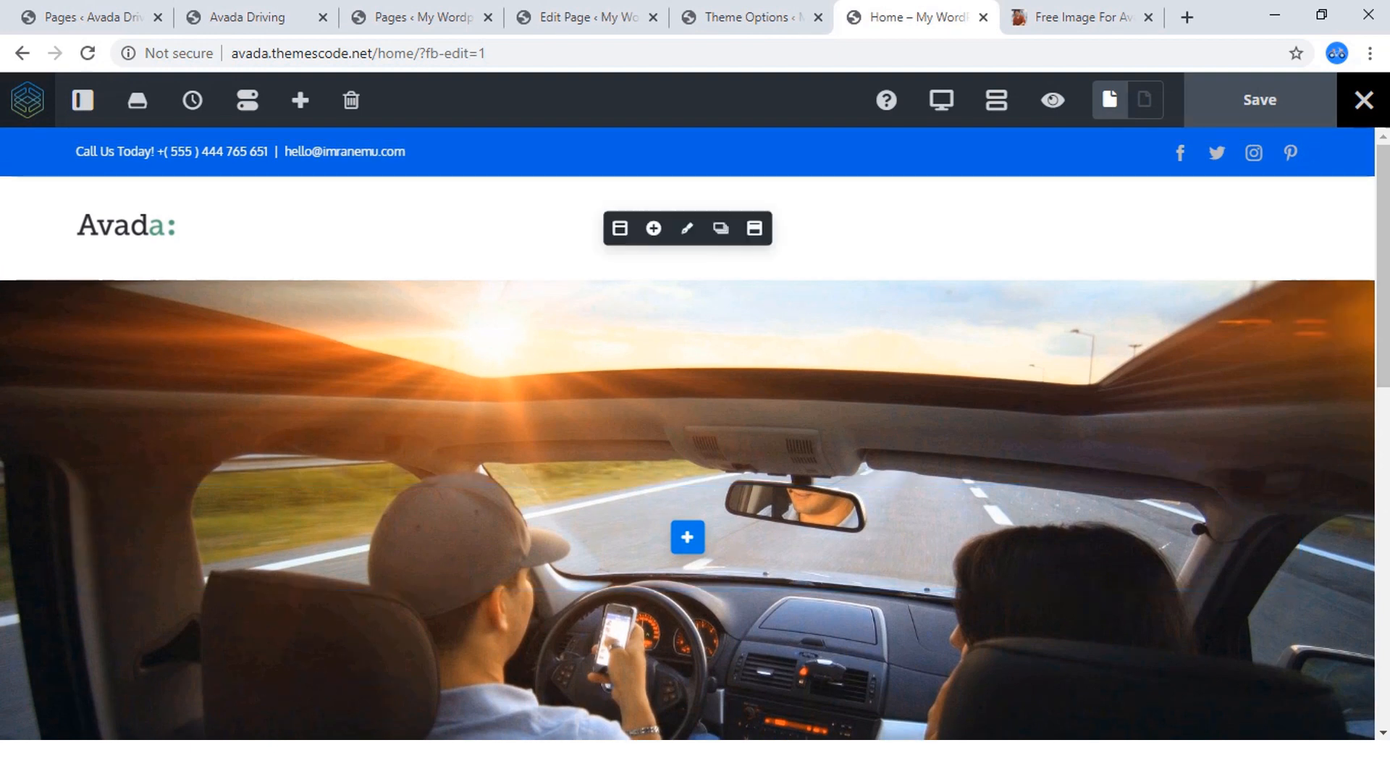
Compare the Home page's hero section in the live builder with the hero on the finished Avada Driving site.
click(420, 17)
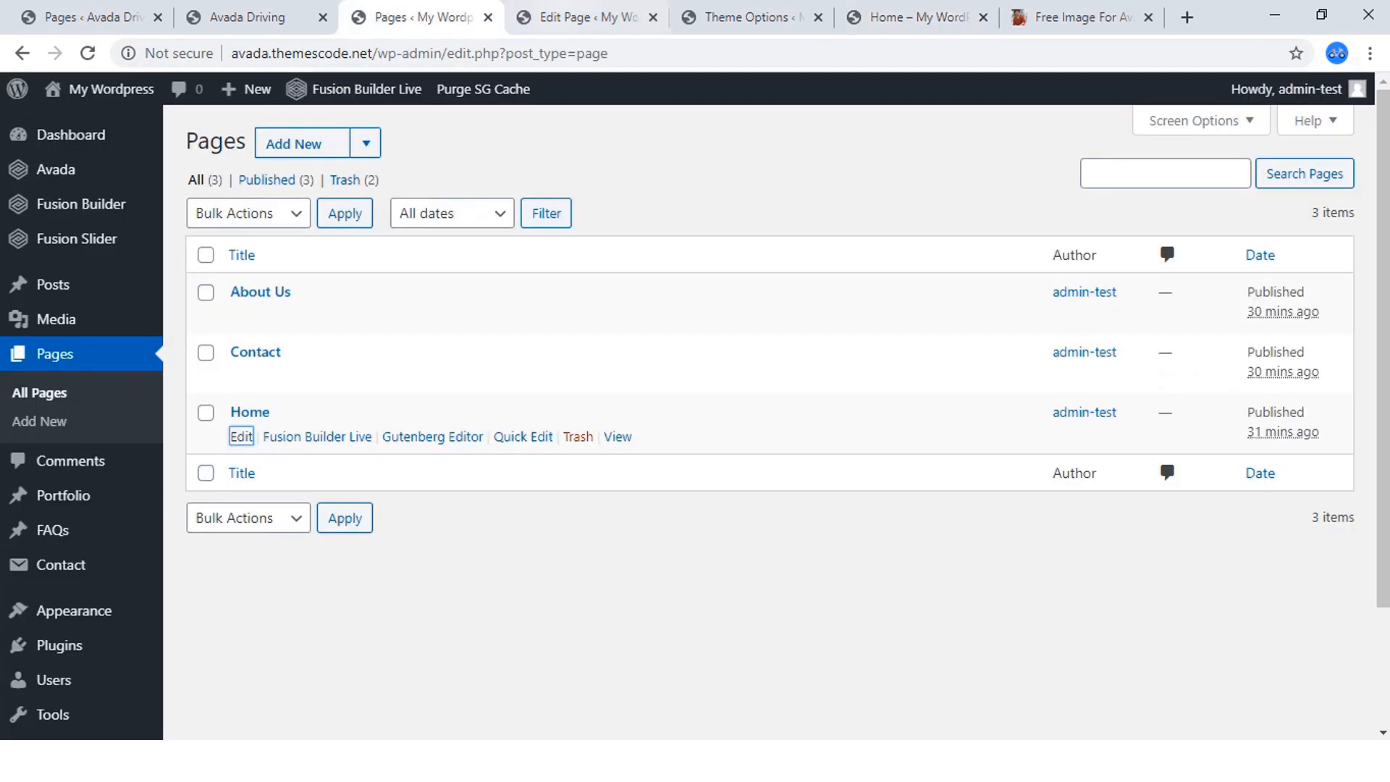
click(579, 17)
click(914, 16)
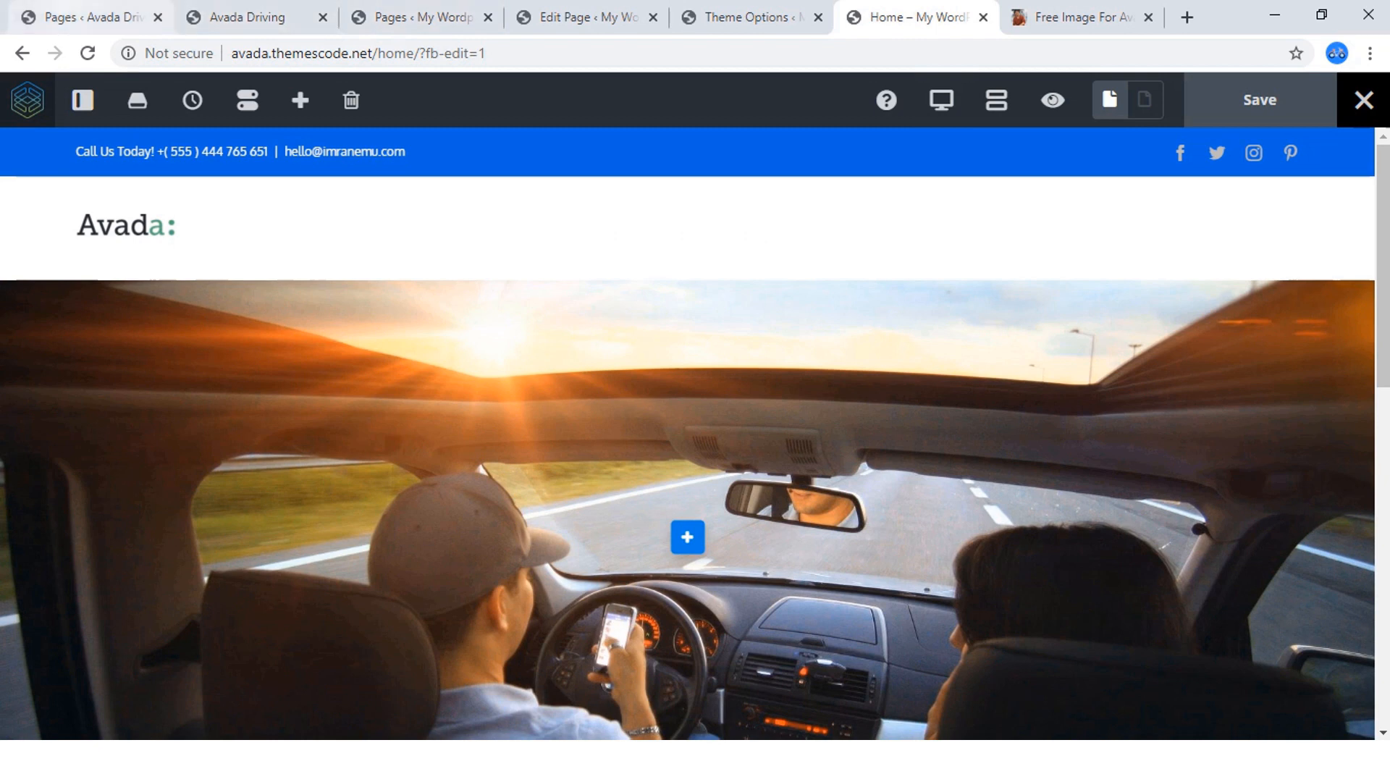
click(246, 16)
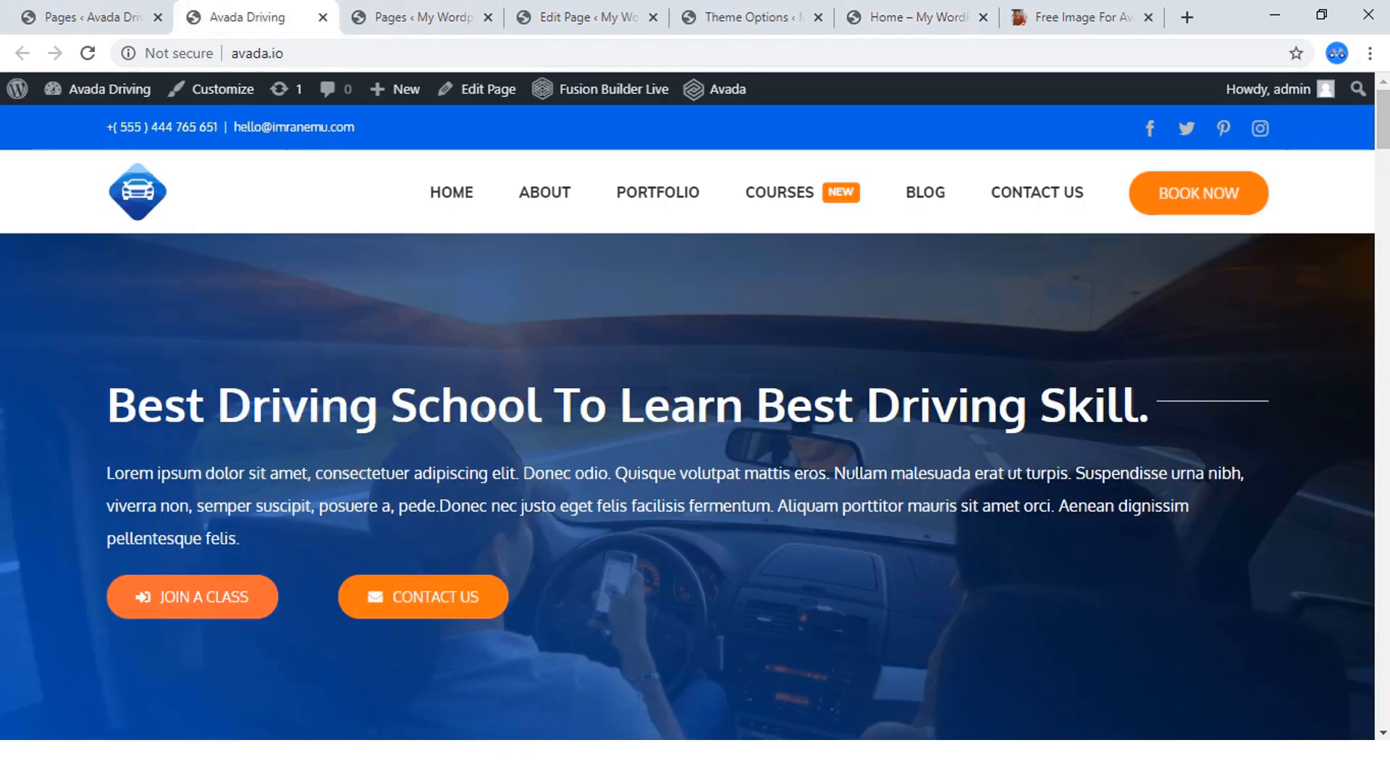
click(914, 17)
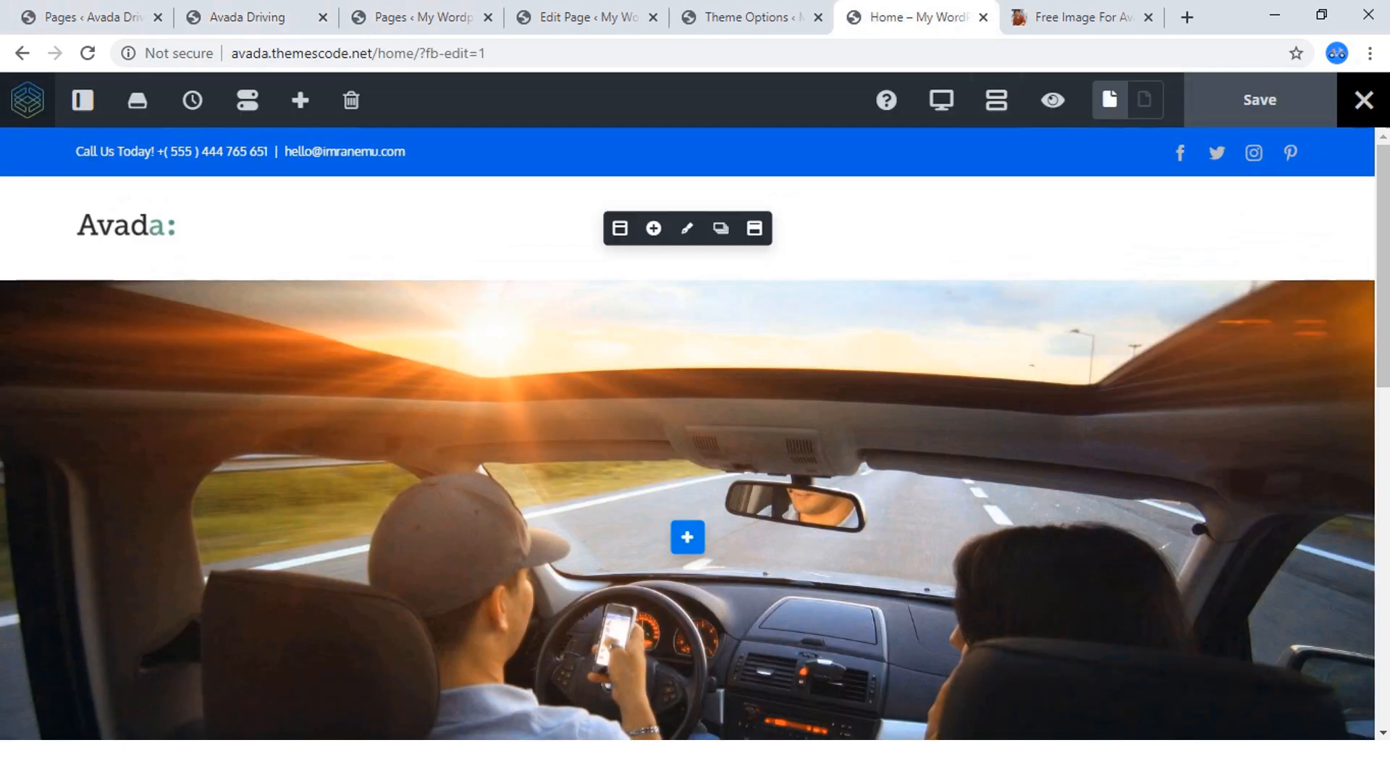
scroll(688, 471, down, 1)
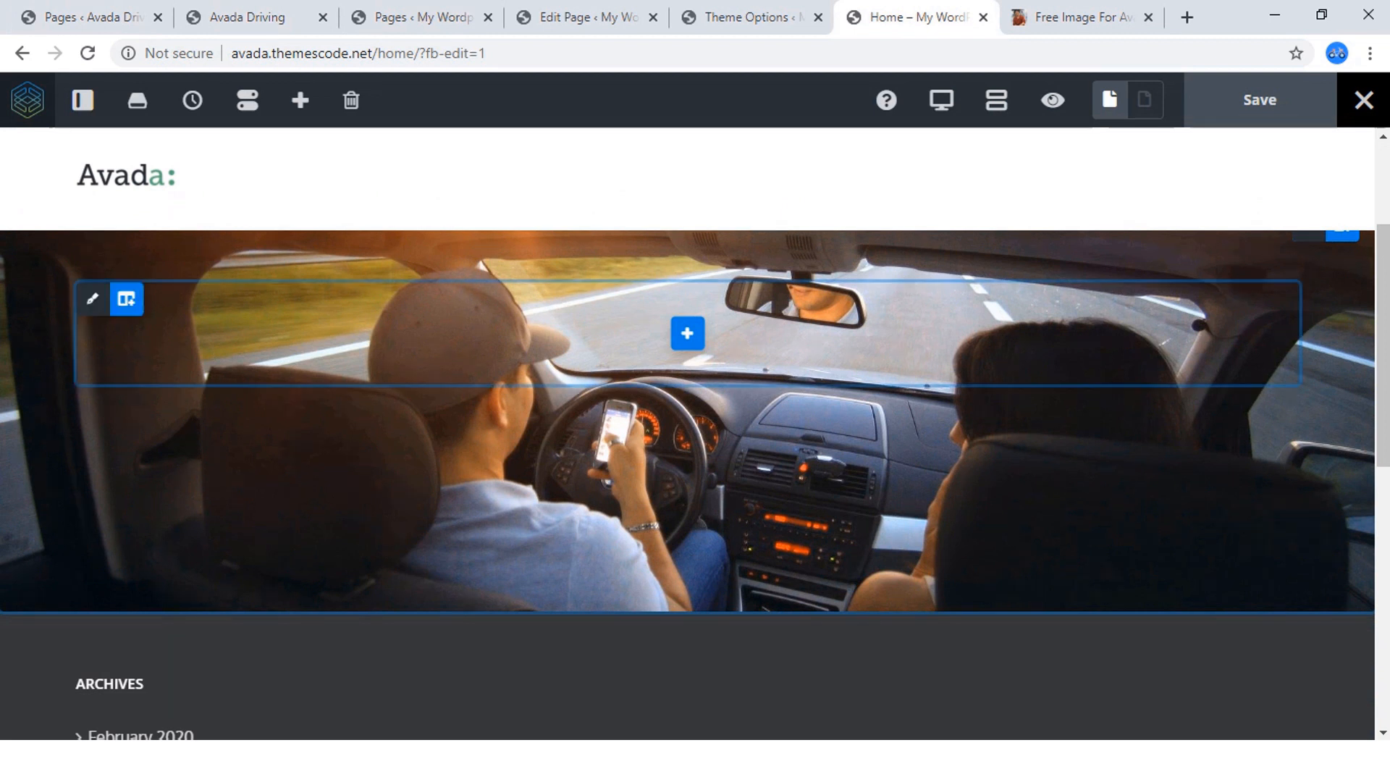
scroll(1311, 261, up, 1)
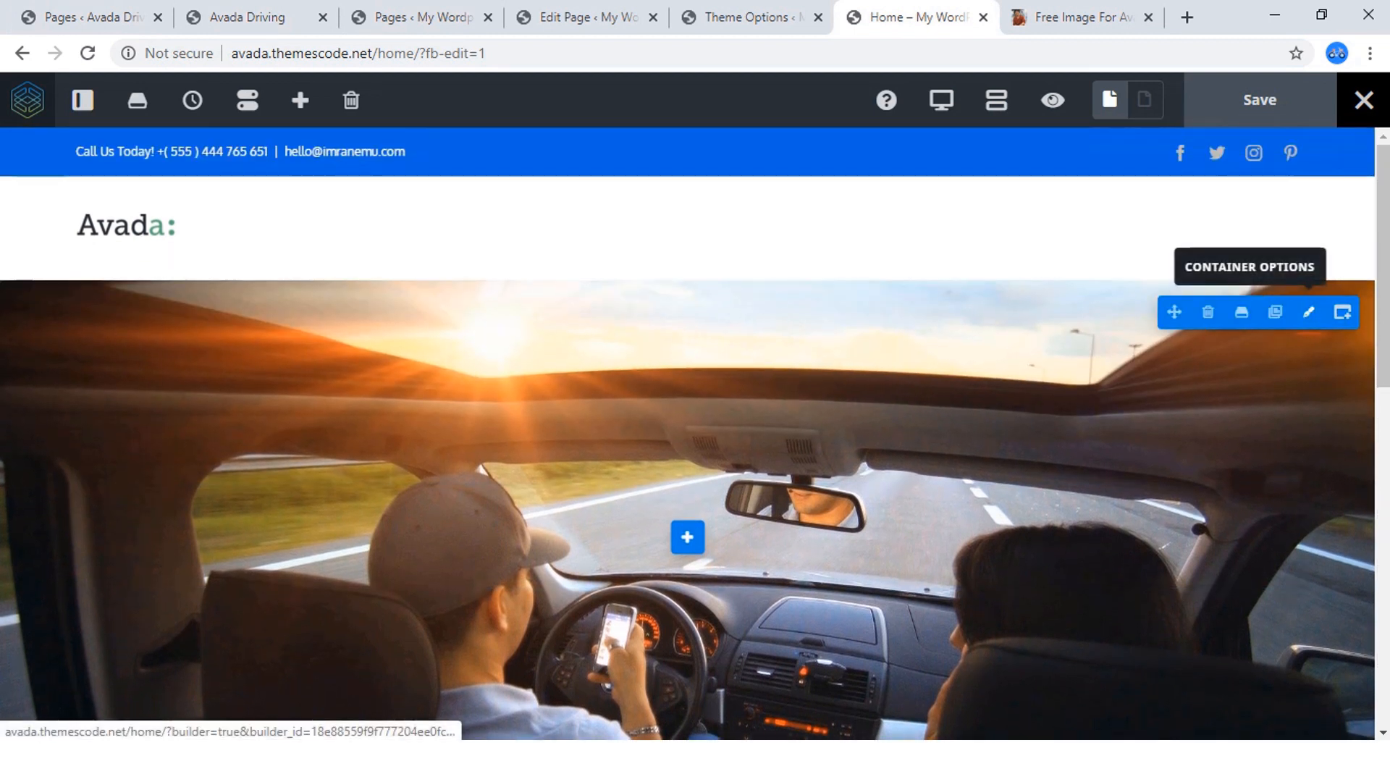
Set the Hero-section container's background gradient start color to the palette blue #2165d2 at full opacity.
click(1308, 312)
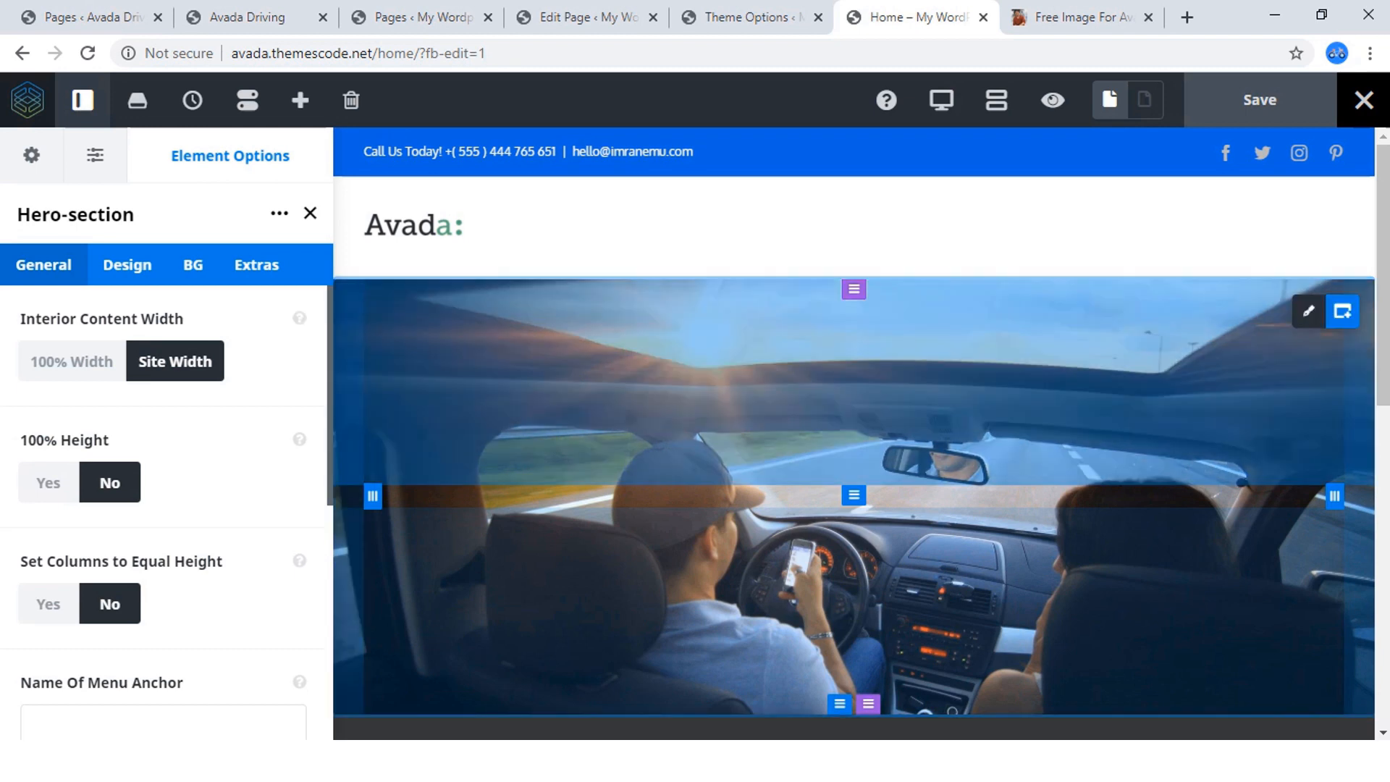
mouse_move(1309, 311)
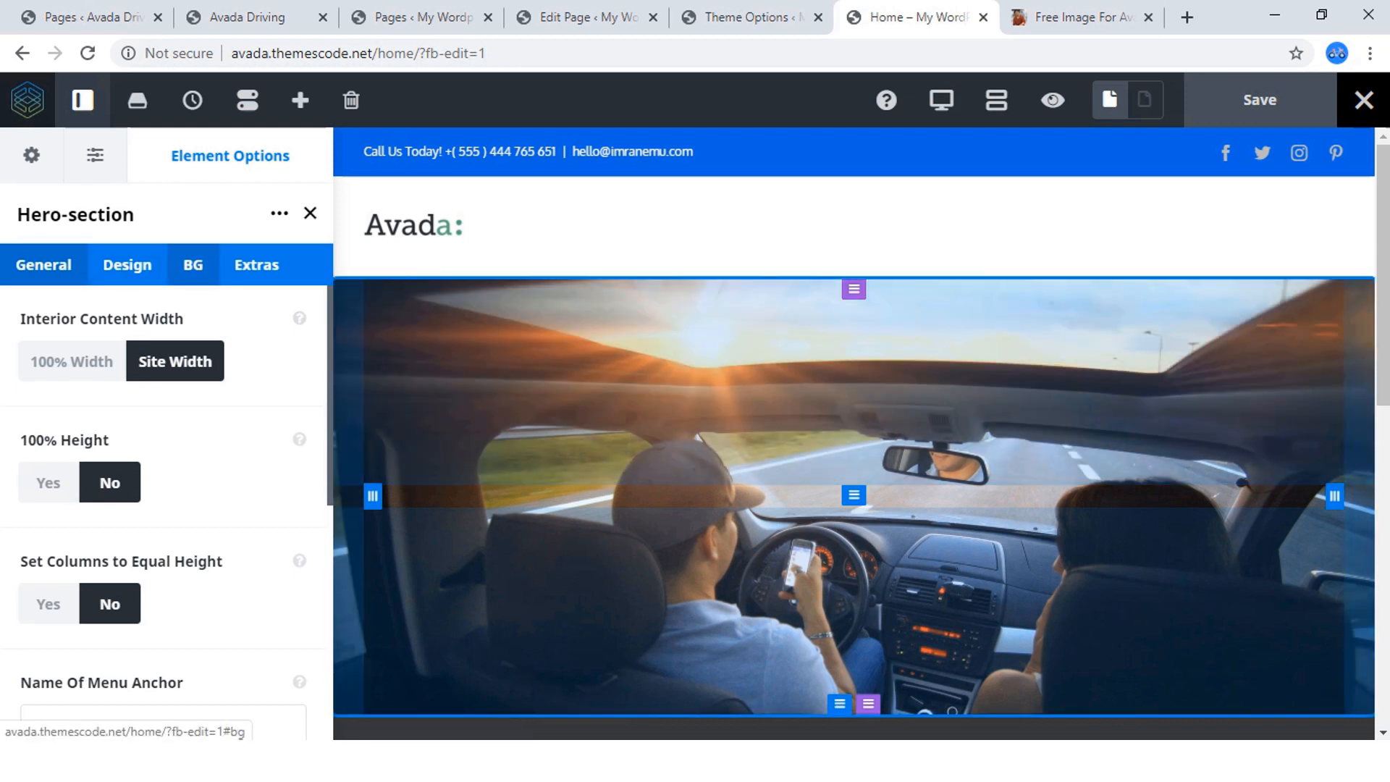
click(193, 265)
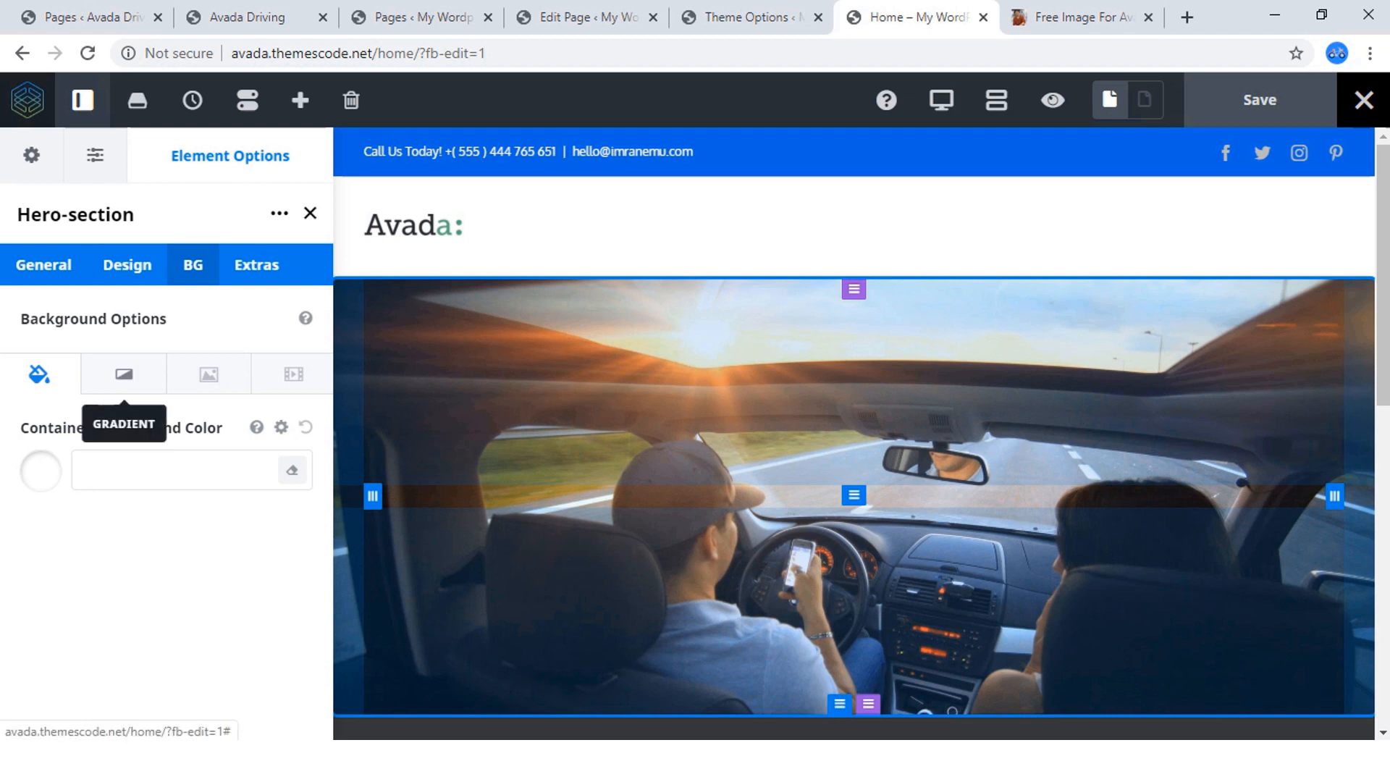
click(124, 375)
scroll(124, 383, down, 3)
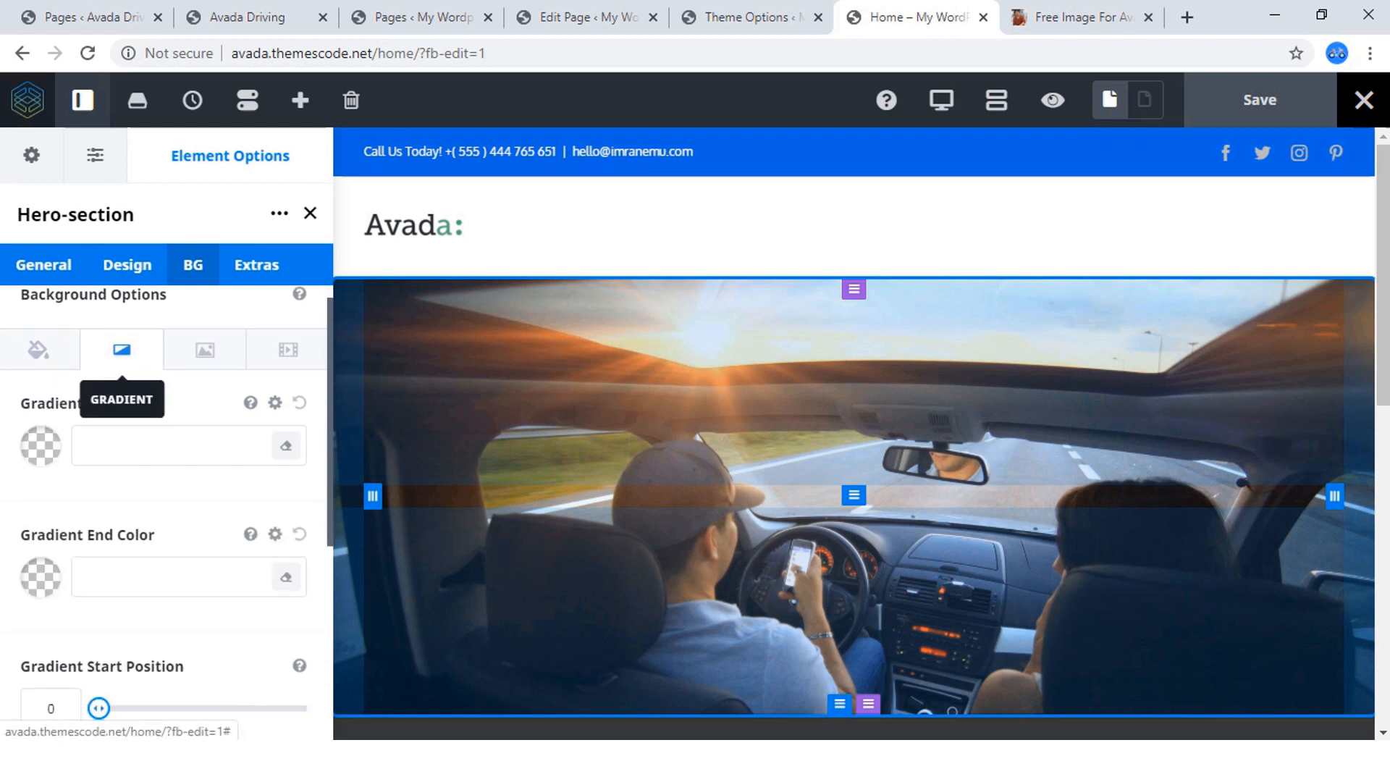
scroll(130, 463, up, 3)
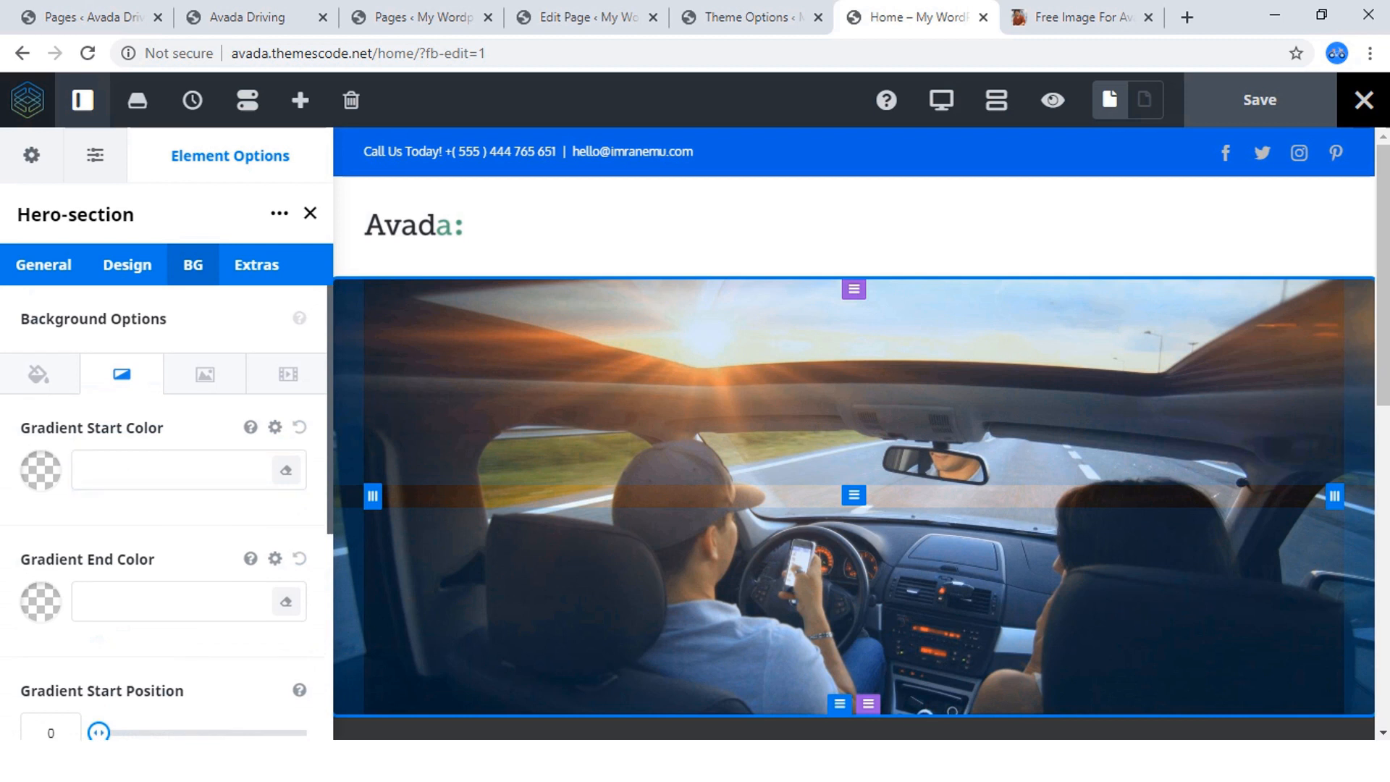
click(40, 471)
scroll(138, 551, down, 3)
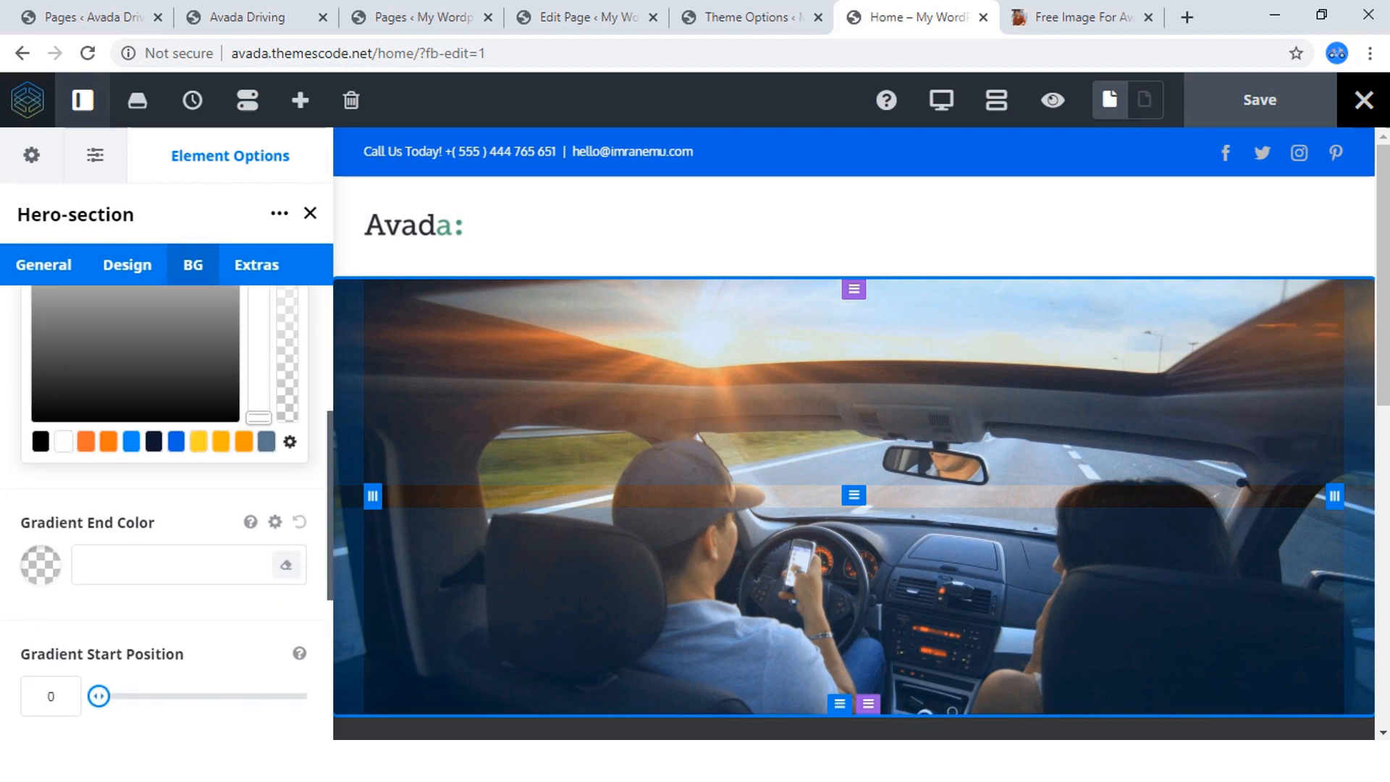
click(176, 442)
scroll(176, 449, up, 3)
scroll(176, 463, down, 2)
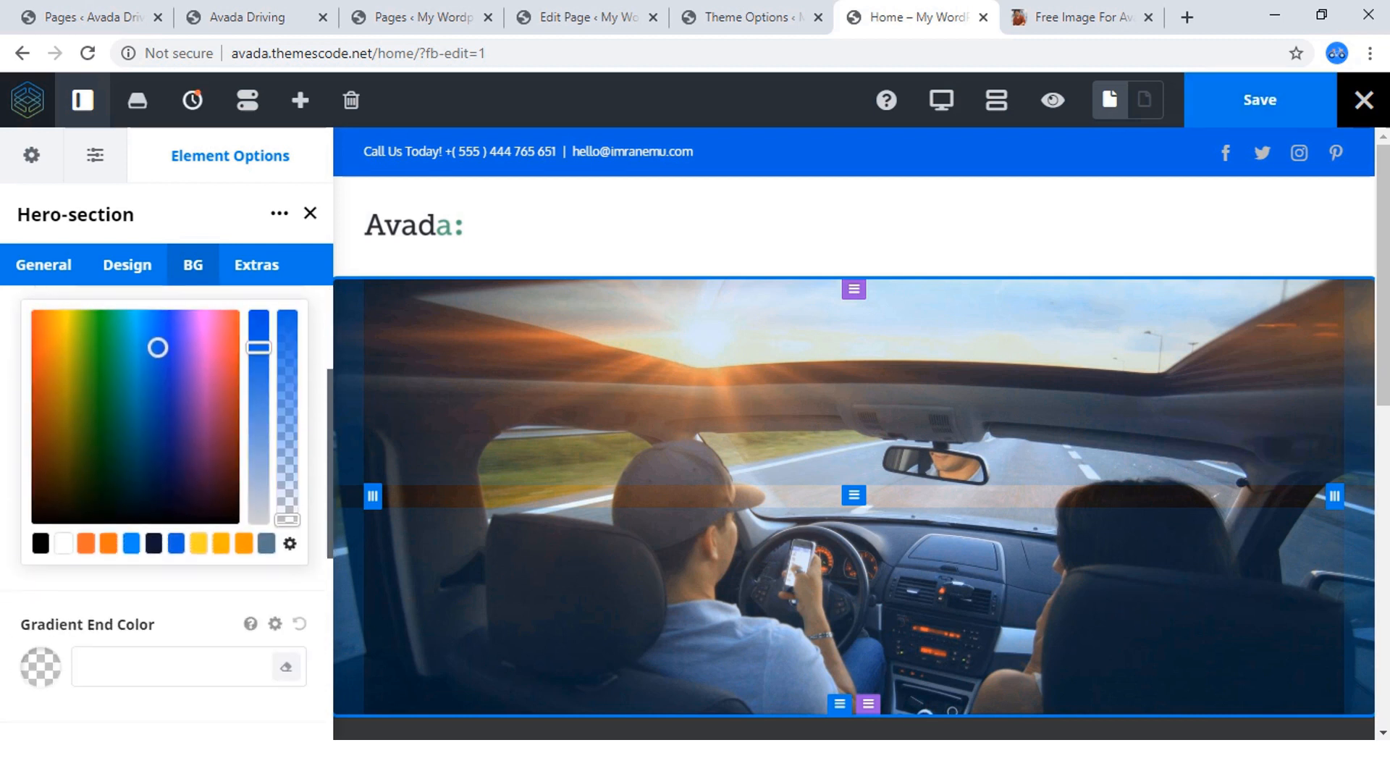
drag(288, 520, 288, 313)
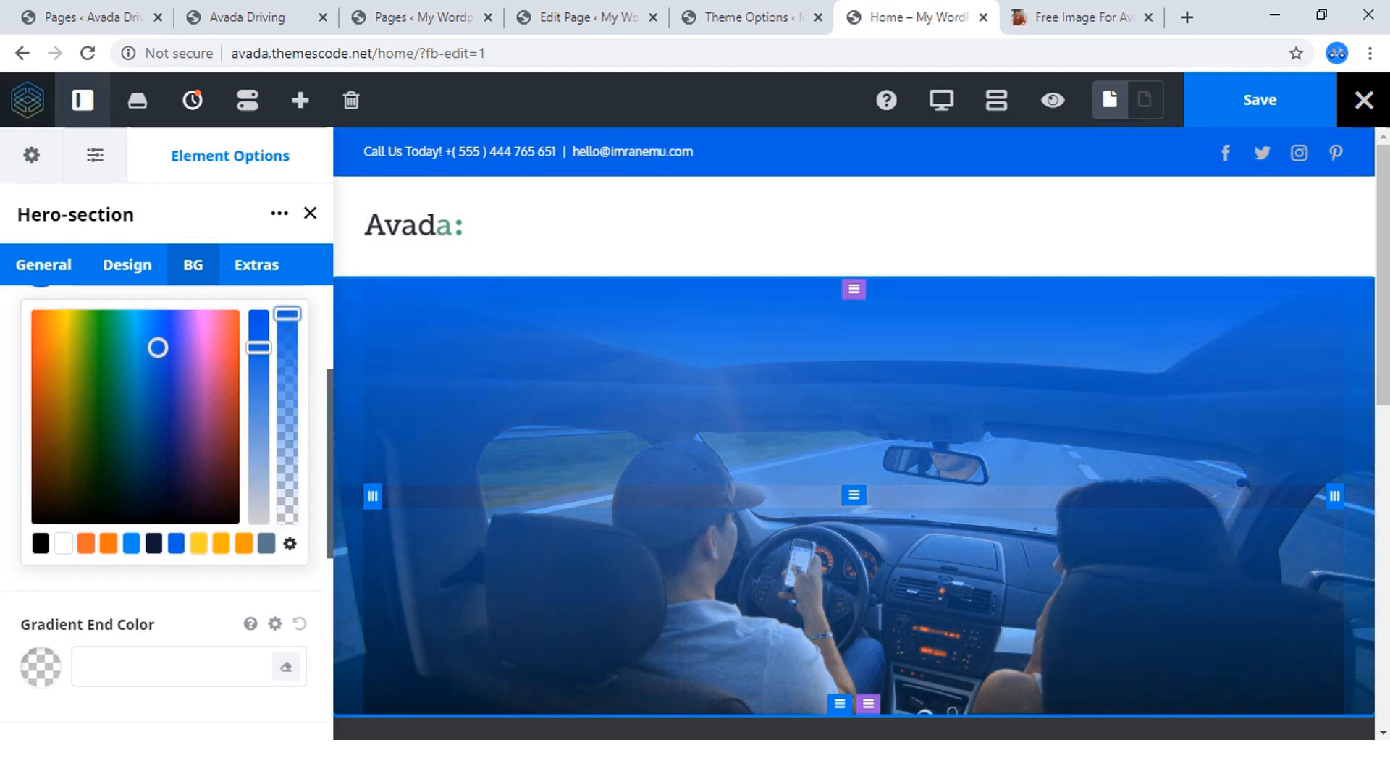
scroll(166, 478, up, 1)
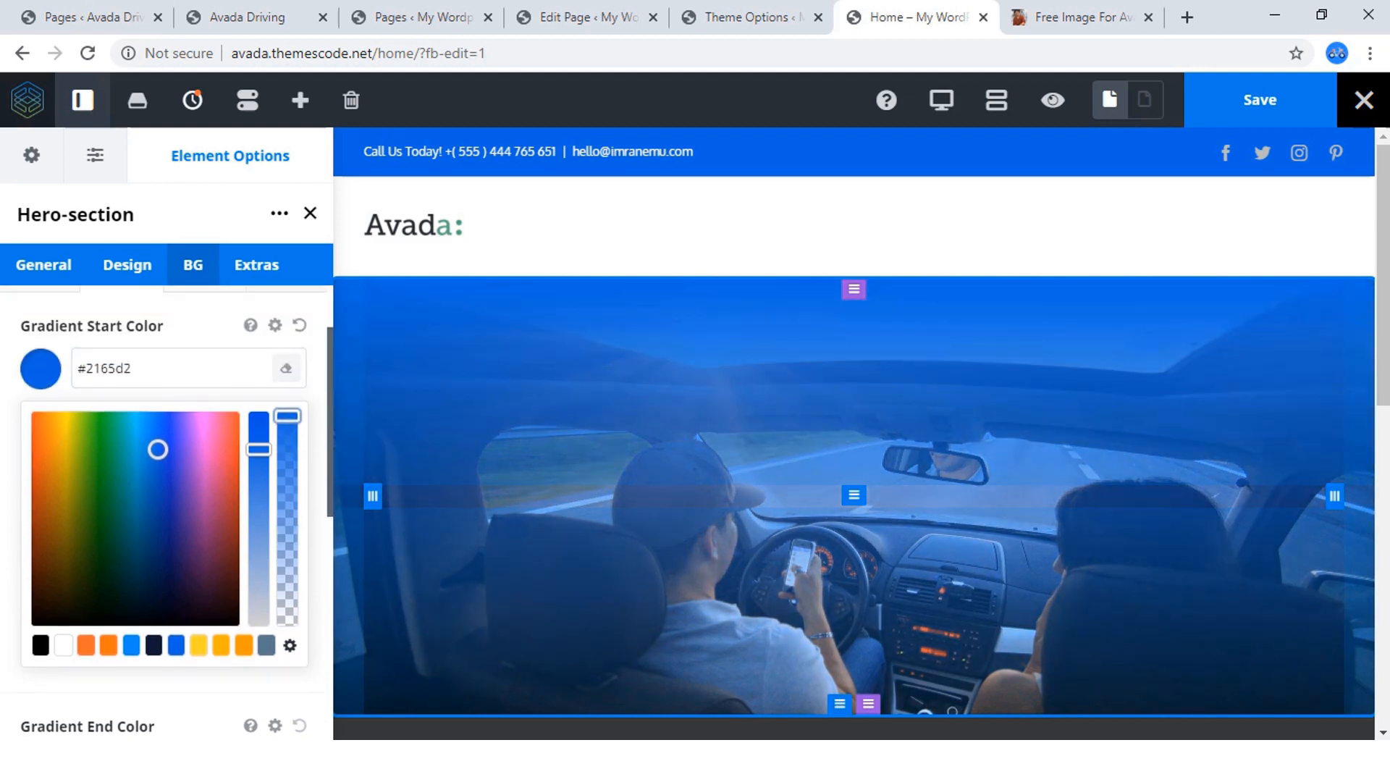
click(41, 369)
Set the Hero-section background's gradient end color to a semi-transparent magenta, rgba(192,33,206,0.78).
click(40, 500)
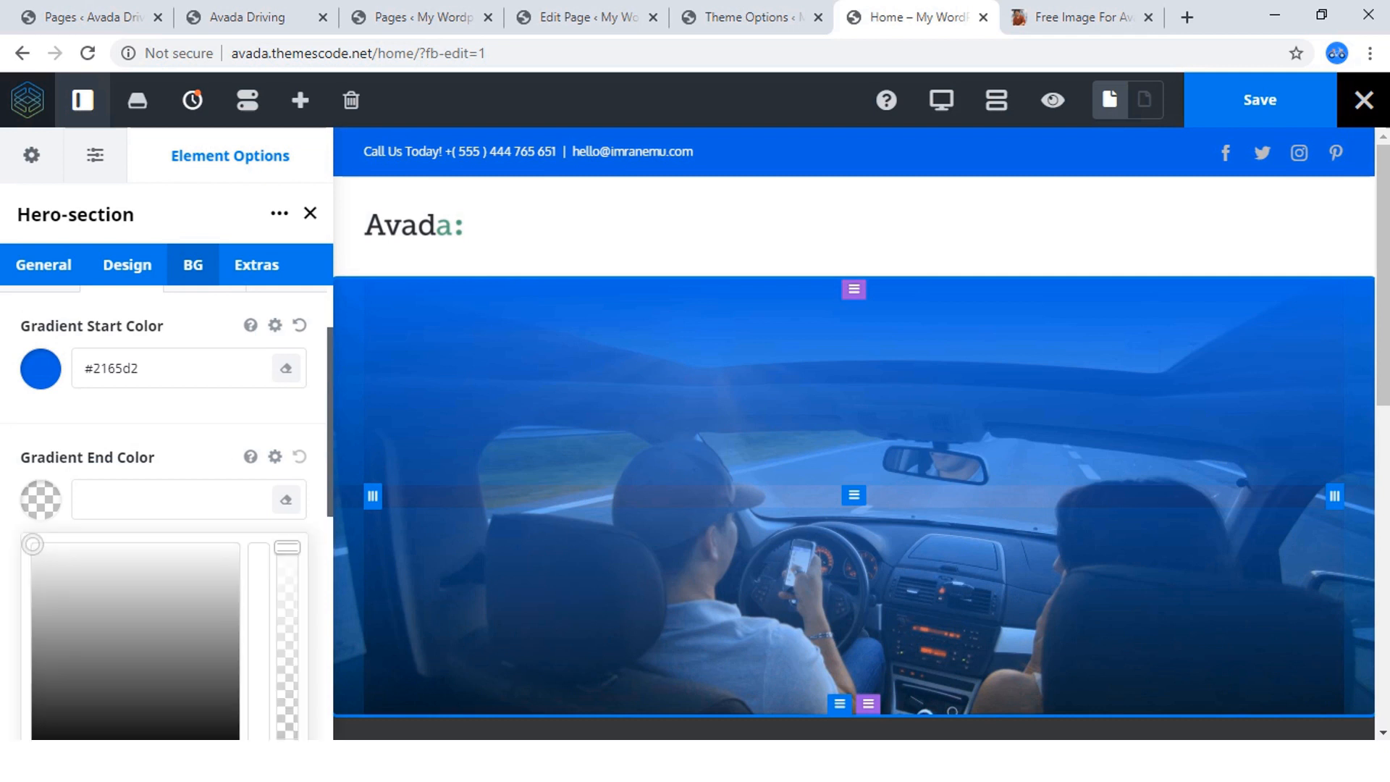
scroll(167, 507, down, 3)
scroll(167, 507, up, 1)
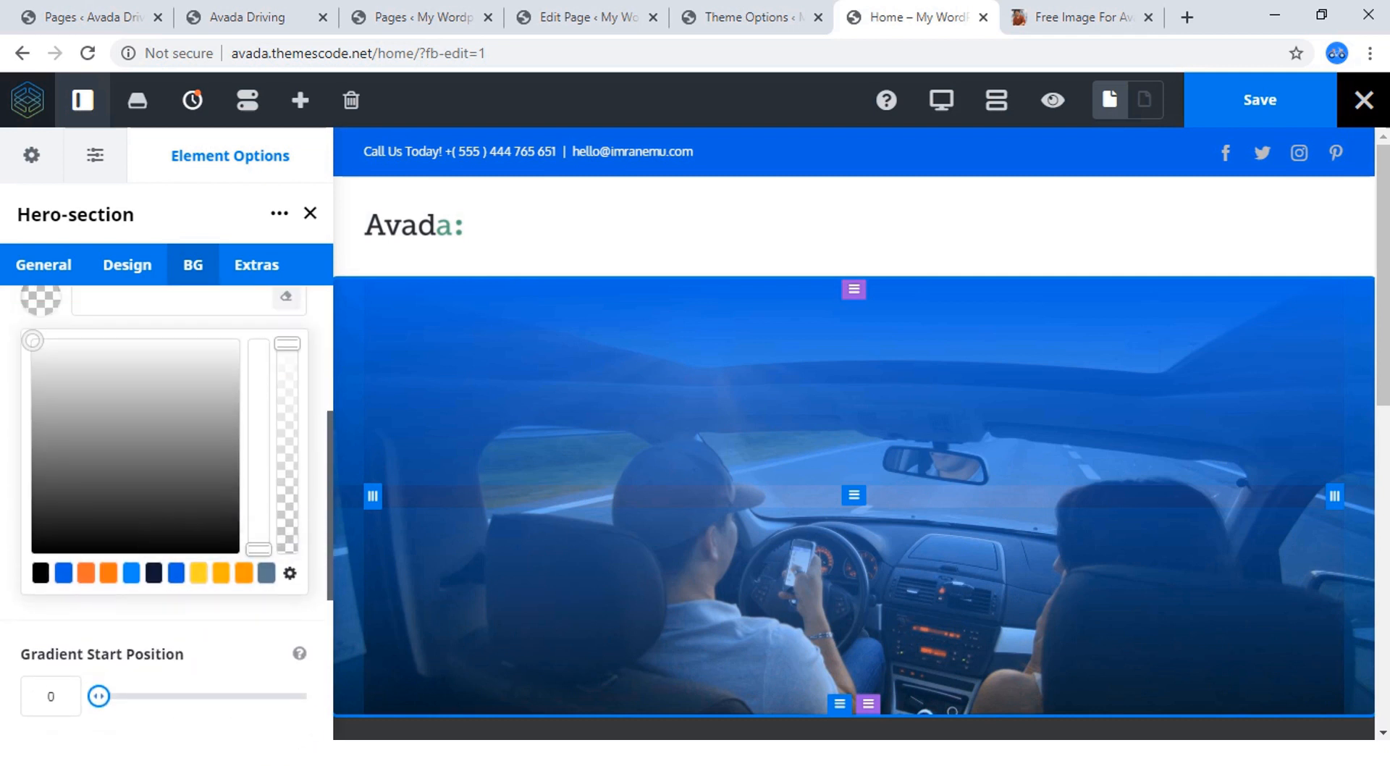
text(rgba(33,101,210,0))
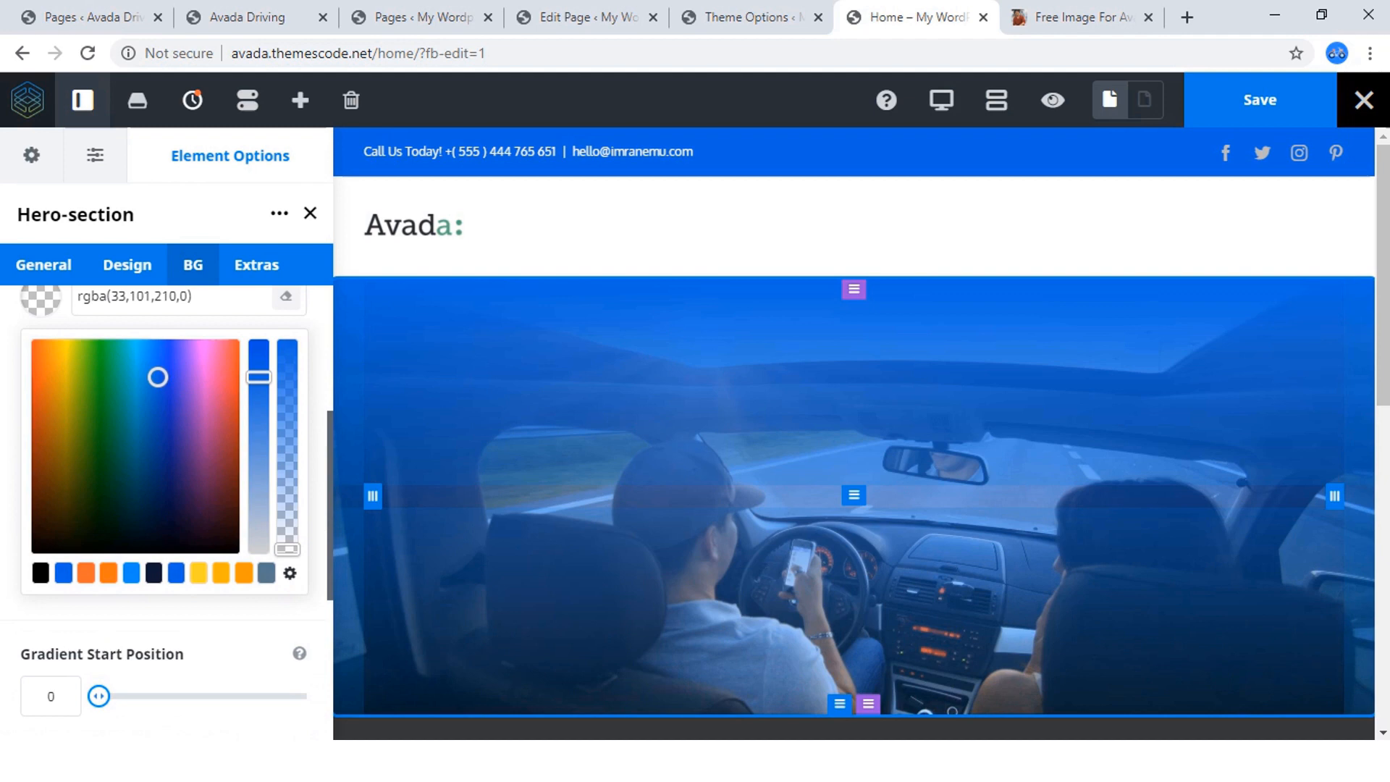
click(203, 380)
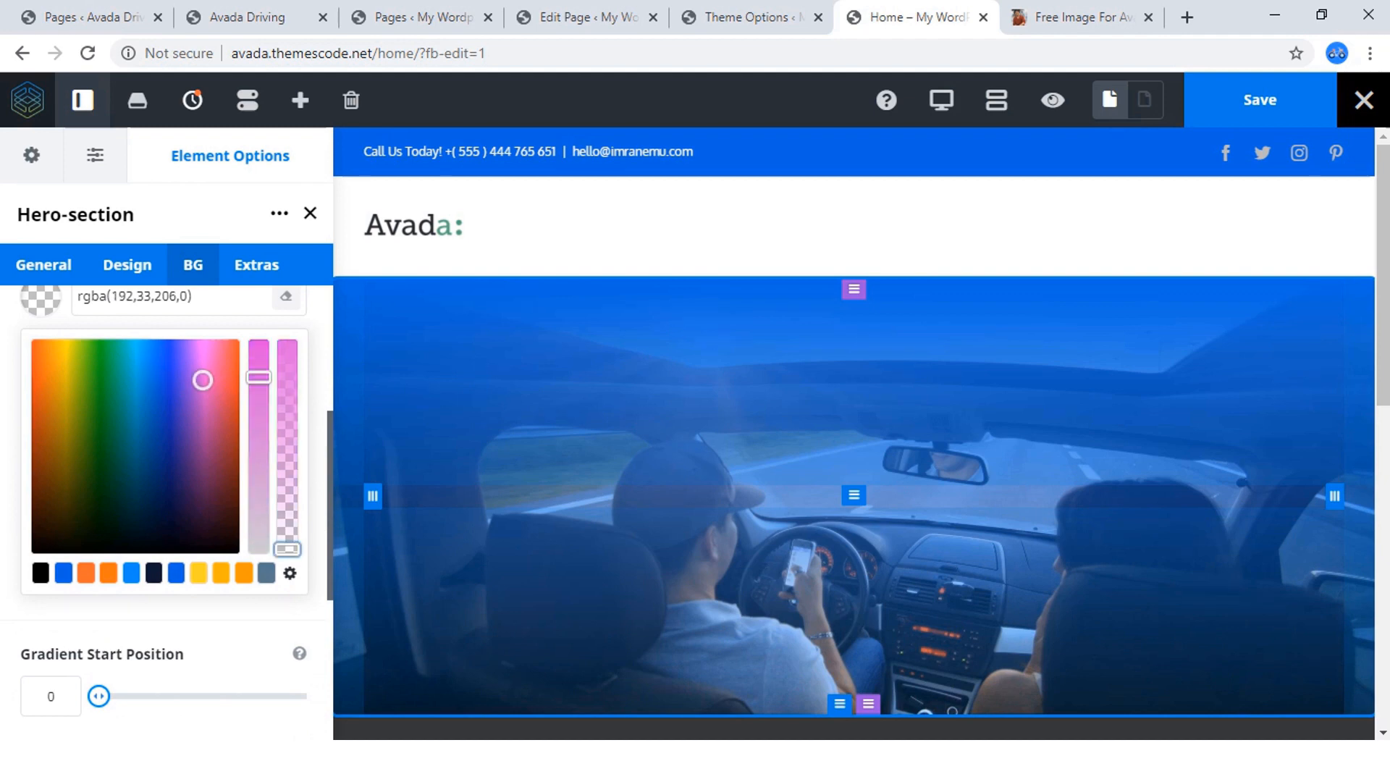
drag(288, 549, 287, 389)
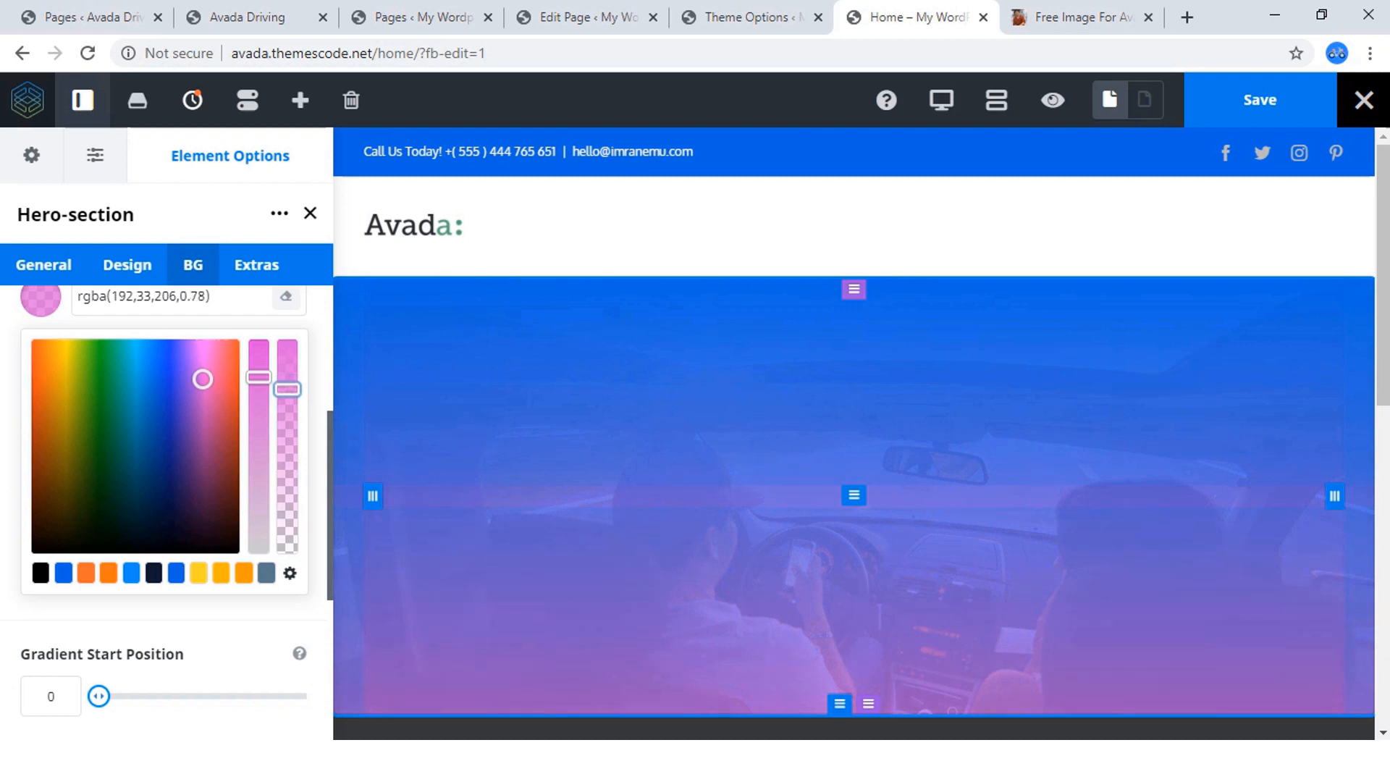
click(202, 630)
Set the Hero-section background's gradient angle to 140.
scroll(203, 630, down, 1)
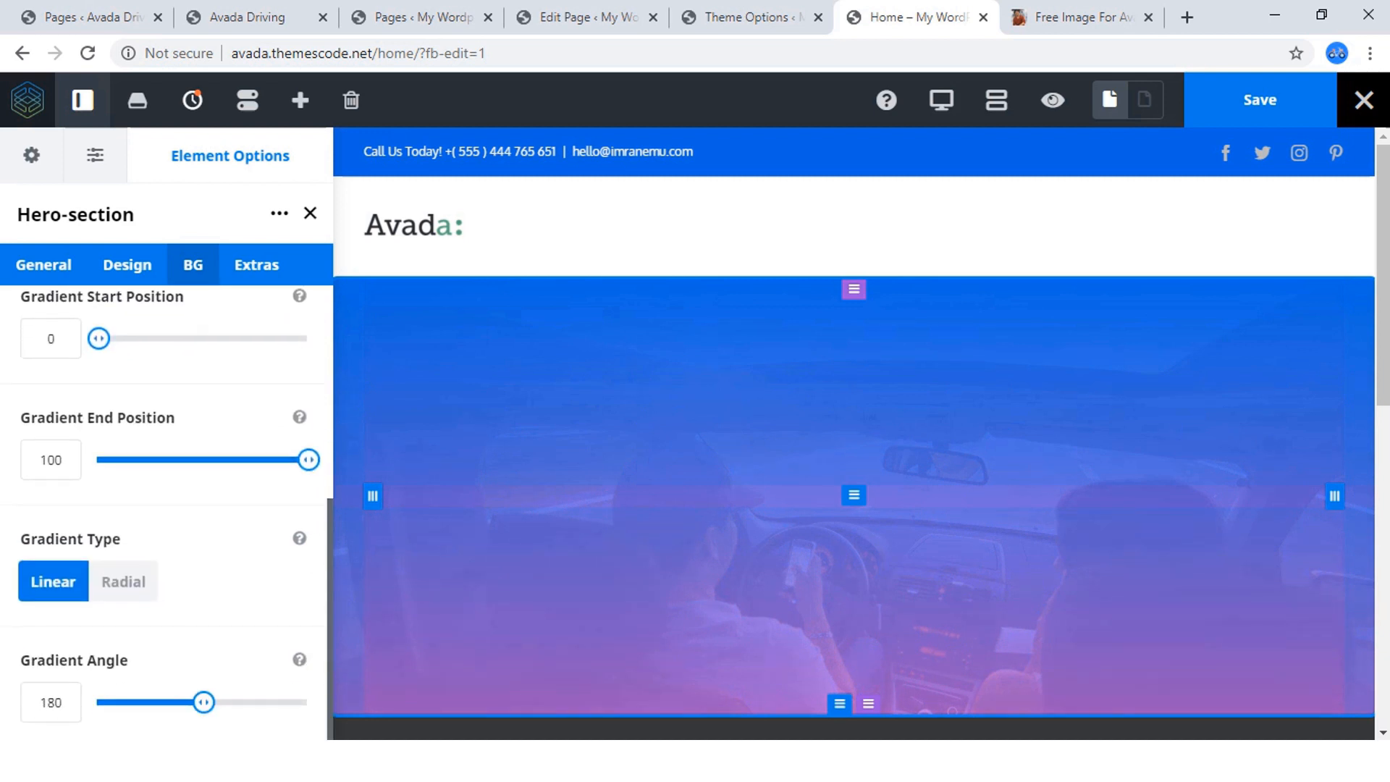
click(50, 703)
drag(47, 703, 55, 702)
text(4)
key(Tab)
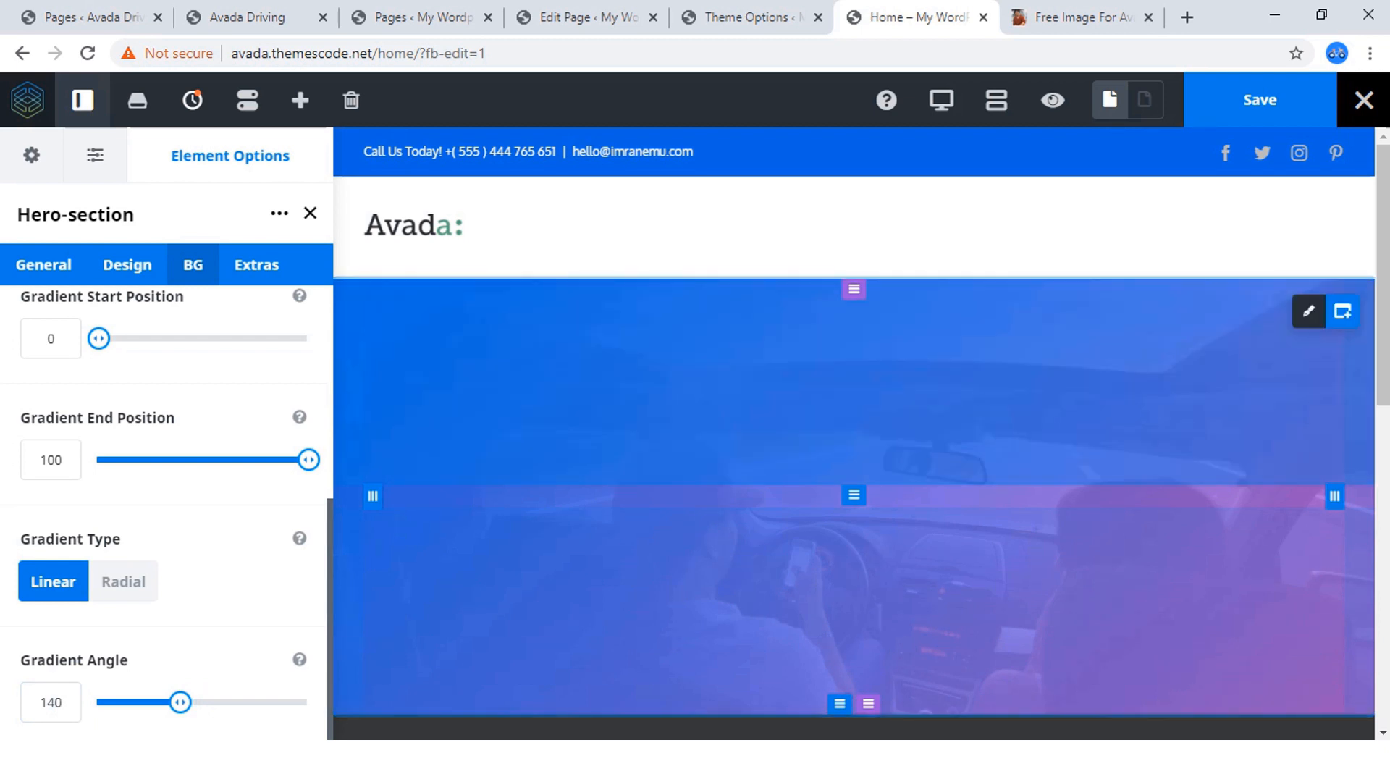
Save the Home page and preview its hero section with the gradient overlay.
click(1260, 100)
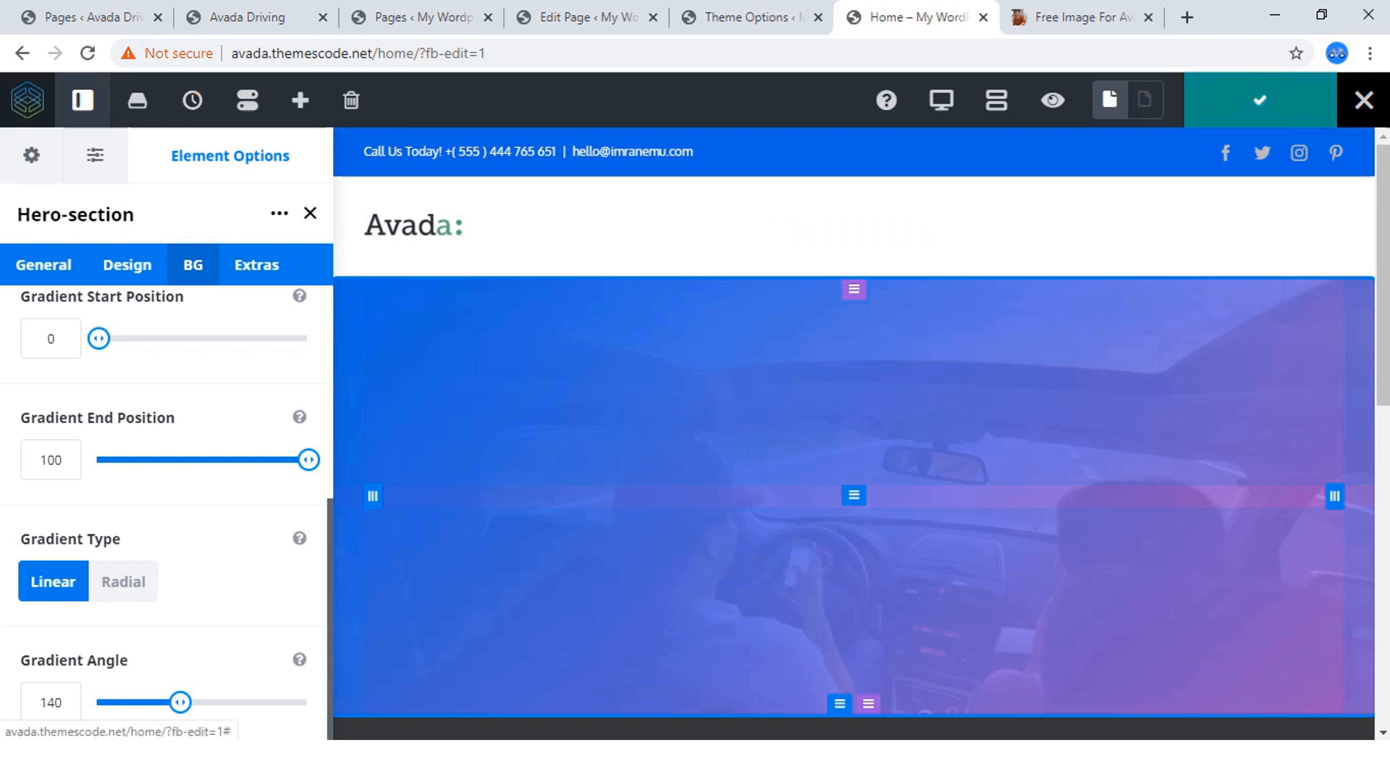
click(1053, 100)
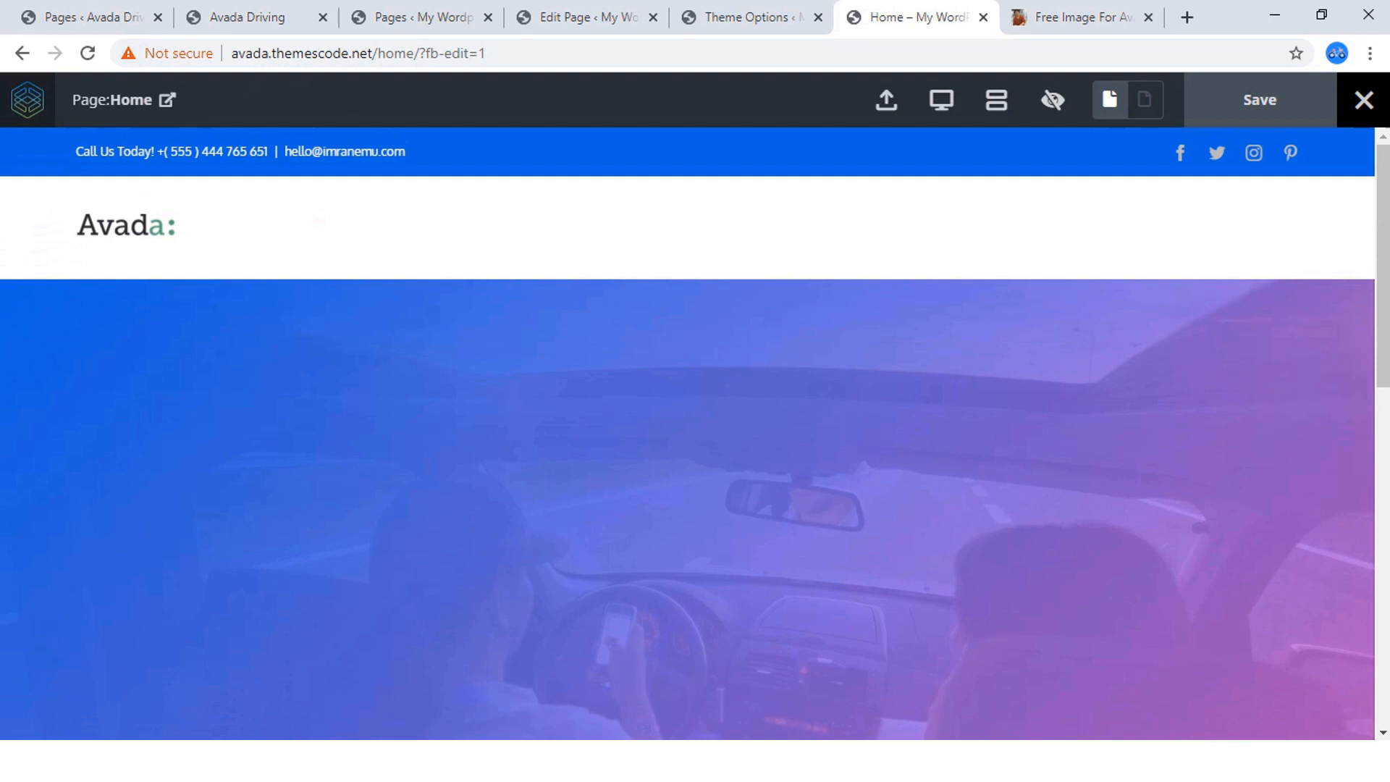
scroll(688, 434, down, 1)
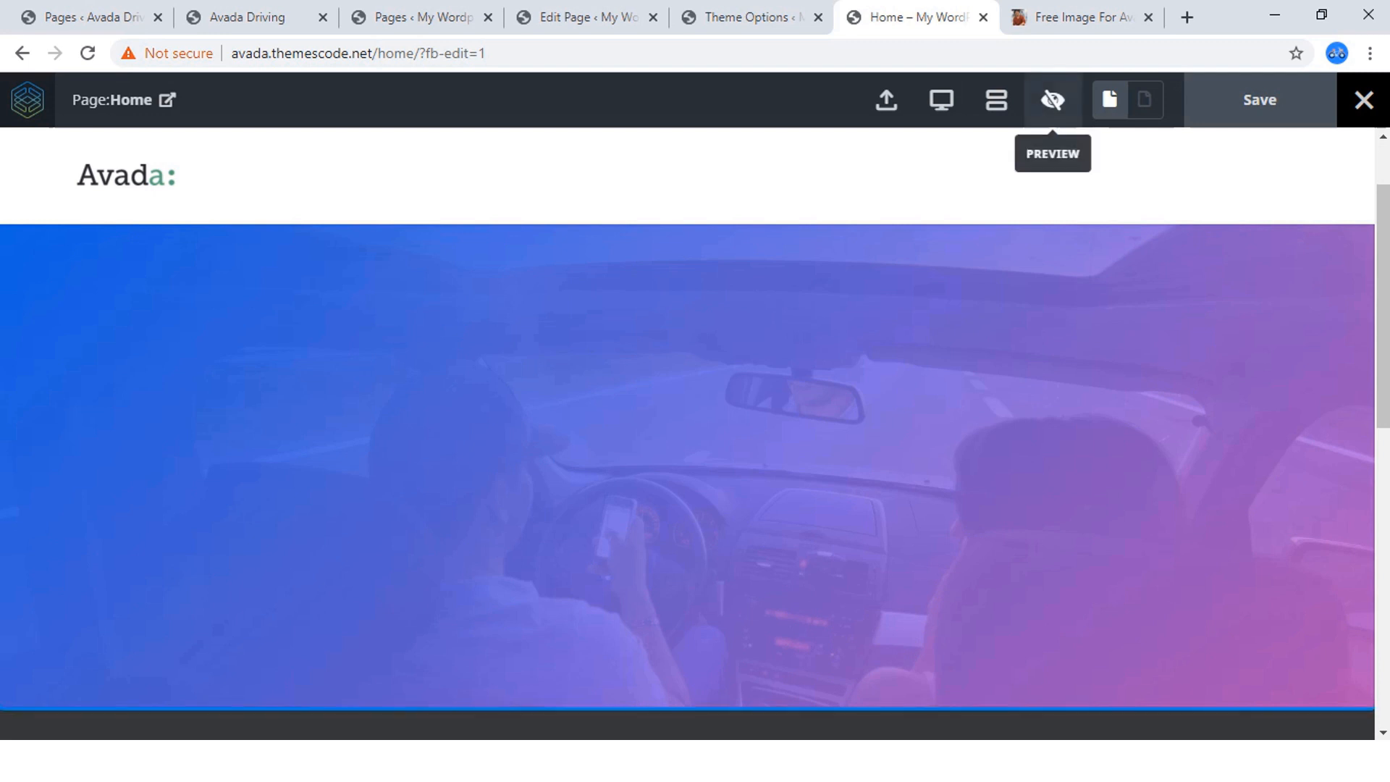
Leave the preview and reduce the opacity of the Hero-section's gradient start color, giving rgba(33,101,210,0.76).
click(1052, 99)
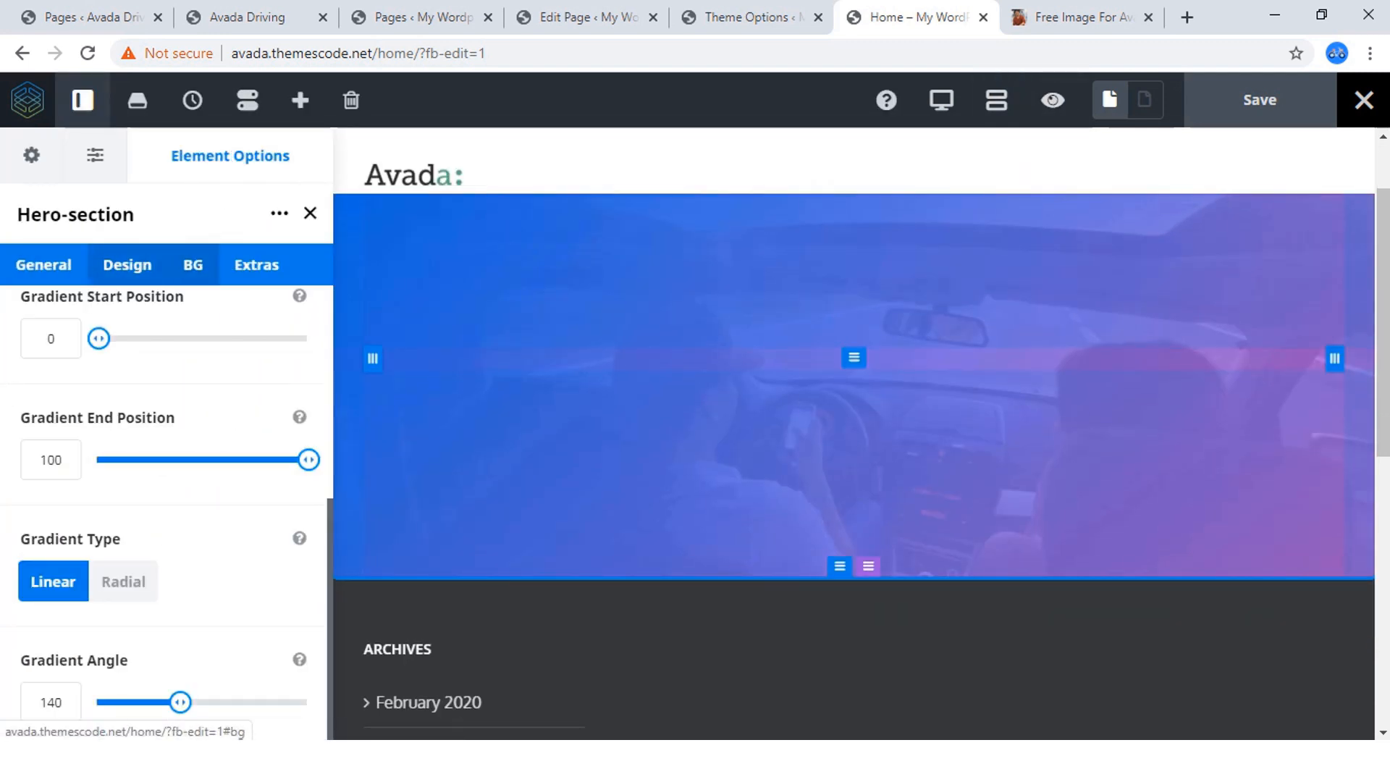
scroll(166, 507, up, 4)
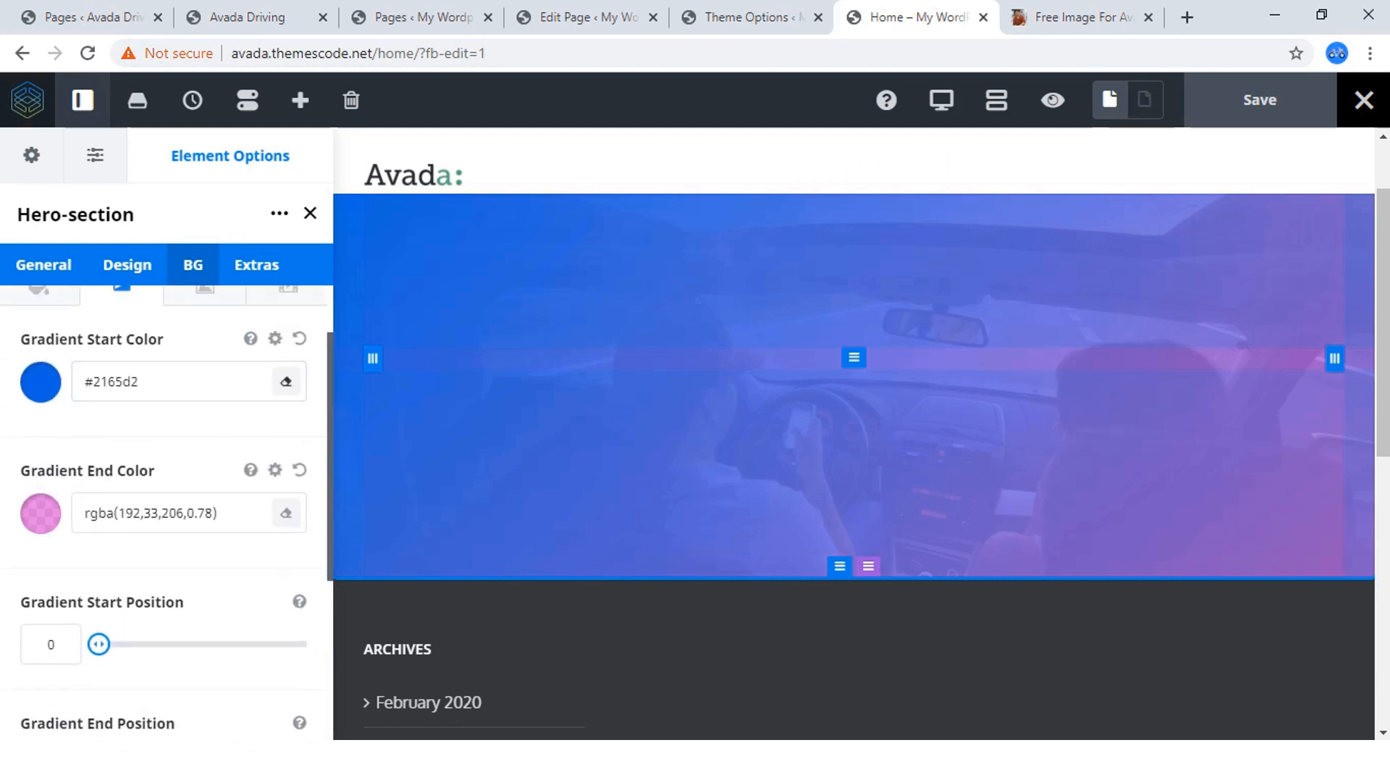
click(40, 382)
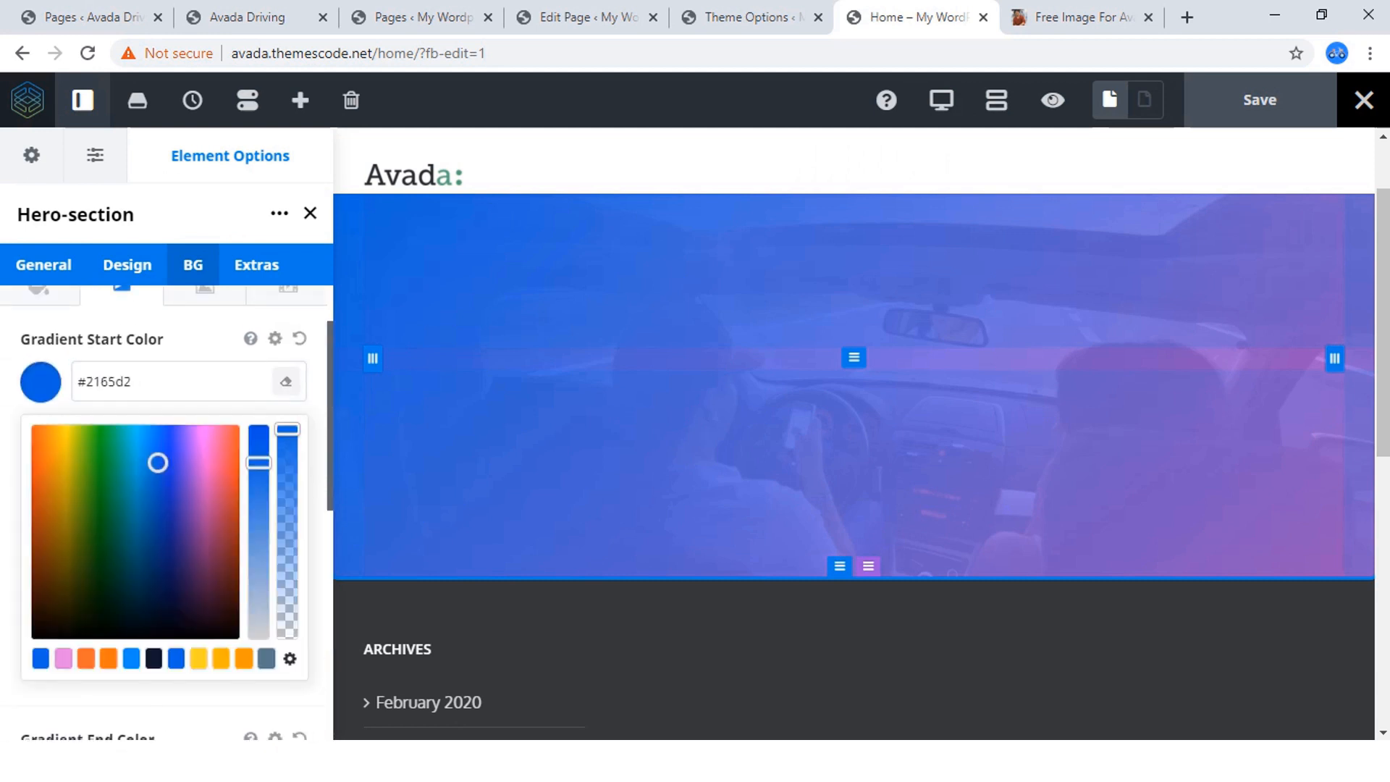
drag(287, 428, 288, 479)
Reduce the opacity of the Hero-section's gradient end color to rgba(192,33,206,0.7) and save the Home page.
scroll(166, 507, down, 1)
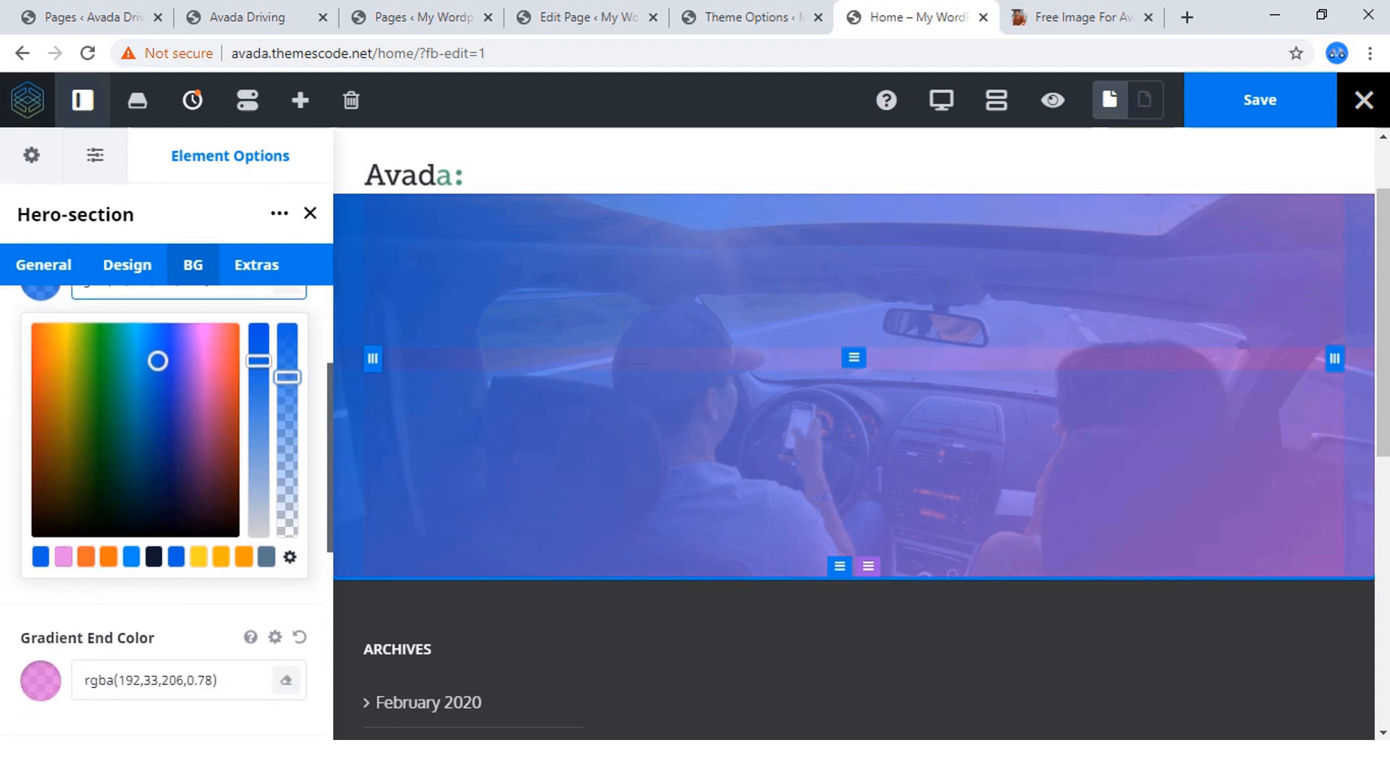
click(41, 681)
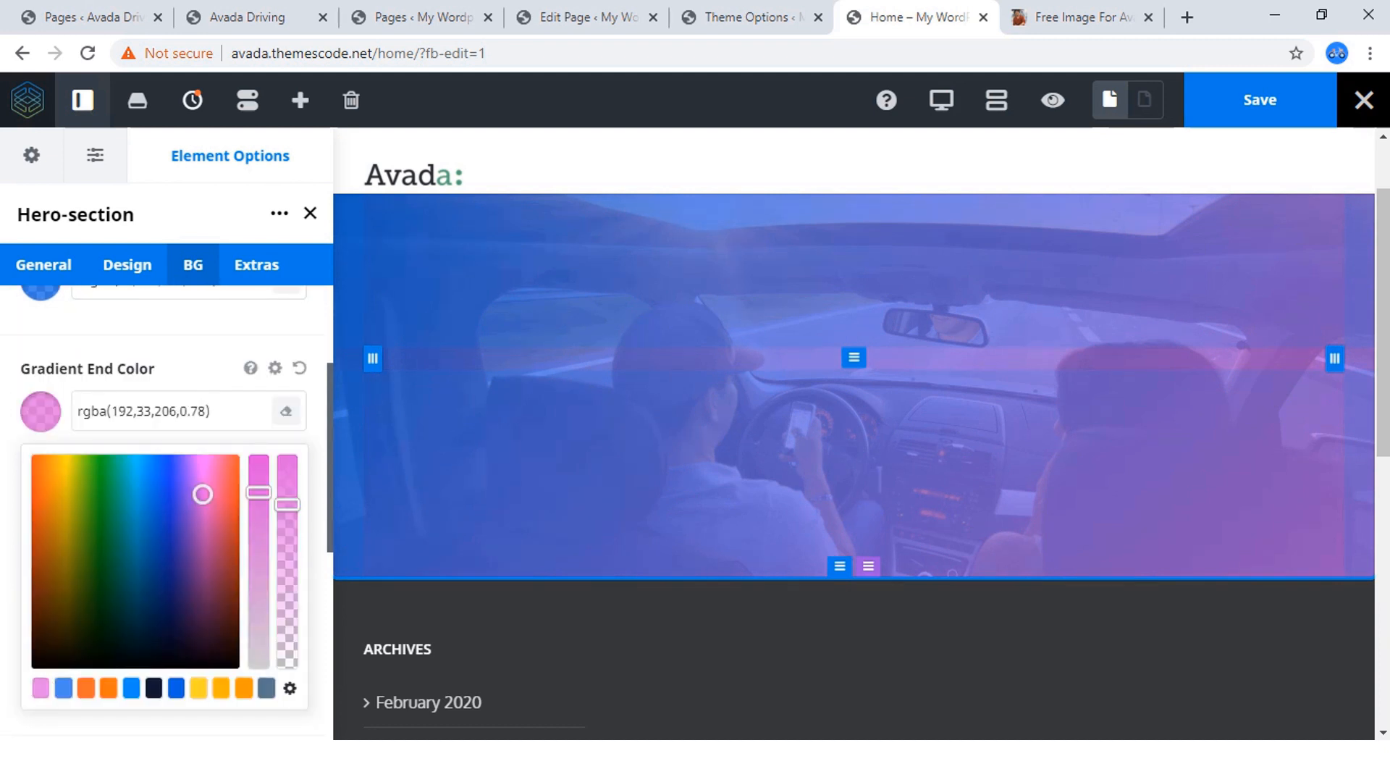
drag(288, 505, 288, 521)
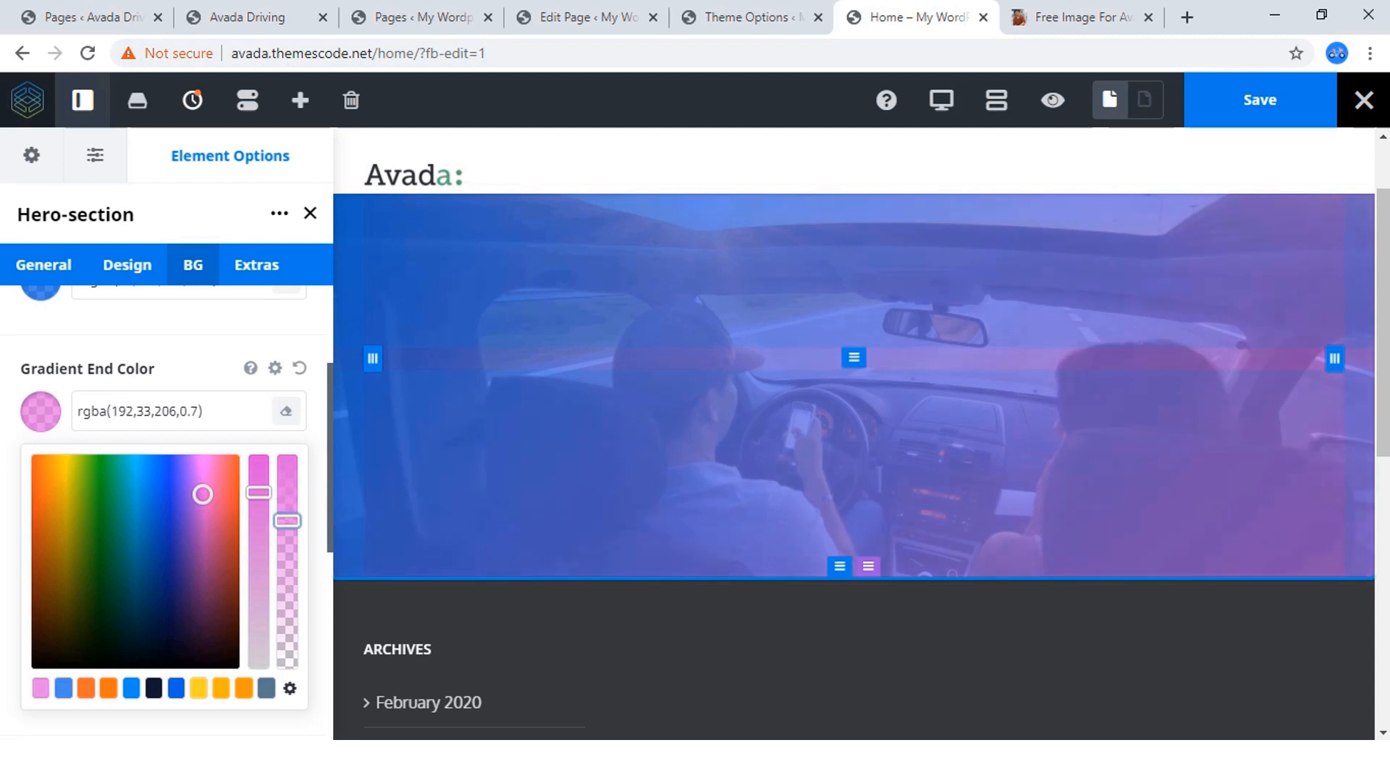
scroll(167, 507, up, 2)
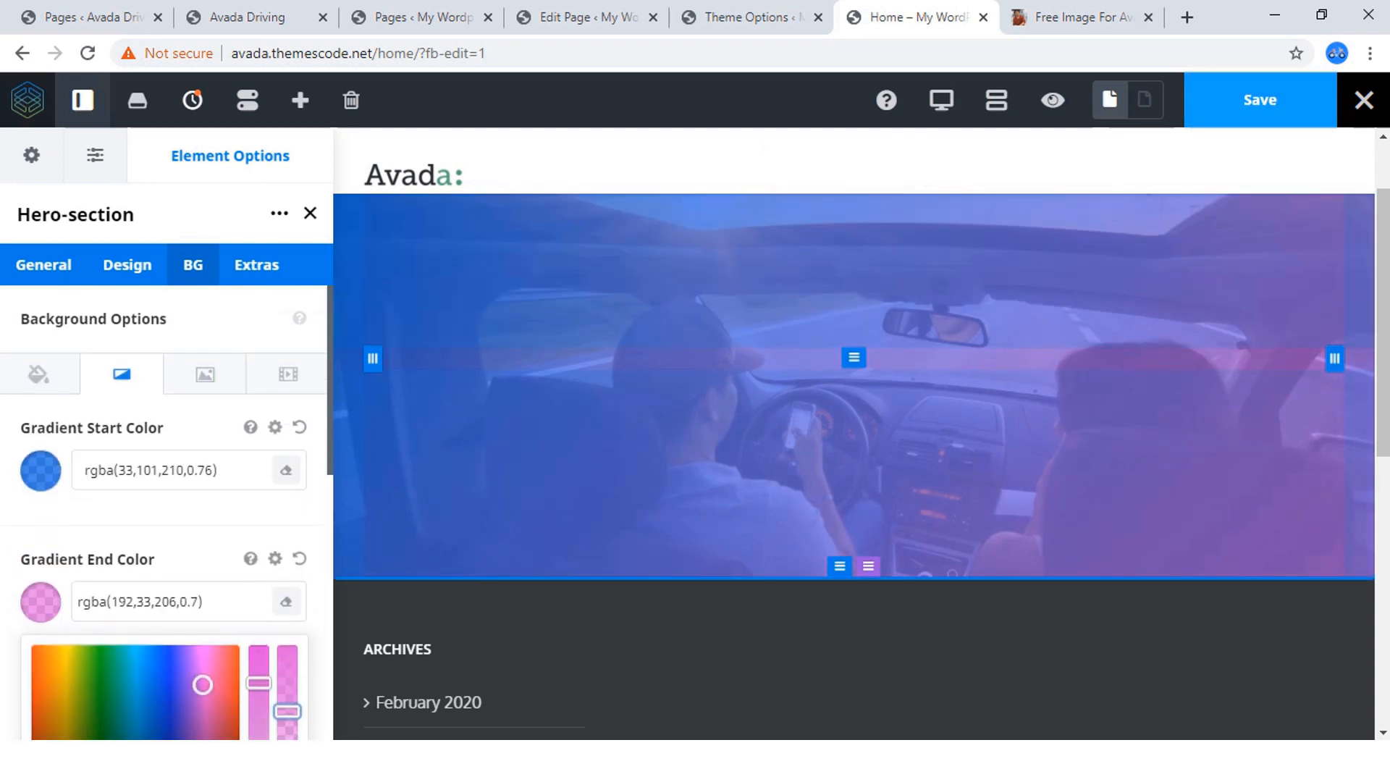
click(1260, 100)
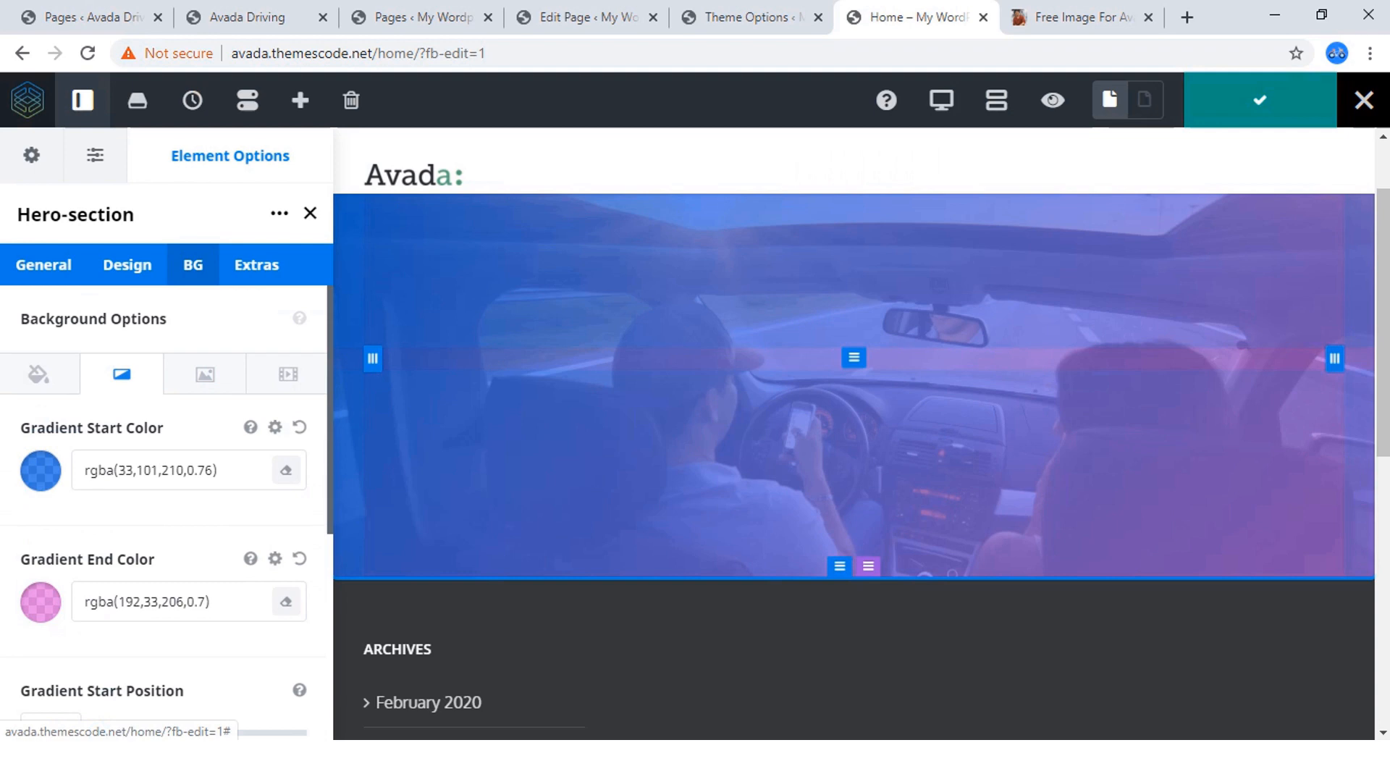
Copy the hero heading "Best Driving School To Learn Best Driving Skill." from the finished Avada Driving site.
click(248, 17)
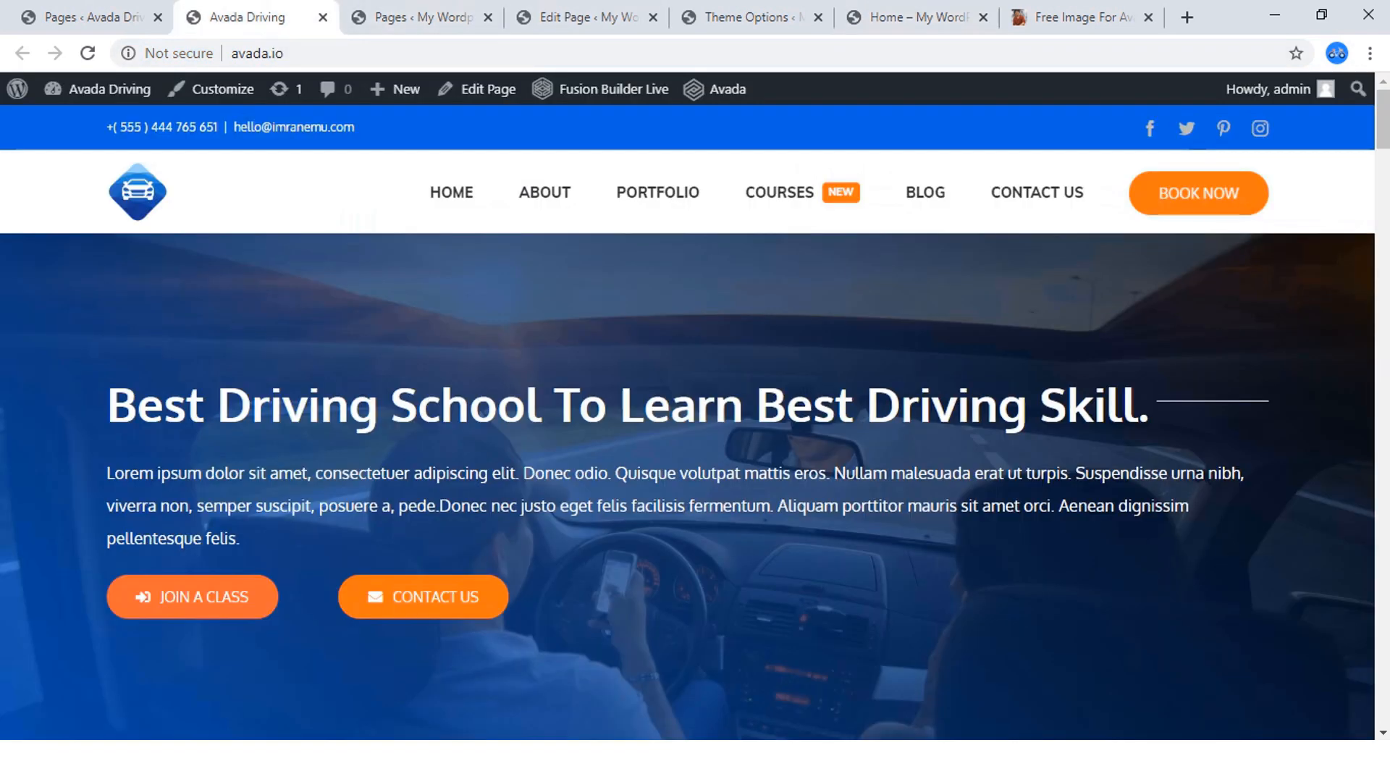
scroll(688, 423, down, 1)
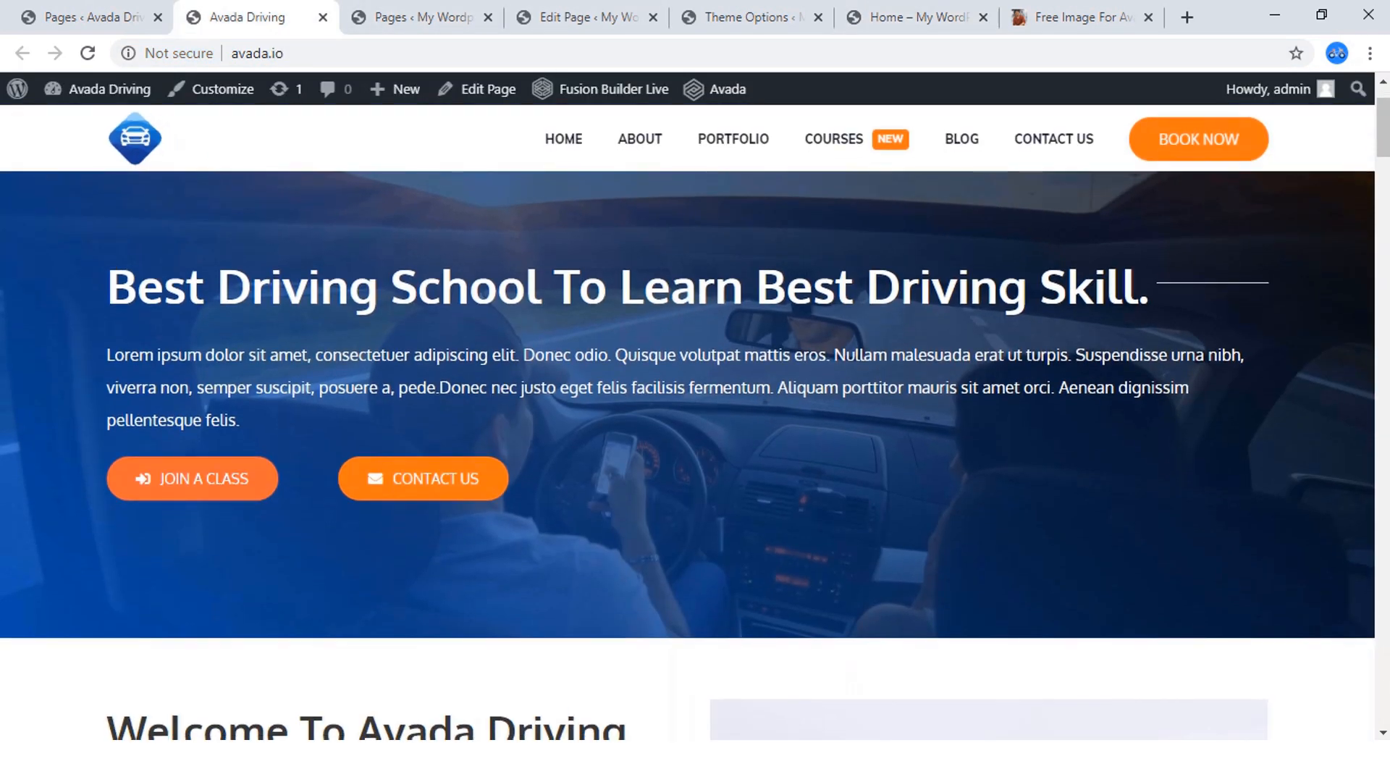
scroll(688, 423, up, 1)
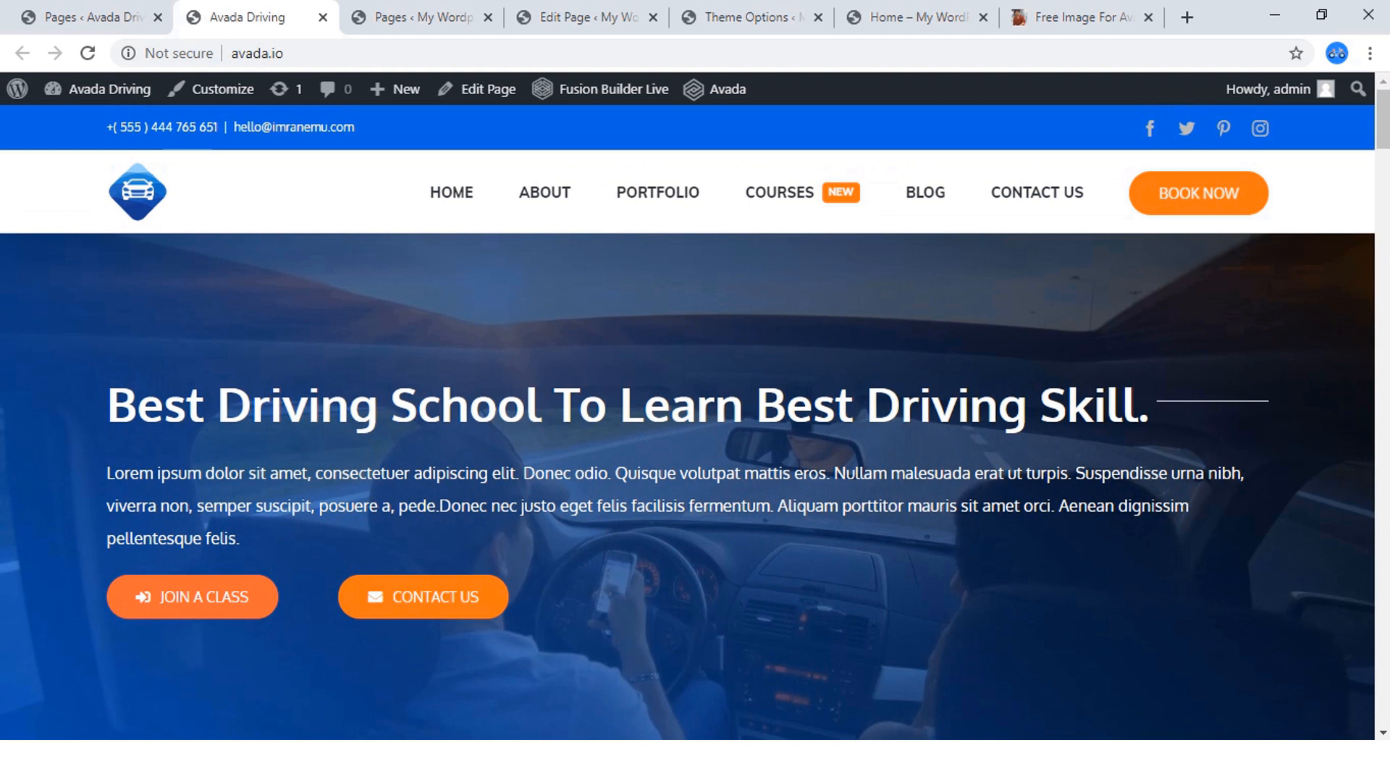
drag(1152, 406, 106, 405)
key(ctrl+c)
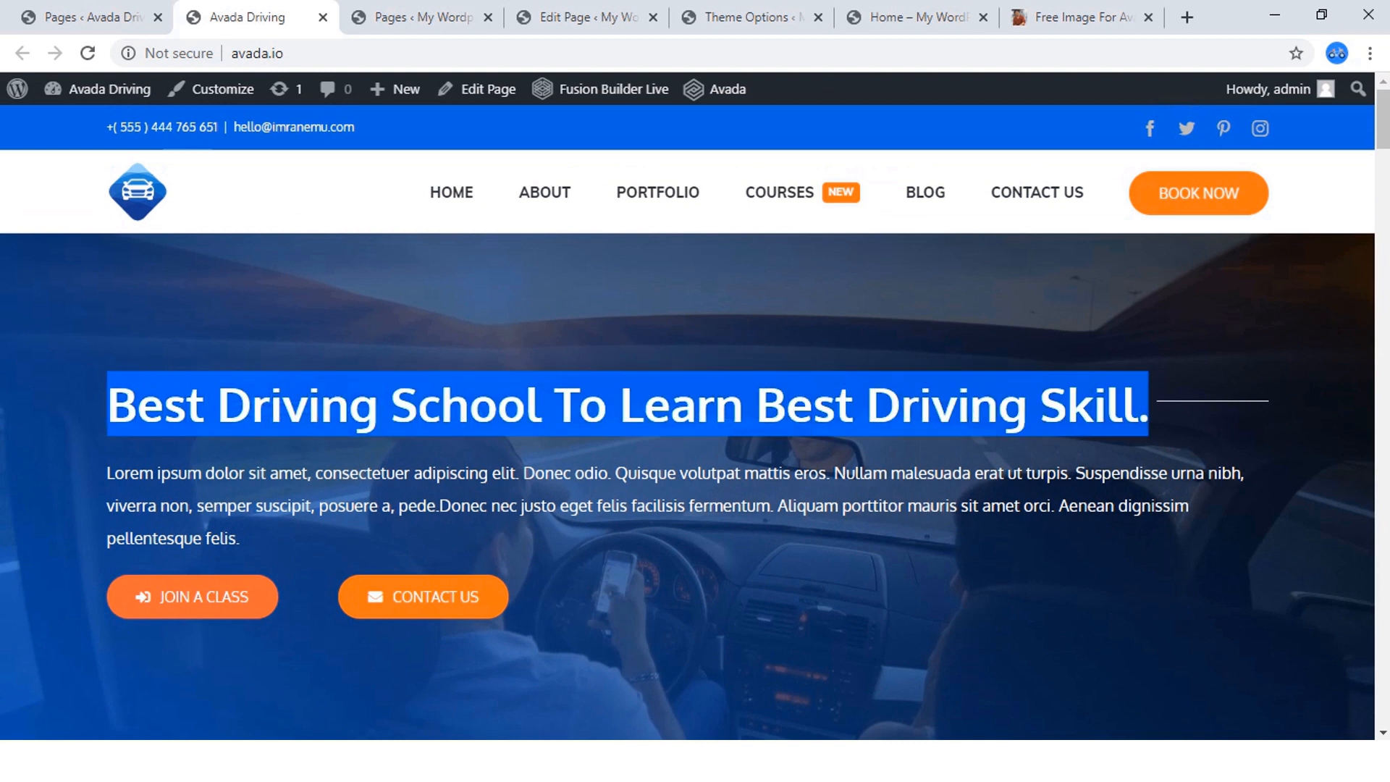
right_click(139, 411)
click(167, 422)
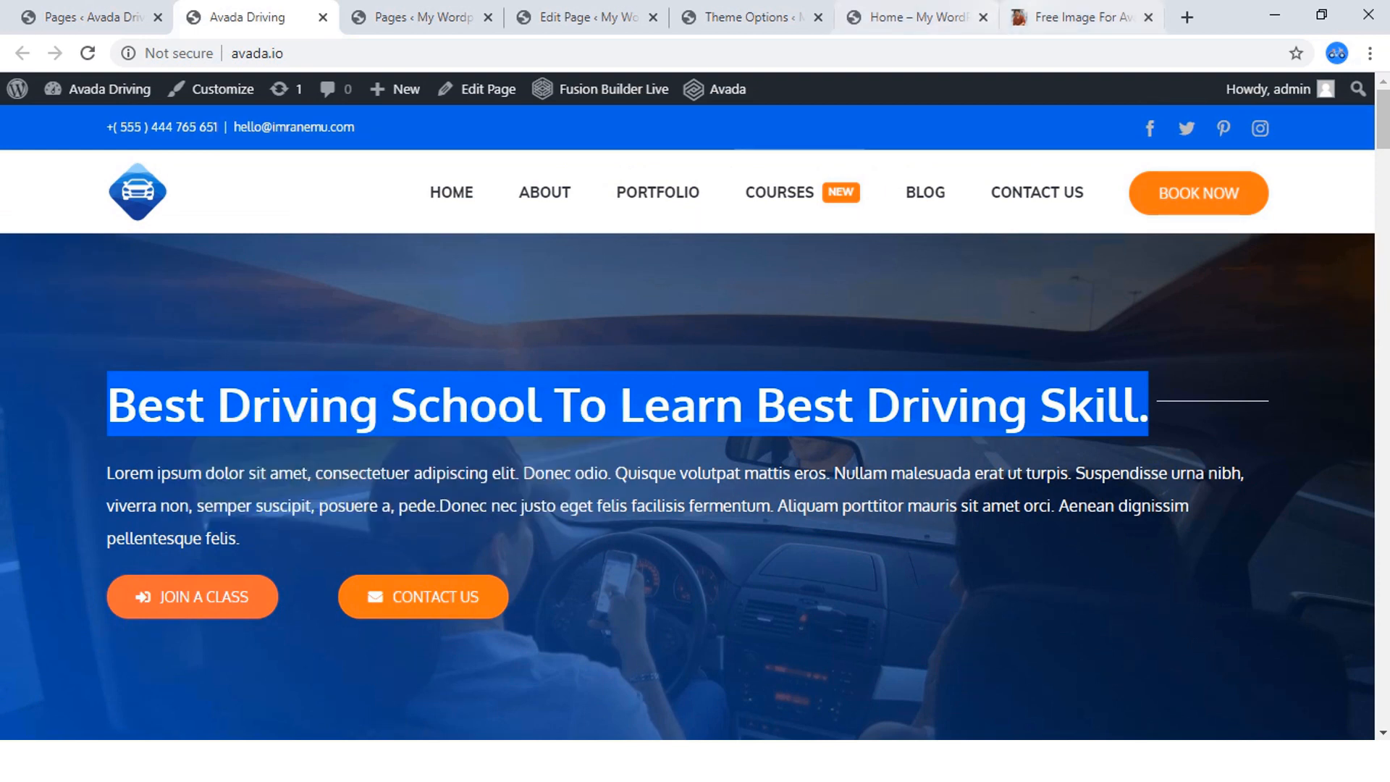
Return to the Home page editor and preview the hero section with its lighter gradient overlay.
click(915, 19)
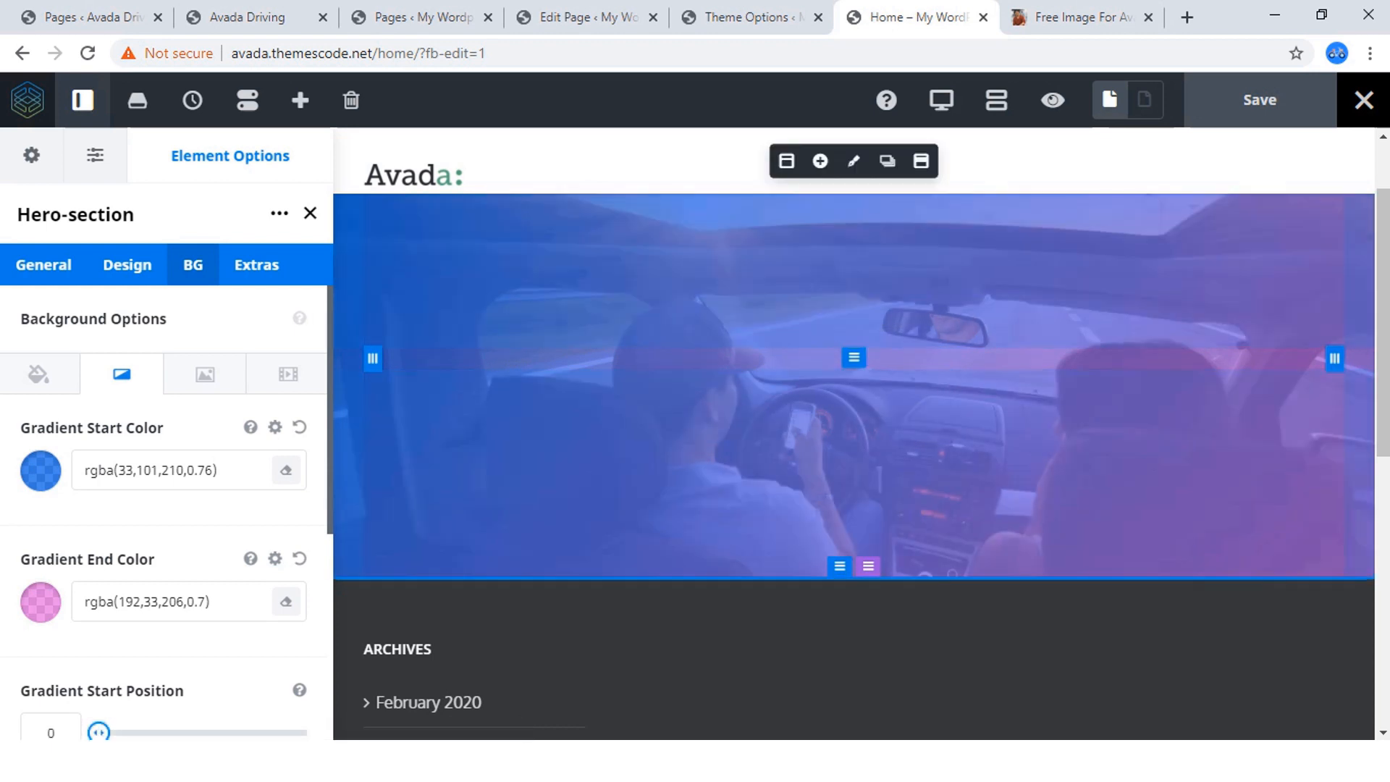
click(1053, 99)
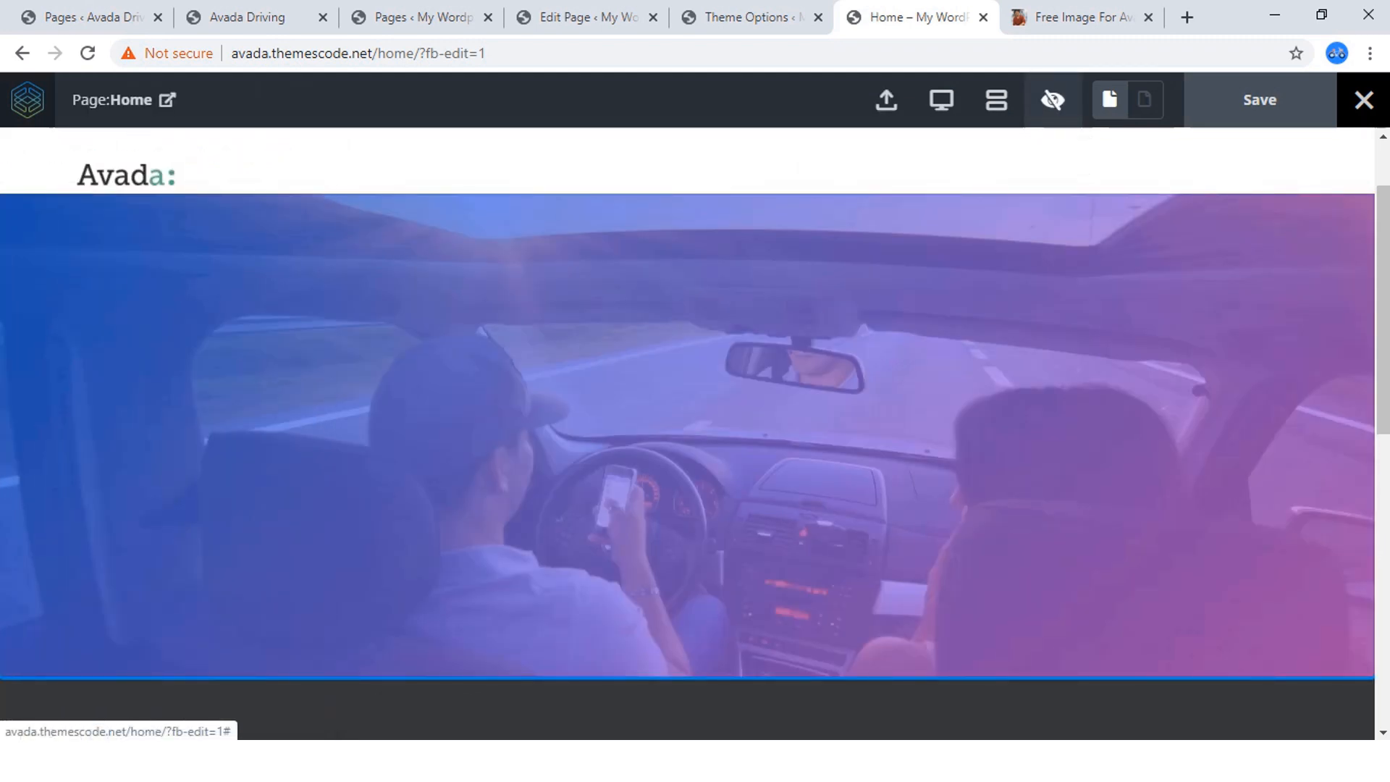
click(1053, 100)
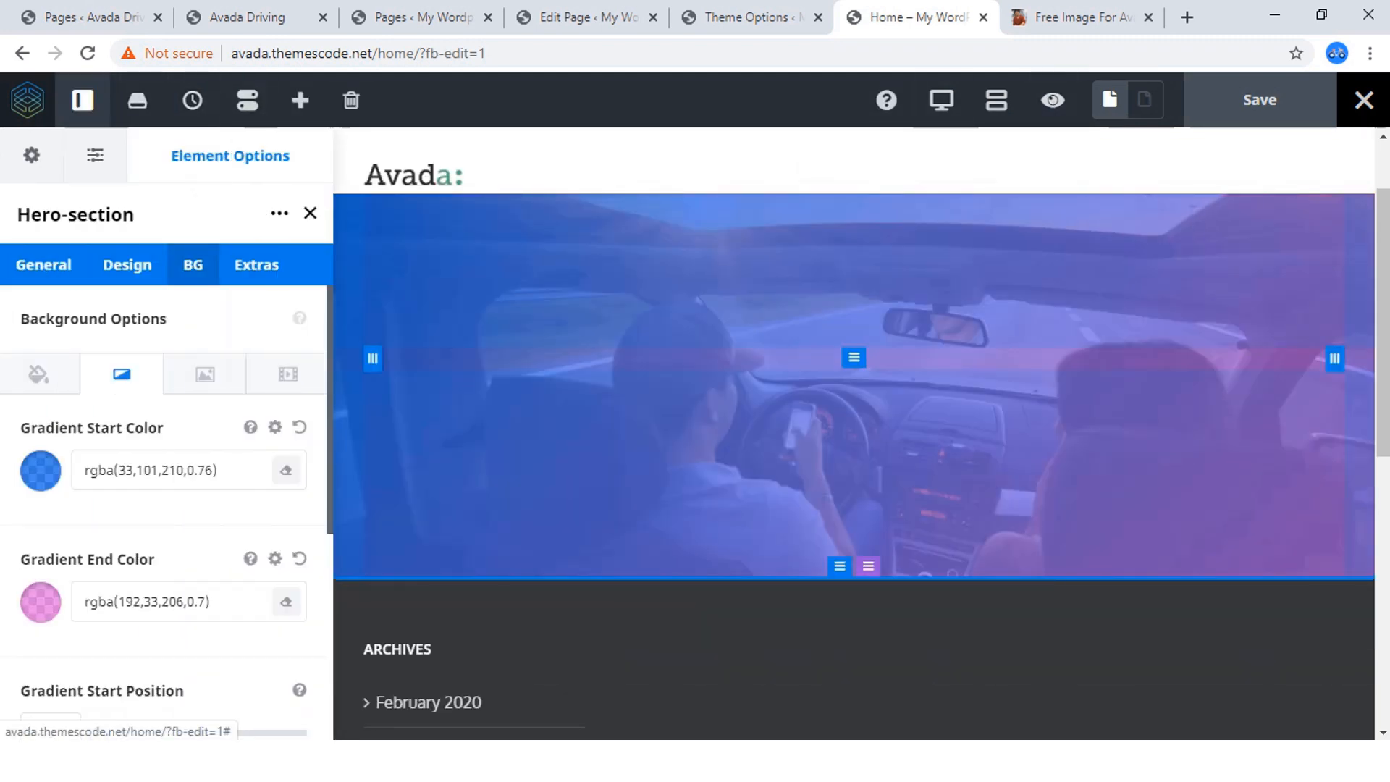
Close the Hero-section options and add a Title element to the hero's empty column, finding it by searching for "ti".
click(310, 213)
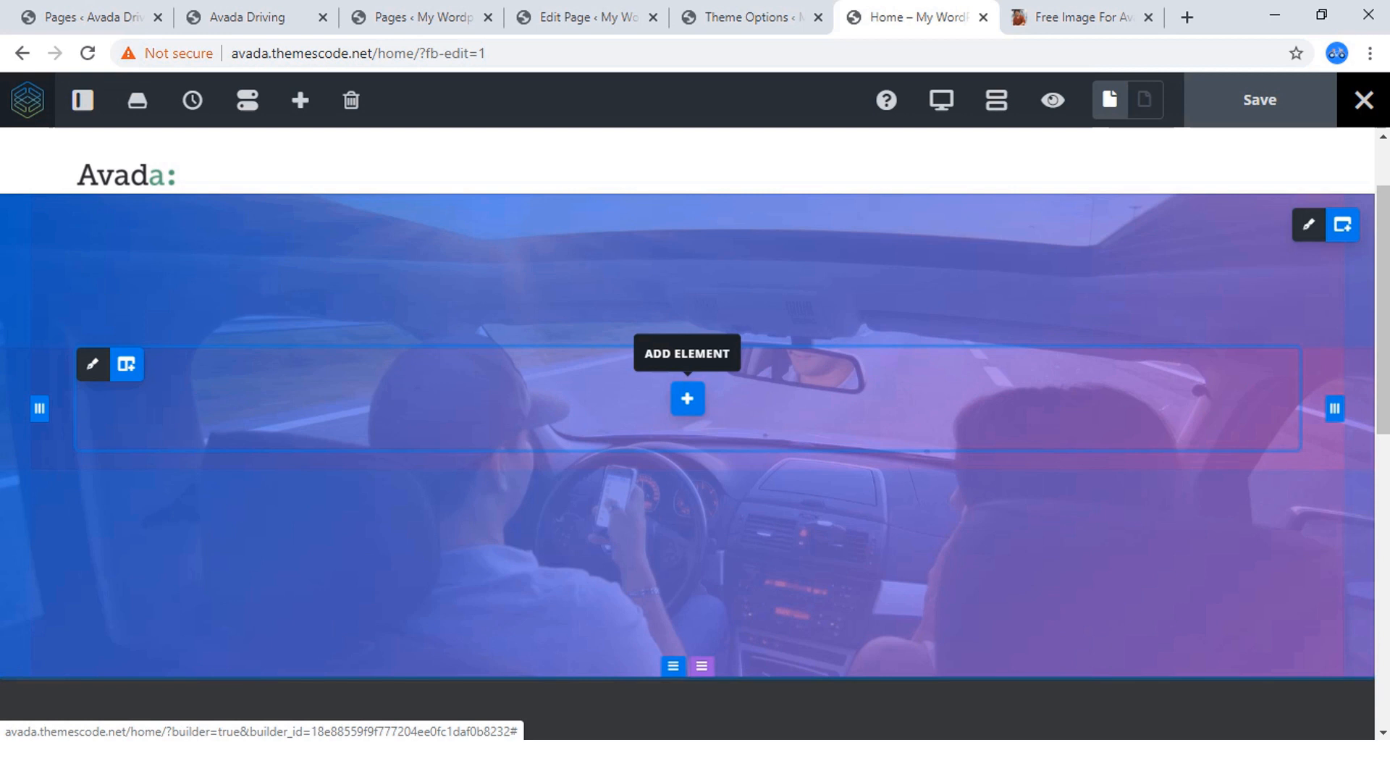
click(687, 399)
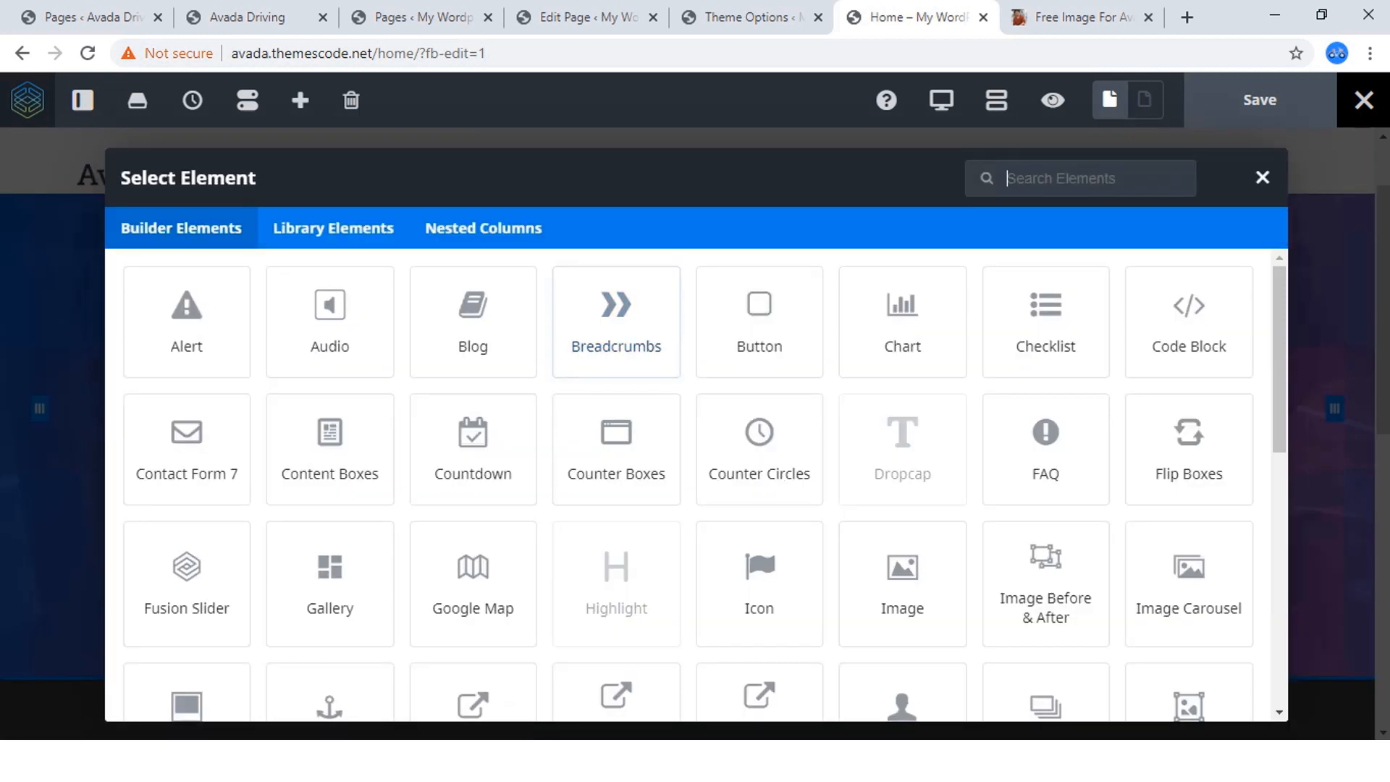
drag(628, 229, 629, 181)
click(1047, 178)
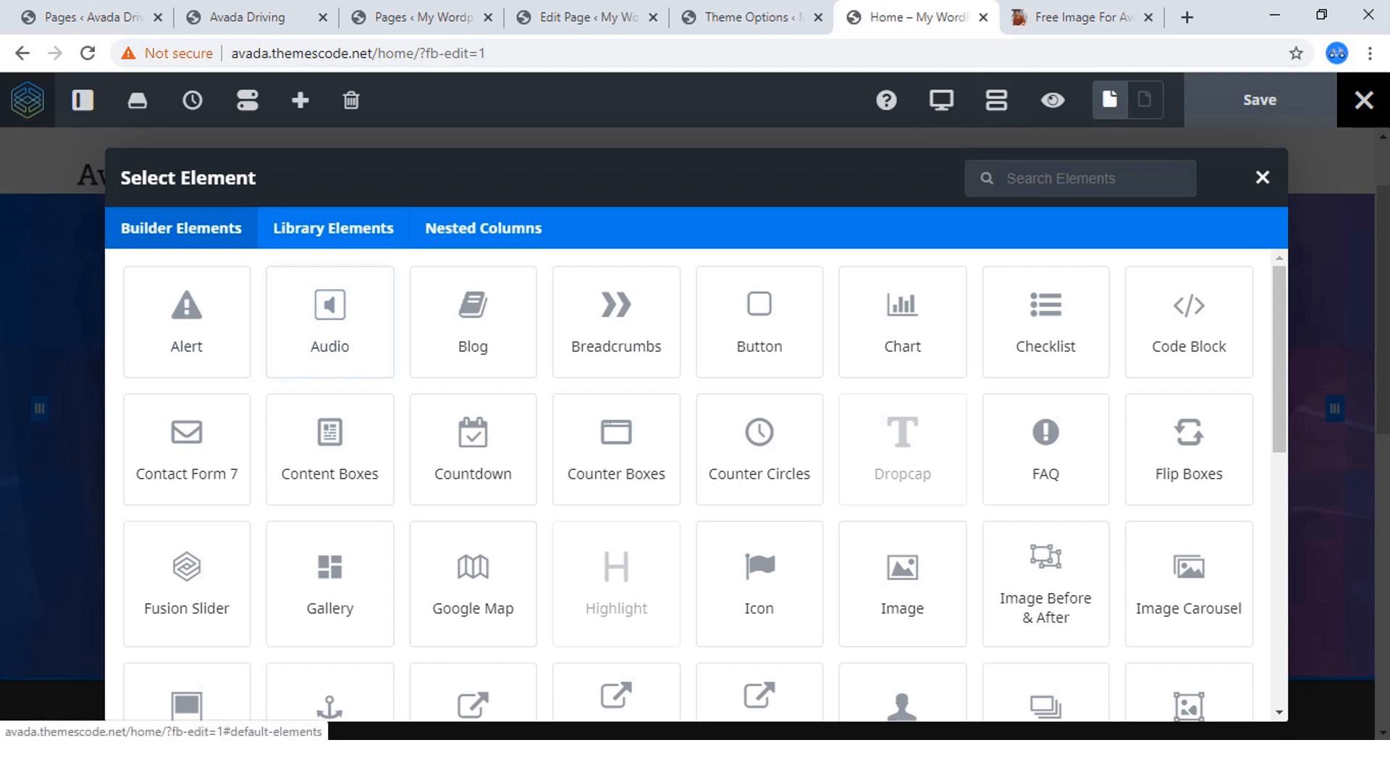
click(334, 228)
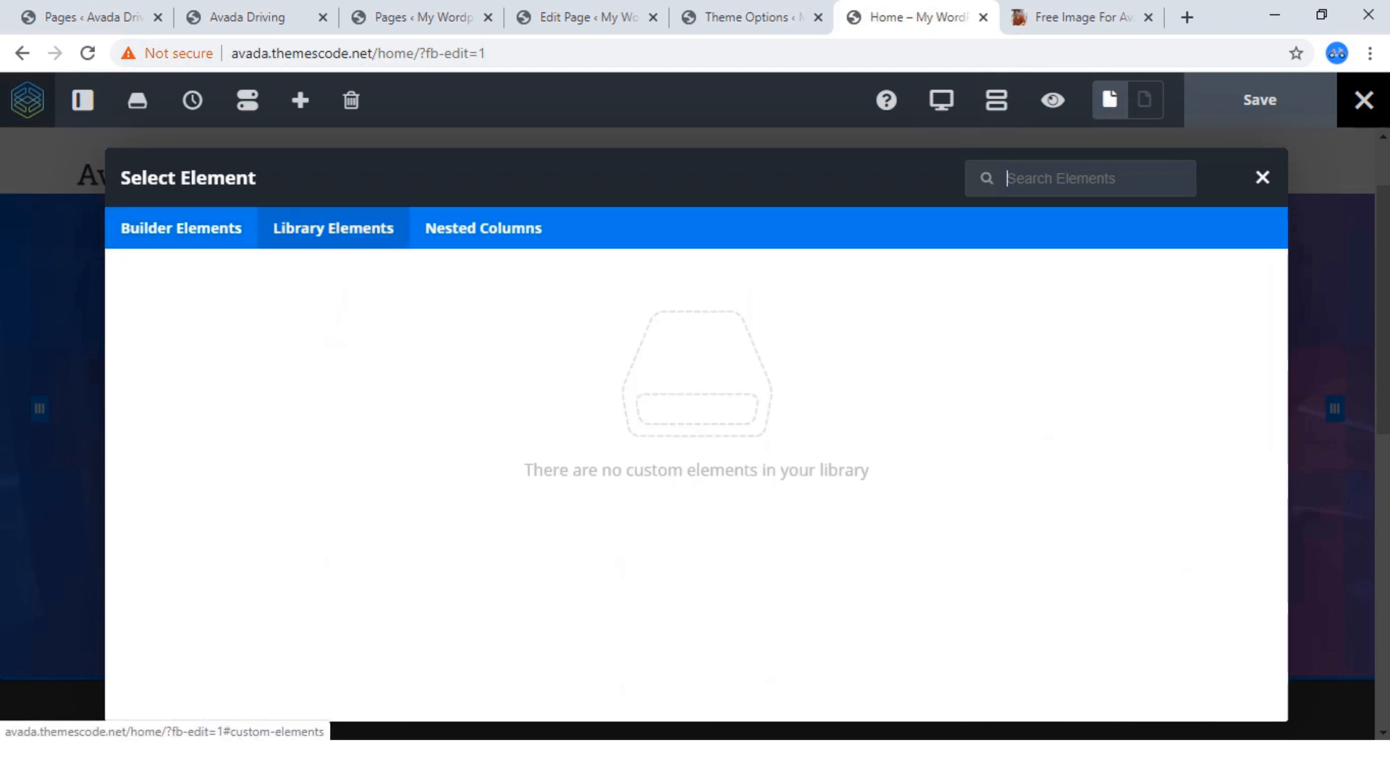
click(483, 228)
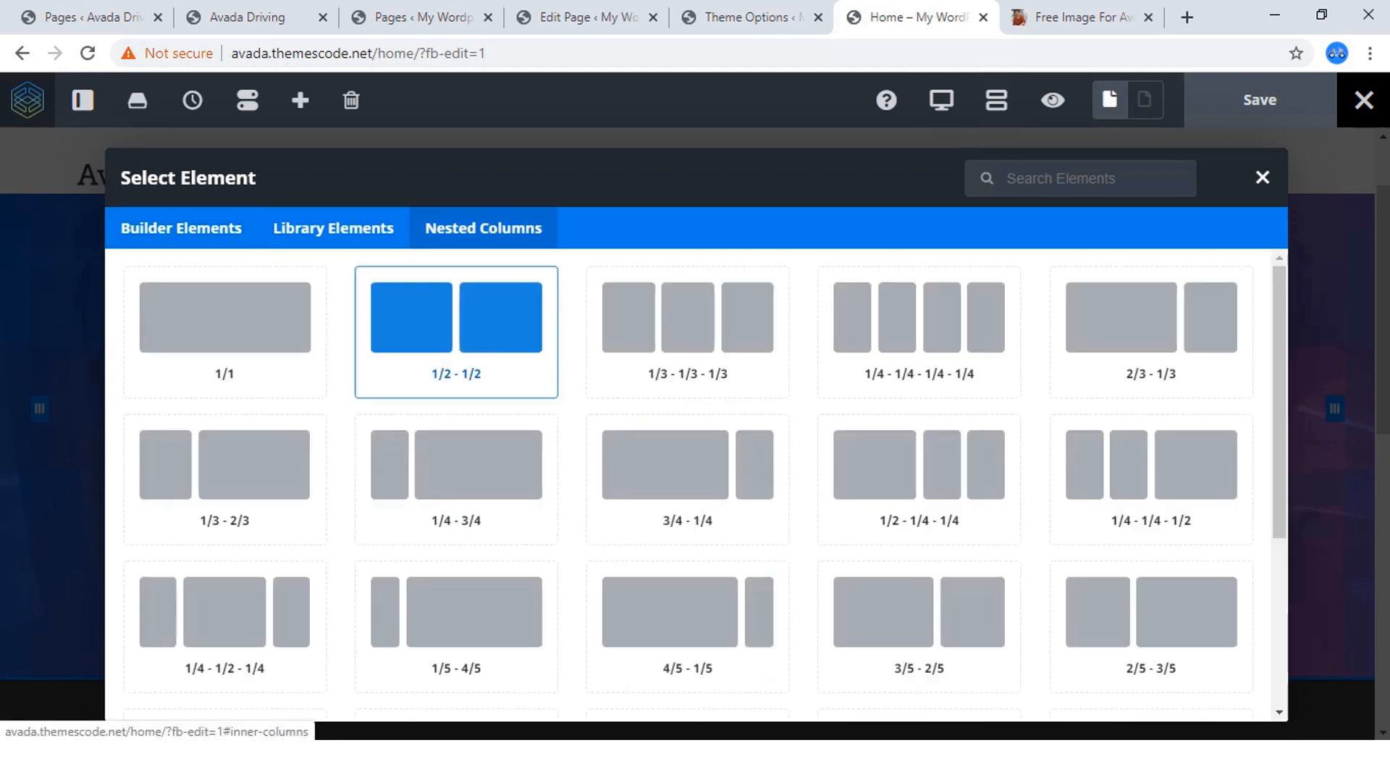
scroll(456, 334, down, 4)
scroll(456, 362, up, 4)
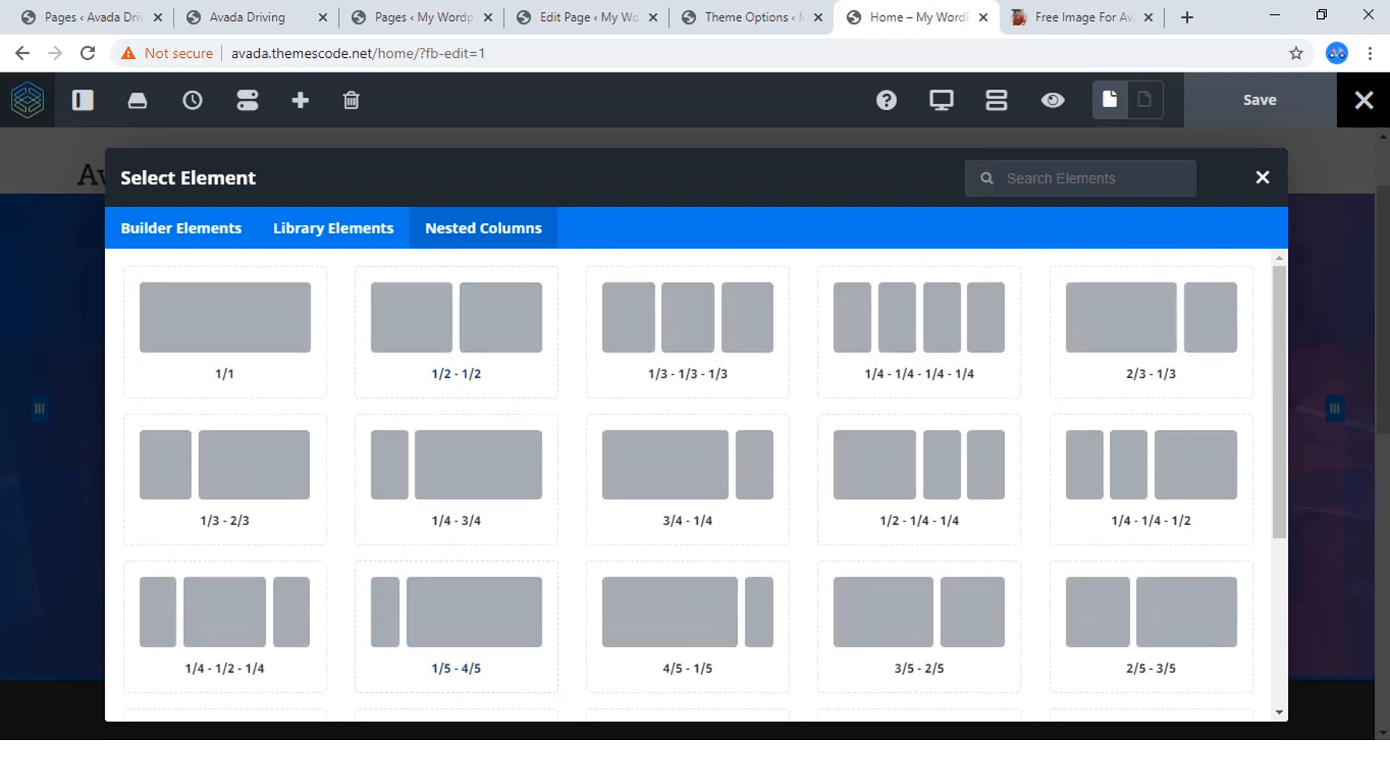
click(181, 228)
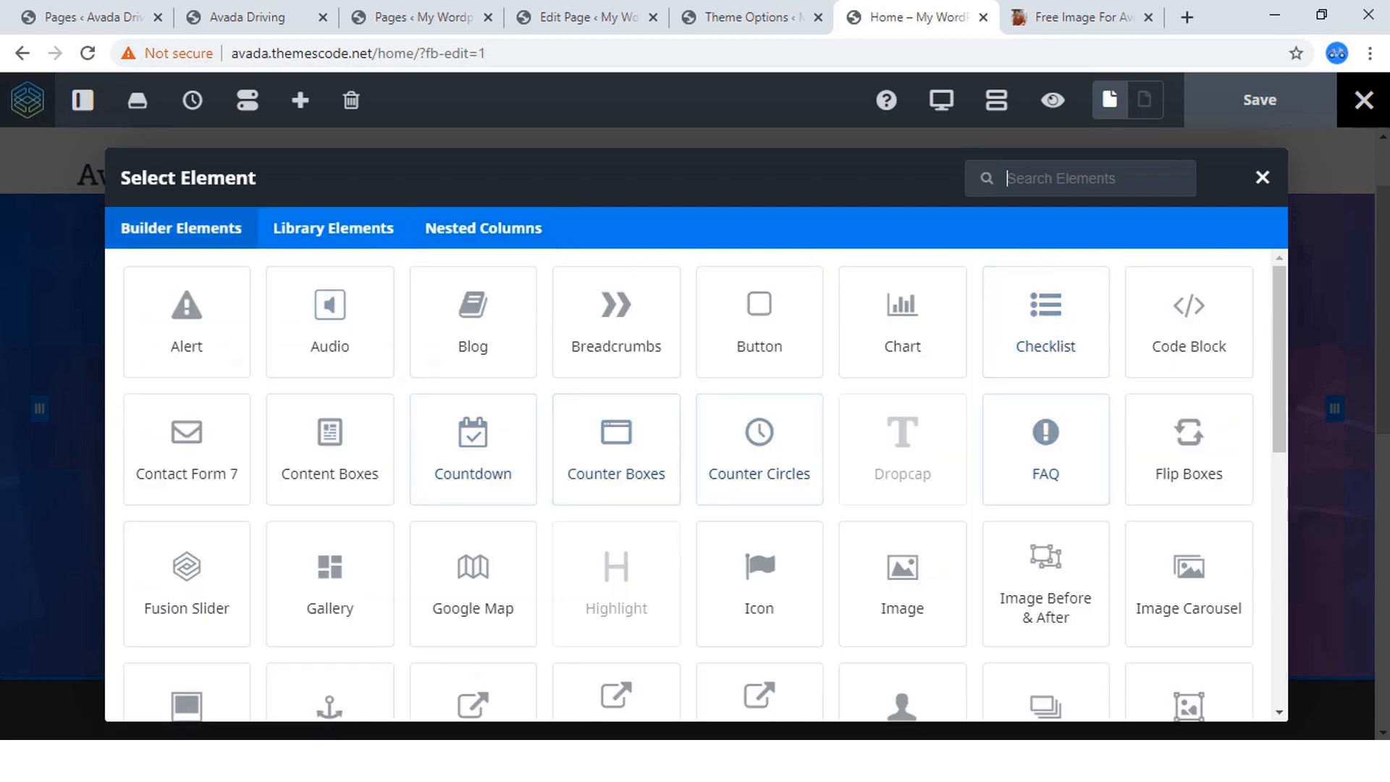
text(ti)
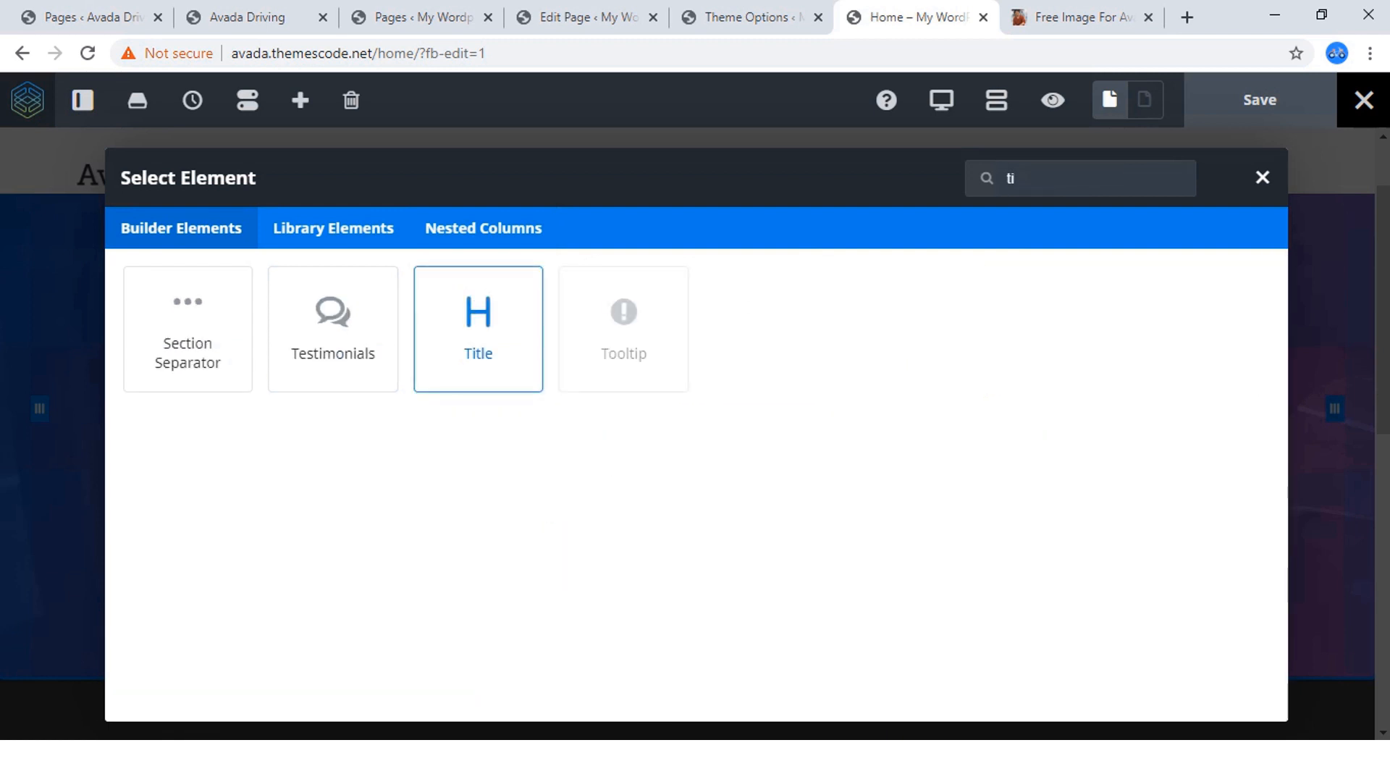
click(478, 329)
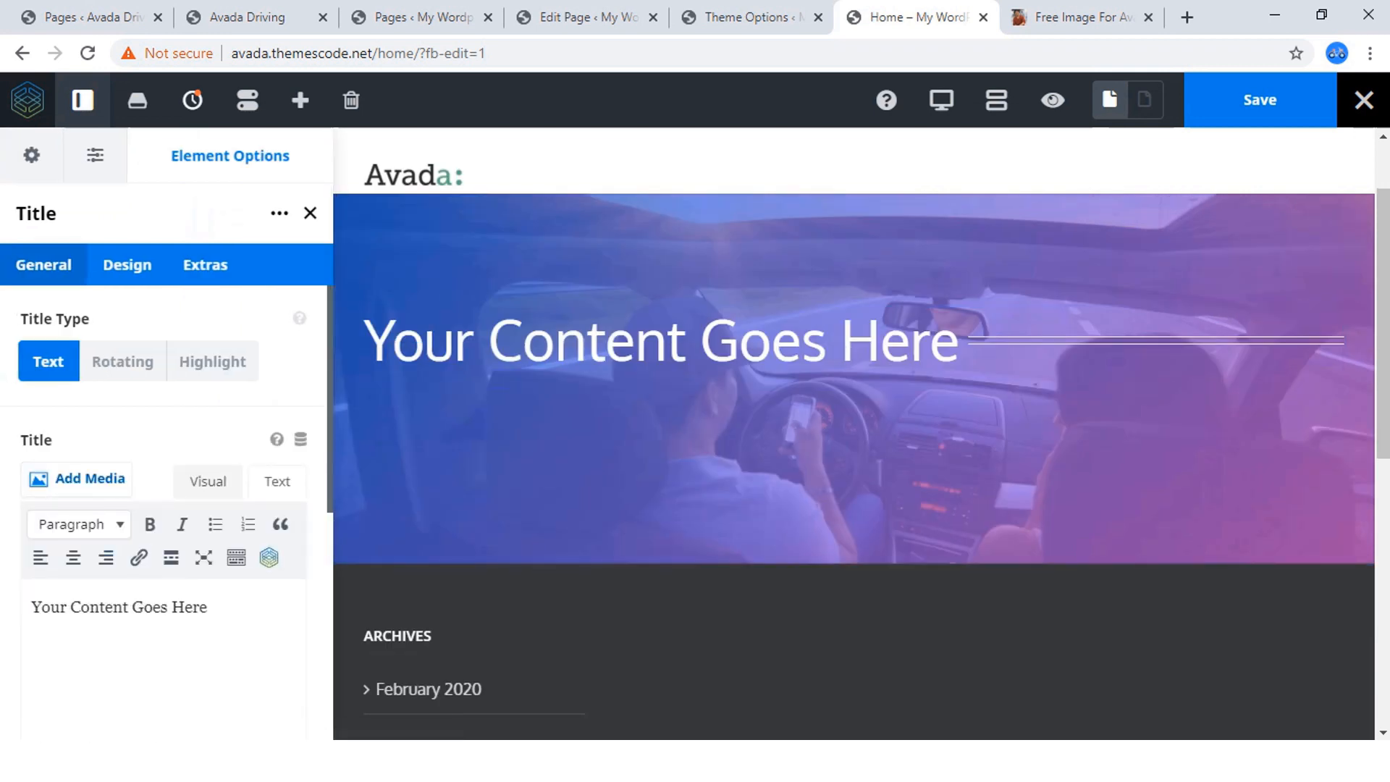
Replace the title's placeholder with the copied heading "Best Driving School To Learn Best Driving Skill." as plain text without HTML markup.
click(110, 605)
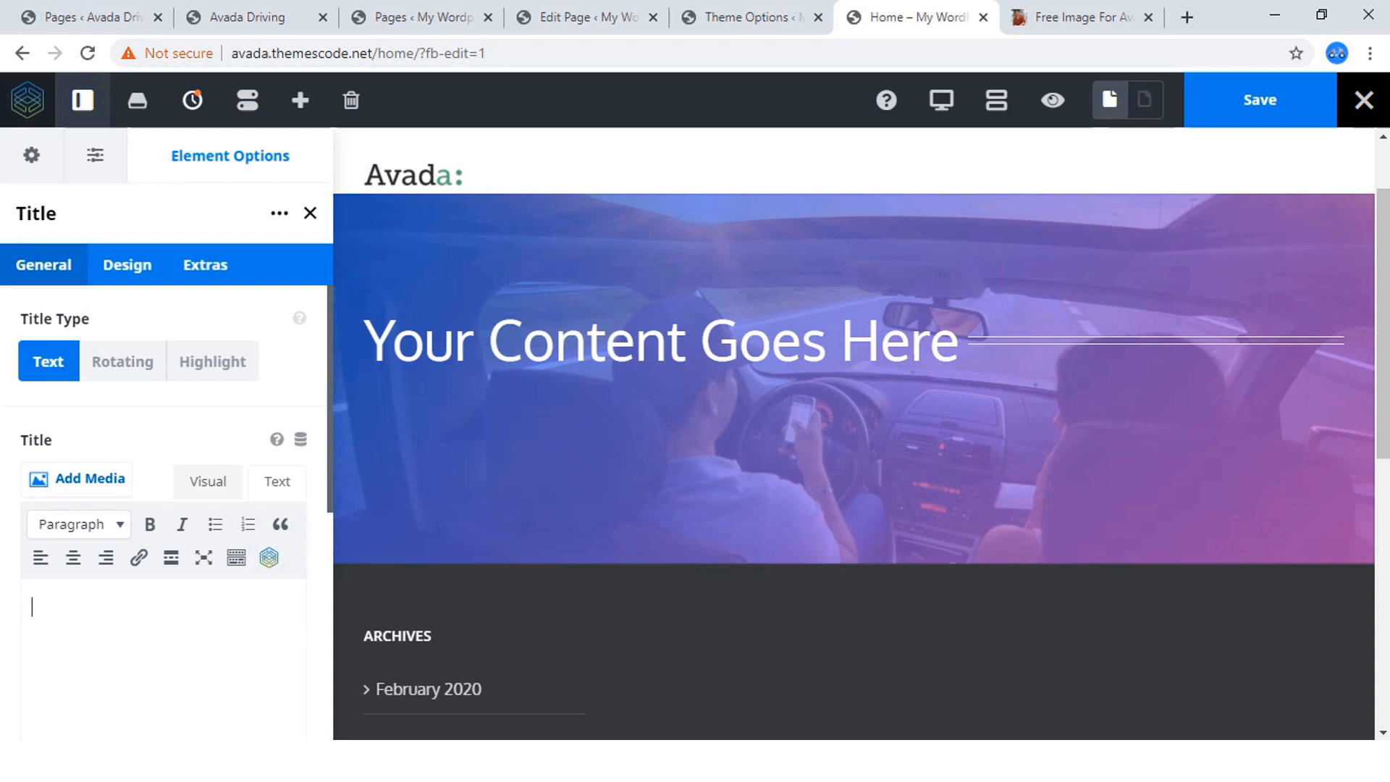
key(ctrl+v)
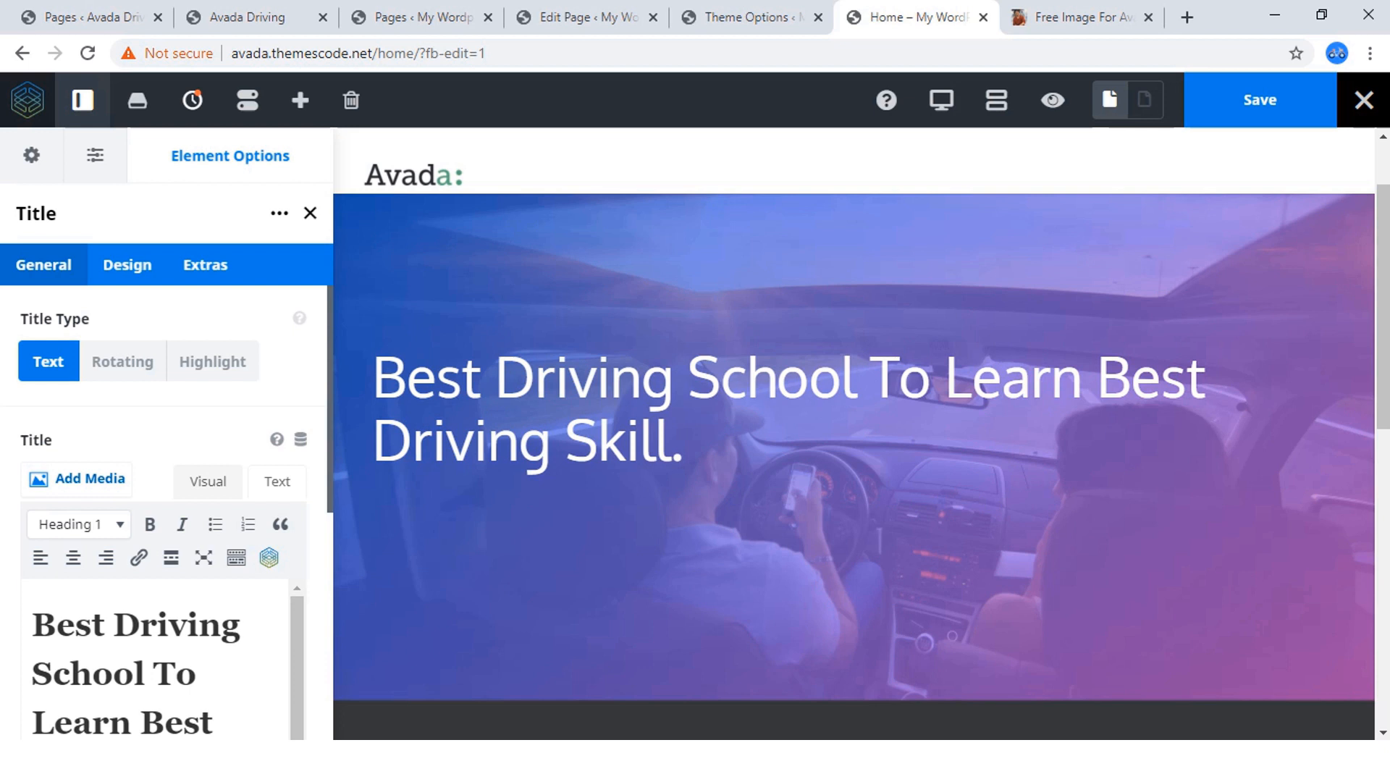
click(277, 482)
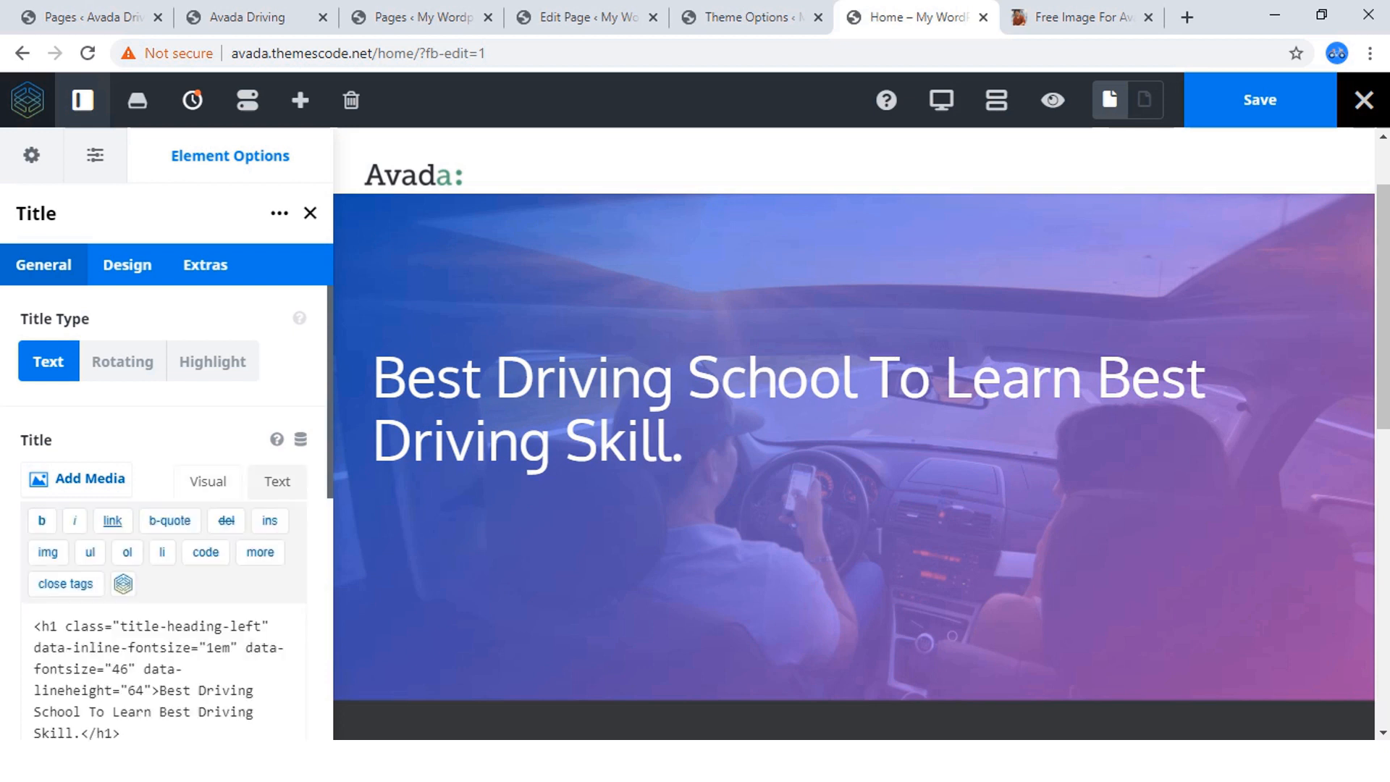
scroll(176, 513, down, 2)
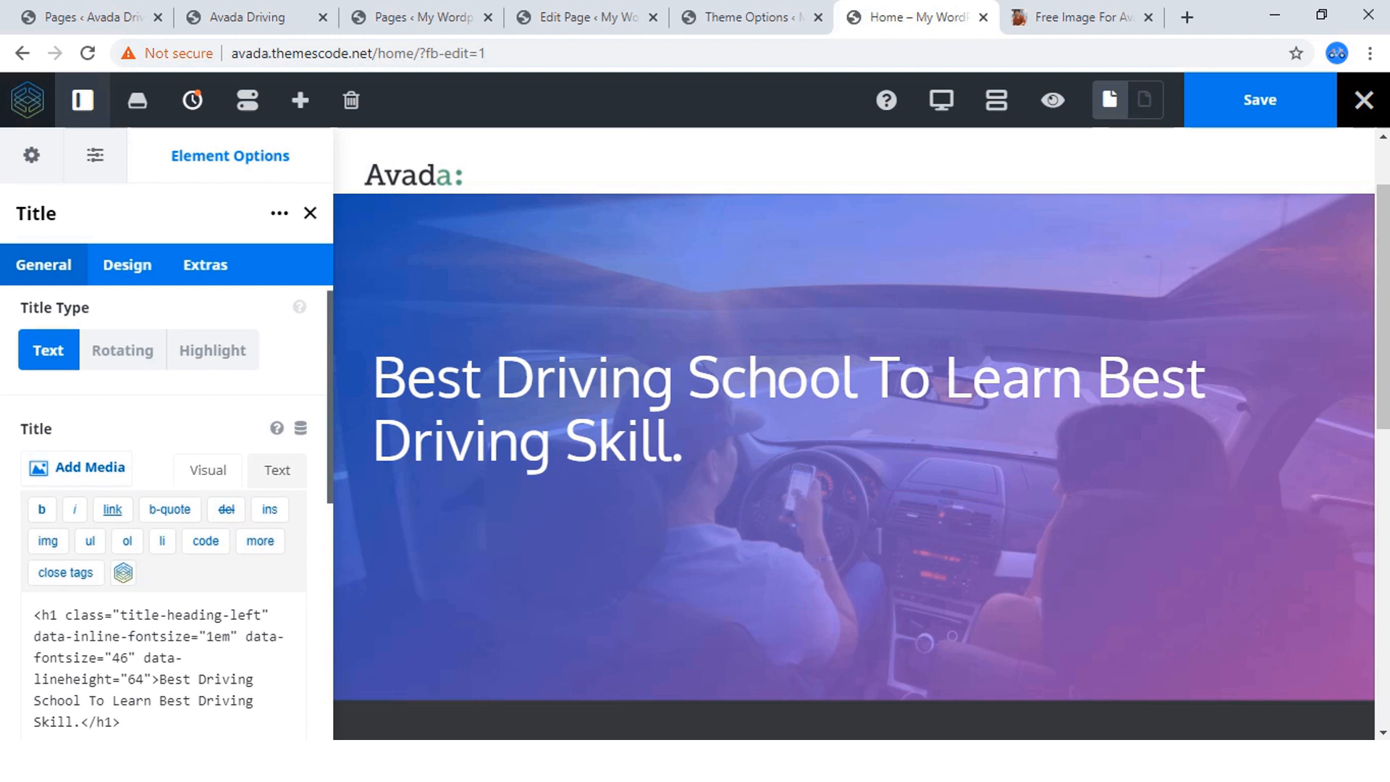
drag(120, 632, 33, 523)
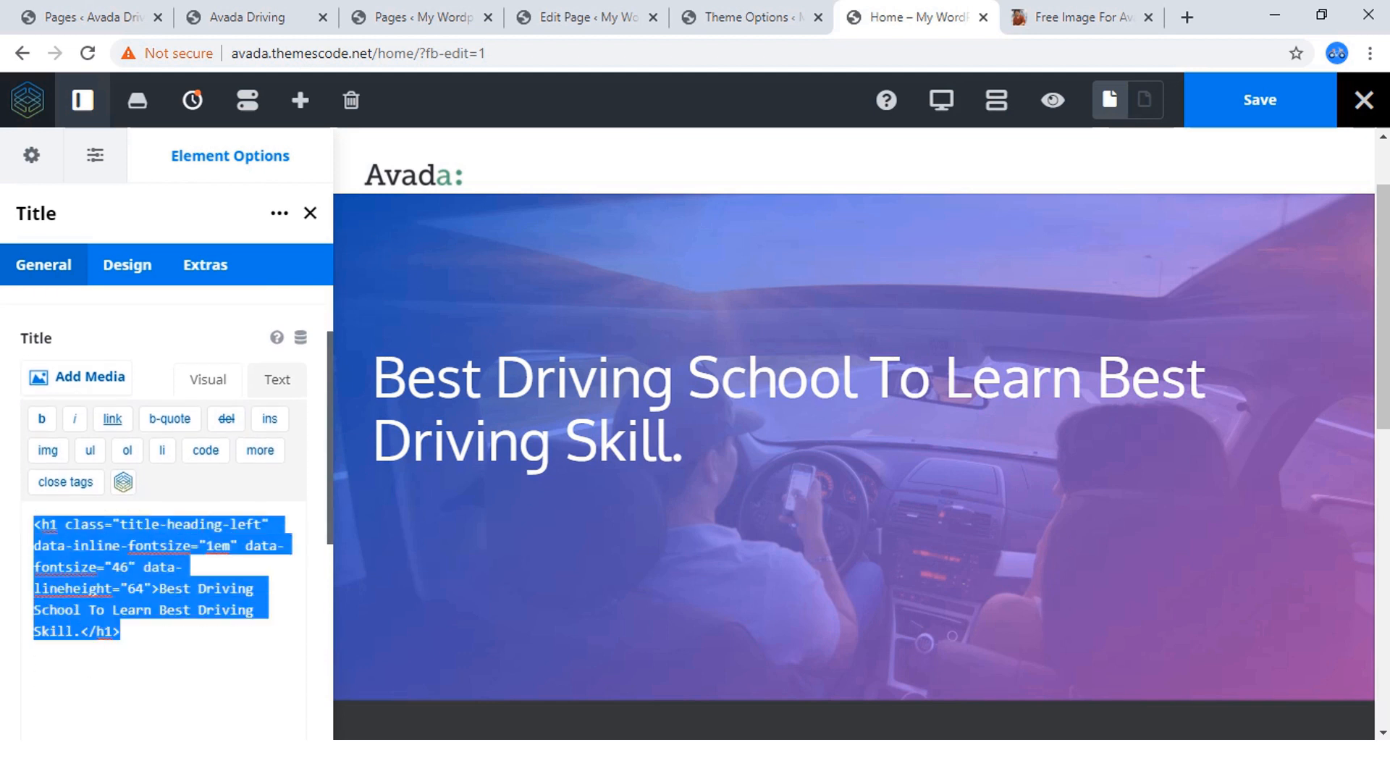
key(BackSpace)
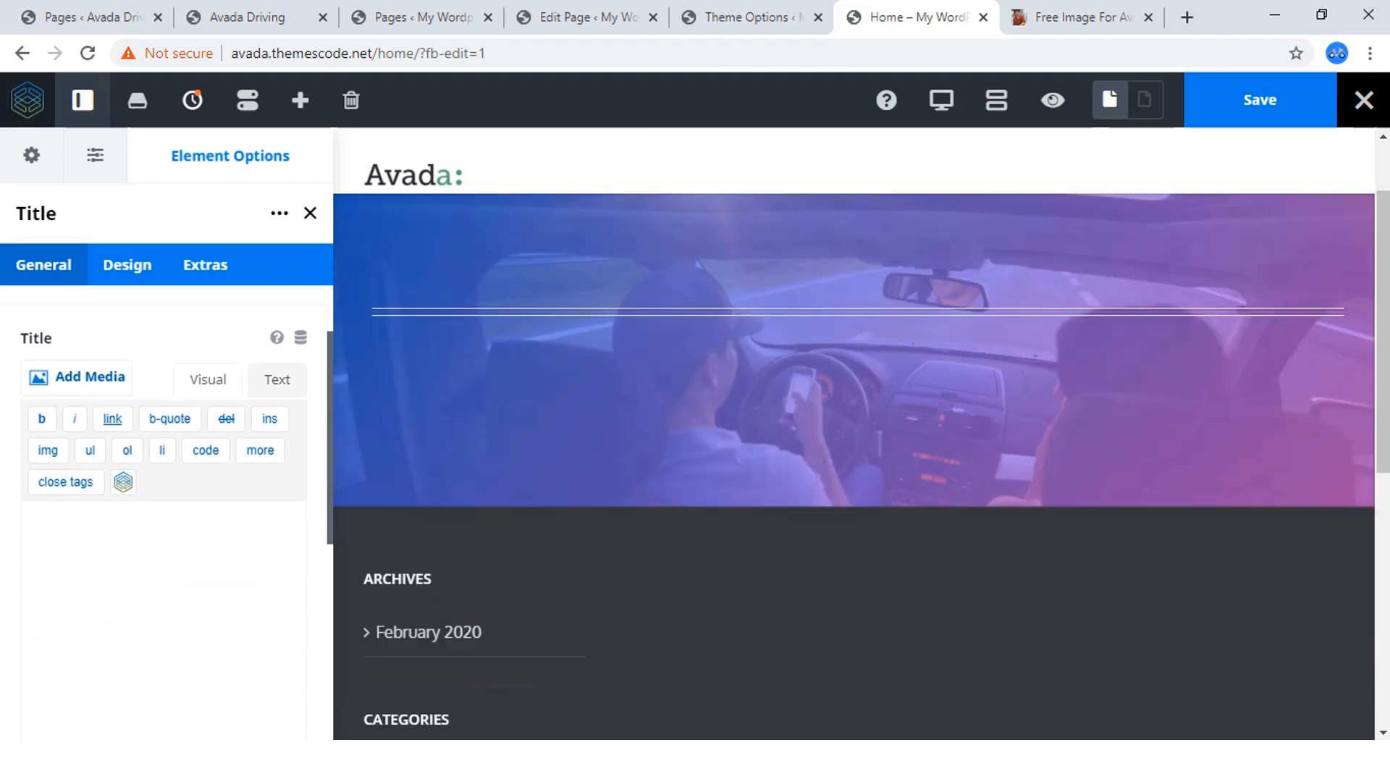
key(ctrl+v)
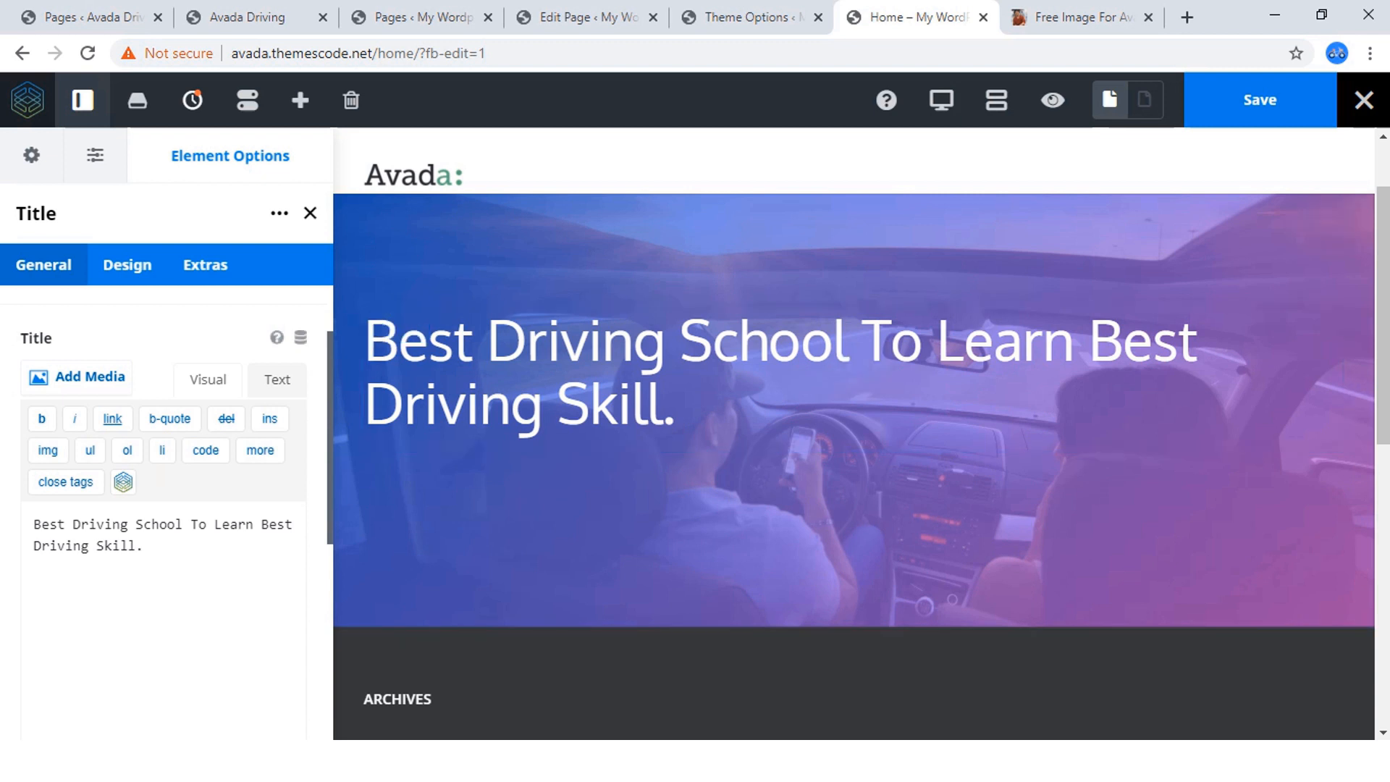
Try center alignment on the hero title, restore left alignment, and set the font size to 46.
scroll(166, 471, up, 2)
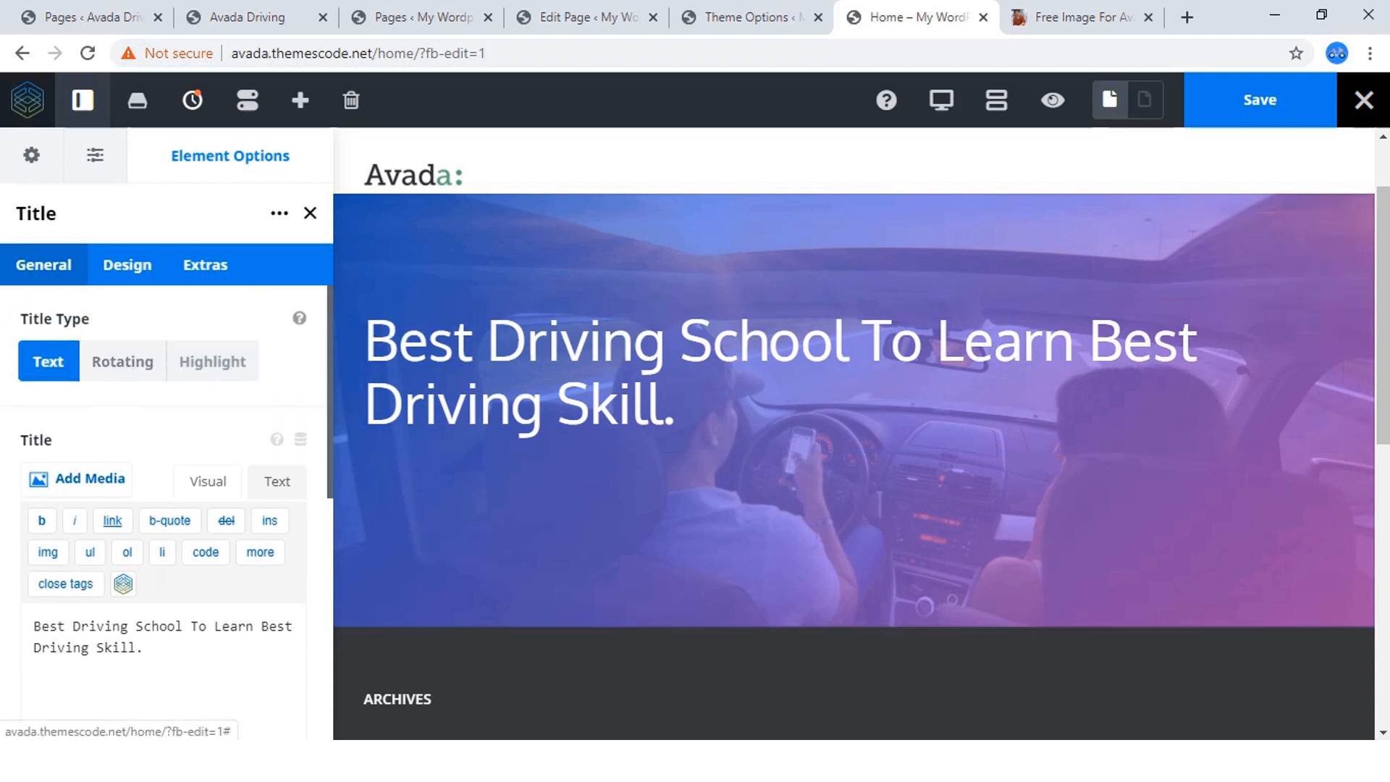
scroll(167, 470, down, 2)
scroll(167, 471, up, 2)
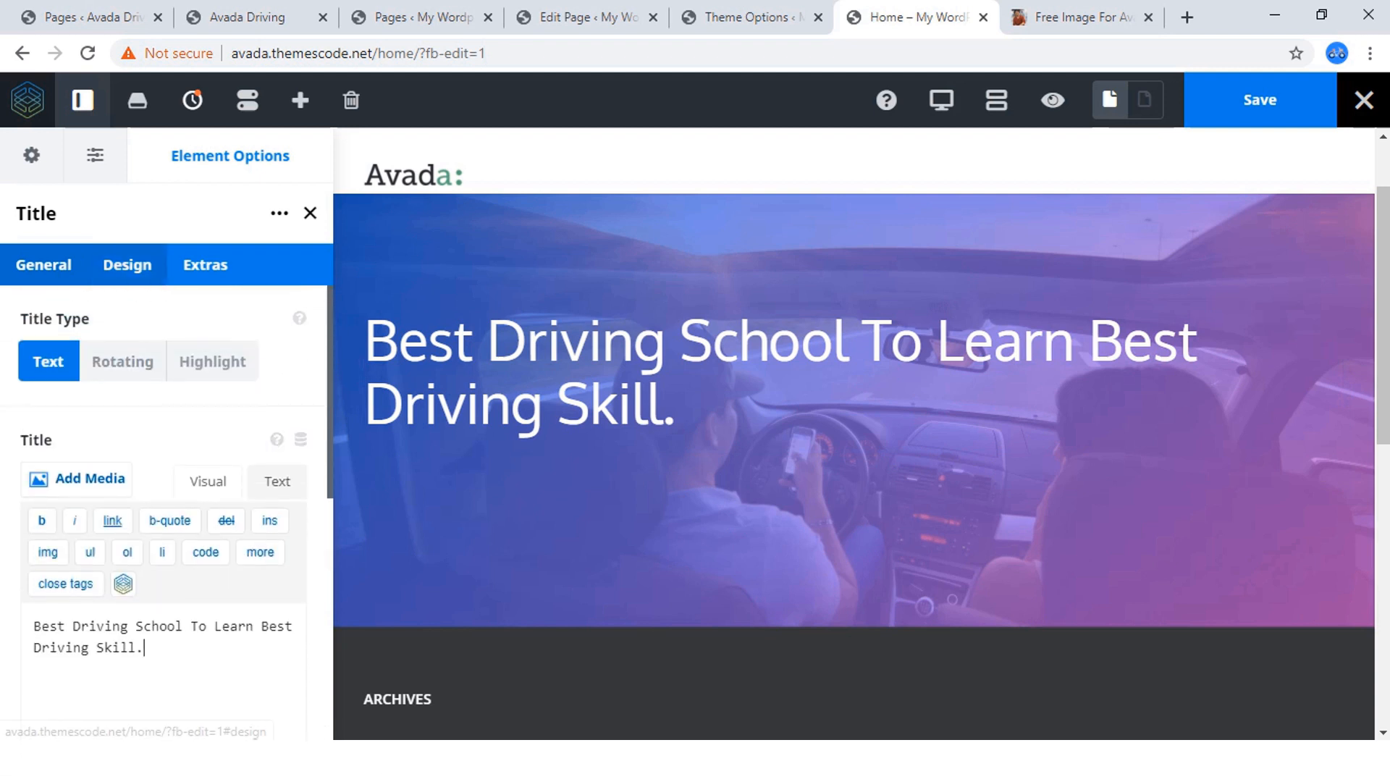
click(127, 264)
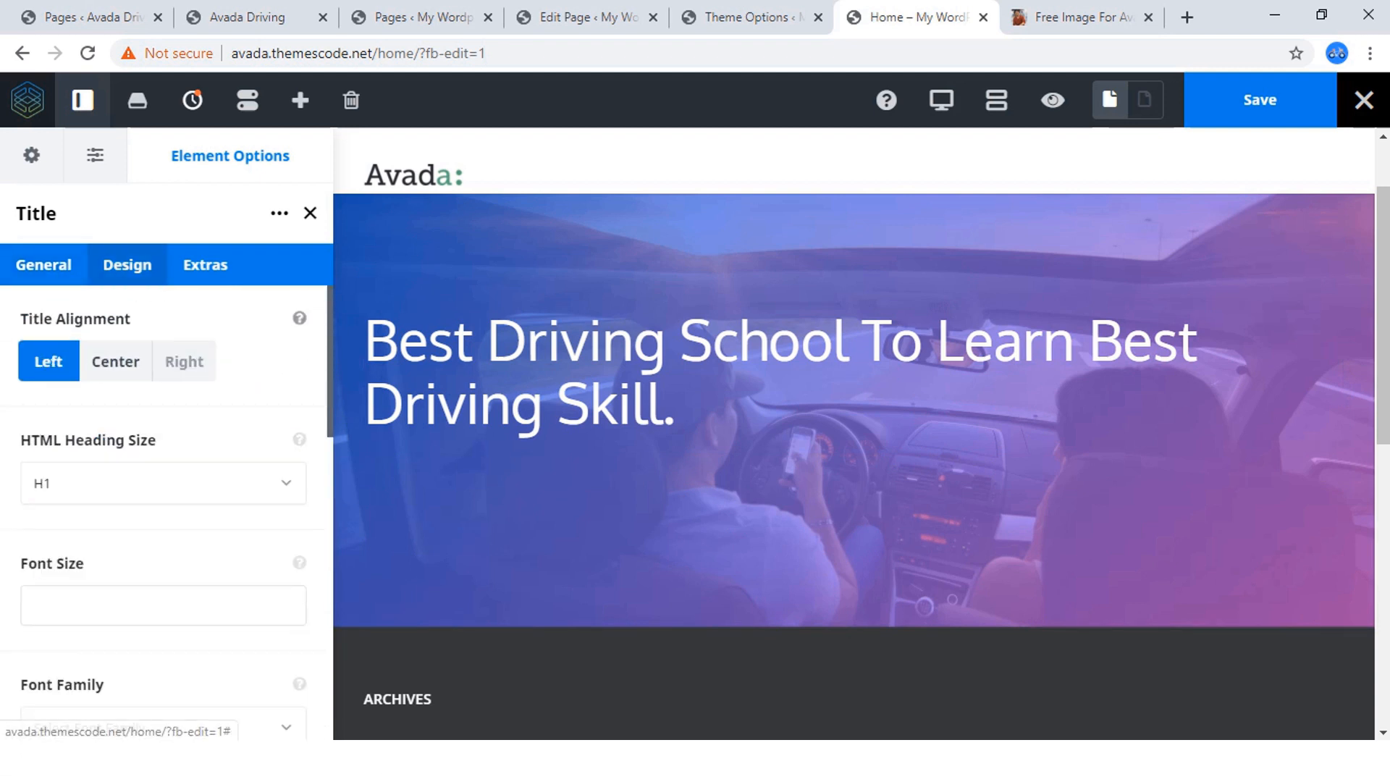
click(116, 362)
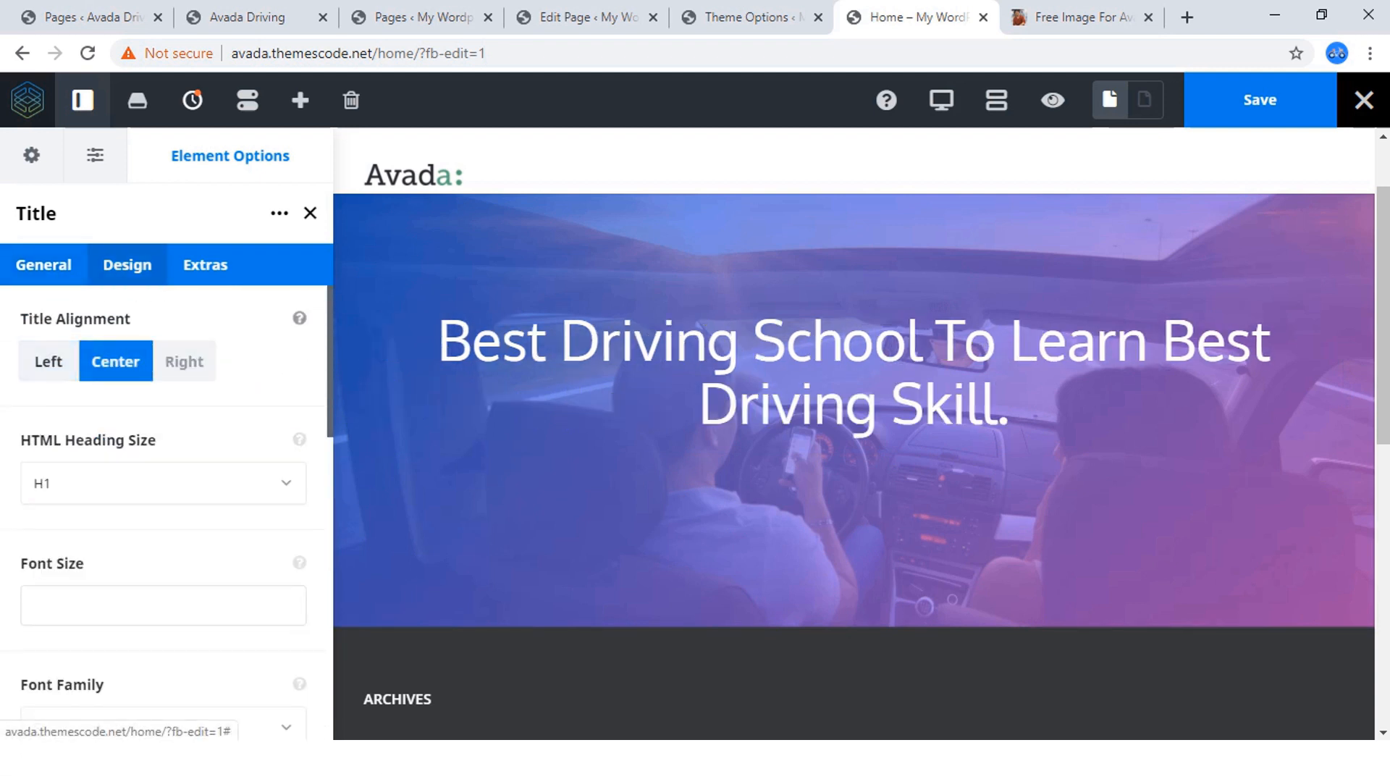
click(48, 362)
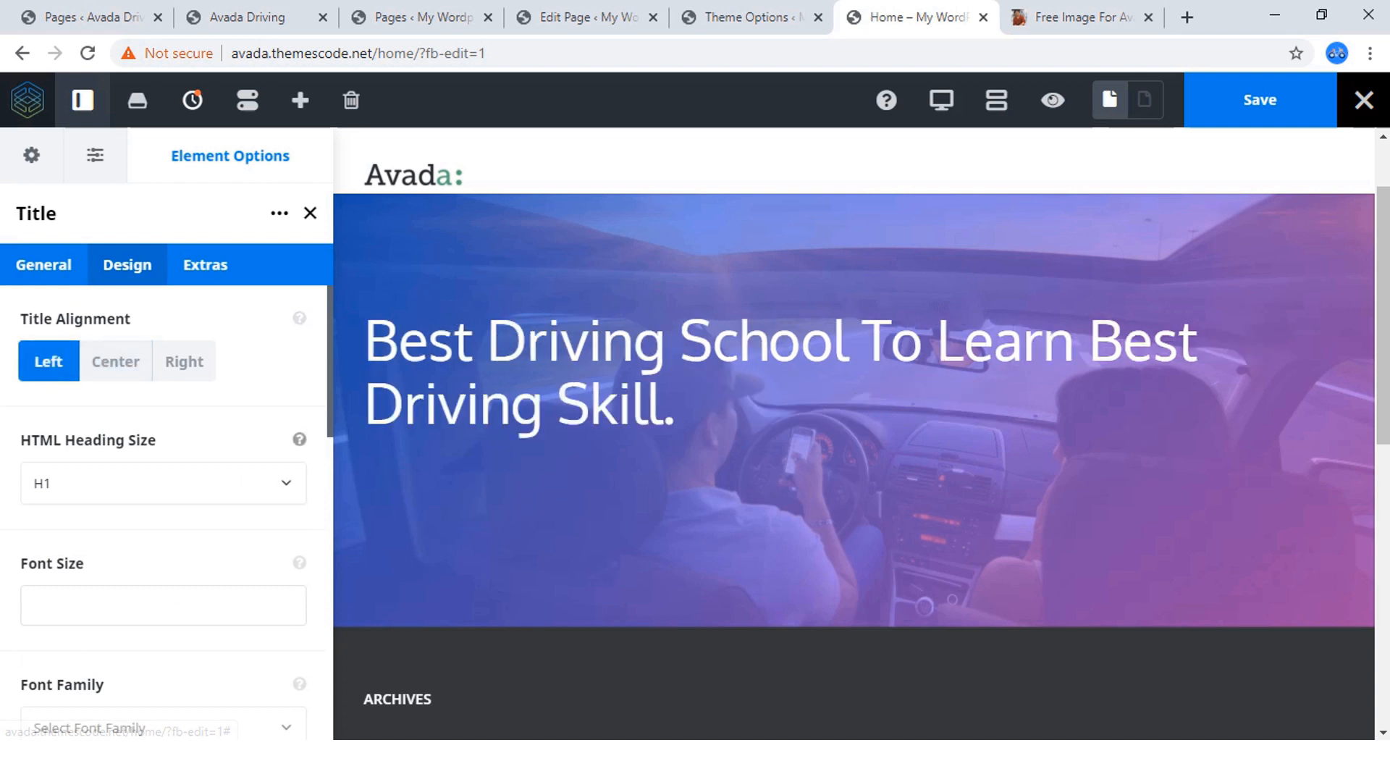
scroll(48, 361, down, 2)
click(163, 504)
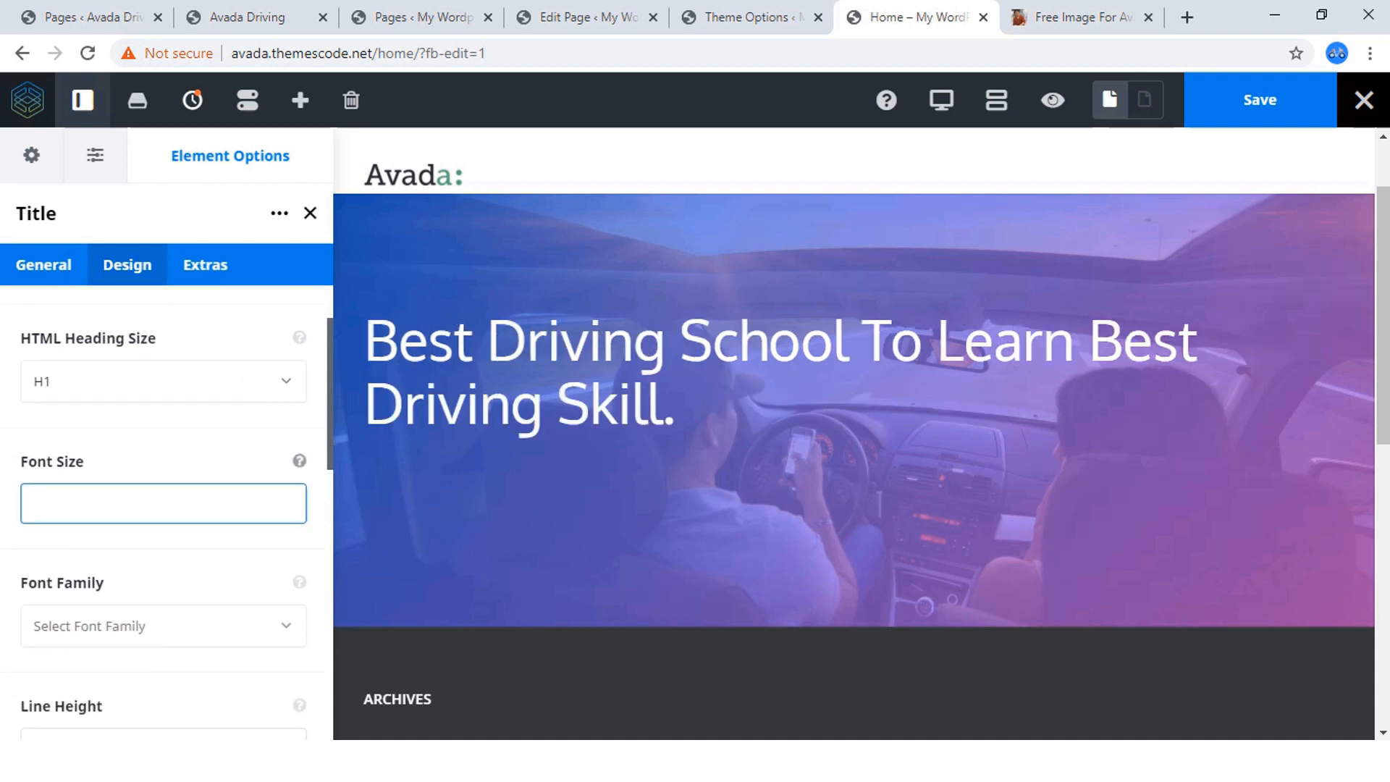
text(46)
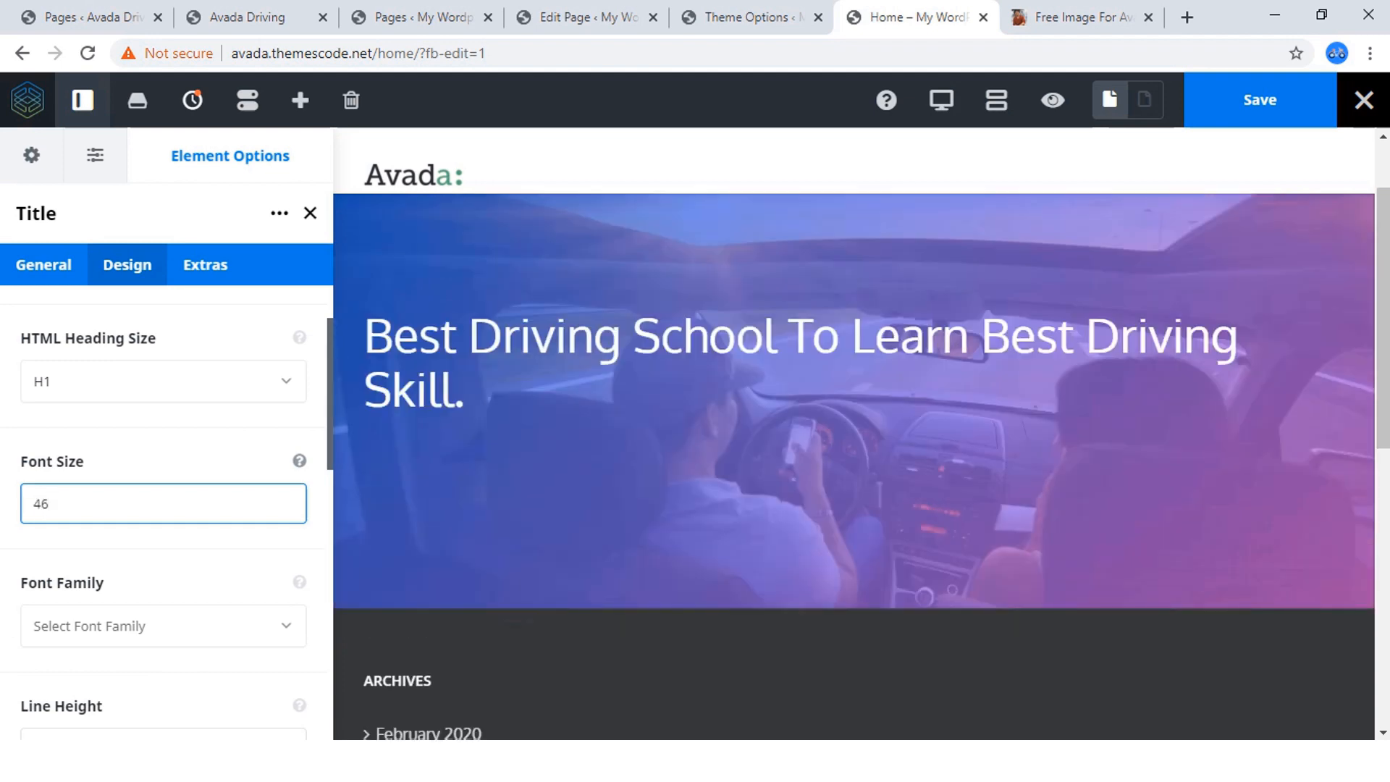
Compare the hero heading on the finished Avada Driving site with the Home page's full-width preview, temporarily hiding the editor sidebar.
click(98, 18)
click(242, 17)
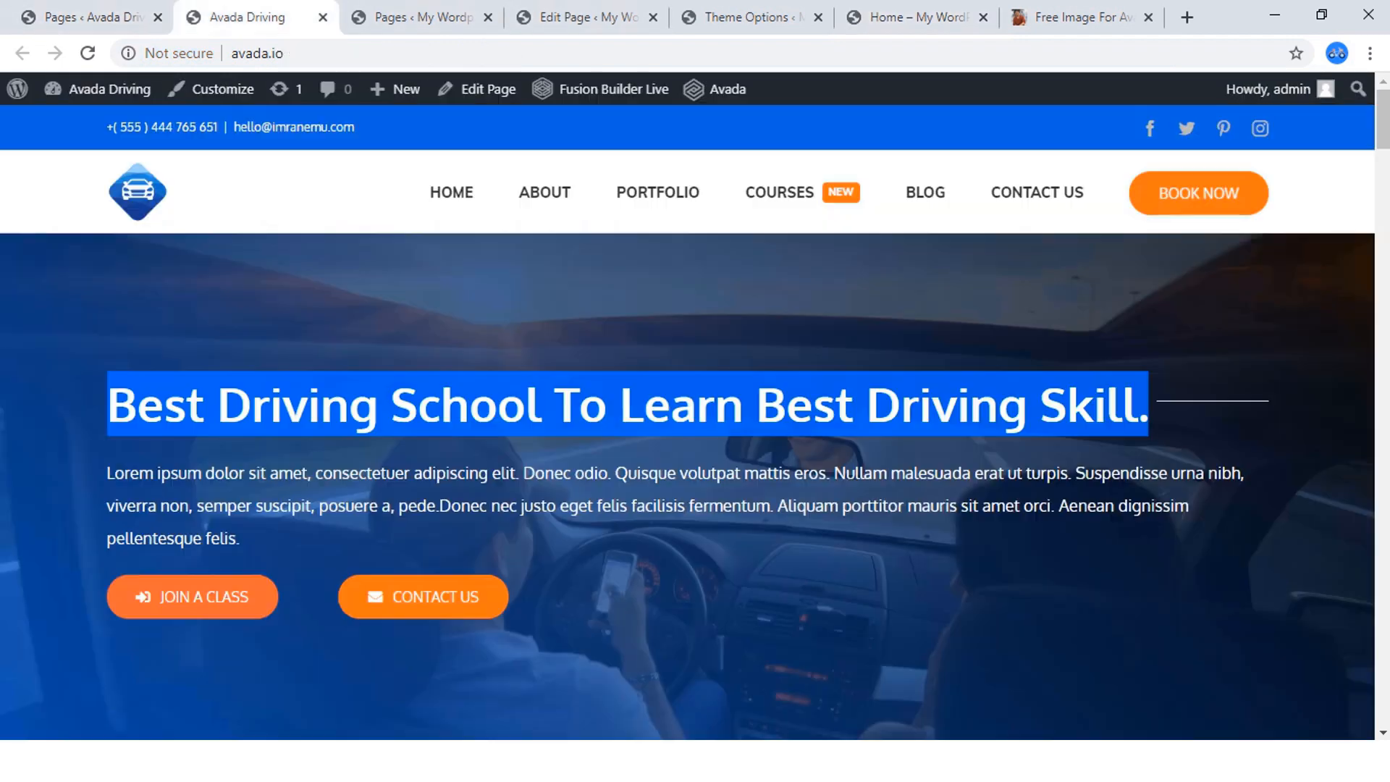
click(628, 404)
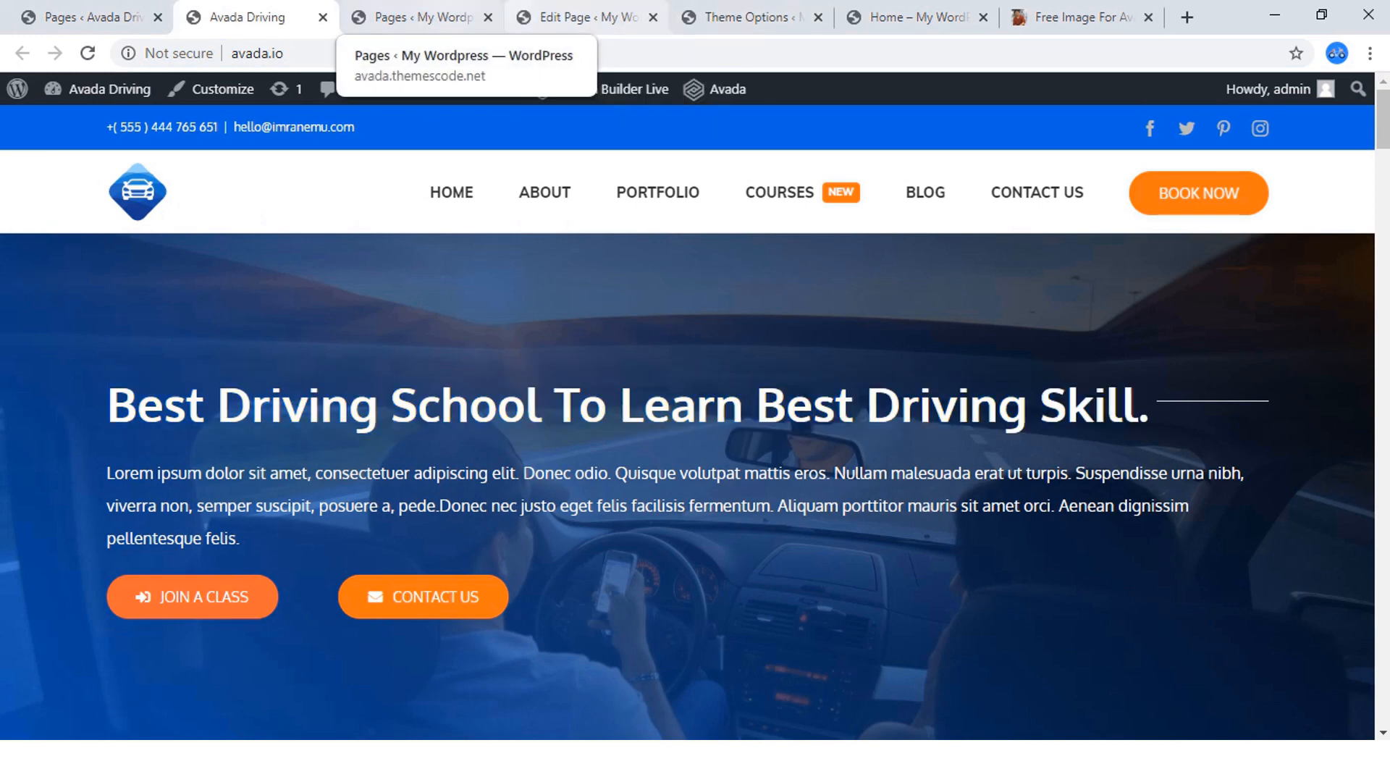
click(418, 17)
click(579, 17)
click(746, 17)
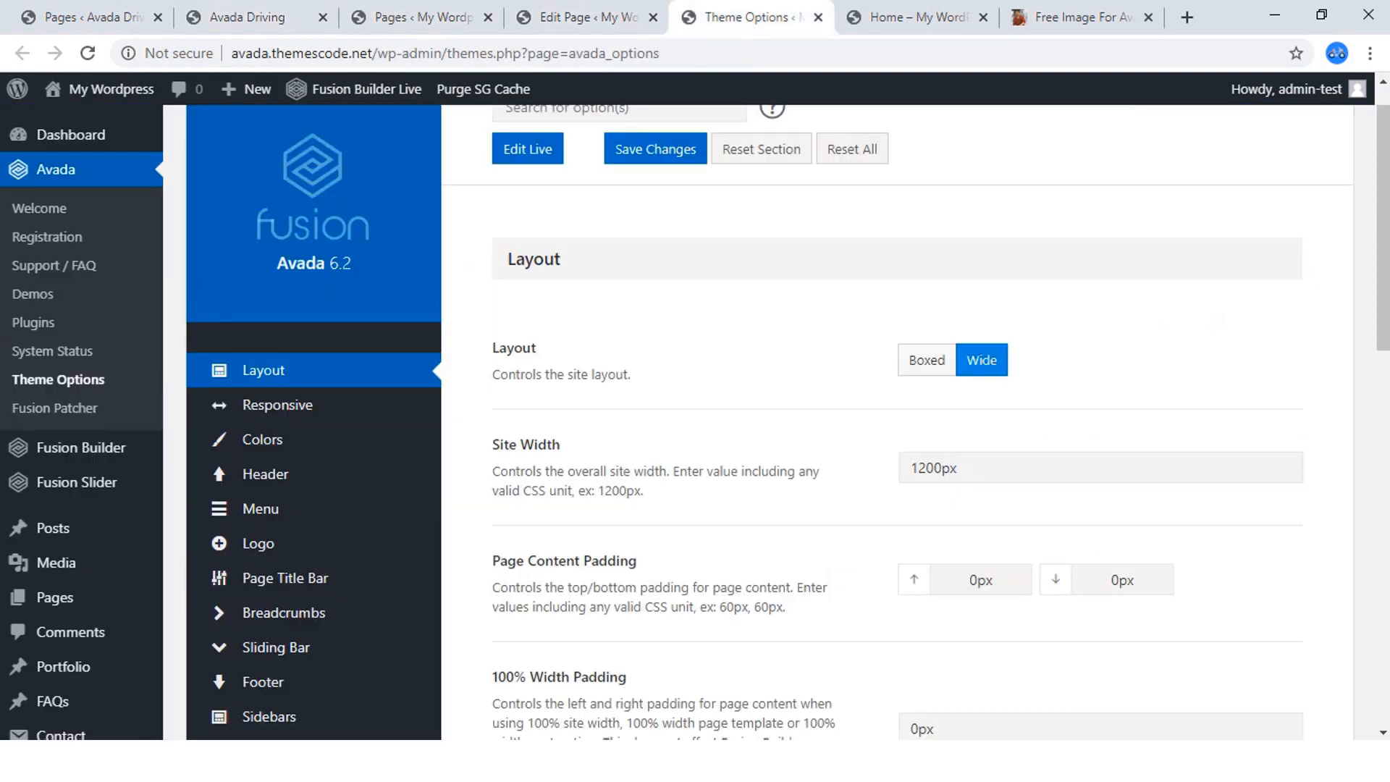
click(916, 17)
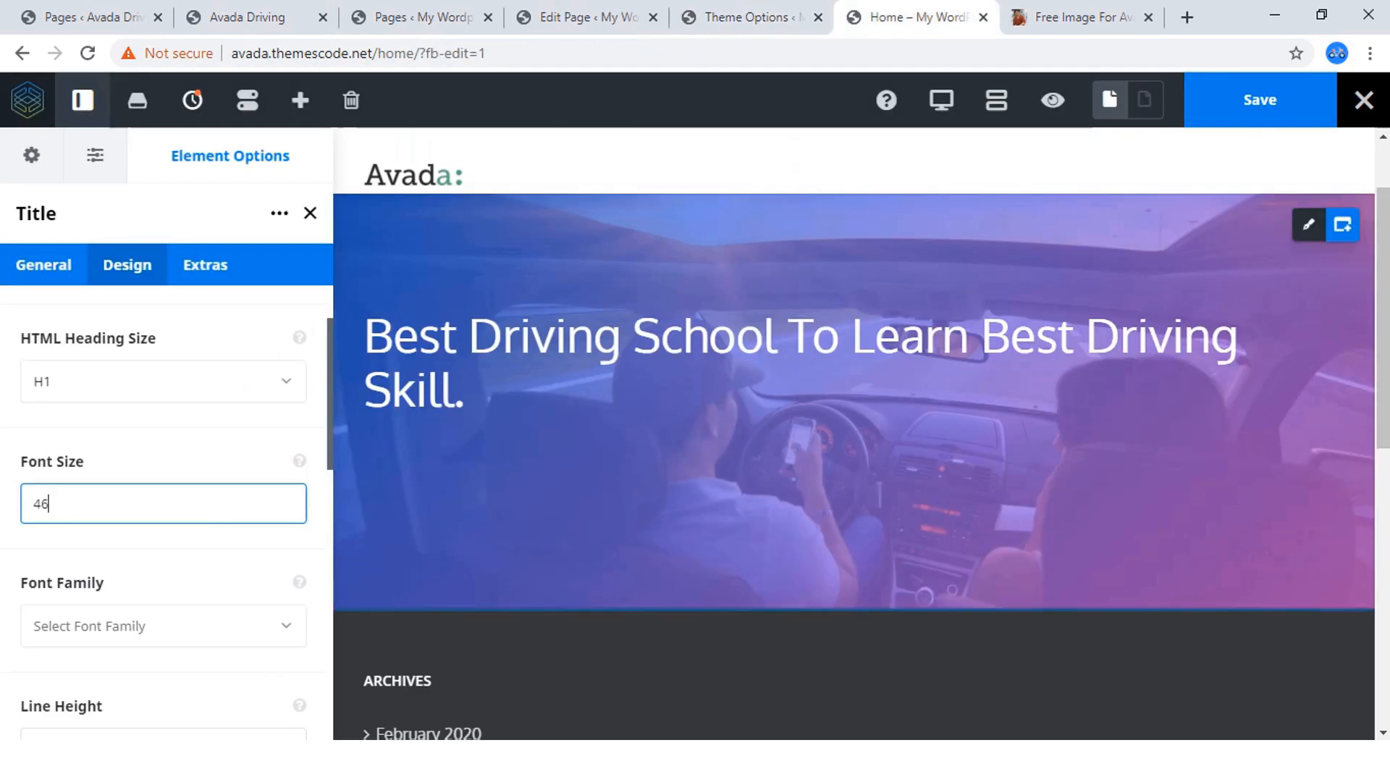
click(83, 100)
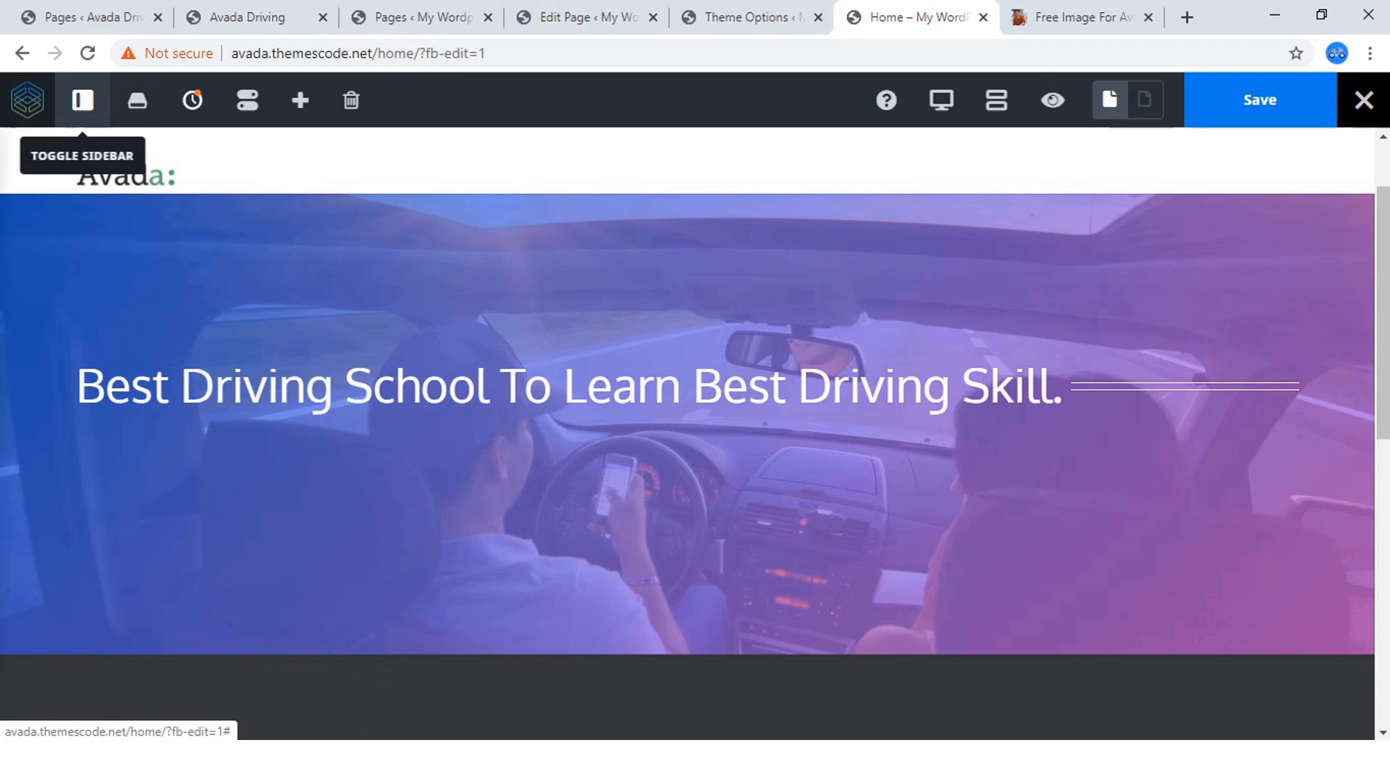
click(83, 100)
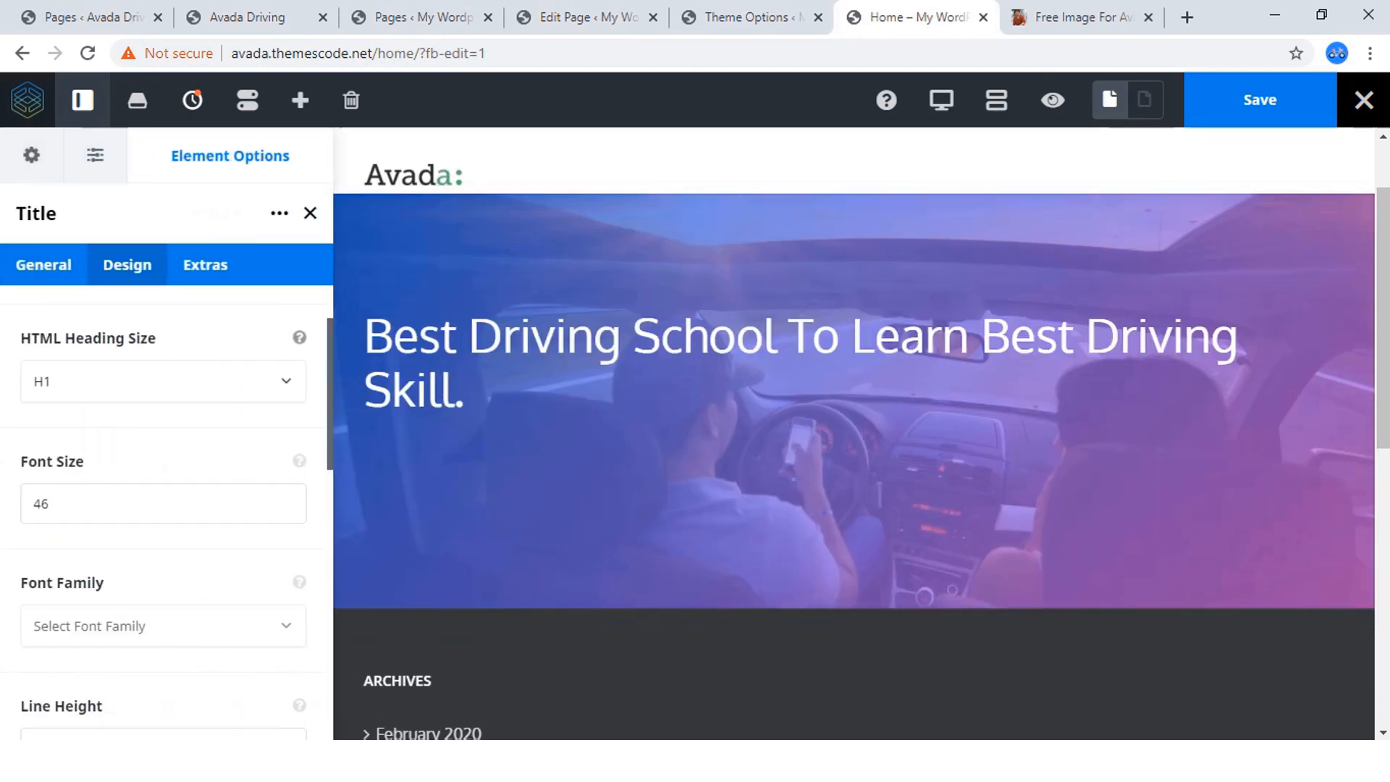
Review the title's design options, from alignment and heading size through margins to font color and separator.
scroll(167, 507, down, 4)
scroll(167, 507, down, 6)
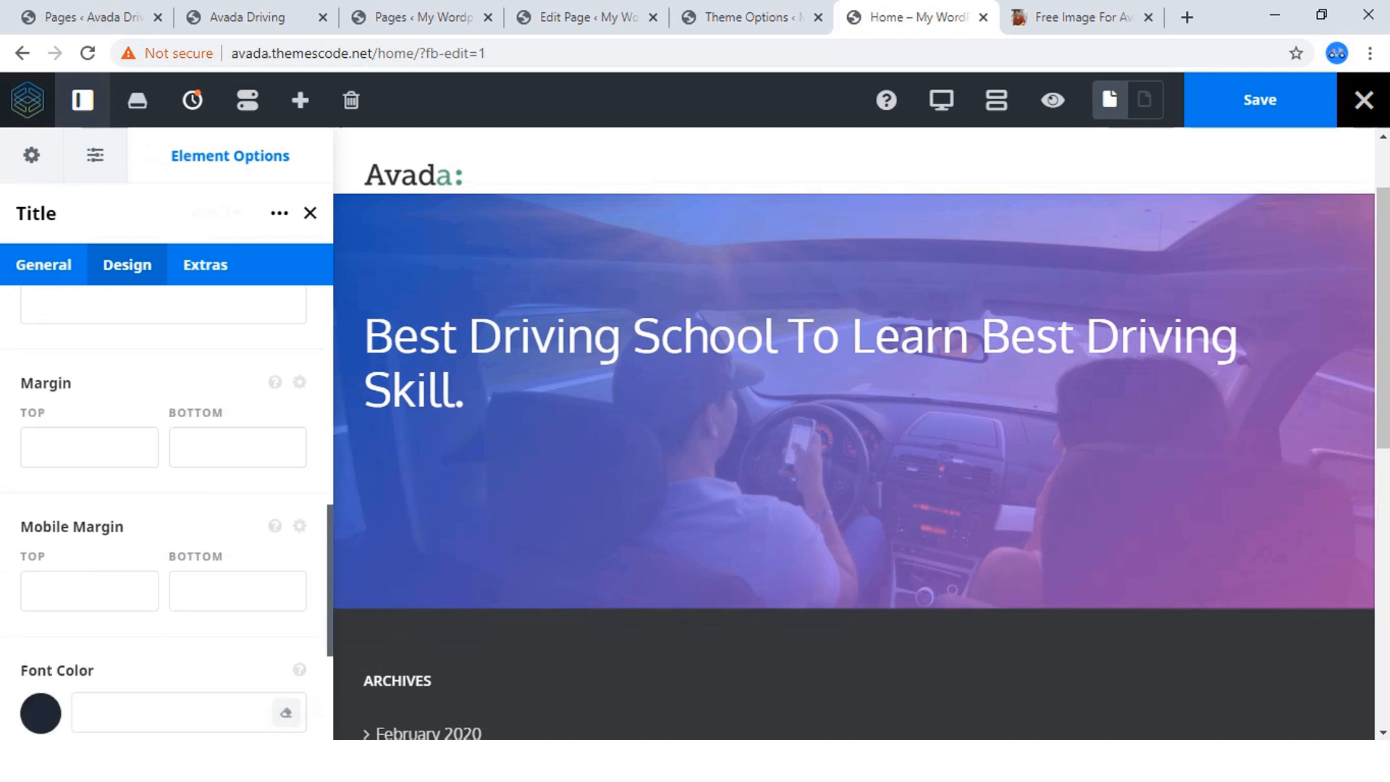
scroll(166, 507, down, 2)
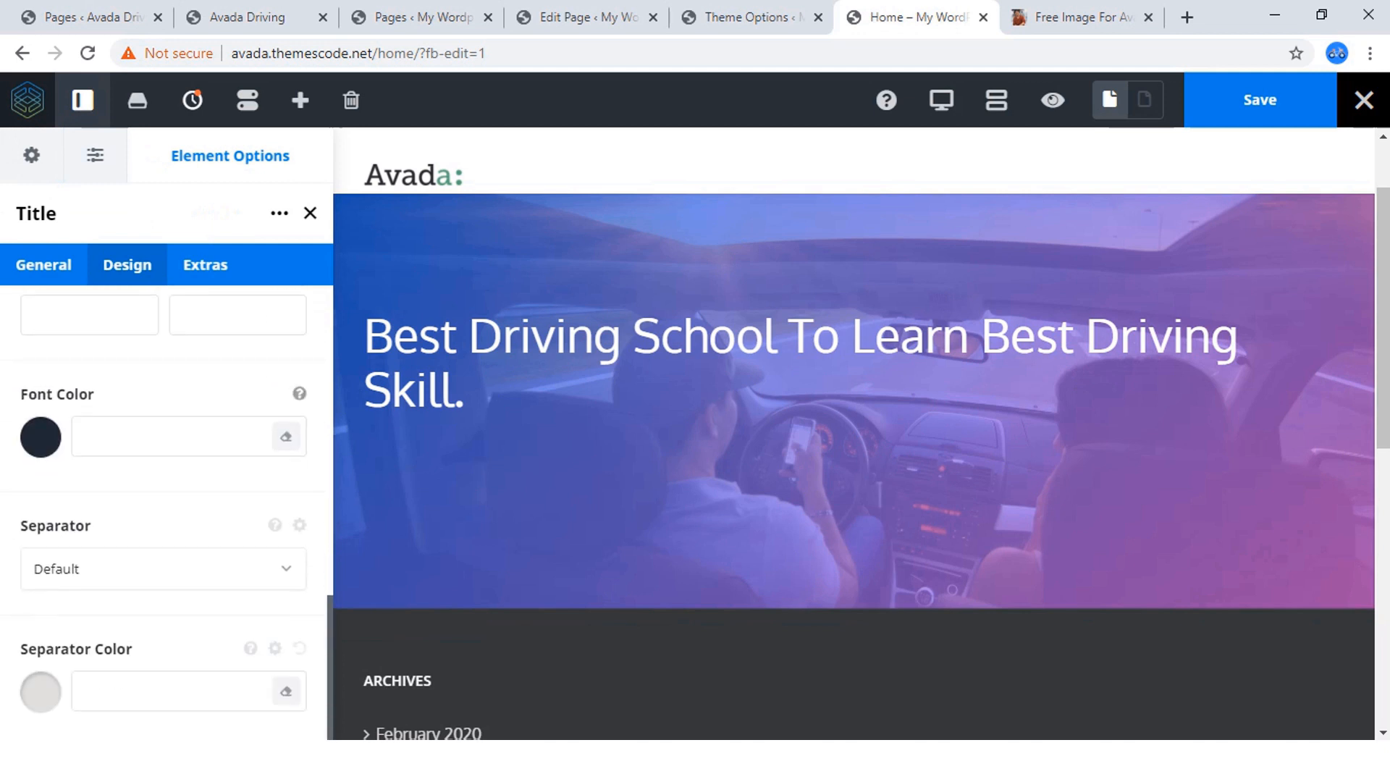
scroll(167, 507, up, 12)
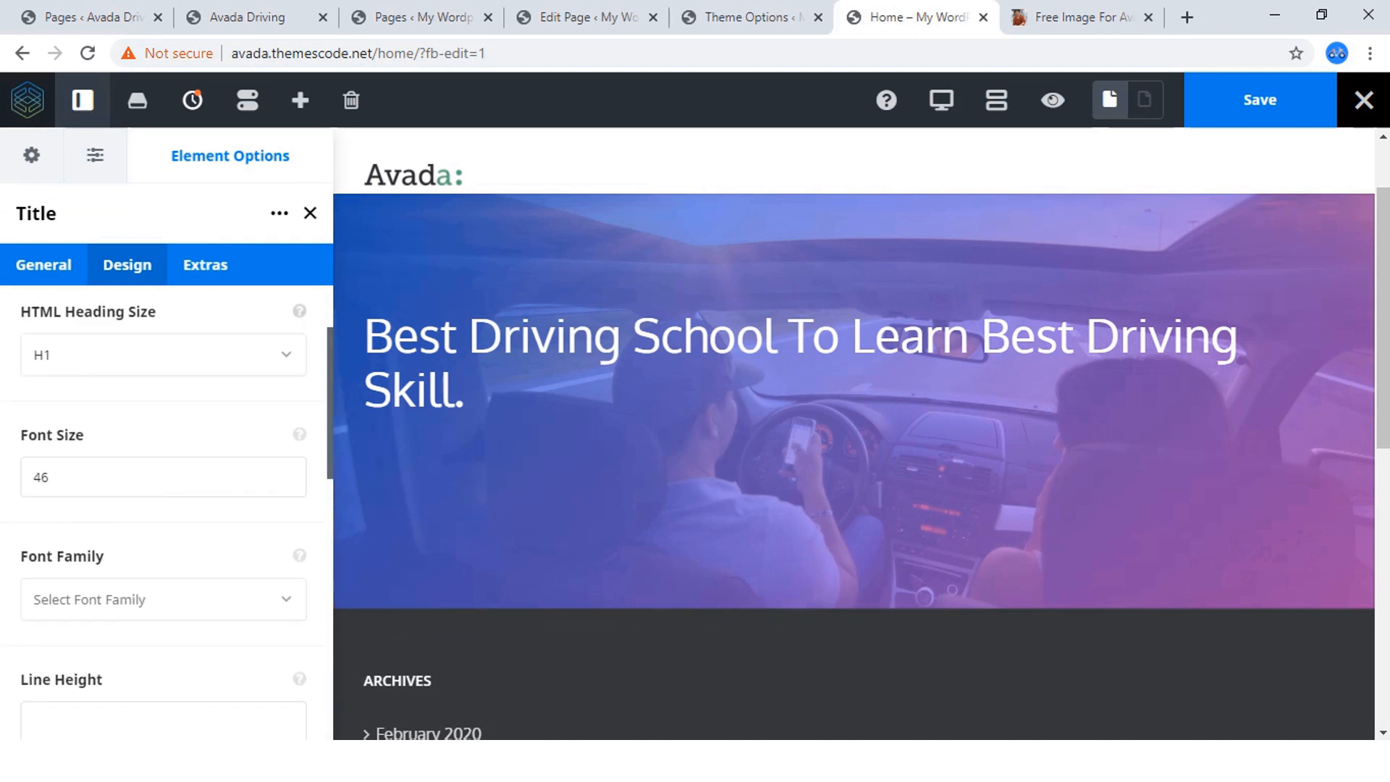
scroll(167, 507, up, 2)
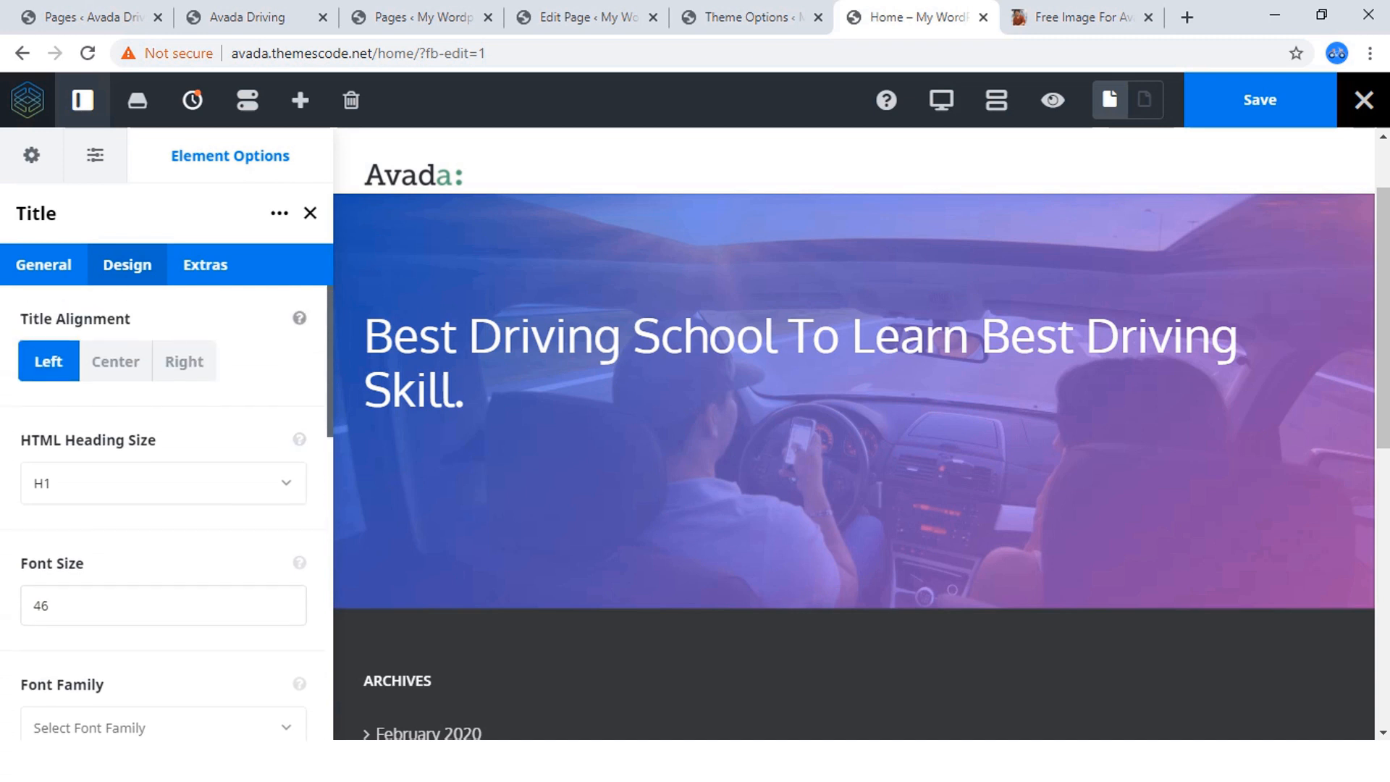
scroll(166, 507, down, 9)
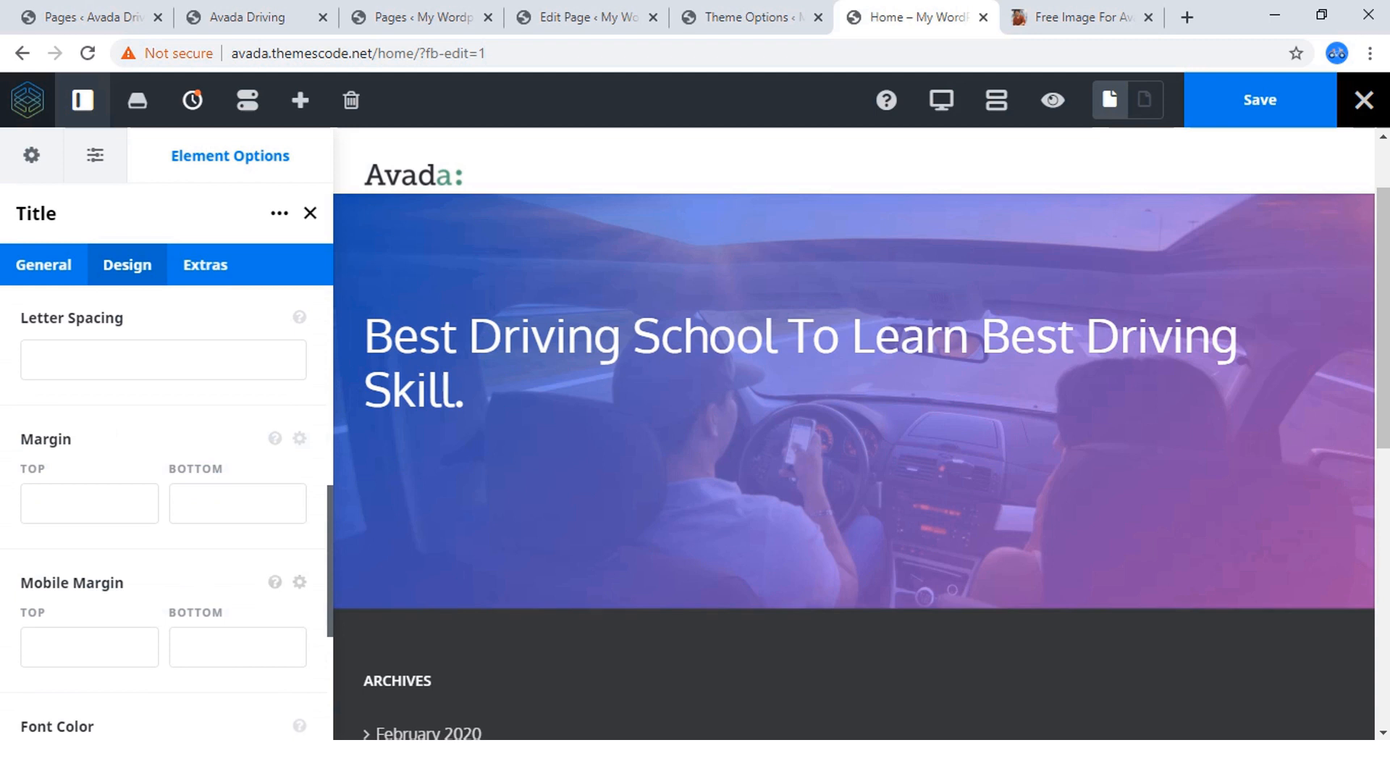
click(237, 503)
scroll(238, 503, down, 3)
scroll(166, 507, down, 2)
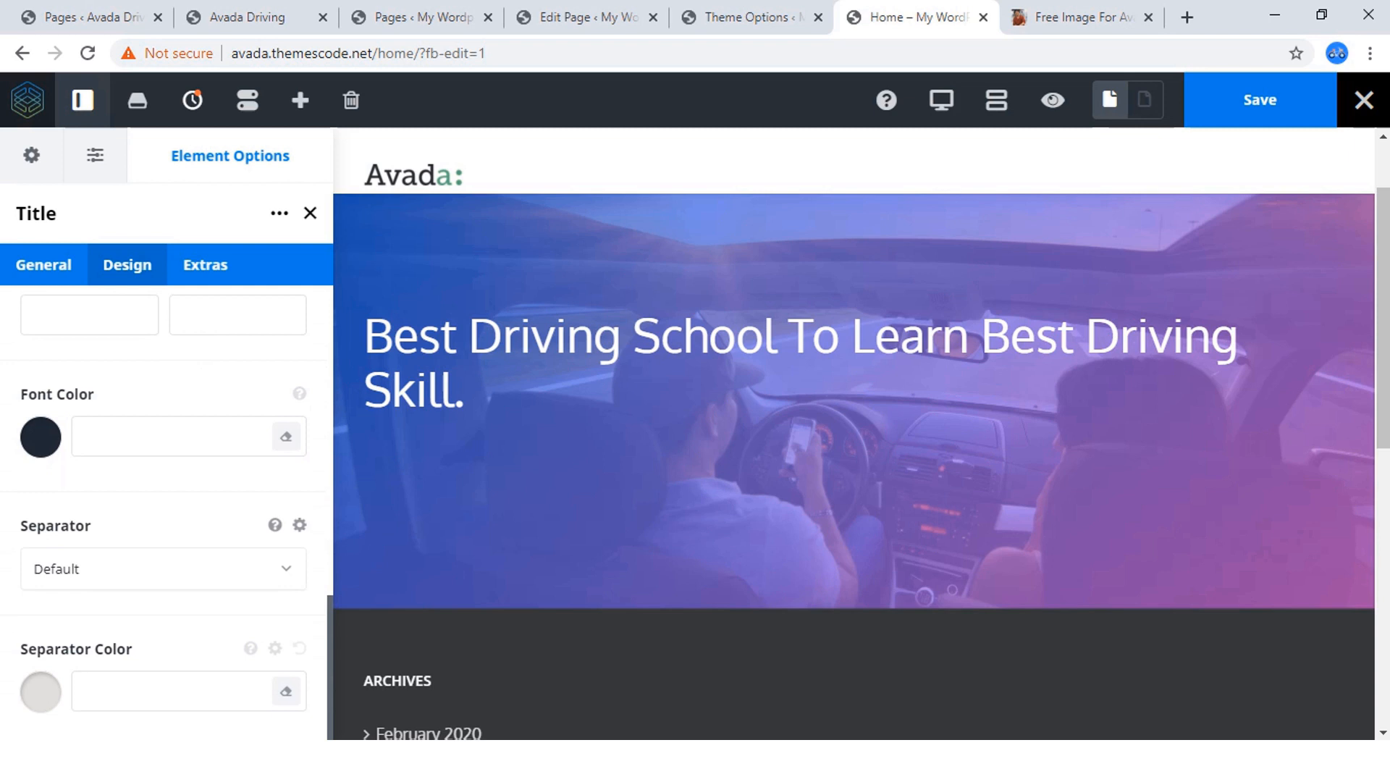
scroll(166, 506, up, 5)
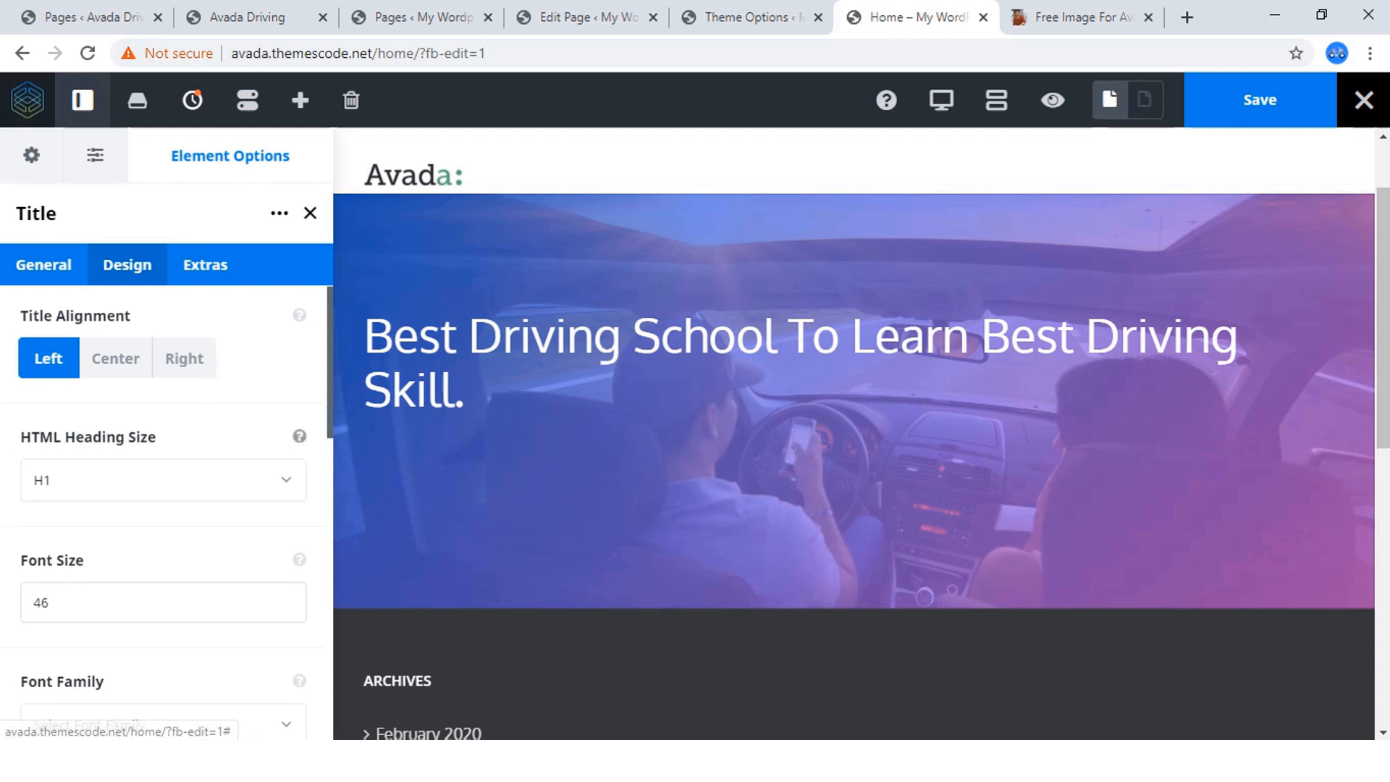
Try the H2 heading size on the hero title and restore it to H1.
scroll(167, 507, down, 2)
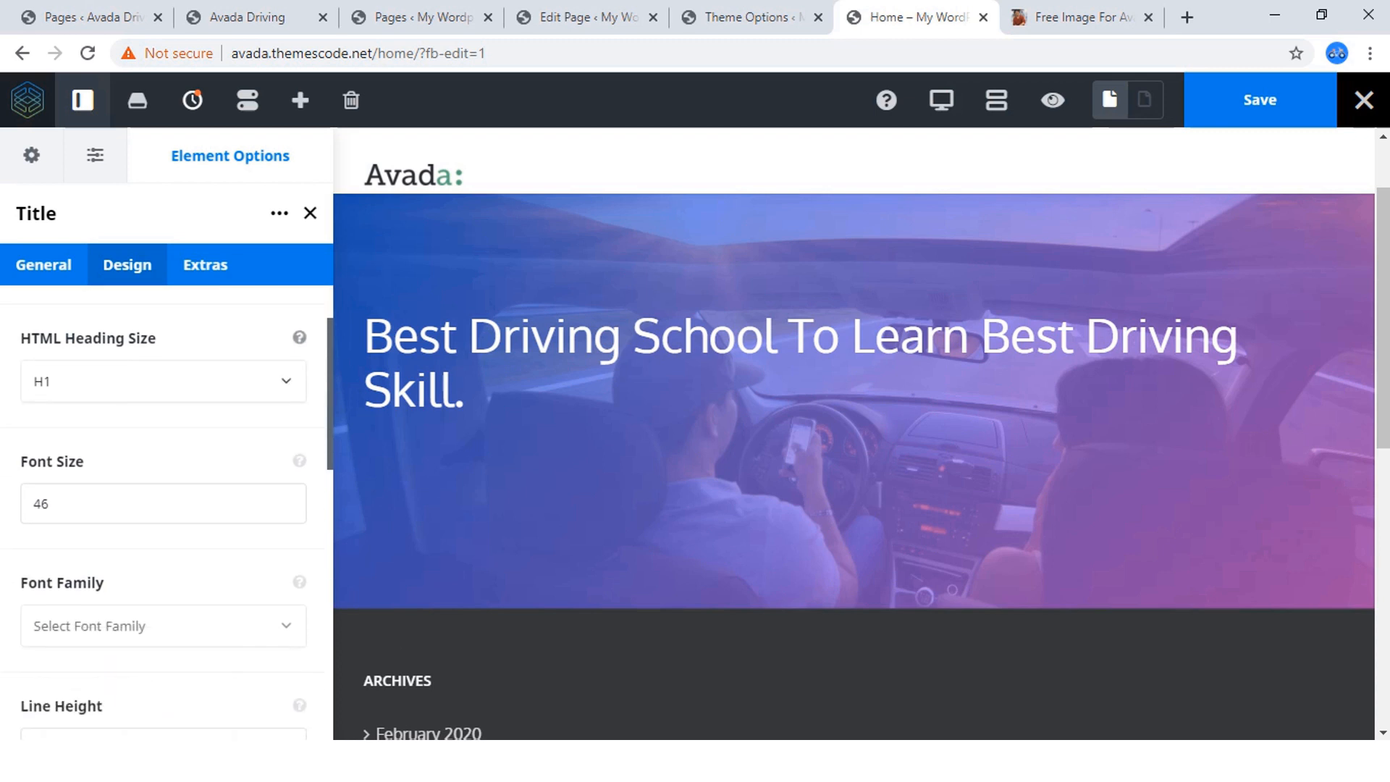
click(163, 381)
click(155, 465)
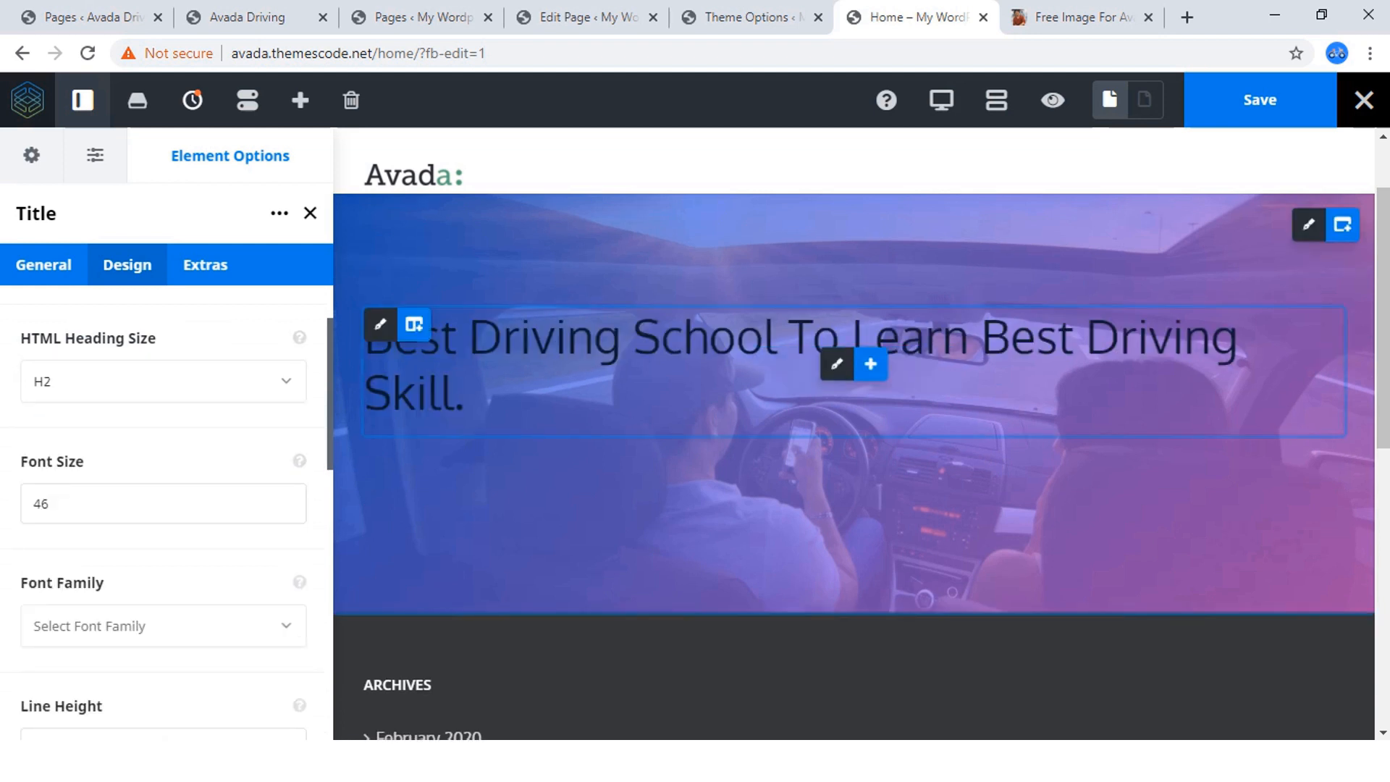
click(164, 382)
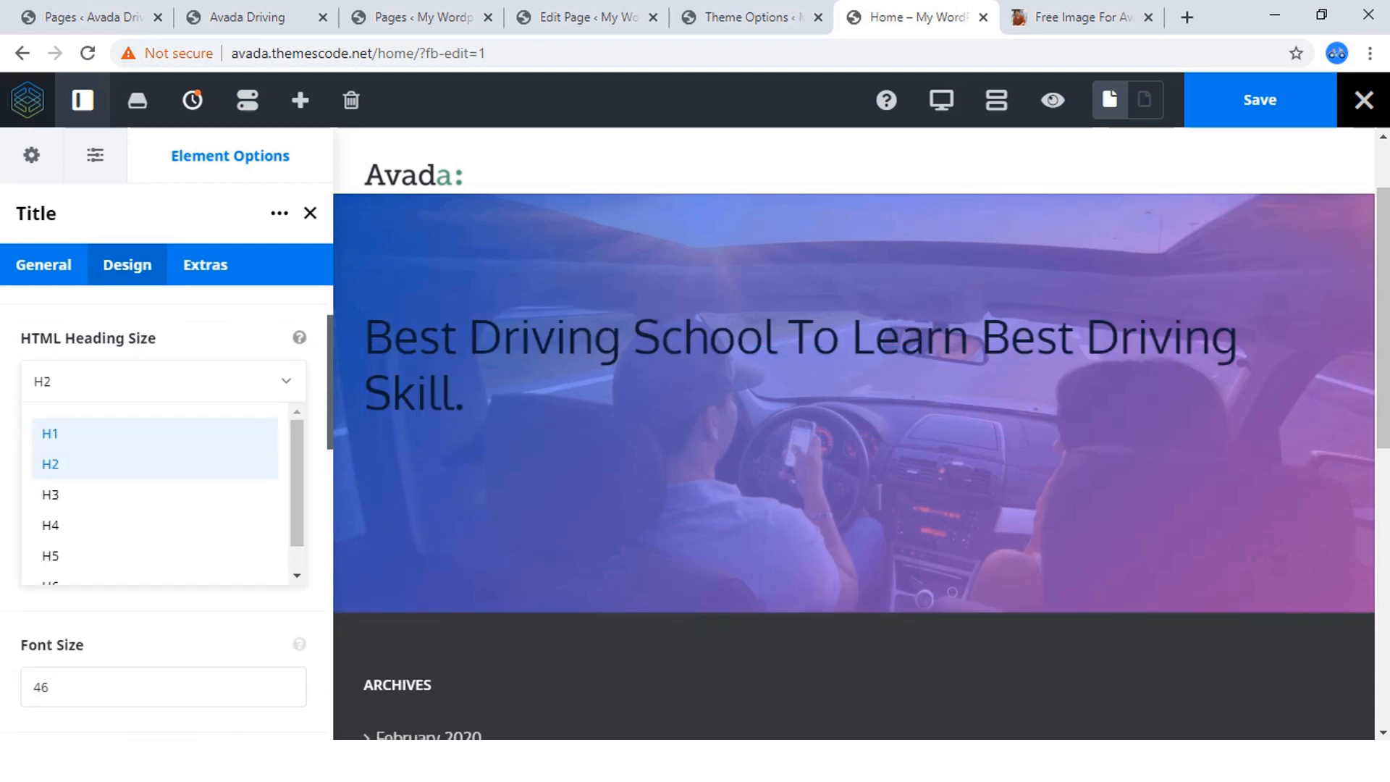
click(50, 433)
Set the hero title's font family to the Google font Oxygen, finding it by searching for "oxy".
scroll(163, 434, down, 1)
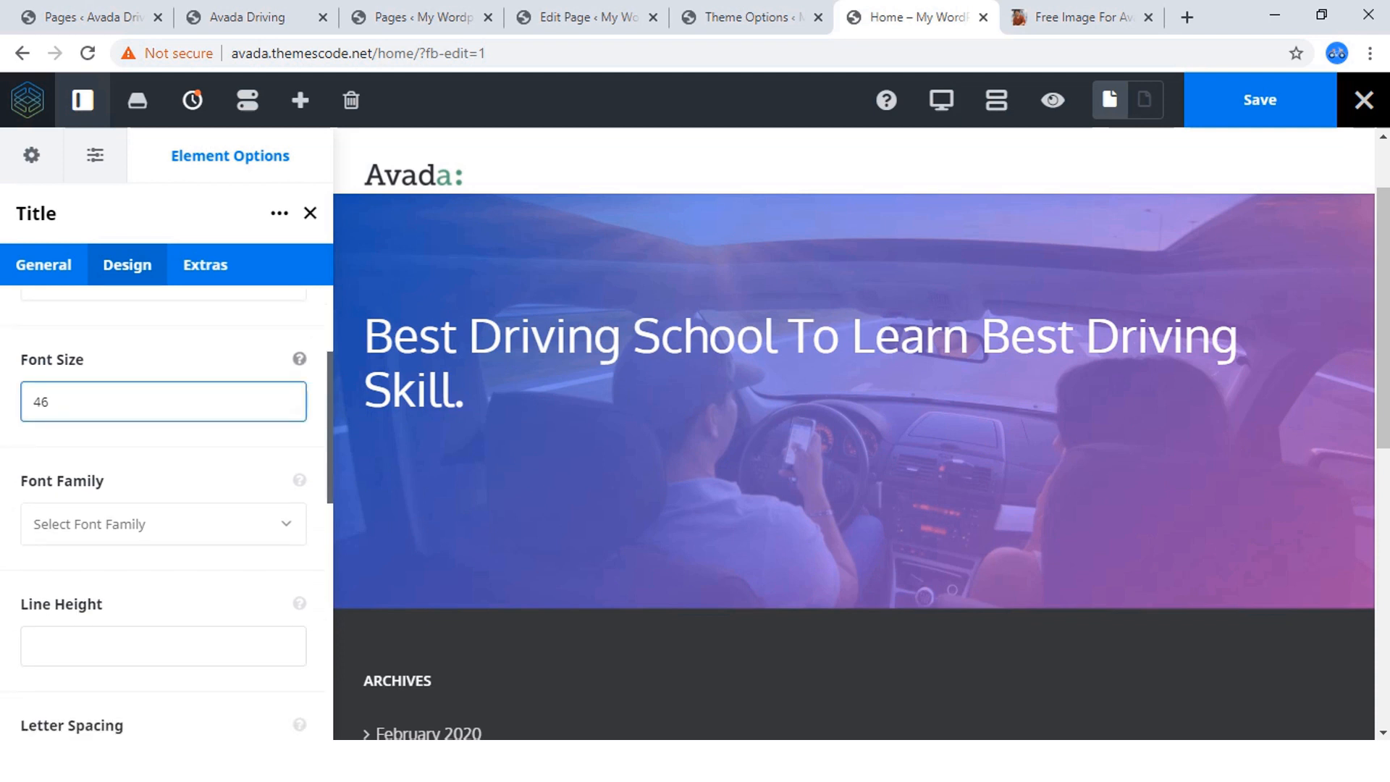
scroll(163, 507, down, 1)
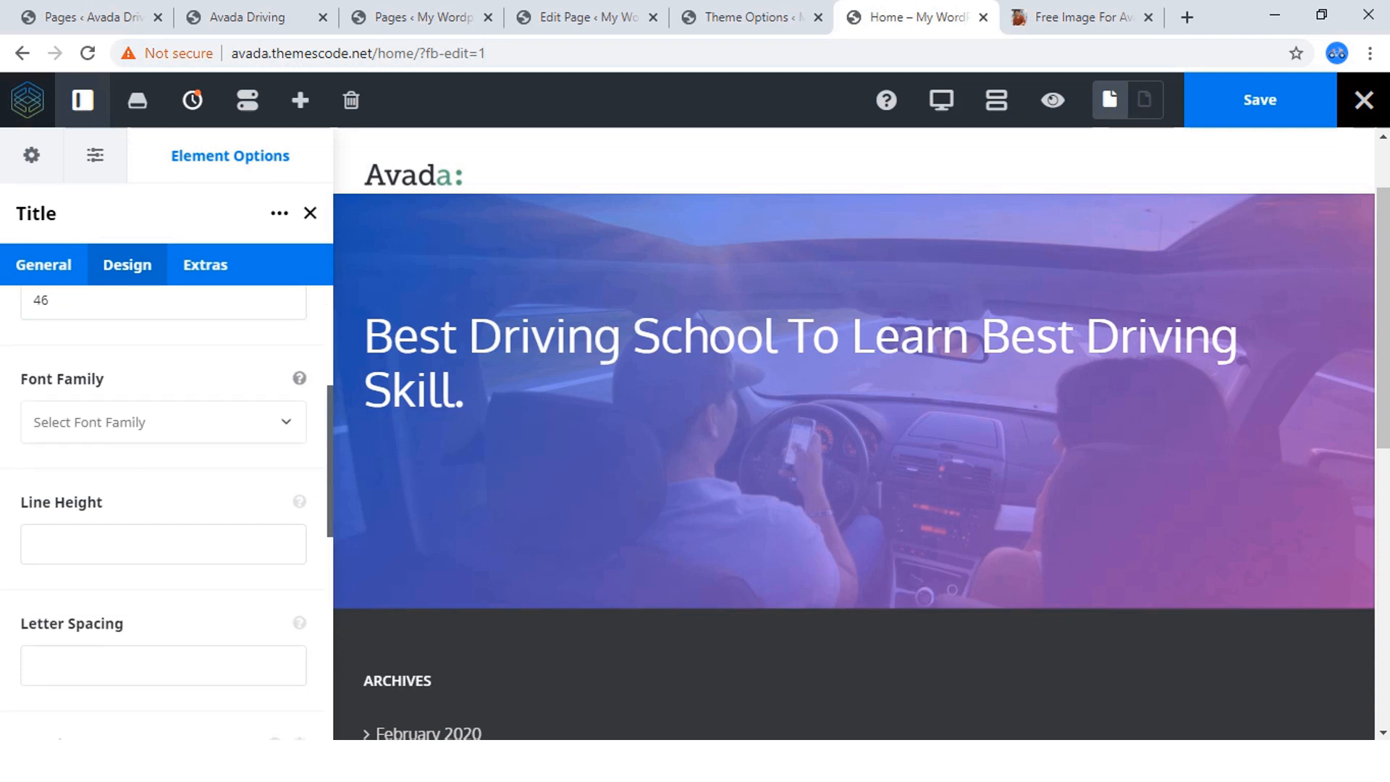
click(164, 422)
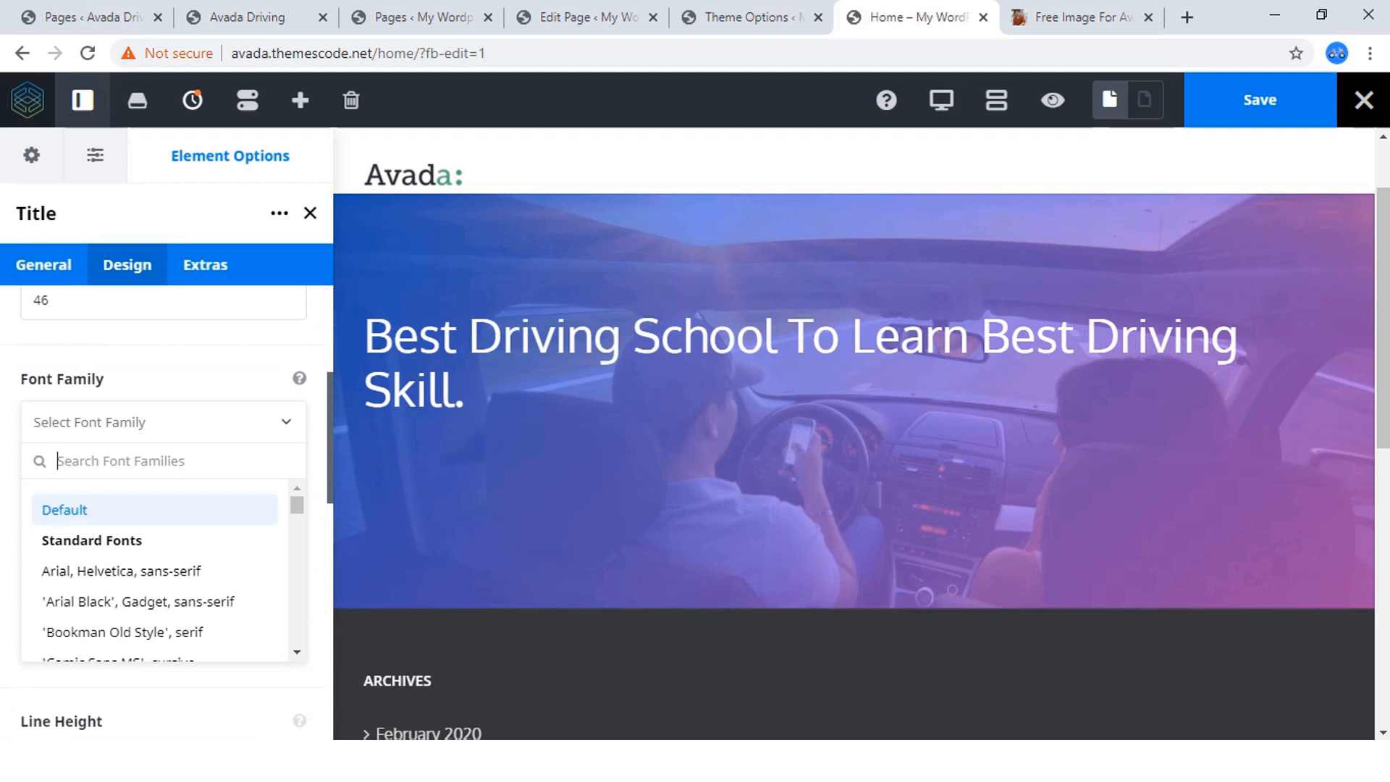
text(oxy)
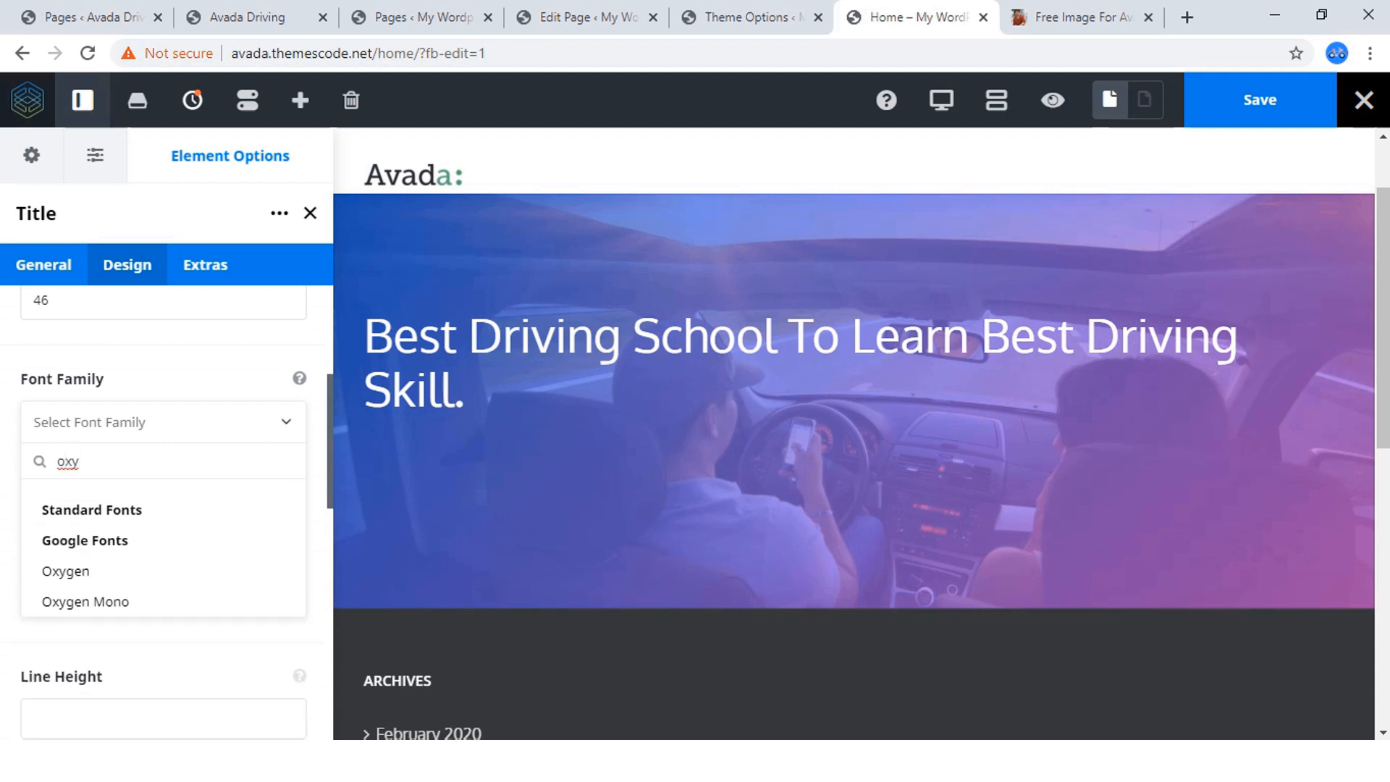
key(Return)
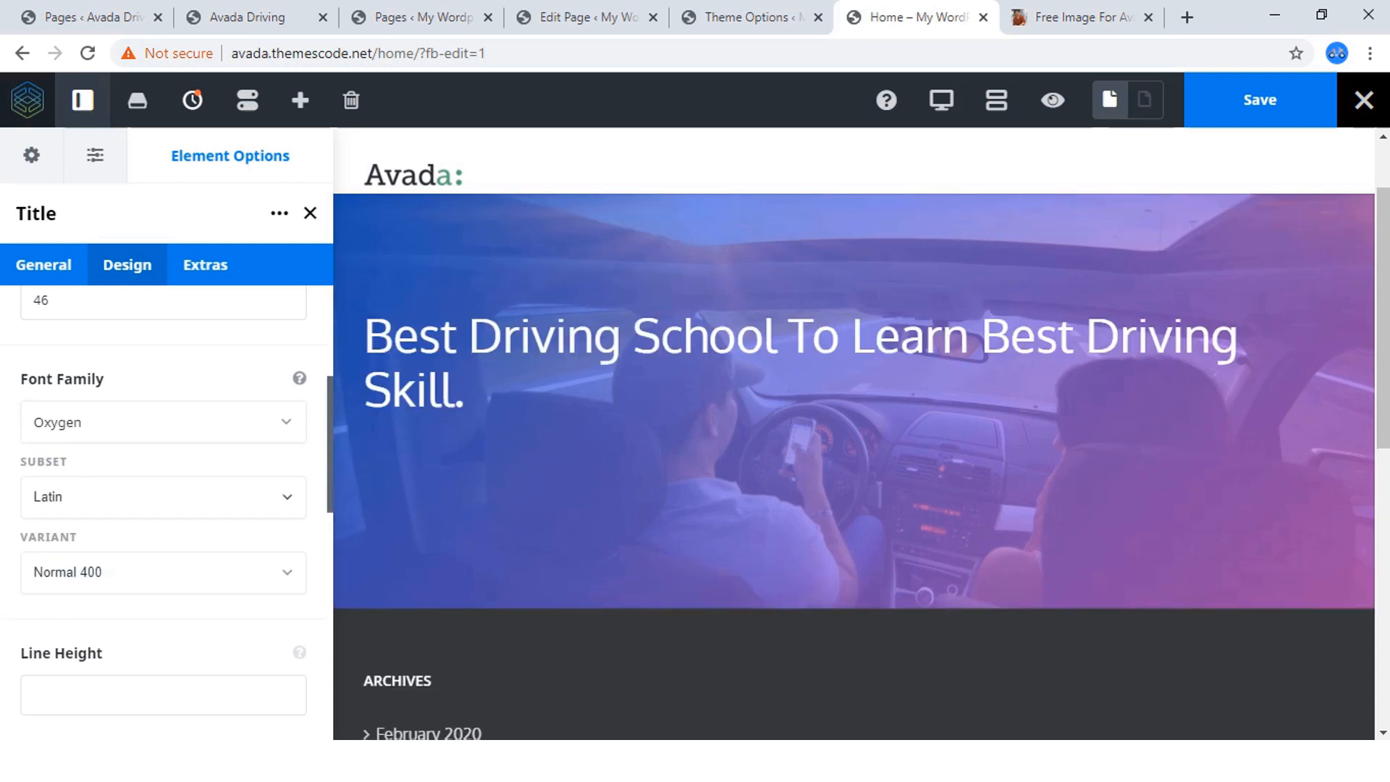
Set the hero title's separator to None and save the Home page.
scroll(163, 507, down, 4)
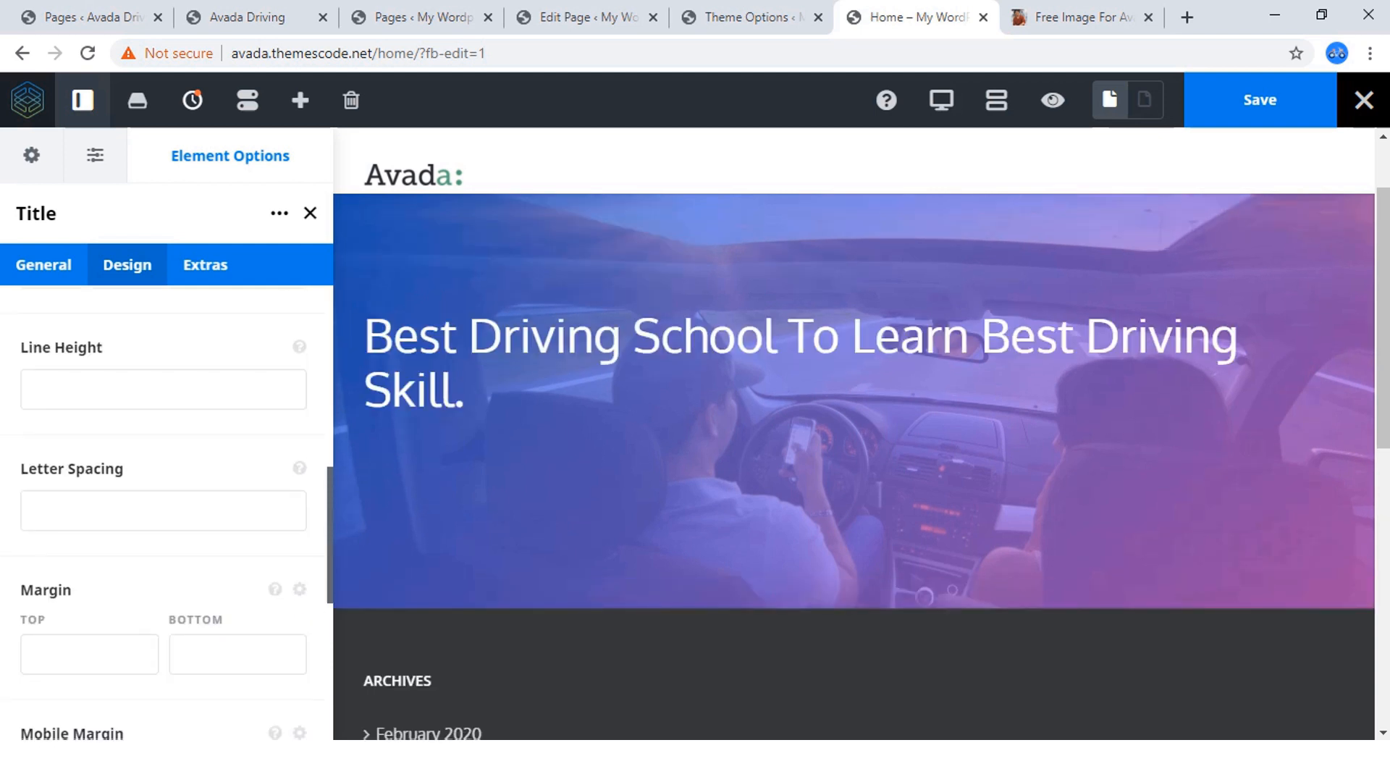
scroll(163, 507, down, 3)
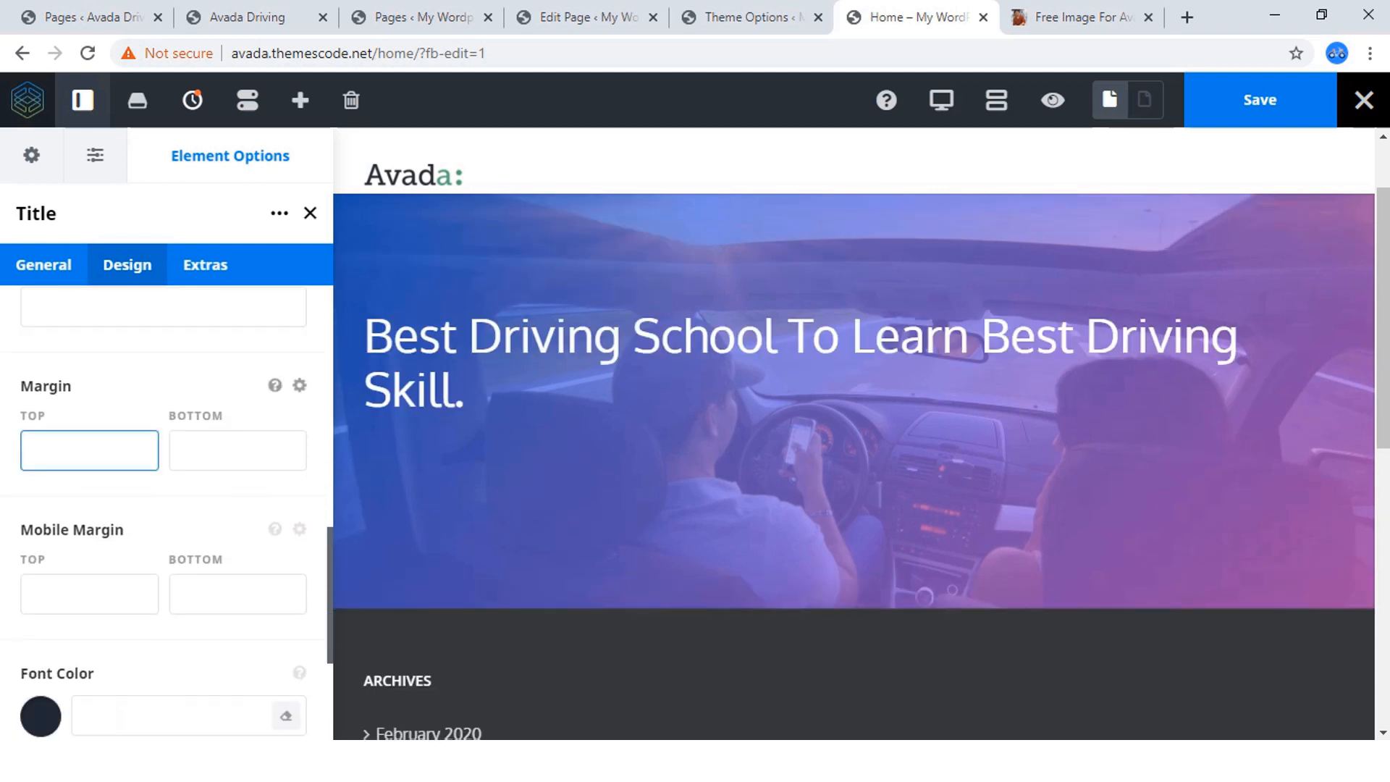
scroll(108, 492, down, 3)
scroll(109, 507, down, 1)
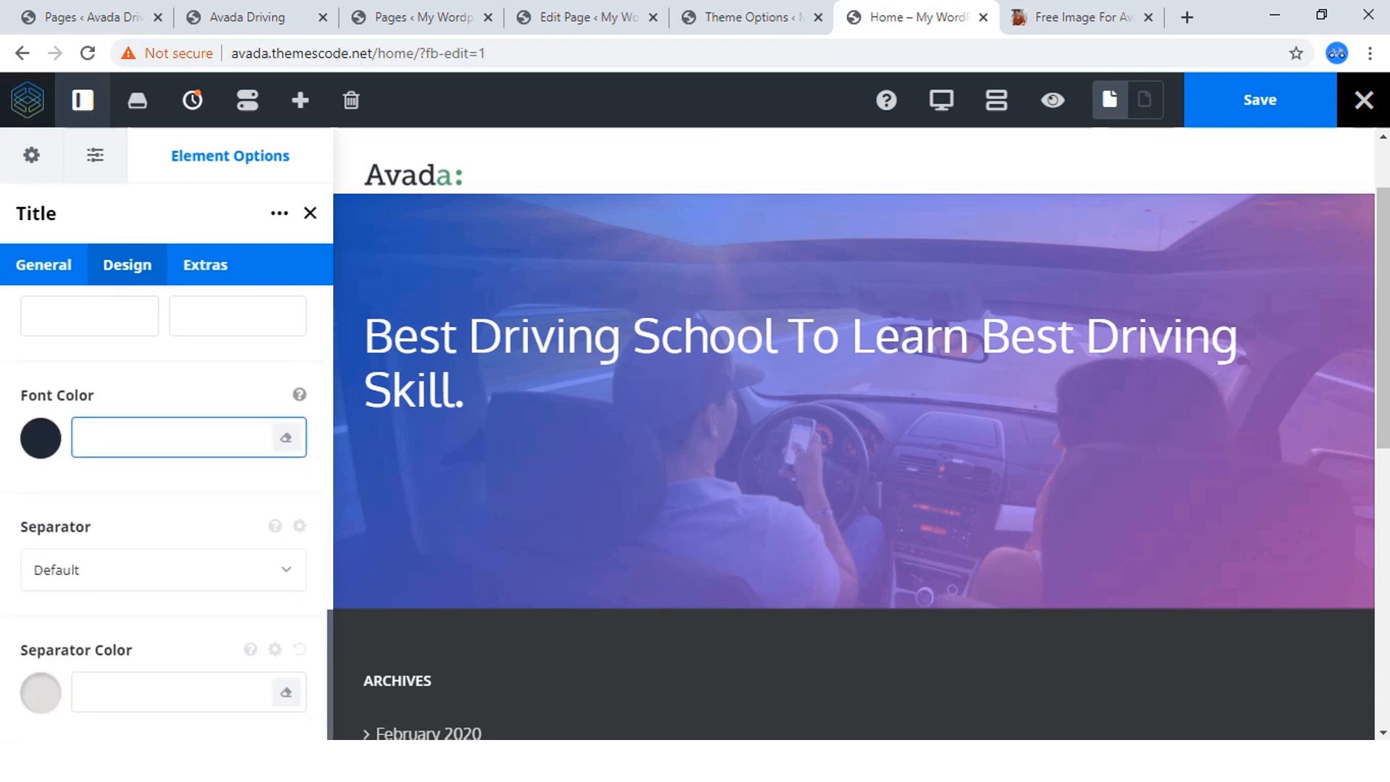
click(163, 570)
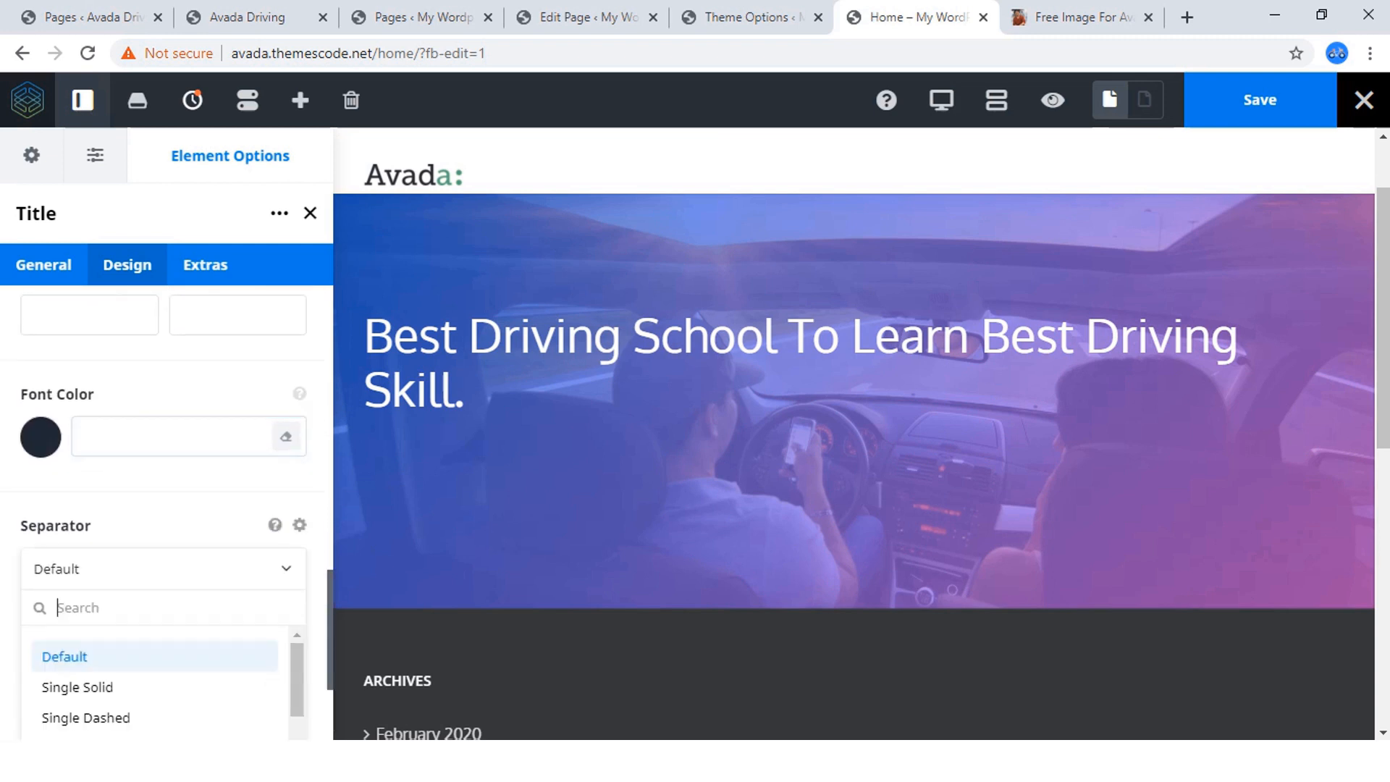
scroll(163, 572, down, 3)
scroll(163, 561, down, 3)
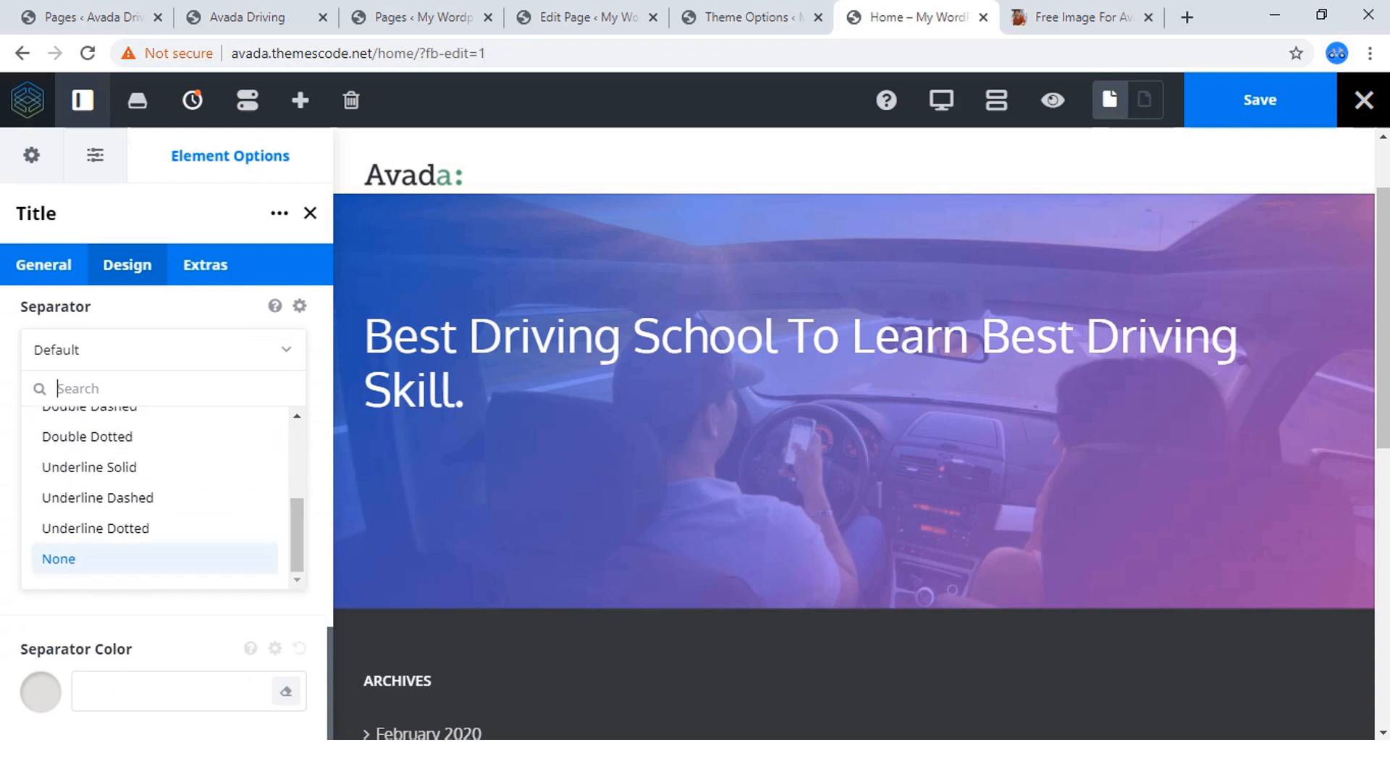
click(156, 558)
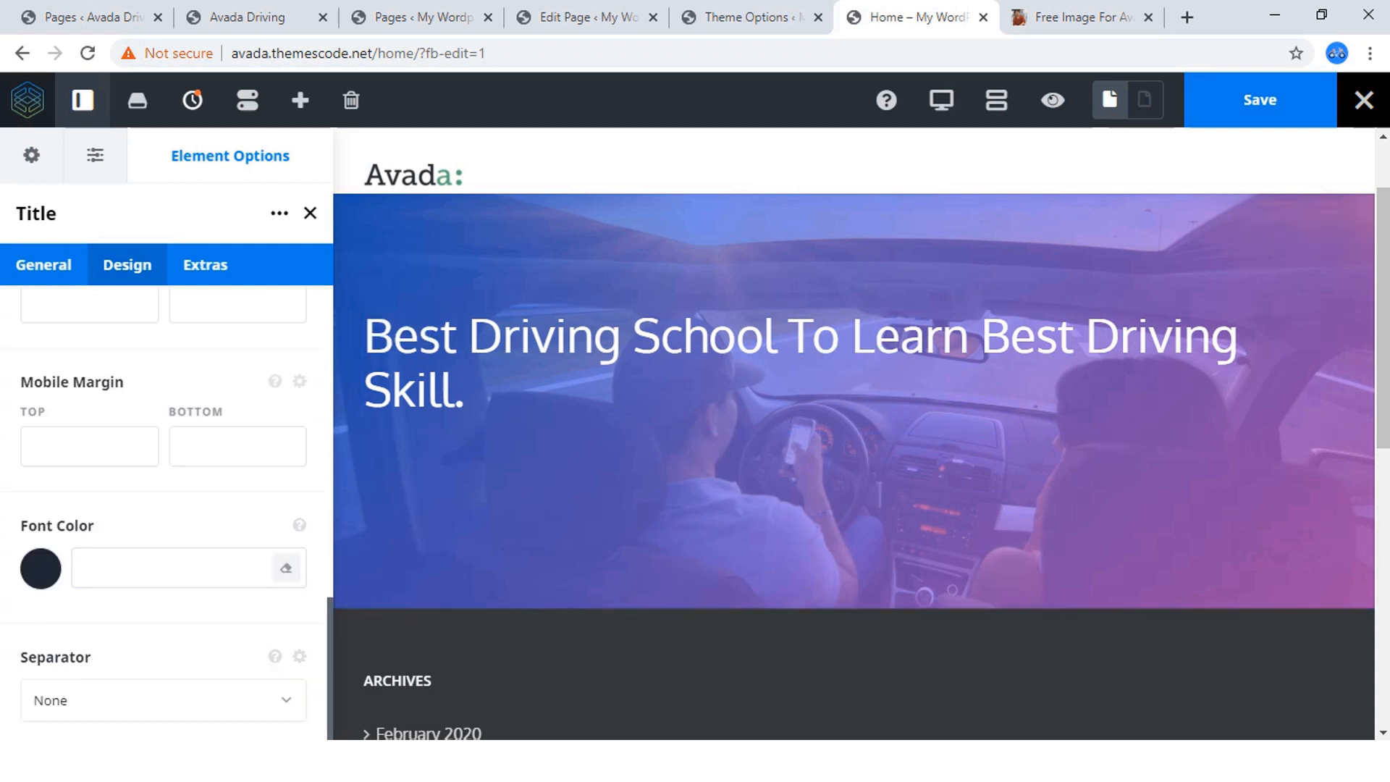
click(1261, 100)
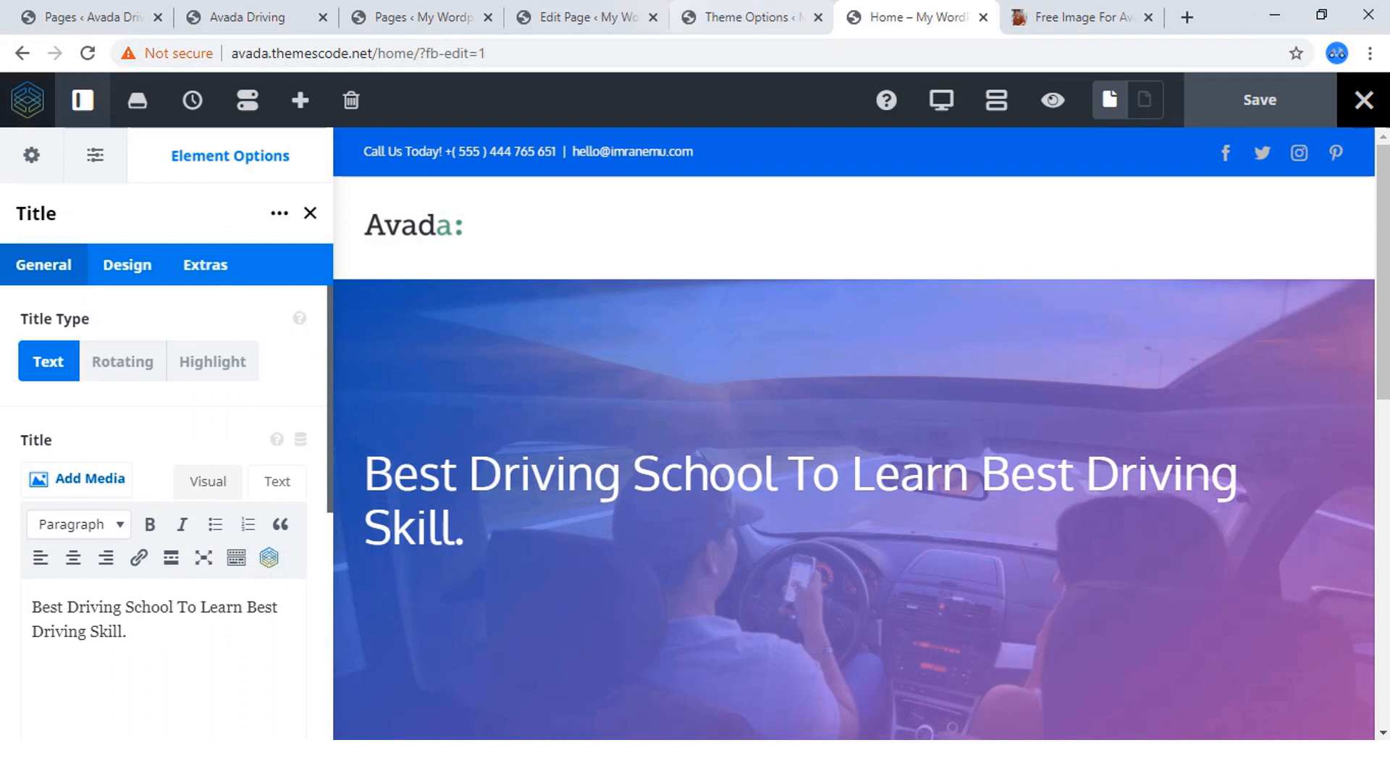
Add a Text Block element below the hero title on the Home page.
click(239, 16)
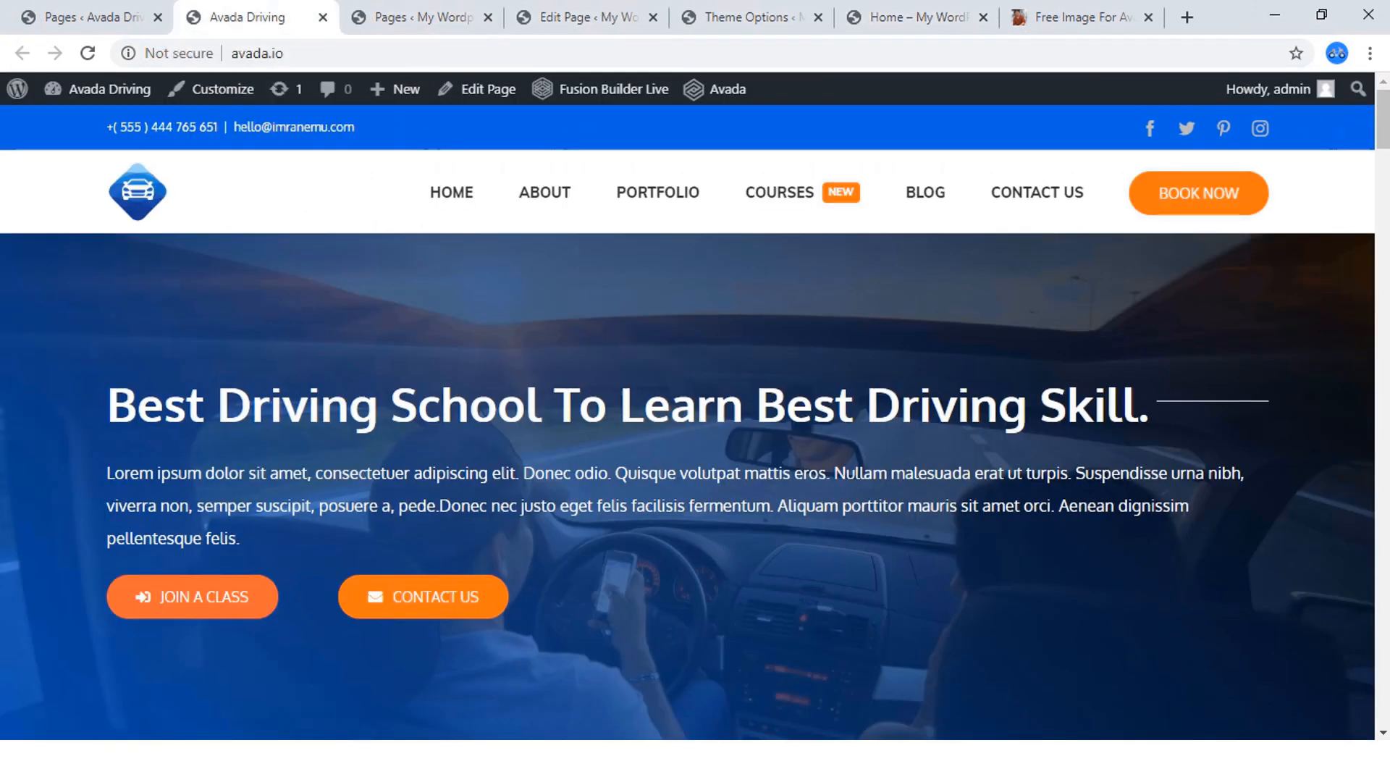
click(909, 16)
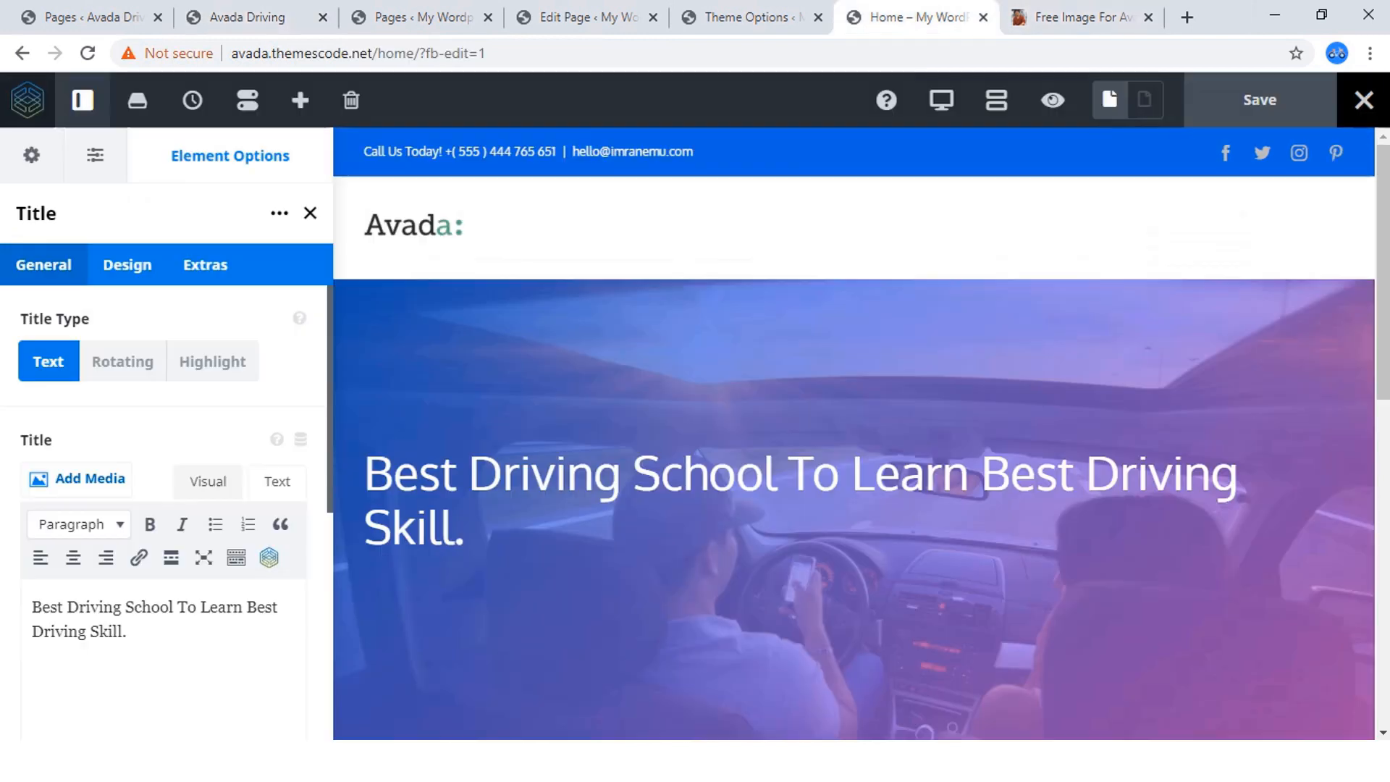
scroll(838, 394, down, 2)
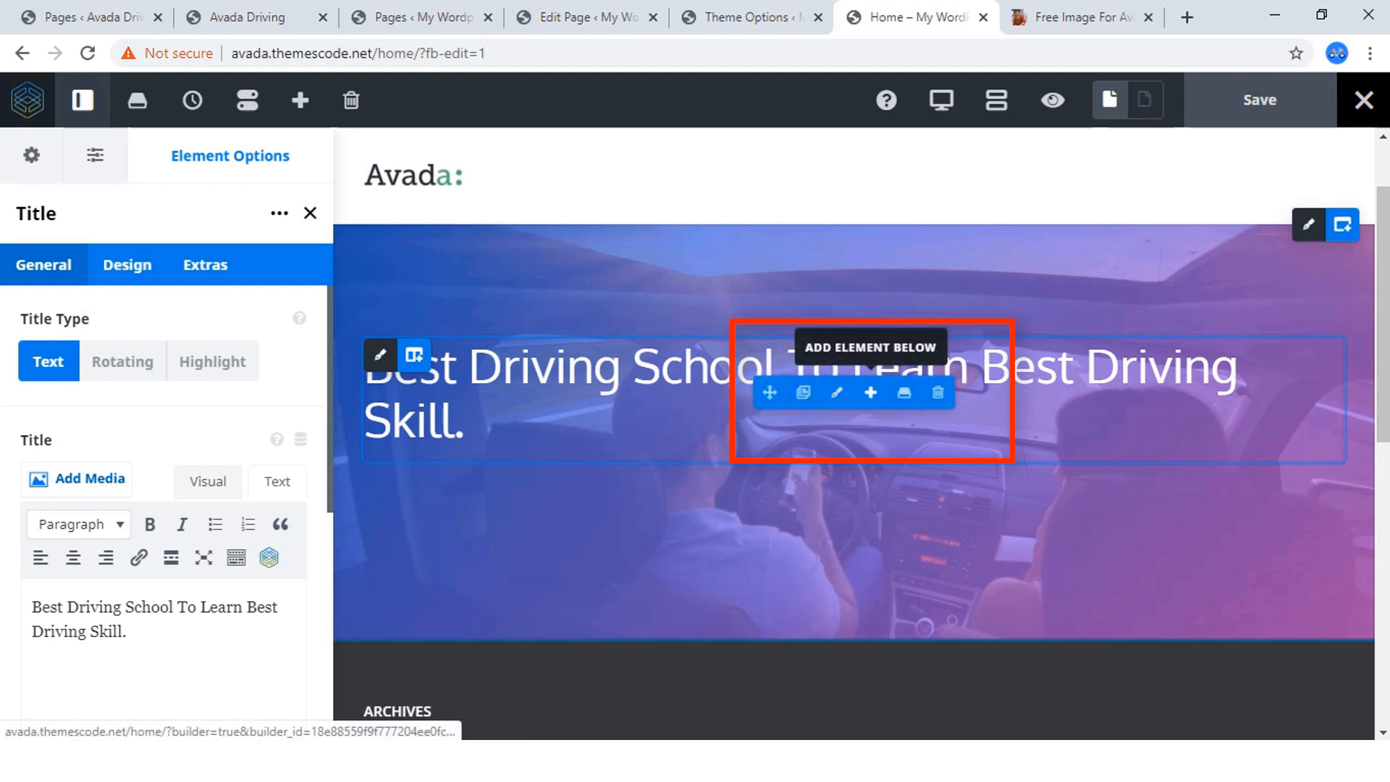
click(871, 393)
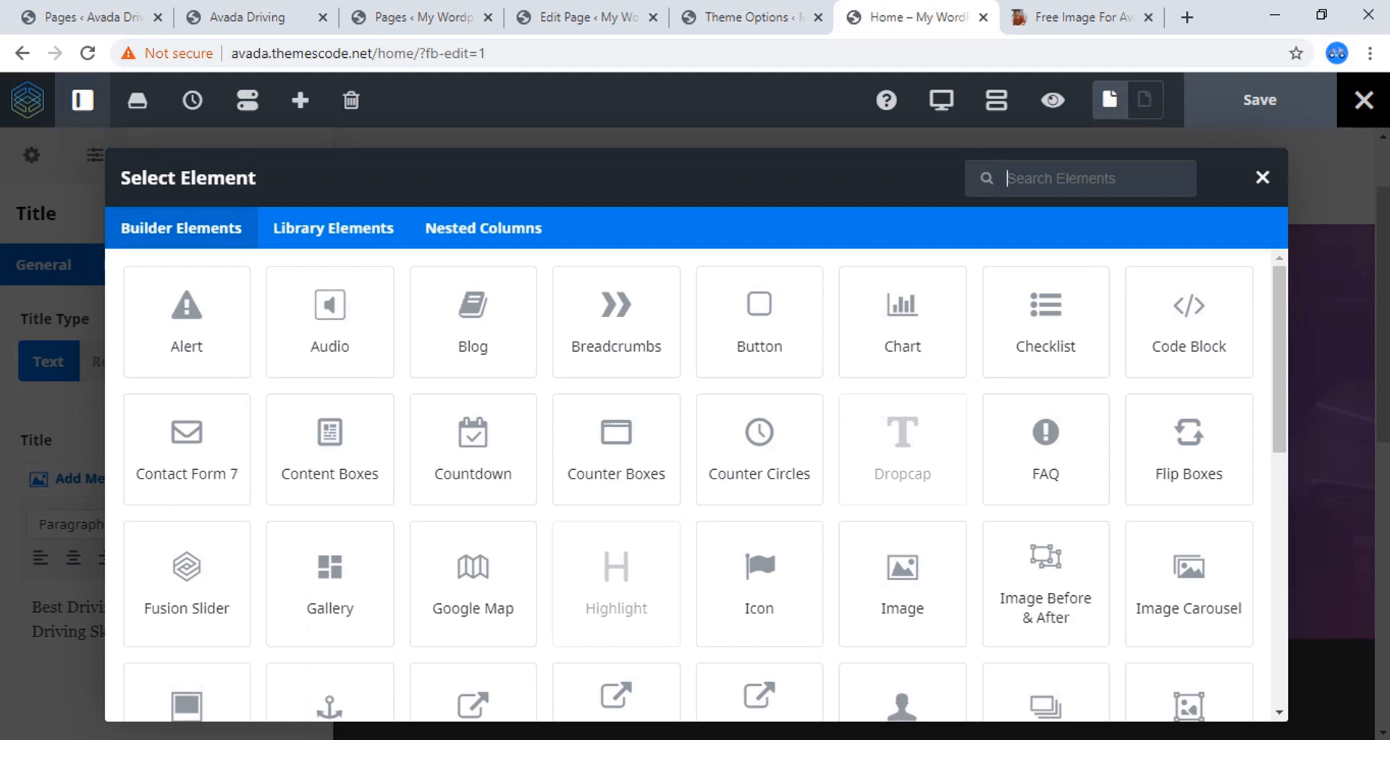
scroll(760, 449, down, 5)
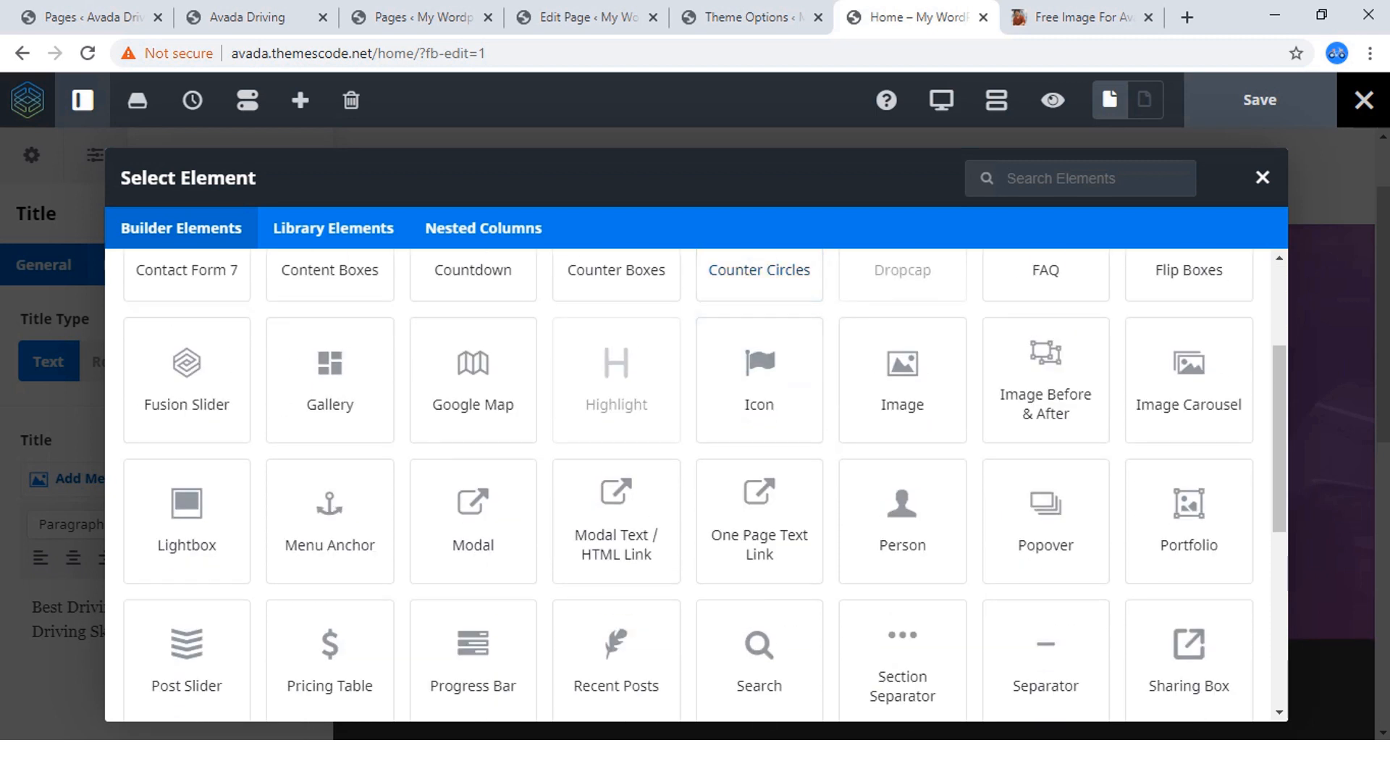
scroll(760, 449, down, 5)
scroll(697, 483, down, 1)
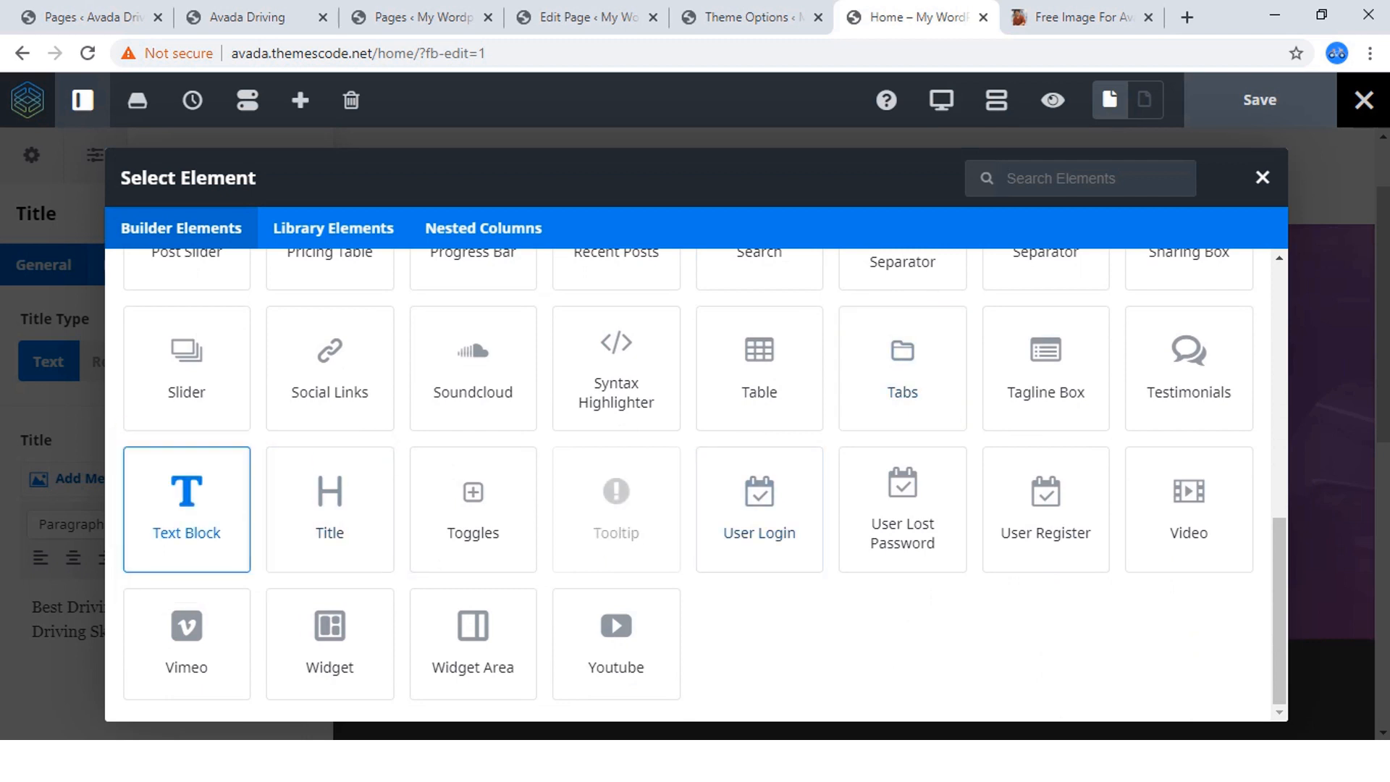
click(181, 507)
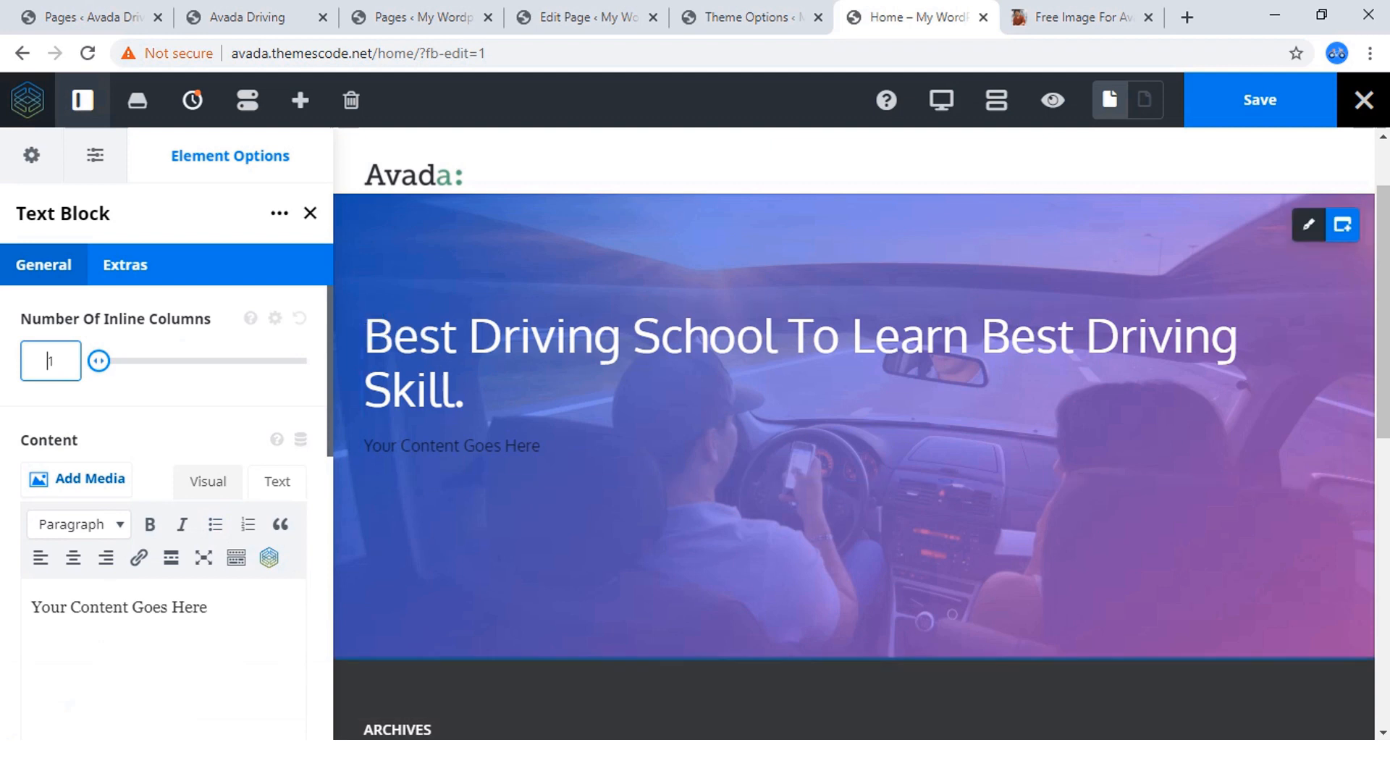
scroll(165, 507, down, 1)
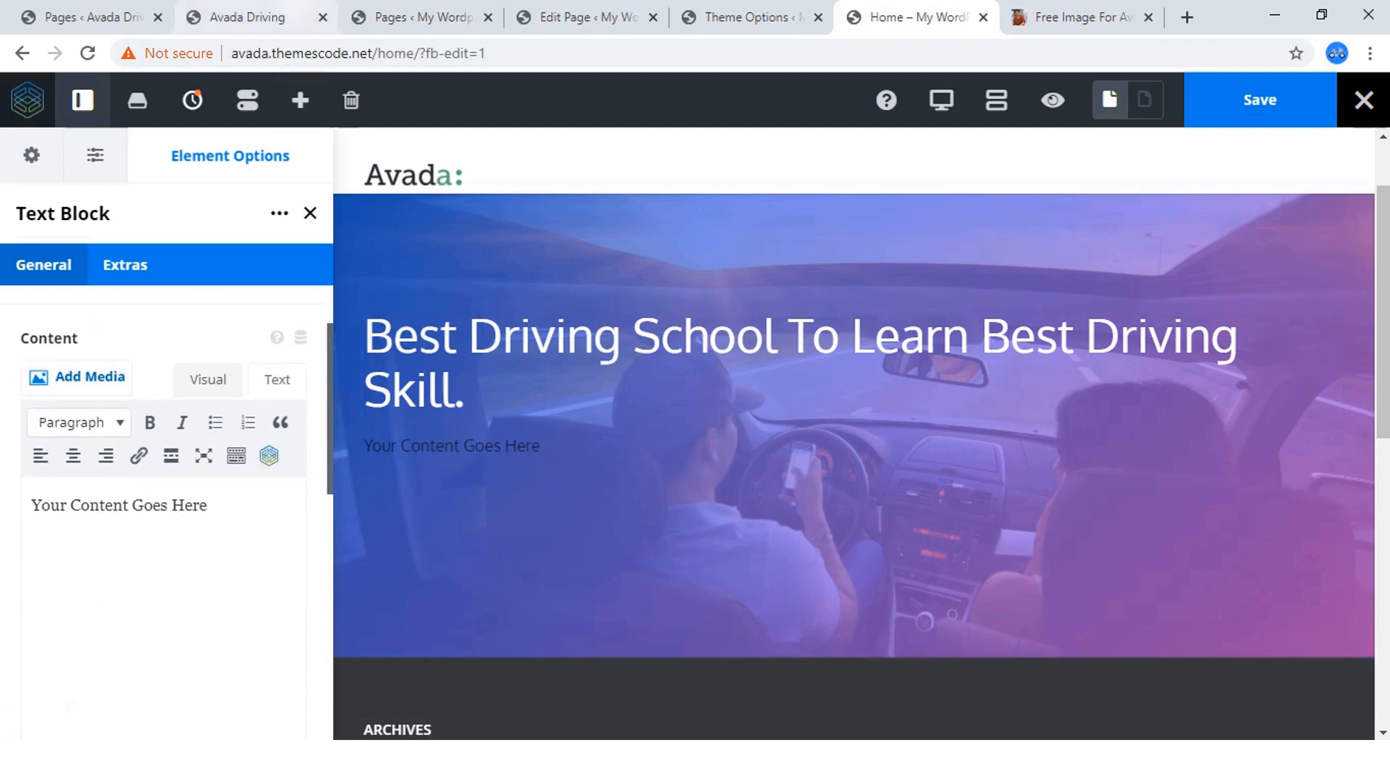
Replace the text block's placeholder with the Lorem ipsum paragraph copied from the hero section of the finished Avada Driving site.
click(246, 17)
scroll(688, 420, down, 2)
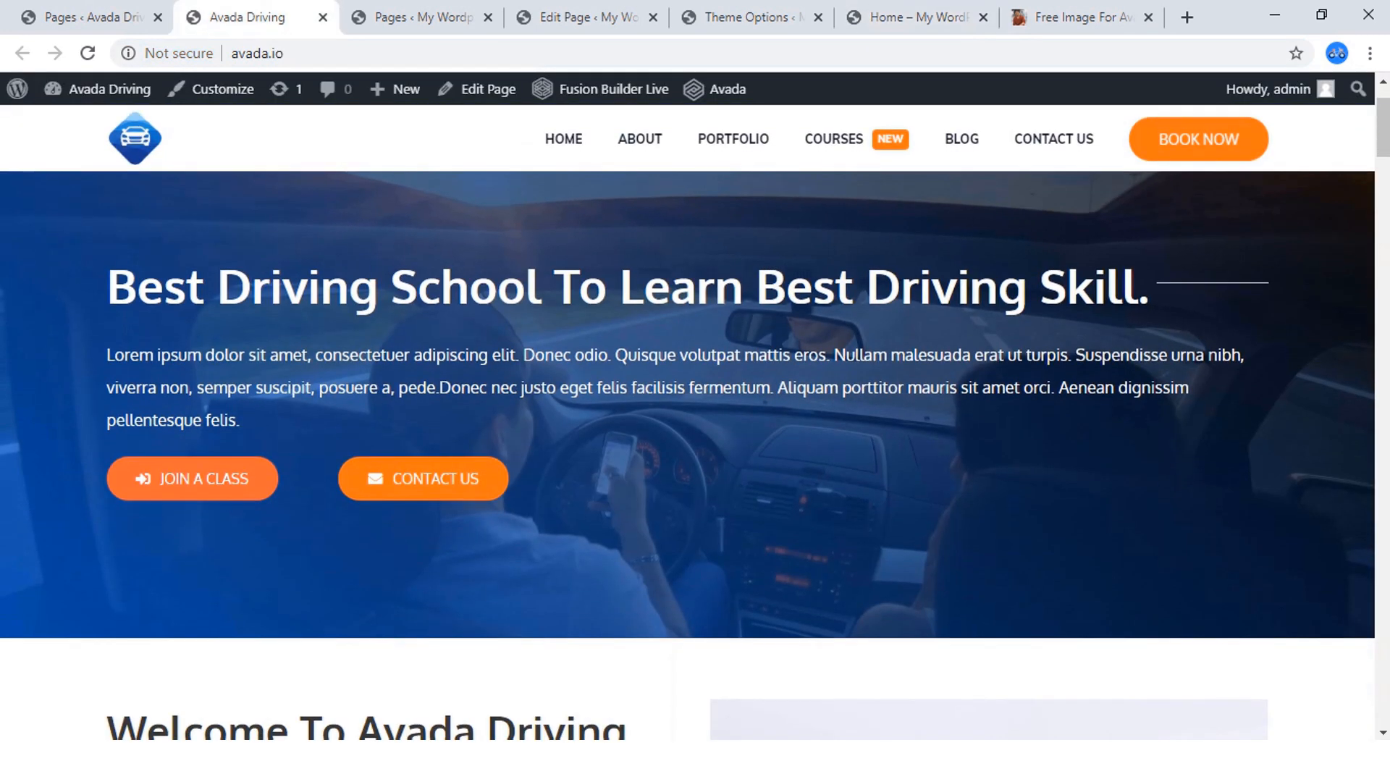
drag(241, 421, 107, 355)
key(ctrl+c)
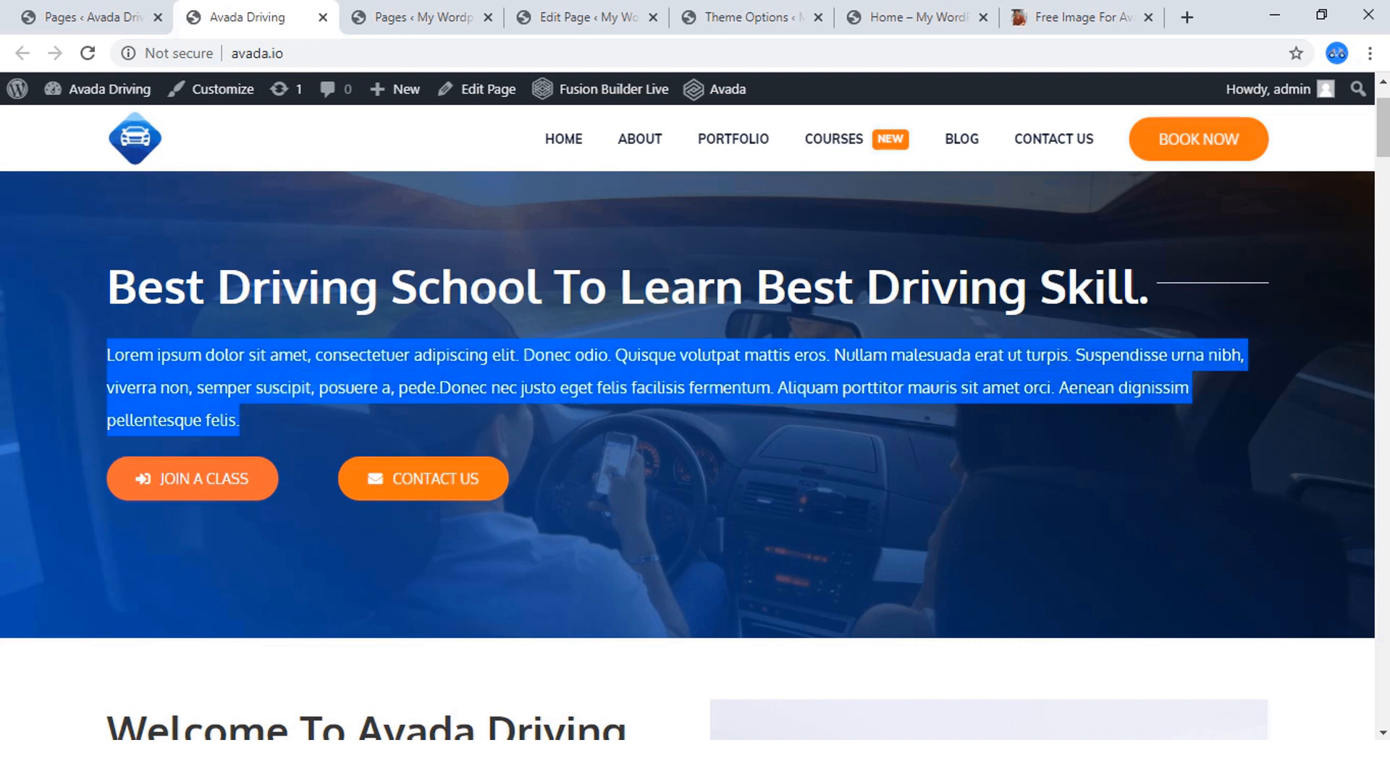
right_click(128, 358)
click(163, 376)
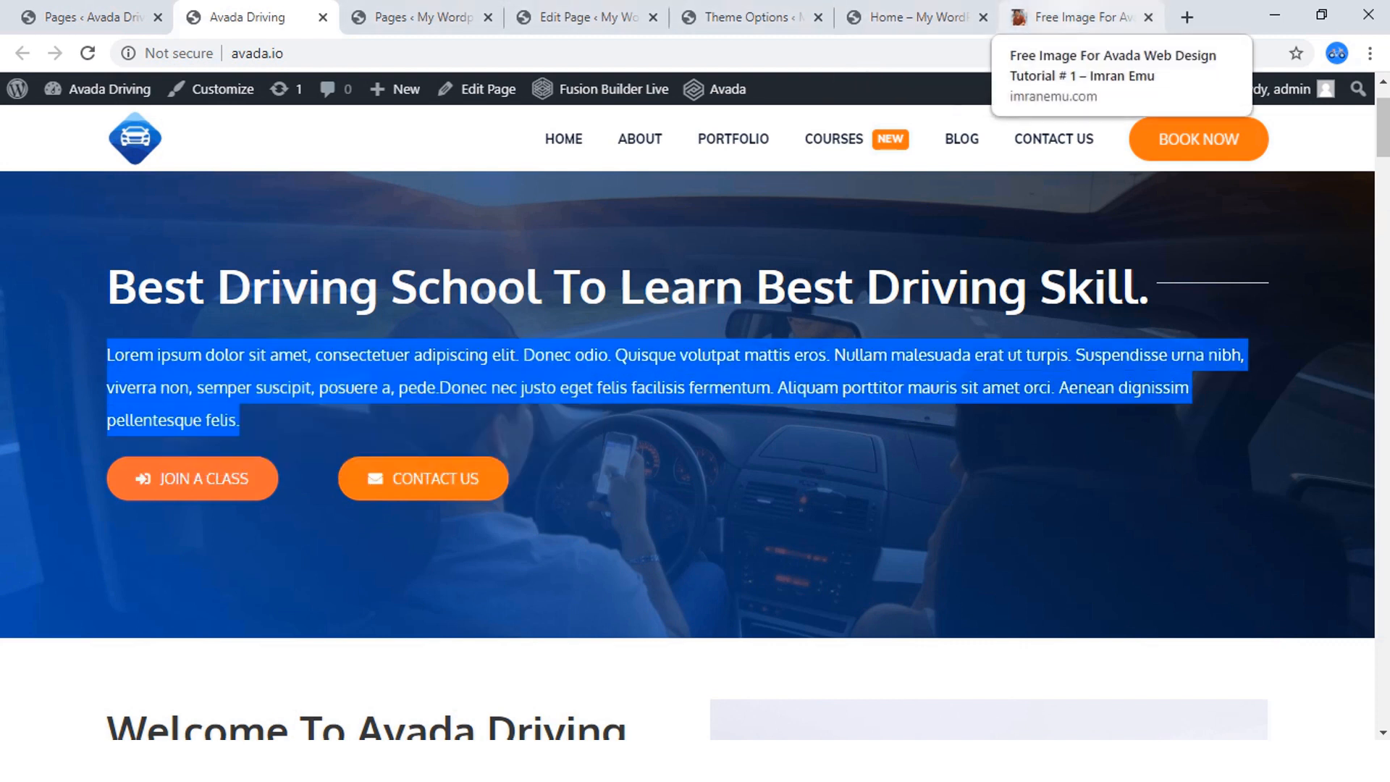
click(905, 17)
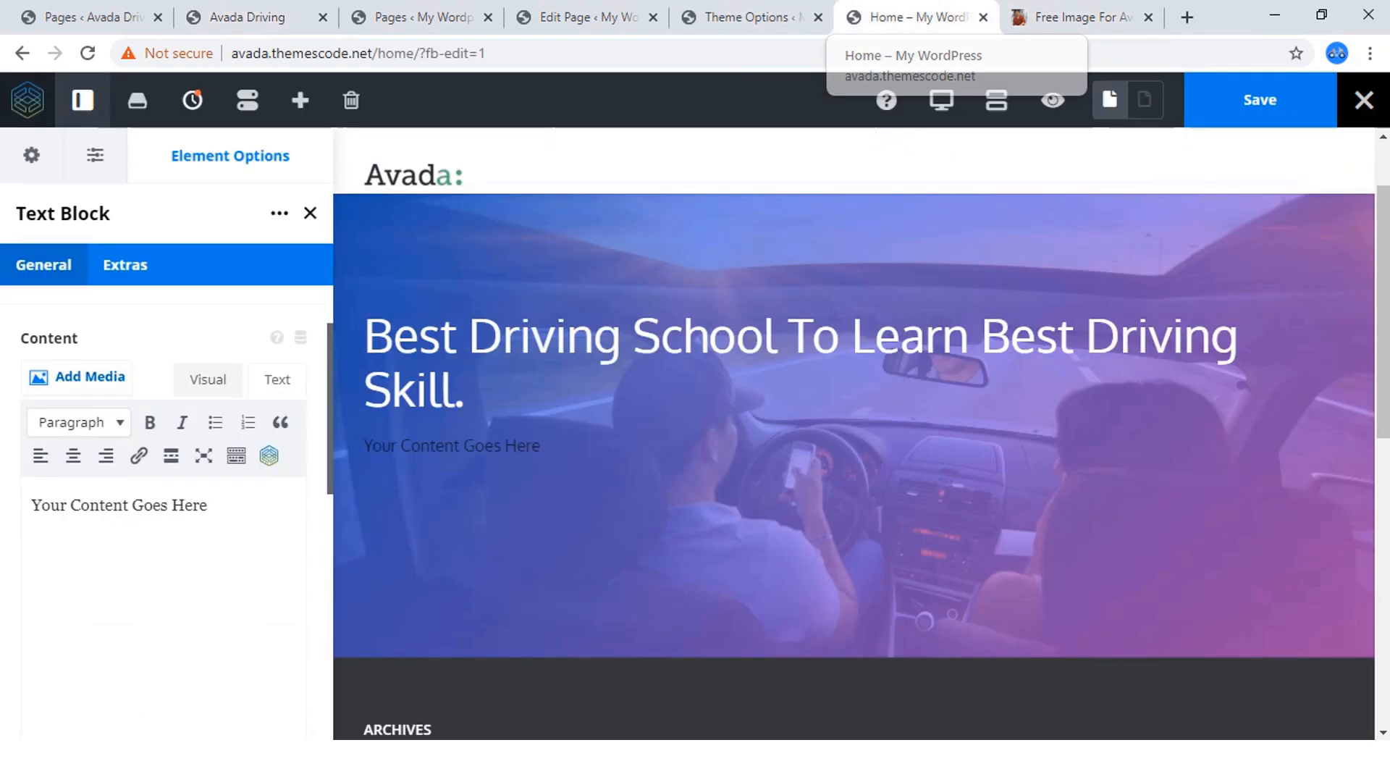
click(278, 380)
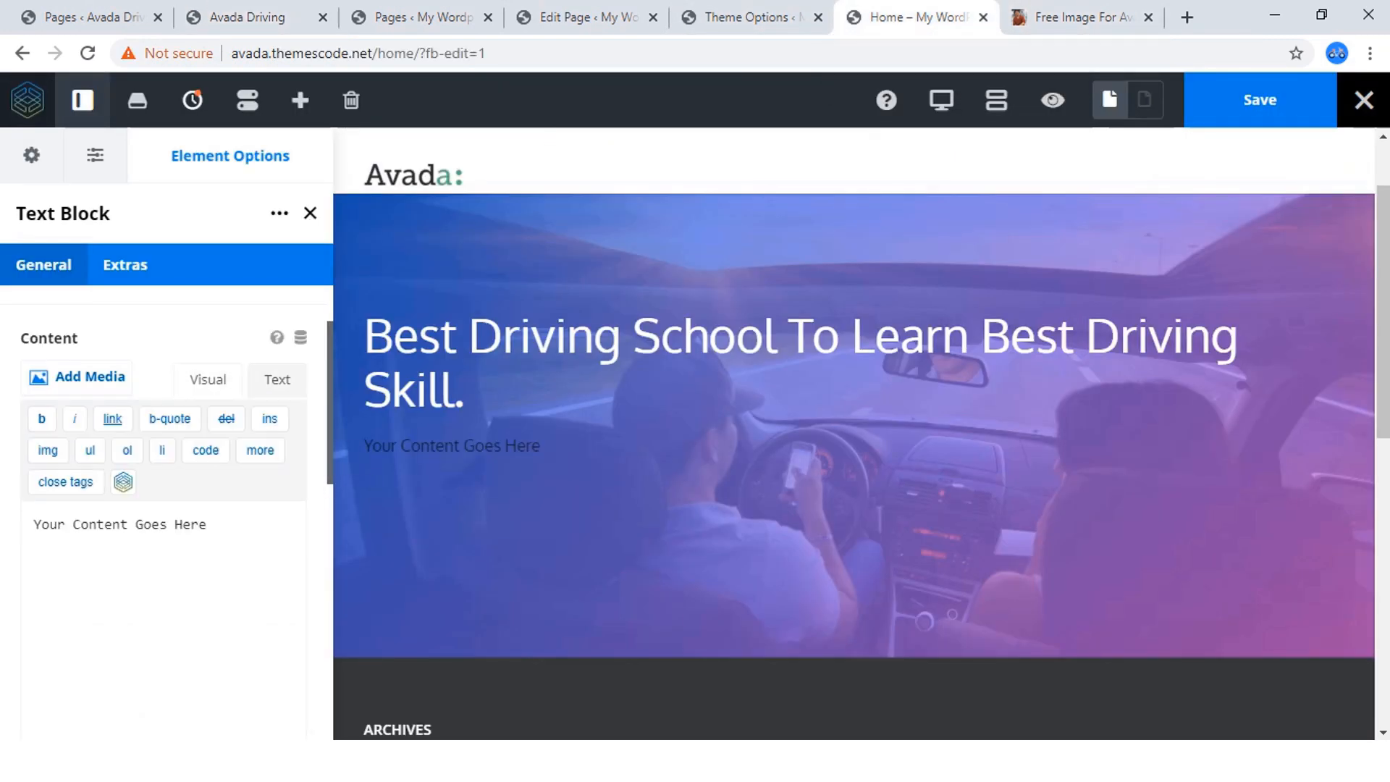
click(207, 524)
key(ctrl+a)
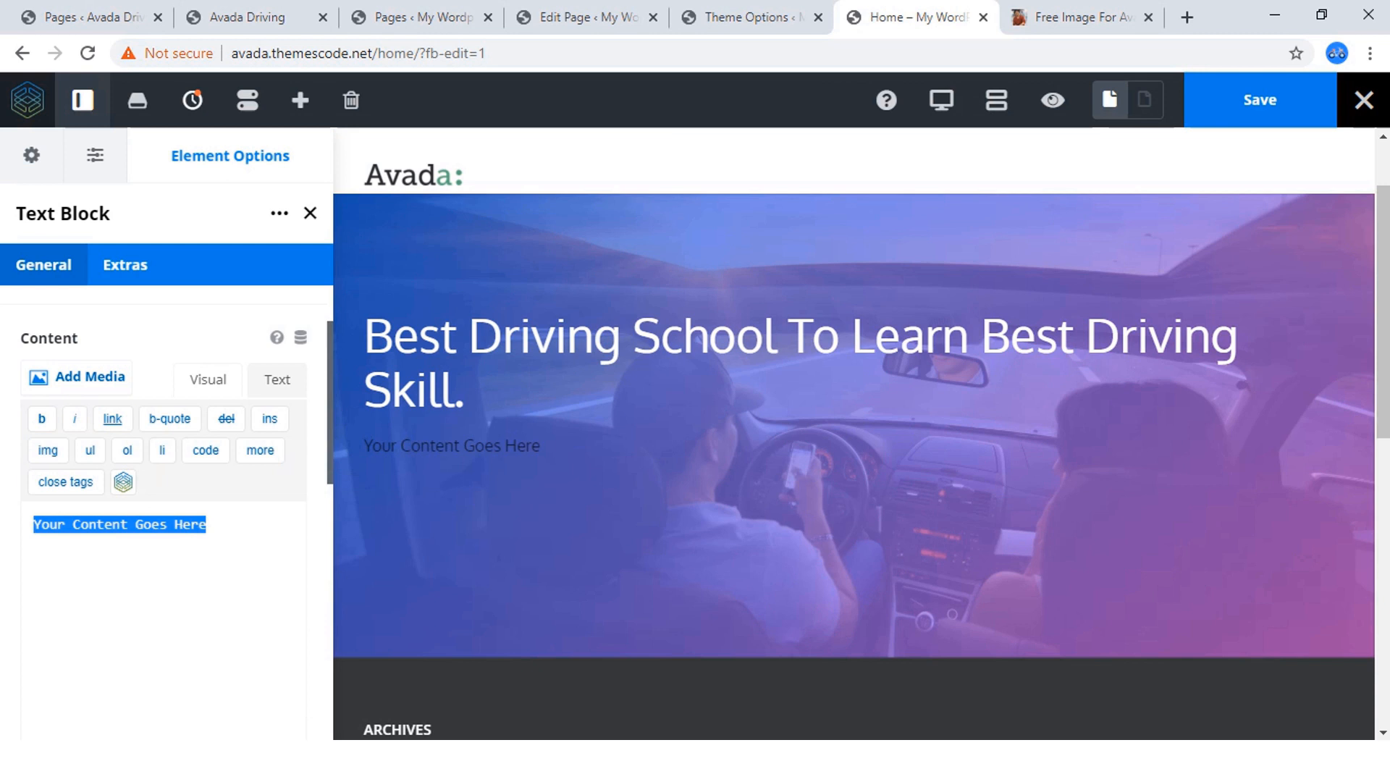
key(ctrl+v)
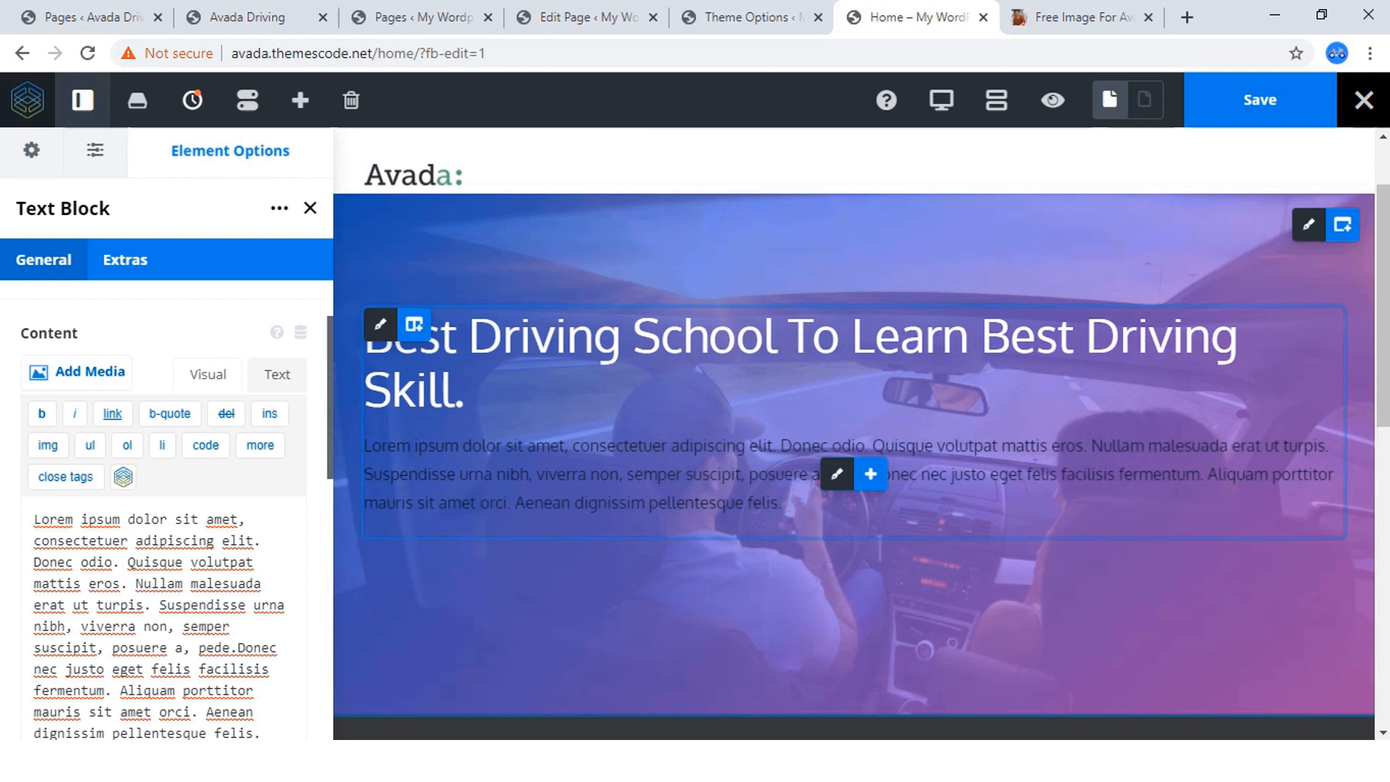
Set the font color of the whole hero paragraph to #ffffff.
drag(784, 503, 445, 447)
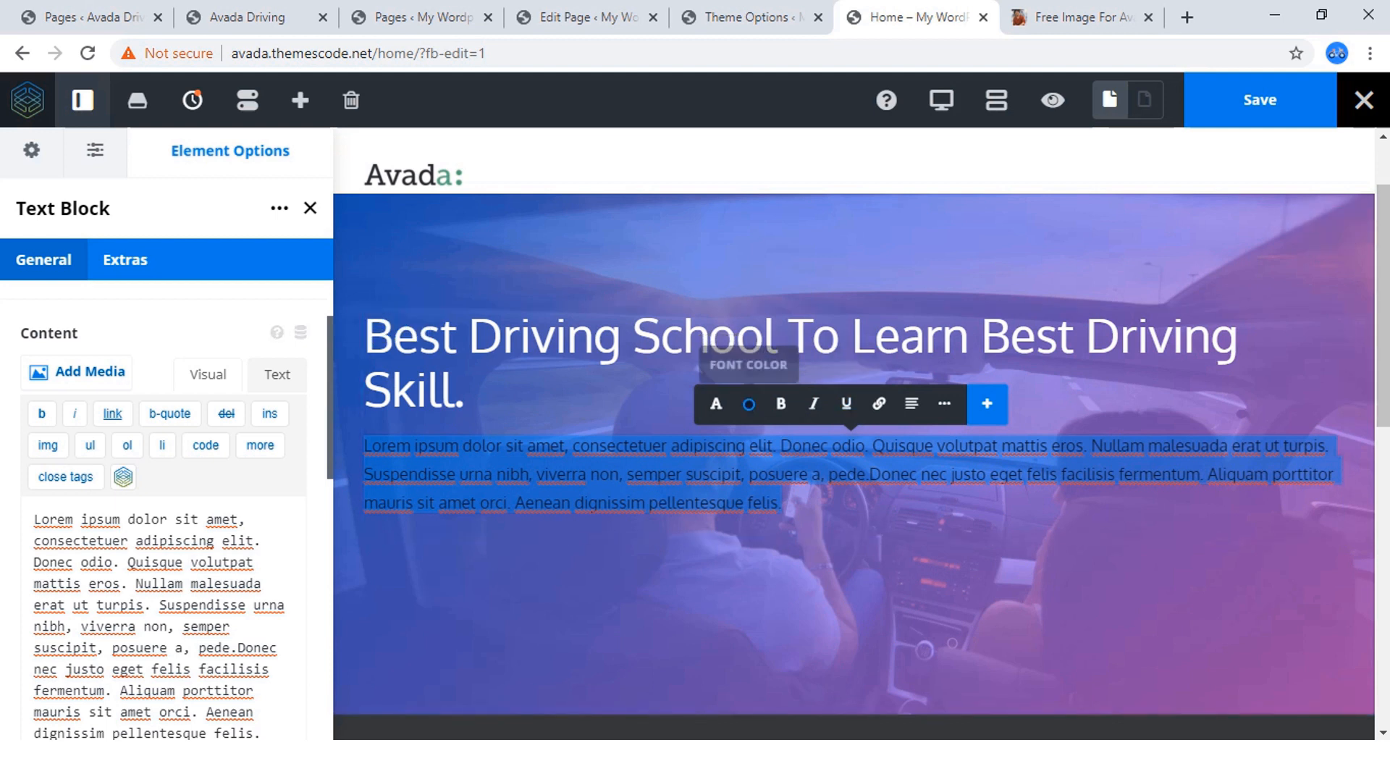
click(748, 403)
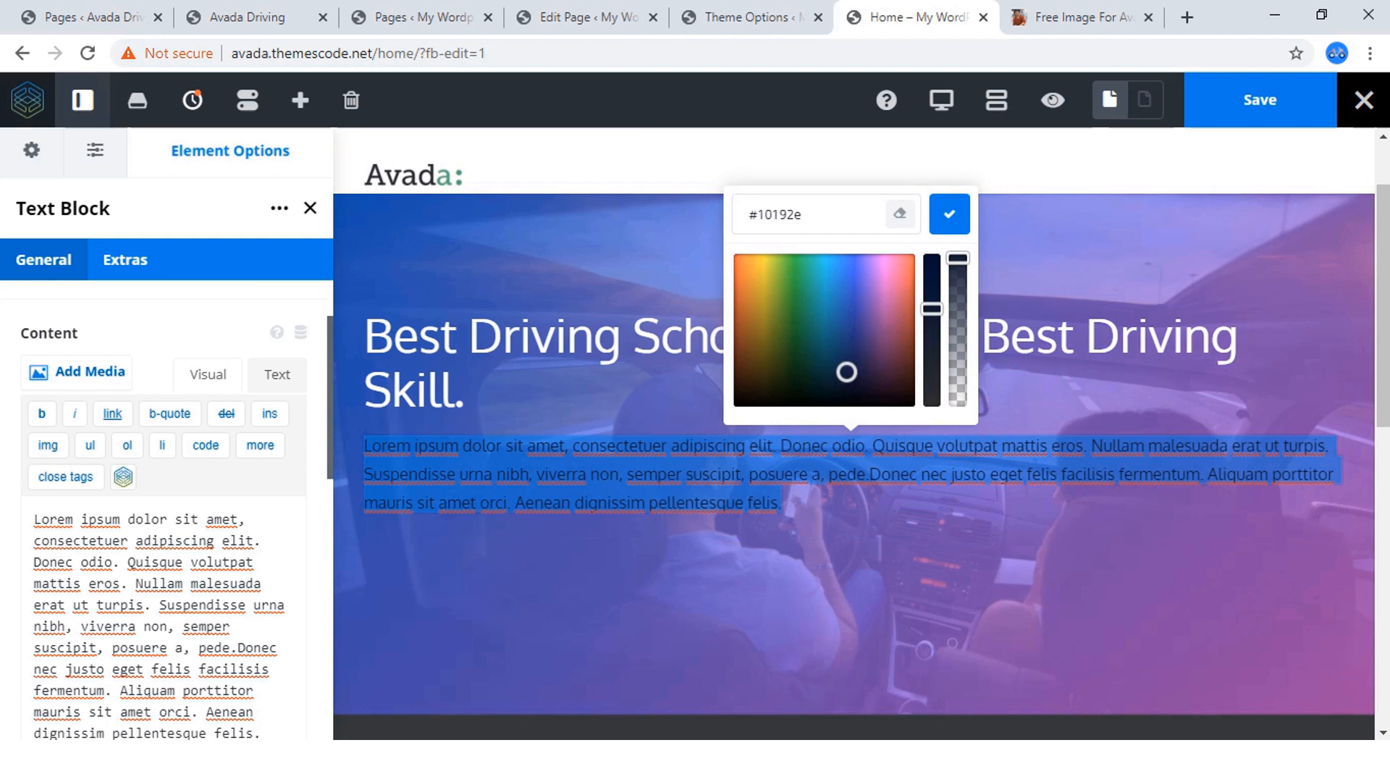
double_click(780, 214)
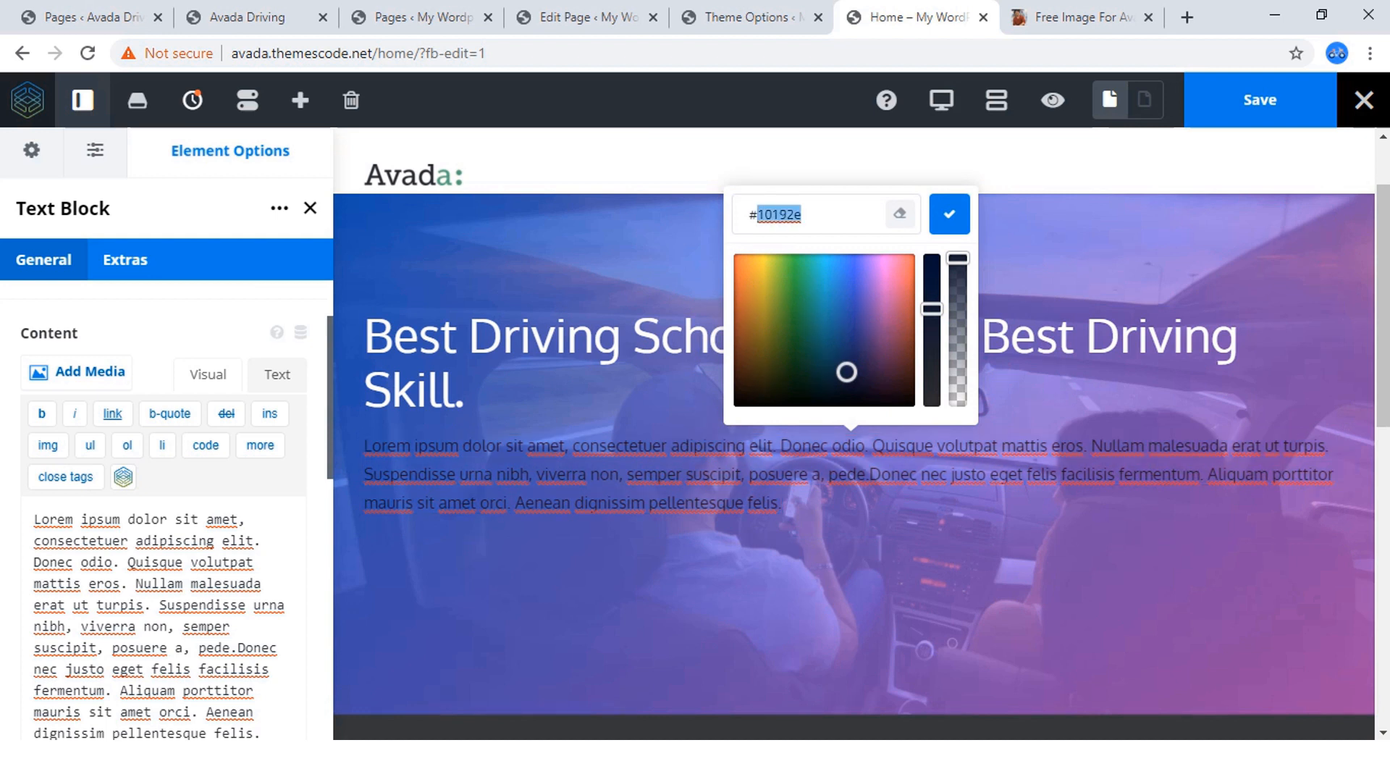
text(ffffff)
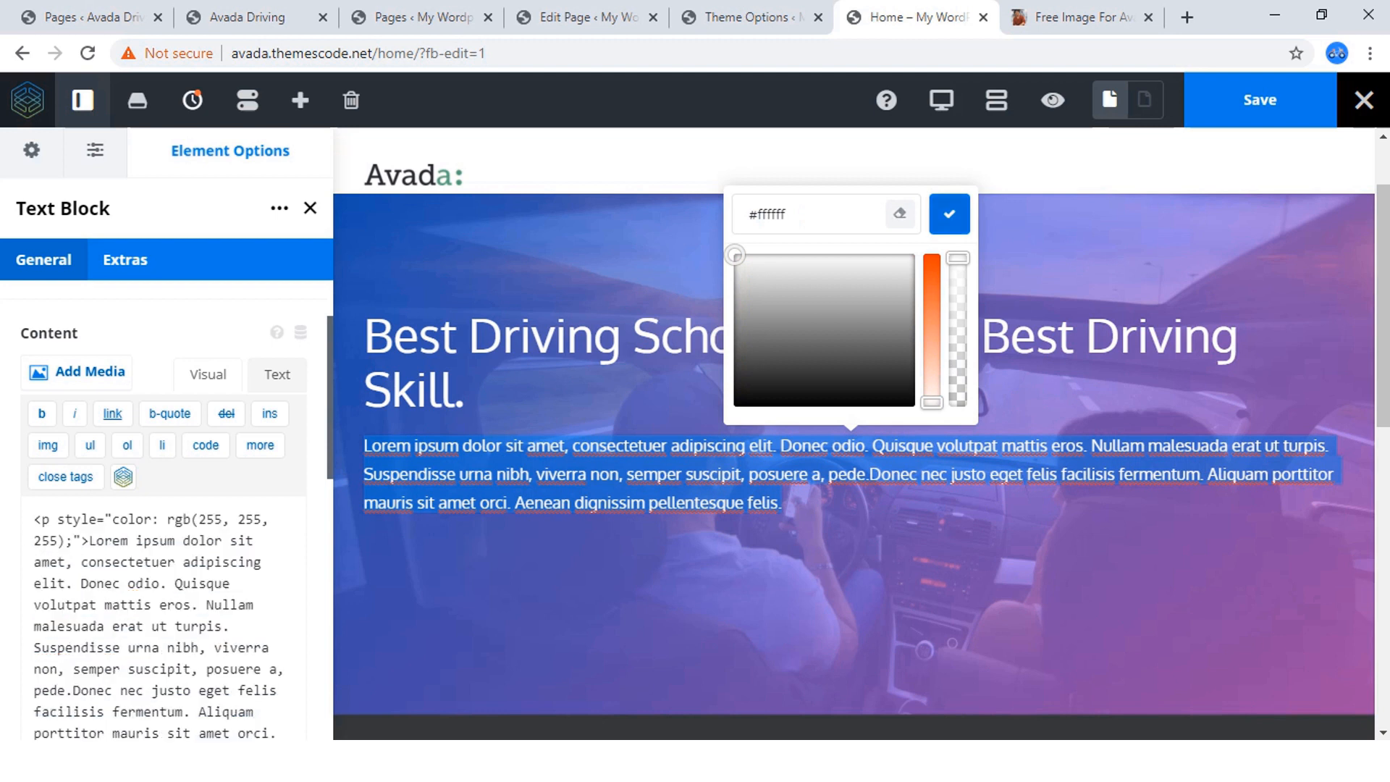
click(949, 214)
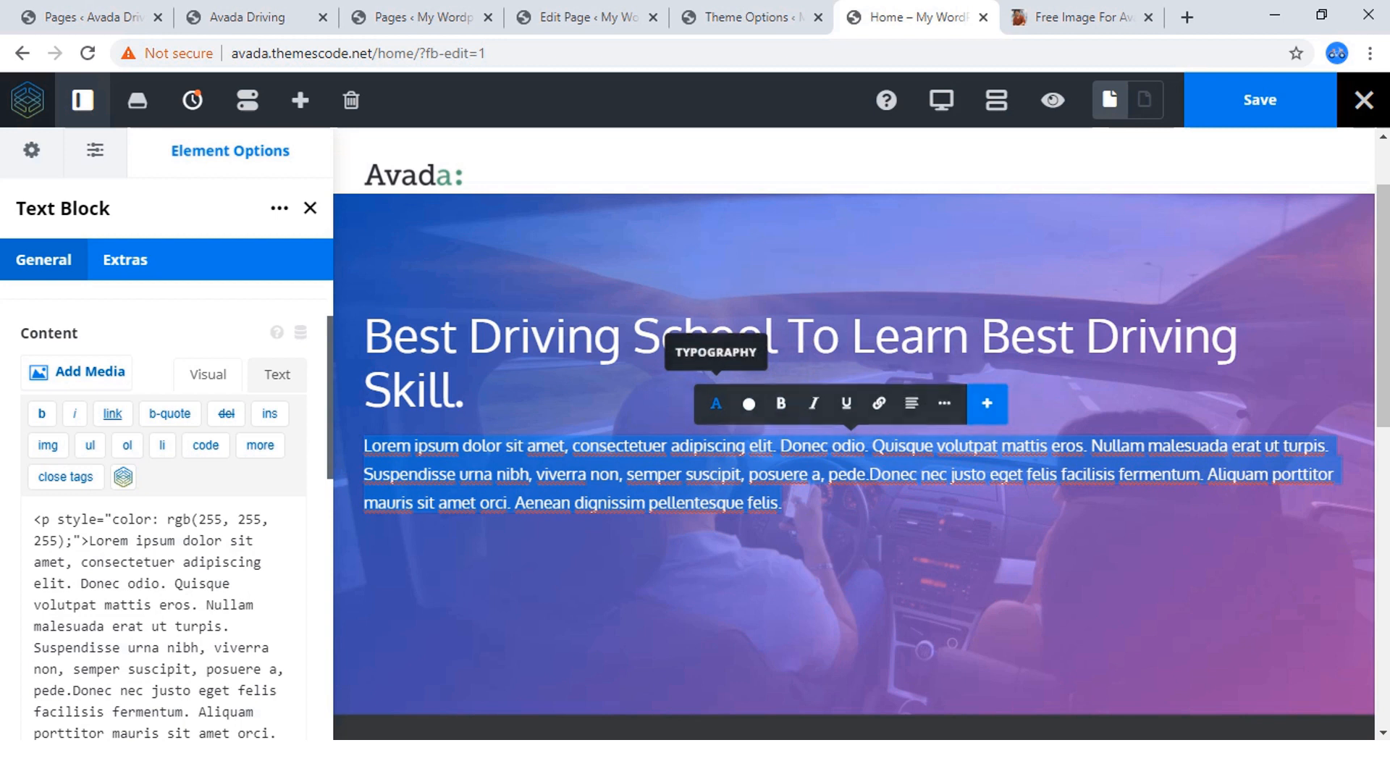
Review the hero paragraph's typography settings, font family, extended formatting options and inline elements.
click(716, 403)
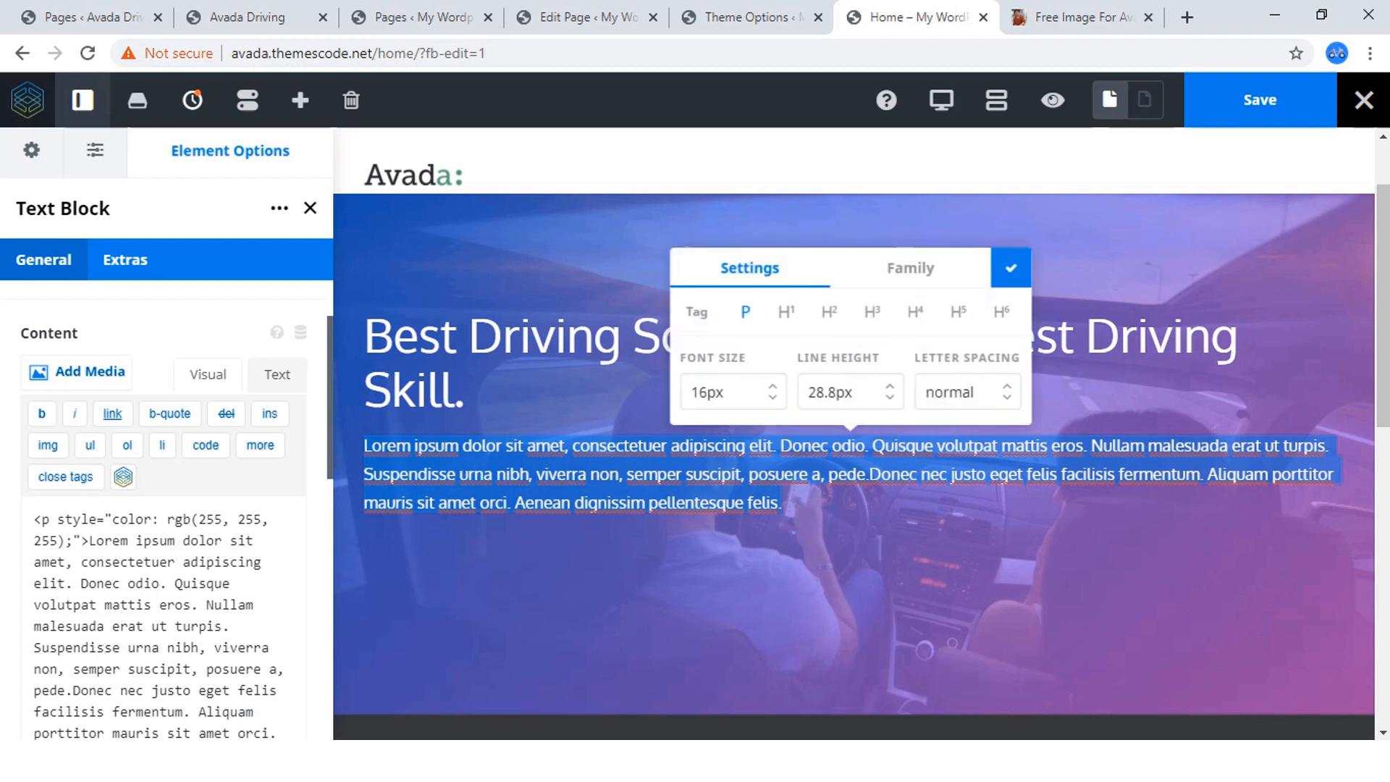
click(910, 268)
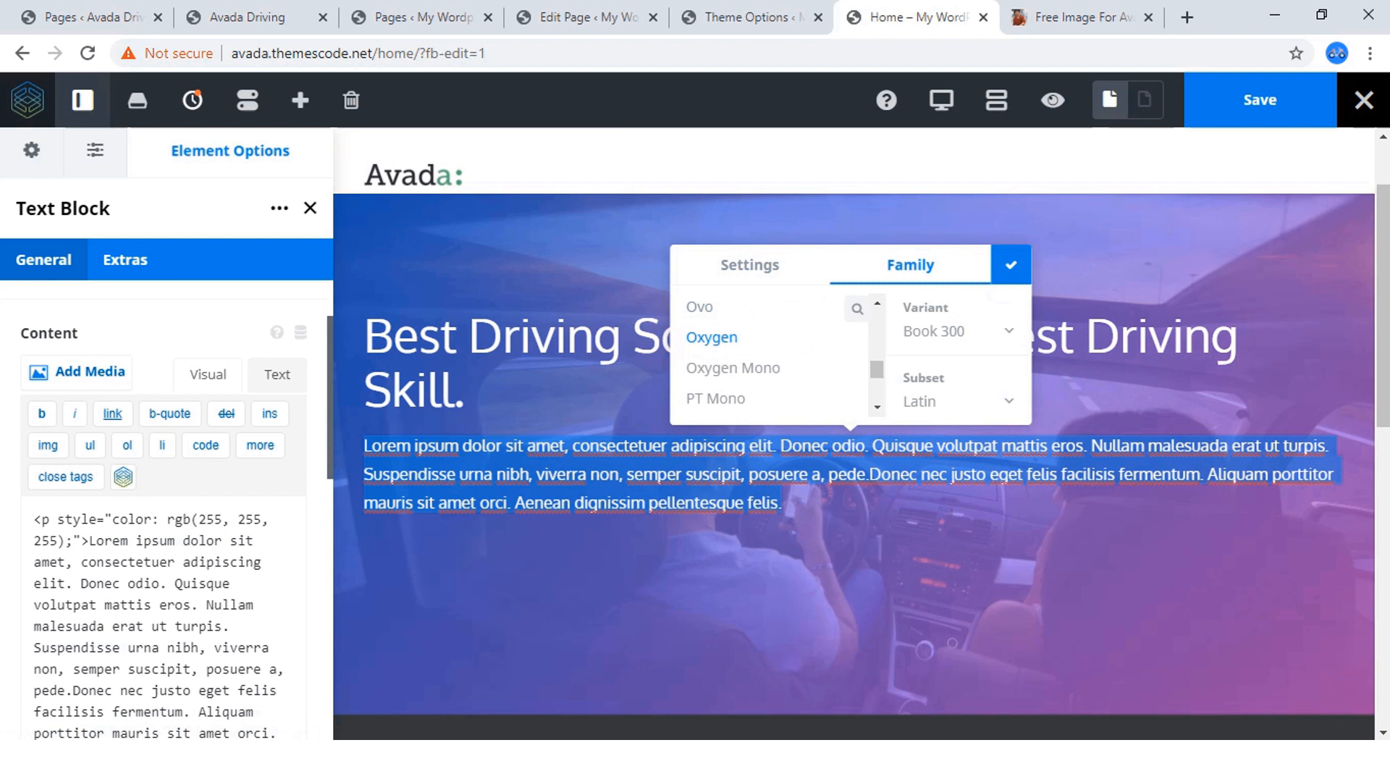
click(1012, 265)
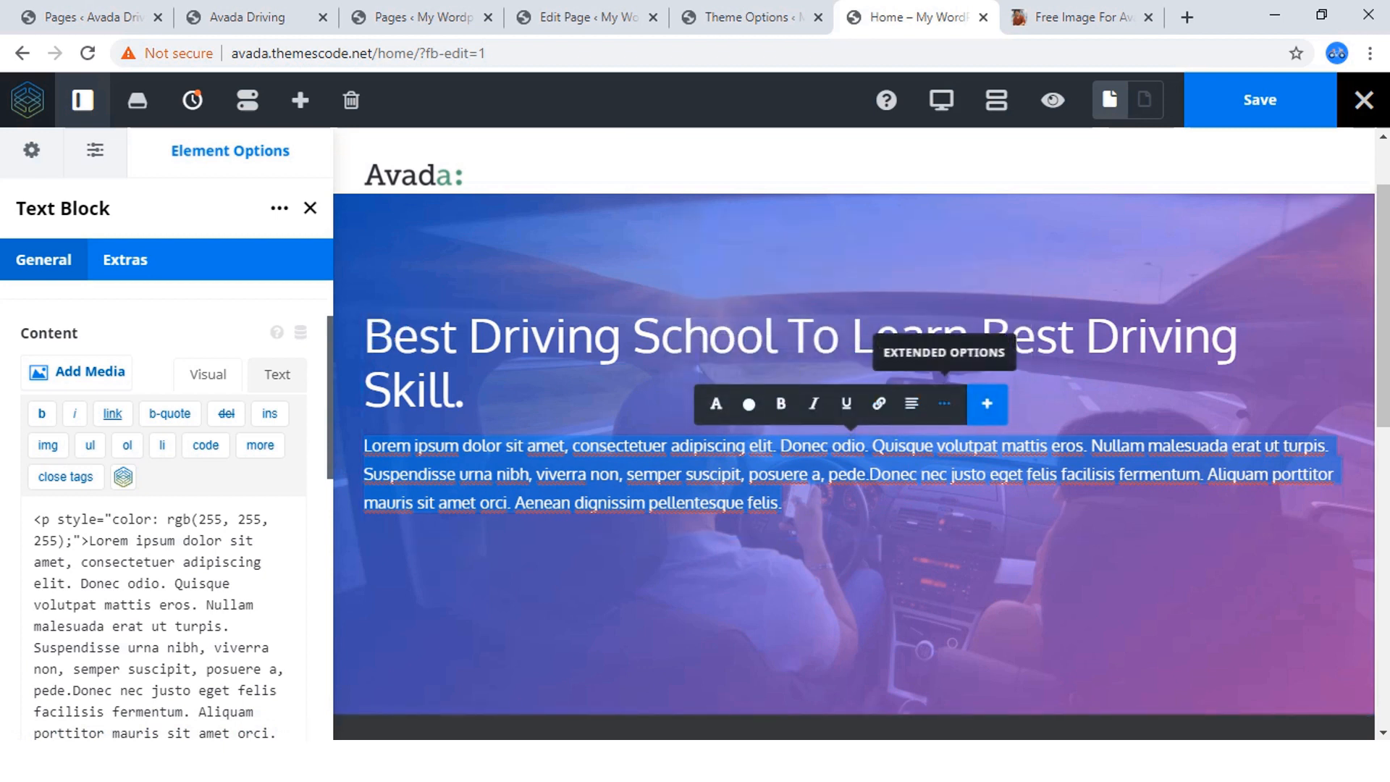
click(944, 404)
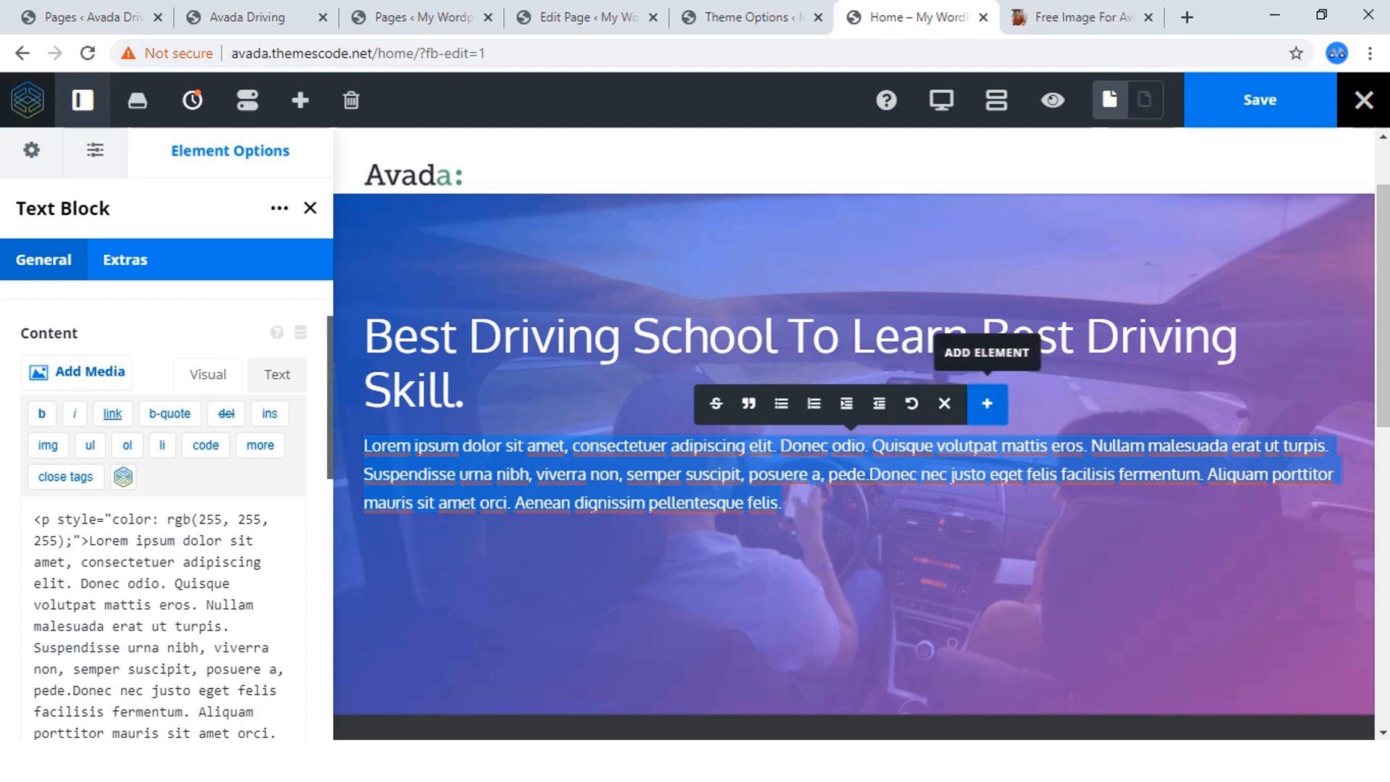
click(987, 404)
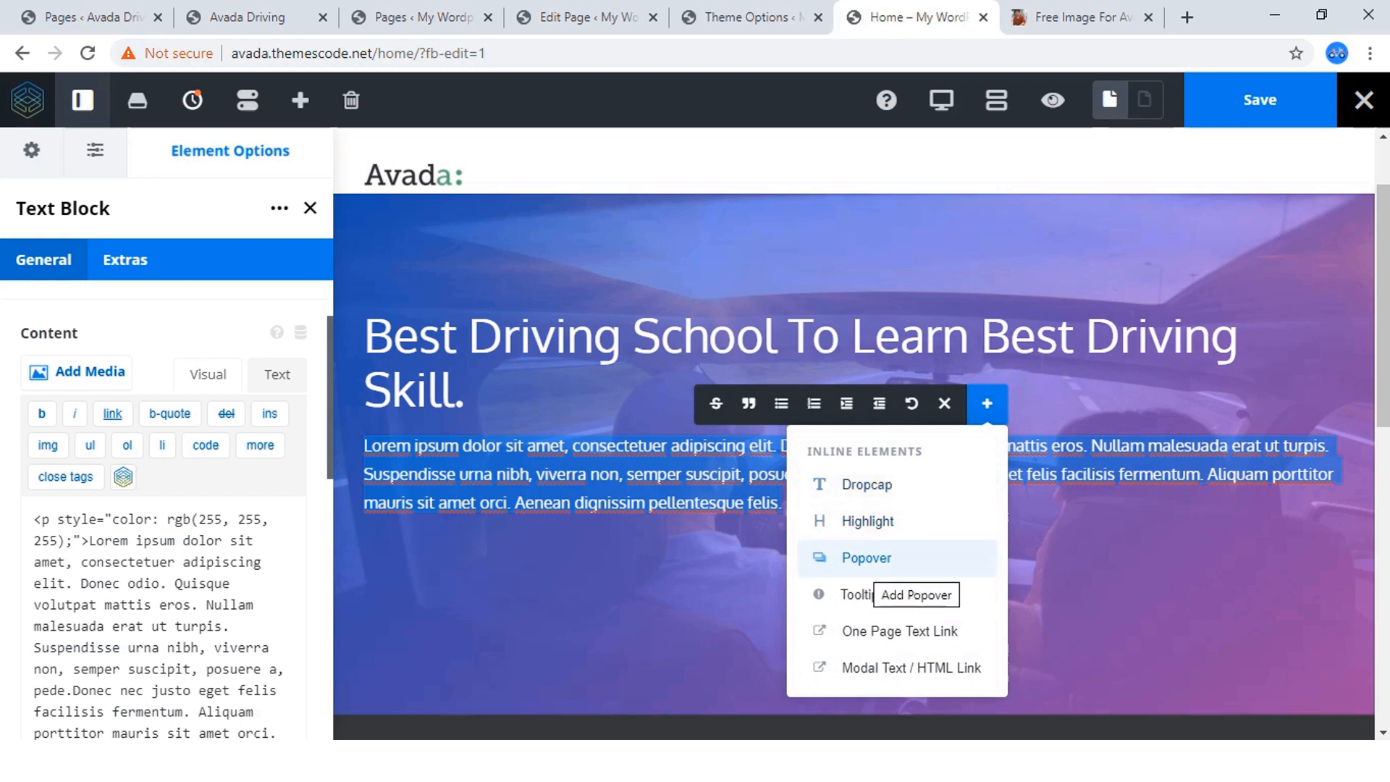
scroll(859, 594, down, 1)
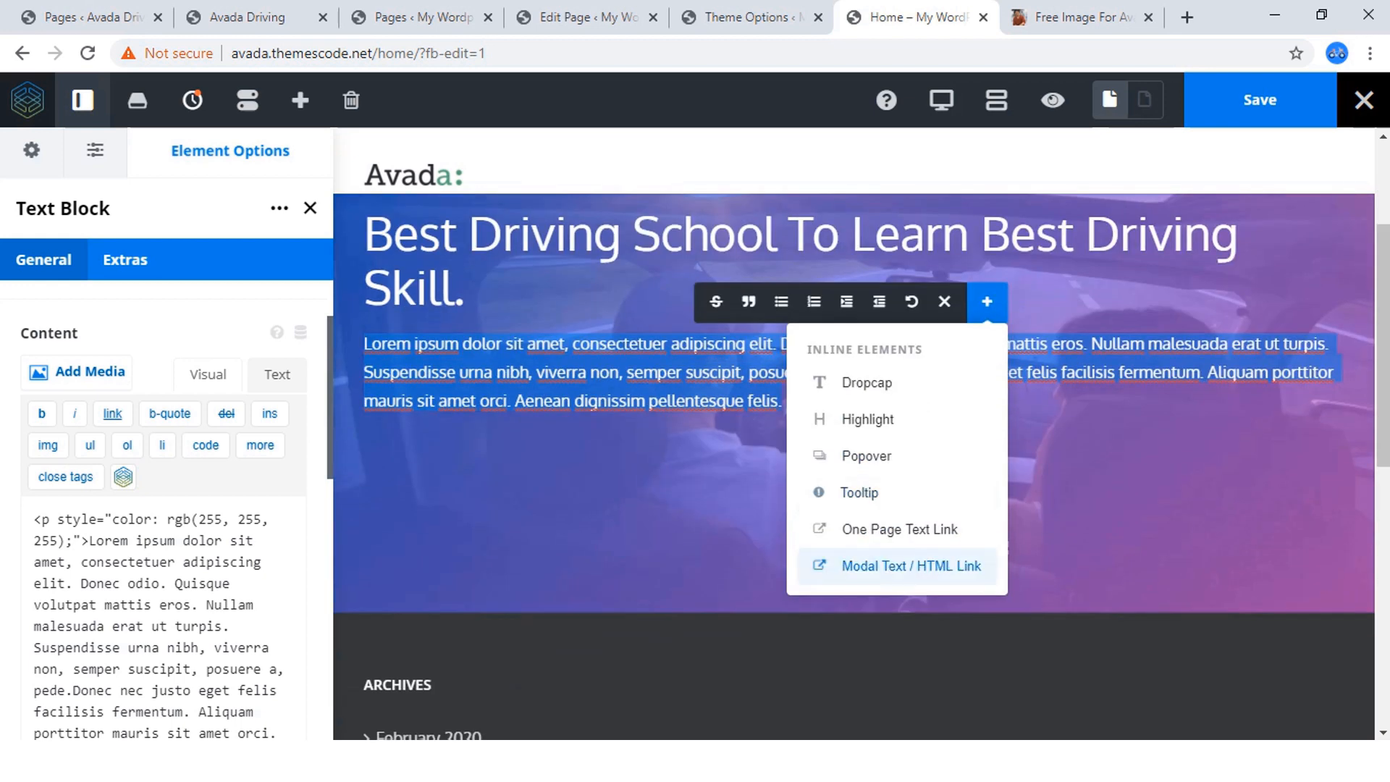
click(945, 301)
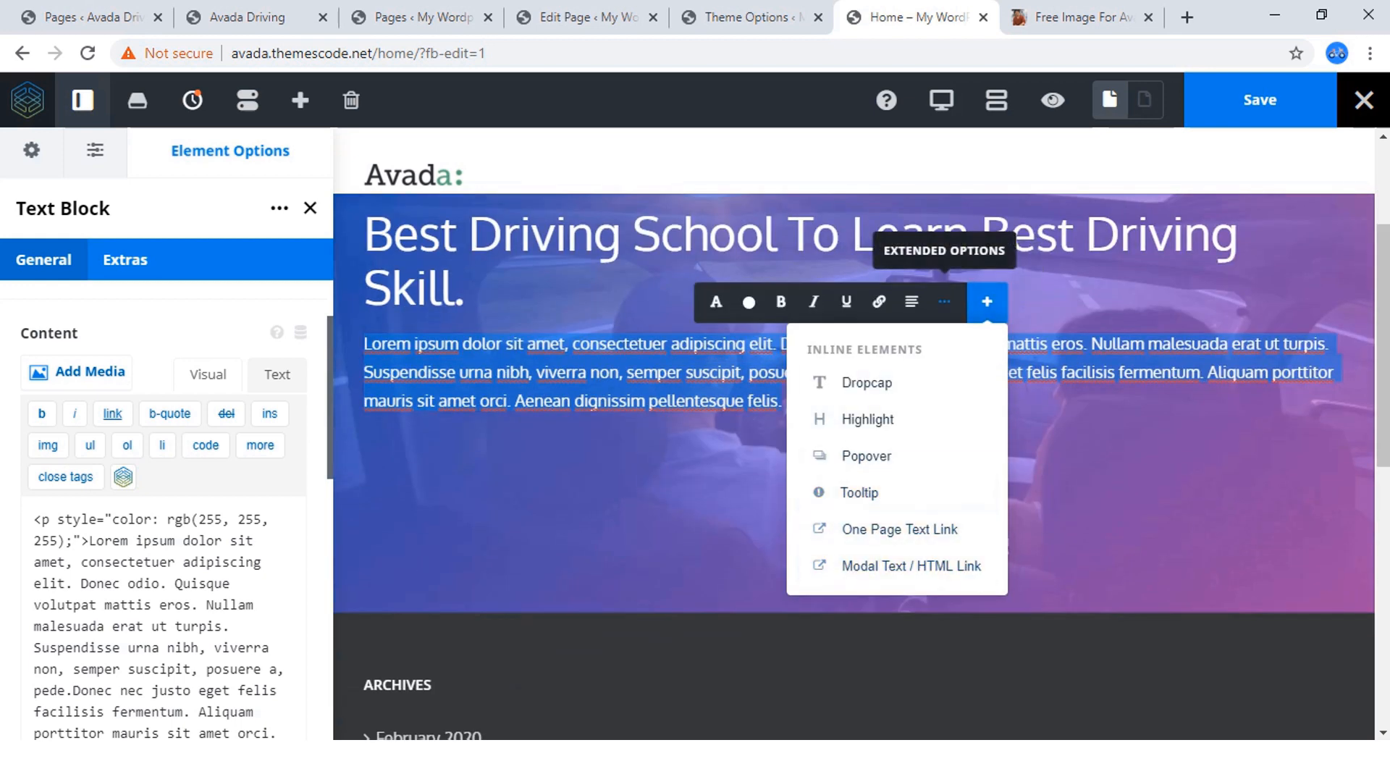
click(1050, 478)
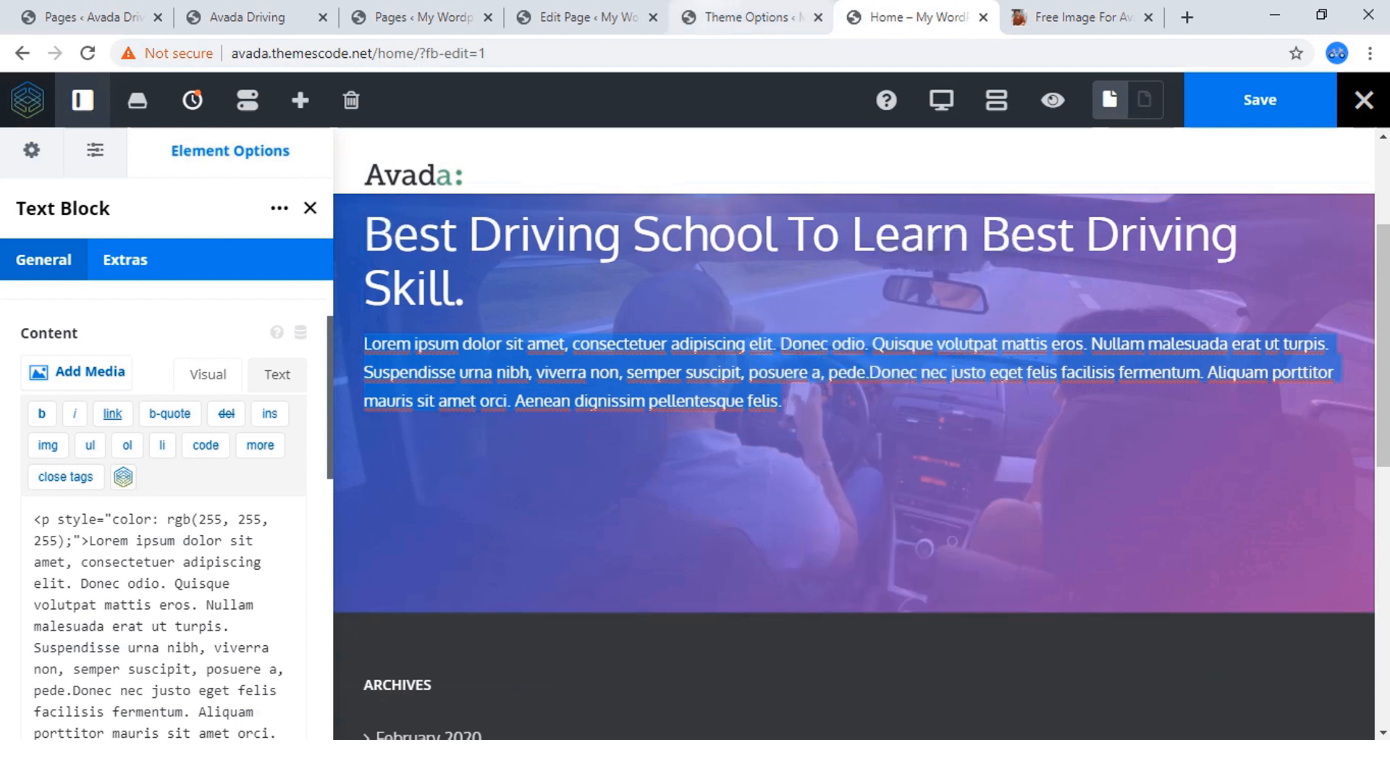
click(247, 17)
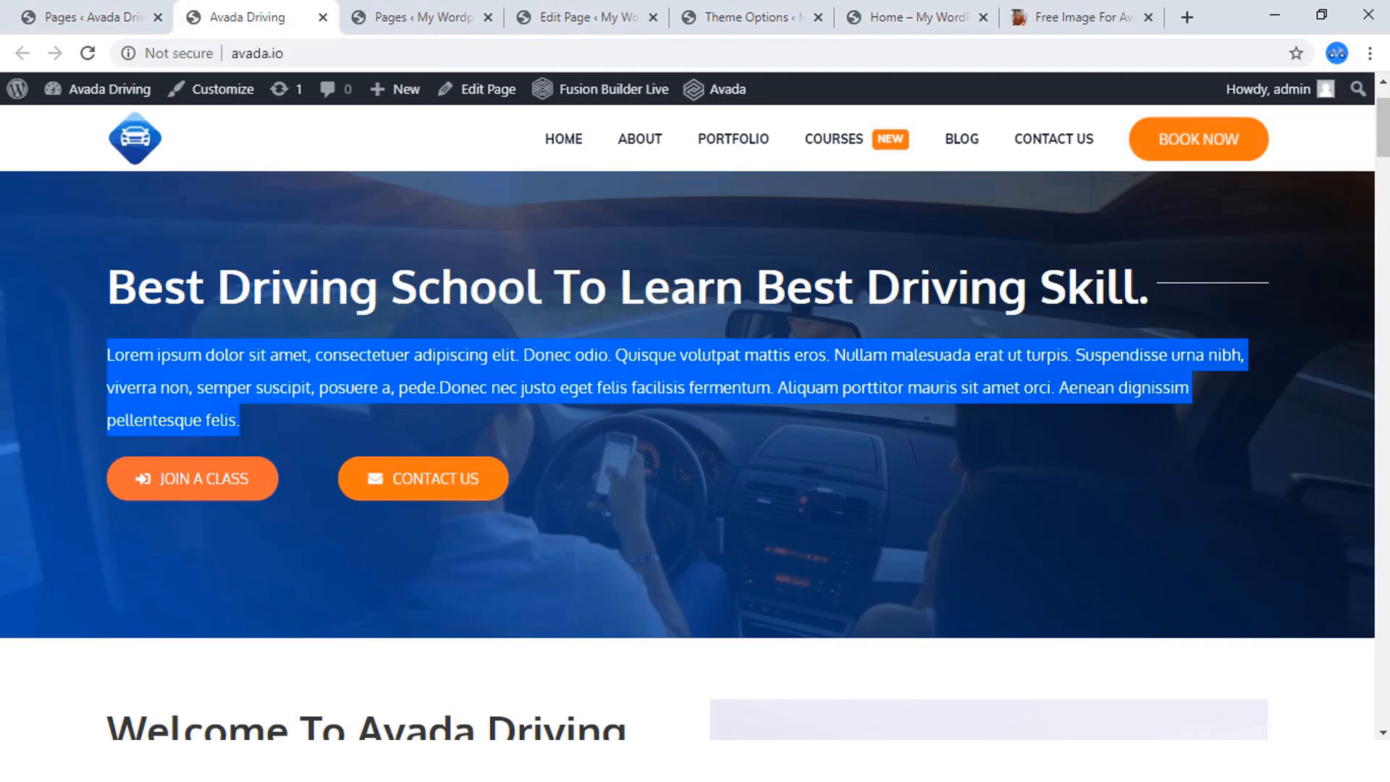
click(917, 17)
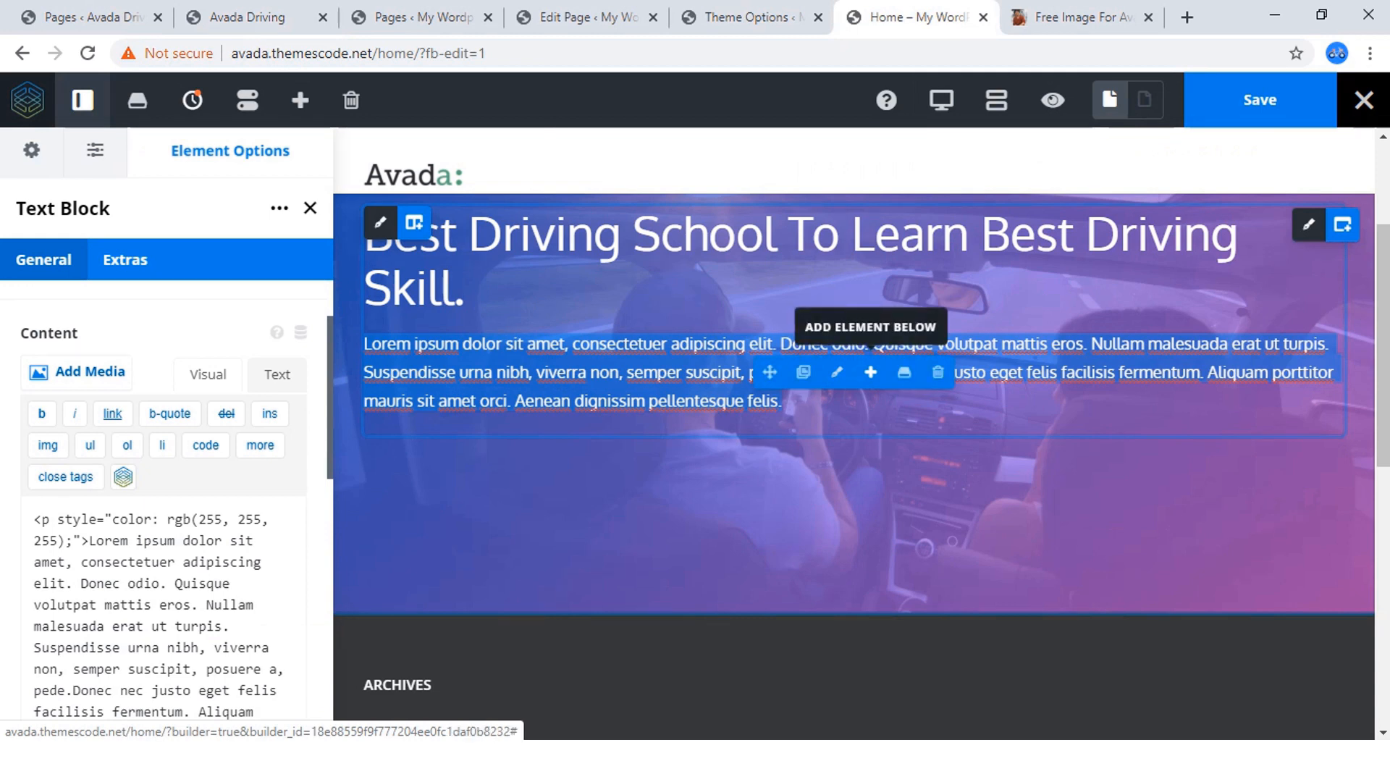
click(870, 372)
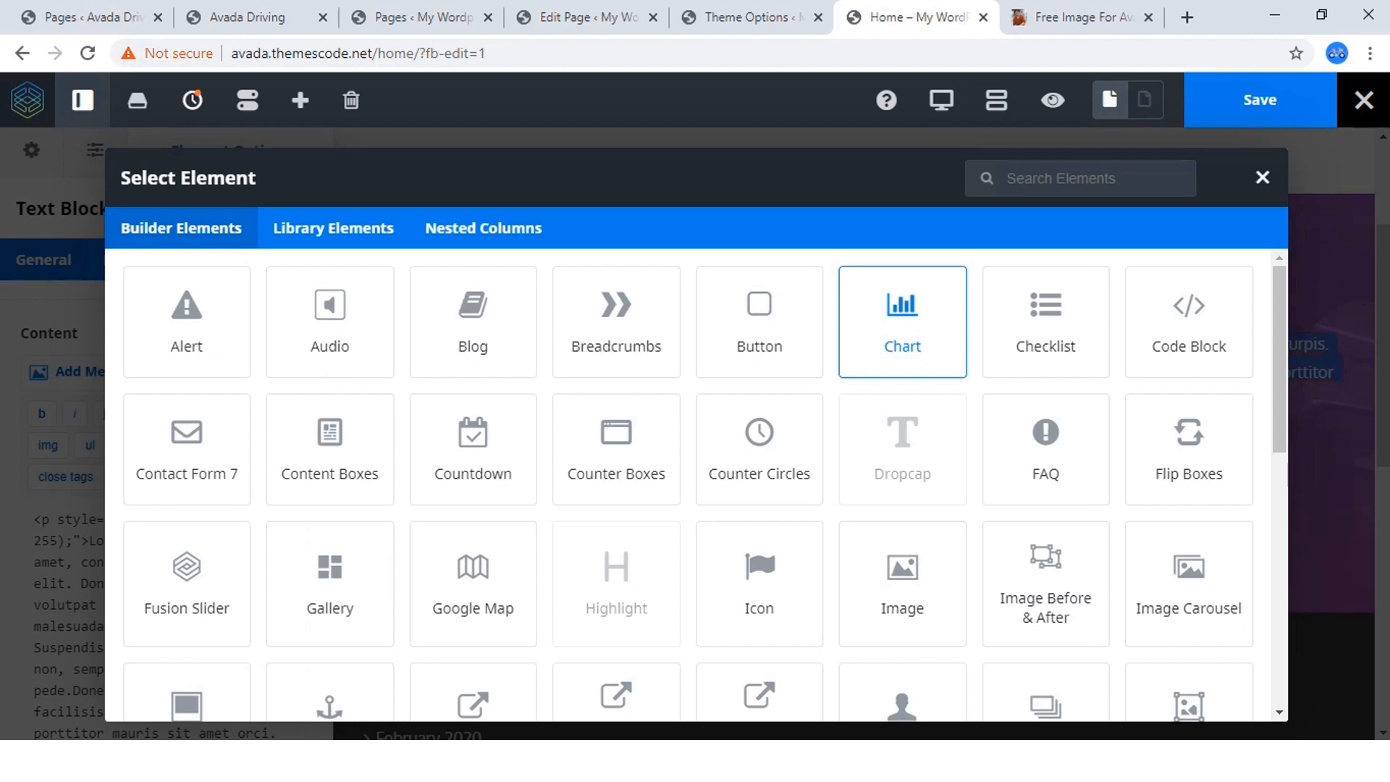
click(1263, 177)
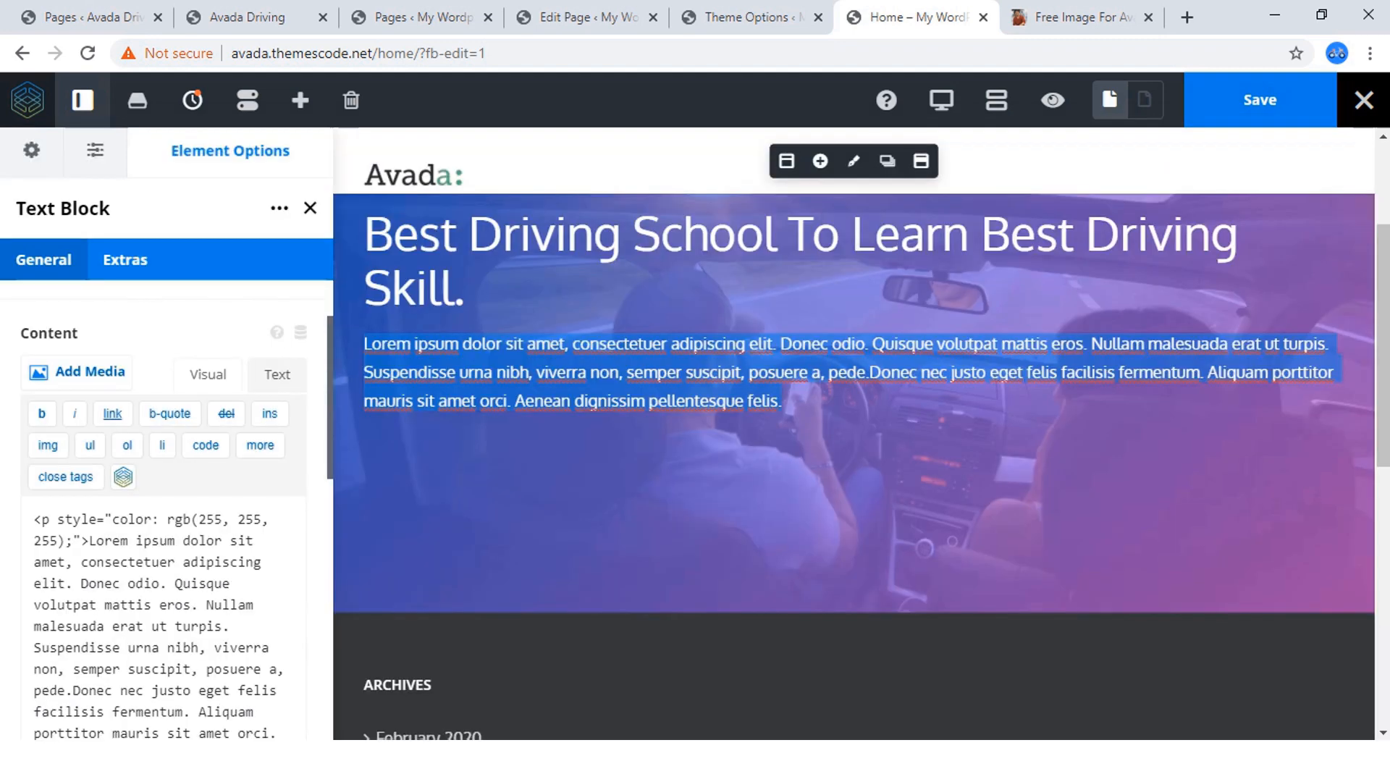
Add a 1/2 - 1/2 column pair below the hero text column, after checking the button layout on the finished site.
click(247, 18)
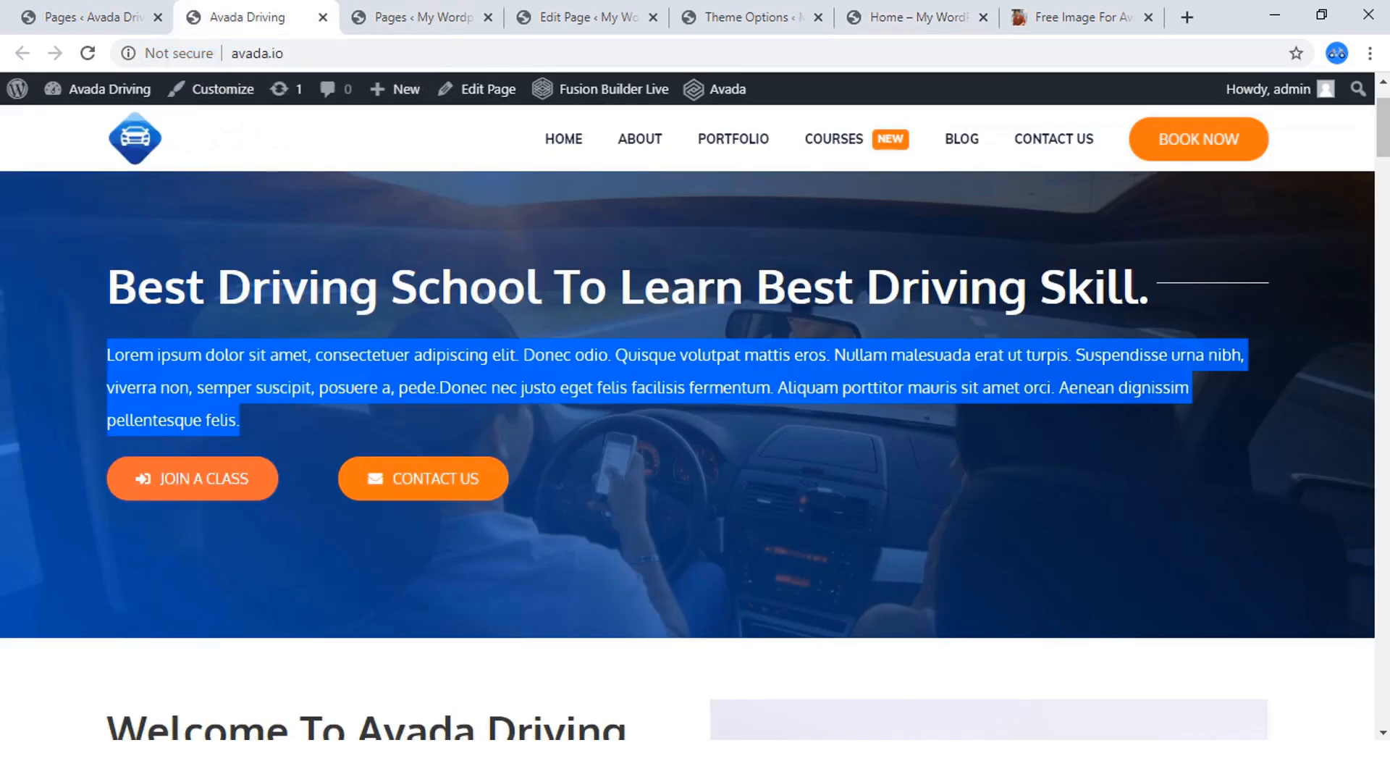
click(754, 17)
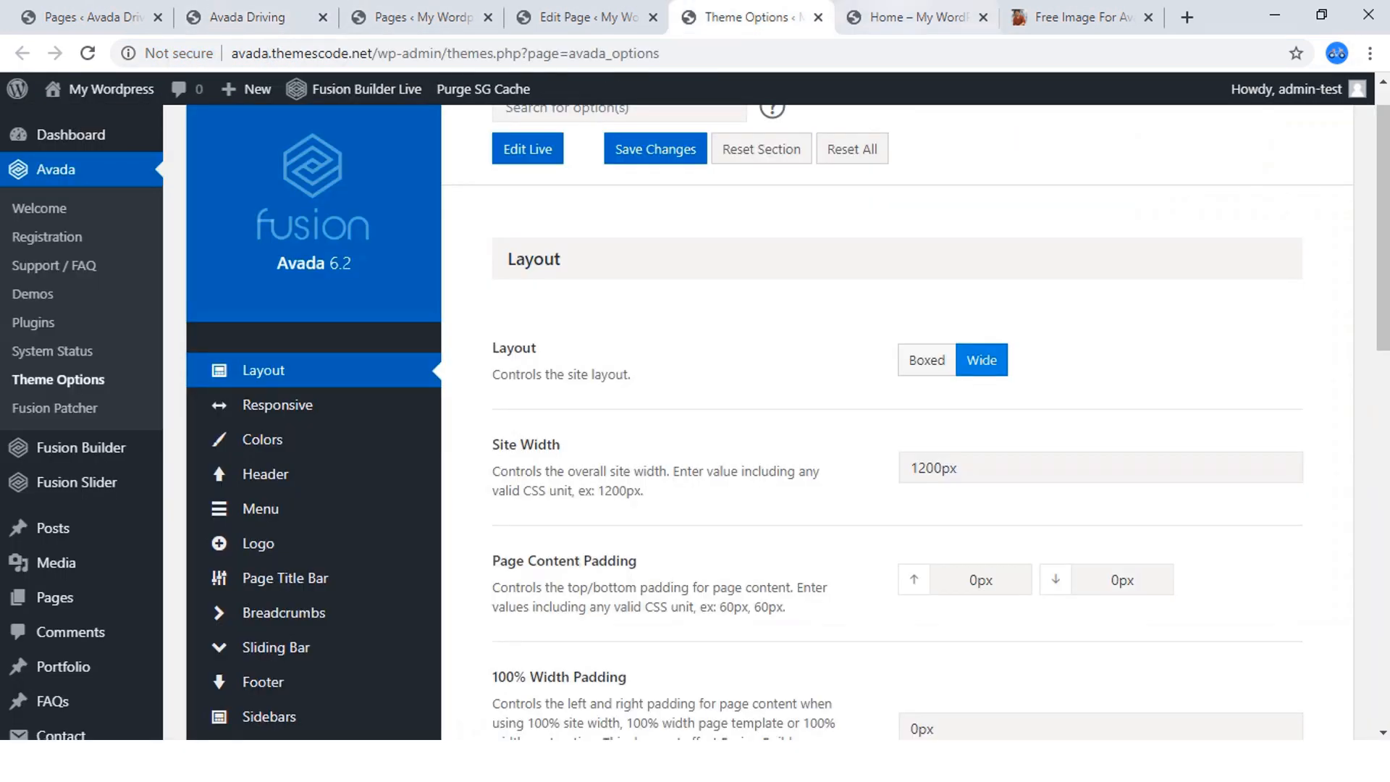
click(918, 17)
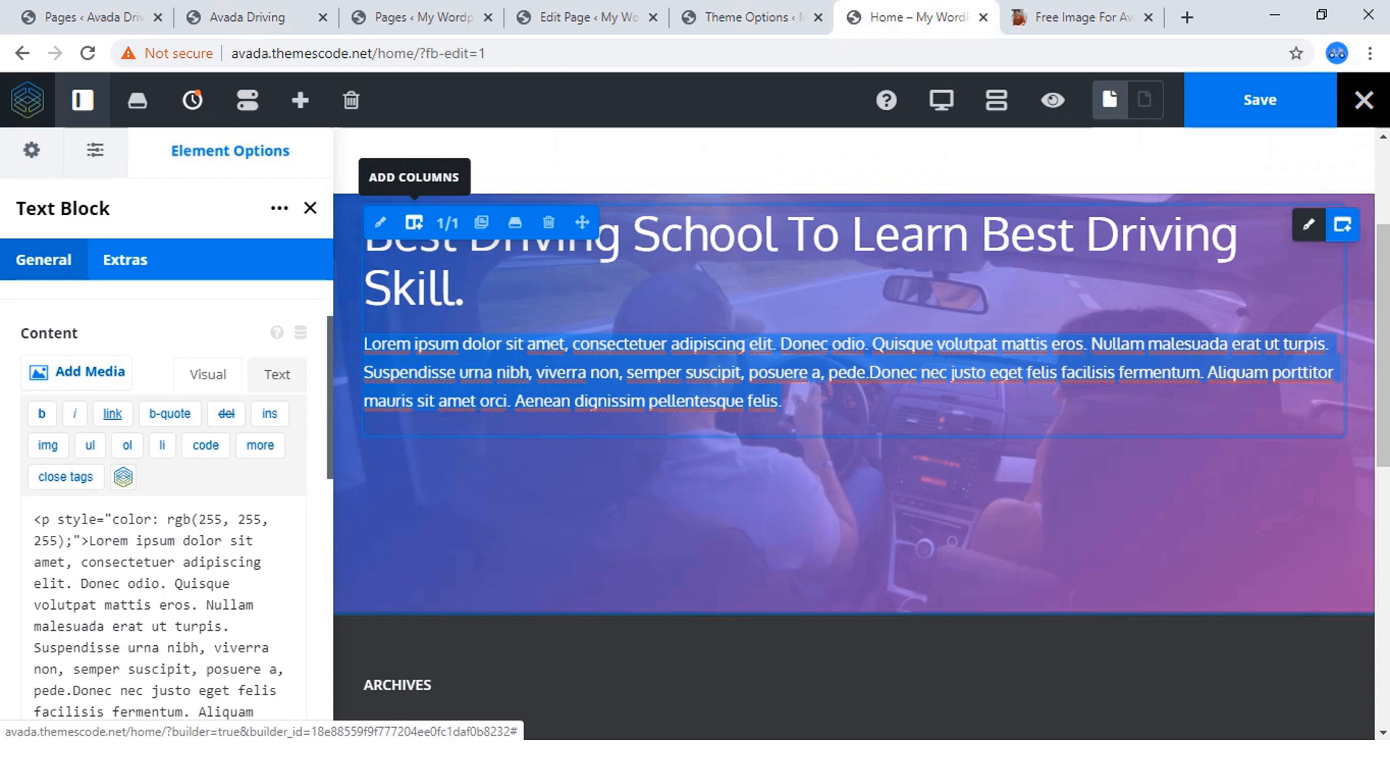
click(414, 222)
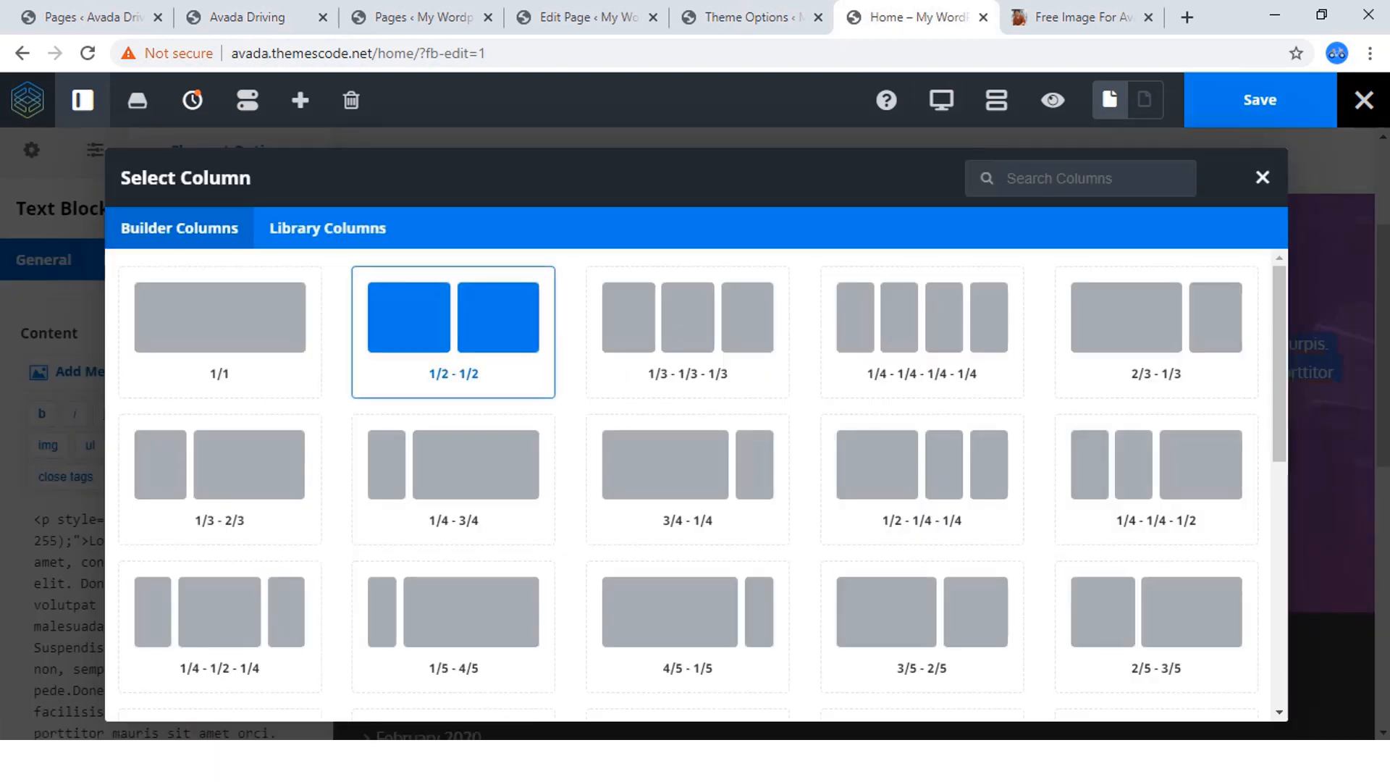
click(453, 331)
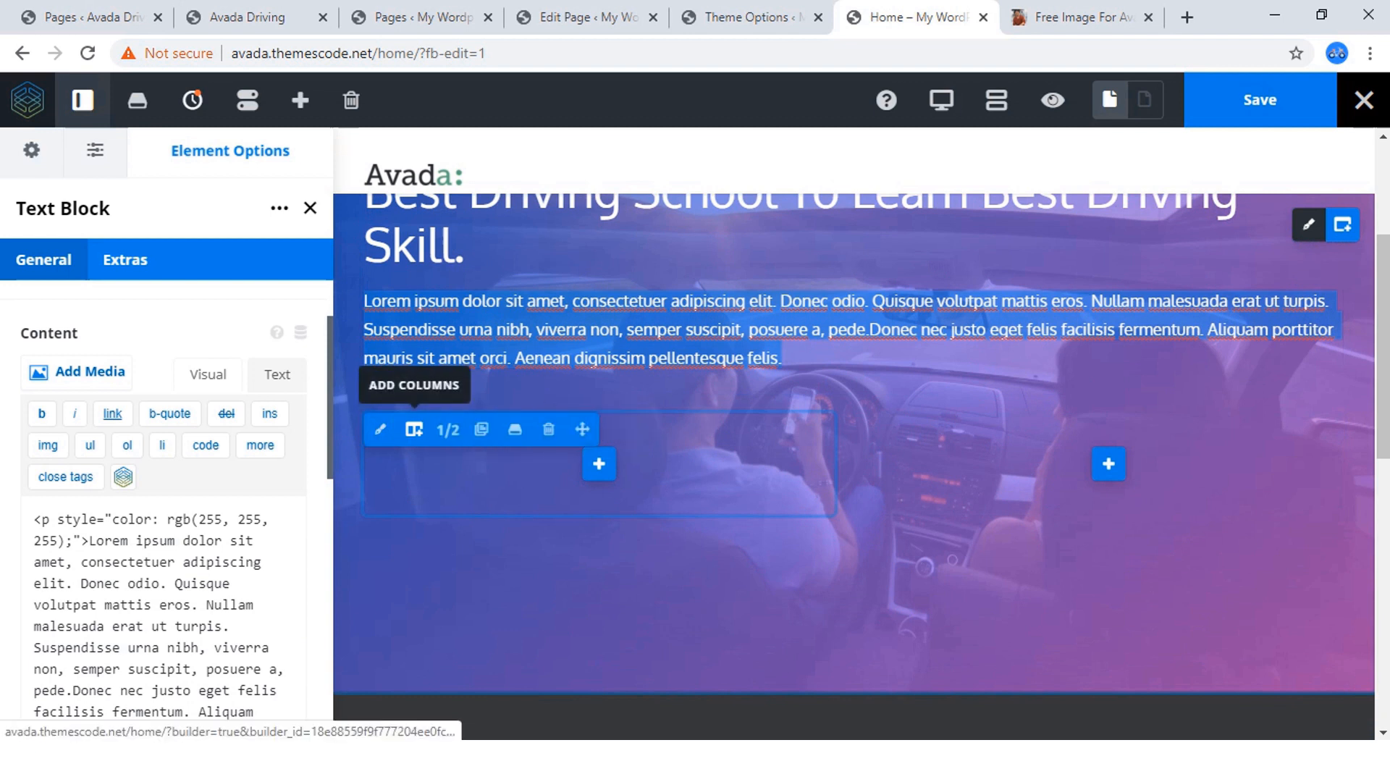
Set the size of both new columns below the hero paragraph to 1/6.
click(448, 429)
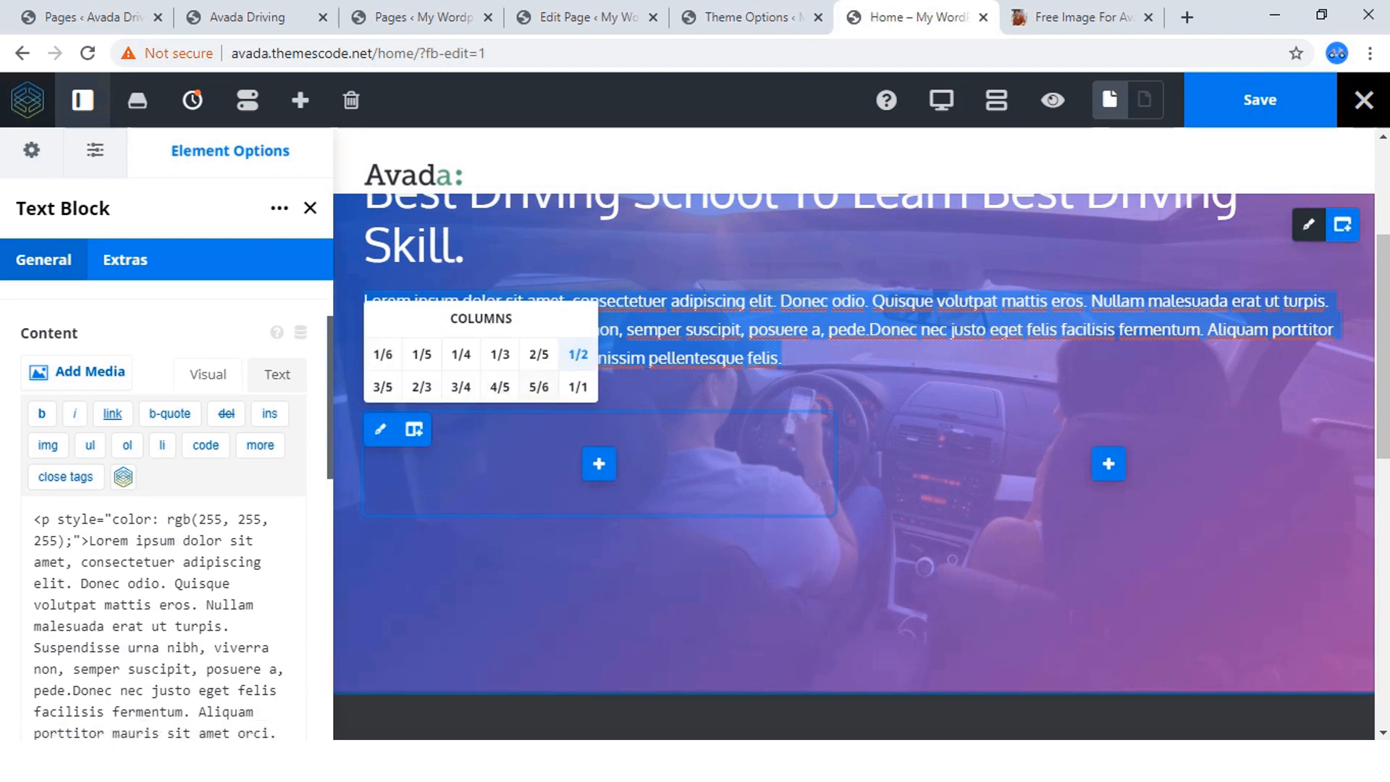
click(578, 354)
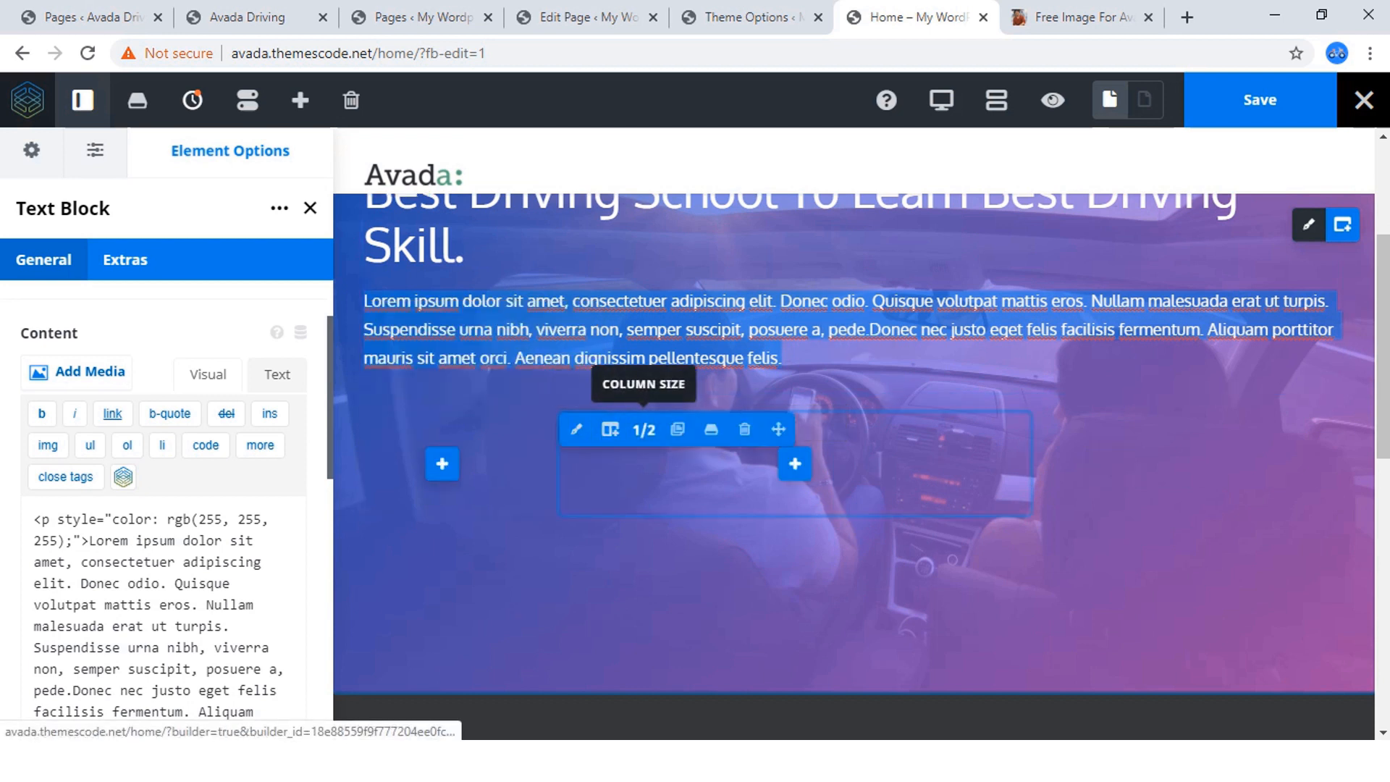
click(644, 430)
click(578, 354)
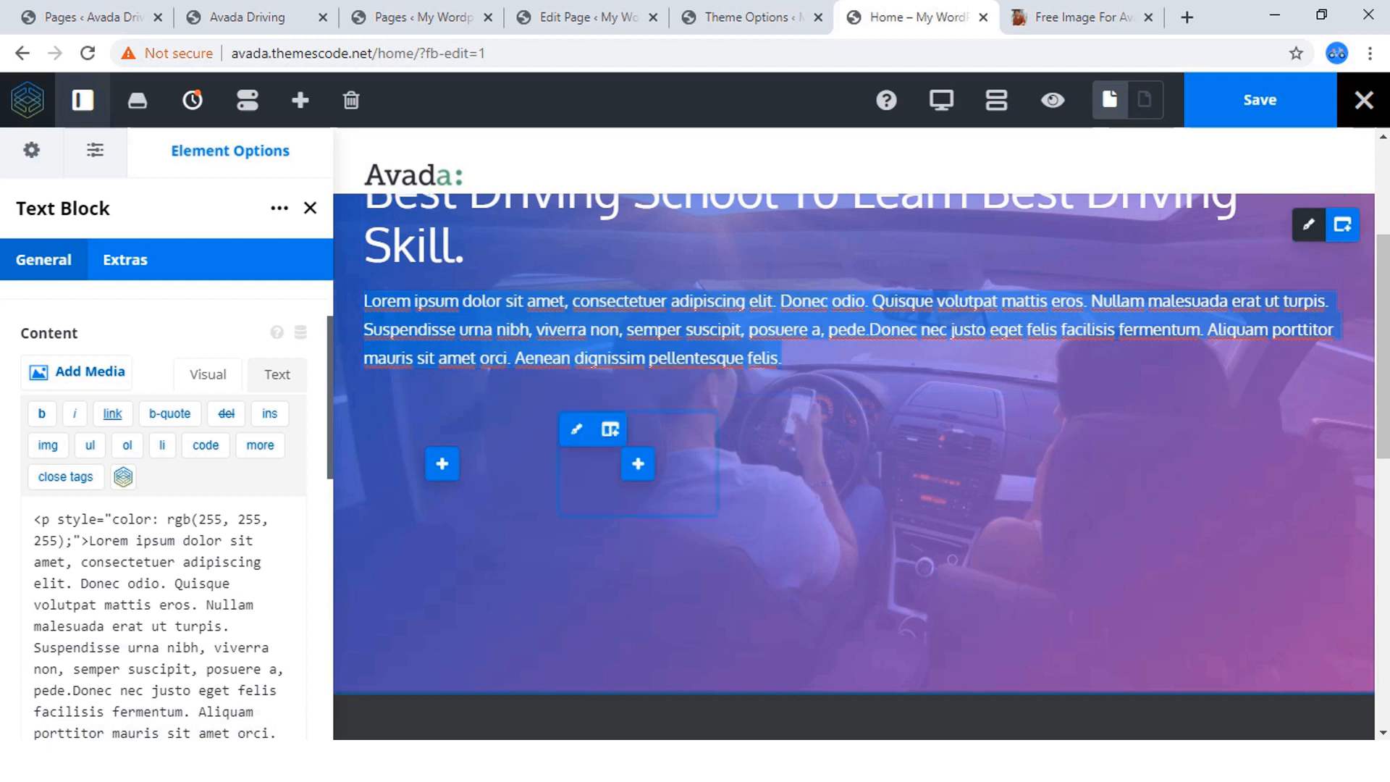
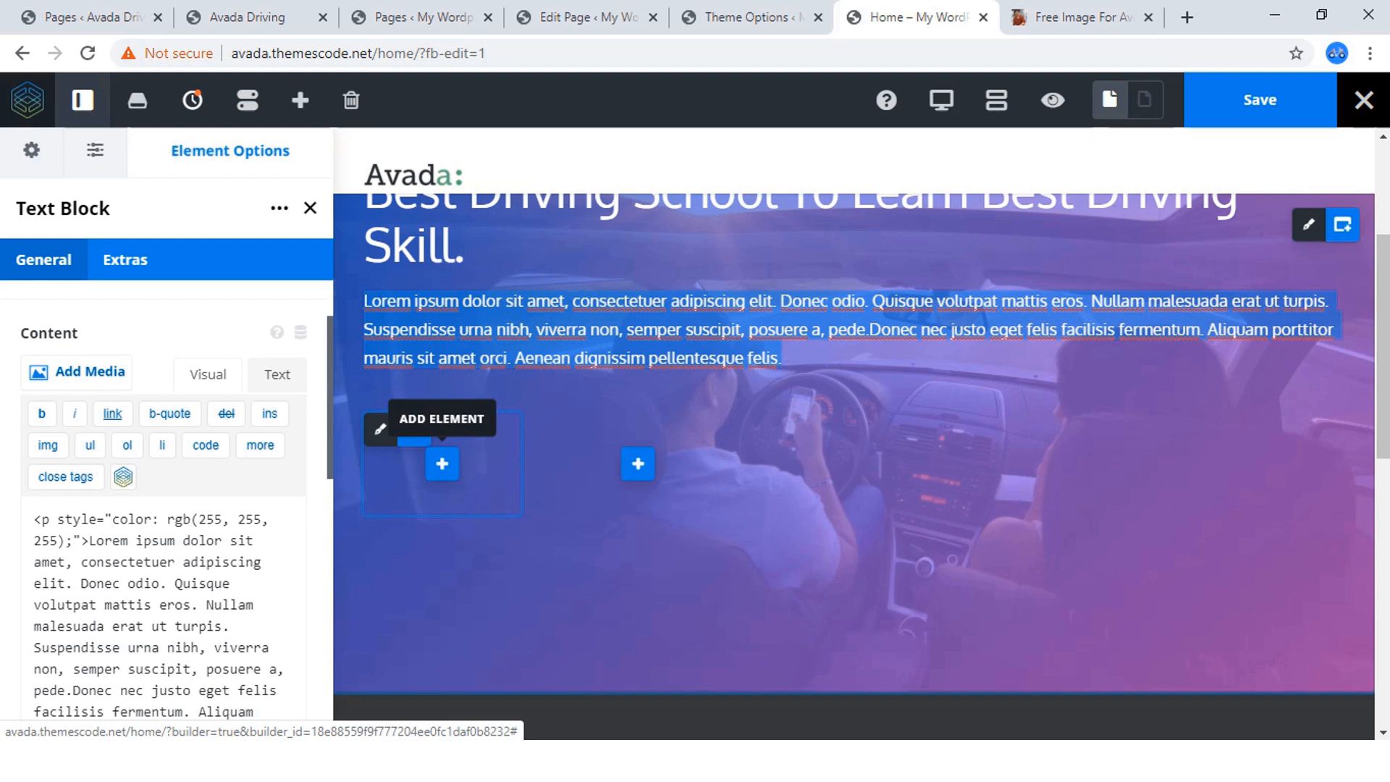
Add a Button element to each of the two 1/6 columns below the hero paragraph.
click(442, 464)
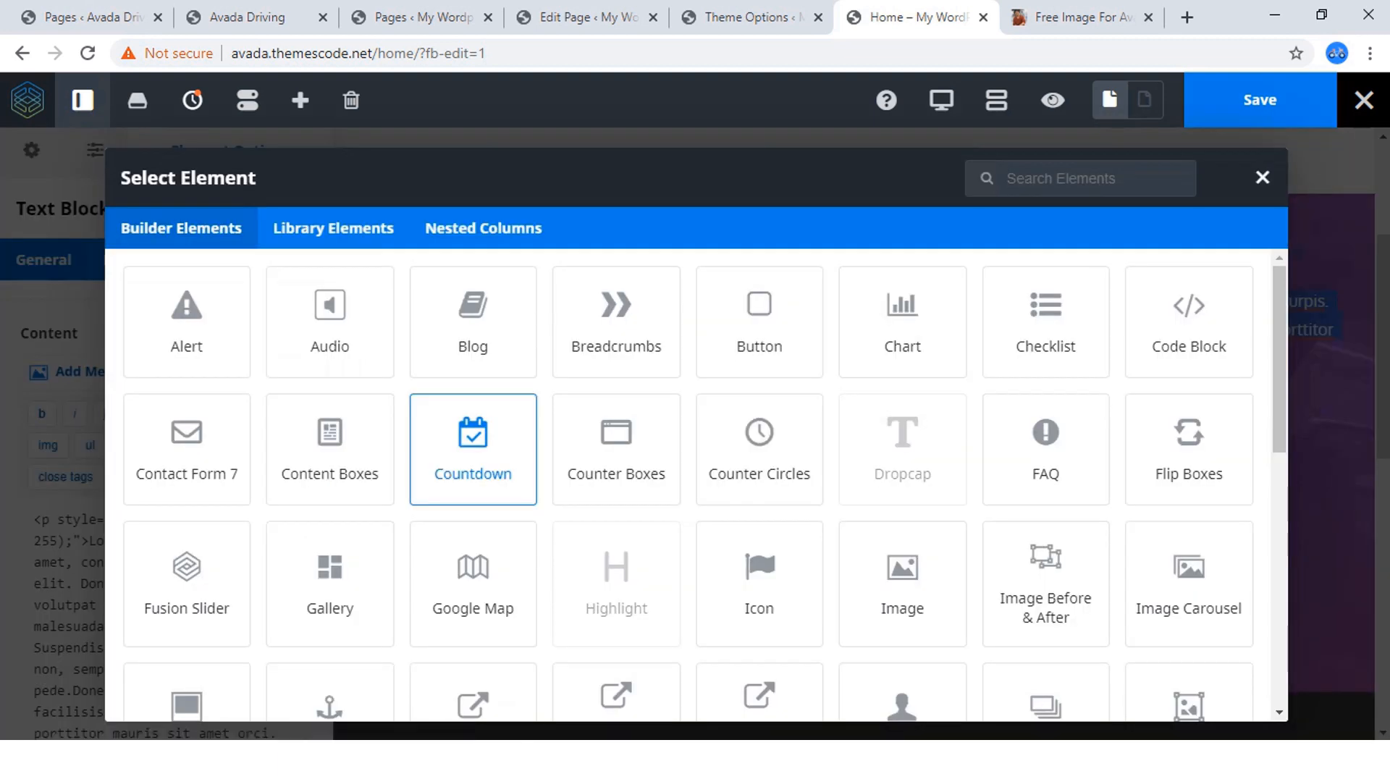
scroll(473, 449, down, 5)
scroll(473, 449, down, 2)
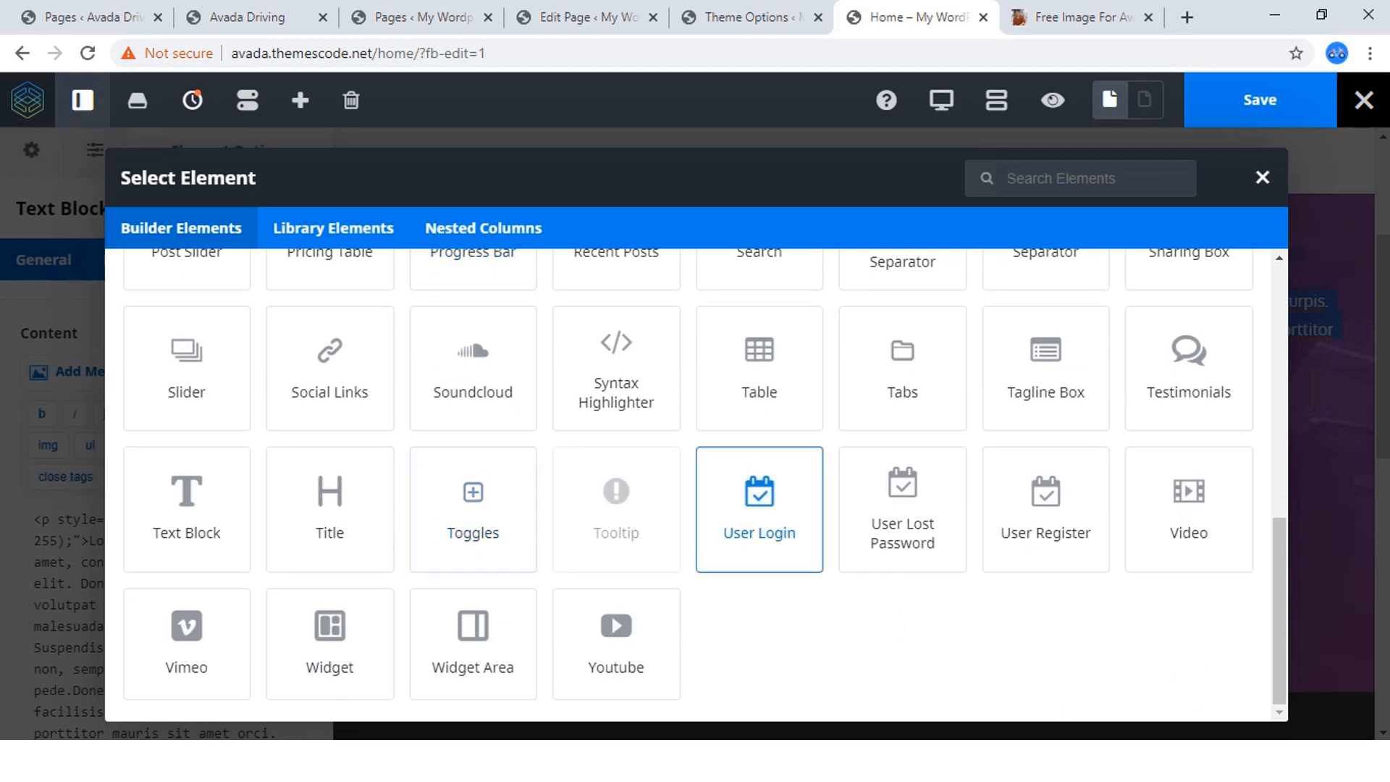
scroll(1046, 565, up, 3)
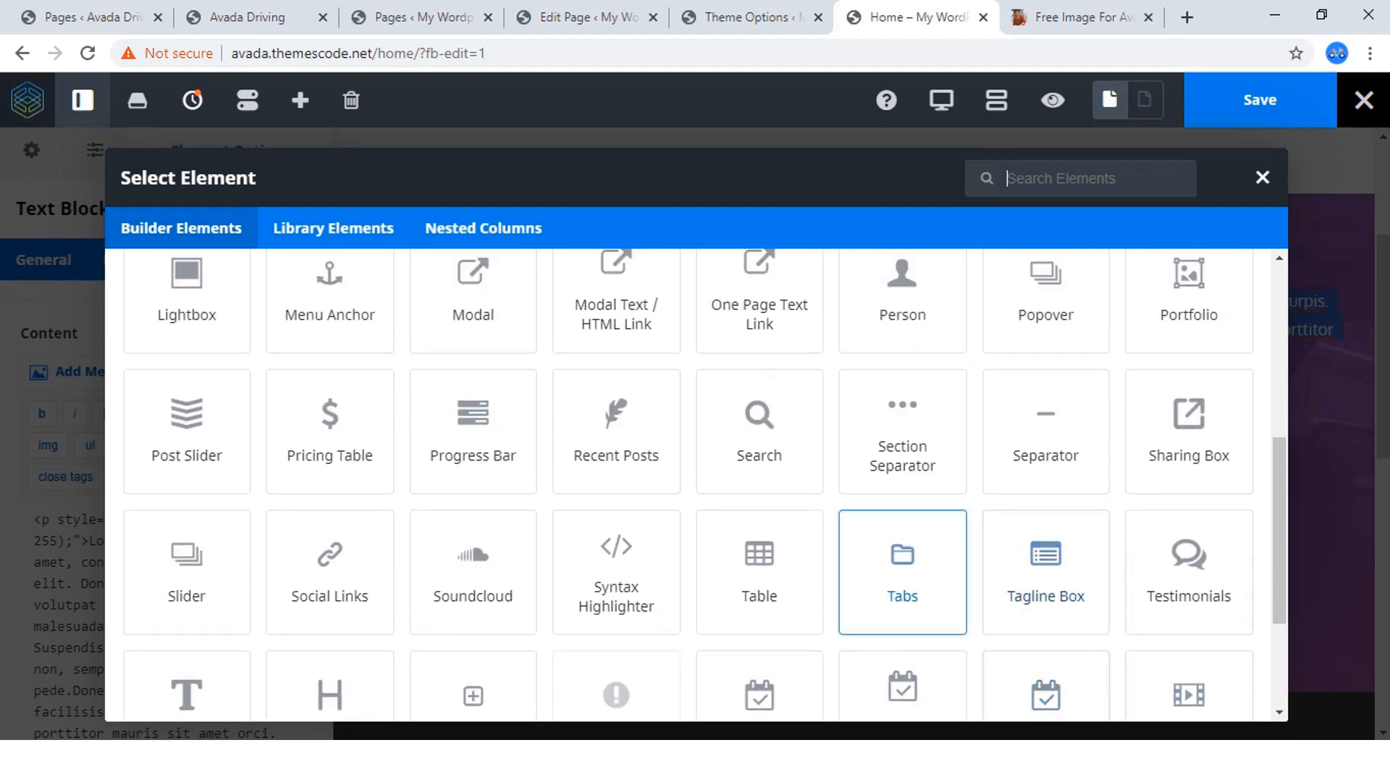
text(but)
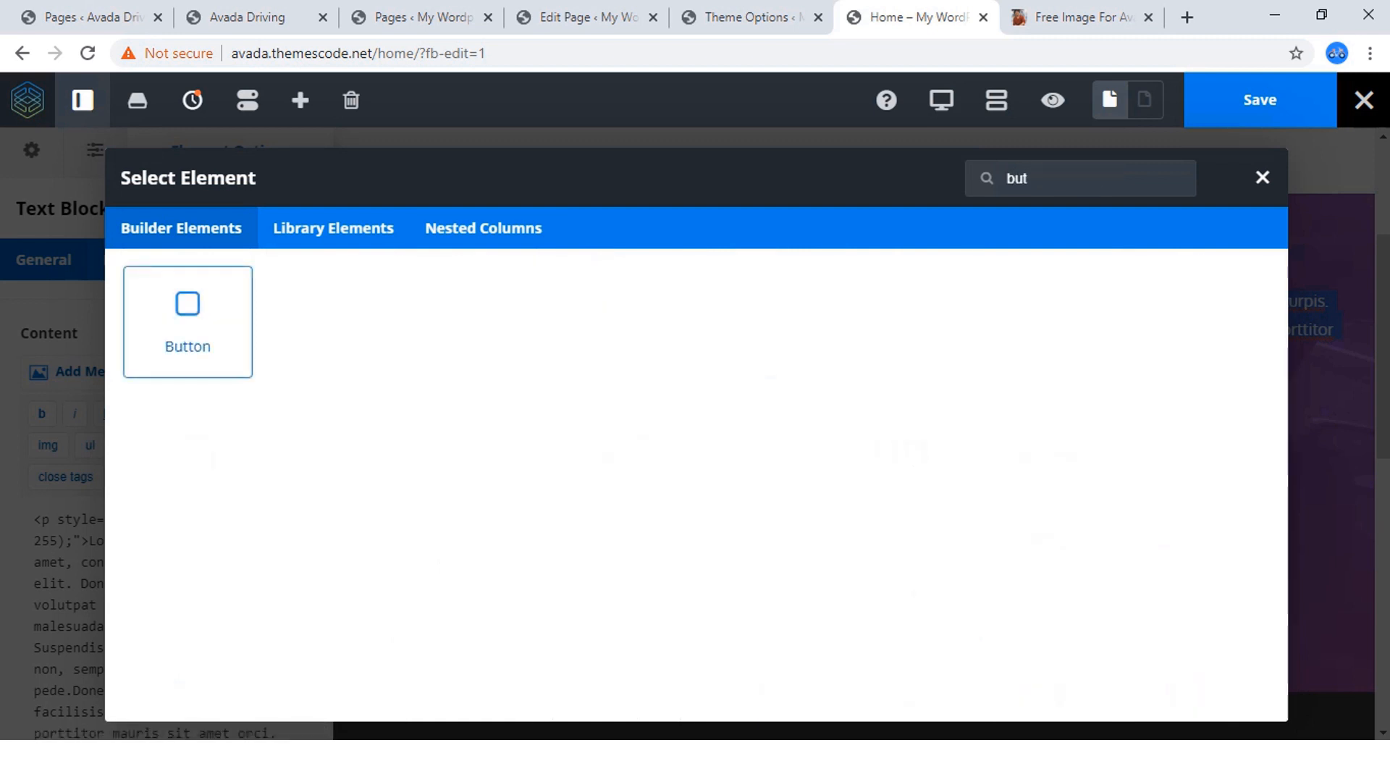
click(187, 321)
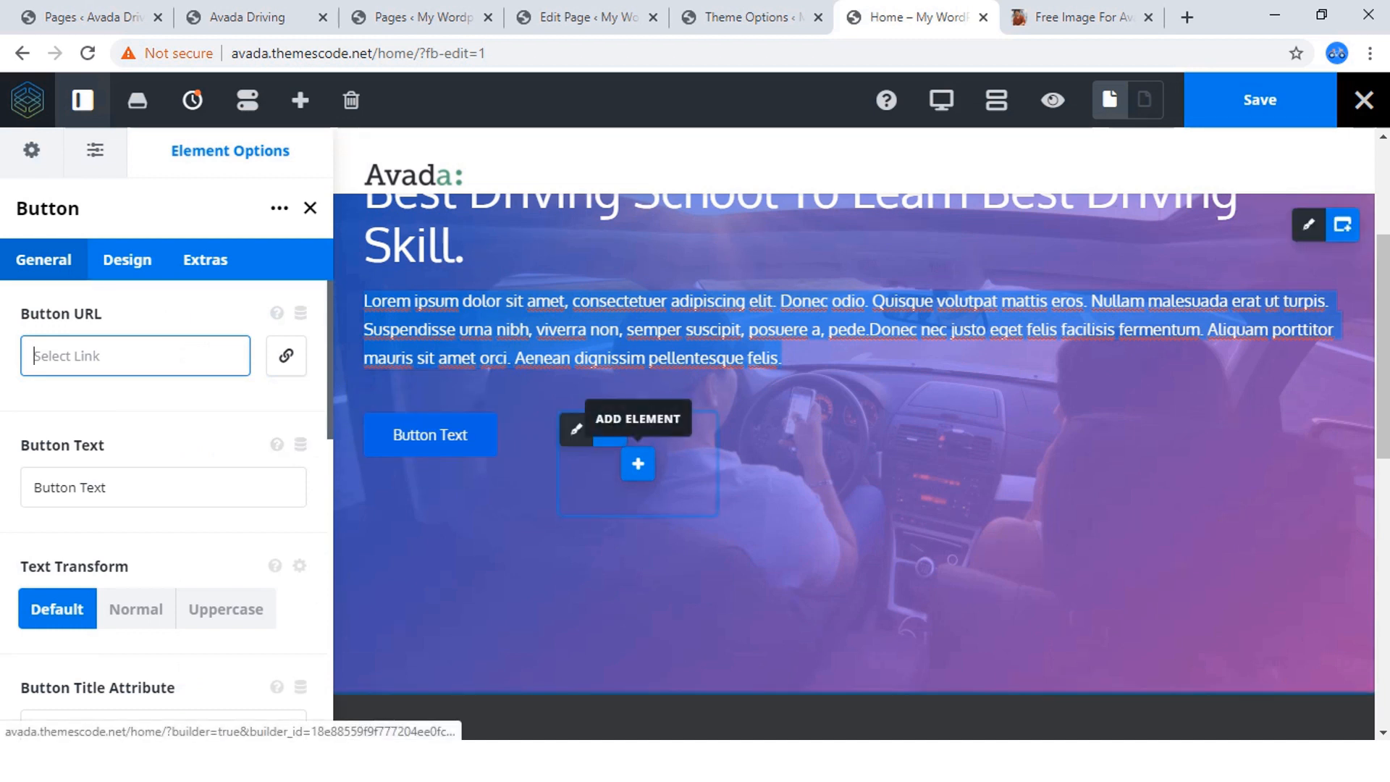
click(638, 464)
click(757, 317)
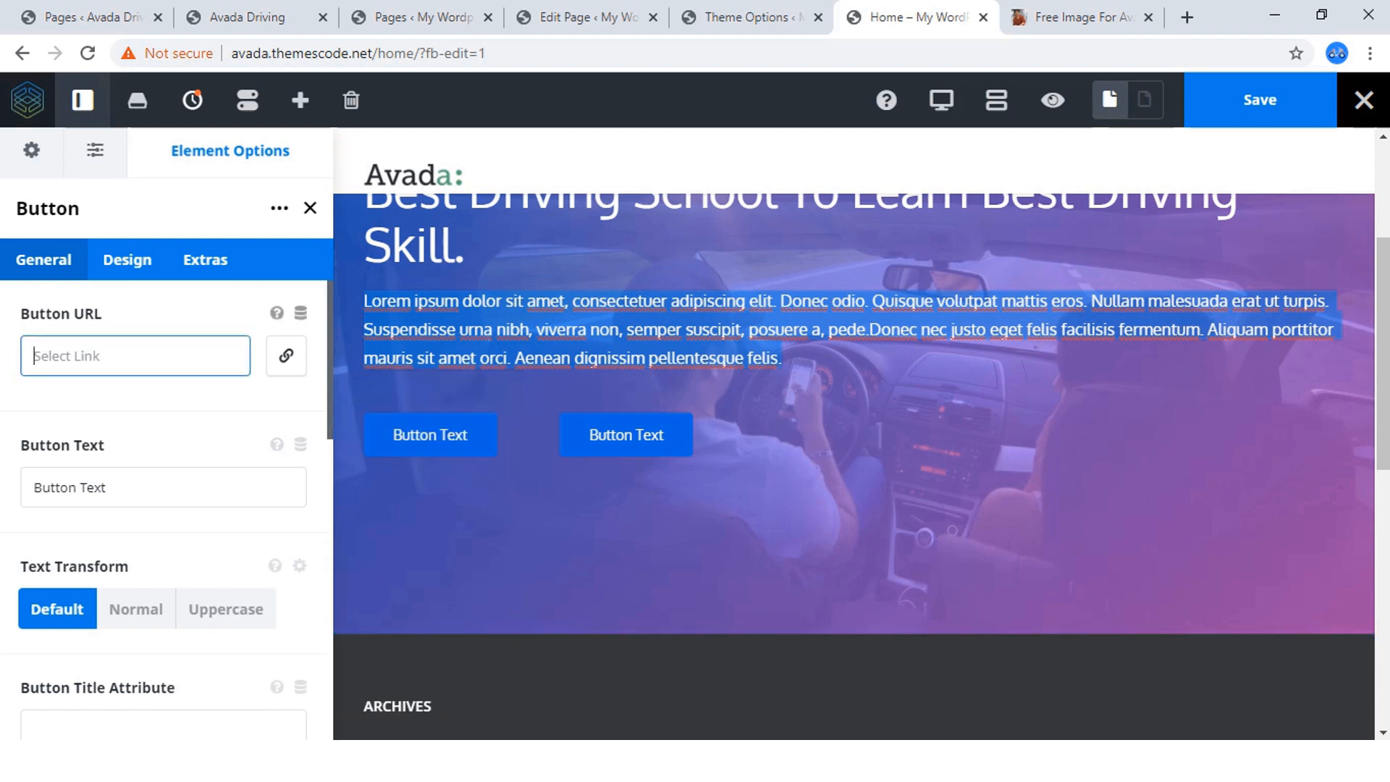
Set the first hero button's text to JOIN A CLASS, after checking the button labels on the finished site.
click(255, 17)
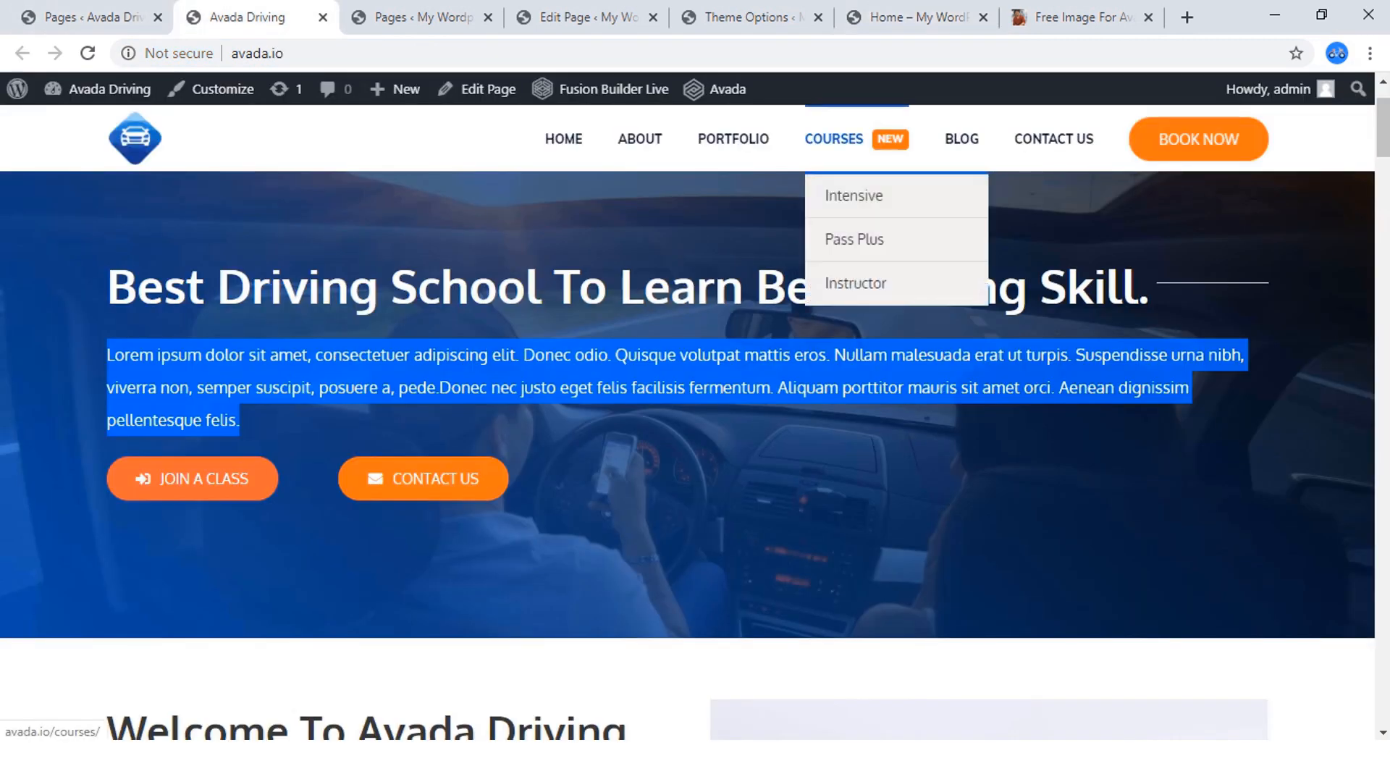
click(911, 16)
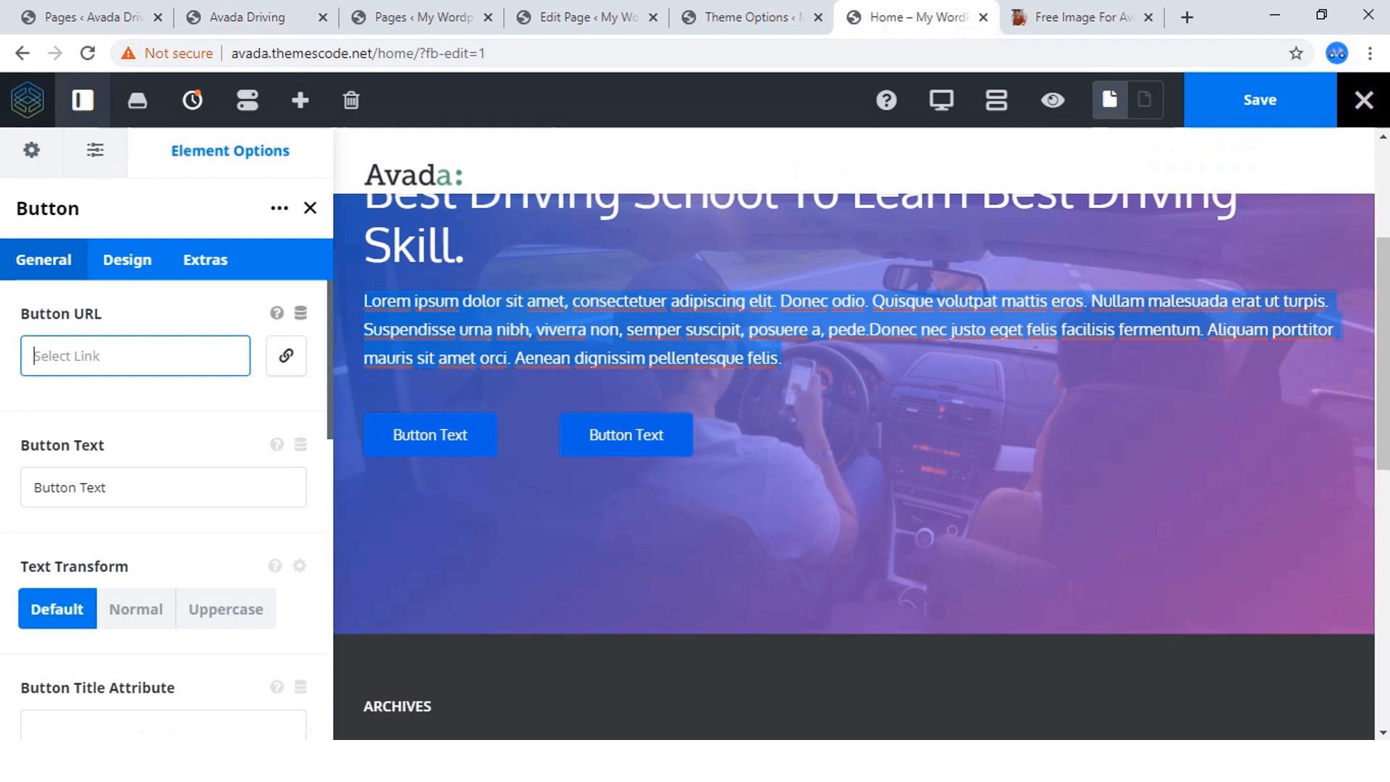
drag(109, 488, 31, 488)
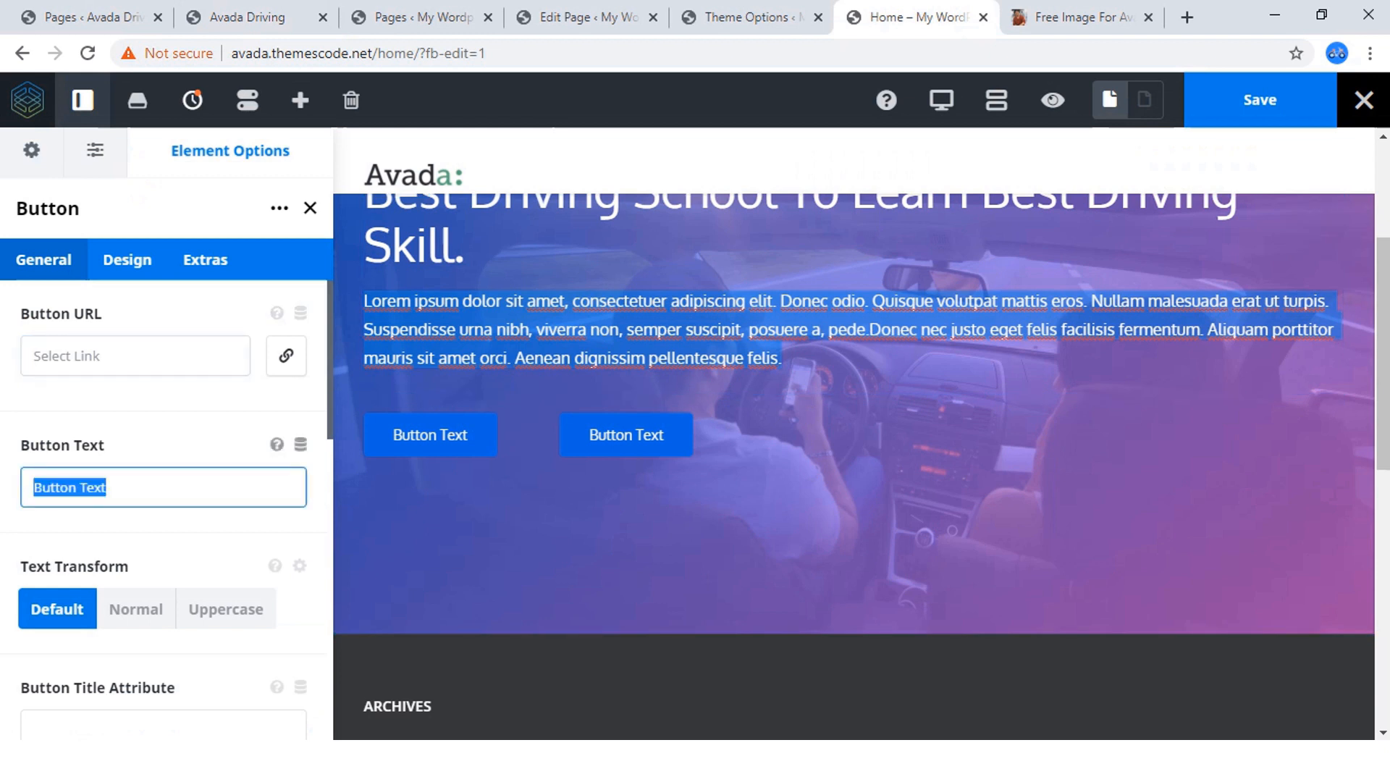
key(BackSpace)
text(J)
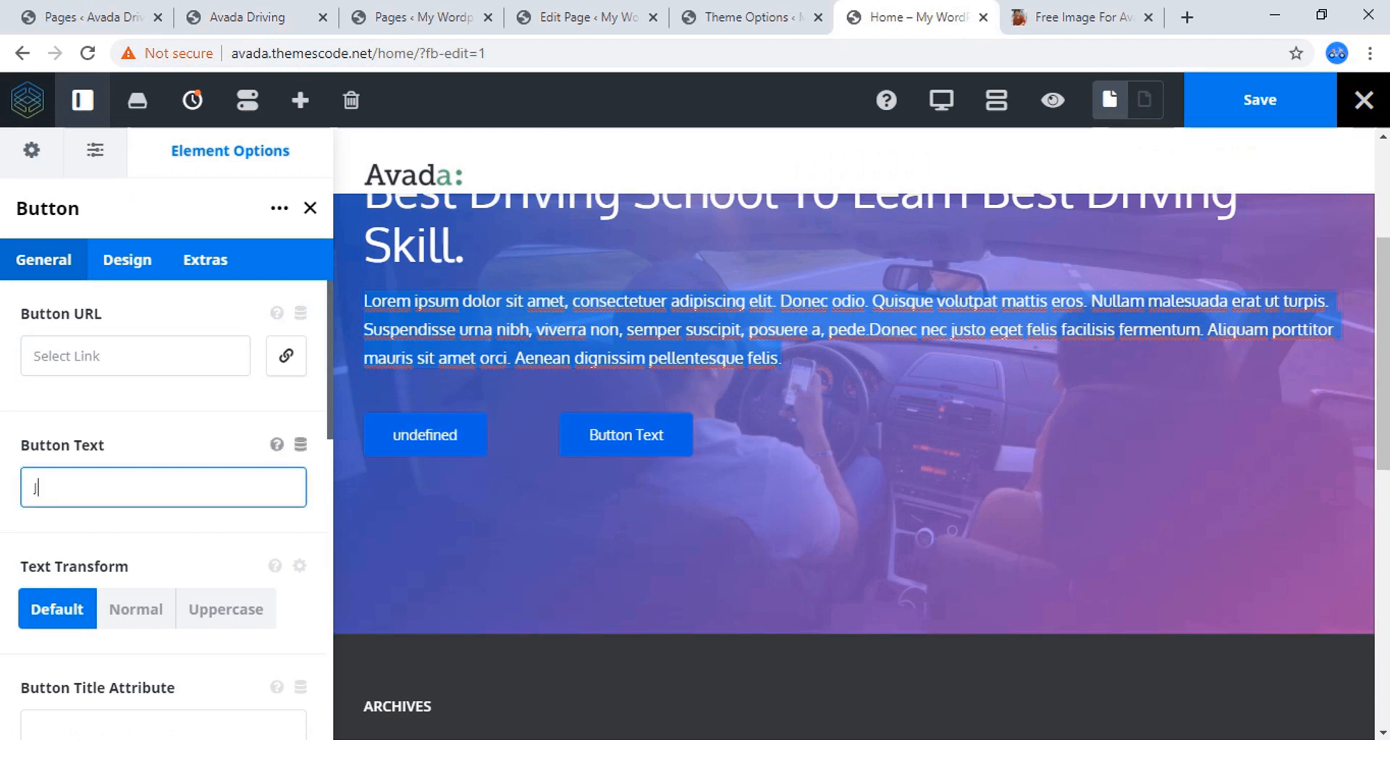
text(oin)
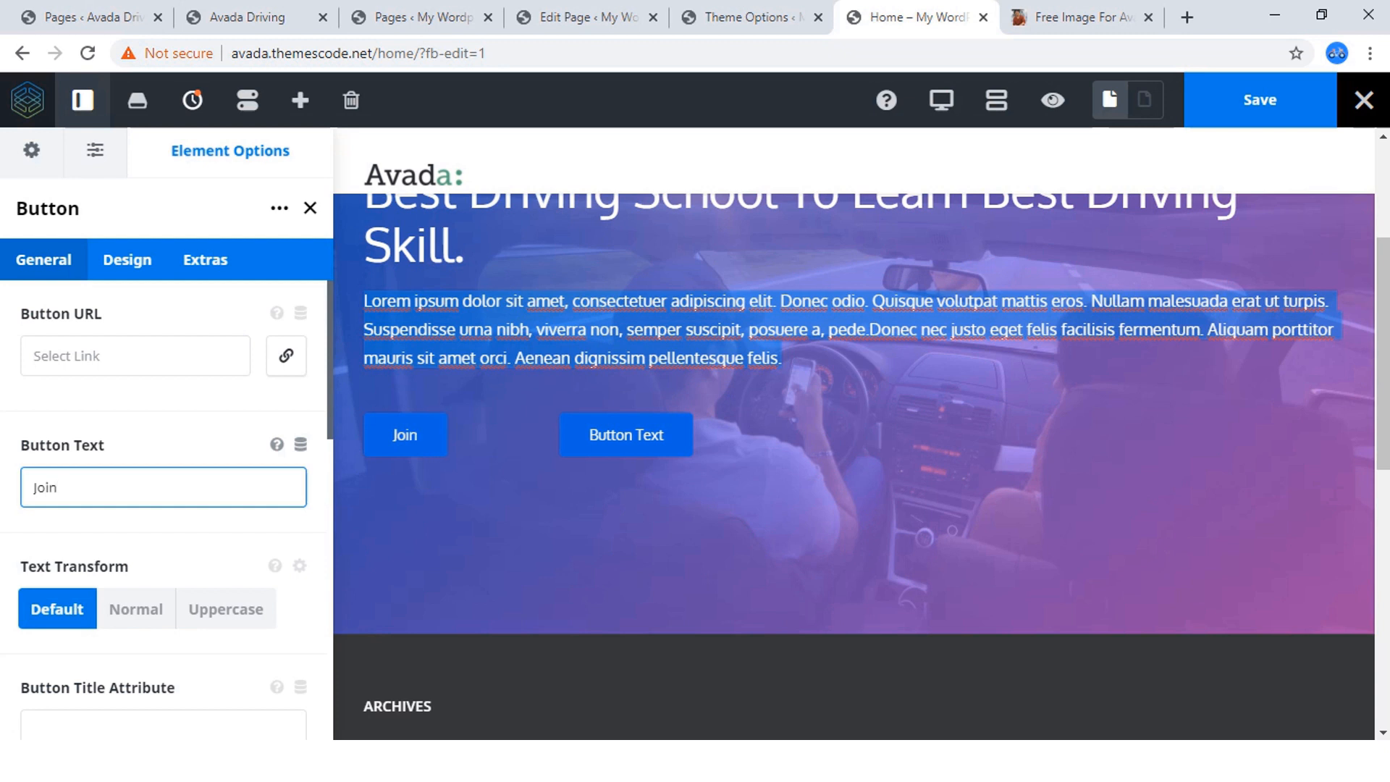
key(BackSpace)
key(BackSpace)
key(BackSpace)
text(OIN)
text( A CK)
key(BackSpace)
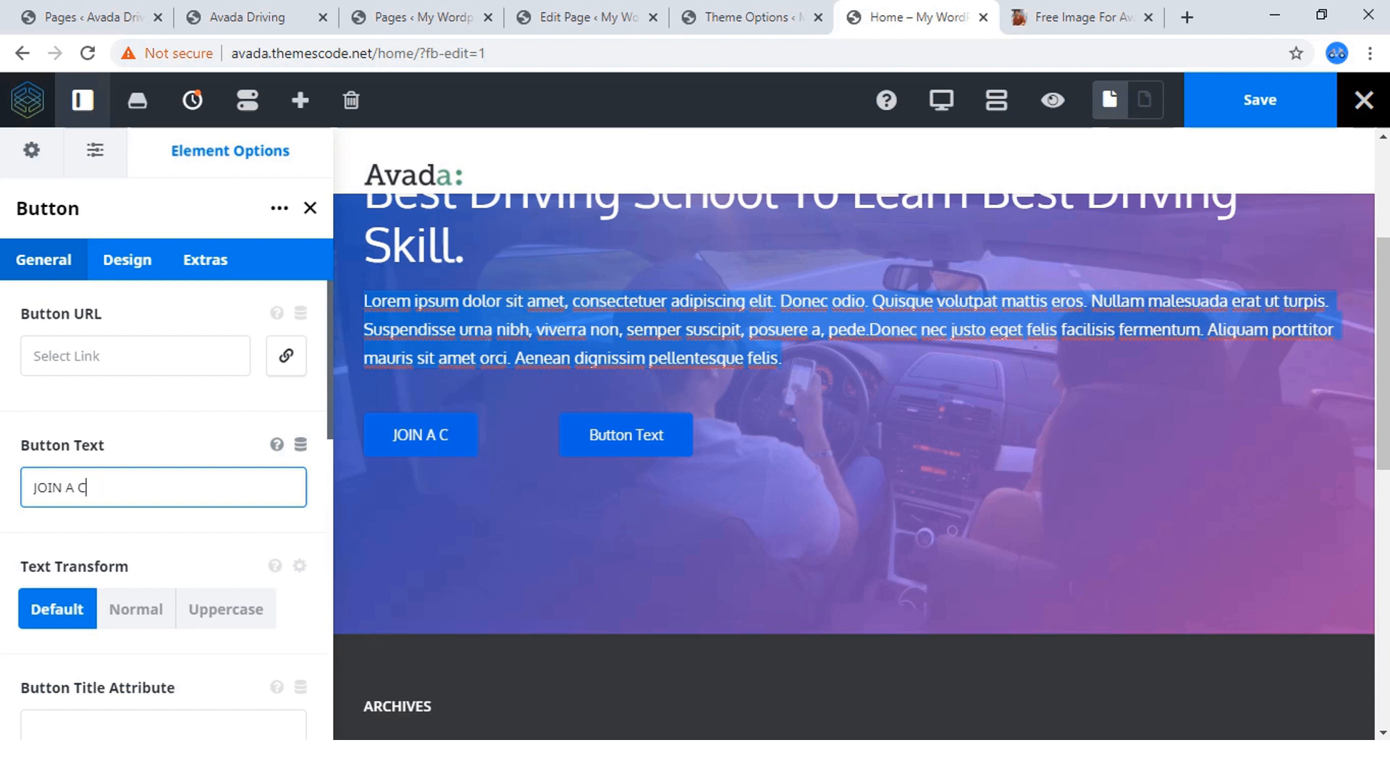
text(LASS)
Set the JOIN A CLASS button's text transform to Uppercase and its alignment to Center.
scroll(217, 434, down, 3)
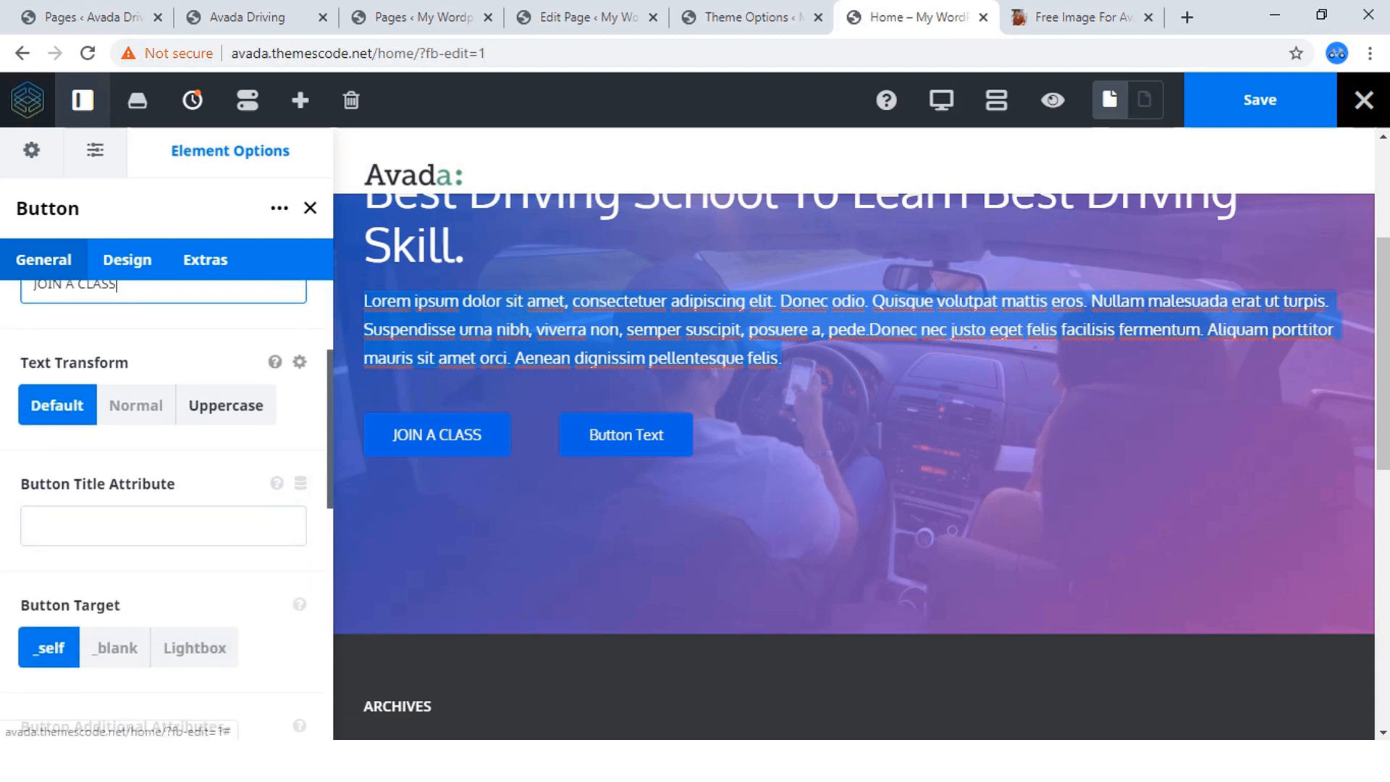
click(226, 405)
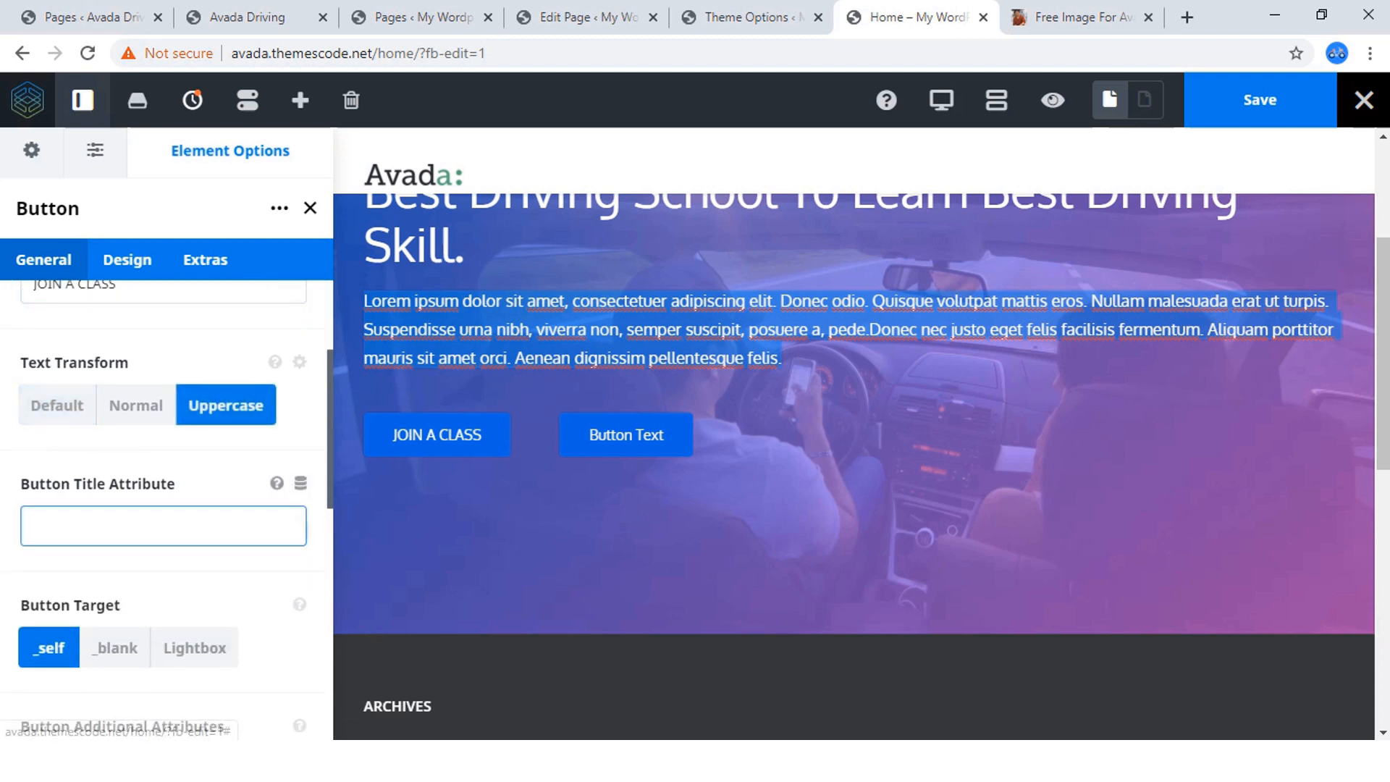
scroll(163, 526, down, 2)
scroll(163, 507, down, 4)
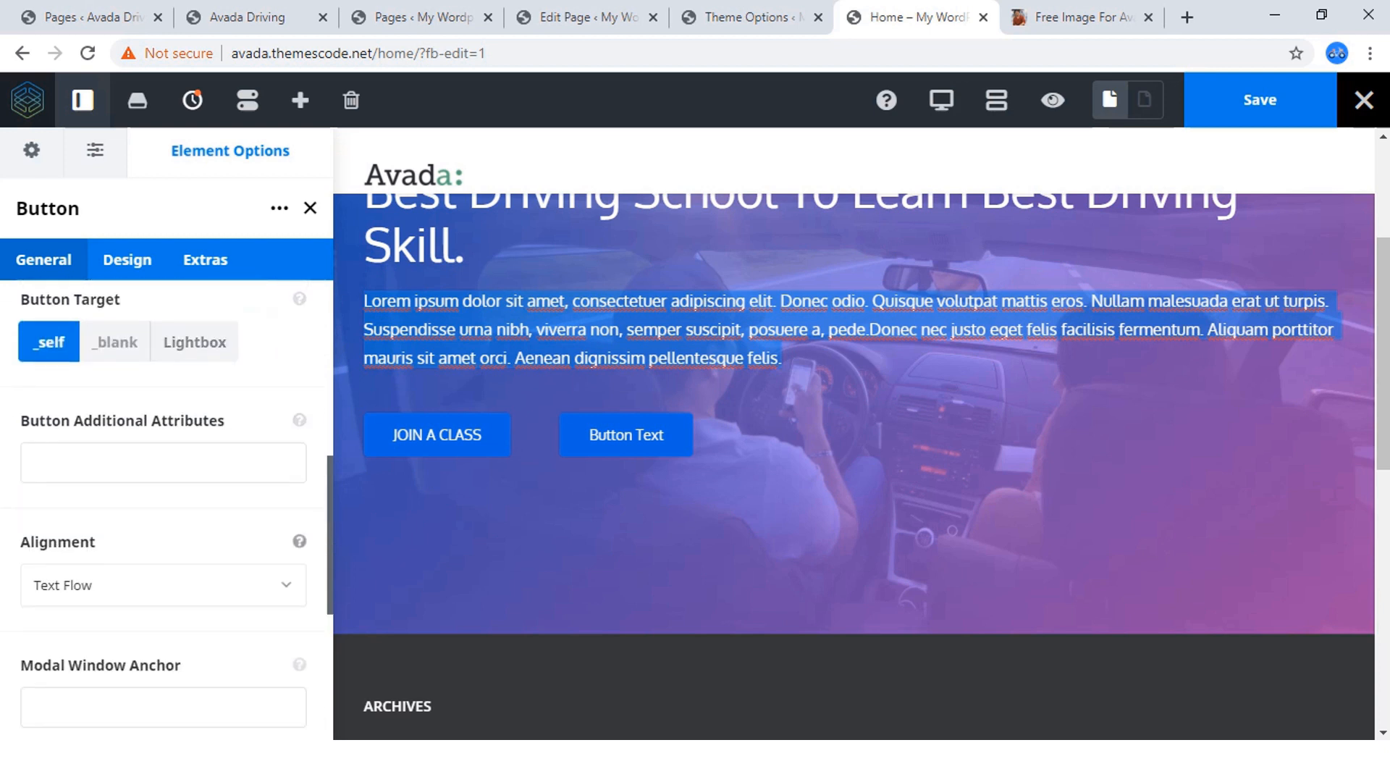
click(163, 382)
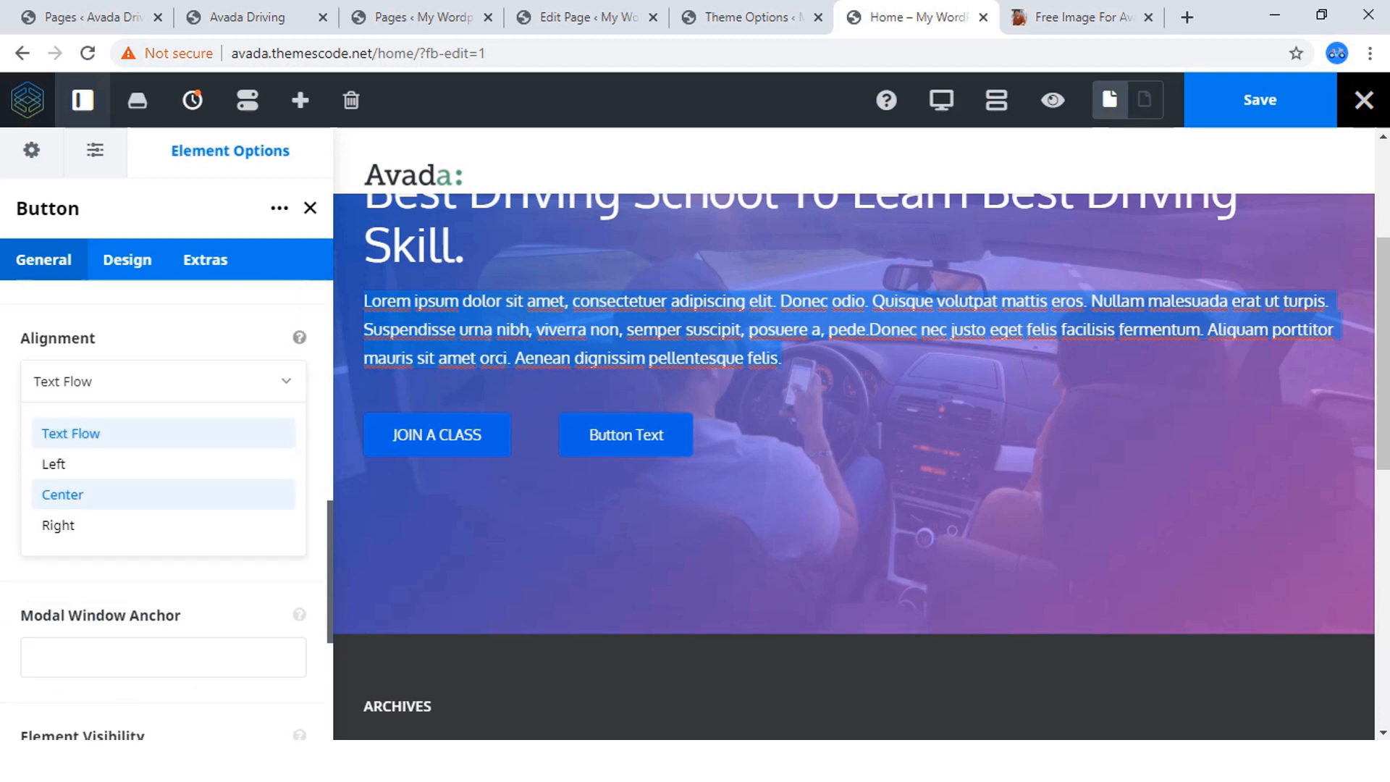
click(62, 494)
scroll(163, 507, down, 2)
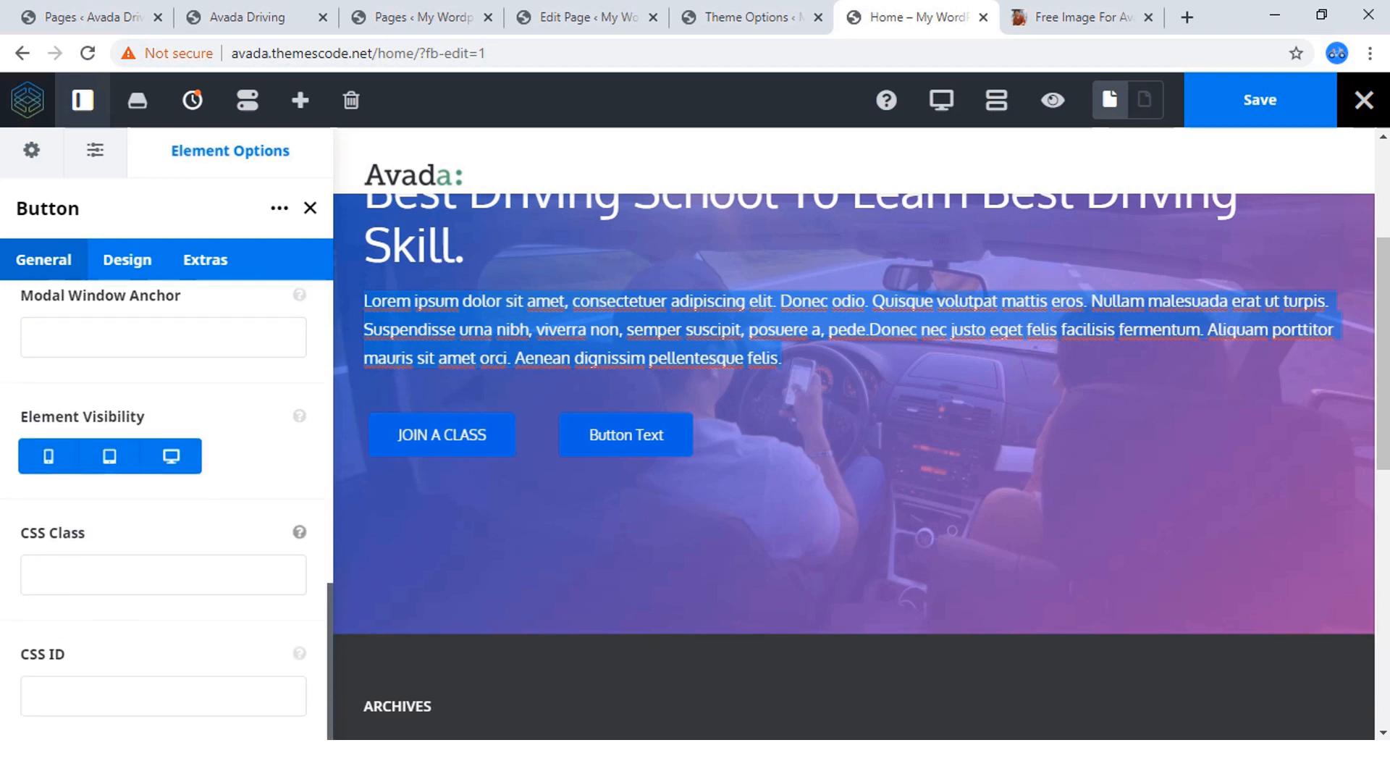
scroll(163, 507, up, 5)
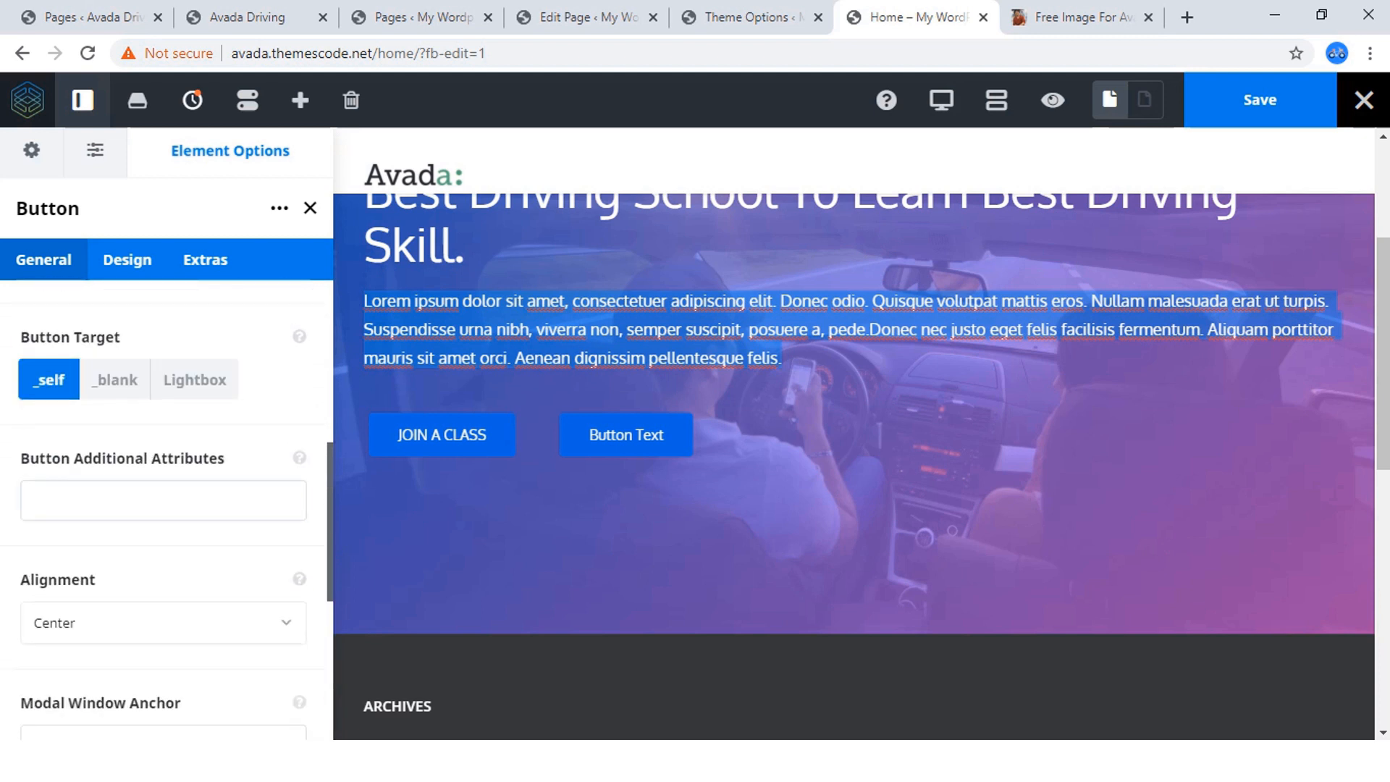
Set the JOIN A CLASS button's style to Custom and look over its gradient color options.
click(127, 260)
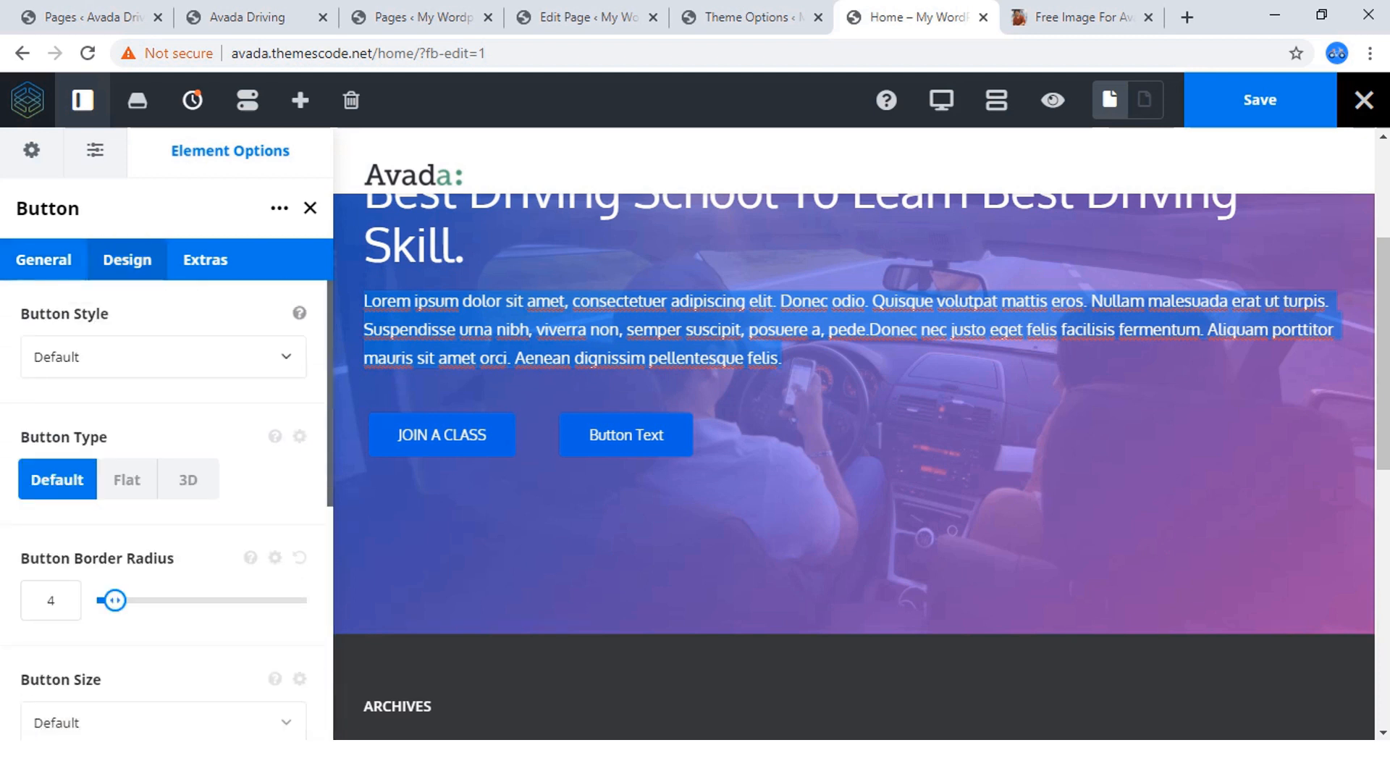
click(163, 357)
click(65, 475)
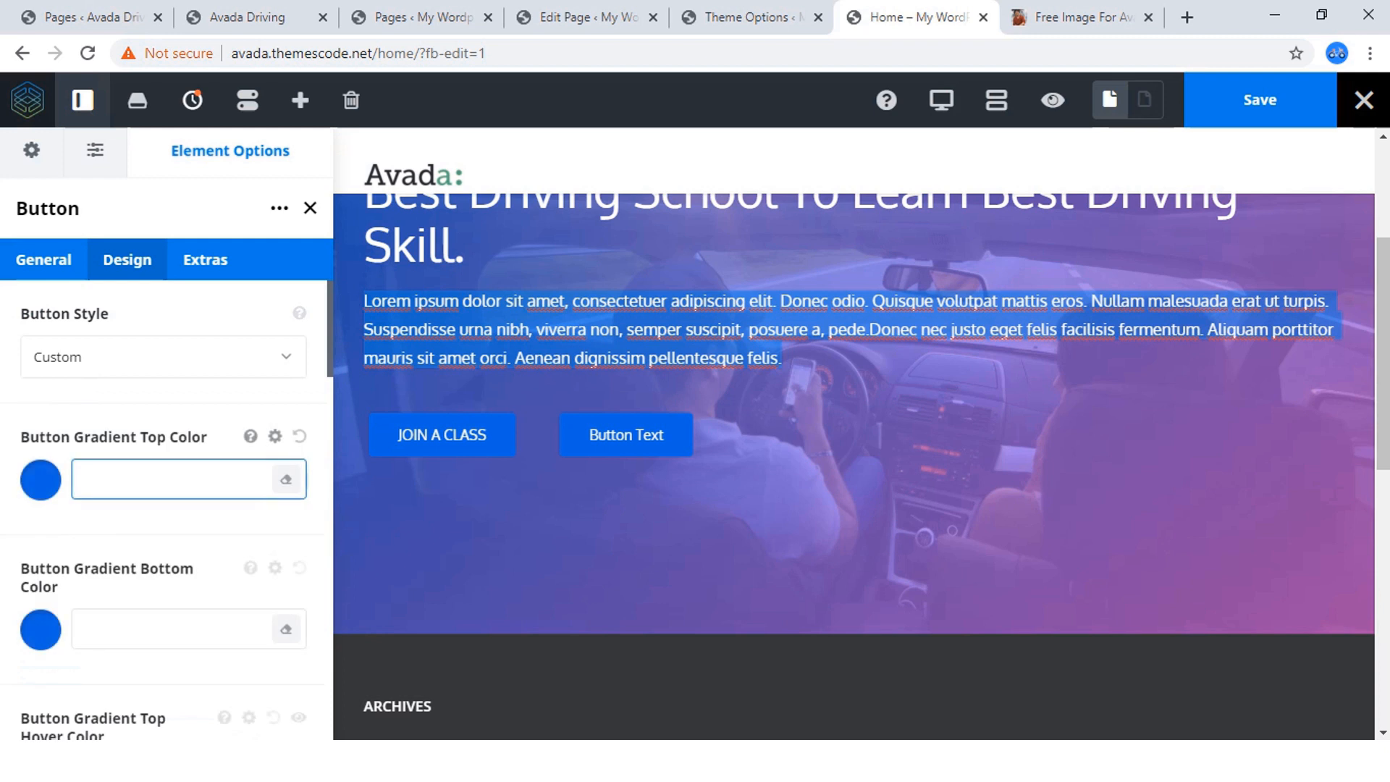
scroll(163, 475, down, 4)
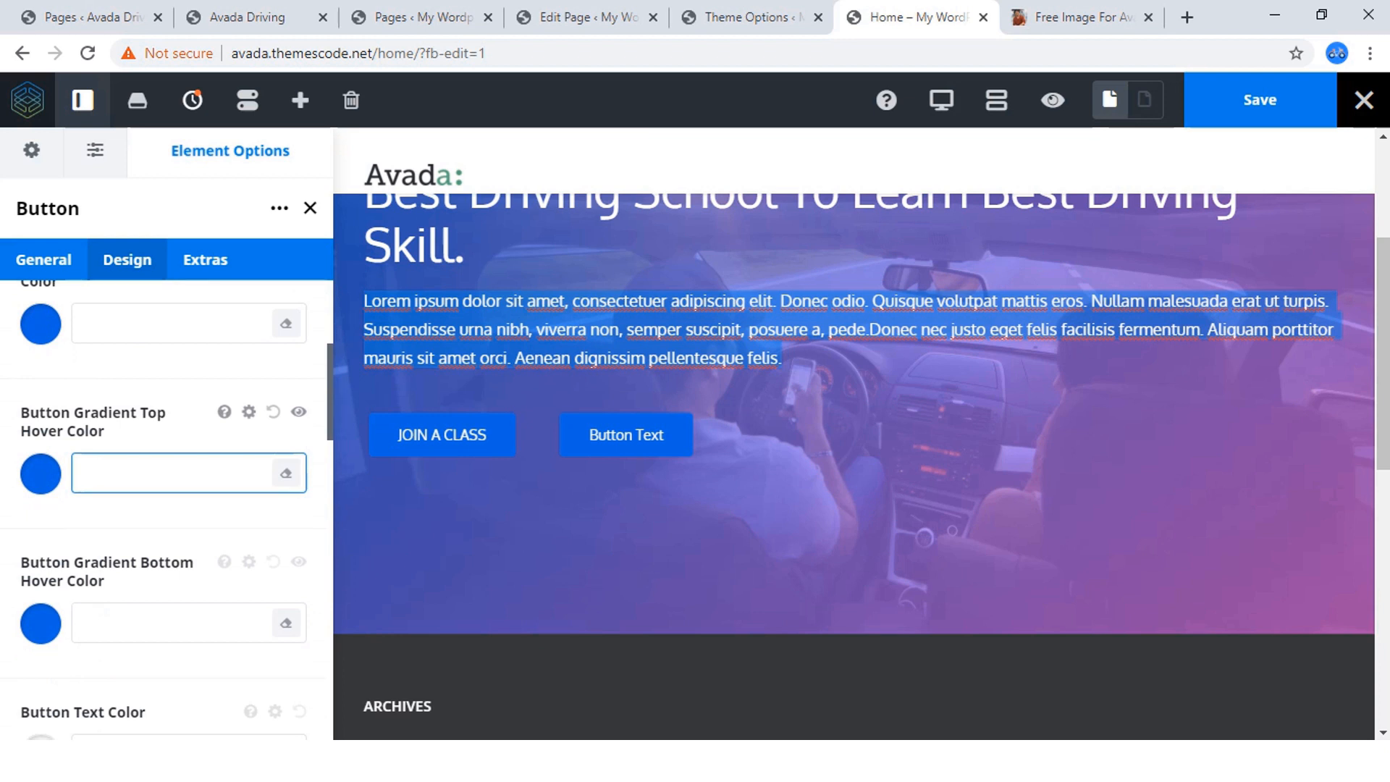
scroll(166, 507, up, 4)
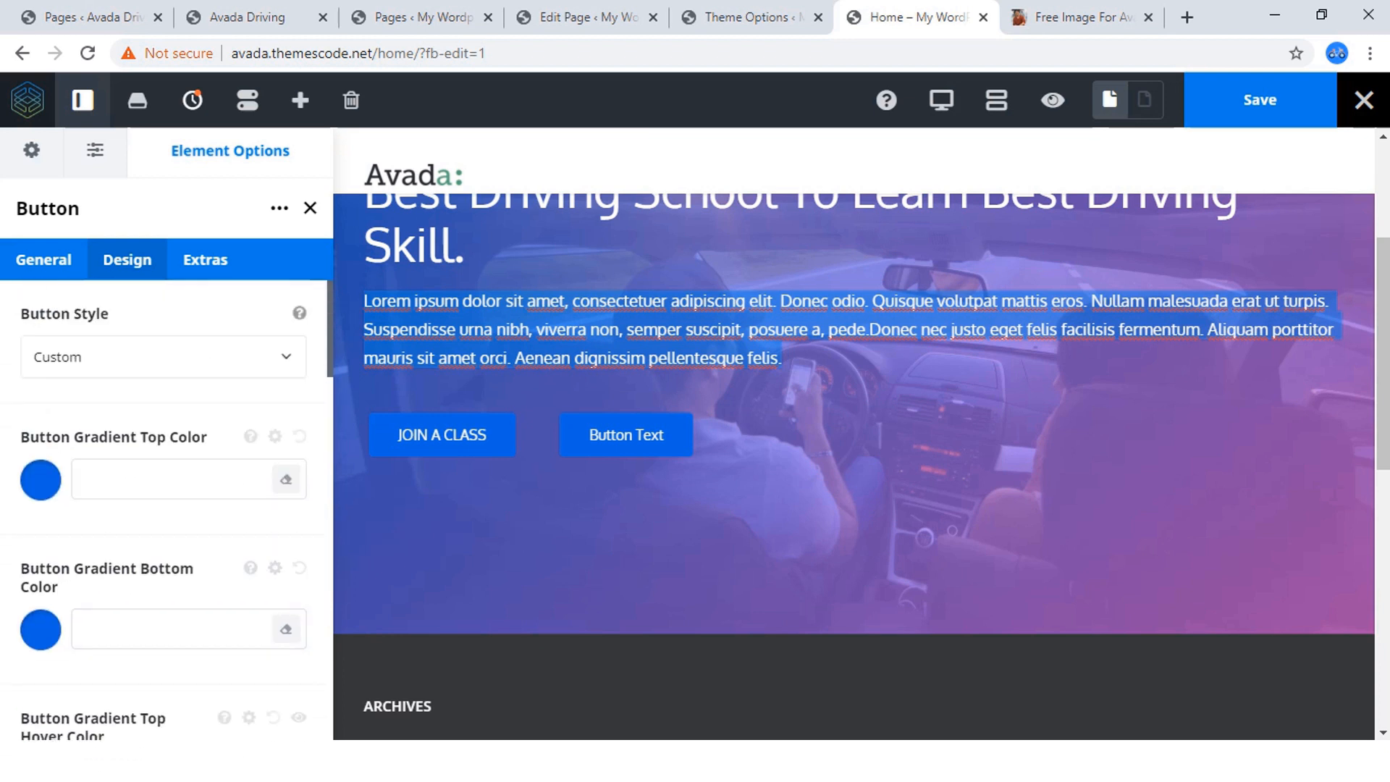
Try the Red style on the JOIN A CLASS button and switch the style back to Custom.
click(163, 357)
scroll(156, 525, down, 3)
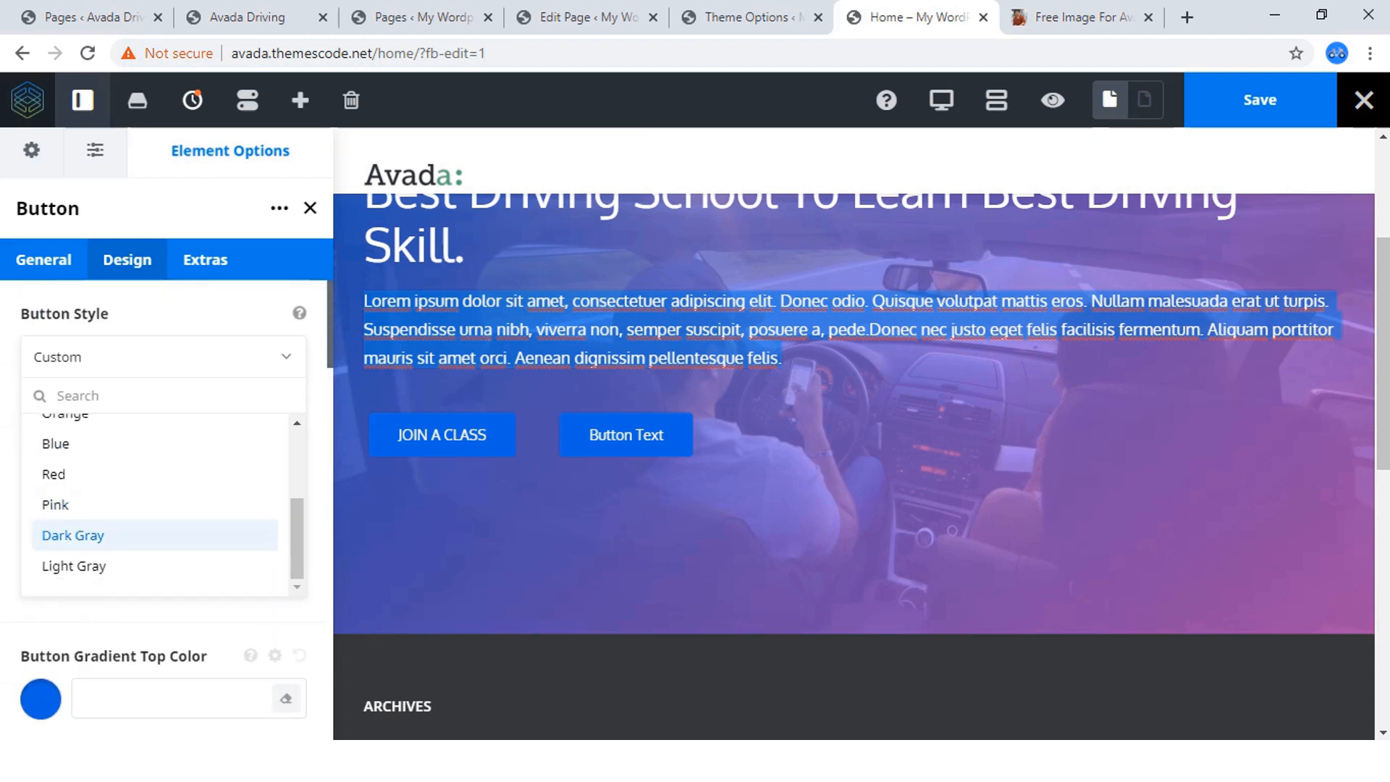
click(123, 475)
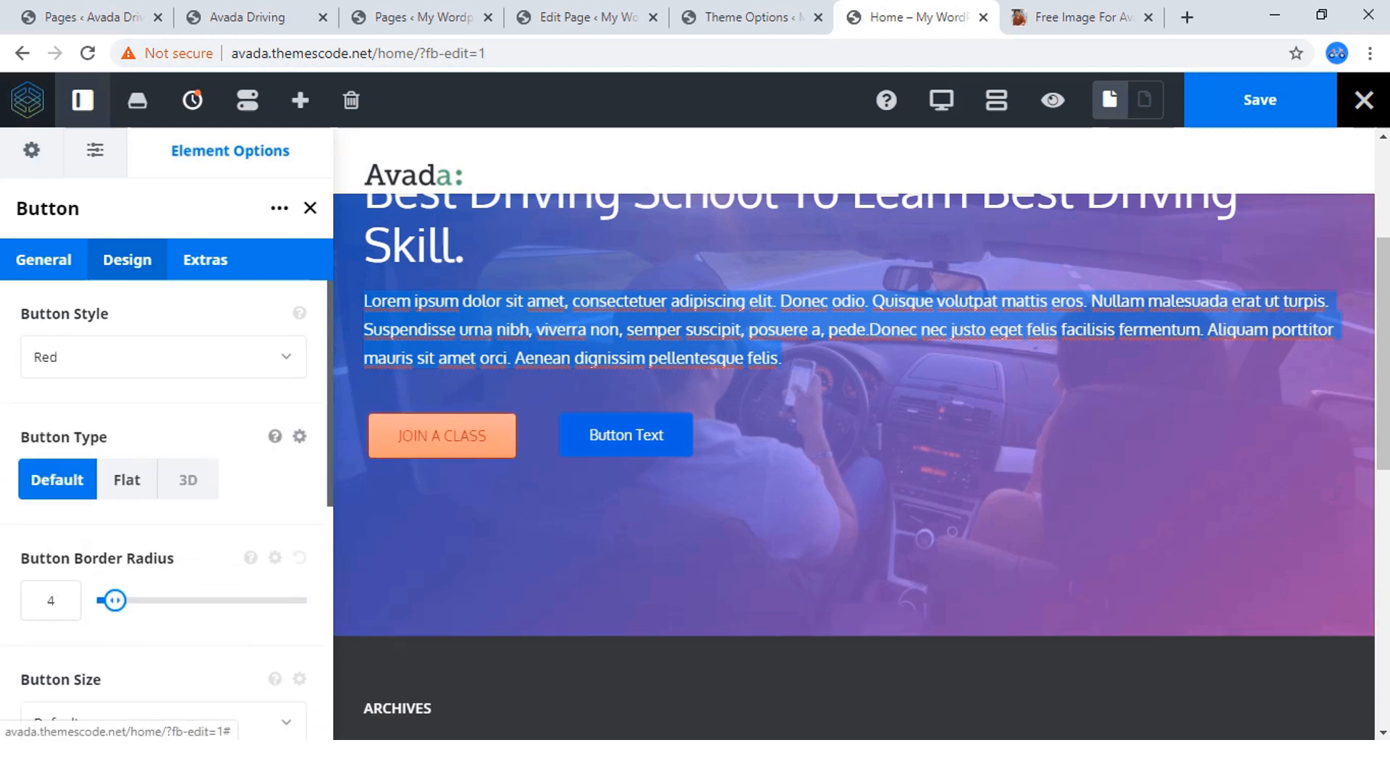
click(163, 357)
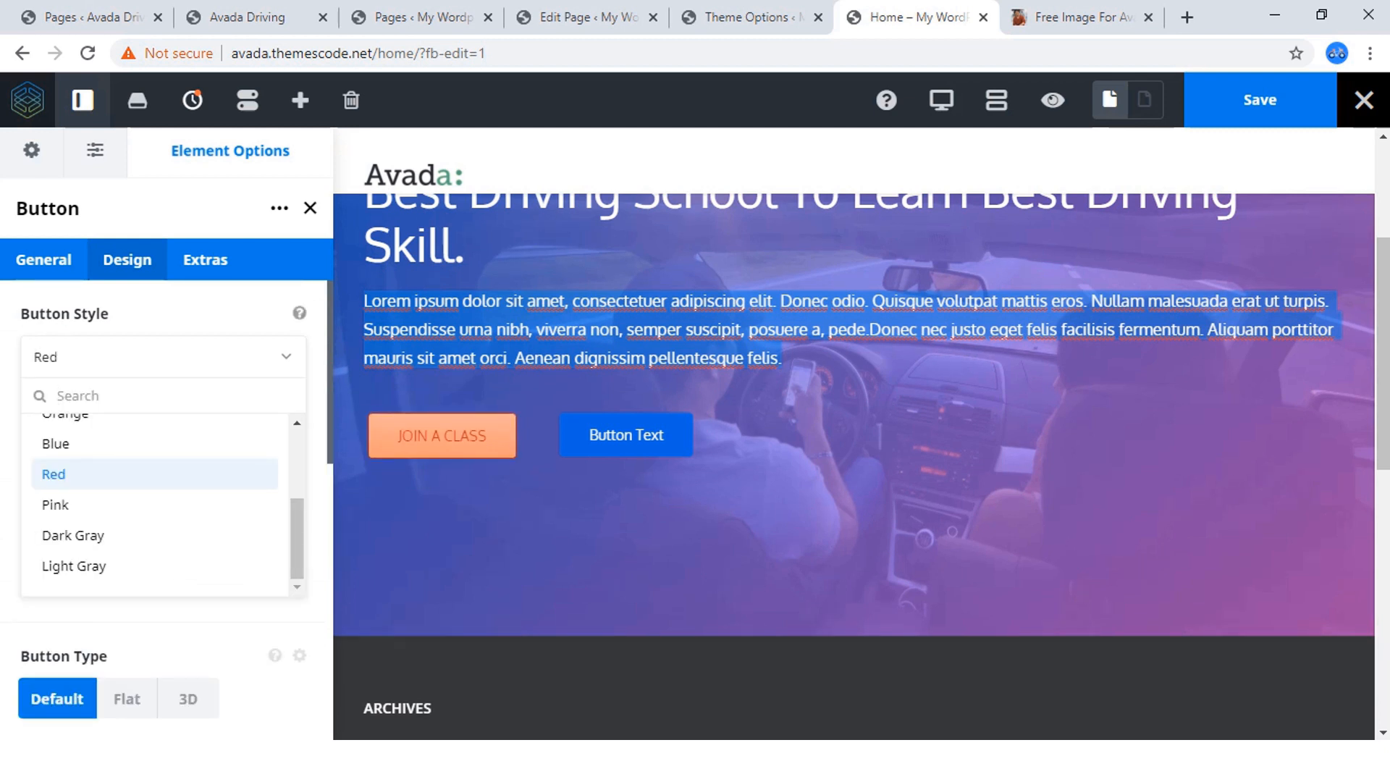
scroll(156, 446, up, 3)
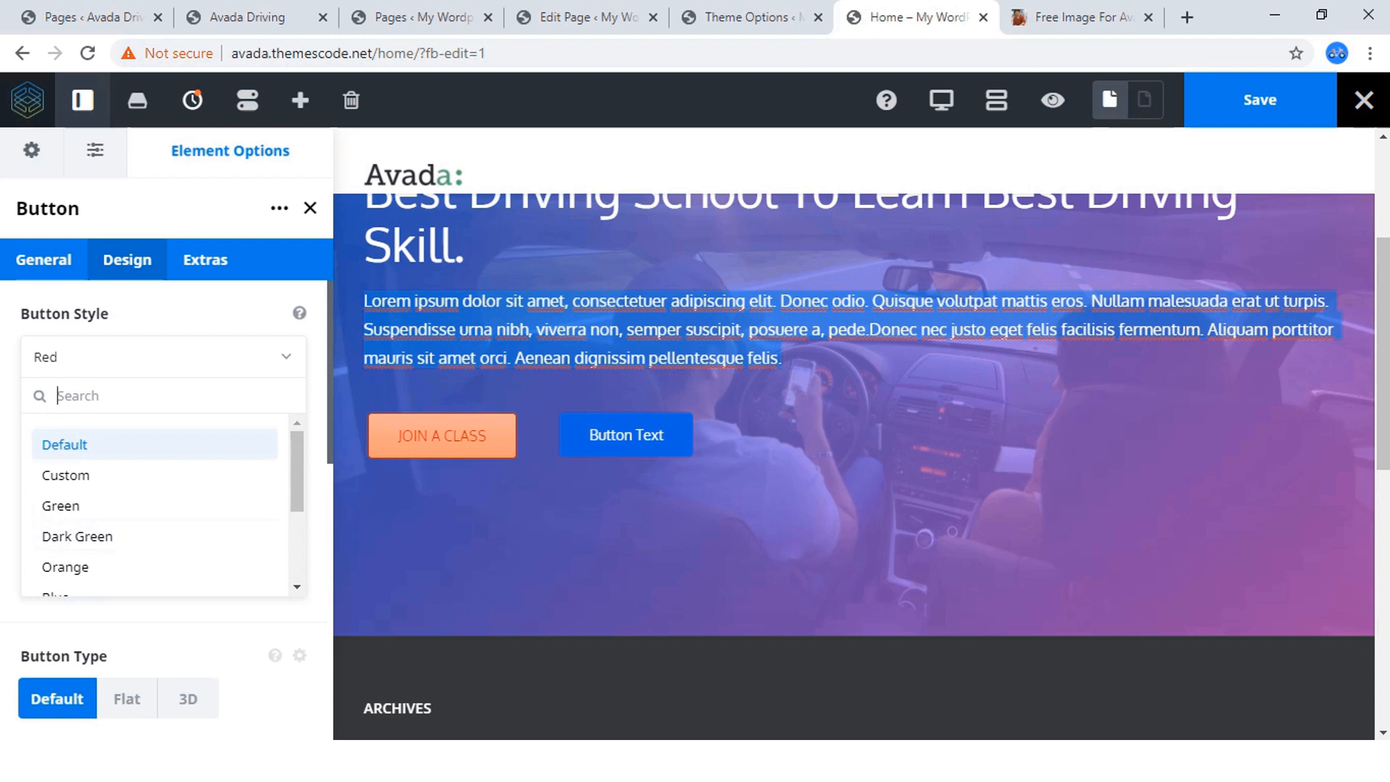
click(65, 475)
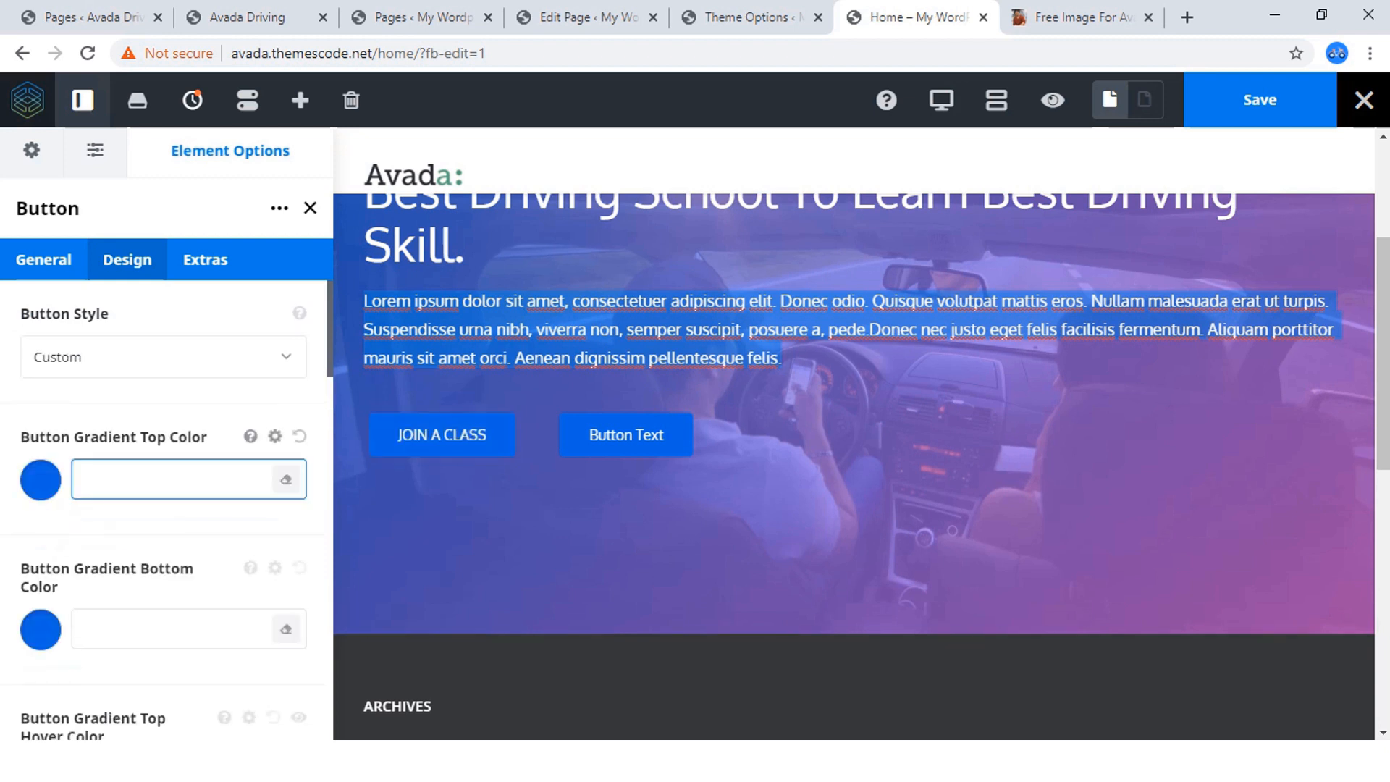
Set the JOIN A CLASS button's gradient top color to the orange palette swatch #f44336.
click(40, 479)
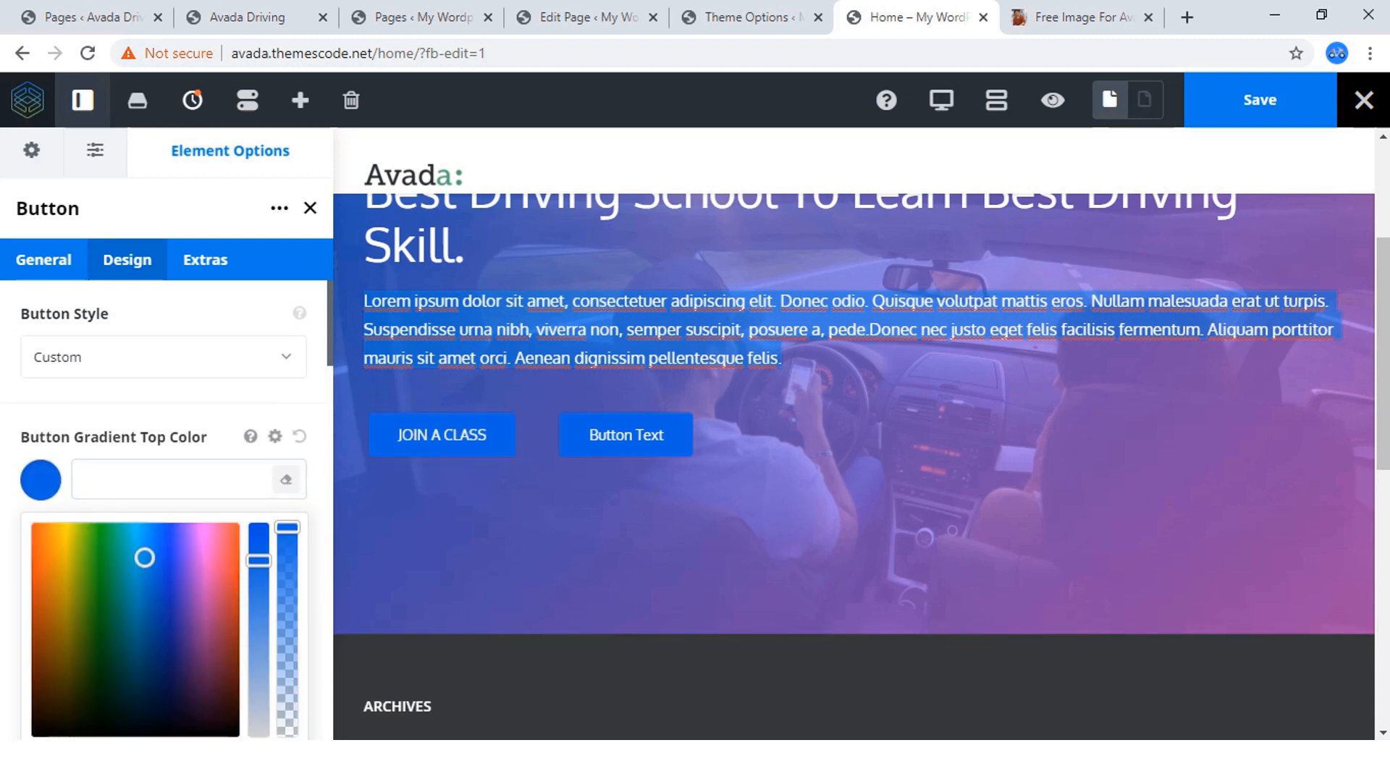
scroll(166, 507, down, 3)
click(86, 553)
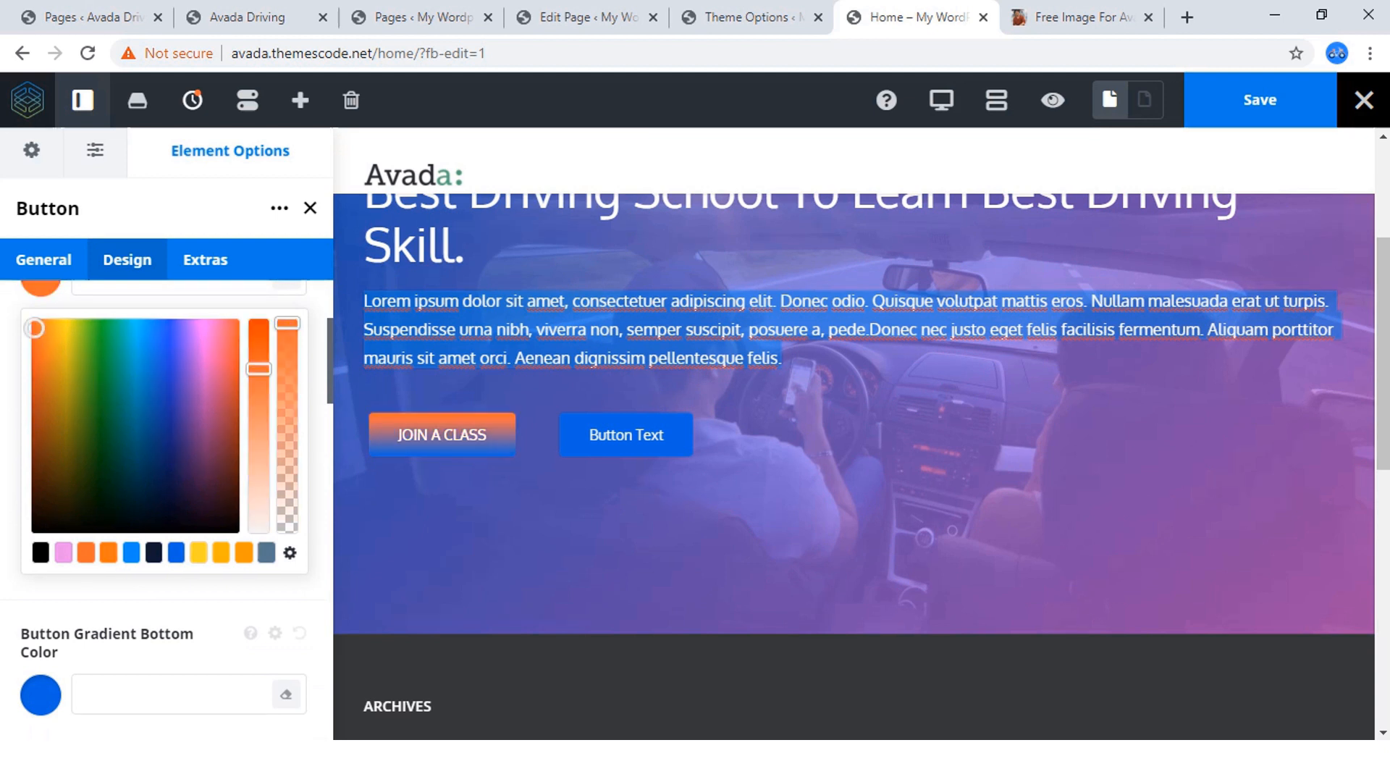
scroll(94, 376, up, 3)
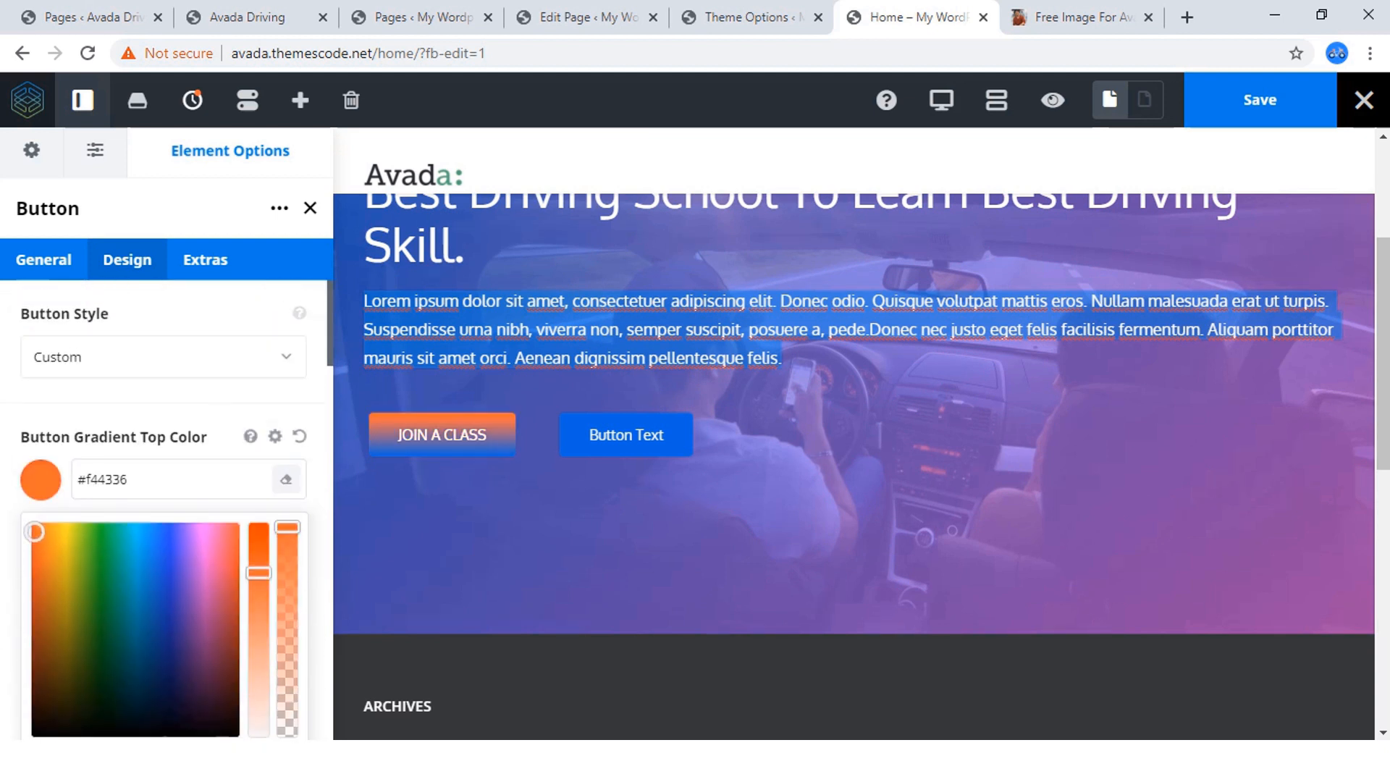
click(41, 480)
Set the JOIN A CLASS button's gradient bottom color to the same orange palette swatch #f44336.
scroll(94, 492, down, 3)
click(41, 425)
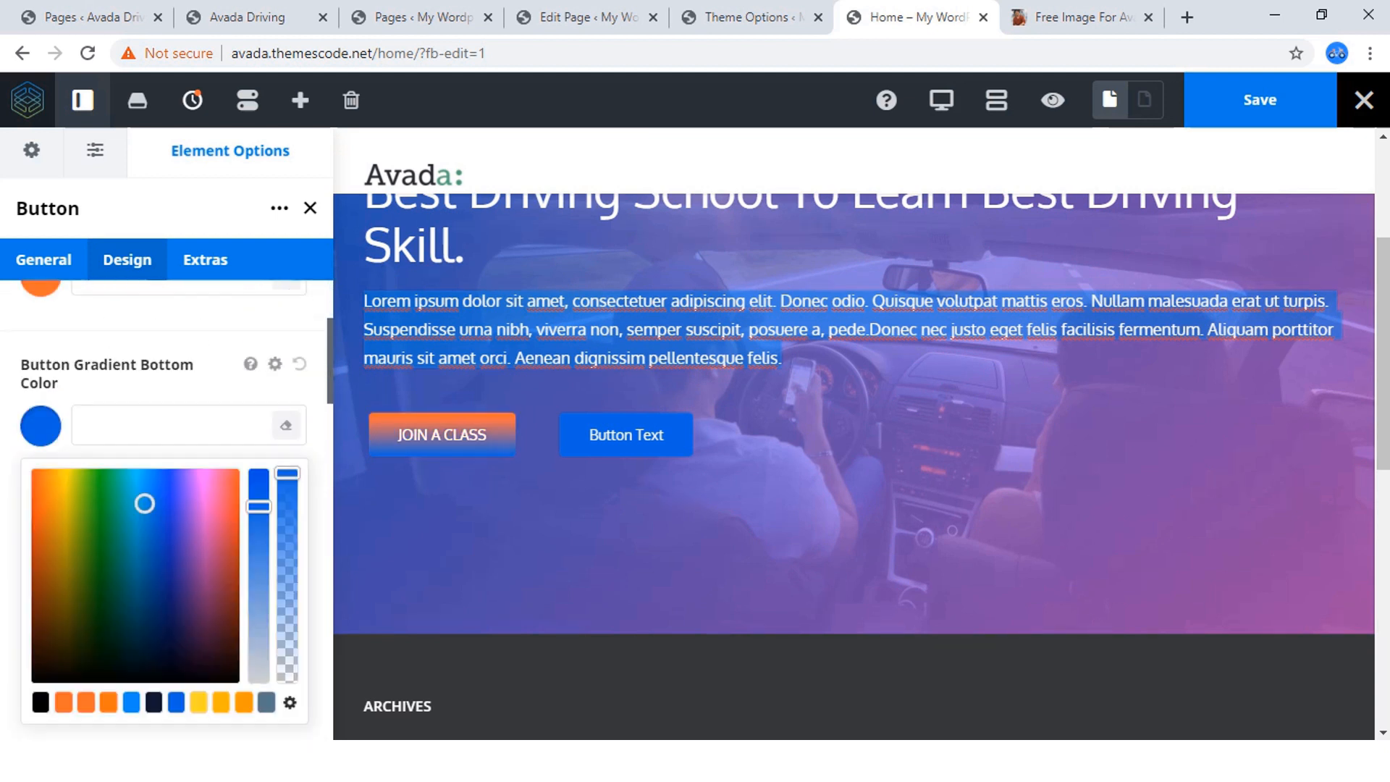
scroll(167, 507, down, 2)
click(86, 600)
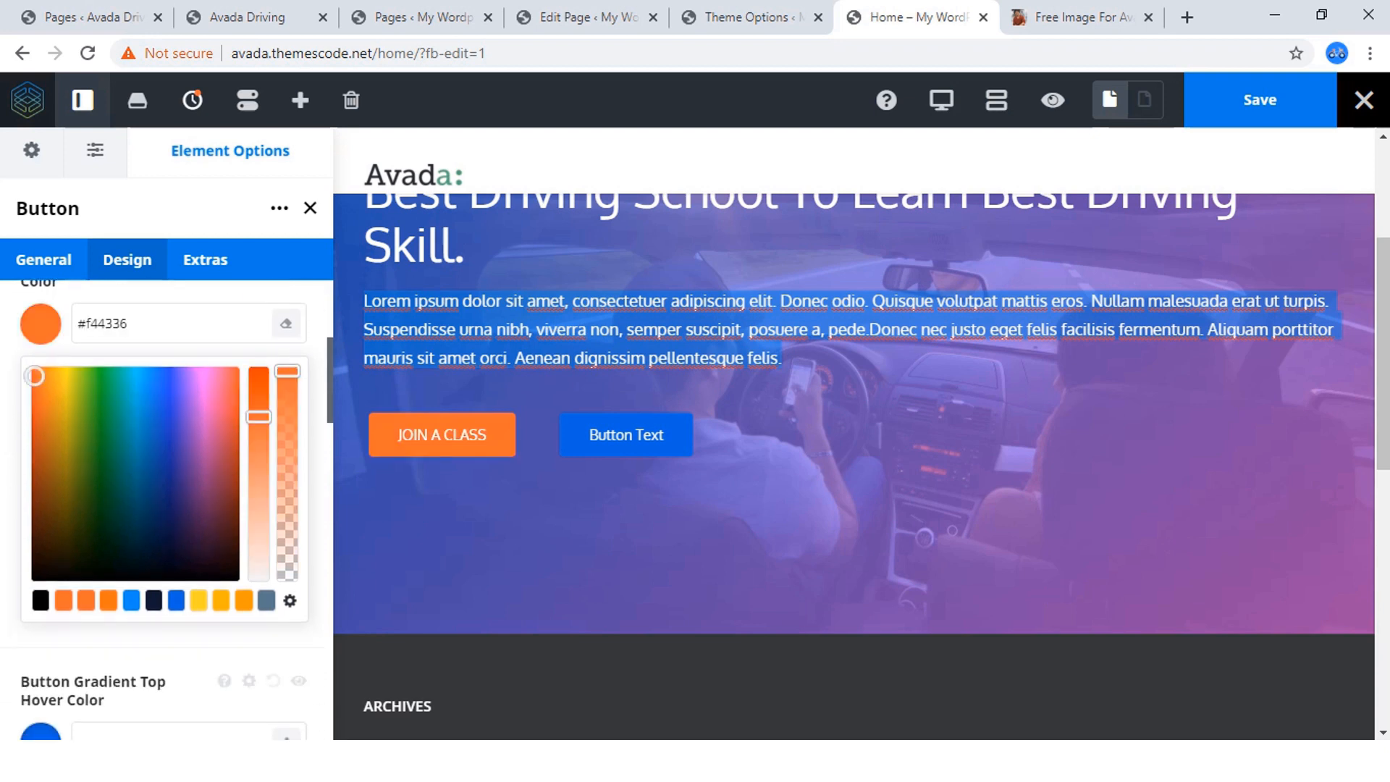
click(40, 324)
Set the JOIN A CLASS button's gradient top and bottom hover colors to the orange palette swatch #f44336.
click(248, 18)
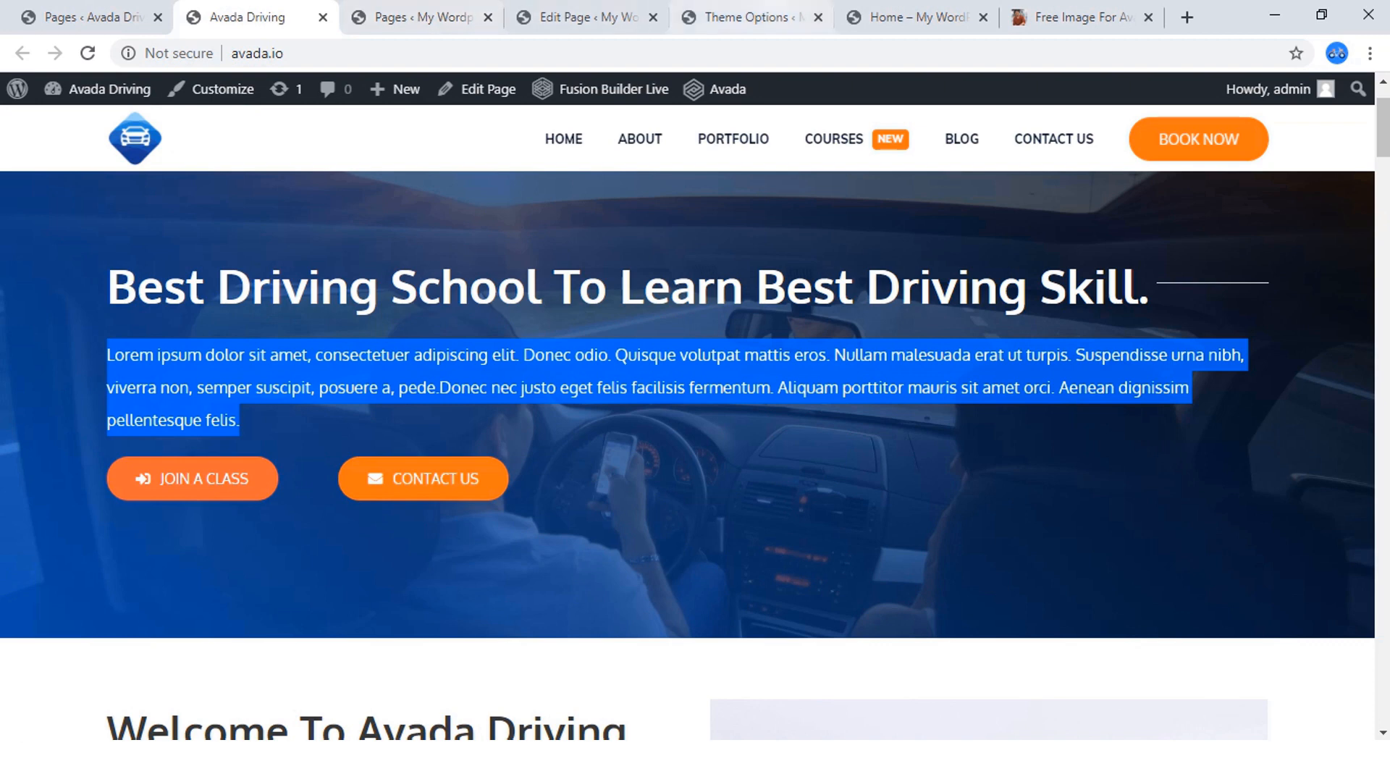
click(917, 18)
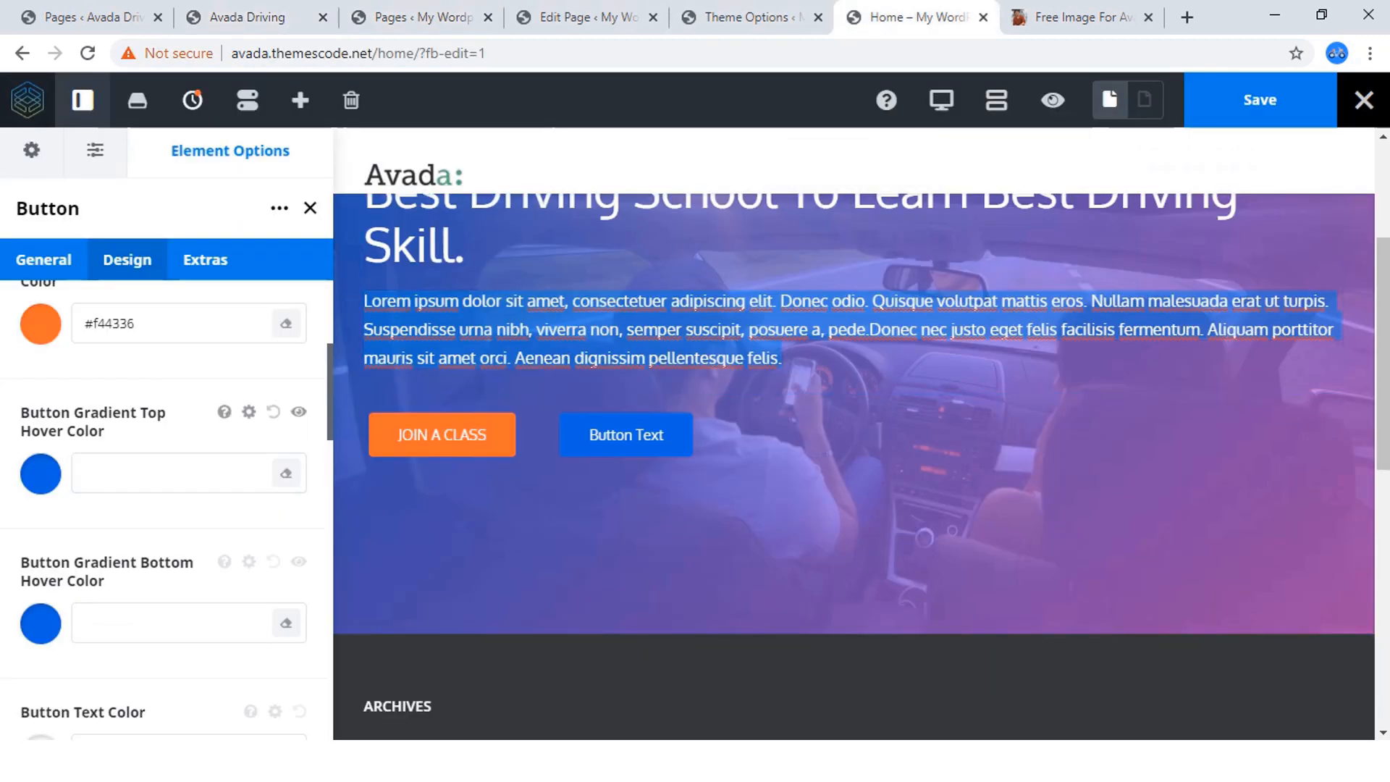
click(41, 474)
scroll(40, 474, down, 3)
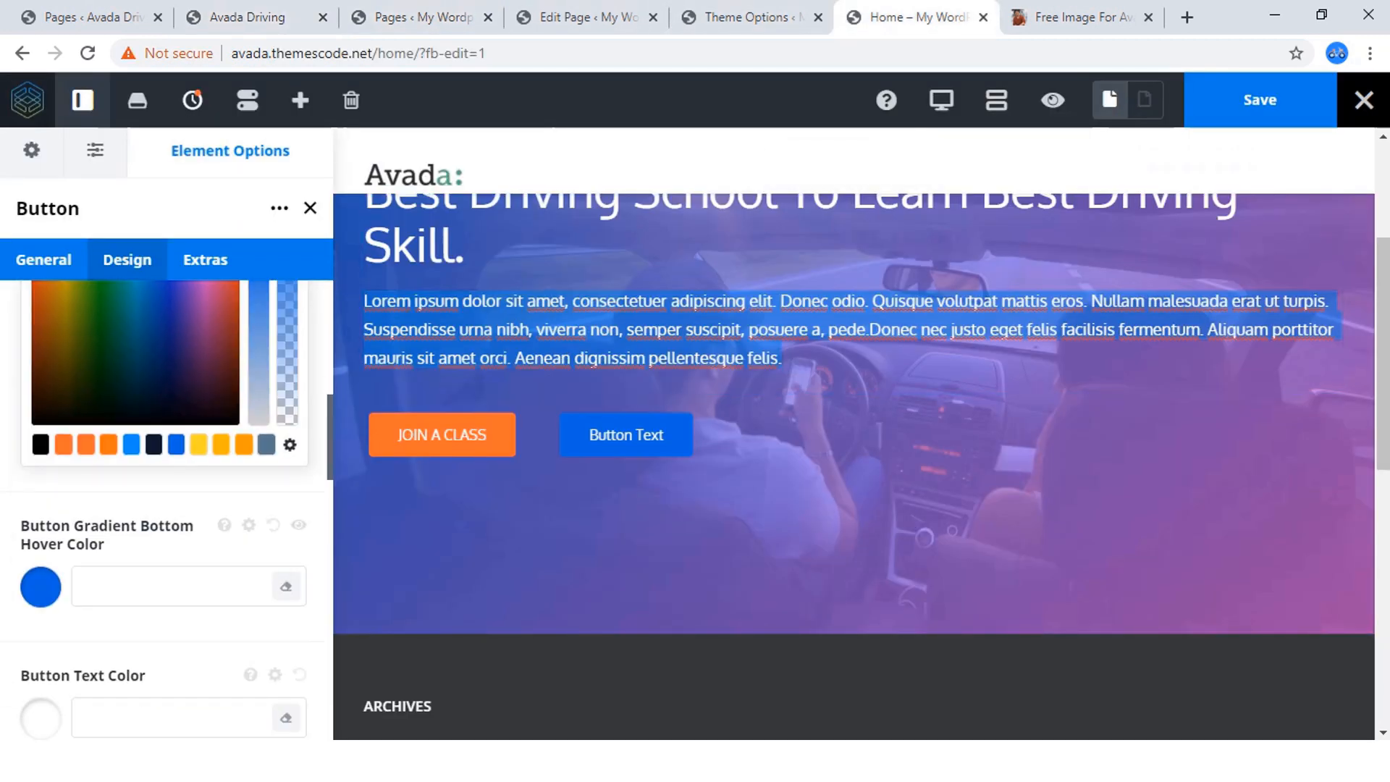
click(64, 445)
click(41, 586)
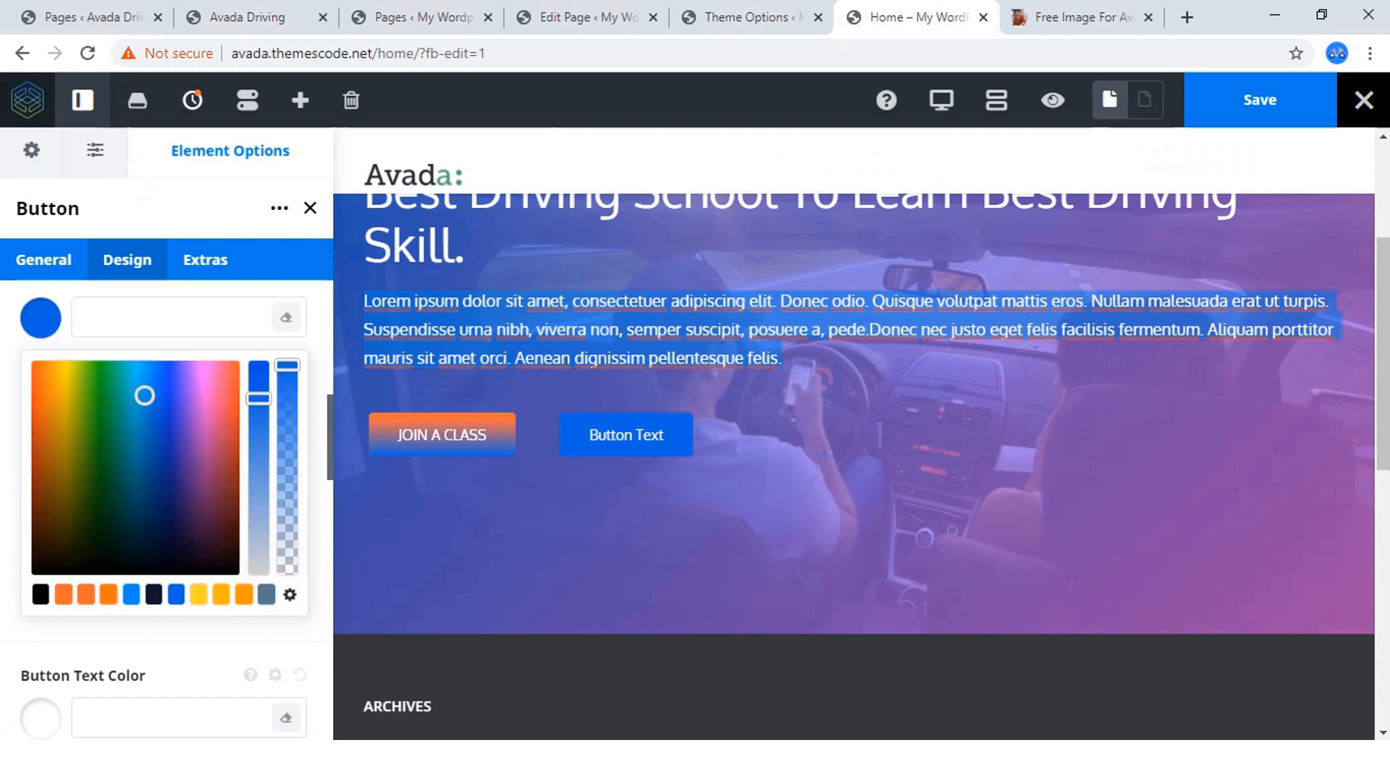
click(64, 594)
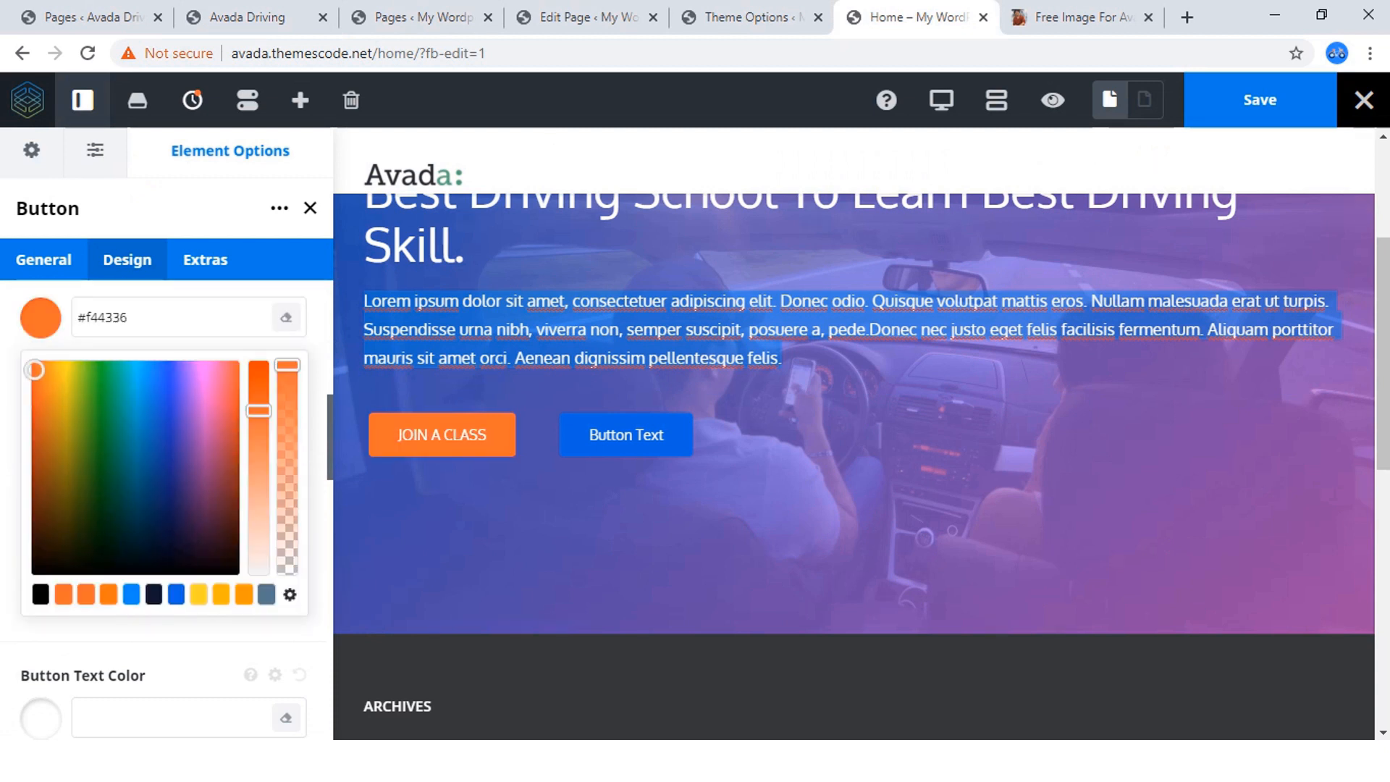
click(41, 317)
Try the orange swatch #f44336 as the JOIN A CLASS button's accent hover color and reset that option to default.
scroll(145, 398, down, 3)
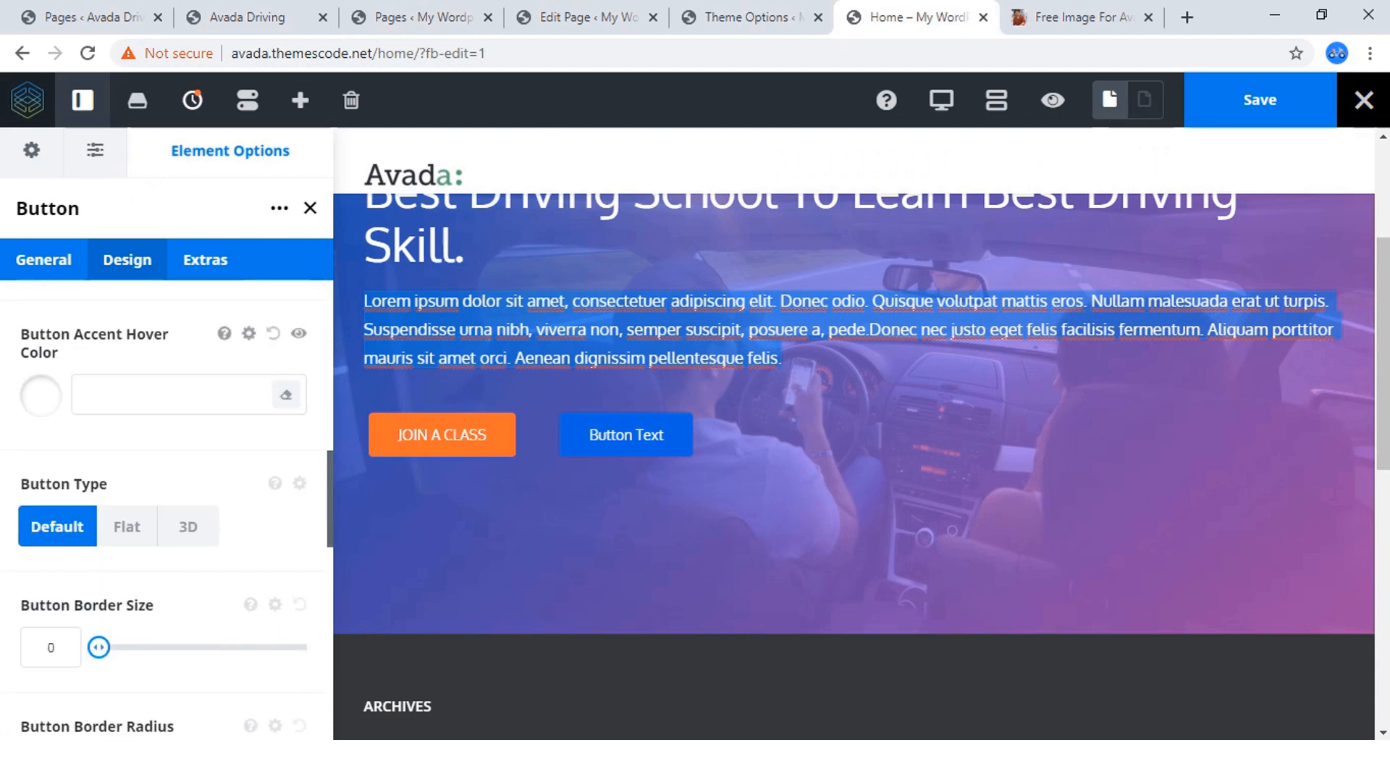
click(41, 396)
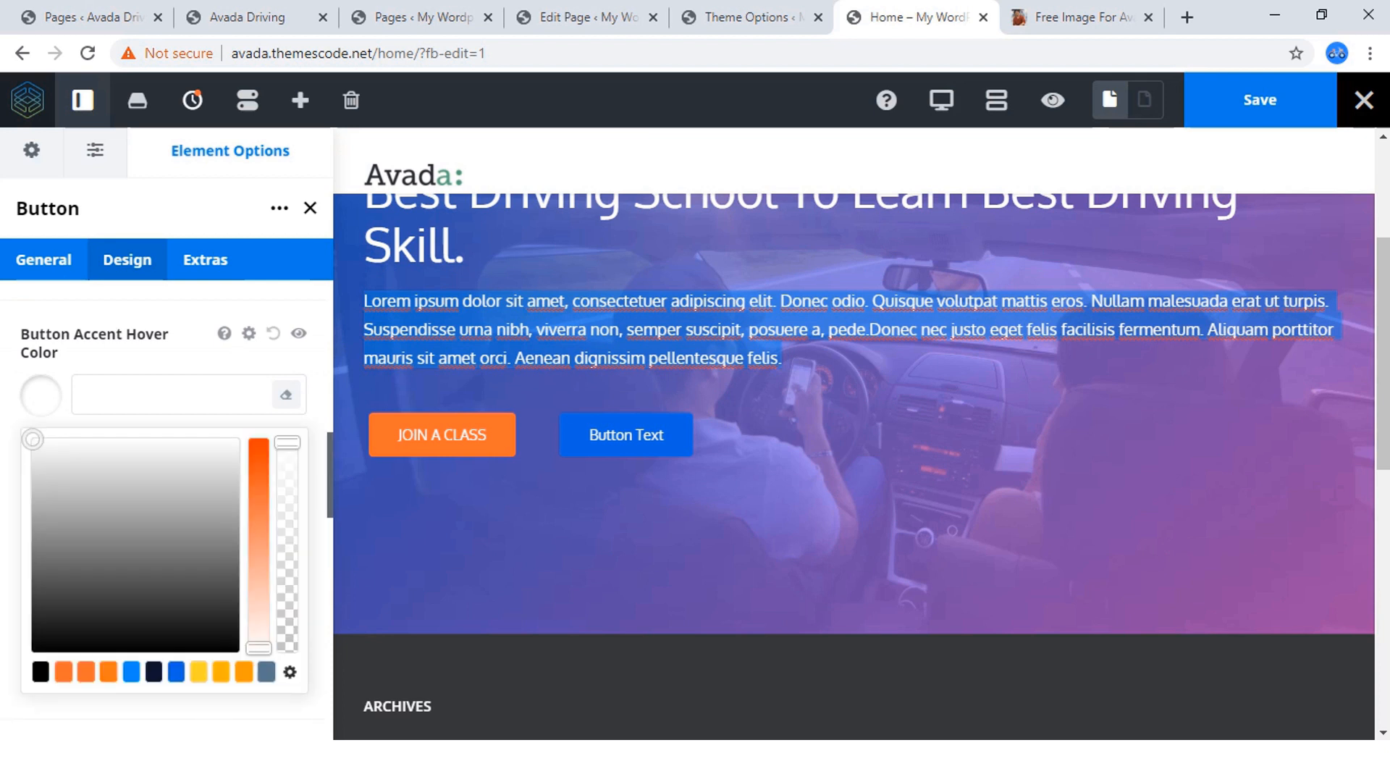
click(64, 672)
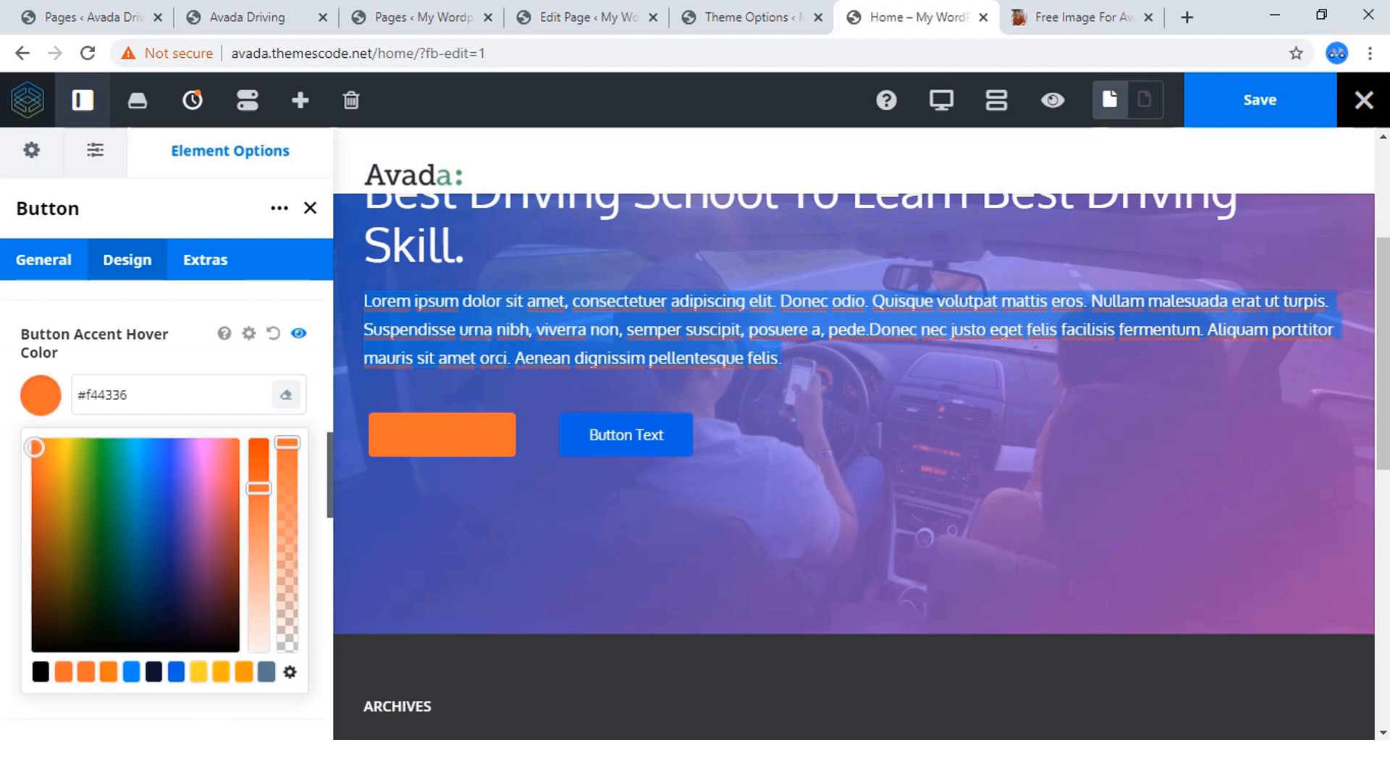
click(273, 333)
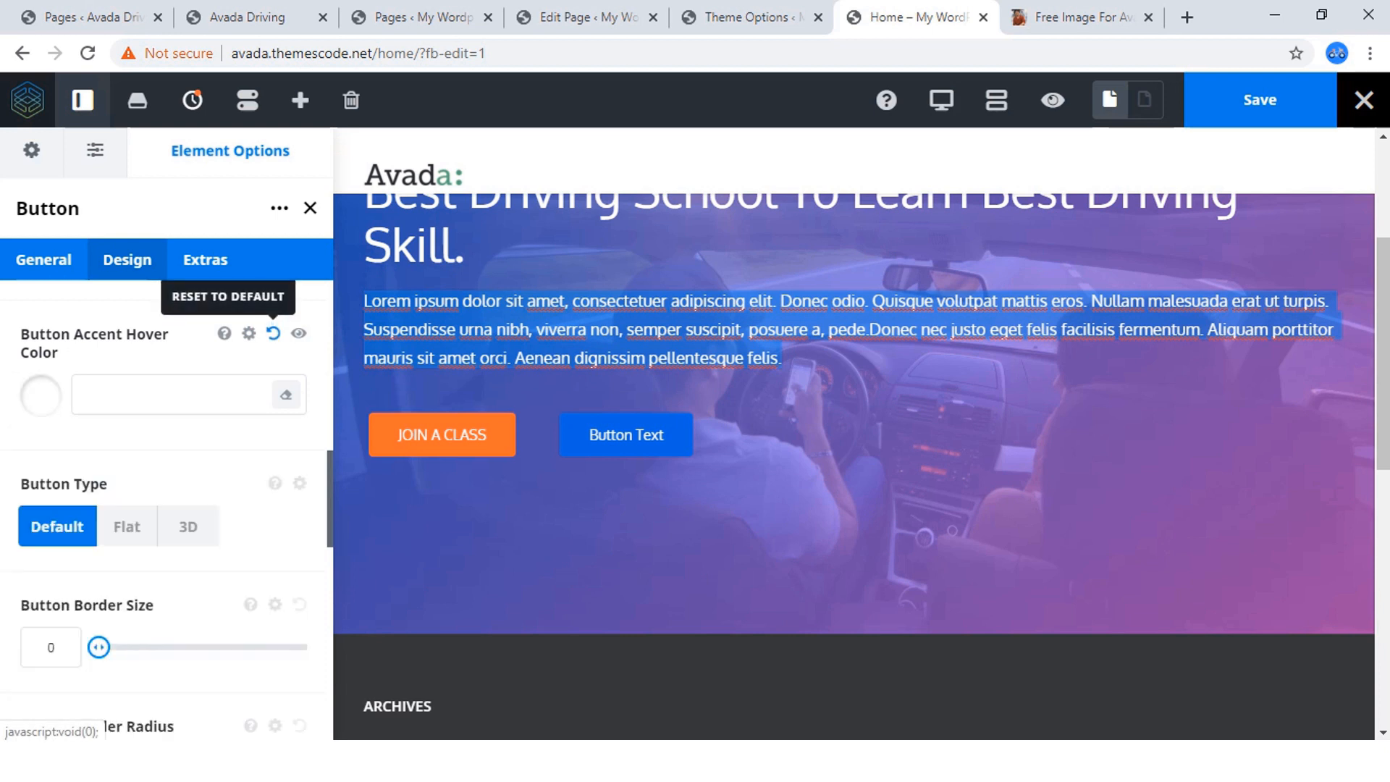
Set the JOIN A CLASS button's border radius to 50 and save the page.
scroll(166, 507, down, 4)
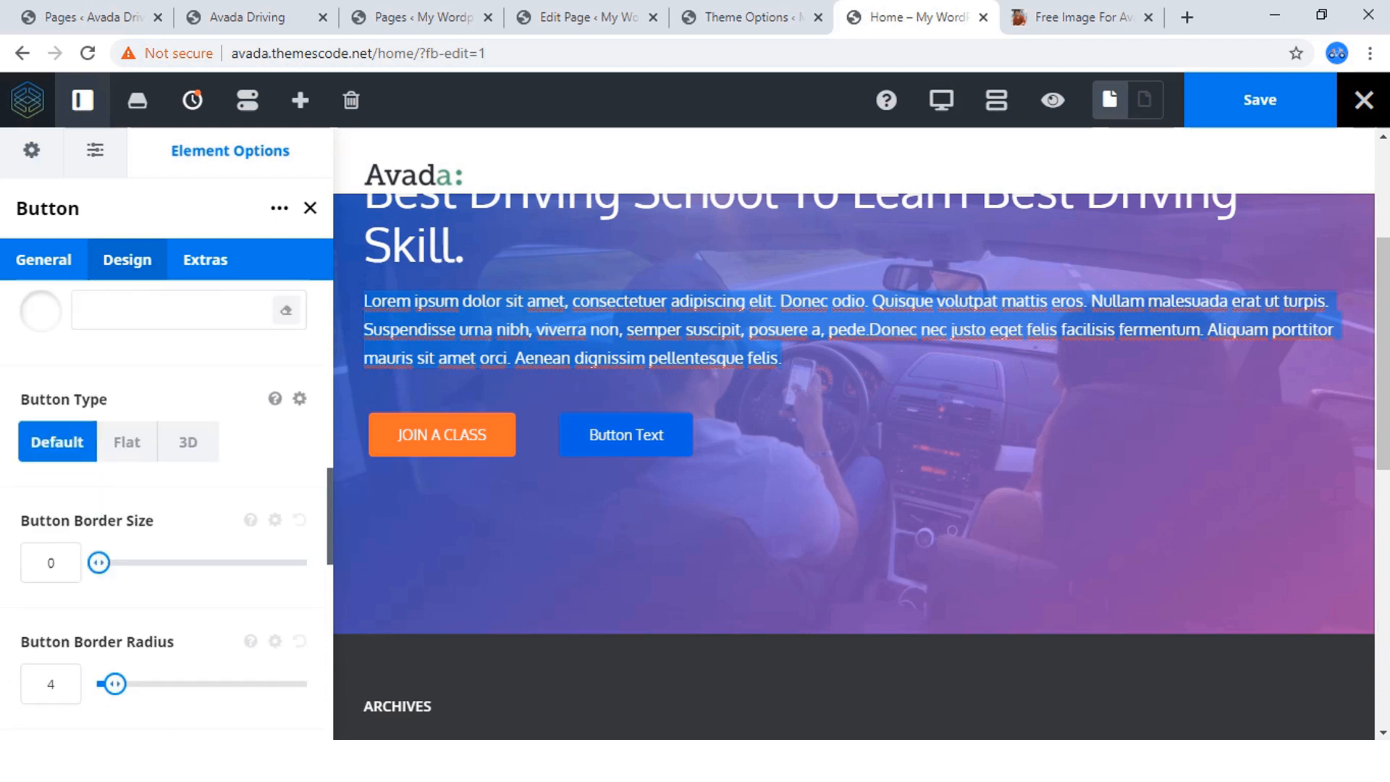
scroll(166, 434, up, 1)
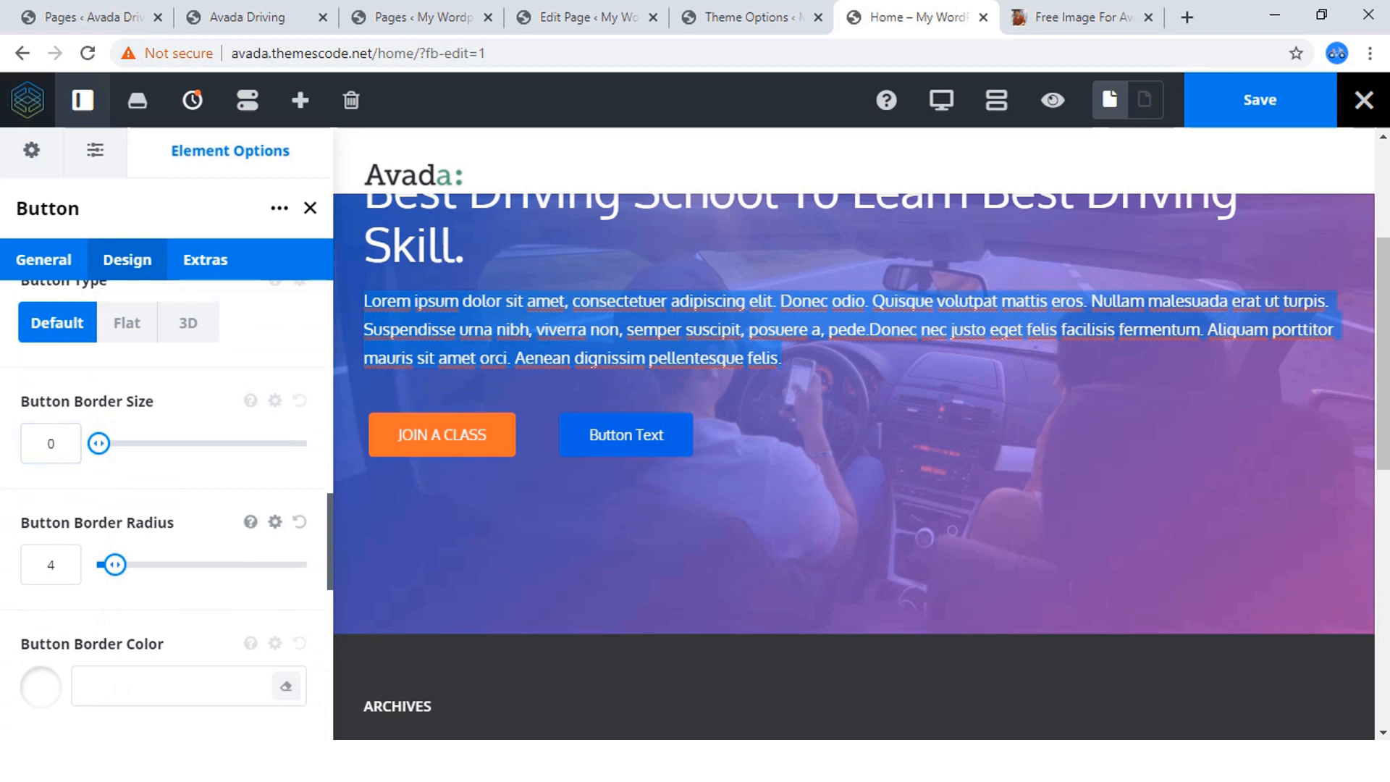
drag(114, 565, 308, 565)
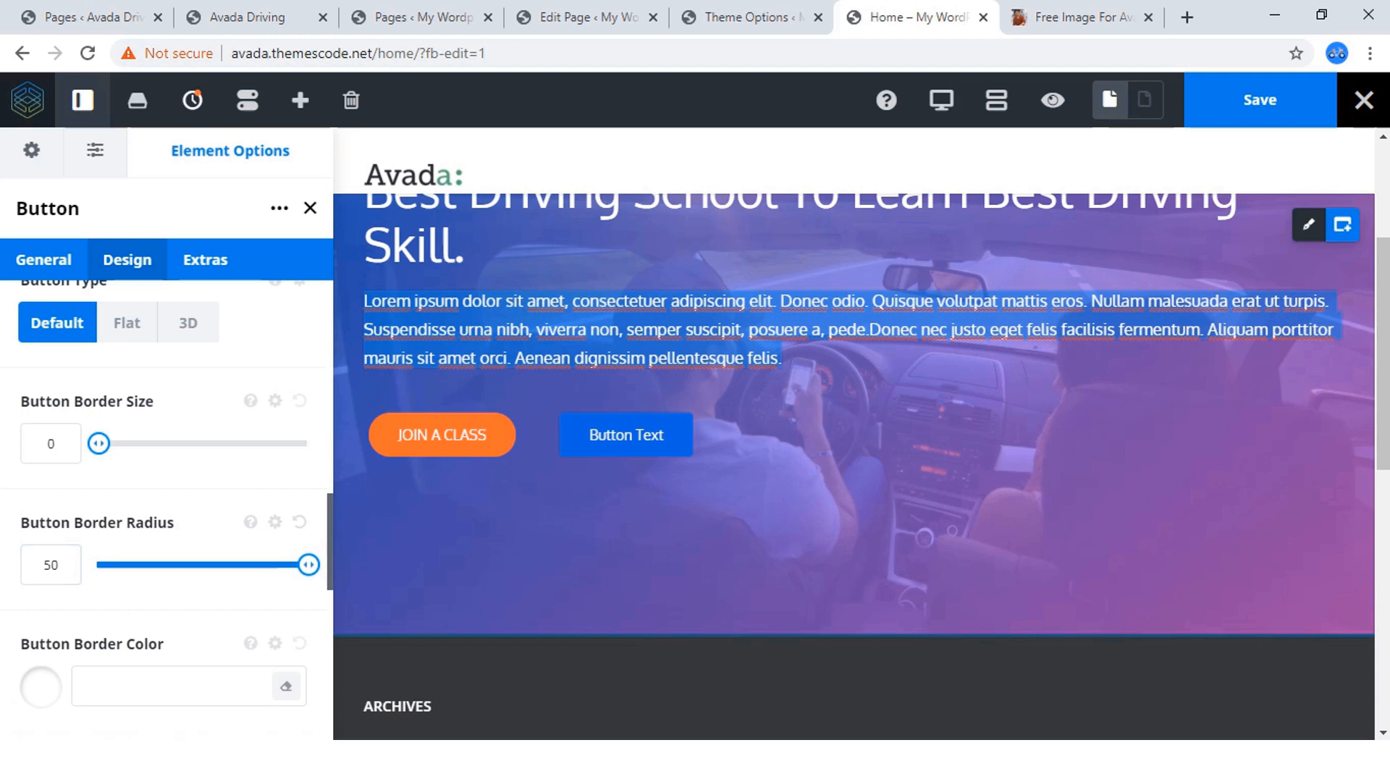
scroll(855, 464, down, 1)
scroll(181, 579, down, 1)
scroll(181, 580, up, 3)
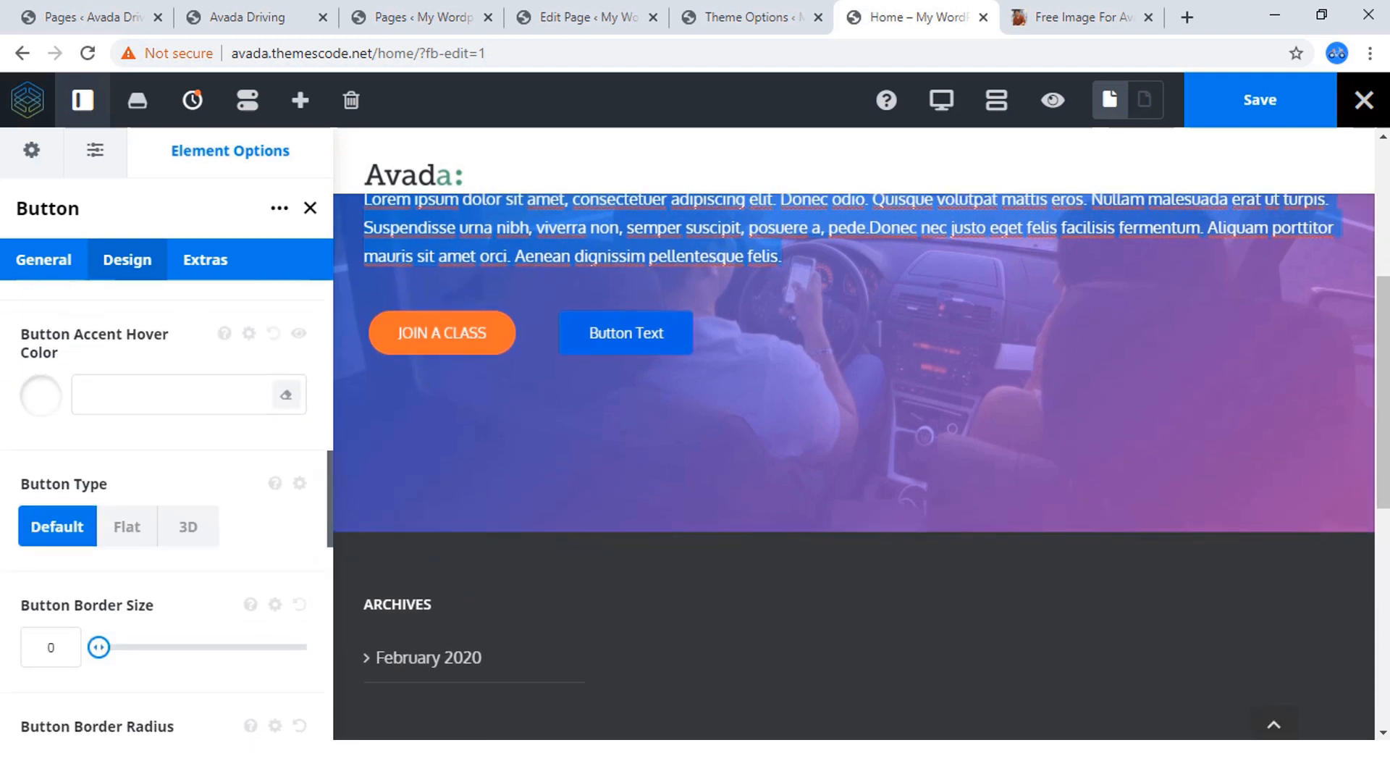
scroll(167, 507, up, 5)
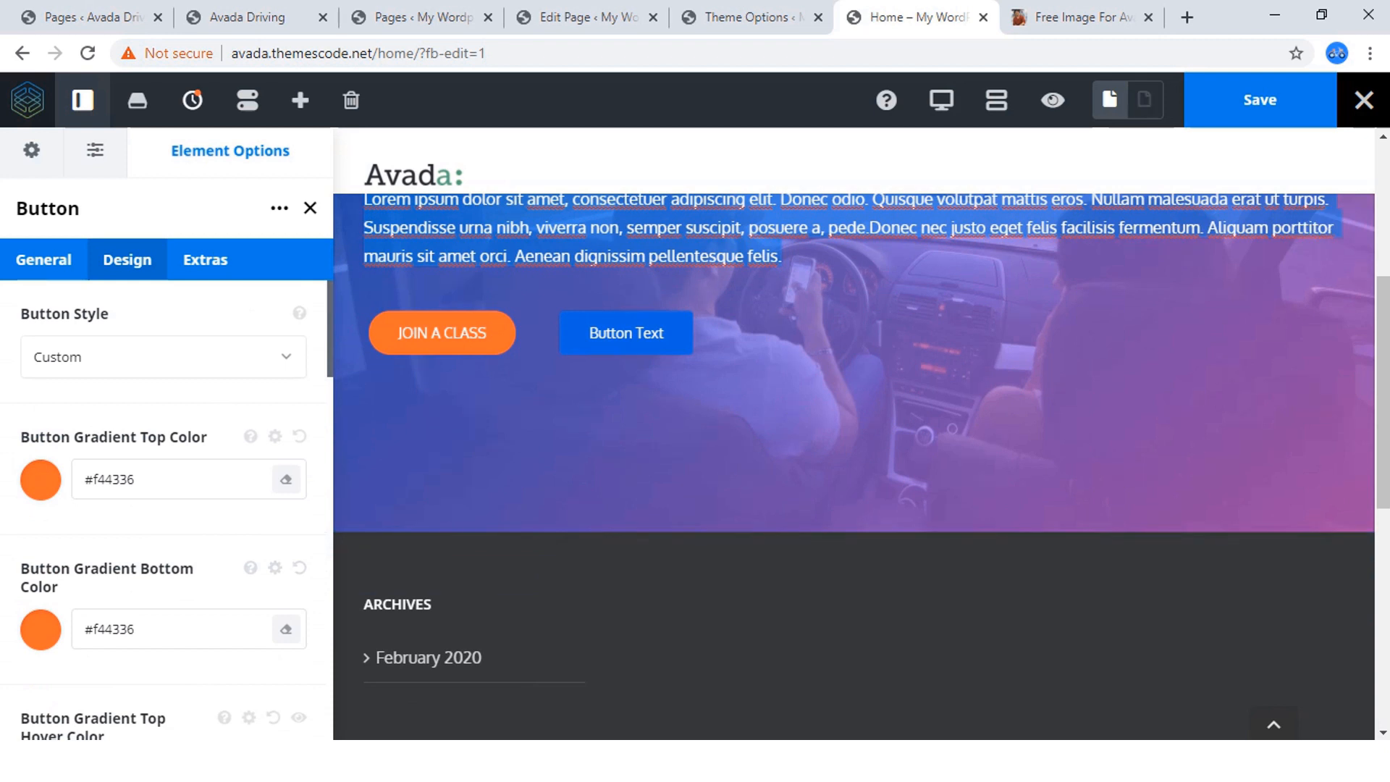
click(1260, 100)
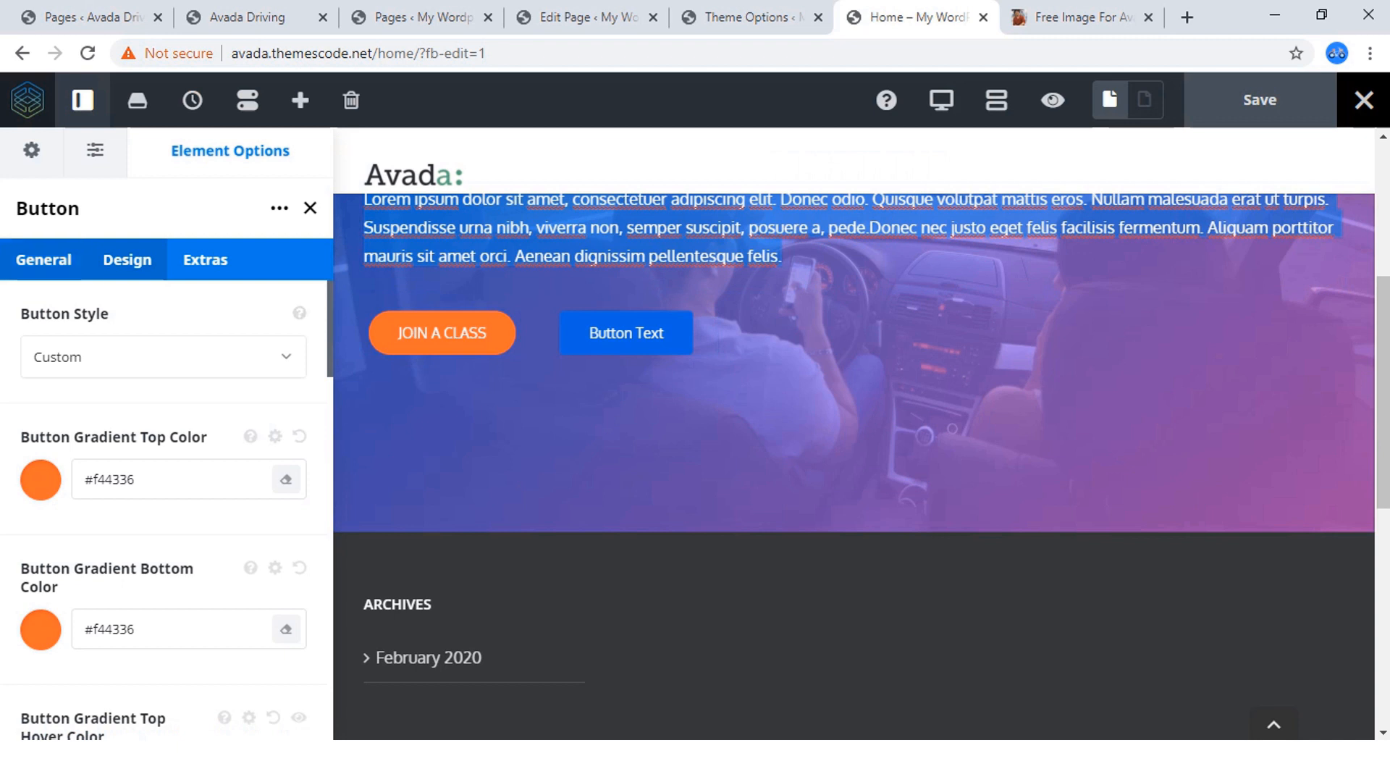
click(43, 259)
click(136, 356)
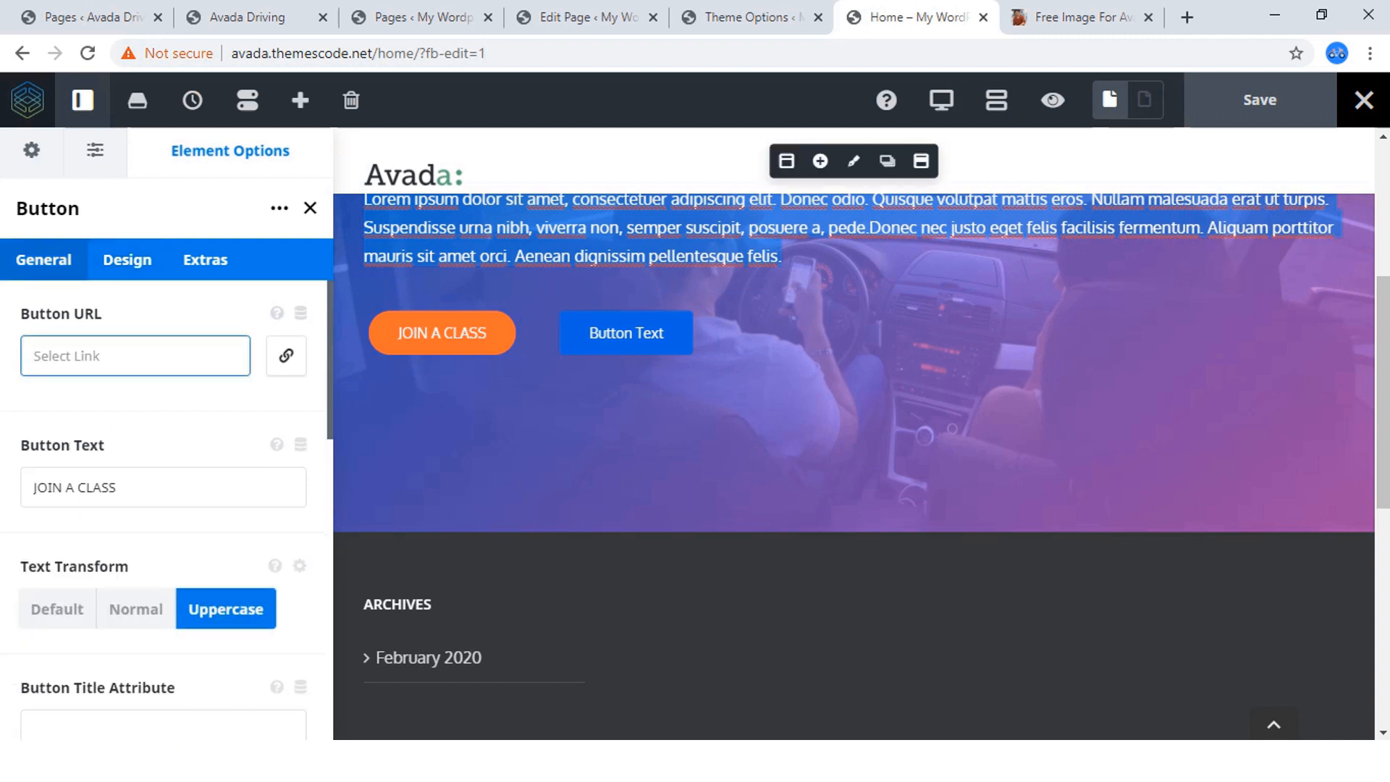
click(238, 18)
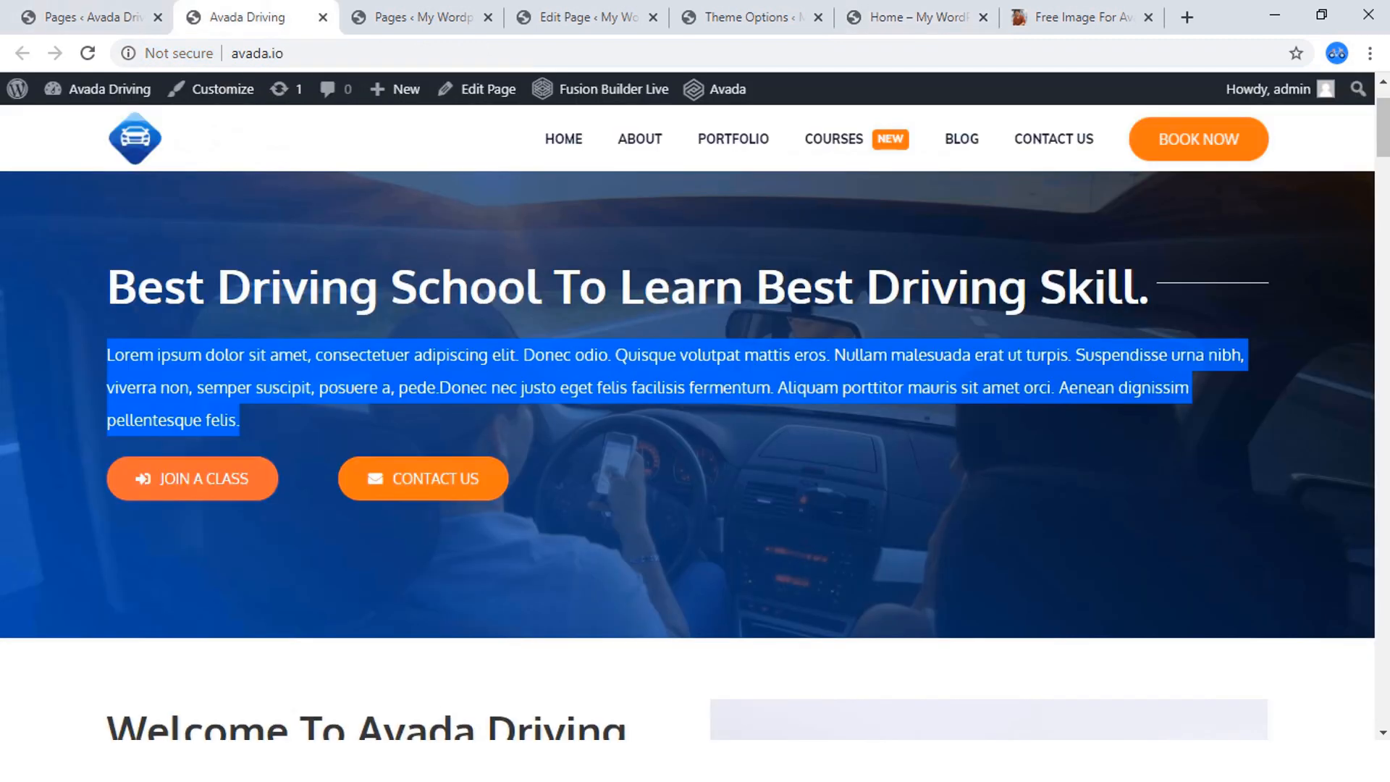
click(652, 449)
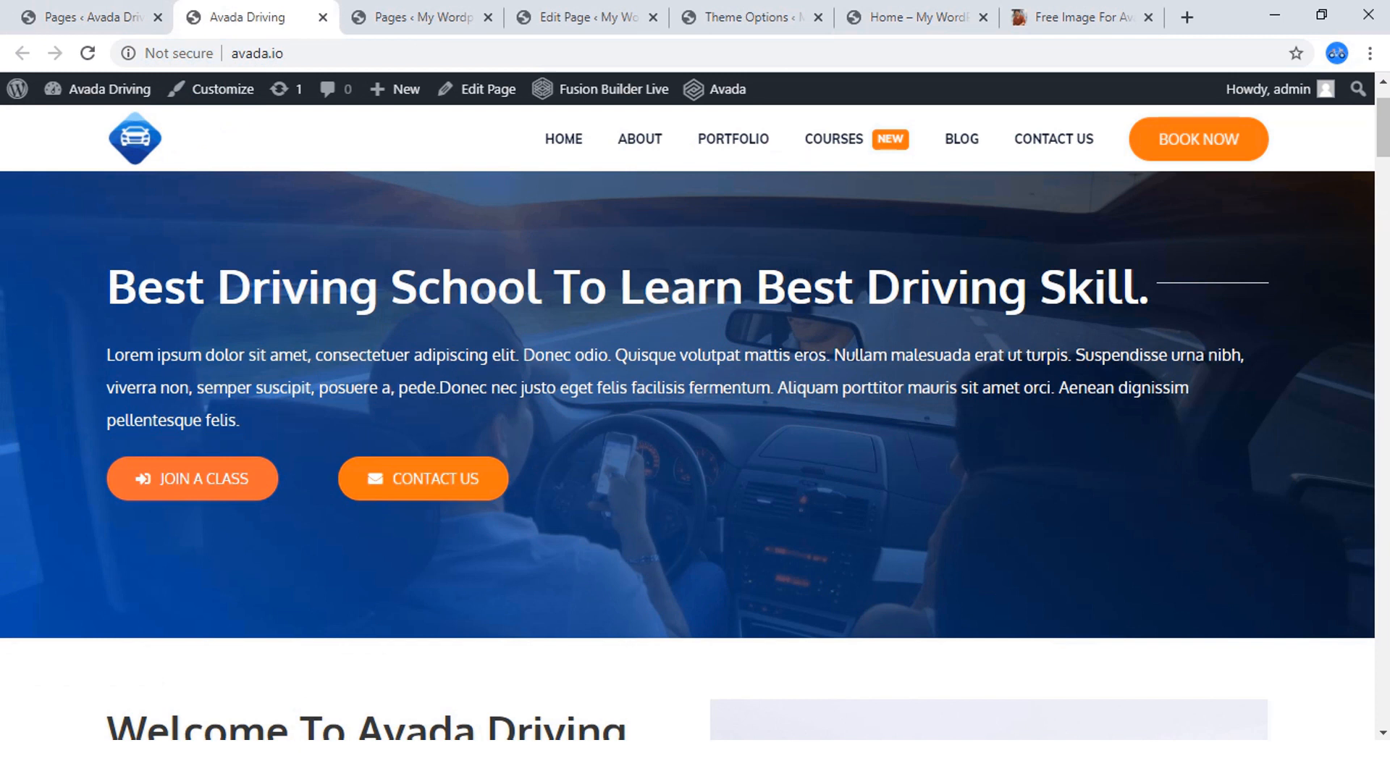
click(1079, 17)
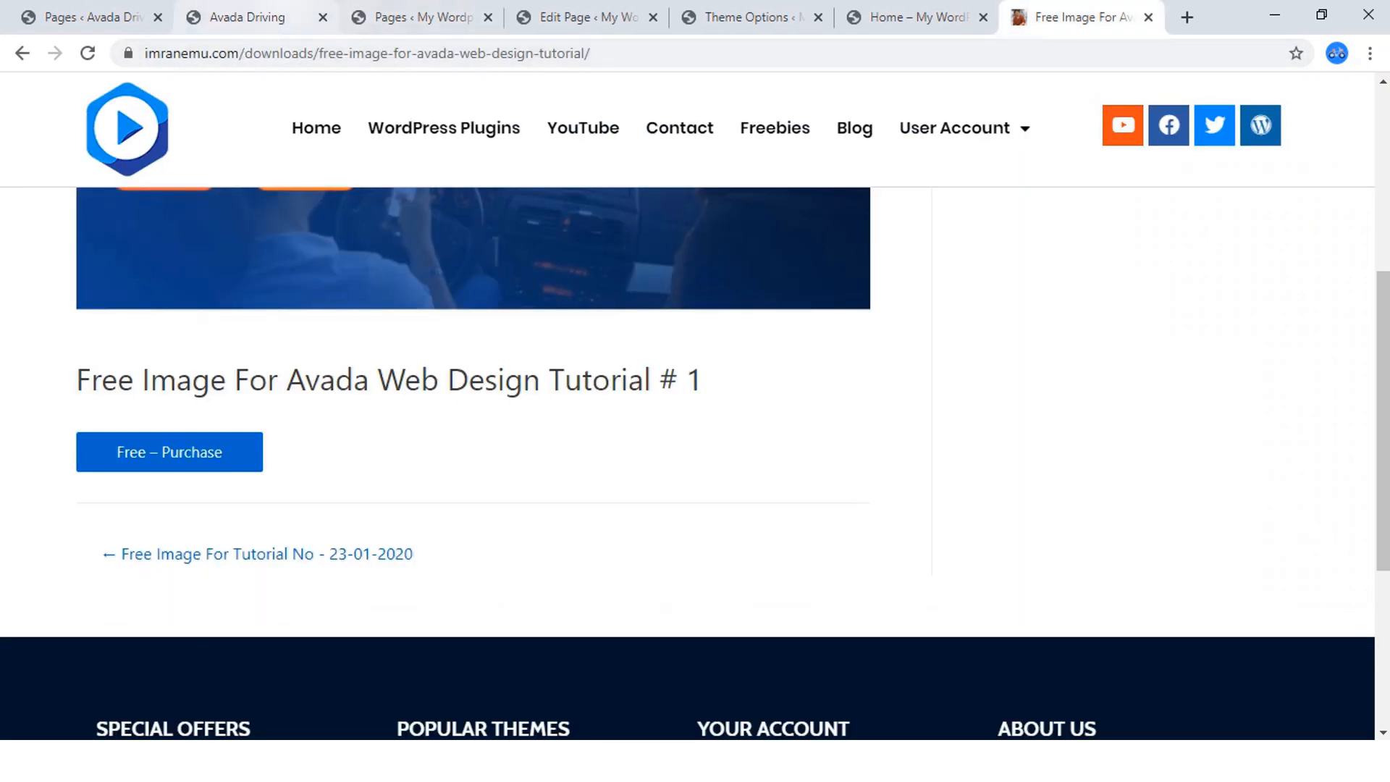
click(250, 16)
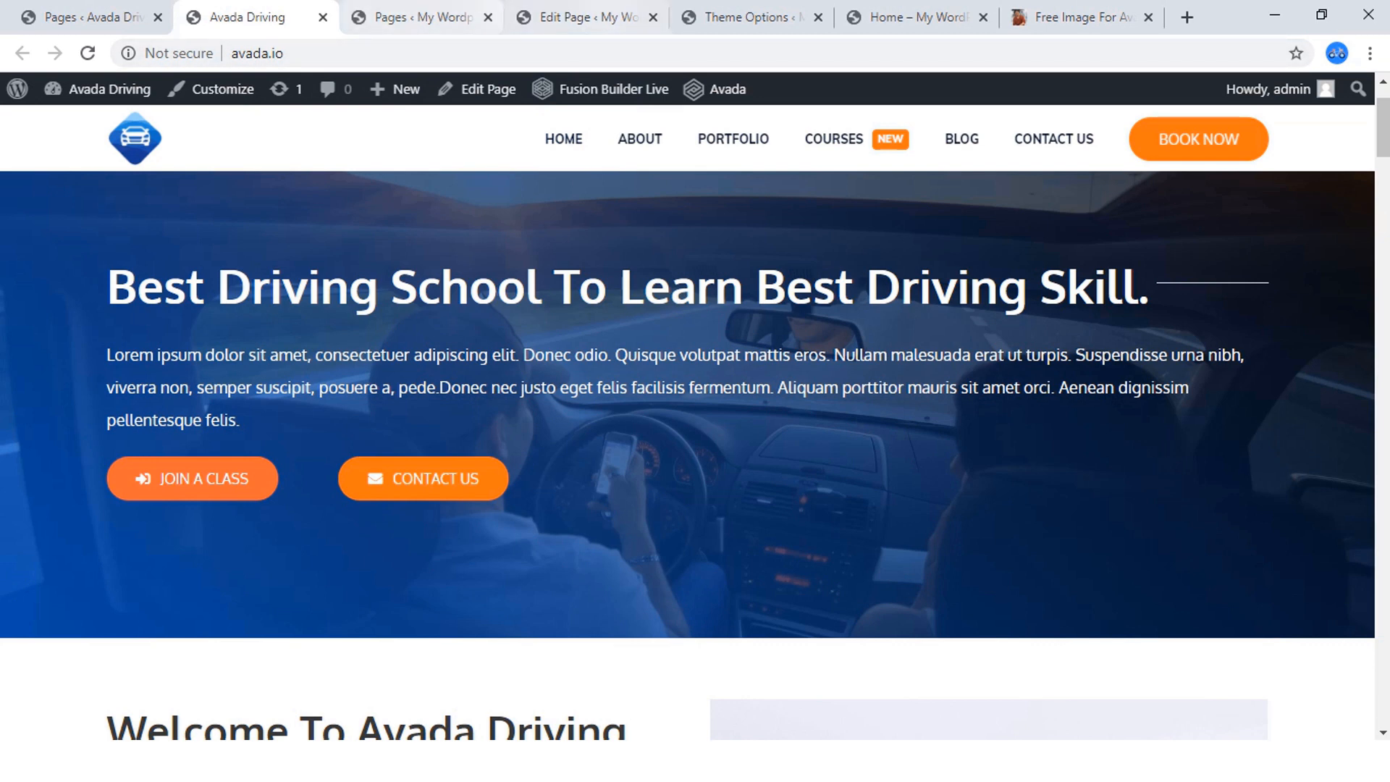
click(916, 17)
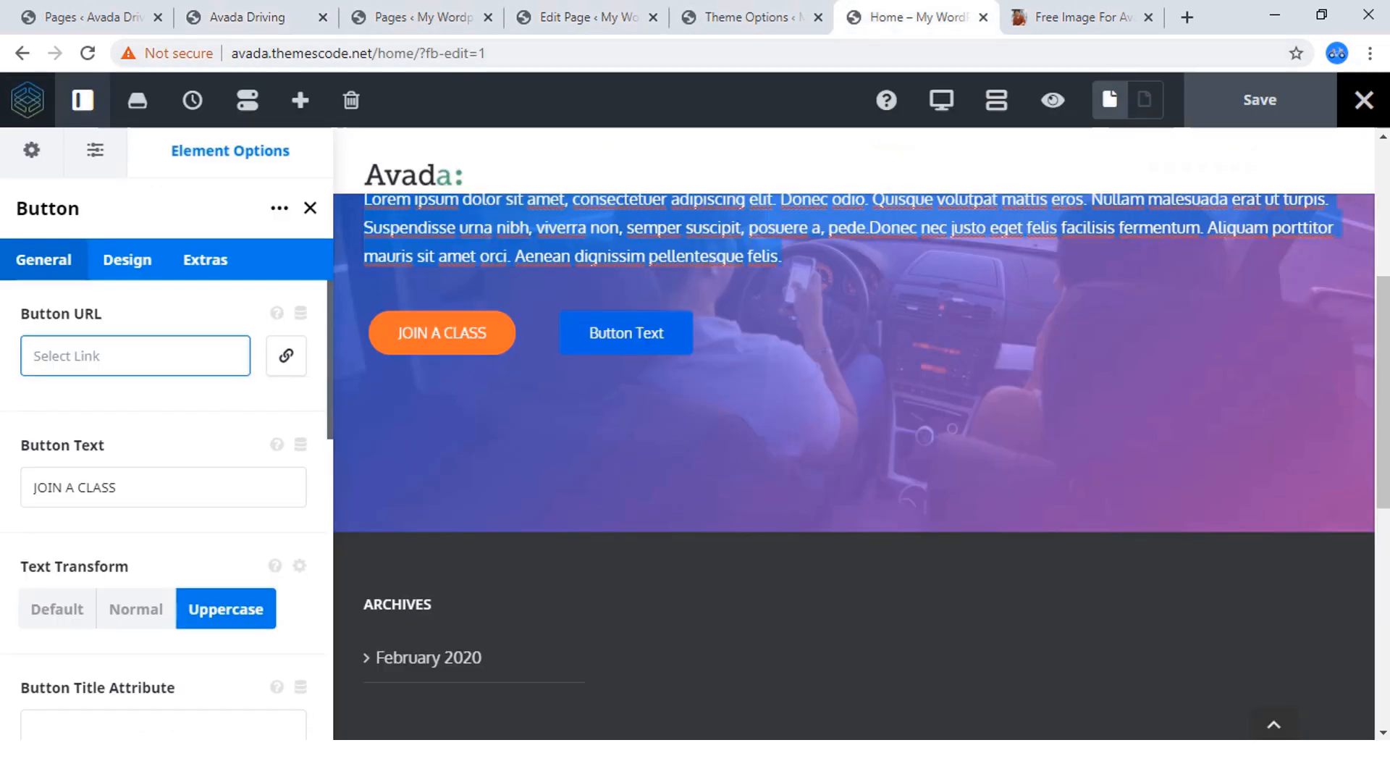
click(247, 17)
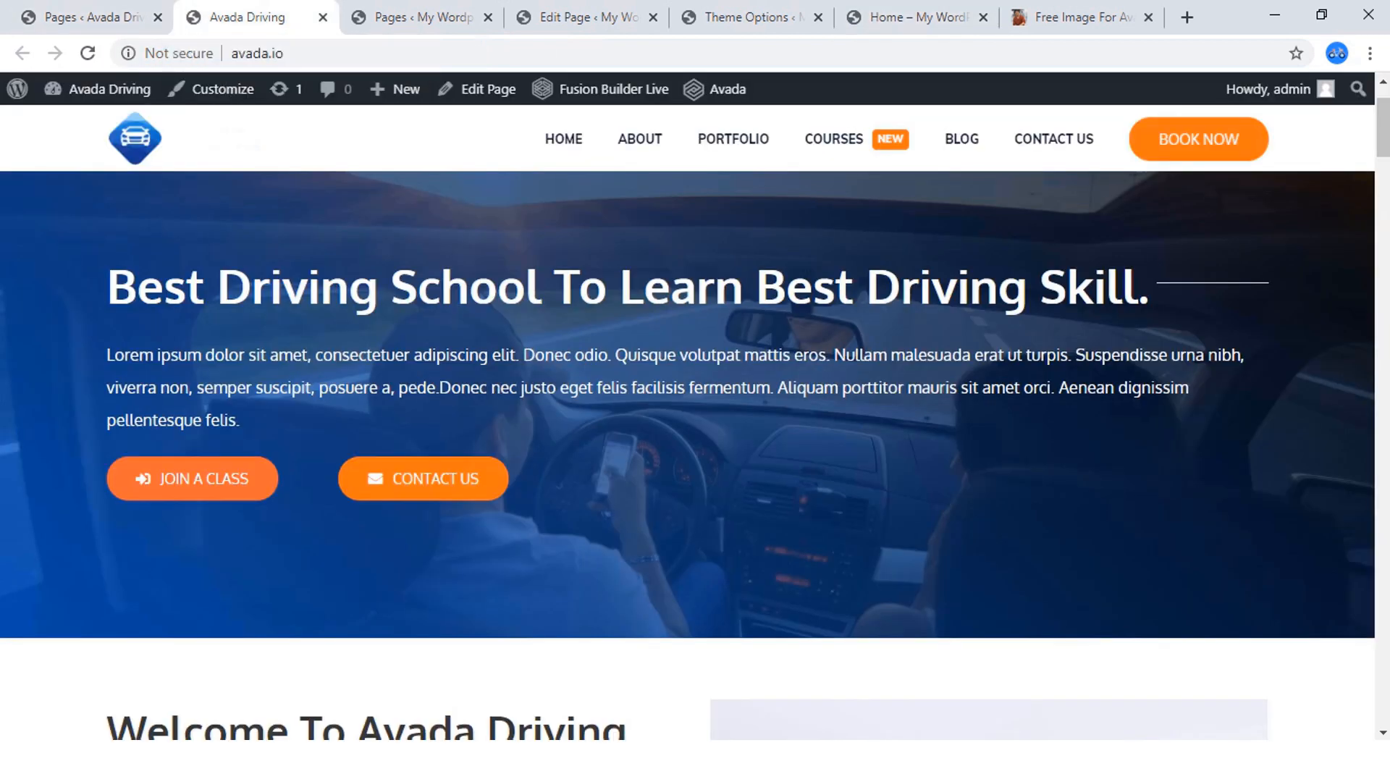
click(257, 52)
right_click(250, 57)
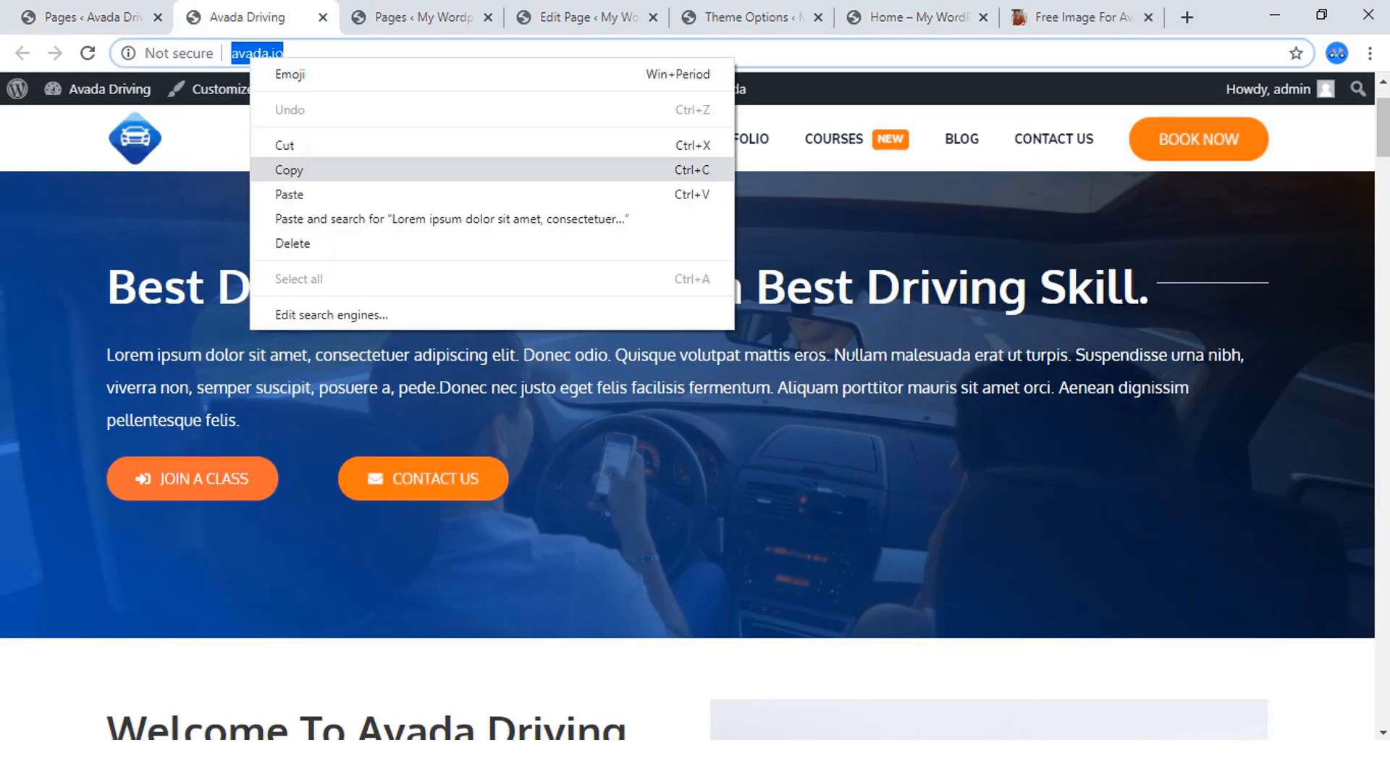
click(288, 170)
click(917, 17)
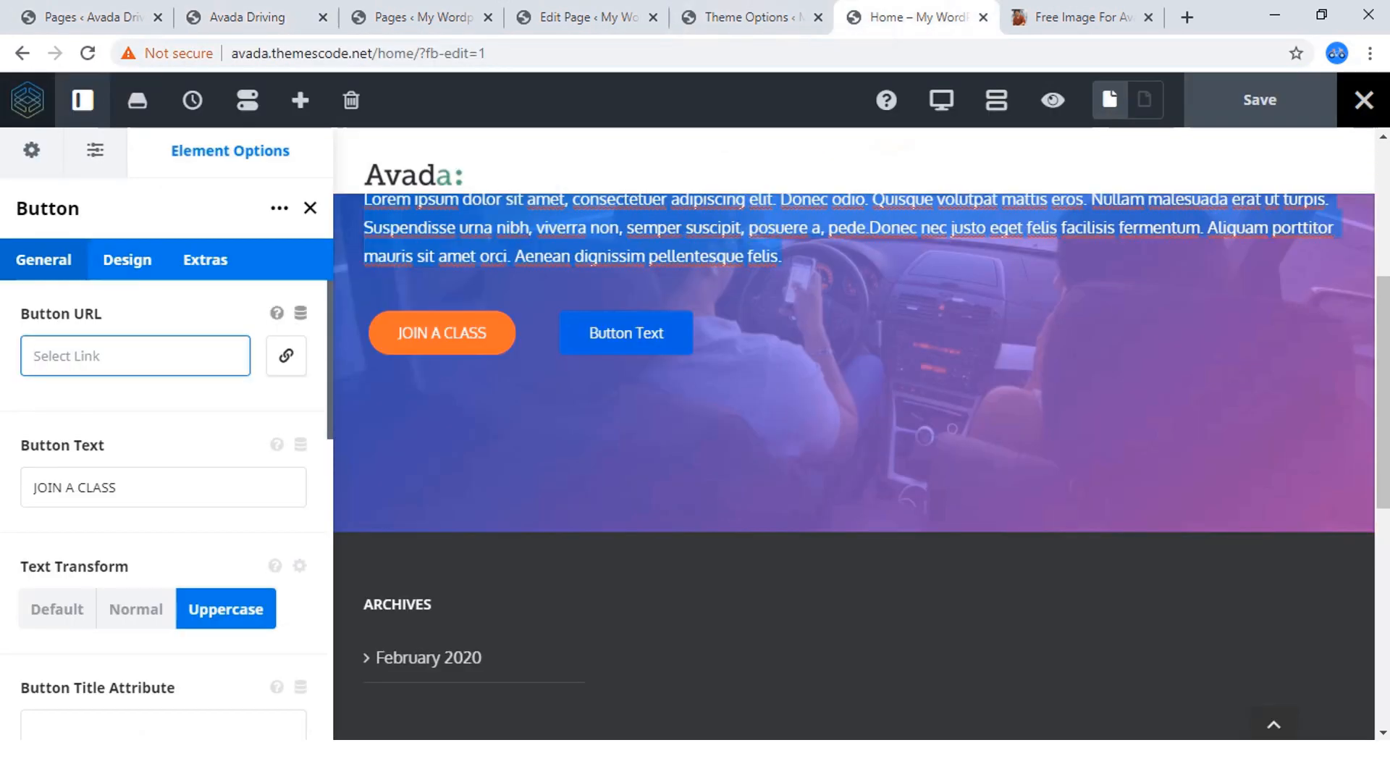
key(ctrl+v)
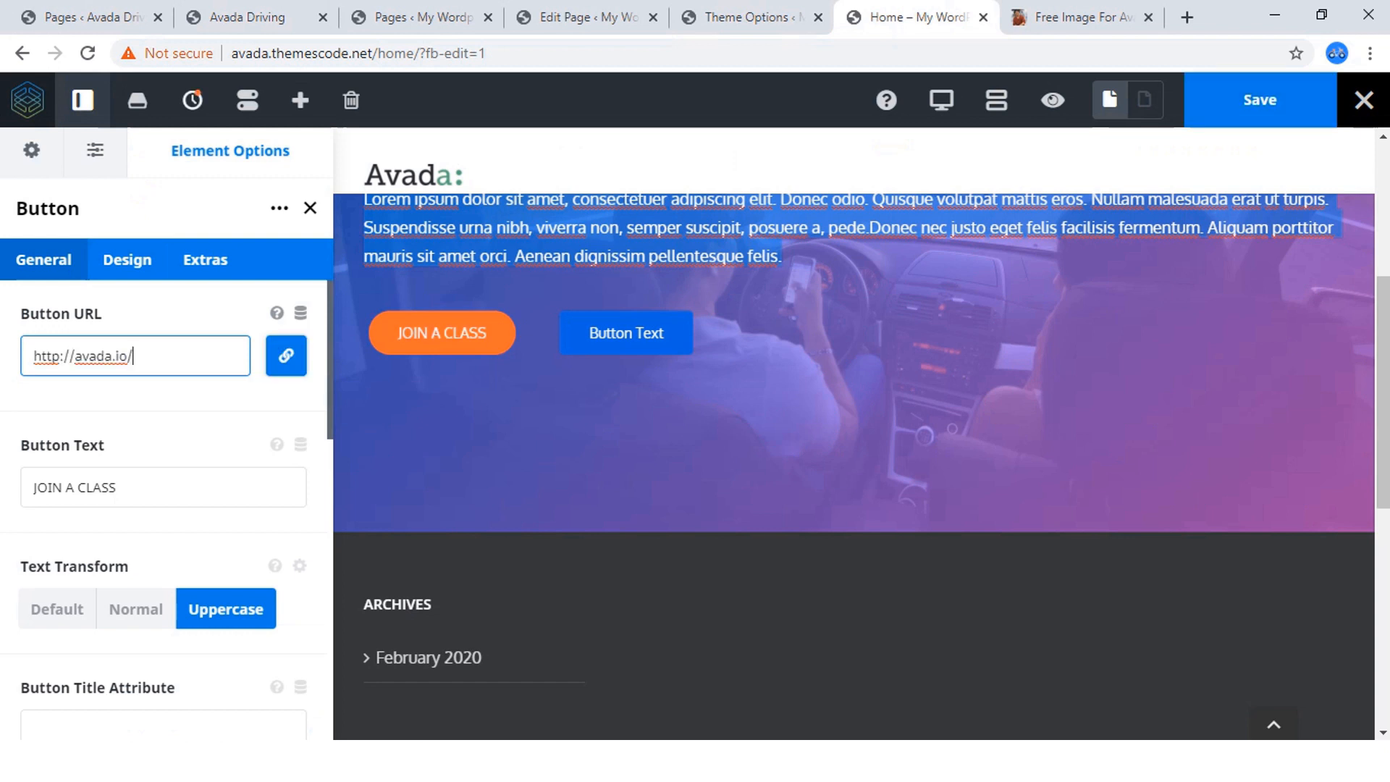
click(286, 355)
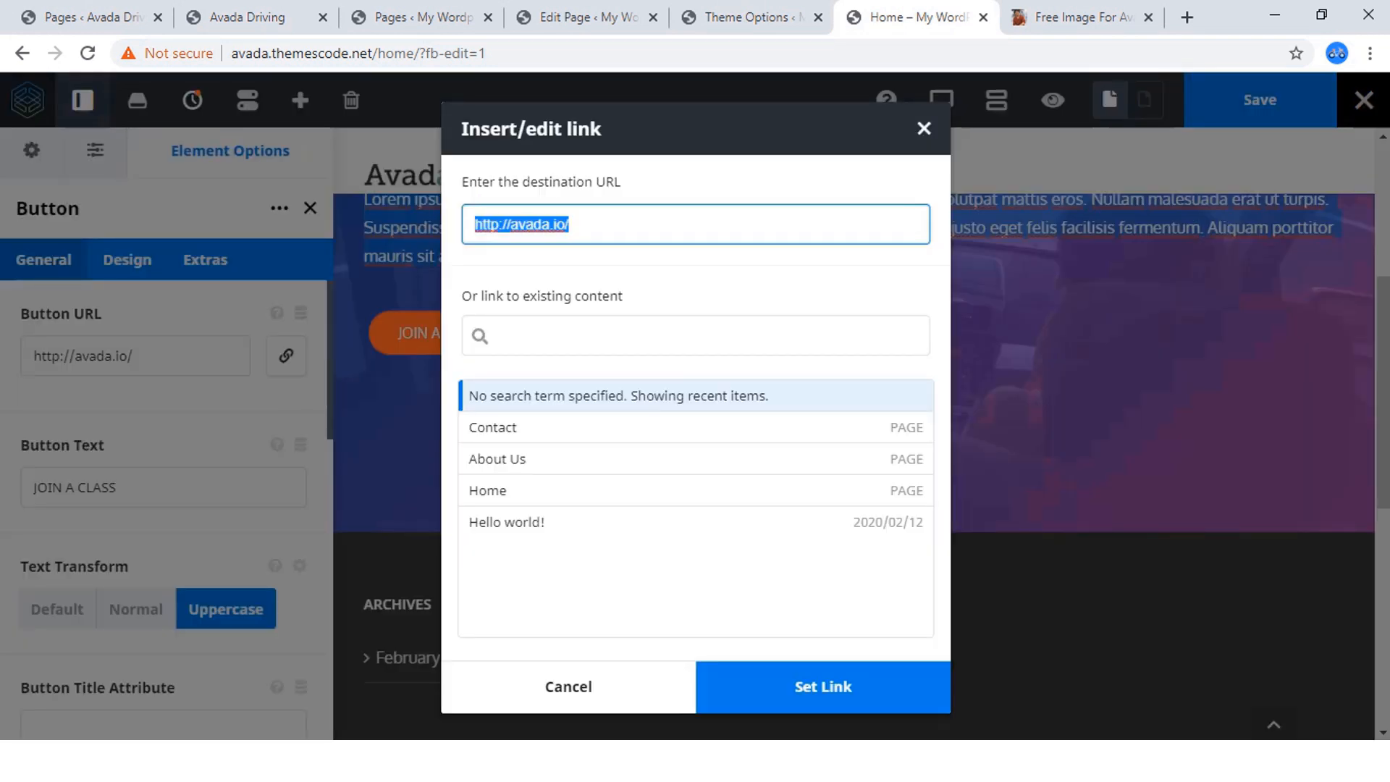
click(536, 335)
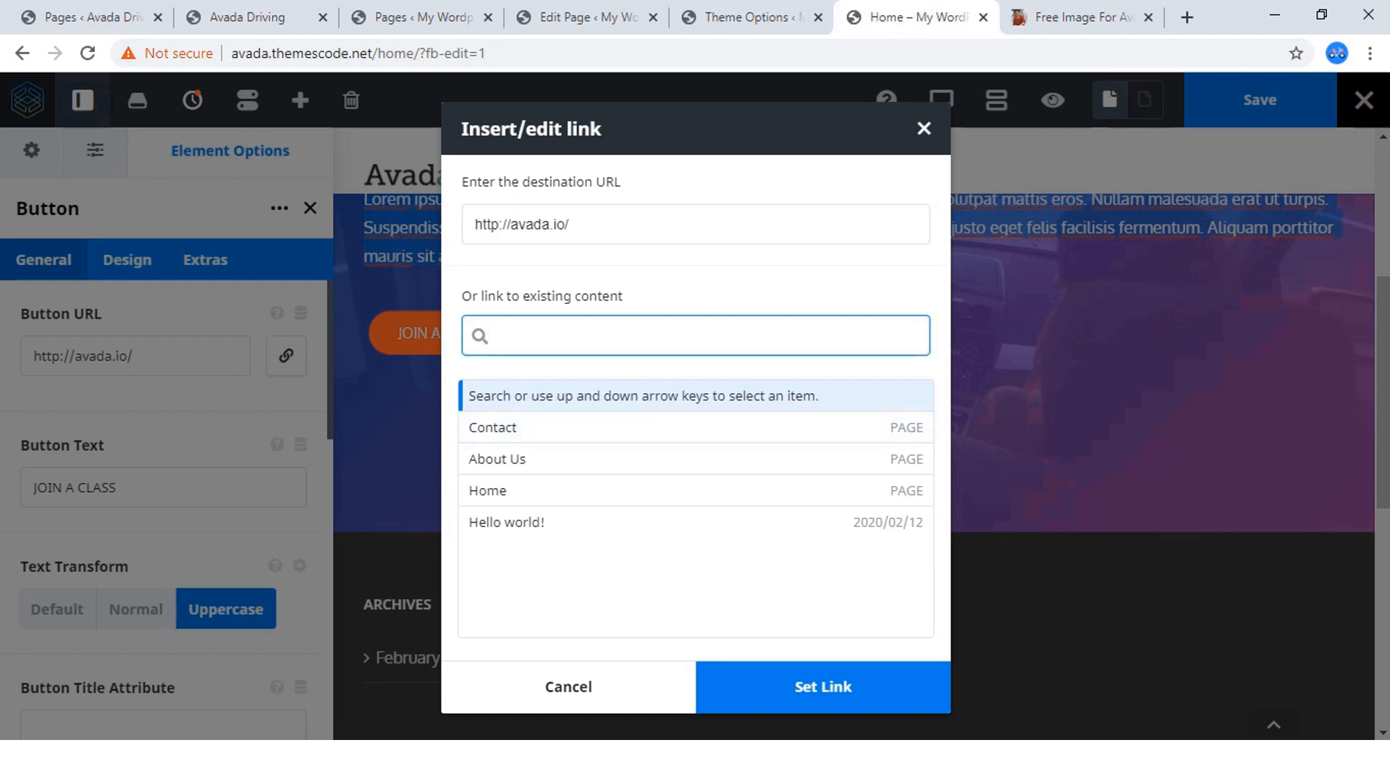
click(576, 224)
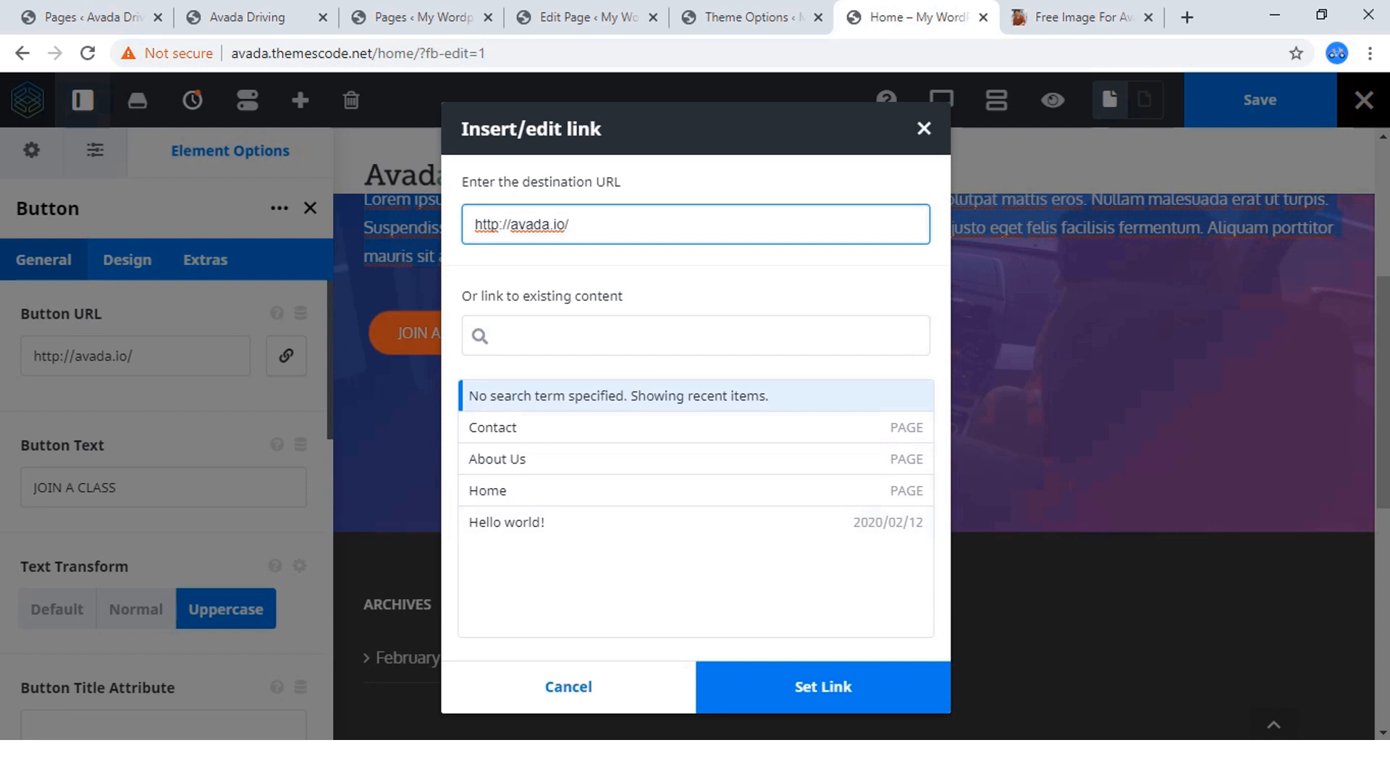
key(Return)
Set the JOIN A CLASS button's target to _blank and save the page.
scroll(167, 471, down, 4)
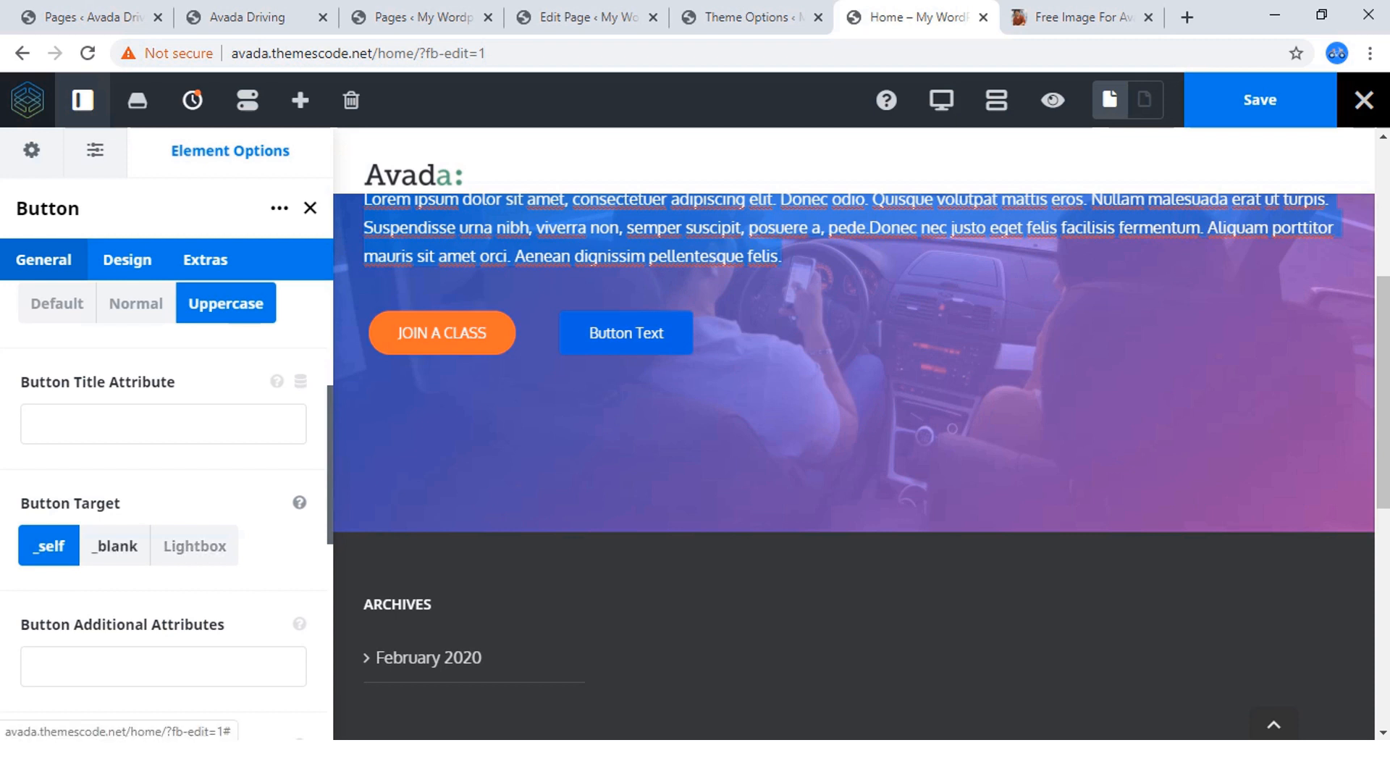
click(114, 546)
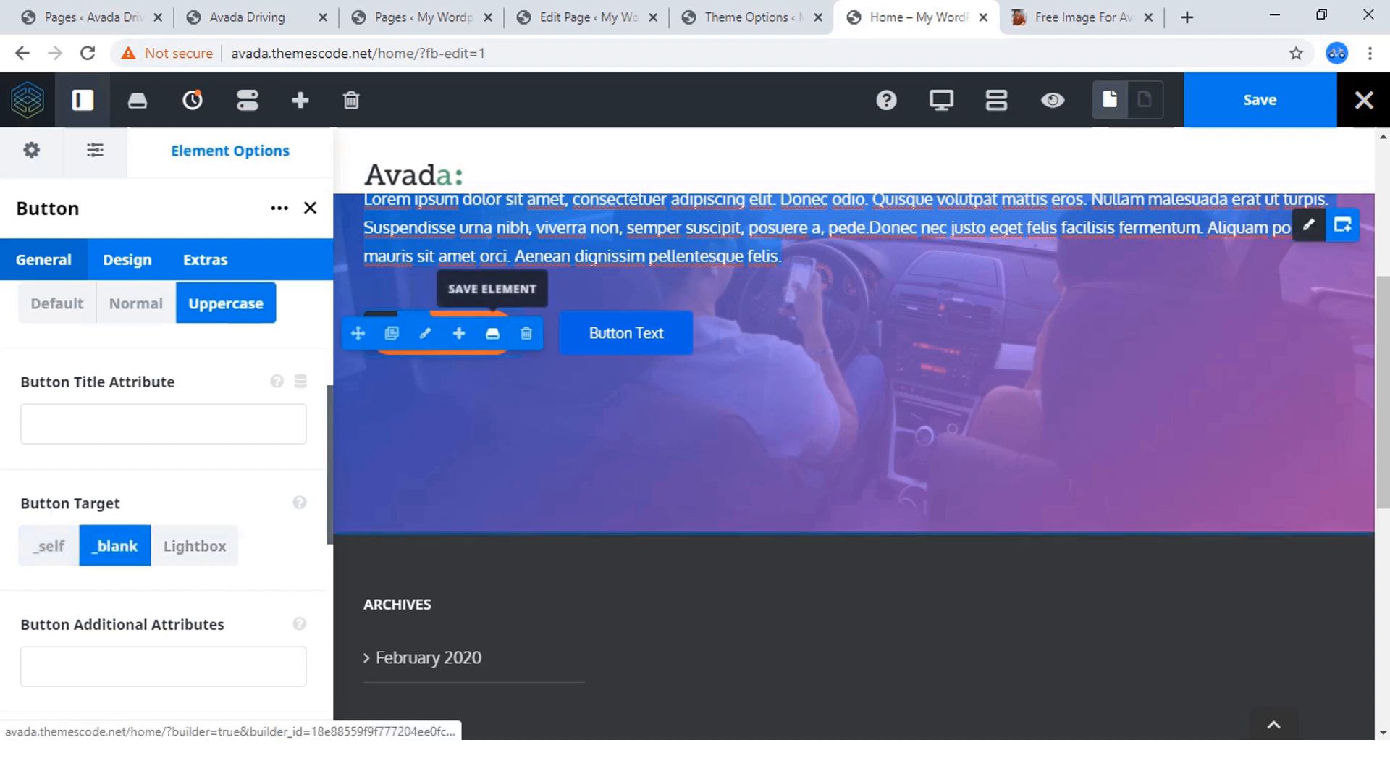
click(1187, 16)
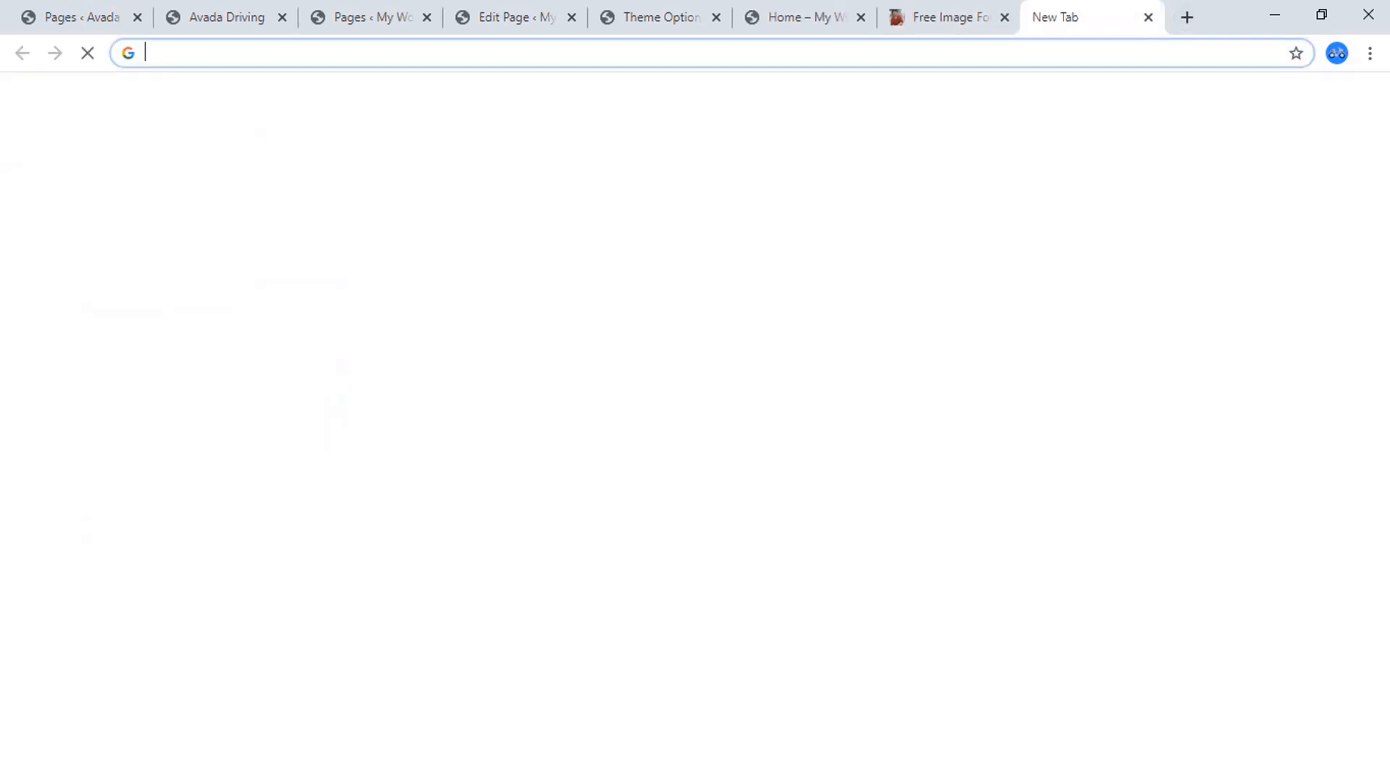
click(947, 18)
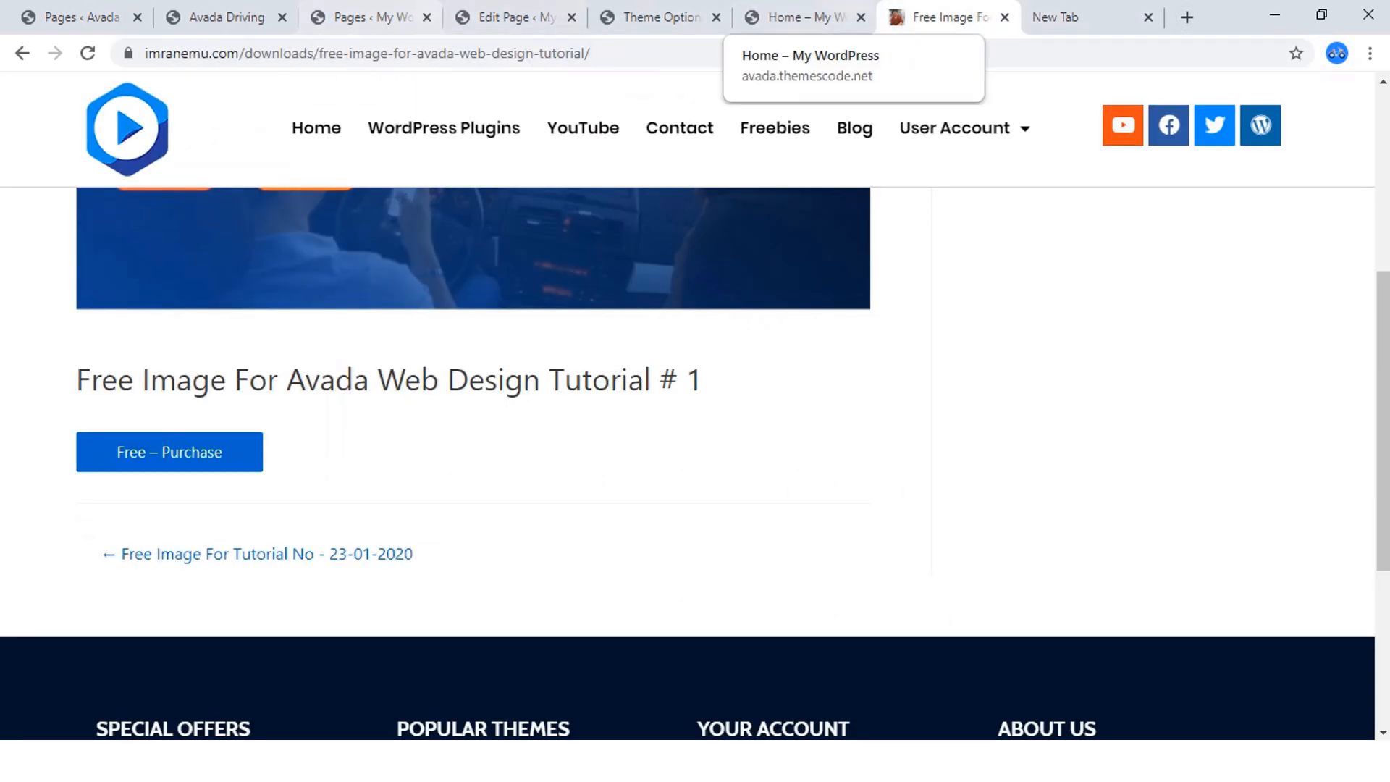
click(804, 17)
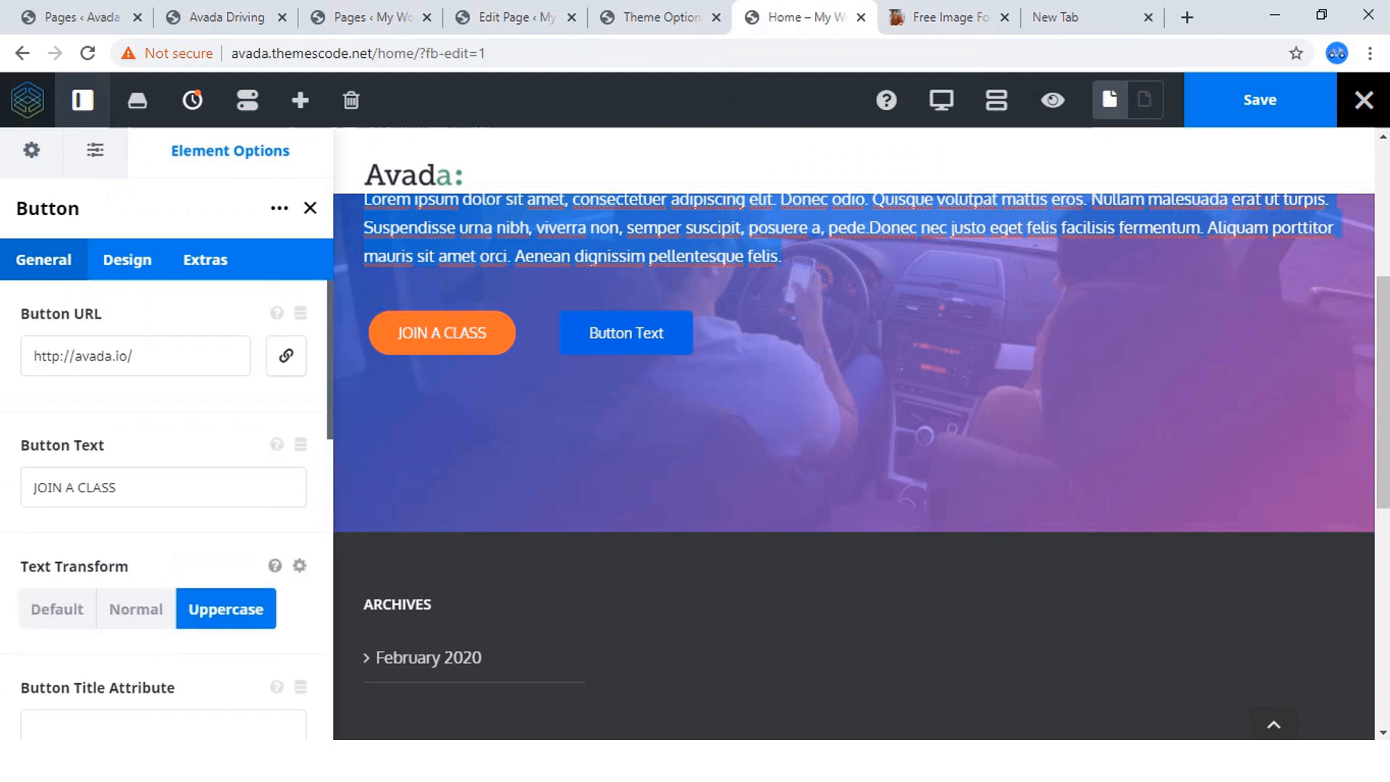
scroll(855, 413, up, 1)
click(1260, 100)
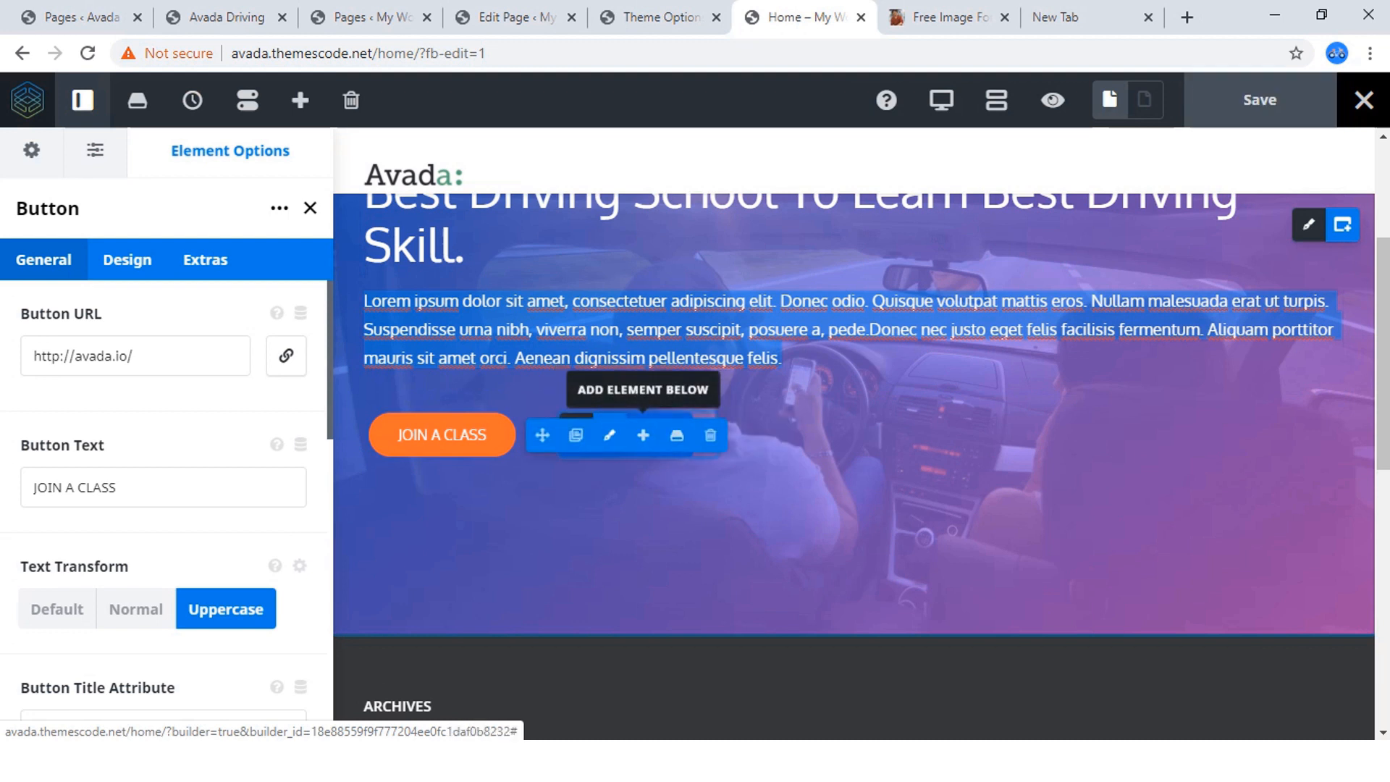
Open the second hero button's design options and set its button style to Custom, using the finished site as reference.
click(610, 435)
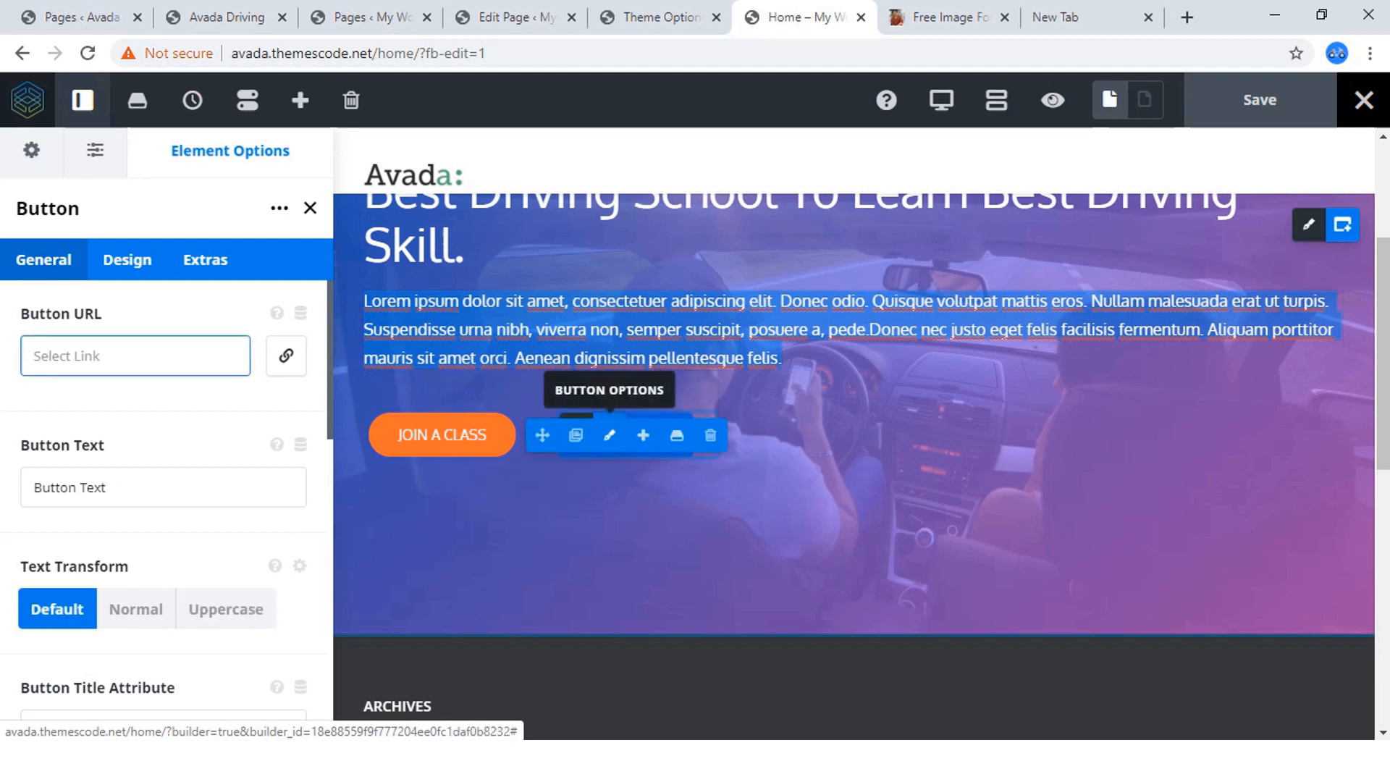
click(227, 16)
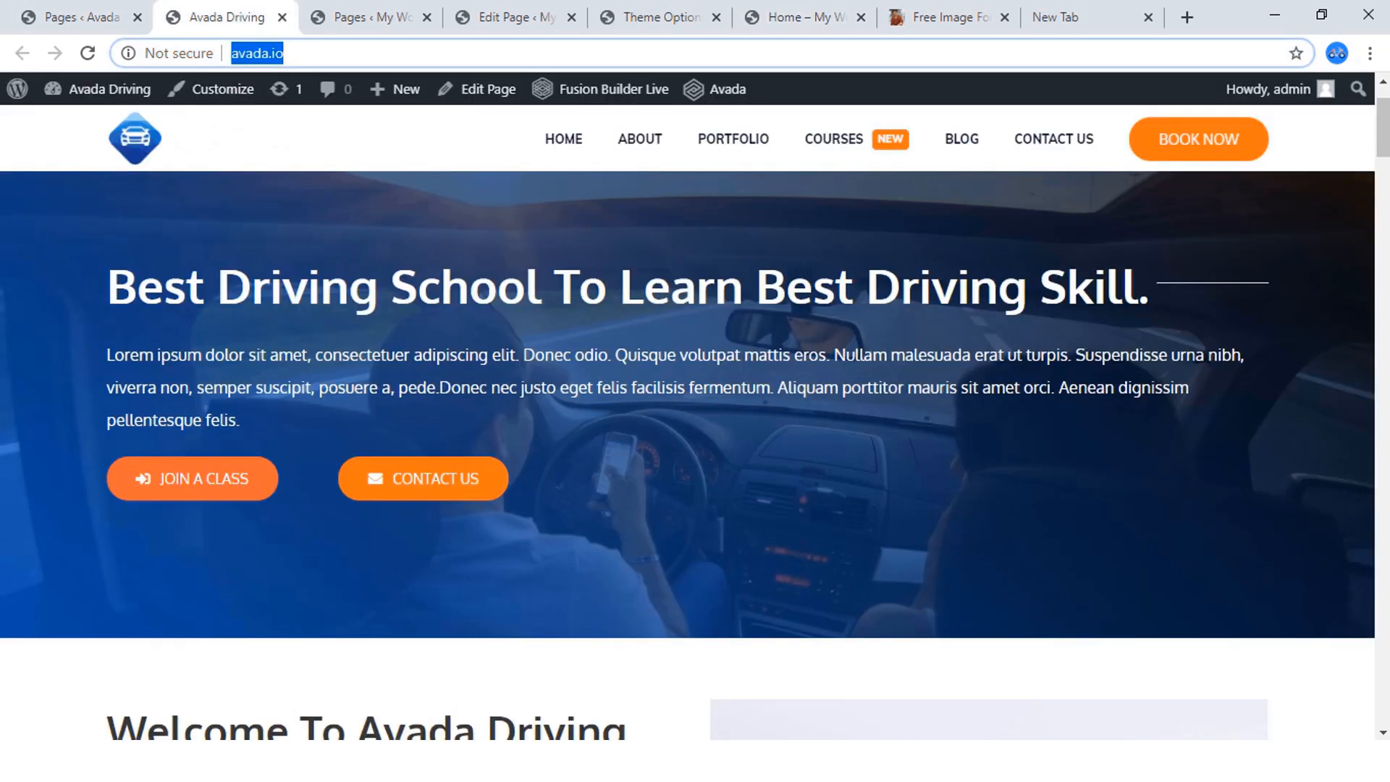
click(800, 16)
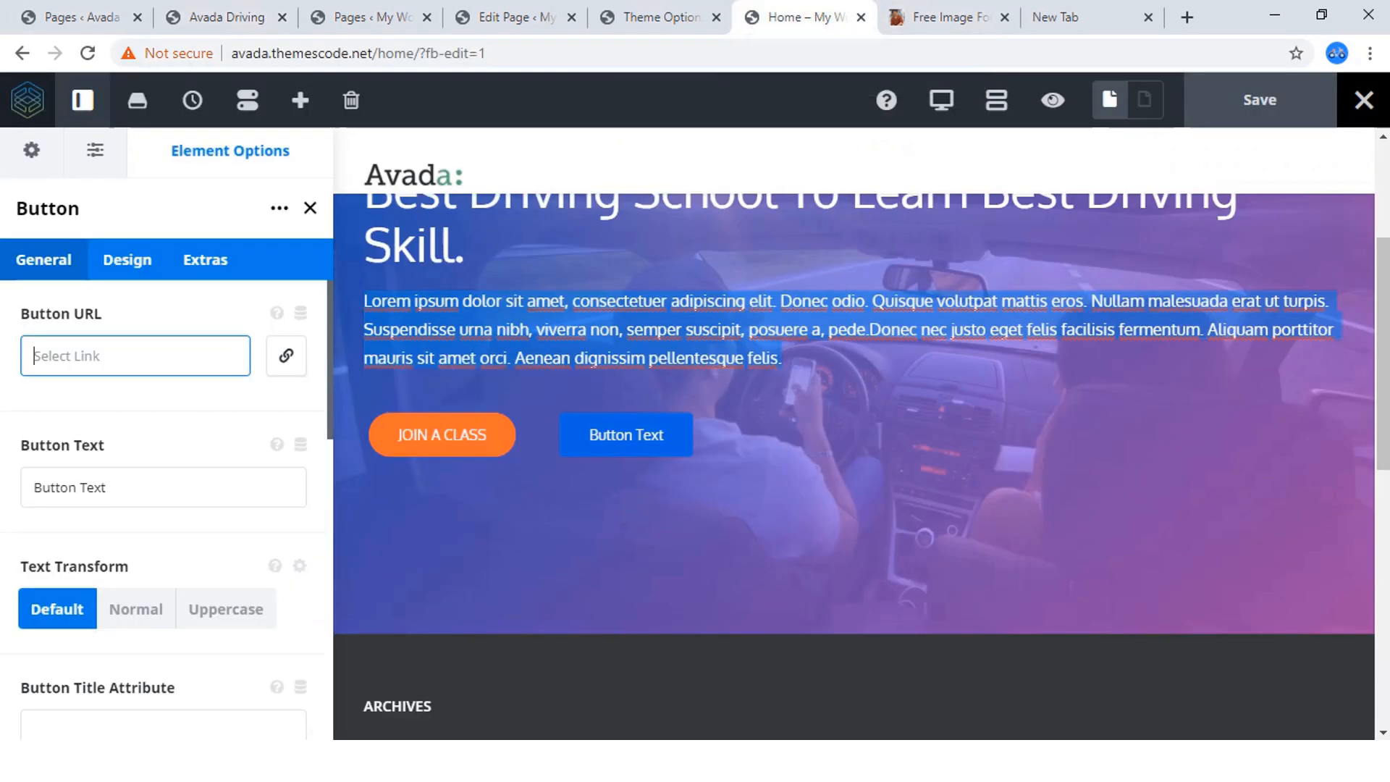
click(126, 259)
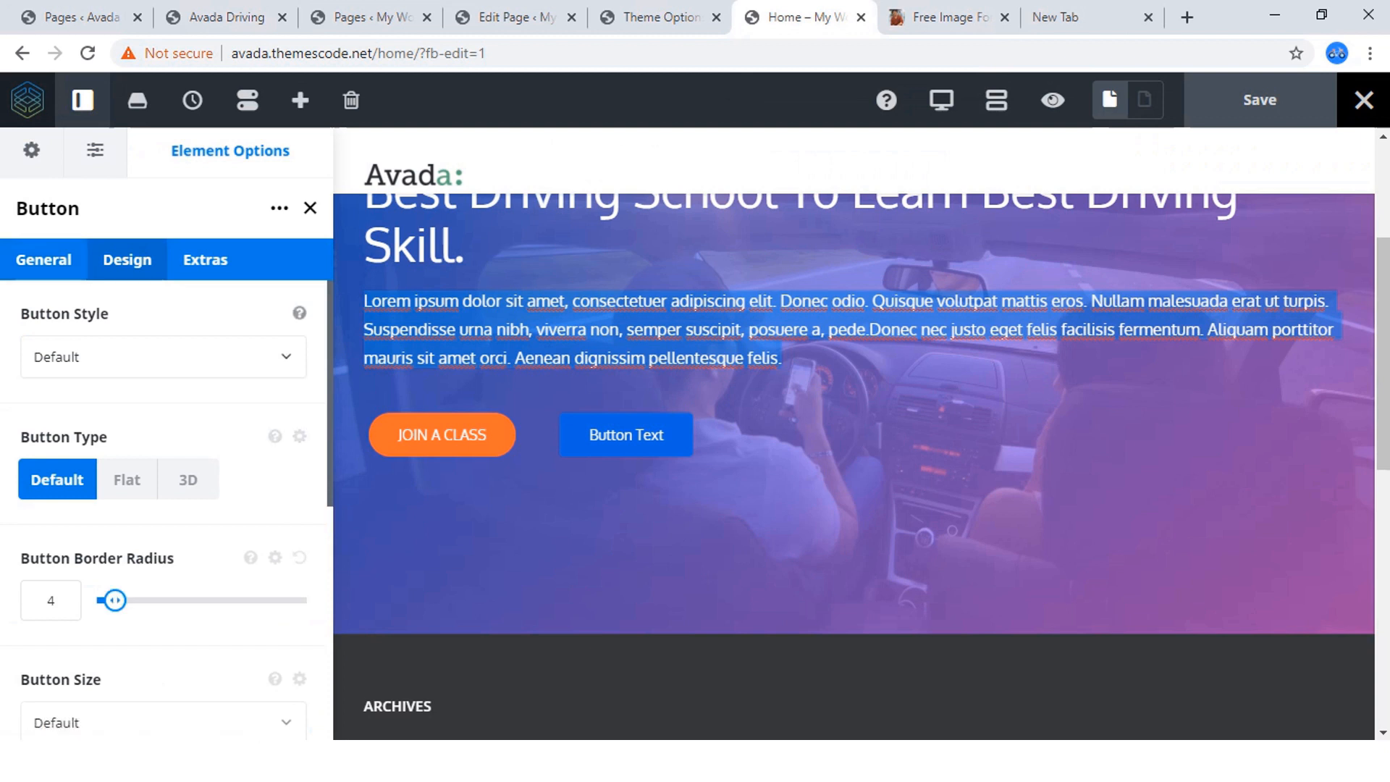
click(163, 356)
click(58, 471)
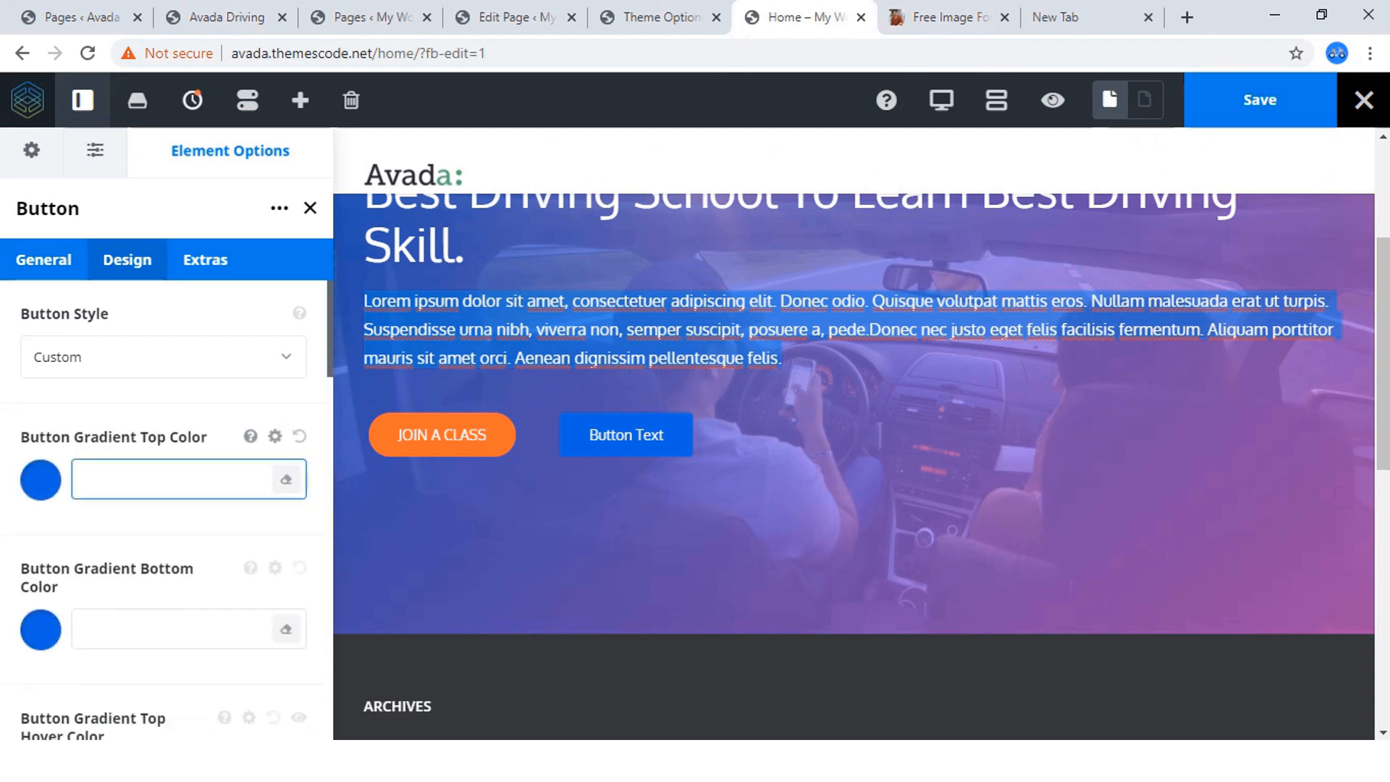
Set the second button's gradient top and bottom colors to orange #ff9800.
click(41, 480)
scroll(95, 487, down, 4)
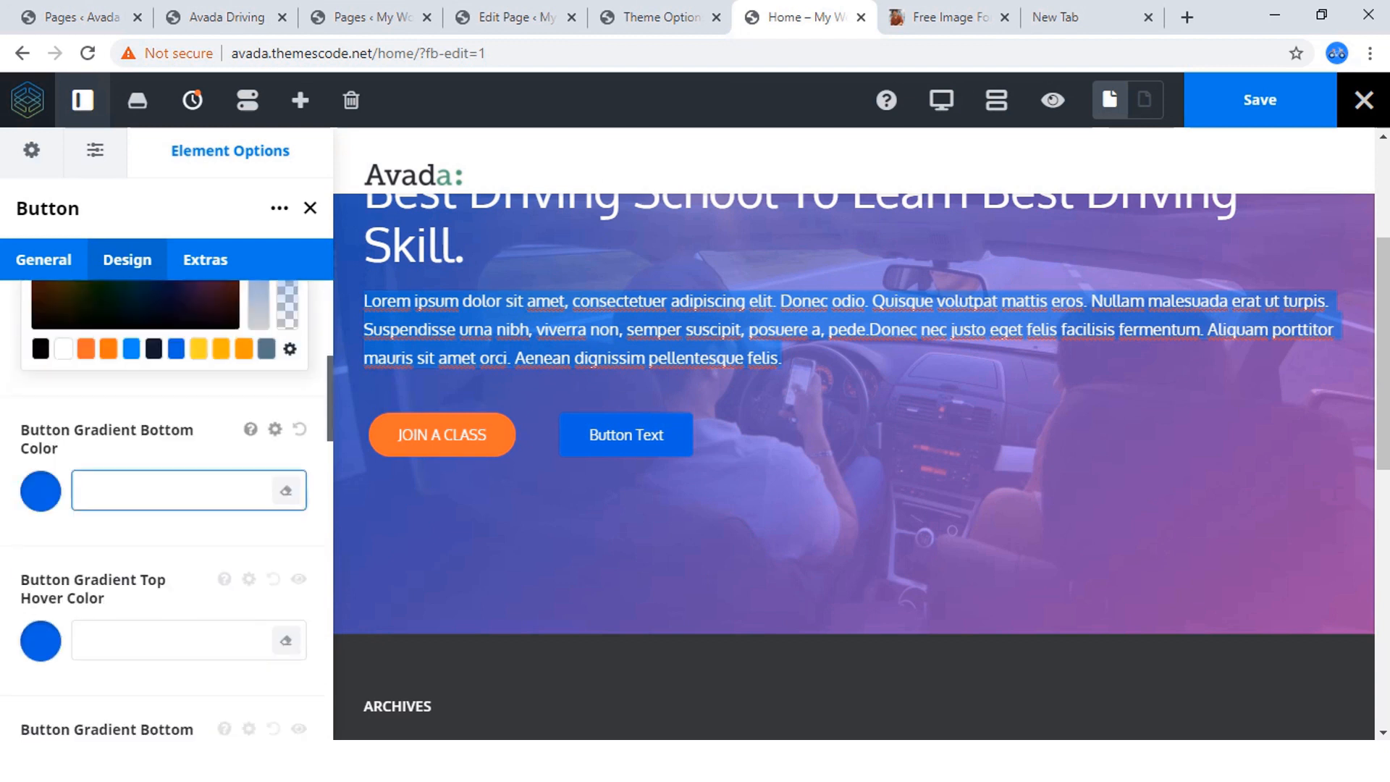
click(244, 349)
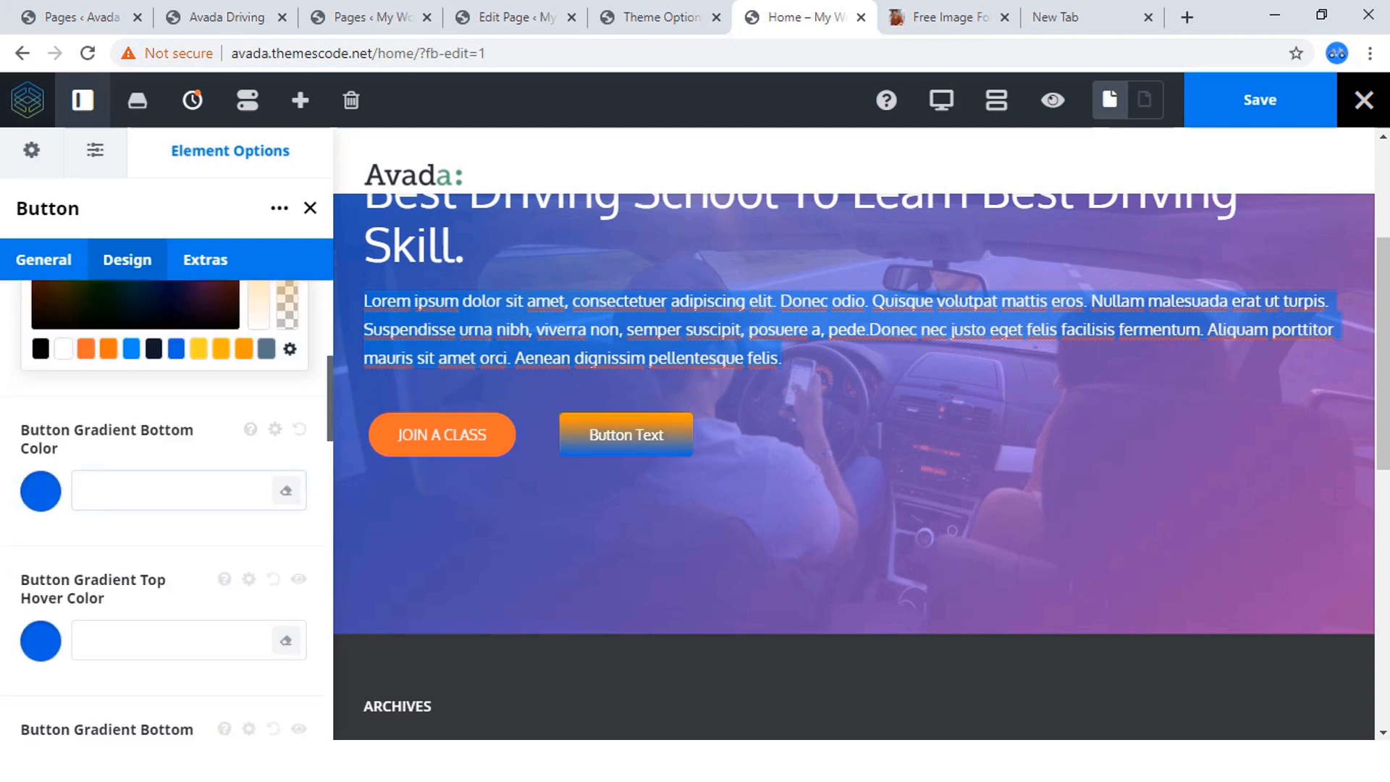
click(41, 491)
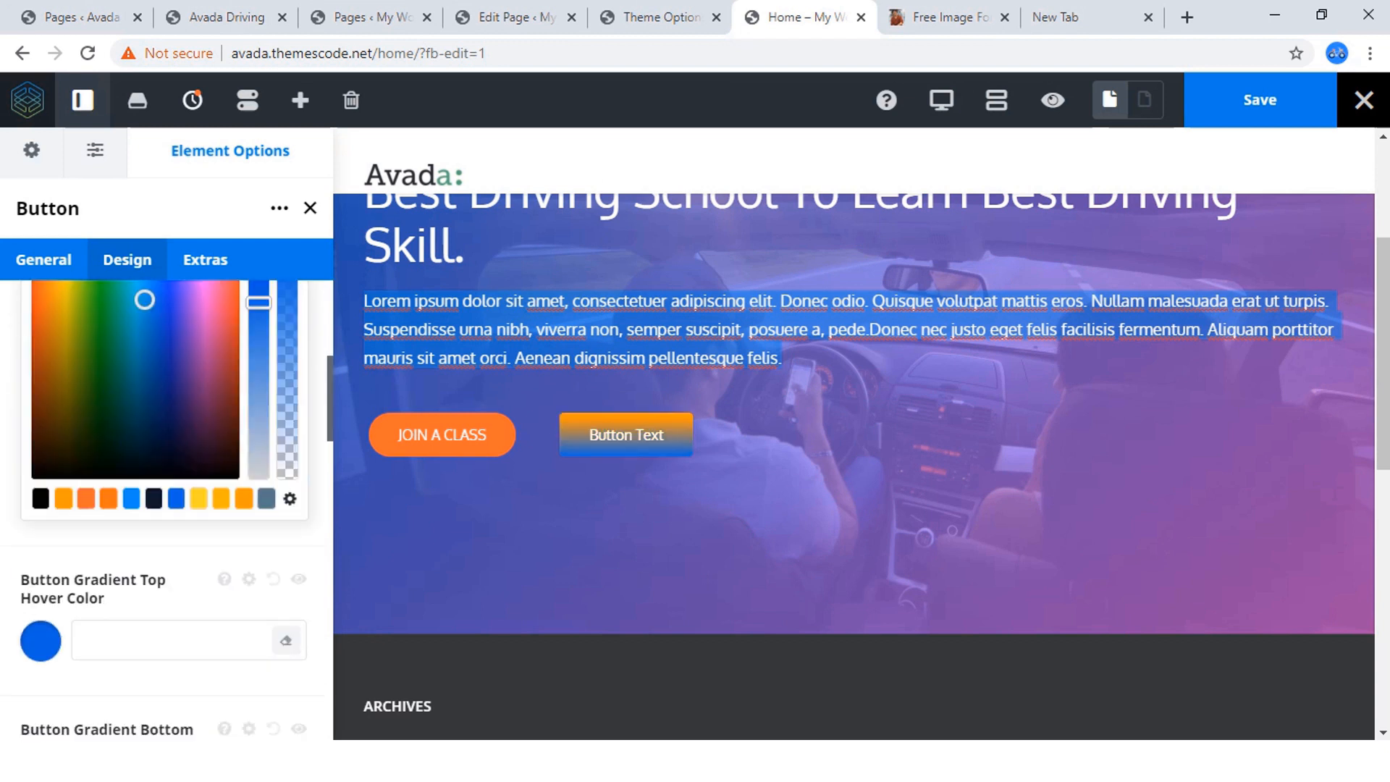
click(244, 498)
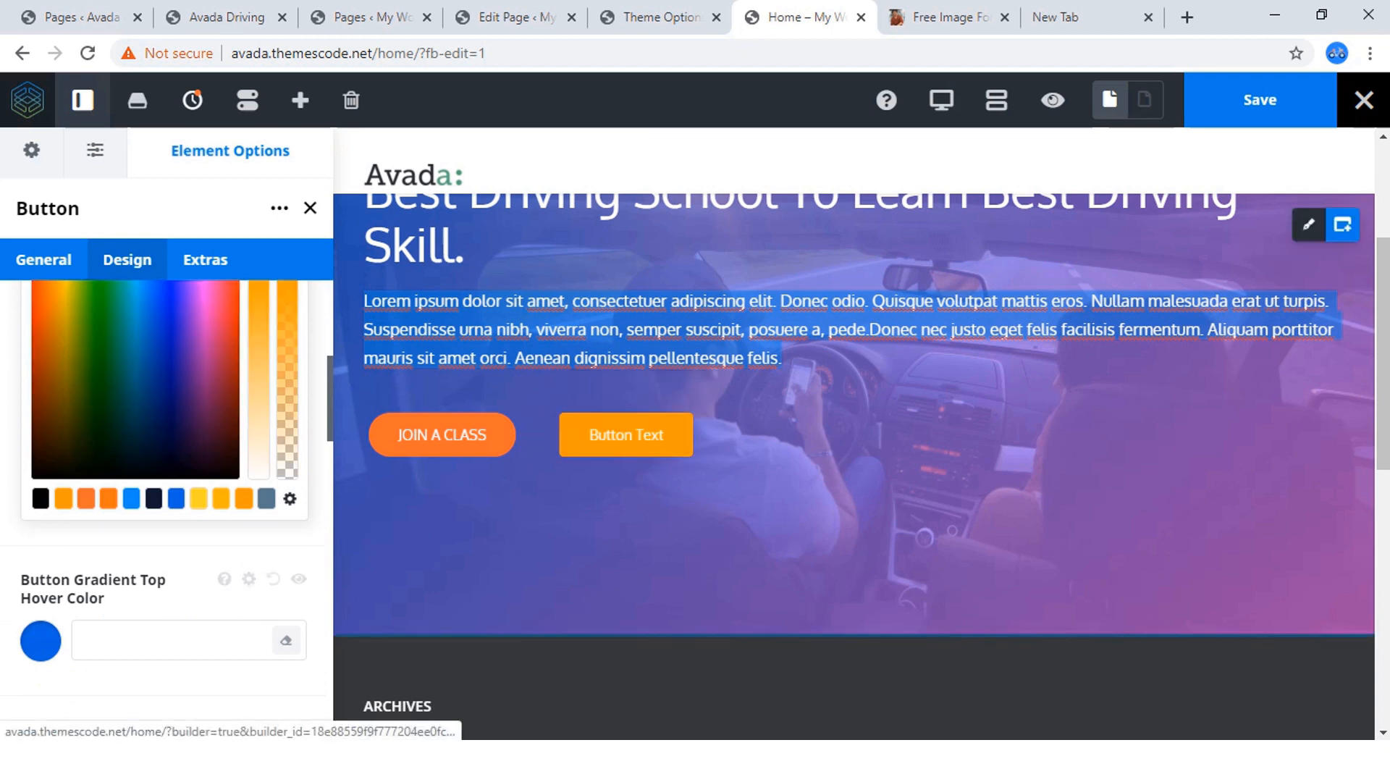
Set the second button's gradient top and bottom hover colors to amber #ffc107.
scroll(627, 434, down, 2)
scroll(173, 437, down, 2)
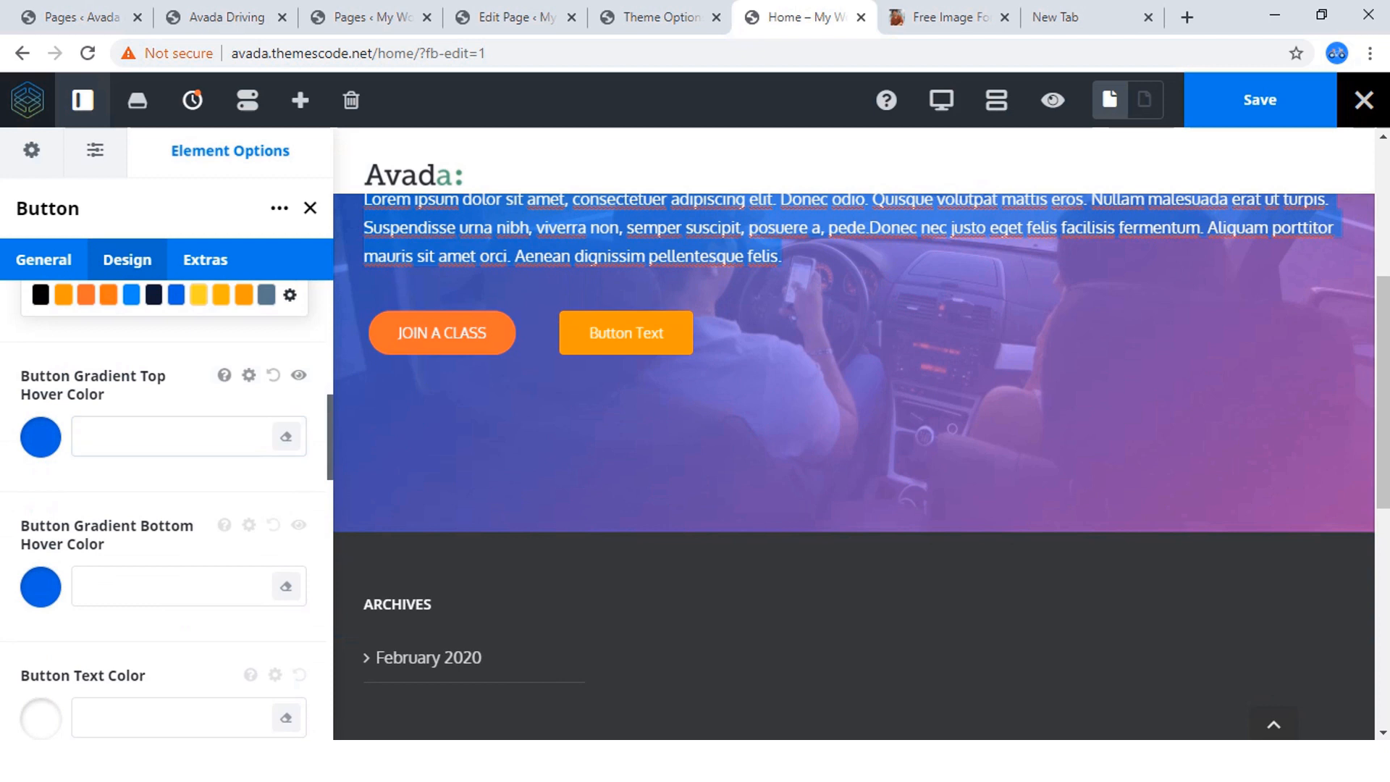
click(41, 437)
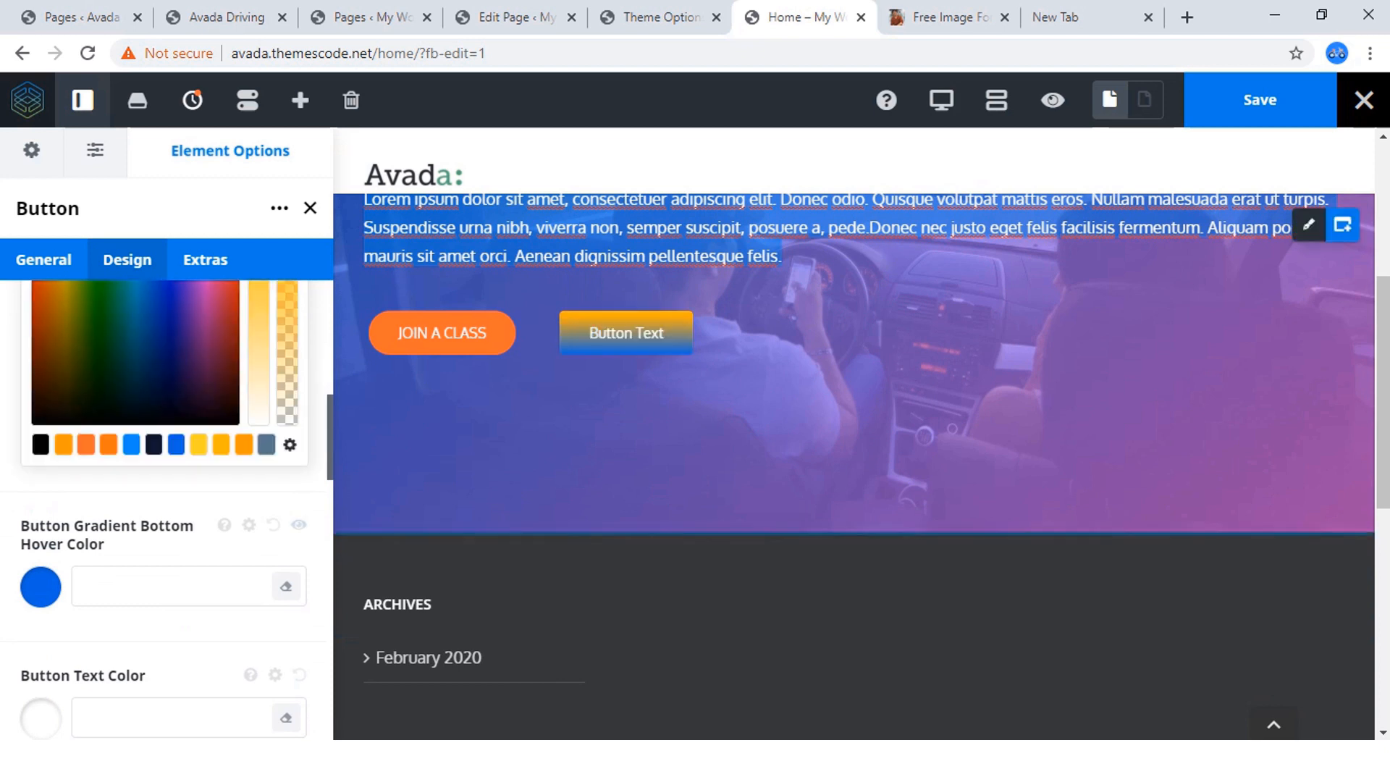
click(41, 587)
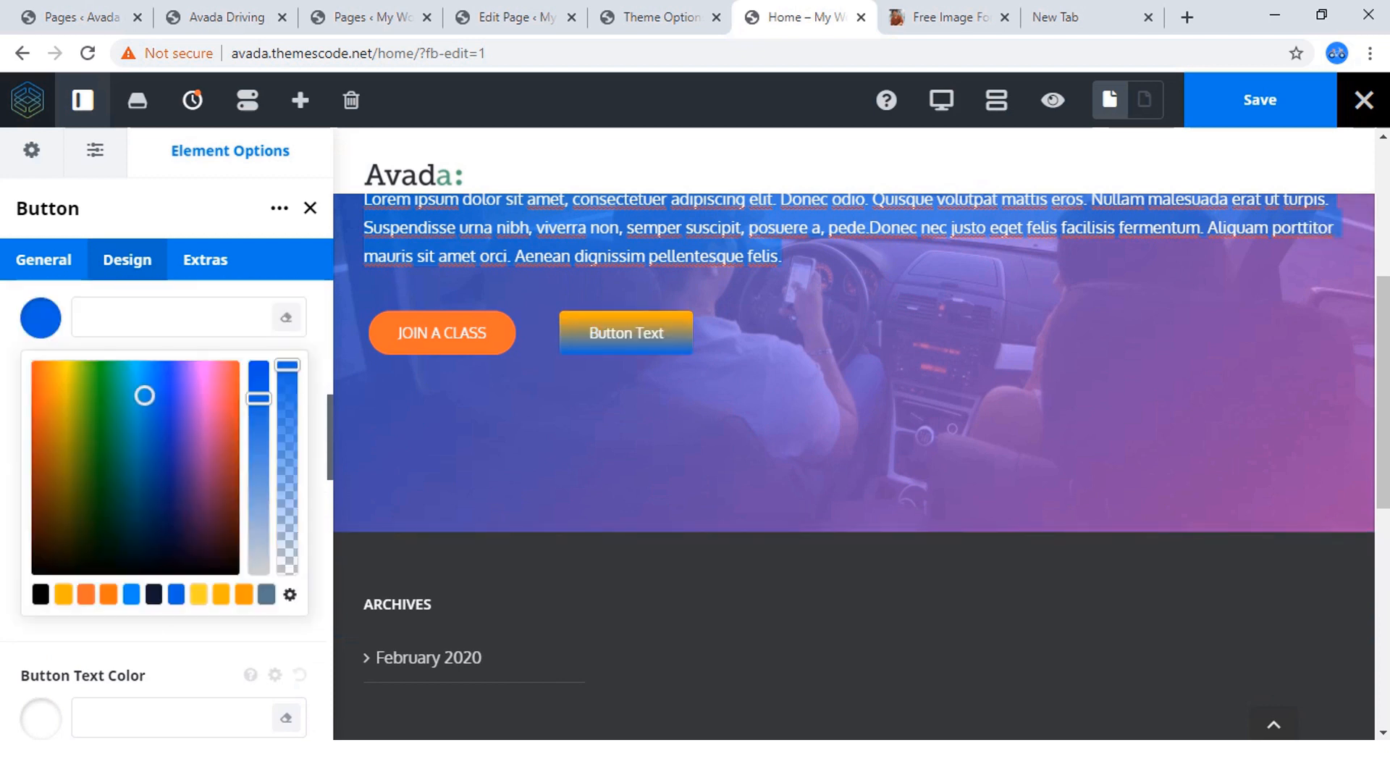
click(221, 595)
scroll(217, 514, down, 2)
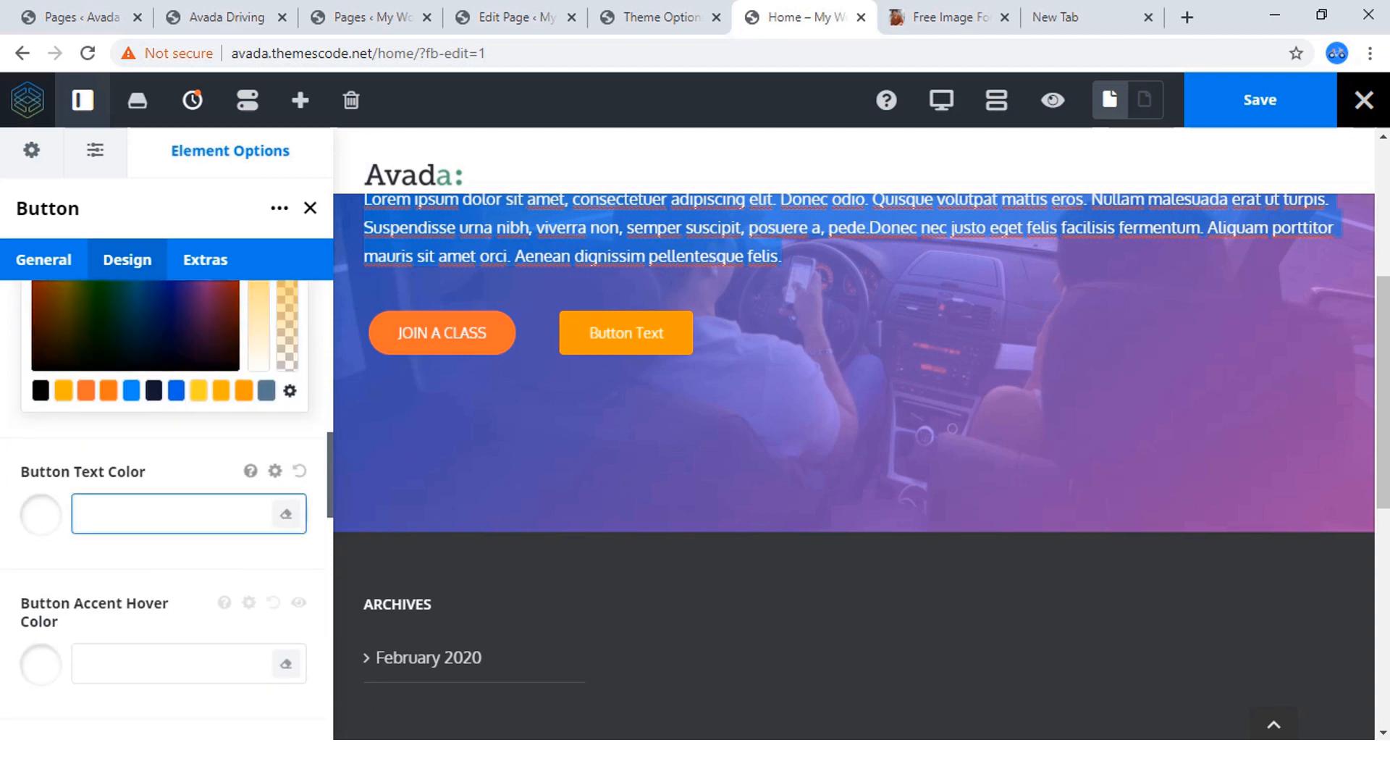
Review the second button's gradient colors and set its border radius to 50.
scroll(217, 514, down, 1)
scroll(166, 507, down, 4)
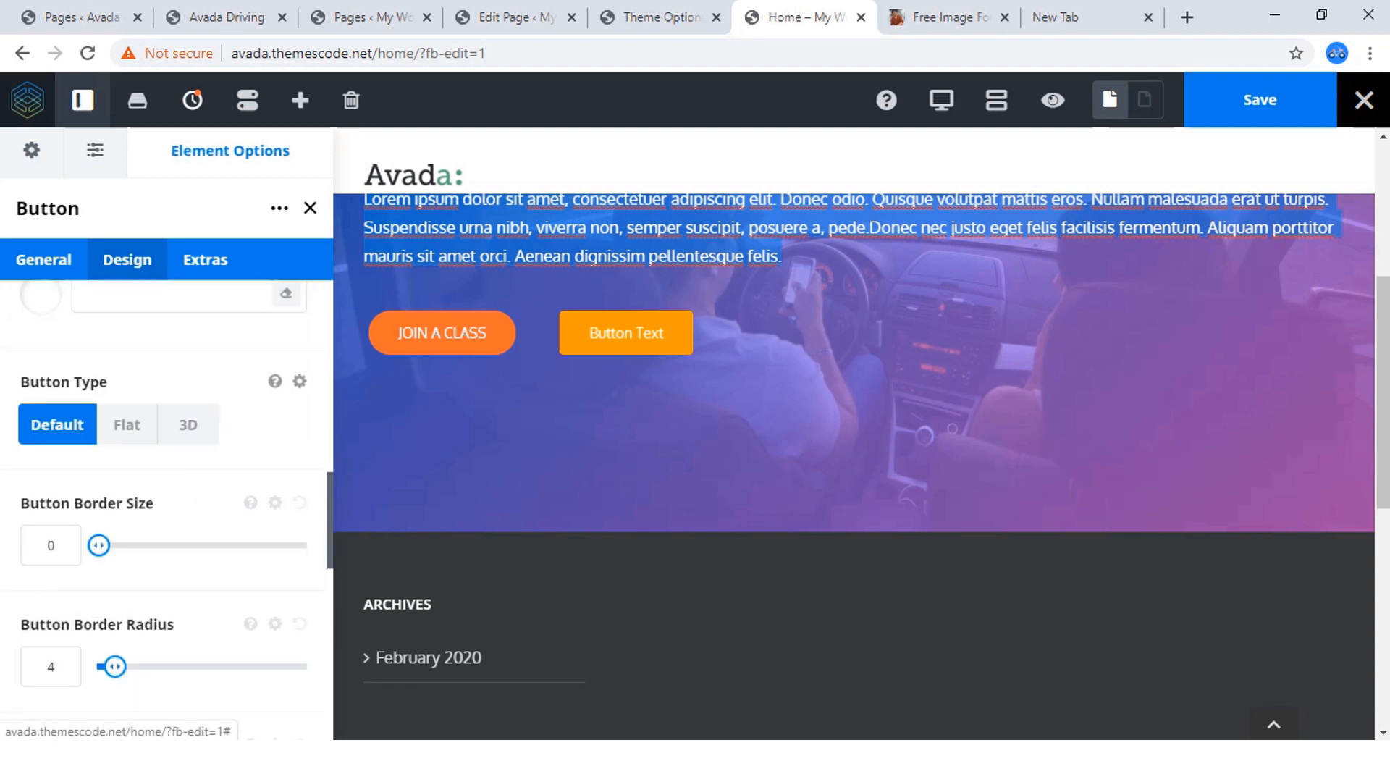
scroll(167, 507, up, 13)
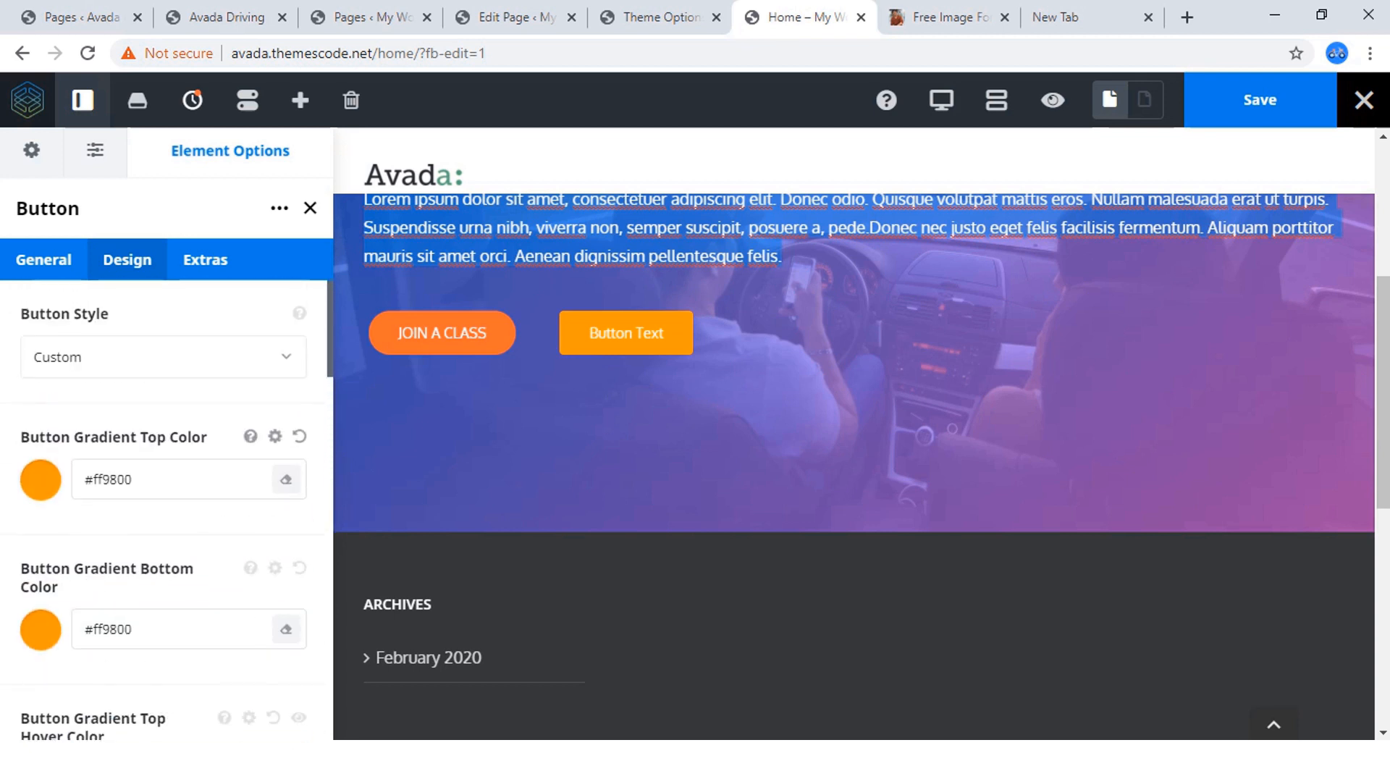
click(174, 480)
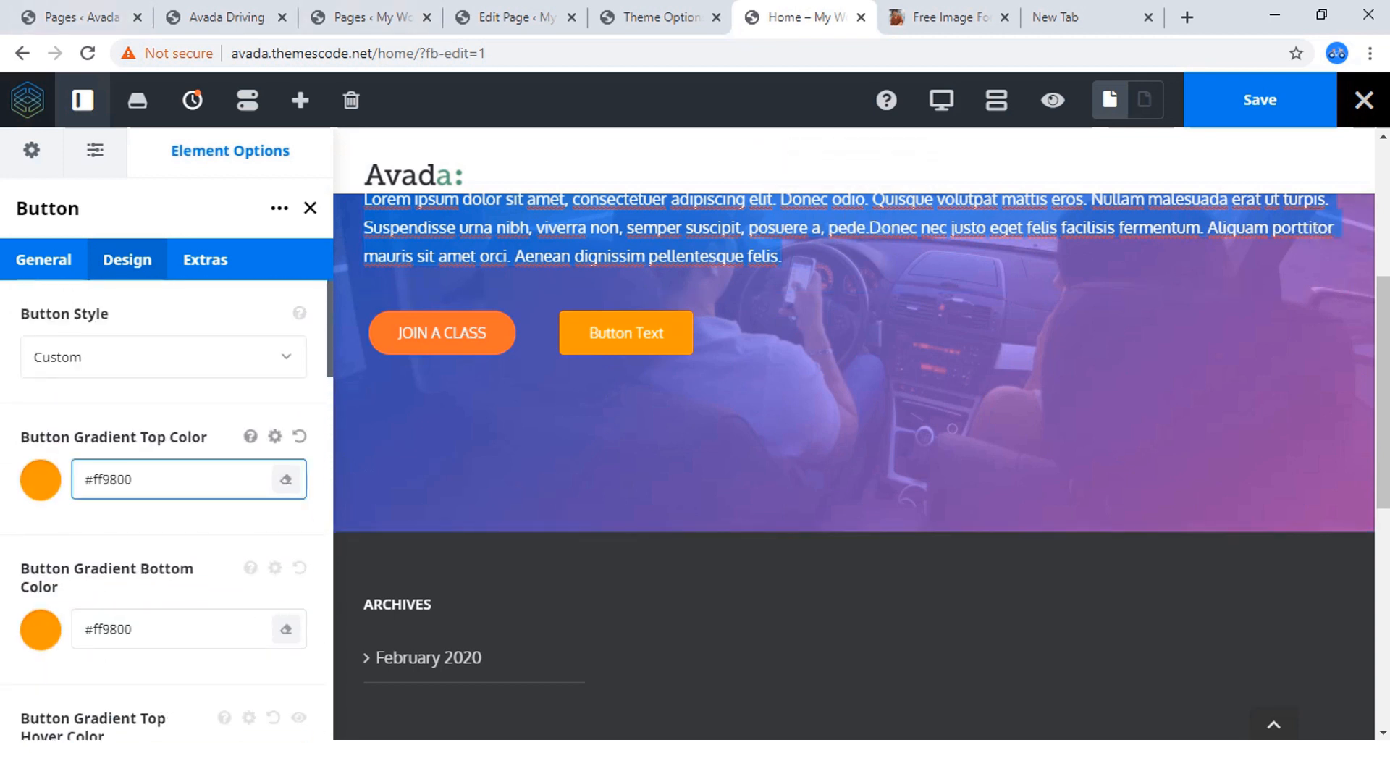
scroll(174, 479, down, 10)
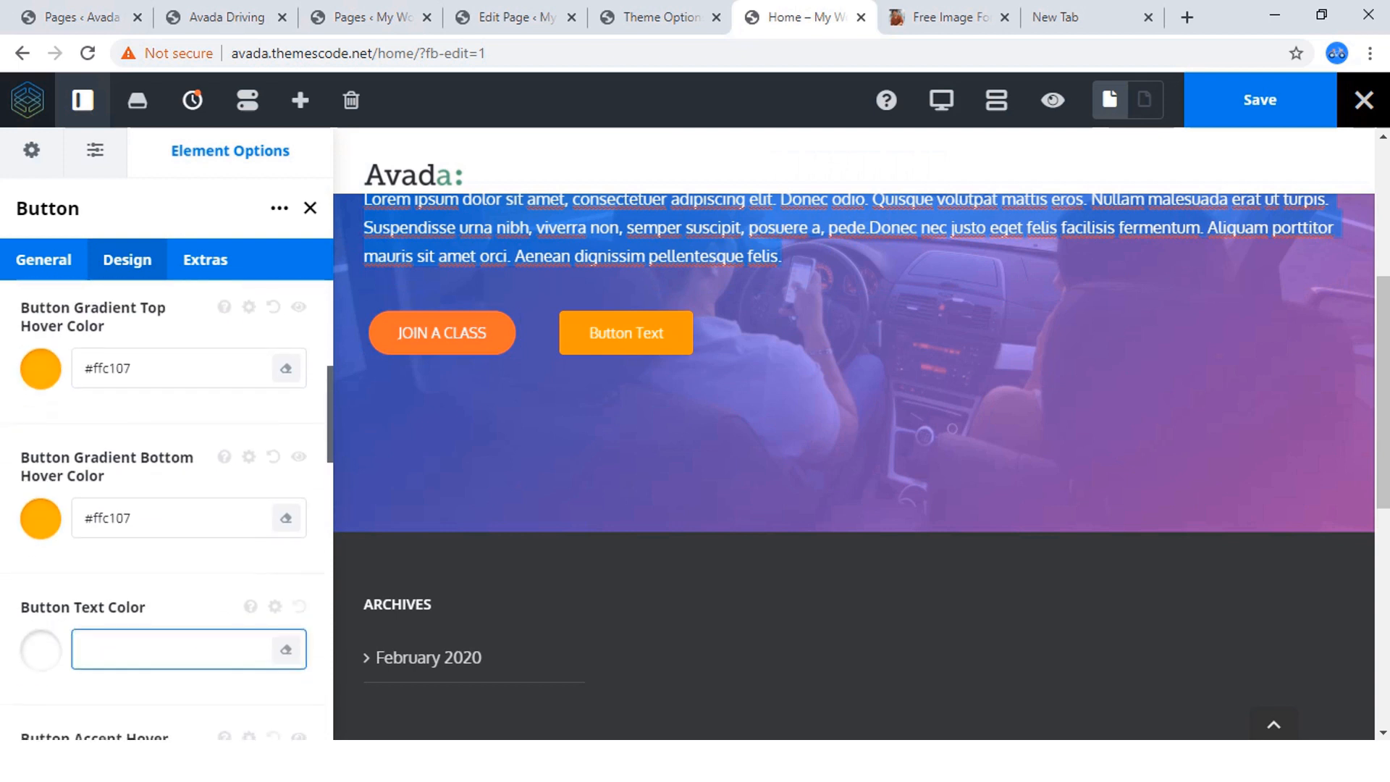
scroll(174, 479, down, 5)
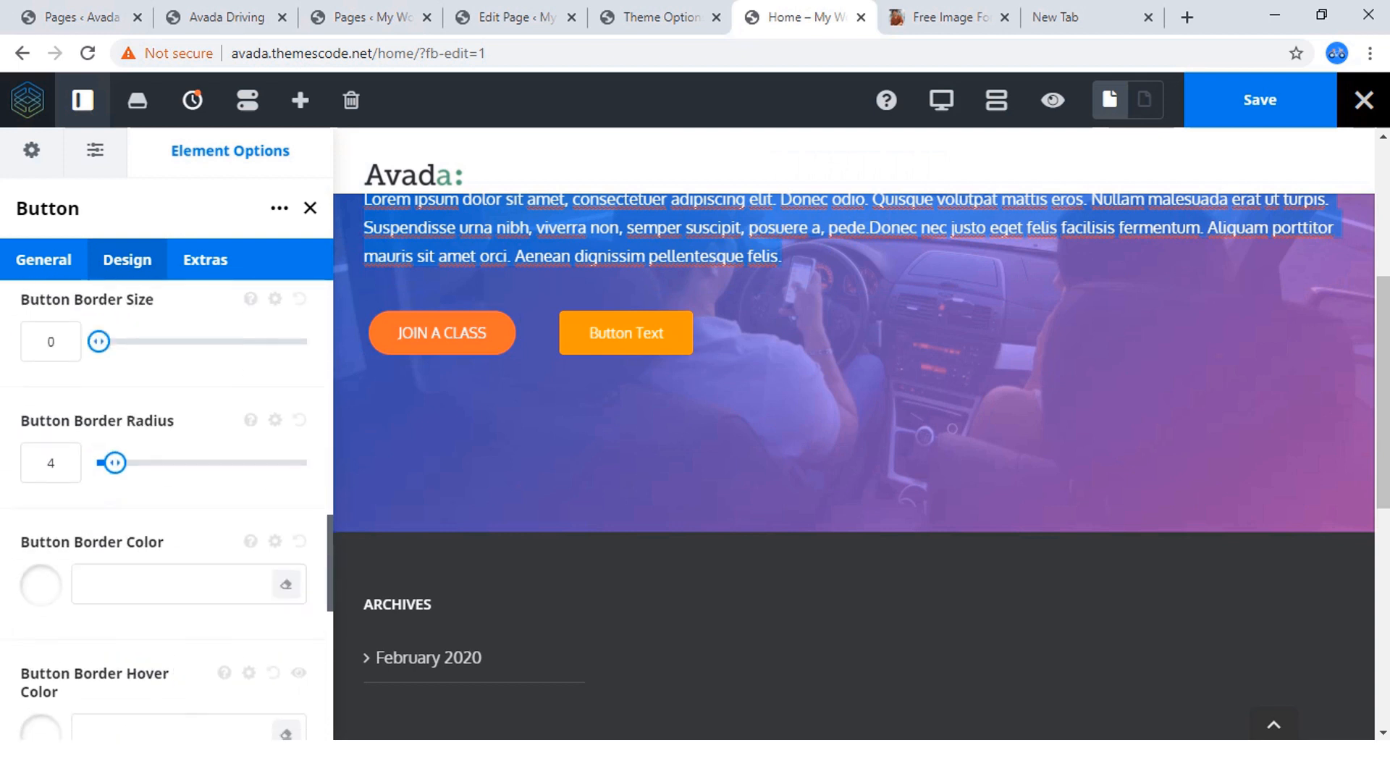
drag(115, 463, 312, 463)
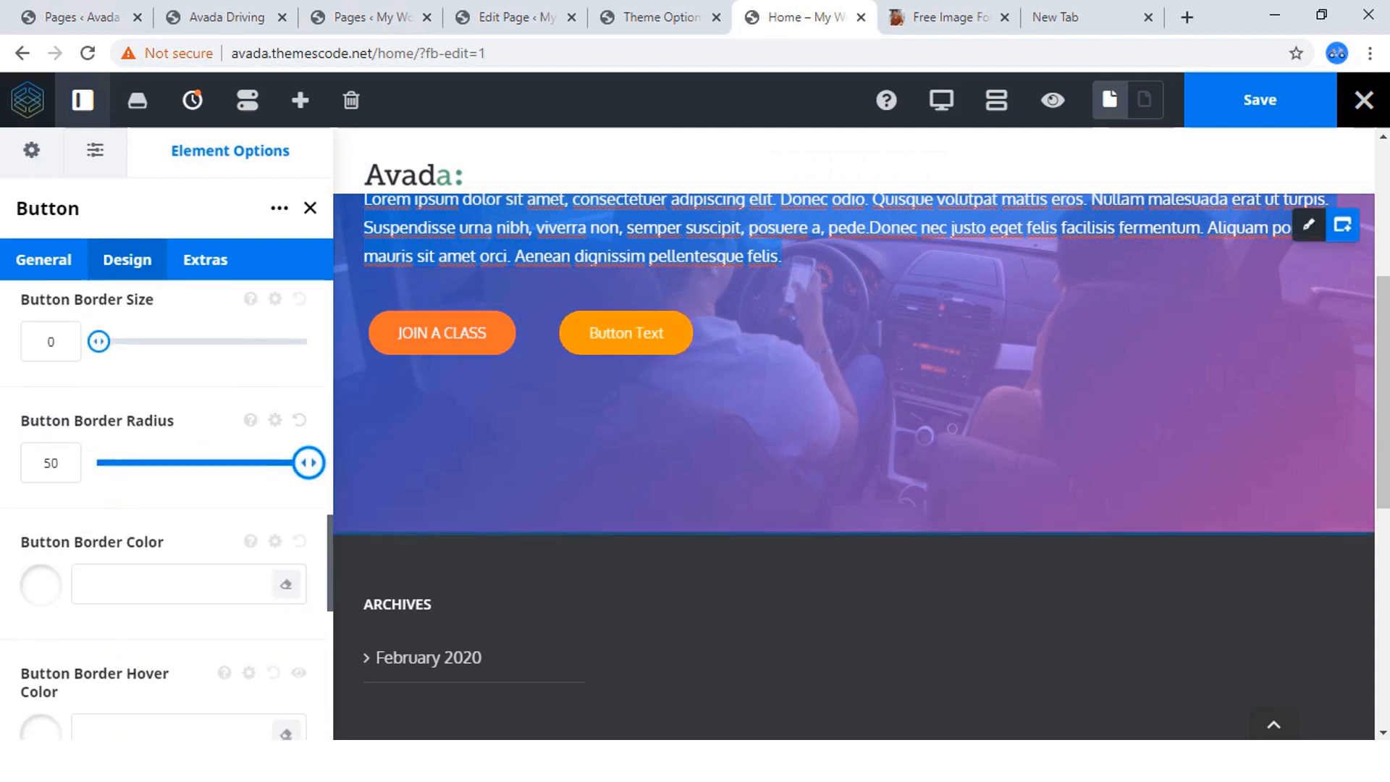
Check the finished site's CONTACT US button, search the icons for "env" and give the second button the solid envelope icon.
scroll(174, 479, down, 8)
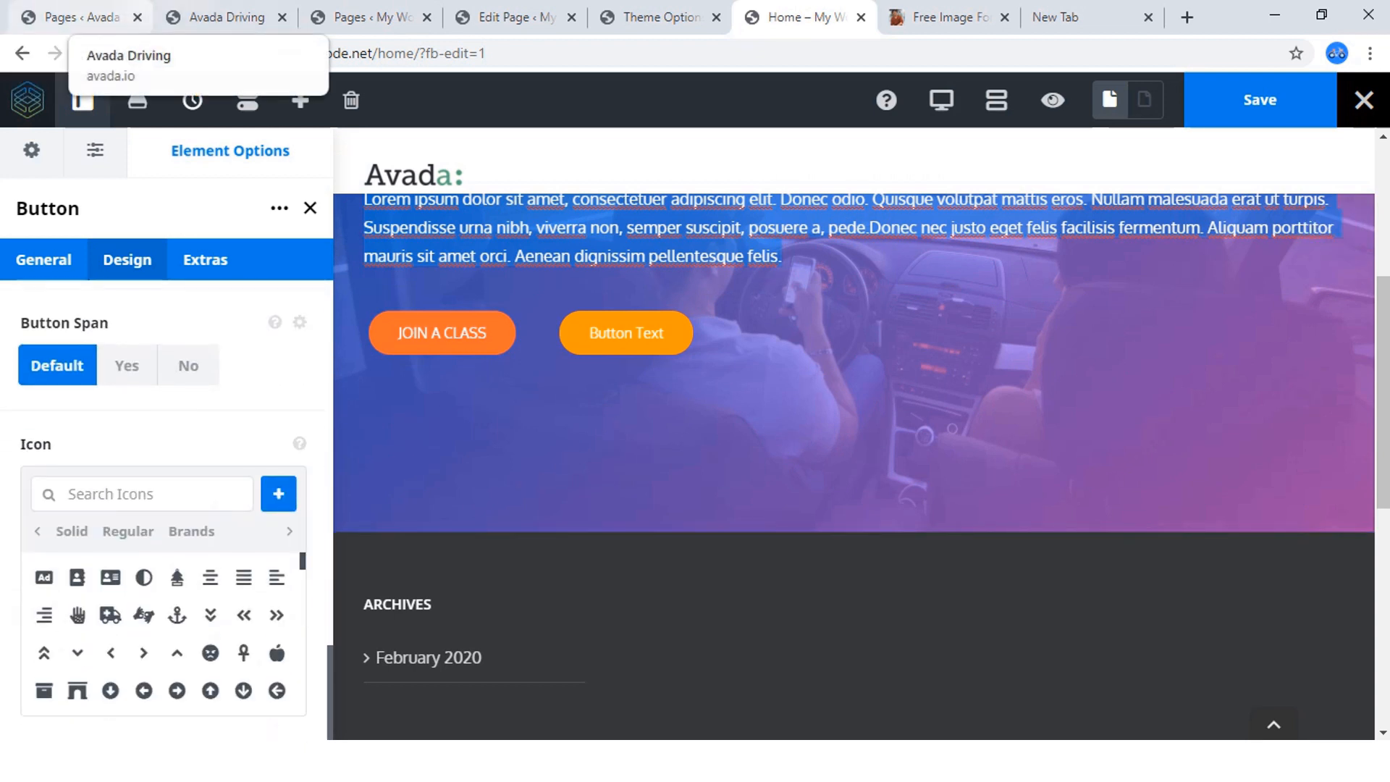
click(218, 17)
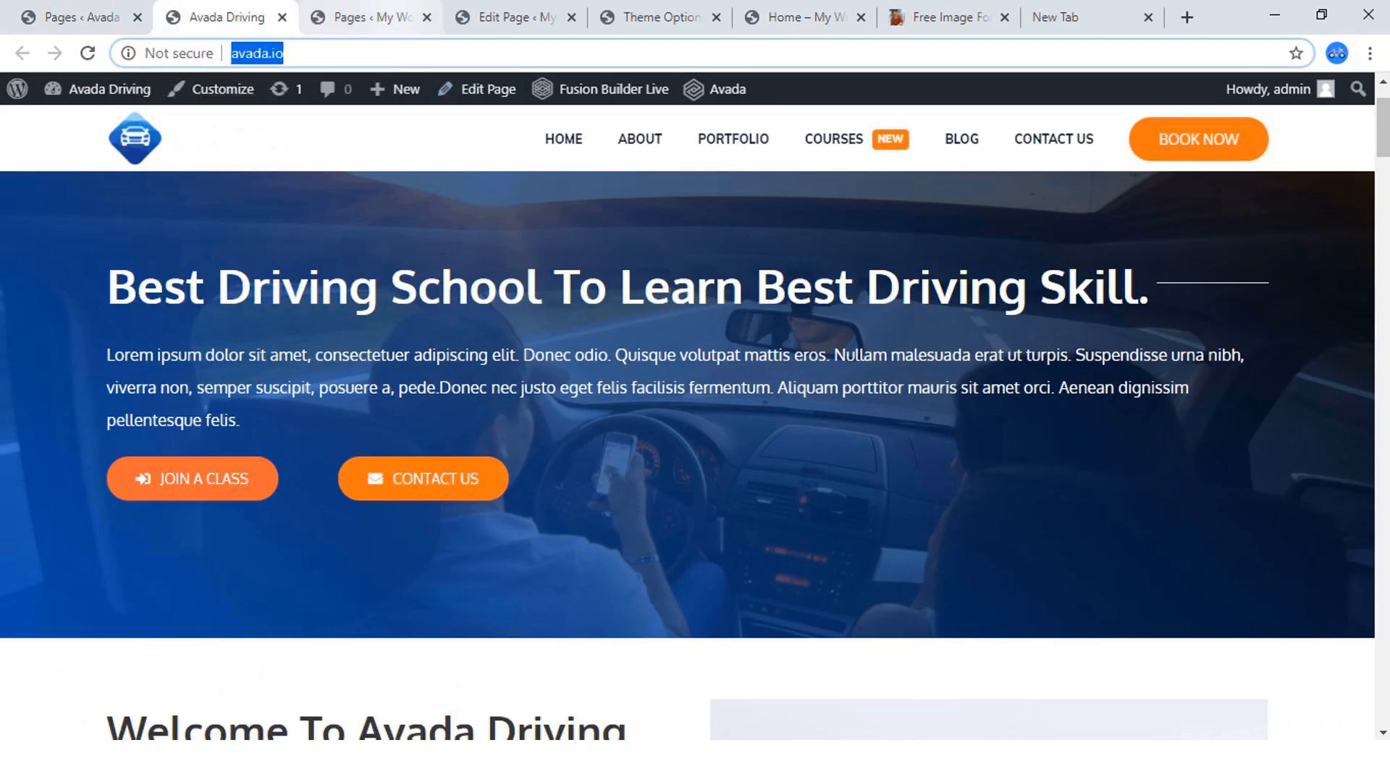
click(797, 17)
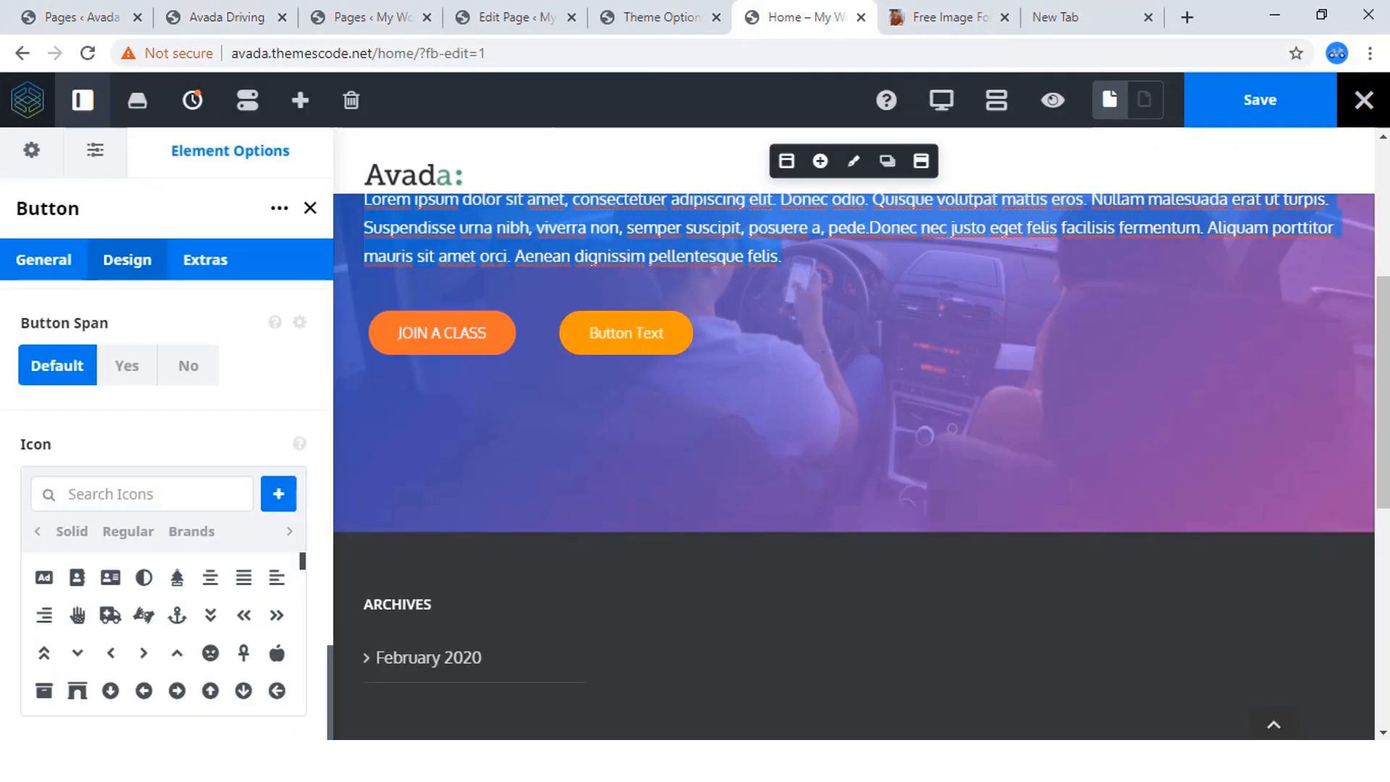
click(120, 495)
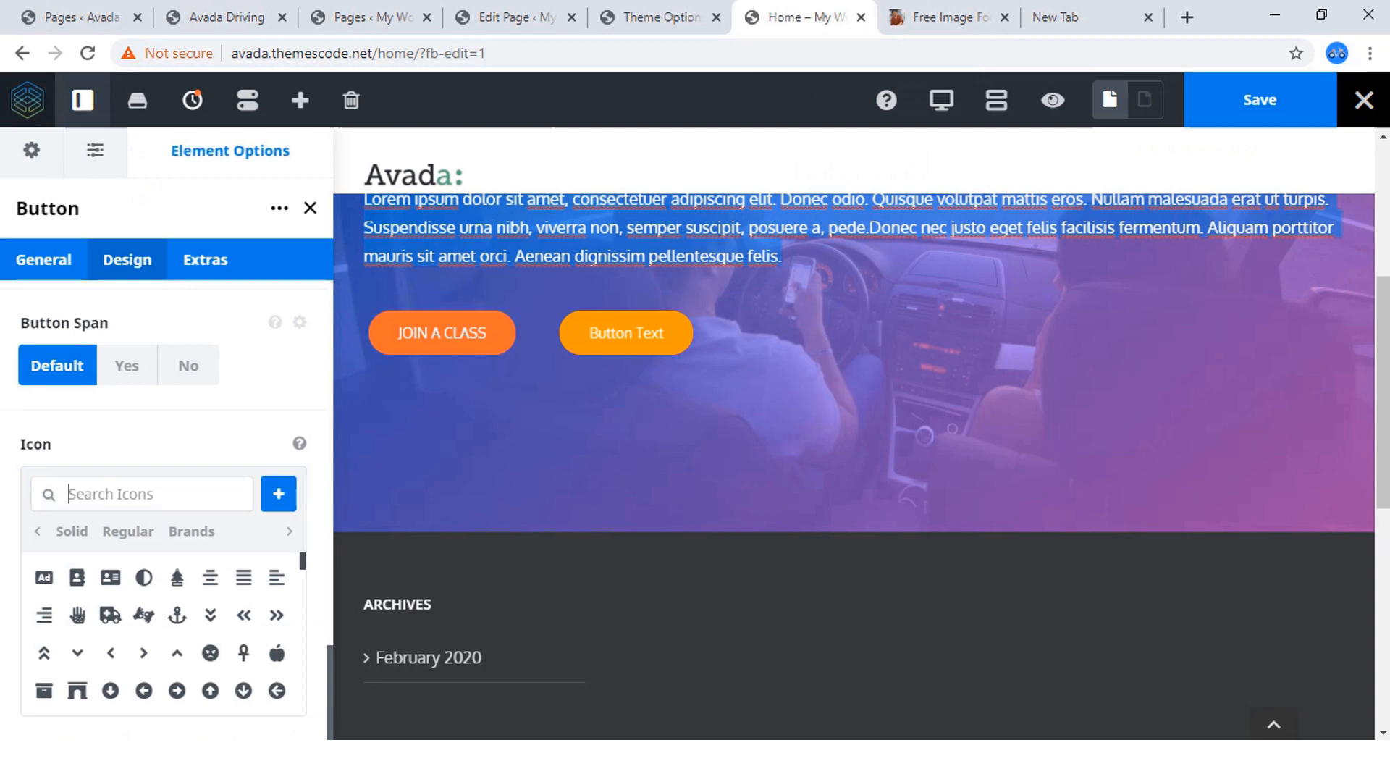
click(218, 16)
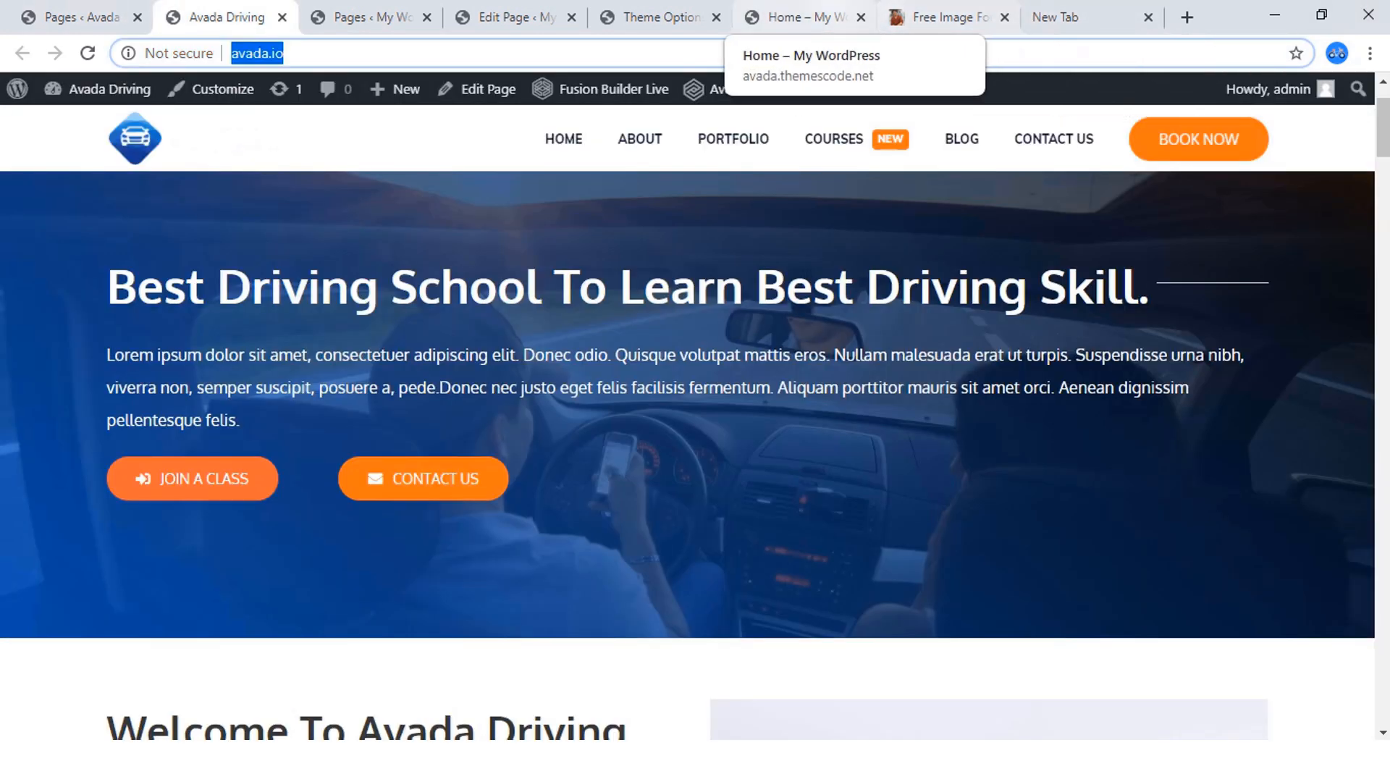
click(800, 17)
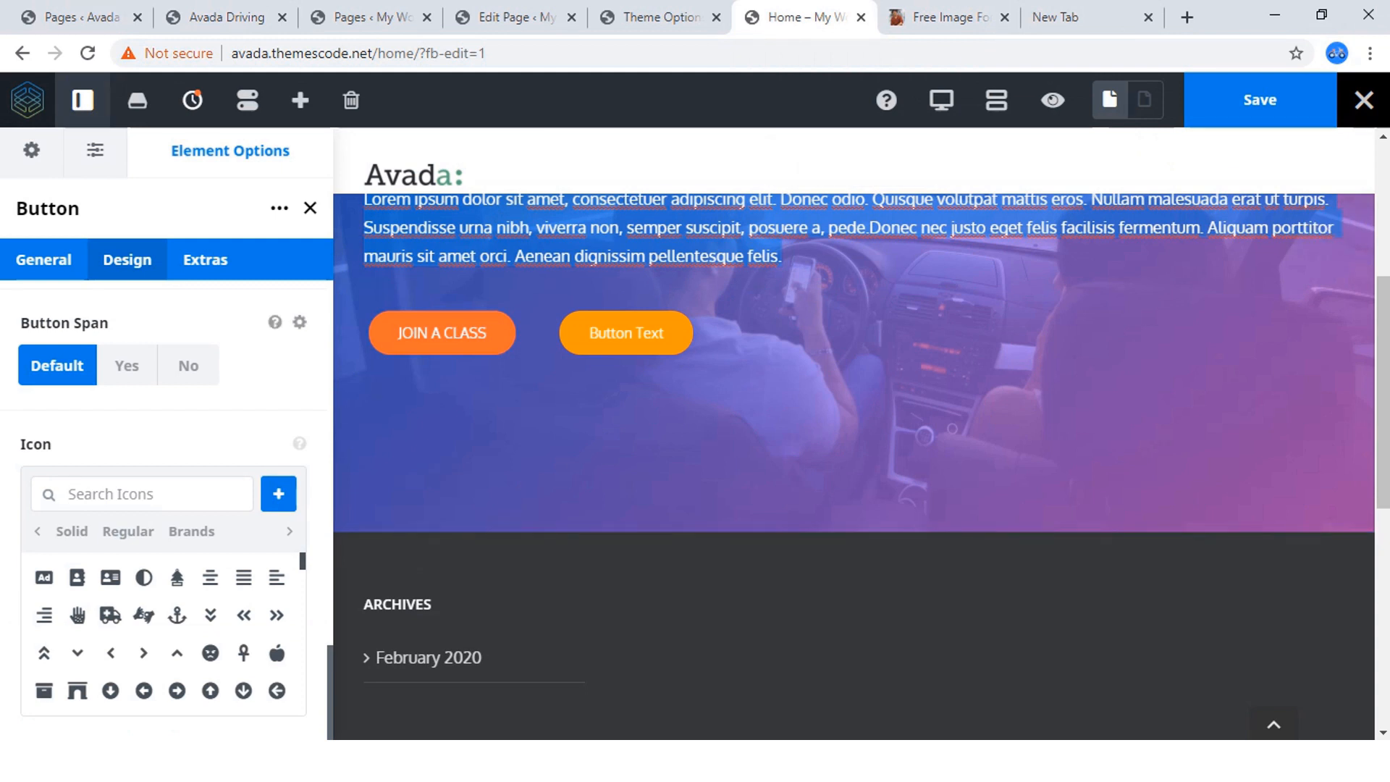
text(env)
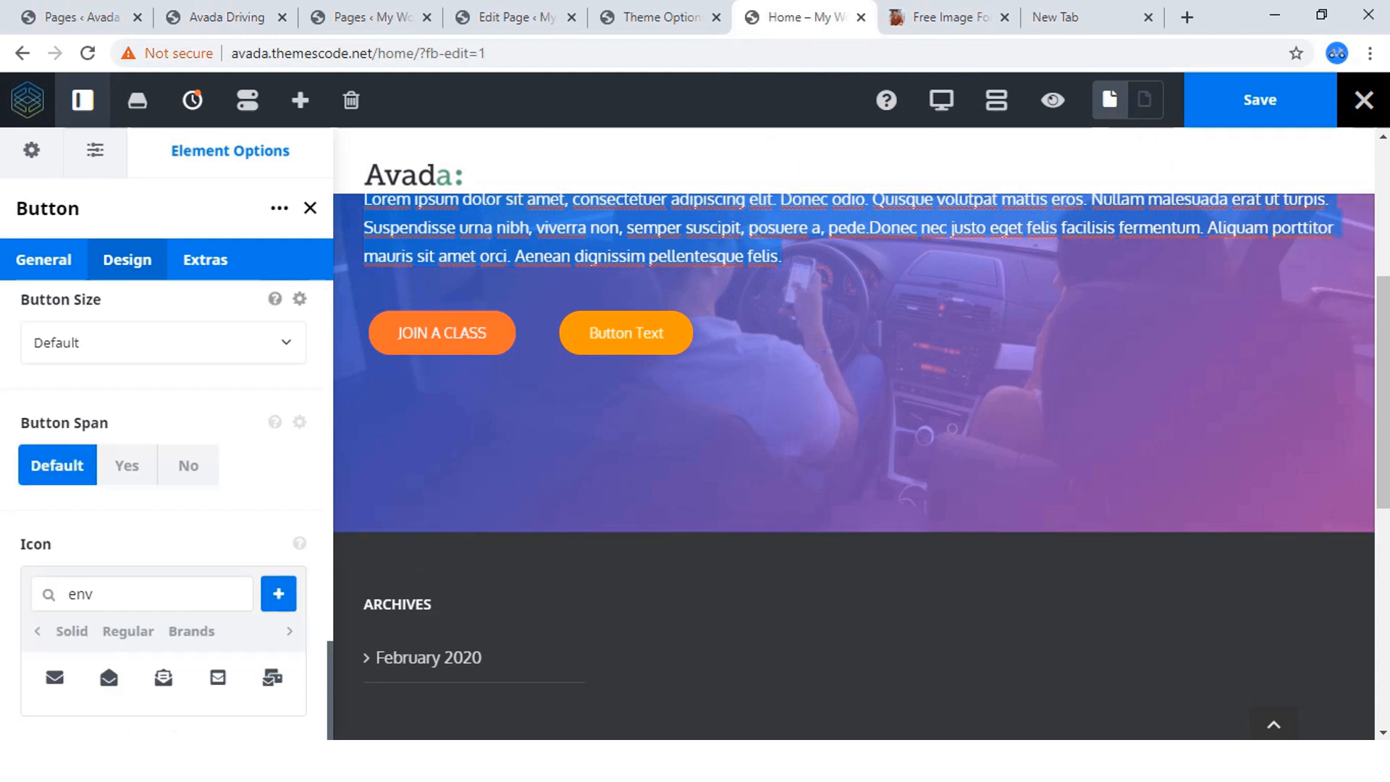
scroll(167, 507, down, 5)
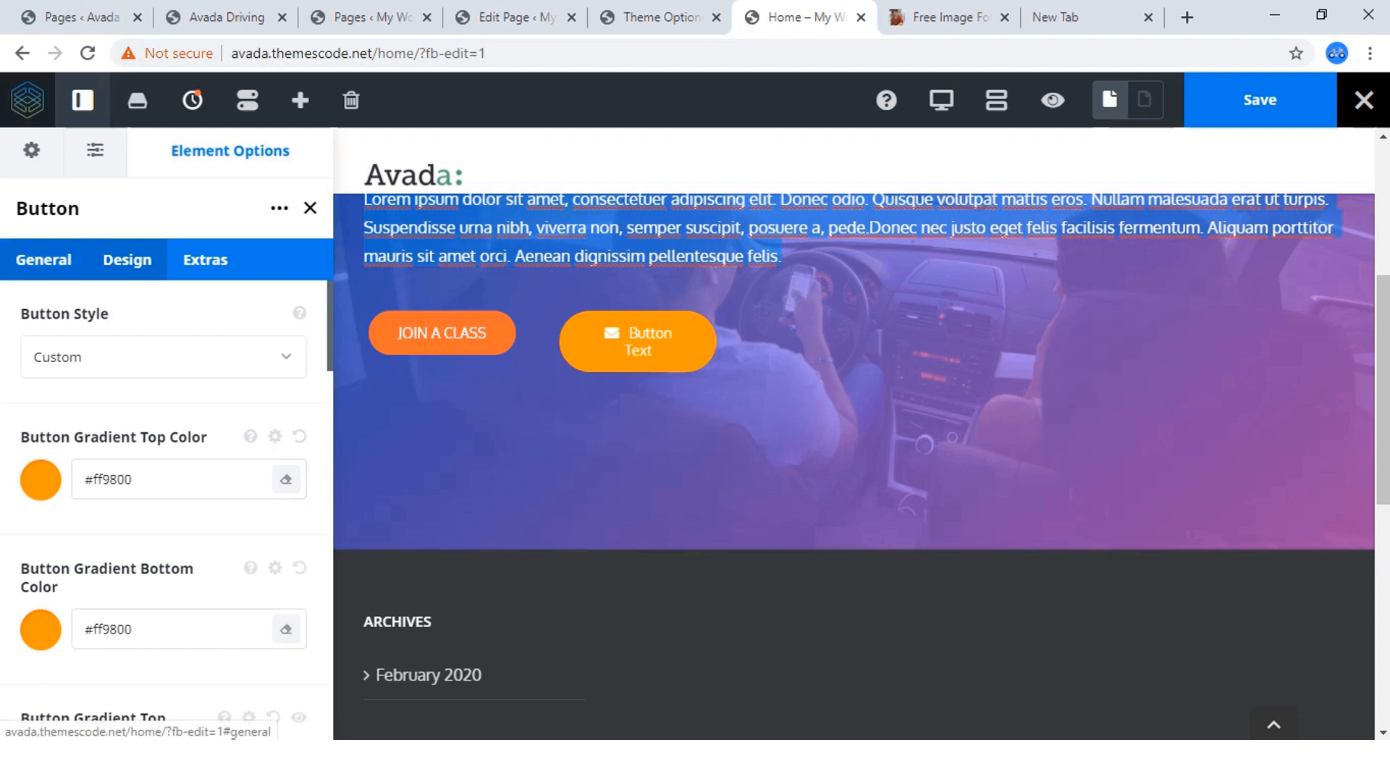
Change the second button's text to "Contact Us" and set its text transform to Uppercase.
click(44, 260)
drag(109, 489, 32, 488)
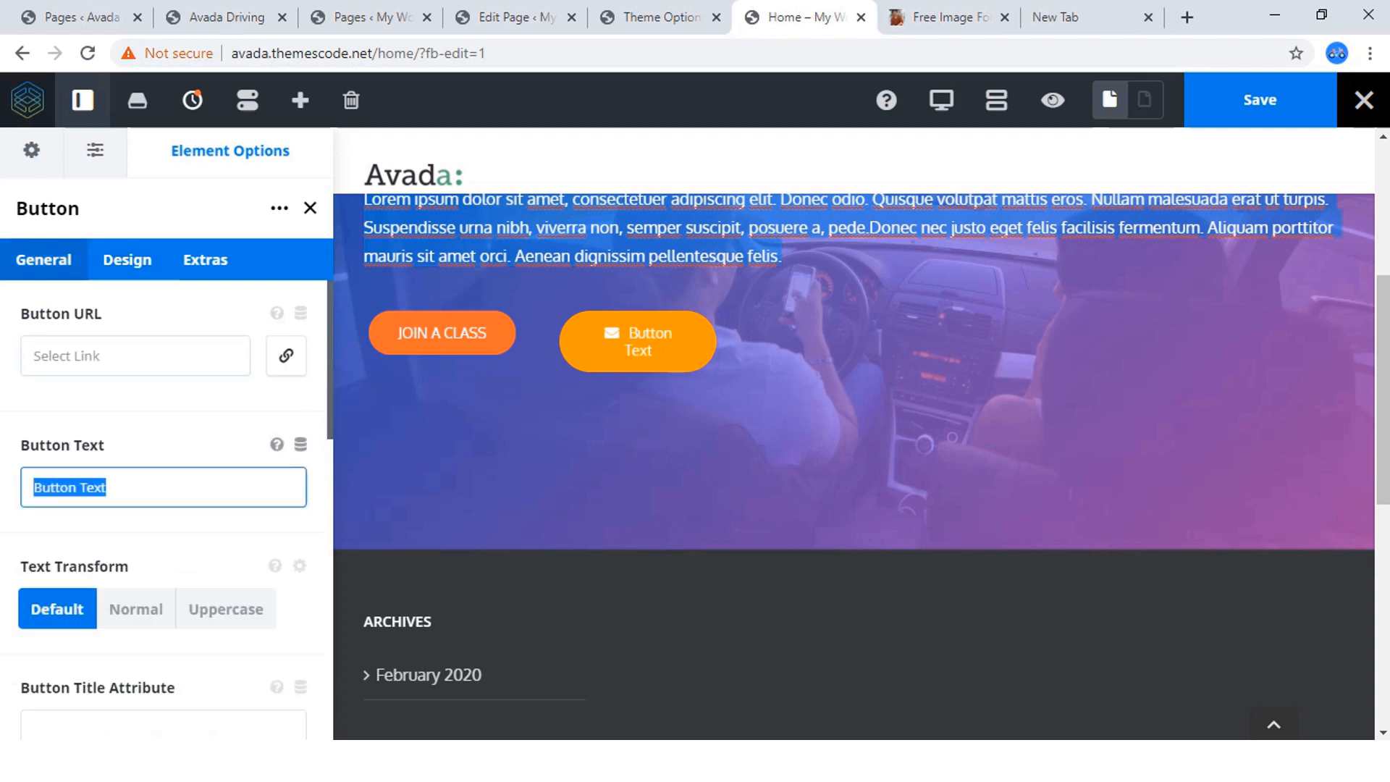
text(Co)
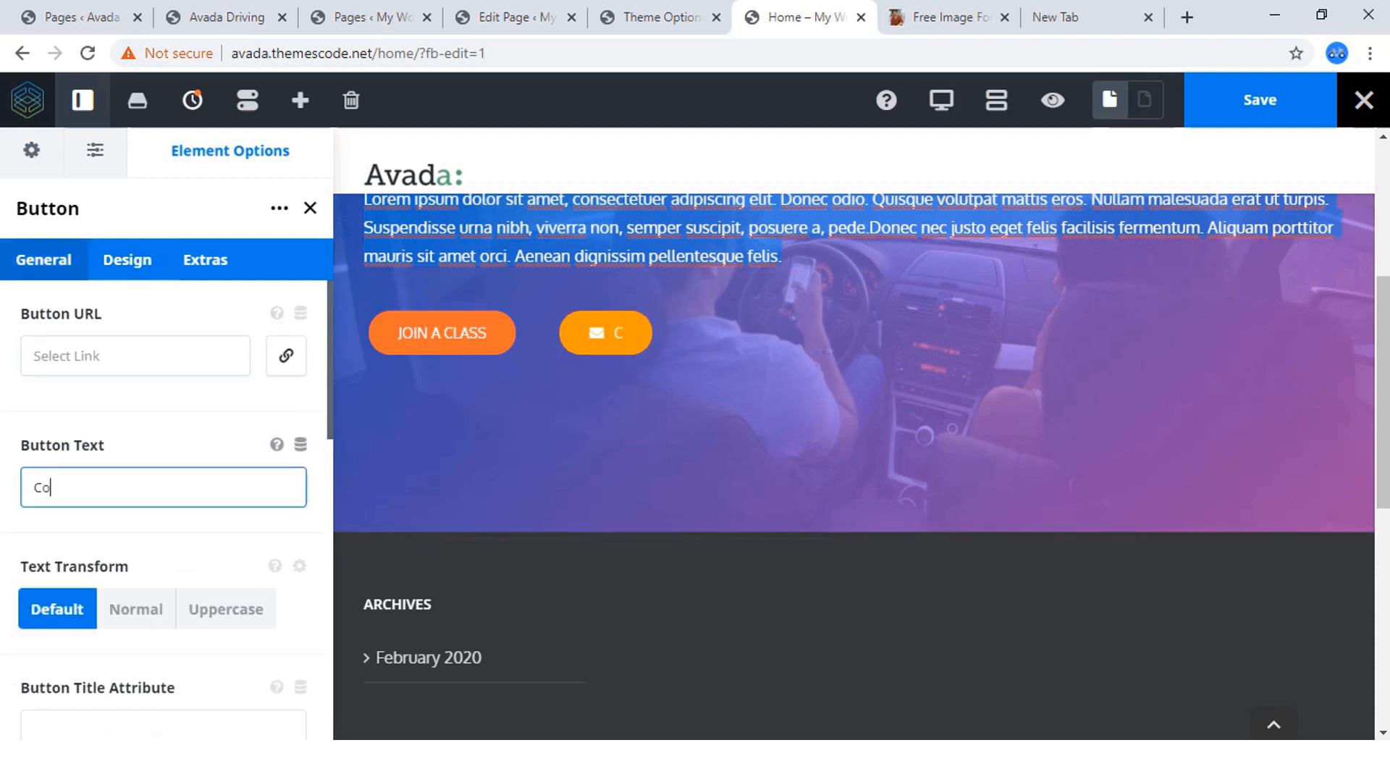
text(ntact )
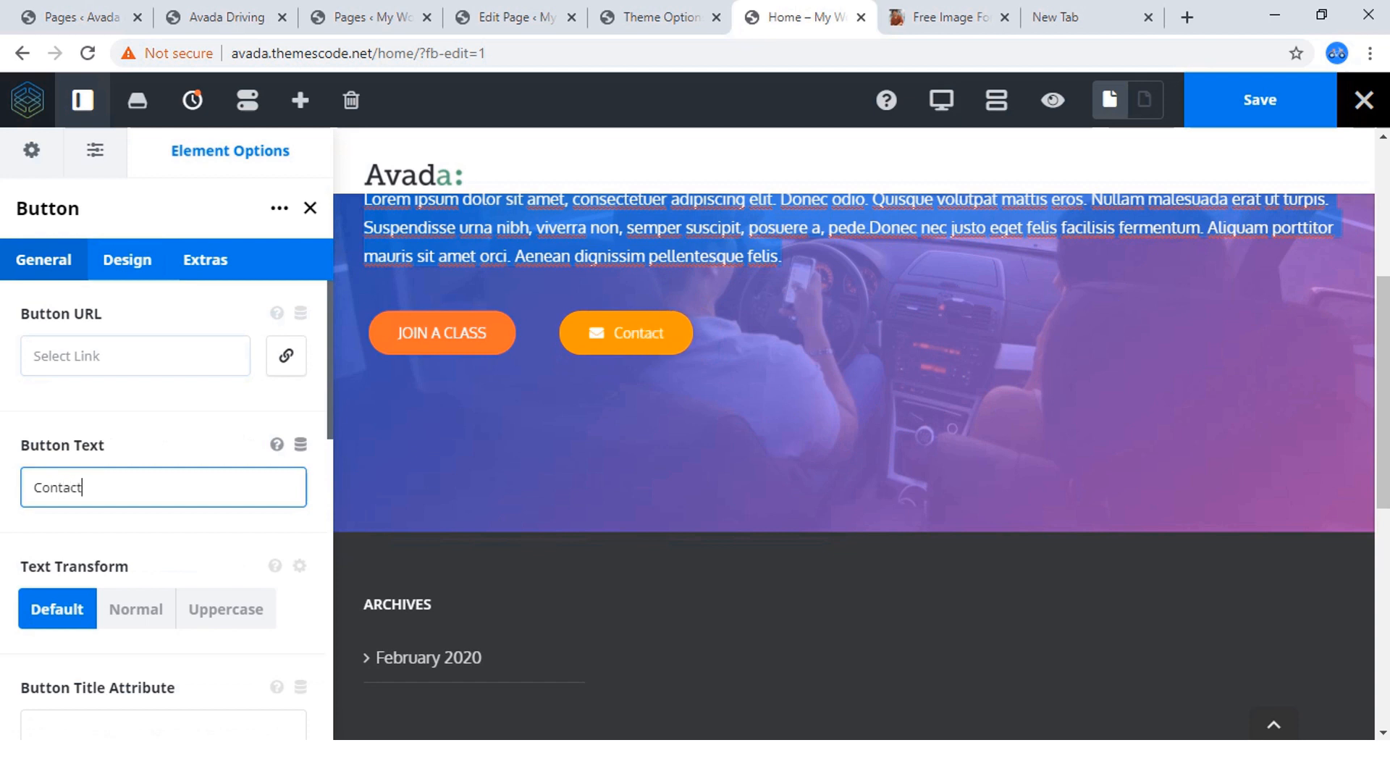
text(Us)
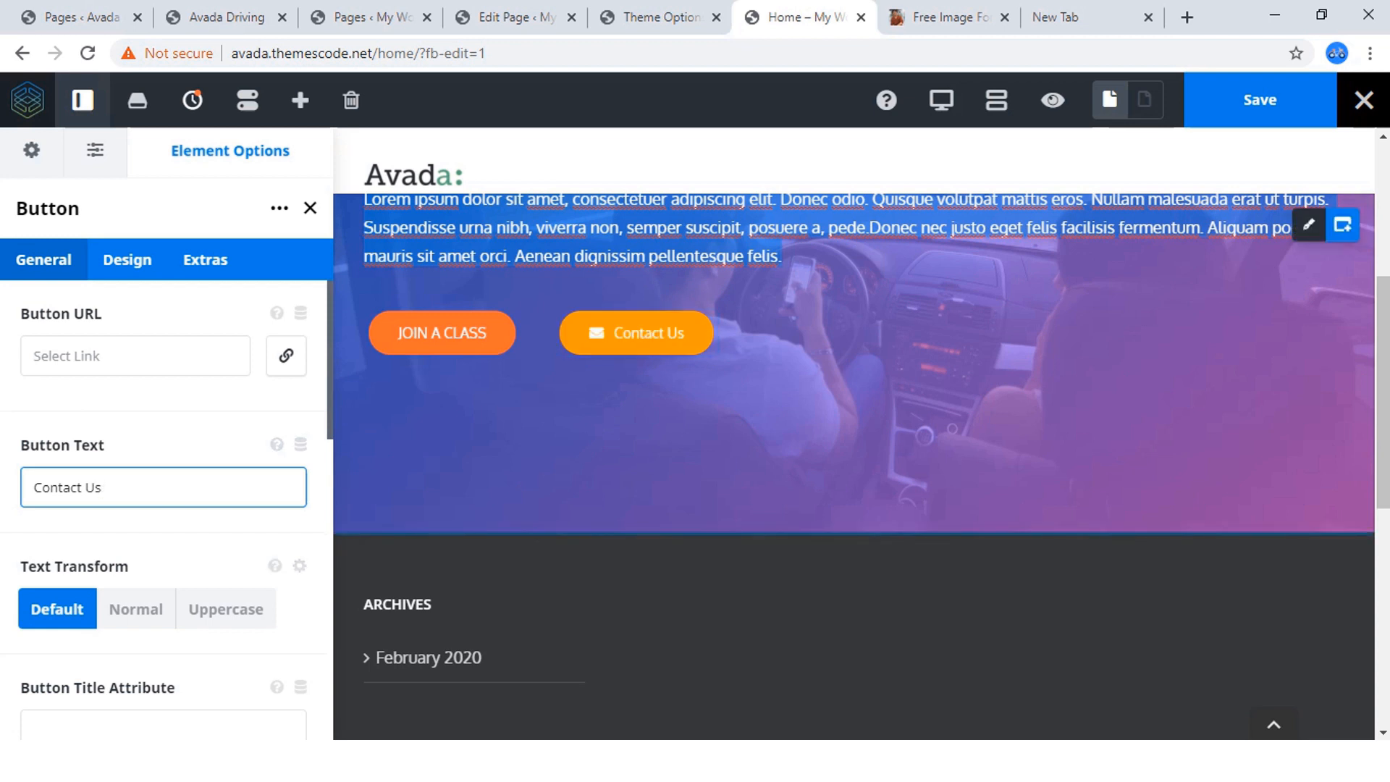
scroll(164, 435, down, 1)
click(226, 507)
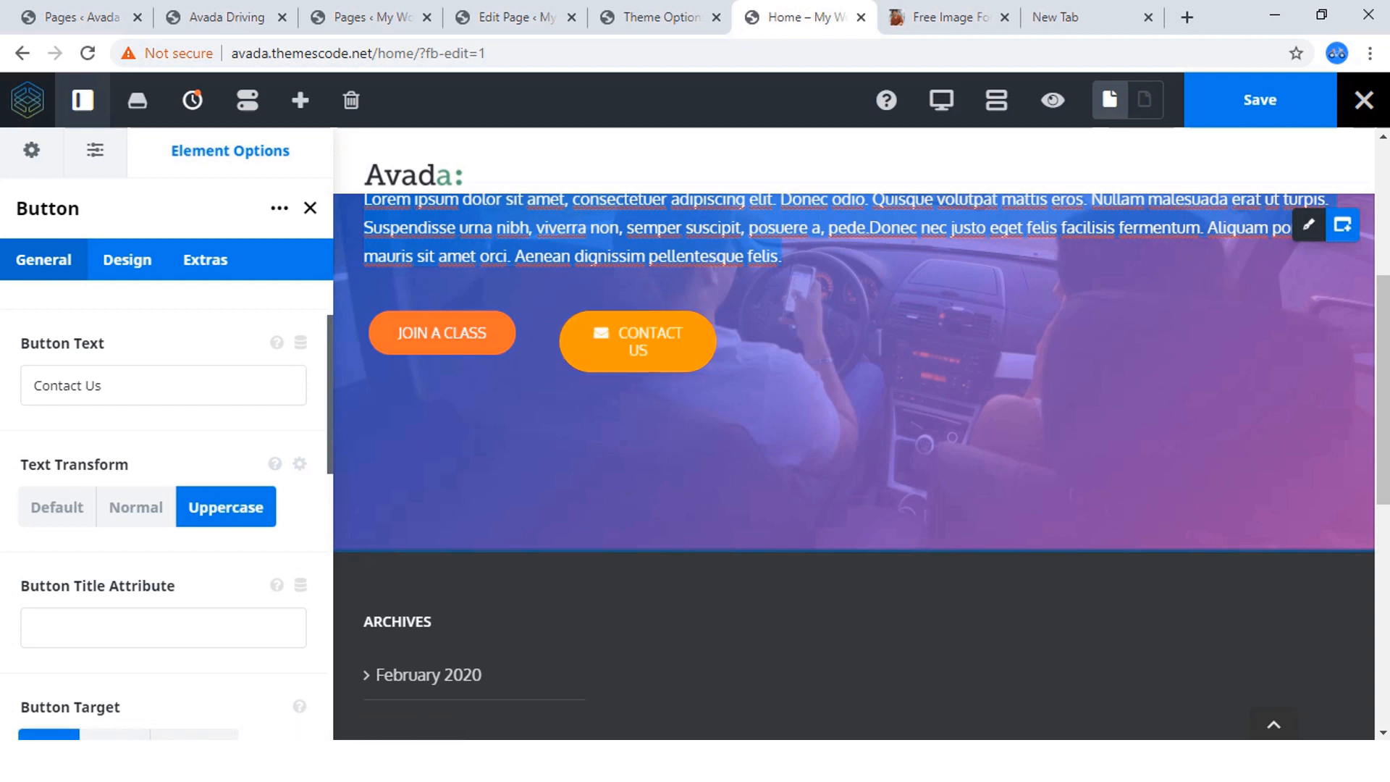
Change the width of the column holding the CONTACT US button to 1/4.
mouse_move(654, 341)
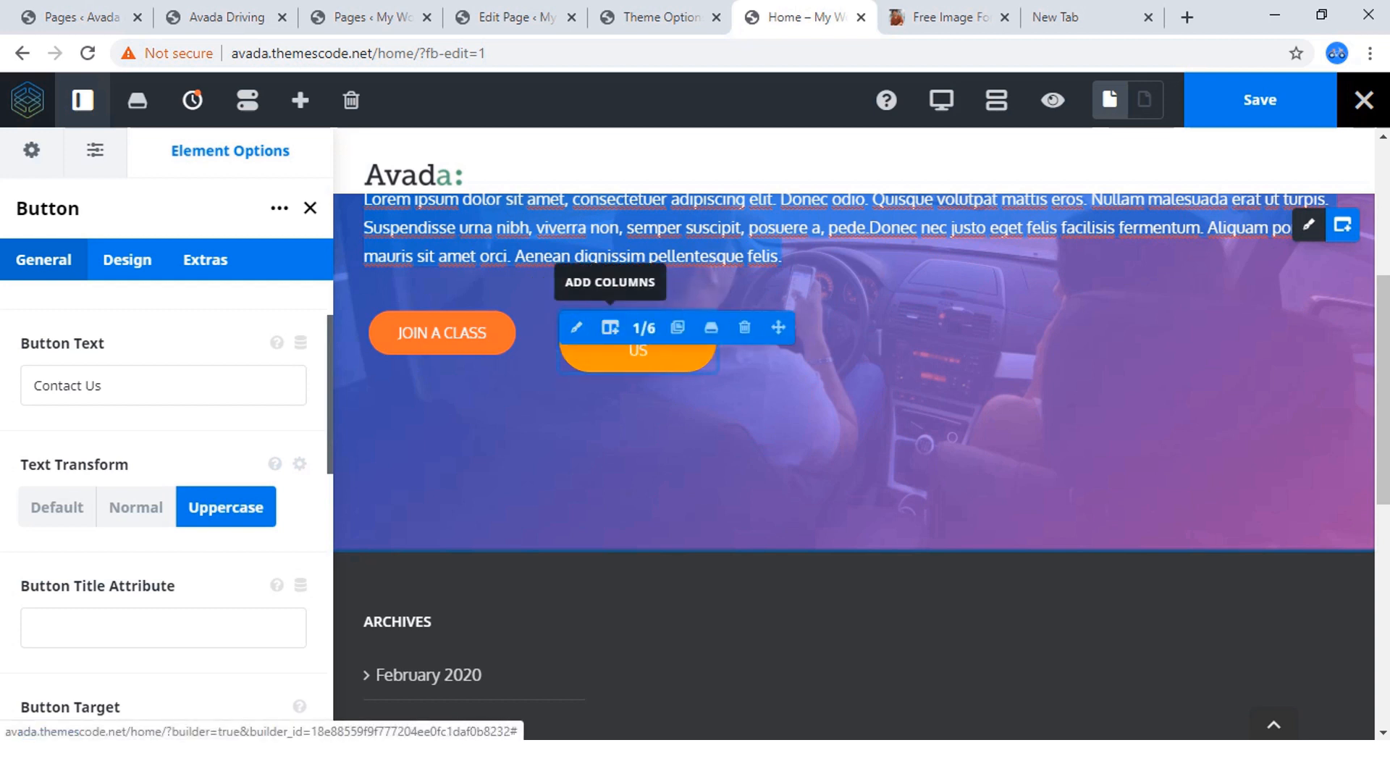
click(644, 328)
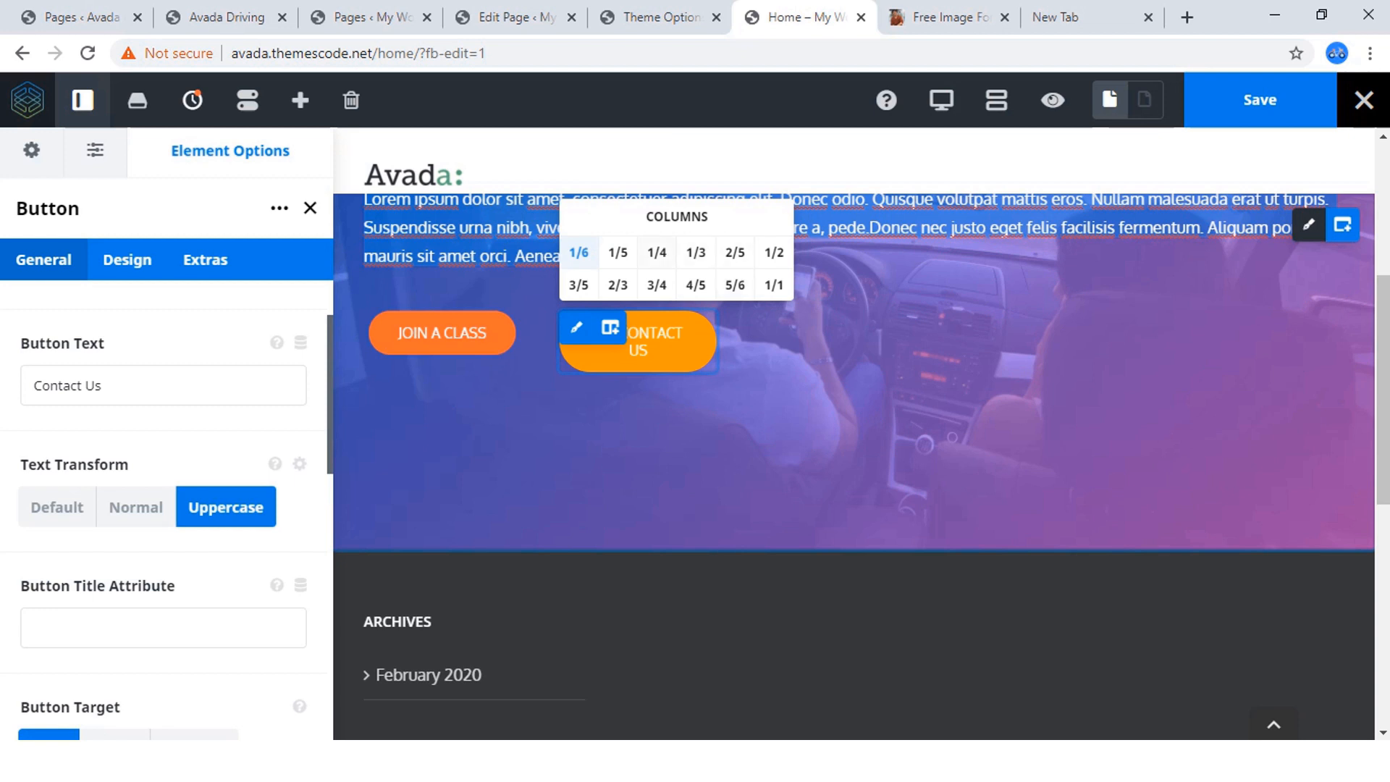
click(657, 253)
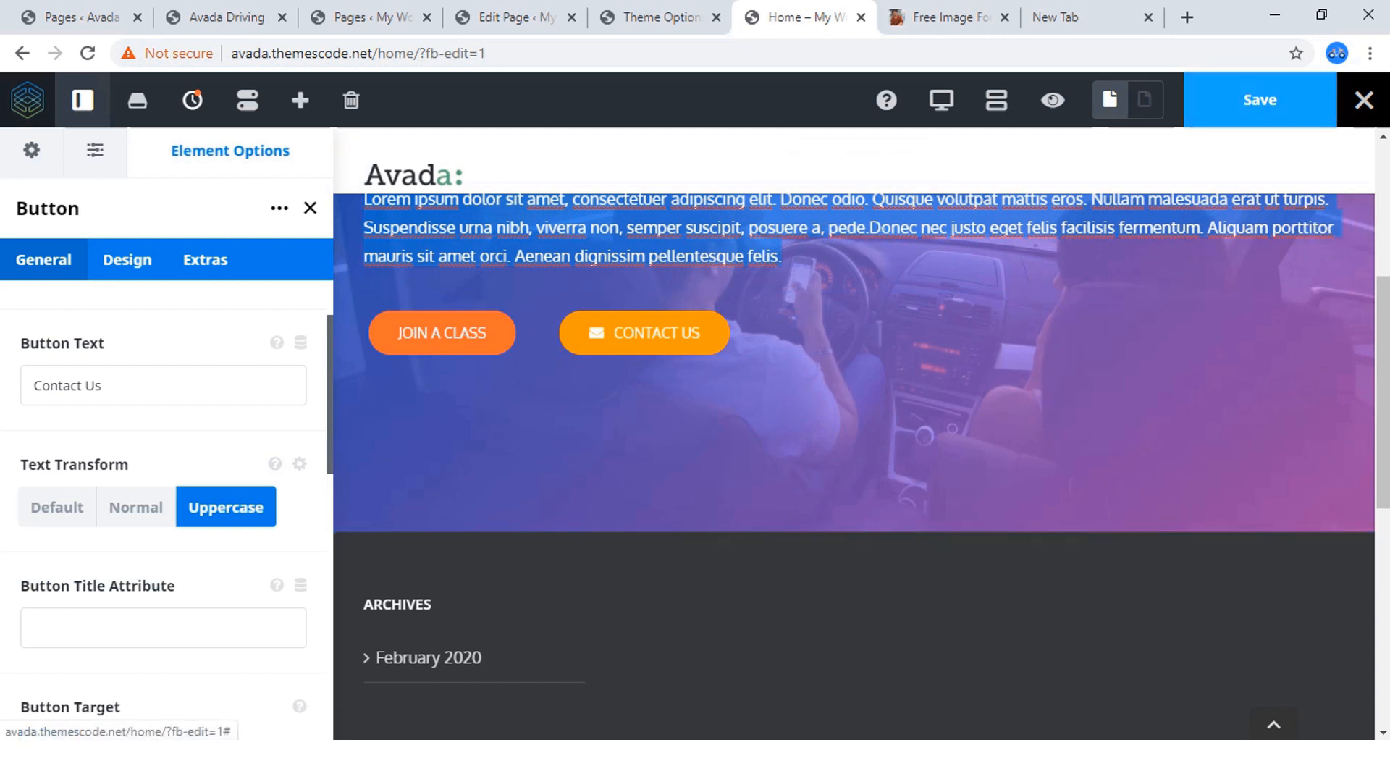
Save the page, then open the finished site's Contact Us page and copy its web address.
click(1261, 100)
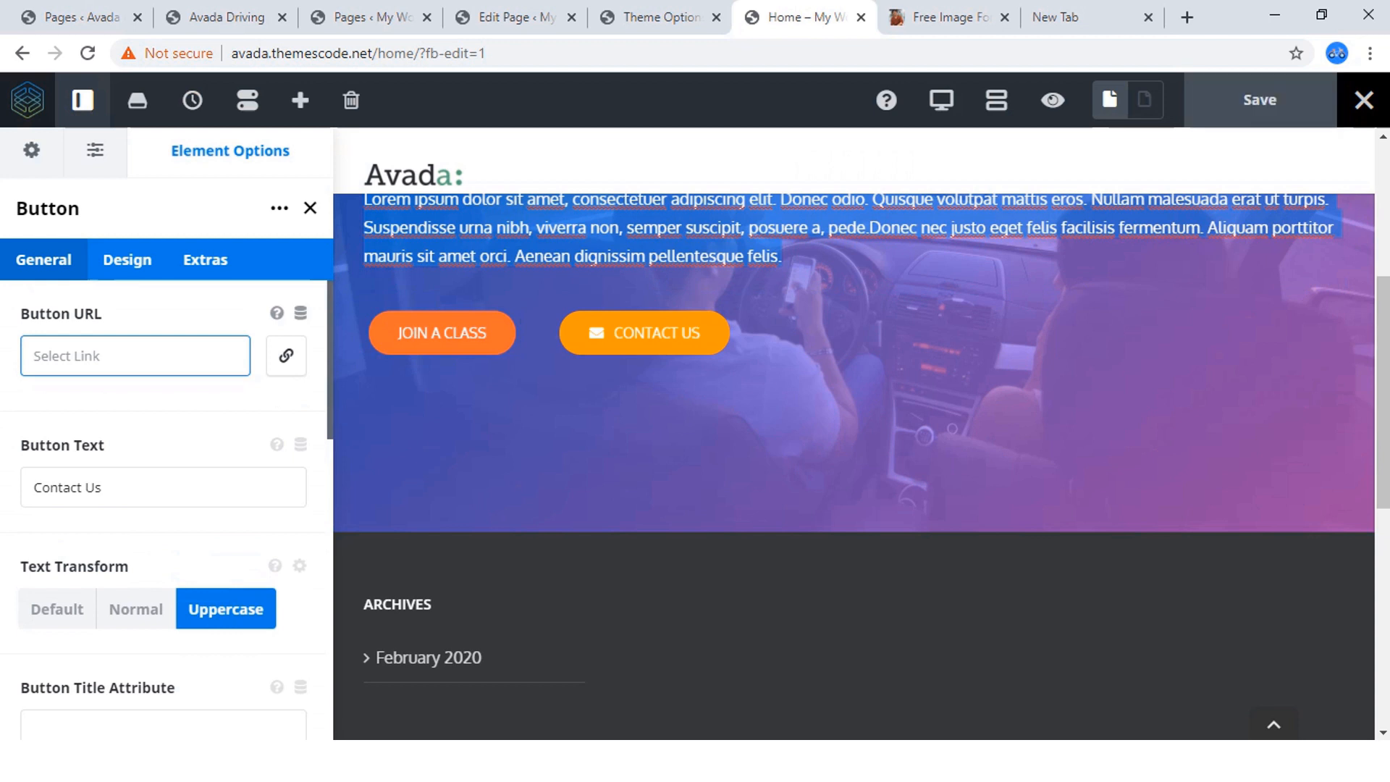
click(135, 355)
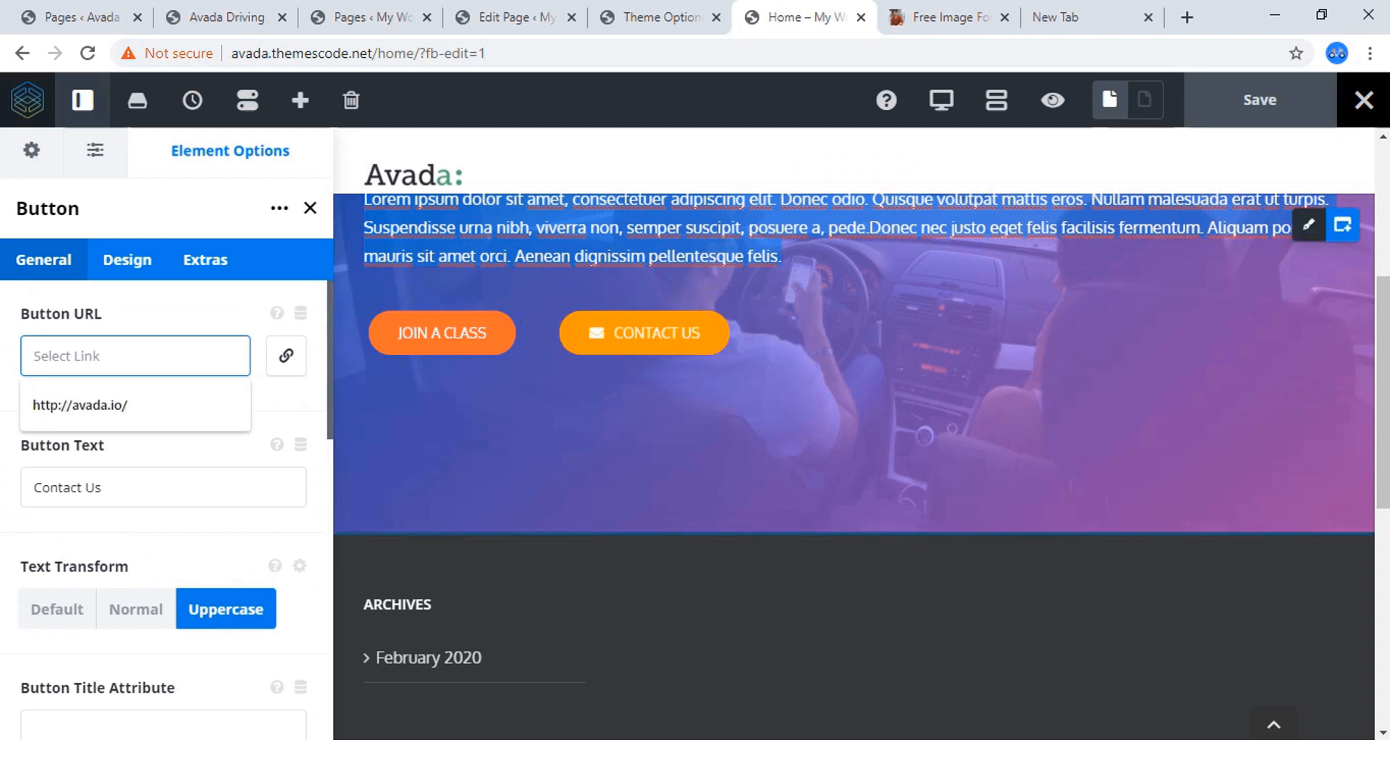
click(239, 17)
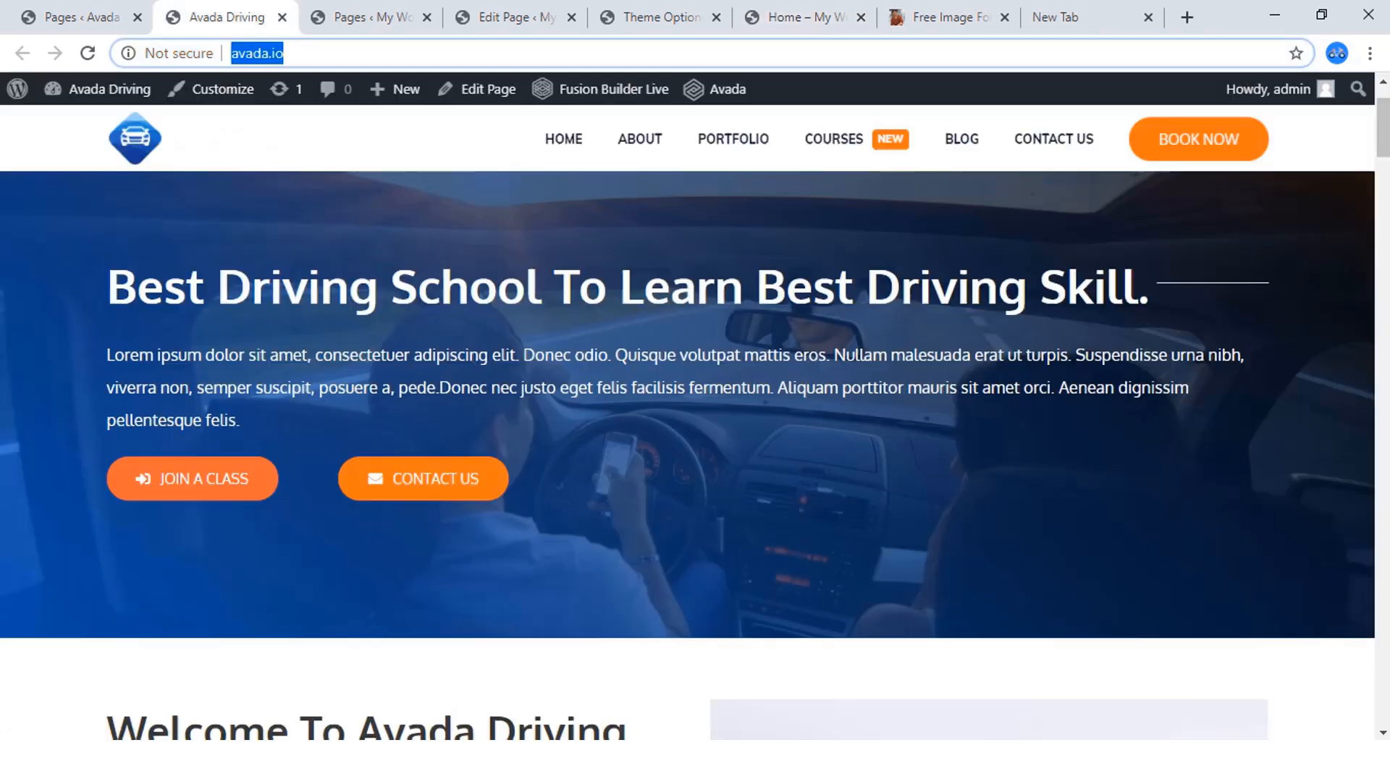
key(F5)
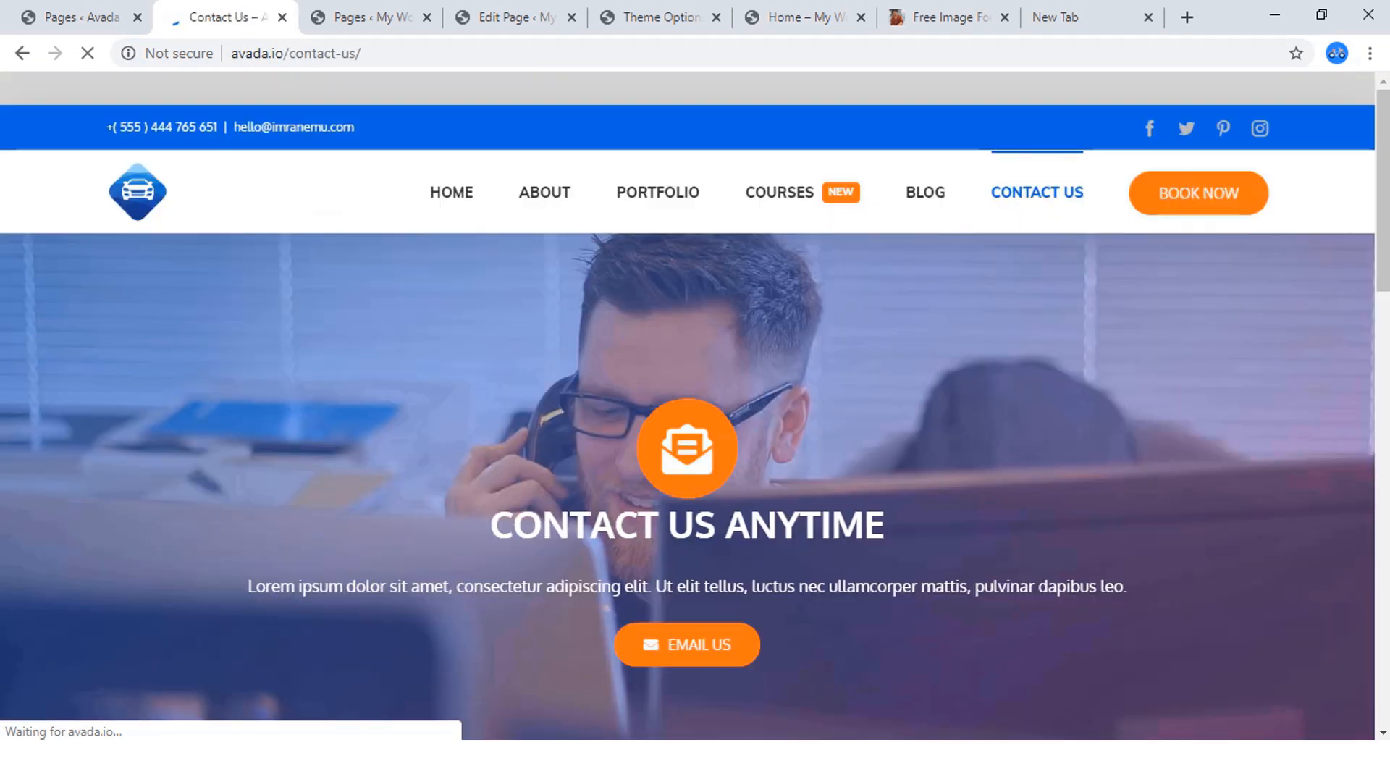
click(327, 53)
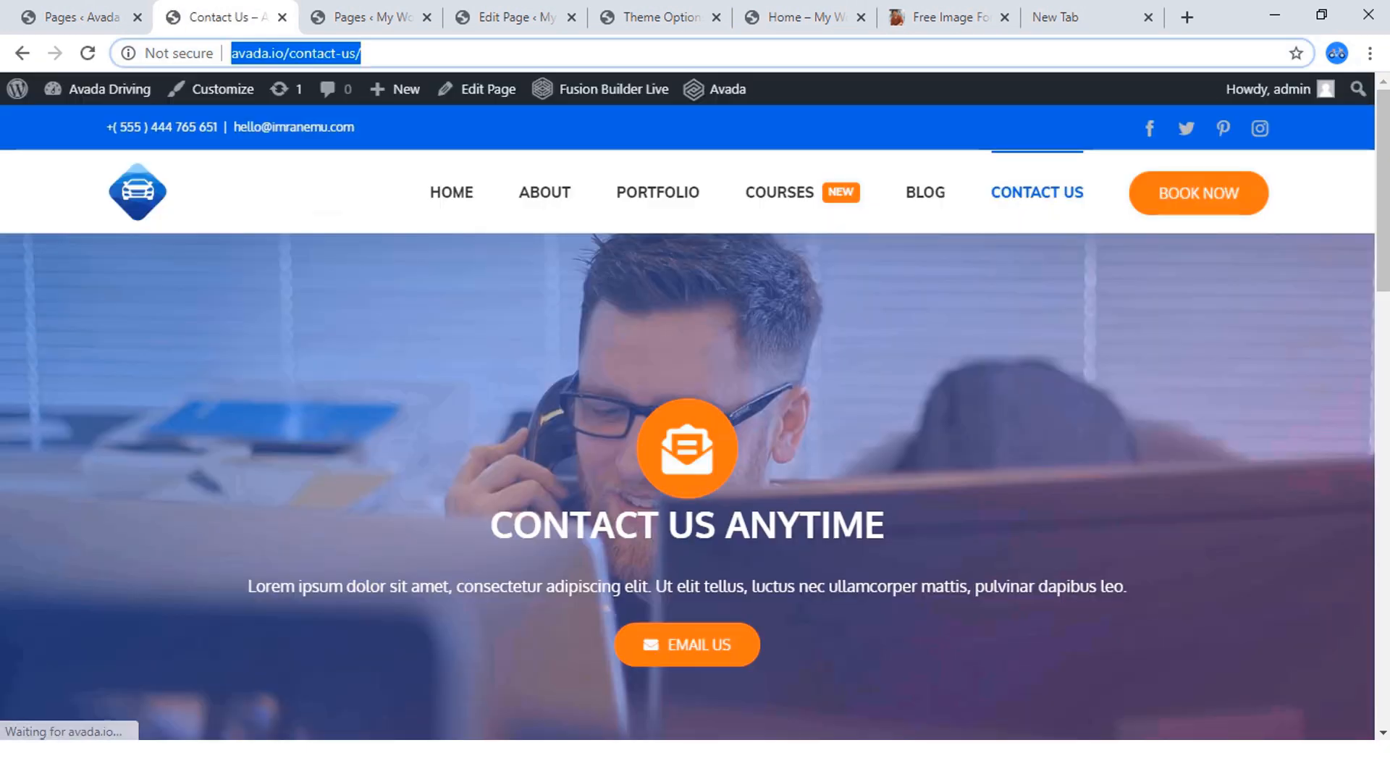
right_click(327, 54)
click(377, 168)
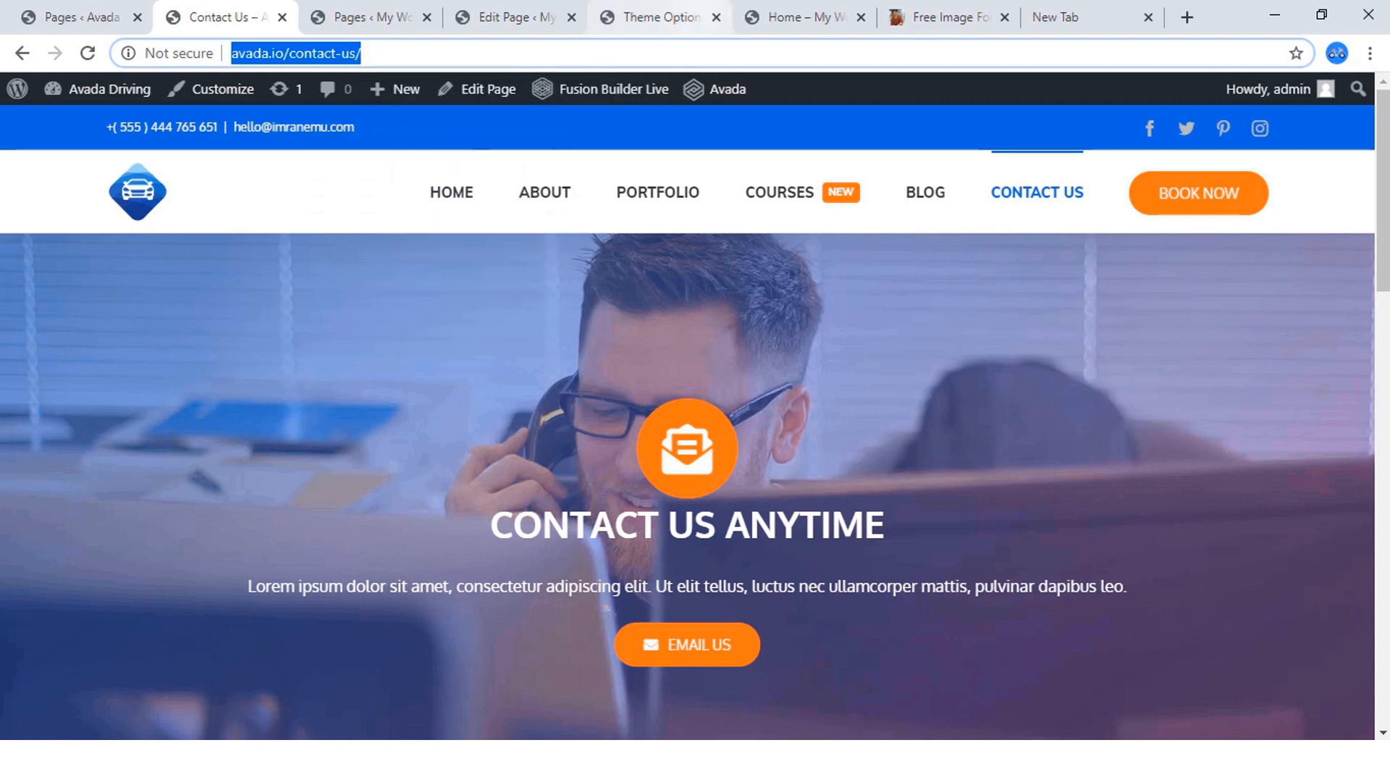
click(942, 17)
click(796, 17)
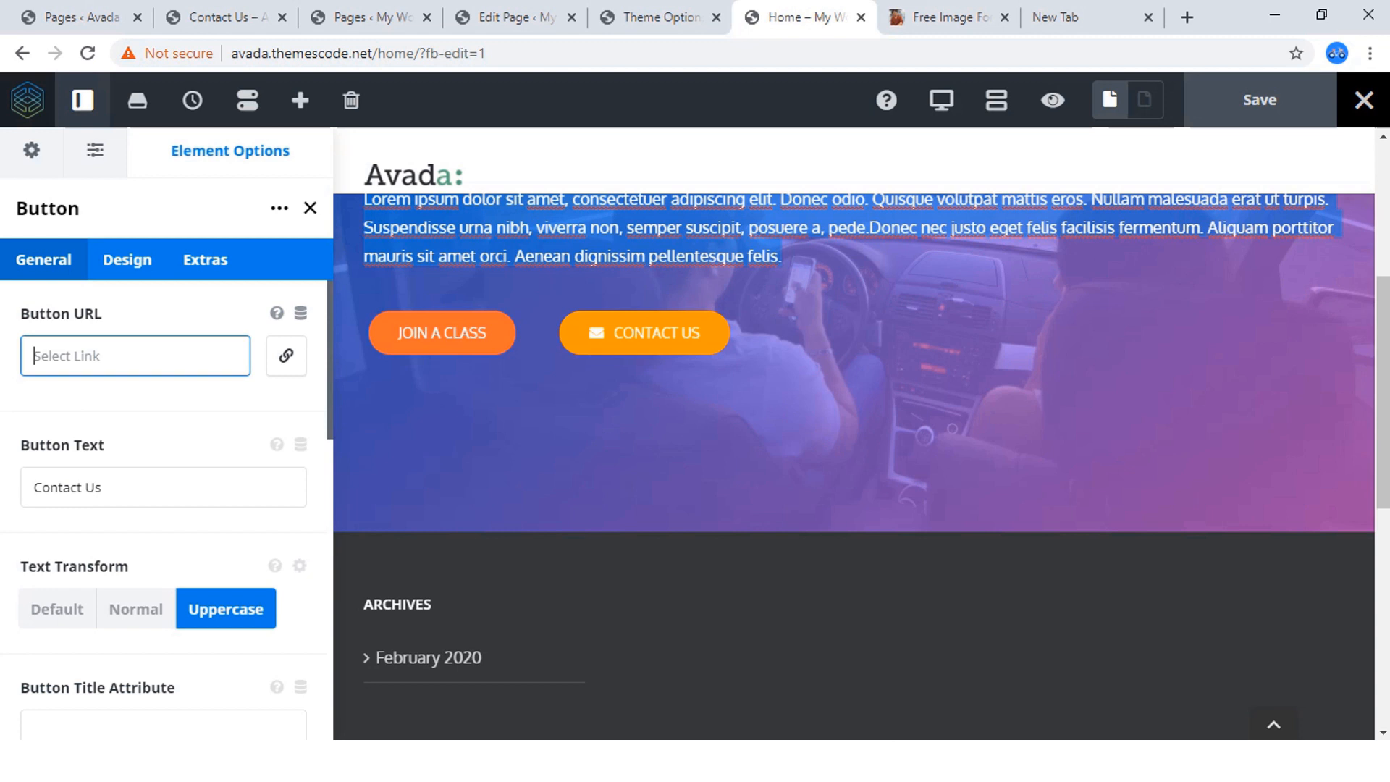
key(ctrl+v)
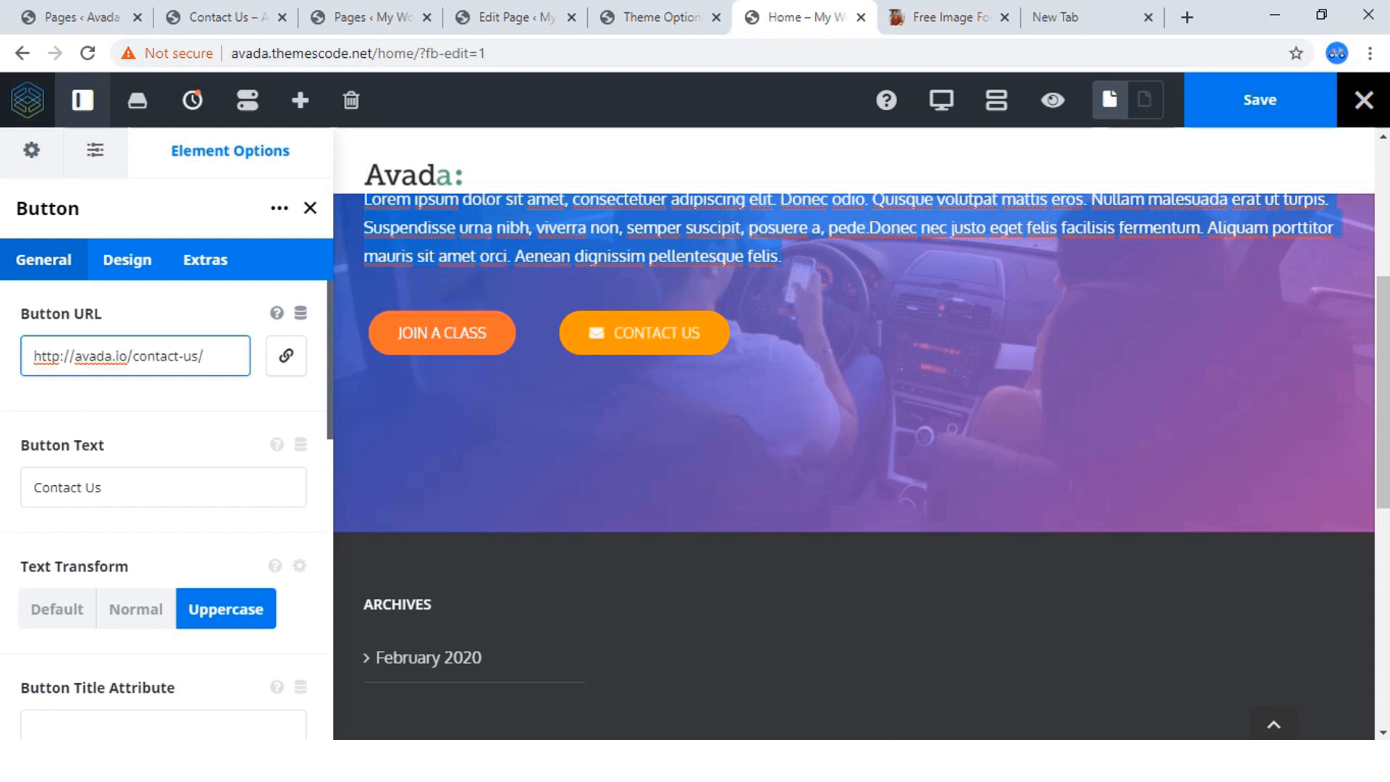
click(190, 436)
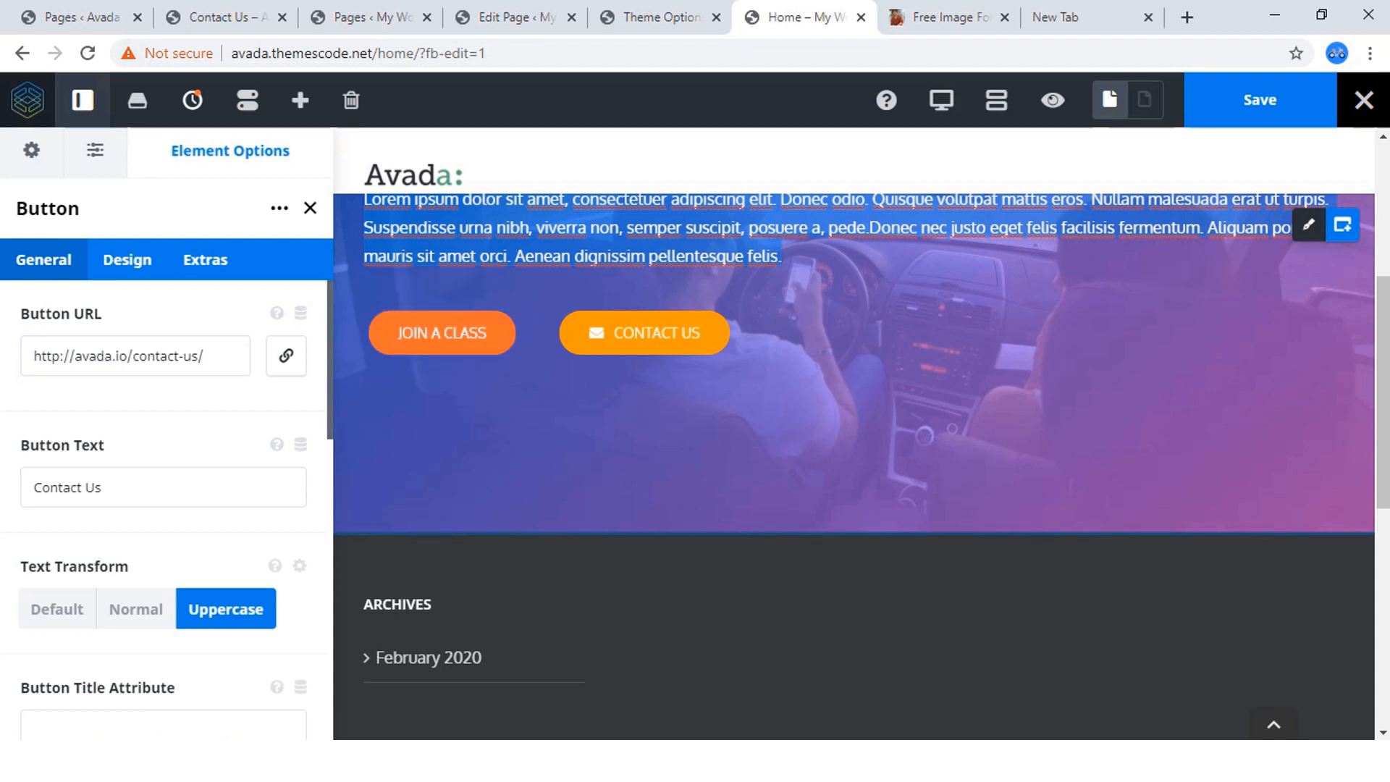
Open the JOIN A CLASS button's design options and search the icons for "join" and "log".
mouse_move(425, 334)
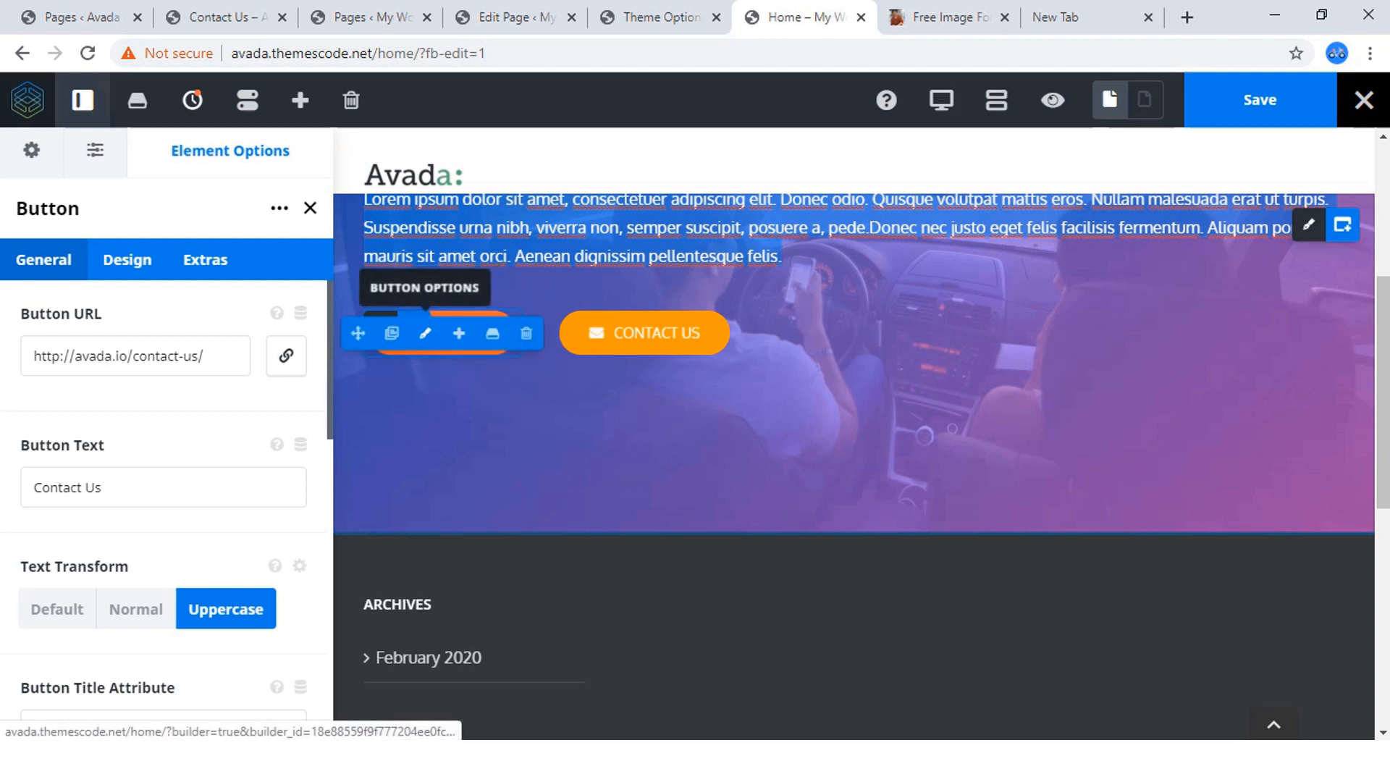
click(425, 334)
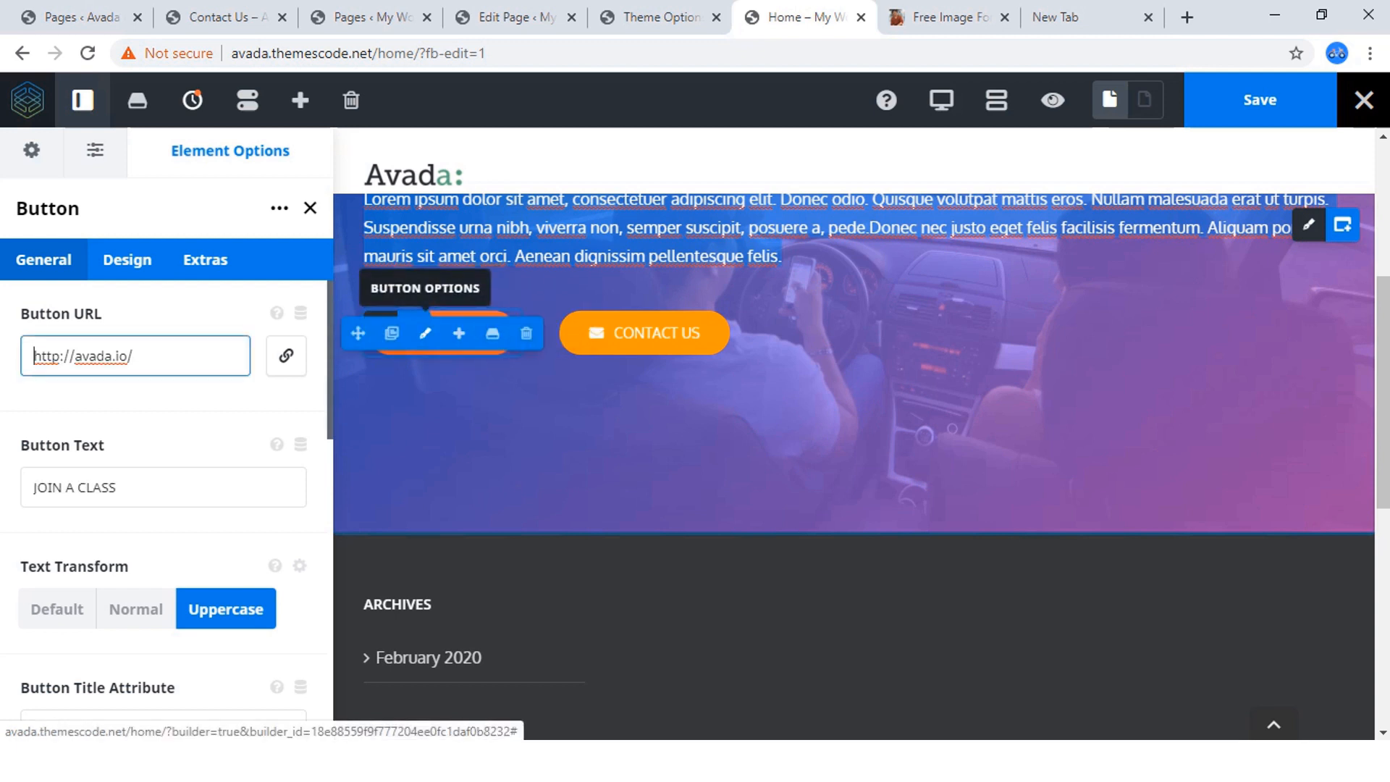
scroll(163, 470, down, 10)
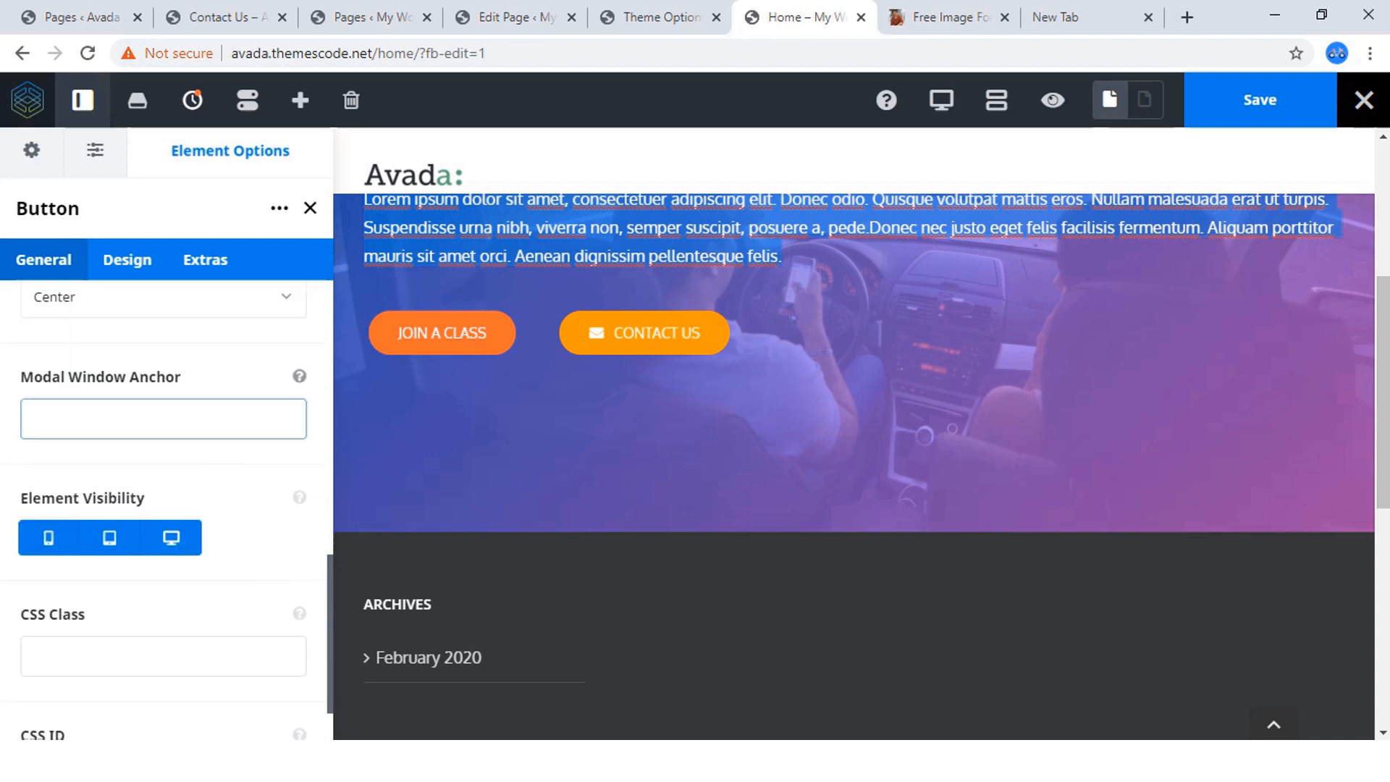
click(127, 259)
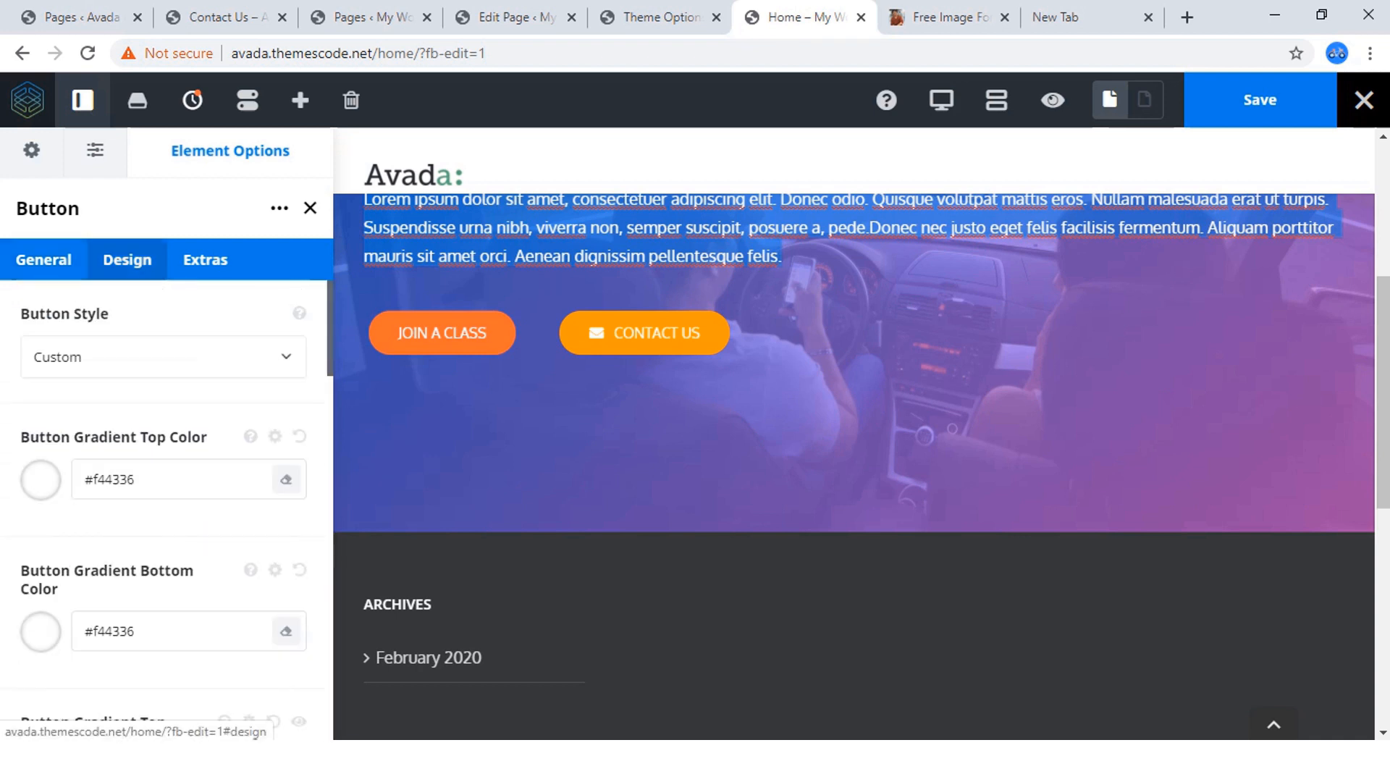
scroll(166, 507, down, 2)
scroll(166, 507, down, 10)
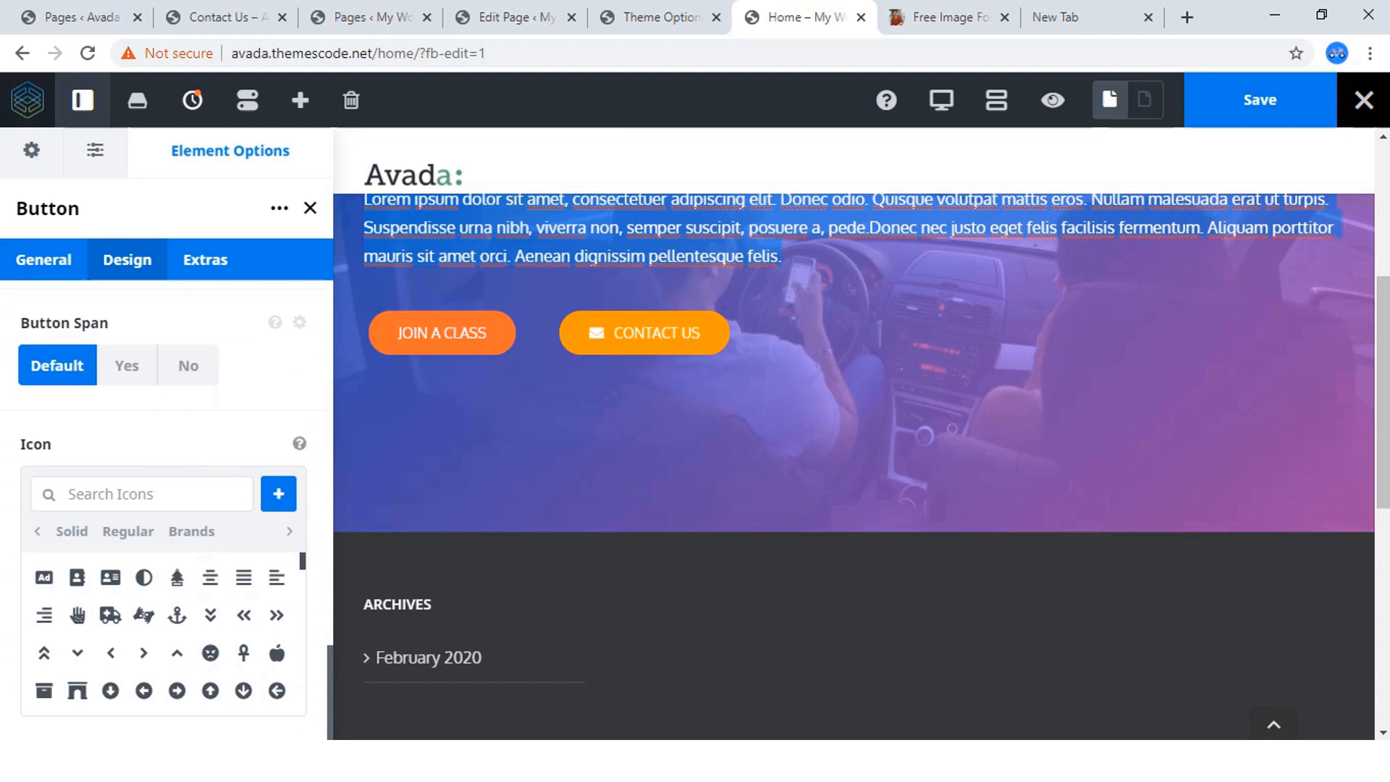
click(71, 494)
text(join)
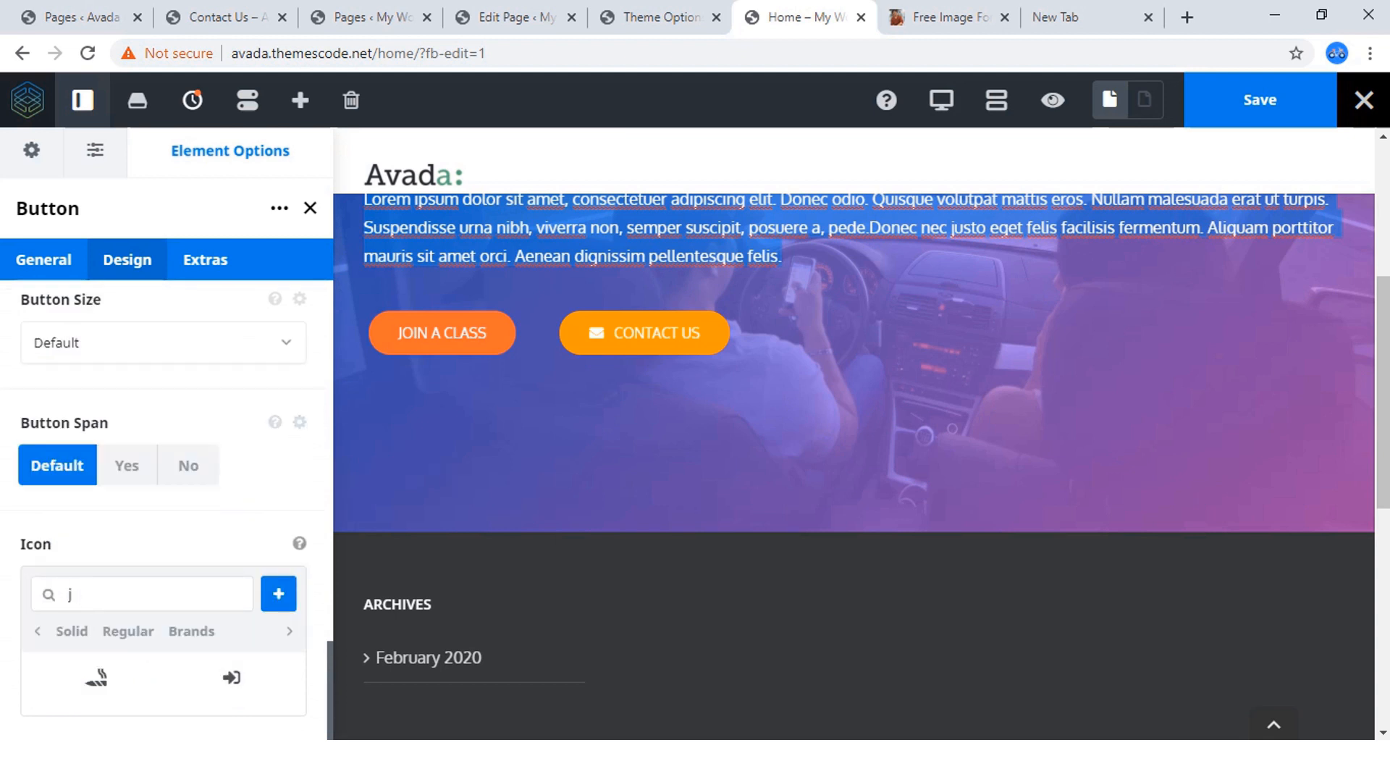
key(BackSpace)
text(l)
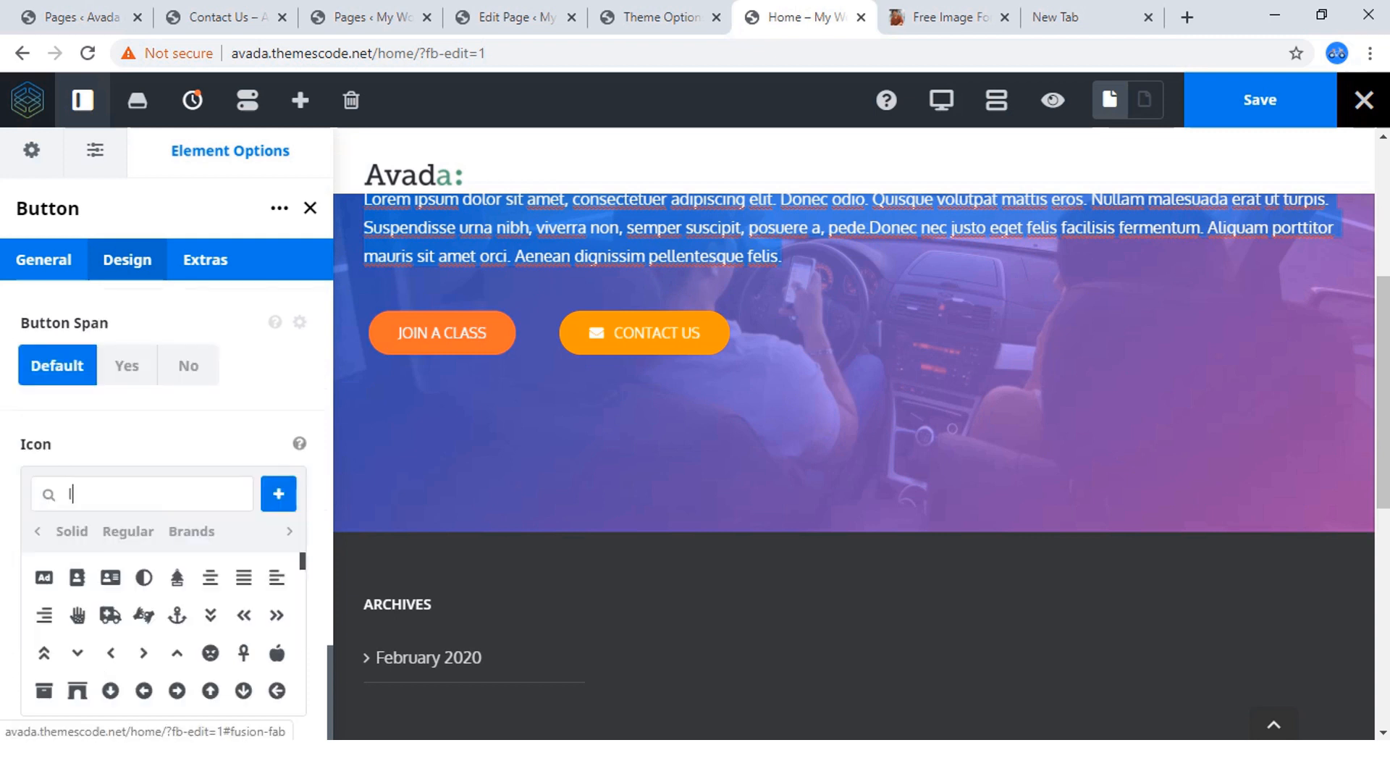
text(og)
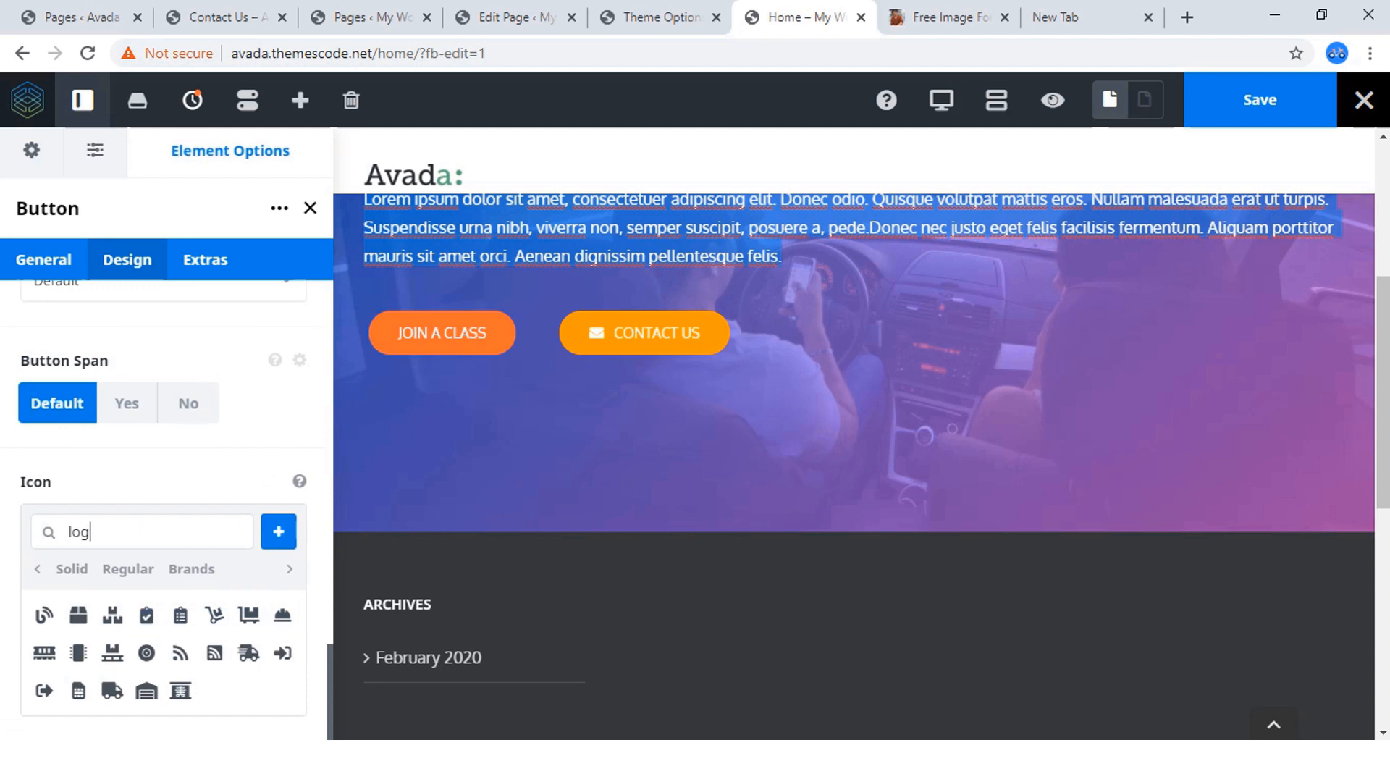
key(BackSpace)
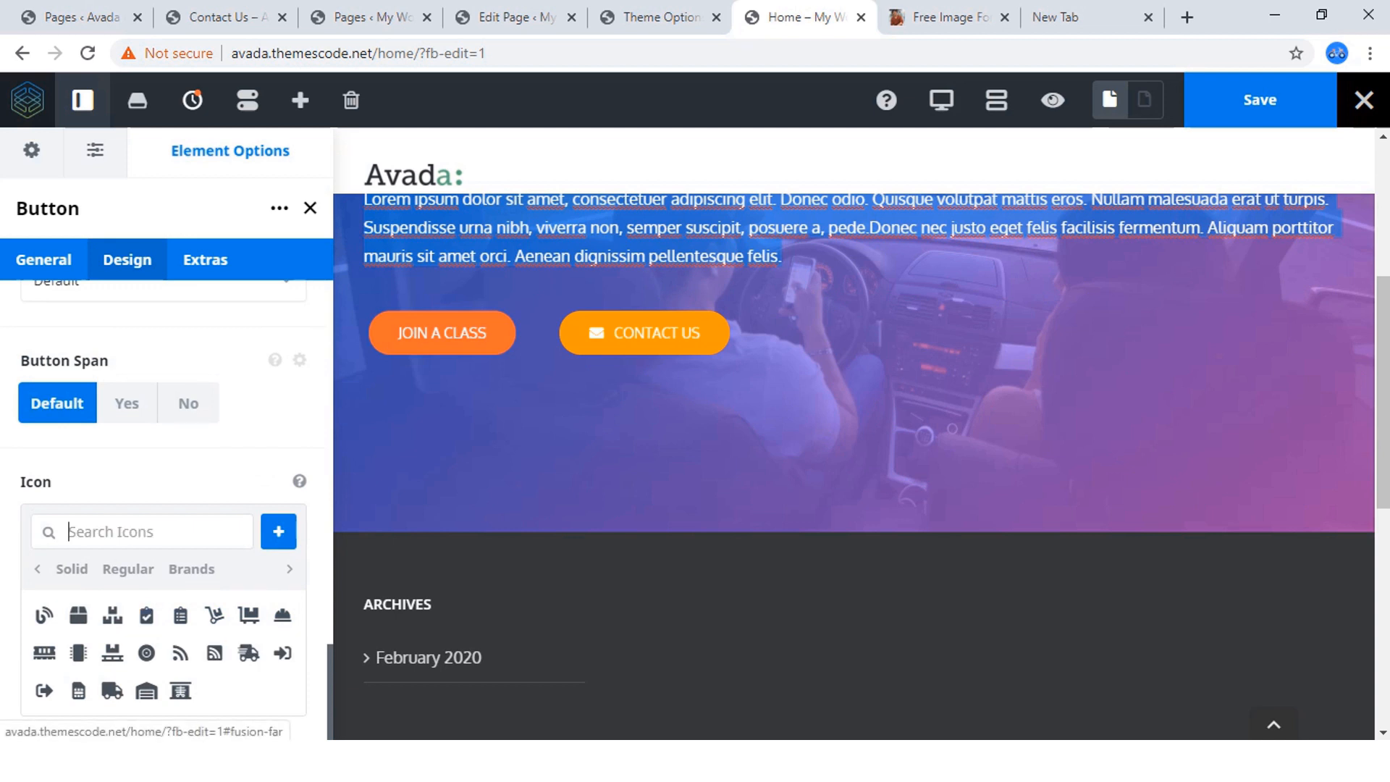
Search the icons for "user" and give the JOIN A CLASS button the user icon with a plus sign.
scroll(178, 565, down, 1)
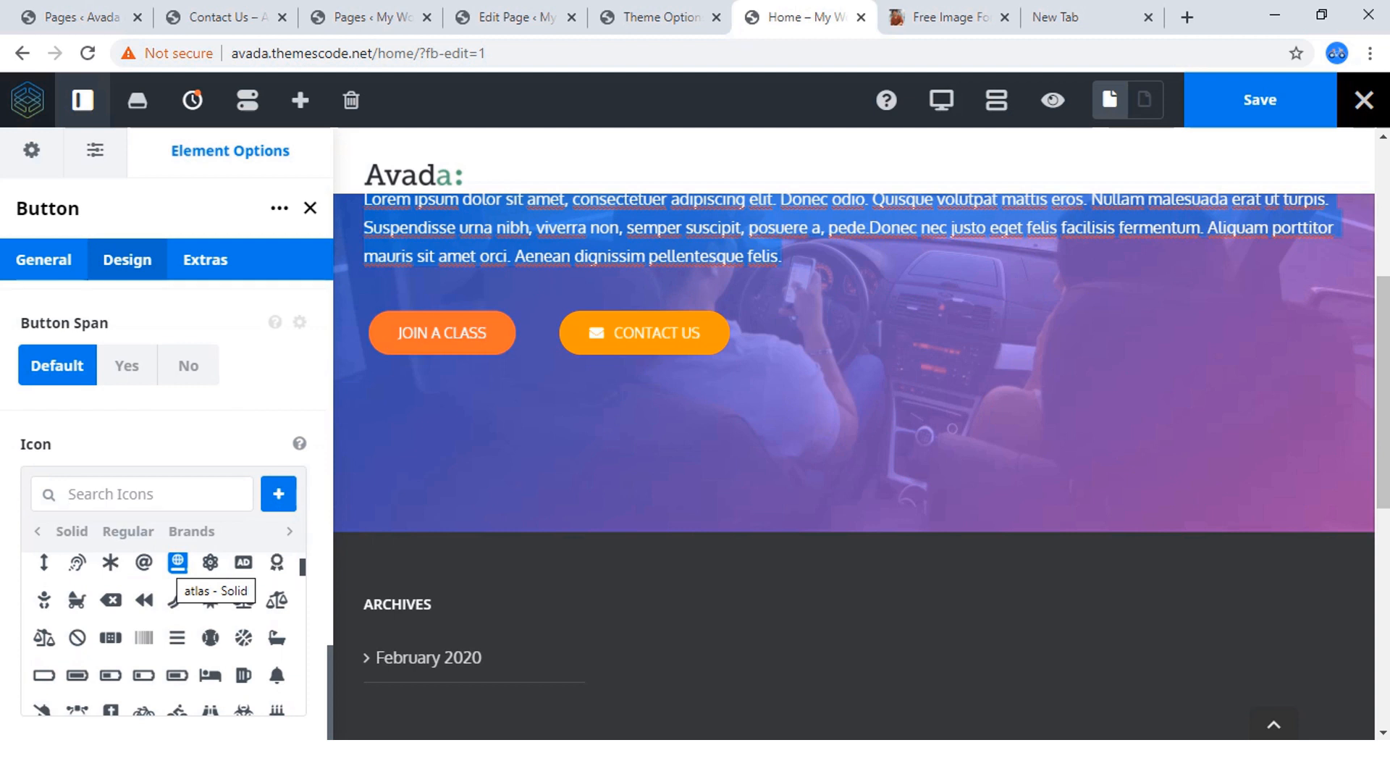
text(use)
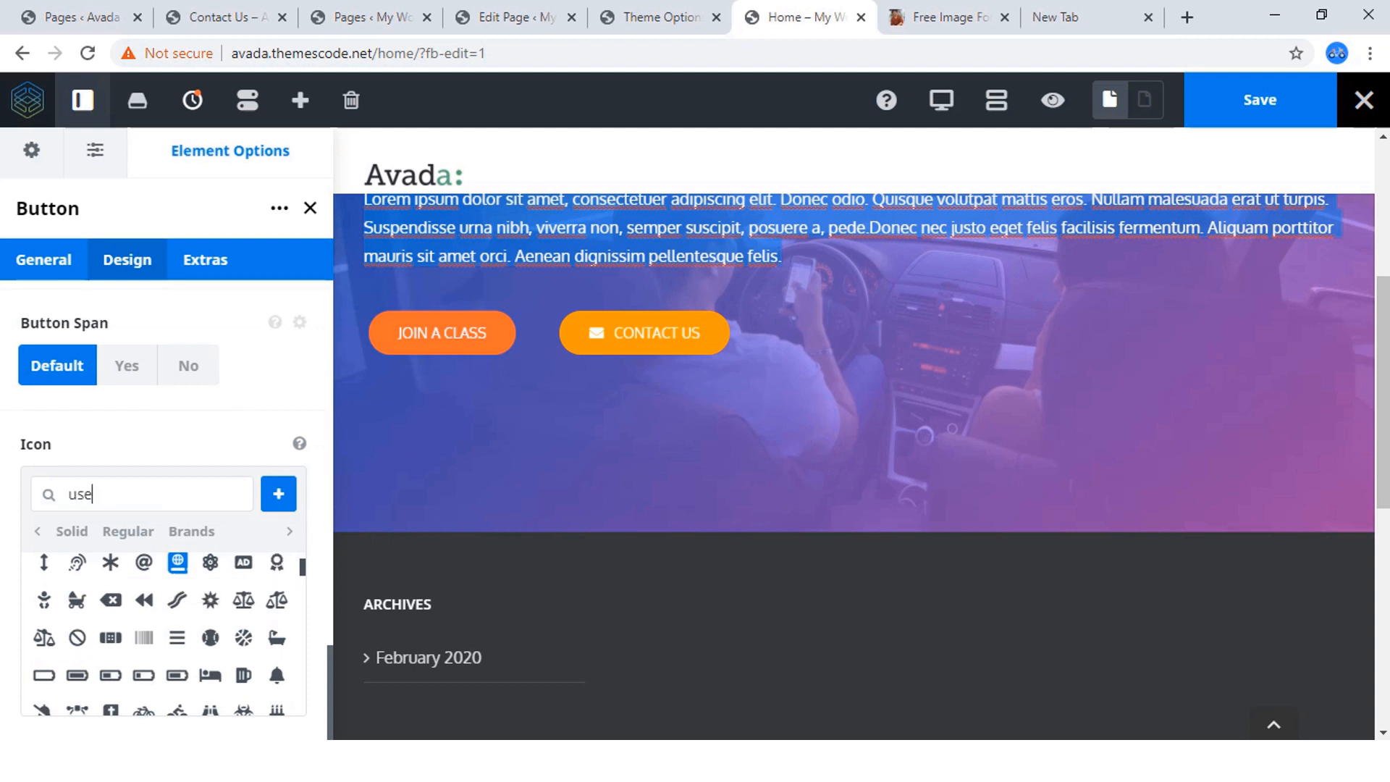
text(r)
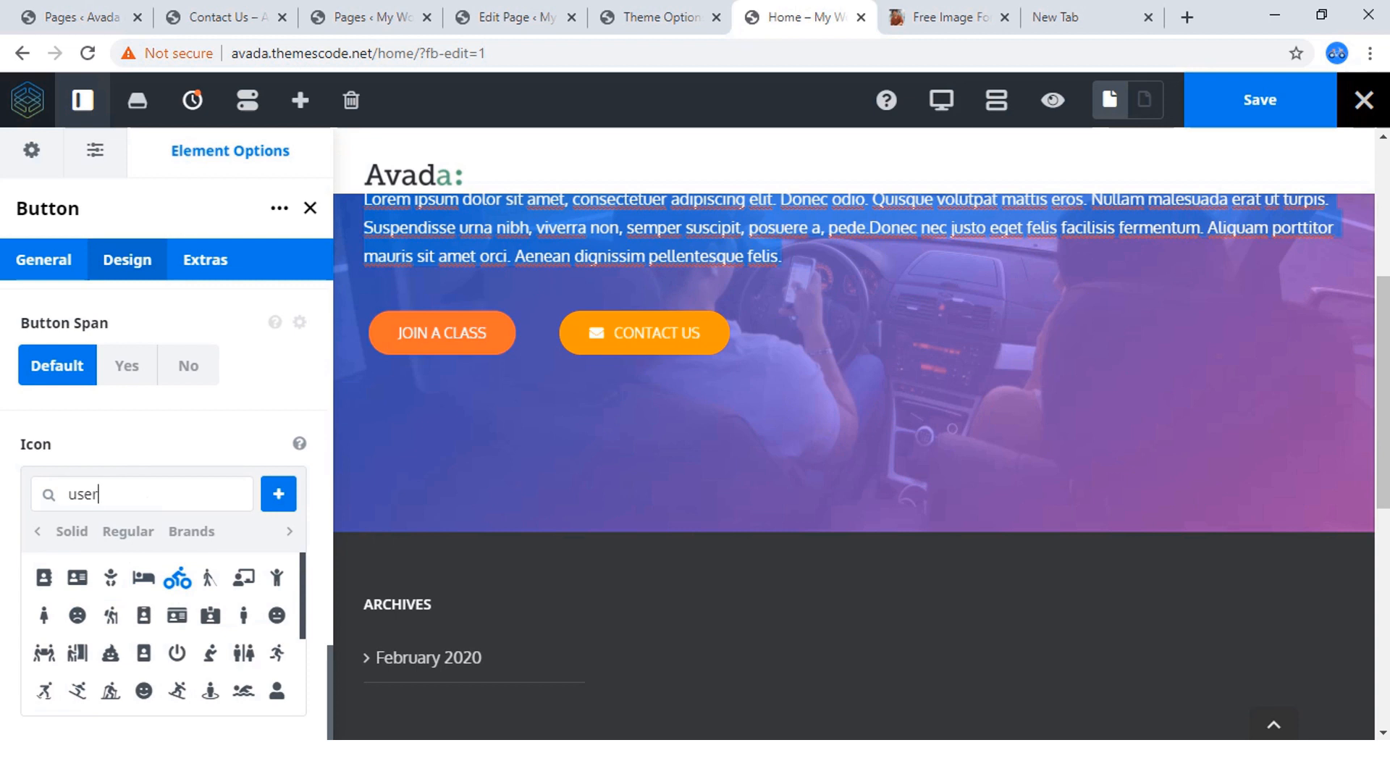
click(43, 578)
click(43, 577)
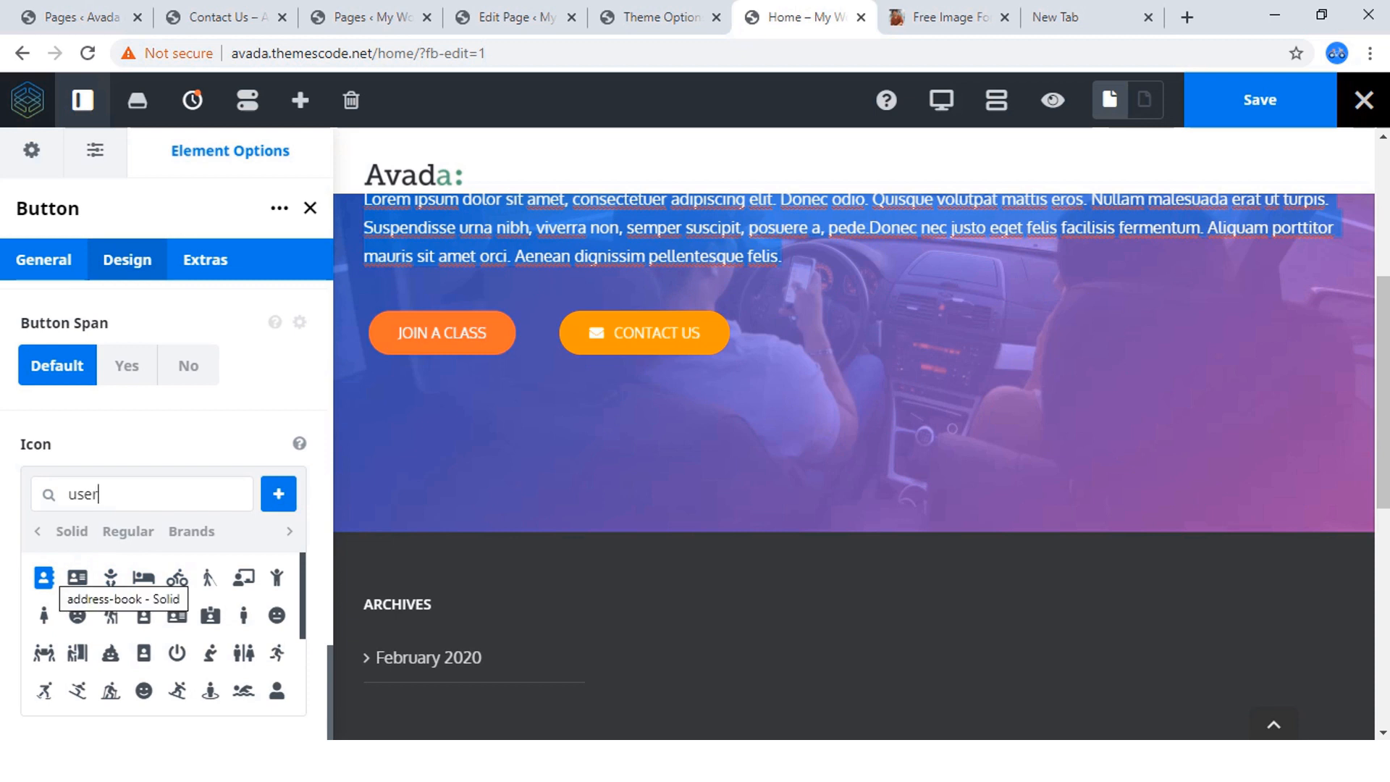
scroll(178, 587, down, 2)
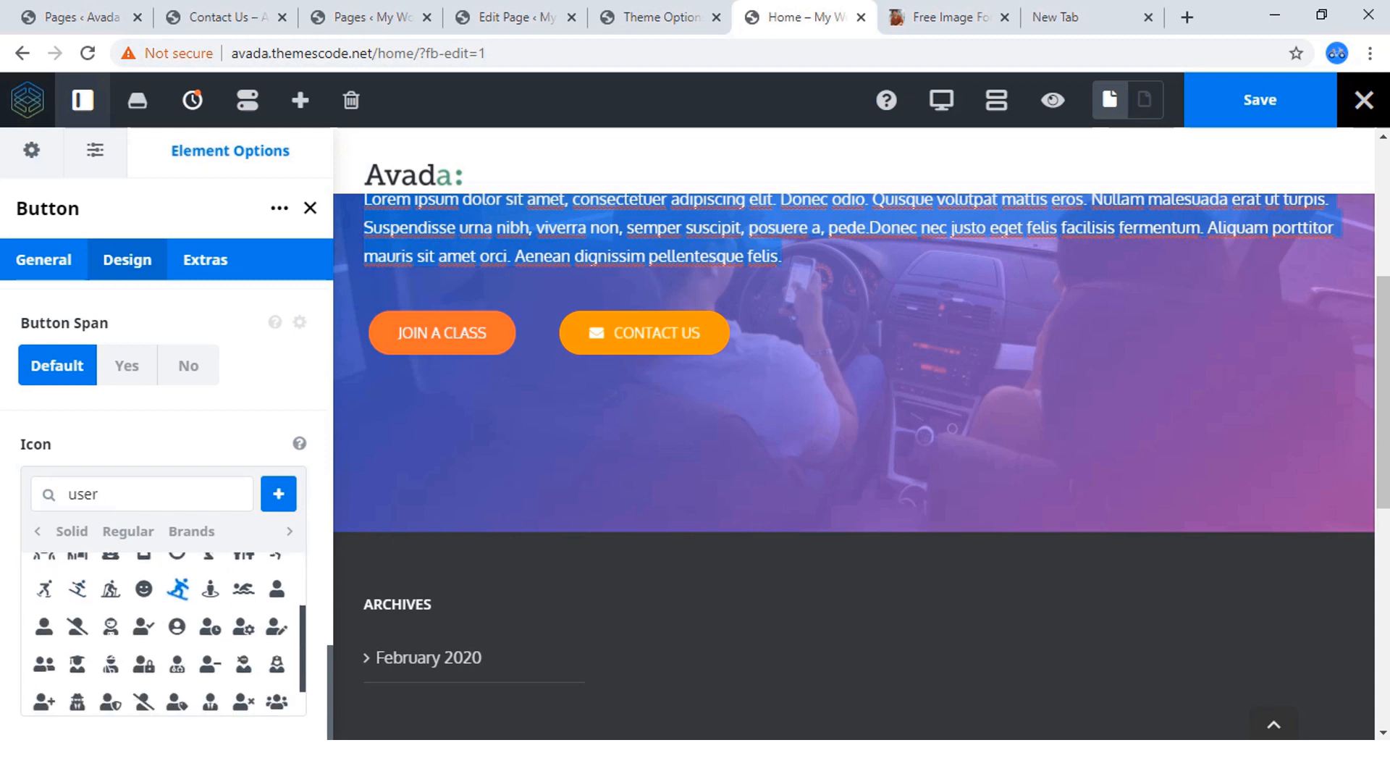
scroll(177, 588, down, 1)
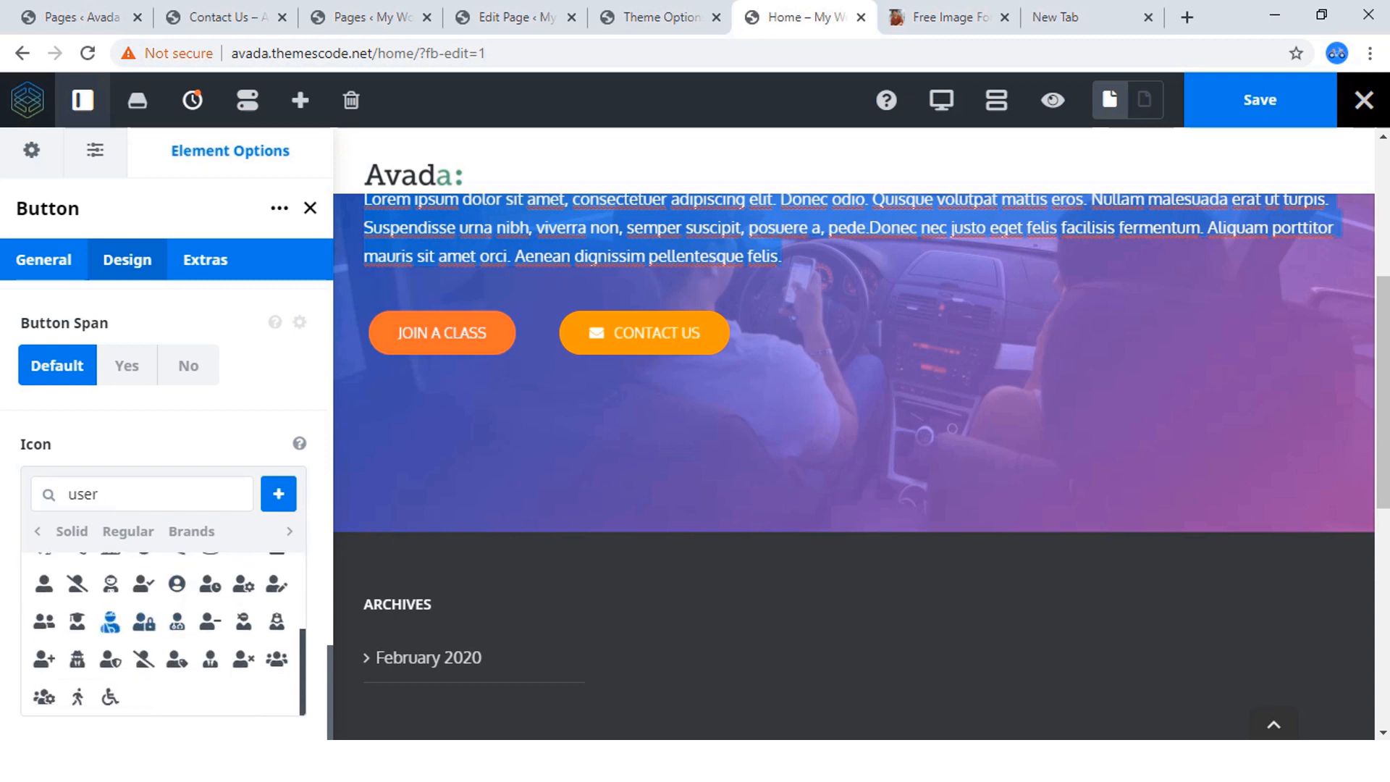
click(43, 659)
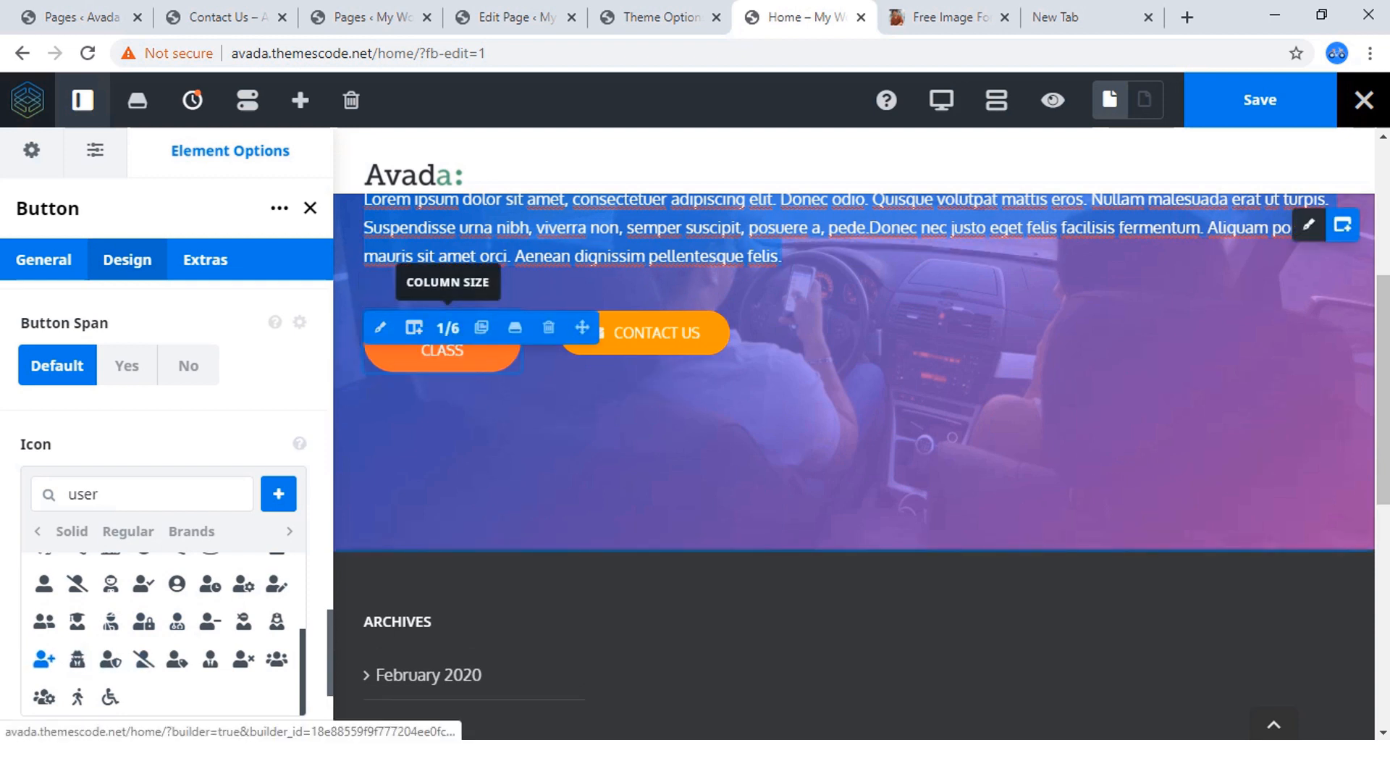
Change the width of the column holding the JOIN A CLASS button to 1/4.
click(447, 328)
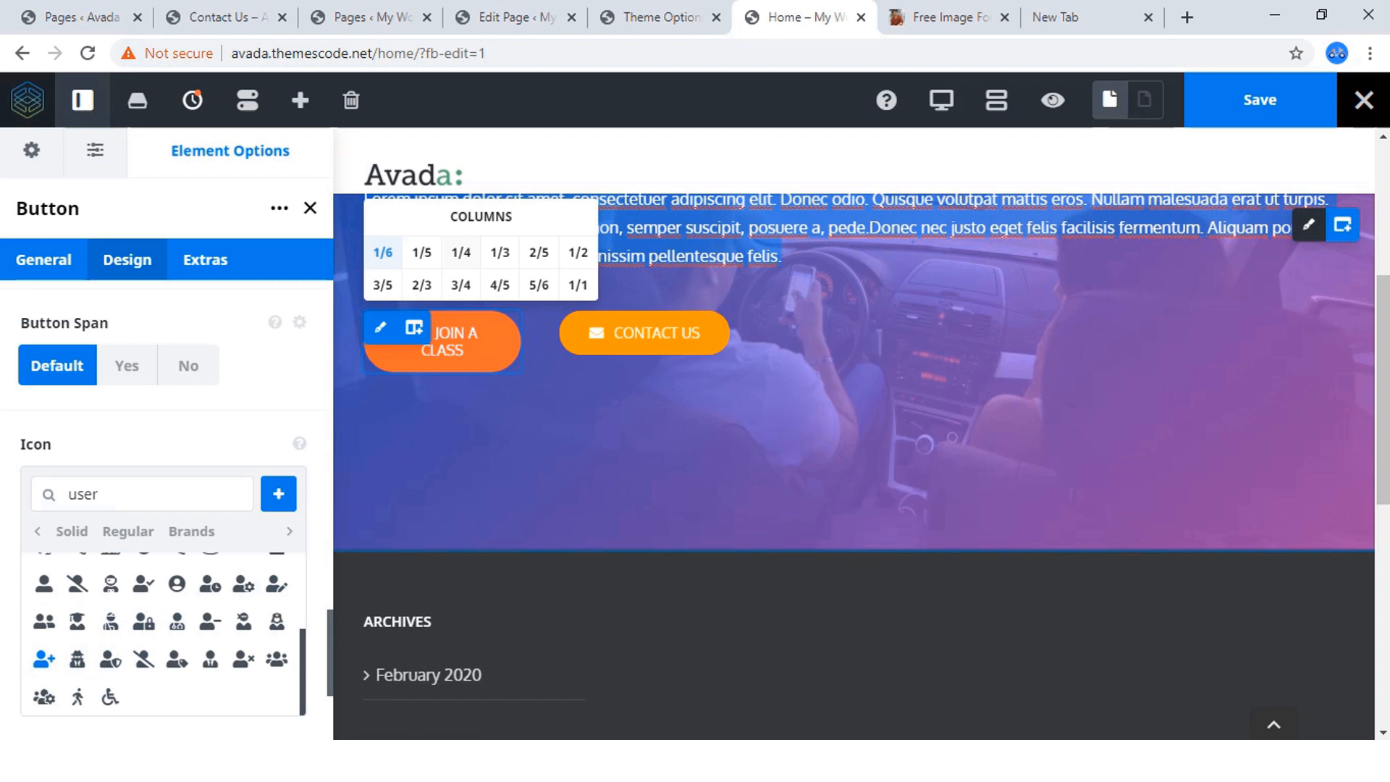
click(462, 252)
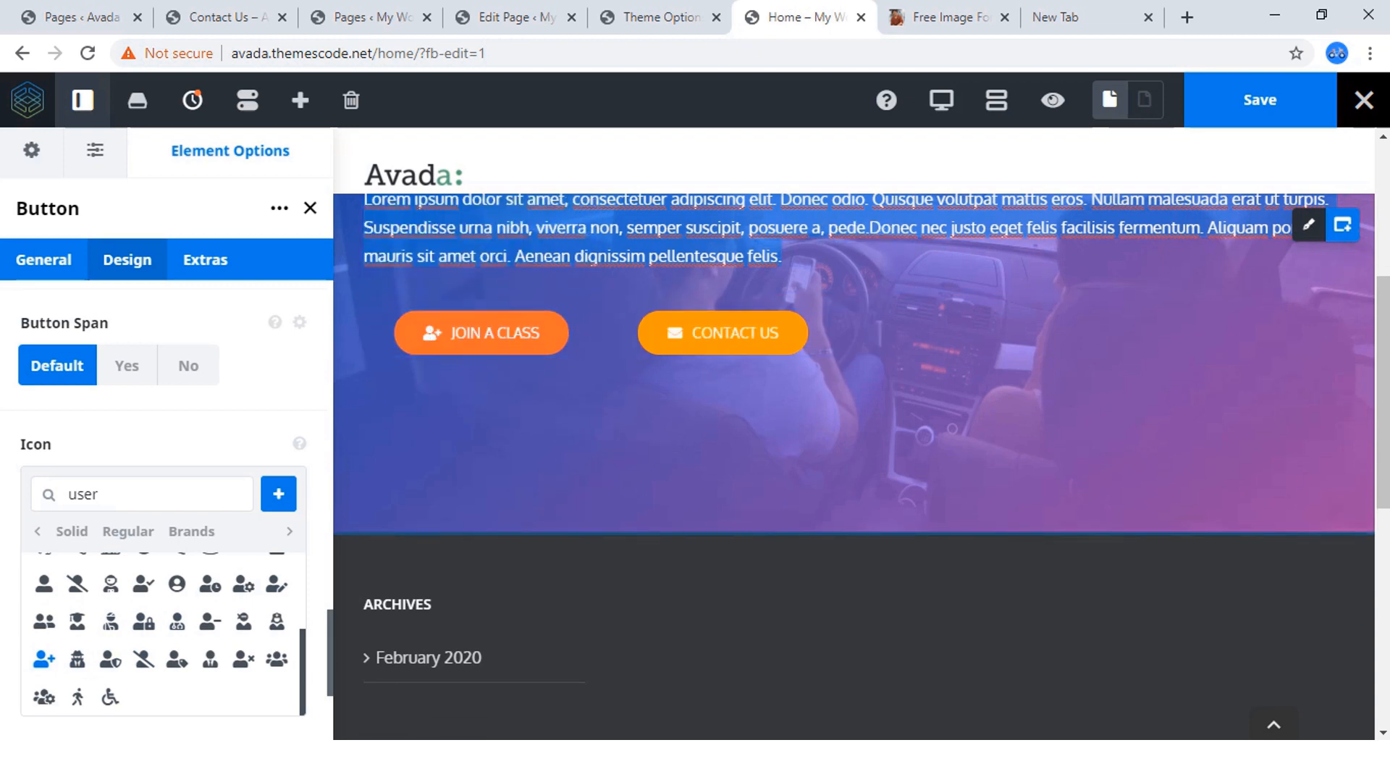
scroll(855, 434, up, 3)
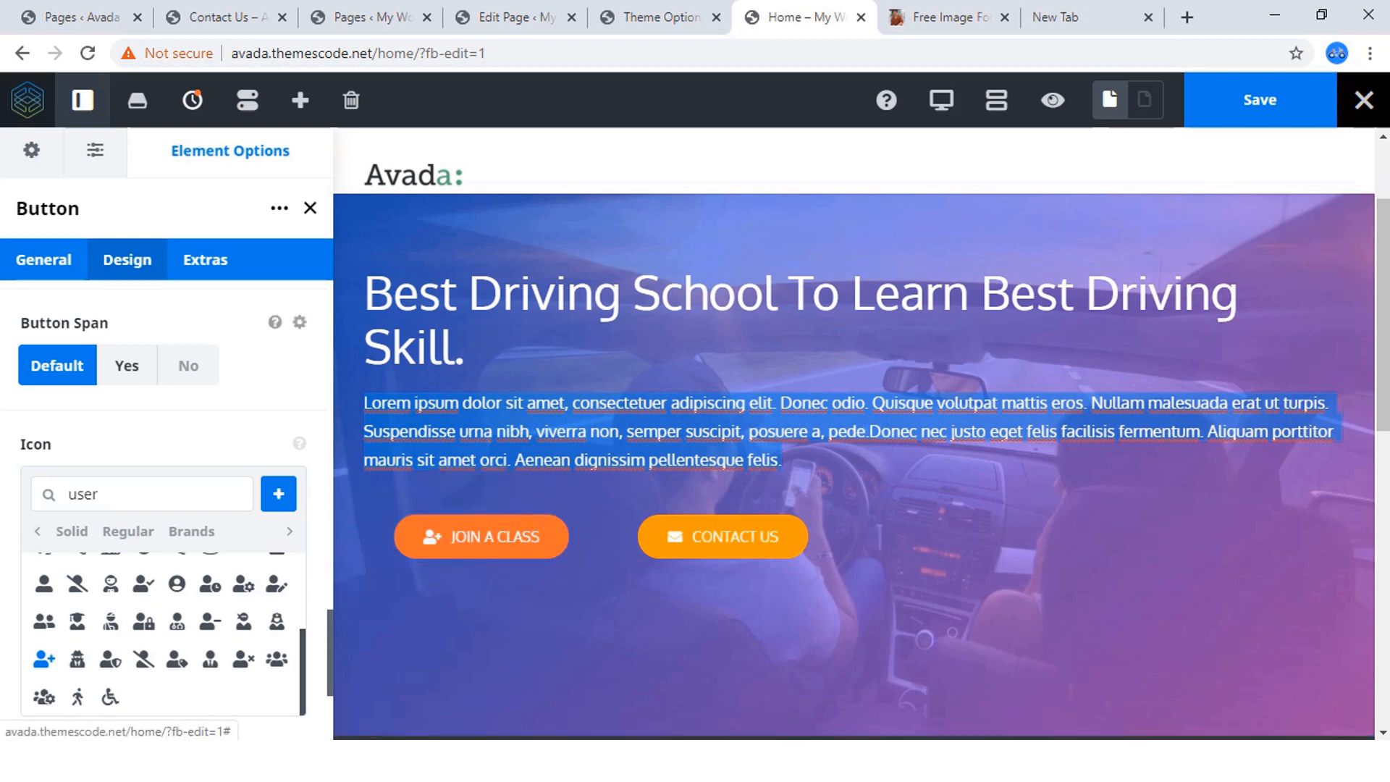
Set the JOIN A CLASS button's alignment to Left.
scroll(163, 499, down, 3)
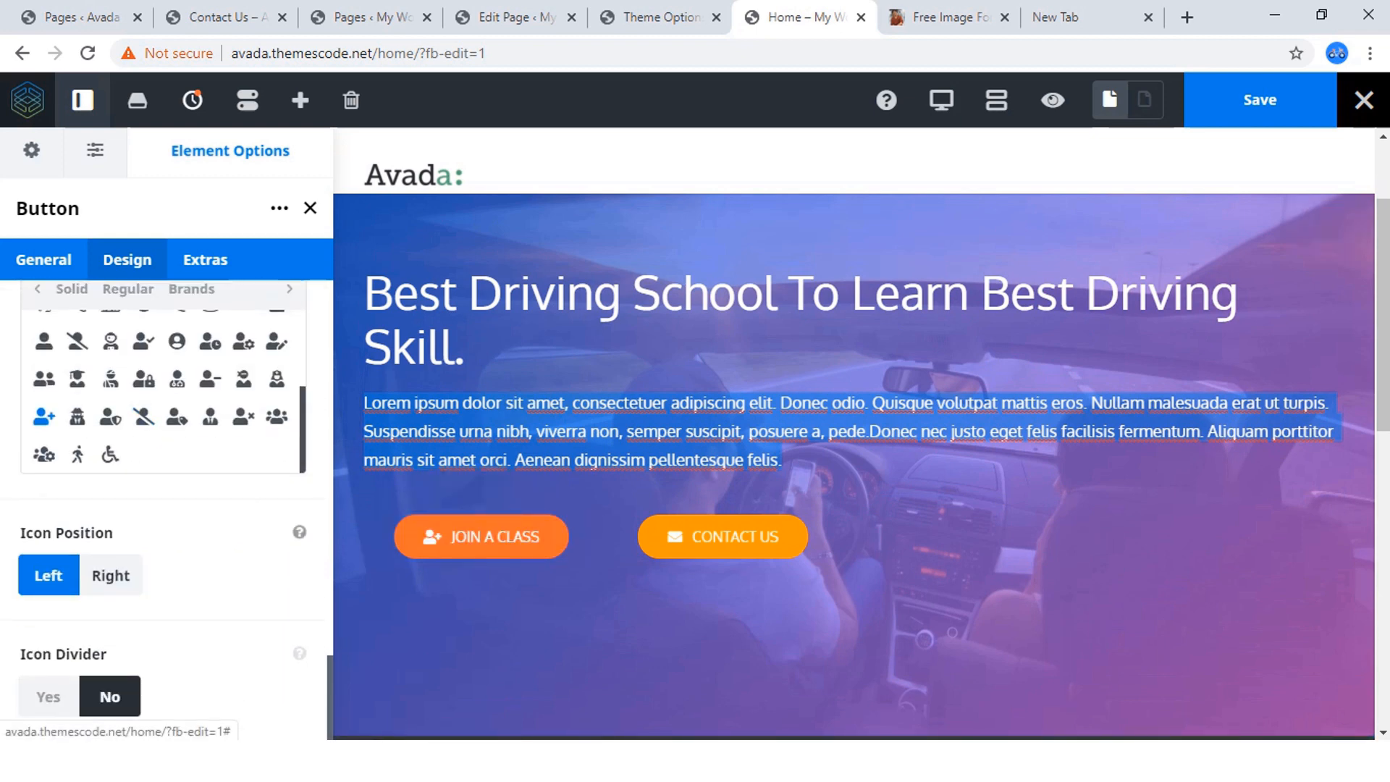
scroll(163, 507, up, 10)
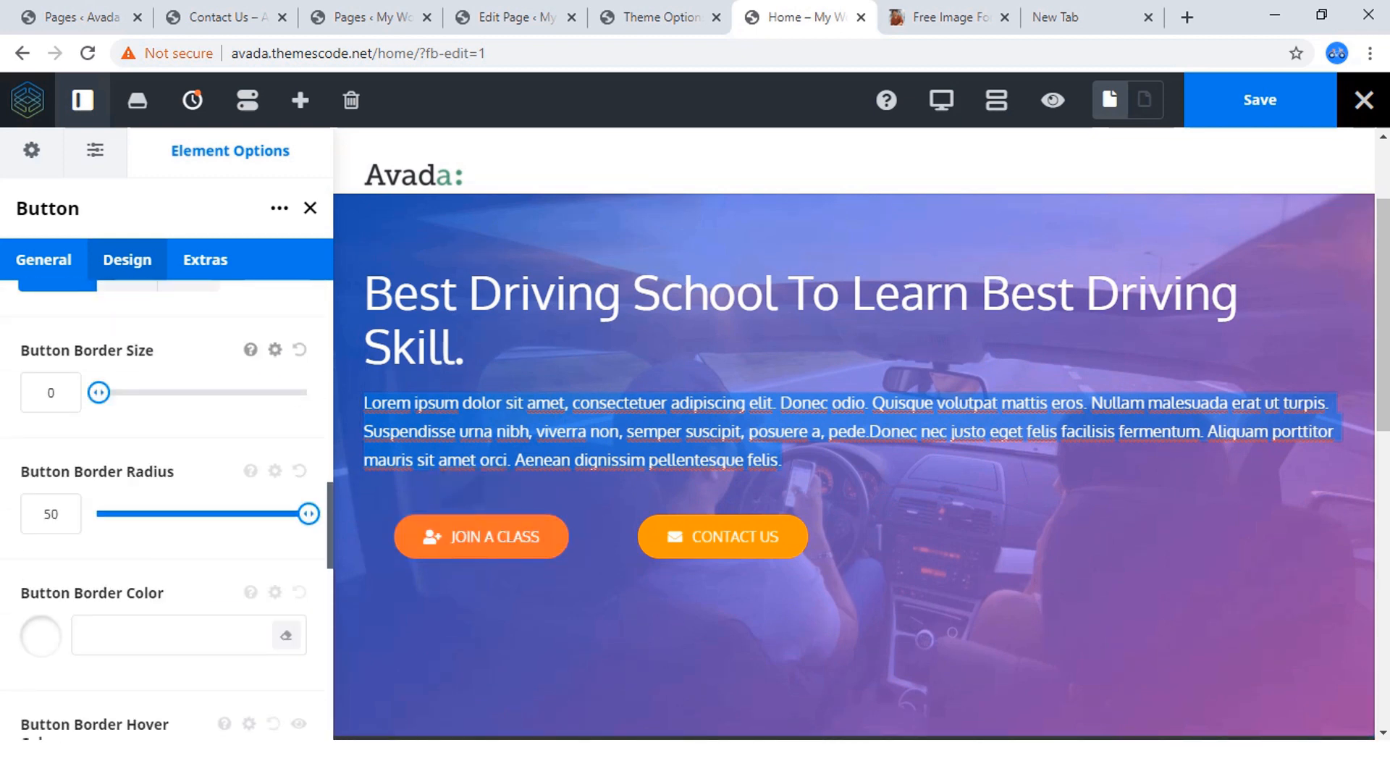
click(43, 260)
scroll(163, 500, down, 4)
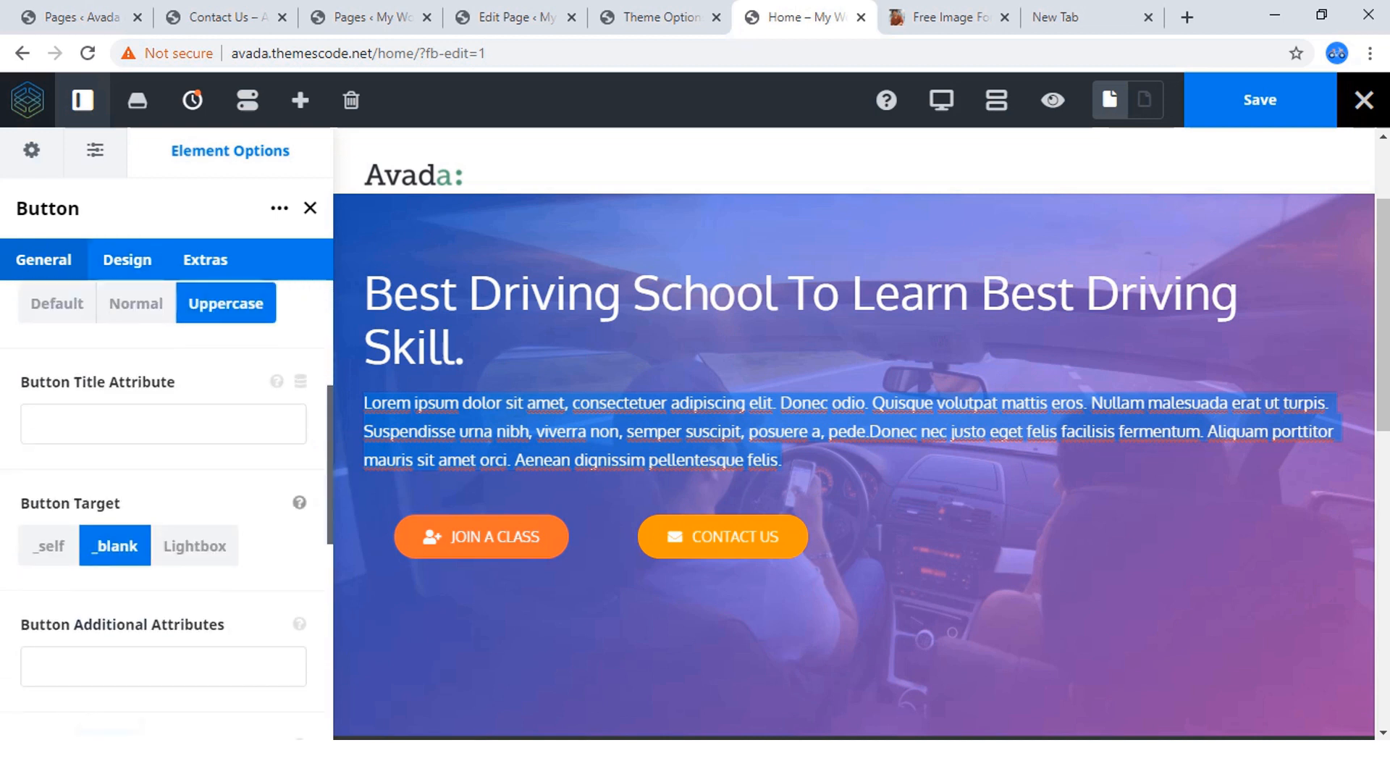
scroll(163, 504, down, 3)
click(163, 382)
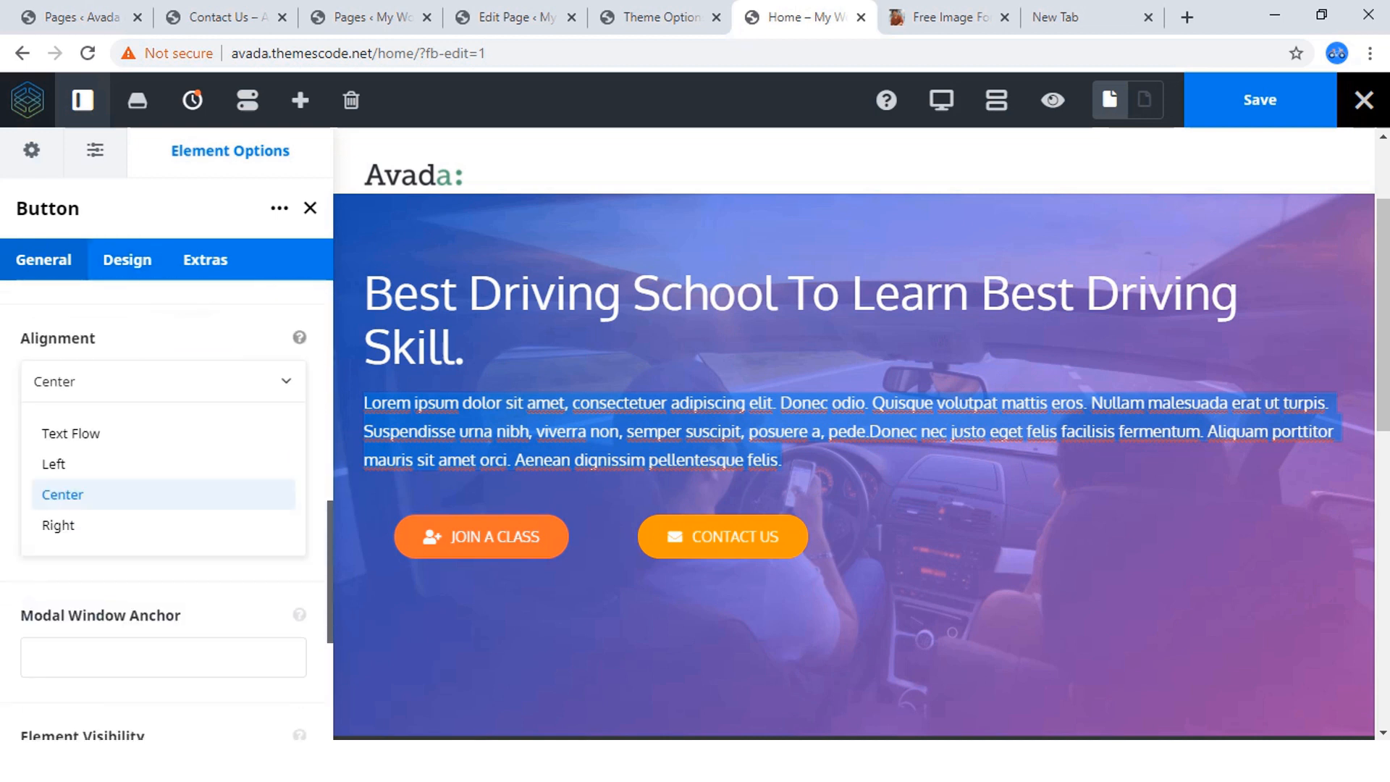
click(53, 464)
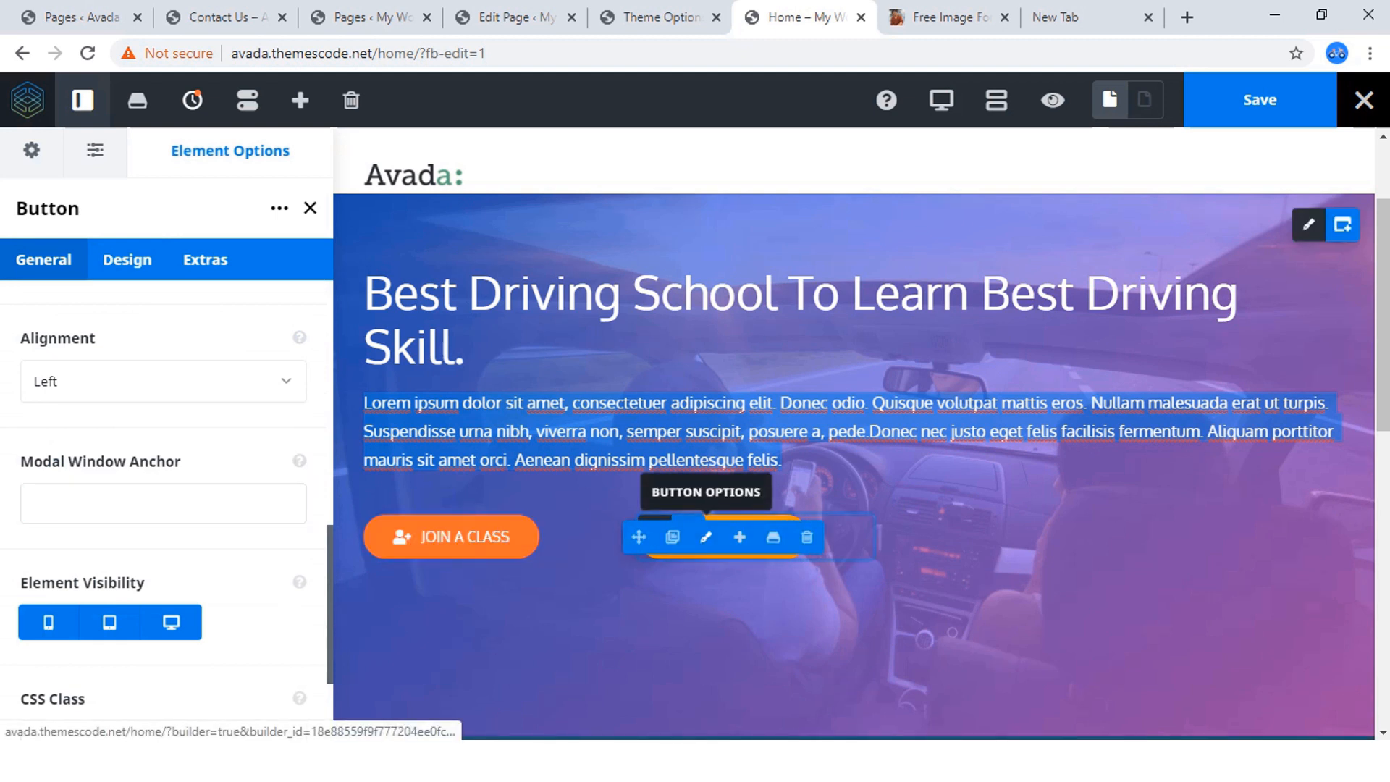
Set the CONTACT US button's alignment to Left and save the Home page.
click(706, 536)
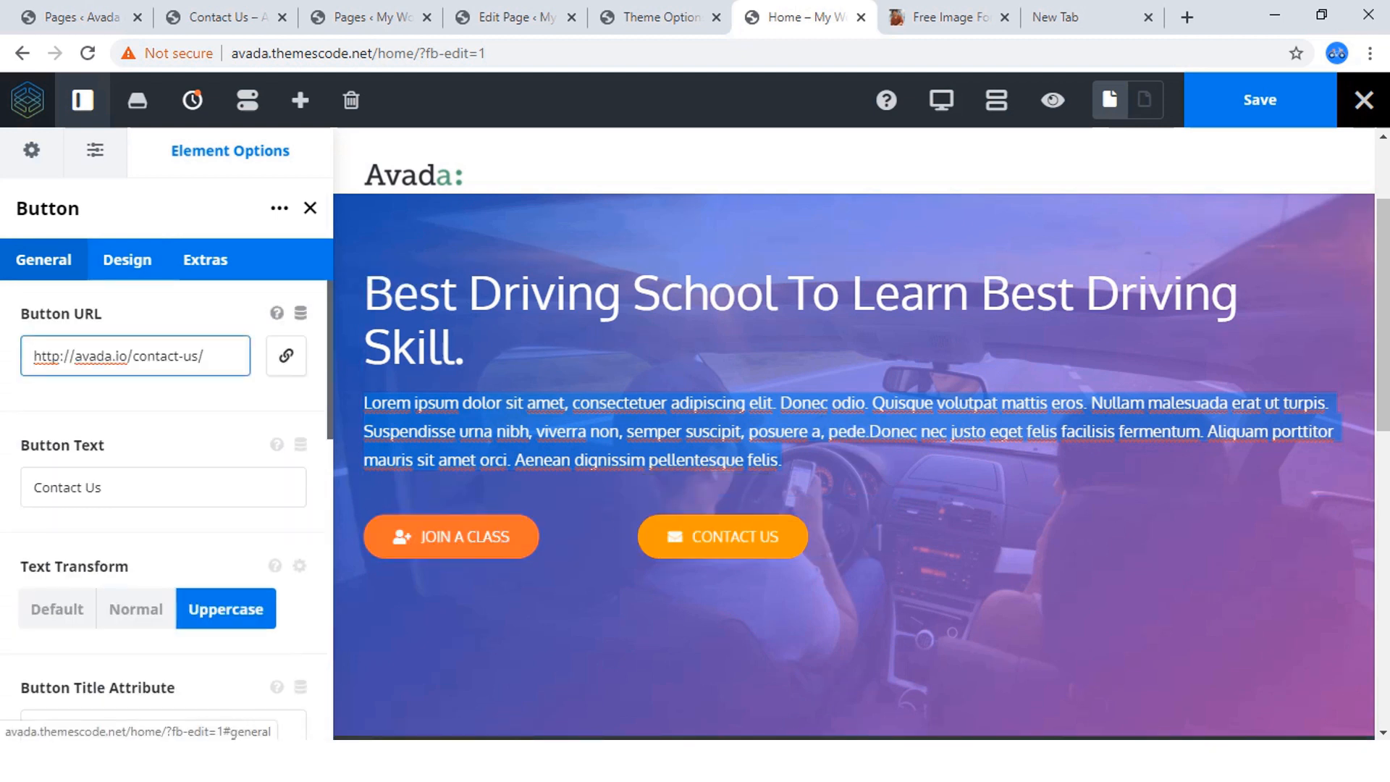
scroll(167, 507, down, 4)
scroll(163, 496, down, 3)
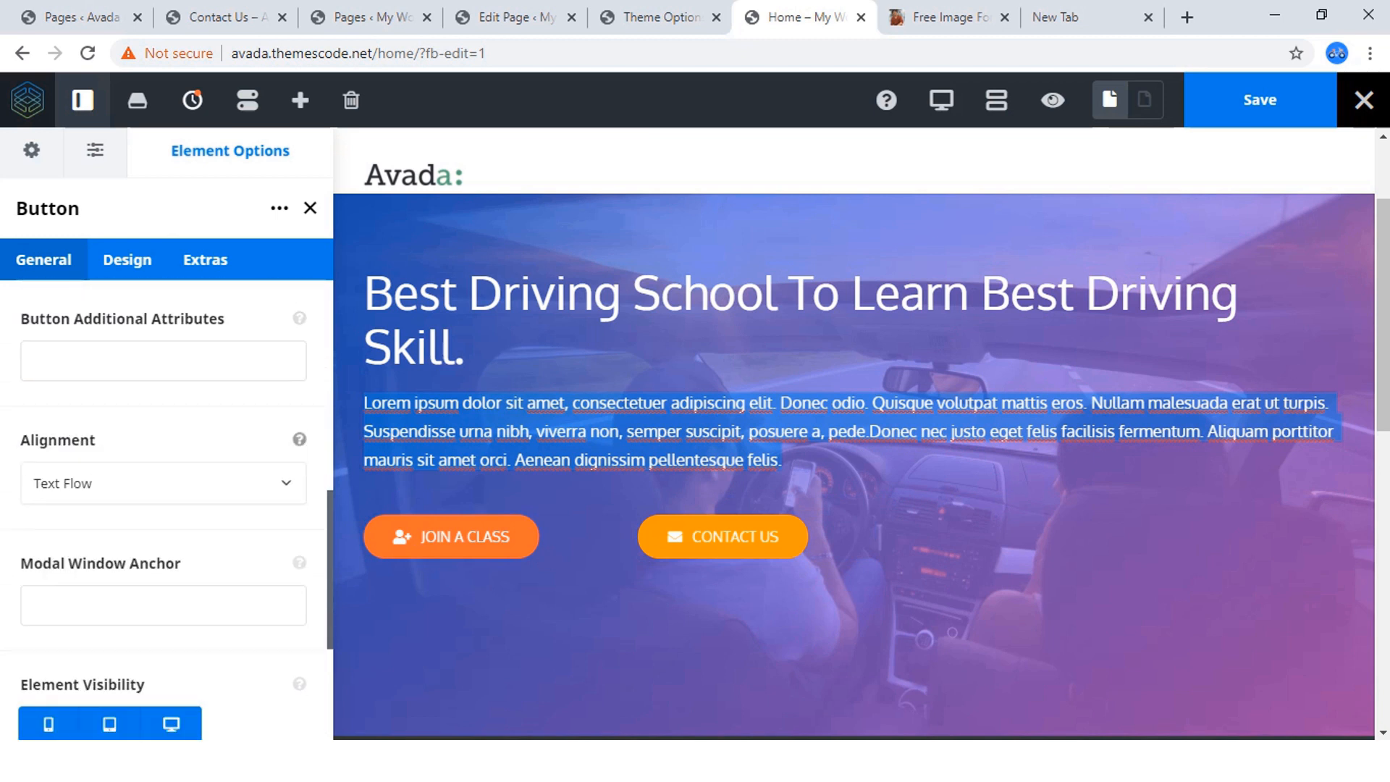
click(163, 484)
click(55, 566)
click(1260, 100)
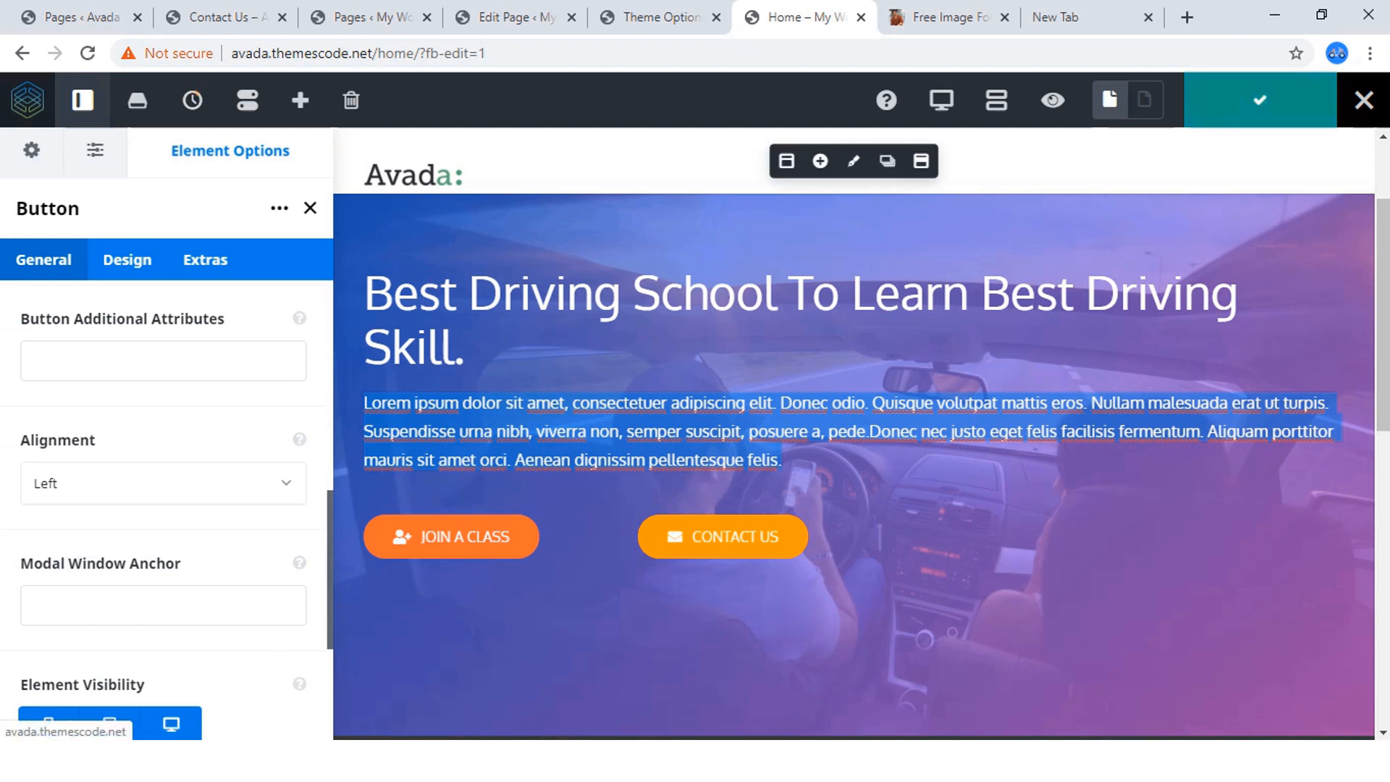
Preview the Home page's hero and compare it with the finished Avada Driving site.
click(1053, 100)
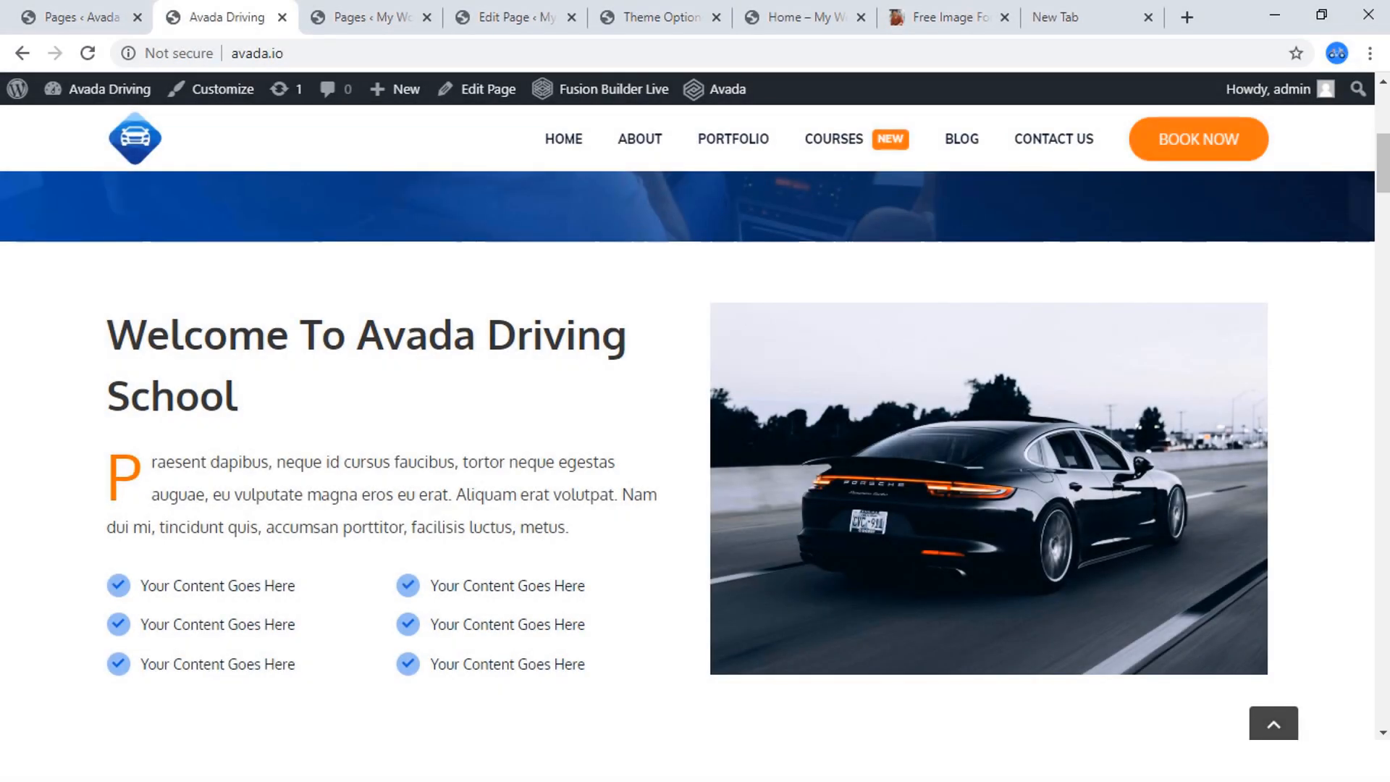
scroll(688, 420, down, 1)
scroll(688, 420, up, 1)
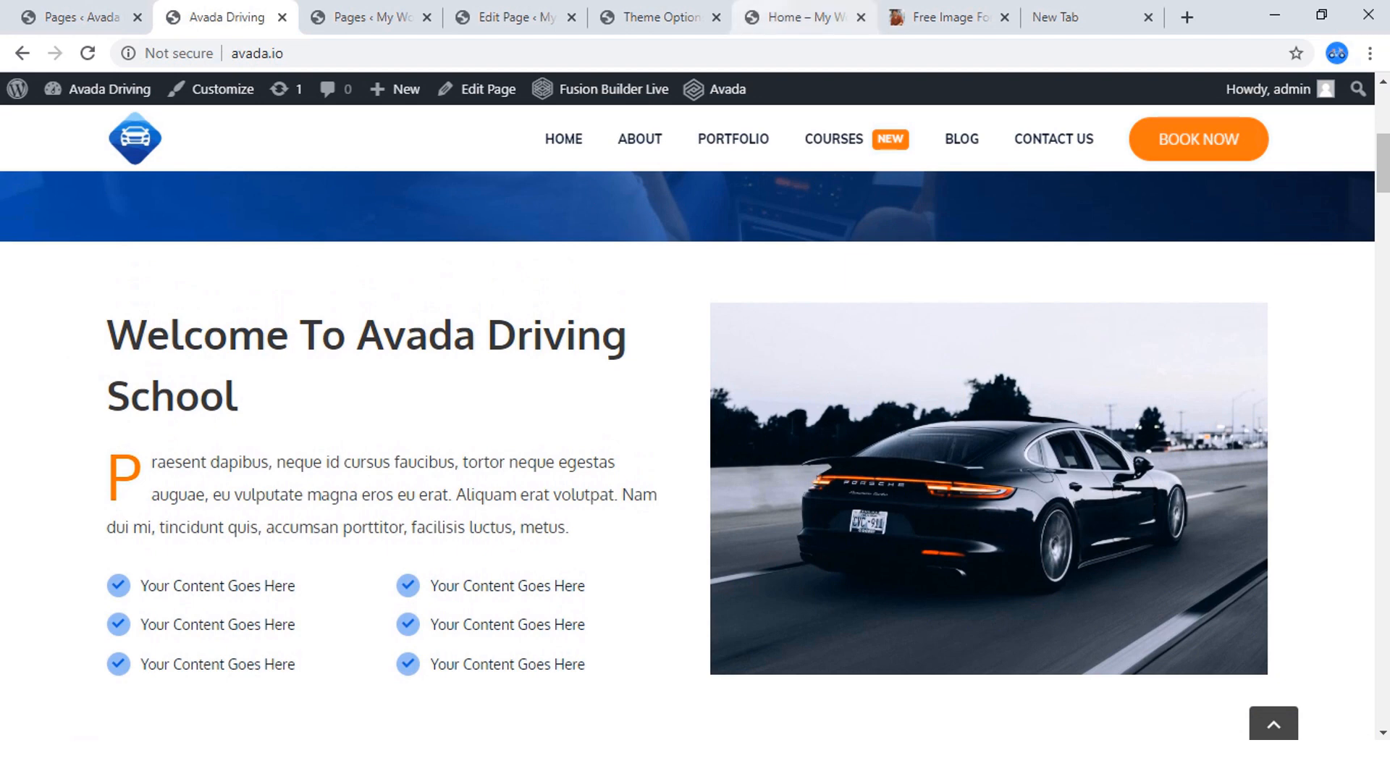
click(804, 17)
scroll(688, 435, down, 1)
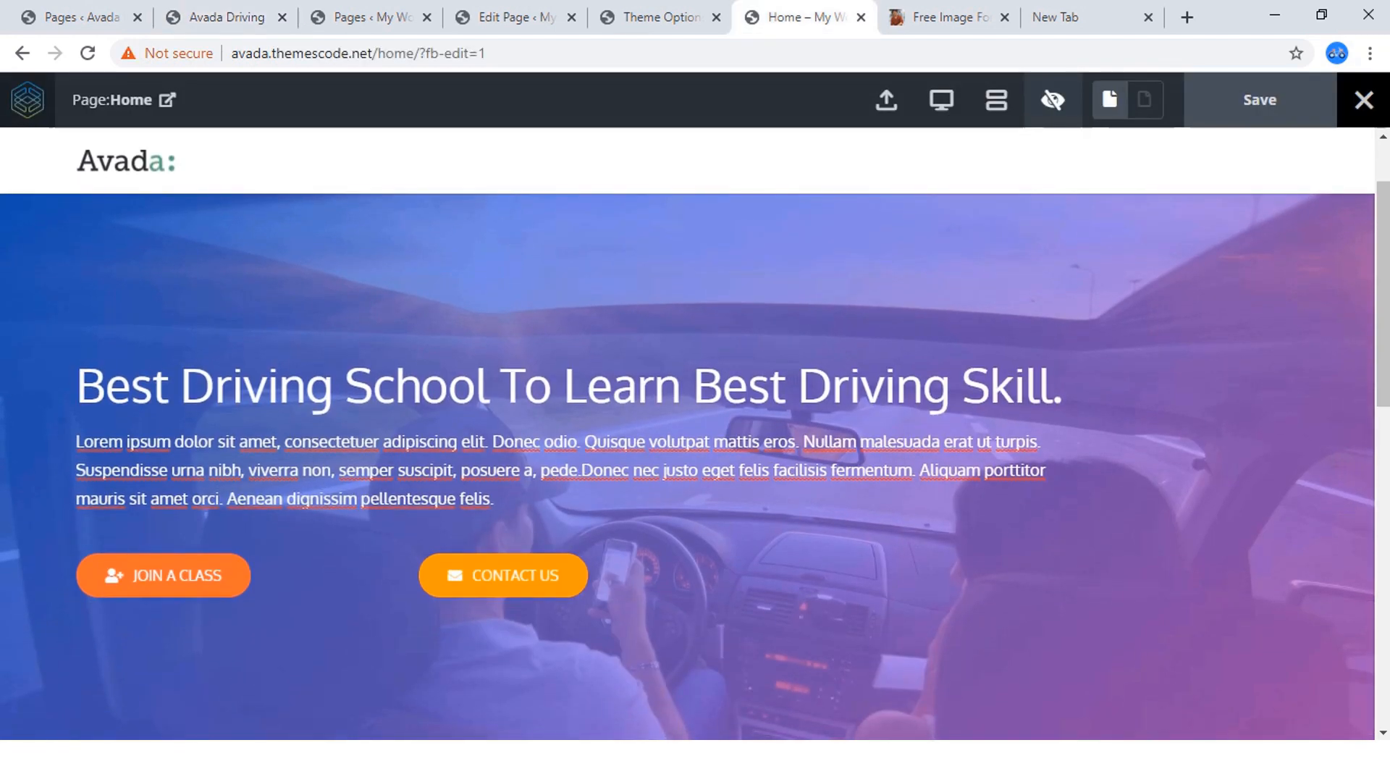
scroll(688, 467, down, 1)
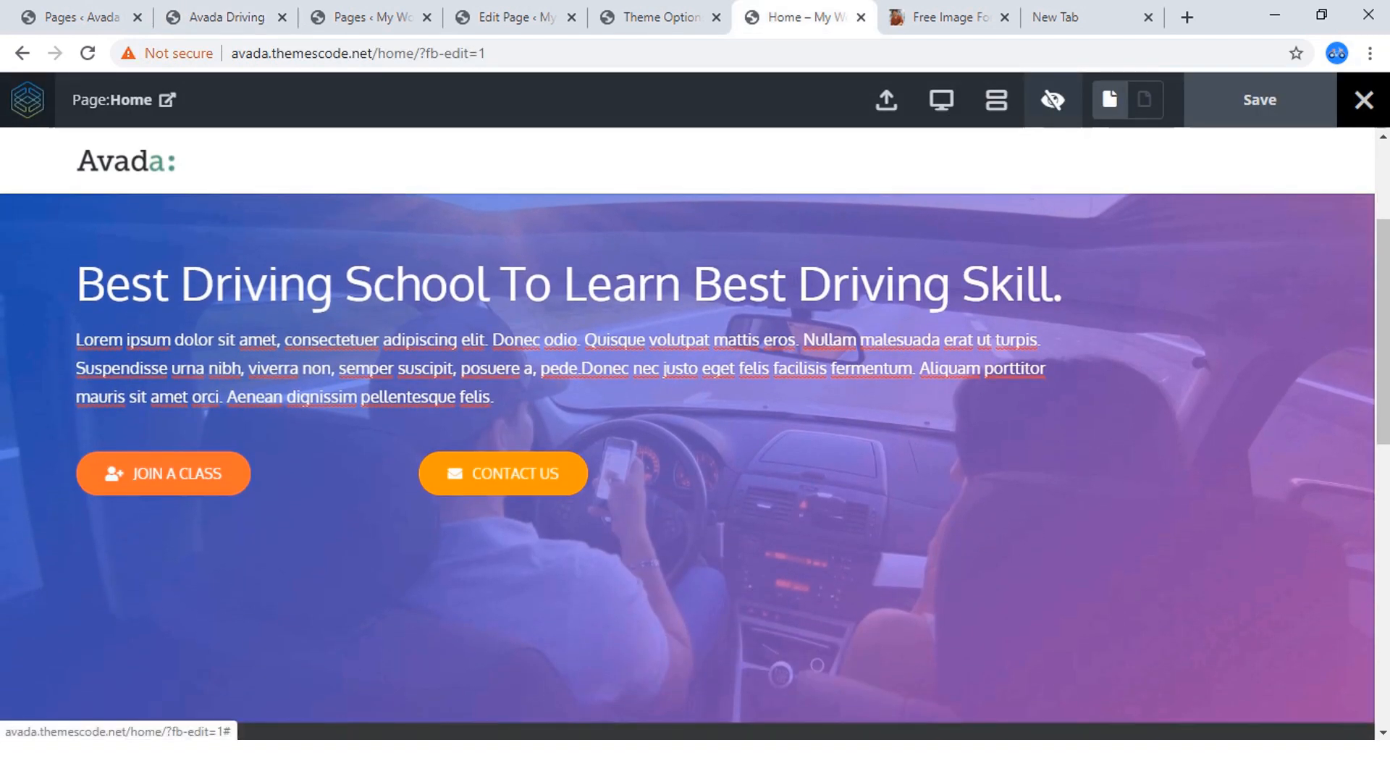
click(1052, 100)
Add a new container with a 1/2 - 1/2 column layout below the hero container.
scroll(768, 369, down, 1)
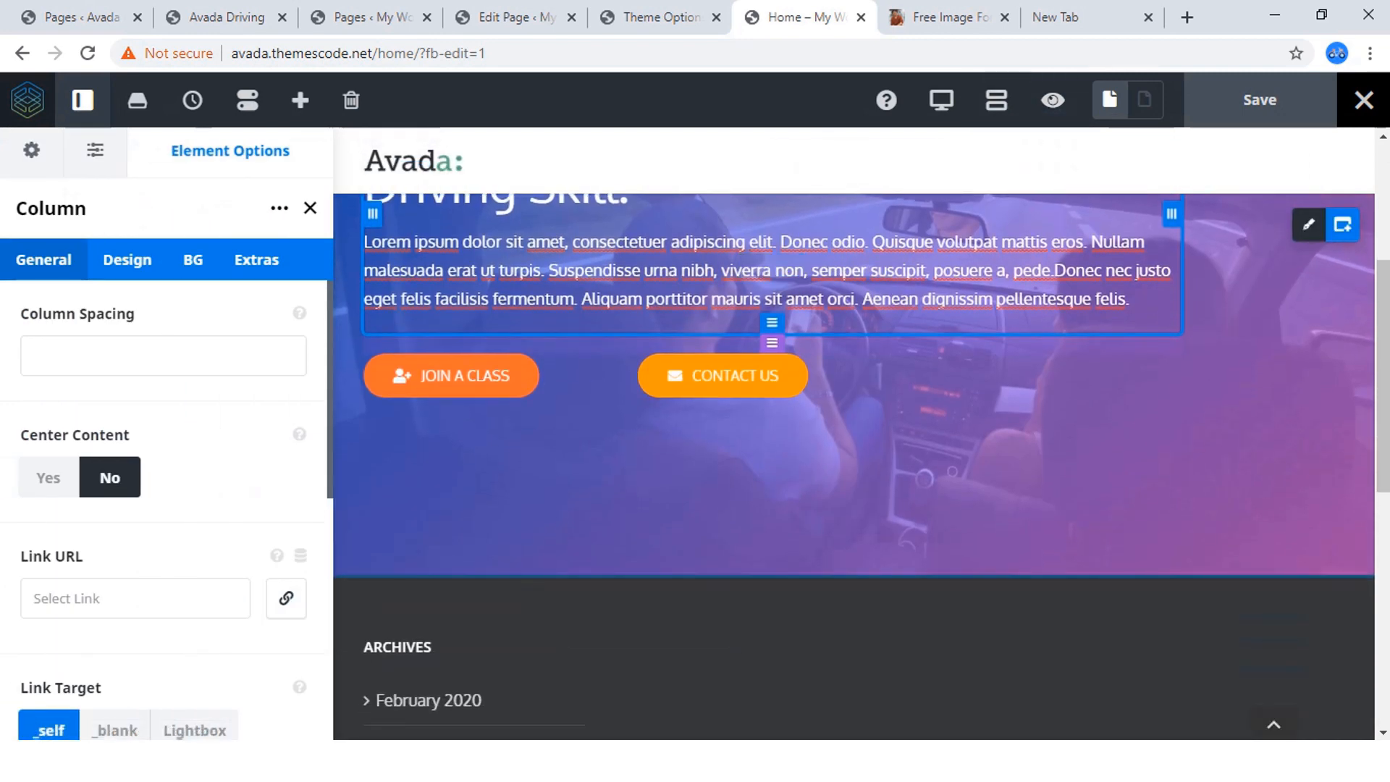
scroll(854, 463, up, 2)
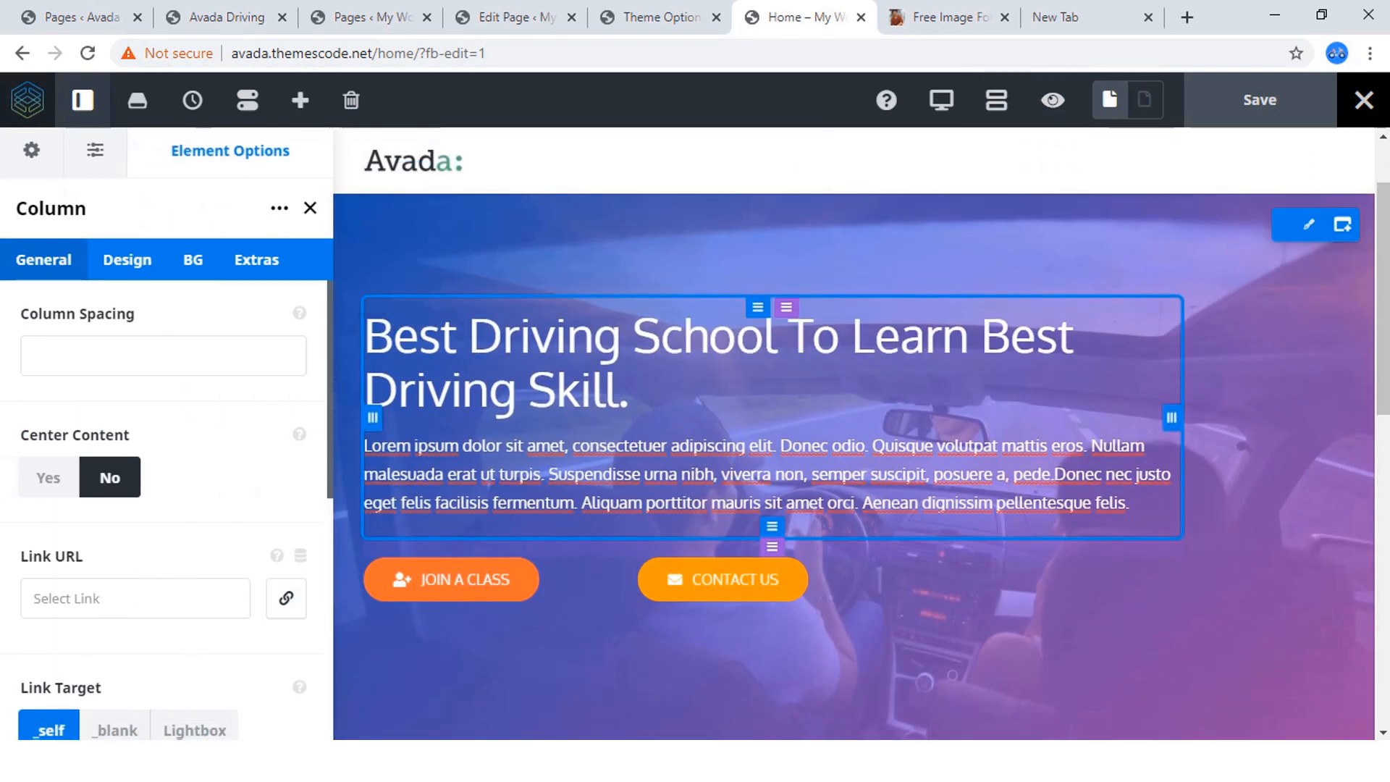
mouse_move(1308, 225)
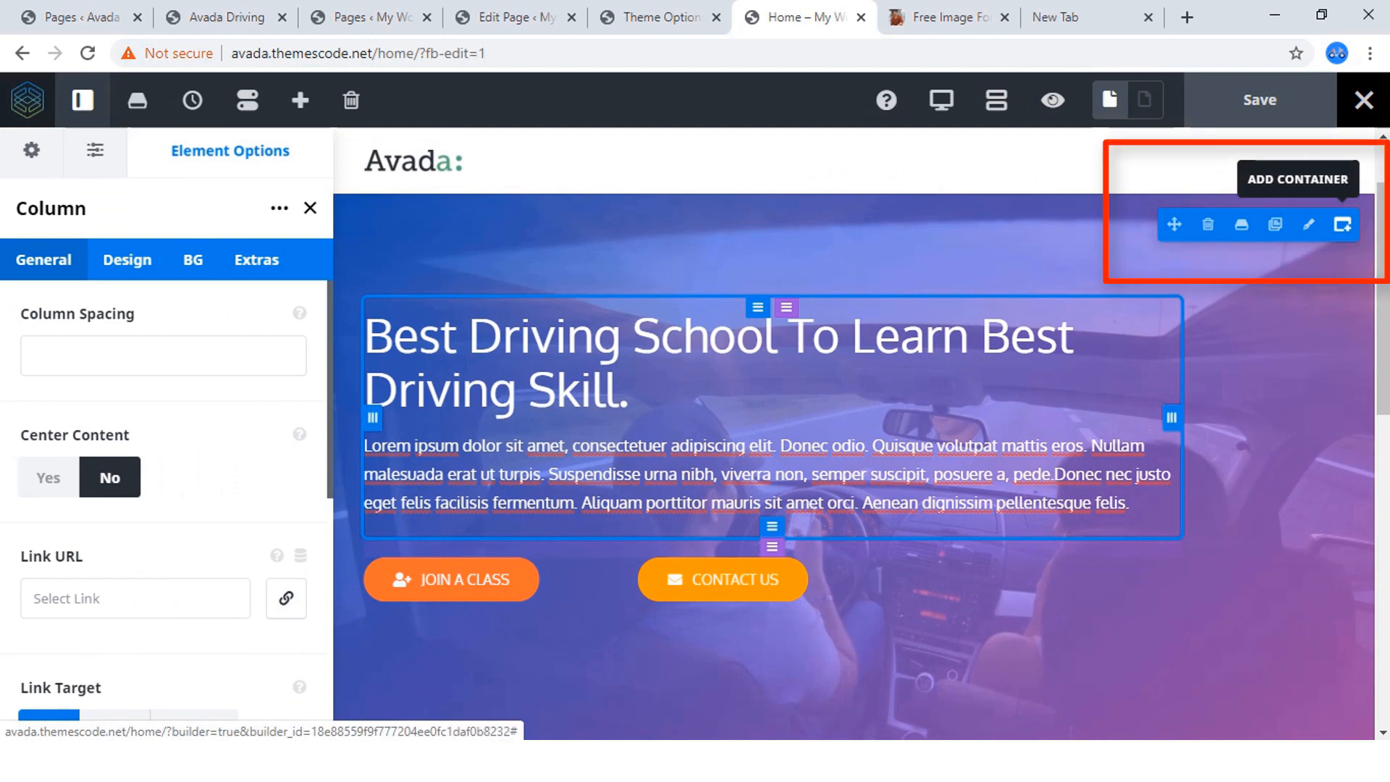
click(1343, 225)
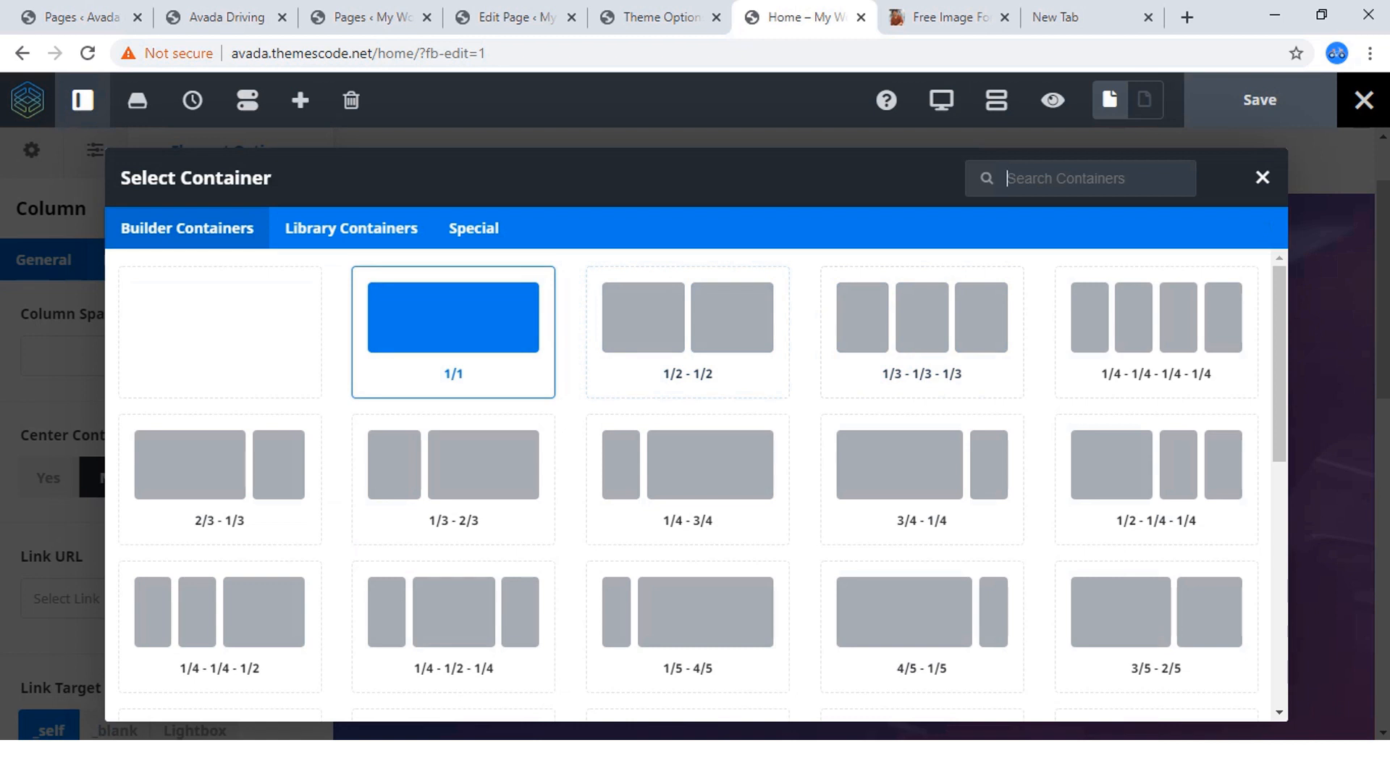
click(226, 17)
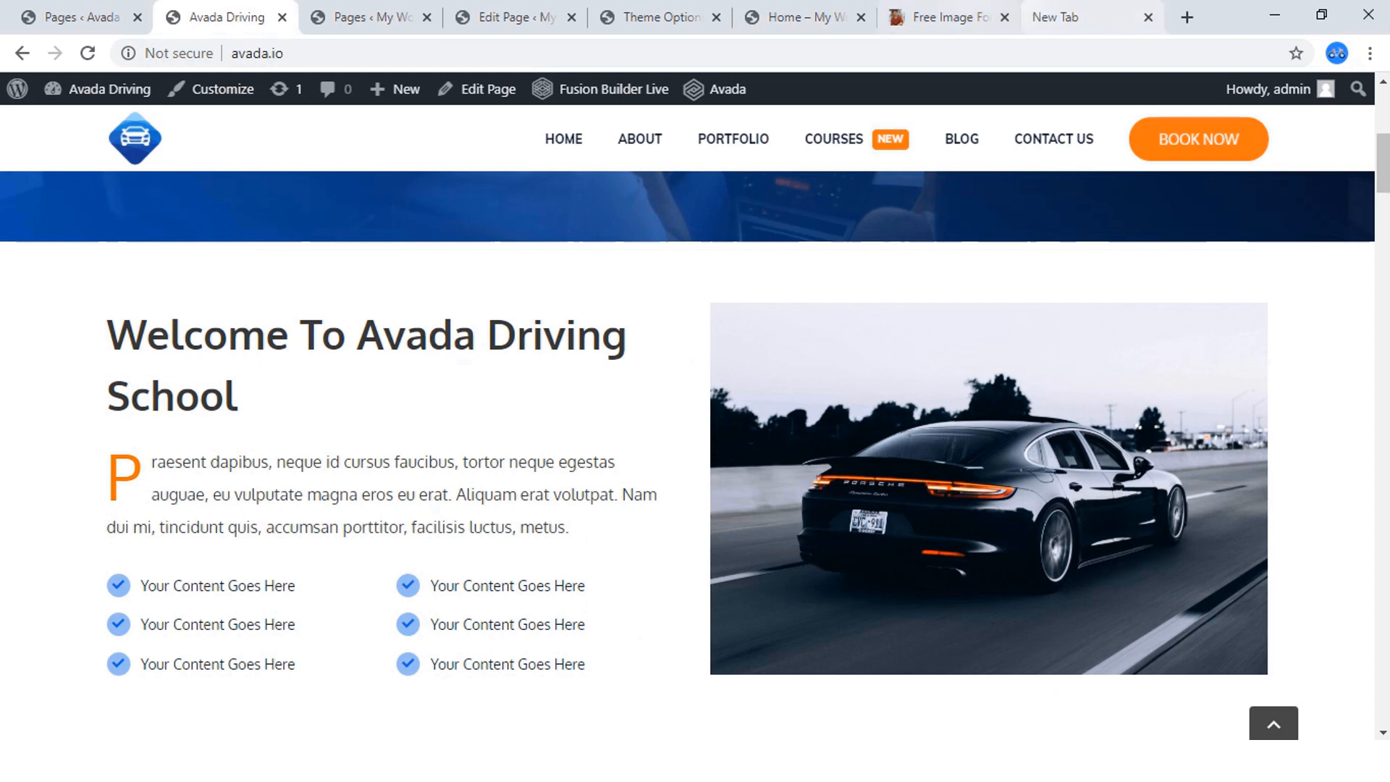
click(807, 16)
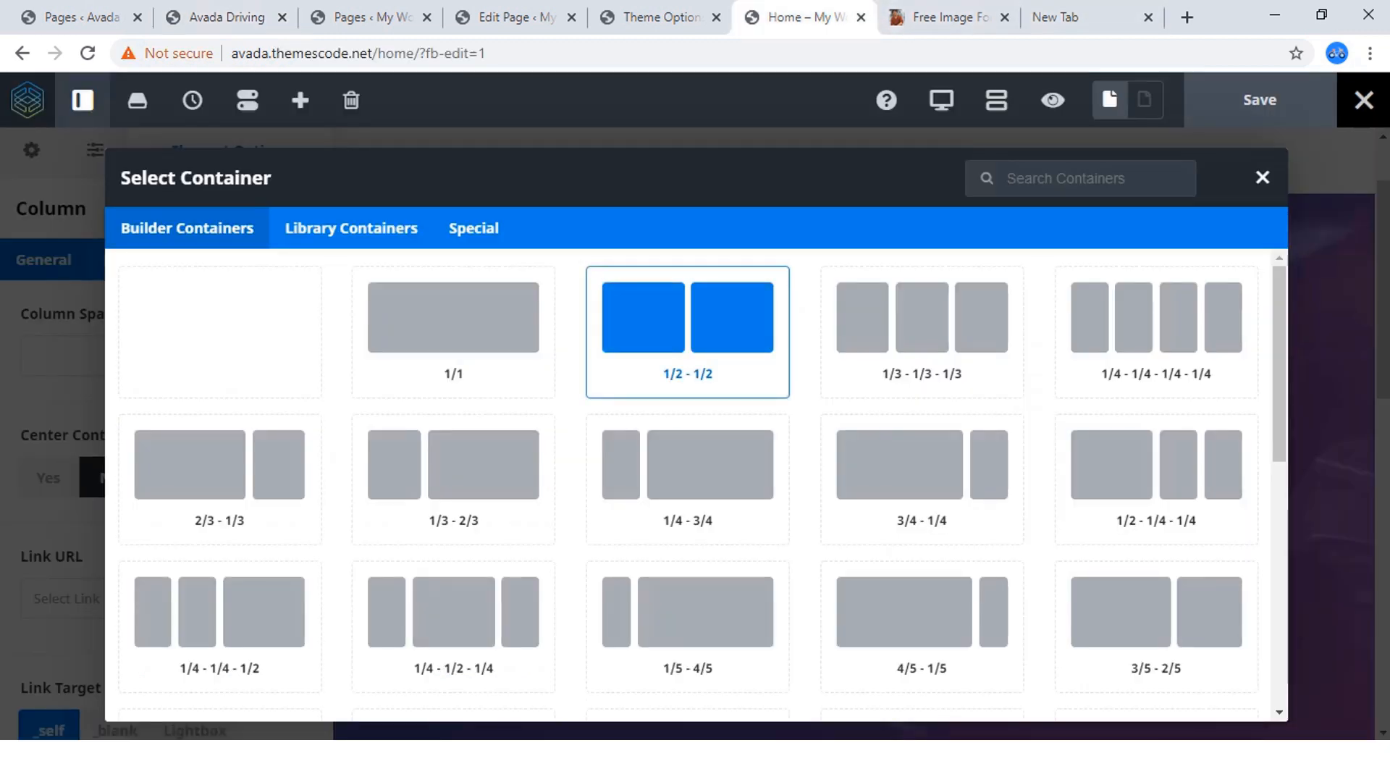
click(687, 330)
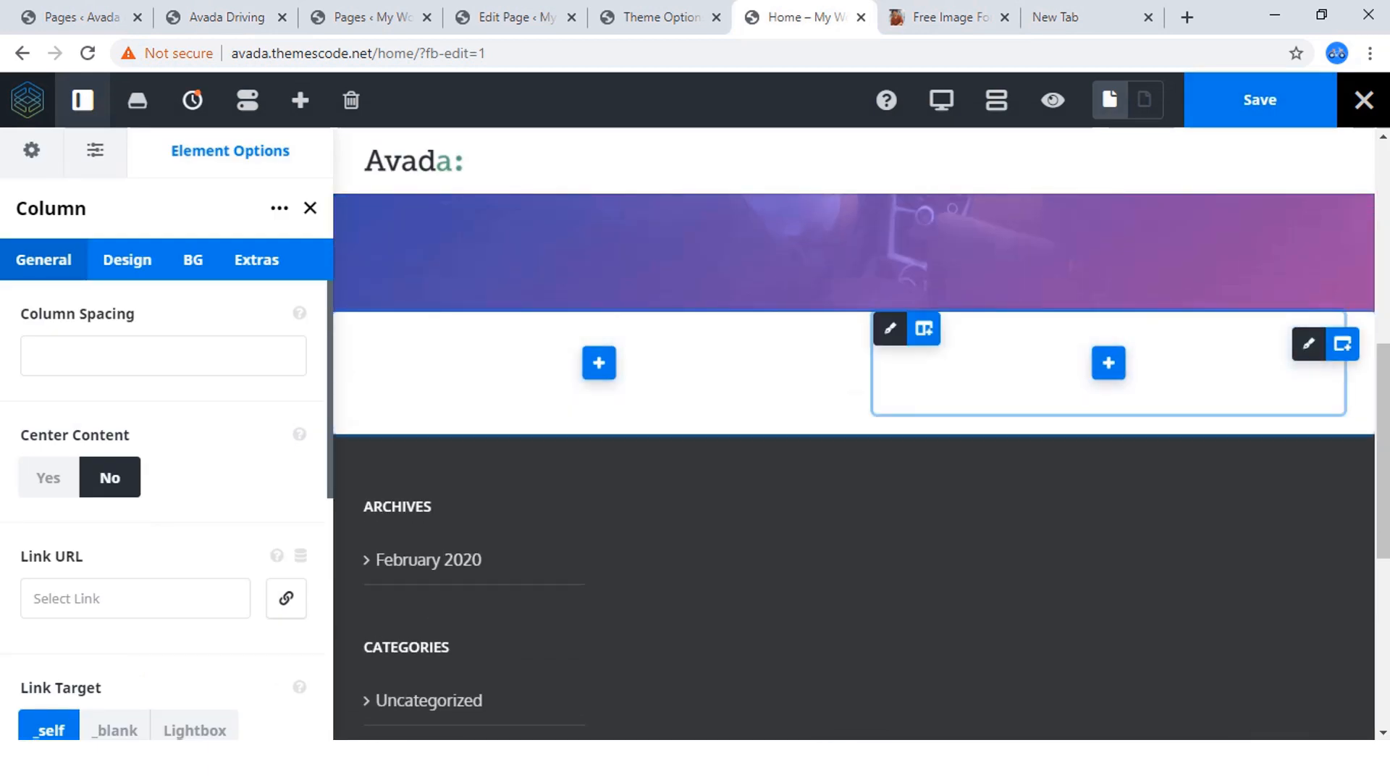
Examine the finished site's welcome section and review the general options of the new two-column container.
click(218, 17)
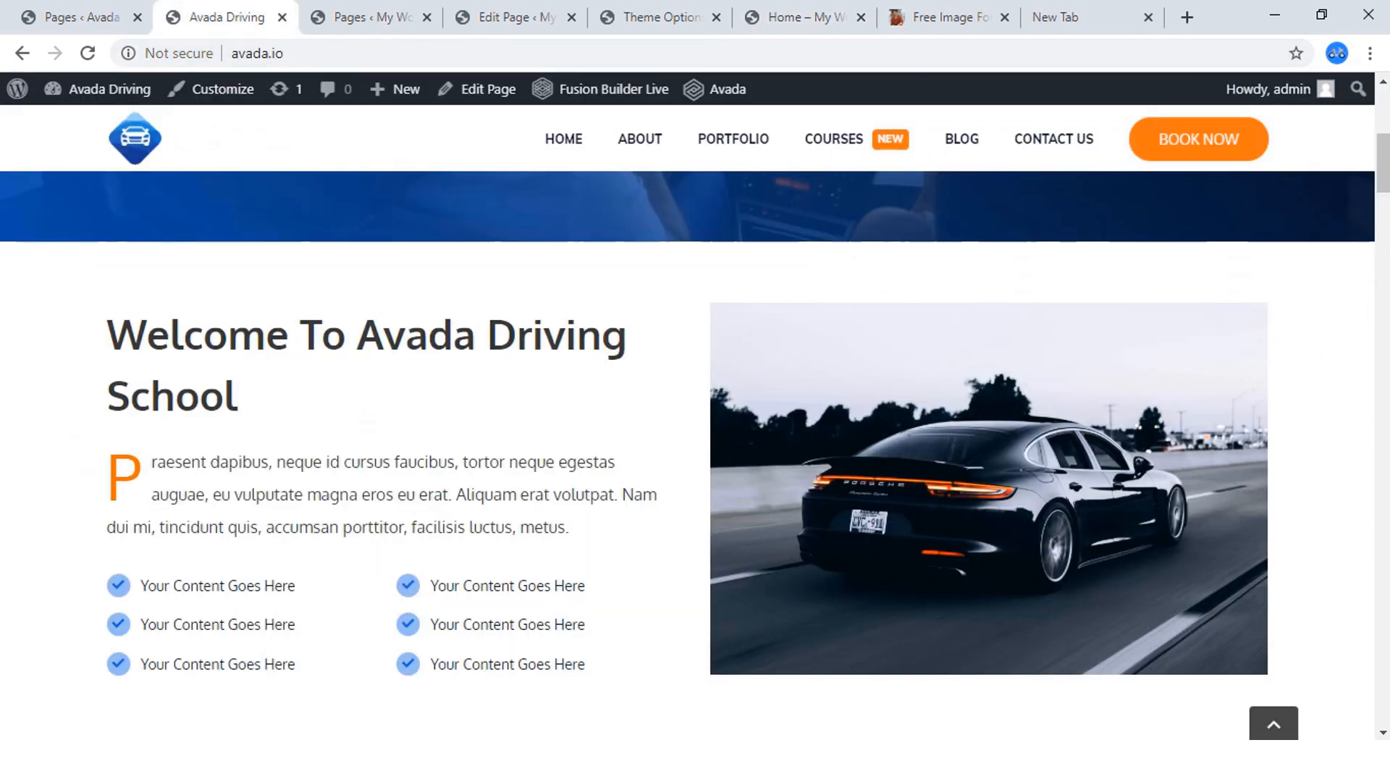
scroll(688, 420, down, 2)
scroll(688, 420, down, 2)
scroll(688, 420, up, 3)
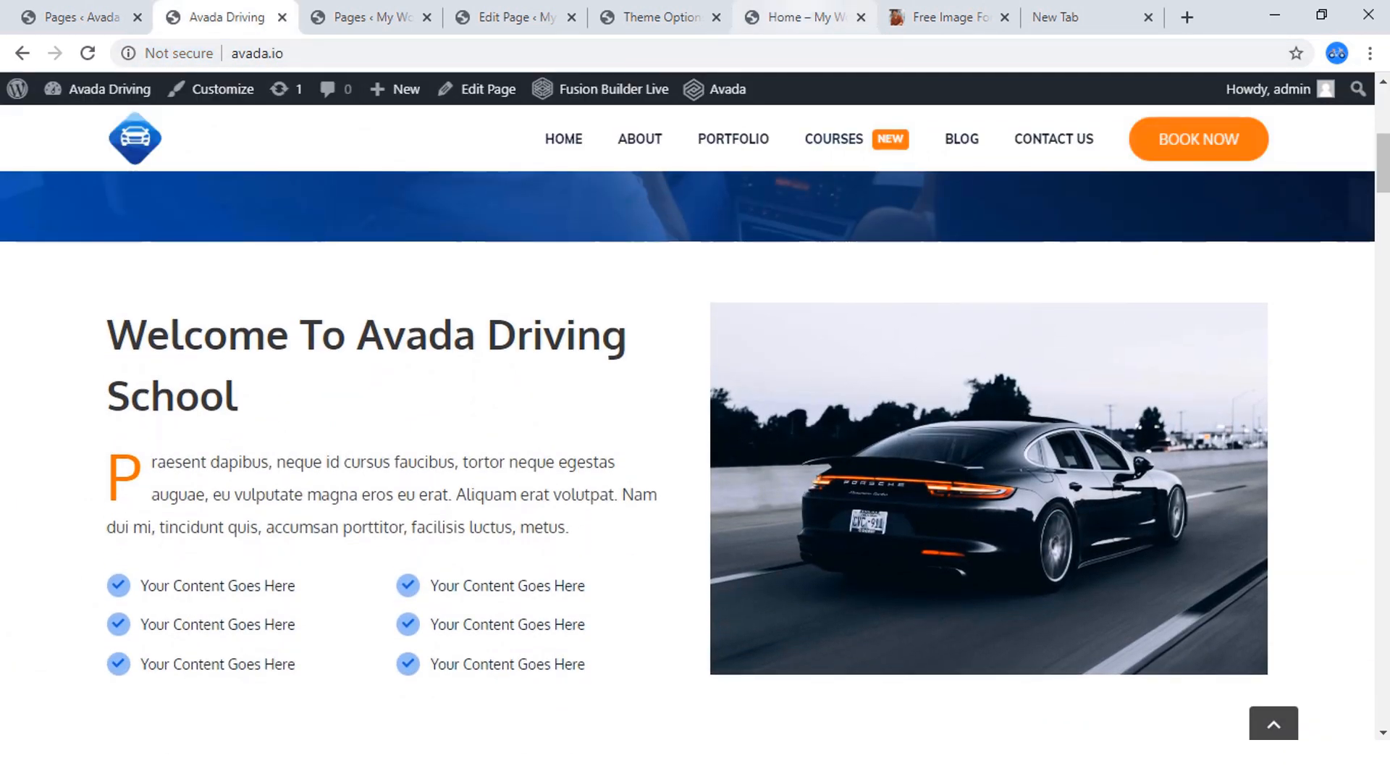
click(797, 16)
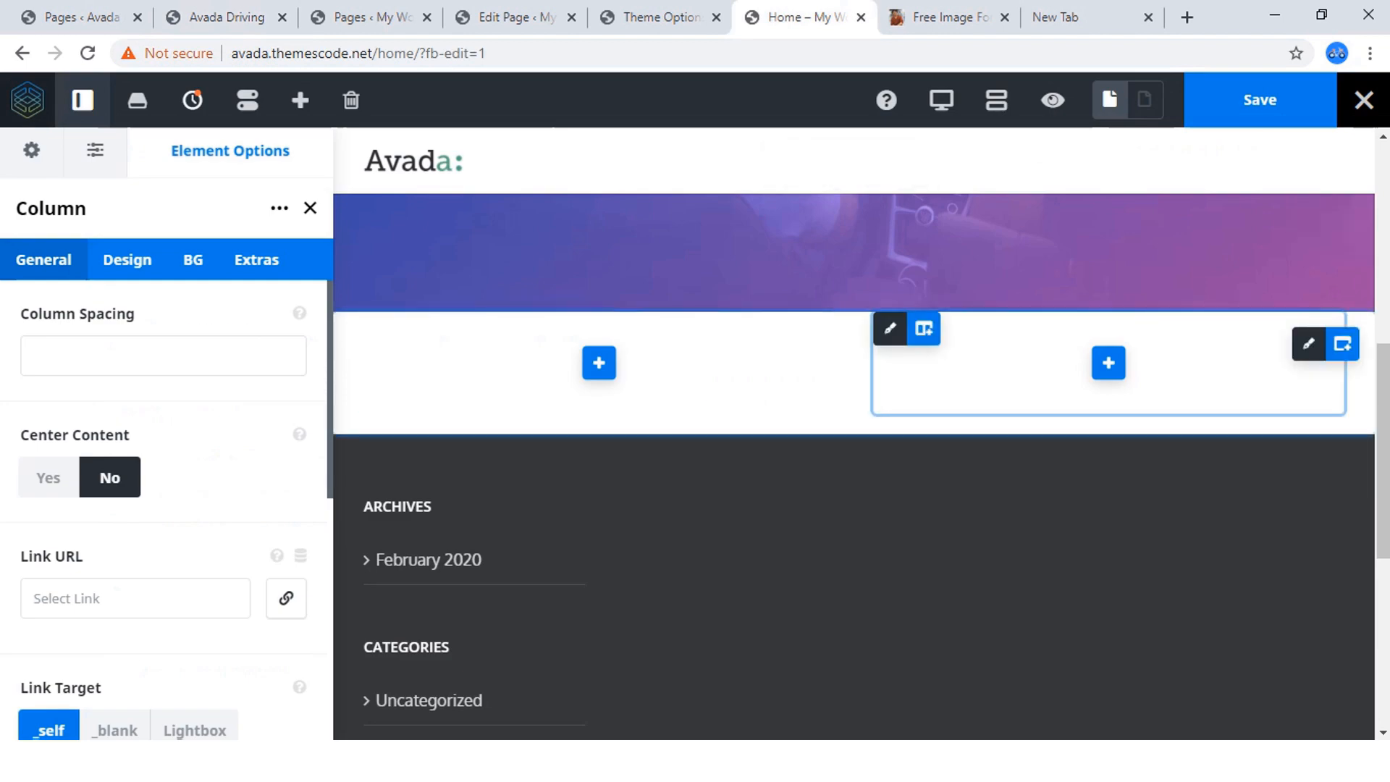
mouse_move(1343, 344)
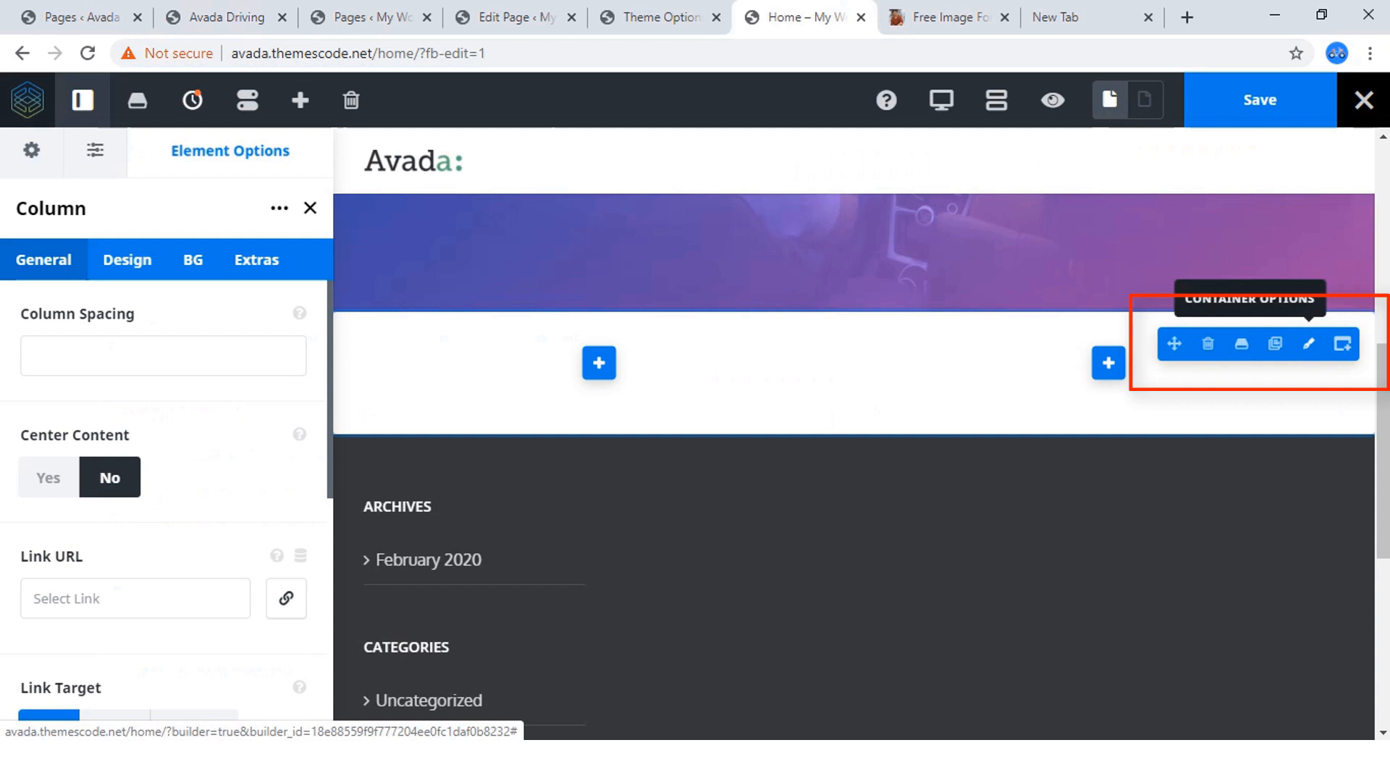
click(1309, 343)
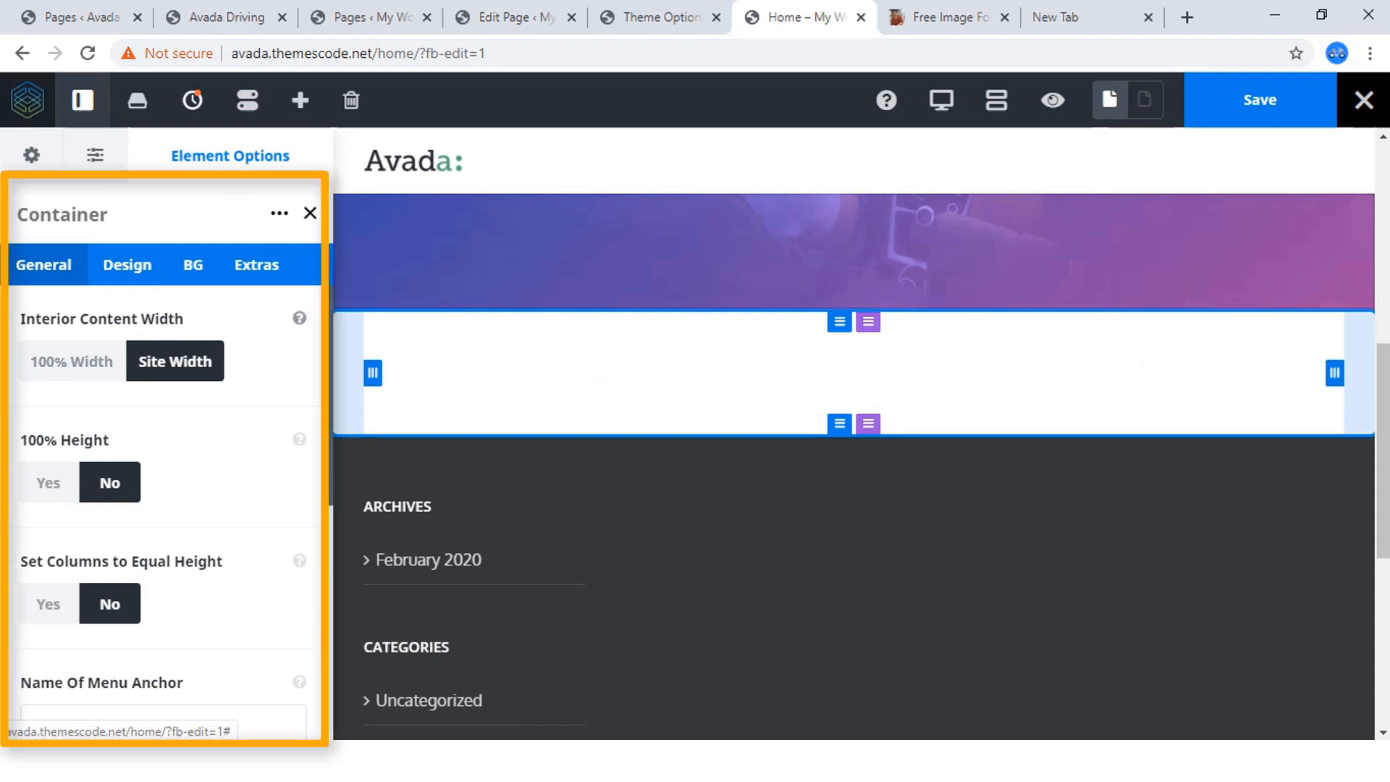
click(226, 17)
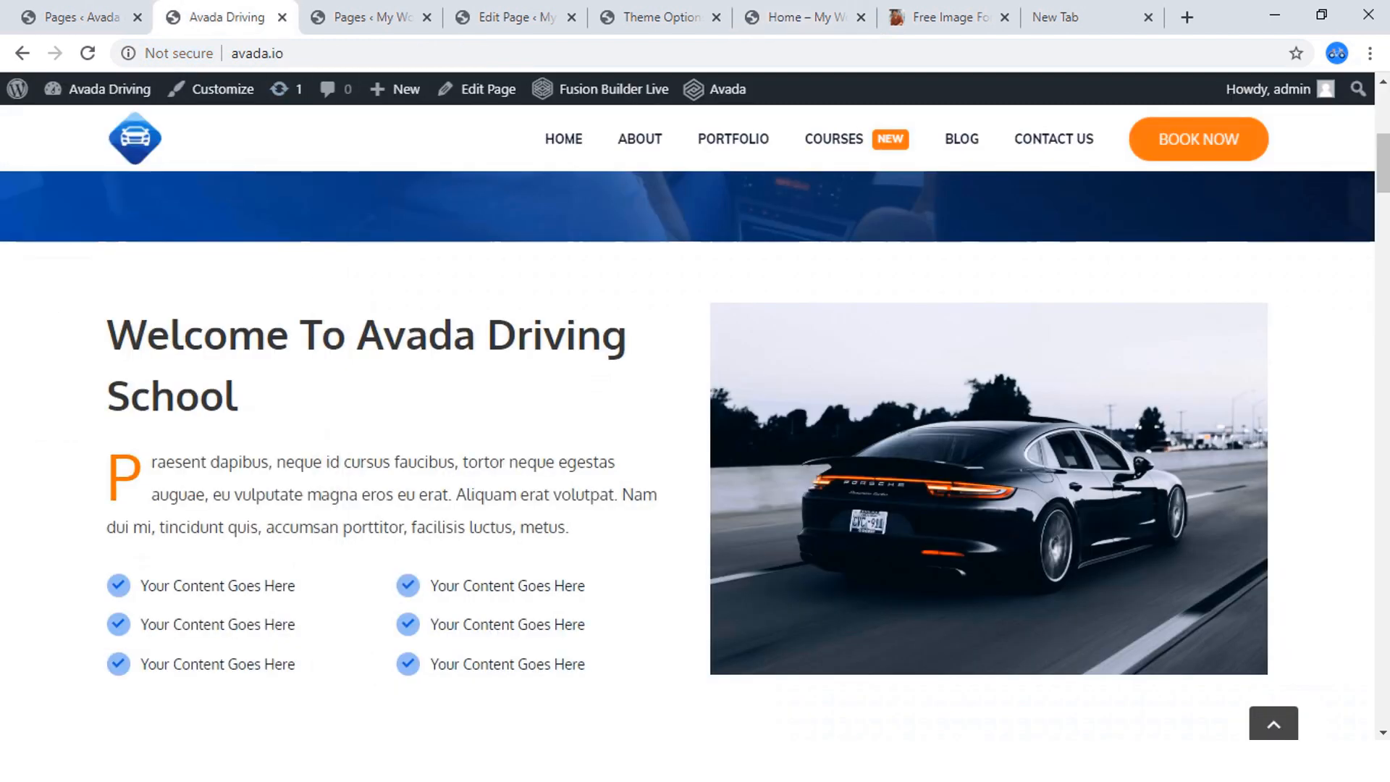
click(801, 18)
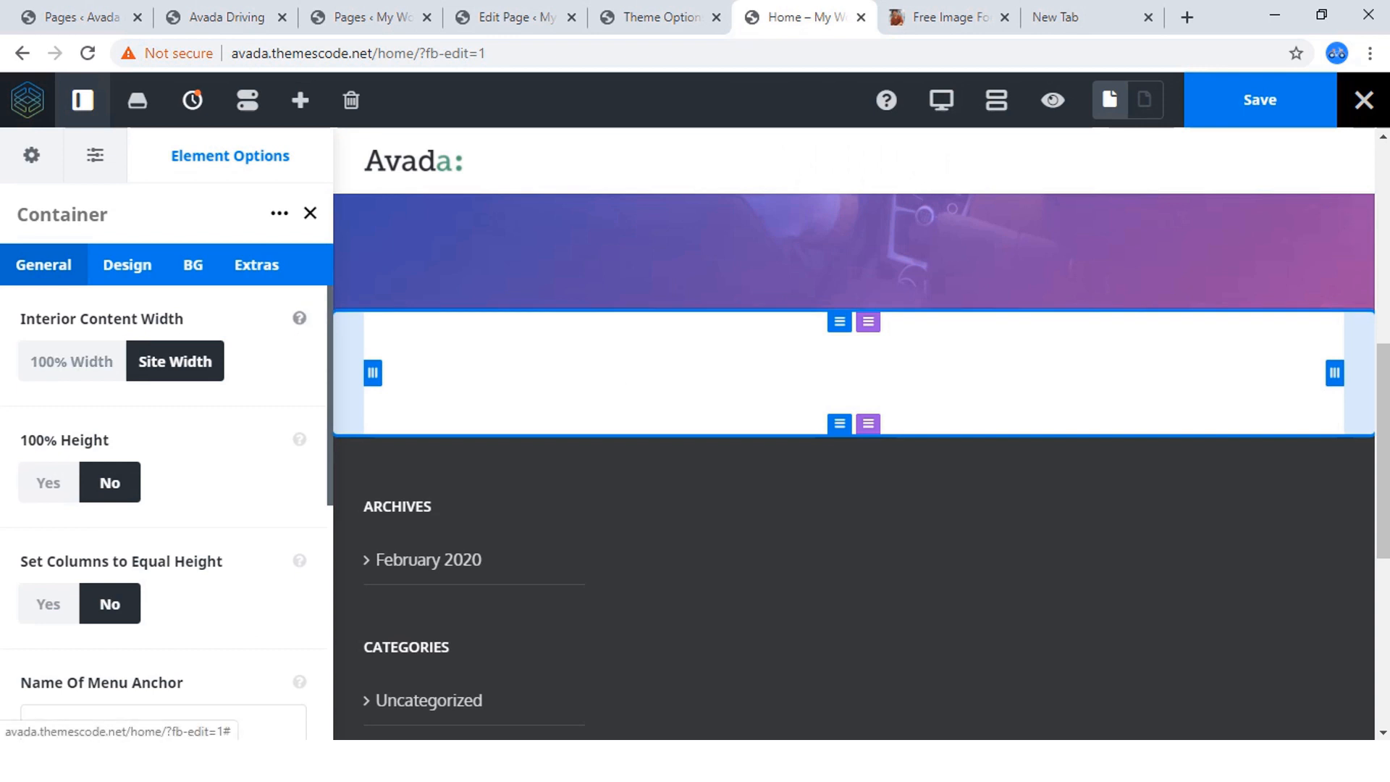
scroll(166, 507, down, 1)
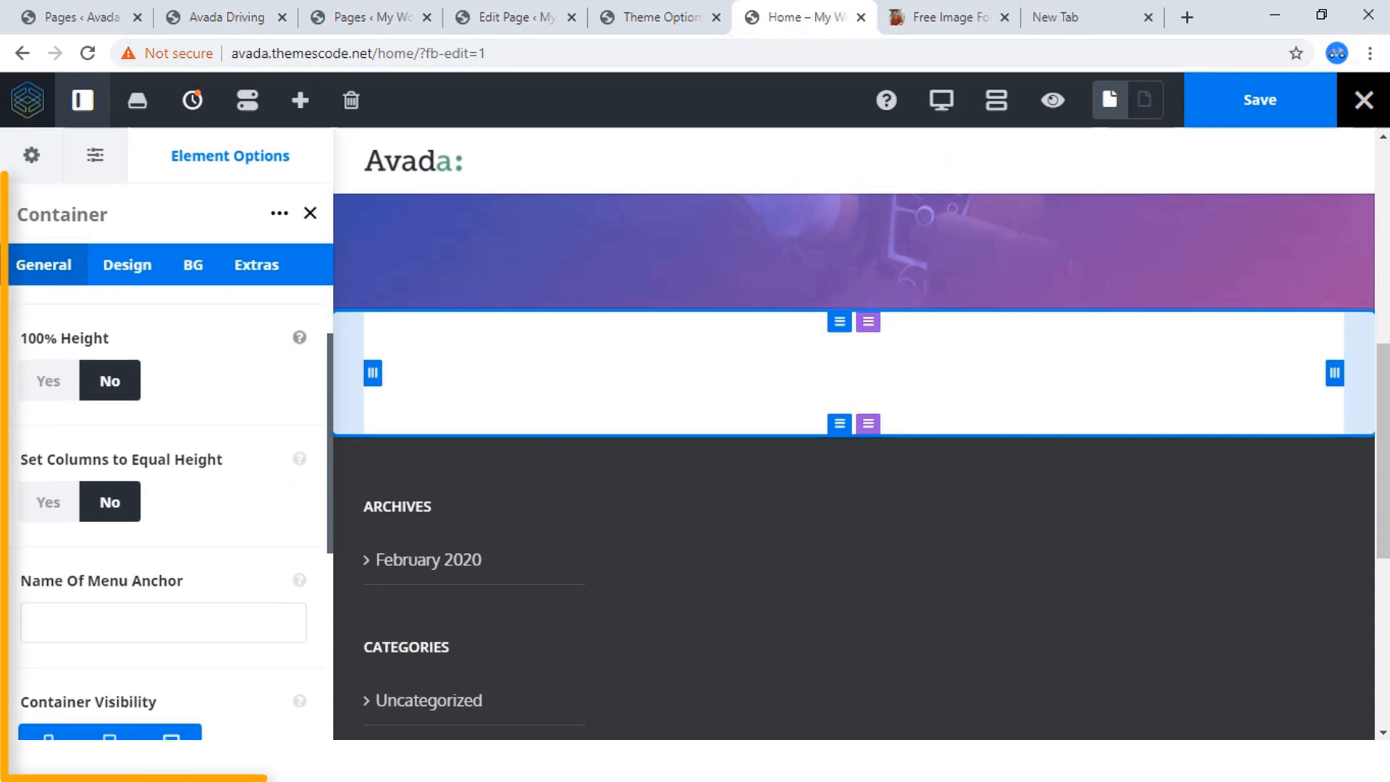
scroll(166, 507, down, 4)
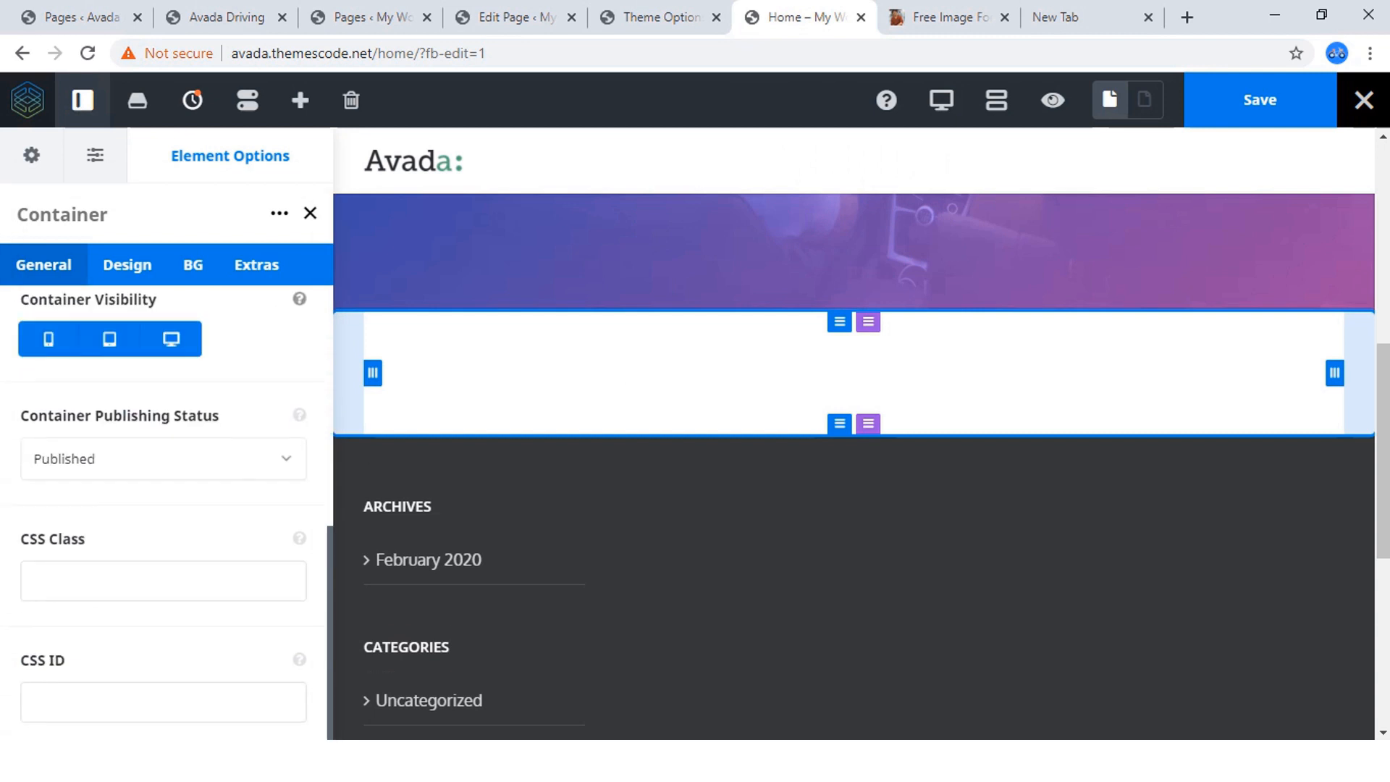
scroll(167, 507, up, 3)
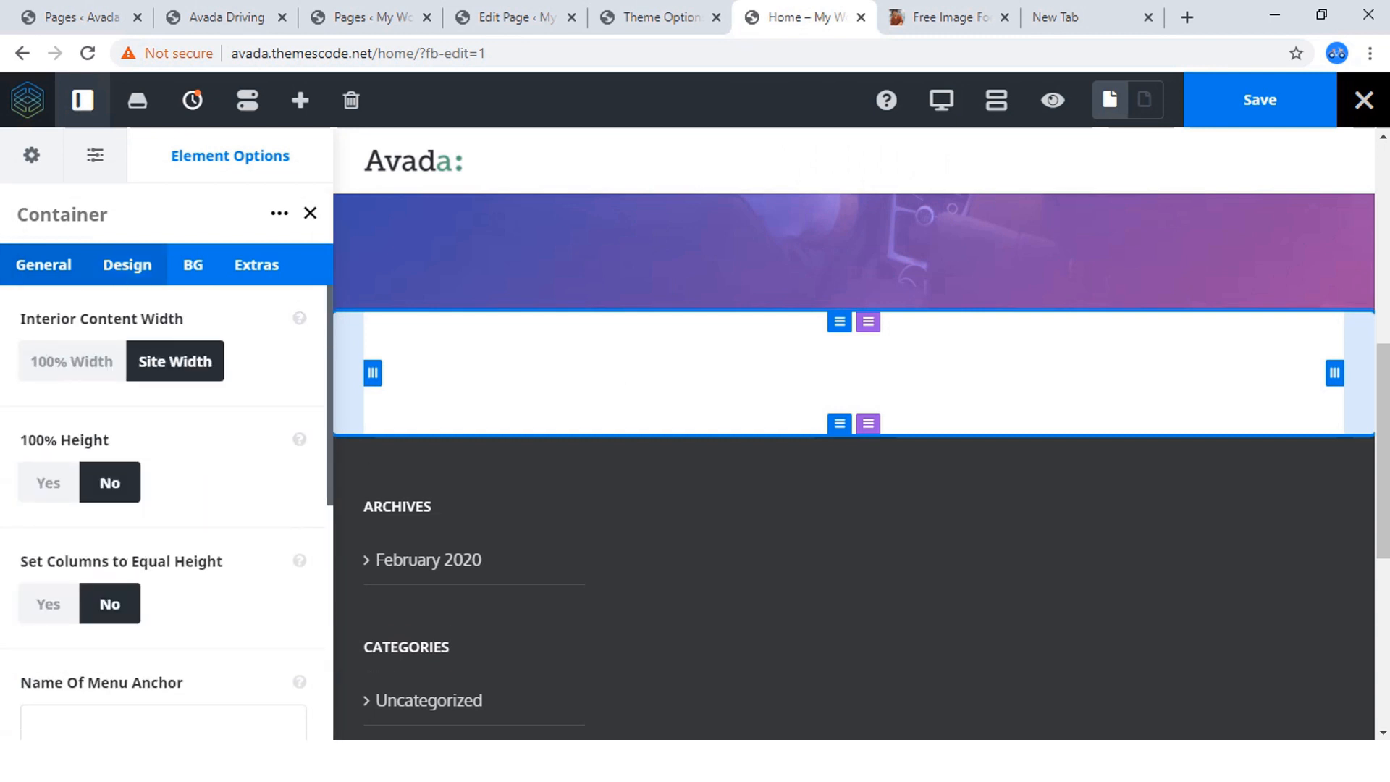
Set the new two-column container's top and bottom padding to 60px.
click(127, 265)
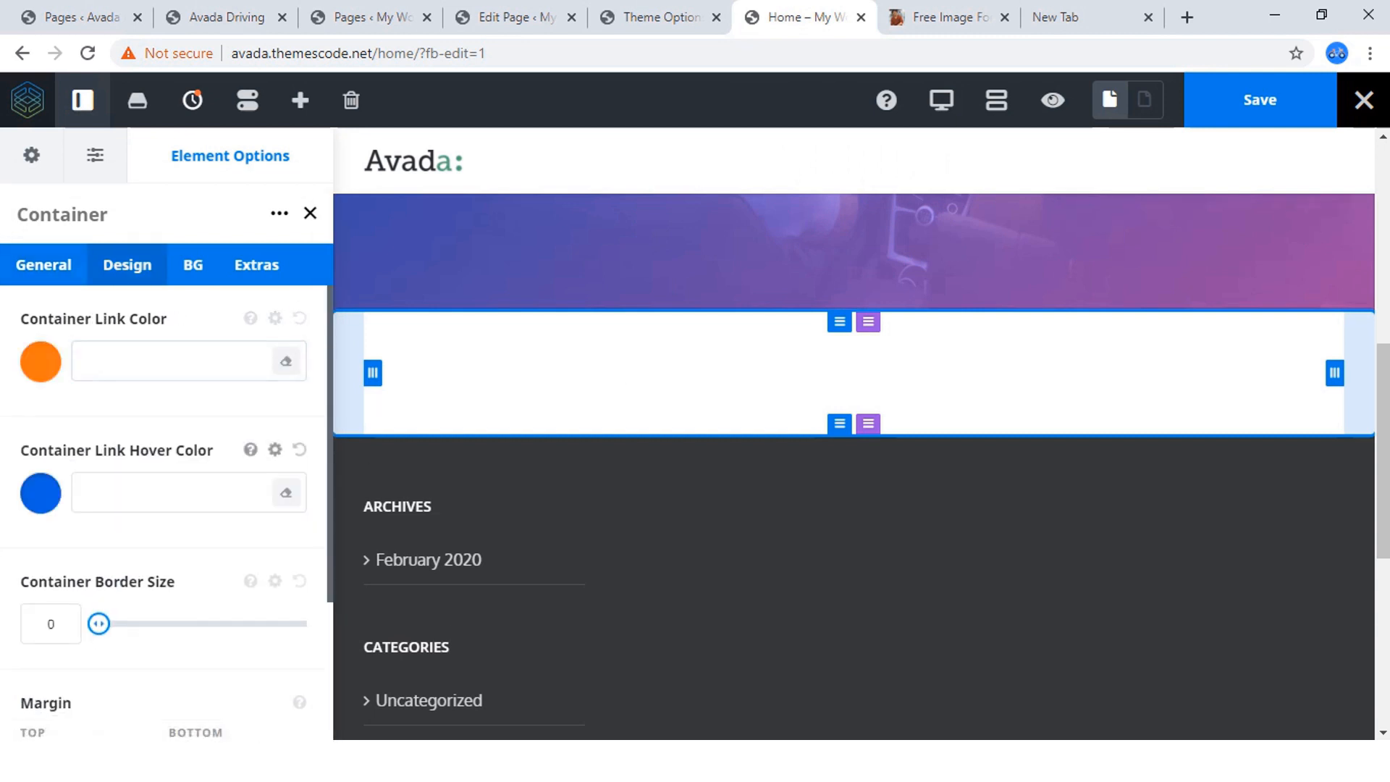
scroll(167, 507, down, 3)
click(52, 701)
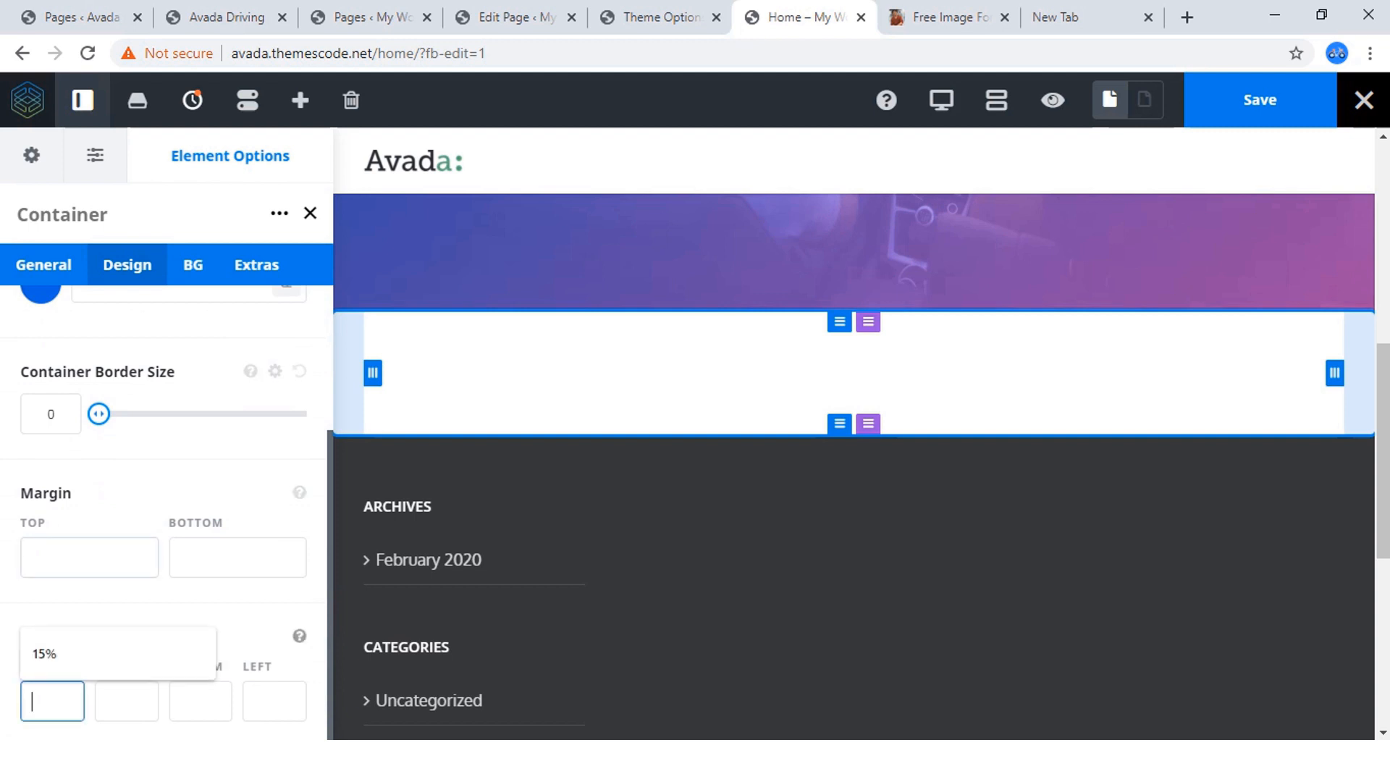
text(60)
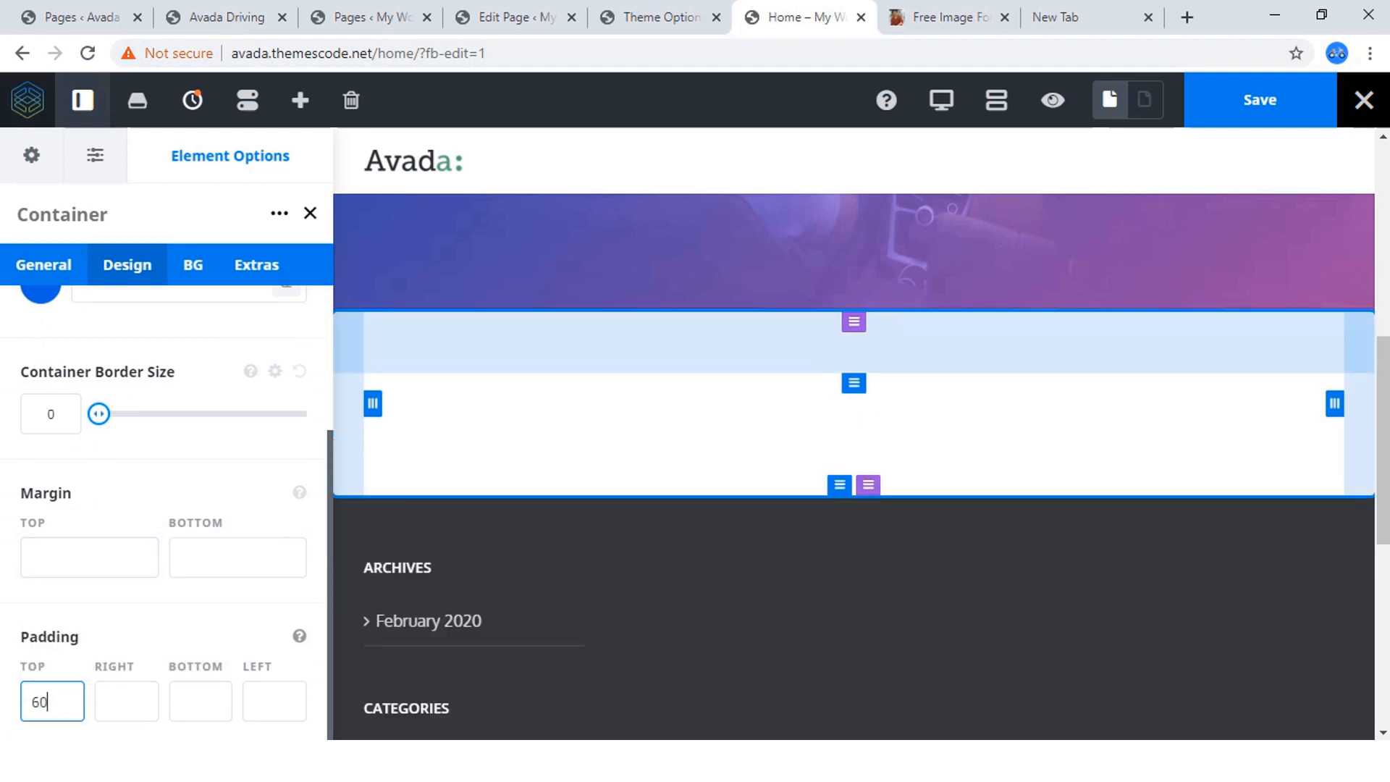
text(px)
click(201, 701)
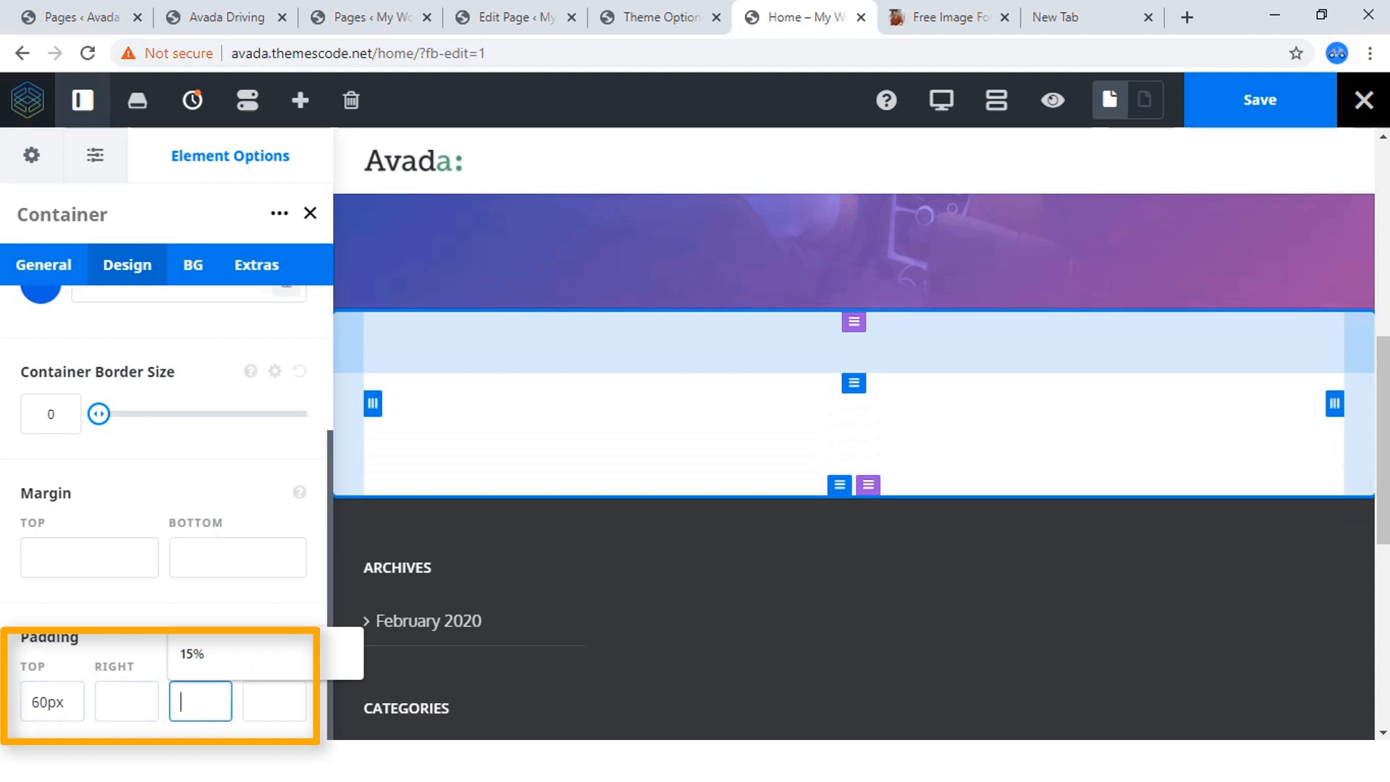
text(60p)
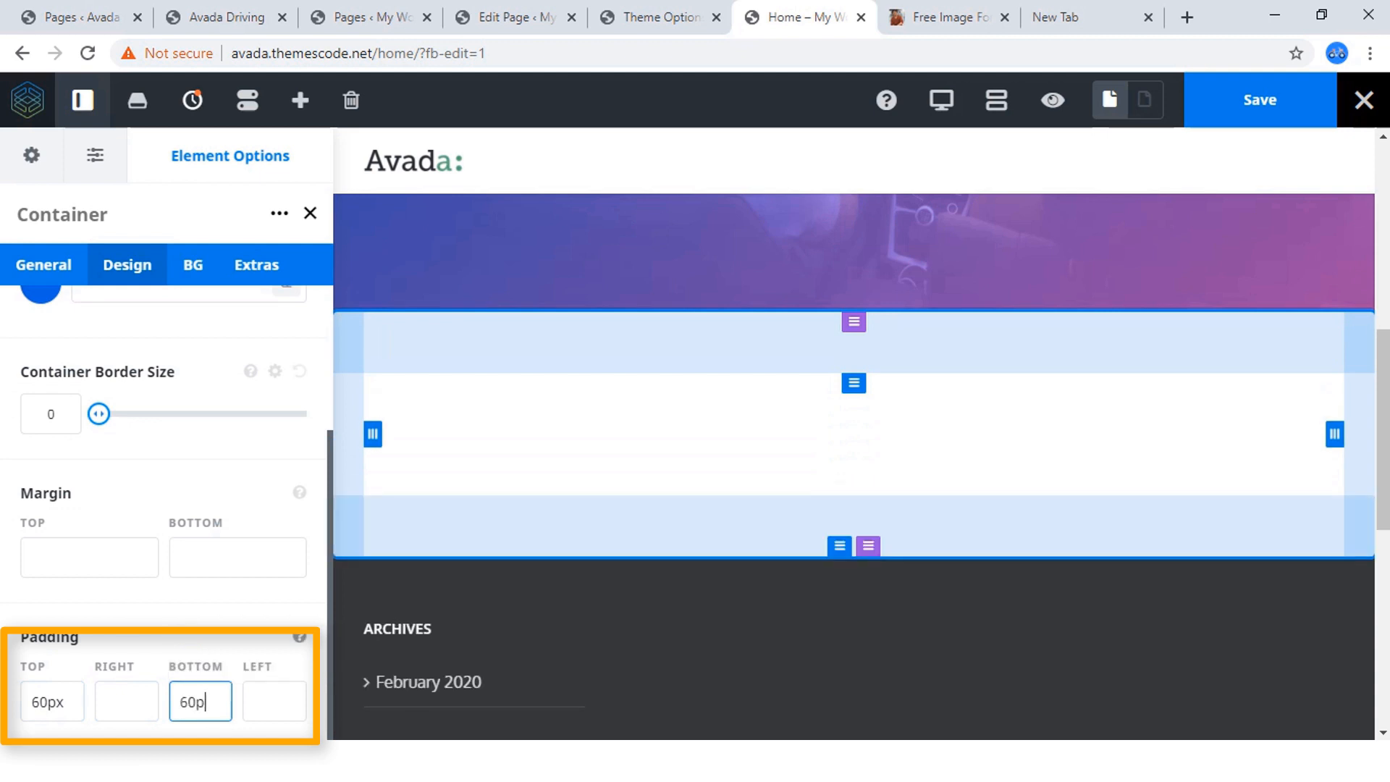
text(x)
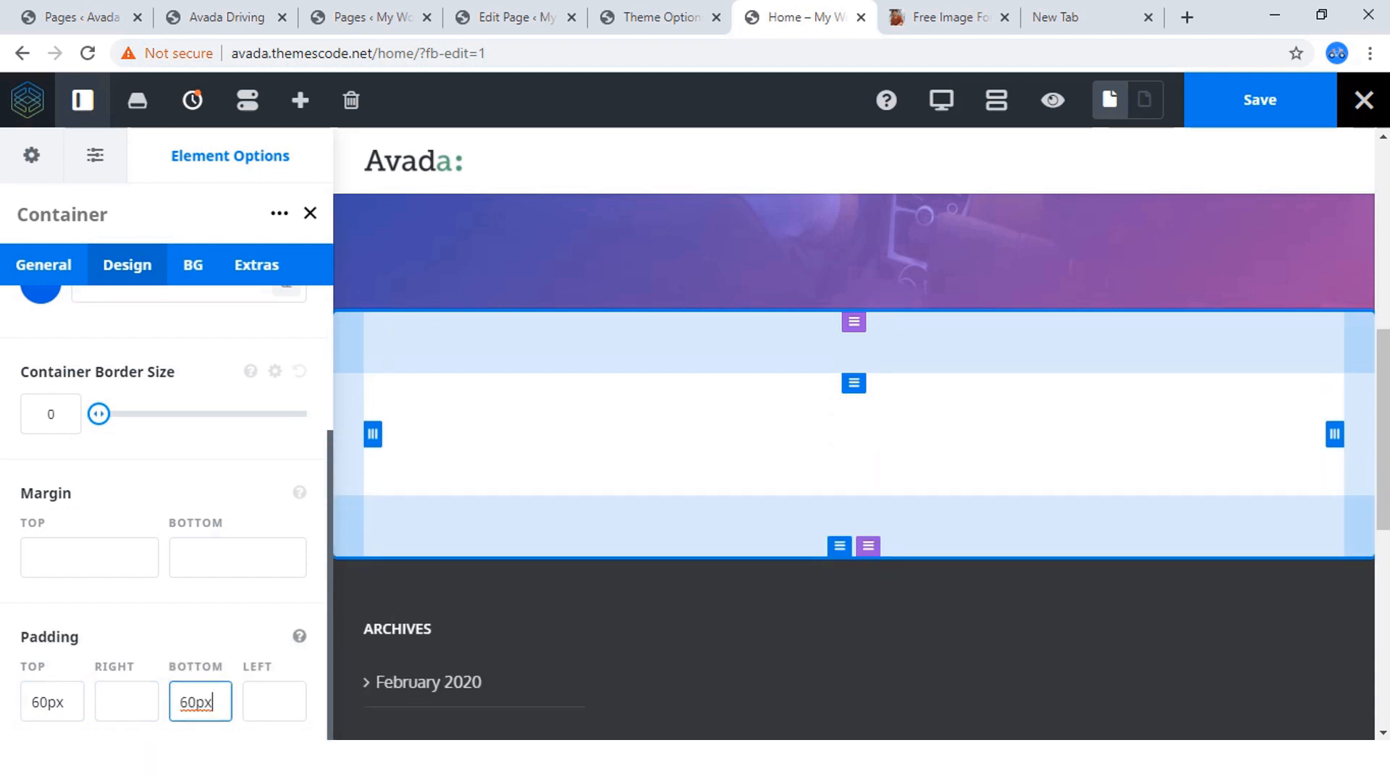
click(194, 500)
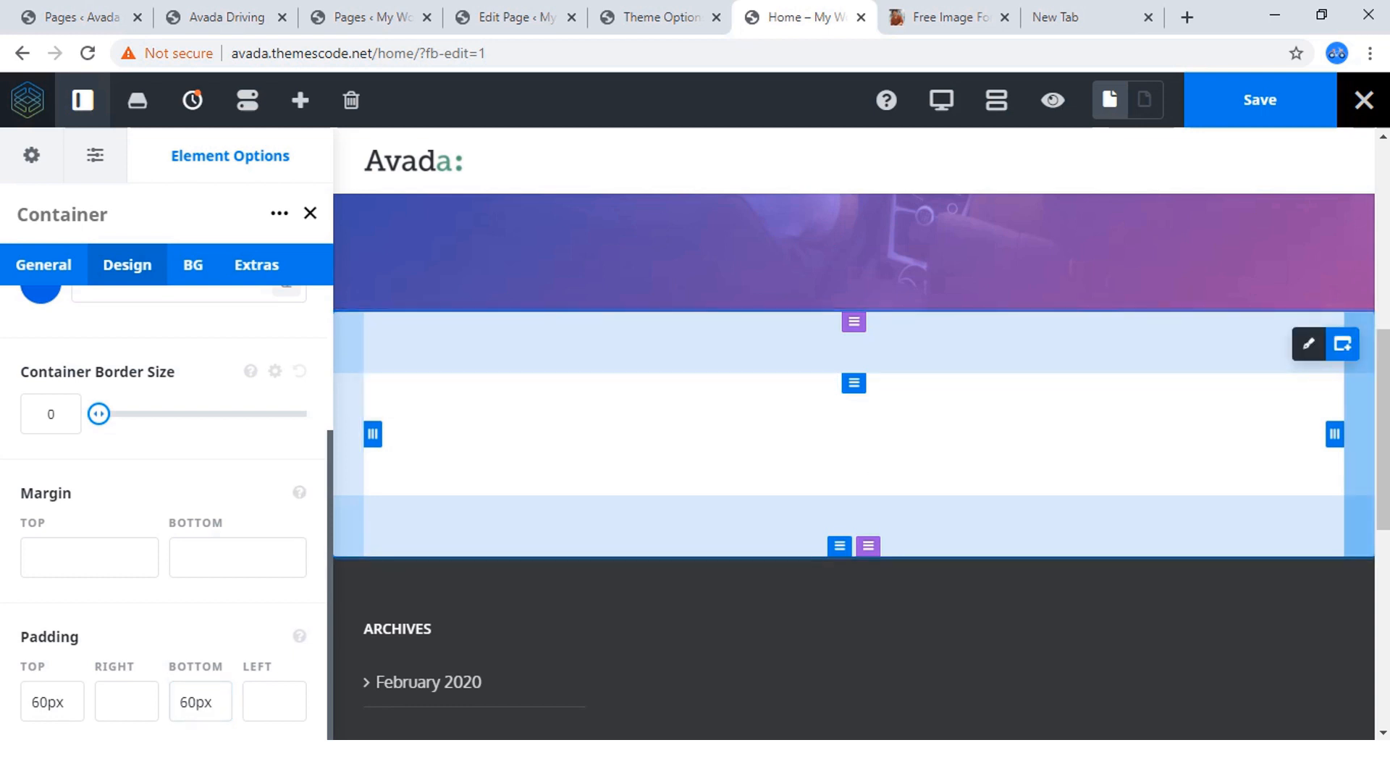
Check the finished site's welcome section and add an Image element to the right column of the two-column container.
click(80, 17)
click(225, 16)
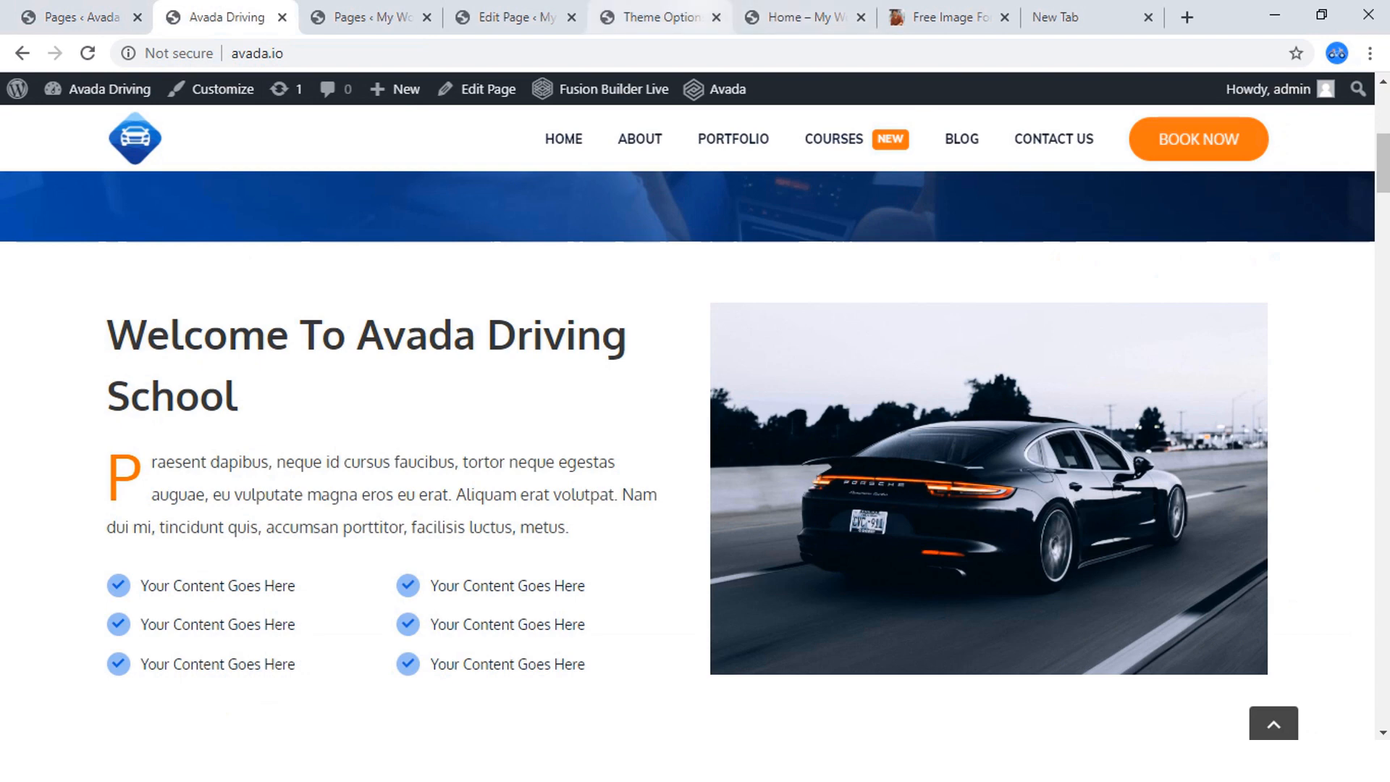
click(652, 16)
click(796, 16)
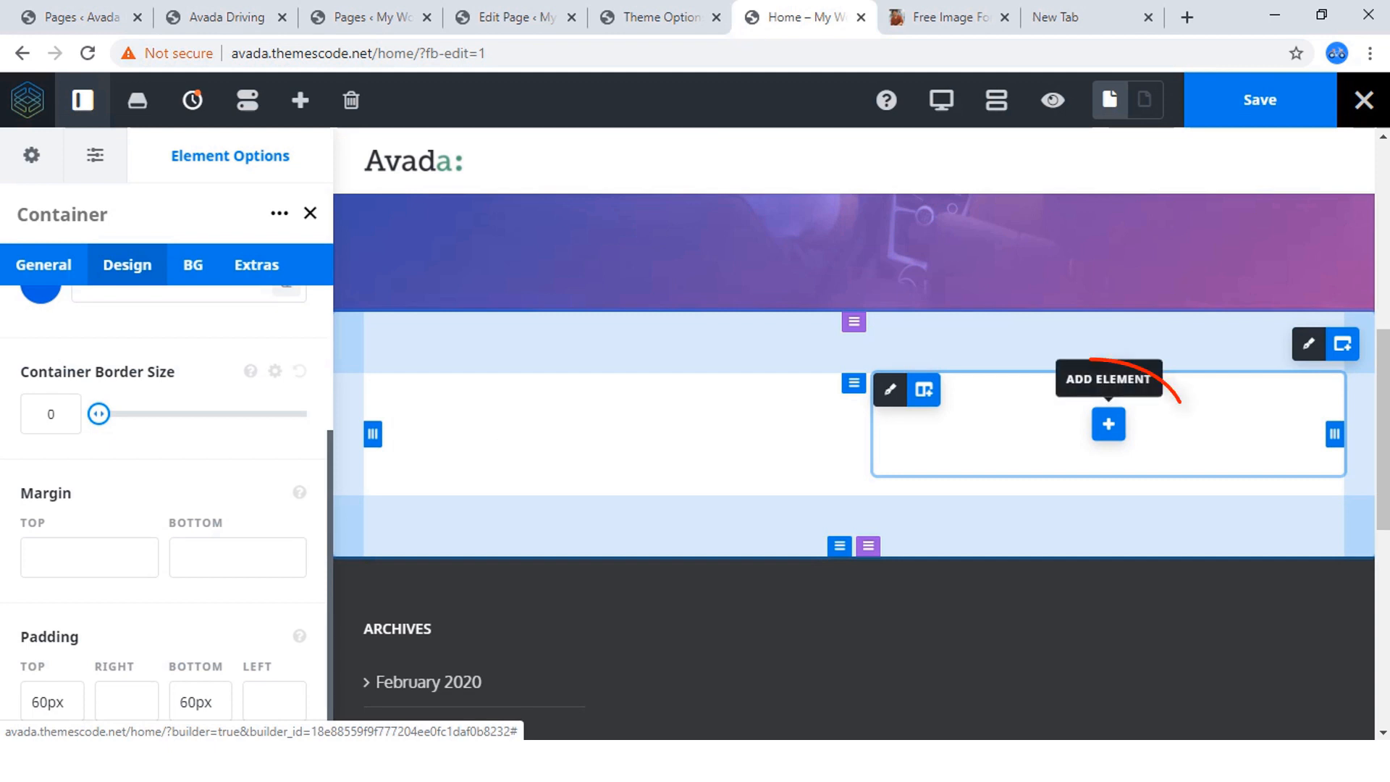
click(1108, 424)
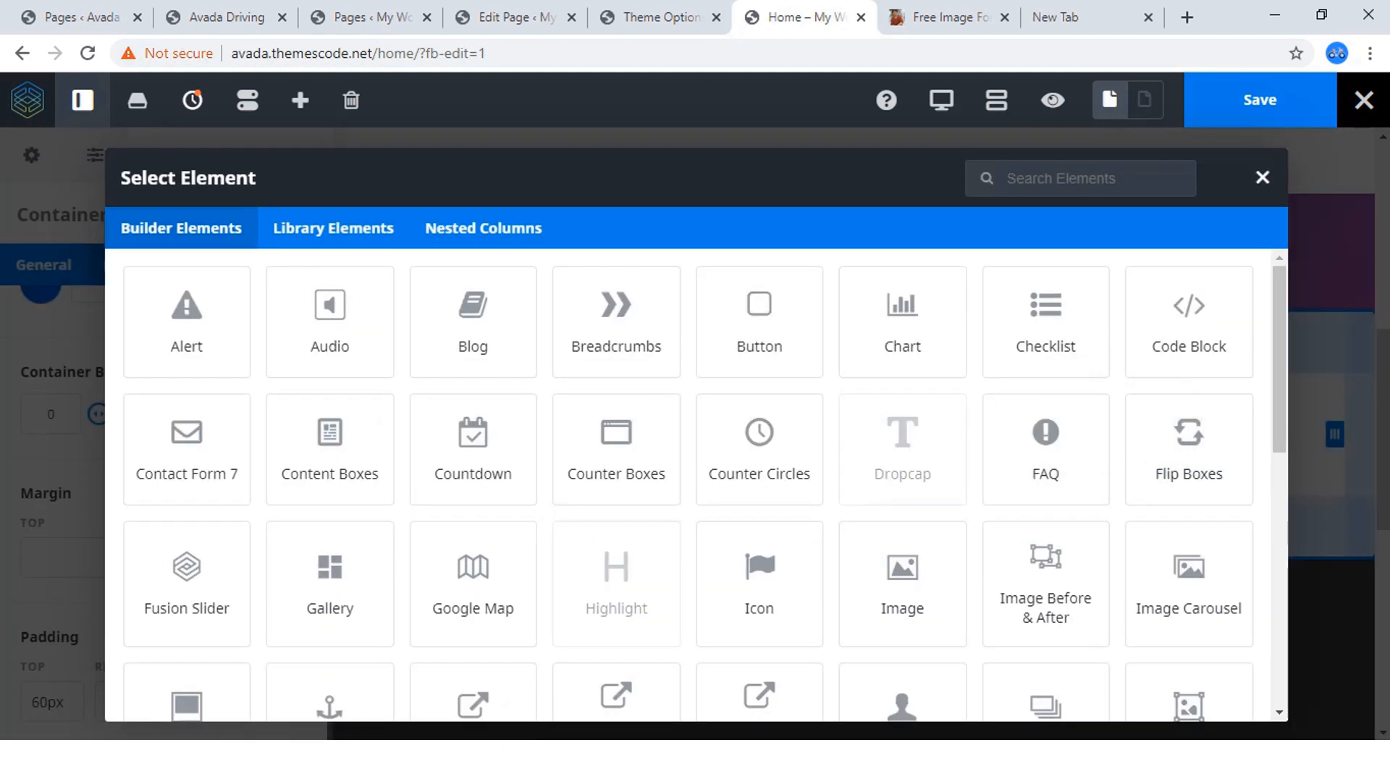
scroll(897, 363, down, 1)
scroll(897, 363, down, 2)
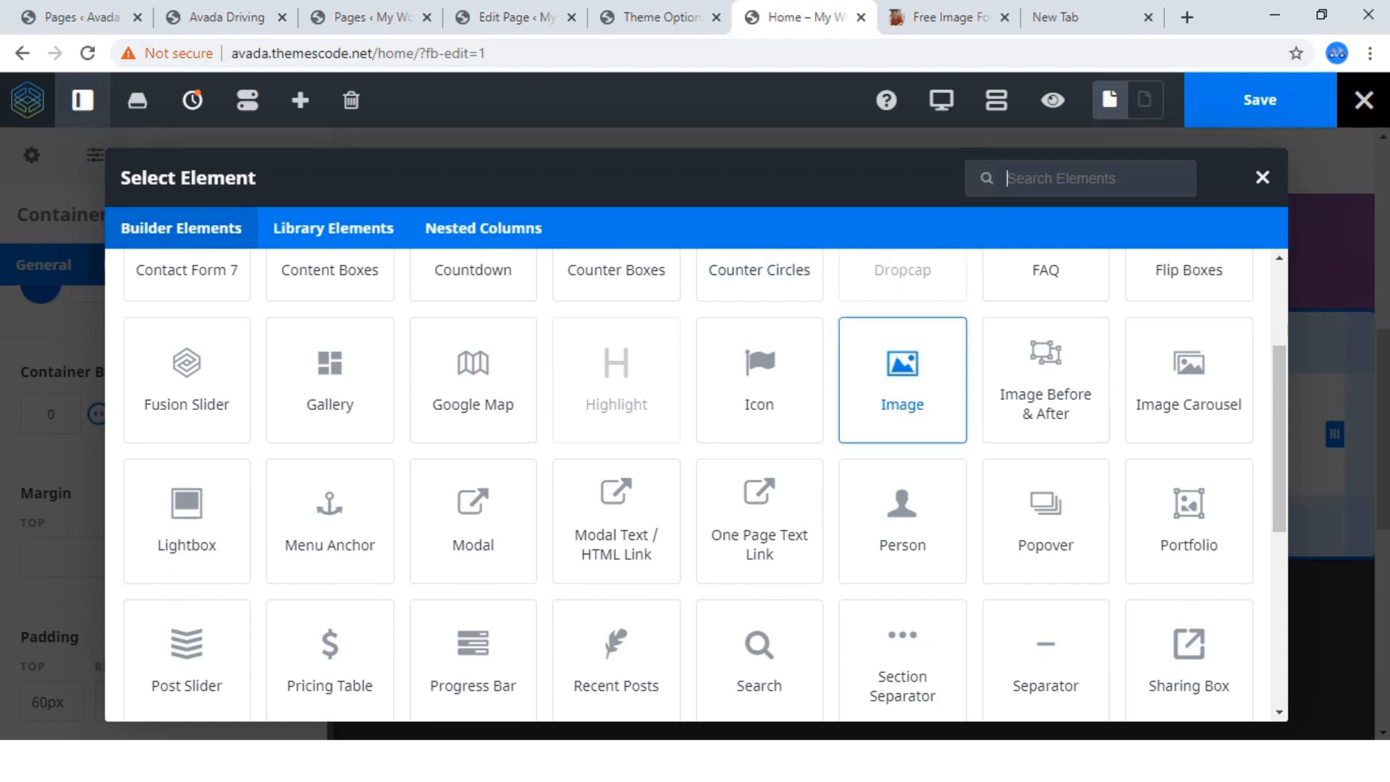
click(903, 380)
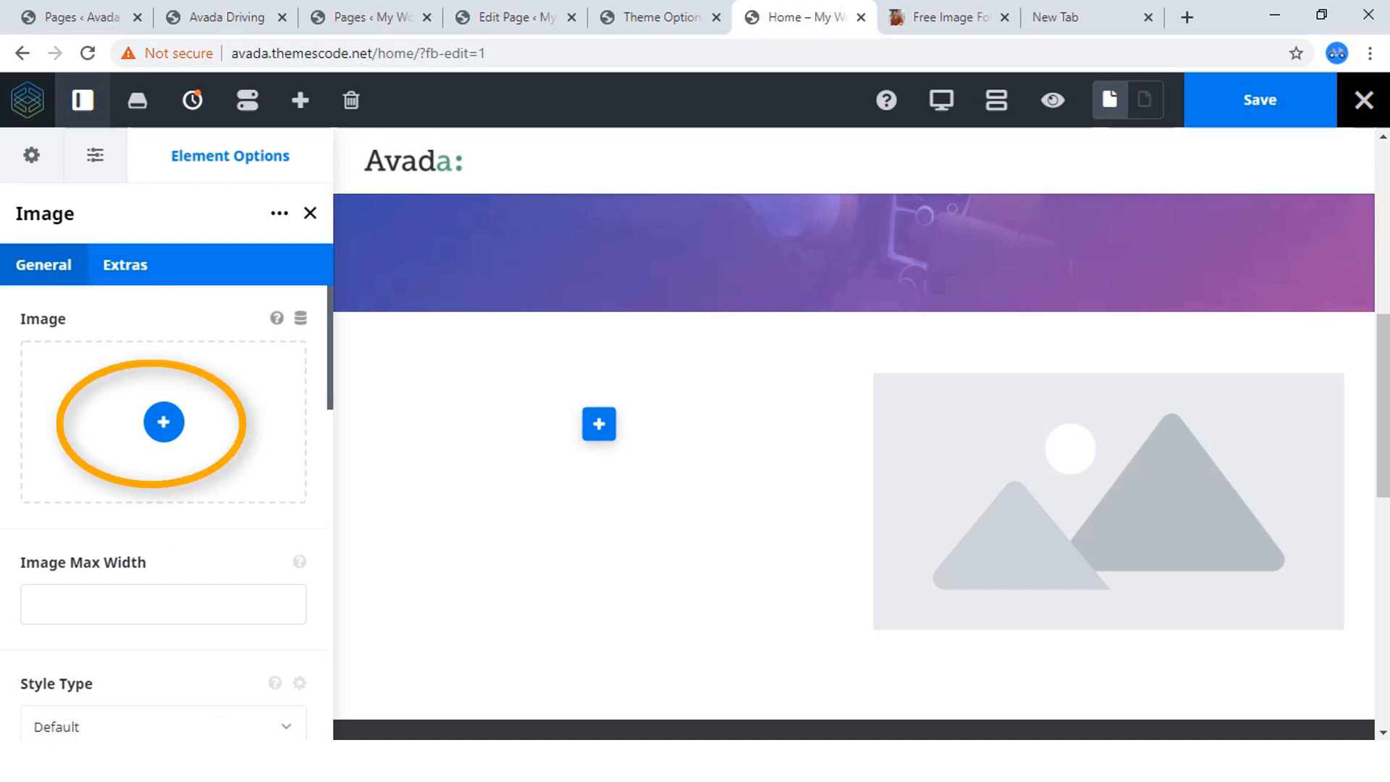
Insert the black Porsche photo from the media library into the Image element at size Large – 1024 × 683.
click(164, 421)
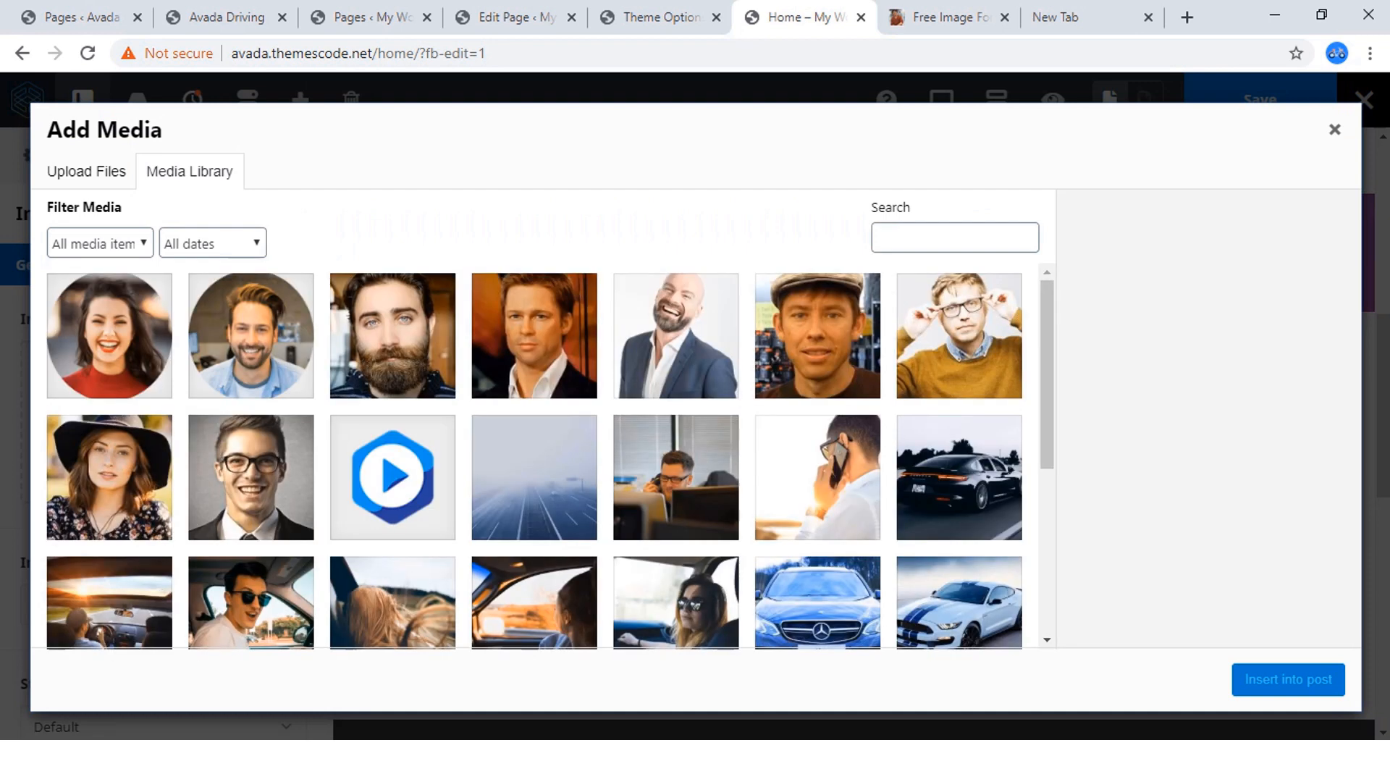
click(226, 17)
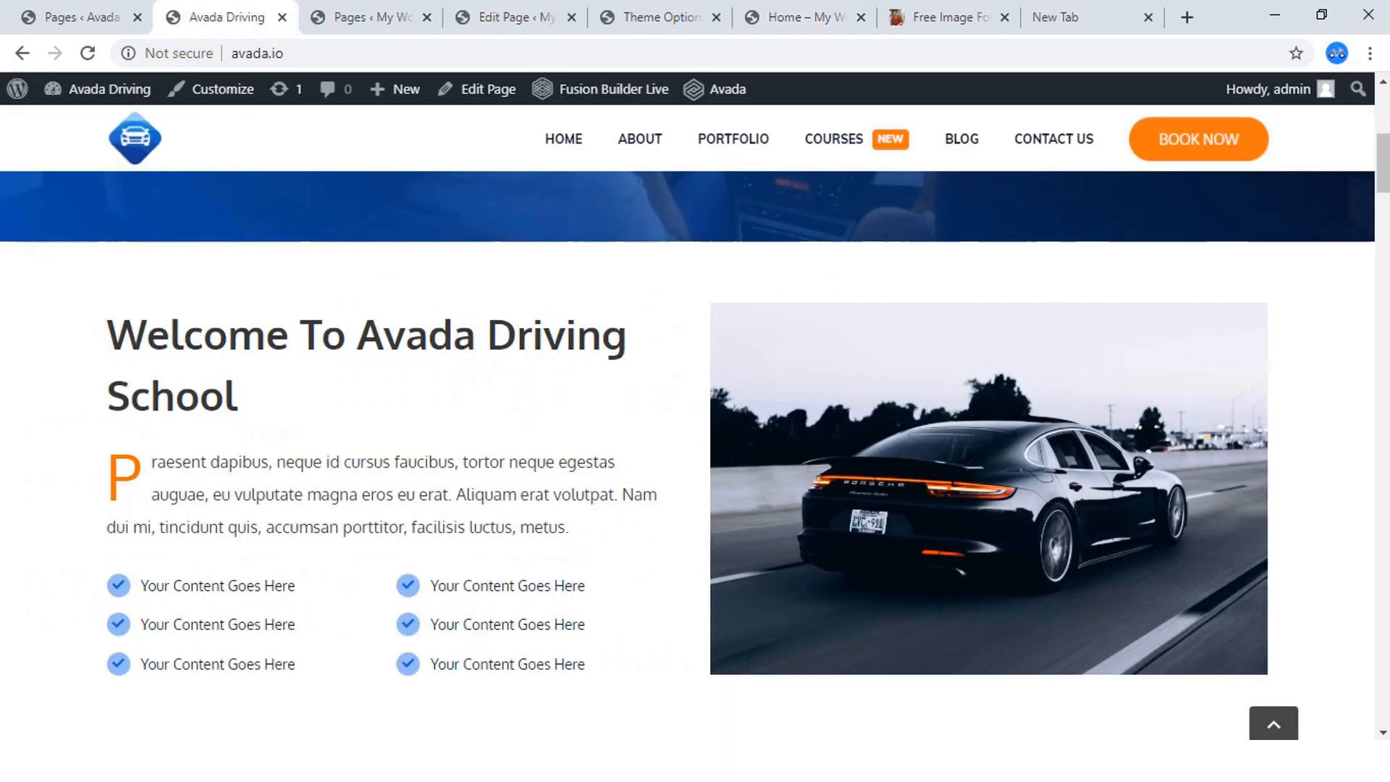
click(805, 17)
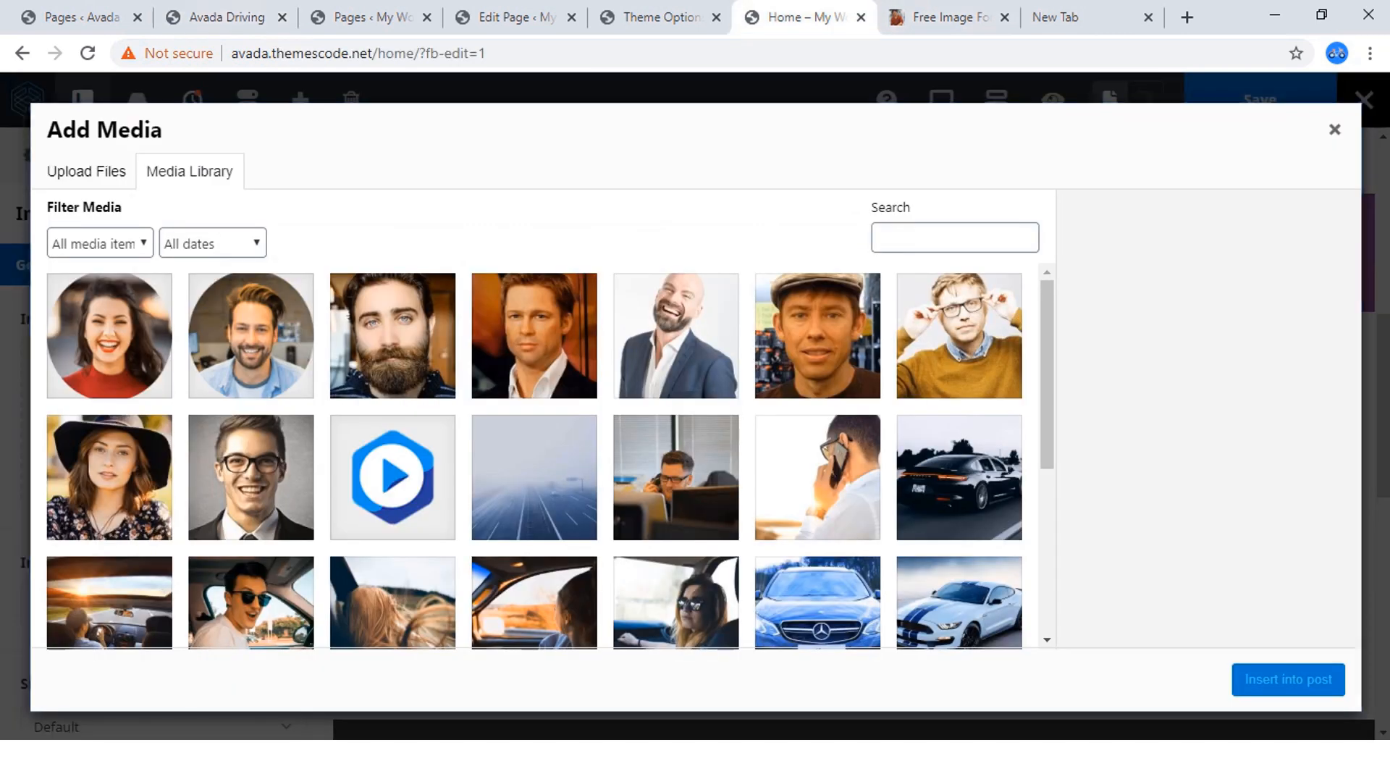
click(959, 478)
scroll(1202, 420, down, 6)
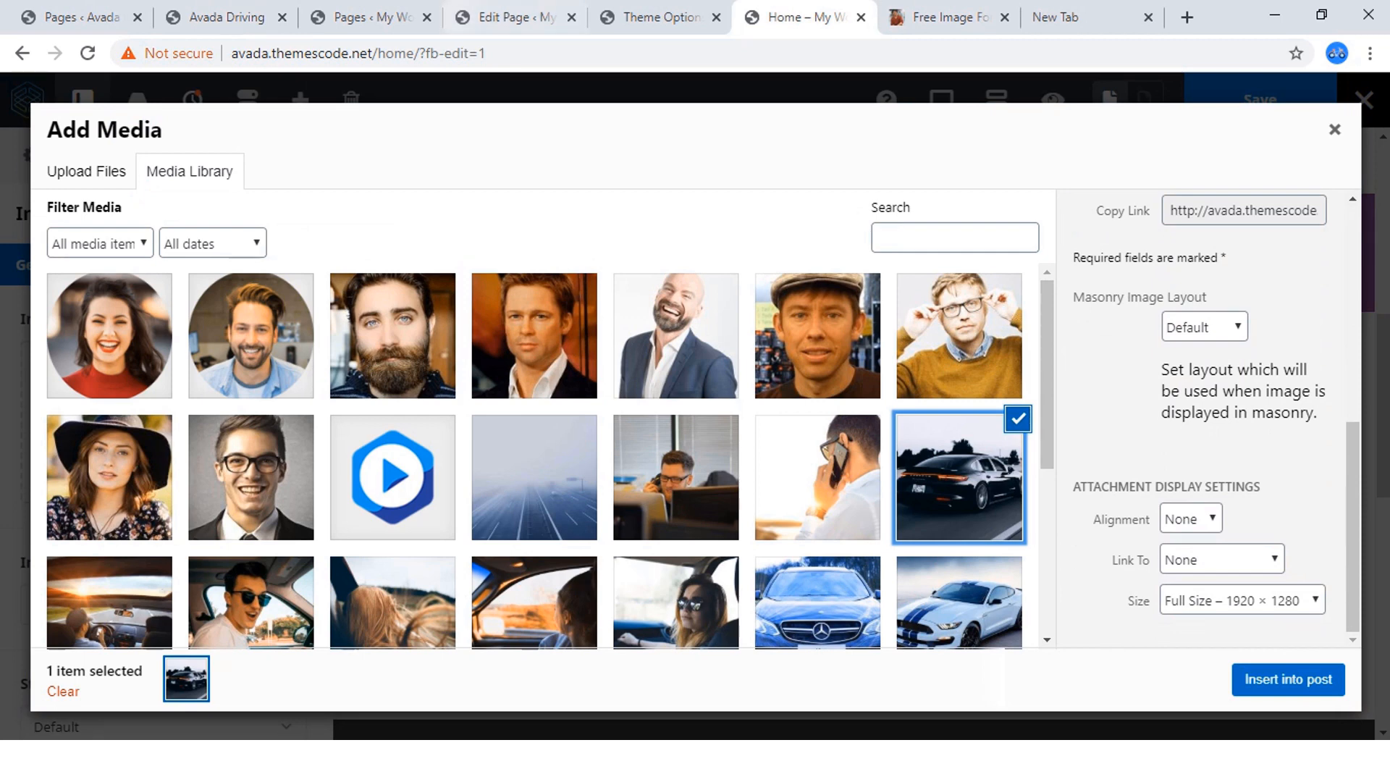
click(227, 17)
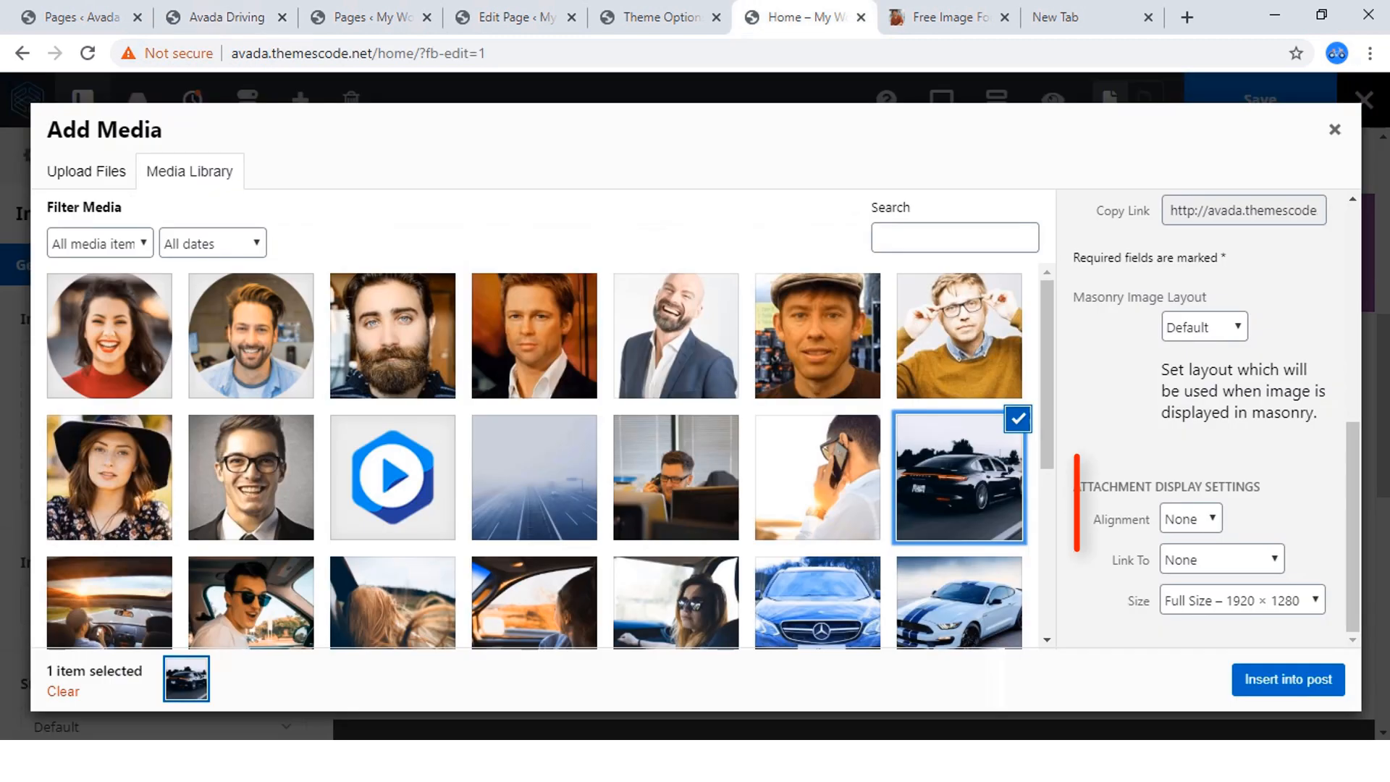
click(797, 17)
click(1243, 600)
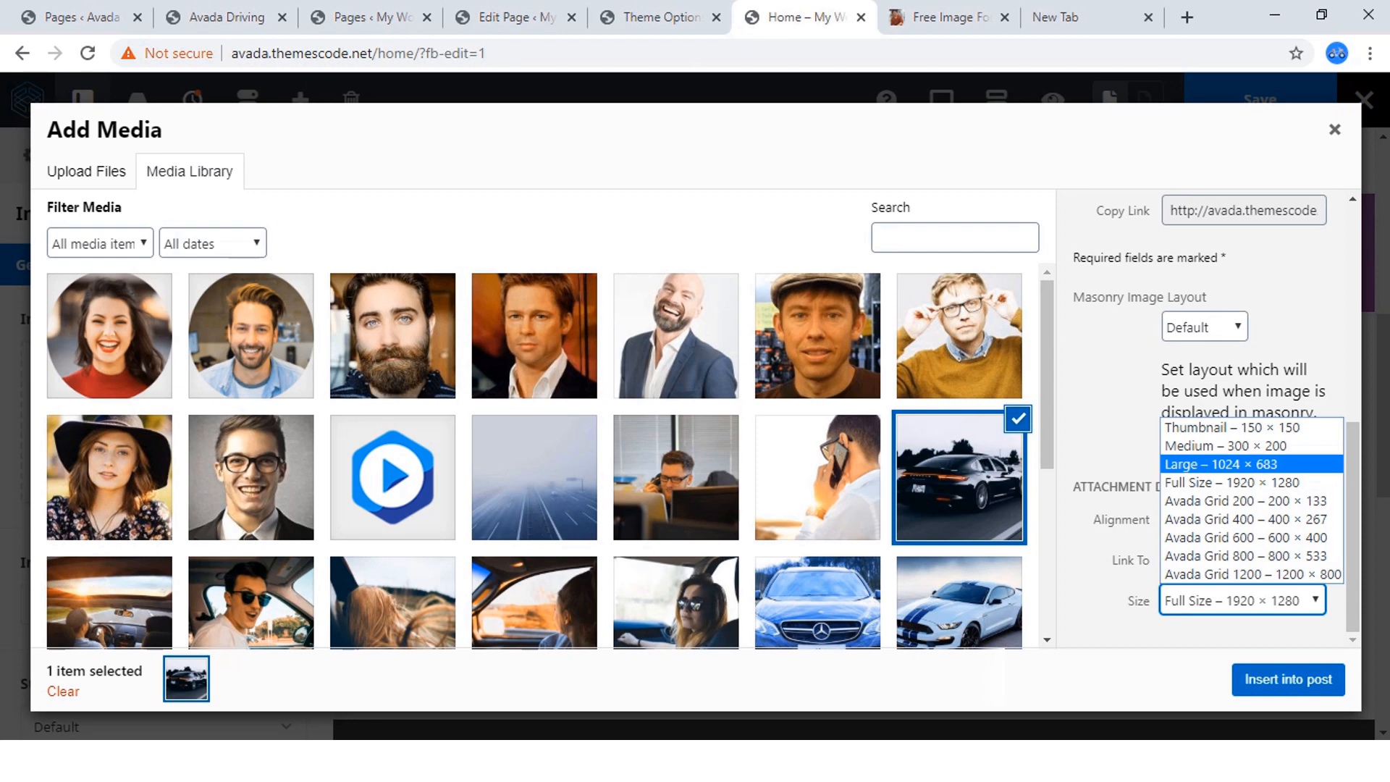
click(1222, 465)
click(1289, 680)
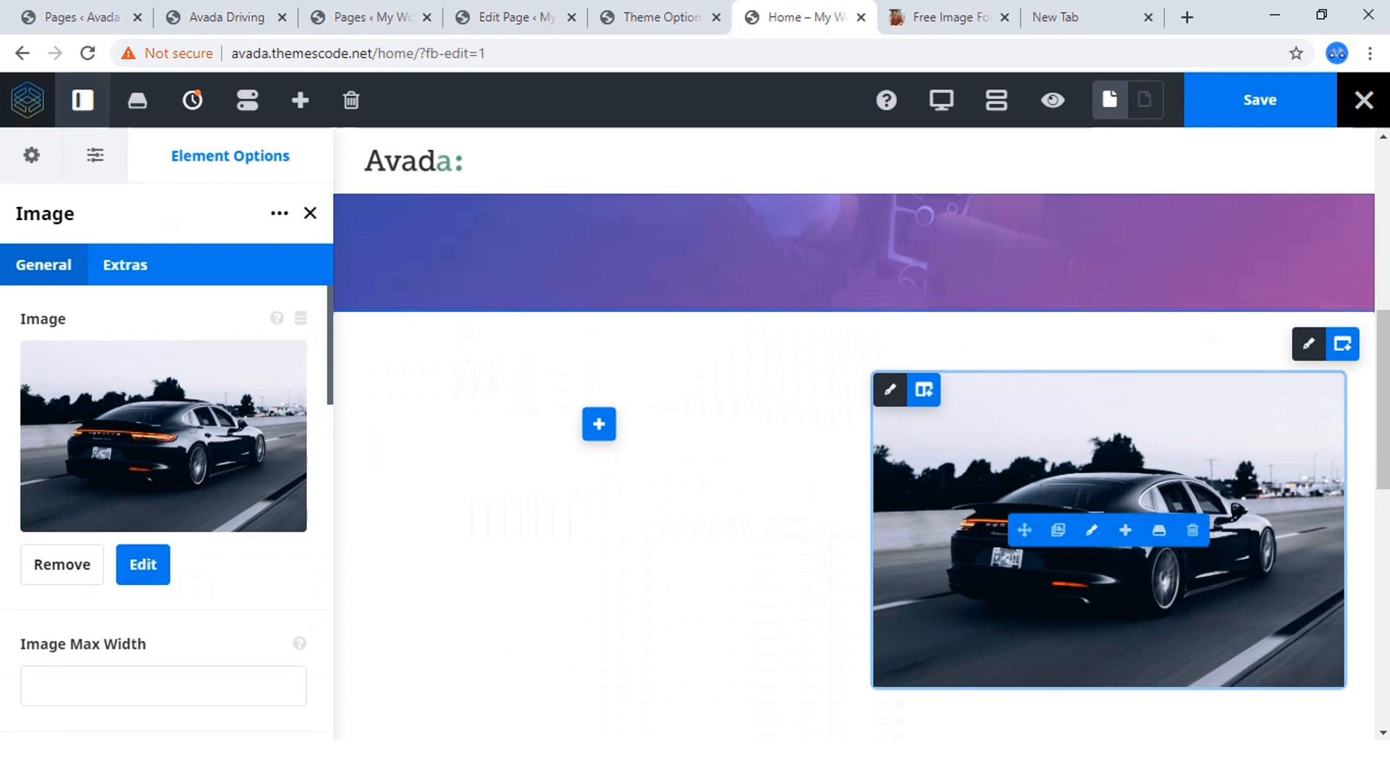
Copy the heading "Welcome To Avada Driving School" from the finished Avada Driving site.
click(225, 17)
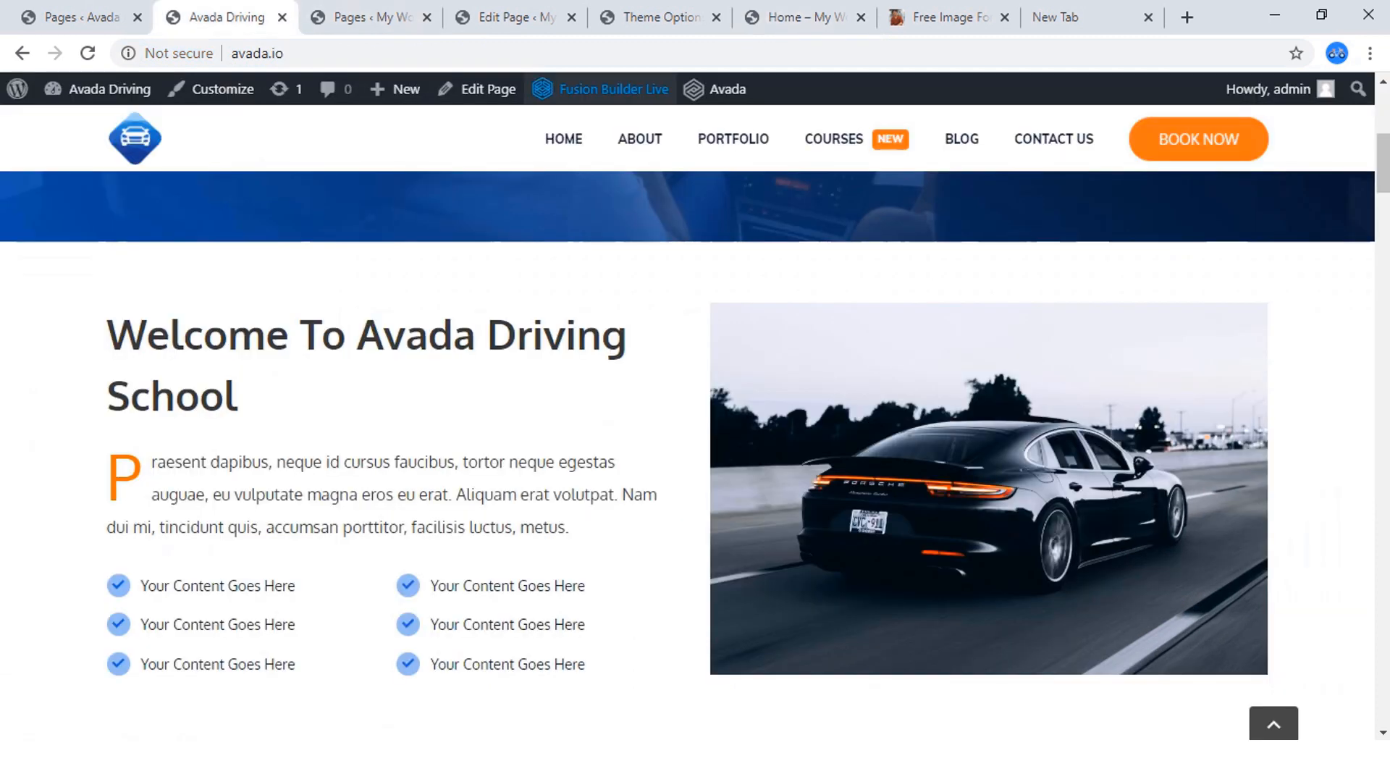
click(797, 16)
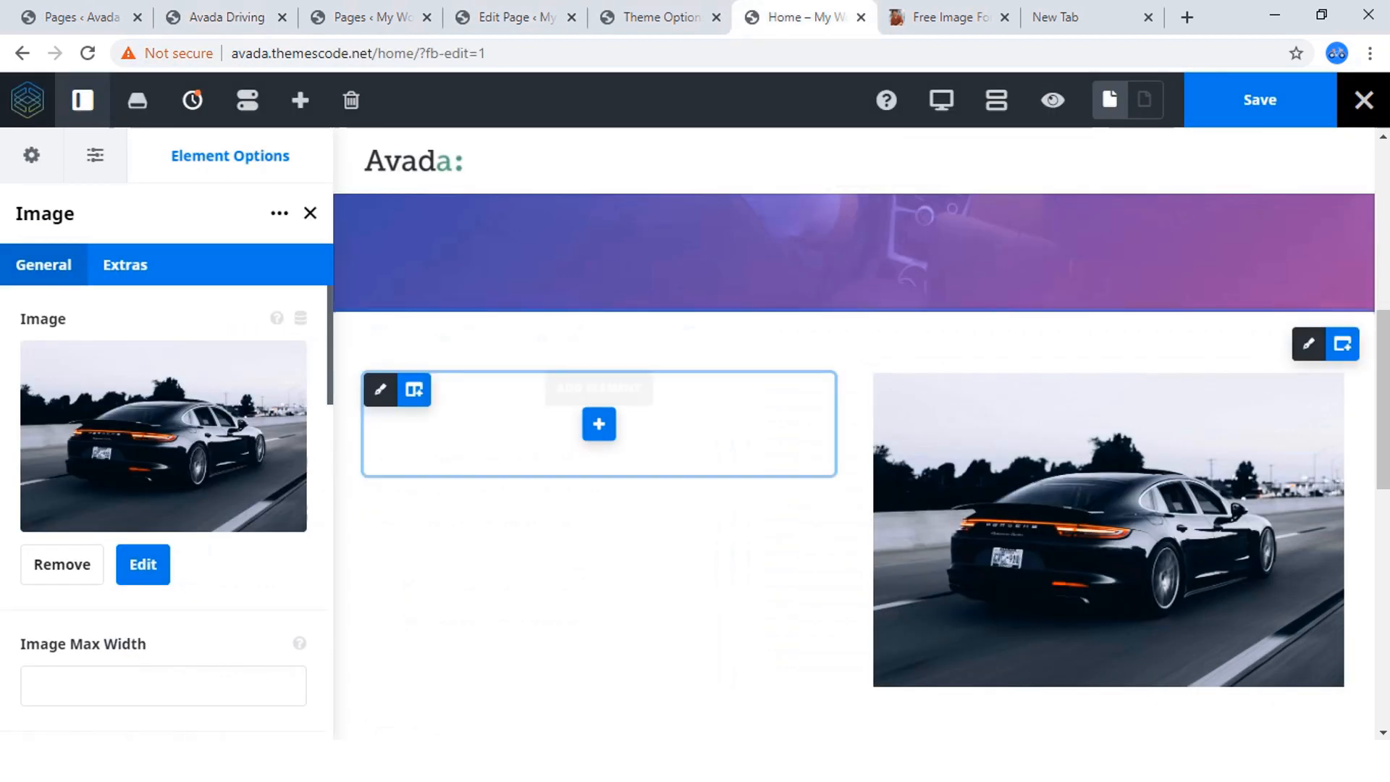
click(226, 17)
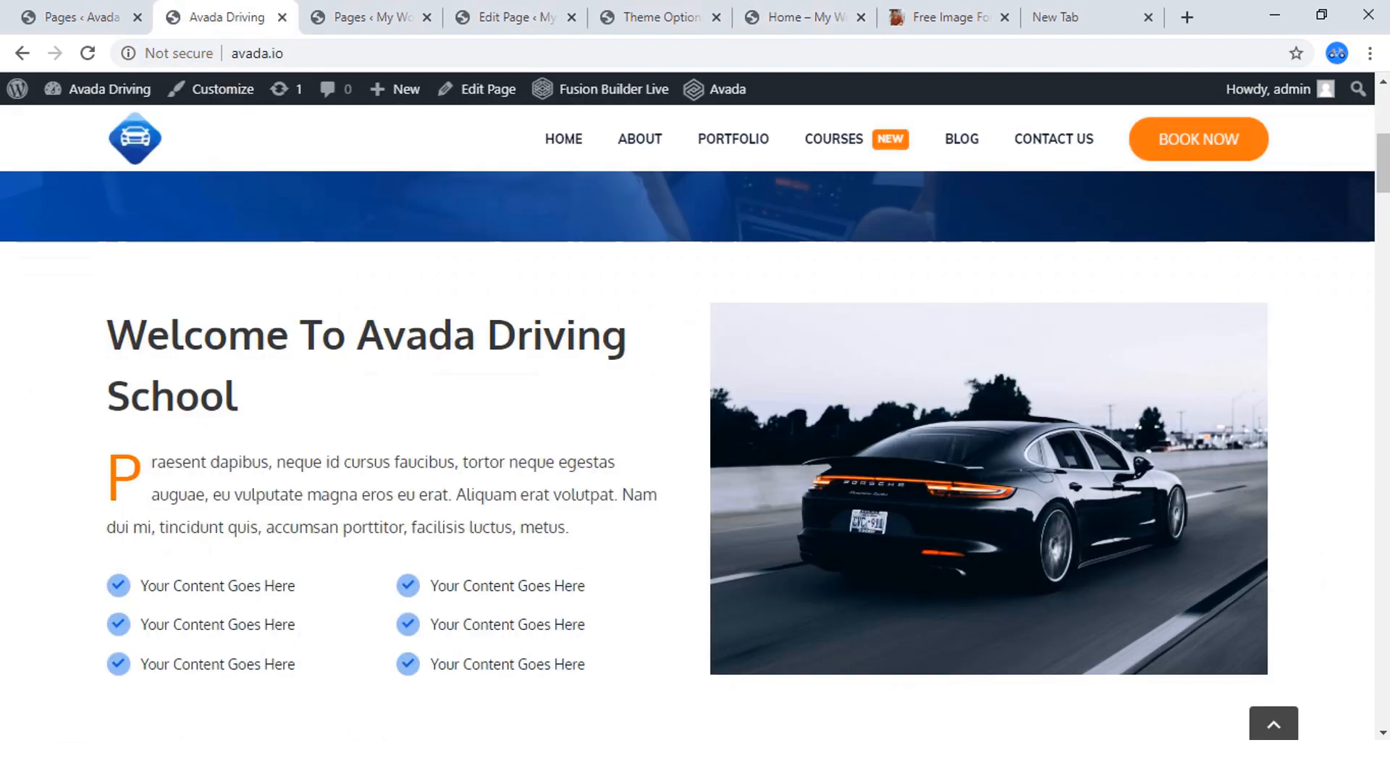
drag(238, 395, 107, 335)
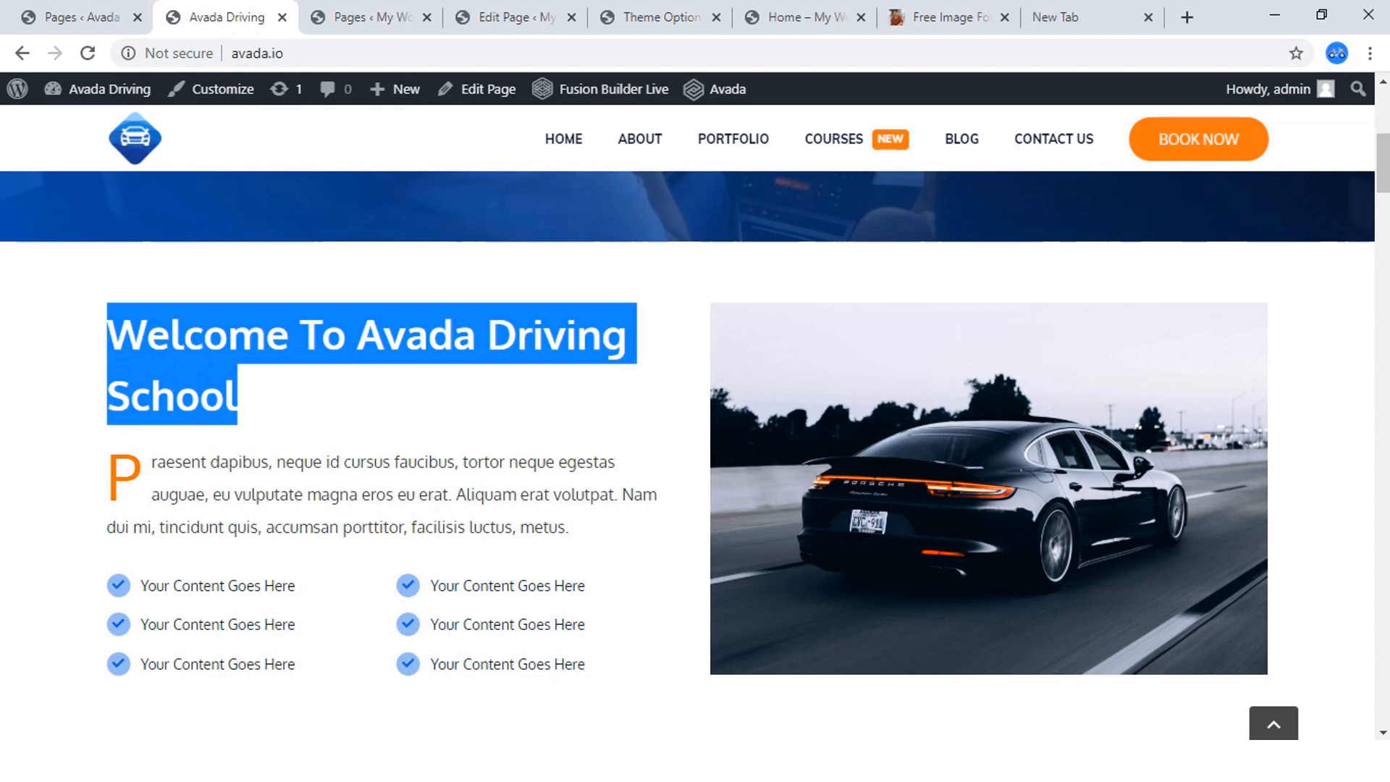
right_click(109, 319)
click(160, 330)
click(796, 16)
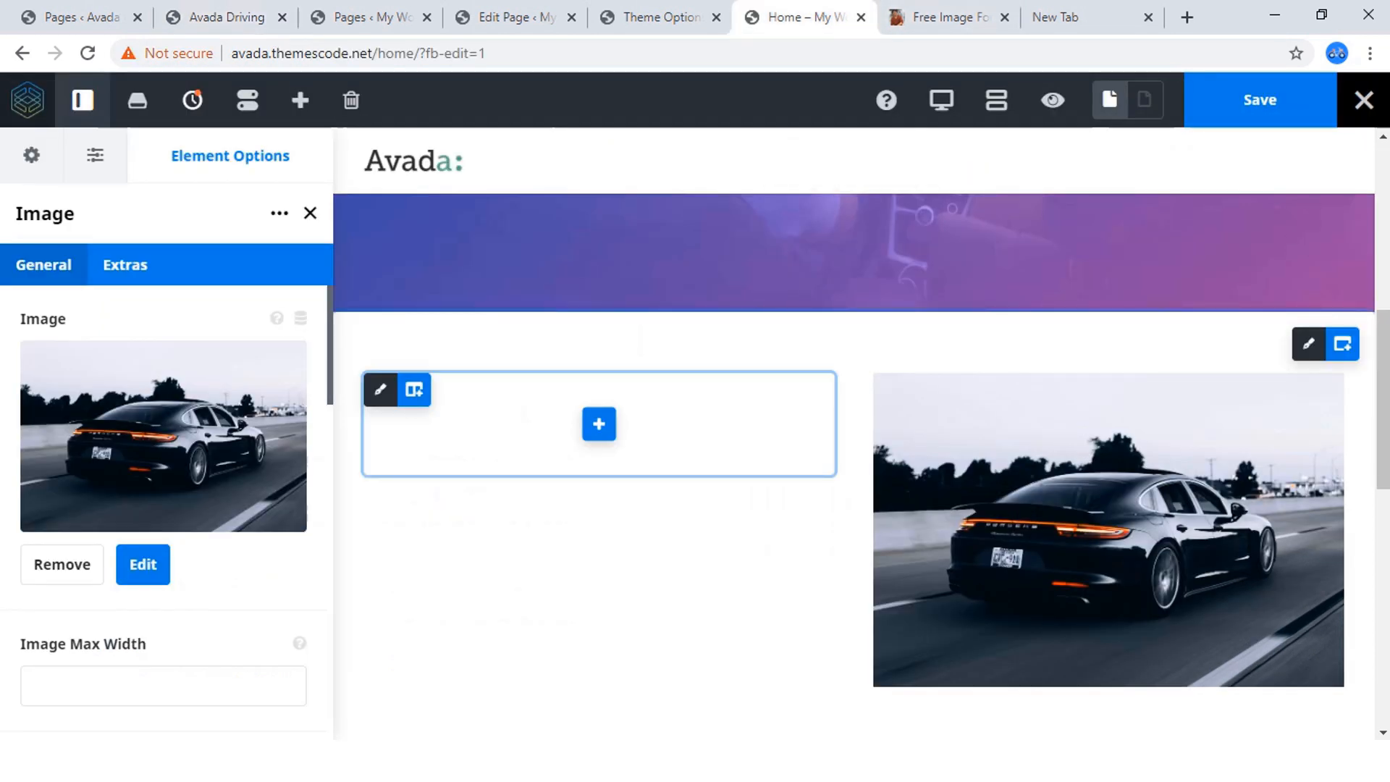
Add a Title element to the empty left column of the Home page's two-column container.
click(599, 424)
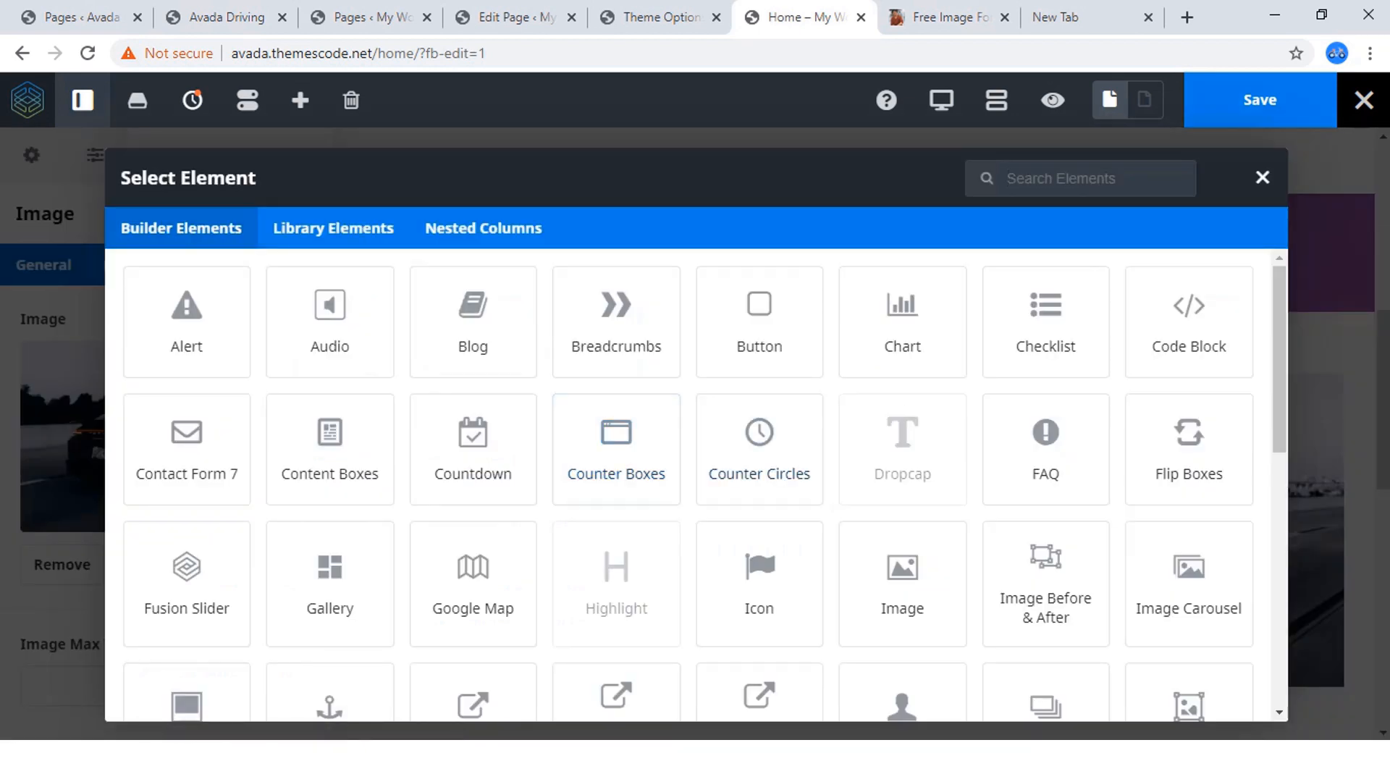
scroll(616, 485, down, 8)
scroll(473, 637, down, 2)
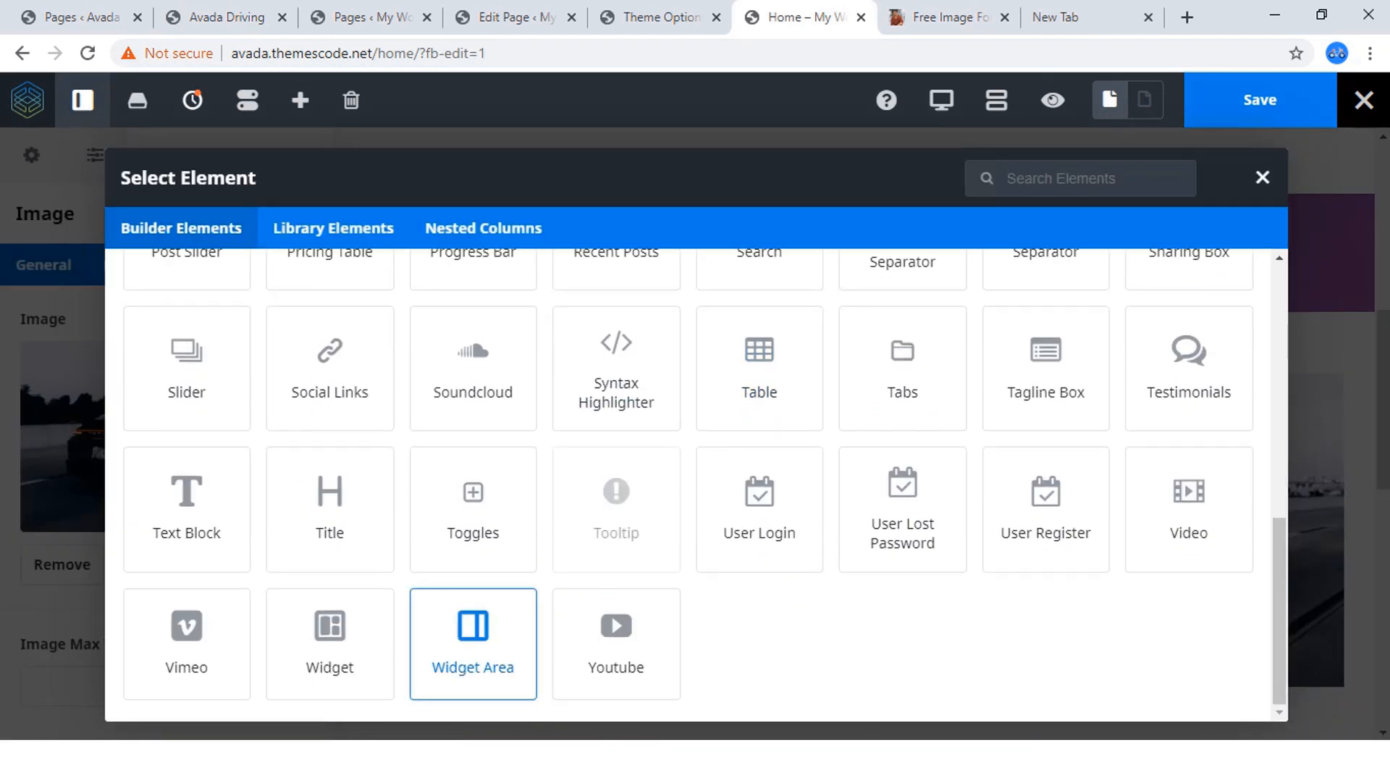
click(330, 510)
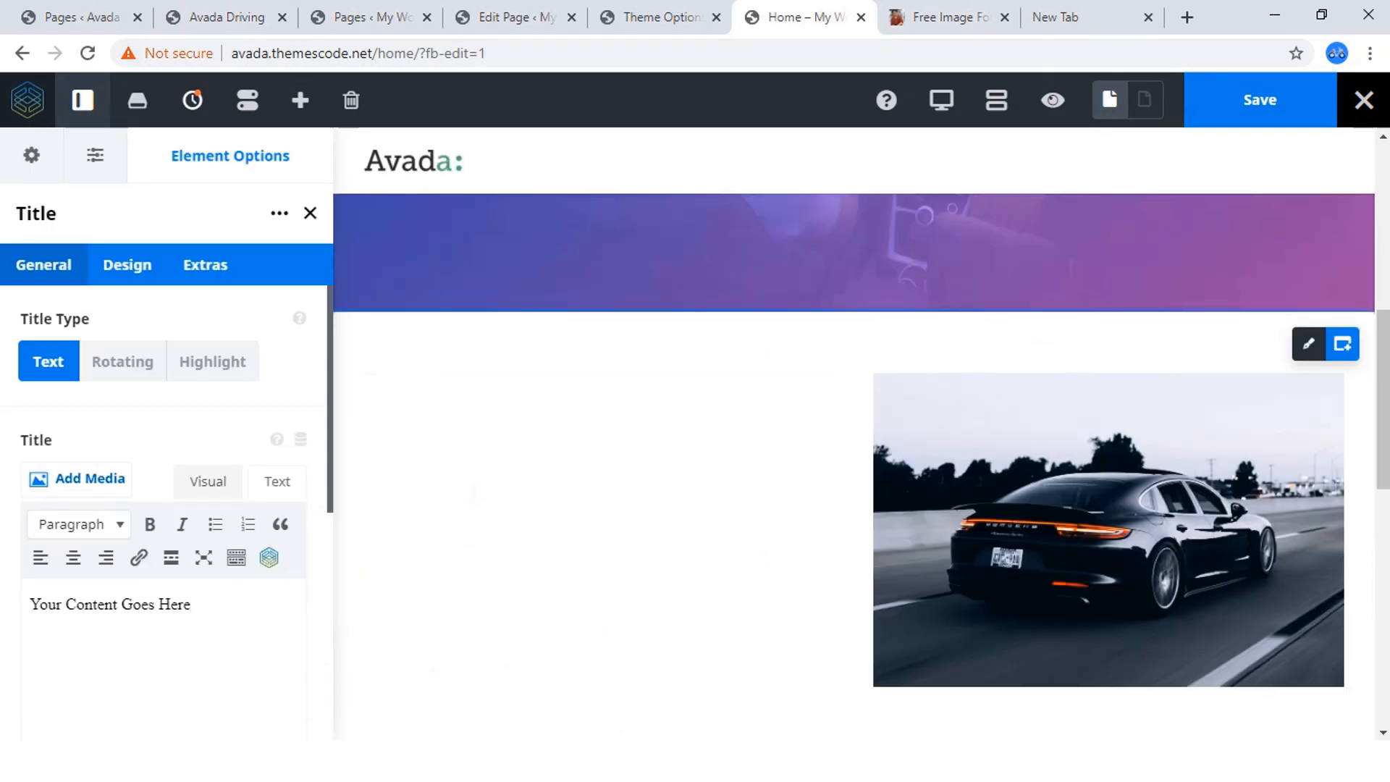
Replace the Title element's placeholder text with "Welcome To Avada Driving School".
scroll(167, 434, down, 4)
scroll(166, 464, down, 3)
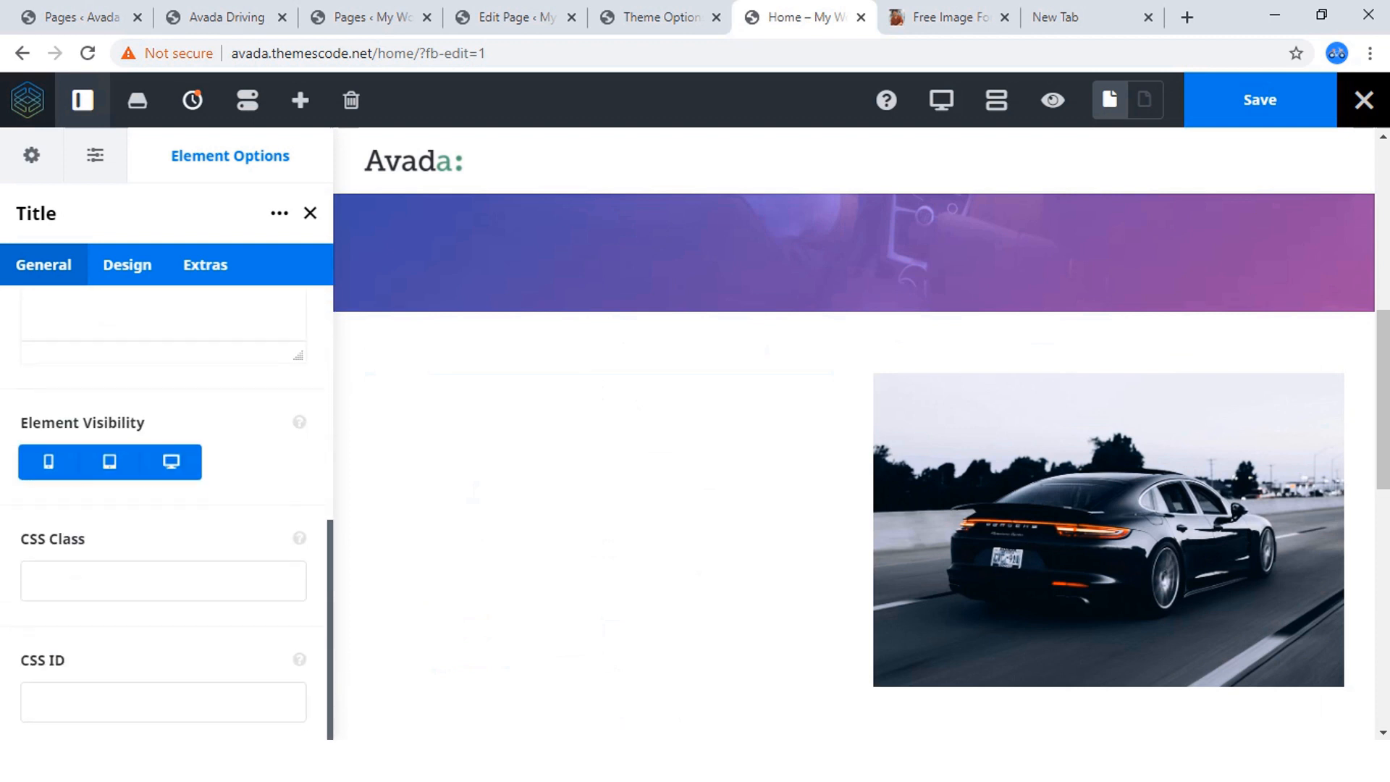
scroll(166, 463, up, 7)
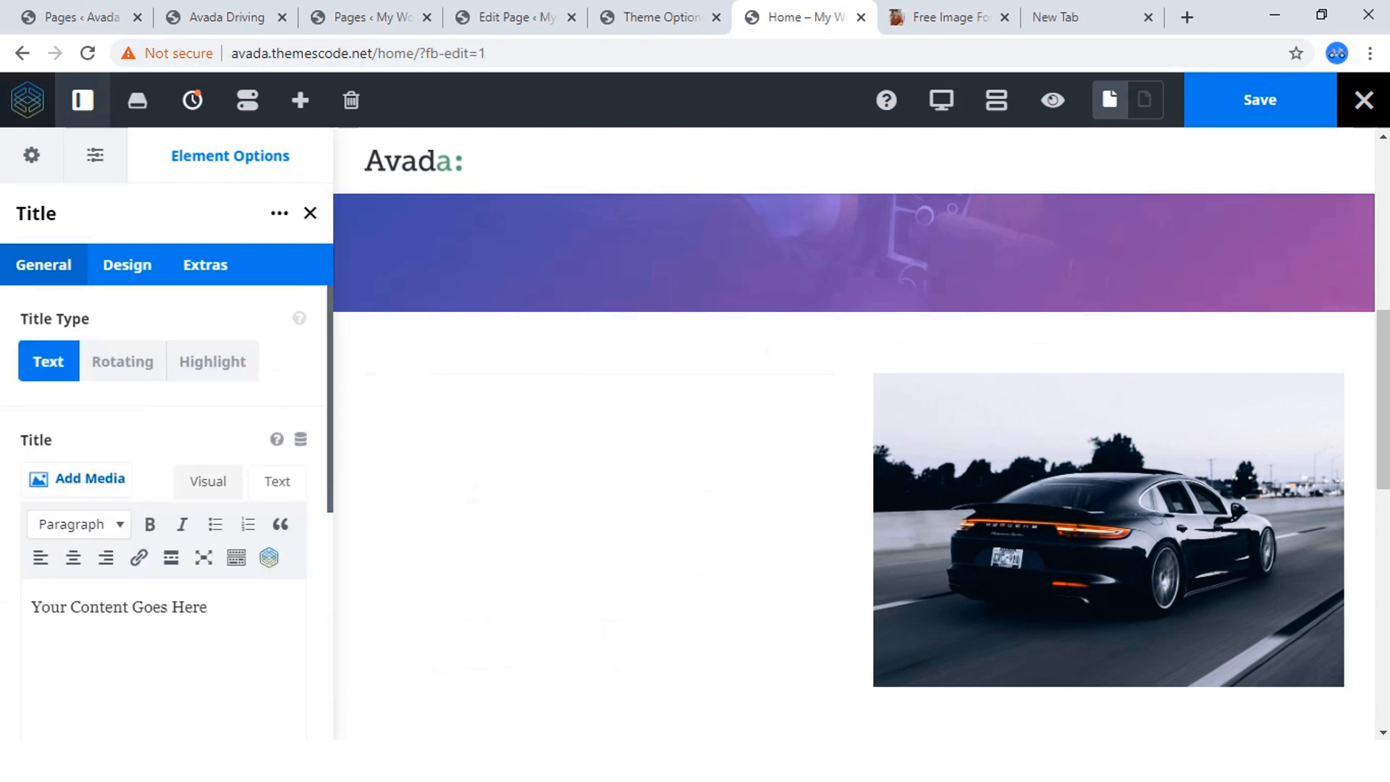
click(277, 481)
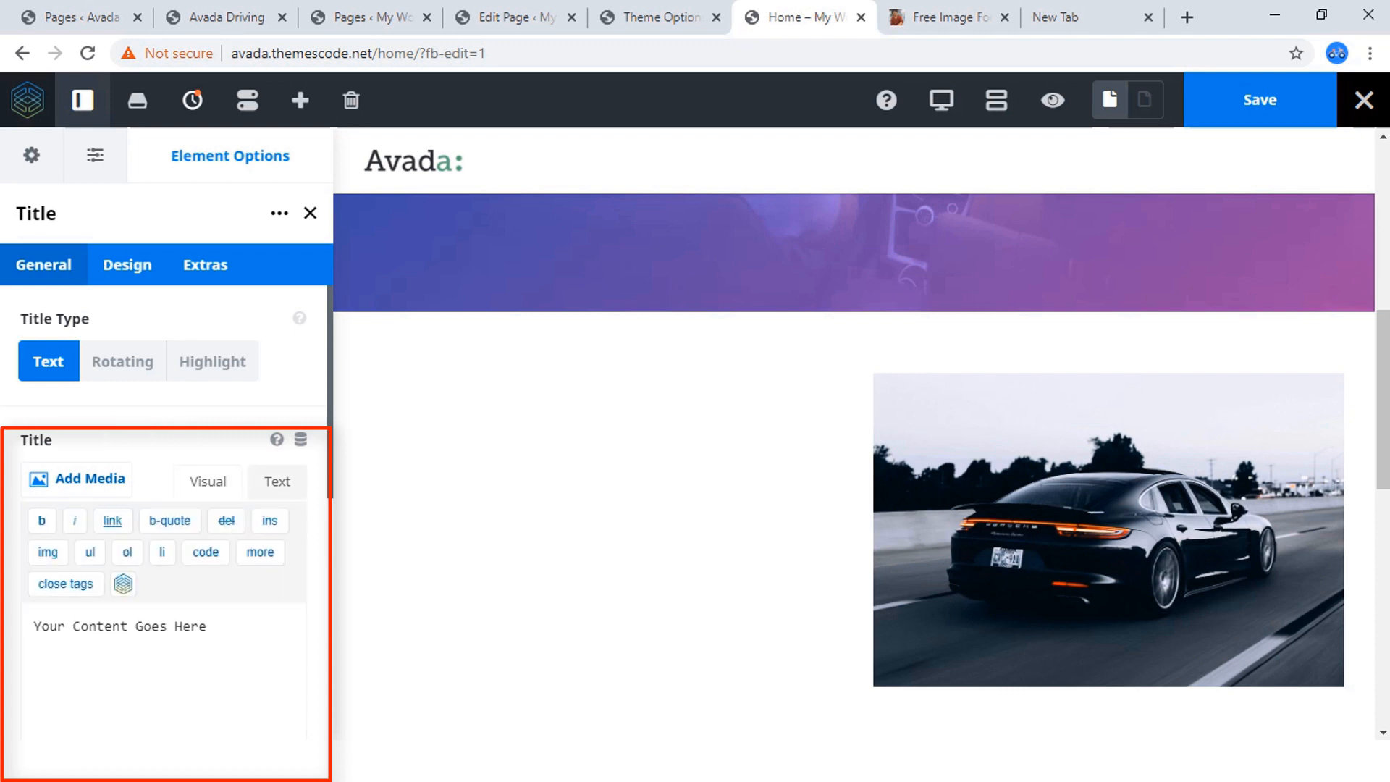
drag(207, 626, 33, 626)
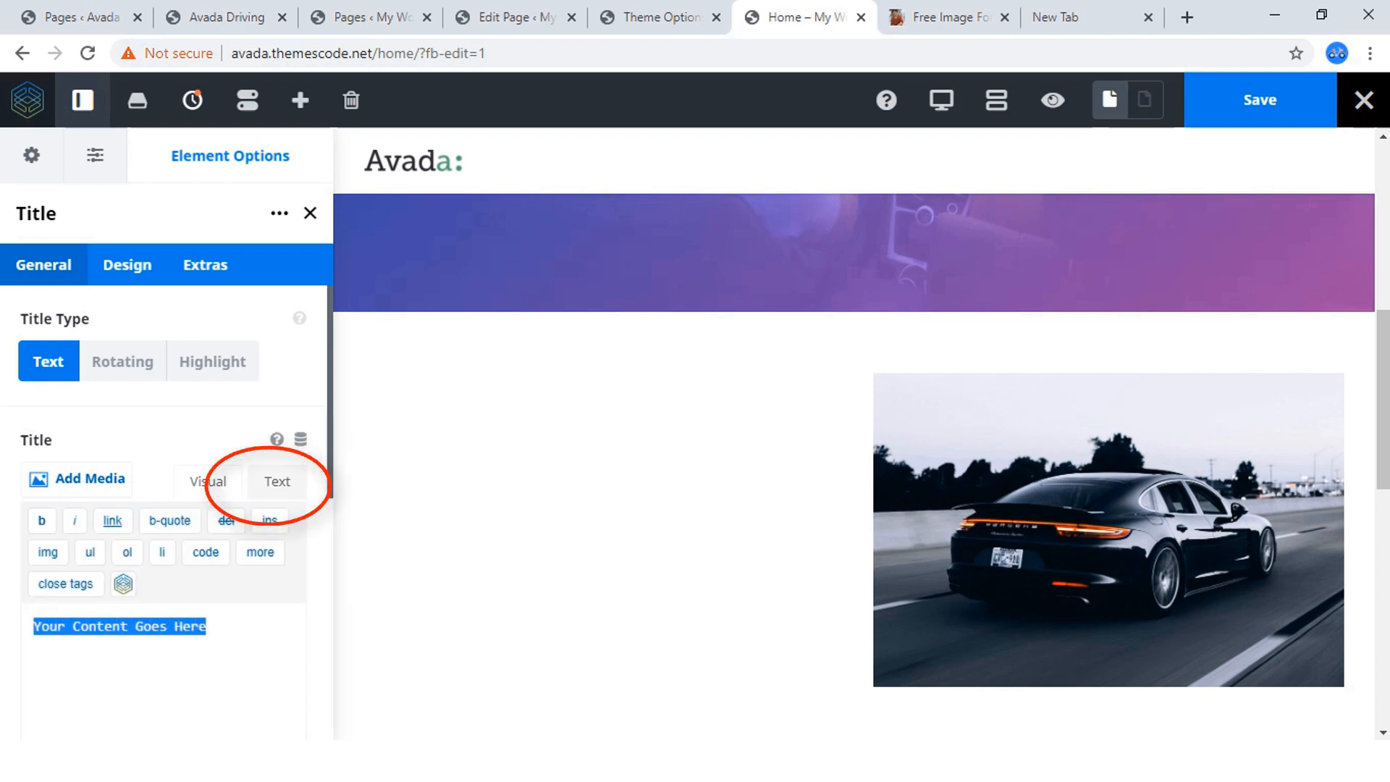
key(ctrl+v)
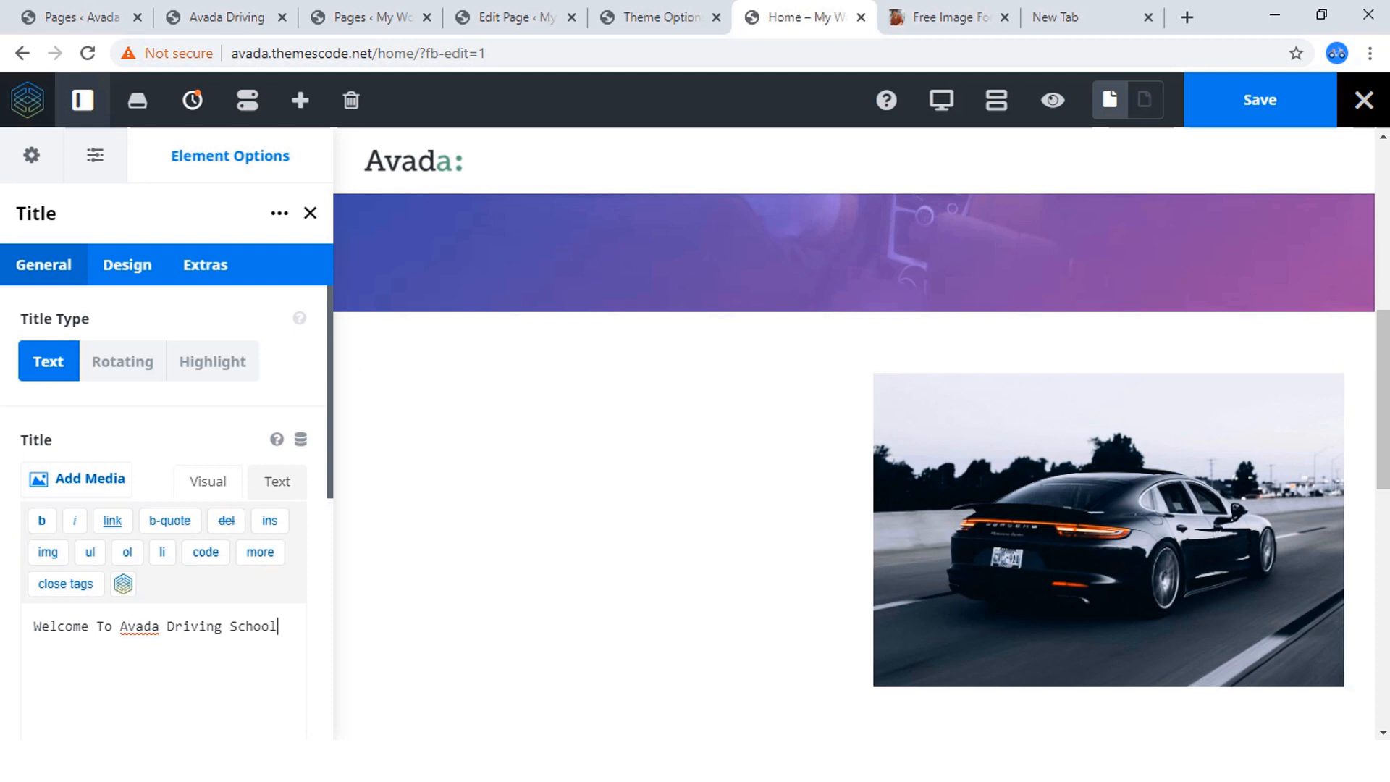
Check the headings on the finished site and set the Title element's HTML heading size to H2.
click(127, 265)
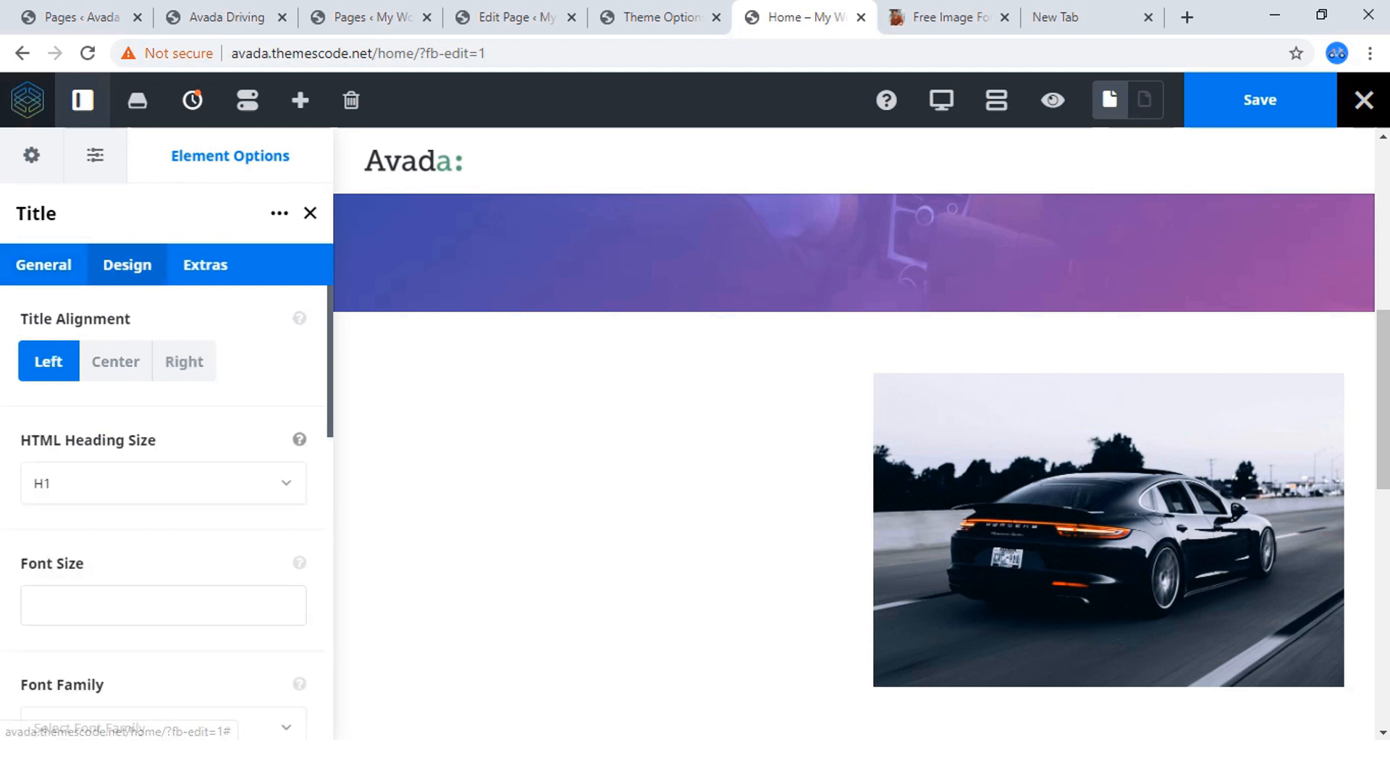
scroll(167, 507, down, 1)
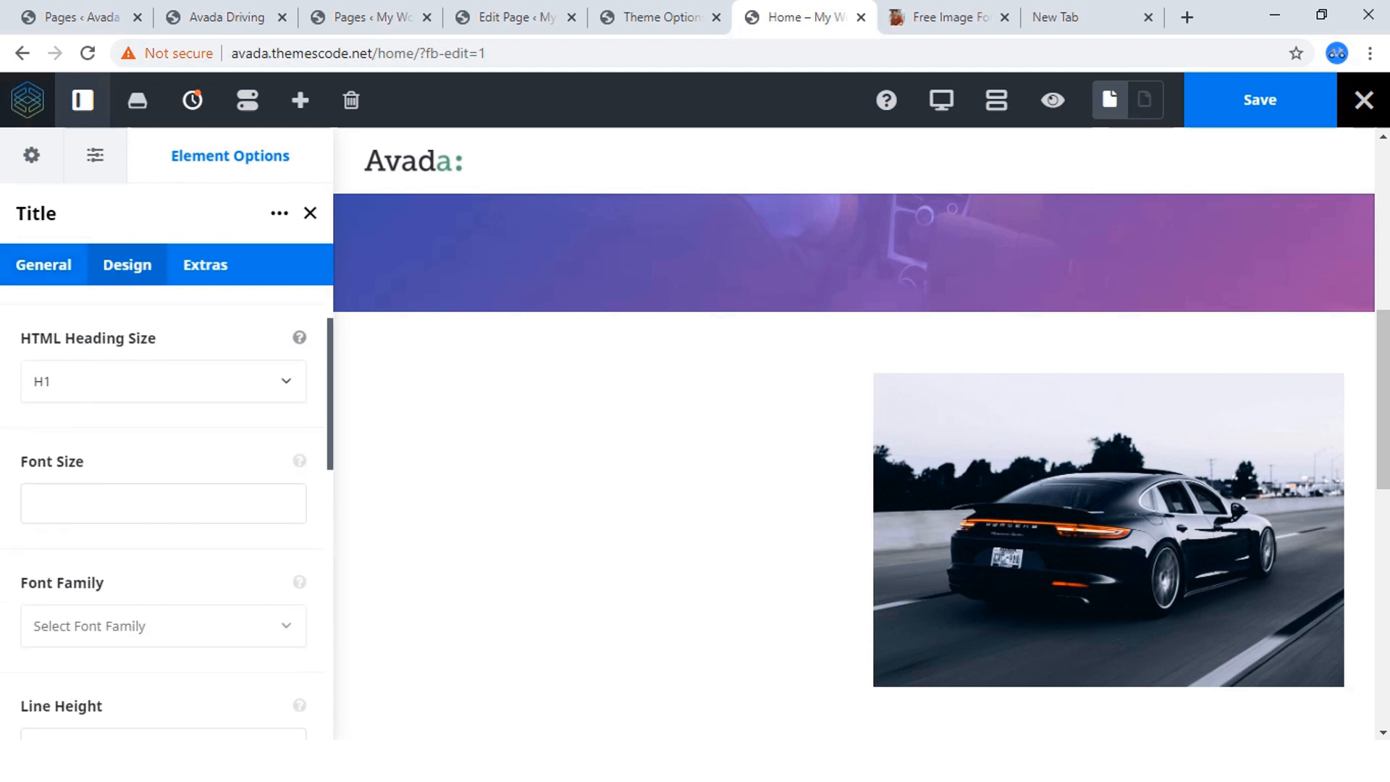
click(218, 17)
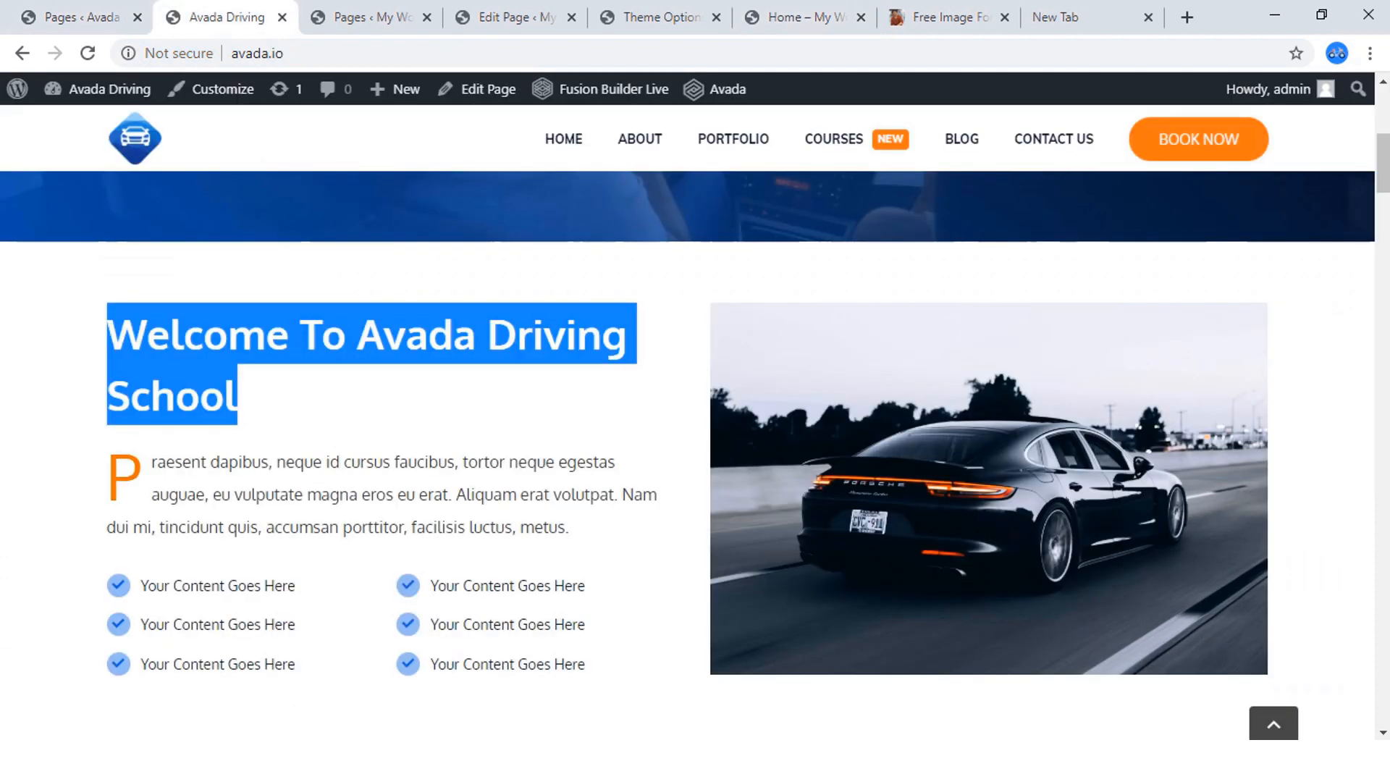
scroll(688, 422, up, 5)
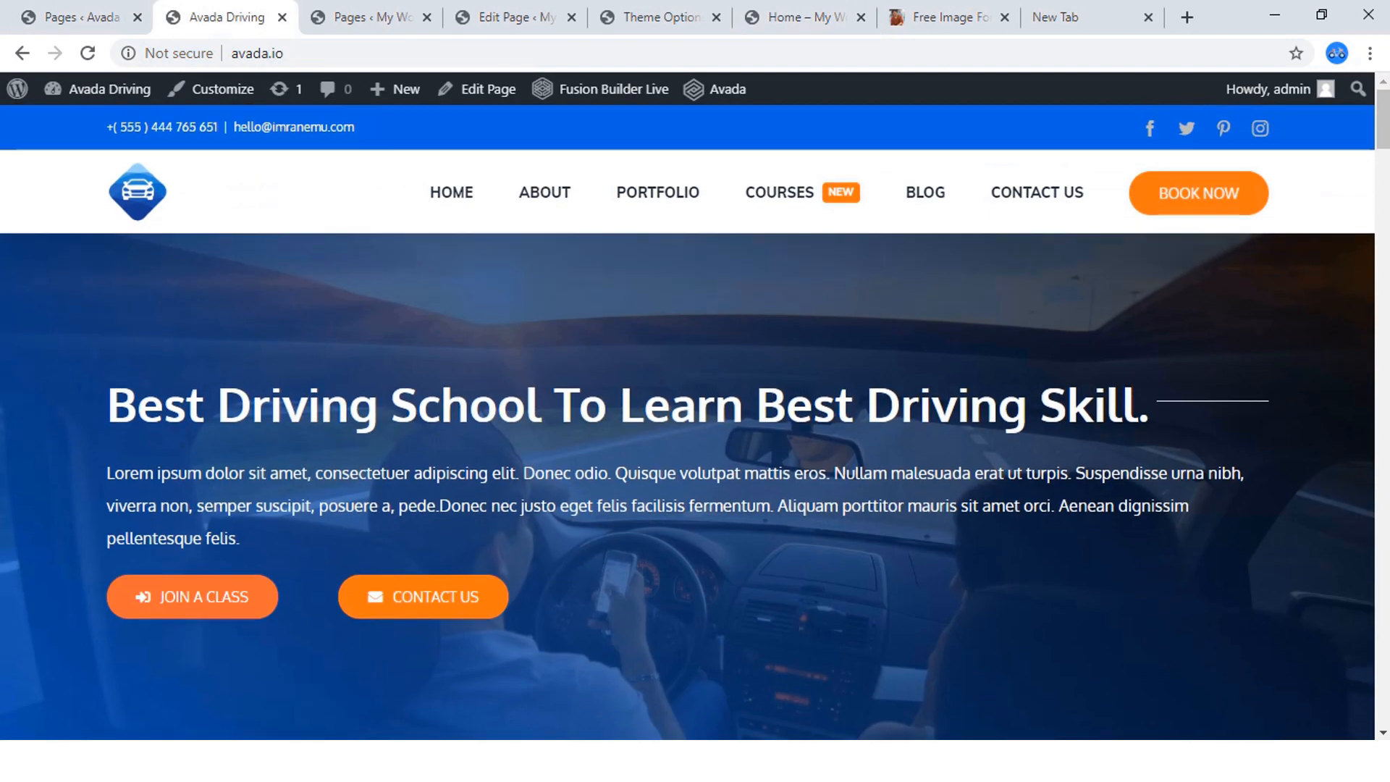
scroll(688, 422, down, 4)
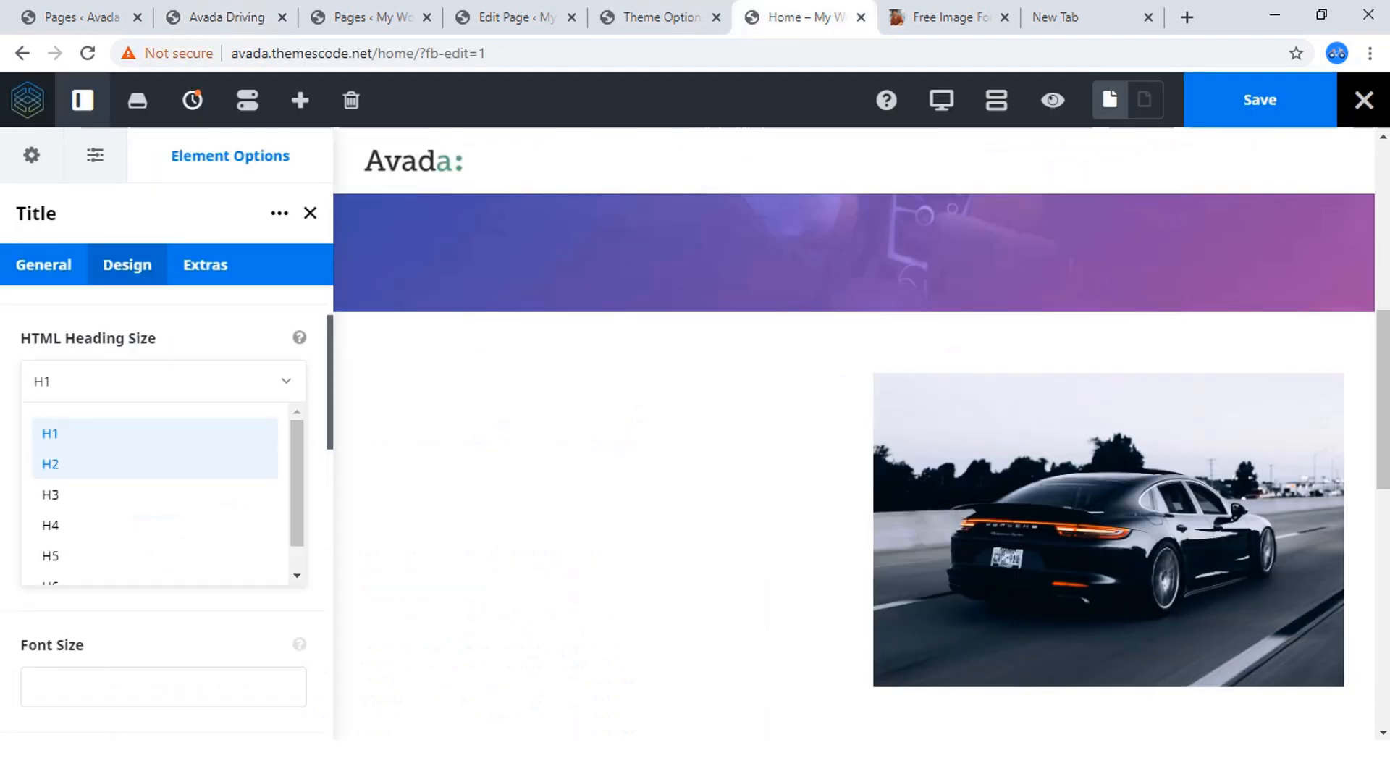
click(50, 464)
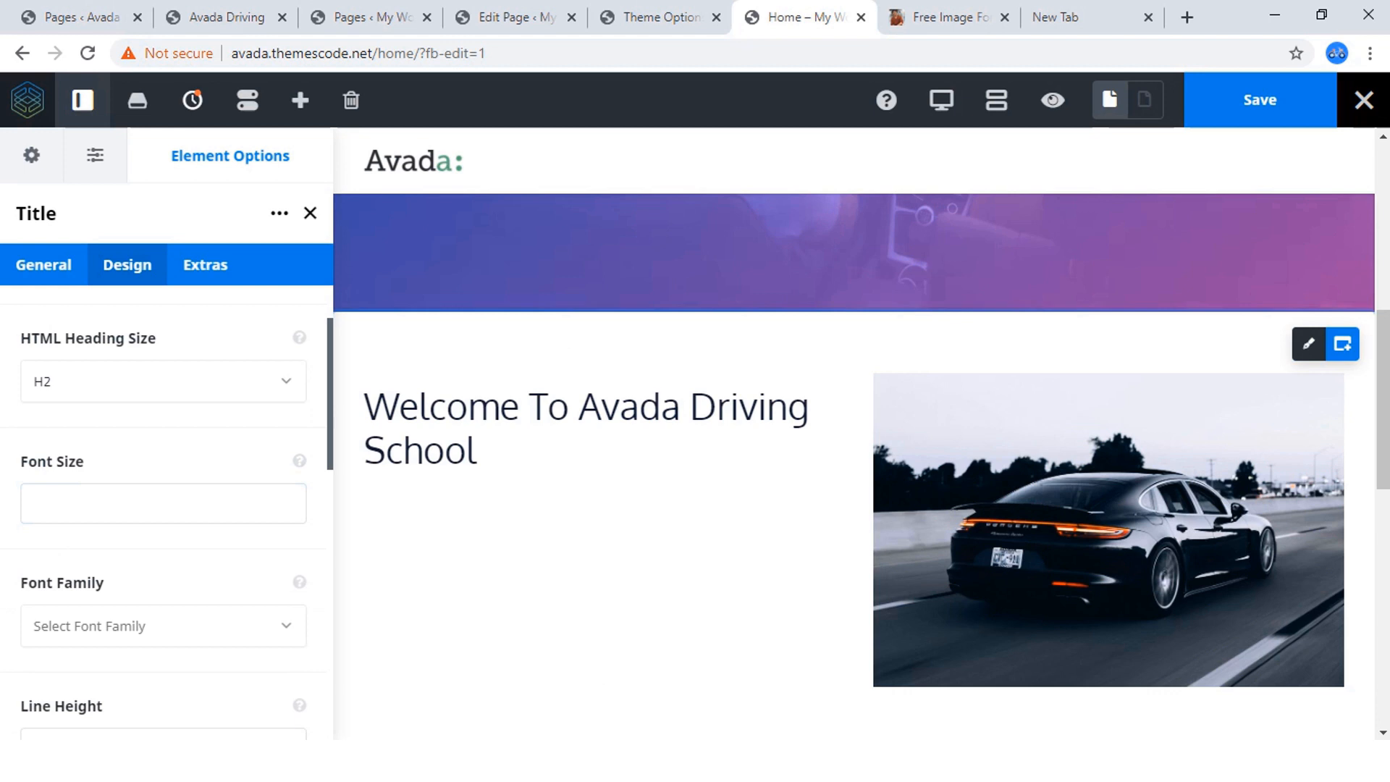
Switch to the Avada Theme Options page and open the Headers Typography settings.
scroll(297, 503, down, 3)
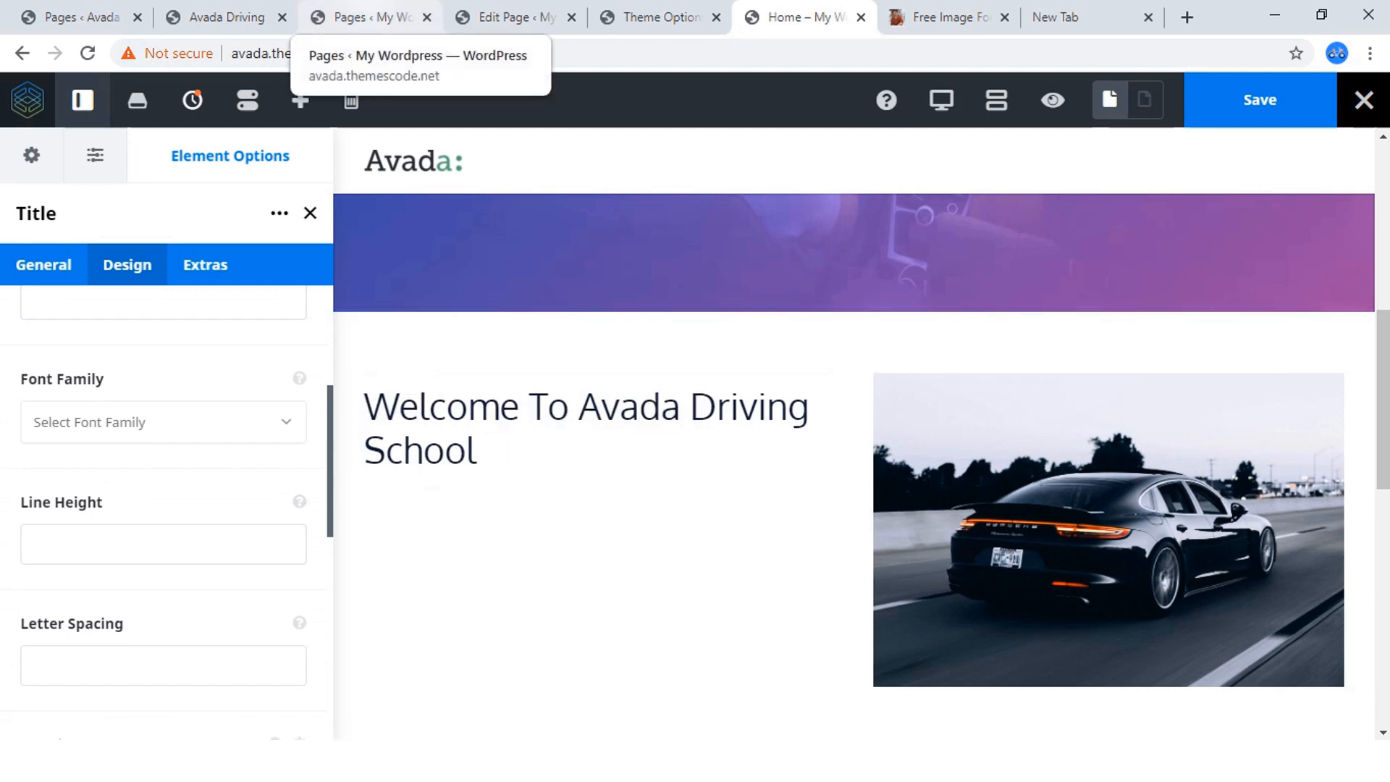
click(370, 16)
key(ctrl+Tab)
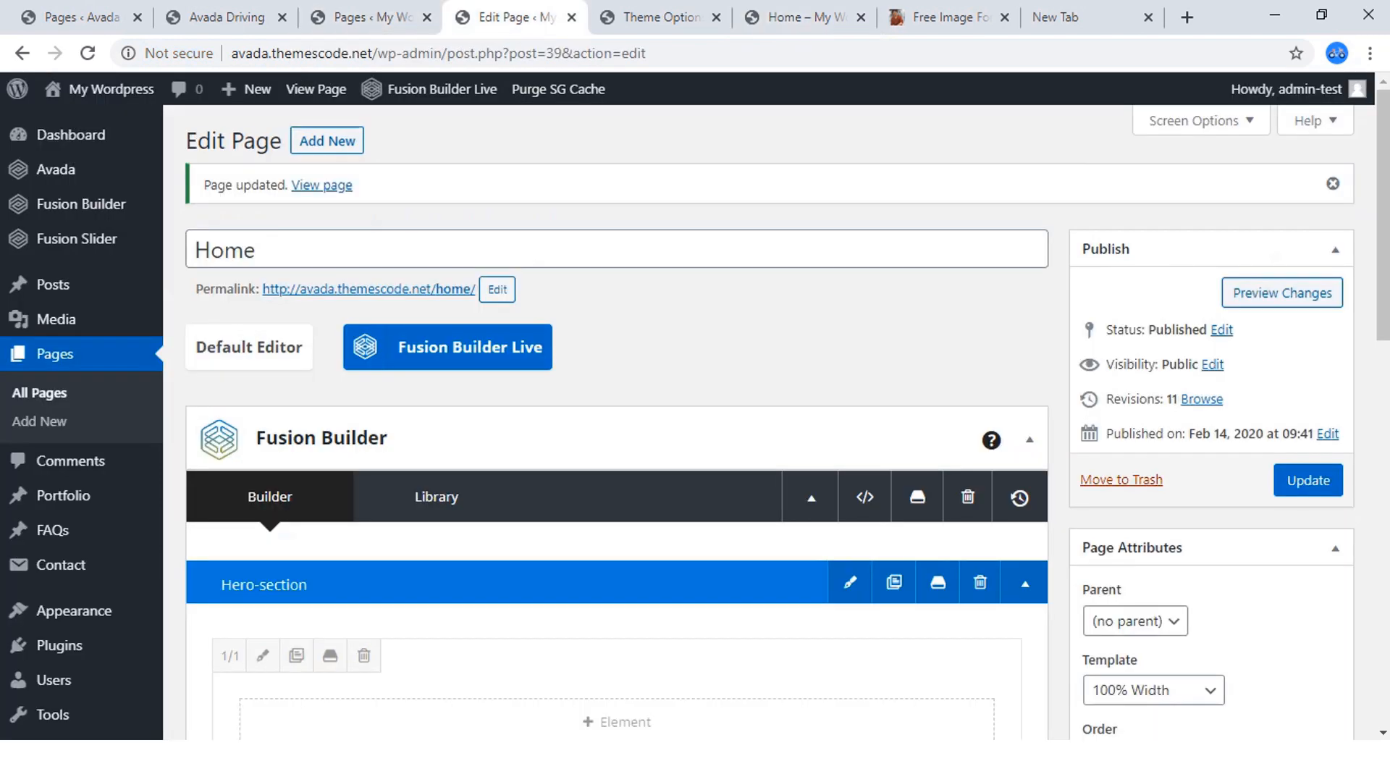
key(ctrl+Tab)
scroll(311, 443, down, 3)
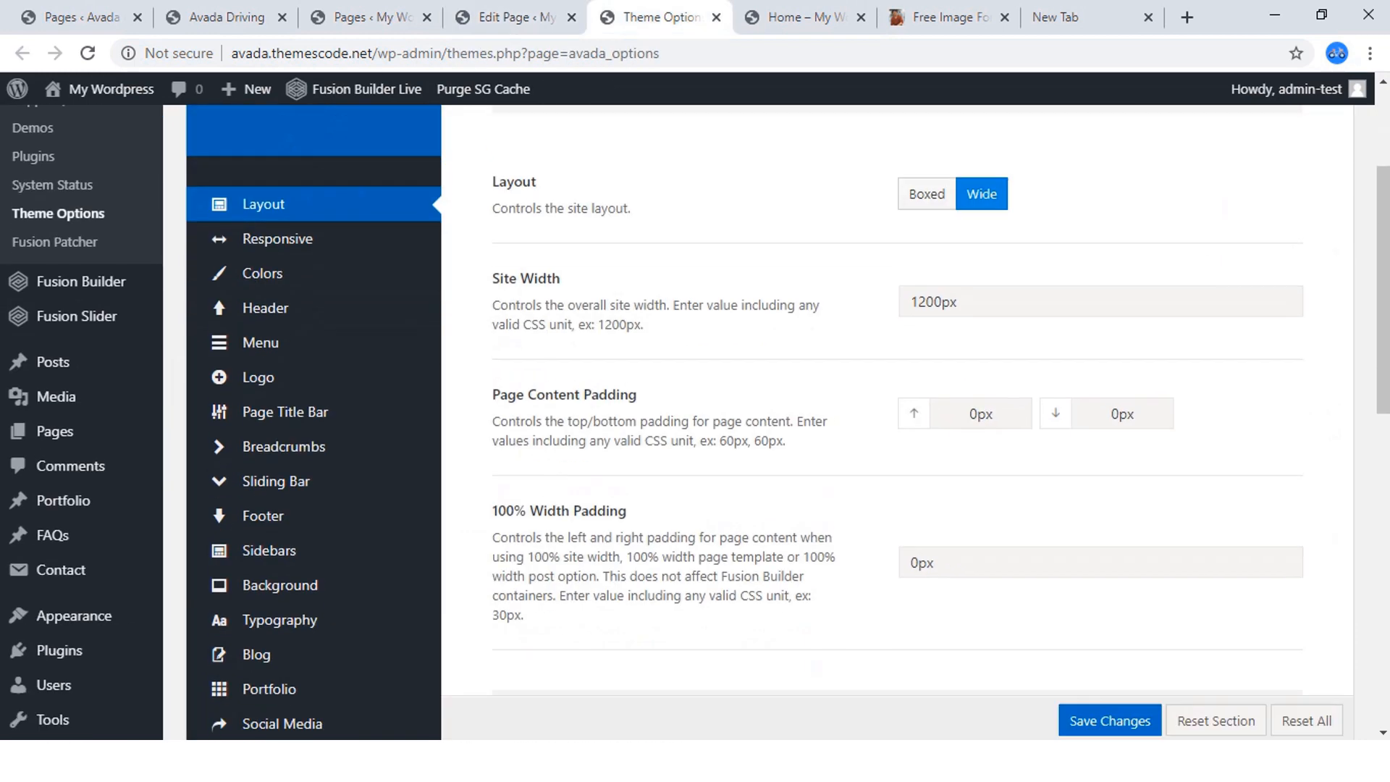
scroll(311, 443, down, 2)
mouse_move(279, 481)
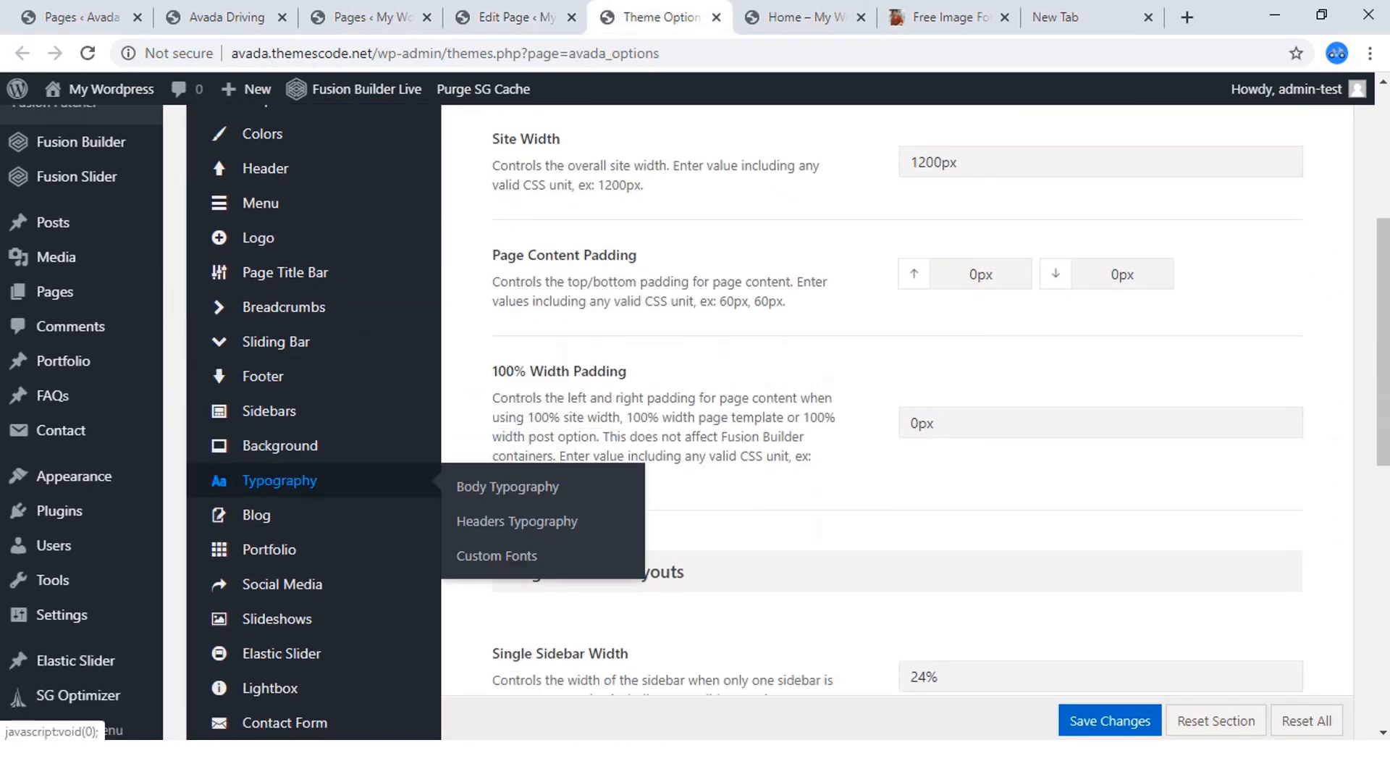
click(517, 521)
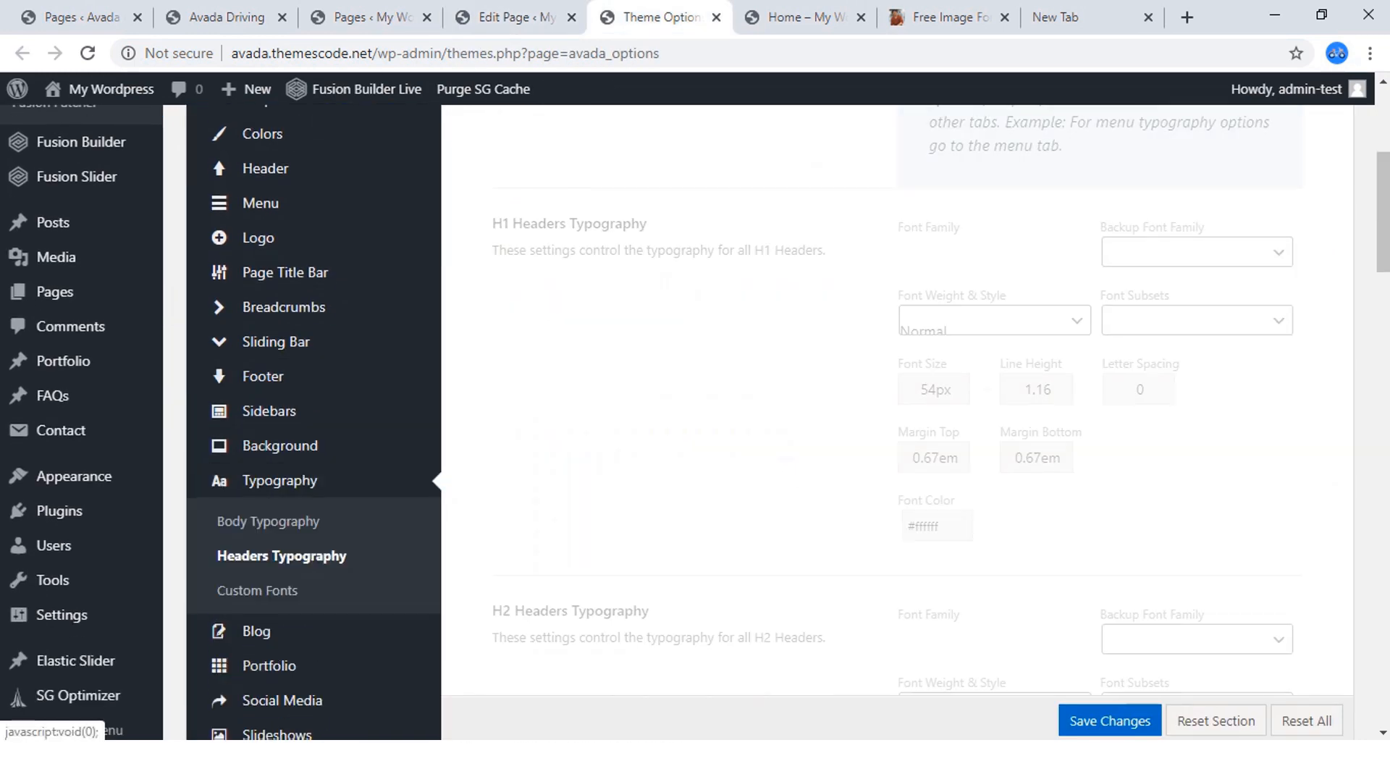
Set the font weight and style of the H2 headers to Bold 700 and save the theme options.
scroll(797, 406, down, 5)
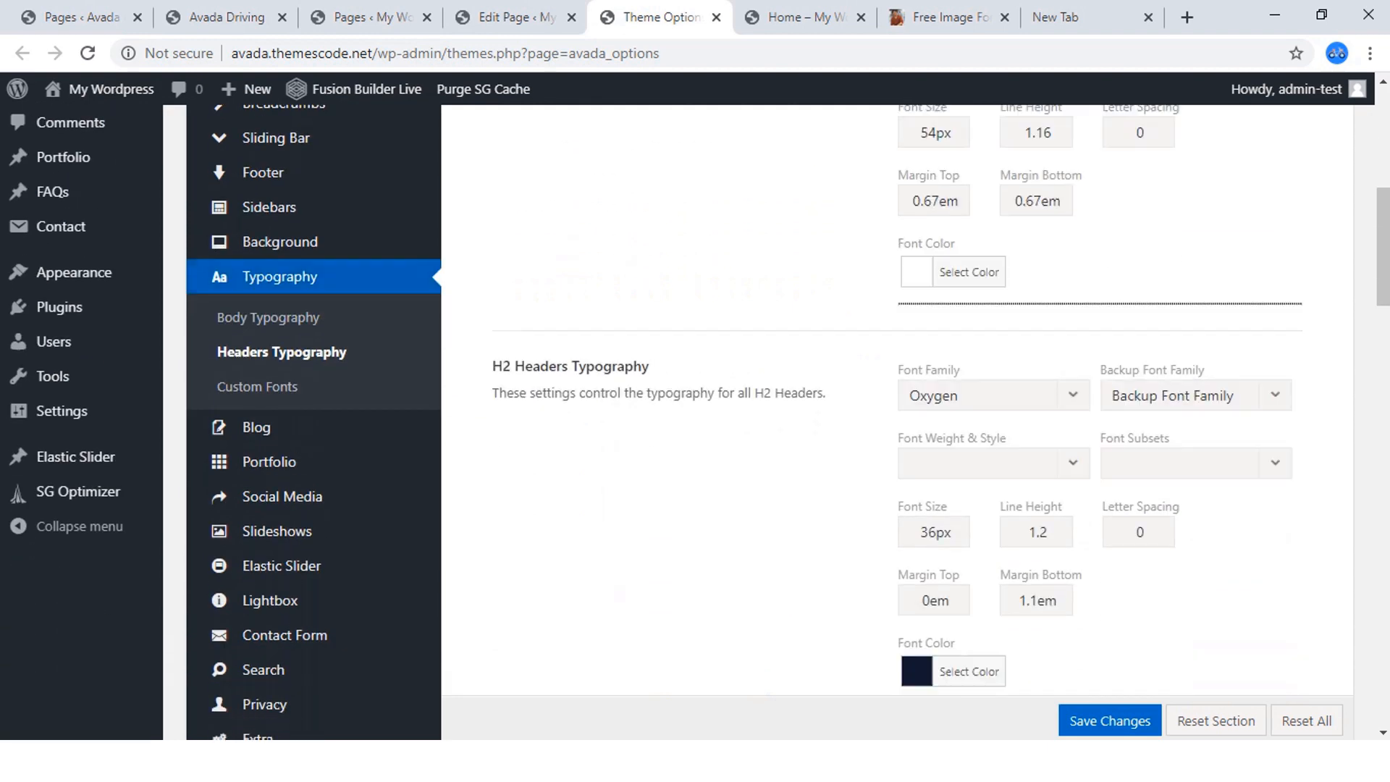
scroll(797, 405, up, 4)
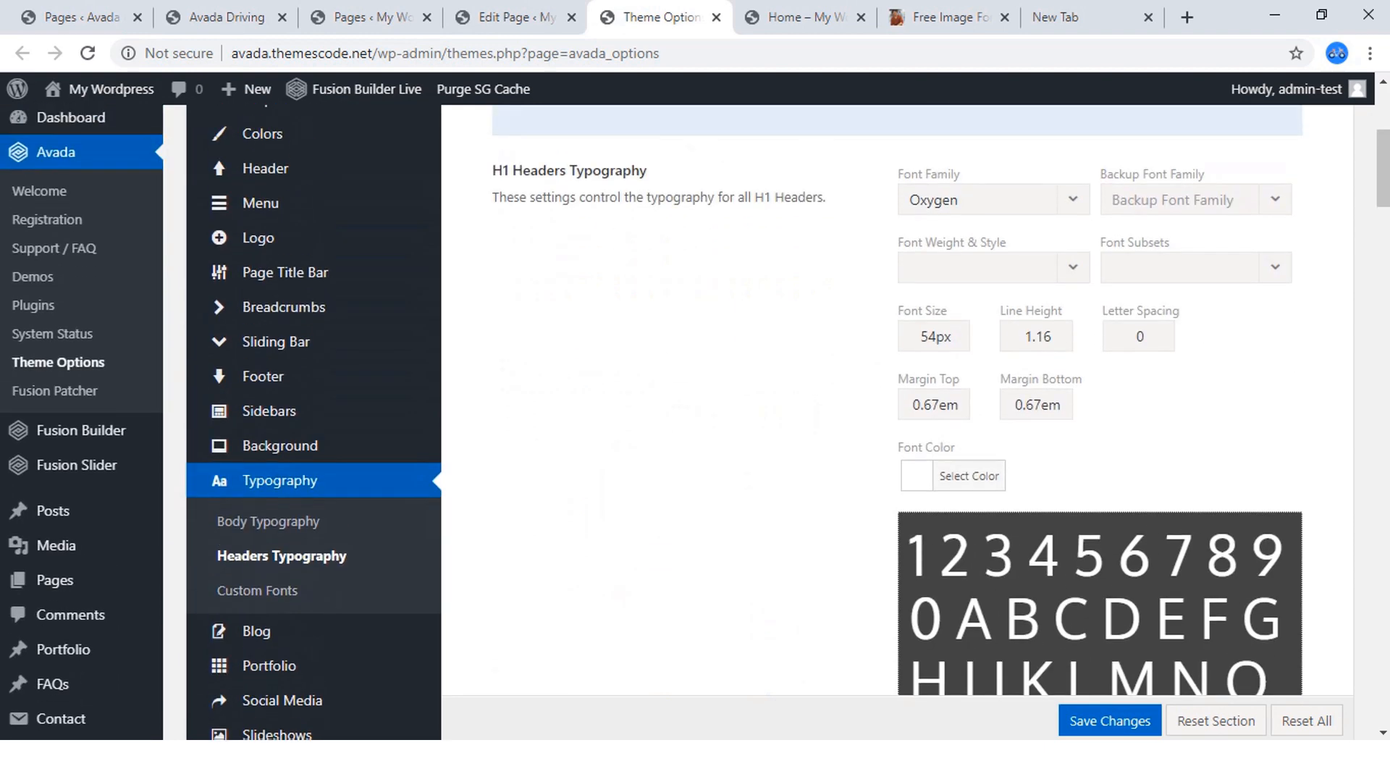
scroll(796, 405, down, 10)
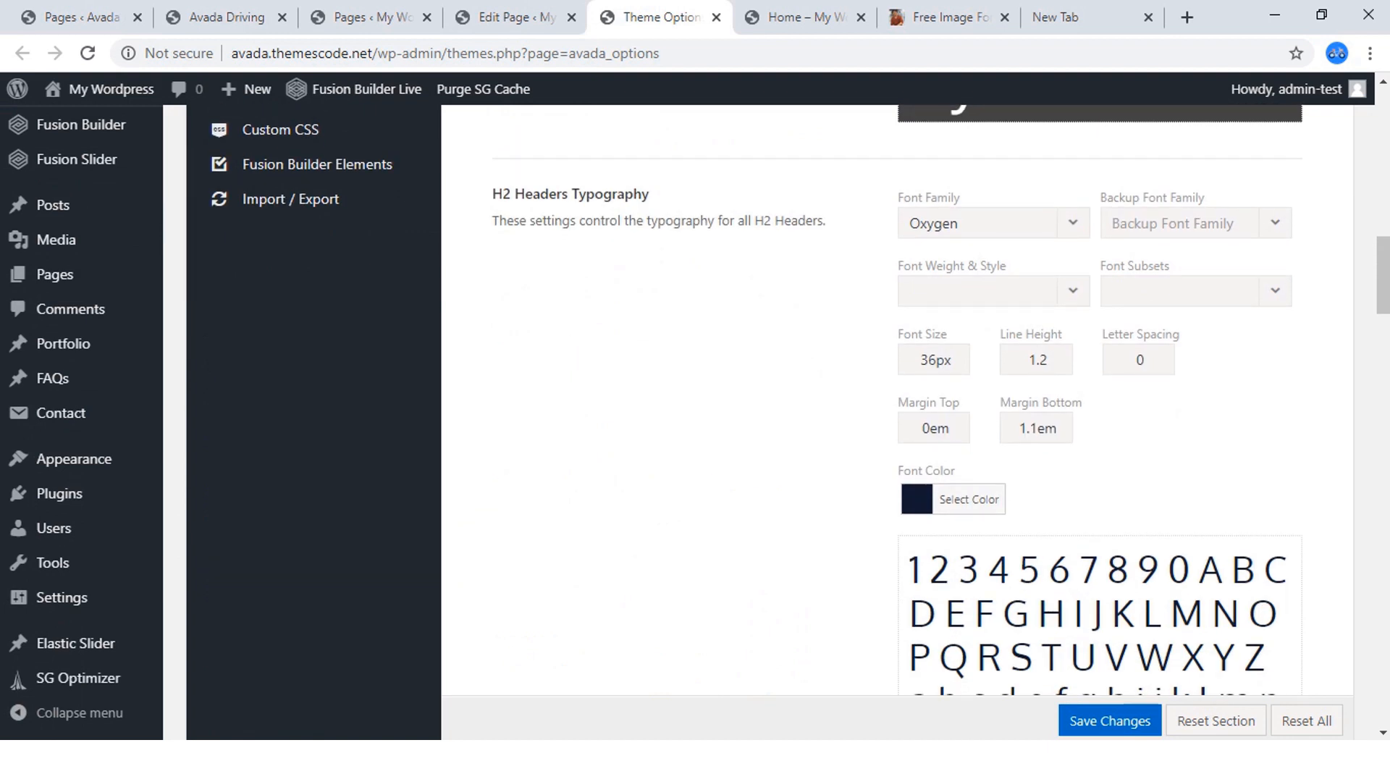
click(993, 291)
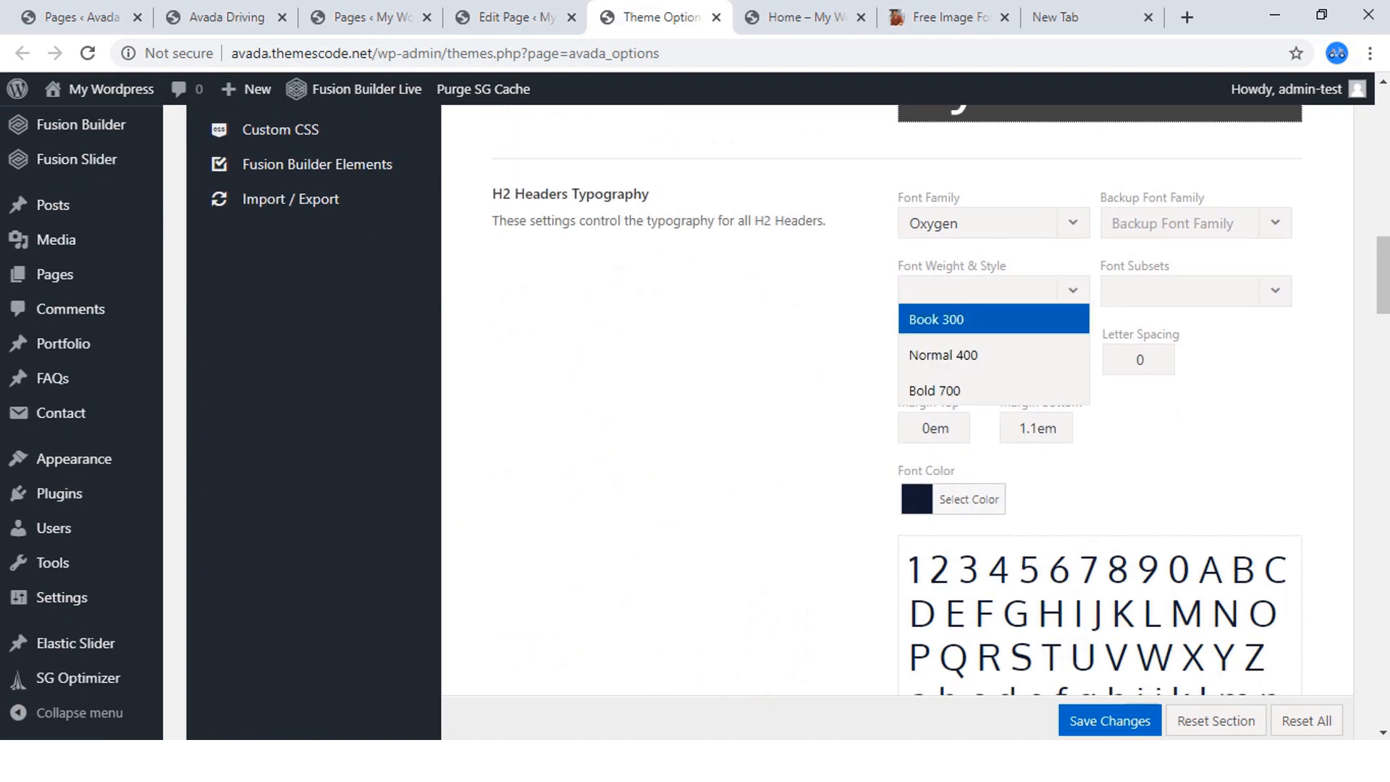
scroll(994, 355, down, 1)
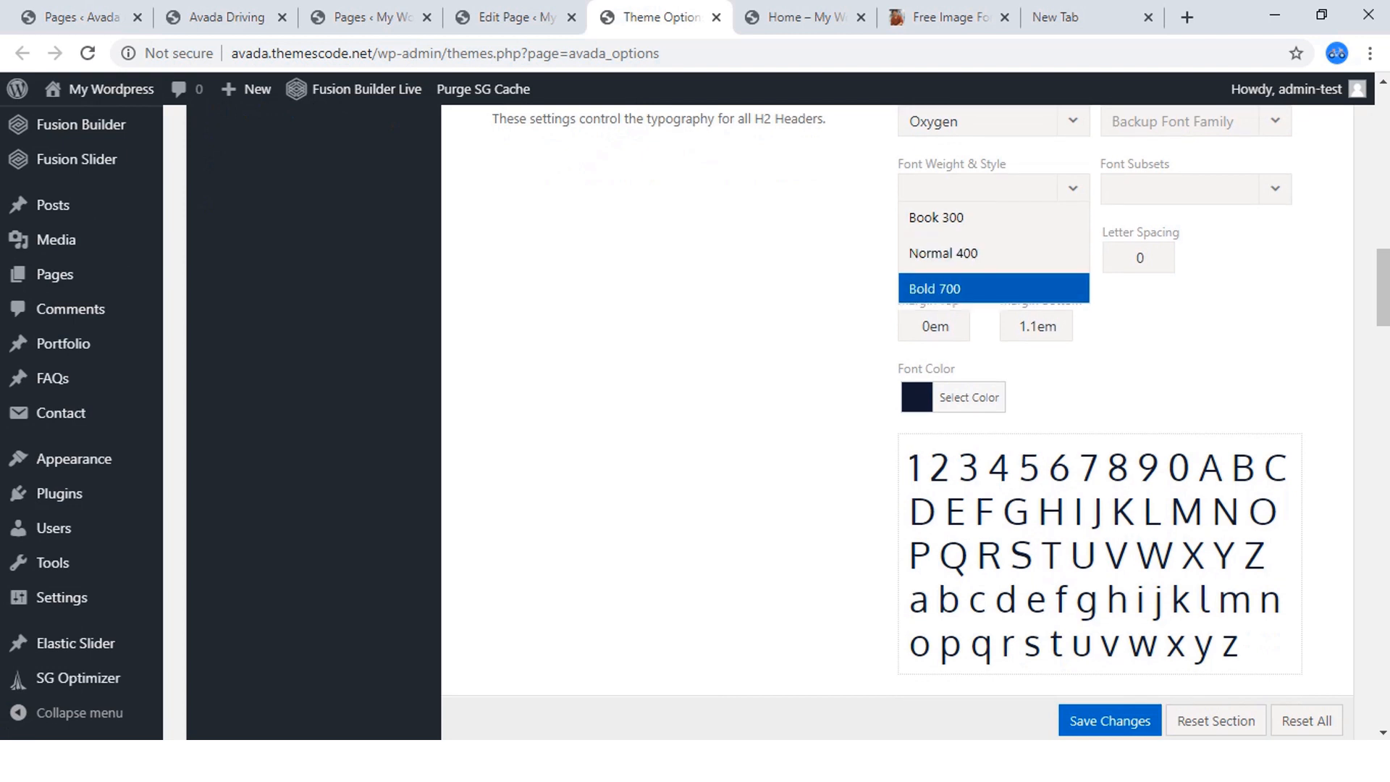
key(Return)
scroll(898, 420, up, 1)
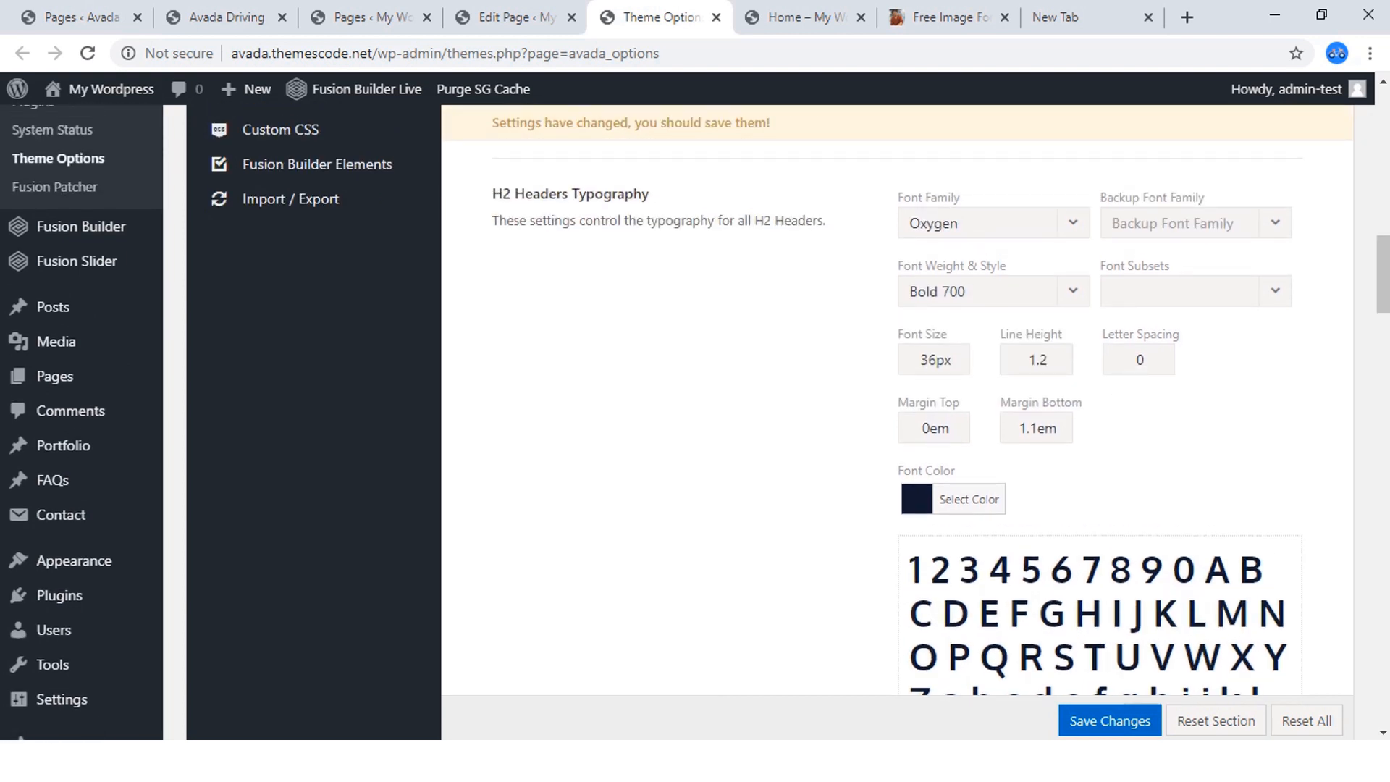
click(1119, 714)
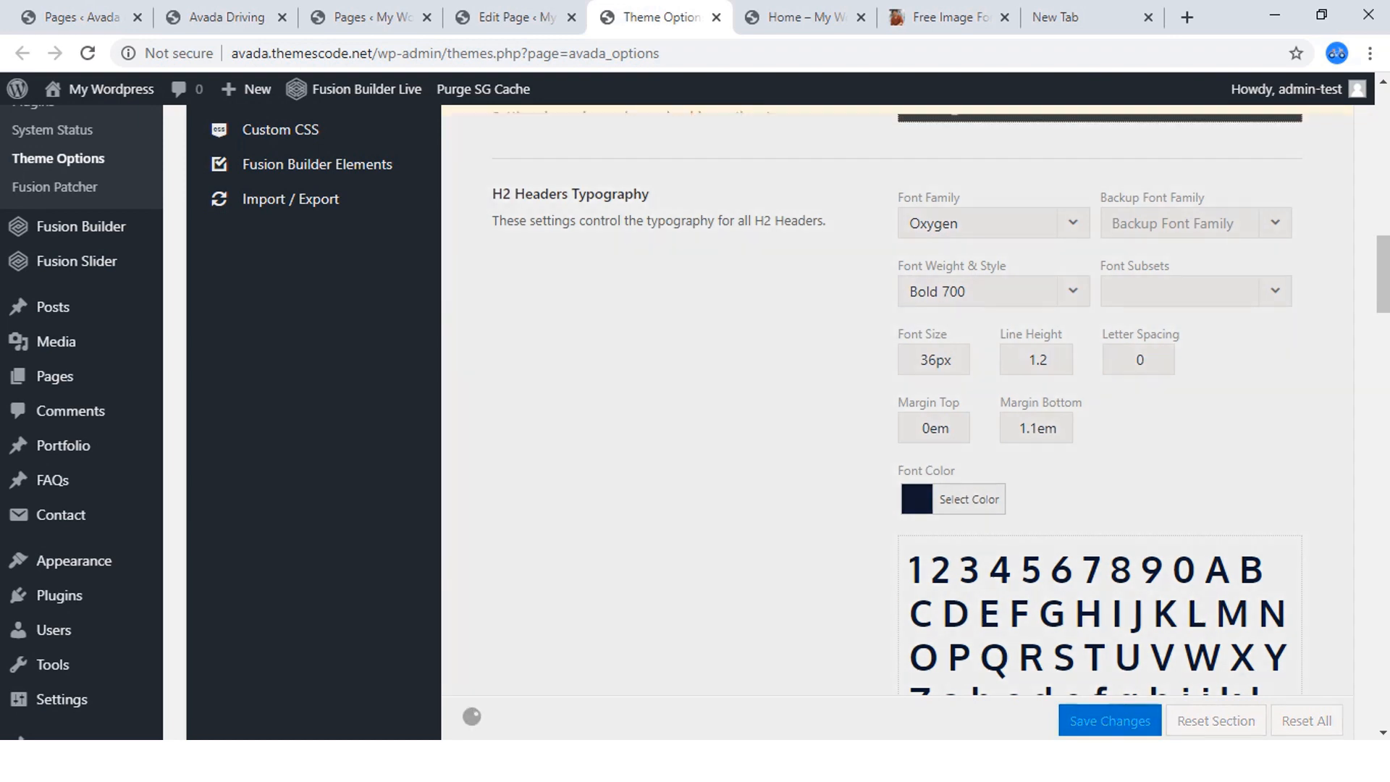
Return to the Home page in the live builder and set the Title element's font size to 36.
key(ctrl+Tab)
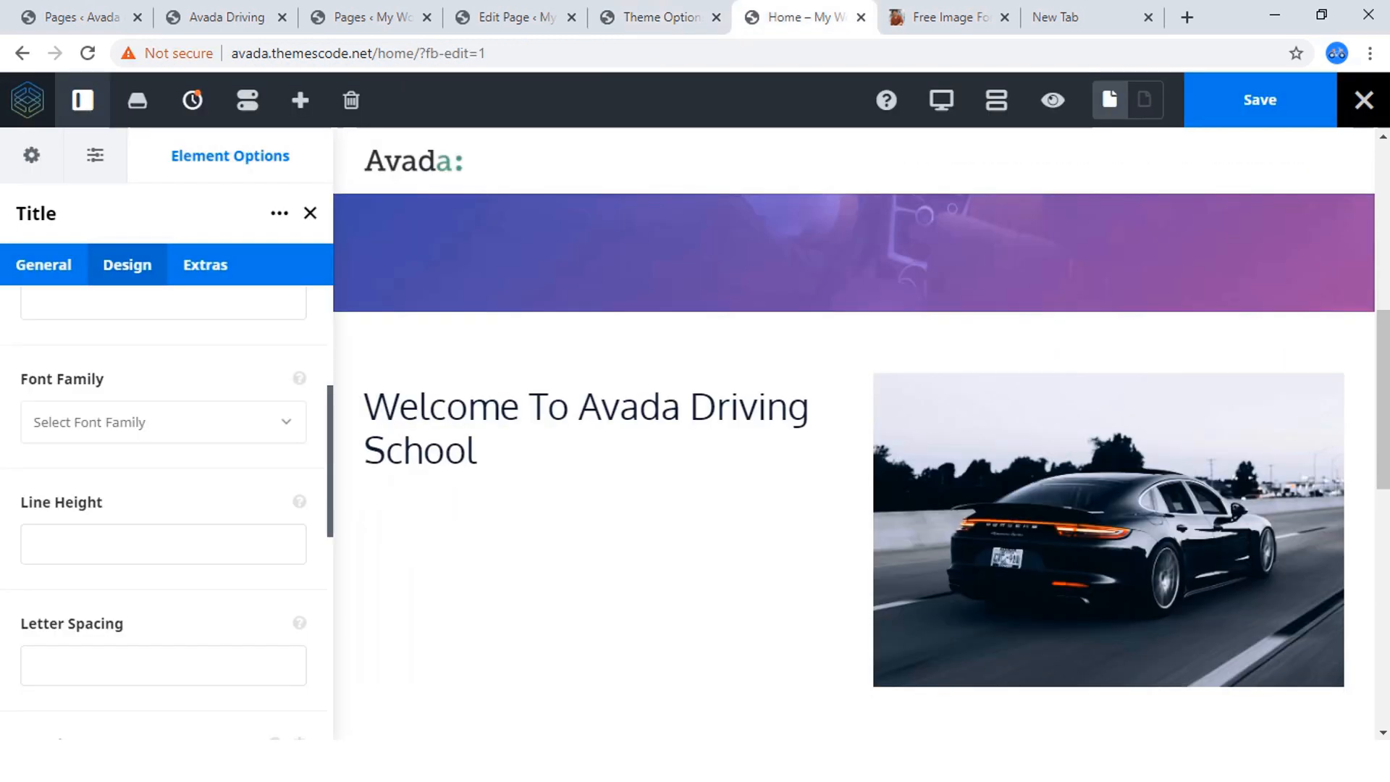
scroll(167, 507, up, 3)
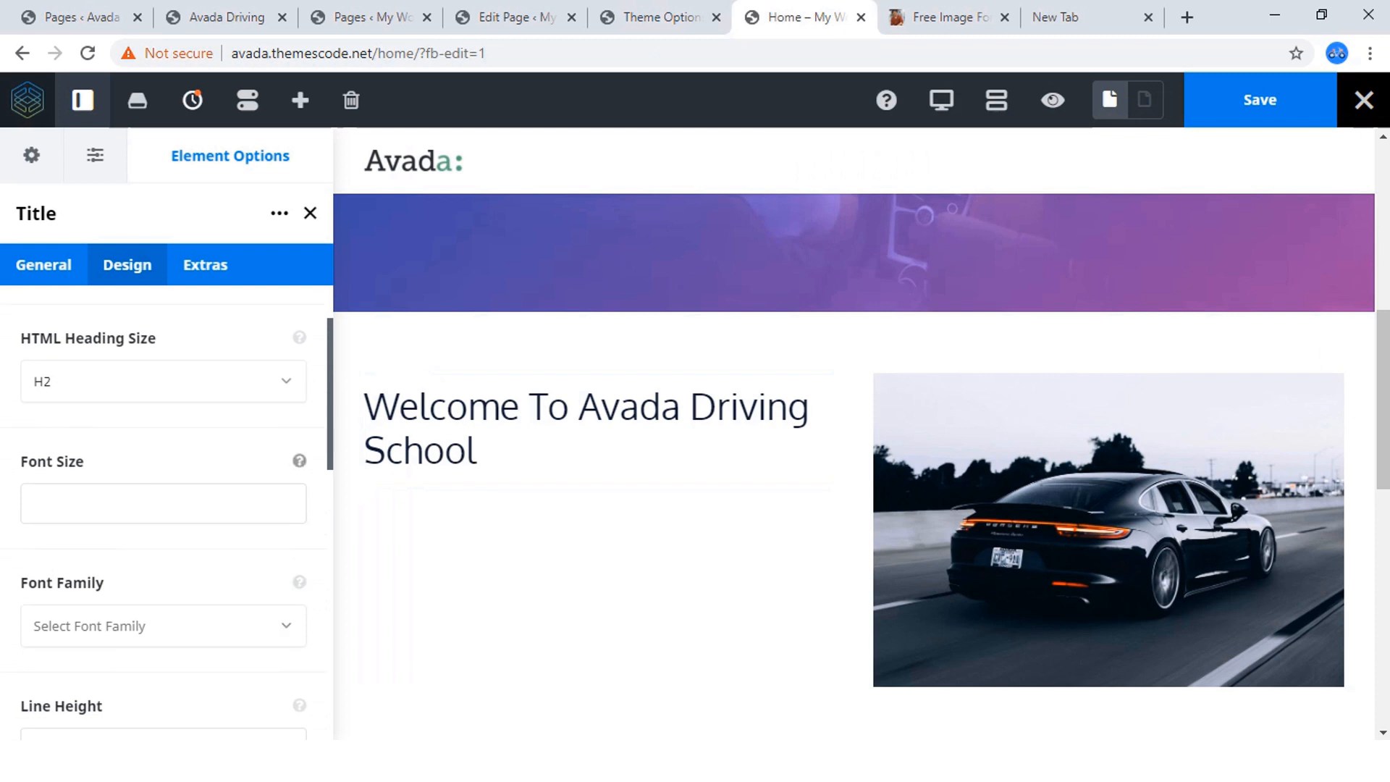
scroll(166, 507, down, 4)
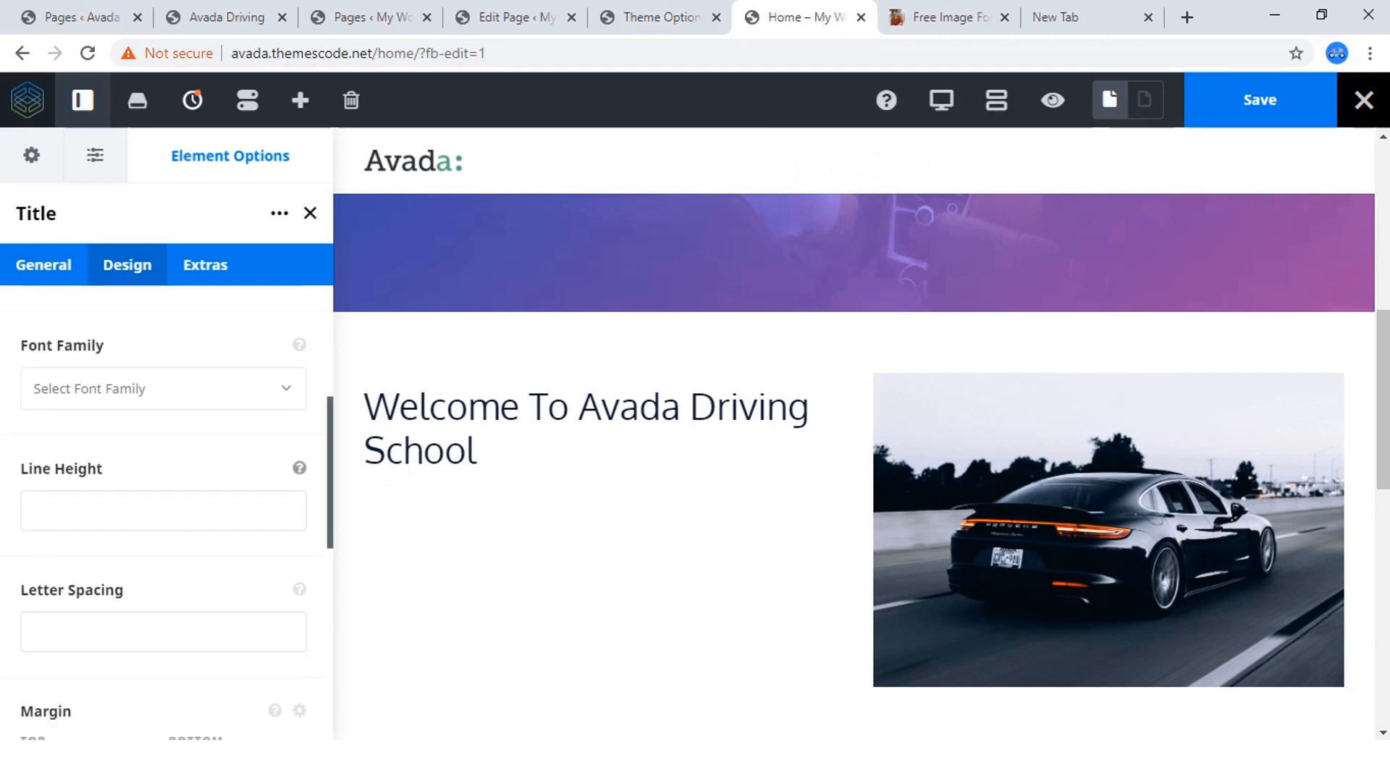
scroll(166, 507, down, 4)
scroll(166, 507, up, 4)
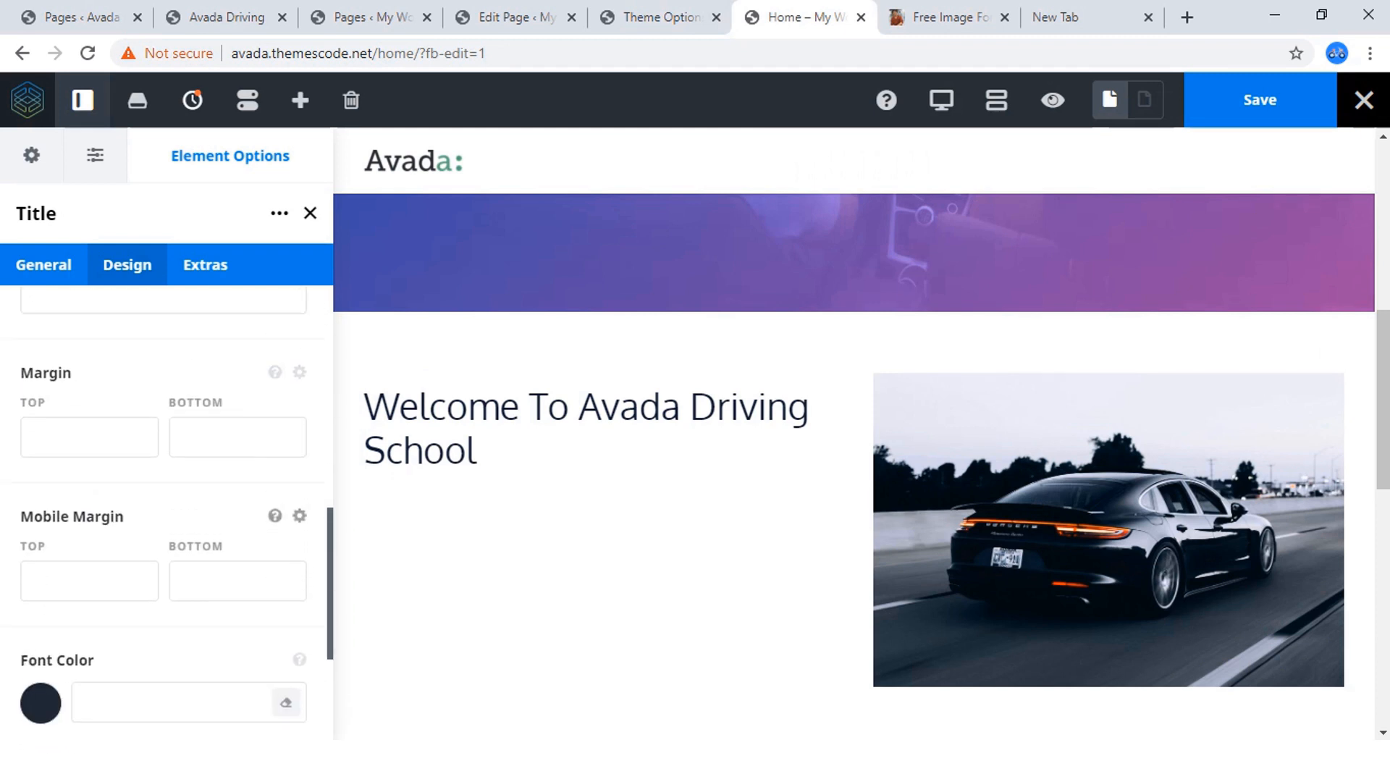
scroll(166, 507, up, 6)
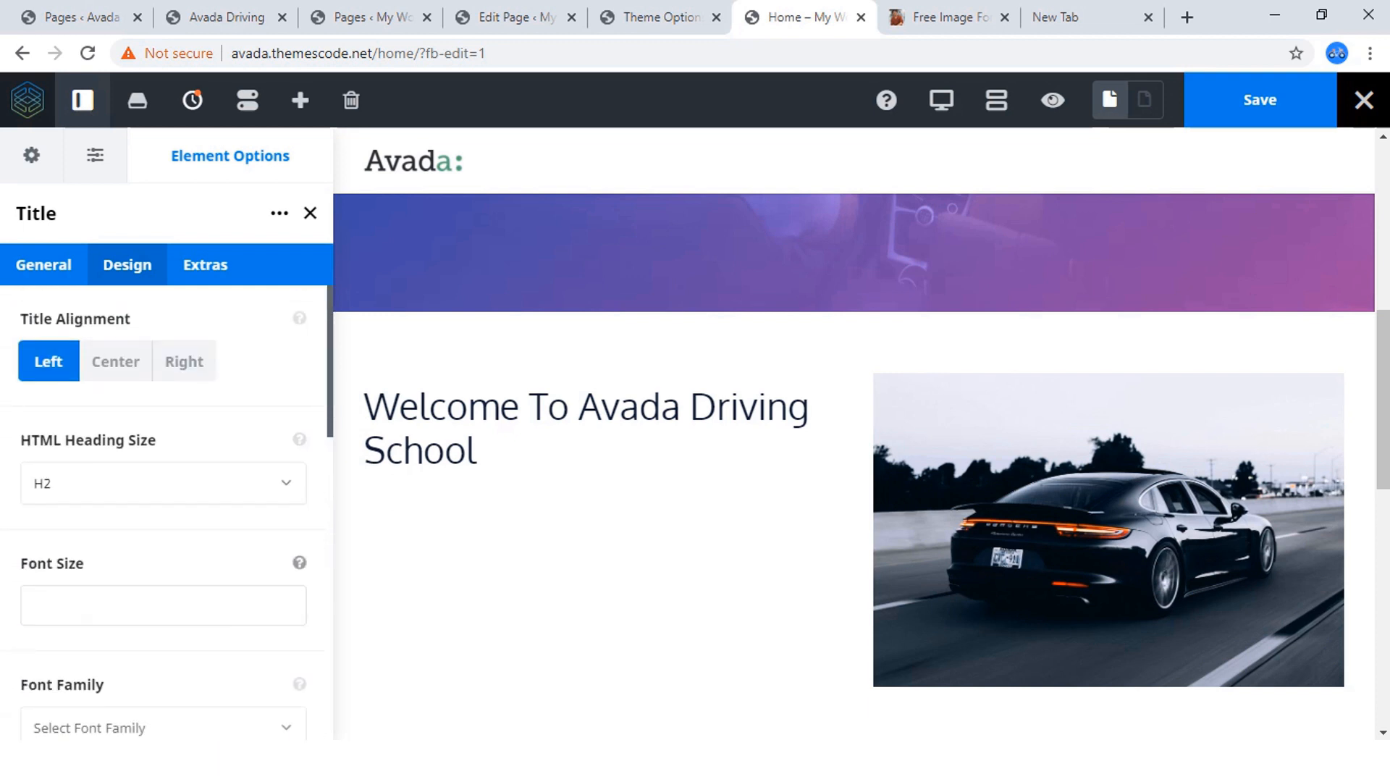
click(164, 605)
text(36)
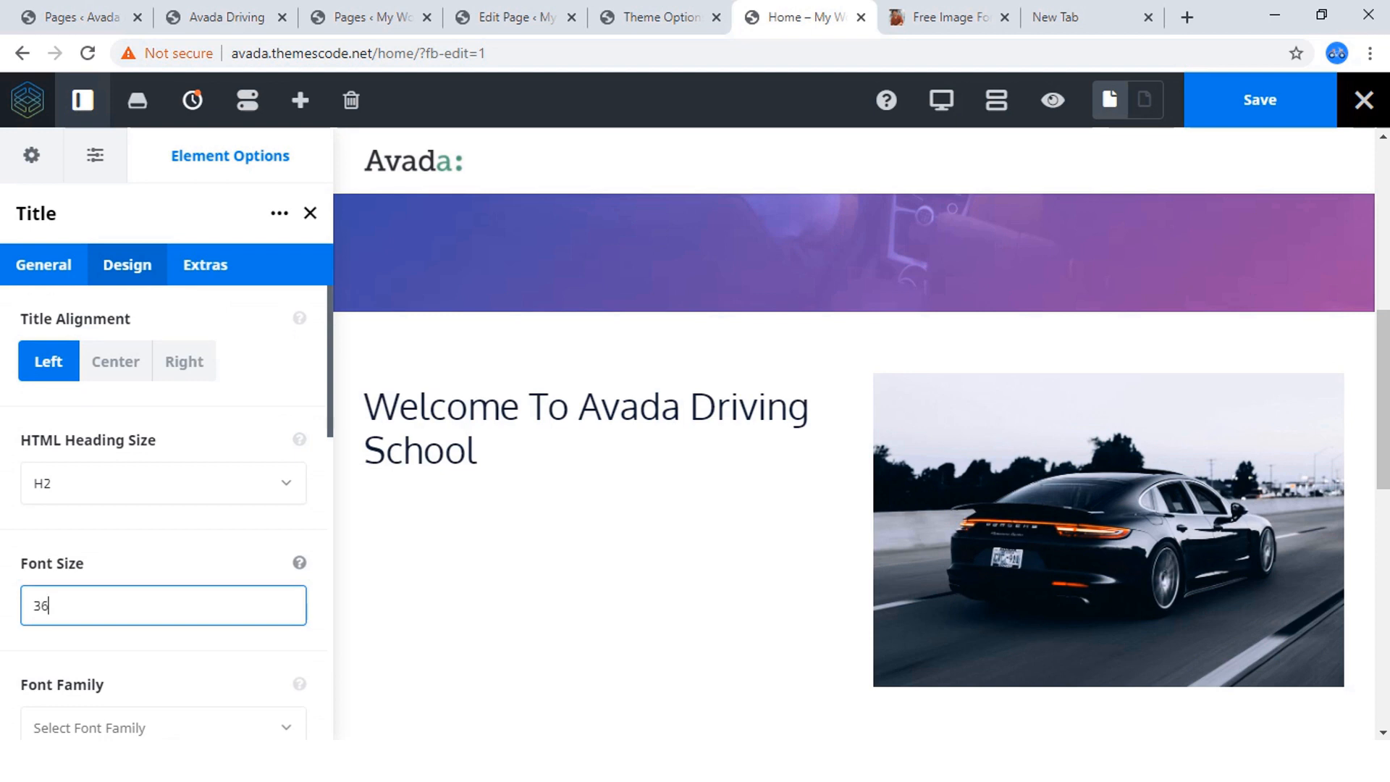
click(174, 564)
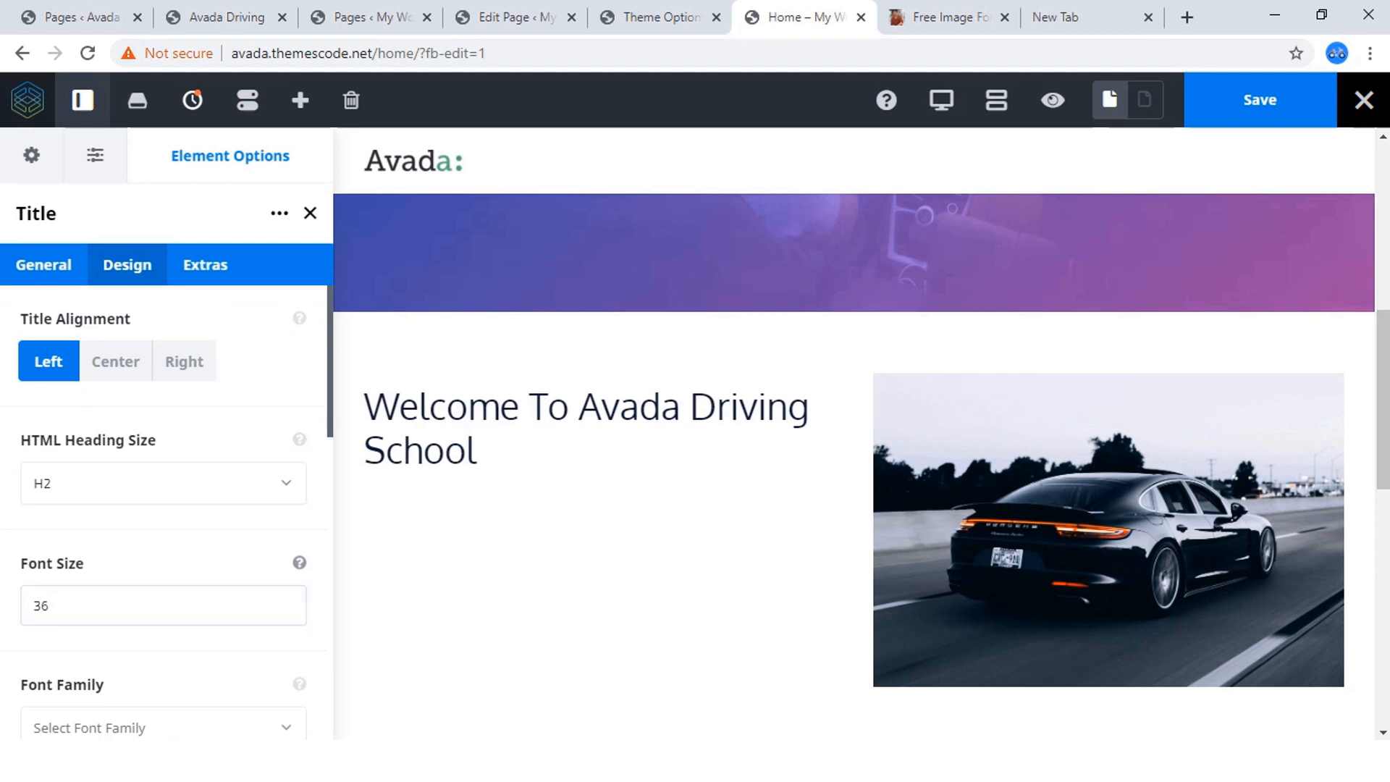
Set the Title element's separator to None.
scroll(166, 507, down, 3)
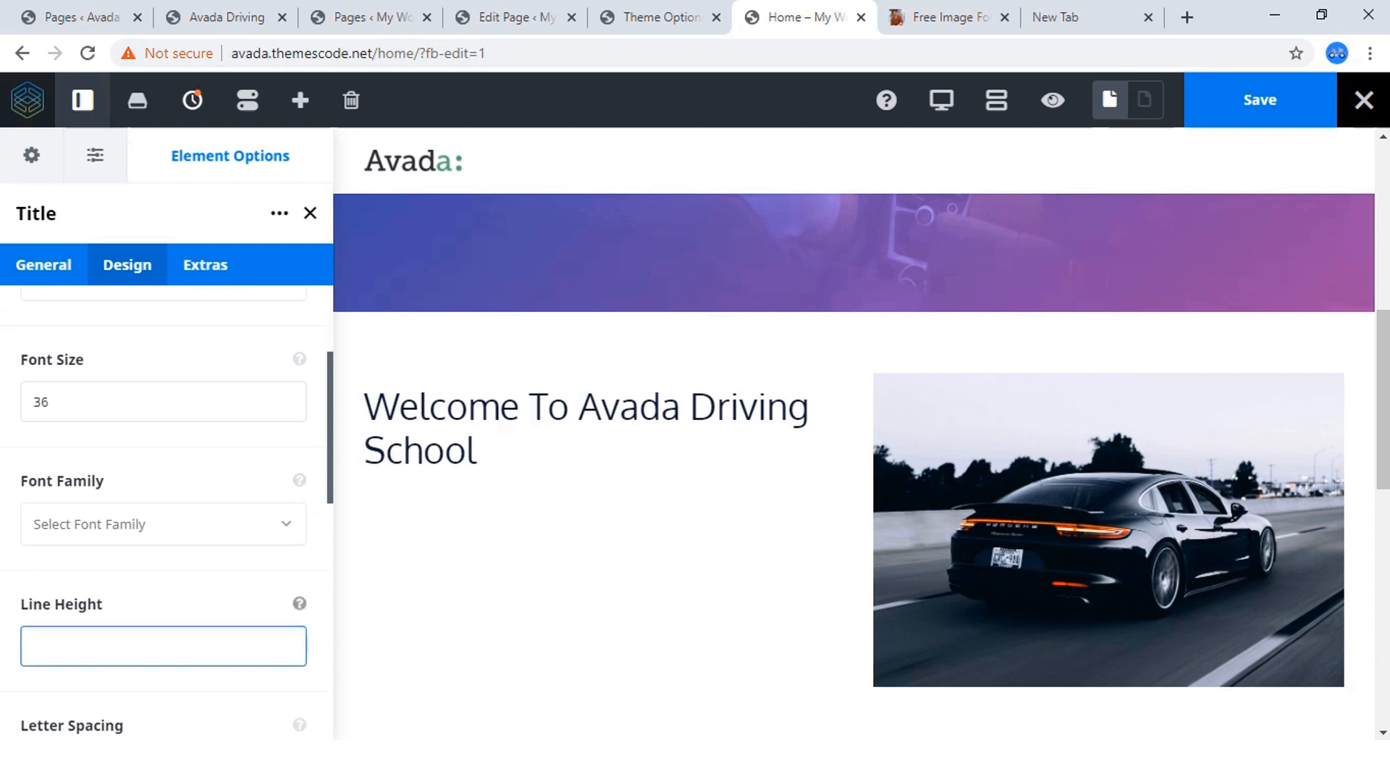
scroll(166, 507, down, 5)
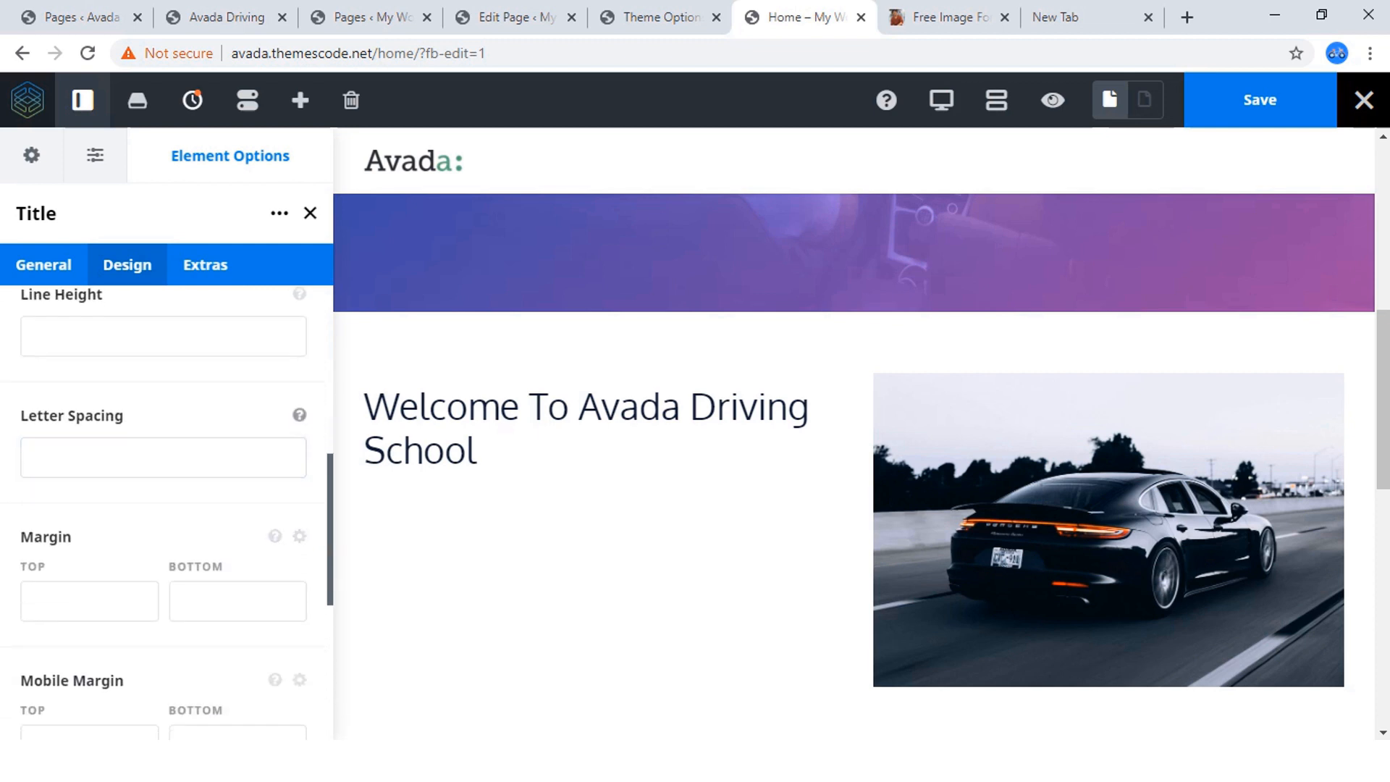
scroll(167, 507, down, 6)
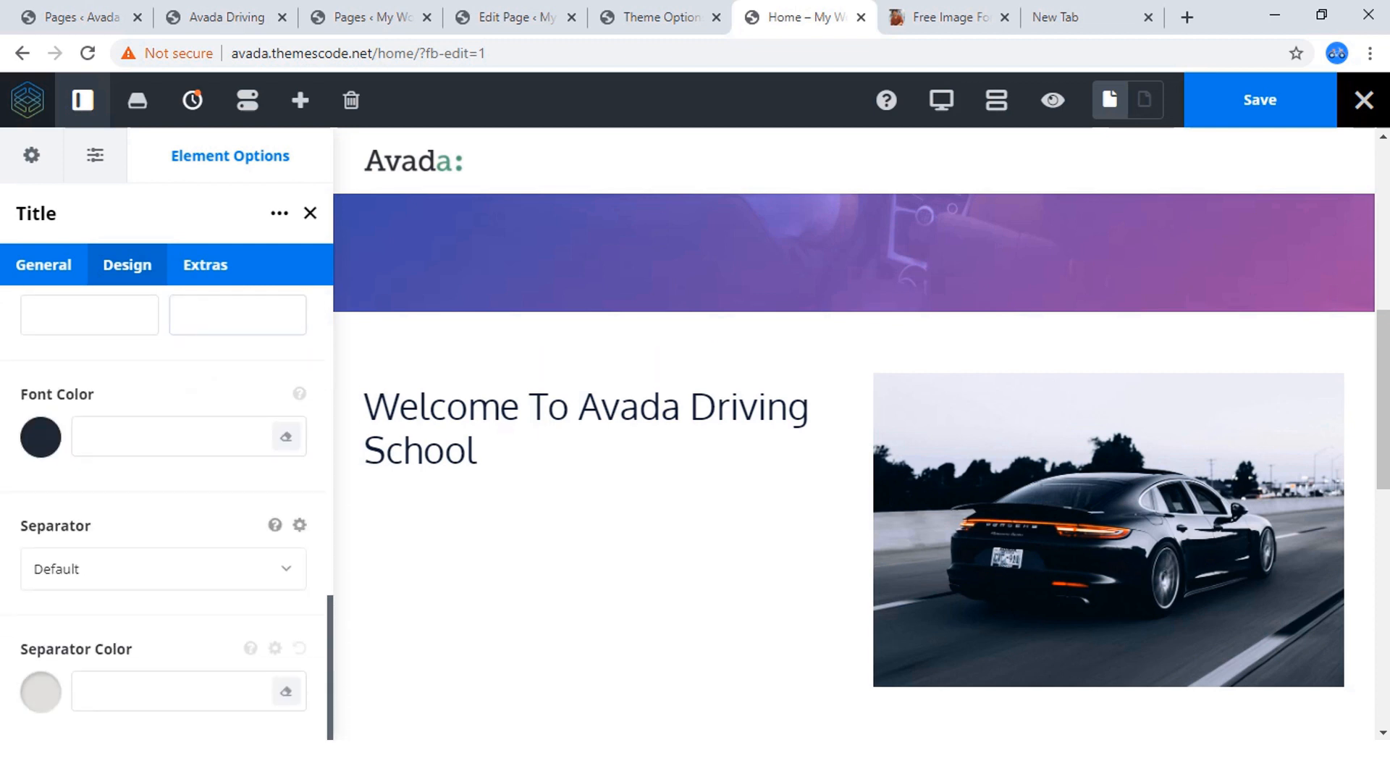
click(163, 569)
scroll(155, 655, down, 3)
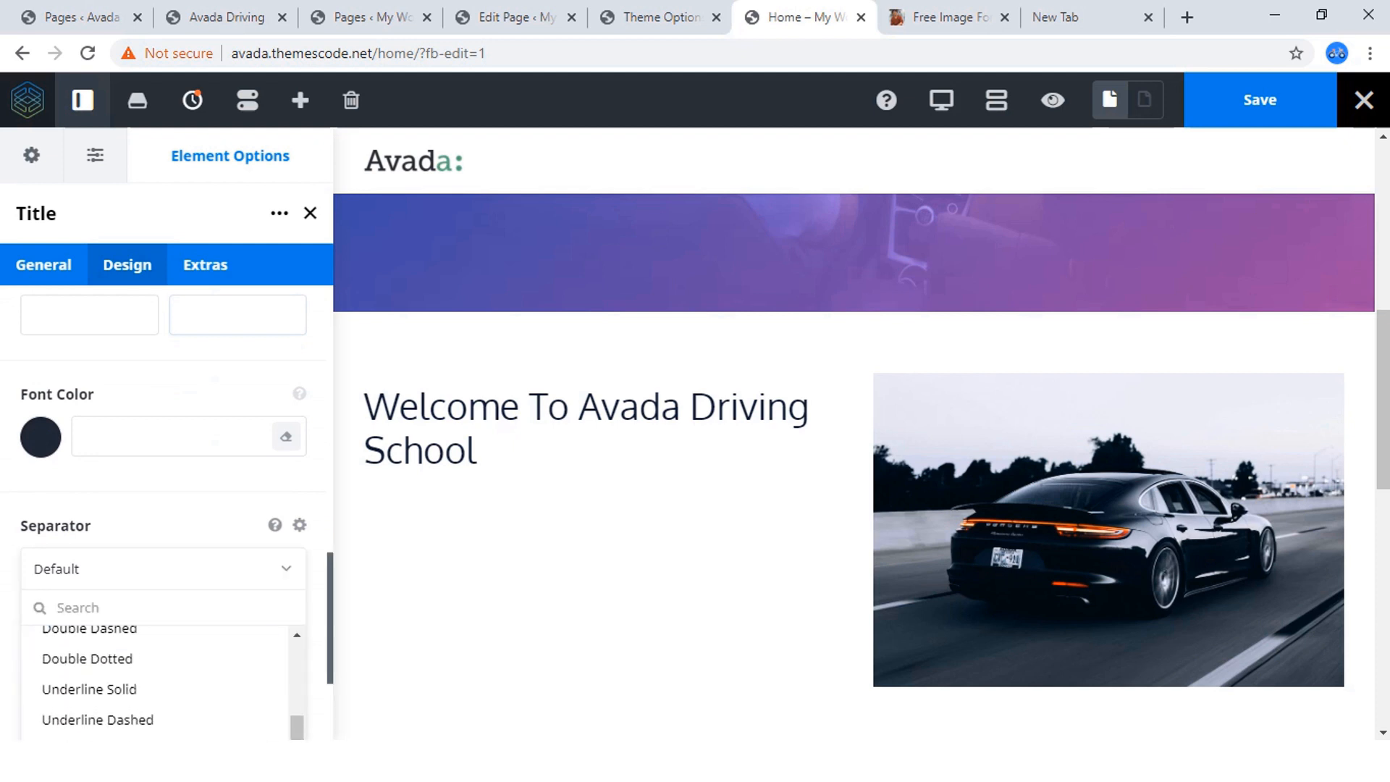
scroll(156, 713, down, 3)
click(145, 558)
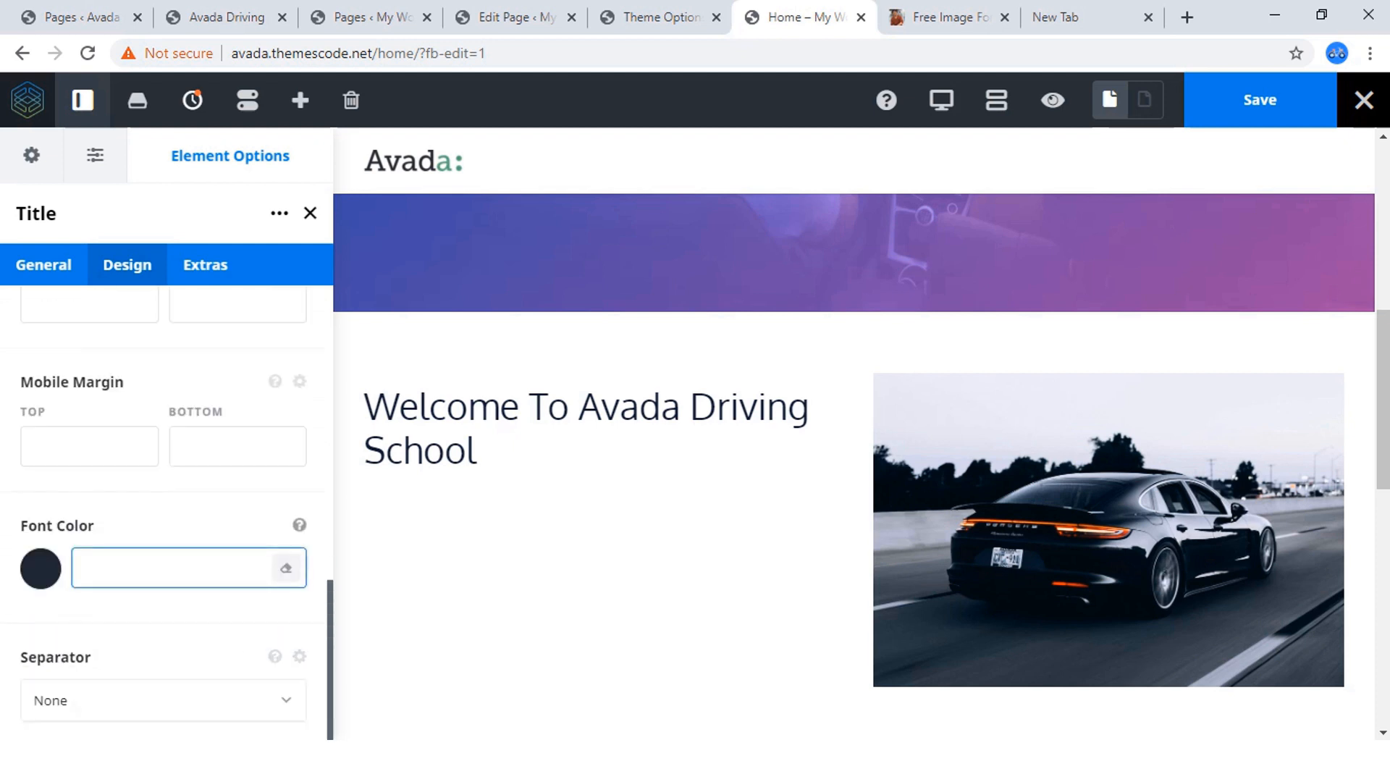
Review the Title element's remaining design options and save the Home page.
scroll(166, 507, up, 8)
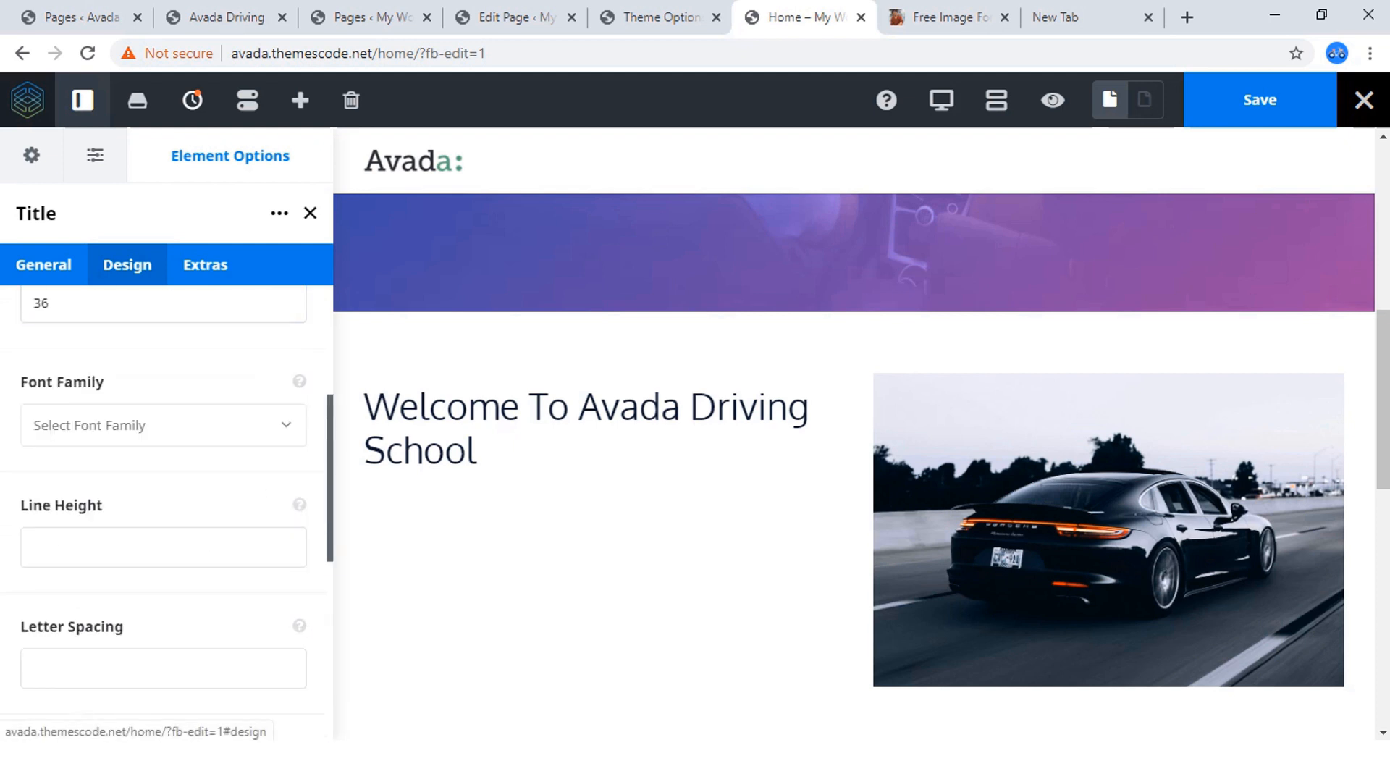
scroll(167, 507, up, 4)
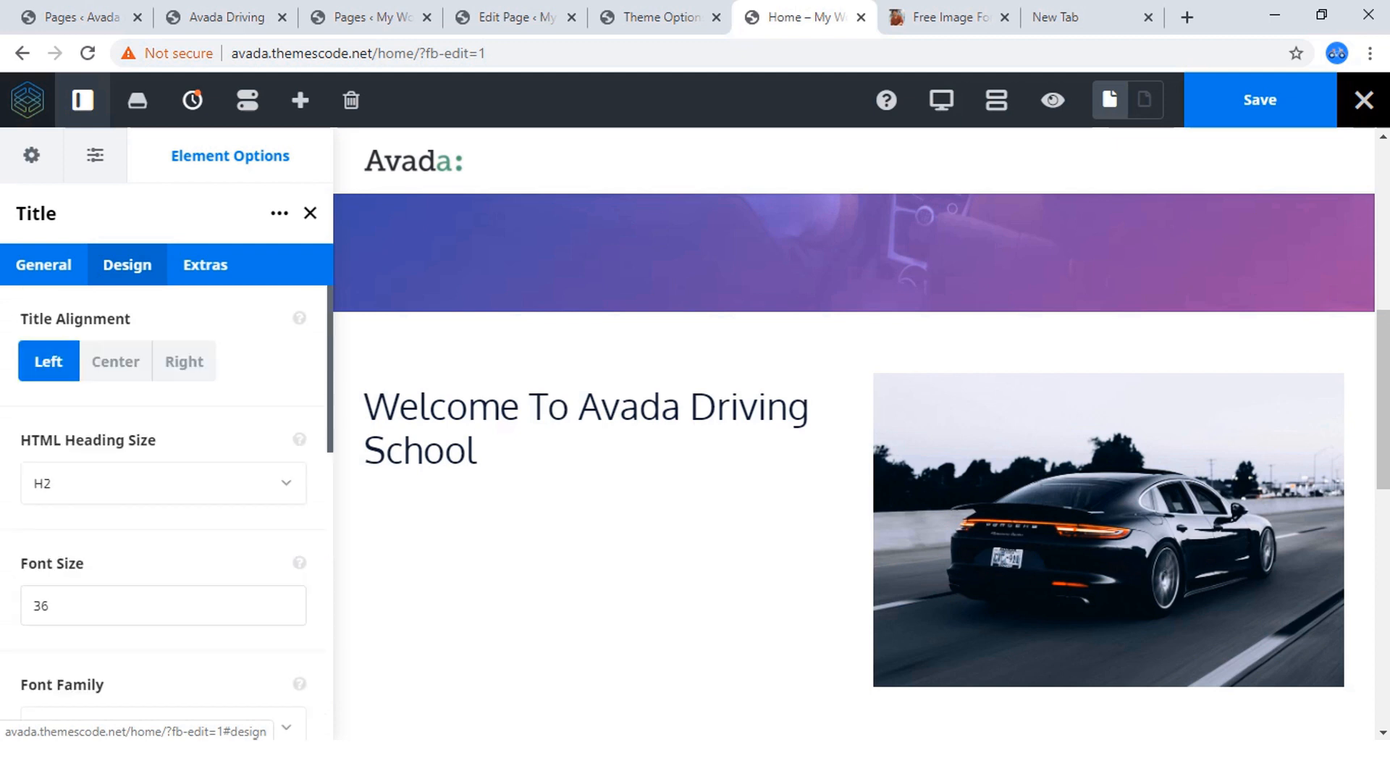
scroll(167, 507, down, 7)
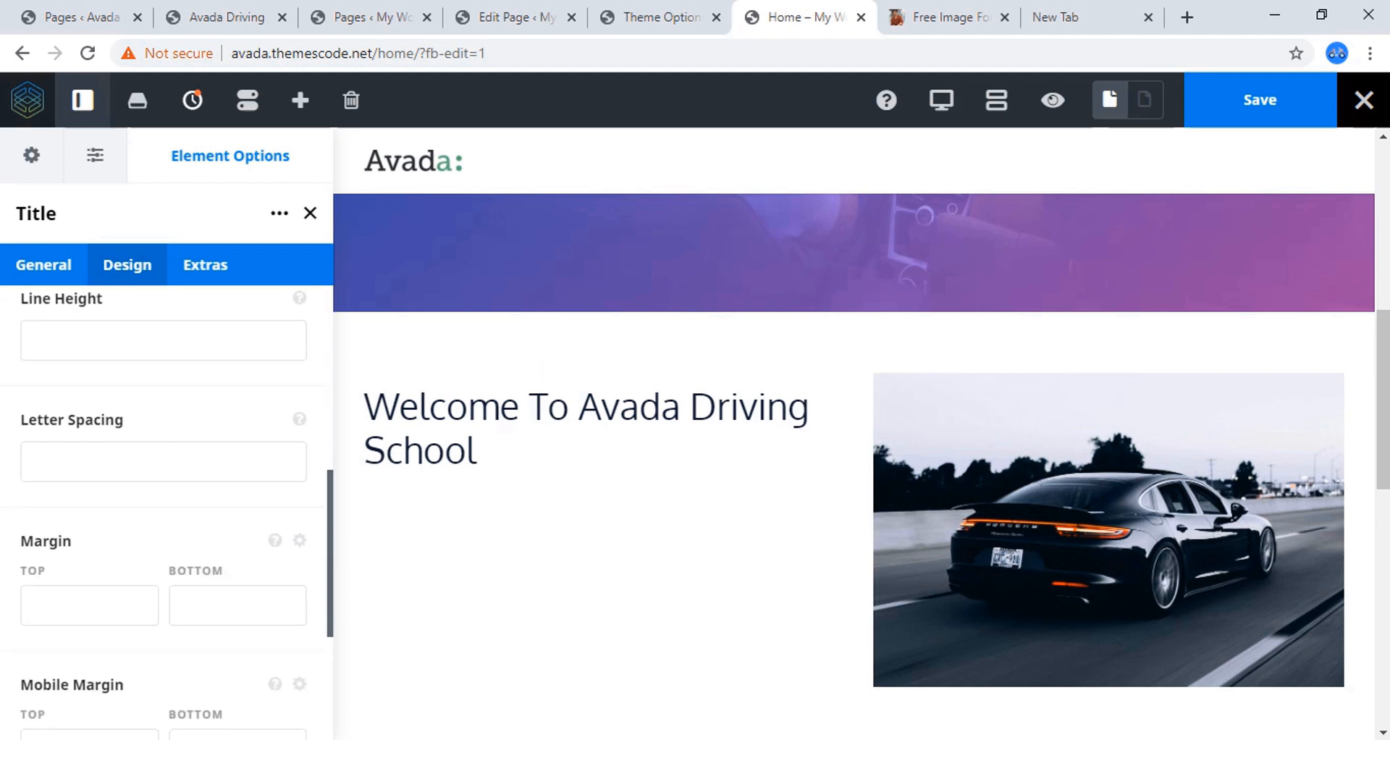
scroll(167, 507, down, 3)
scroll(166, 507, up, 5)
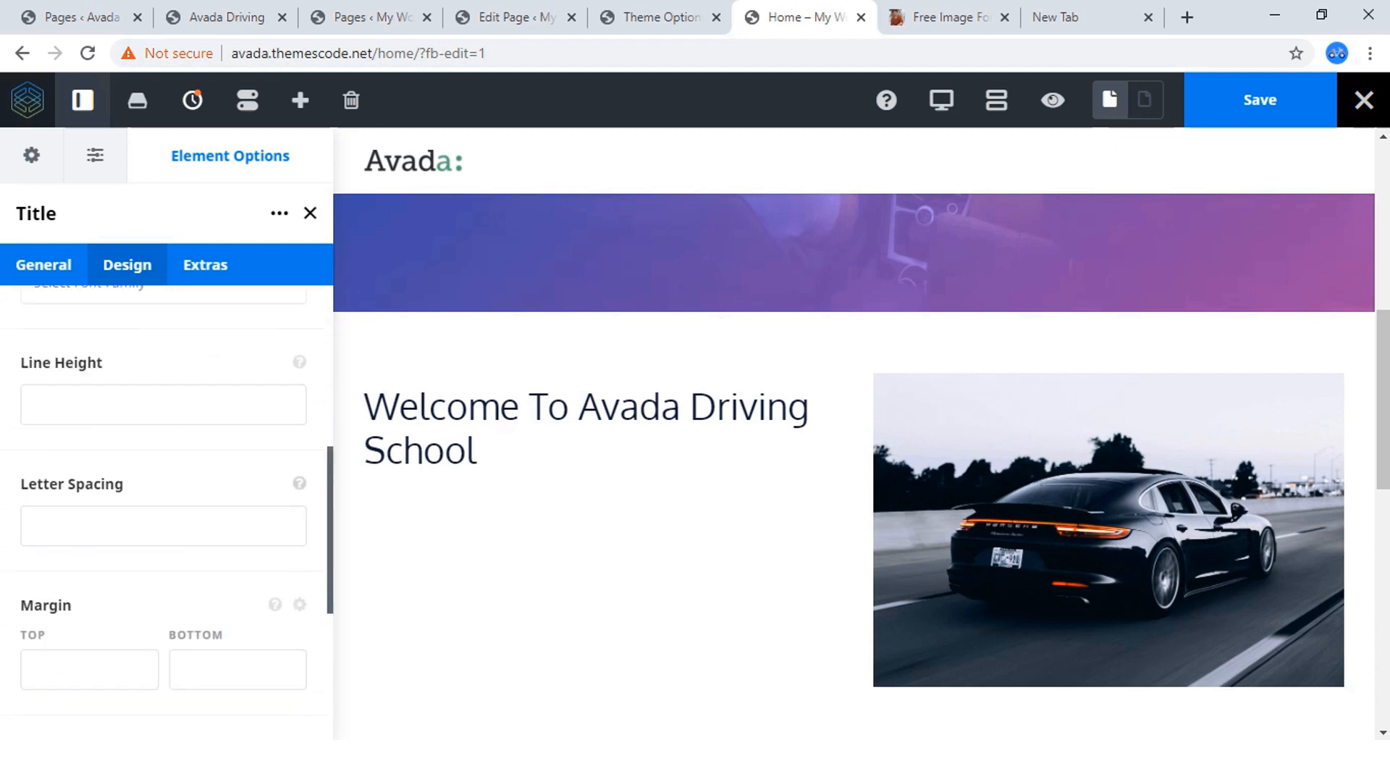
scroll(167, 507, up, 6)
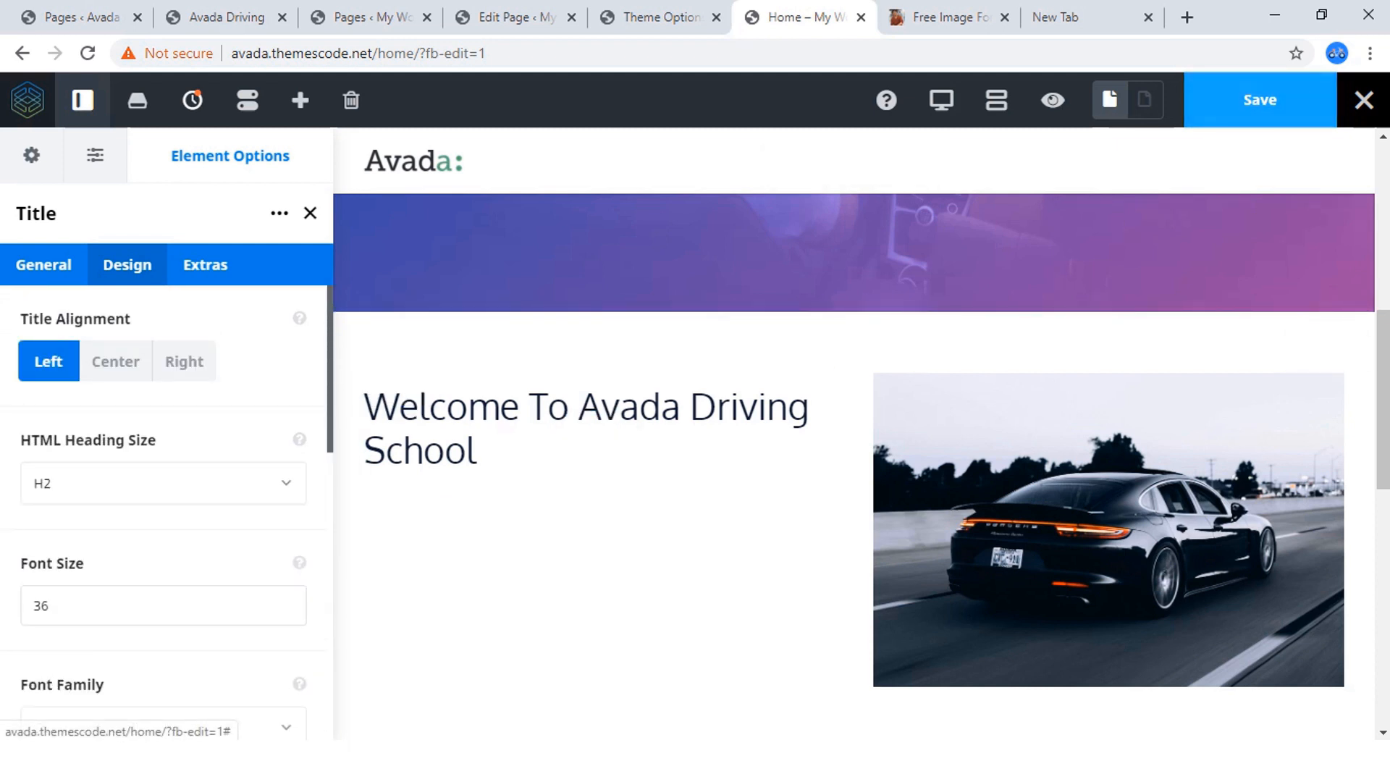
click(1260, 100)
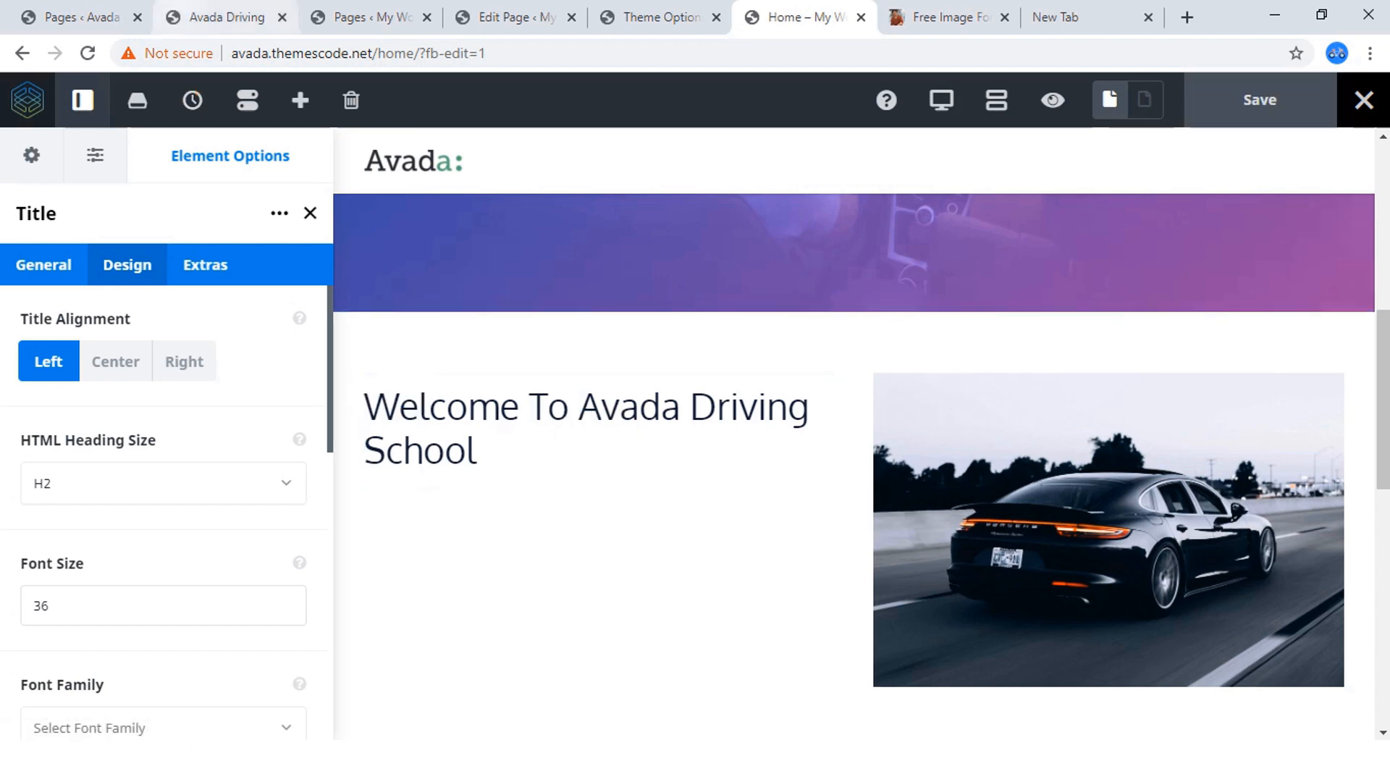
Copy the "Praesent dapibus" paragraph below the welcome heading on the finished Avada Driving site.
click(221, 17)
scroll(688, 455, down, 3)
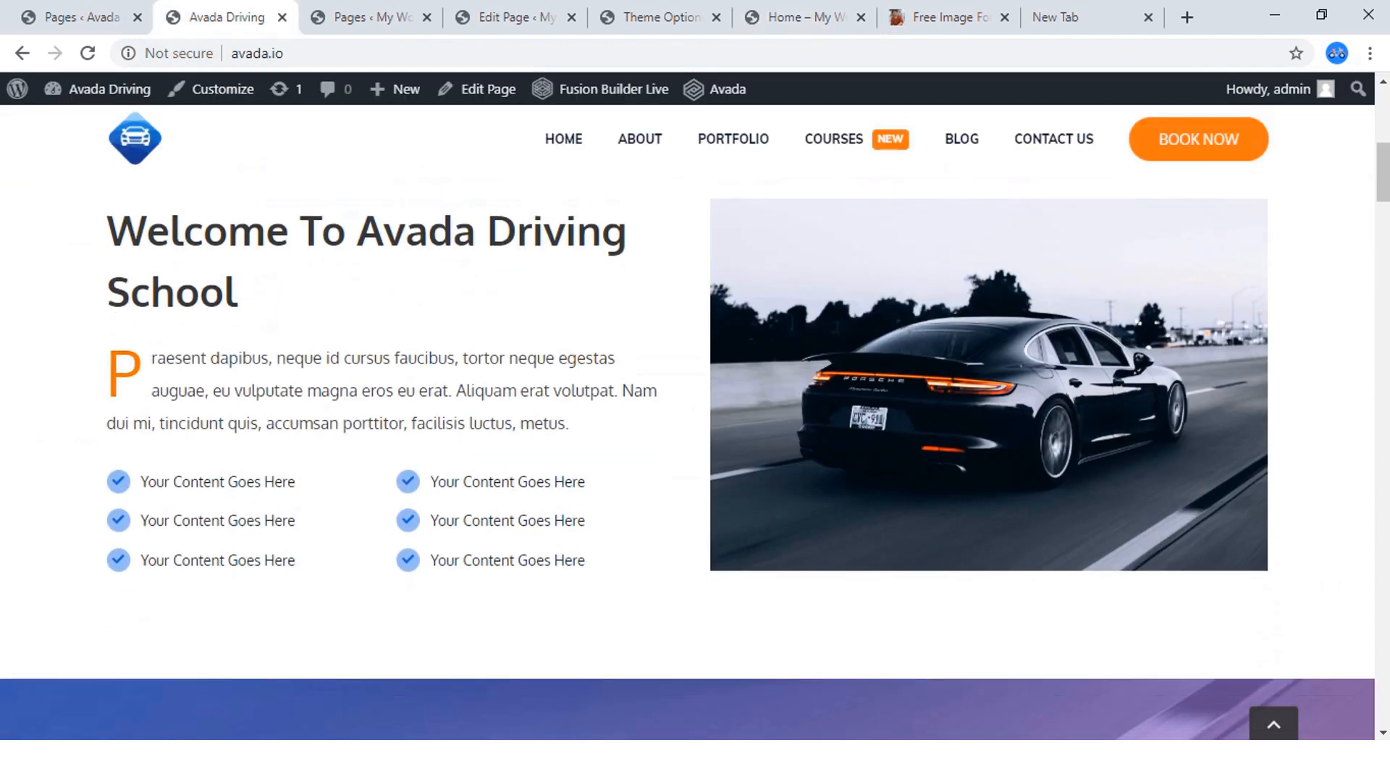
drag(570, 425, 108, 362)
key(ctrl+c)
right_click(110, 356)
click(140, 367)
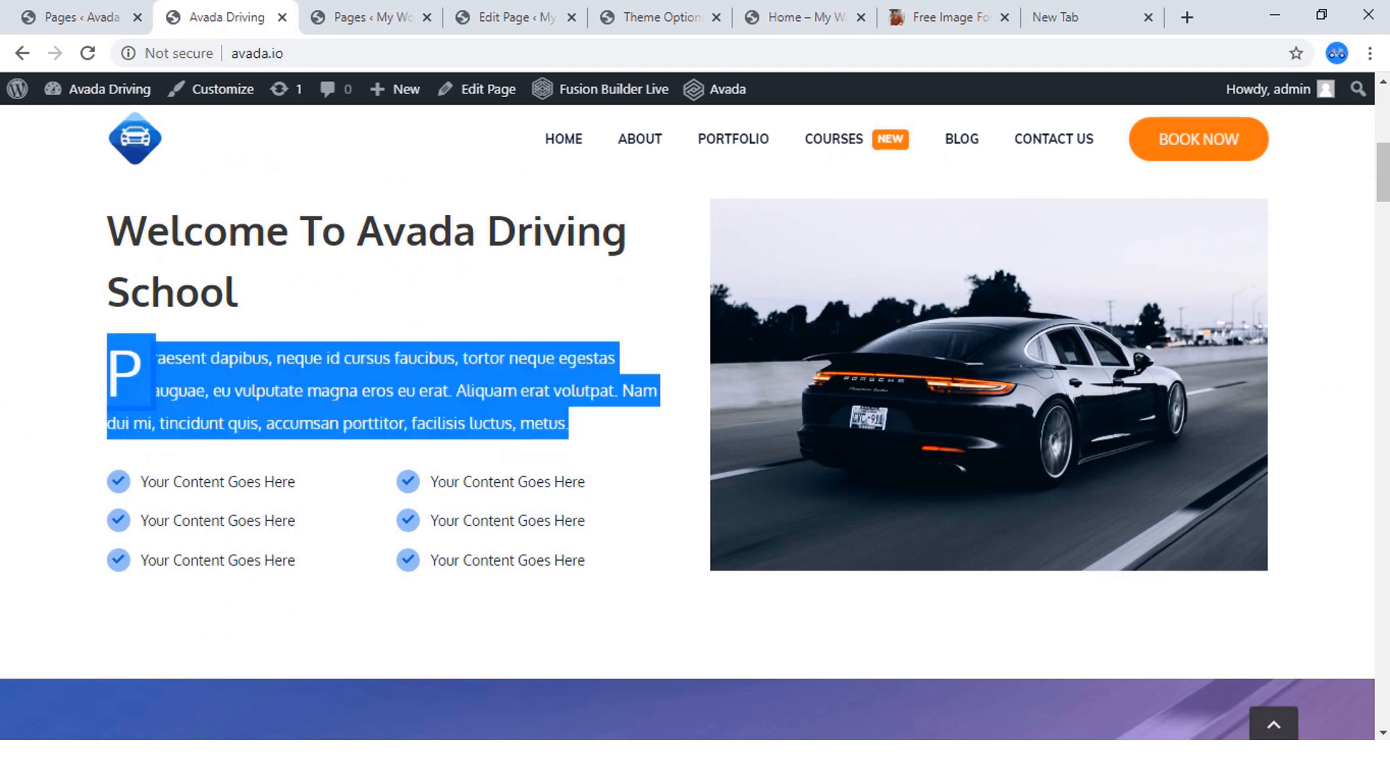
Add a Text Block element below the "Welcome To Avada Driving School" title on the Home page being built.
click(934, 18)
click(822, 17)
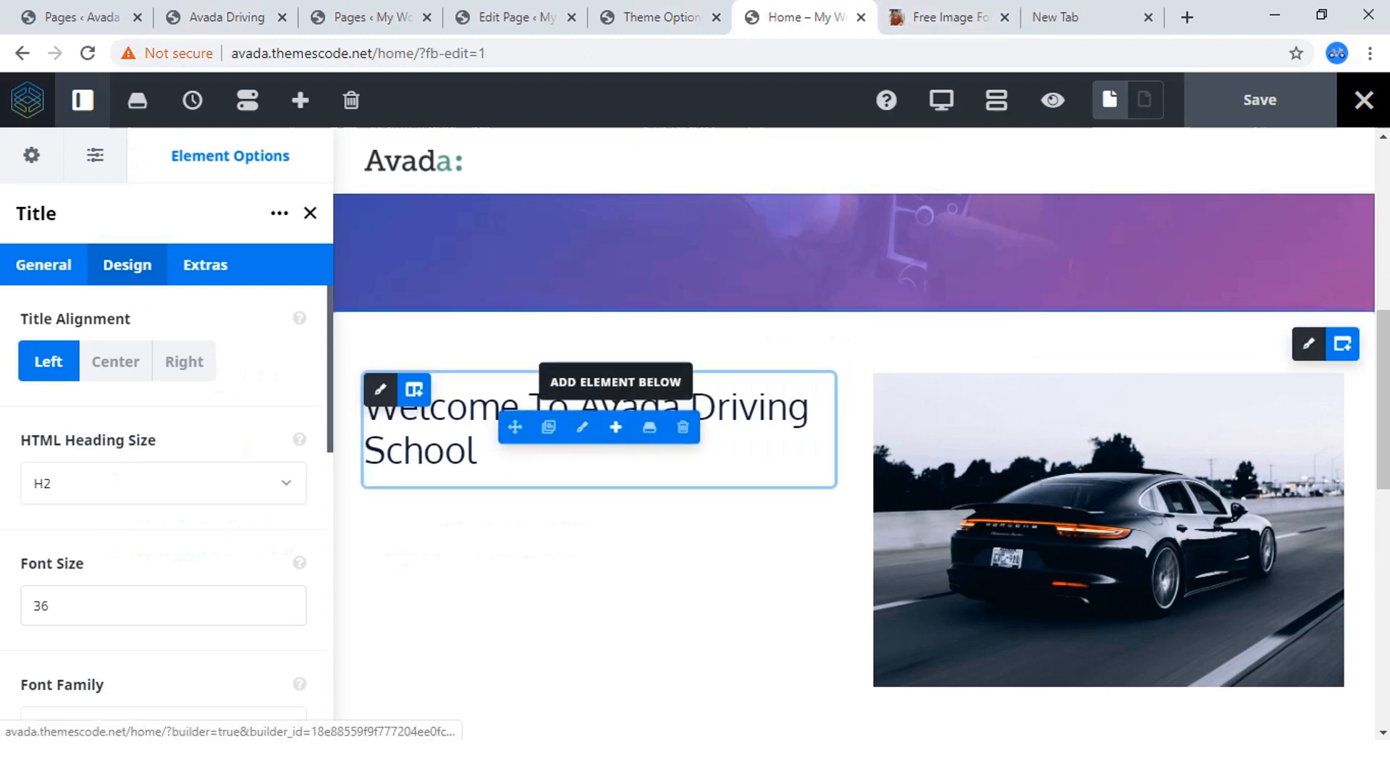
click(615, 427)
scroll(472, 449, down, 6)
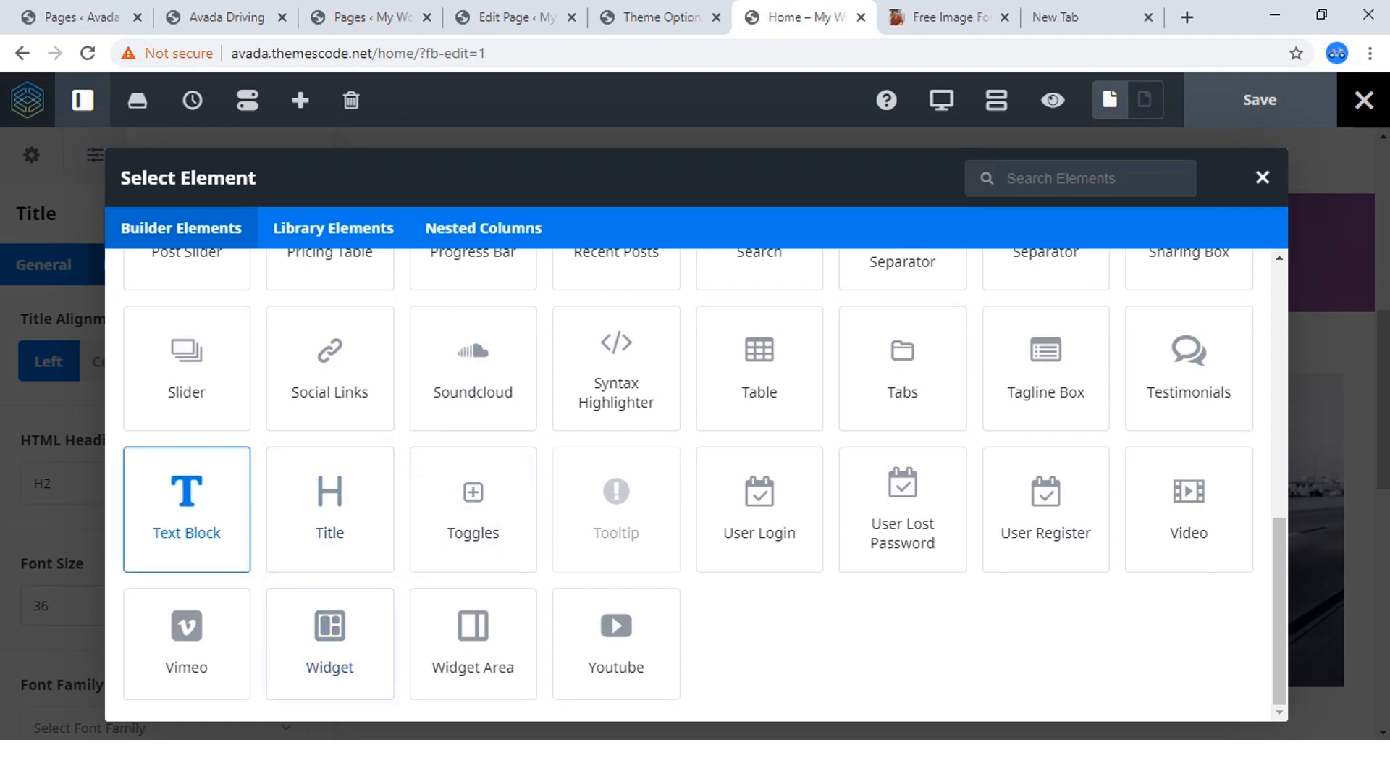
click(186, 500)
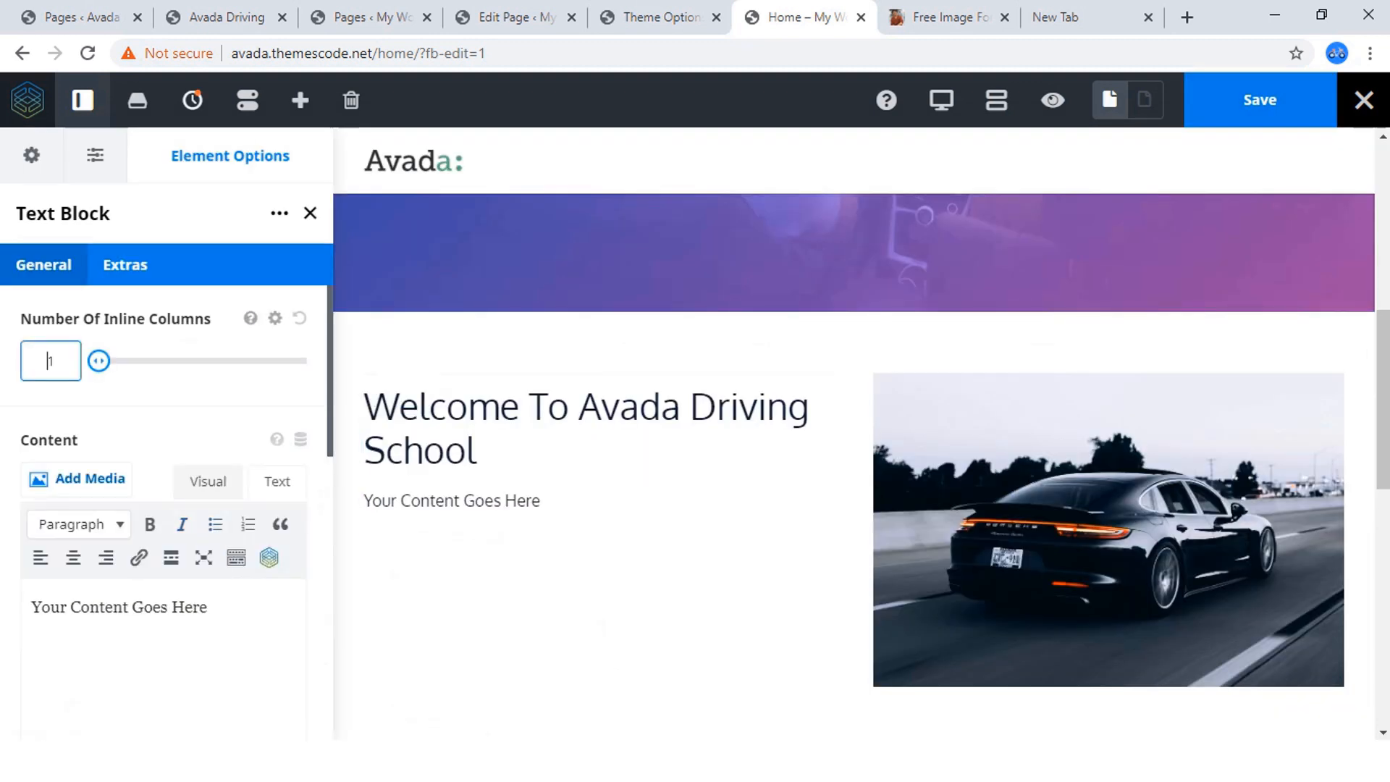
Replace the Text Block's placeholder content with the copied "Praesent dapibus" paragraph, using the plain text editing mode.
scroll(166, 507, down, 1)
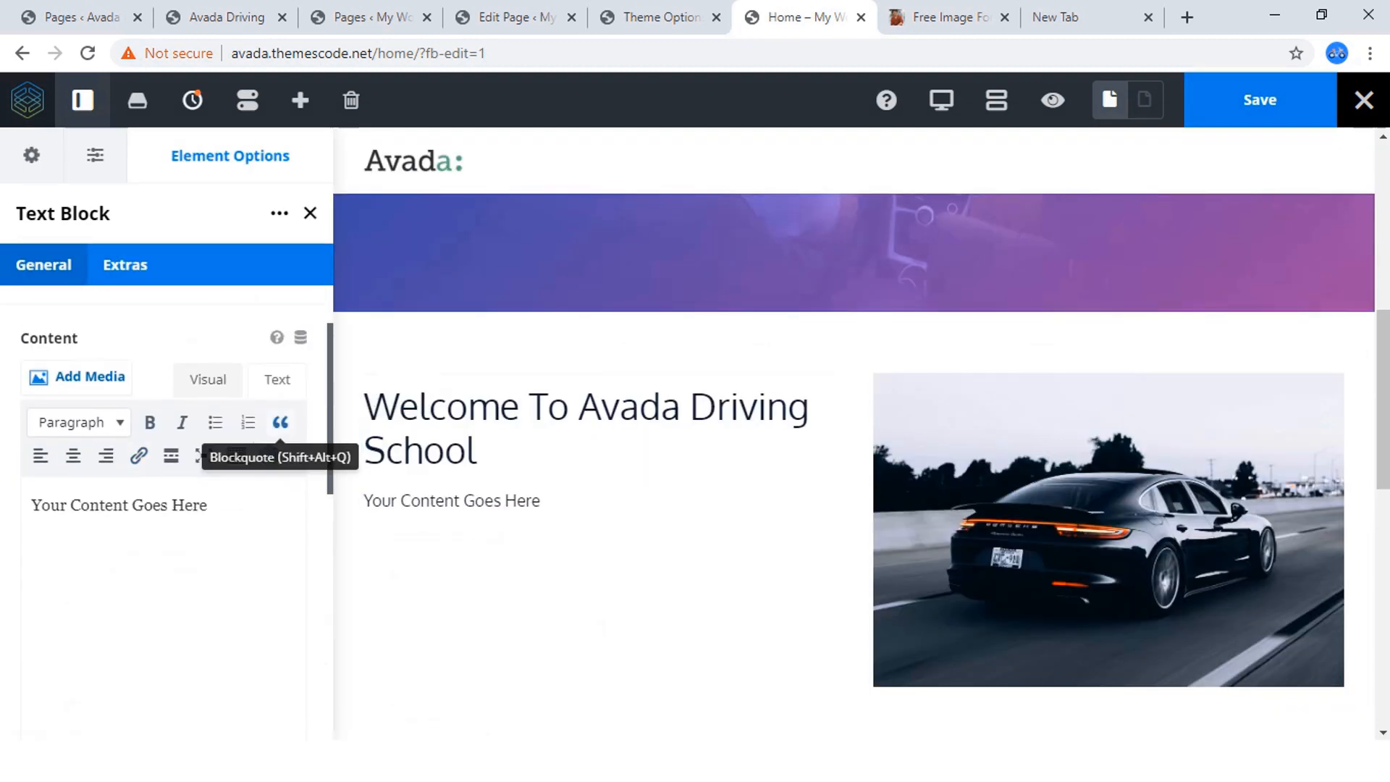
click(276, 380)
drag(207, 524, 33, 524)
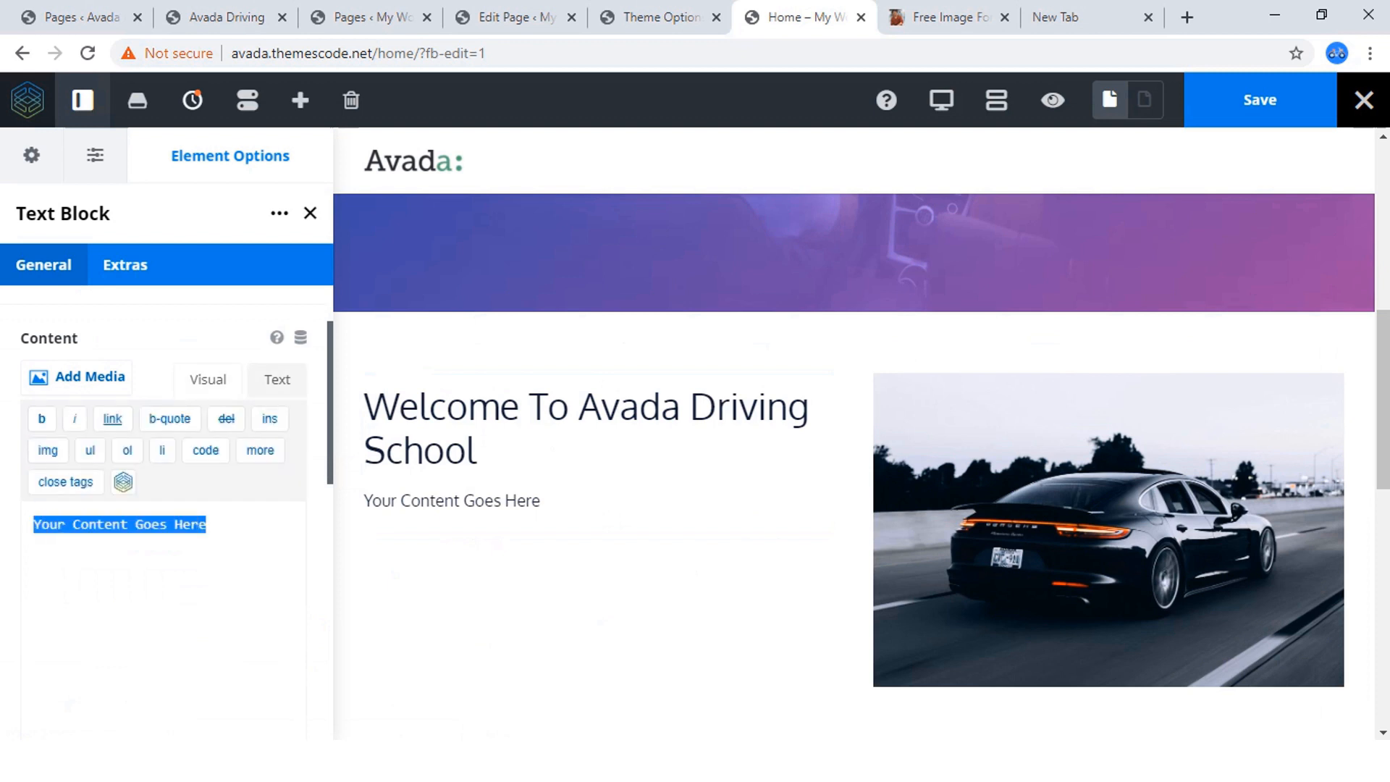
key(ctrl+v)
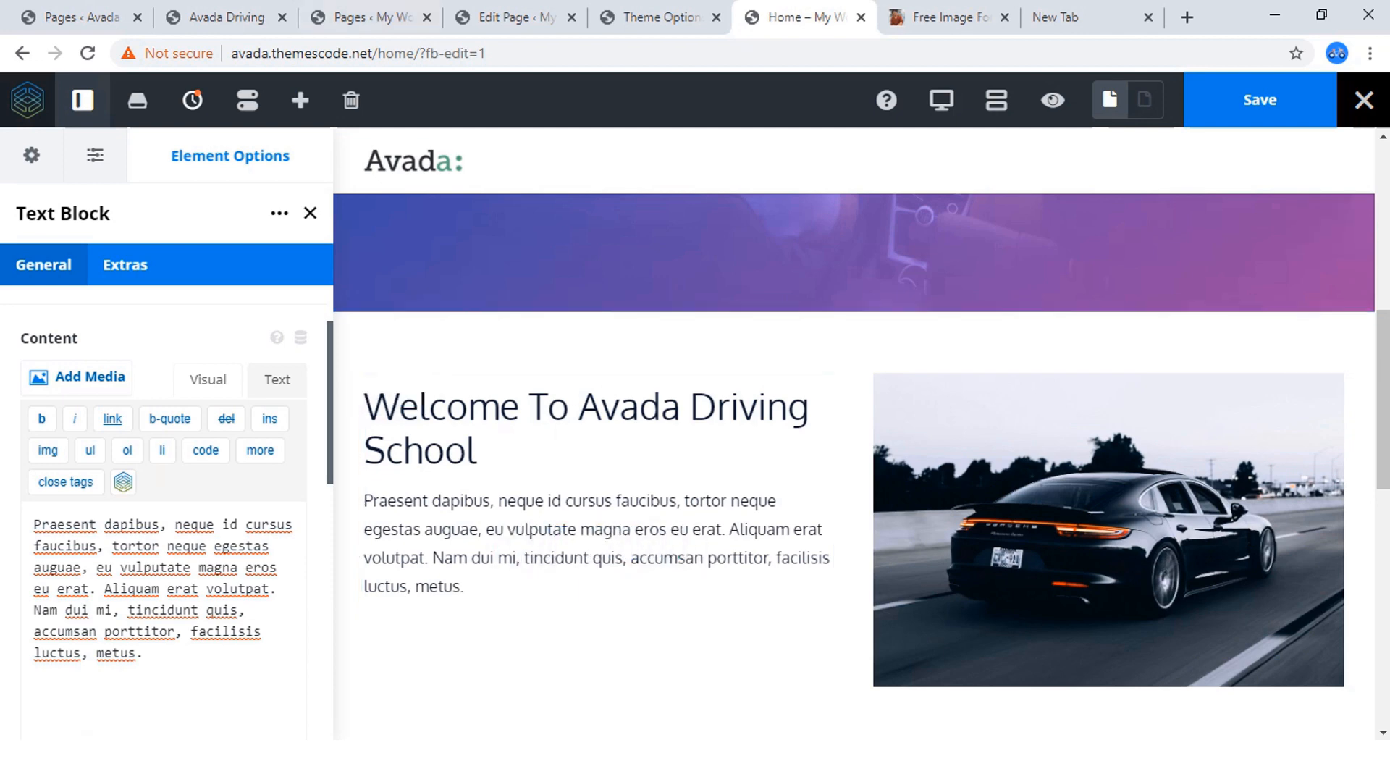
Check the drop cap on the finished Avada Driving site and turn the Home page paragraph's initial "P" into a Dropcap.
click(217, 17)
click(385, 391)
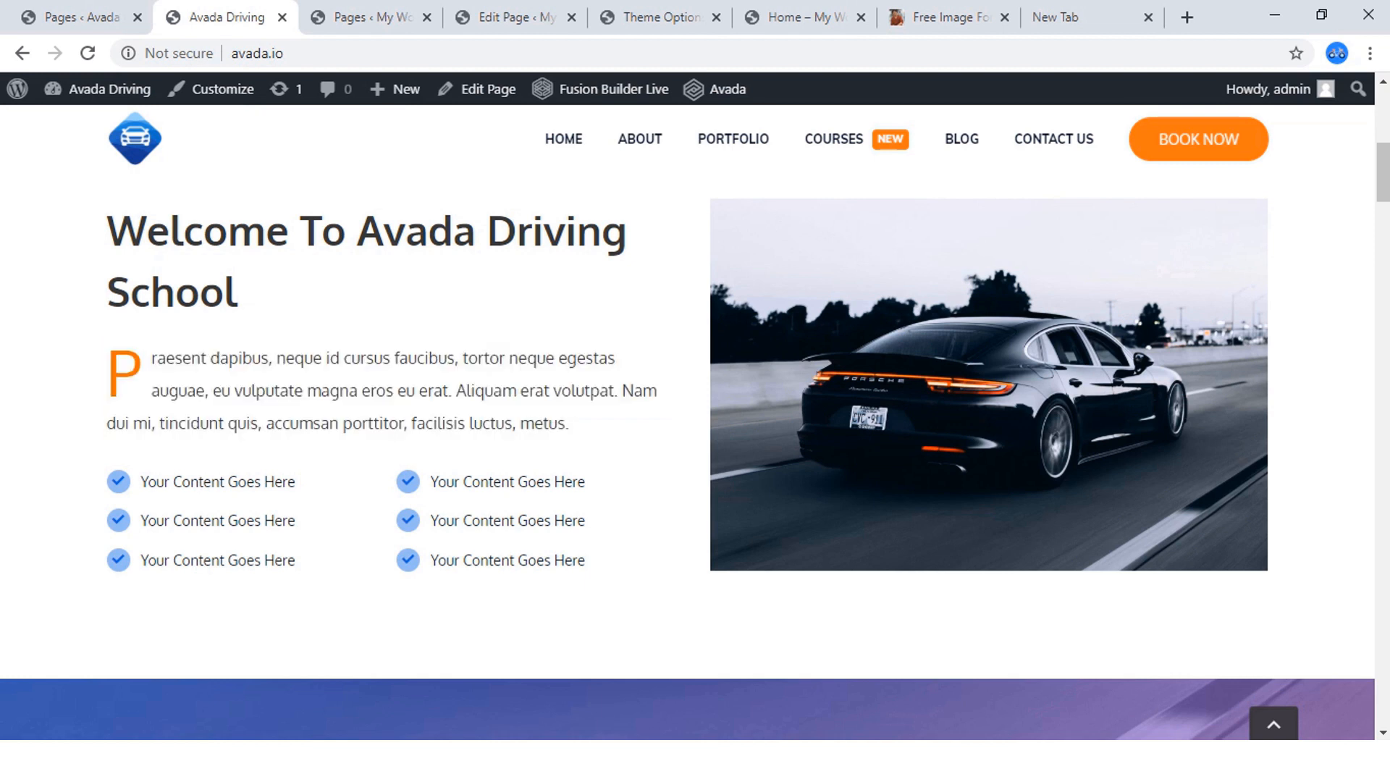
drag(109, 374, 145, 374)
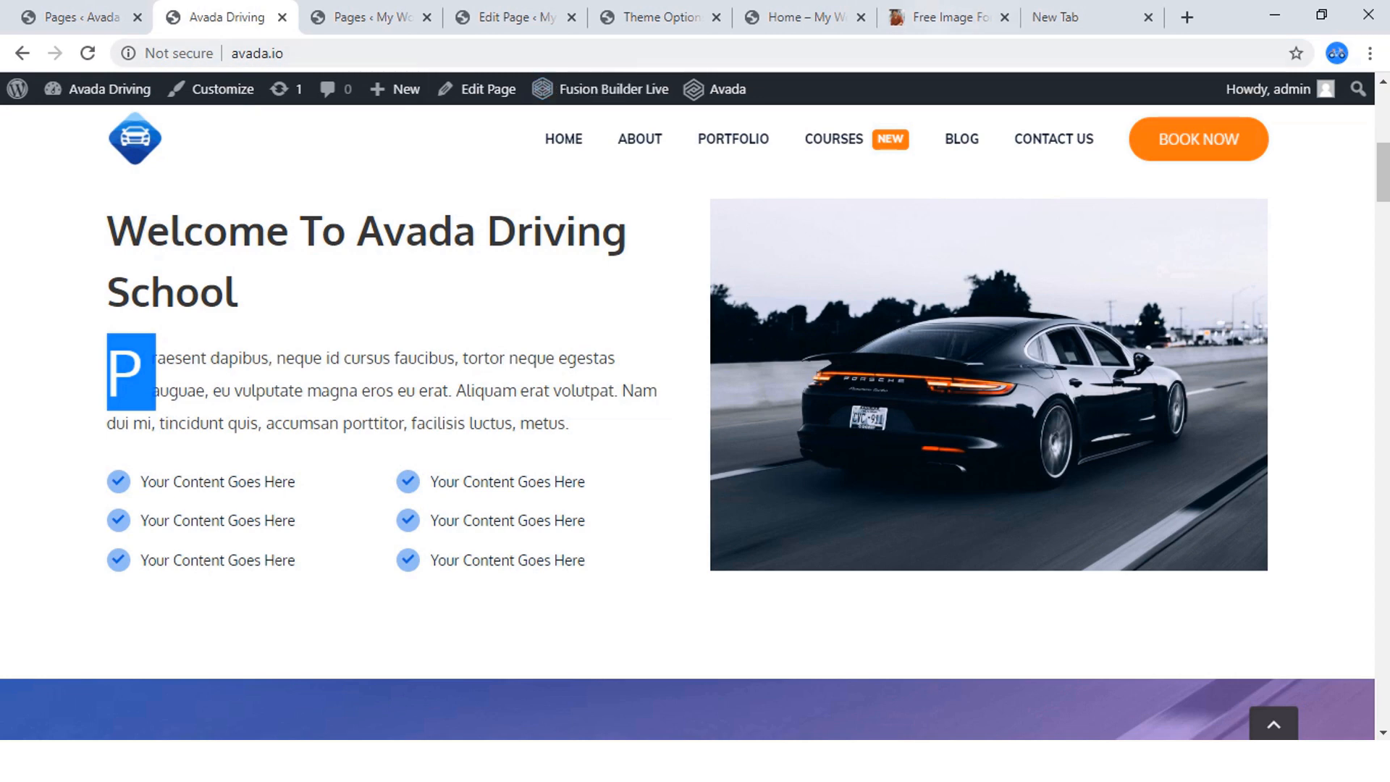
click(805, 16)
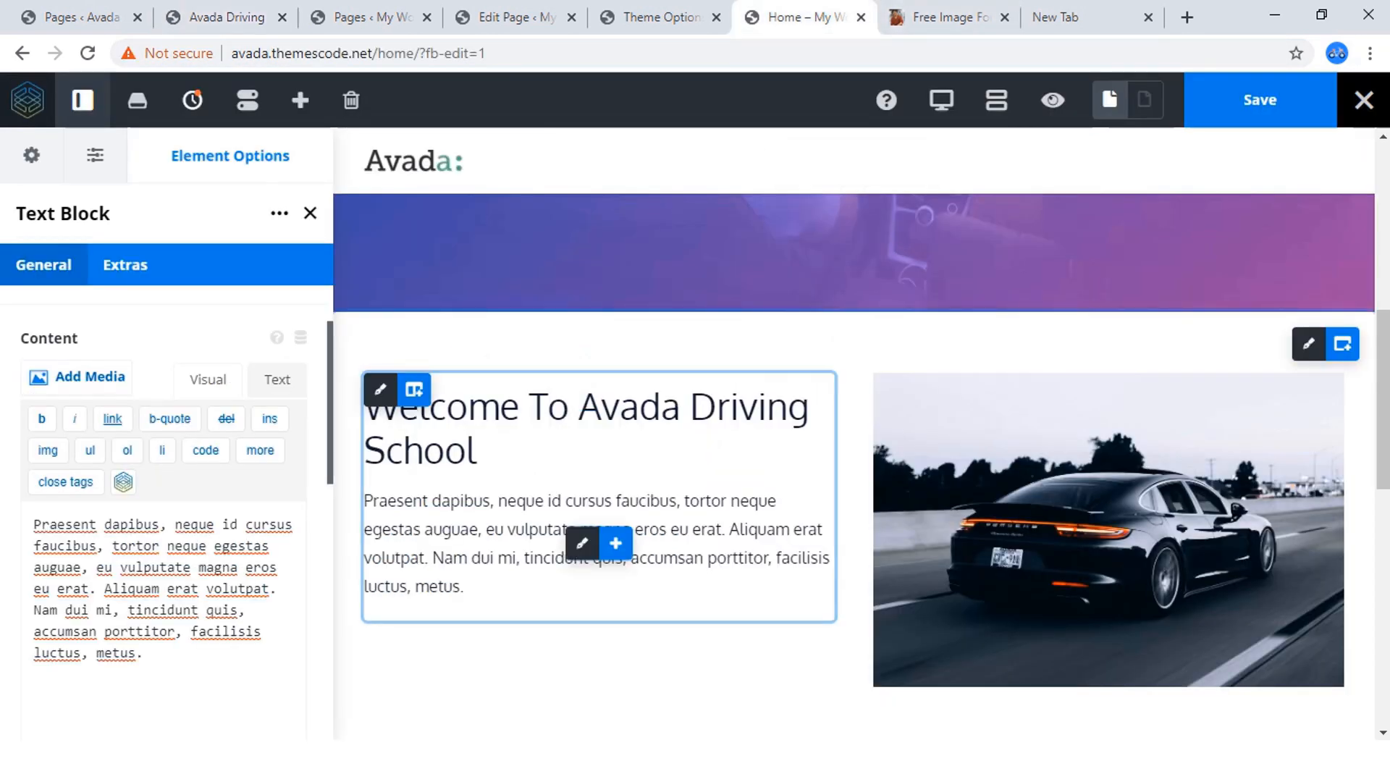
click(368, 500)
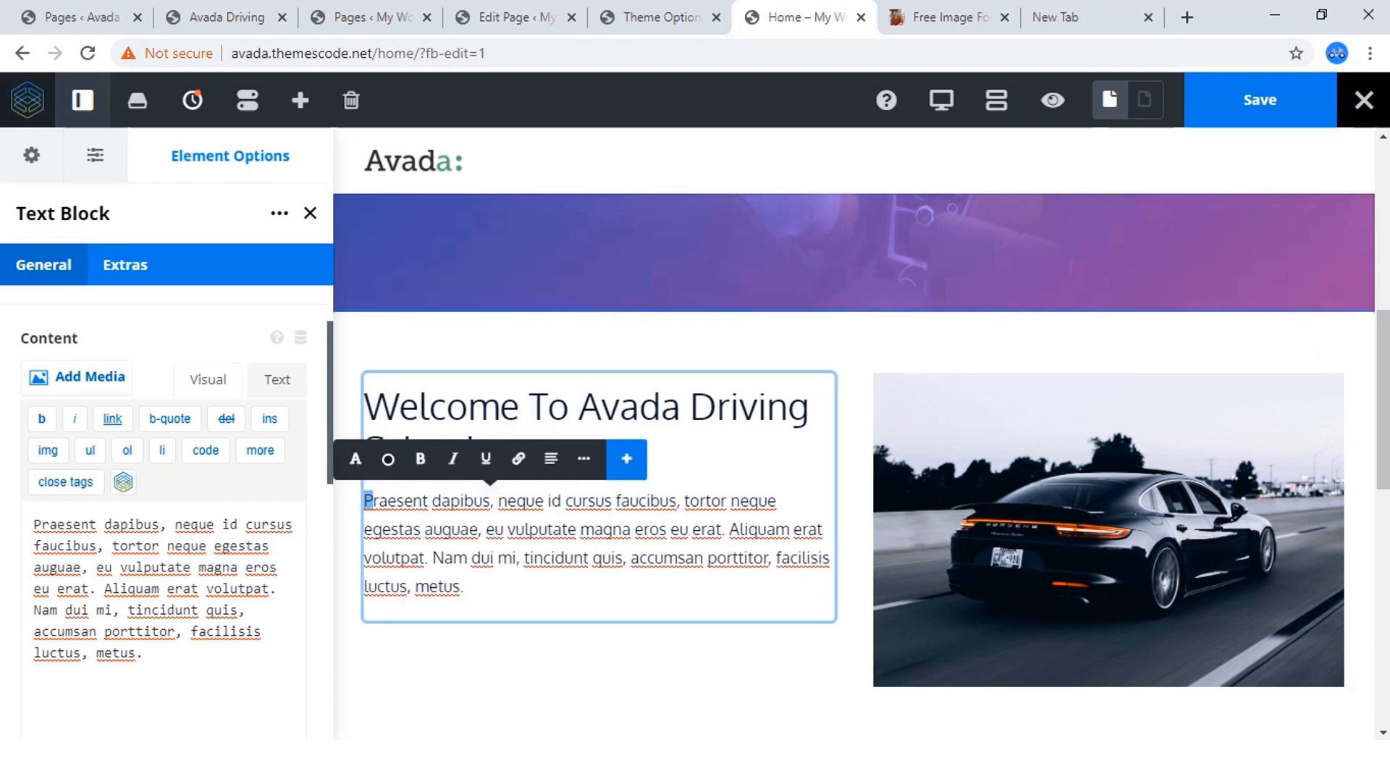
click(627, 458)
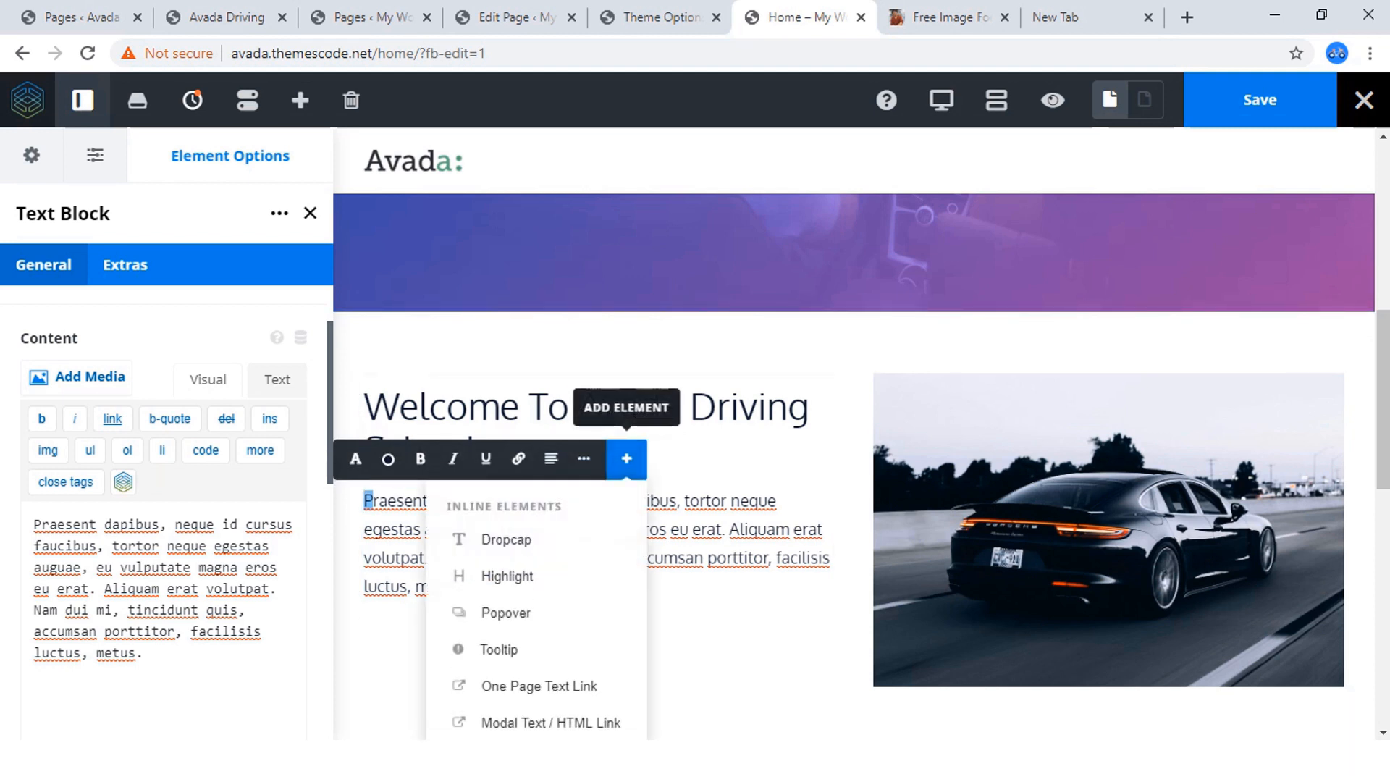
click(506, 540)
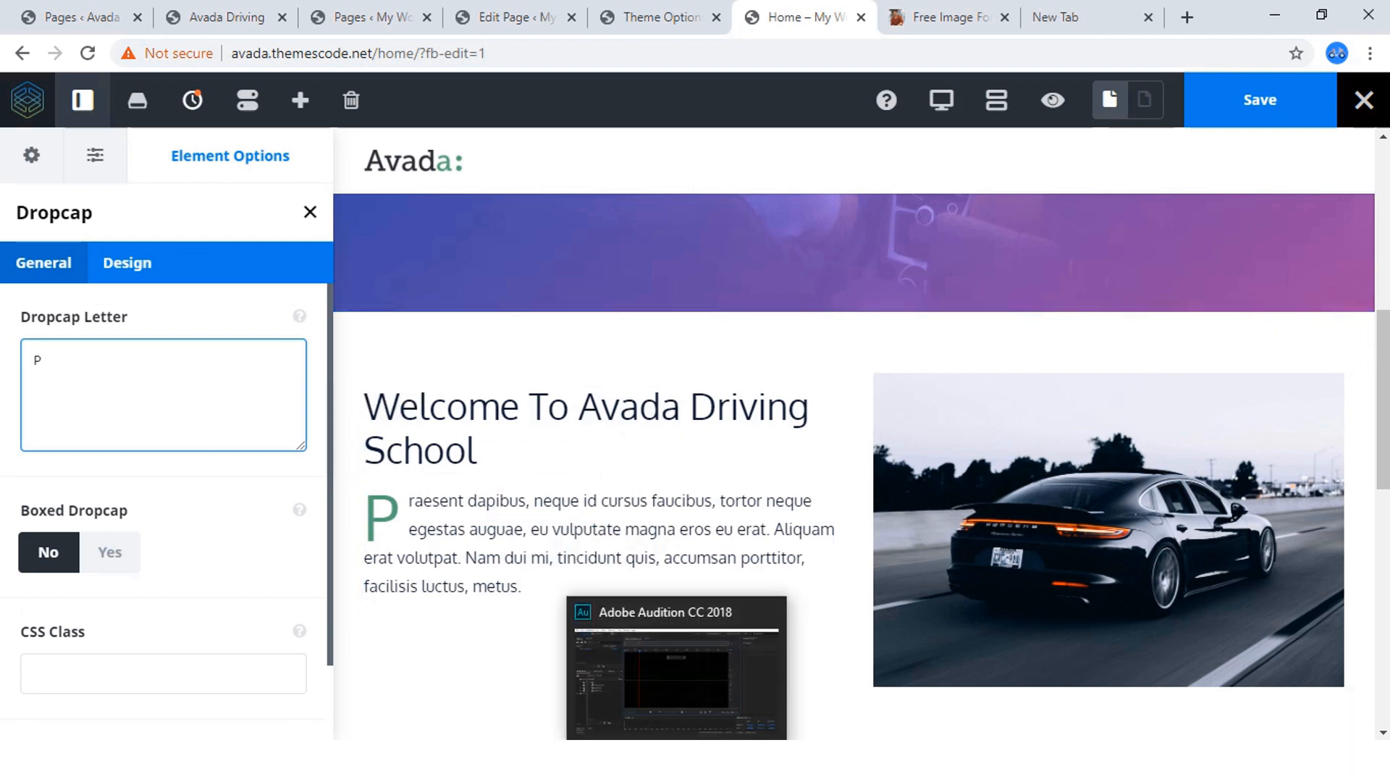
Set the Dropcap color to orange (#ff5722) and save the Home page.
scroll(164, 434, down, 1)
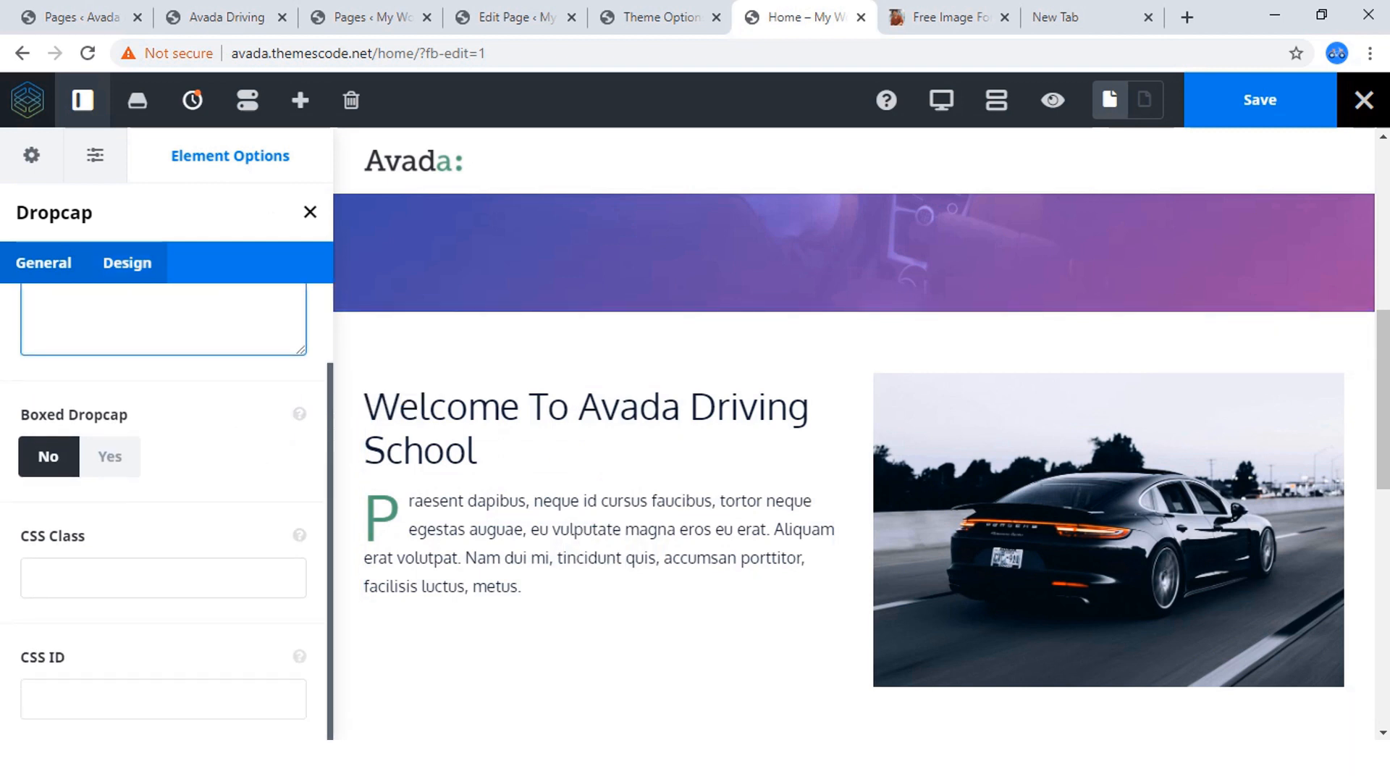
click(127, 263)
click(40, 360)
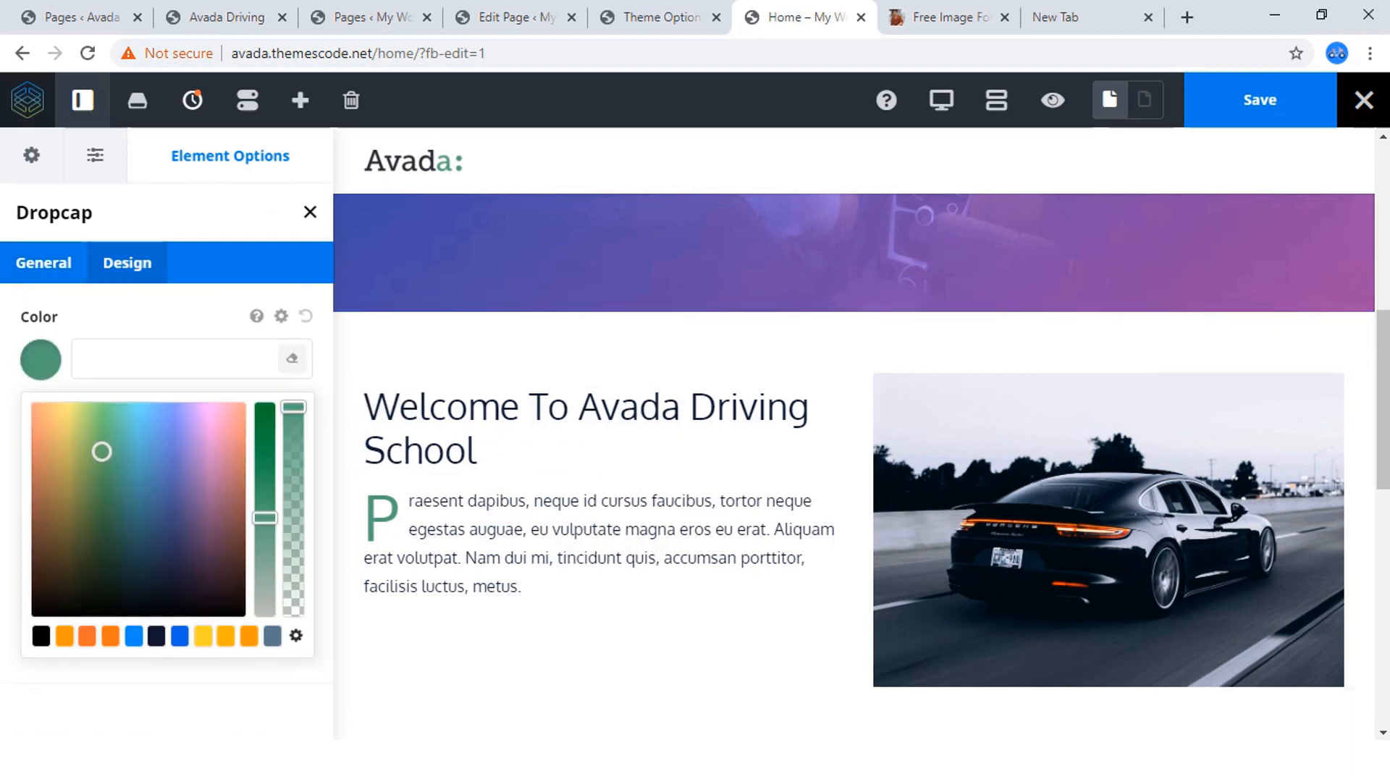
click(110, 635)
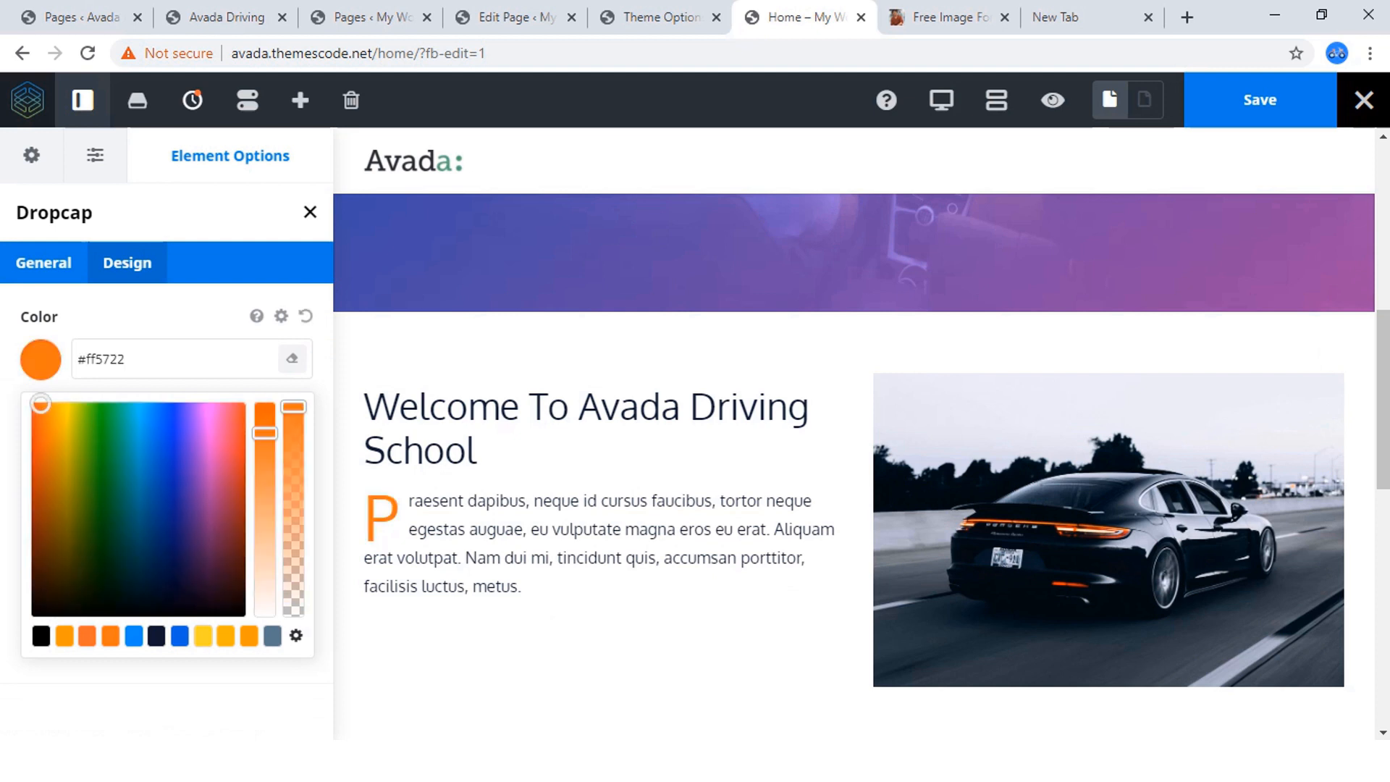
click(40, 360)
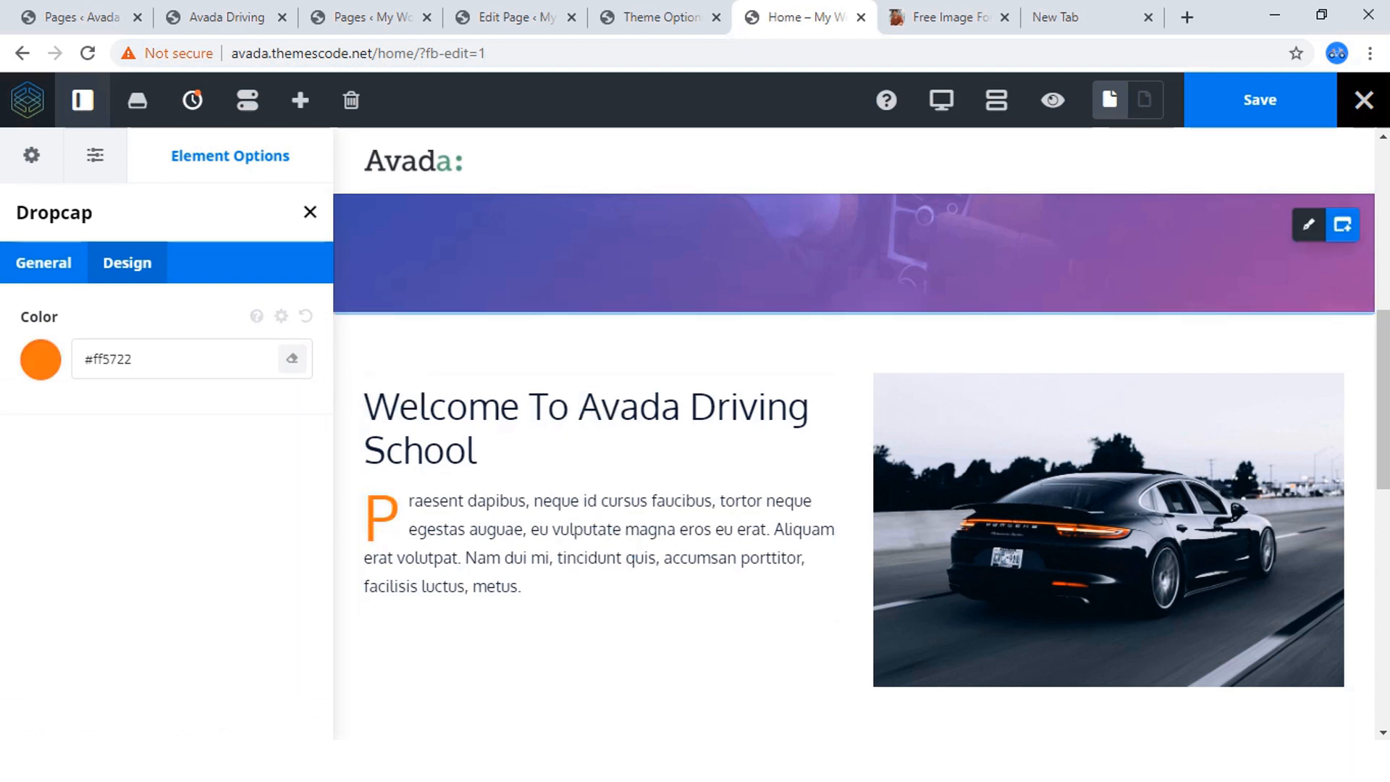
click(1260, 100)
scroll(854, 435, down, 3)
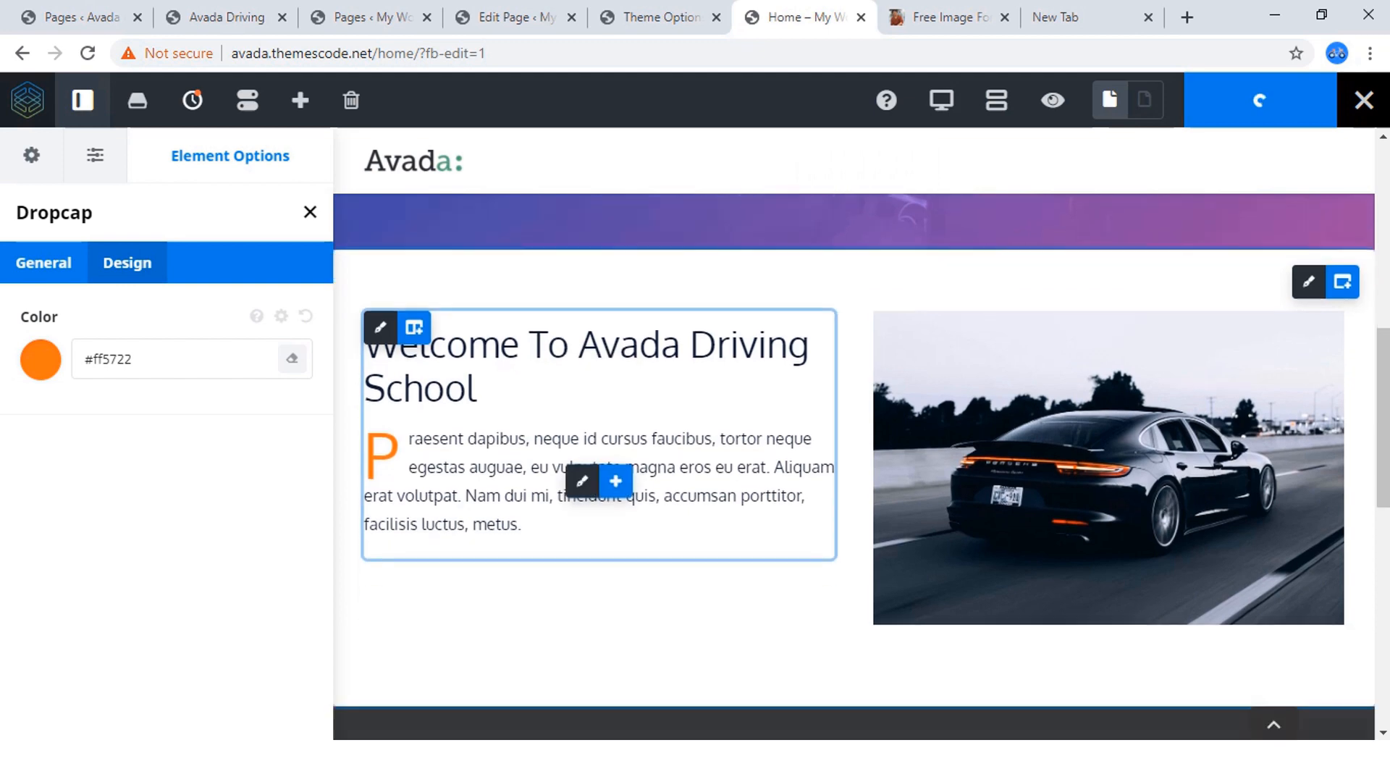
Examine the two check-marked lists on the finished site and add a Checklist element below the paragraph on the Home page being built.
click(226, 17)
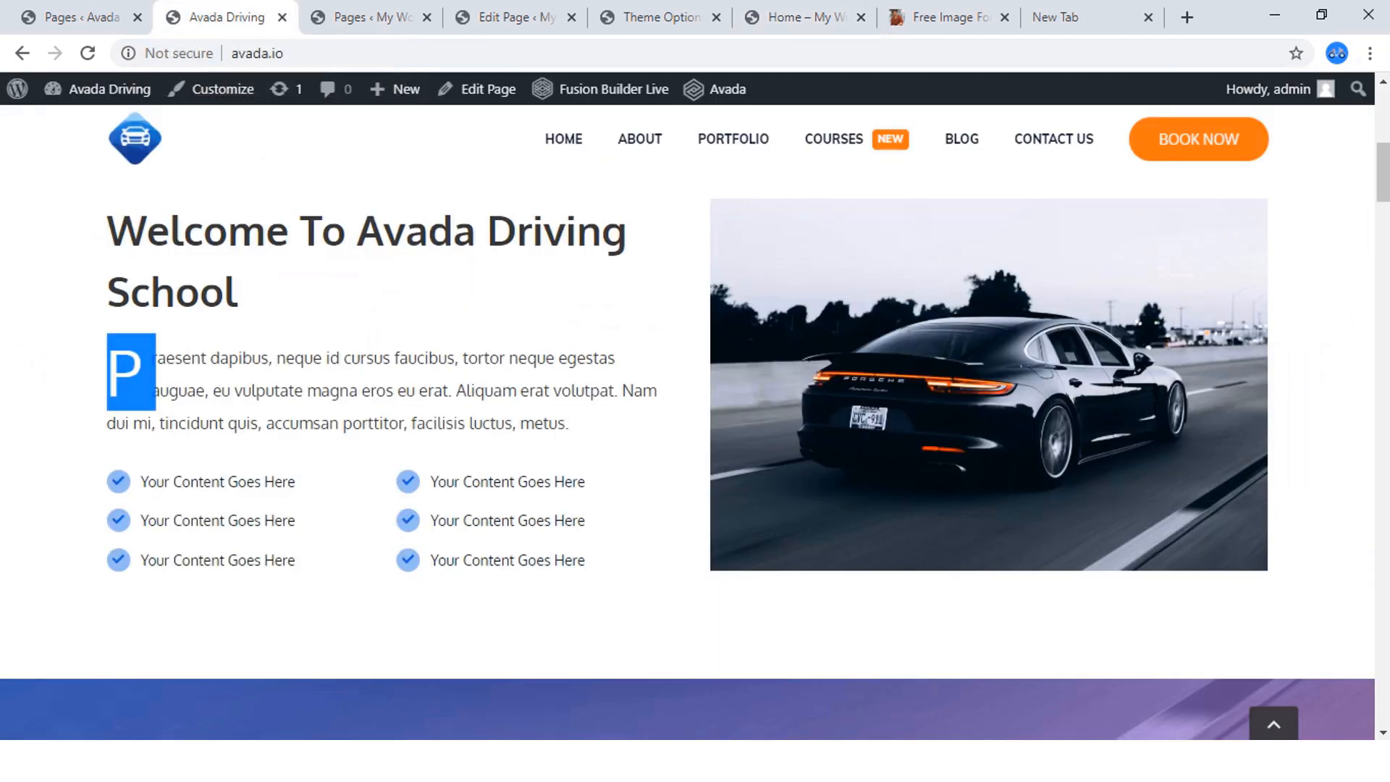
scroll(688, 434, down, 1)
drag(303, 464, 140, 379)
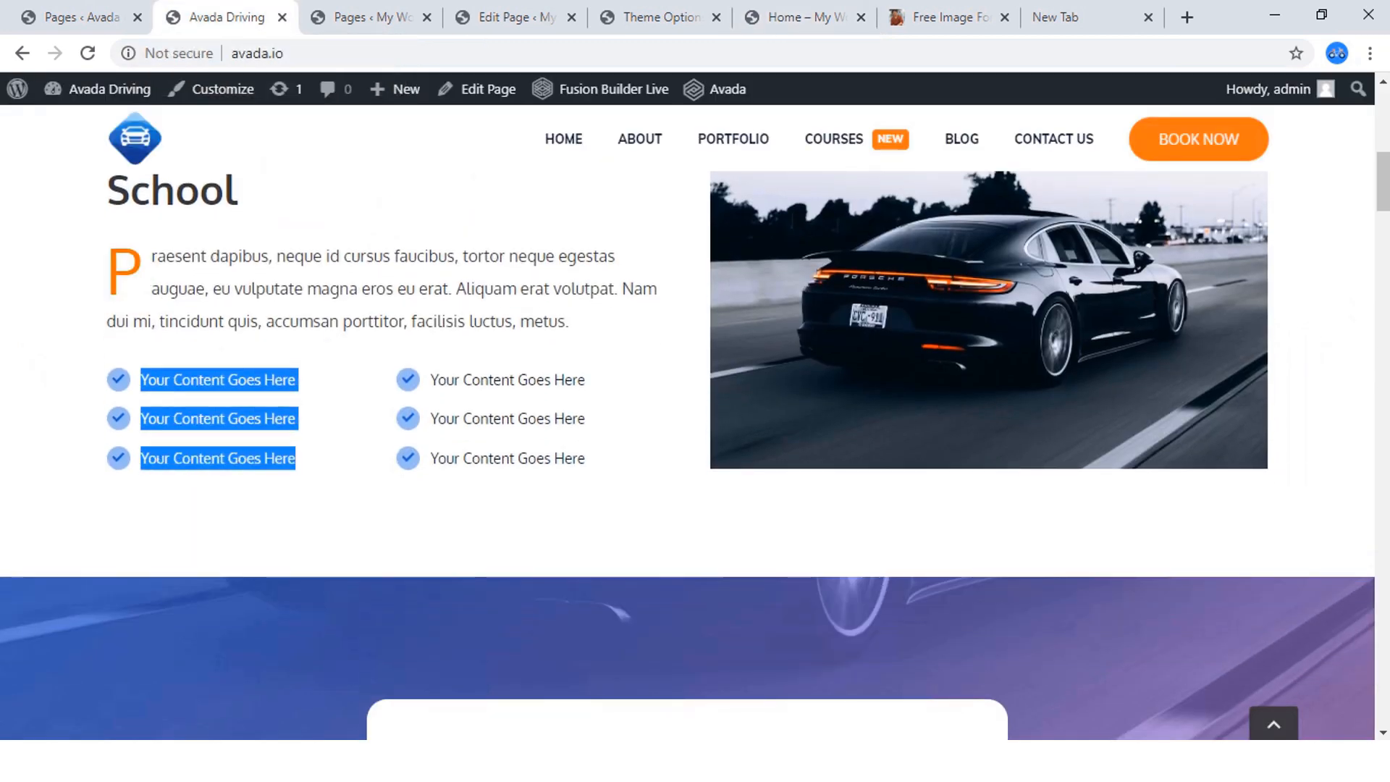
drag(585, 461, 431, 379)
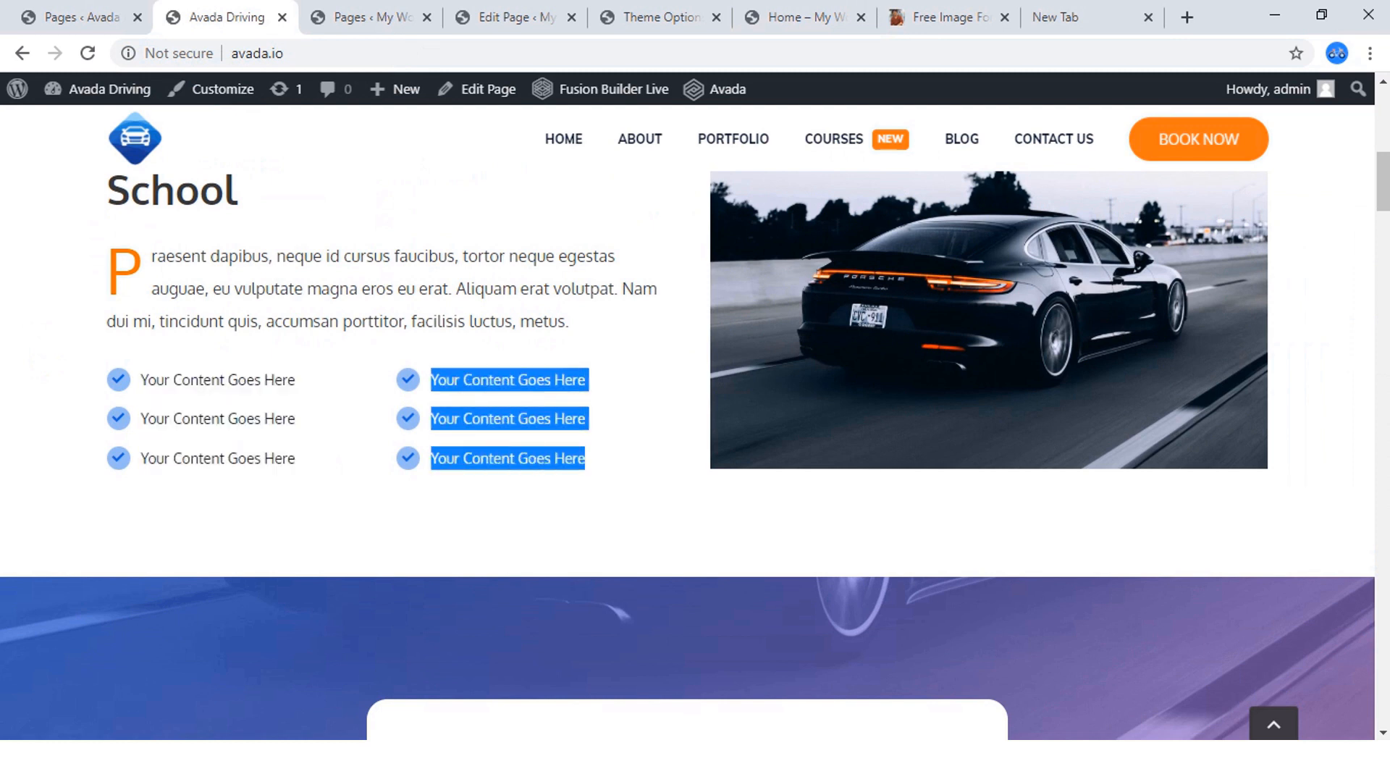
click(796, 17)
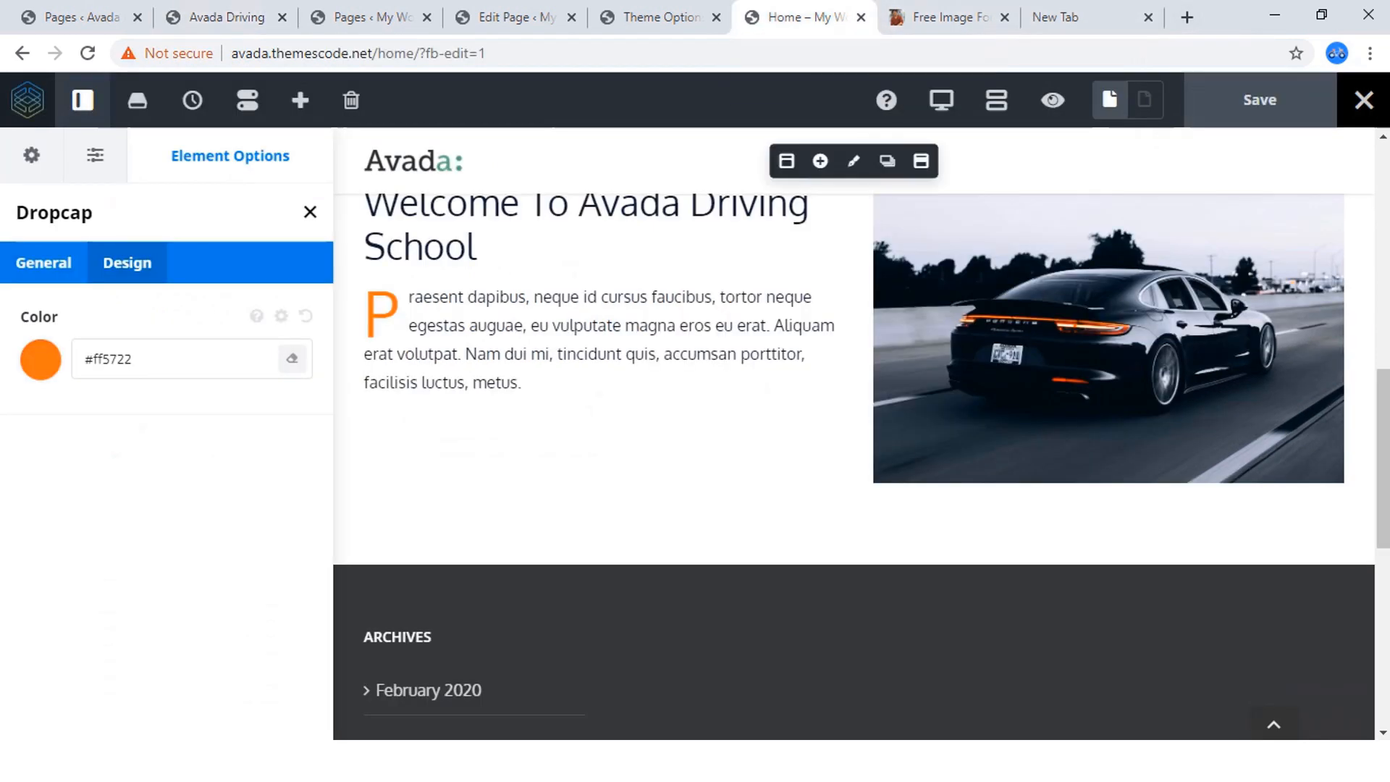
mouse_move(583, 339)
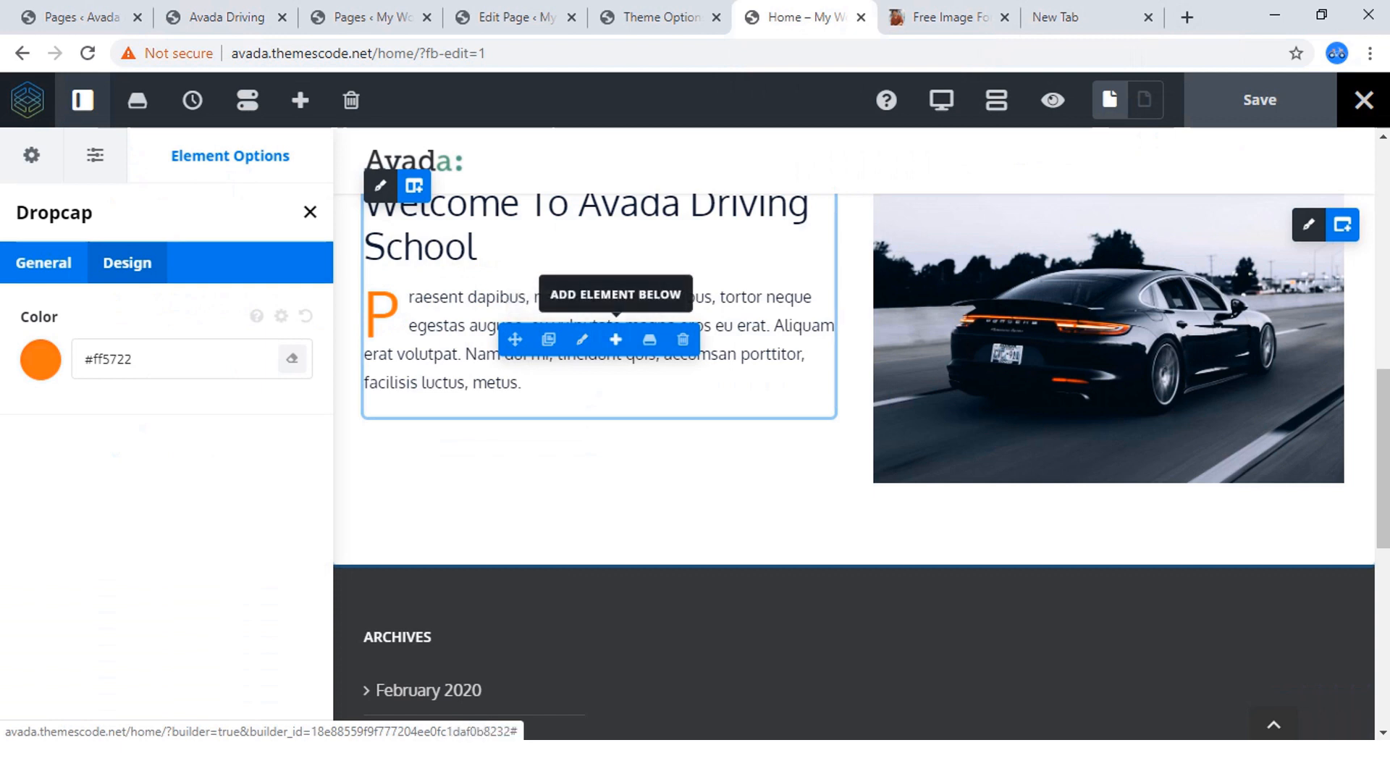
click(615, 340)
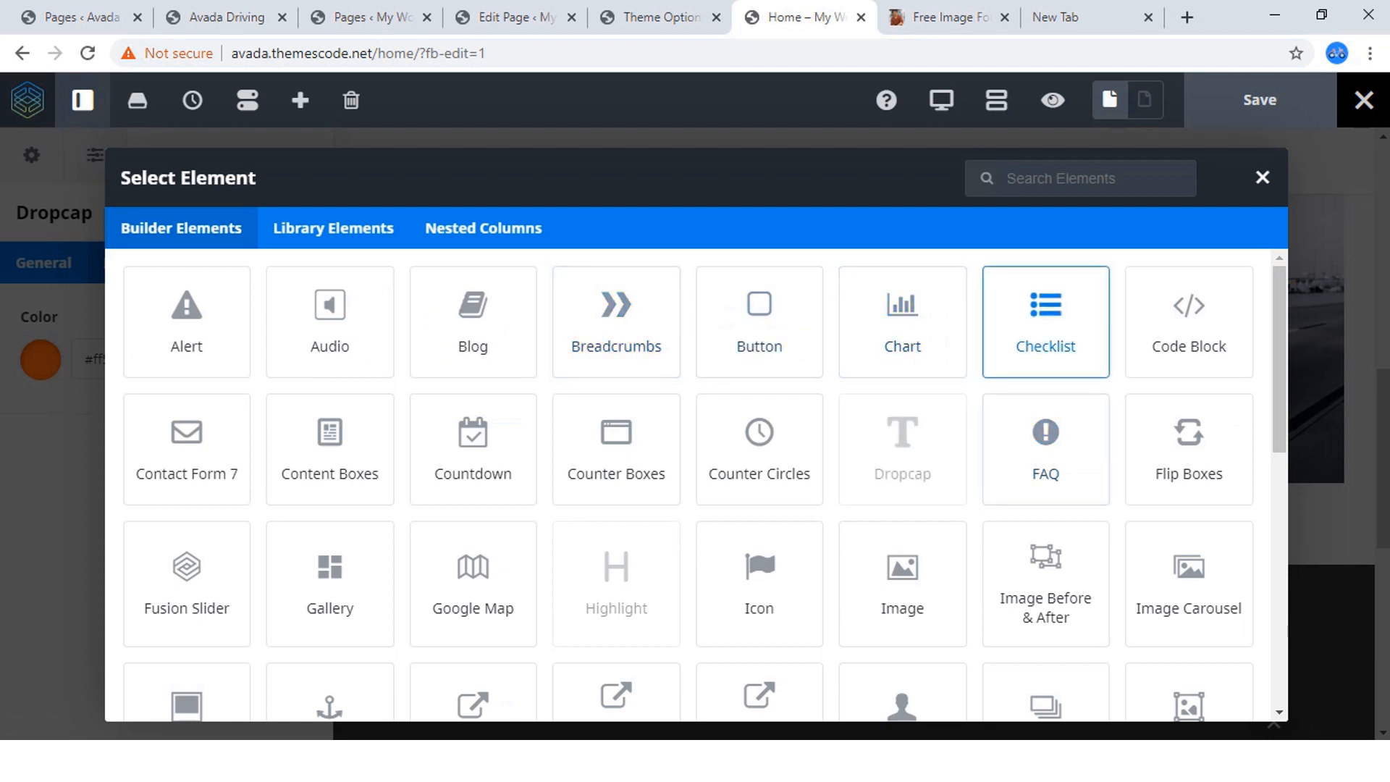
click(1045, 322)
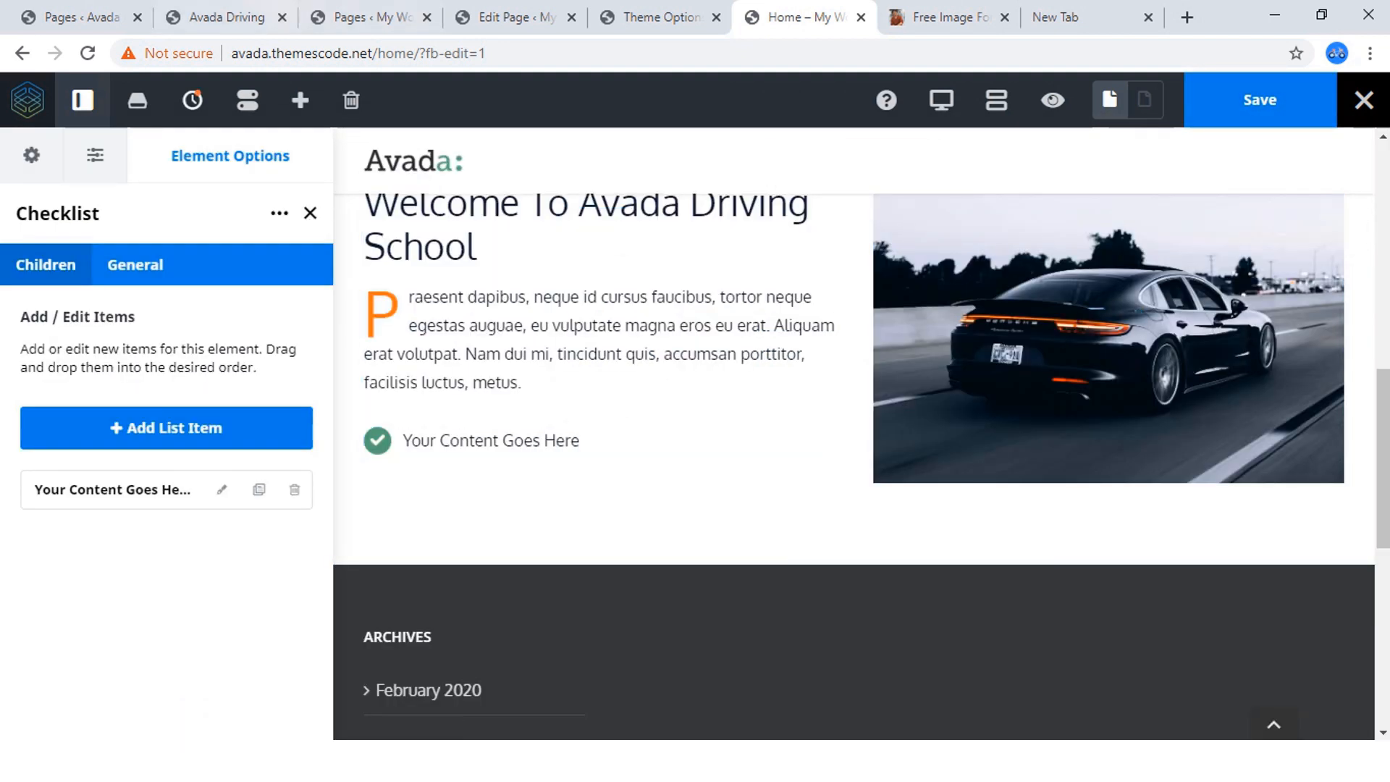
Compare with the check-marked lists on the finished Avada Driving site and return to the new Checklist's options.
click(217, 16)
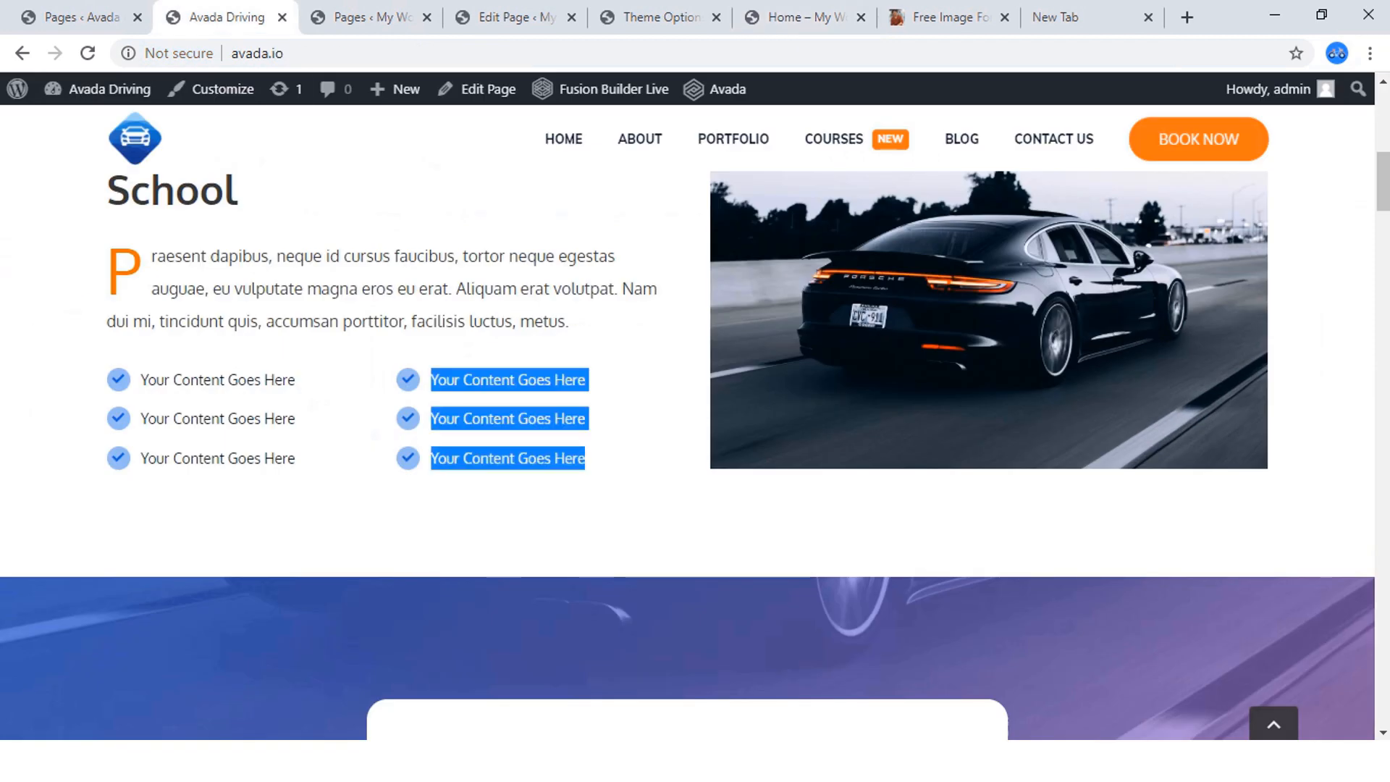
click(629, 427)
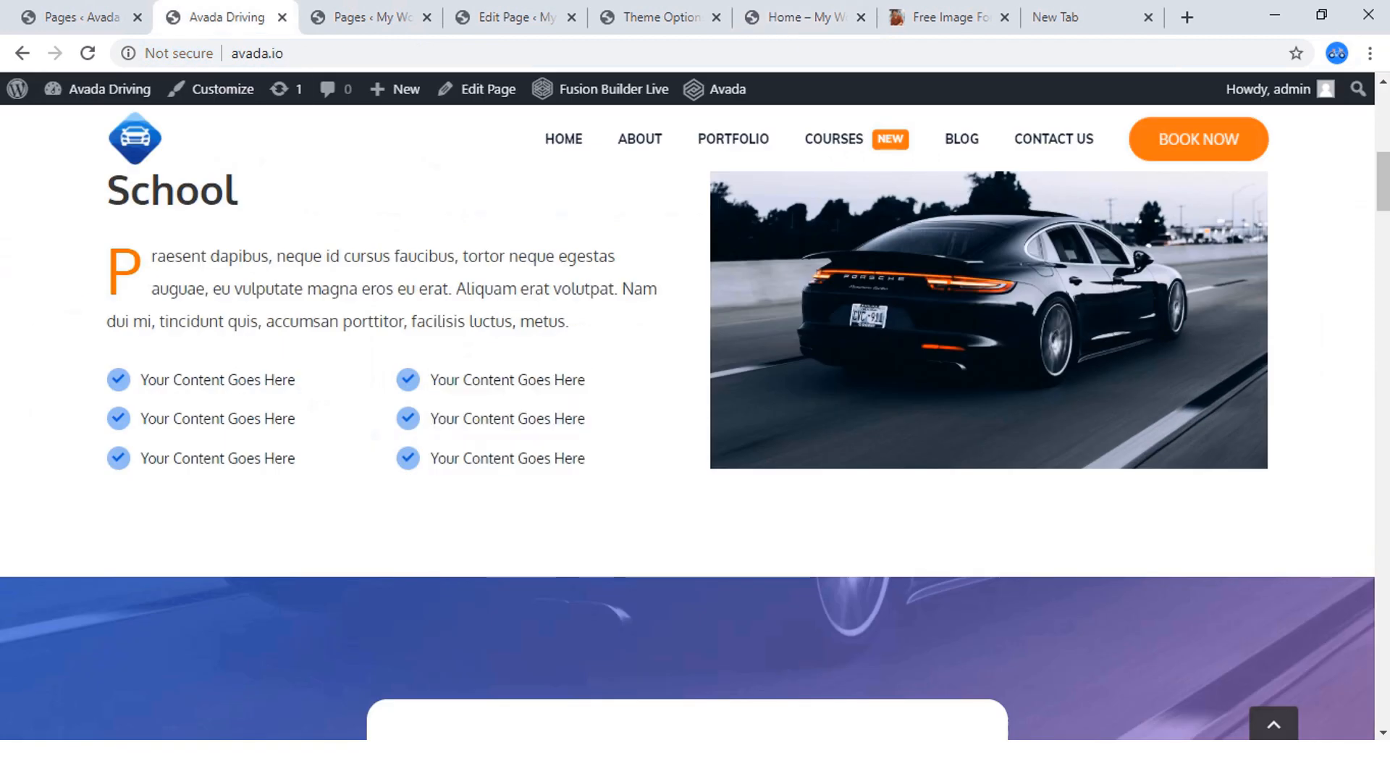
click(797, 17)
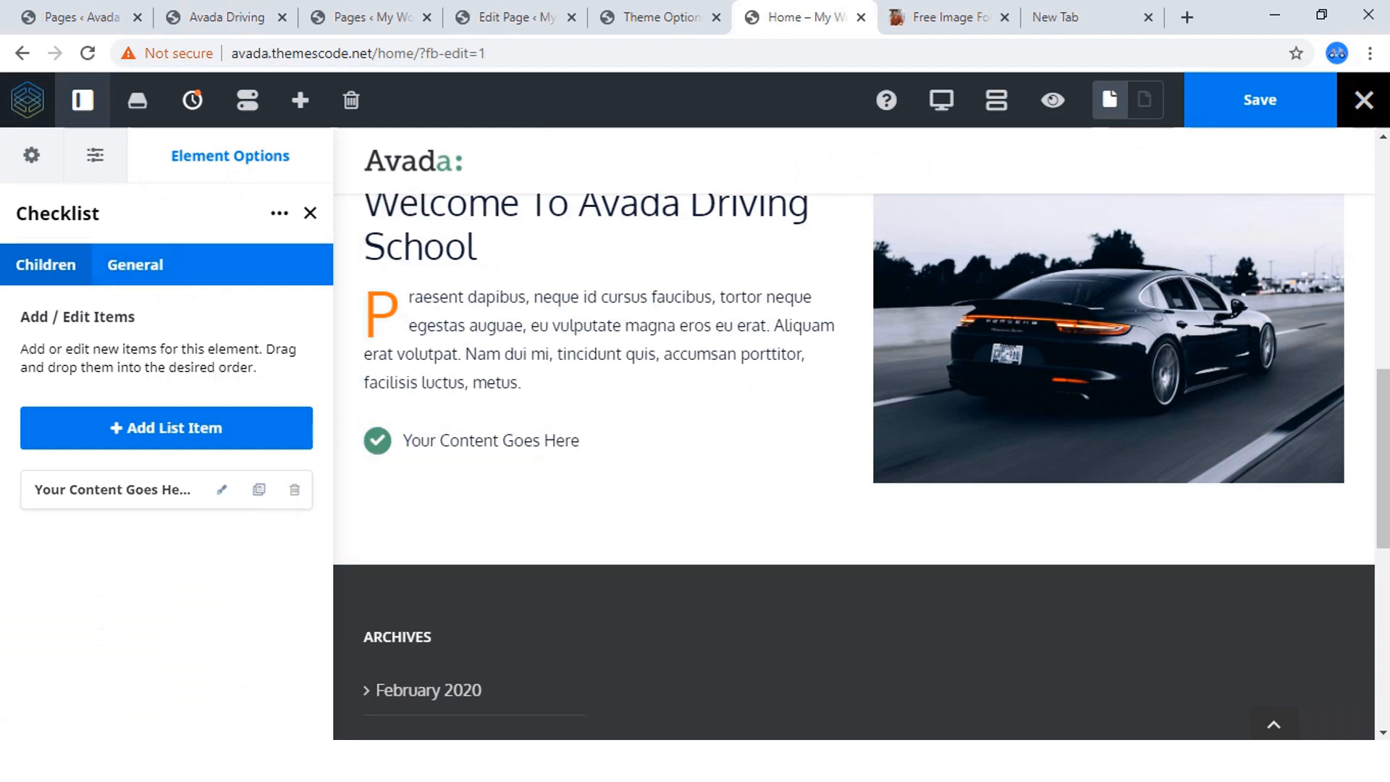
Add five more list items to the checklist below the welcome paragraph.
click(221, 489)
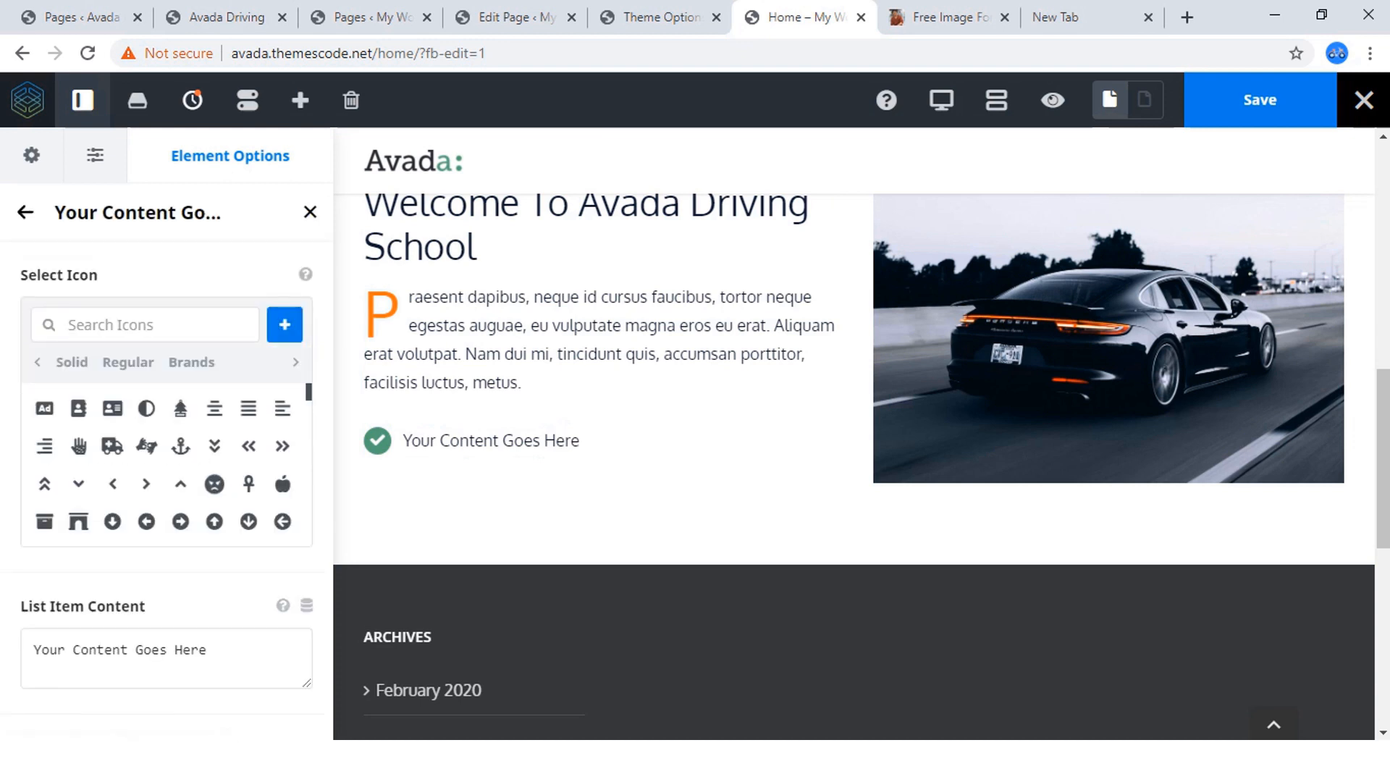
click(25, 212)
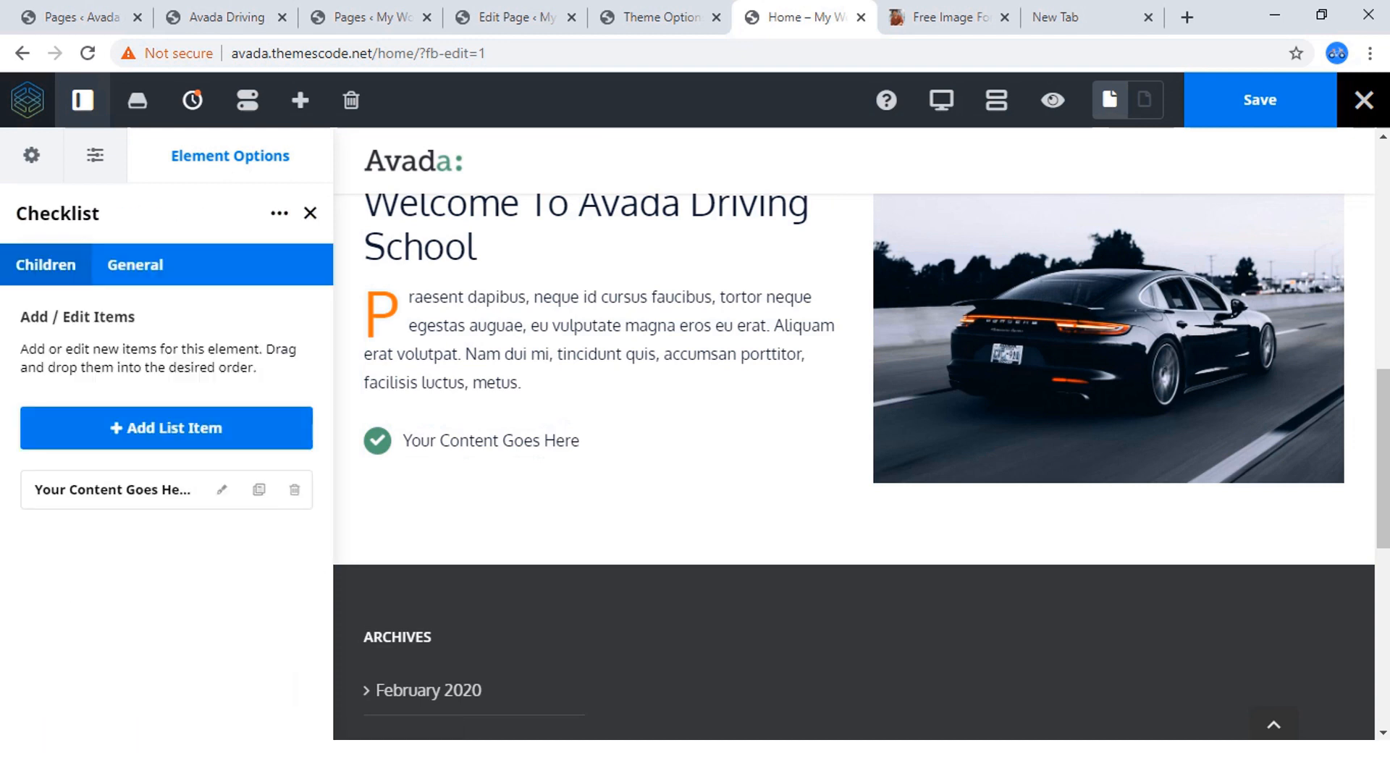
click(174, 428)
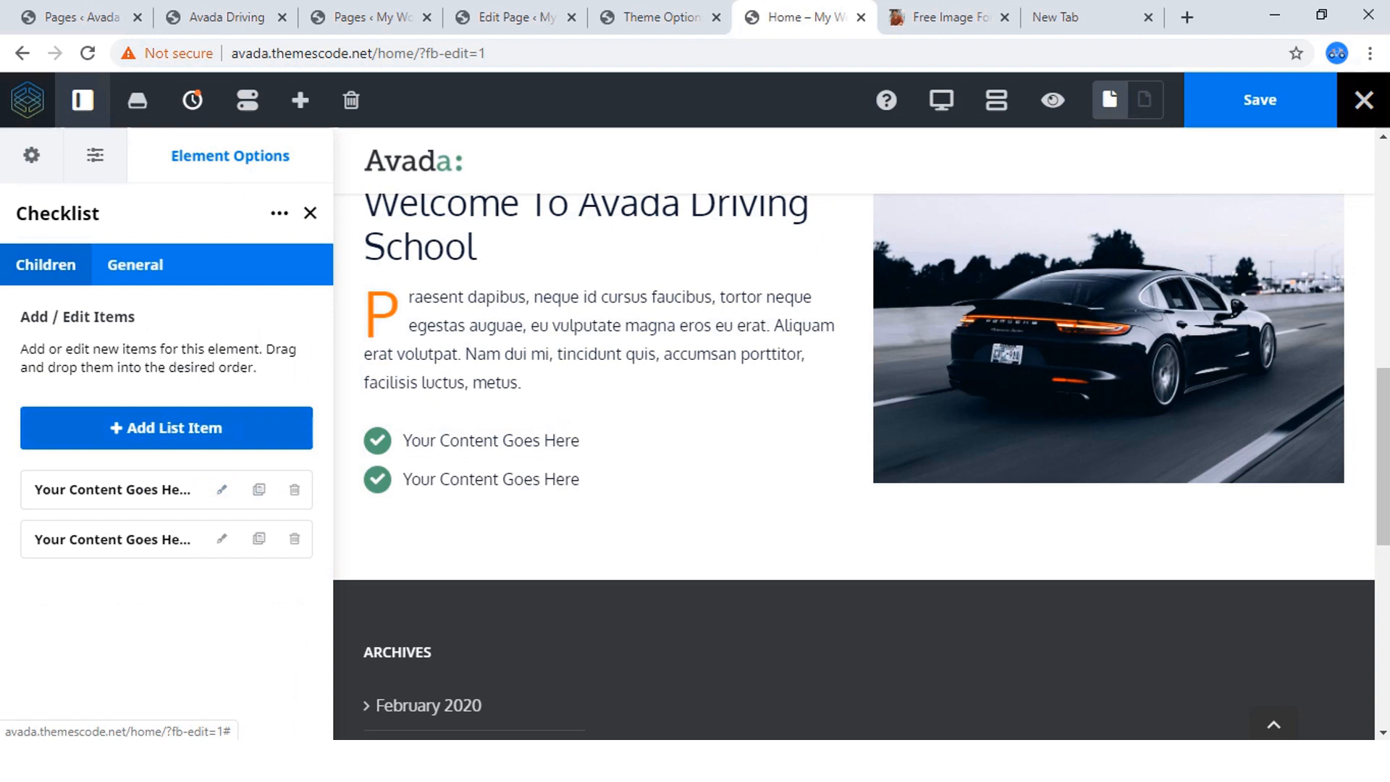
click(174, 428)
click(174, 428)
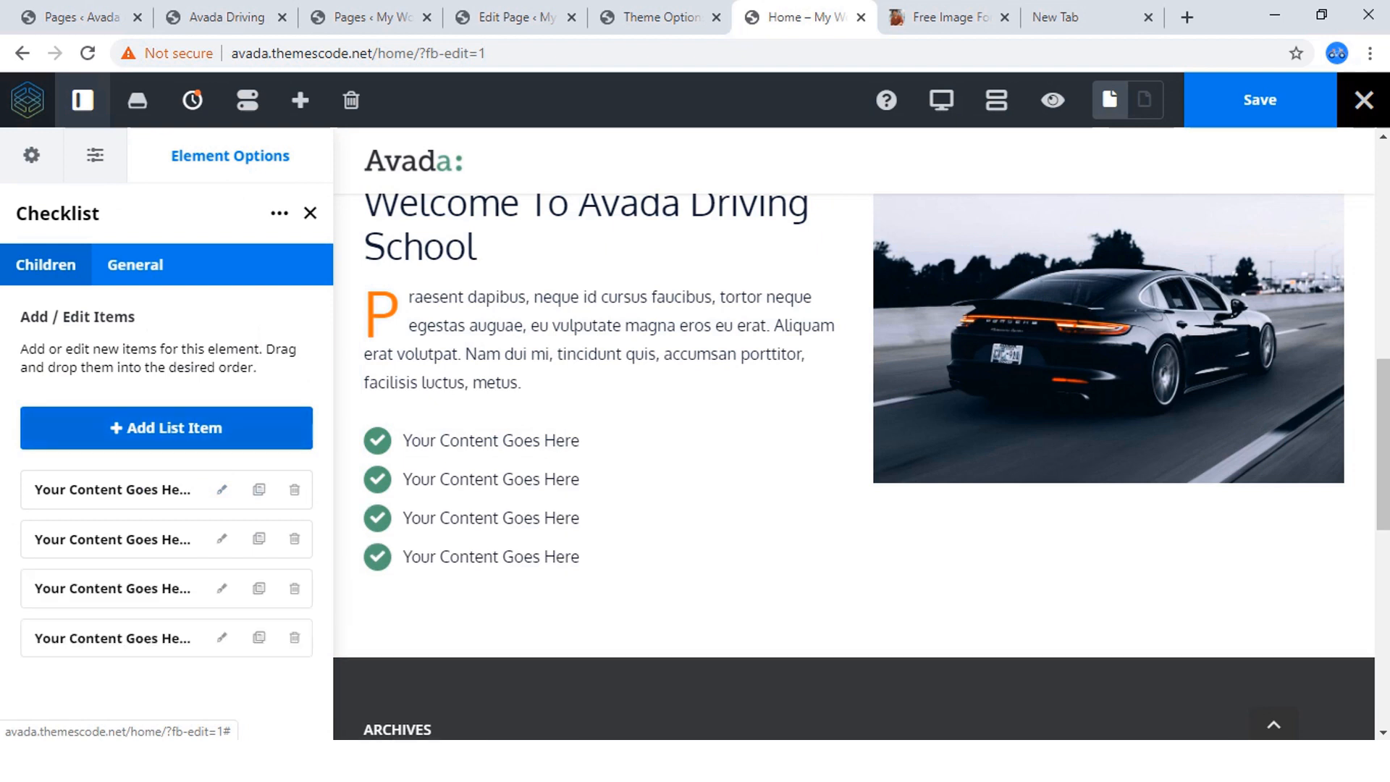
click(174, 428)
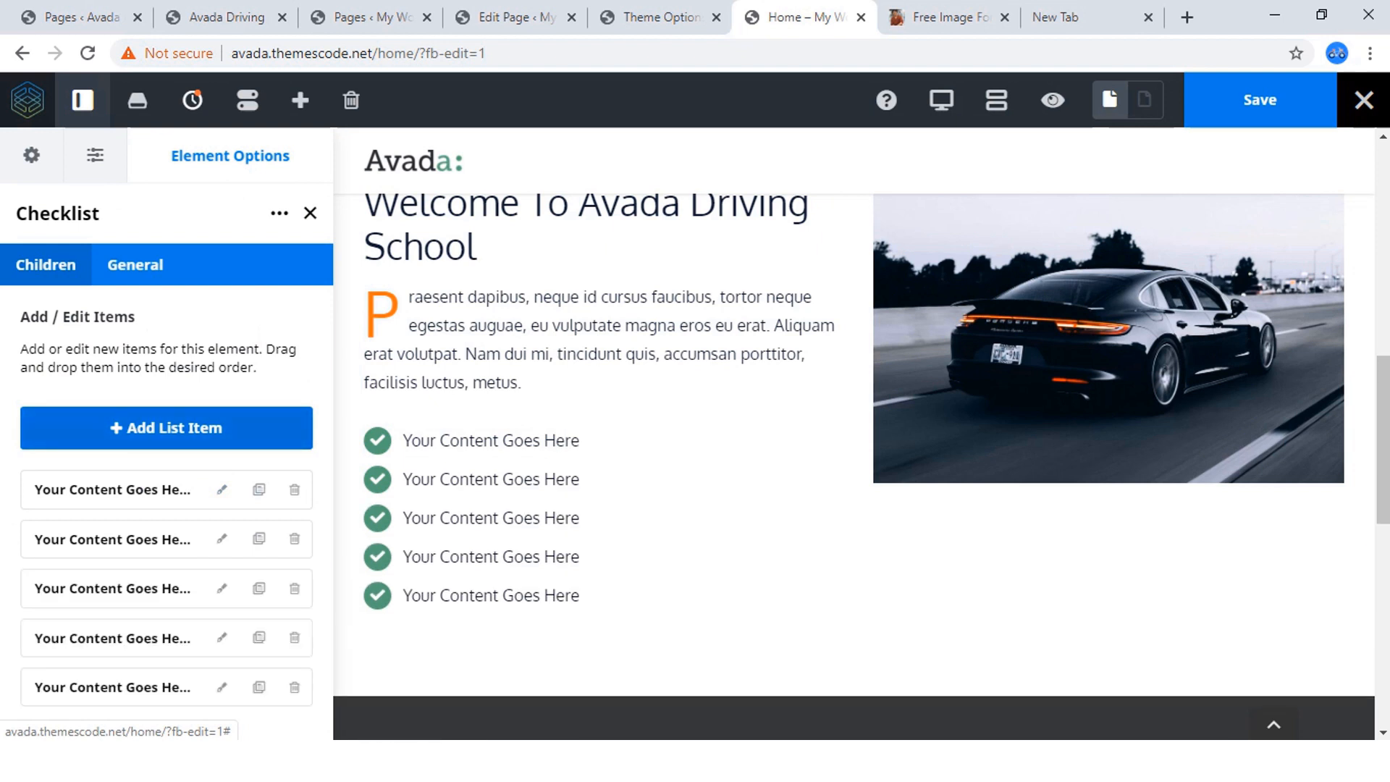
click(174, 428)
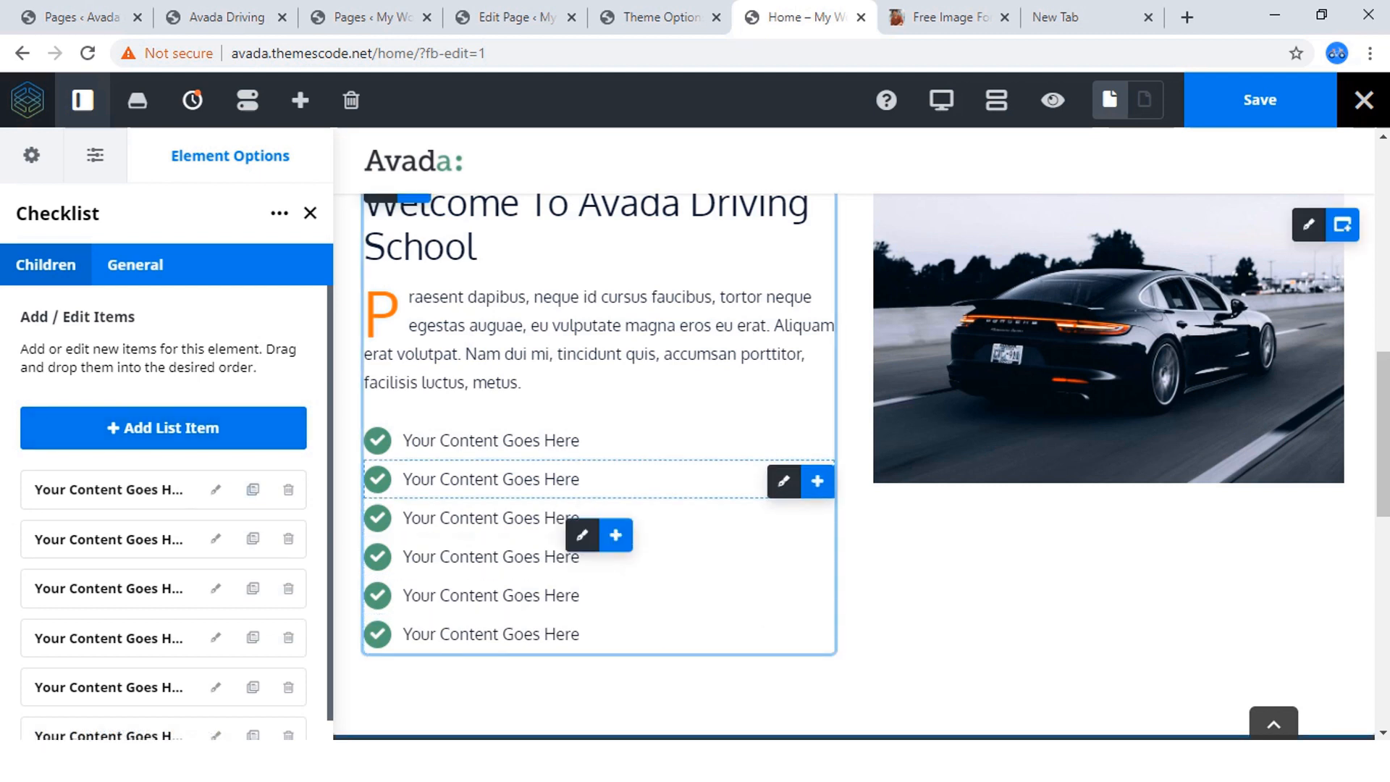
Set the checklist's icon circle color to the orange #ff5722.
click(135, 264)
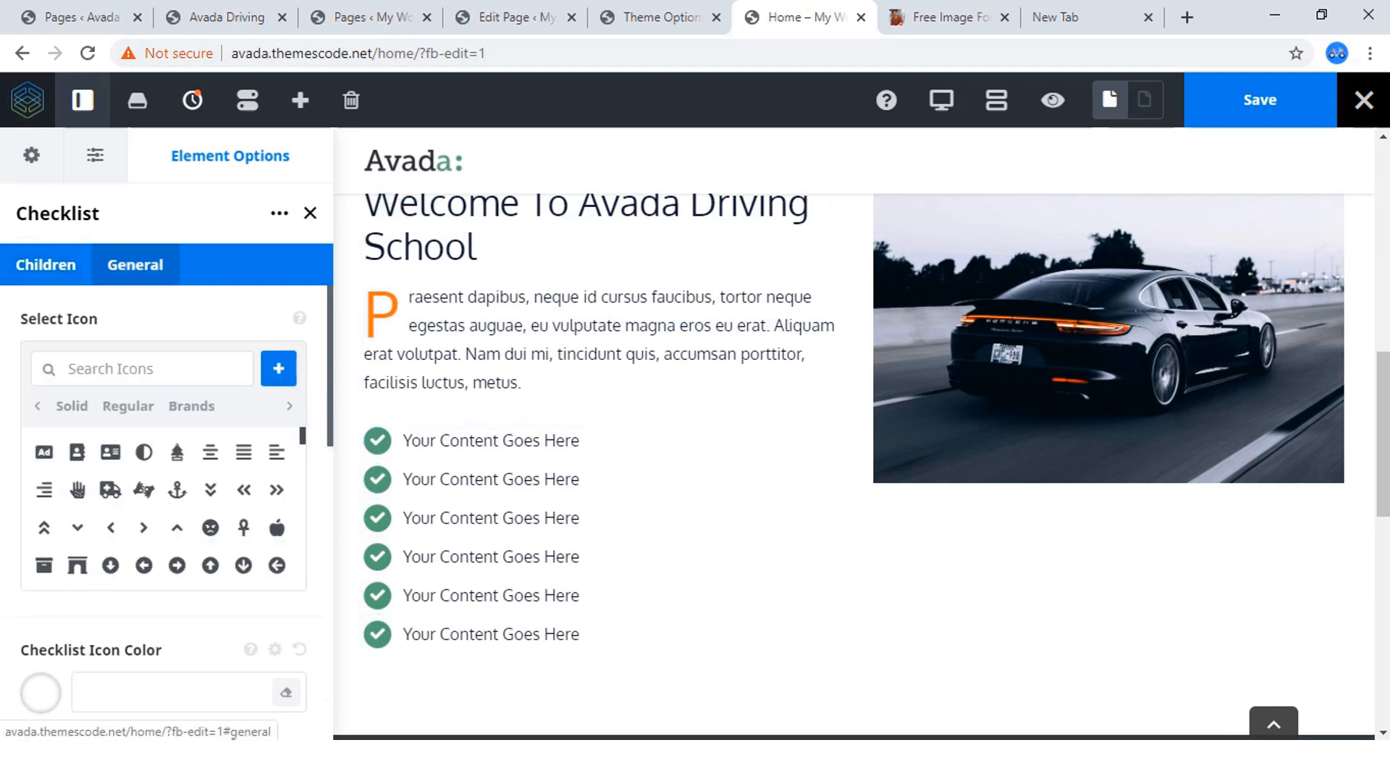
scroll(163, 471, down, 6)
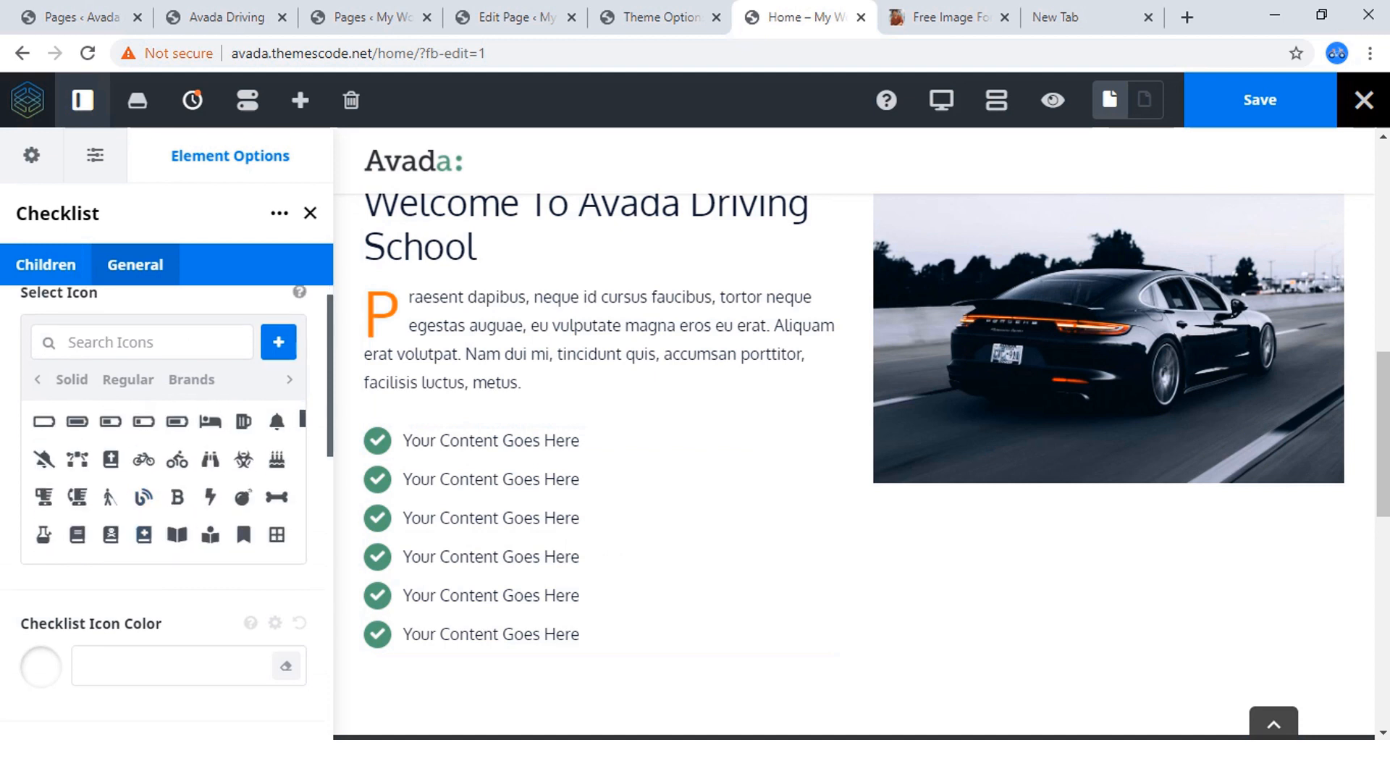
scroll(163, 471, up, 3)
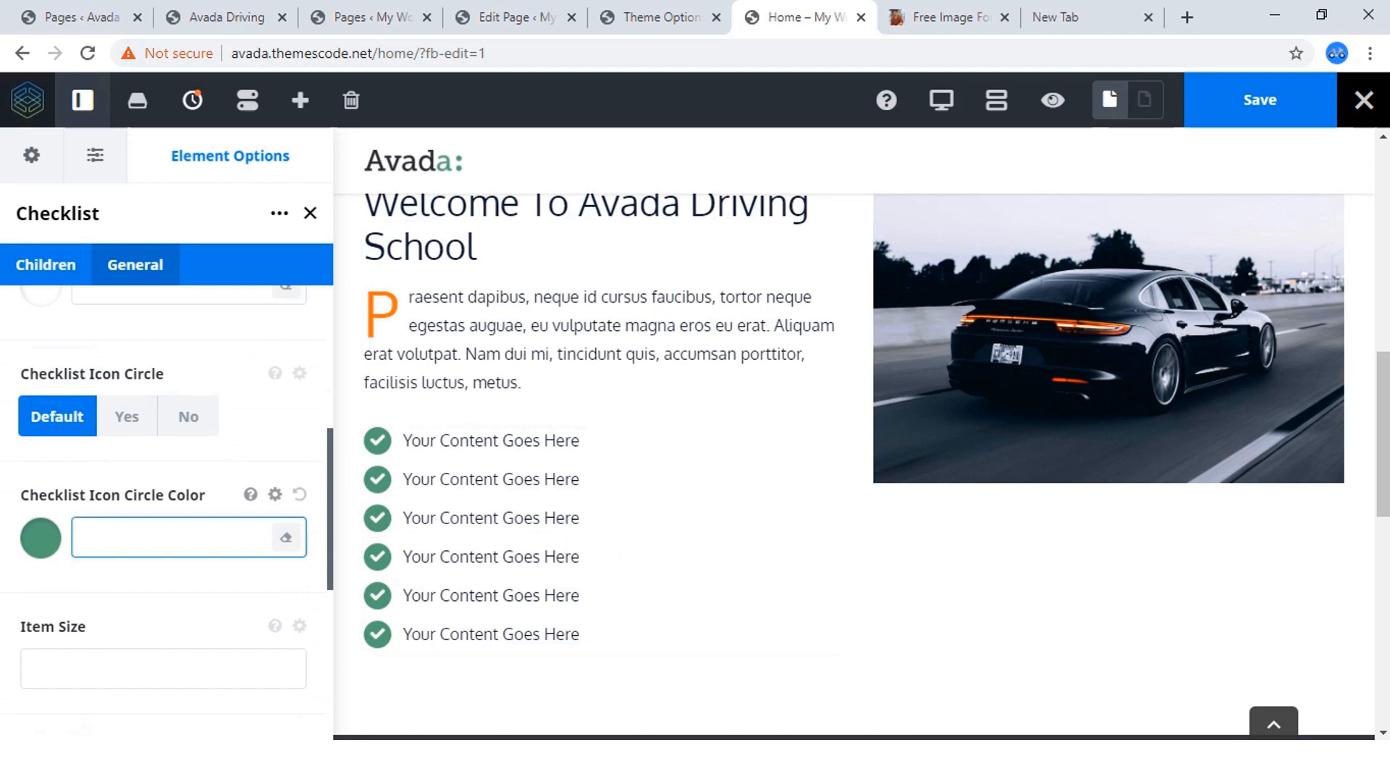
click(40, 538)
scroll(164, 540, down, 3)
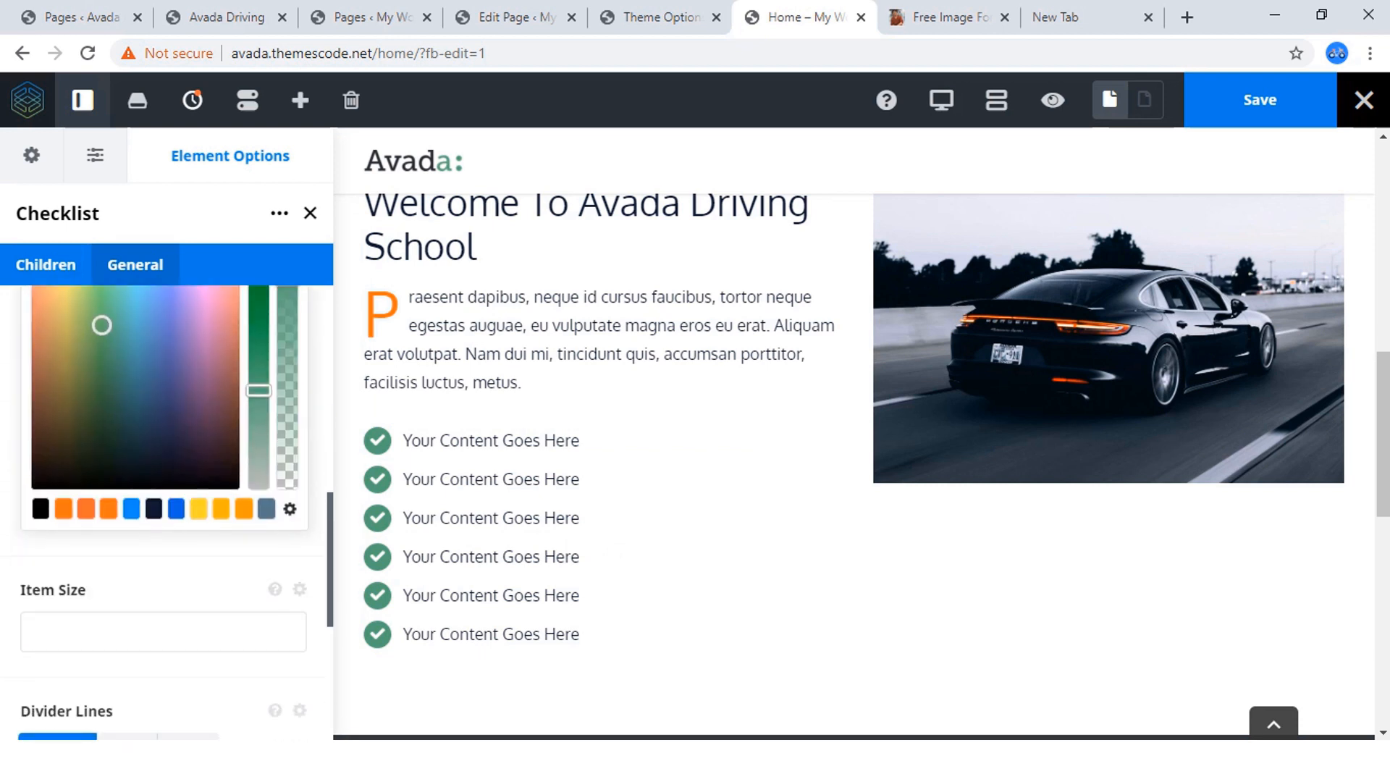
click(63, 510)
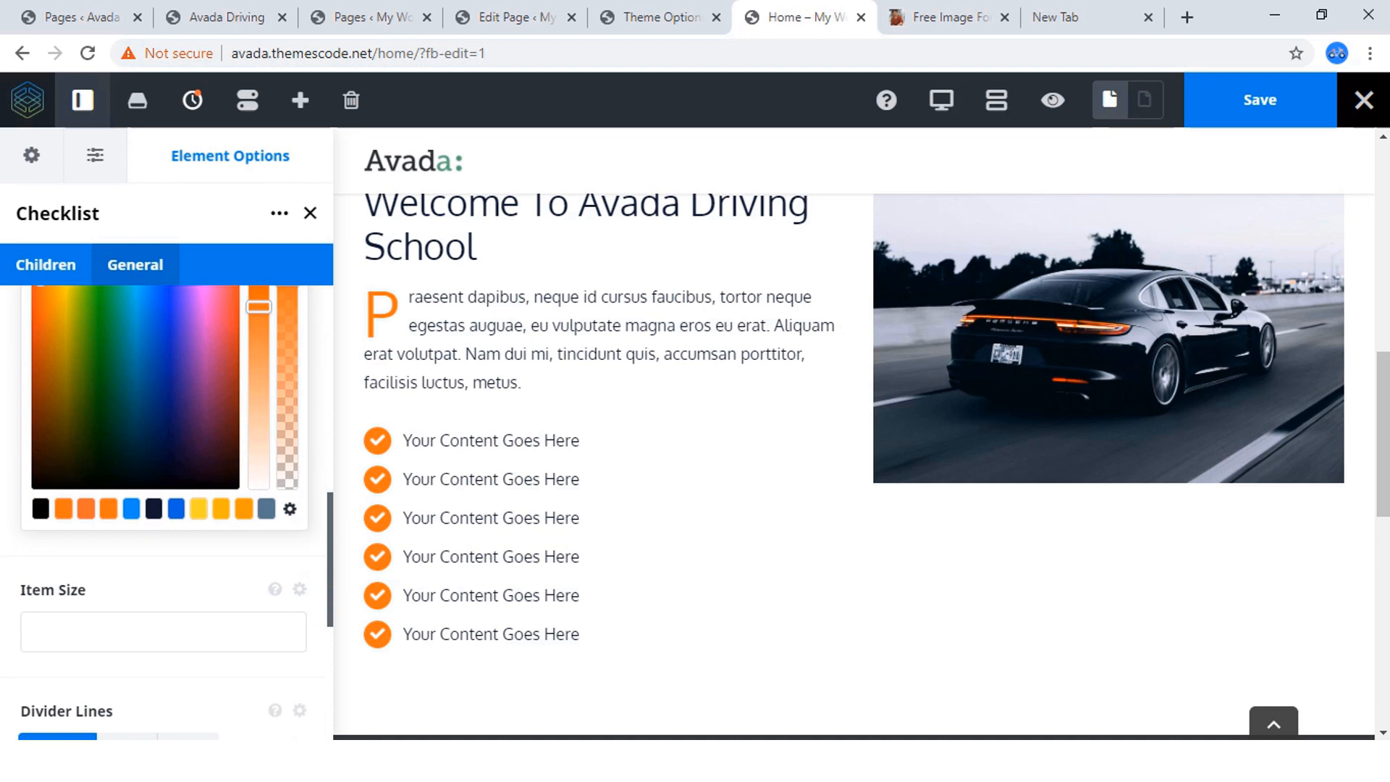
Try divider lines between the checklist items, and return the option to Default.
scroll(164, 507, down, 5)
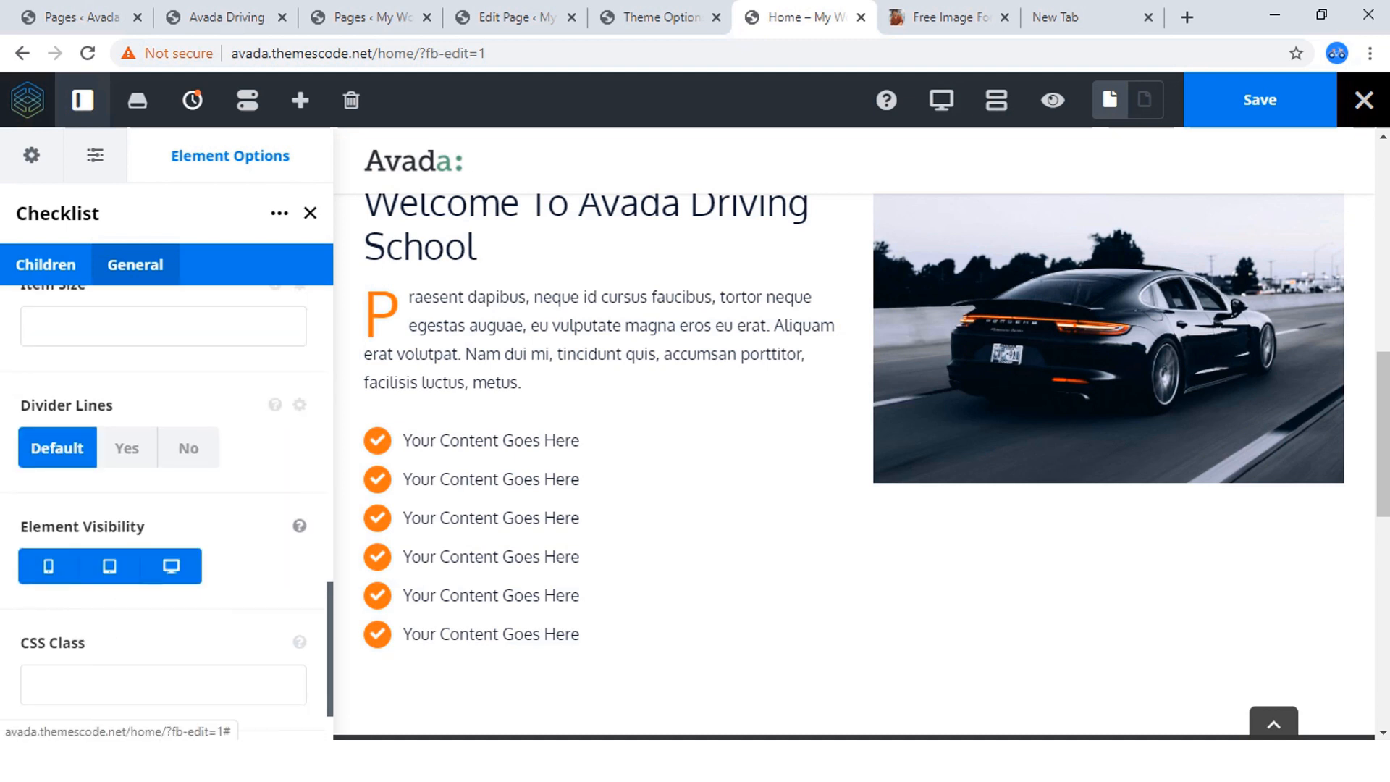
click(126, 448)
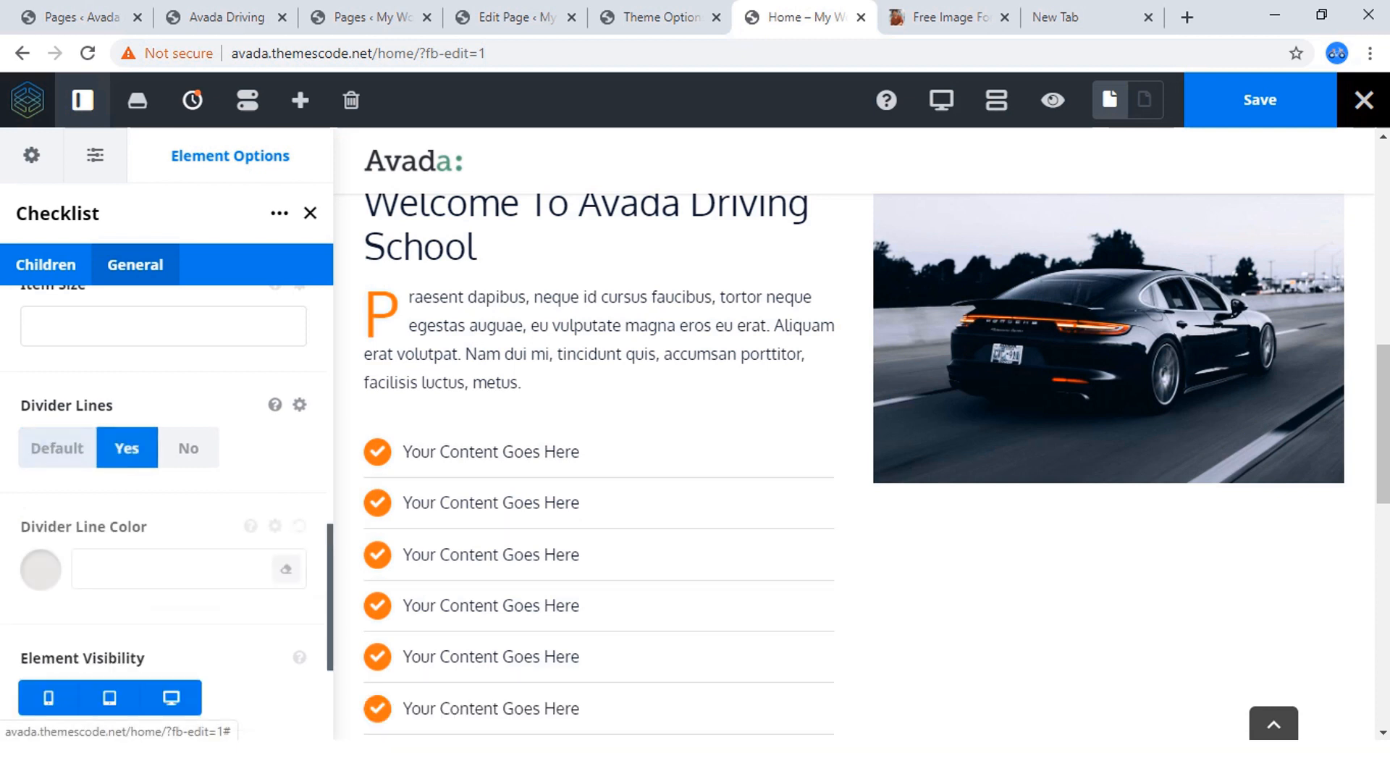
click(57, 448)
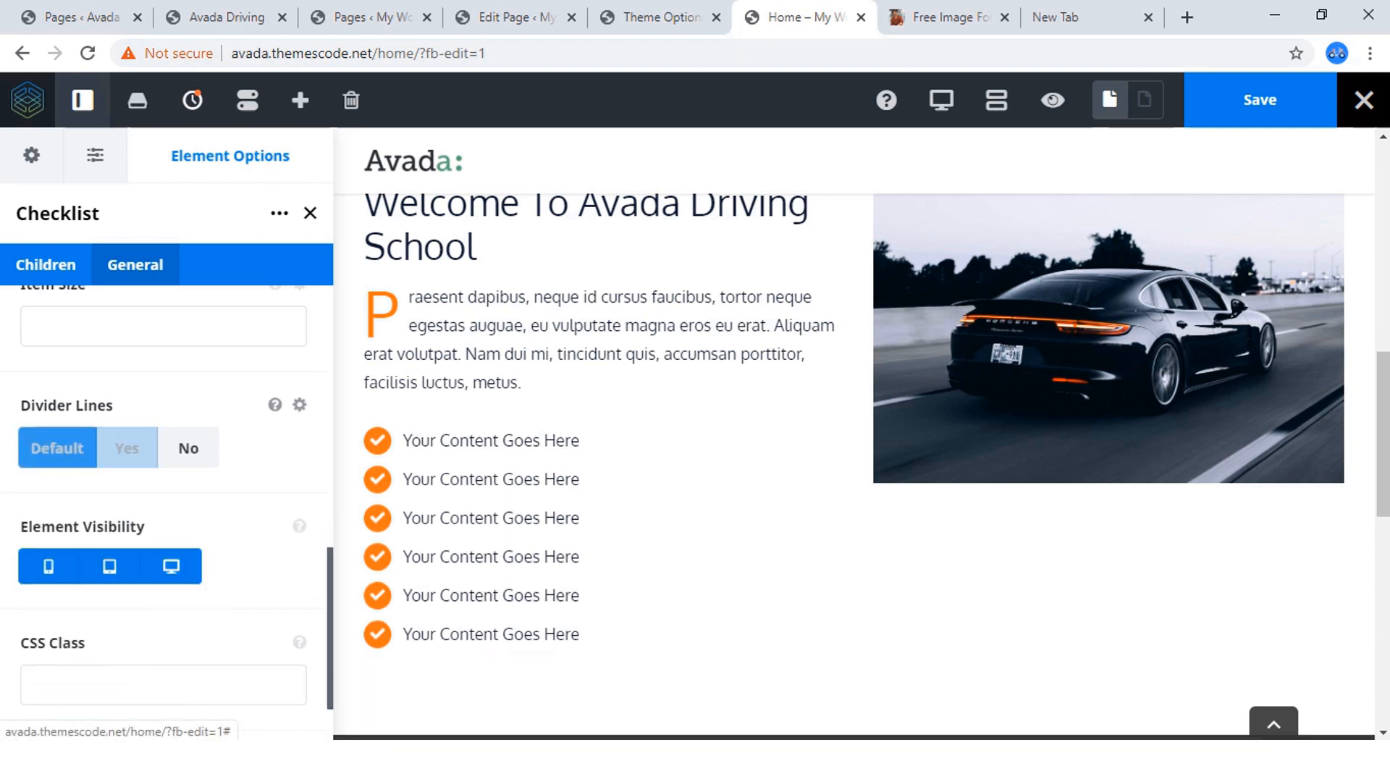
Reduce the opacity of the checklist's icon circle color to 0.53, giving rgba(255,87,34,0.53).
scroll(57, 448, down, 1)
scroll(166, 507, up, 6)
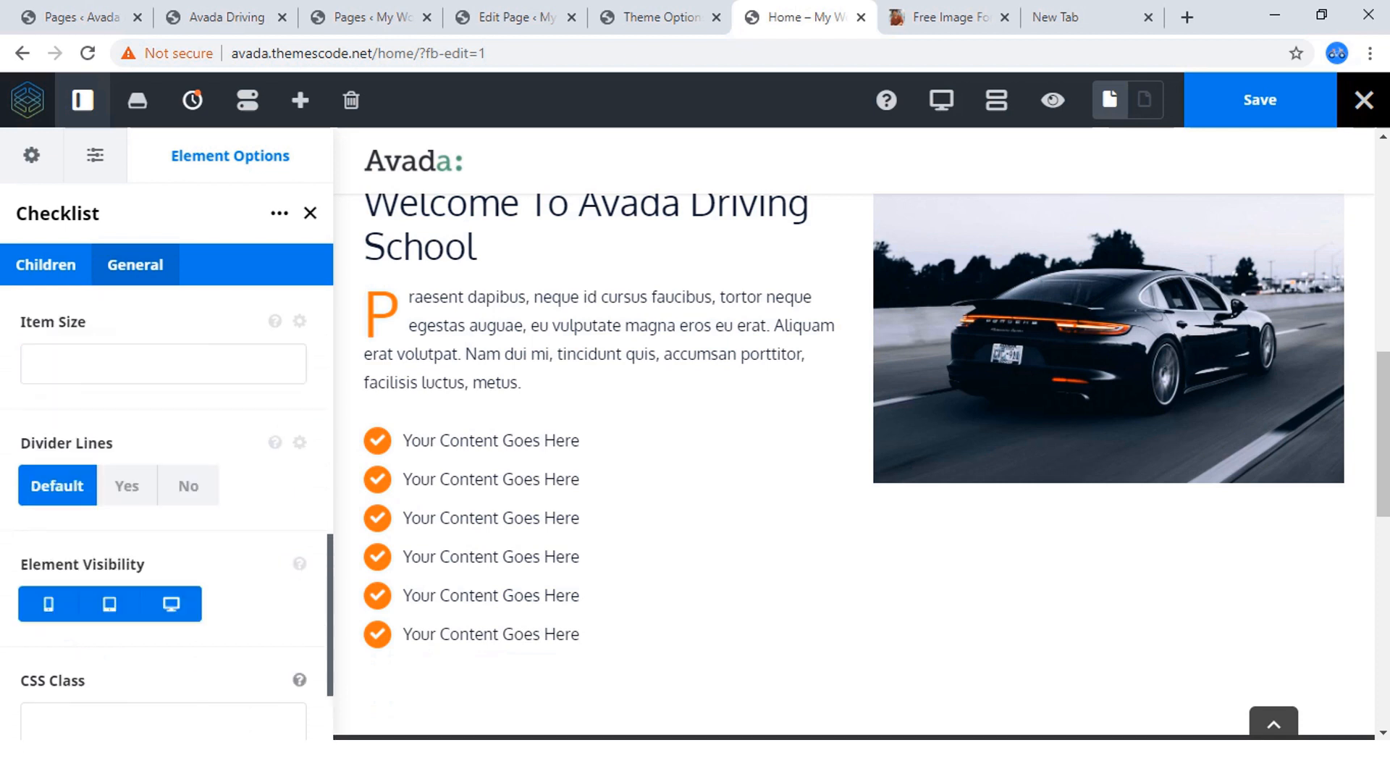
scroll(167, 507, up, 4)
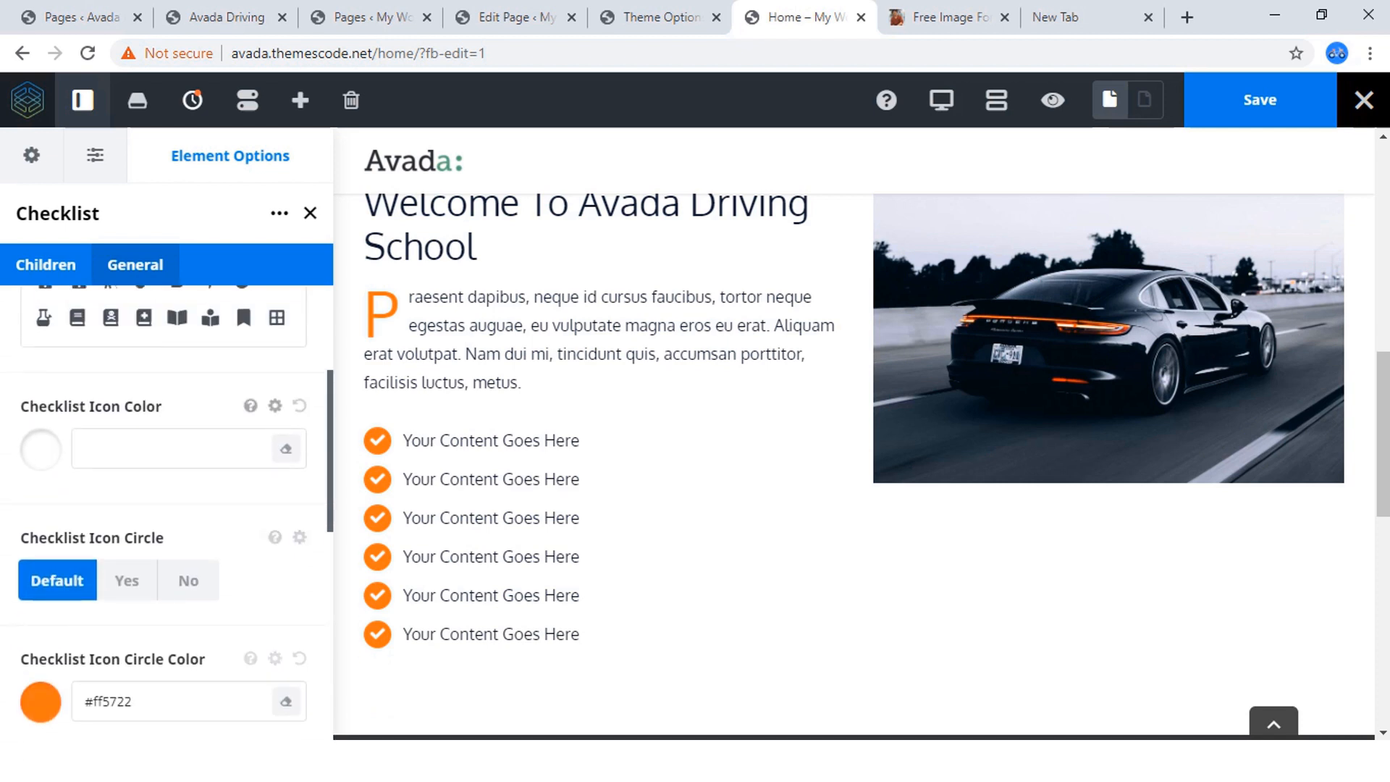
scroll(167, 471, down, 4)
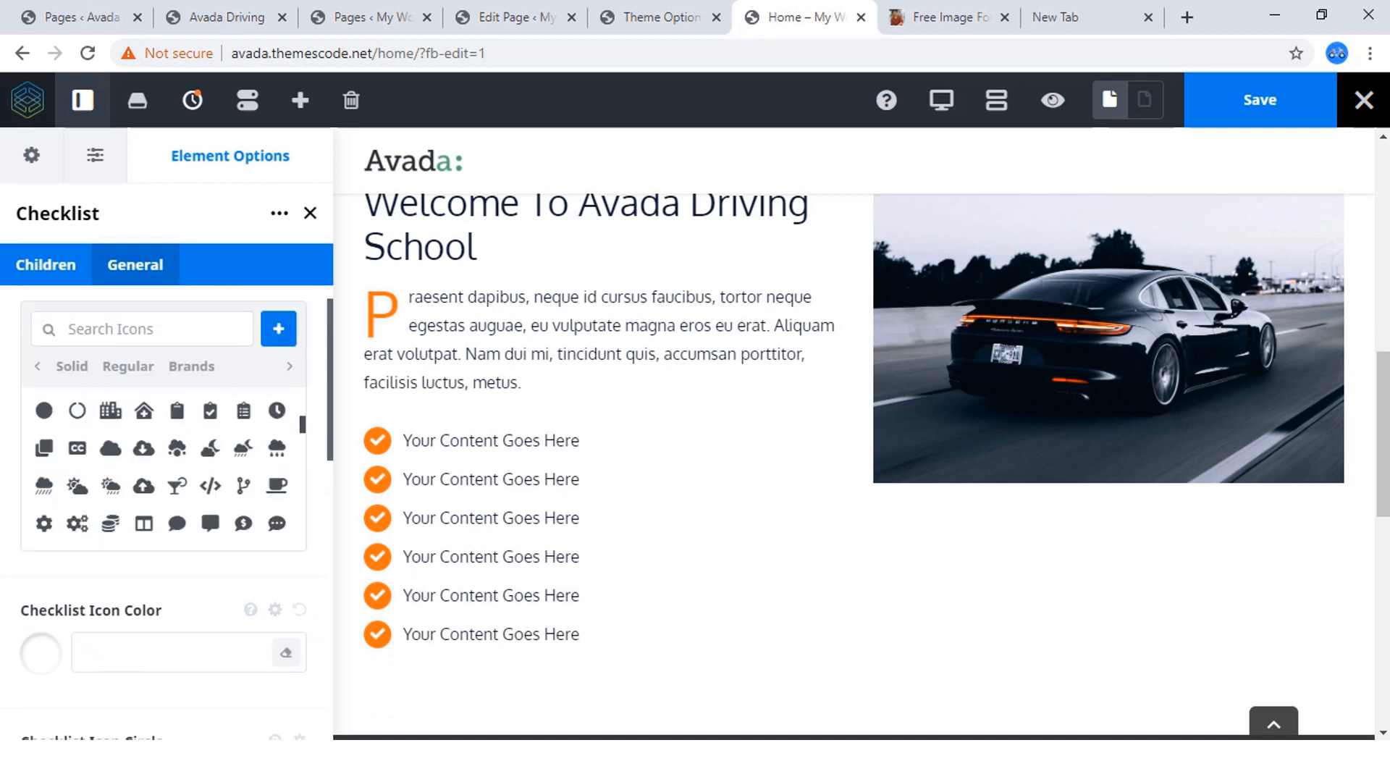
scroll(166, 471, down, 5)
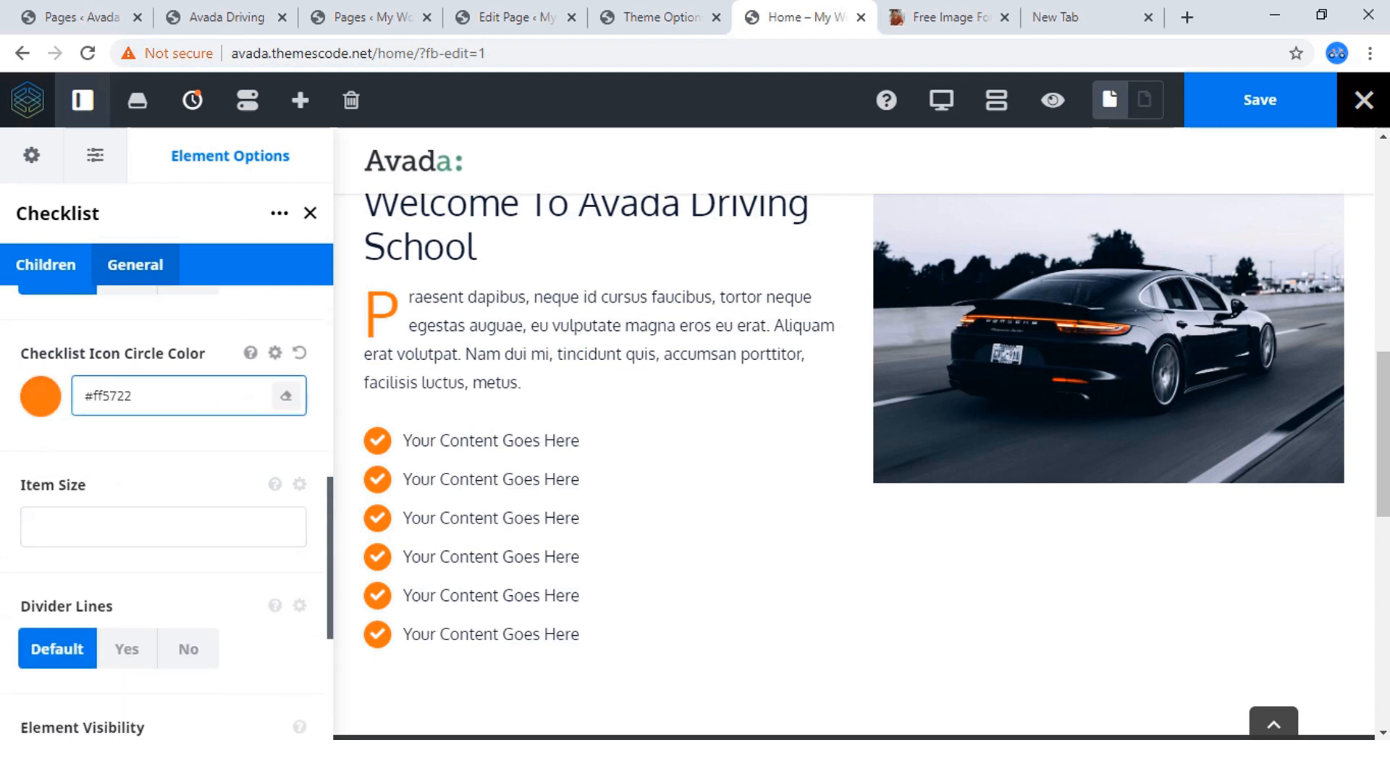
click(41, 397)
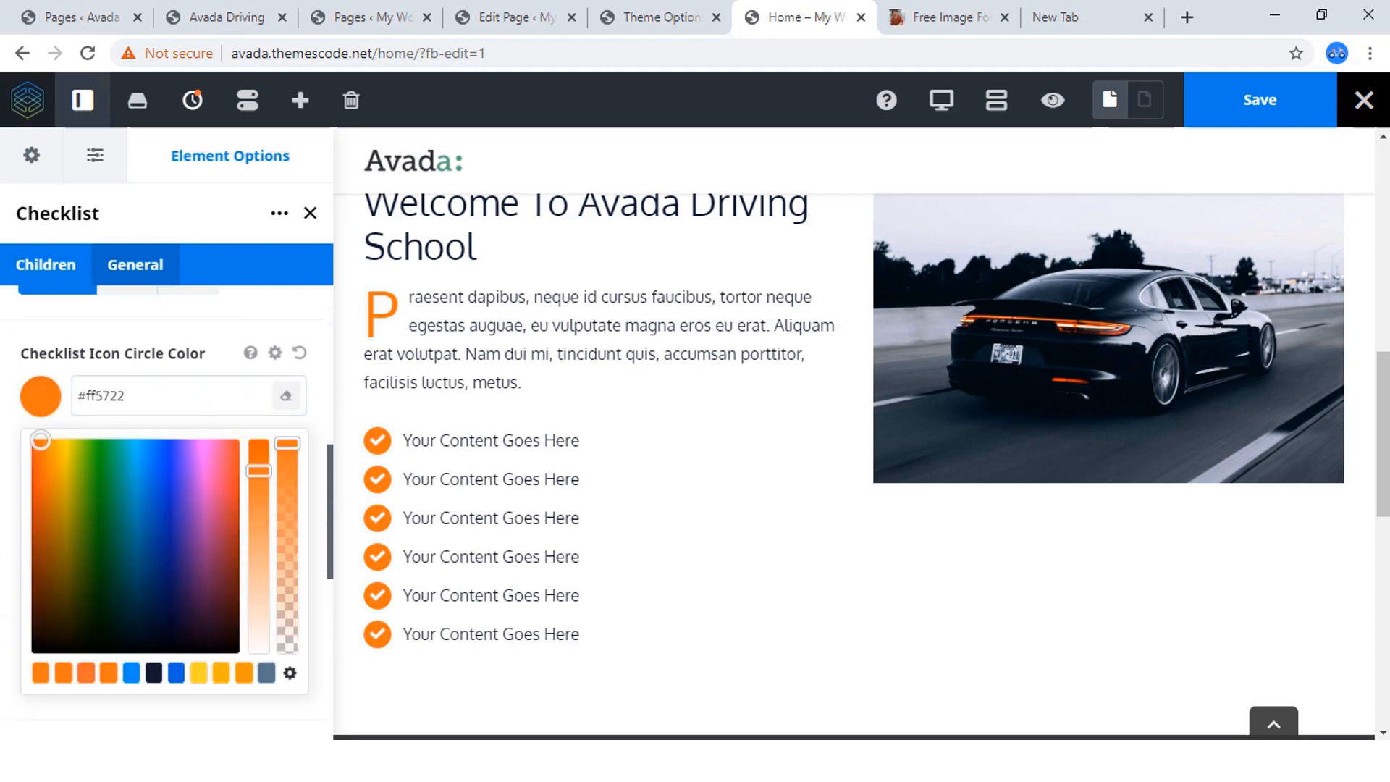
drag(287, 443, 287, 501)
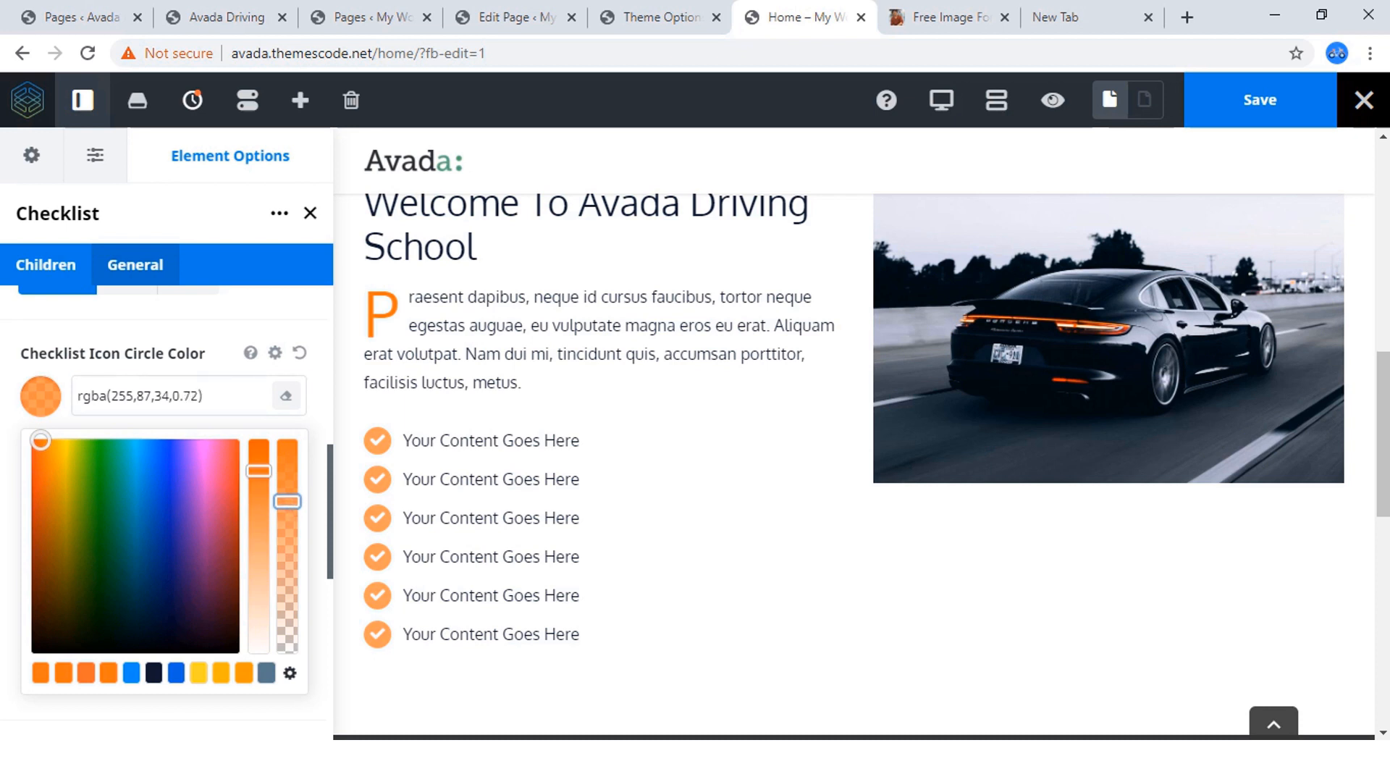
drag(287, 501, 287, 540)
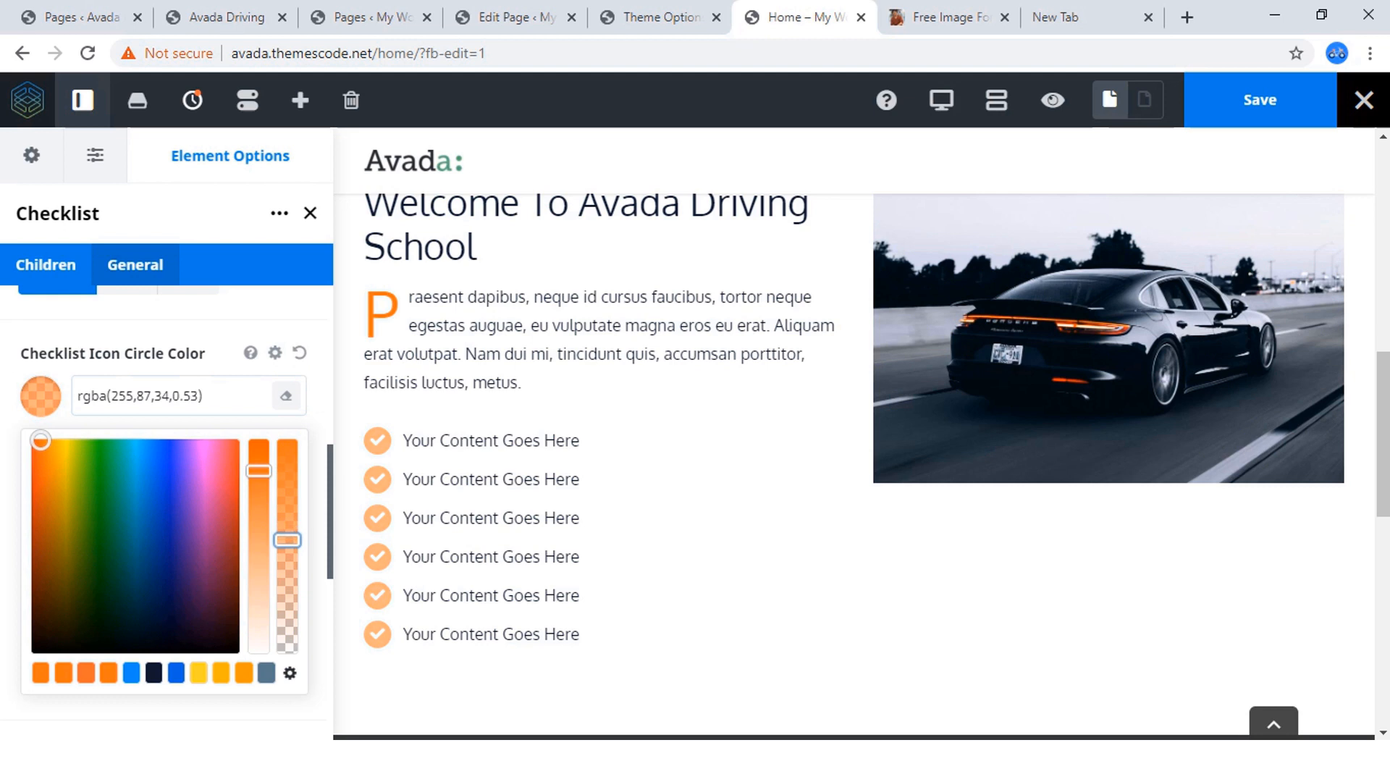
Set the checklist icon color to #ff5722.
scroll(167, 507, up, 3)
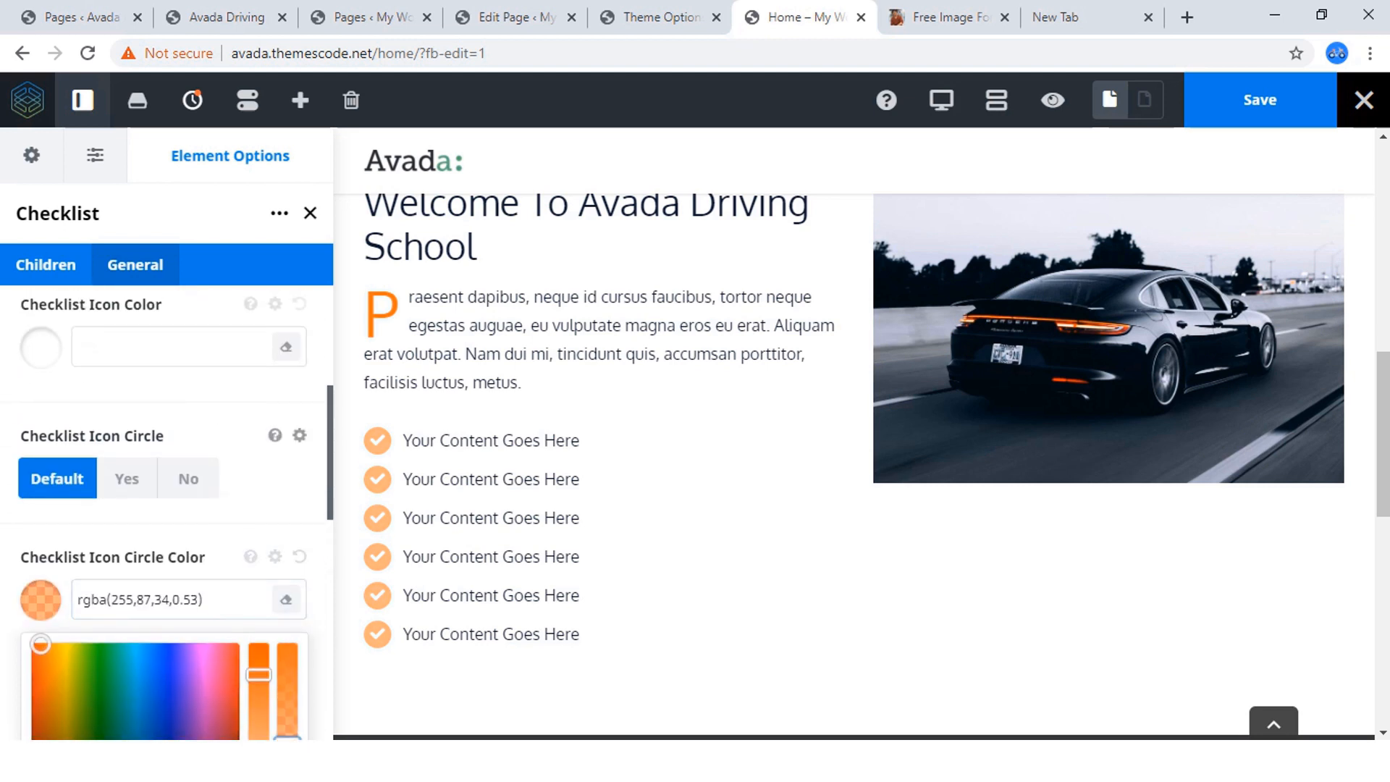
click(40, 348)
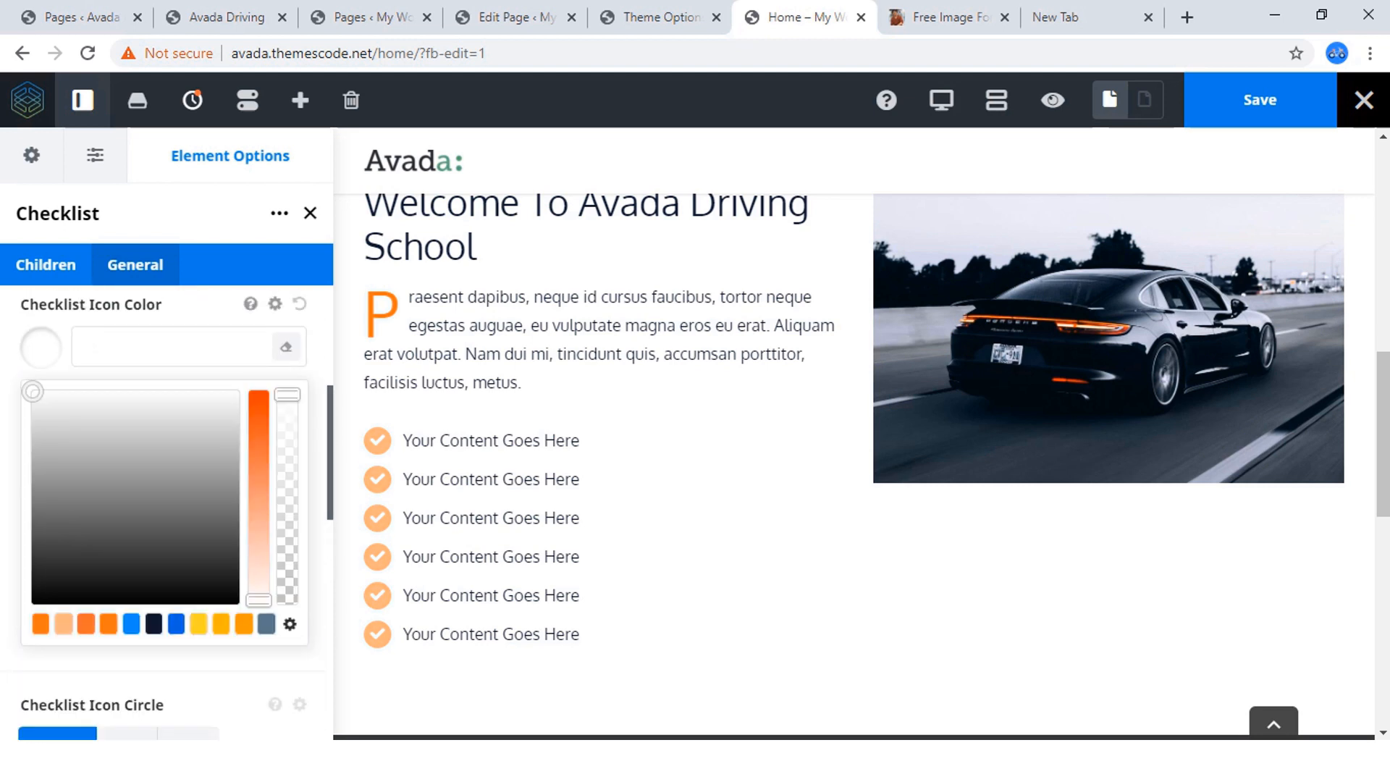
text(#ff5722)
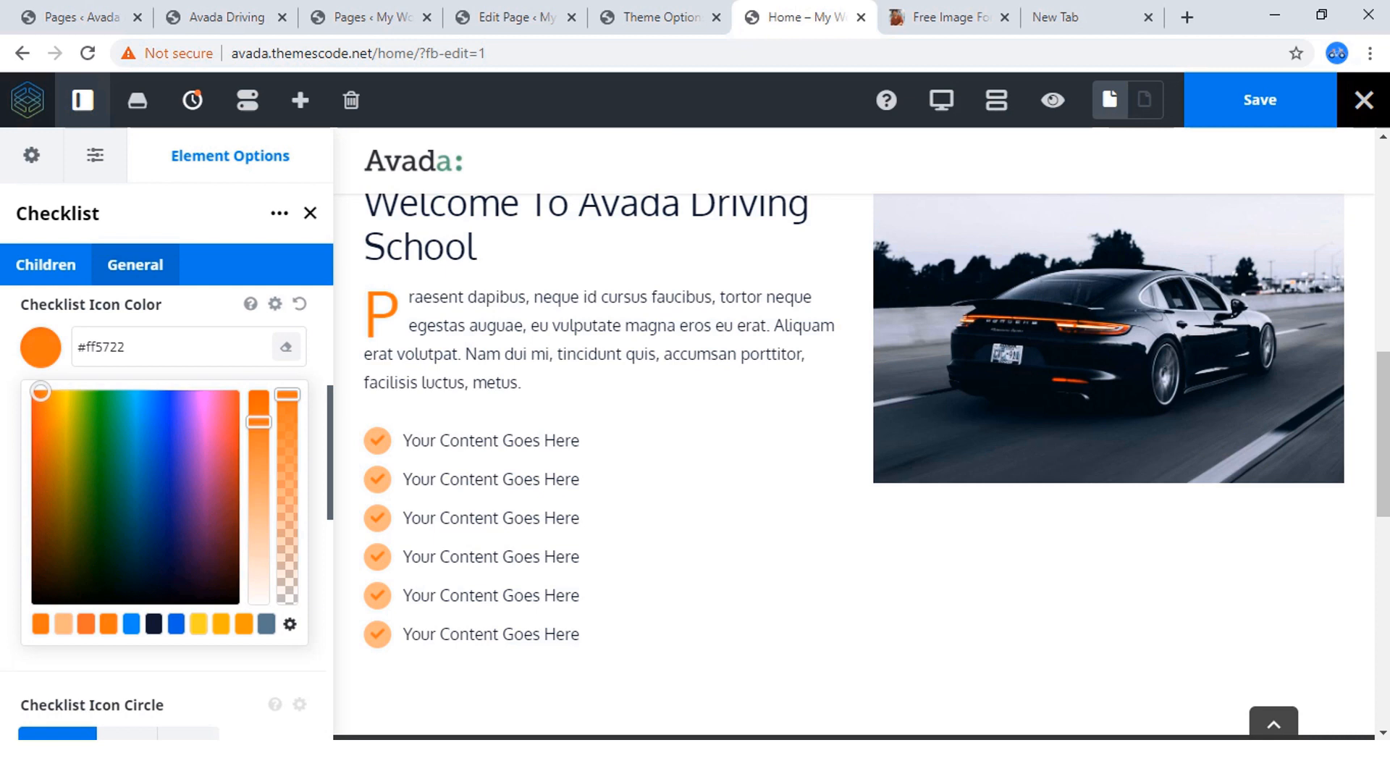
click(41, 348)
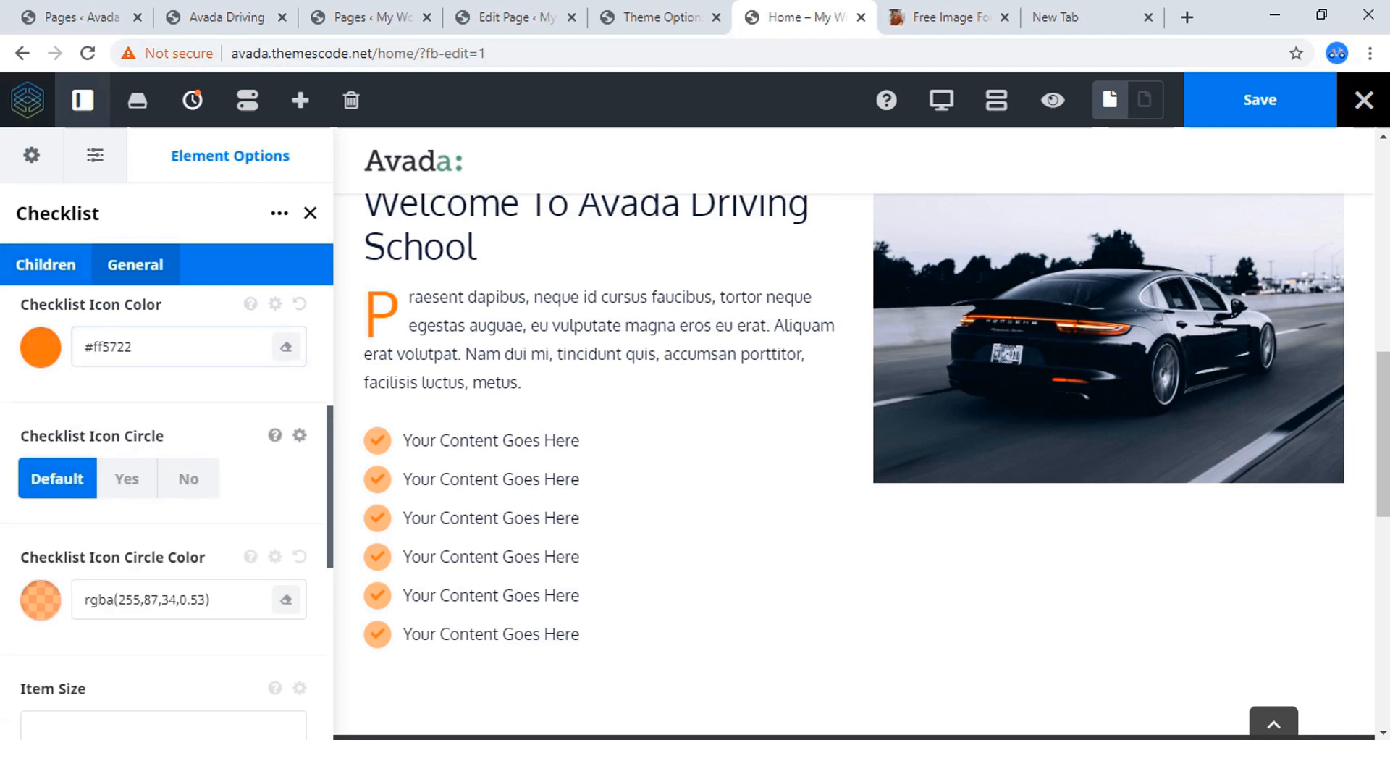
Review the checklist's items and its general options, including item size, divider lines, element visibility and CSS fields.
scroll(178, 467, up, 13)
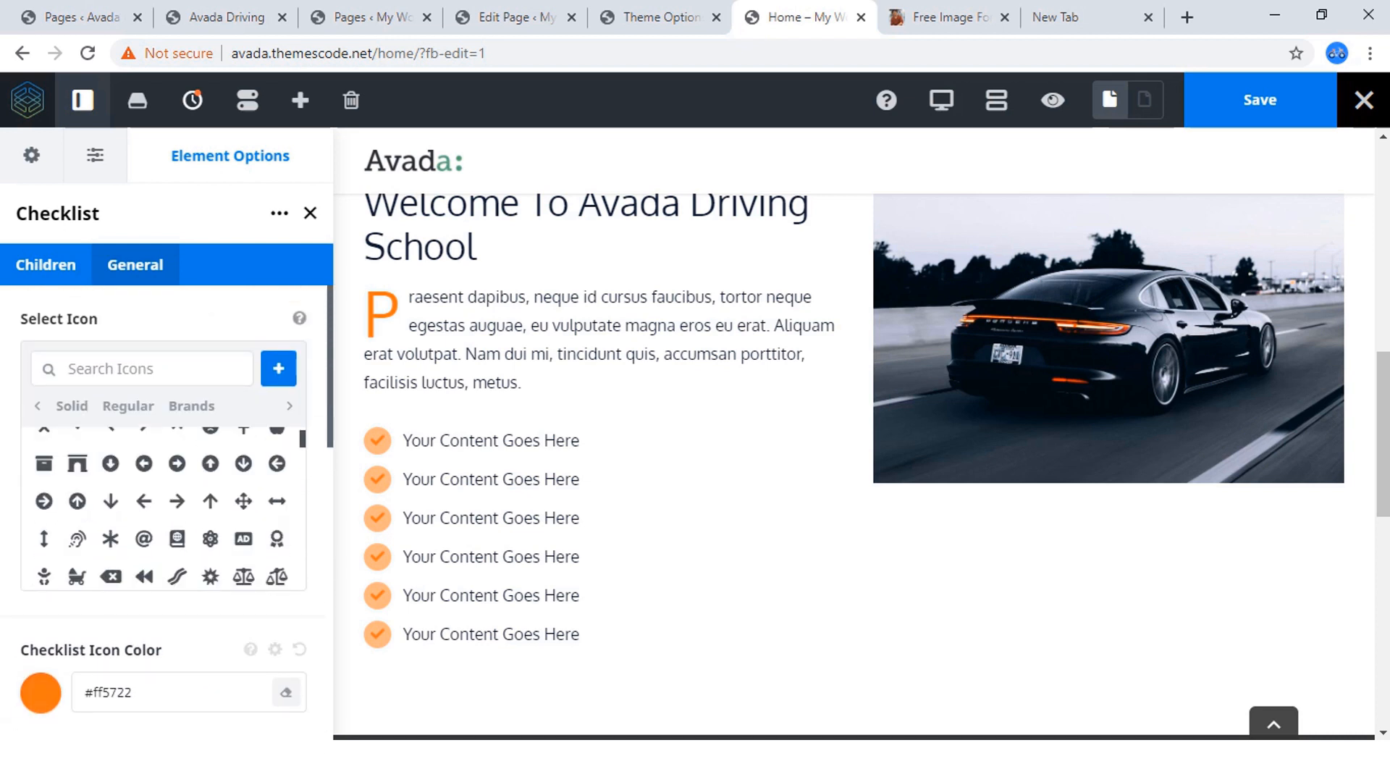
click(46, 264)
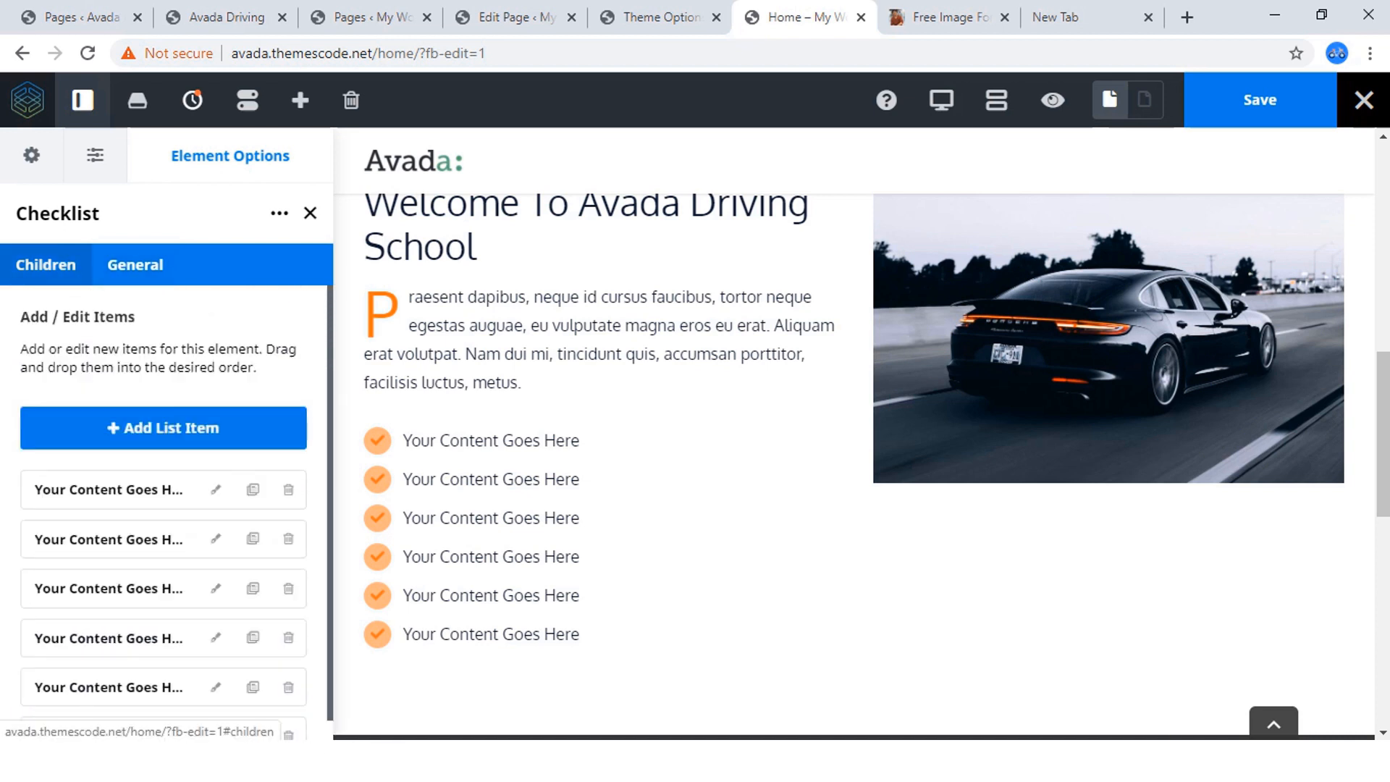
scroll(145, 500, down, 1)
scroll(145, 499, up, 1)
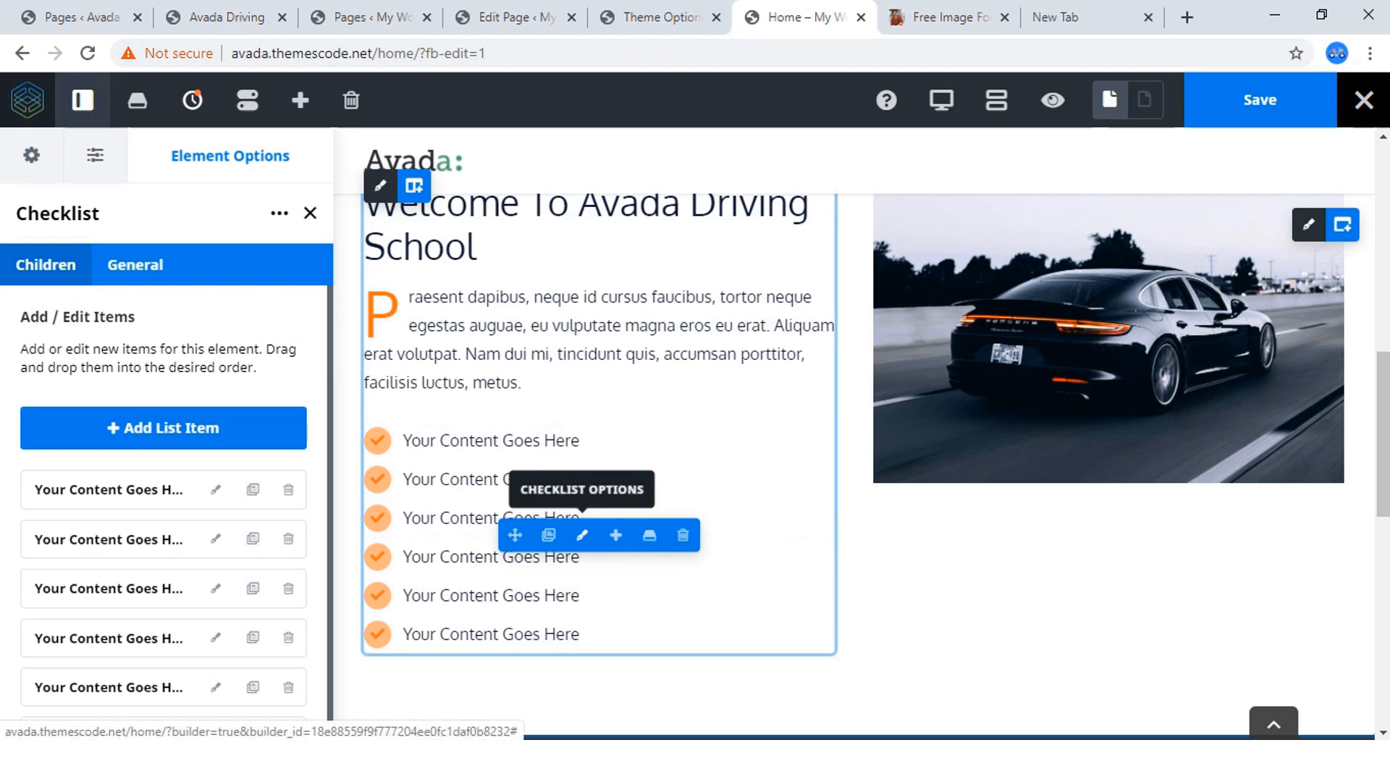
click(135, 265)
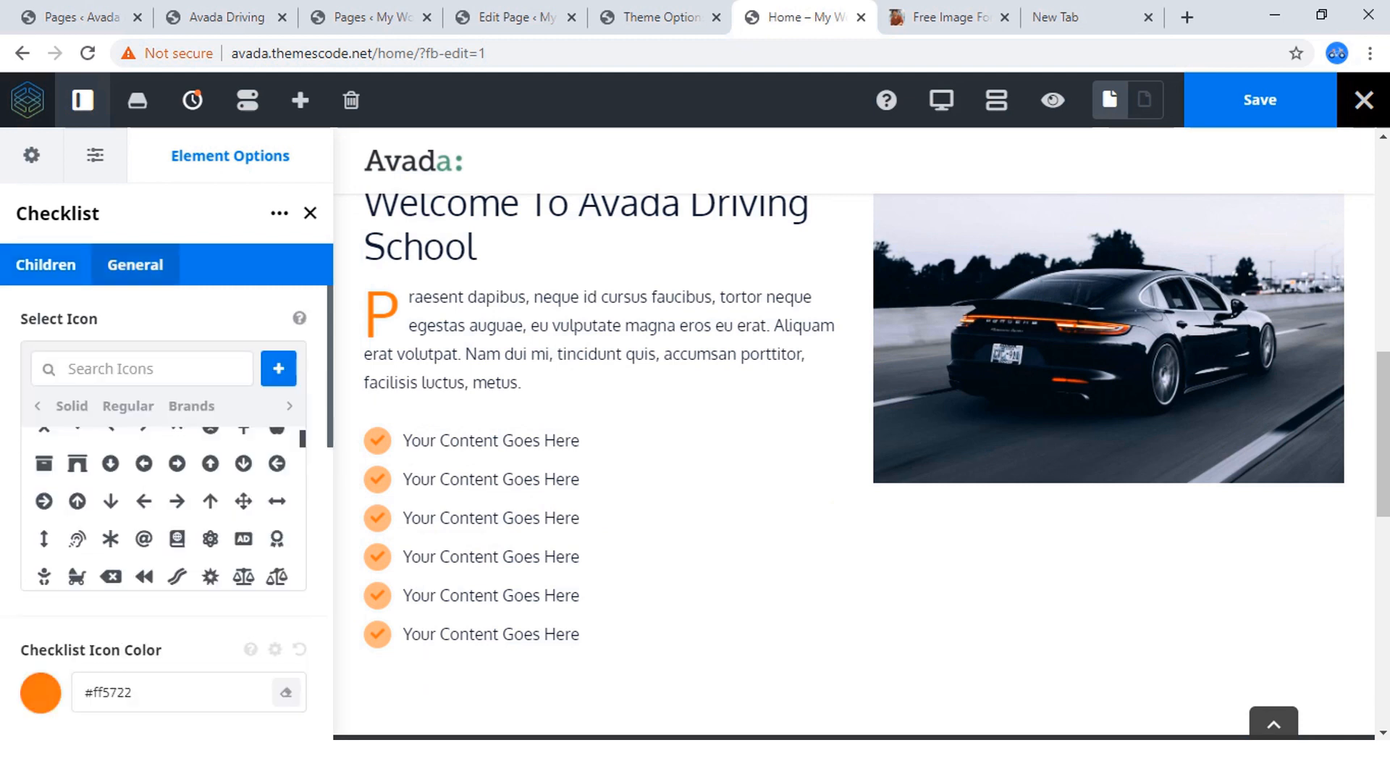
scroll(170, 507, down, 5)
scroll(166, 507, down, 9)
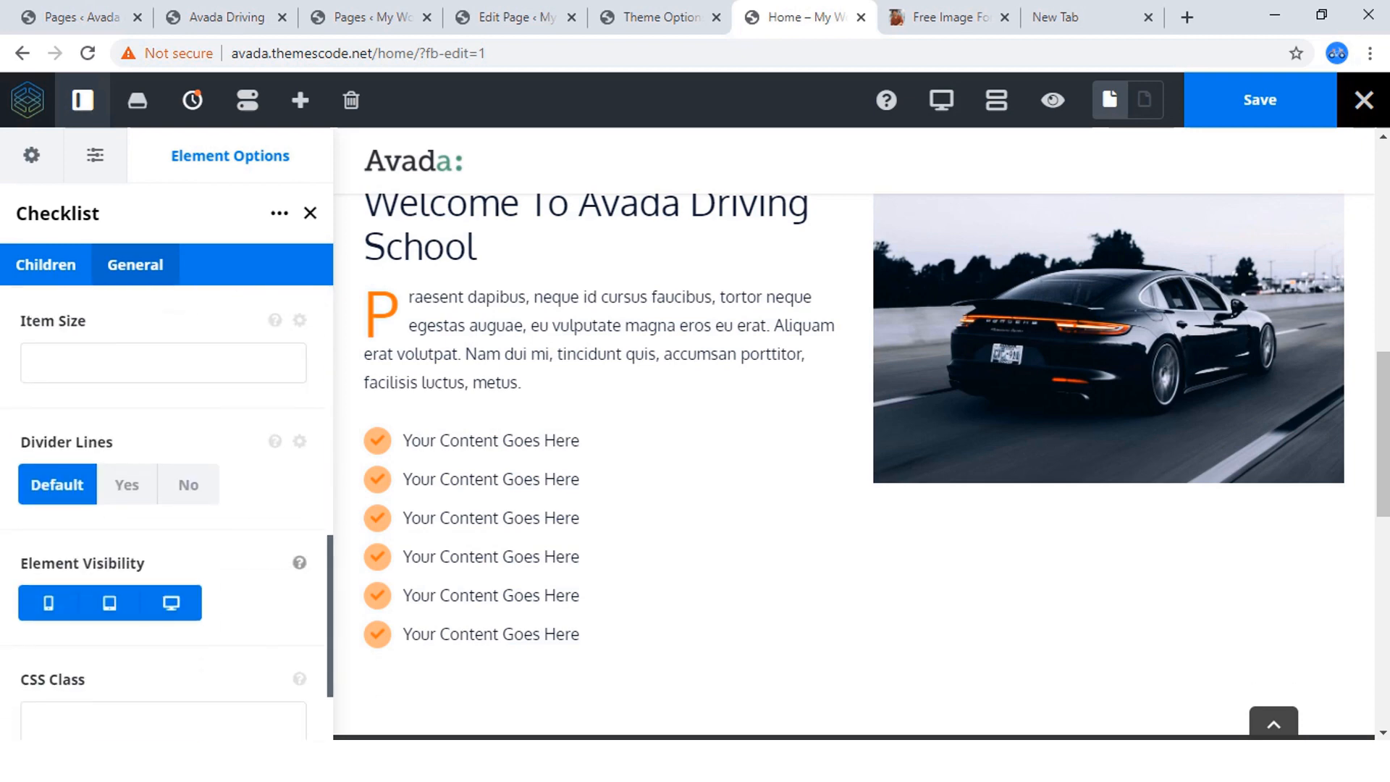
scroll(167, 507, down, 2)
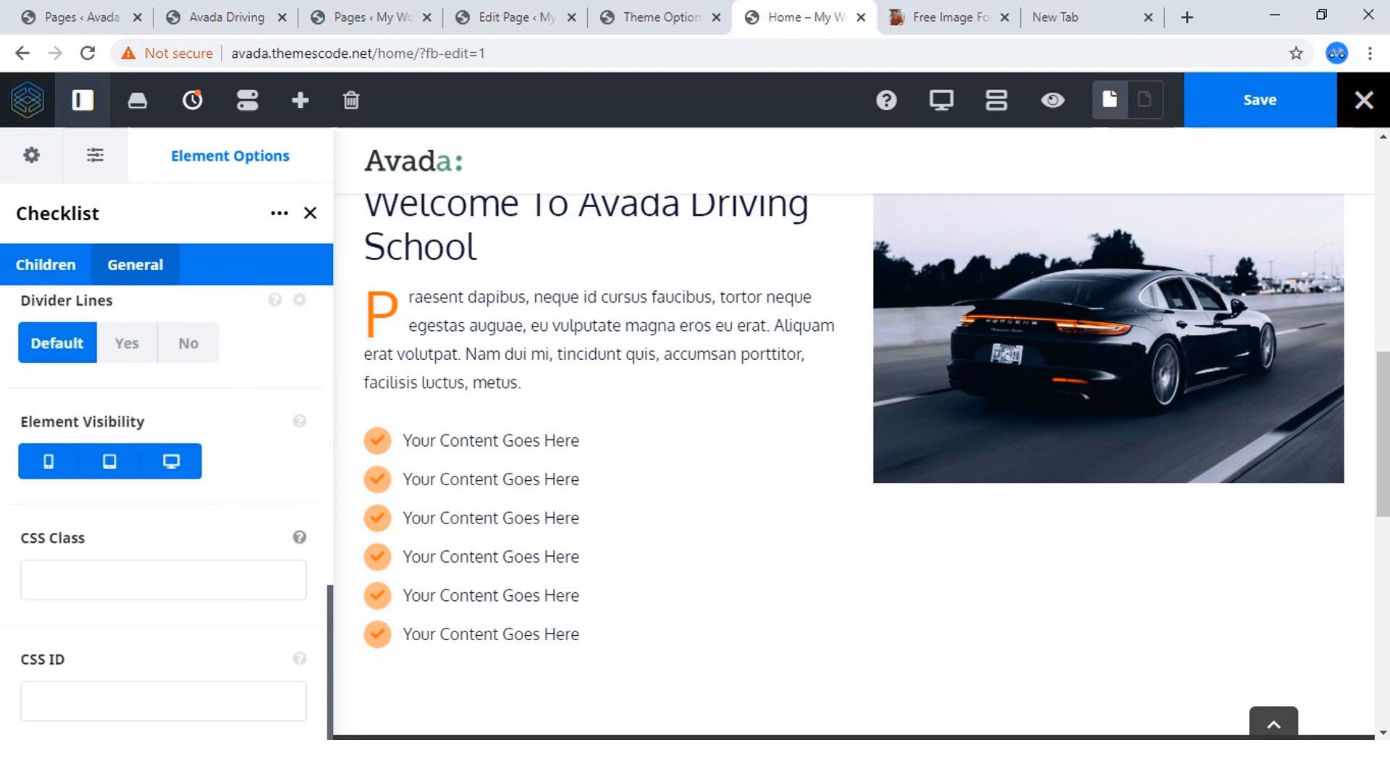
scroll(166, 507, up, 7)
scroll(167, 507, up, 5)
Replace the first checklist item's placeholder text with "Best Cars Available" and return to the list of items.
click(45, 264)
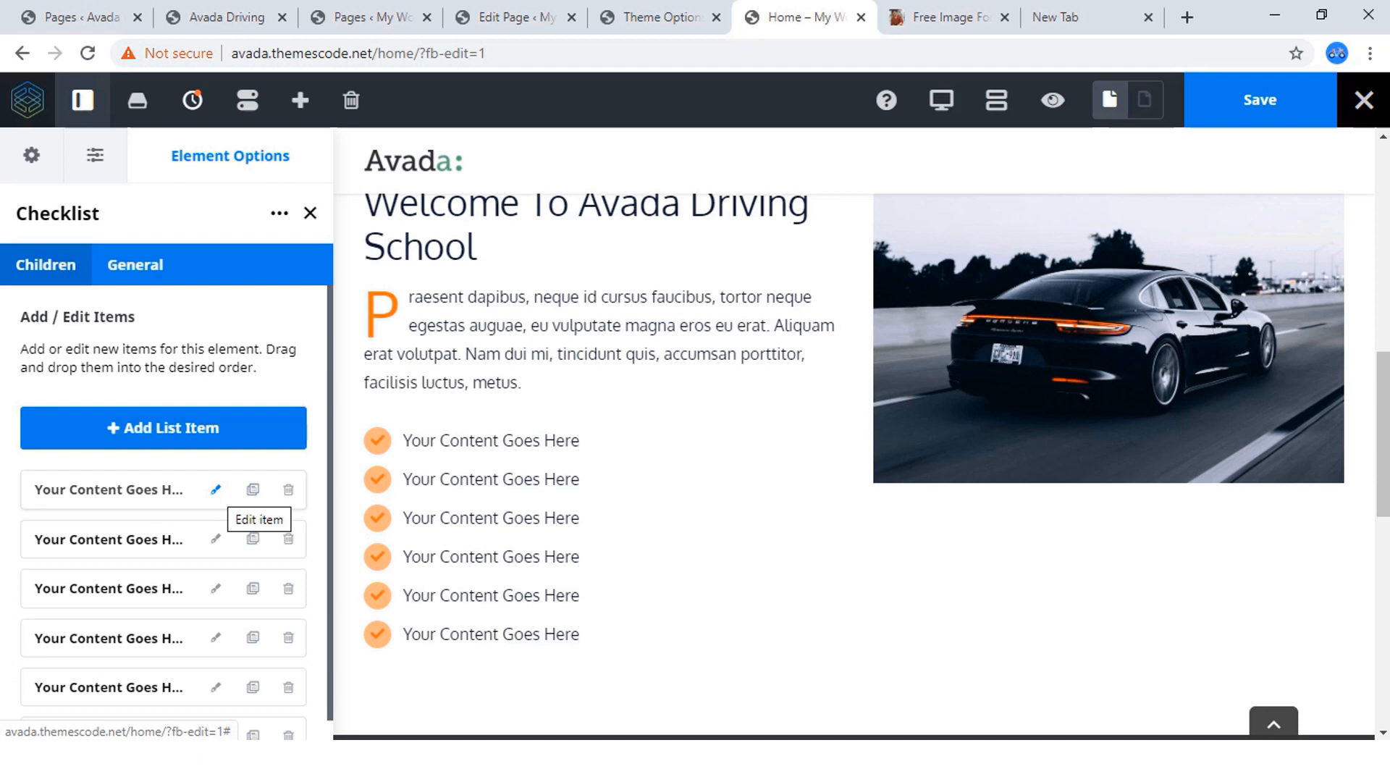
click(216, 490)
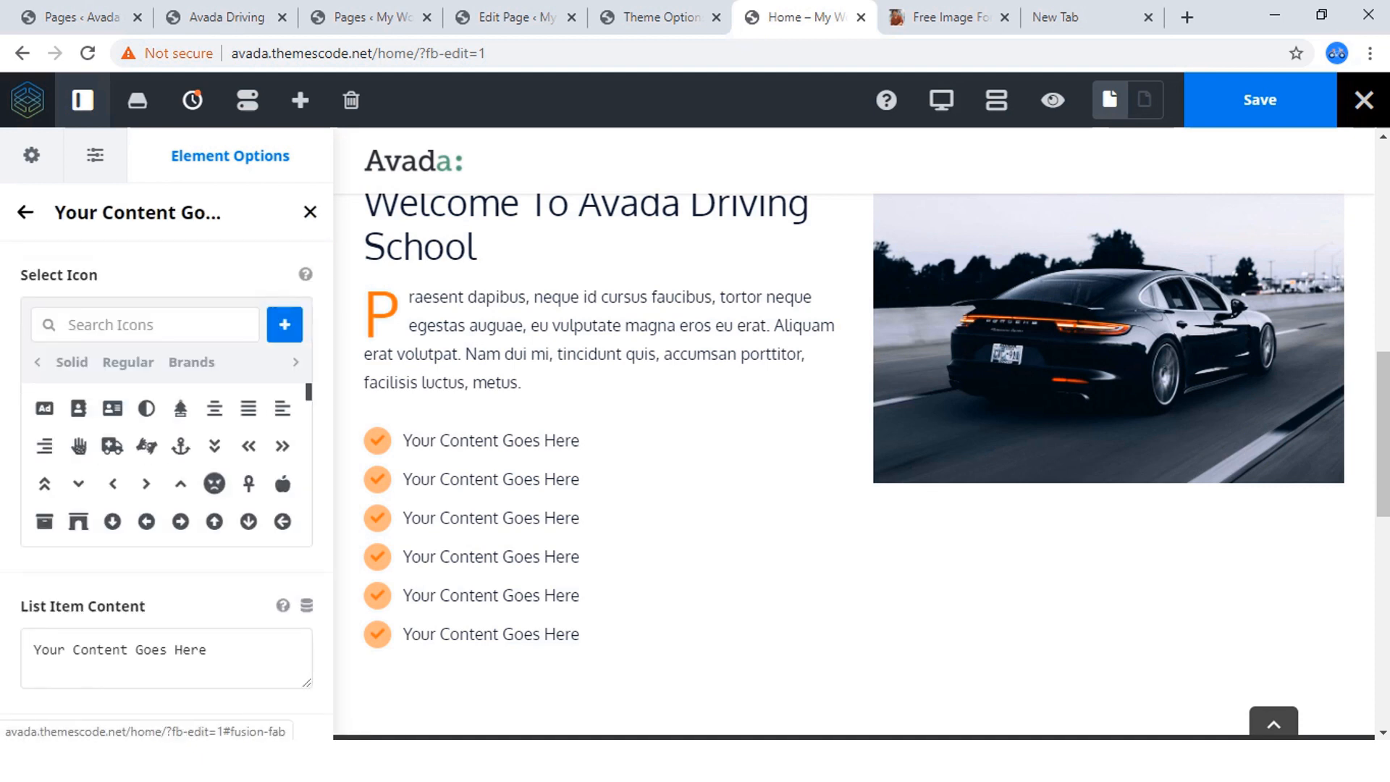
scroll(163, 434, down, 4)
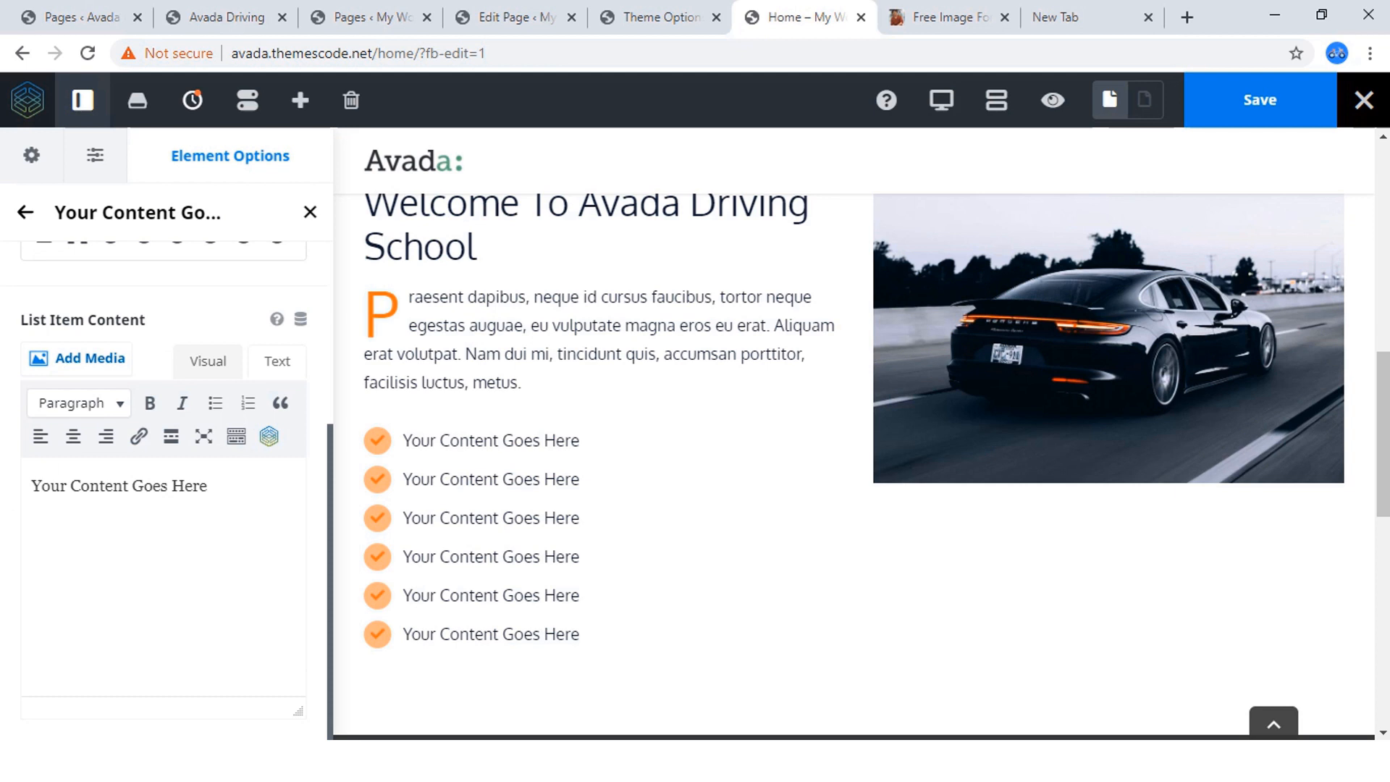
key(ctrl+a)
key(BackSpace)
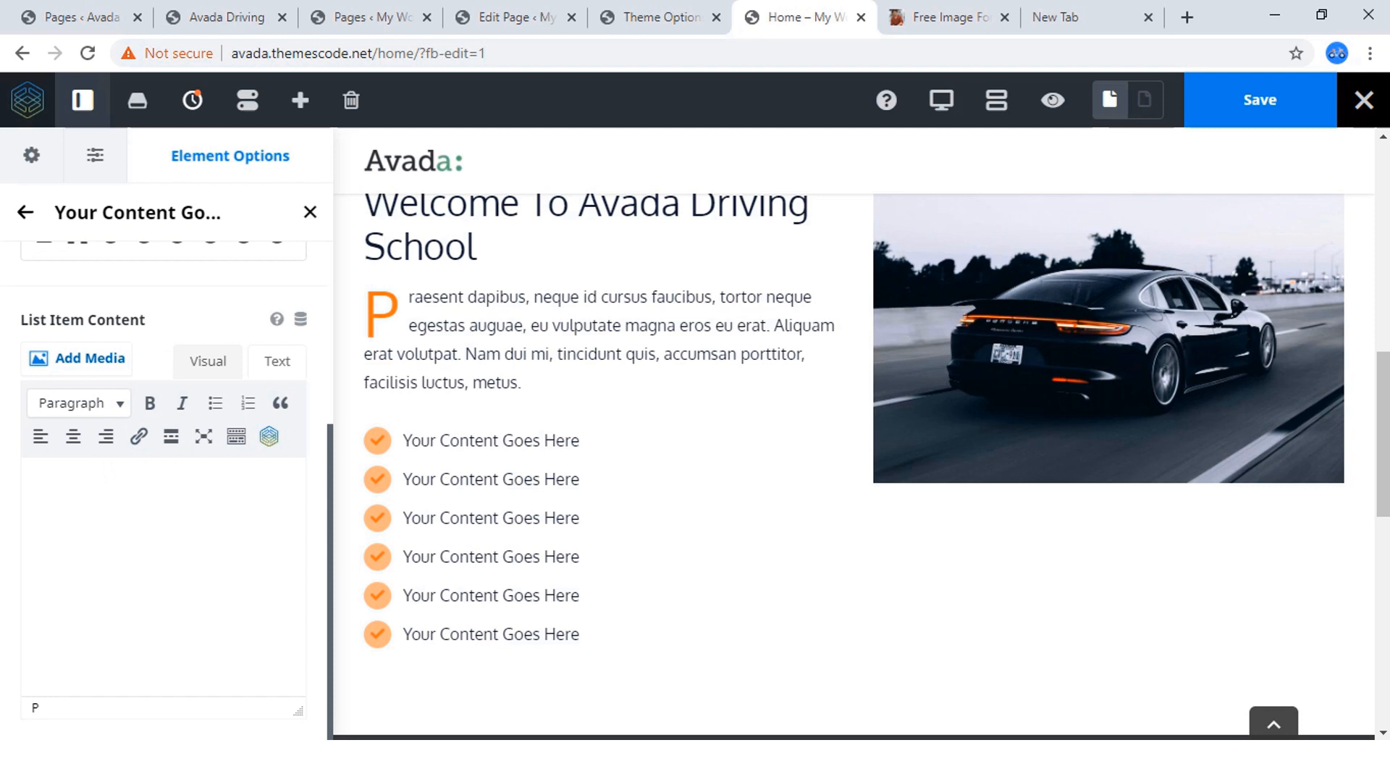
text(Best )
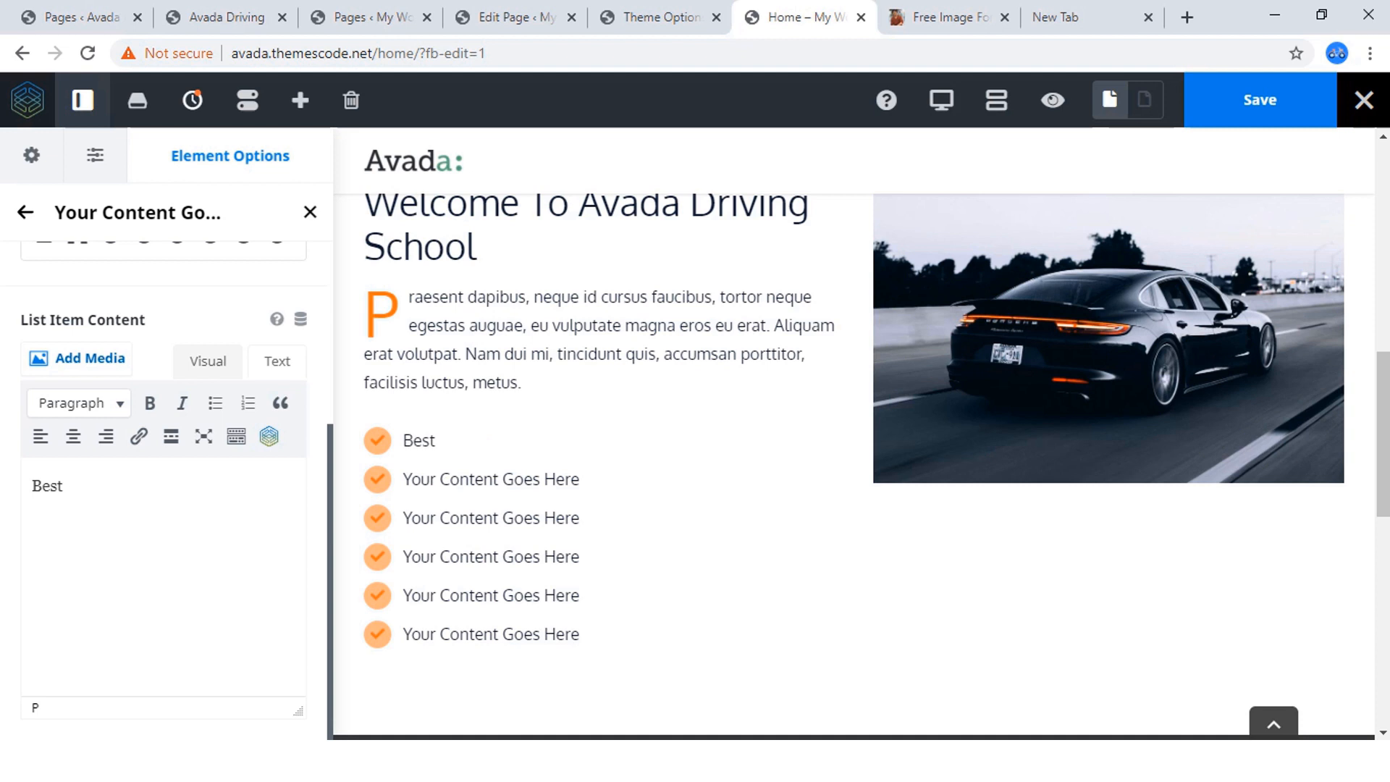
text(Cars Available)
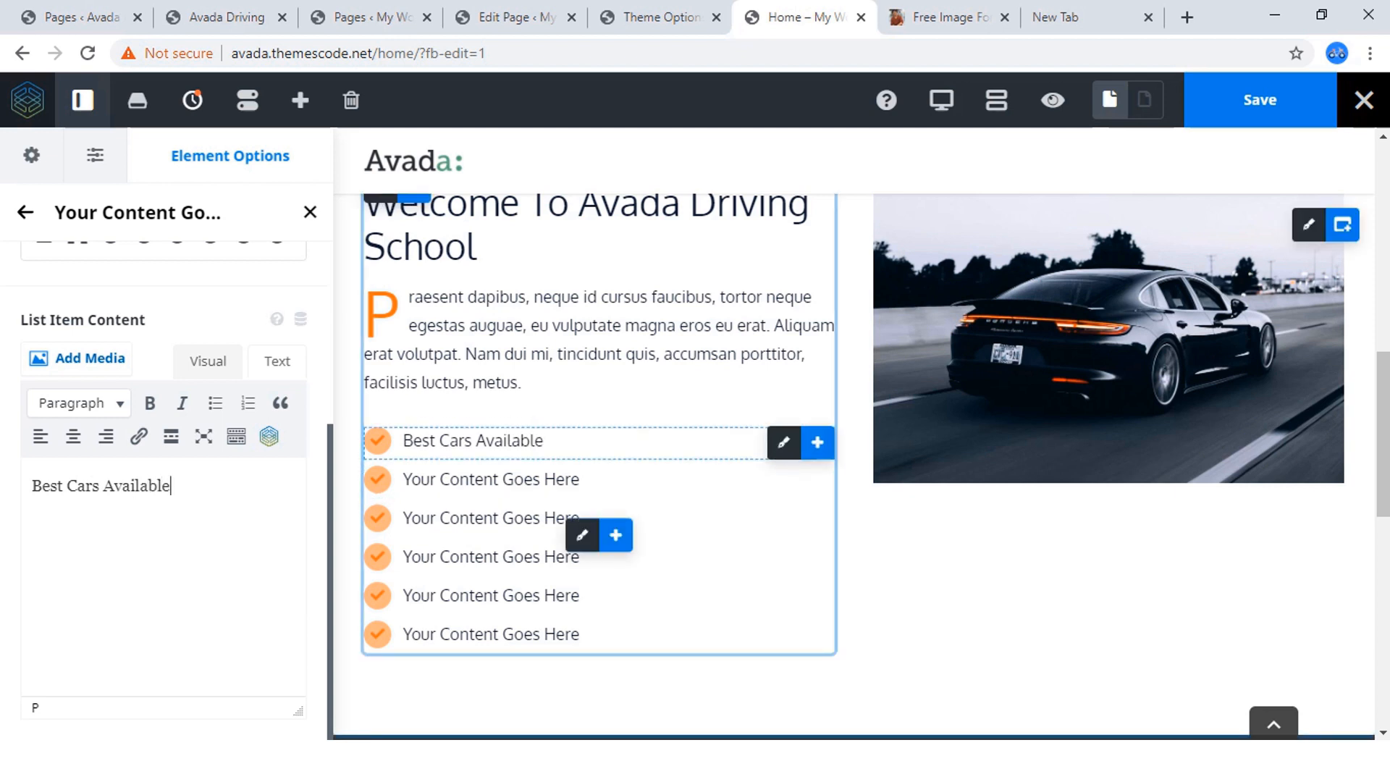
scroll(166, 471, up, 4)
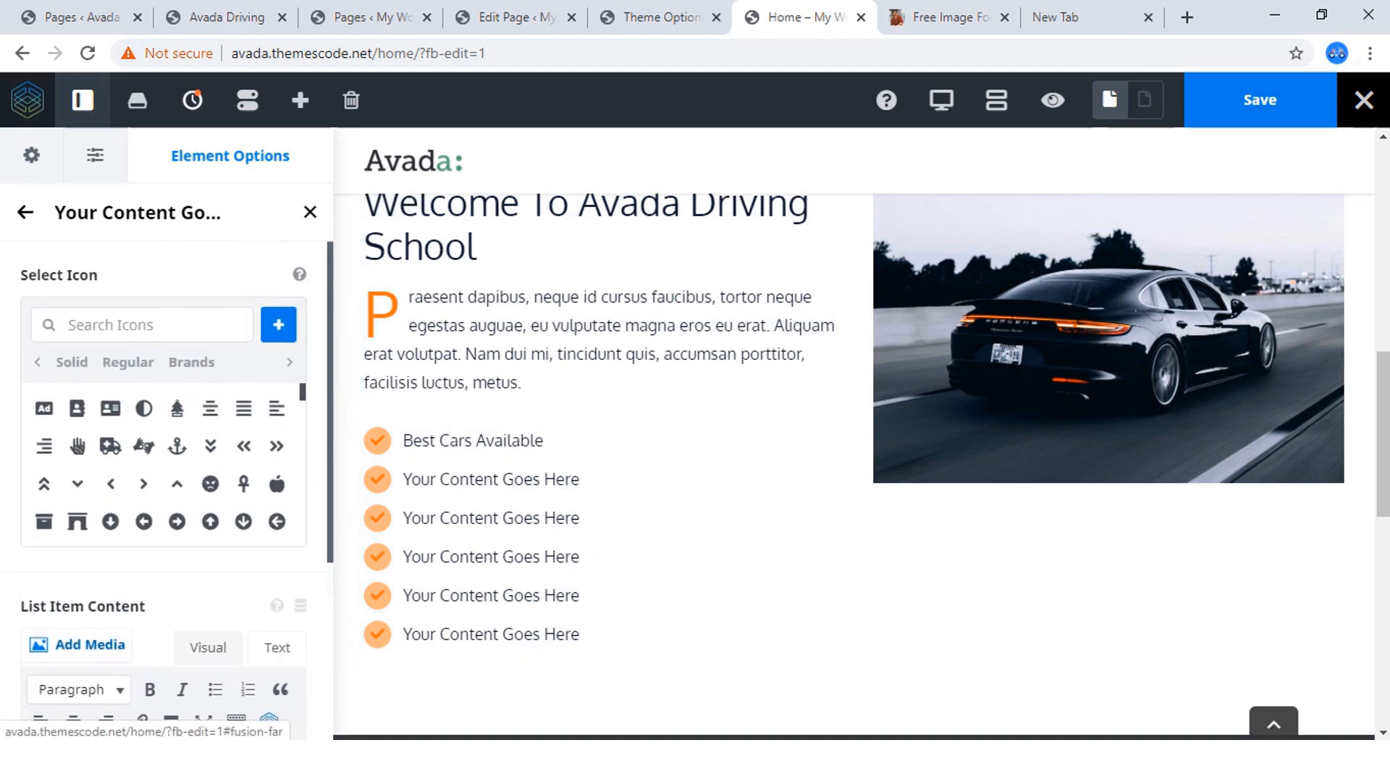
click(25, 212)
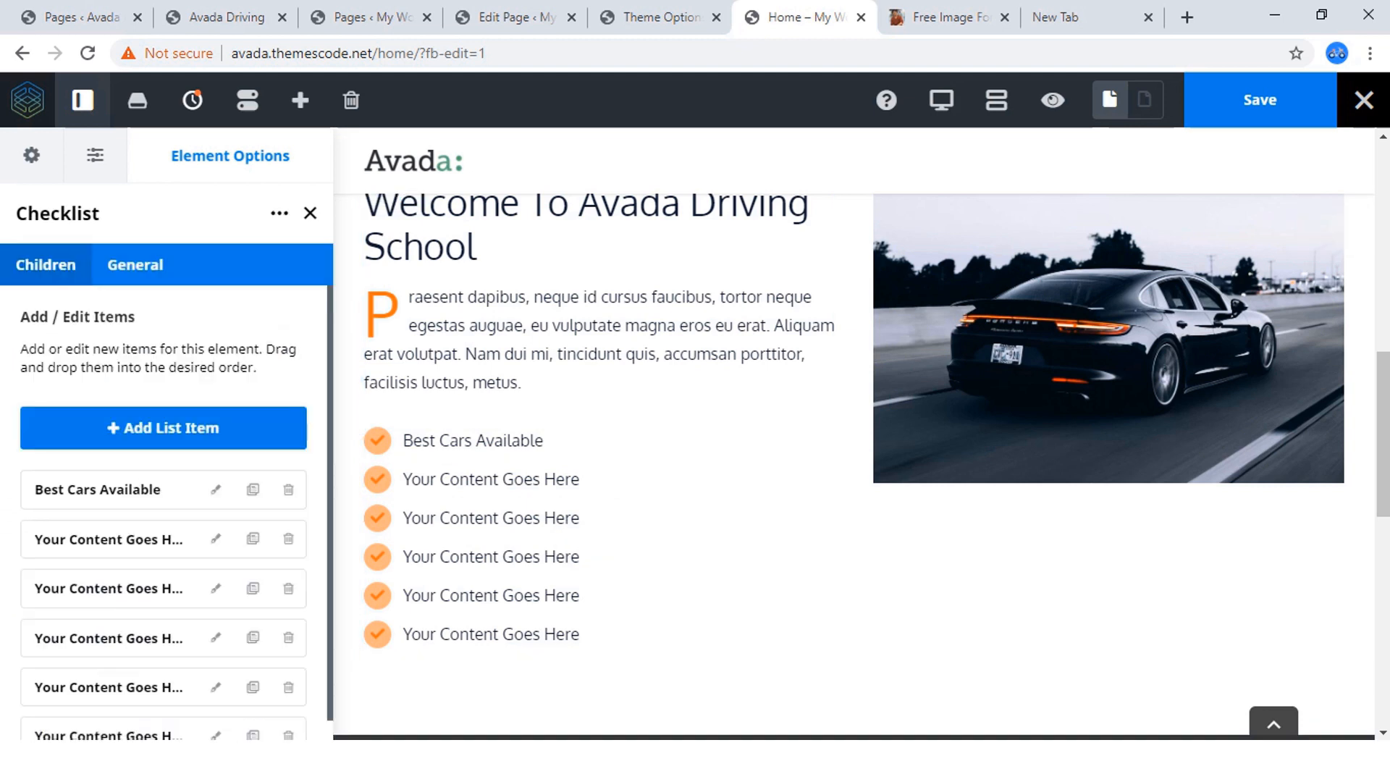
Replace the second checklist item's placeholder text with "Expert Trainers" and return to the list of items.
click(215, 538)
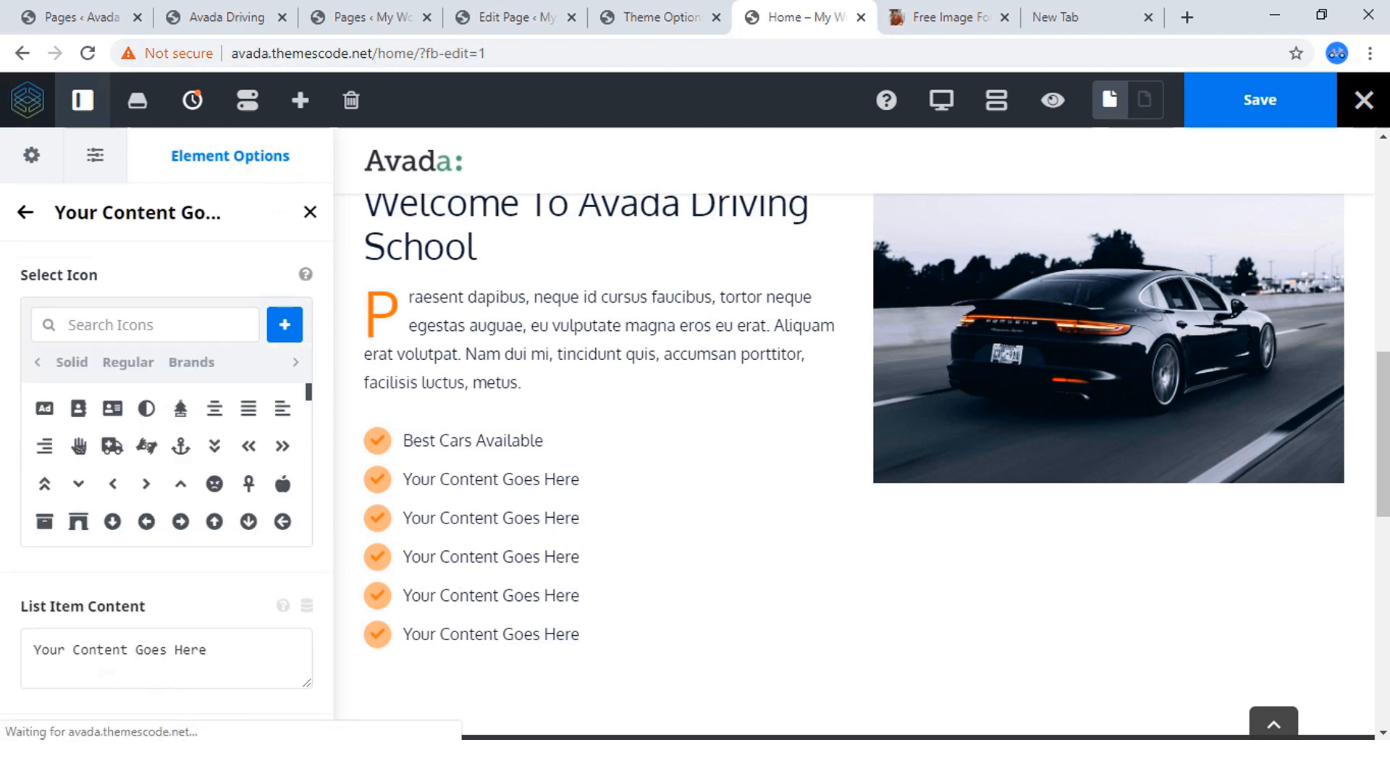
scroll(173, 463, down, 5)
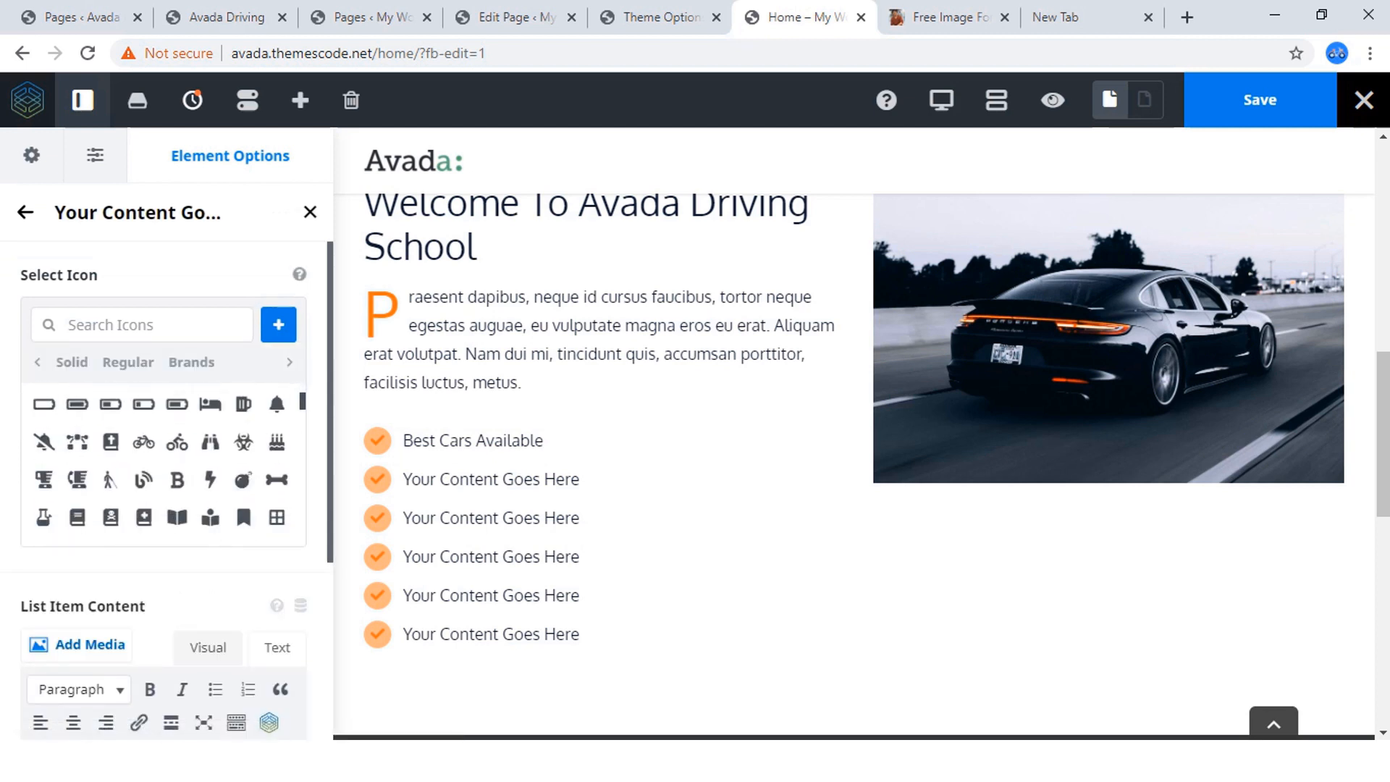
scroll(166, 463, down, 3)
key(ctrl+a)
key(BackSpace)
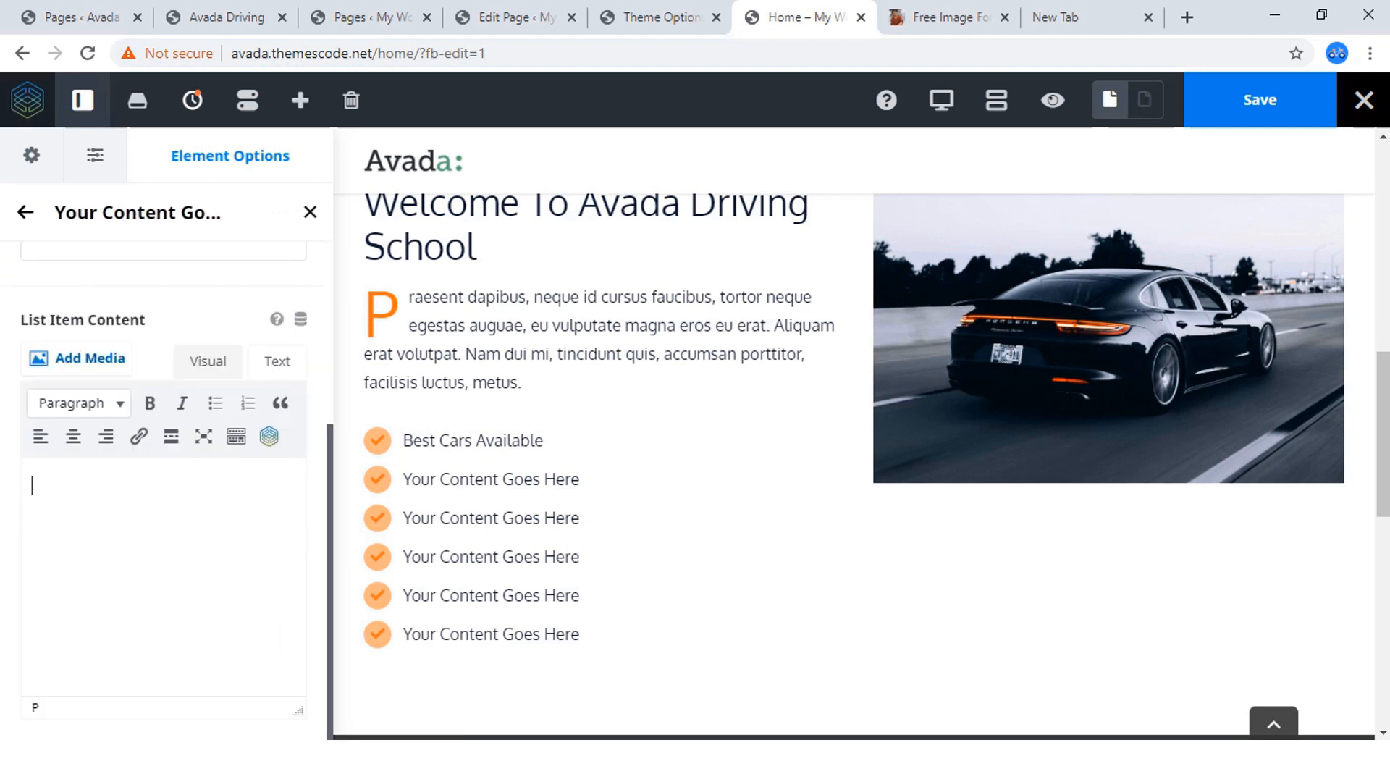
text(Ex)
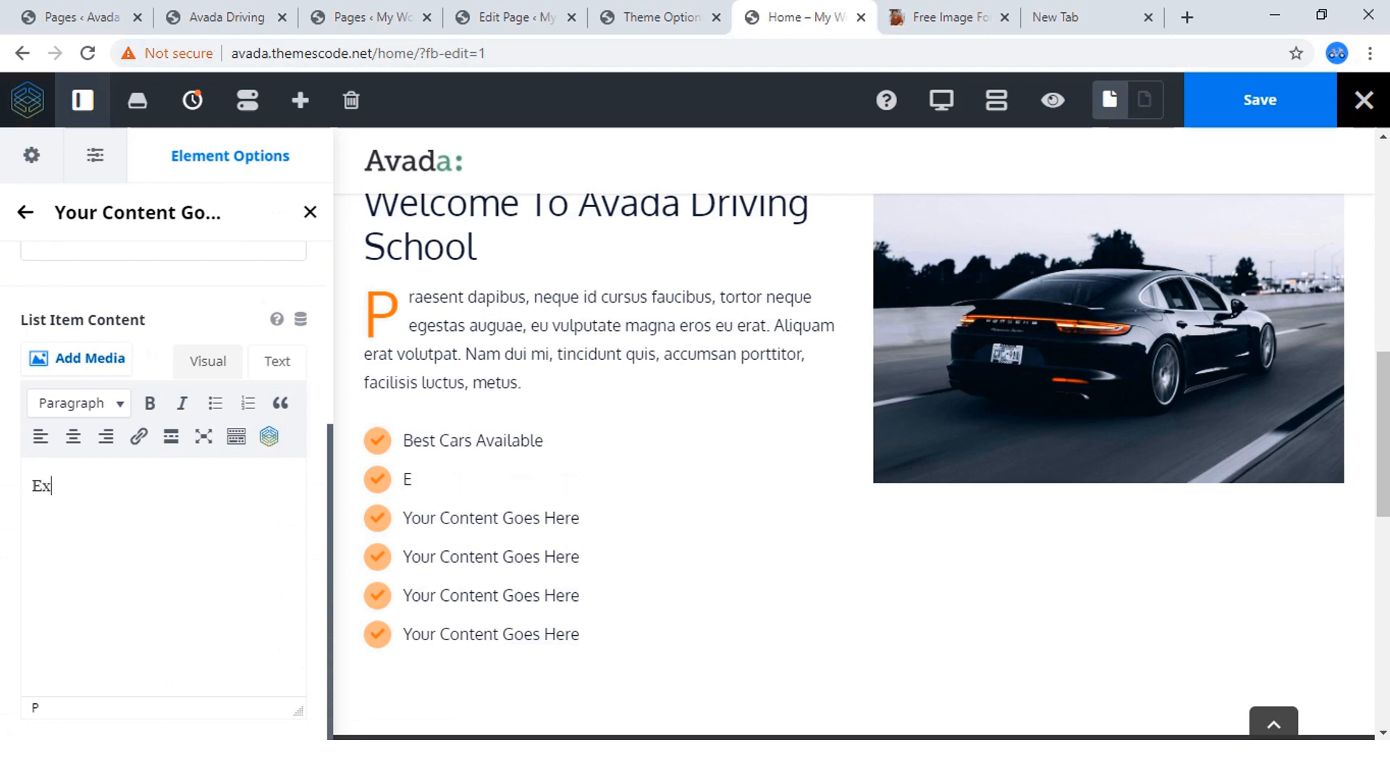
text(pert Trainers)
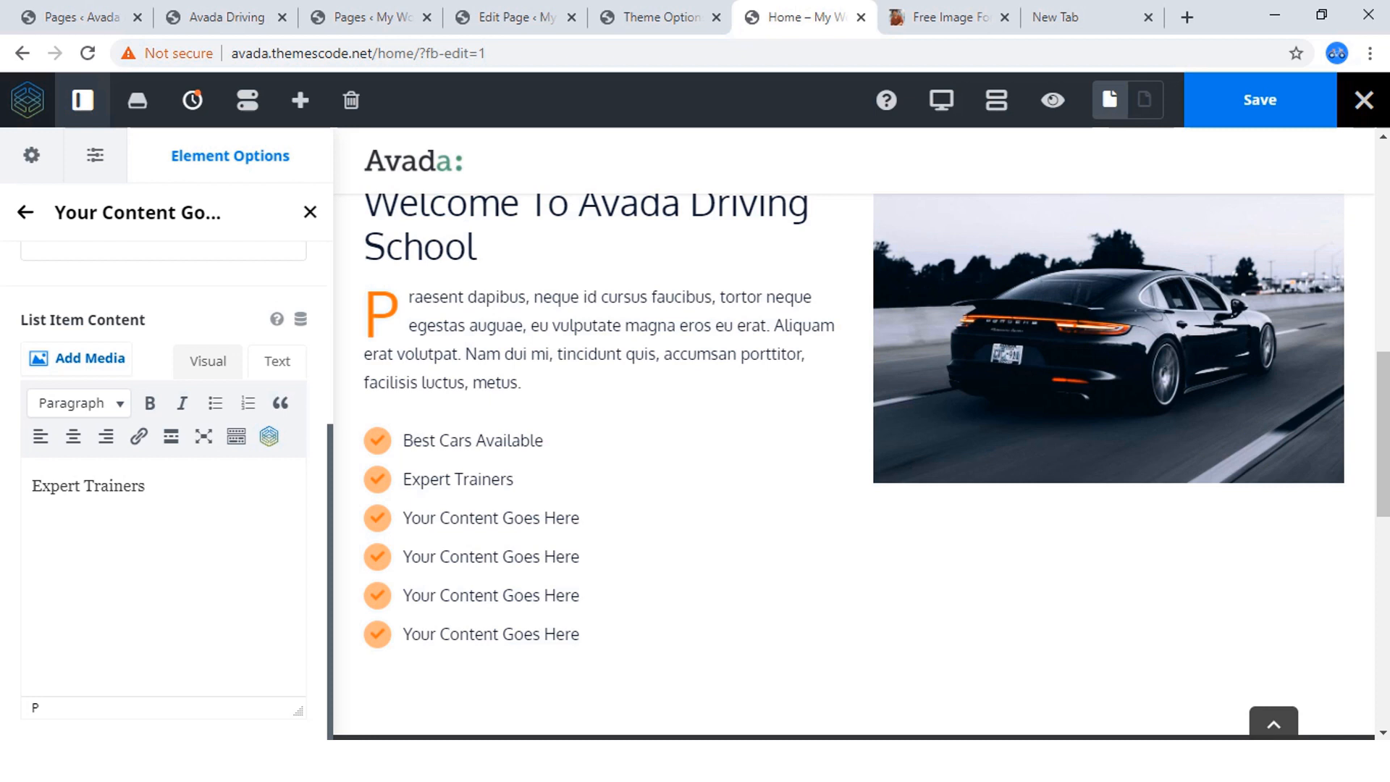
scroll(163, 434, up, 4)
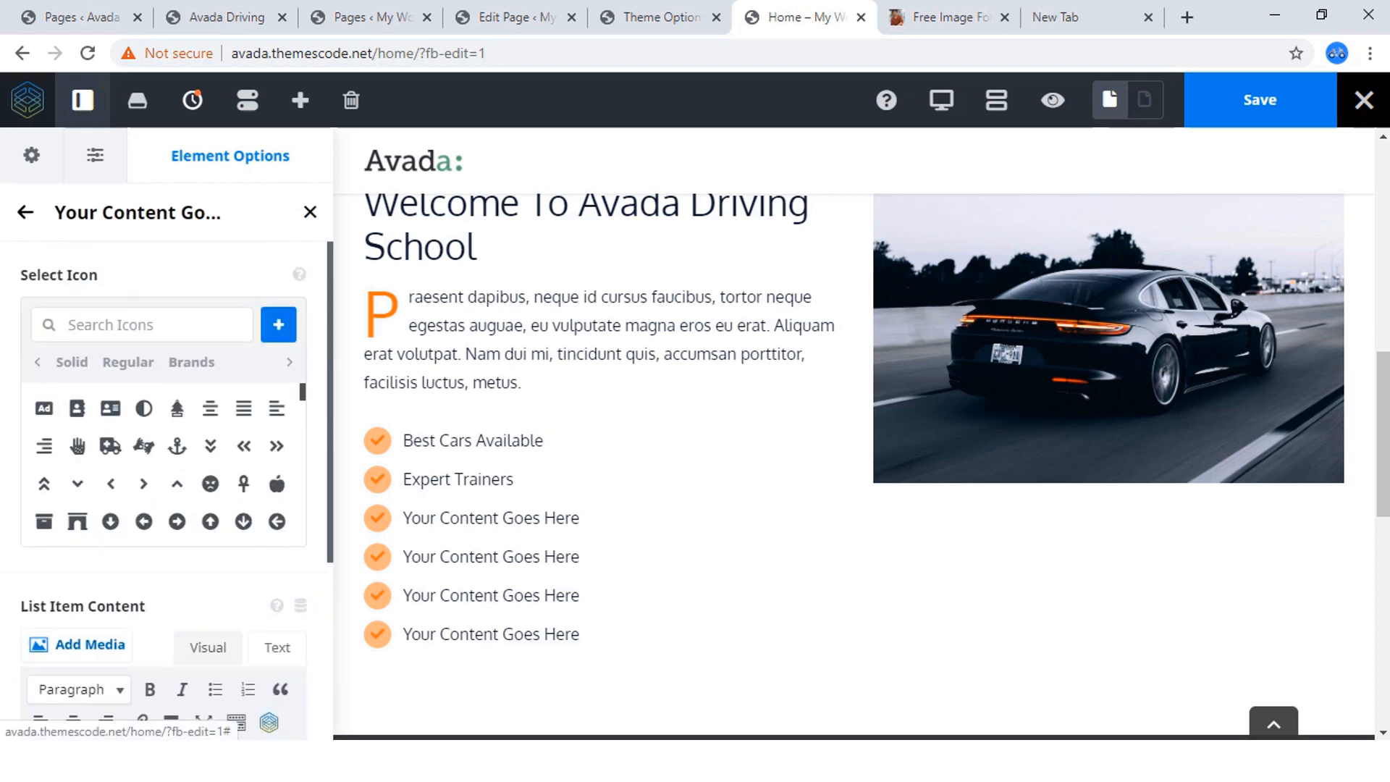
click(25, 212)
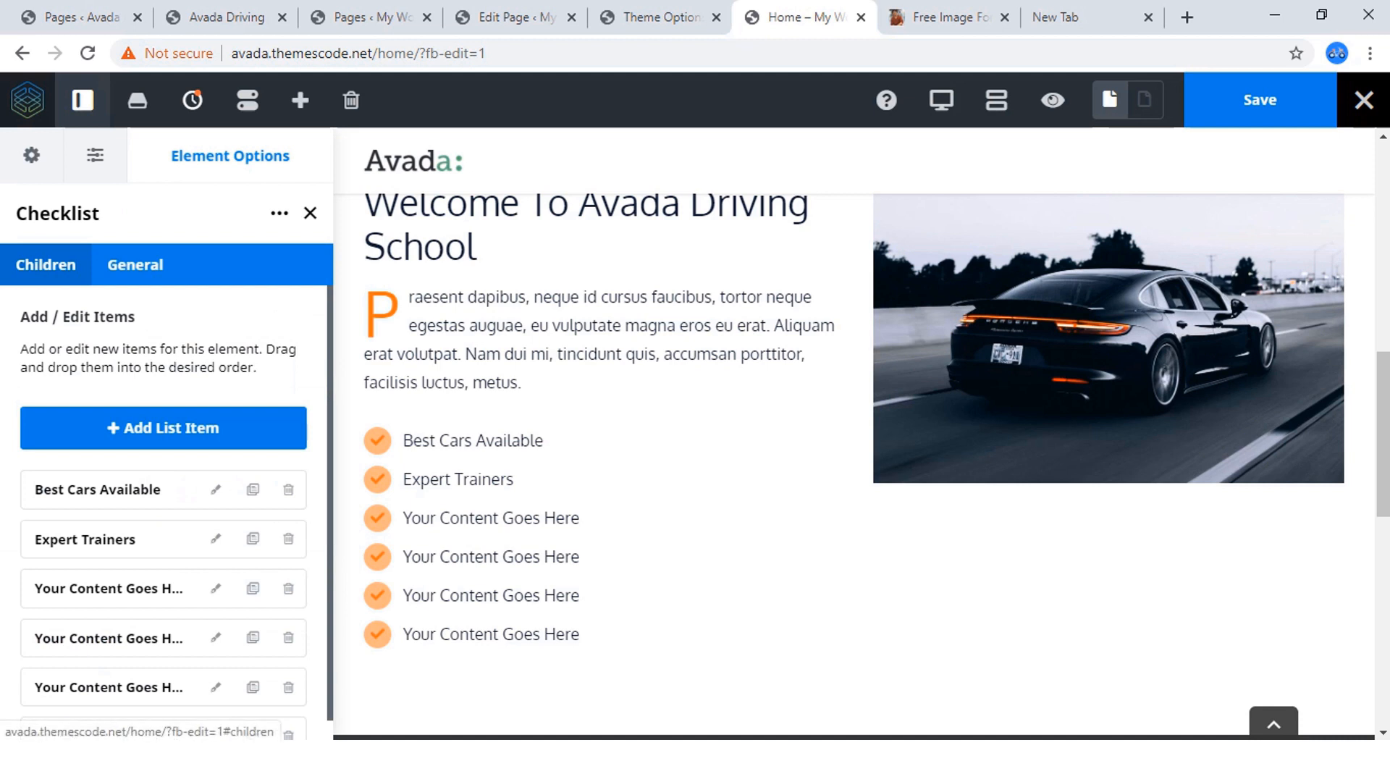
Examine the checklist's items, the last item's content and the general options for a way to change the list's layout.
scroll(163, 507, down, 1)
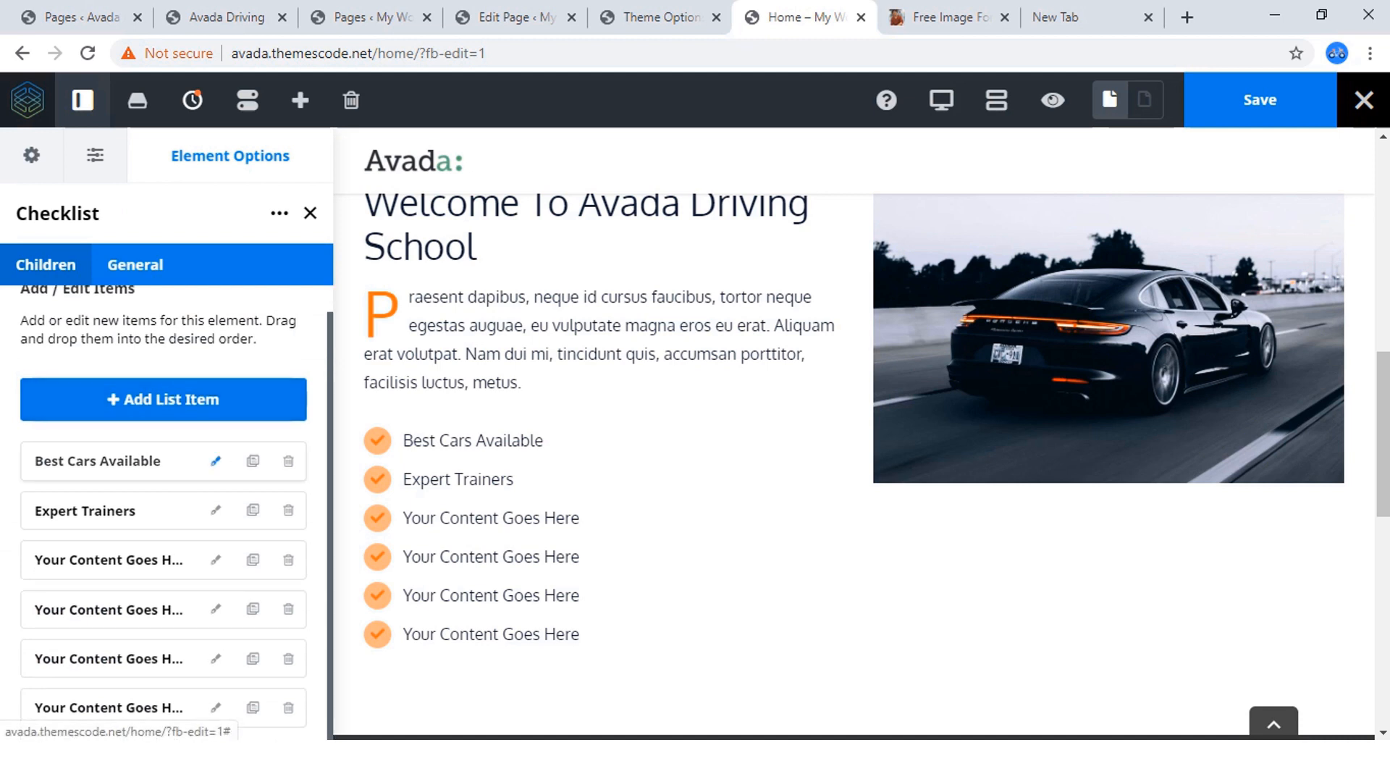
scroll(215, 489, up, 1)
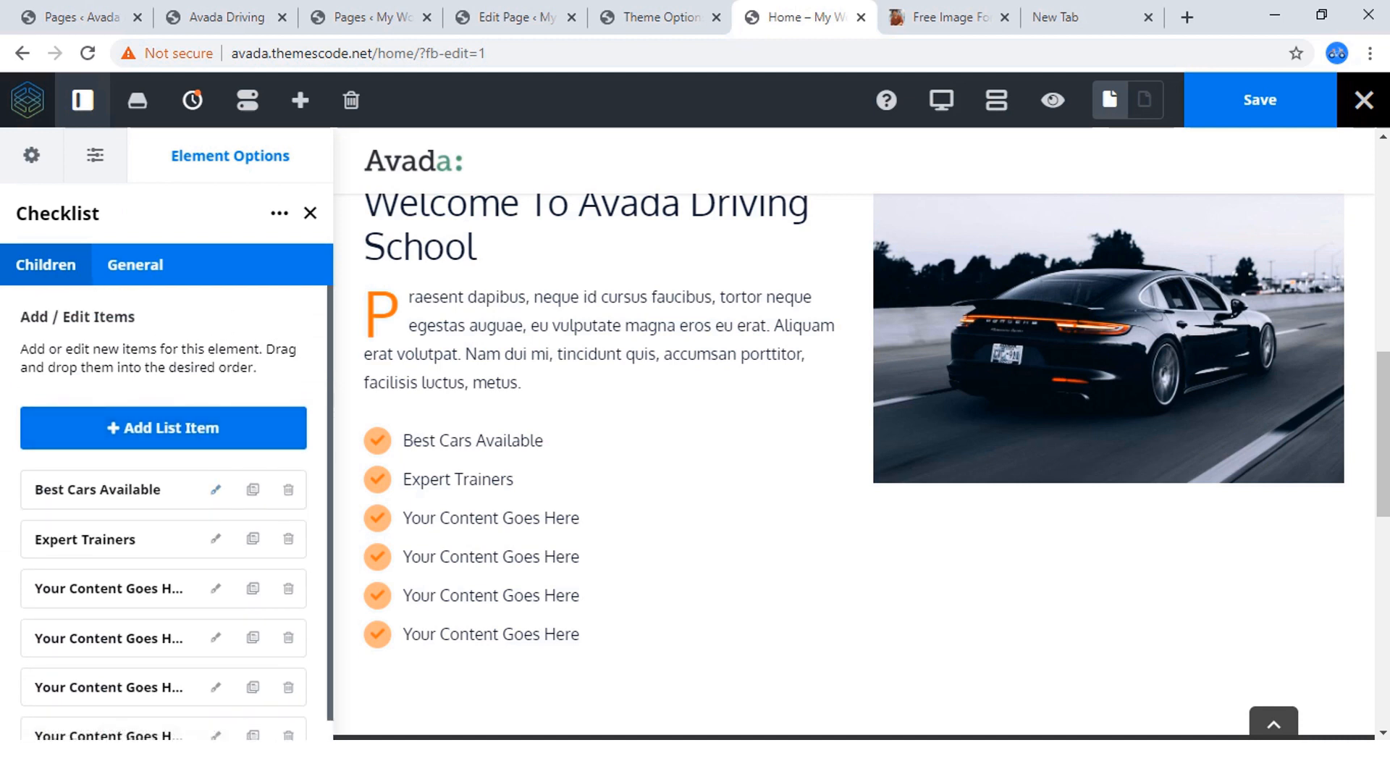
click(134, 264)
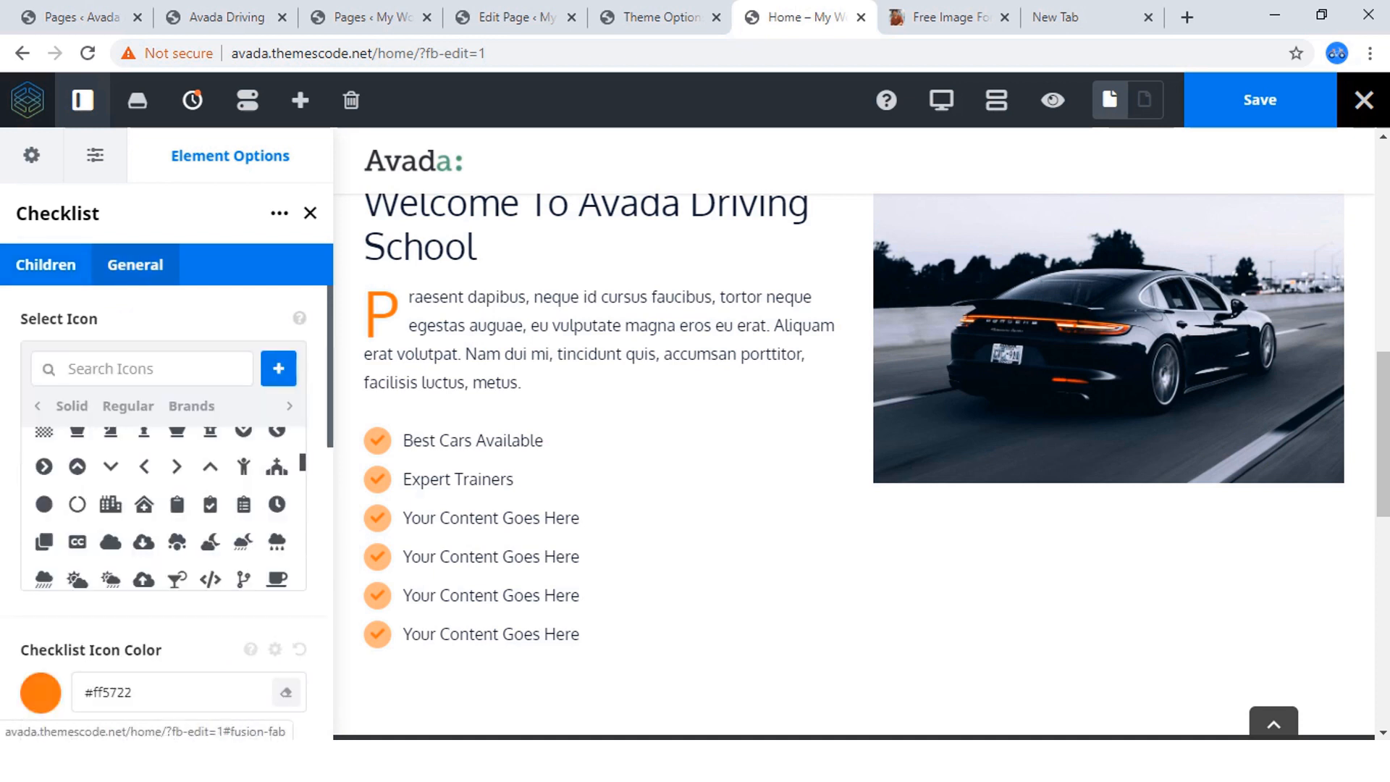
scroll(163, 506, down, 10)
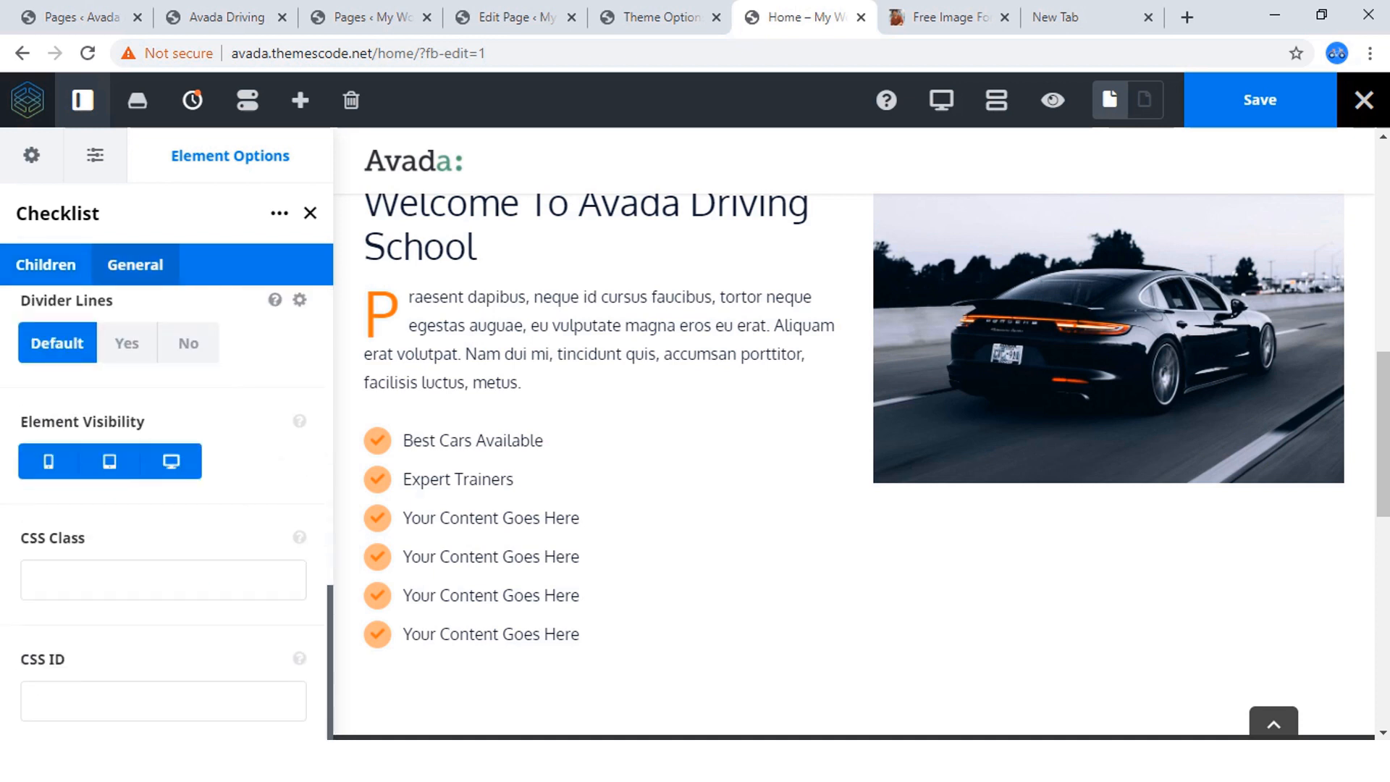
scroll(163, 500, up, 8)
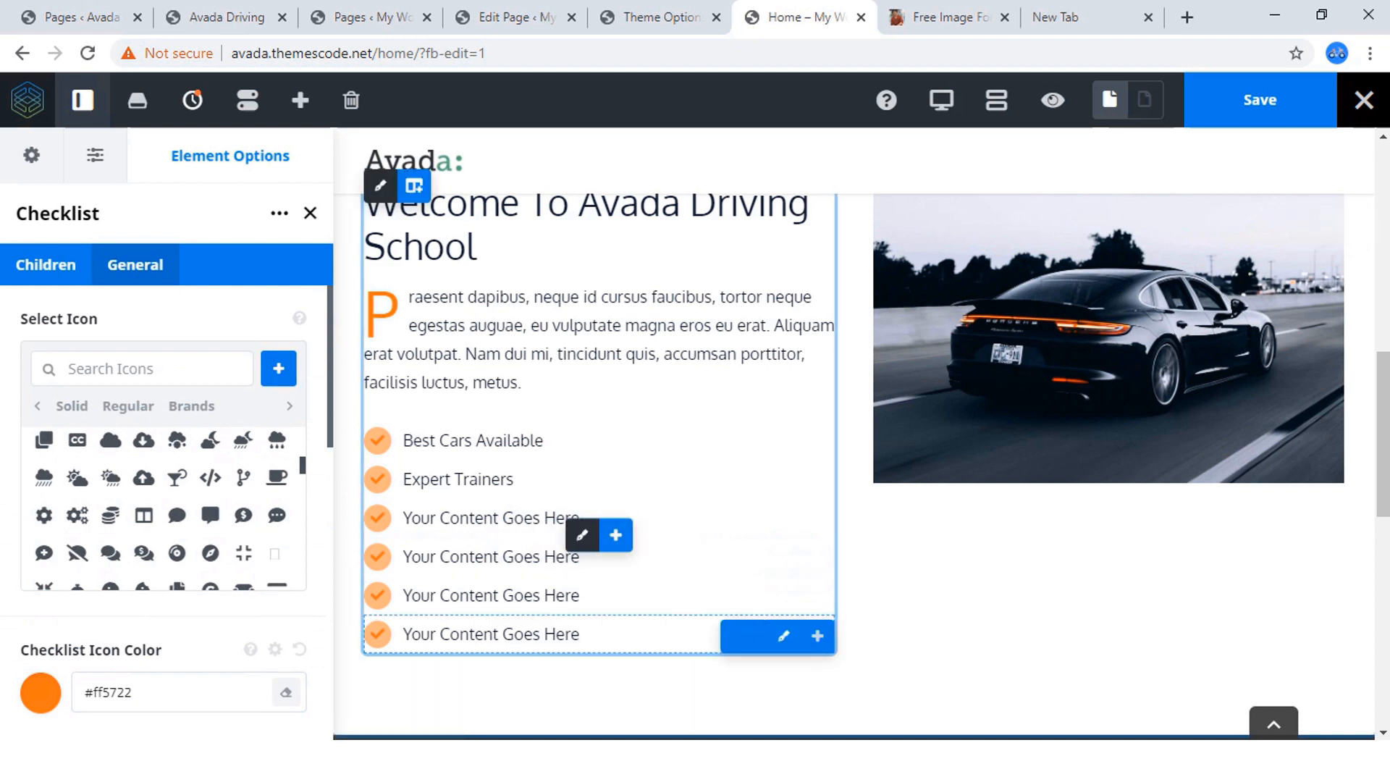
click(783, 636)
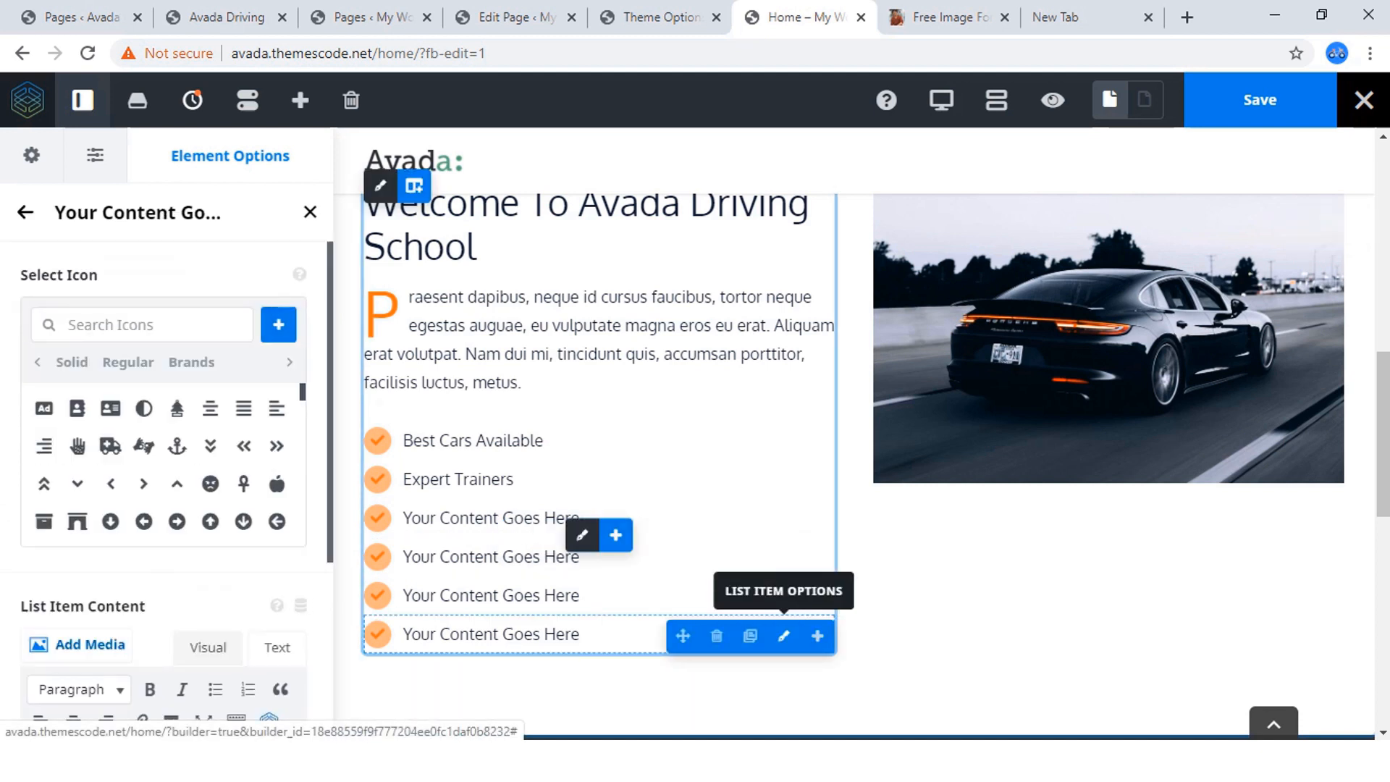
scroll(164, 471, down, 4)
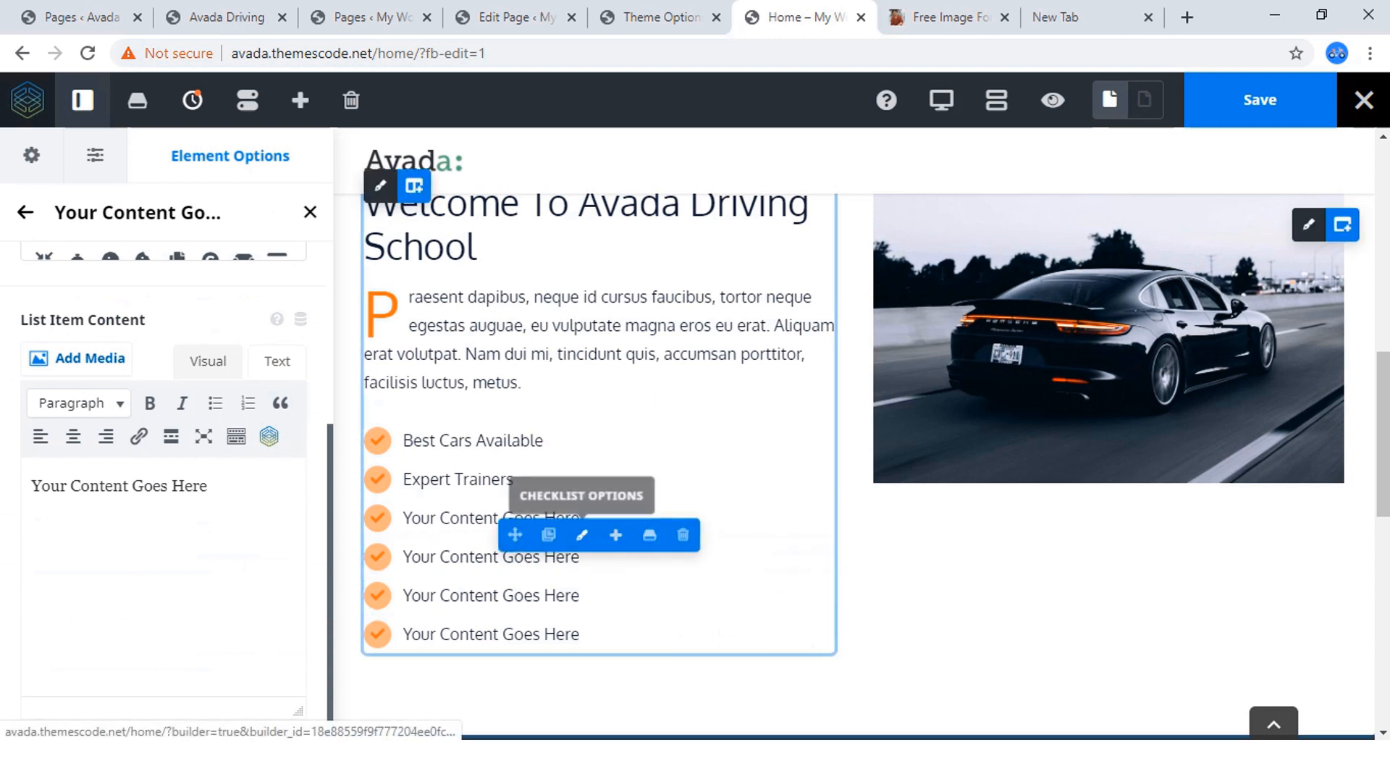
click(581, 535)
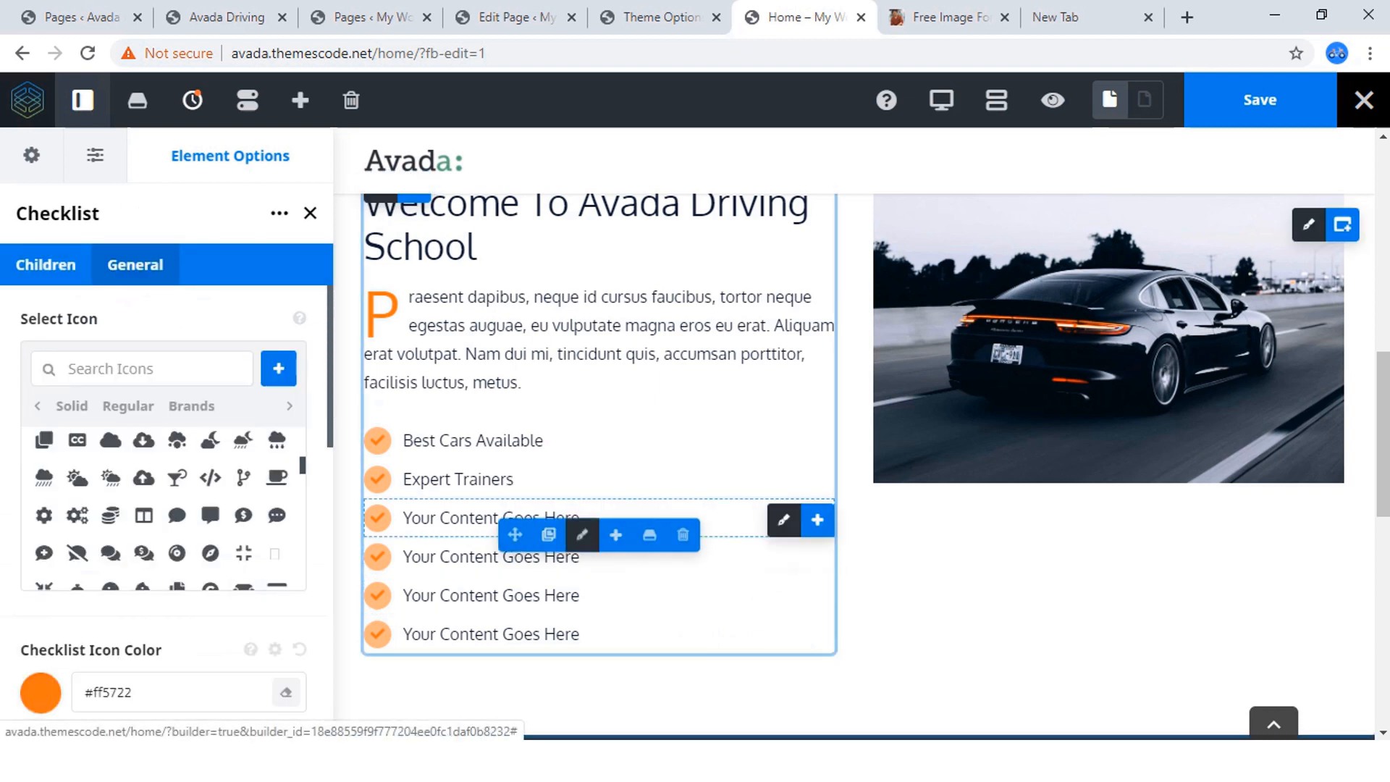
click(136, 264)
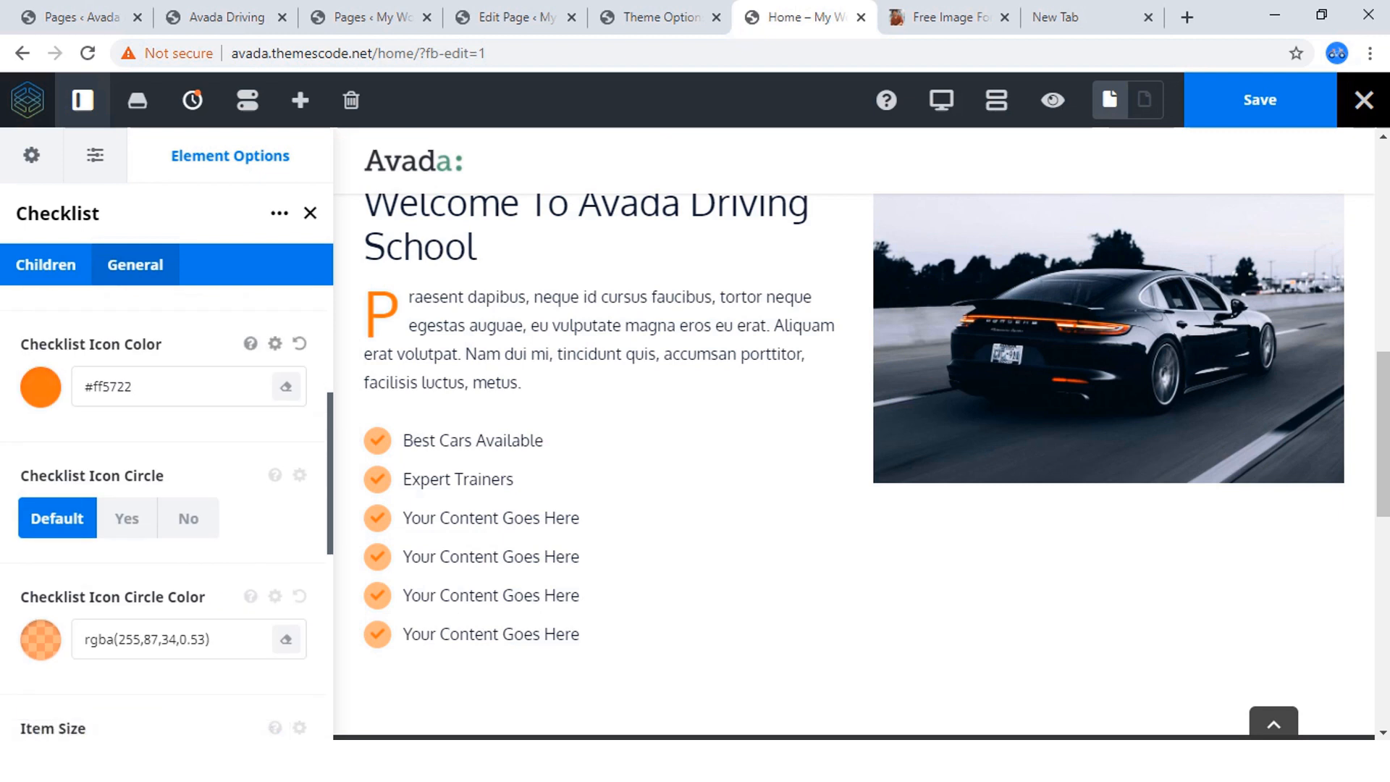
scroll(167, 507, down, 5)
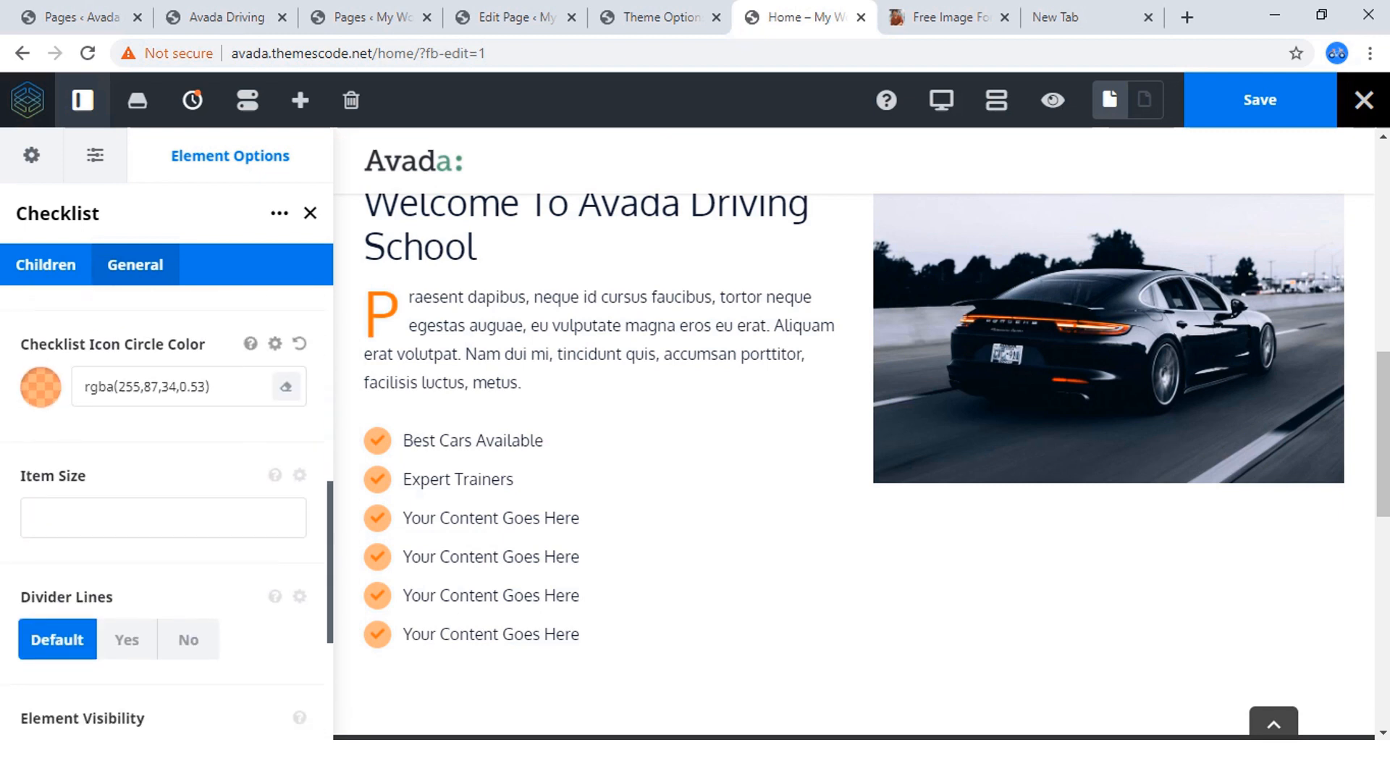
scroll(171, 478, down, 2)
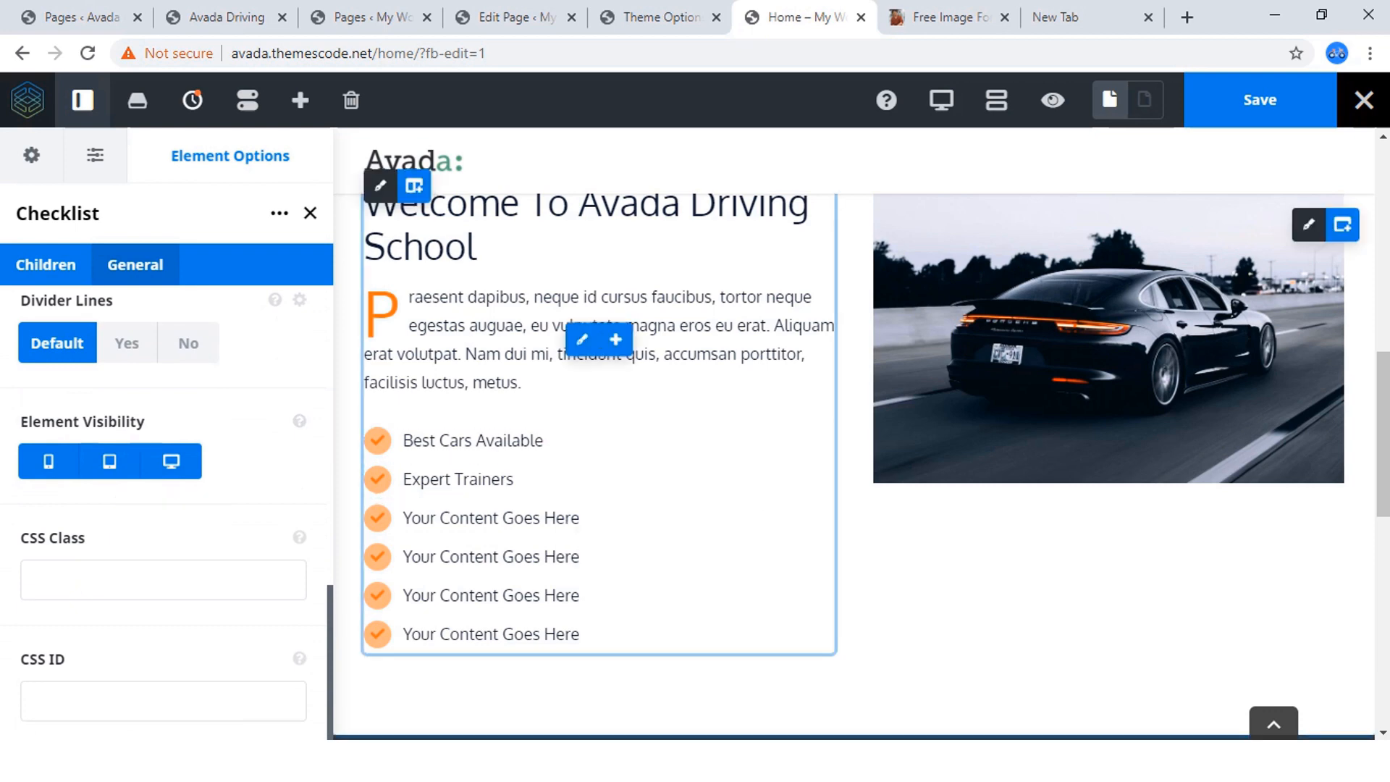
Compare the checklist with the one on the Avada Driving reference site, and save the edited home page.
click(217, 18)
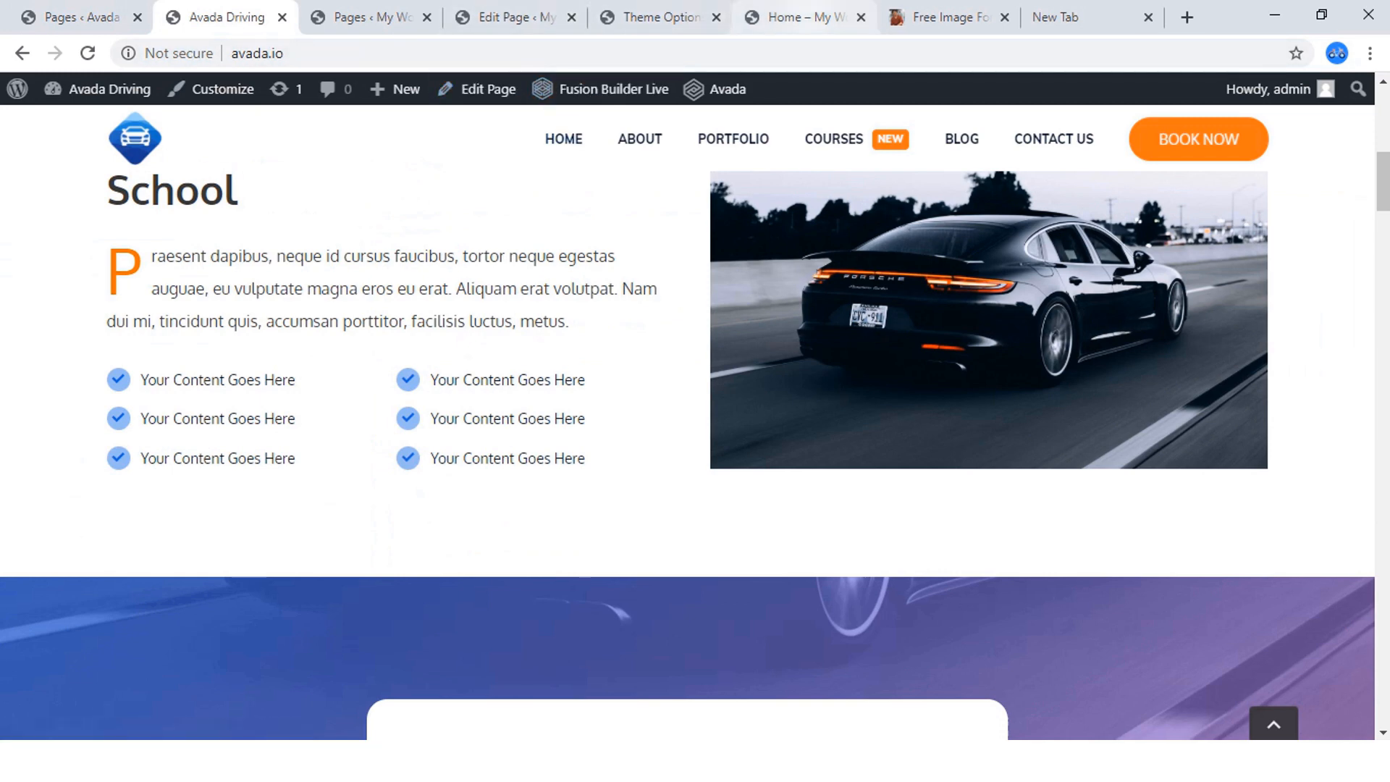
click(797, 18)
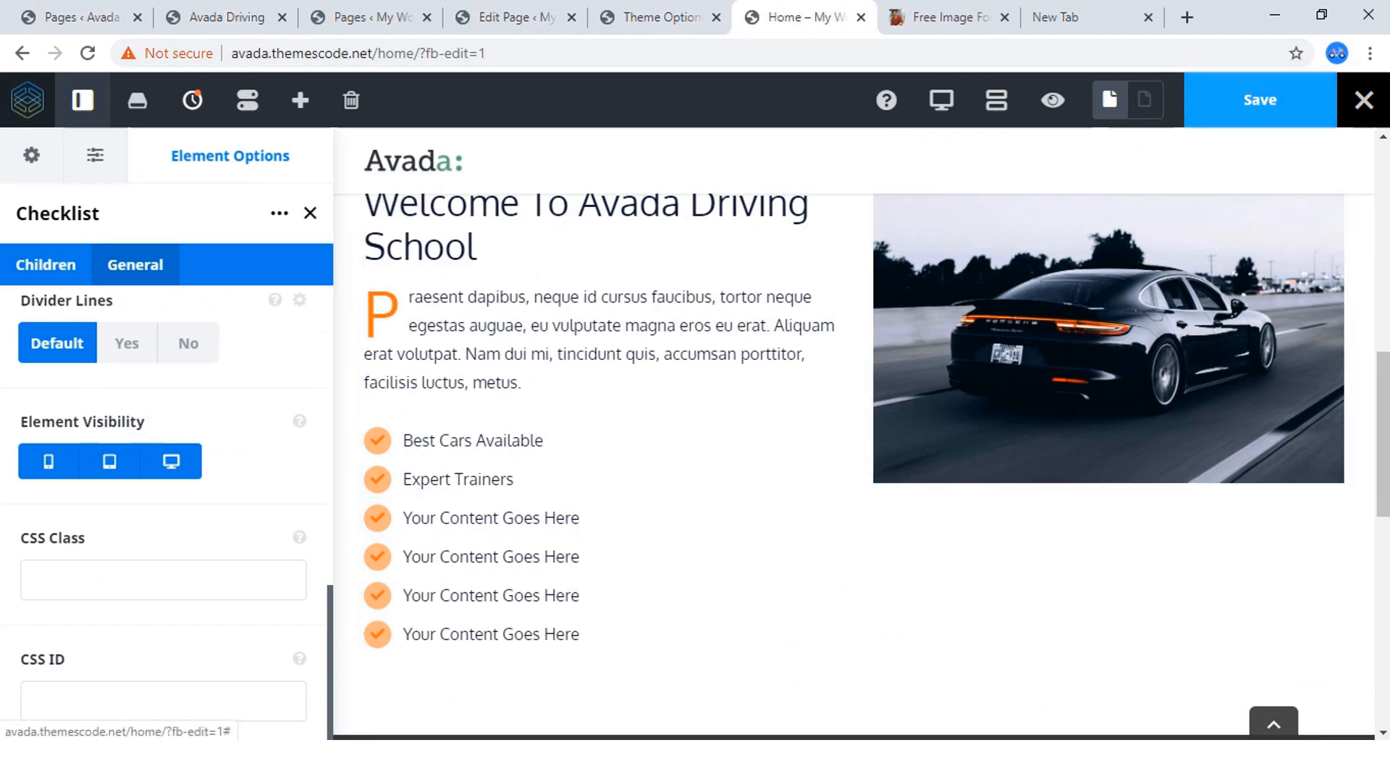
click(1260, 100)
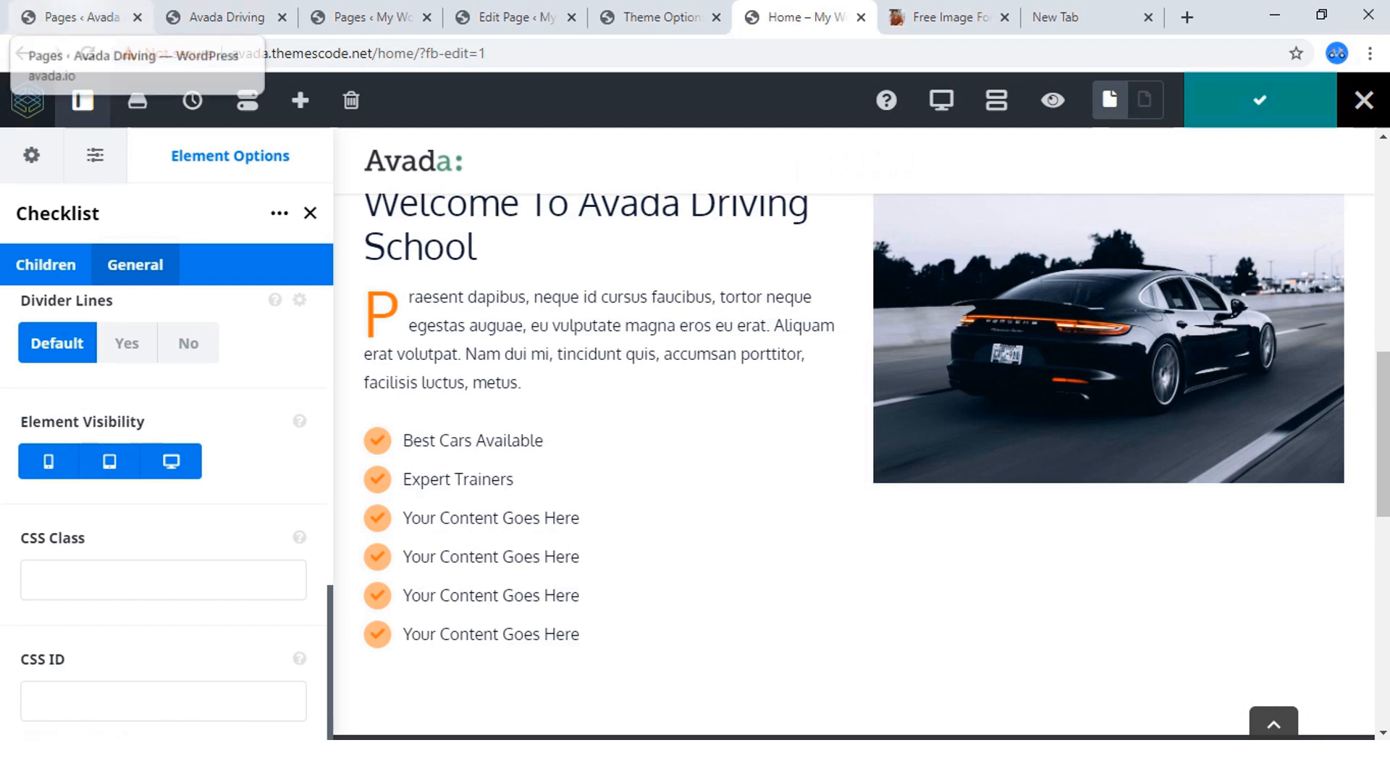
Open the global Checklist settings among the Fusion Builder Elements in the Avada Theme Options.
click(652, 18)
scroll(319, 565, up, 5)
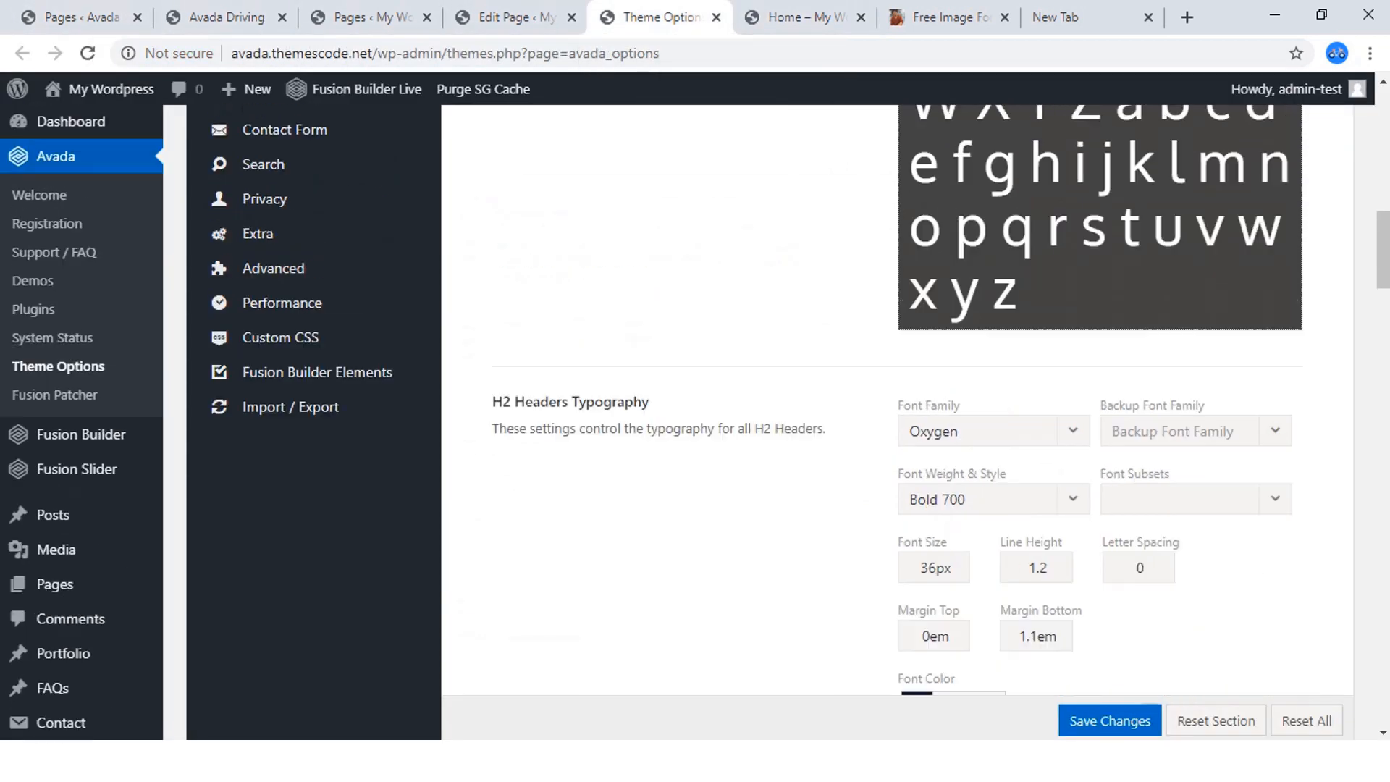
scroll(319, 565, up, 7)
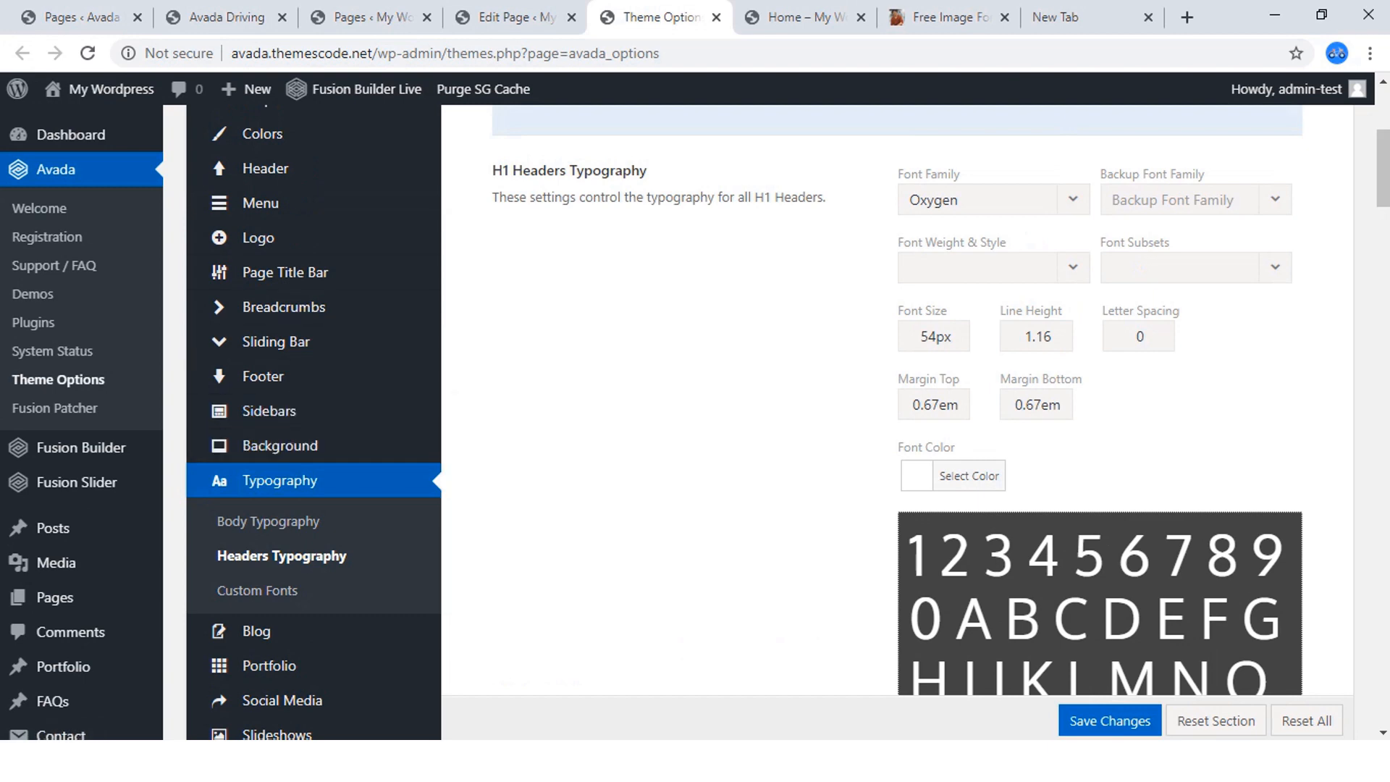
scroll(319, 572, down, 7)
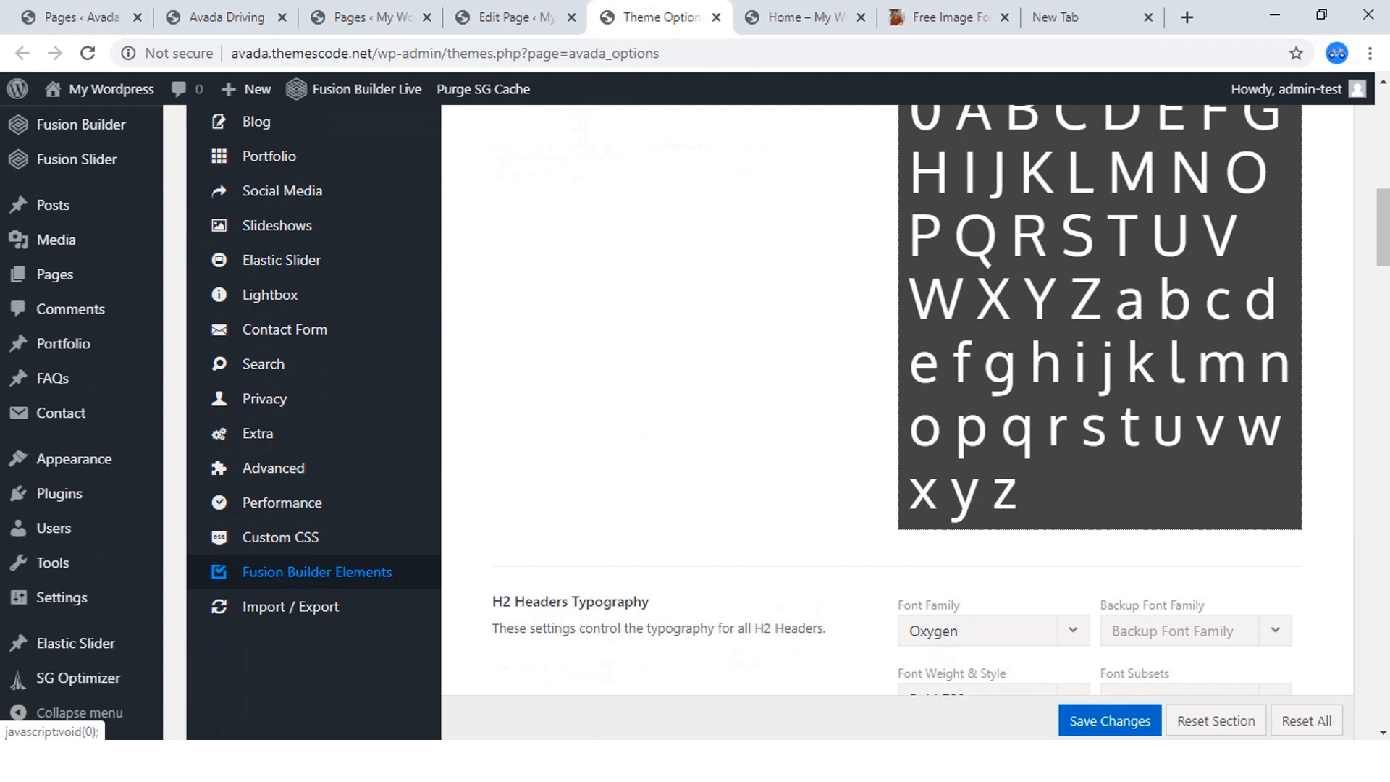
click(317, 572)
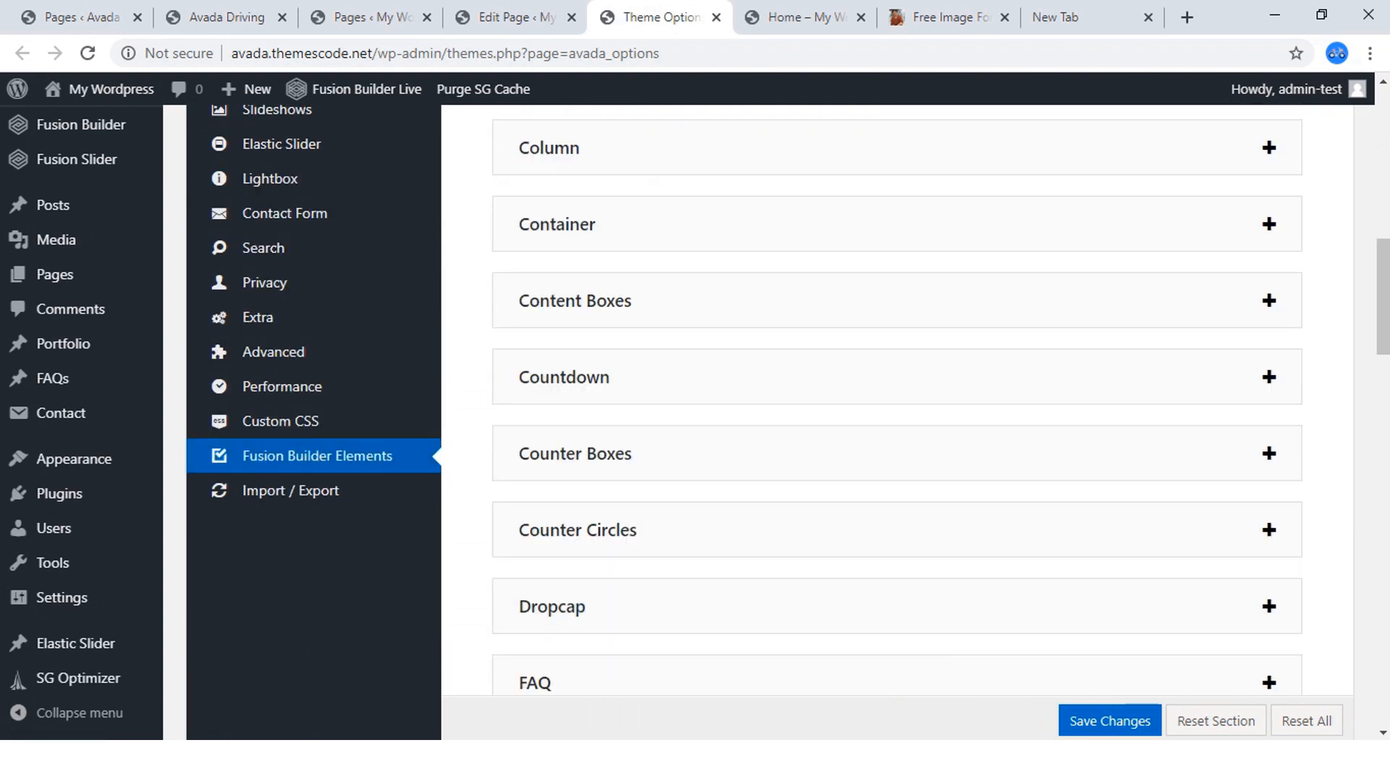
scroll(898, 377, up, 4)
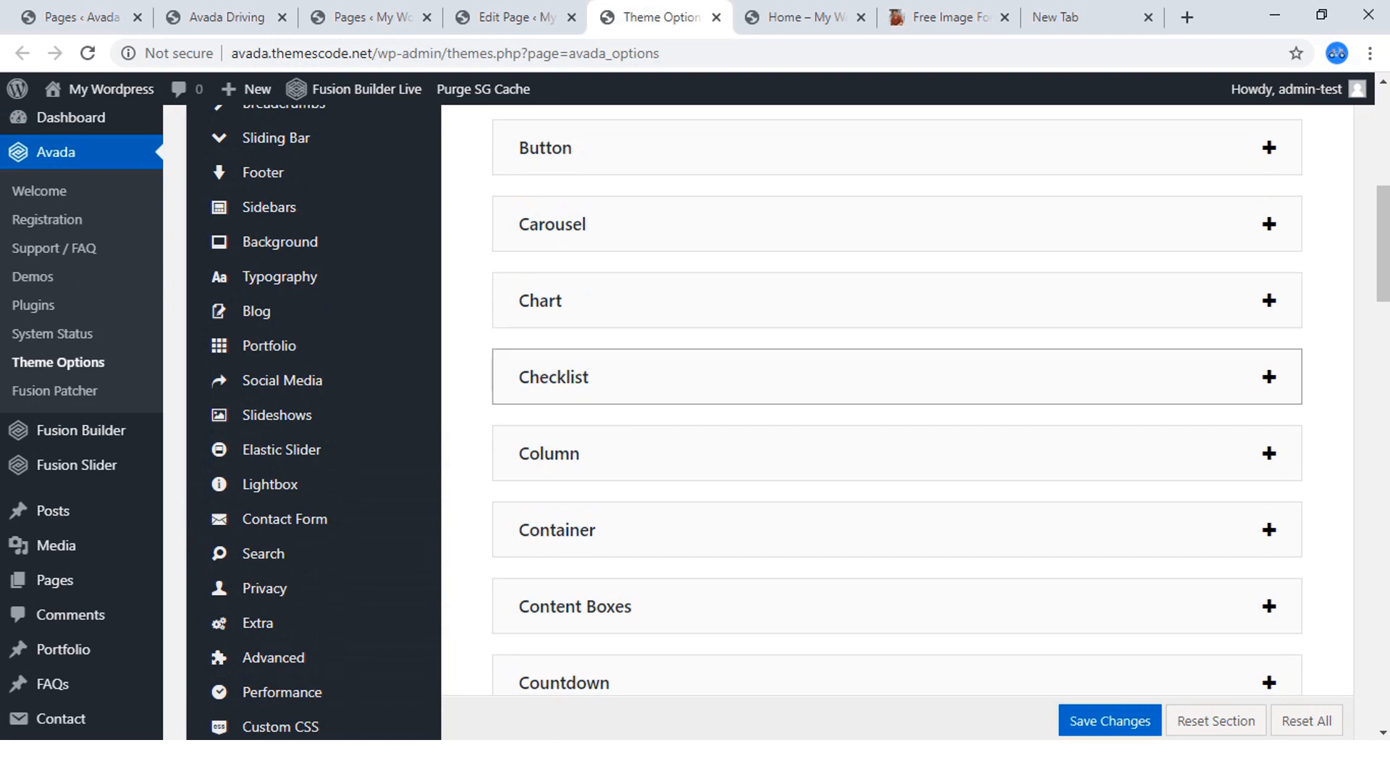
click(898, 378)
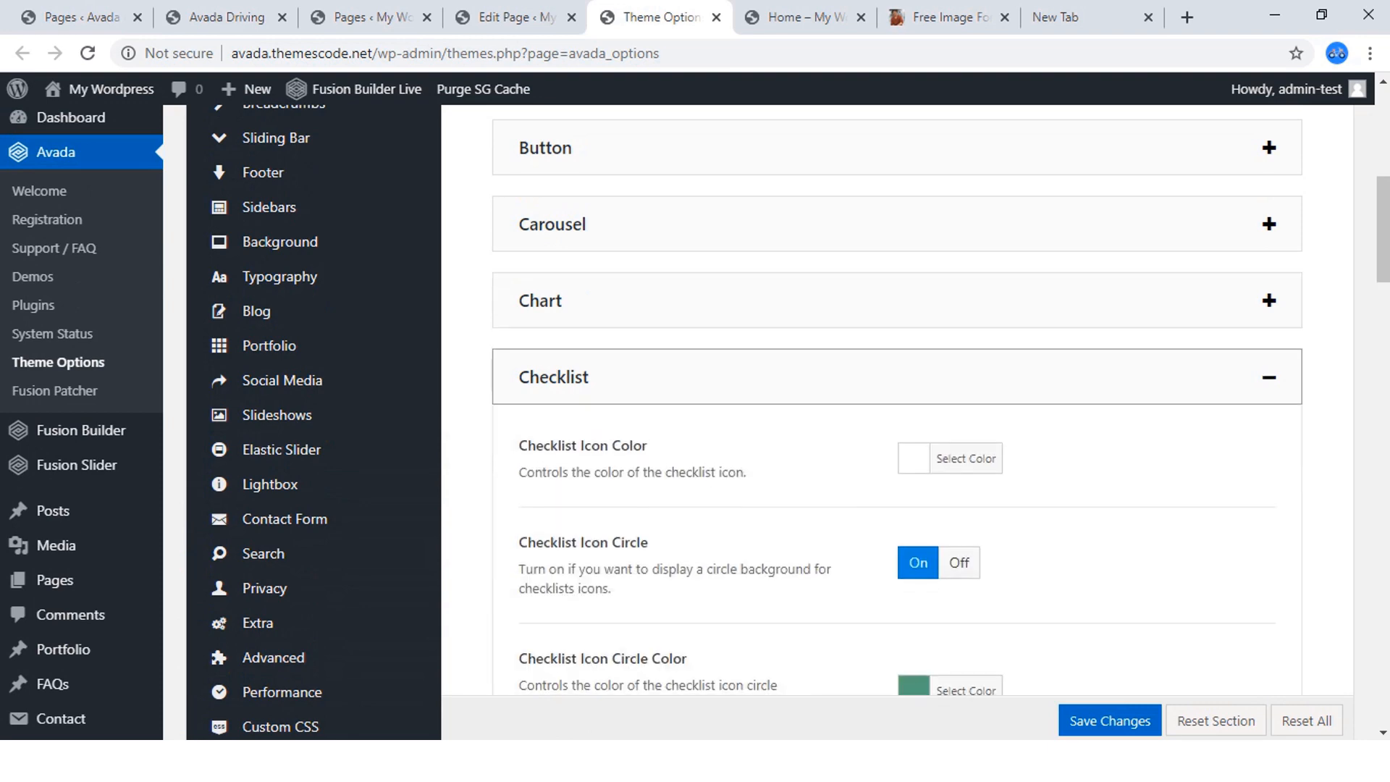
Examine the global Checklist settings for an option that arranges list items in two columns.
scroll(898, 435, down, 2)
scroll(897, 435, down, 7)
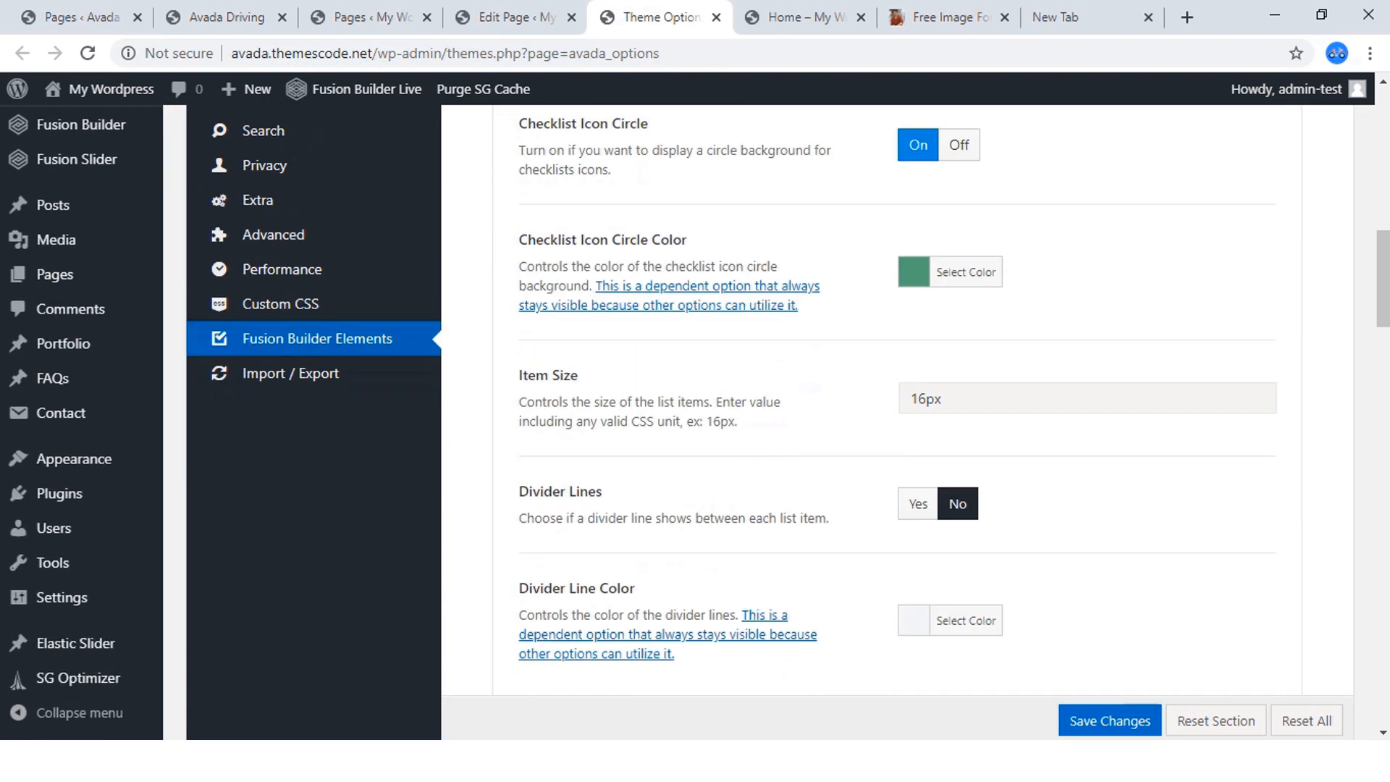
scroll(897, 434, up, 3)
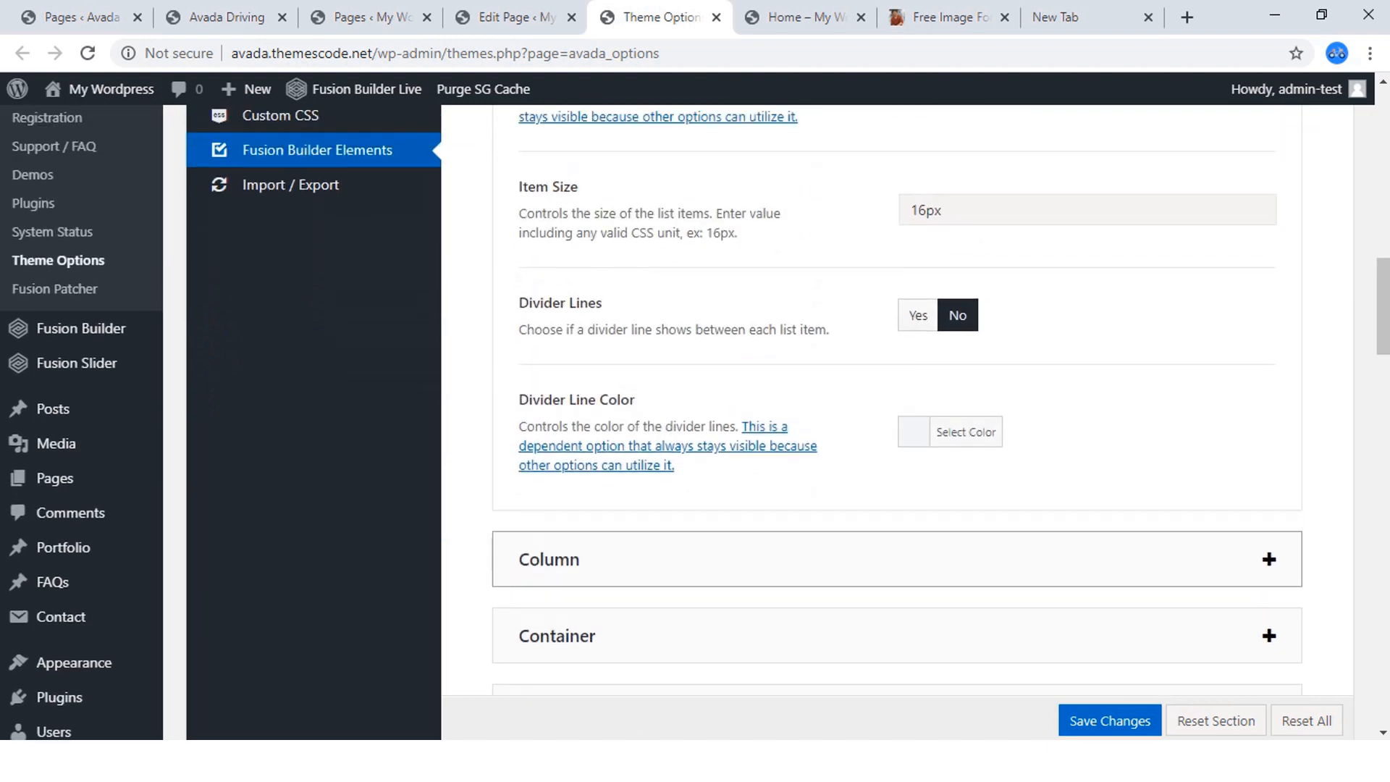
scroll(898, 434, up, 2)
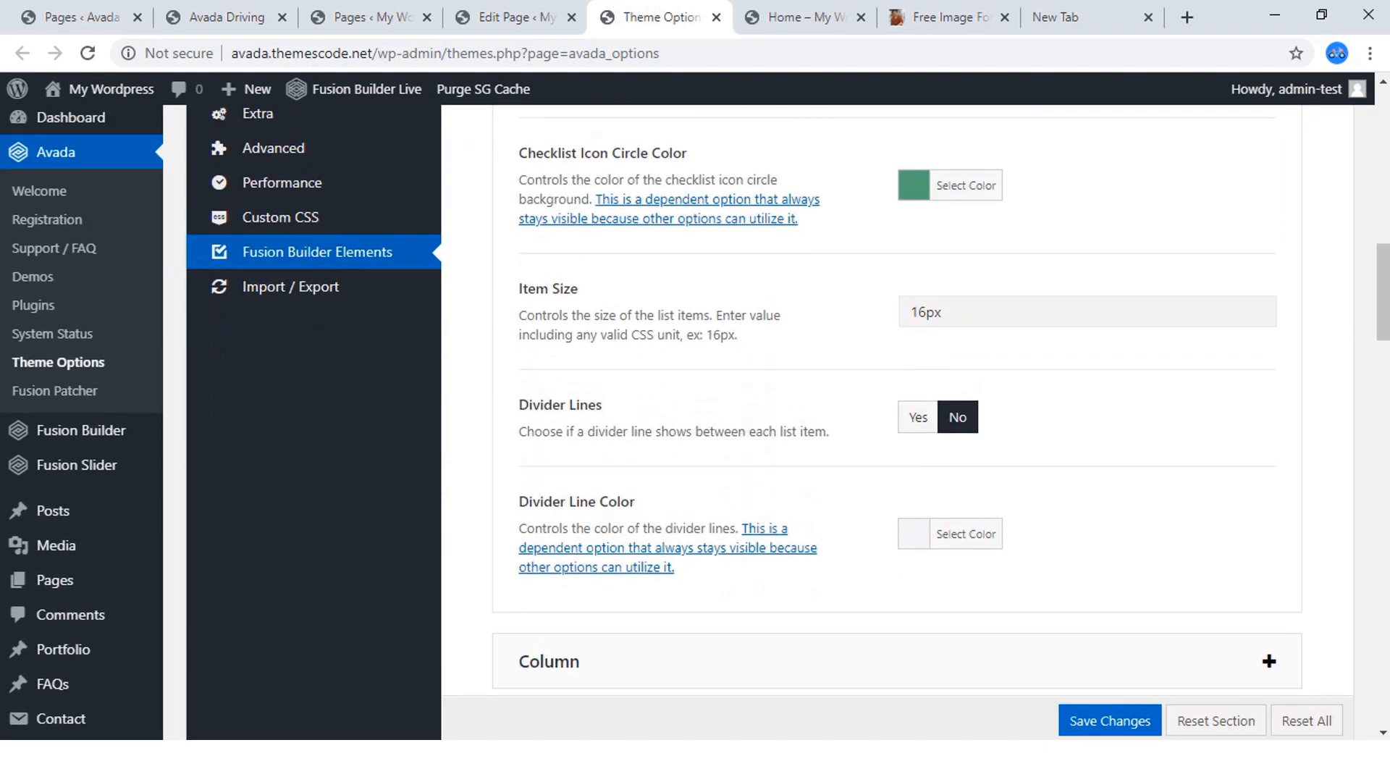
scroll(897, 435, up, 6)
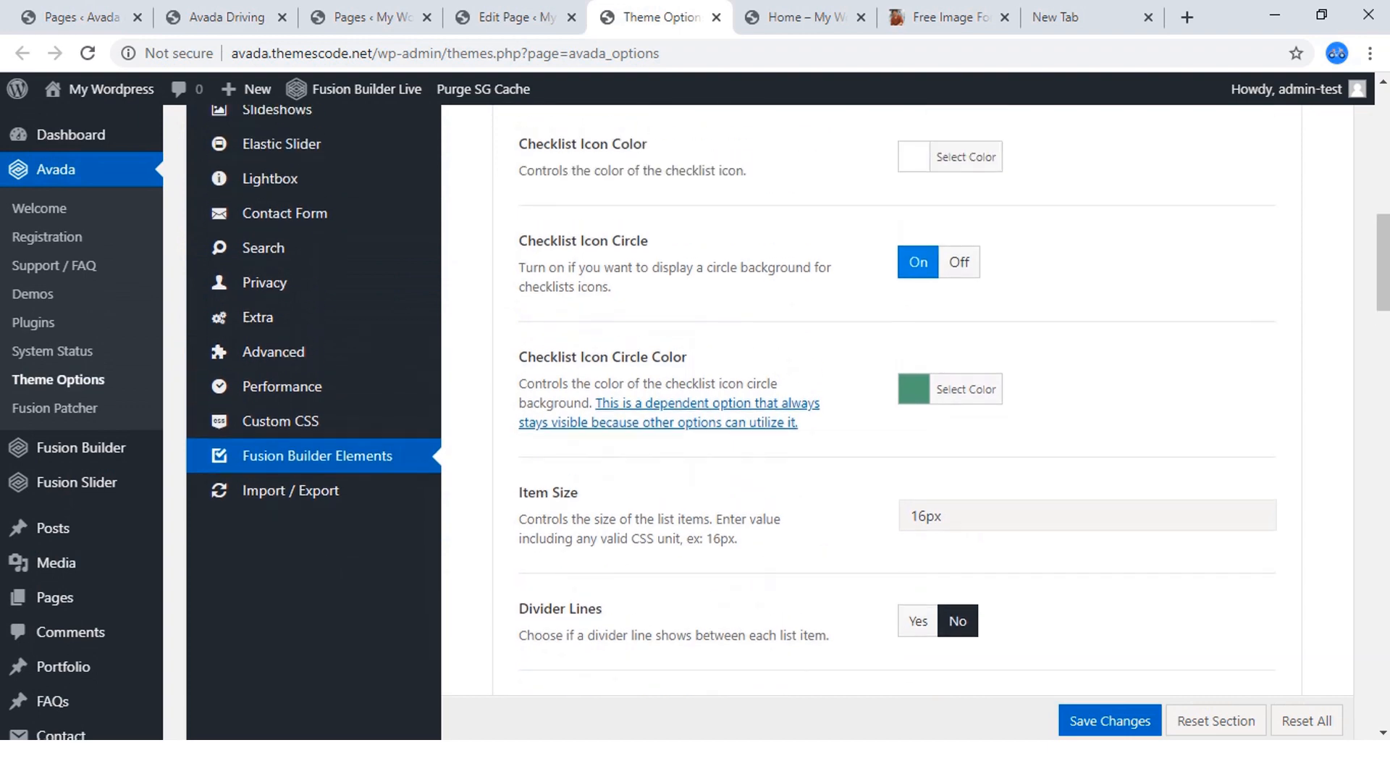
scroll(897, 435, down, 1)
click(516, 17)
click(661, 18)
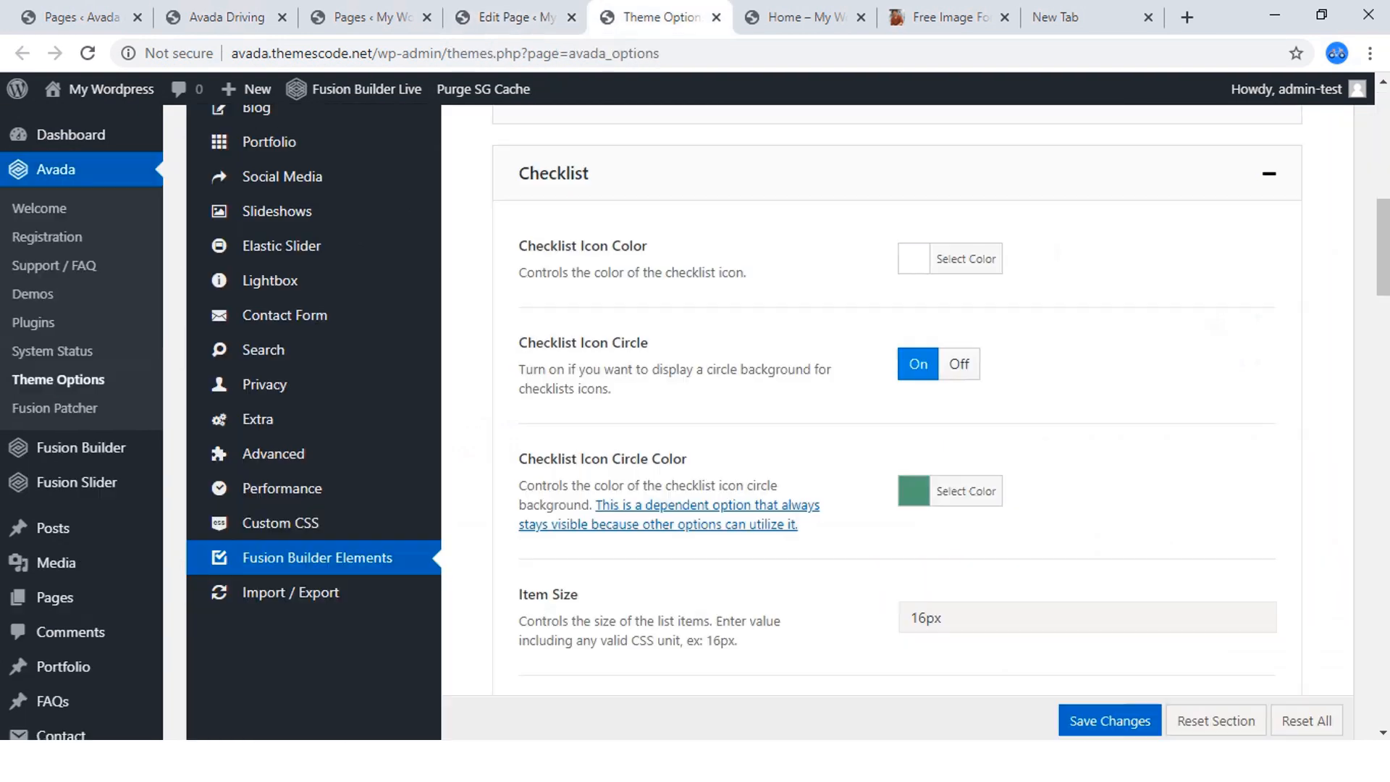
Compare the home page's checklist layout with the one on the Avada Driving reference site.
click(806, 18)
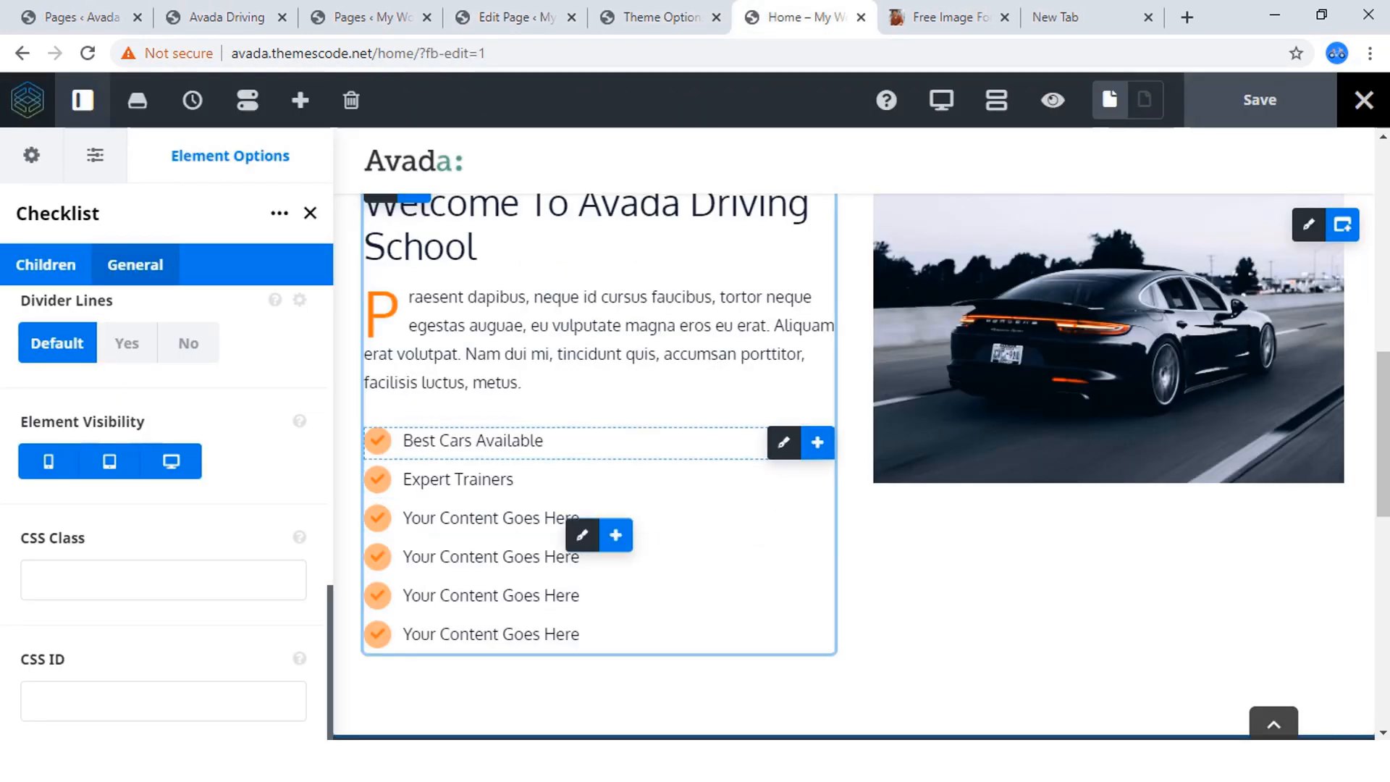
click(217, 18)
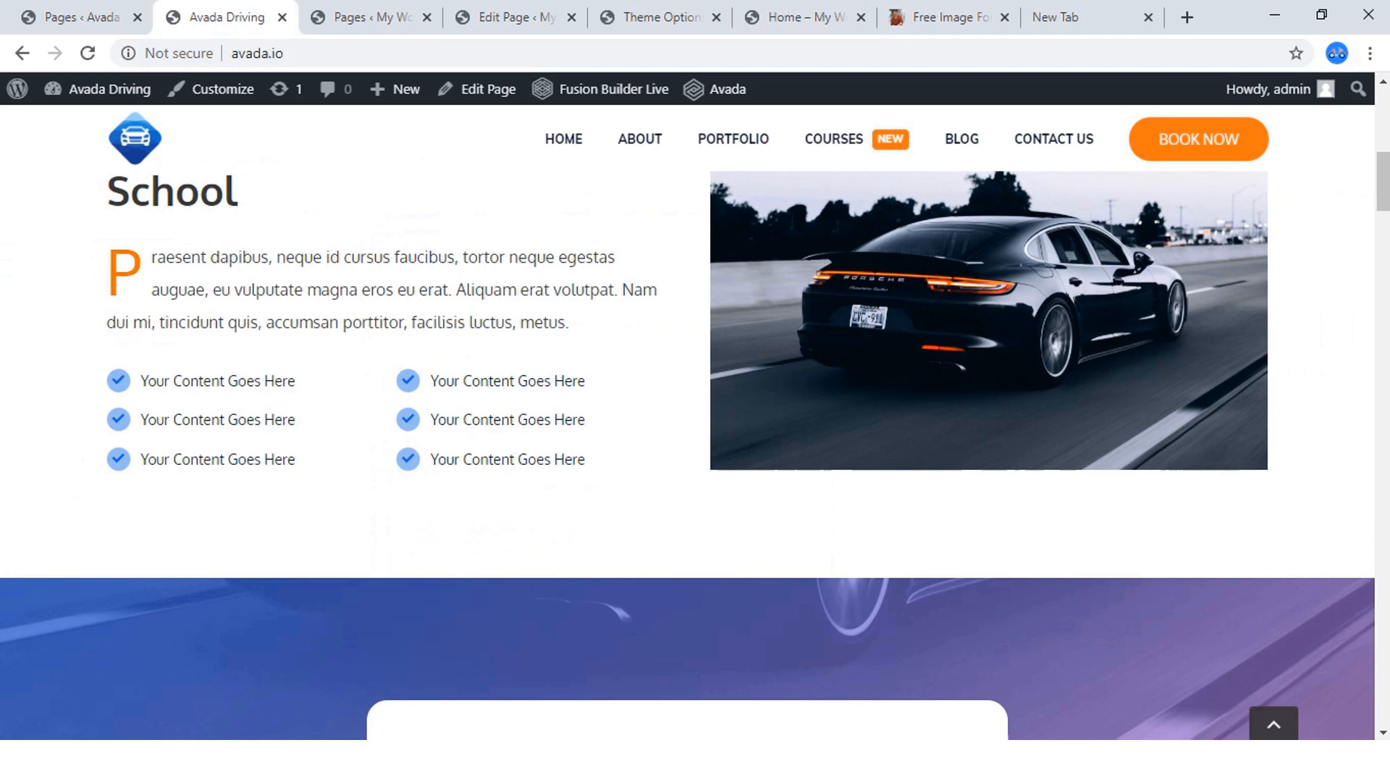
click(945, 18)
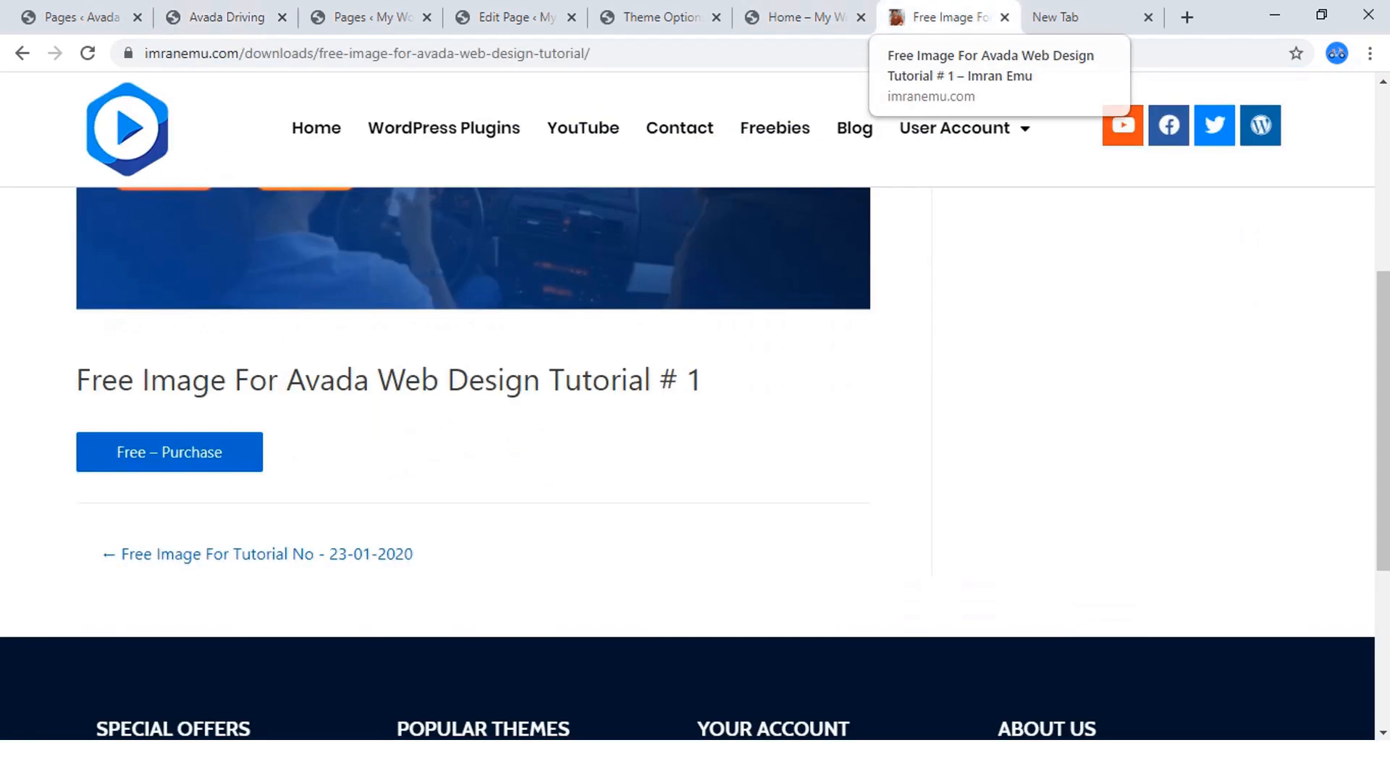
On the home page being edited, insert 1/2 - 1/2 nested columns below the welcome paragraph.
click(797, 17)
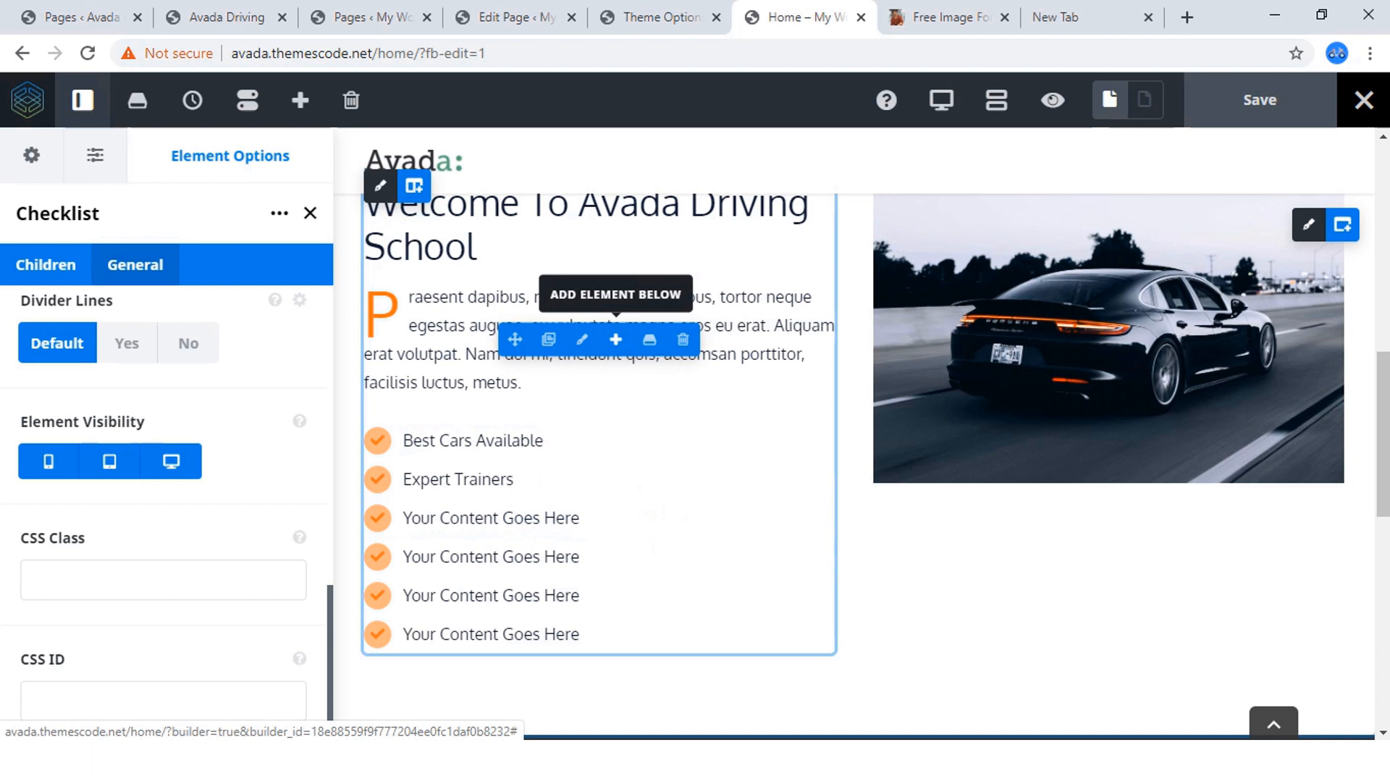
click(615, 340)
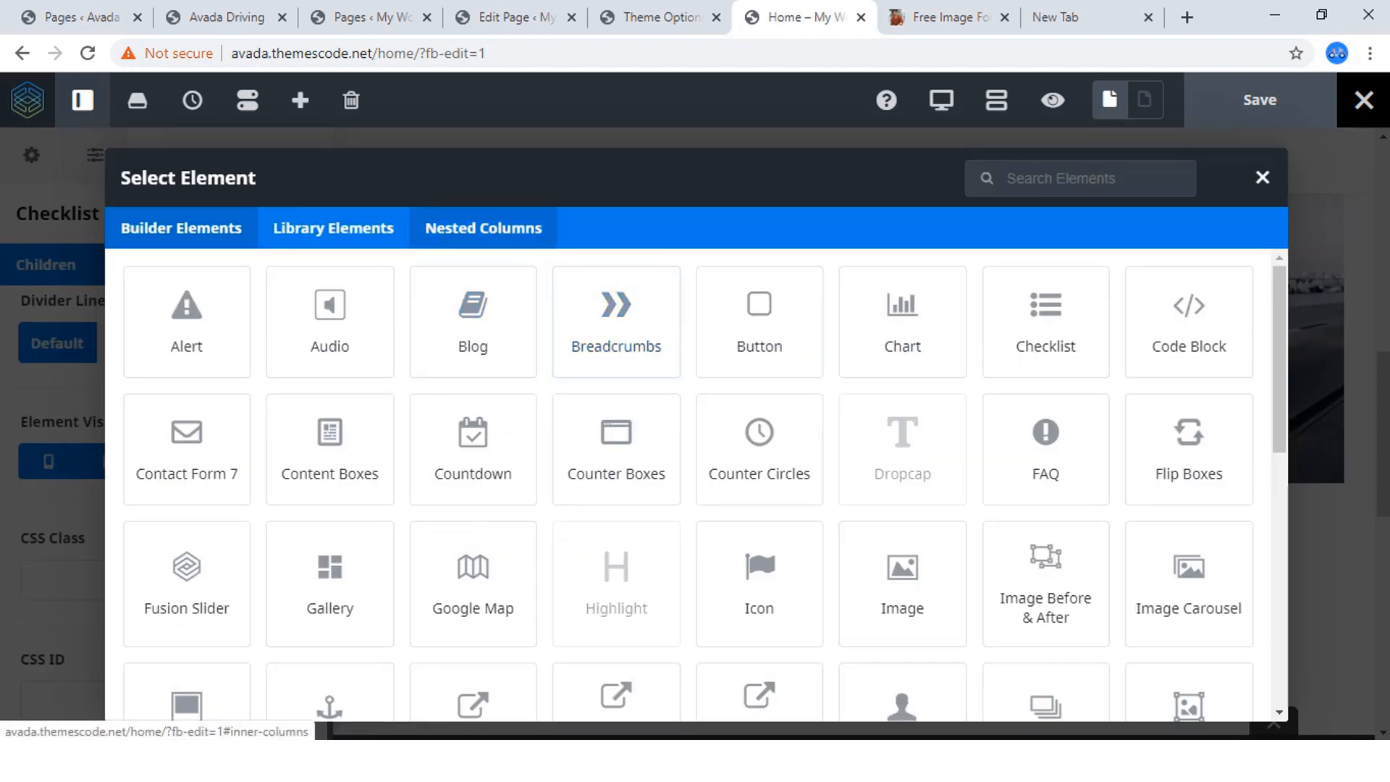
click(483, 228)
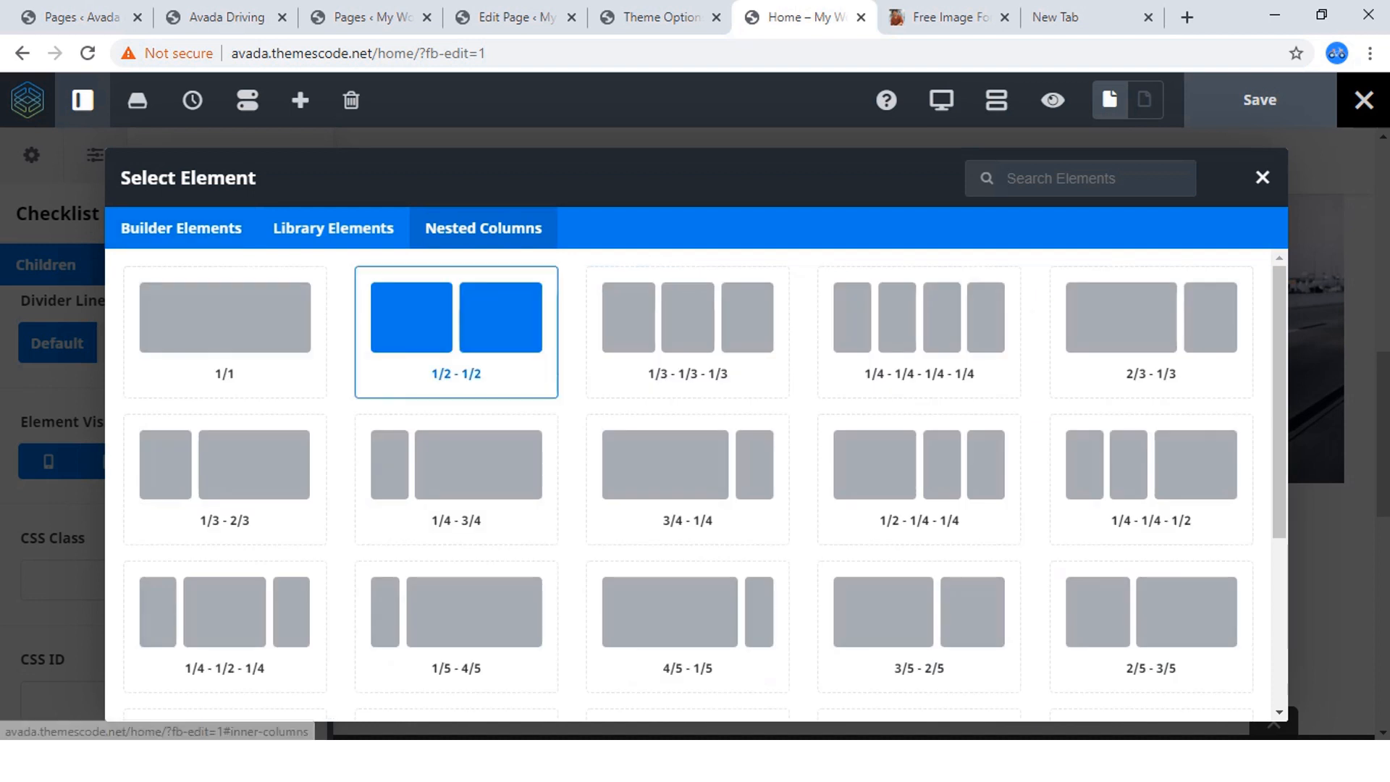
click(456, 332)
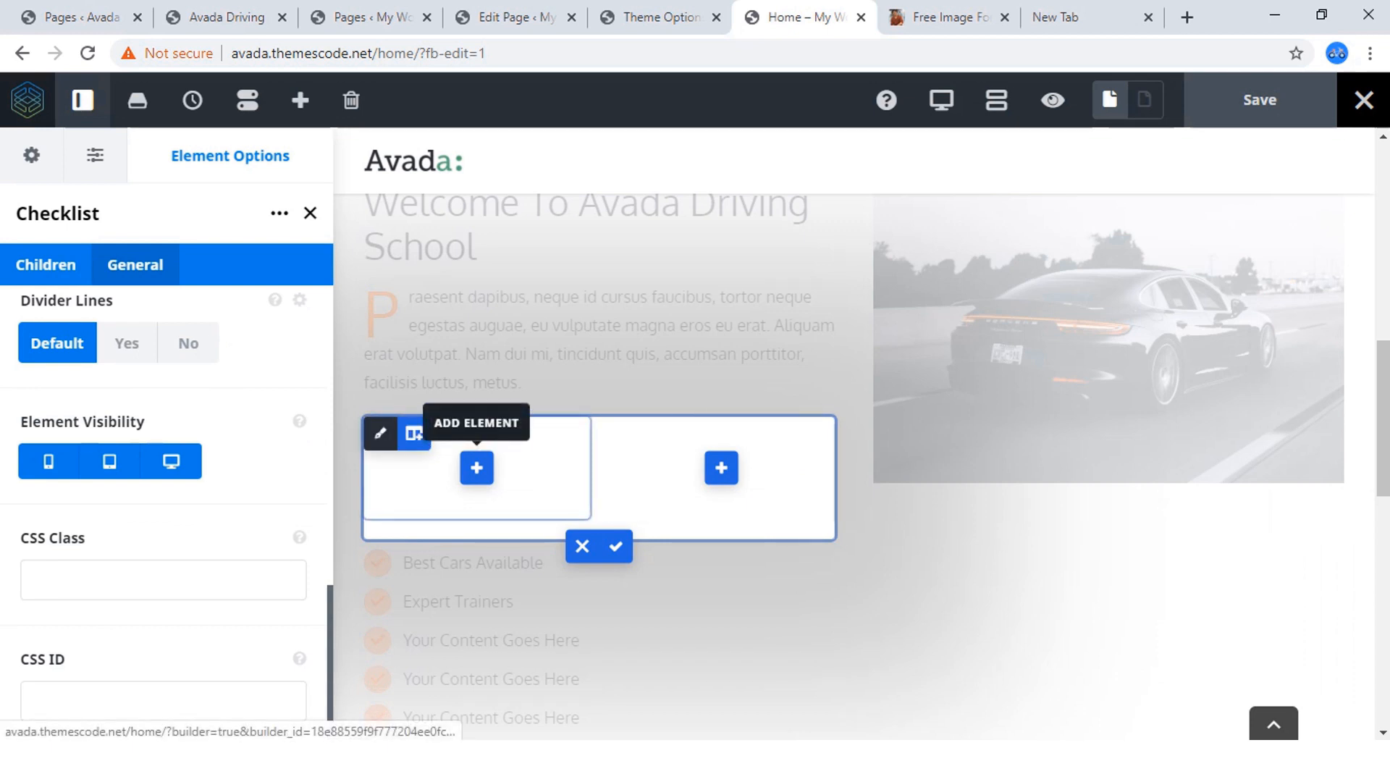
Add a Checklist element with three placeholder items to the first nested column.
click(477, 468)
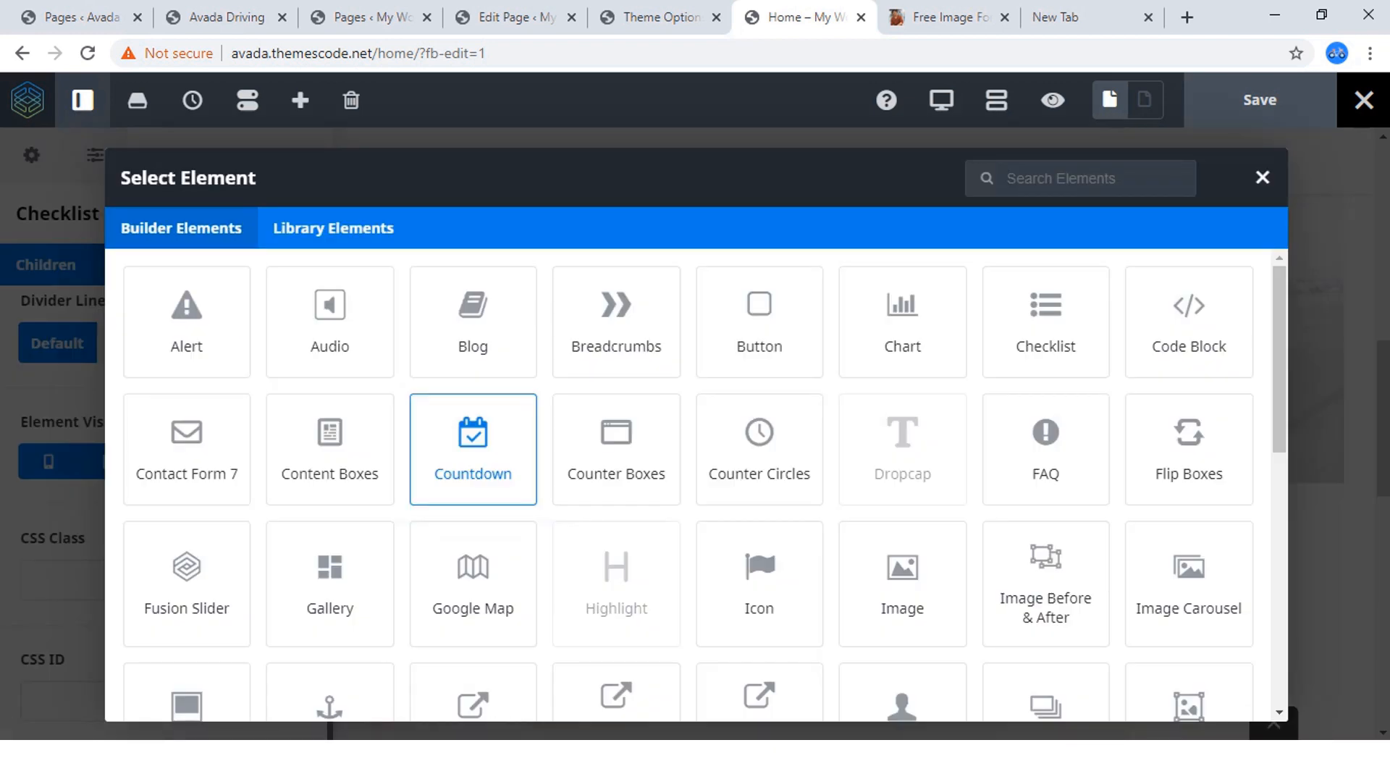
click(1045, 322)
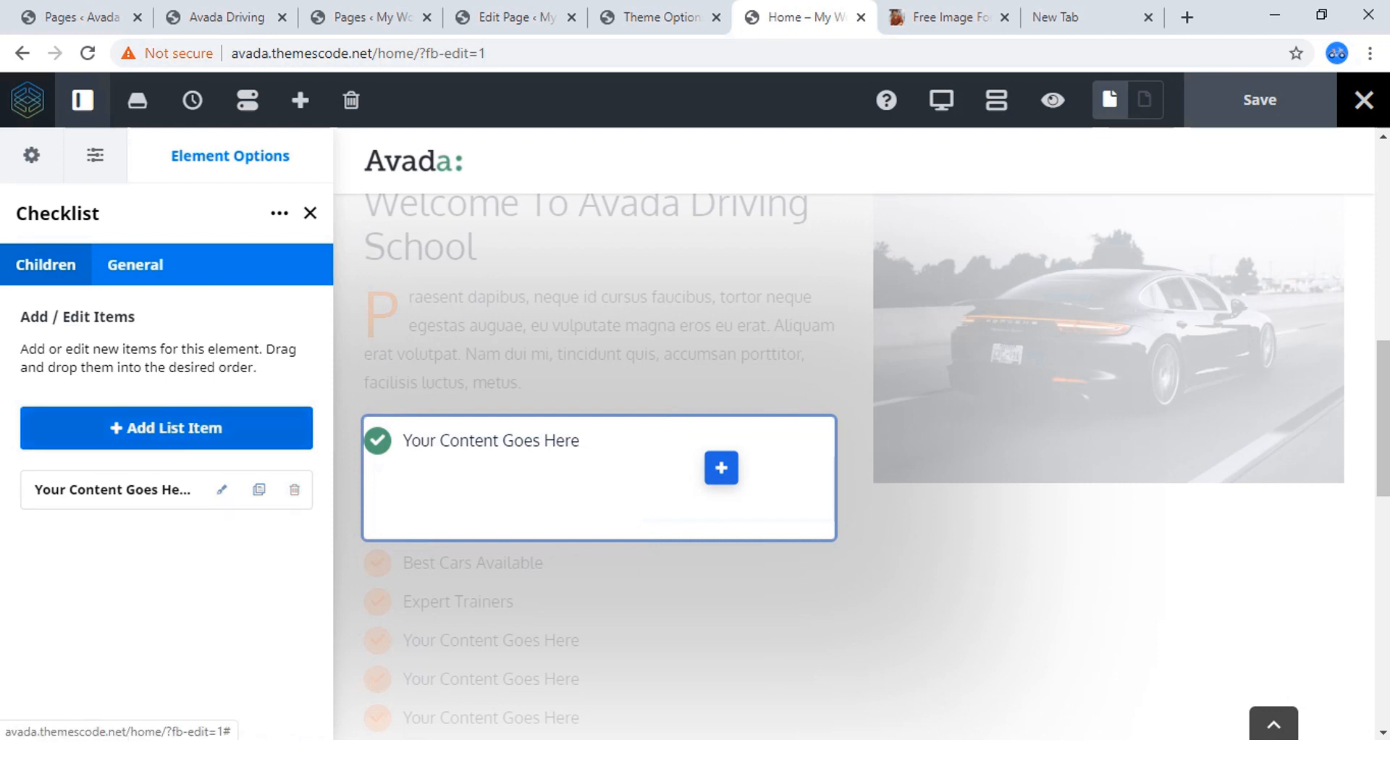
click(165, 428)
click(165, 428)
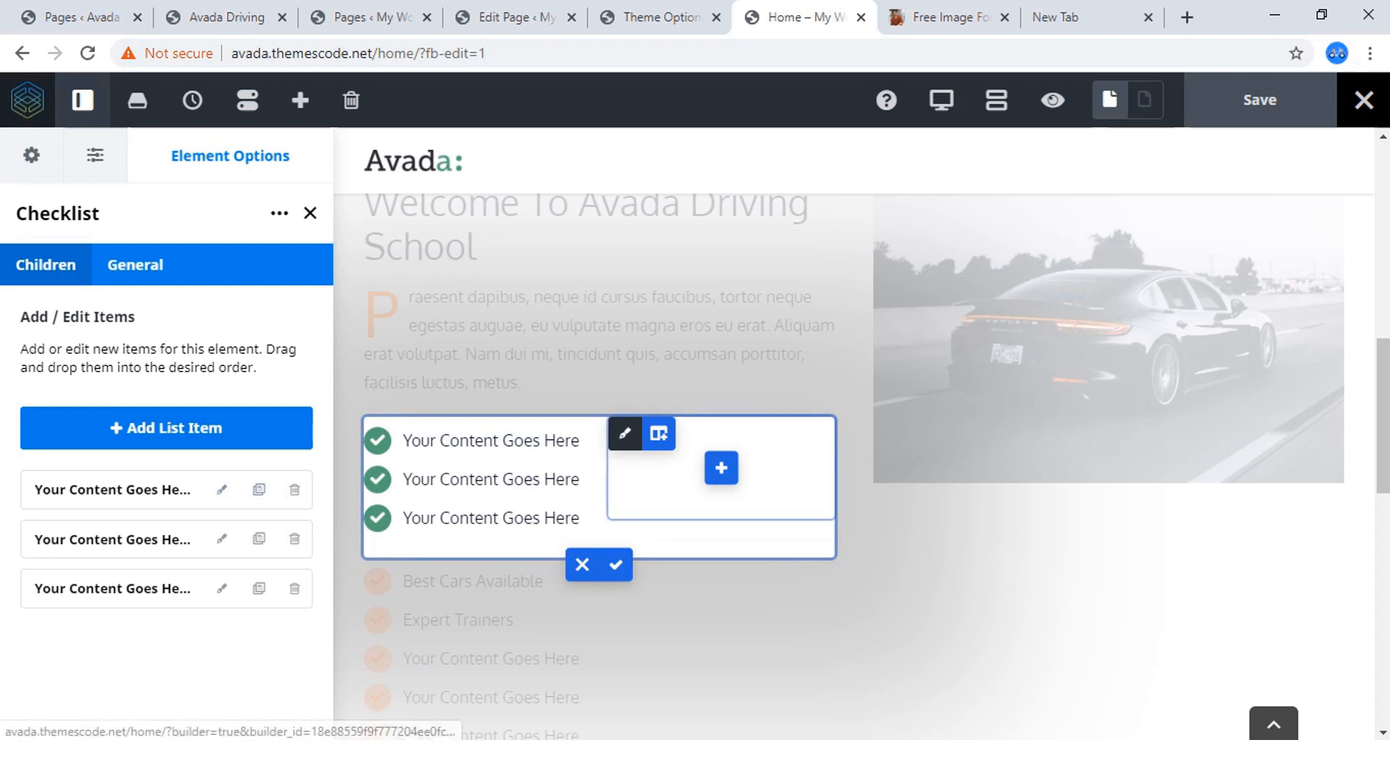
Add a Checklist element with three placeholder items to the second nested column and finish editing the nested columns.
click(721, 468)
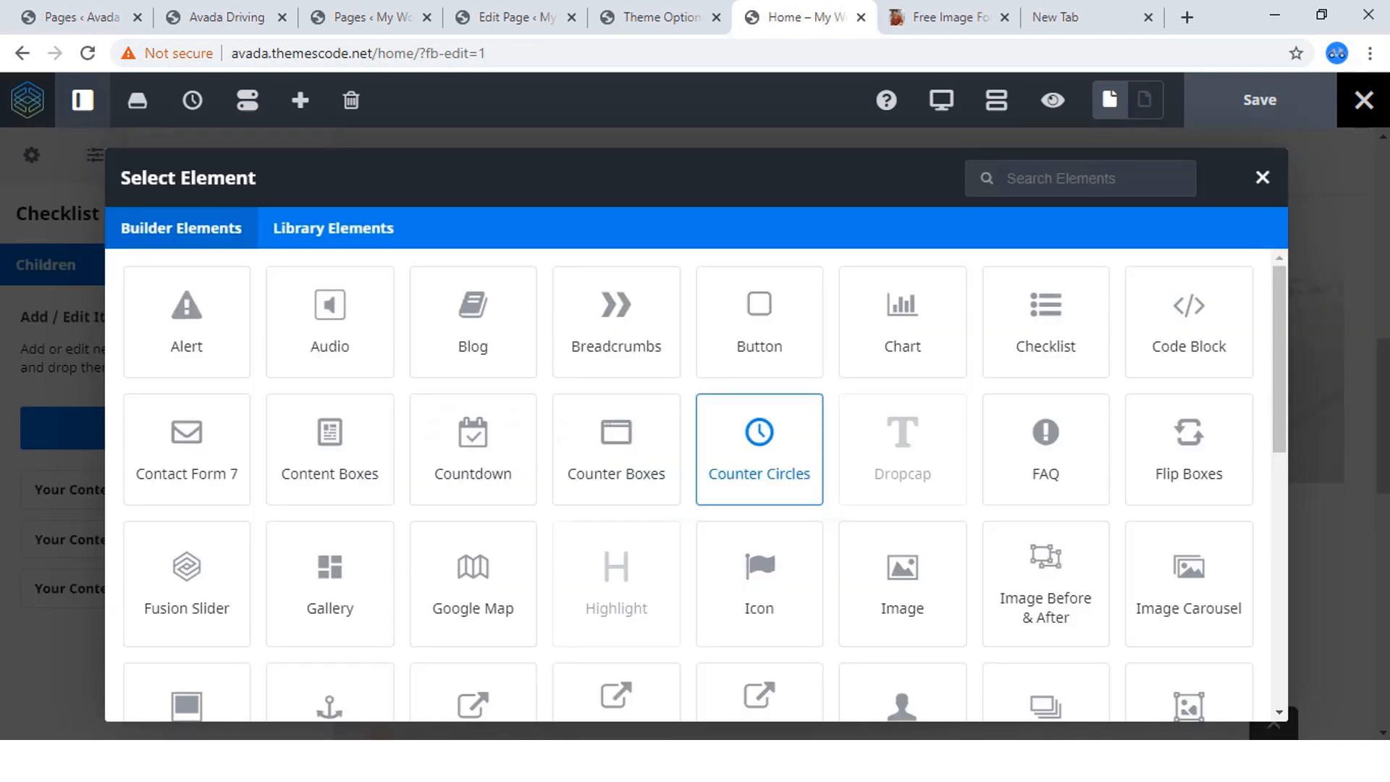
click(1046, 321)
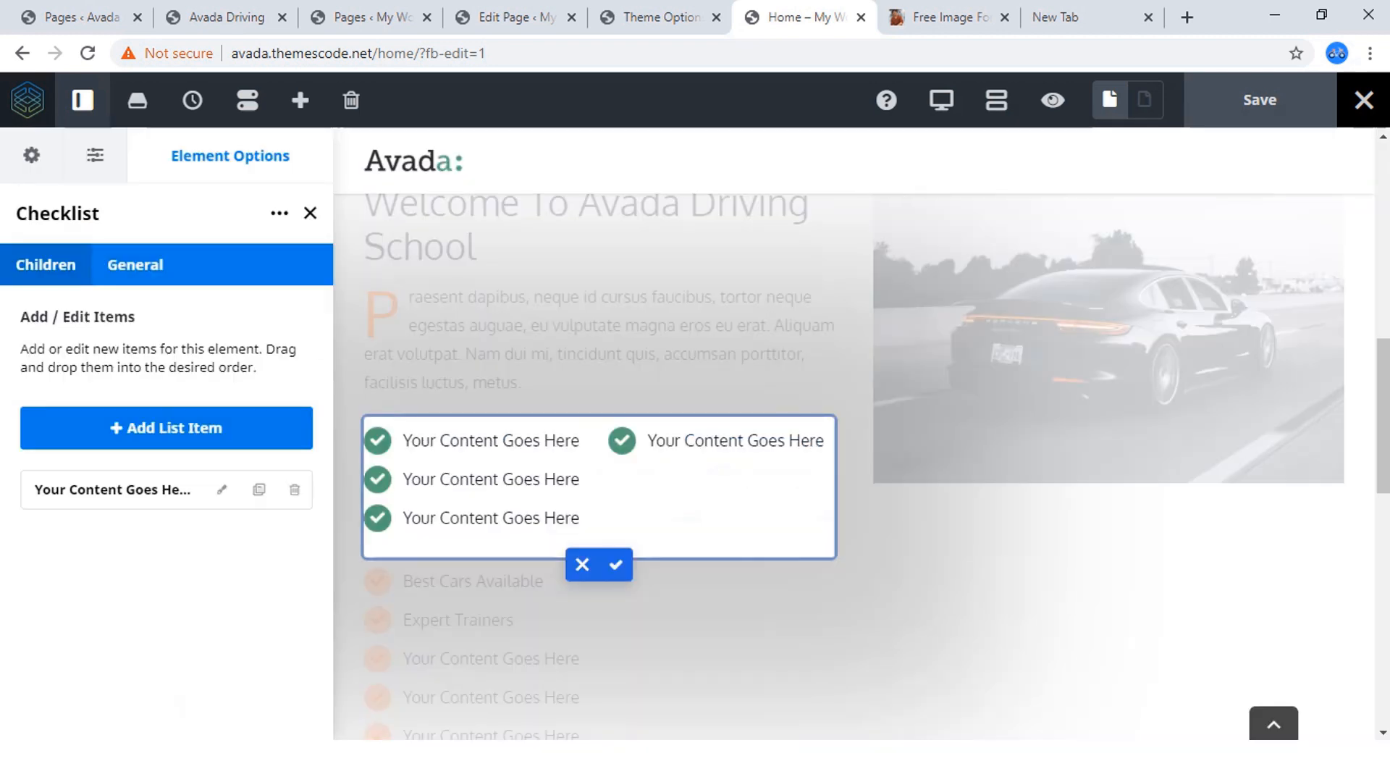
click(221, 489)
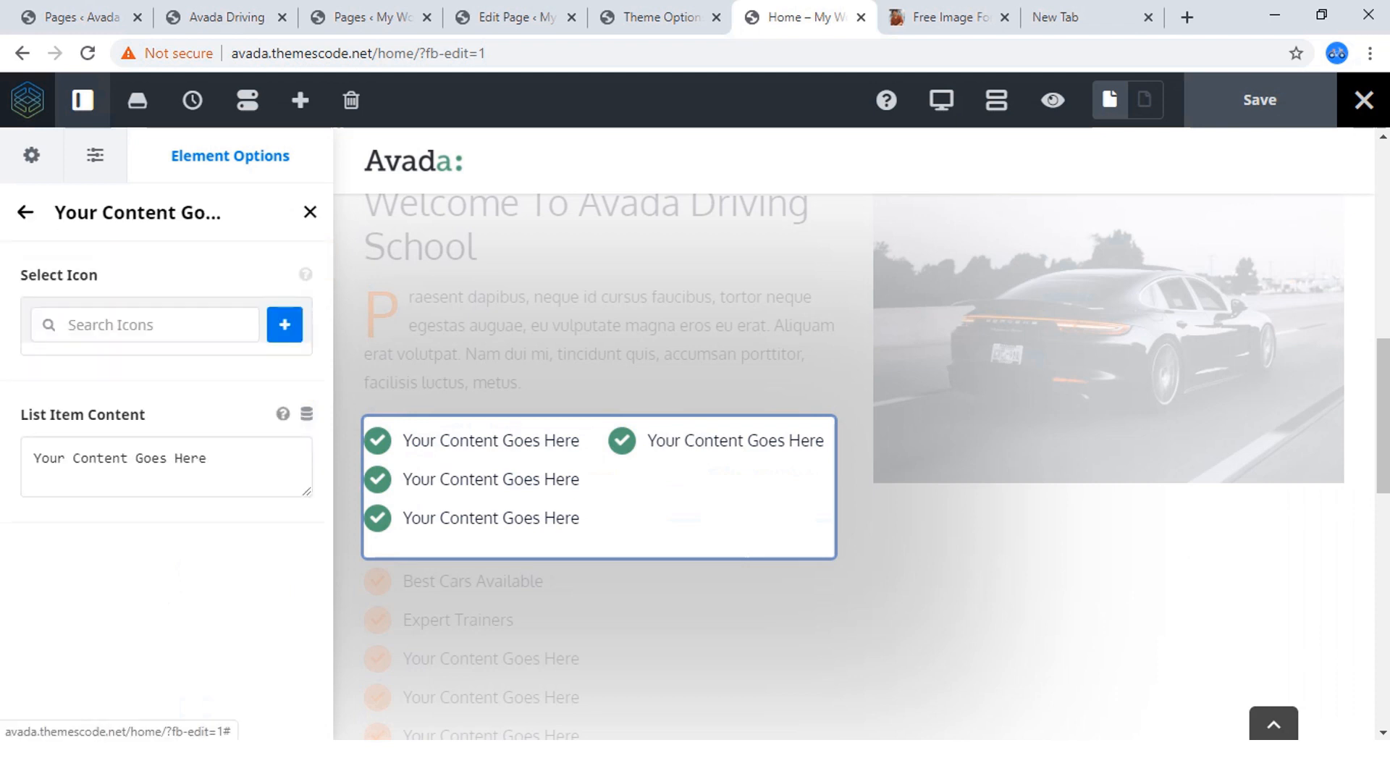
click(310, 212)
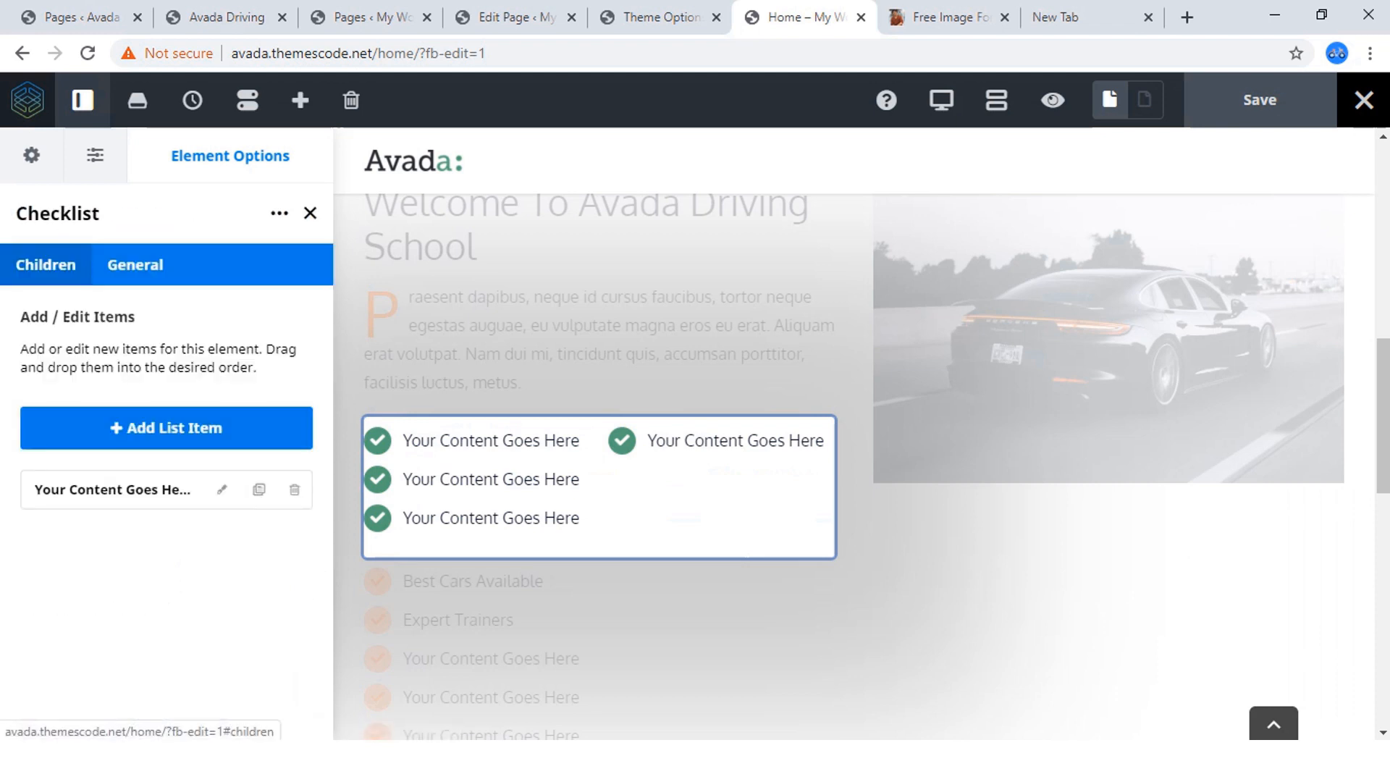
click(167, 428)
click(166, 428)
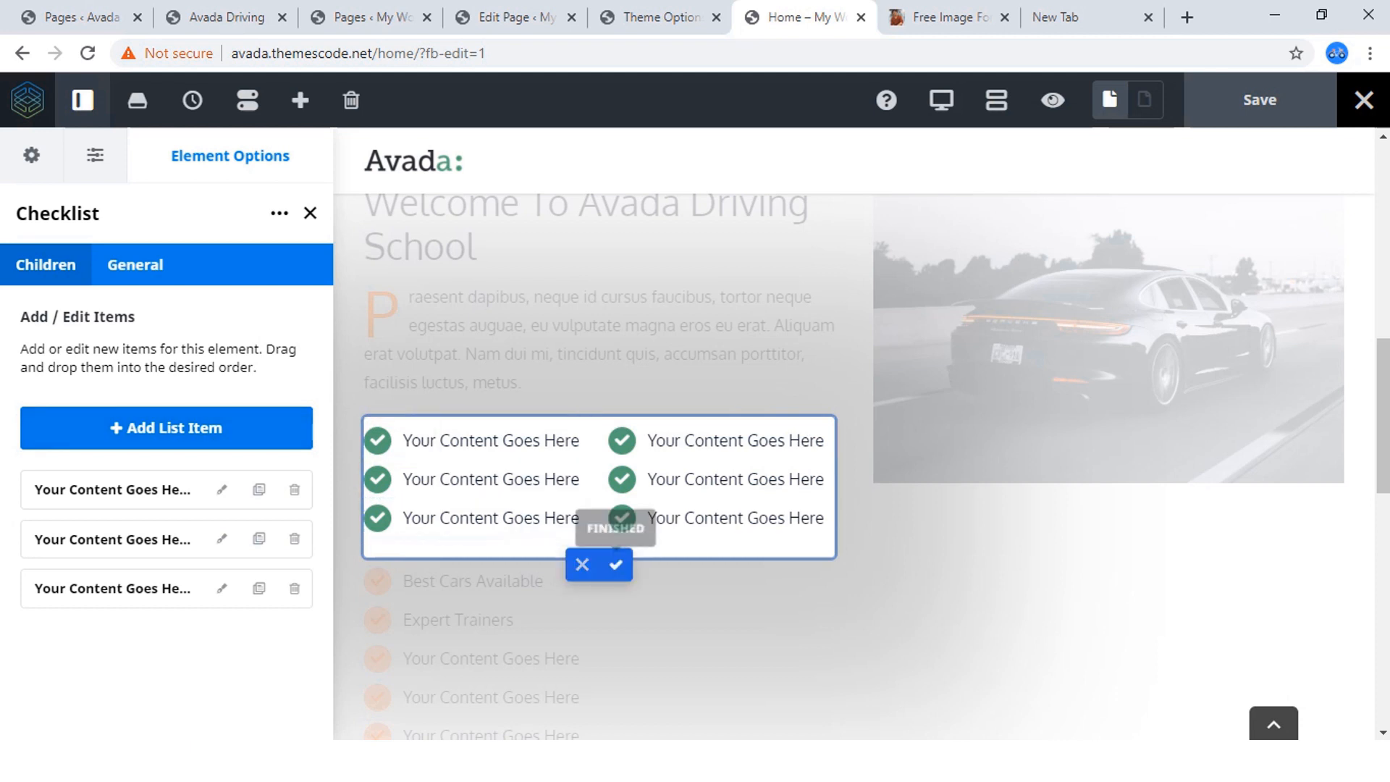
click(616, 565)
Delete the old six-item orange checklist below the nested columns.
scroll(616, 565, down, 3)
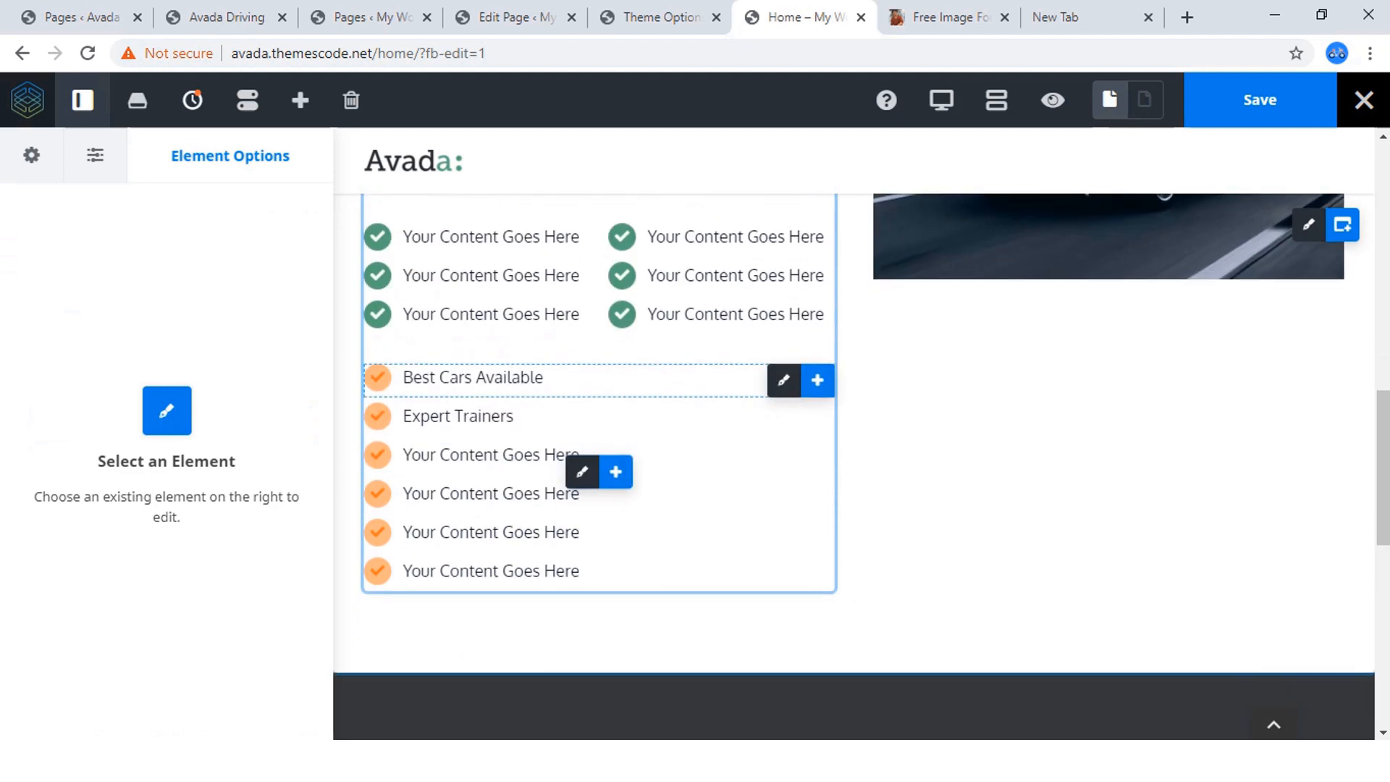
scroll(599, 434, up, 3)
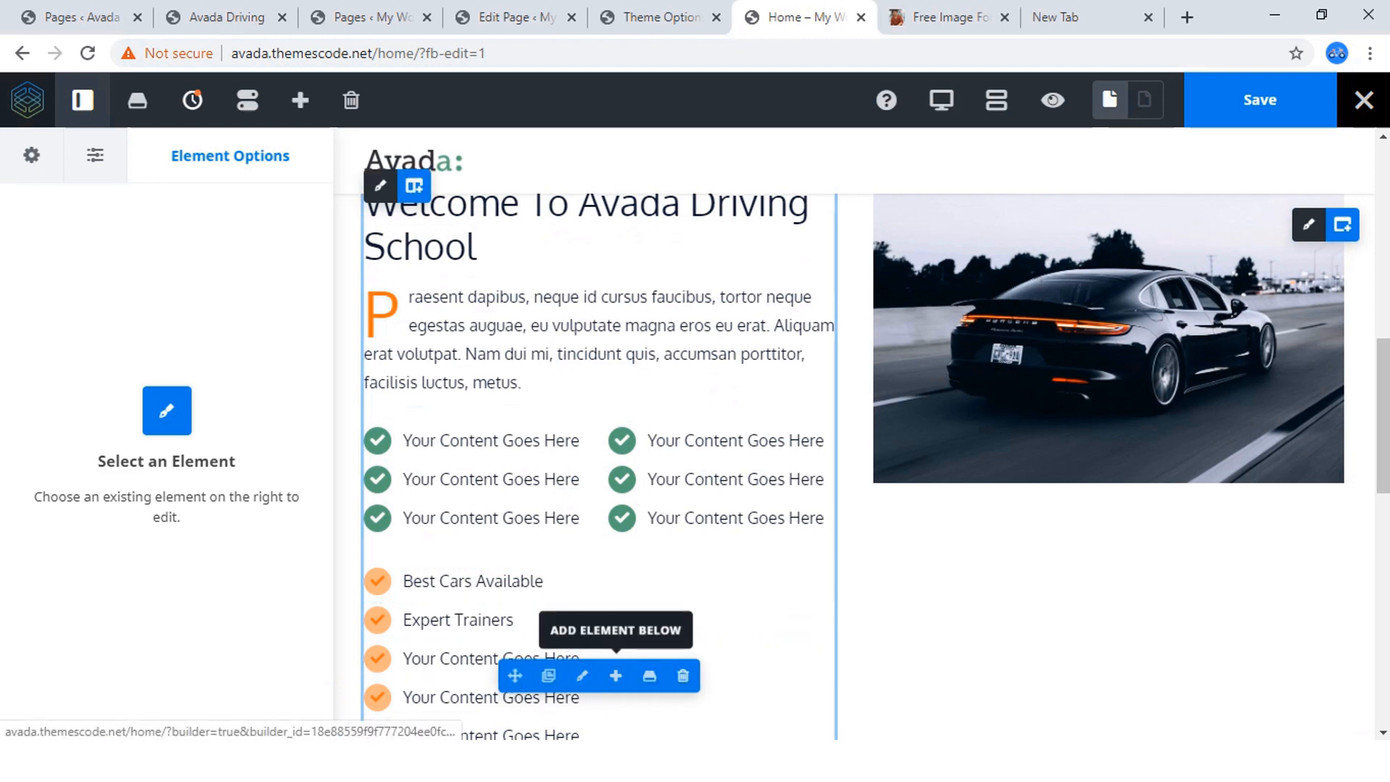
click(683, 676)
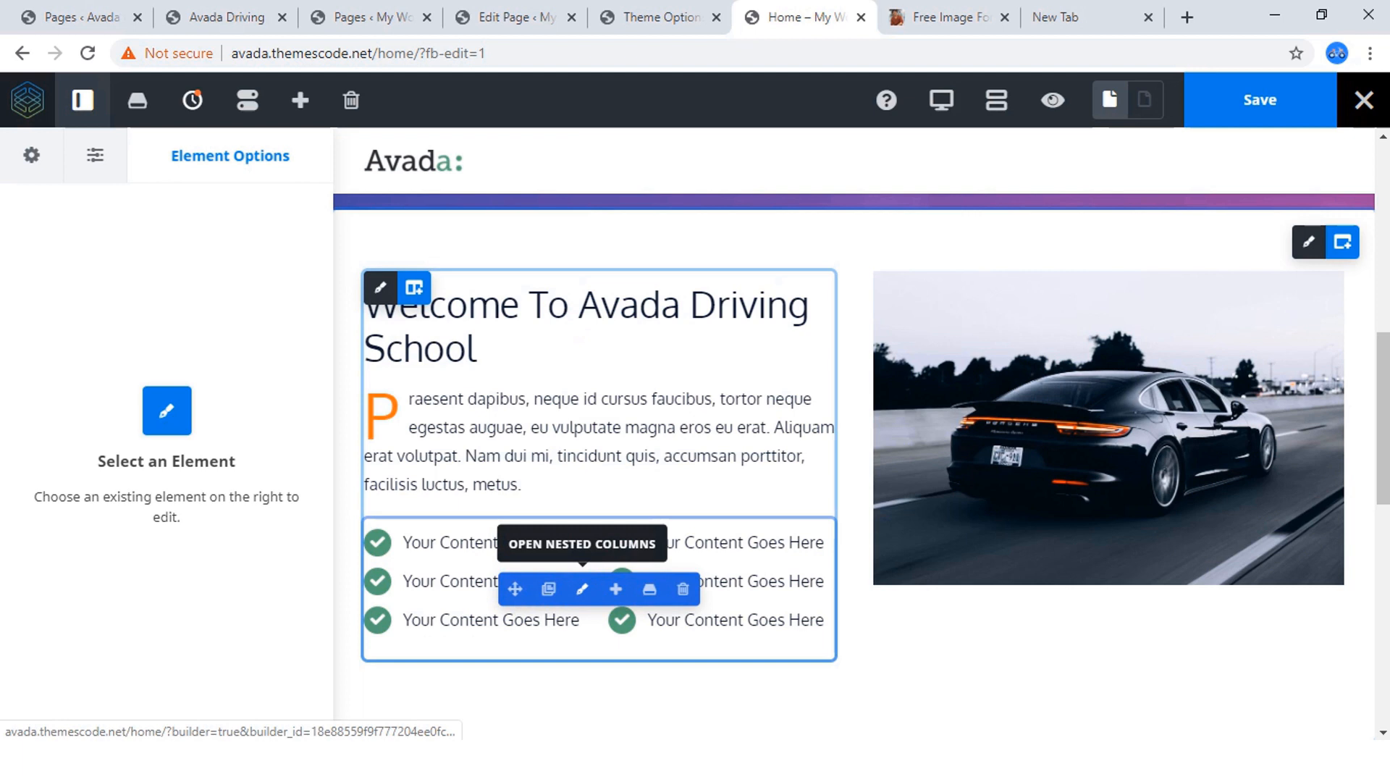
Reopen the nested columns and set the first column's Checklist Icon Circle Color to the orange preset.
click(582, 589)
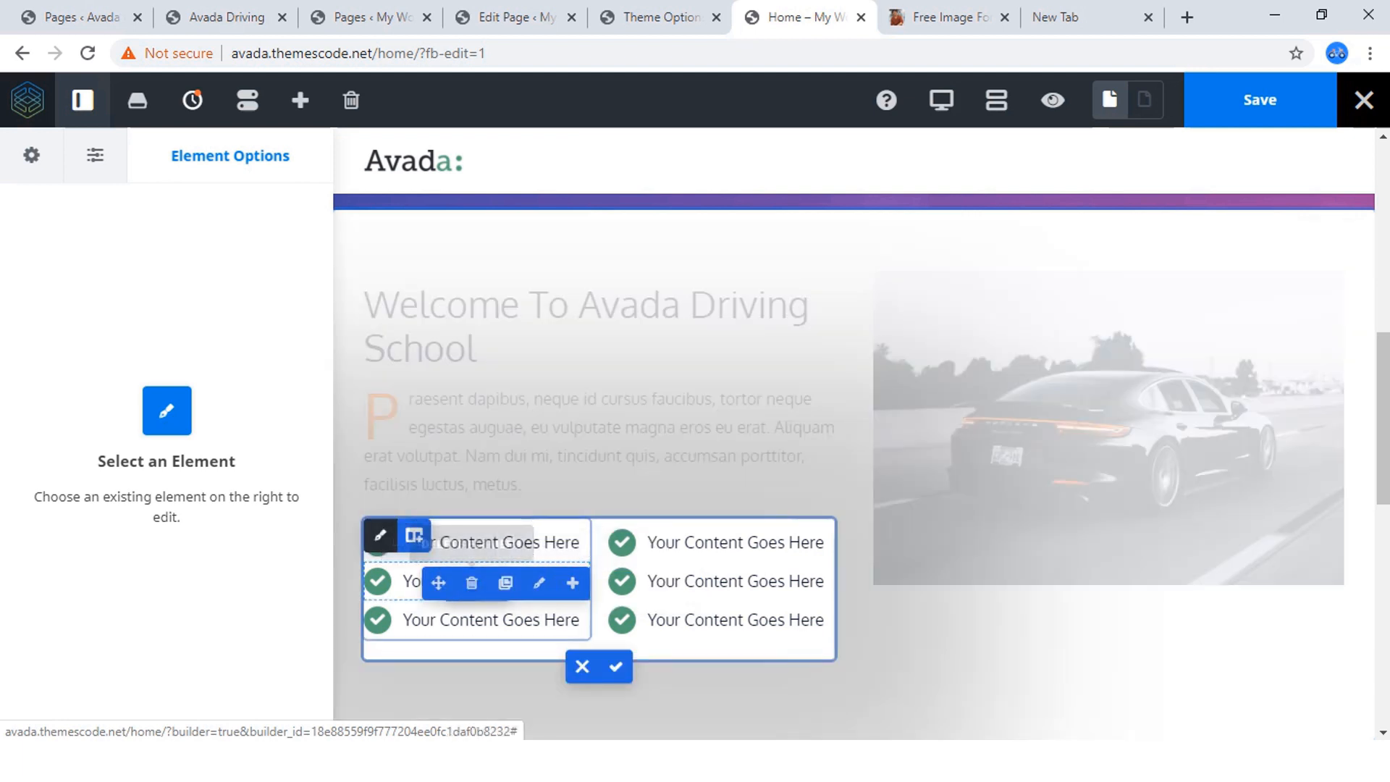
click(539, 582)
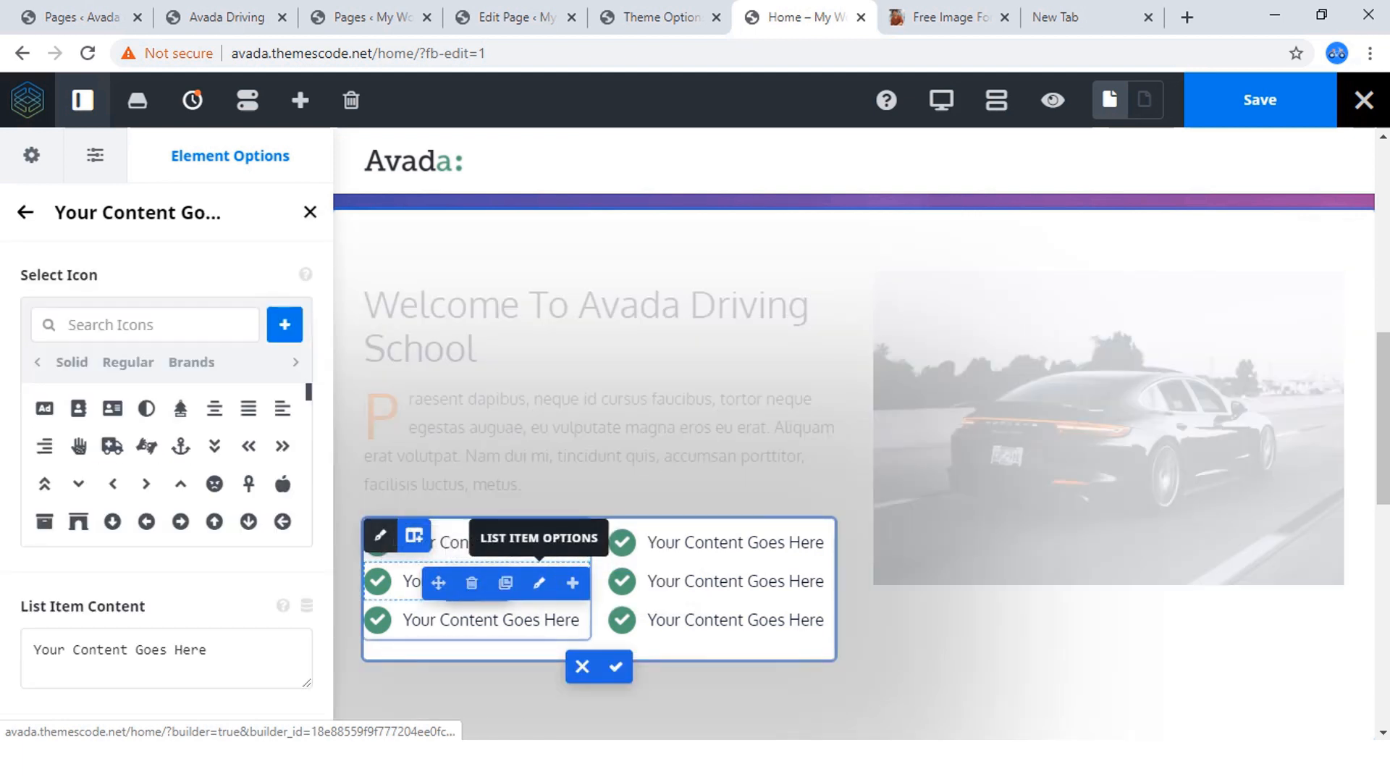
scroll(167, 470, down, 5)
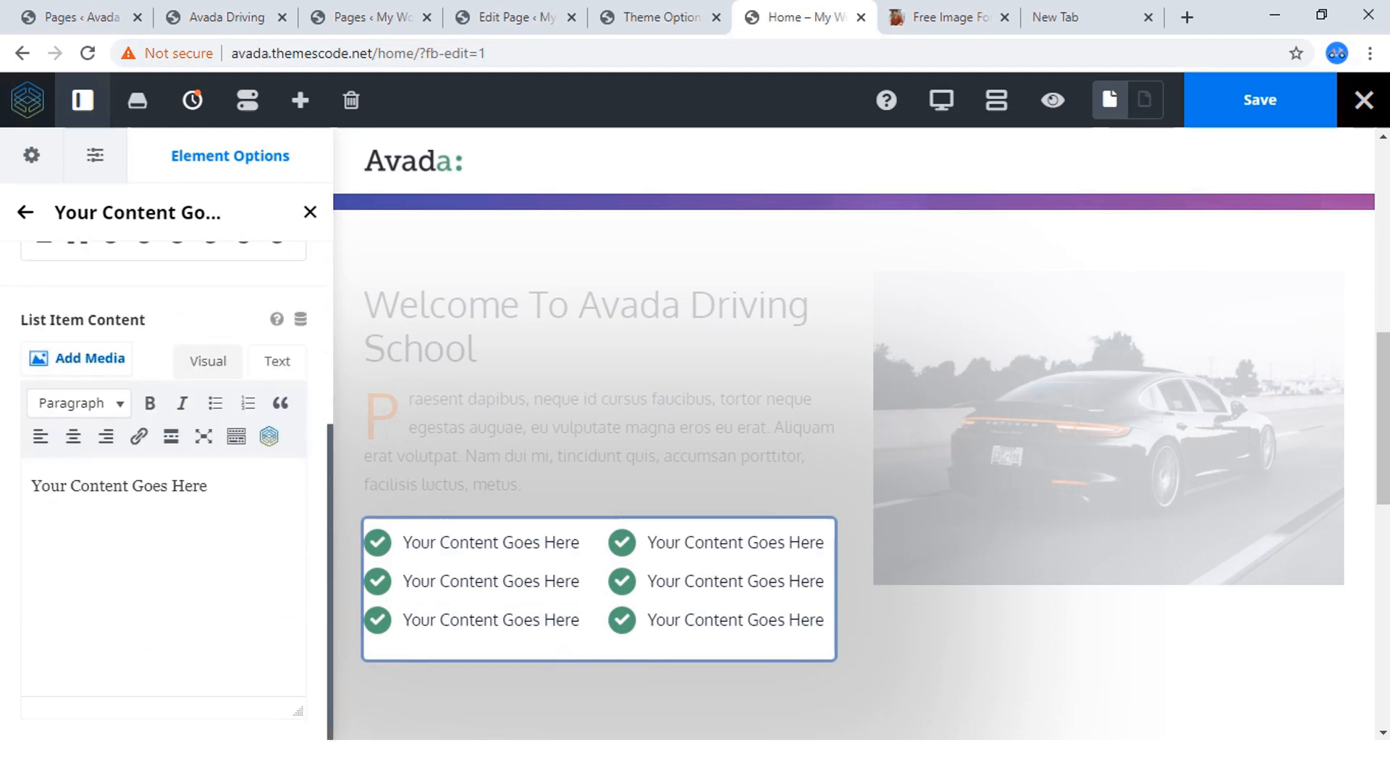
scroll(163, 471, up, 4)
click(25, 212)
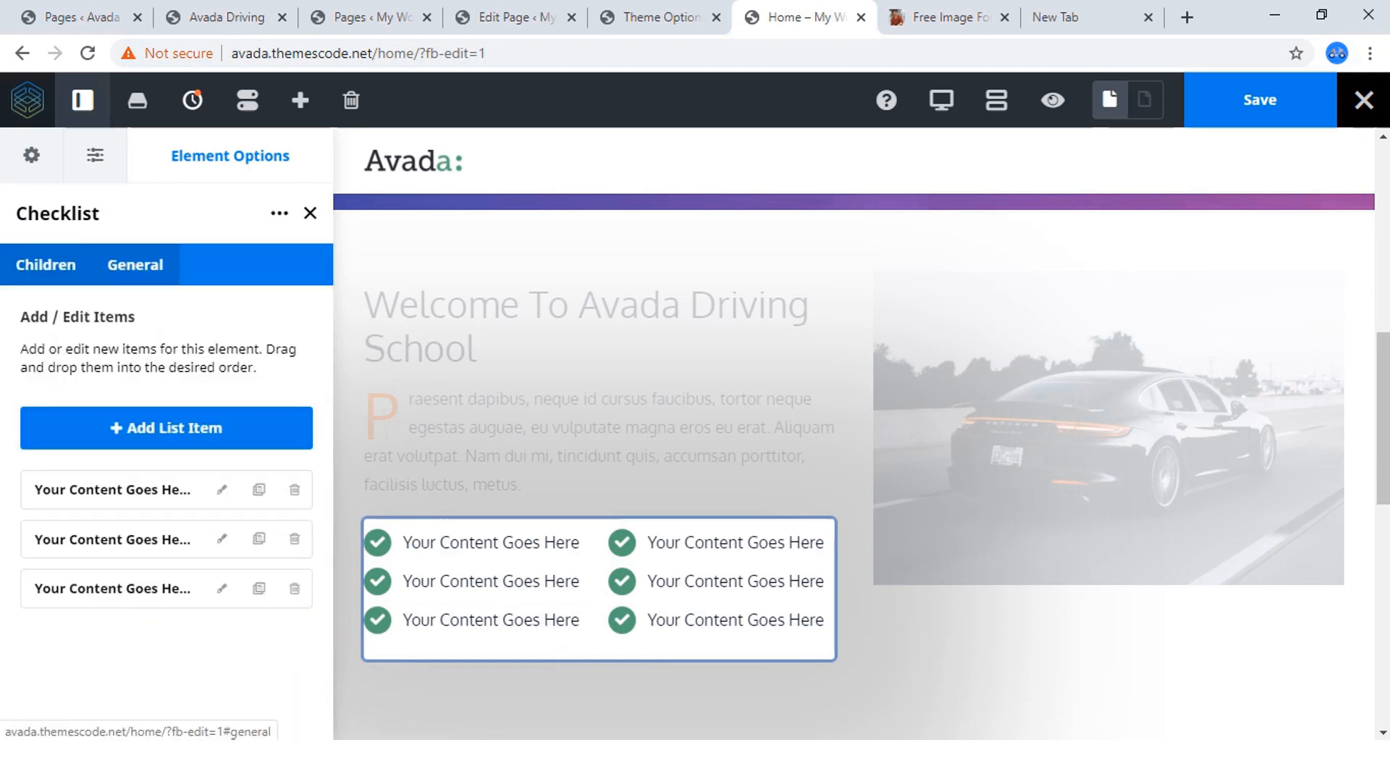
click(135, 264)
scroll(135, 264, down, 2)
scroll(166, 471, down, 5)
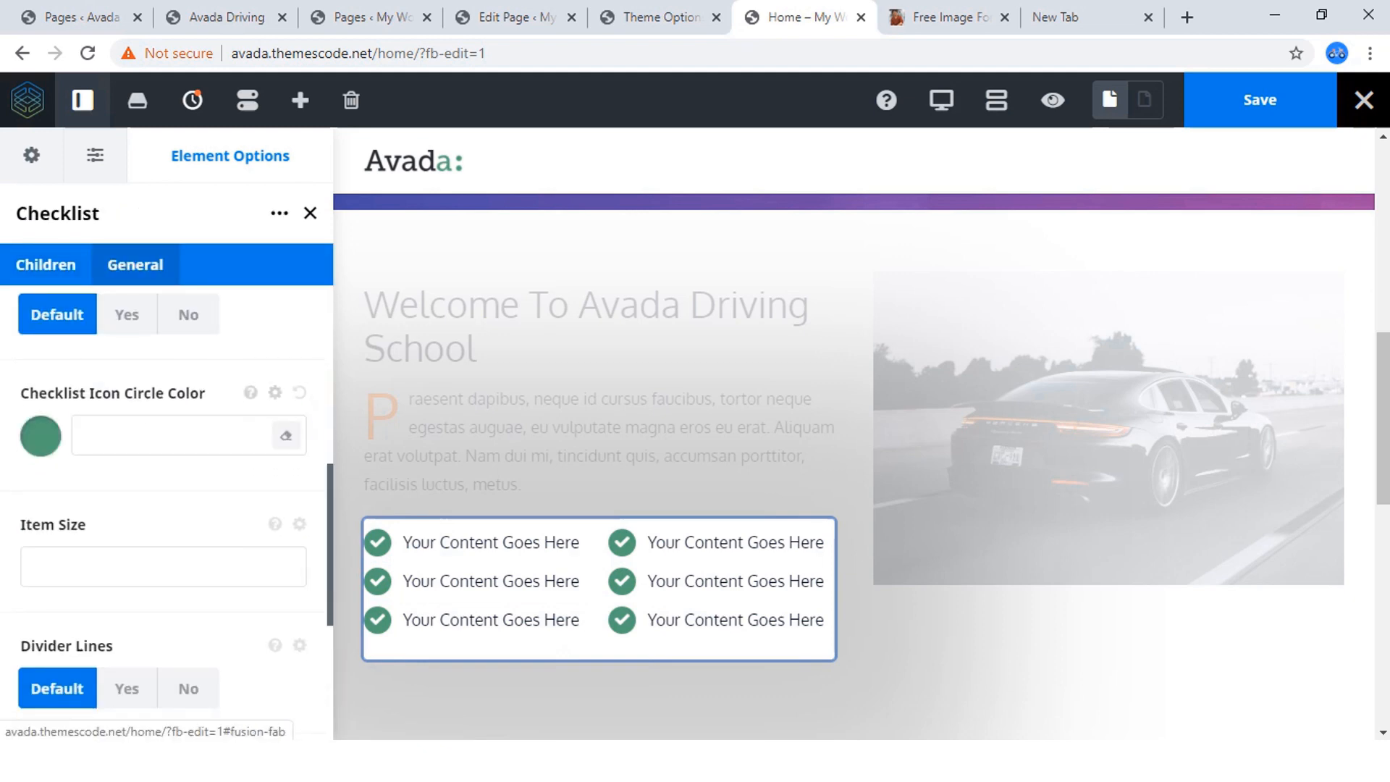
click(41, 436)
scroll(166, 507, down, 4)
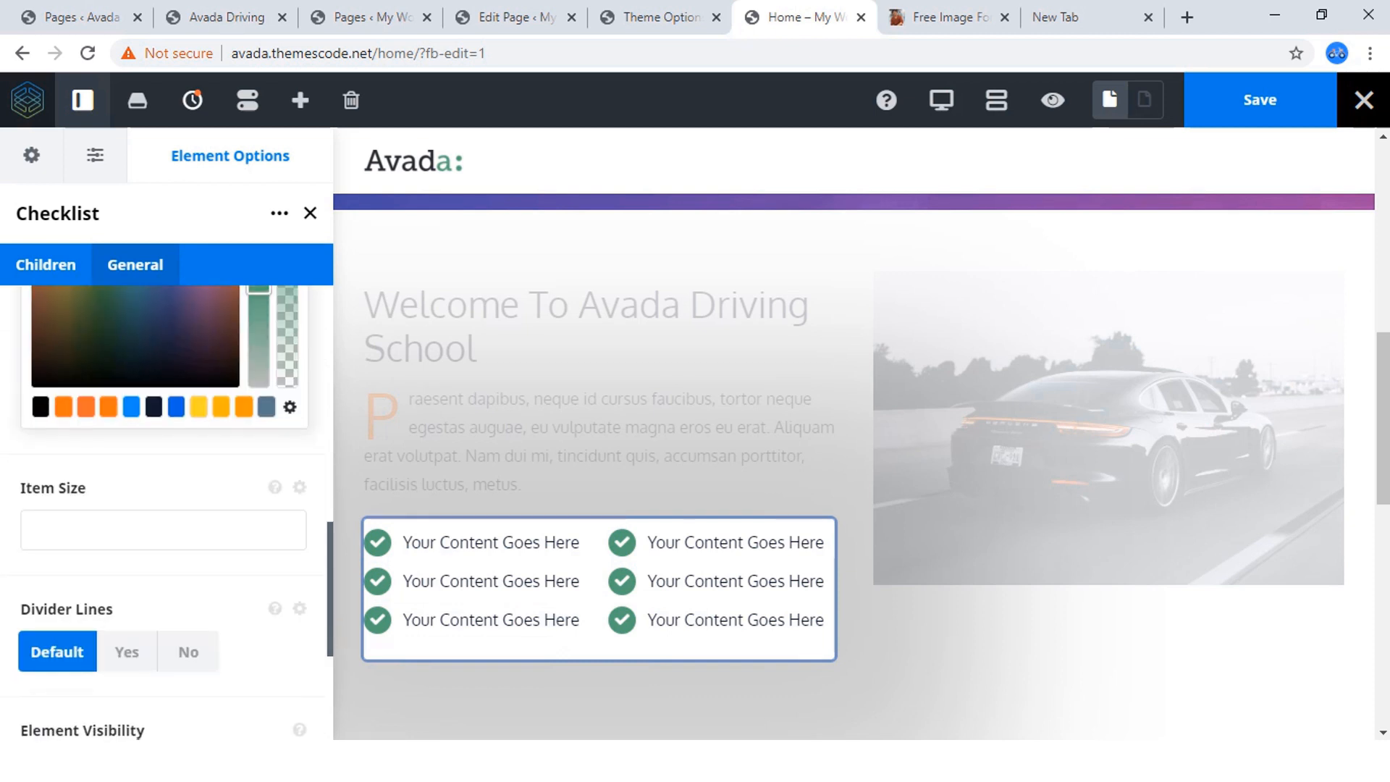
click(86, 407)
scroll(167, 507, up, 3)
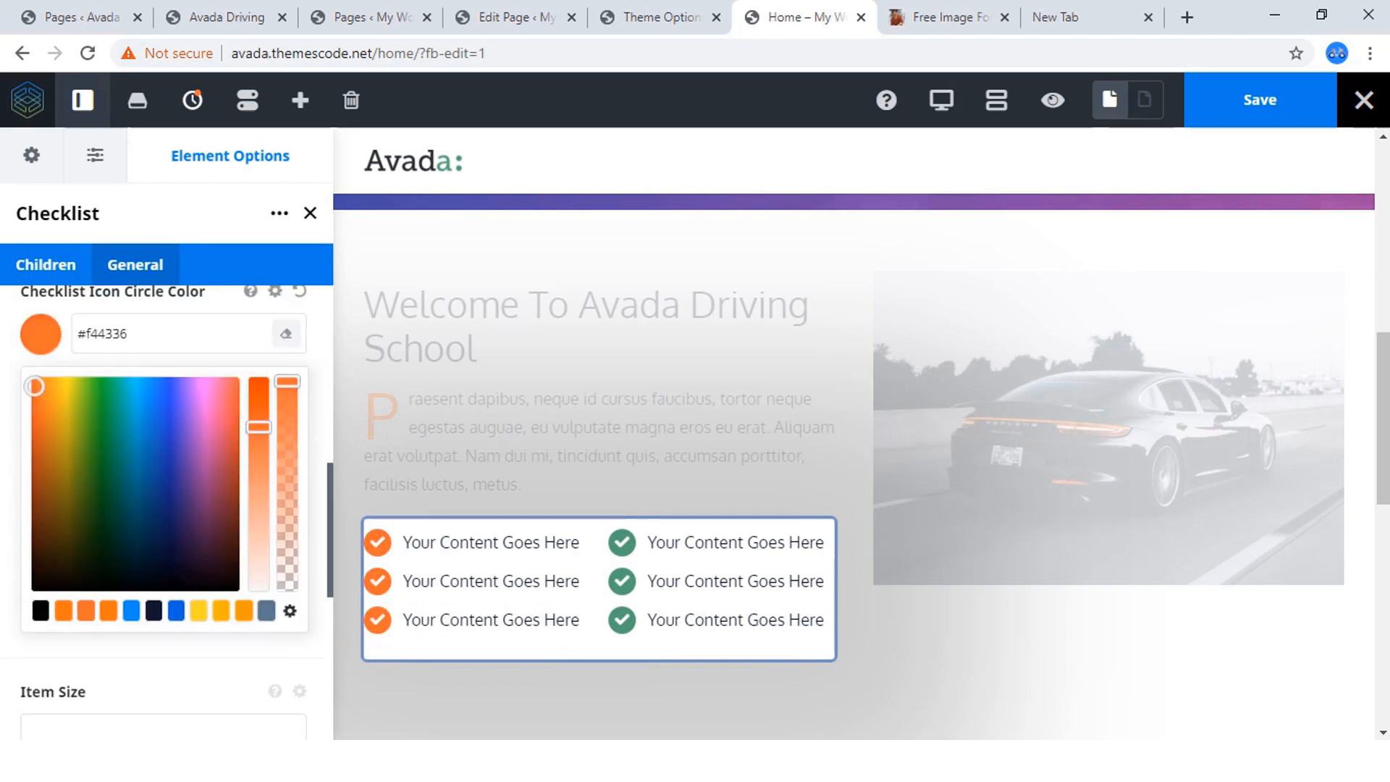
click(41, 333)
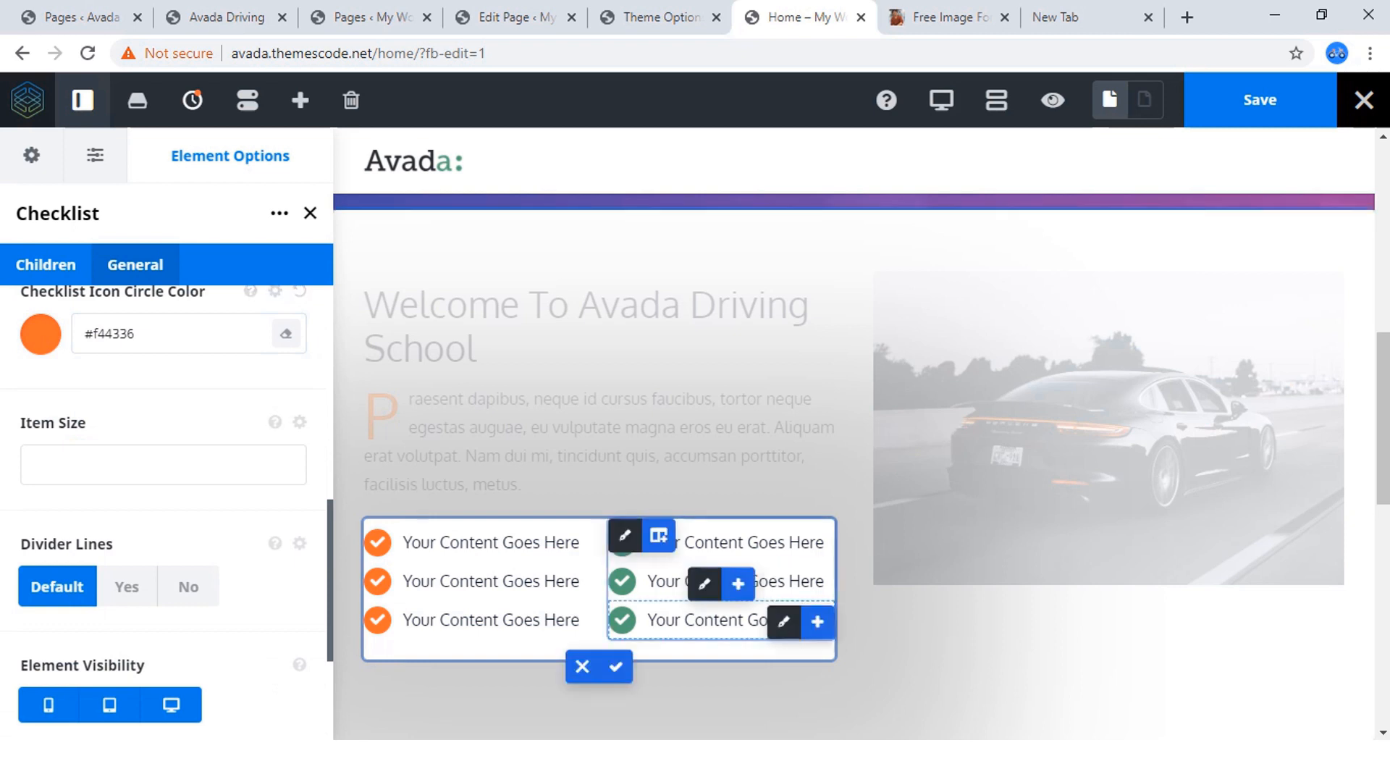
Set the second nested column's Checklist Icon Circle Color to the orange preset #f44336, matching the first column's checklist.
click(705, 583)
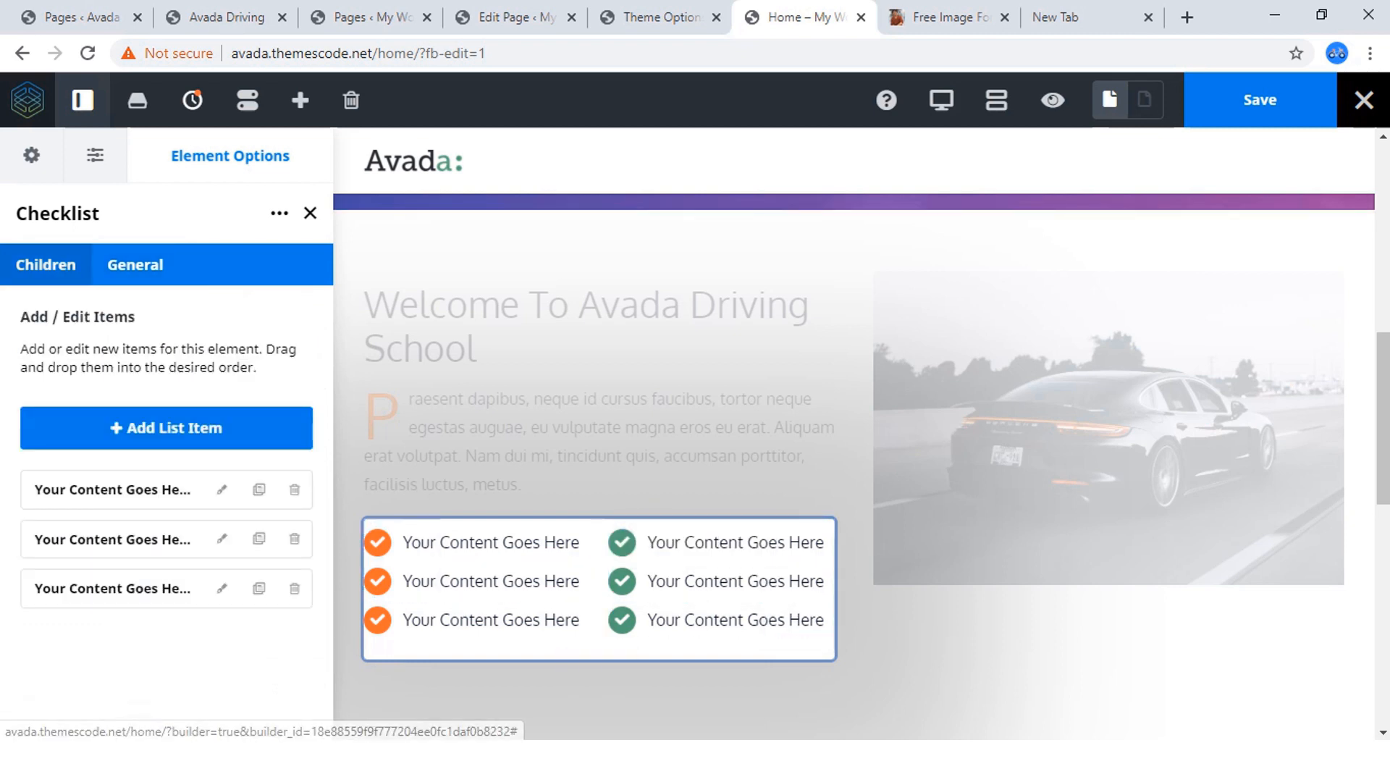
click(135, 264)
scroll(167, 500, down, 6)
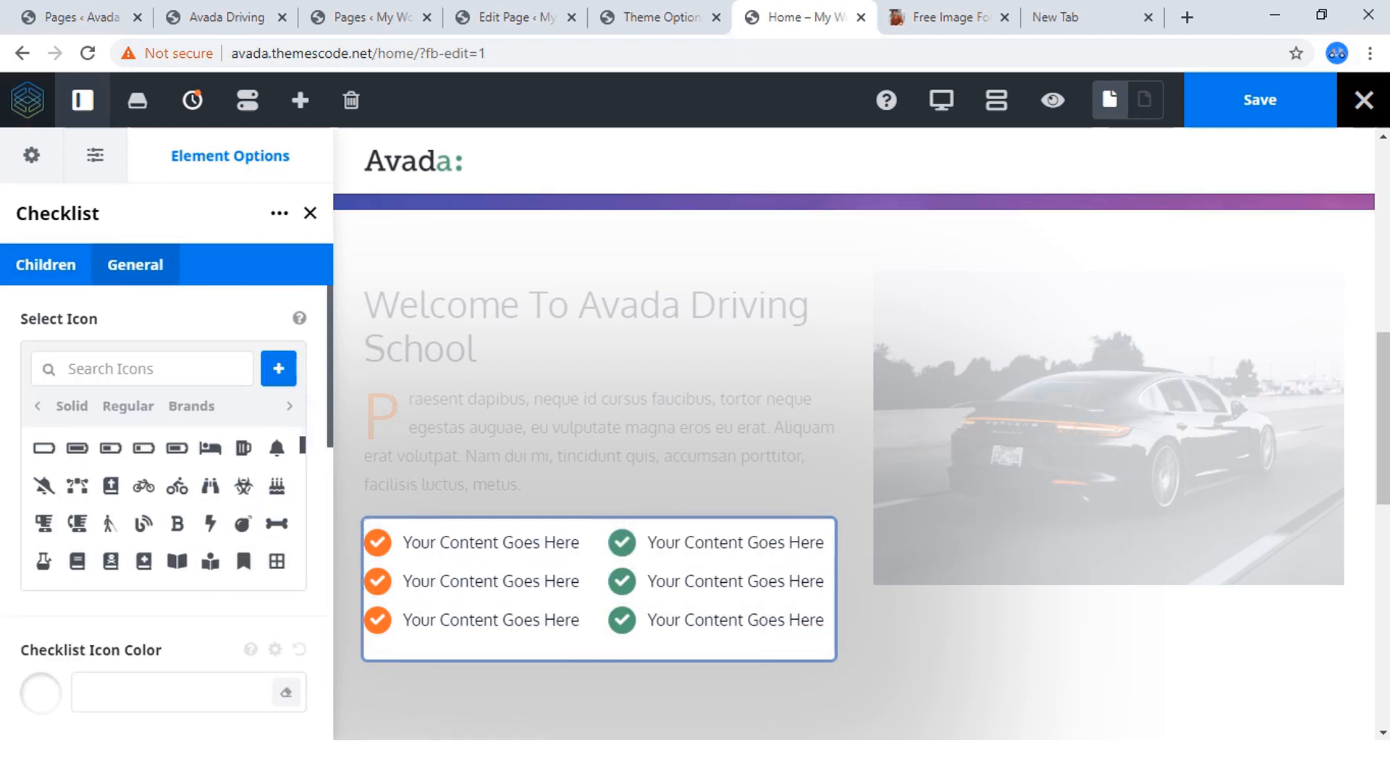
scroll(167, 500, down, 4)
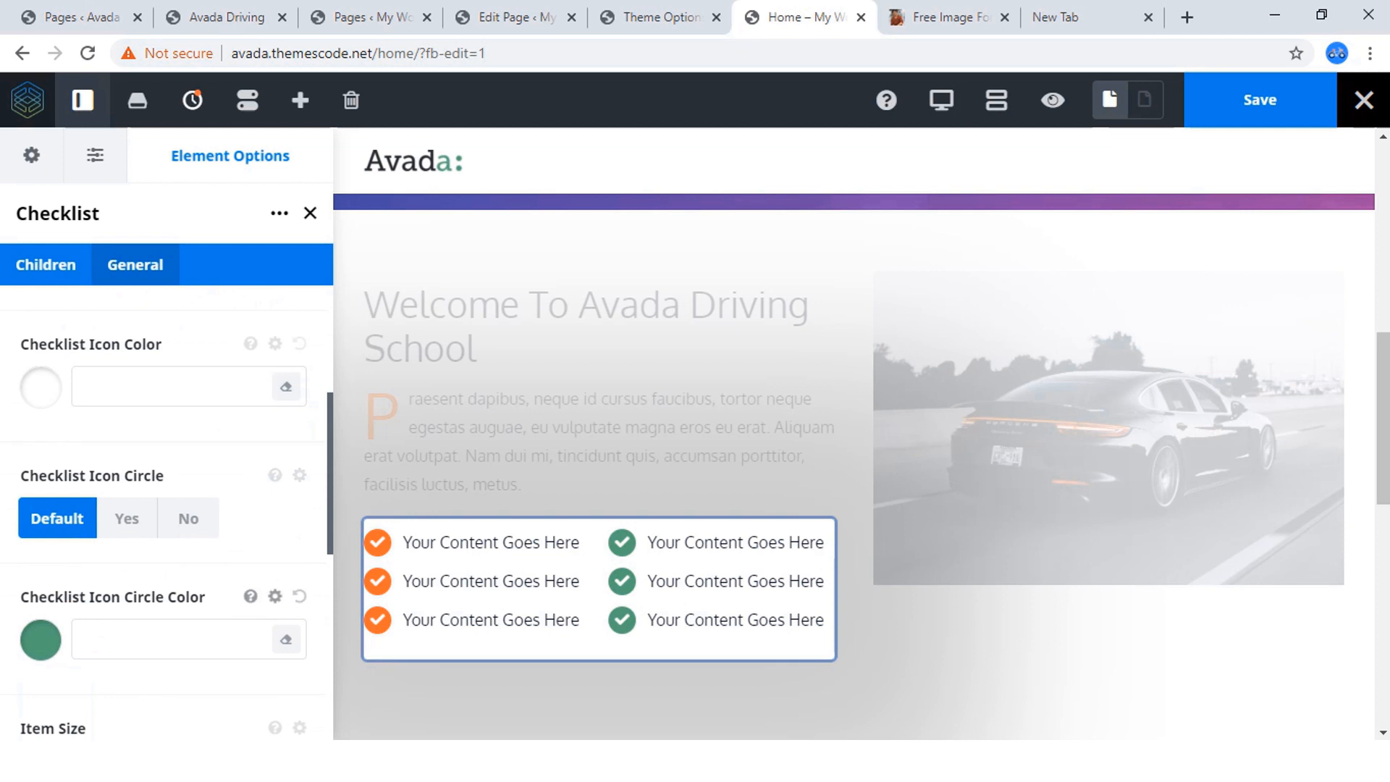
click(41, 641)
scroll(167, 500, down, 4)
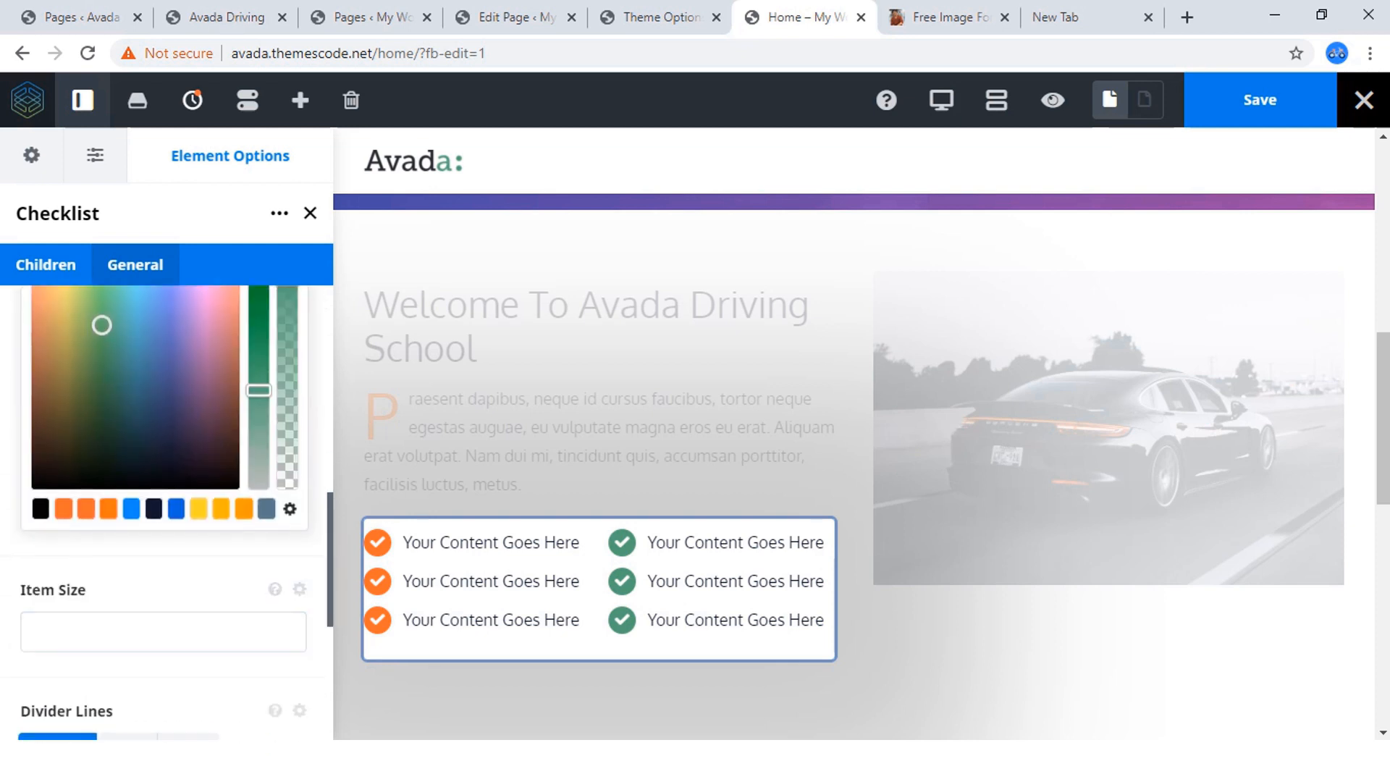
click(107, 508)
scroll(108, 508, up, 4)
scroll(108, 508, down, 2)
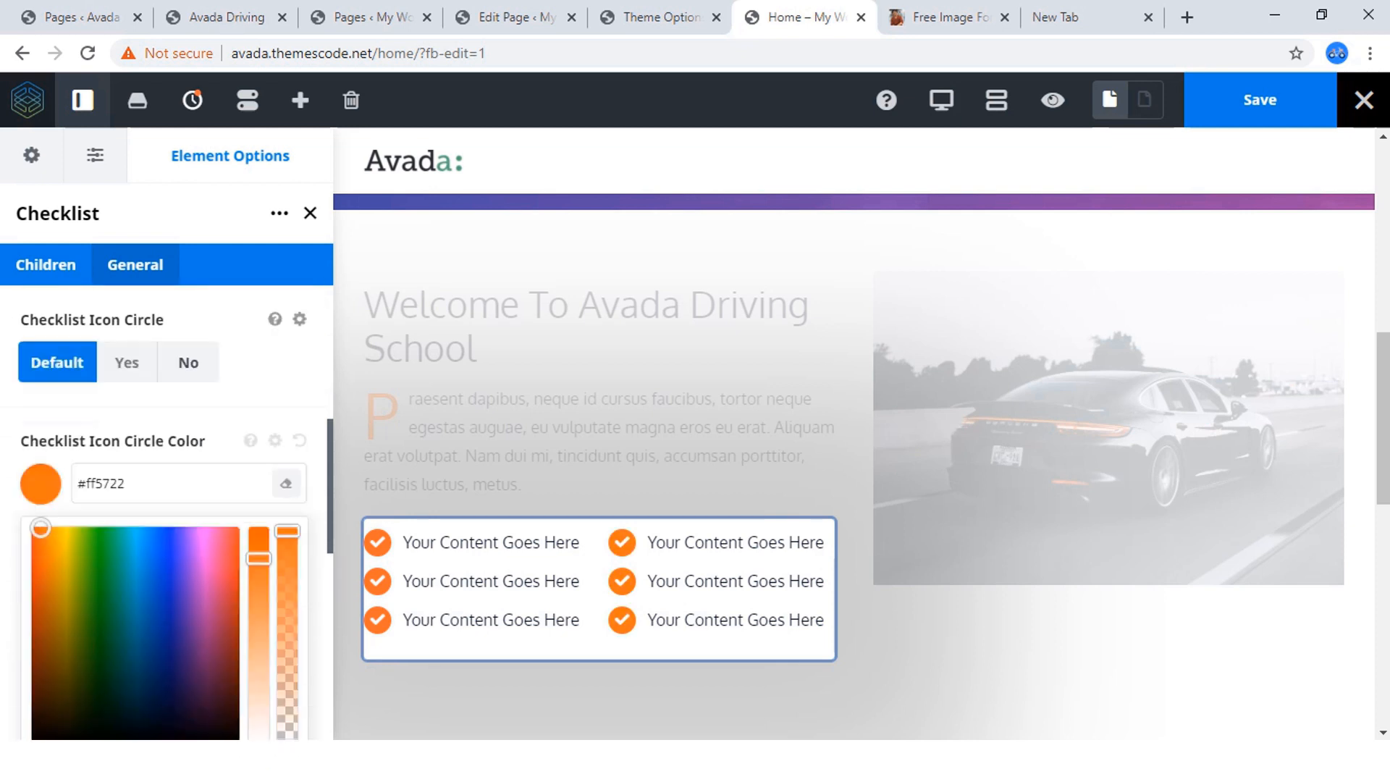
scroll(167, 507, down, 3)
click(85, 509)
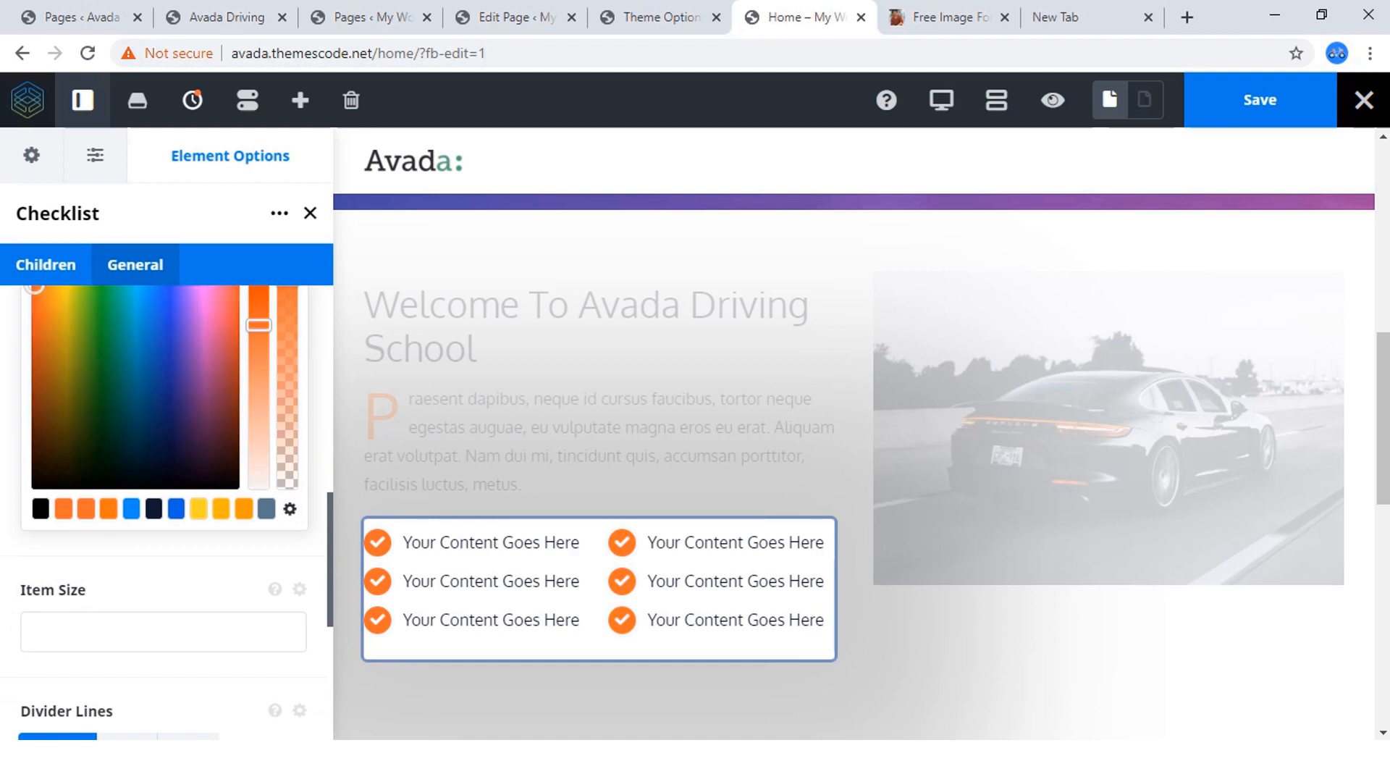
scroll(167, 507, up, 5)
click(40, 639)
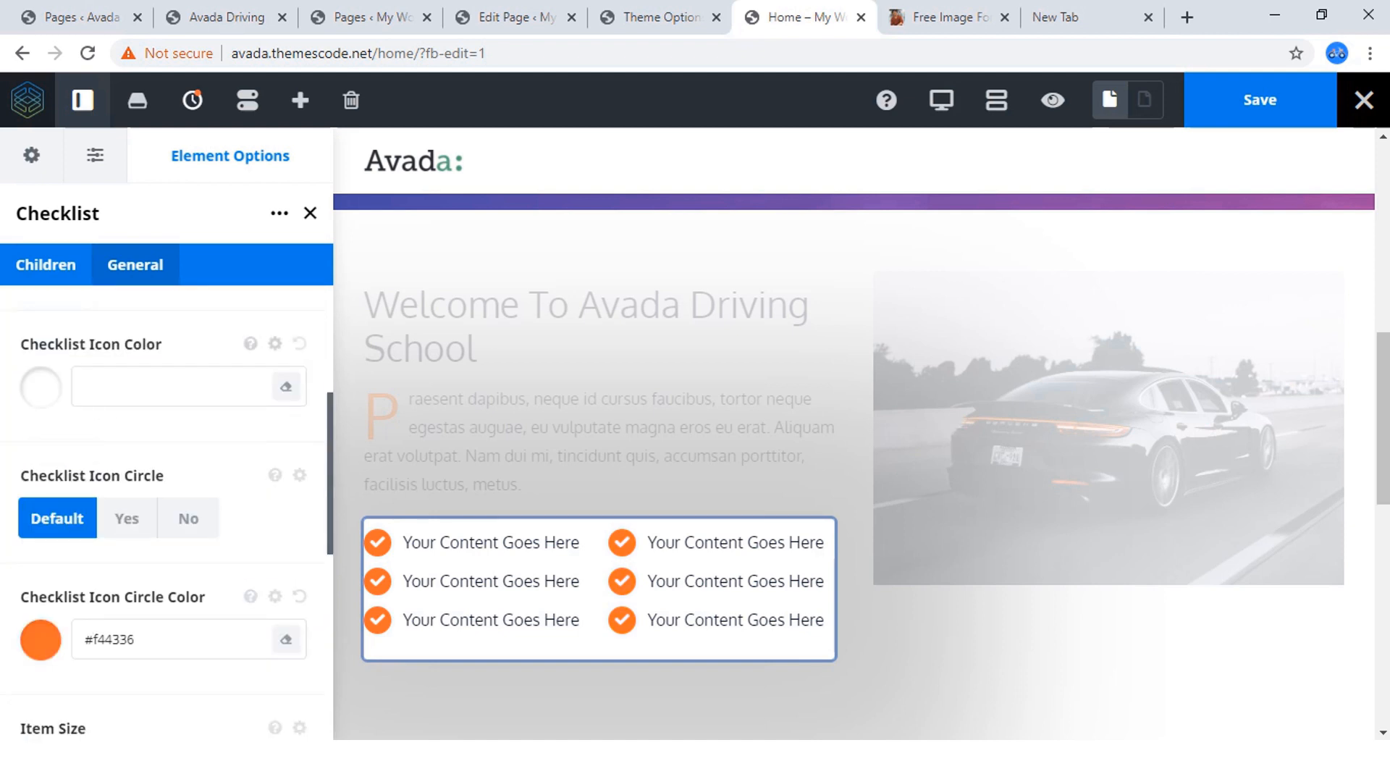
Set the Item Size of the second nested column's checklist to 14.
scroll(181, 392, up, 3)
scroll(181, 391, down, 4)
scroll(166, 507, down, 4)
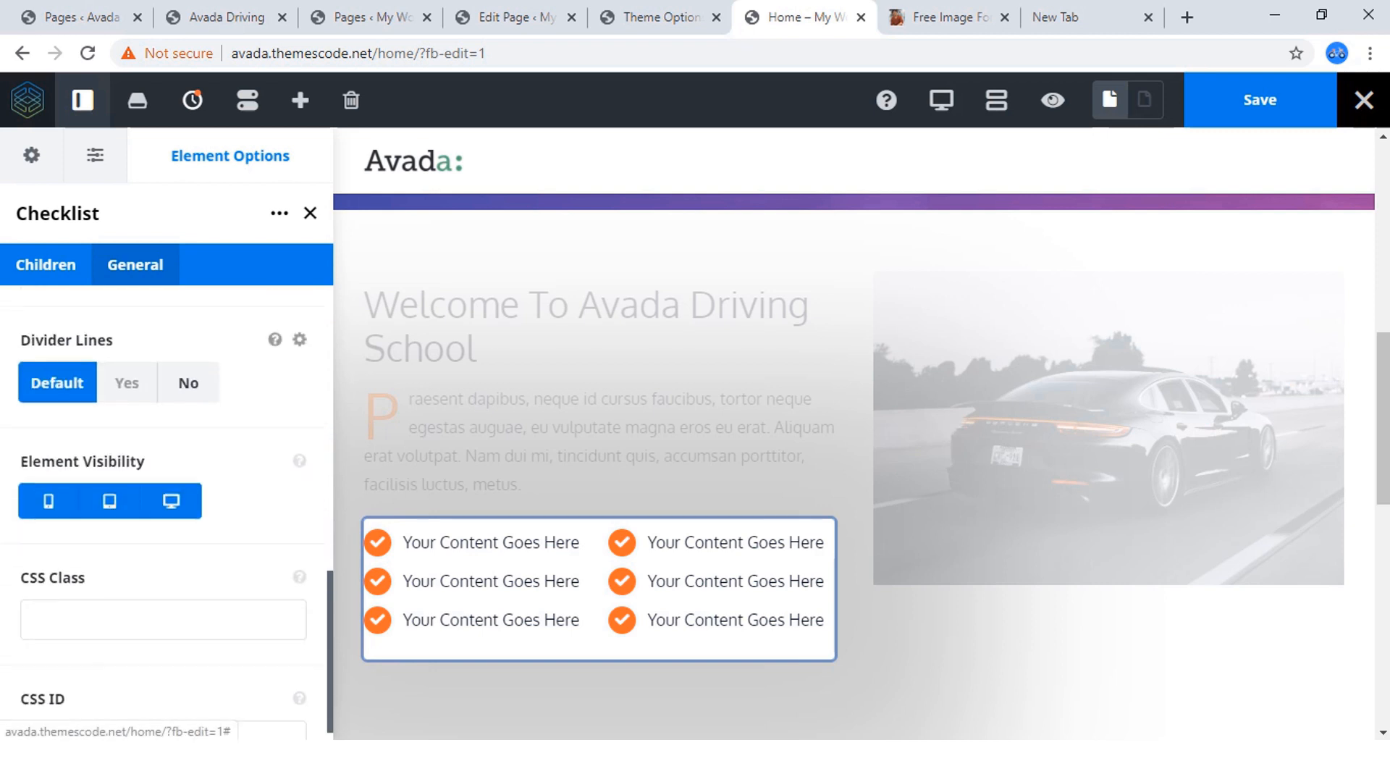
scroll(167, 507, up, 1)
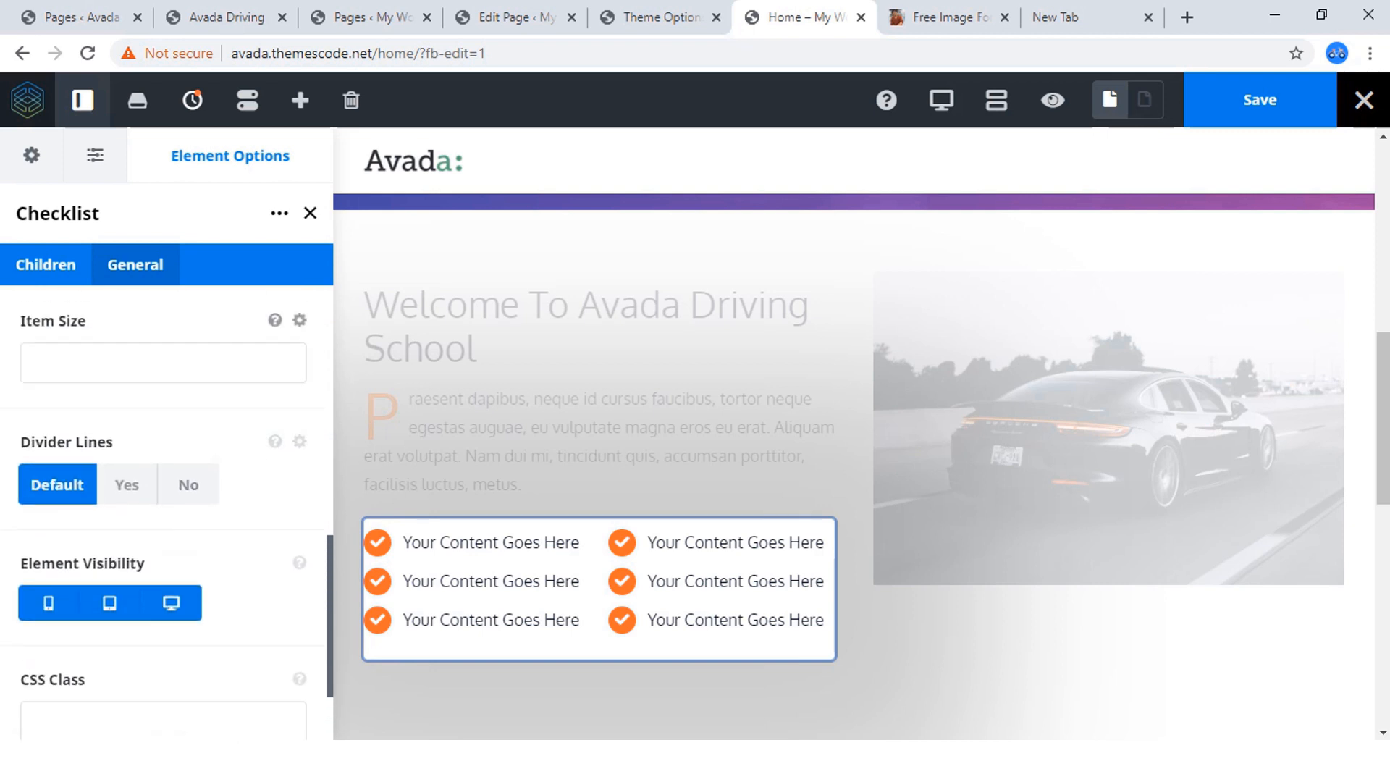
scroll(167, 507, down, 1)
scroll(167, 507, up, 3)
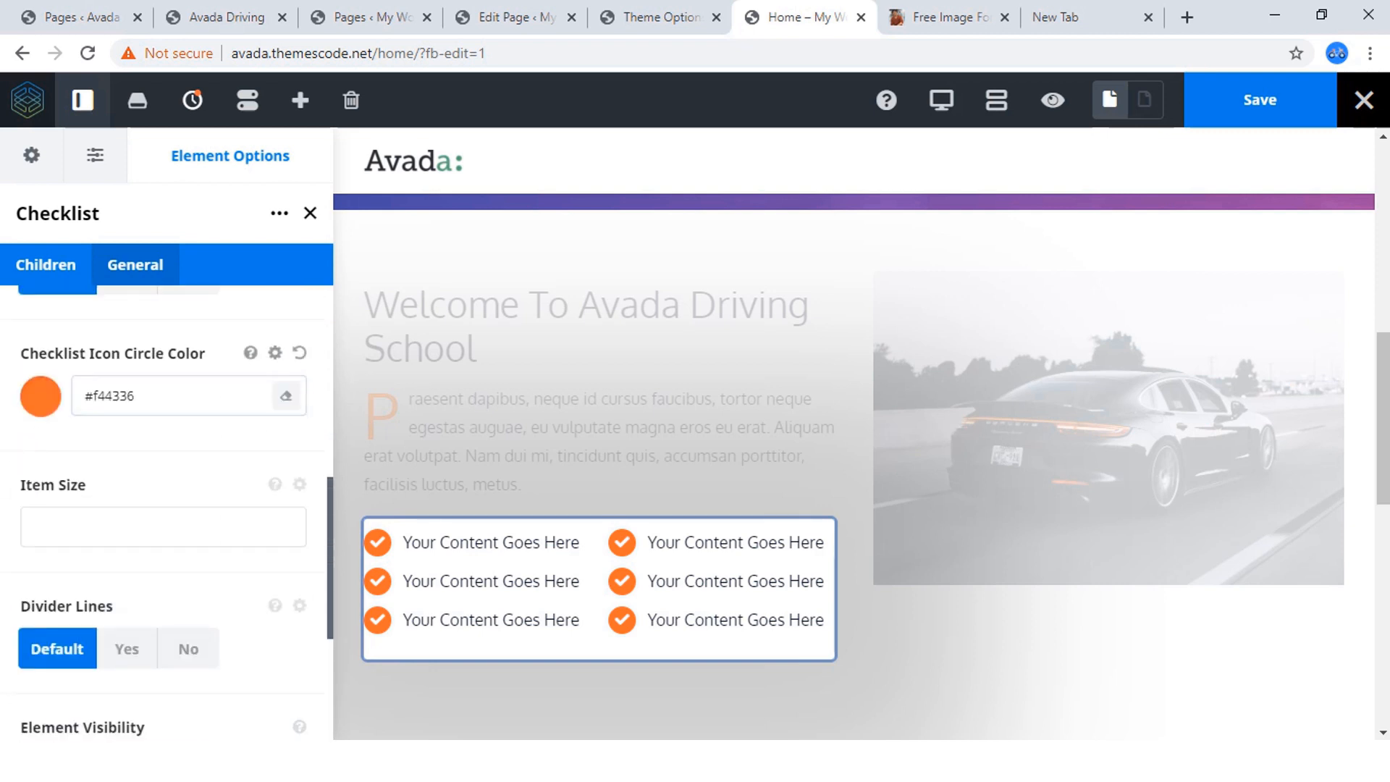
click(163, 527)
text(14)
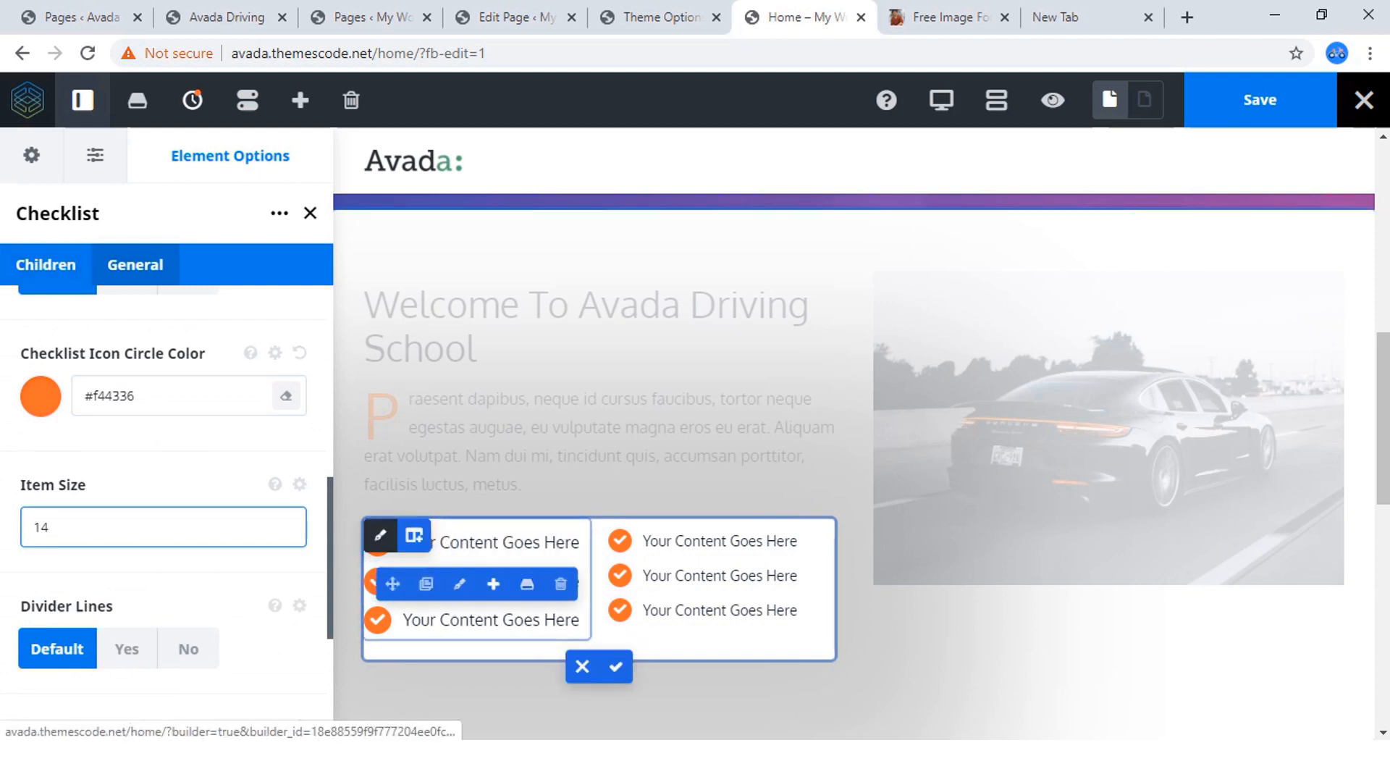
Open the first nested column's checklist and set its Item Size to 14.
click(379, 536)
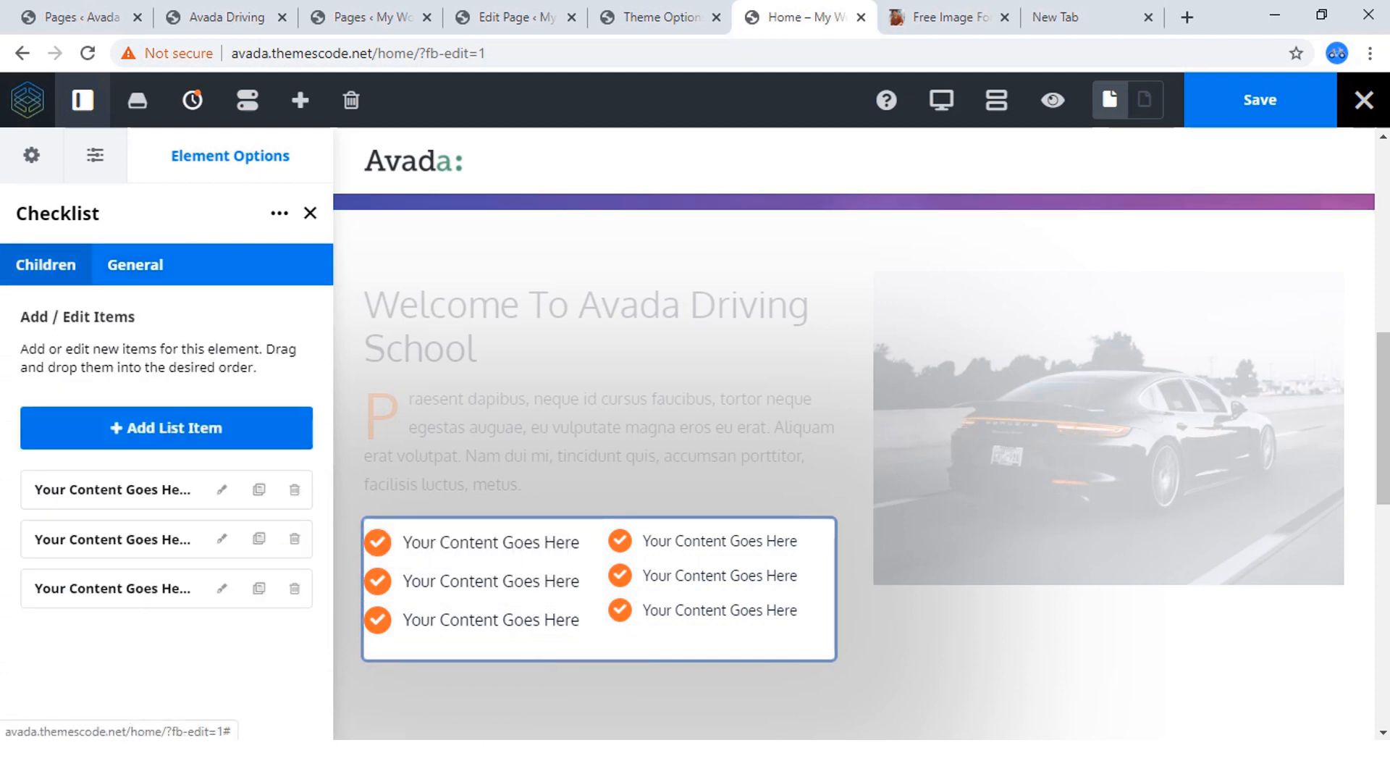
click(136, 264)
scroll(167, 449, down, 5)
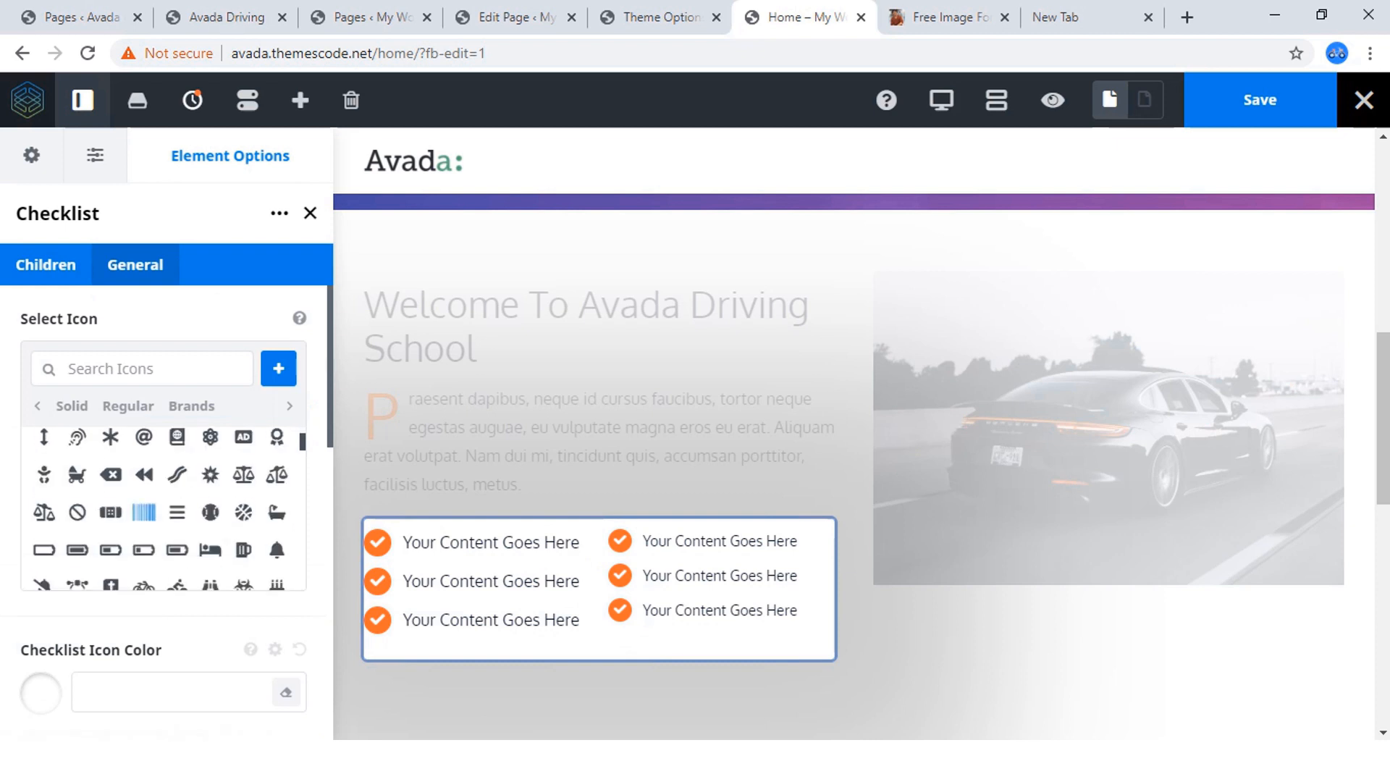
scroll(167, 449, down, 5)
scroll(166, 449, up, 2)
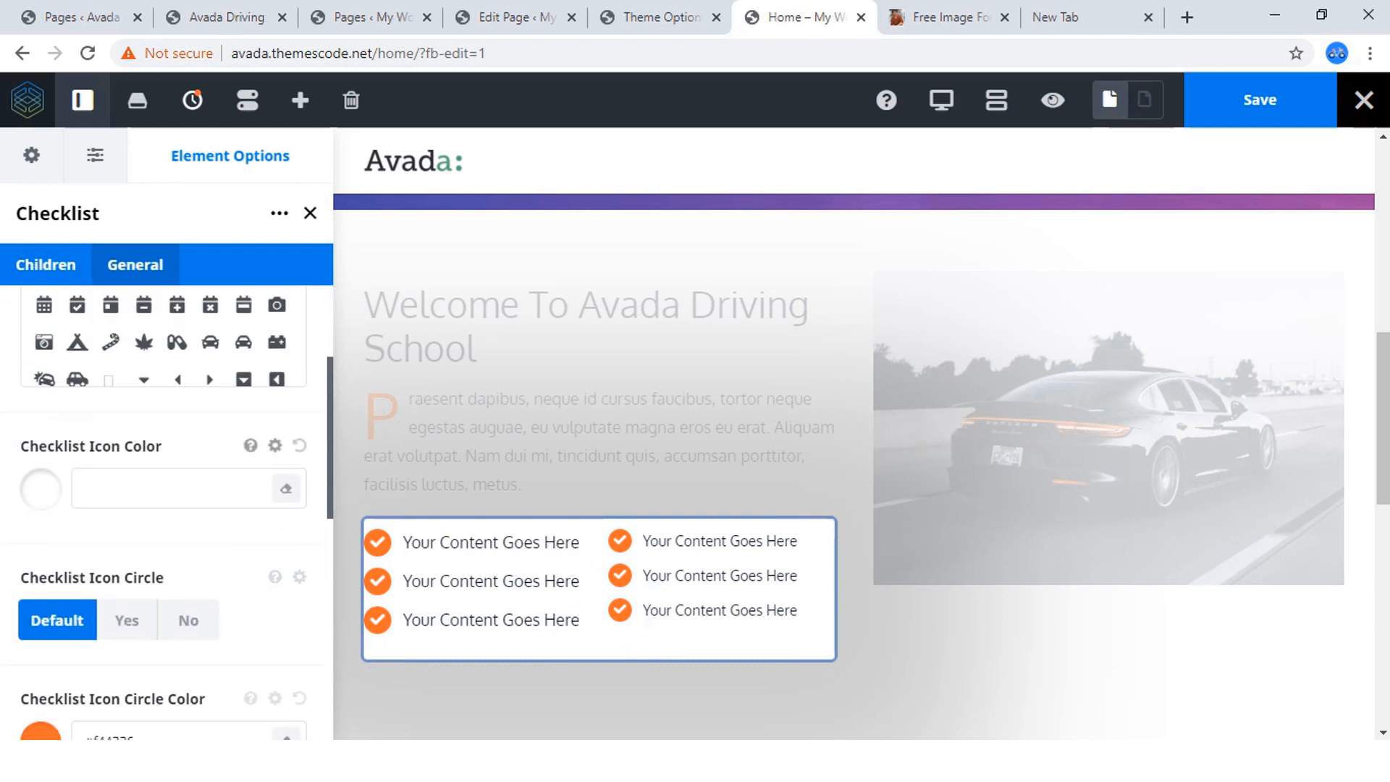
scroll(167, 449, down, 3)
click(163, 567)
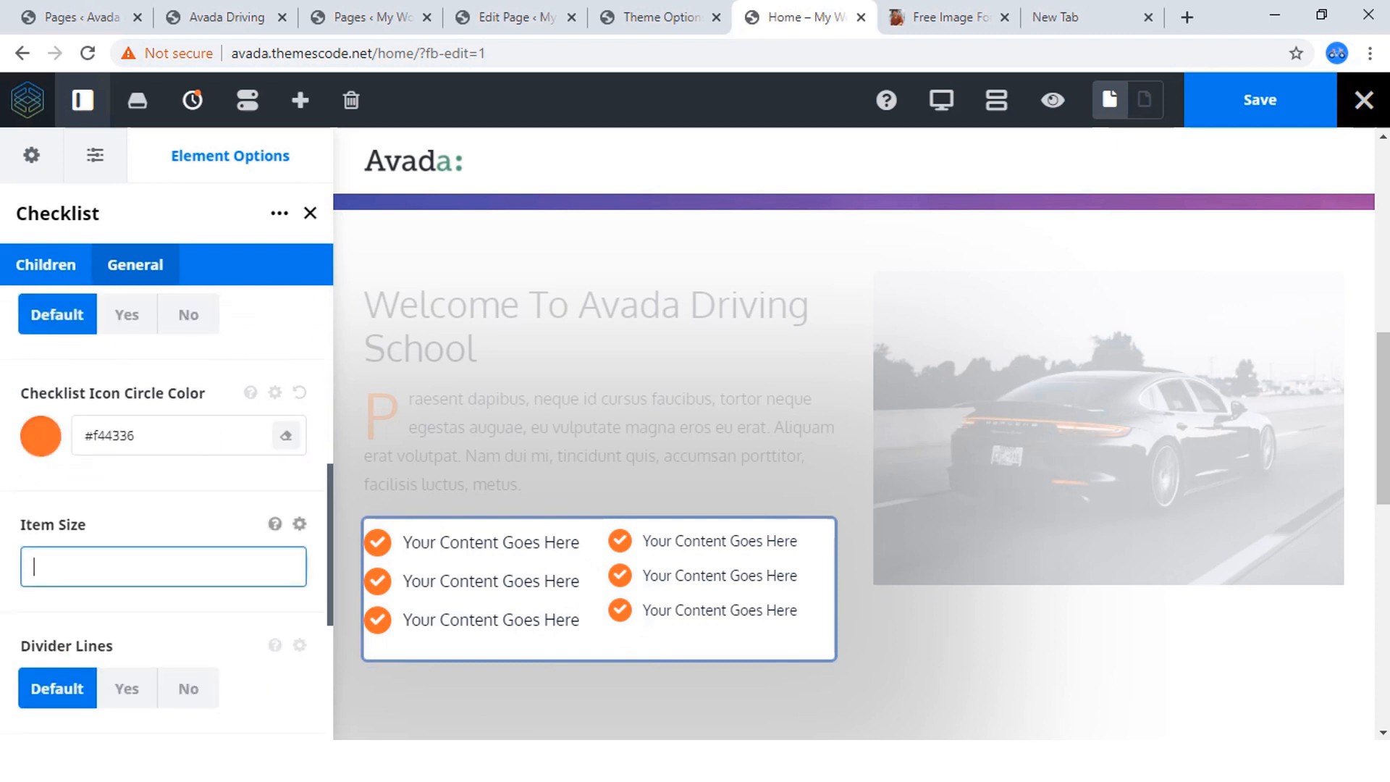
text(14)
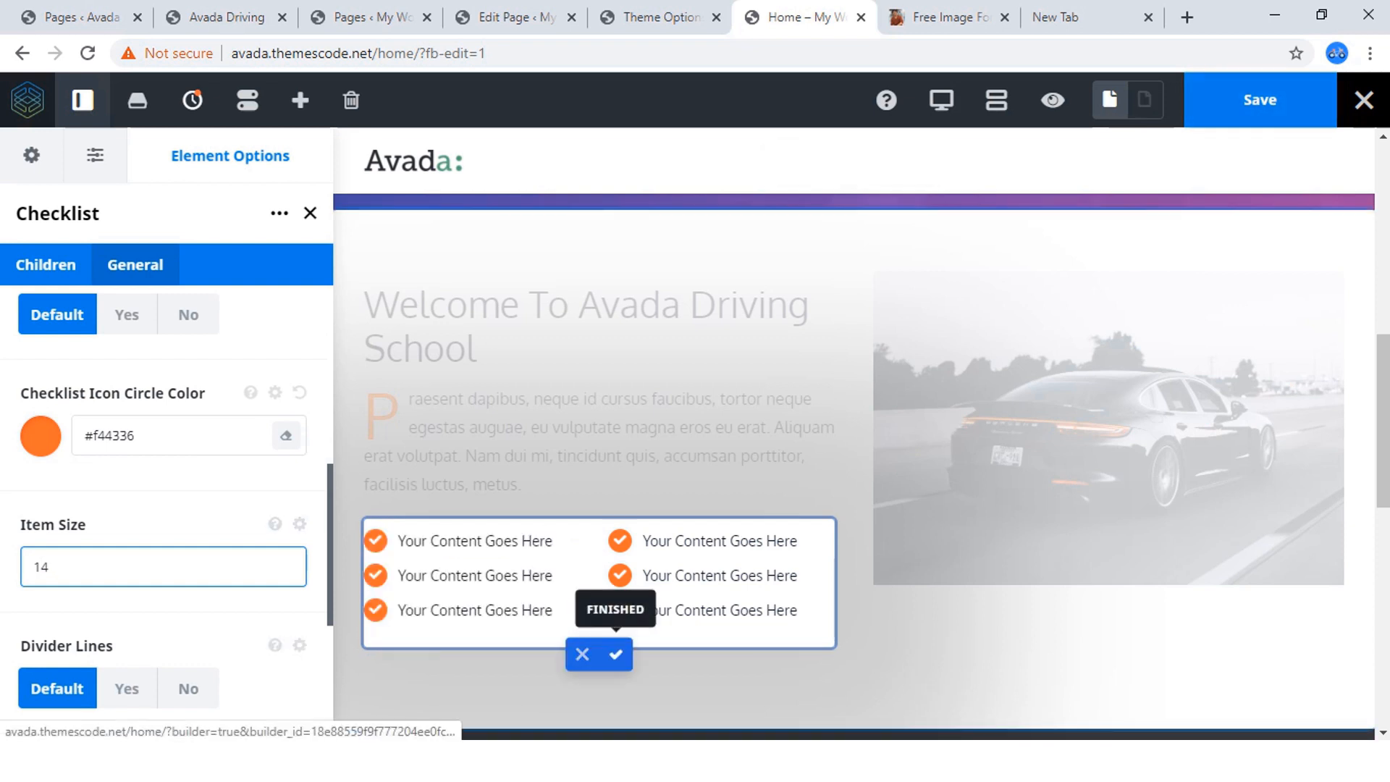
Finish editing the nested columns and save the home page.
click(616, 654)
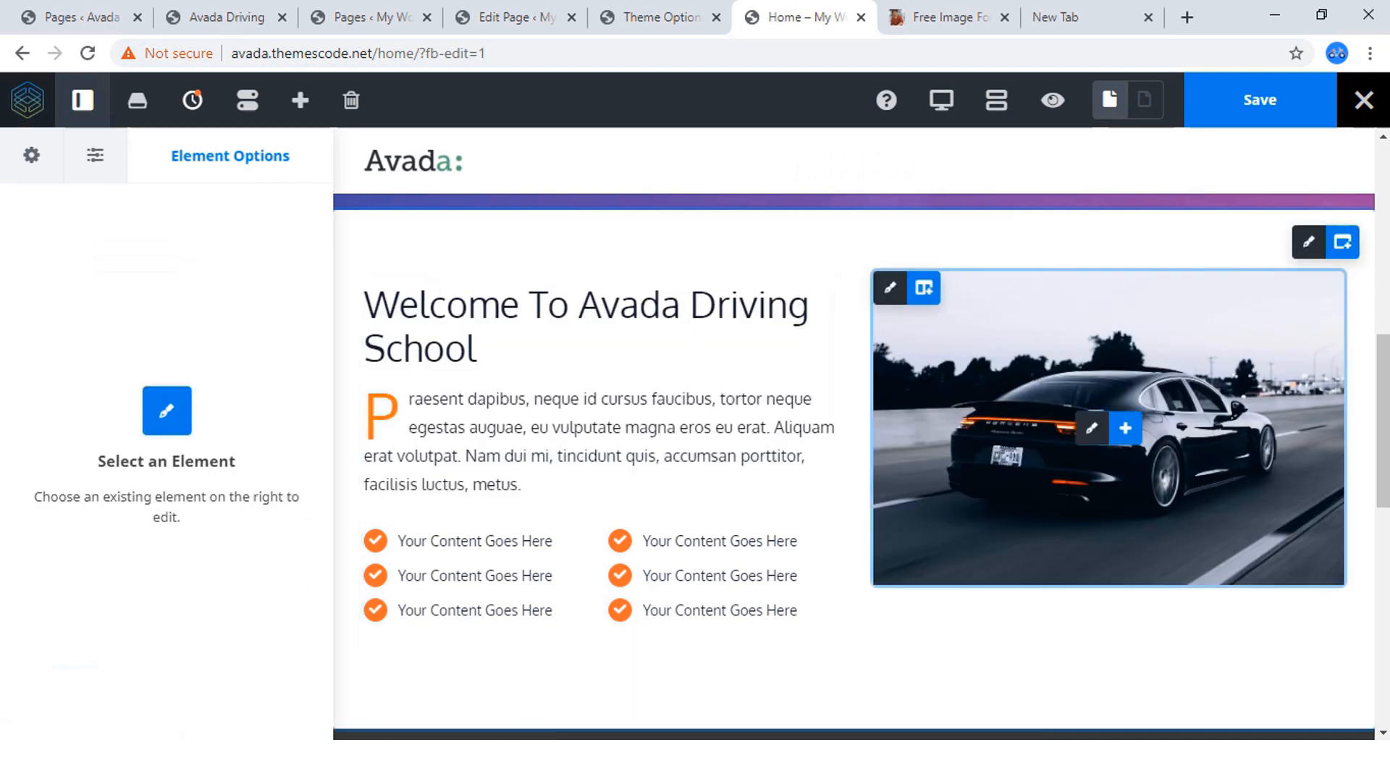
click(1260, 100)
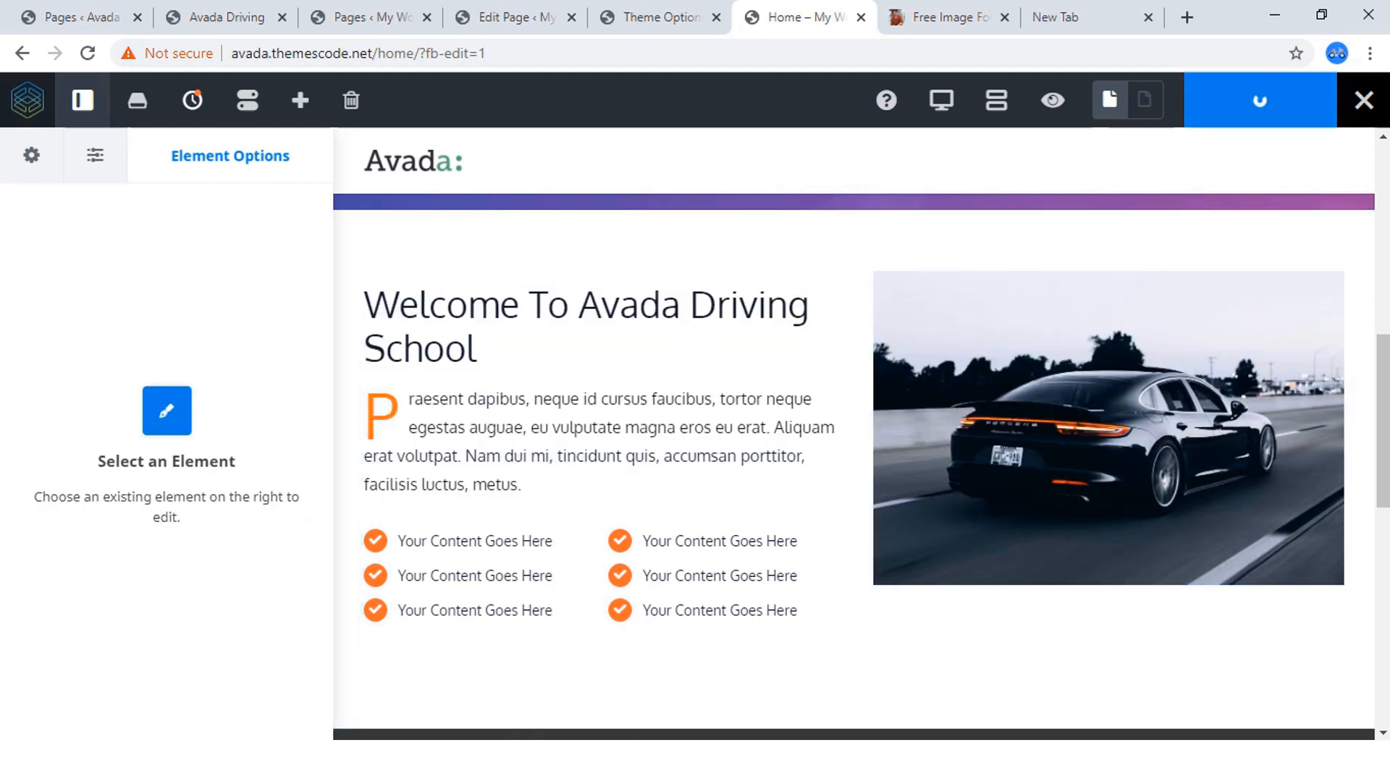
scroll(1108, 434, down, 4)
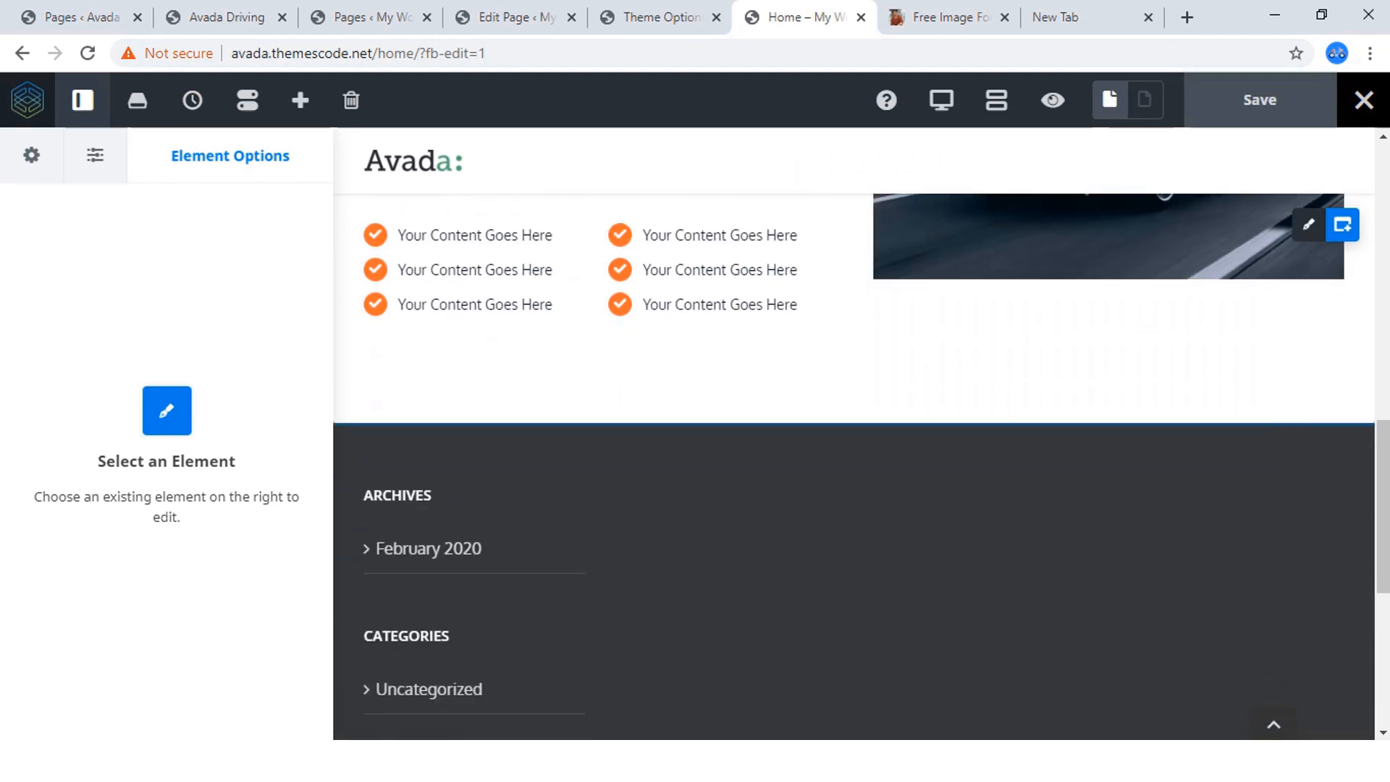
scroll(602, 464, up, 4)
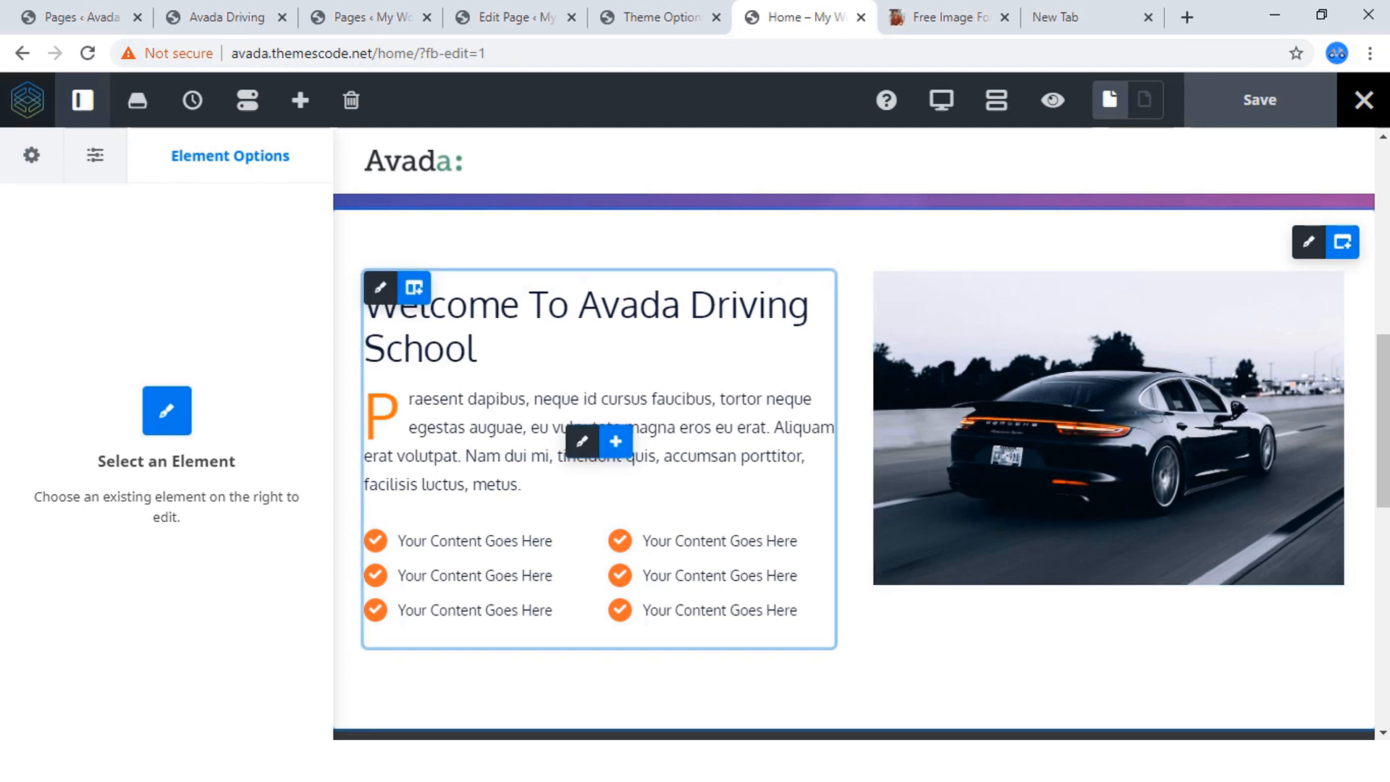
Examine the layout of the "Schedule Your Driving Lessons !" section on the reference driving school site.
click(229, 17)
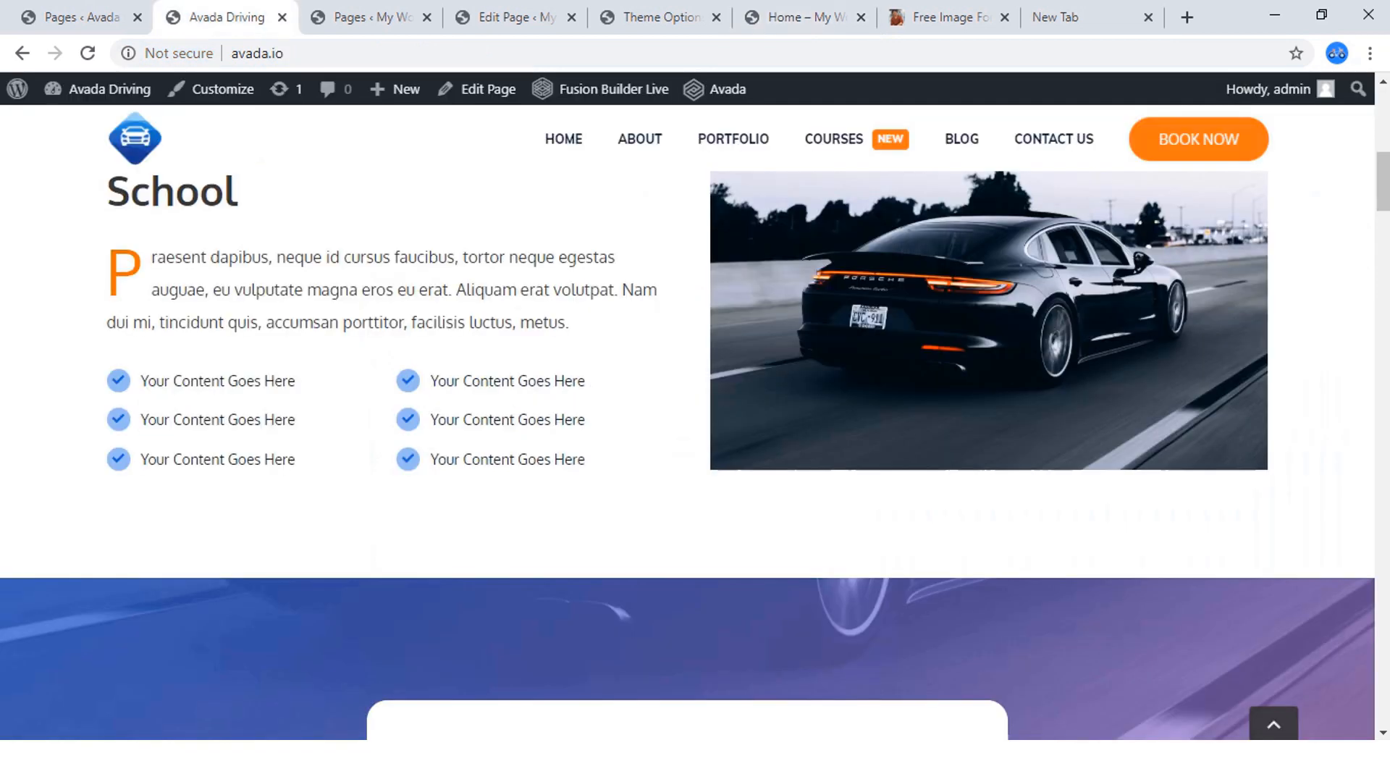
scroll(688, 419, down, 6)
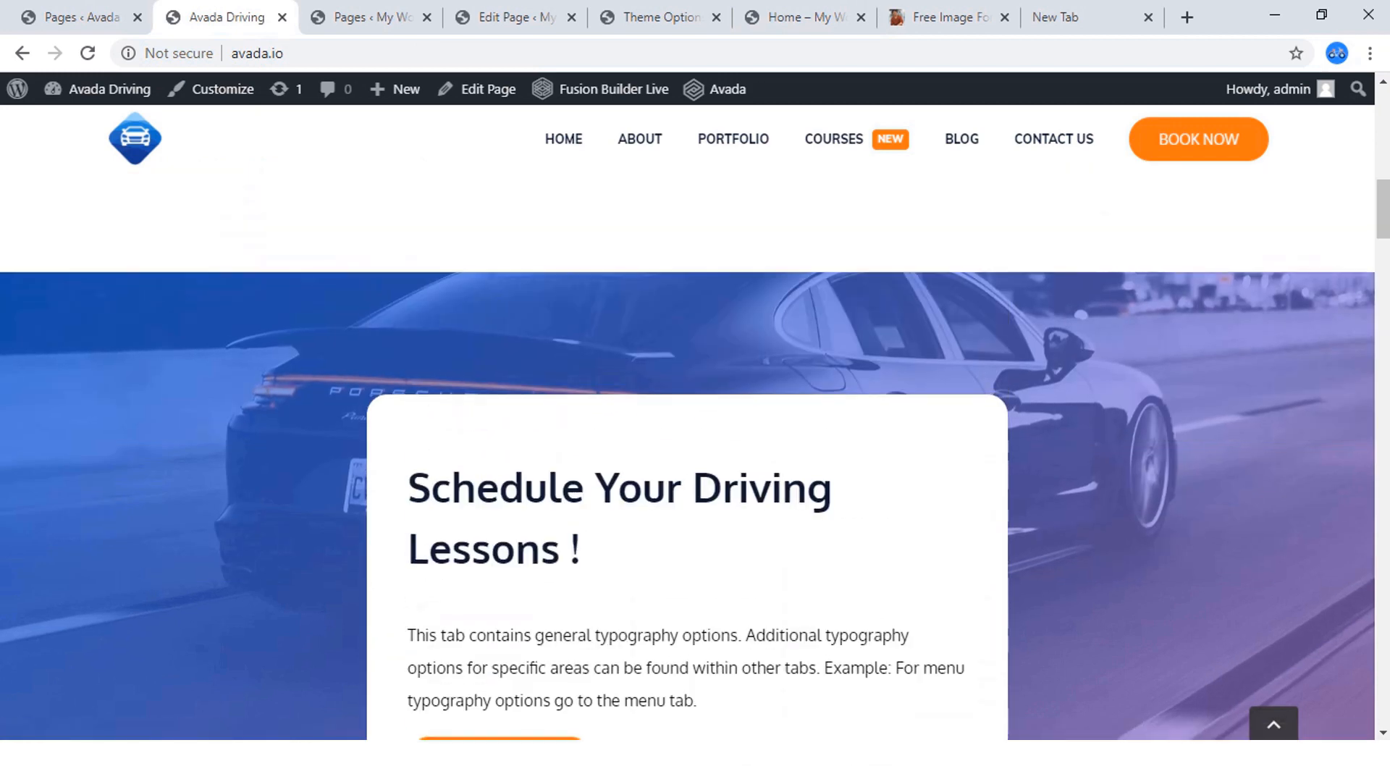
scroll(688, 419, up, 3)
scroll(688, 419, down, 4)
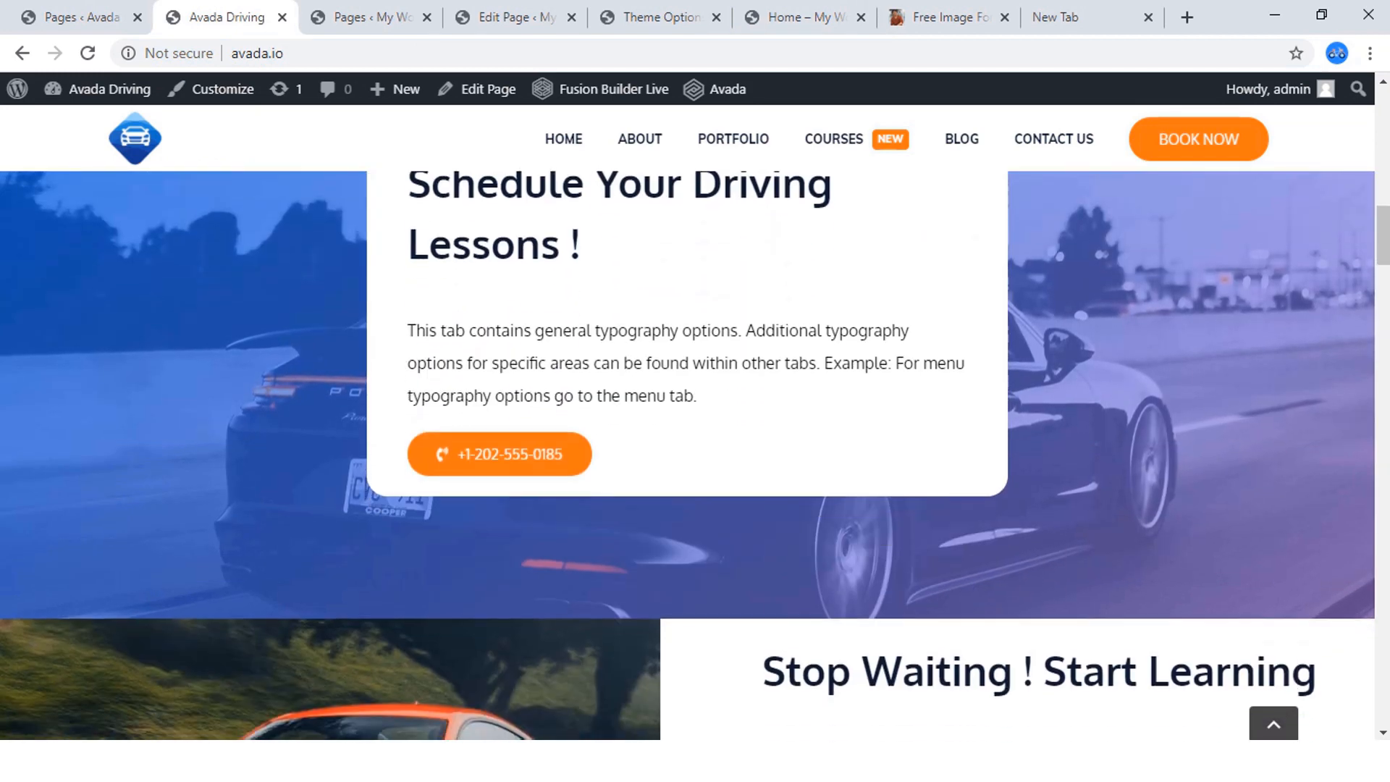
scroll(688, 418, up, 3)
scroll(688, 419, down, 3)
scroll(688, 418, up, 2)
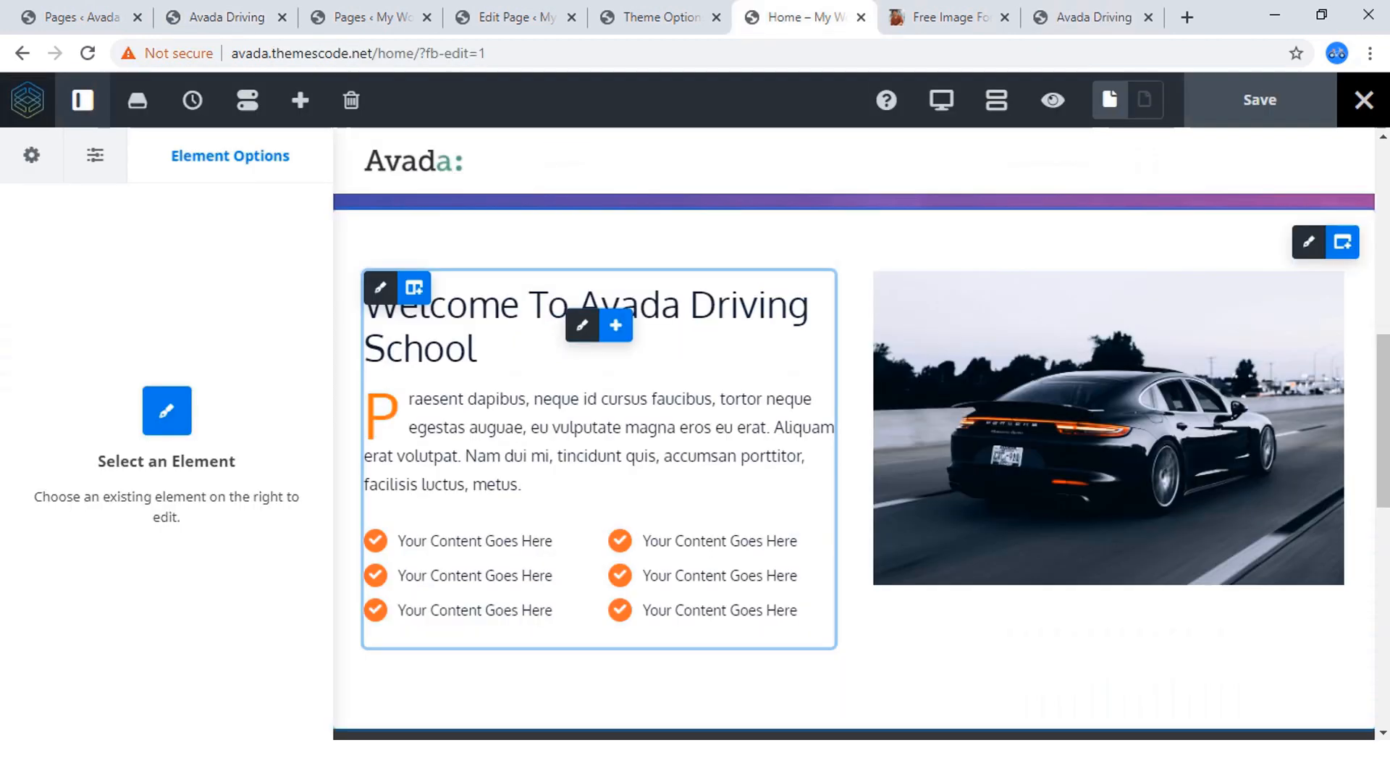
scroll(688, 419, down, 4)
scroll(688, 419, up, 4)
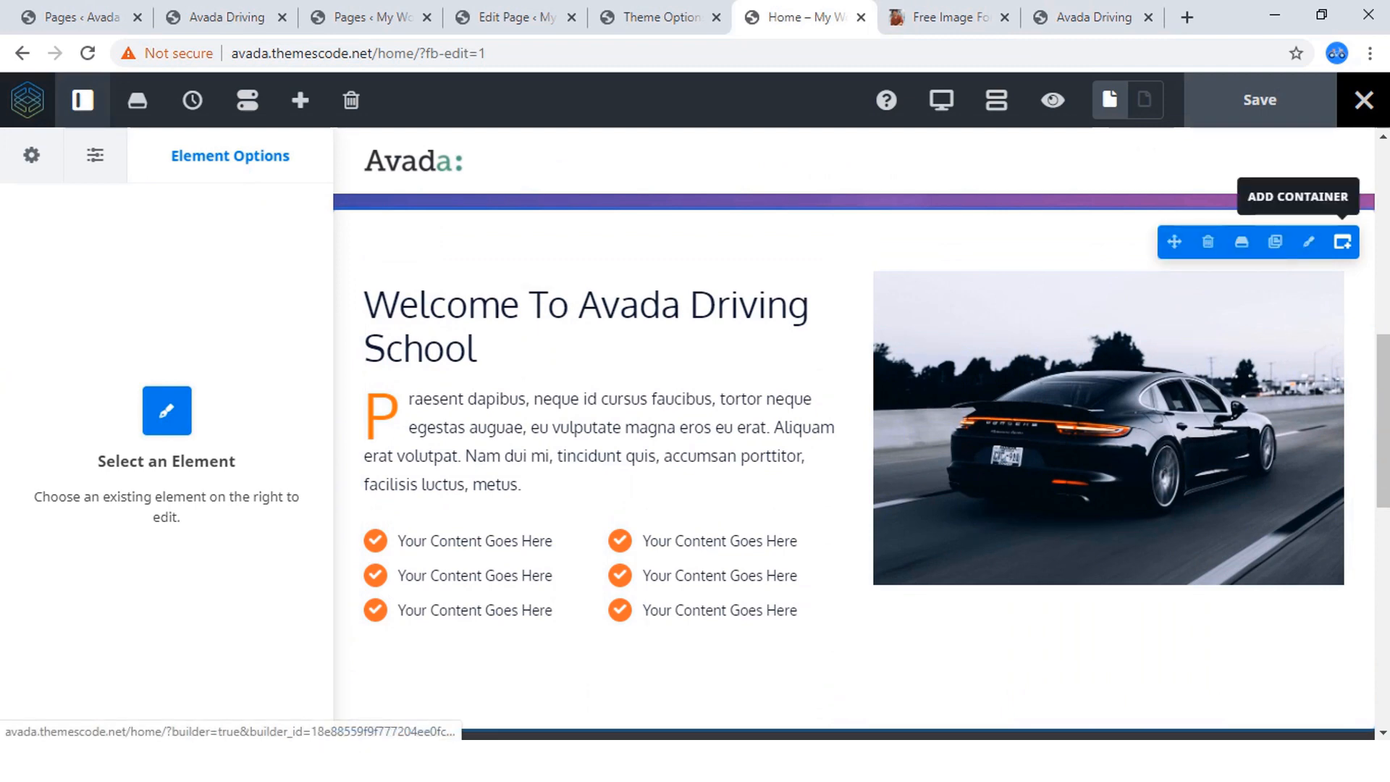
click(217, 17)
scroll(688, 418, up, 2)
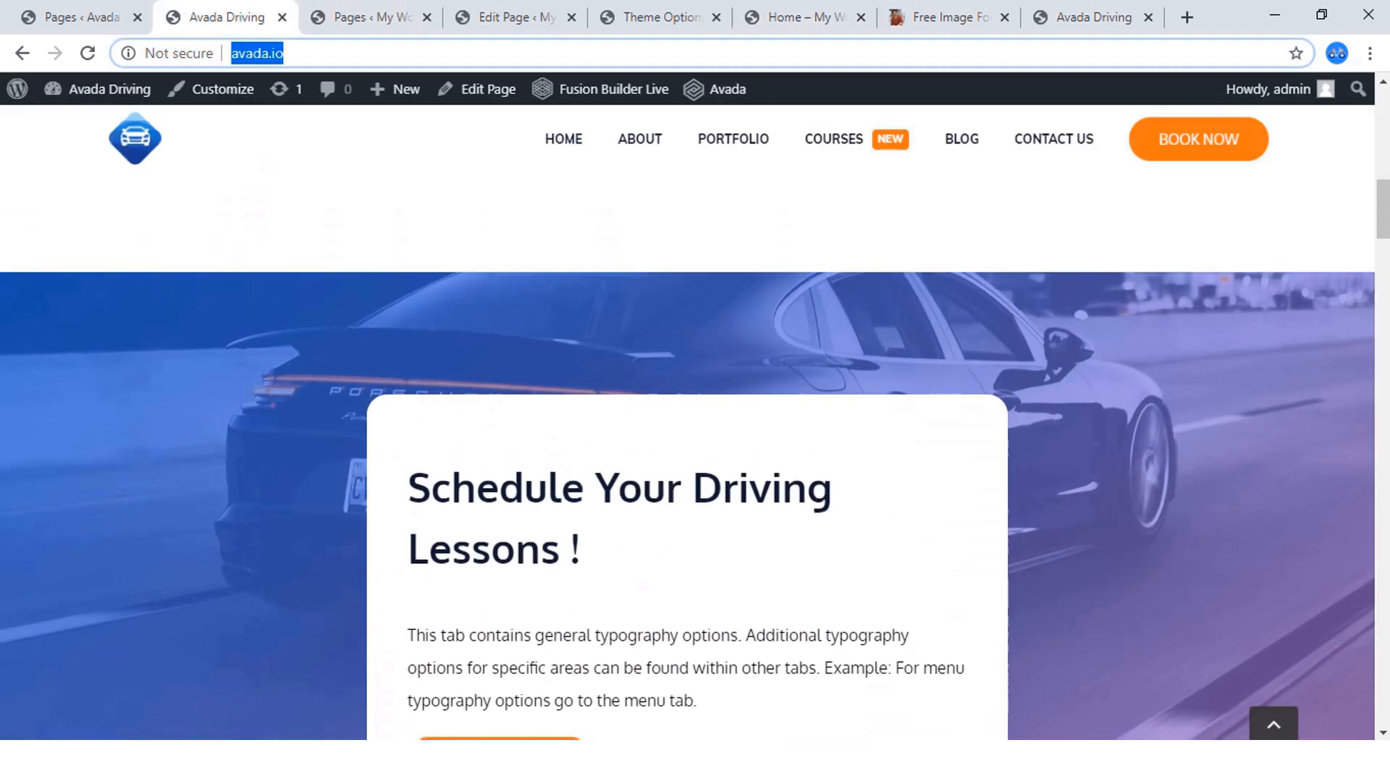
scroll(688, 418, down, 1)
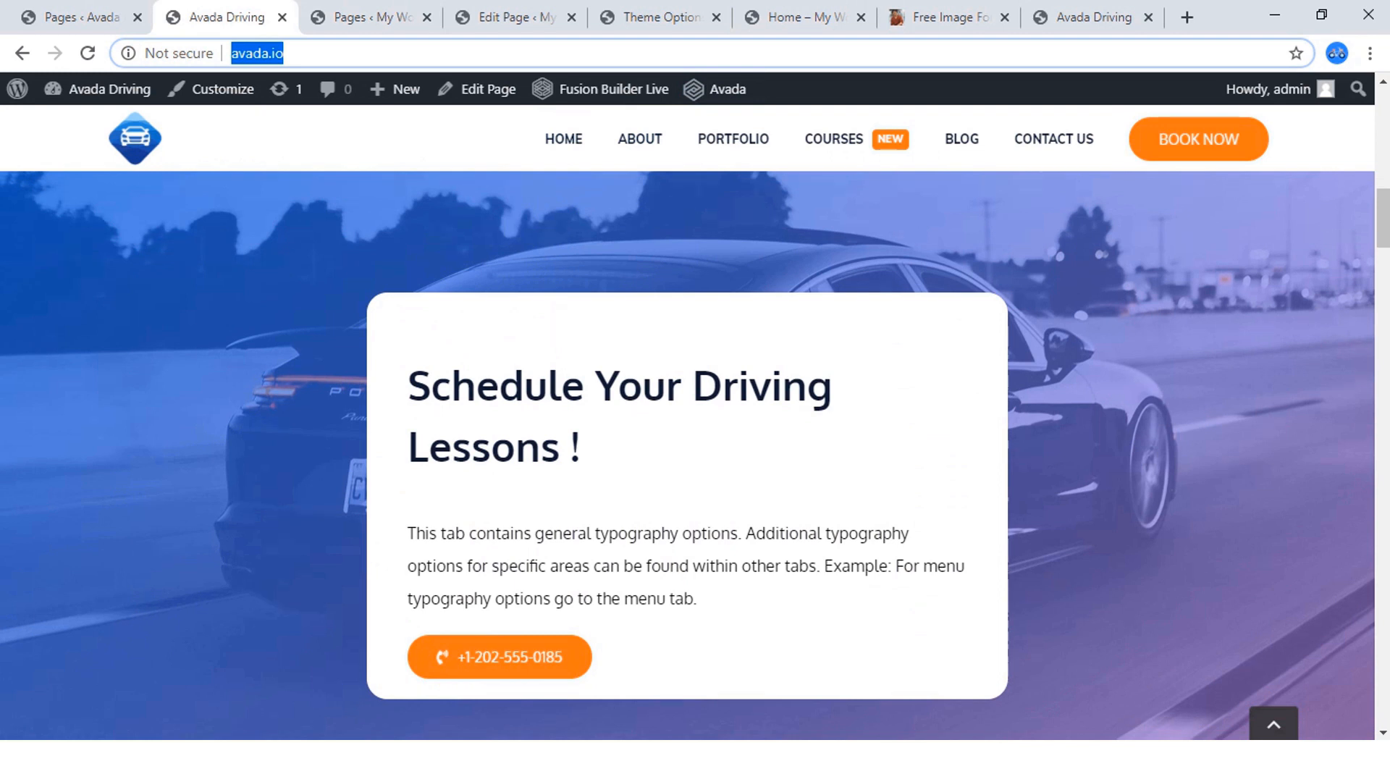
scroll(688, 419, down, 1)
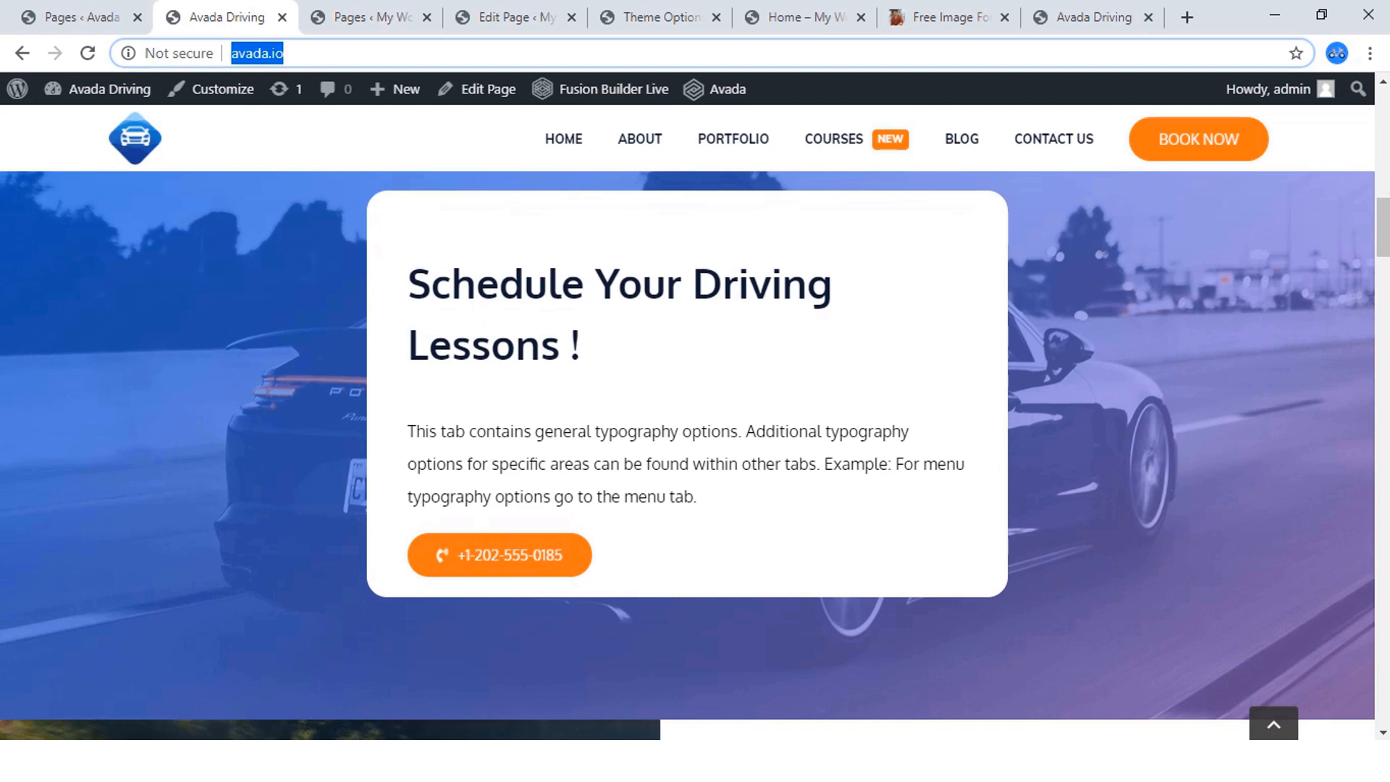
Return to the home page editor and add a 1/5 - 3/5 - 1/5 container below the welcome section.
click(797, 17)
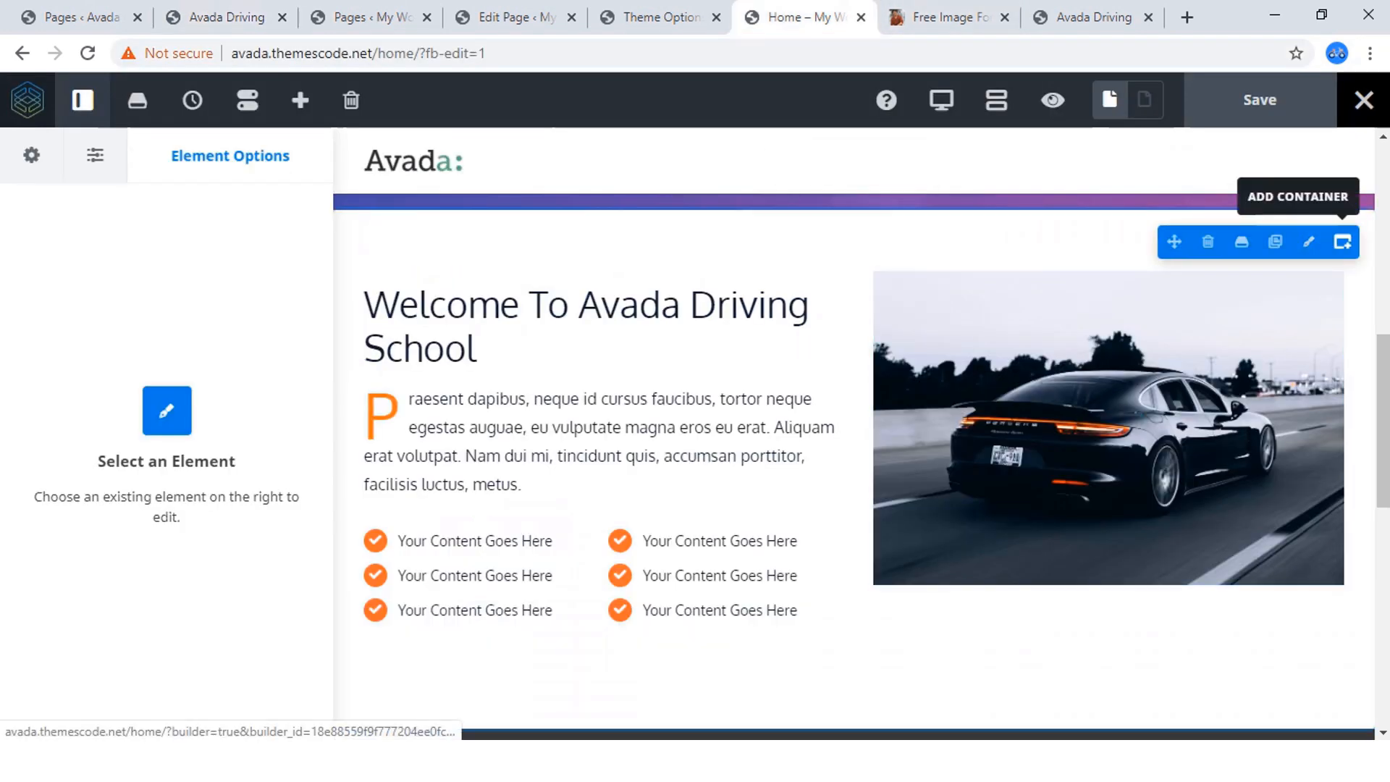
click(1343, 241)
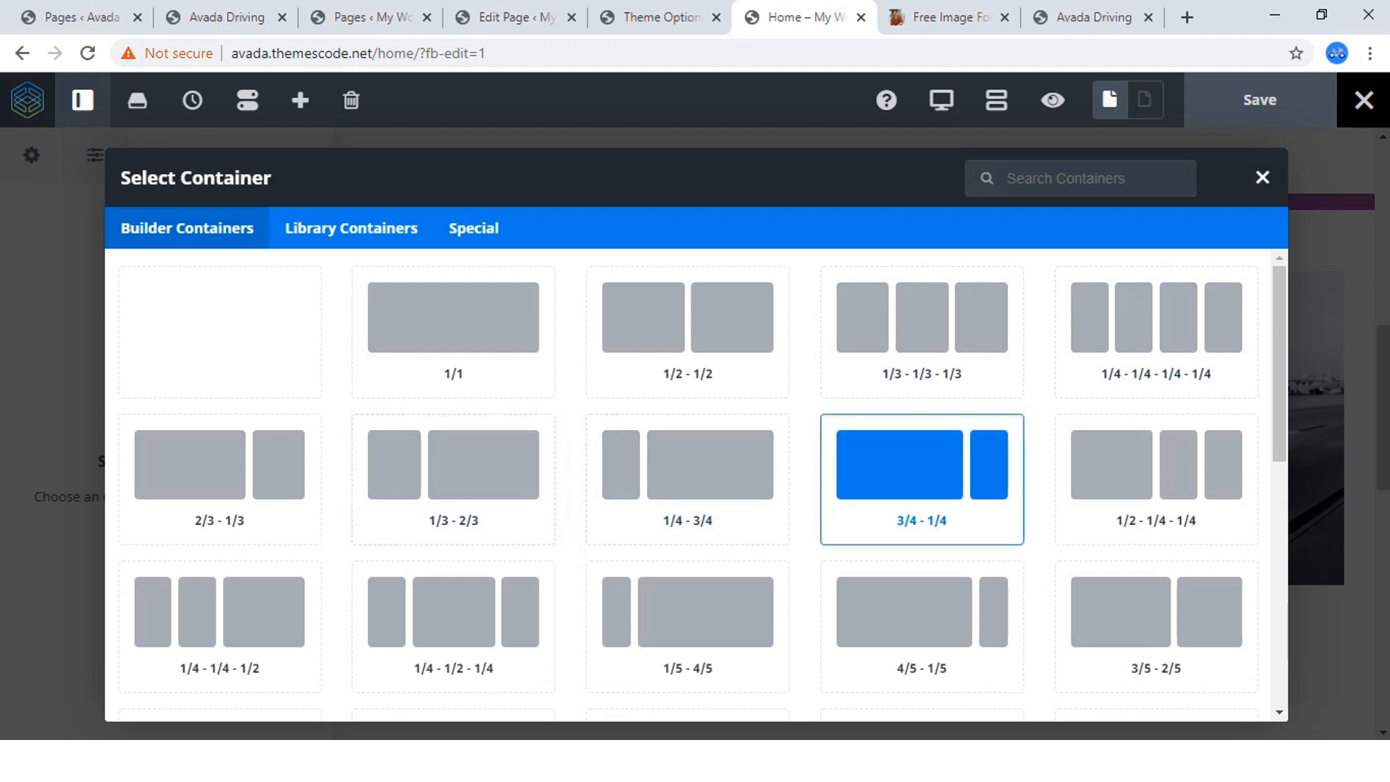
scroll(922, 449, down, 3)
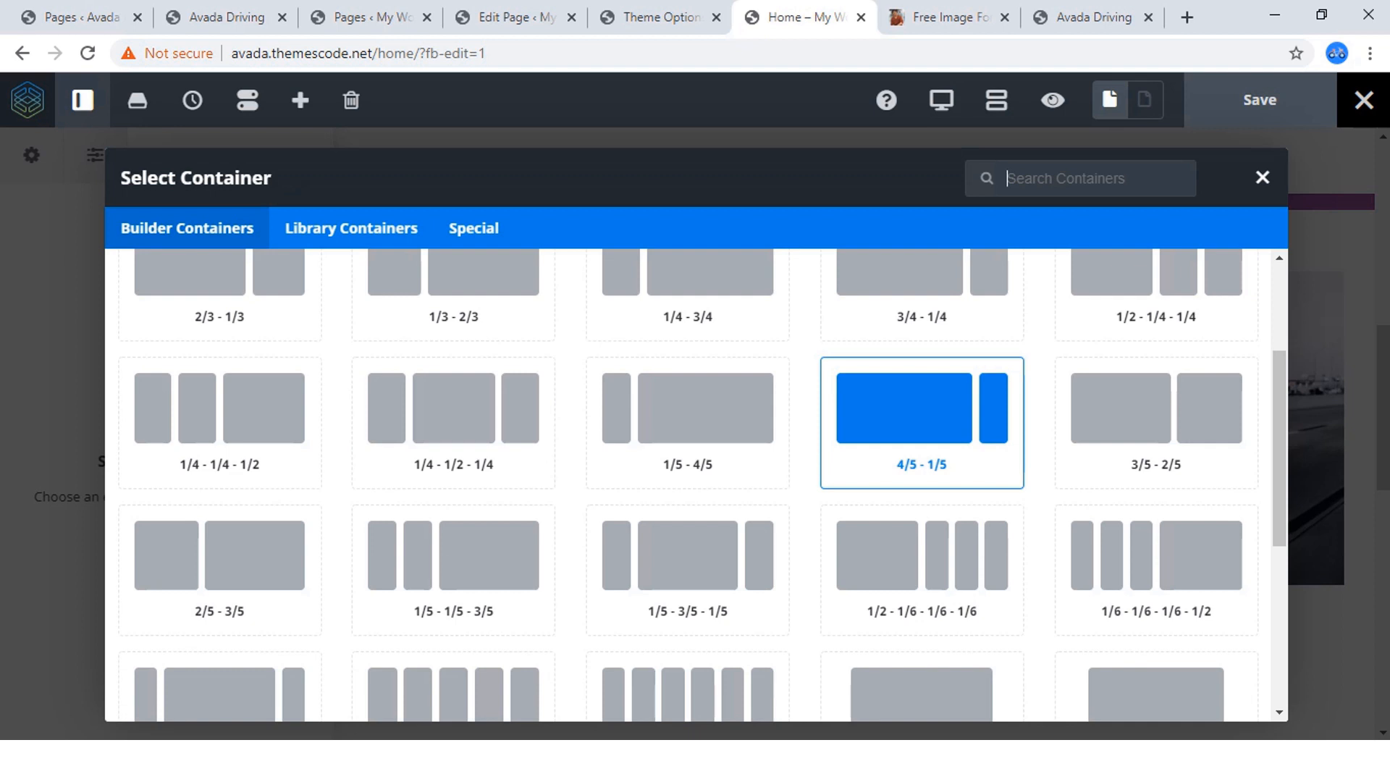
scroll(922, 434, down, 1)
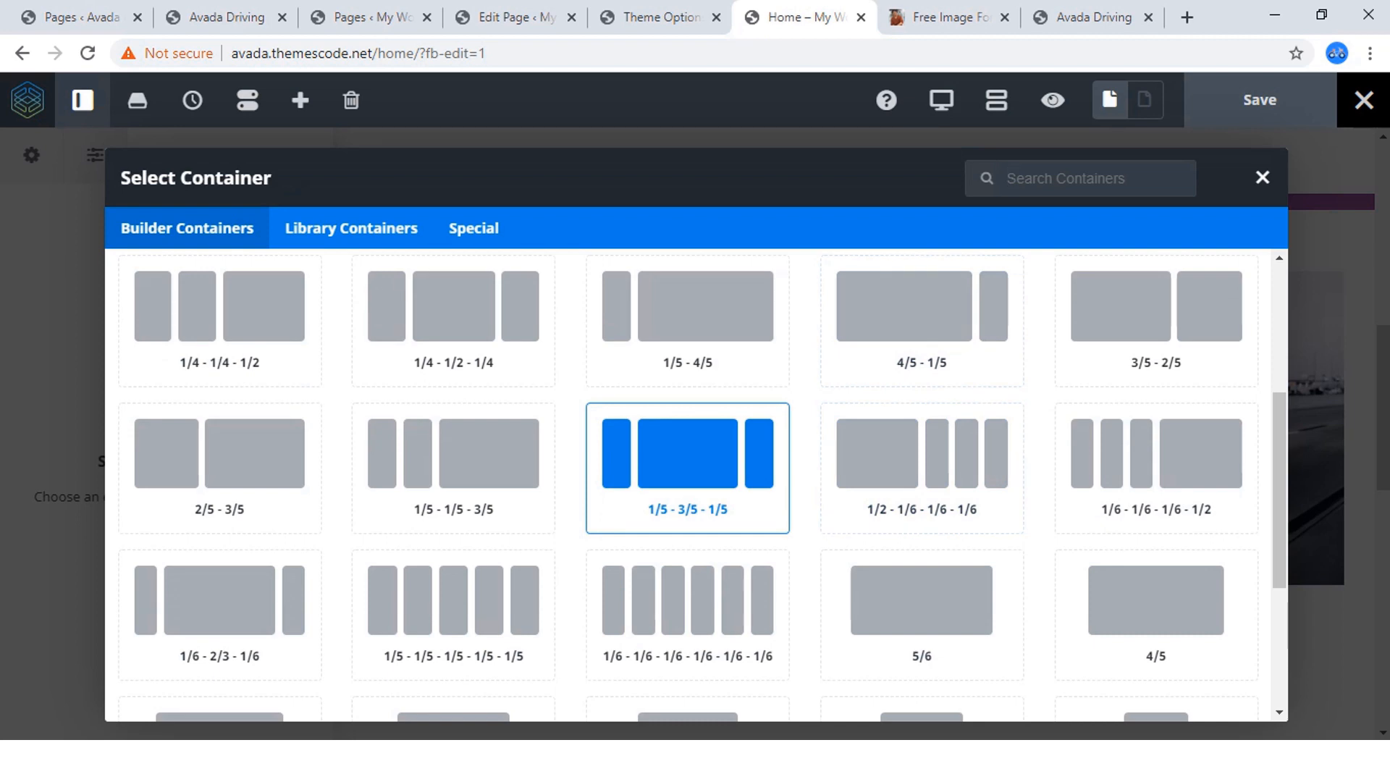
click(688, 464)
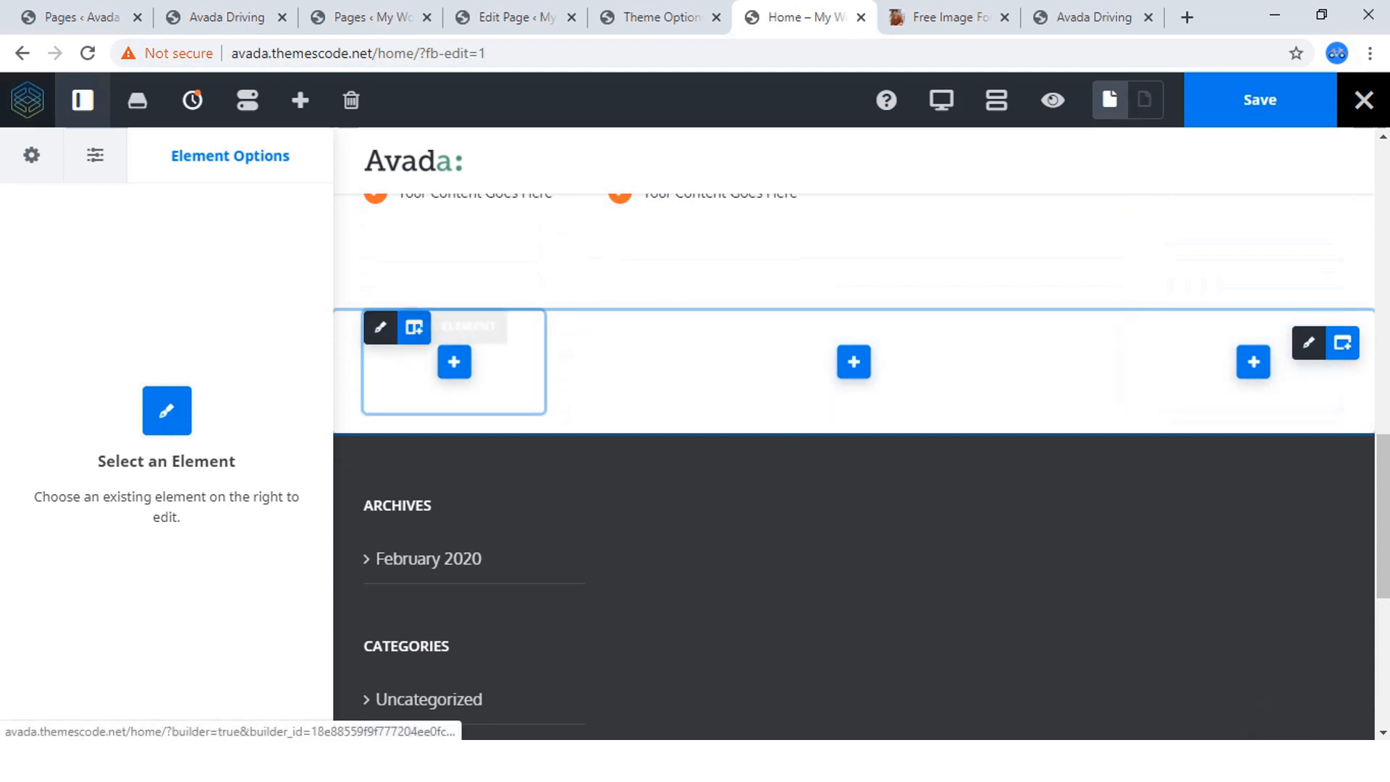
Examine the background image, overlay and card layout of the "Schedule Your Driving Lessons !" section on the reference site and its builder view.
click(226, 17)
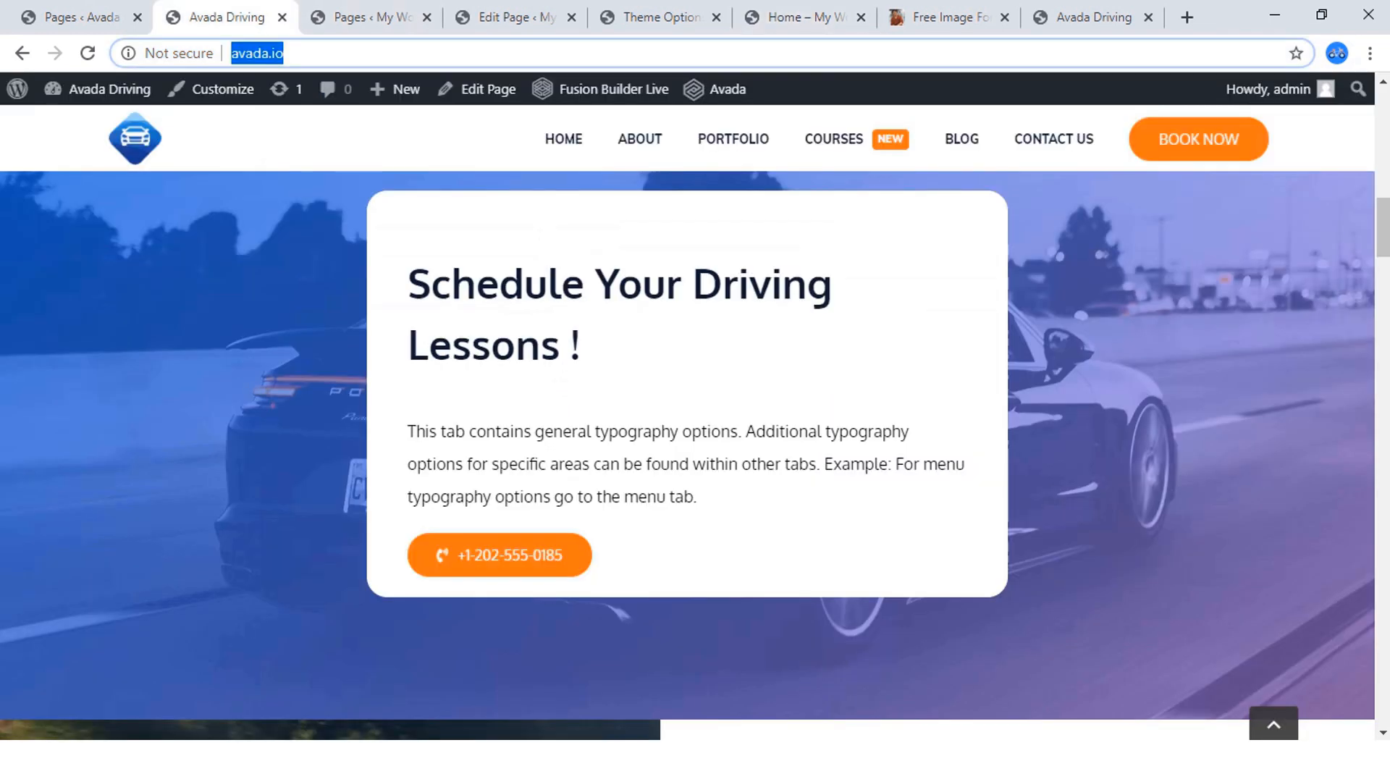
scroll(688, 420, up, 2)
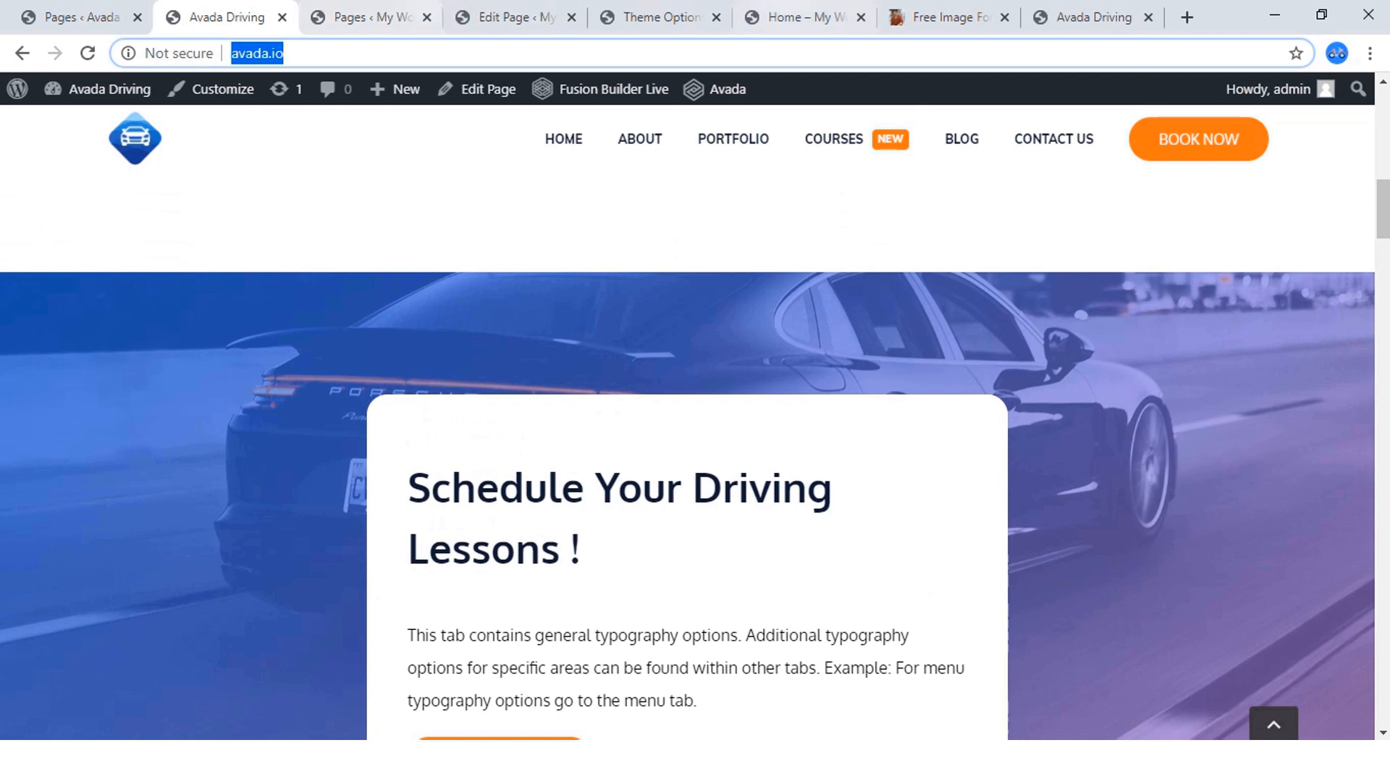
click(800, 18)
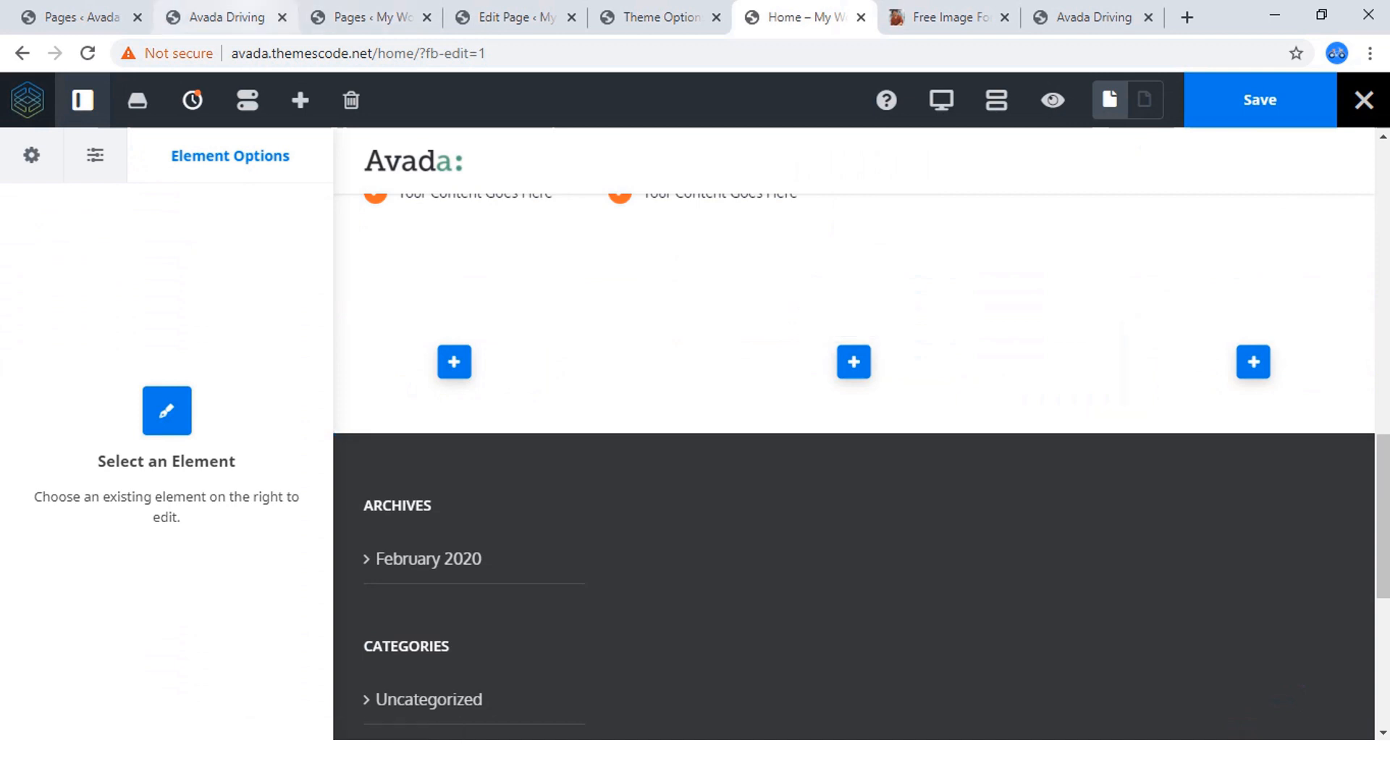
click(224, 17)
scroll(688, 435, down, 1)
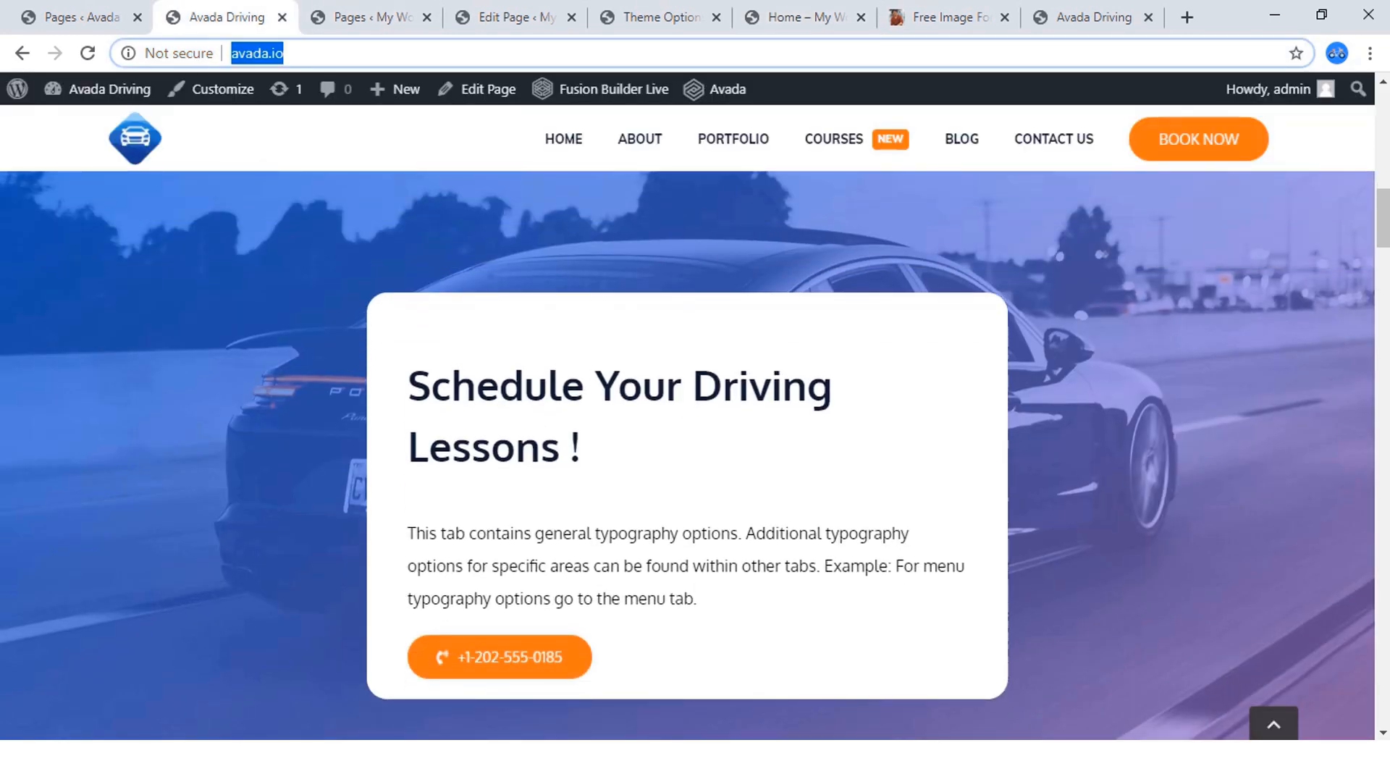
scroll(688, 434, up, 1)
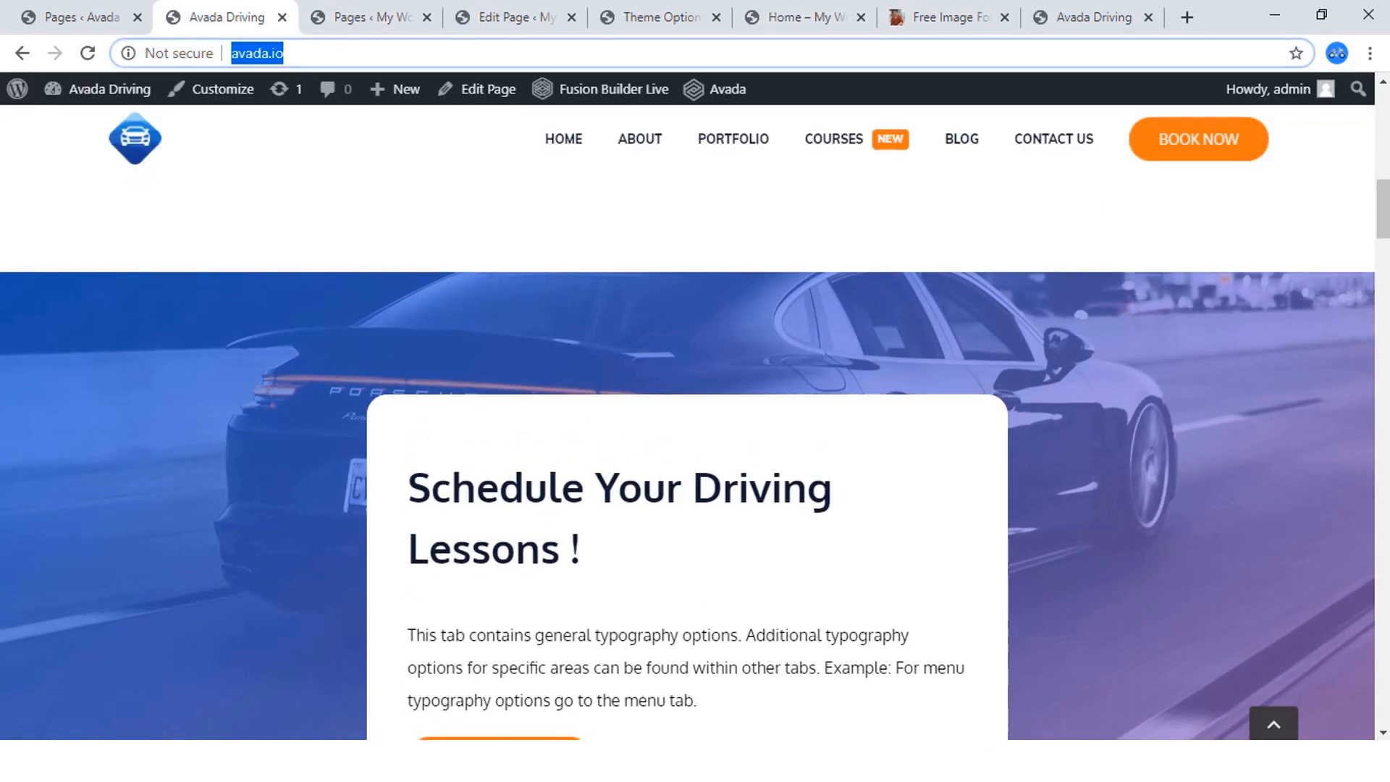
scroll(688, 434, down, 1)
click(1092, 17)
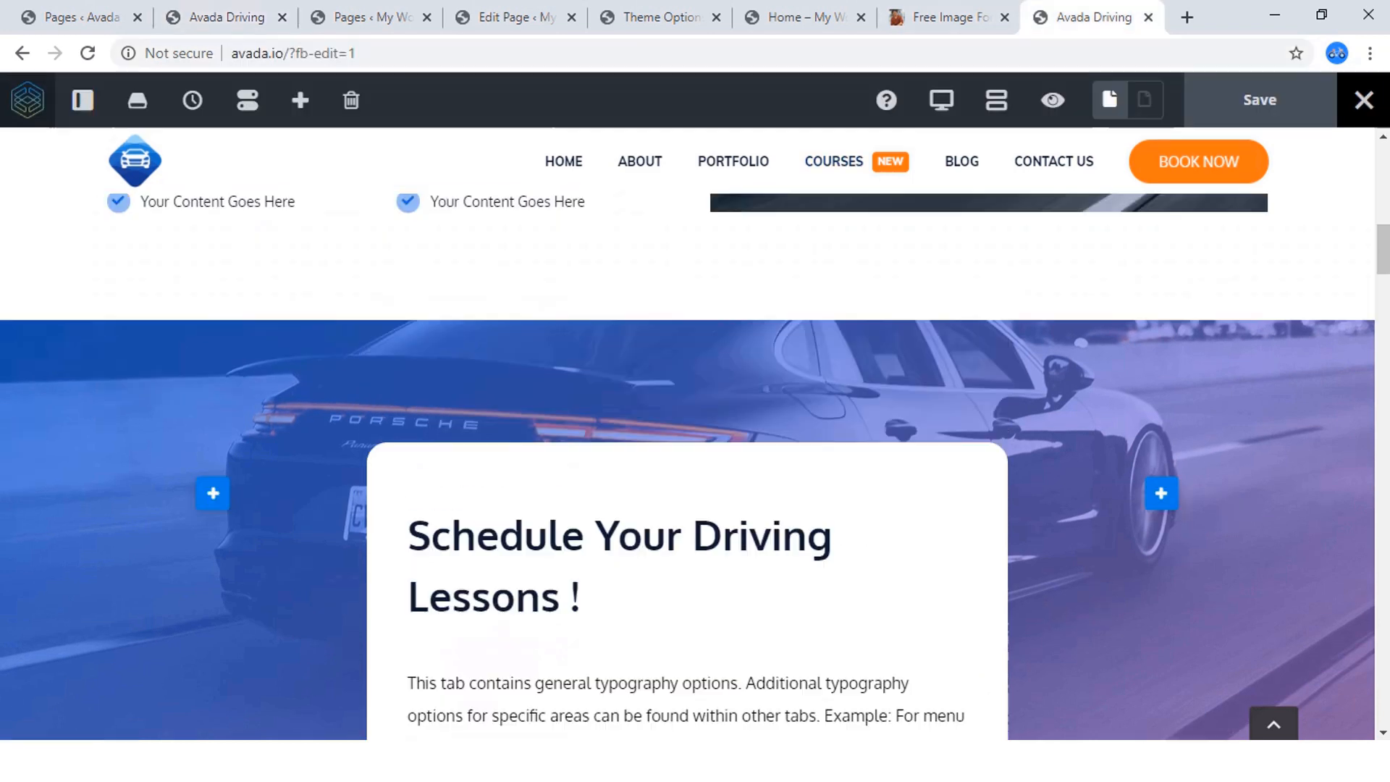
scroll(688, 435, down, 1)
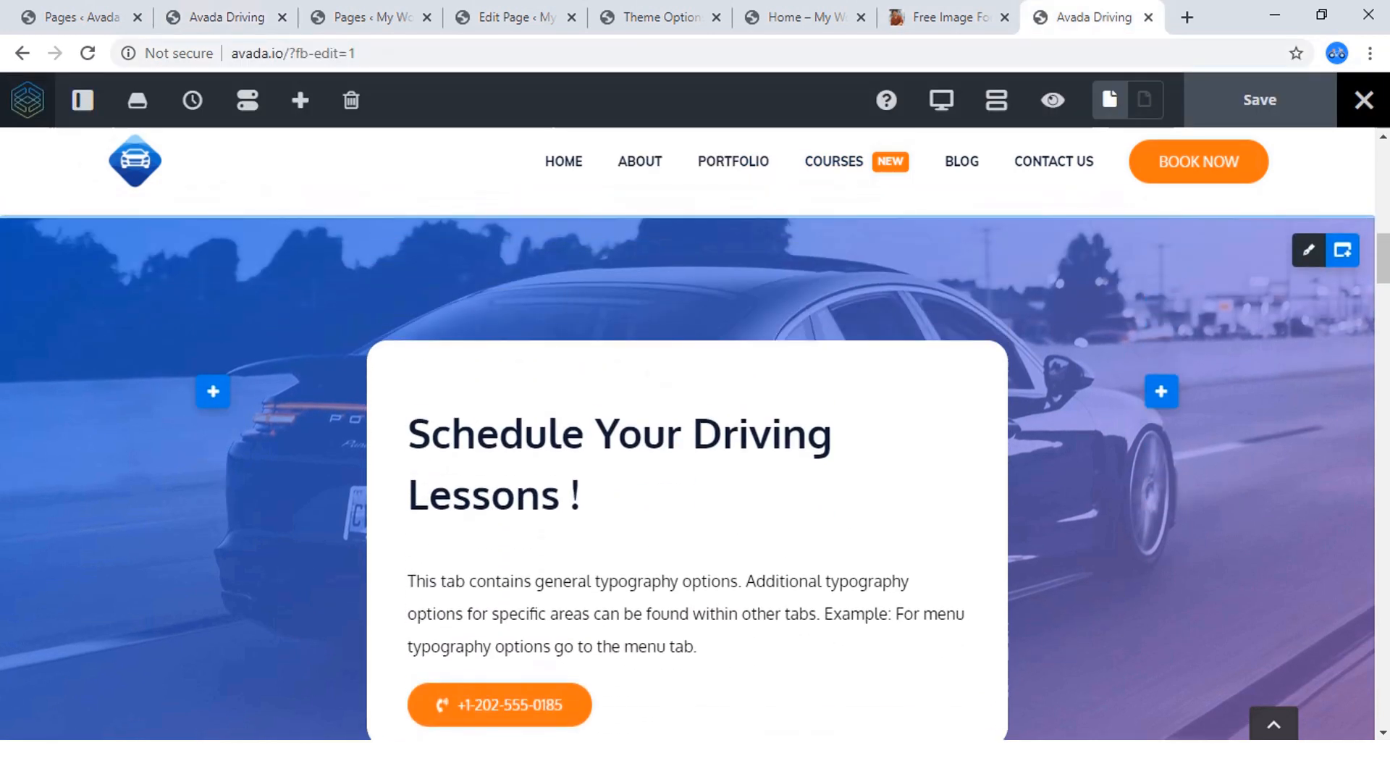
Return to the home page editor and open the background image settings of the new three-column container below the welcome section.
click(805, 17)
scroll(833, 369, up, 2)
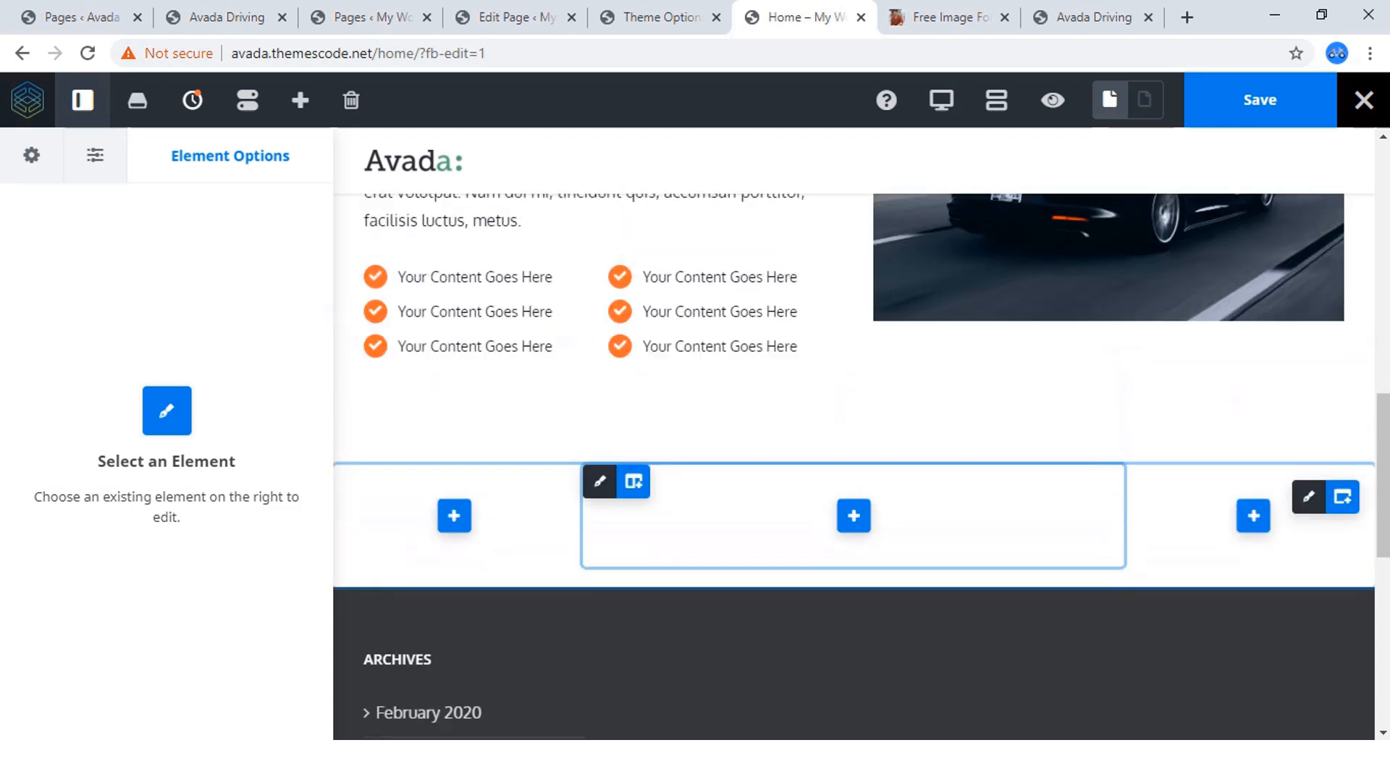
scroll(855, 464, up, 1)
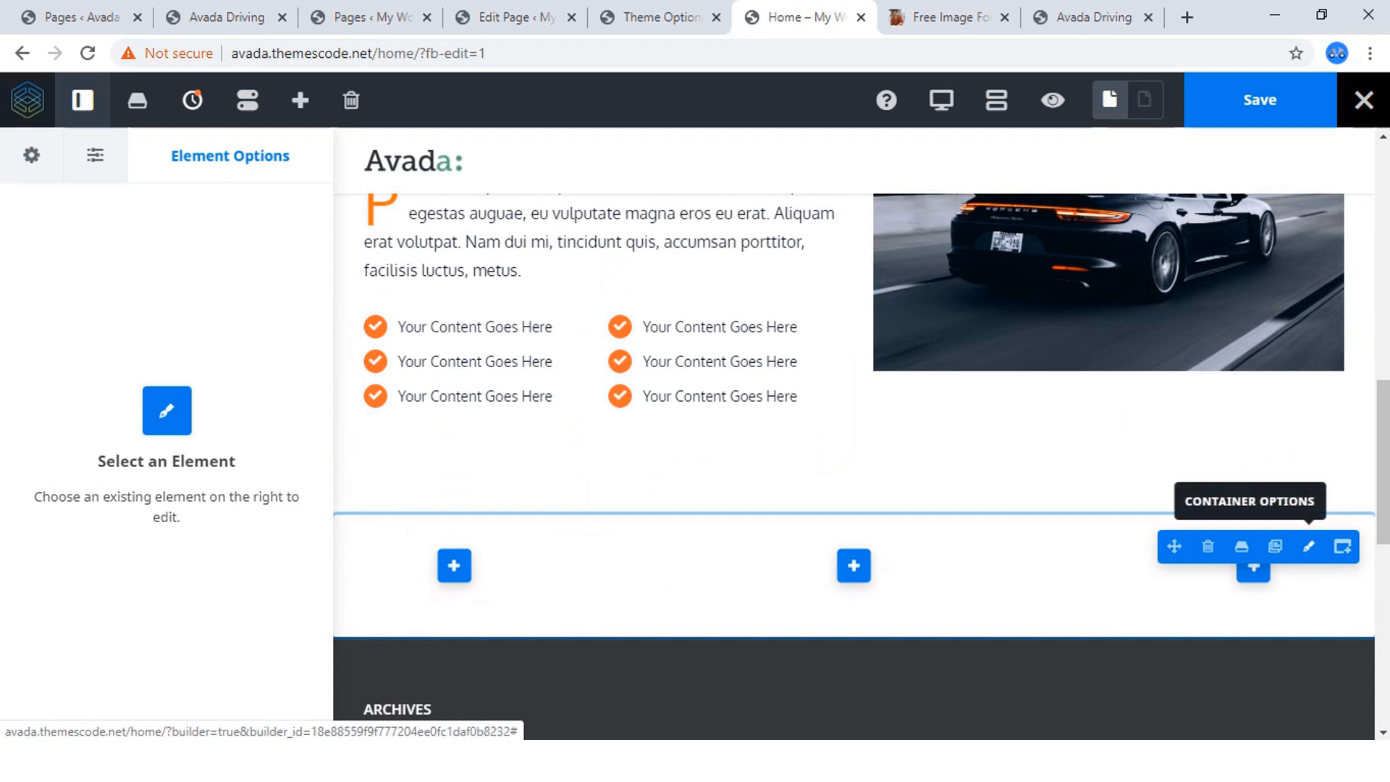
click(1309, 546)
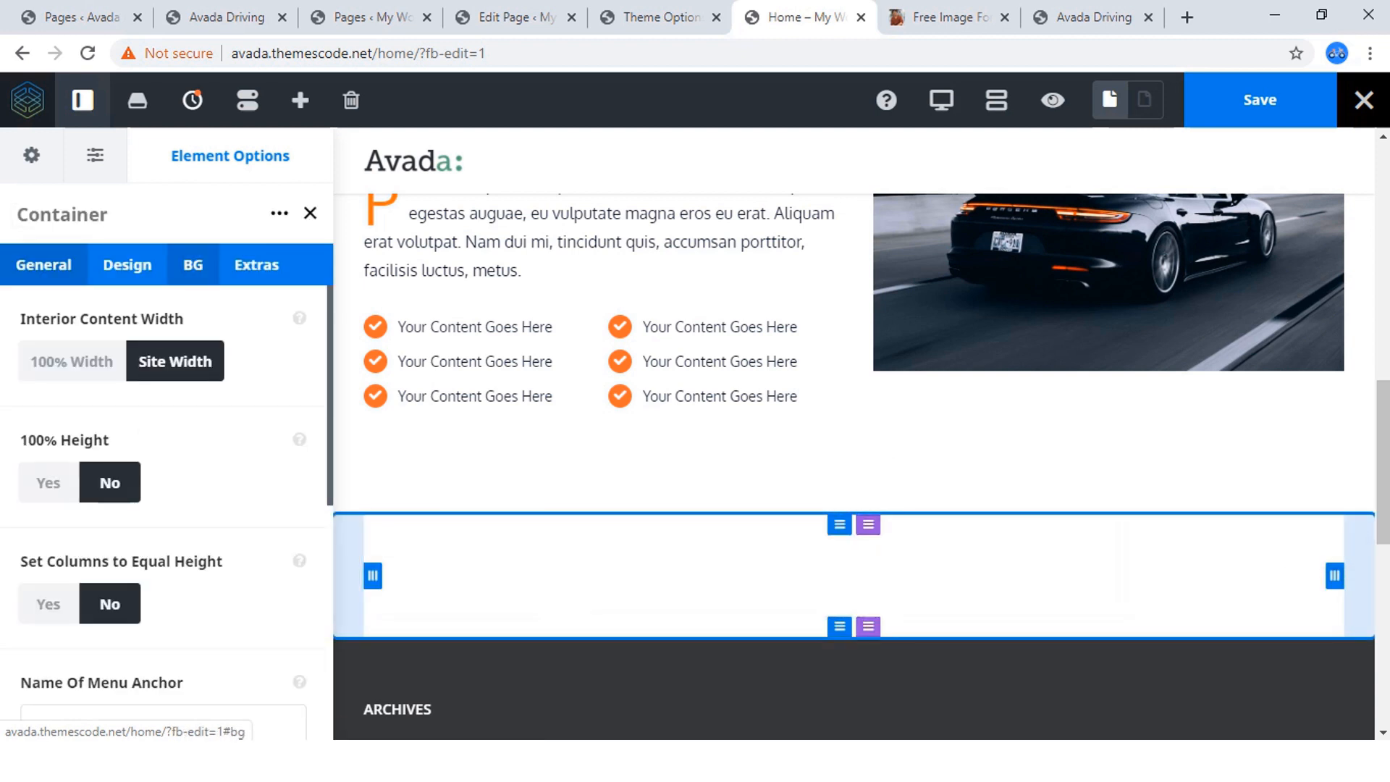
click(193, 264)
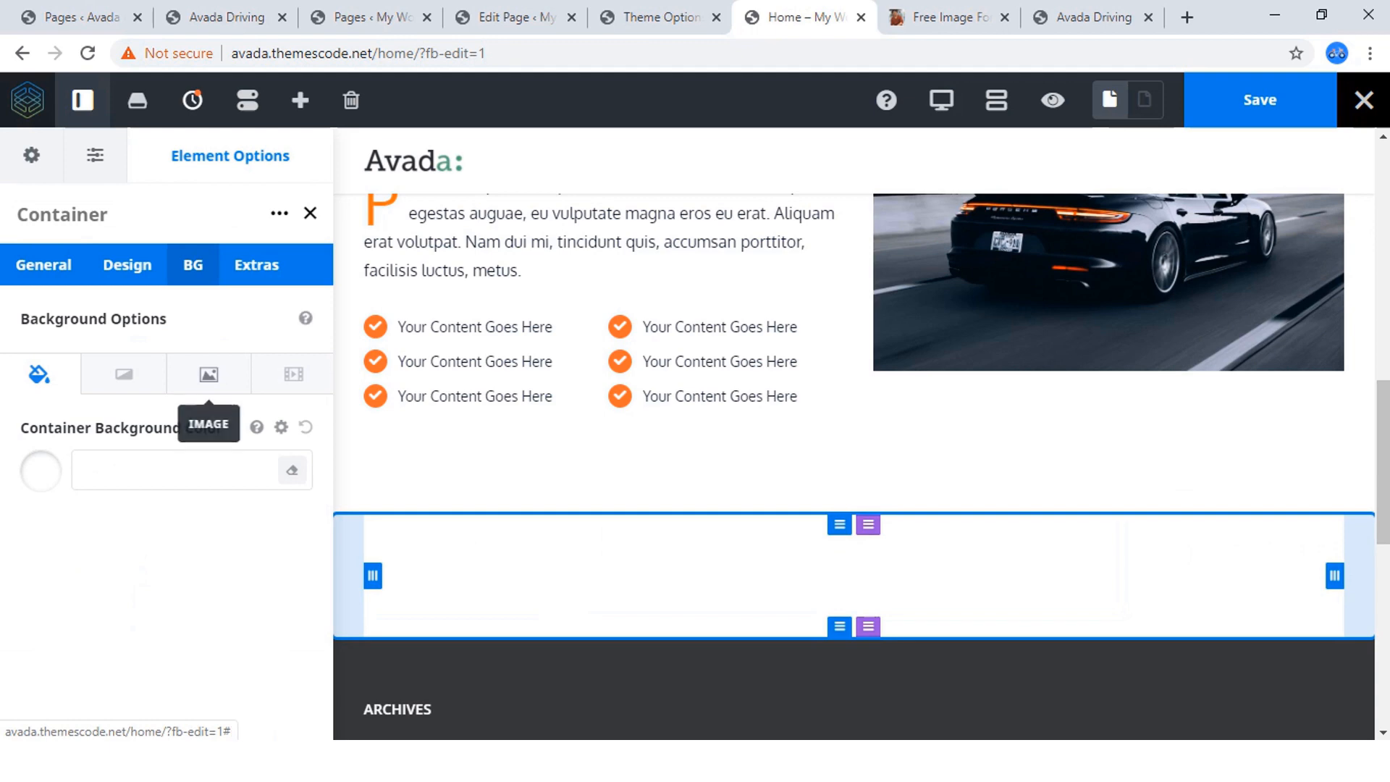
click(208, 374)
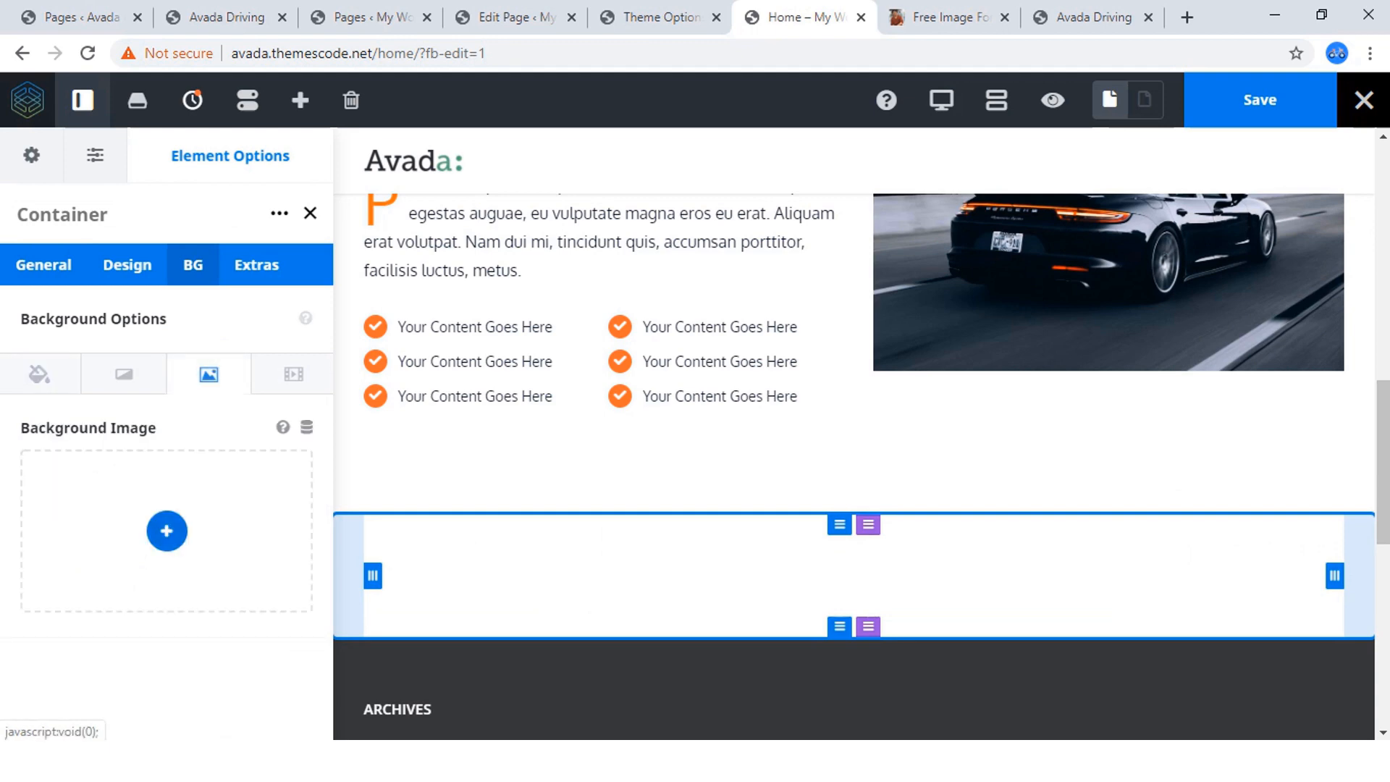
Set the container's background to the black Porsche photo from the media library at Full Size – 1920 × 1280.
click(167, 531)
scroll(536, 449, down, 5)
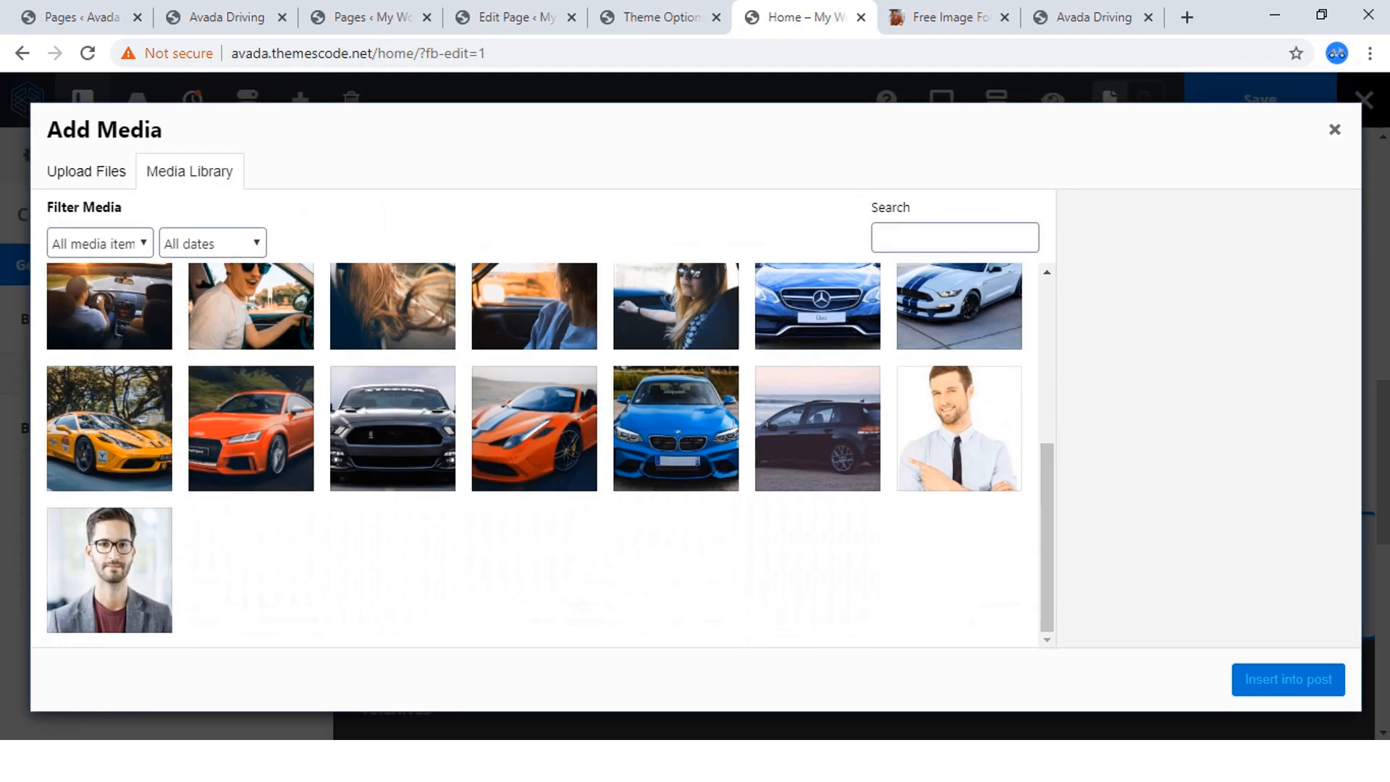
scroll(536, 456, up, 3)
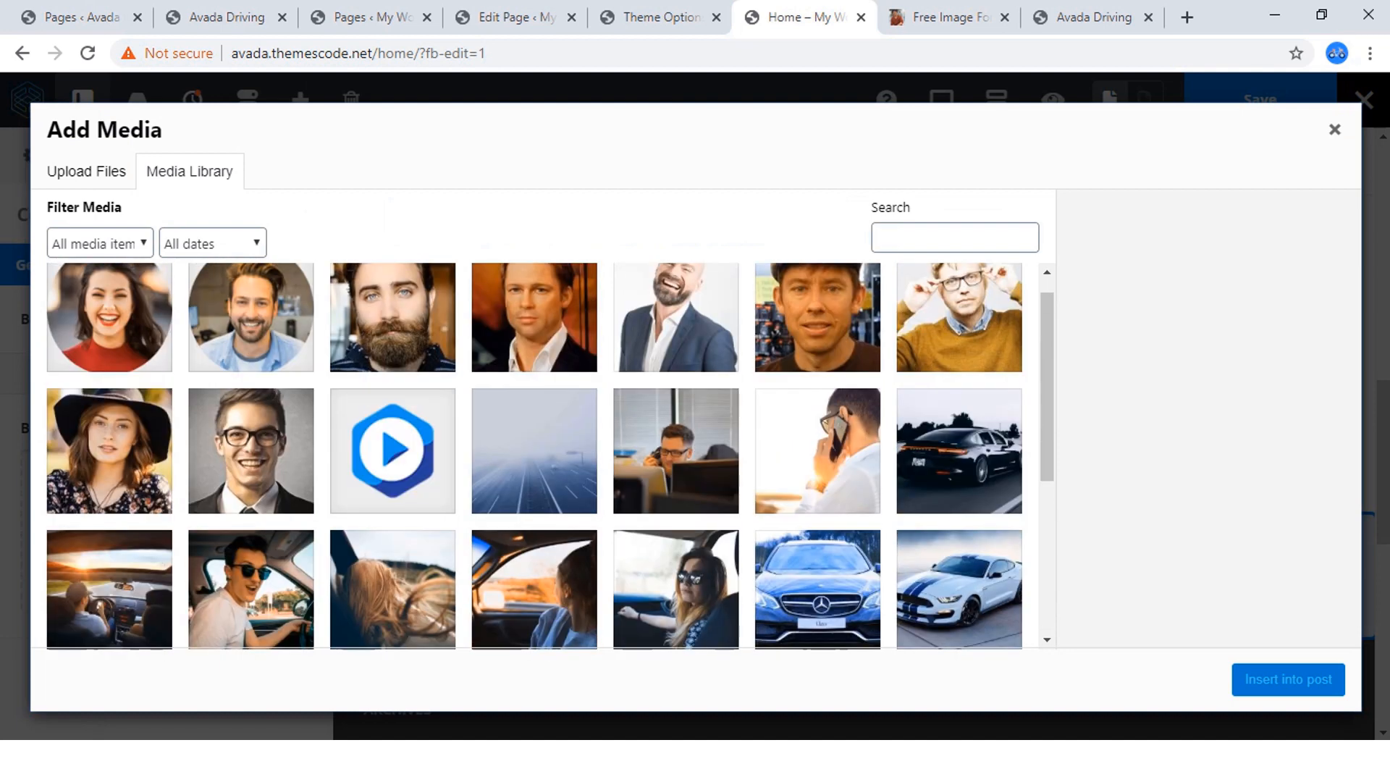
click(959, 452)
scroll(1202, 449, down, 5)
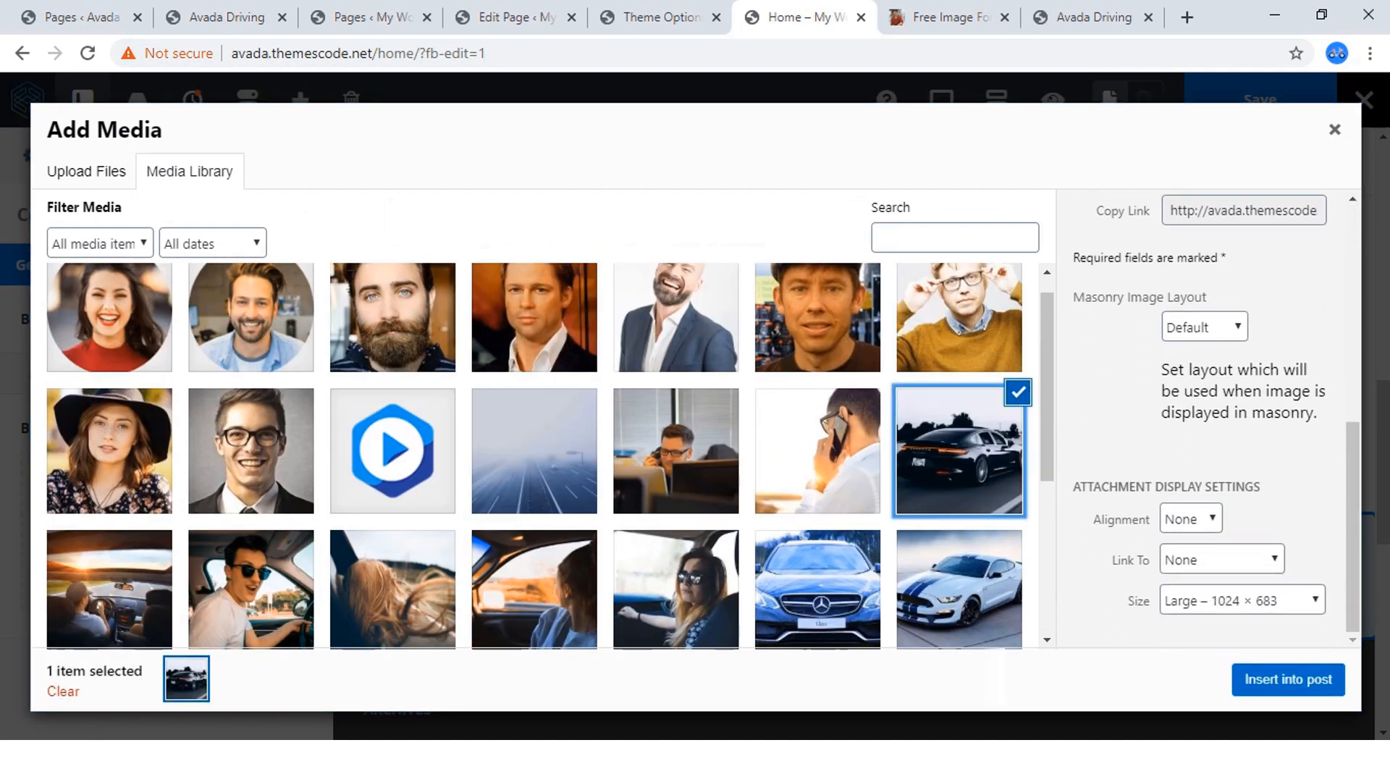
click(1242, 601)
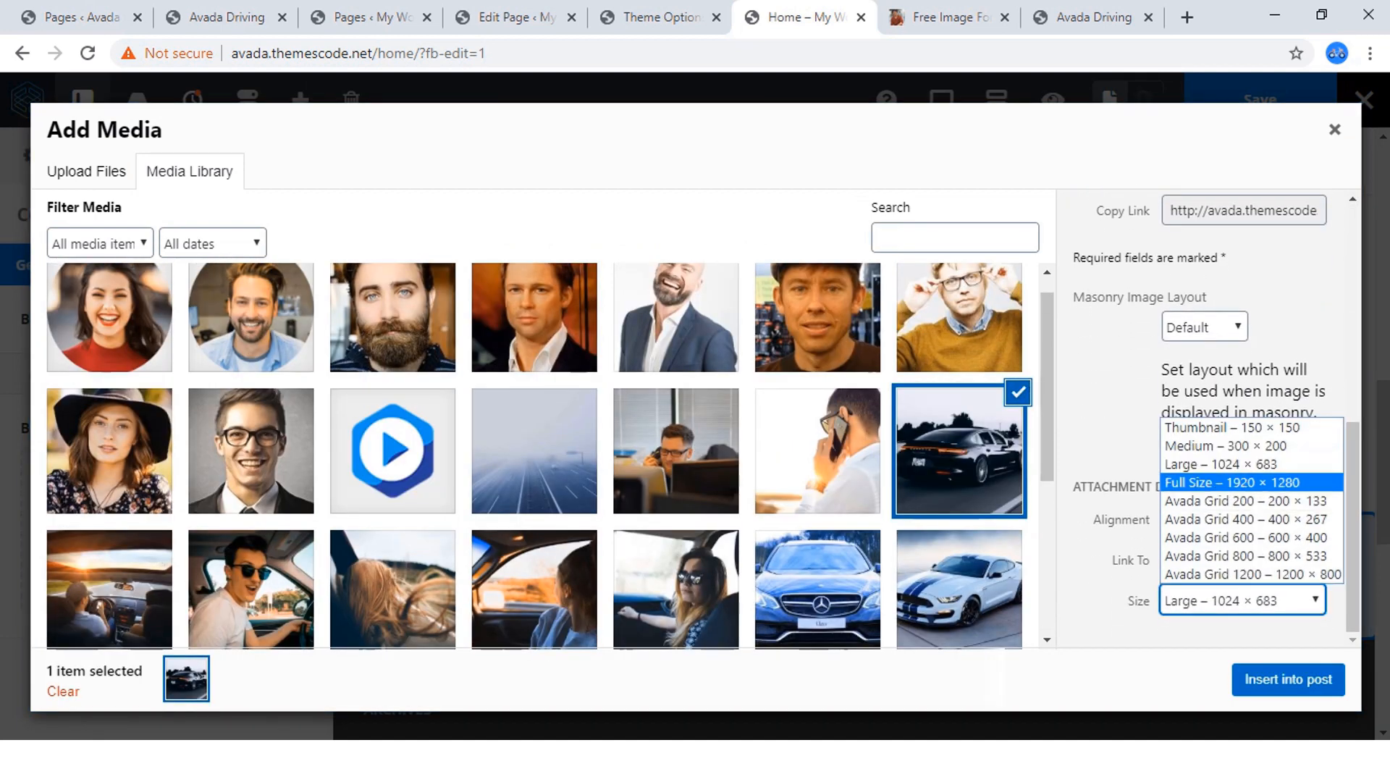
click(1233, 483)
click(1289, 679)
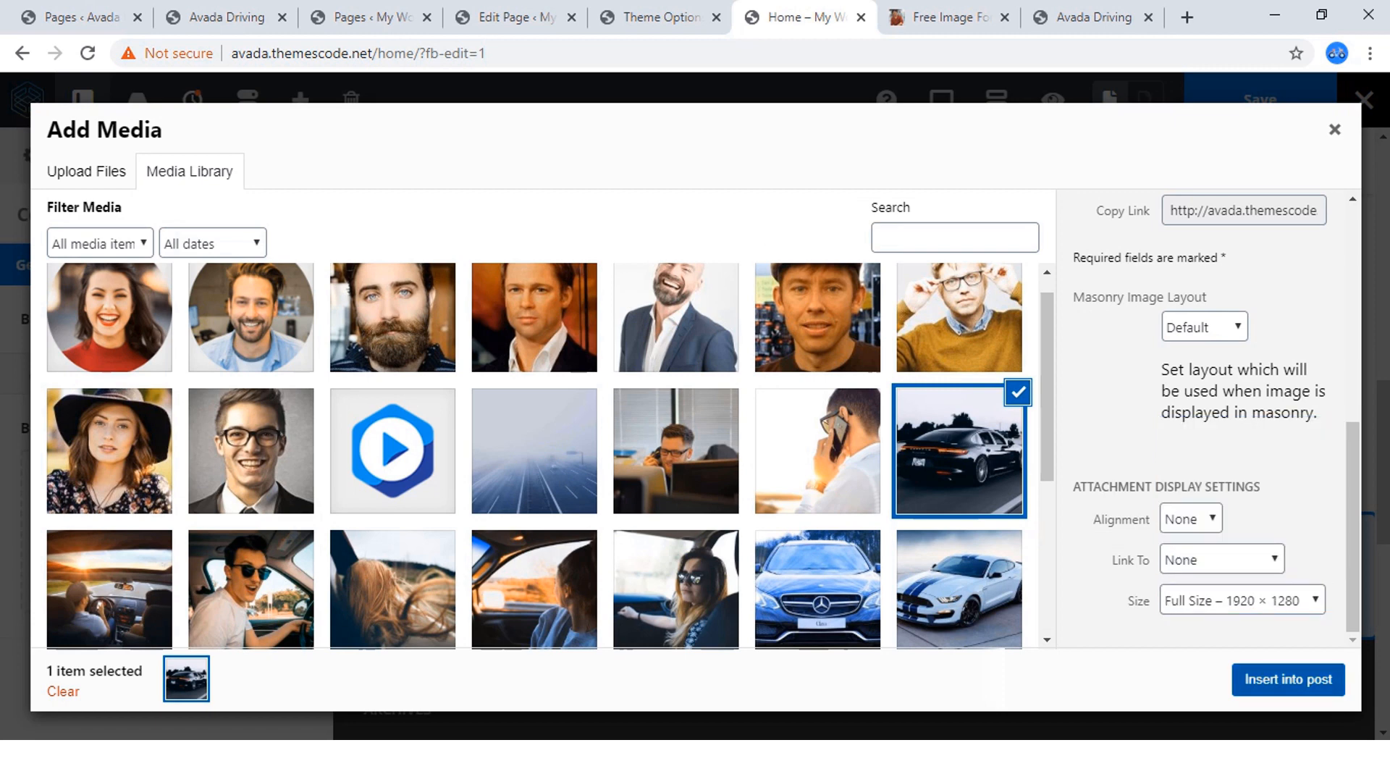
Set the top padding of the Porsche background container to 15%.
scroll(854, 434, down, 3)
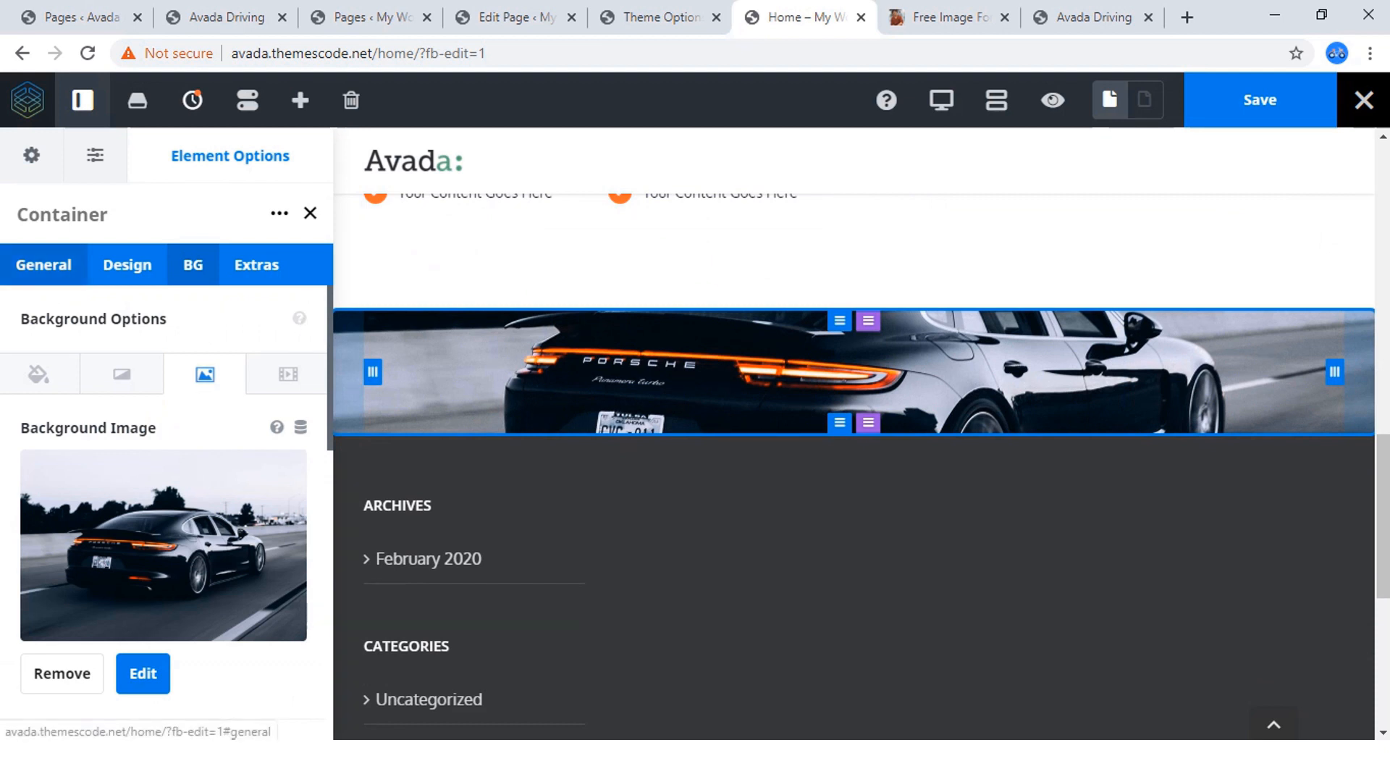
click(126, 264)
scroll(167, 507, down, 3)
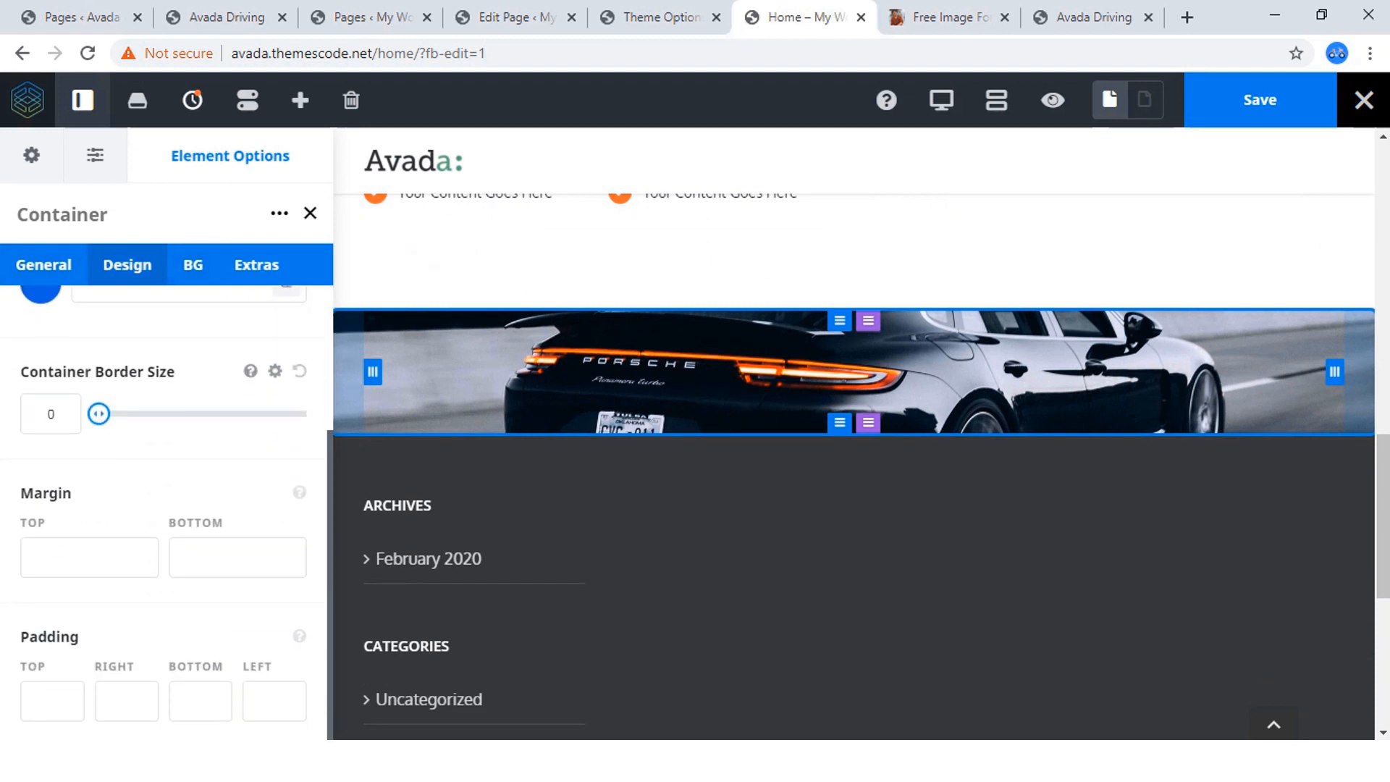
click(52, 701)
click(52, 702)
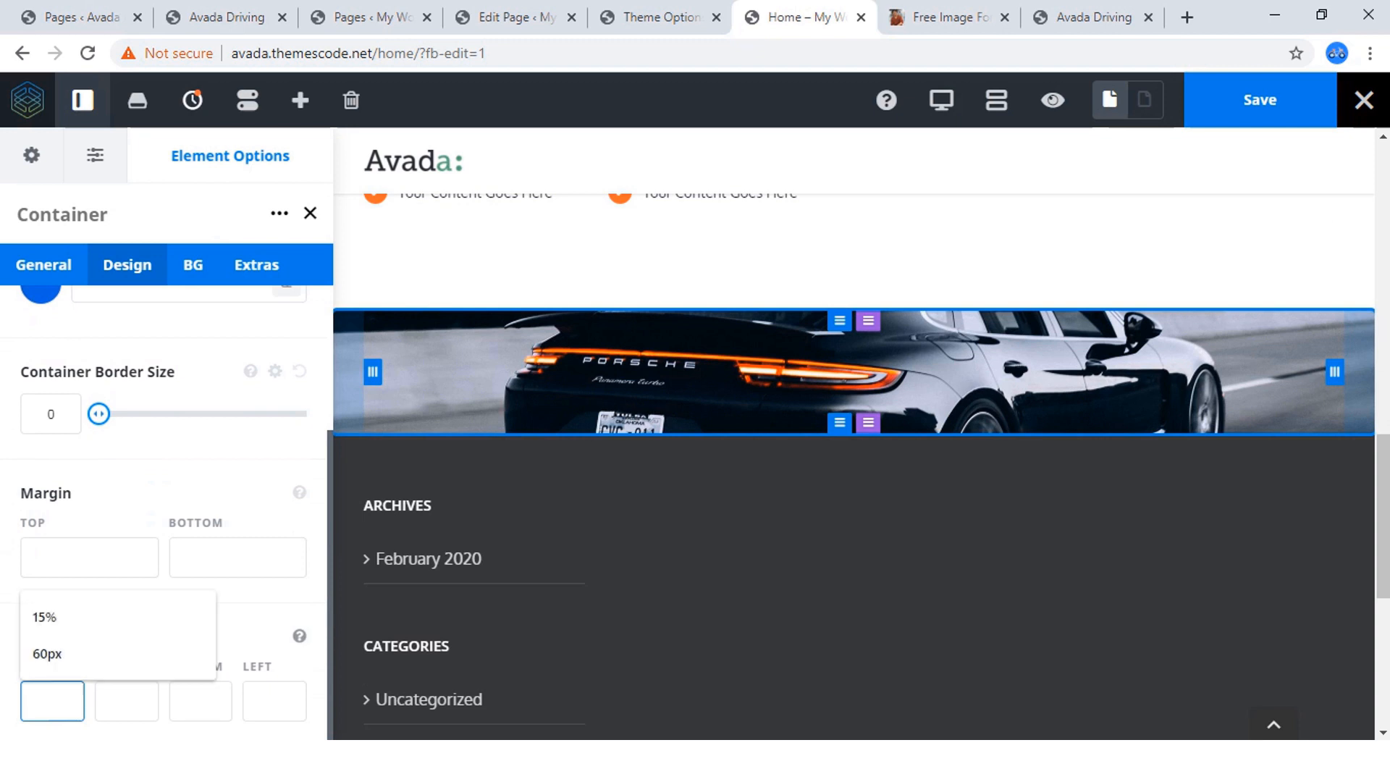
key(Down)
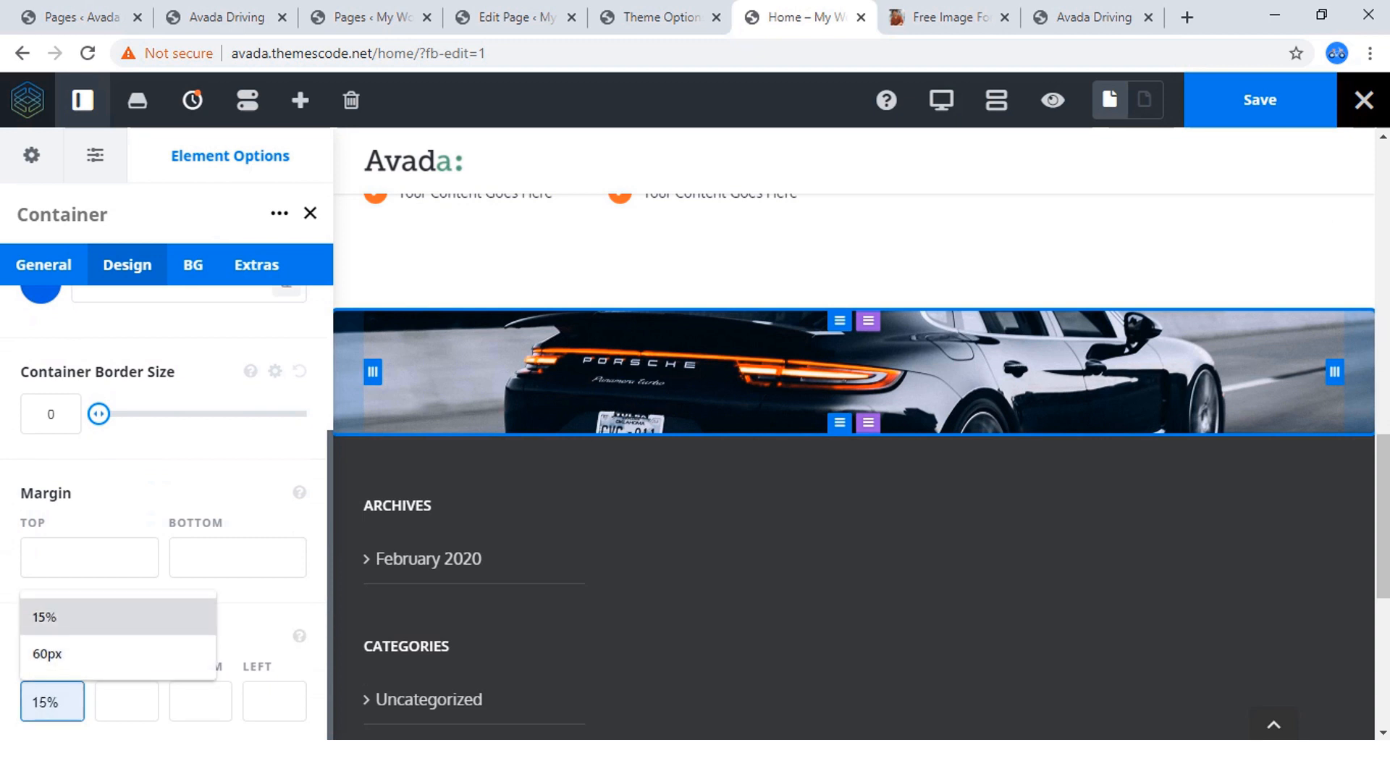
key(Down)
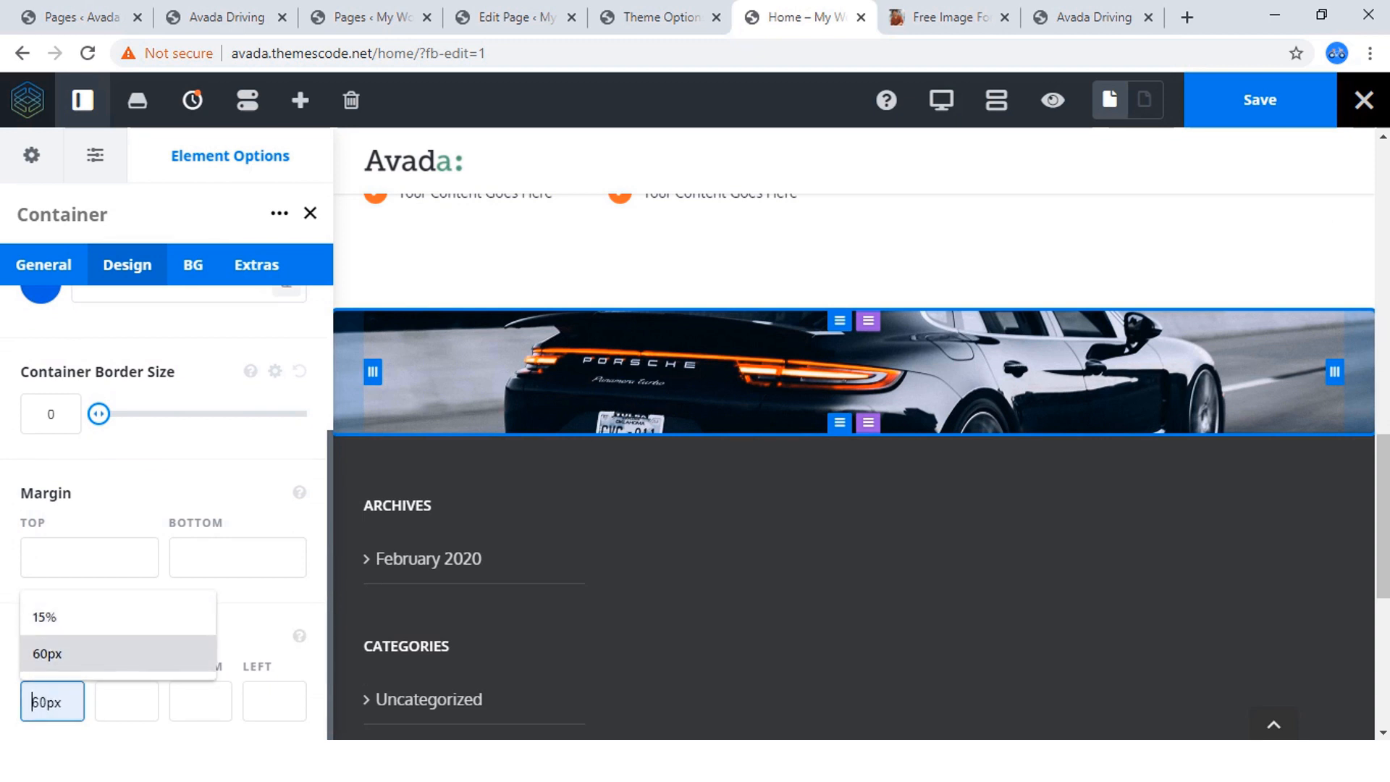
key(Up)
key(Return)
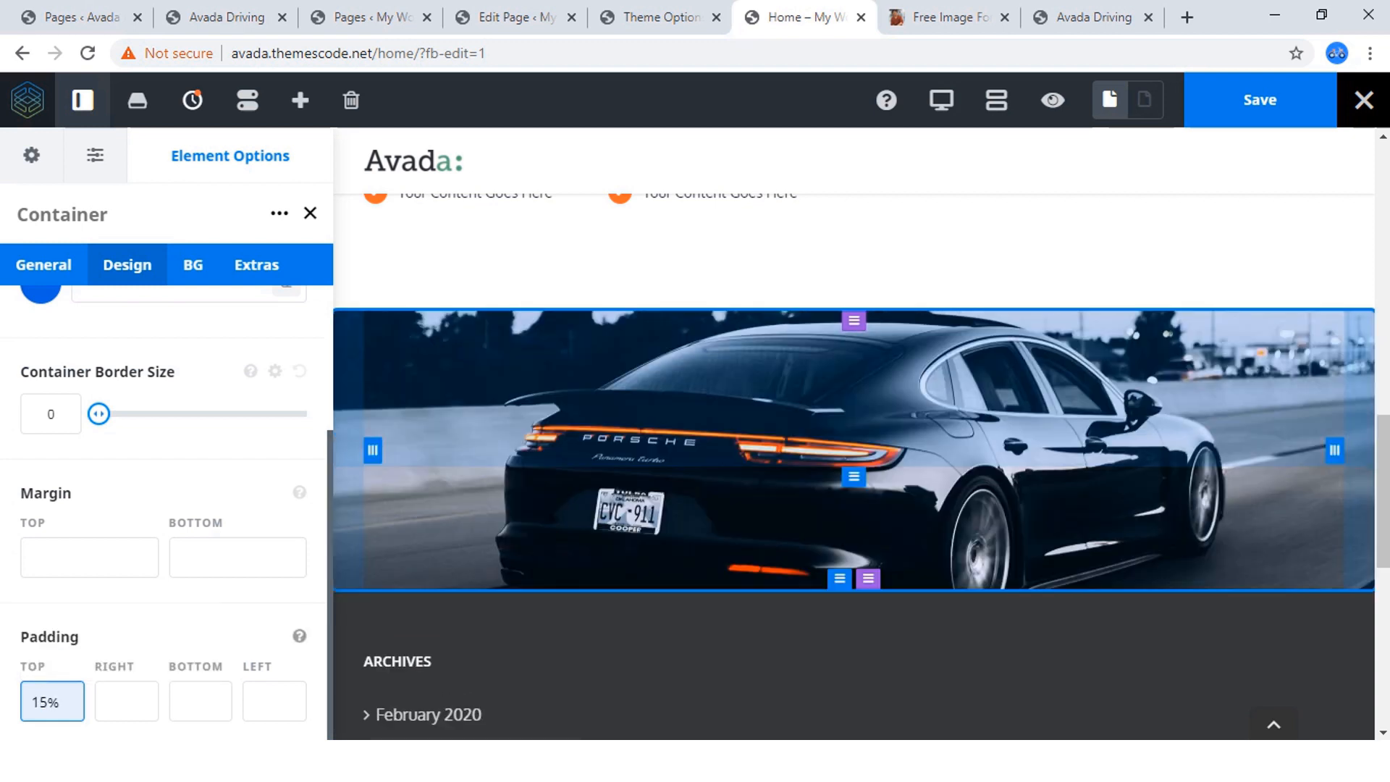
Set the bottom padding of the Porsche background container to 15%.
key(Tab)
key(Tab)
key(Down)
key(Down)
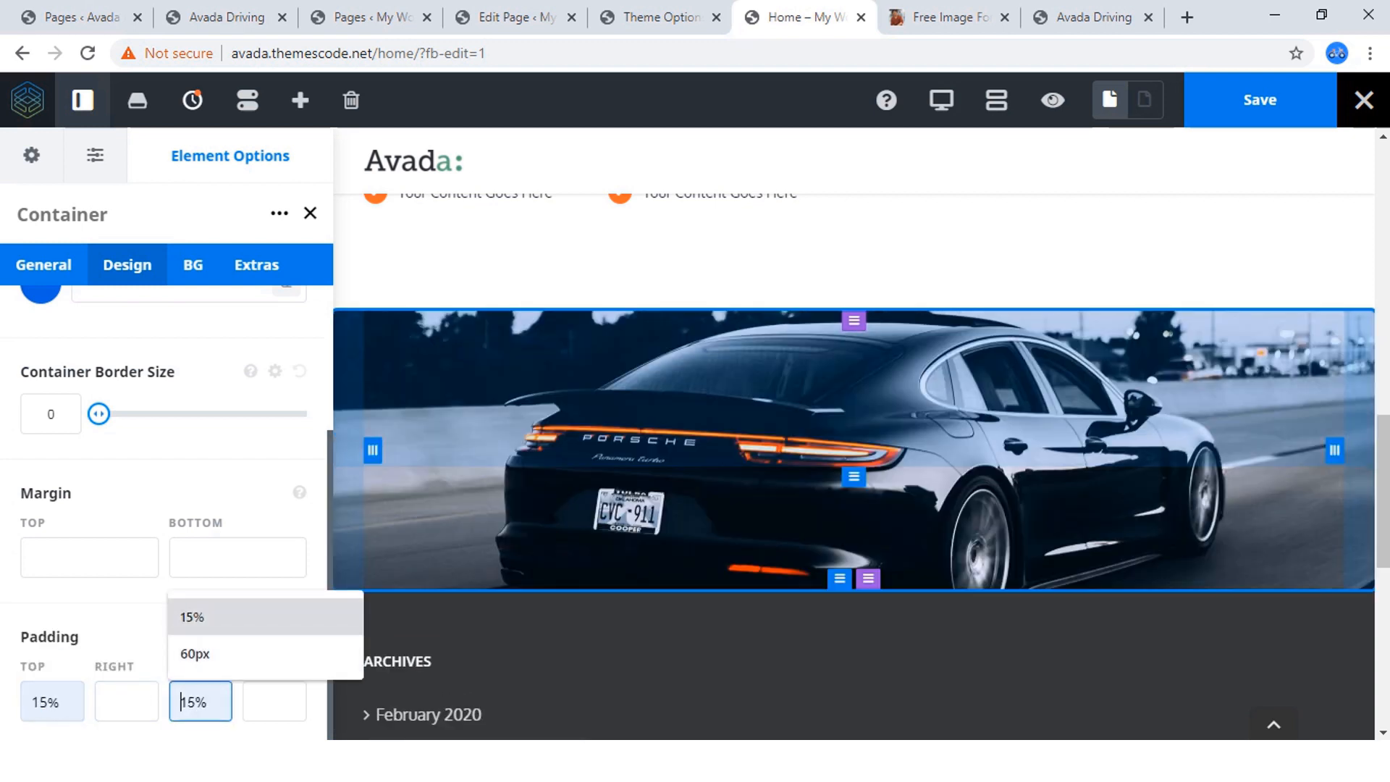
key(Return)
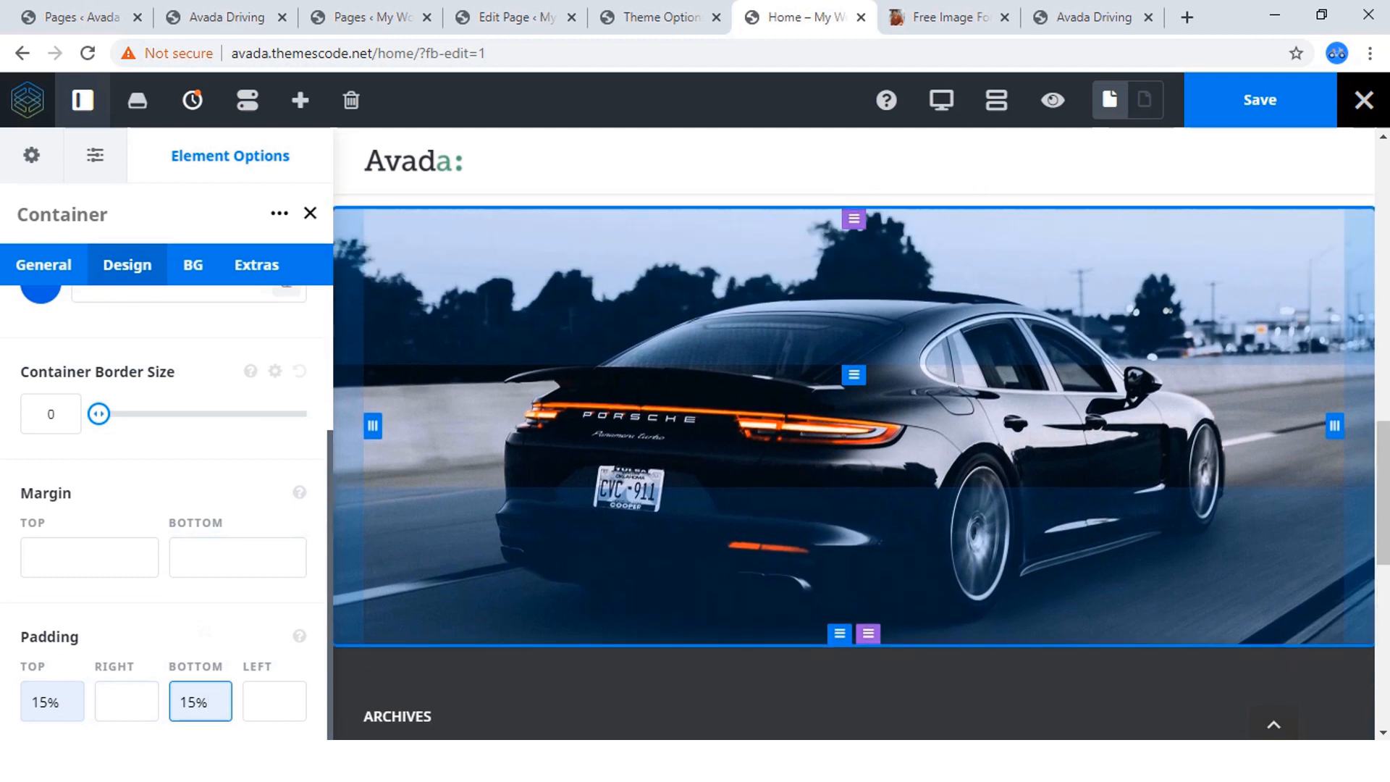
Reduce the container's top and bottom padding to 10% each.
drag(40, 702, 46, 701)
text(0)
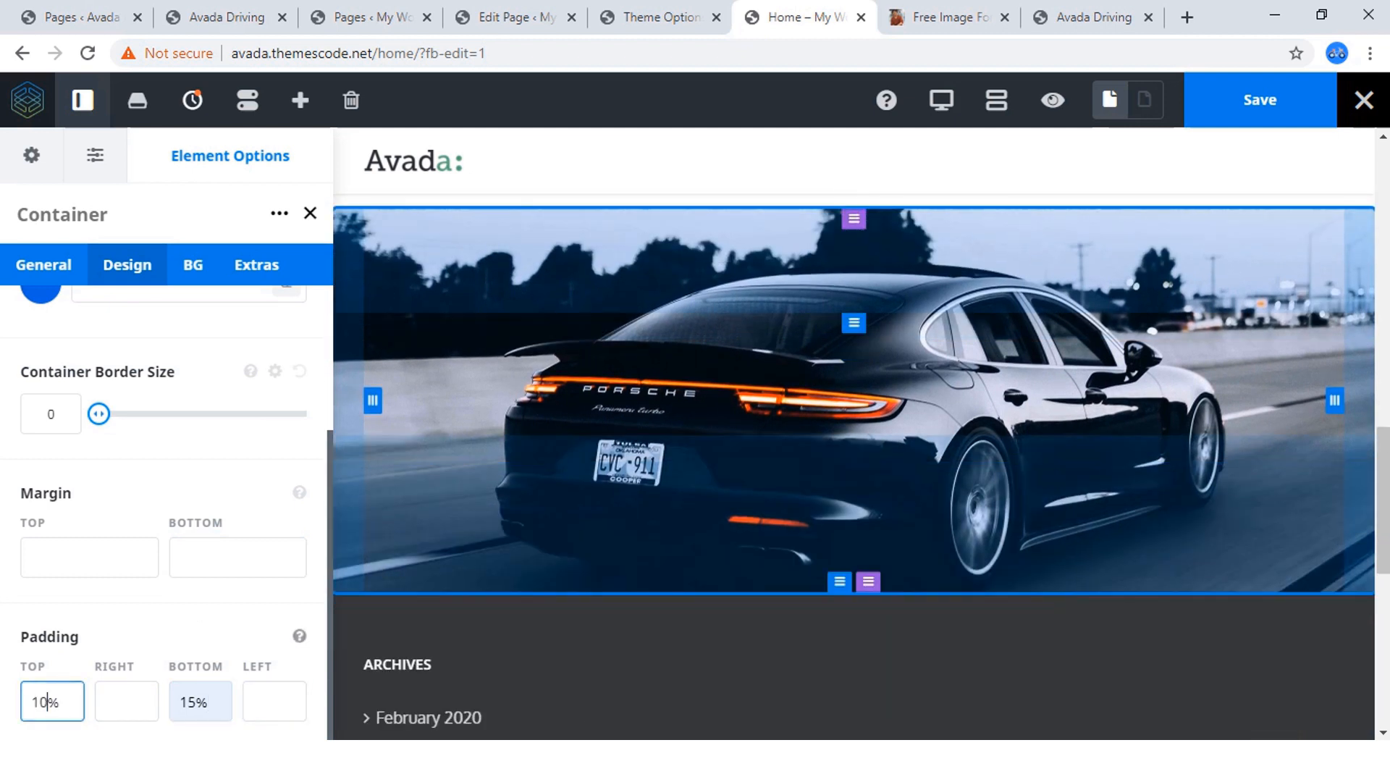
drag(187, 702, 196, 701)
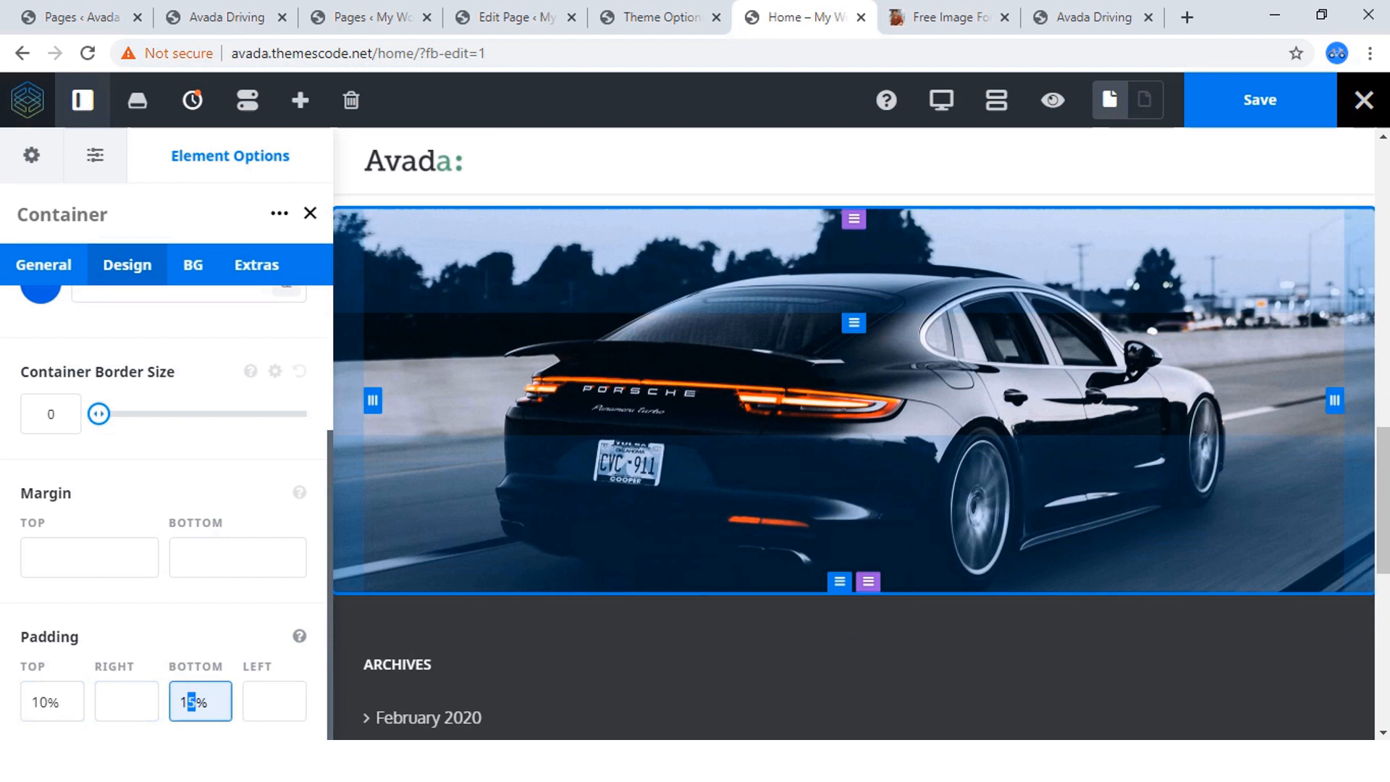
text(0)
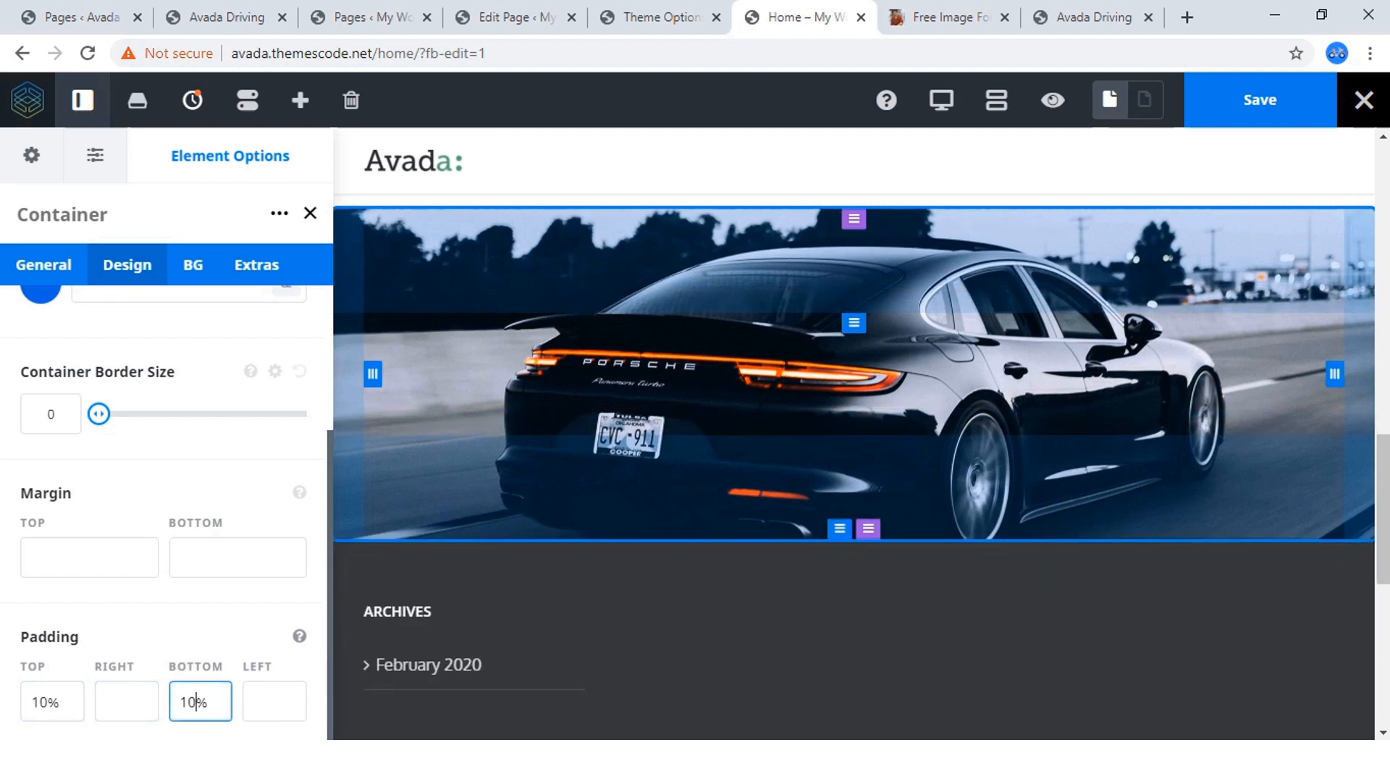
click(210, 629)
Compare the new container's background and height with the "Schedule Your Driving Lessons !" section on the reference site.
click(224, 17)
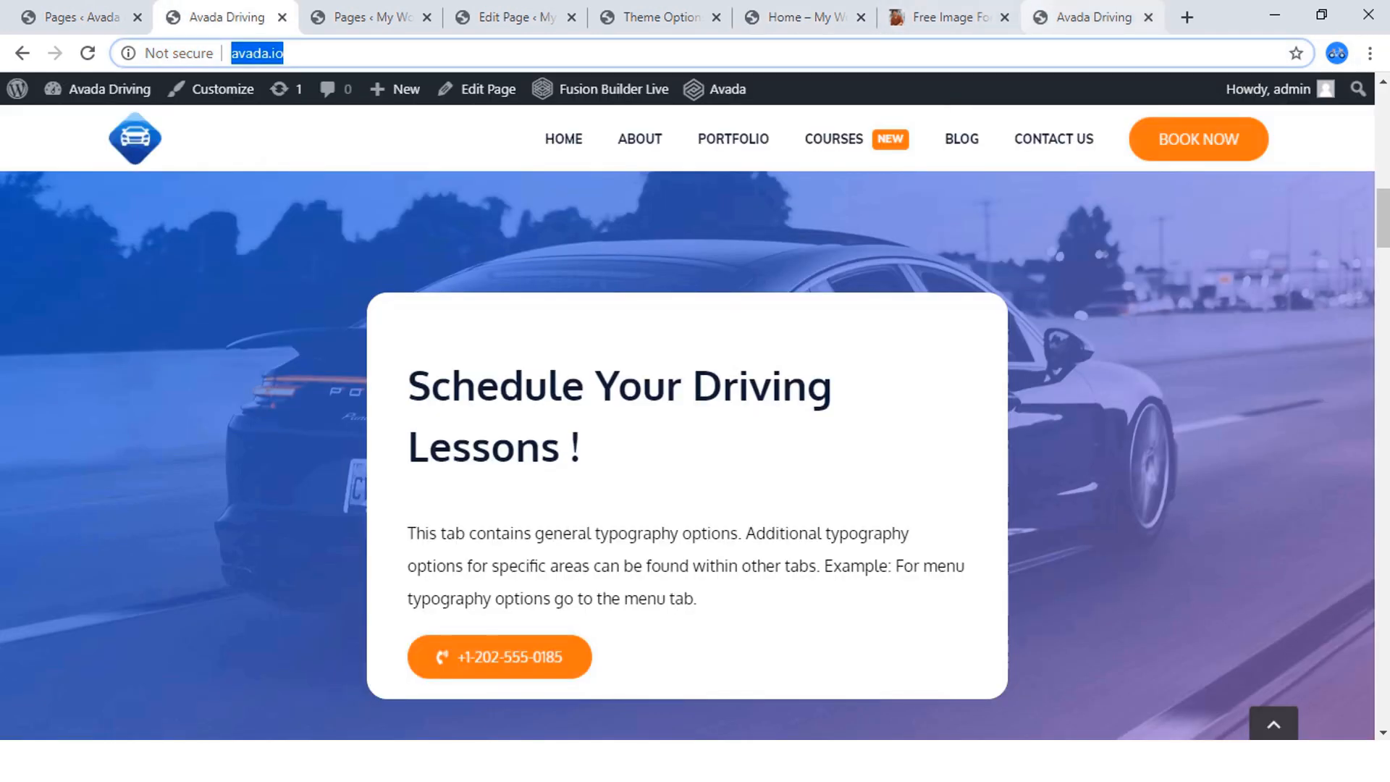
click(1093, 17)
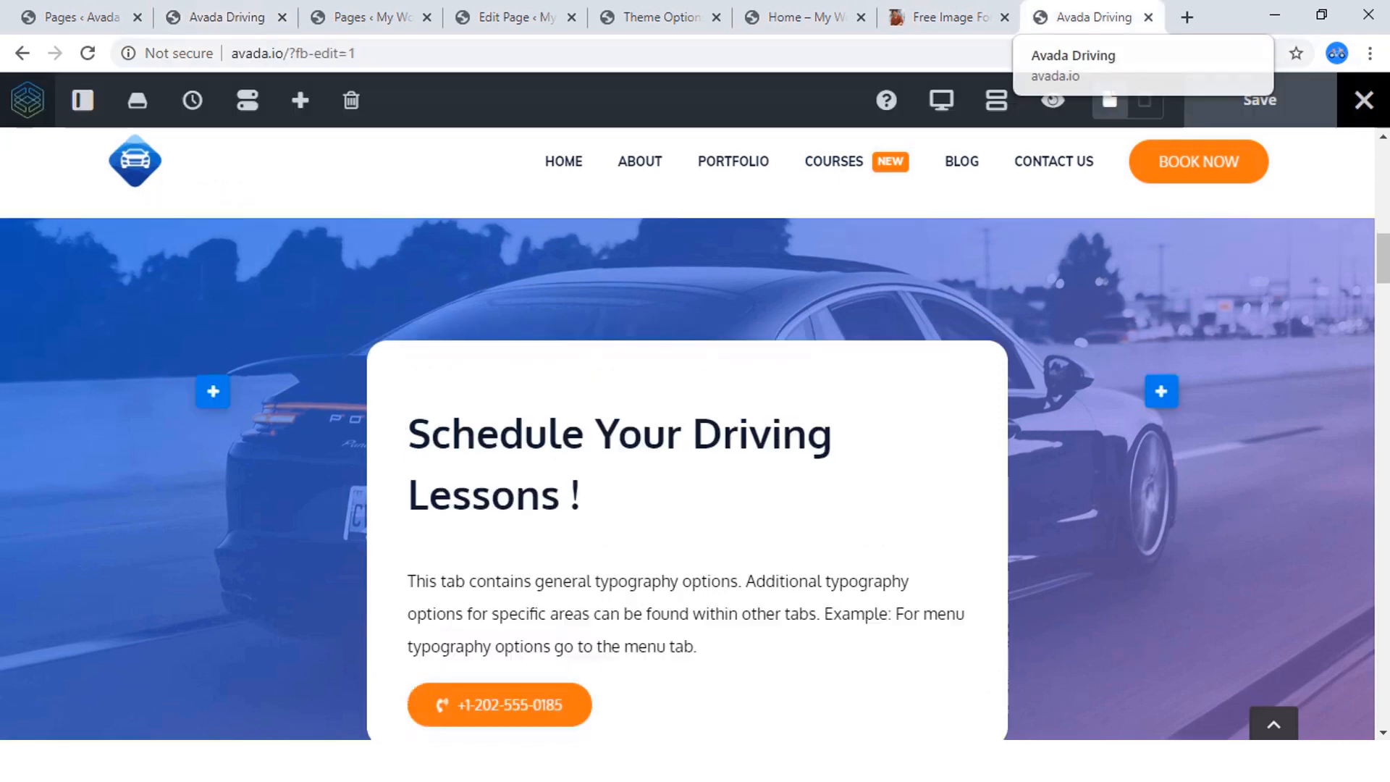
click(796, 17)
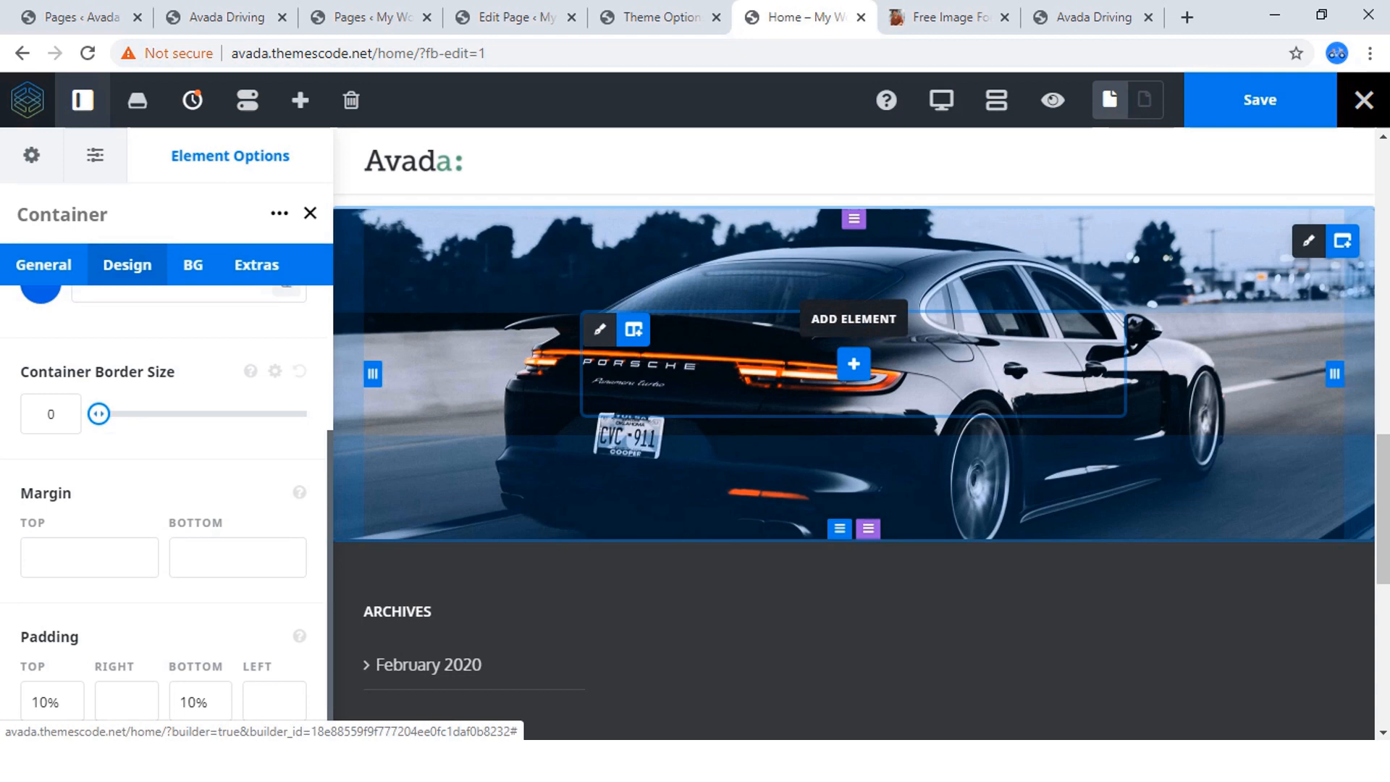
click(1094, 17)
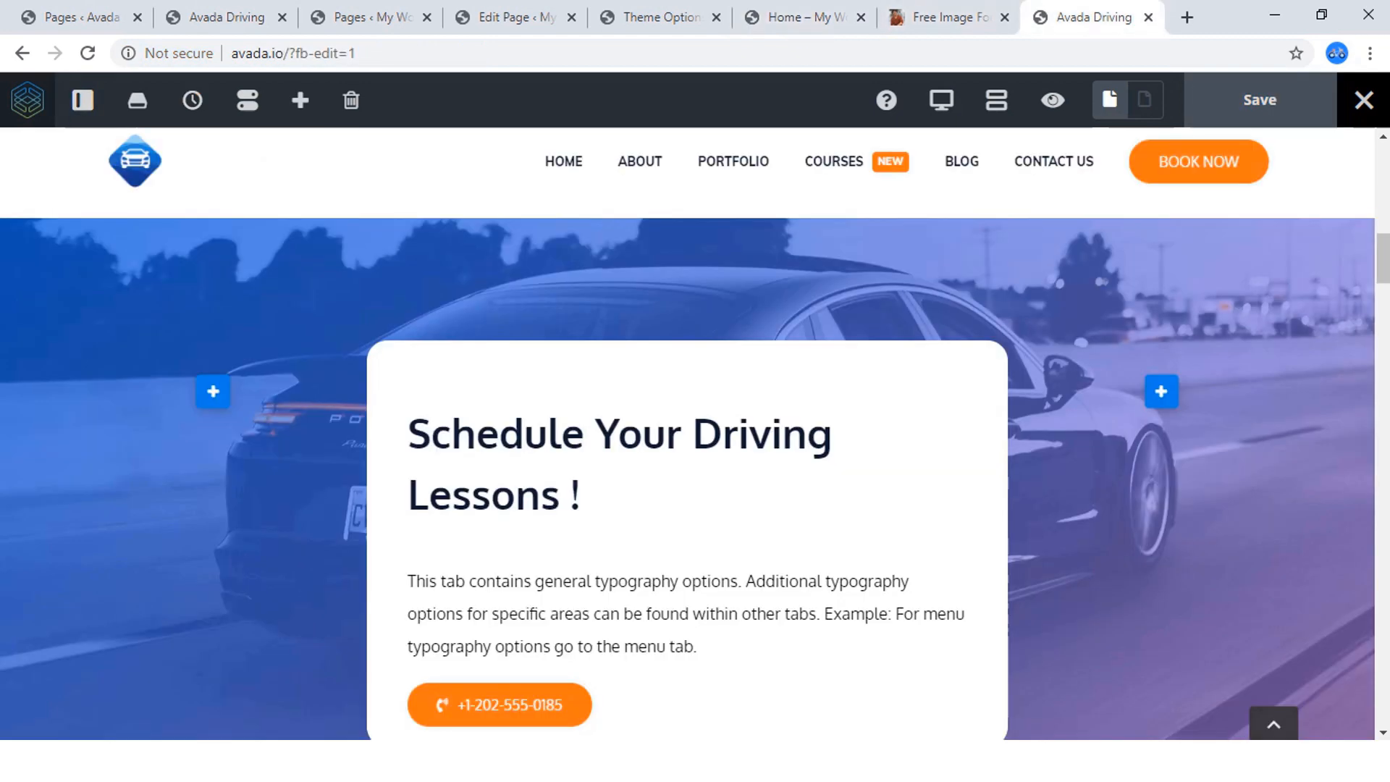
click(218, 17)
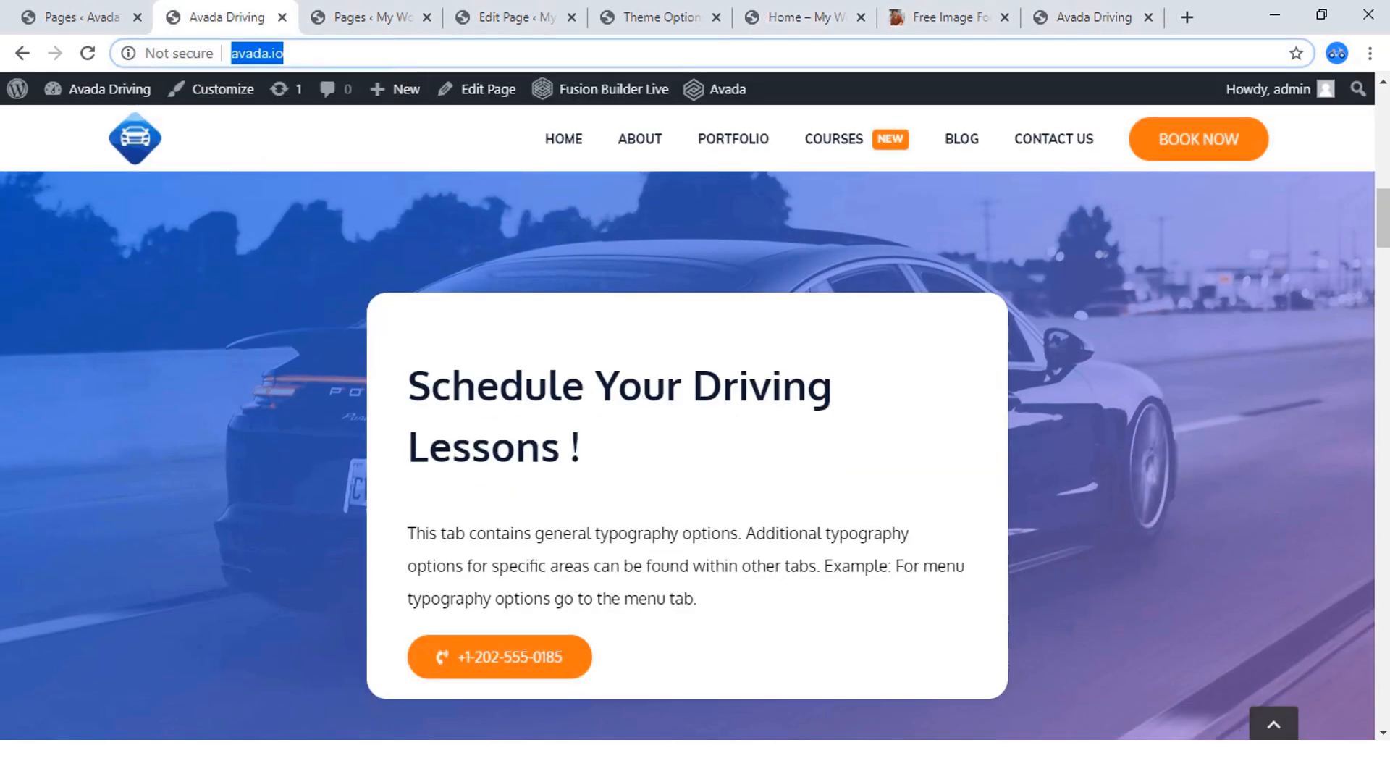
click(797, 16)
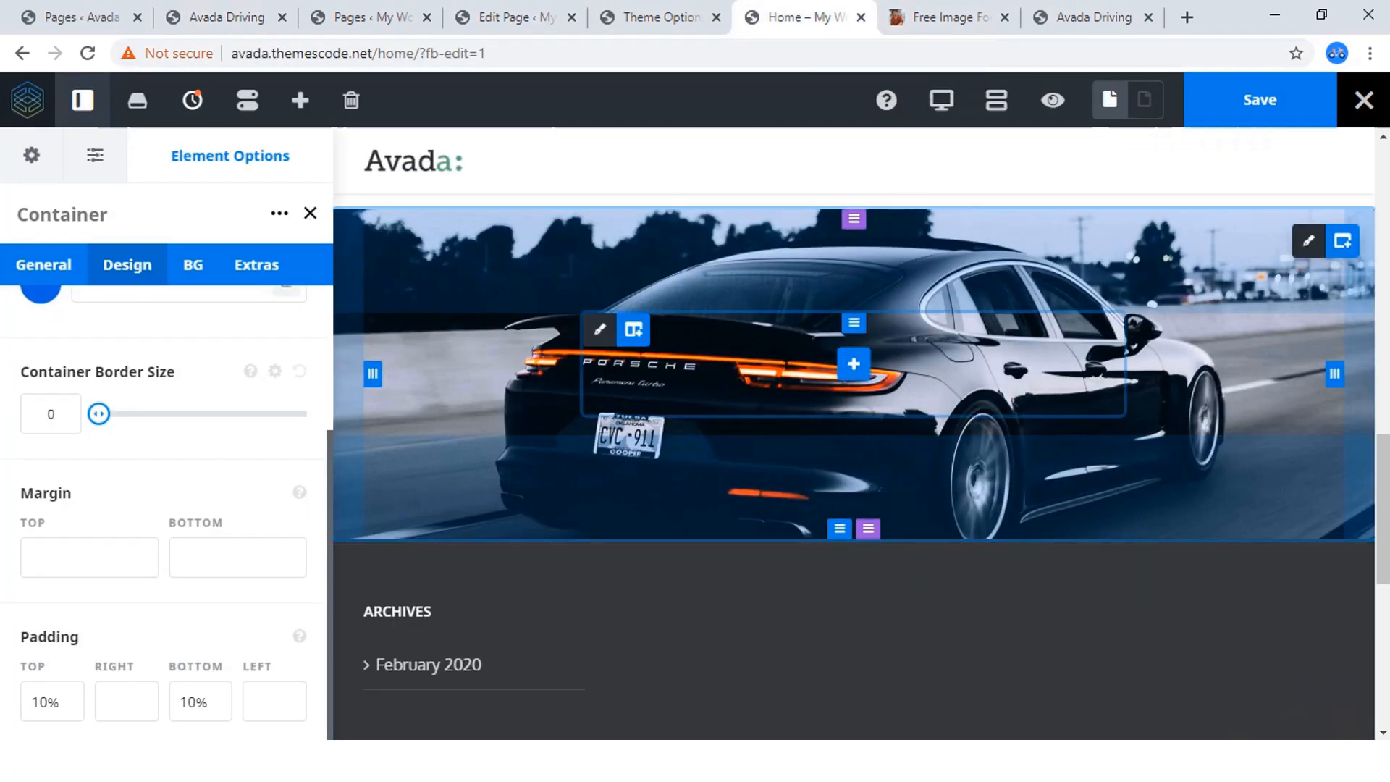
click(223, 16)
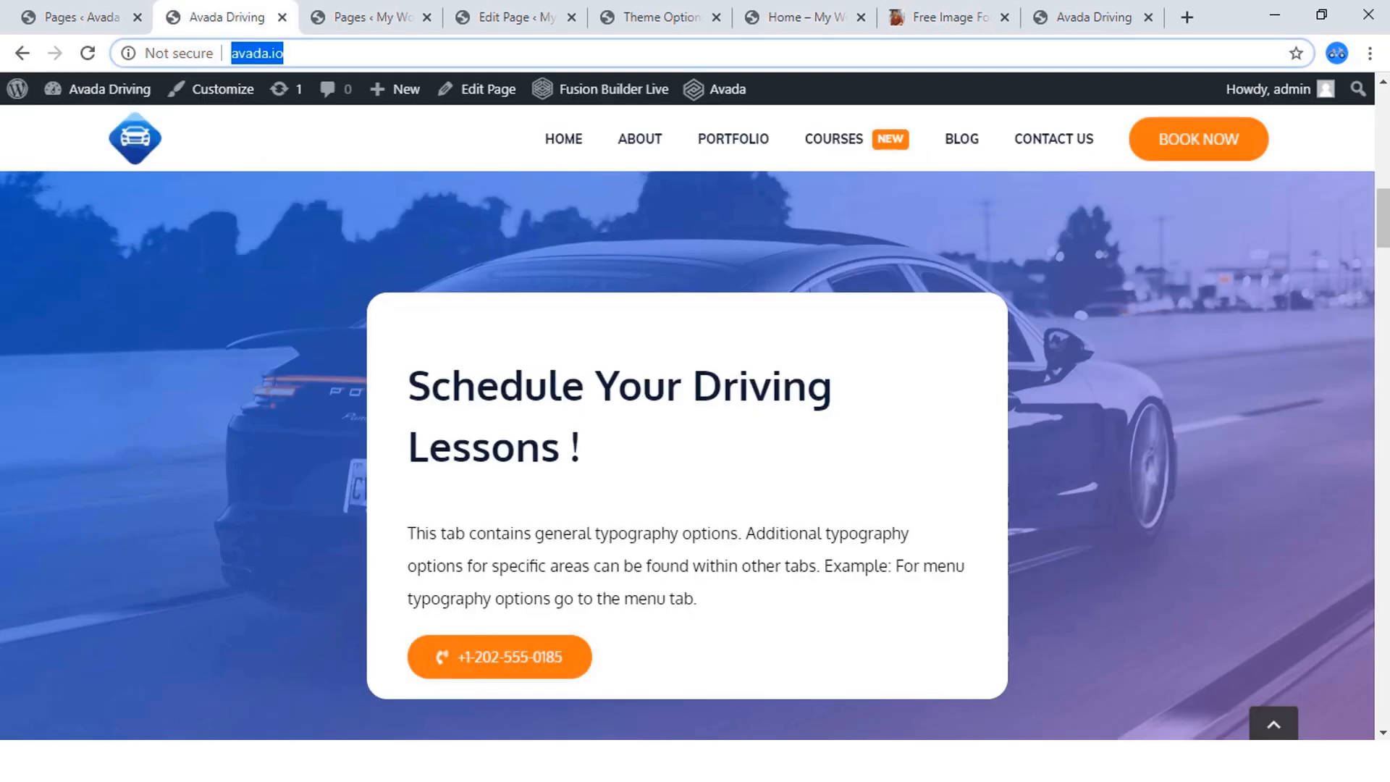
Give the Porsche background container a gradient start color of rgba(33,101,210,0.64), following the overlay on the reference site.
scroll(688, 406, down, 2)
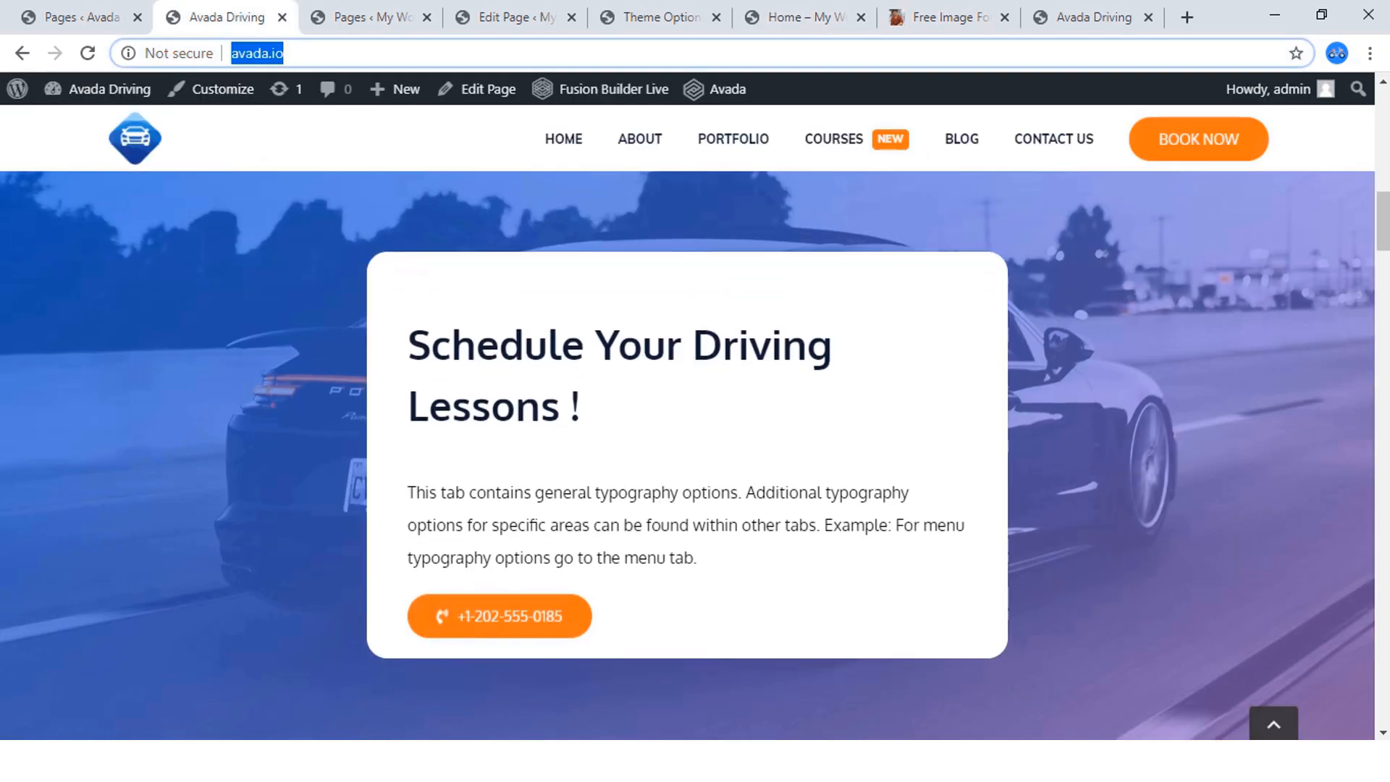
scroll(688, 405, up, 3)
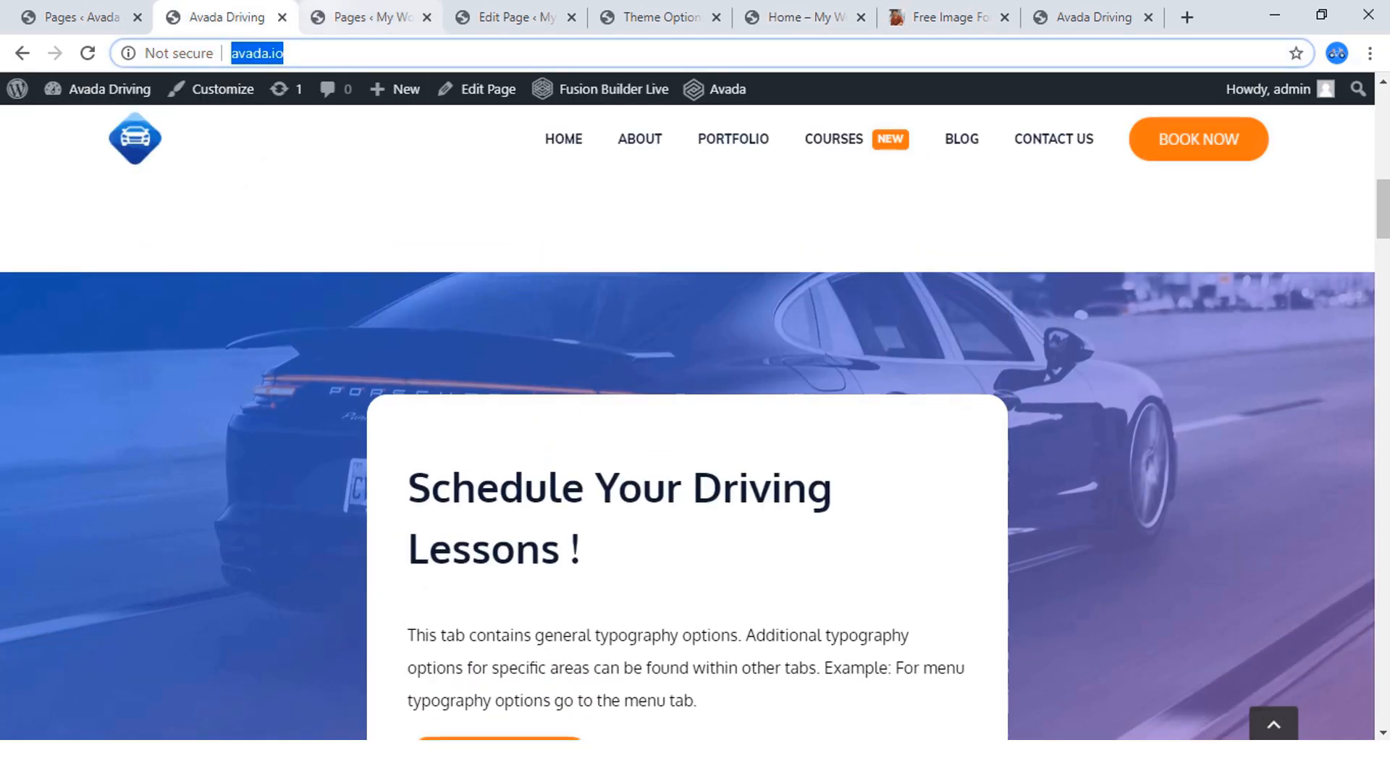
click(797, 16)
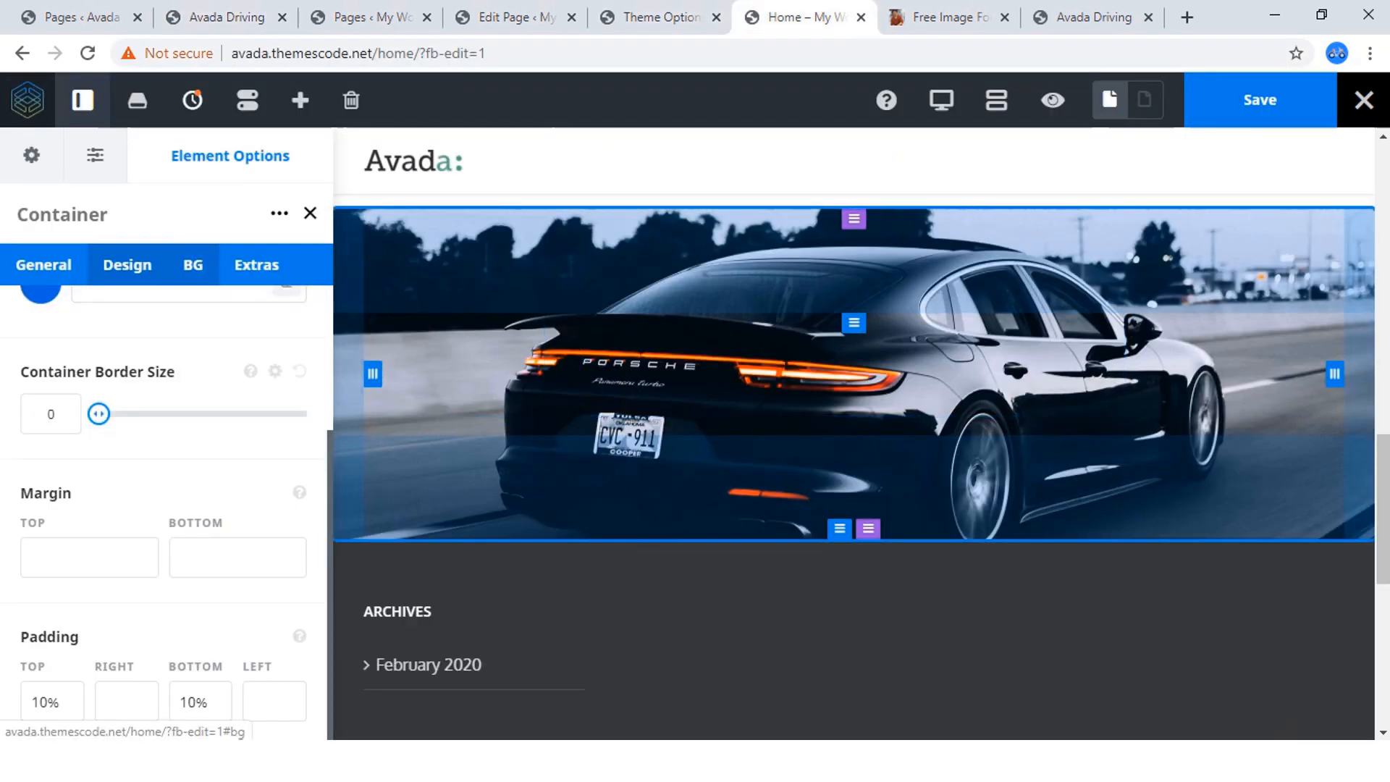
click(192, 265)
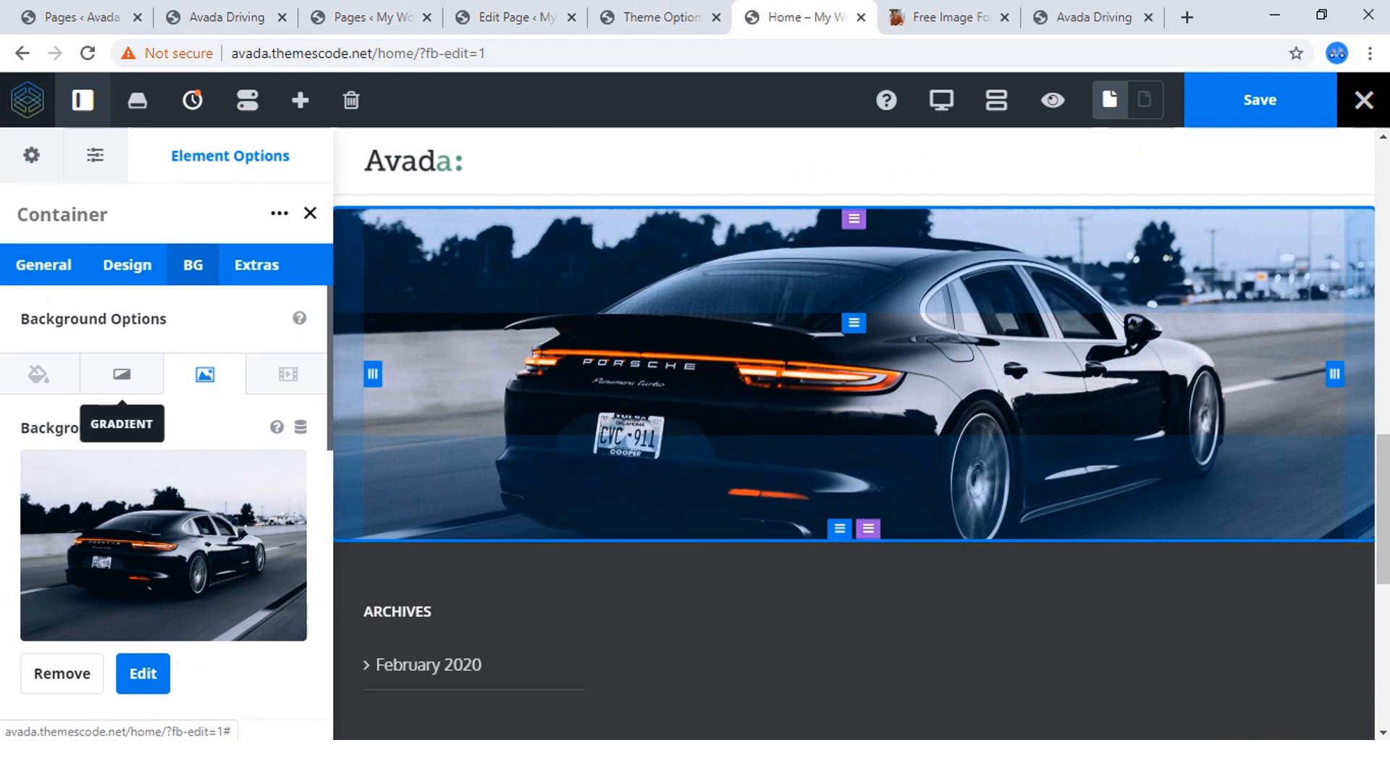
click(122, 374)
scroll(121, 374, down, 3)
scroll(122, 373, up, 3)
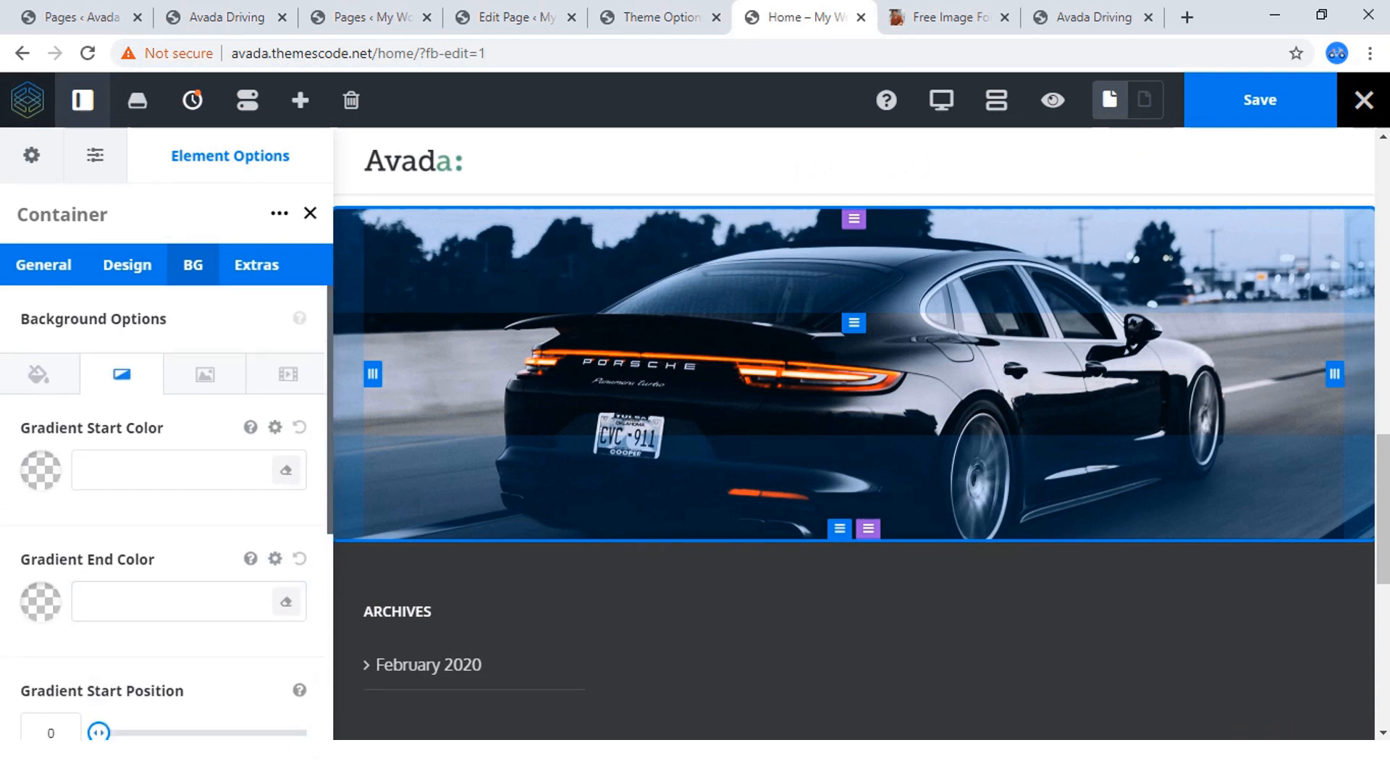
click(40, 471)
scroll(41, 470, down, 4)
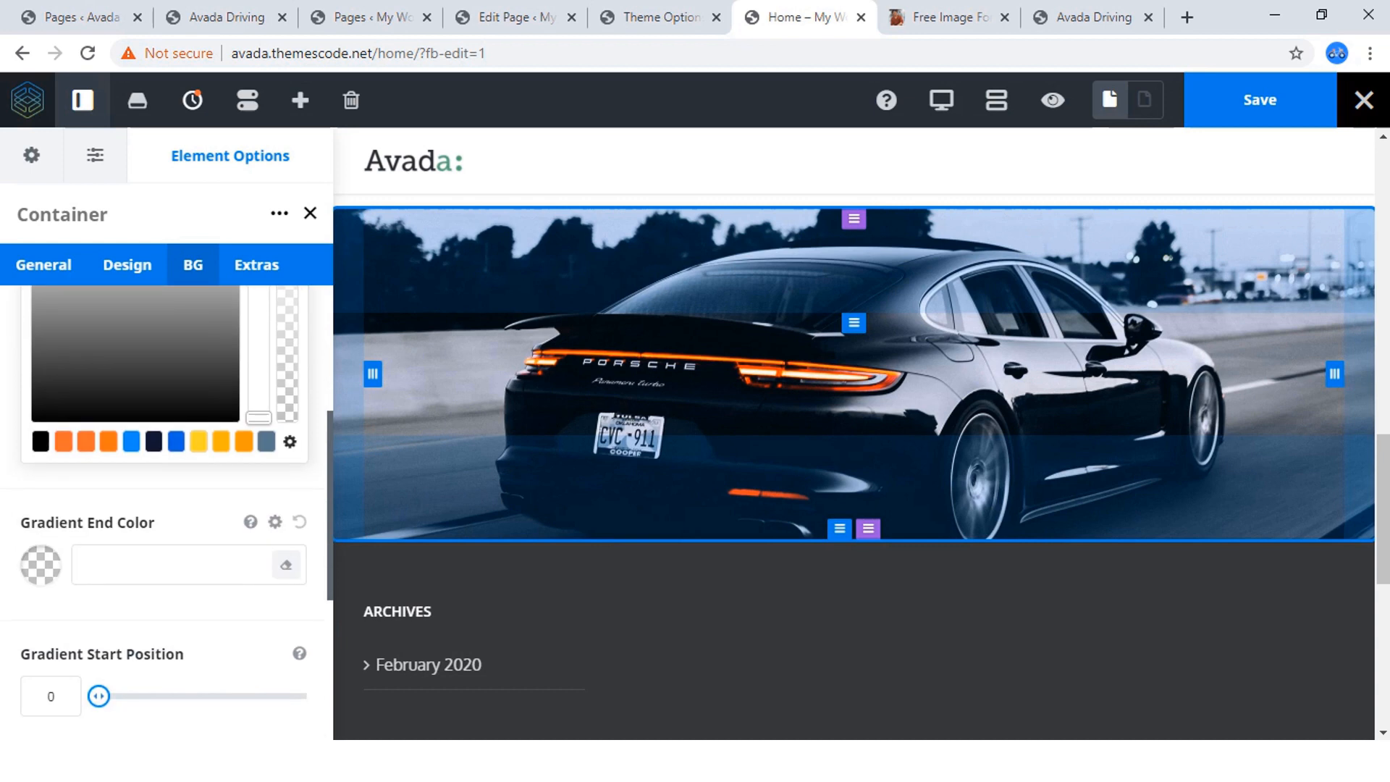
click(176, 441)
scroll(176, 441, up, 4)
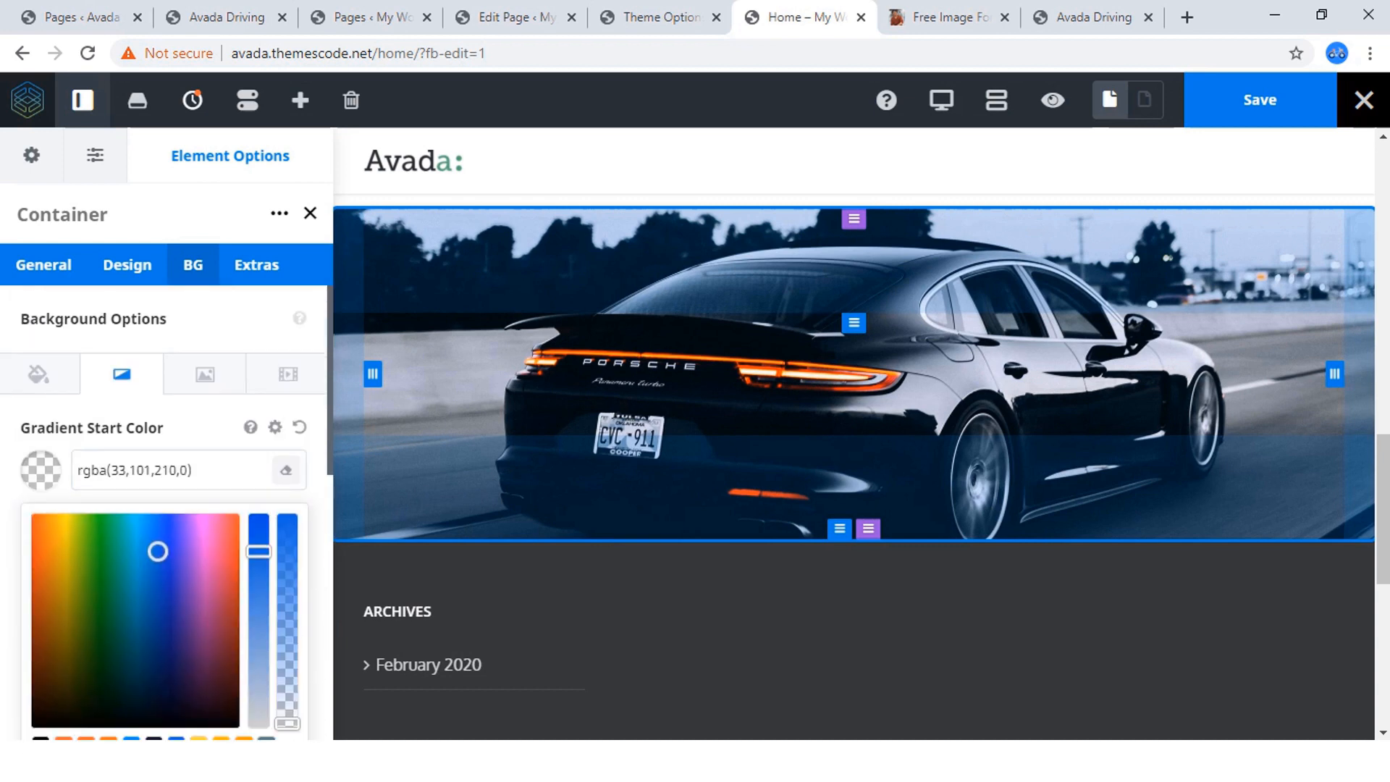
click(194, 471)
drag(288, 724, 288, 593)
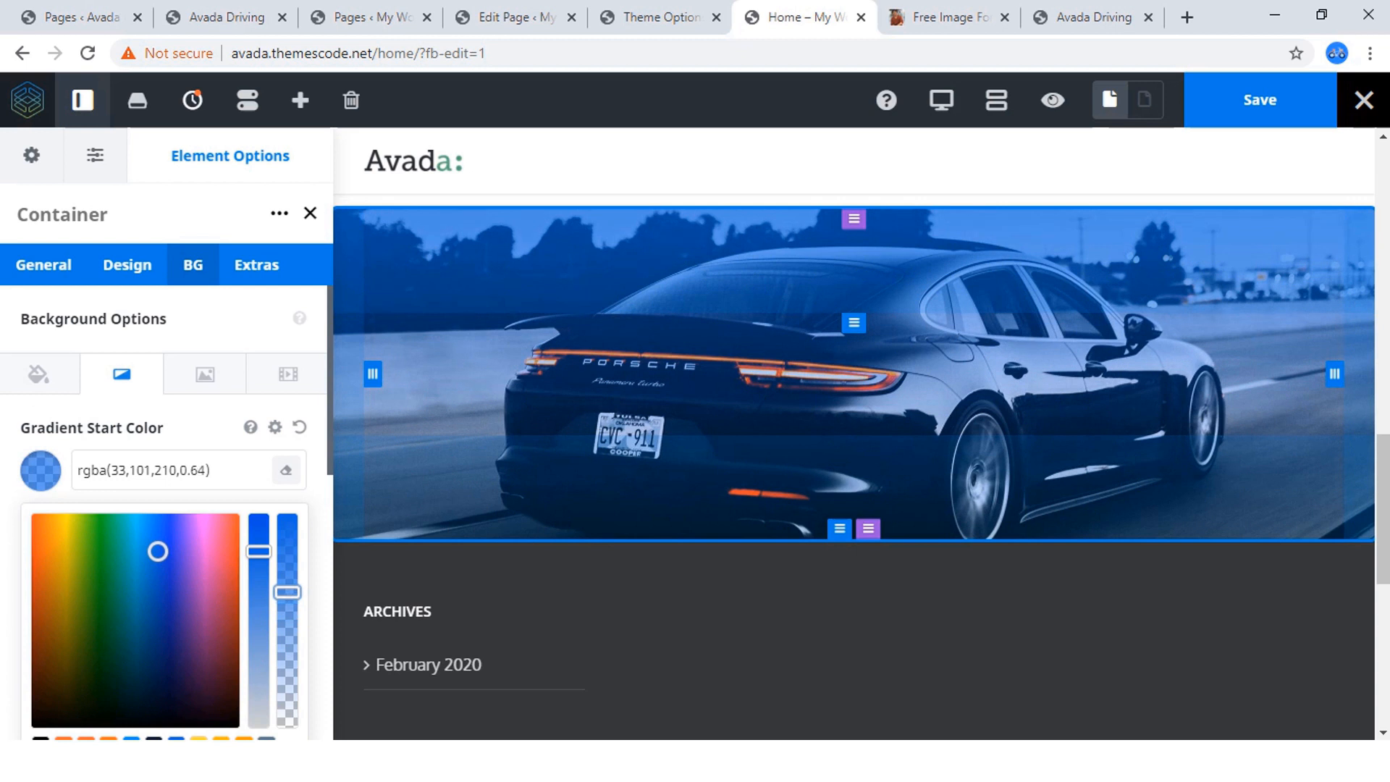
click(198, 429)
Set the container's gradient end color to a semi-transparent pink, rgba(204,32,172,0.7).
scroll(194, 464, down, 3)
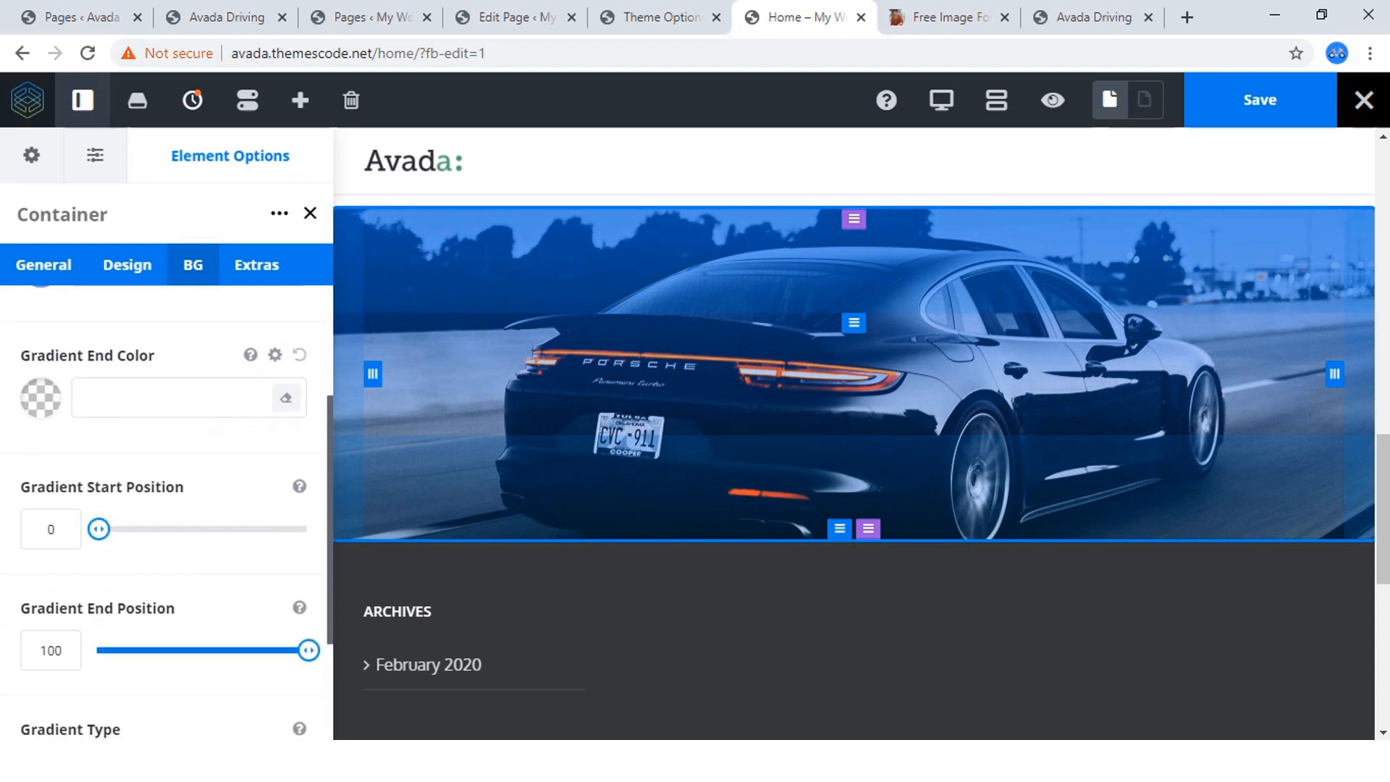
click(190, 397)
scroll(190, 434, down, 1)
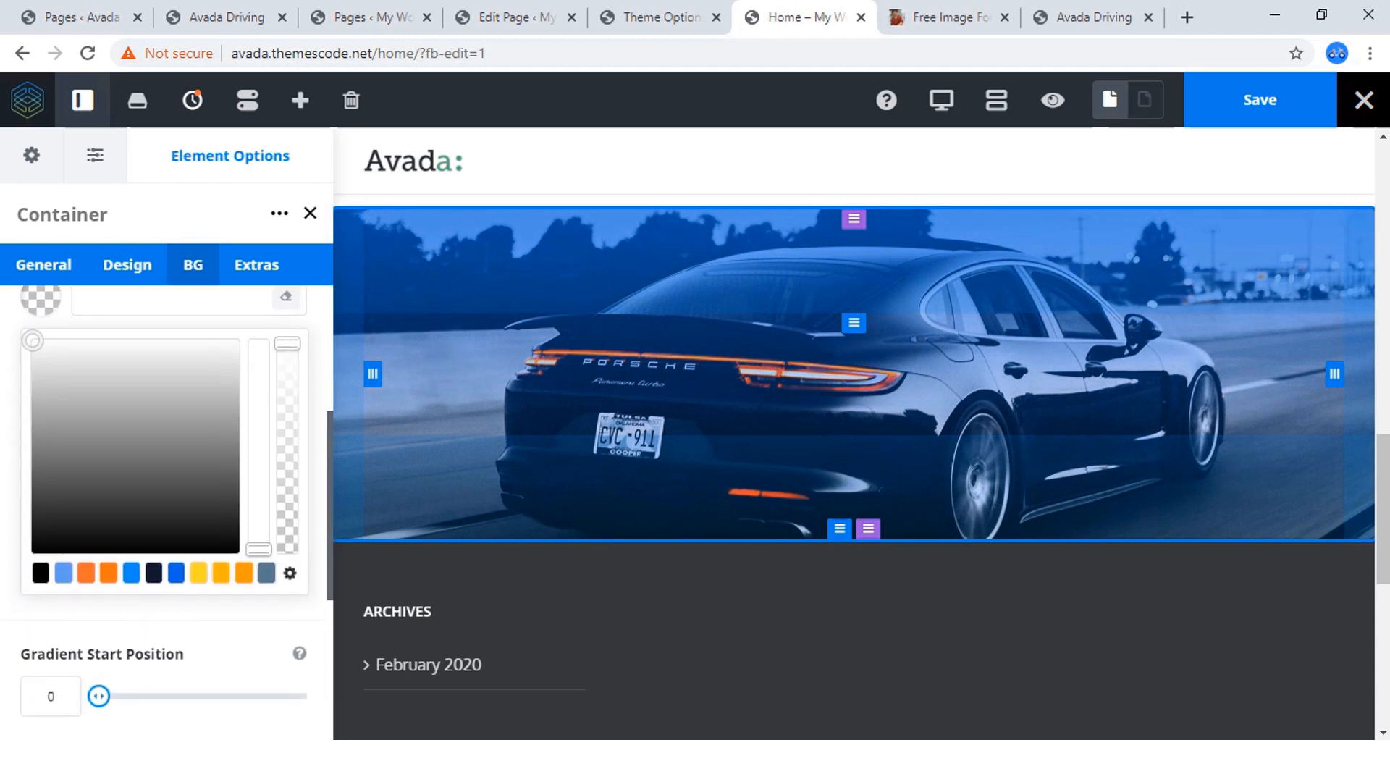
text(rgba(33,101,210,0))
click(211, 382)
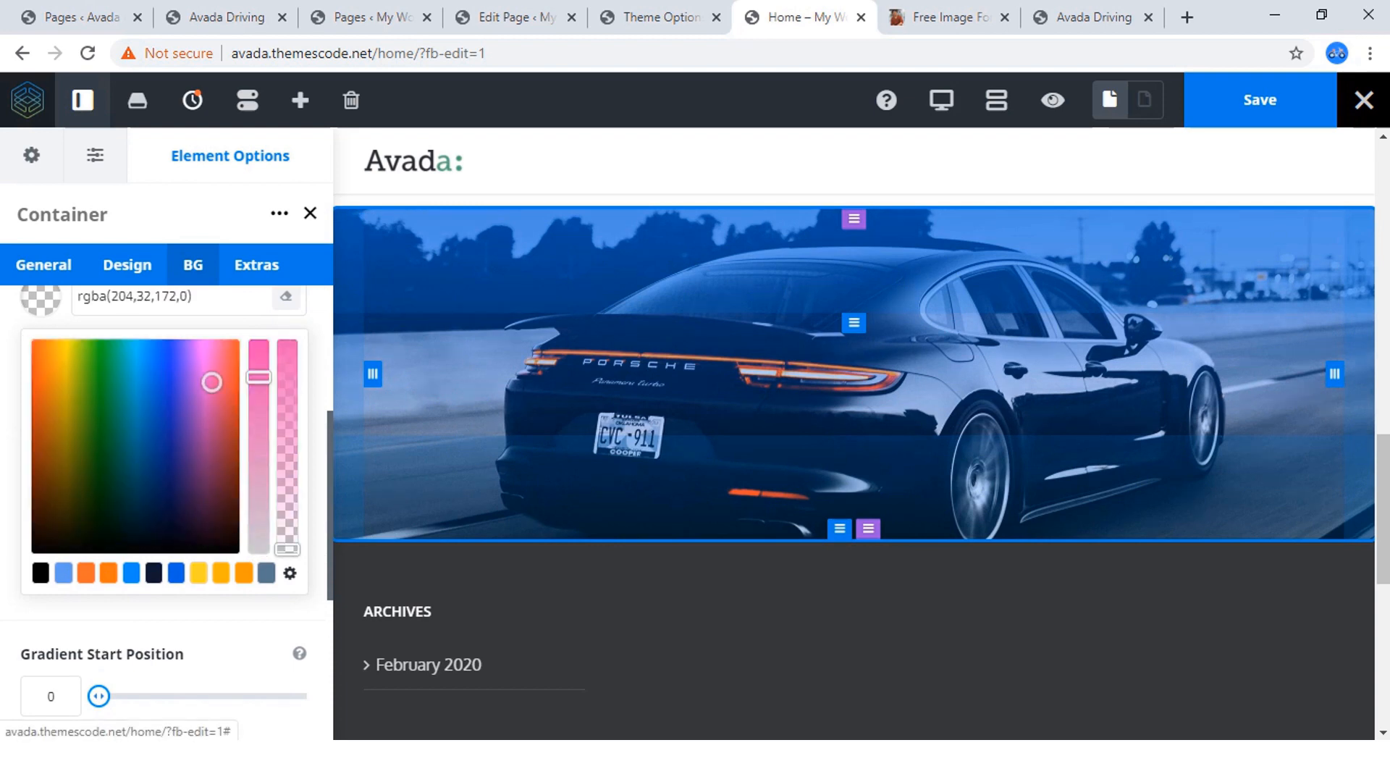
drag(287, 548, 287, 406)
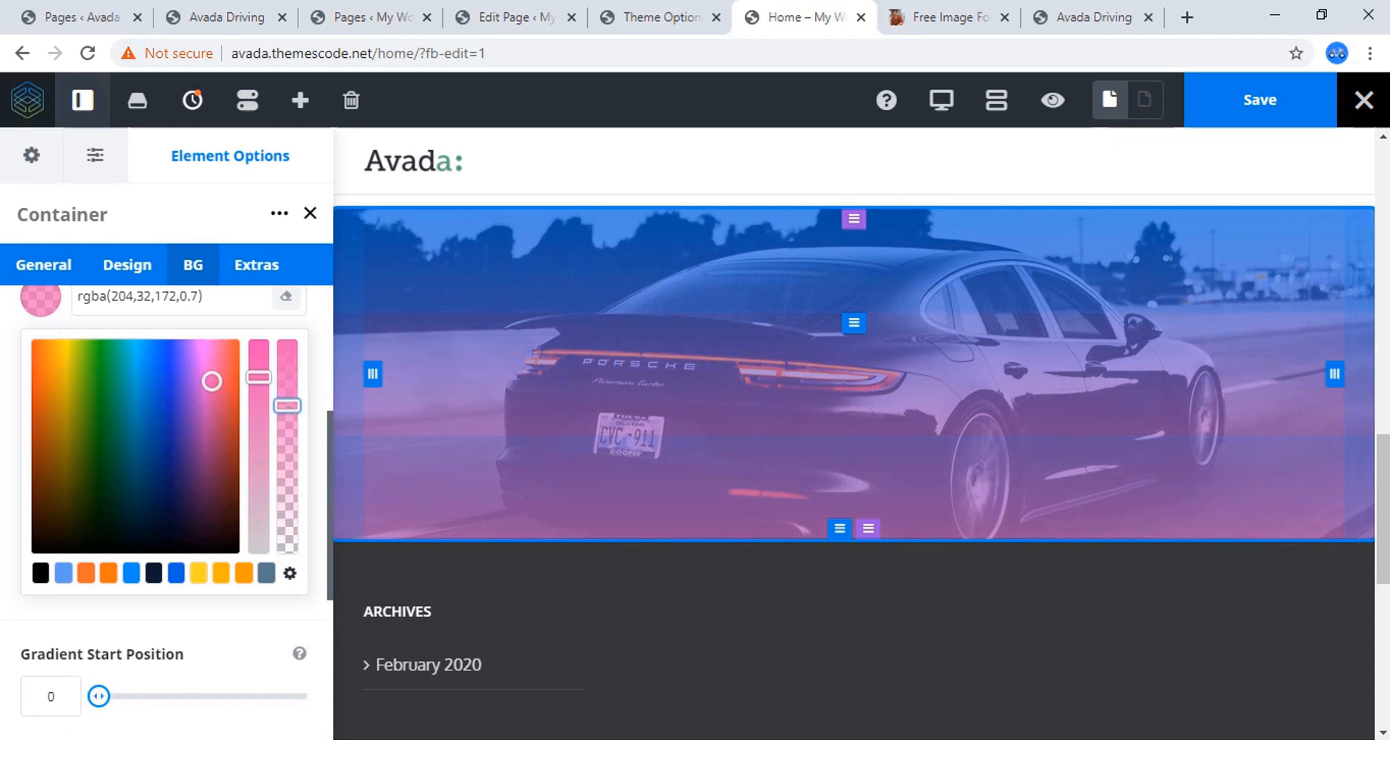
Set the container's linear gradient angle to 140 and save the page.
scroll(166, 507, down, 5)
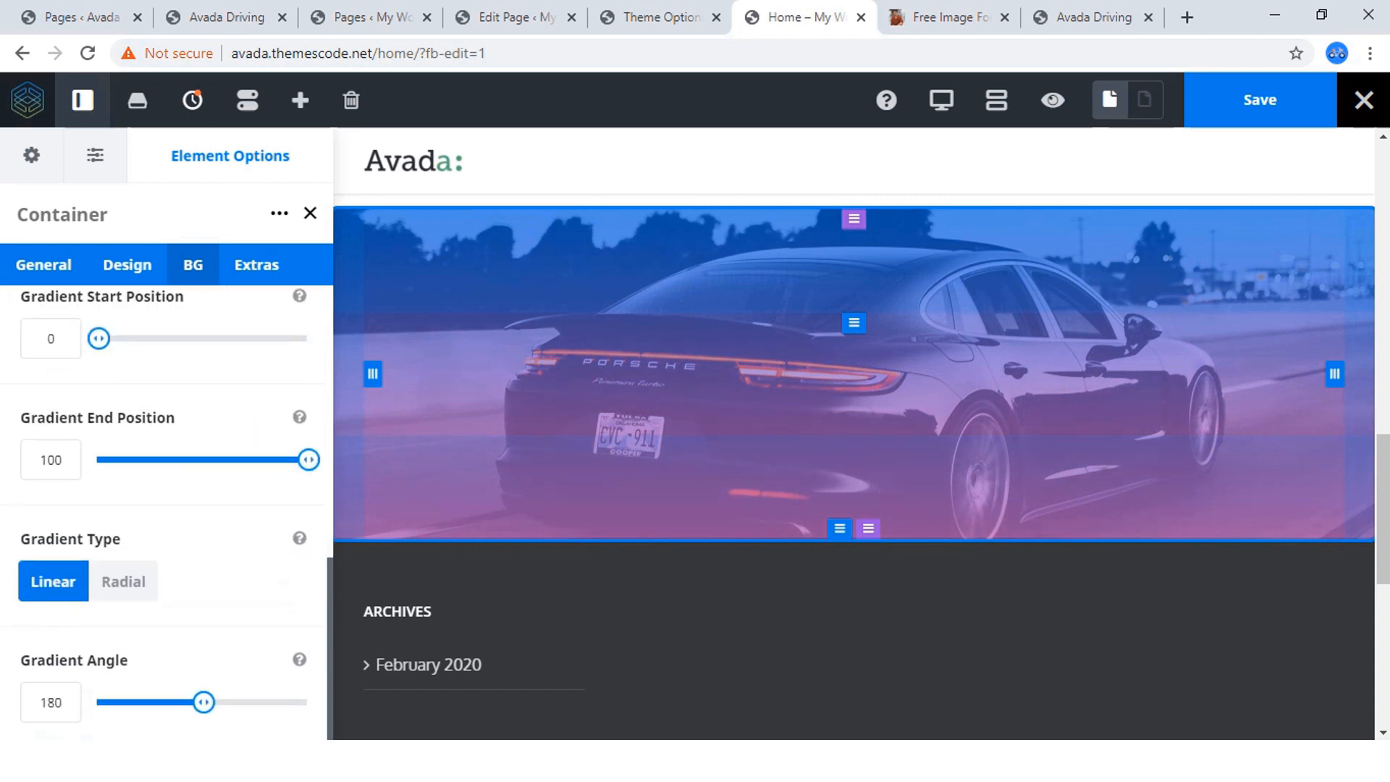
click(51, 703)
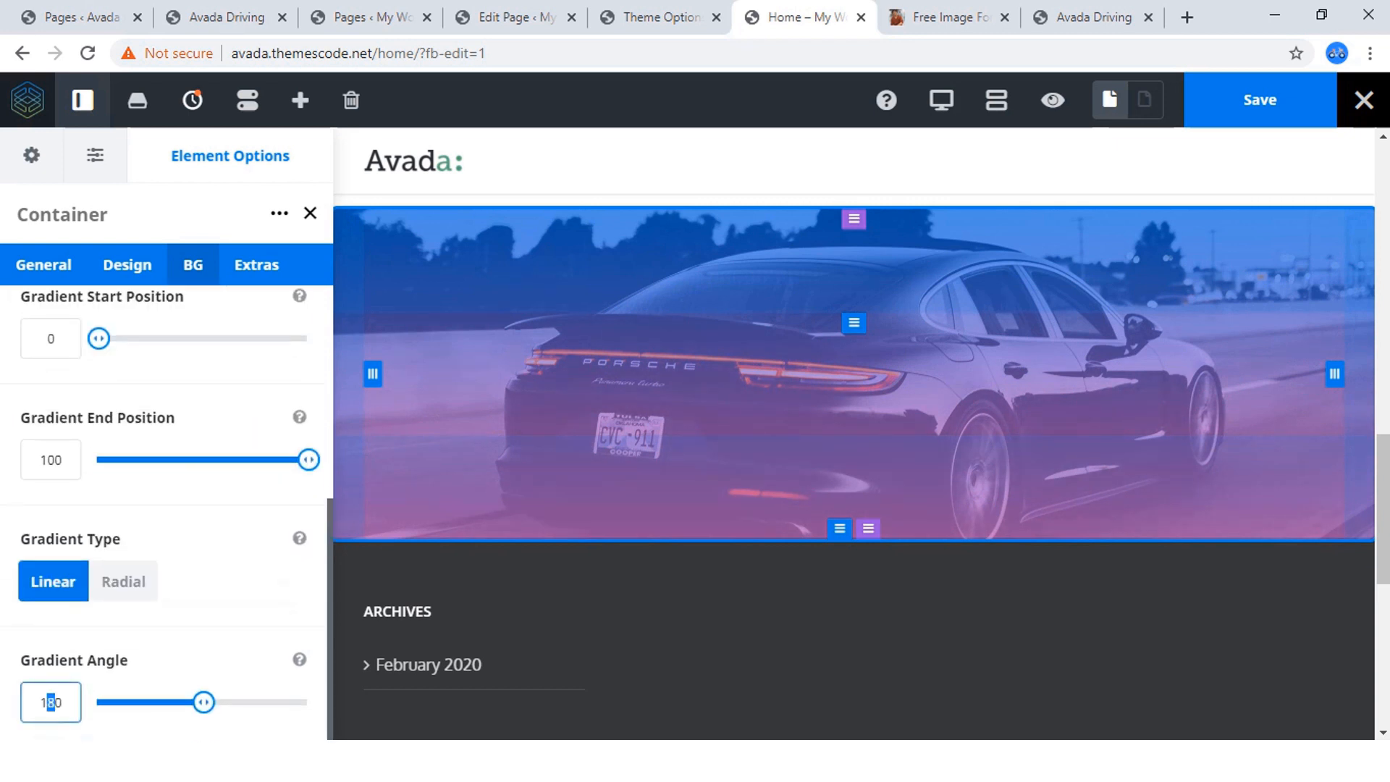
text(4)
key(Return)
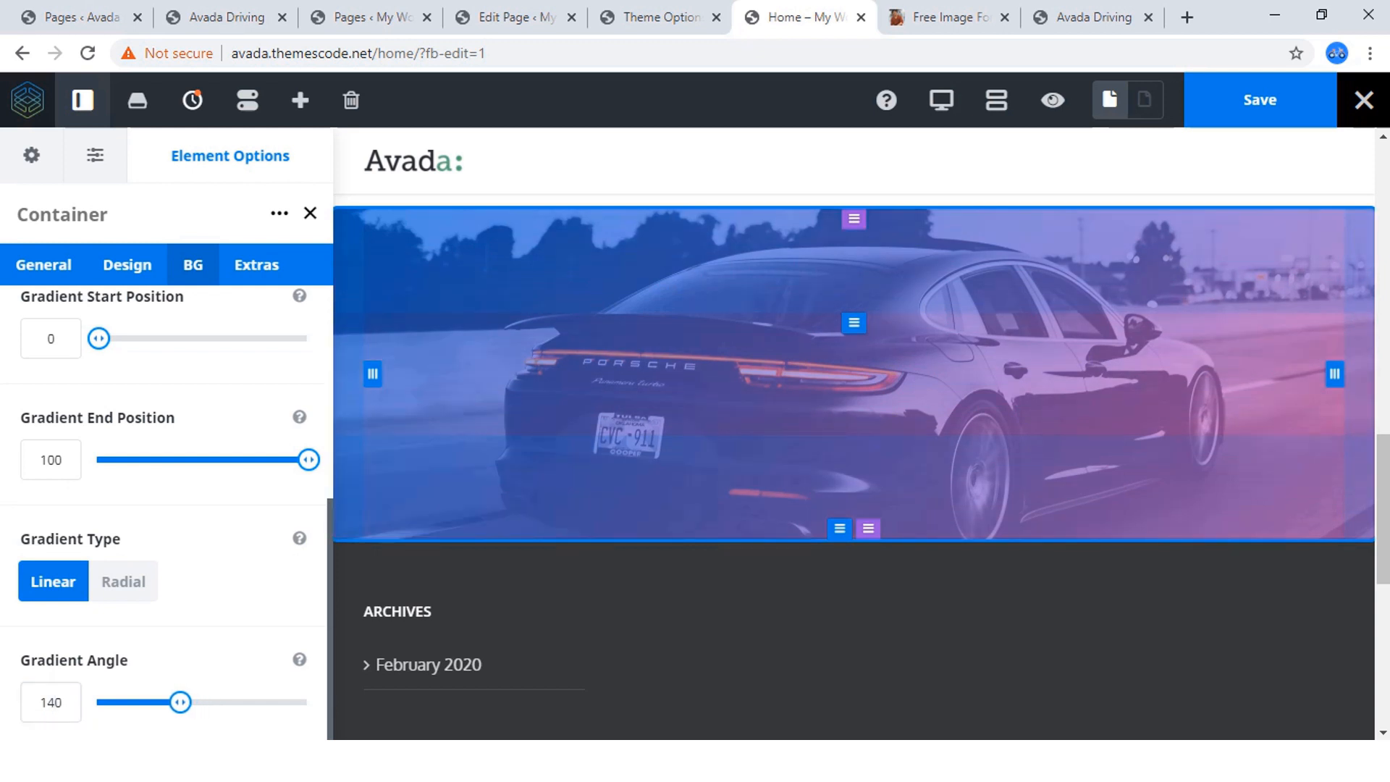
click(1260, 100)
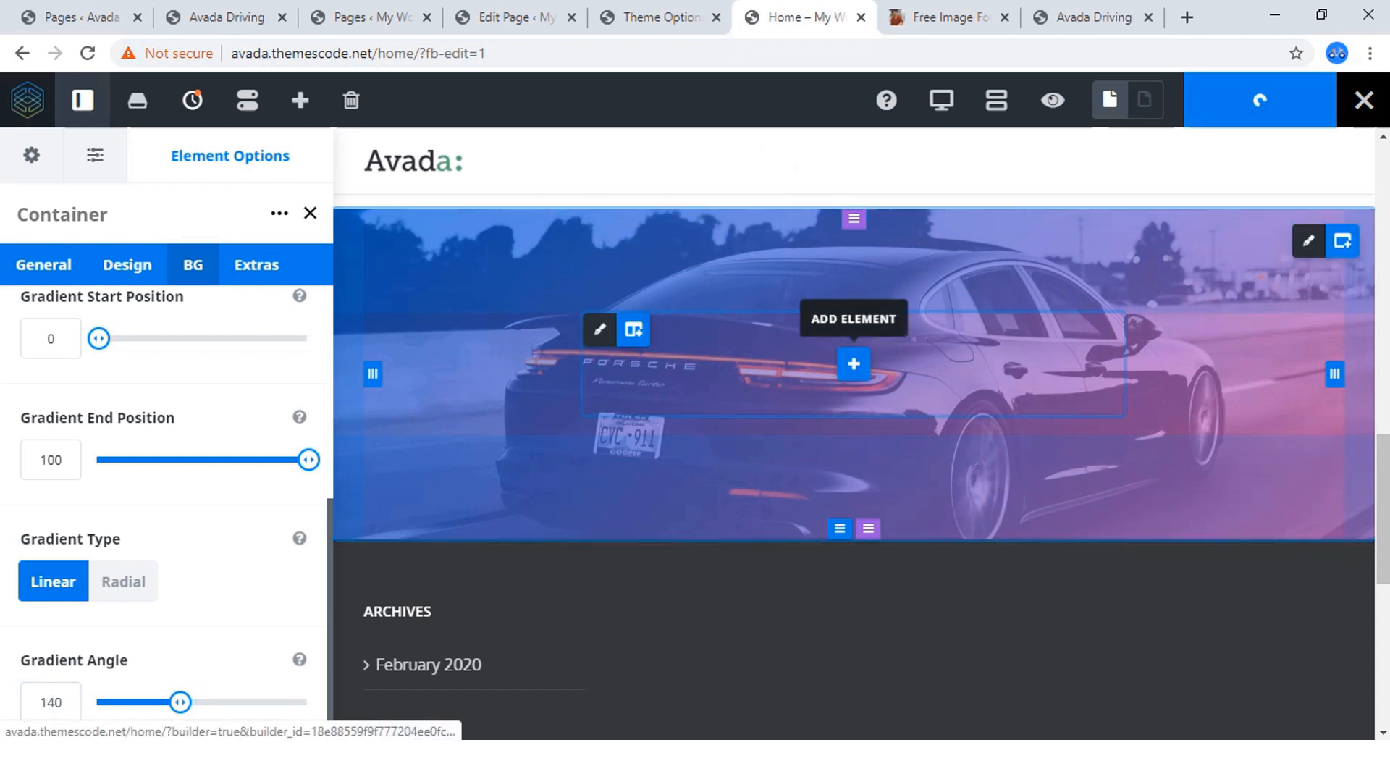
Add a Title element to the empty column inside the Porsche background container.
click(854, 363)
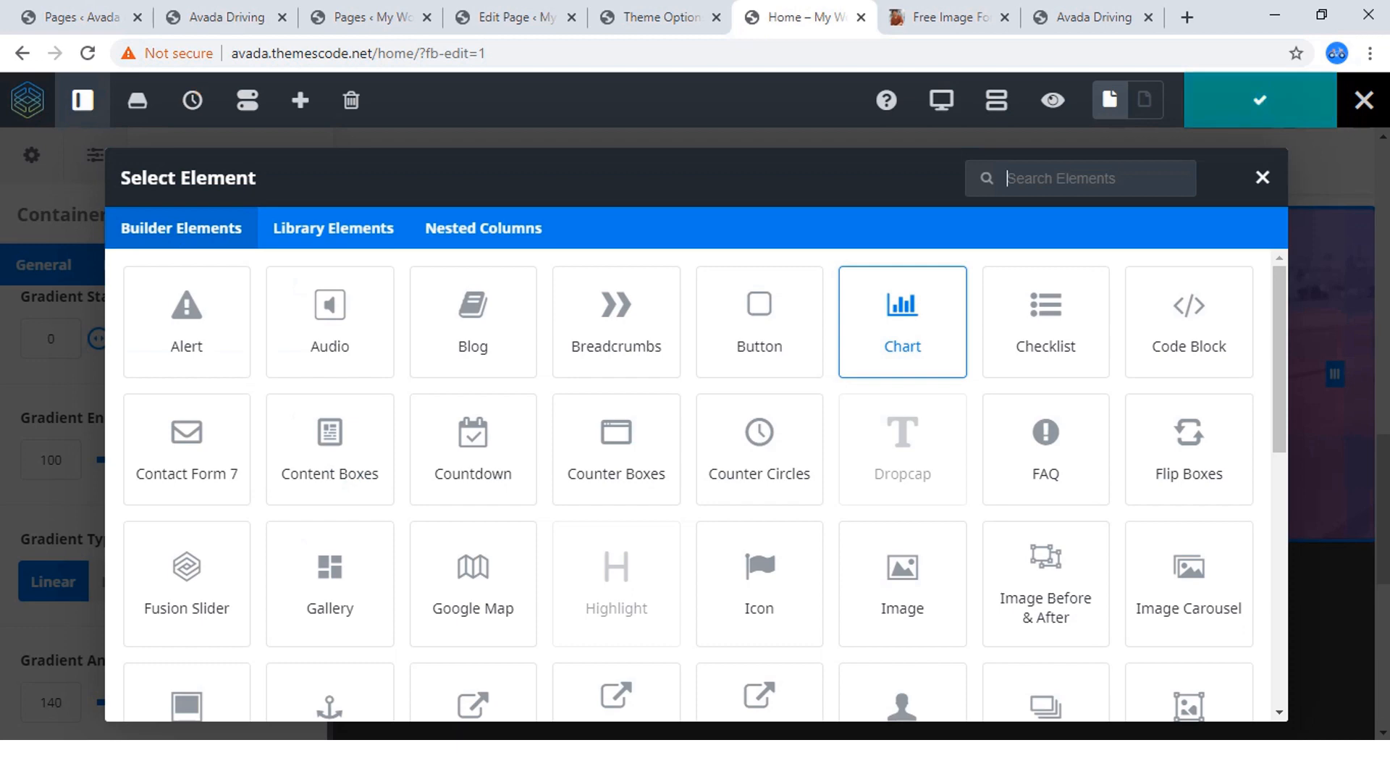
scroll(759, 449, down, 8)
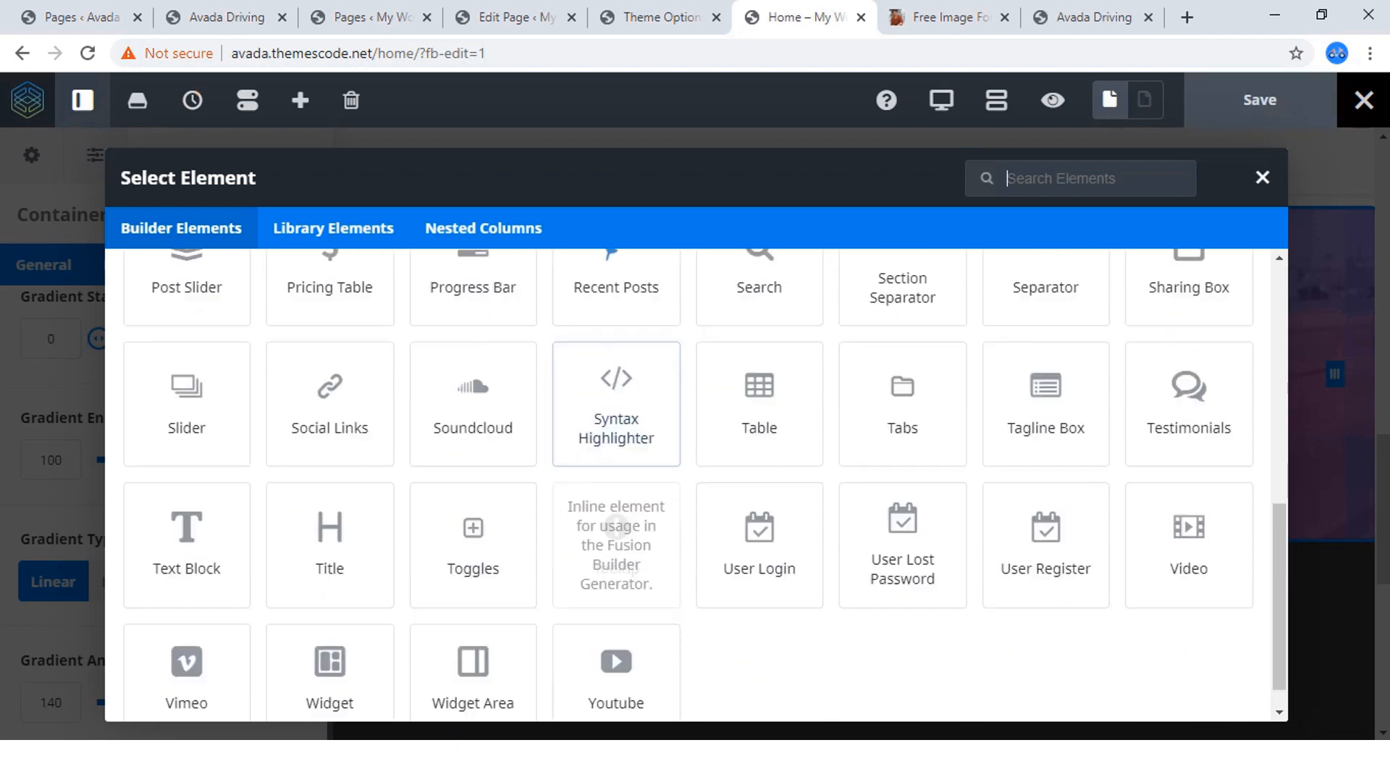
click(330, 536)
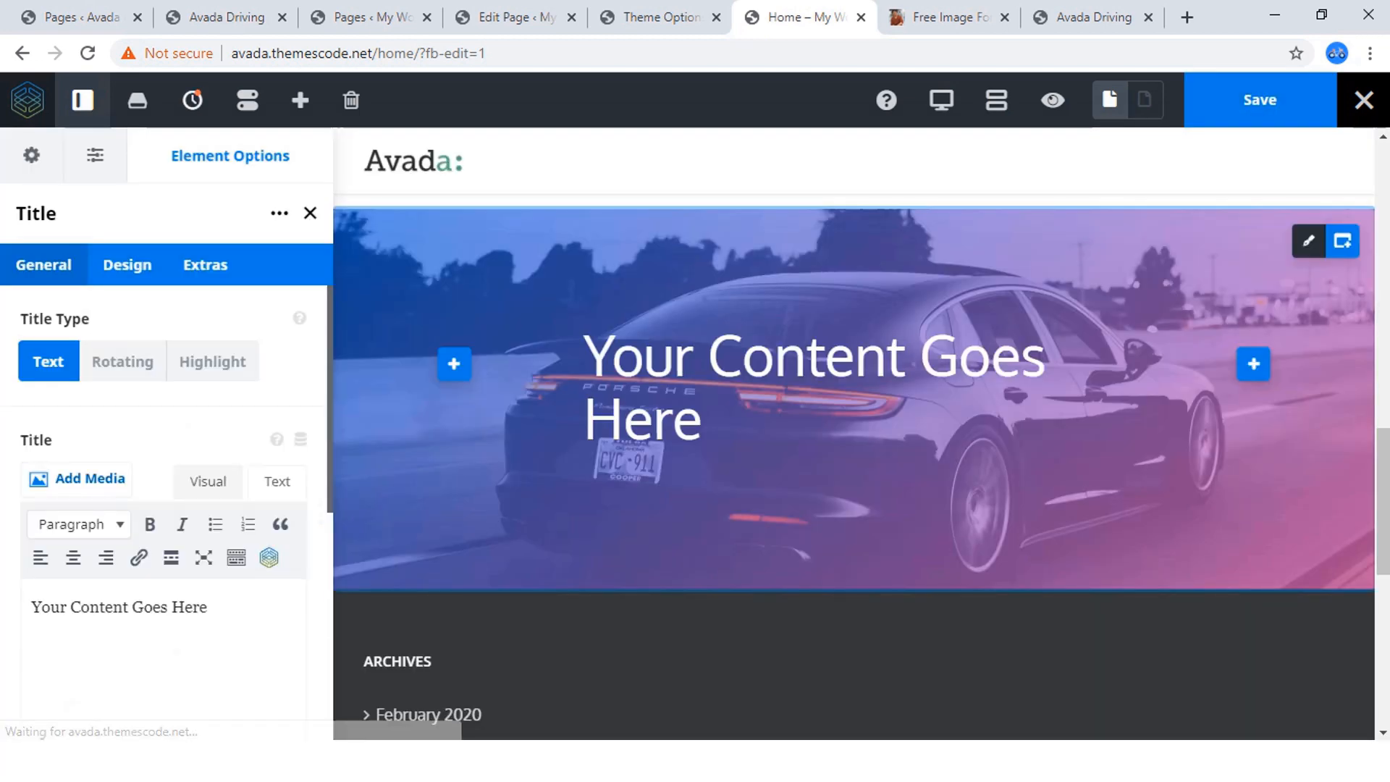
Copy the "Schedule Your Driving Lessons !" heading from the reference site and return to the page builder.
click(226, 18)
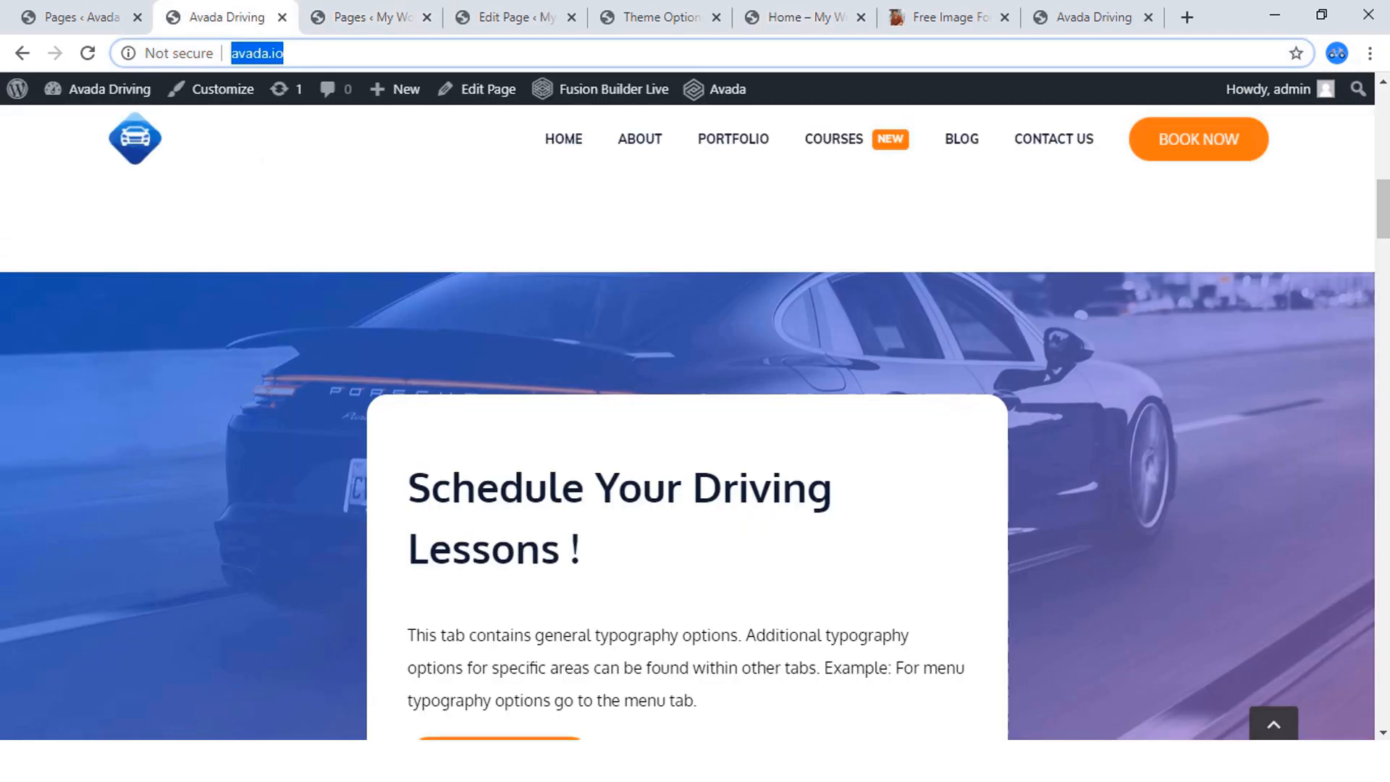
drag(408, 487, 580, 550)
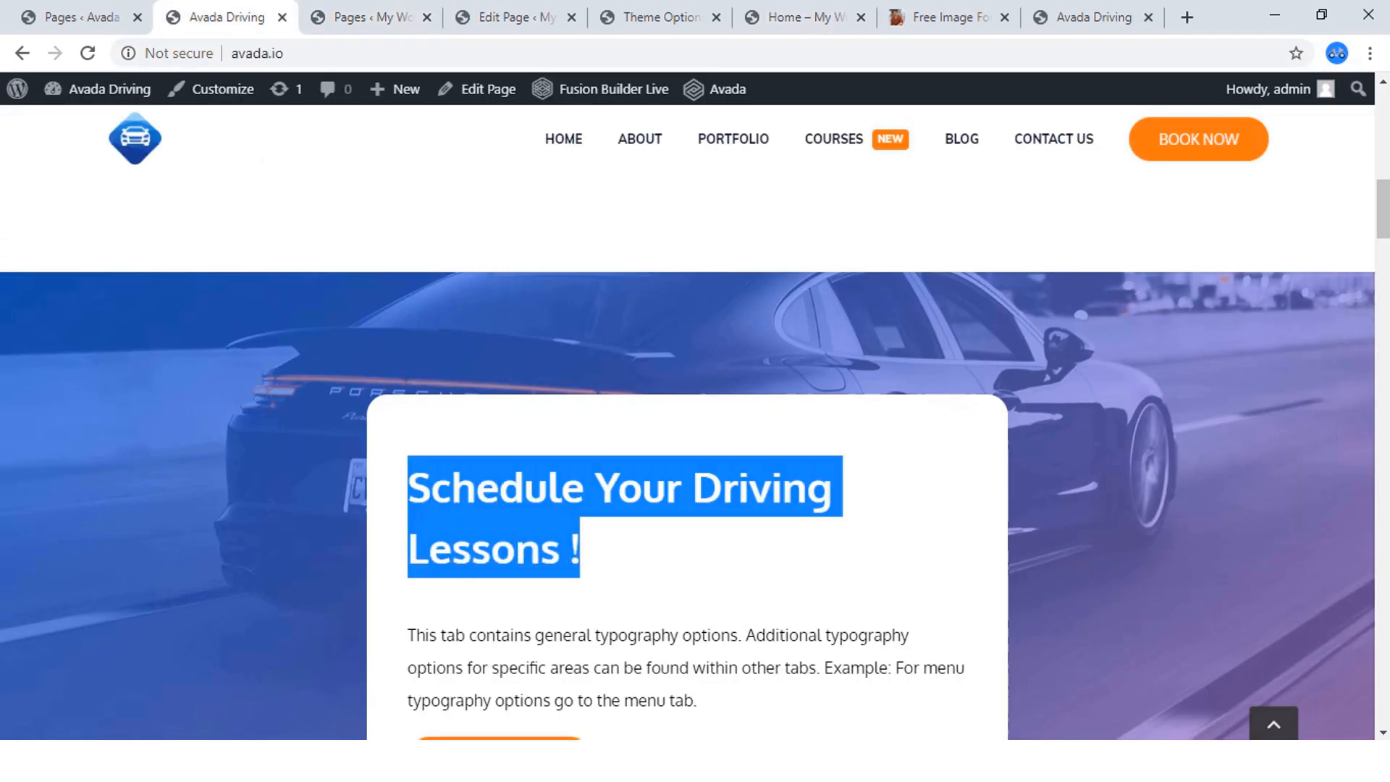
right_click(552, 553)
click(588, 568)
click(796, 17)
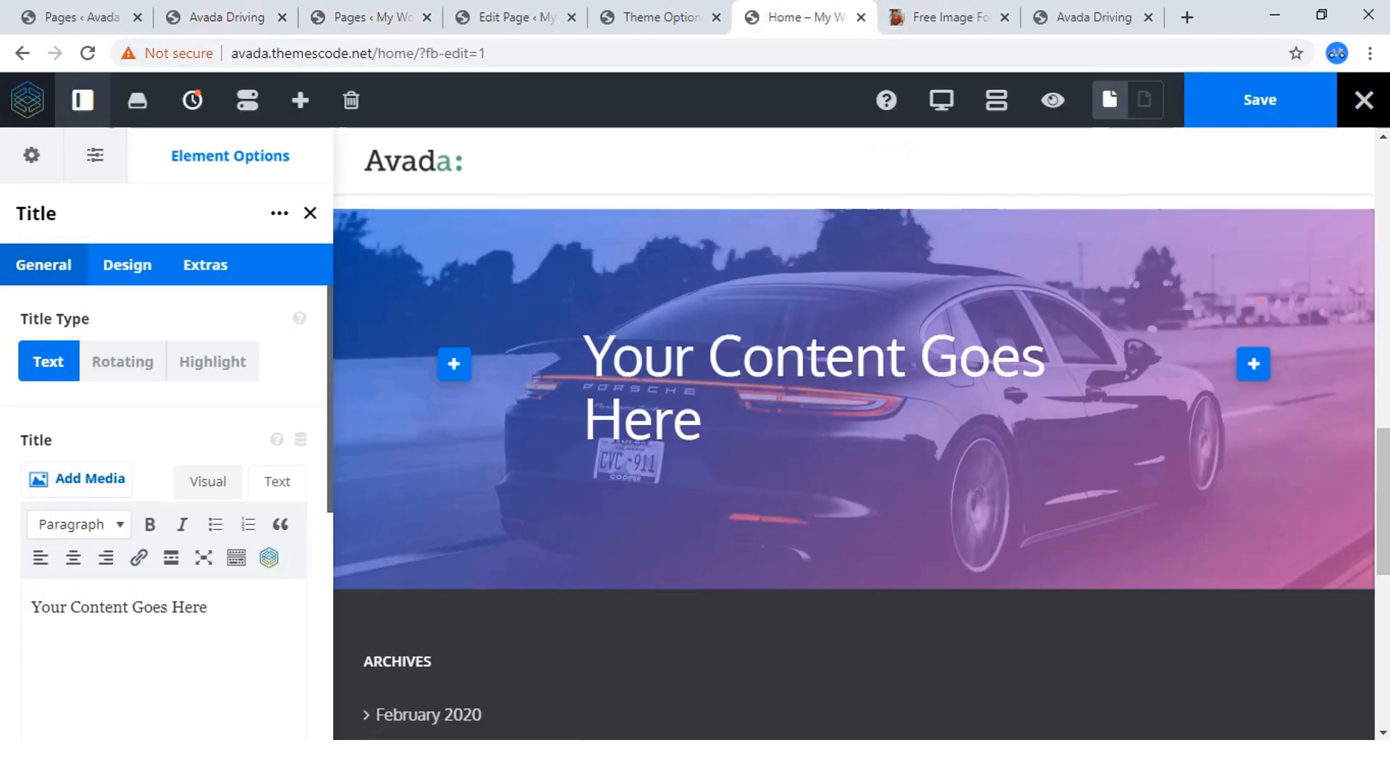
Replace the title's placeholder text with "Schedule Your Driving Lessons !".
scroll(210, 370, down, 4)
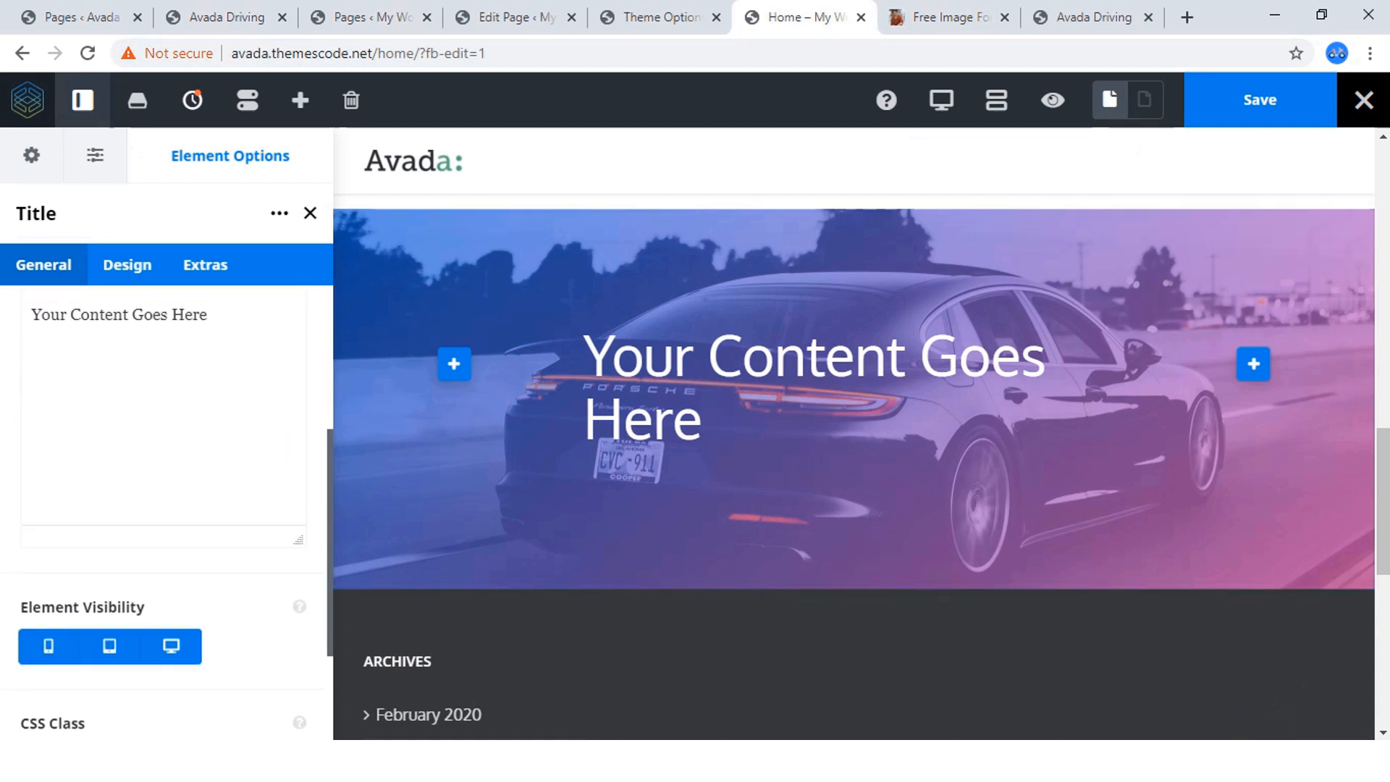
scroll(166, 435, up, 3)
click(277, 380)
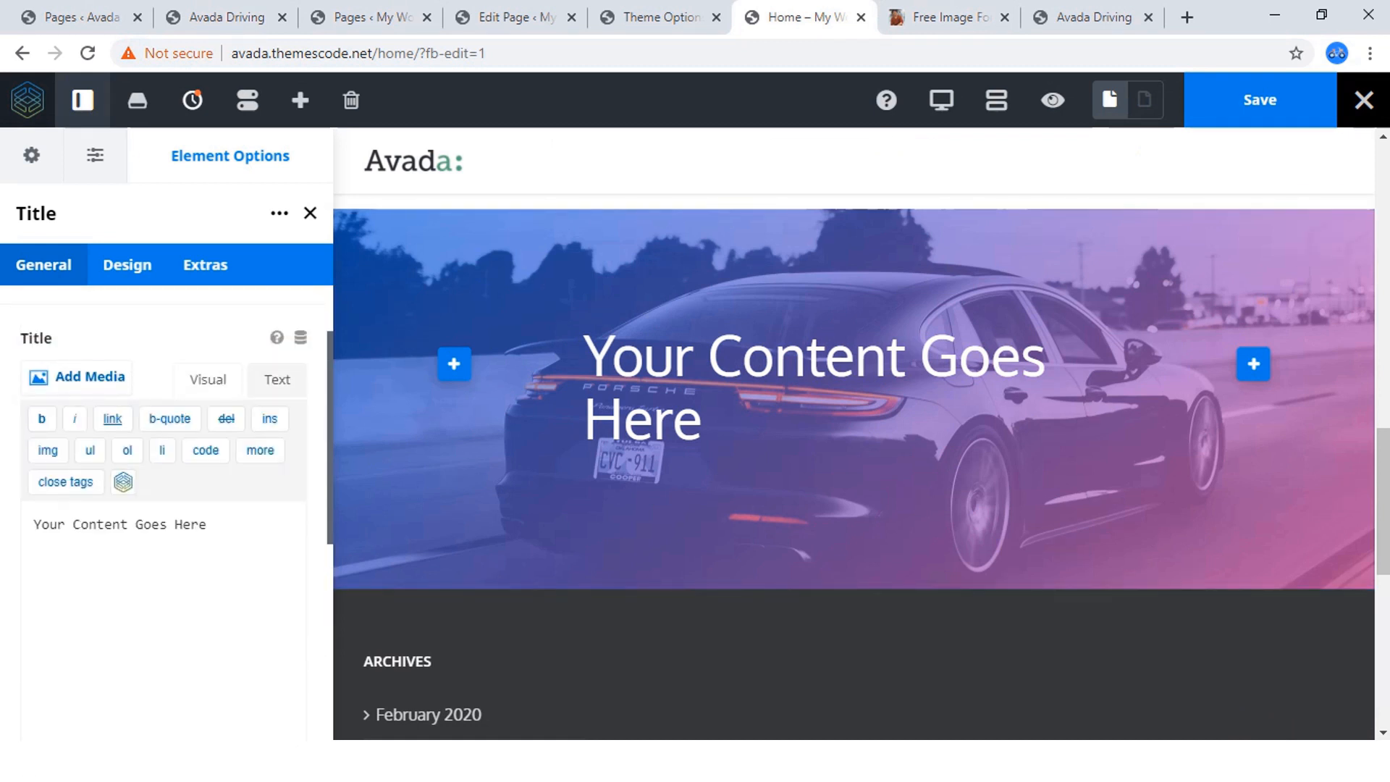
drag(206, 524, 34, 524)
key(BackSpace)
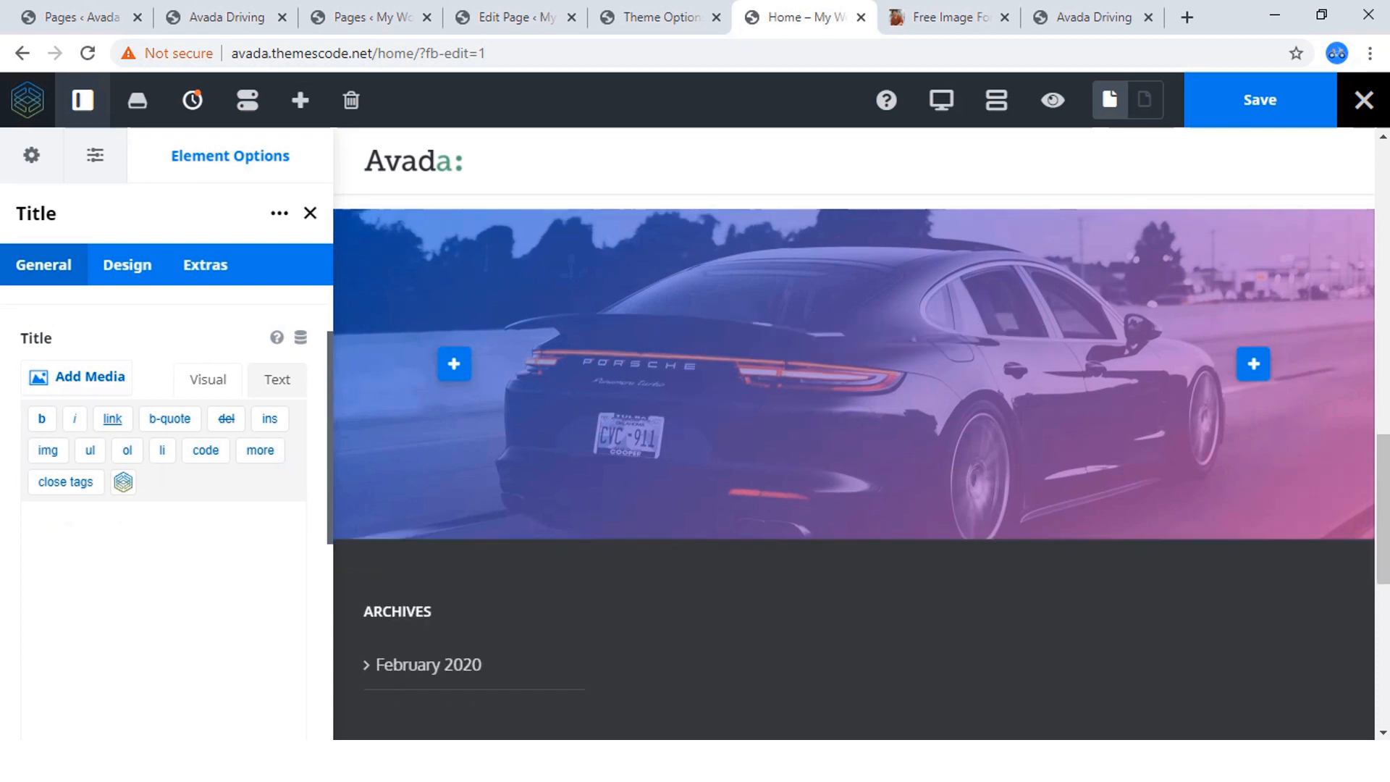
key(ctrl+v)
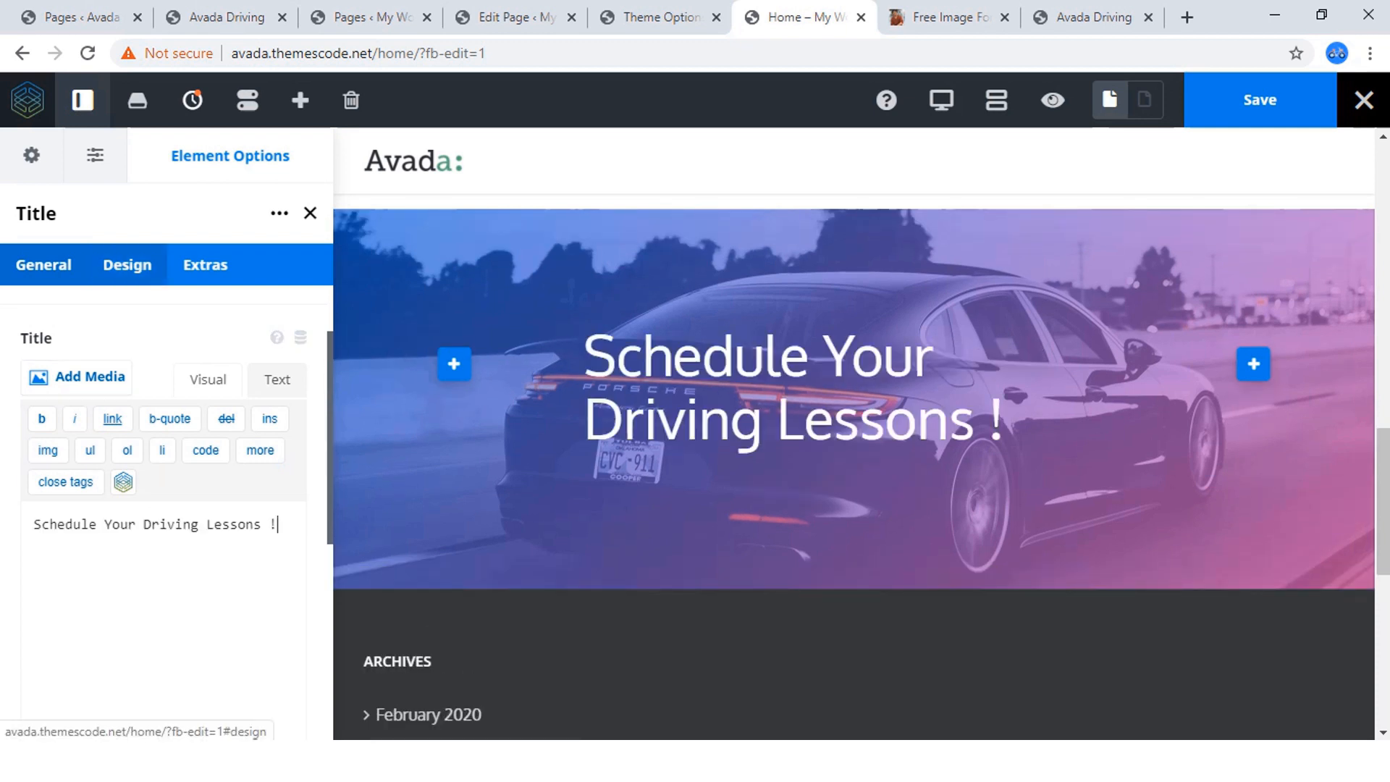
Set the title's HTML heading size to H2.
click(127, 264)
click(162, 483)
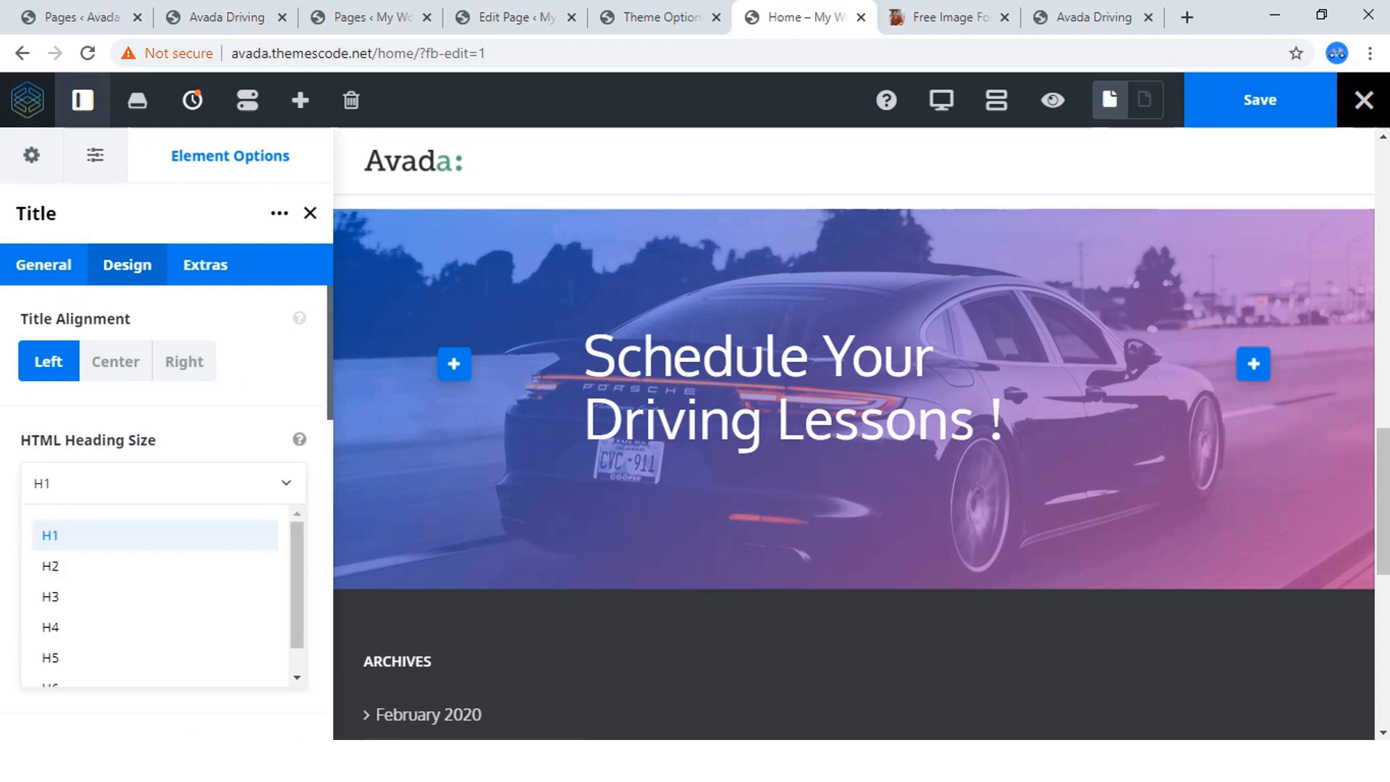
click(50, 566)
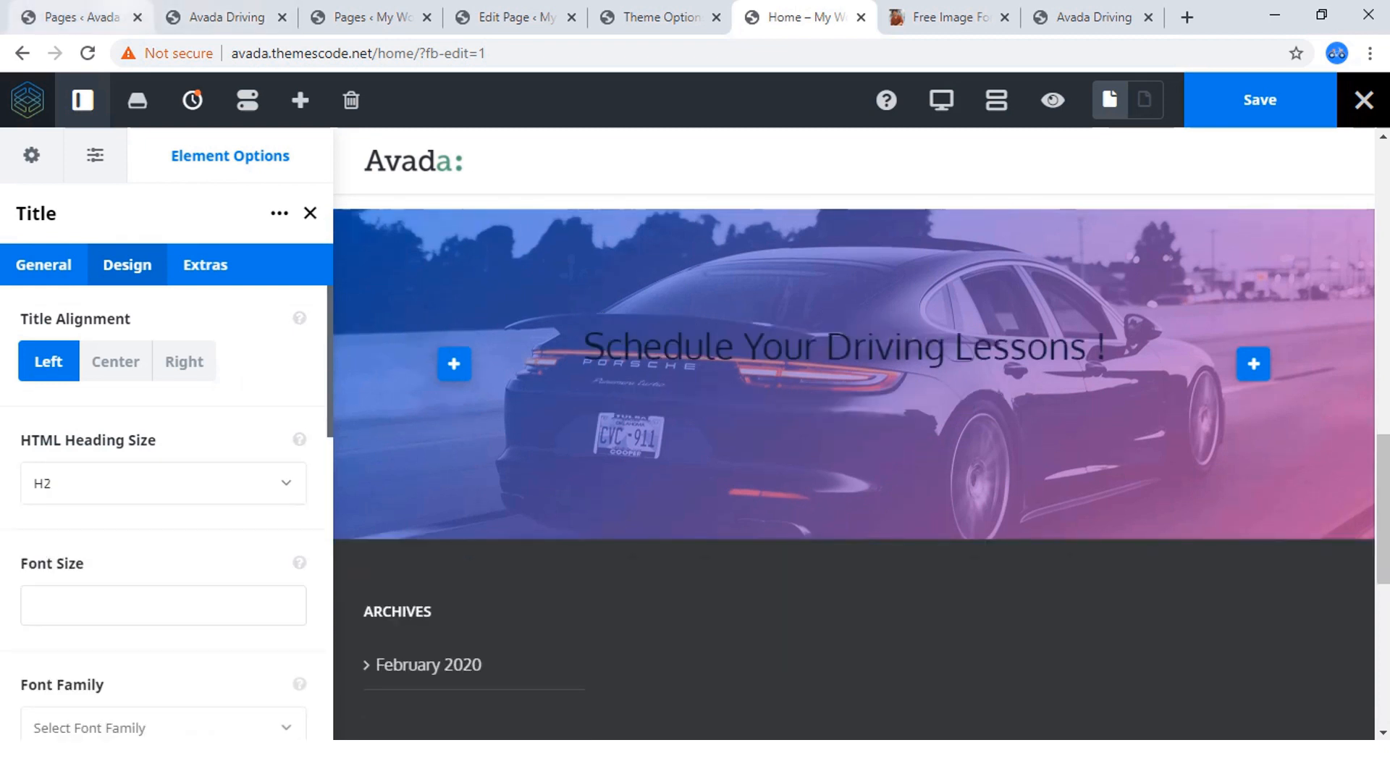
Copy the typography paragraph below the reference site's "Schedule Your Driving Lessons !" heading and return to the page builder.
click(79, 17)
click(217, 17)
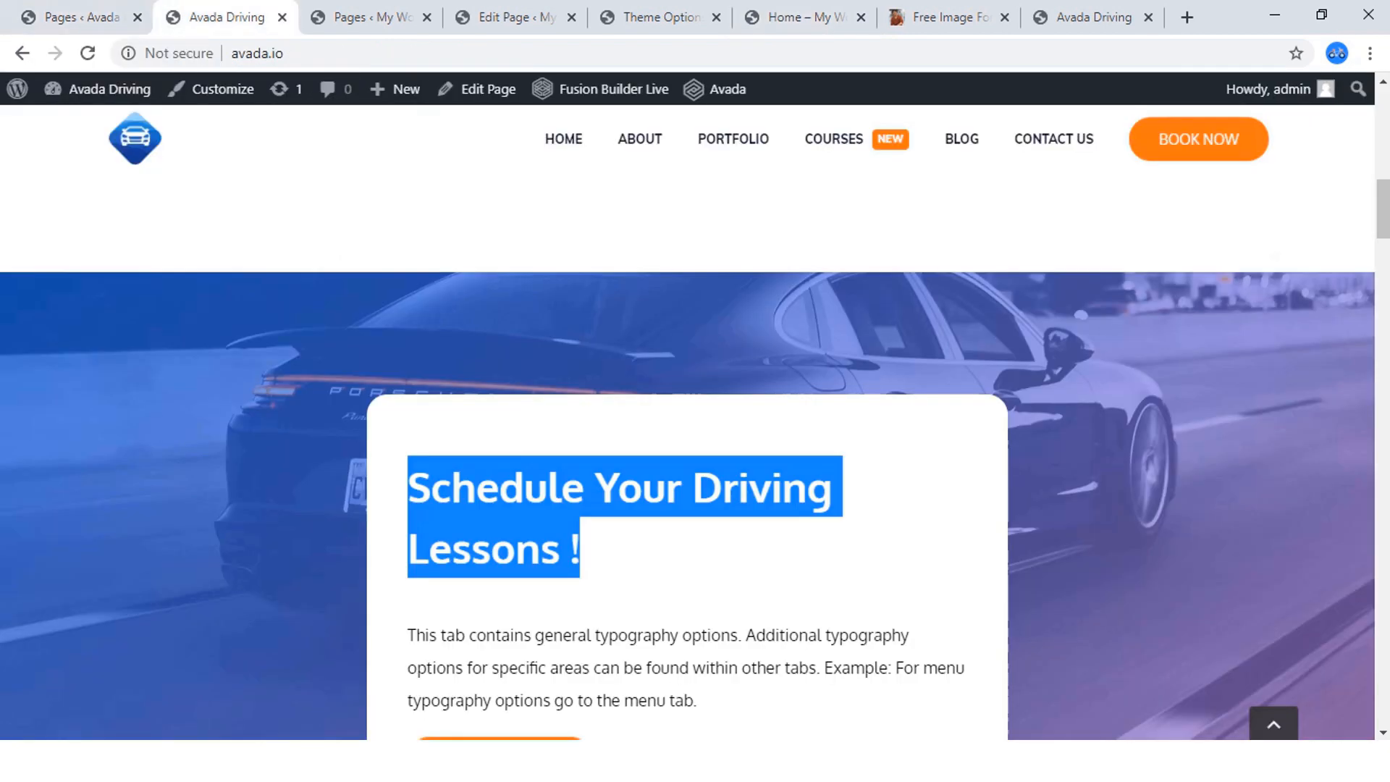
scroll(695, 434, down, 3)
drag(696, 497, 407, 432)
right_click(408, 432)
click(449, 441)
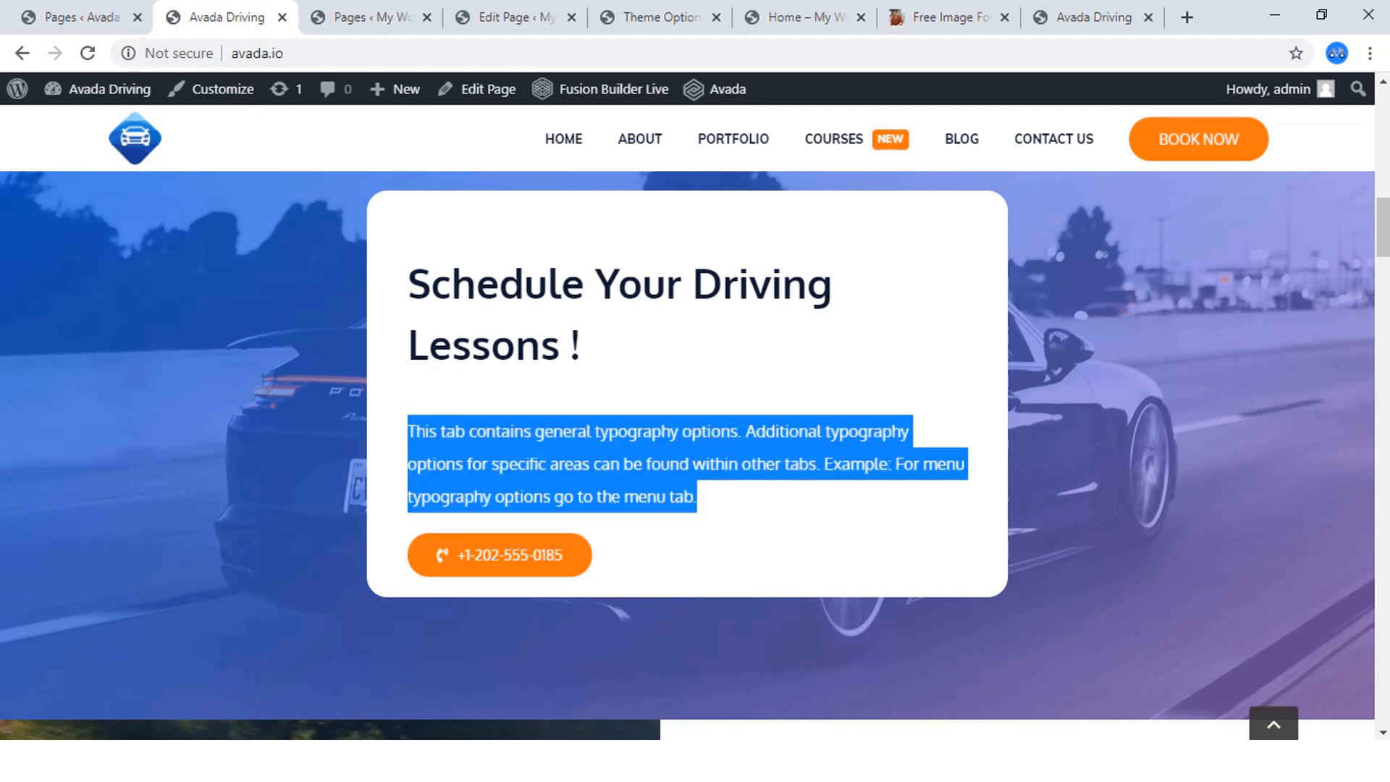
click(809, 16)
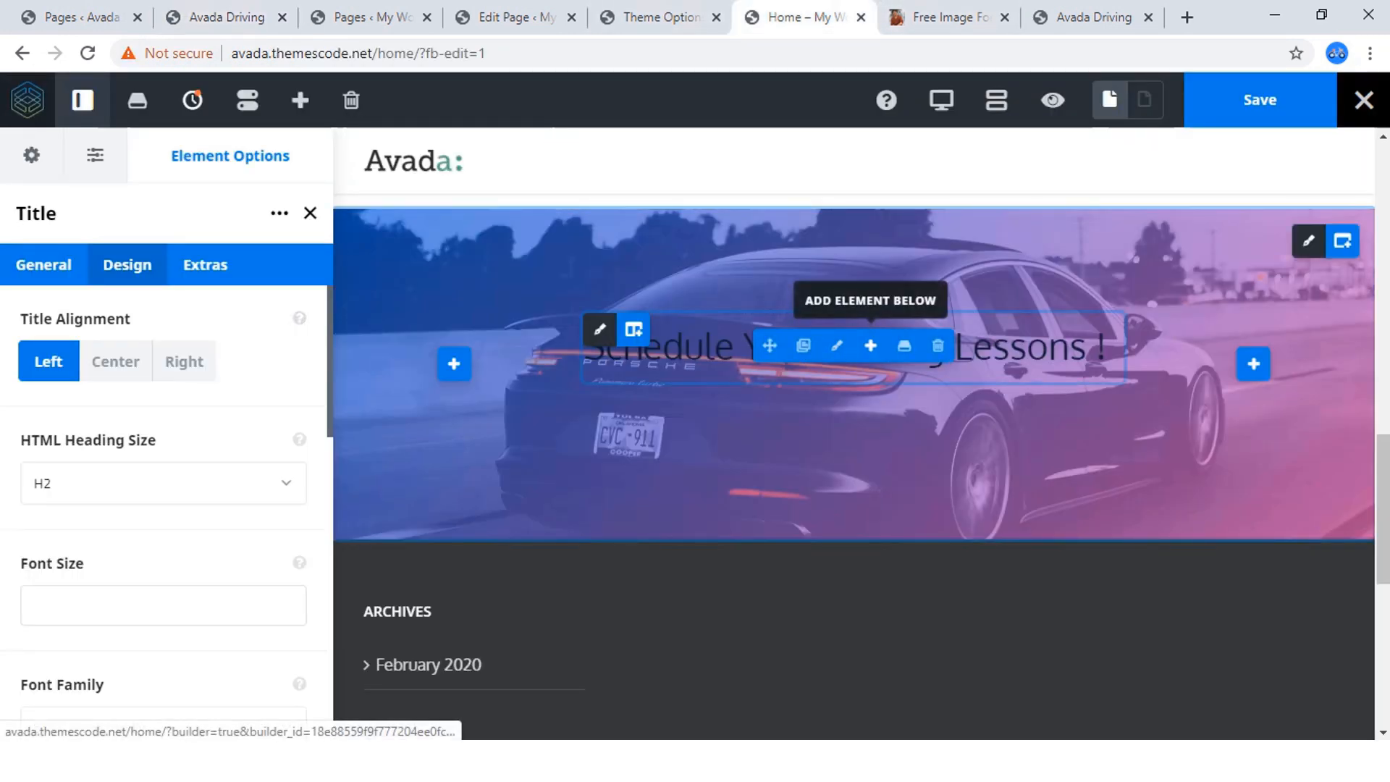
Add a Text Block below the title and replace its placeholder with the copied paragraph starting "This tab contains general typography options".
click(854, 345)
scroll(330, 623, down, 8)
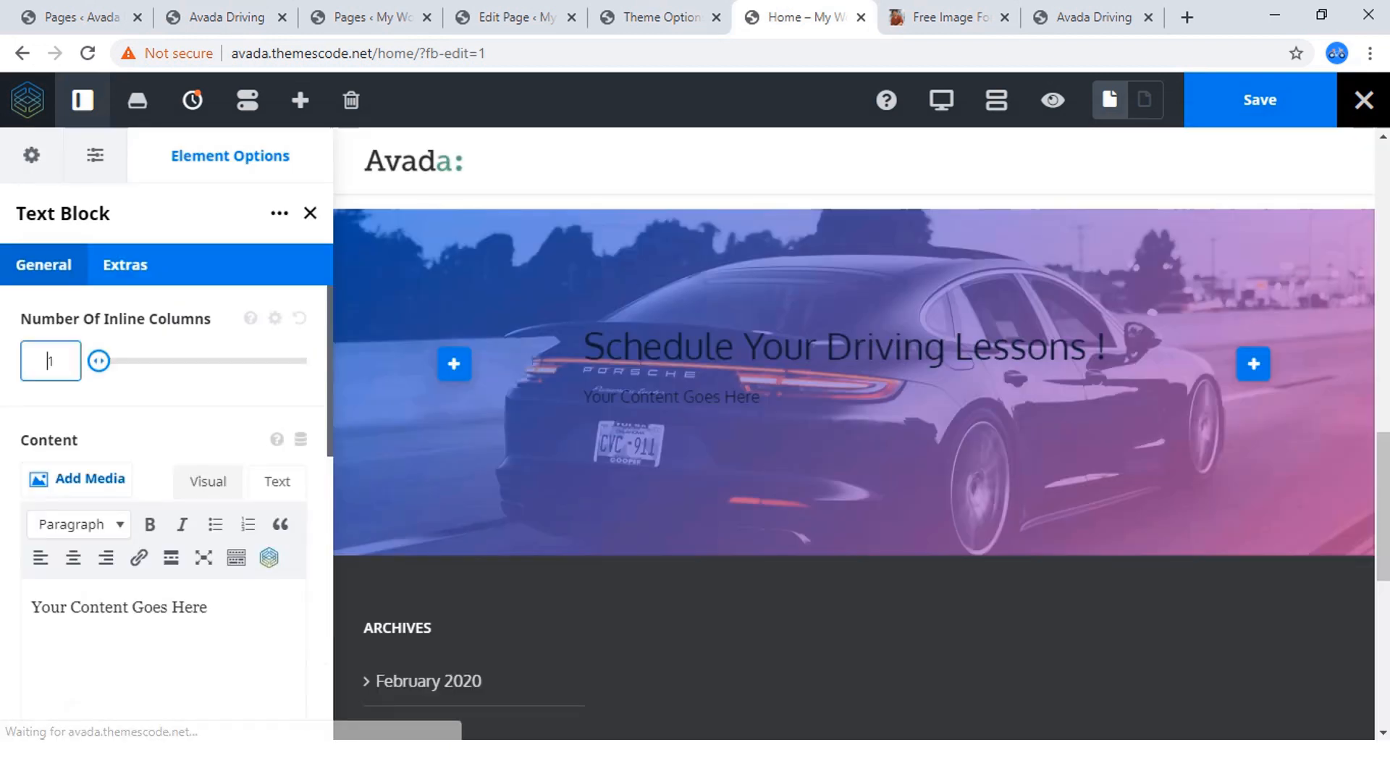
click(278, 482)
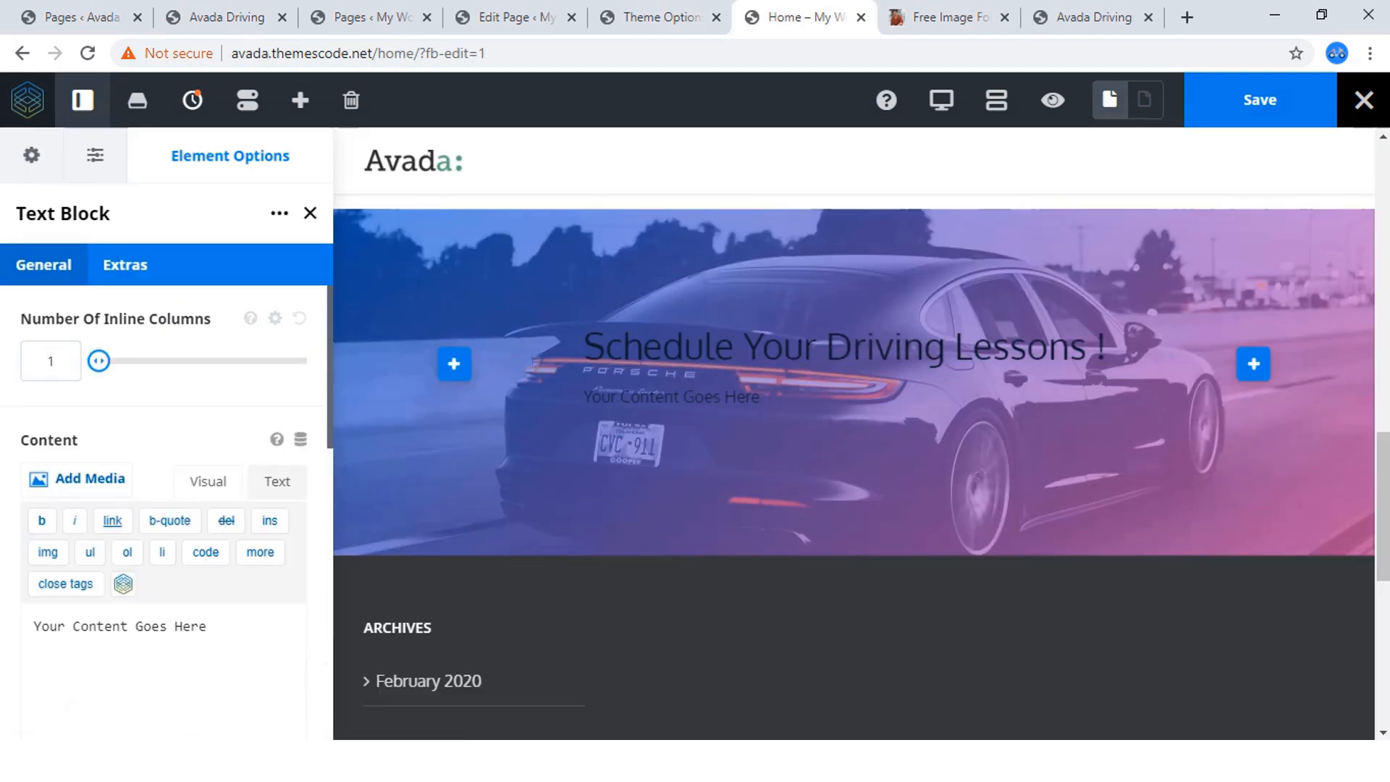
key(ctrl+a)
key(BackSpace)
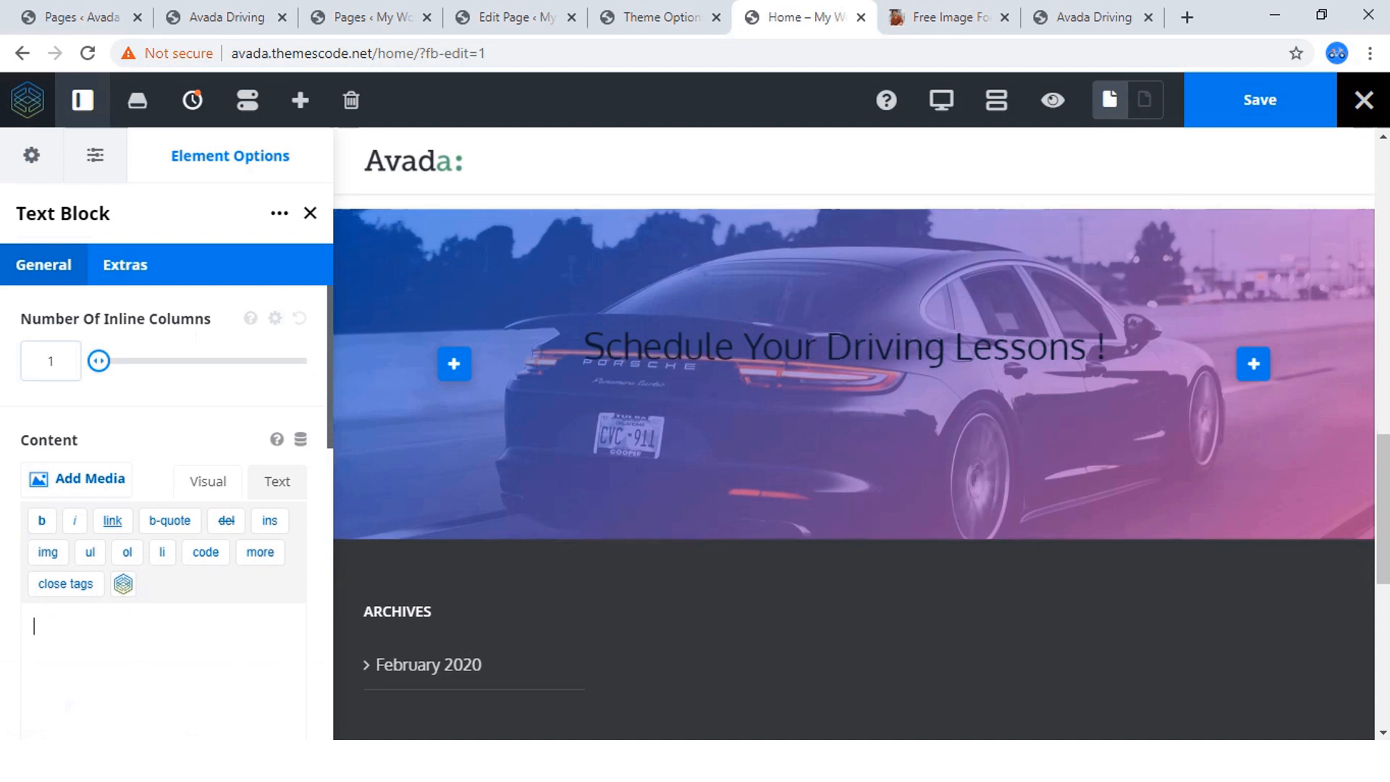
key(ctrl+v)
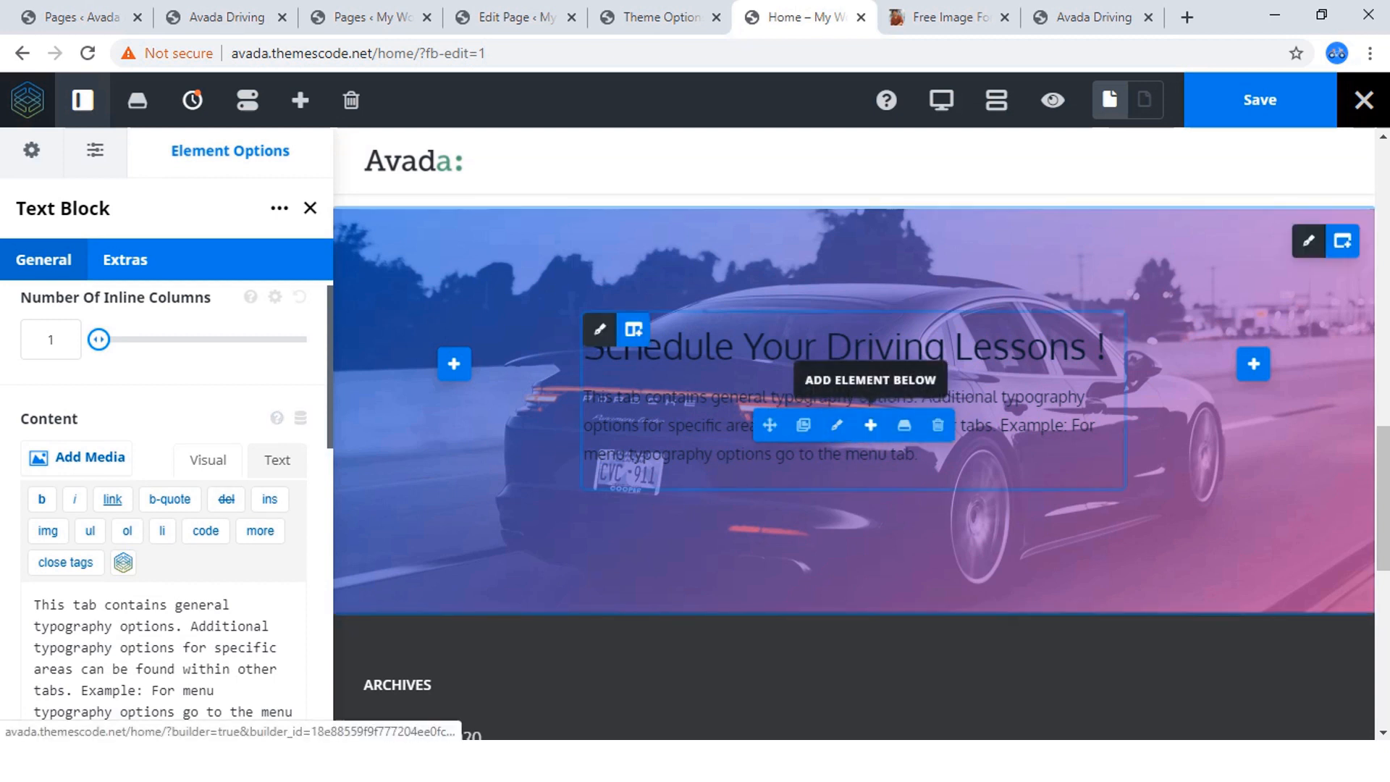
Add a Button element below the driving-lessons text block and set its button style to Custom.
click(870, 425)
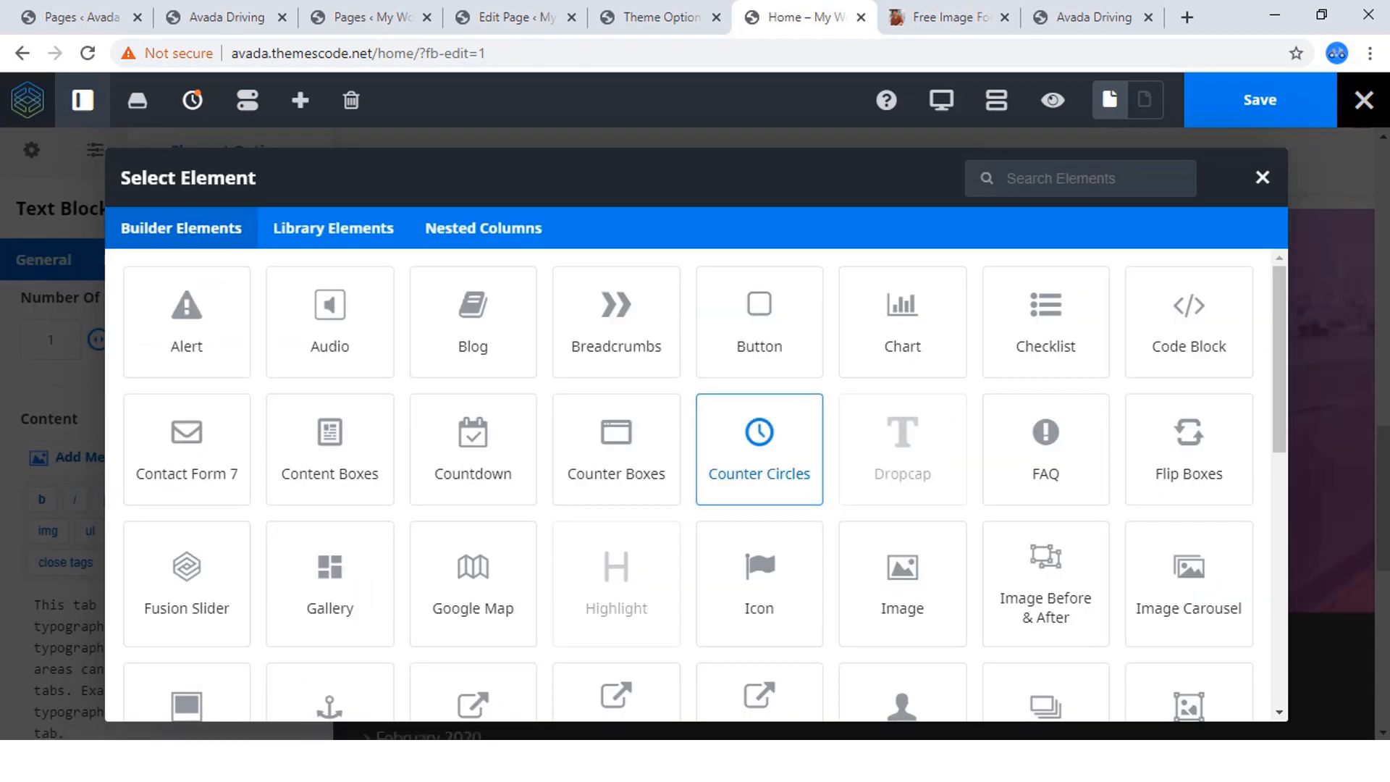
click(758, 323)
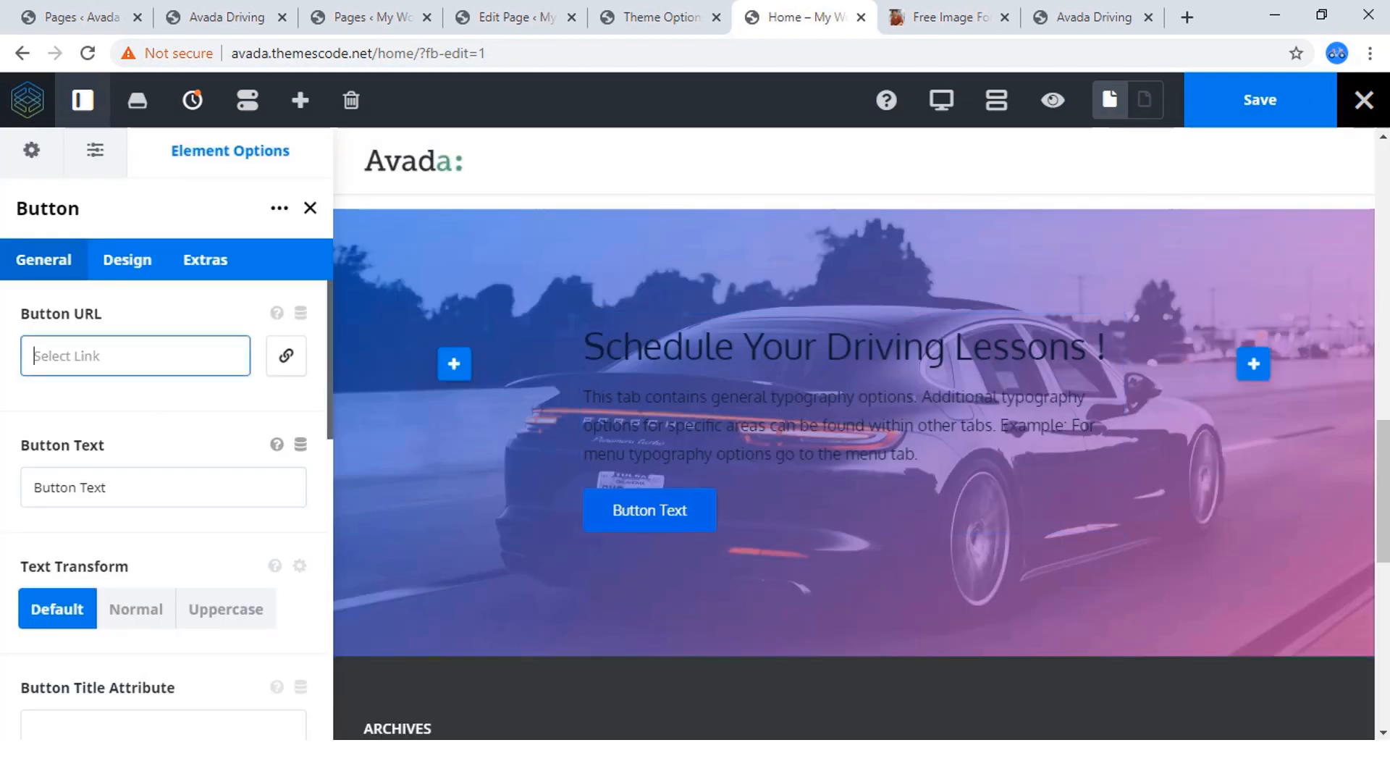
click(128, 259)
click(163, 357)
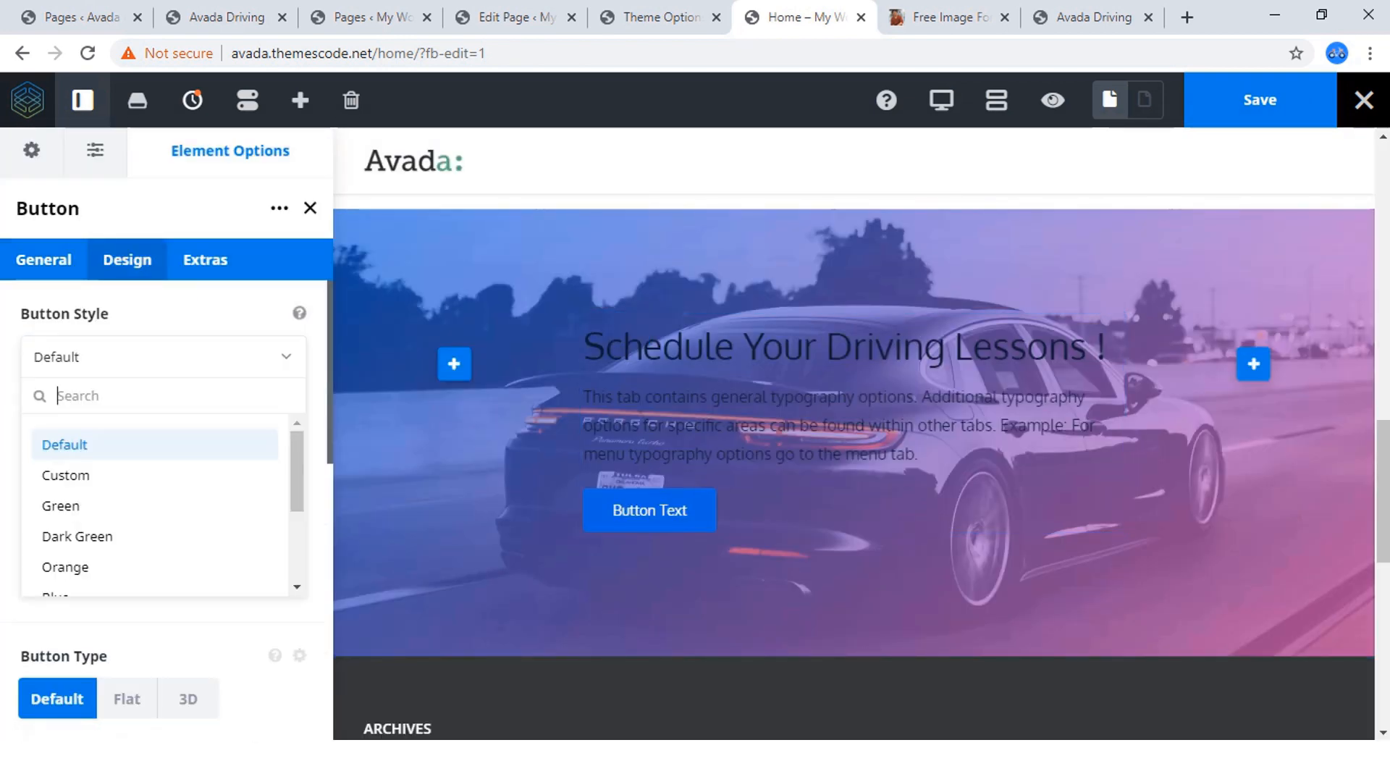
click(65, 471)
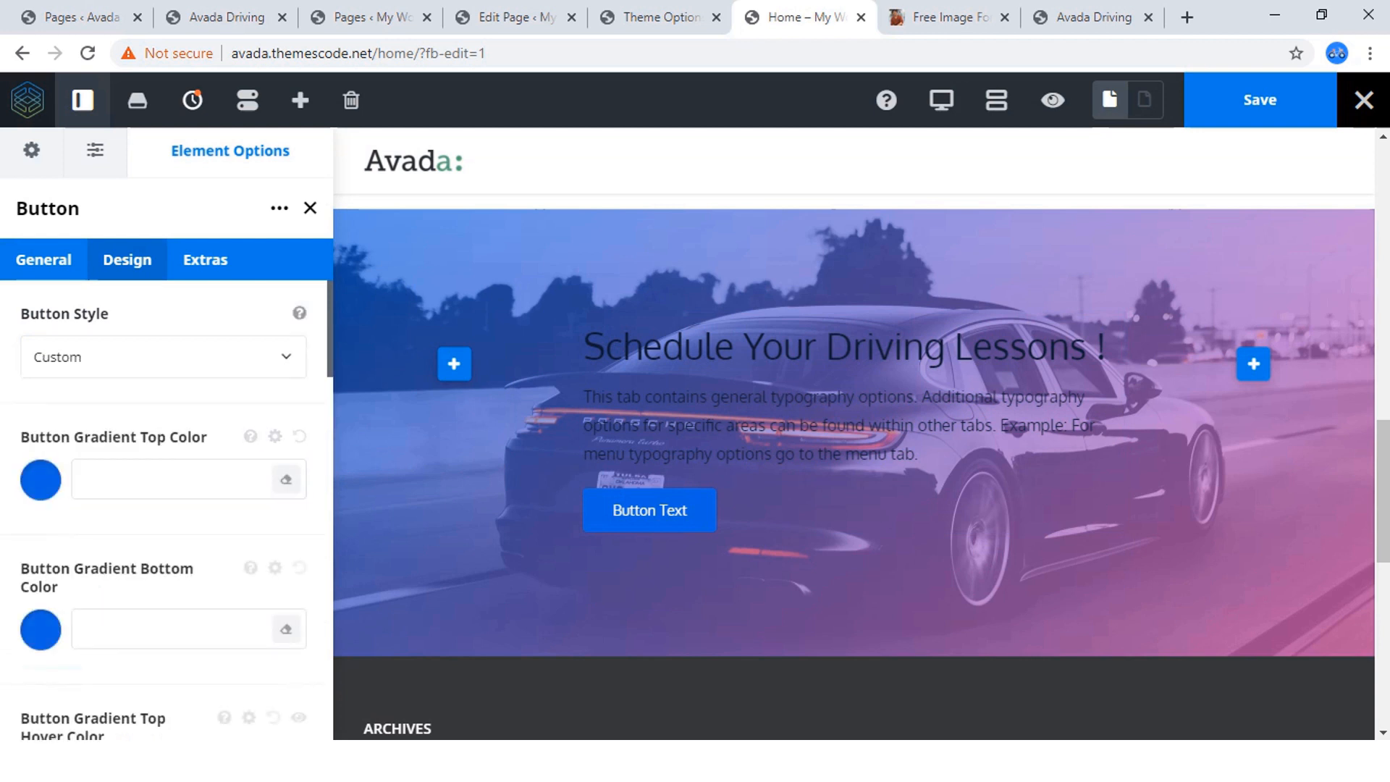
Try the Green and Default button styles and return to Custom.
click(163, 356)
click(61, 506)
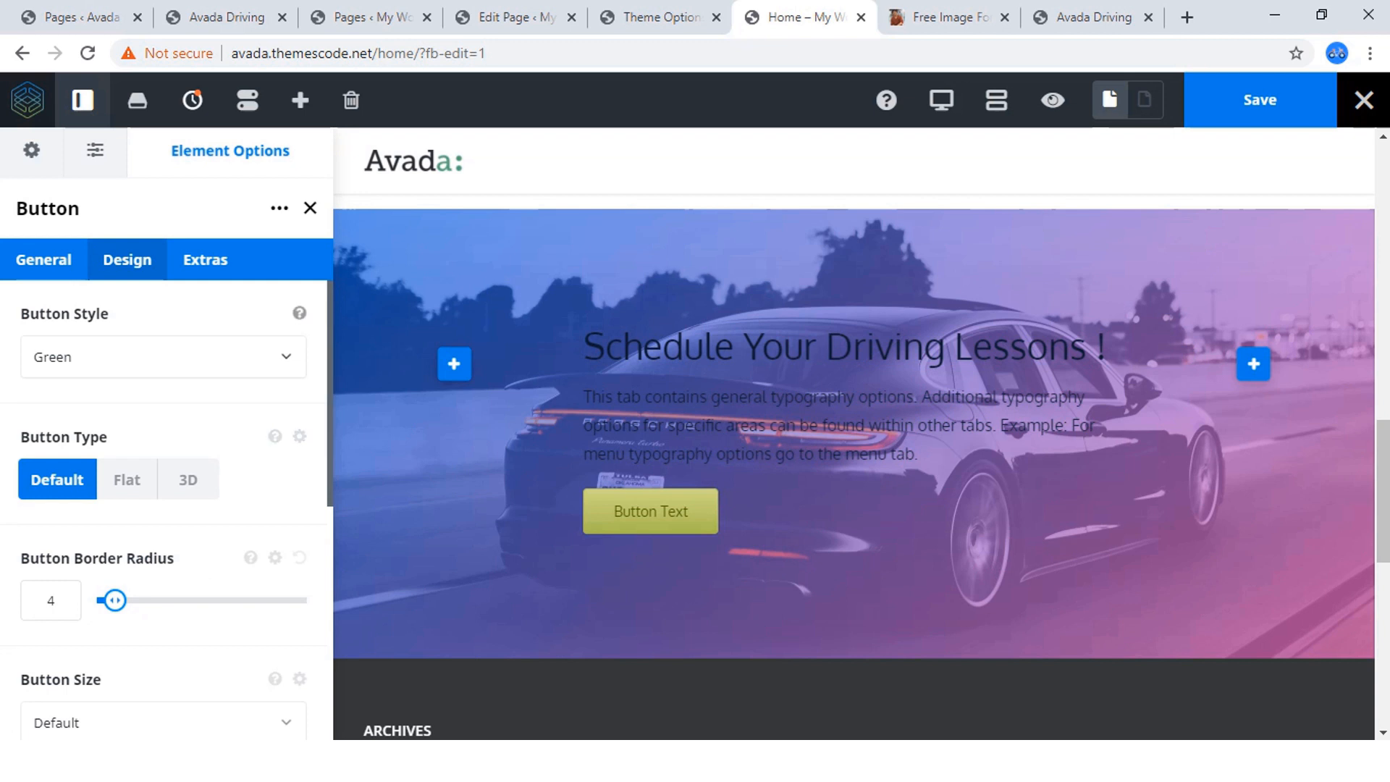
click(163, 356)
click(65, 444)
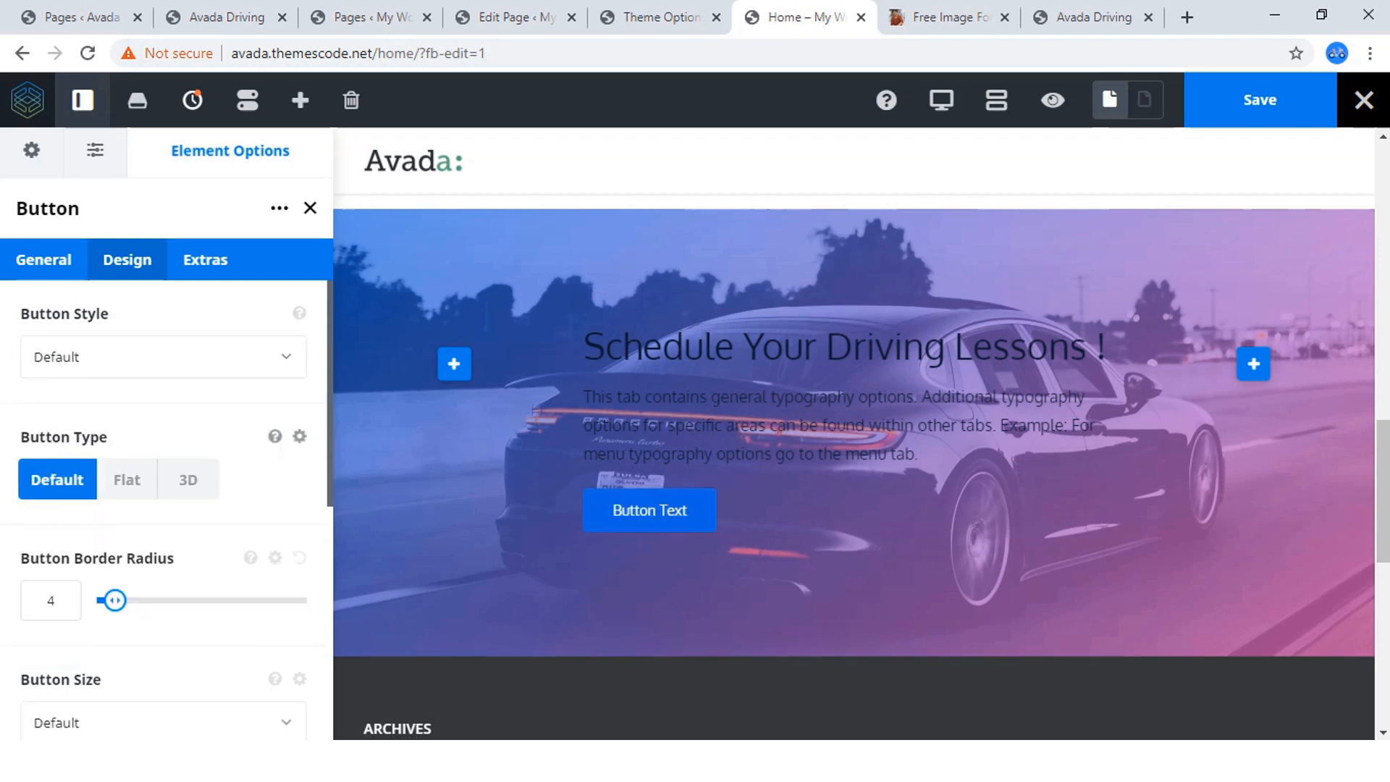
scroll(167, 405, down, 3)
scroll(166, 405, up, 3)
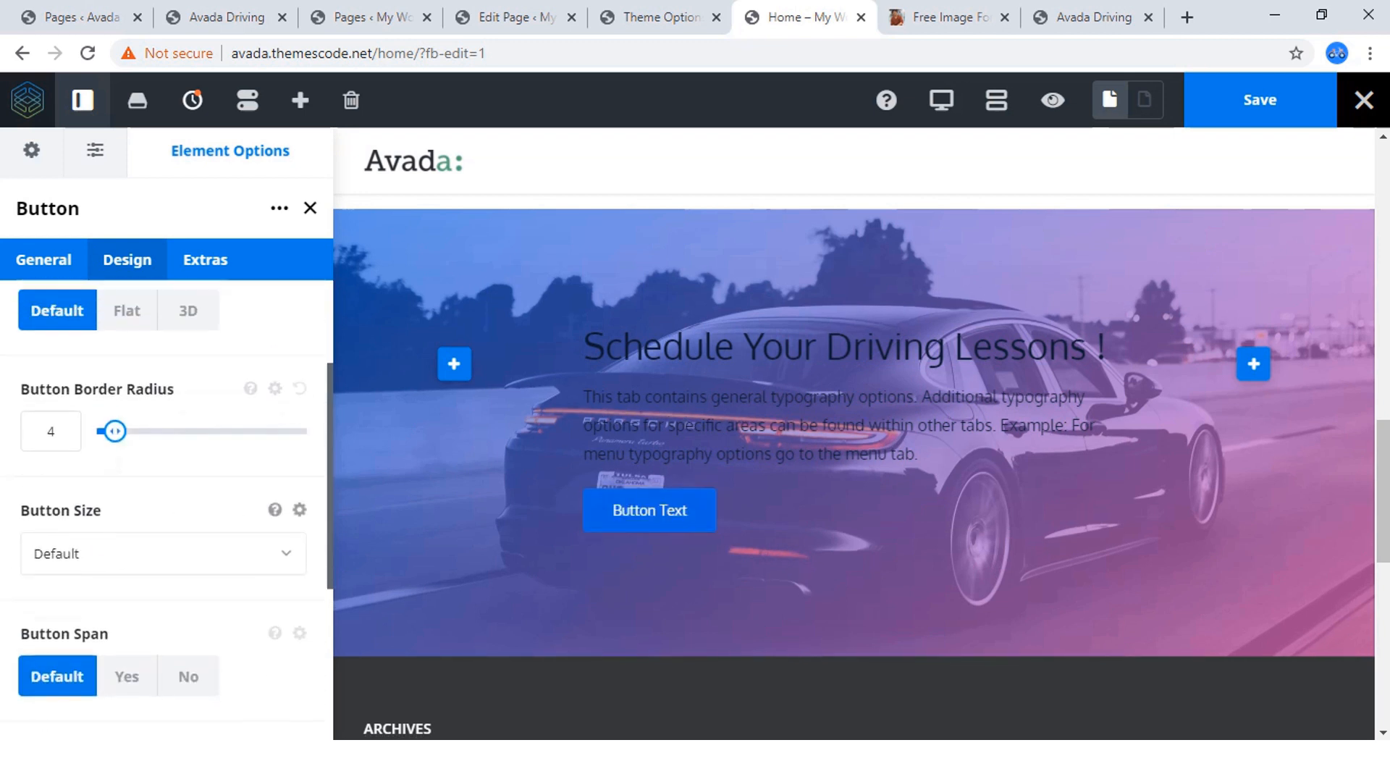
click(163, 356)
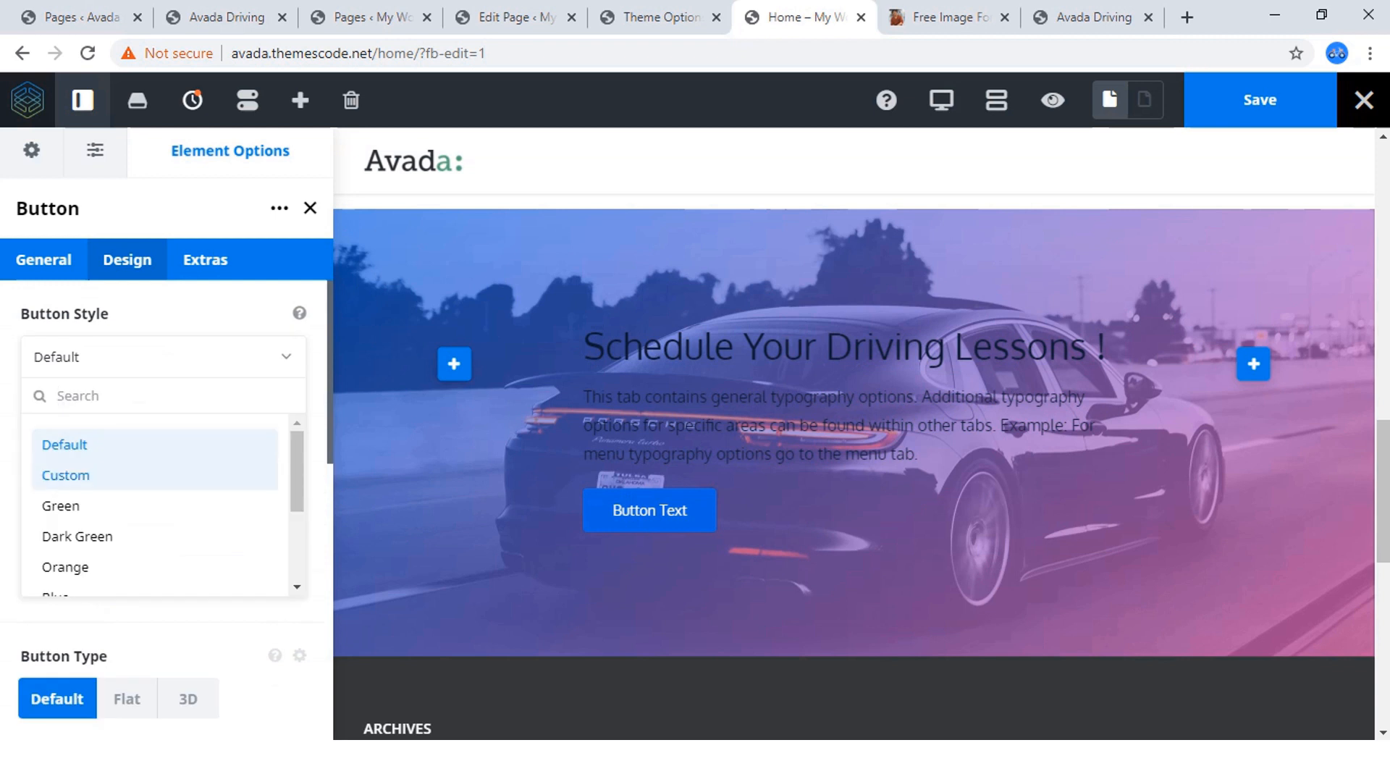
click(79, 476)
Set the button's gradient top color to the orange #ff5722.
click(41, 479)
scroll(109, 535, down, 3)
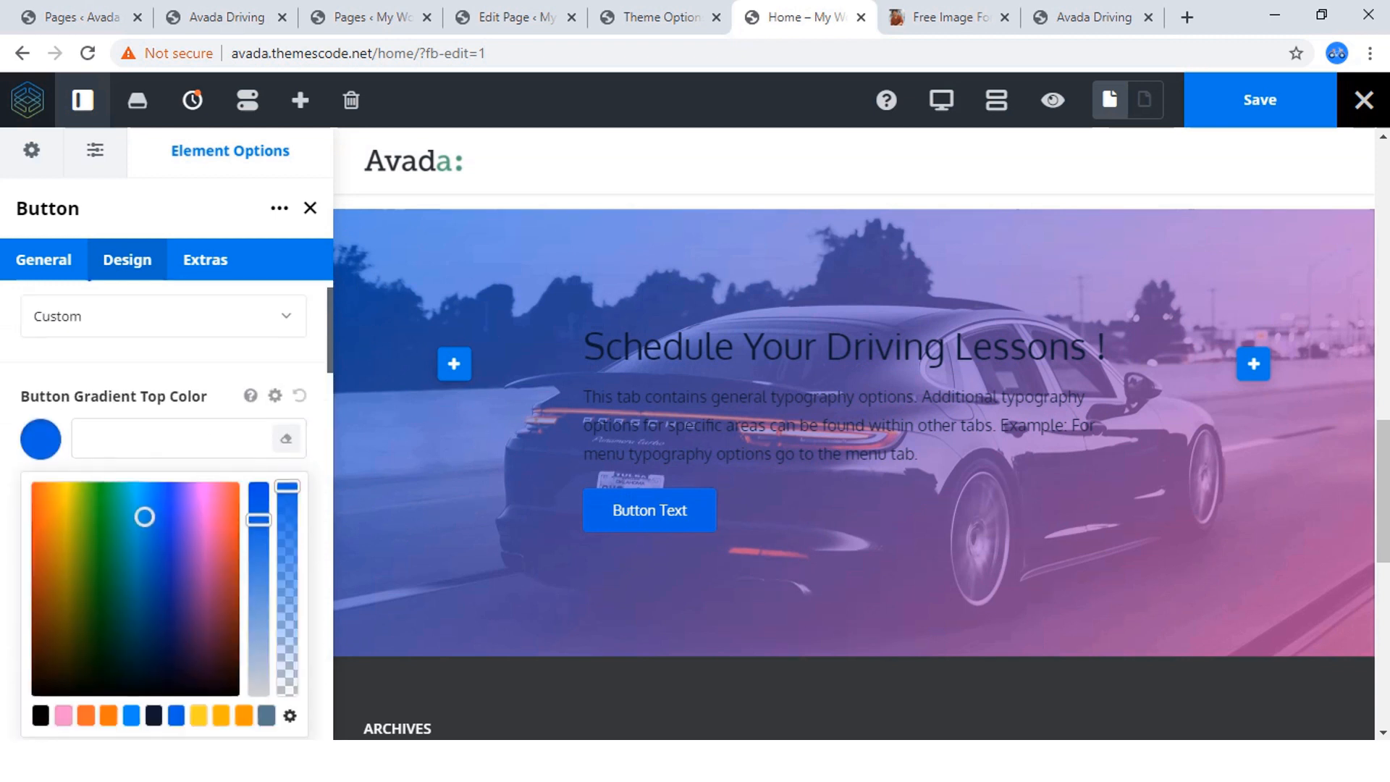
click(86, 450)
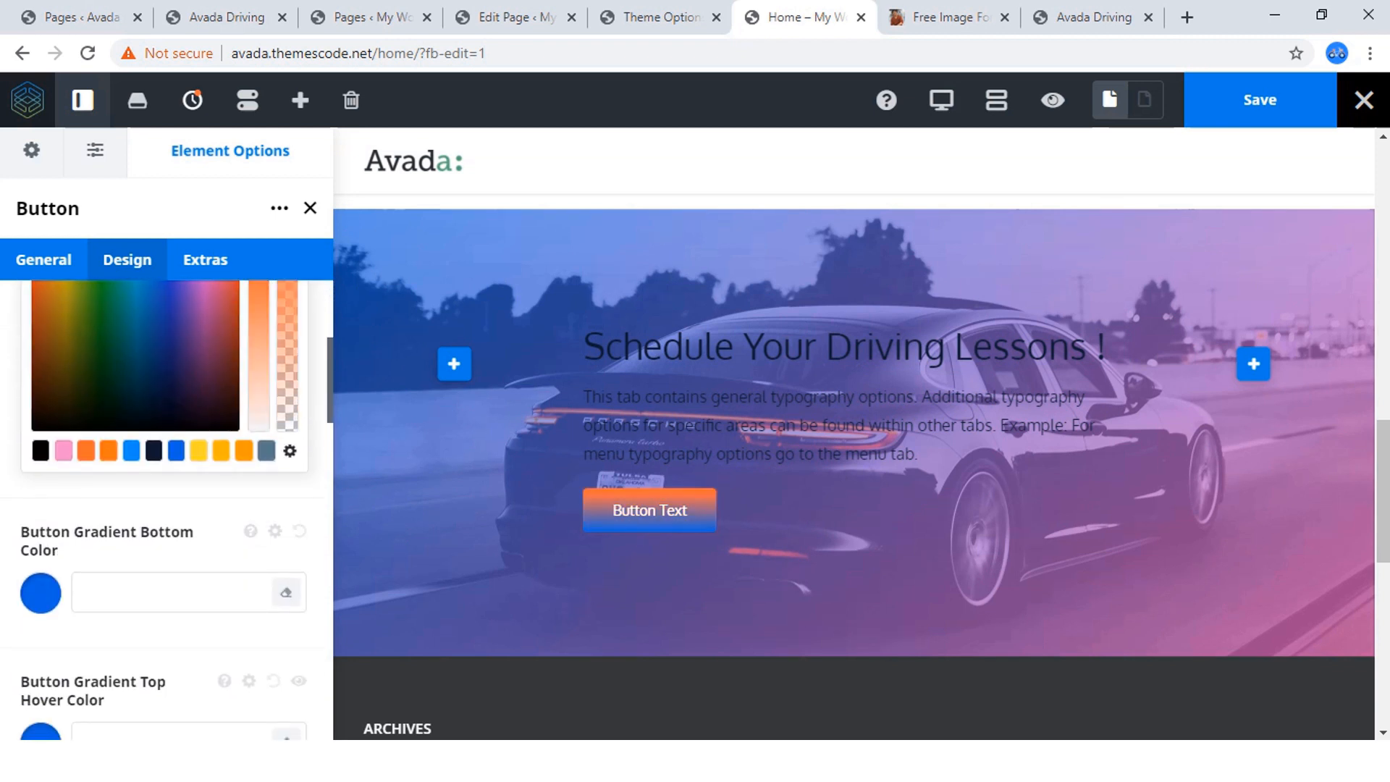
scroll(167, 507, up, 3)
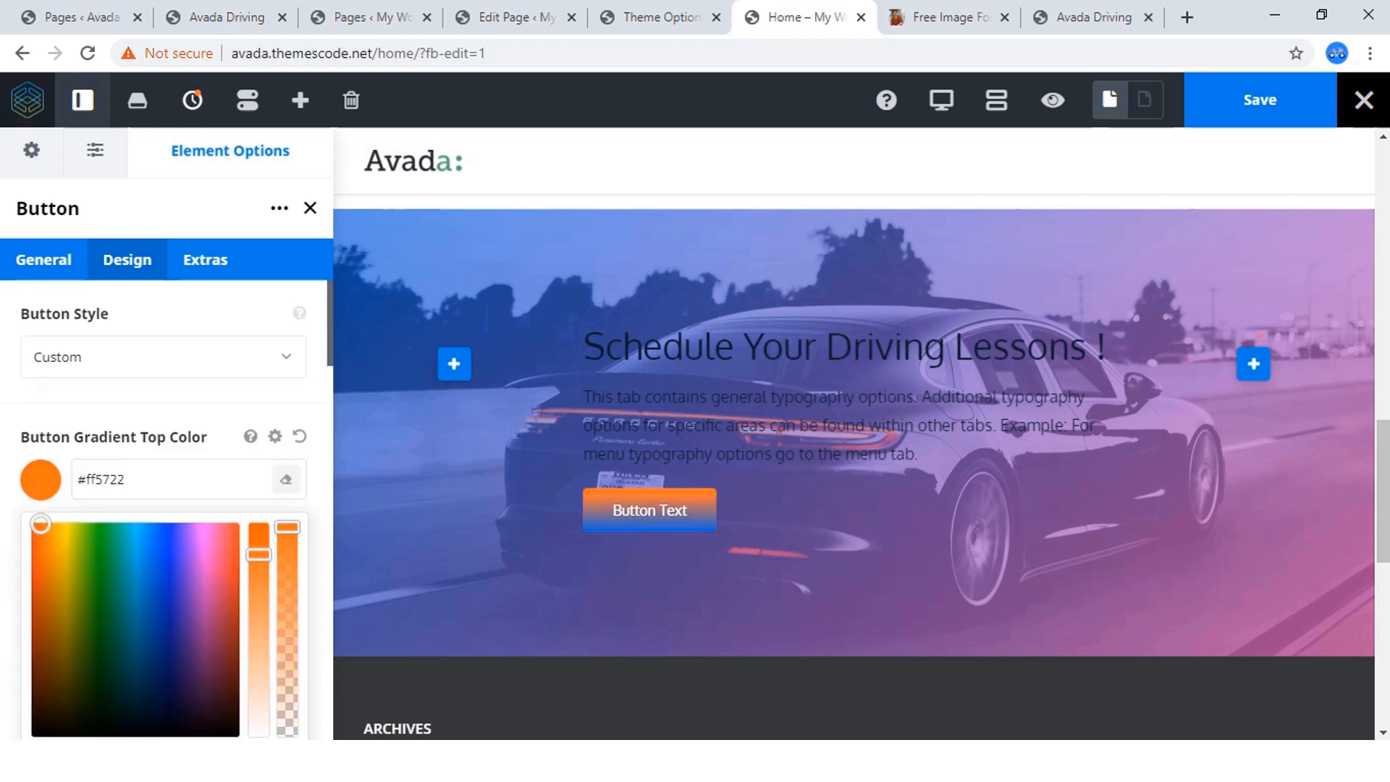
click(41, 479)
Set the button's gradient bottom color to the same orange, #ff5722.
scroll(40, 427, down, 3)
click(41, 425)
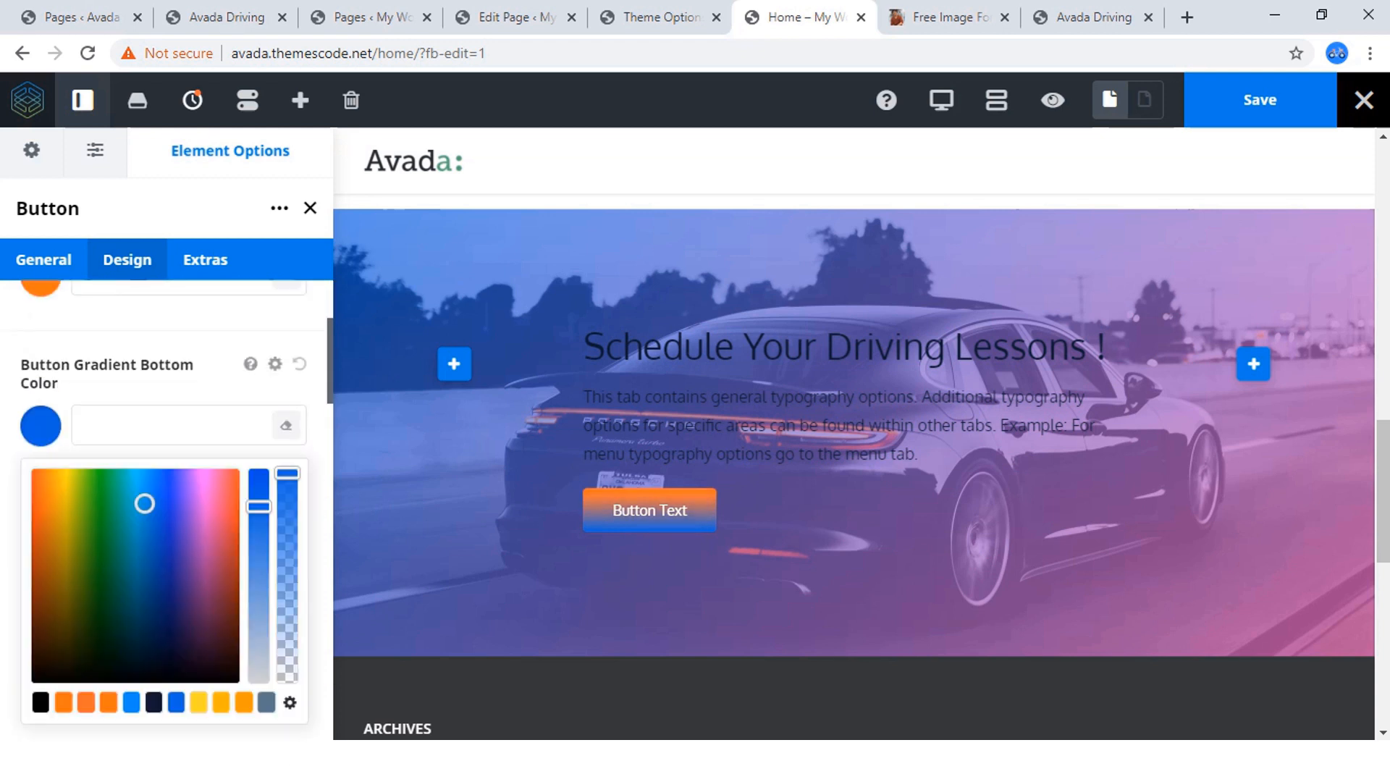
scroll(108, 426, down, 4)
click(108, 397)
scroll(109, 397, up, 4)
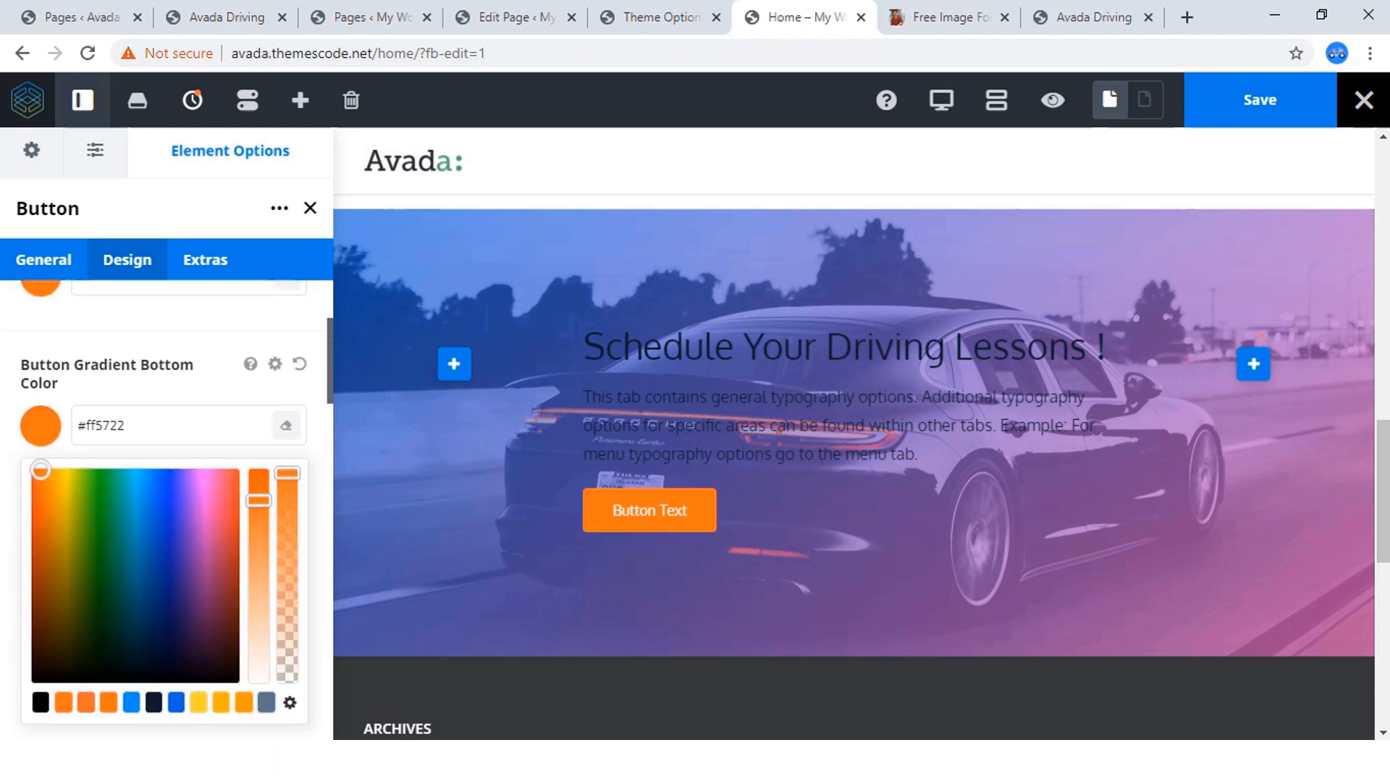
click(40, 425)
Set the button's gradient top and bottom hover colors to the orange #ff5722.
scroll(41, 425, down, 4)
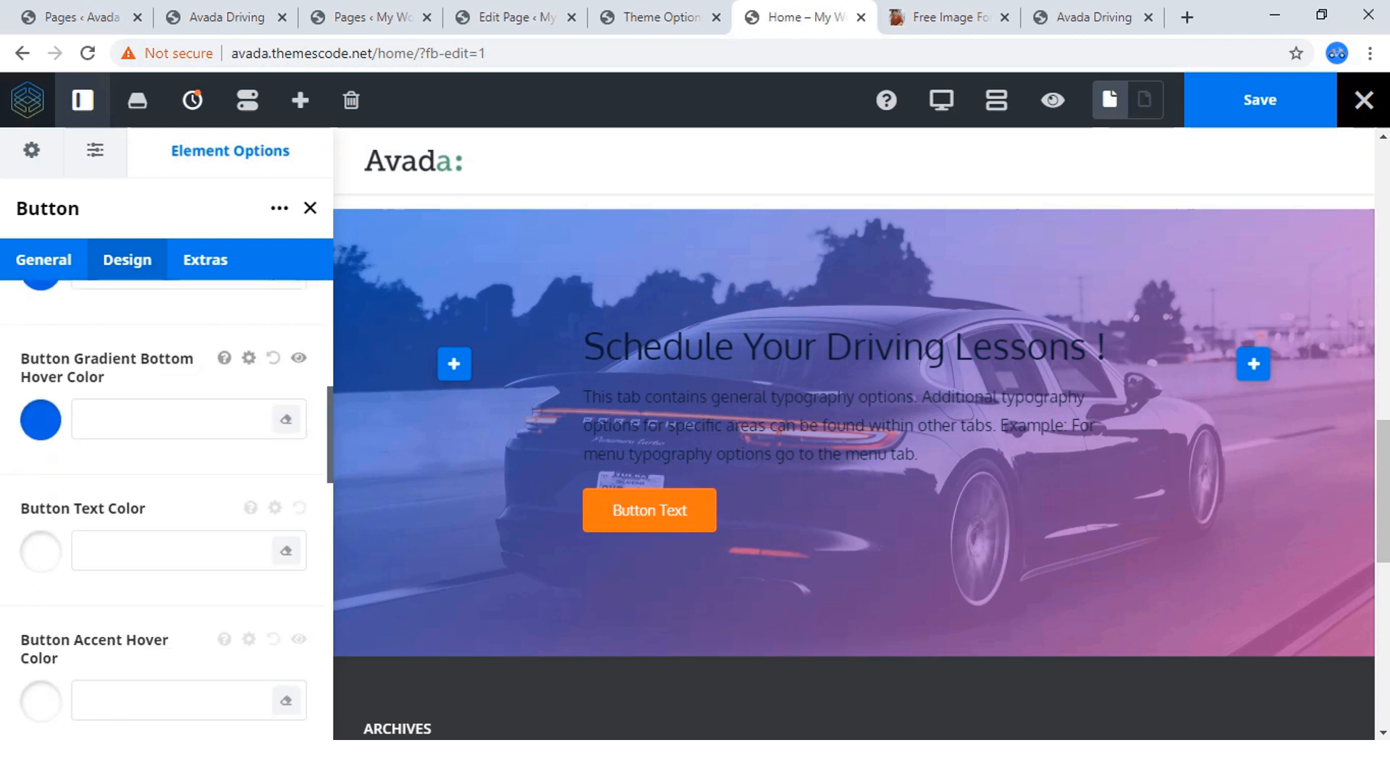
scroll(165, 434, up, 2)
click(41, 372)
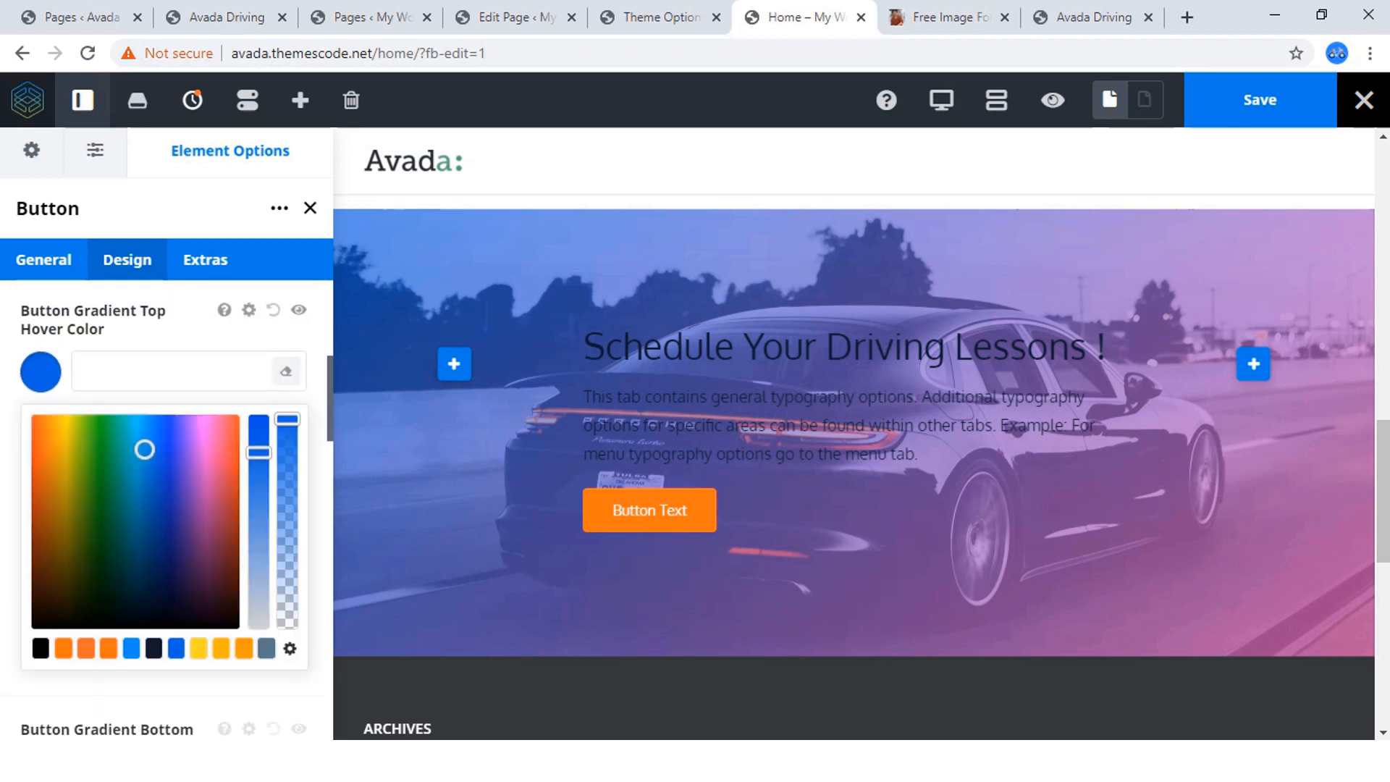
click(64, 648)
click(40, 372)
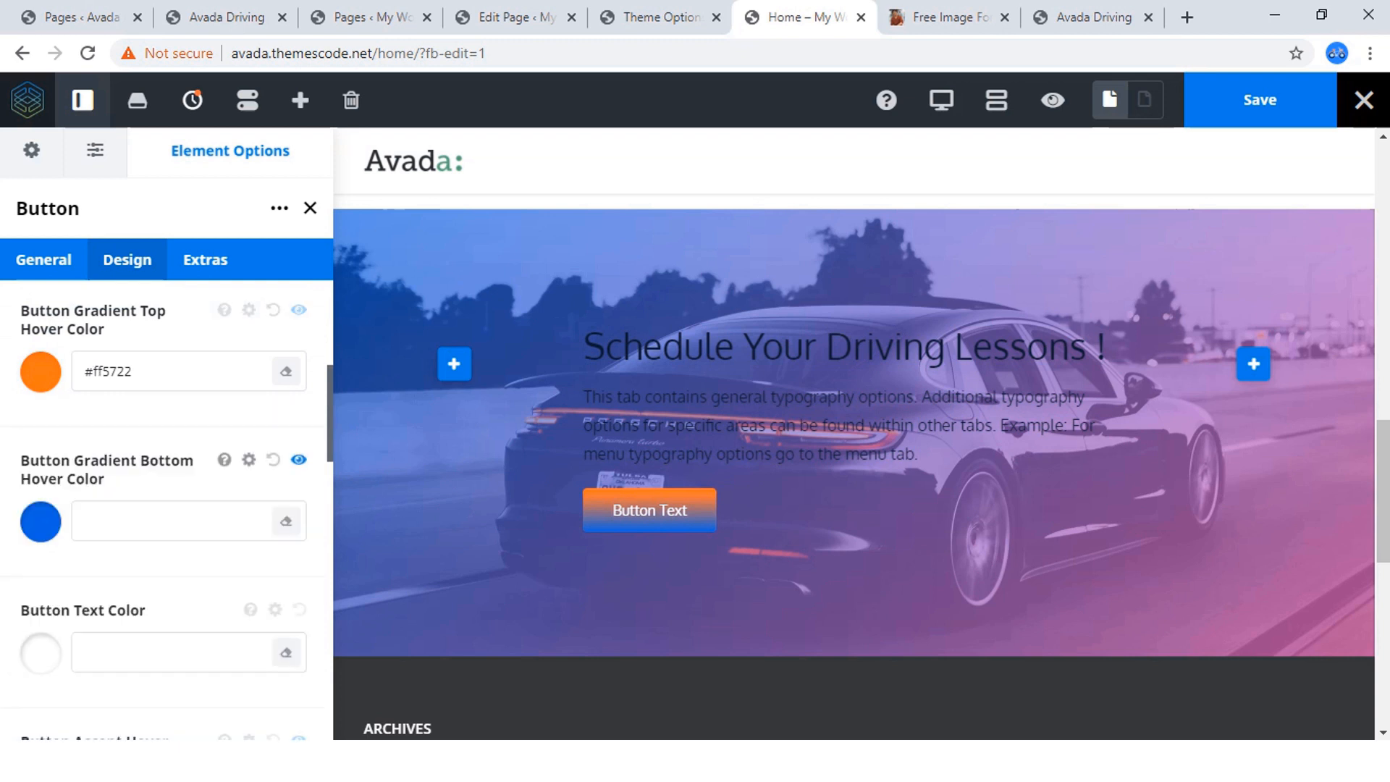
click(40, 522)
scroll(51, 547, down, 3)
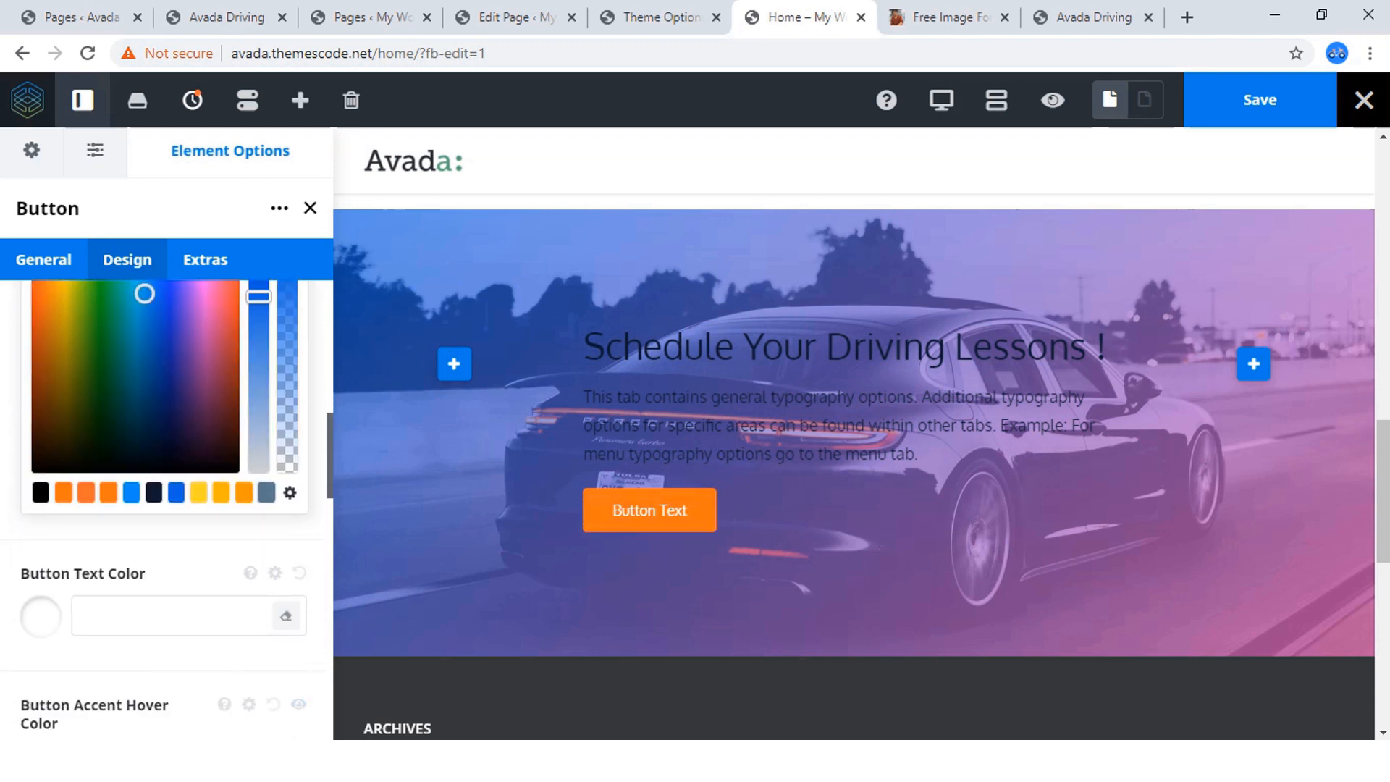
scroll(167, 434, down, 4)
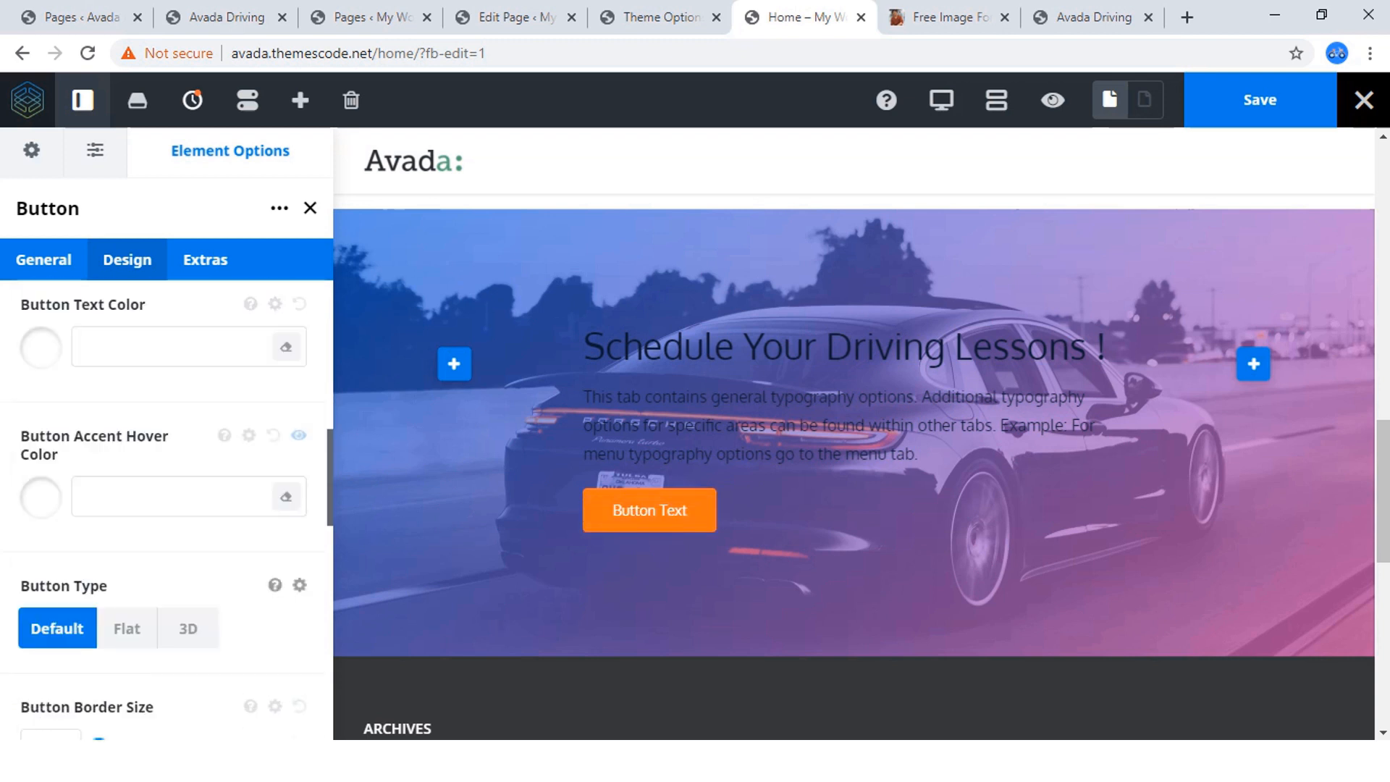
Copy the phone number from the orange button in the reference site's driving-lessons card and return to the page builder.
click(223, 18)
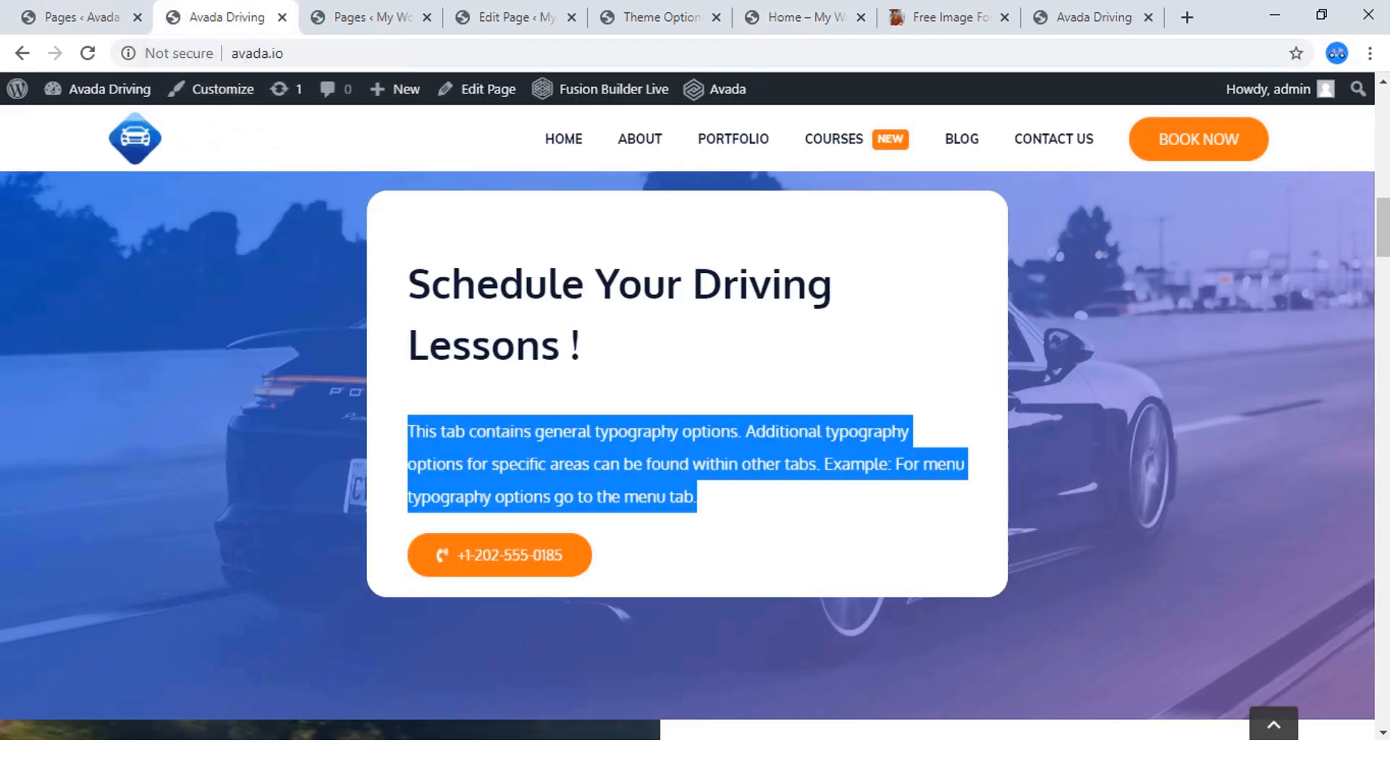
drag(563, 554, 457, 554)
right_click(511, 557)
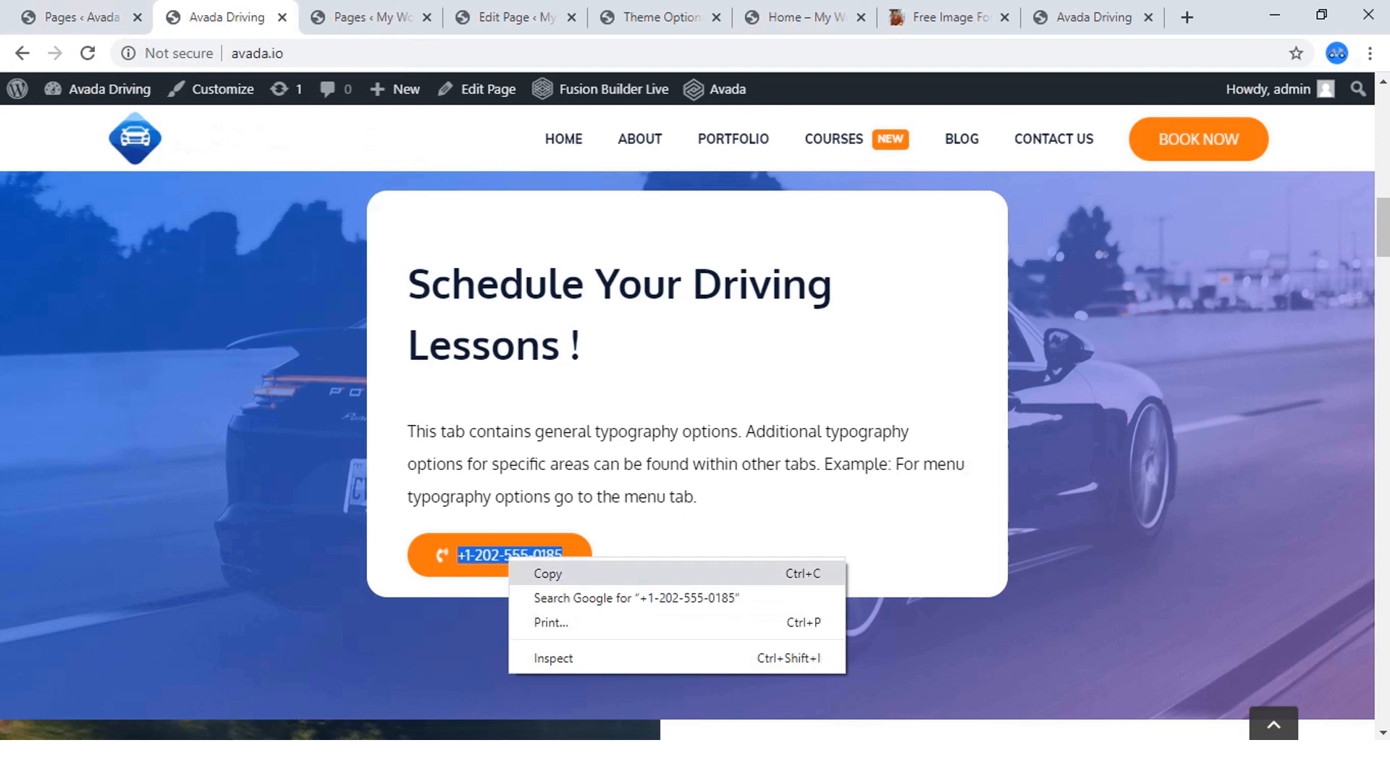
click(548, 574)
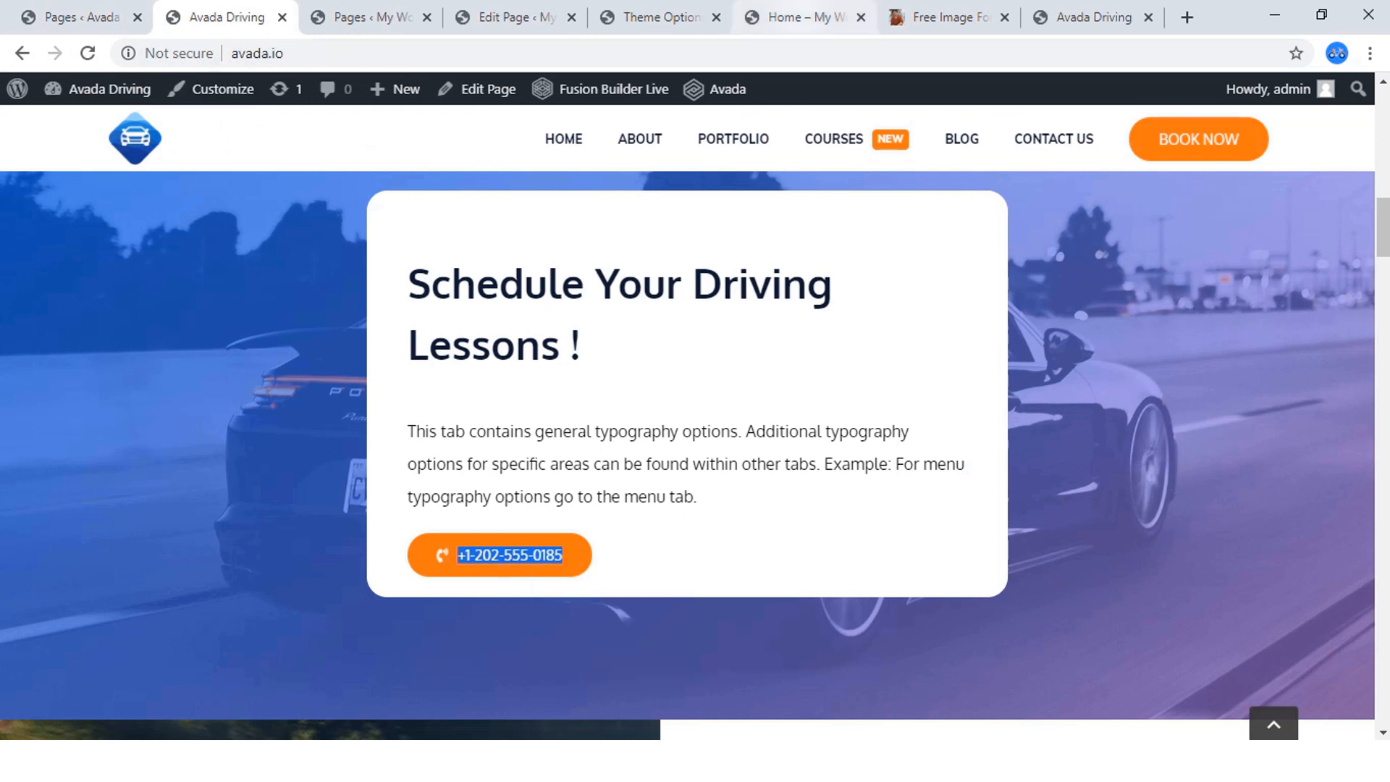
click(797, 17)
Replace the button's placeholder text with the copied phone number.
scroll(167, 506, up, 3)
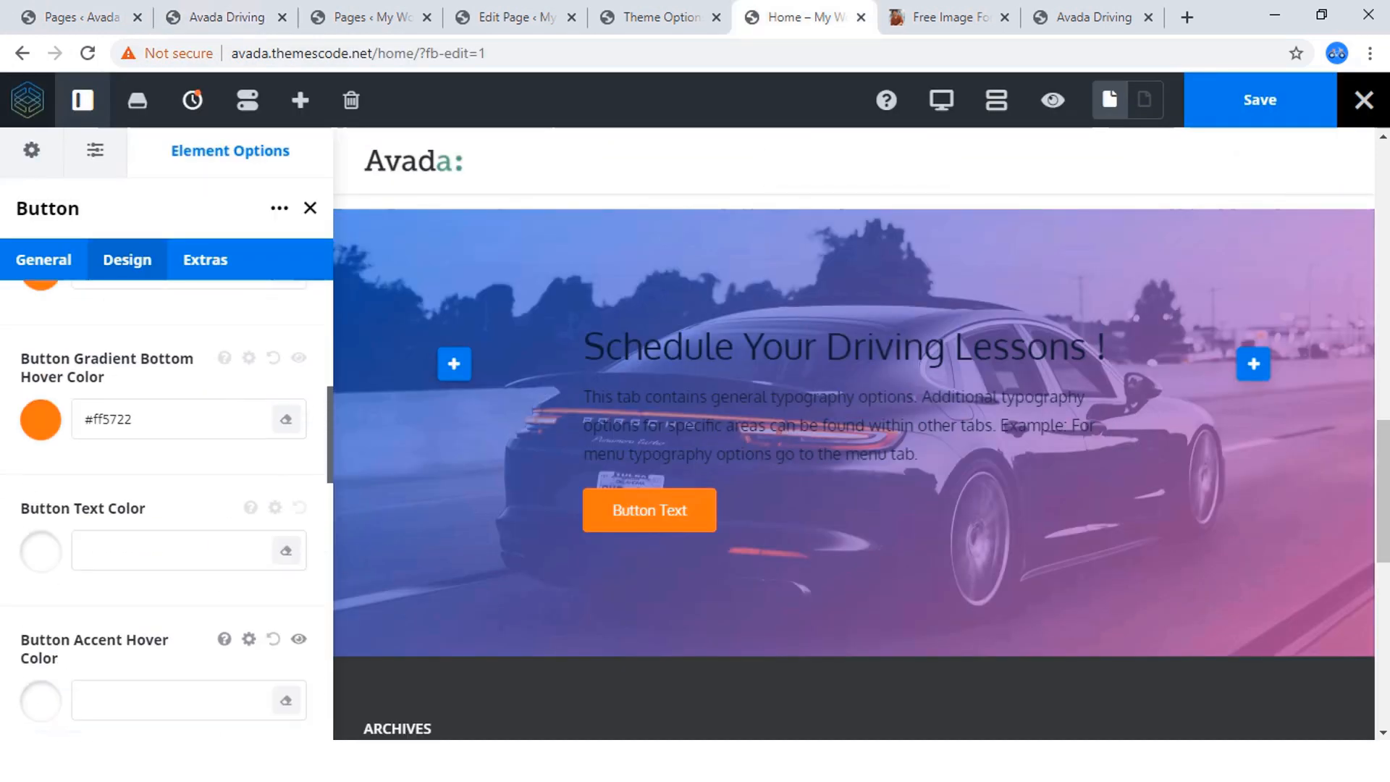
click(44, 260)
drag(138, 488, 29, 488)
key(ctrl+v)
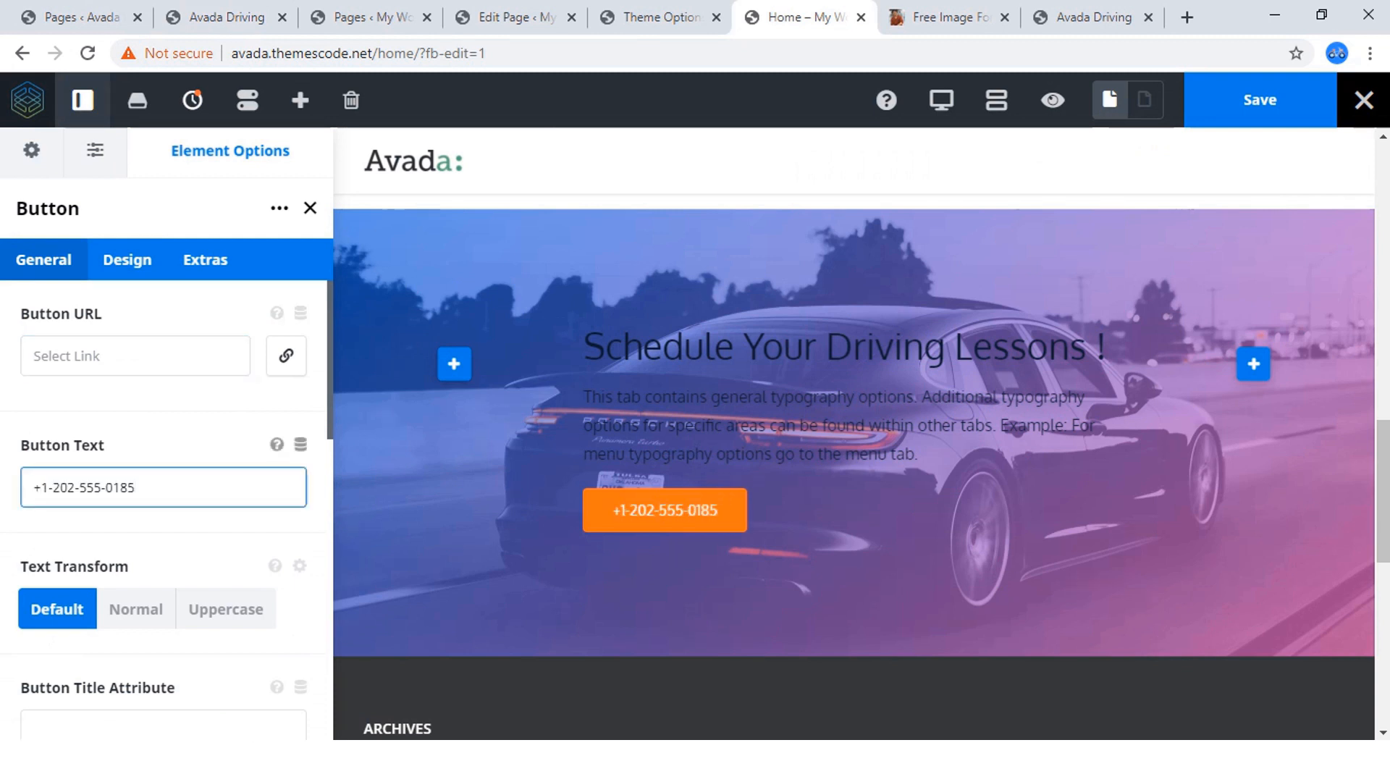
click(135, 356)
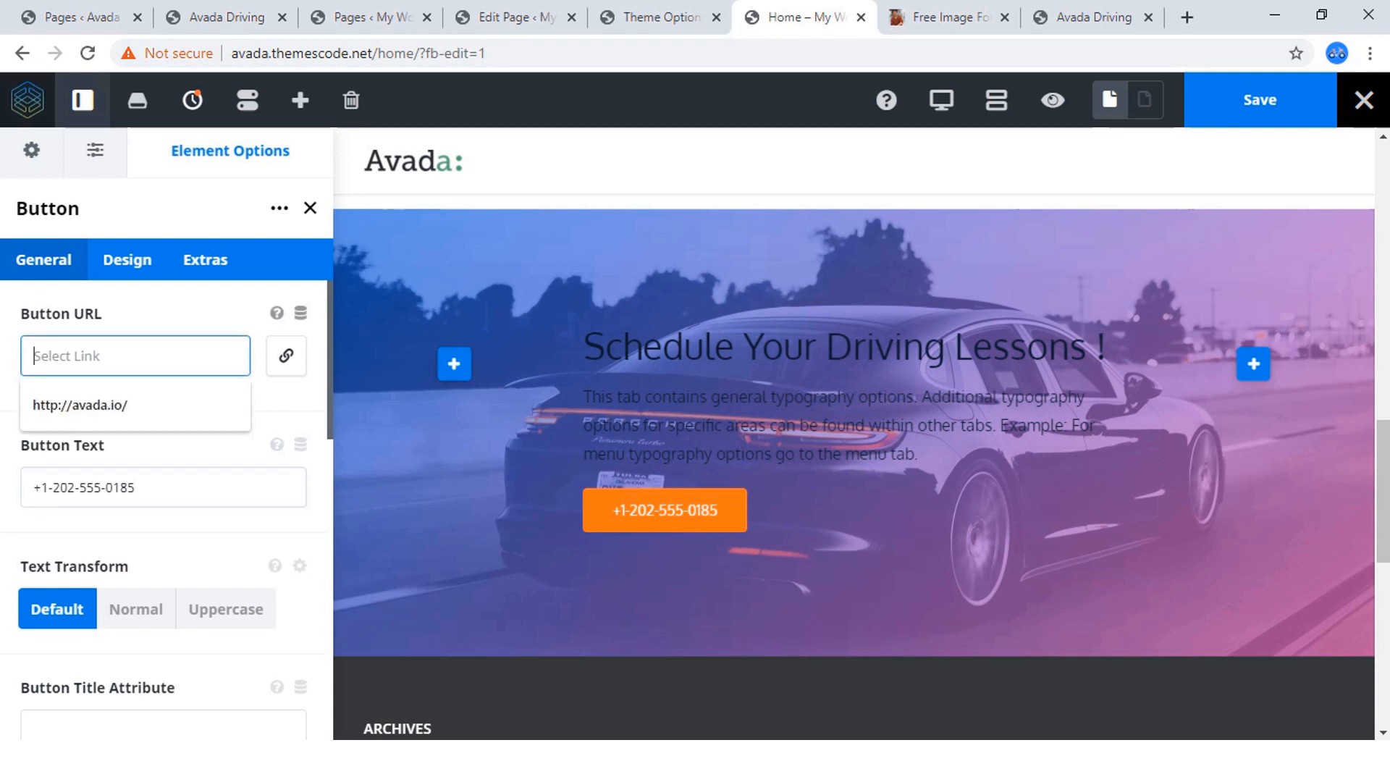
click(102, 414)
click(145, 427)
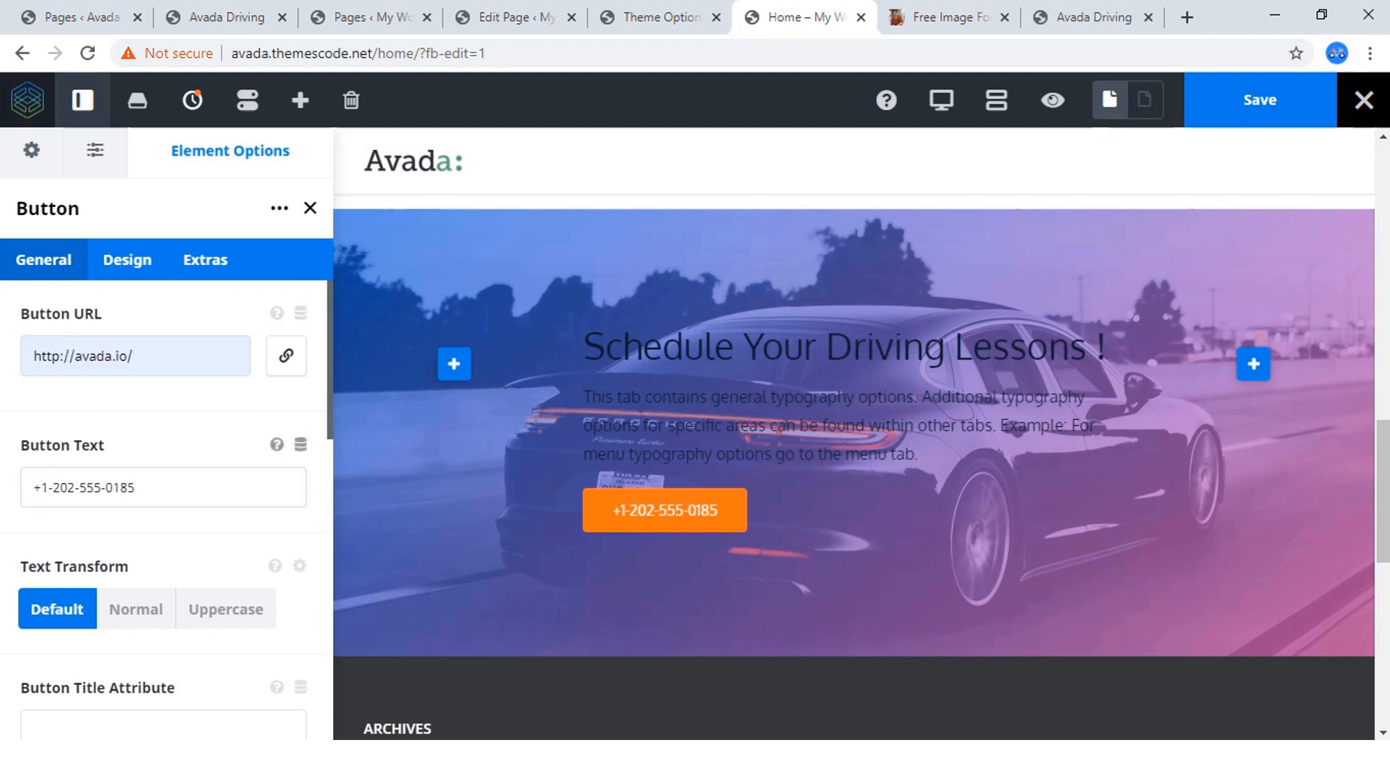
Search the button's icons for "call" and give the button the plain phone handset icon.
scroll(145, 427, down, 3)
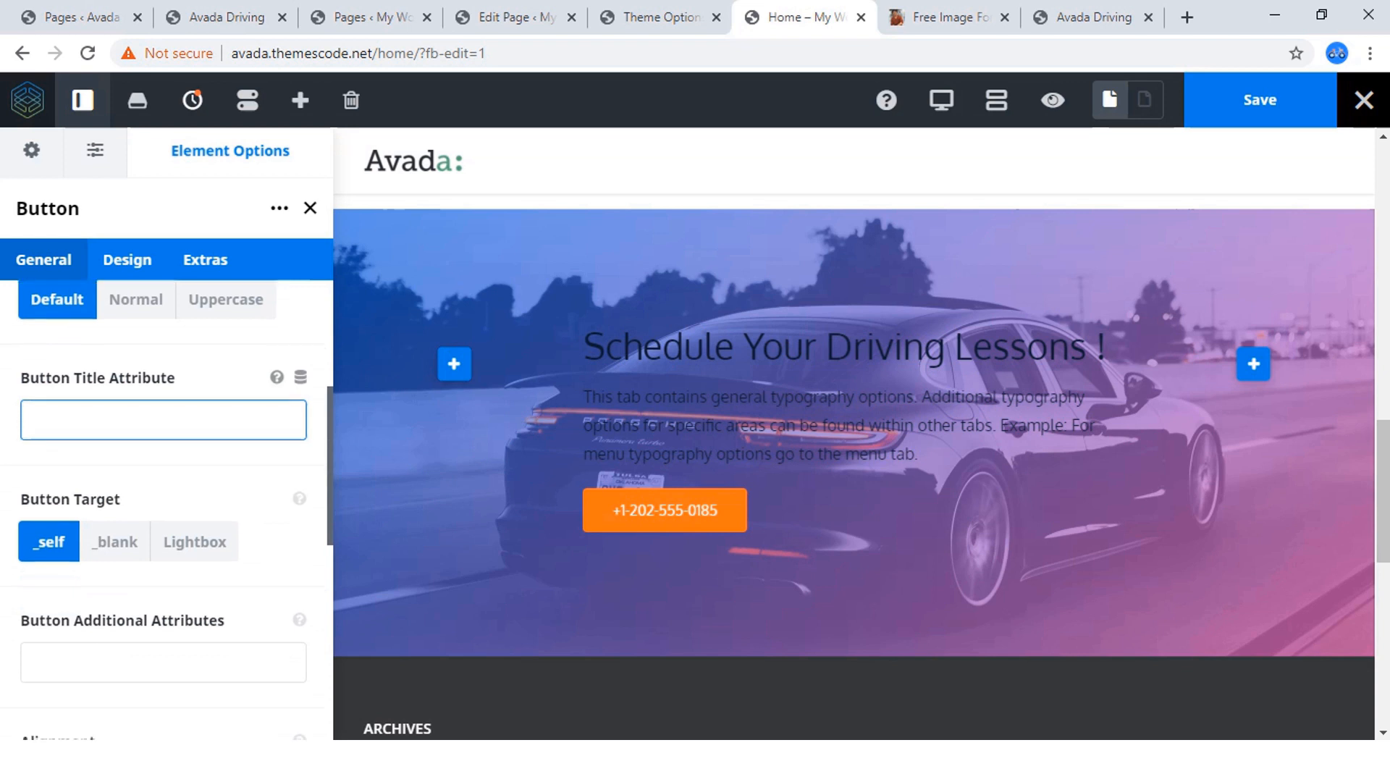
scroll(145, 427, down, 3)
scroll(145, 427, down, 3)
scroll(145, 428, up, 2)
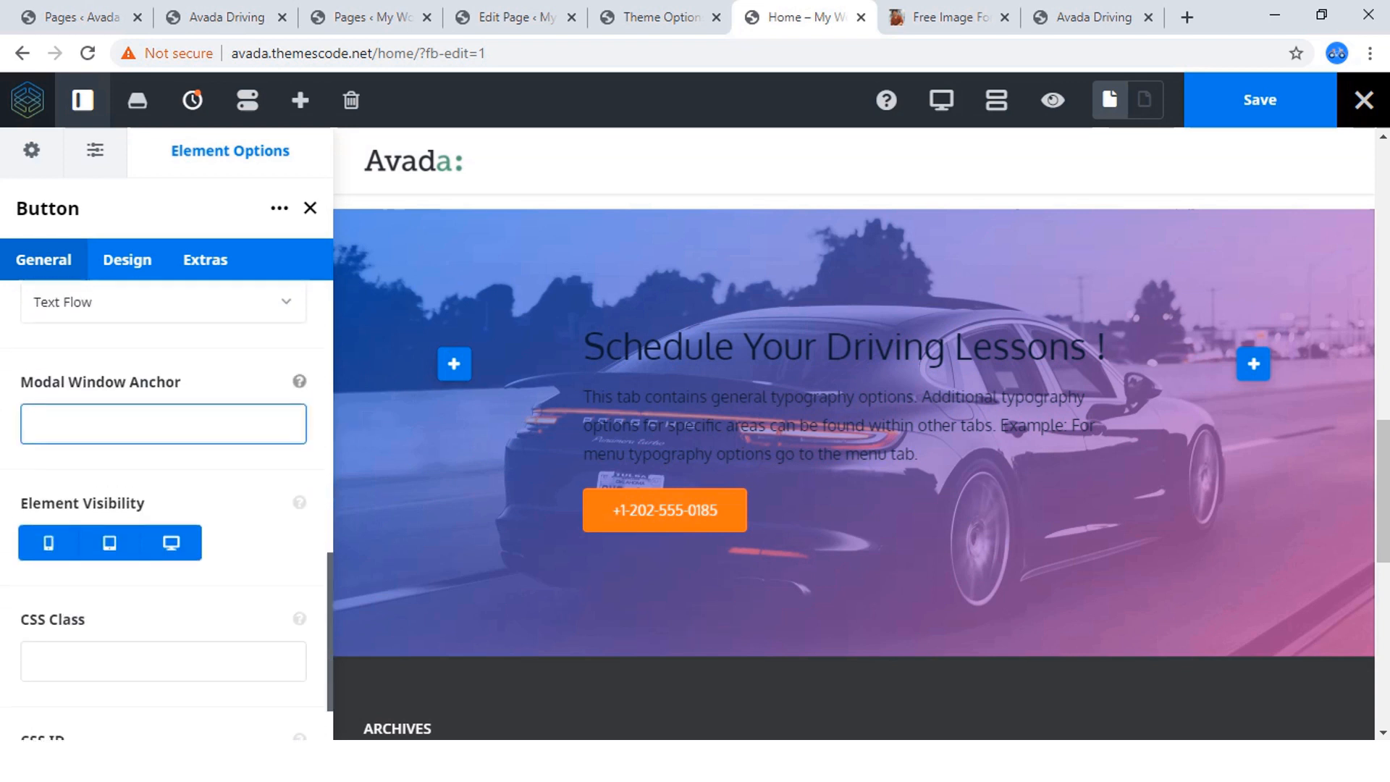
scroll(145, 427, down, 2)
scroll(145, 427, up, 4)
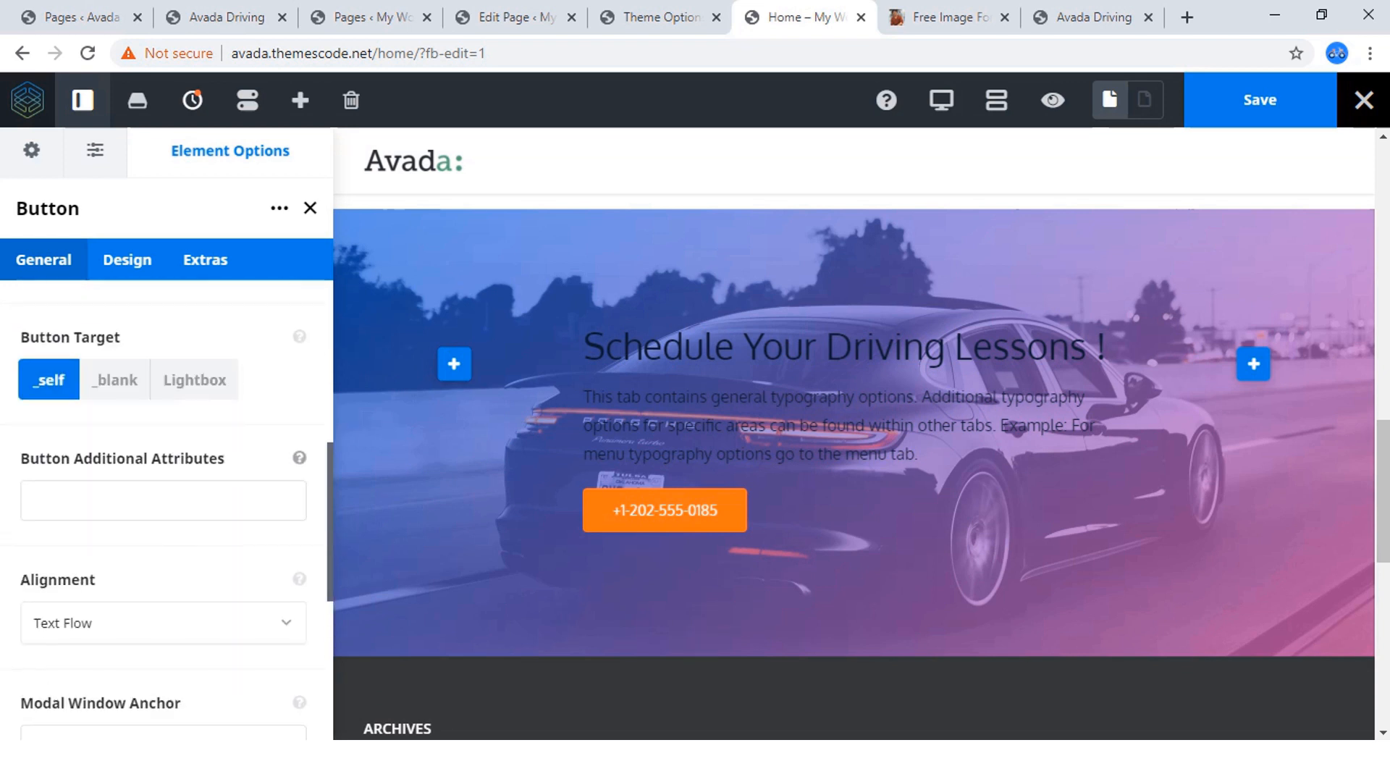
click(126, 259)
scroll(166, 507, down, 6)
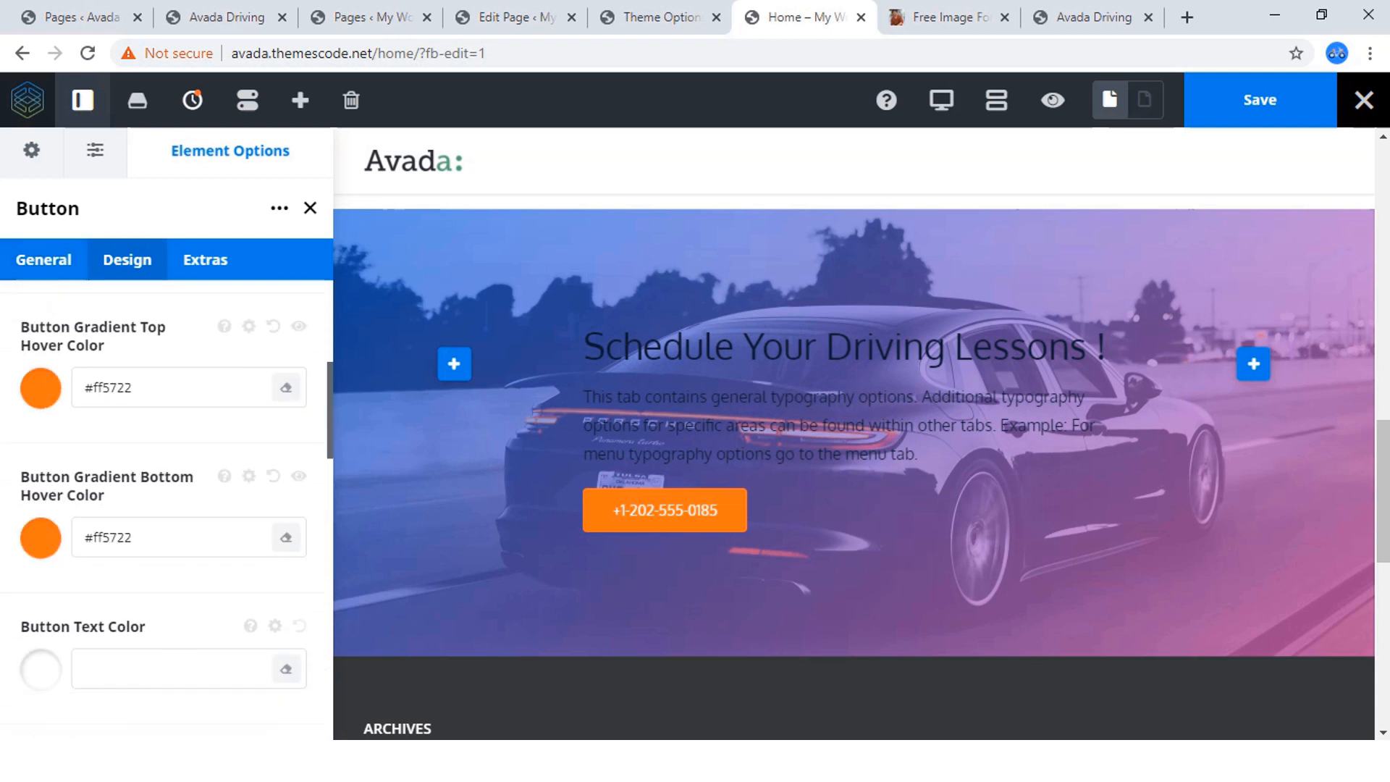
scroll(167, 507, down, 8)
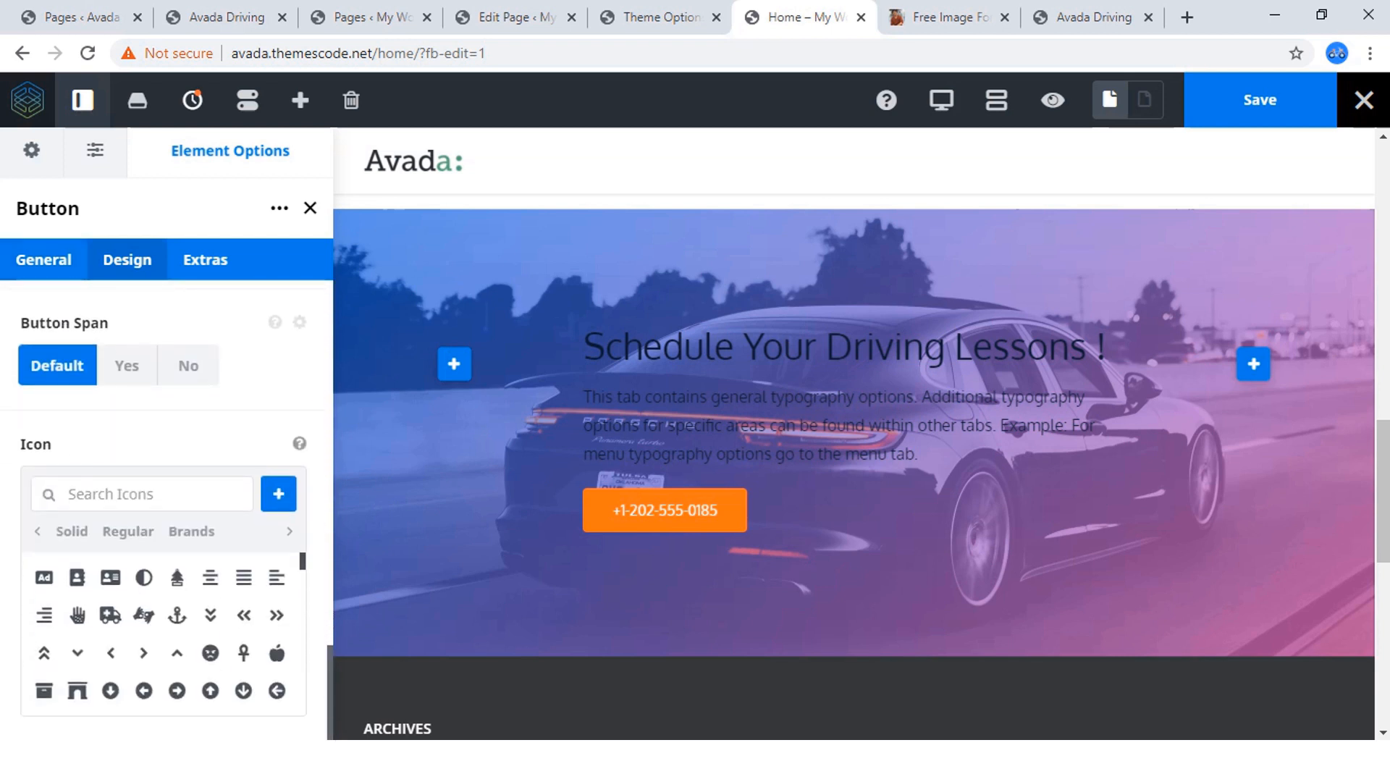
text(call)
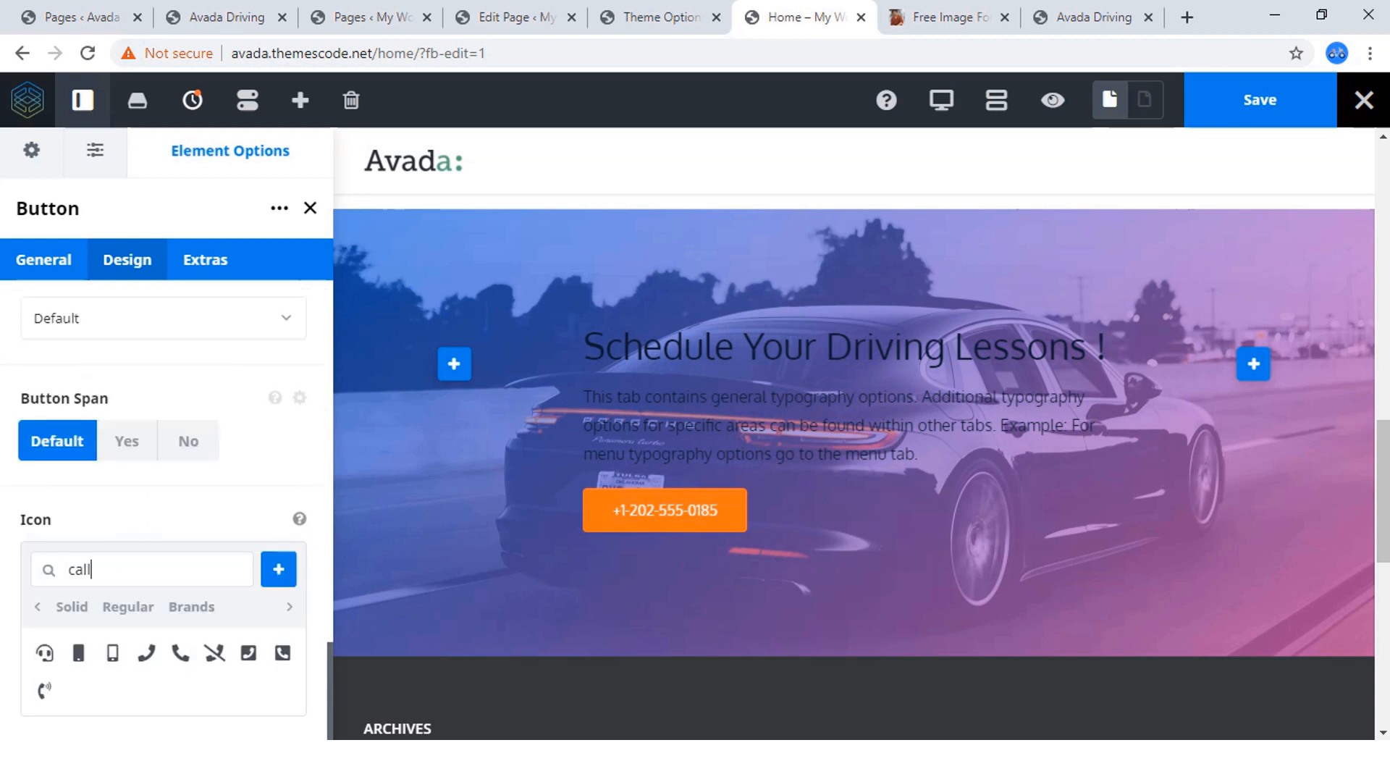
click(180, 652)
scroll(181, 577, down, 1)
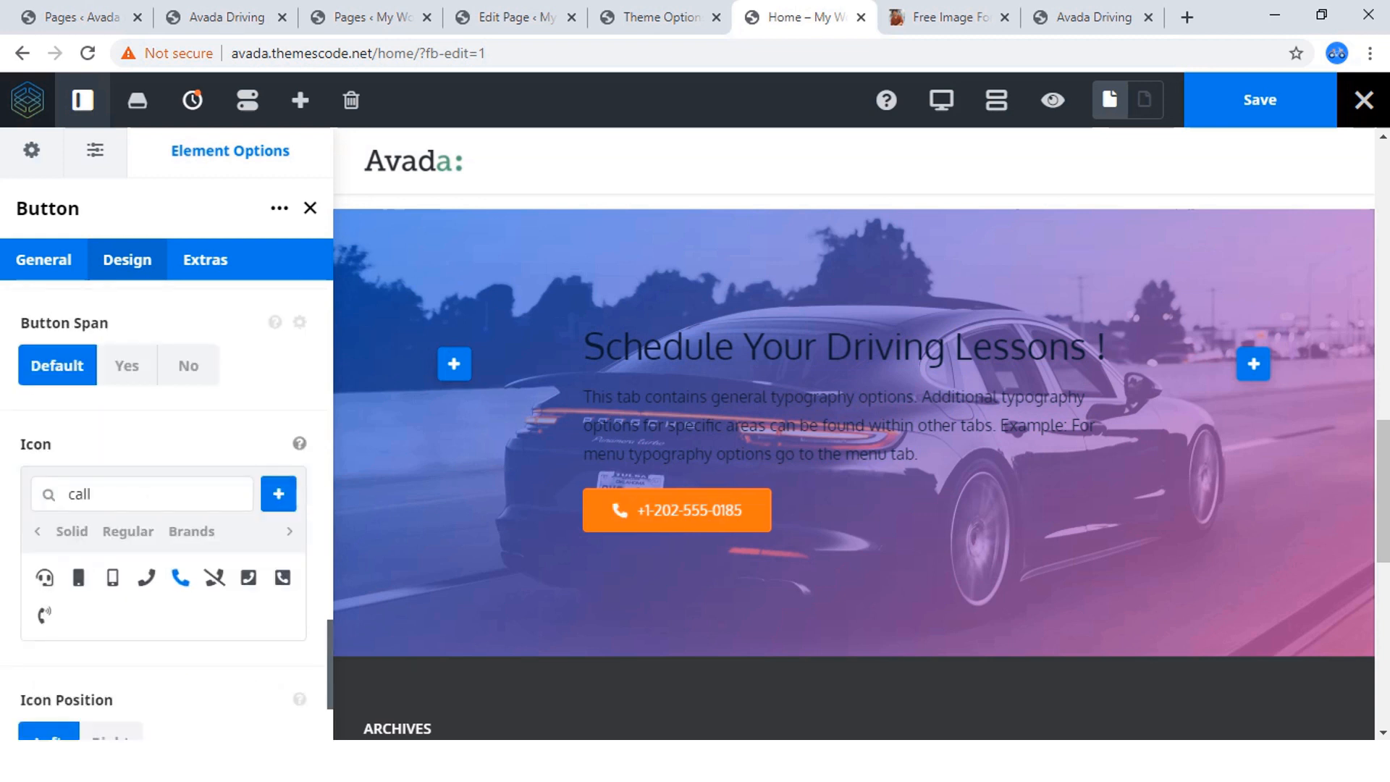
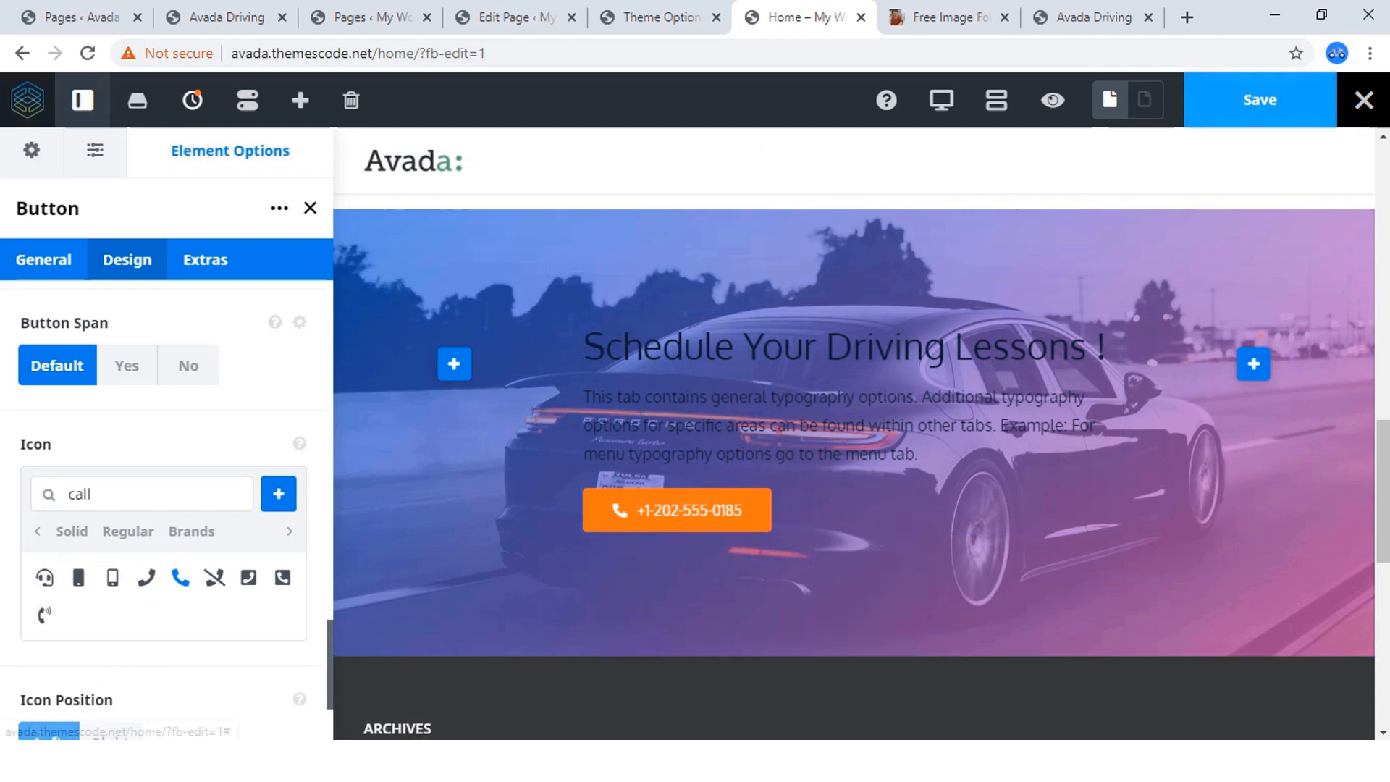
Save the page and check the reference site's driving-lessons card before returning to the page builder.
click(1260, 100)
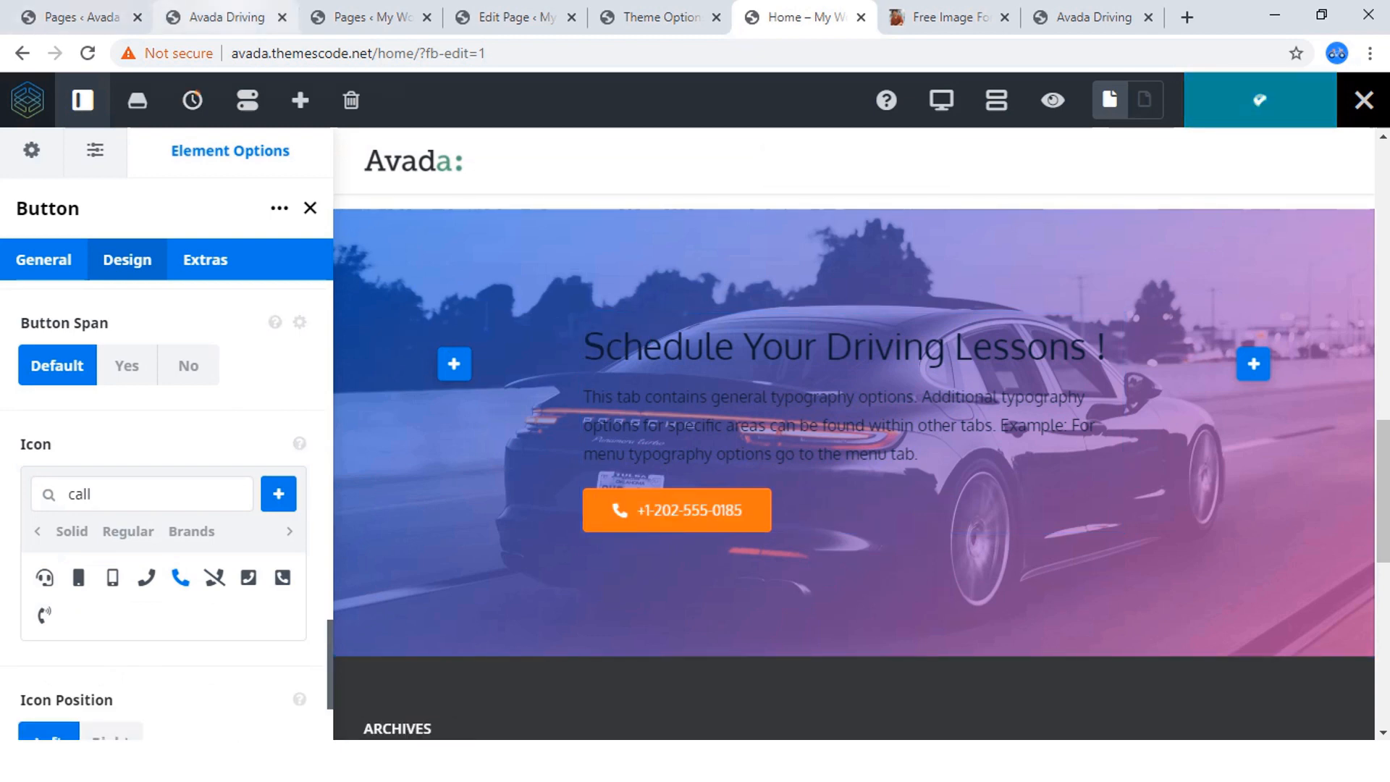
click(217, 17)
click(651, 556)
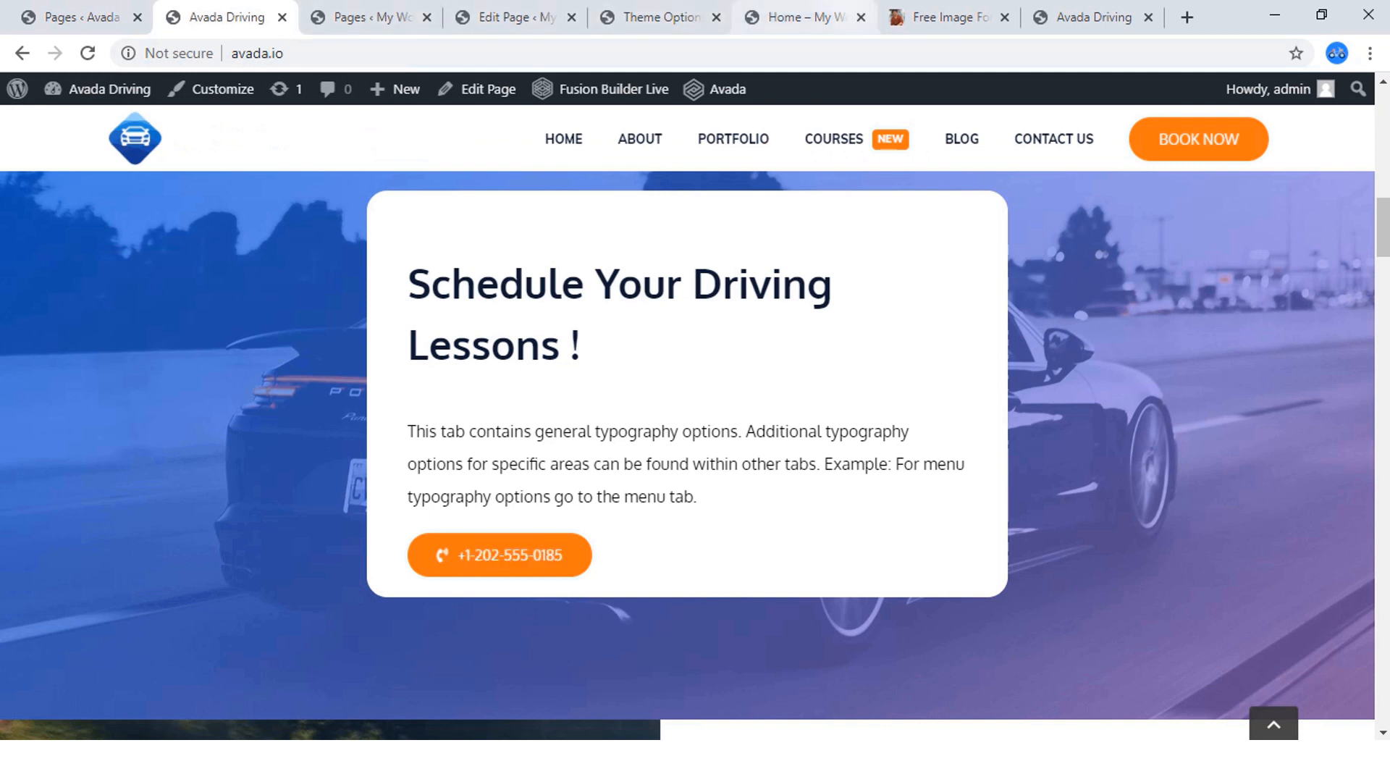
click(796, 16)
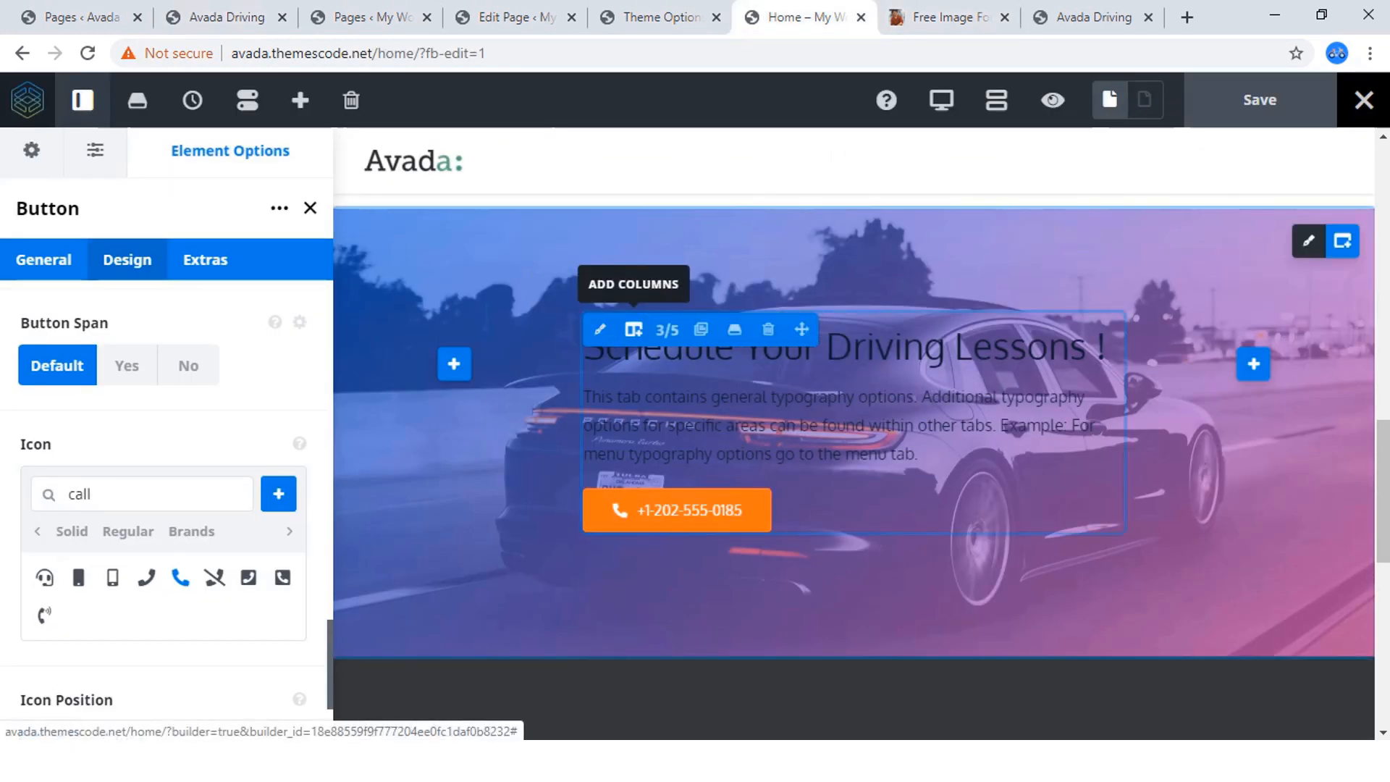
Set the background color of the column holding the driving-lessons text and button to #ffffff.
click(599, 329)
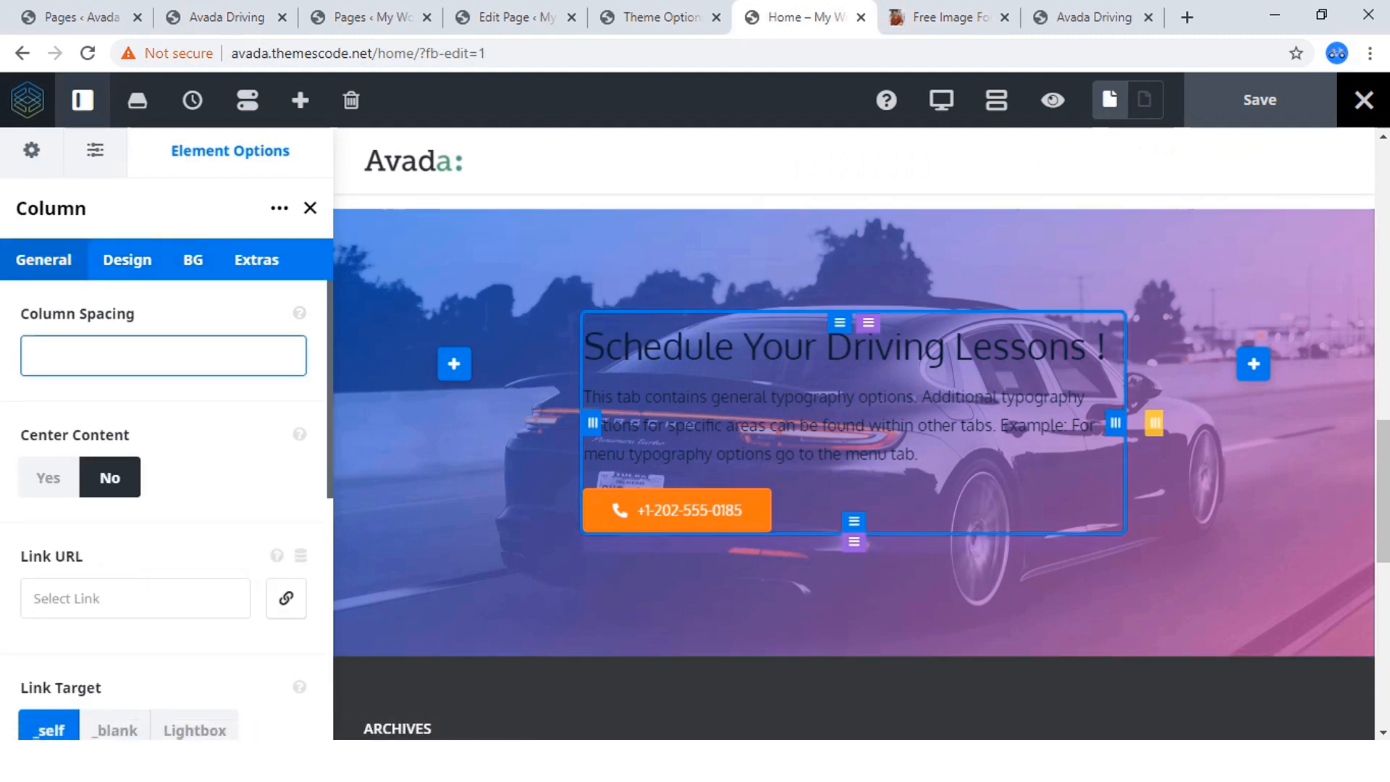
click(193, 259)
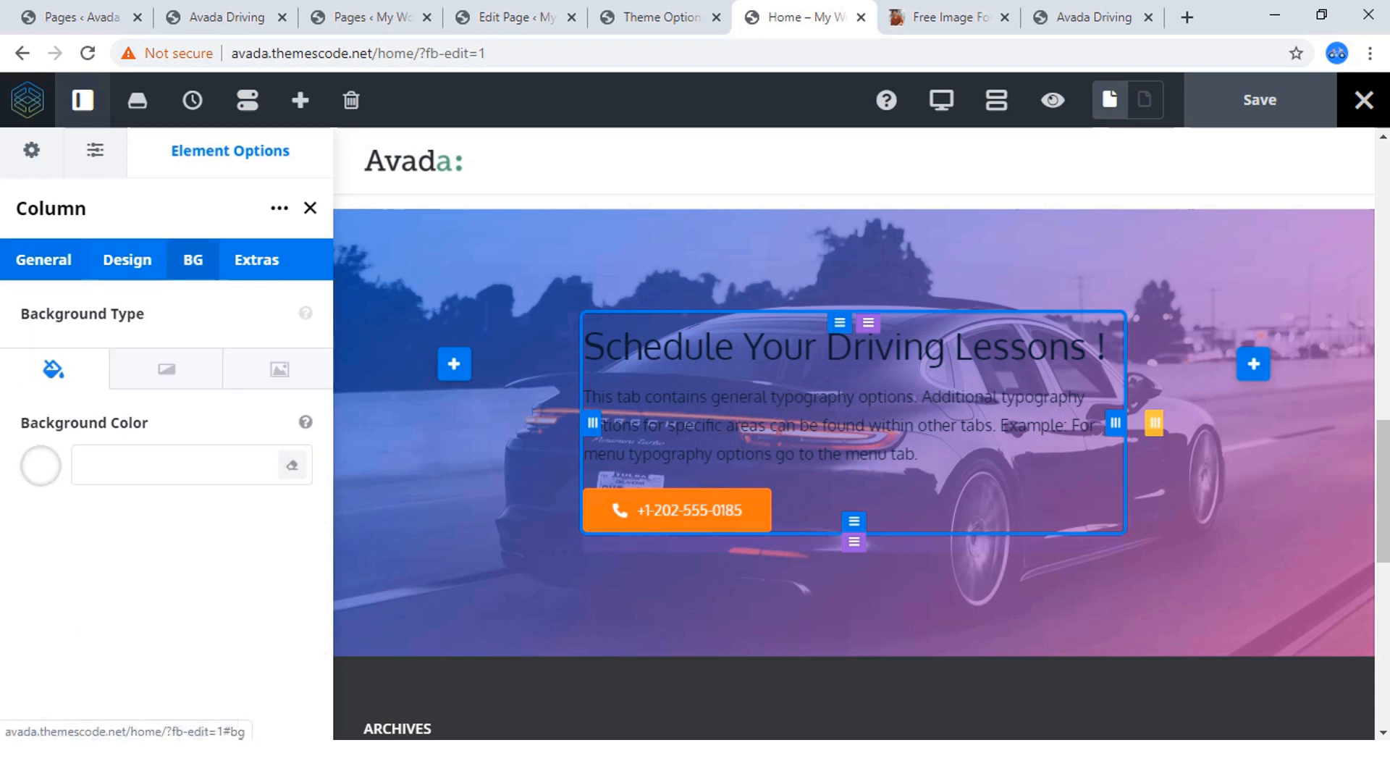
click(41, 465)
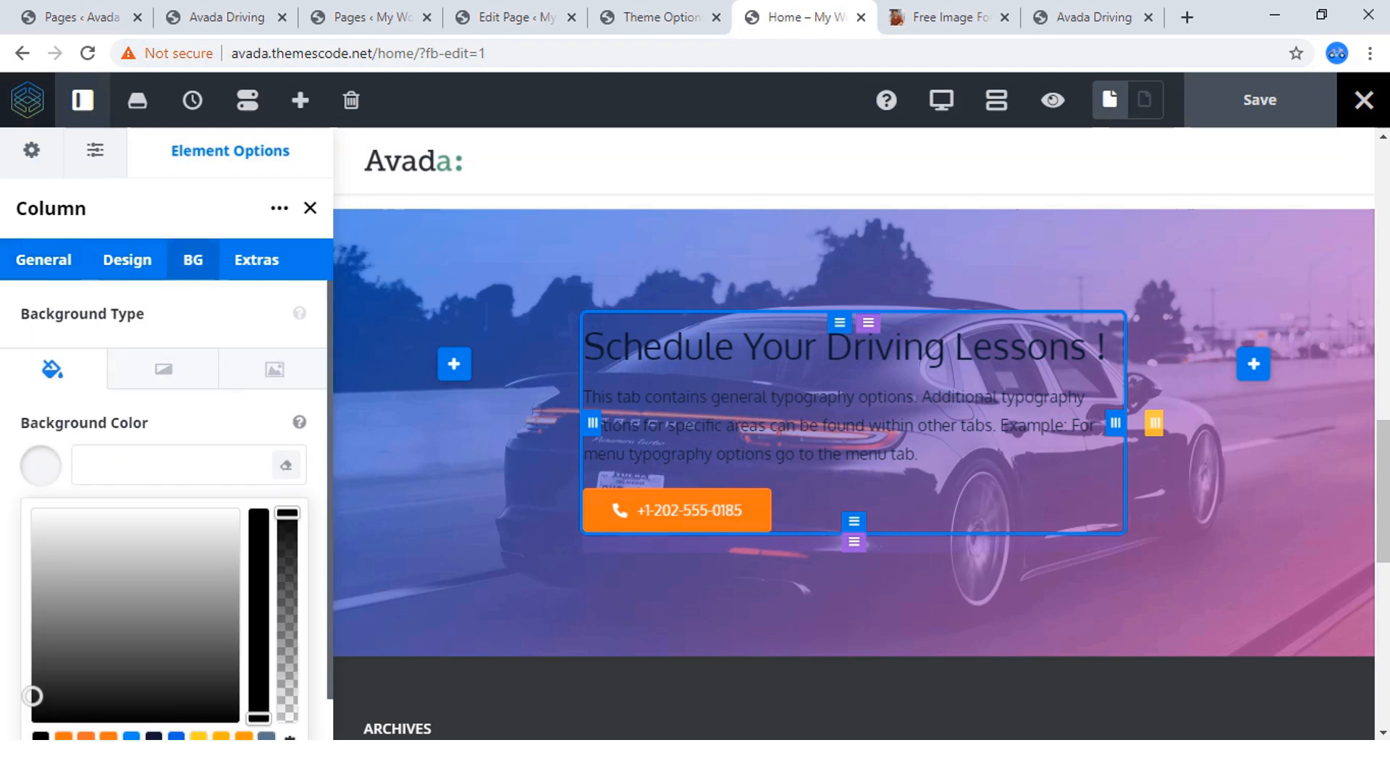
scroll(167, 508, down, 1)
click(172, 419)
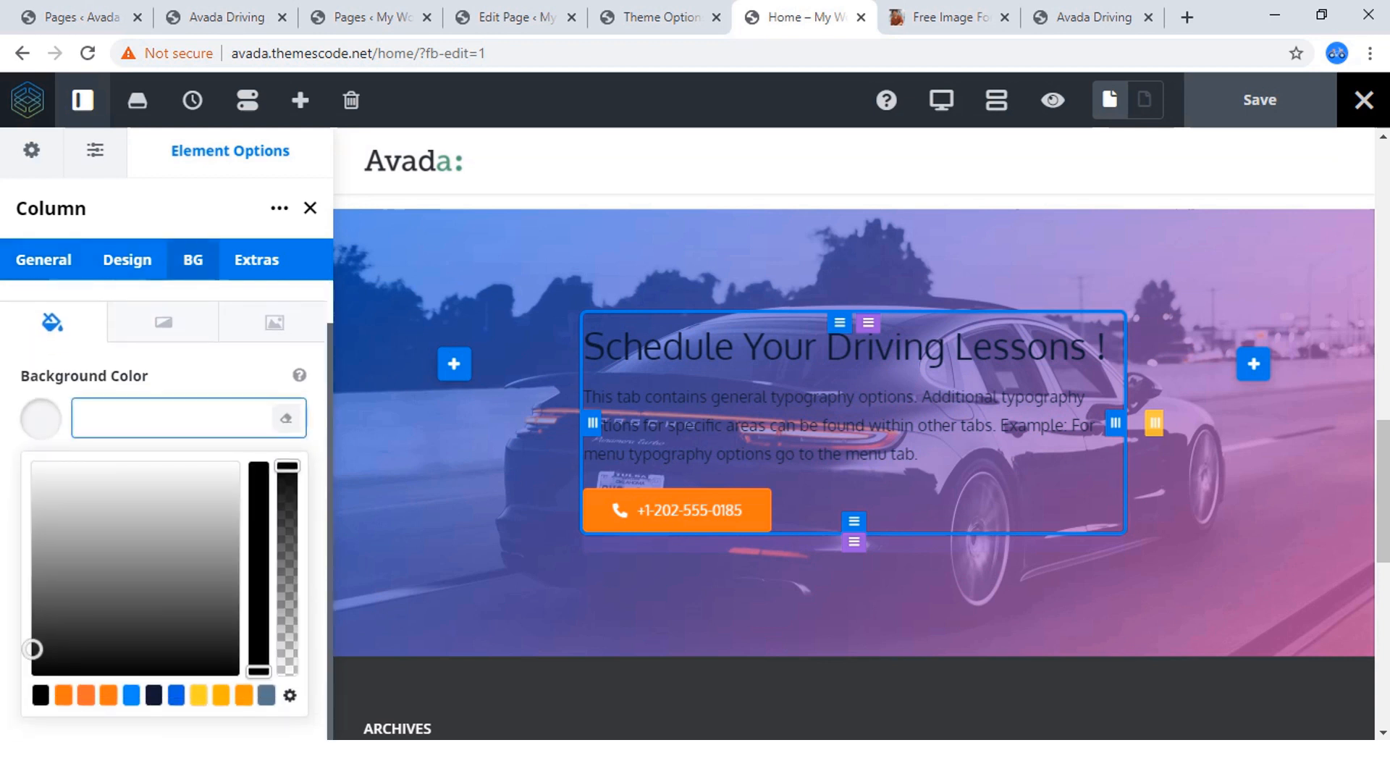
text(ffffff)
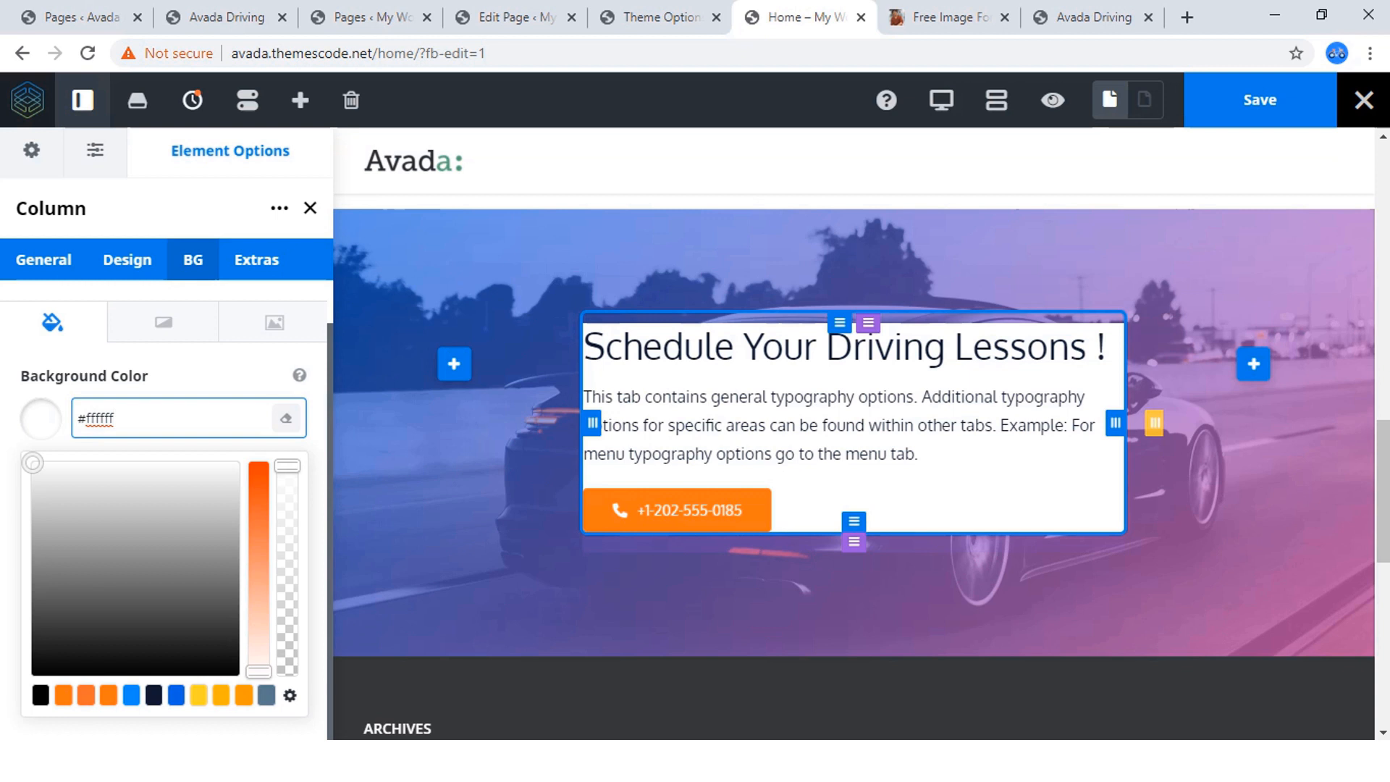
mouse_move(288, 466)
mouse_down()
mouse_move(288, 494)
mouse_move(287, 464)
mouse_up()
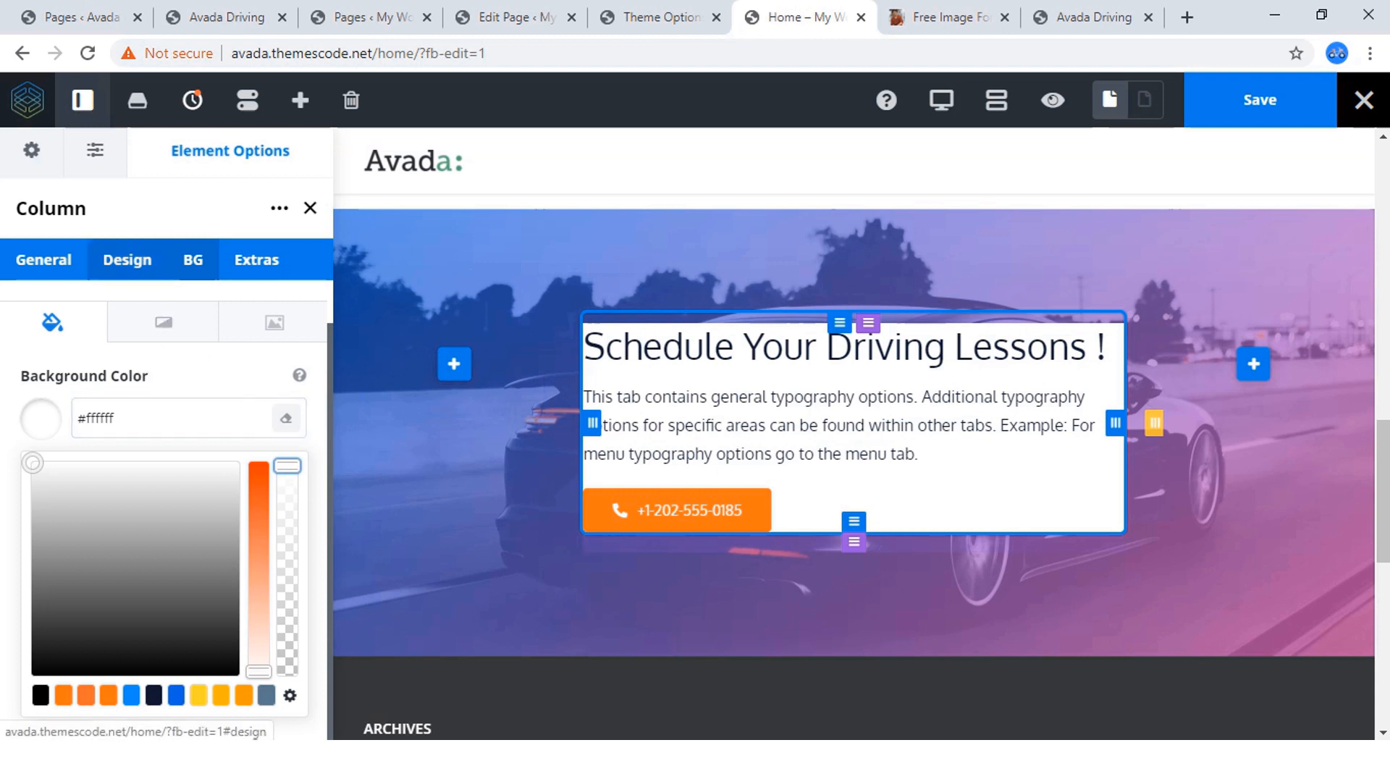
Set the driving-lessons column's top and bottom padding to 60px.
click(44, 260)
scroll(166, 471, down, 6)
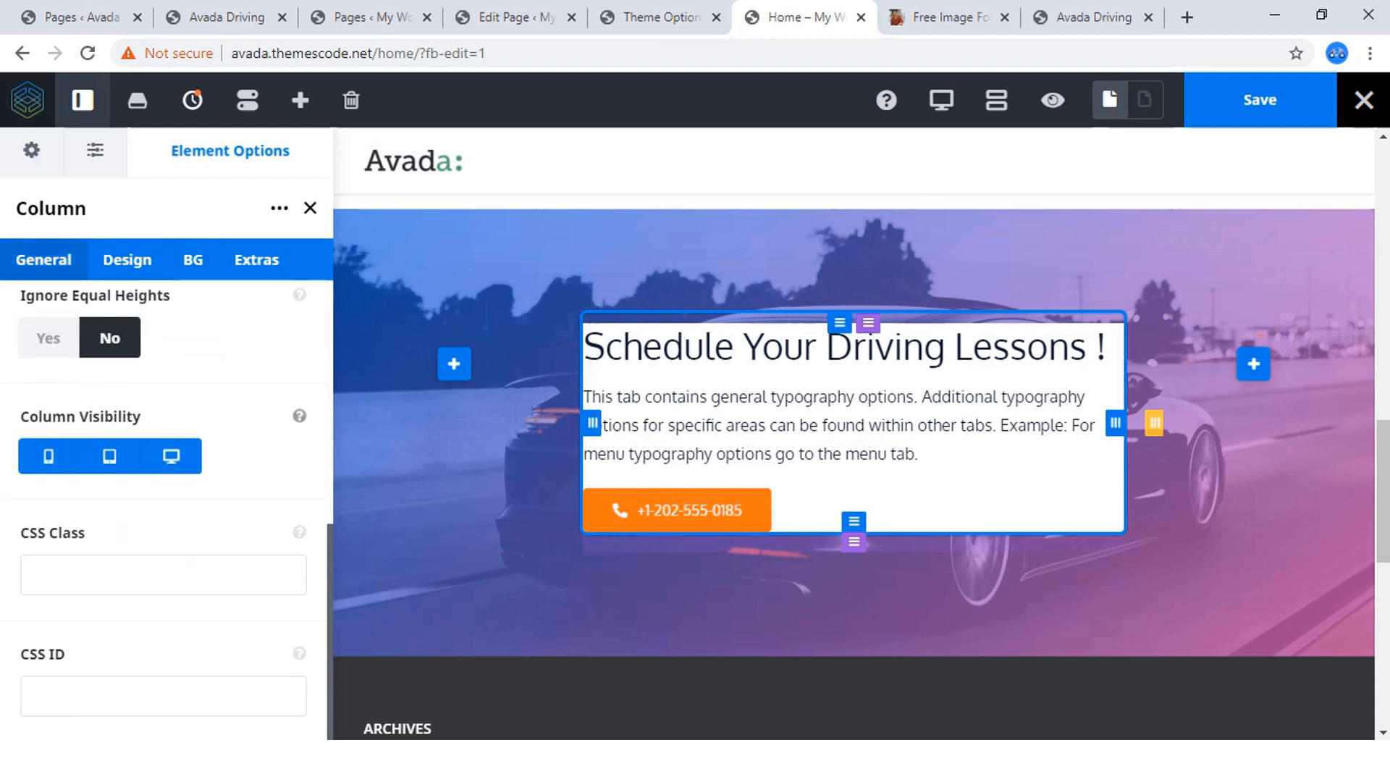
scroll(166, 507, up, 5)
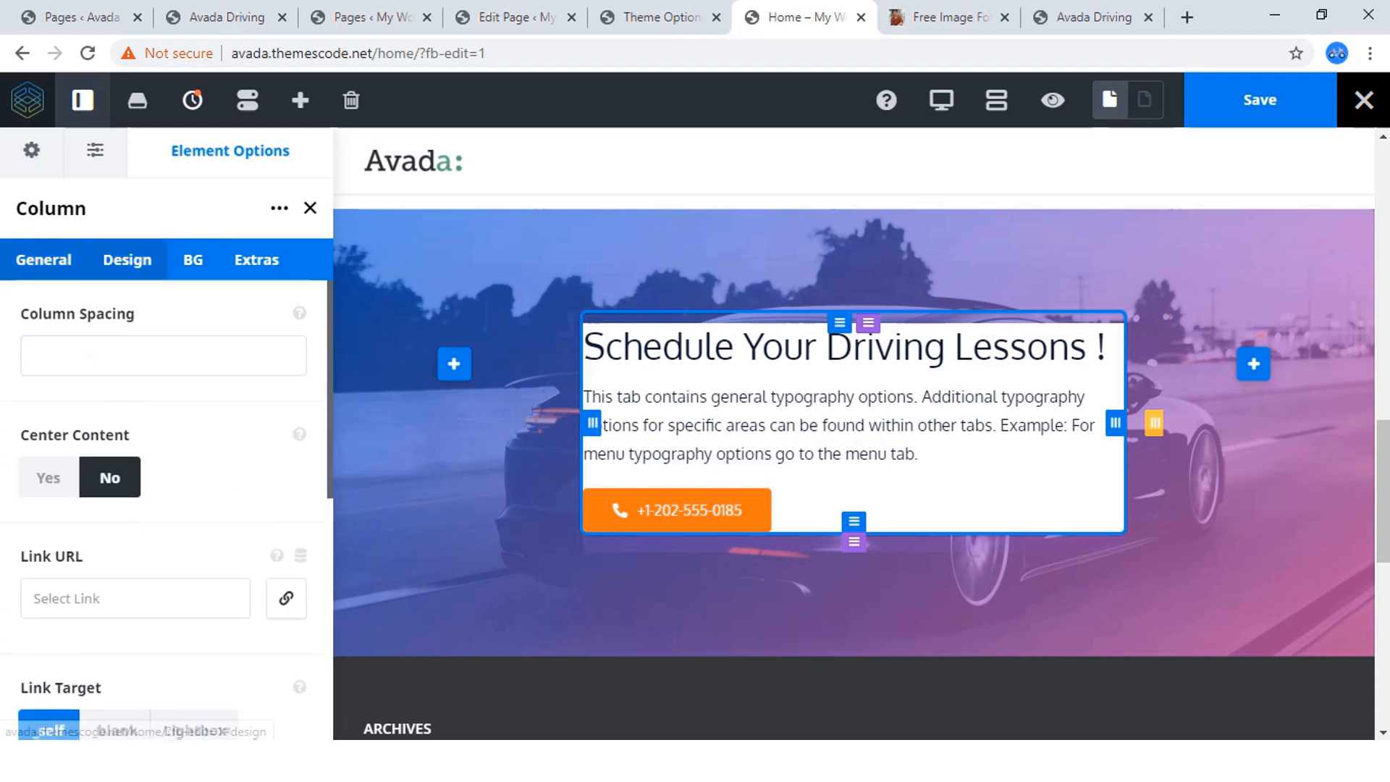
click(128, 259)
scroll(167, 470, down, 4)
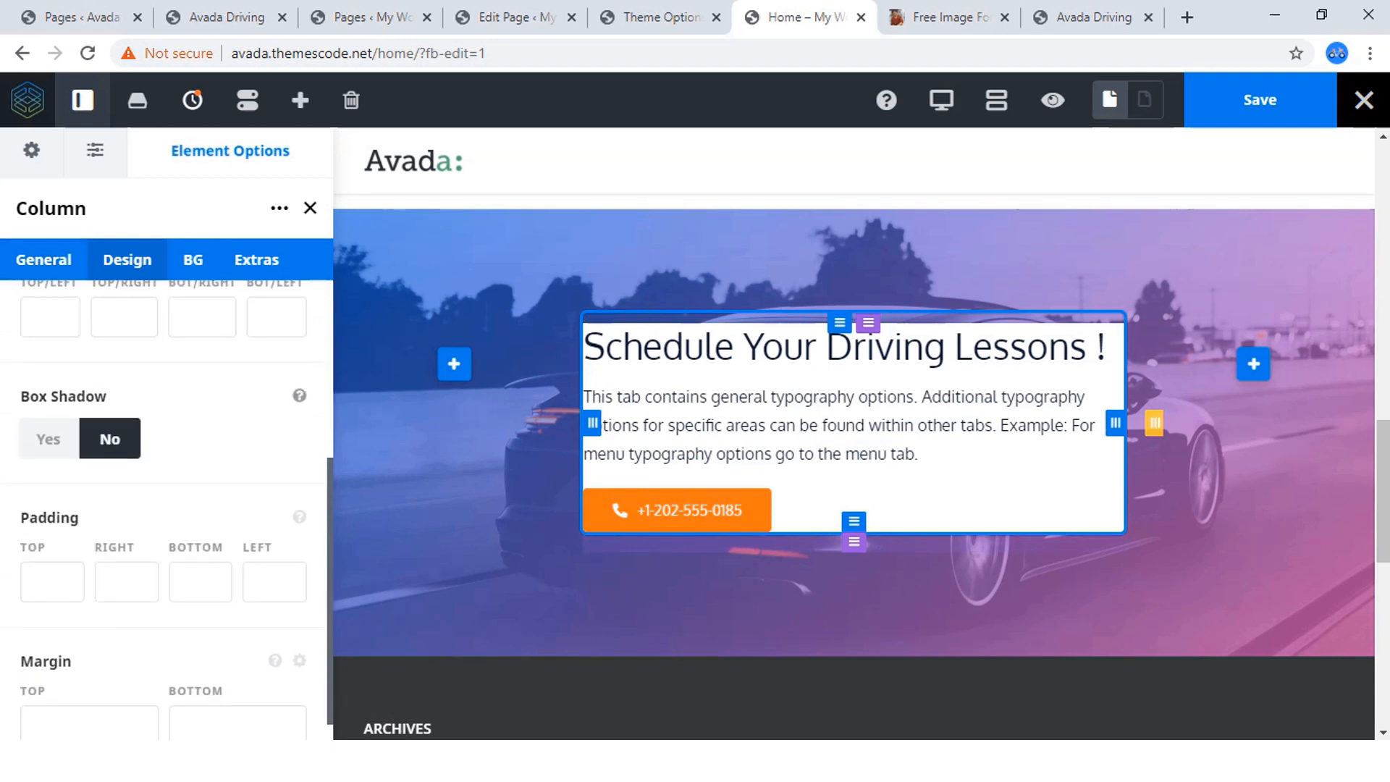
scroll(167, 536, down, 1)
click(53, 552)
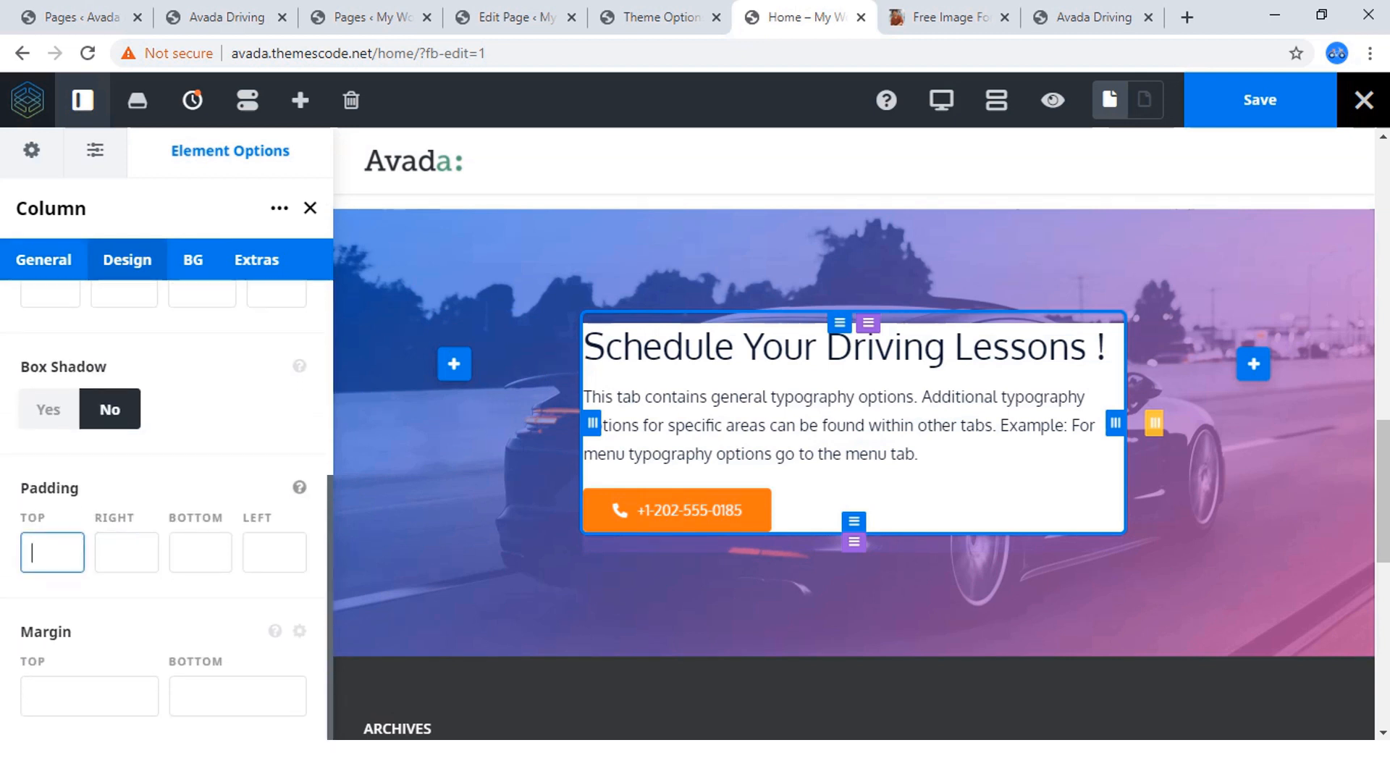
click(52, 553)
key(Down)
key(Down)
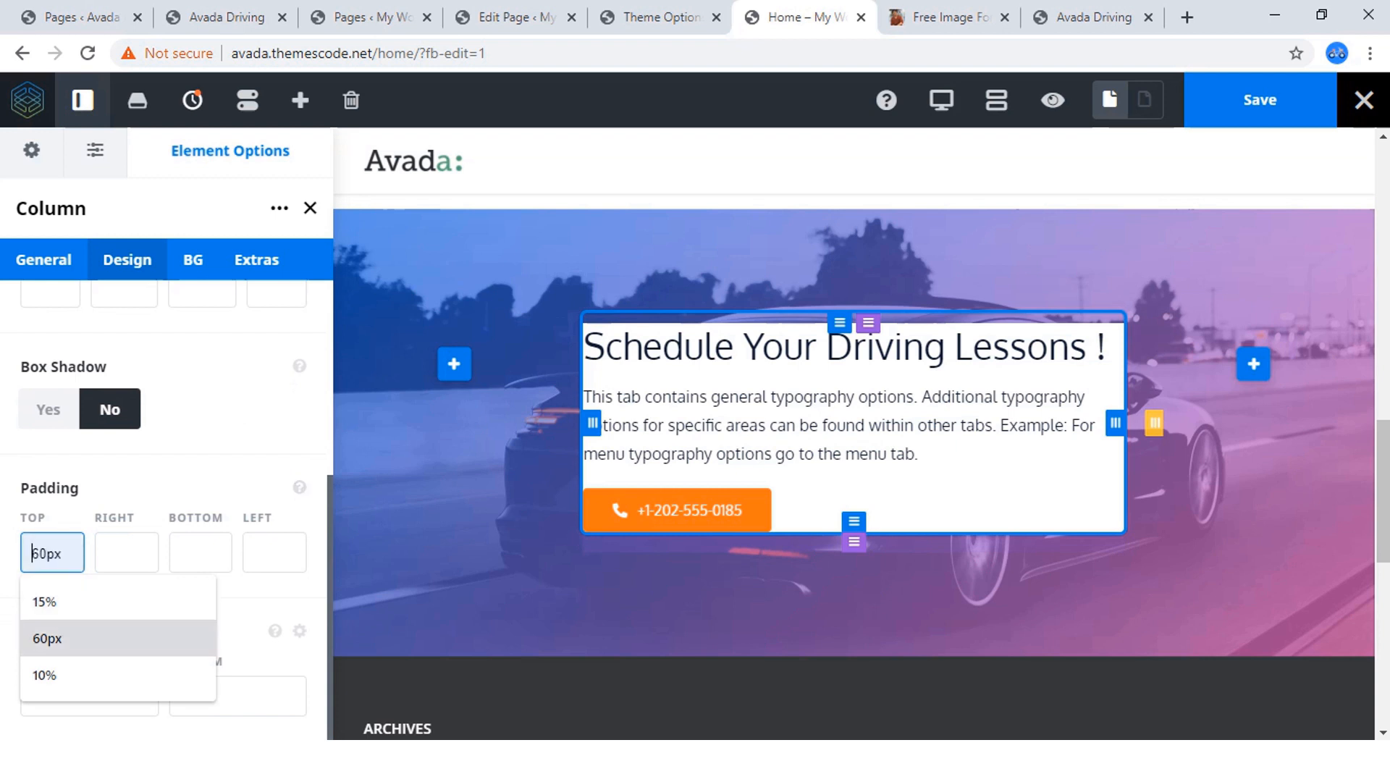
key(Return)
click(200, 553)
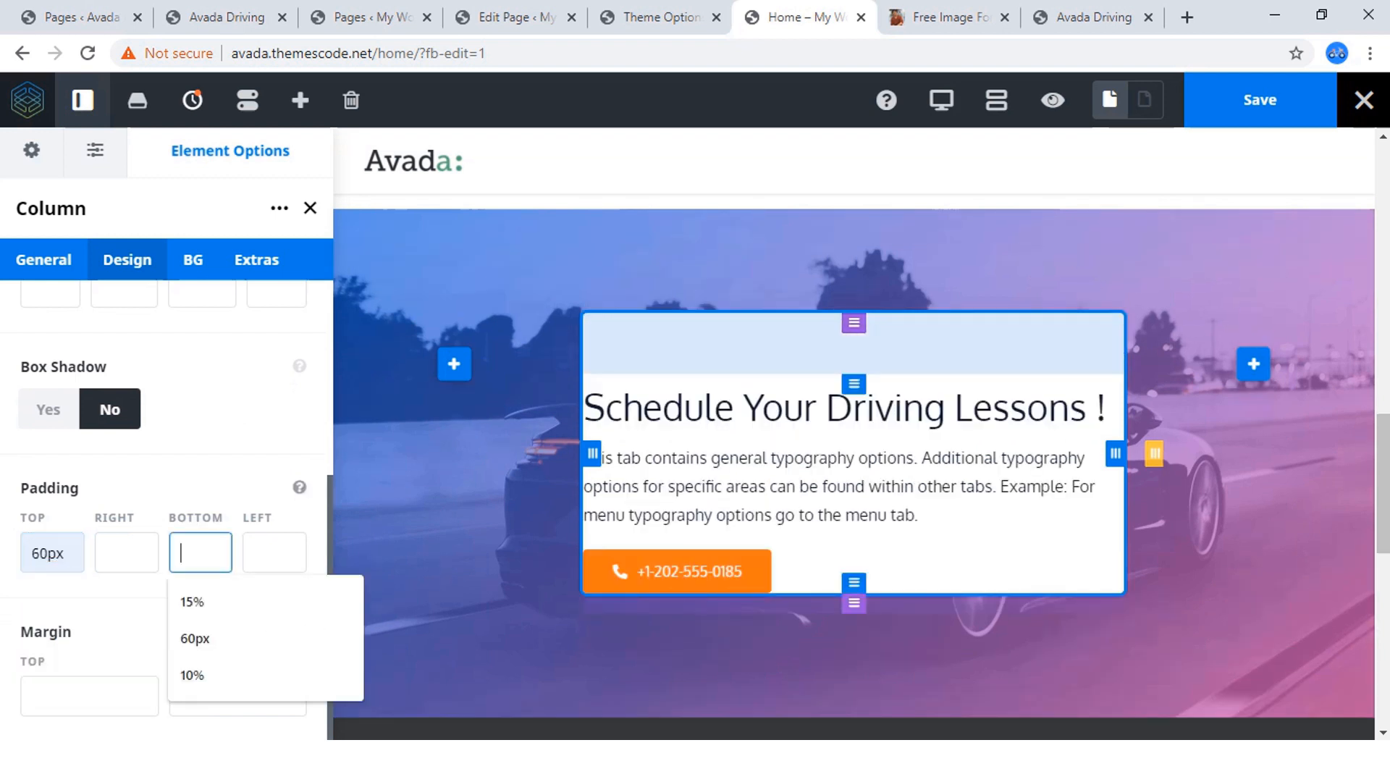
key(Down)
key(Down)
key(Return)
Set the column's right and left padding to 30.
click(127, 552)
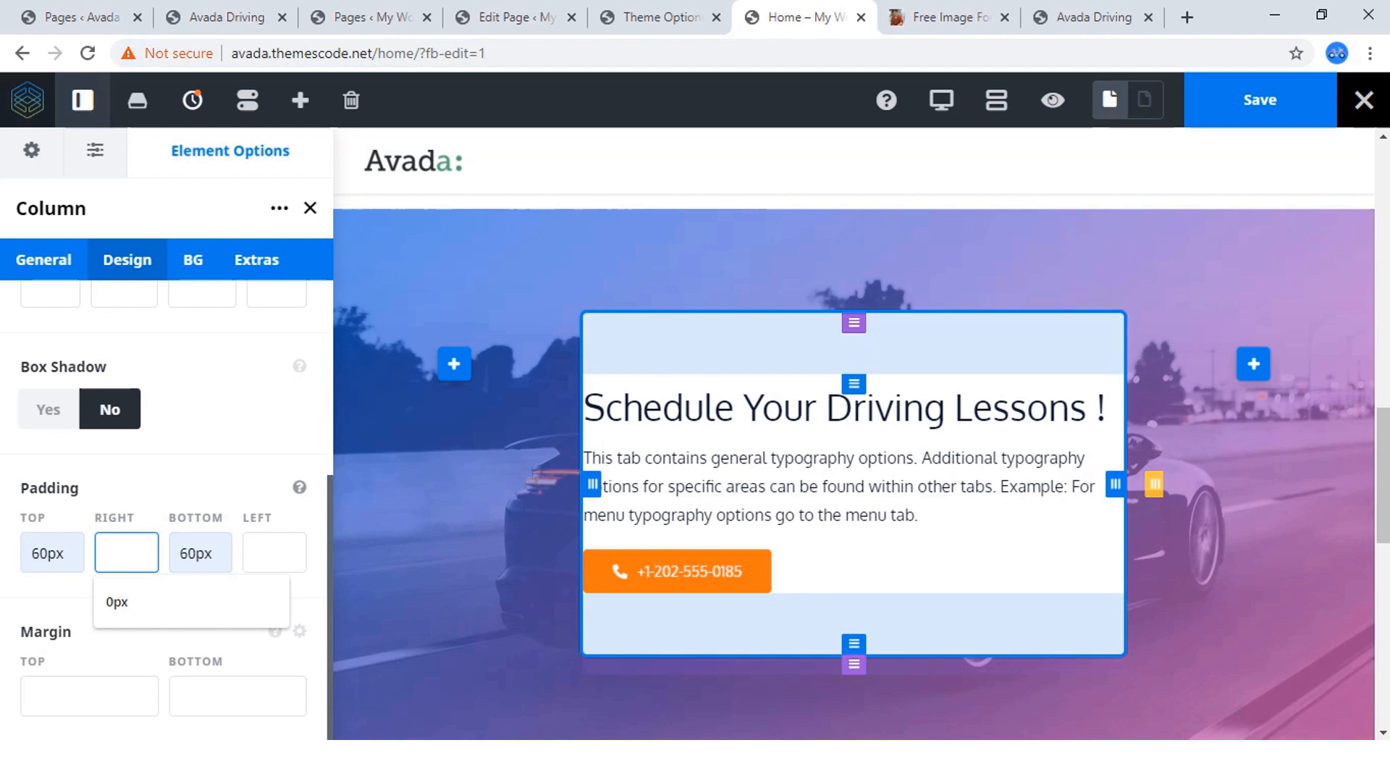
text(30)
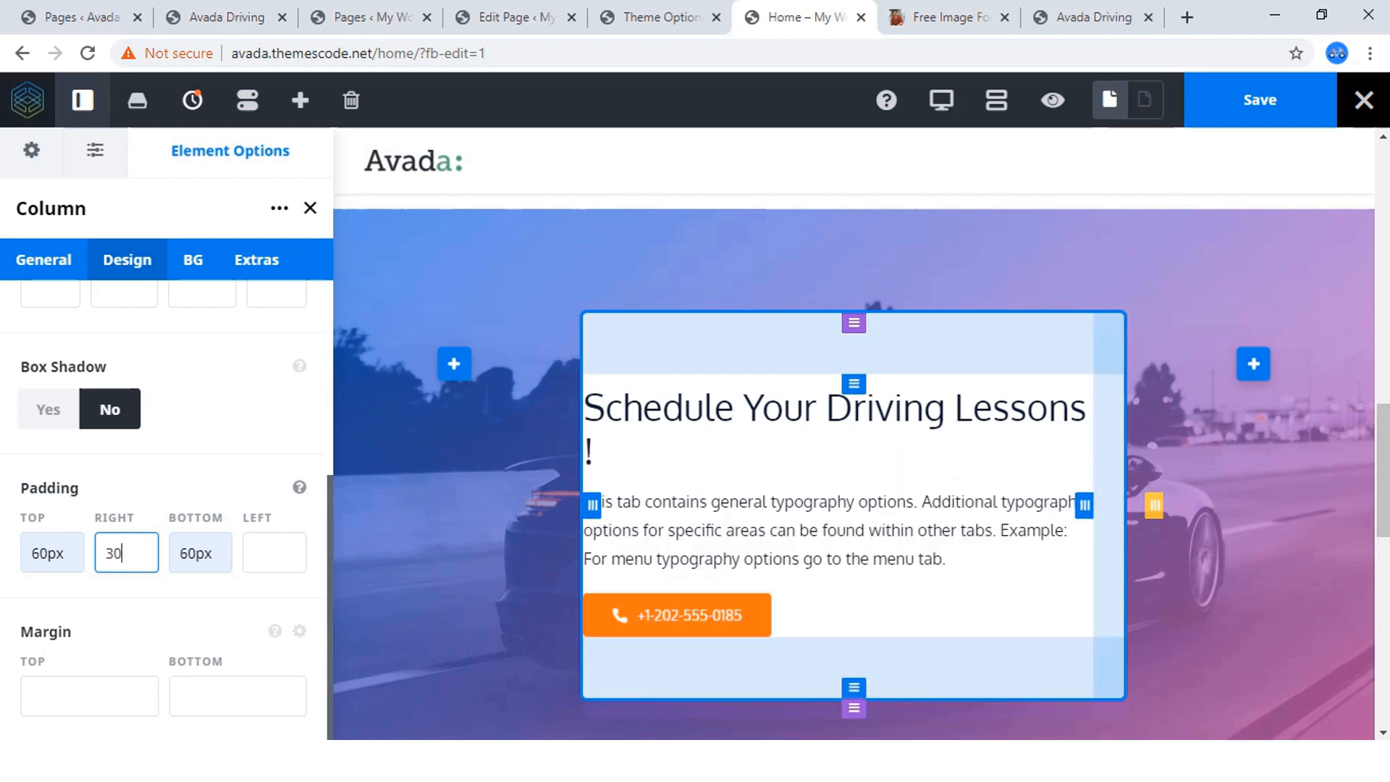
key(Tab)
key(Tab)
text(30)
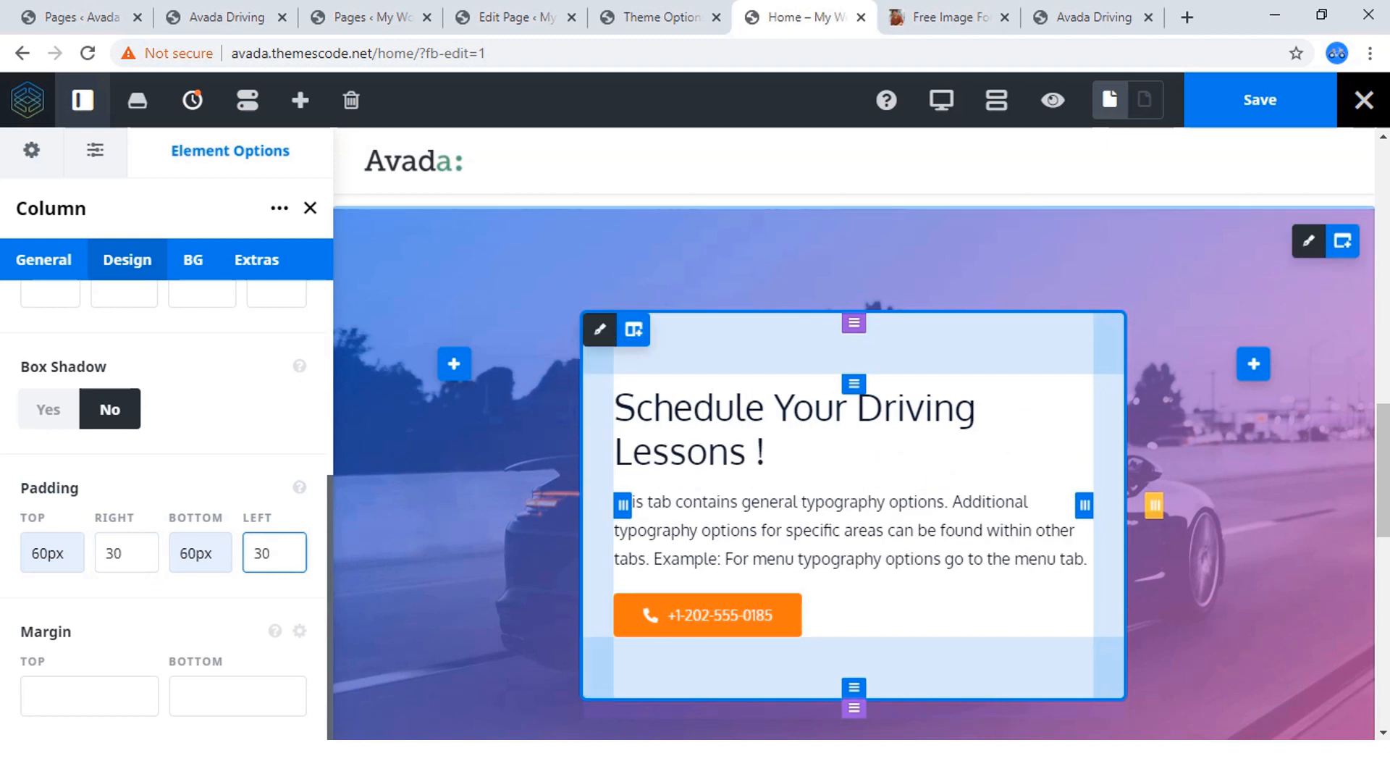
Try a border radius of 40 on the column's top-left corner.
scroll(166, 507, up, 5)
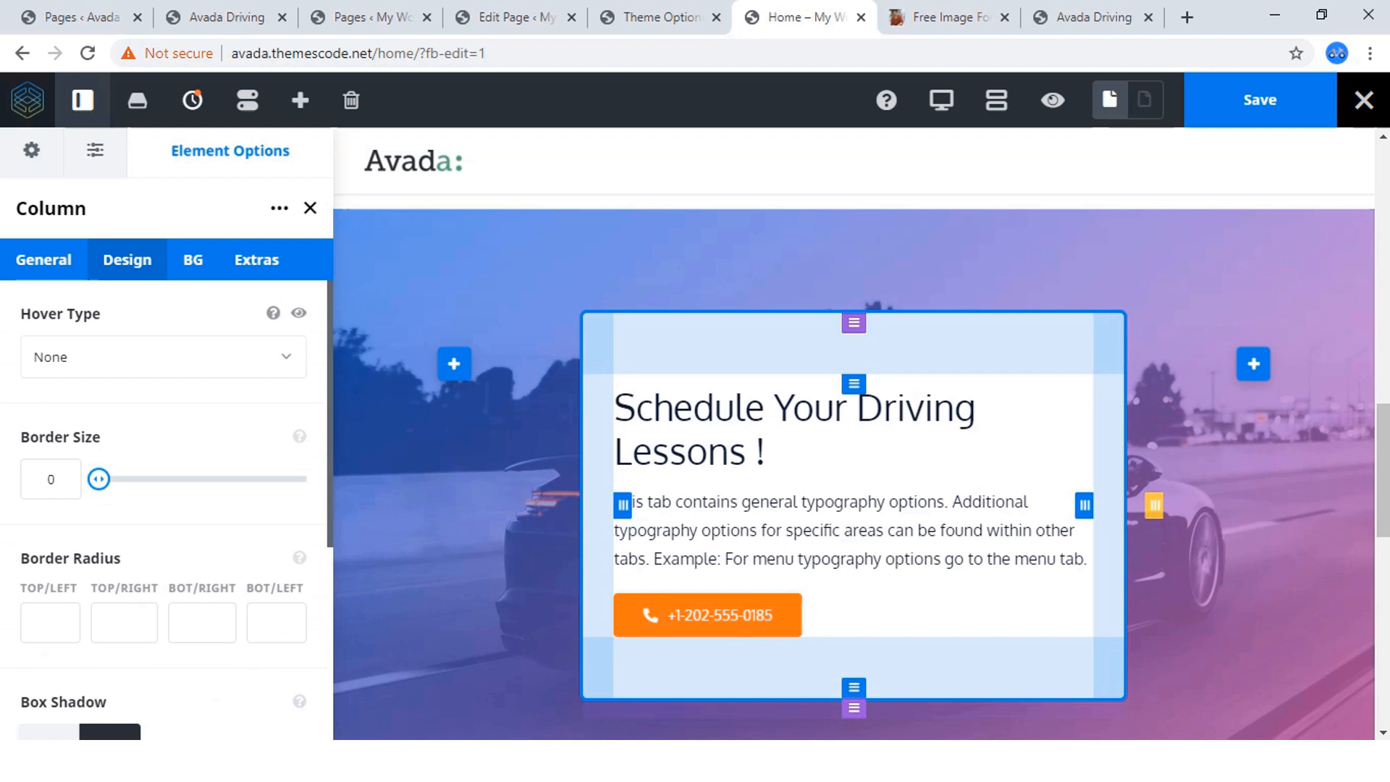
mouse_move(98, 479)
mouse_down()
mouse_move(128, 478)
mouse_move(98, 479)
mouse_up()
scroll(98, 478, down, 3)
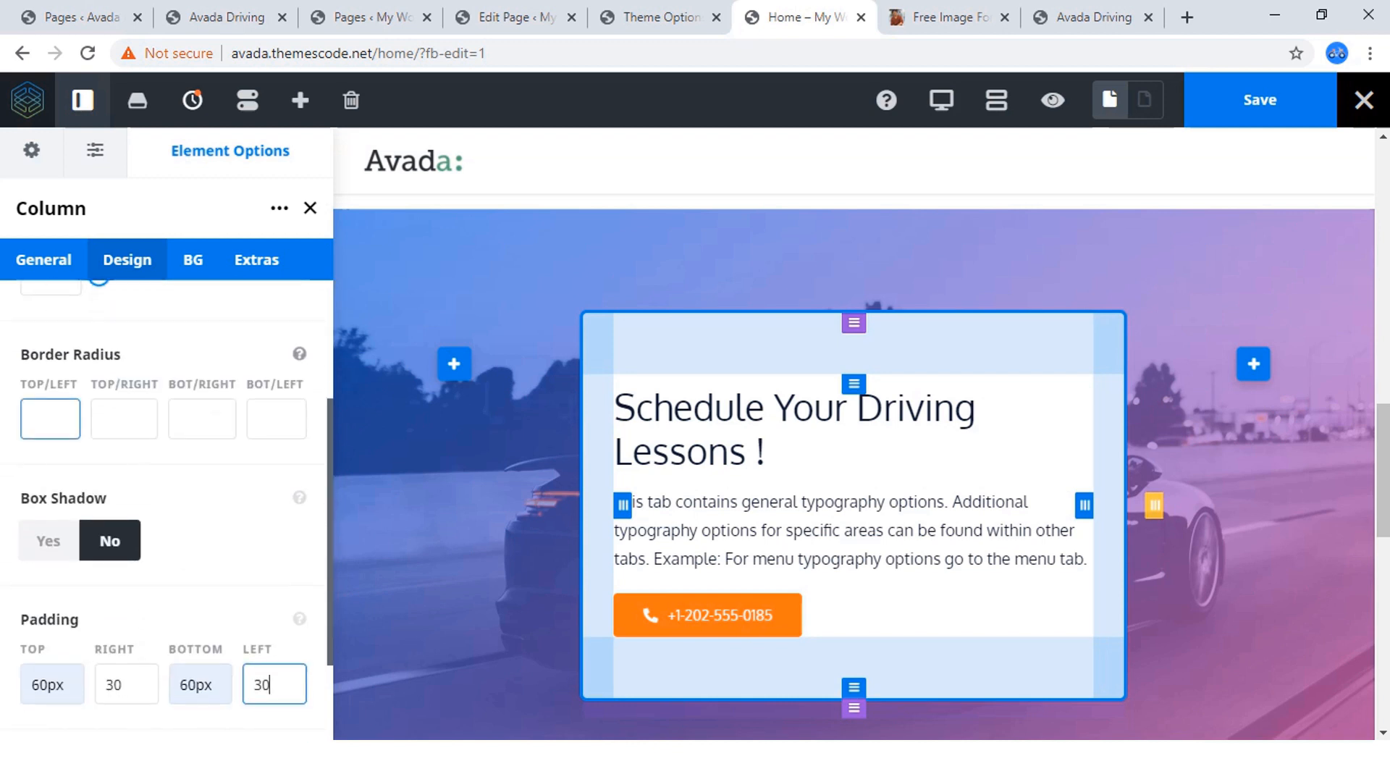
click(50, 420)
text(40)
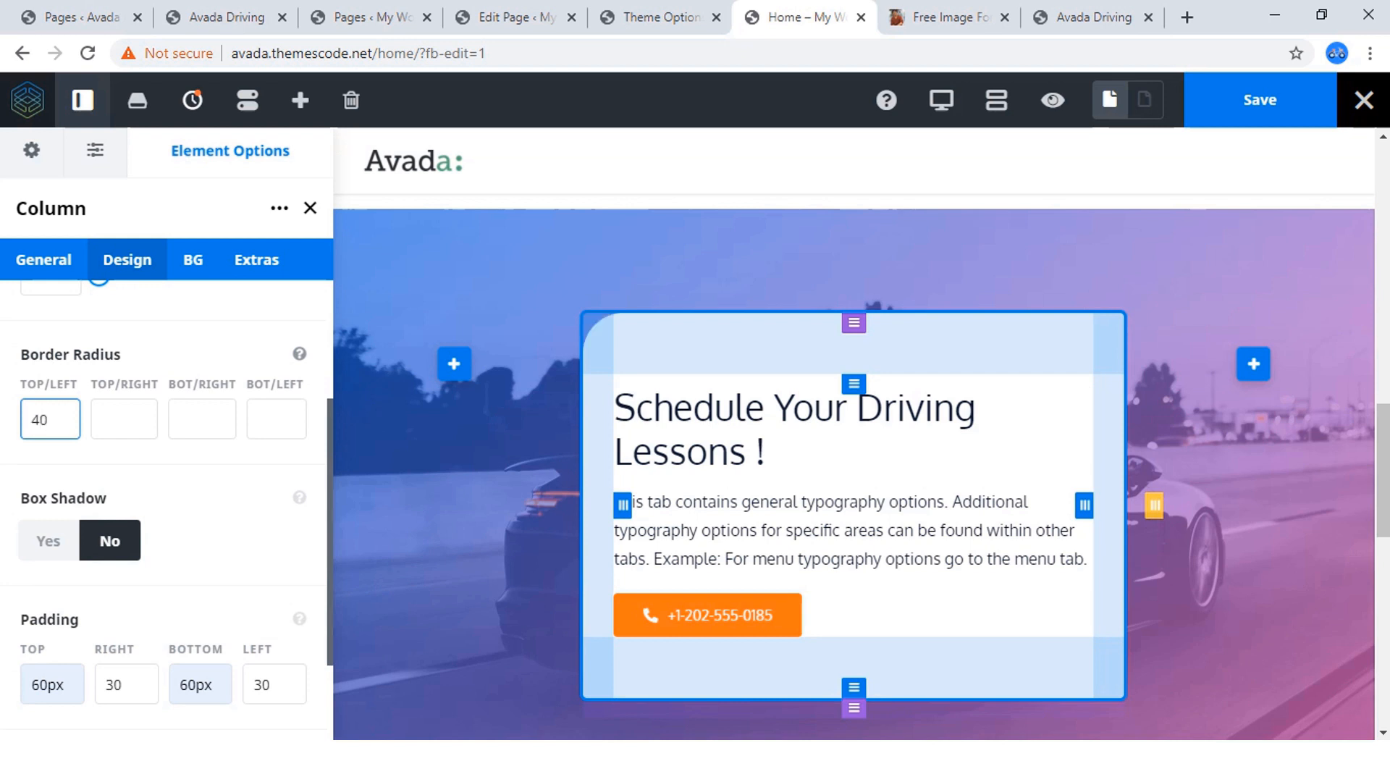
key(Tab)
Set the border radius of all four column corners to 20 and save the page.
drag(31, 419, 41, 420)
text(2)
key(Tab)
text(20)
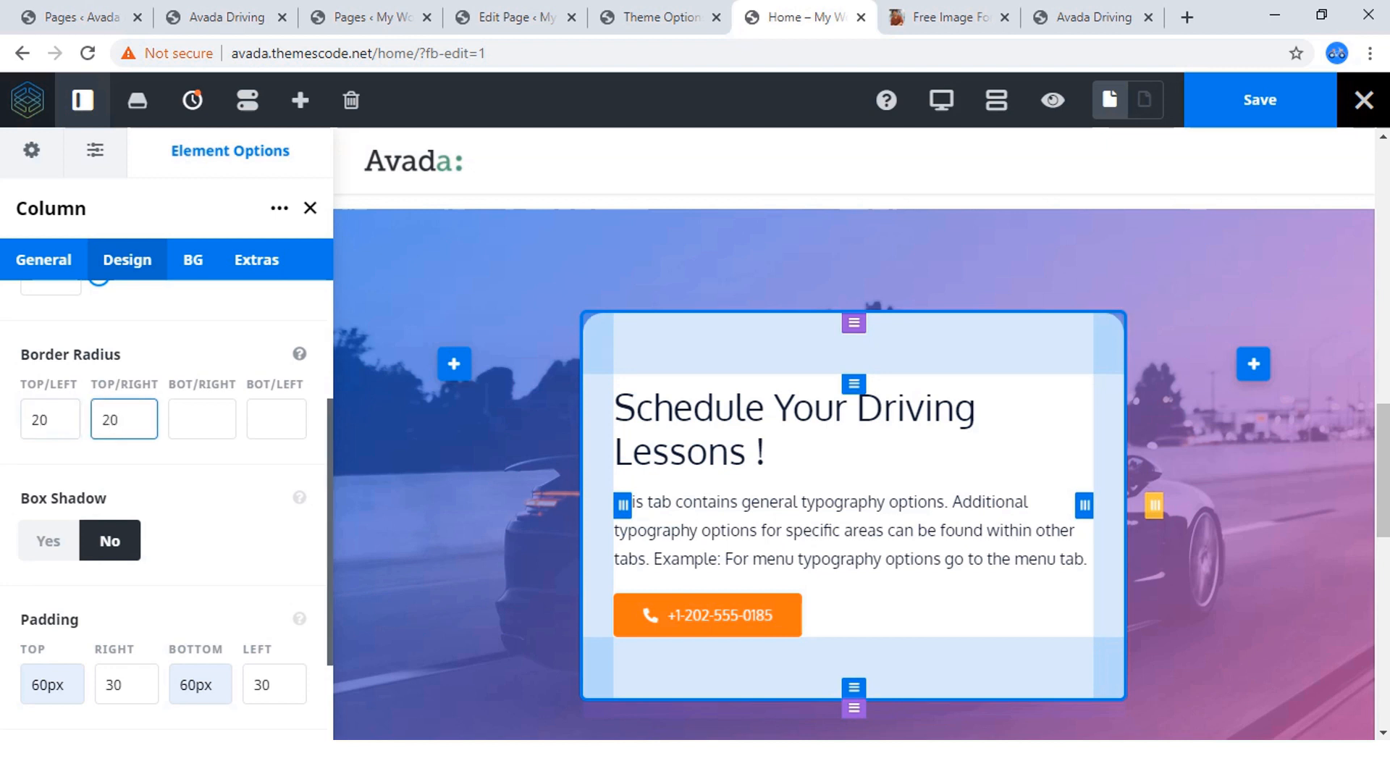
key(Tab)
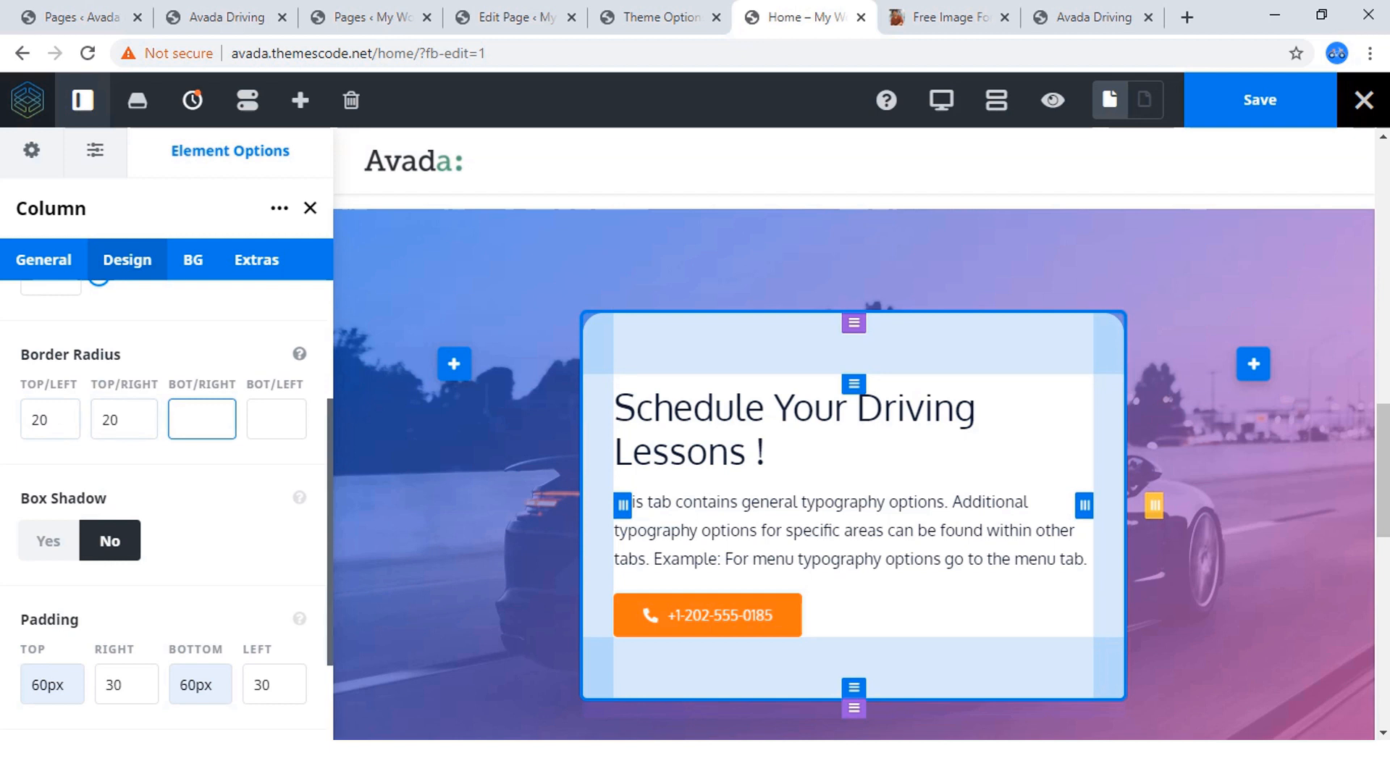
text(20)
key(Tab)
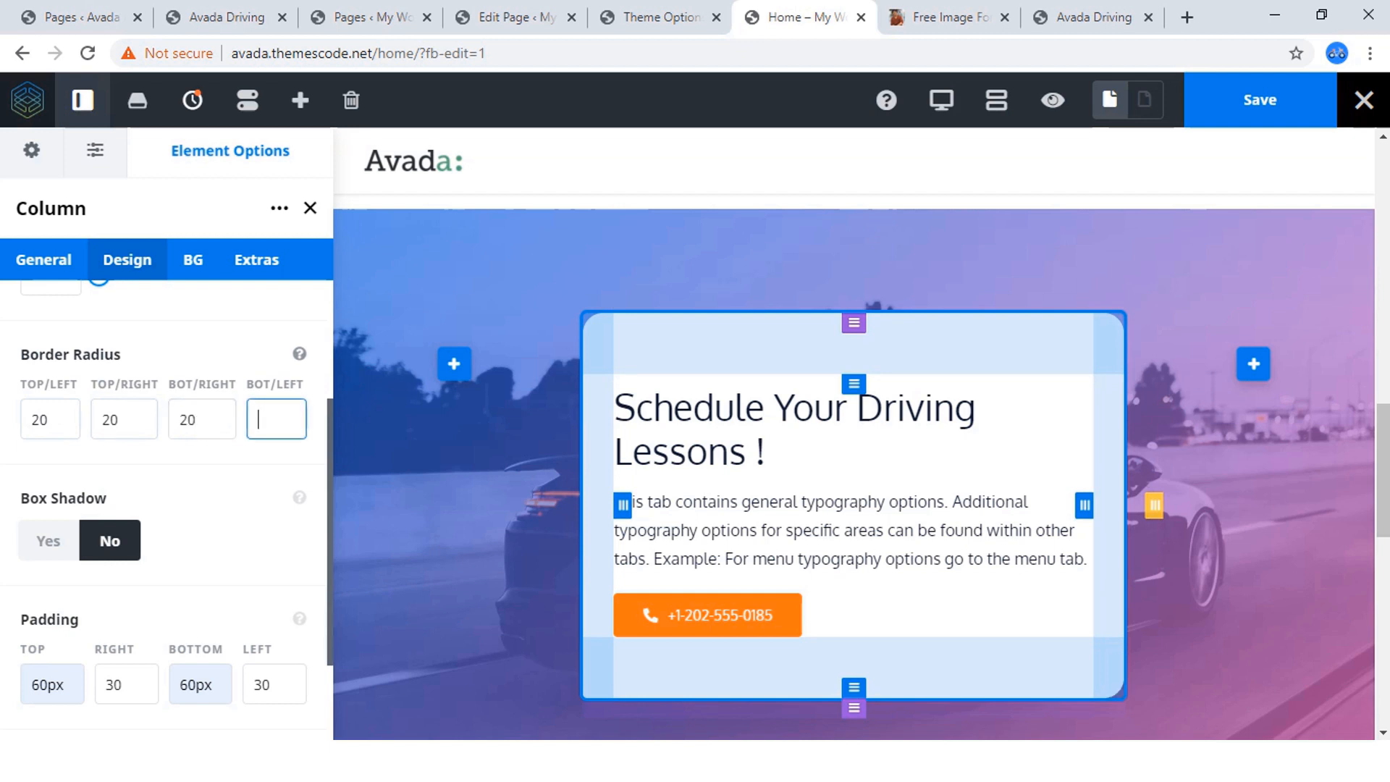
text(20)
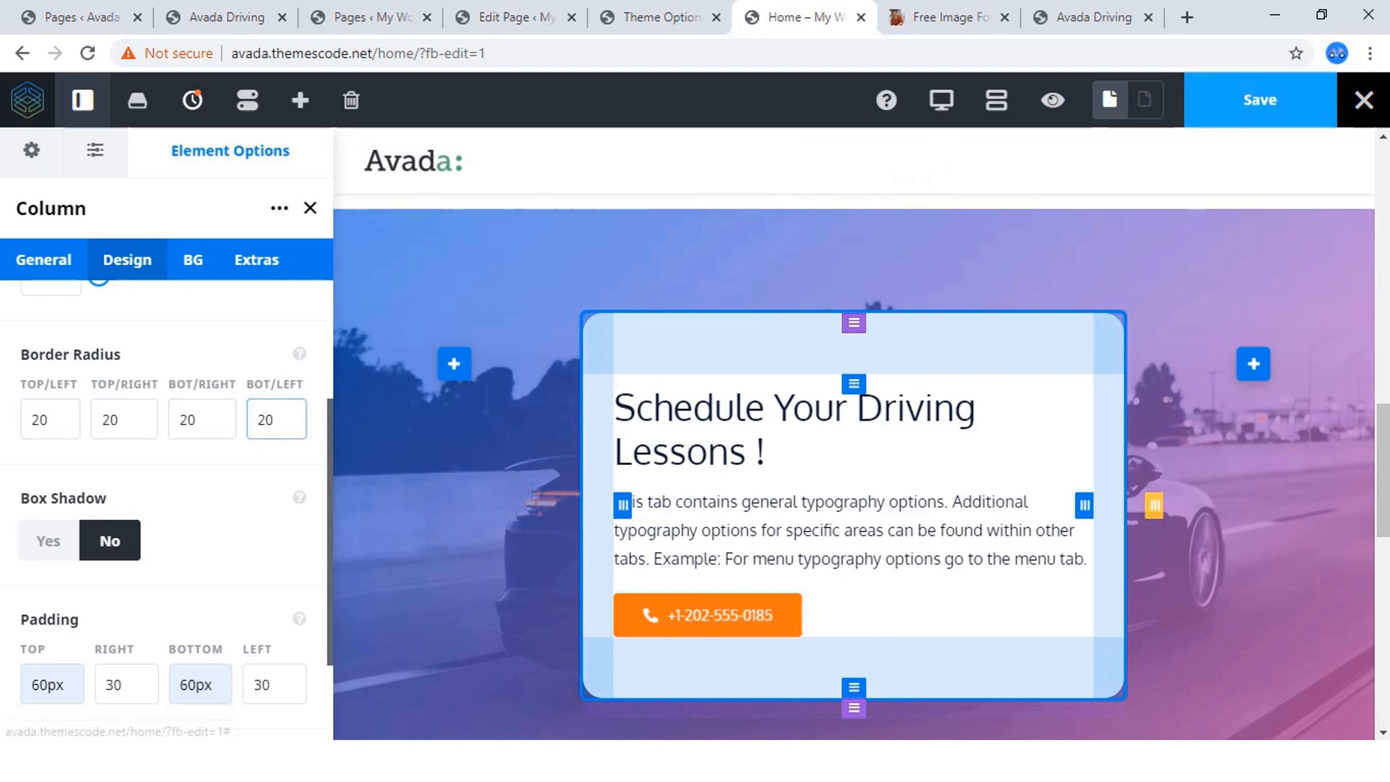
click(1260, 100)
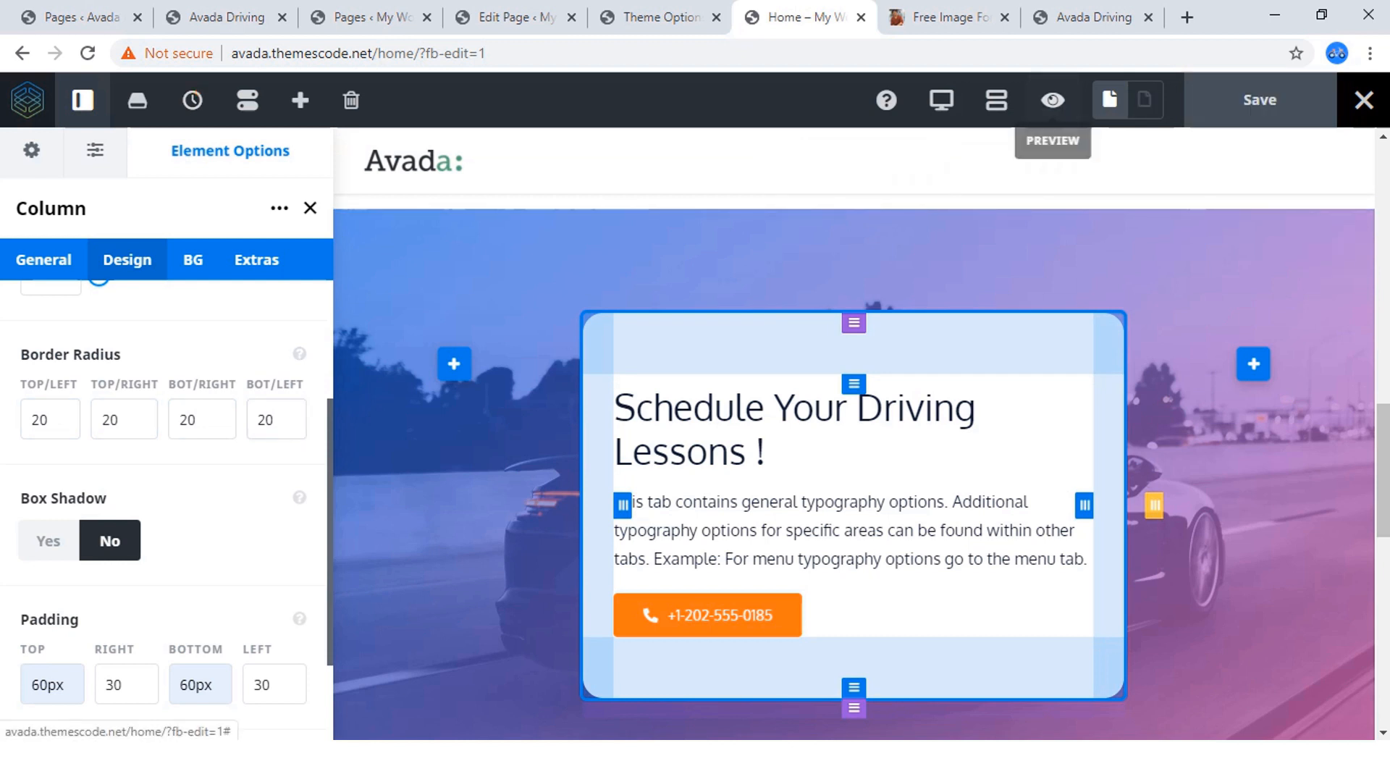
Preview the page, examine the white driving-lessons card over the car background, and return to editing.
click(1053, 100)
scroll(688, 467, down, 3)
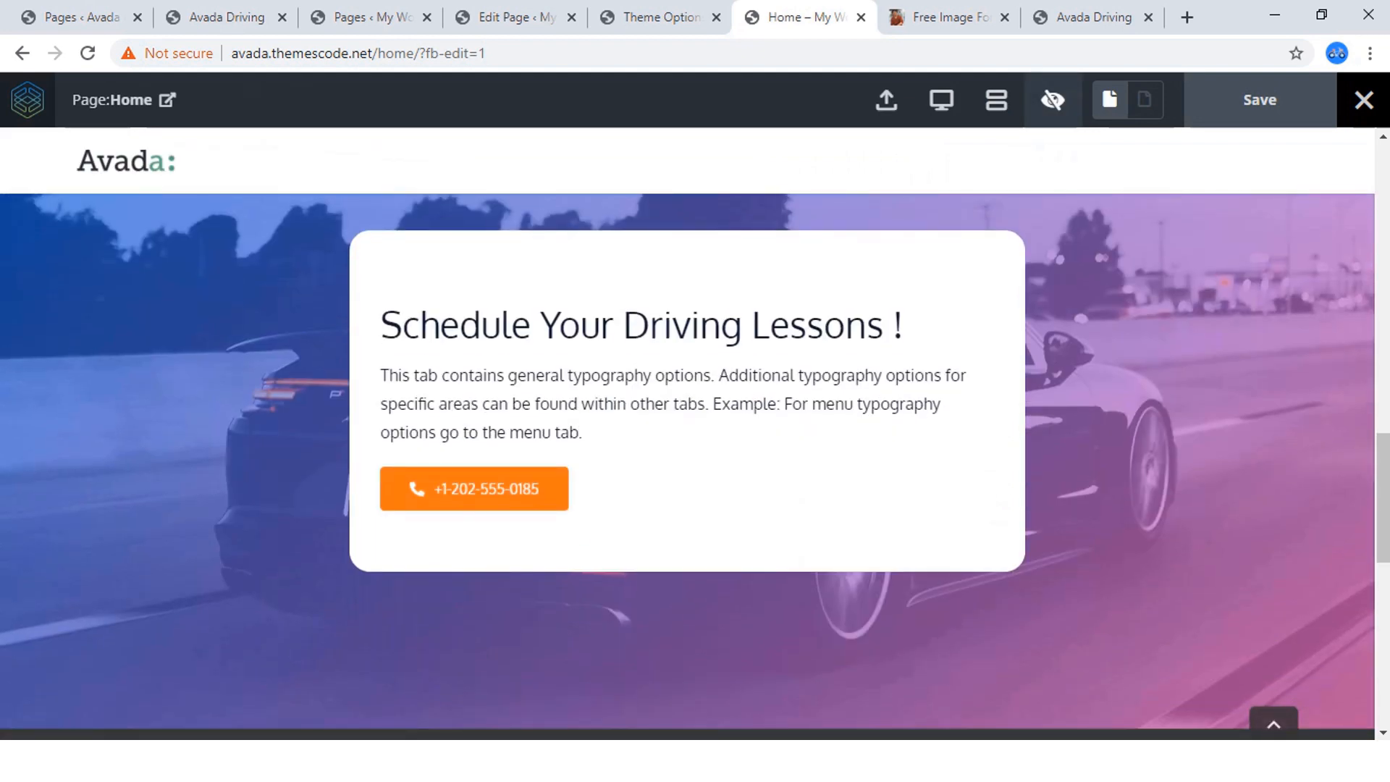
scroll(688, 467, down, 3)
scroll(688, 467, up, 4)
scroll(688, 467, down, 3)
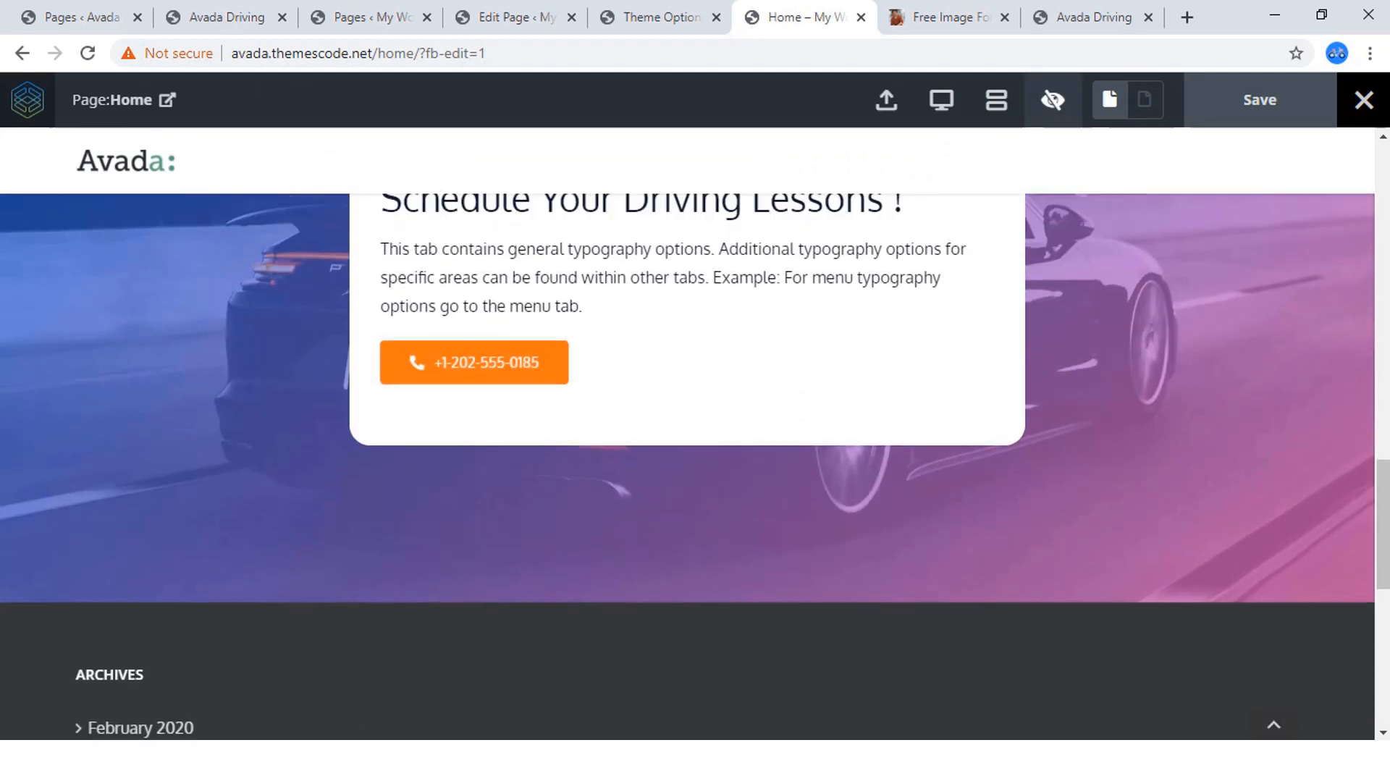
scroll(688, 467, up, 3)
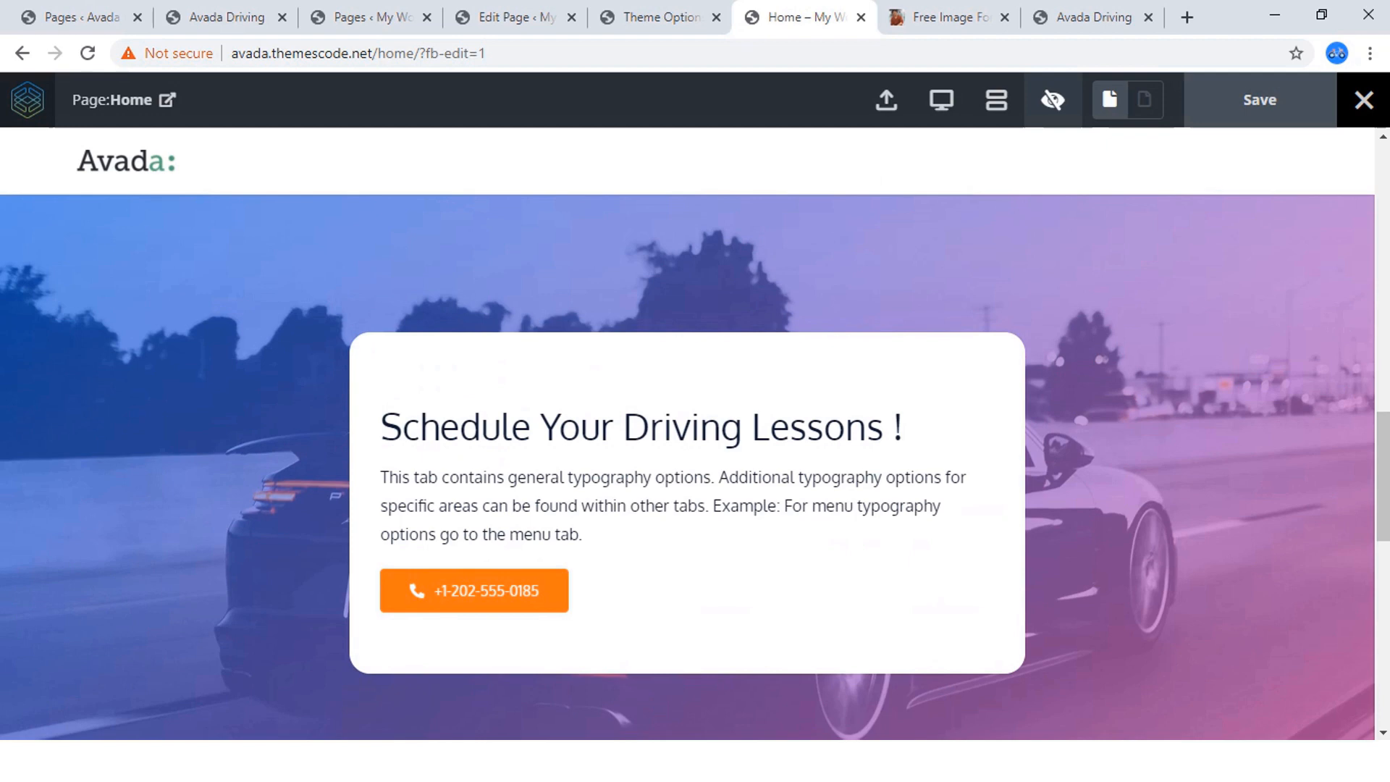
scroll(688, 467, down, 6)
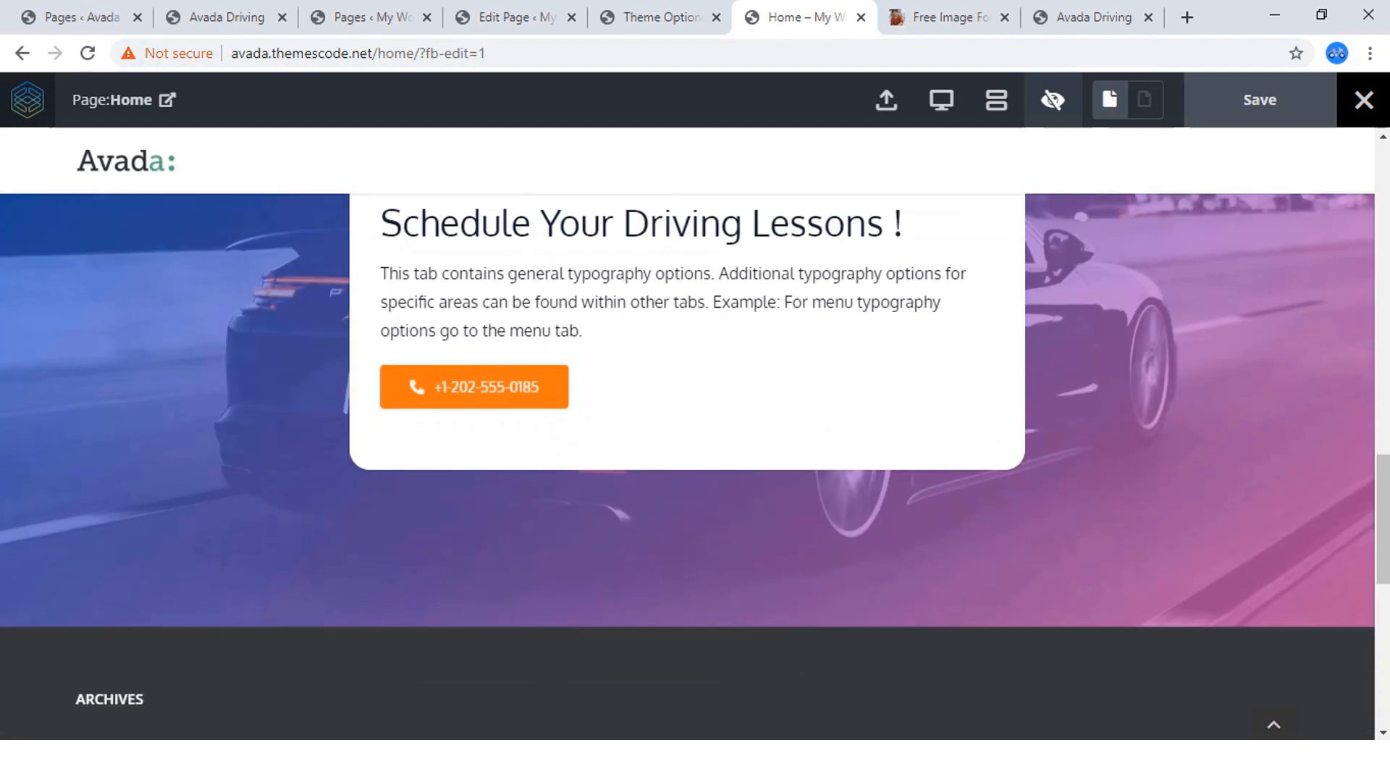
scroll(688, 467, up, 6)
scroll(688, 467, up, 1)
scroll(688, 467, down, 3)
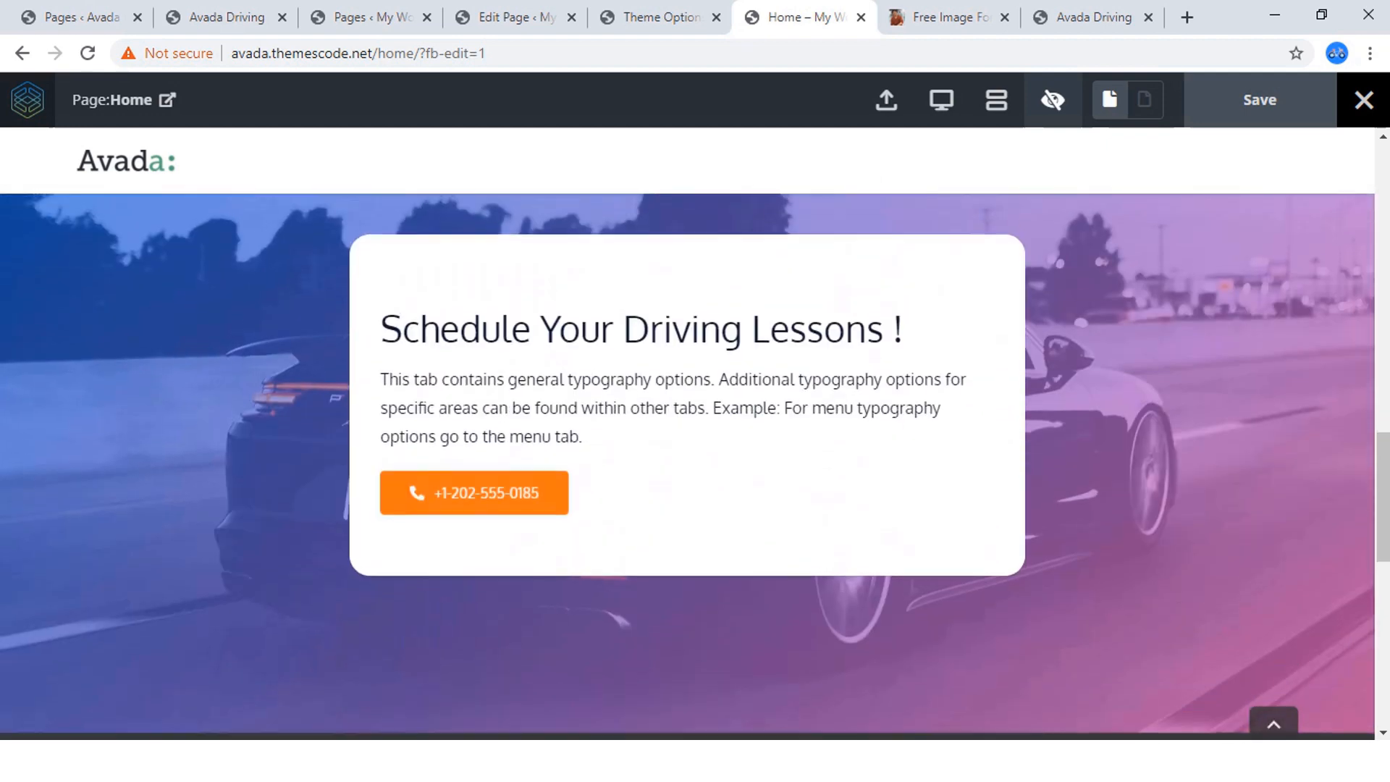
scroll(688, 467, up, 3)
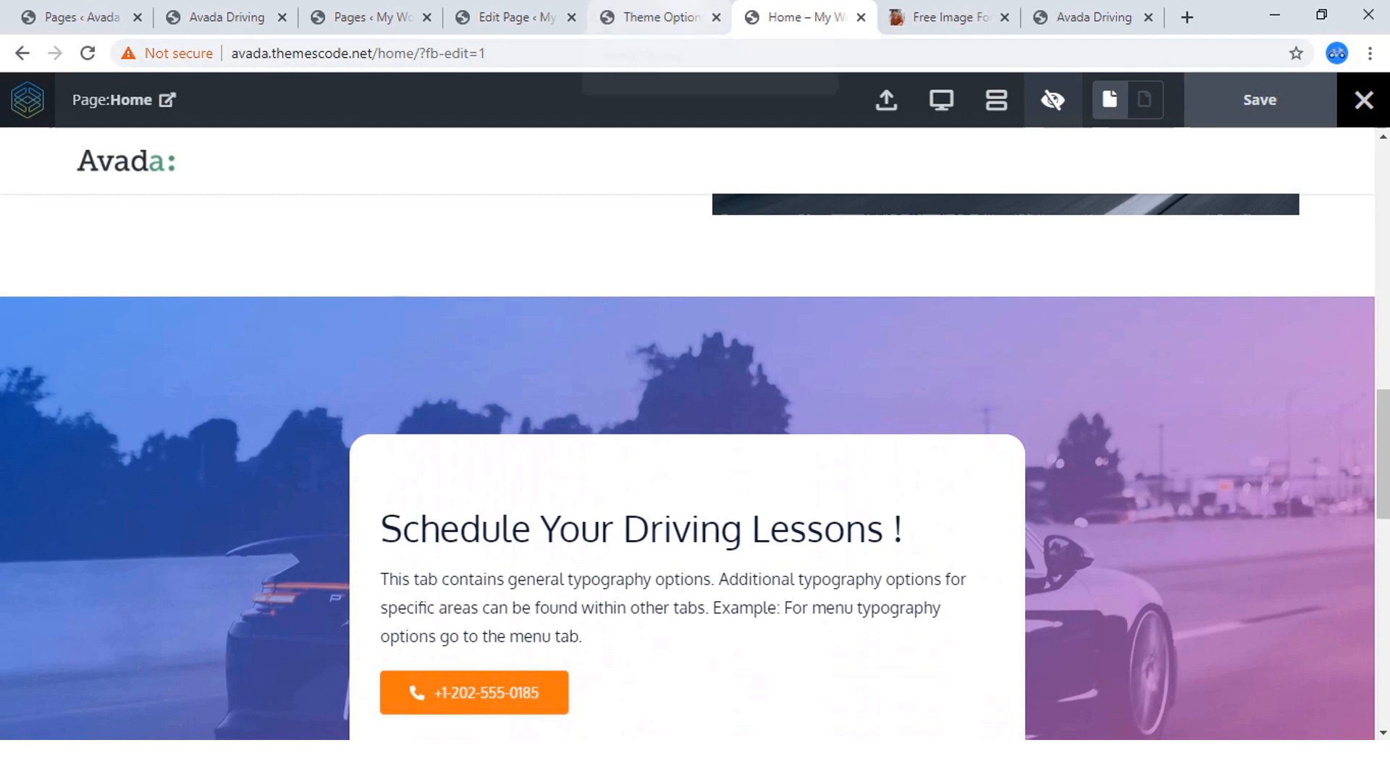
click(1053, 100)
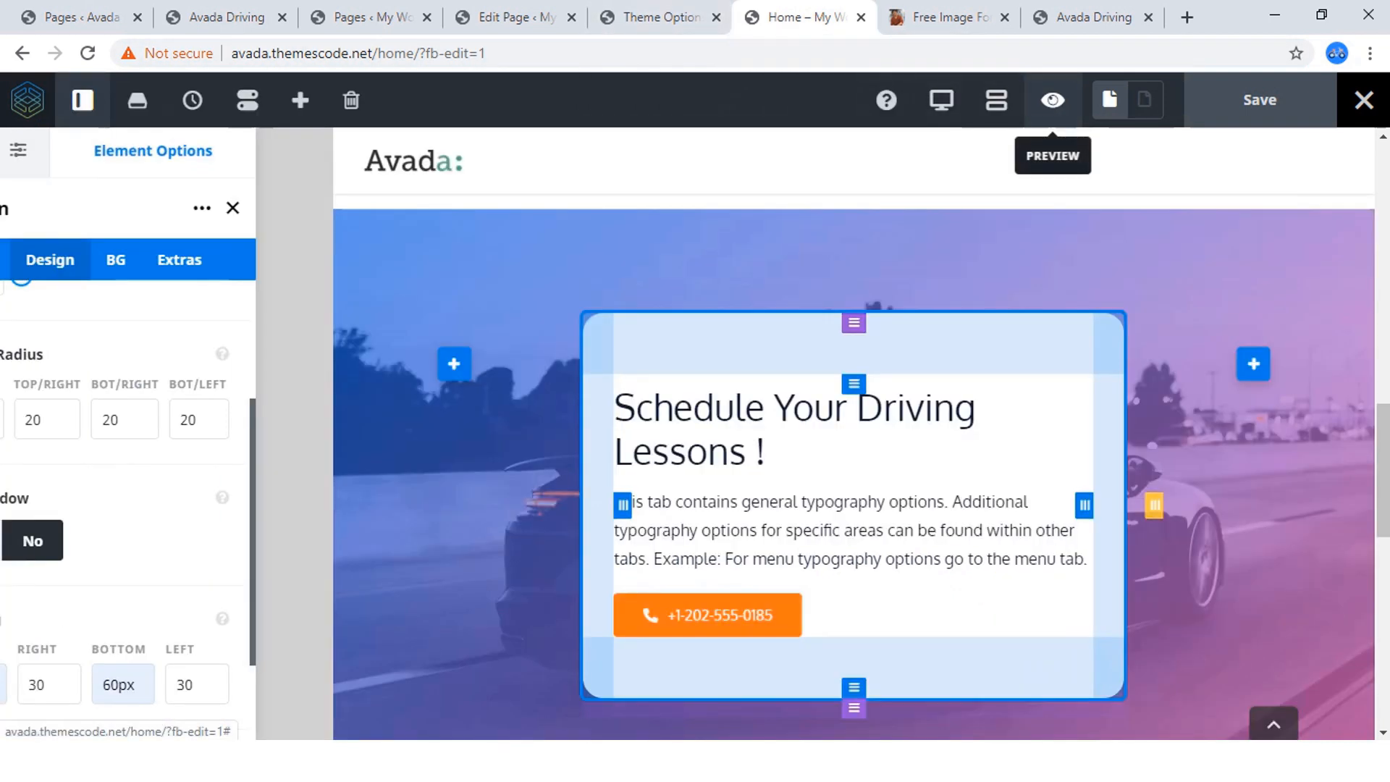
Set the background parallax of the car-image container to Fixed (fixed on desktop, non-fixed on mobile) and save the page.
mouse_move(1343, 243)
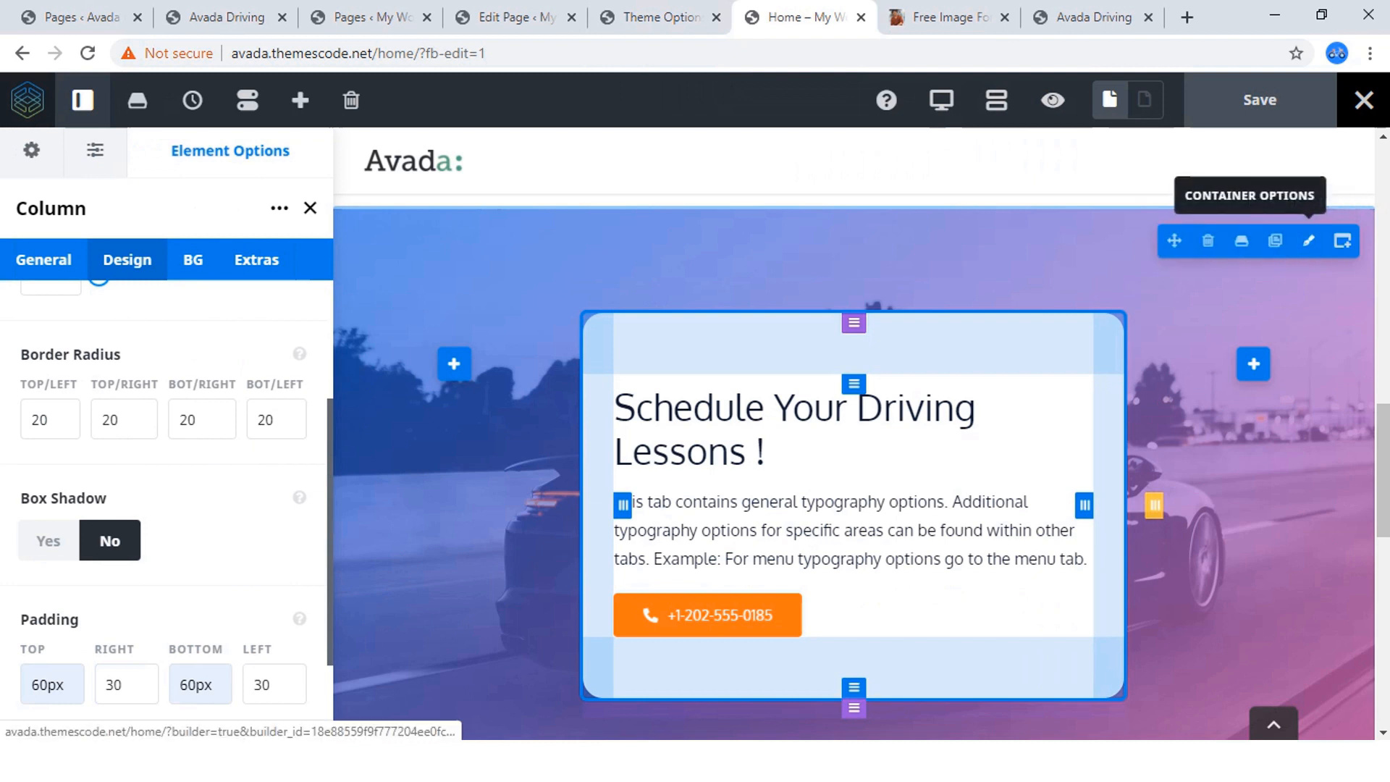
click(1309, 240)
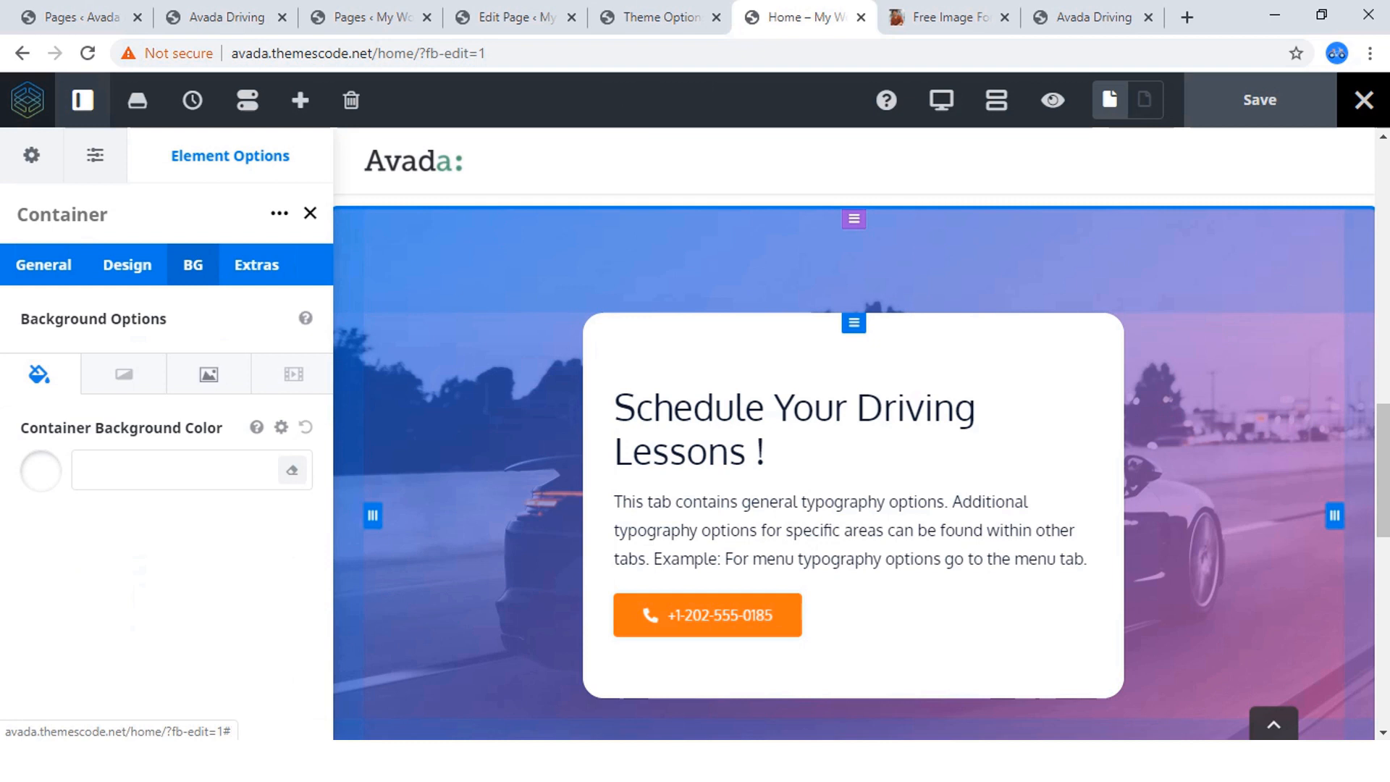
click(208, 375)
scroll(208, 374, down, 4)
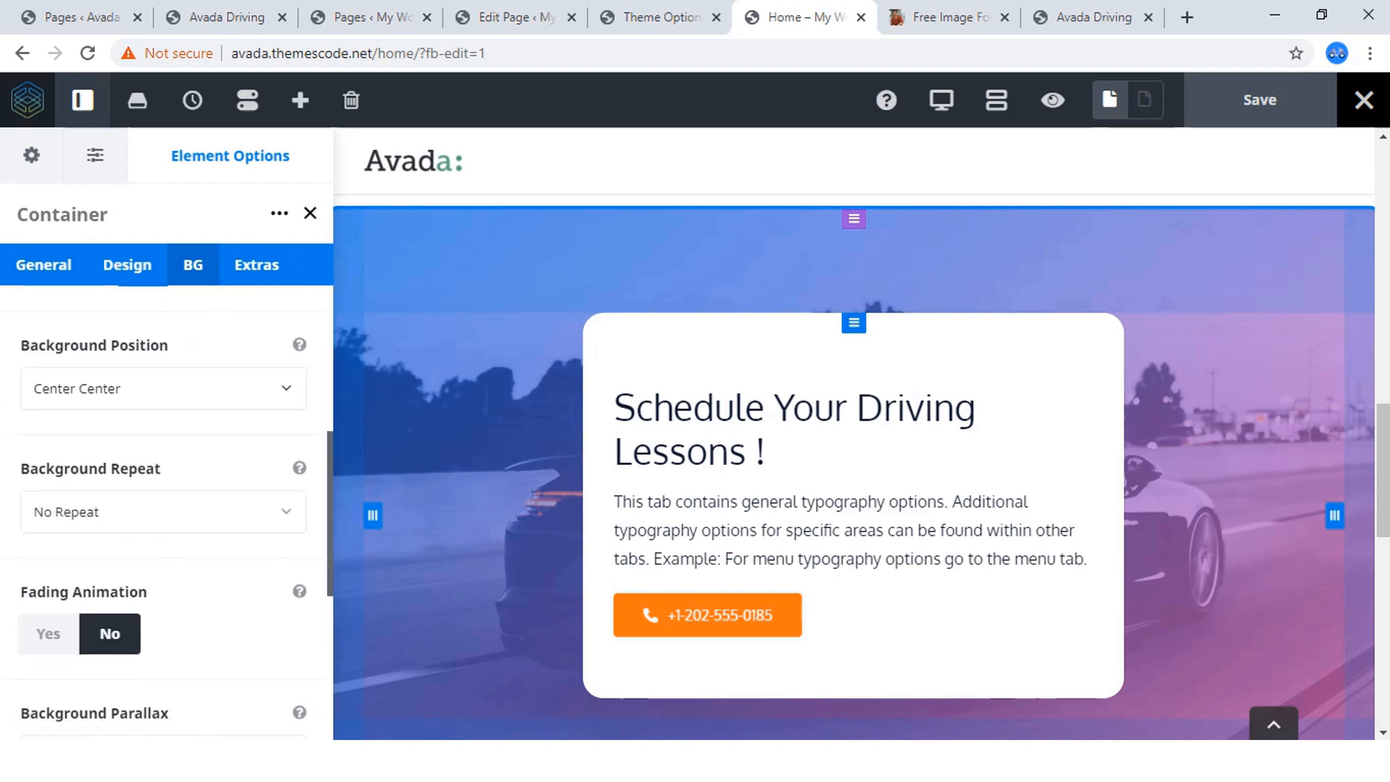
scroll(166, 507, down, 4)
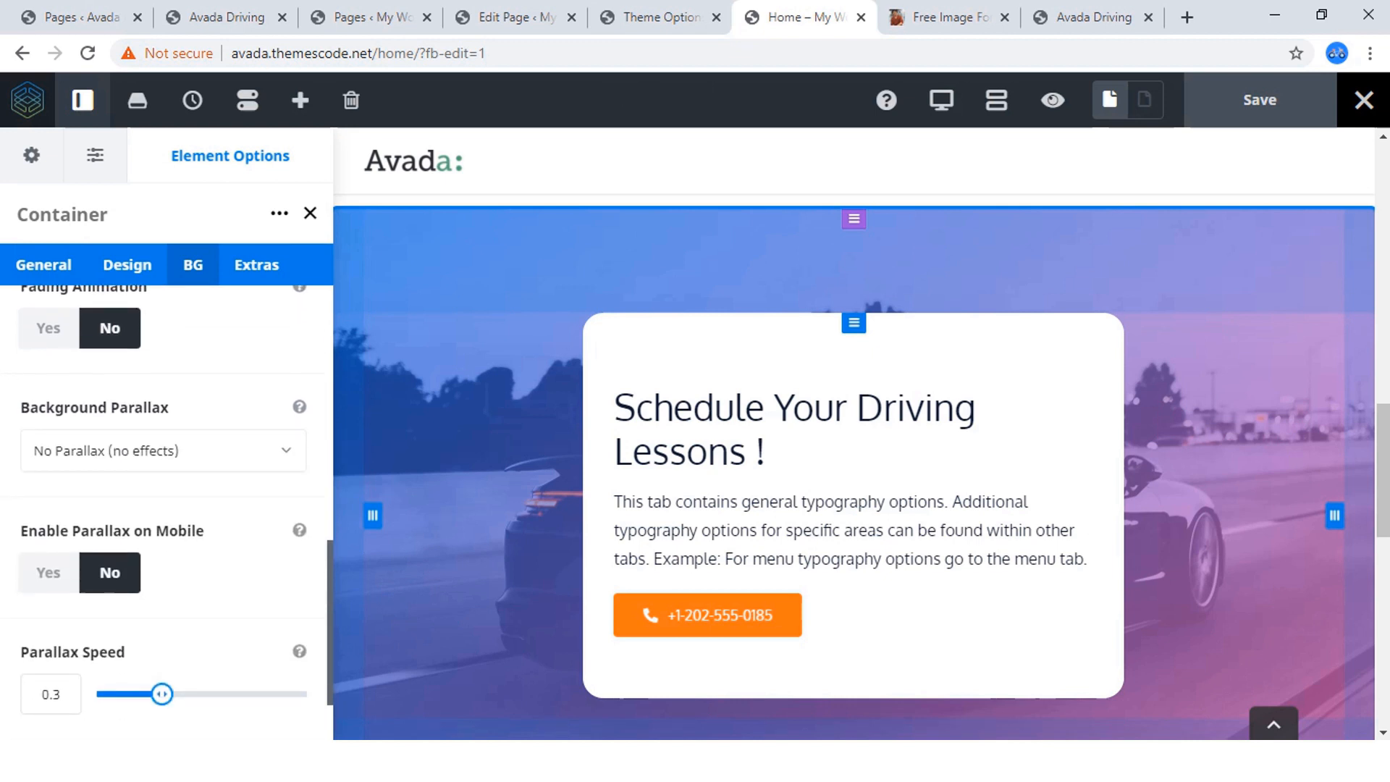
click(163, 450)
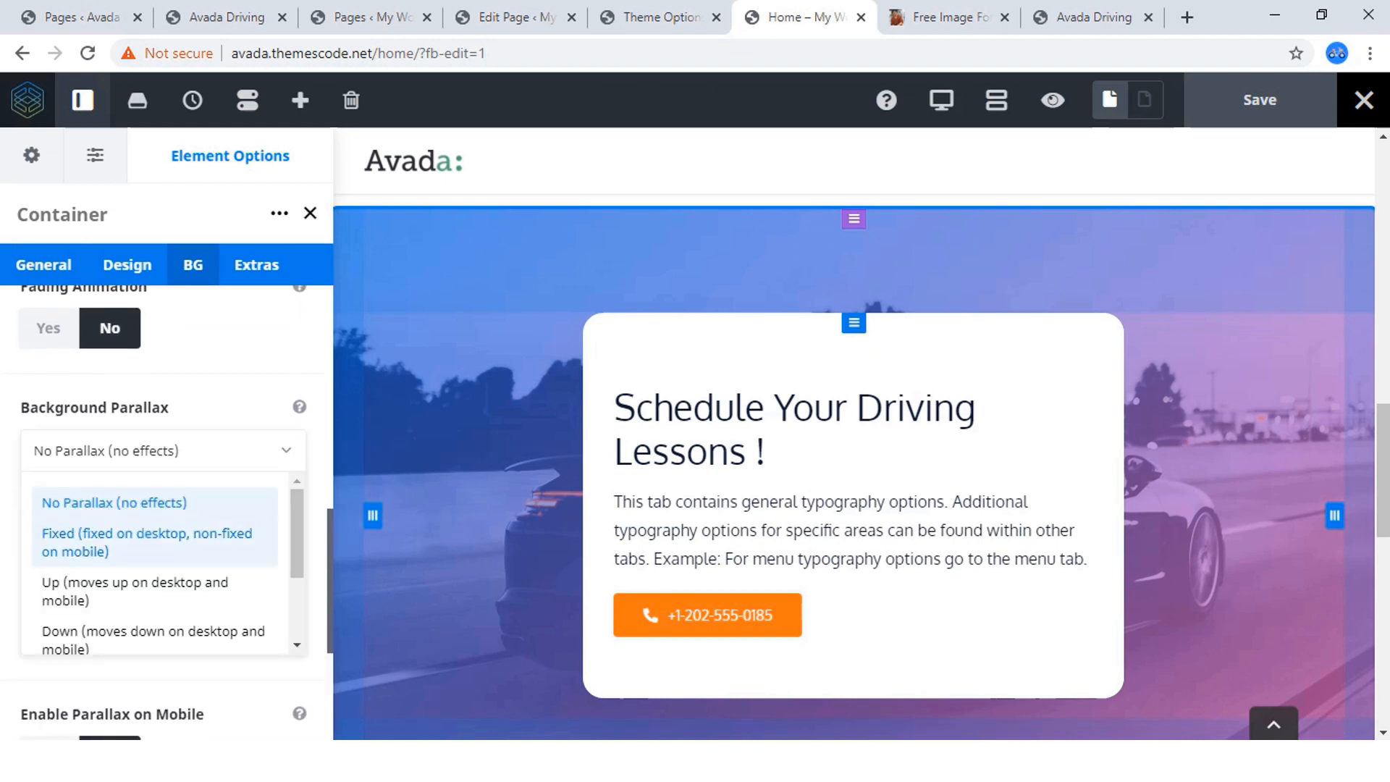
click(147, 542)
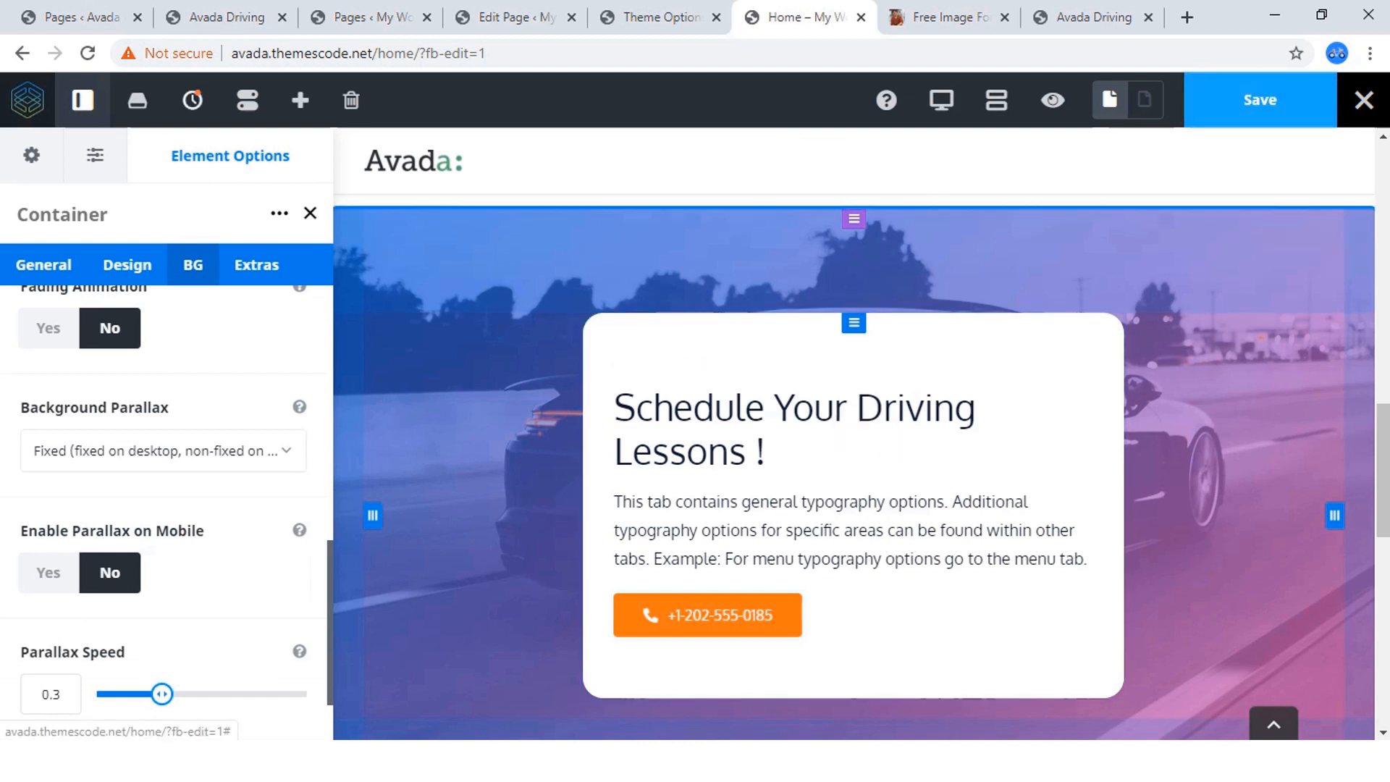
click(1260, 99)
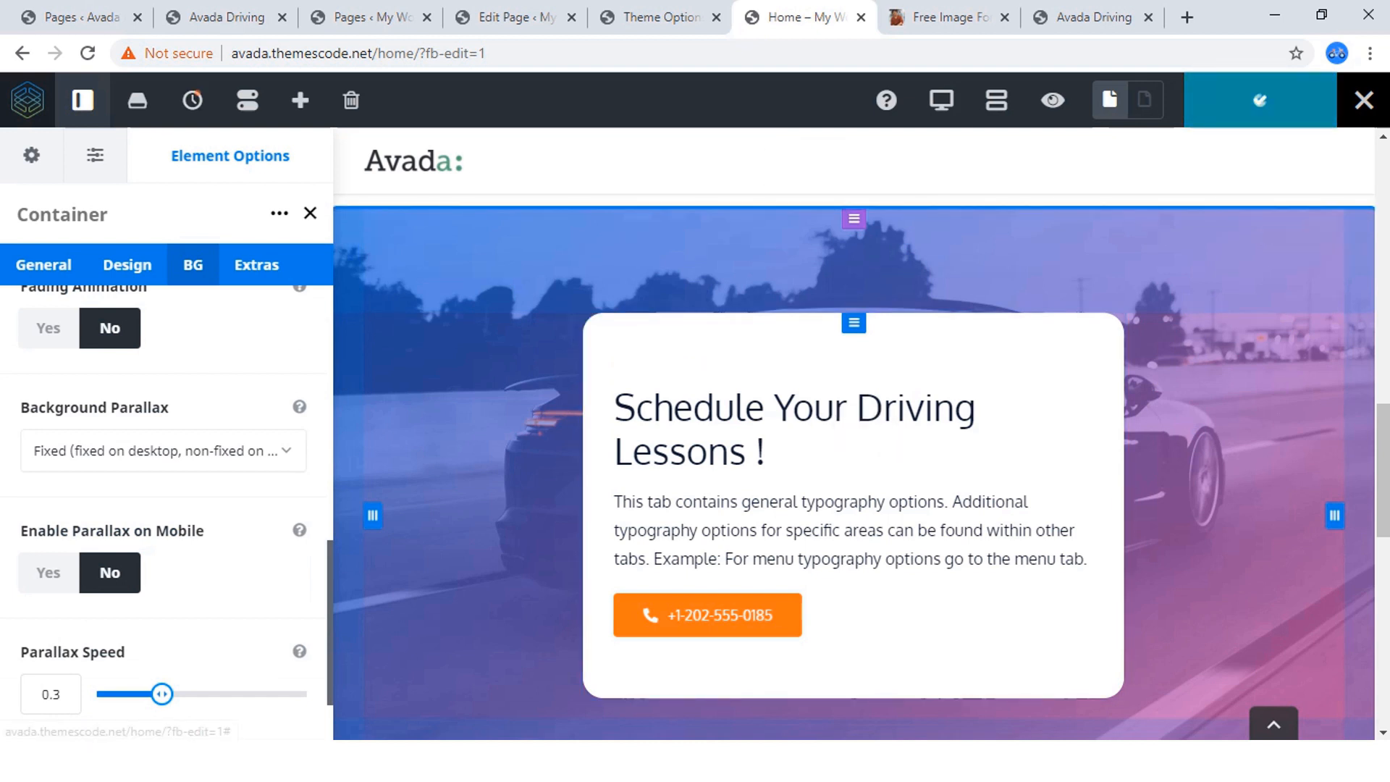
Preview the page and examine how the car background behaves behind the white card while the page moves.
click(1053, 100)
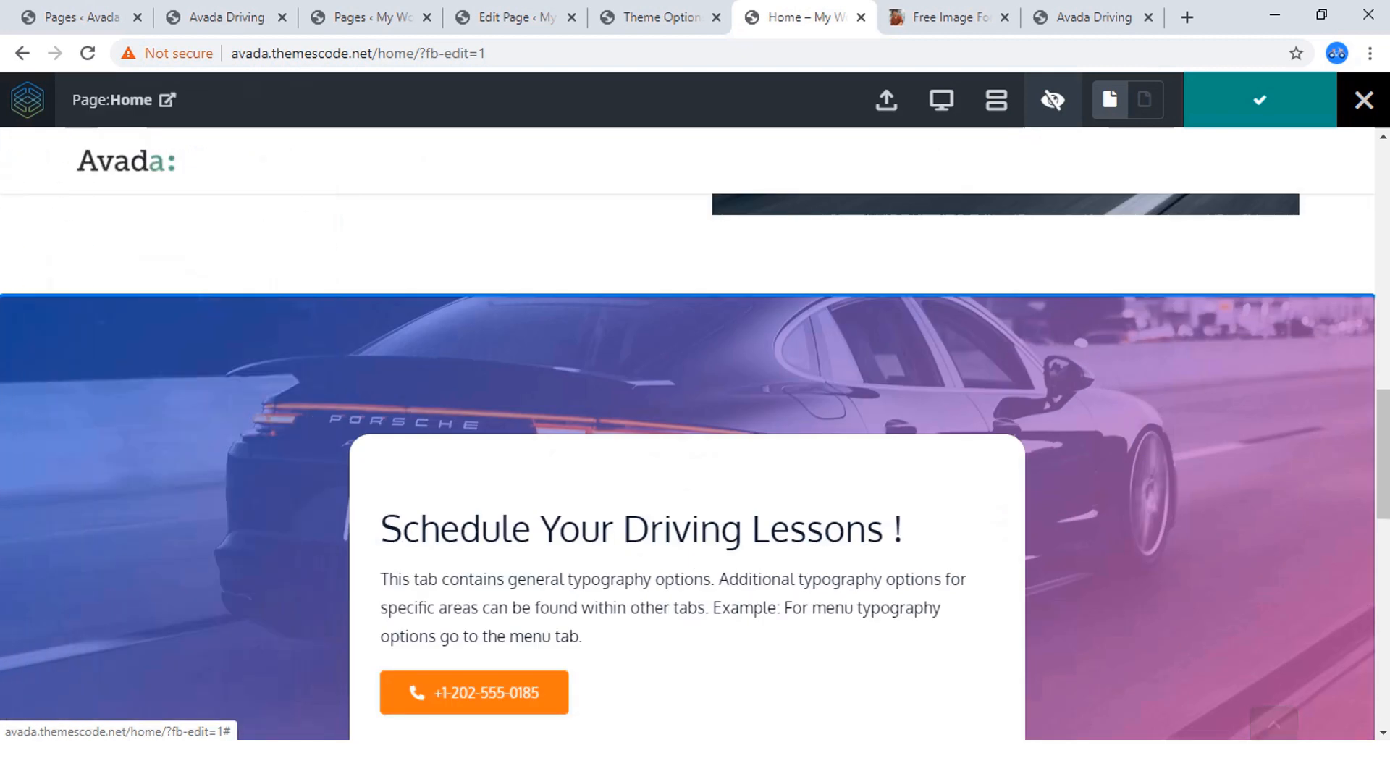
scroll(695, 435, down, 7)
scroll(695, 435, up, 5)
scroll(695, 434, down, 4)
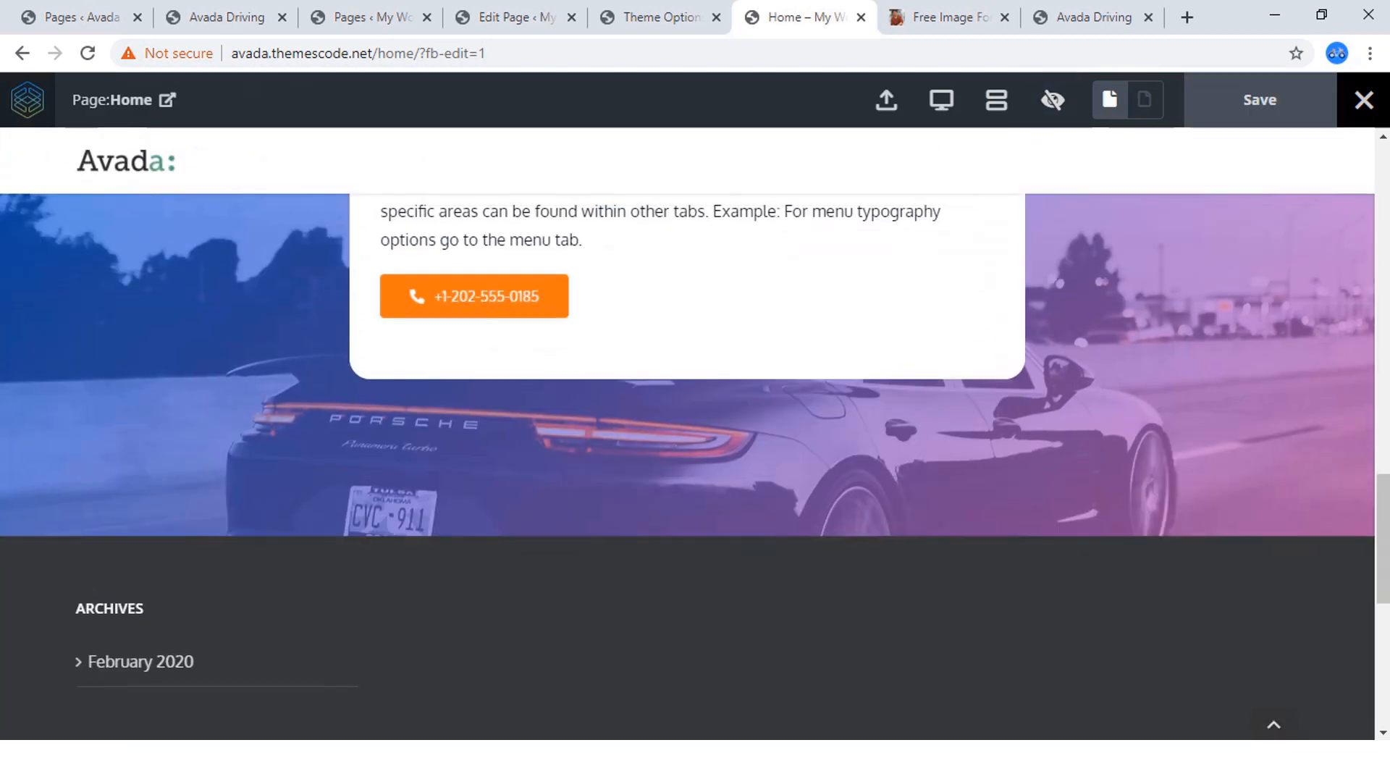
scroll(695, 434, up, 5)
scroll(696, 434, down, 2)
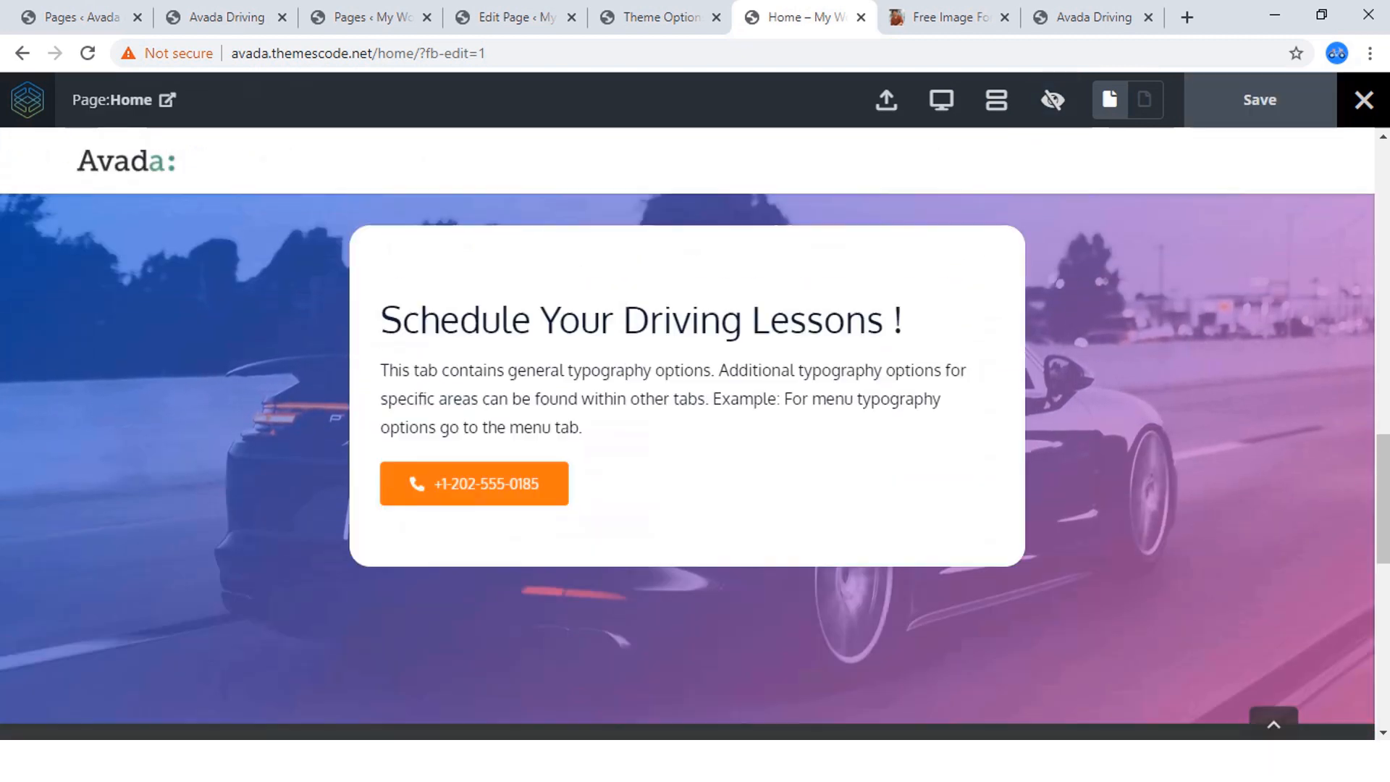
scroll(695, 435, up, 3)
scroll(696, 434, up, 3)
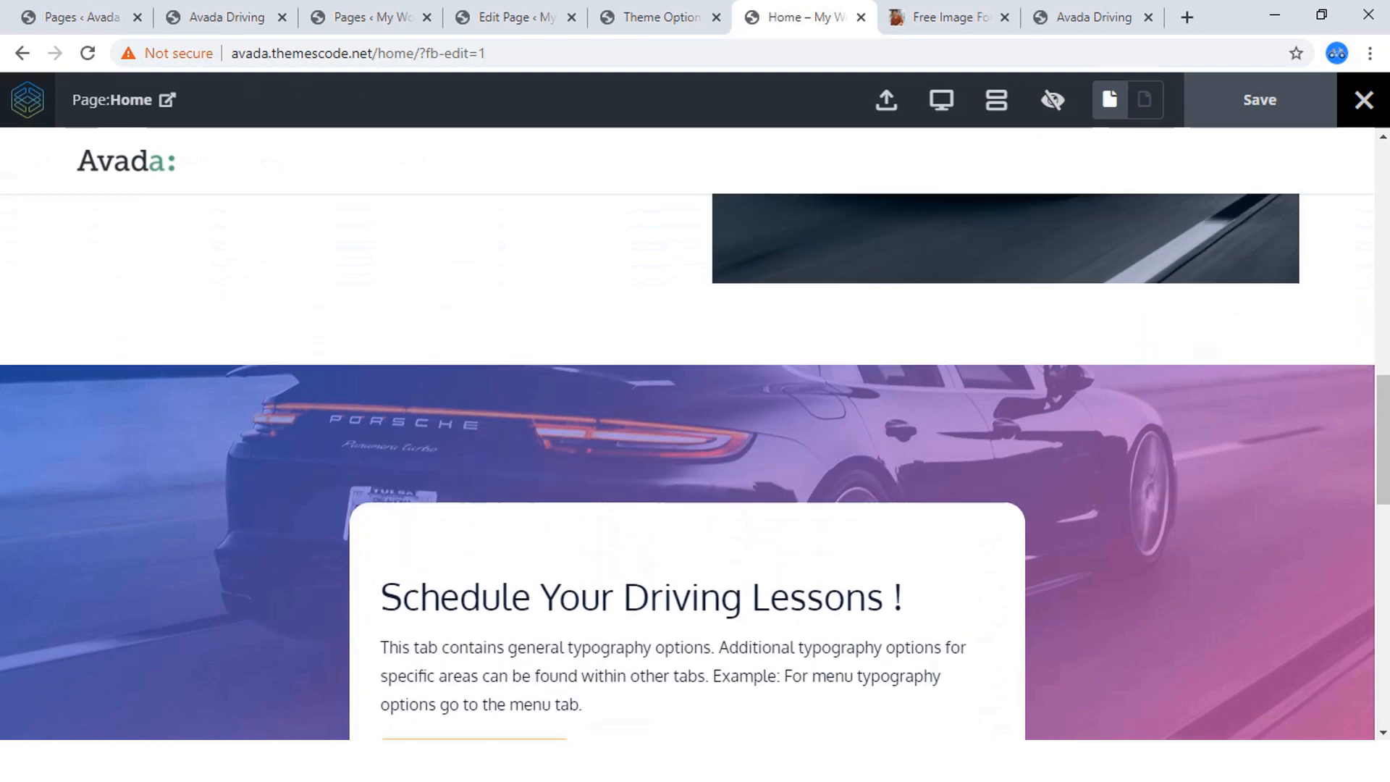
scroll(695, 434, down, 7)
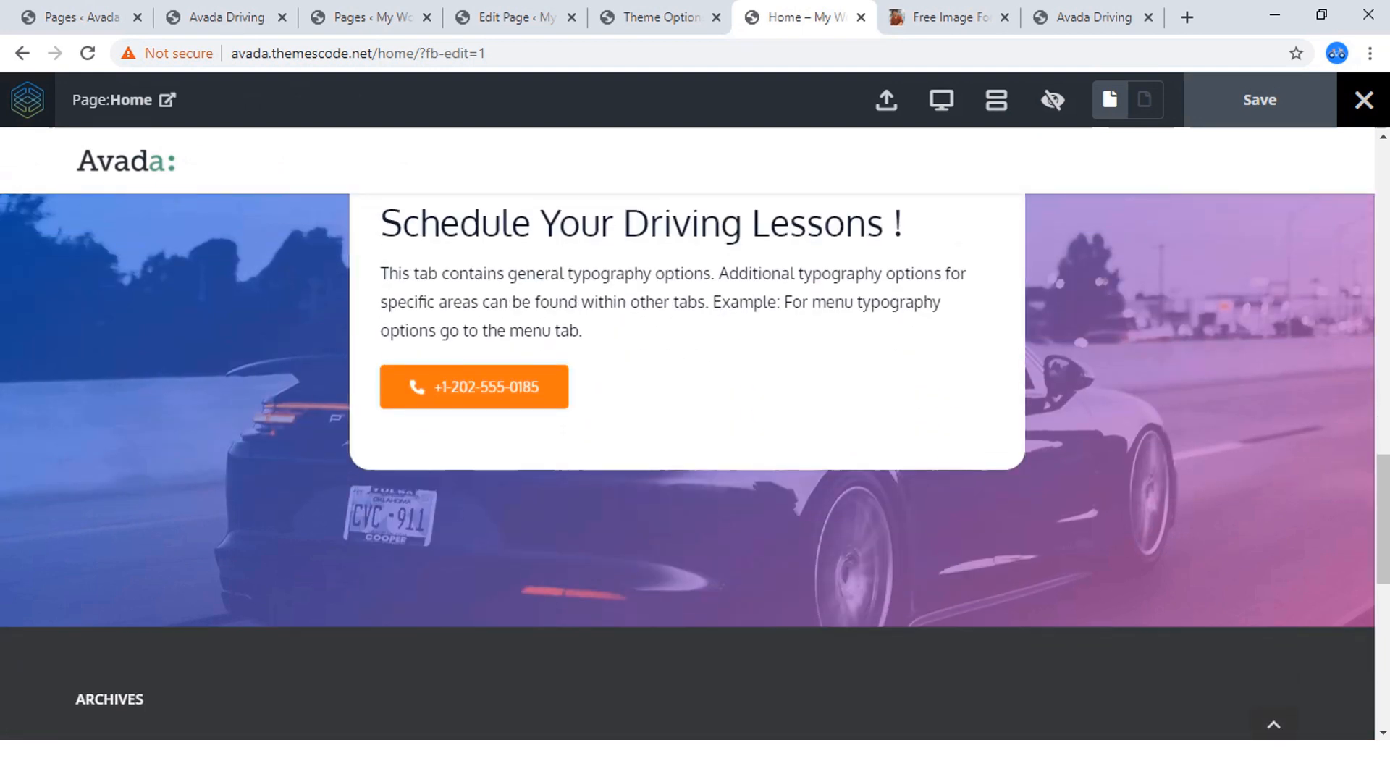
scroll(695, 434, up, 4)
scroll(695, 435, down, 5)
scroll(695, 434, up, 5)
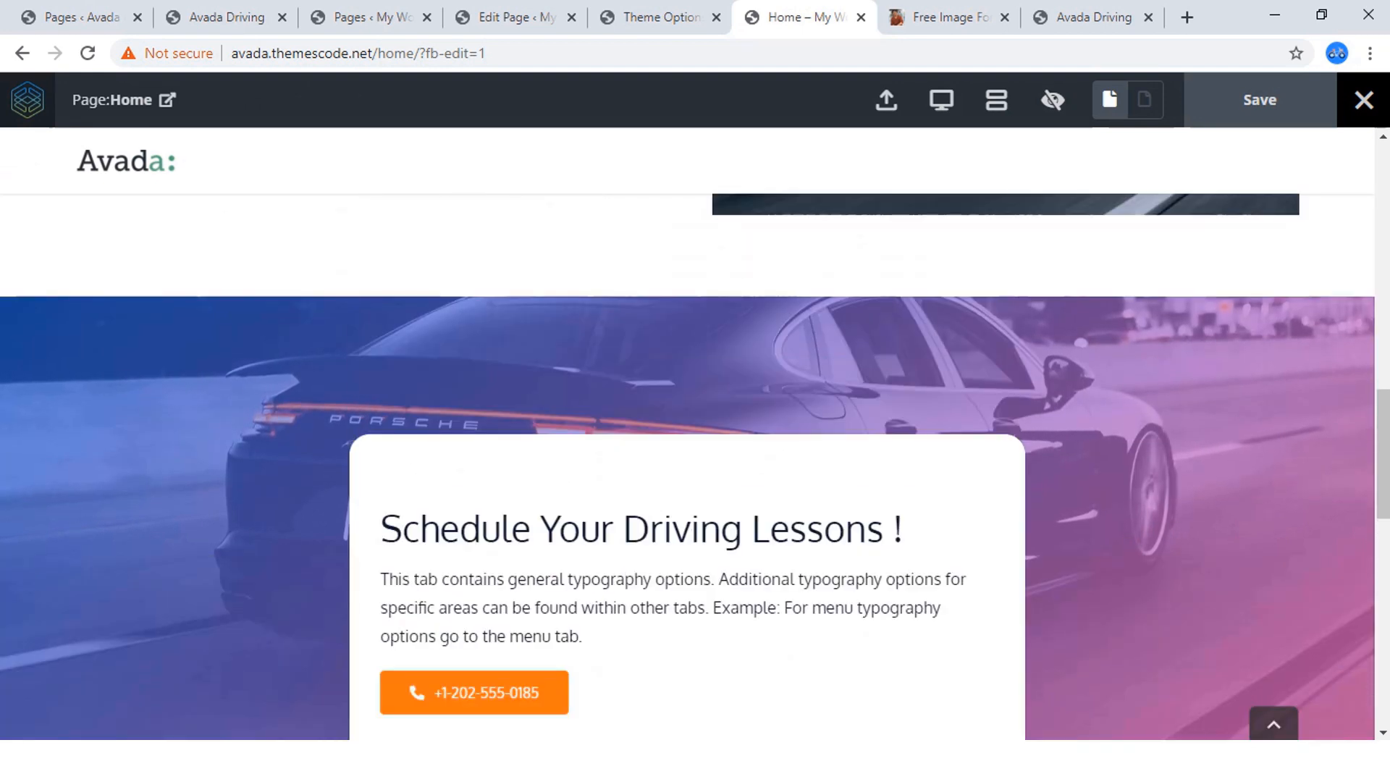
scroll(695, 435, down, 1)
Examine the reference site's "Stop Waiting ! Start Learning" section, compare it with the home page preview, and return to editing.
click(226, 17)
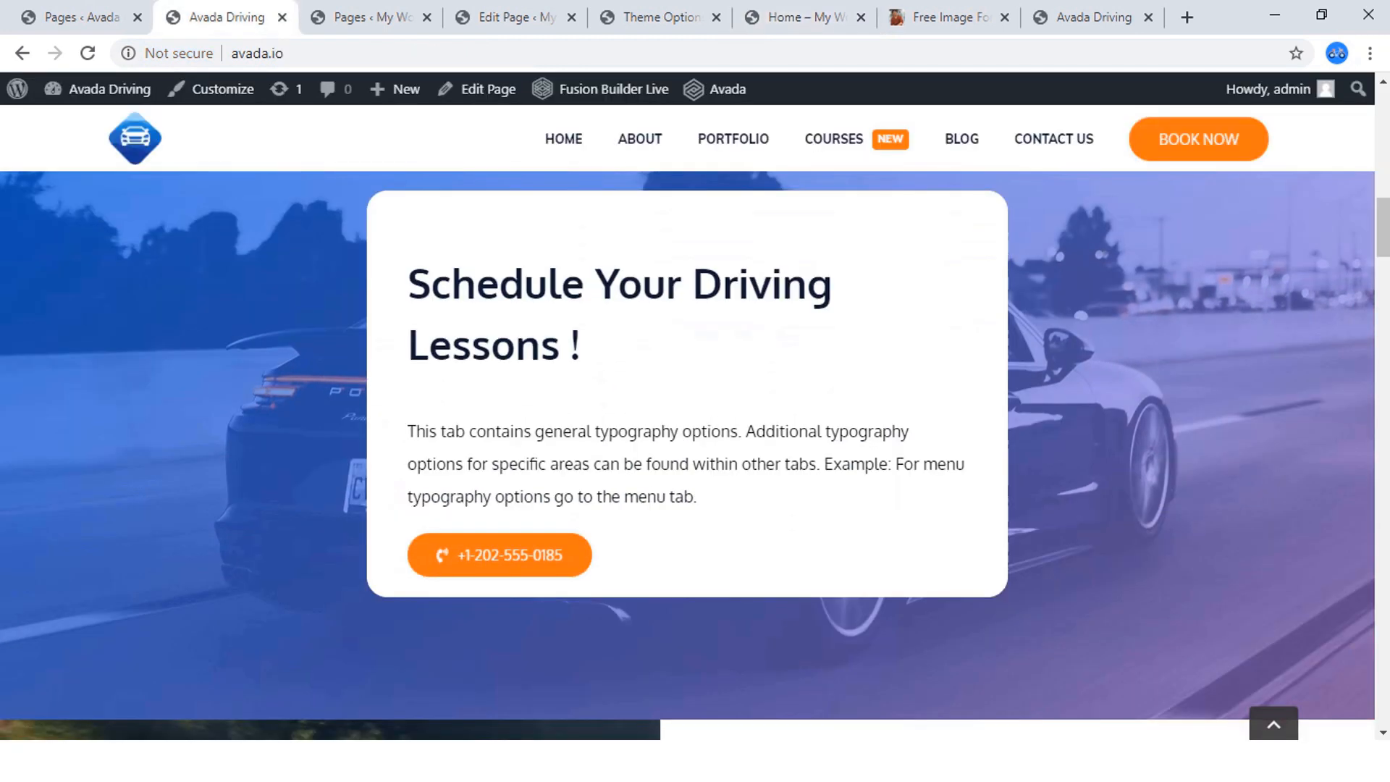
scroll(615, 427, down, 5)
scroll(616, 427, down, 1)
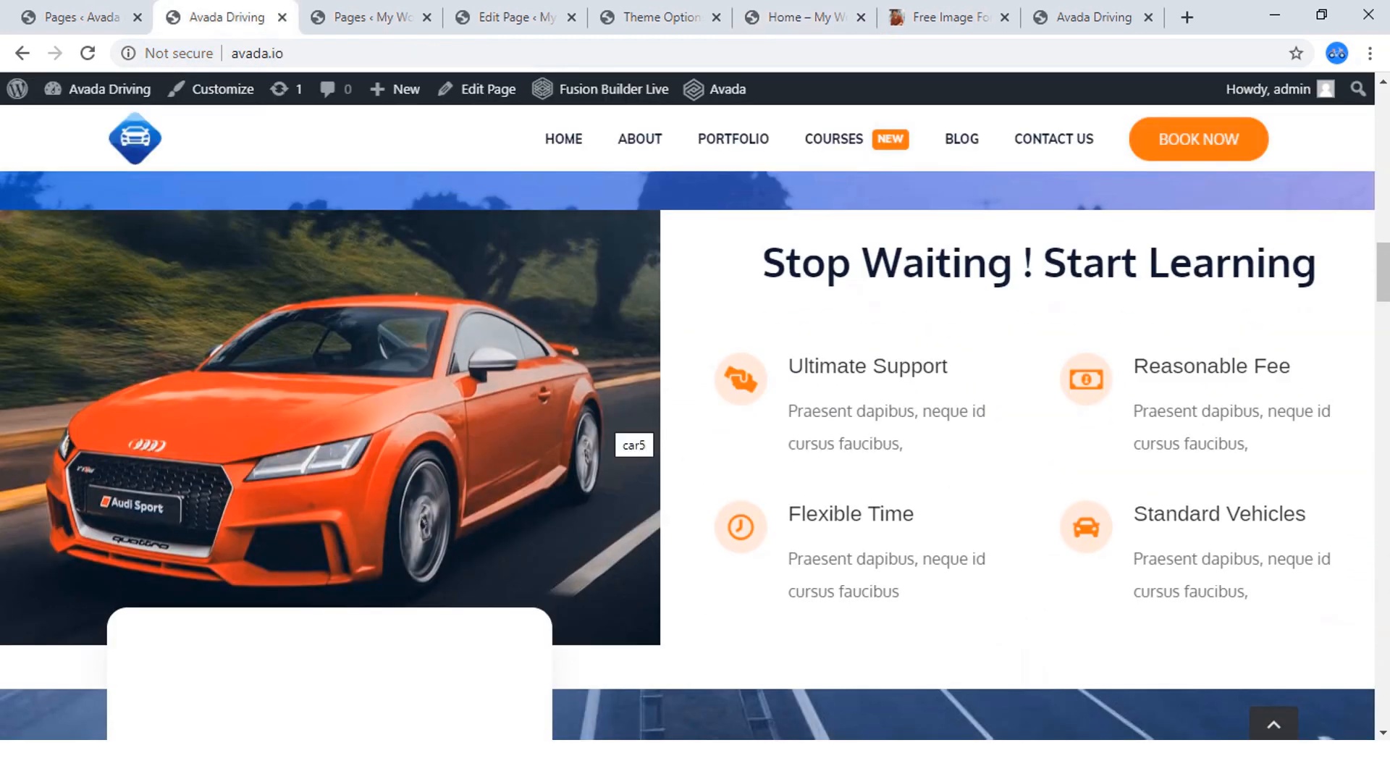
scroll(616, 427, up, 1)
scroll(616, 427, up, 1)
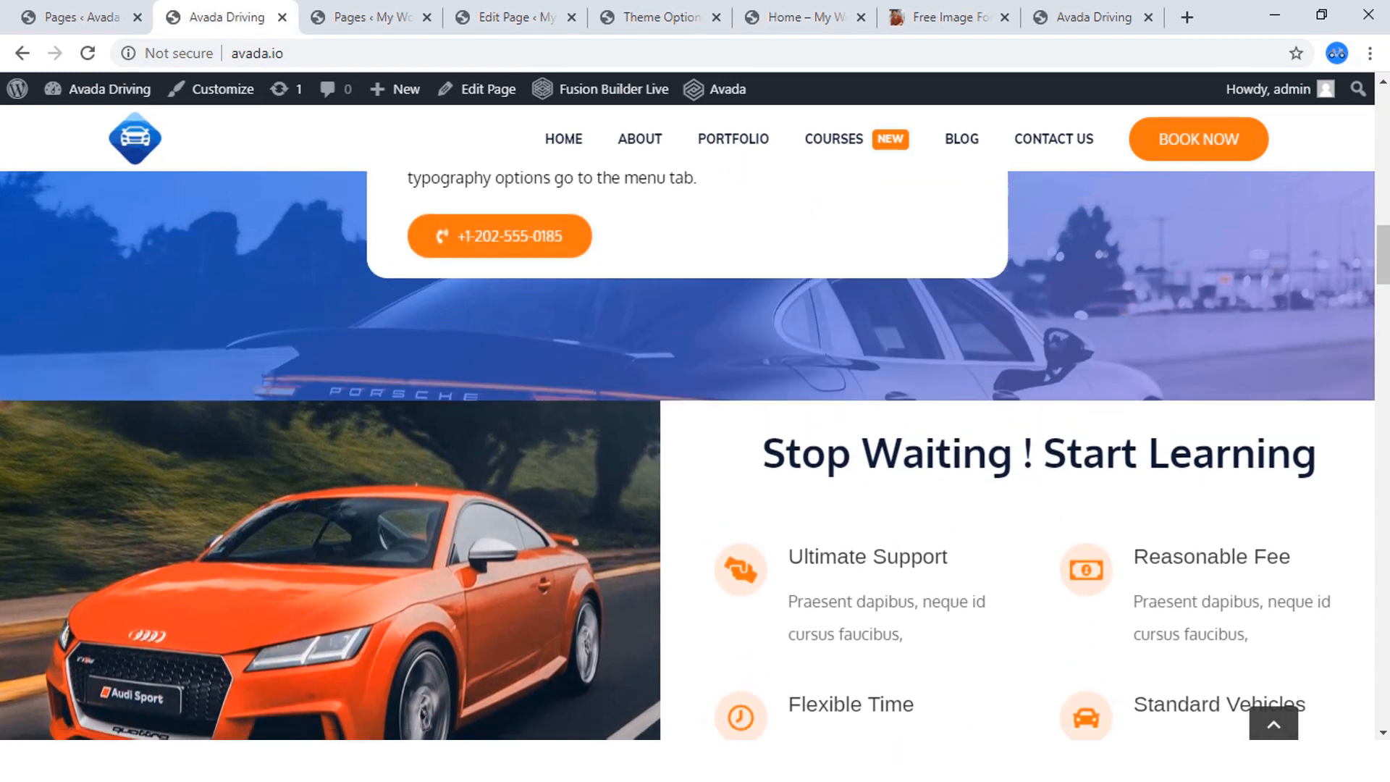
scroll(615, 427, down, 2)
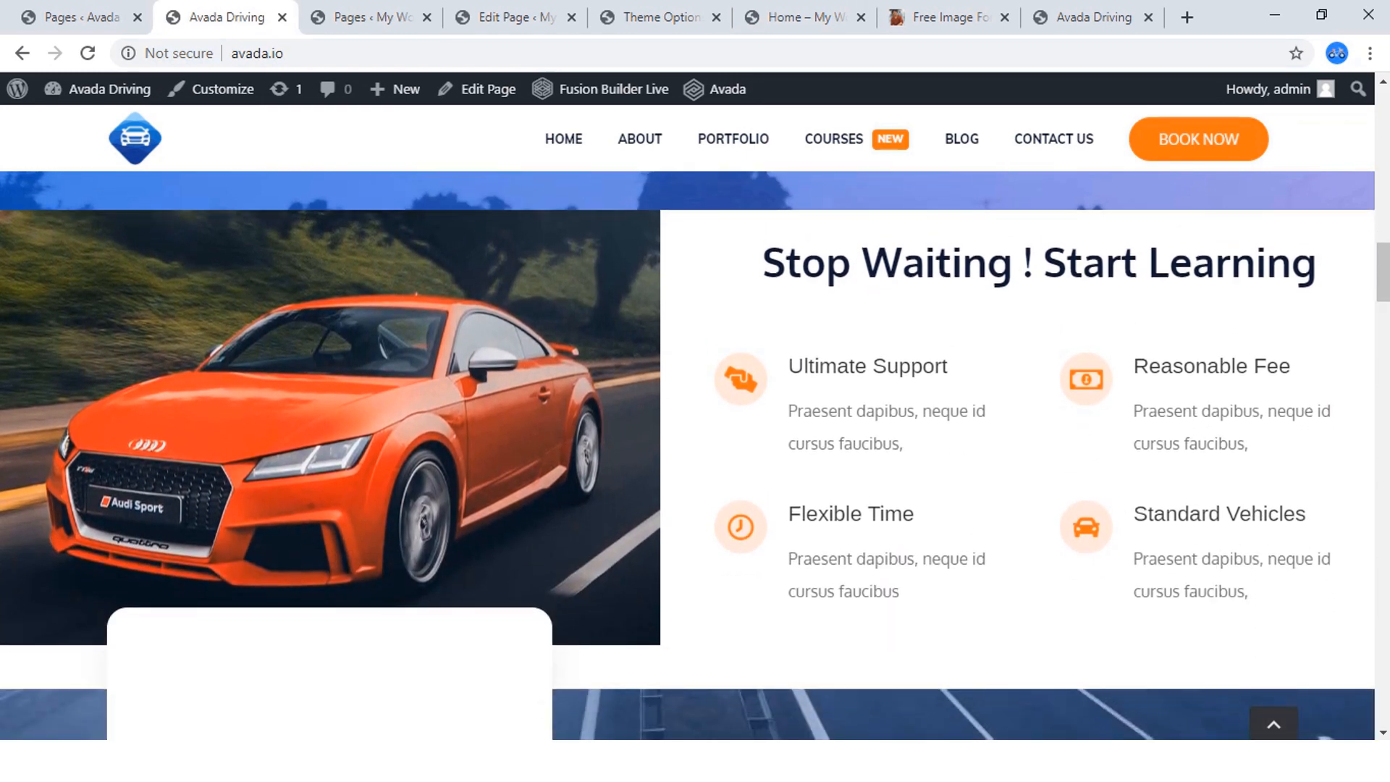
click(796, 17)
scroll(696, 435, down, 4)
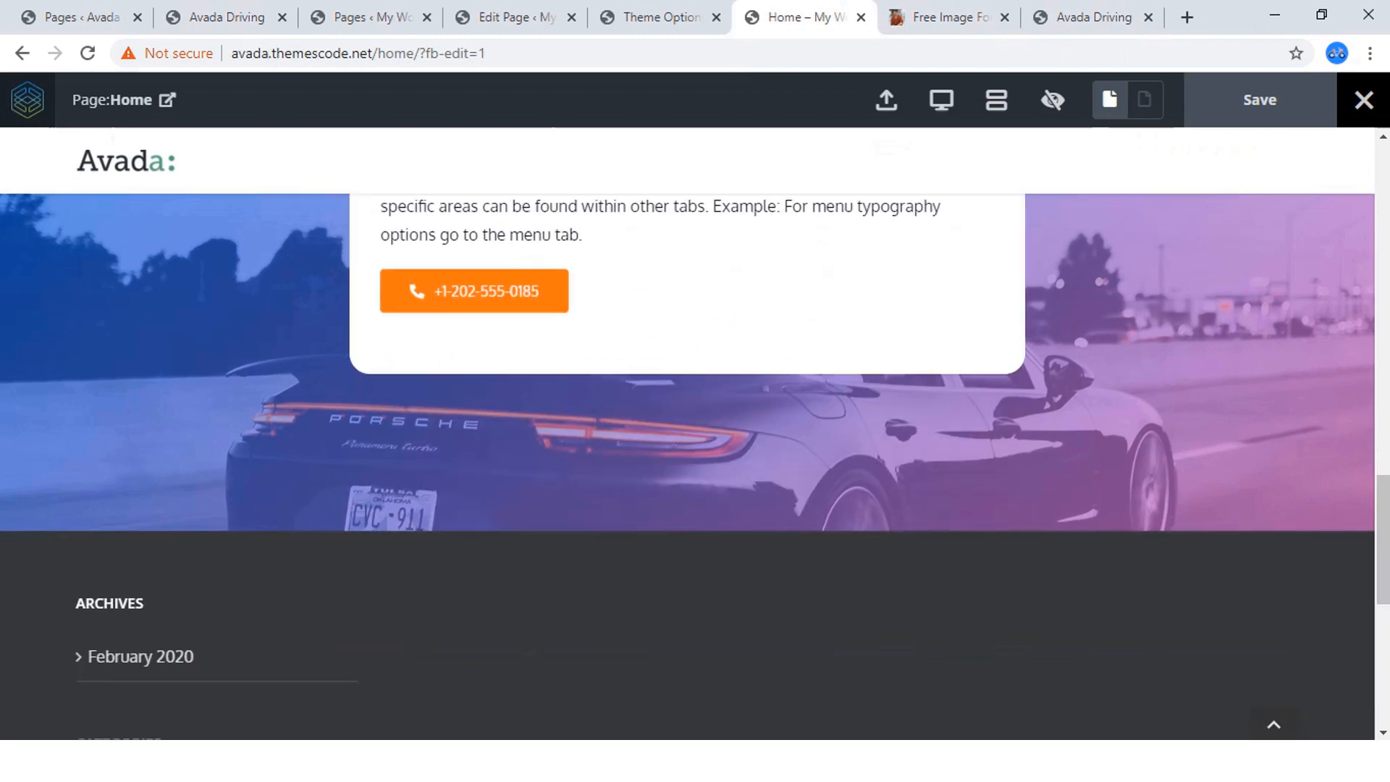
scroll(695, 434, up, 5)
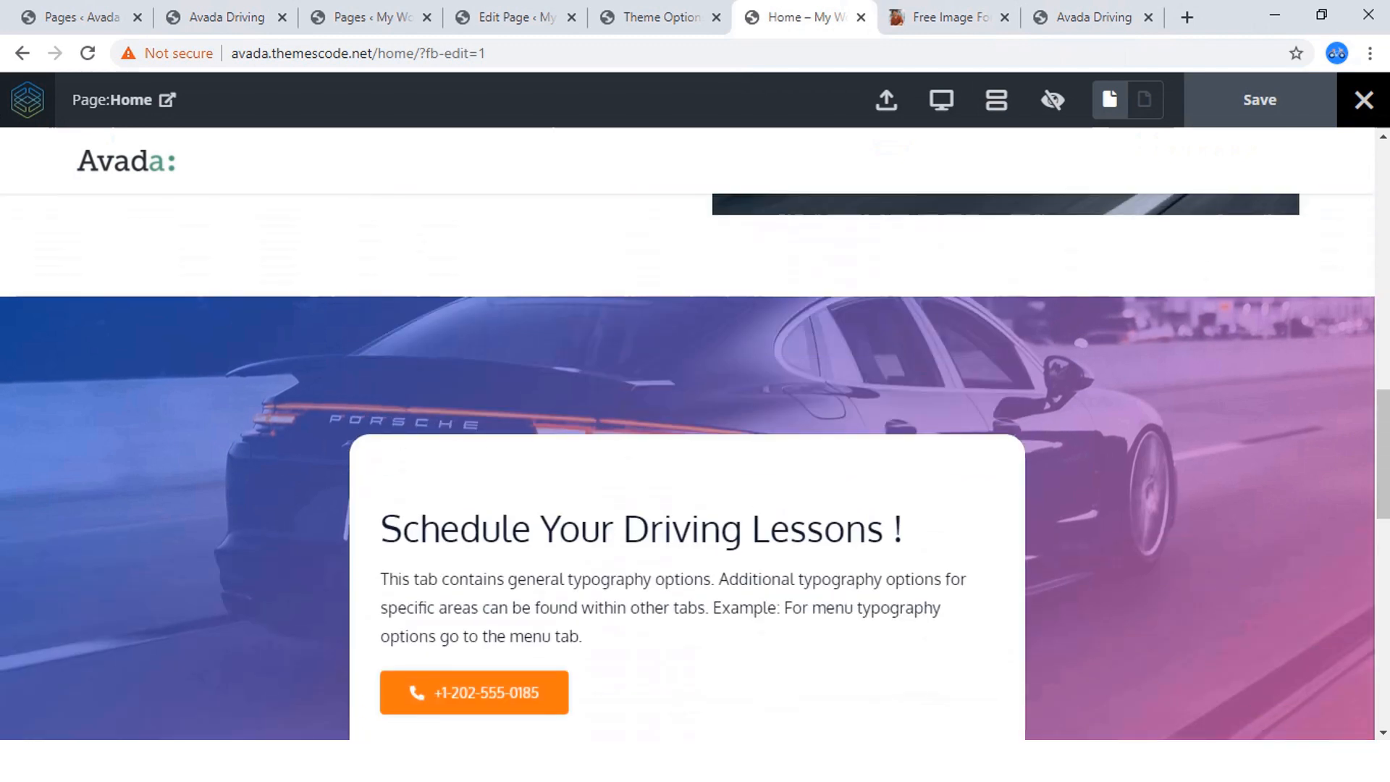
click(1053, 100)
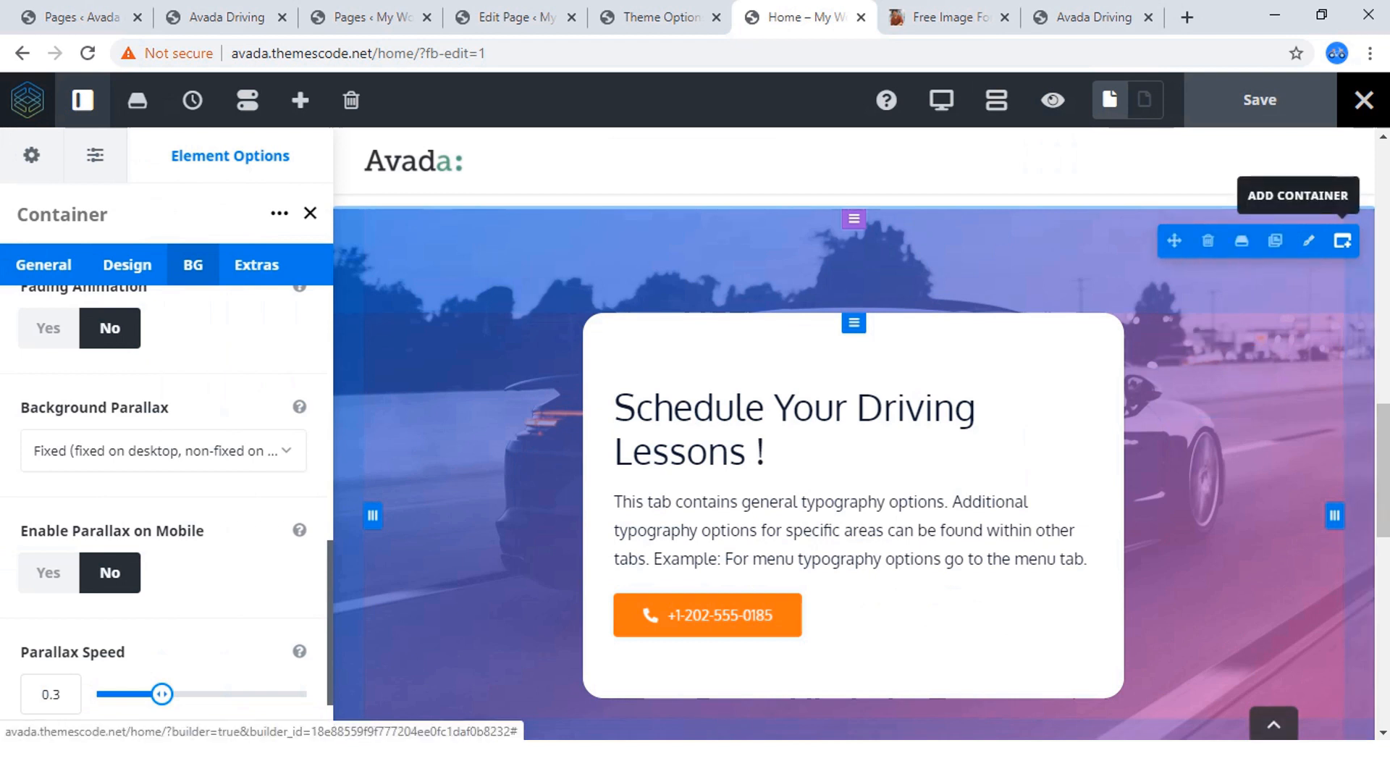
Add a 1/2 - 1/2 container below the driving-lessons section, checking the layout against the reference site.
click(1342, 241)
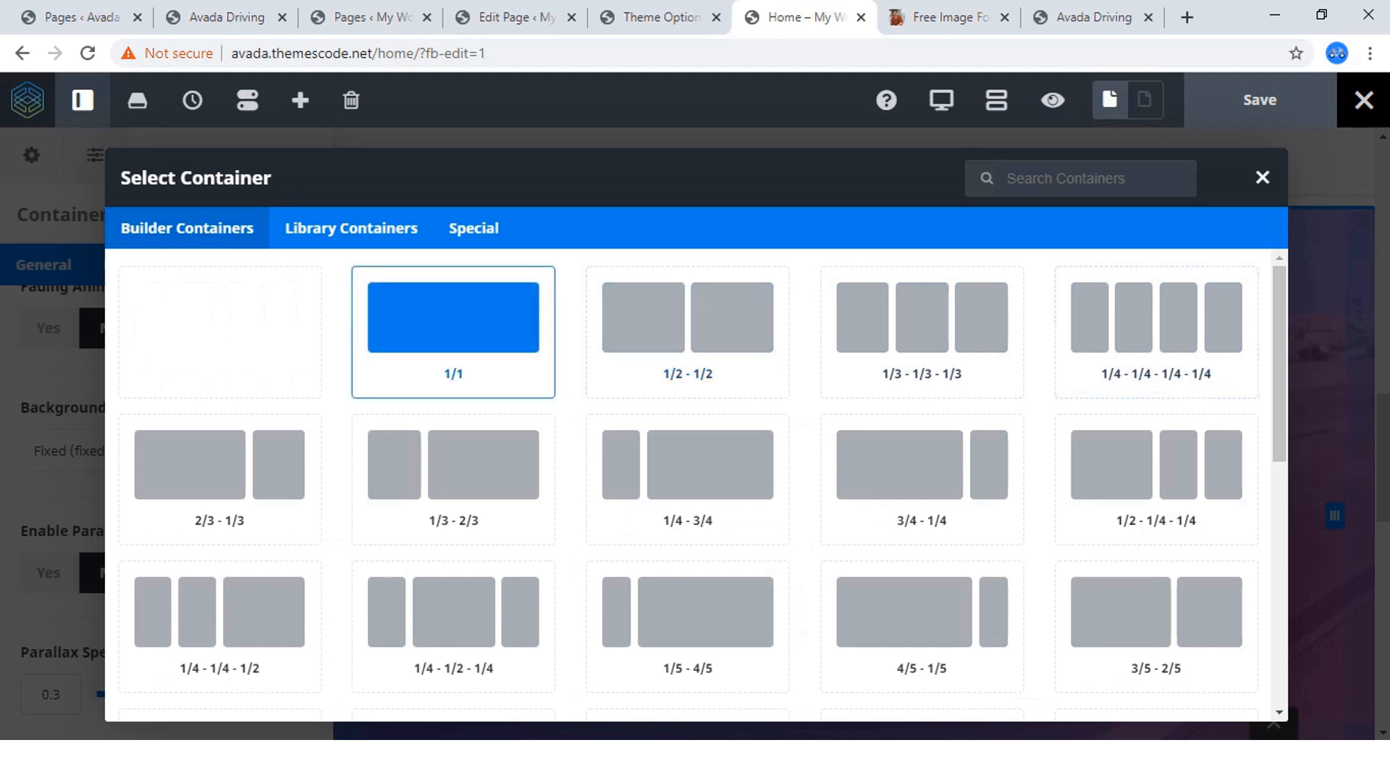
click(217, 16)
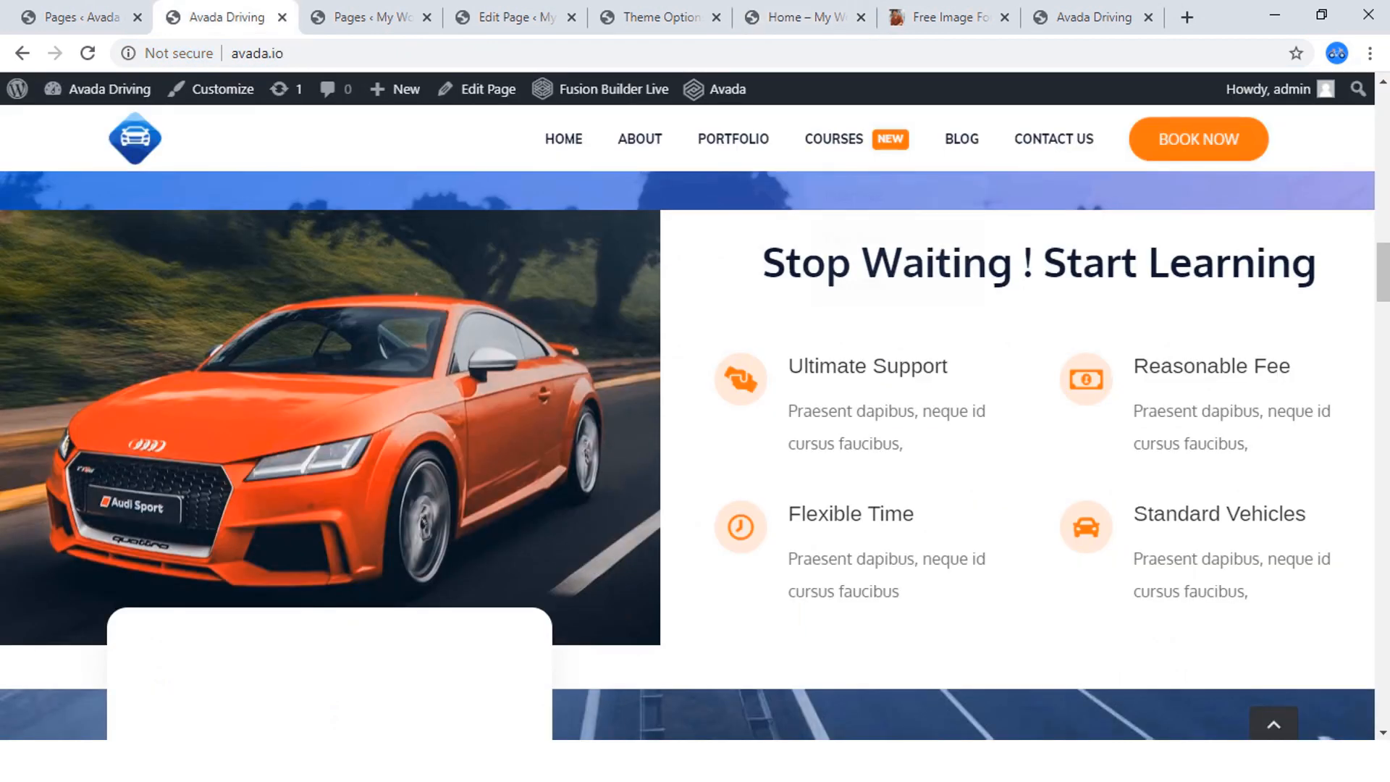
click(797, 16)
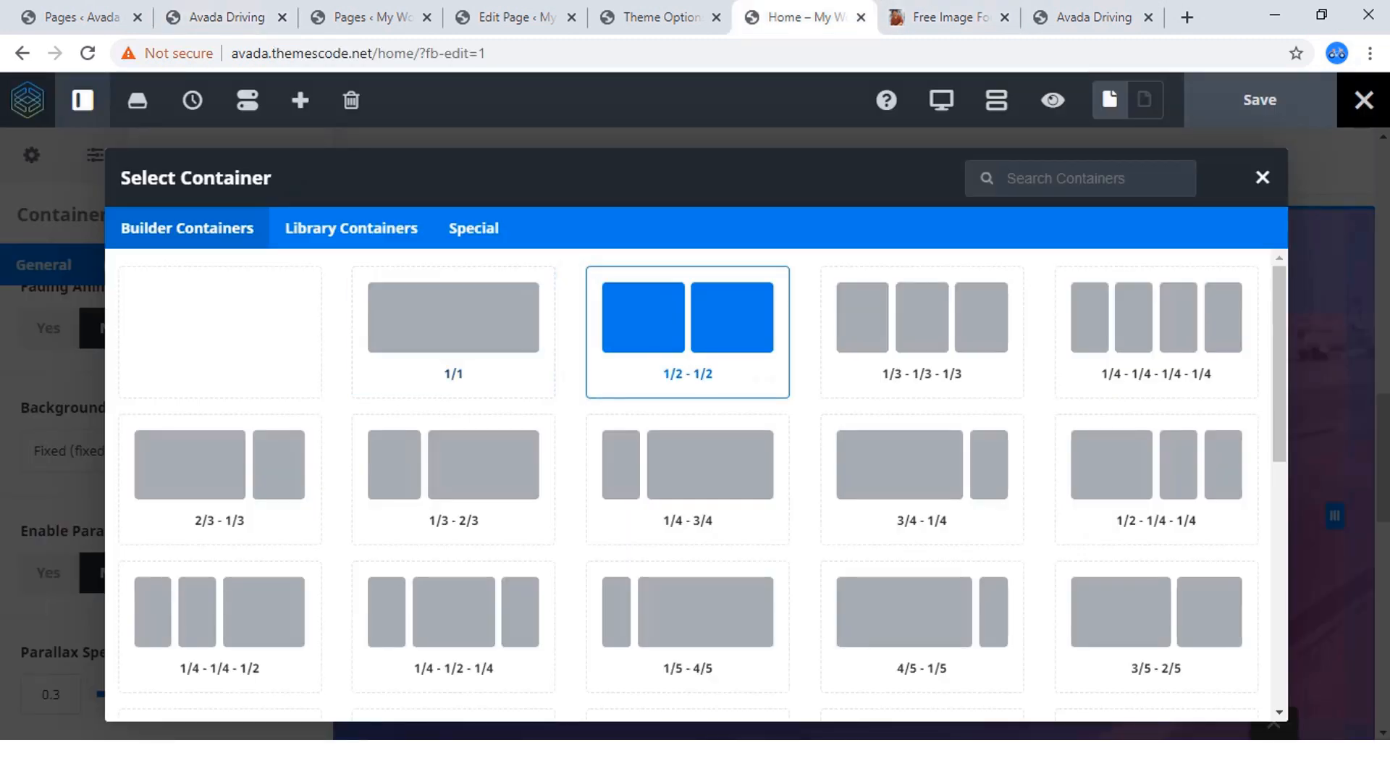
click(688, 332)
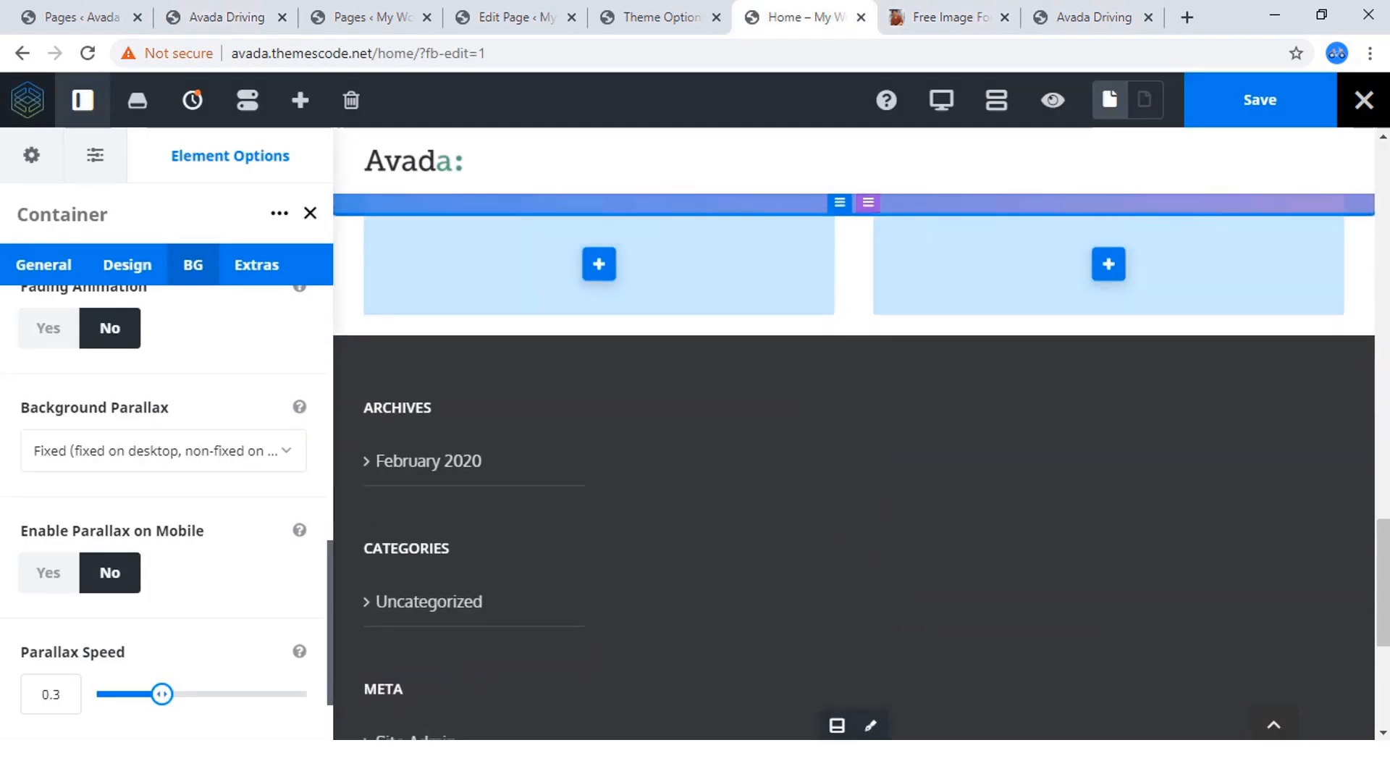
scroll(725, 369, up, 2)
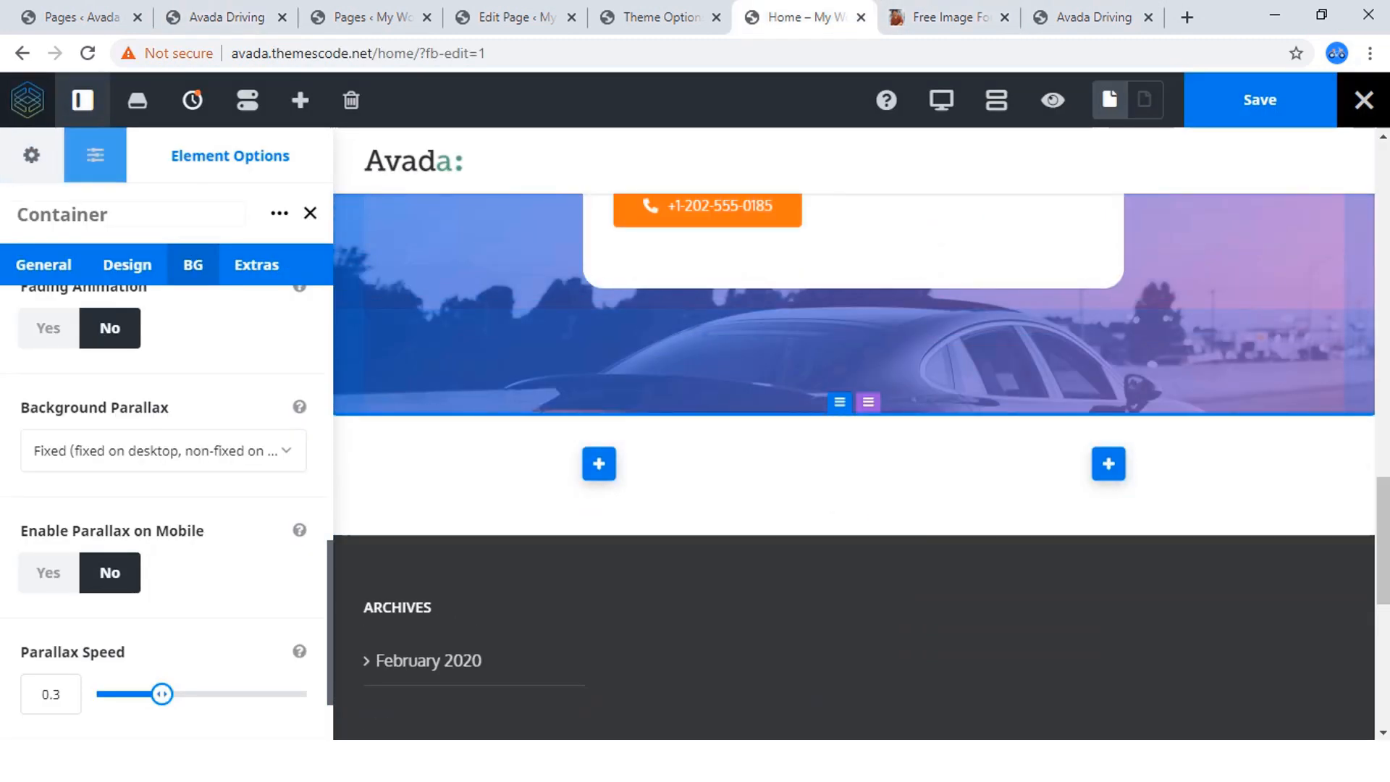
Set the driving-lessons container's interior content width to 100% Width and open its design options.
click(43, 265)
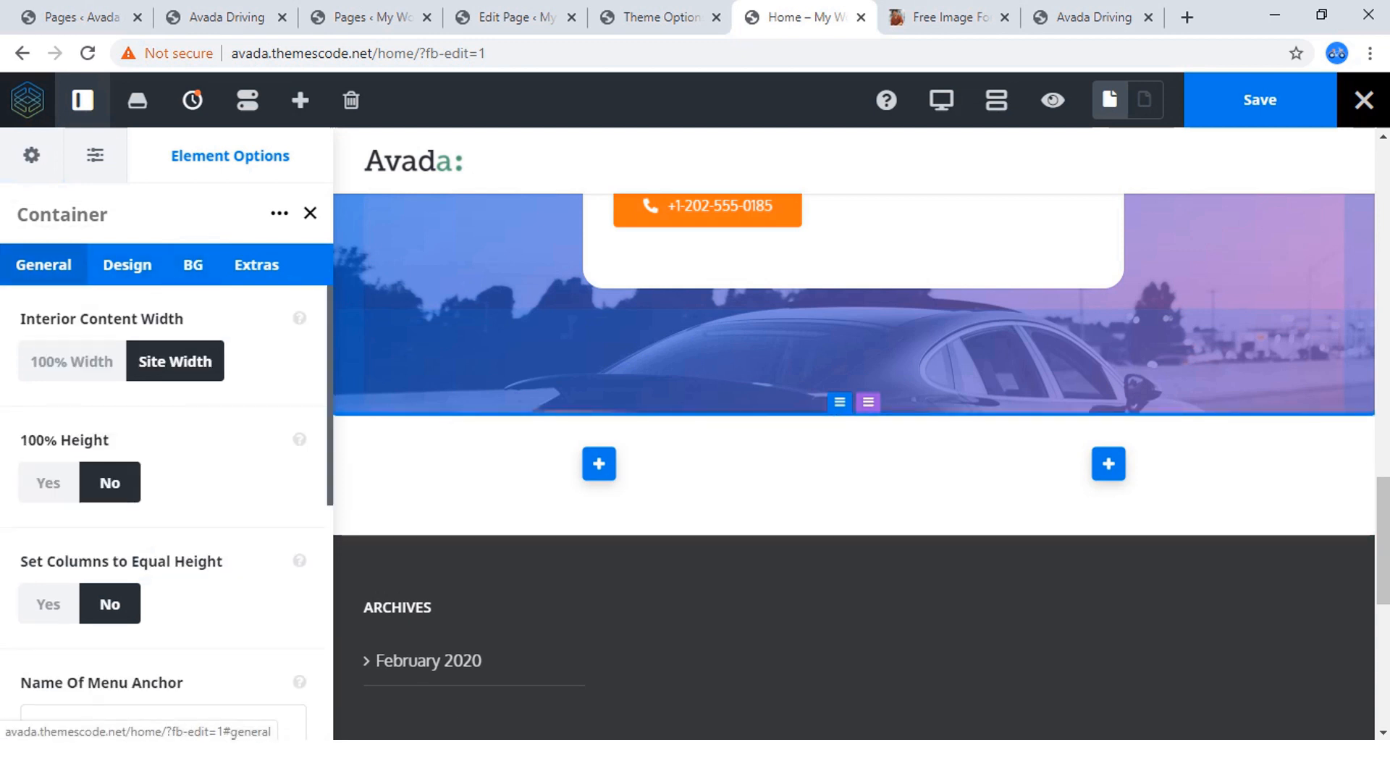
click(72, 361)
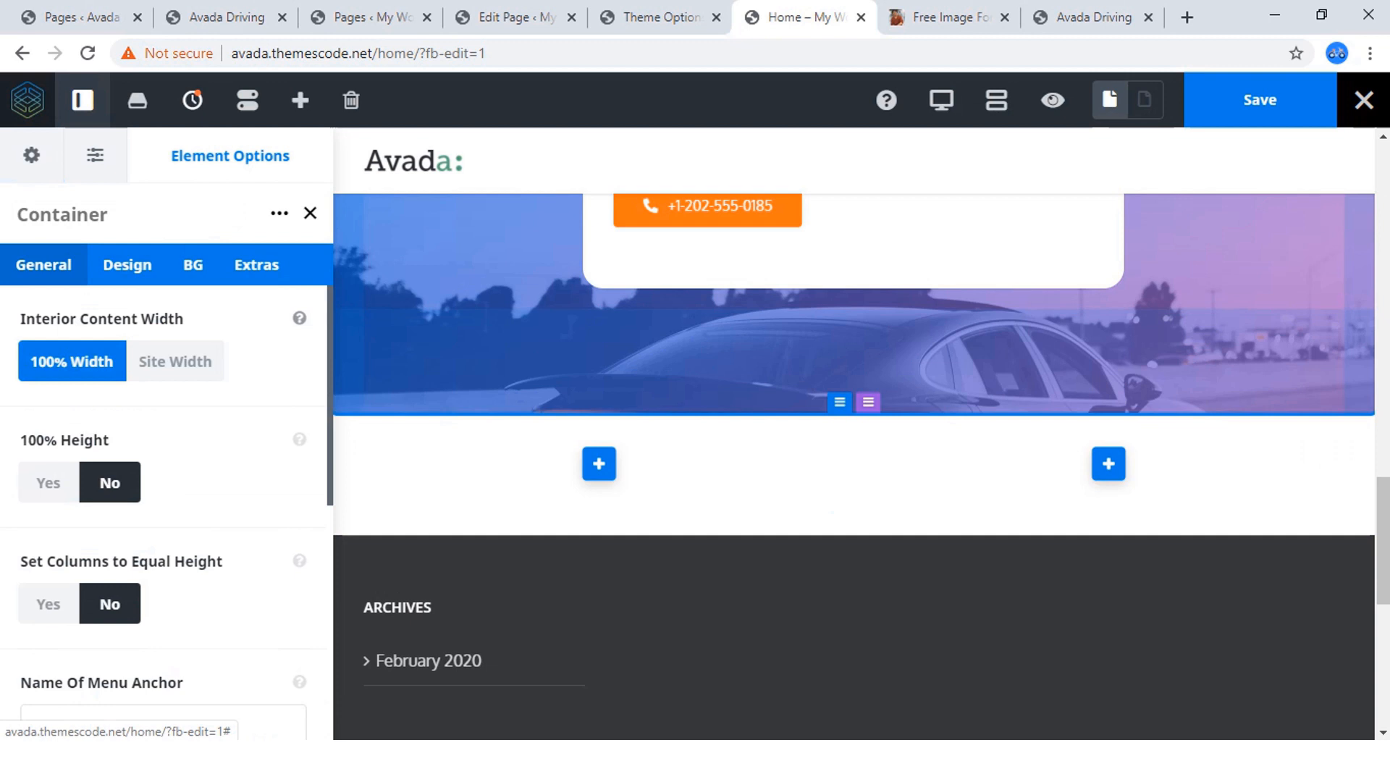
click(225, 16)
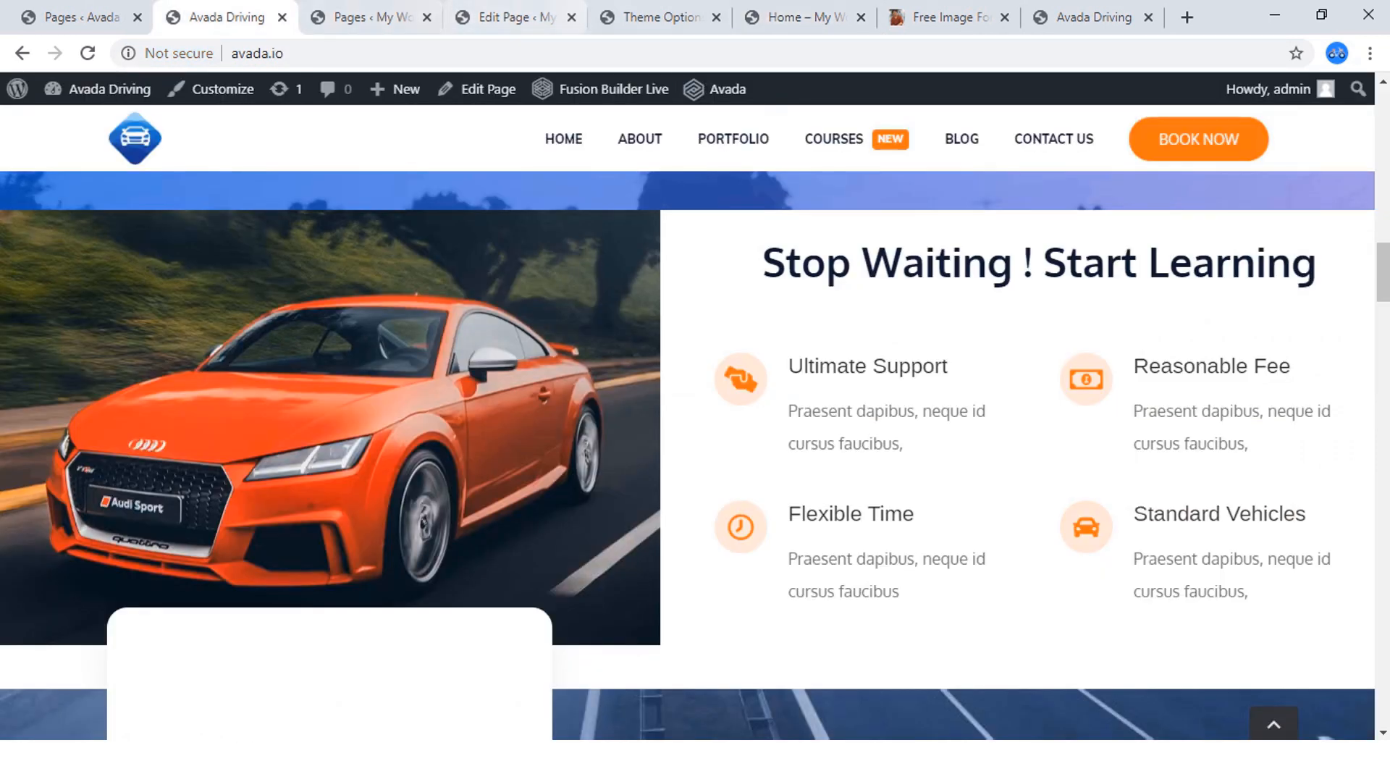
click(796, 17)
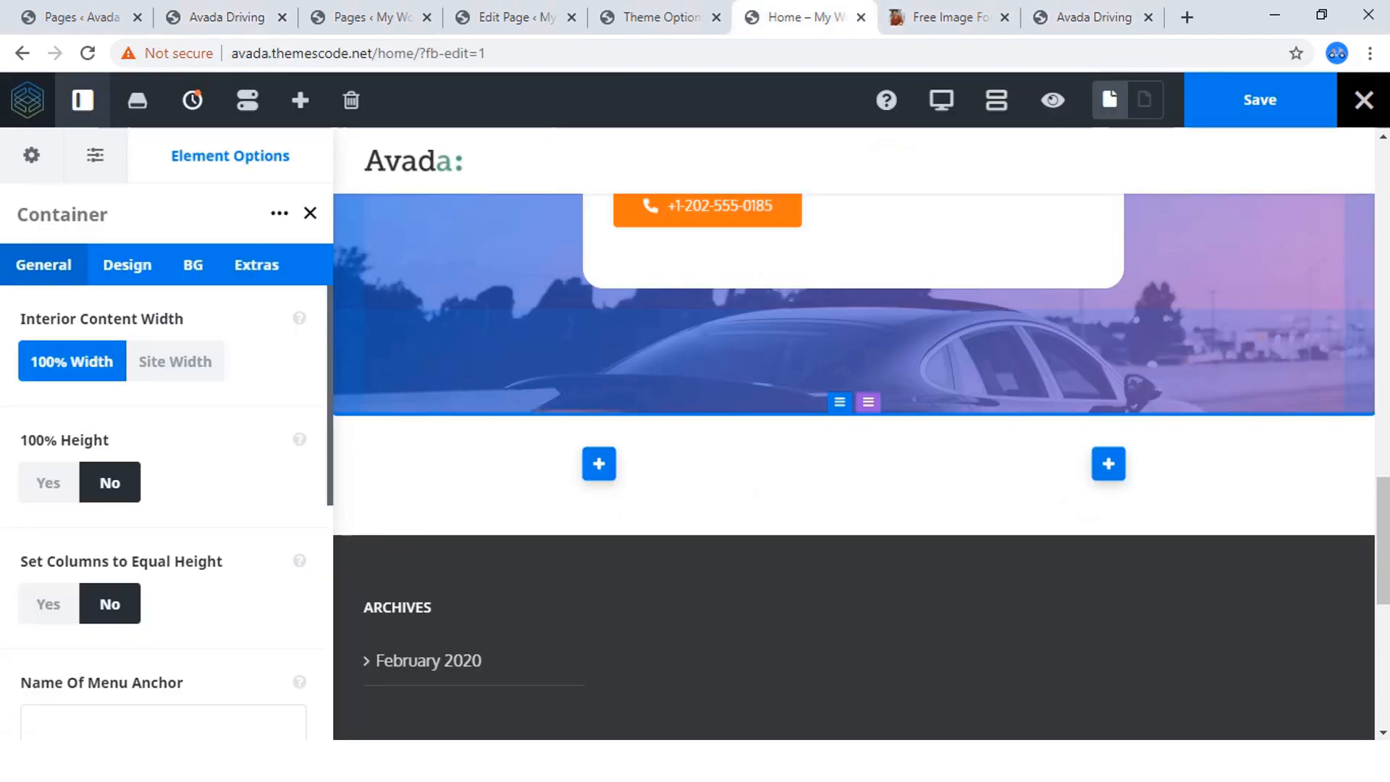
click(127, 265)
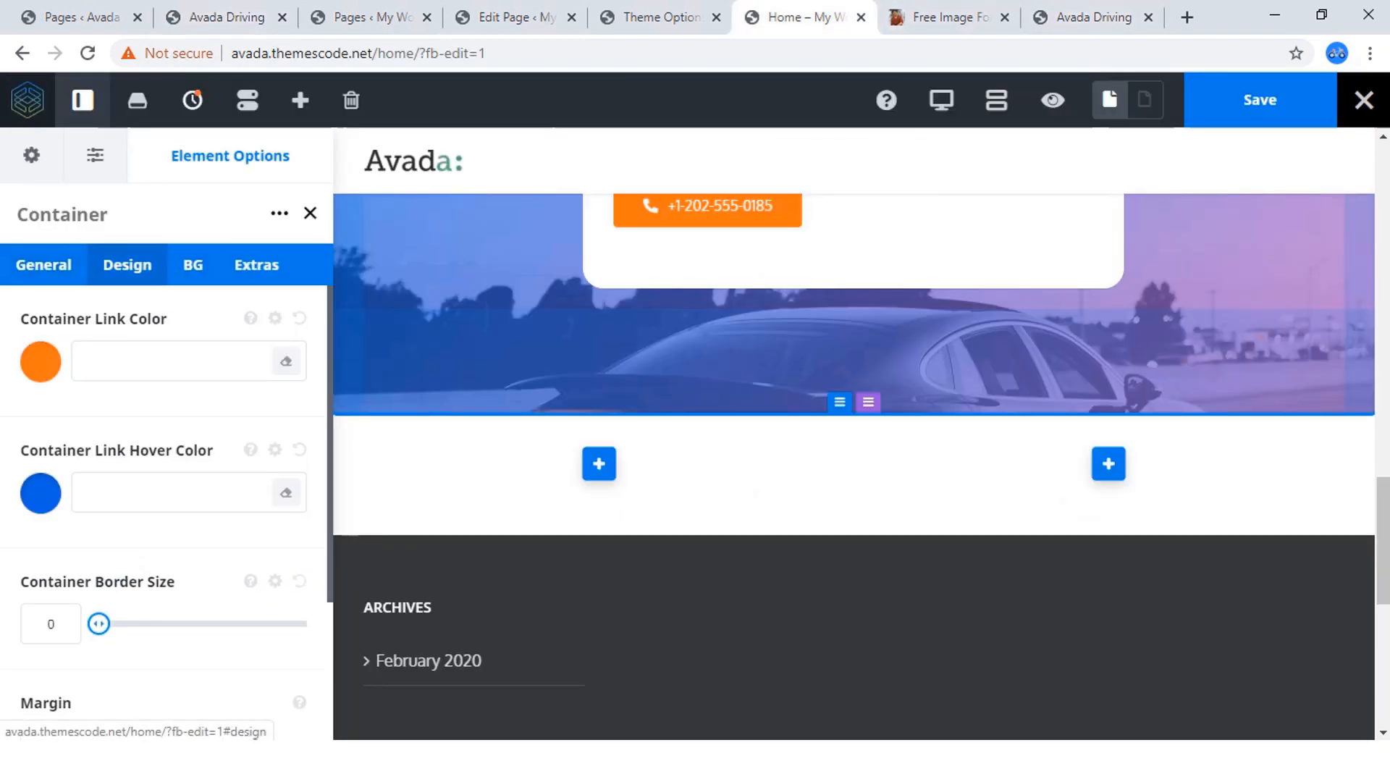
Compare the reference site and its builder page with the new empty two-column container on the home page.
click(80, 16)
click(224, 17)
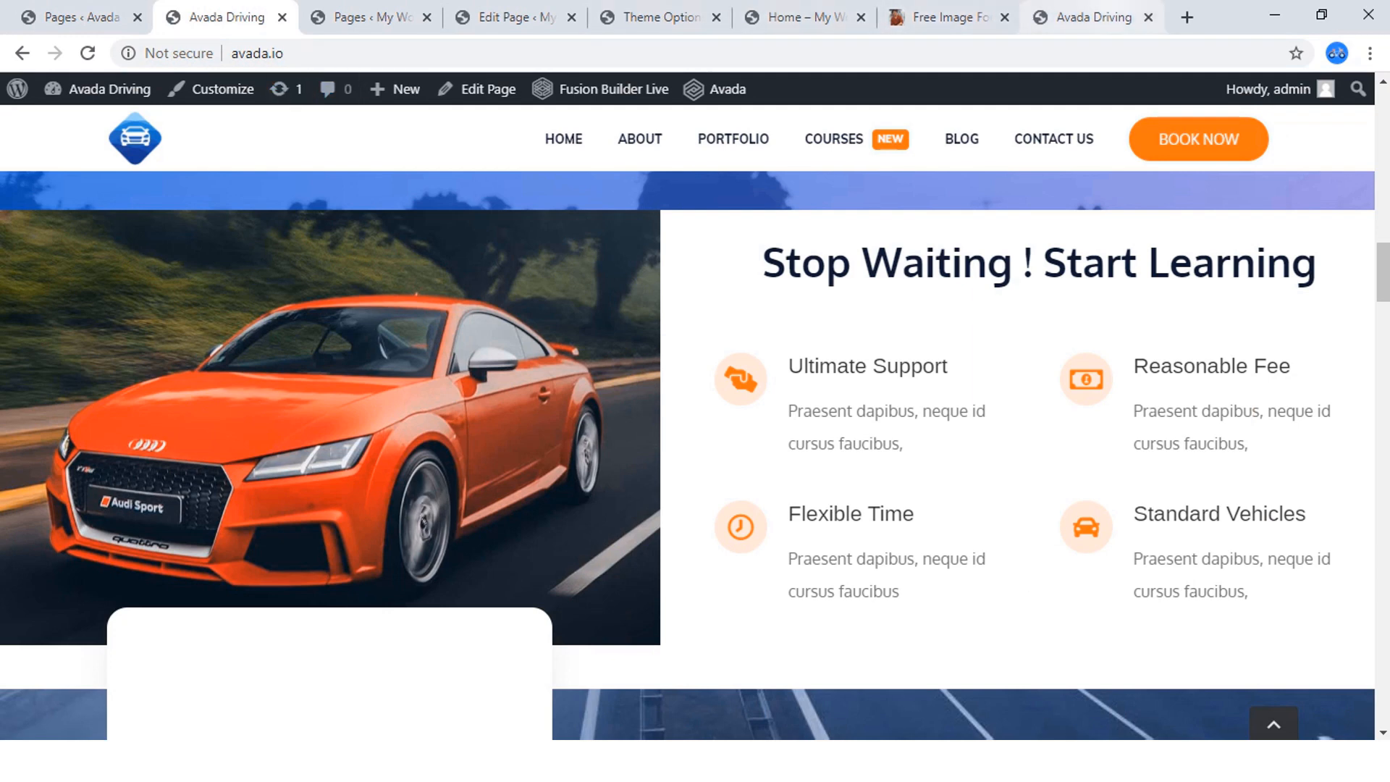
click(1086, 17)
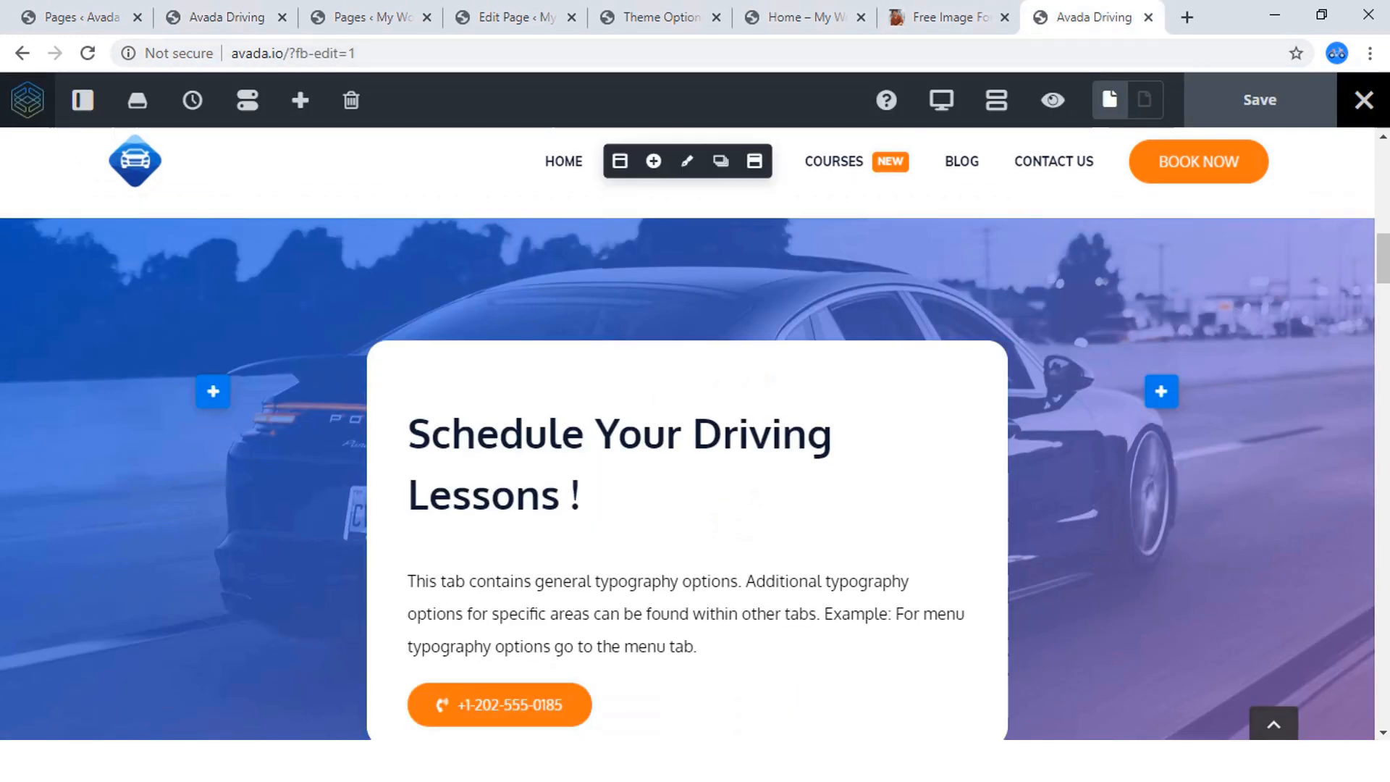
click(796, 18)
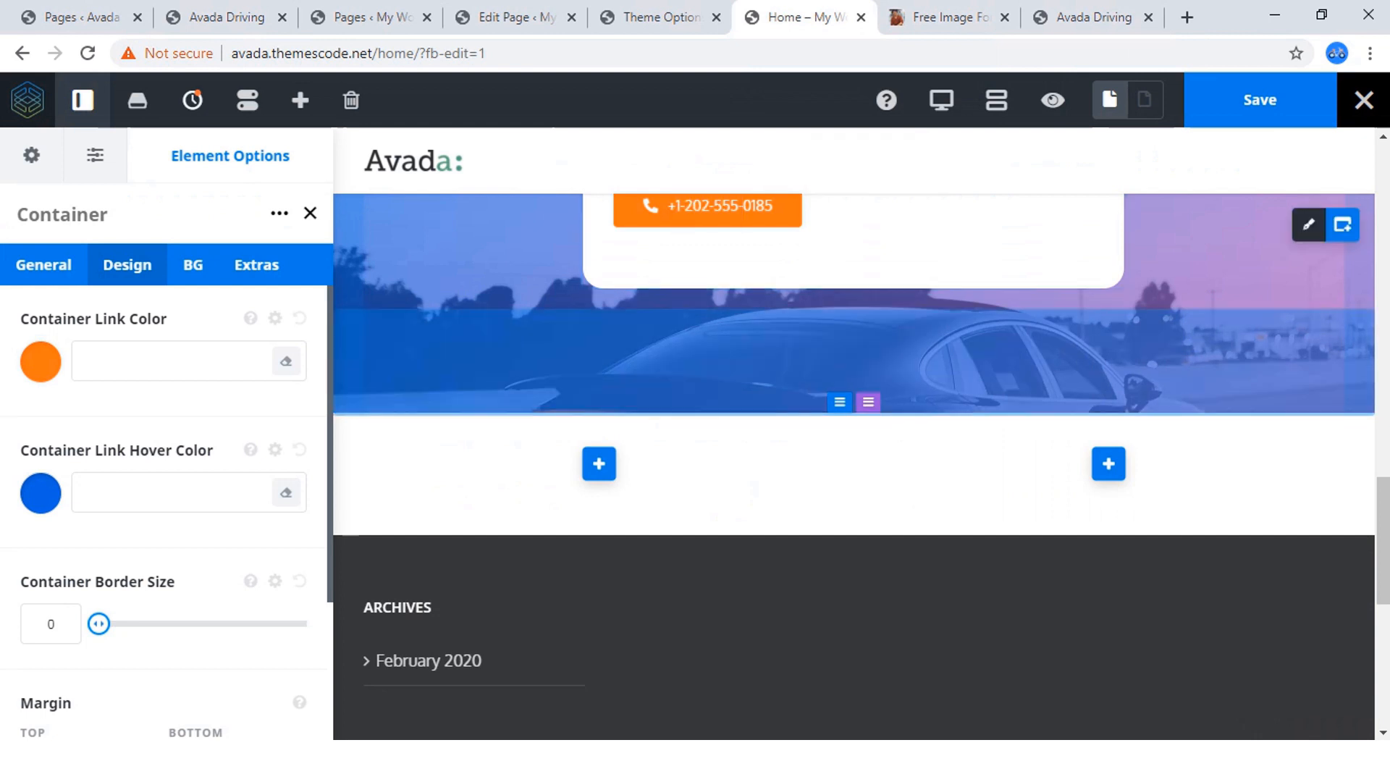
scroll(854, 434, up, 3)
scroll(811, 434, down, 3)
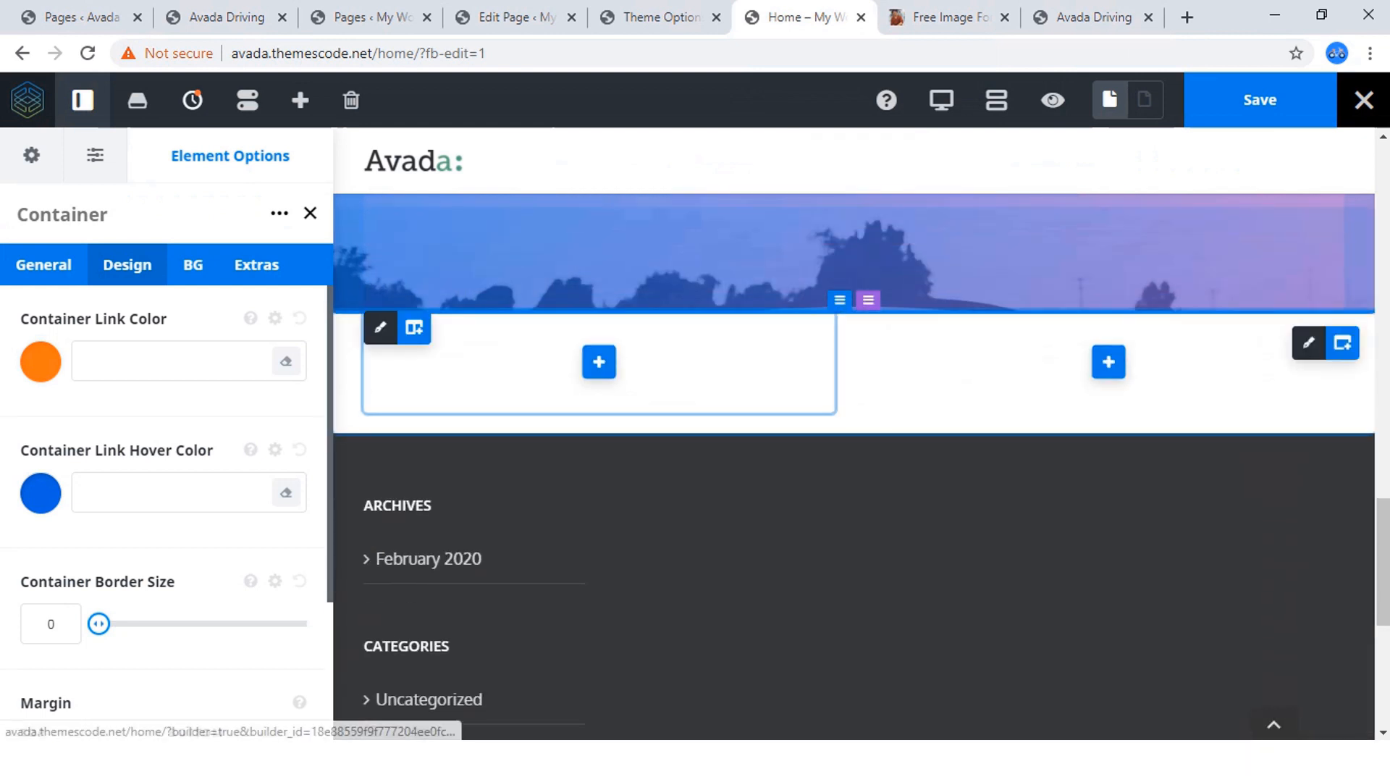
click(226, 17)
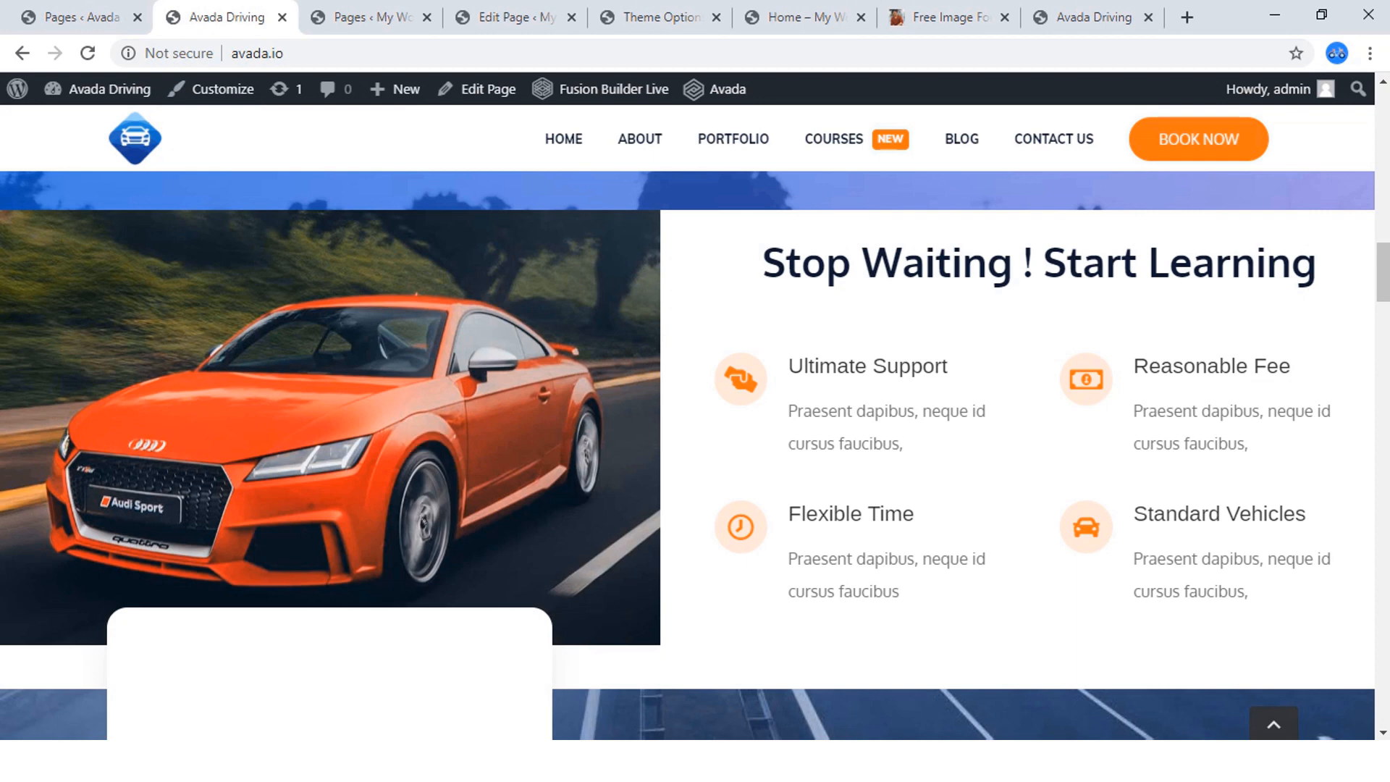
Add an Image element to the first column of the new two-column container on the home page.
click(797, 18)
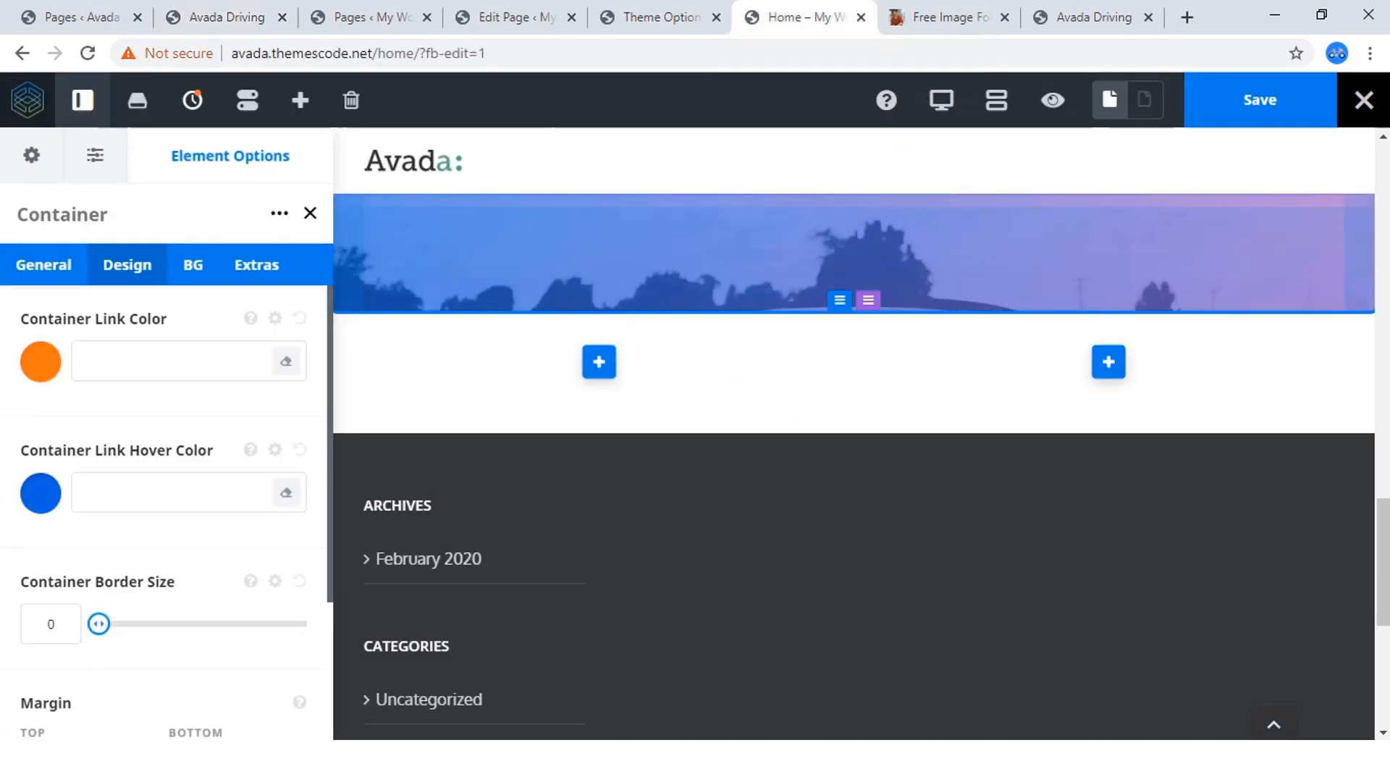
click(599, 362)
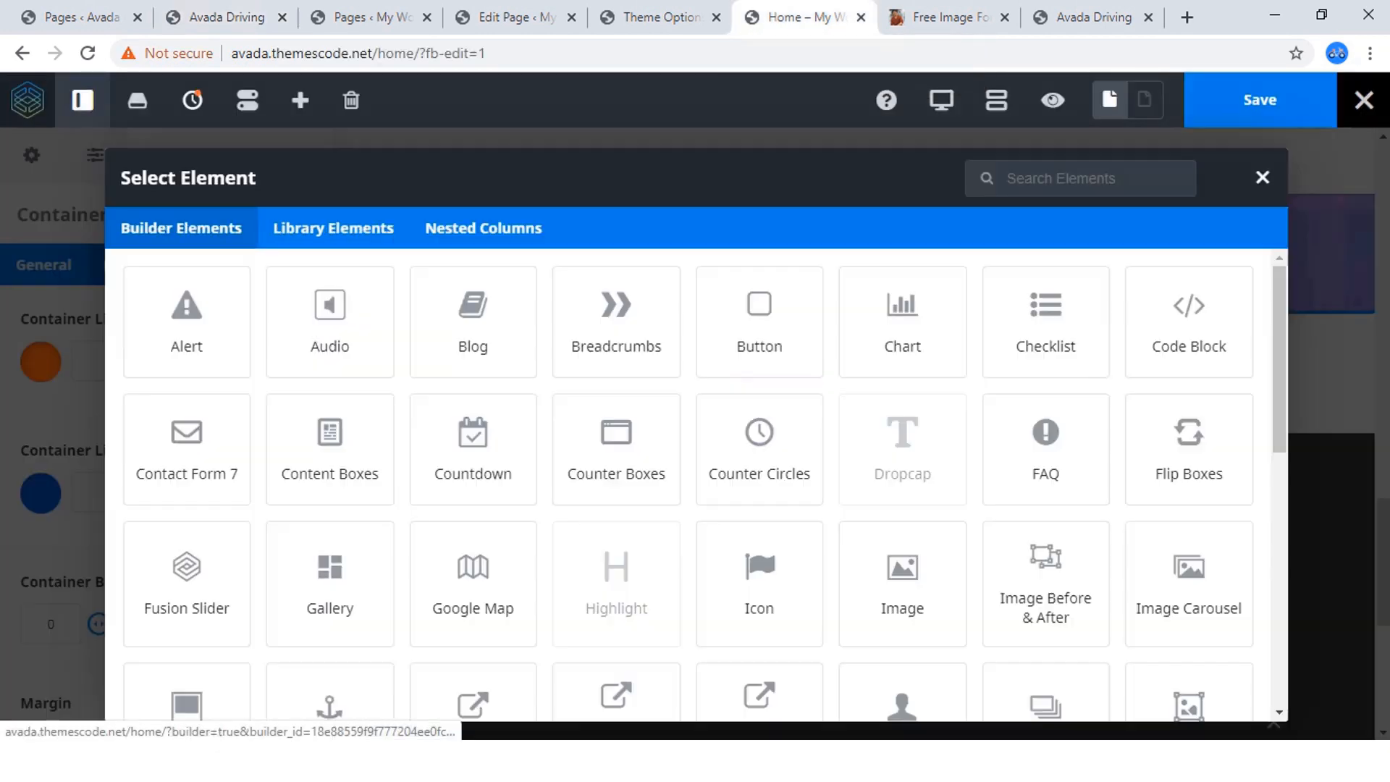
scroll(902, 464, down, 1)
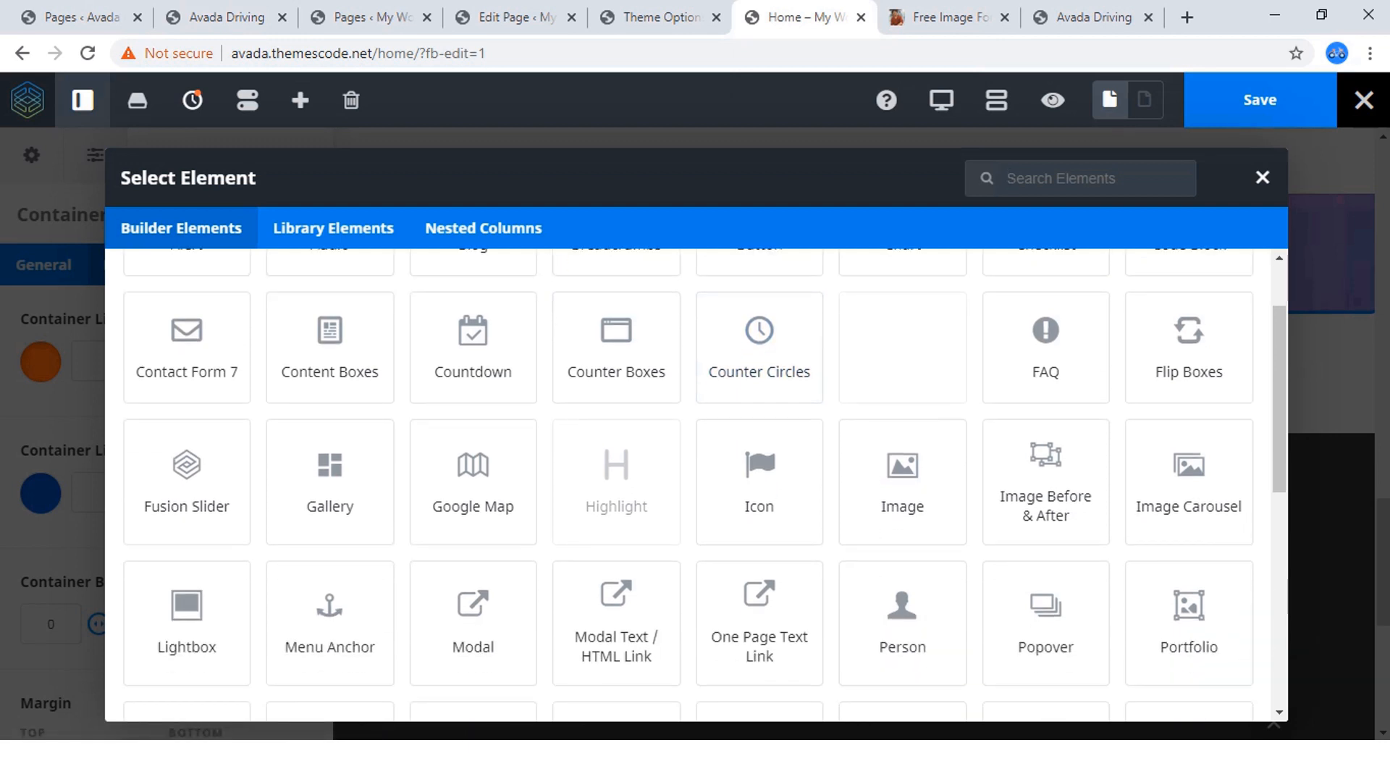
click(902, 478)
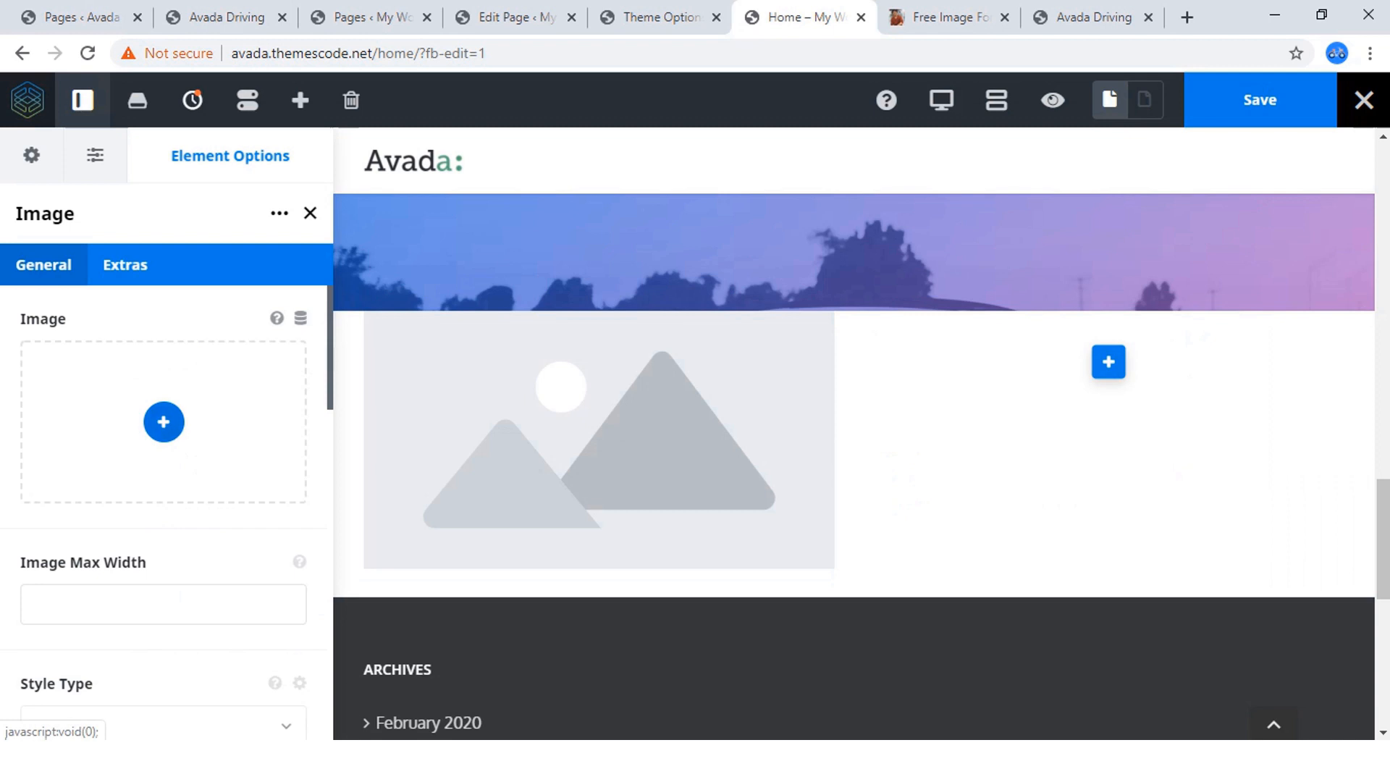
Insert the orange Audi picture car5.jpg from the media library into the Image element at Full Size – 1020 × 672.
click(164, 421)
scroll(536, 457, down, 5)
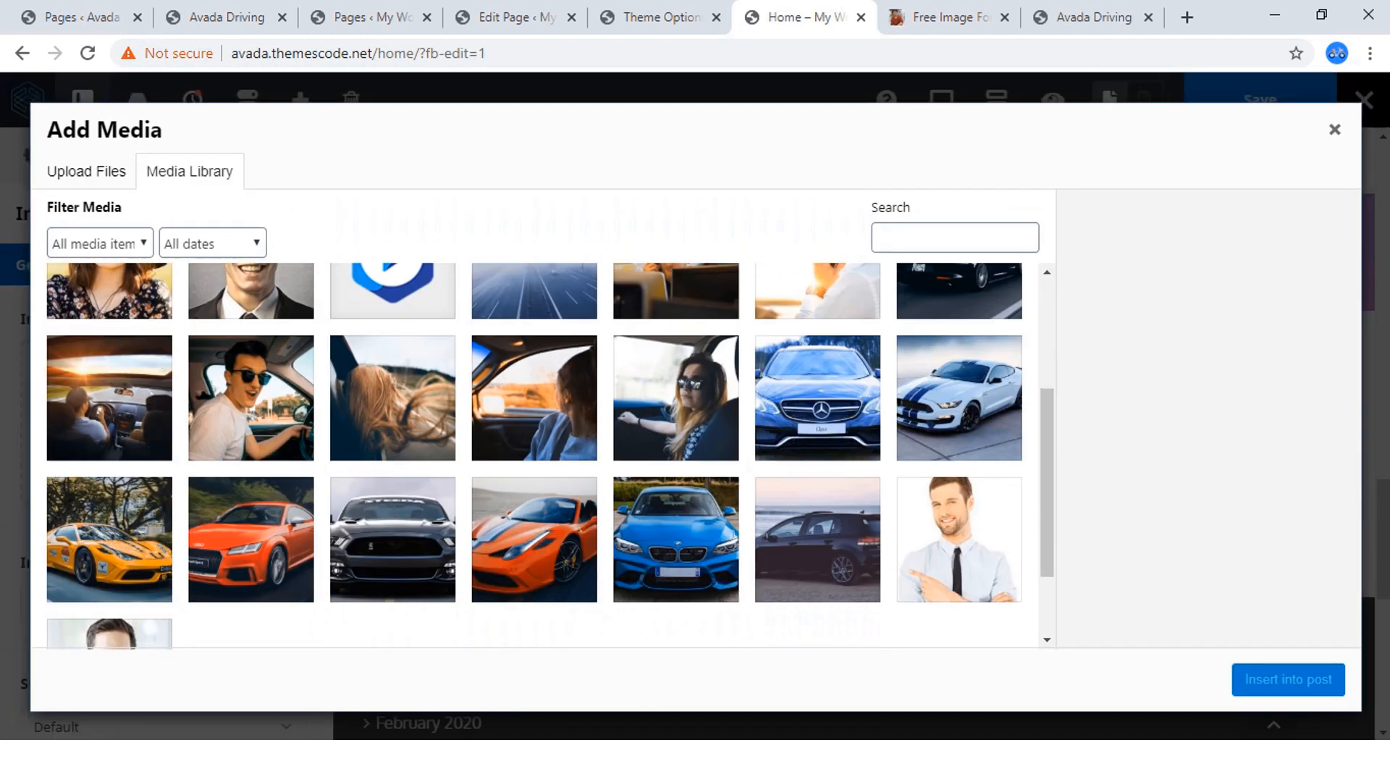
click(252, 456)
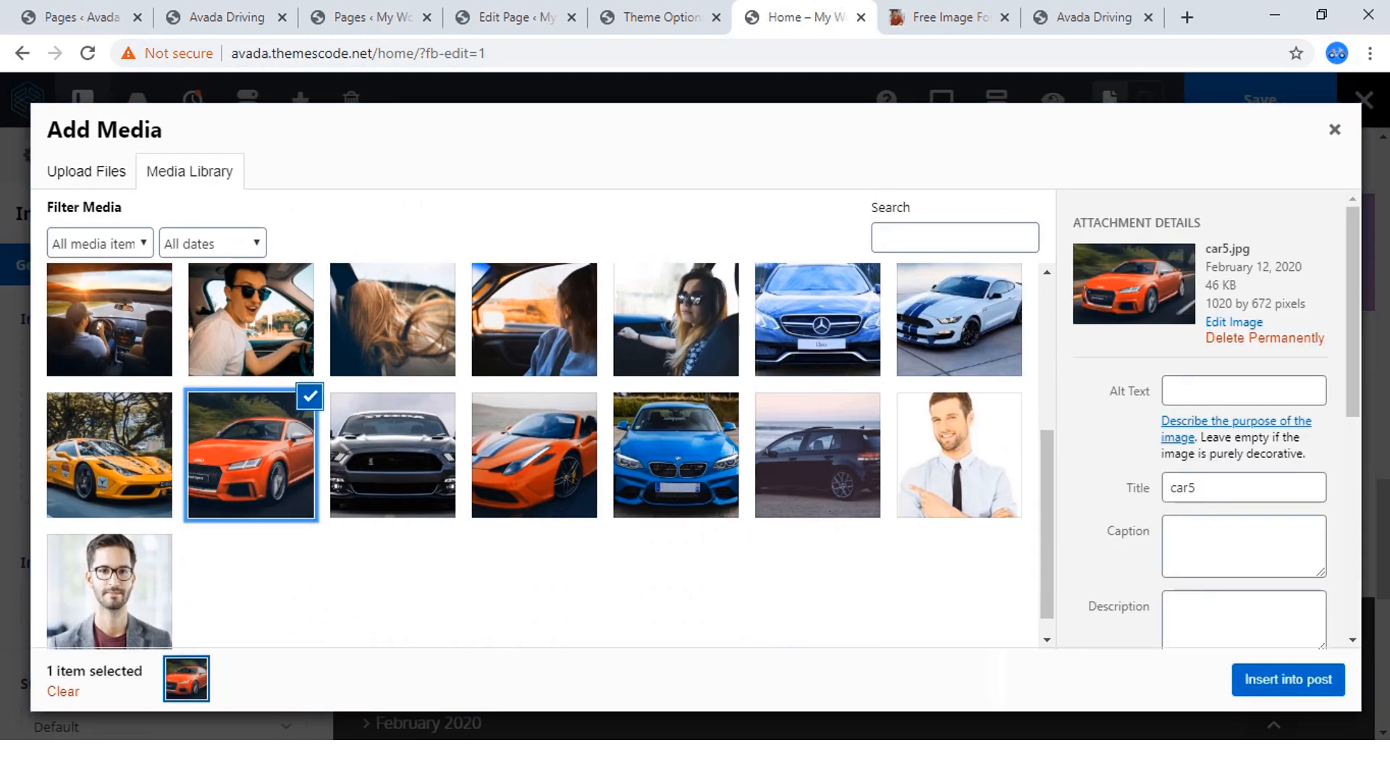
scroll(1210, 507, down, 4)
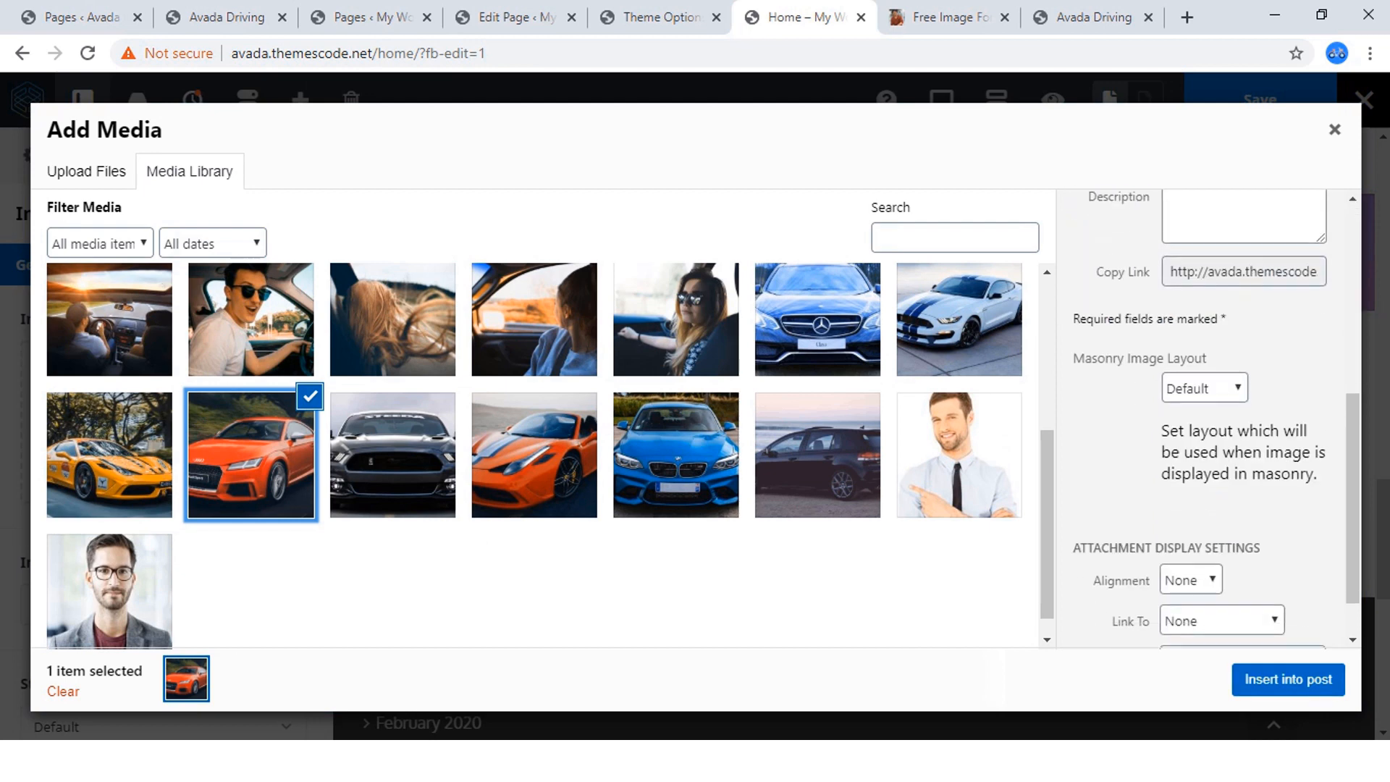
scroll(1210, 435, down, 1)
click(1242, 600)
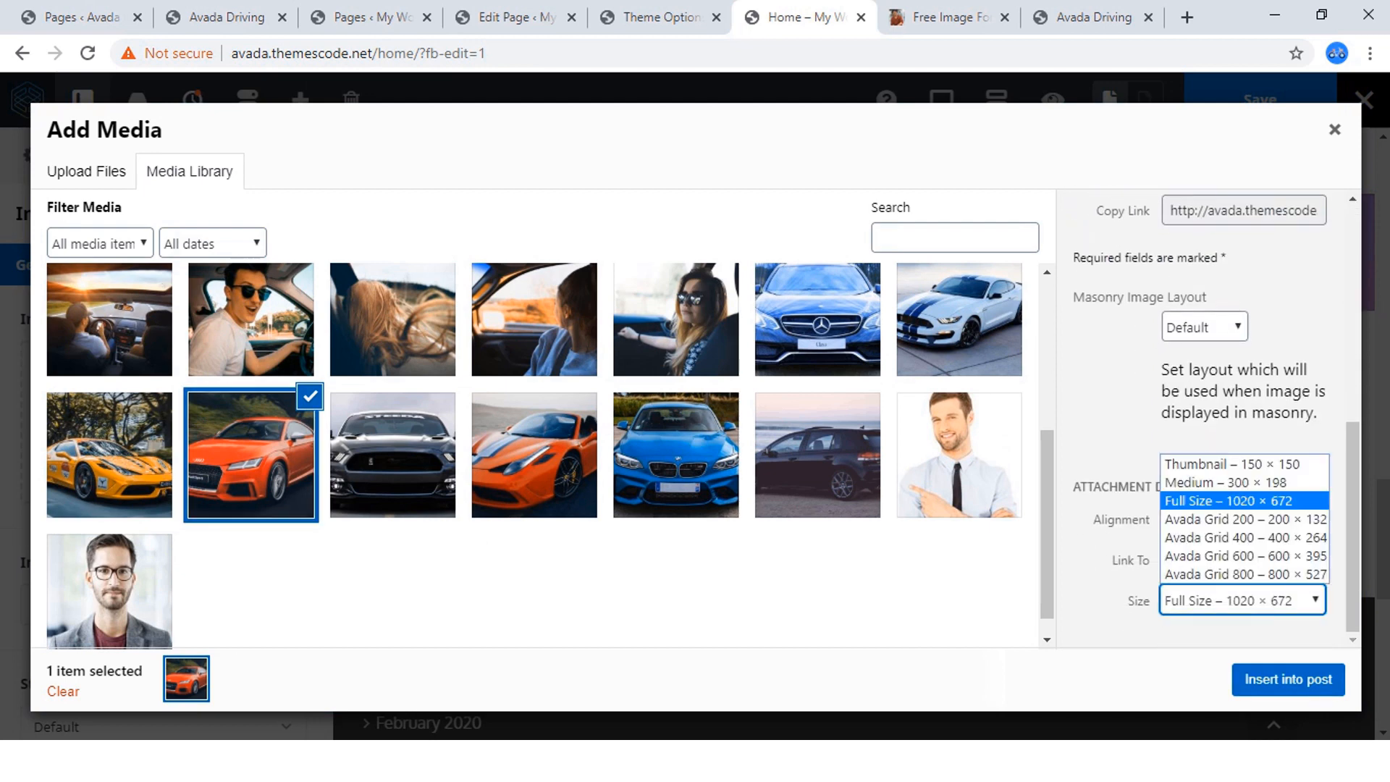
click(1229, 501)
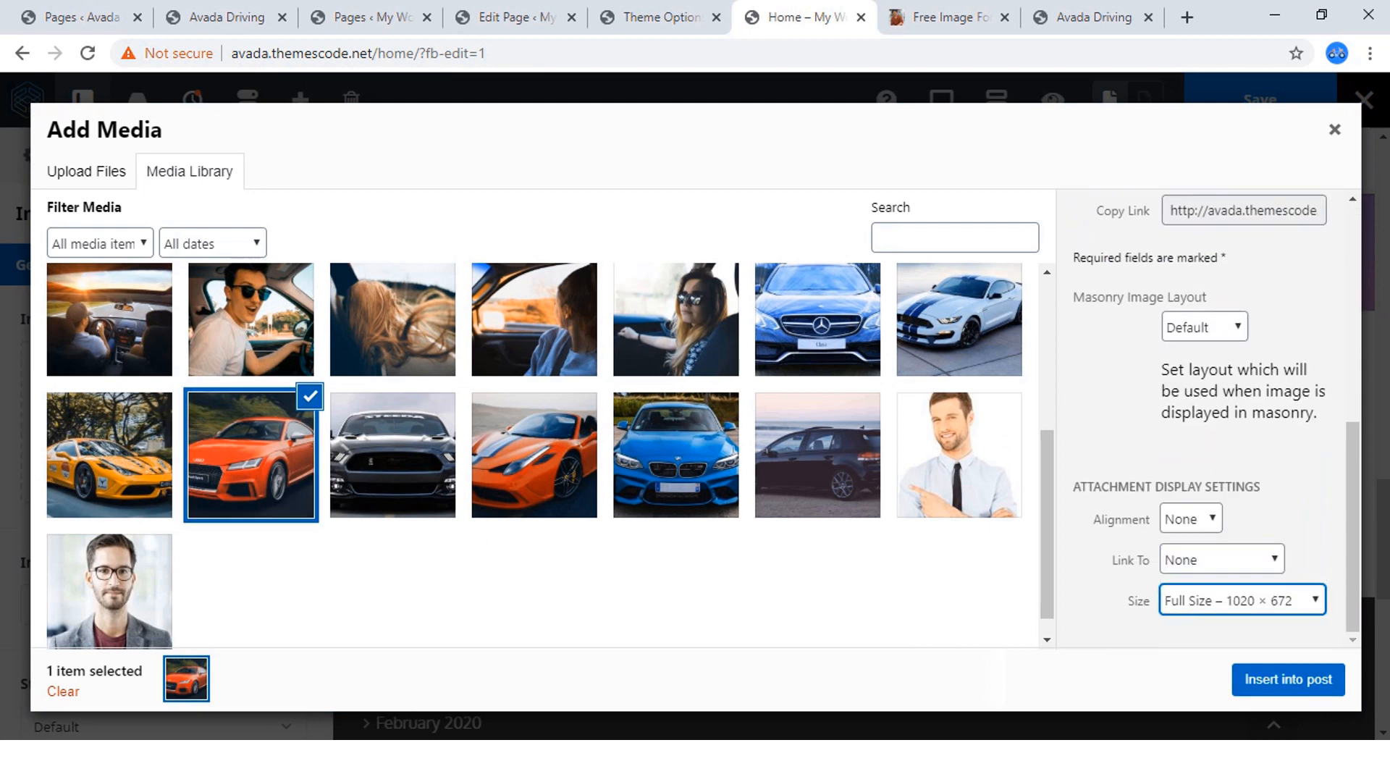
click(1289, 680)
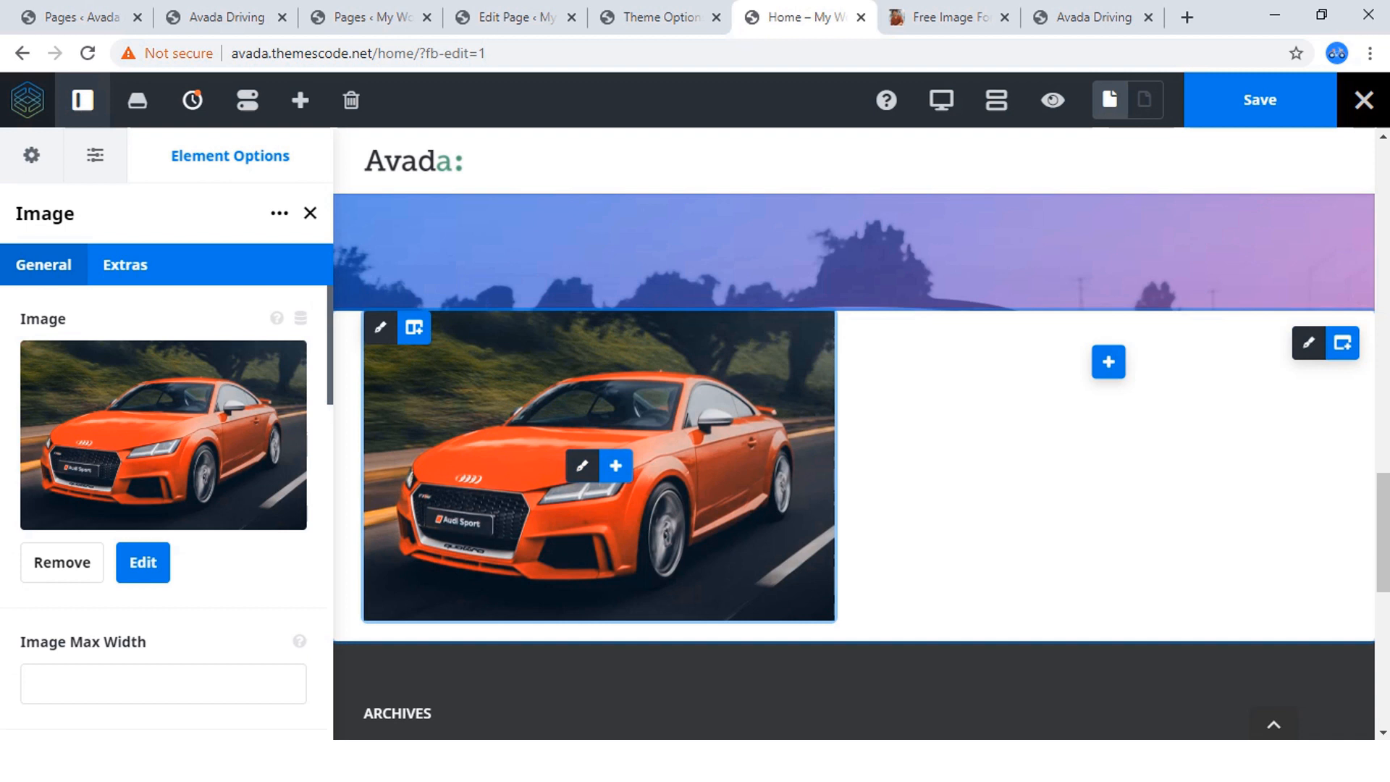
Copy the heading "Stop Waiting ! Start Learning" from the reference site and return to the home page editor.
click(226, 17)
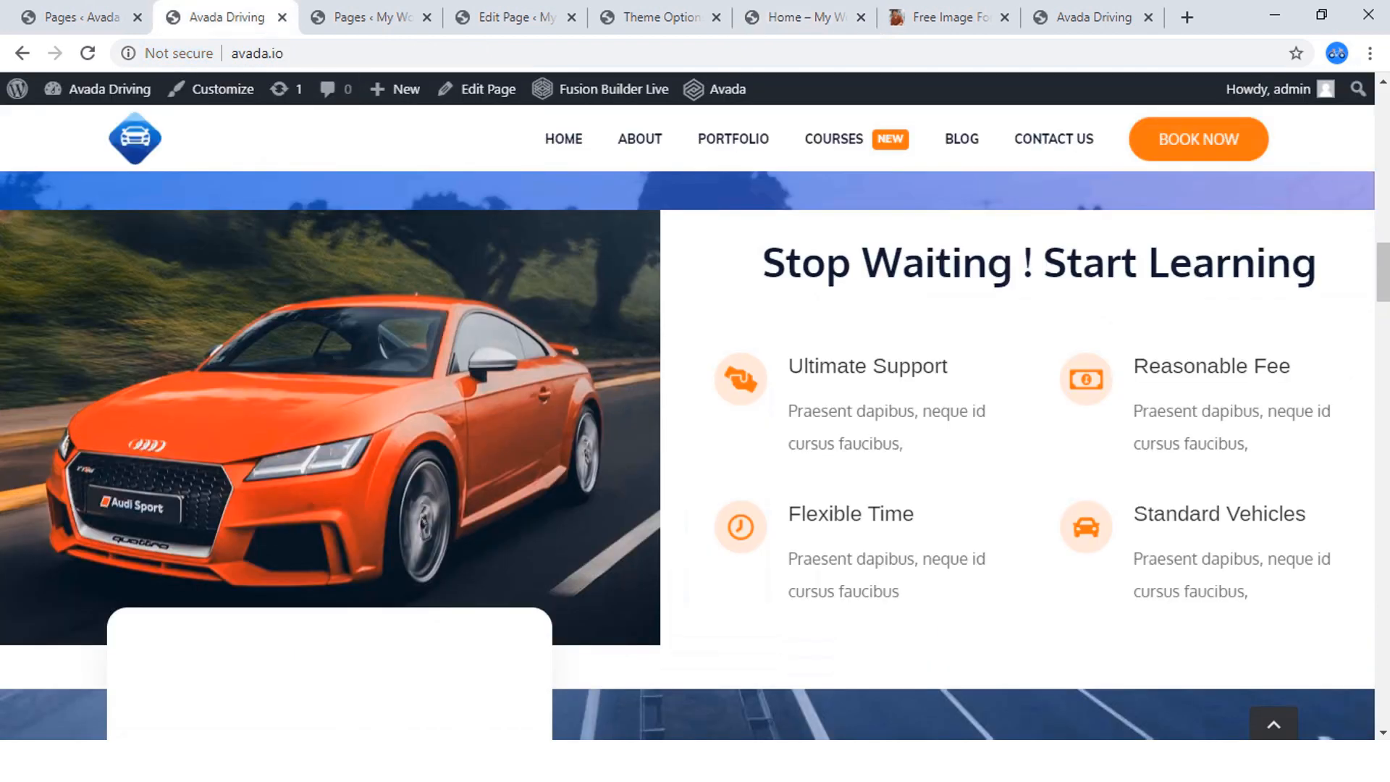
drag(1318, 264, 762, 263)
right_click(762, 231)
click(800, 250)
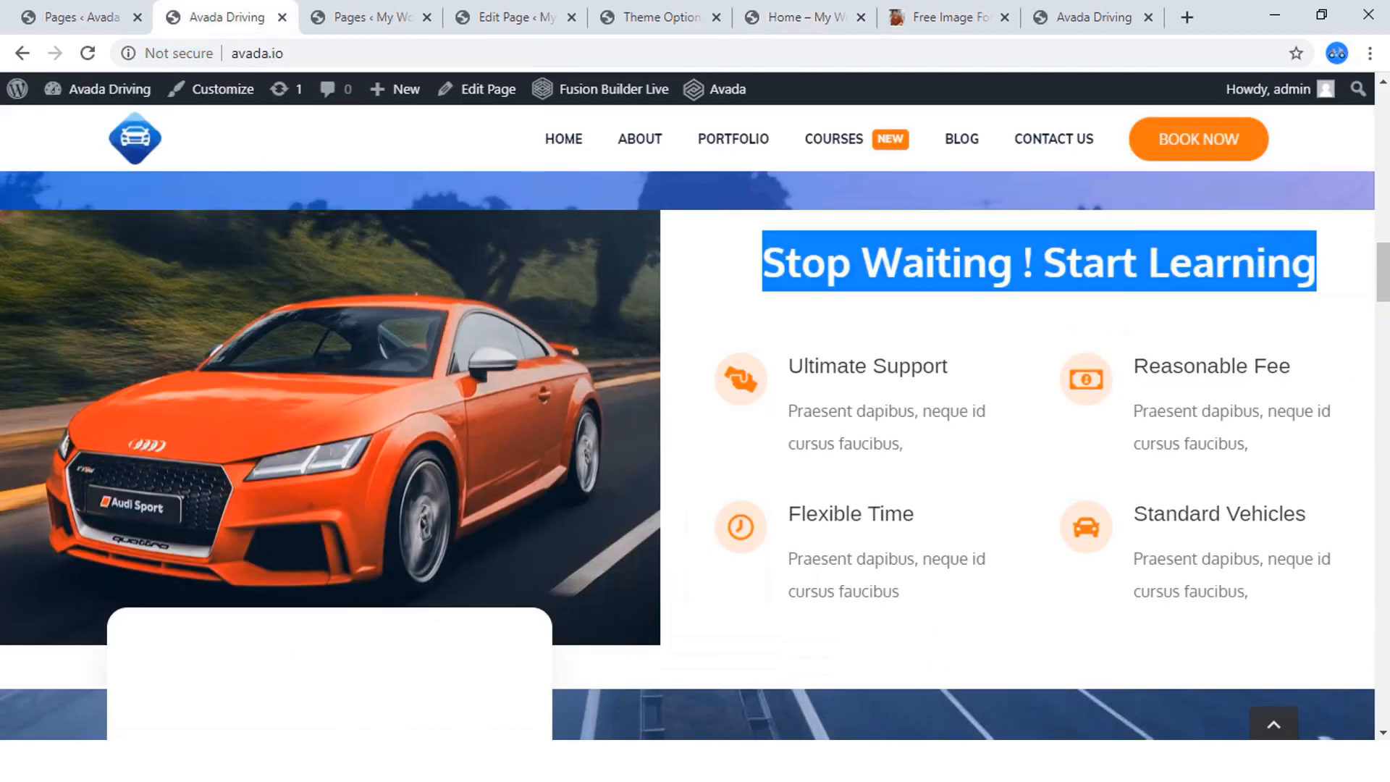
click(796, 18)
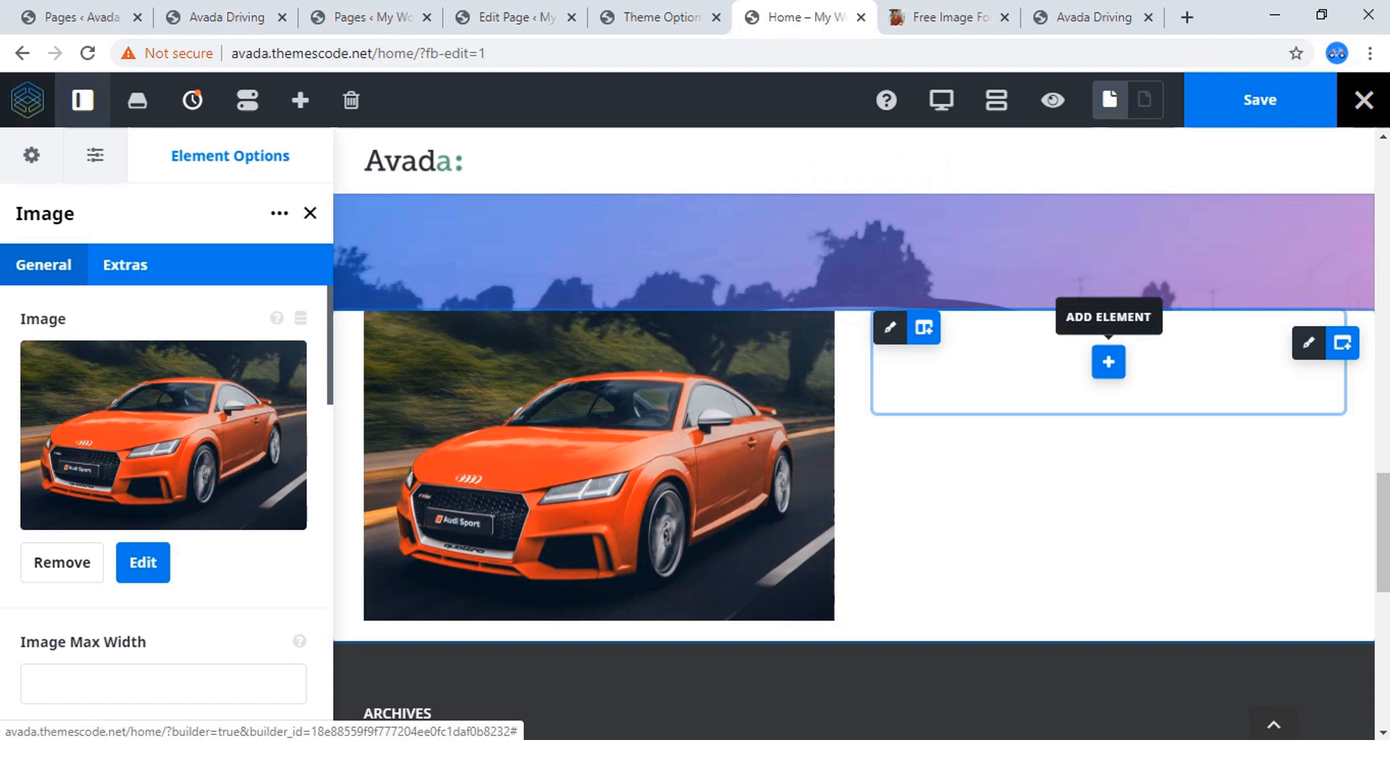
Add a Title element to the empty second column beside the car image.
click(1109, 361)
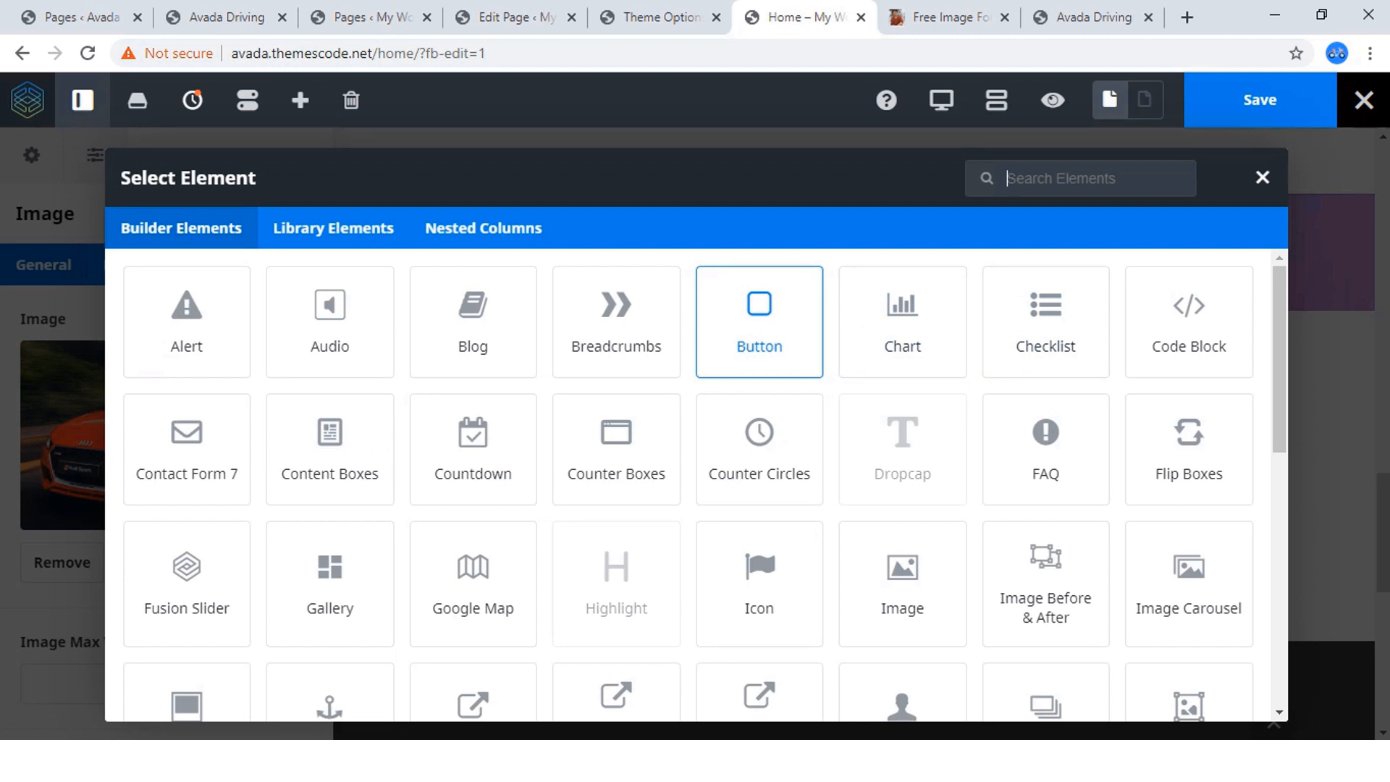
text(h)
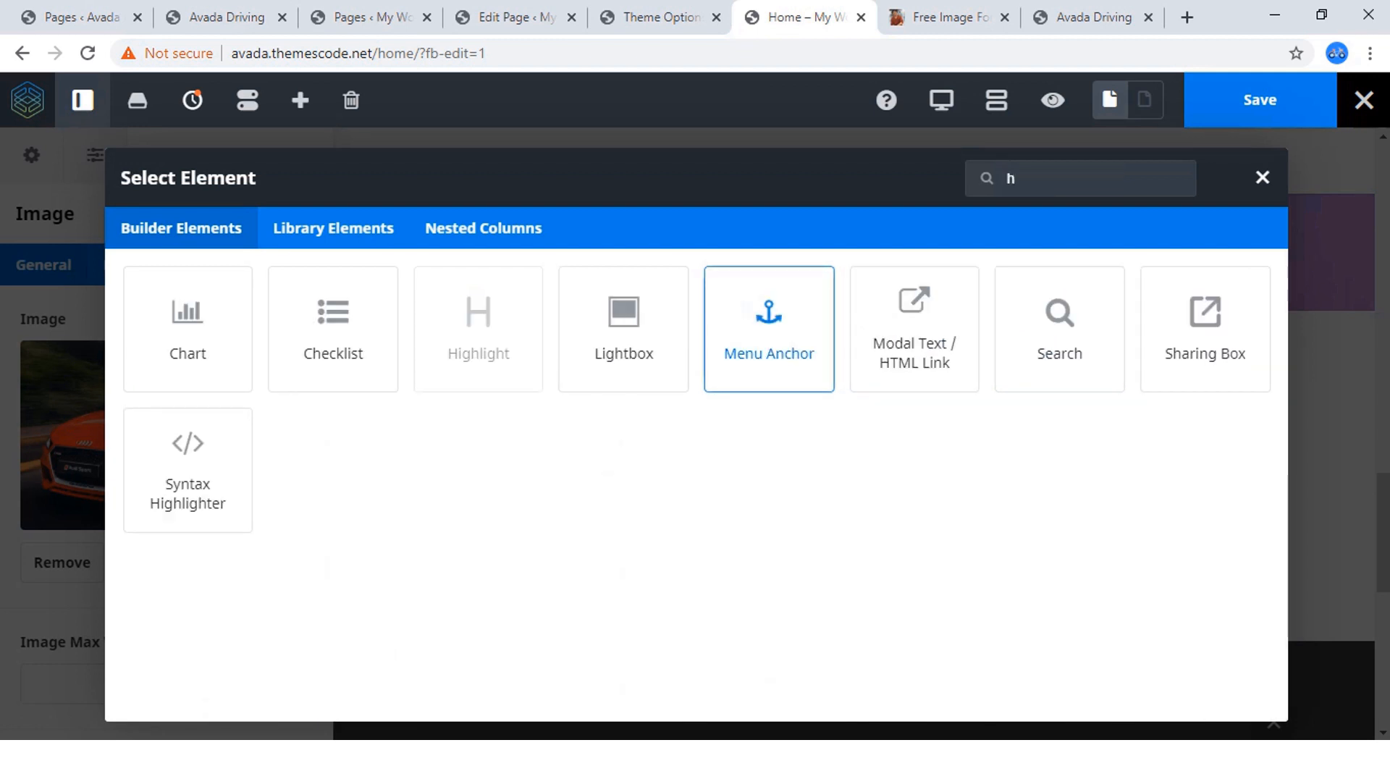
key(BackSpace)
text(ti)
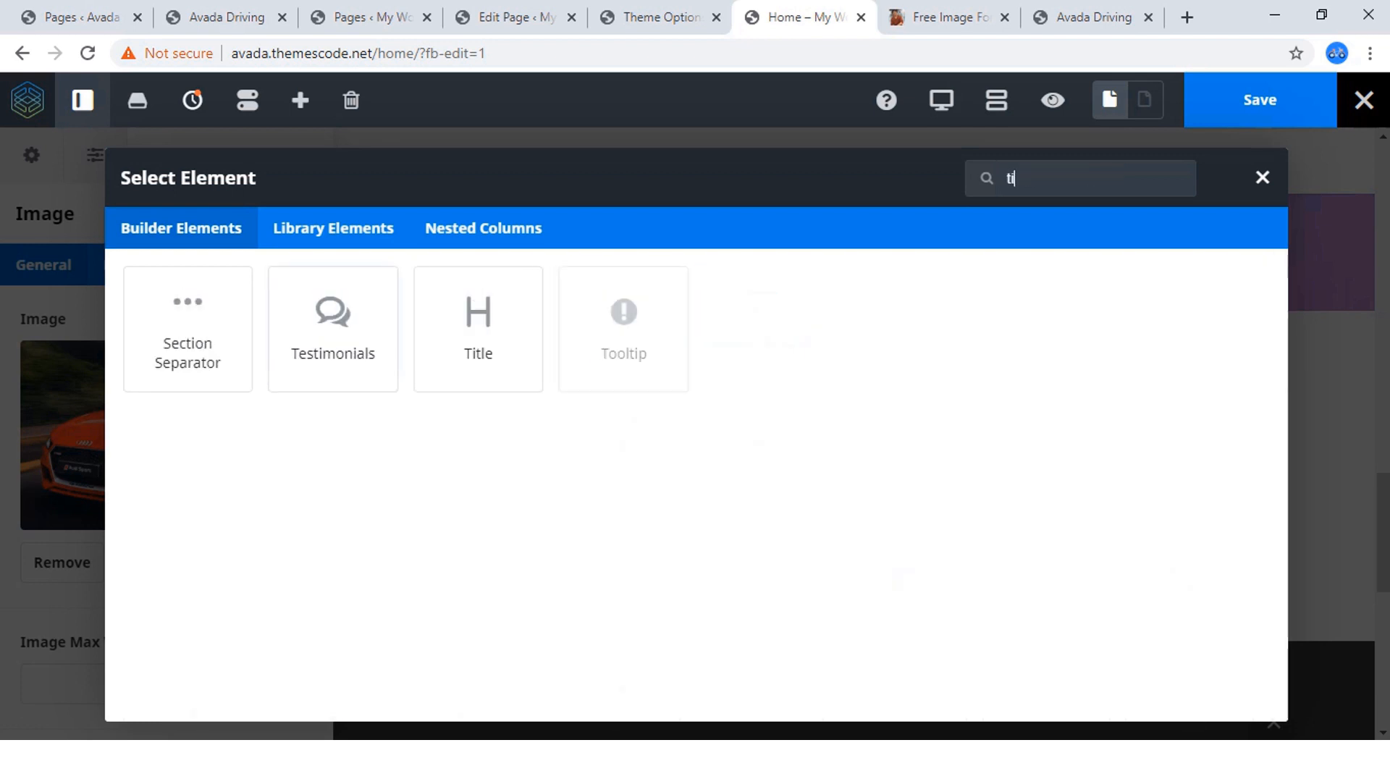
text(t)
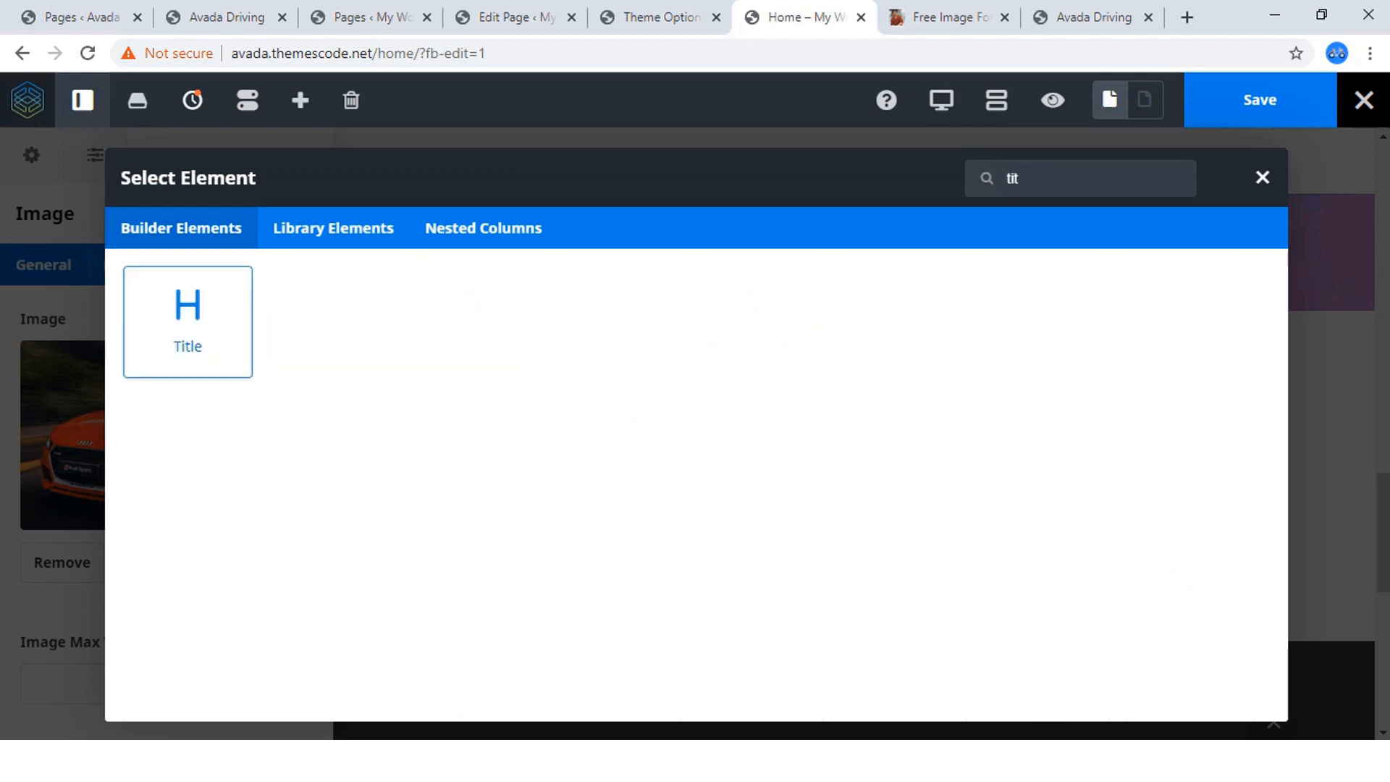
click(188, 322)
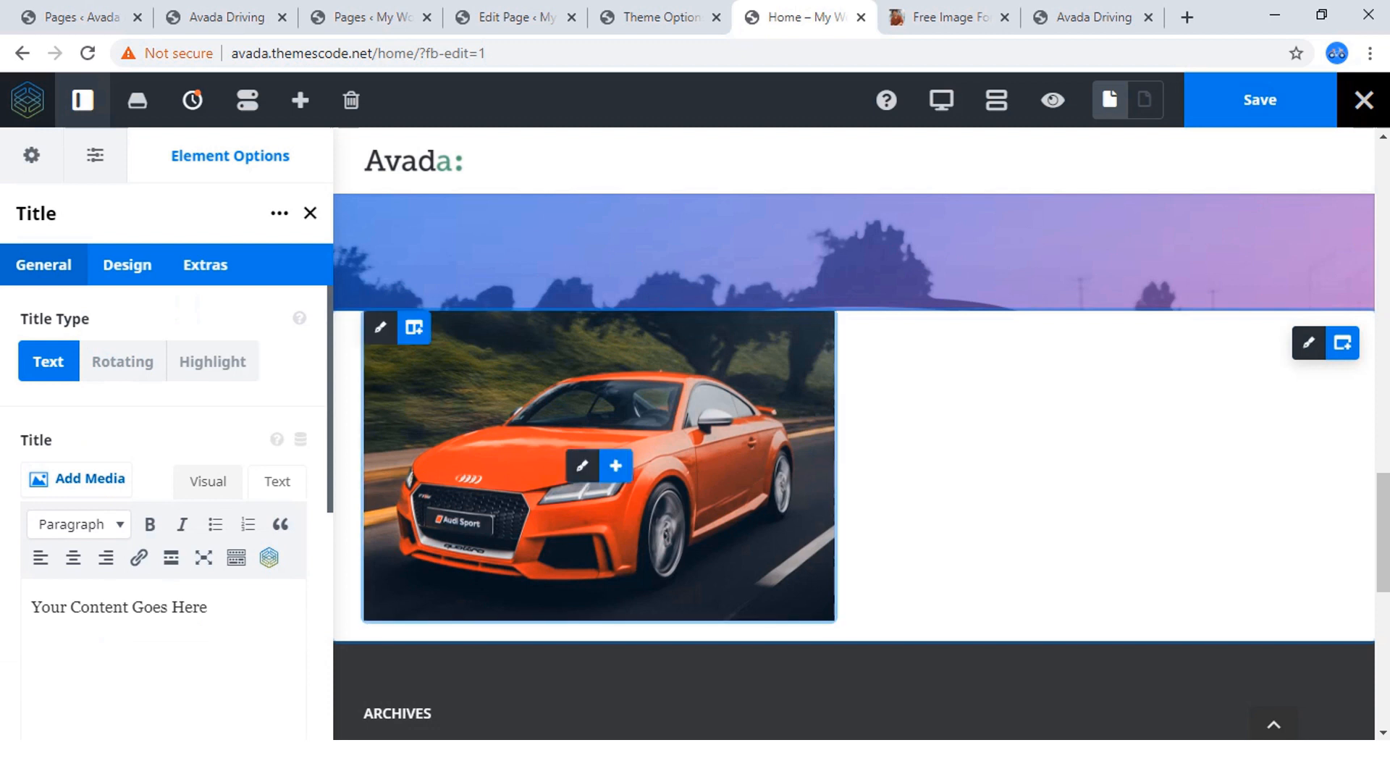
Replace the title's placeholder text with "Stop Waiting ! Start Learning" and set its HTML heading size to H2.
drag(207, 627, 32, 626)
key(ctrl+v)
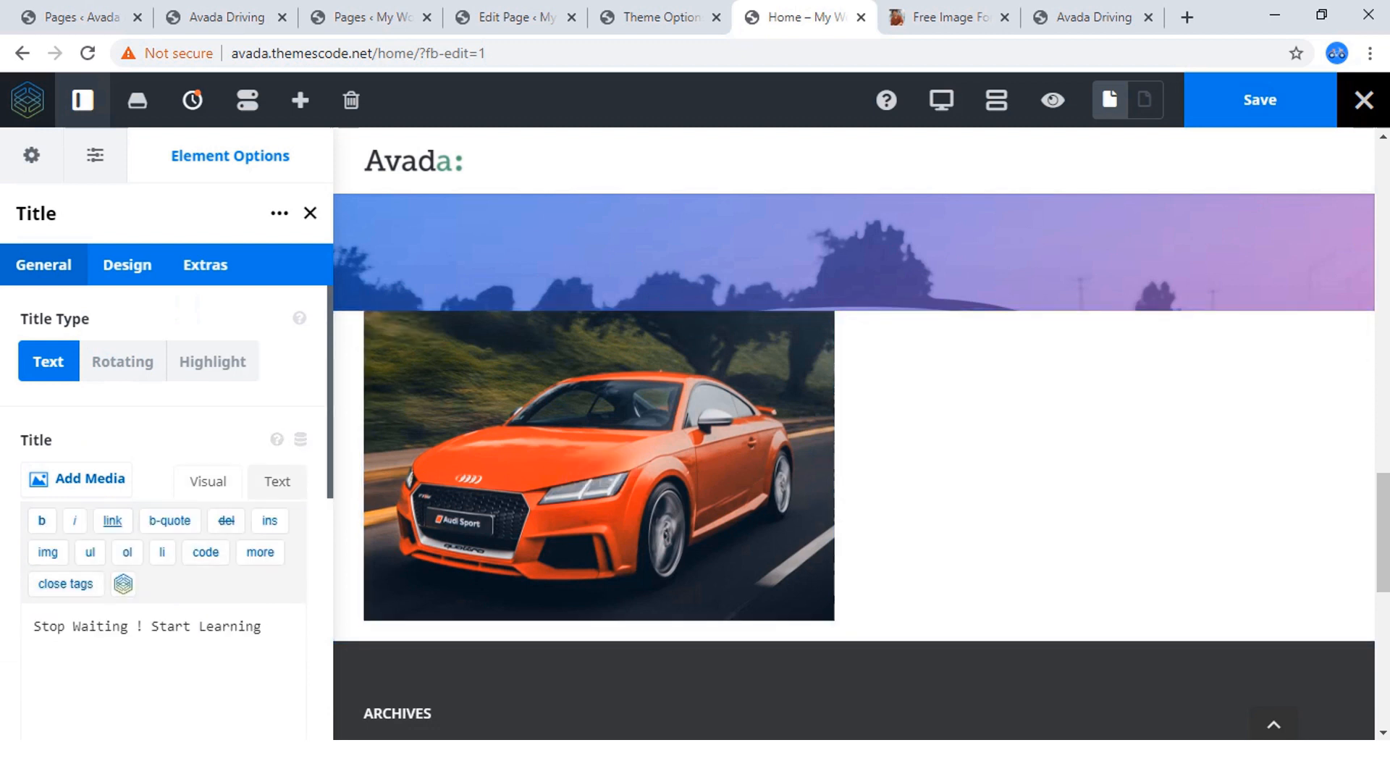
click(127, 264)
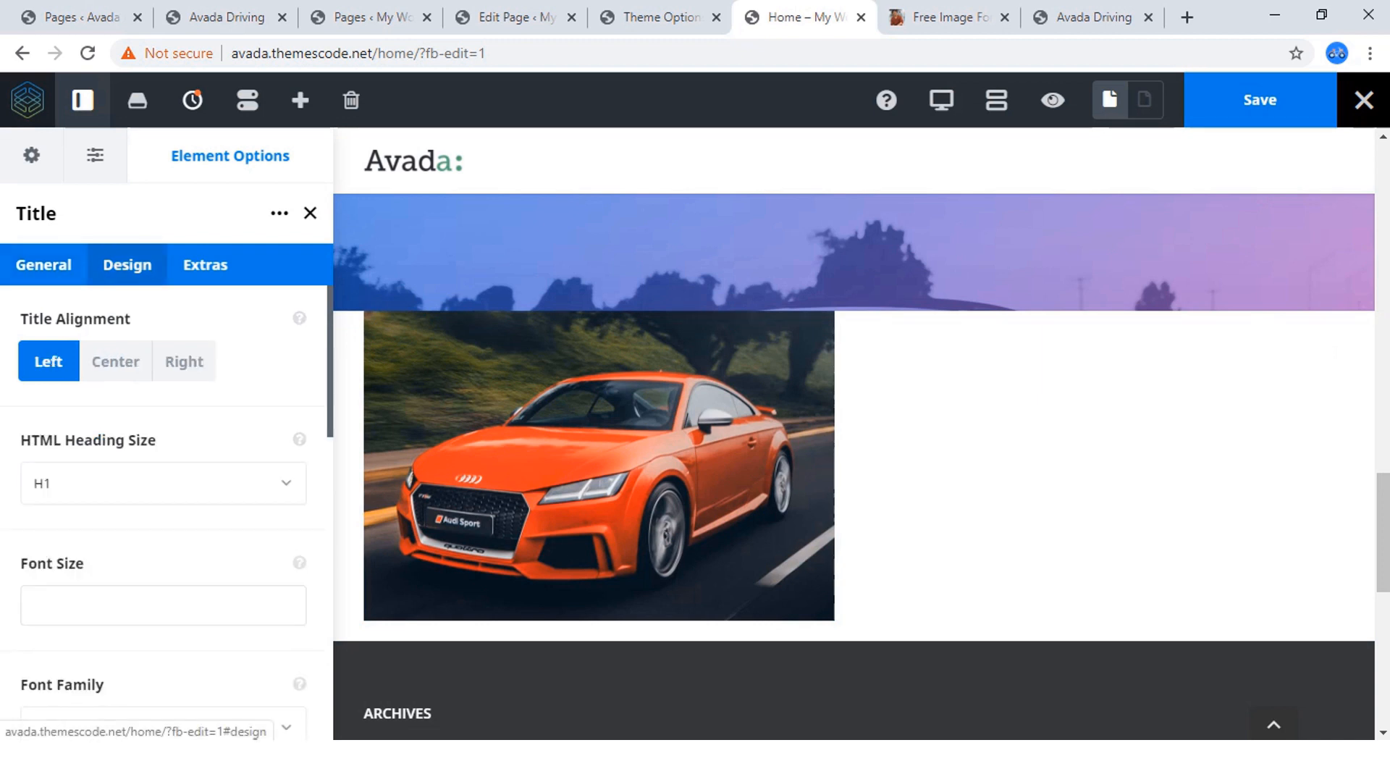
click(163, 483)
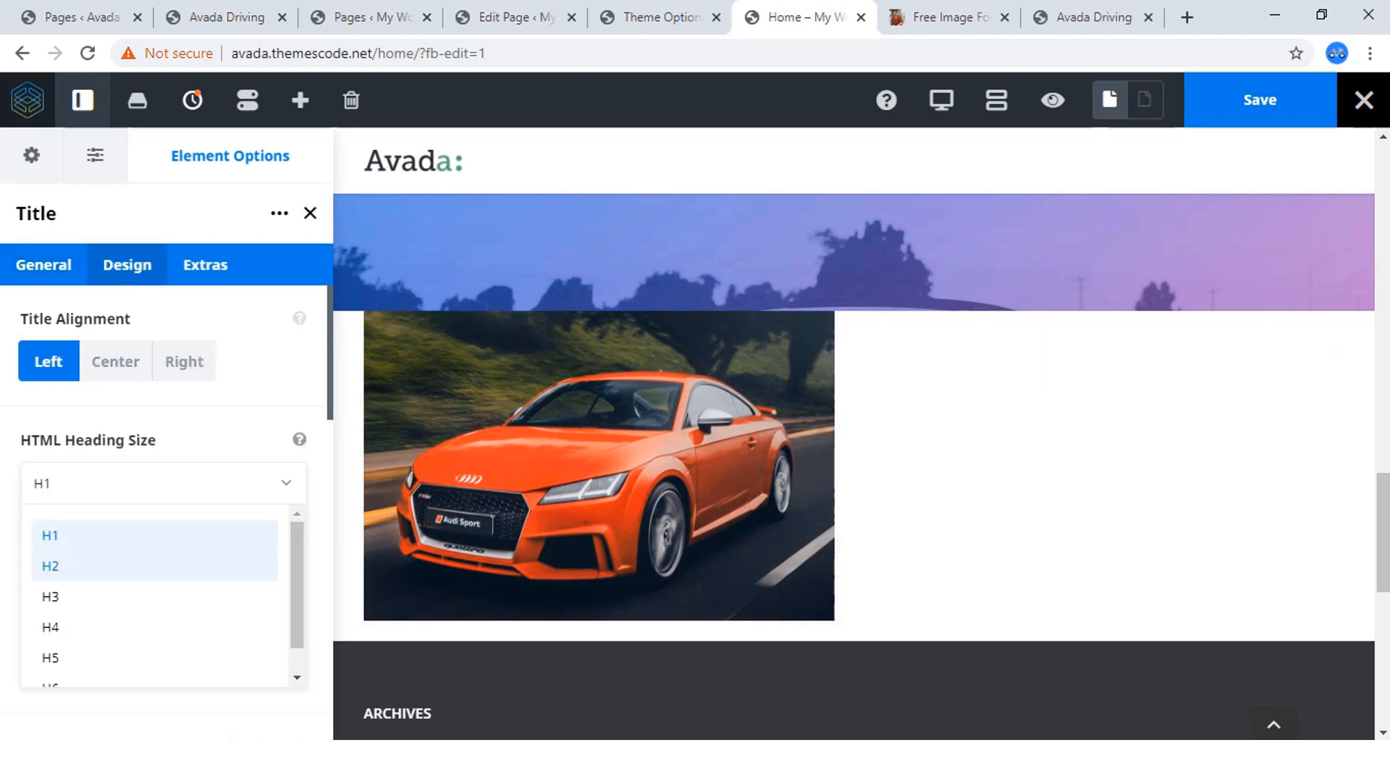
click(108, 566)
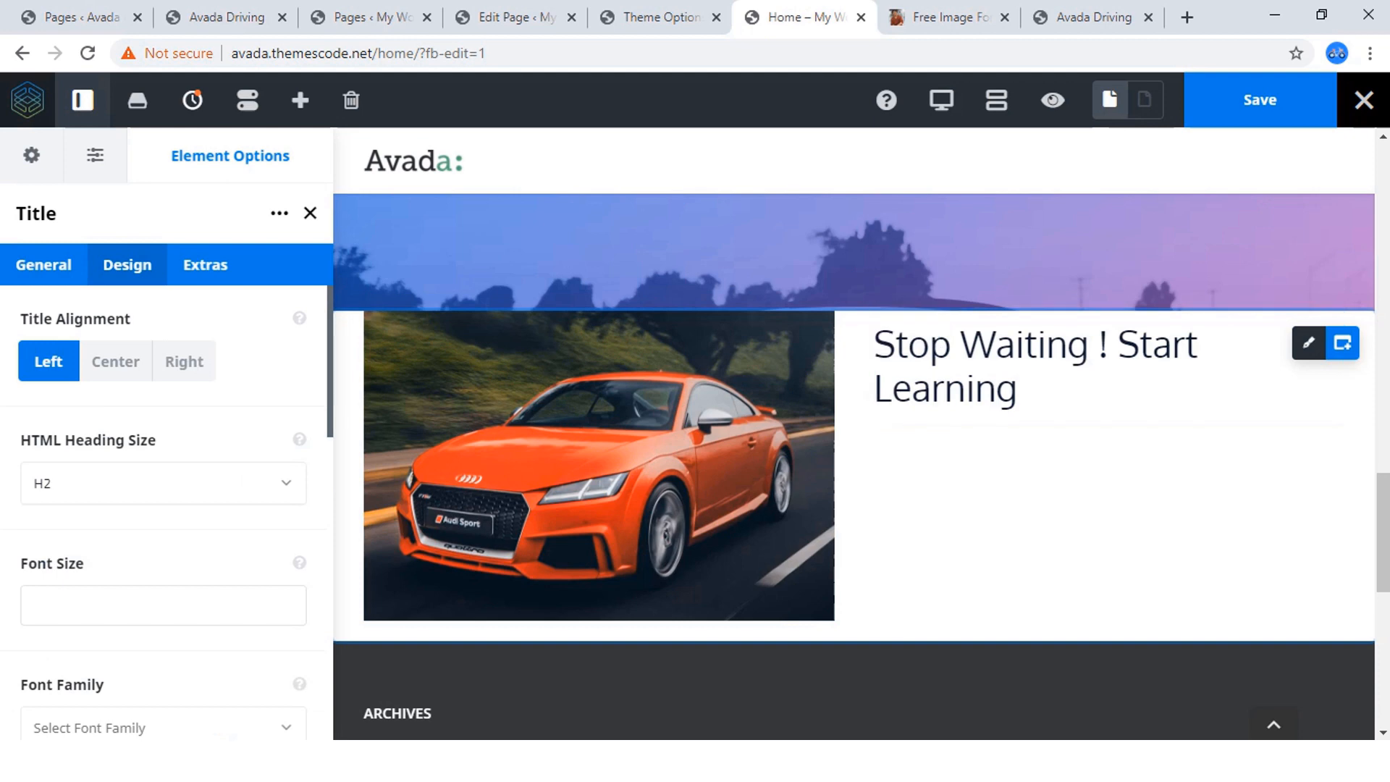
Check the feature list on the reference site, and add a Content Boxes element with two content boxes below the title.
click(225, 16)
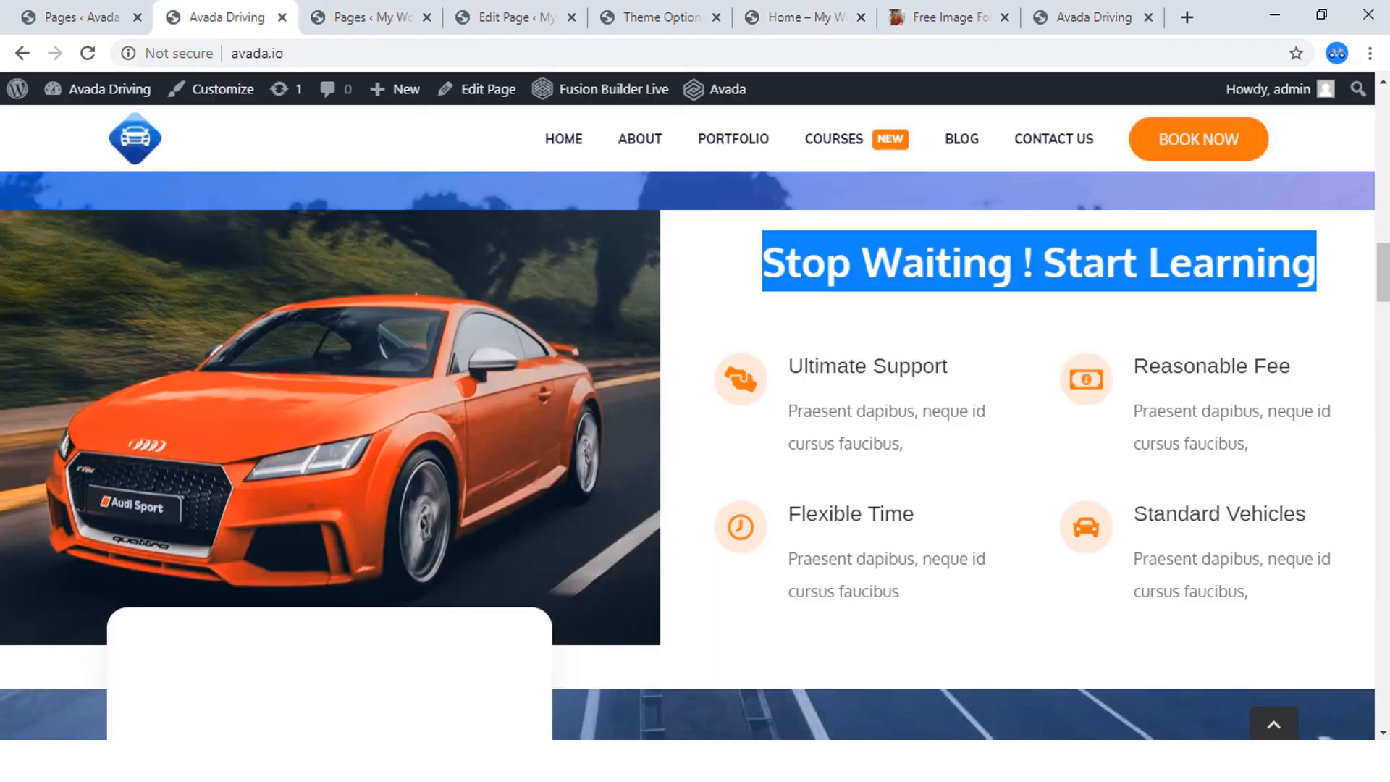
scroll(688, 456, down, 1)
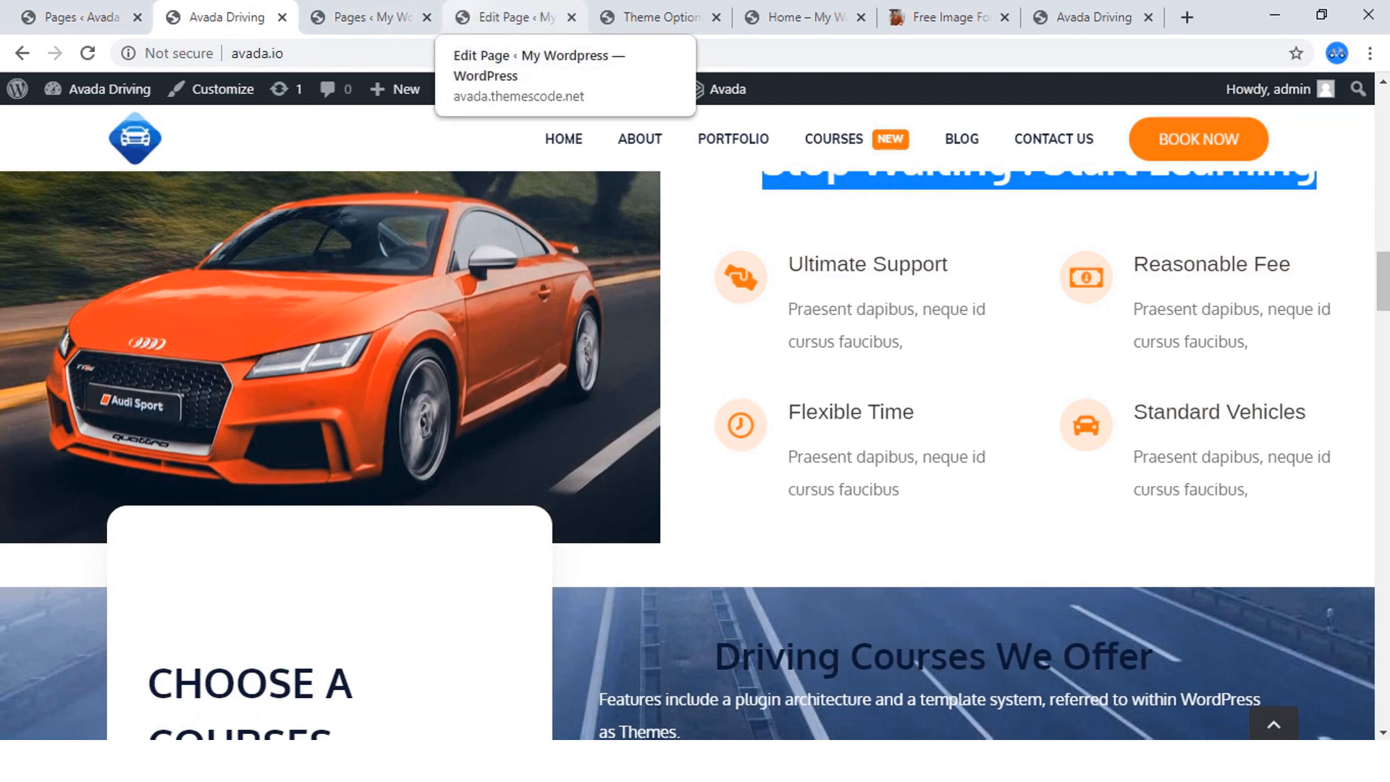
click(800, 17)
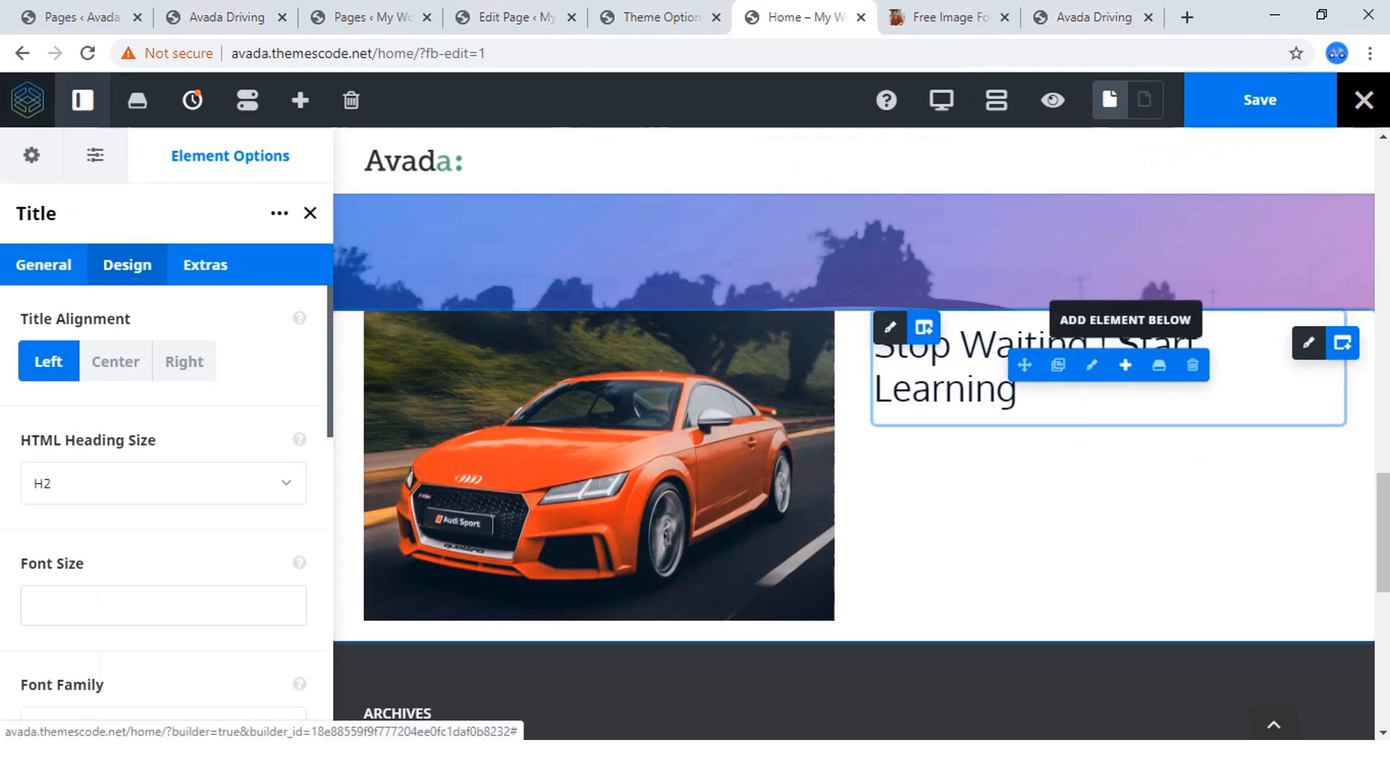
click(1126, 365)
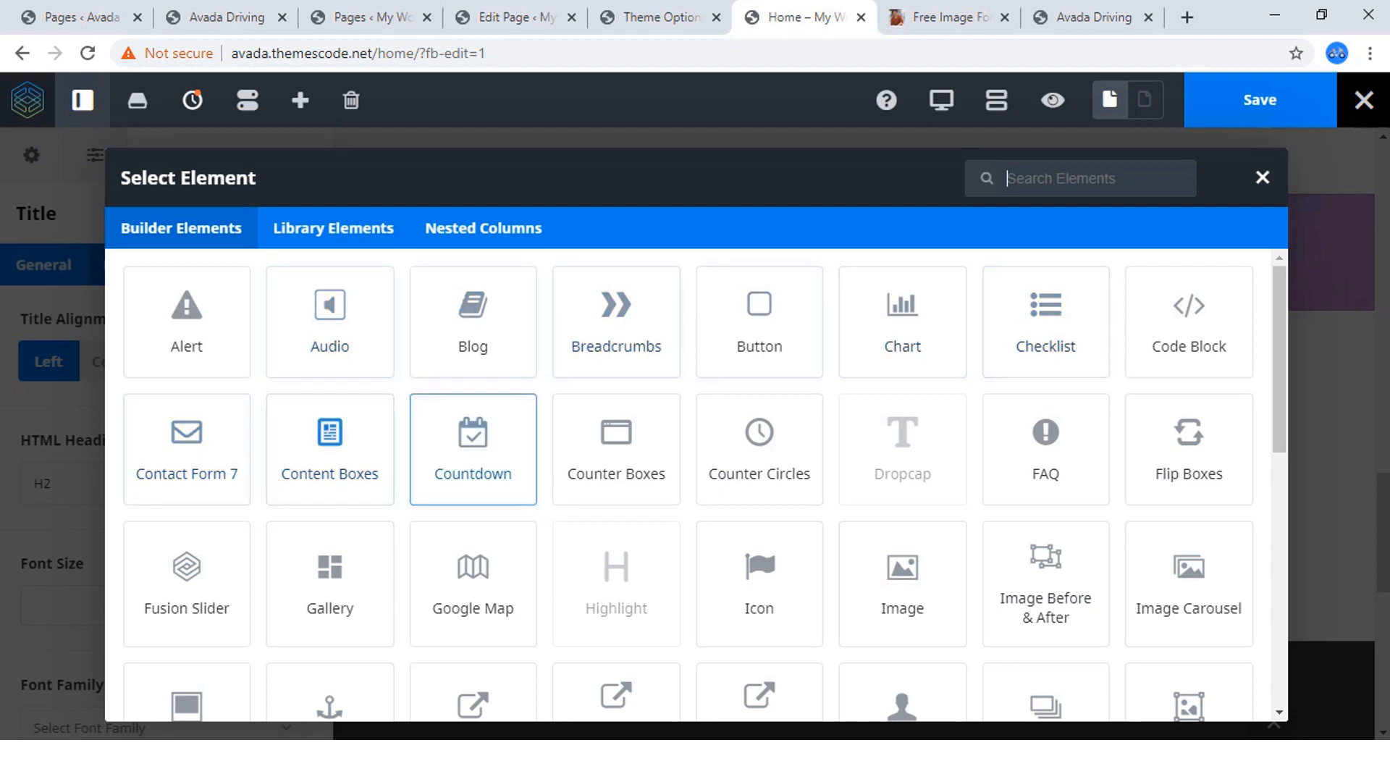
click(329, 449)
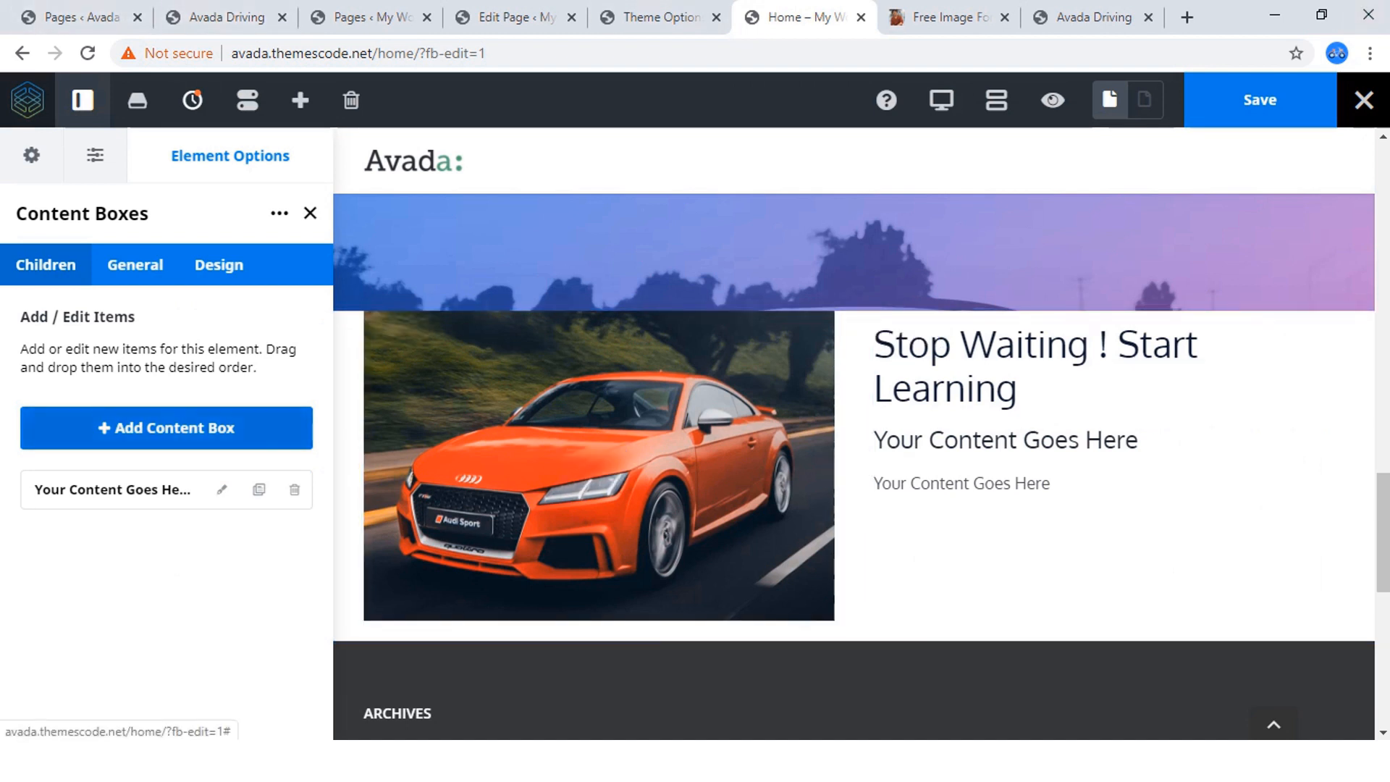
click(166, 427)
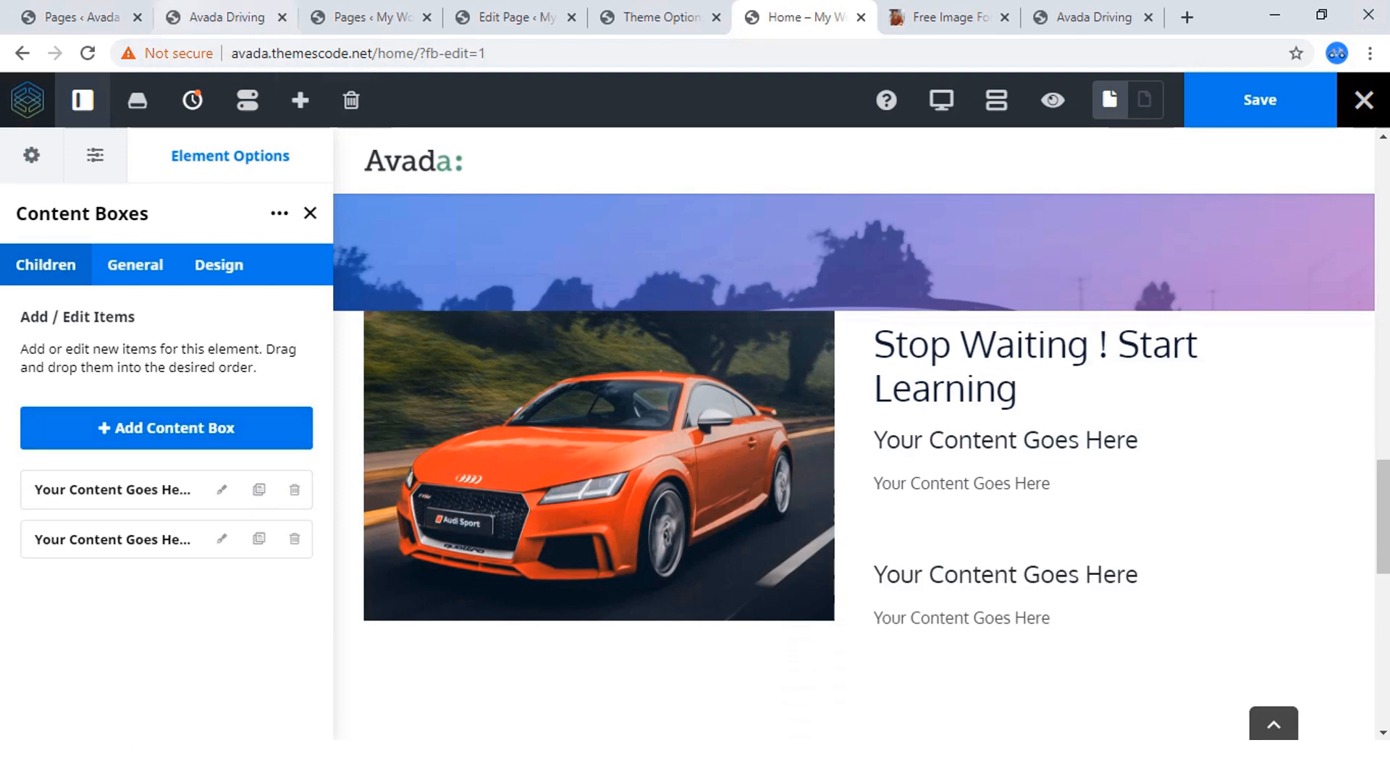
Copy "Ultimate Support" from the reference site and use it as the first content box's title.
click(210, 15)
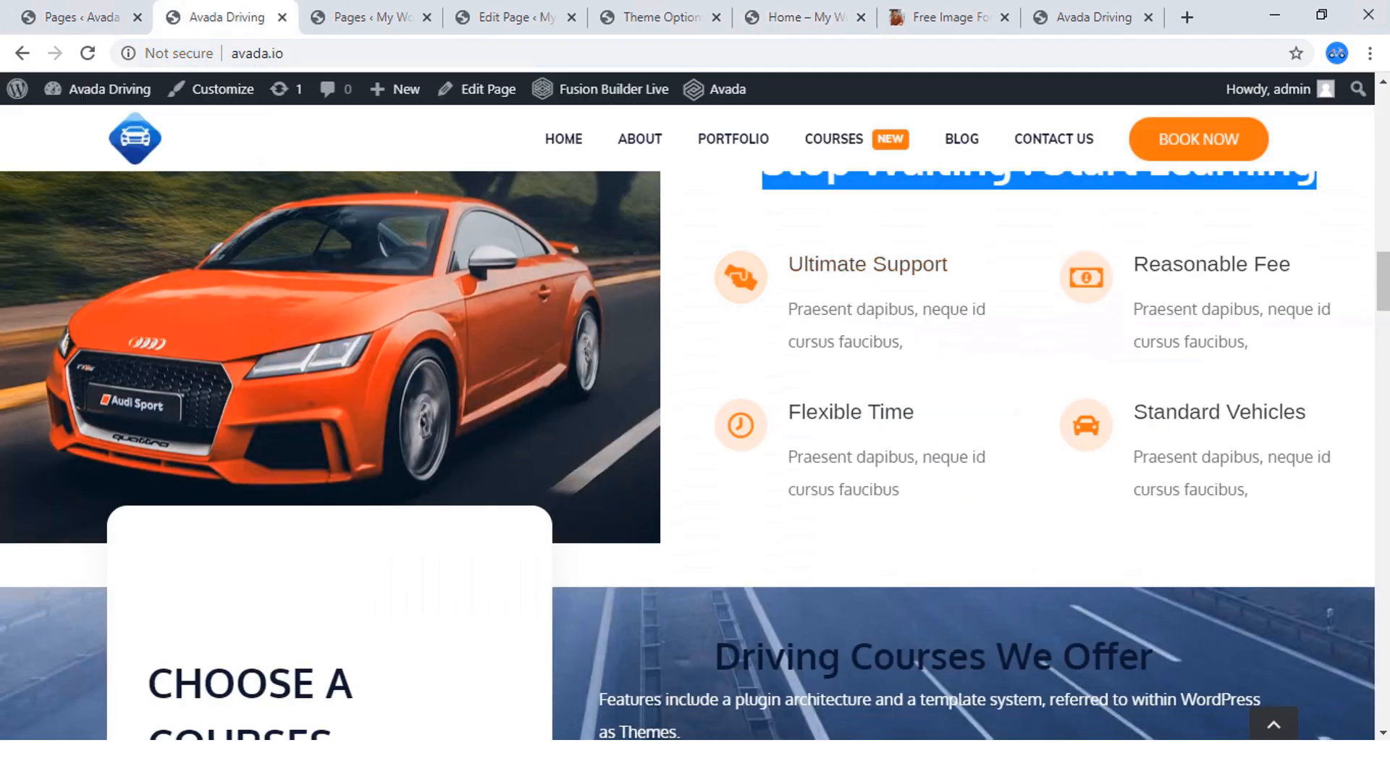
drag(949, 265, 788, 265)
right_click(793, 267)
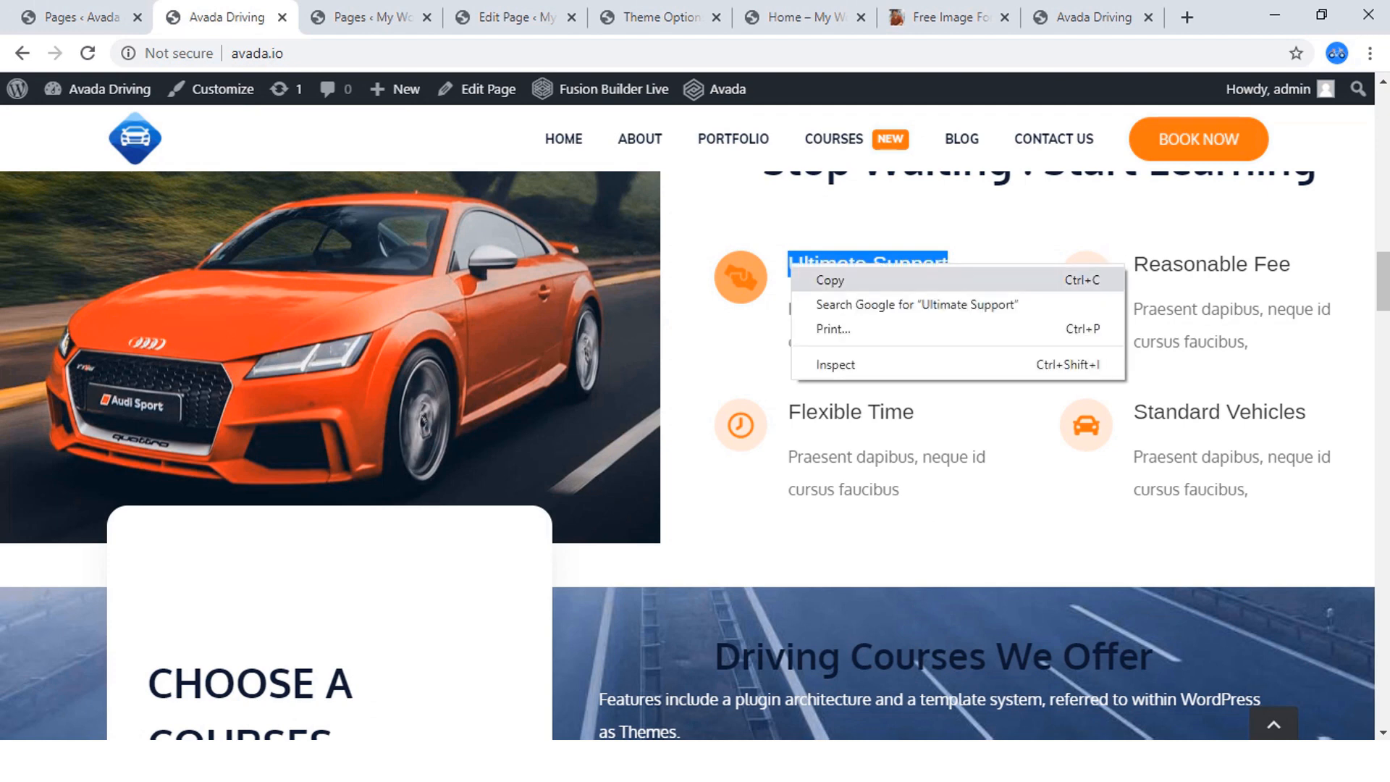
click(833, 280)
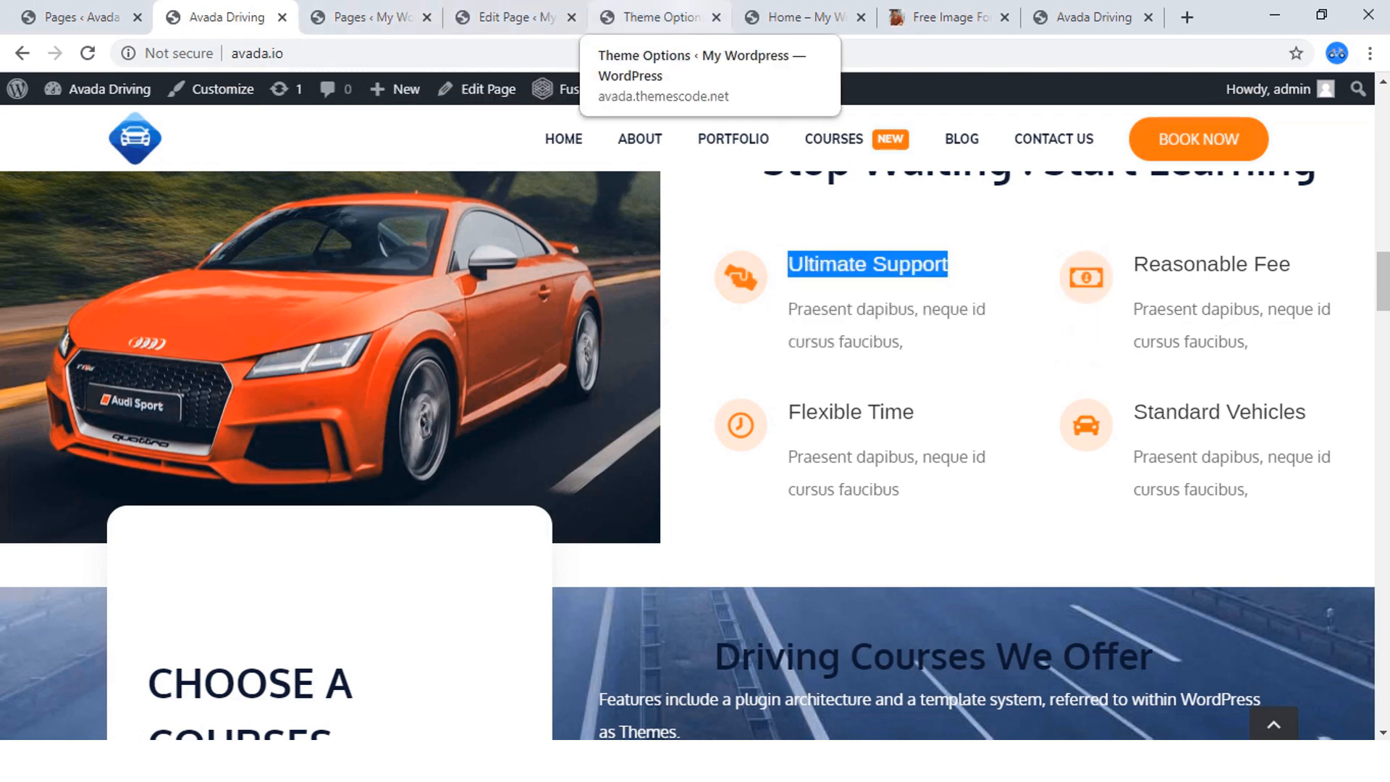
click(803, 16)
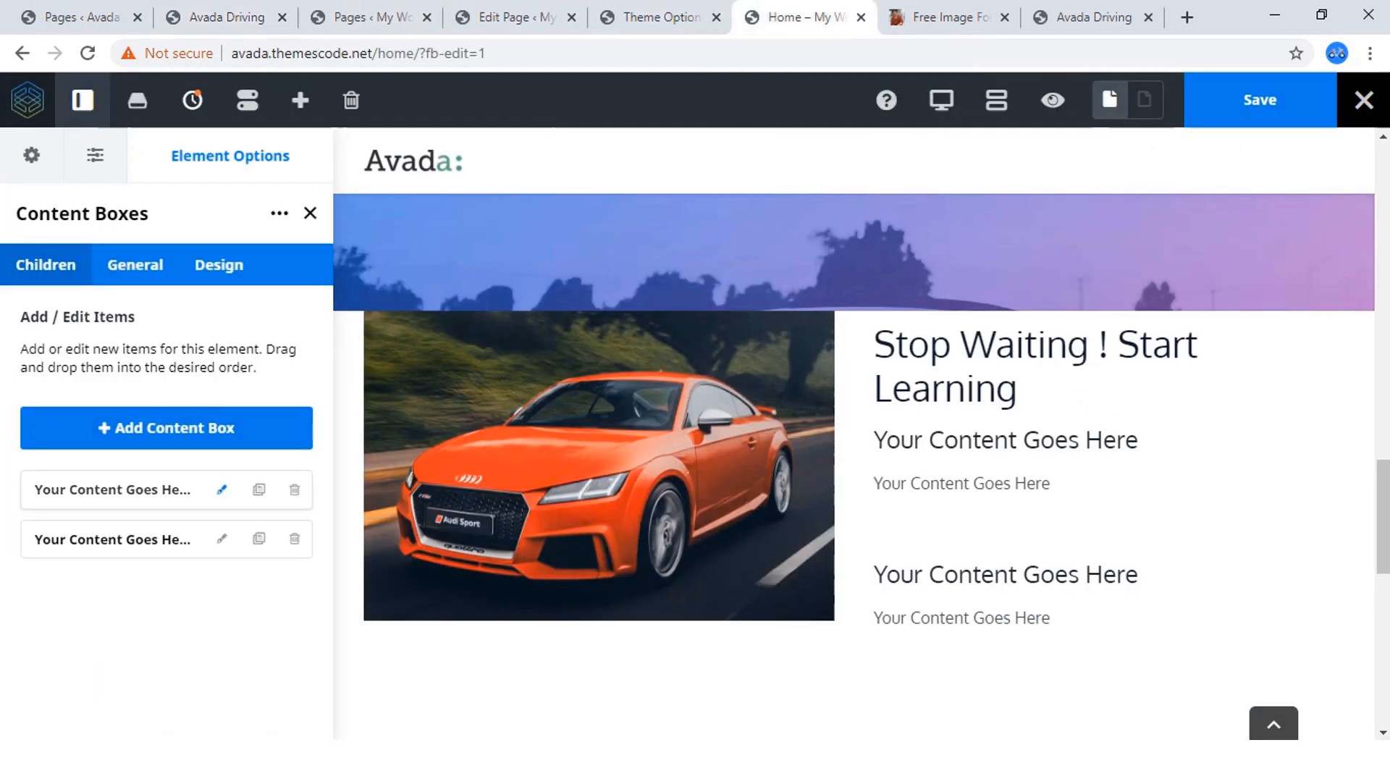
click(222, 490)
click(174, 359)
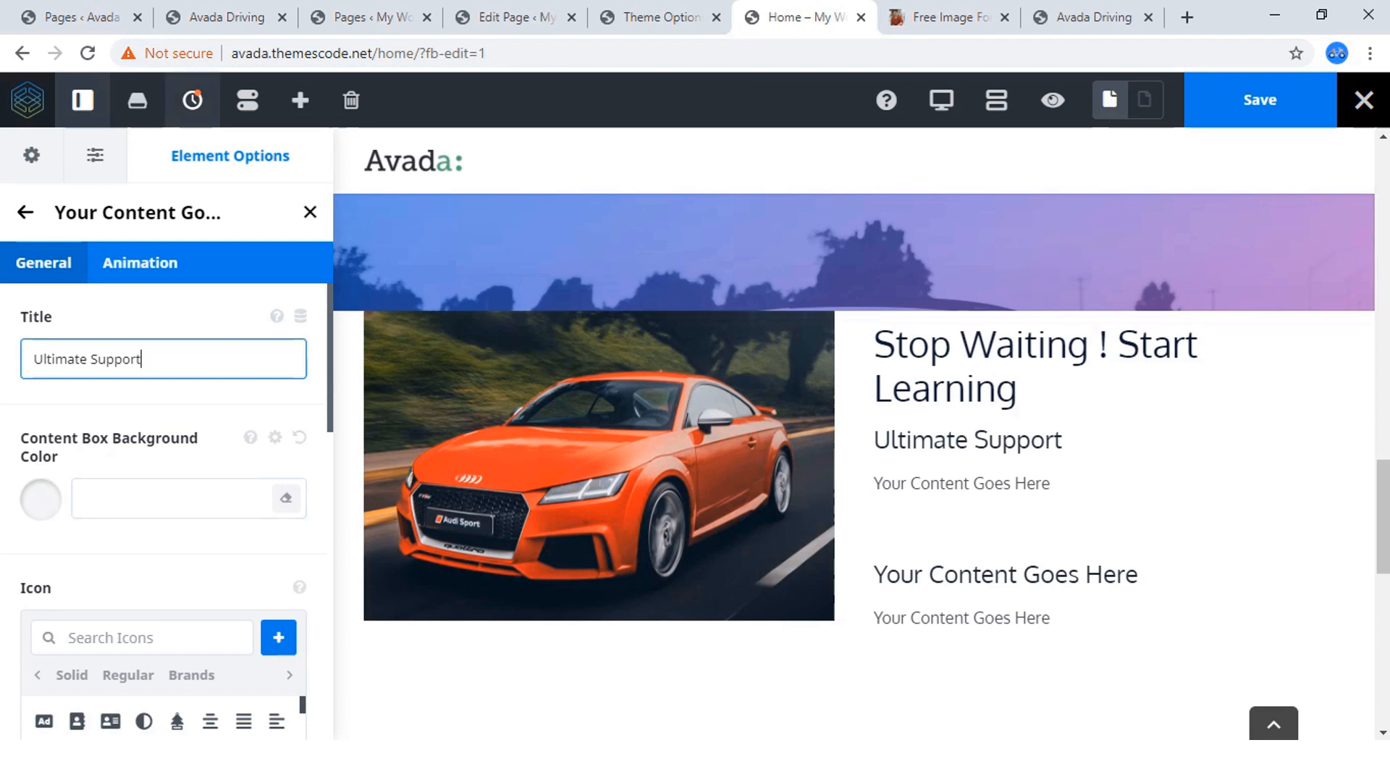
Copy the description "Praesent dapibus, neque id cursus faucibus," under Ultimate Support on the reference site and return to the page being built.
click(221, 17)
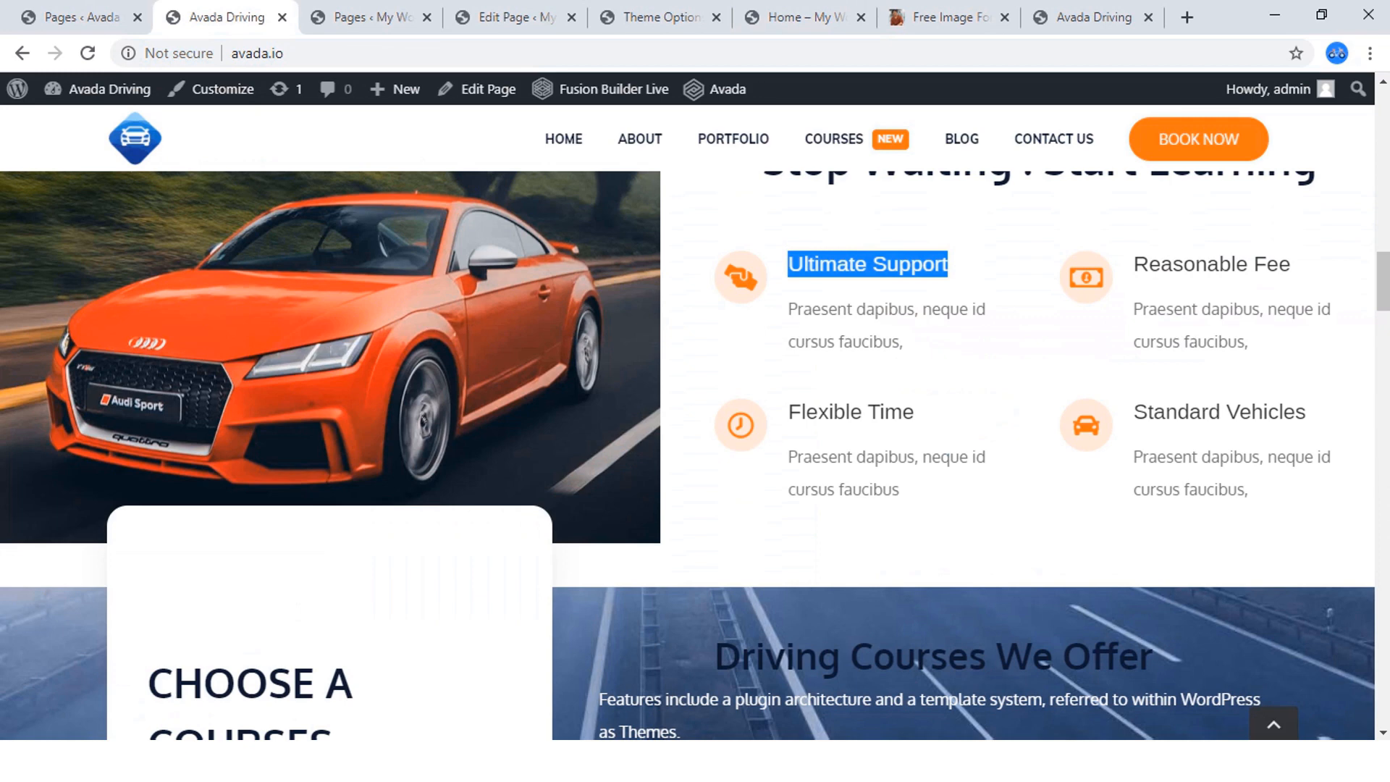
drag(906, 343, 788, 311)
key(ctrl+c)
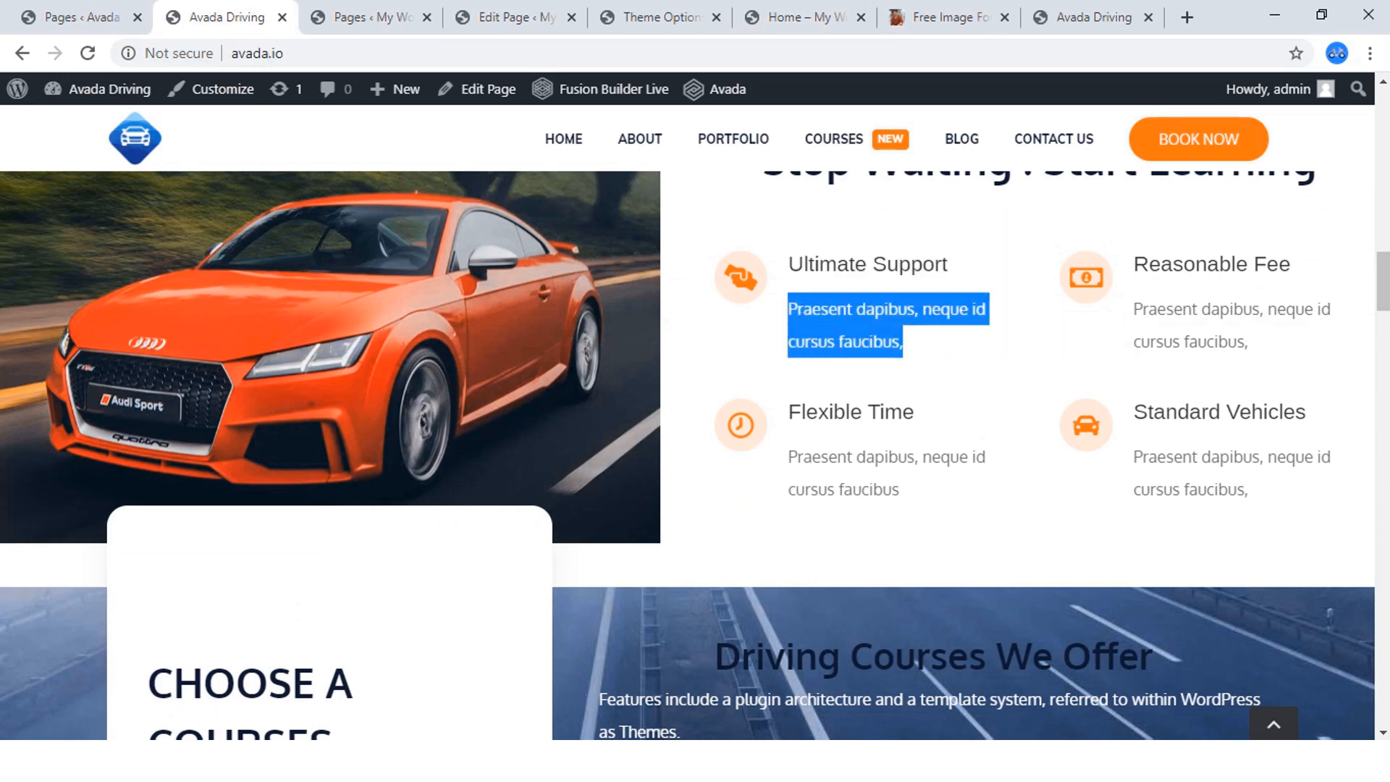
right_click(789, 319)
click(817, 330)
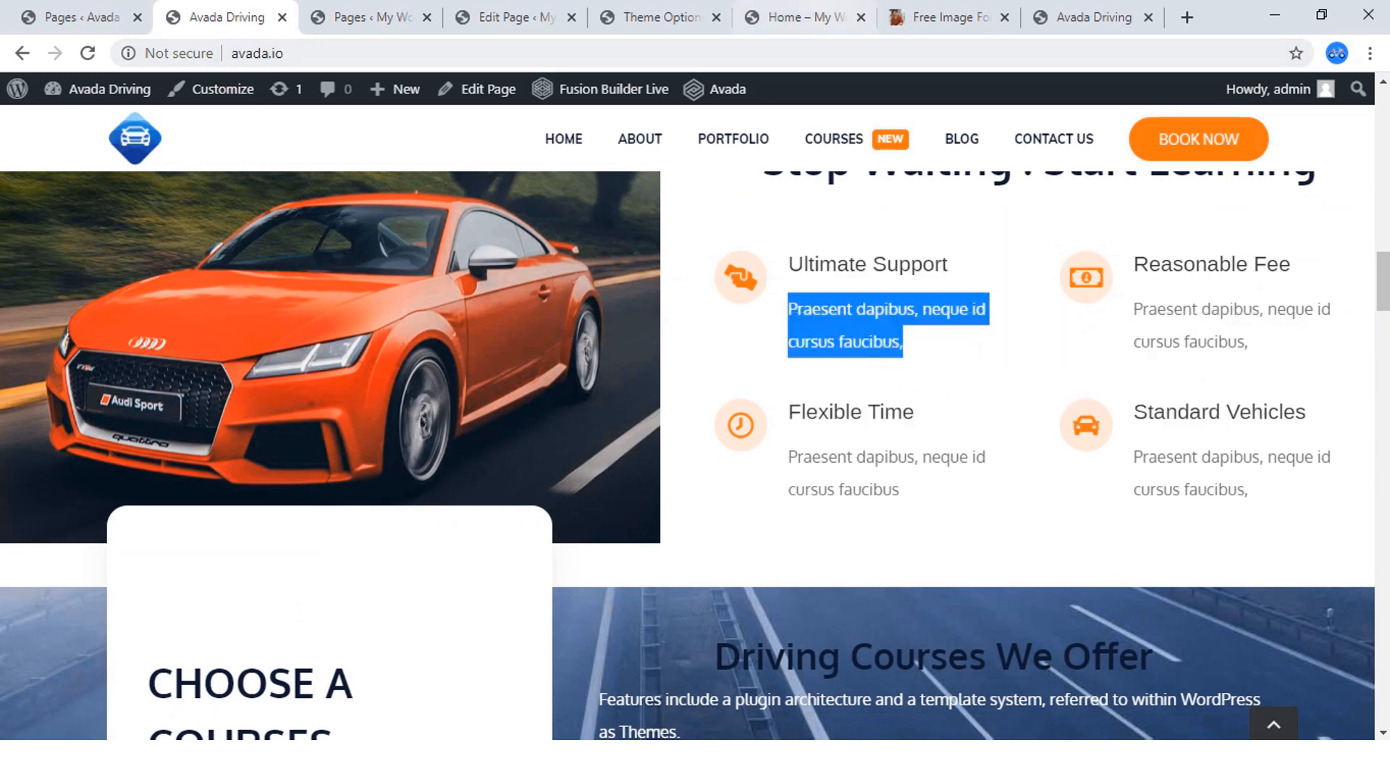
click(797, 18)
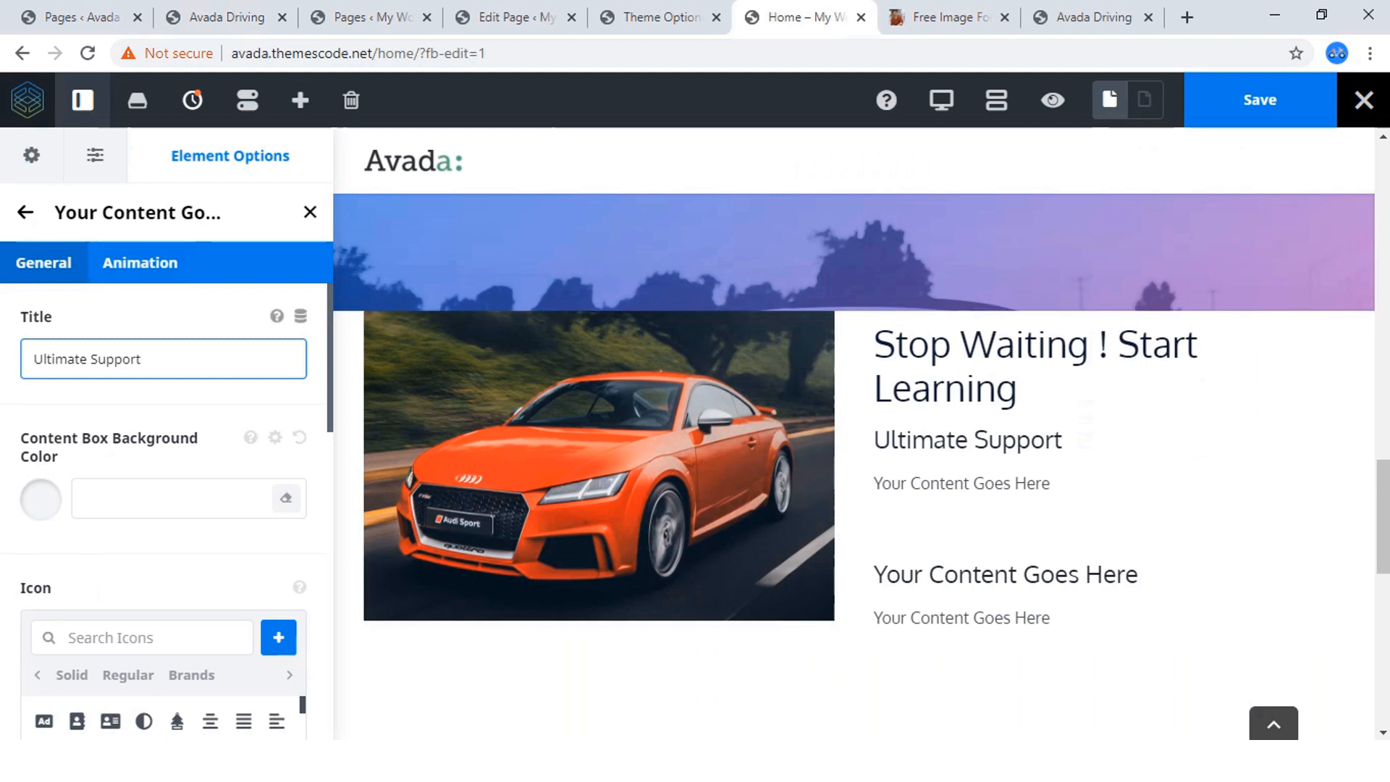
Search the first content box's icon library for "support".
scroll(166, 471, down, 3)
scroll(145, 391, down, 3)
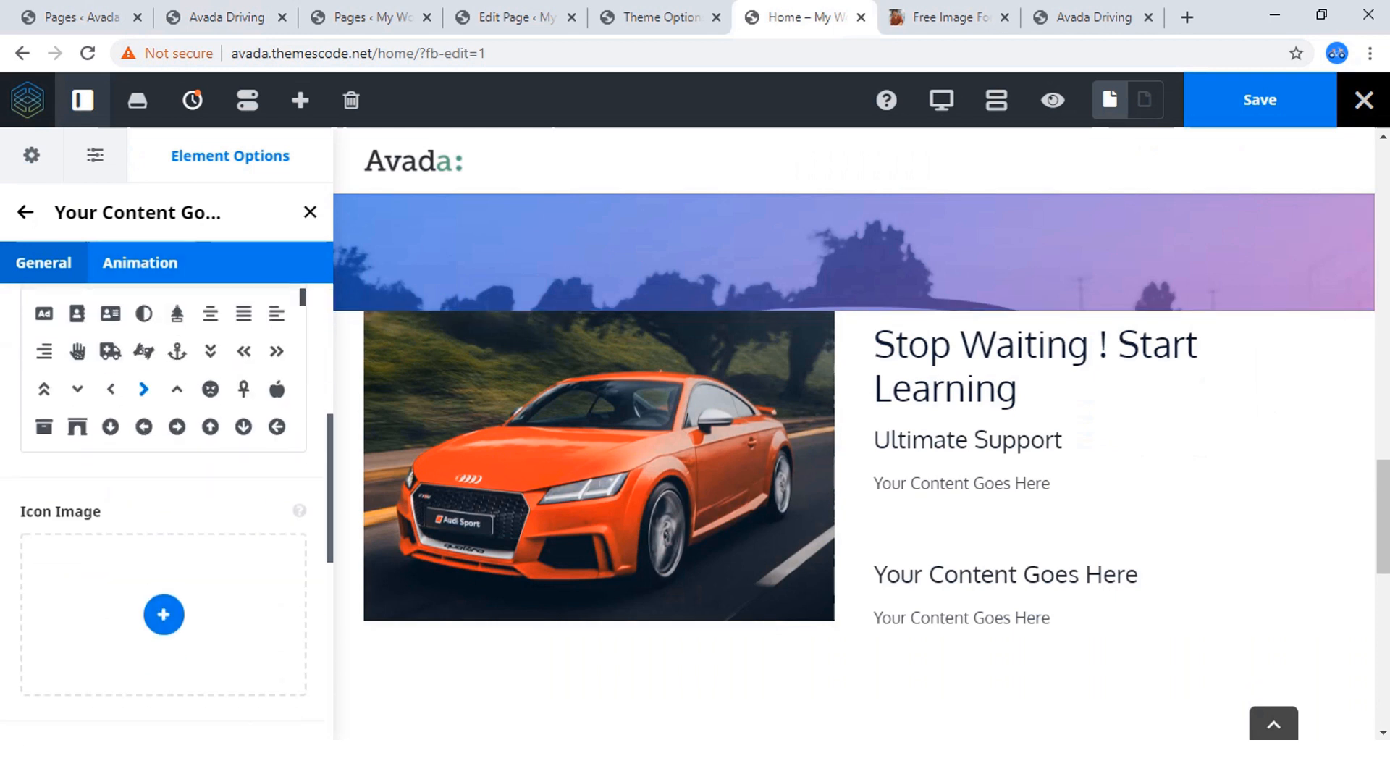
scroll(143, 395, up, 2)
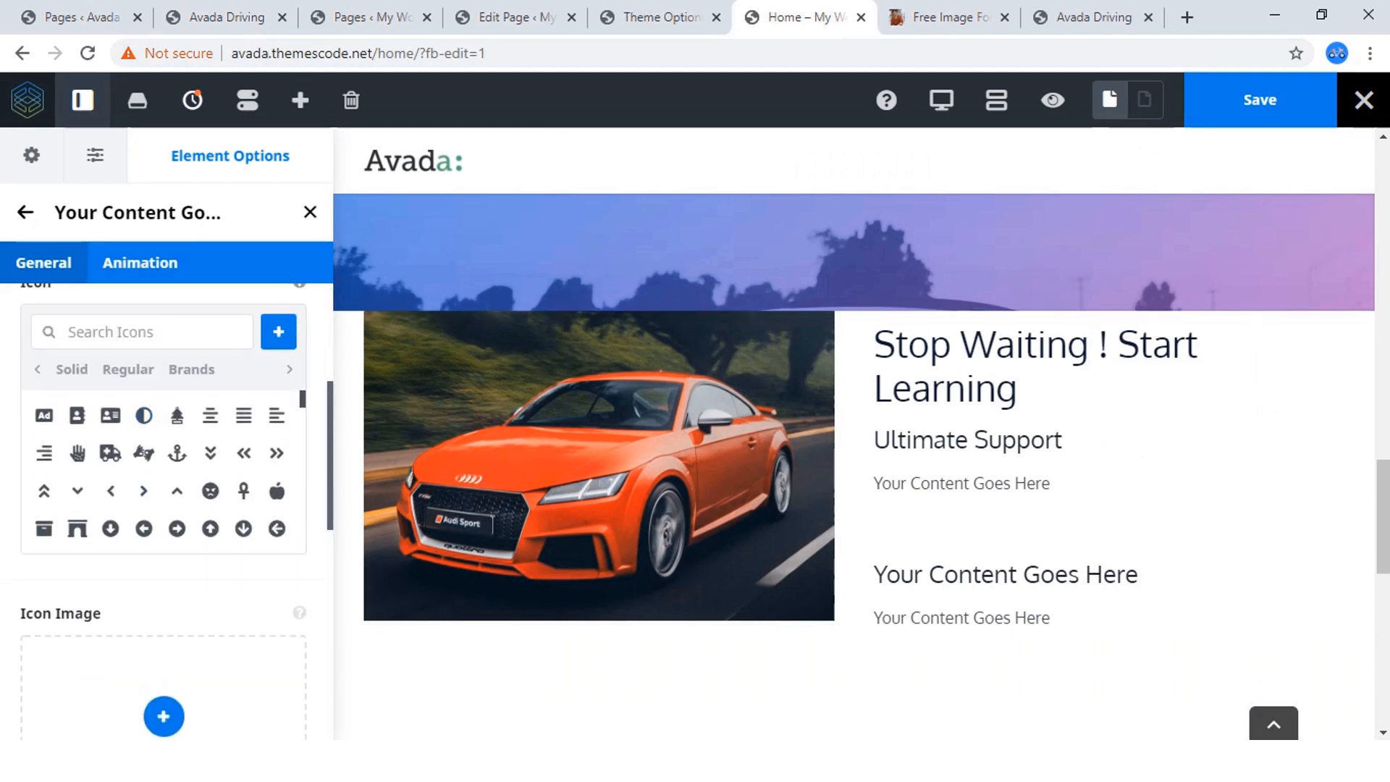
text(supp)
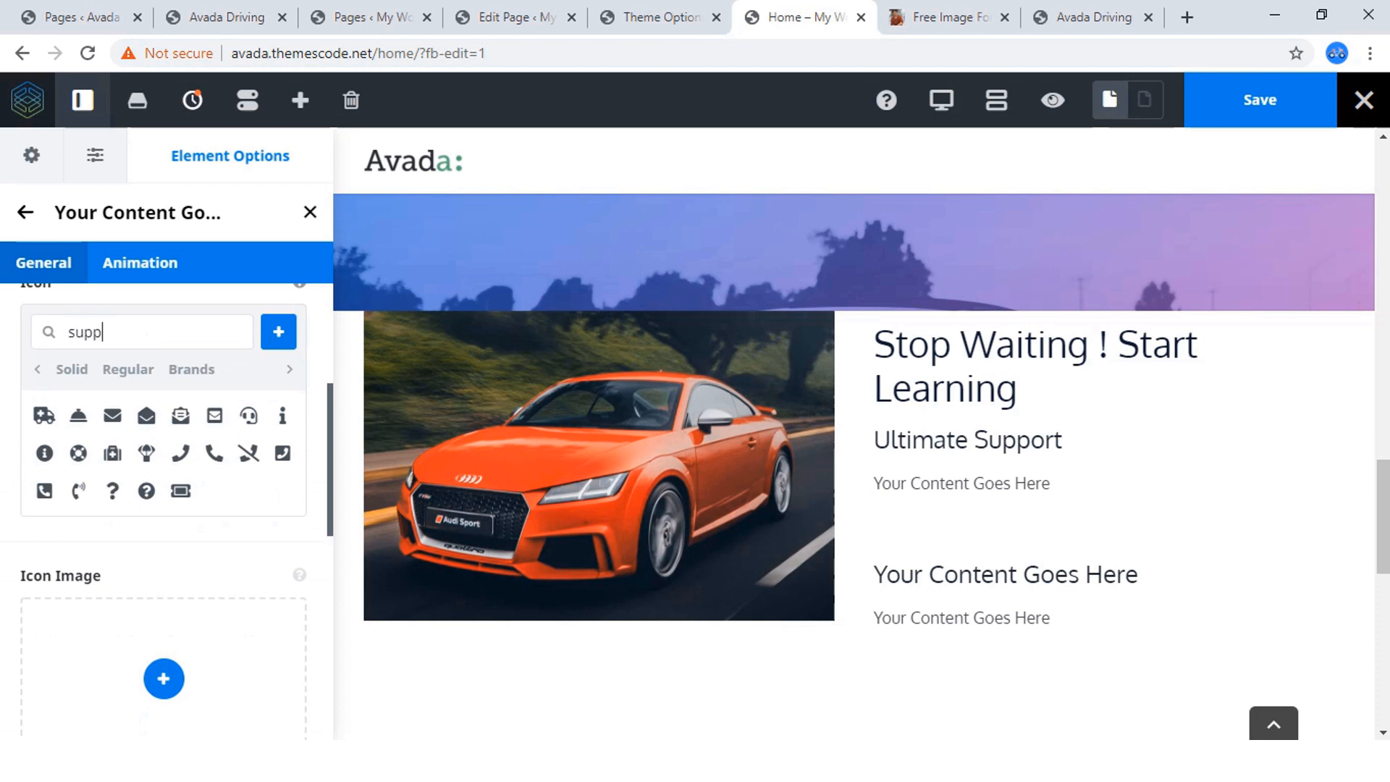
text(ort)
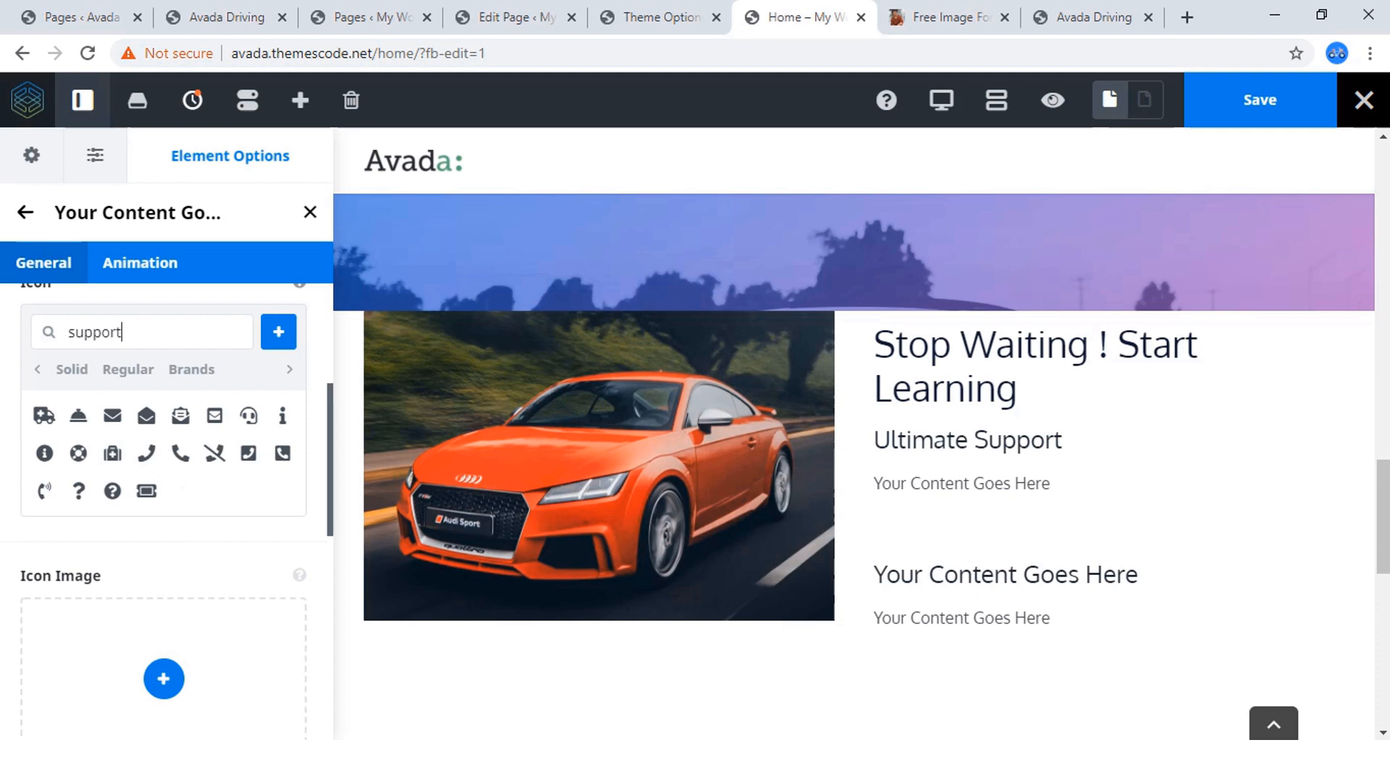
Check the Ultimate Support icon on the reference site, and close the reference site's live editor and free image pages.
click(224, 17)
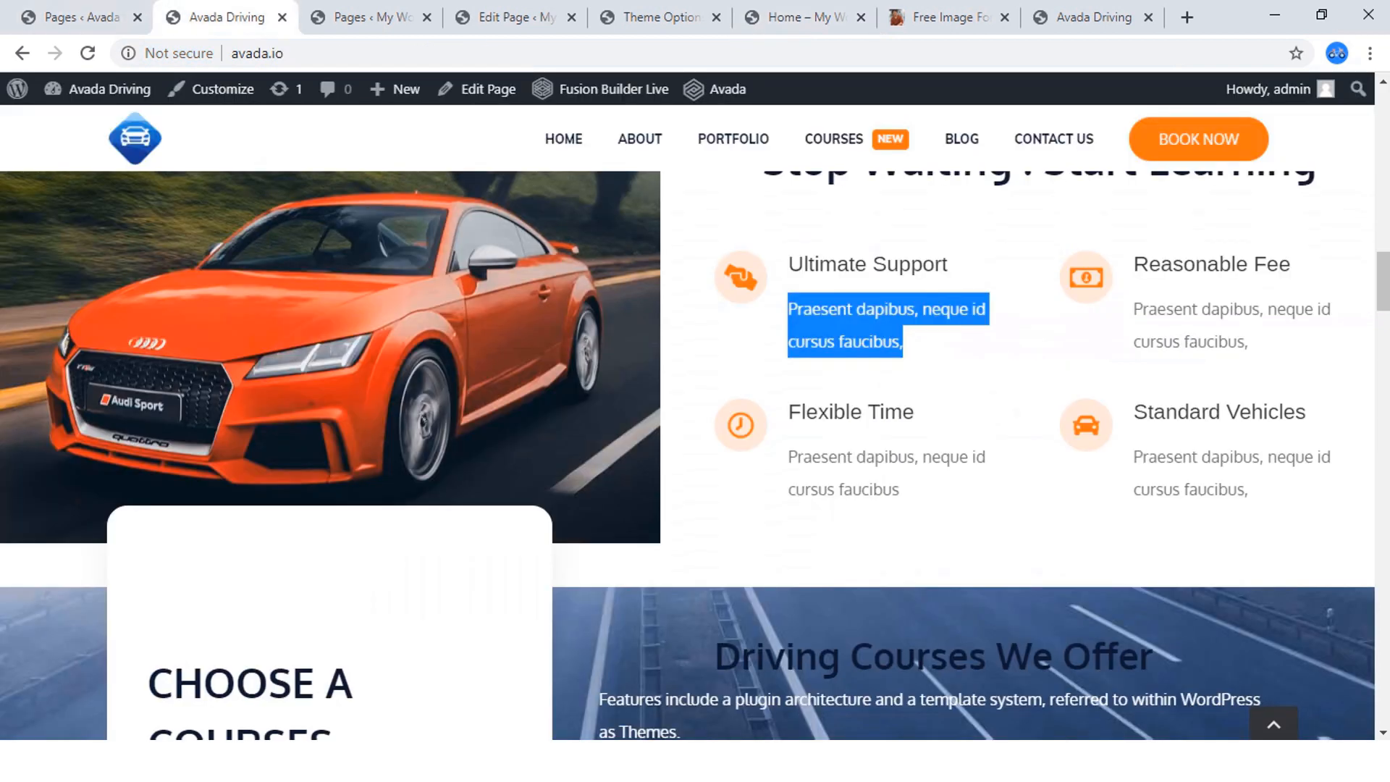
click(1094, 16)
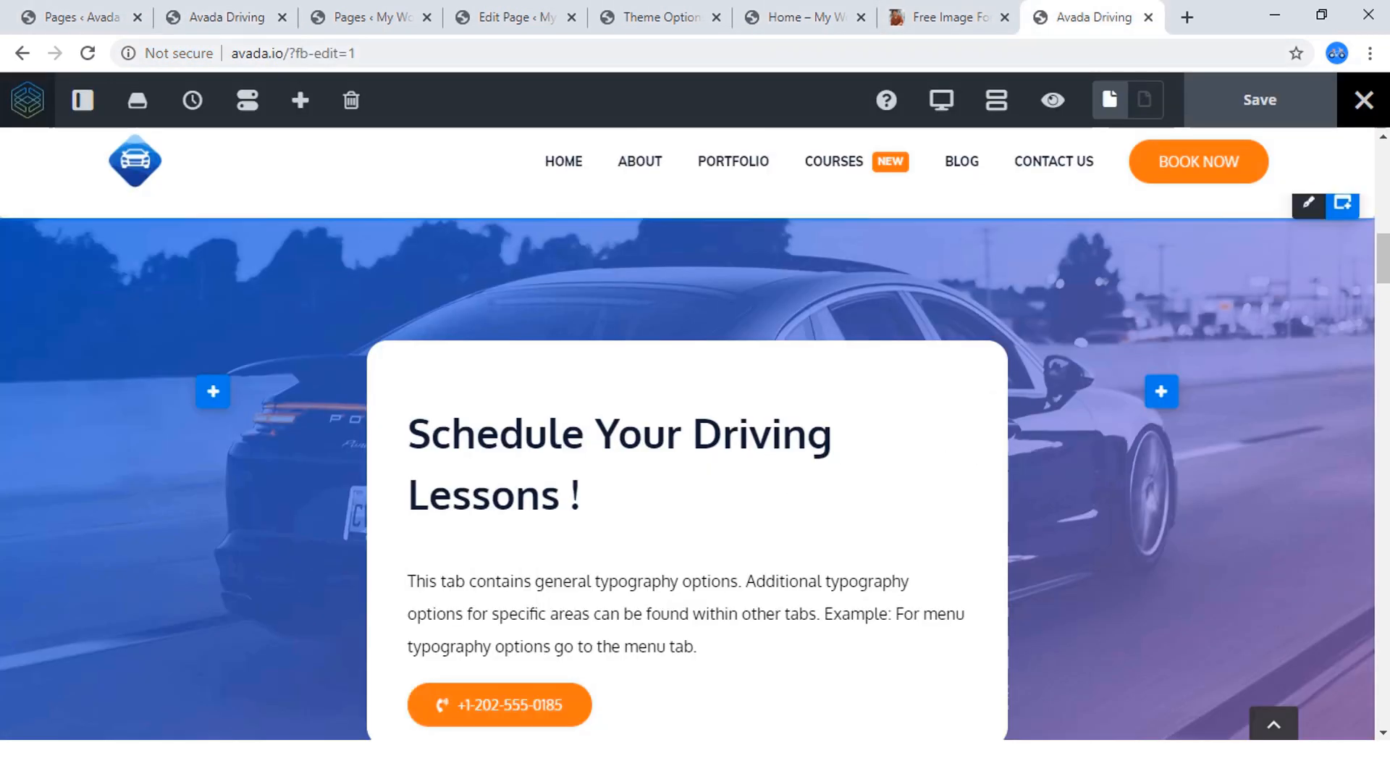
click(797, 16)
click(1148, 17)
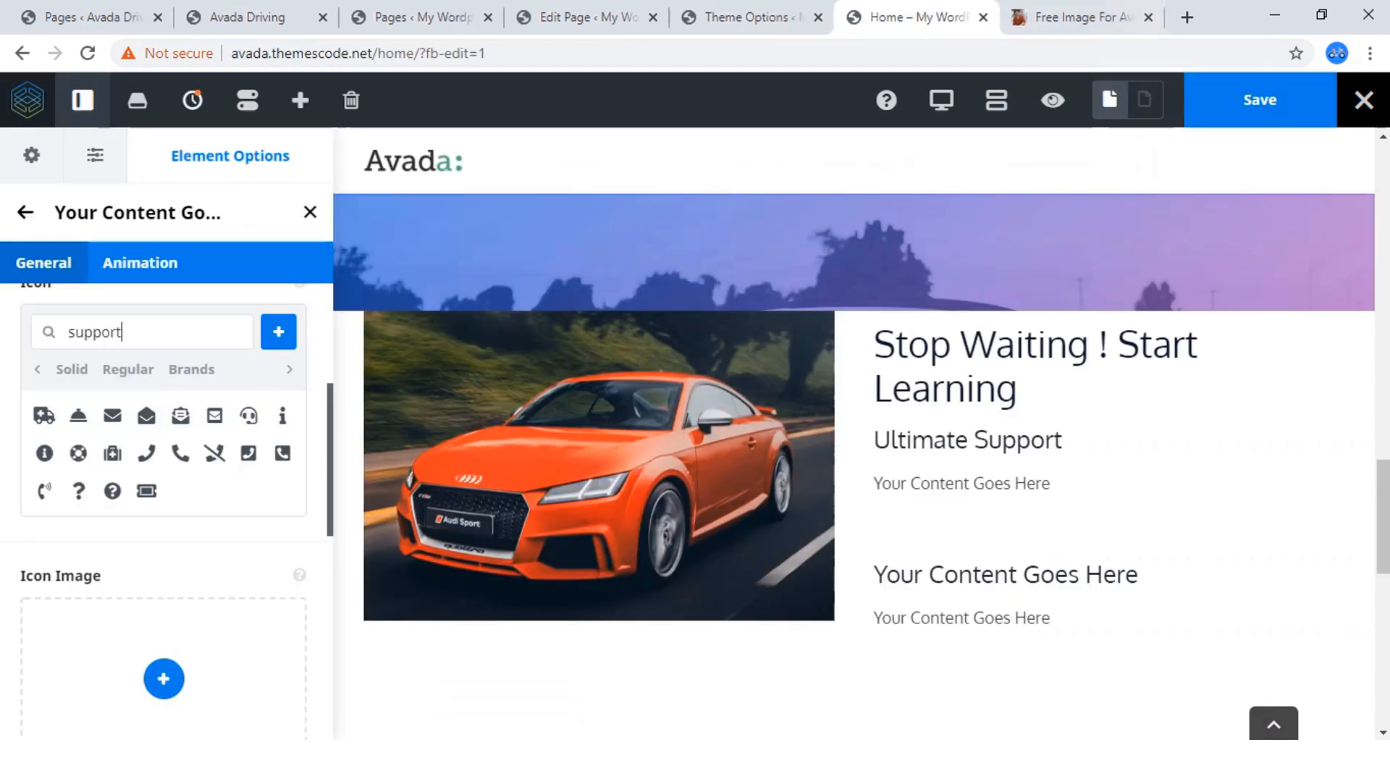
click(1149, 16)
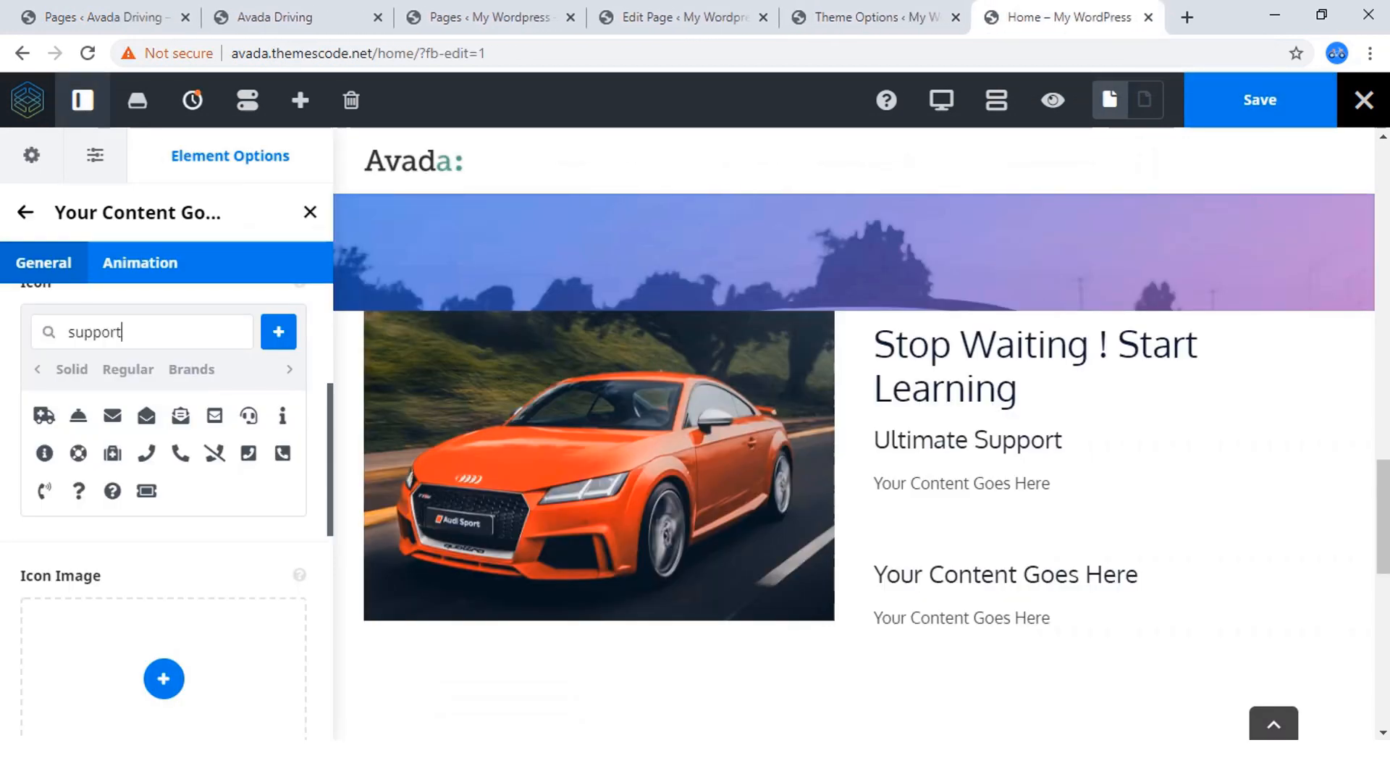
Search the icons for "help" and choose the helping hands icon for the Ultimate Support box.
key(ctrl+a)
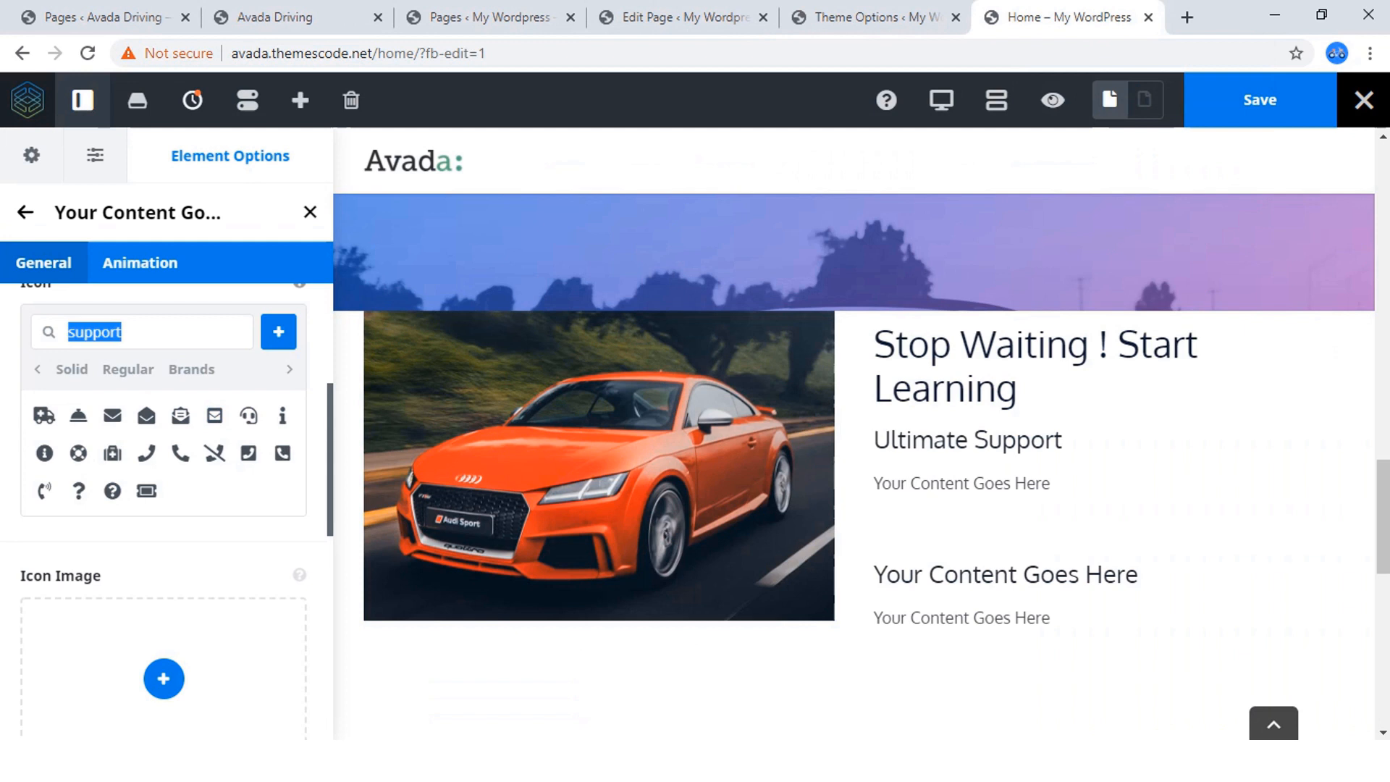
text(help)
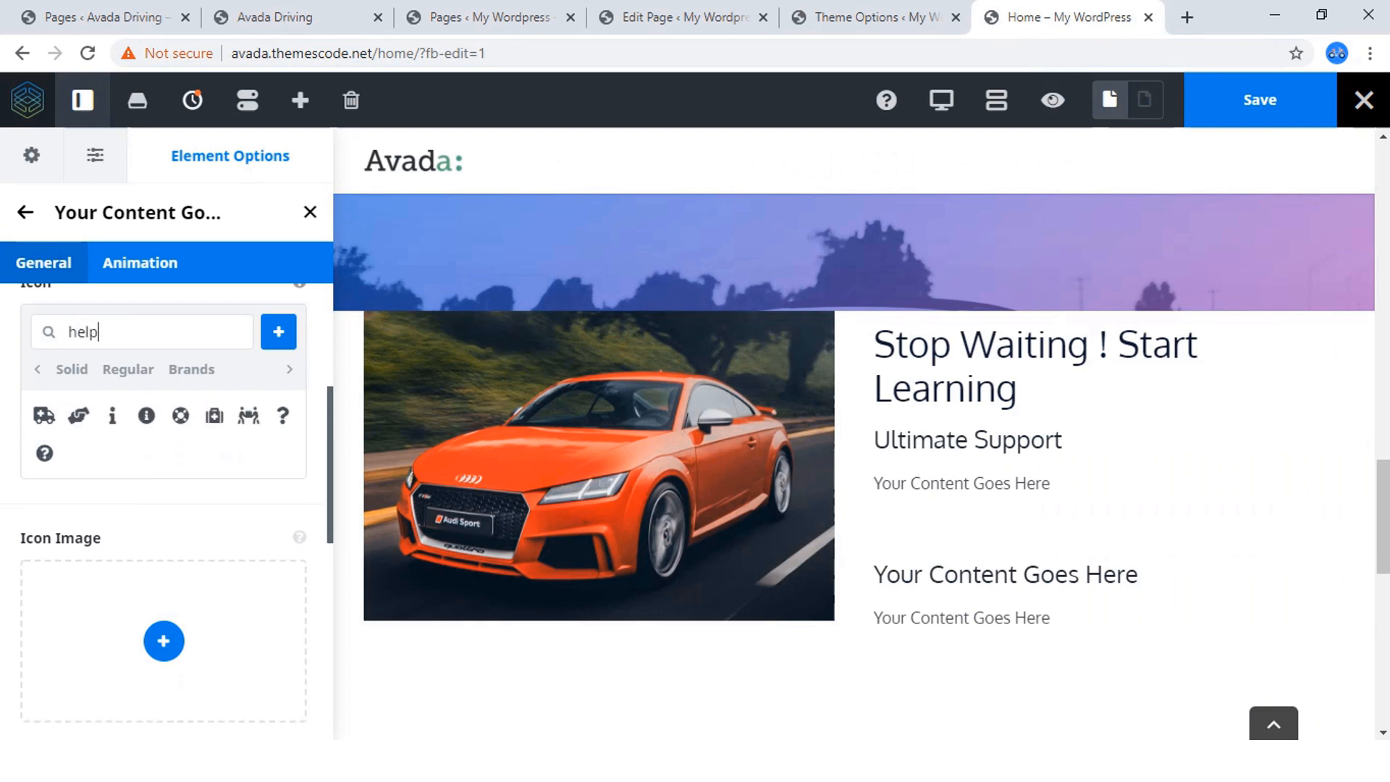
click(78, 416)
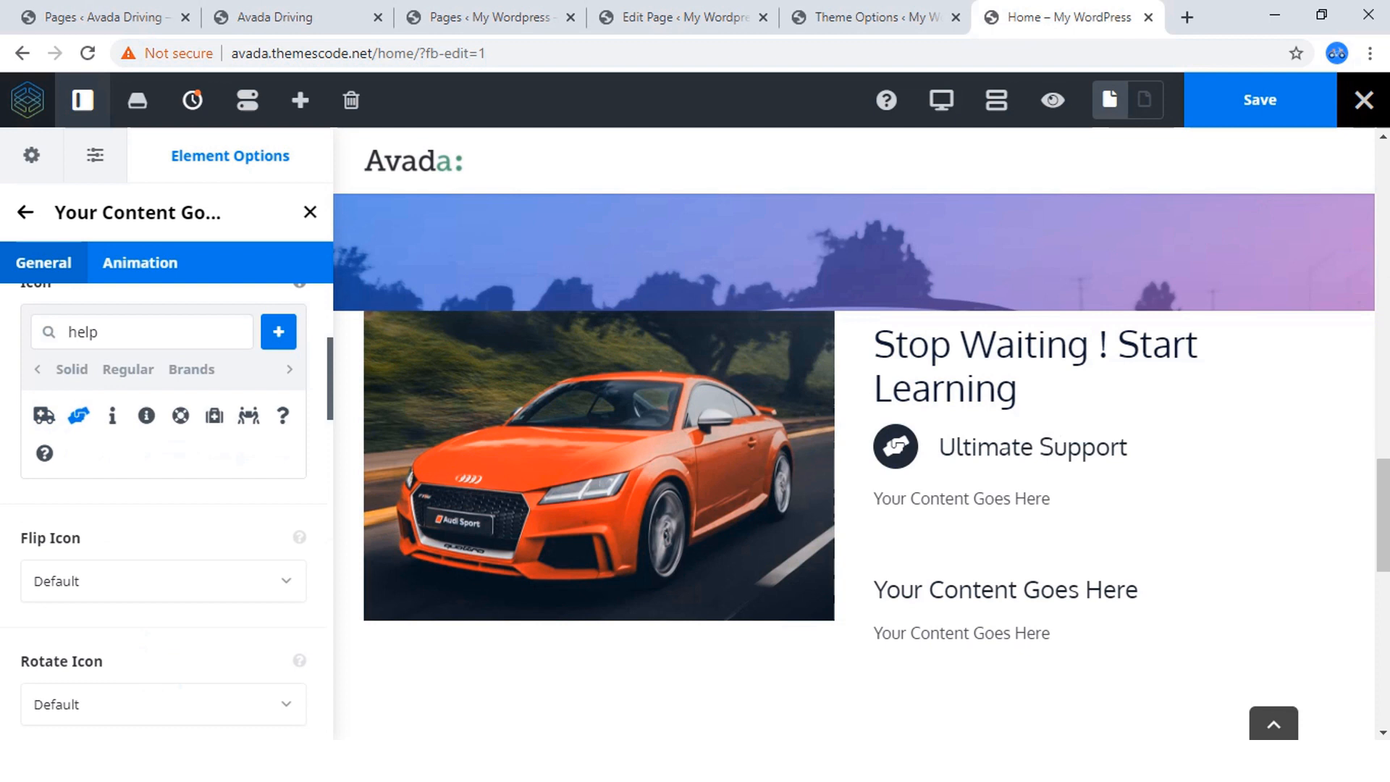
Replace the Ultimate Support box's placeholder content with the copied text "Praesent dapibus, neque id cursus faucibus,".
scroll(167, 506, down, 3)
scroll(167, 507, down, 7)
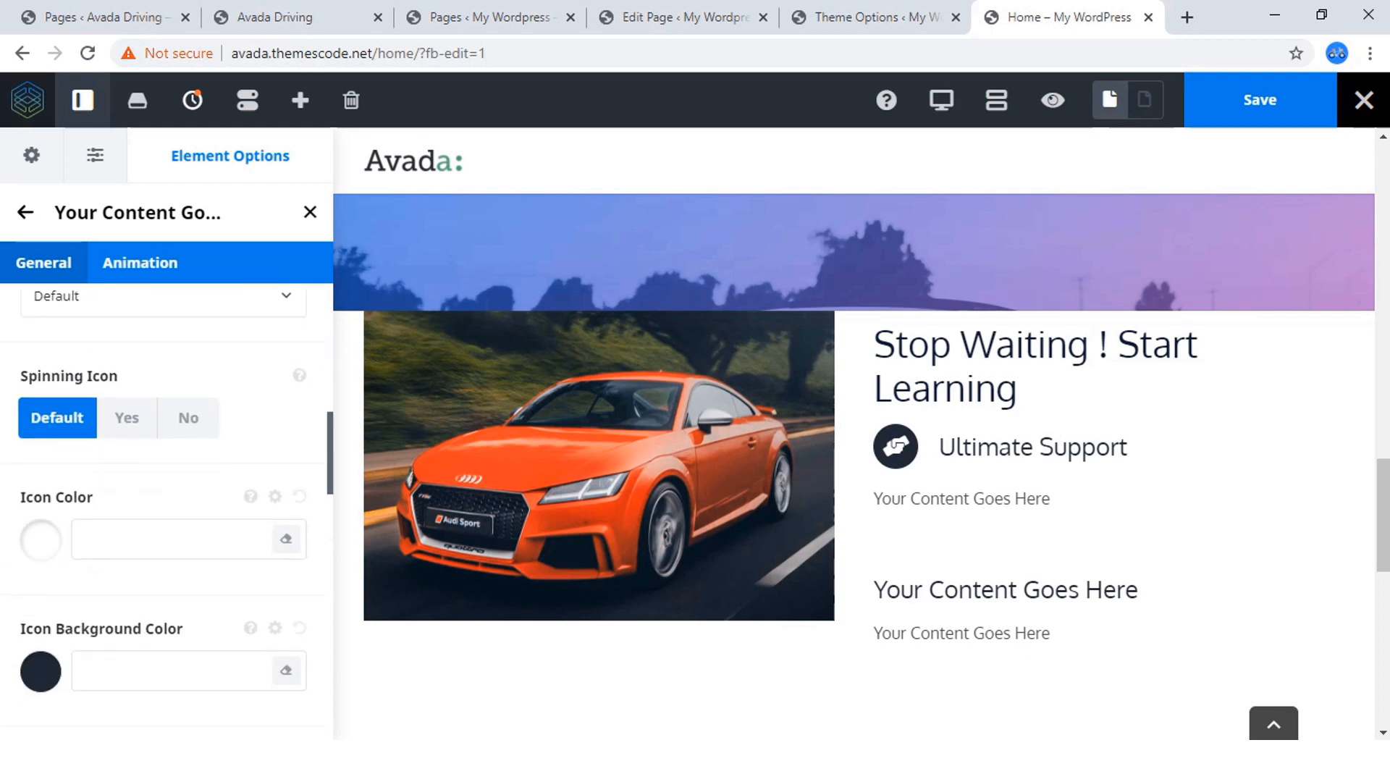
scroll(167, 507, up, 3)
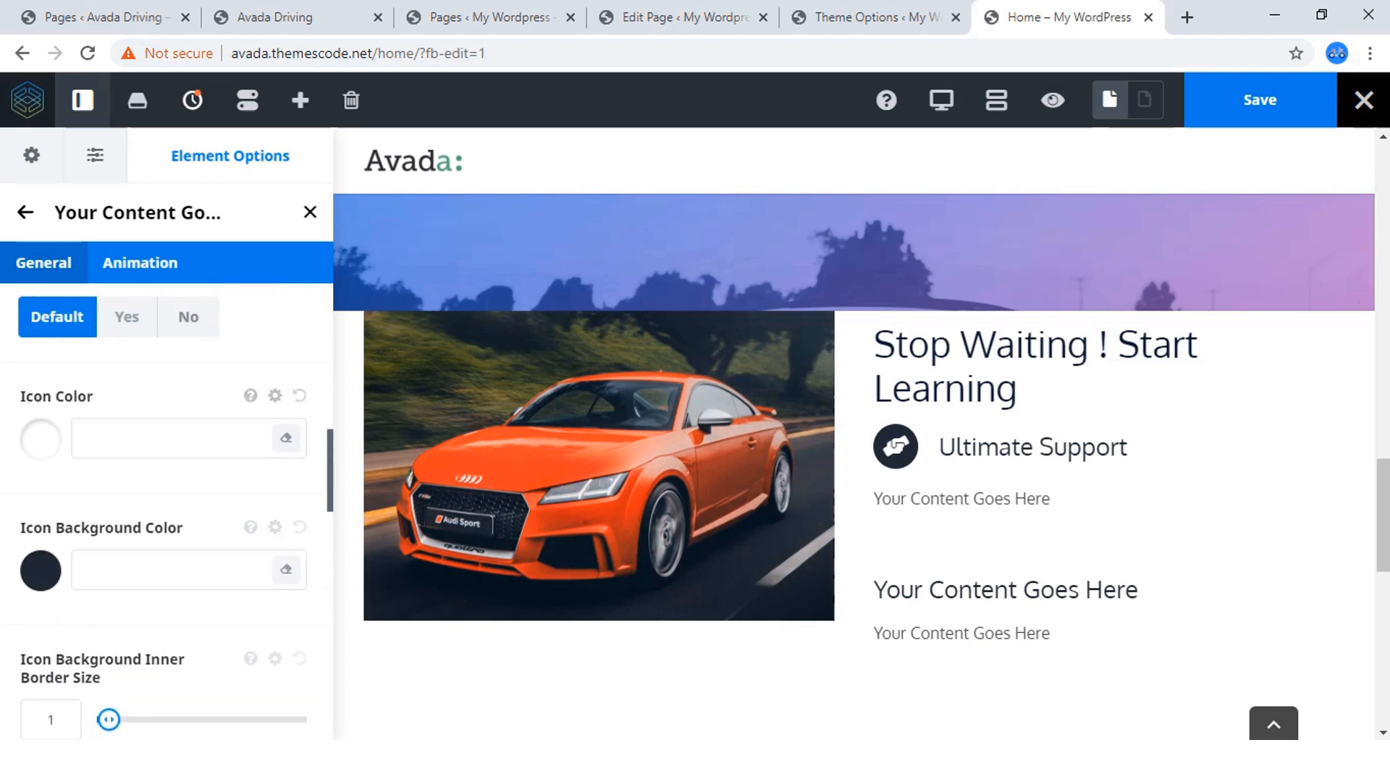
scroll(167, 507, down, 6)
scroll(166, 507, down, 8)
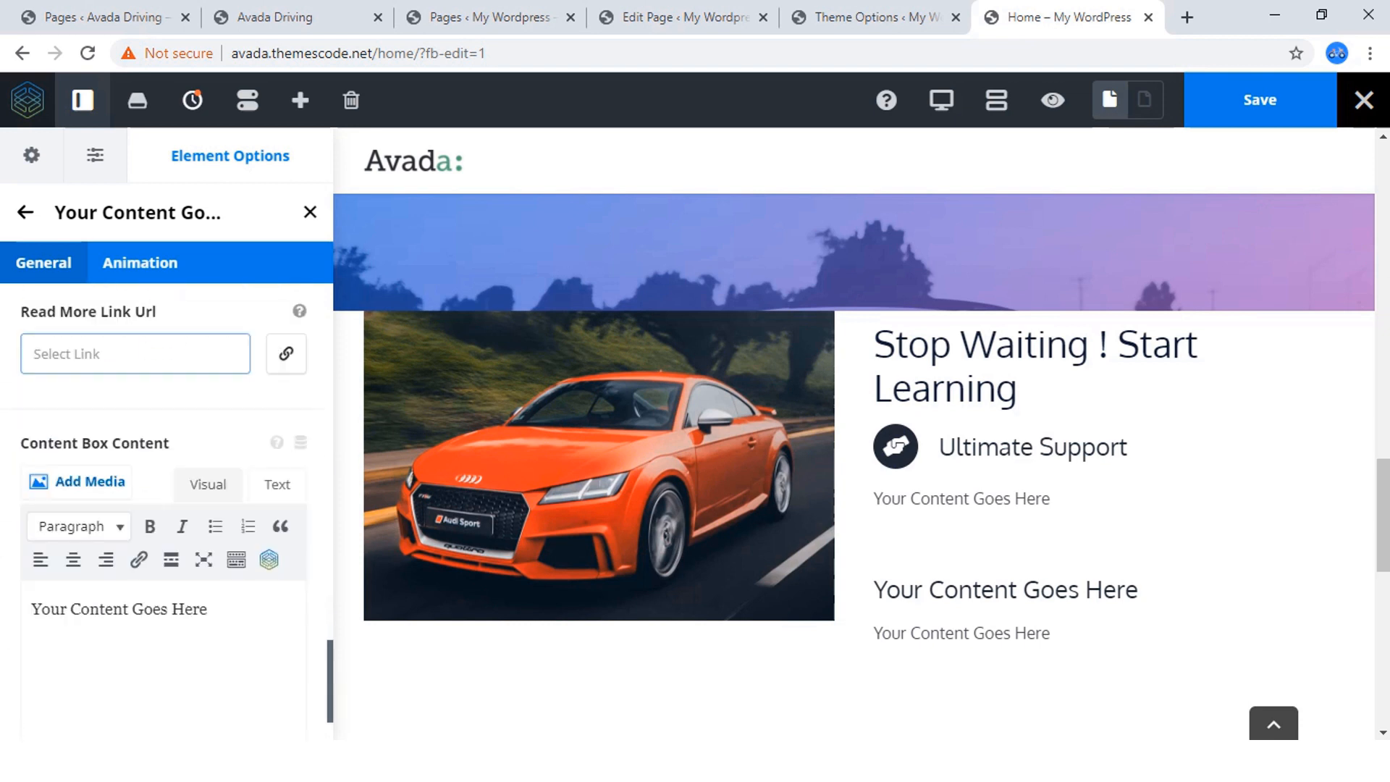
click(277, 361)
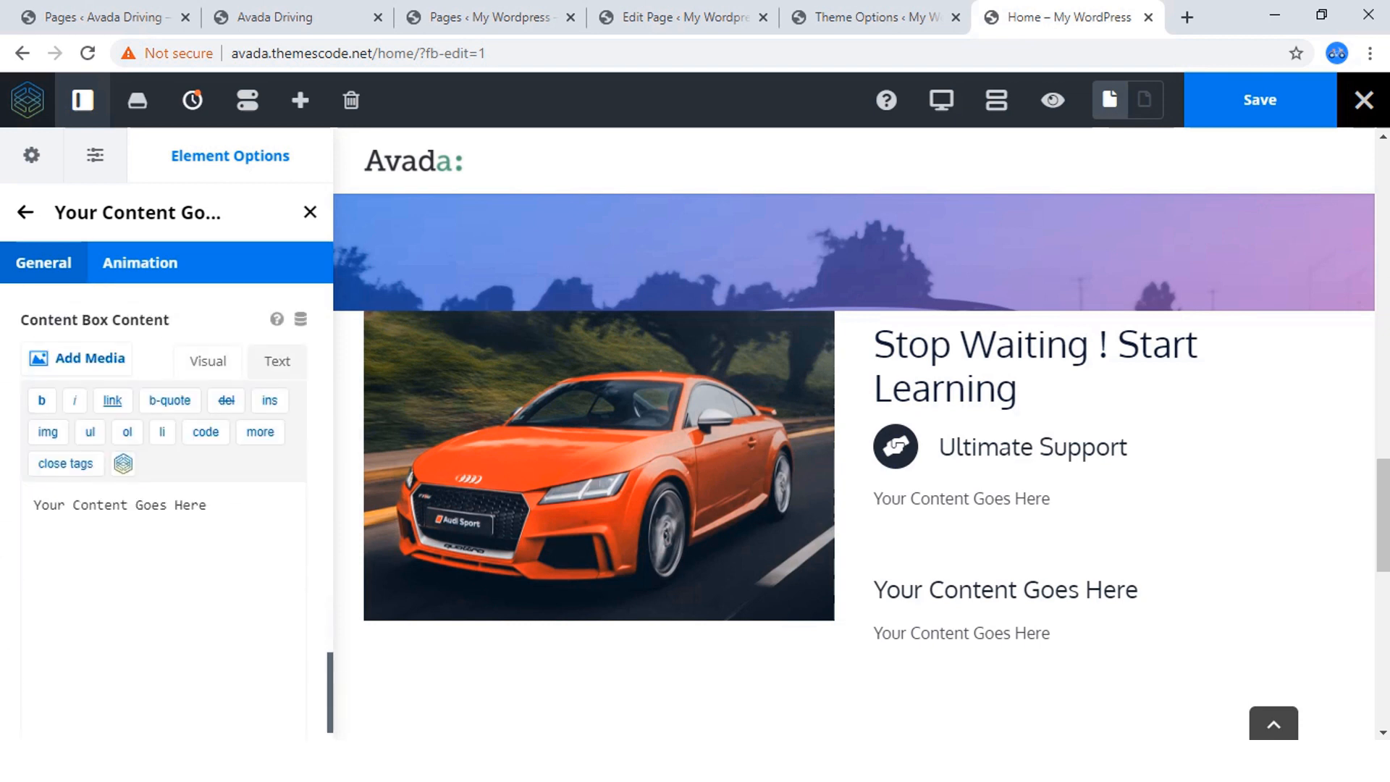
click(207, 505)
key(ctrl+a)
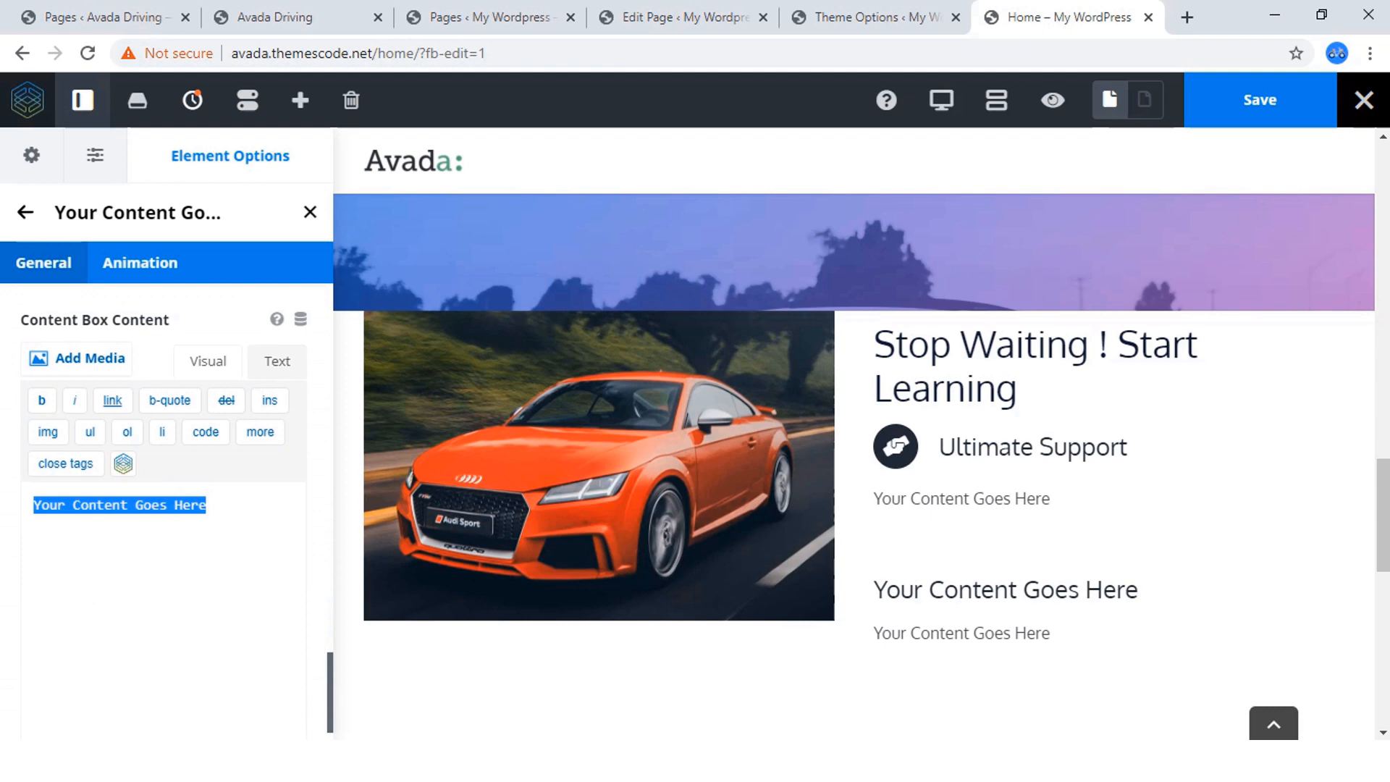
key(ctrl+v)
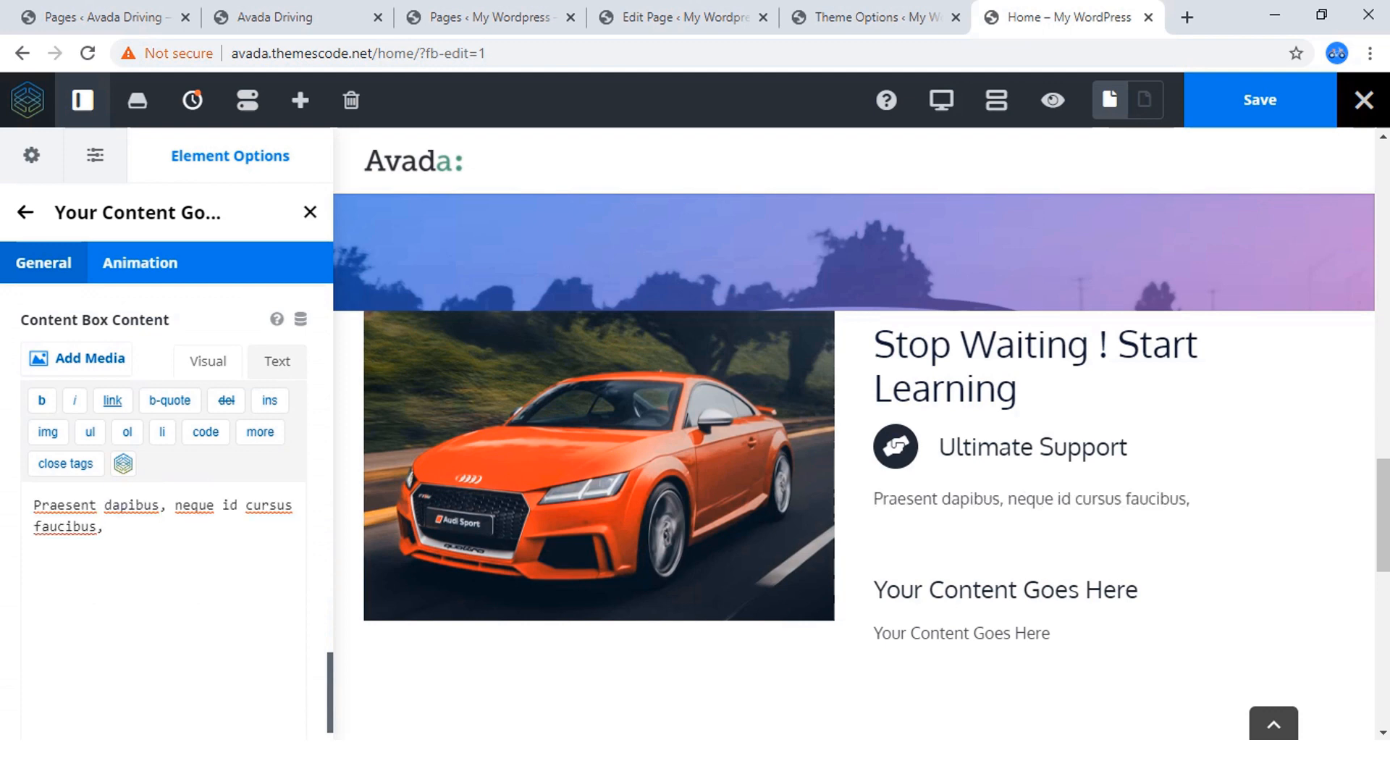
Check the icon styling on the reference site, and set the Ultimate Support box's icon color to orange #ff5722.
scroll(163, 507, up, 3)
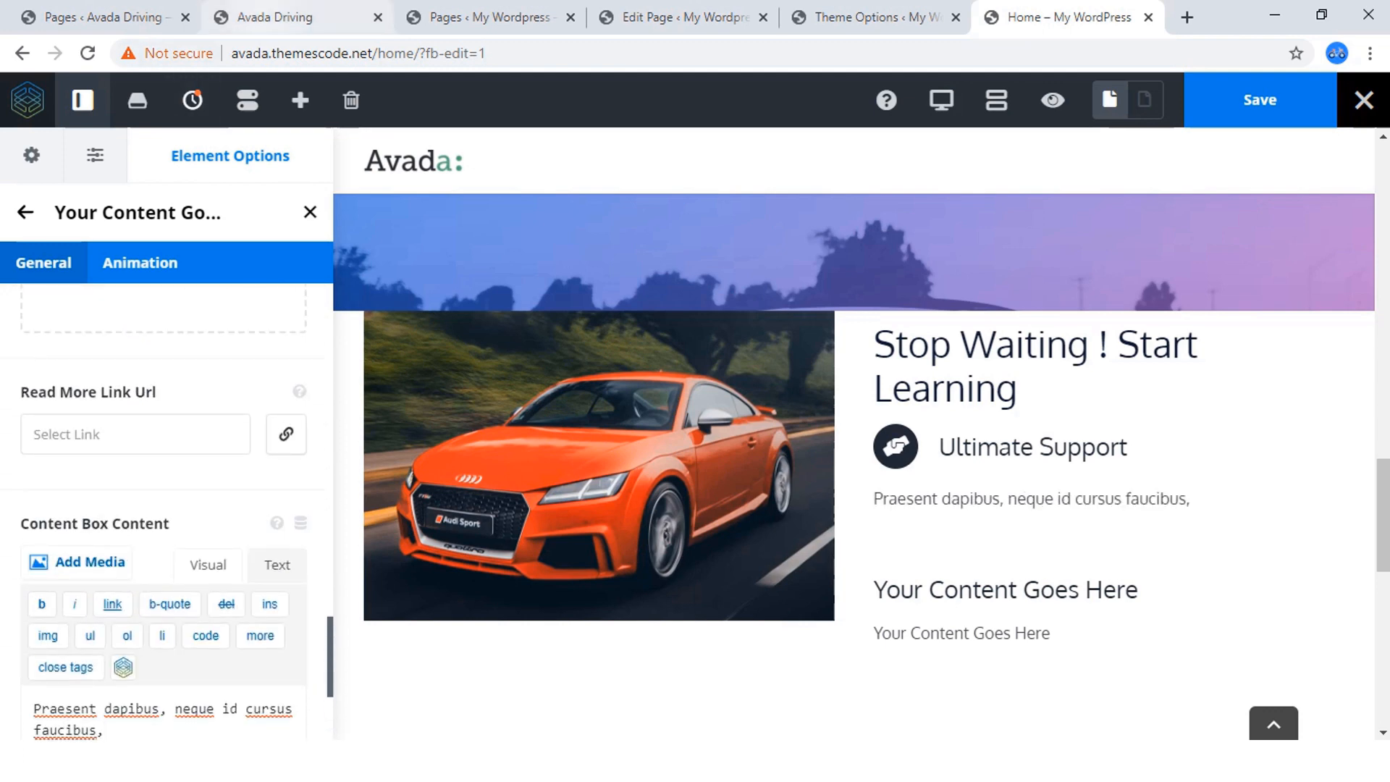
click(297, 17)
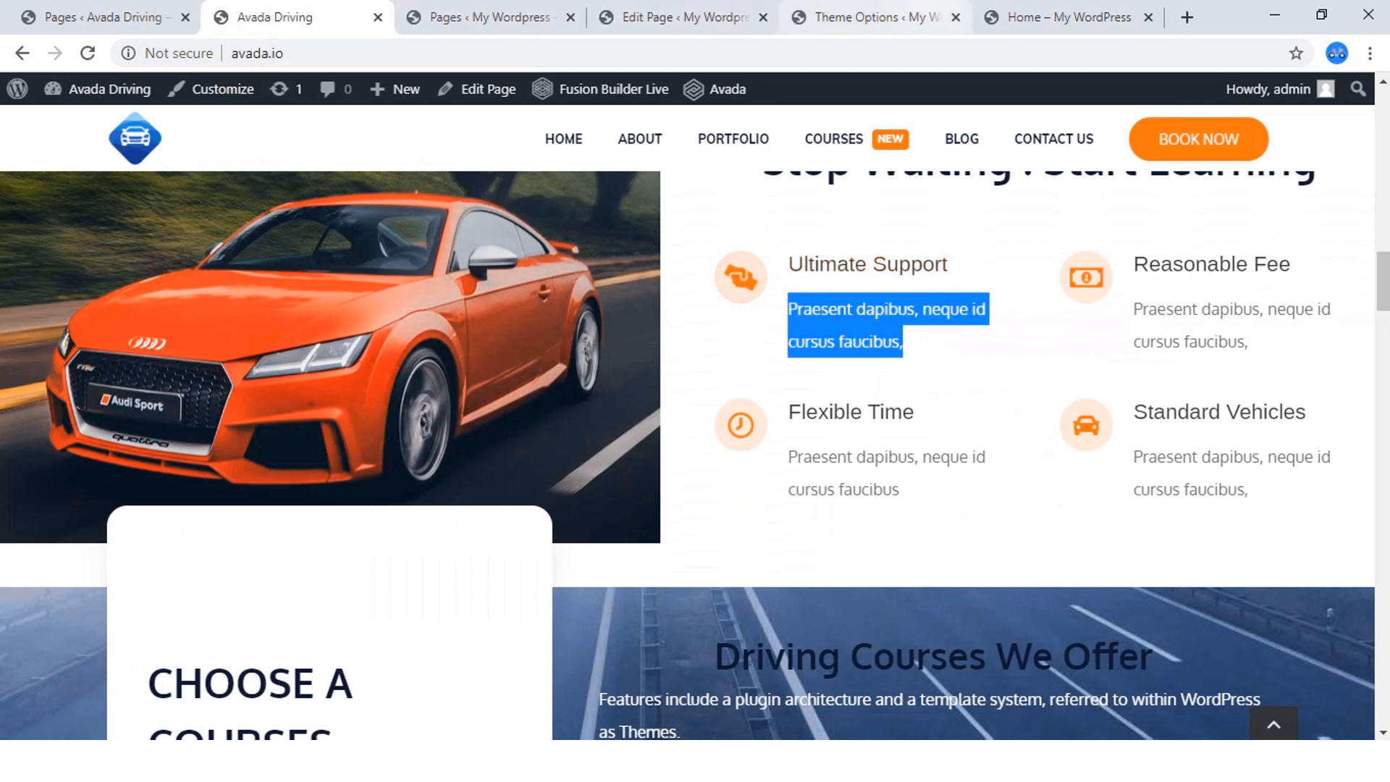
click(1061, 18)
scroll(164, 507, up, 5)
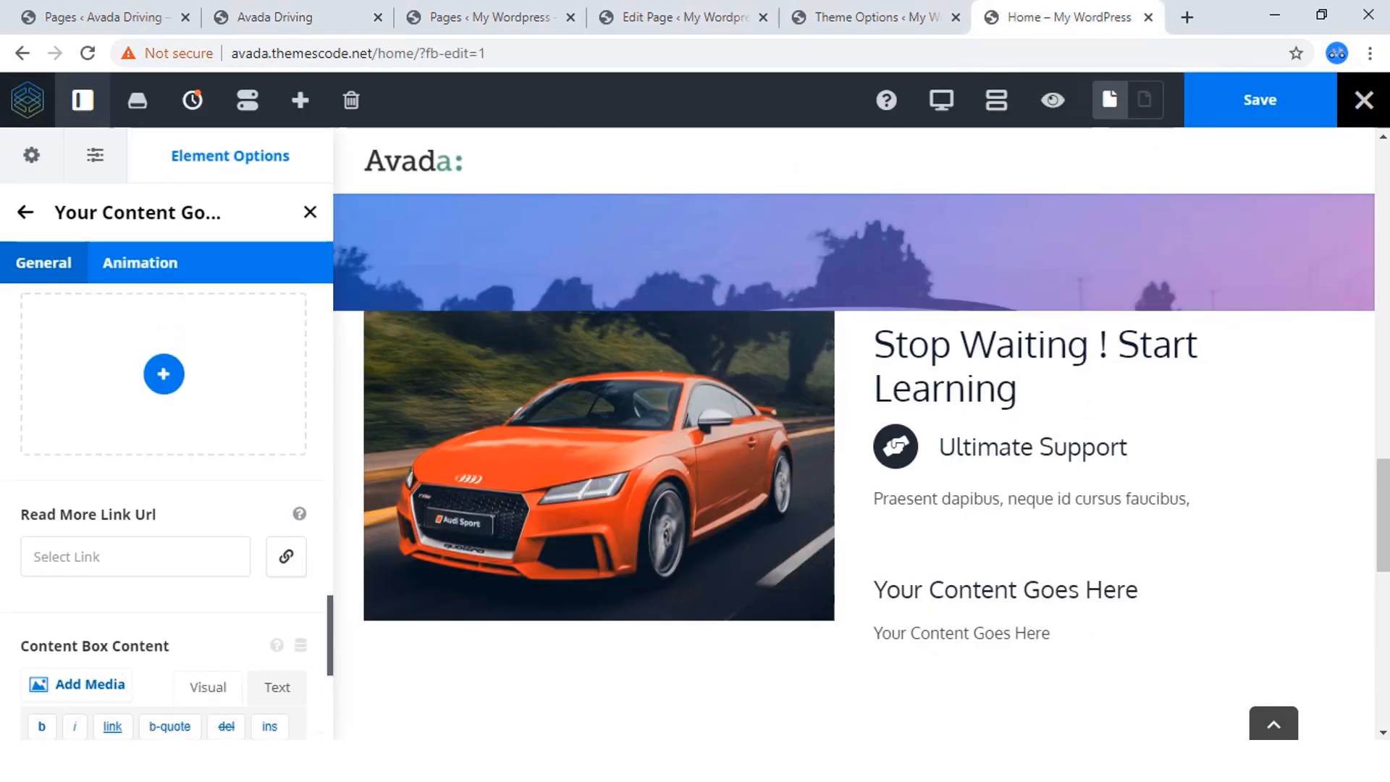
scroll(163, 507, up, 4)
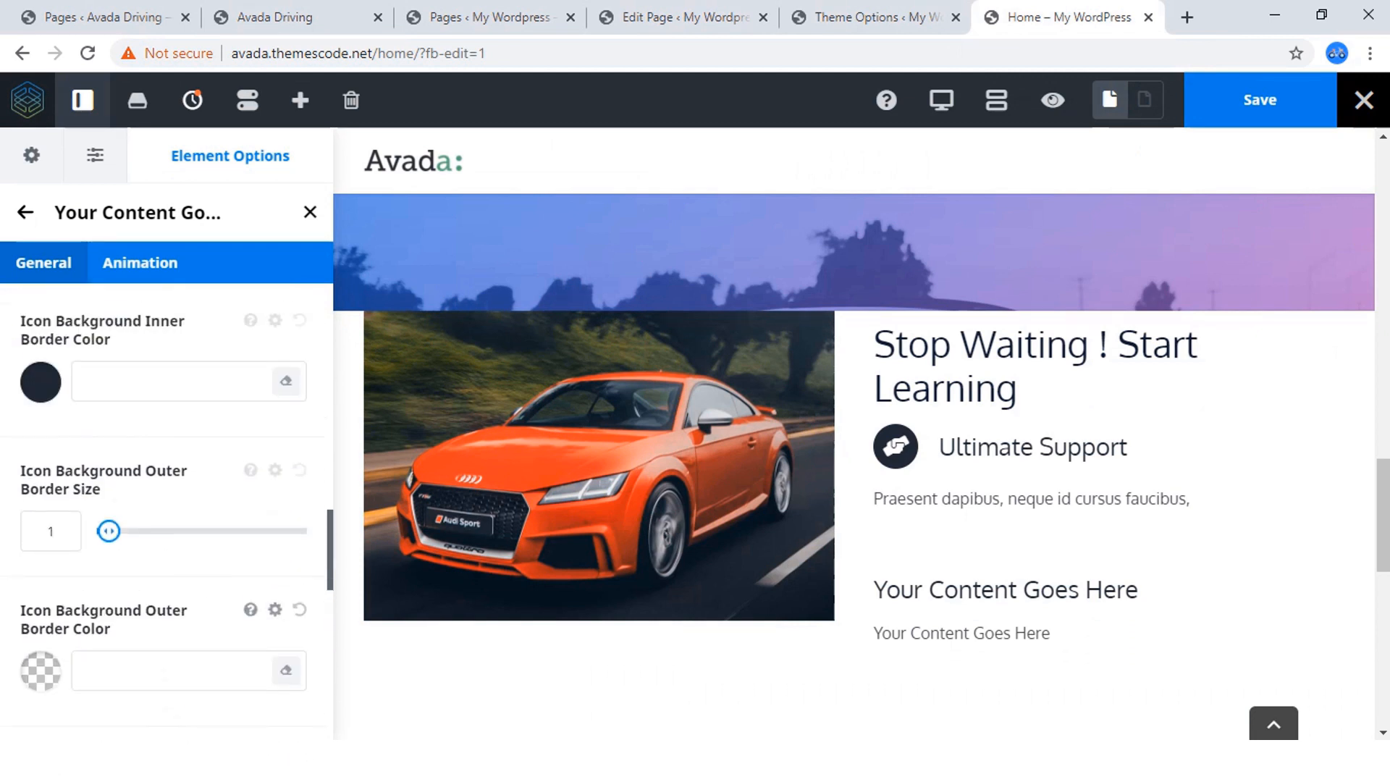
scroll(164, 507, up, 6)
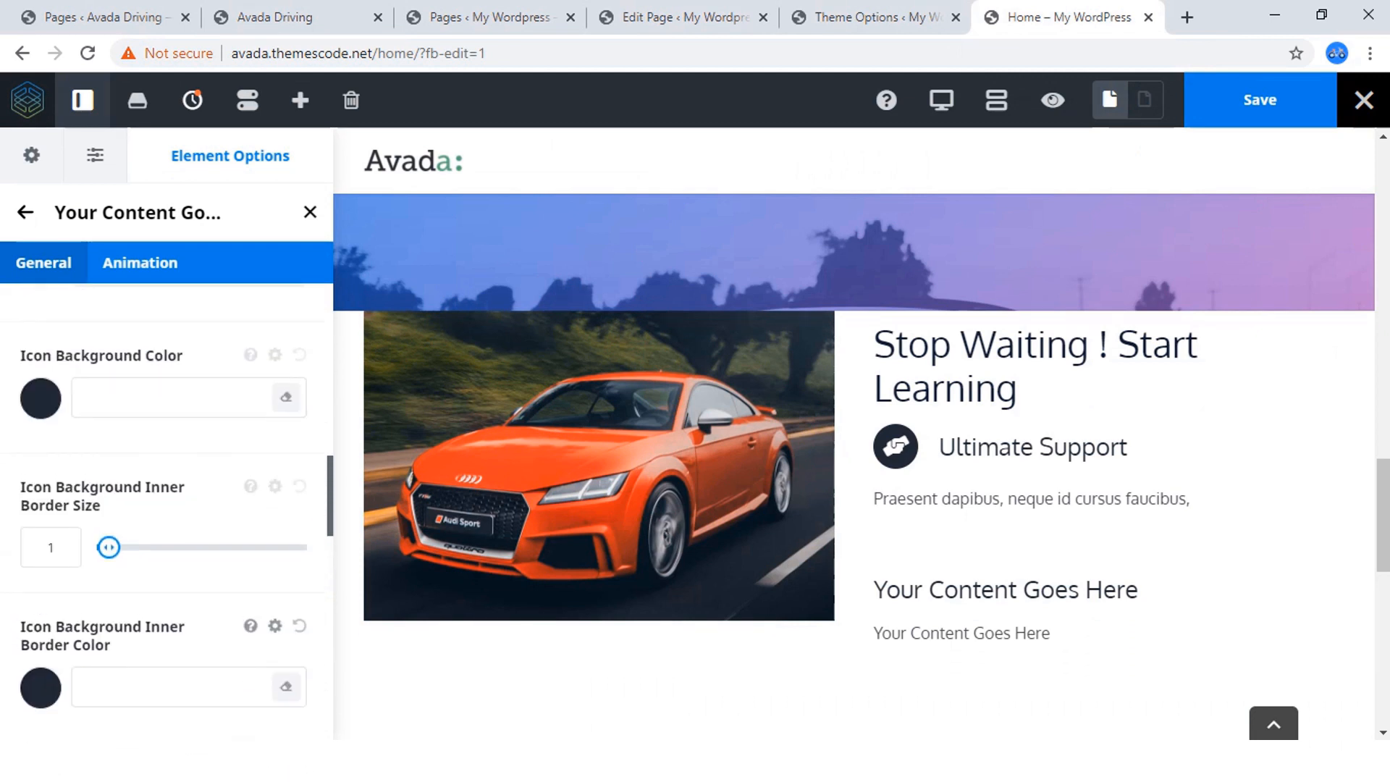
scroll(181, 478, up, 1)
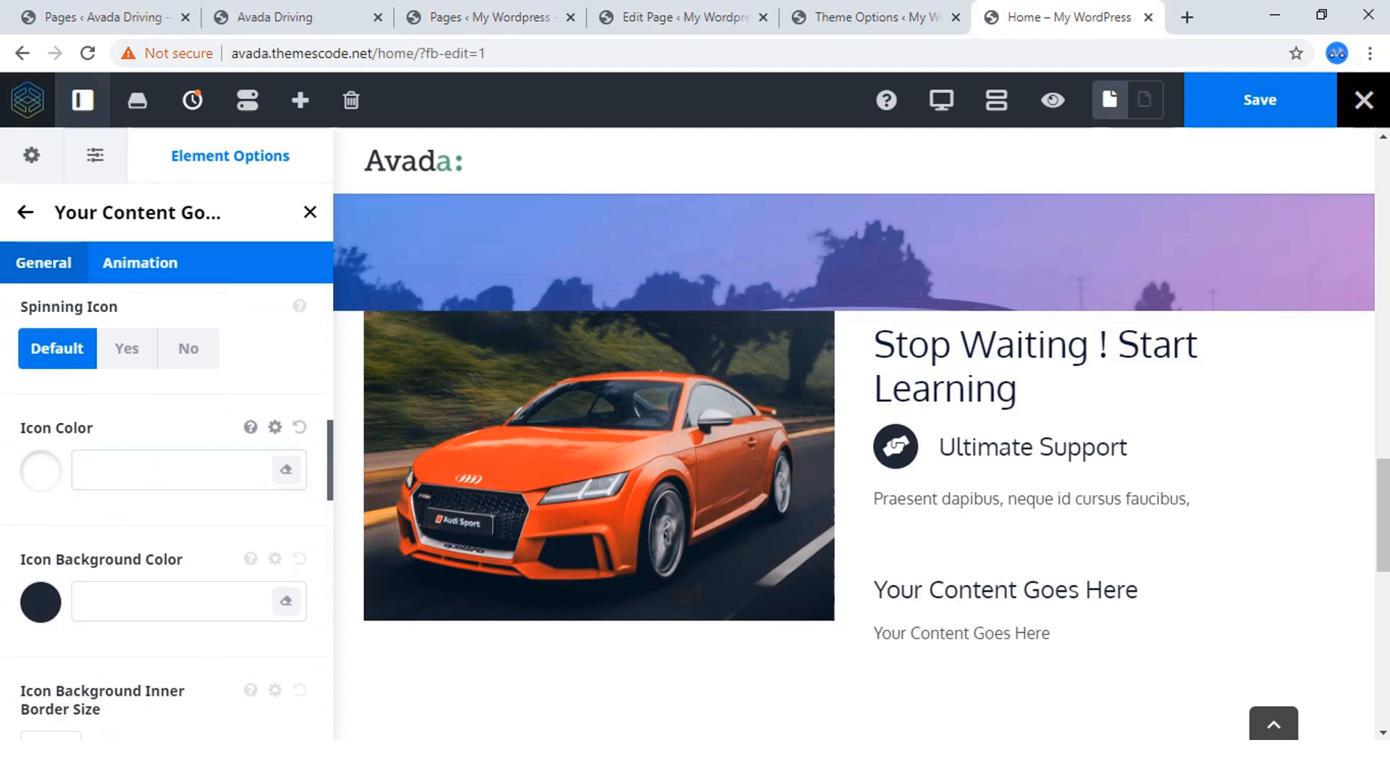
click(289, 17)
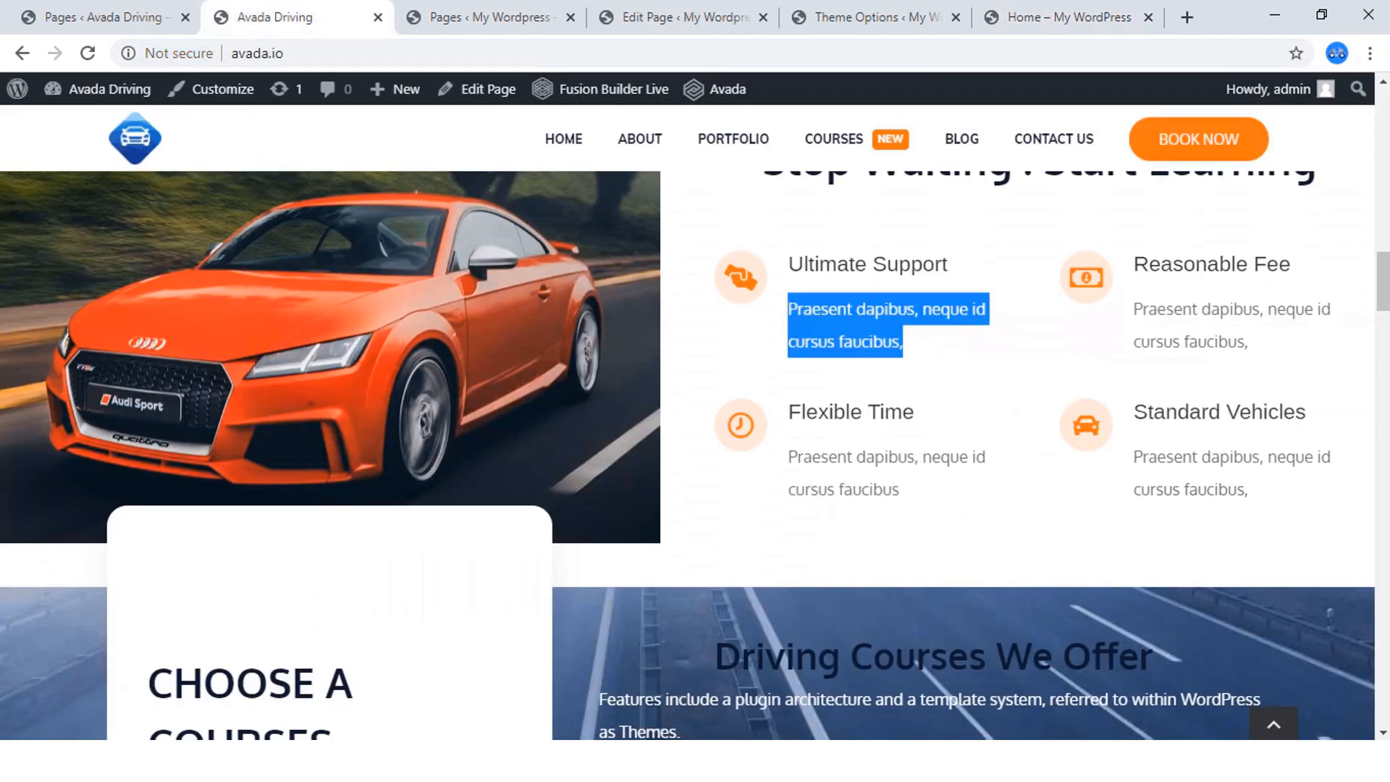
click(1058, 17)
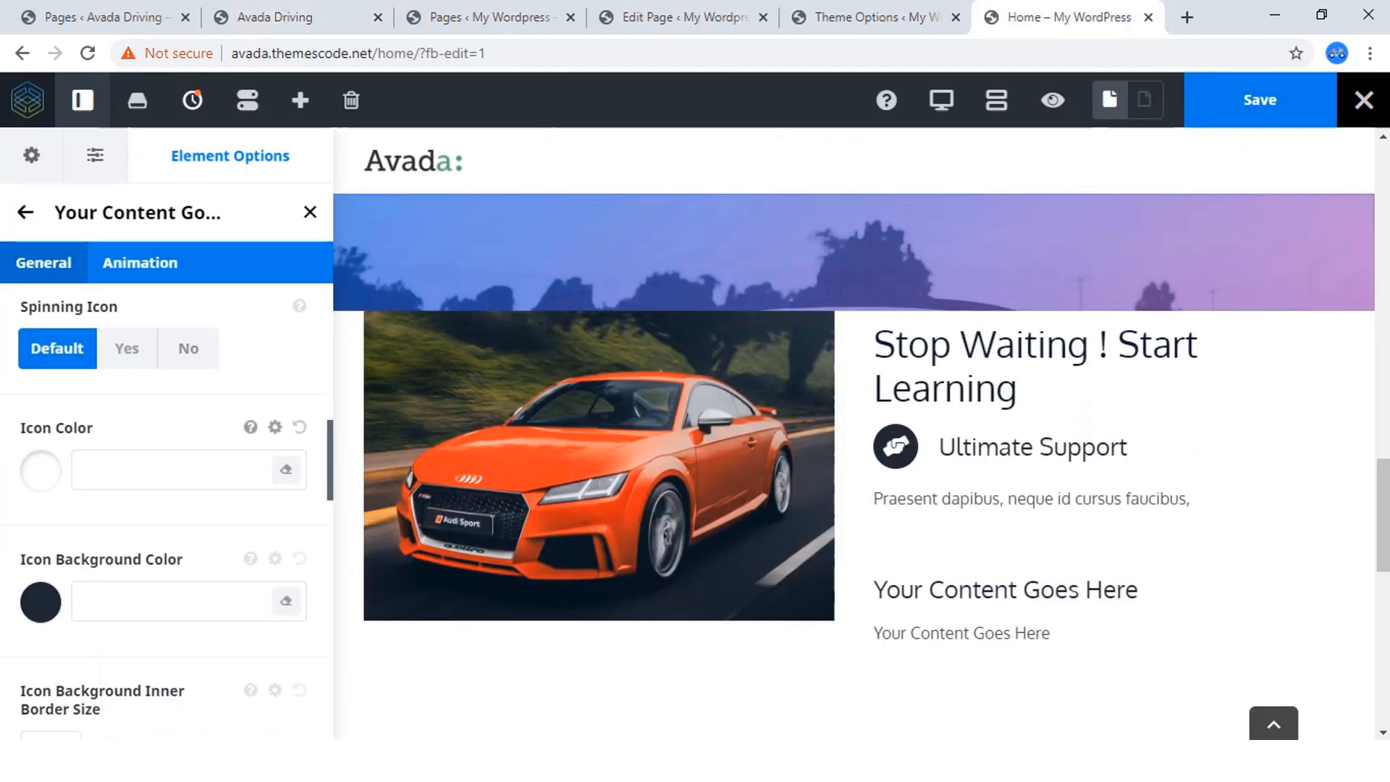
click(41, 471)
scroll(41, 471, down, 3)
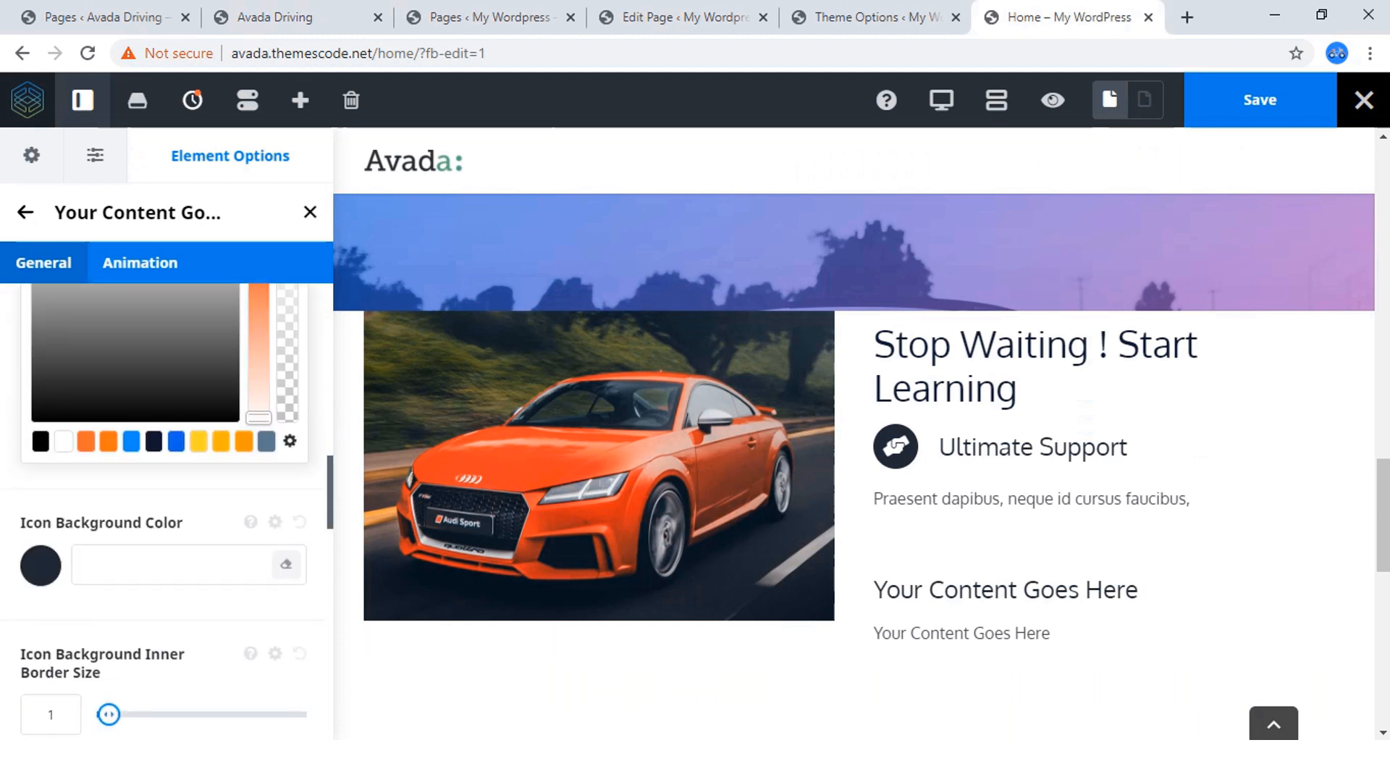
click(109, 441)
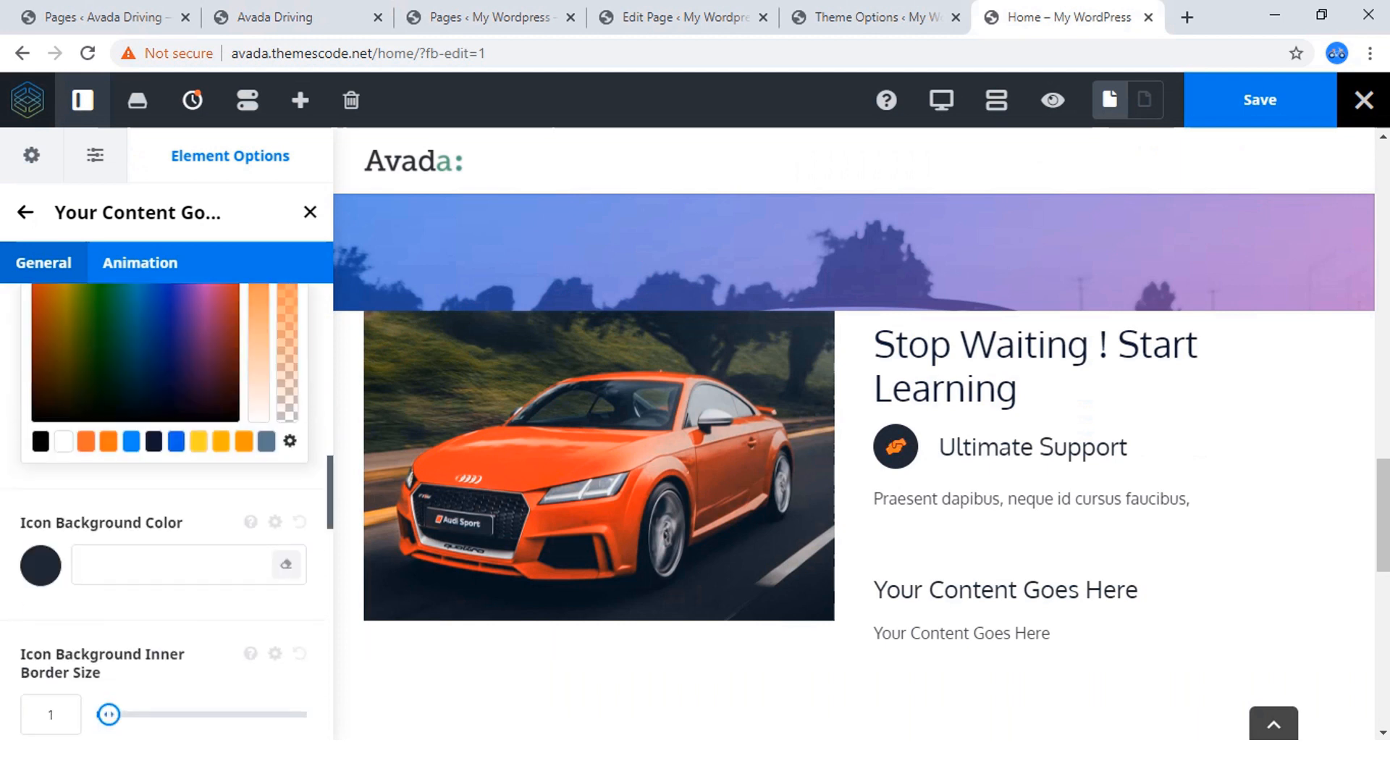
scroll(109, 441, up, 2)
click(40, 369)
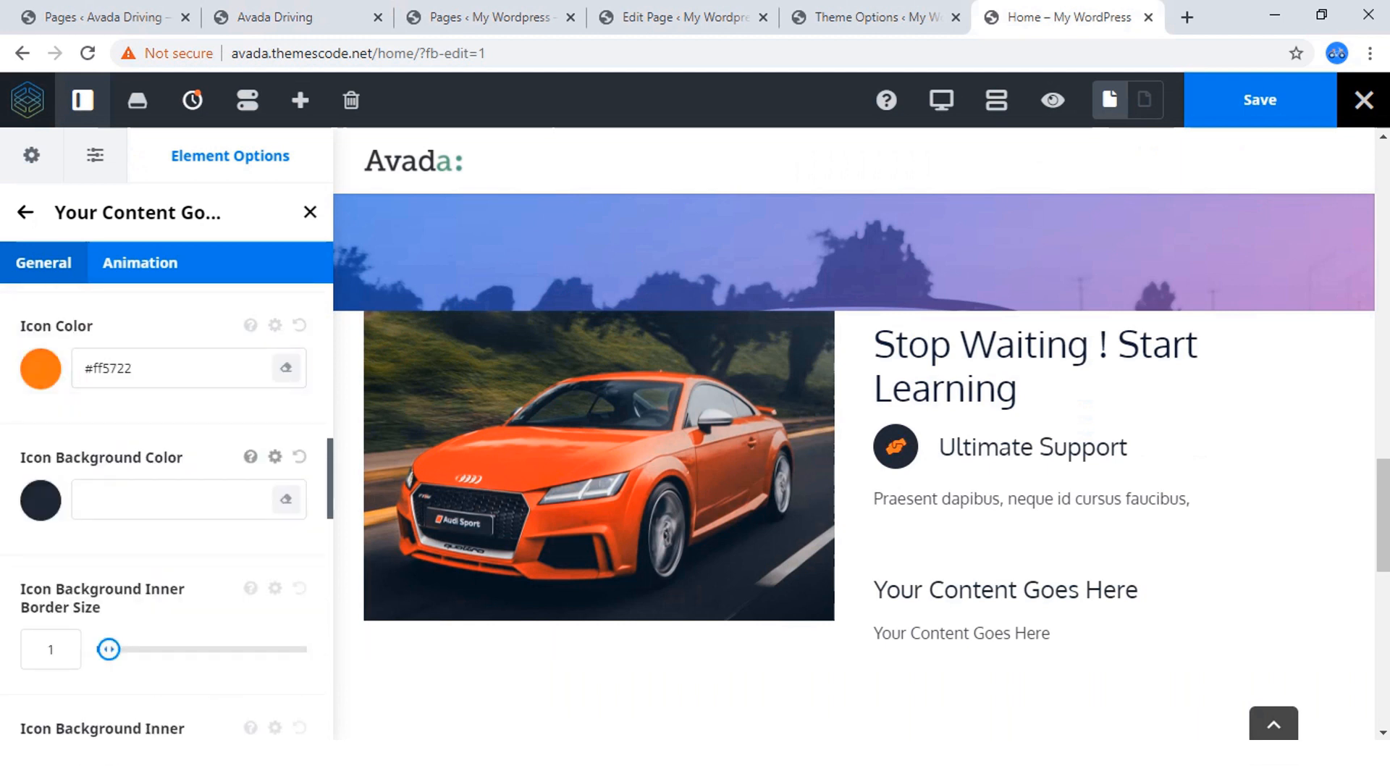
Set the Ultimate Support box's icon background color to the semi-transparent orange rgba(255,87,34,0.41).
click(40, 500)
scroll(41, 500, down, 2)
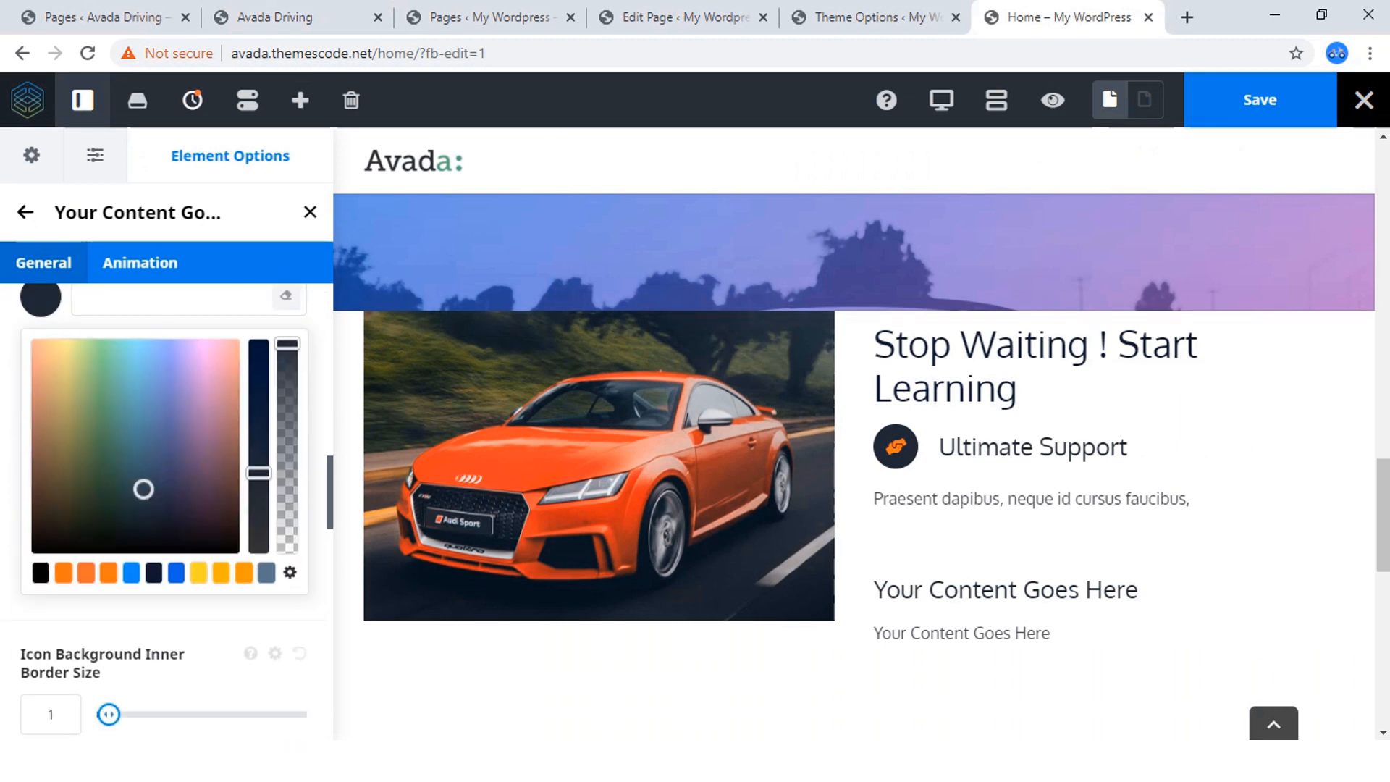
click(108, 573)
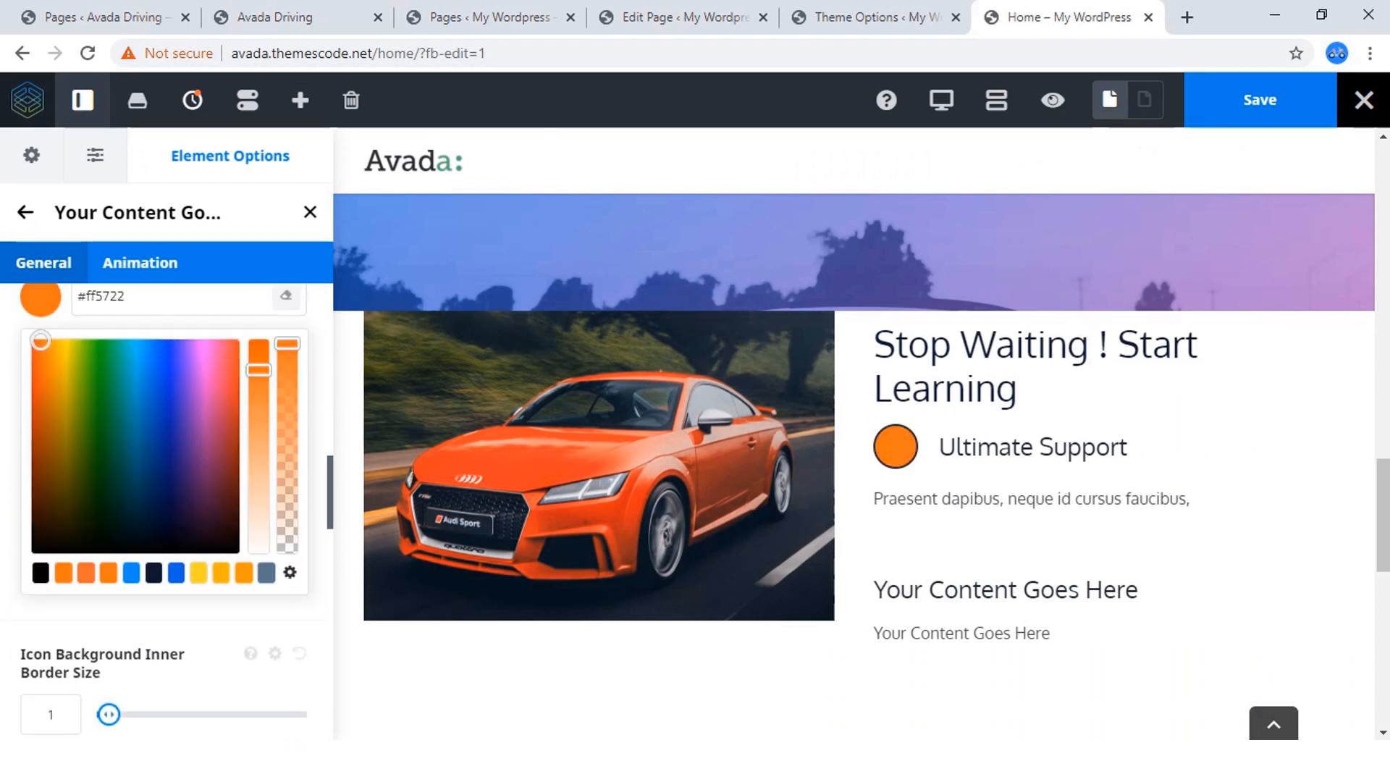
drag(287, 344, 286, 464)
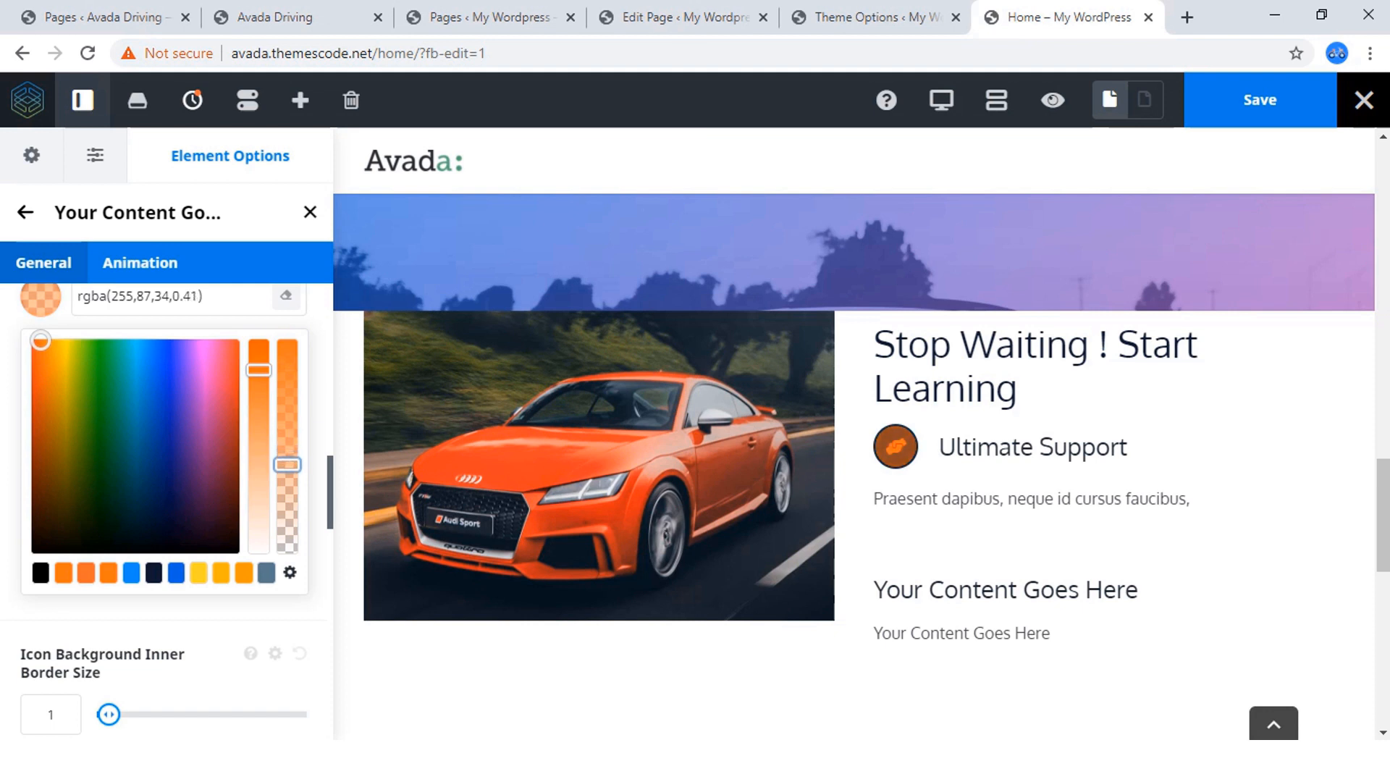
Set the Ultimate Support box's icon background inner border color to the semi-transparent orange rgba(255,87,34,0.37).
scroll(167, 507, down, 2)
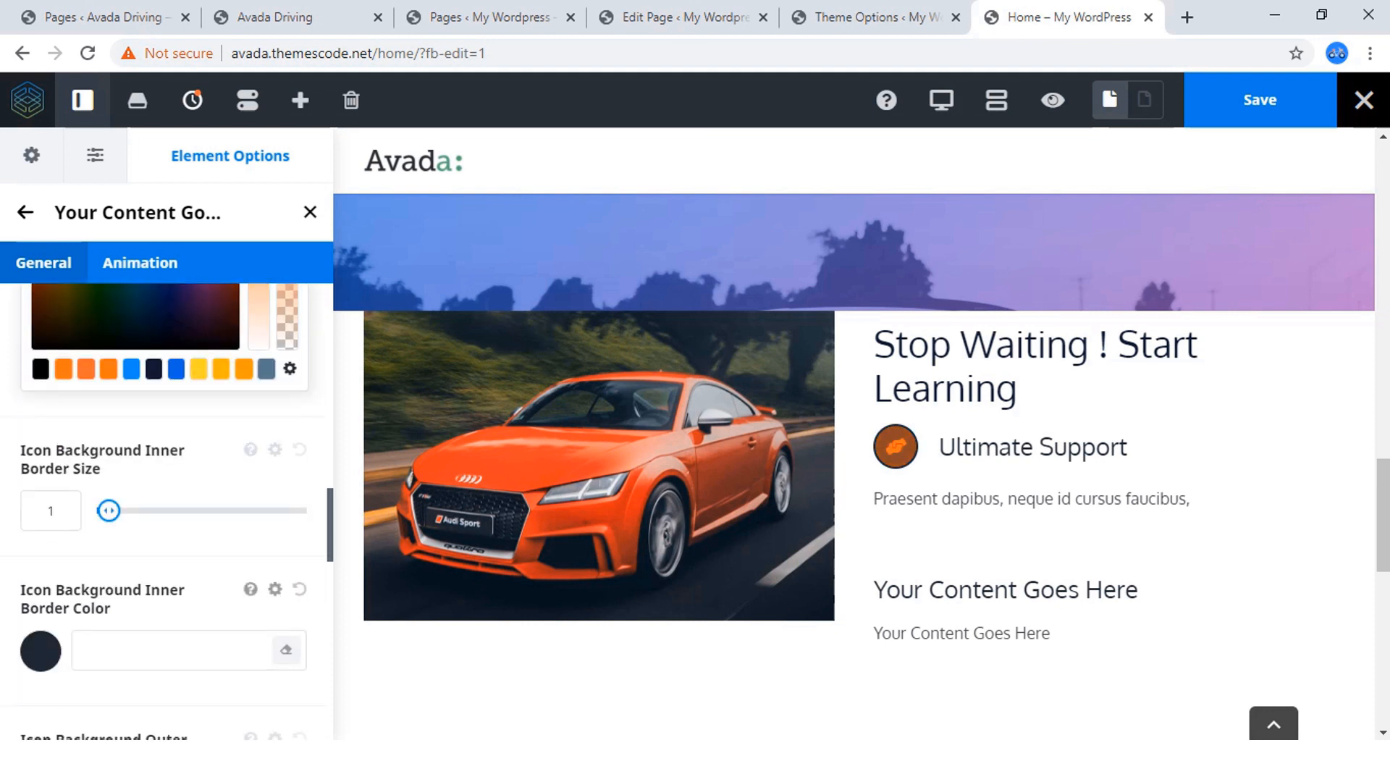
click(41, 652)
scroll(166, 507, down, 1)
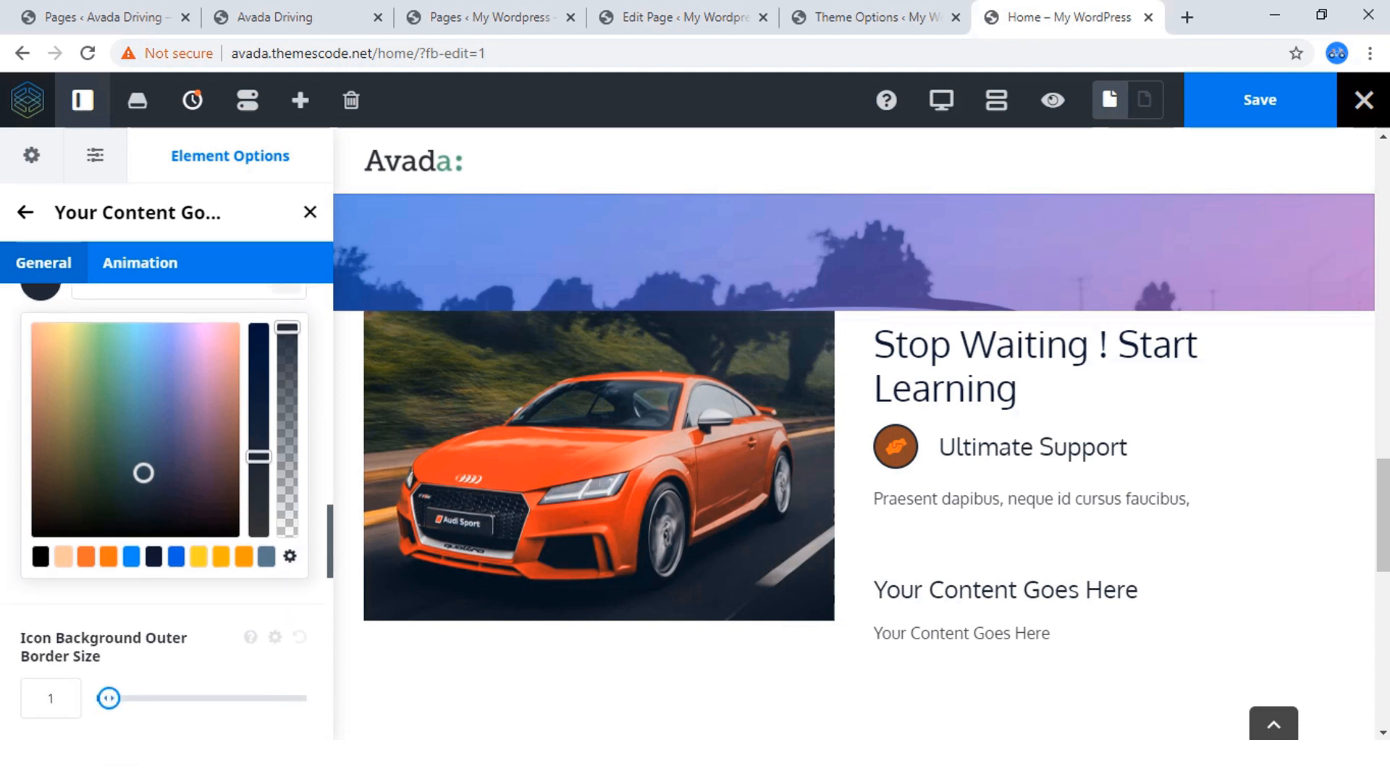
click(108, 557)
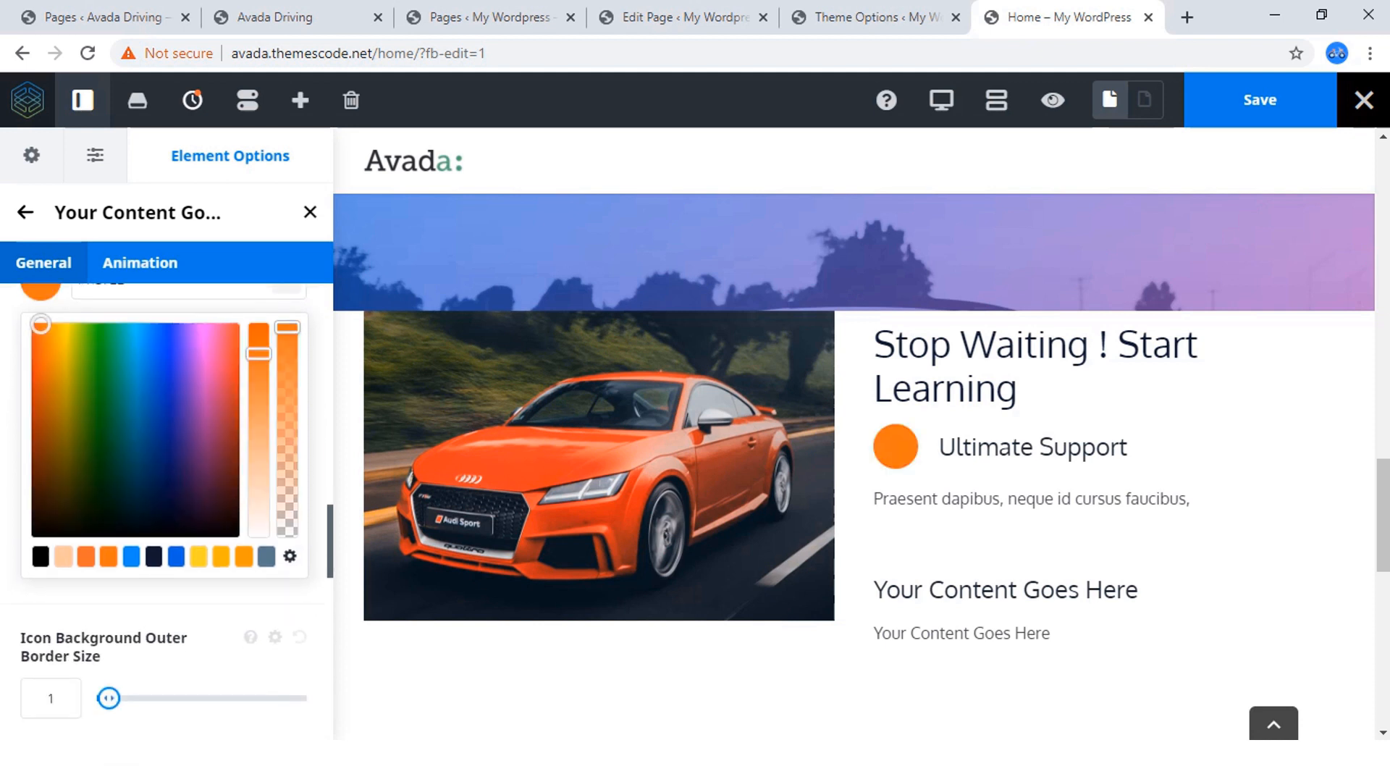
drag(287, 327, 288, 456)
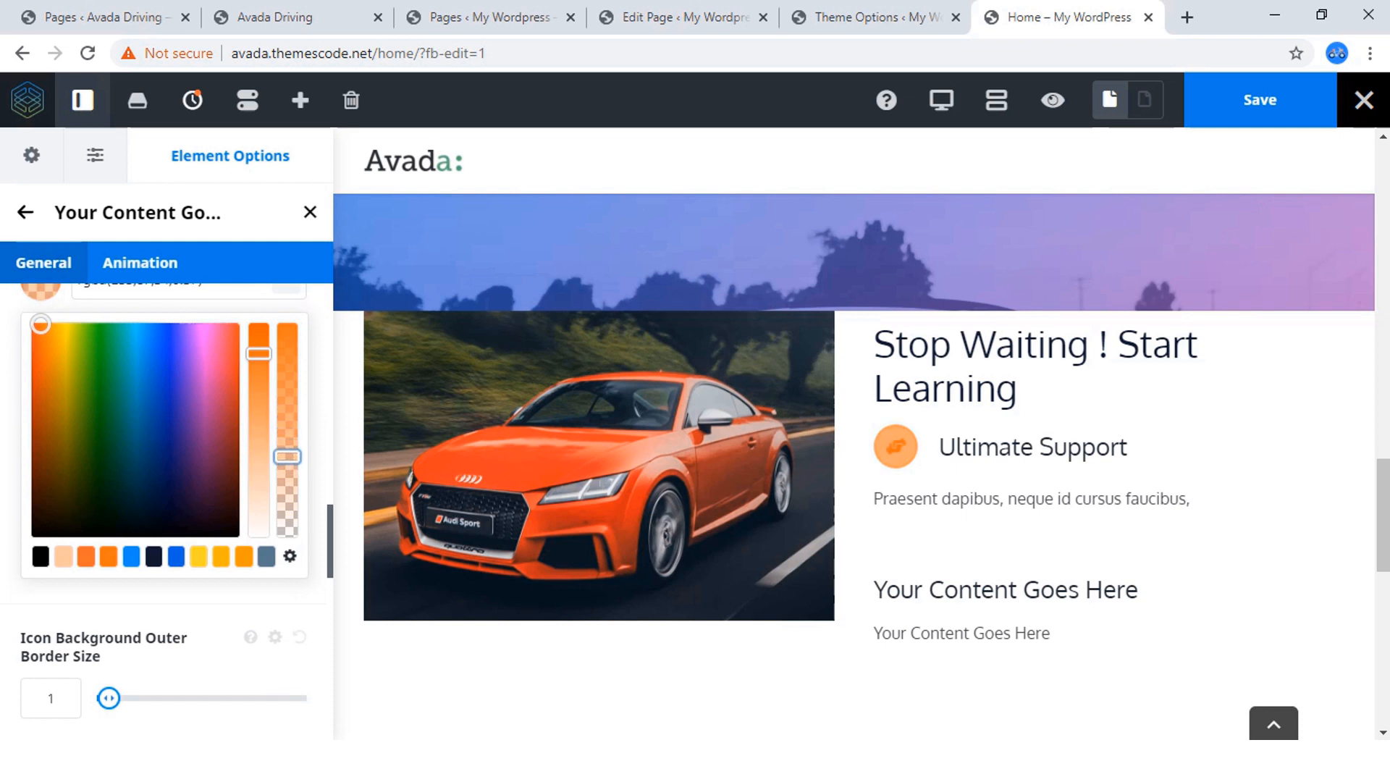
scroll(288, 456, up, 1)
click(41, 382)
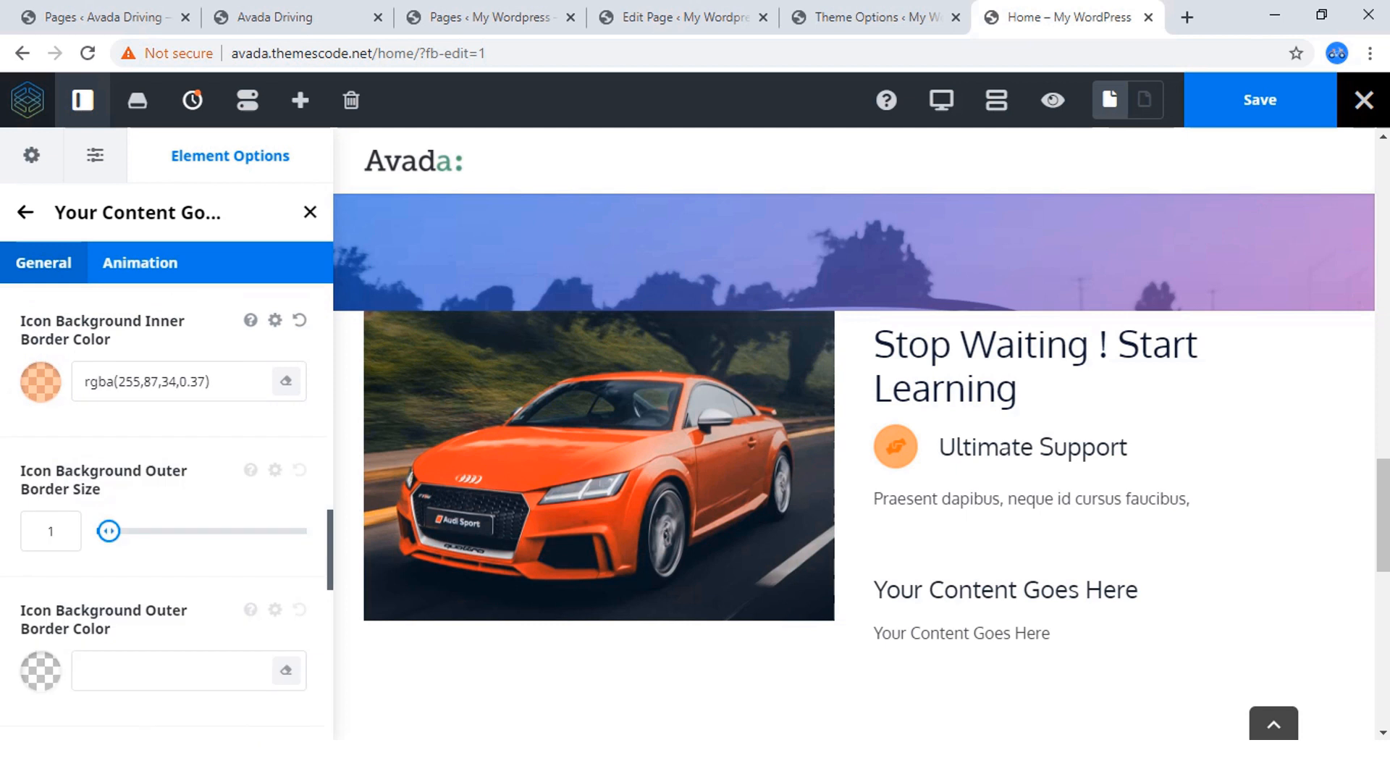
Set the Ultimate Support icon's background outer border size to 3 and its outer border color to rgba(255,87,34,0.48).
scroll(167, 507, down, 1)
mouse_move(109, 430)
mouse_down()
mouse_move(183, 429)
mouse_move(130, 430)
mouse_up()
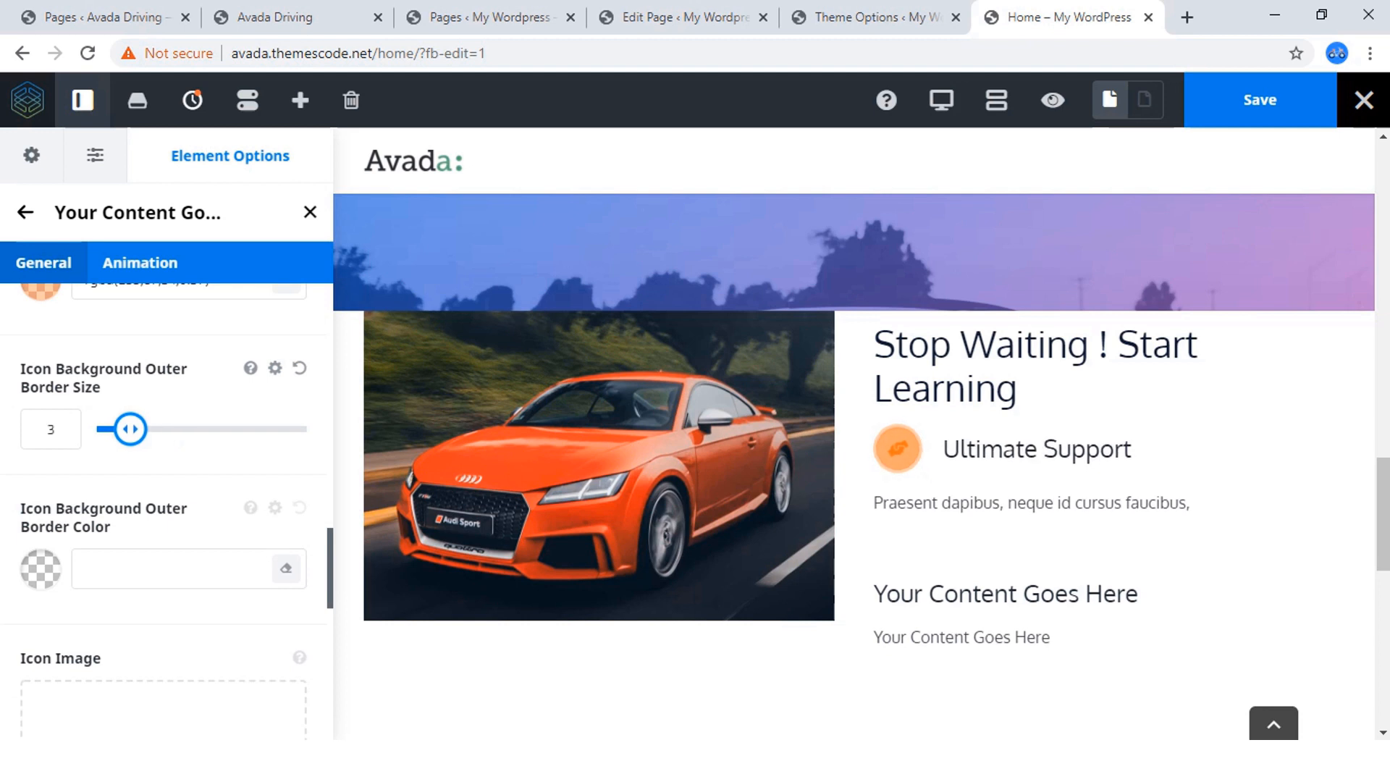
scroll(166, 507, down, 1)
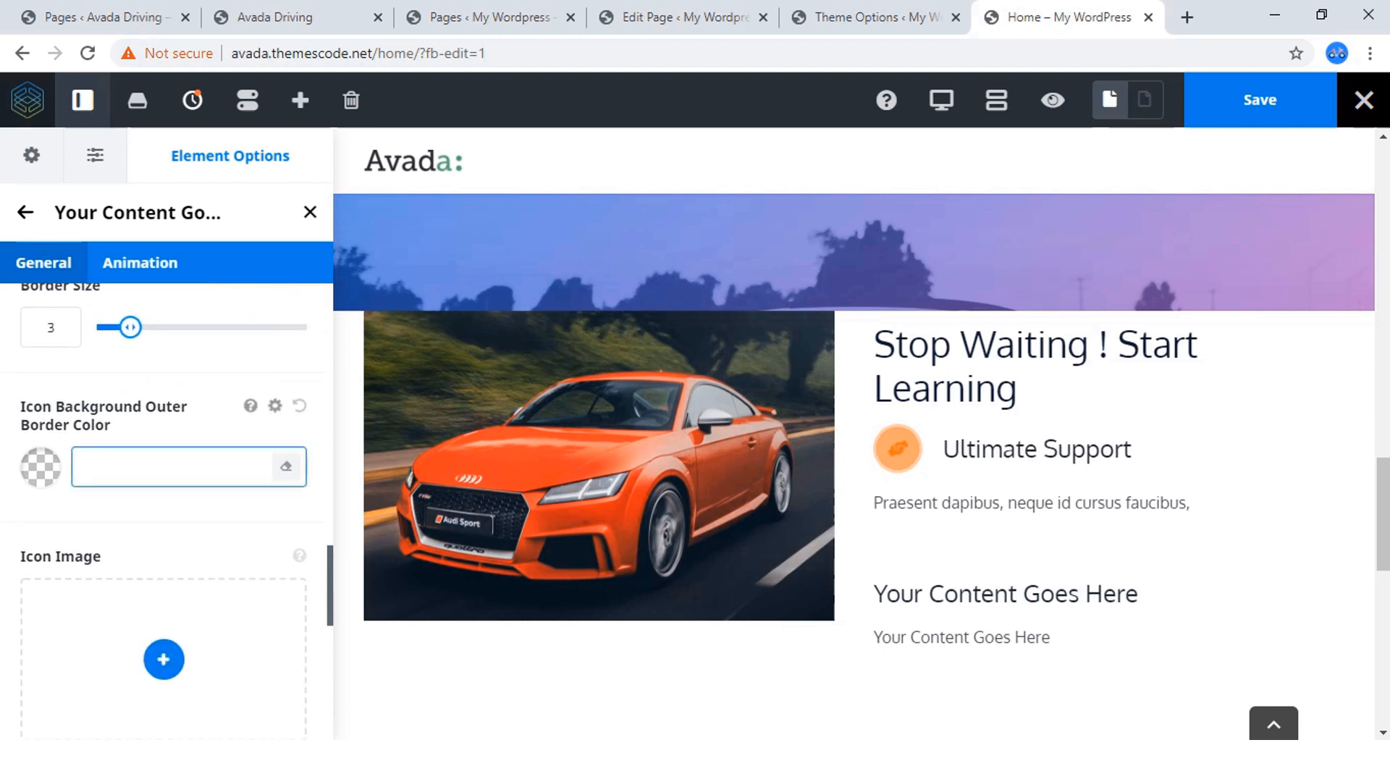
click(41, 468)
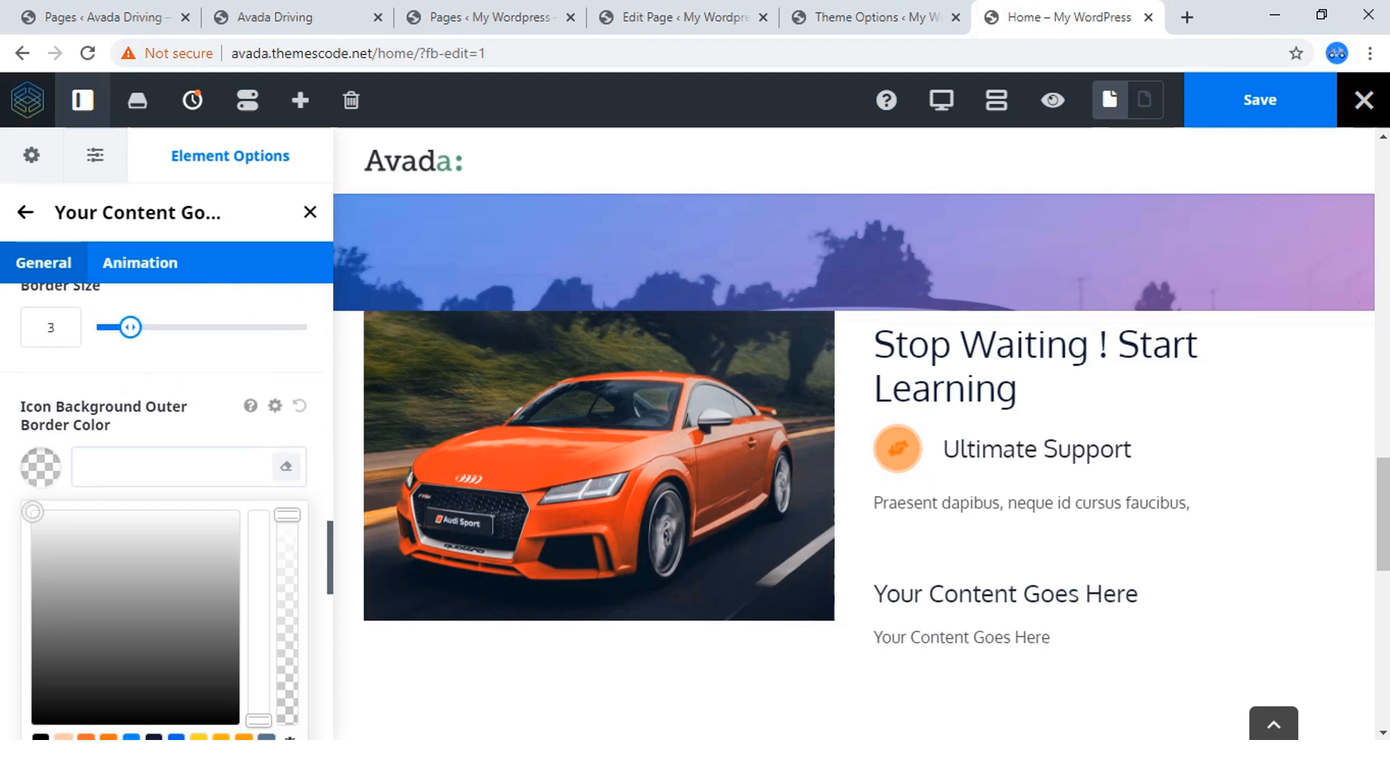
scroll(167, 507, down, 3)
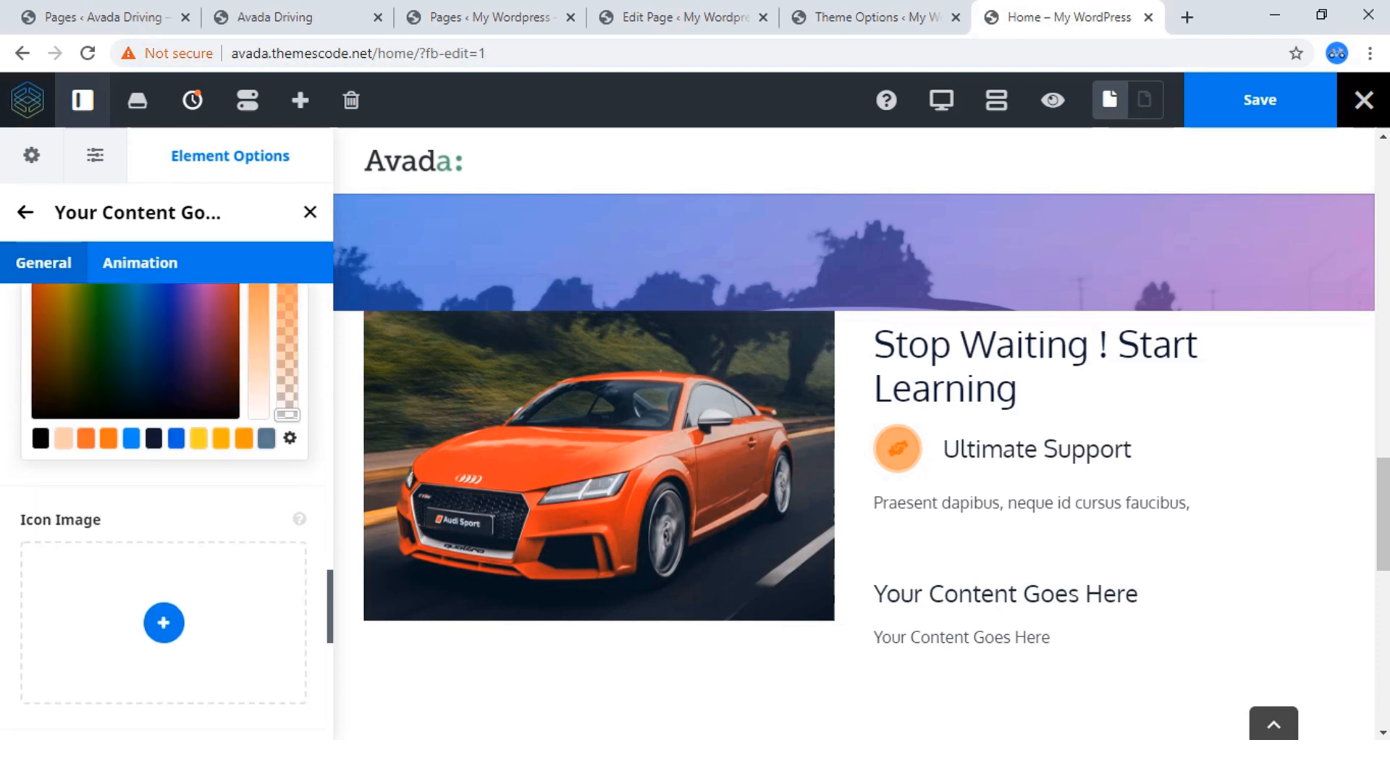
scroll(166, 507, up, 3)
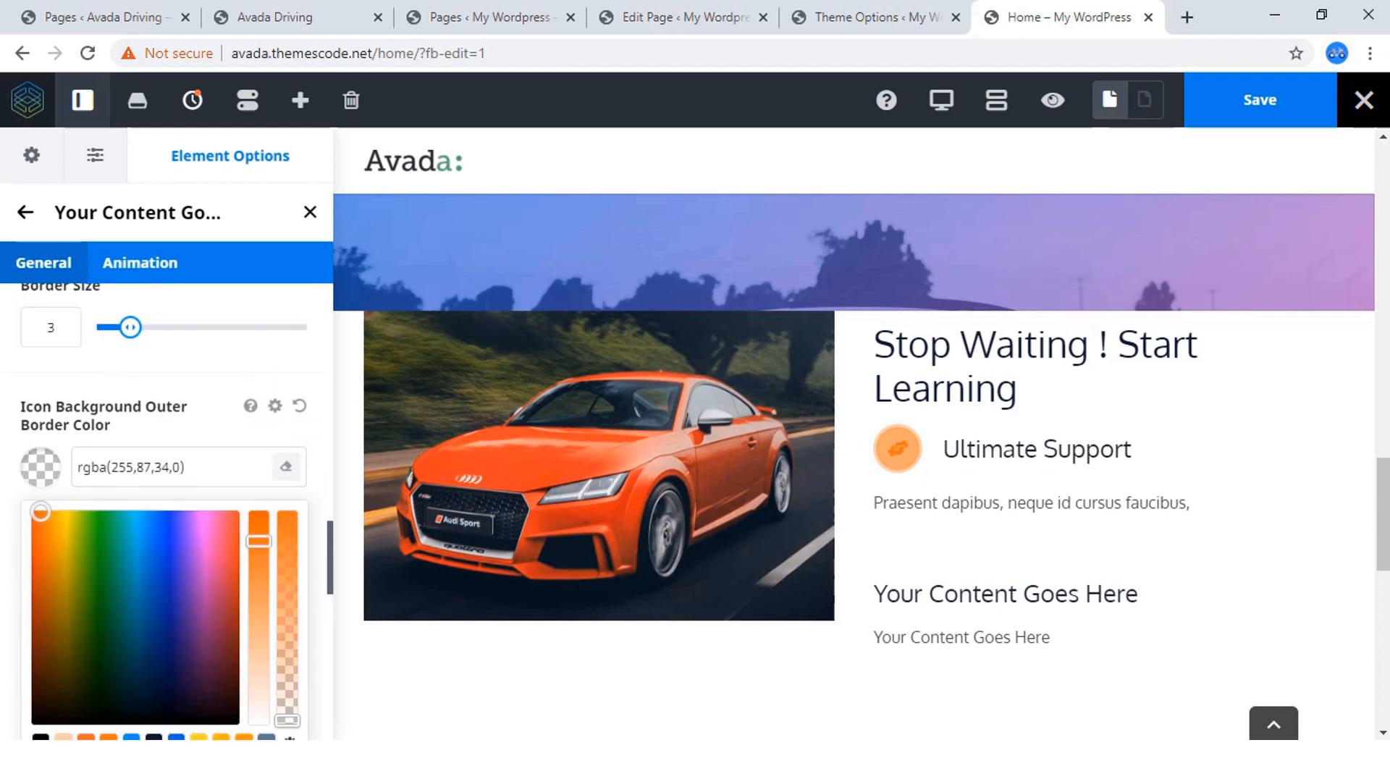
drag(287, 720, 286, 621)
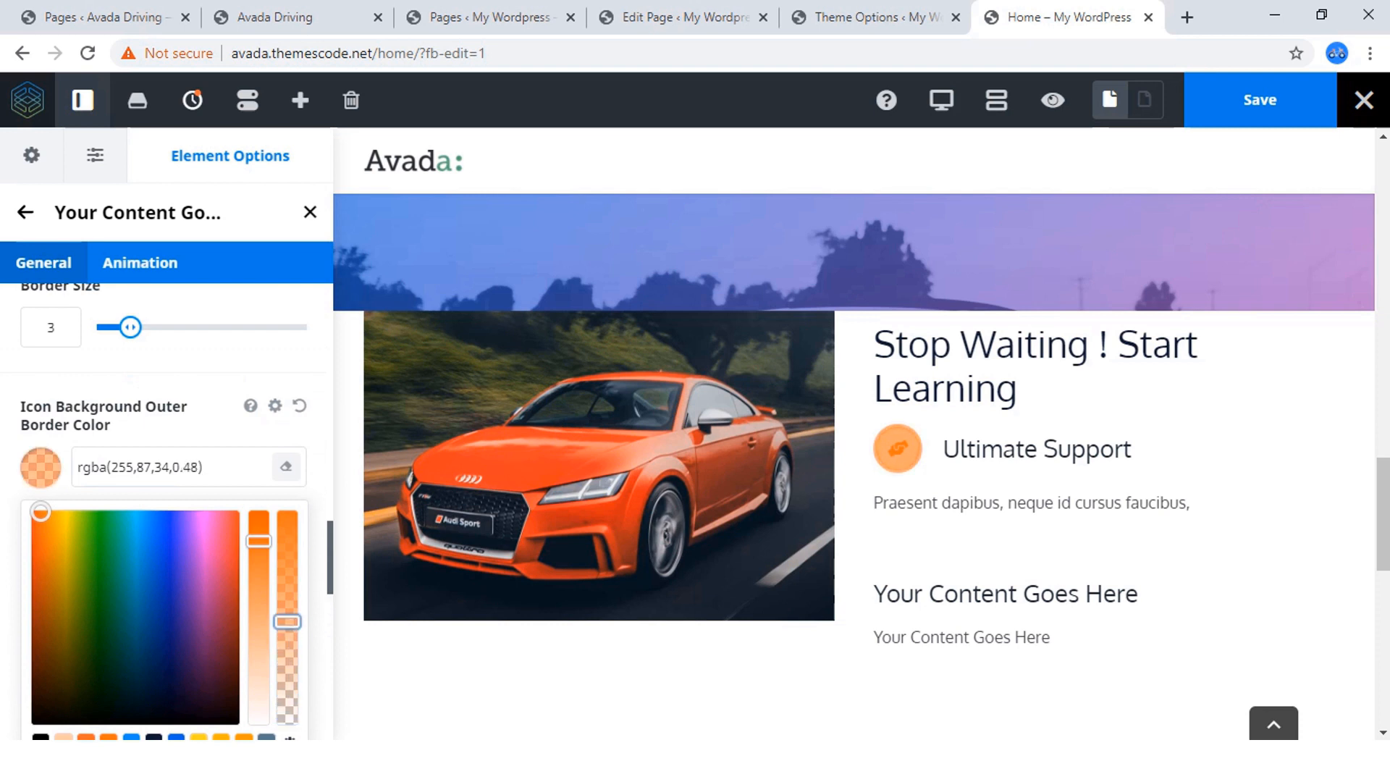
click(210, 434)
Return to the parent Content Boxes element and set its number of columns to 2.
scroll(210, 463, down, 6)
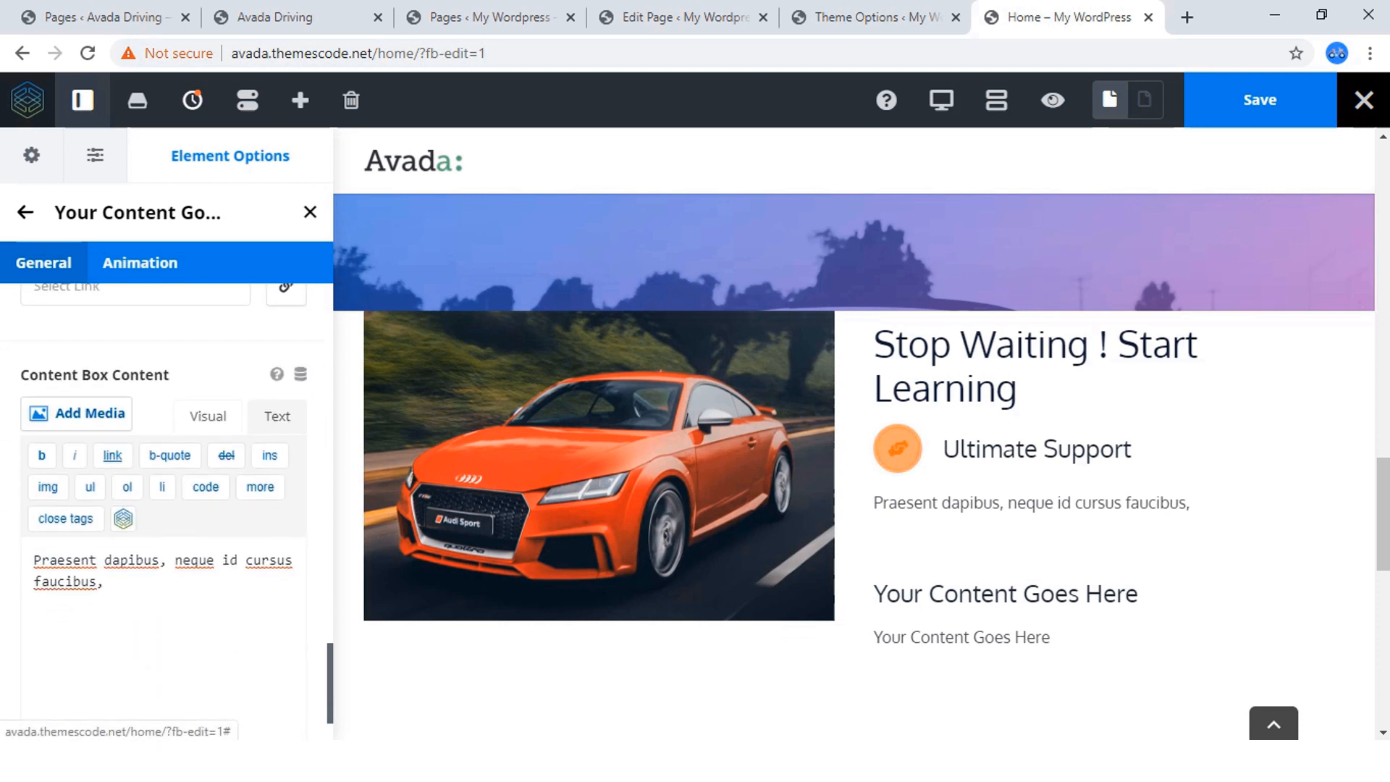
scroll(167, 492, down, 2)
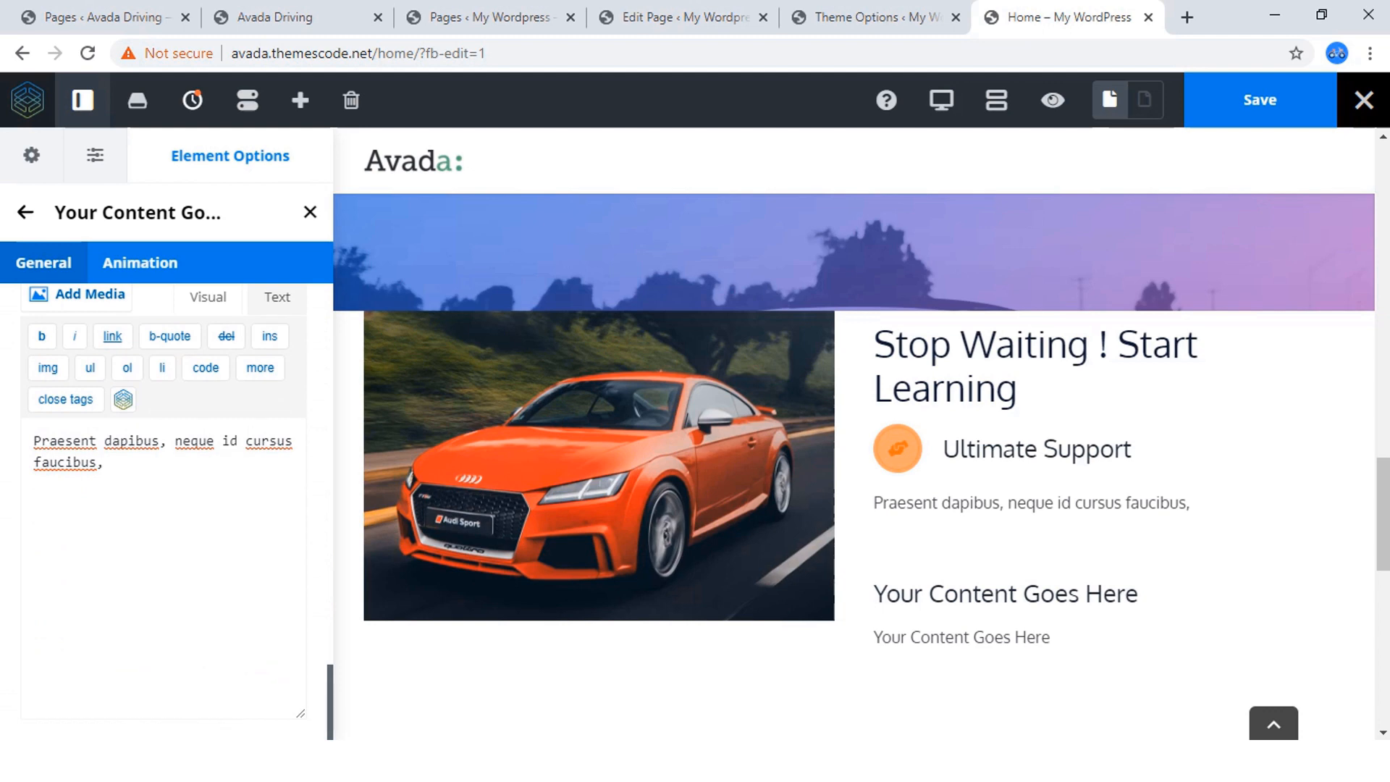
scroll(167, 507, up, 15)
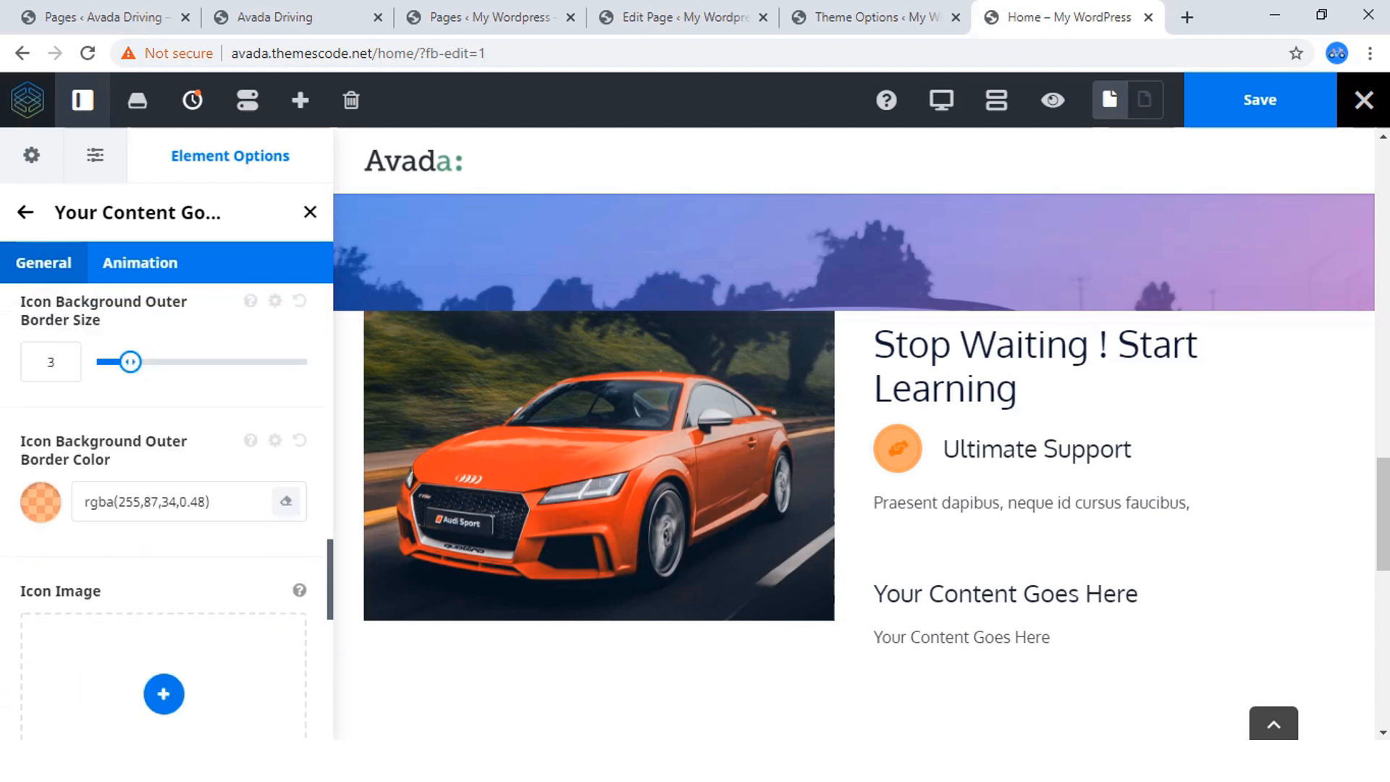
scroll(166, 507, down, 5)
scroll(167, 507, up, 6)
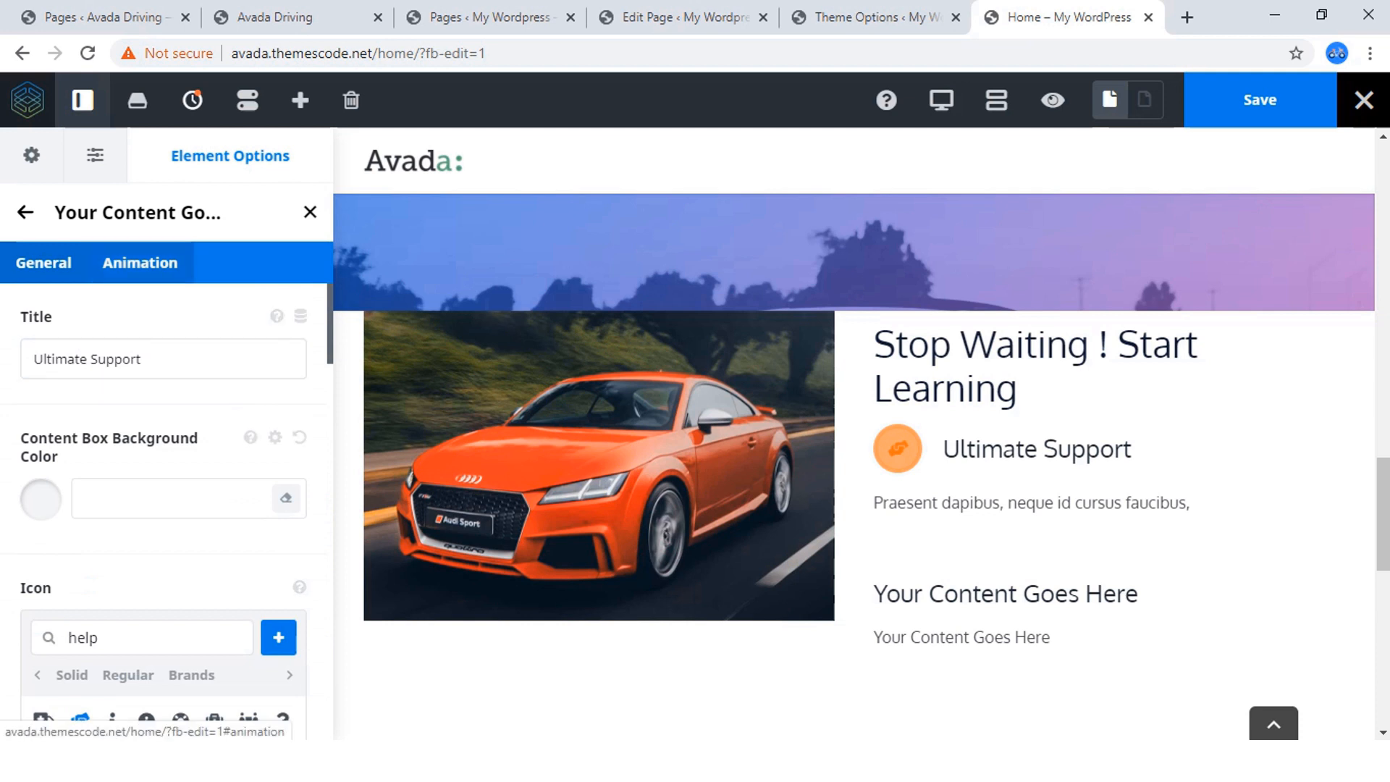
click(25, 212)
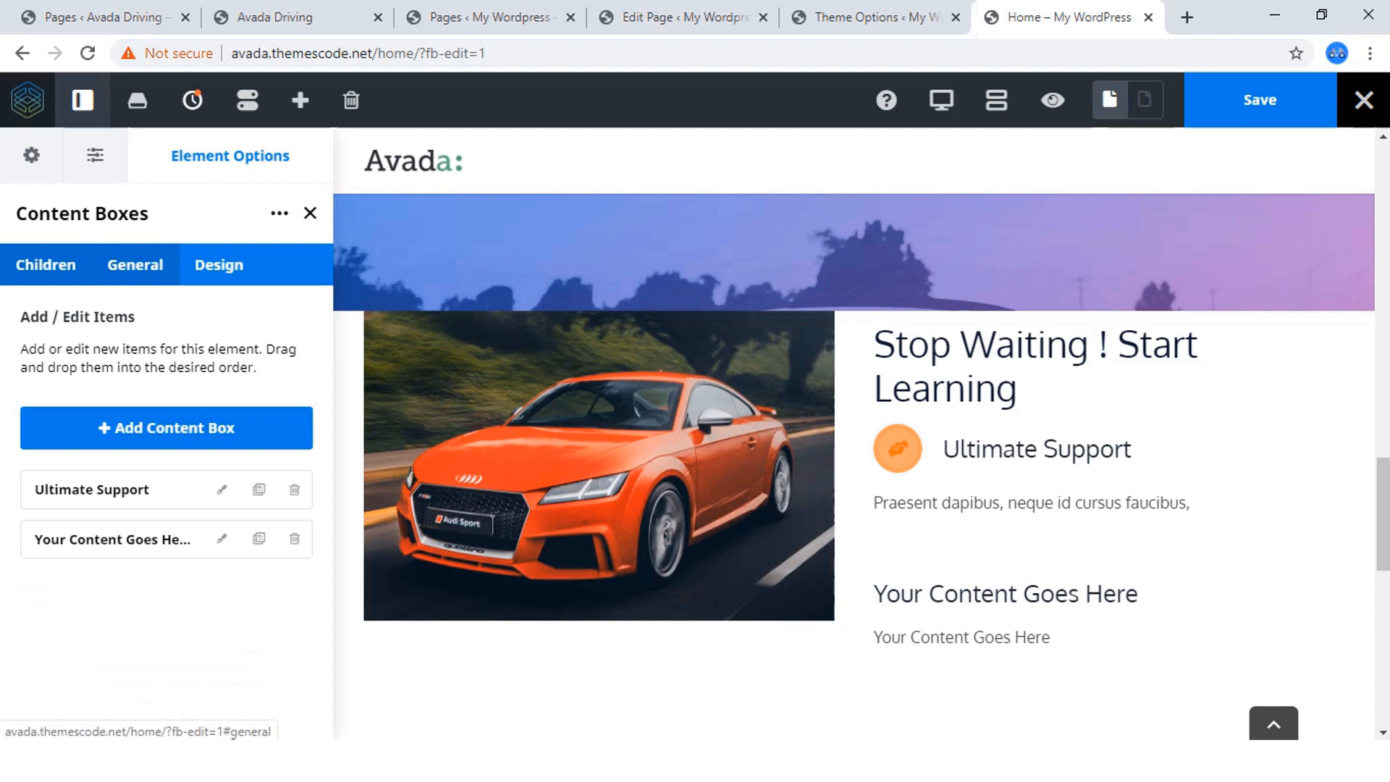
click(135, 264)
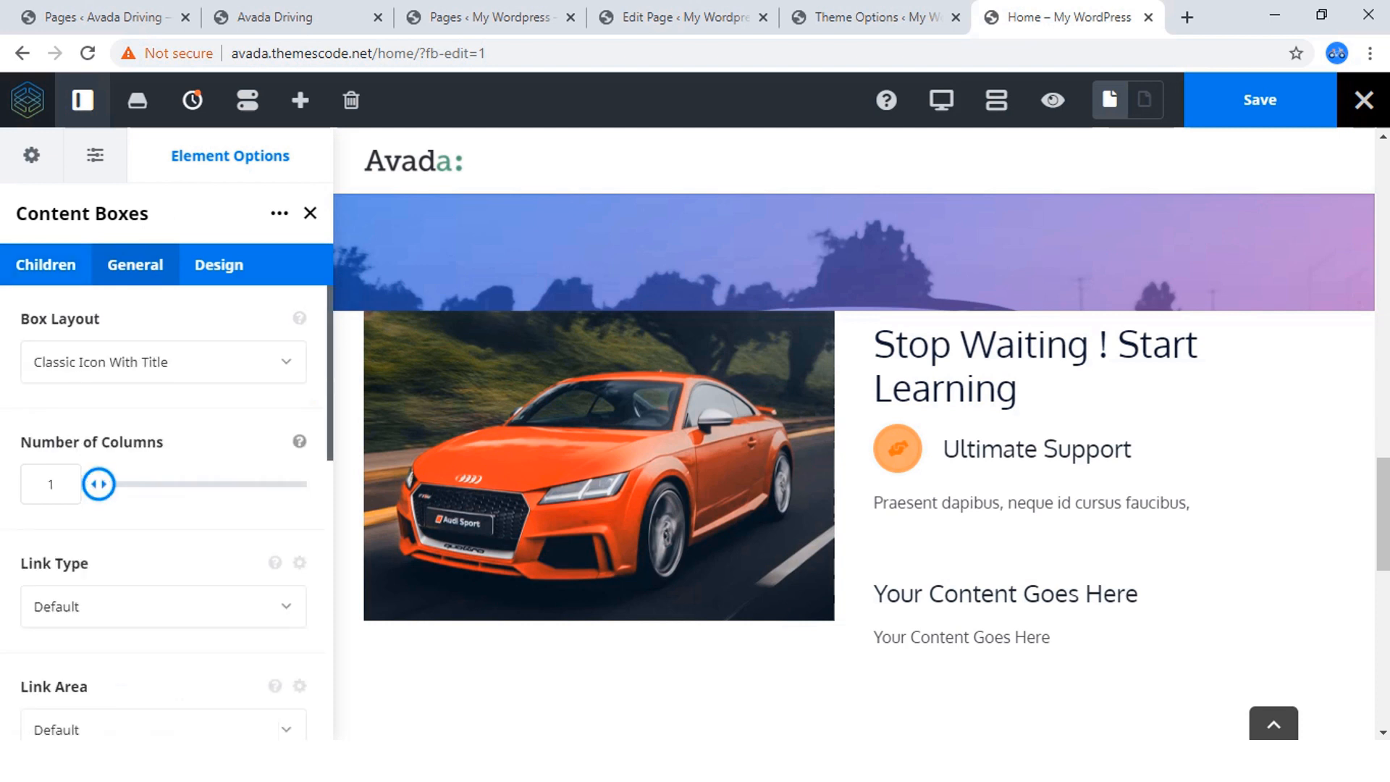
drag(99, 483, 141, 484)
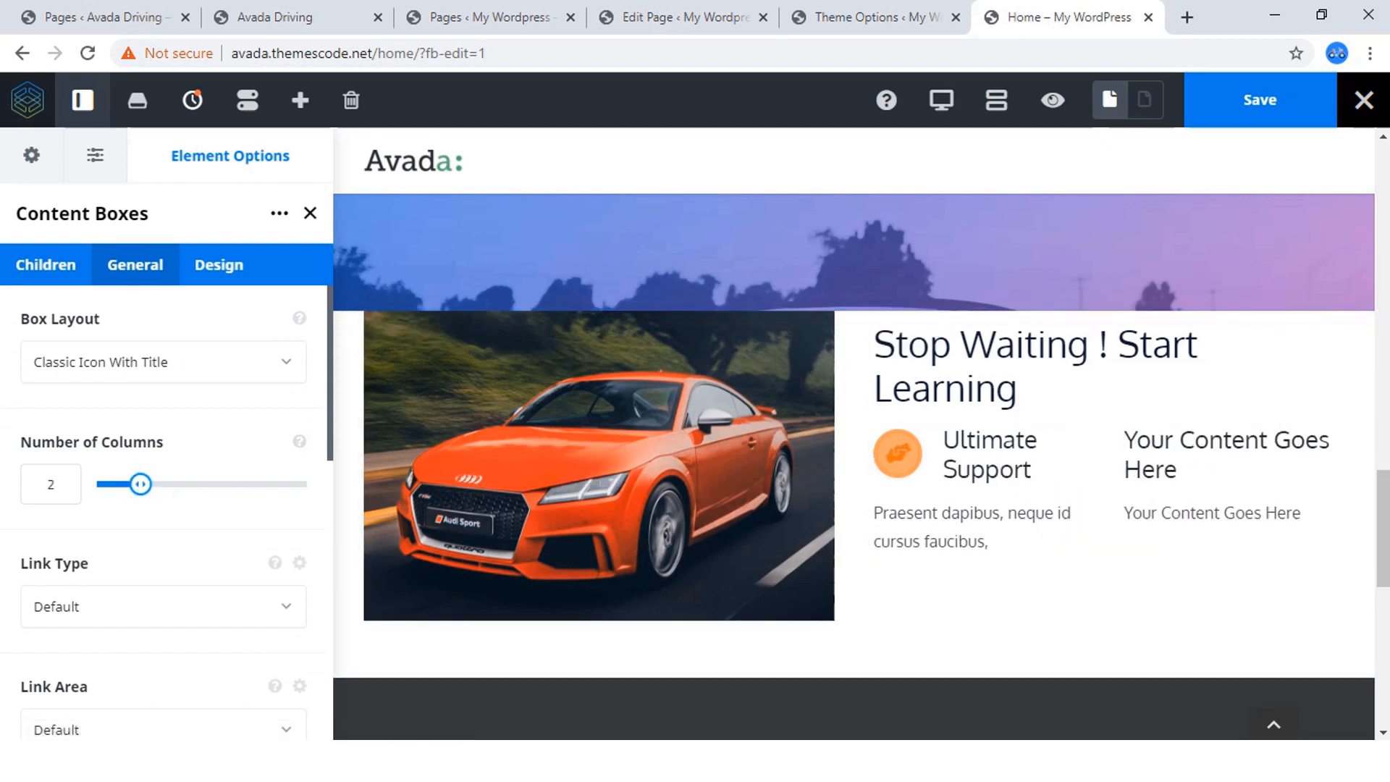
Delete the placeholder "Your Content Goes Here" content box and clone the Ultimate Support box twice.
click(46, 264)
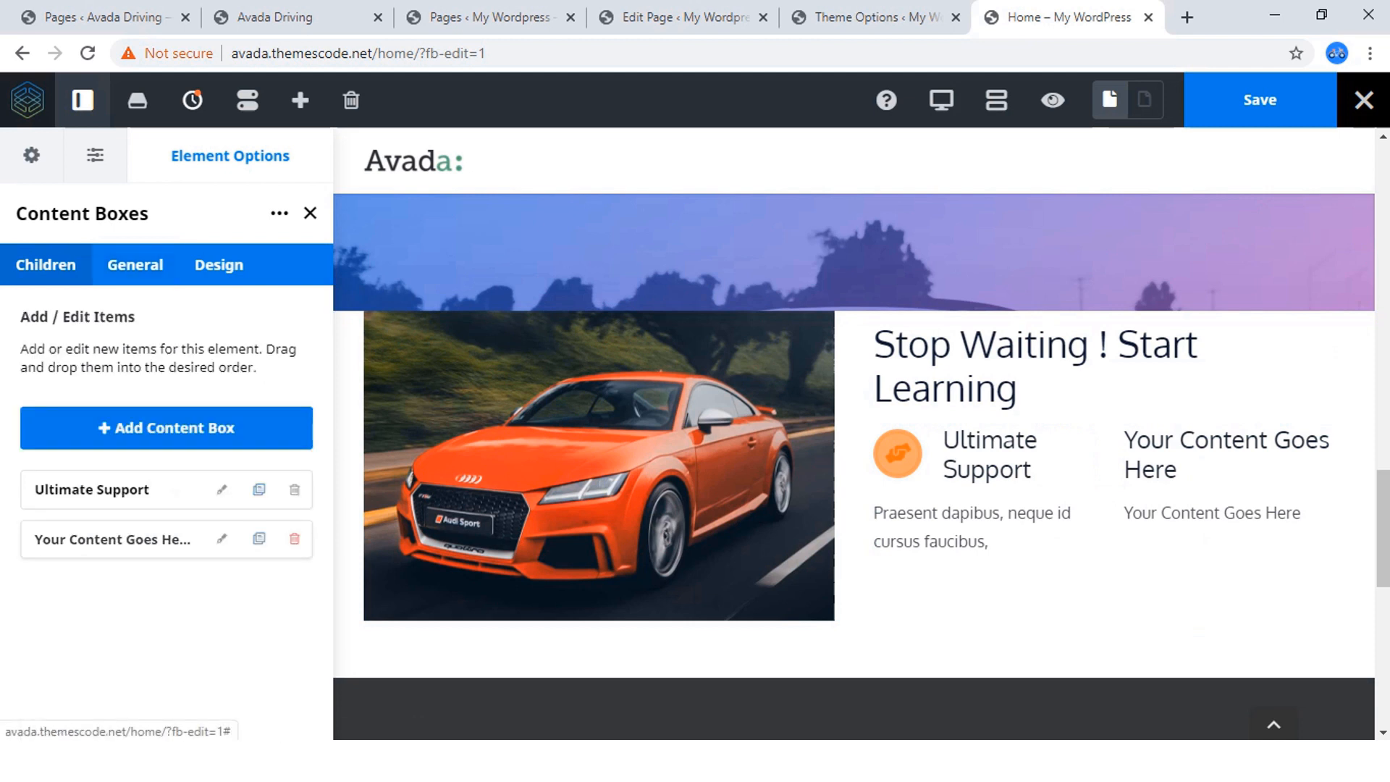
click(294, 539)
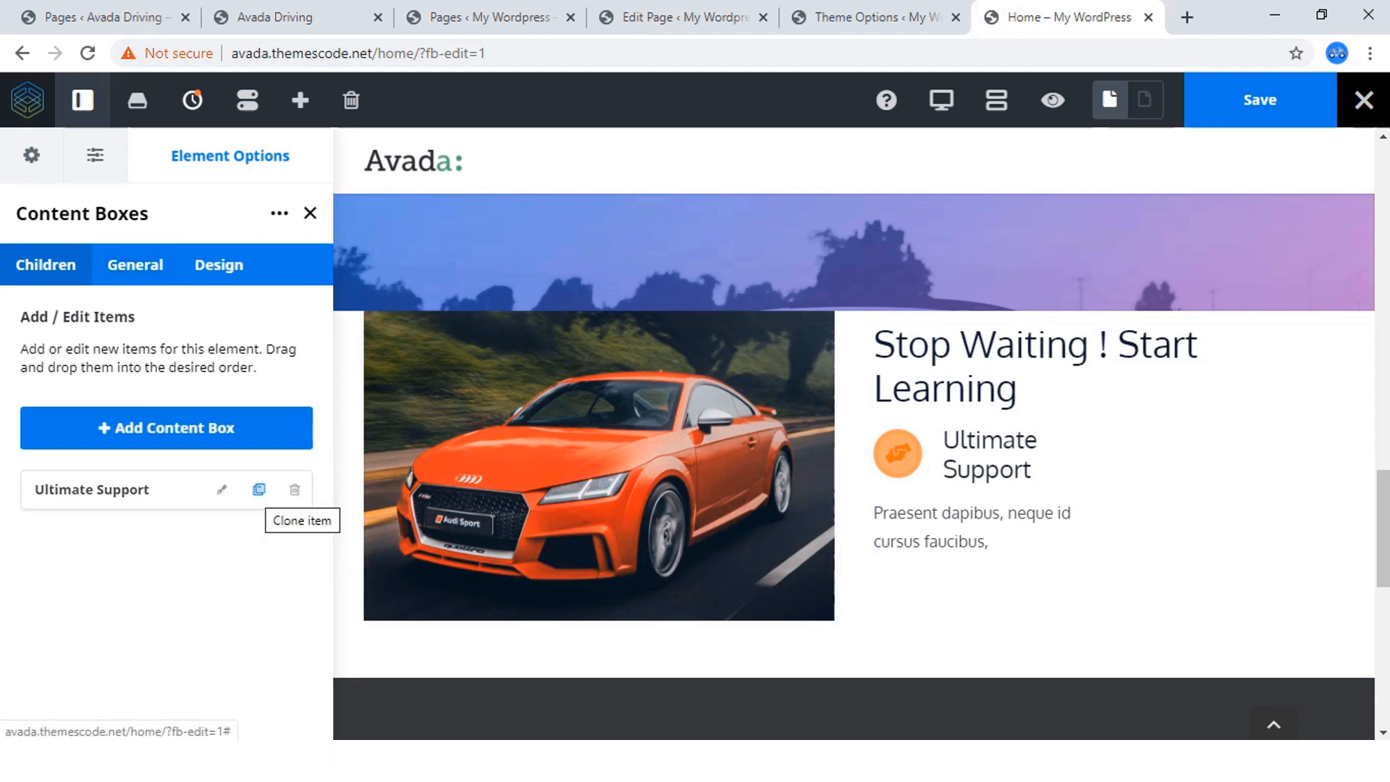
click(258, 490)
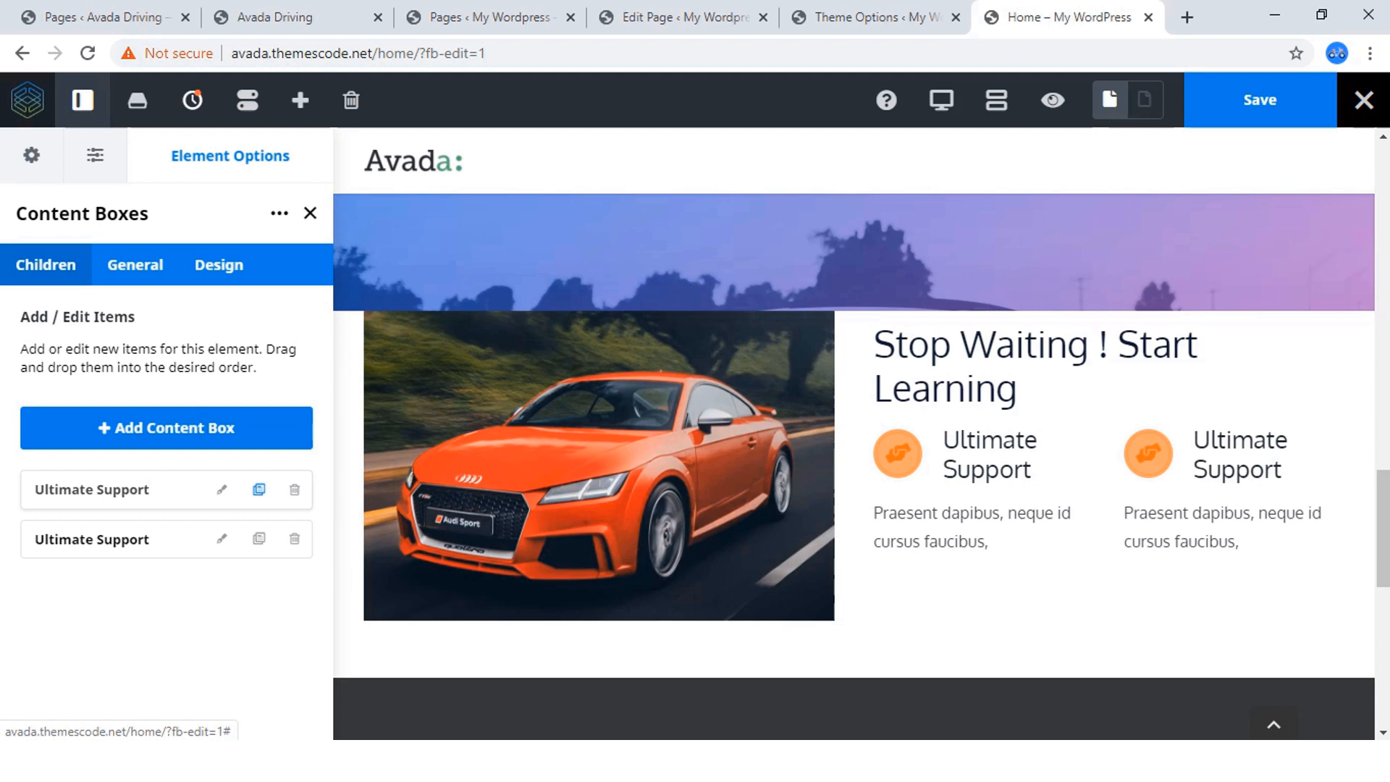
click(259, 538)
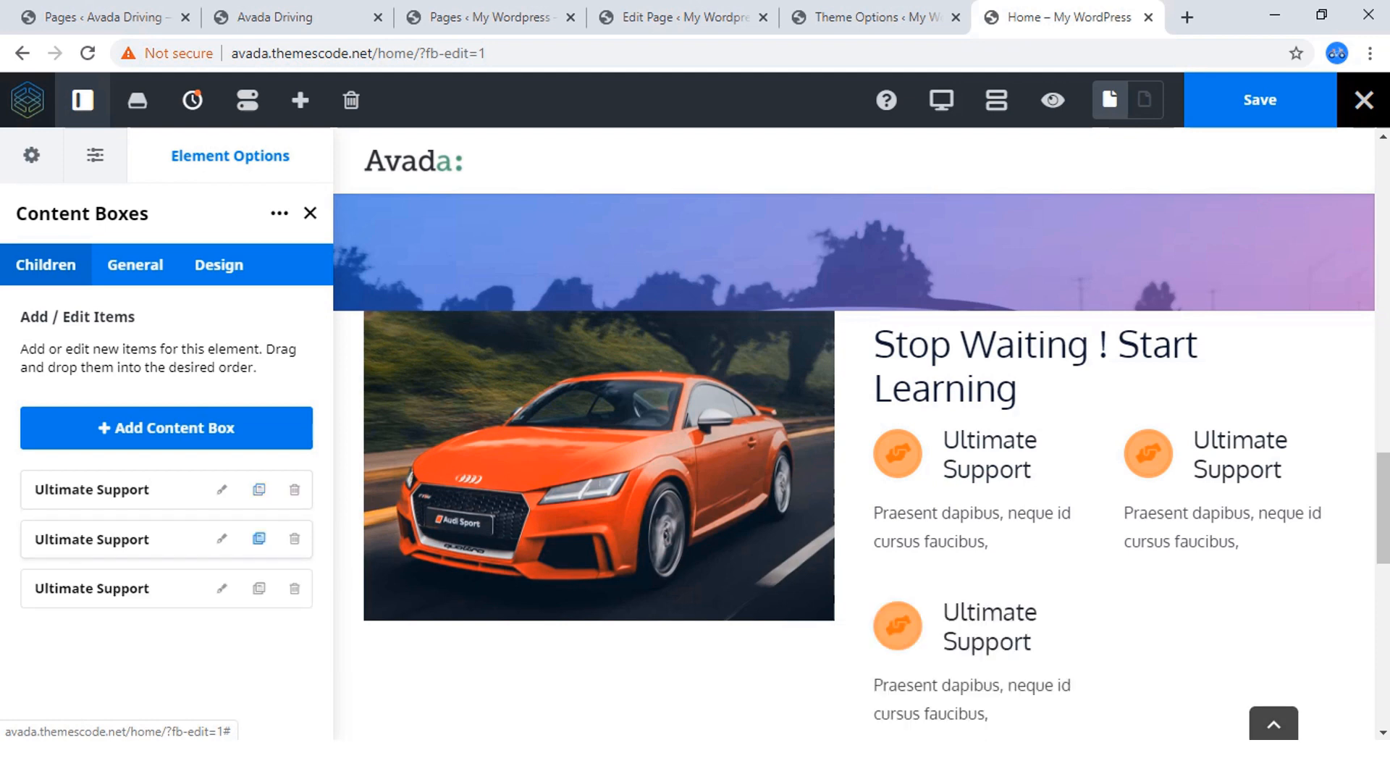
Check the content boxes on the reference site and clone the Ultimate Support box once more to make four.
click(275, 17)
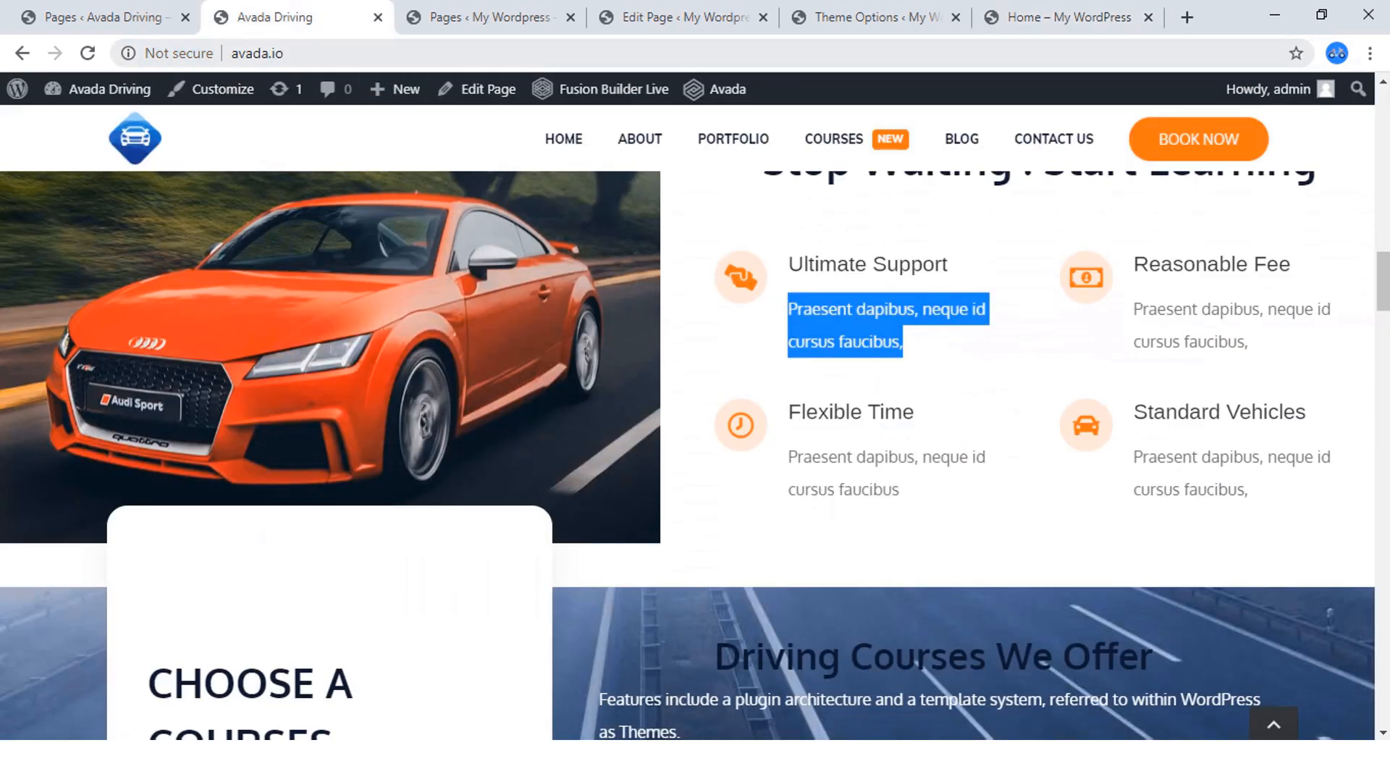
click(105, 18)
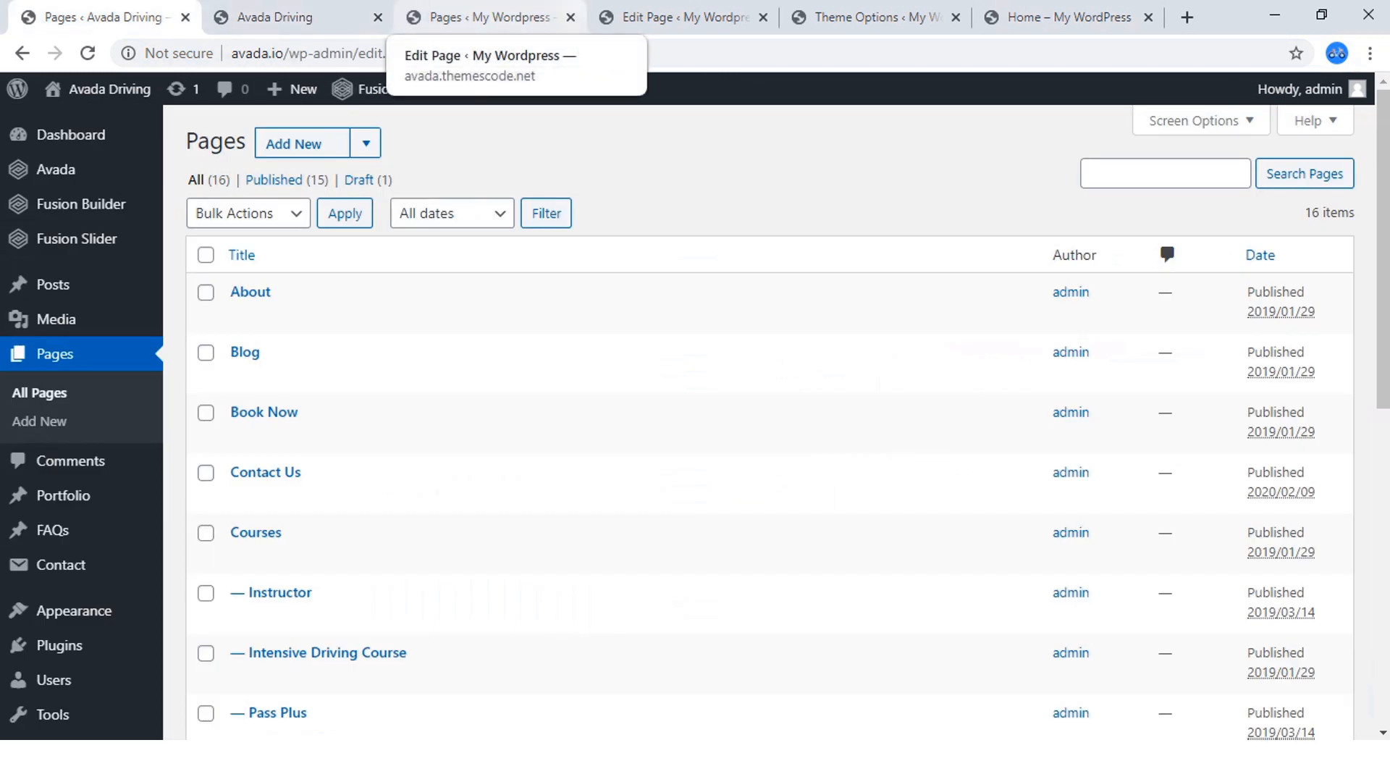
click(854, 18)
click(1069, 17)
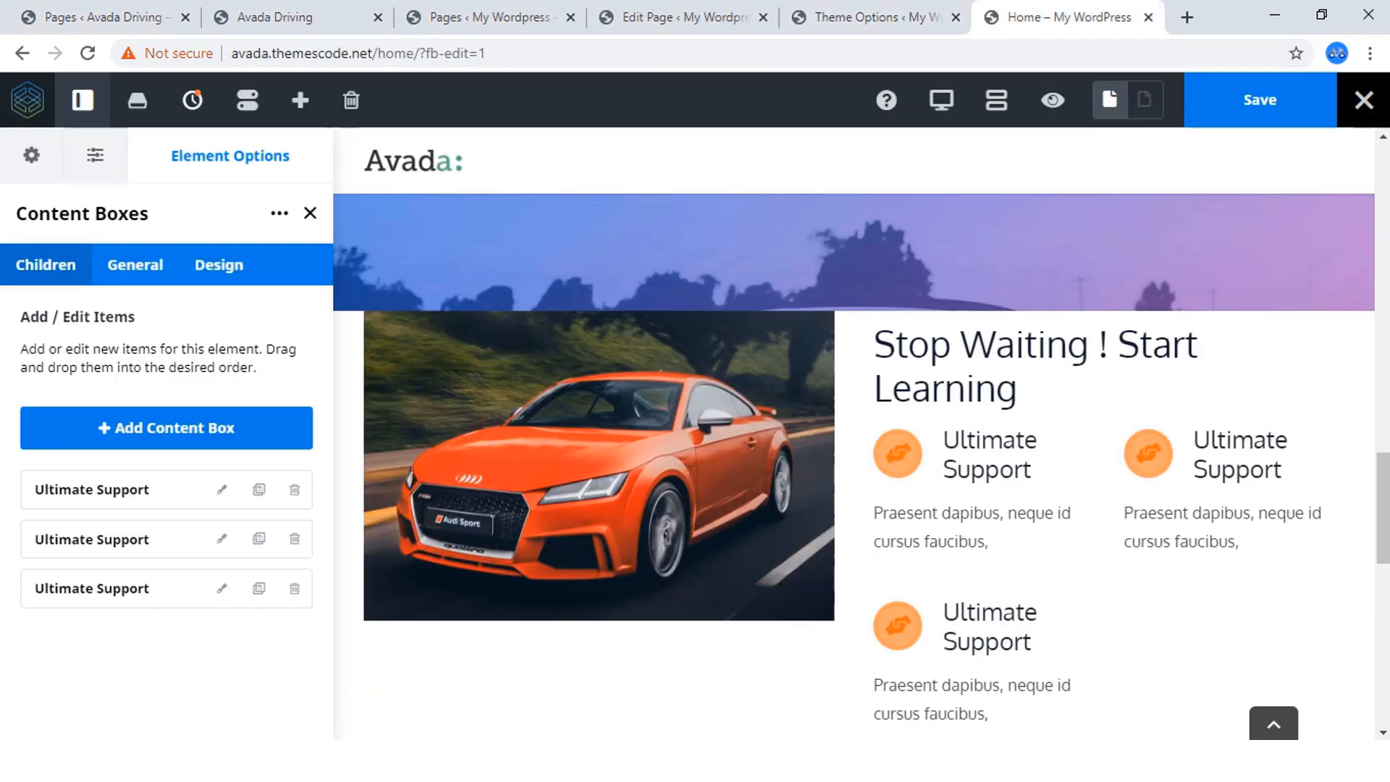
click(259, 589)
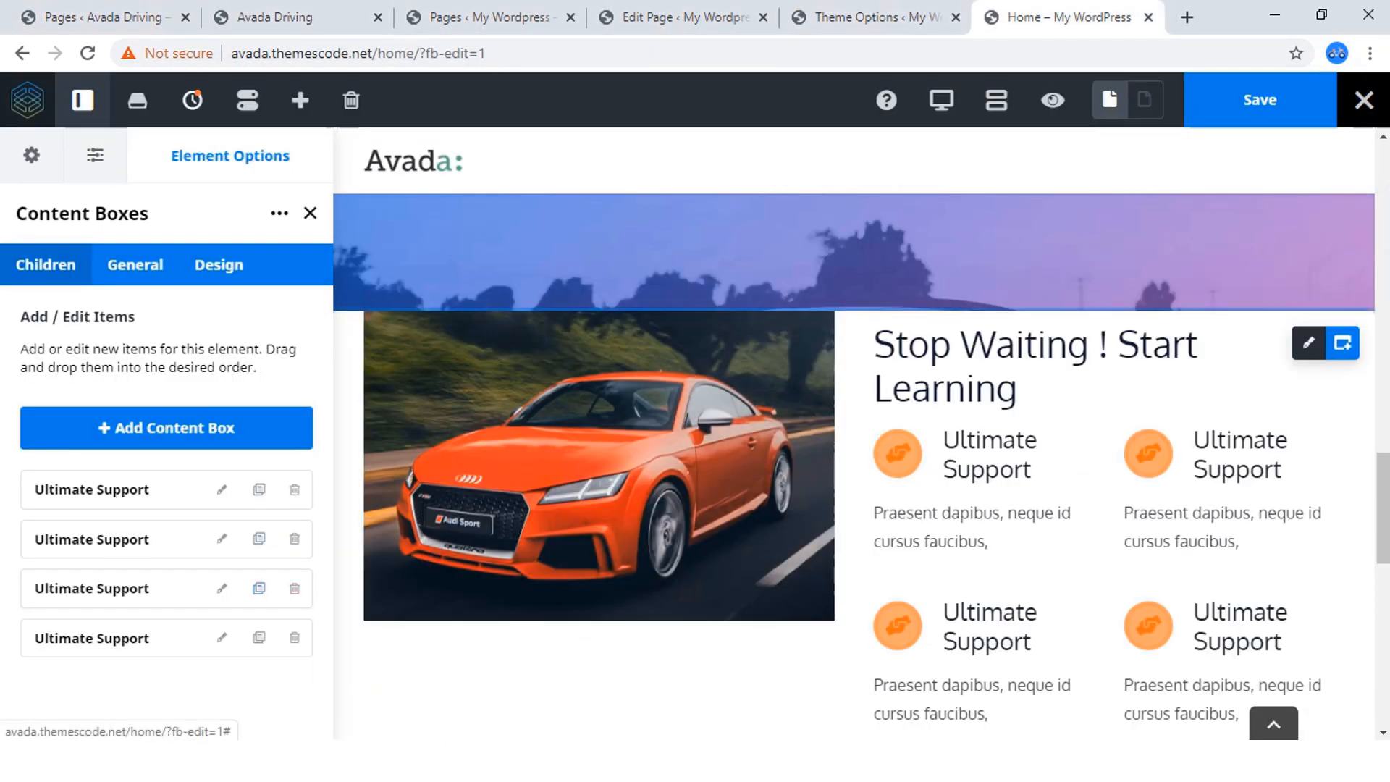
scroll(1043, 507, down, 3)
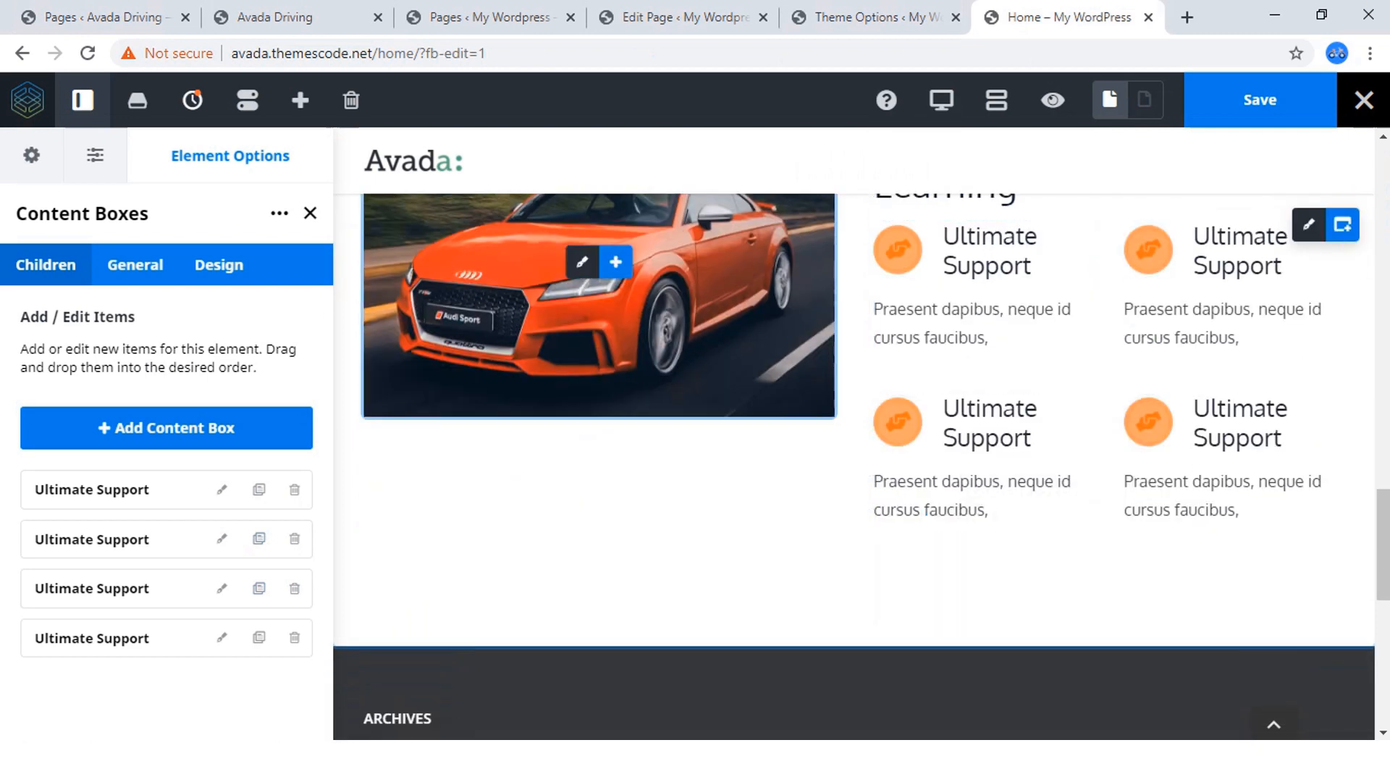
Copy the title "Reasonable Fee" from the reference site and use it as the second content box's title.
click(304, 18)
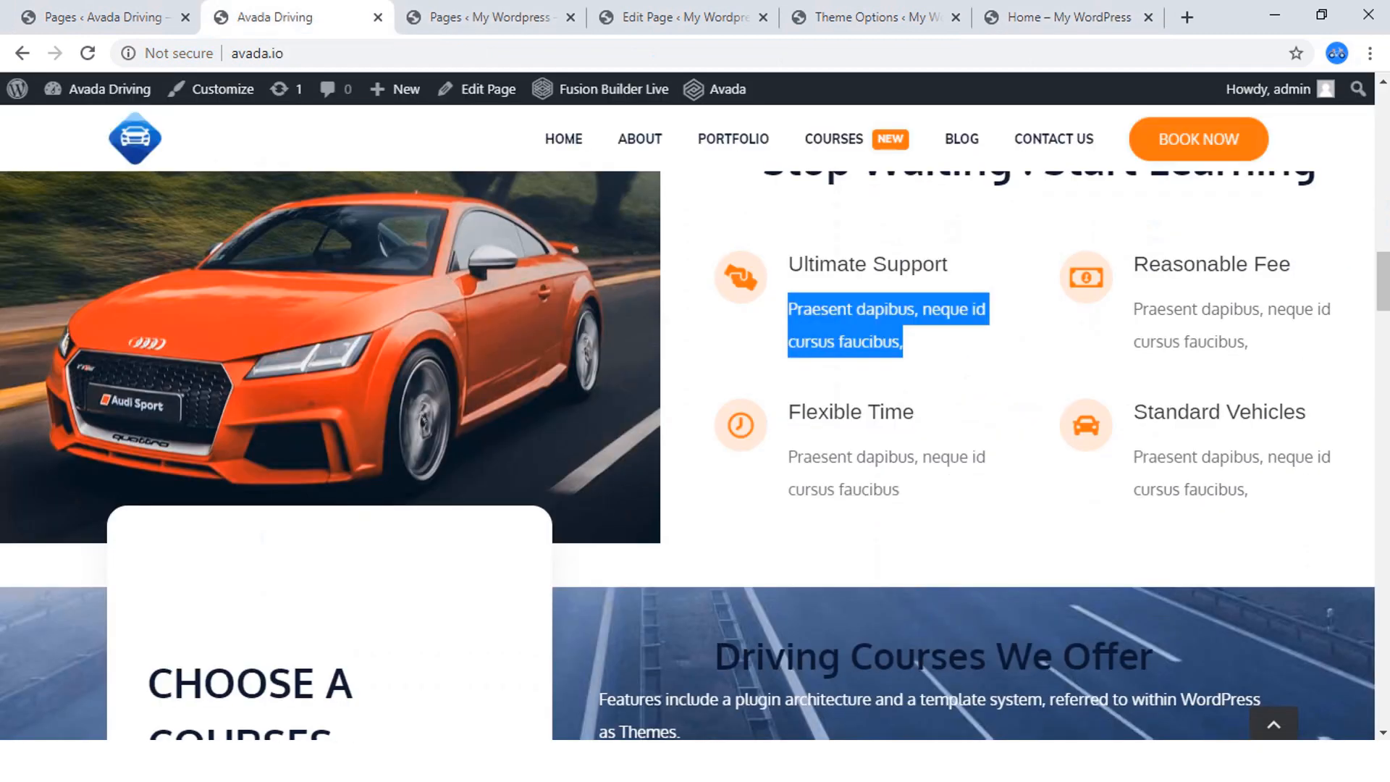
click(1029, 363)
drag(1292, 265, 1134, 265)
right_click(1087, 277)
click(1097, 279)
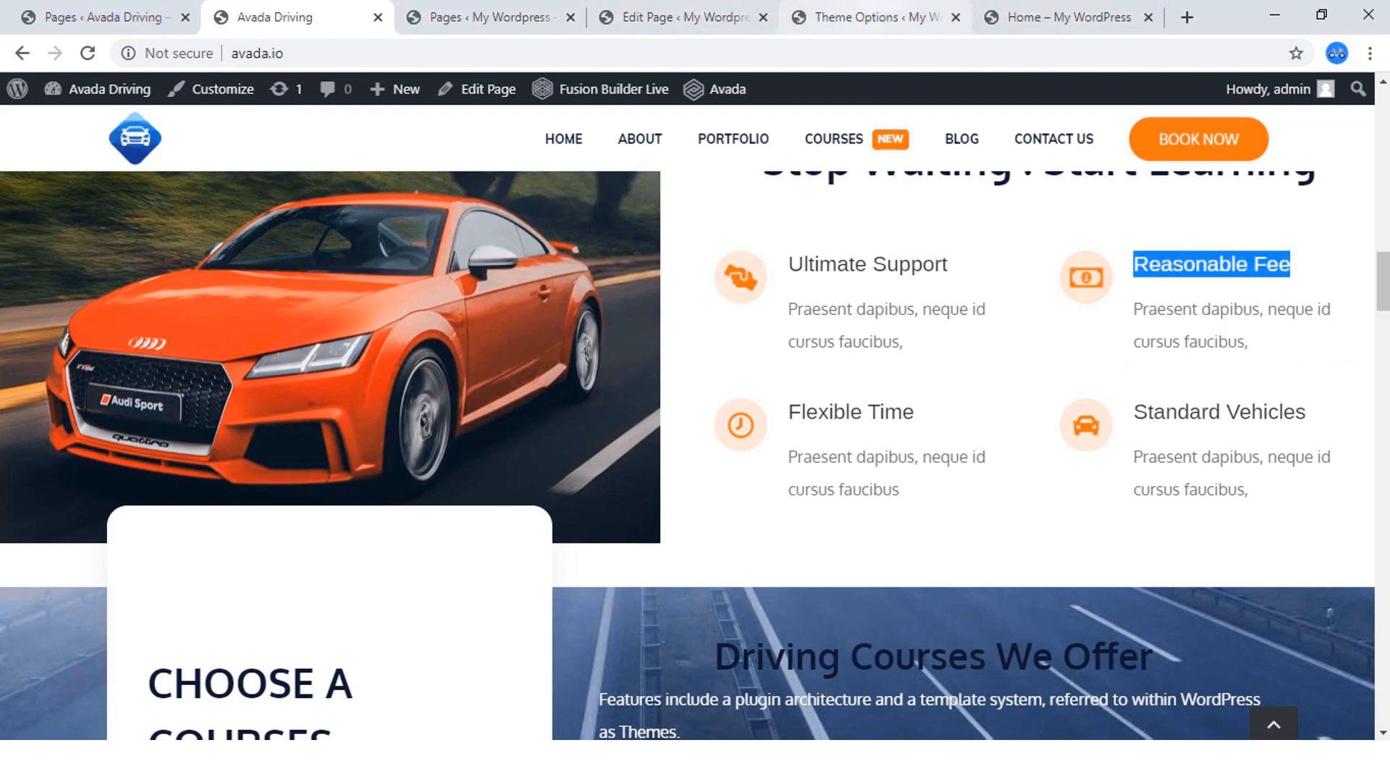
click(1057, 17)
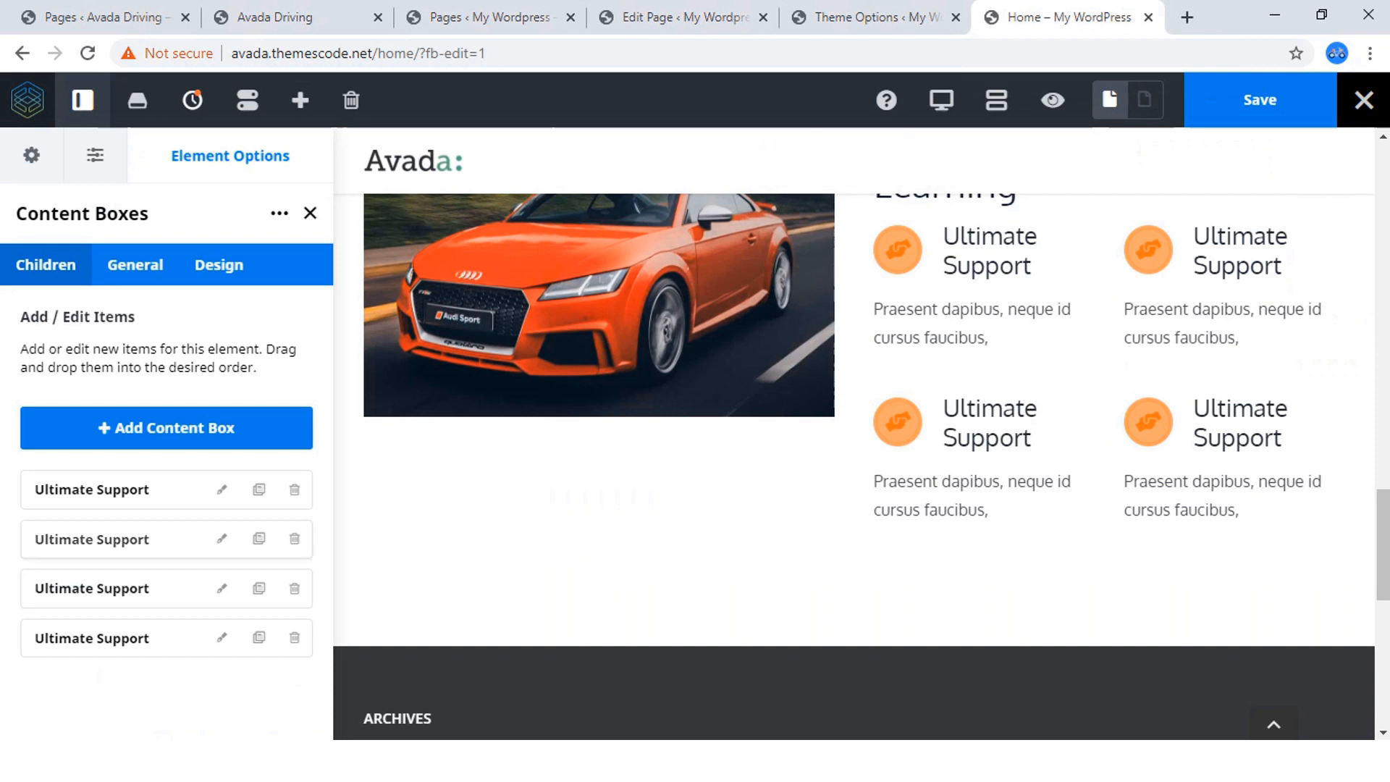
click(222, 539)
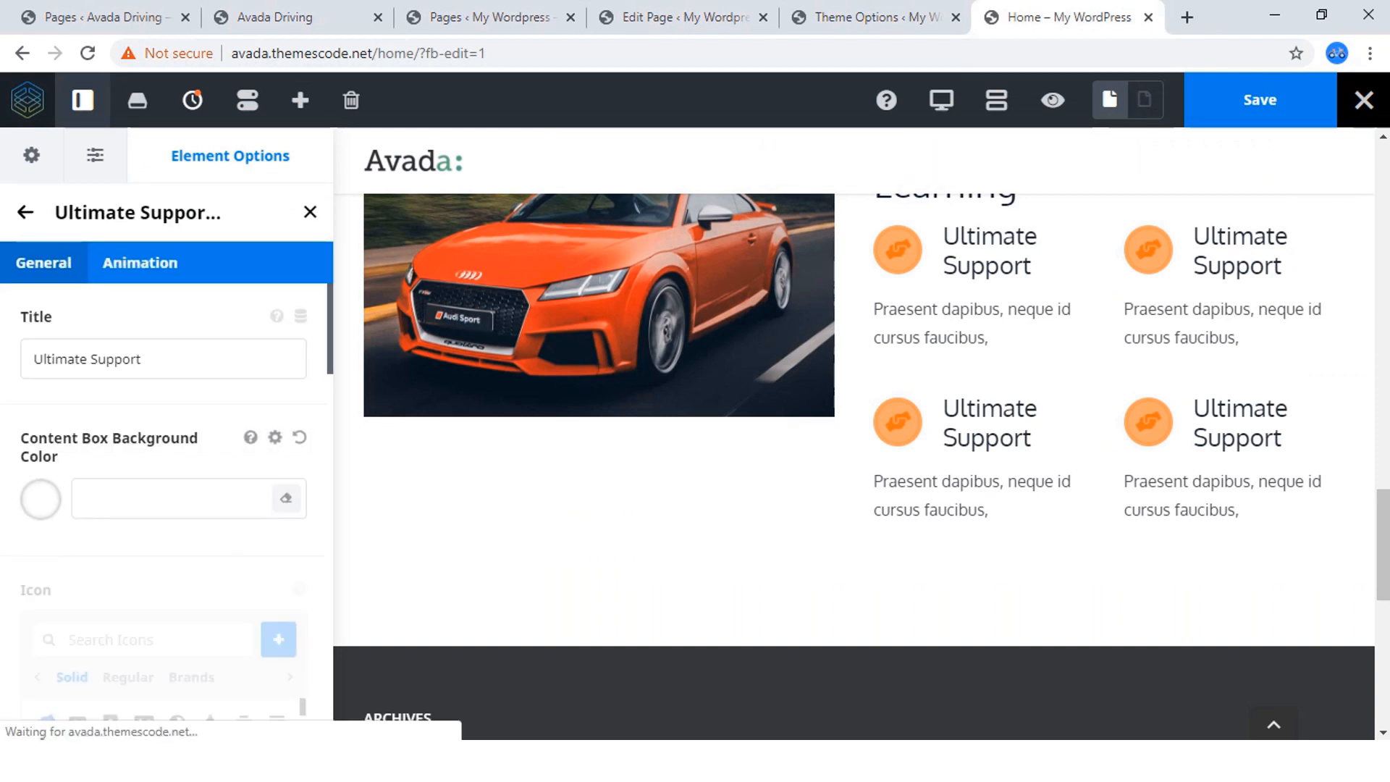
triple_click(89, 359)
text(Reasonable Fee)
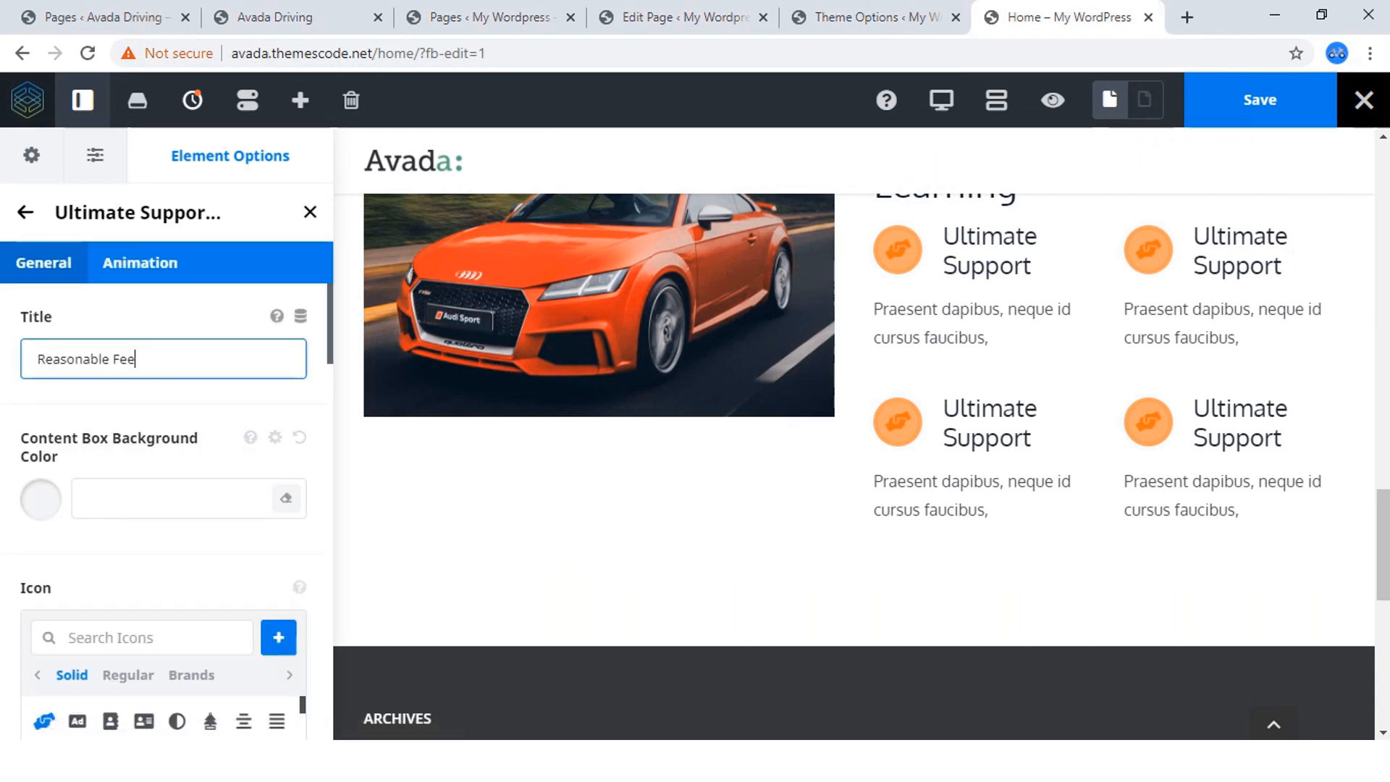
Search the icons for "curre" and set the Reasonable Fee content box's icon to the solid banknote.
scroll(167, 507, down, 2)
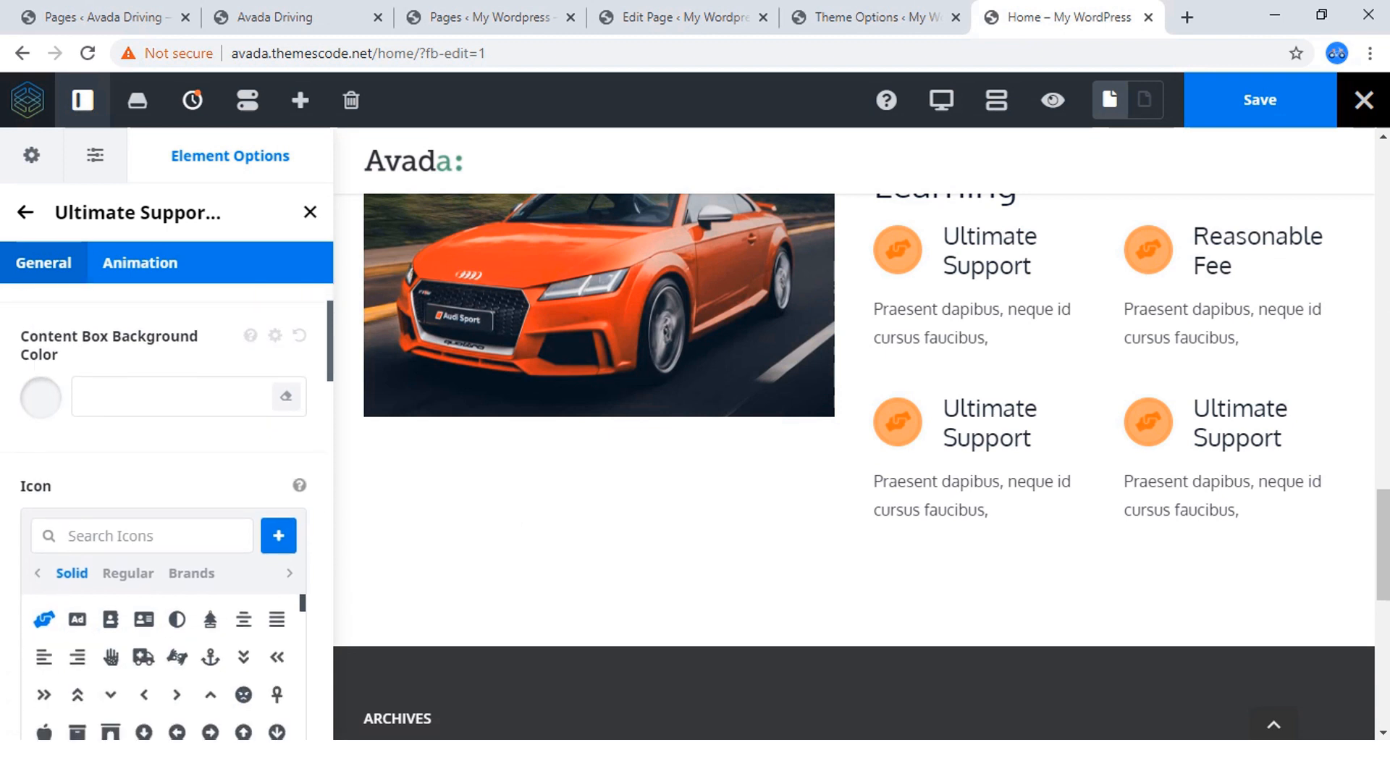
text(doll)
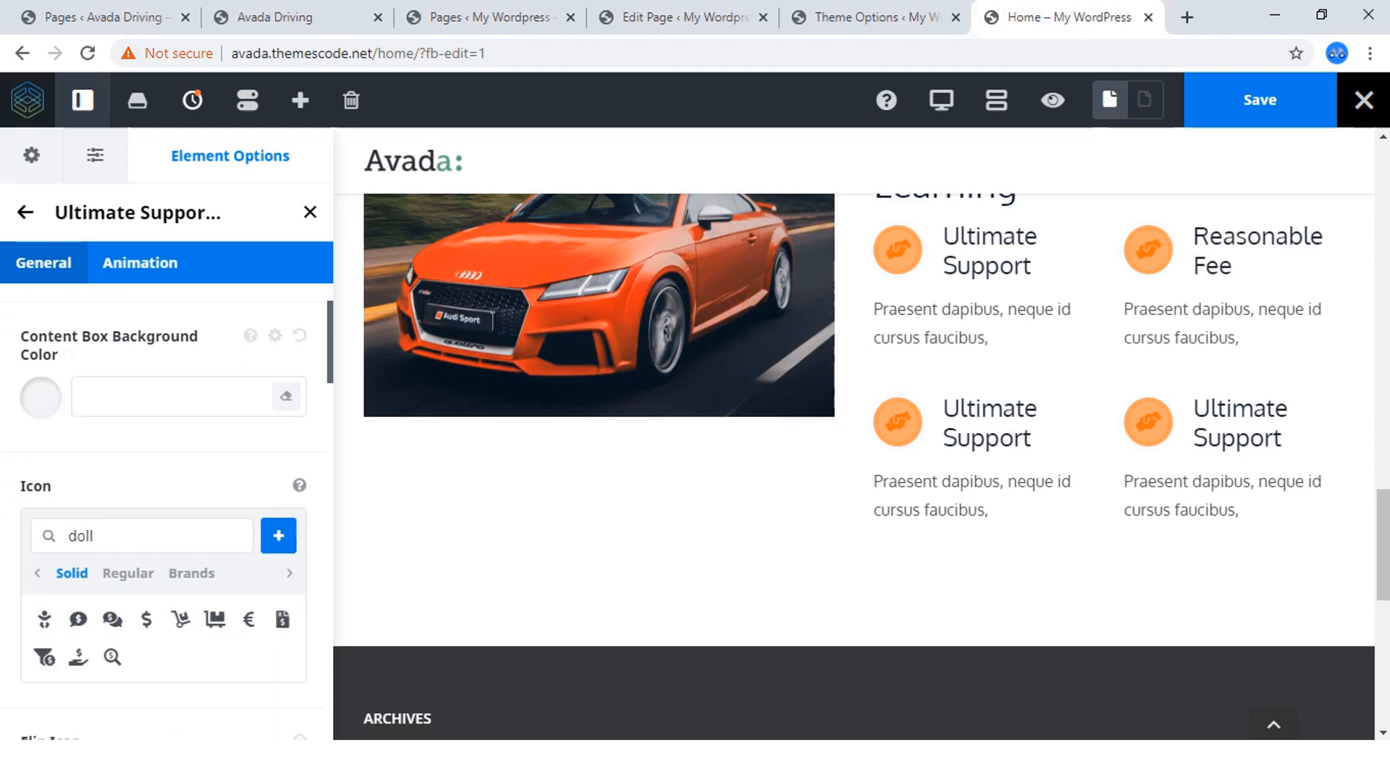
key(BackSpace)
key(BackSpace)
key(BackSpace)
key(BackSpace)
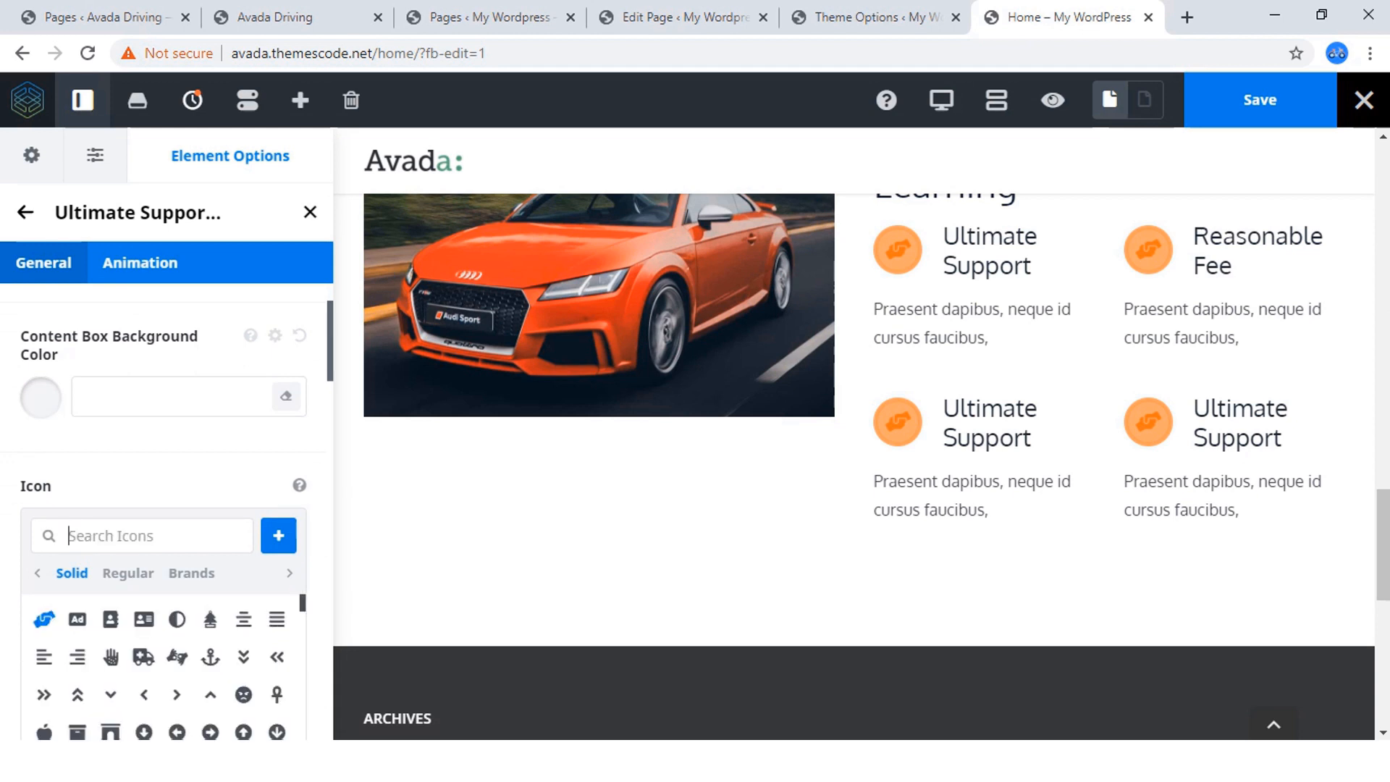
text(curre)
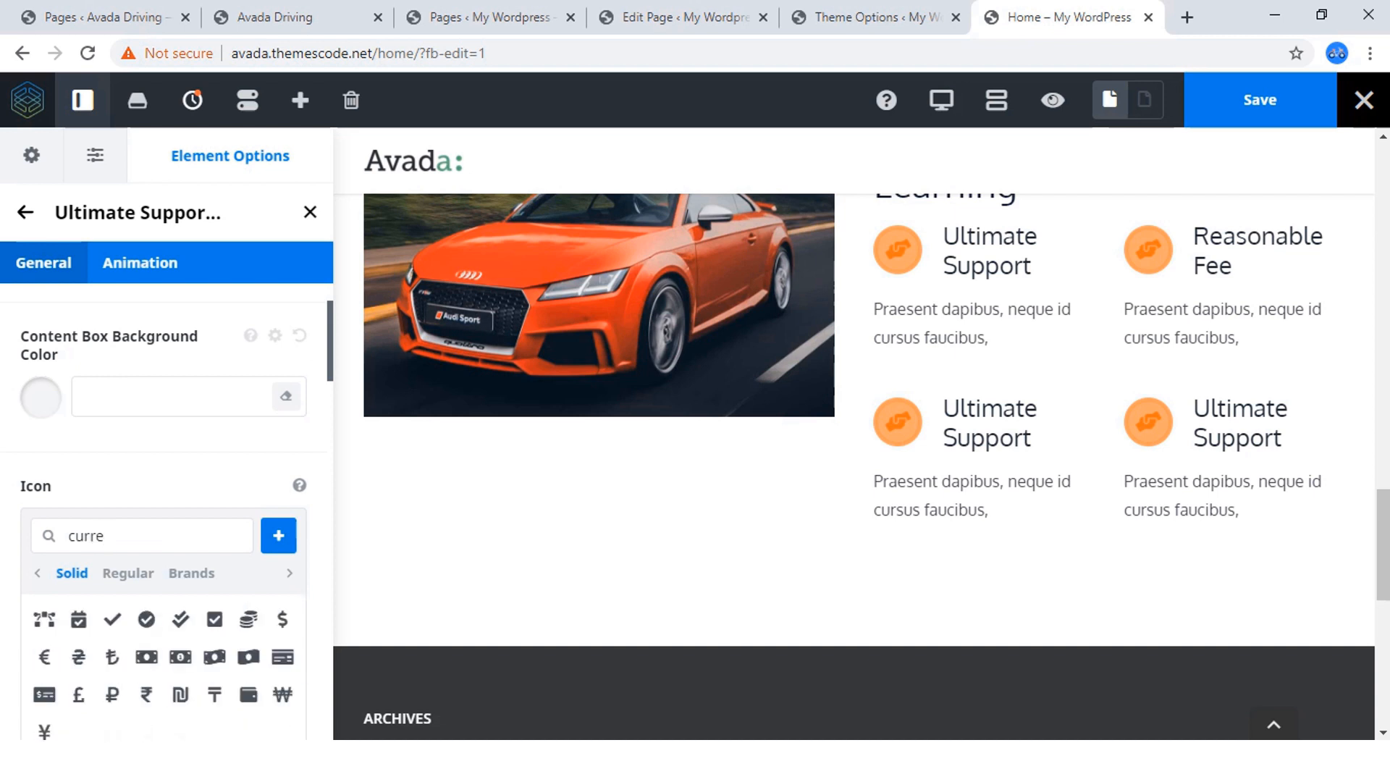
click(146, 657)
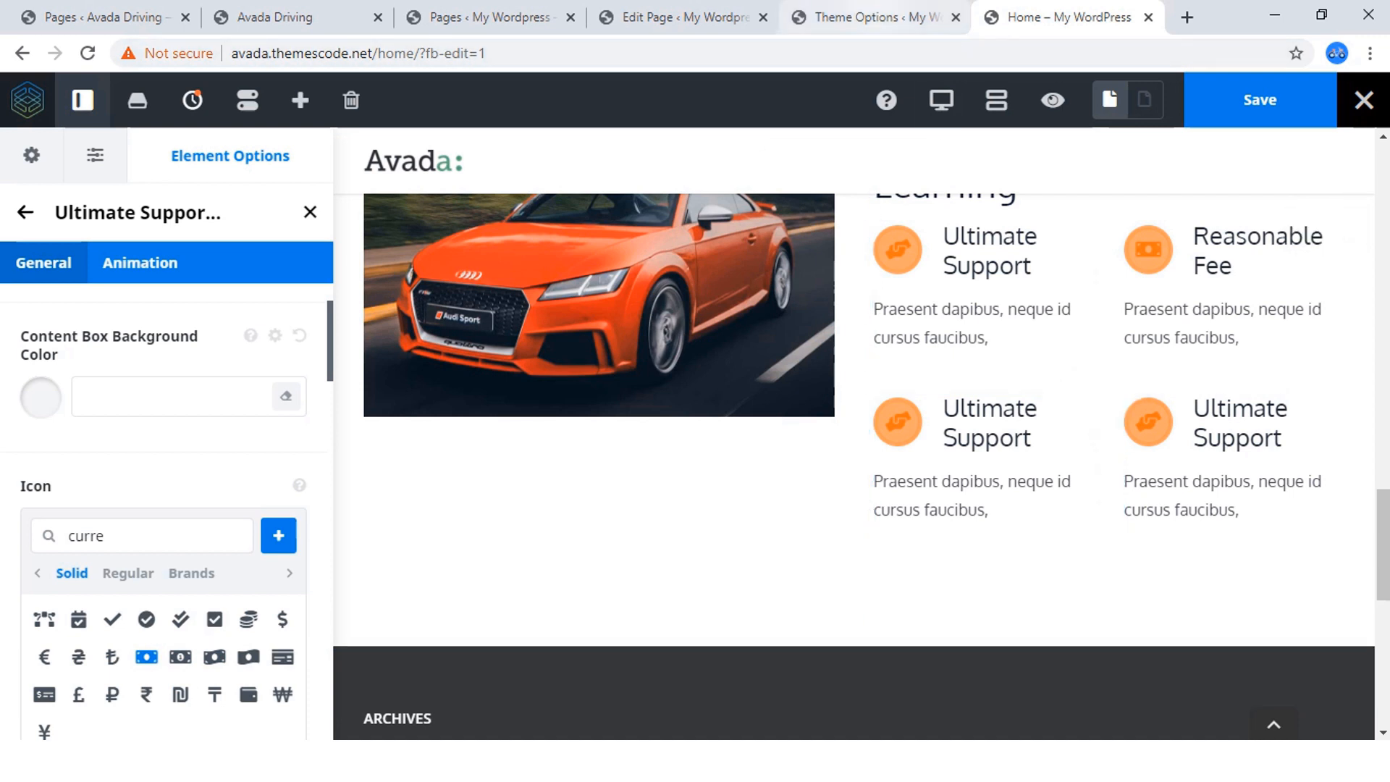
Copy the title "Flexible Time" from the reference site and use it as the third content box's title.
click(297, 17)
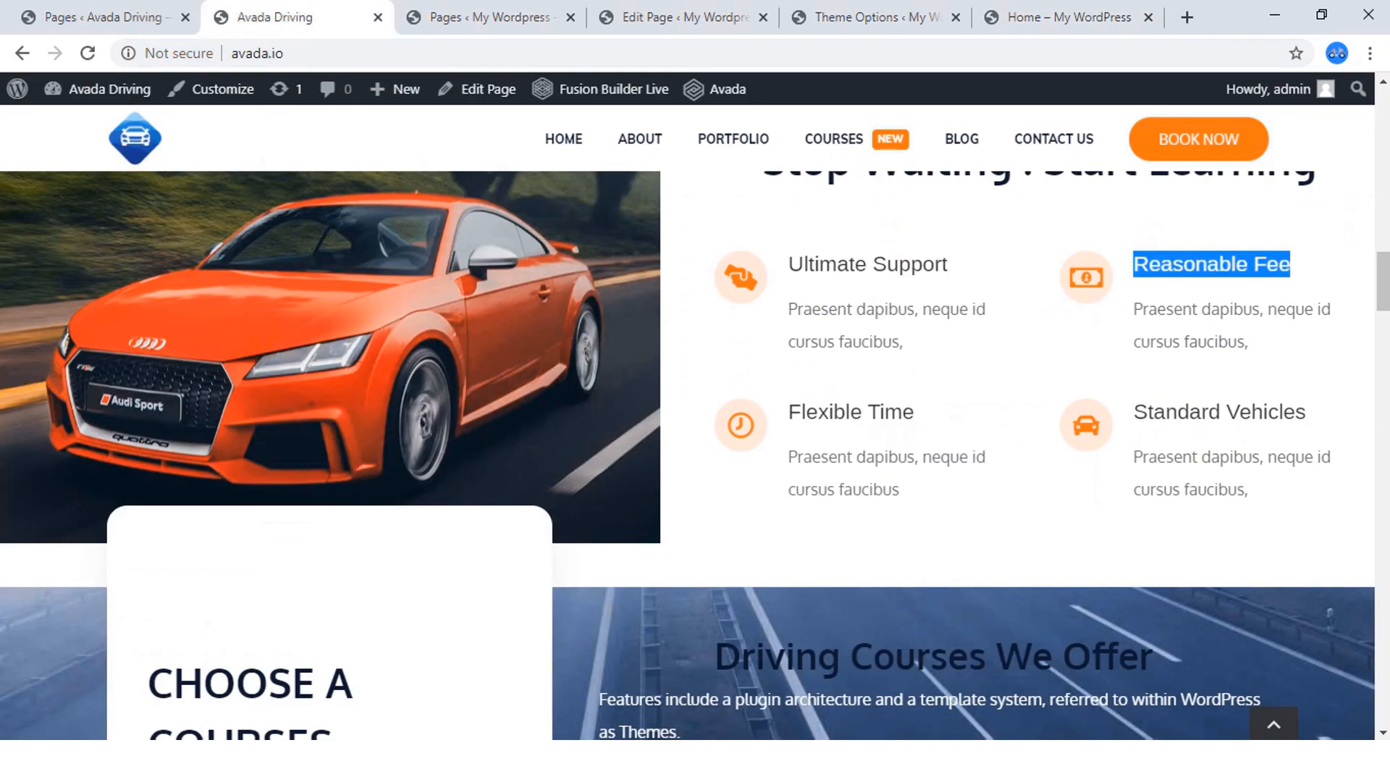
drag(916, 412, 771, 415)
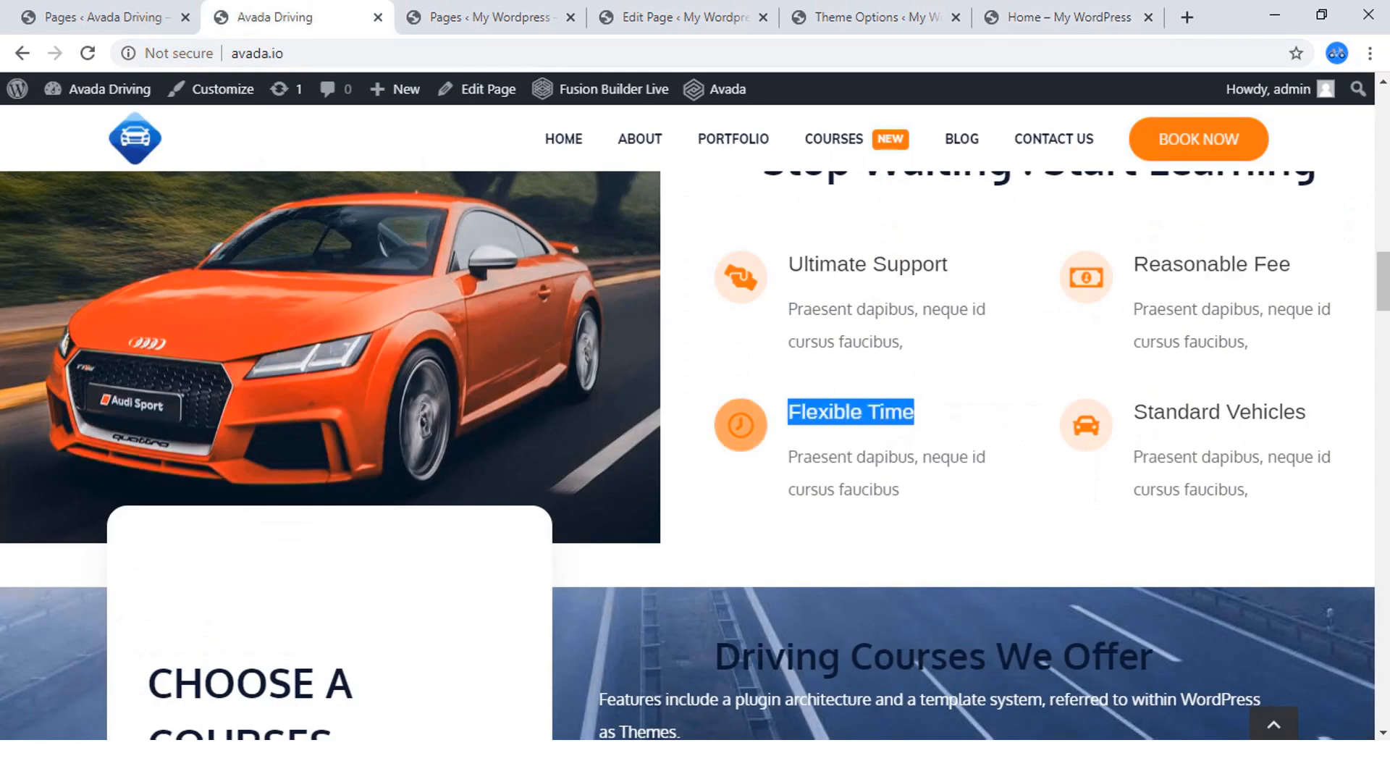
right_click(793, 403)
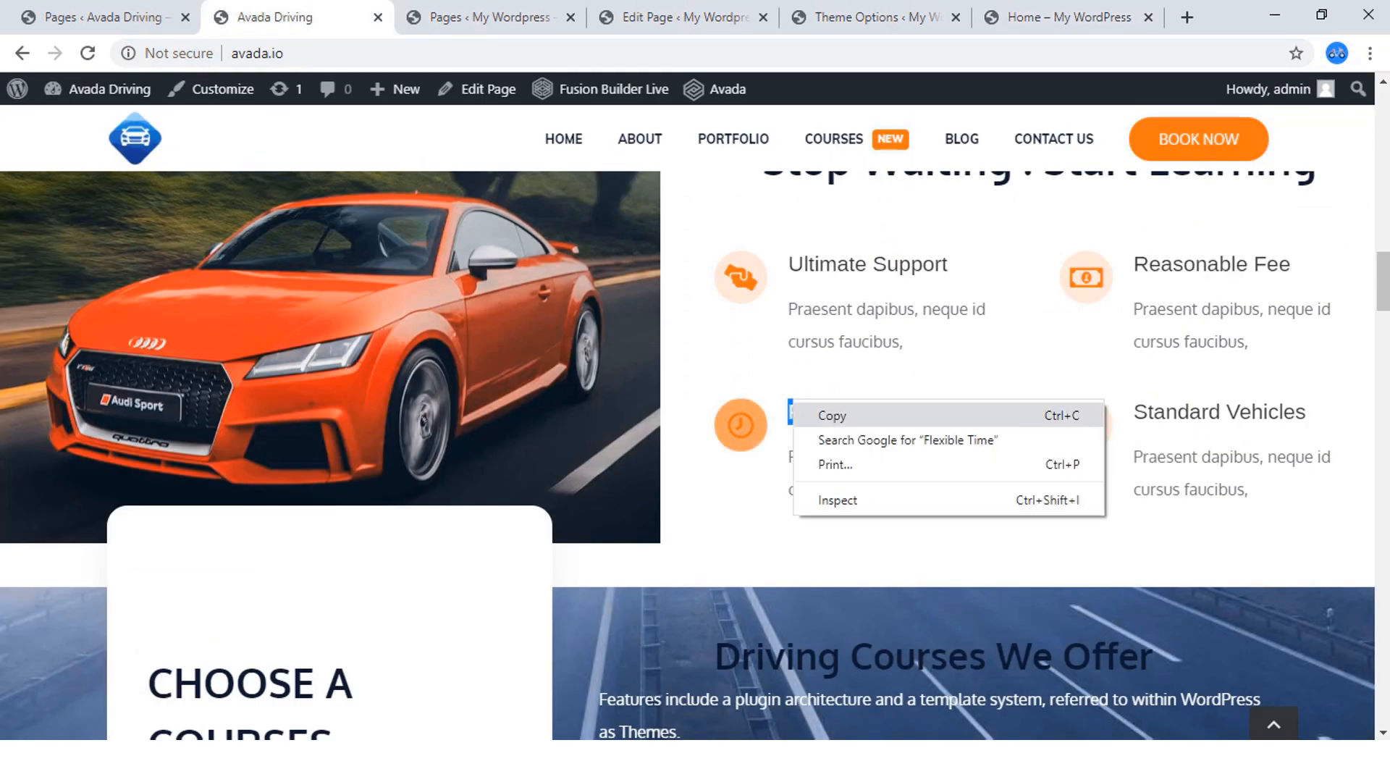
click(838, 412)
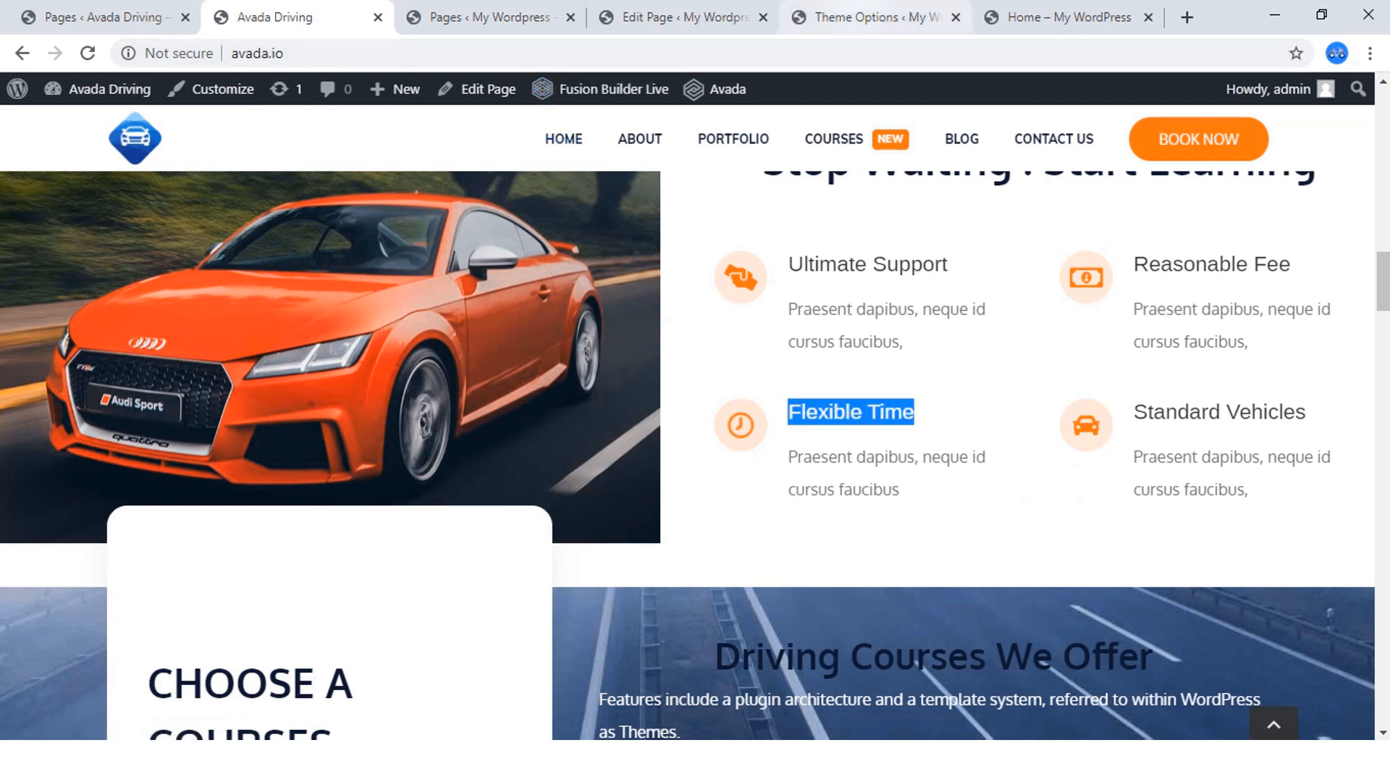
click(1057, 17)
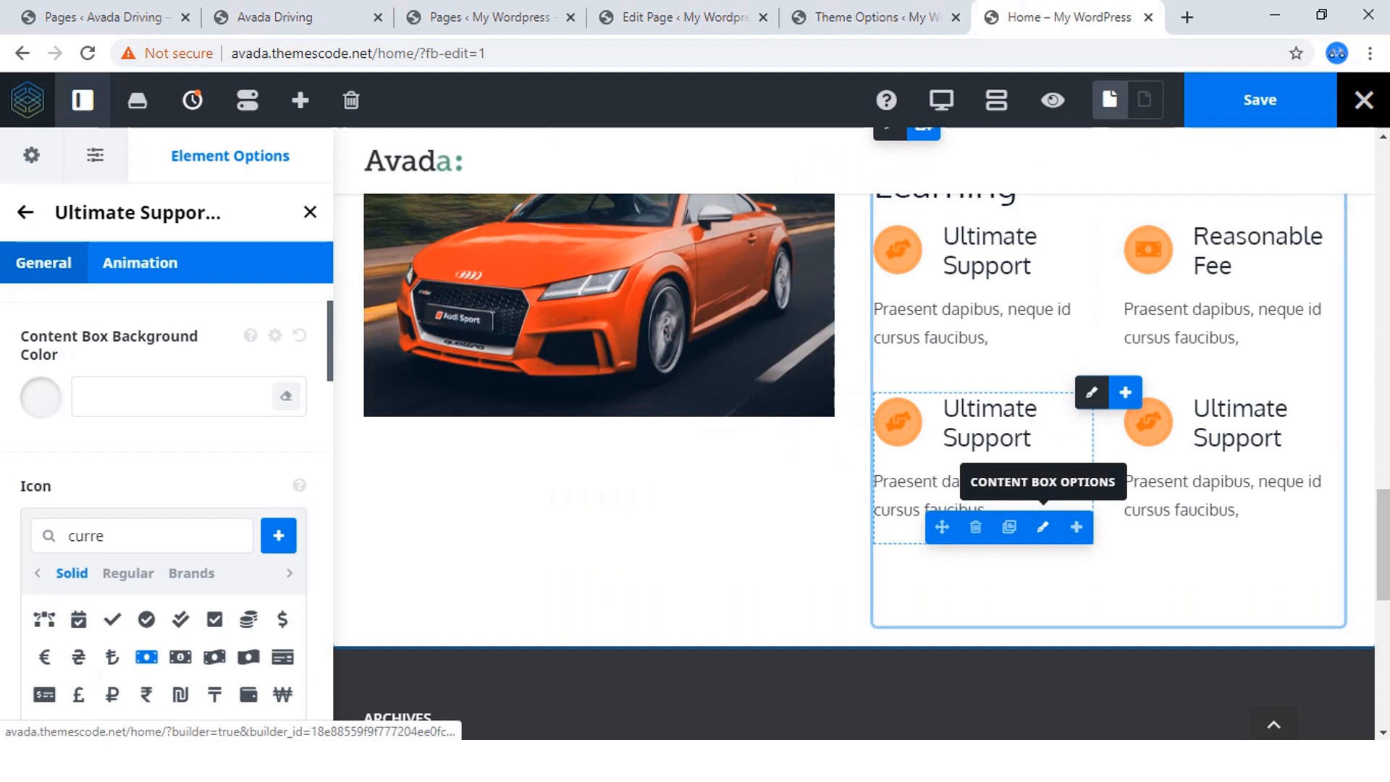
click(1042, 527)
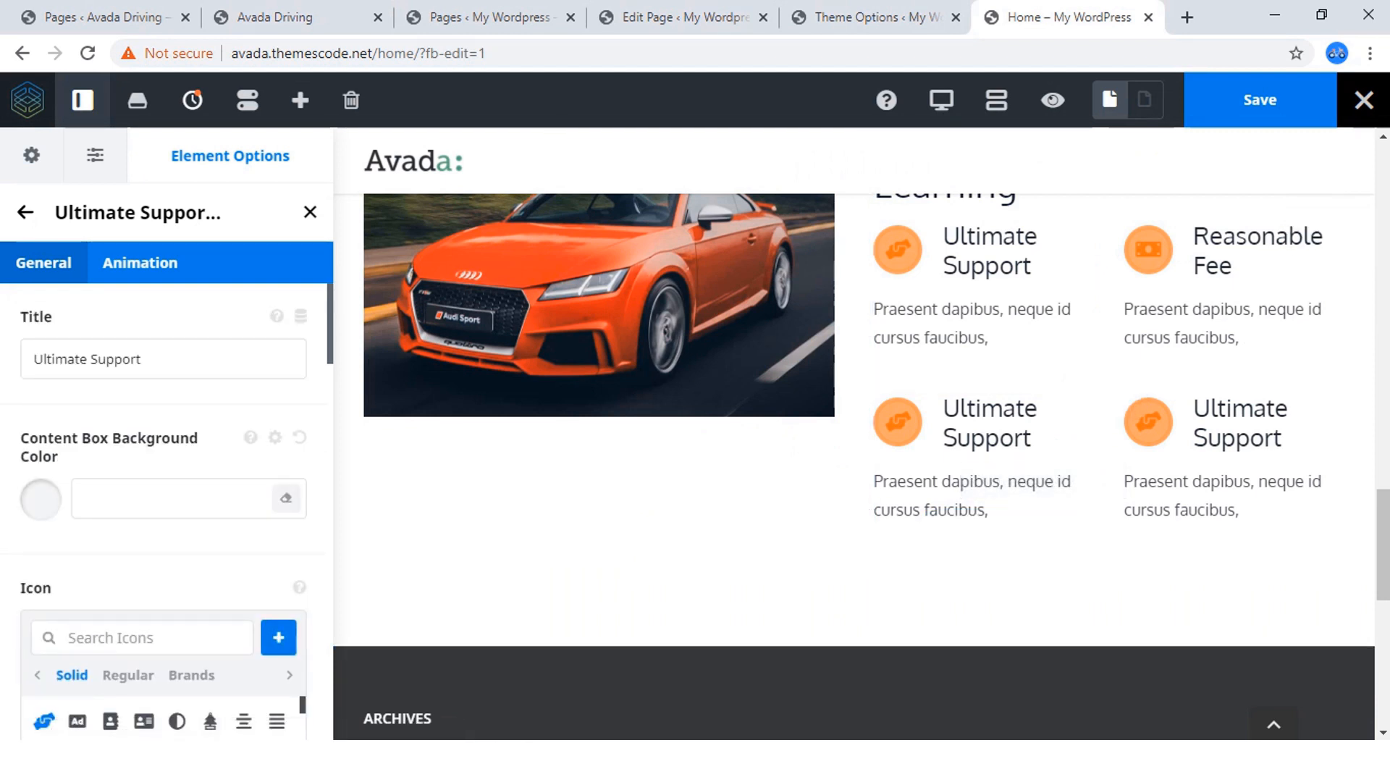
click(25, 213)
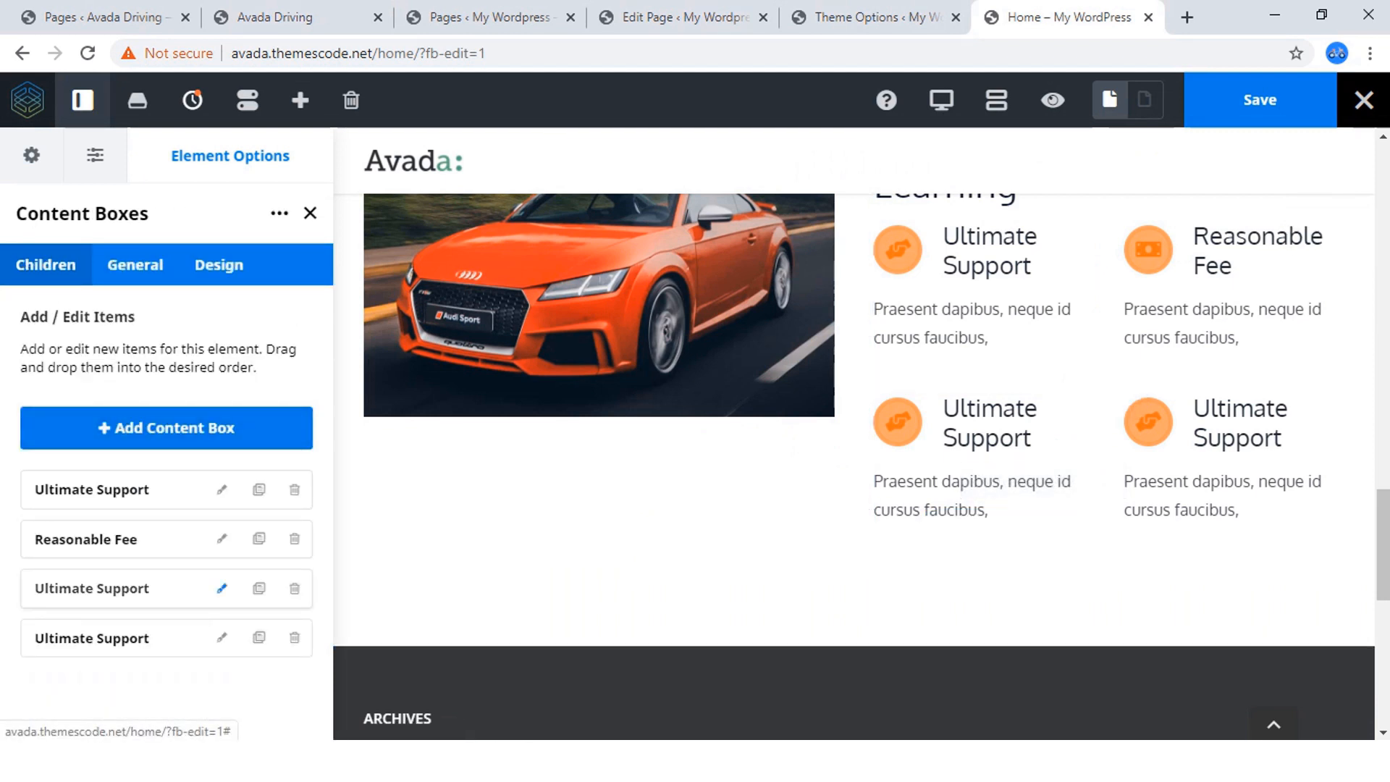
click(222, 588)
drag(147, 360, 31, 360)
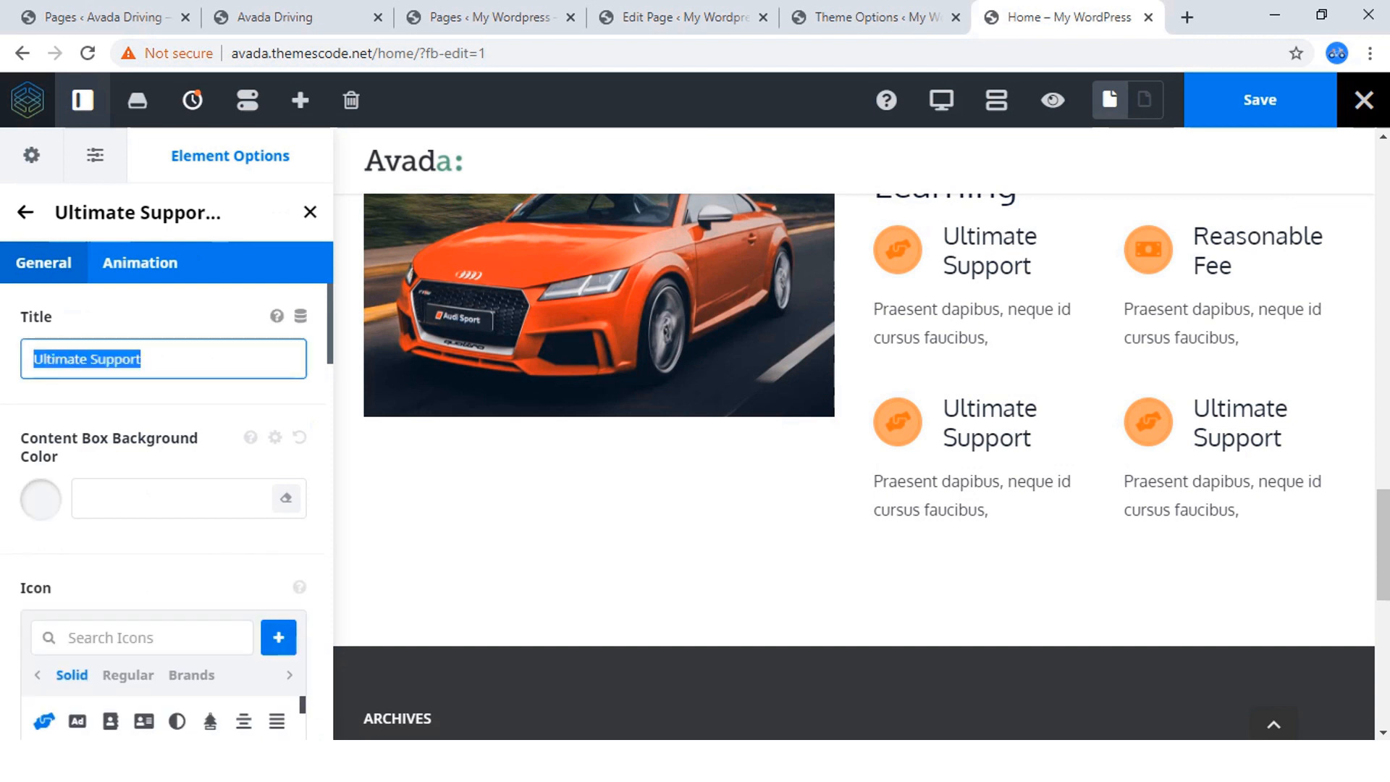
text(Flexible Time)
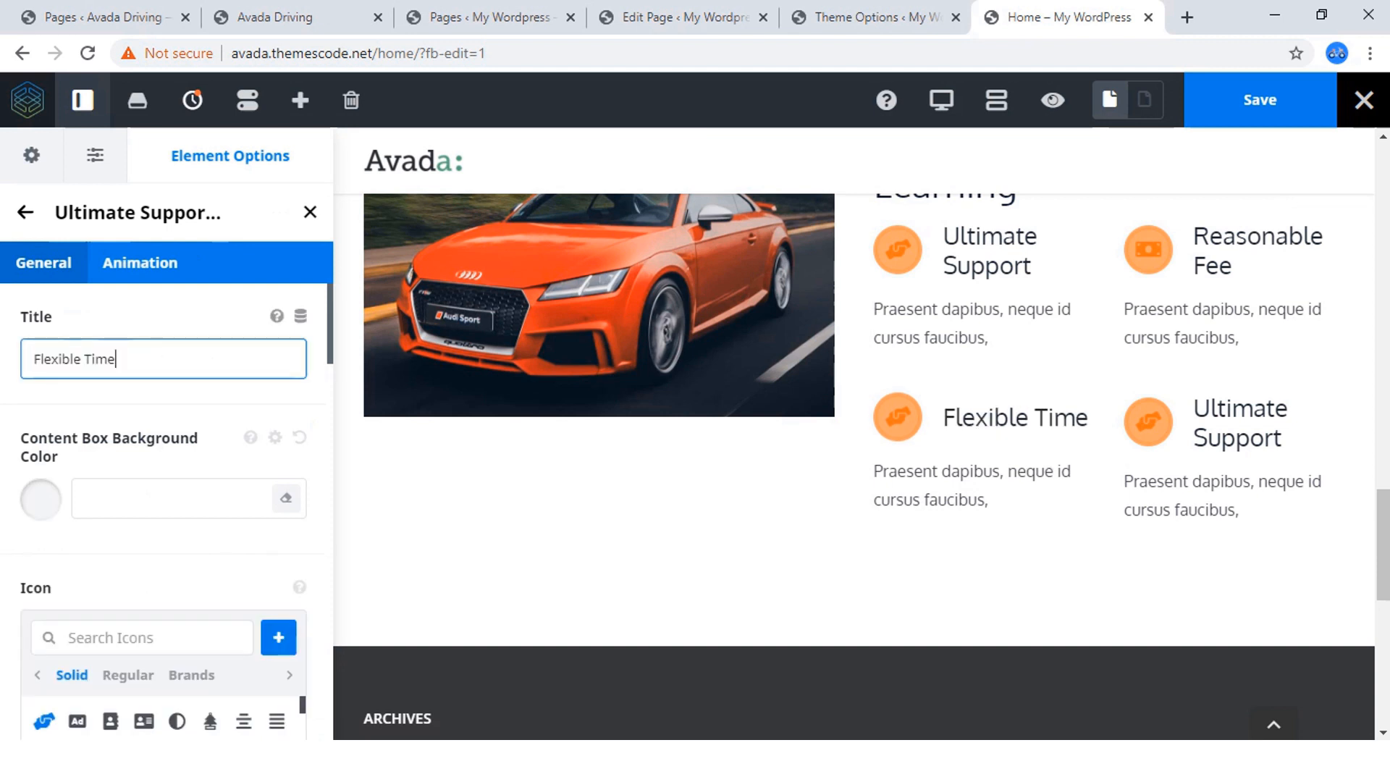
Search the icons for "time" and give the Flexible Time content box the clock icon with the counterclockwise arrow.
scroll(166, 507, down, 4)
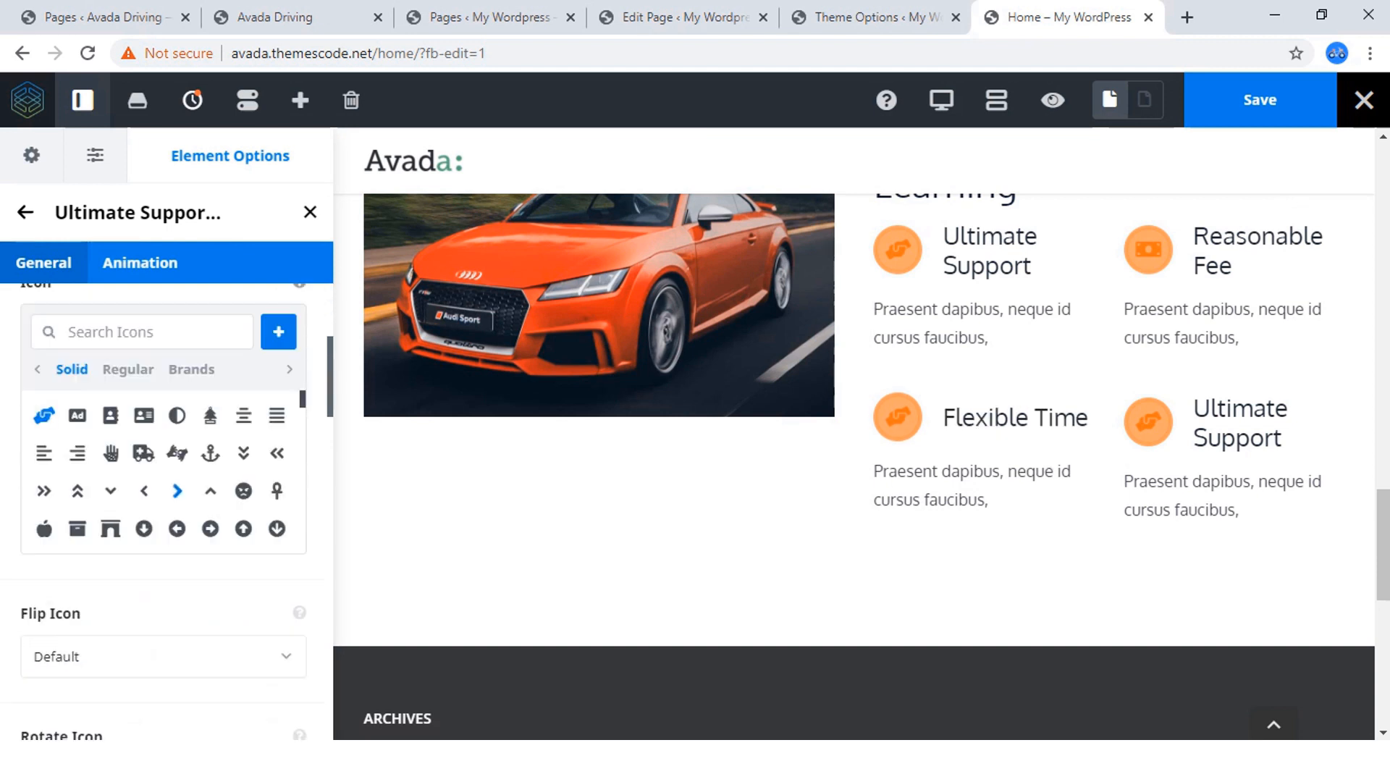
click(124, 332)
text(clock)
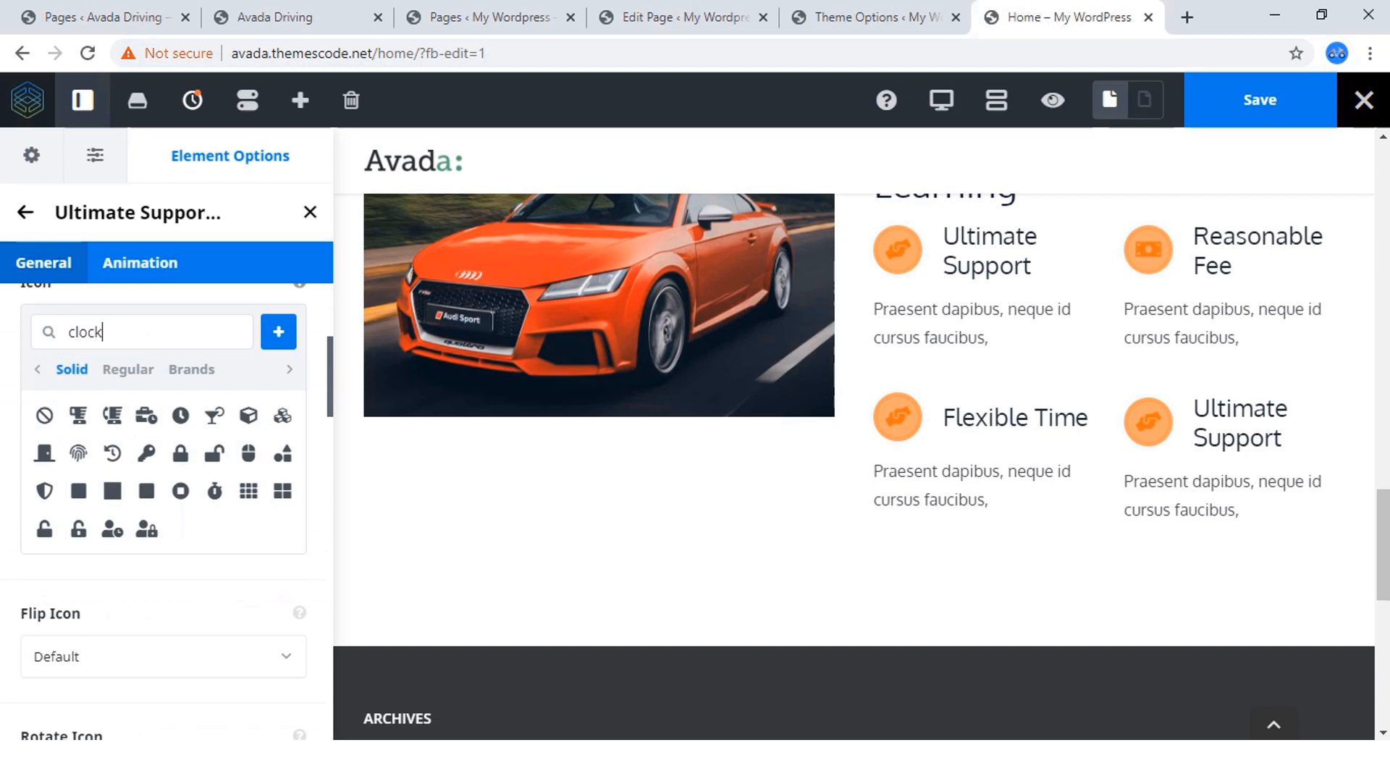
key(BackSpace)
key(BackSpace)
key(BackSpace)
key(BackSpace)
key(BackSpace)
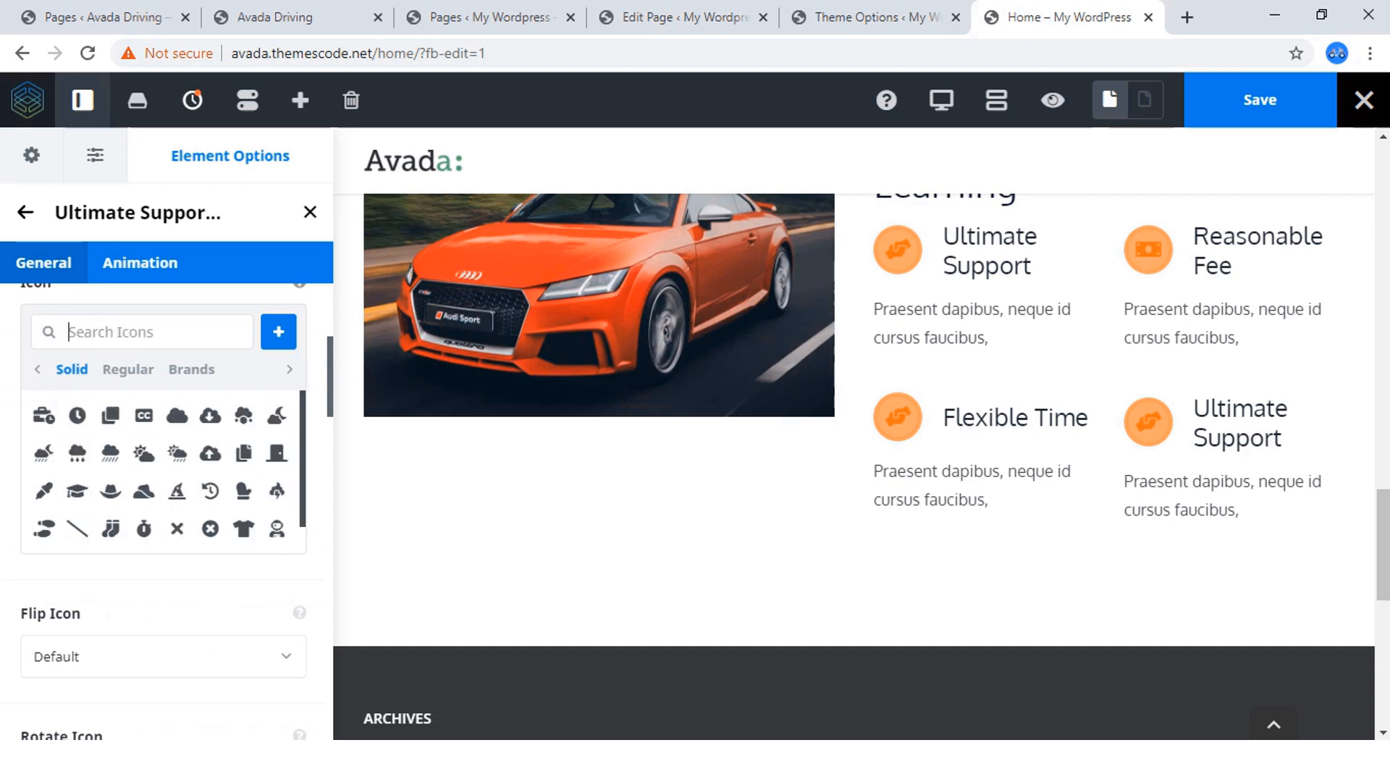
text(time)
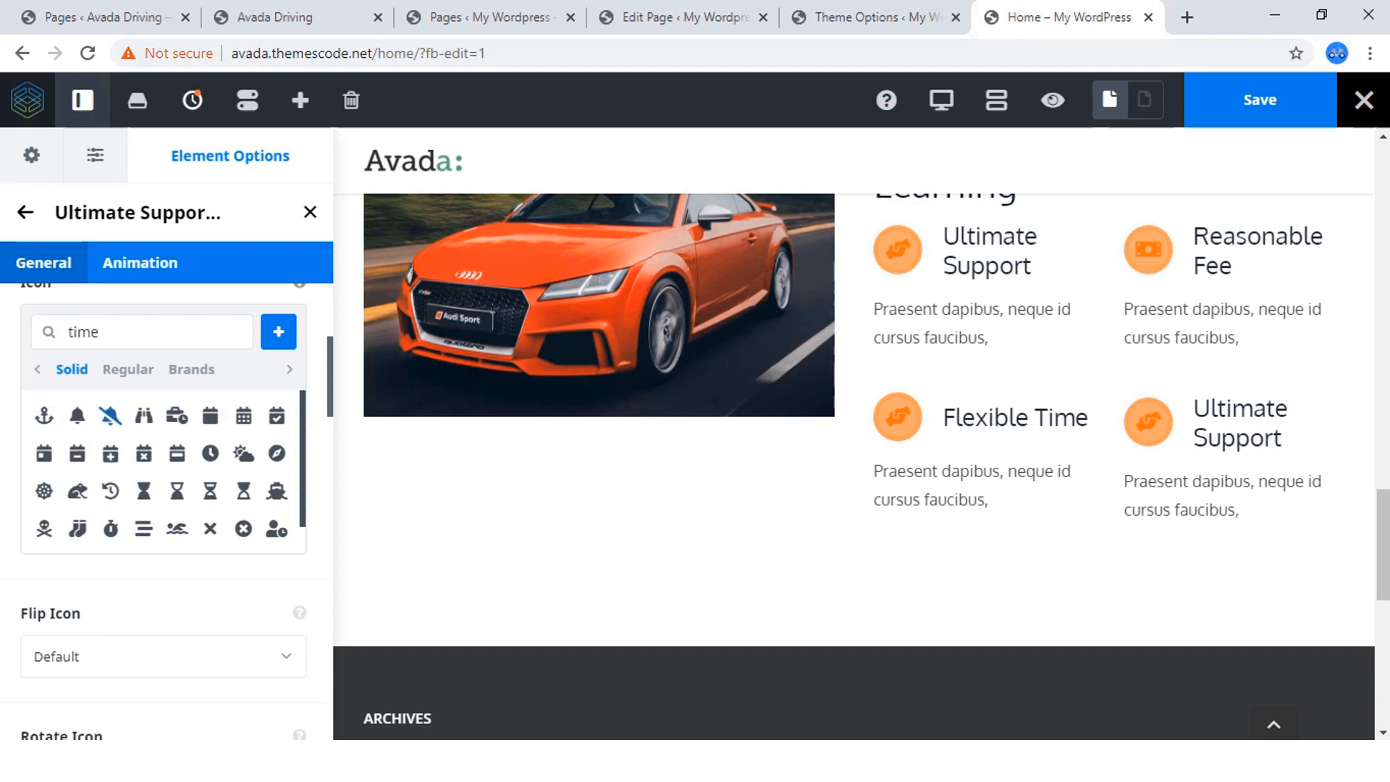
click(110, 491)
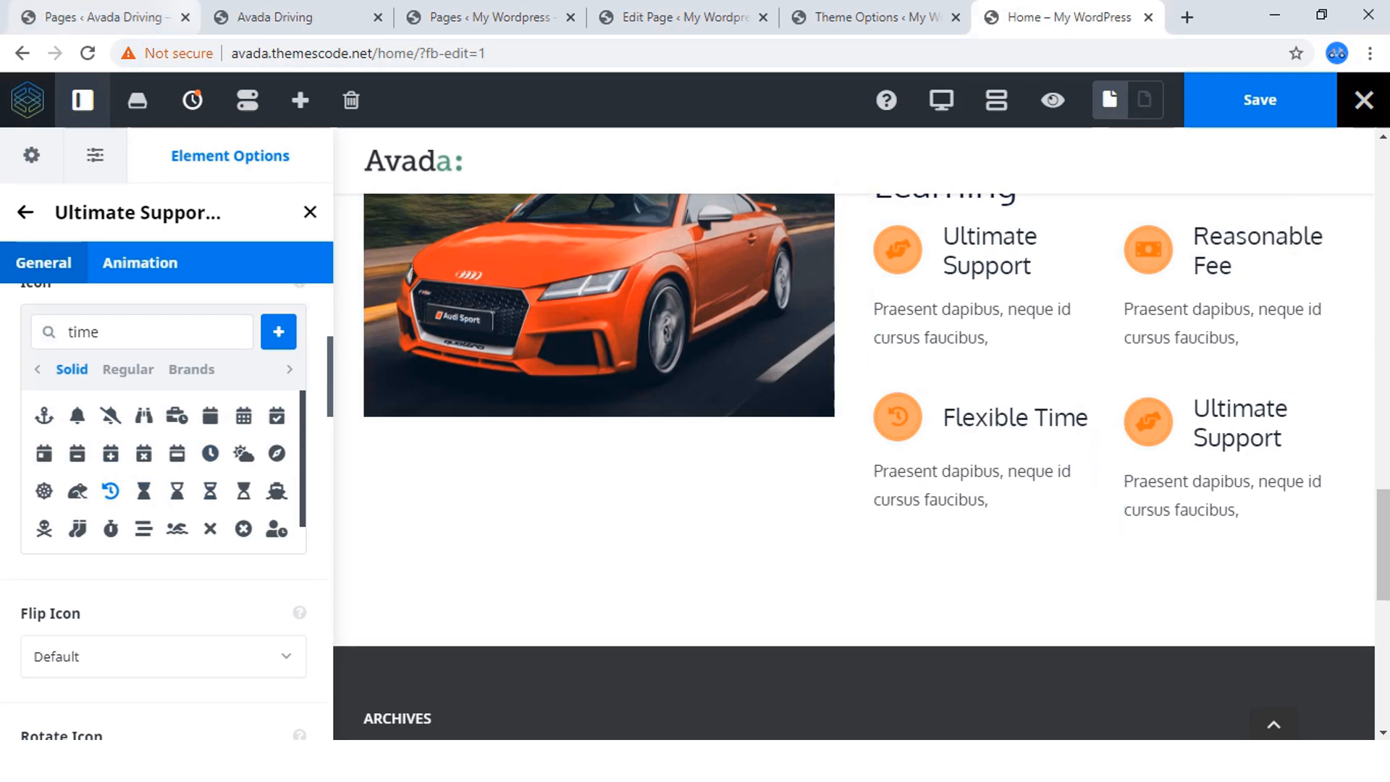
Copy the title "Standard Vehicles" from the reference site and use it as the fourth content box's title.
click(275, 17)
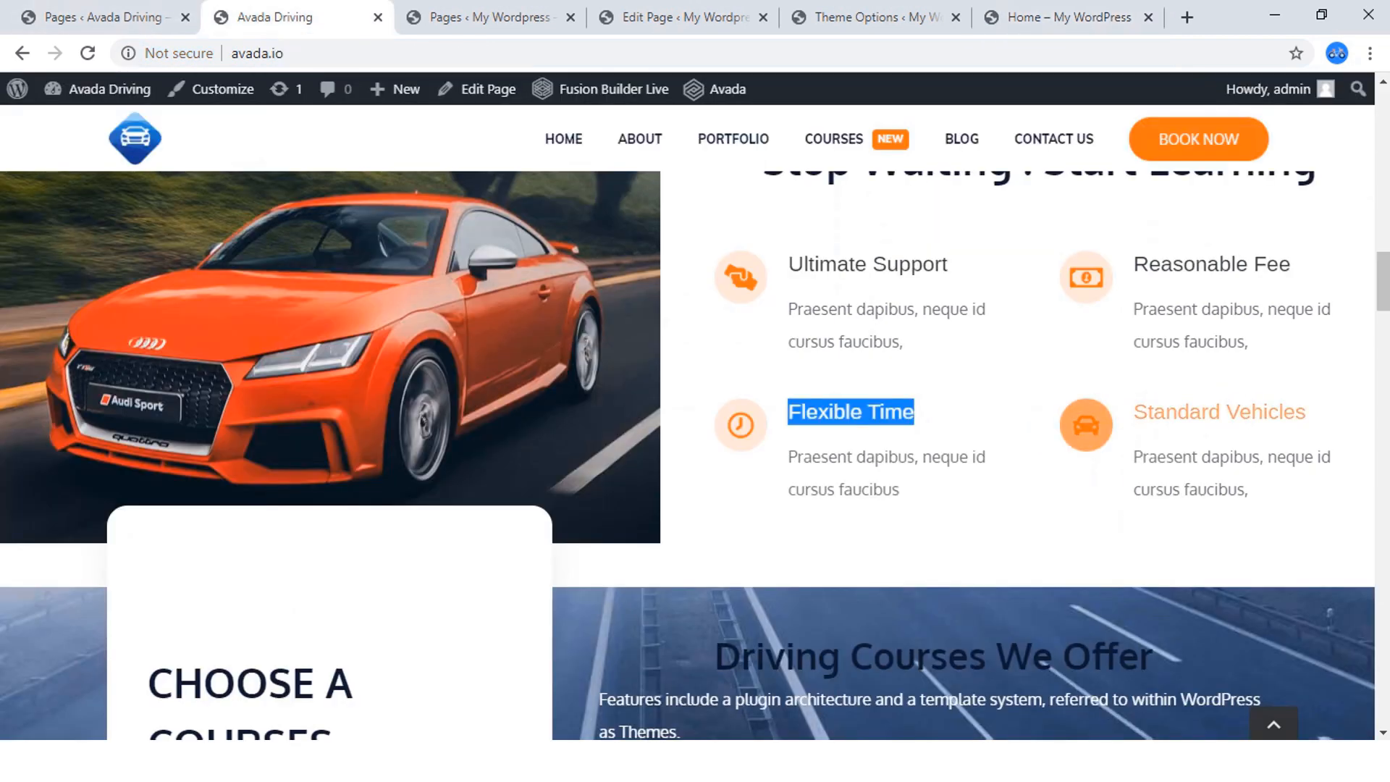
drag(1308, 412, 1133, 411)
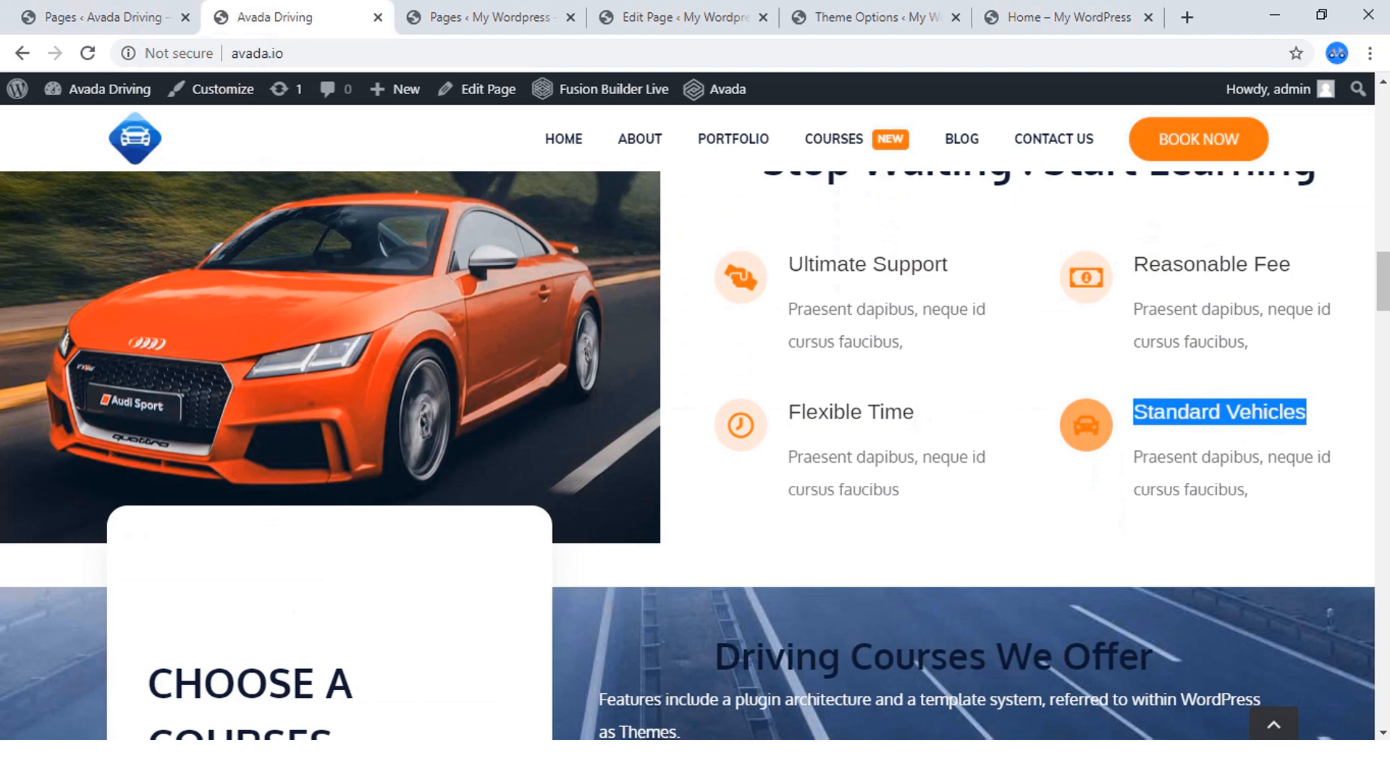
right_click(1133, 412)
click(992, 422)
click(1057, 18)
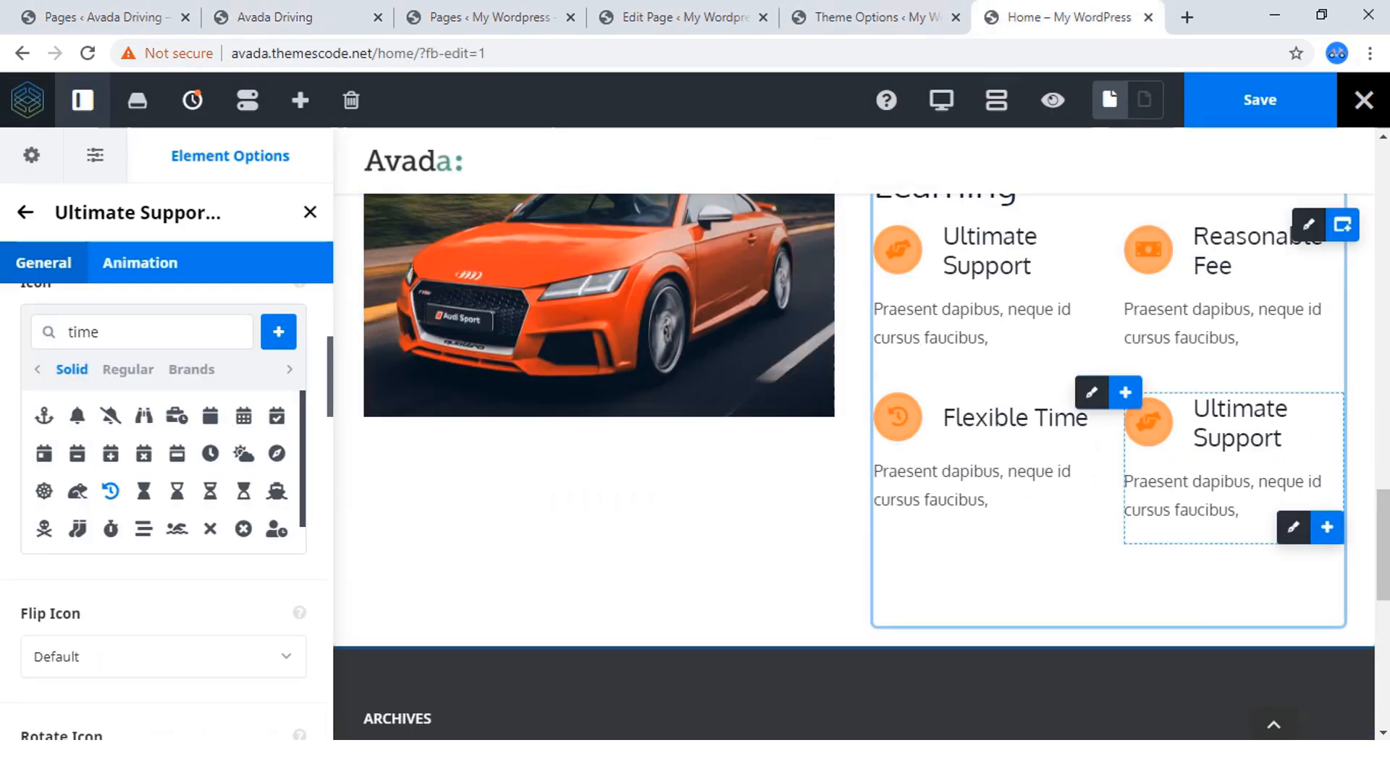
click(1294, 528)
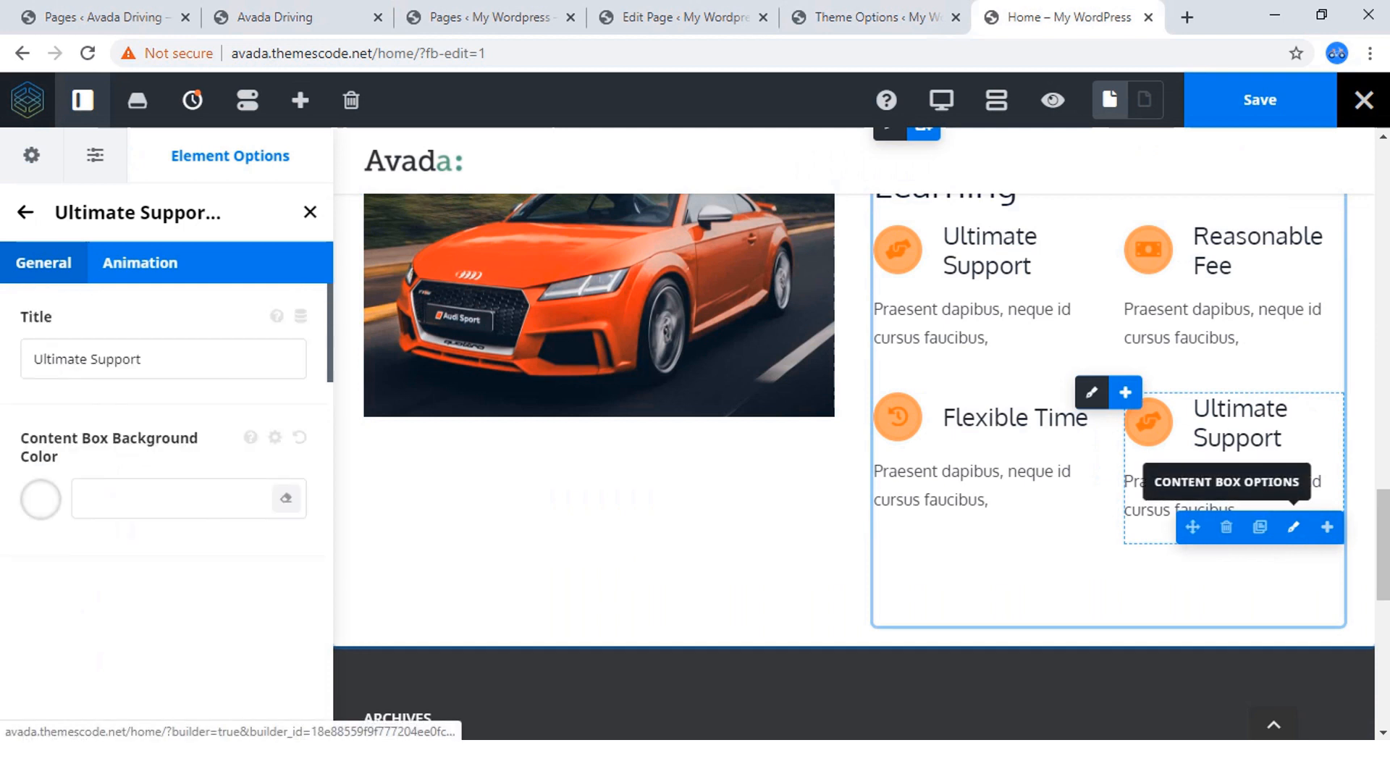
click(167, 359)
key(ctrl+a)
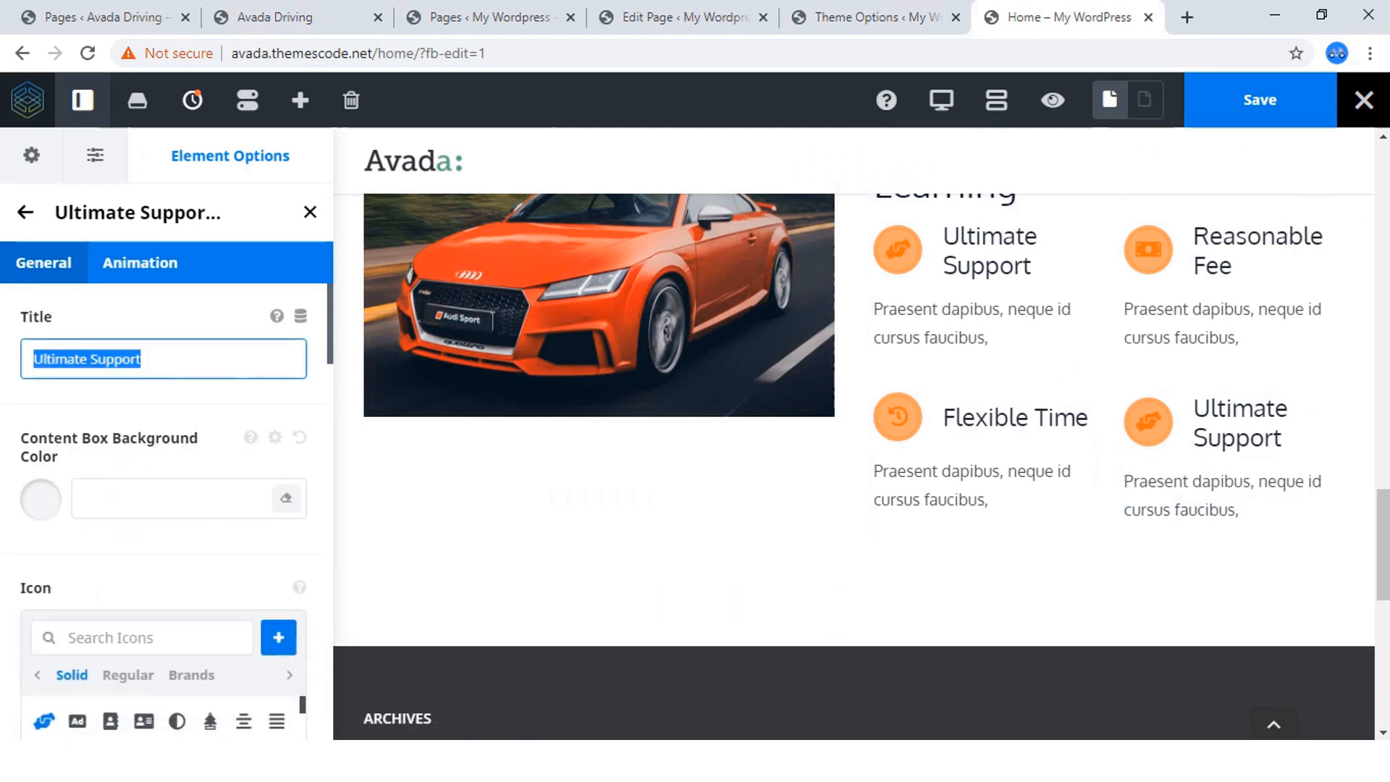
key(ctrl+v)
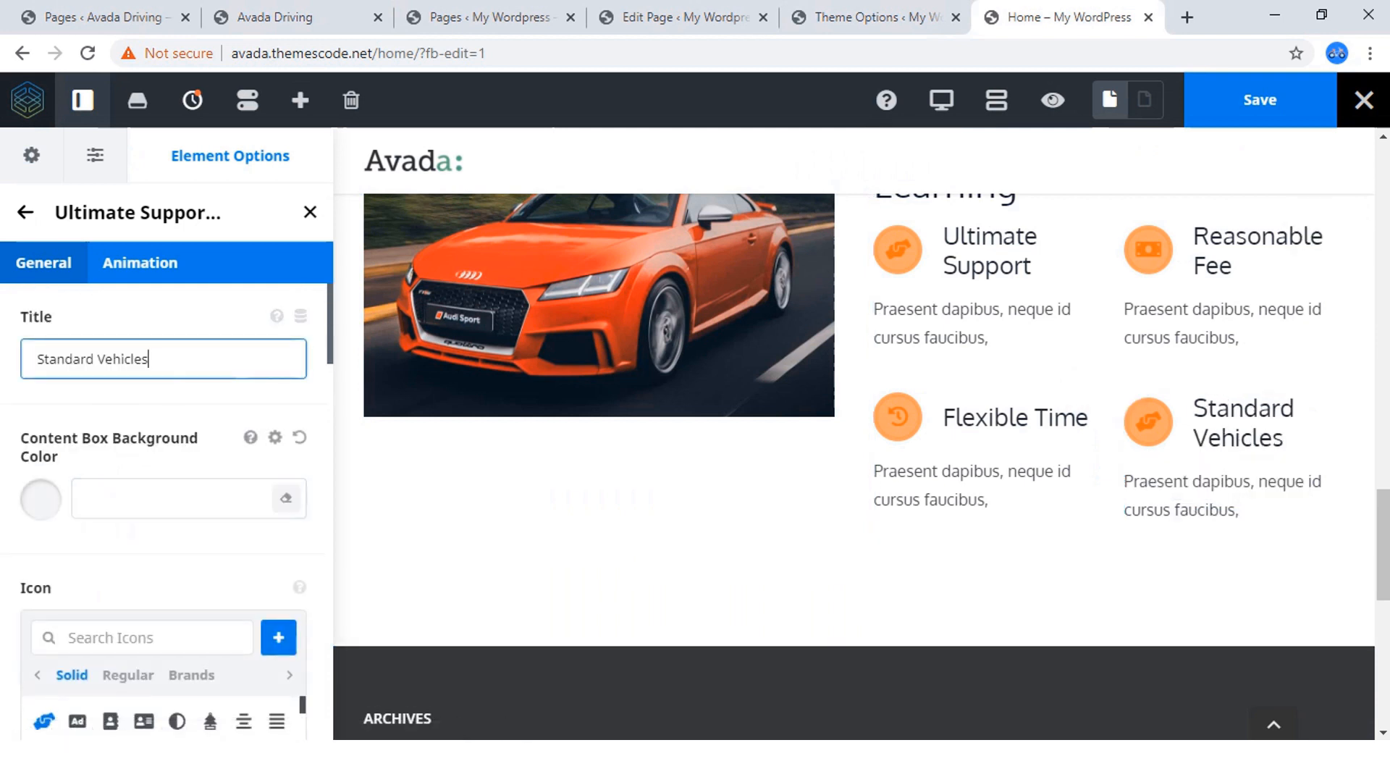
Search the icons for "vehicles" and give the Standard Vehicles content box the front-view car icon matching the reference site.
click(142, 638)
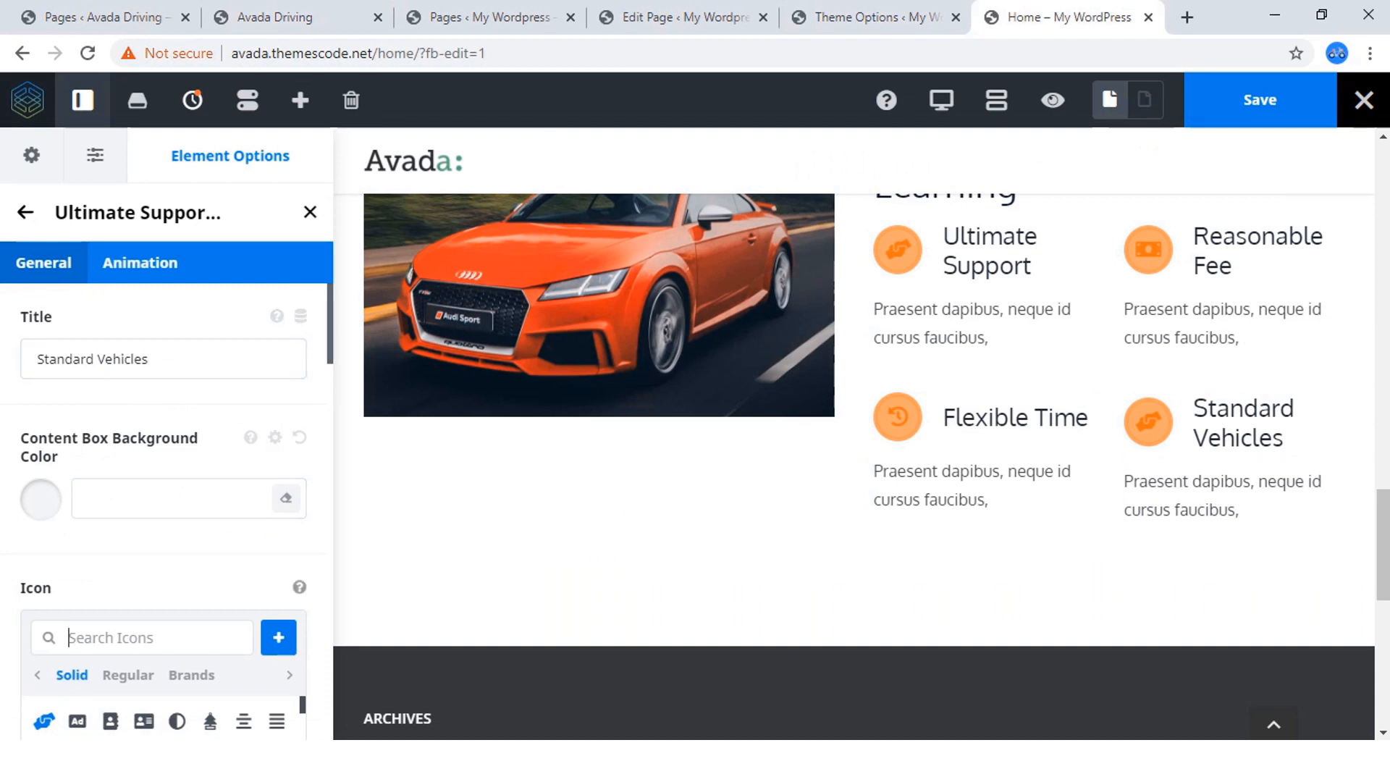
text(vehi)
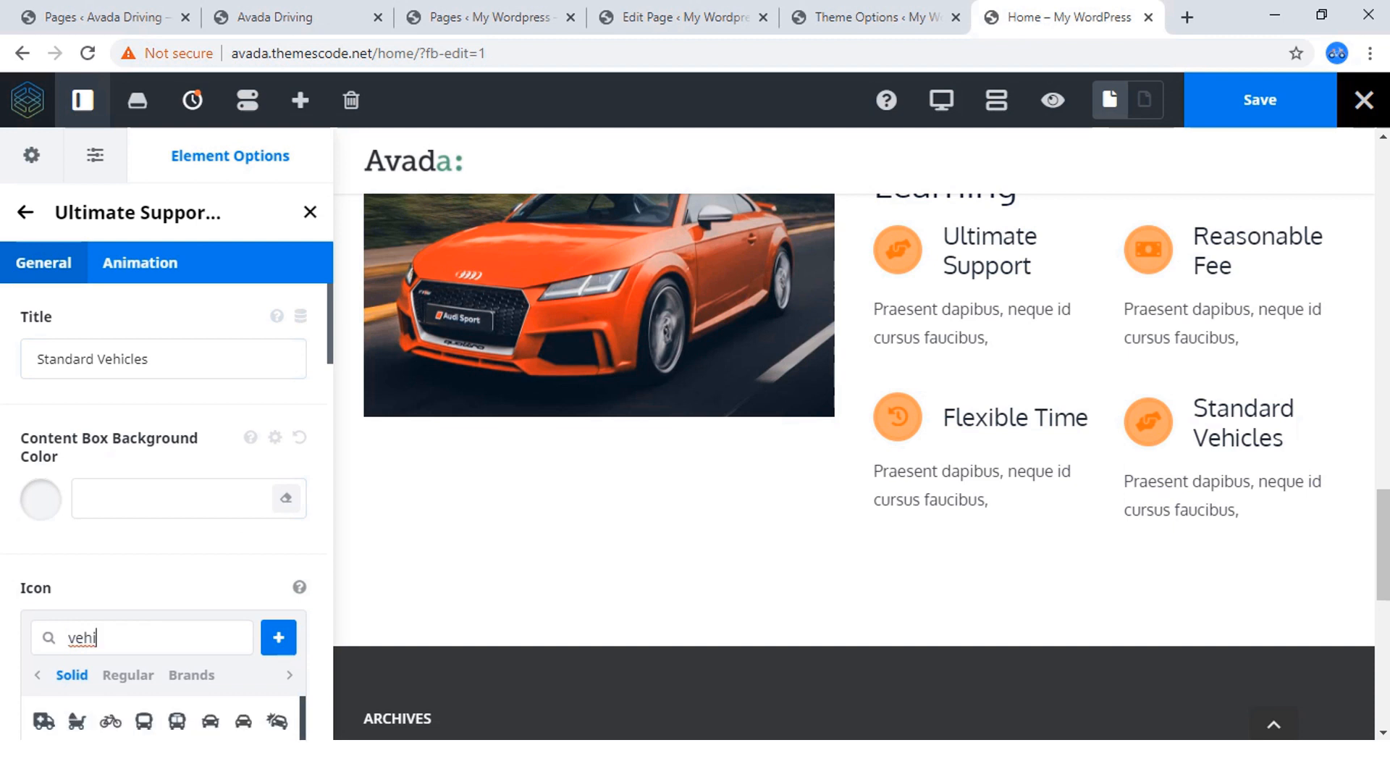
text(cles)
scroll(143, 593, down, 3)
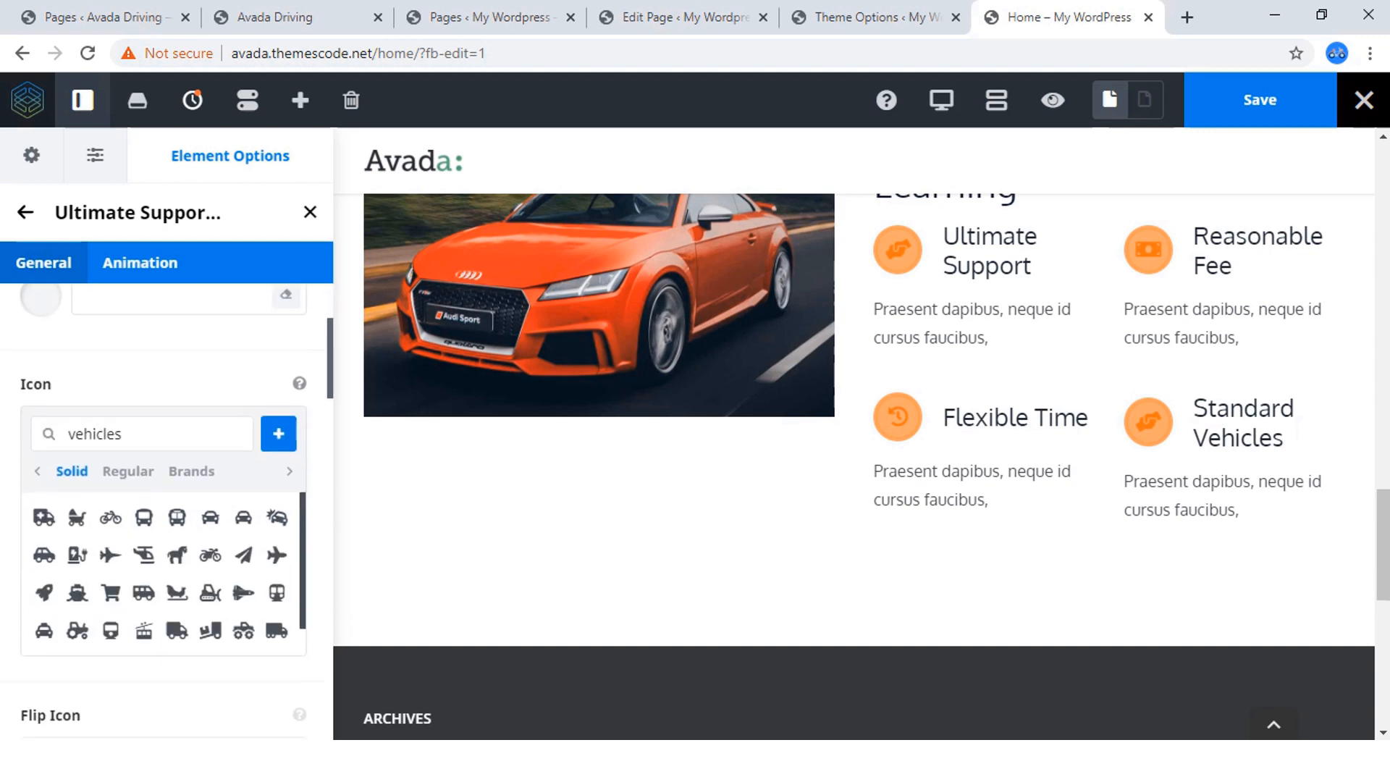
click(290, 17)
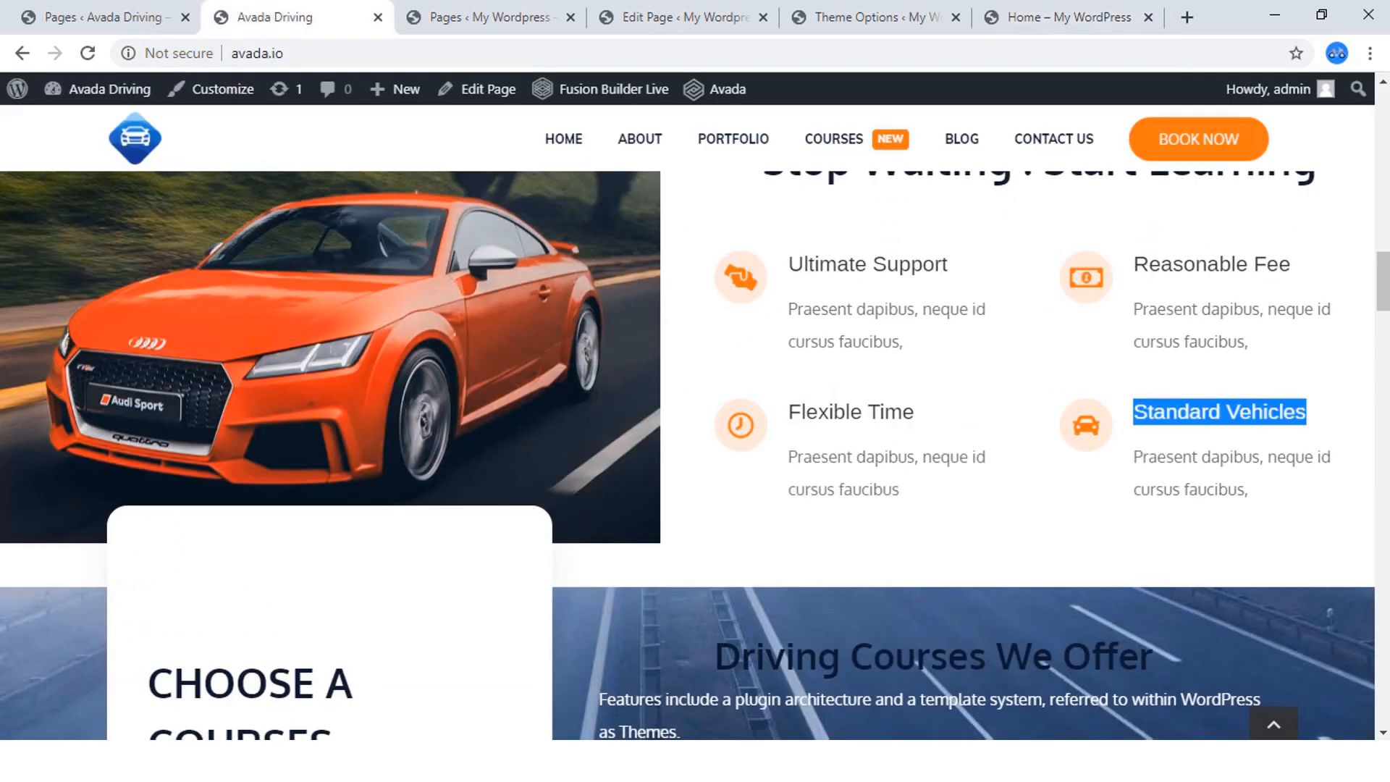
click(1065, 18)
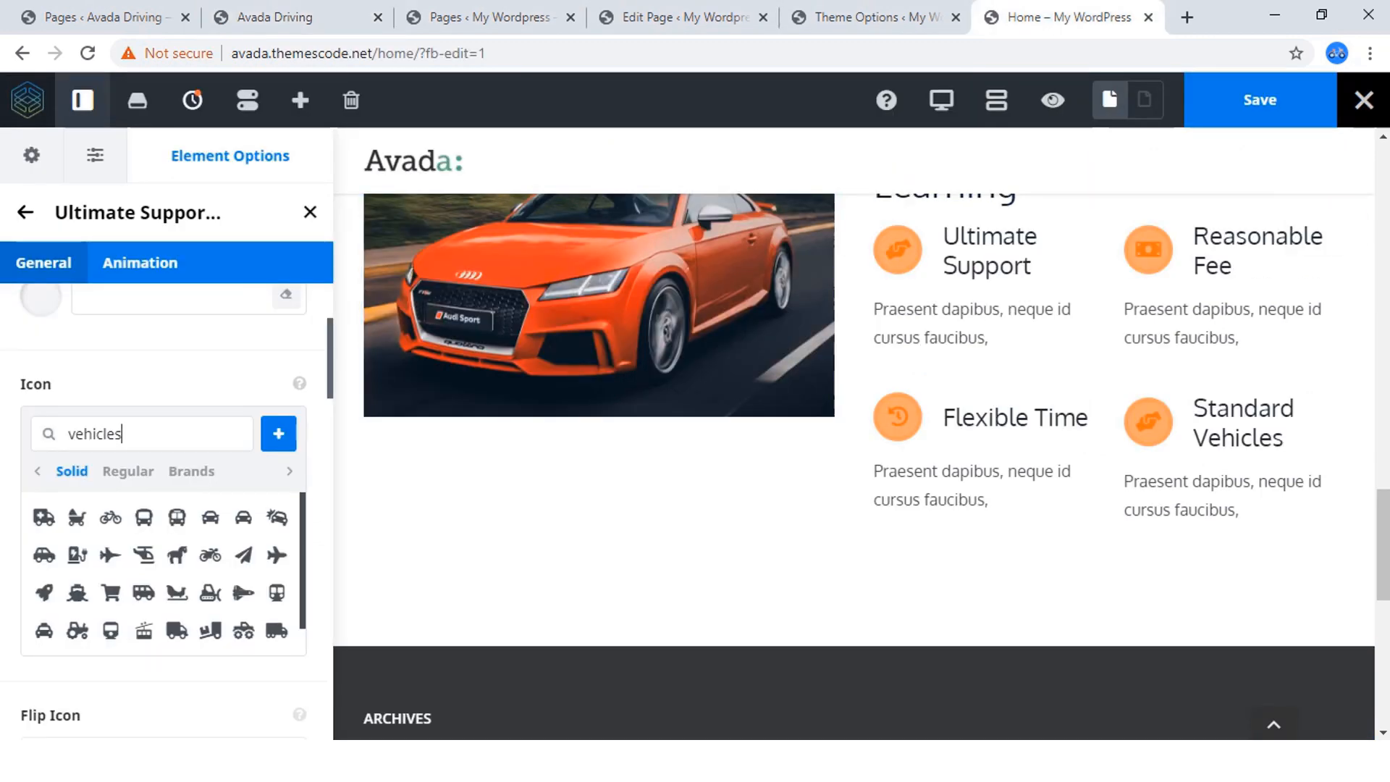
click(211, 517)
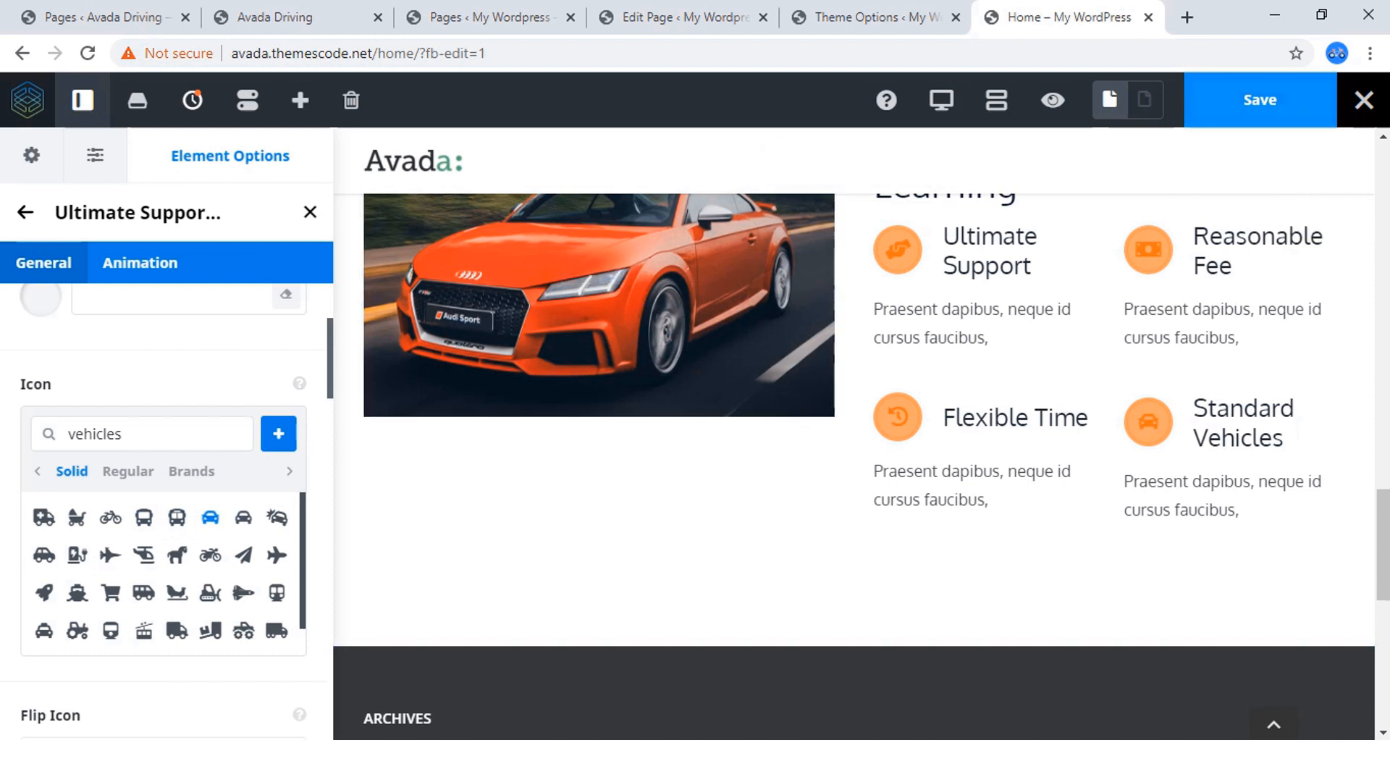
Save the page and preview the "Stop Waiting ! Start Learning" section without the builder controls.
click(1260, 100)
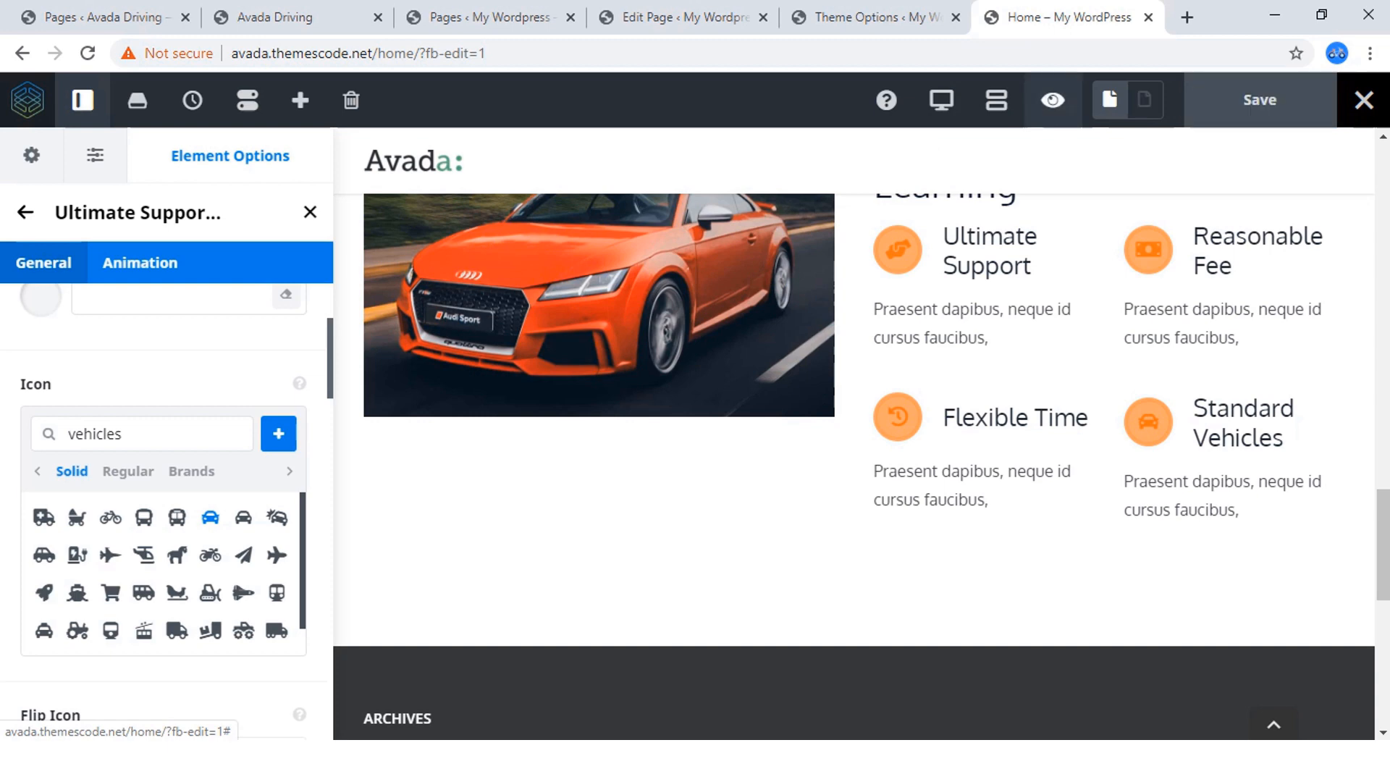
click(1052, 100)
scroll(695, 467, up, 3)
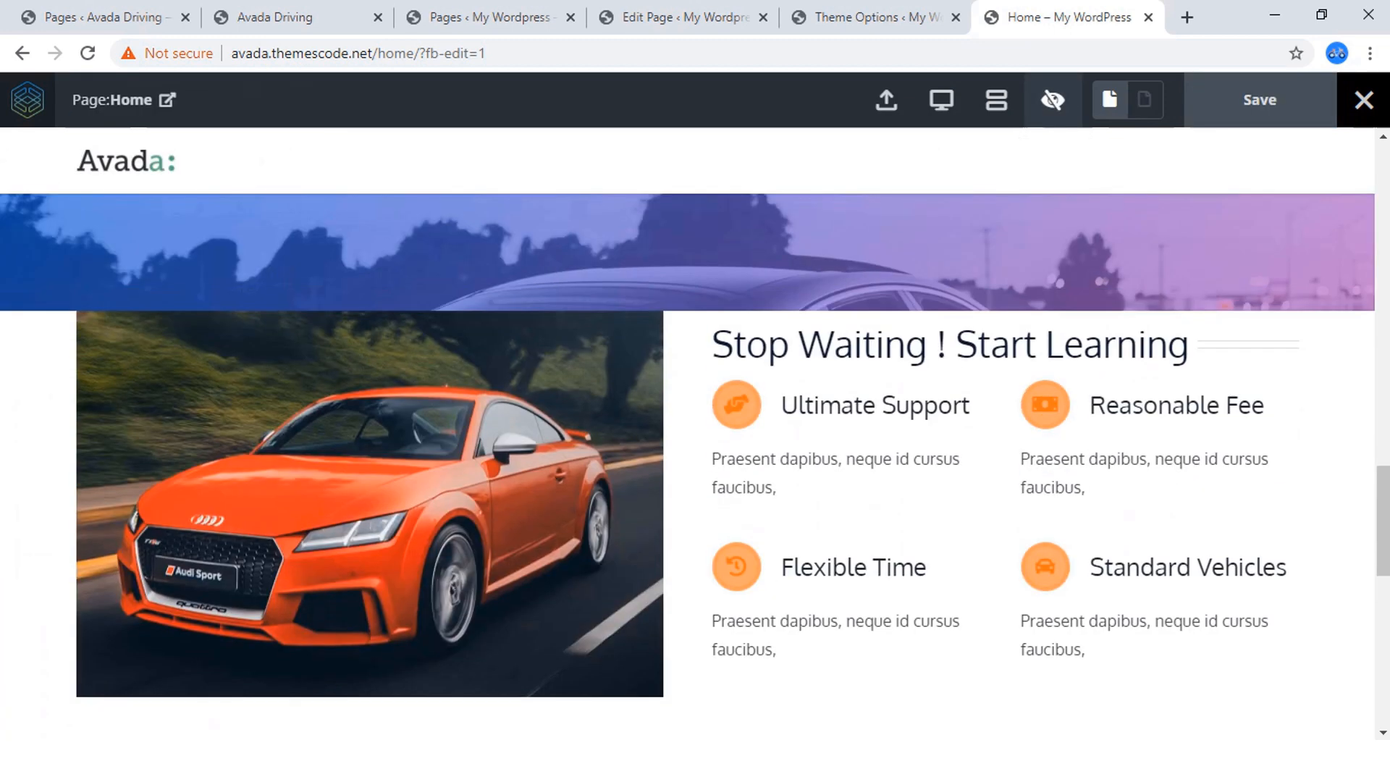
scroll(688, 473, down, 1)
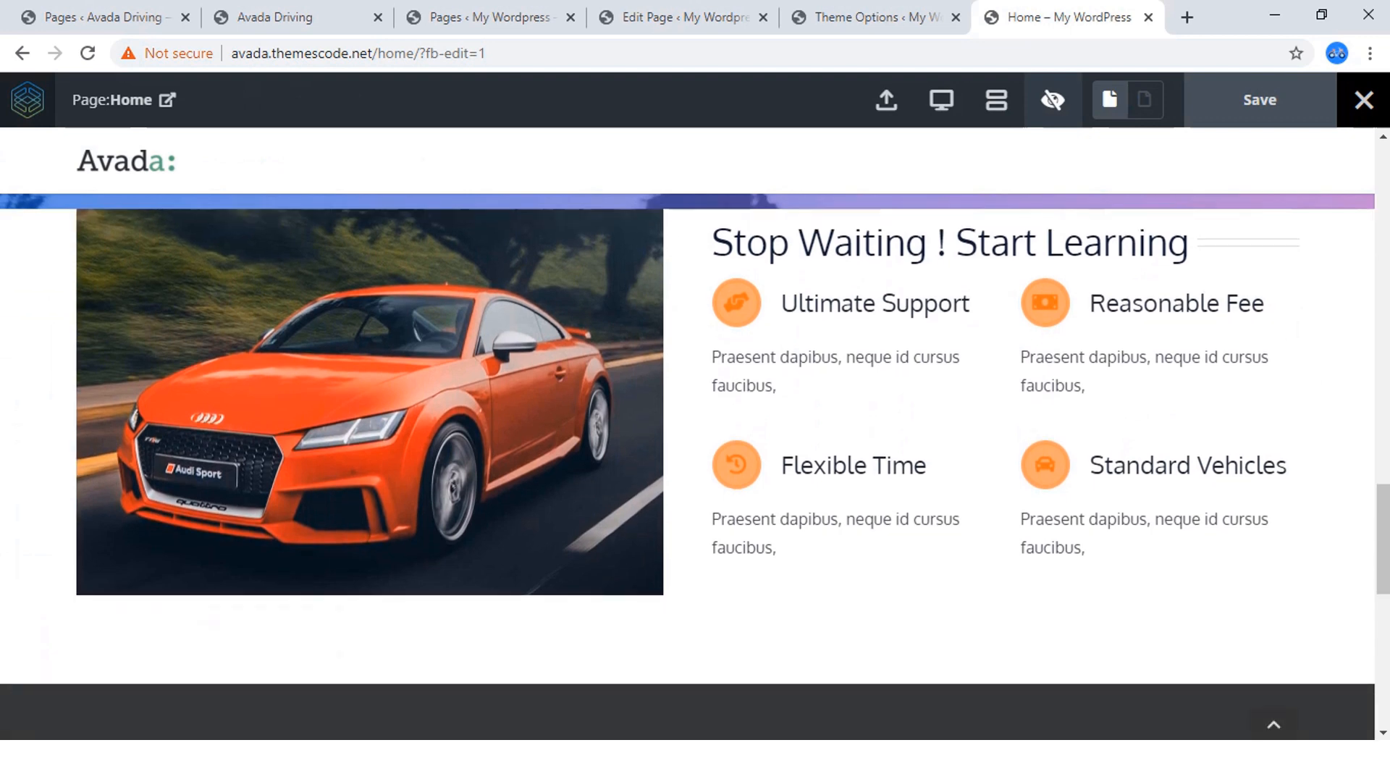
scroll(688, 467, up, 1)
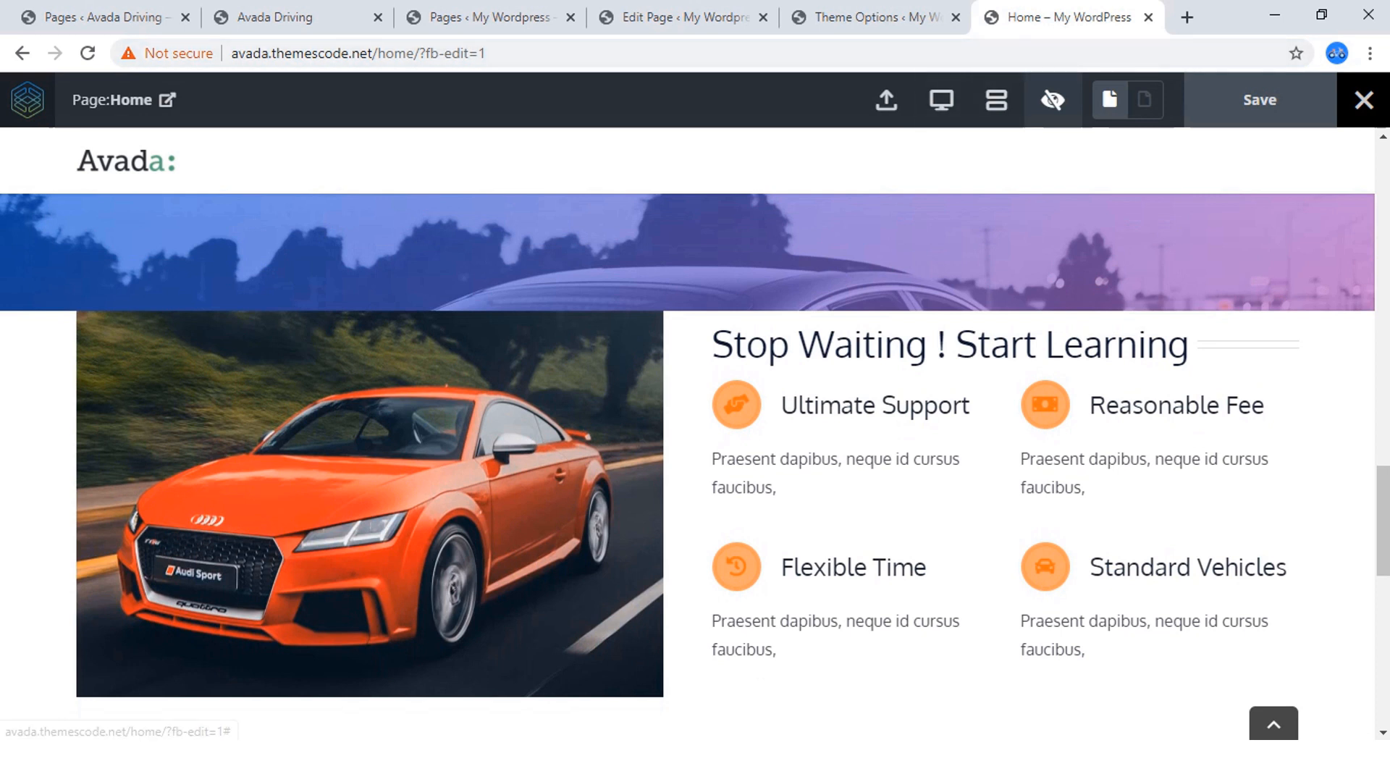
Leave the preview, open the options of the "Stop Waiting ! Start Learning" container and slightly reduce its left padding on the canvas.
click(1053, 100)
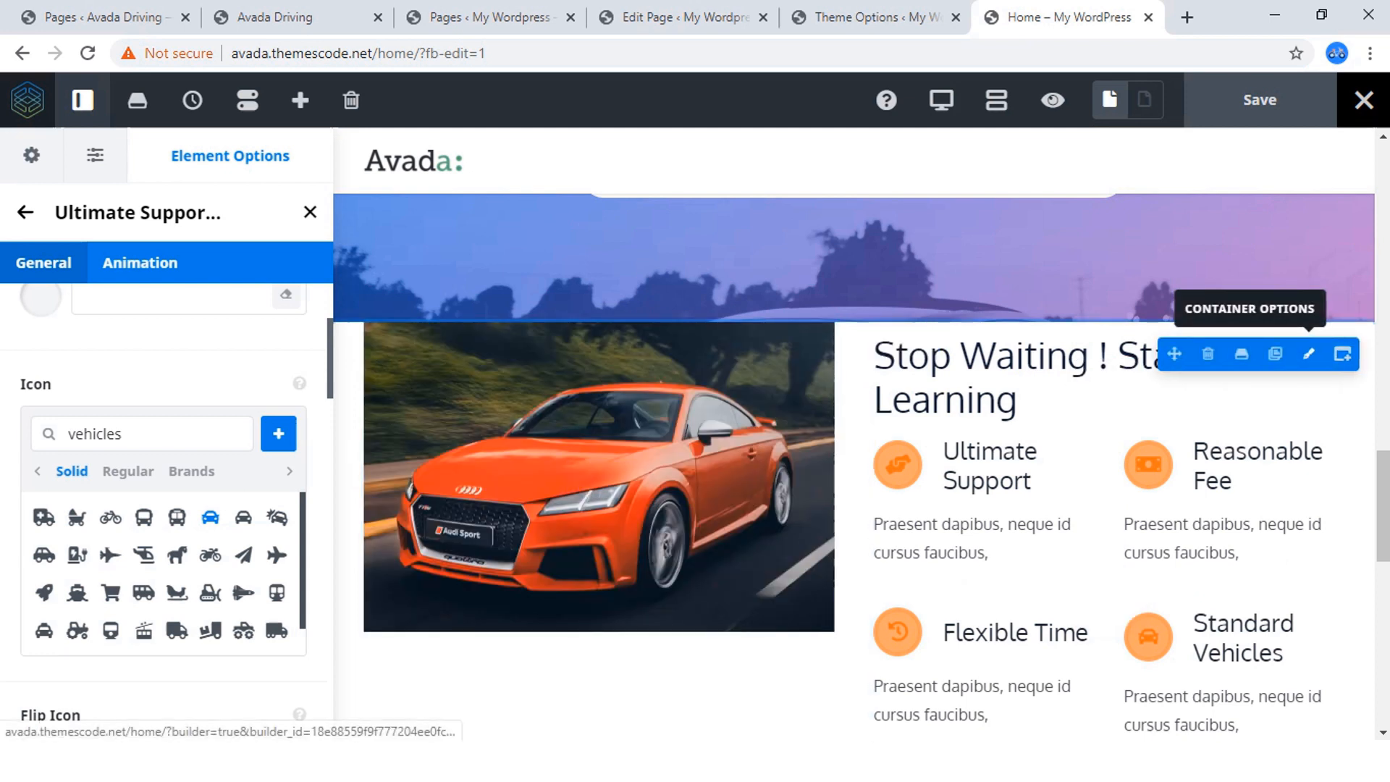
click(1309, 354)
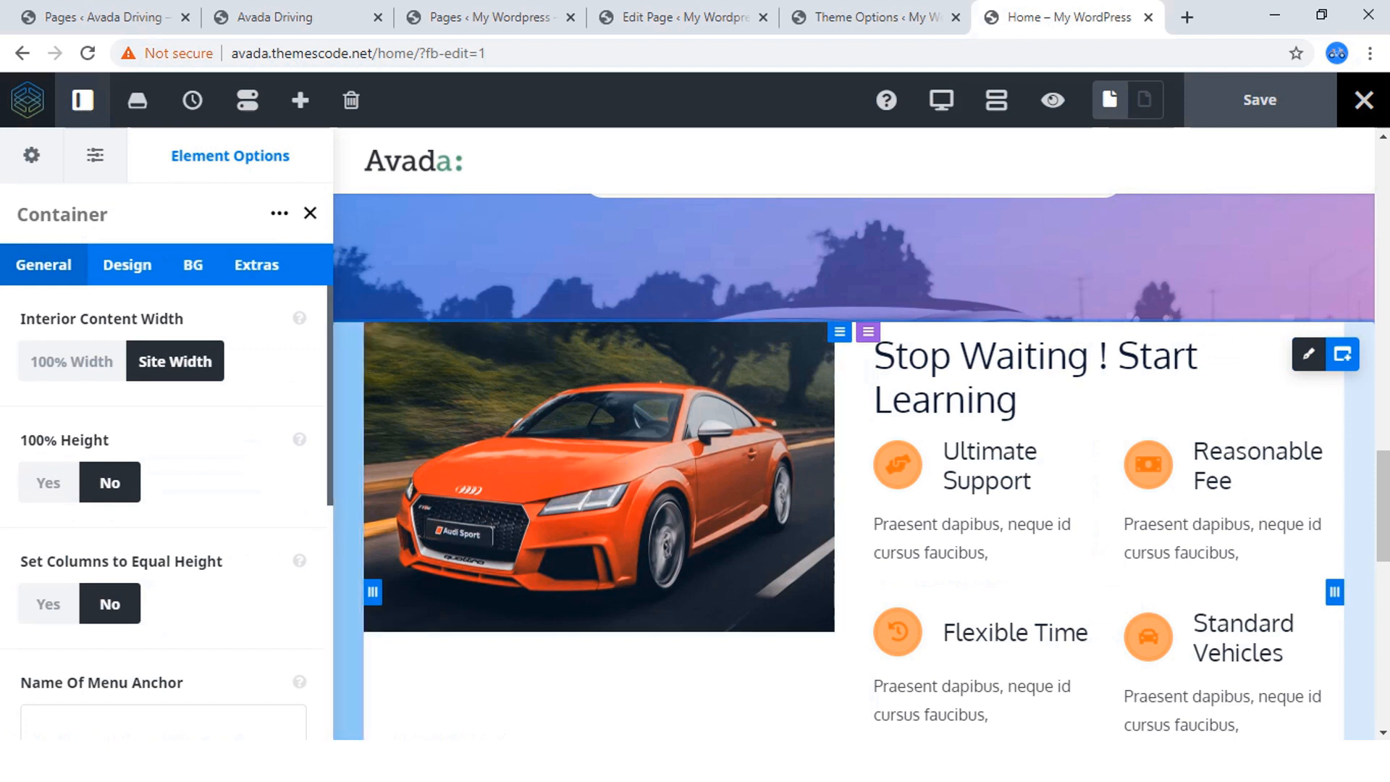
drag(372, 592, 371, 592)
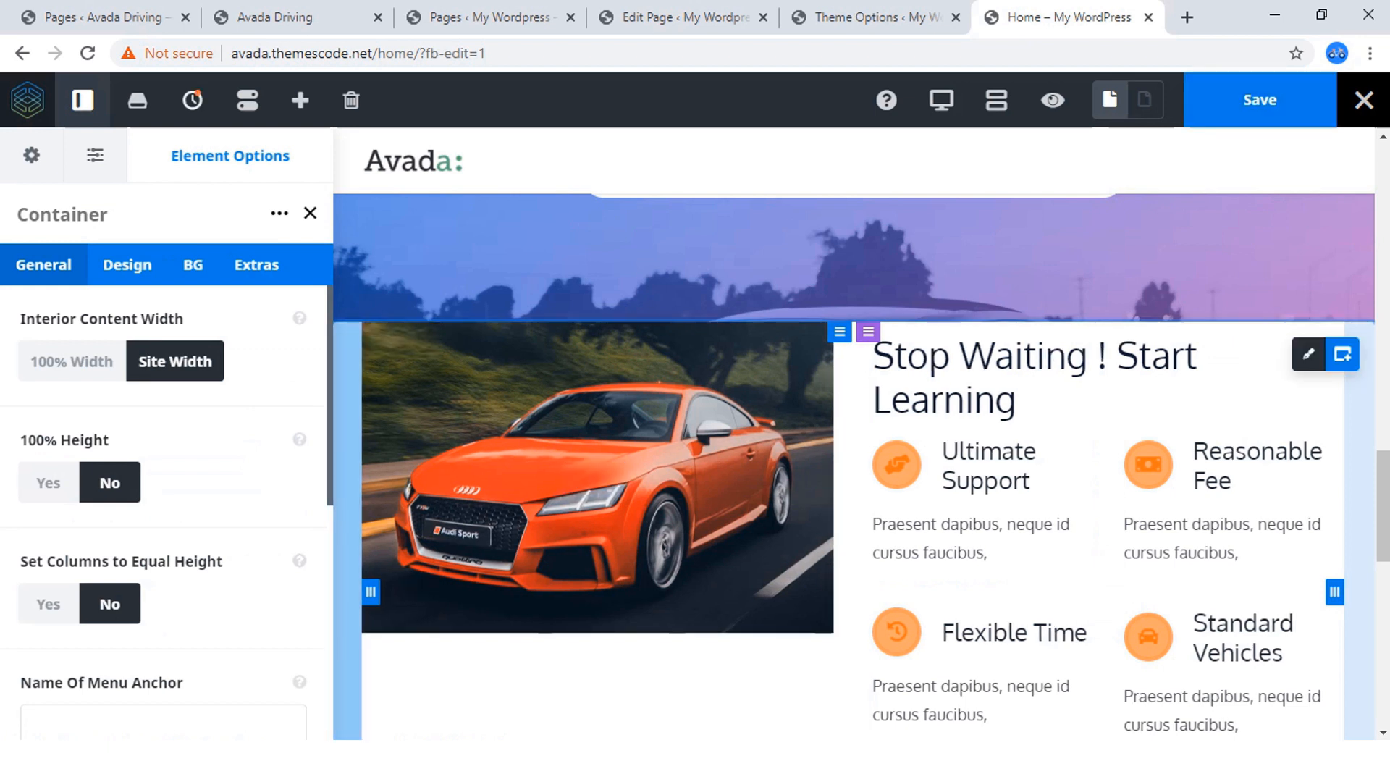
drag(371, 591, 368, 591)
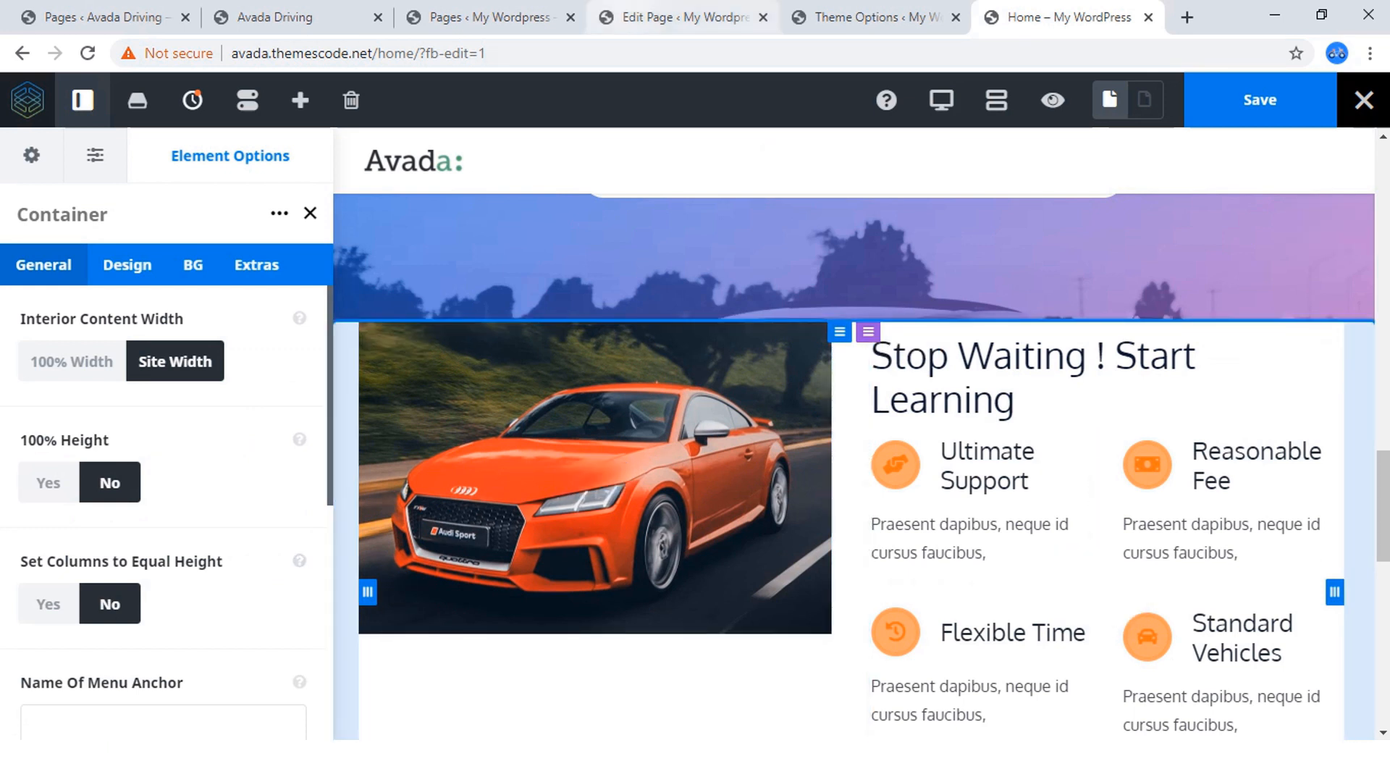
Examine the content padding and 100% width padding in the Home page's Fusion Page Options.
click(683, 17)
scroll(616, 420, down, 10)
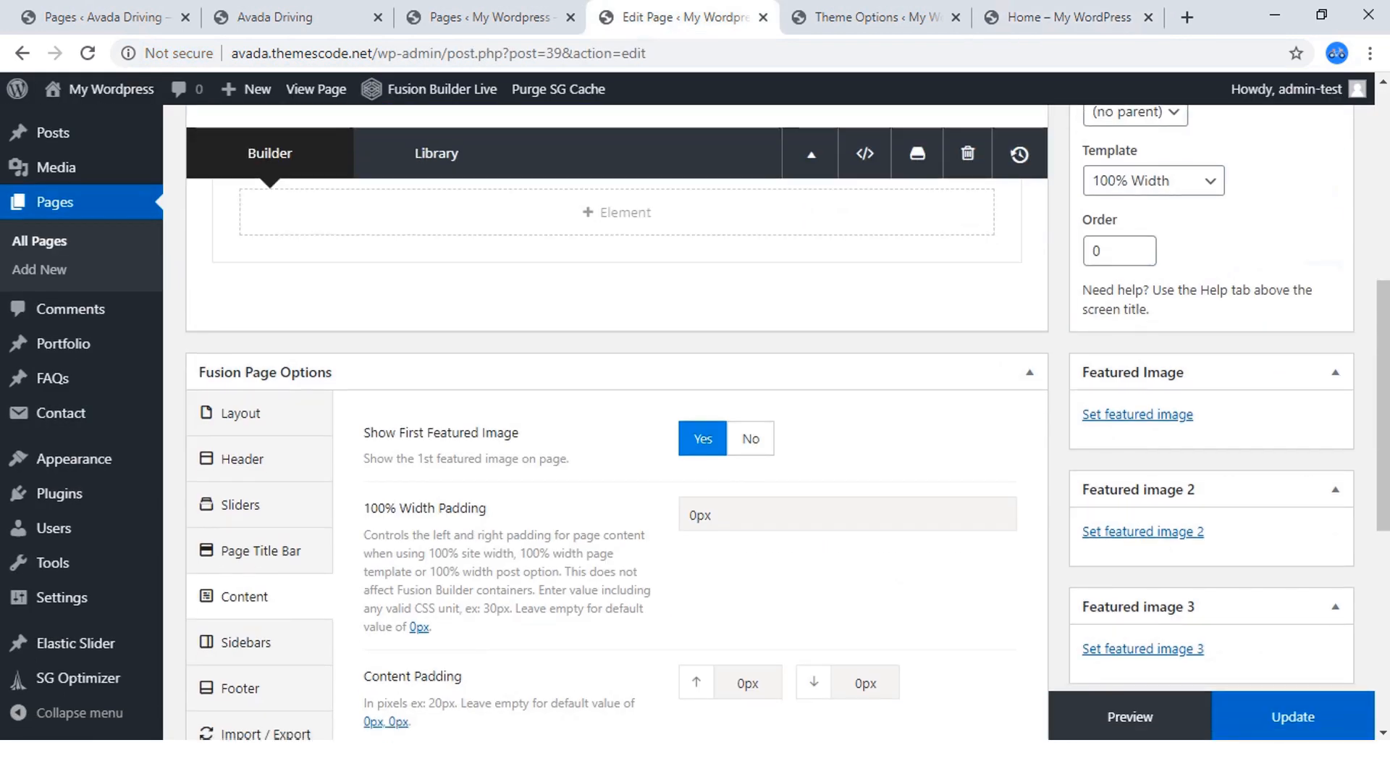
scroll(615, 420, down, 2)
scroll(615, 420, up, 8)
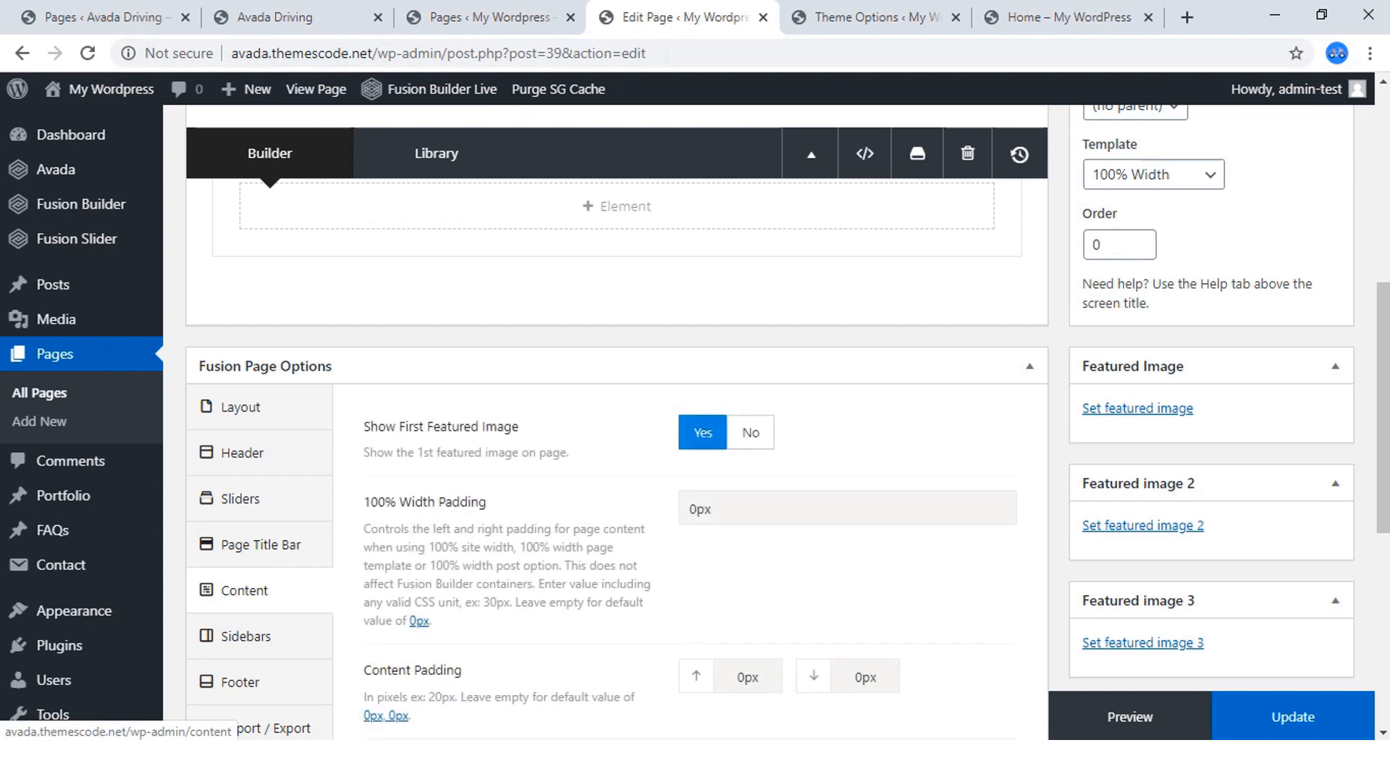
scroll(615, 420, down, 4)
scroll(615, 420, up, 3)
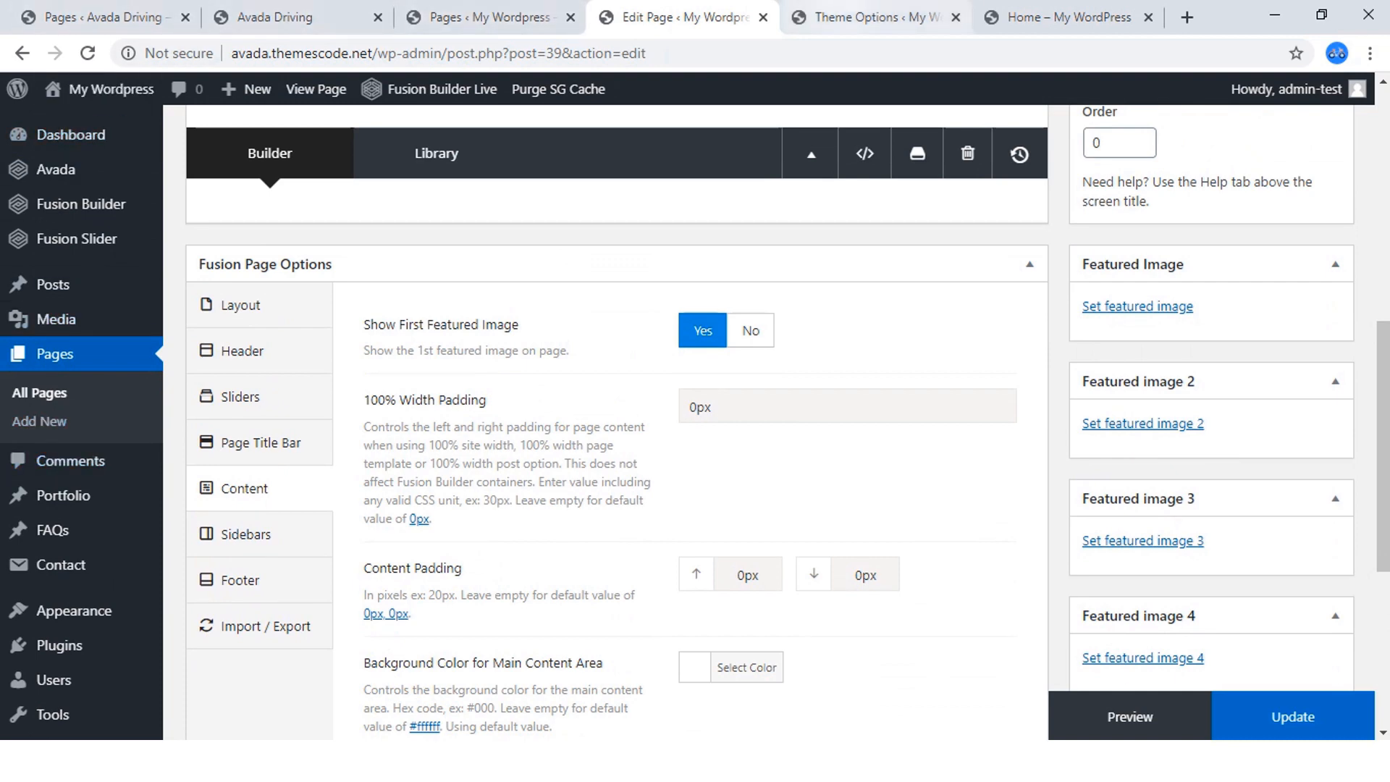
Examine the Layout section of the theme options for the site width, page content padding and 100% width padding settings.
click(874, 17)
scroll(312, 362, up, 4)
mouse_move(269, 448)
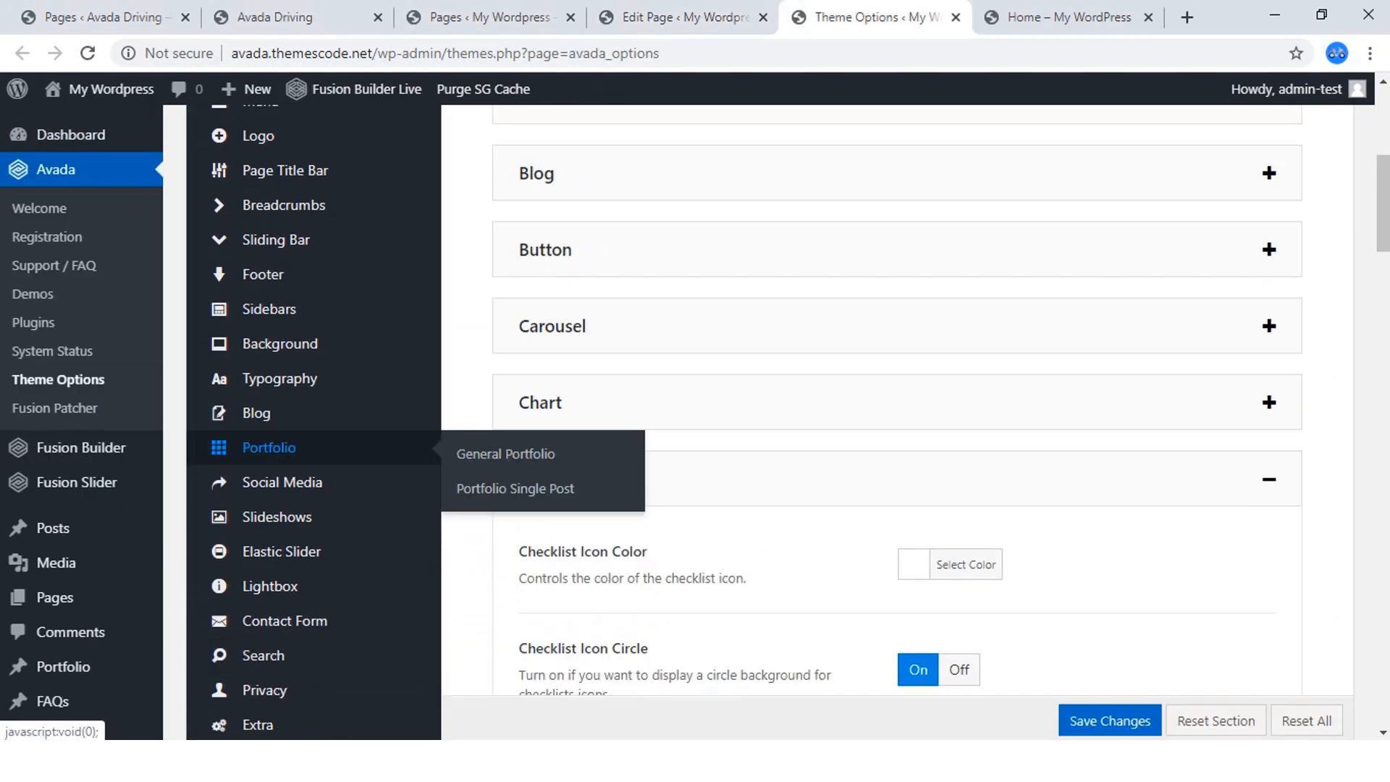
scroll(290, 435, up, 6)
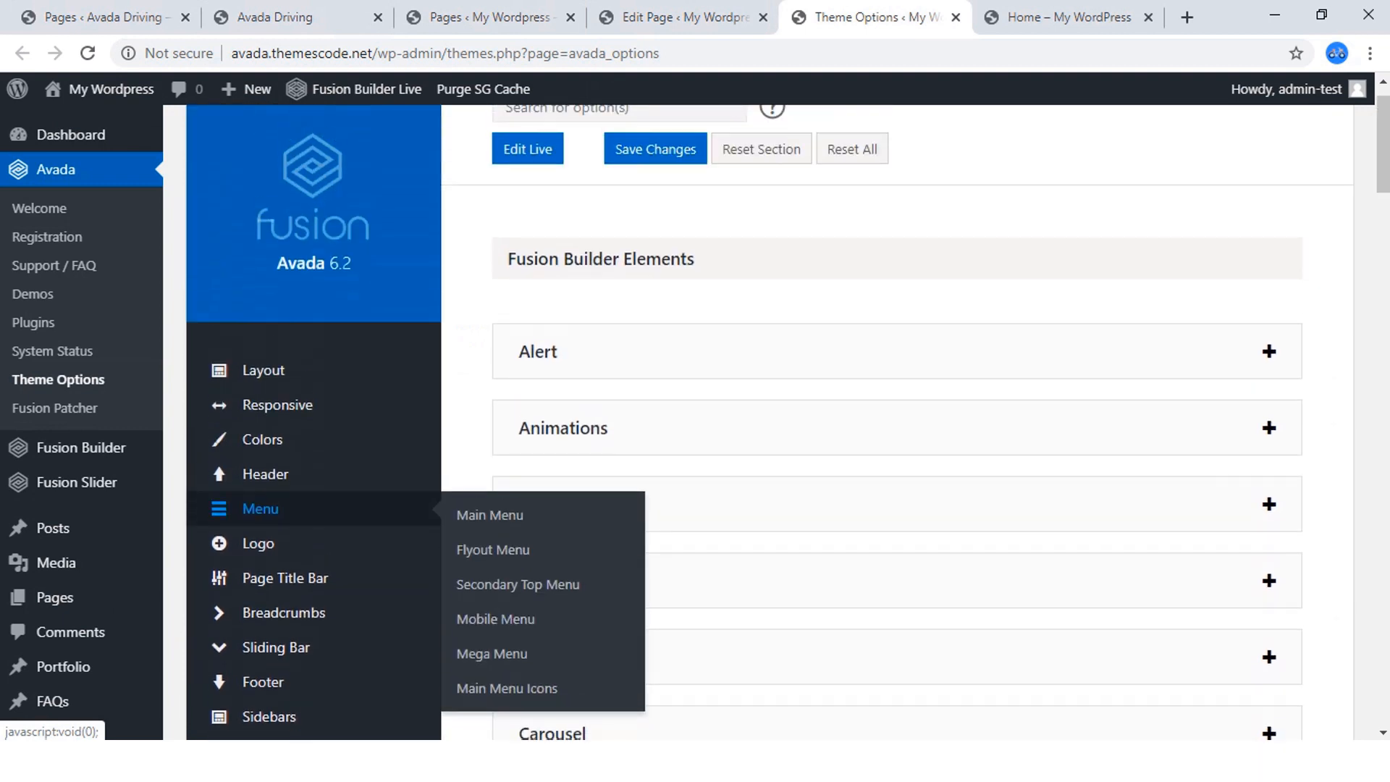
scroll(261, 486, down, 3)
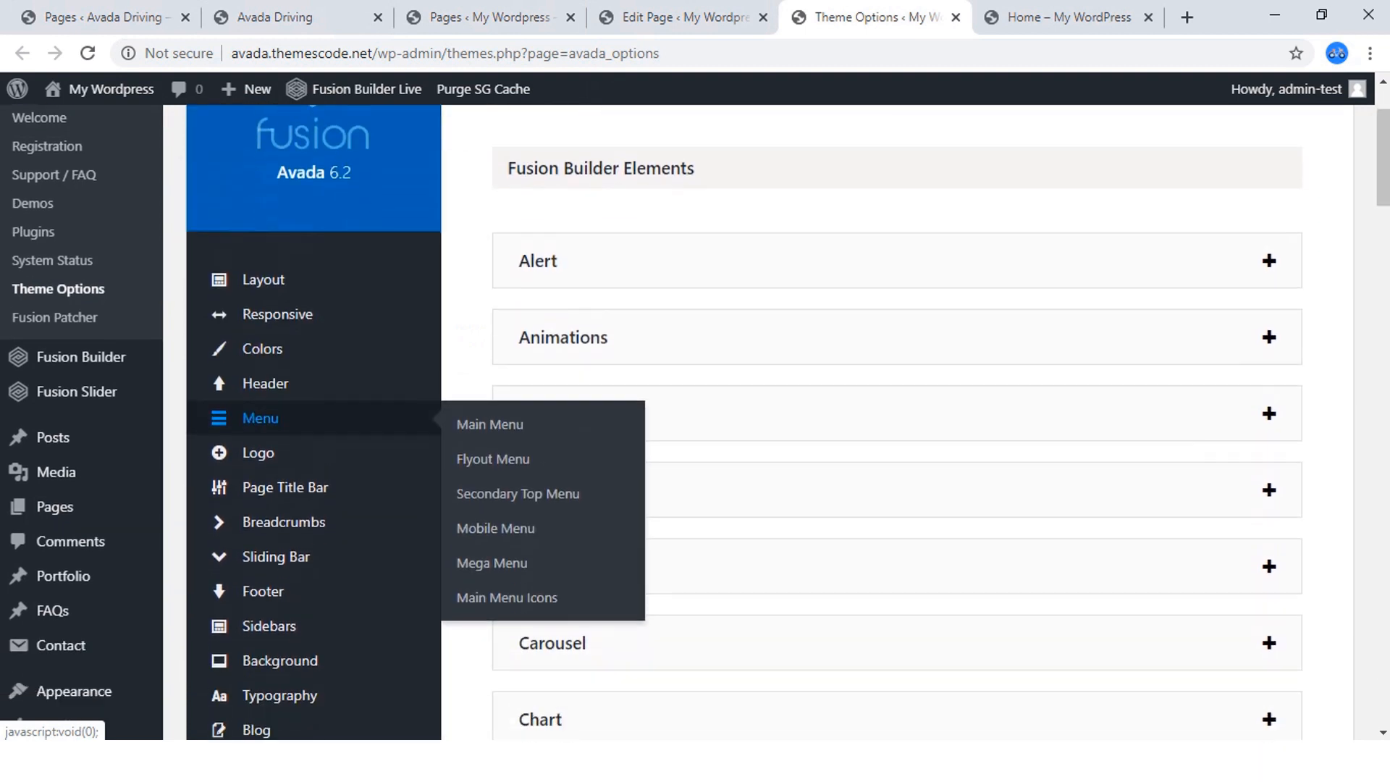
mouse_move(263, 479)
scroll(260, 500, down, 3)
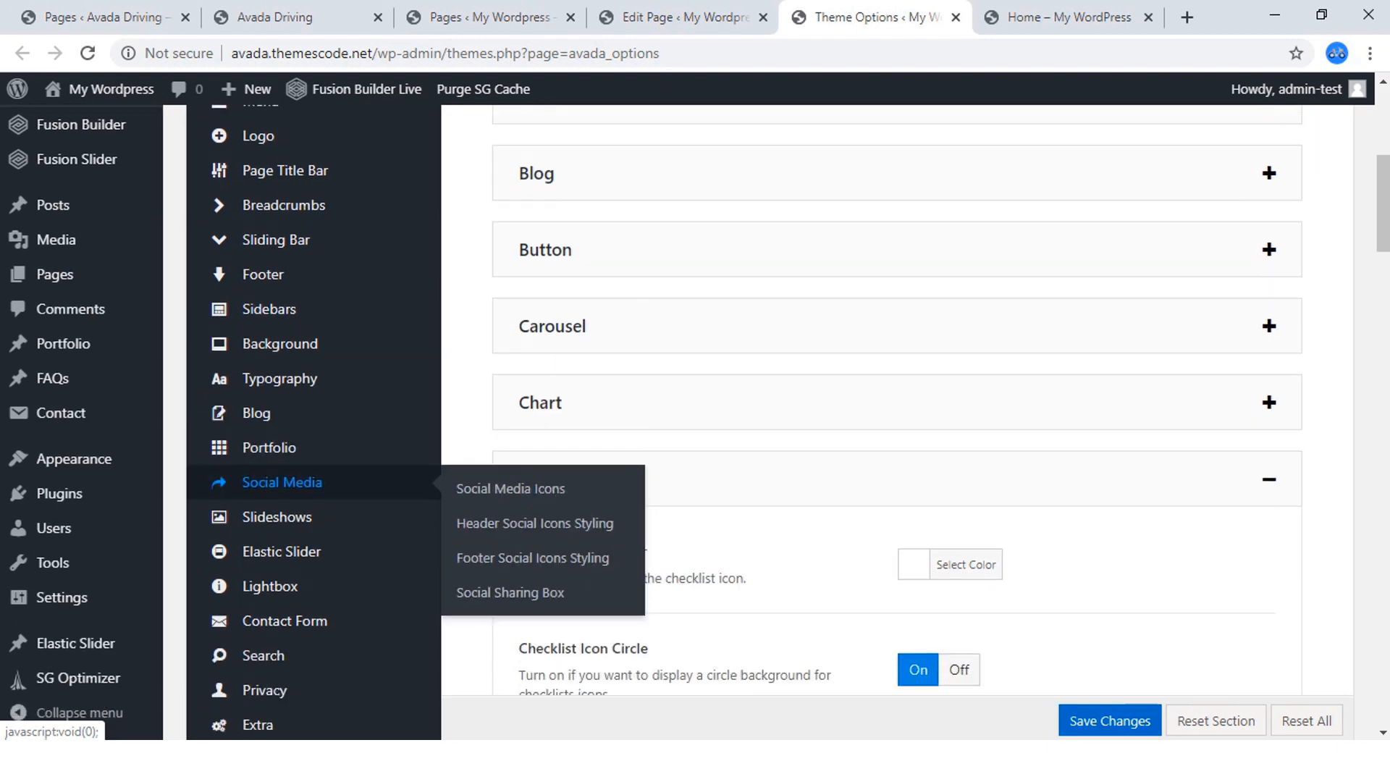
scroll(290, 518, up, 4)
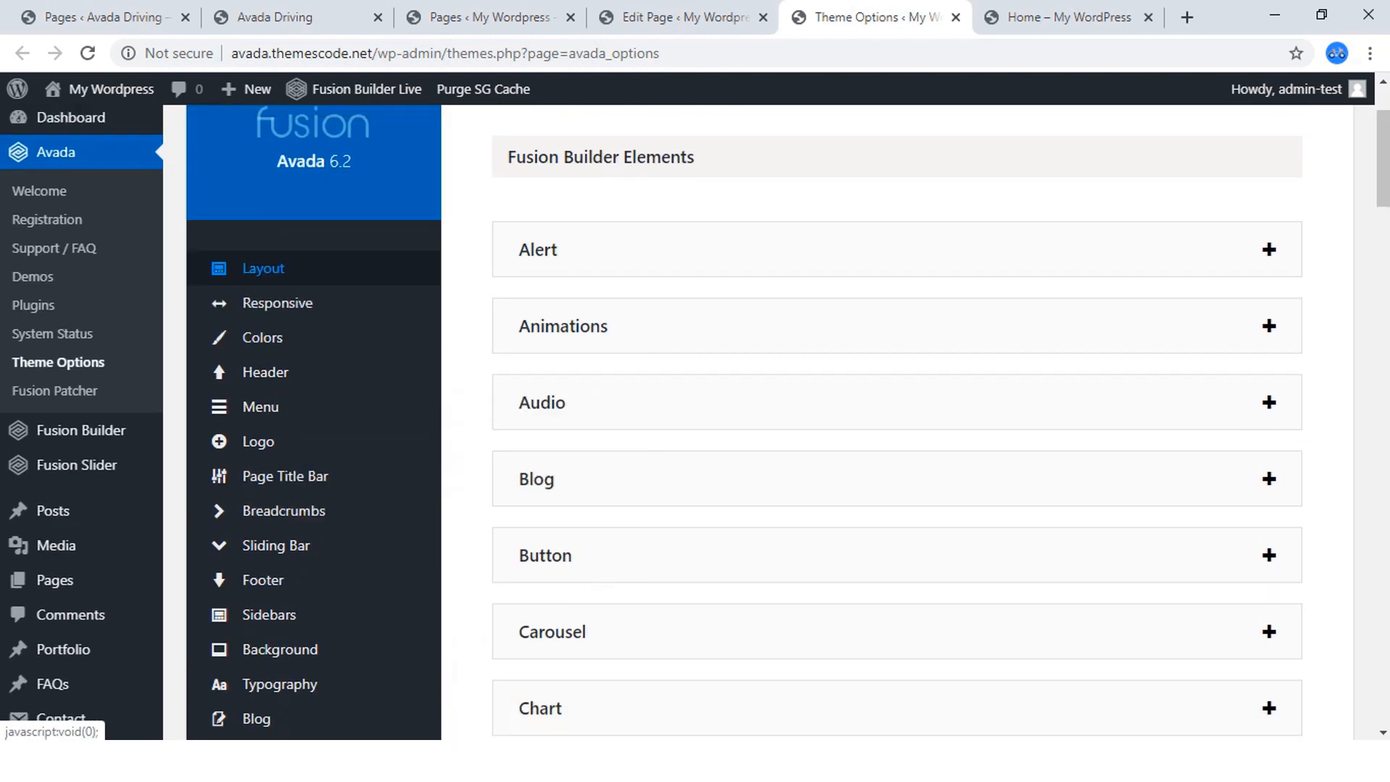
click(264, 268)
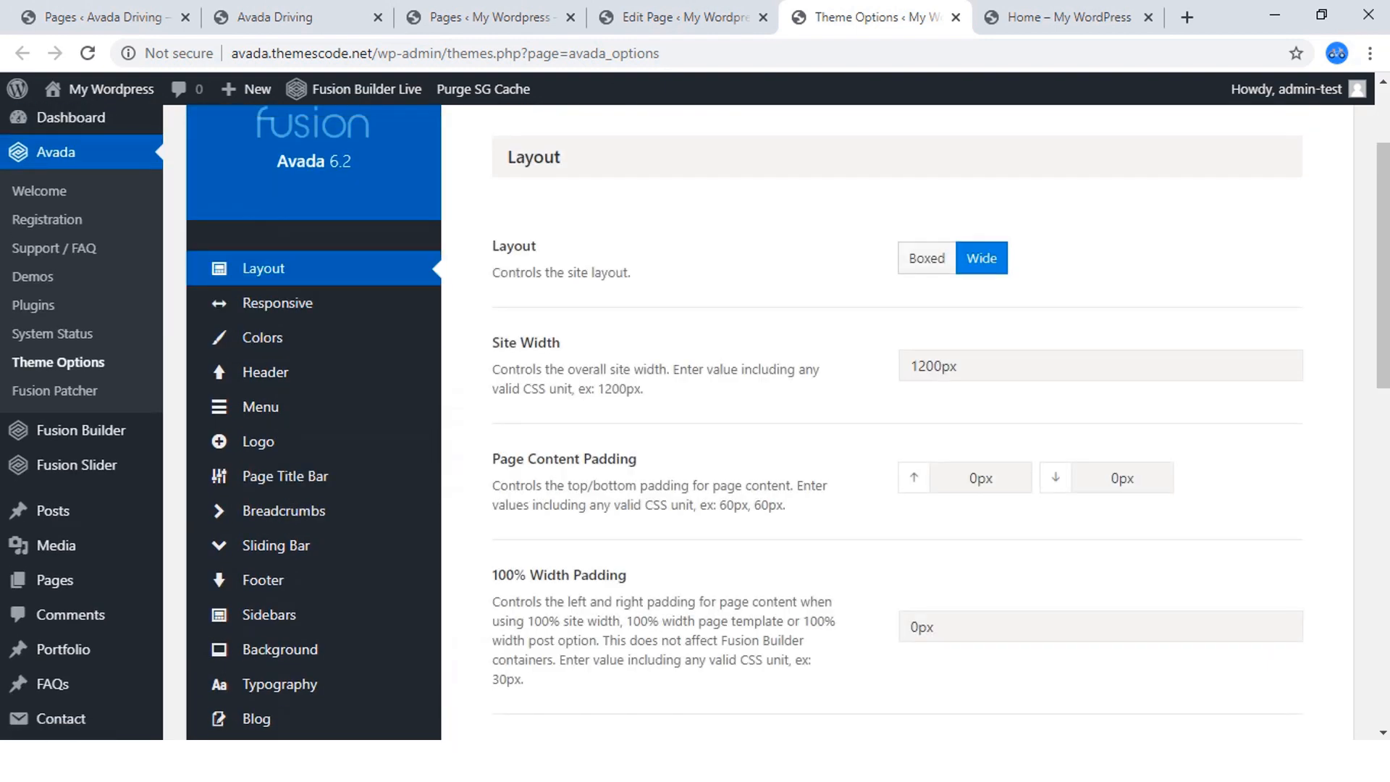
scroll(695, 420, down, 3)
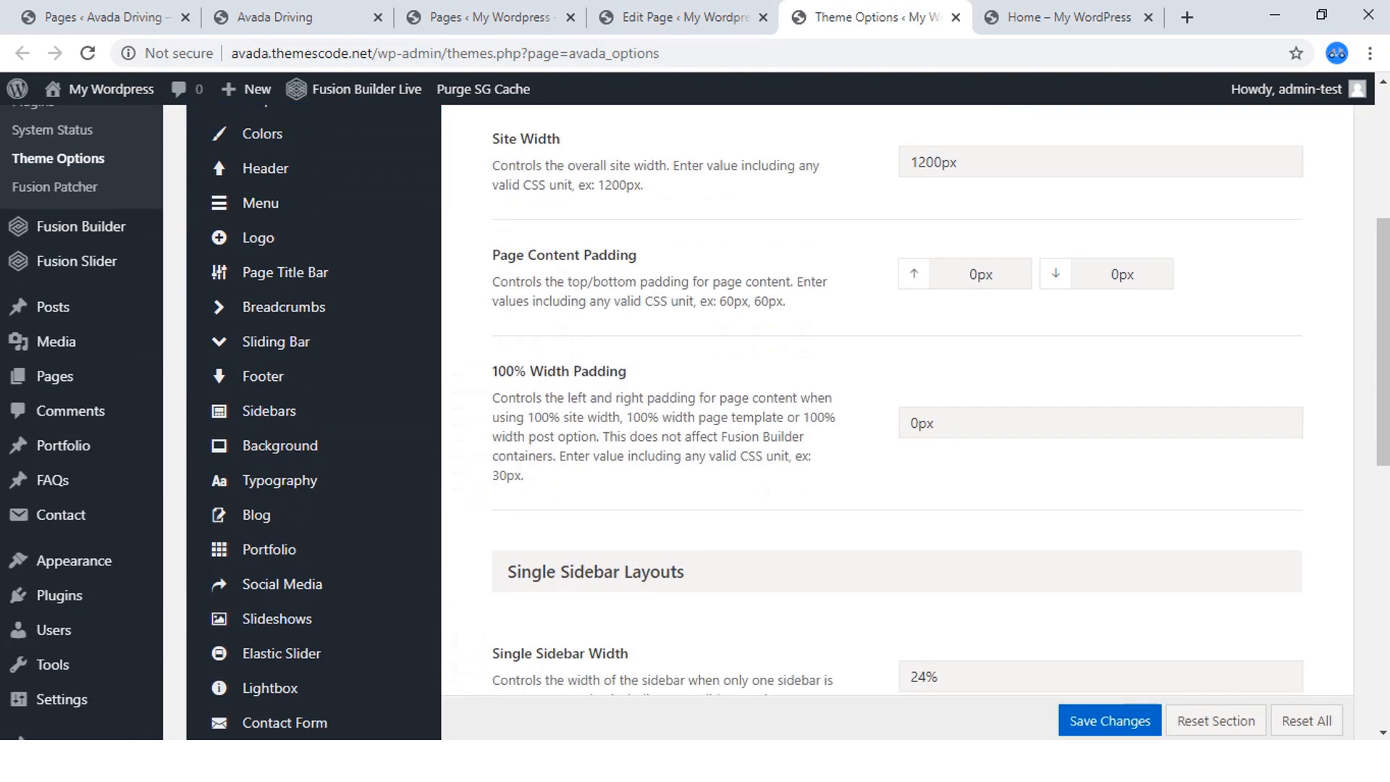
scroll(695, 420, down, 12)
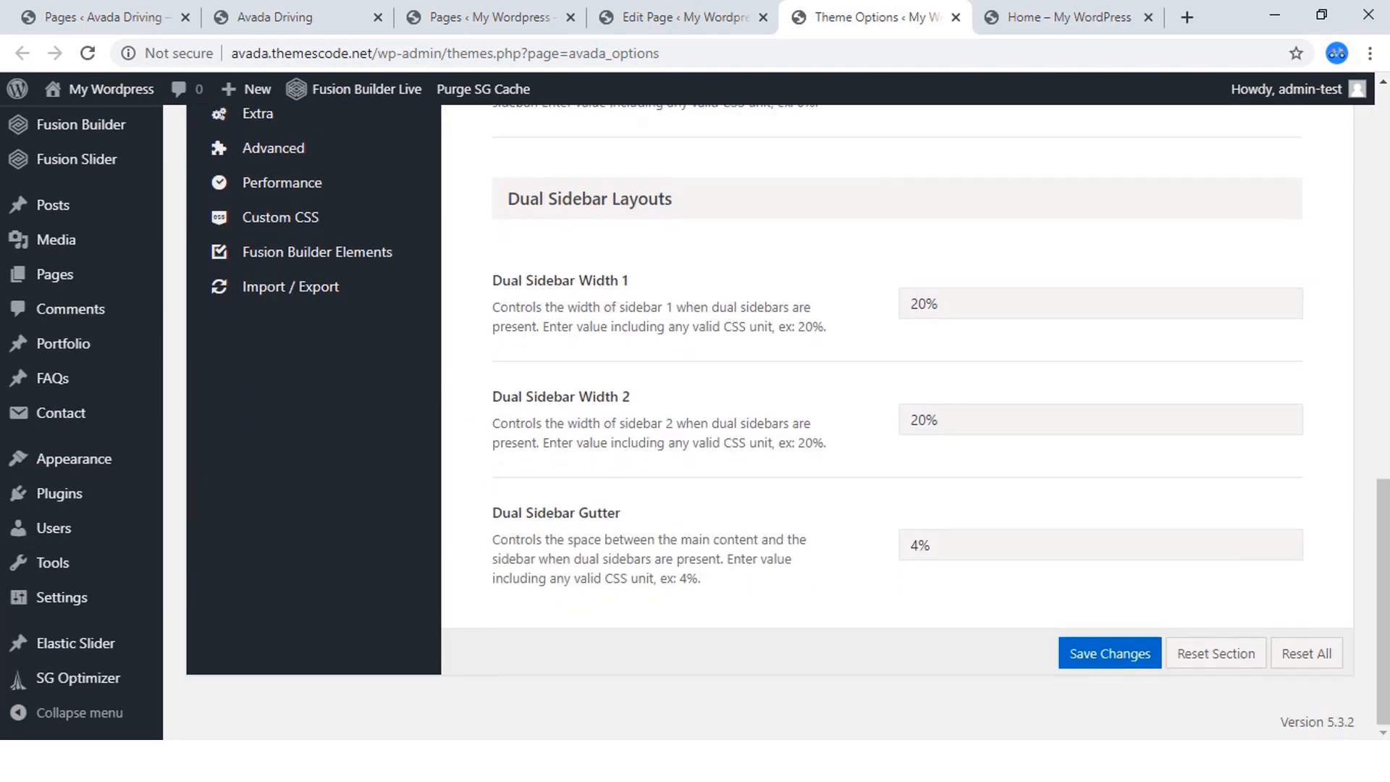
scroll(898, 420, up, 6)
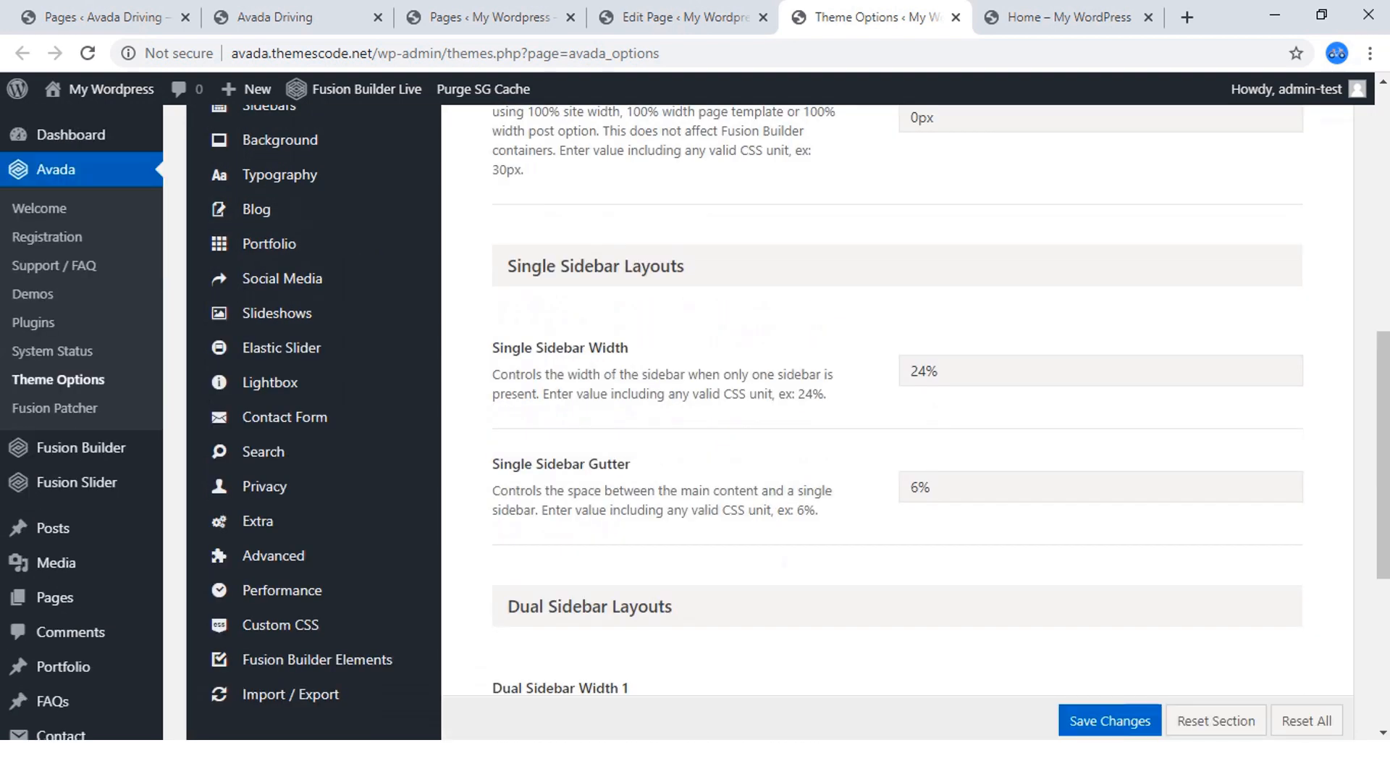
scroll(898, 420, up, 10)
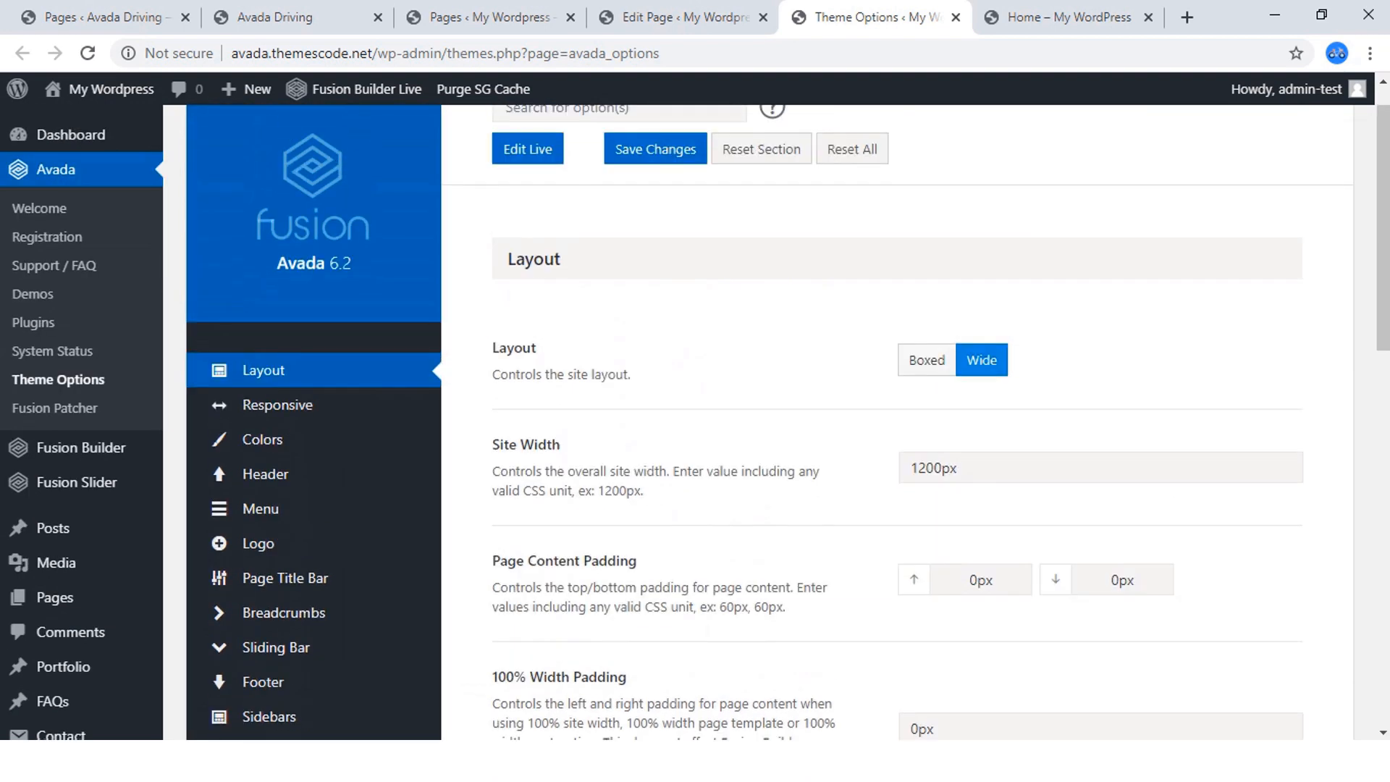
click(1000, 468)
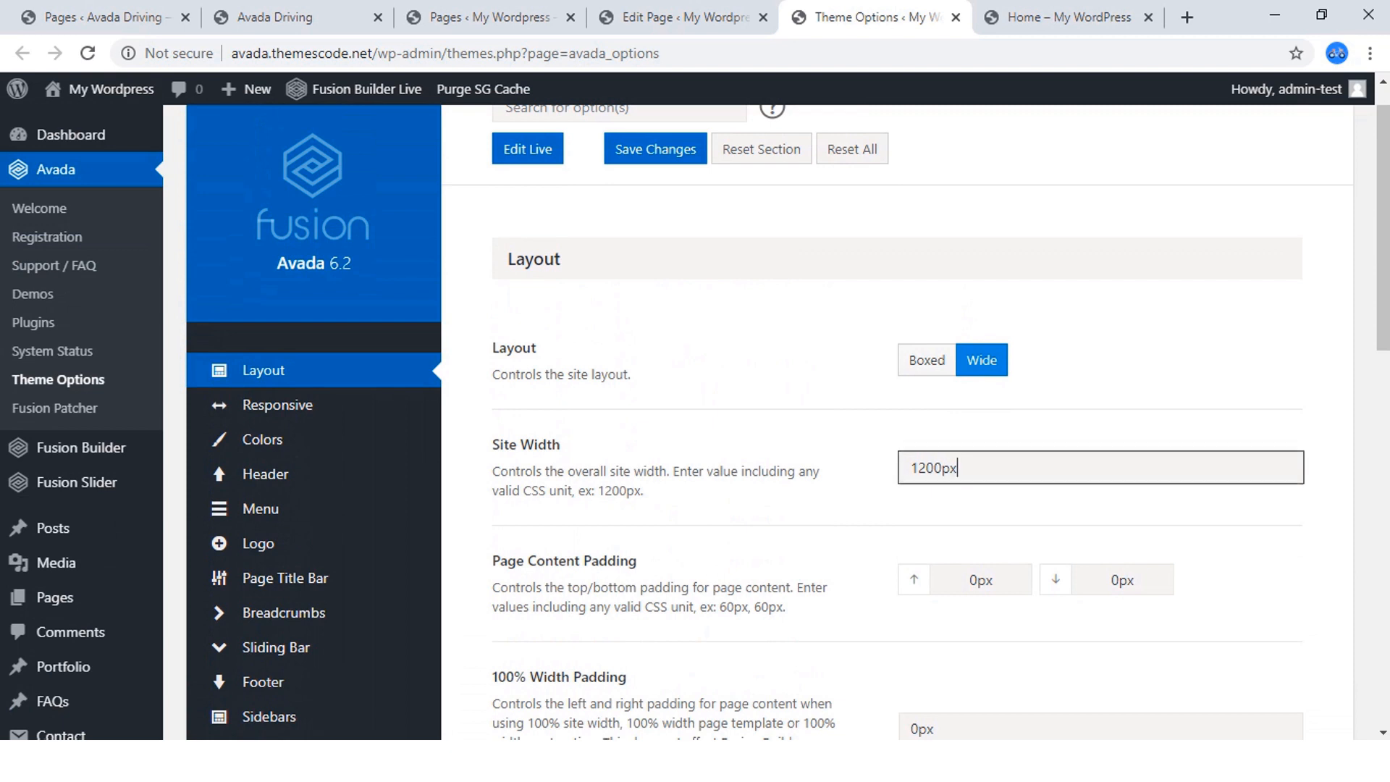
scroll(999, 468, down, 1)
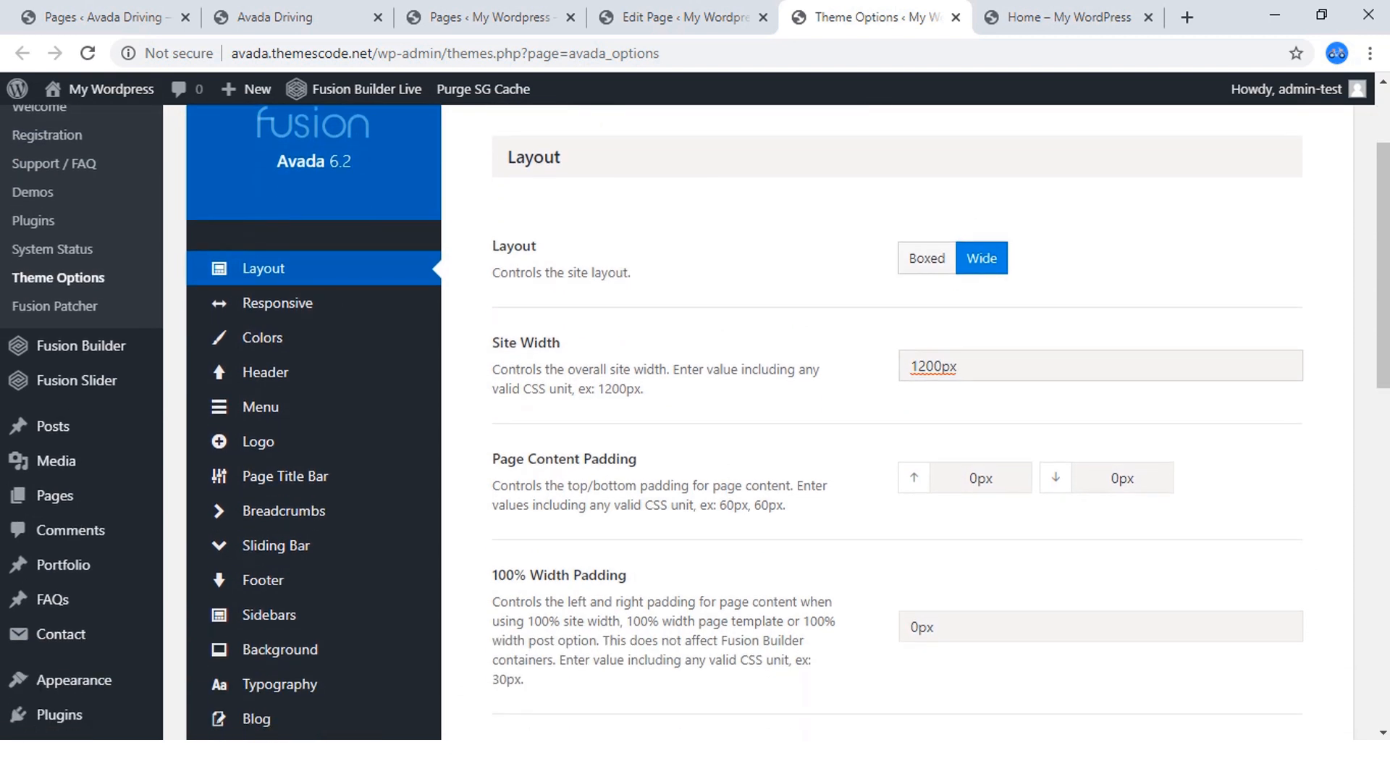
Return to the live page editor and try different left padding sizes on the container's canvas handle, ending at 28 px.
click(1065, 16)
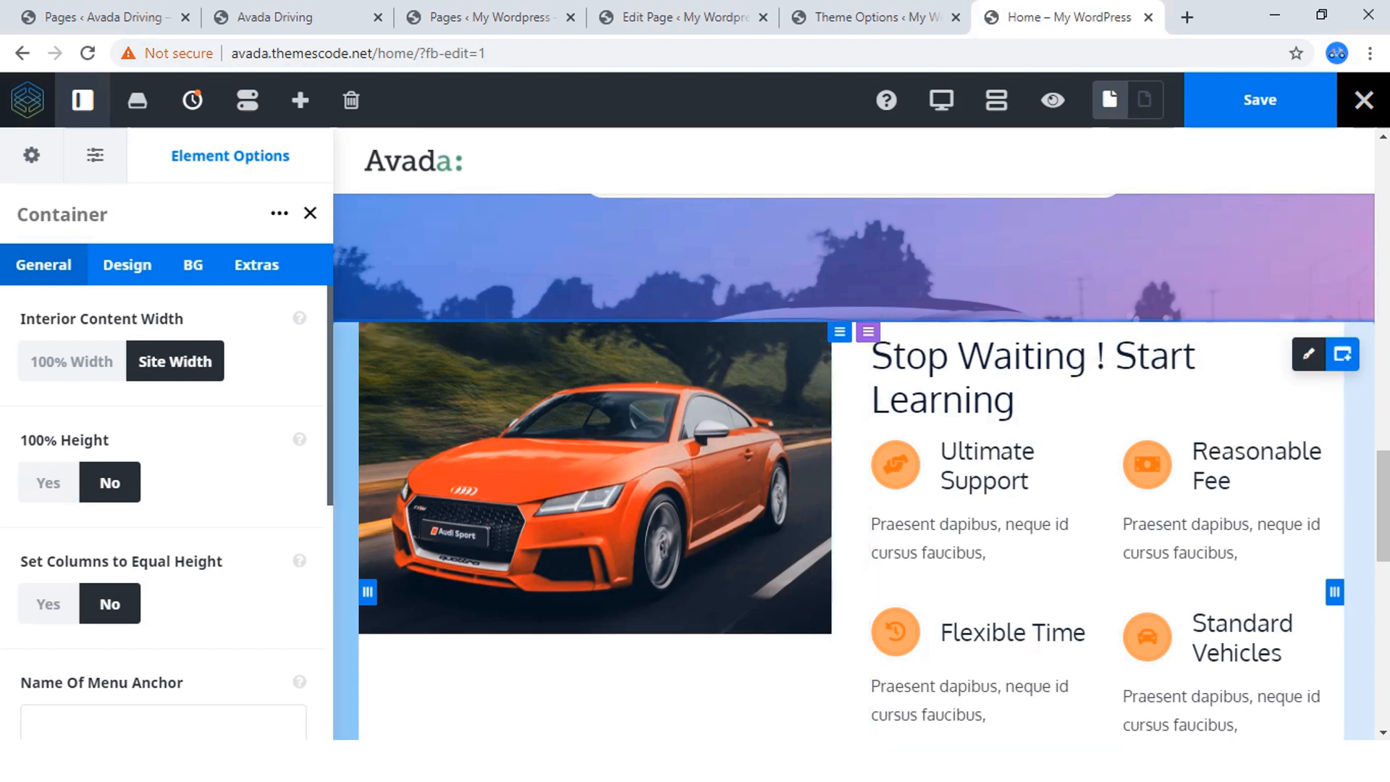
drag(368, 592, 364, 593)
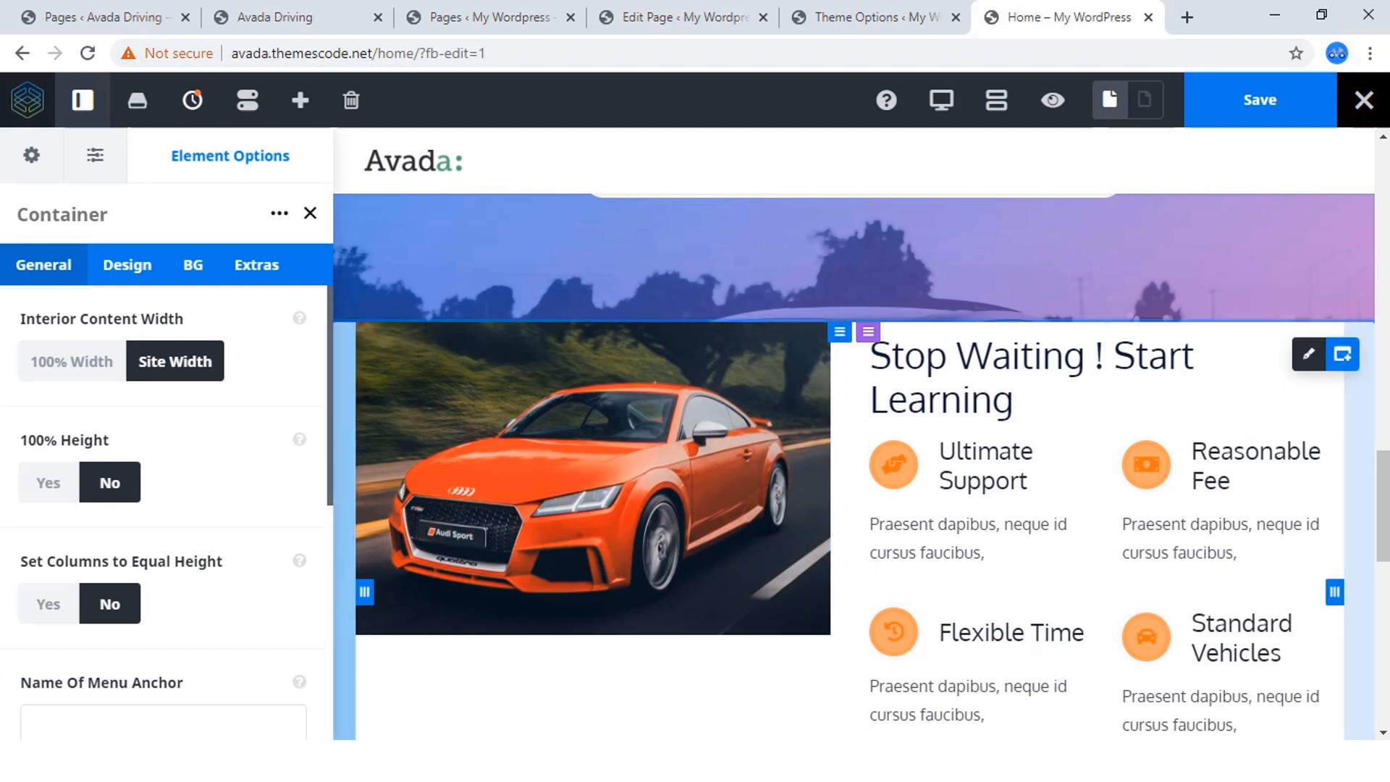
drag(364, 592, 361, 592)
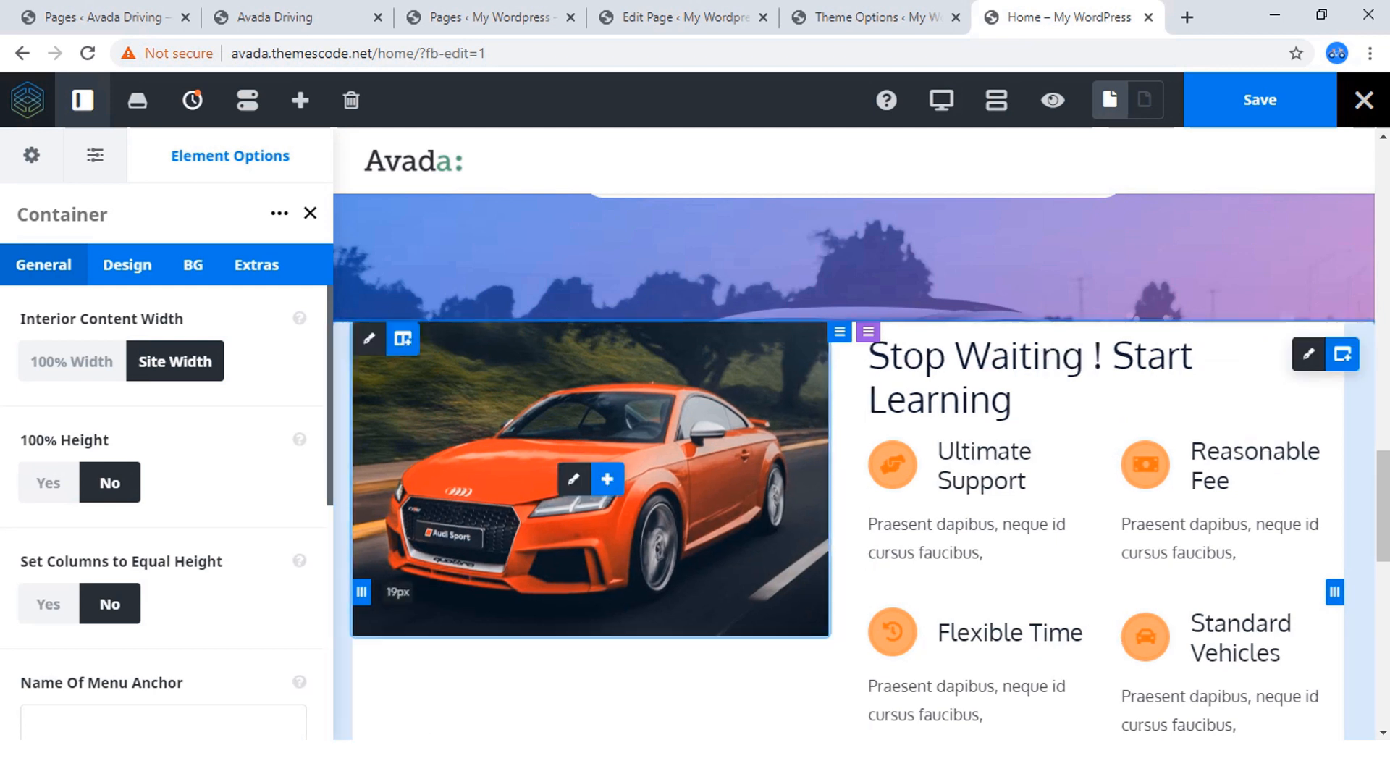
drag(362, 593, 361, 592)
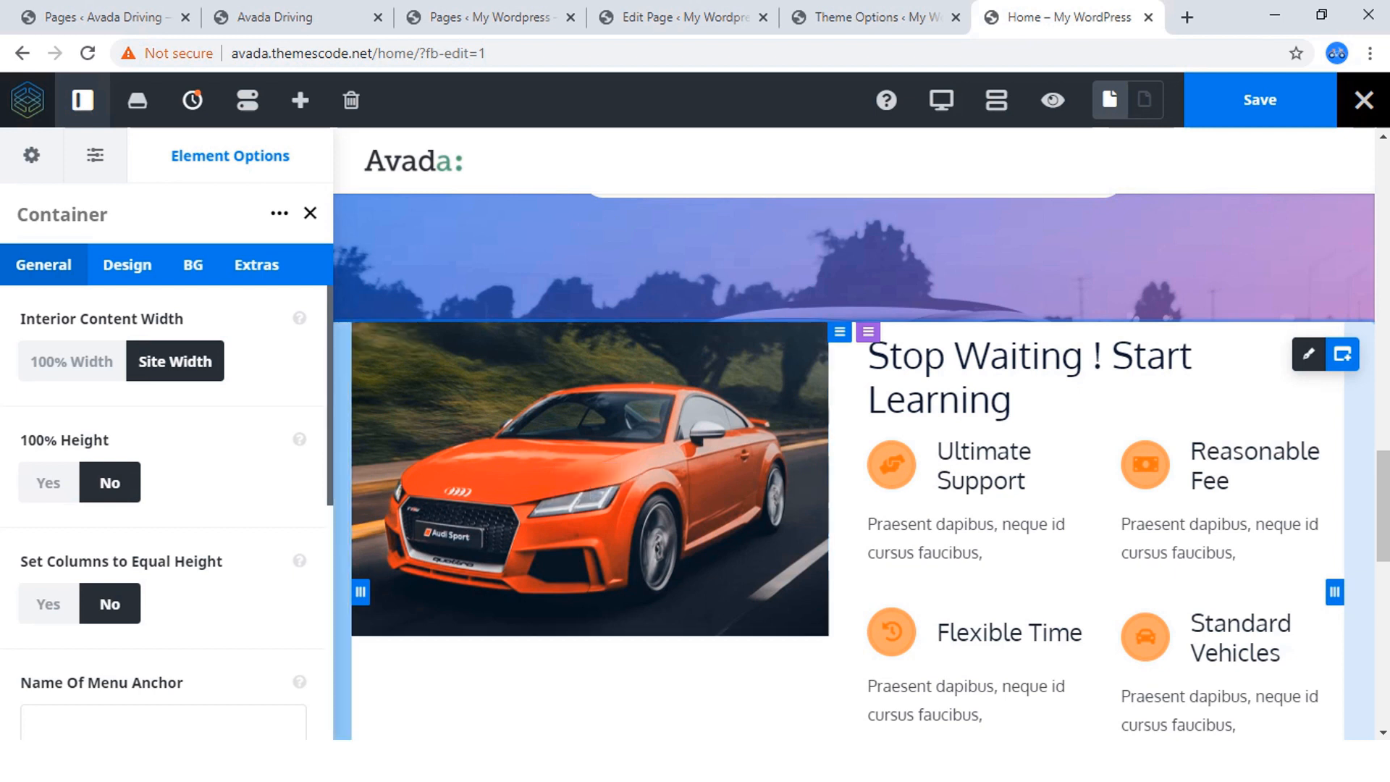
drag(360, 592, 480, 592)
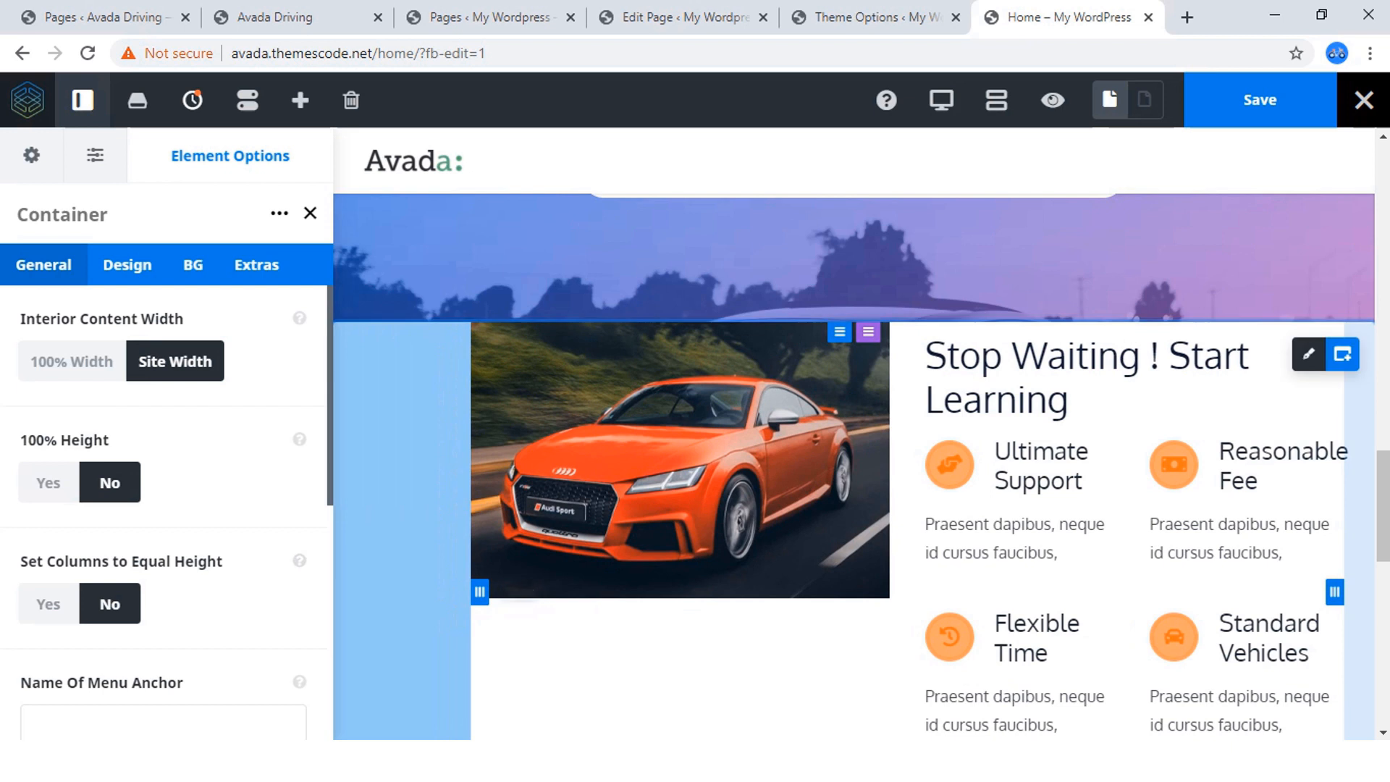
drag(480, 591, 371, 591)
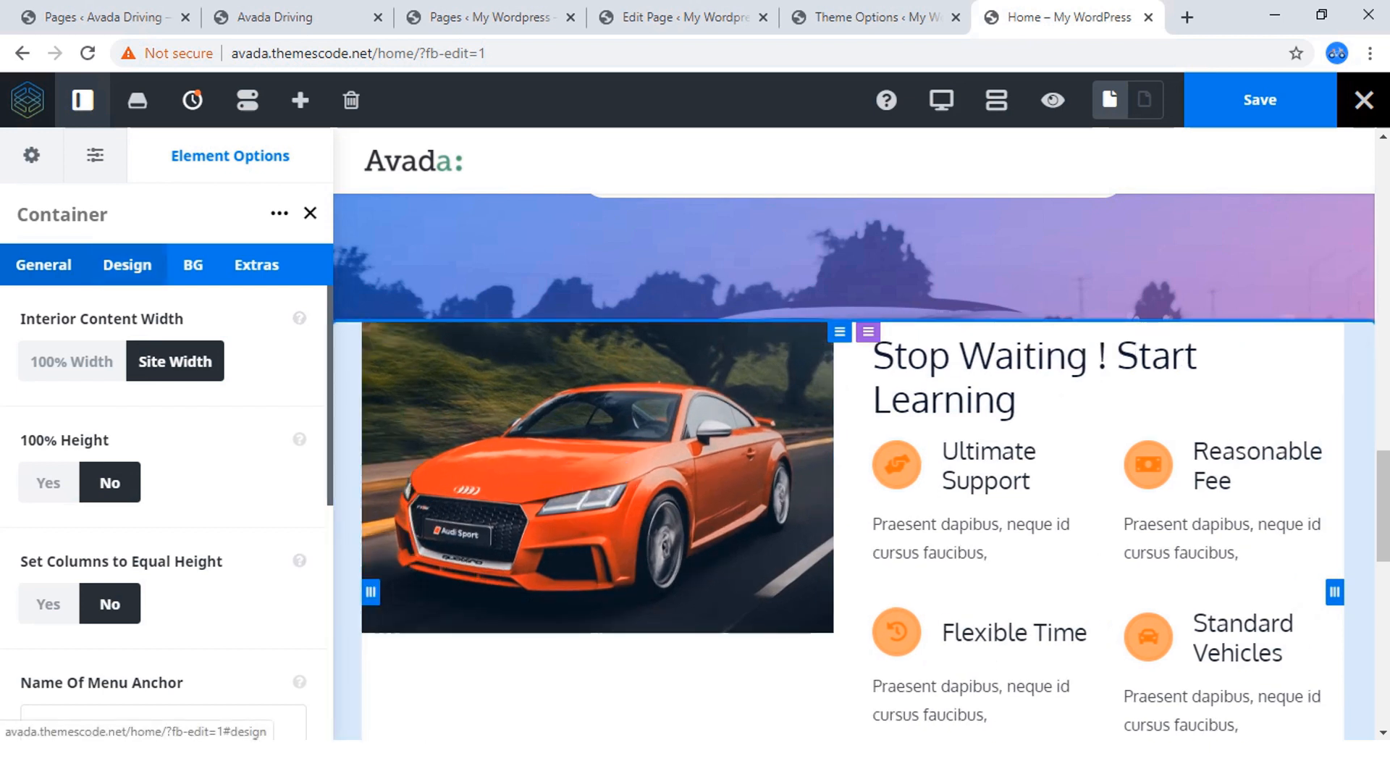
Set the "Stop Waiting ! Start Learning" container's left padding to 0 in its design options and save the page.
click(127, 264)
scroll(166, 507, down, 3)
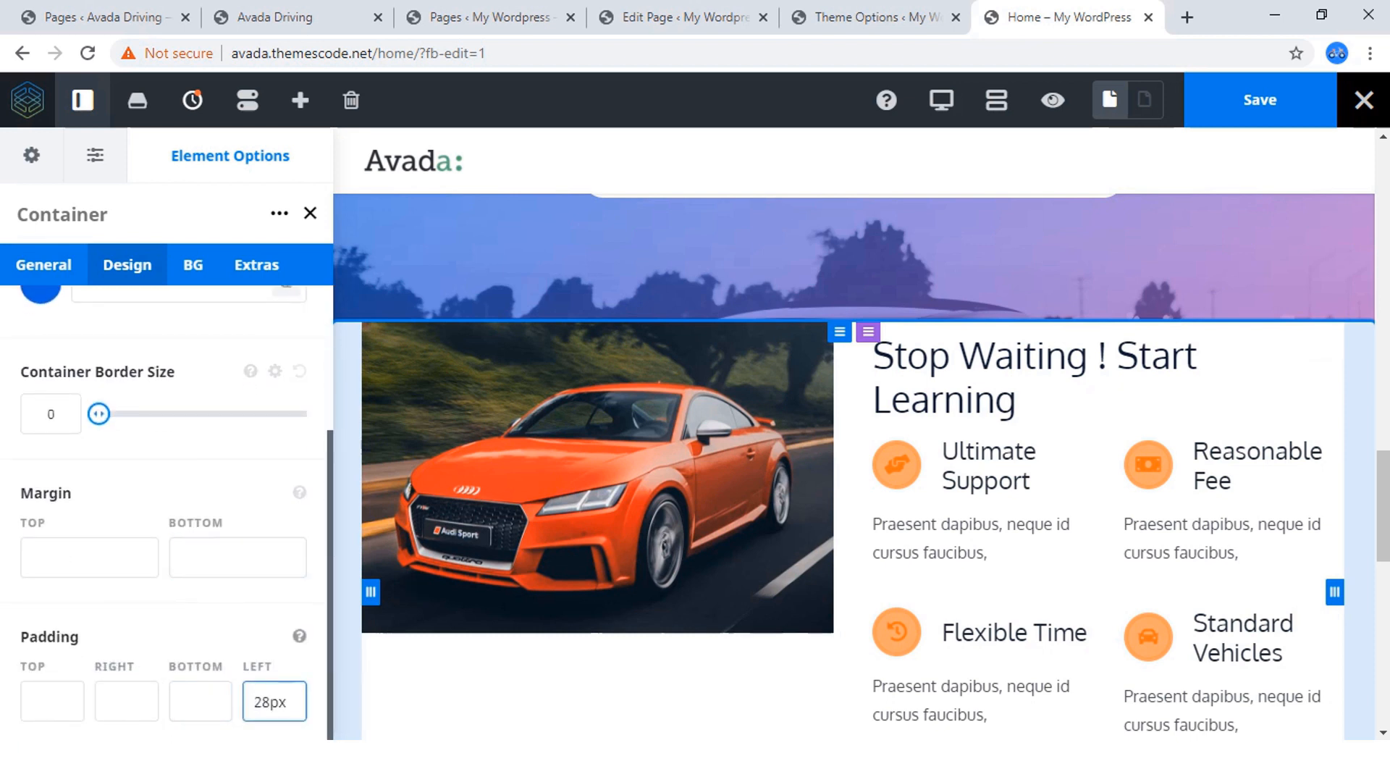
drag(254, 702, 289, 702)
text(0)
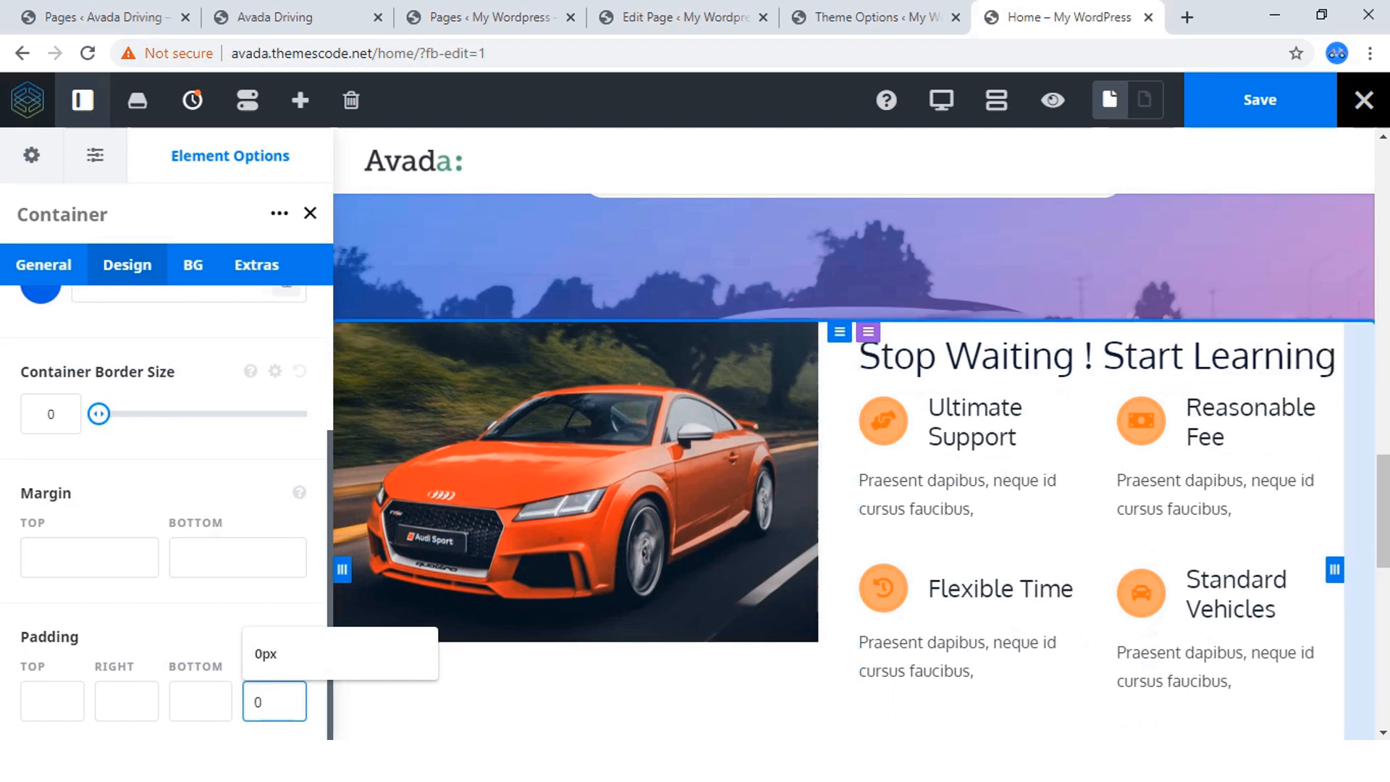
click(1260, 100)
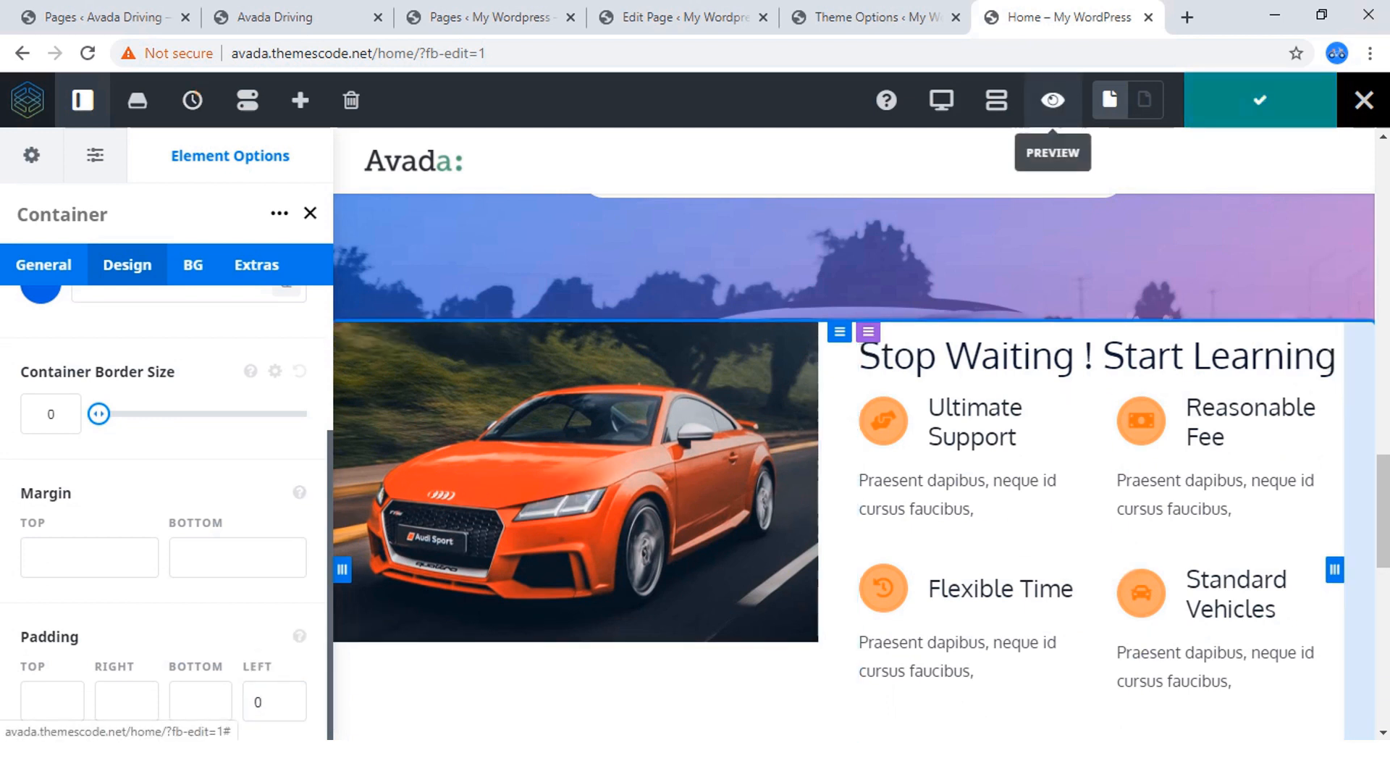
Preview the "Stop Waiting ! Start Learning" section without the builder controls to examine its left alignment.
click(1053, 100)
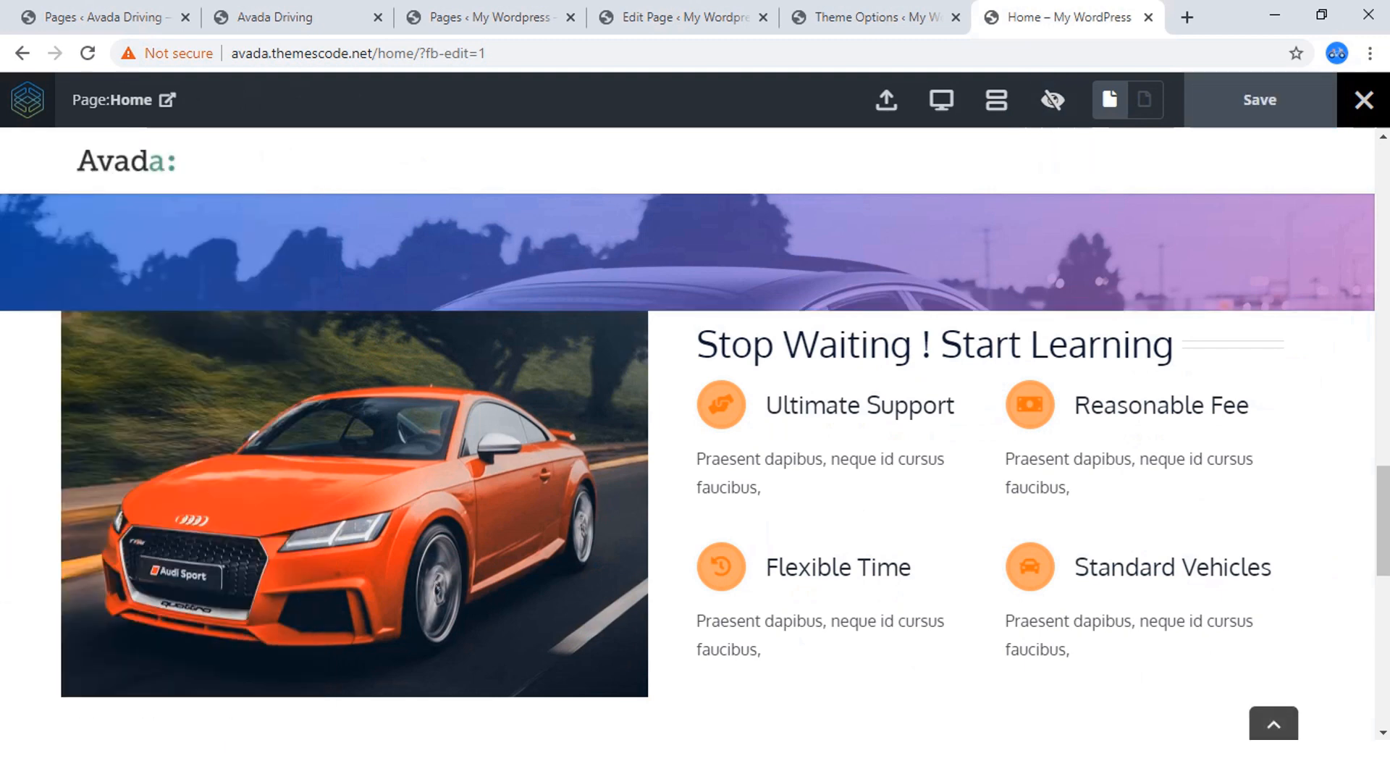
scroll(695, 464, down, 3)
scroll(695, 463, up, 4)
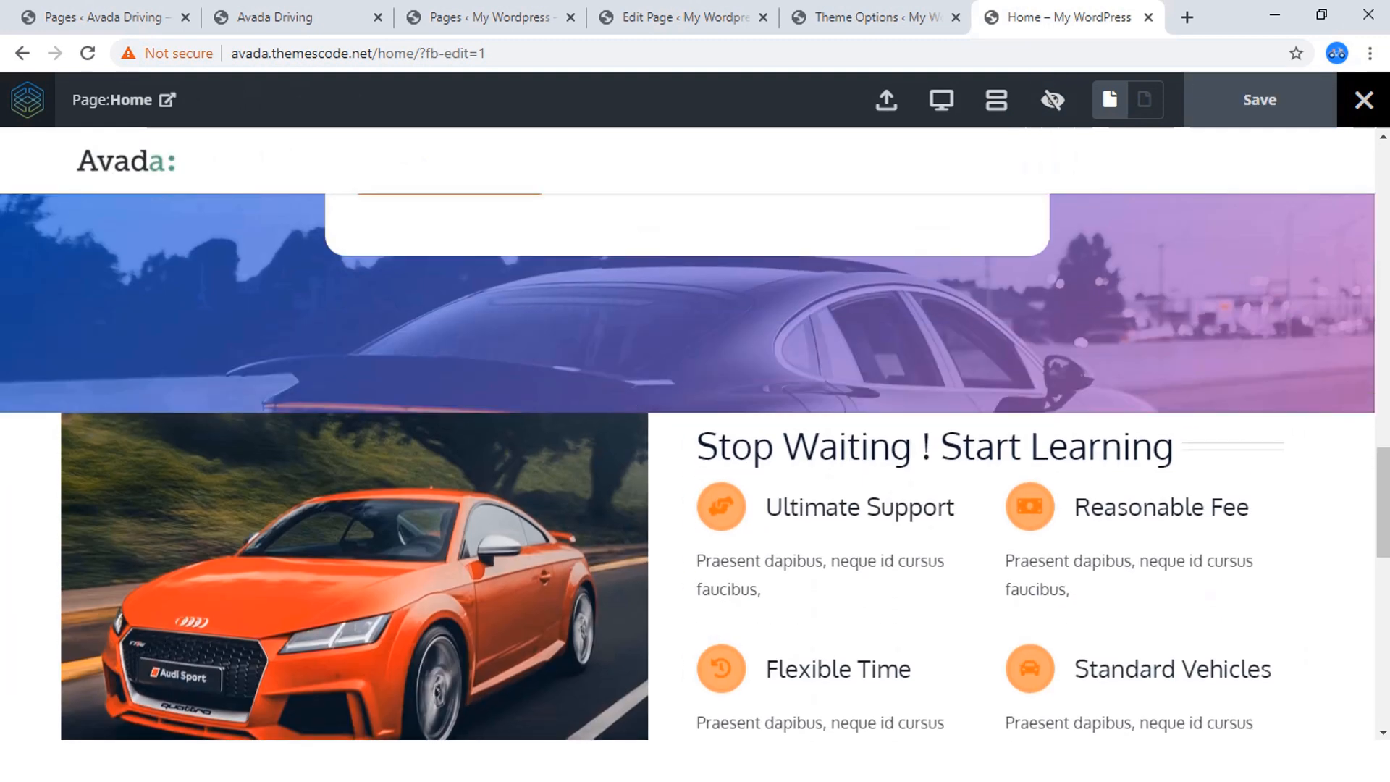
Leave the preview and set the left padding of the column holding the orange car image to 0.
click(1053, 100)
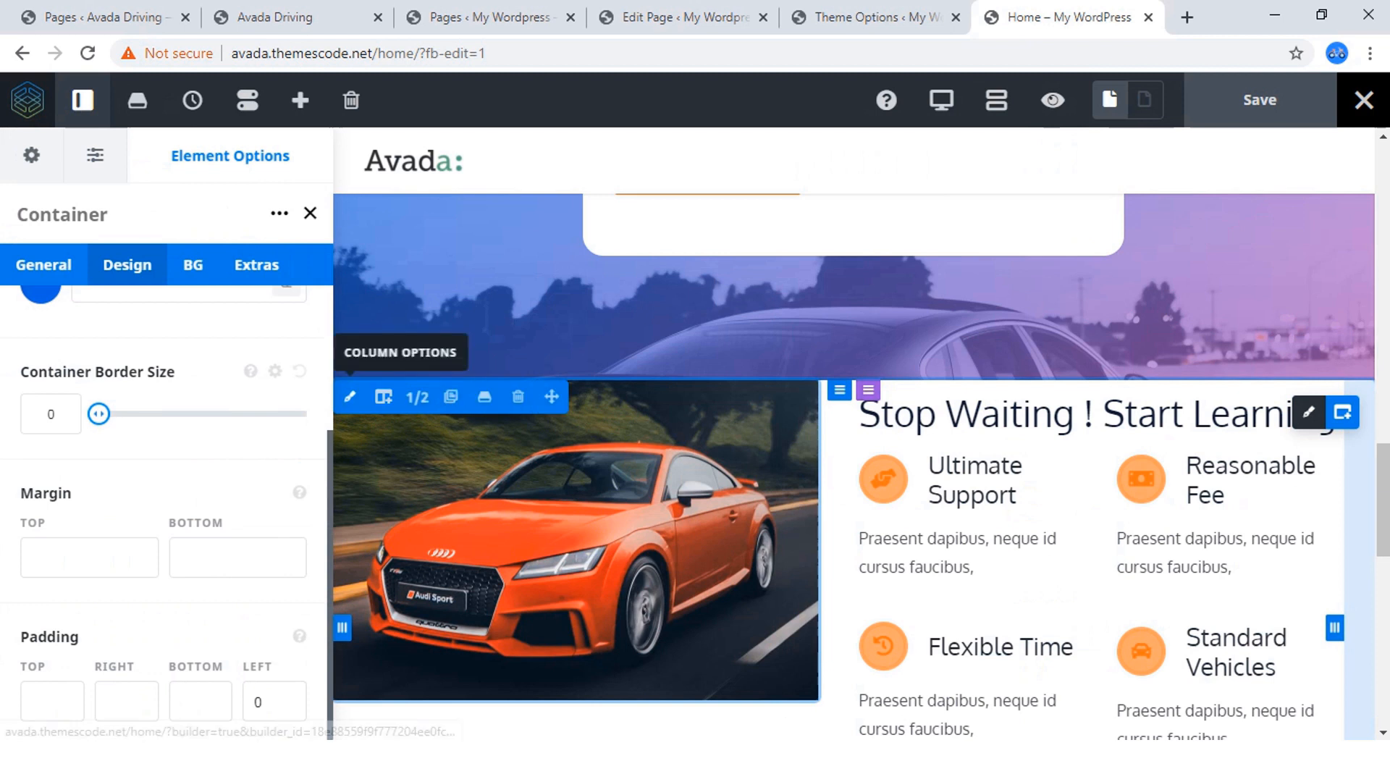
click(350, 397)
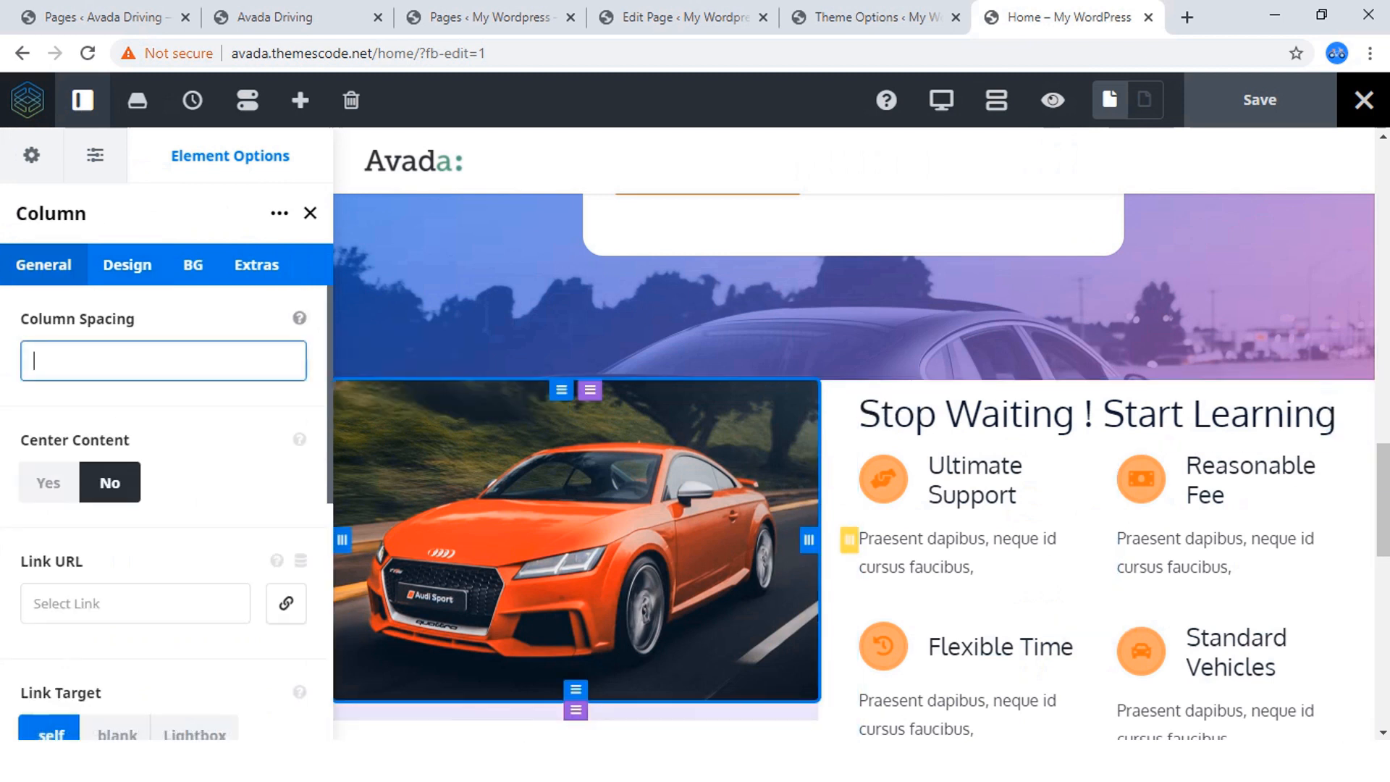
click(127, 265)
scroll(166, 507, down, 5)
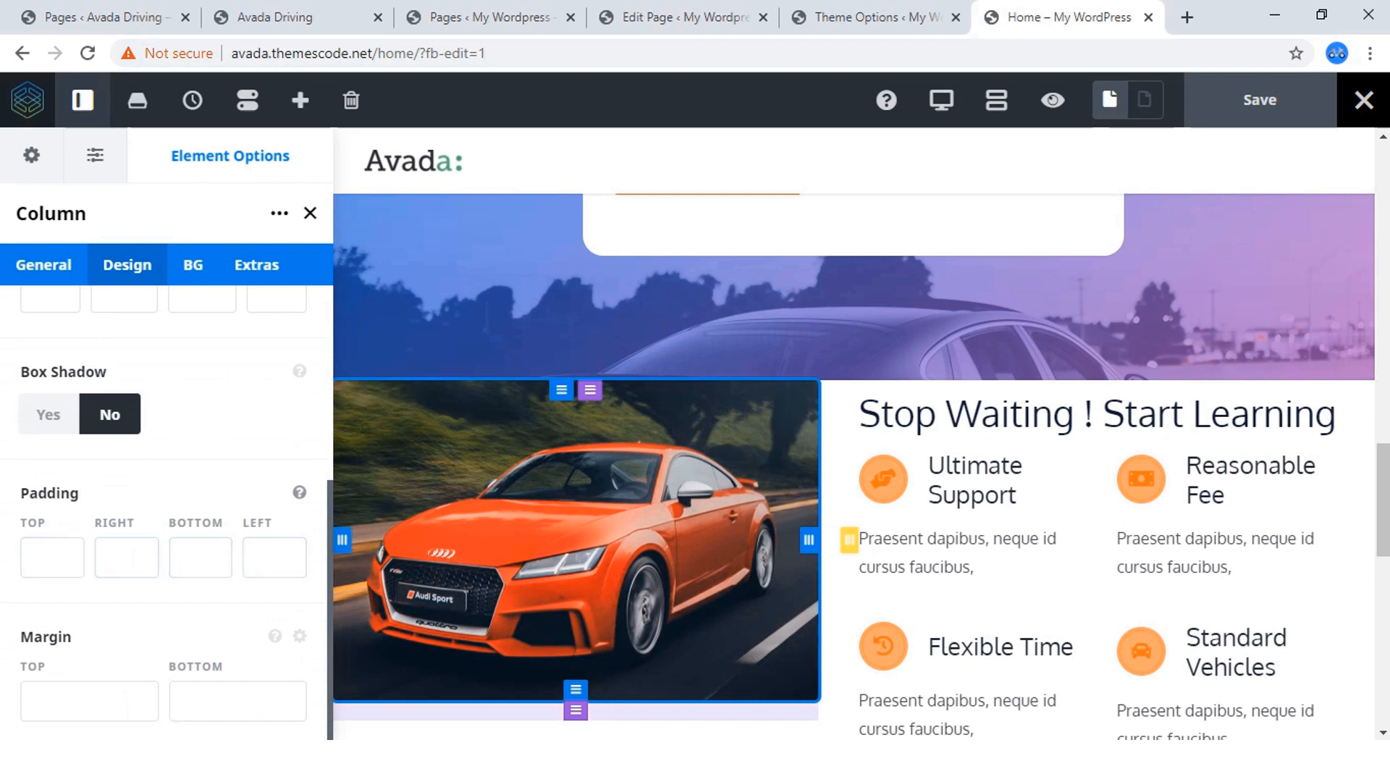
click(274, 558)
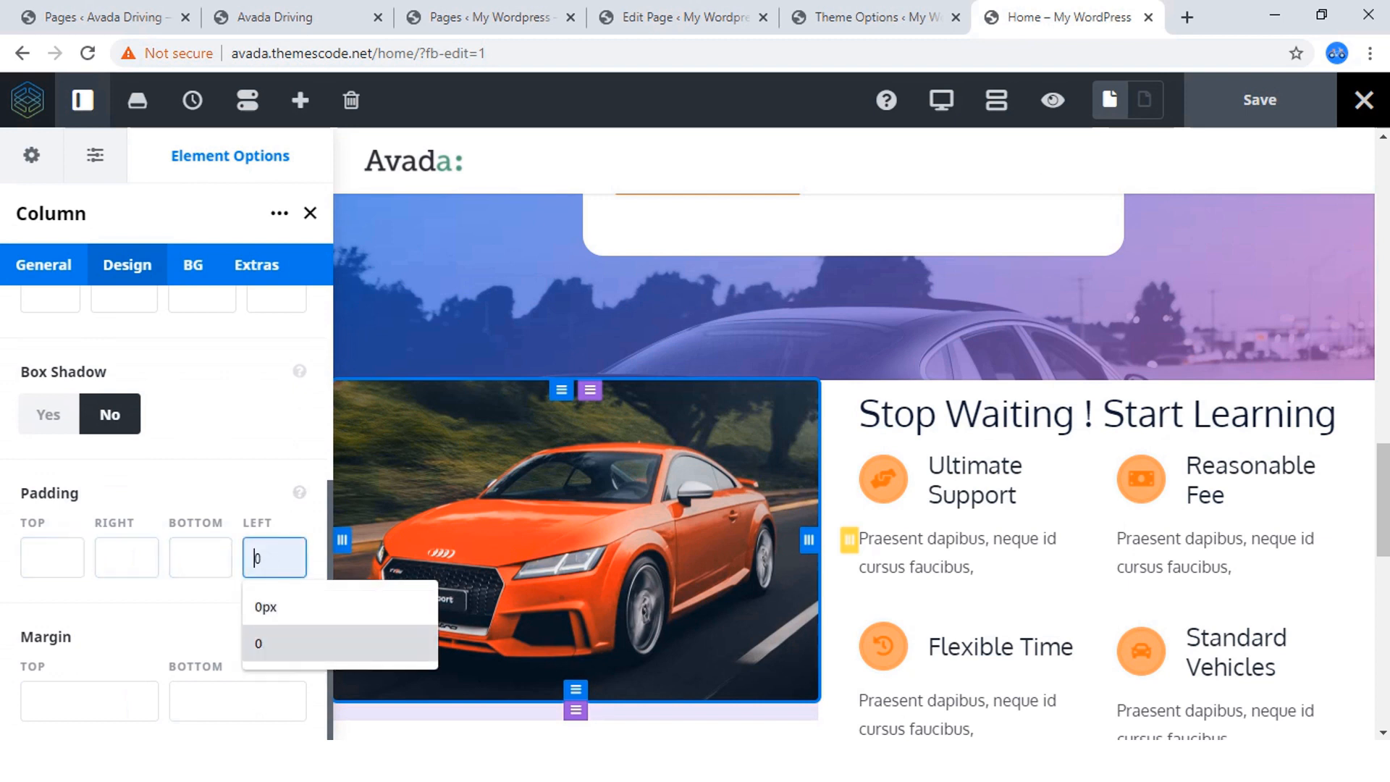
click(279, 643)
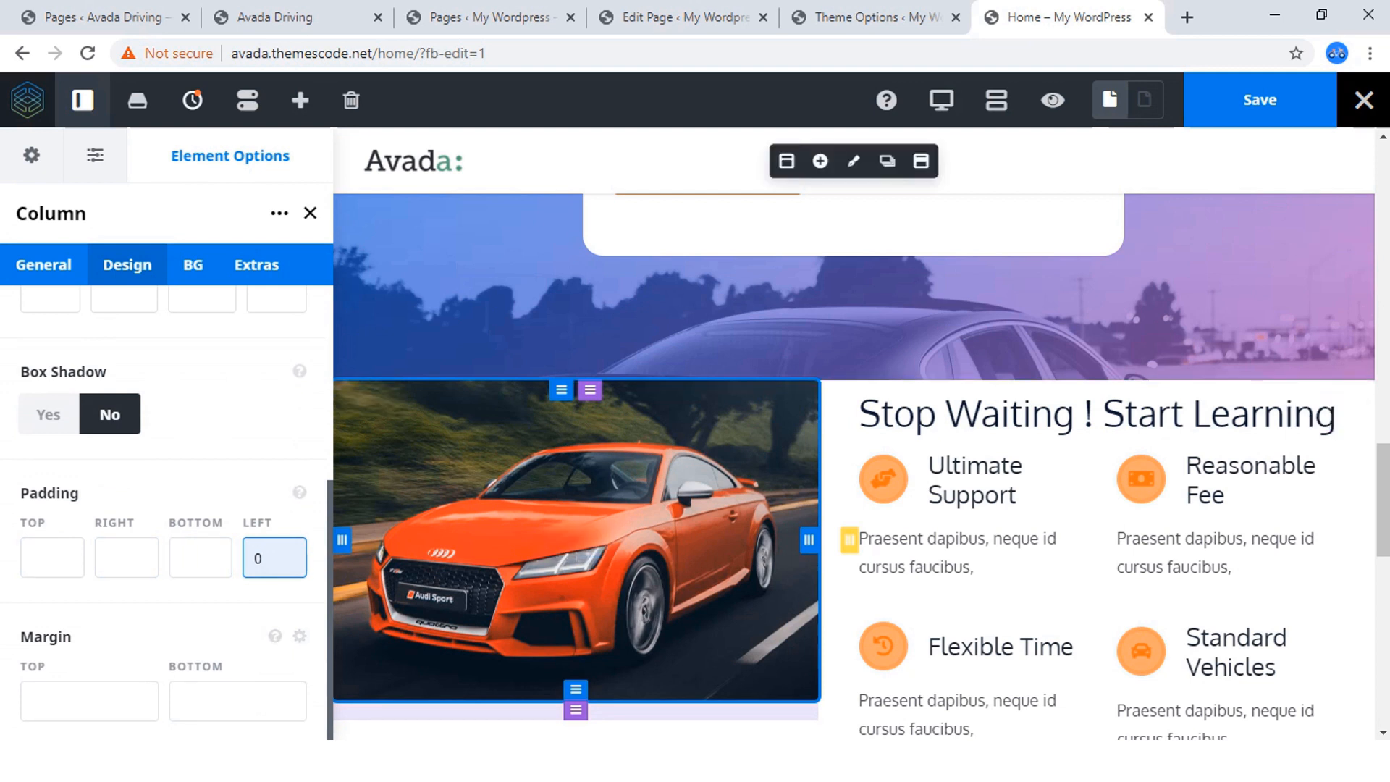
Set the interior content width of the "Stop Waiting ! Start Learning" container to 100% Width and save the page.
click(1261, 100)
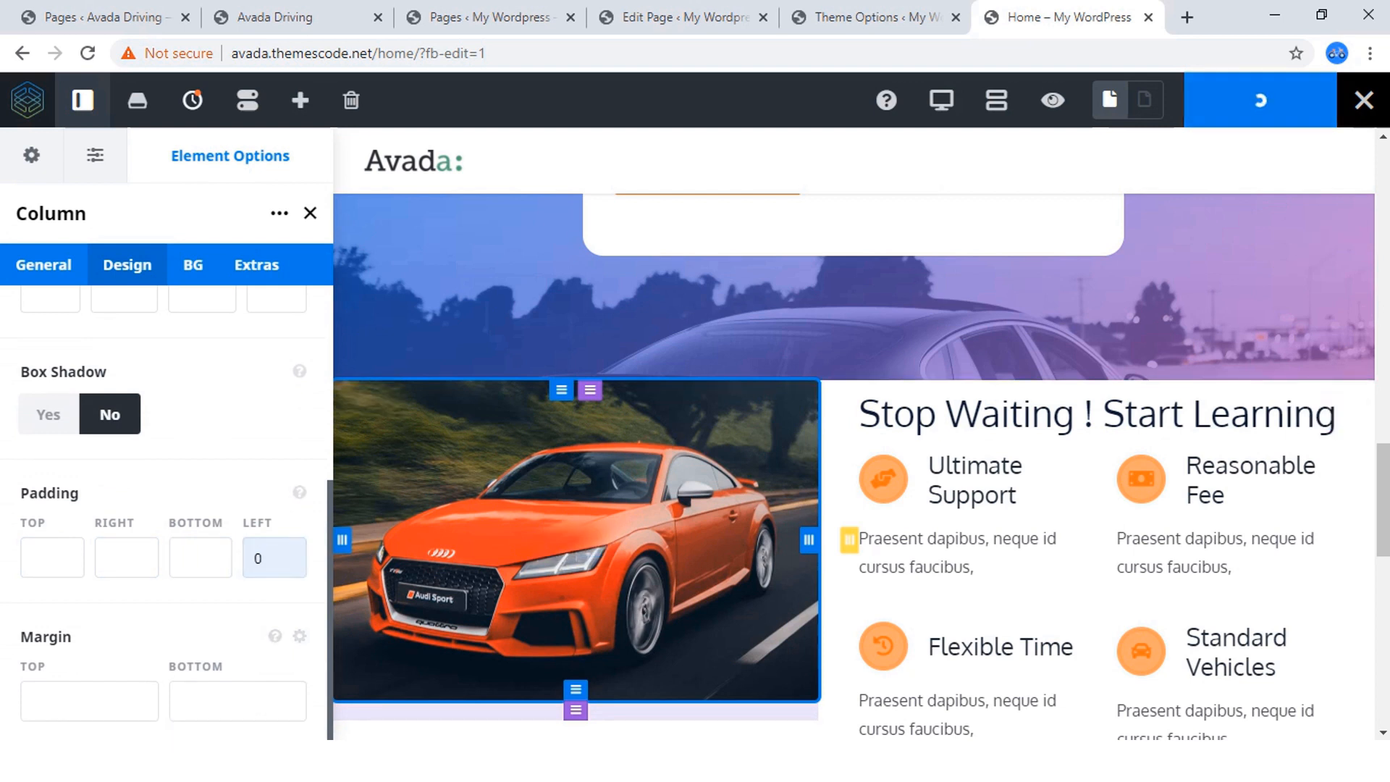
scroll(167, 507, up, 5)
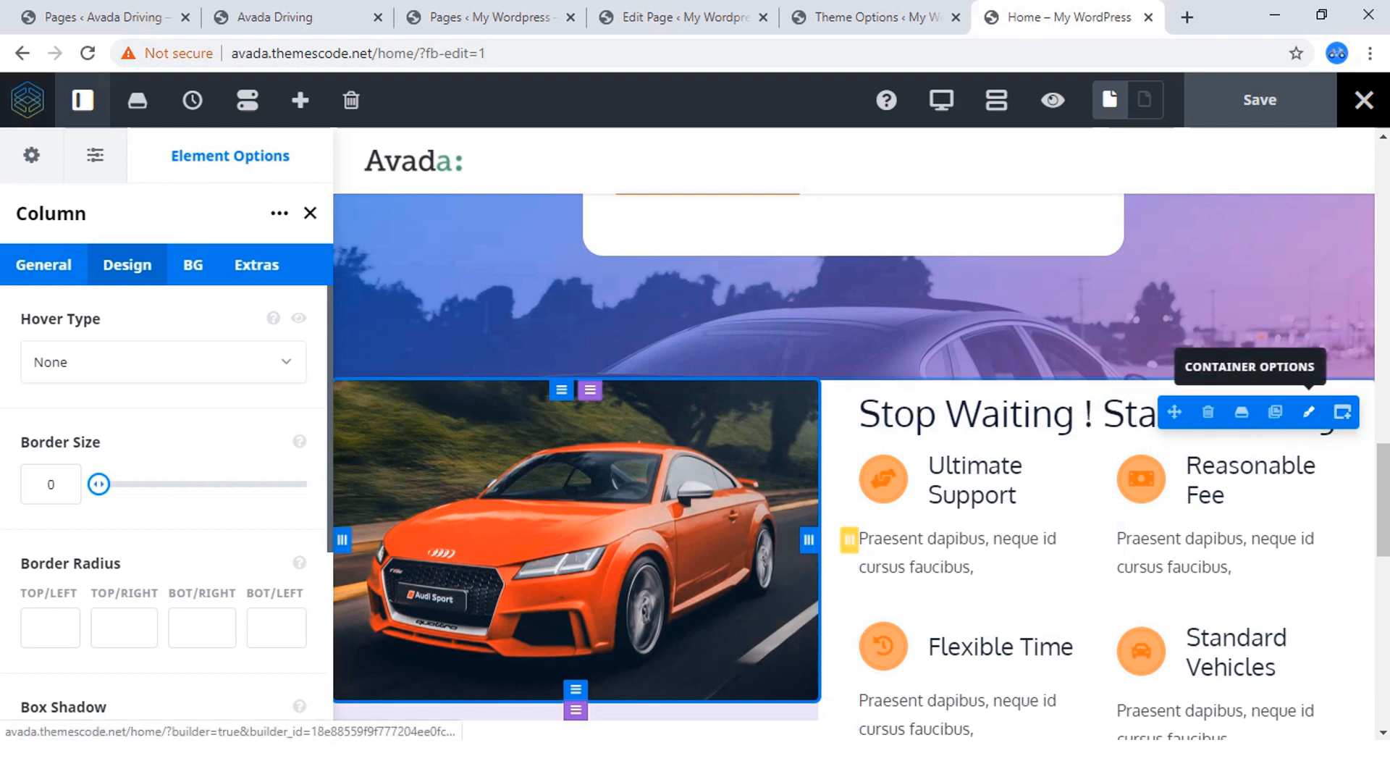
click(1309, 412)
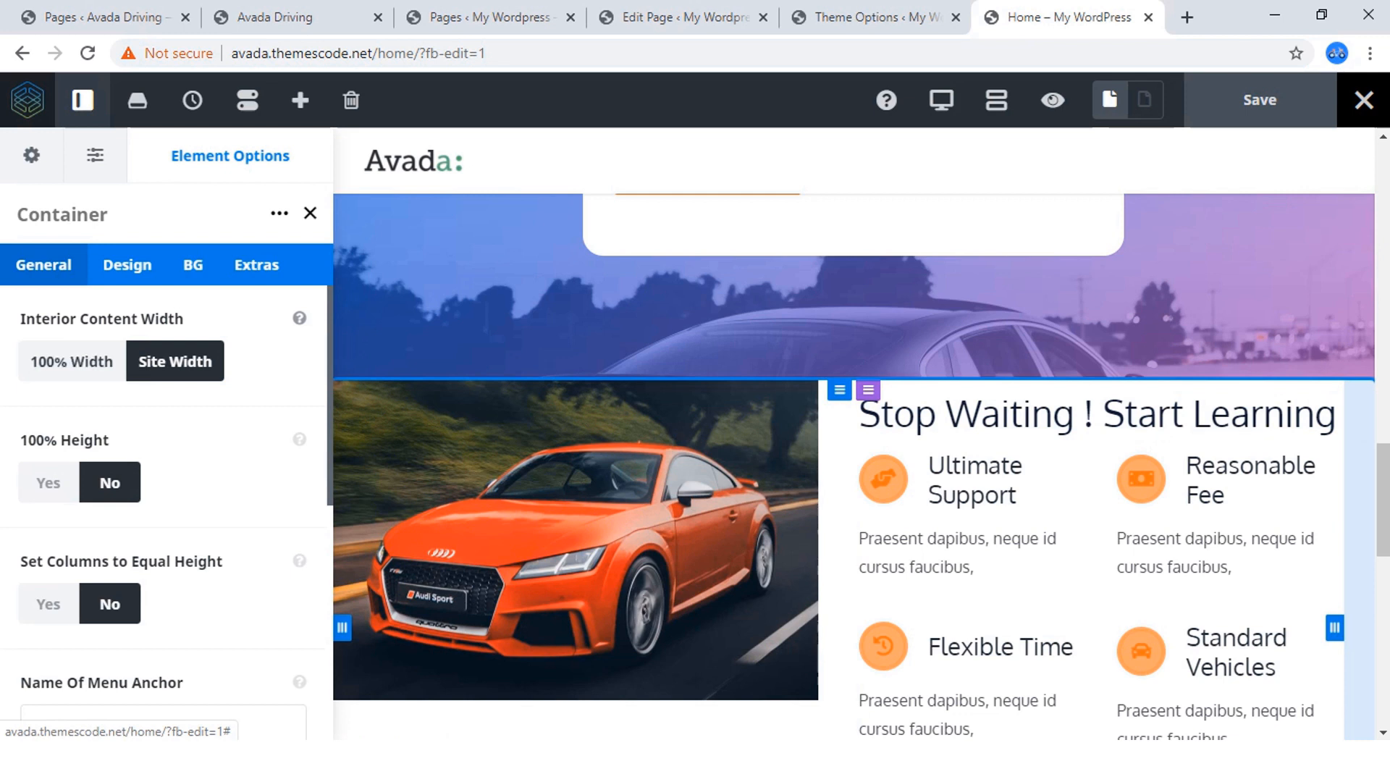
click(71, 361)
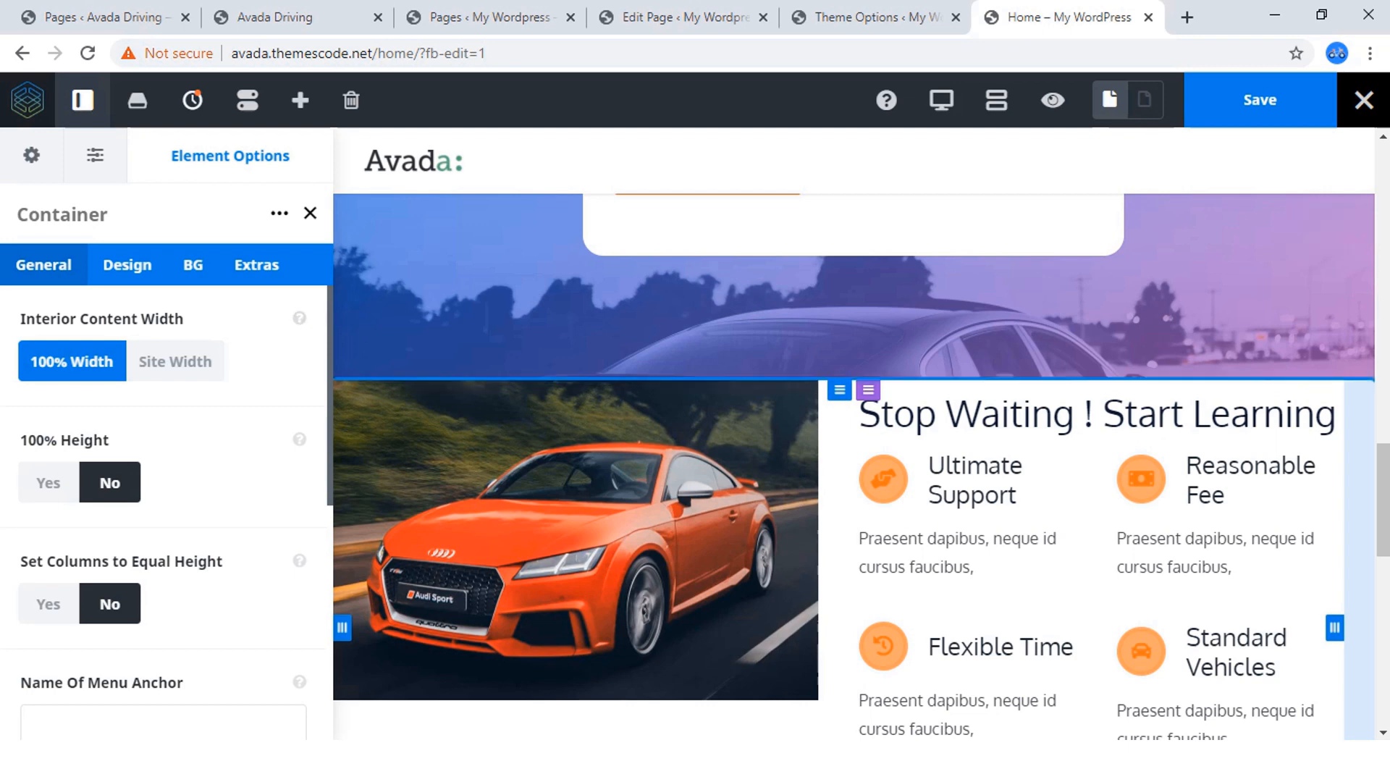
click(1260, 100)
Preview the full-width "Stop Waiting ! Start Learning" section and compare its layout with the same section on the reference site.
click(1053, 99)
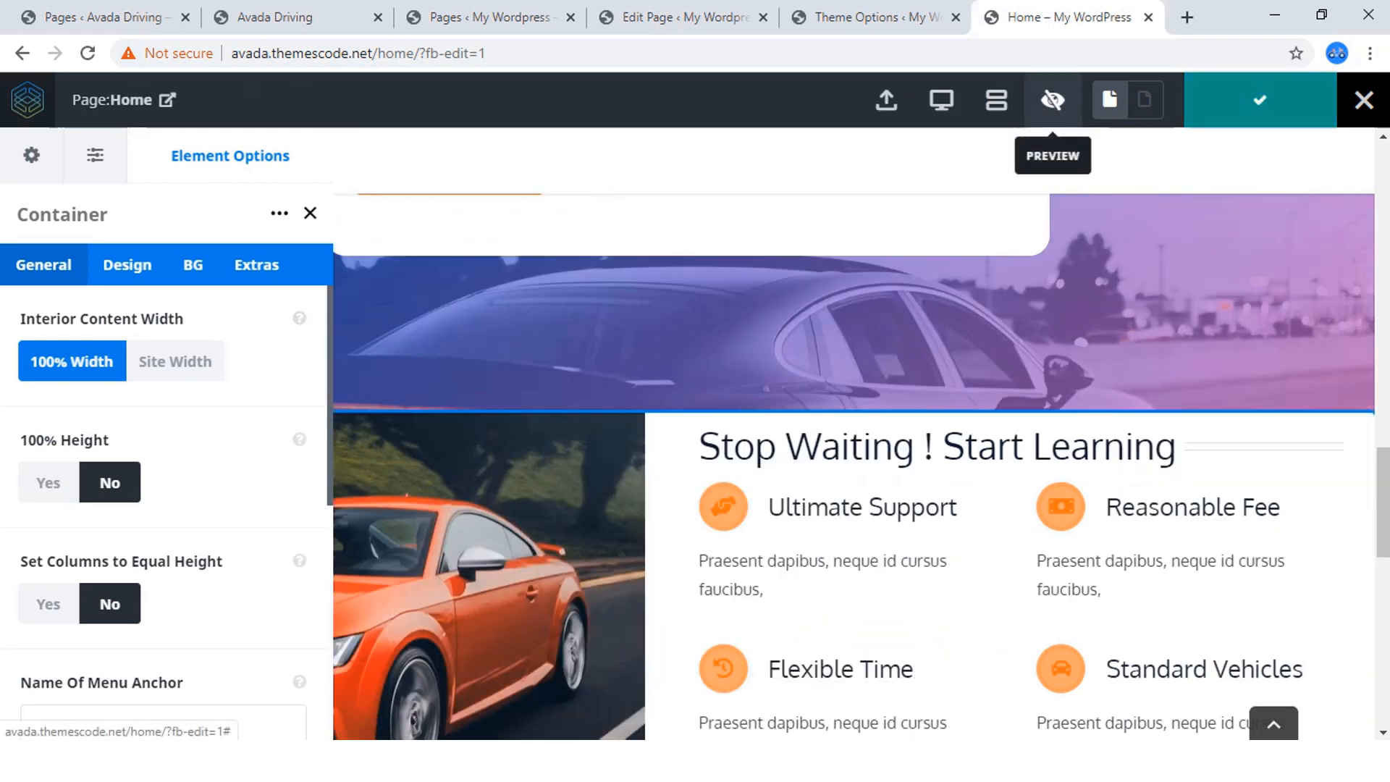
scroll(688, 471, down, 3)
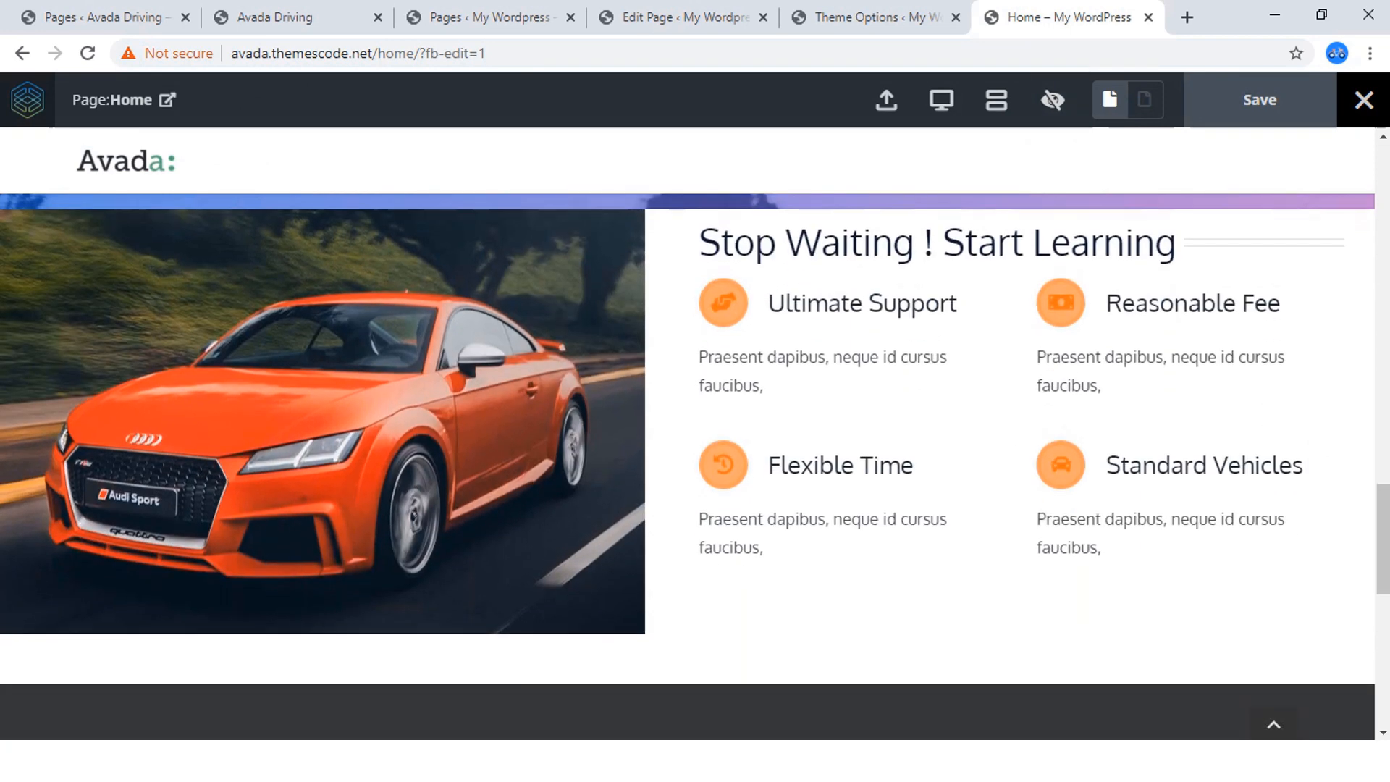
scroll(688, 471, up, 4)
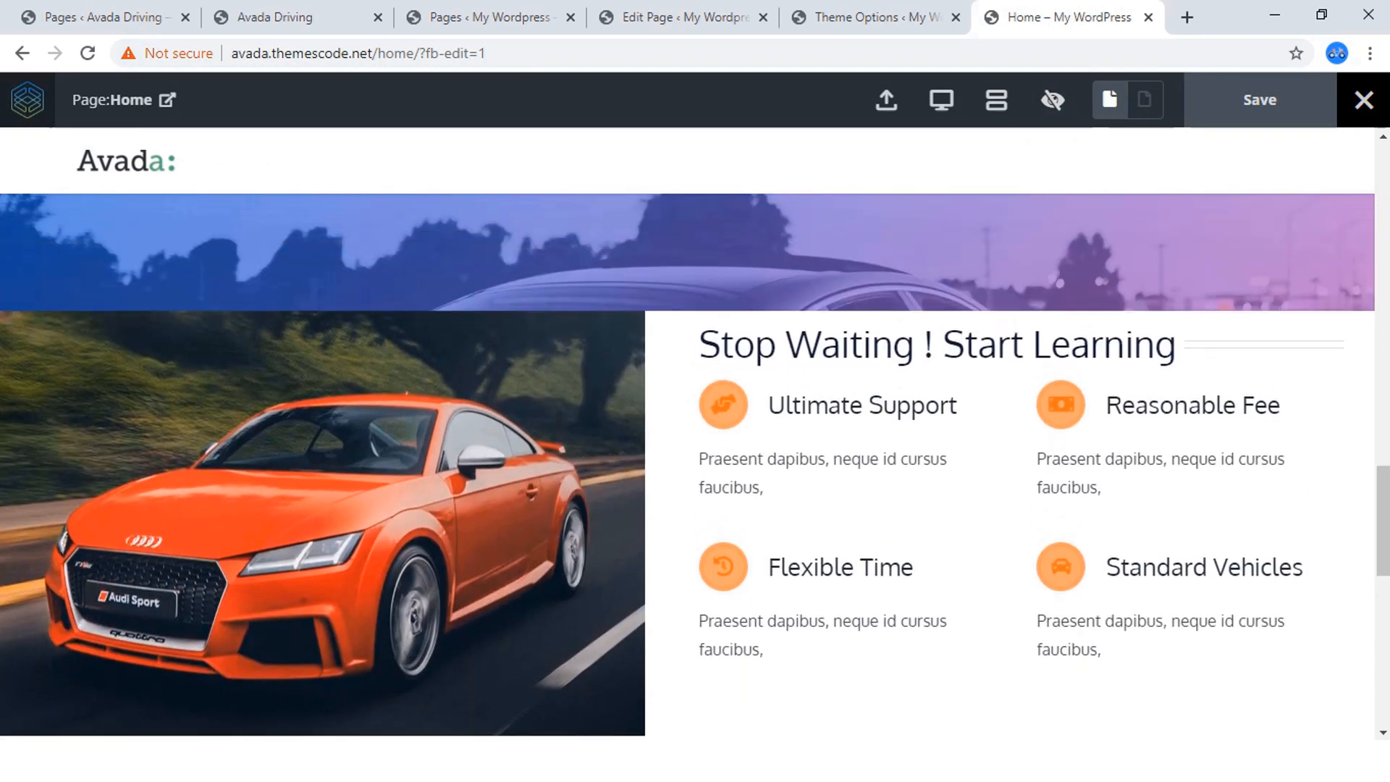
scroll(688, 471, down, 4)
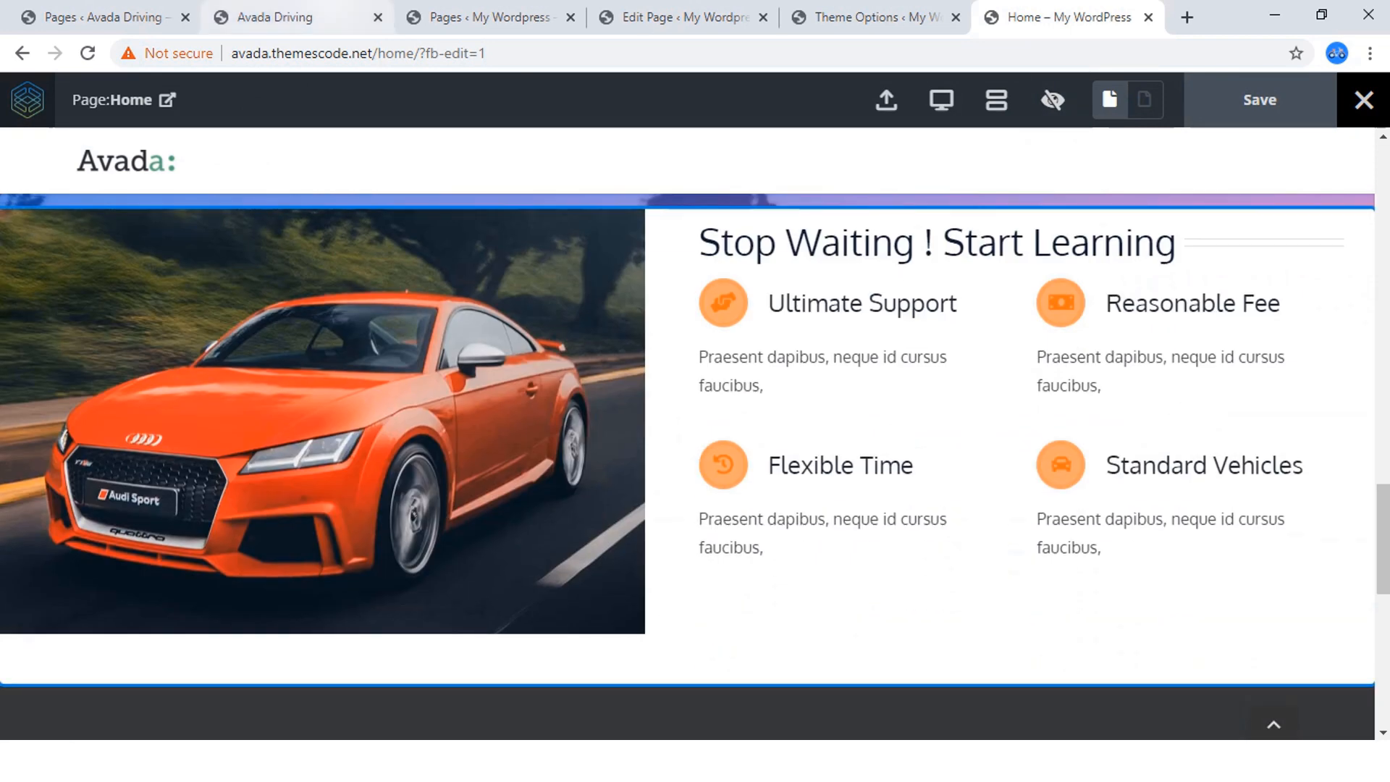
click(297, 16)
scroll(688, 470, up, 3)
scroll(688, 471, down, 4)
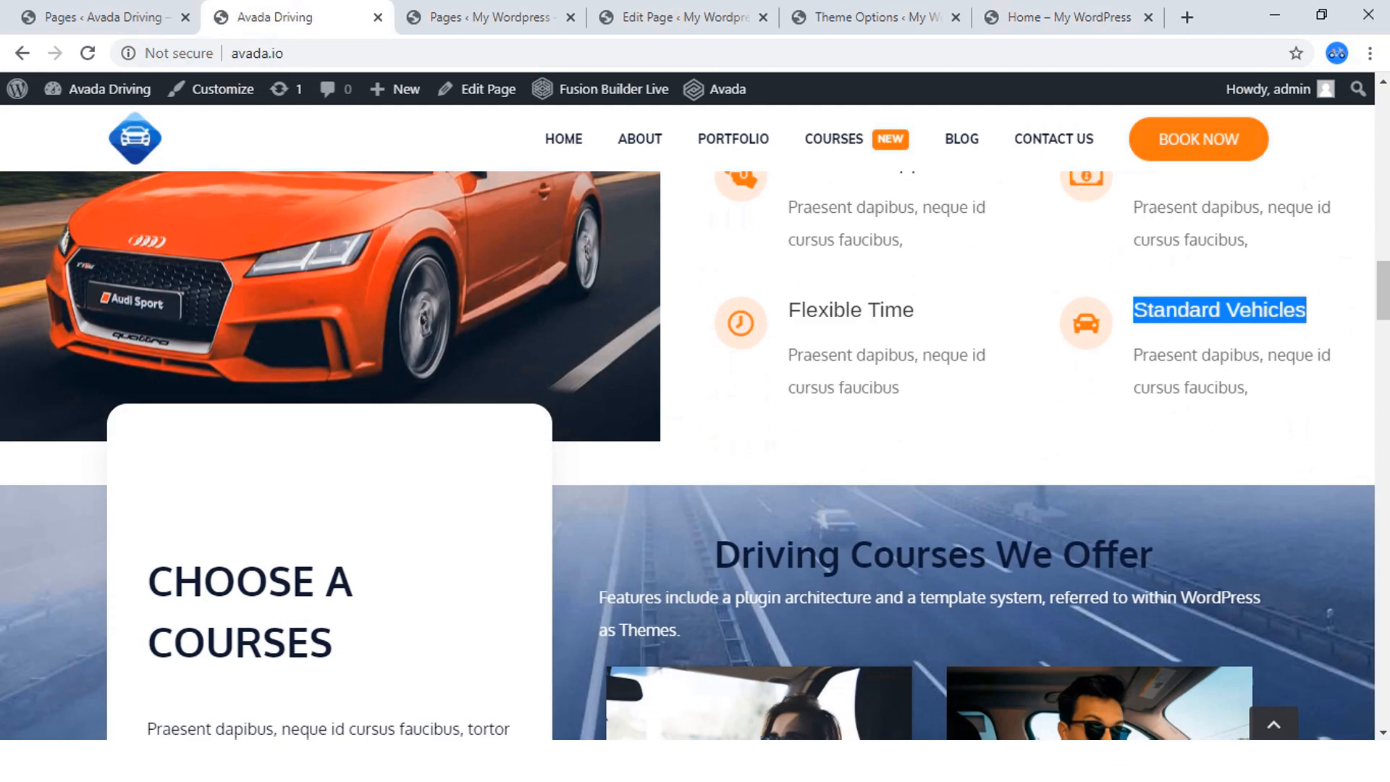
scroll(688, 470, up, 4)
click(1061, 17)
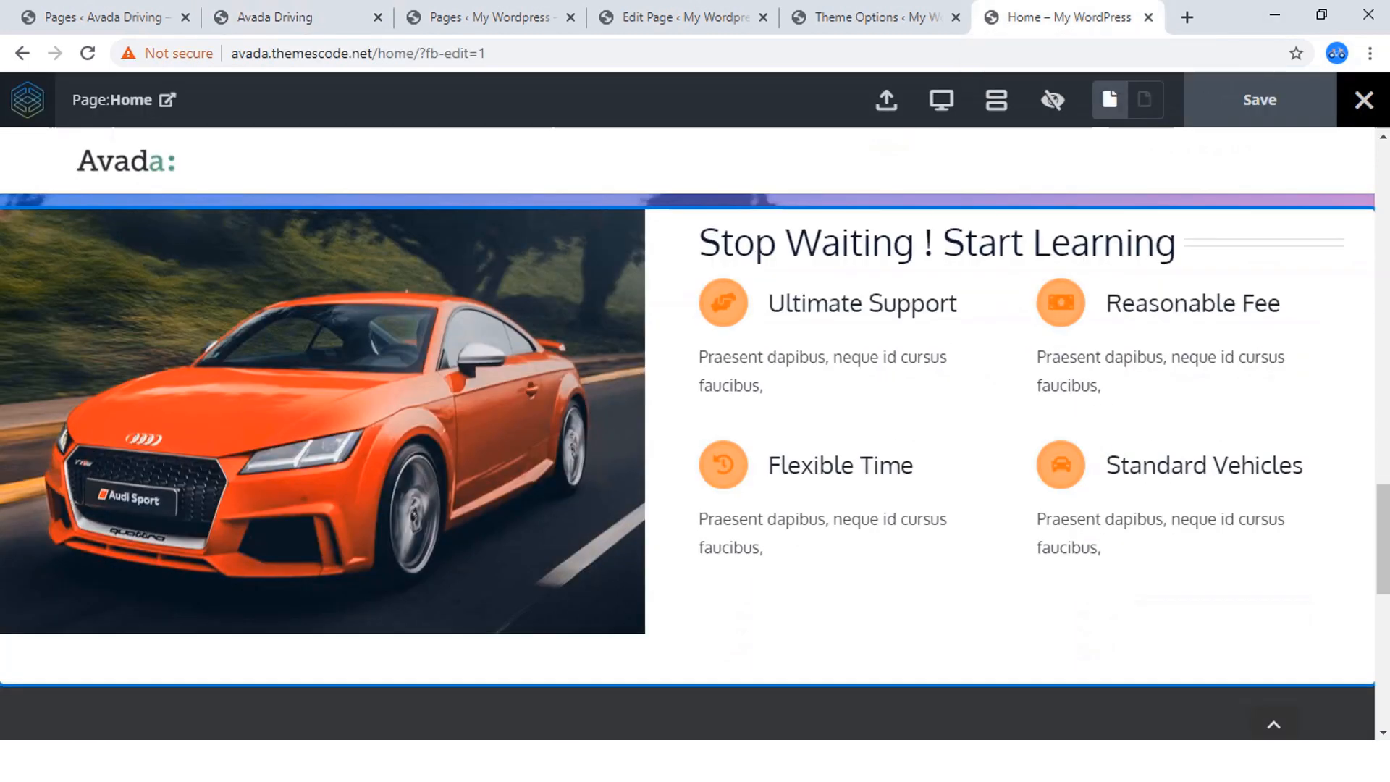
Check the end of the built page, and examine the "Driving Courses We Offer" section that follows on the reference site.
scroll(688, 435, down, 4)
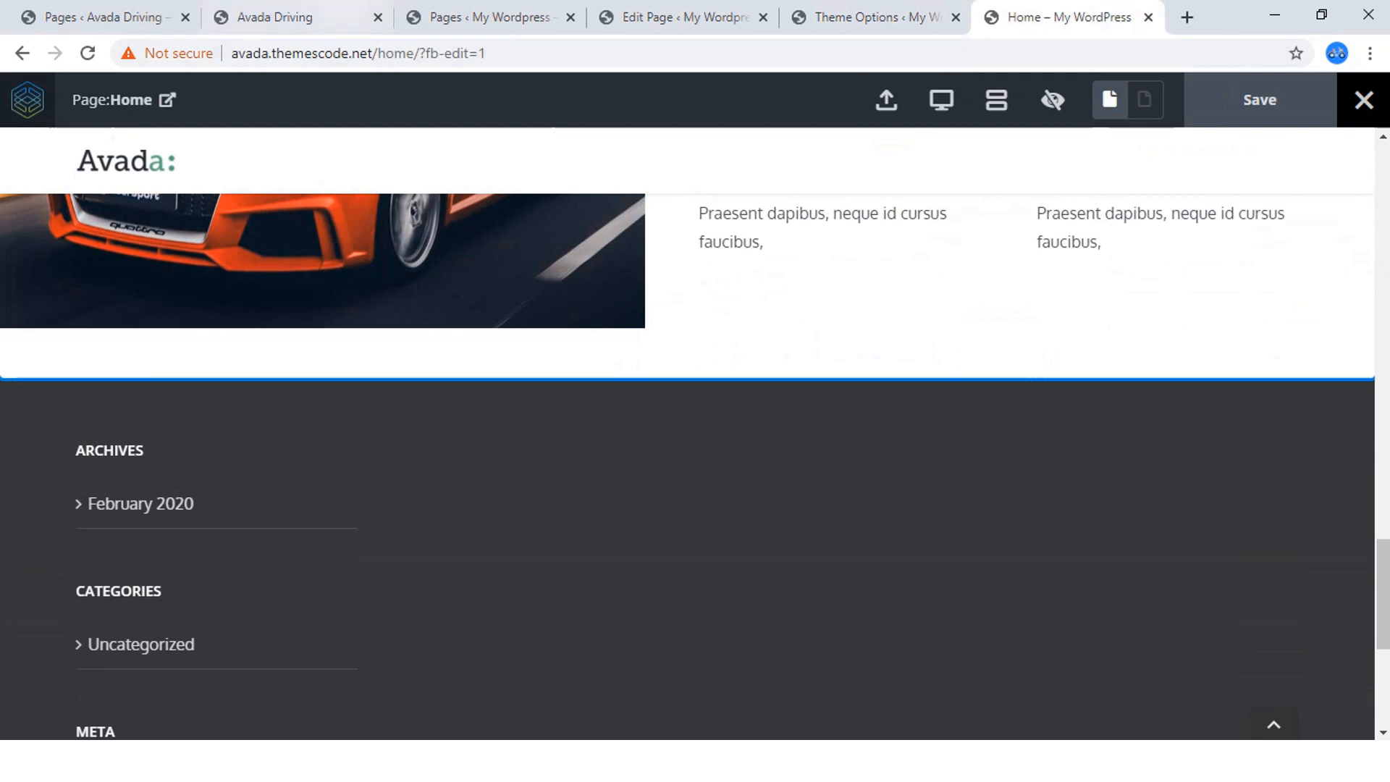
click(297, 17)
scroll(688, 435, down, 7)
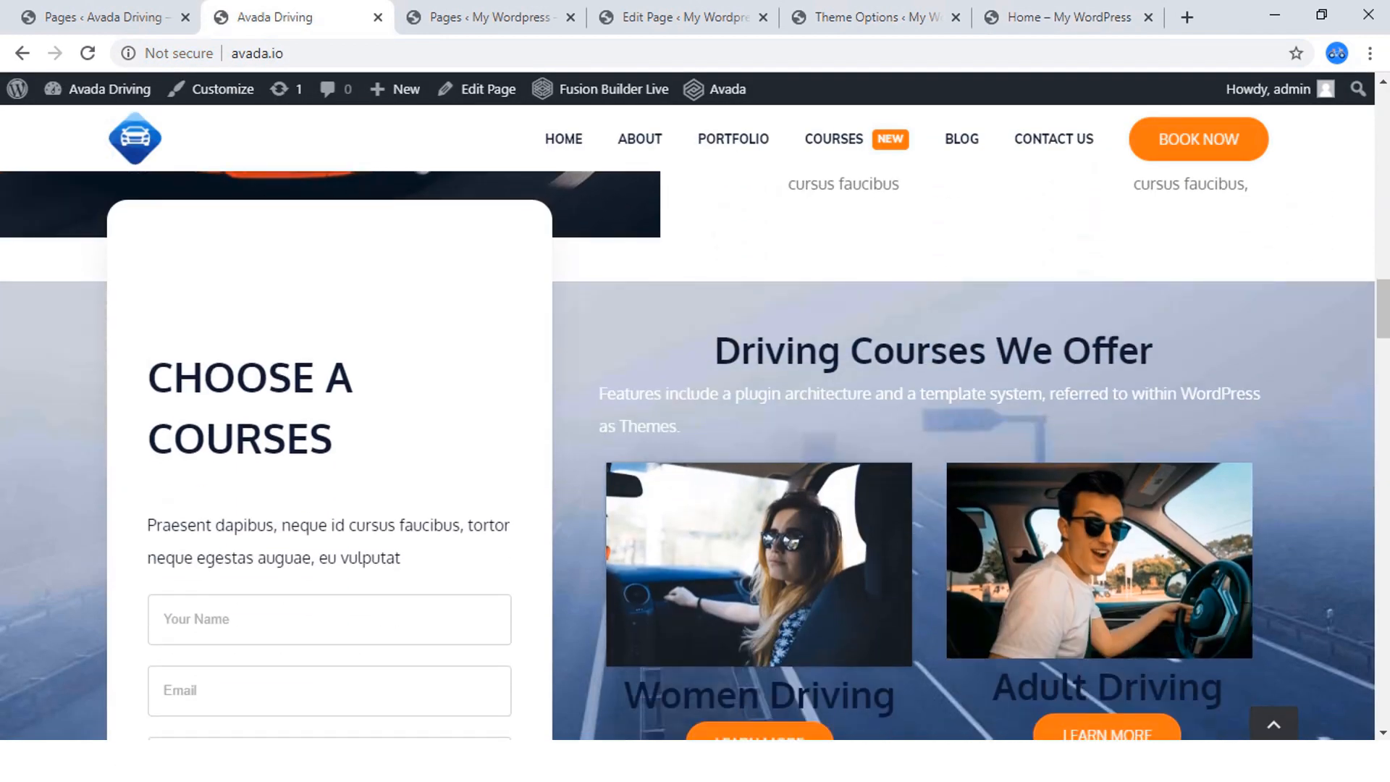
scroll(688, 434, down, 2)
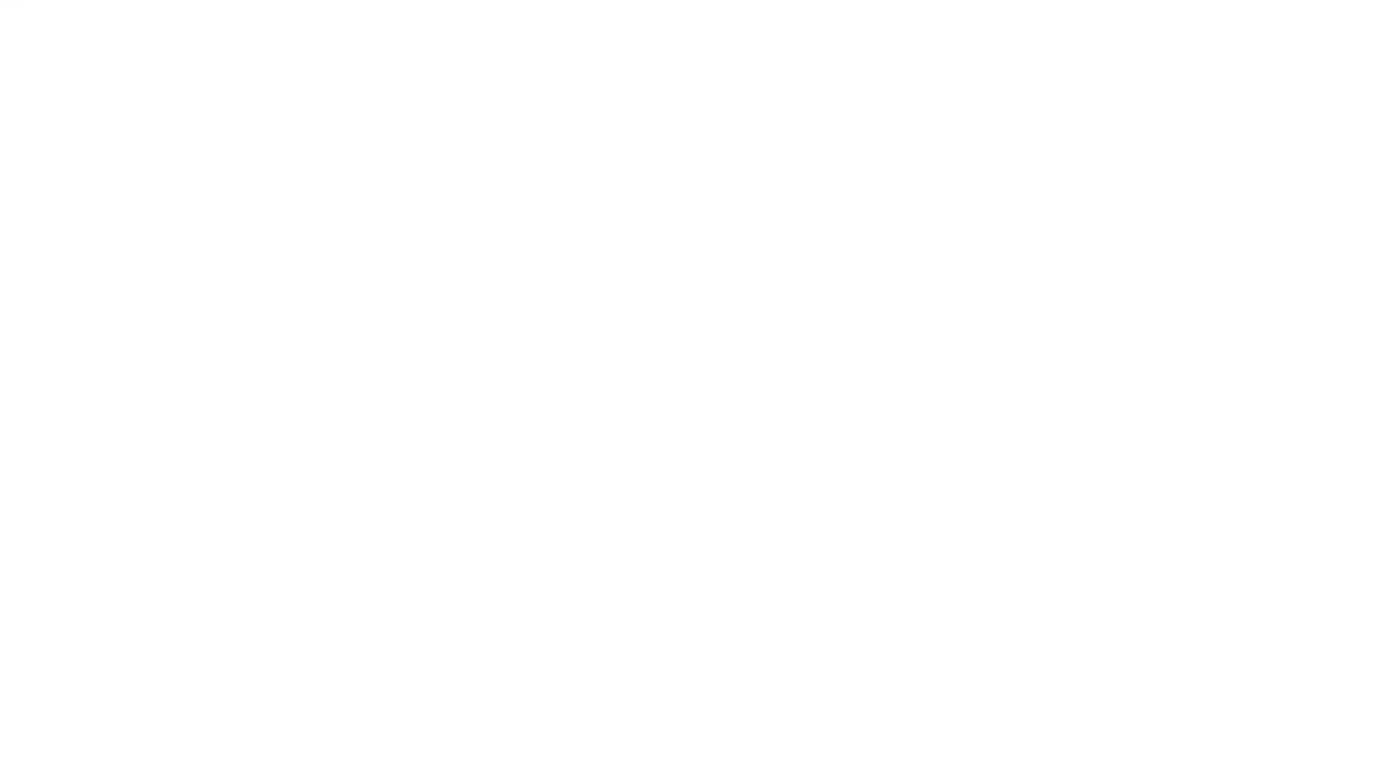
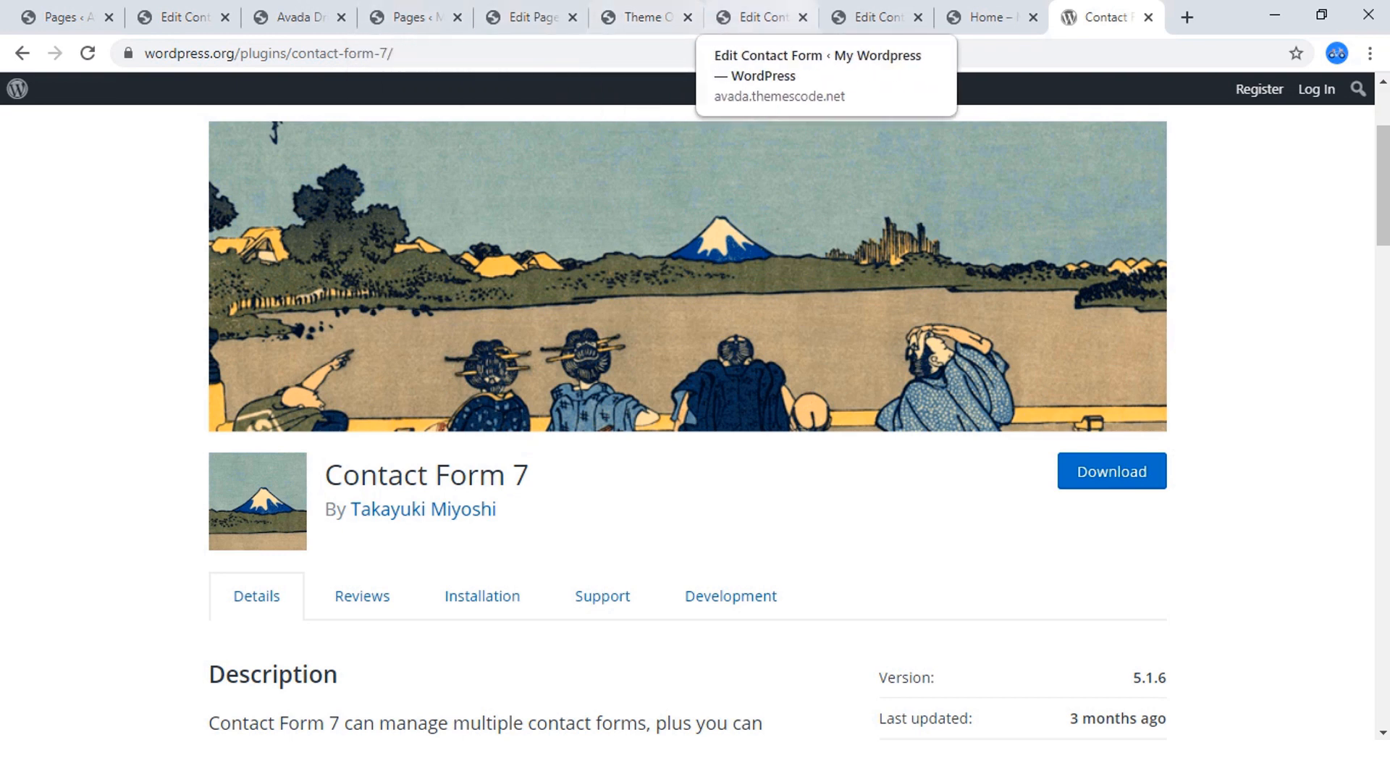
Compare the "Choose a Courses" callback form on the reference site with the field and submit-button template of Contact form 1.
click(297, 17)
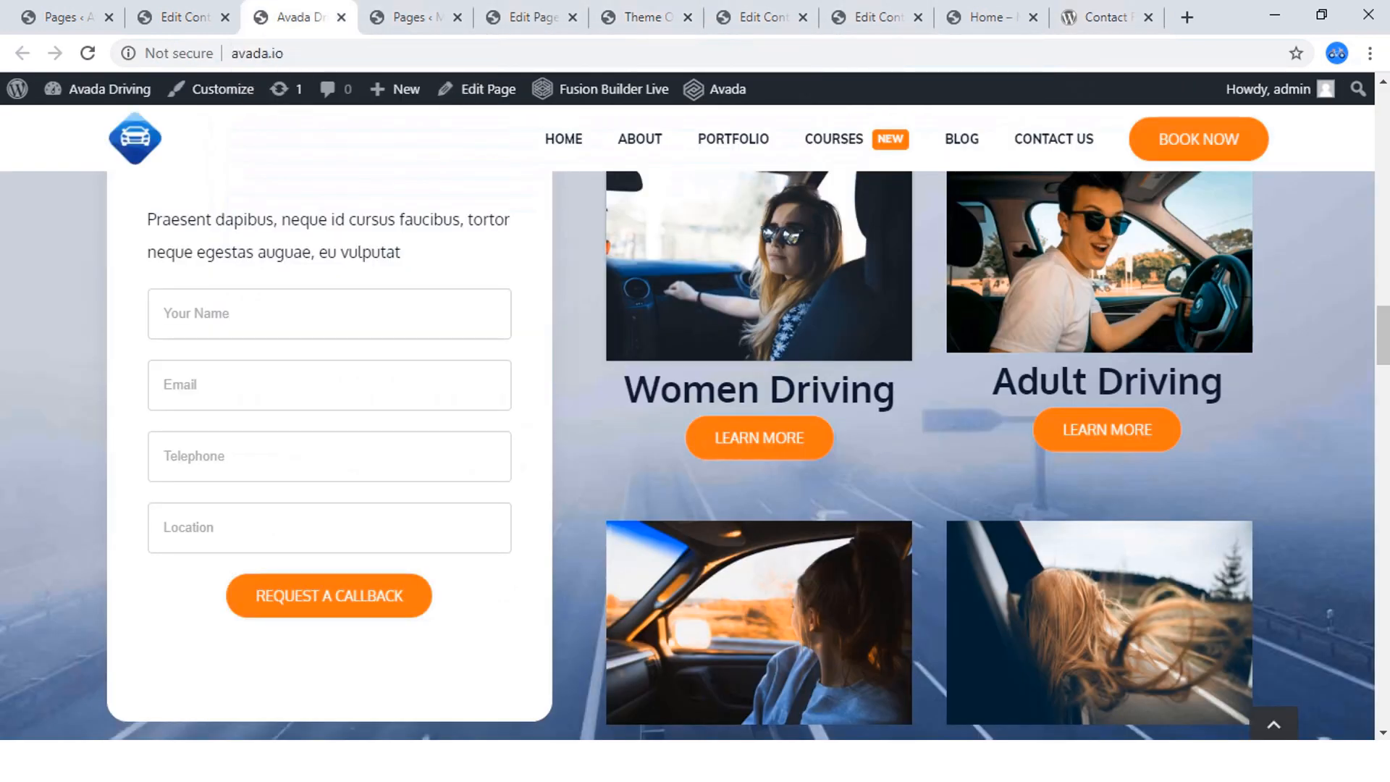
scroll(695, 456, up, 3)
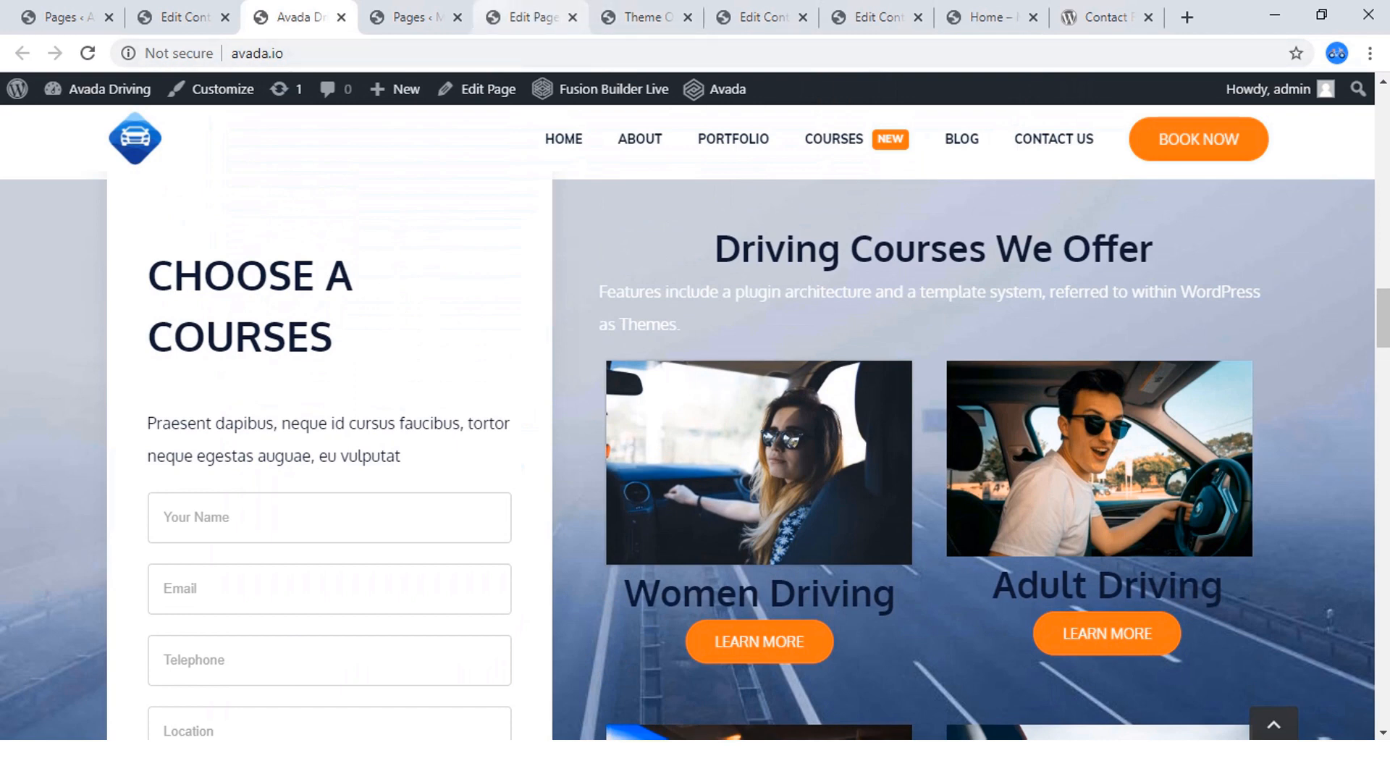
click(647, 16)
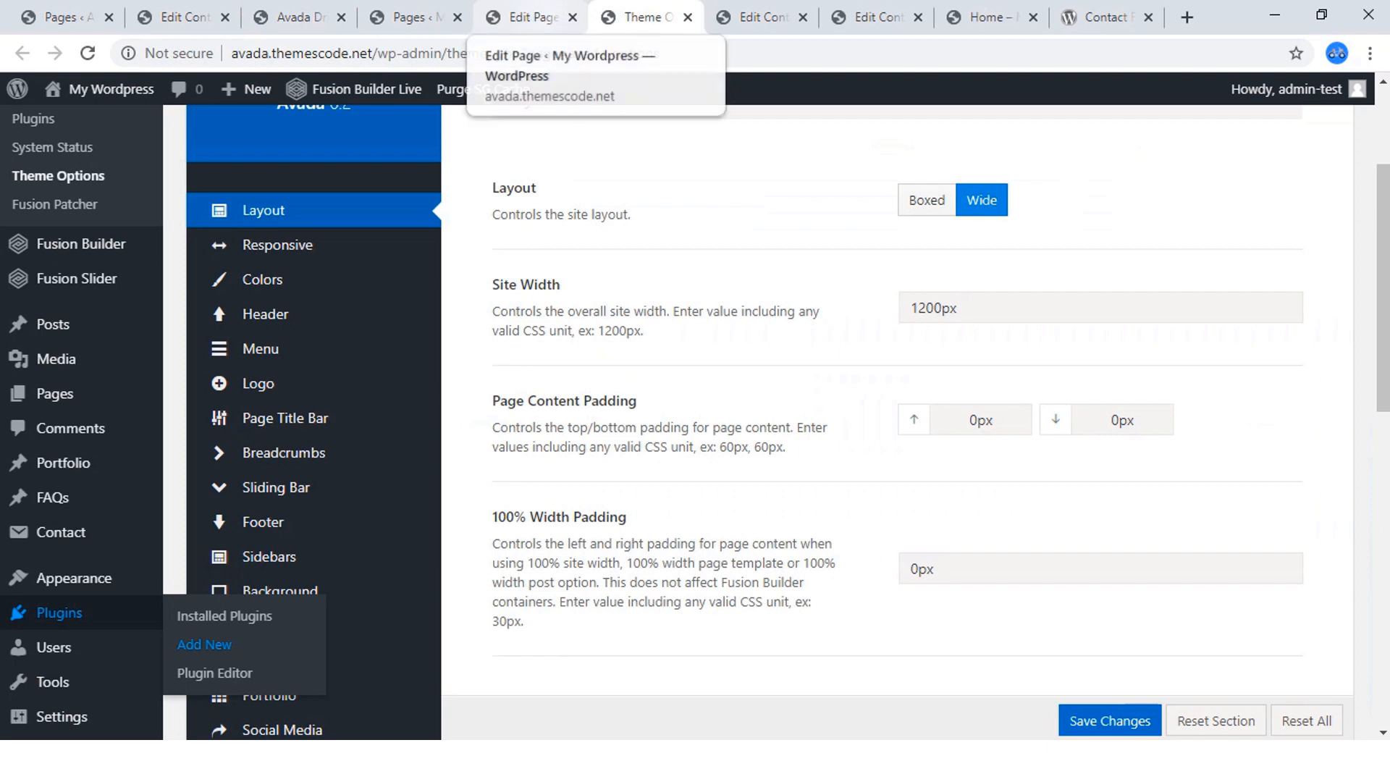
click(762, 16)
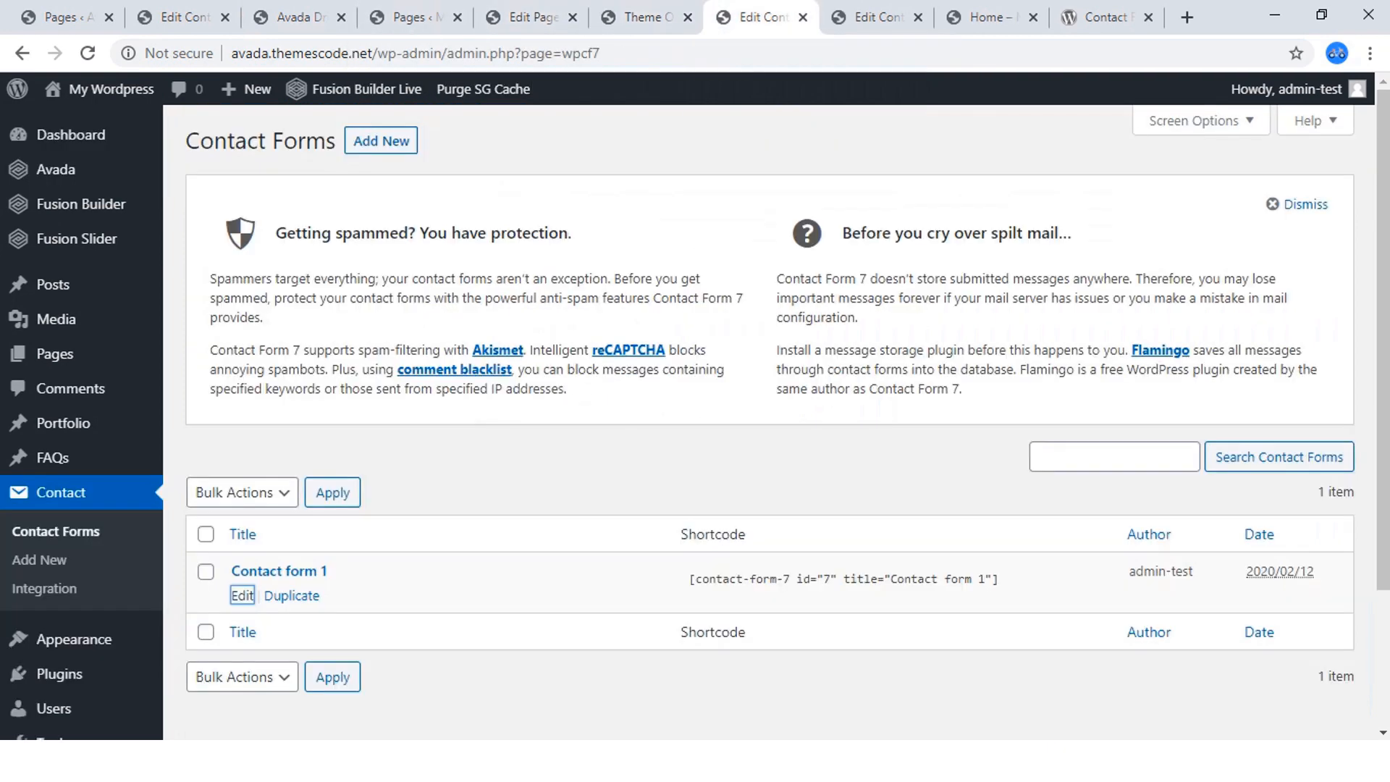
click(878, 16)
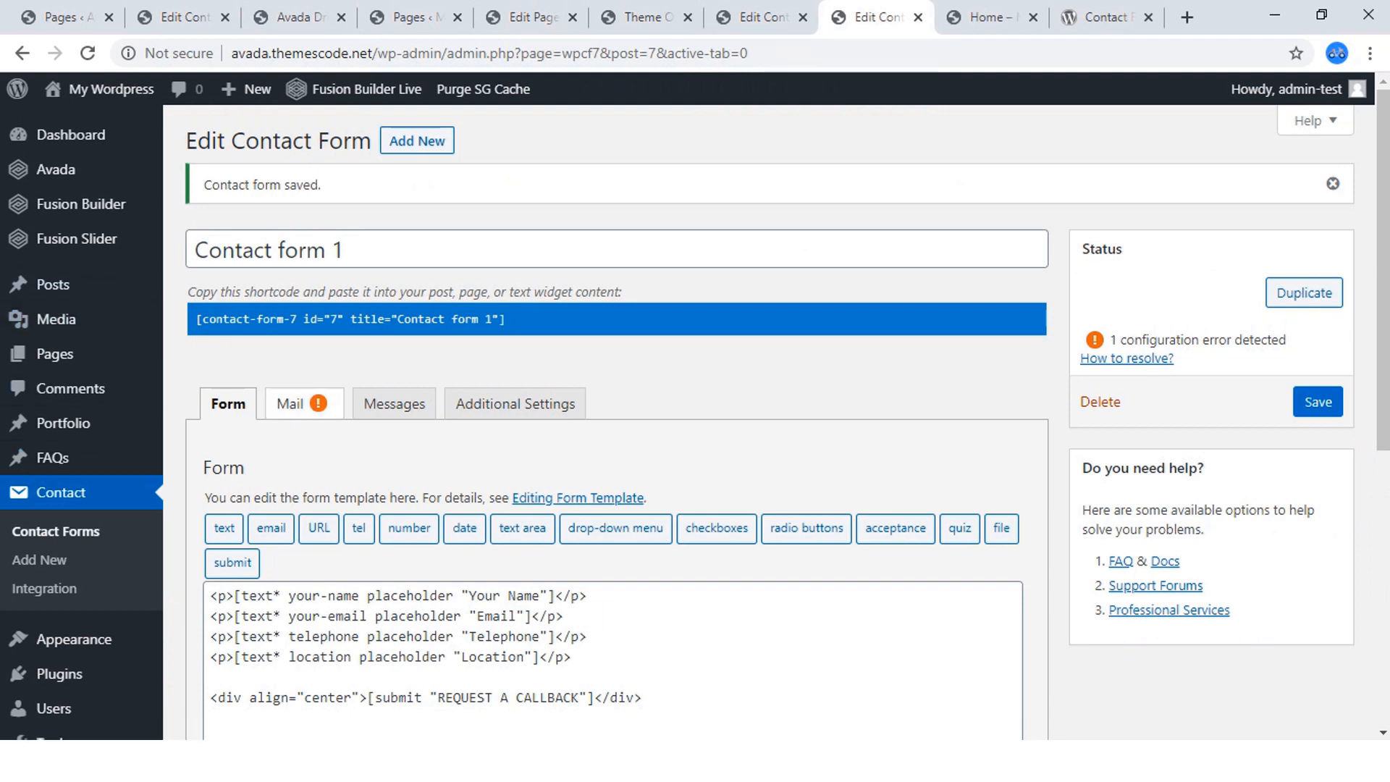
scroll(395, 403, down, 2)
scroll(394, 403, up, 2)
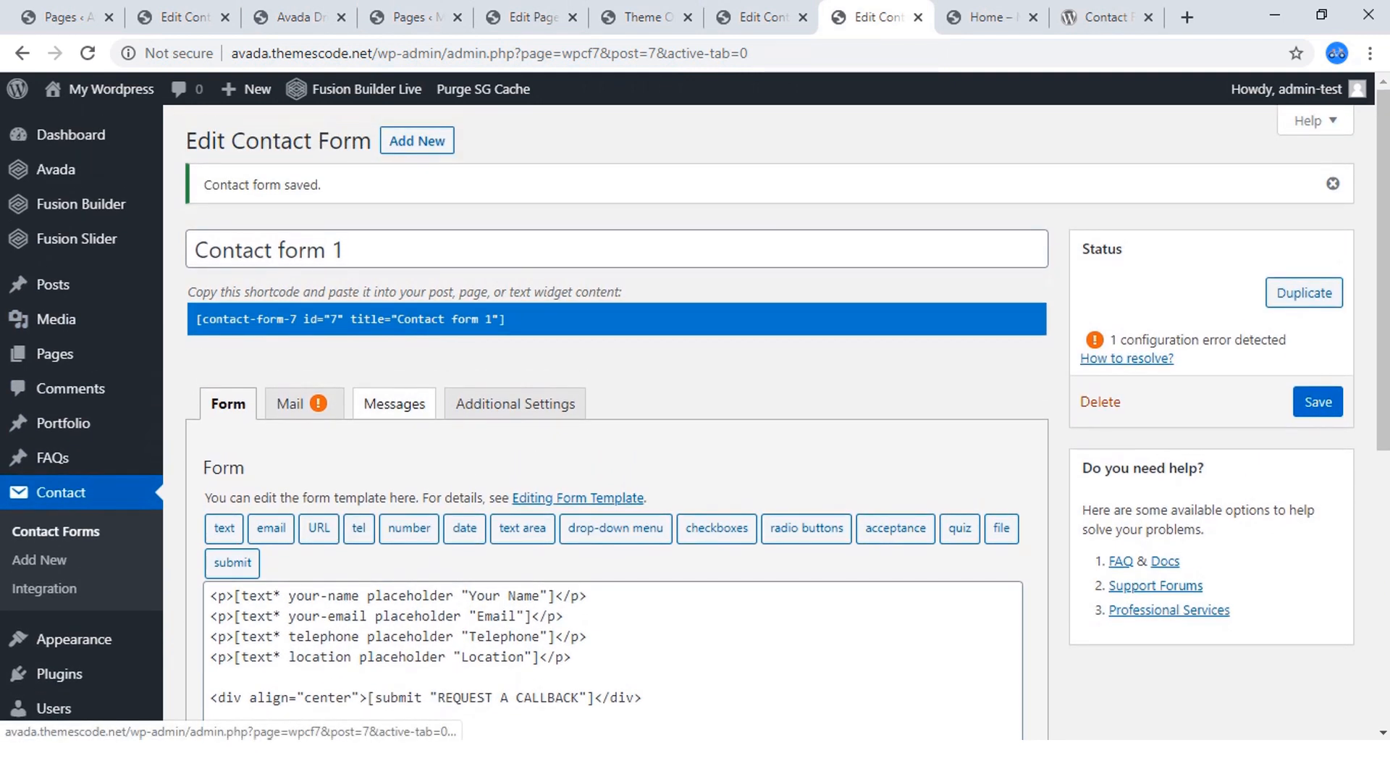
scroll(695, 405, down, 2)
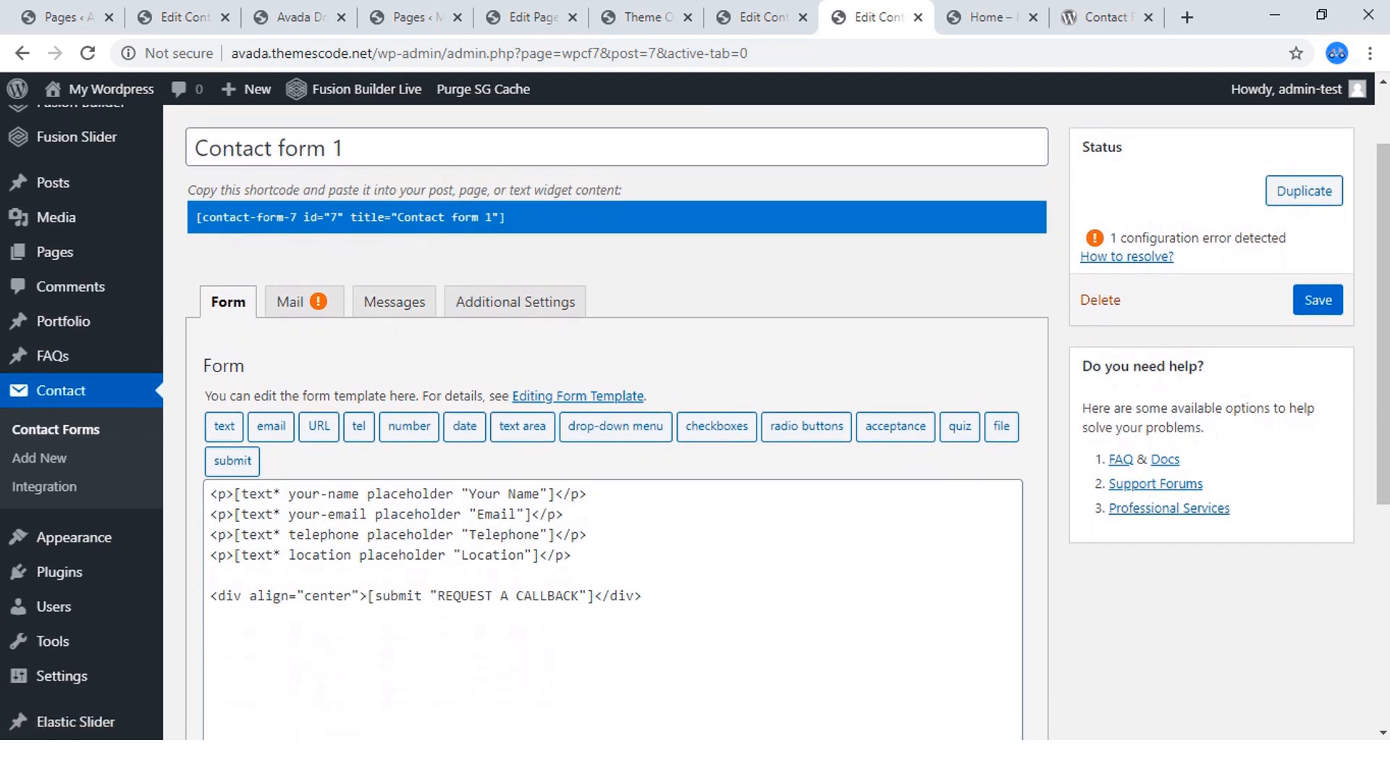
drag(643, 597, 210, 493)
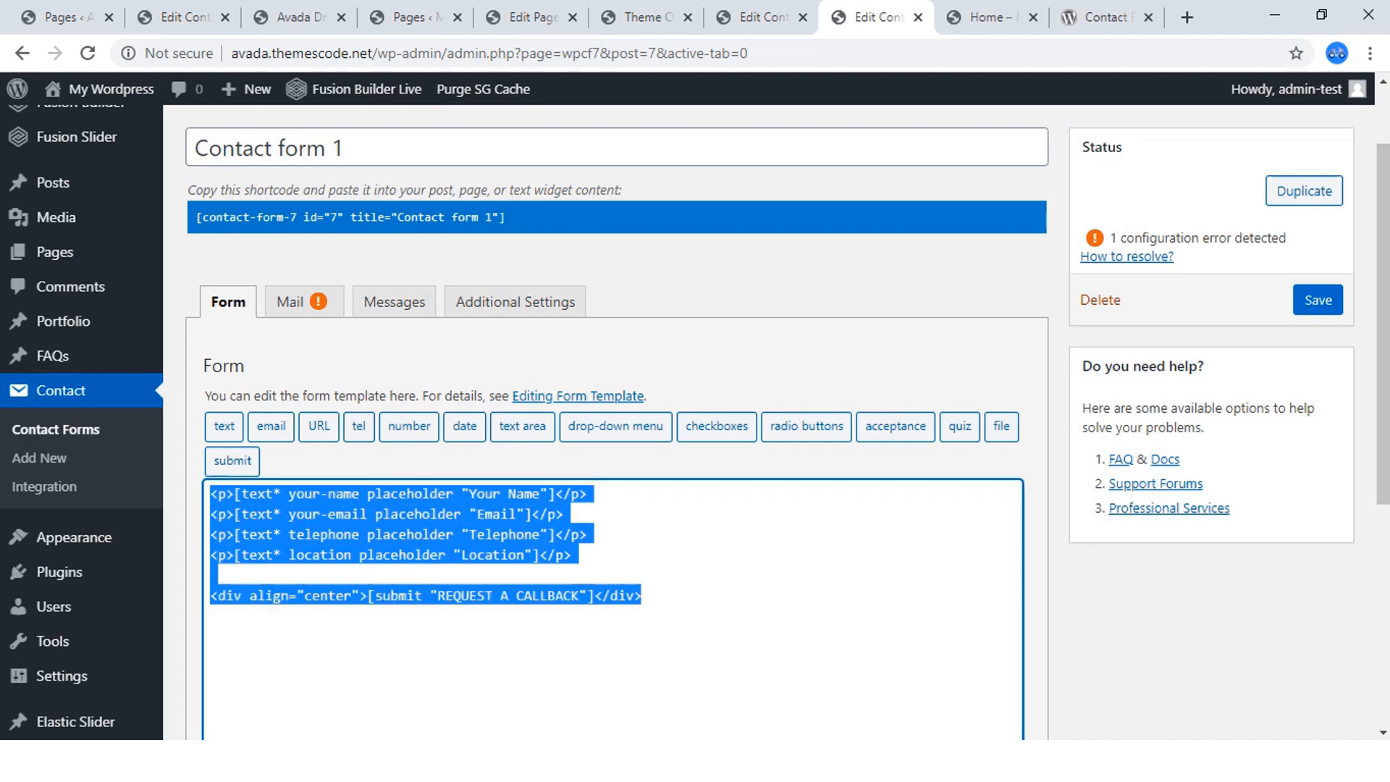
click(643, 596)
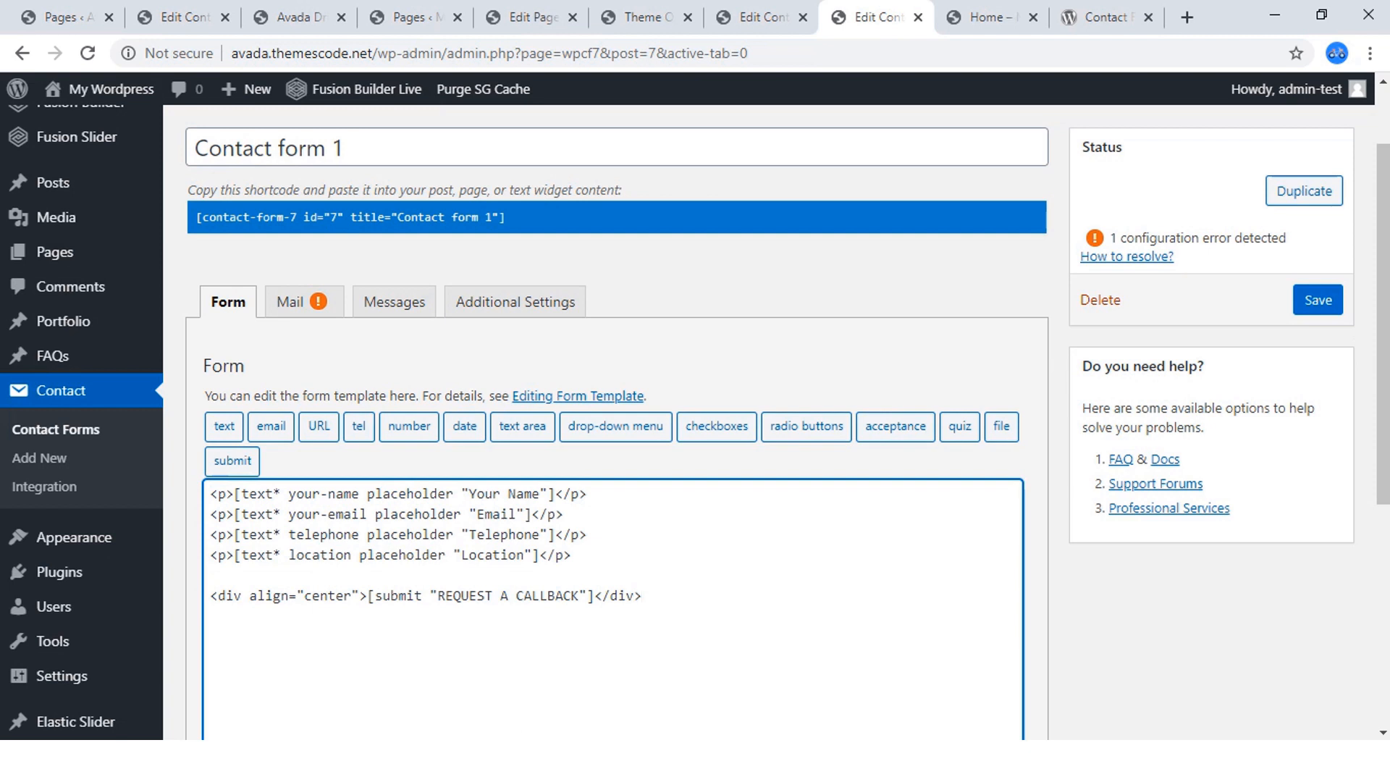
Save Contact form 1 and close the redundant browser tab showing the Contact Forms list.
click(1318, 300)
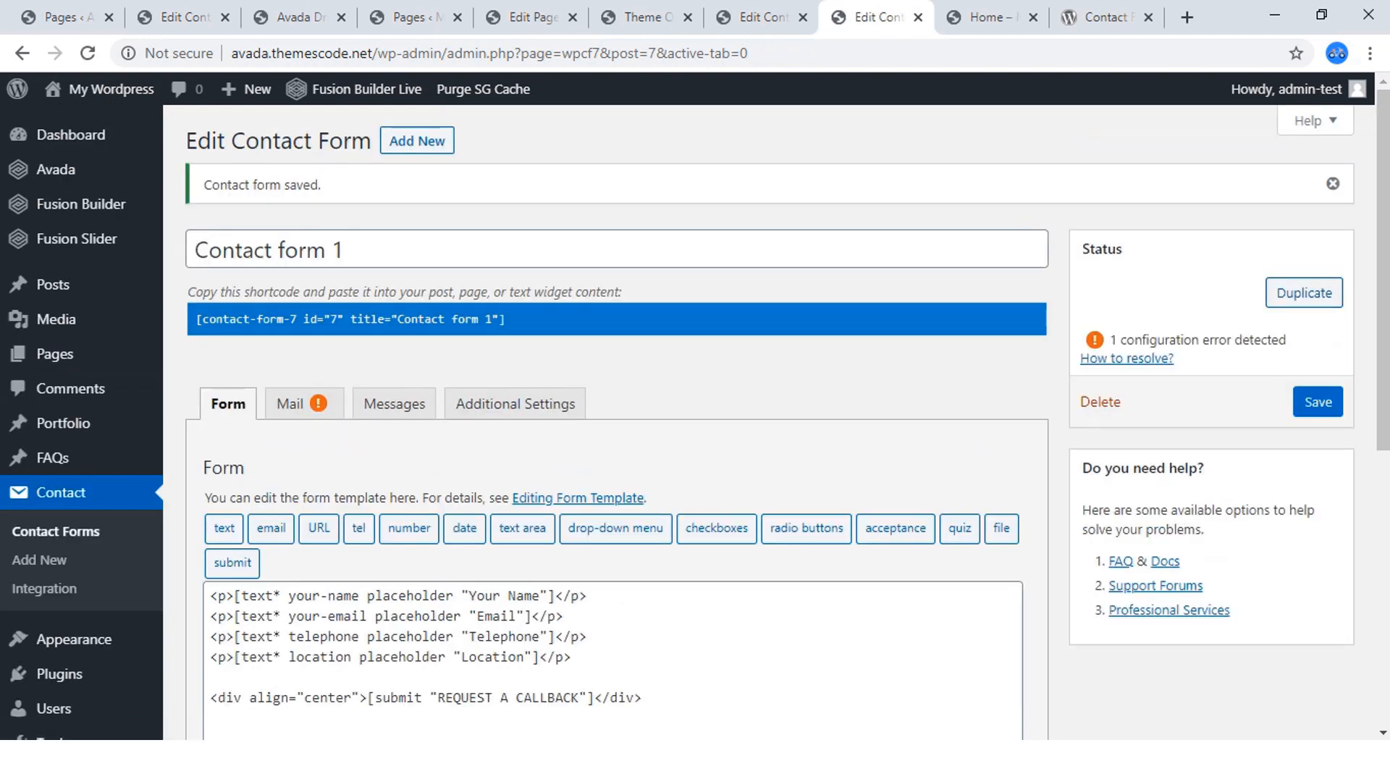
click(641, 17)
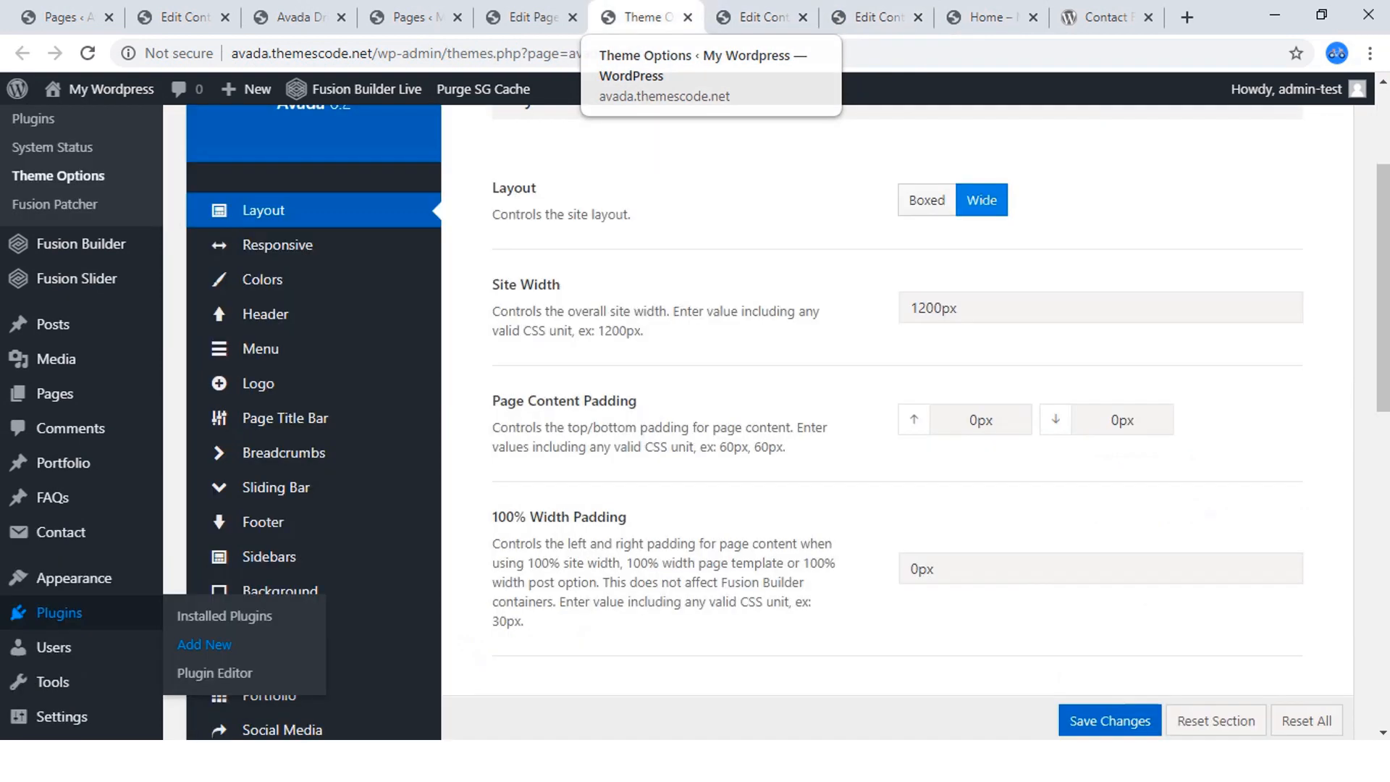
click(762, 18)
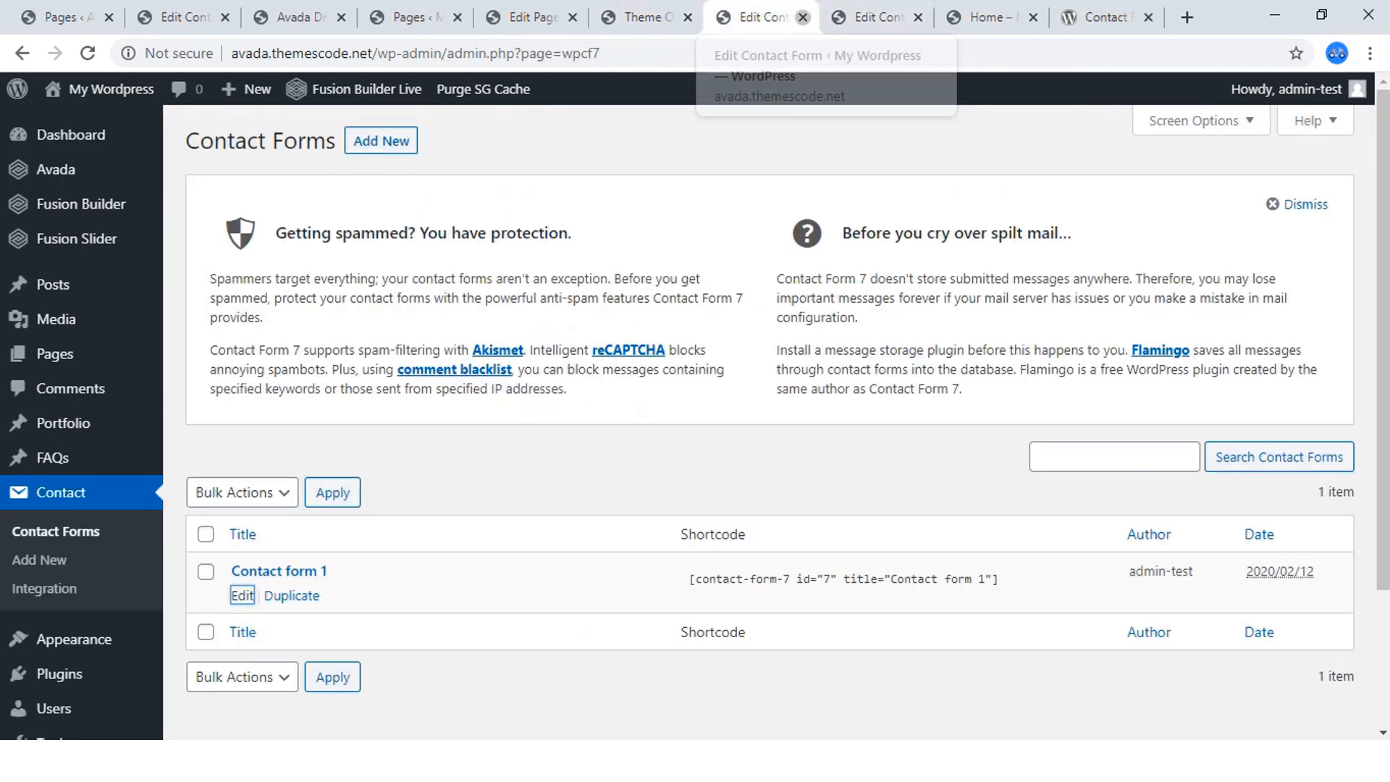
click(802, 17)
Return to the home page builder and add a 1/3 - 2/3 container below the "Stop Waiting ! Start Learning" section.
click(529, 17)
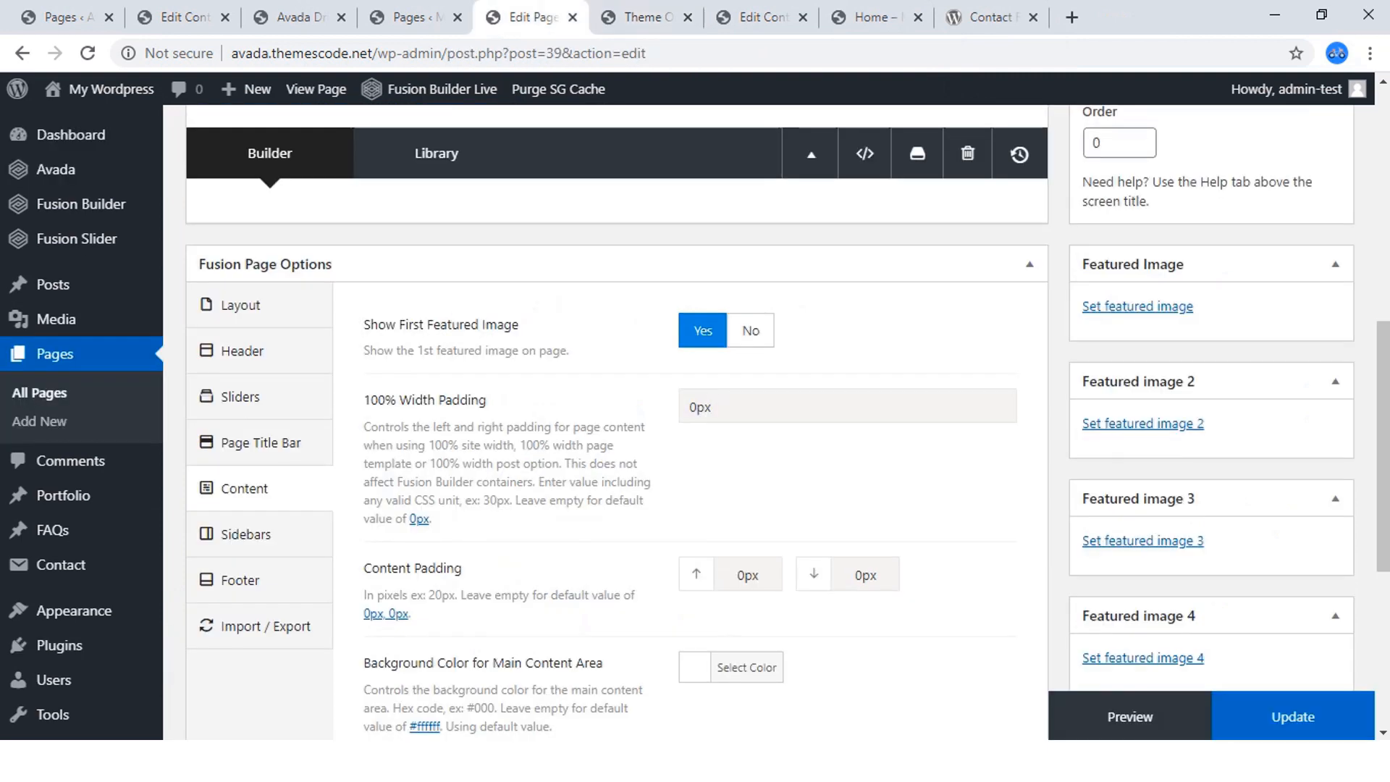
click(869, 17)
scroll(725, 362, down, 15)
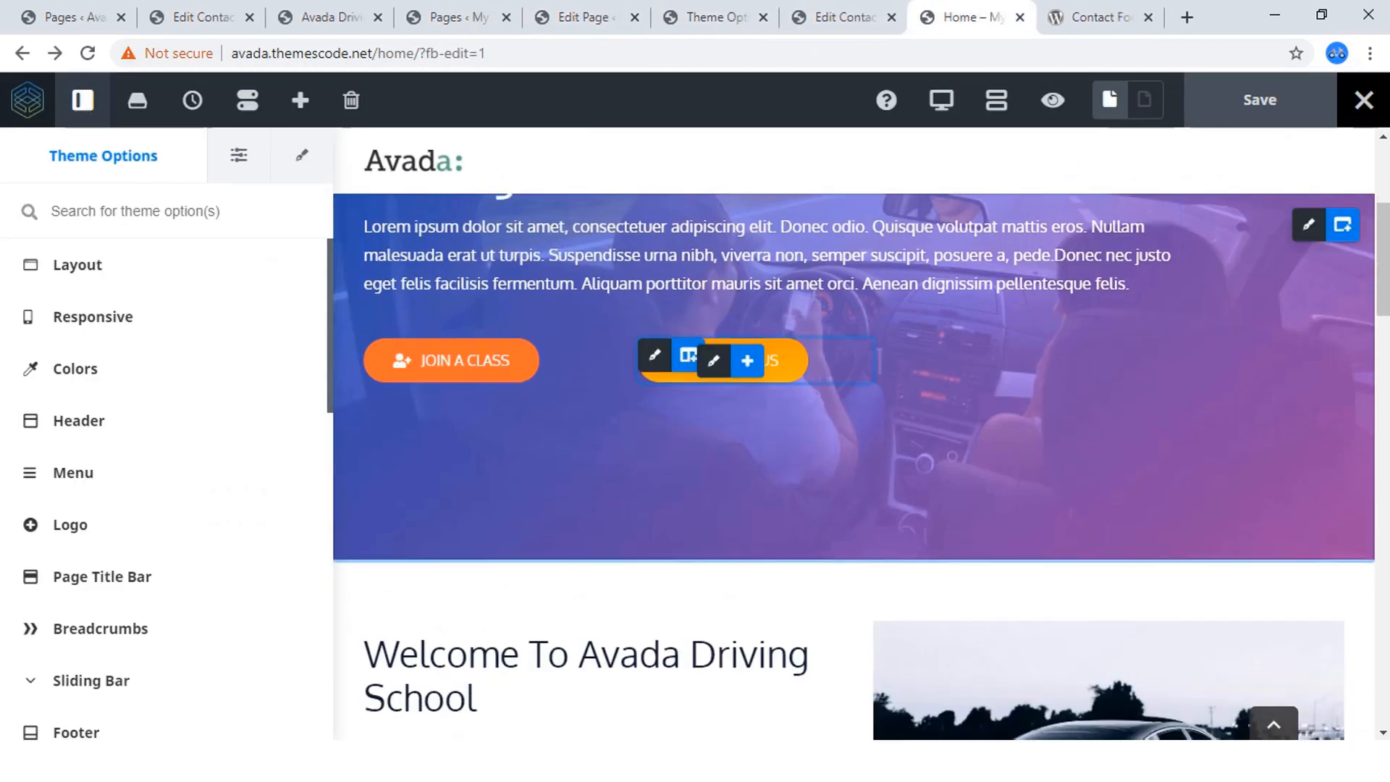
scroll(855, 449, down, 10)
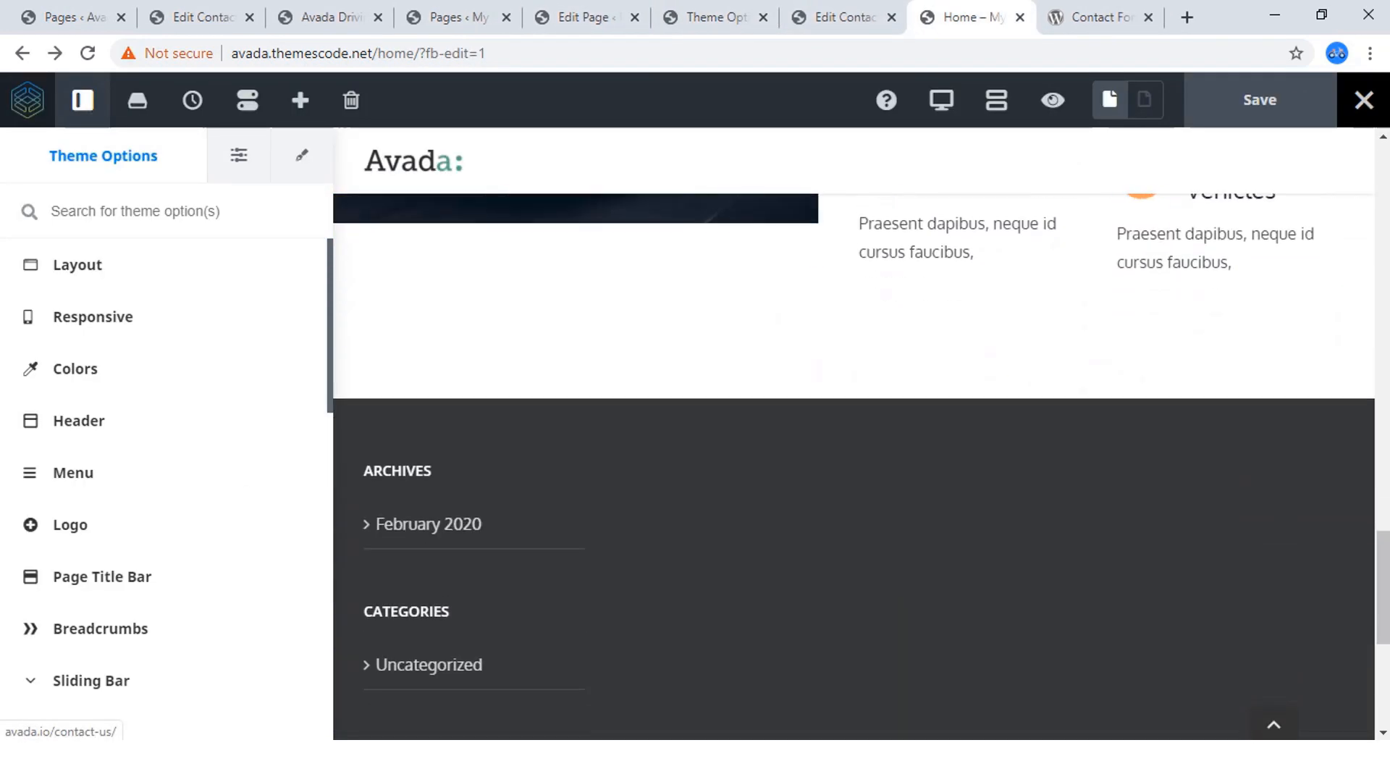
scroll(855, 449, up, 6)
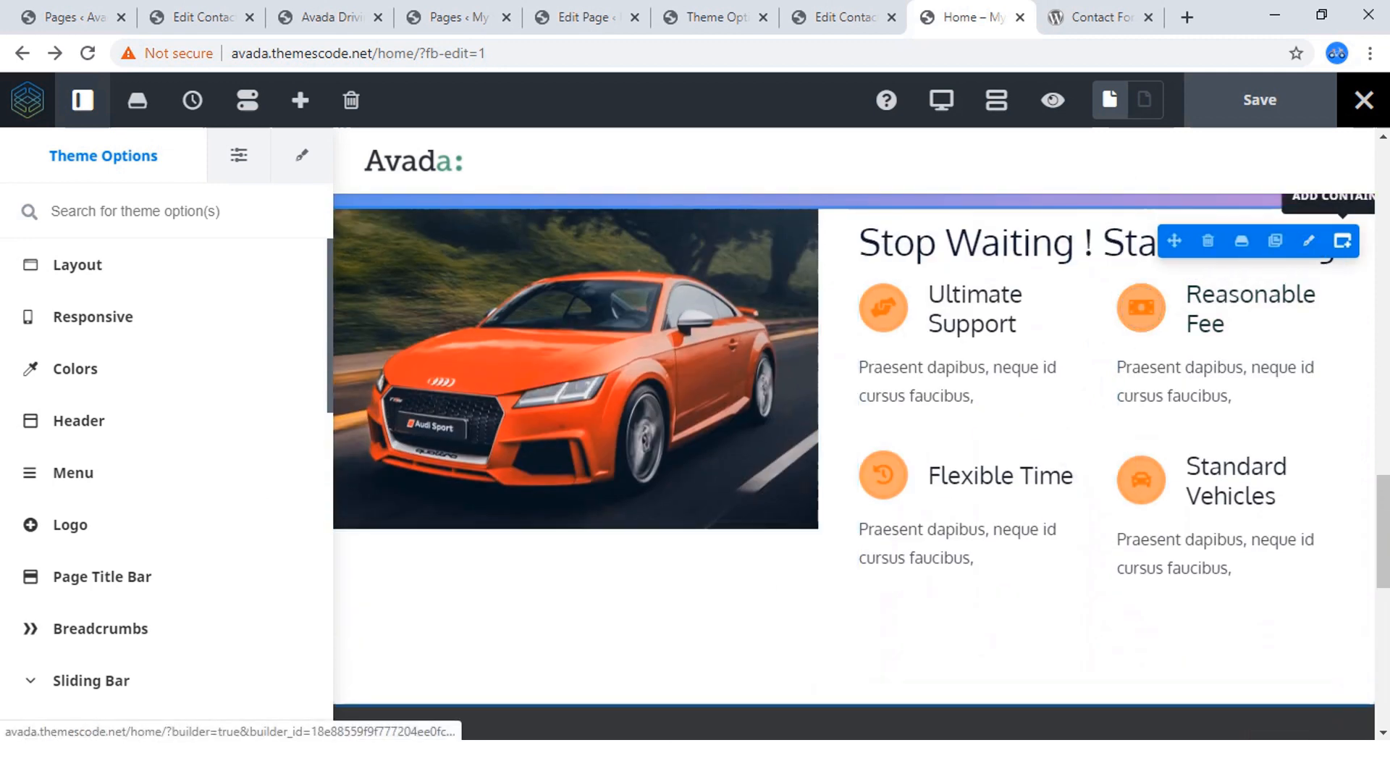
scroll(855, 449, up, 2)
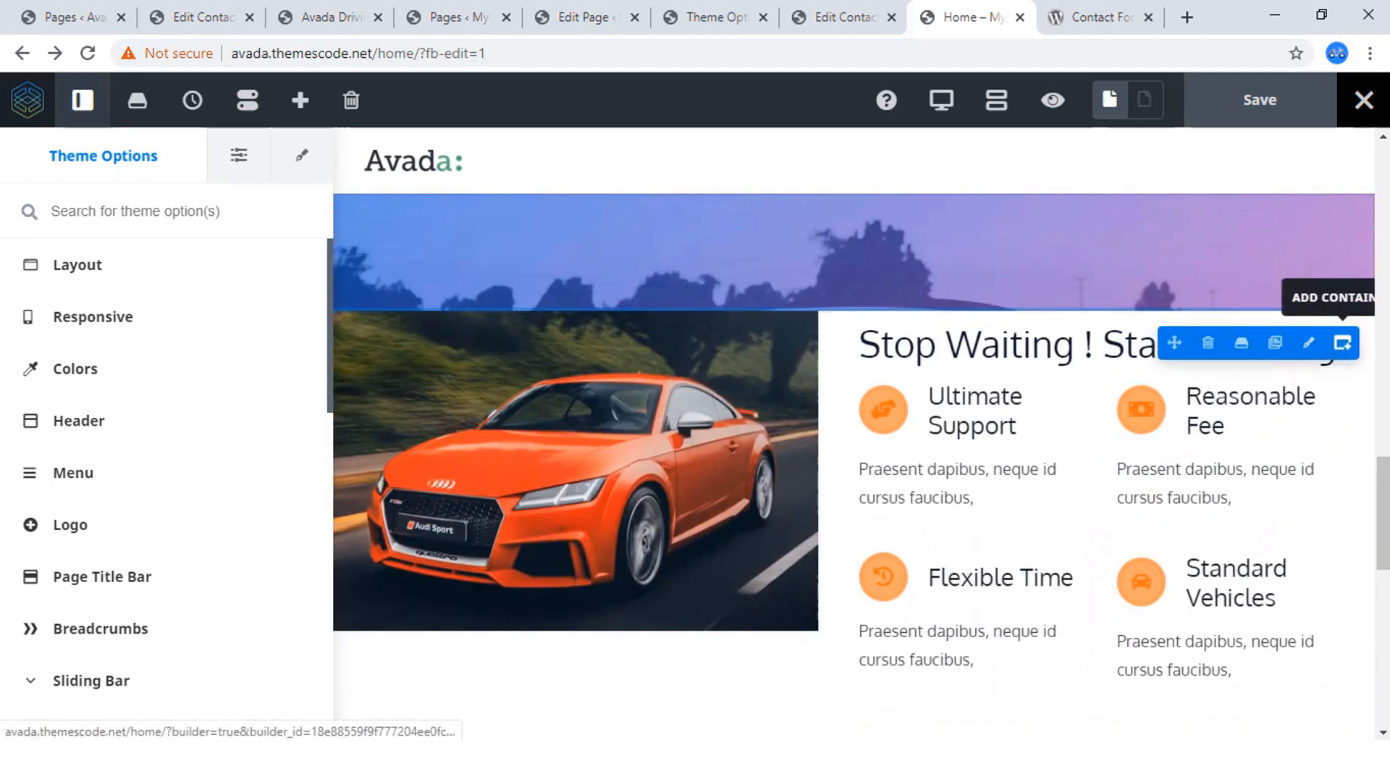
click(1343, 343)
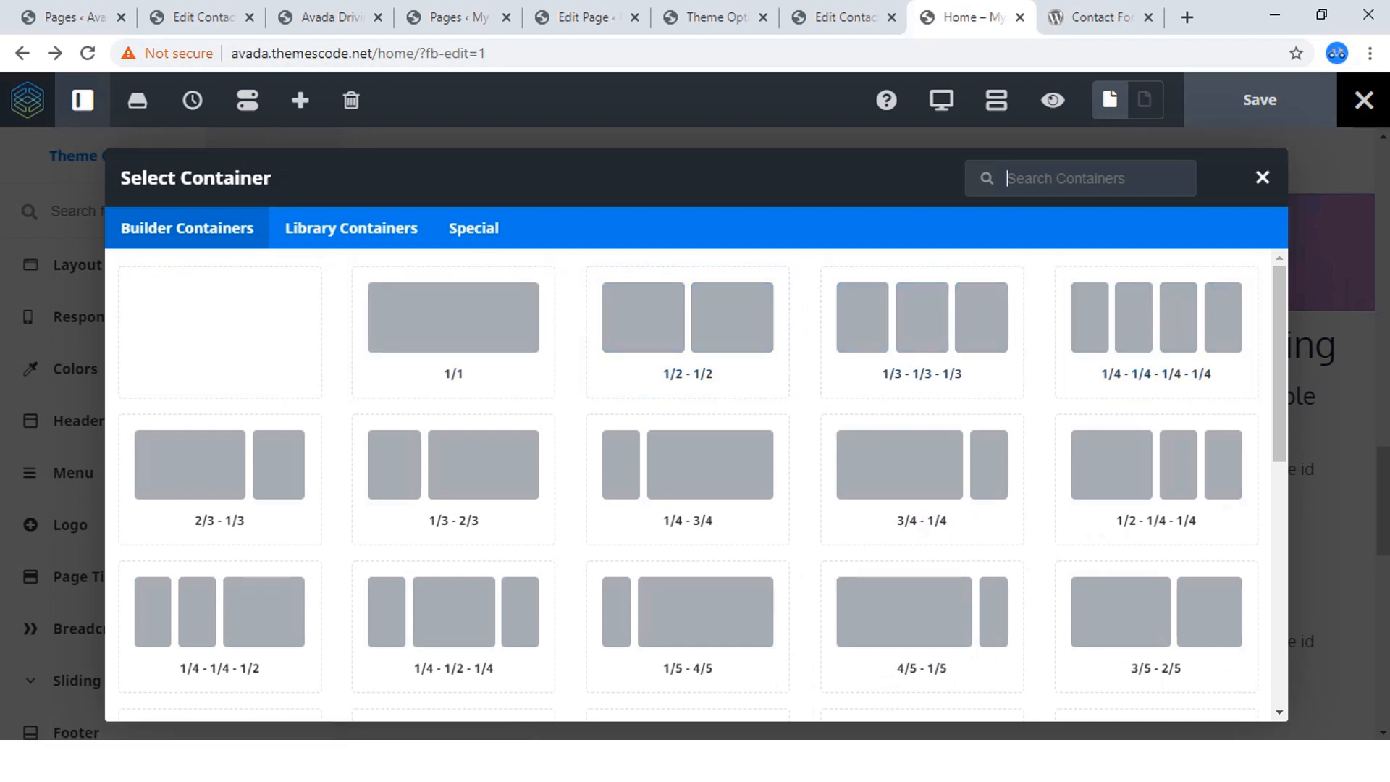
scroll(454, 377, down, 2)
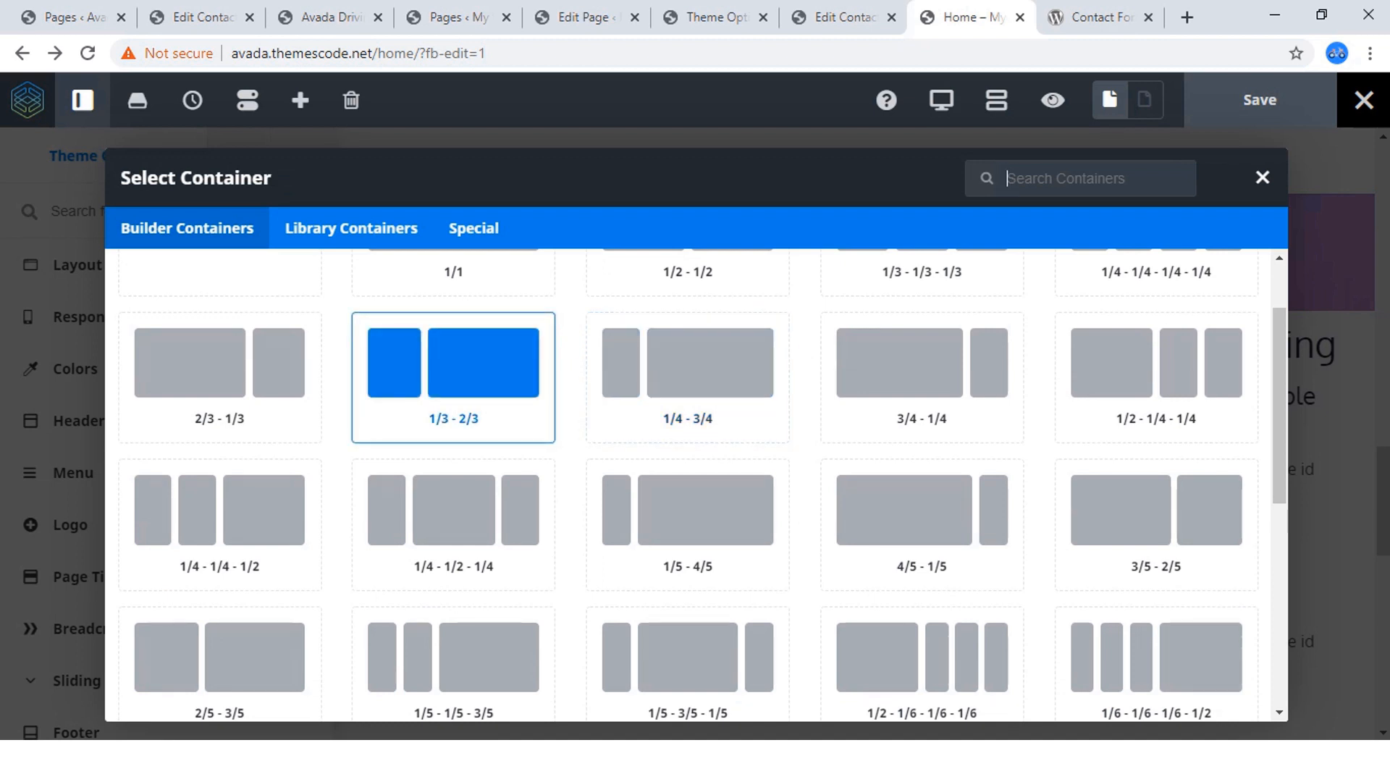
scroll(454, 362, down, 3)
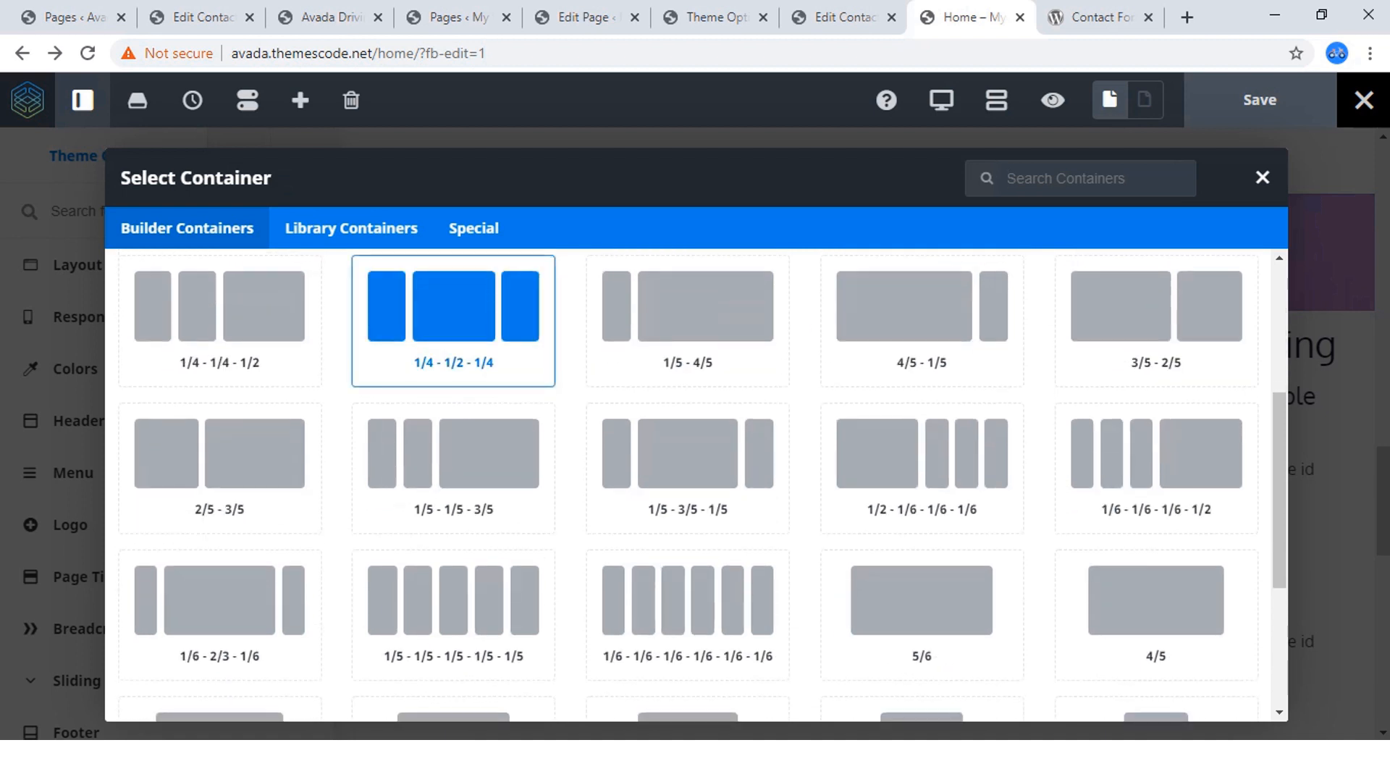
scroll(453, 347, down, 2)
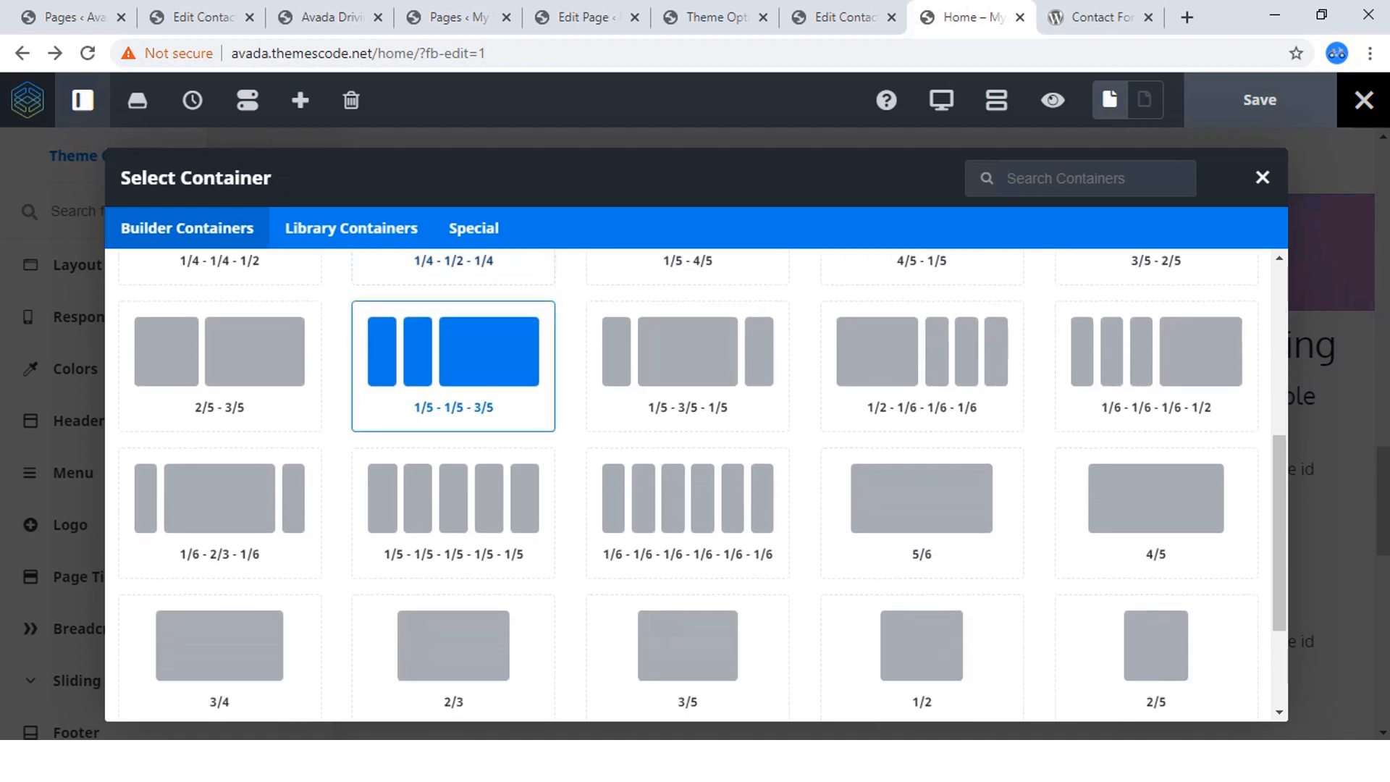
scroll(922, 500, down, 3)
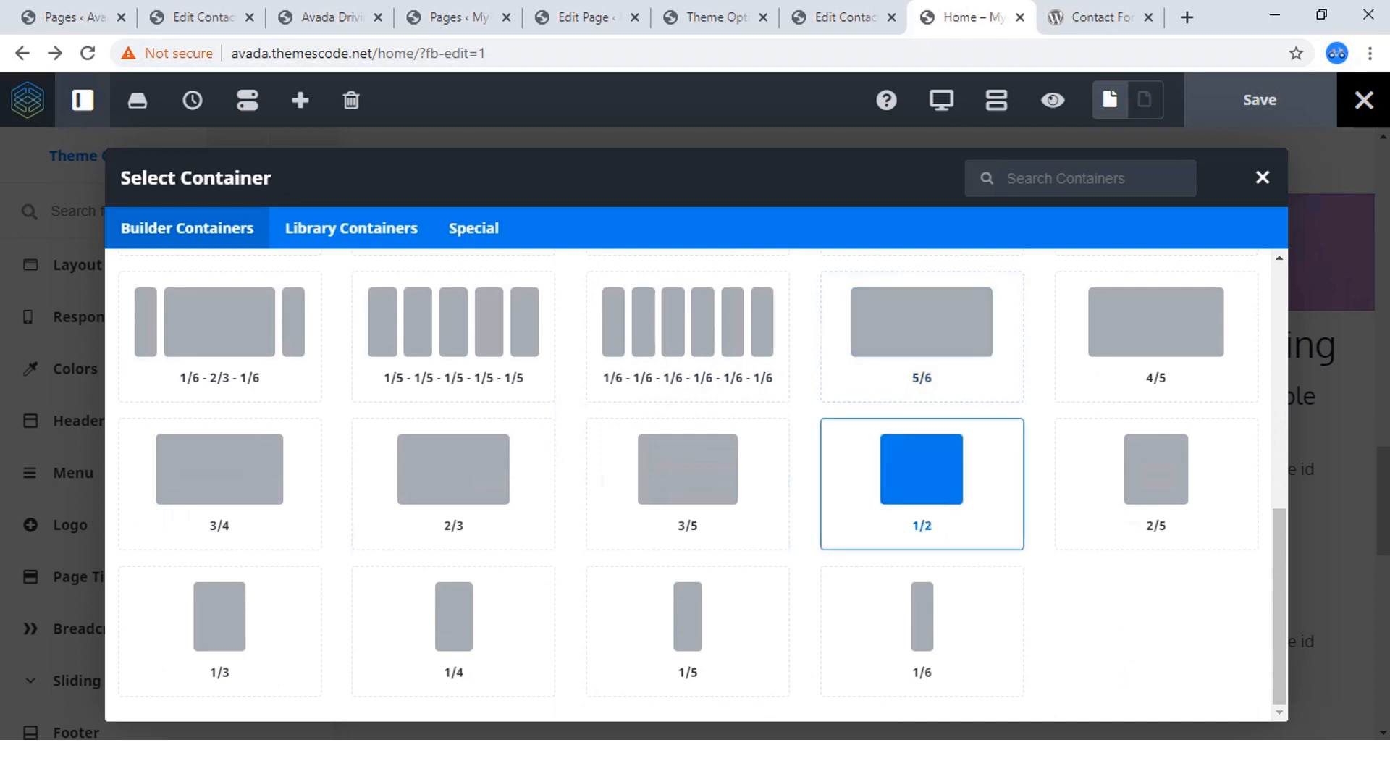
scroll(921, 483, up, 3)
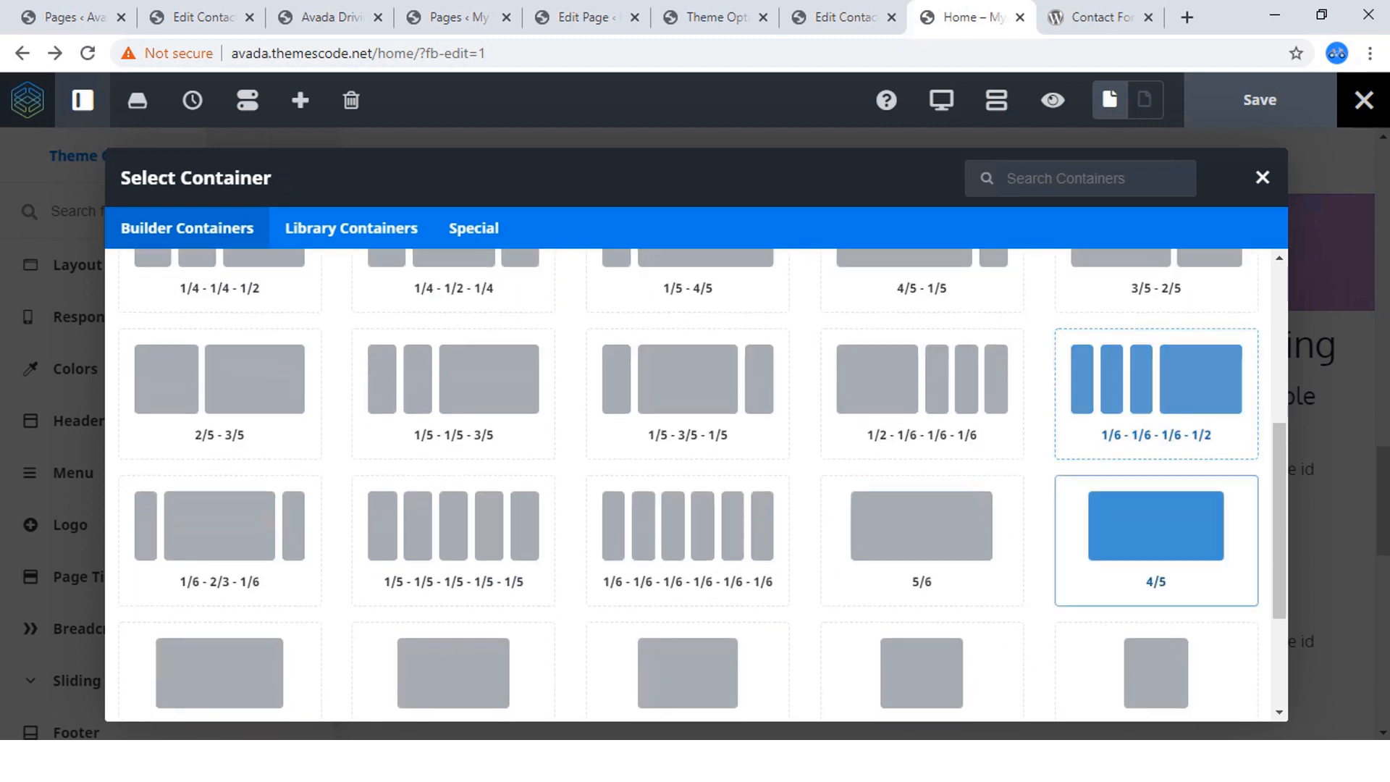
scroll(922, 507, up, 3)
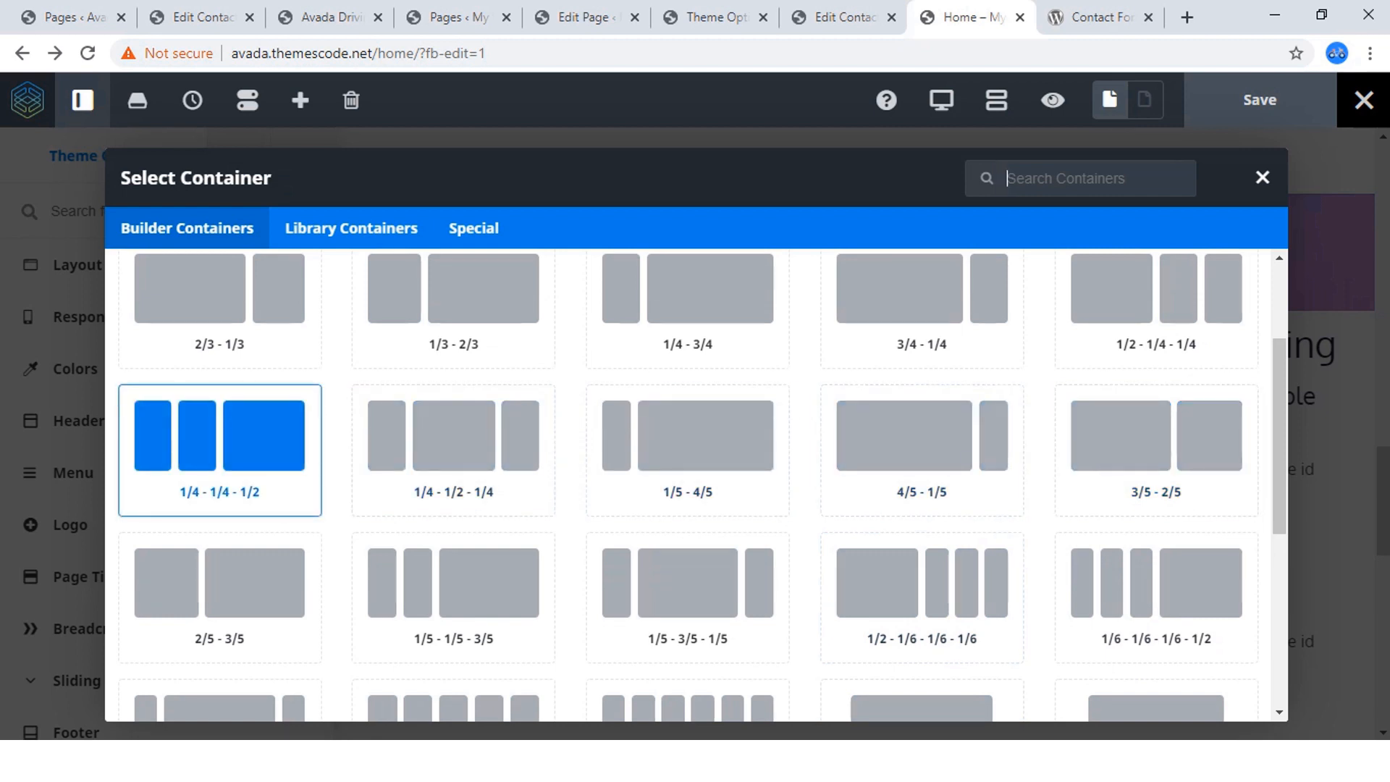
scroll(219, 507, up, 2)
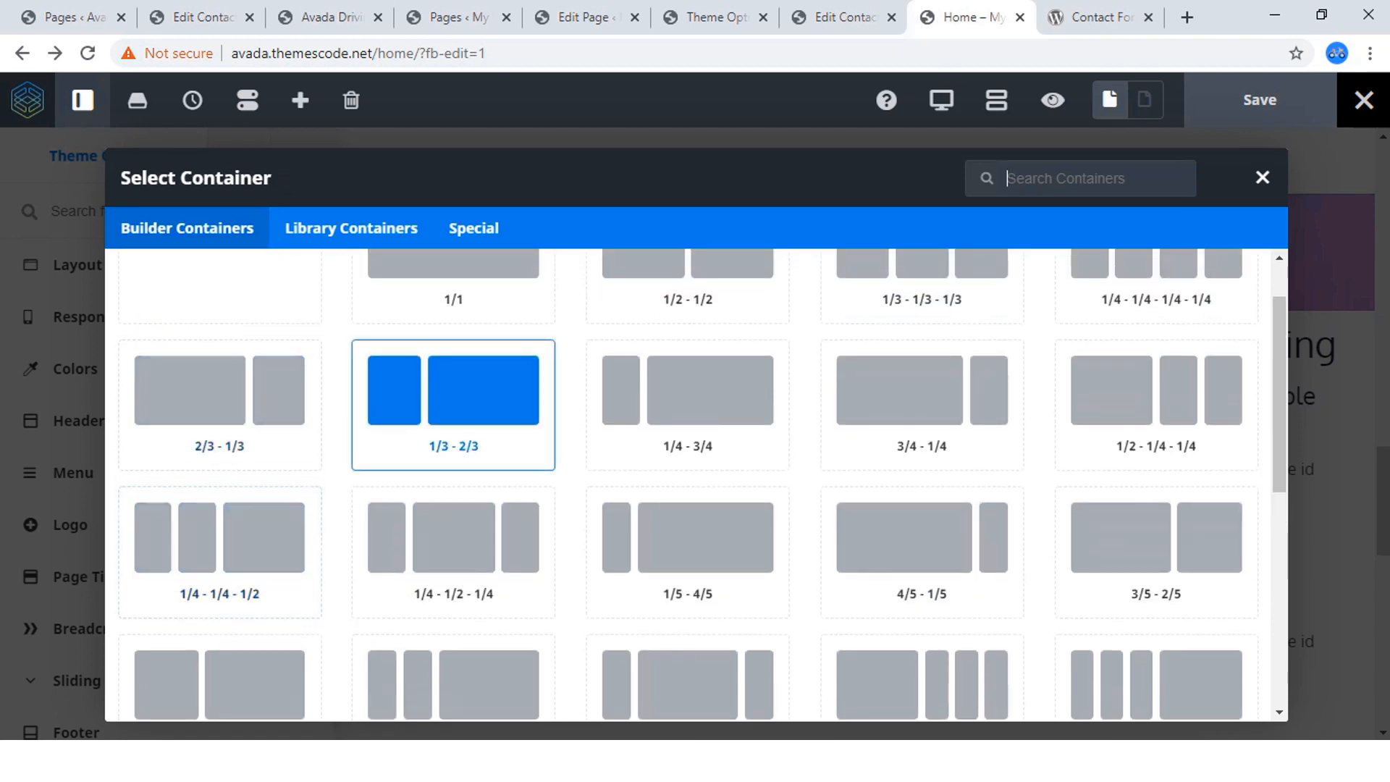
click(454, 404)
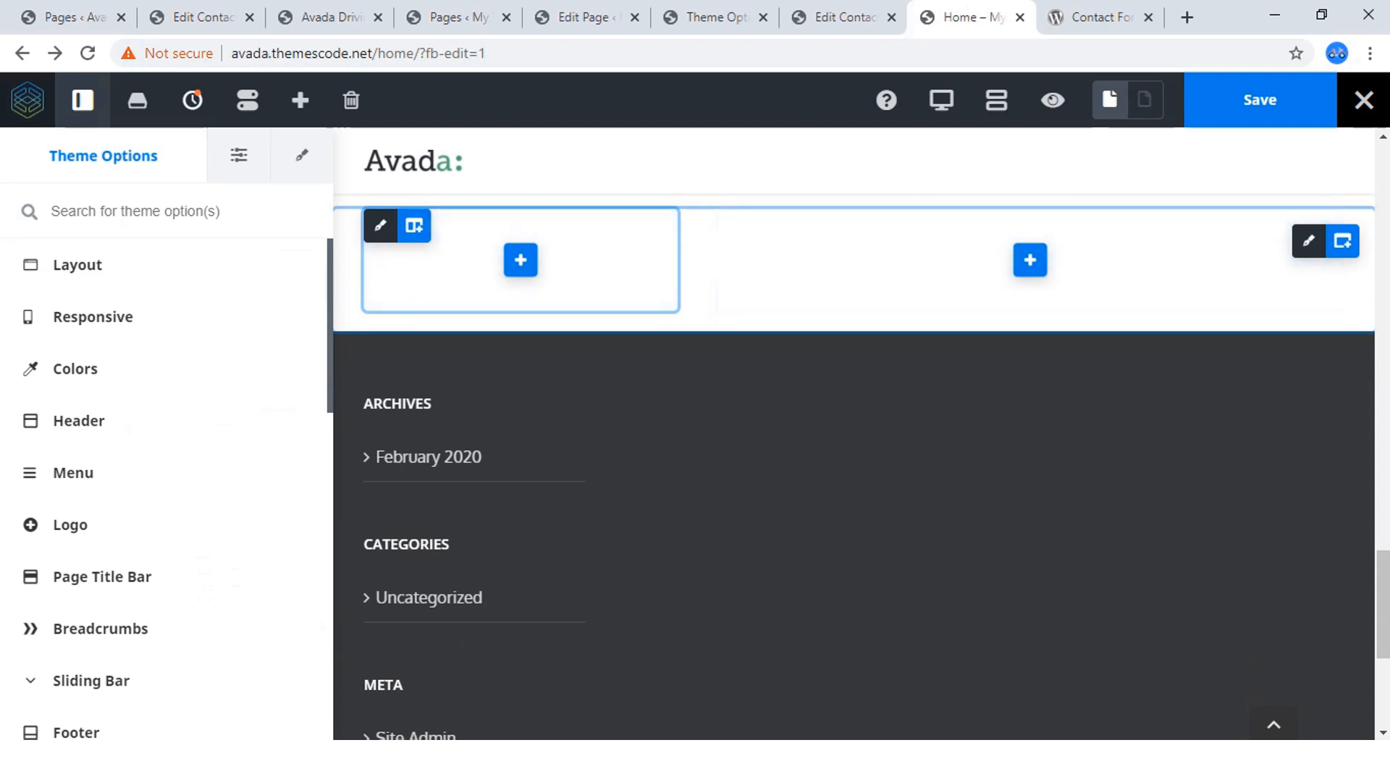
Examine the layout and spacing of the "Driving Courses We Offer" section on the reference site.
scroll(521, 259, up, 1)
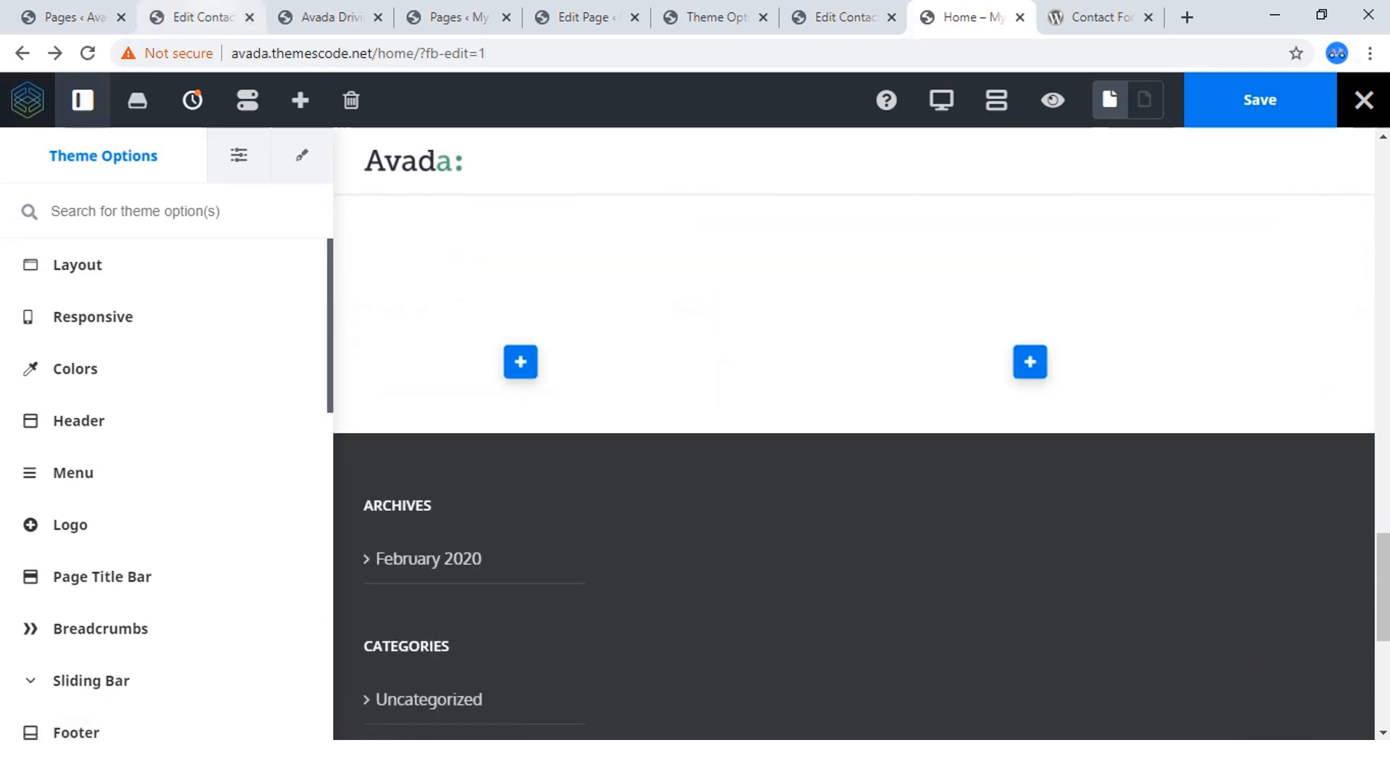
click(329, 17)
scroll(696, 455, down, 2)
scroll(696, 455, up, 2)
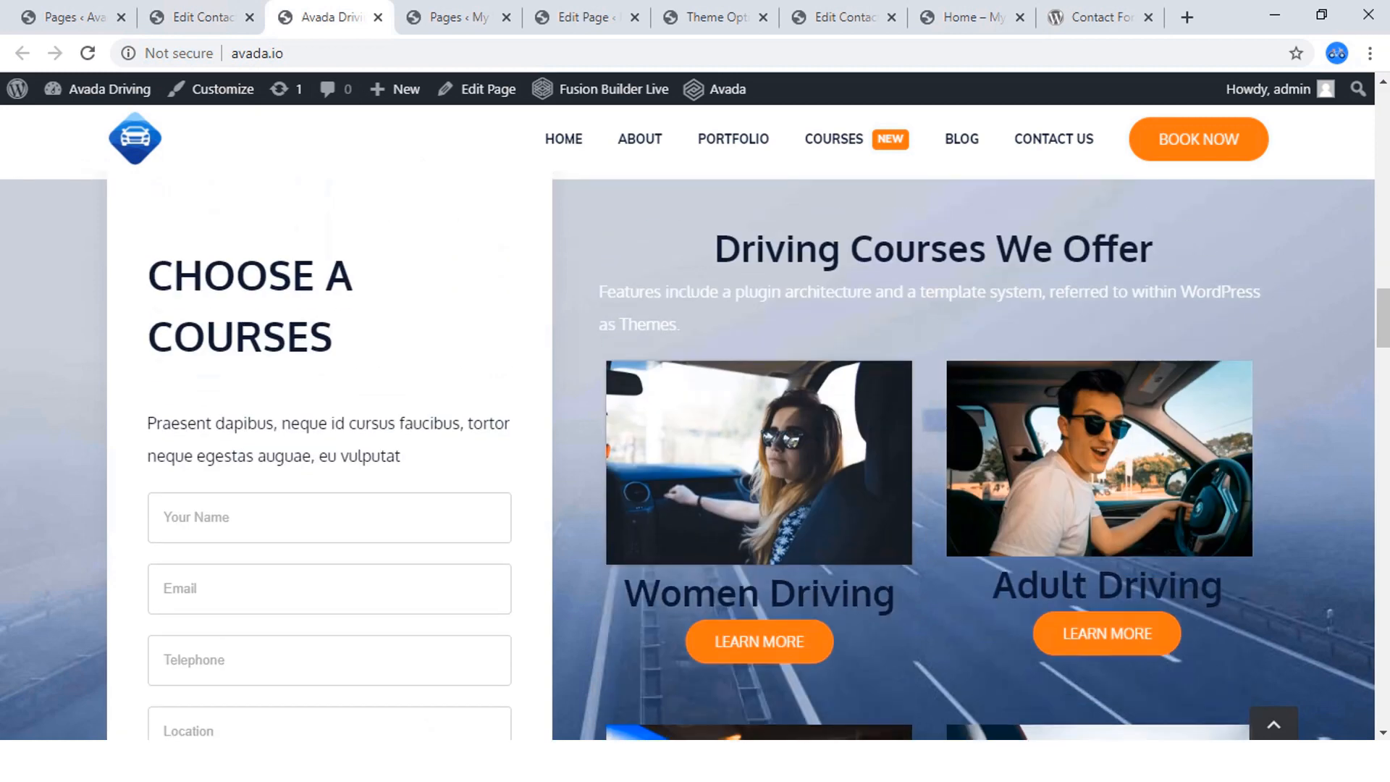
scroll(740, 455, down, 5)
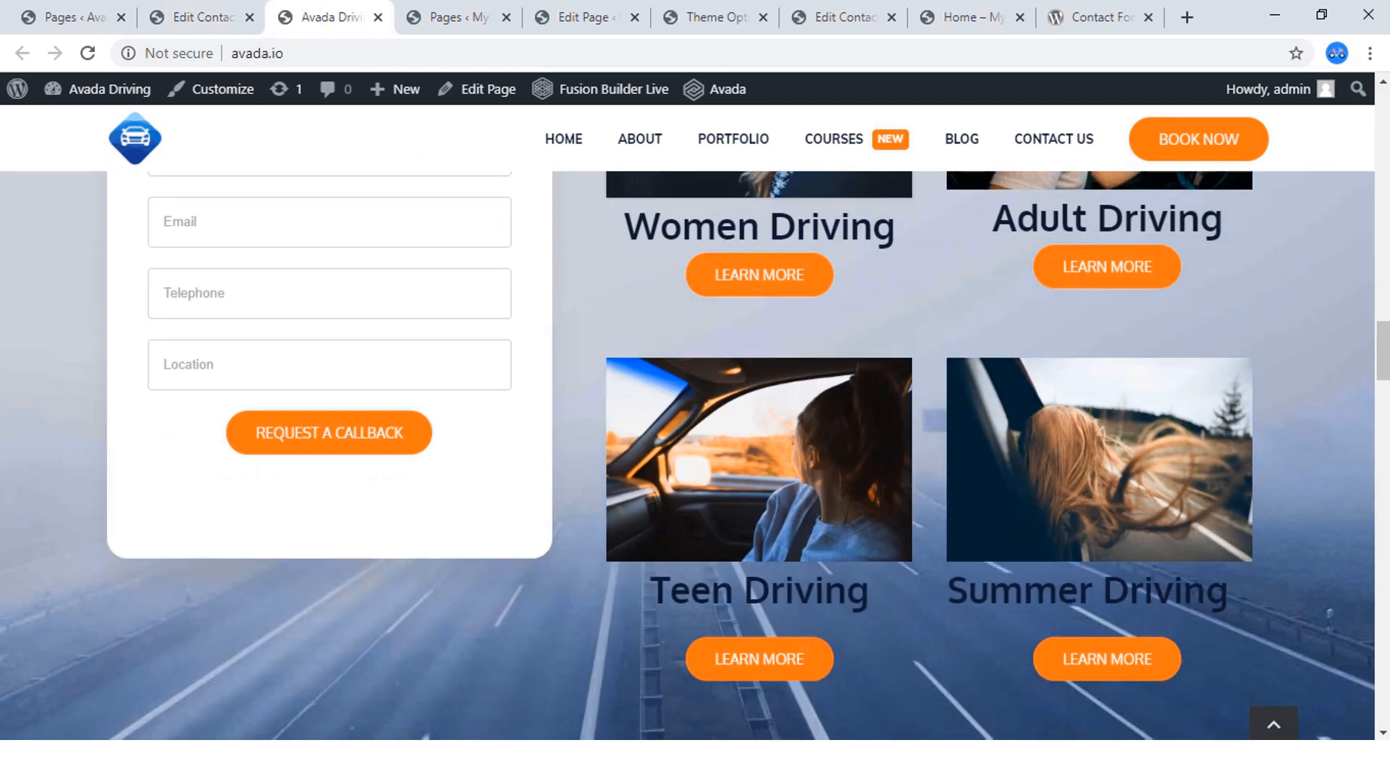
scroll(740, 455, up, 7)
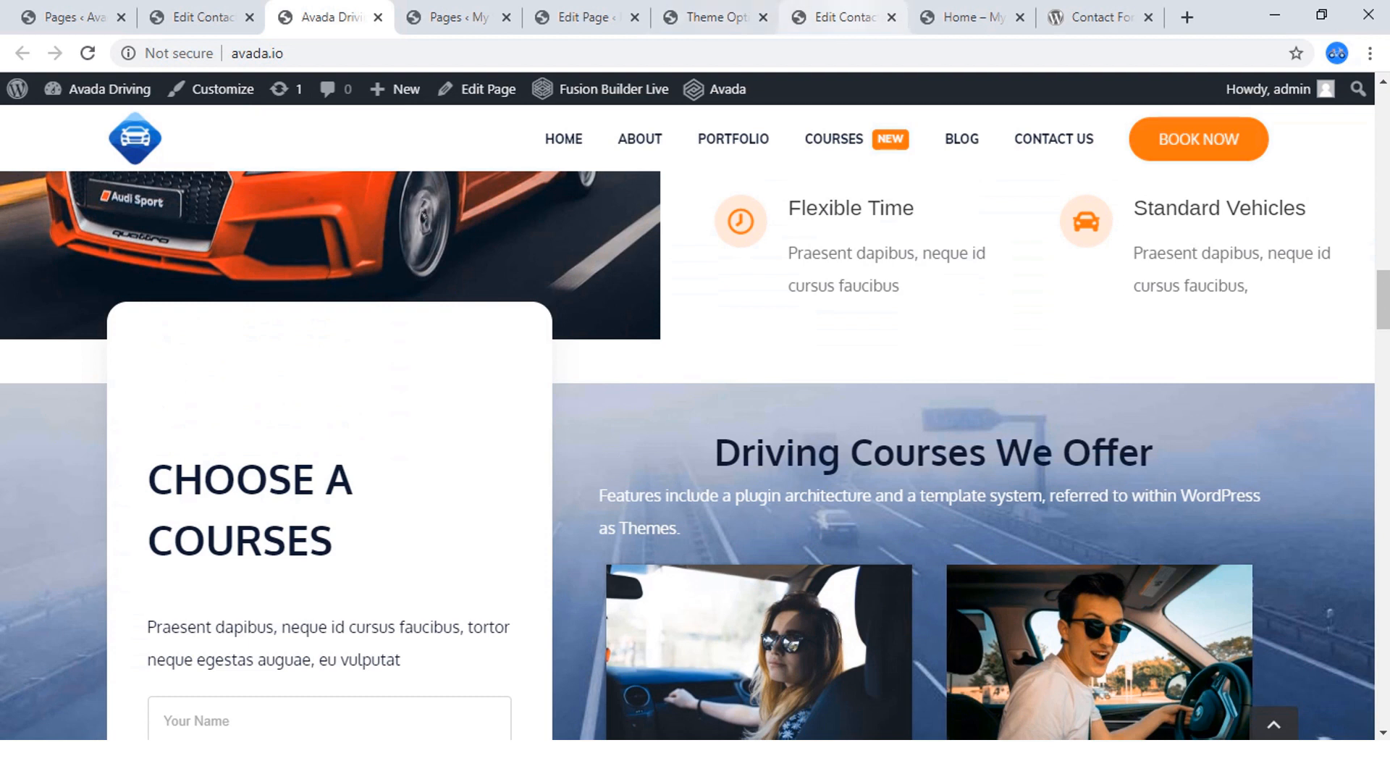
Set the top padding of the new 1/3 - 2/3 container in the home page builder to 60px.
click(963, 17)
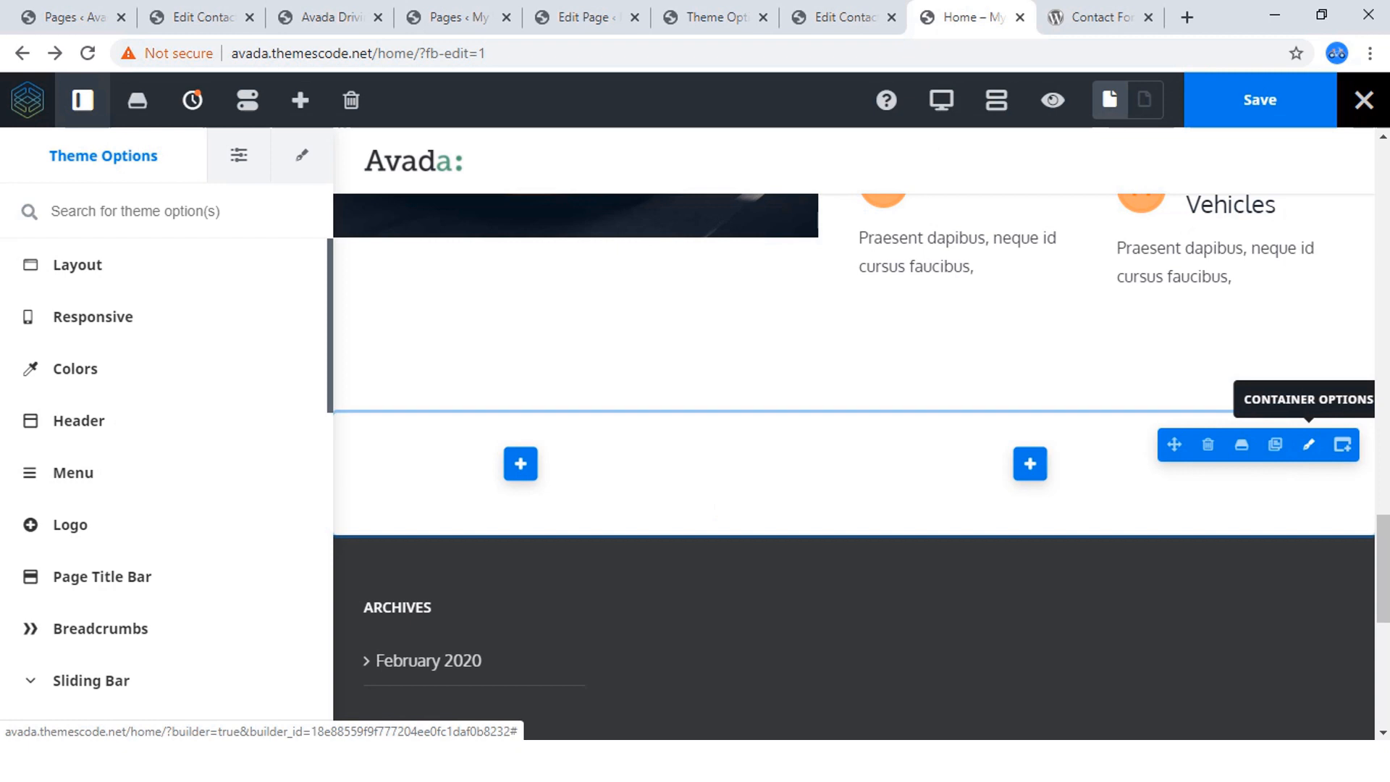
click(1309, 444)
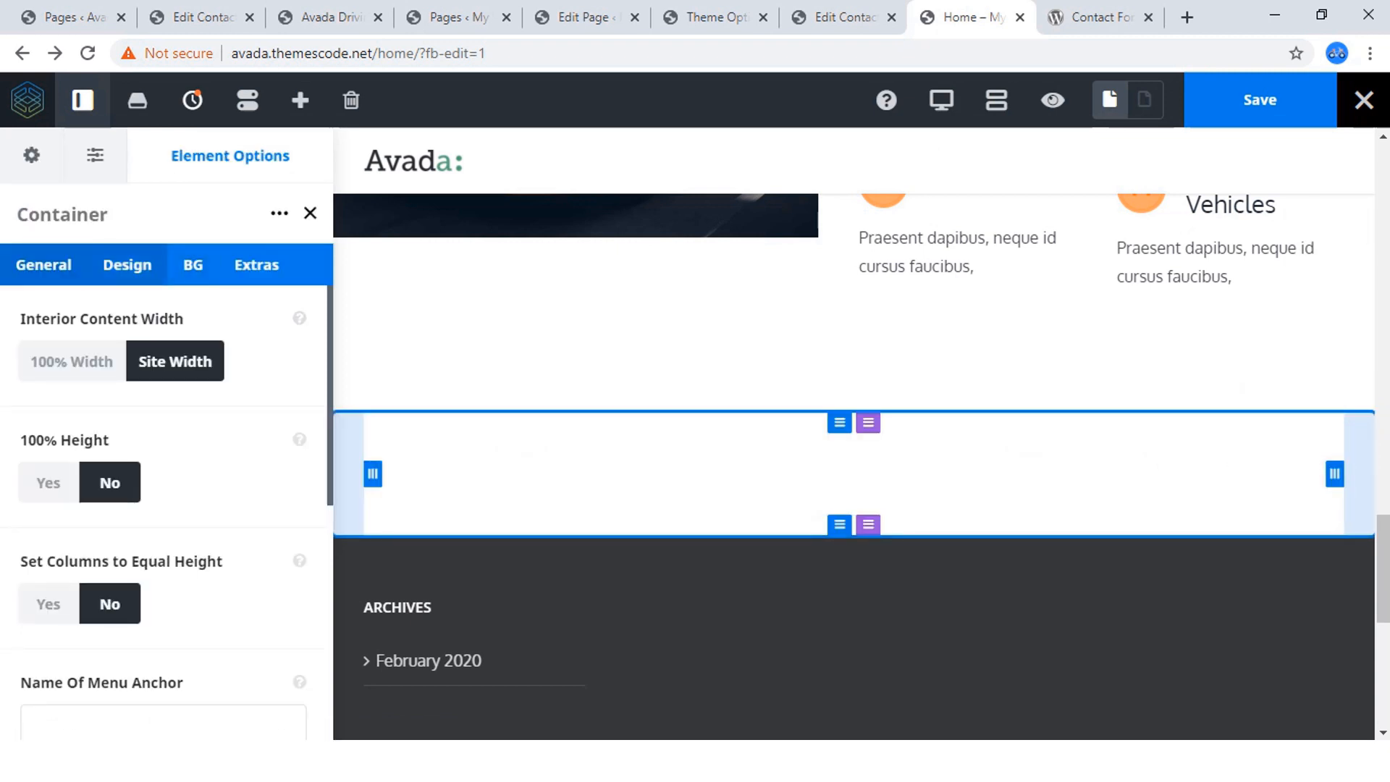
click(127, 264)
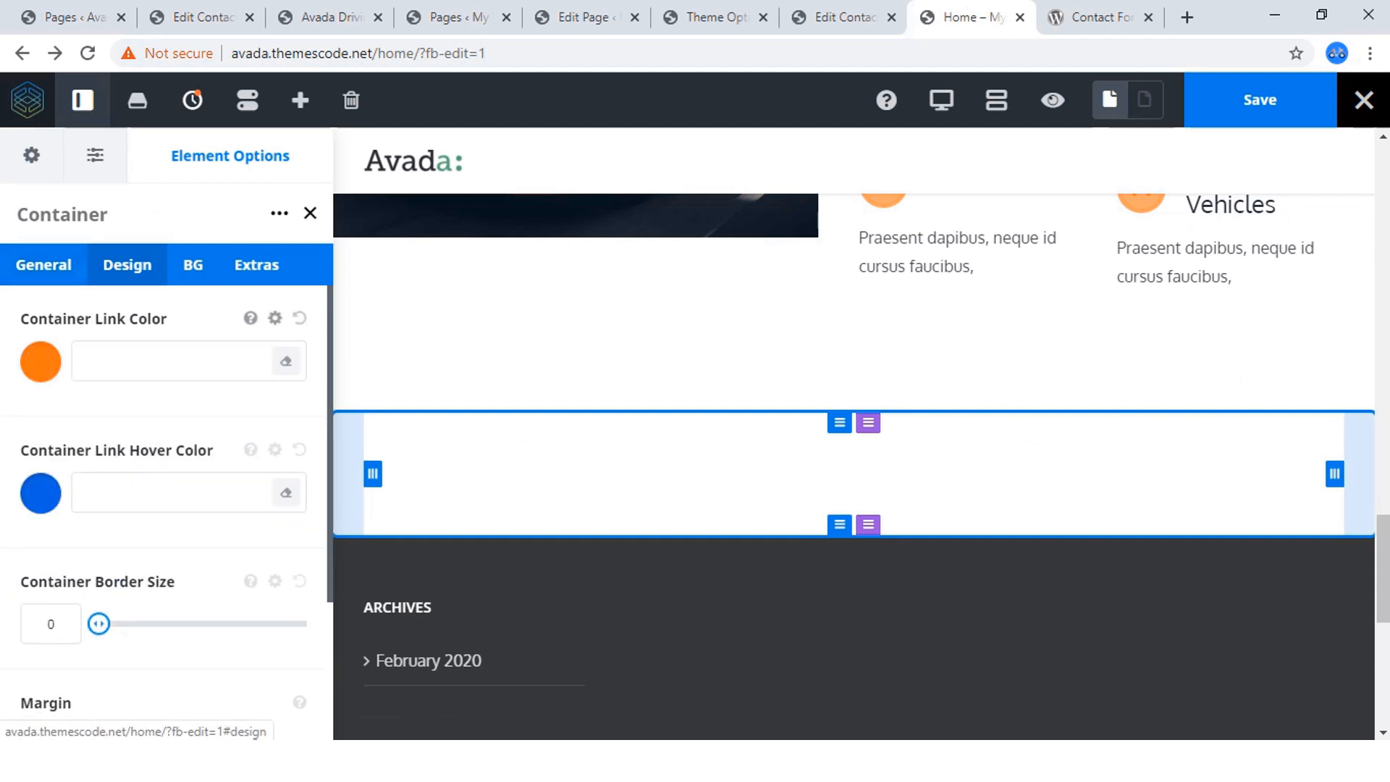
scroll(167, 507, down, 3)
click(52, 701)
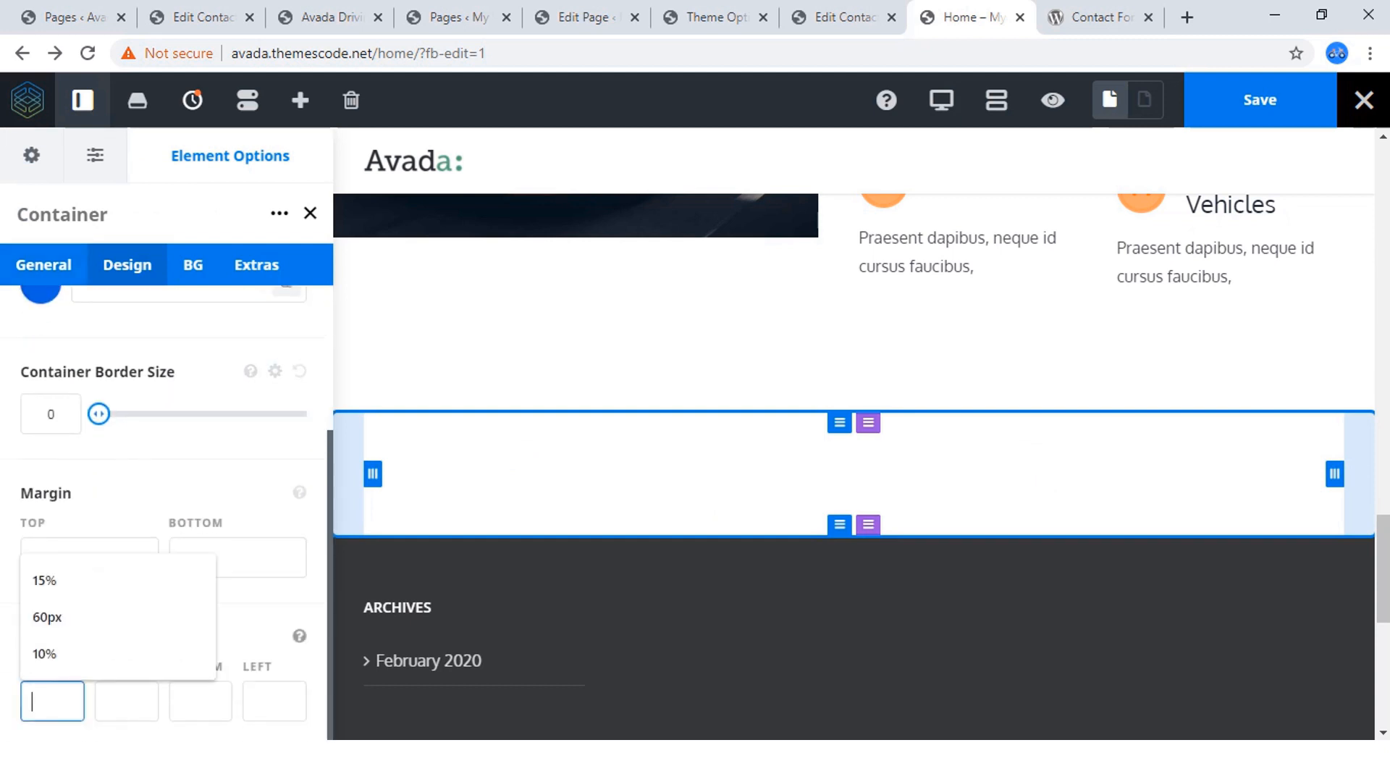
key(Return)
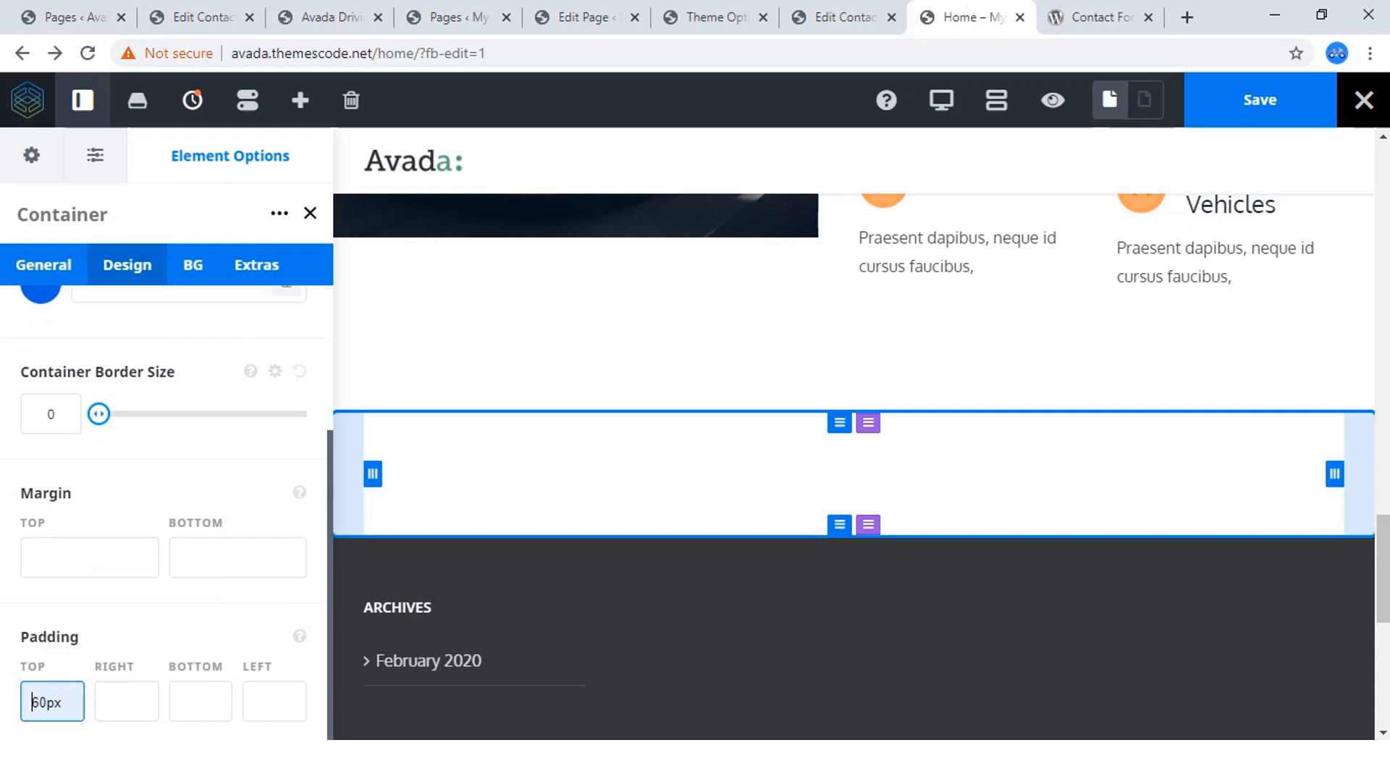
Set the bottom padding of the new 1/3 - 2/3 container to 60px.
key(Tab)
key(Tab)
key(Down)
key(Down)
key(Down)
key(Down)
key(Up)
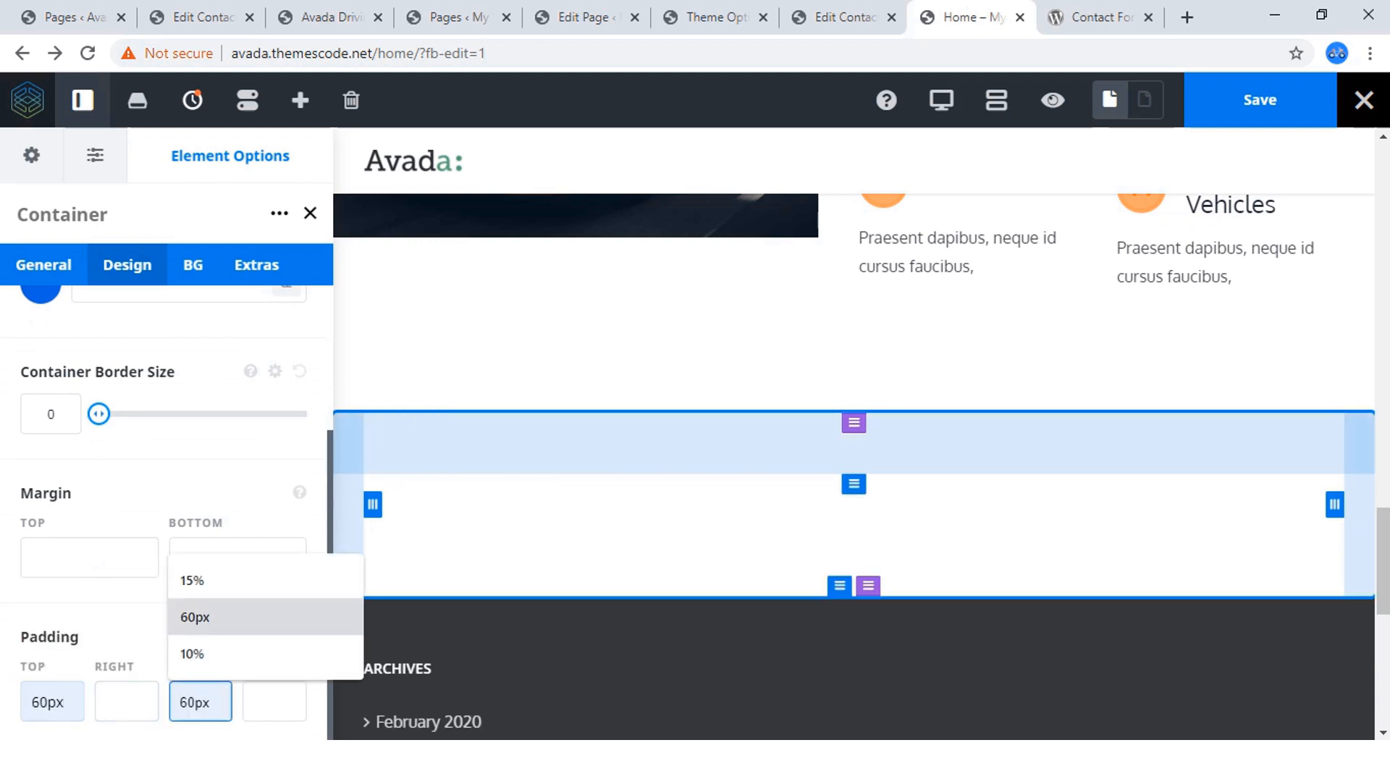
key(Return)
click(155, 496)
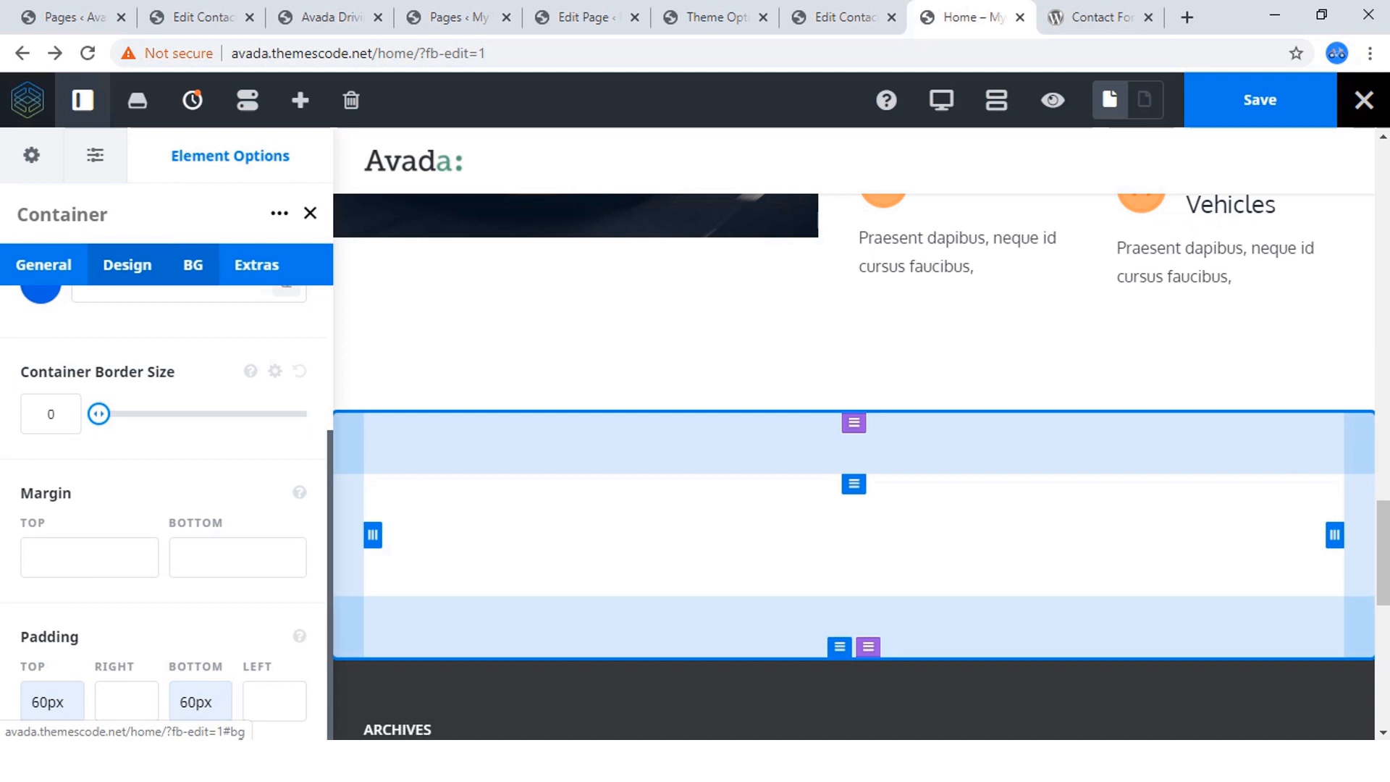
Insert highway.jpg from the media library at full size as the container's background image.
click(193, 264)
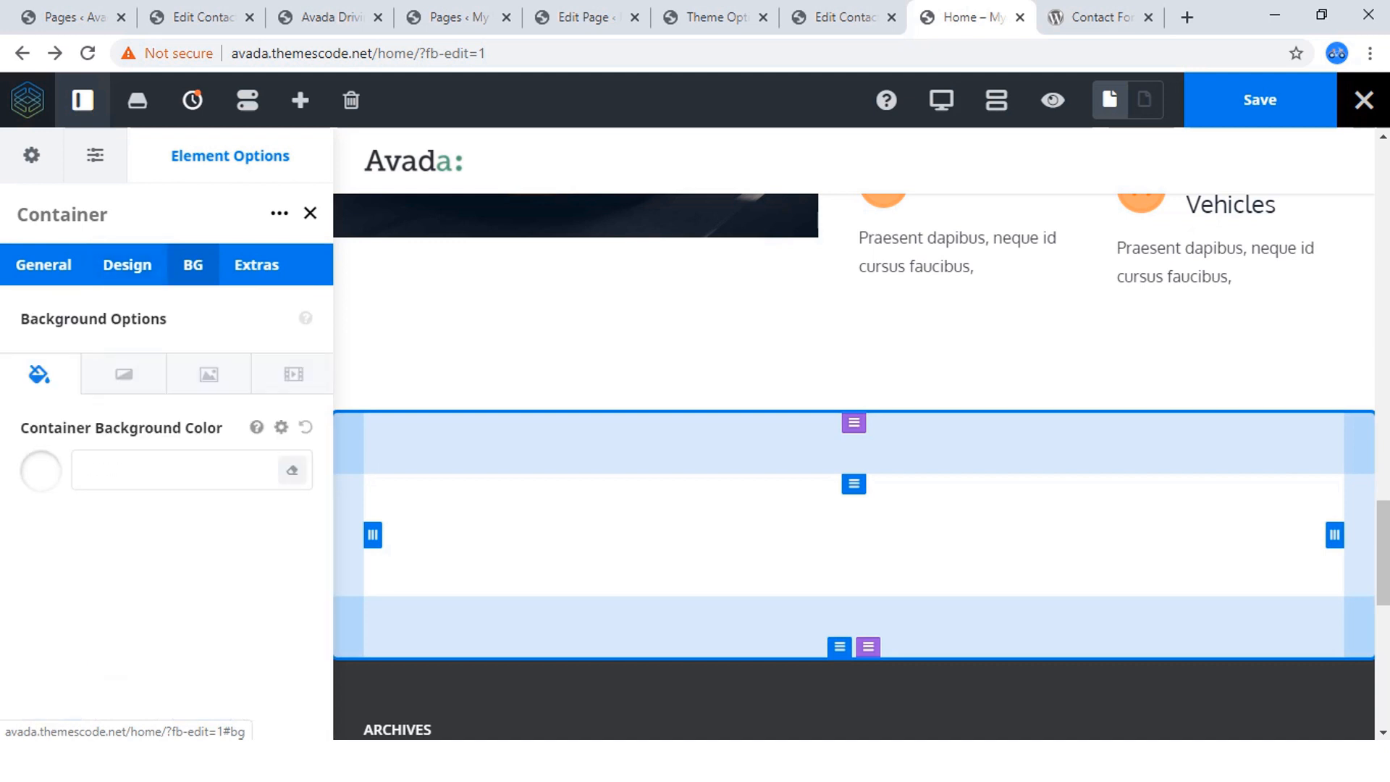
click(209, 374)
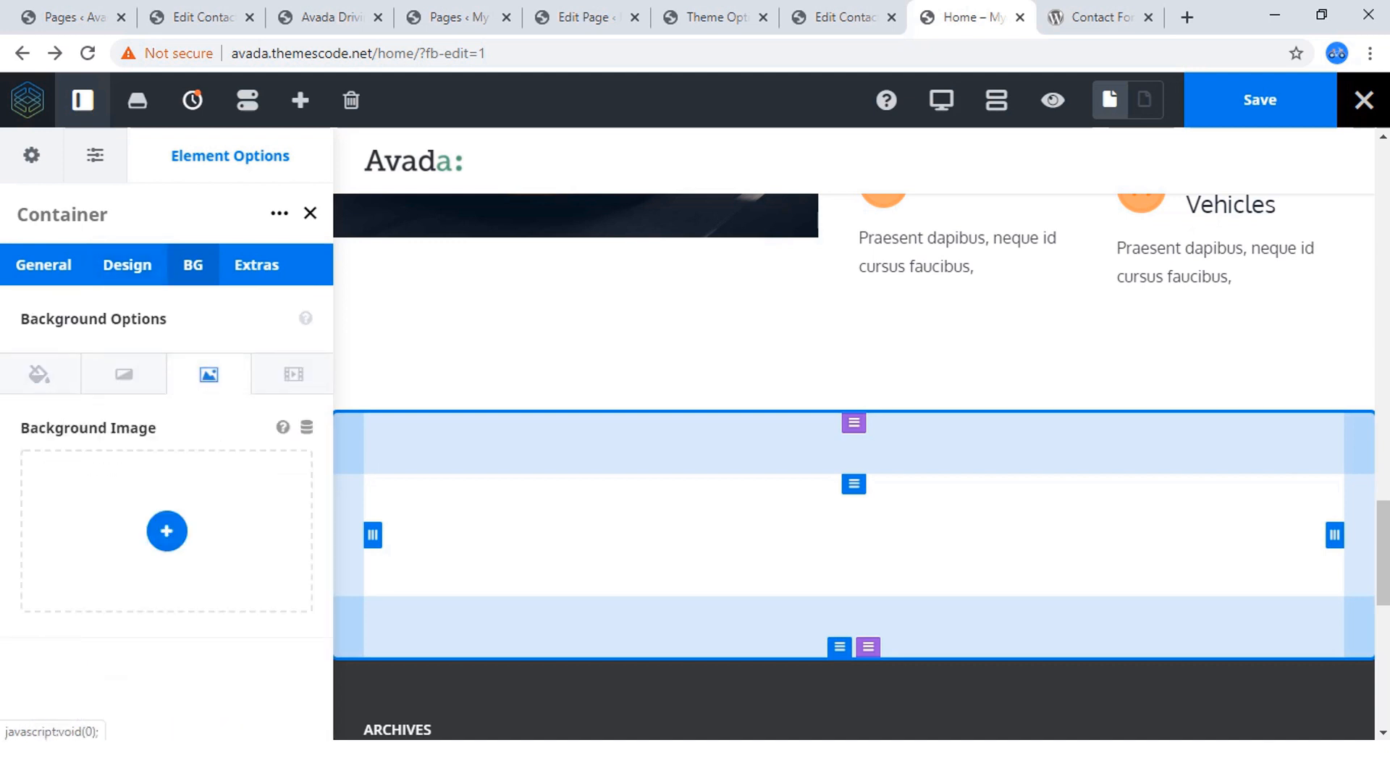
click(167, 531)
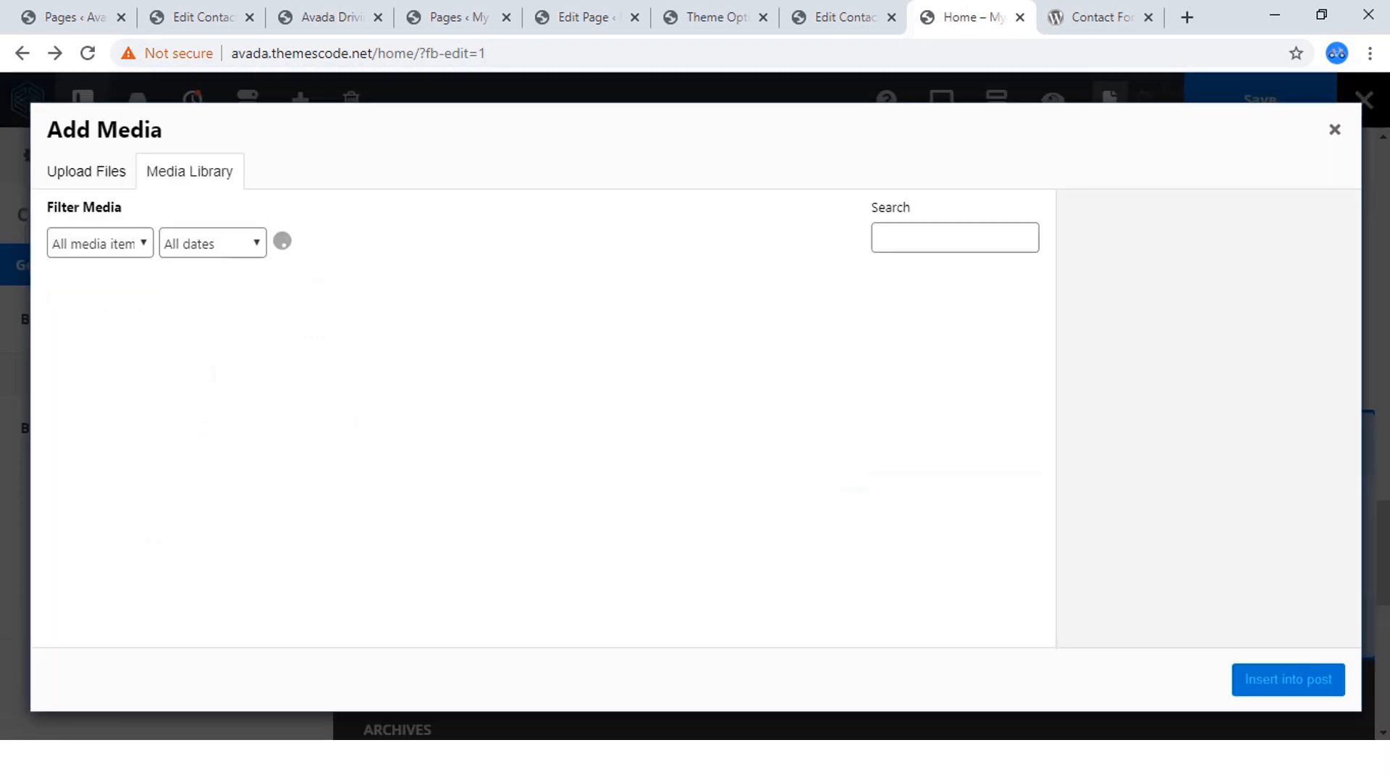
click(534, 478)
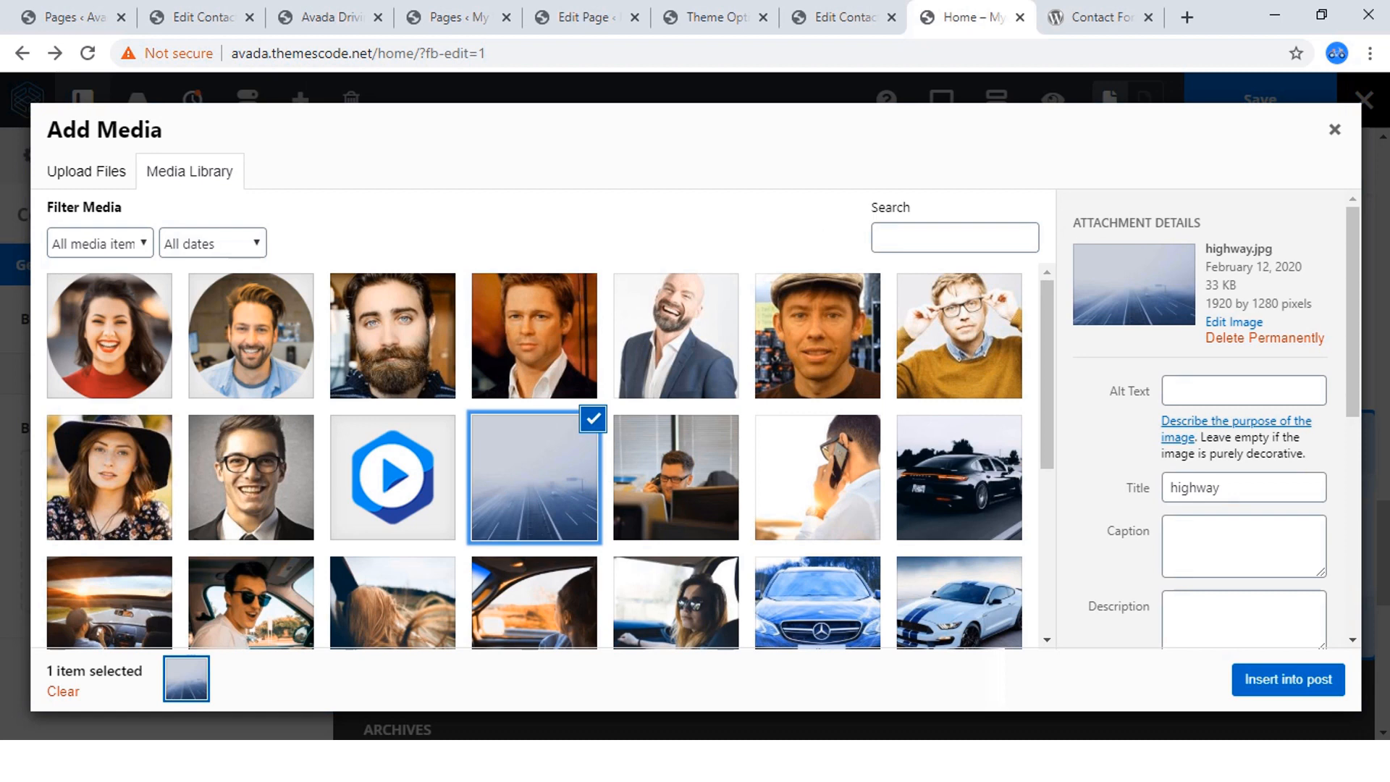
scroll(1202, 420, down, 5)
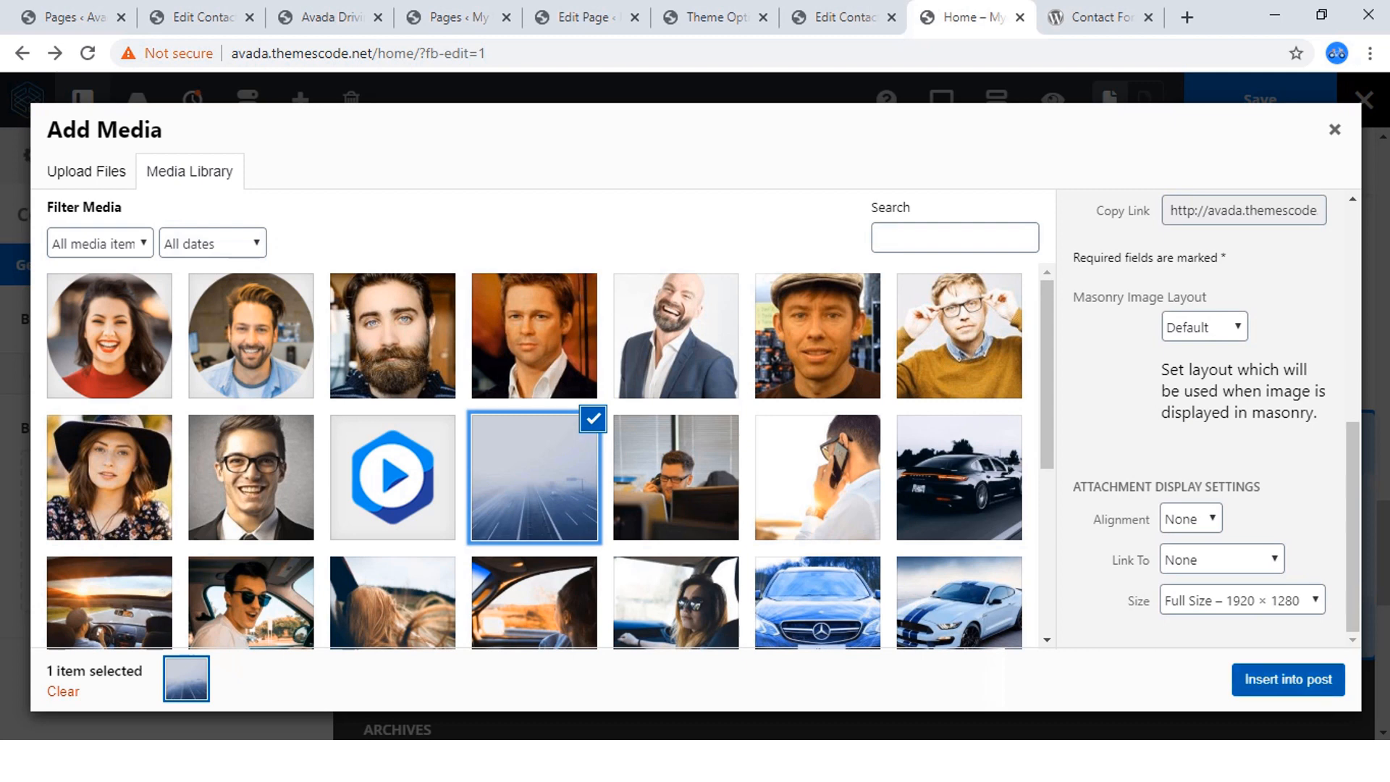
click(1288, 679)
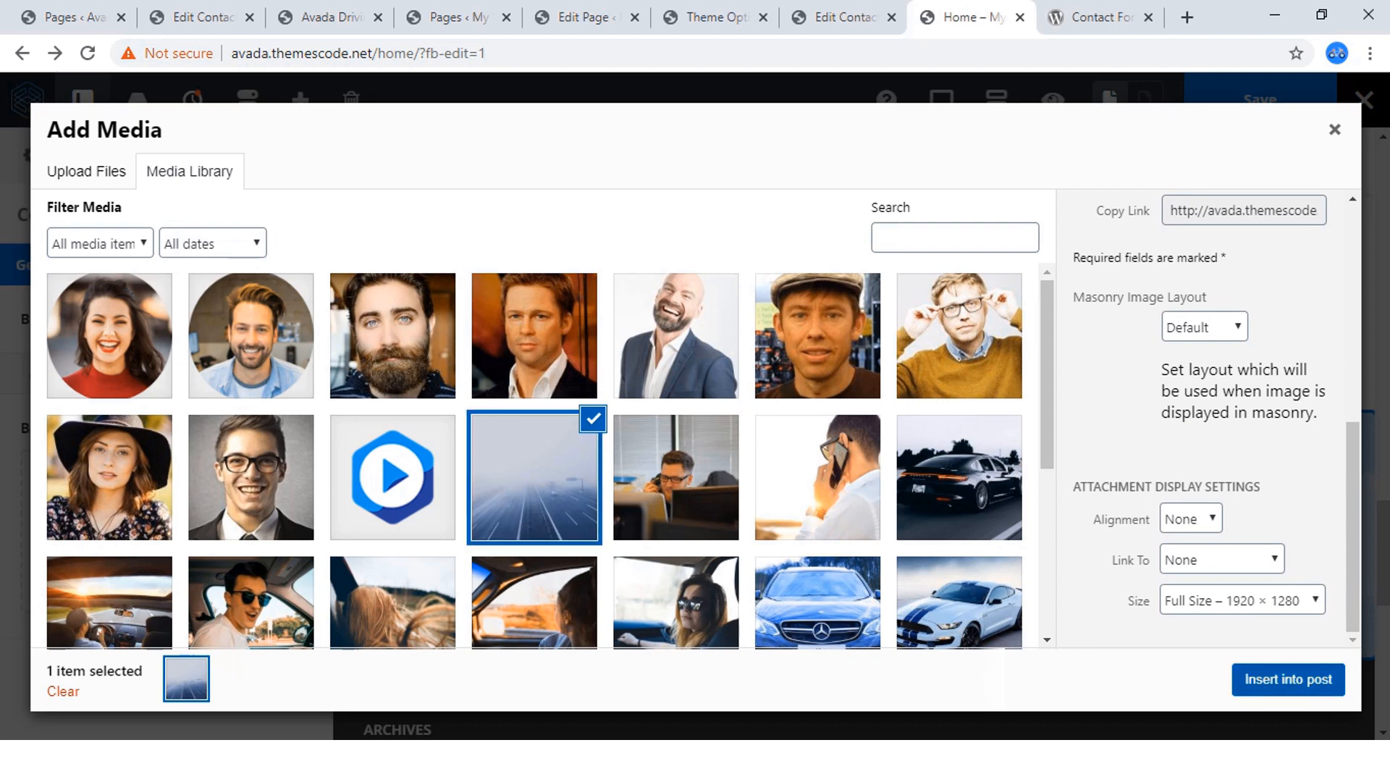
scroll(521, 434, down, 5)
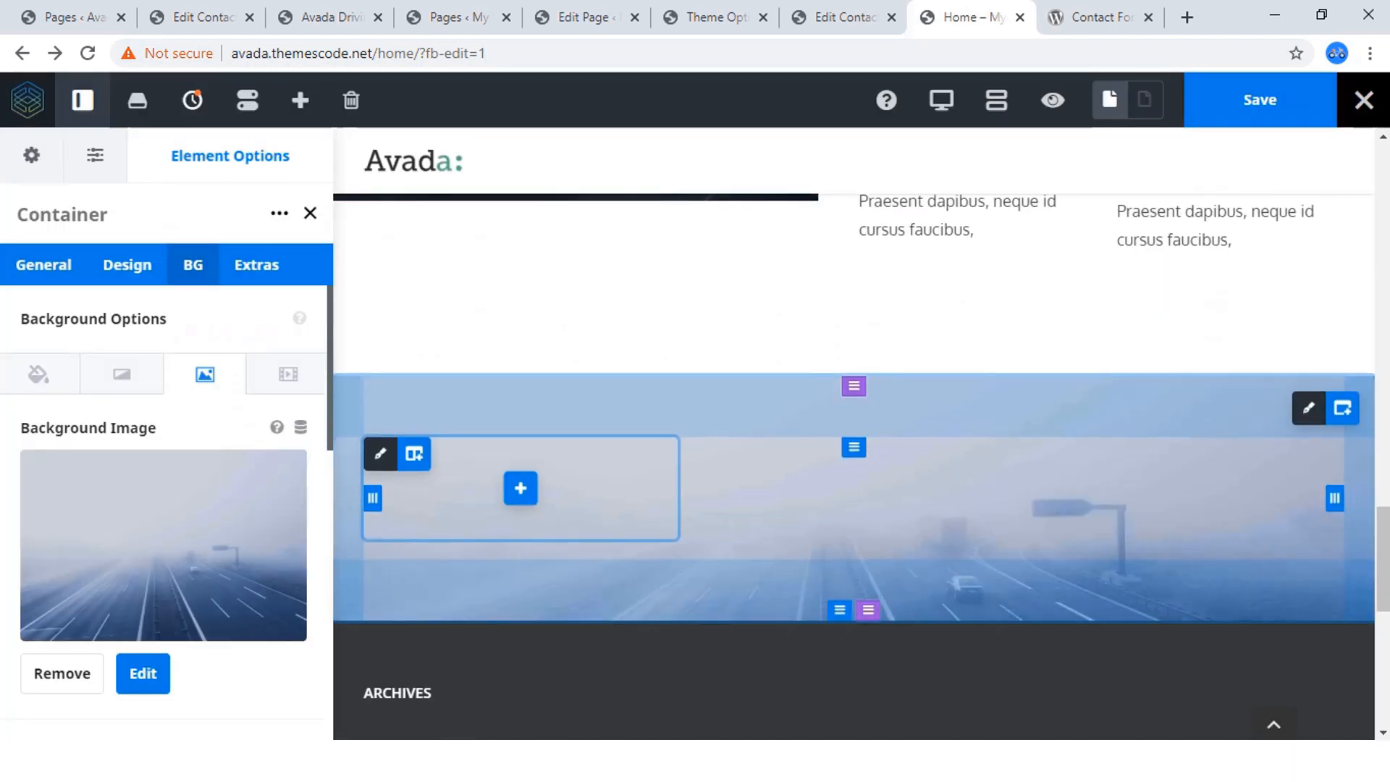
scroll(521, 435, up, 3)
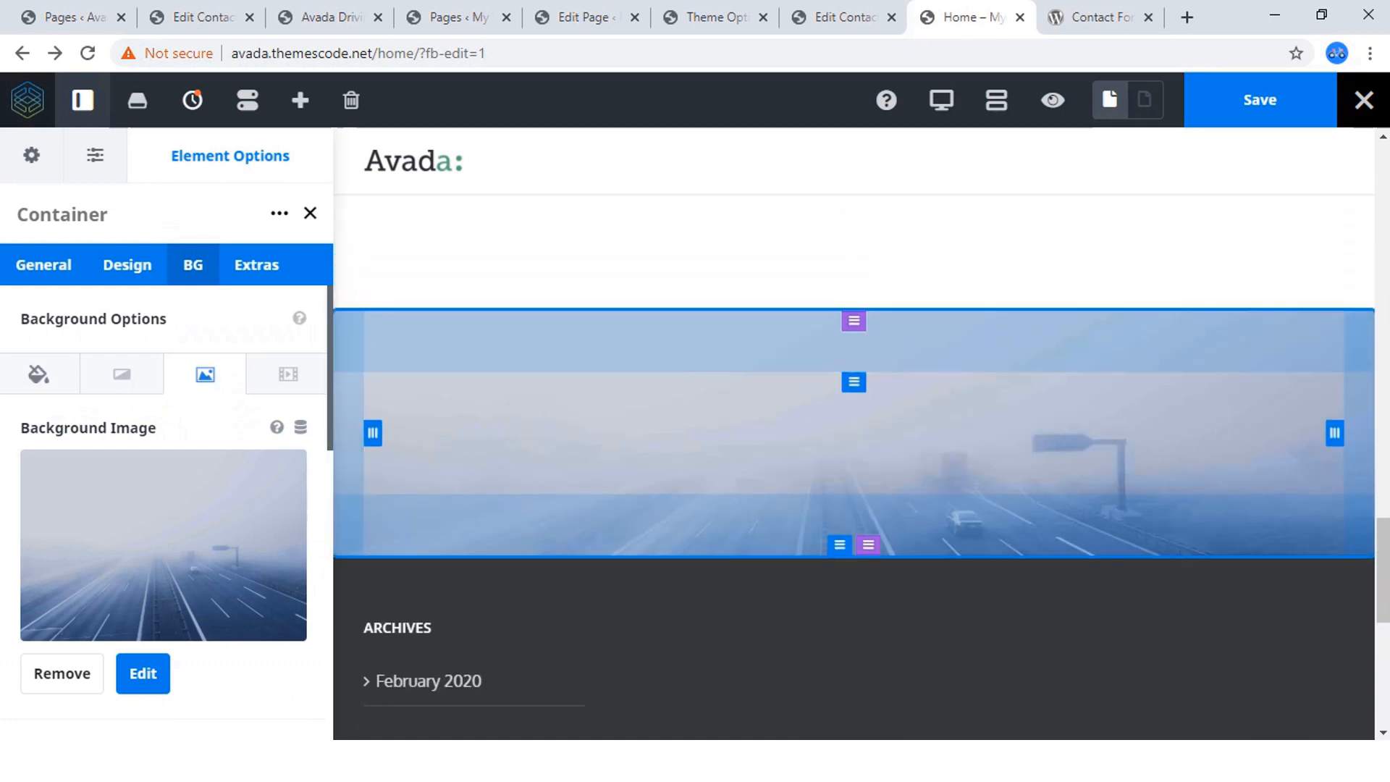
Set the container's background parallax to Fixed (fixed on desktop, non-fixed on mobile) and save the page.
scroll(164, 507, down, 5)
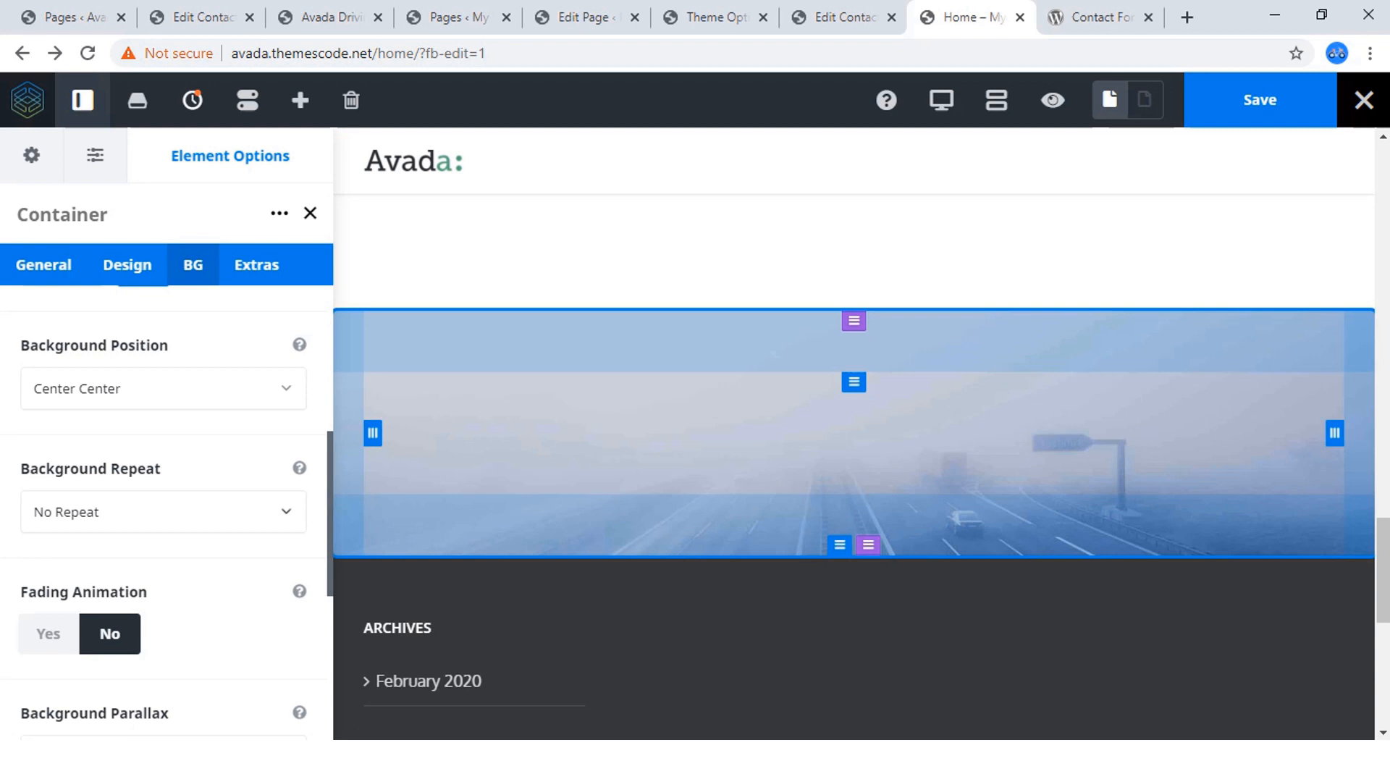
scroll(165, 507, down, 3)
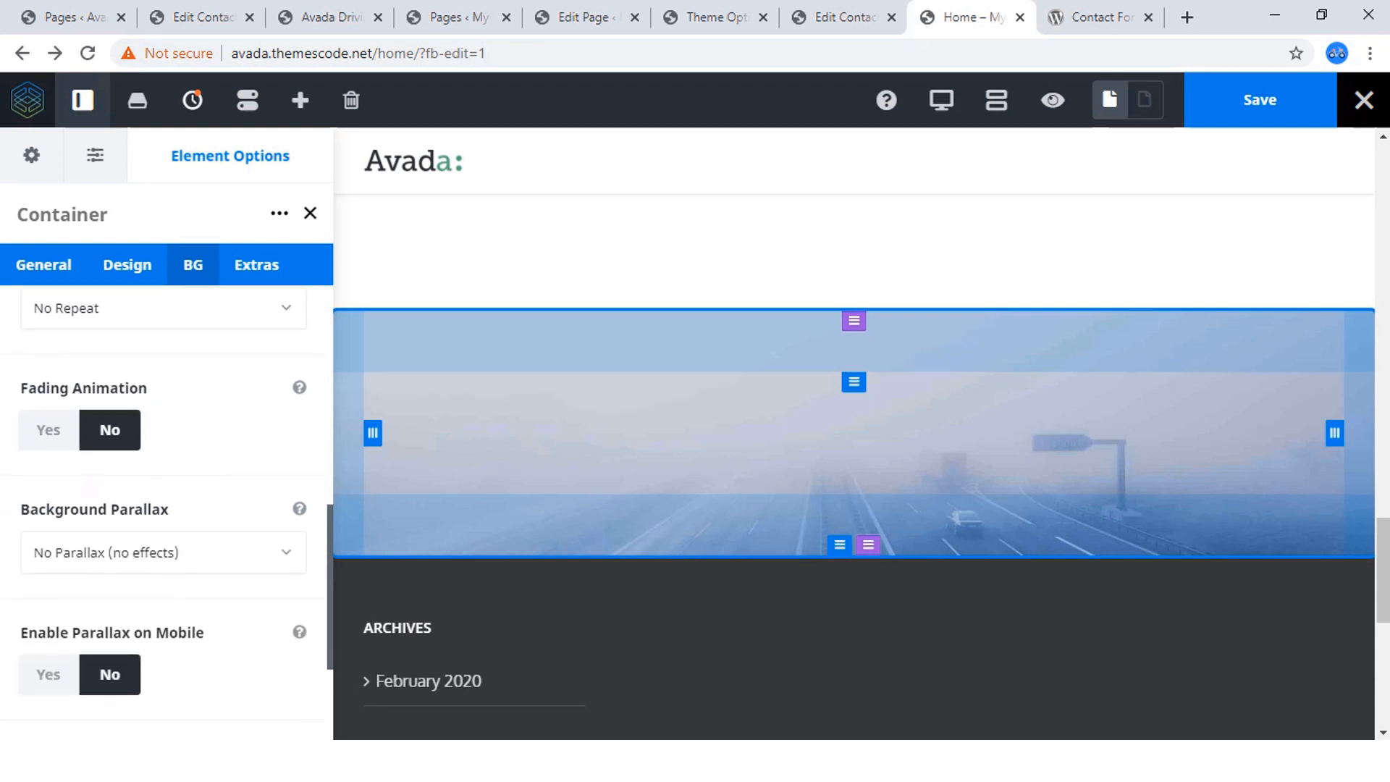
scroll(165, 507, down, 1)
click(163, 451)
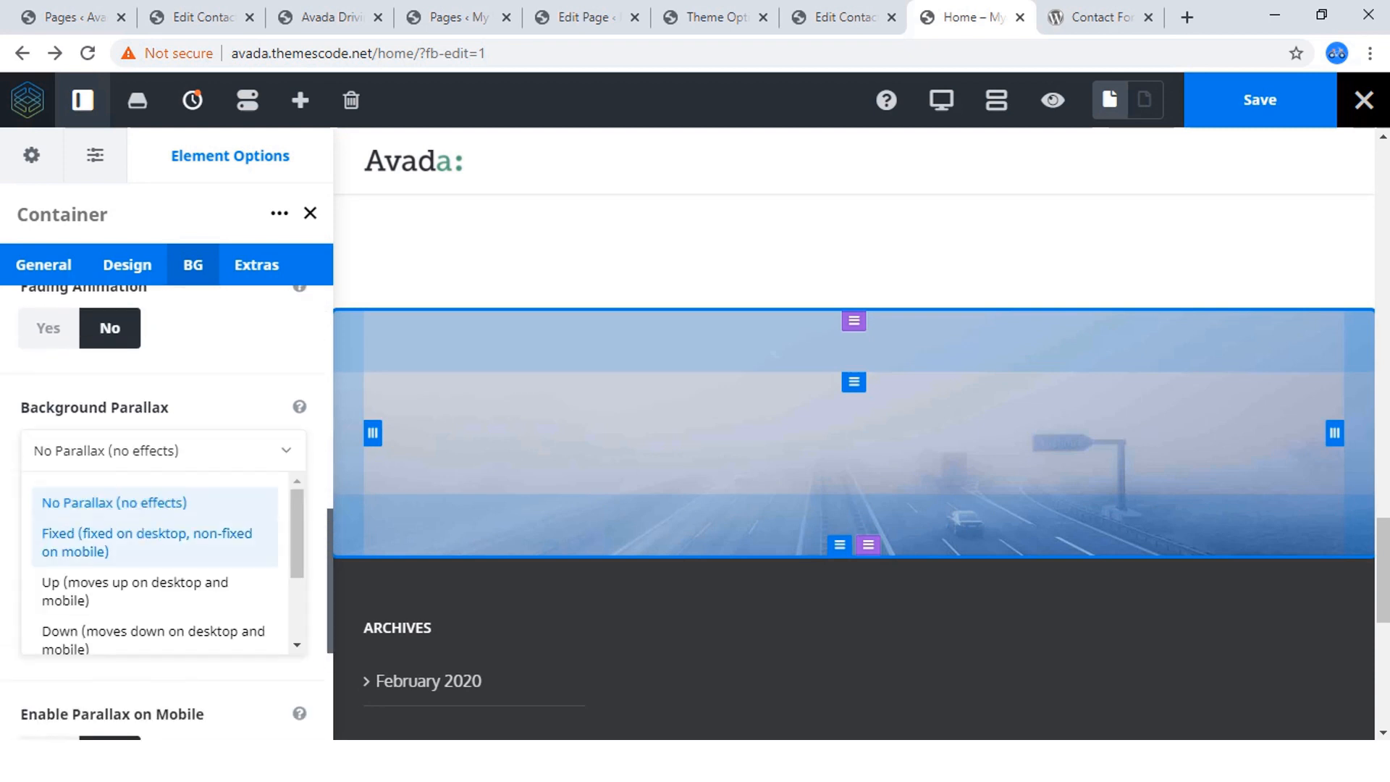
click(147, 542)
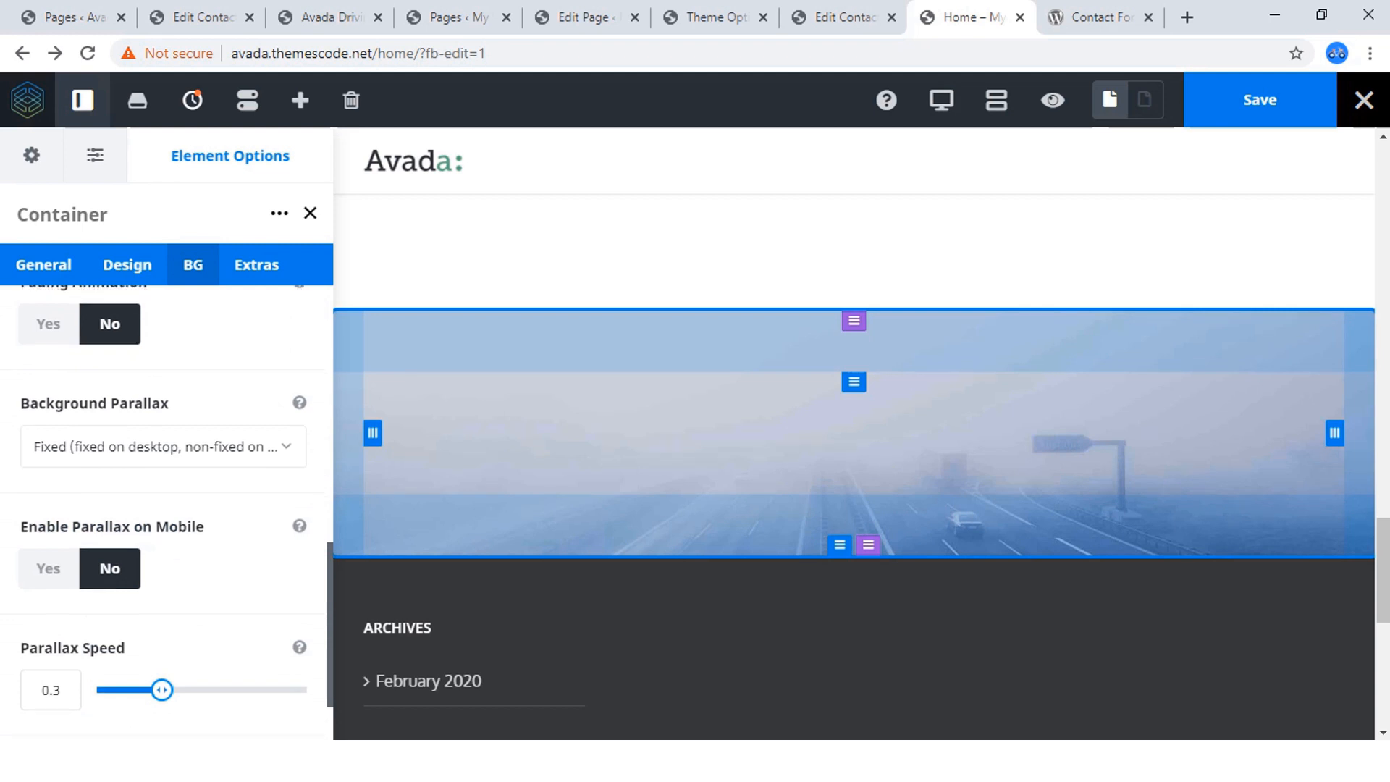
scroll(165, 507, down, 1)
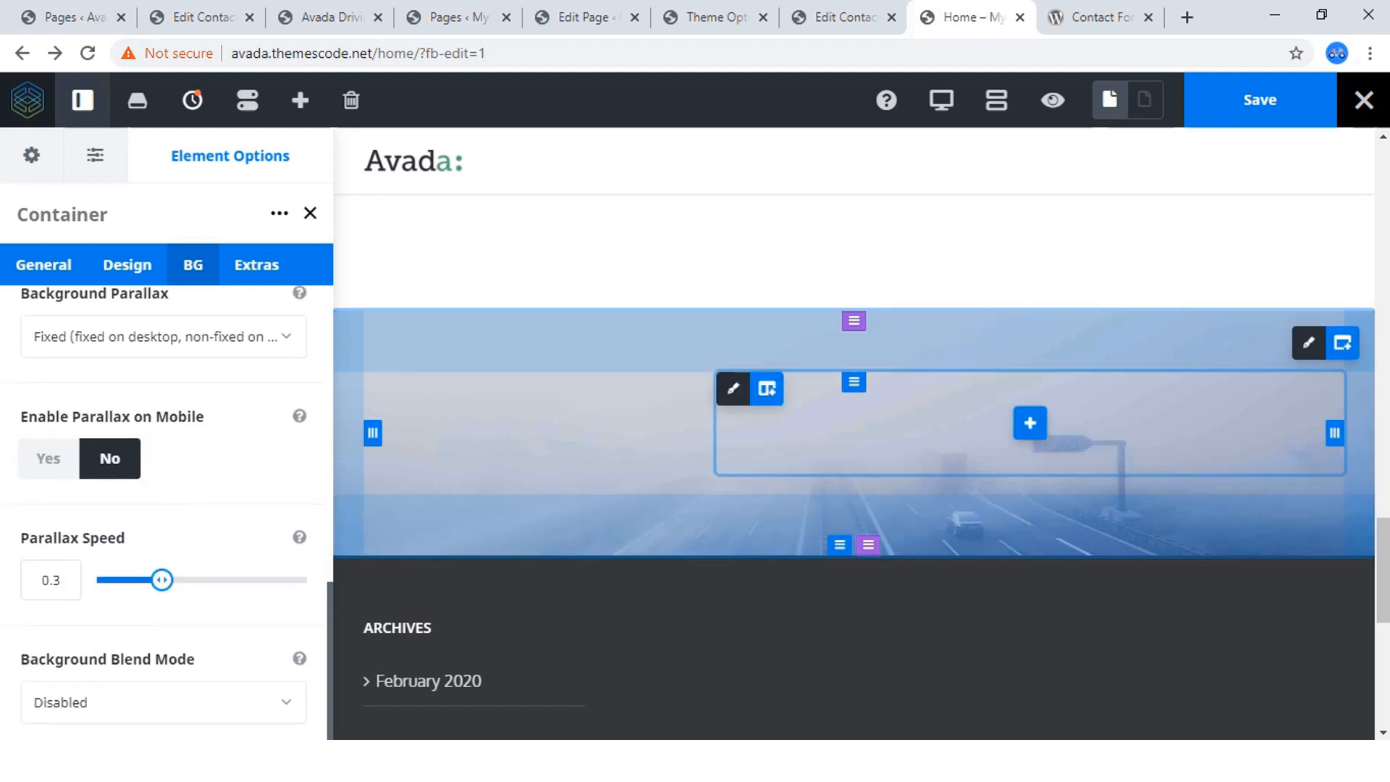
click(1260, 100)
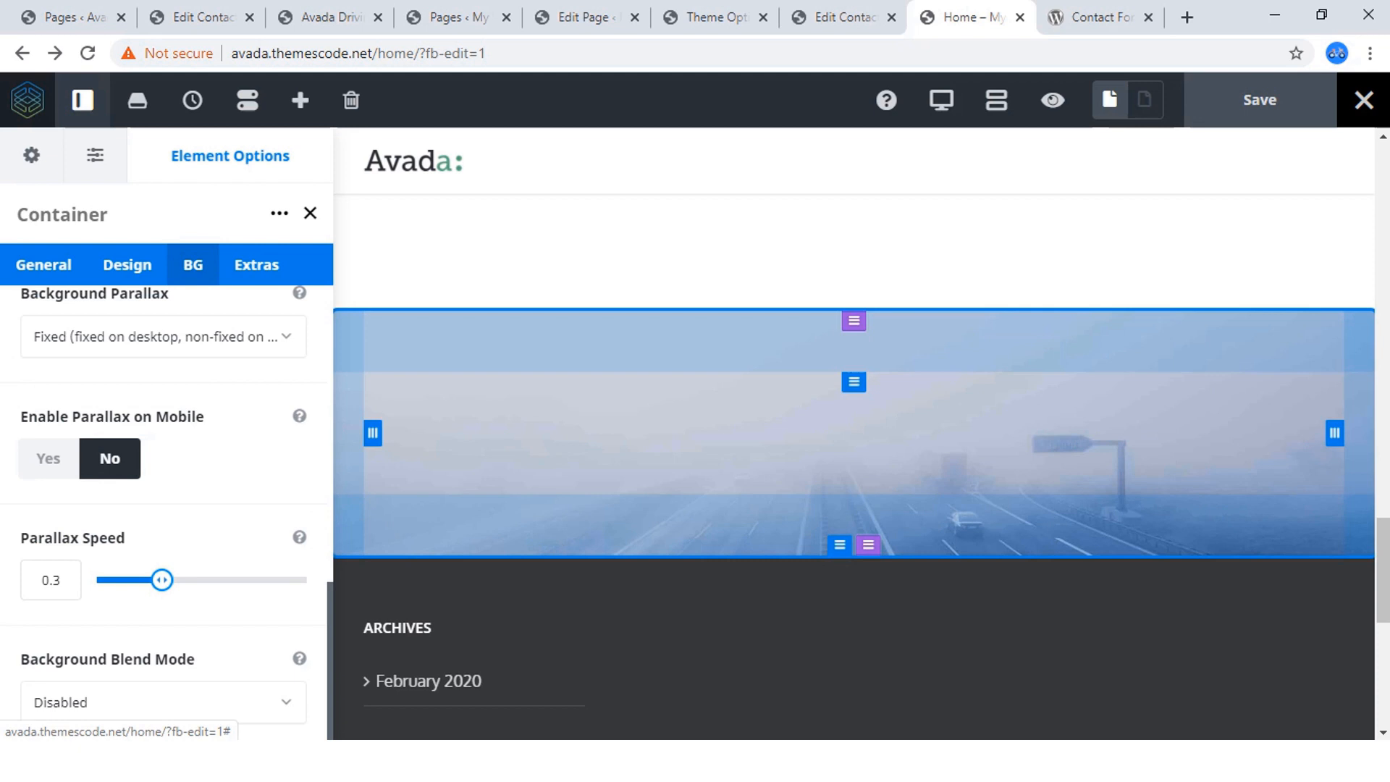
Switch to the reference site and copy the "CHOOSE A COURSES" heading from the callback form card.
click(329, 17)
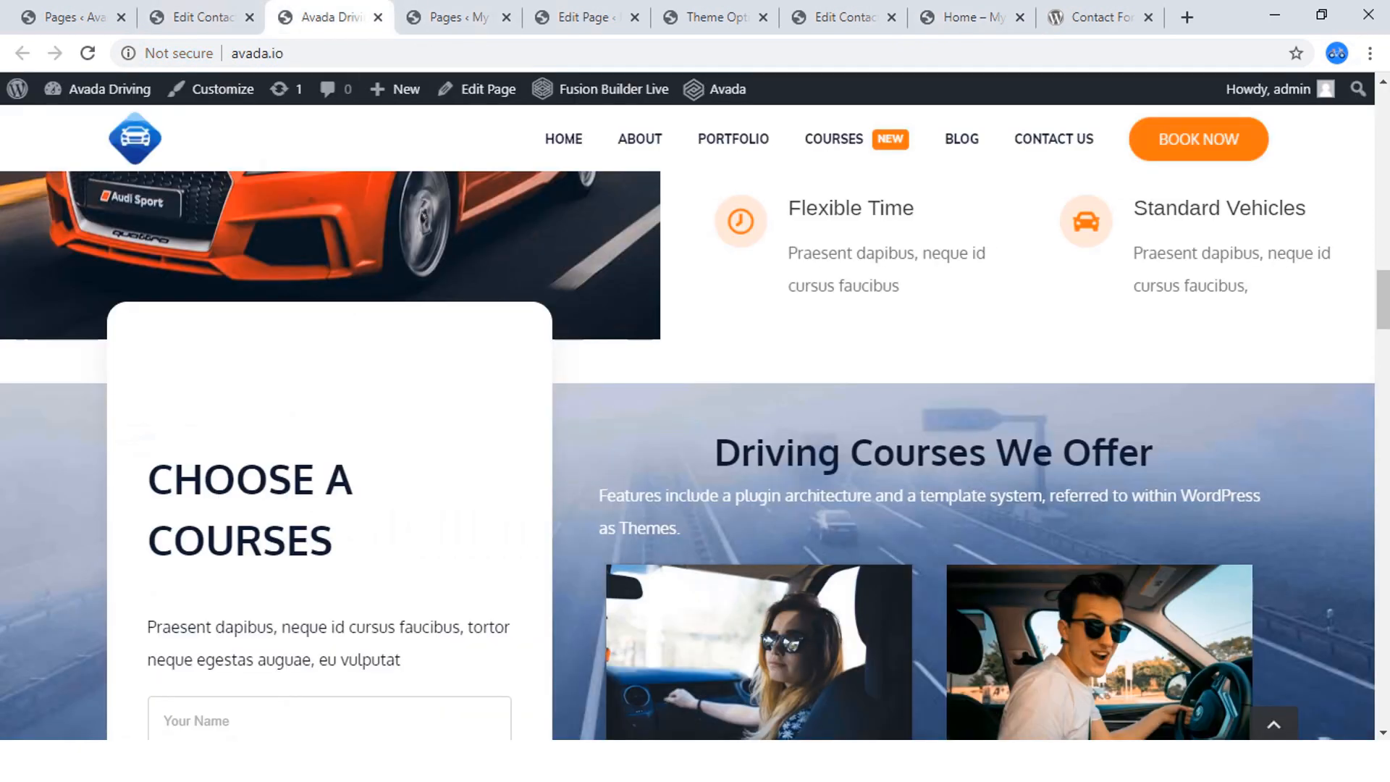
scroll(688, 456, down, 3)
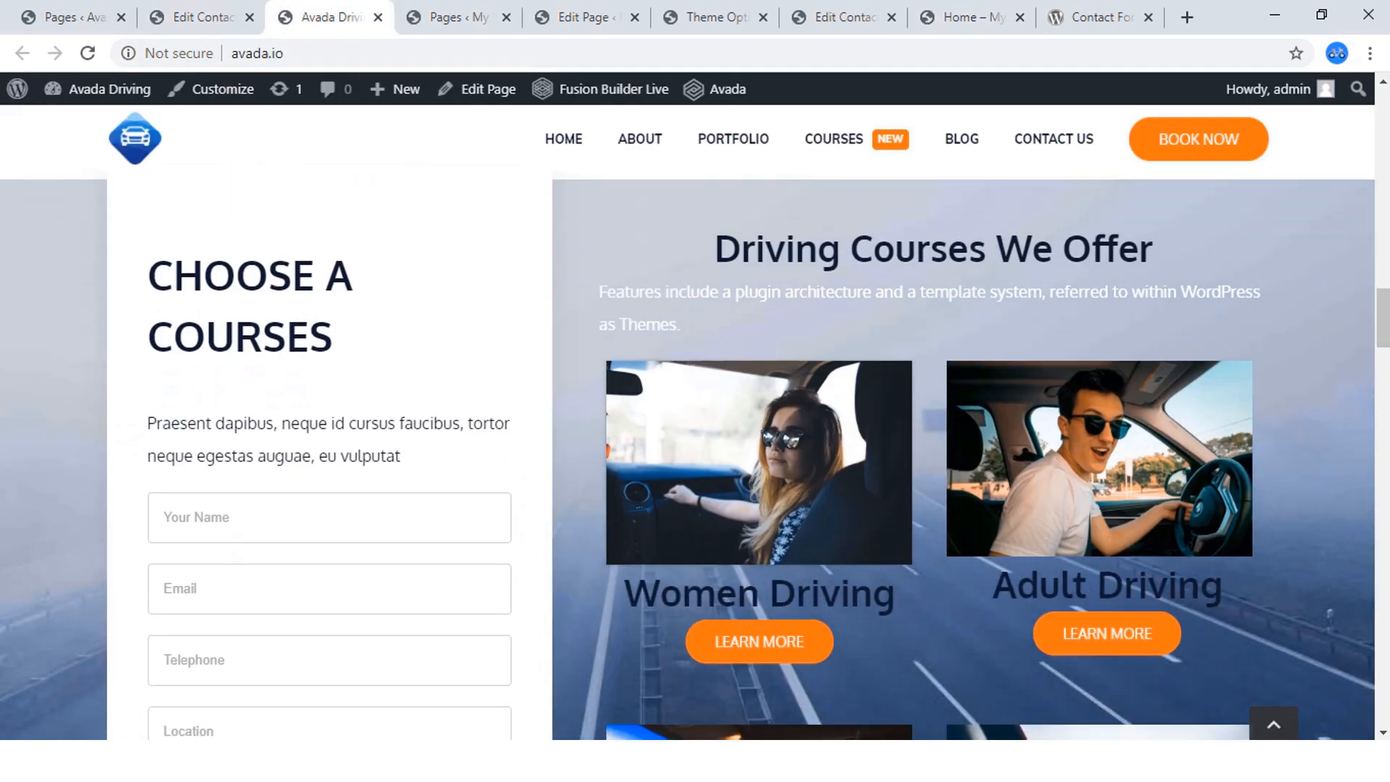
scroll(688, 457, up, 1)
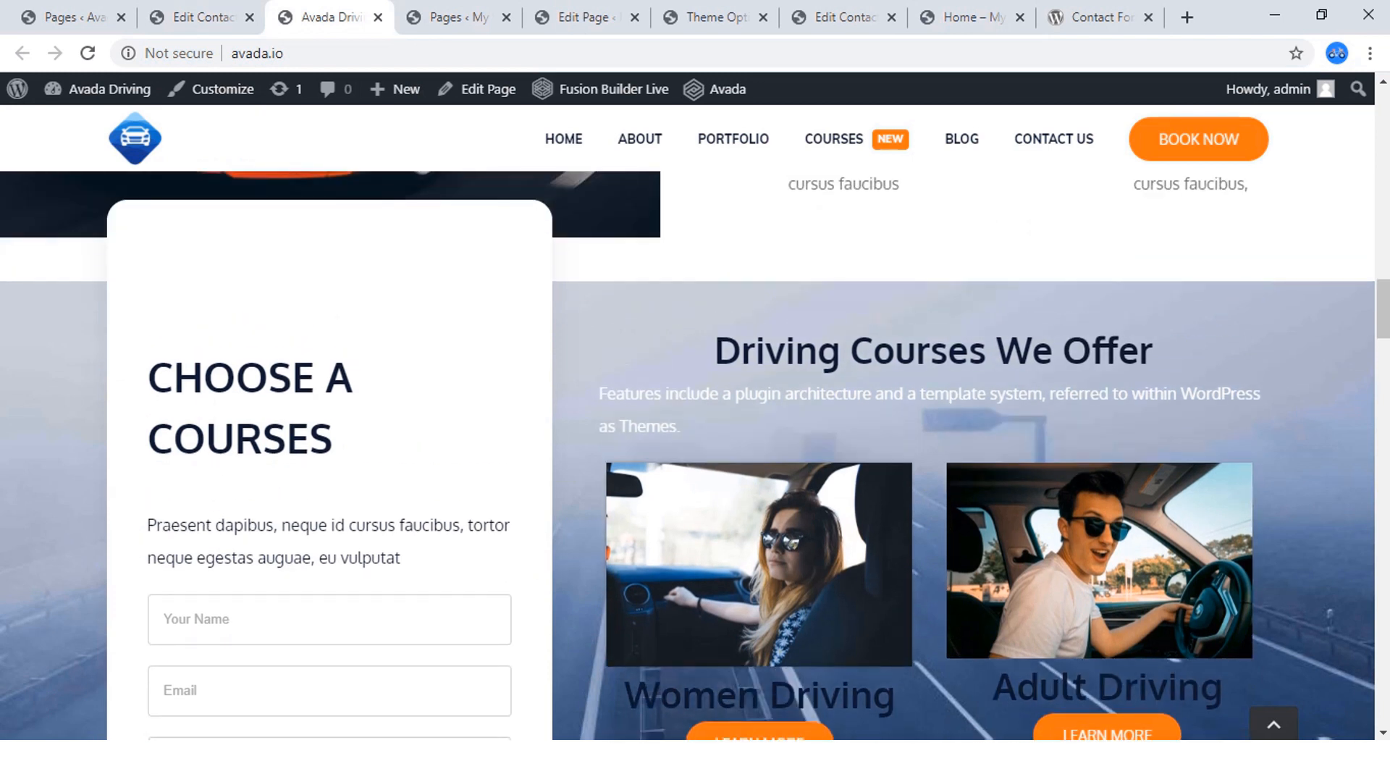
drag(335, 440, 149, 378)
key(ctrl+c)
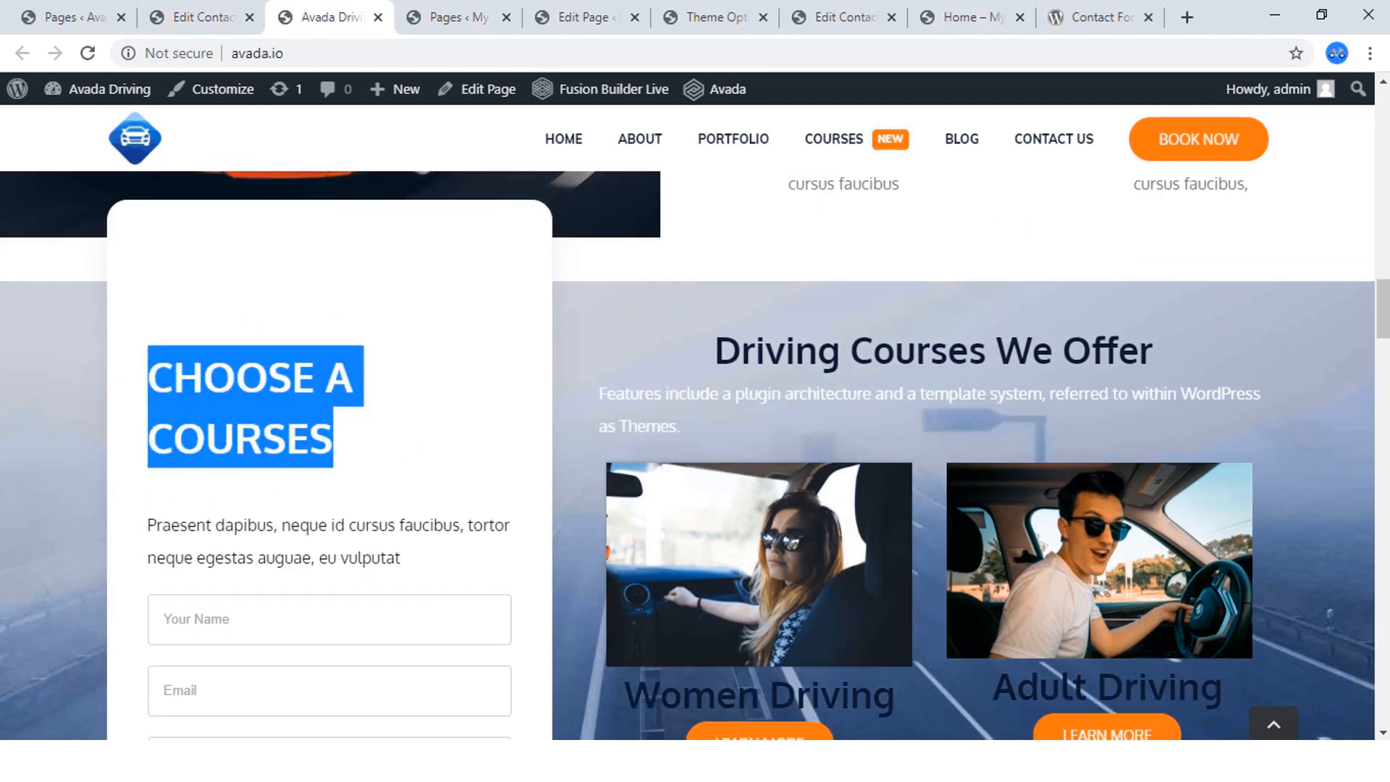
right_click(152, 373)
click(186, 391)
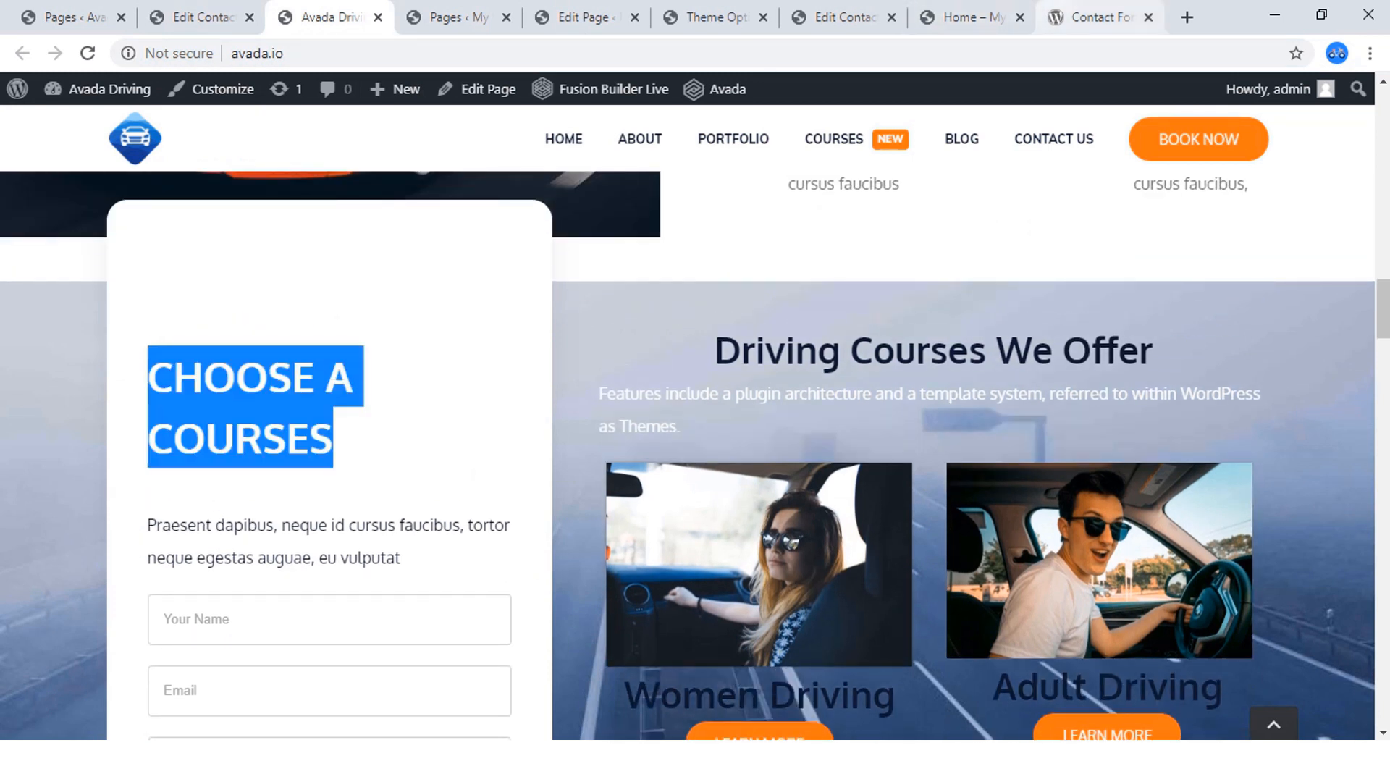
Return to the home page builder and add a Title element to the container's 1/3 column.
click(963, 17)
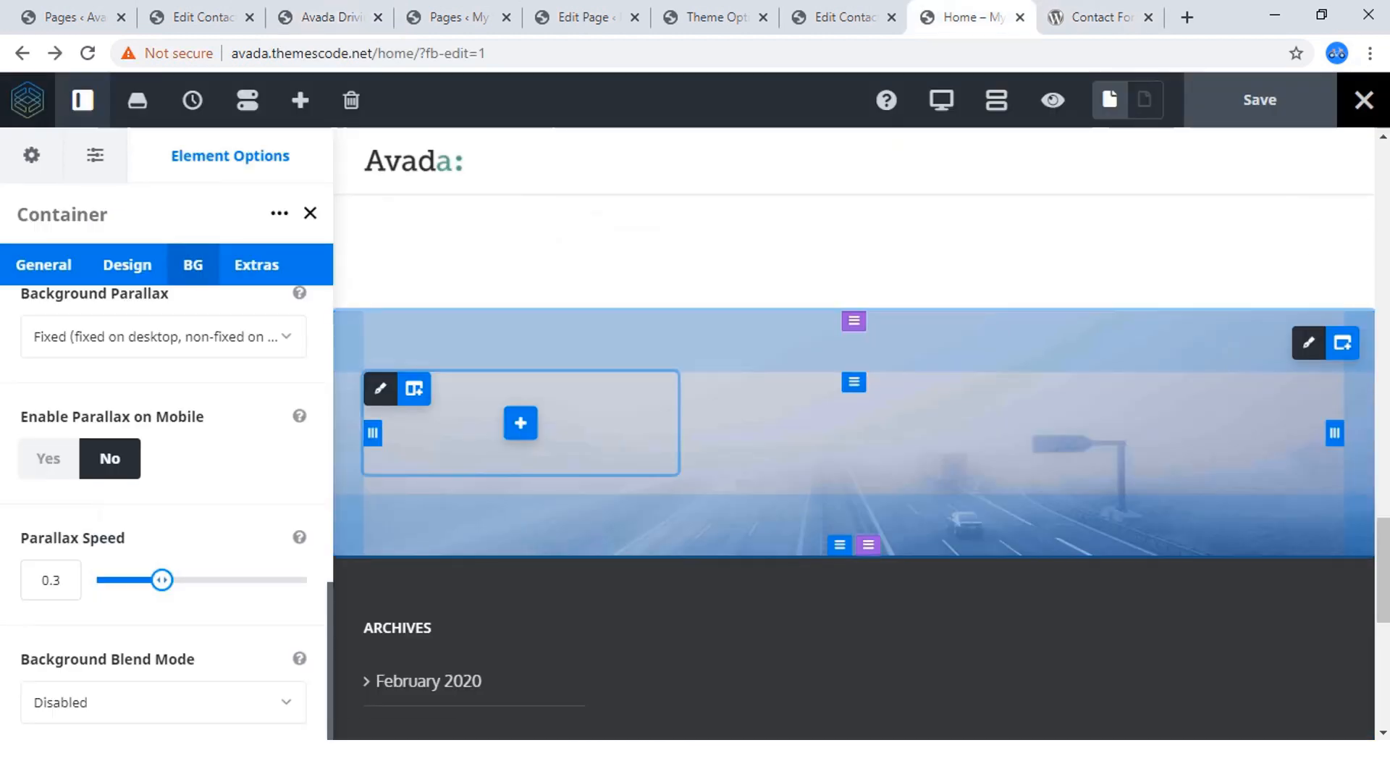
click(521, 423)
scroll(761, 449, down, 2)
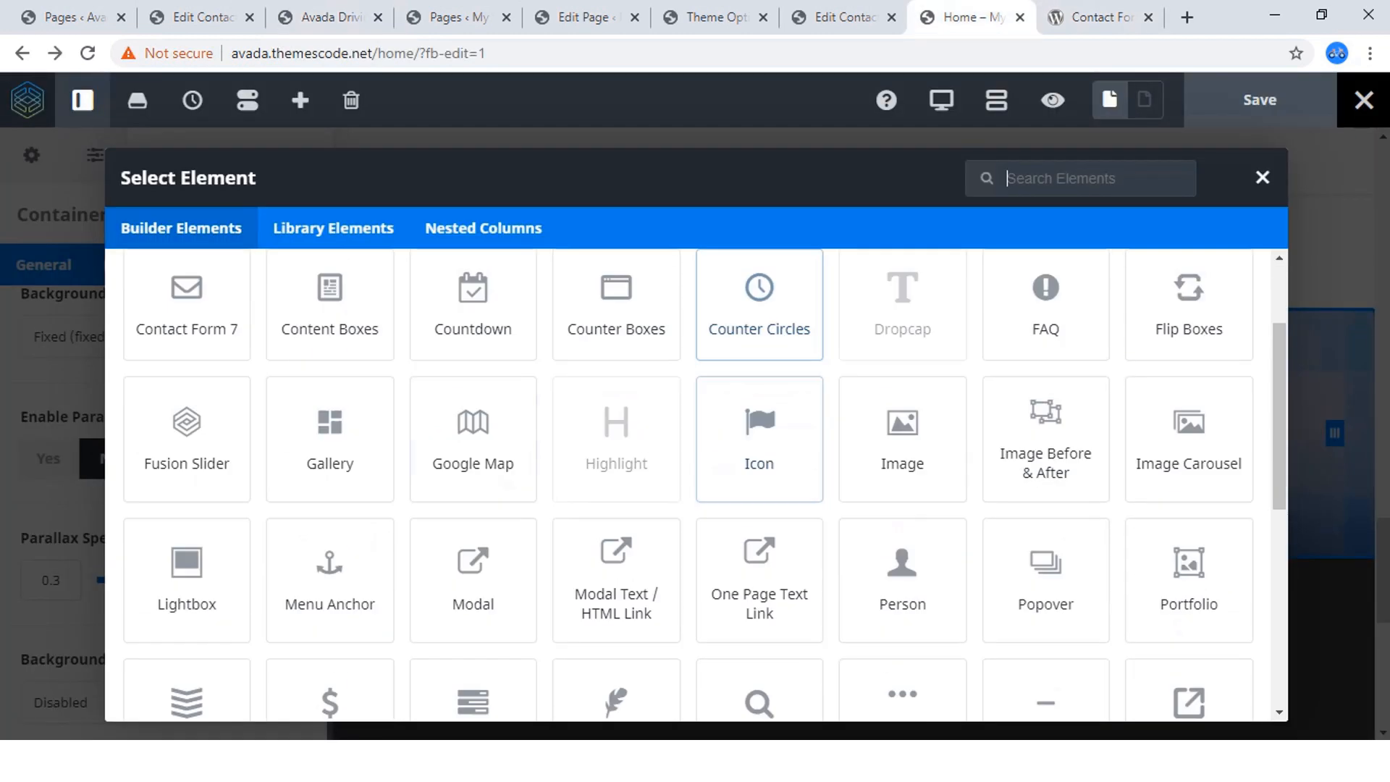
scroll(759, 439, down, 5)
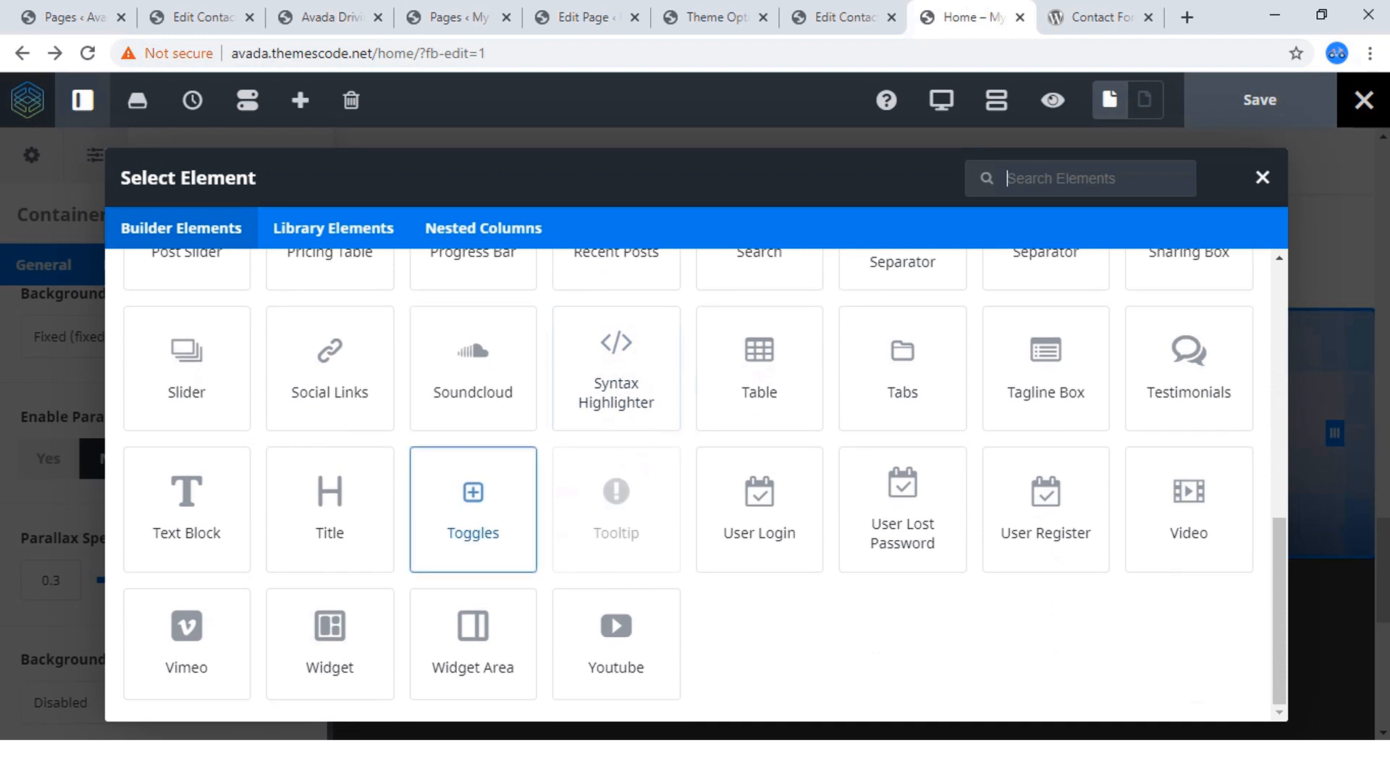
click(330, 509)
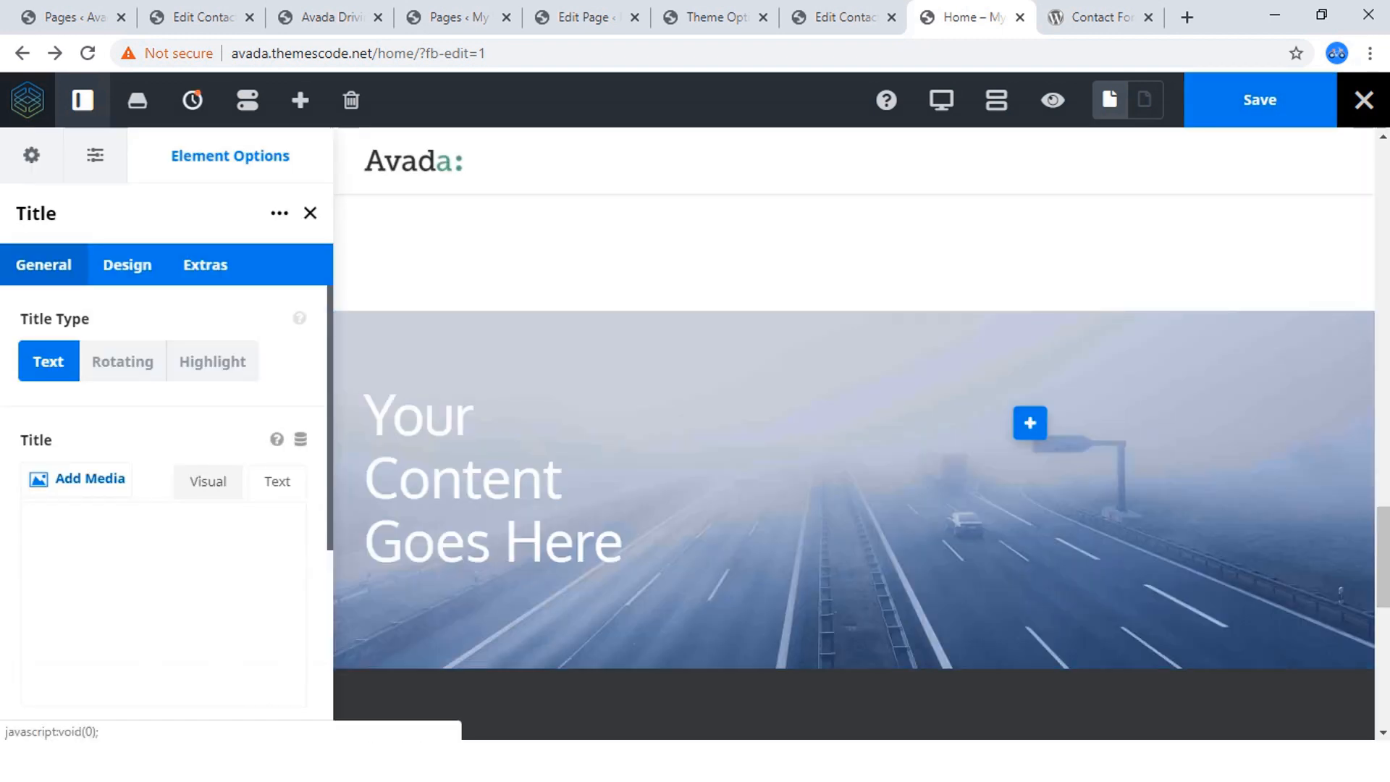
Replace the Title element's placeholder text with the copied heading "CHOOSE A COURSES".
click(277, 482)
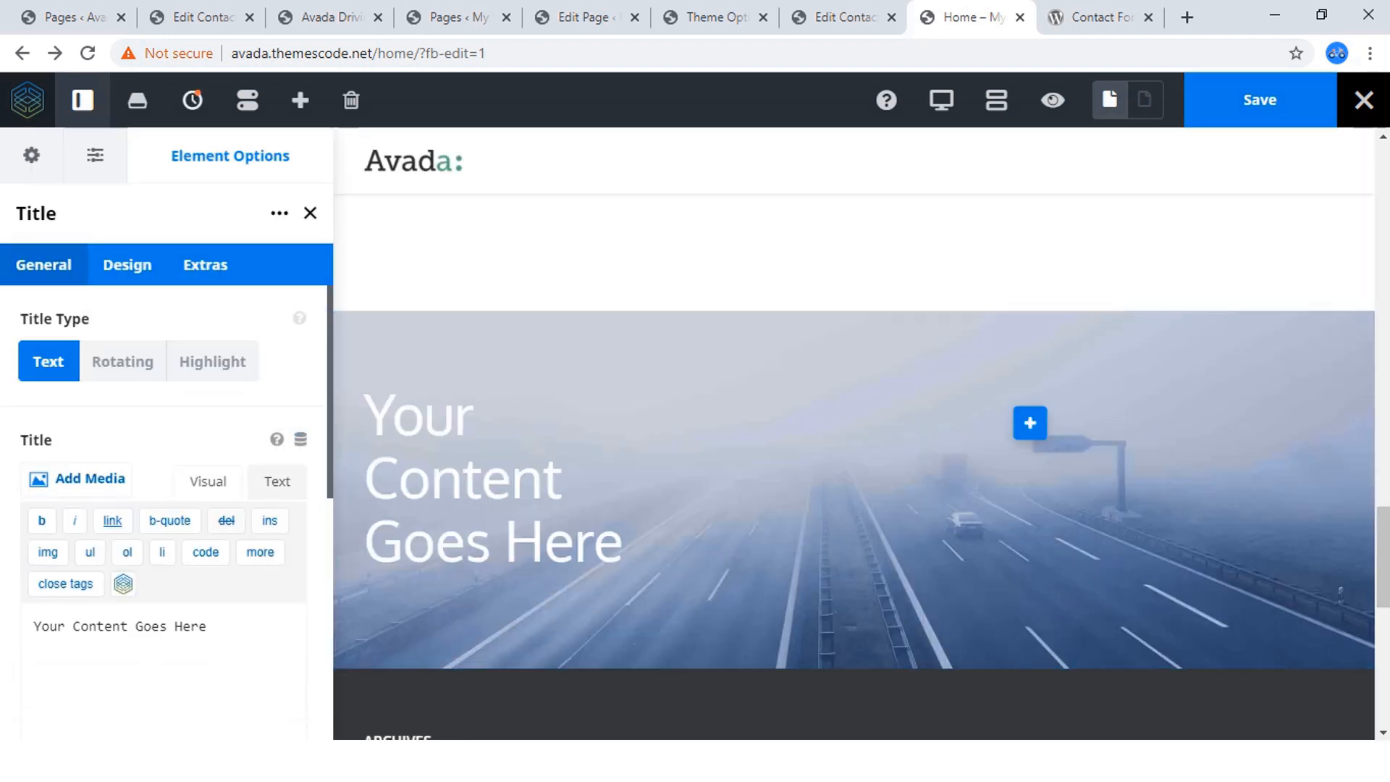
click(207, 628)
key(ctrl+a)
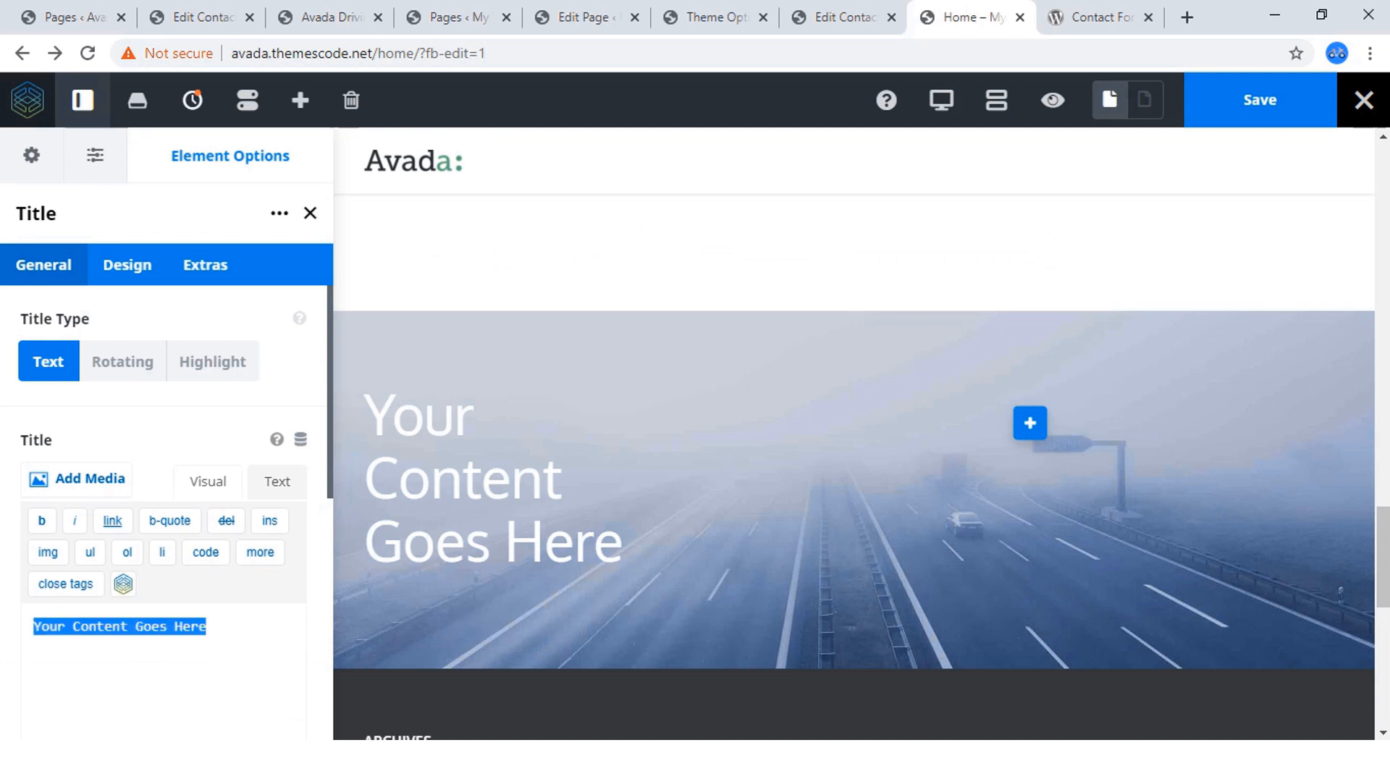
key(ctrl+v)
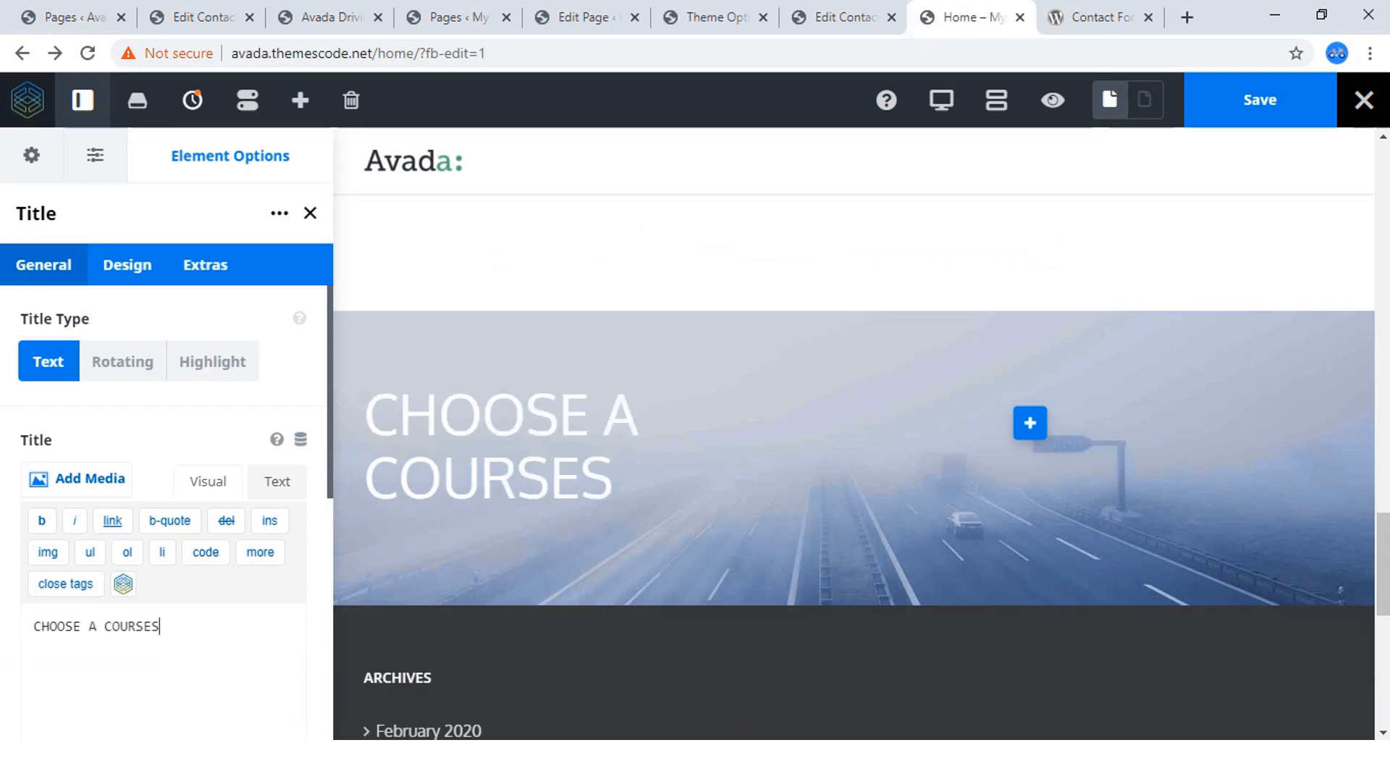
Set the HTML heading size of the "CHOOSE A COURSES" title to H2.
click(127, 264)
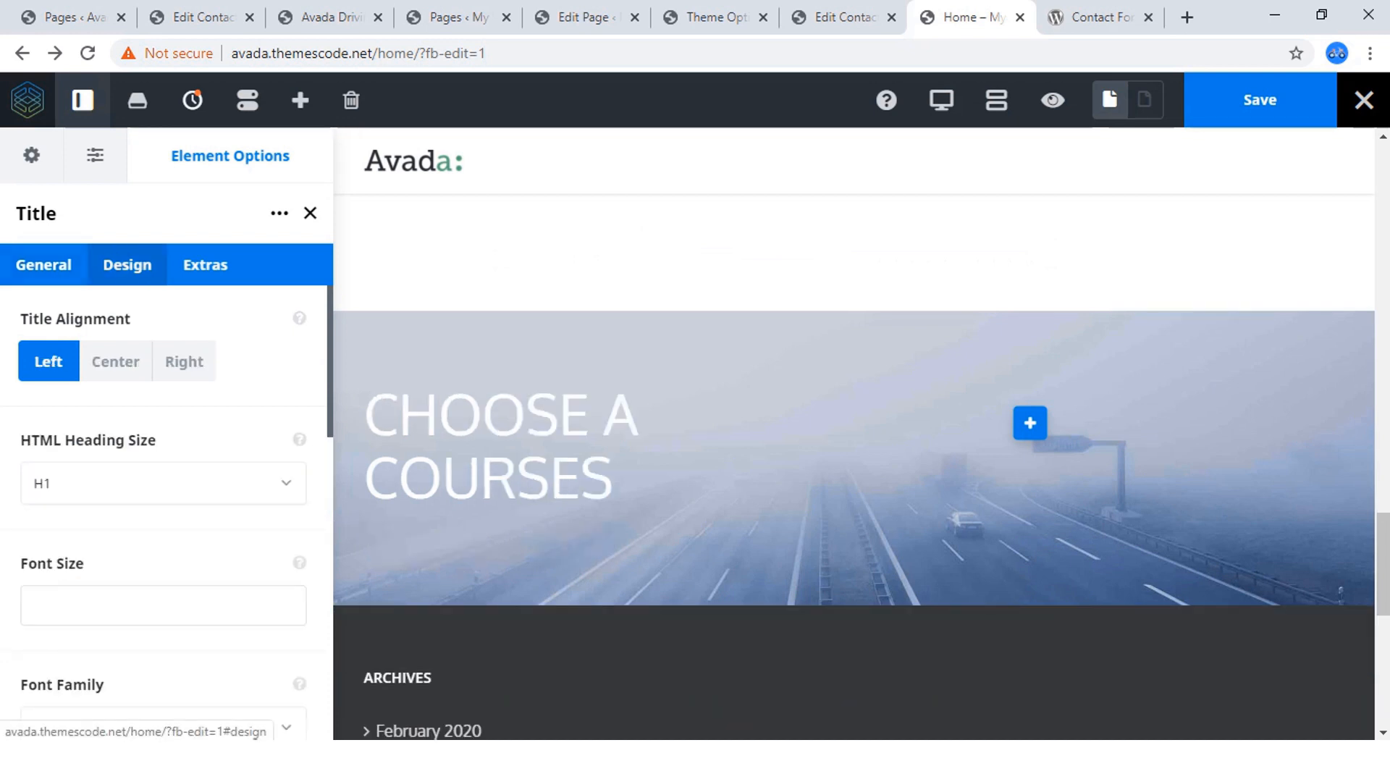
click(163, 483)
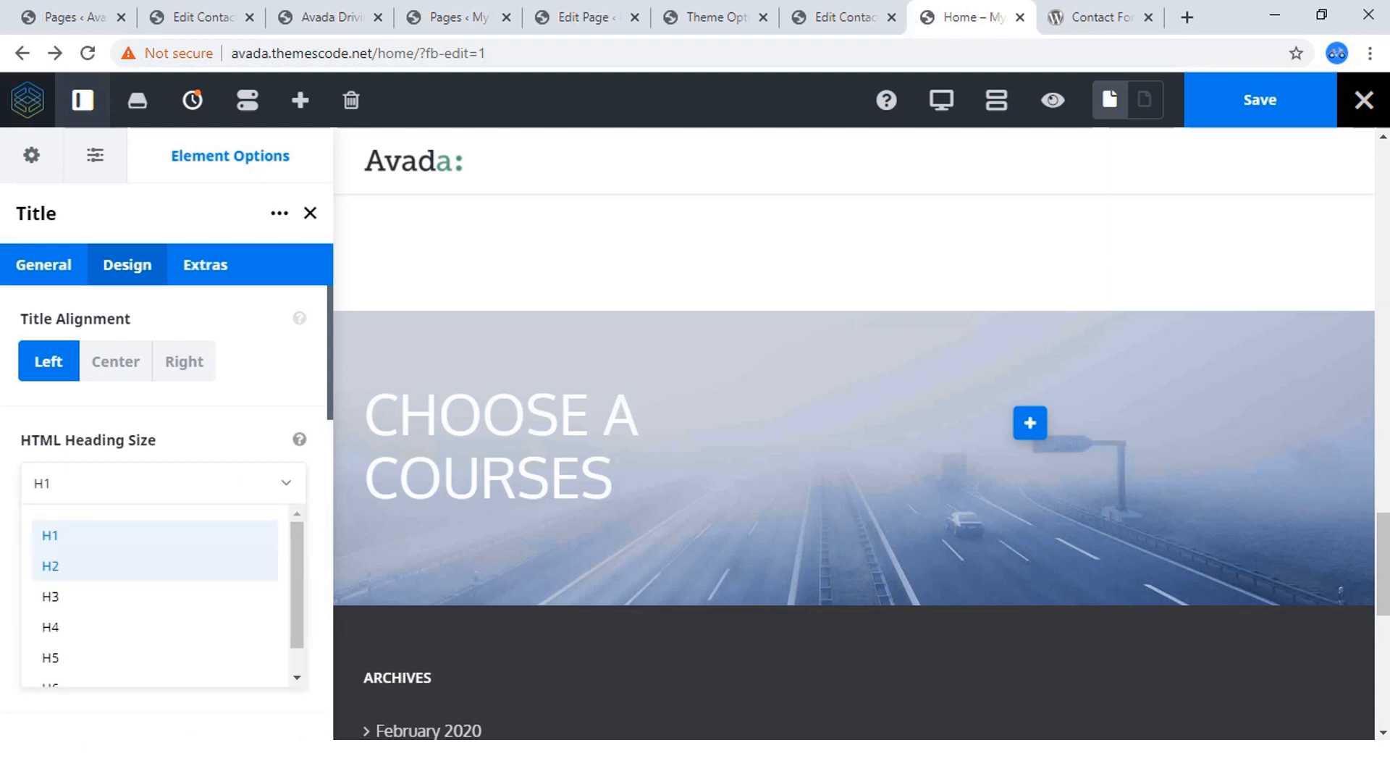
click(50, 566)
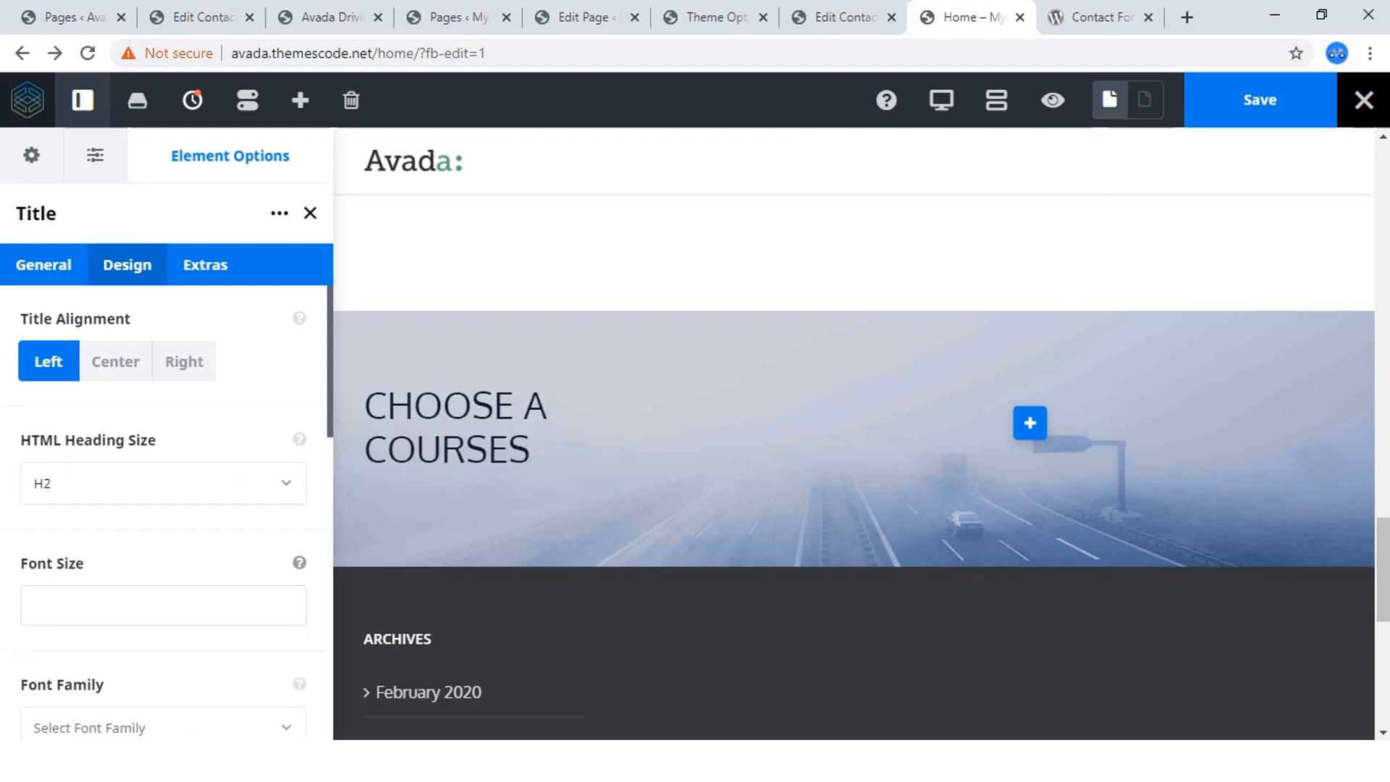
scroll(167, 507, down, 4)
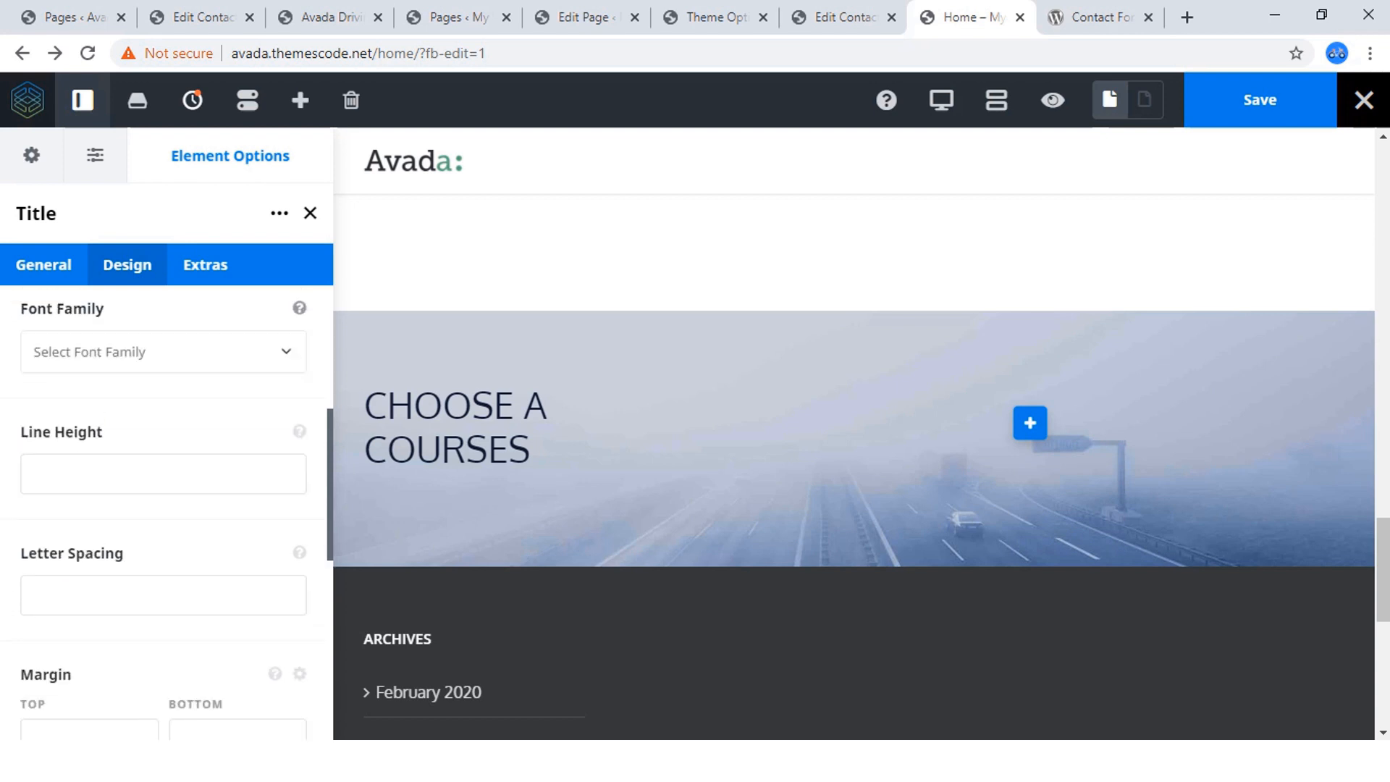
scroll(167, 507, down, 3)
scroll(166, 506, up, 6)
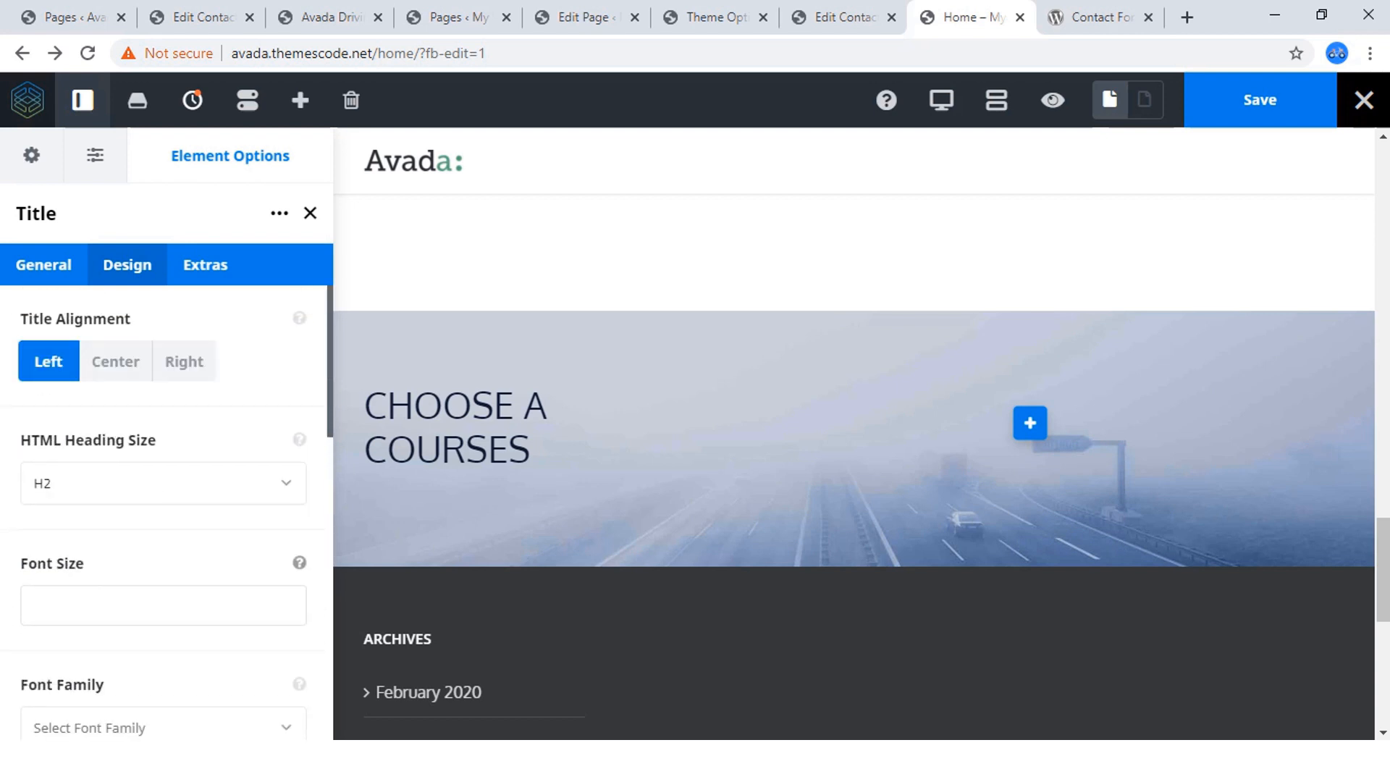
Switch to the reference site and copy the "Praesent dapibus" paragraph from the "CHOOSE A COURSES" card.
click(329, 17)
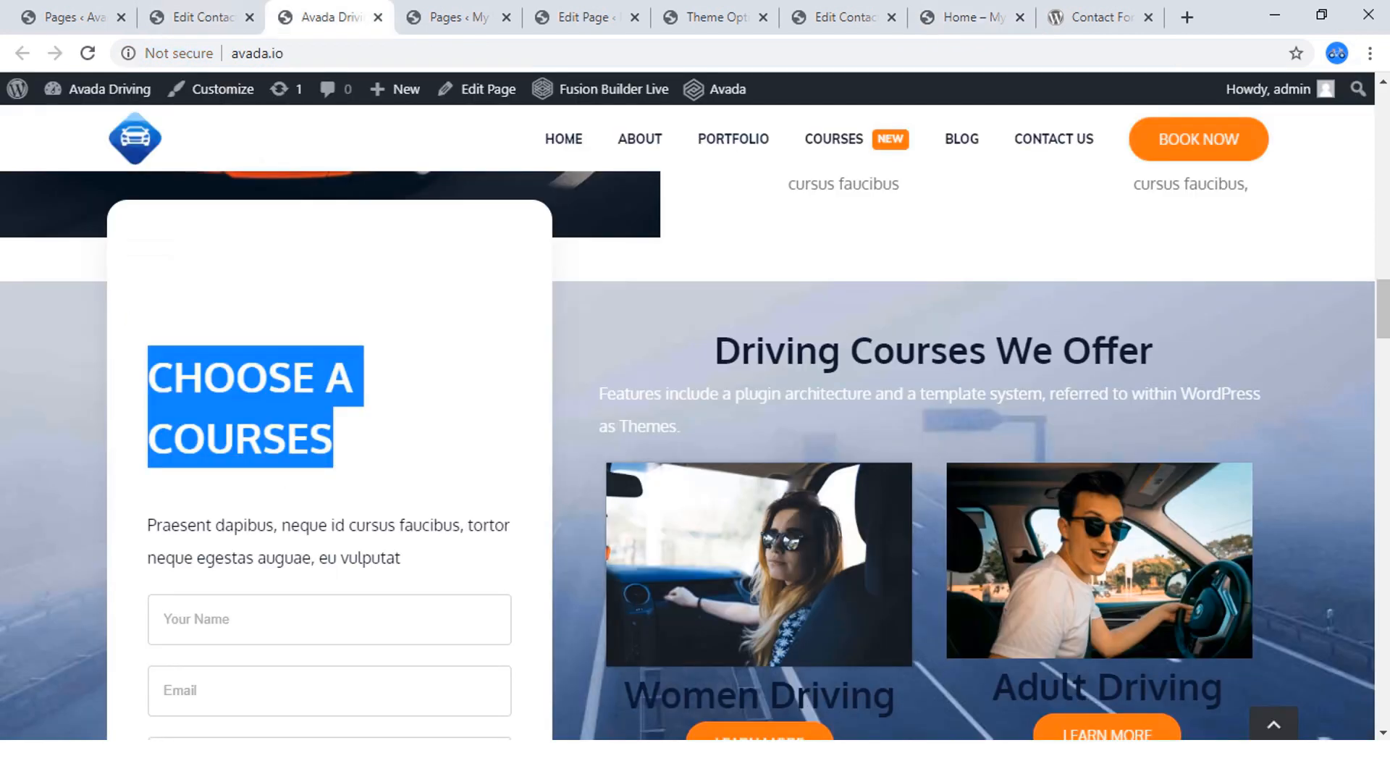
drag(404, 560, 148, 525)
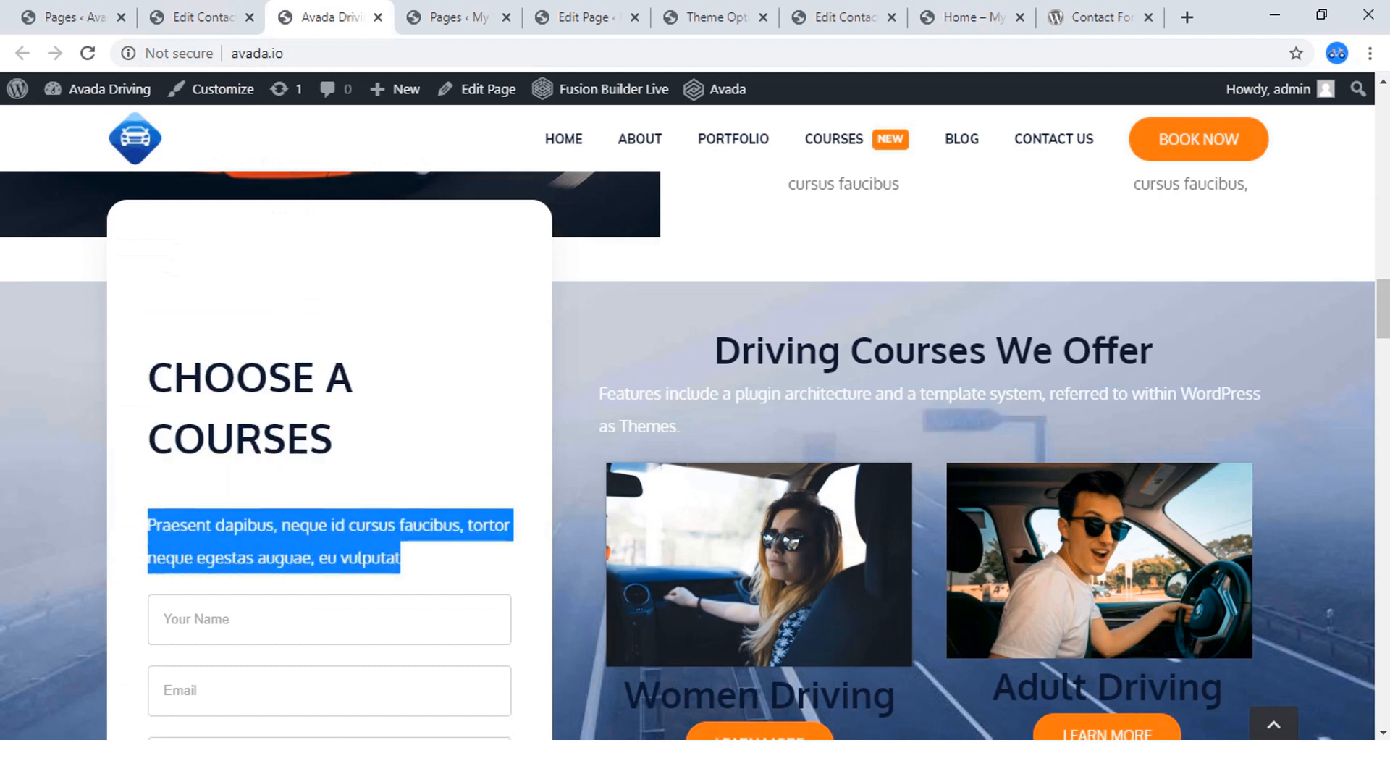
right_click(186, 532)
click(224, 543)
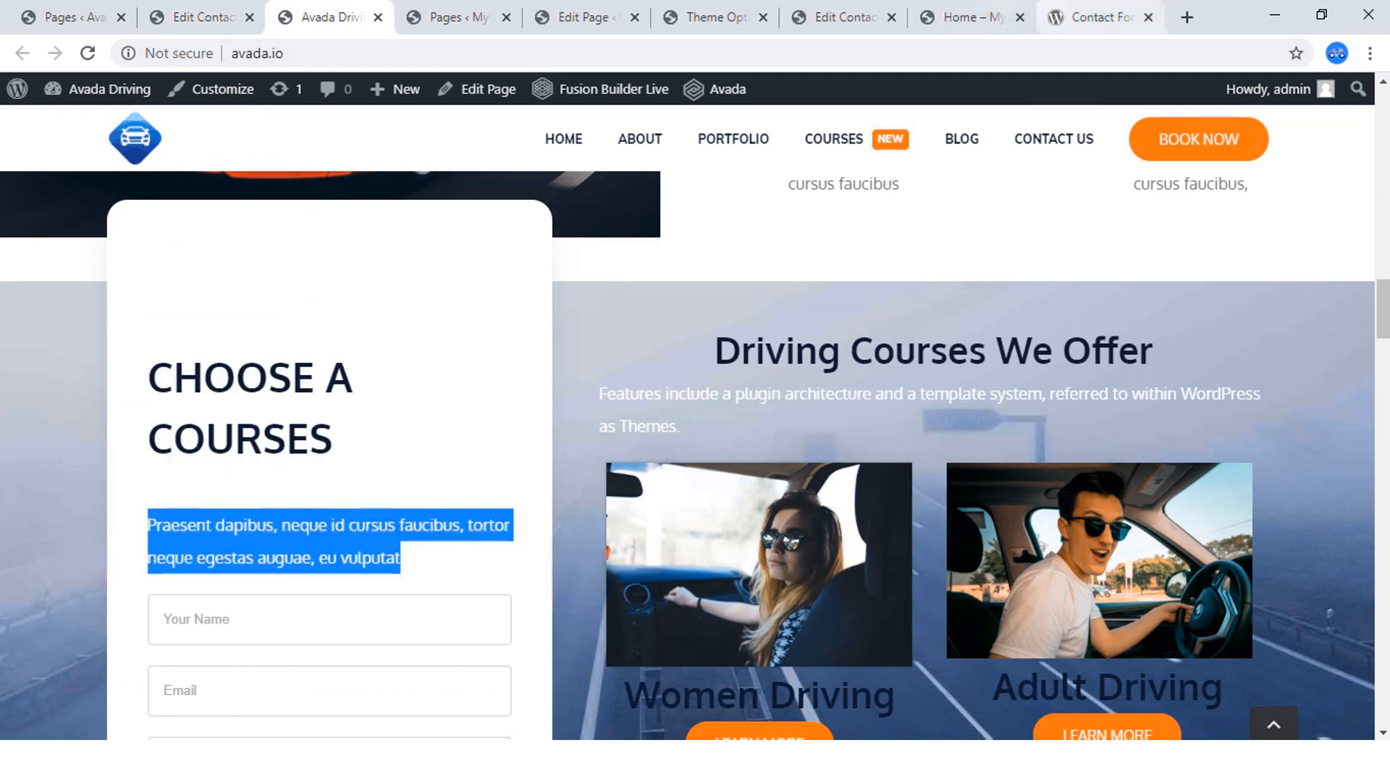
Return to the home page builder, add a Text Block below the "CHOOSE A COURSES" title and replace its placeholder with the copied paragraph.
click(966, 17)
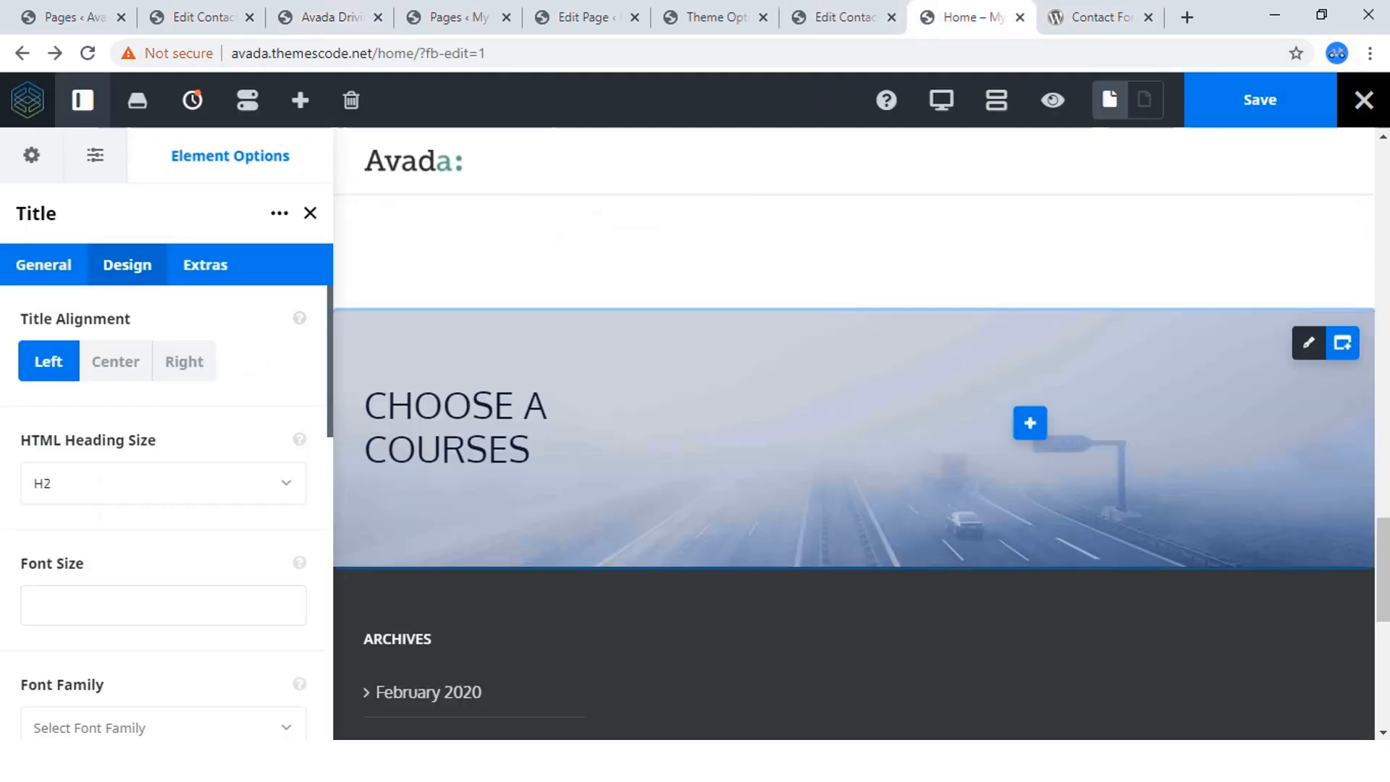
click(537, 422)
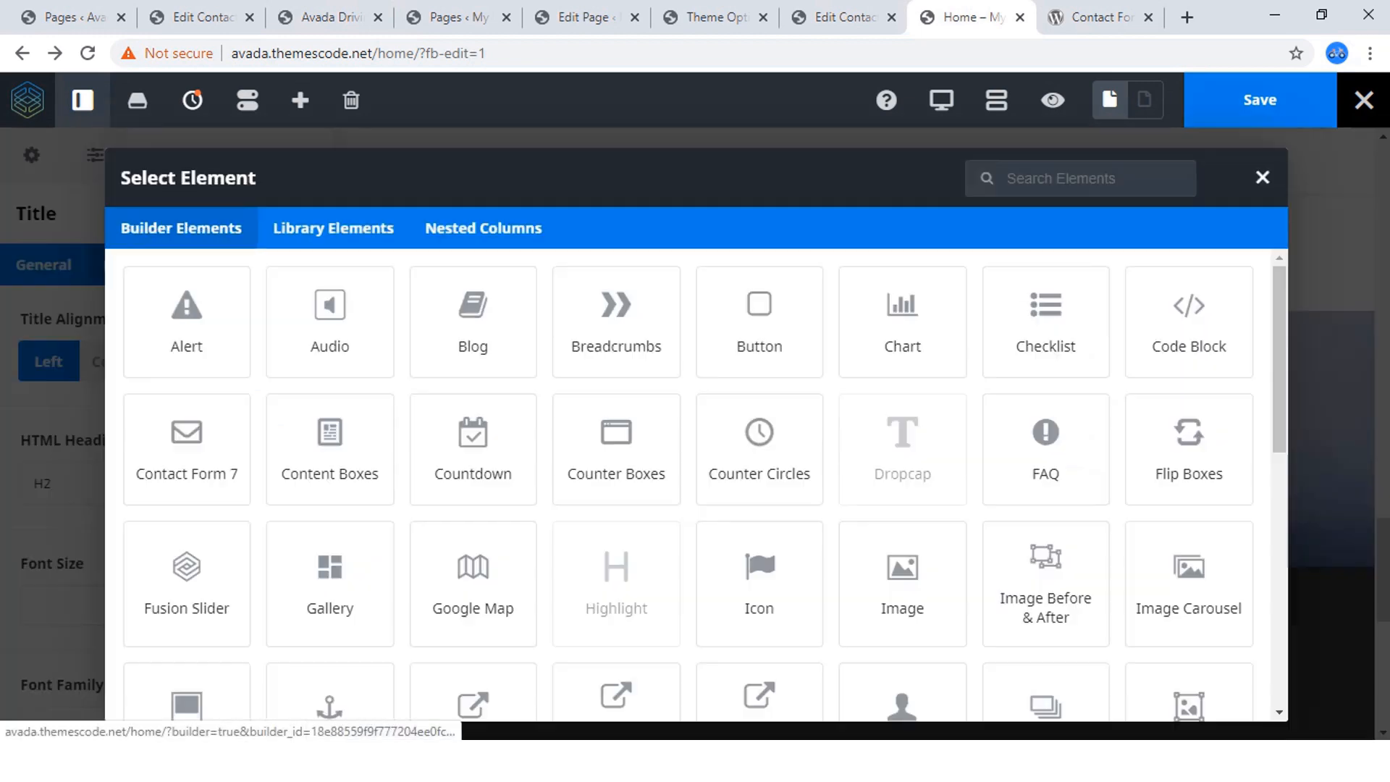
scroll(473, 478, down, 9)
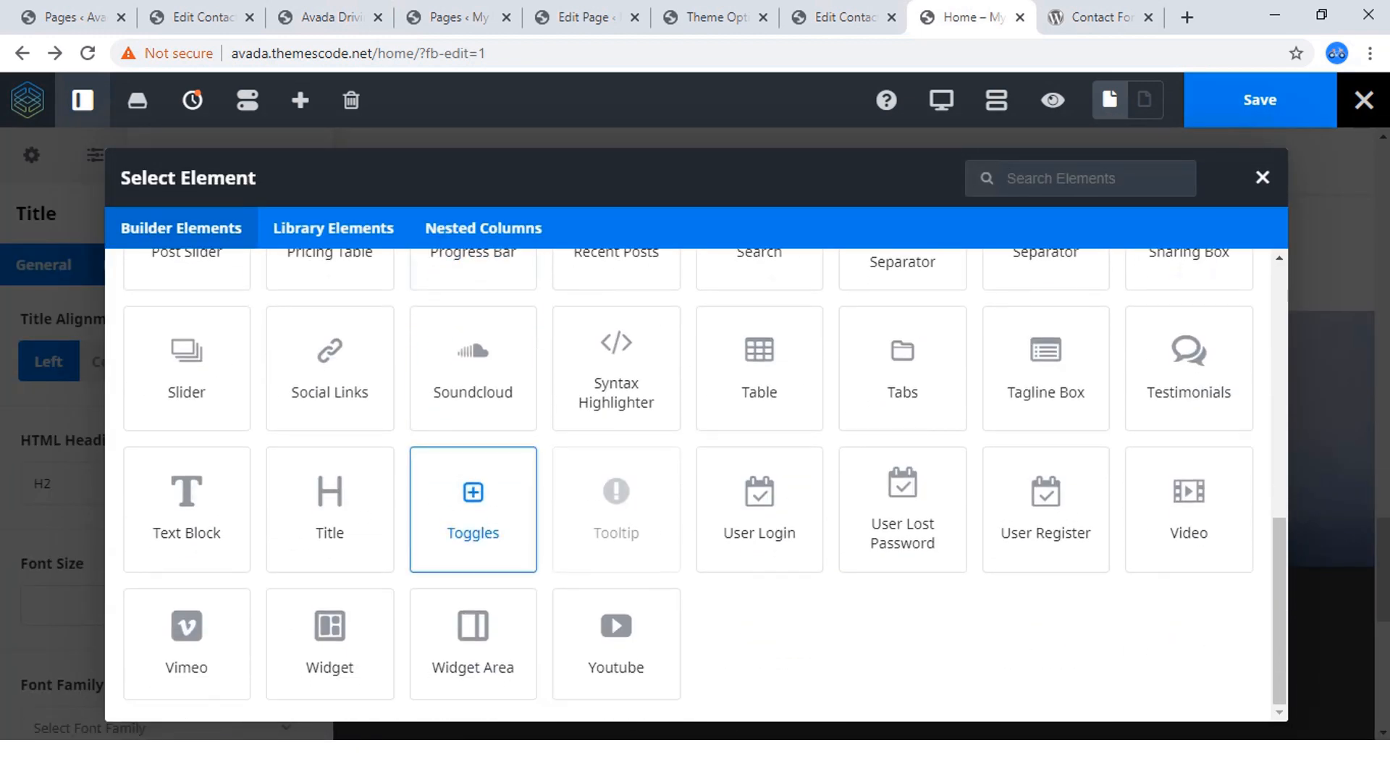
click(186, 500)
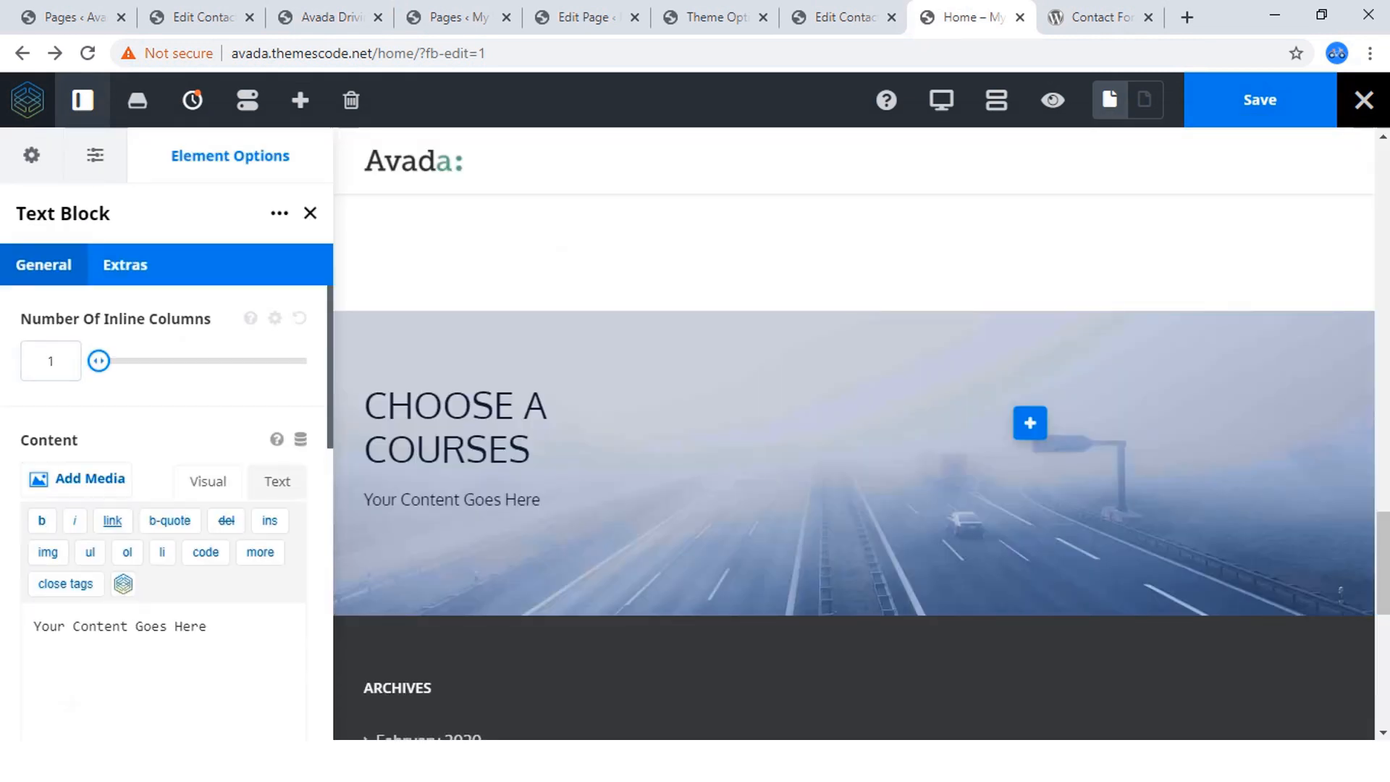
key(ctrl+a)
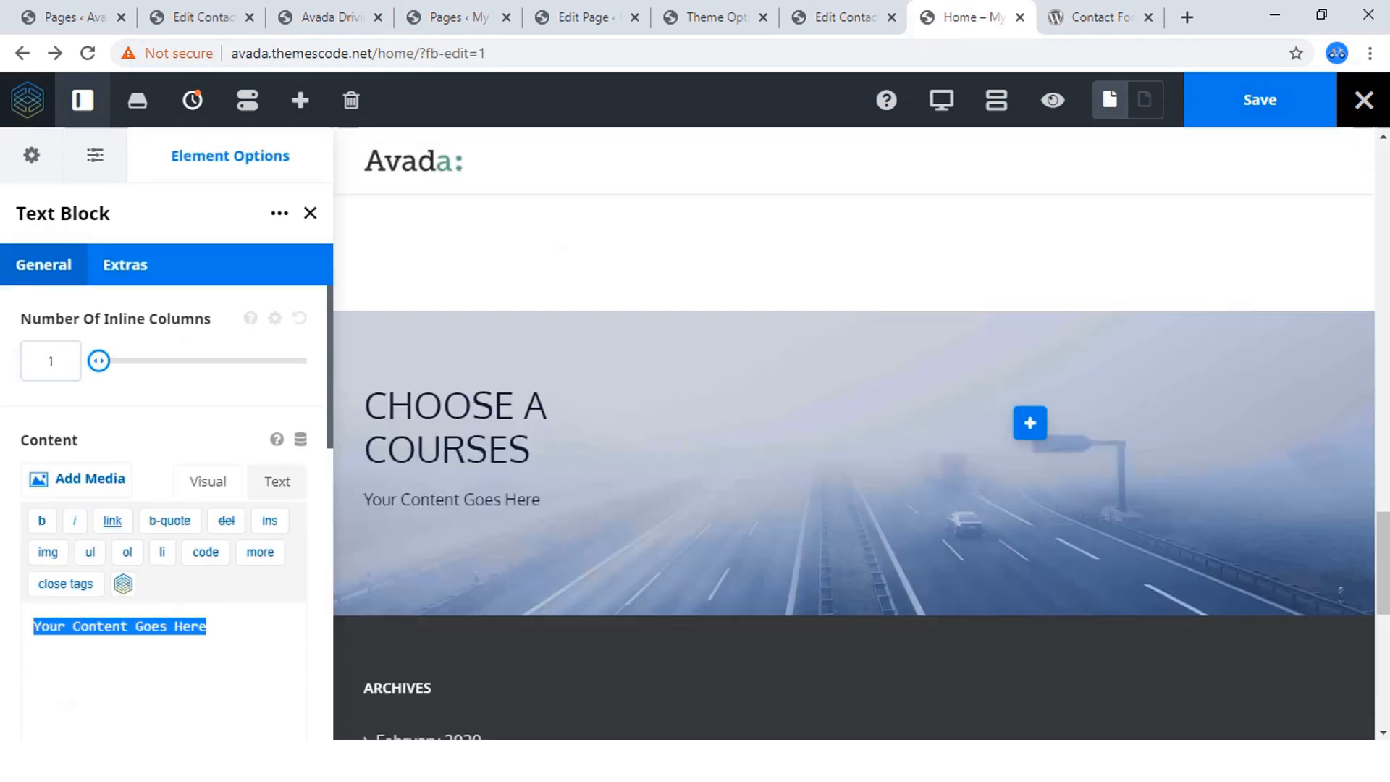
key(ctrl+v)
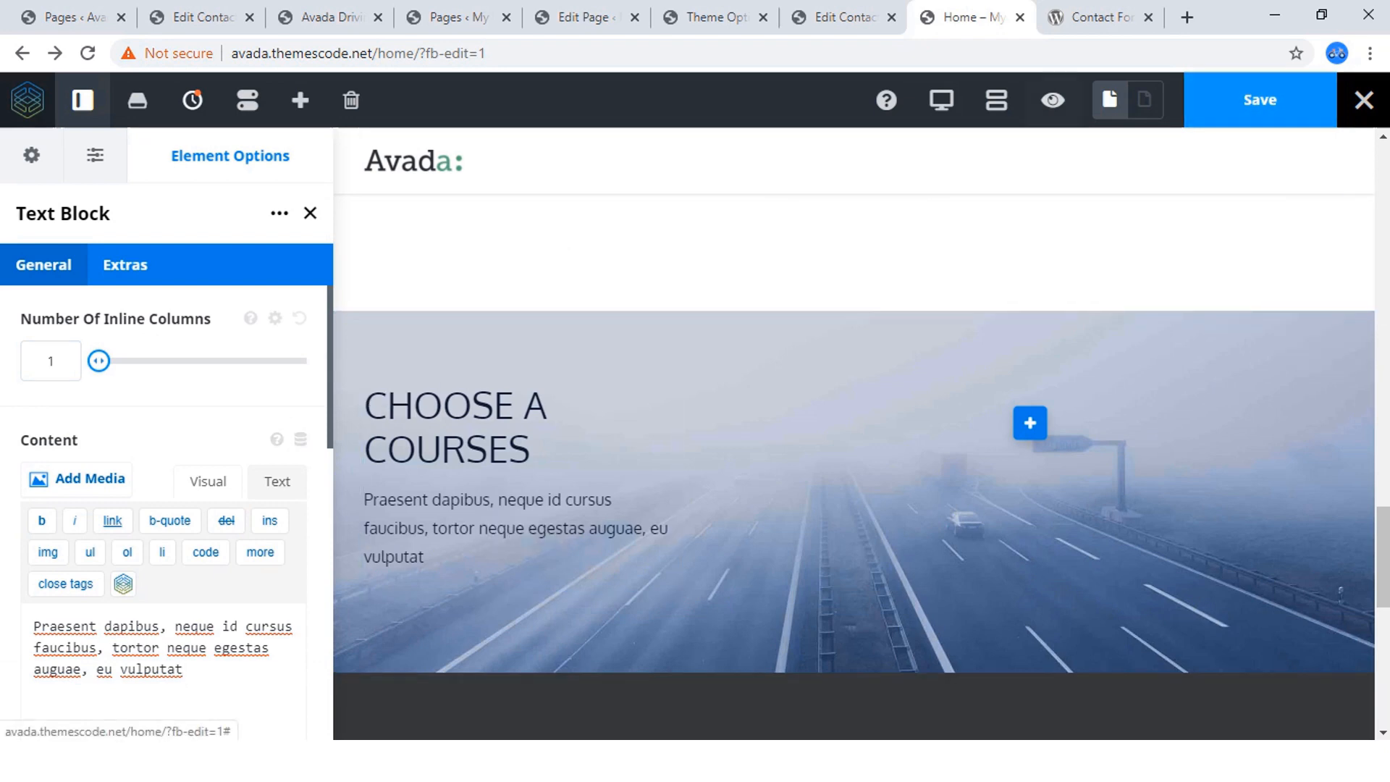
Check the form fields on the reference site and add a Contact Form 7 element below the Text Block in the home page builder.
click(329, 17)
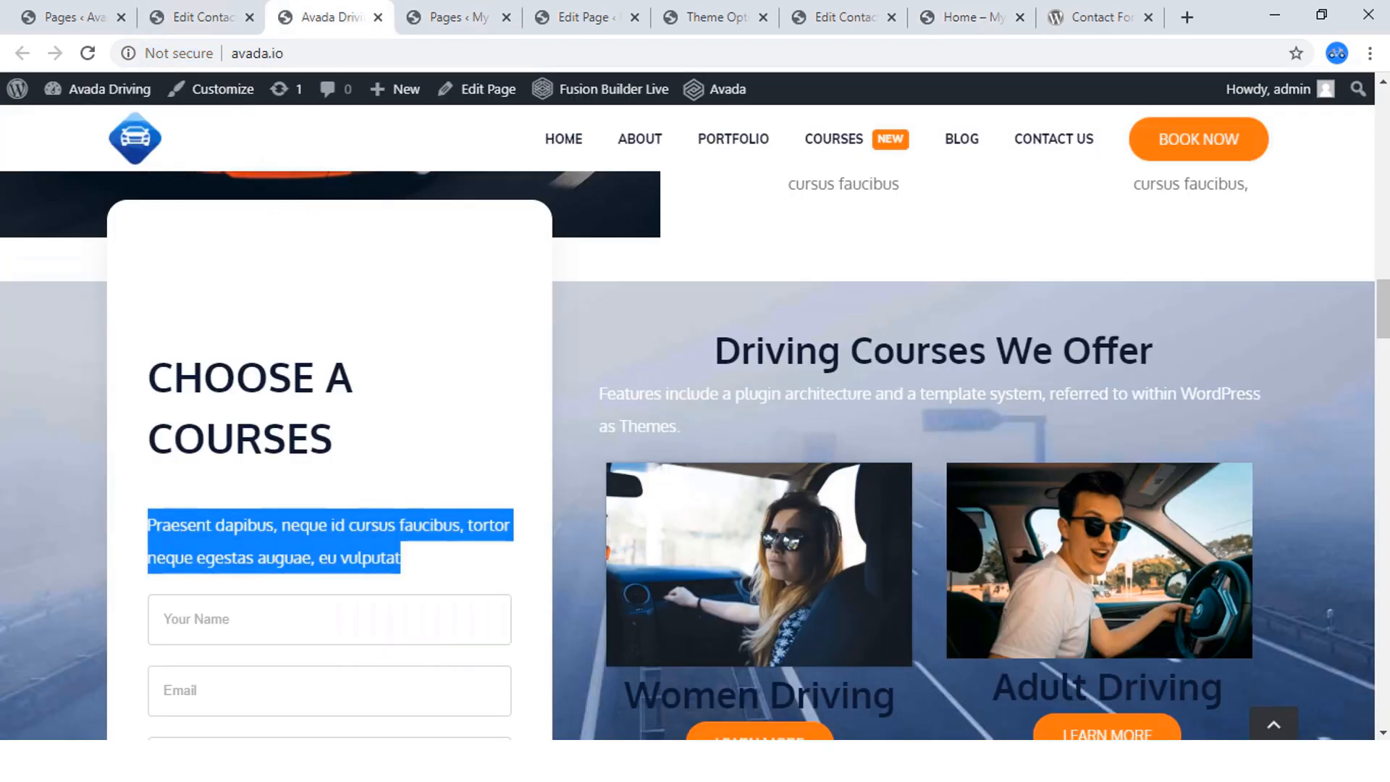
scroll(695, 434, down, 1)
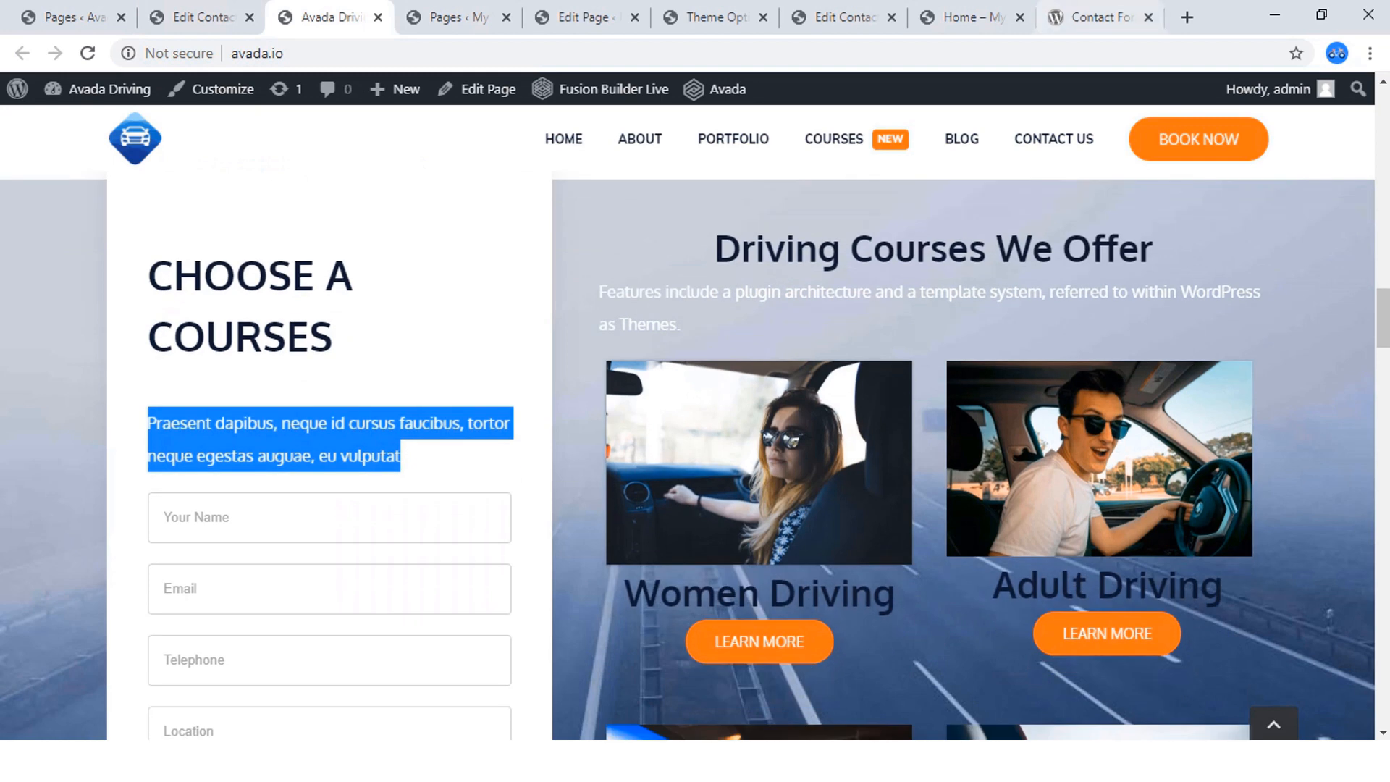
click(967, 17)
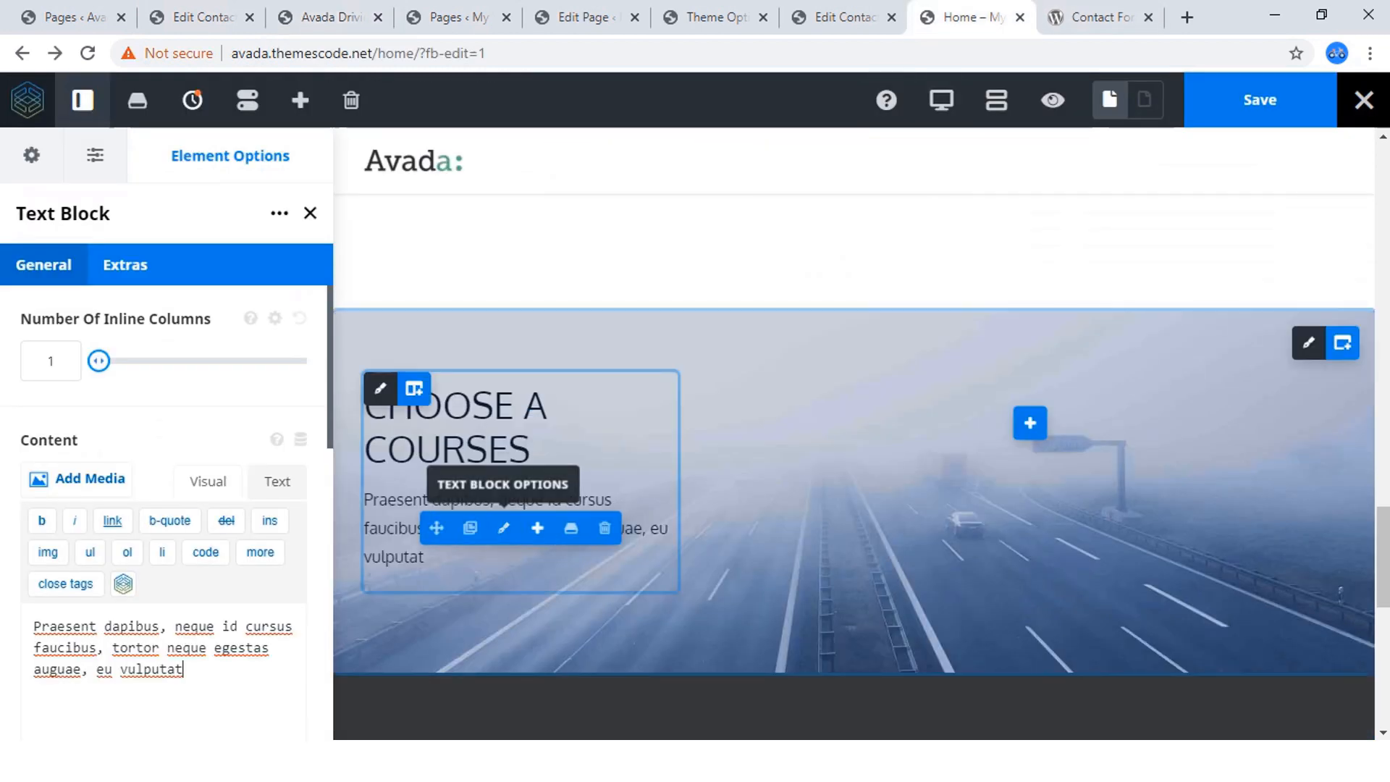
click(538, 528)
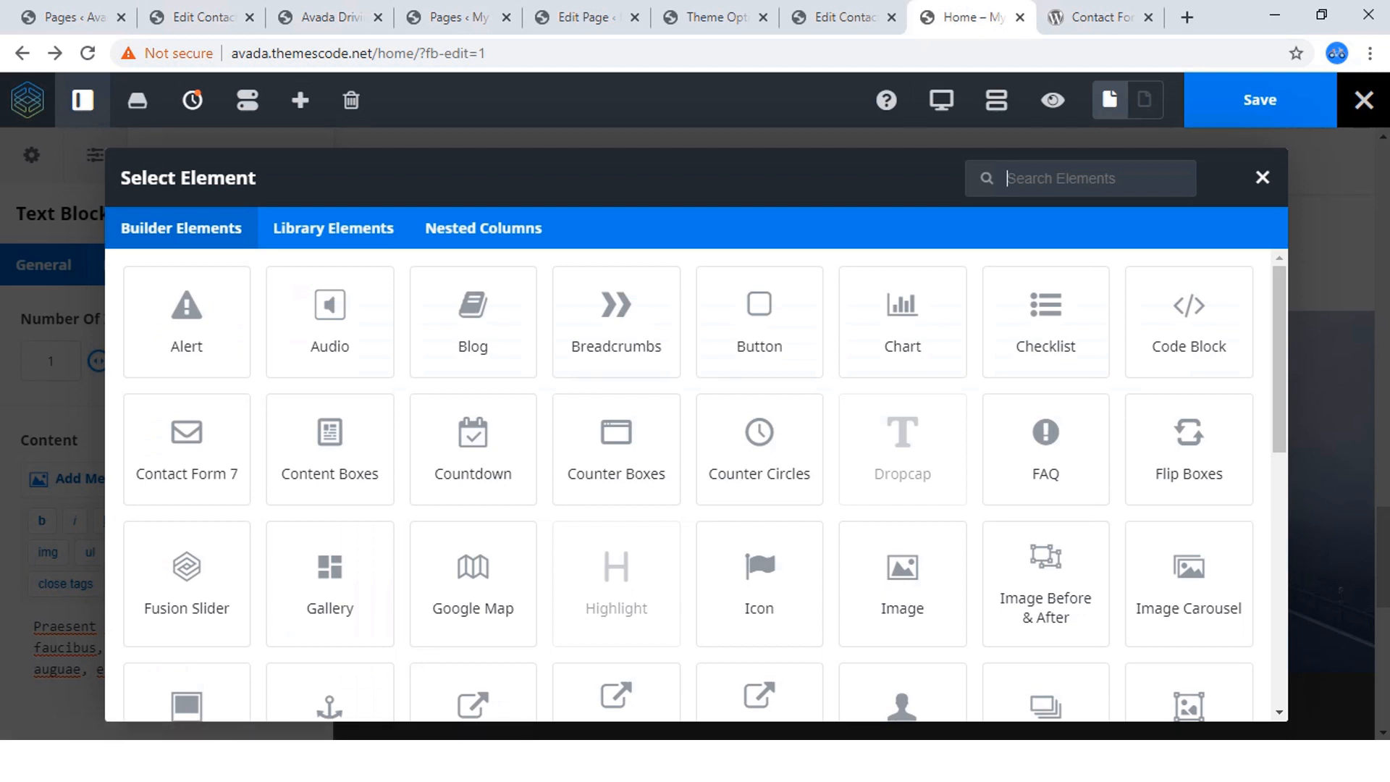
click(187, 446)
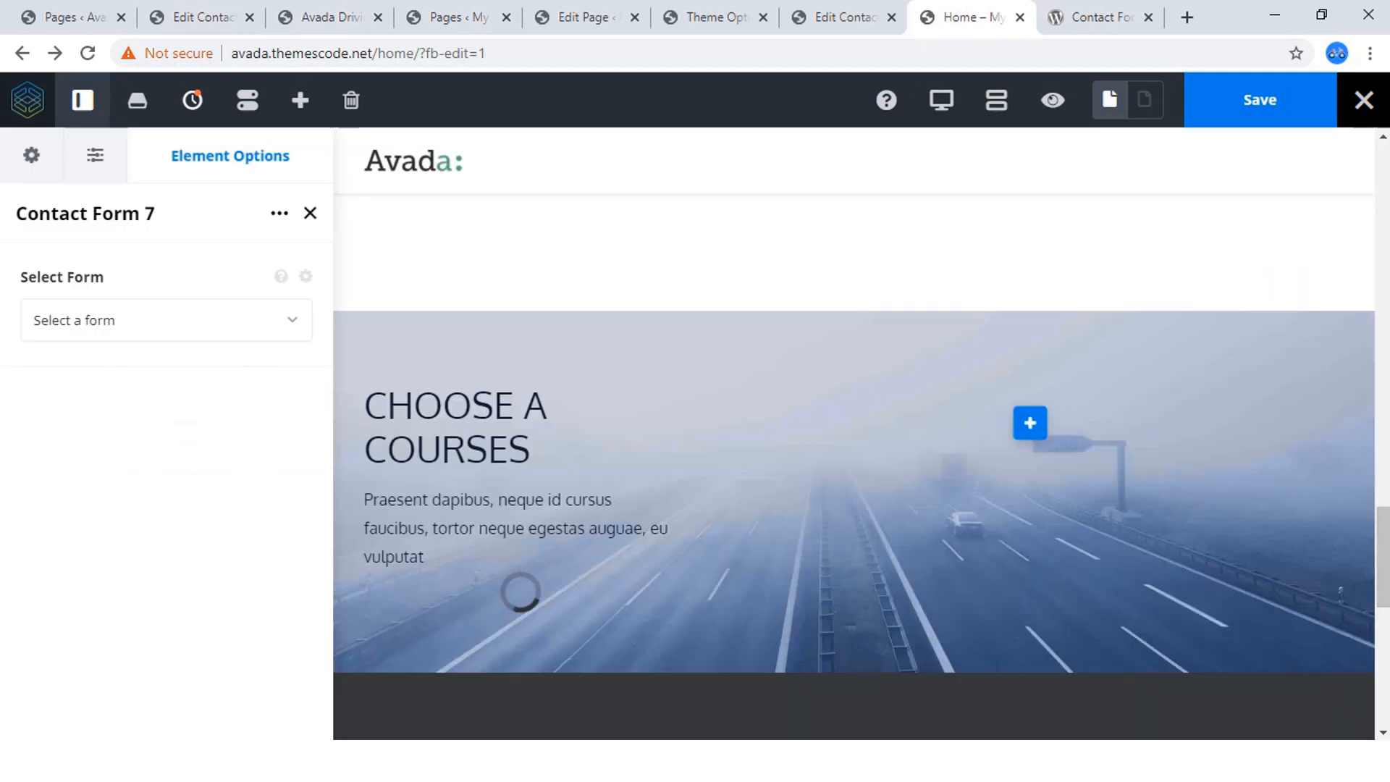
Select "Contact form 1" as the form shown by the Contact Form 7 element.
scroll(464, 445, down, 3)
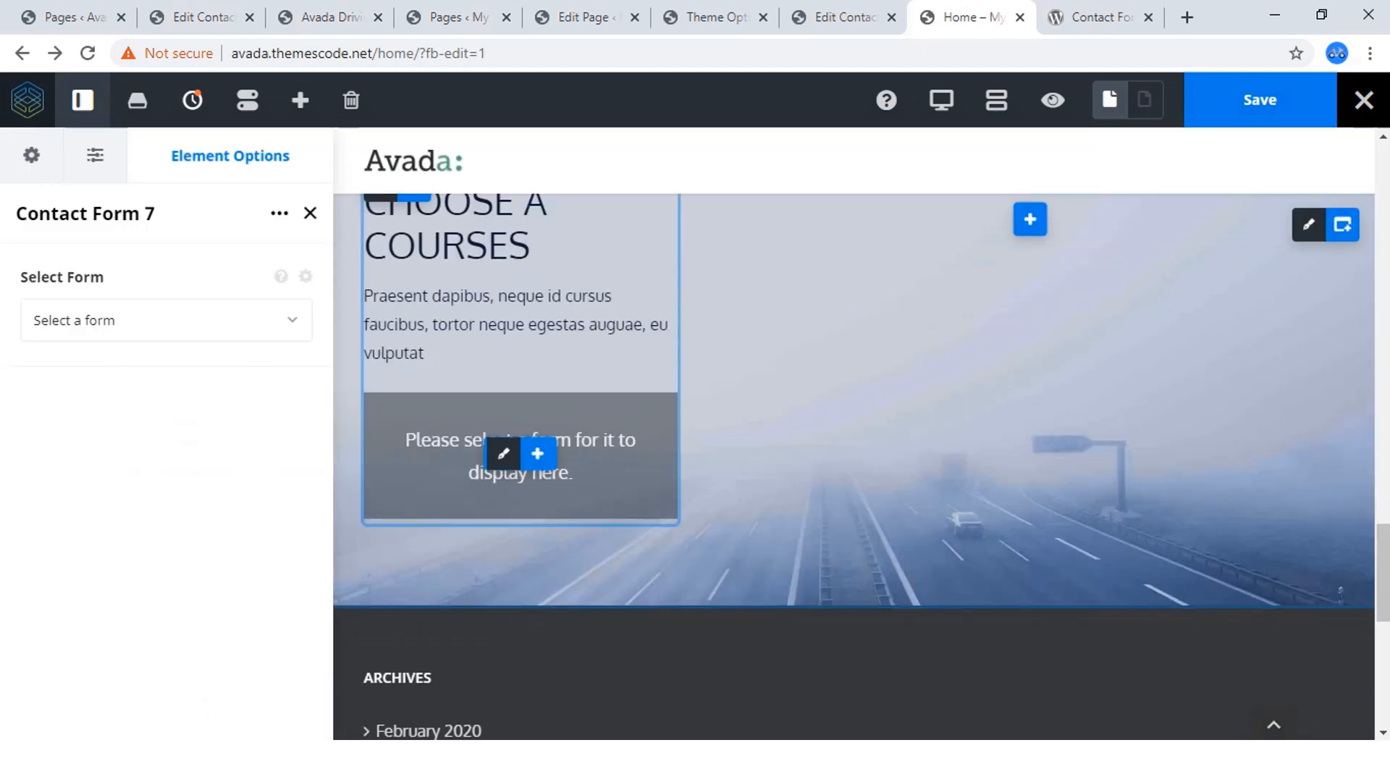
click(167, 320)
click(87, 403)
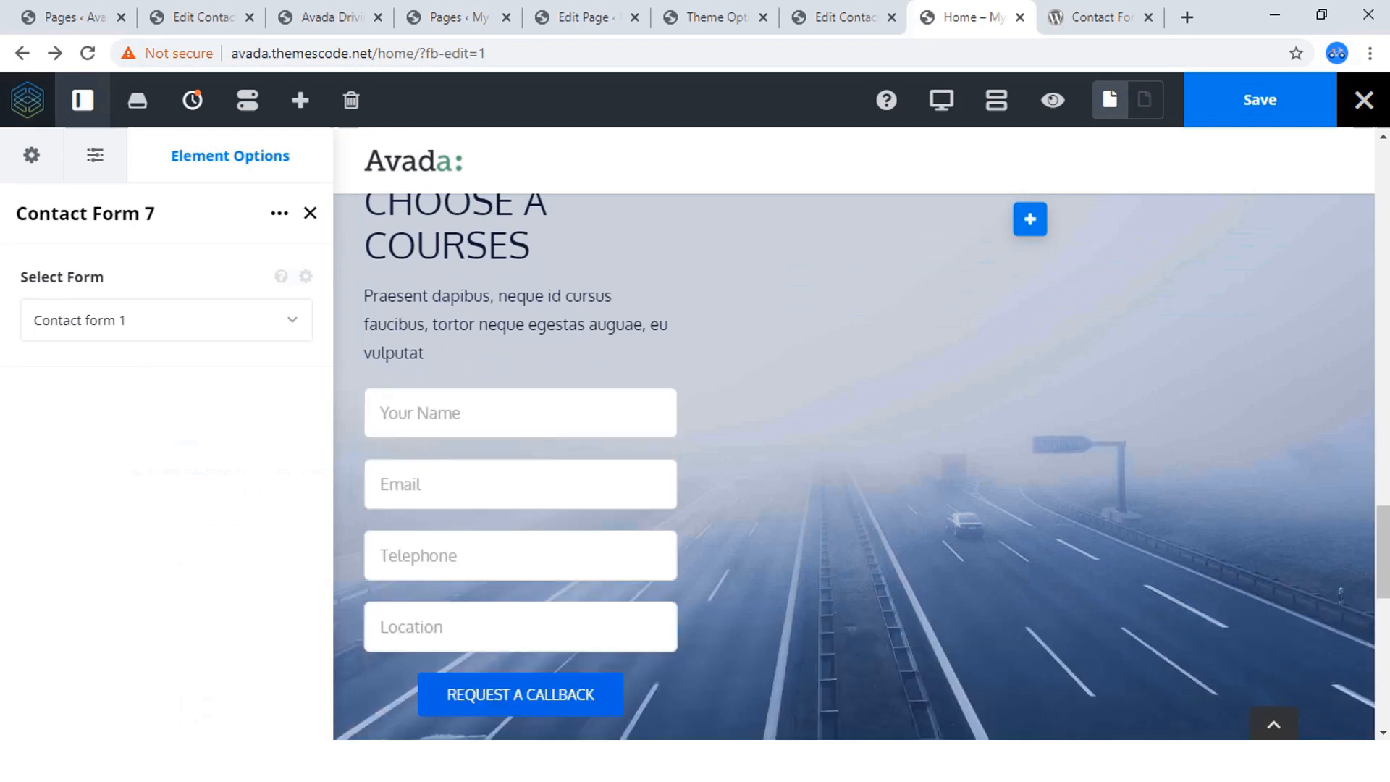
scroll(522, 507, down, 3)
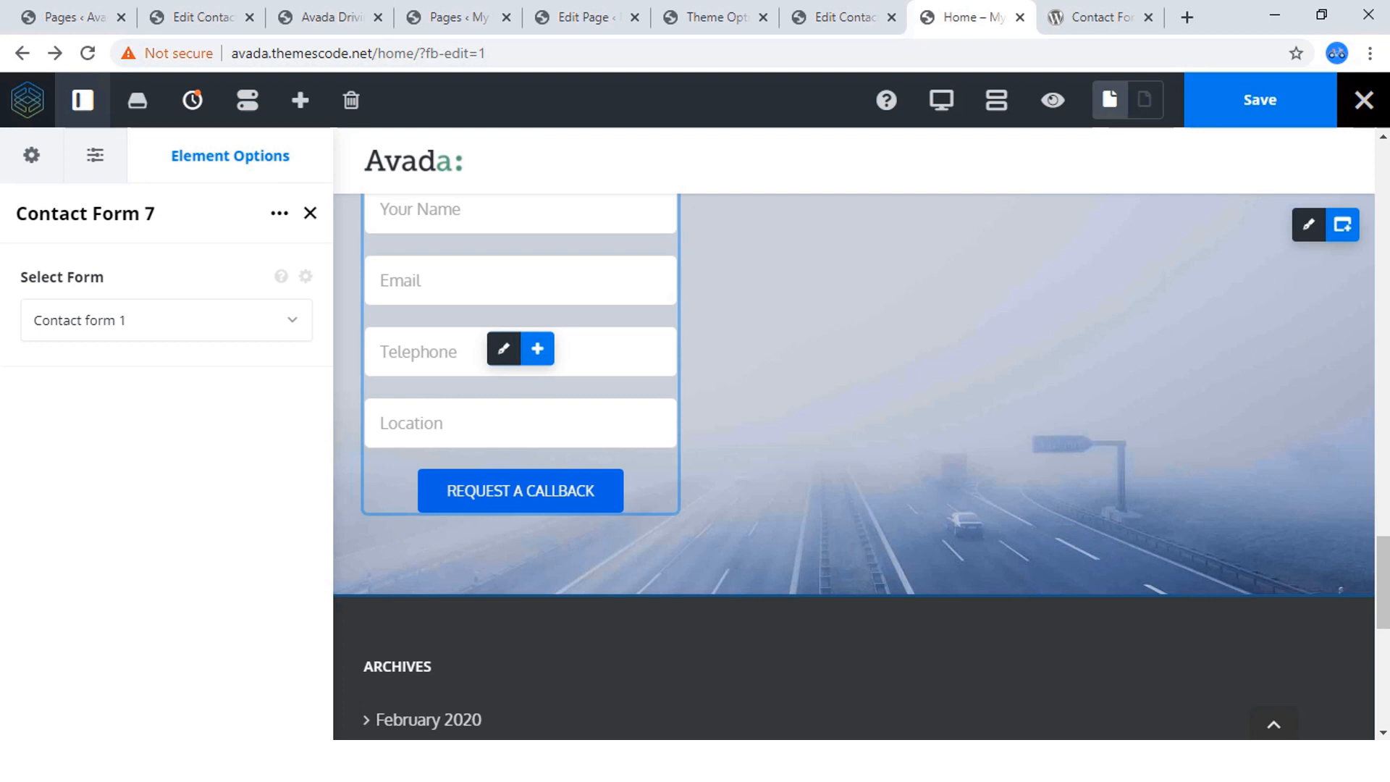
Compare the form column with the reference site's "CHOOSE A COURSES" card and its overlap with the section above.
scroll(854, 435, up, 3)
click(328, 16)
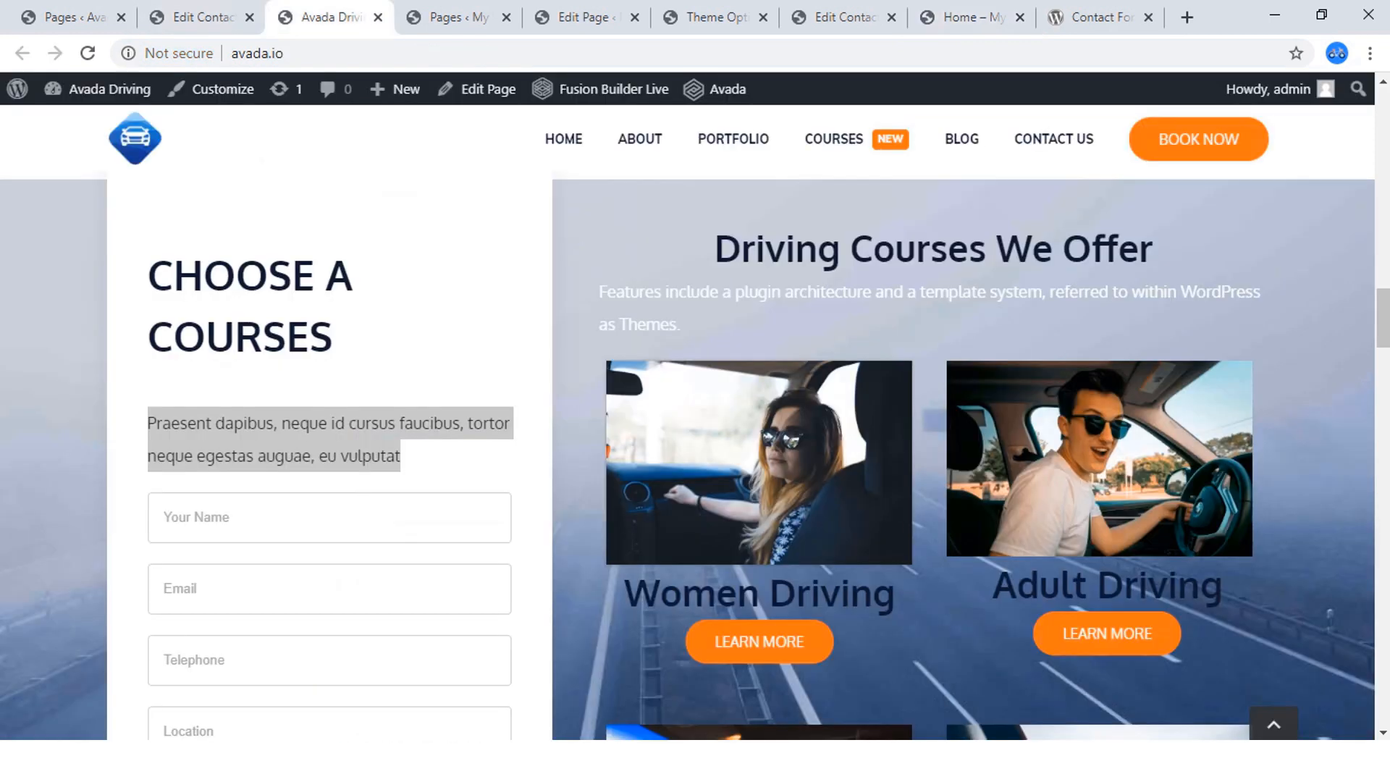
scroll(688, 456, up, 3)
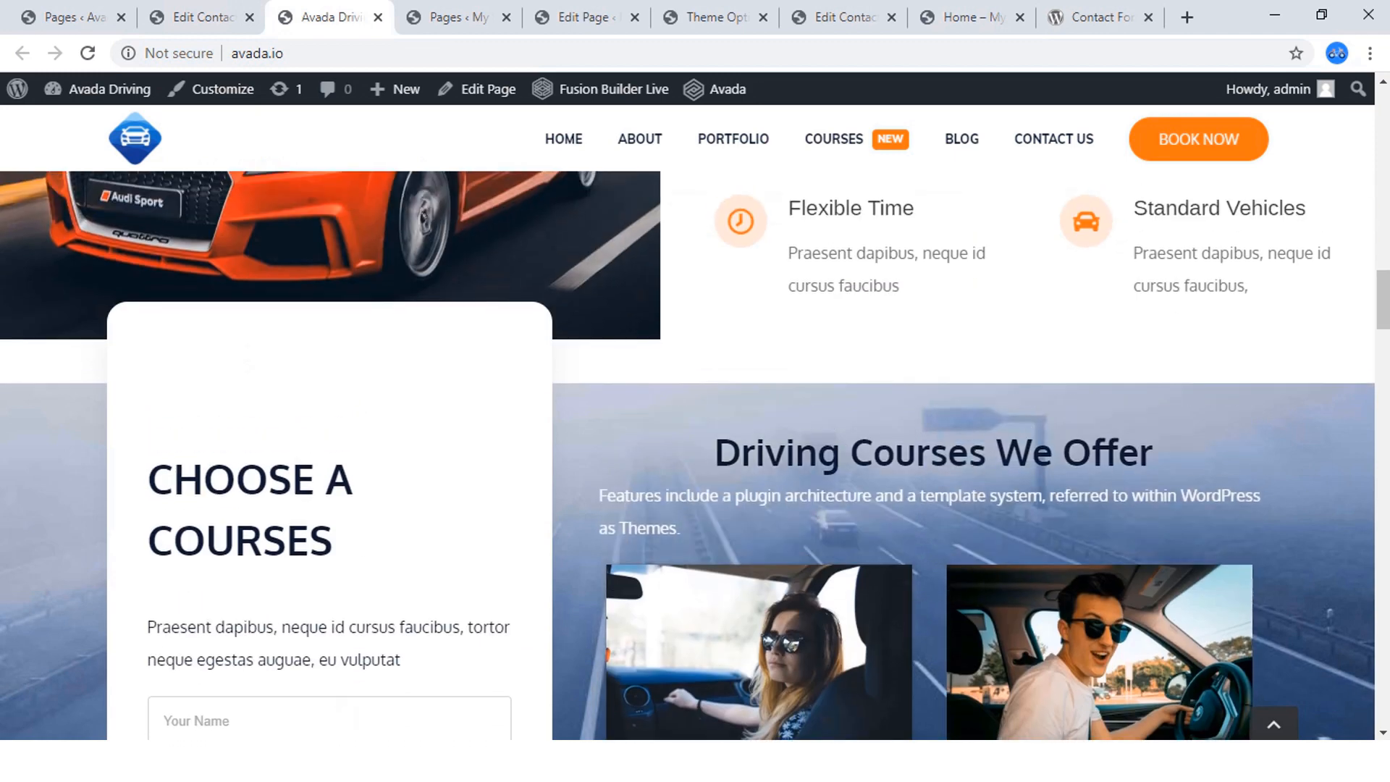
scroll(688, 456, down, 2)
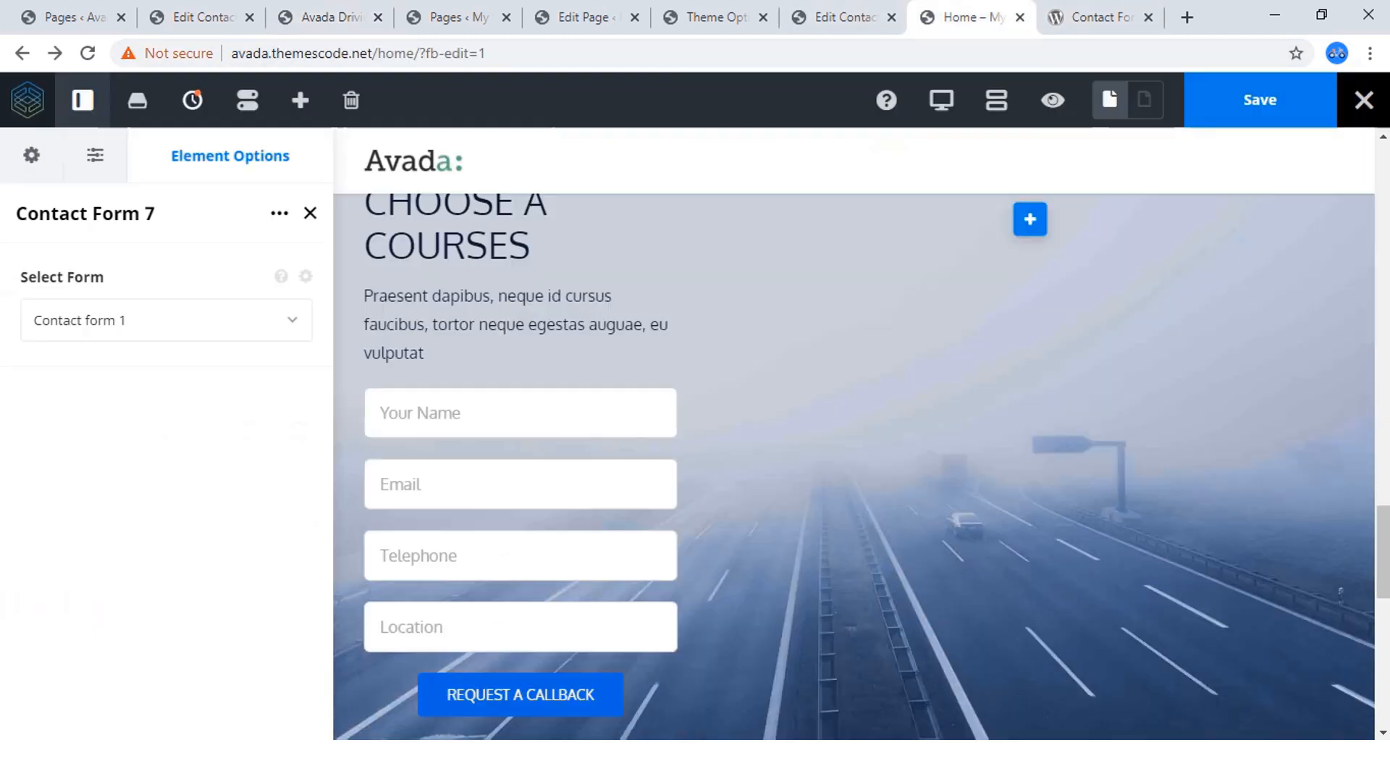
click(971, 17)
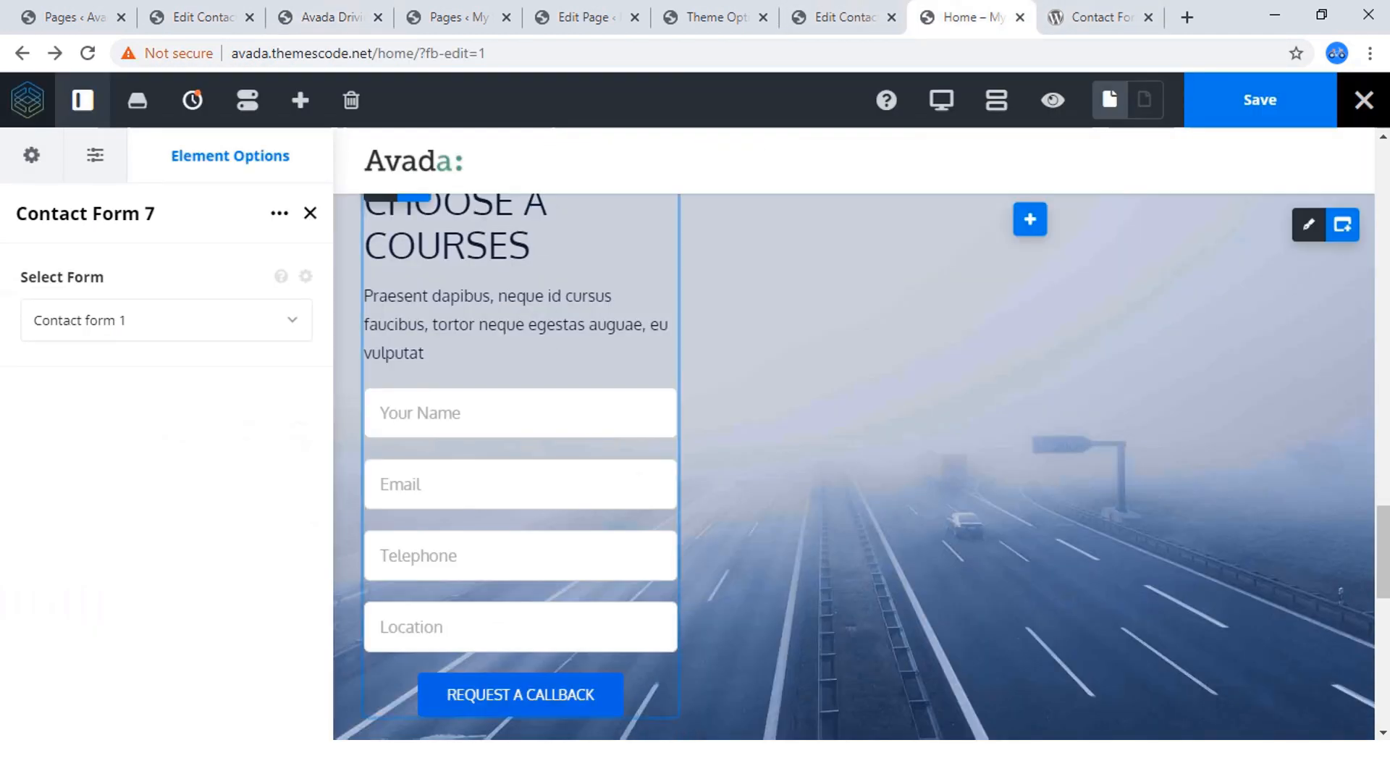
Open the options of the 1/3 form column and set its top and bottom padding to 60px.
mouse_move(381, 390)
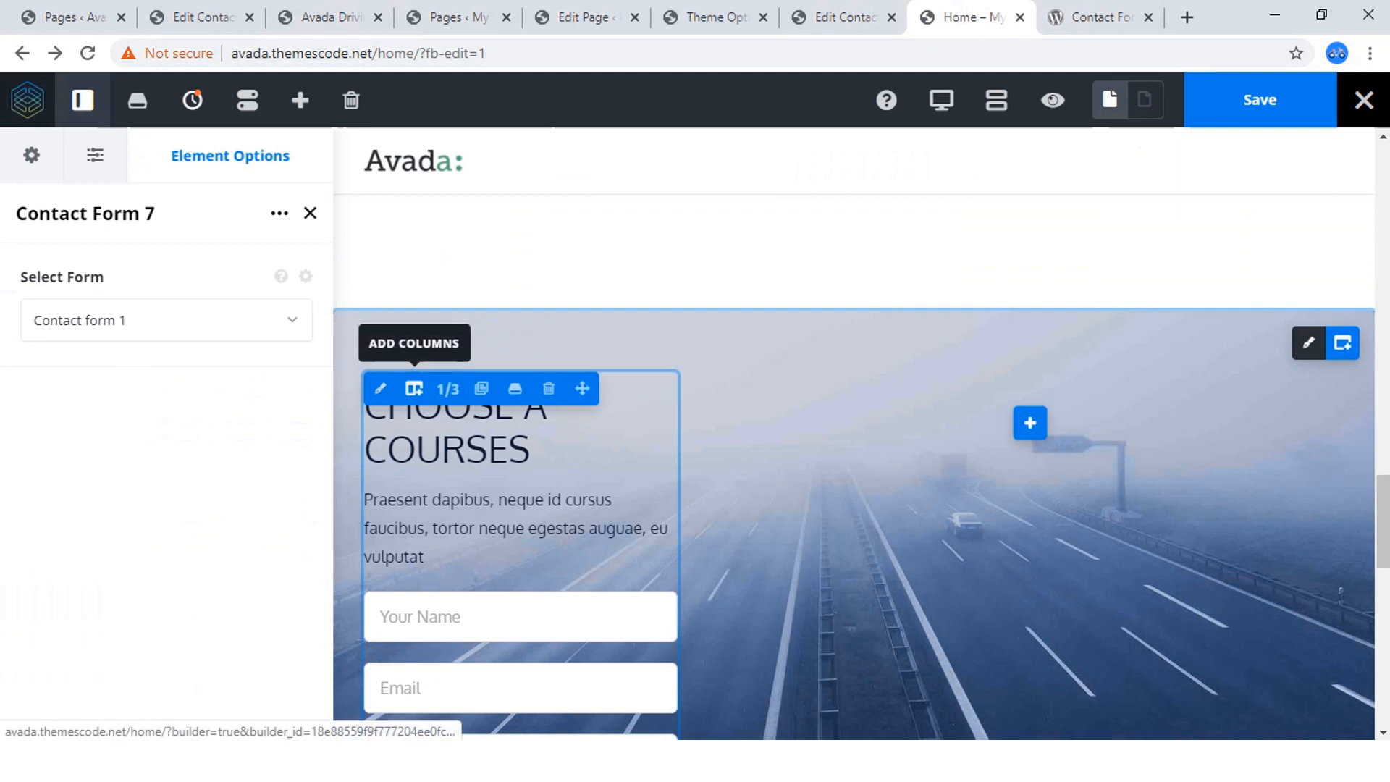
click(380, 389)
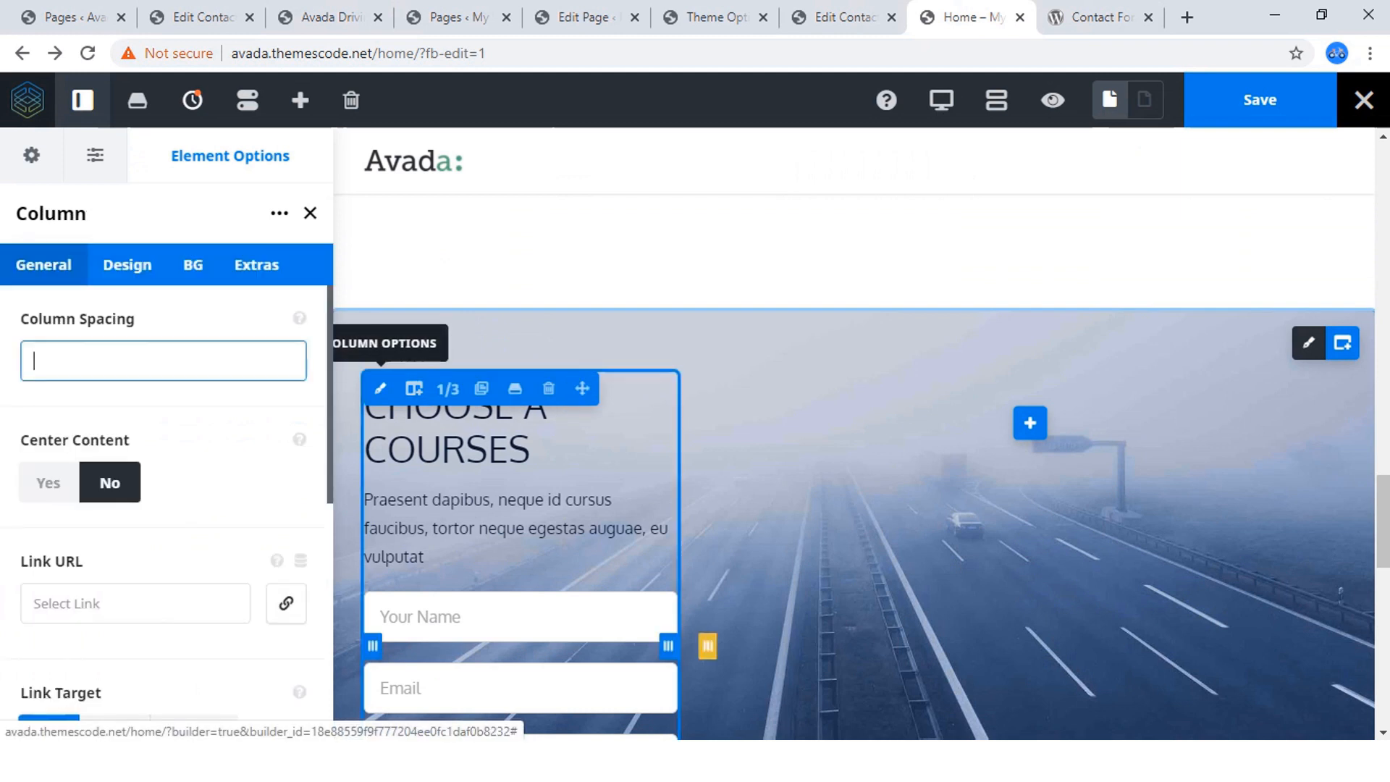
click(193, 264)
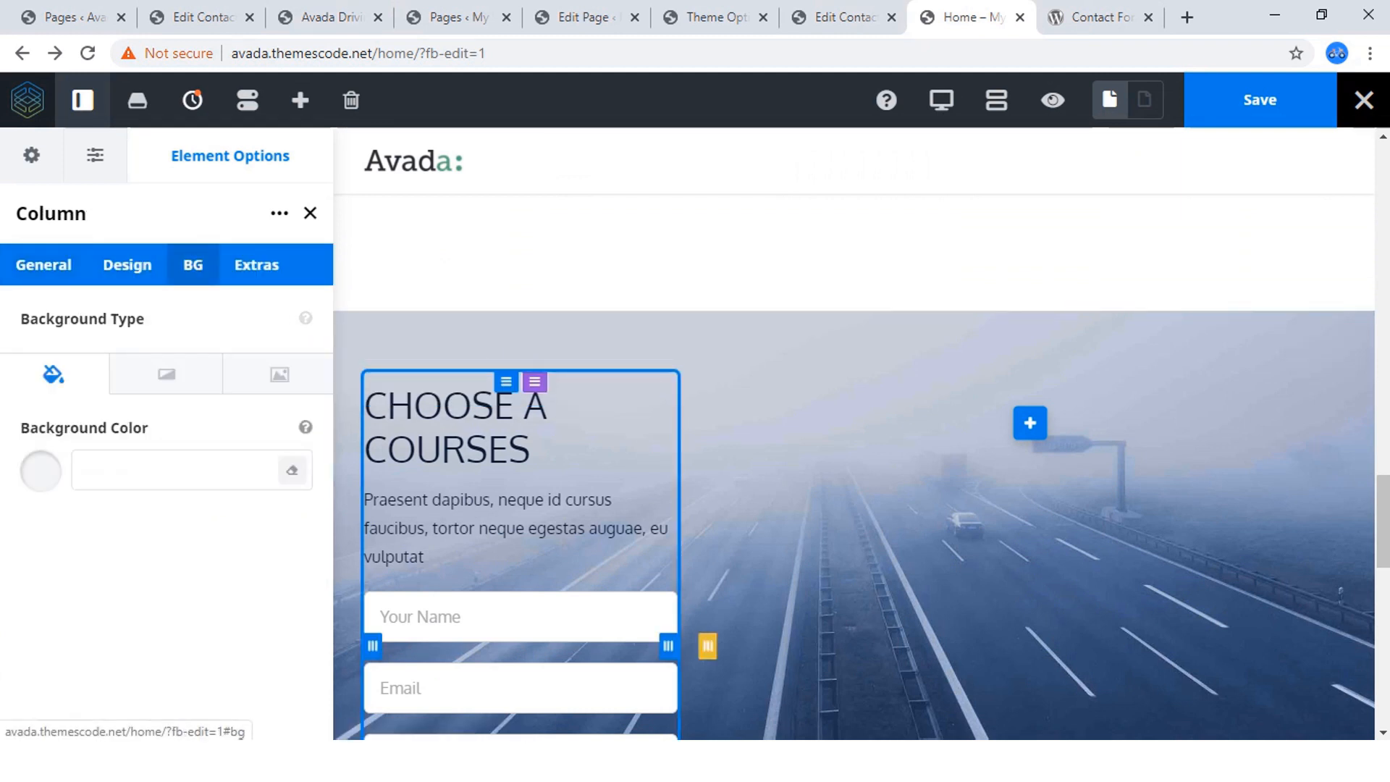
click(127, 264)
scroll(217, 507, down, 3)
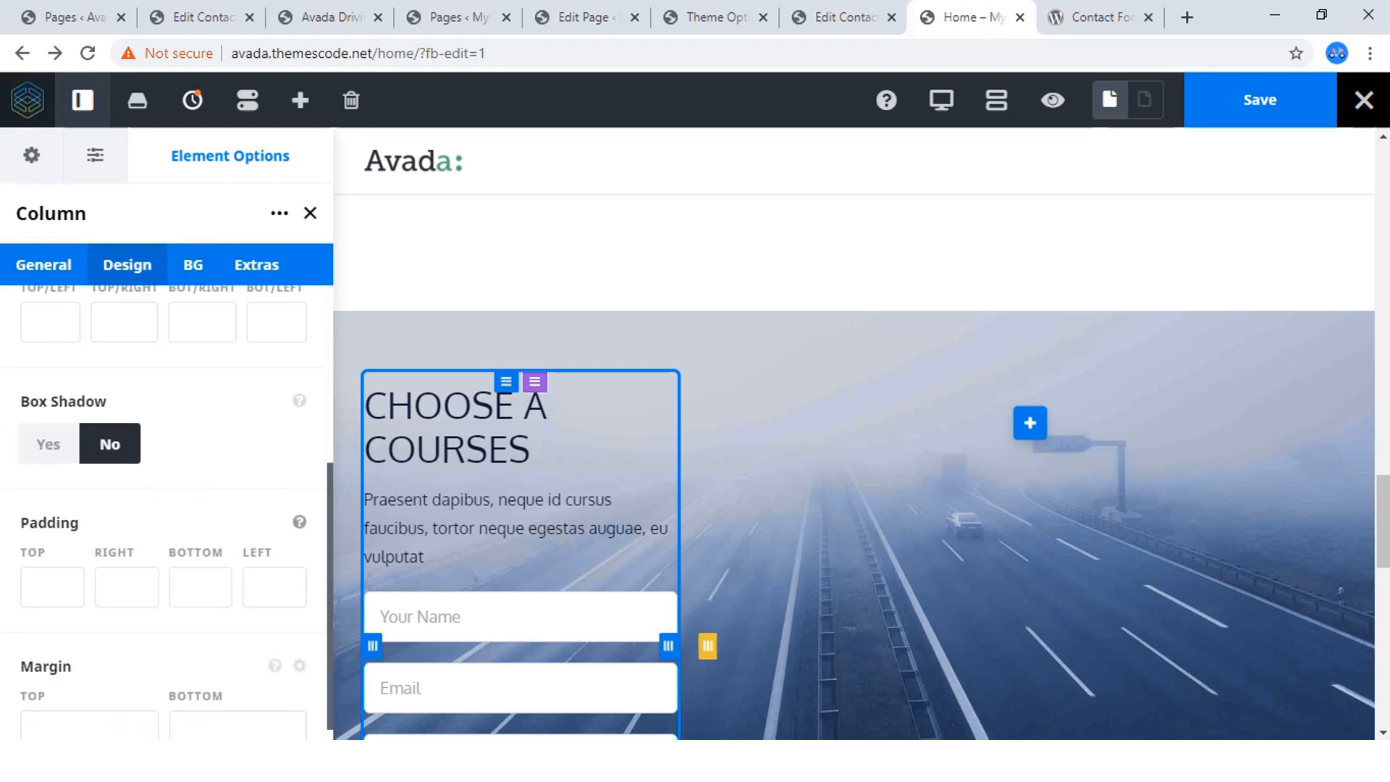
click(52, 557)
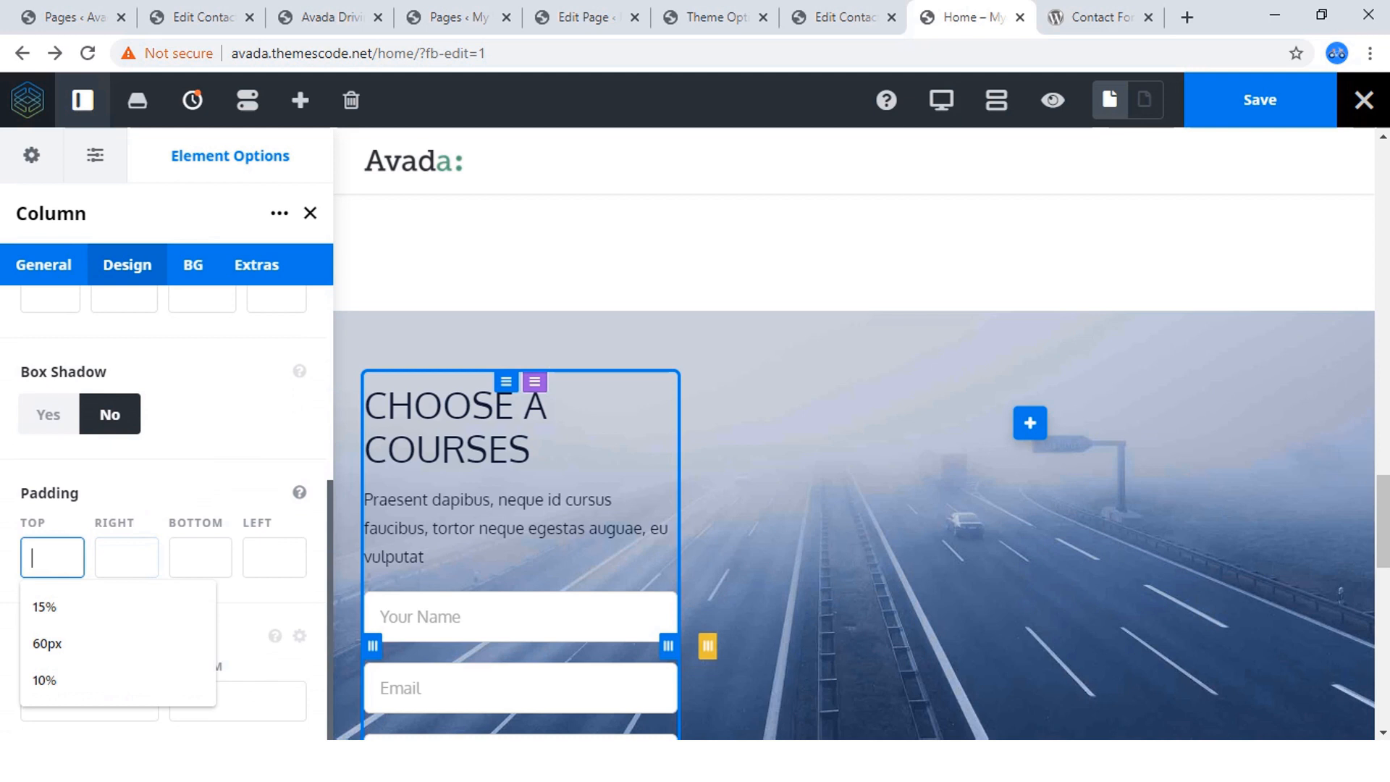
key(Down)
key(Down)
key(Return)
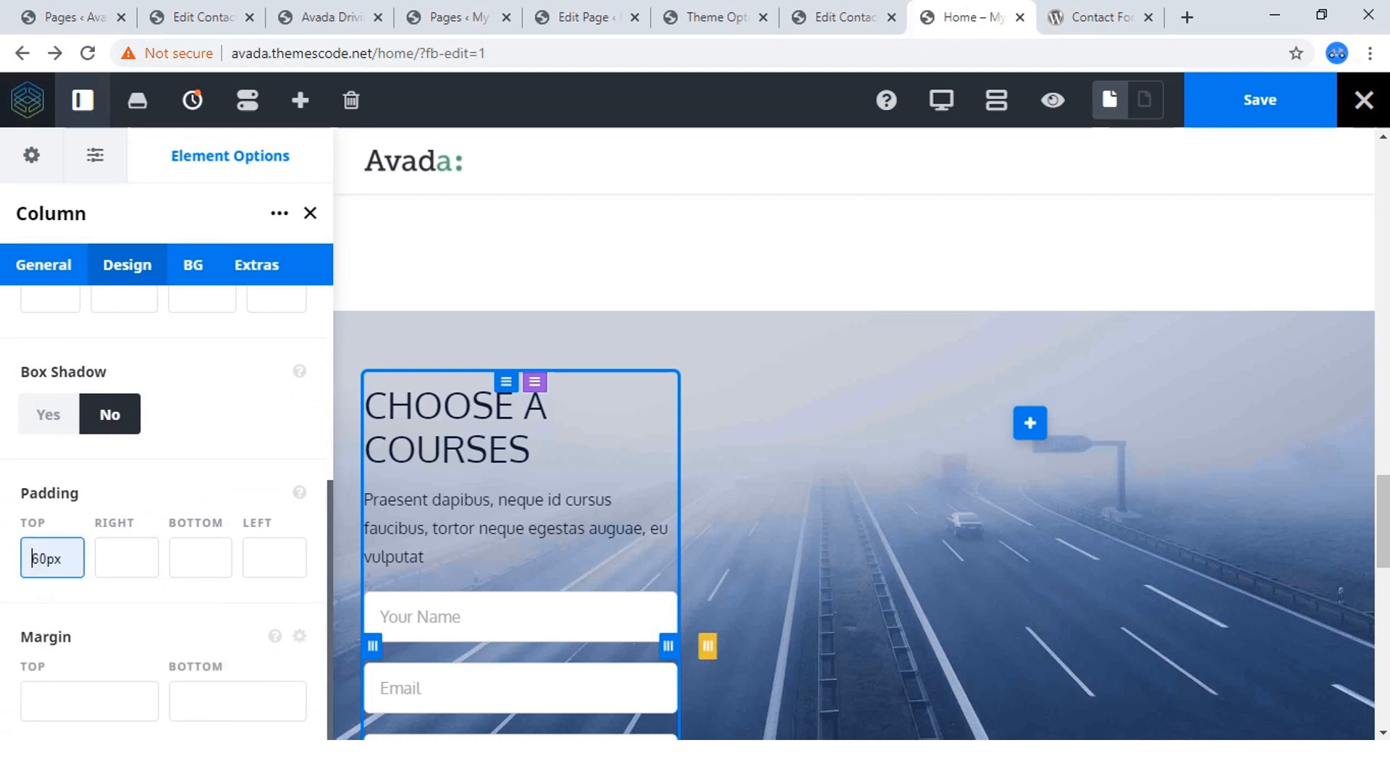
click(201, 557)
click(199, 643)
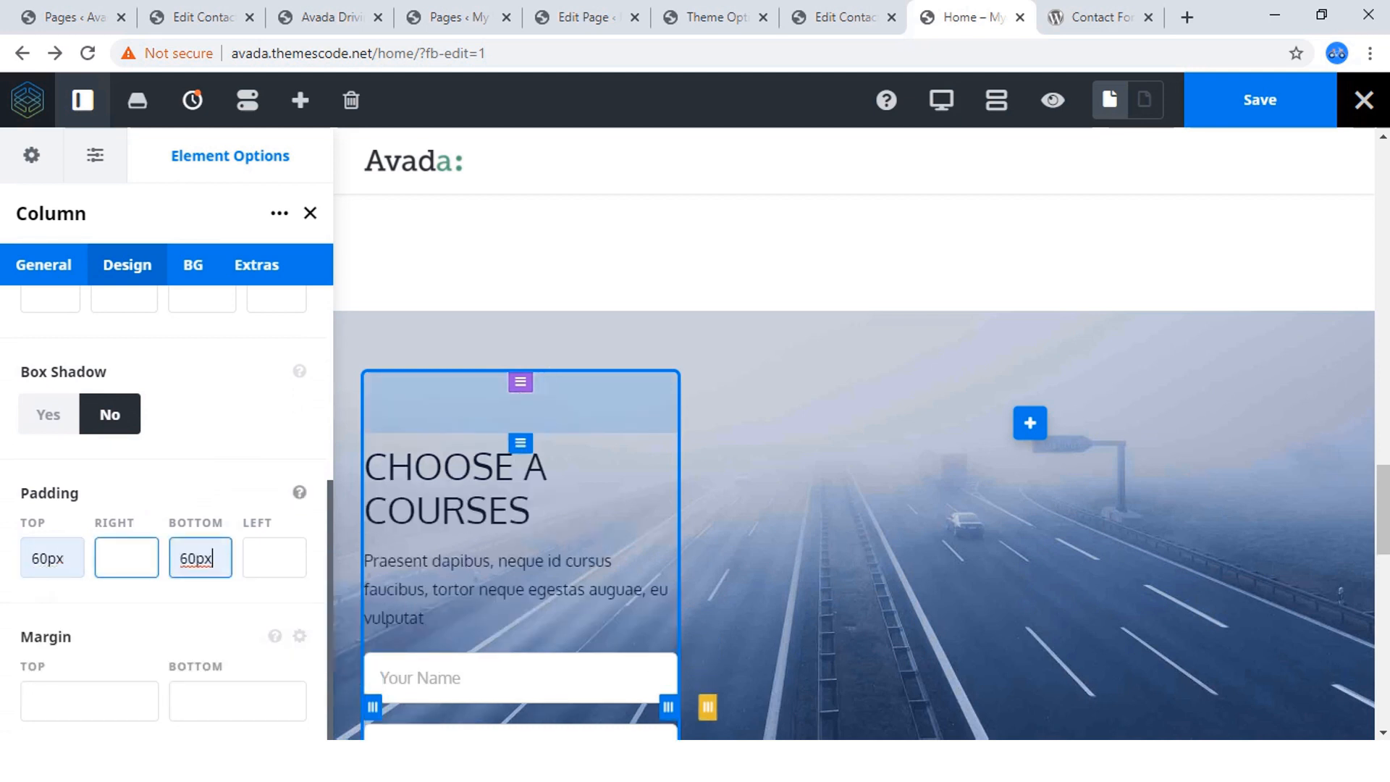
Set the form column's right and left padding to 20.
click(127, 558)
text(20)
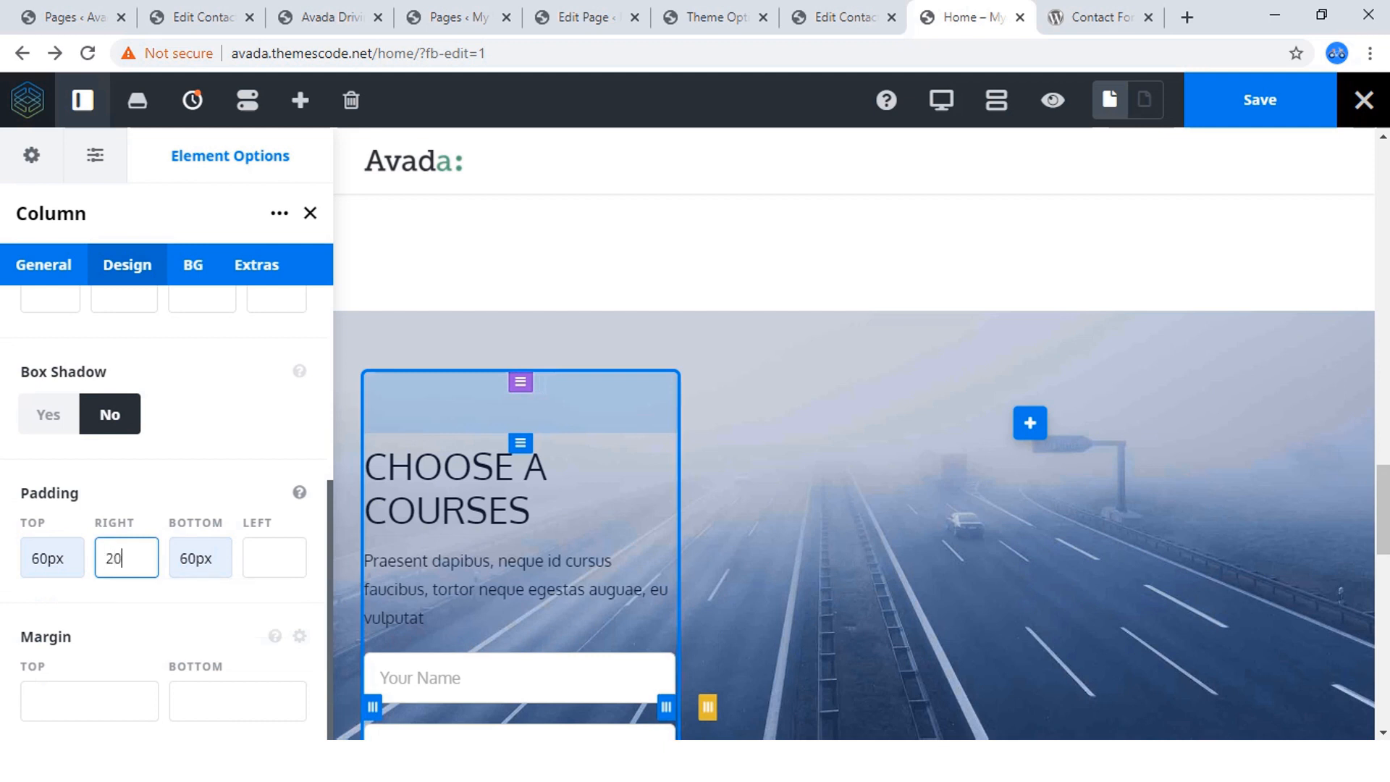
click(275, 558)
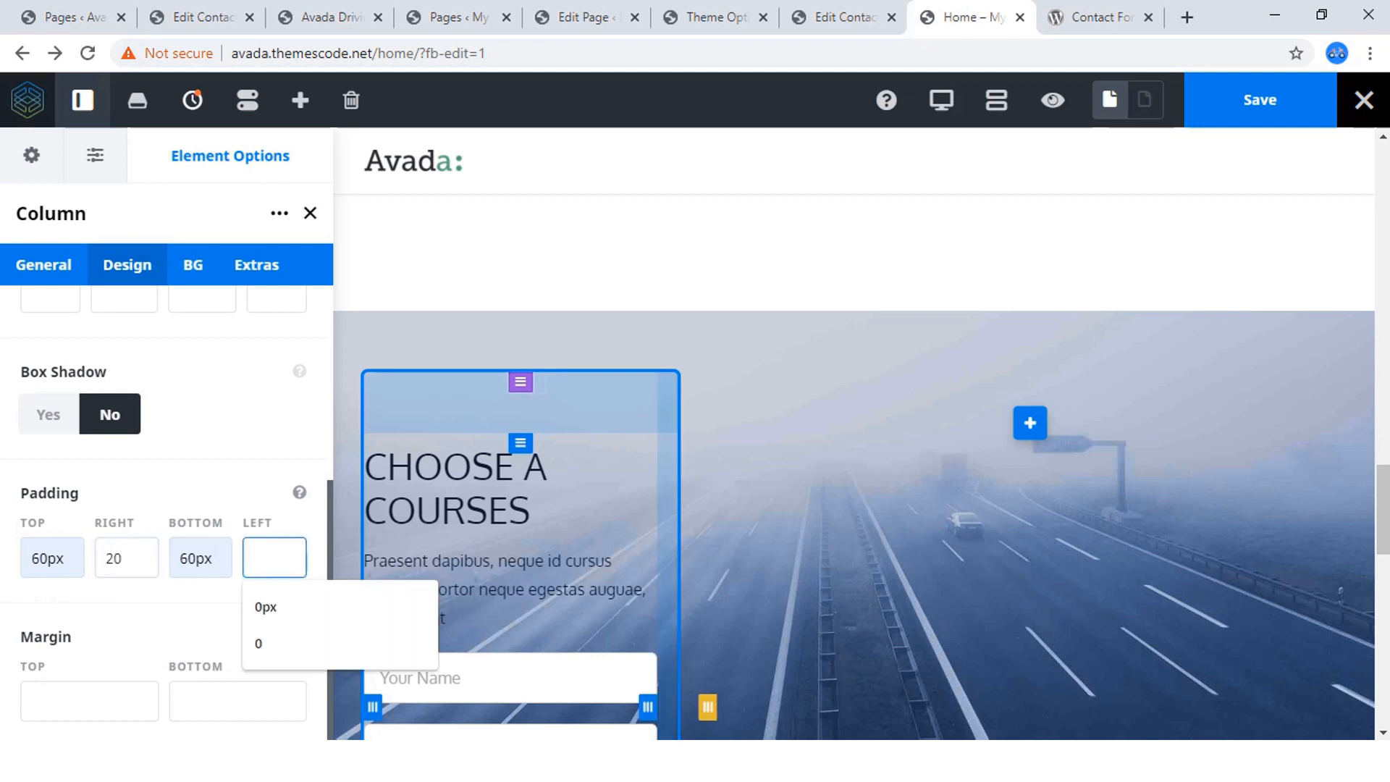
text(20)
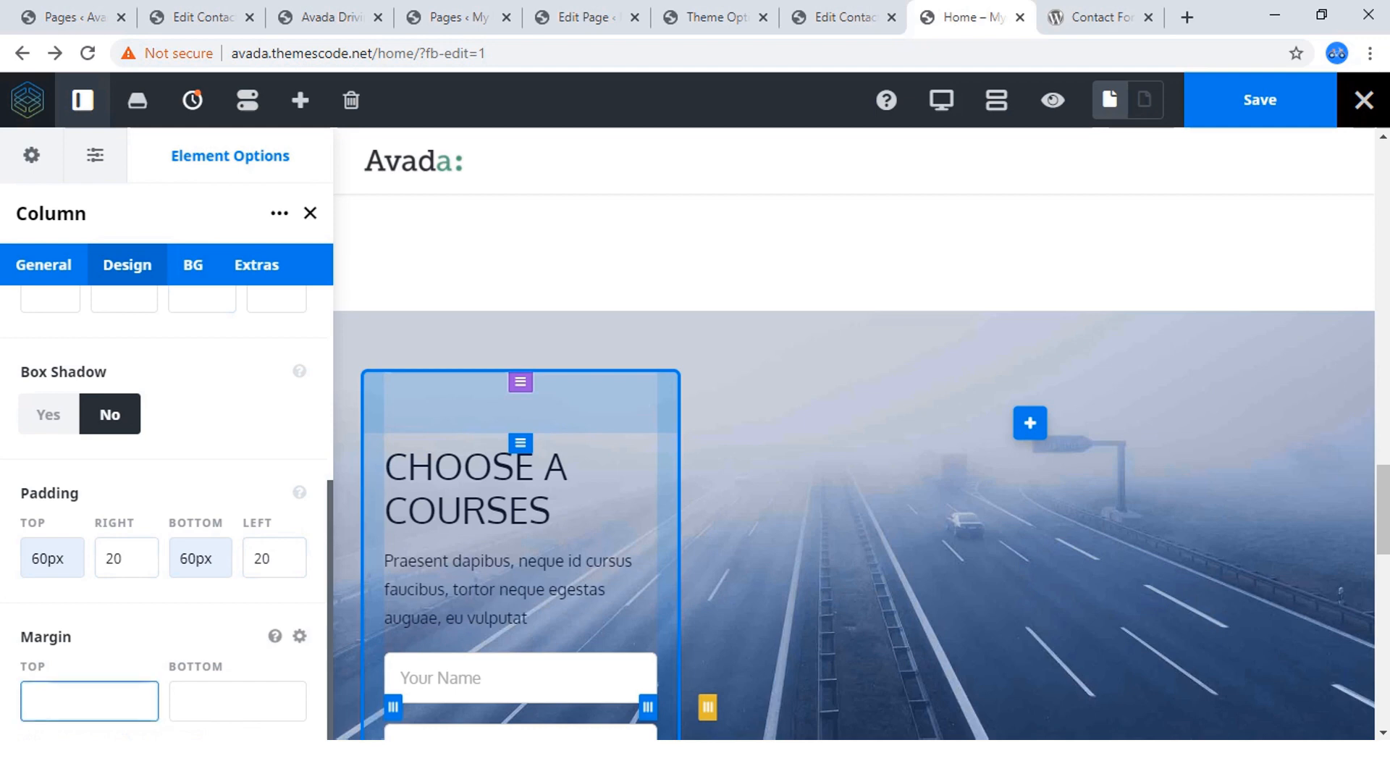
Set the form column's top margin to -180px so that it overlaps the white area above the section.
scroll(854, 464, up, 4)
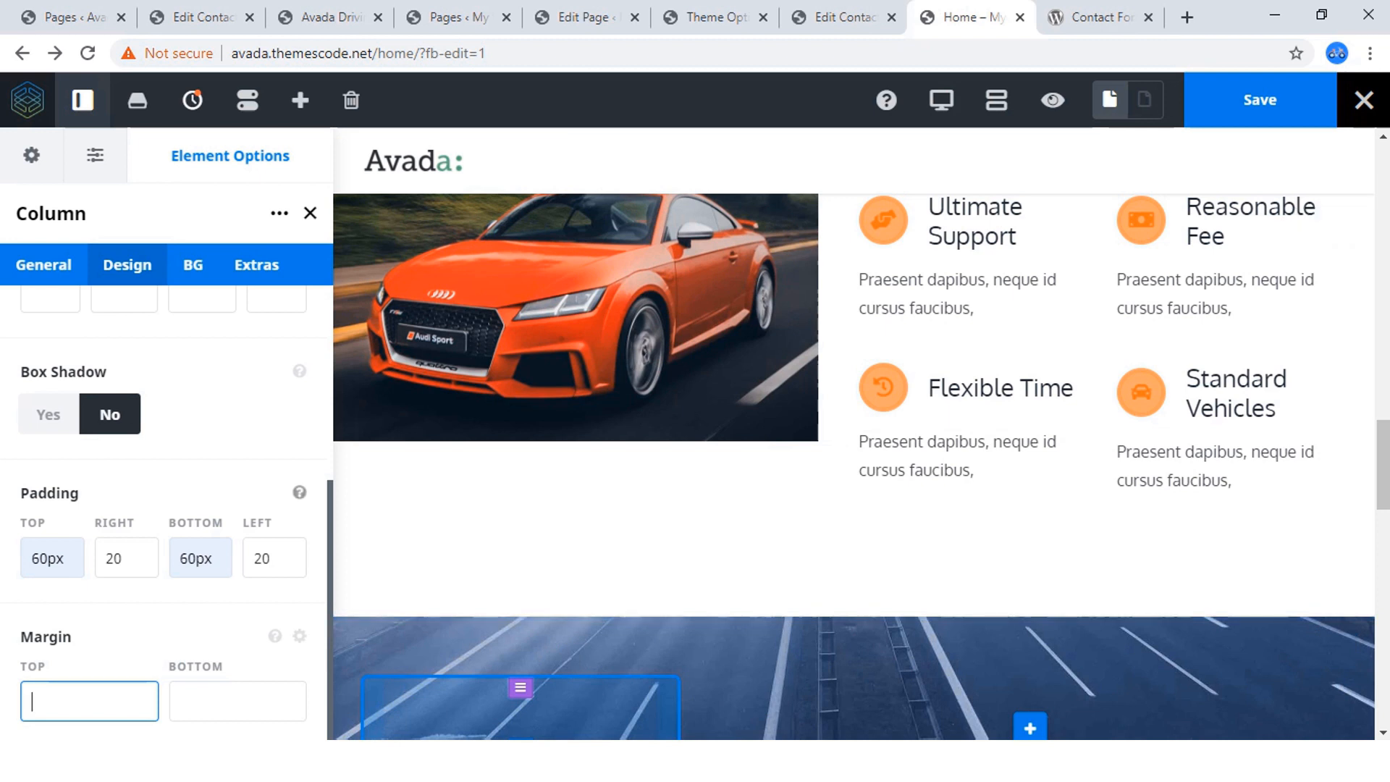
text(-180)
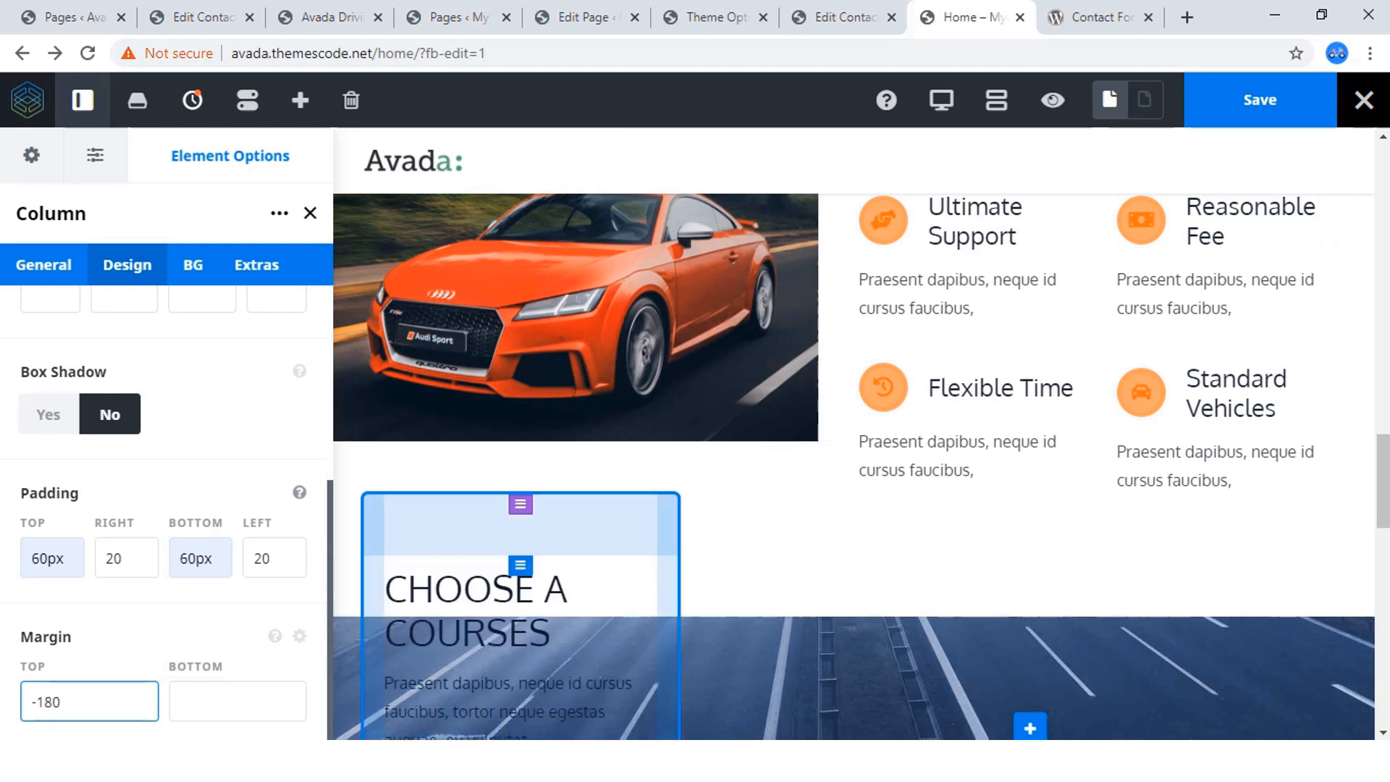
text(px)
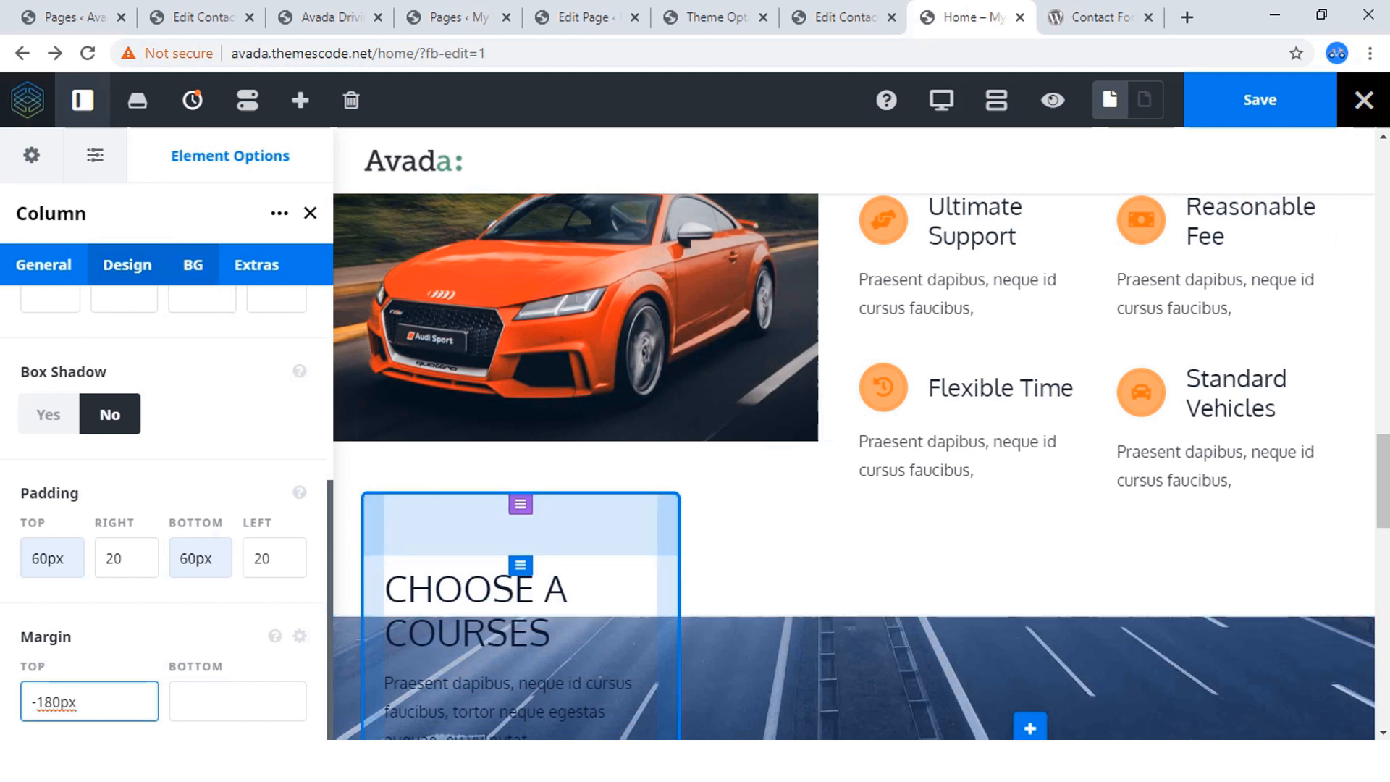
Give the form column a solid white background colour, #ffffff.
click(192, 264)
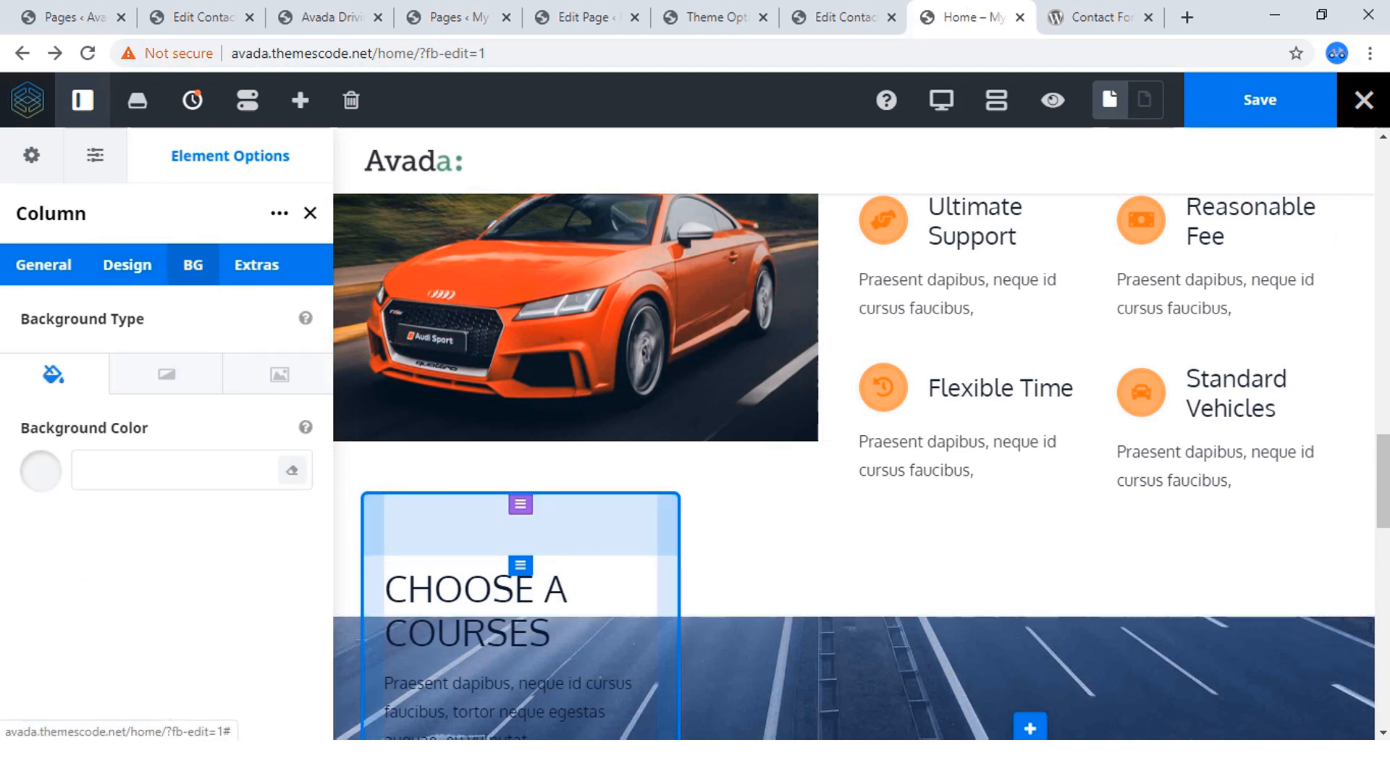
click(152, 470)
scroll(152, 471, down, 1)
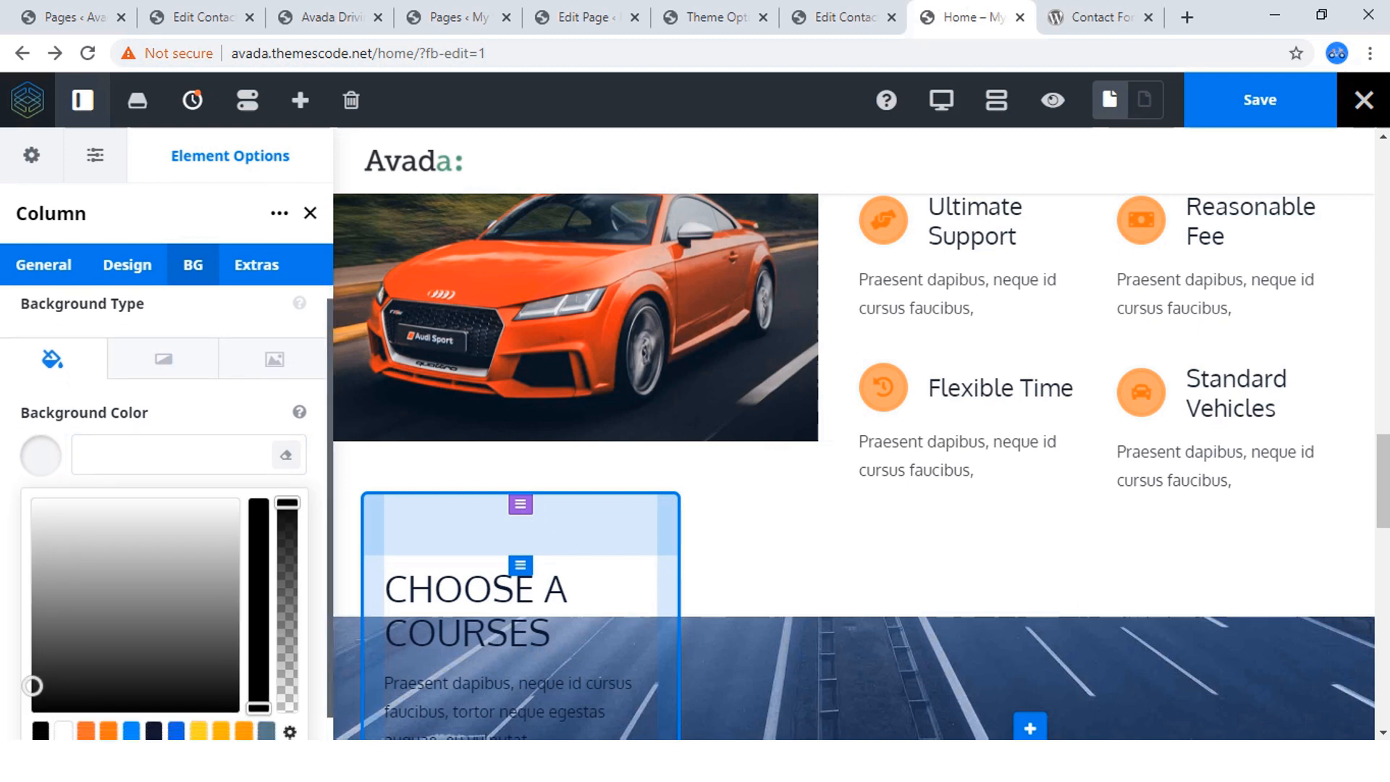
click(159, 424)
text(f)
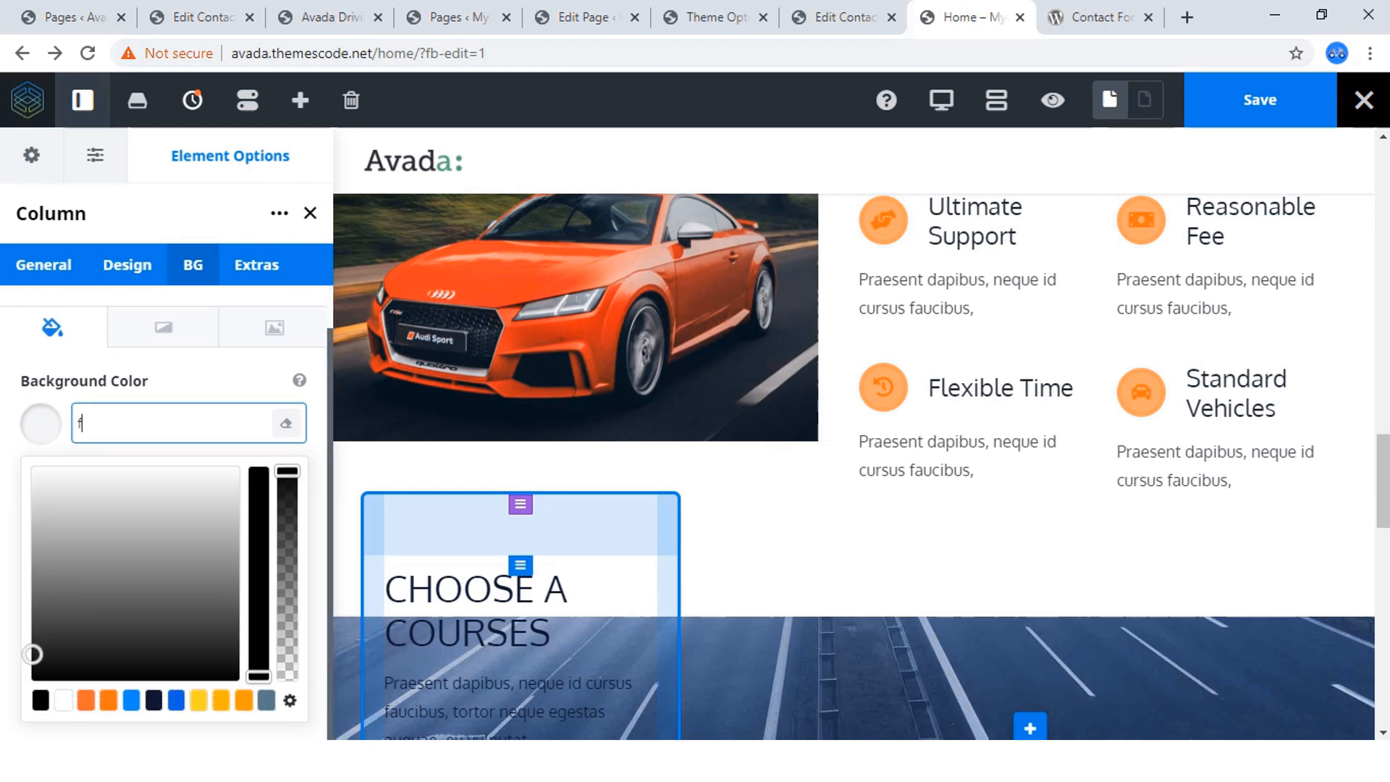
text(fffff)
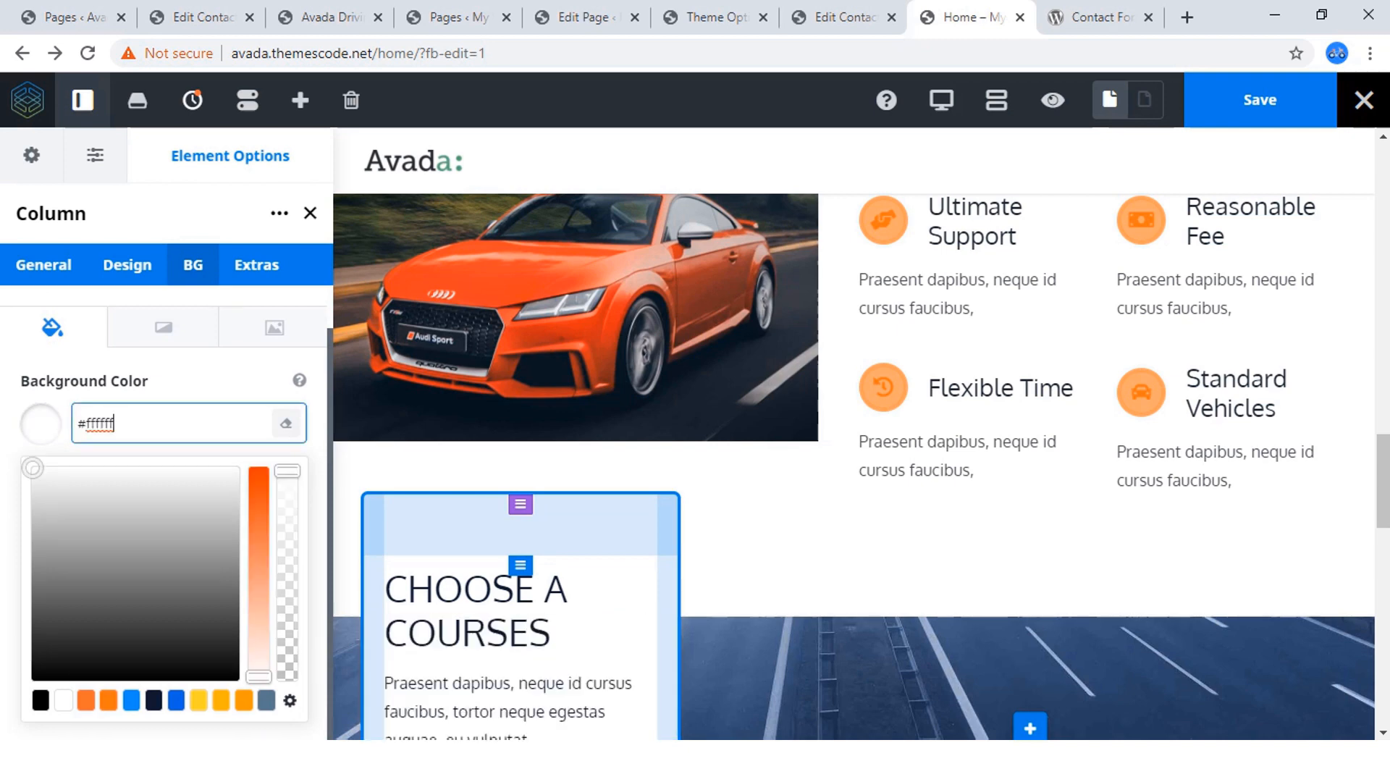
click(202, 381)
scroll(521, 507, down, 1)
scroll(521, 507, down, 5)
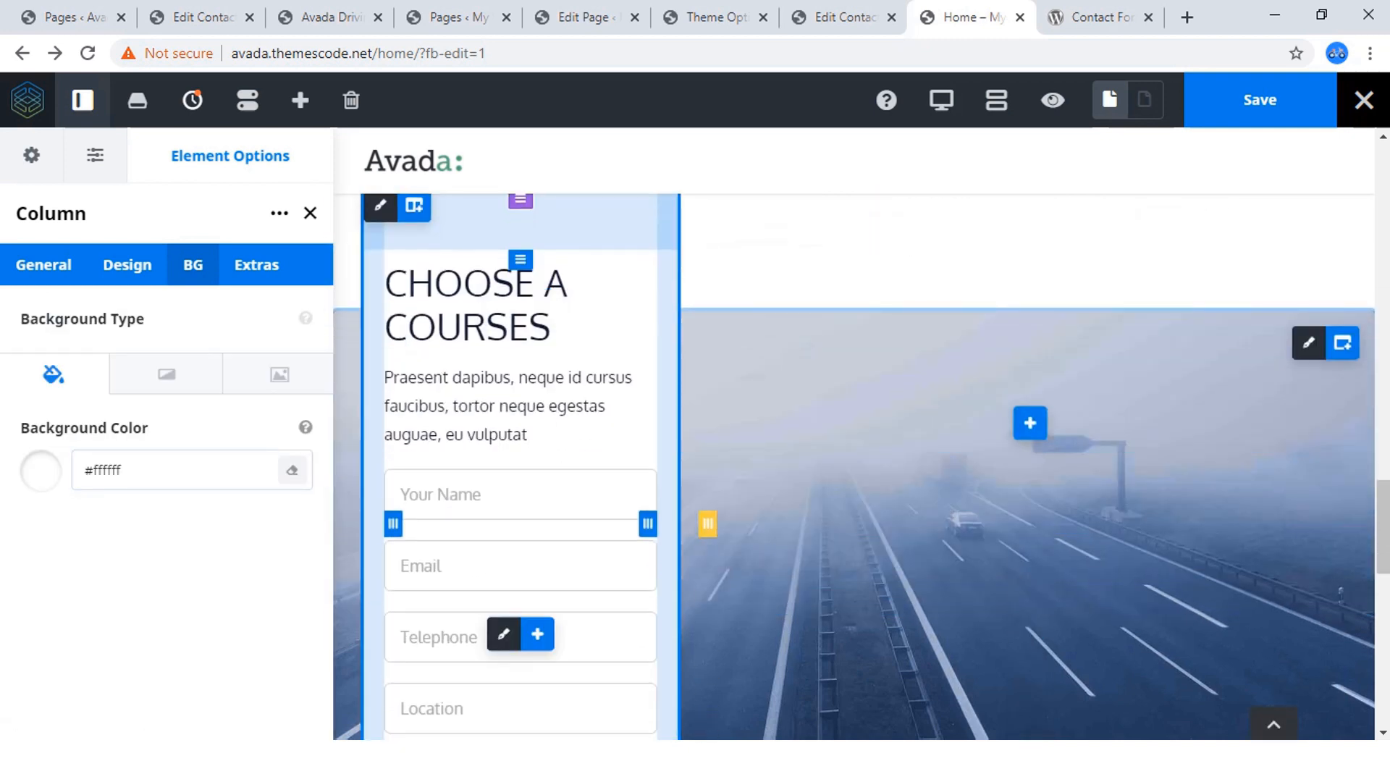
scroll(521, 507, up, 3)
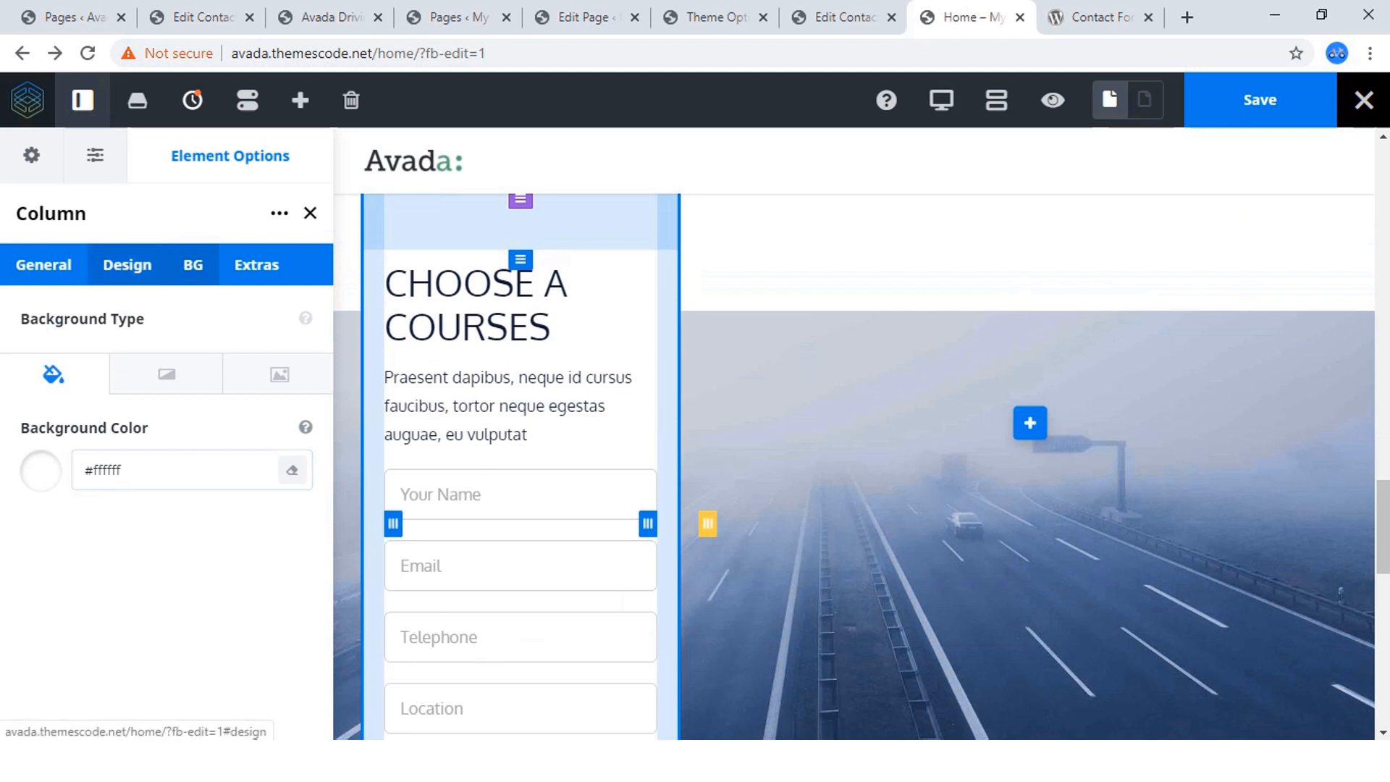
Enable the form column's box shadow, raise its blur radius slightly and set its spread radius to 2.
click(126, 264)
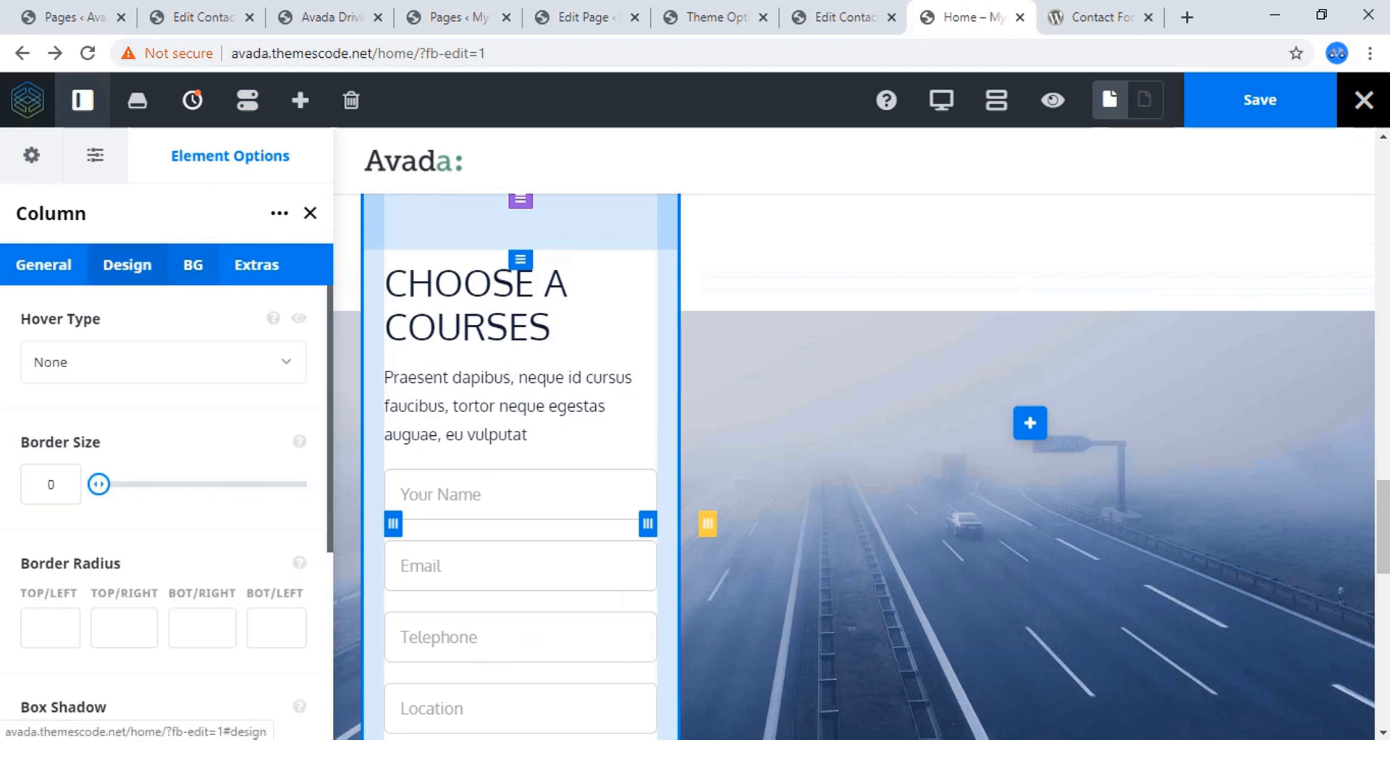
scroll(167, 507, down, 5)
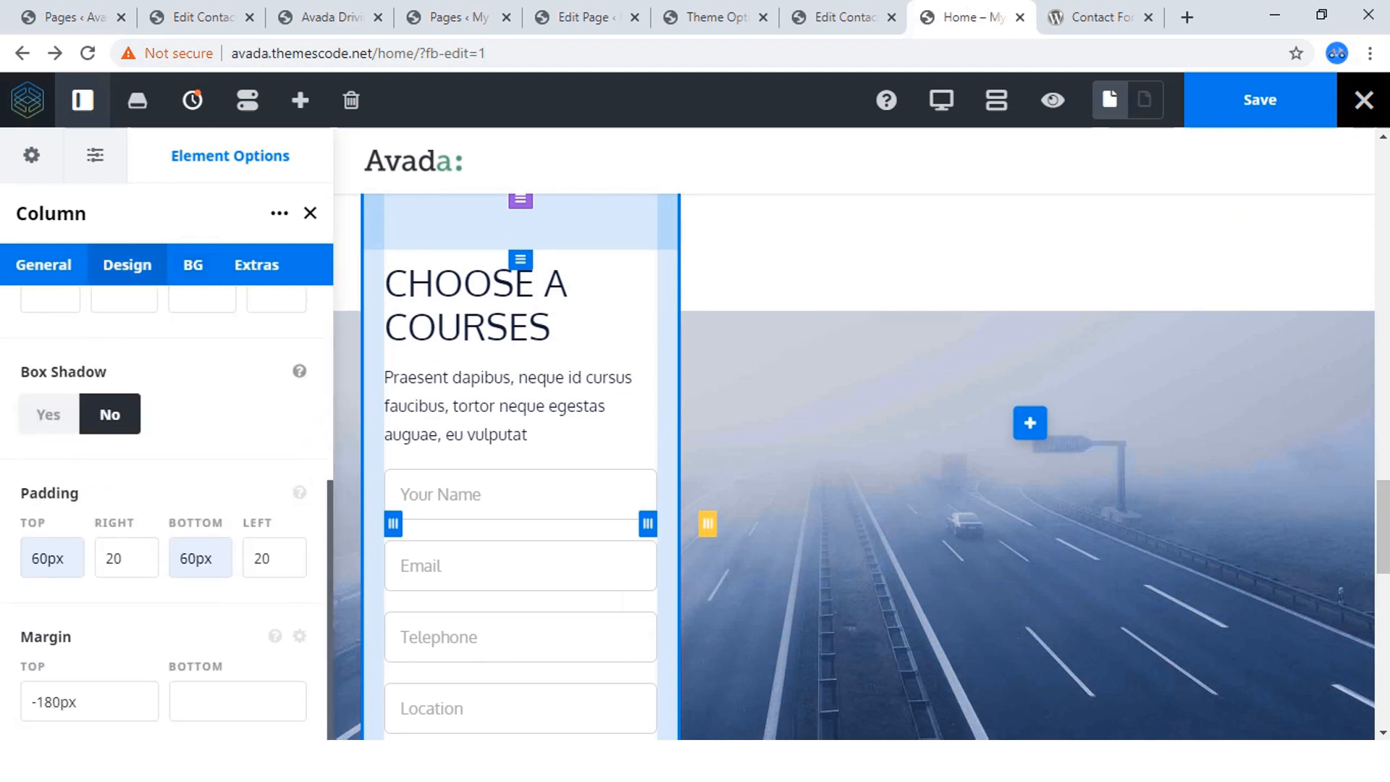
click(48, 414)
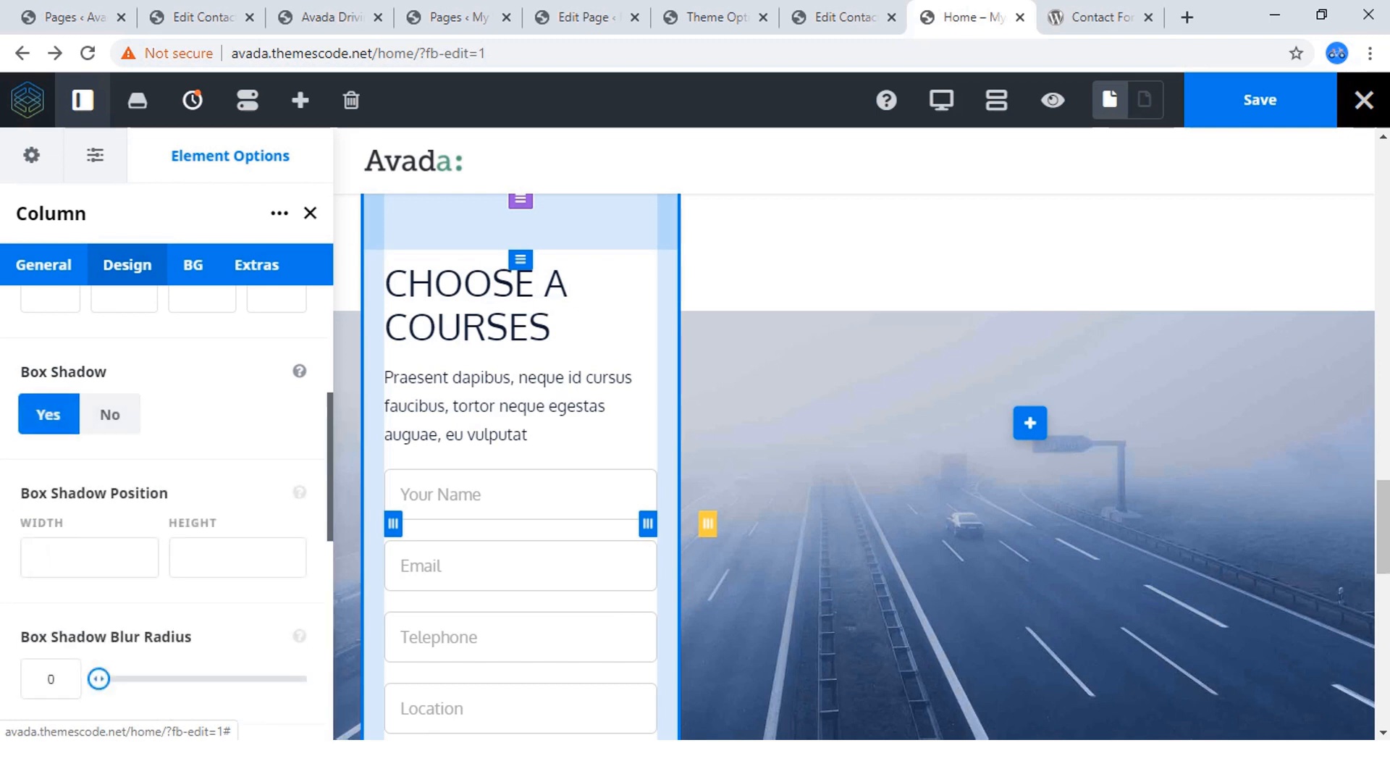
scroll(105, 413, down, 3)
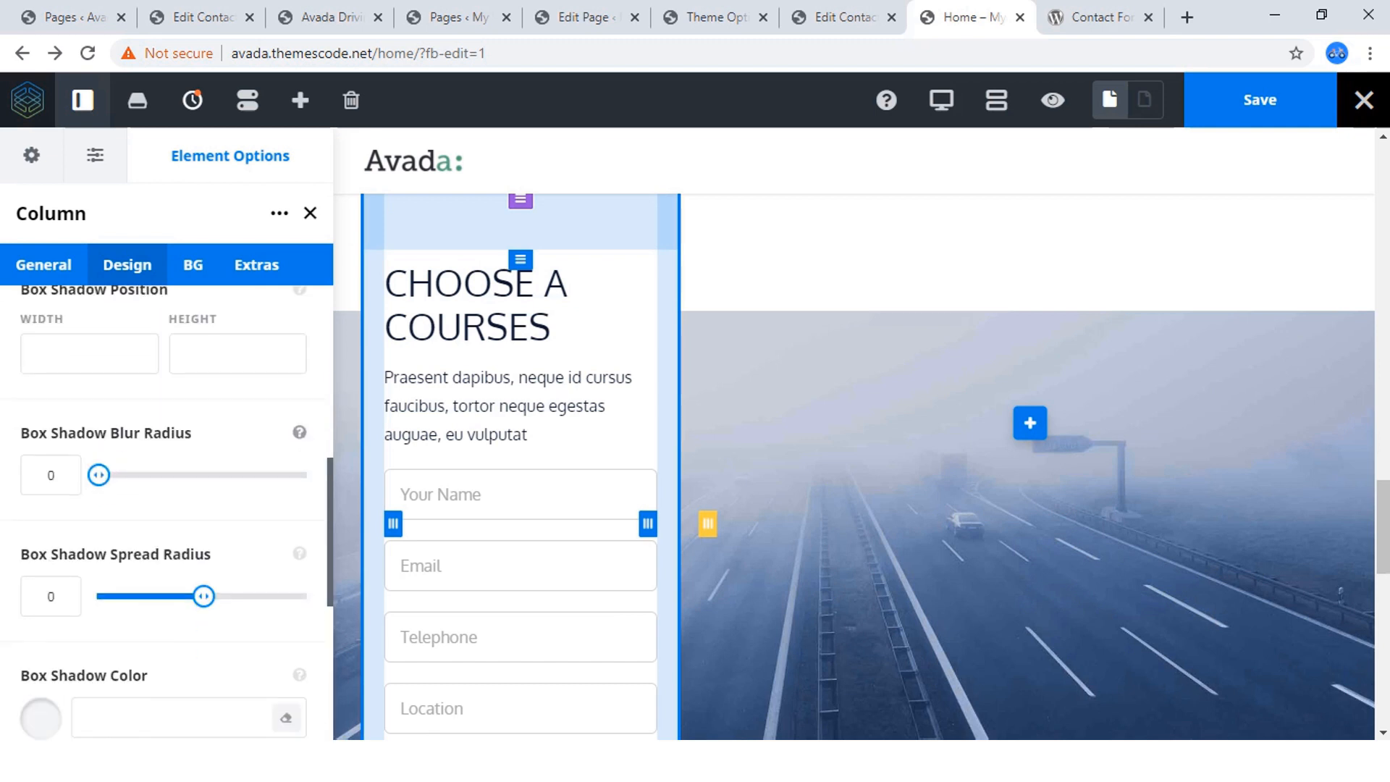
drag(99, 475, 117, 475)
scroll(167, 507, down, 2)
drag(204, 494, 206, 493)
scroll(205, 494, down, 4)
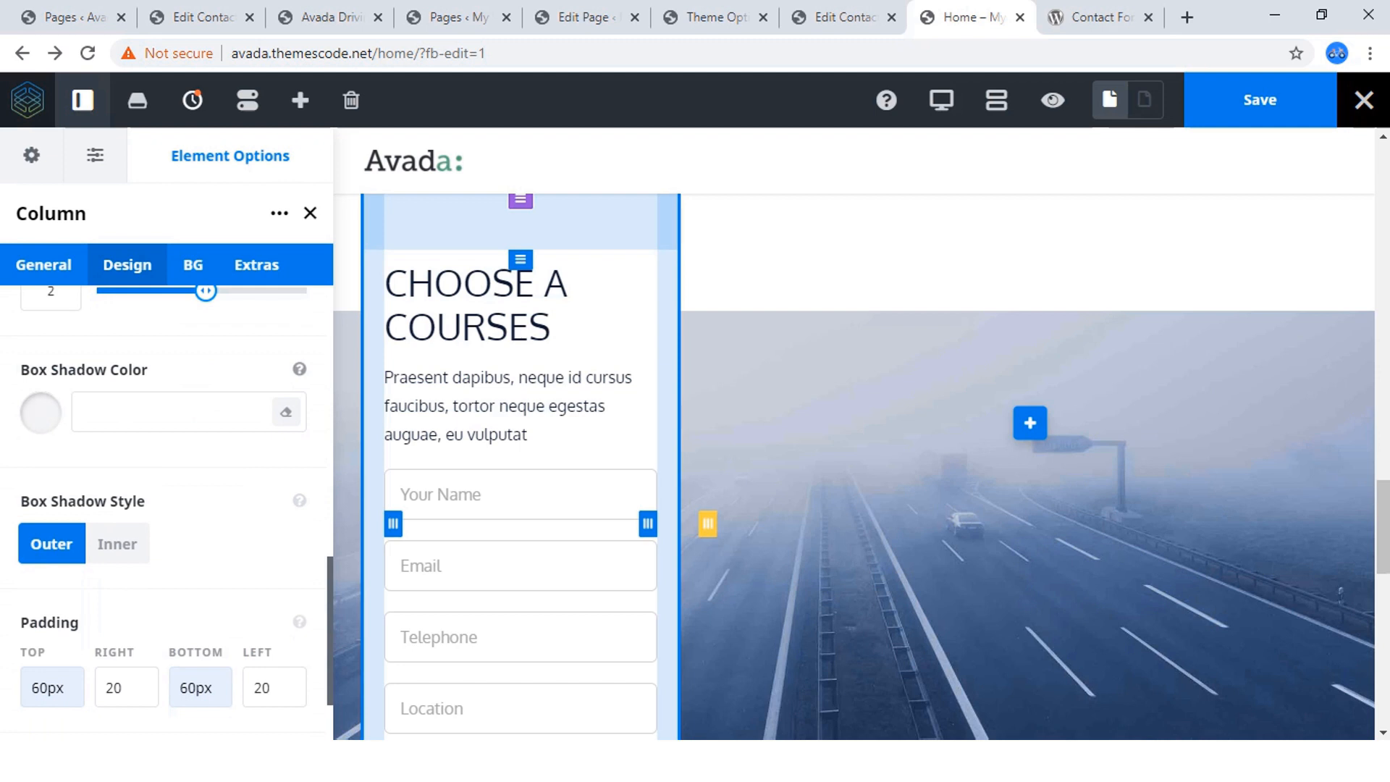
Set the form column's box shadow colour to #f7f7f7 and save the page.
click(41, 413)
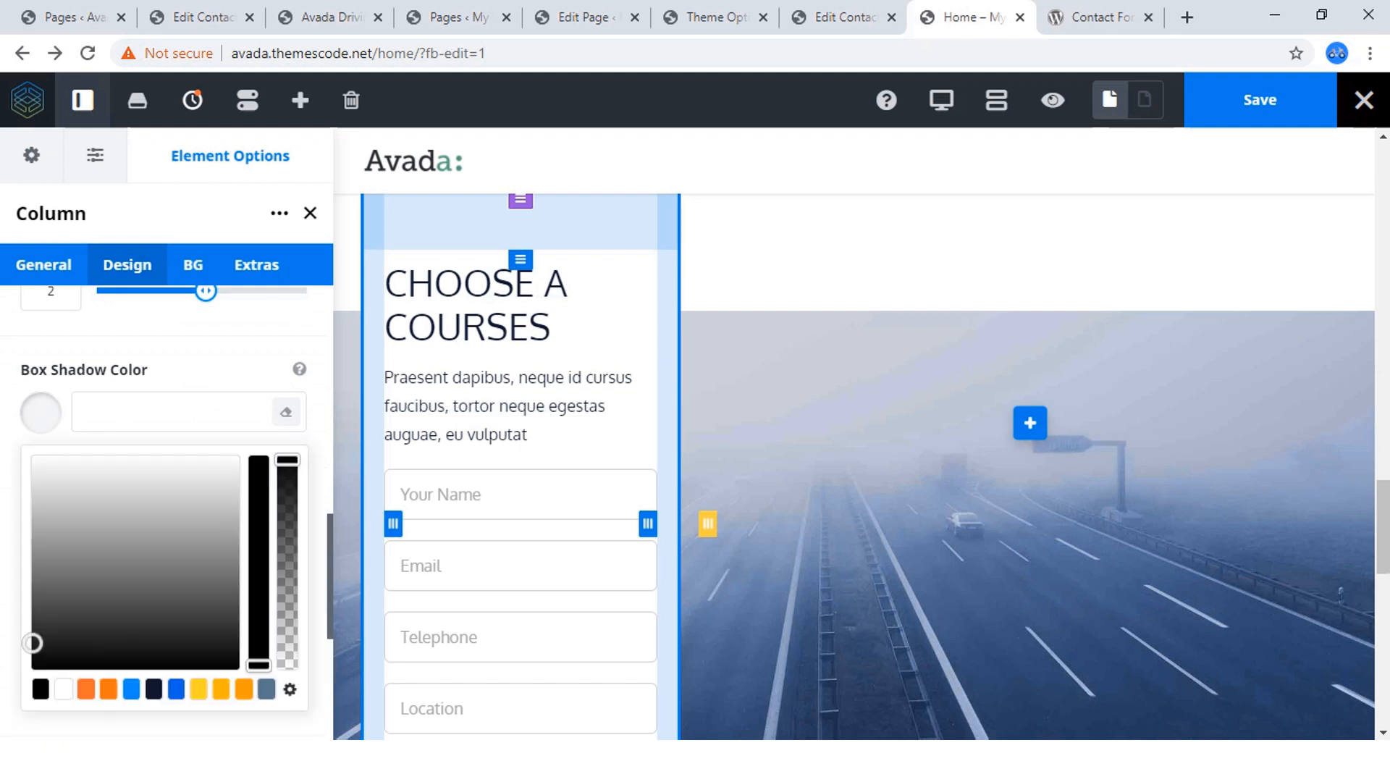
click(235, 462)
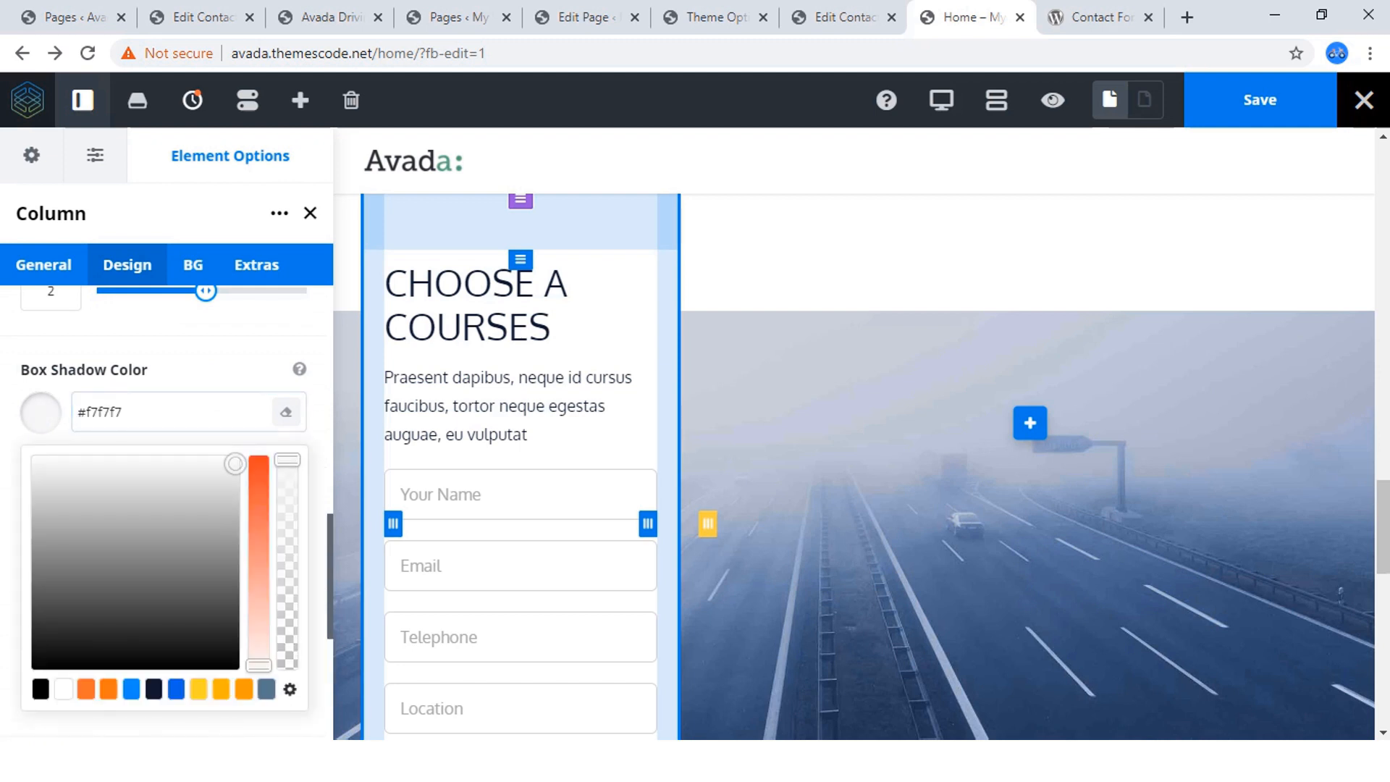
click(40, 413)
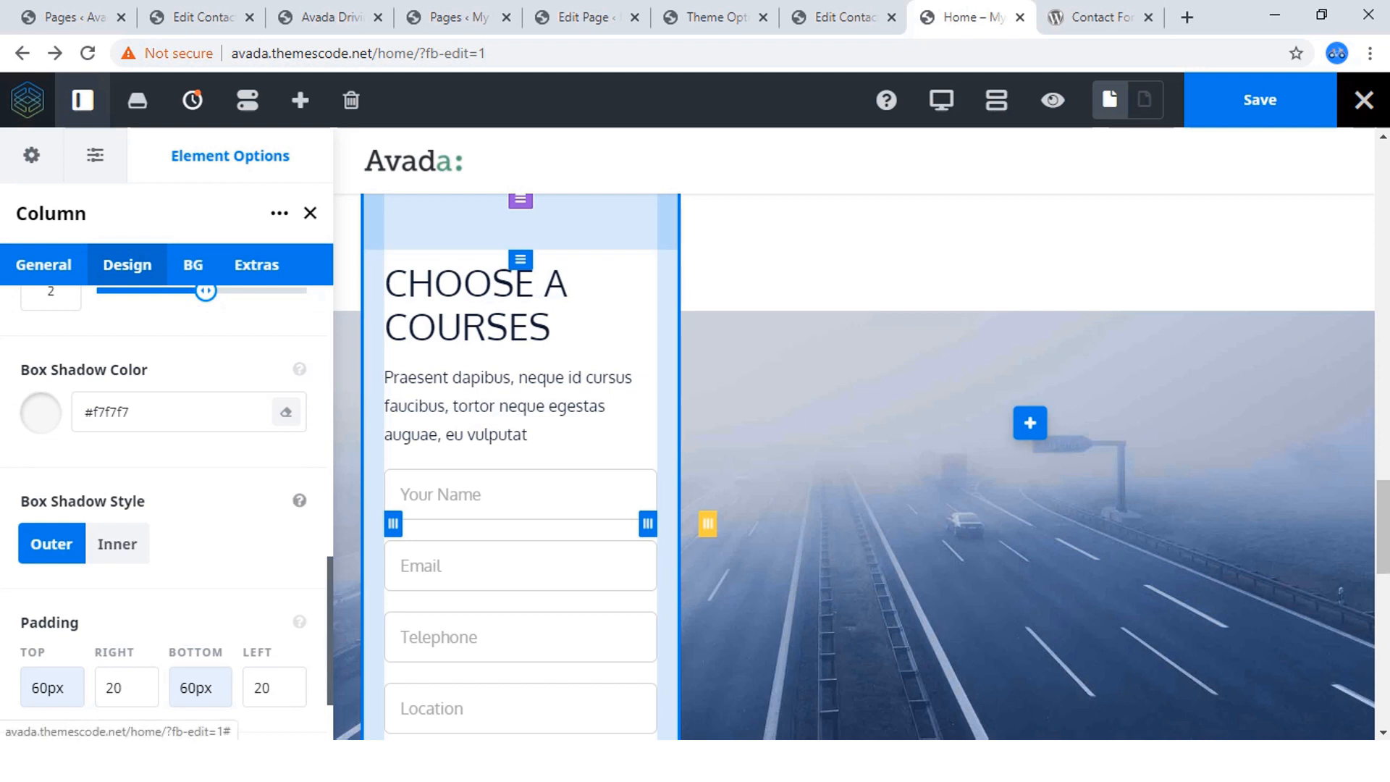
click(1260, 100)
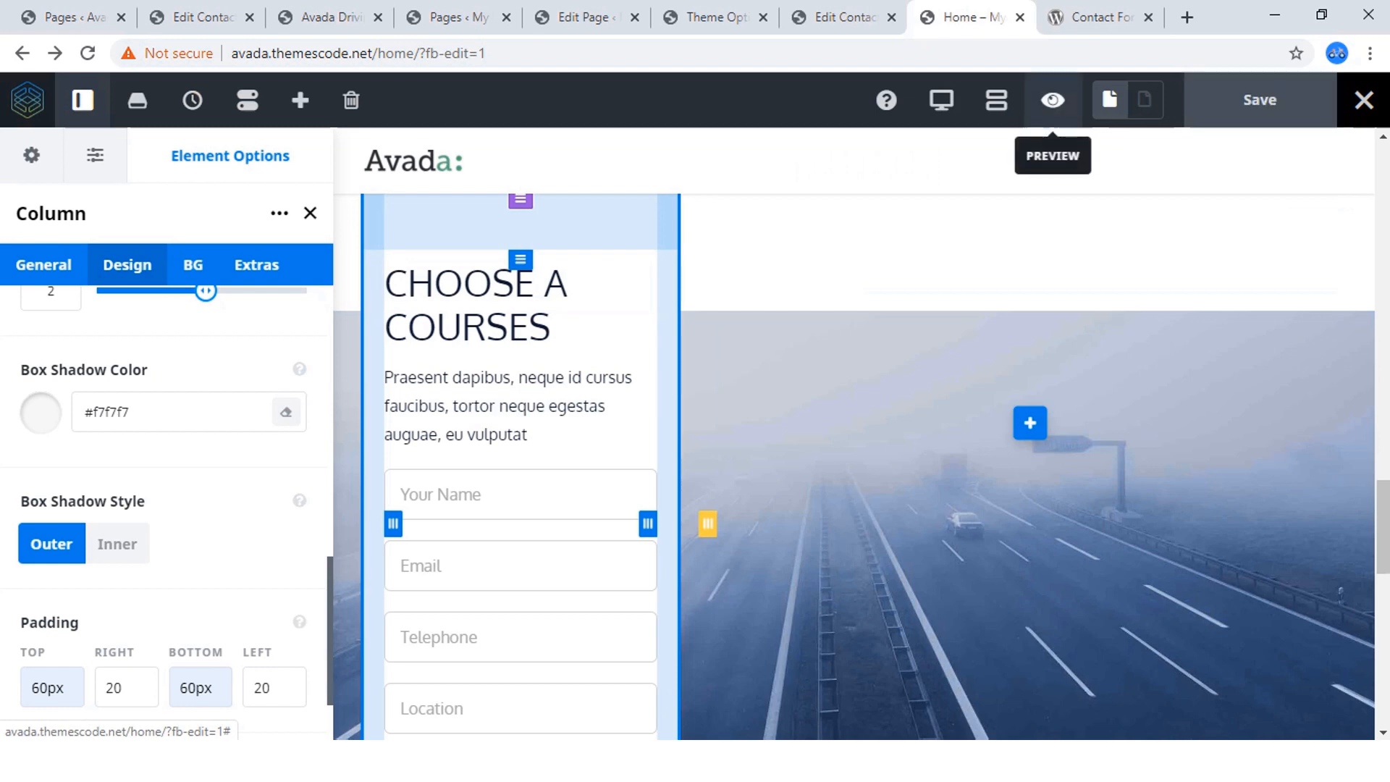
Preview the page and compare the "CHOOSE A COURSES" form card with the one on the reference site.
click(1053, 100)
scroll(688, 435, up, 3)
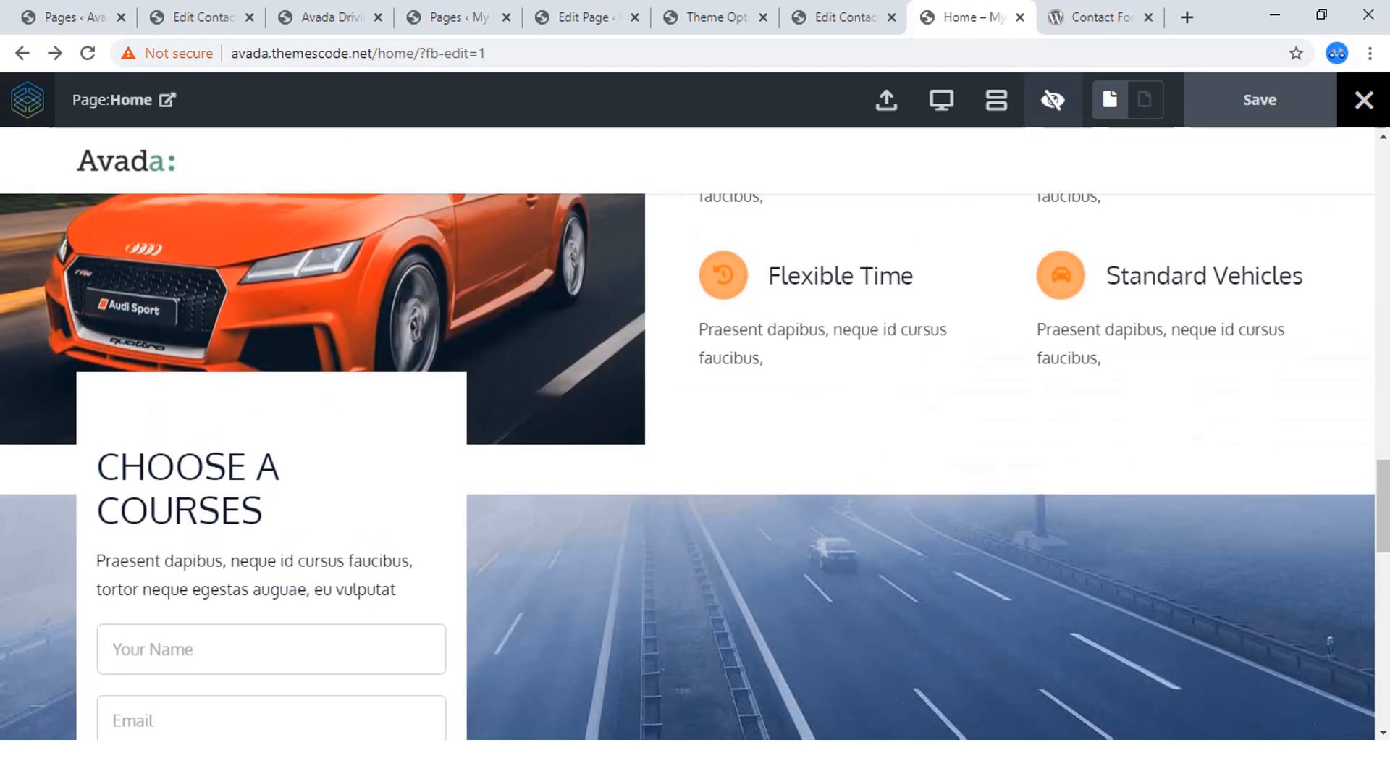
scroll(688, 434, down, 7)
scroll(688, 434, up, 3)
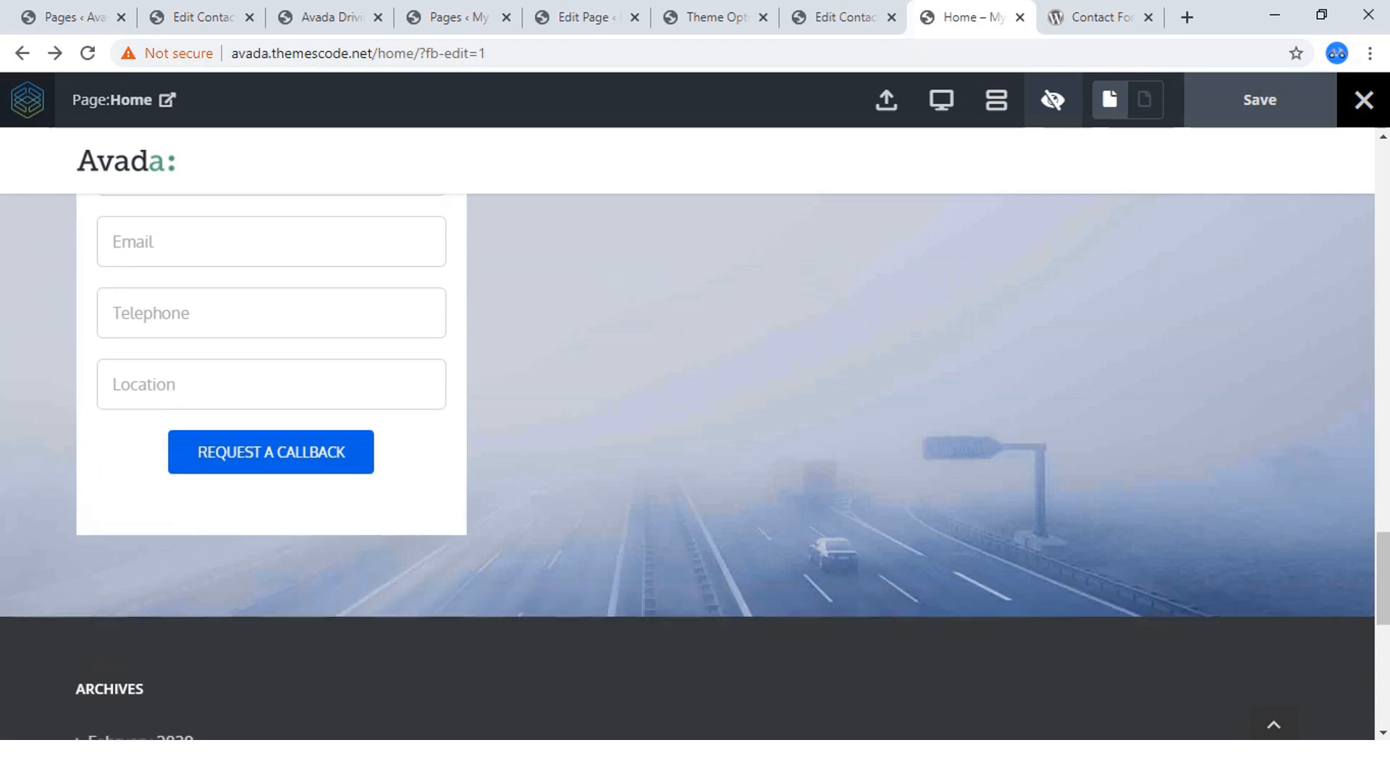
scroll(688, 435, up, 2)
scroll(688, 435, down, 3)
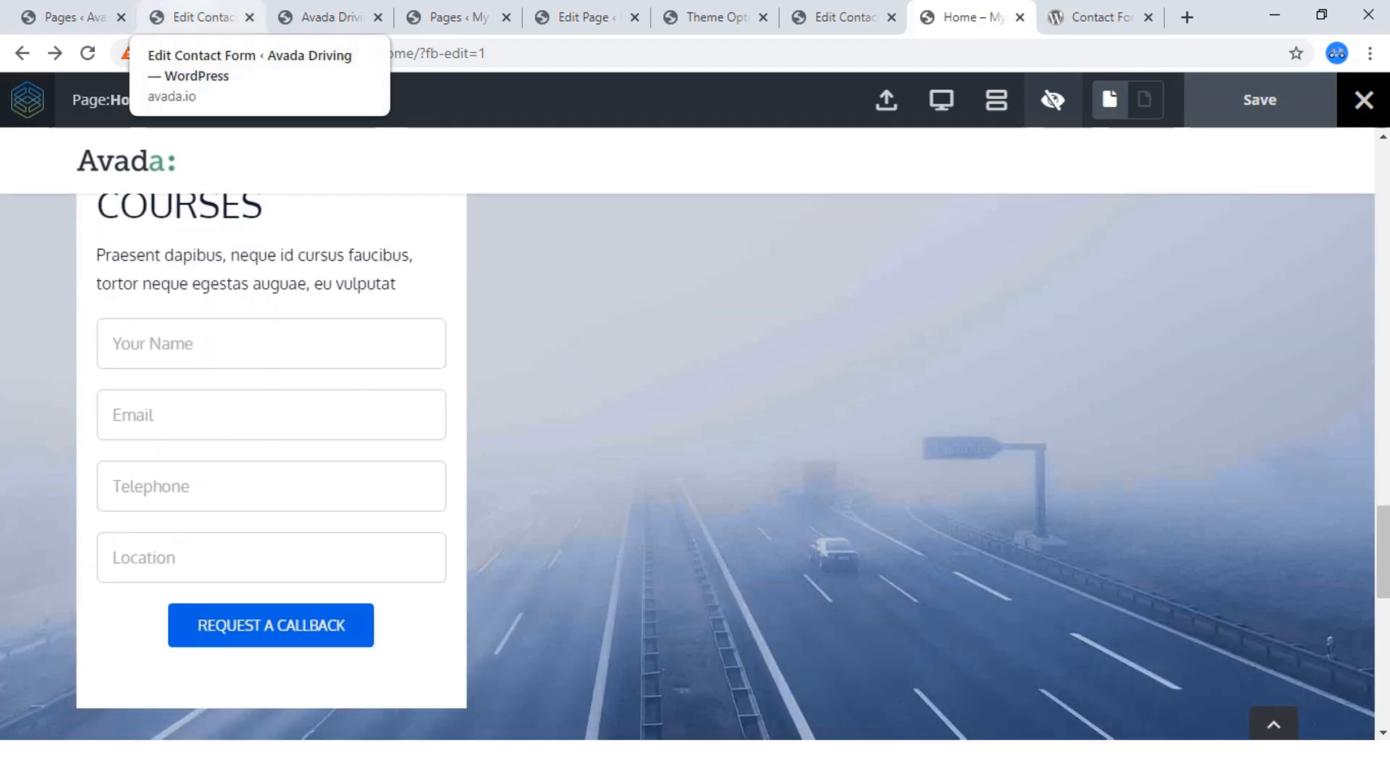
click(326, 17)
scroll(688, 435, down, 5)
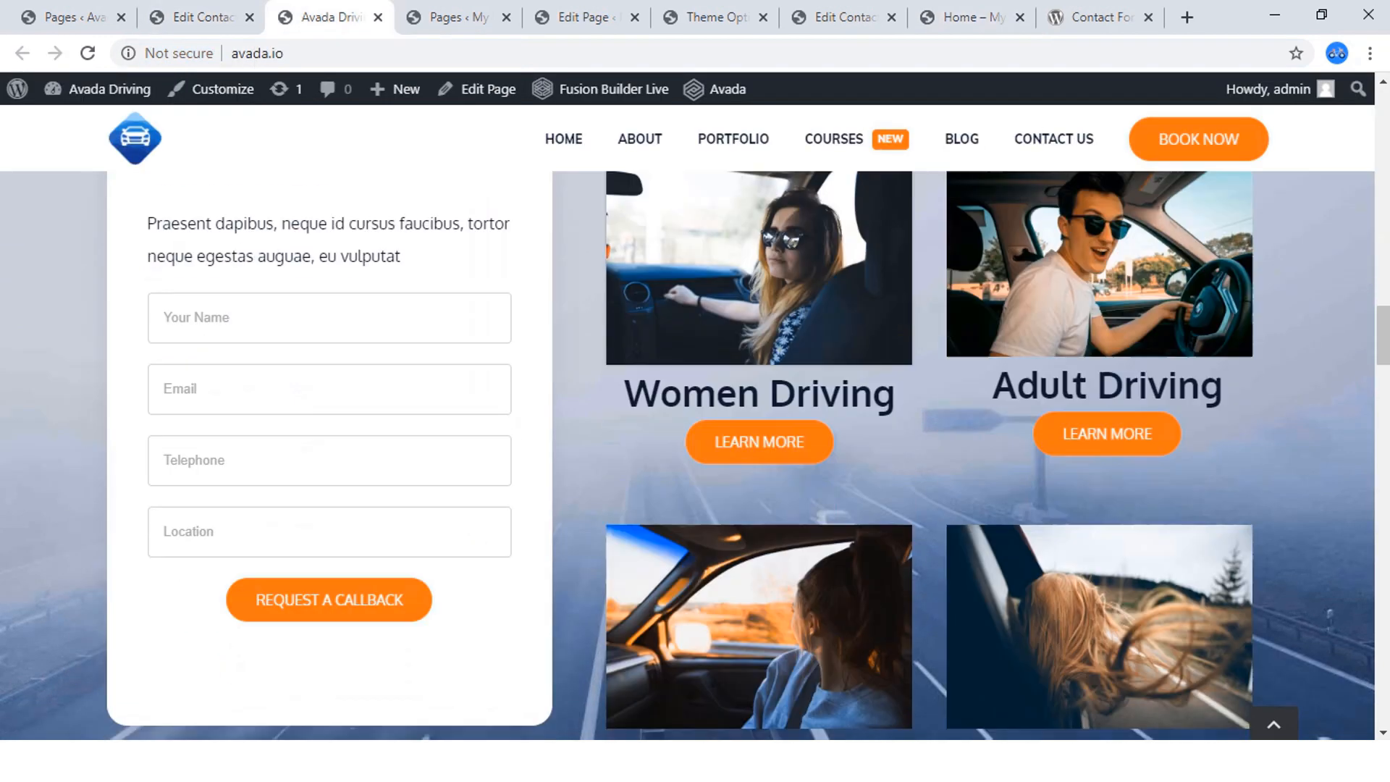
scroll(688, 435, up, 4)
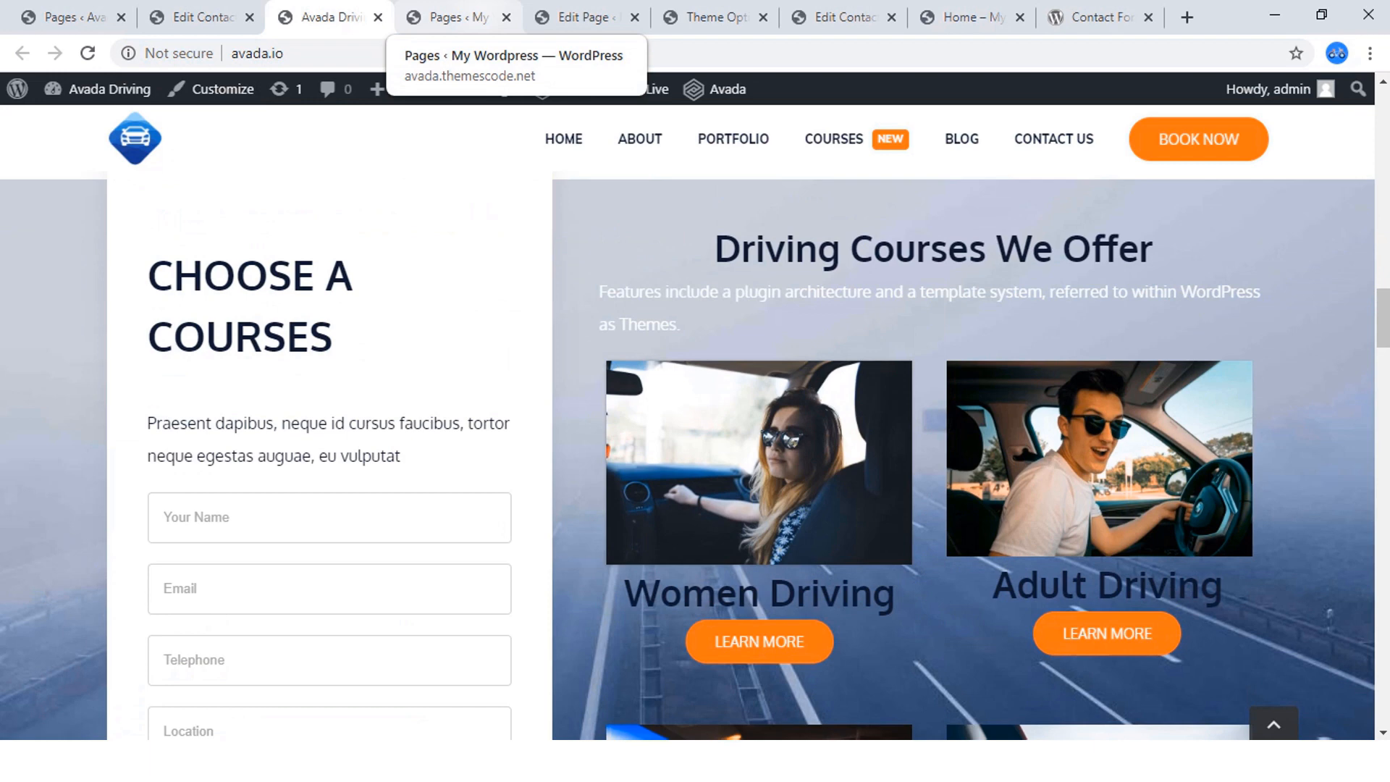
click(449, 16)
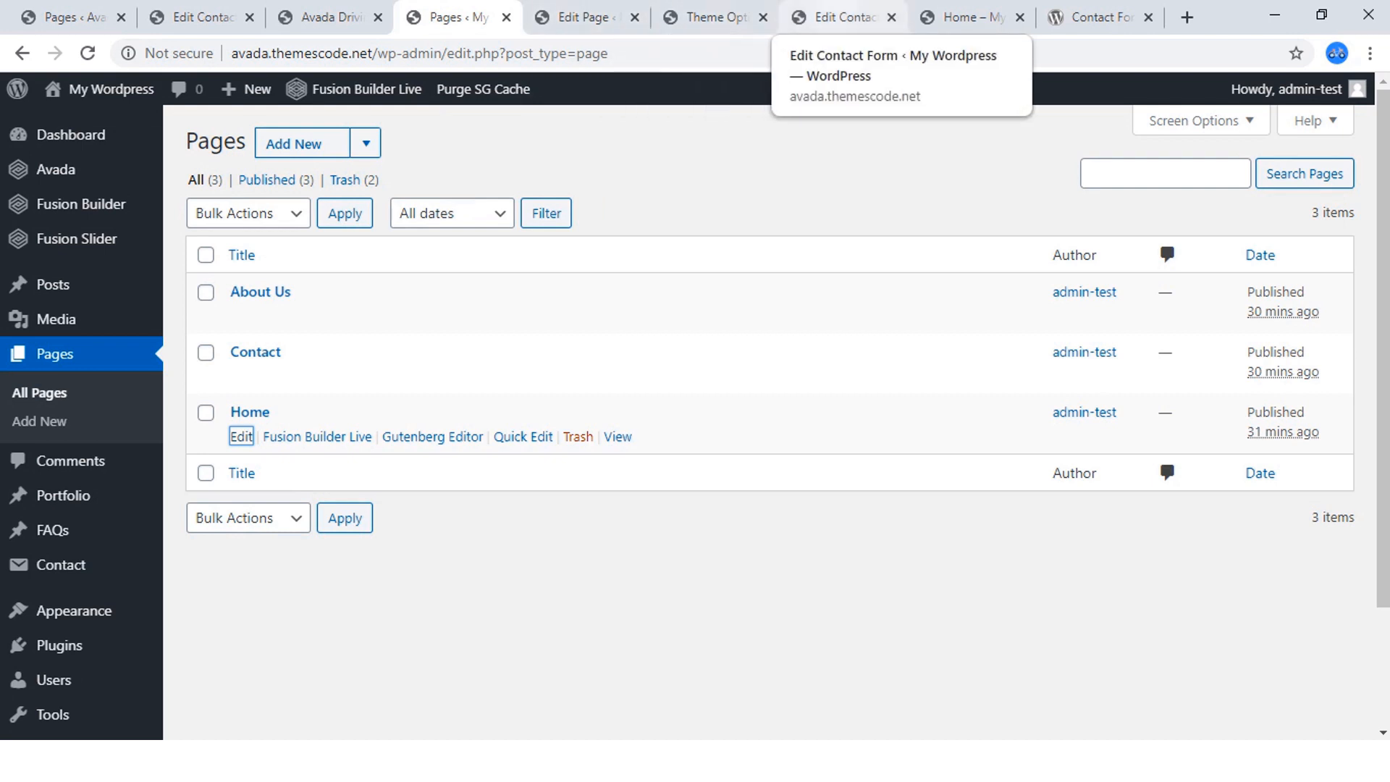
click(967, 17)
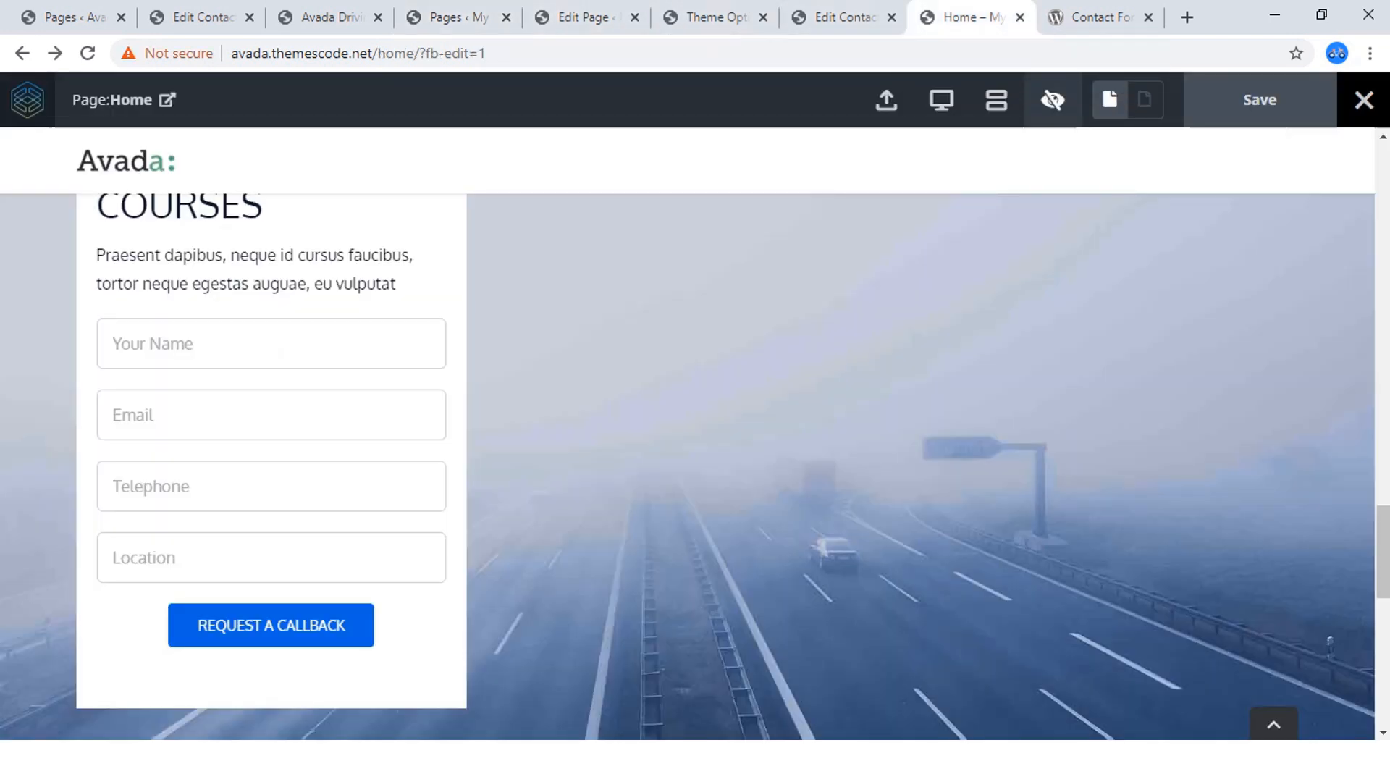
click(840, 17)
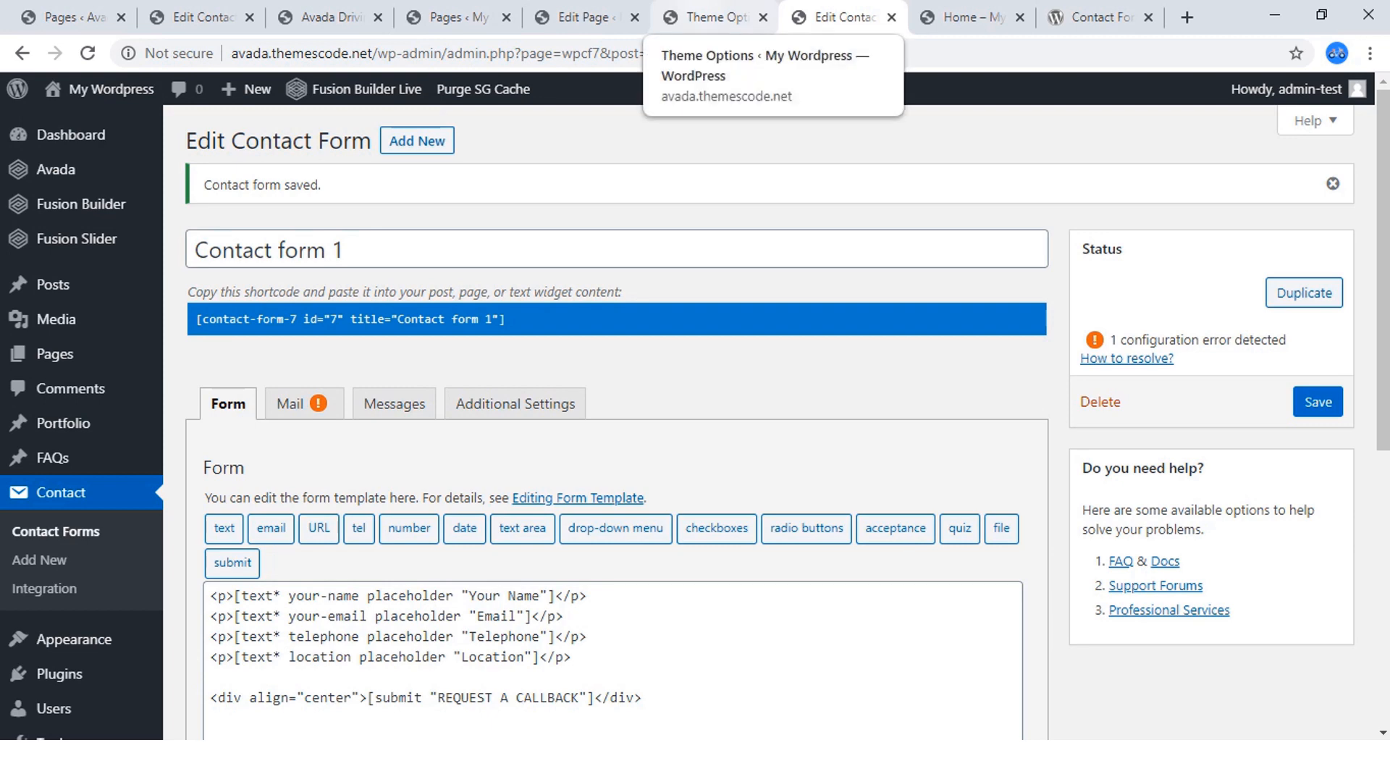
click(706, 17)
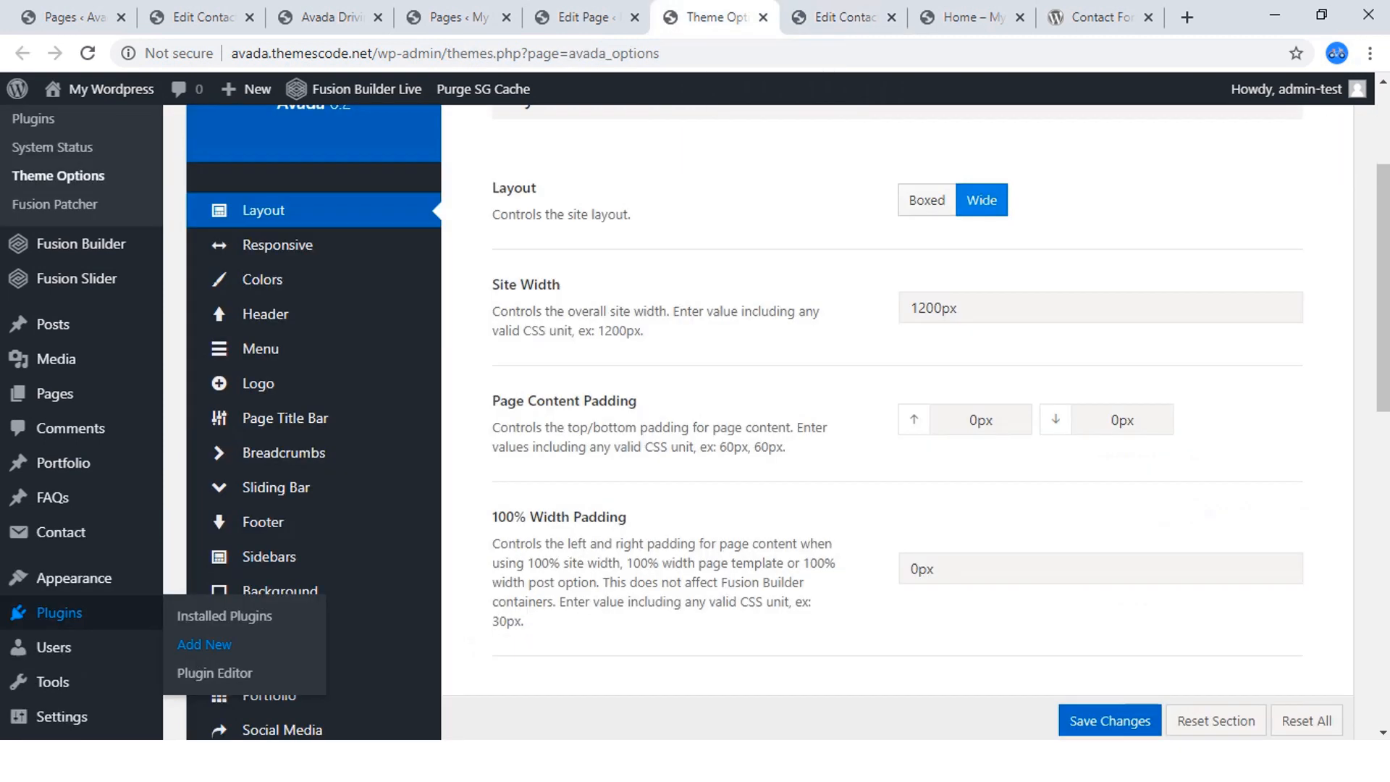
click(844, 17)
click(972, 17)
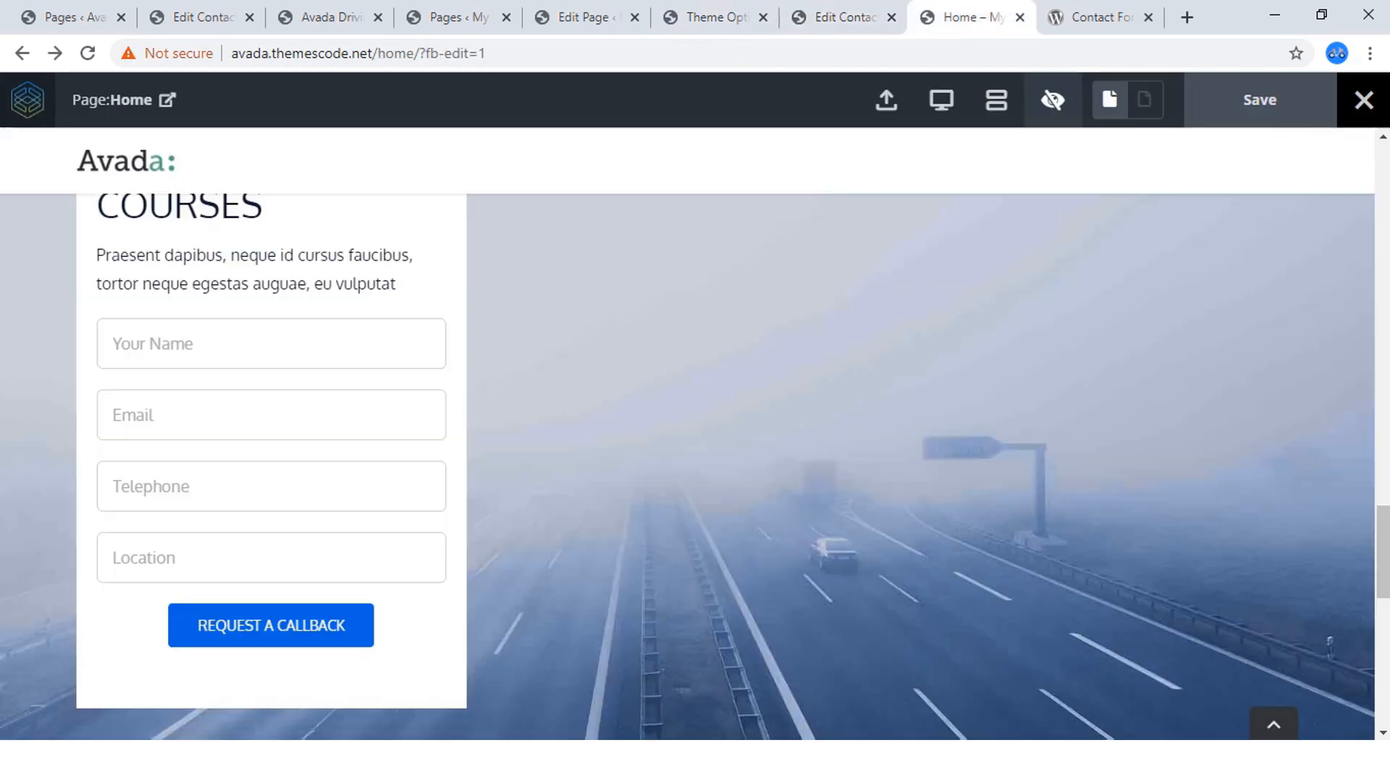
scroll(688, 449, up, 3)
scroll(688, 449, down, 3)
Copy the heading text "Driving Courses We Offer" from the courses section of the reference site.
click(329, 17)
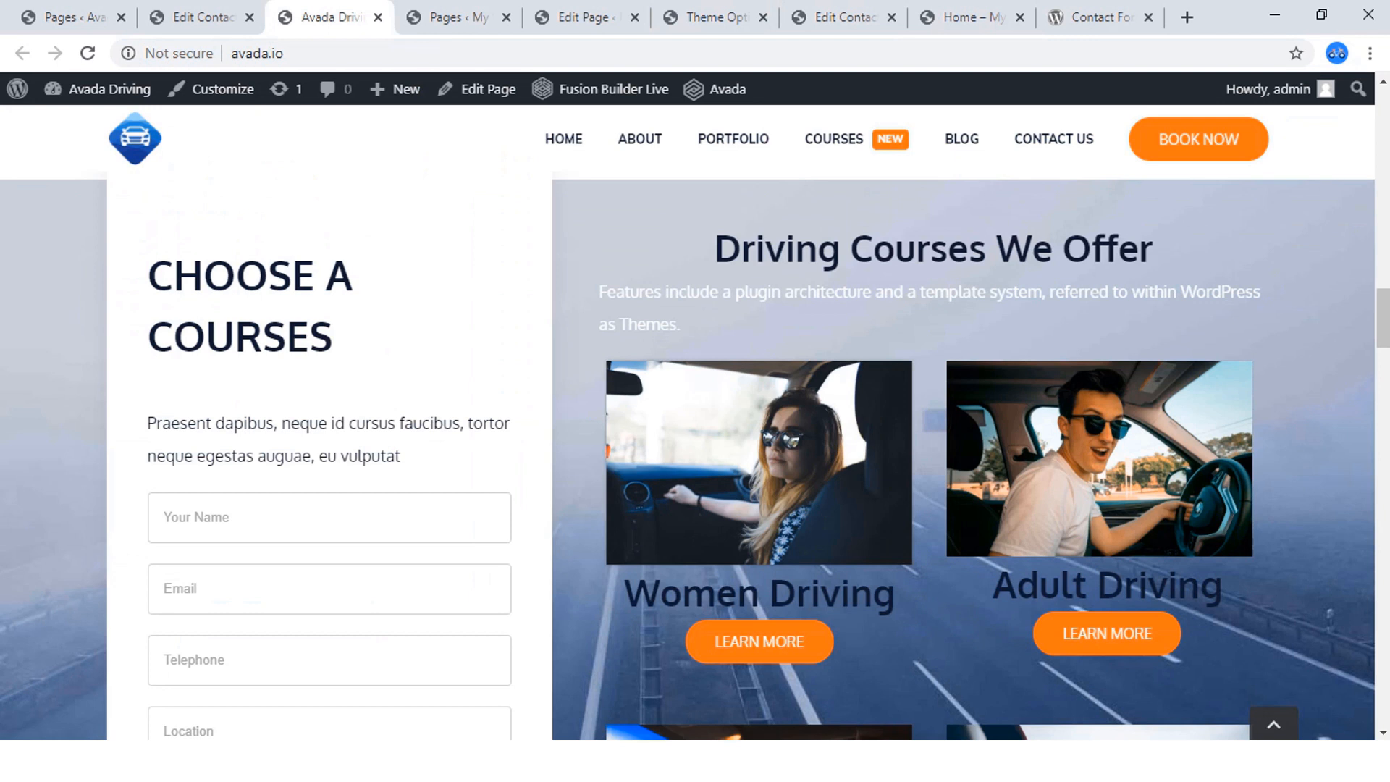
drag(716, 249, 1153, 248)
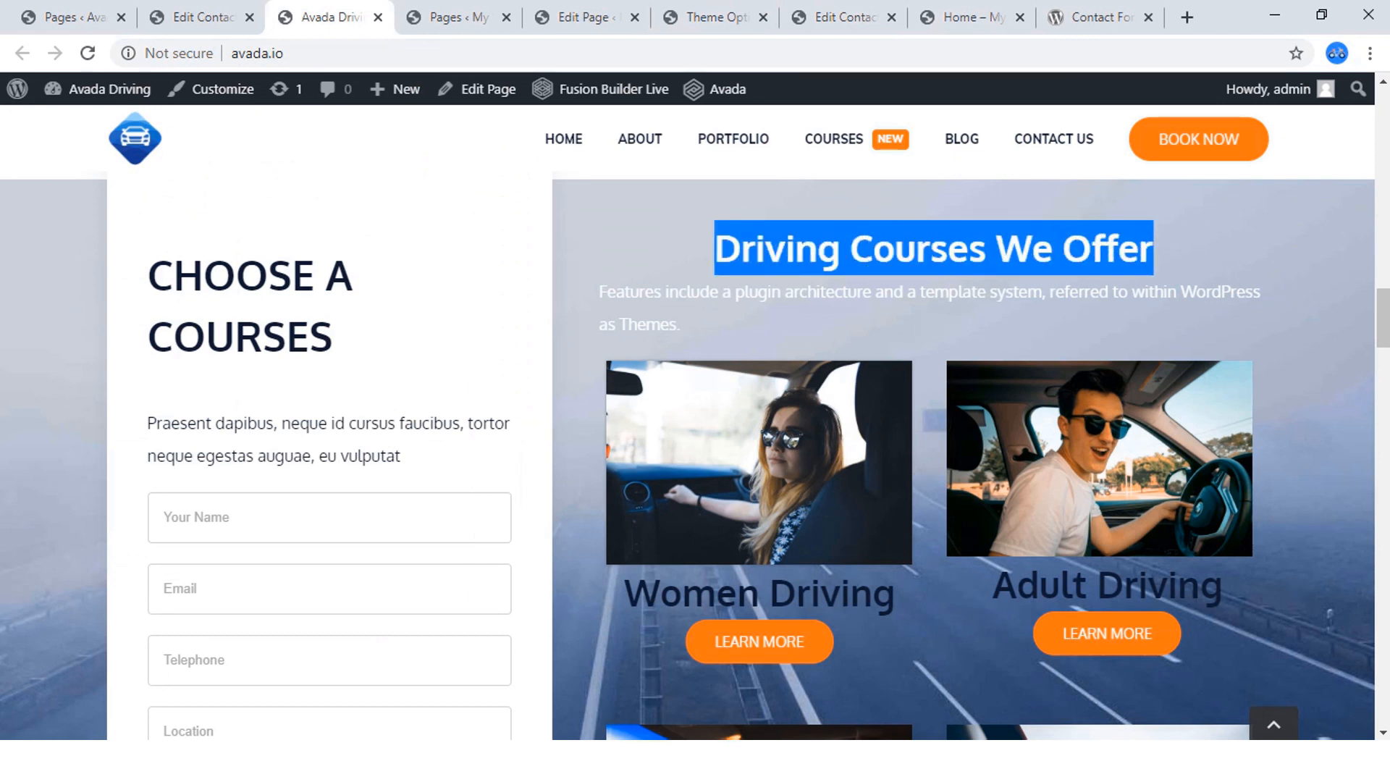
right_click(1015, 253)
click(1054, 268)
Return to the Home page editor, leave the preview and add a Title element to the empty column beside the form.
click(963, 17)
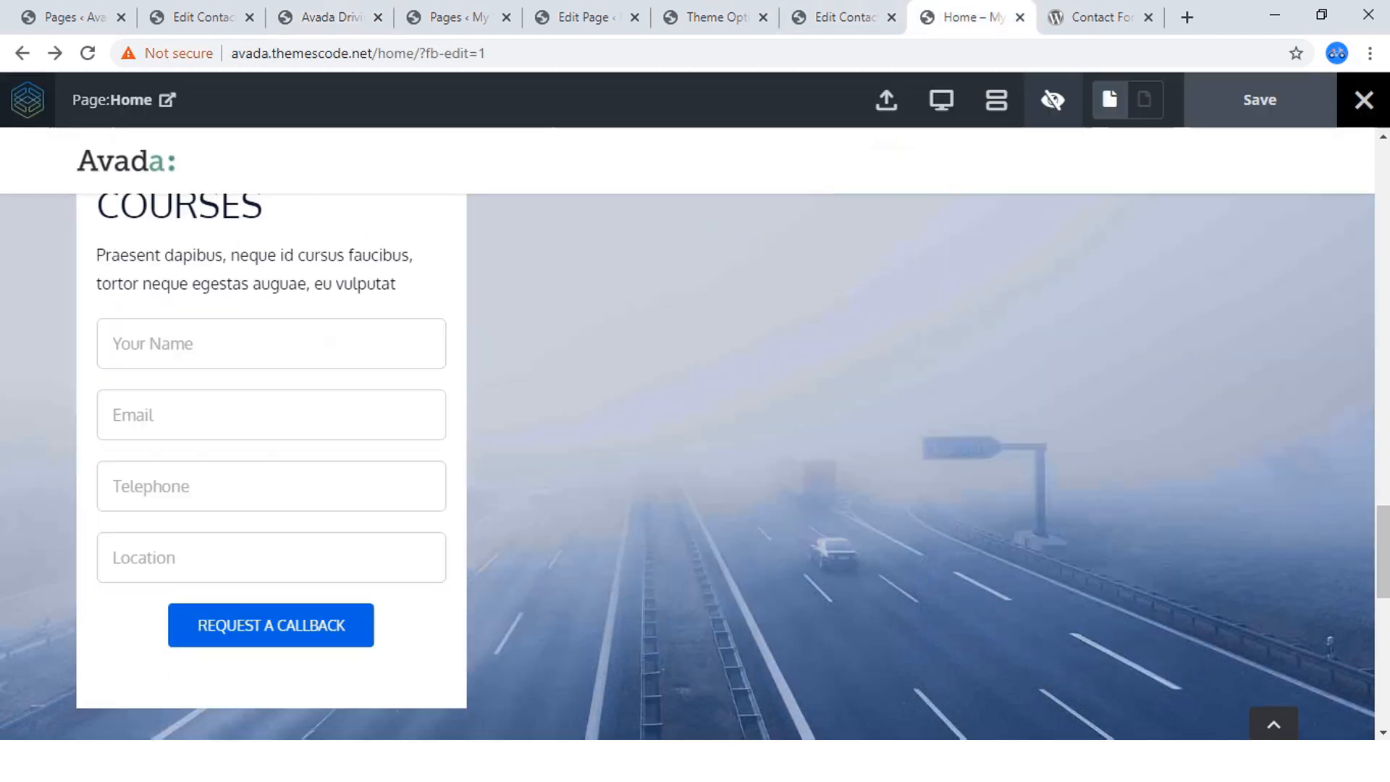
scroll(688, 435, up, 4)
scroll(688, 435, down, 8)
scroll(688, 434, up, 5)
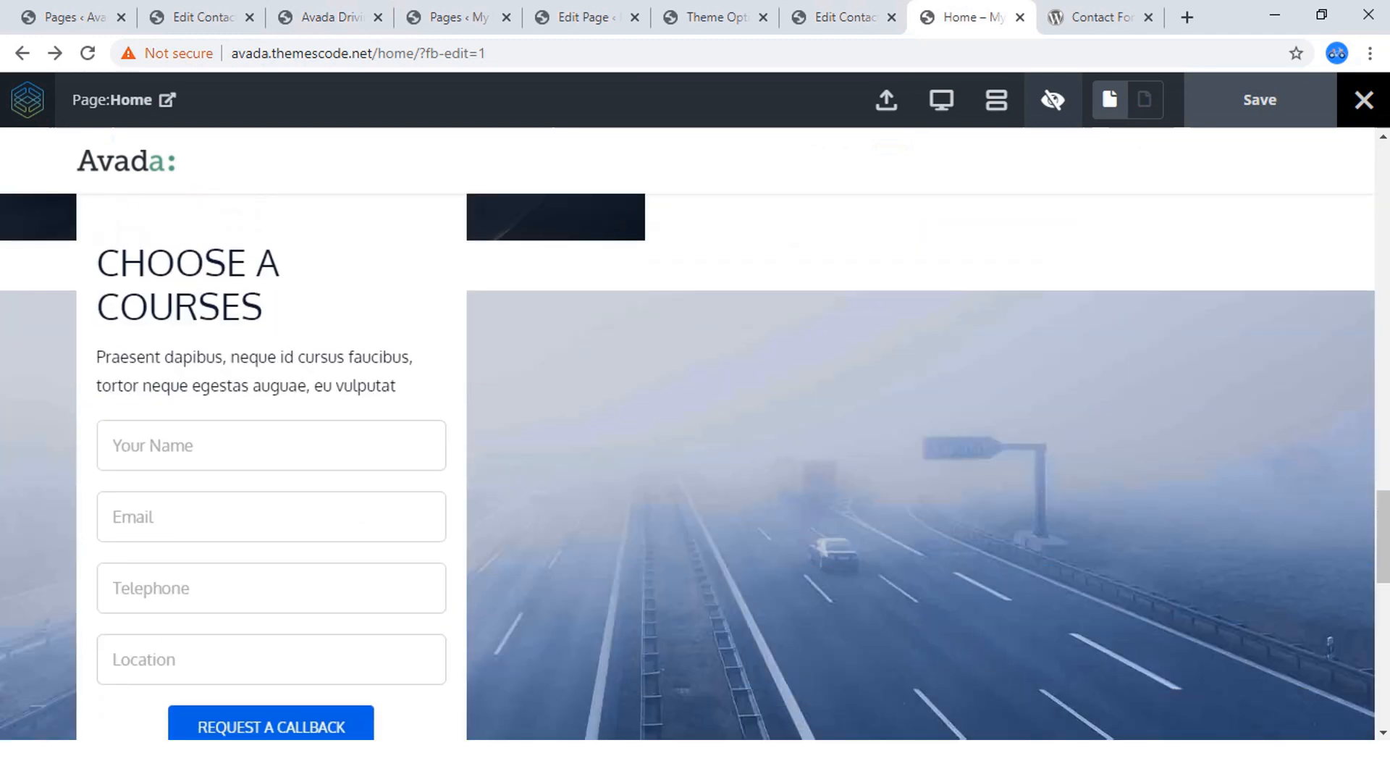
click(1053, 99)
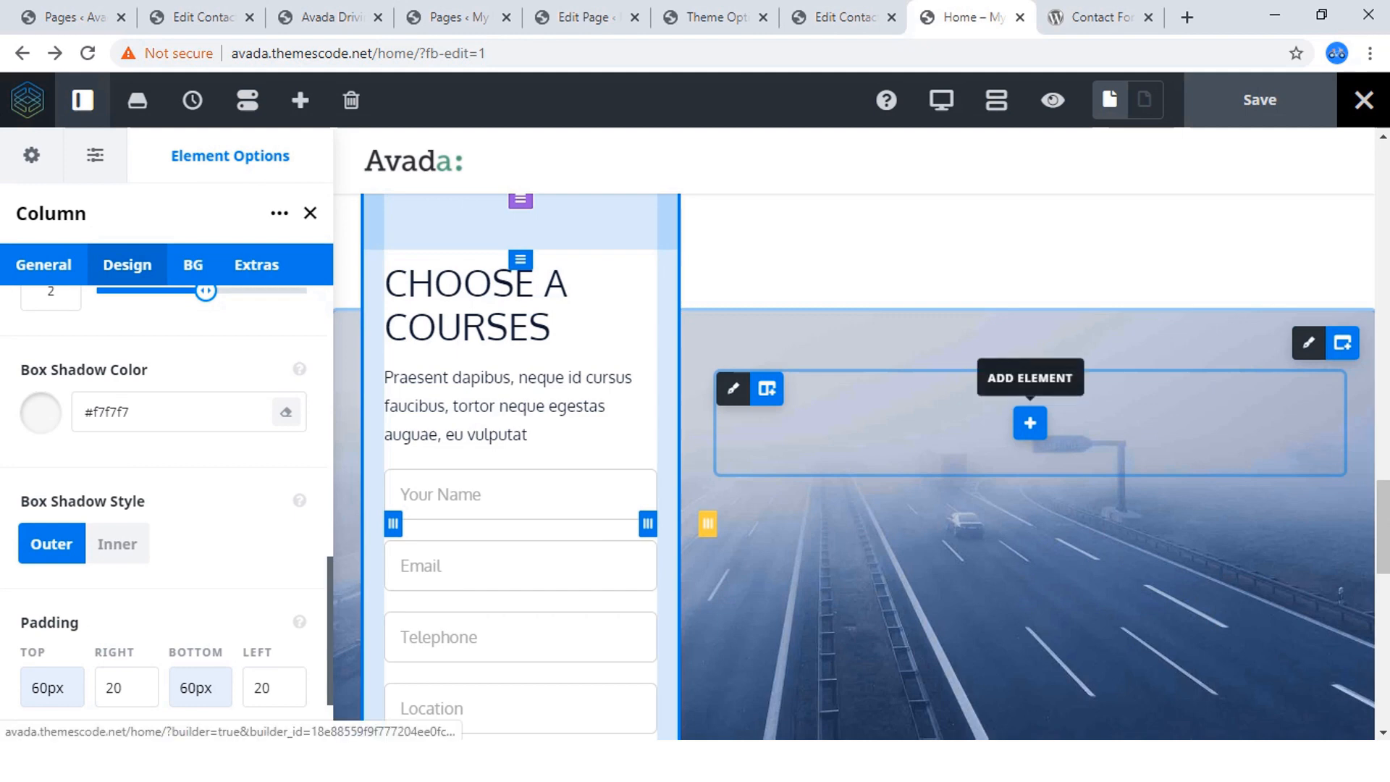
click(1030, 423)
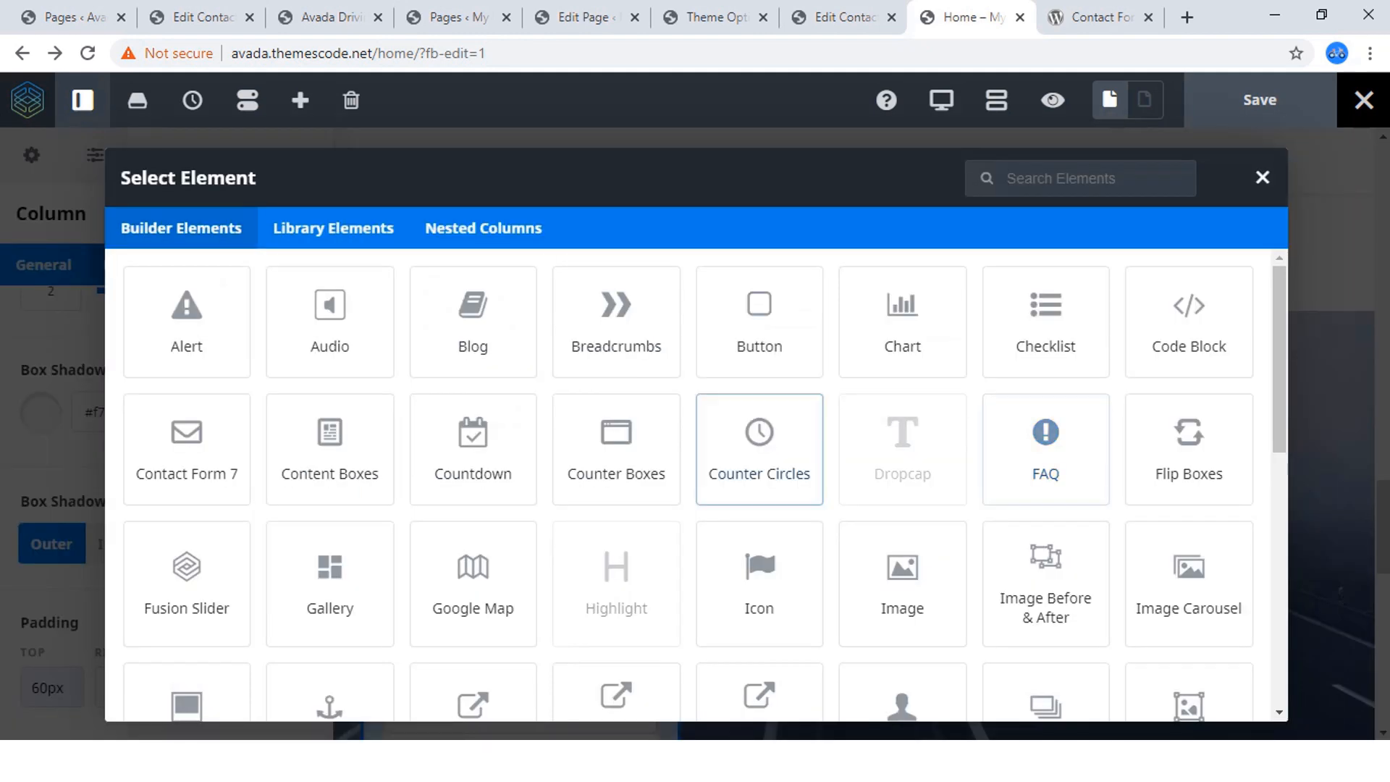
scroll(473, 497, down, 10)
scroll(473, 497, down, 3)
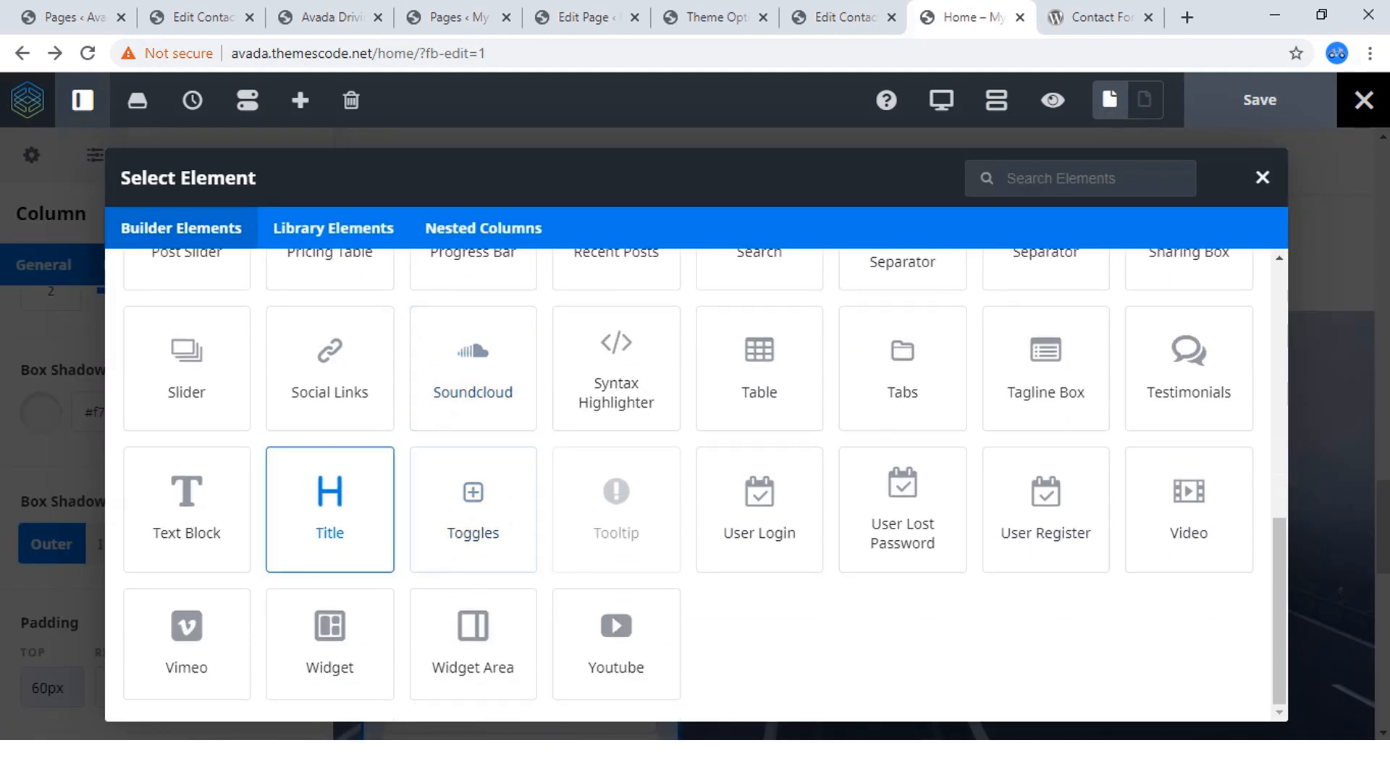
click(329, 510)
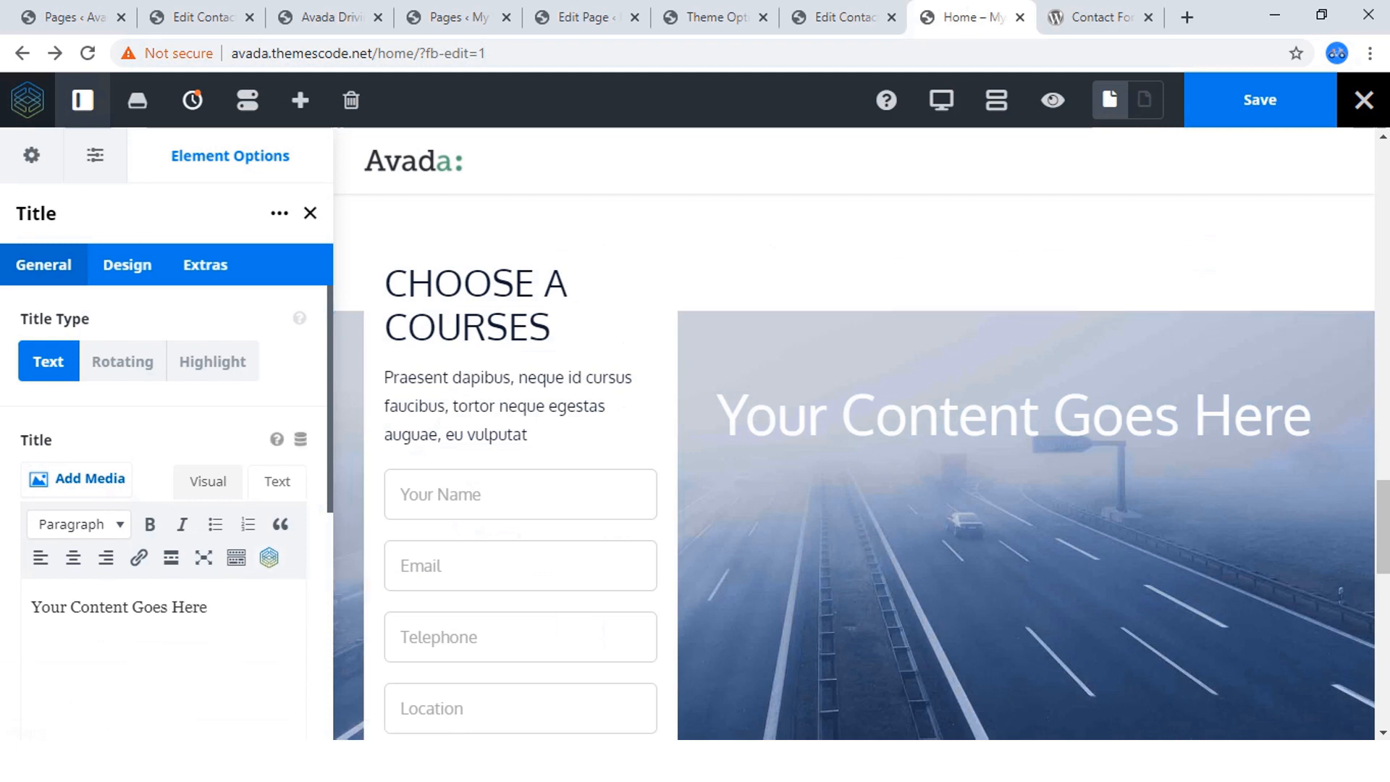
Replace the new title's placeholder text with the copied heading "Driving Courses We Offer".
click(278, 482)
click(208, 628)
key(ctrl+a)
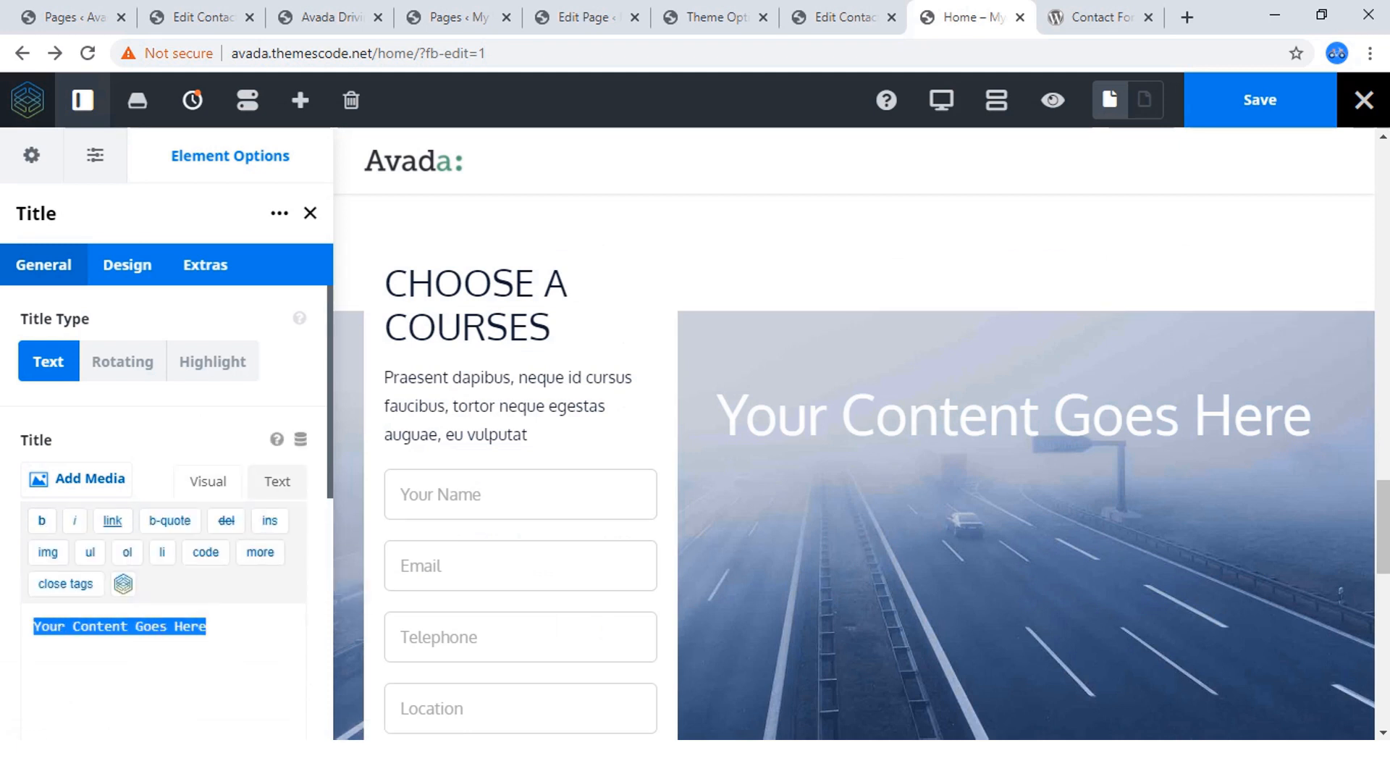
key(ctrl+v)
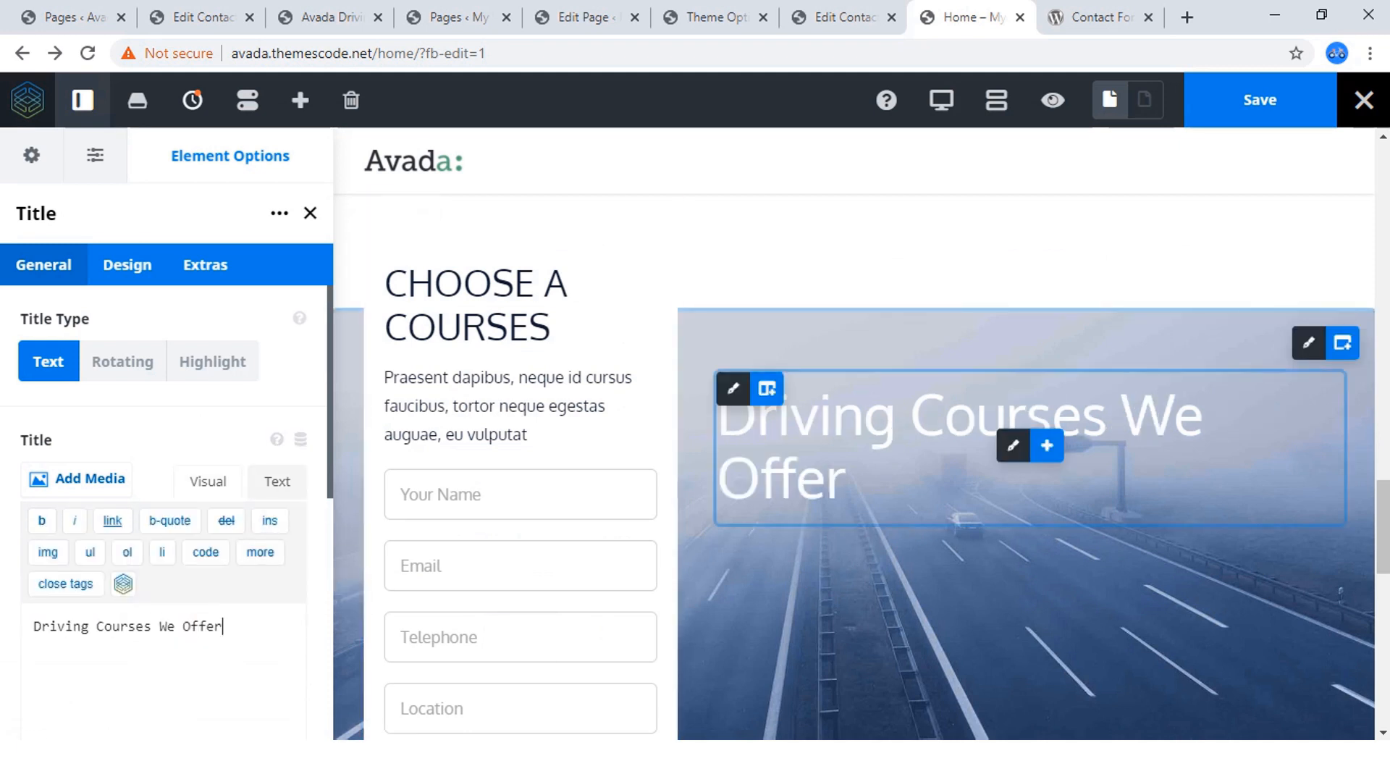
Set the HTML heading size of the "Driving Courses We Offer" title to H2.
click(127, 265)
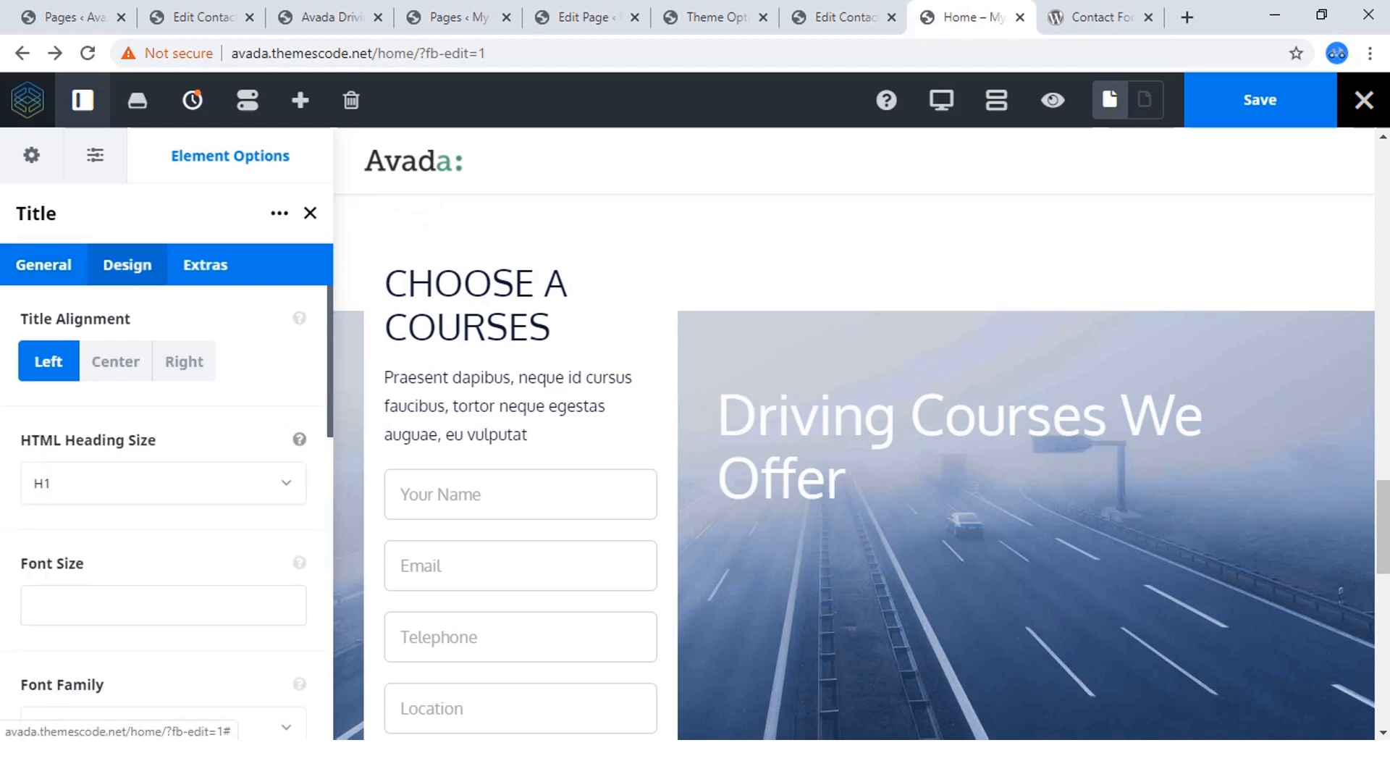
click(163, 483)
click(144, 567)
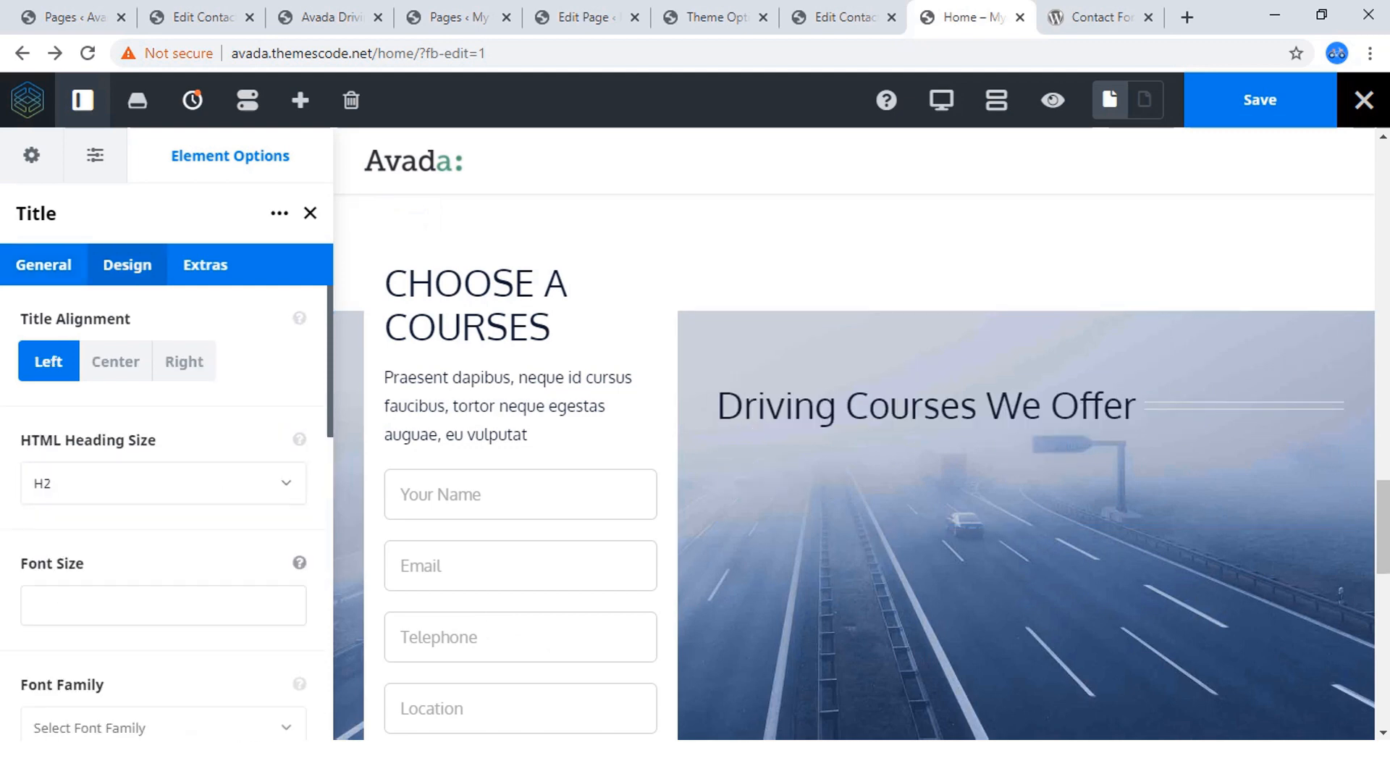
Copy the description paragraph under the "Driving Courses We Offer" heading on the reference site.
click(202, 18)
click(327, 18)
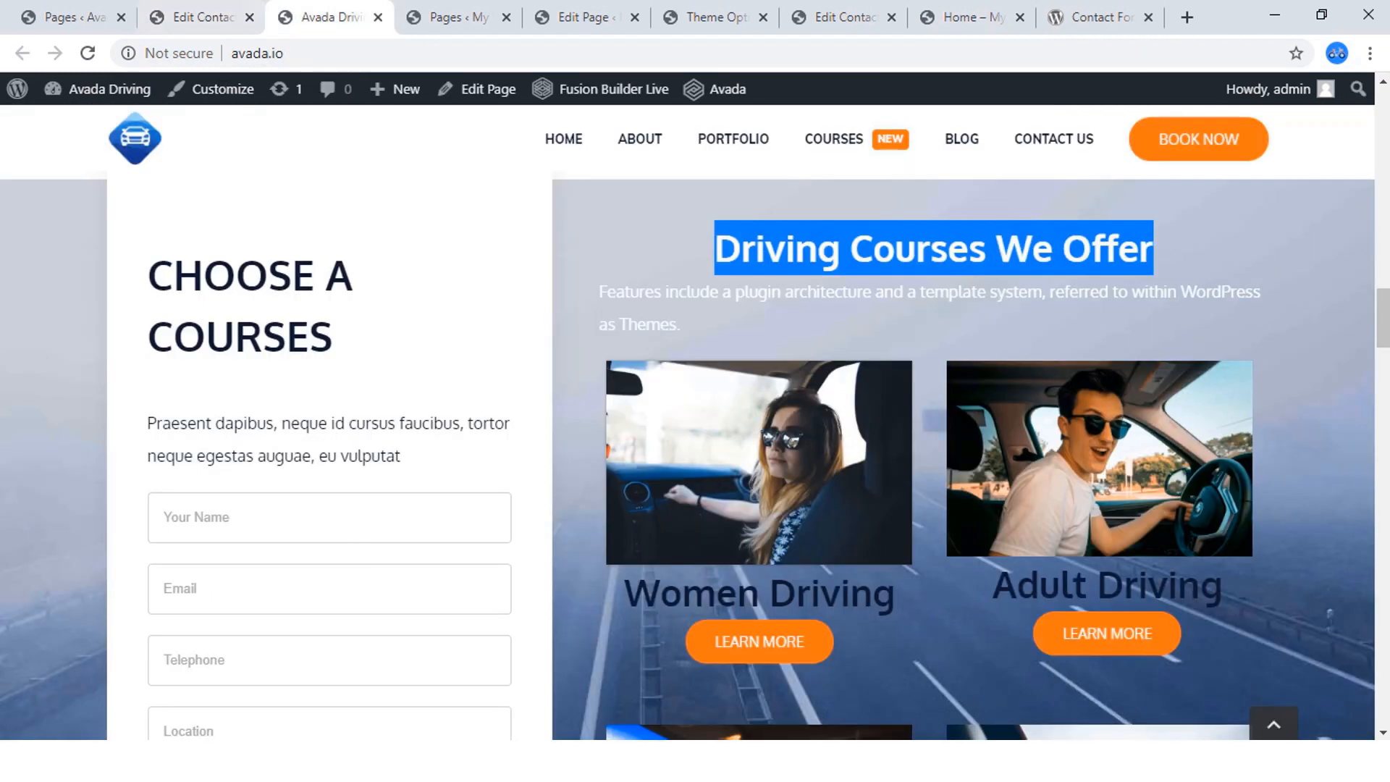
click(935, 249)
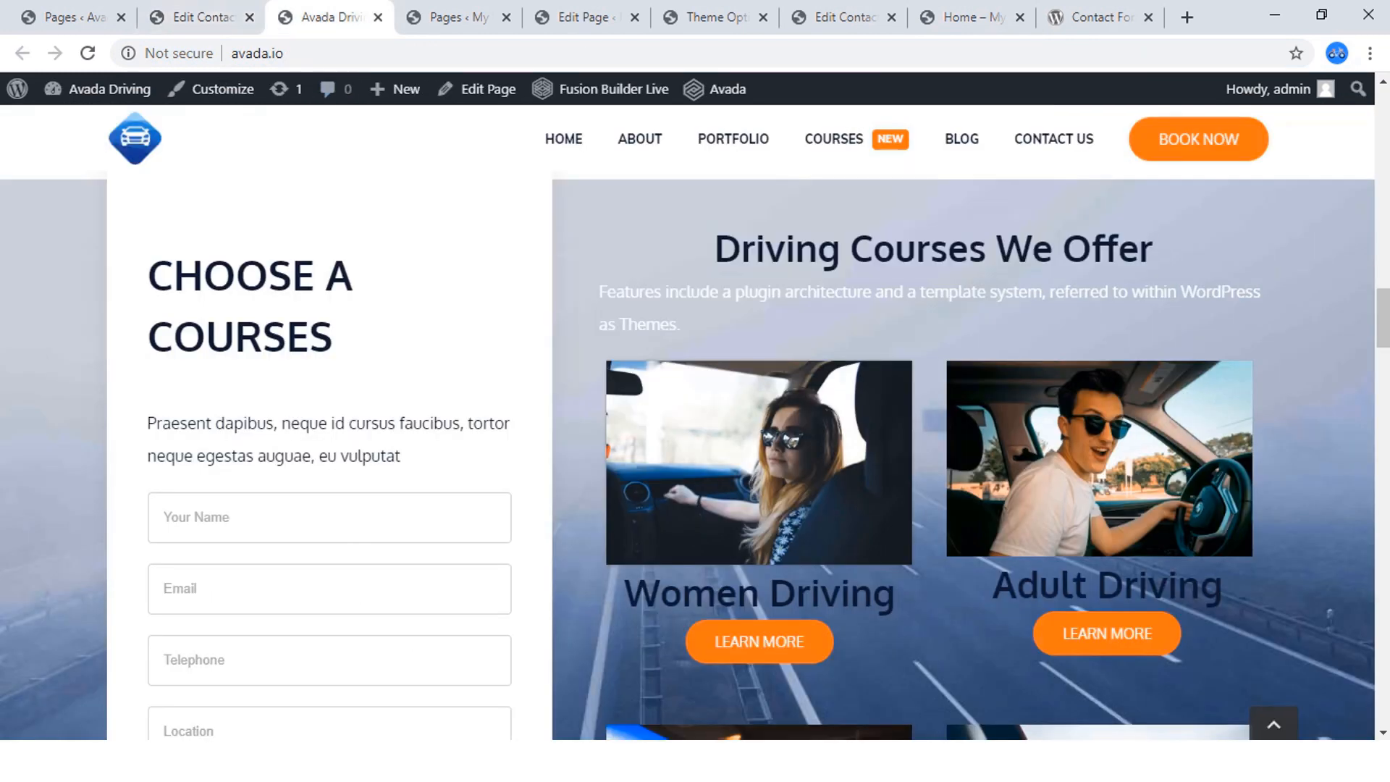
drag(682, 326, 598, 292)
key(ctrl+c)
right_click(619, 288)
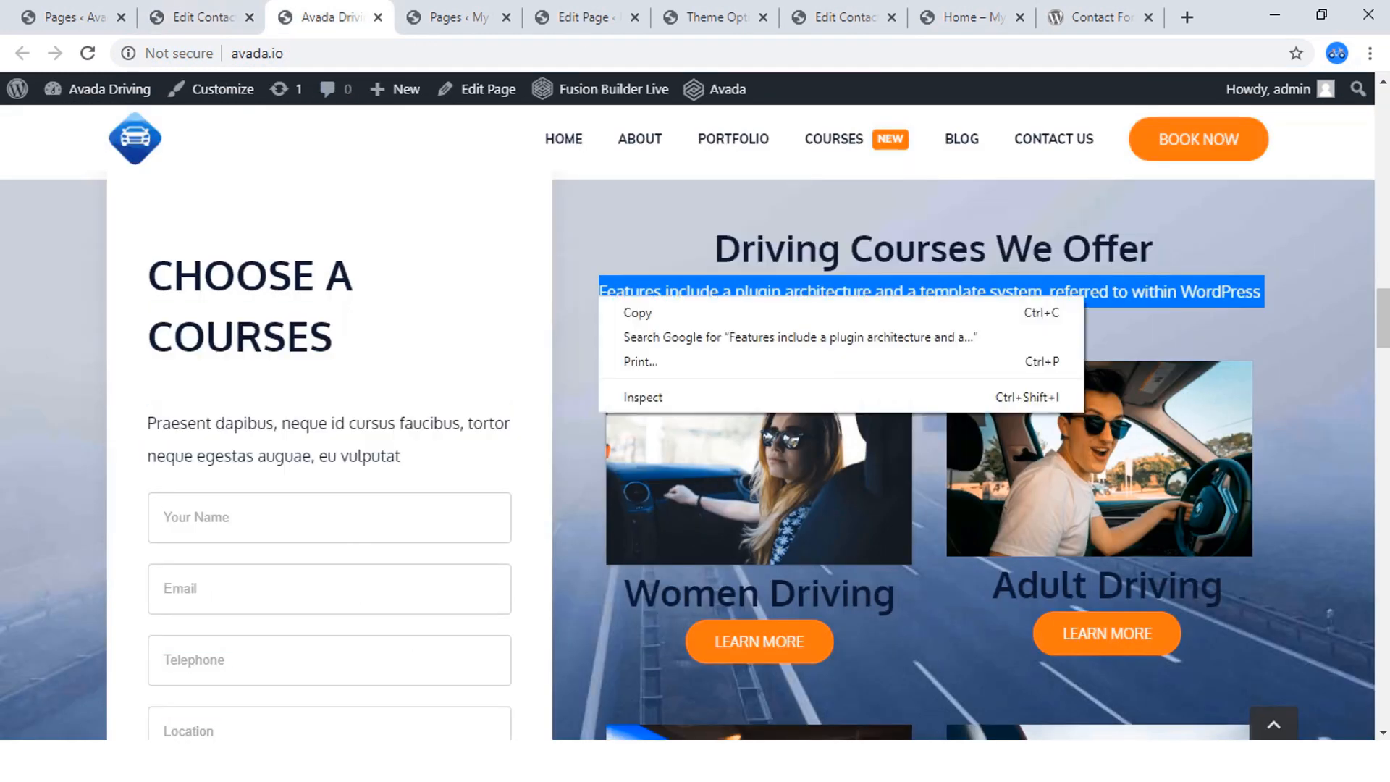
click(639, 310)
Return to the Home page editor and add a Text Block element below the "Driving Courses We Offer" title.
click(971, 18)
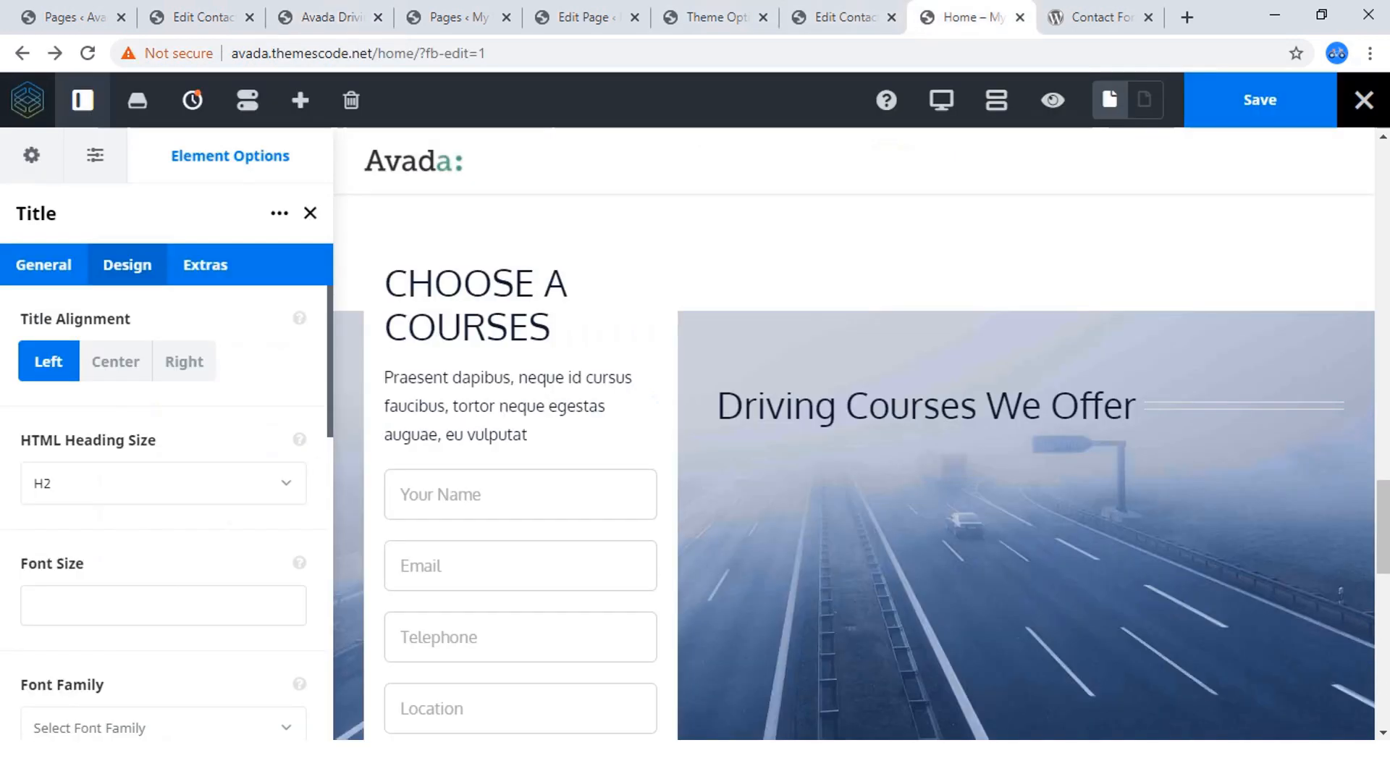
scroll(869, 406, down, 3)
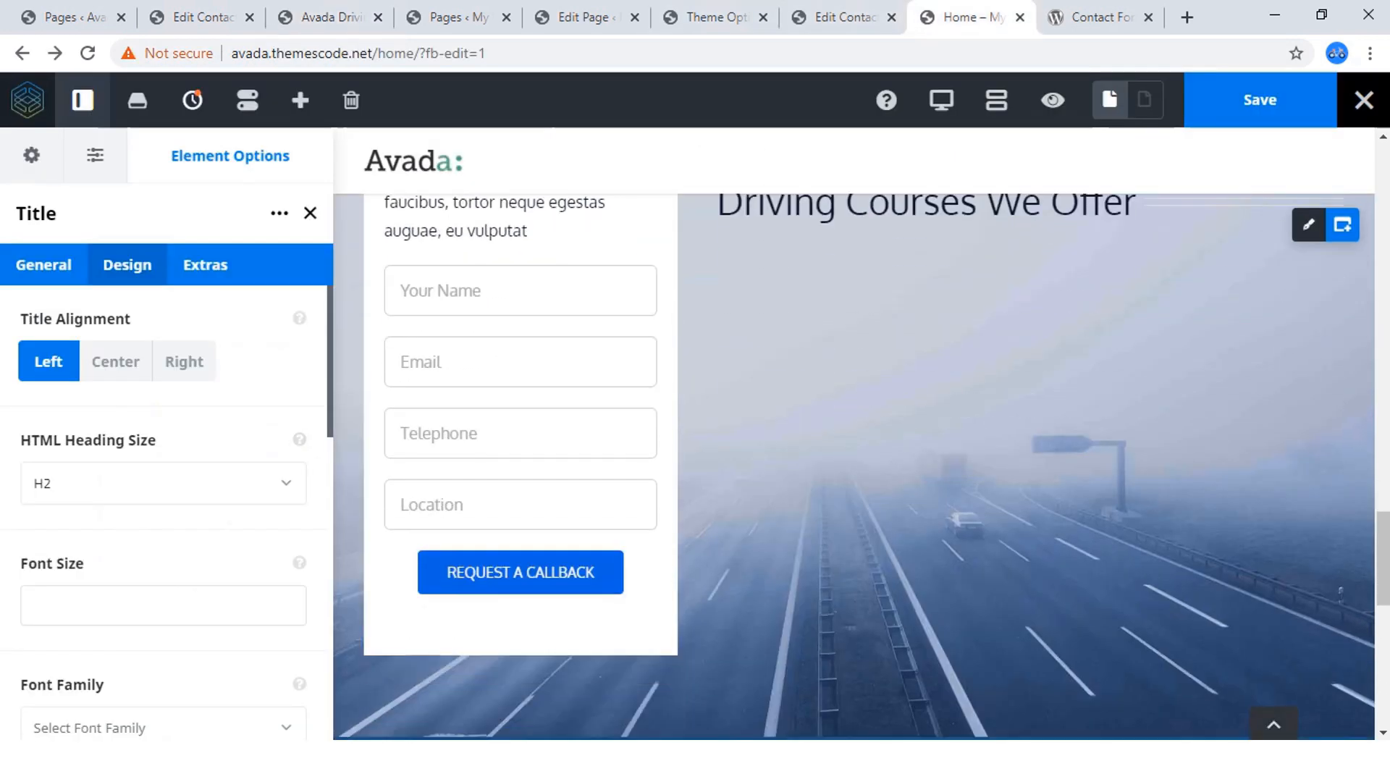
scroll(869, 405, up, 3)
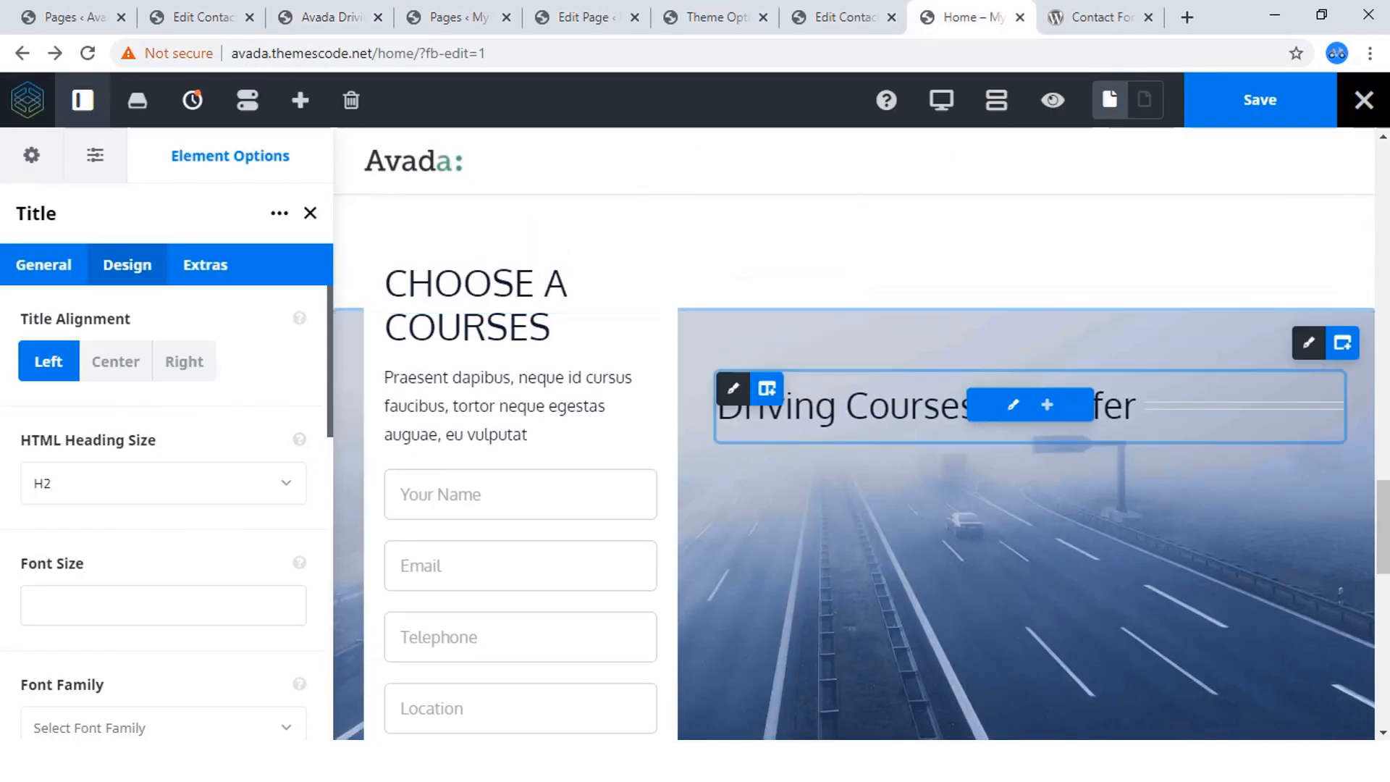
click(1047, 406)
scroll(507, 470, down, 10)
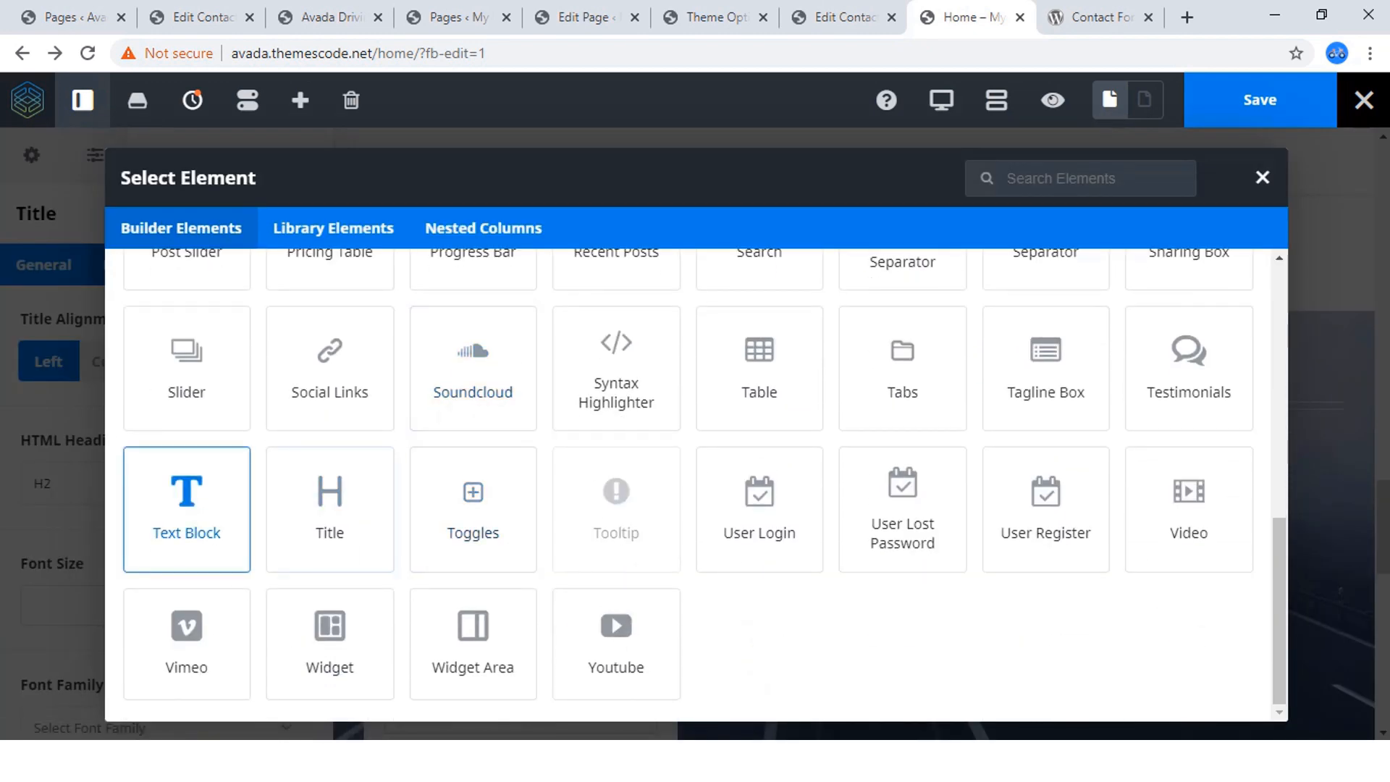
click(186, 507)
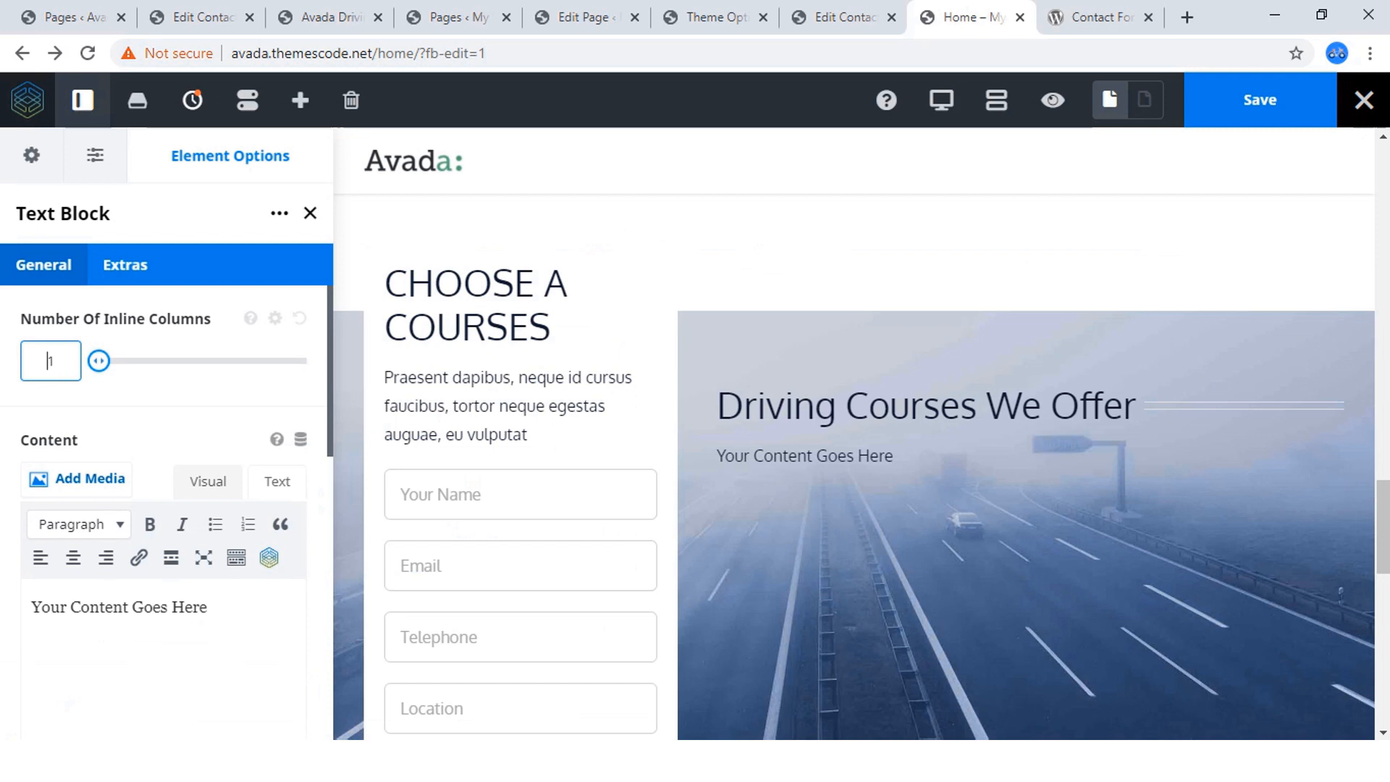
Replace the text block's placeholder content with the copied paragraph "Features include a plugin architecture and a template system, referred to within WordPress as Themes.".
click(278, 482)
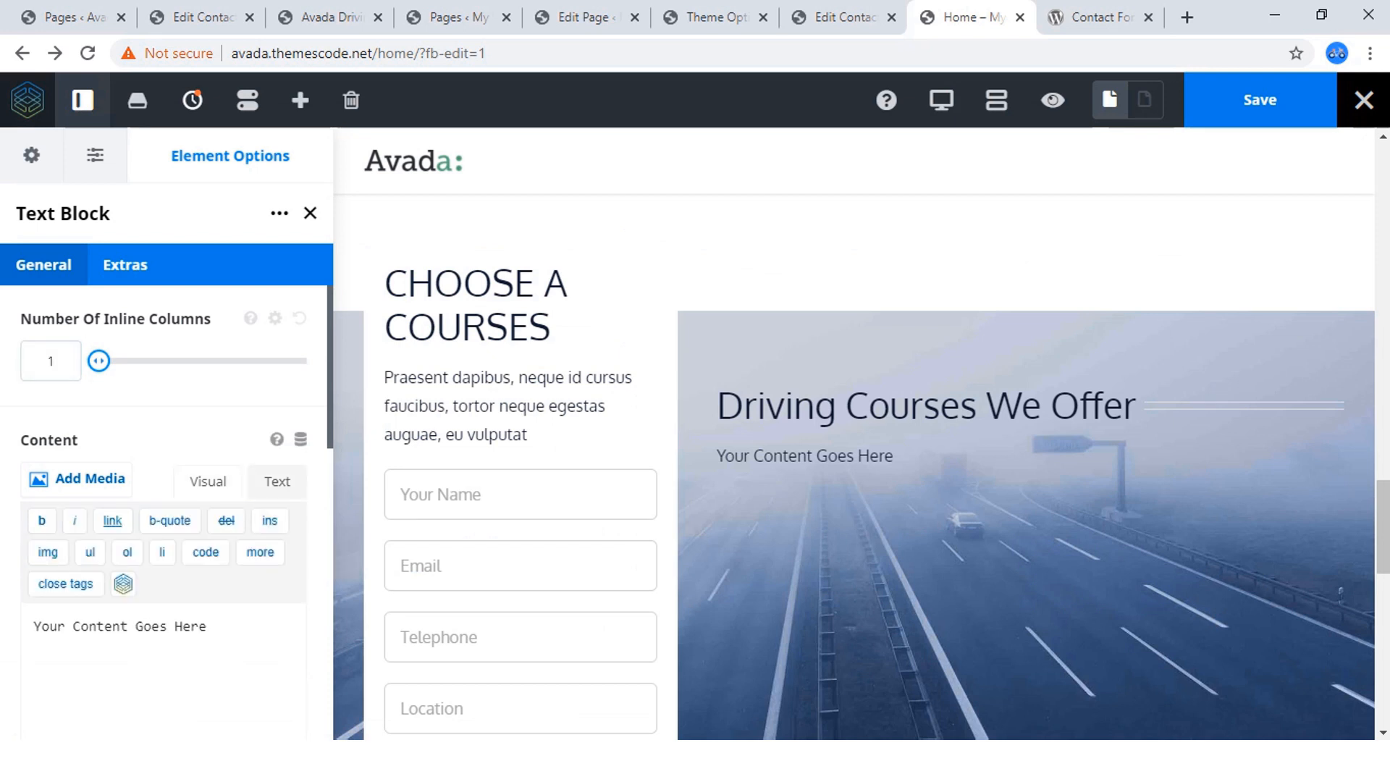
triple_click(192, 627)
key(ctrl+v)
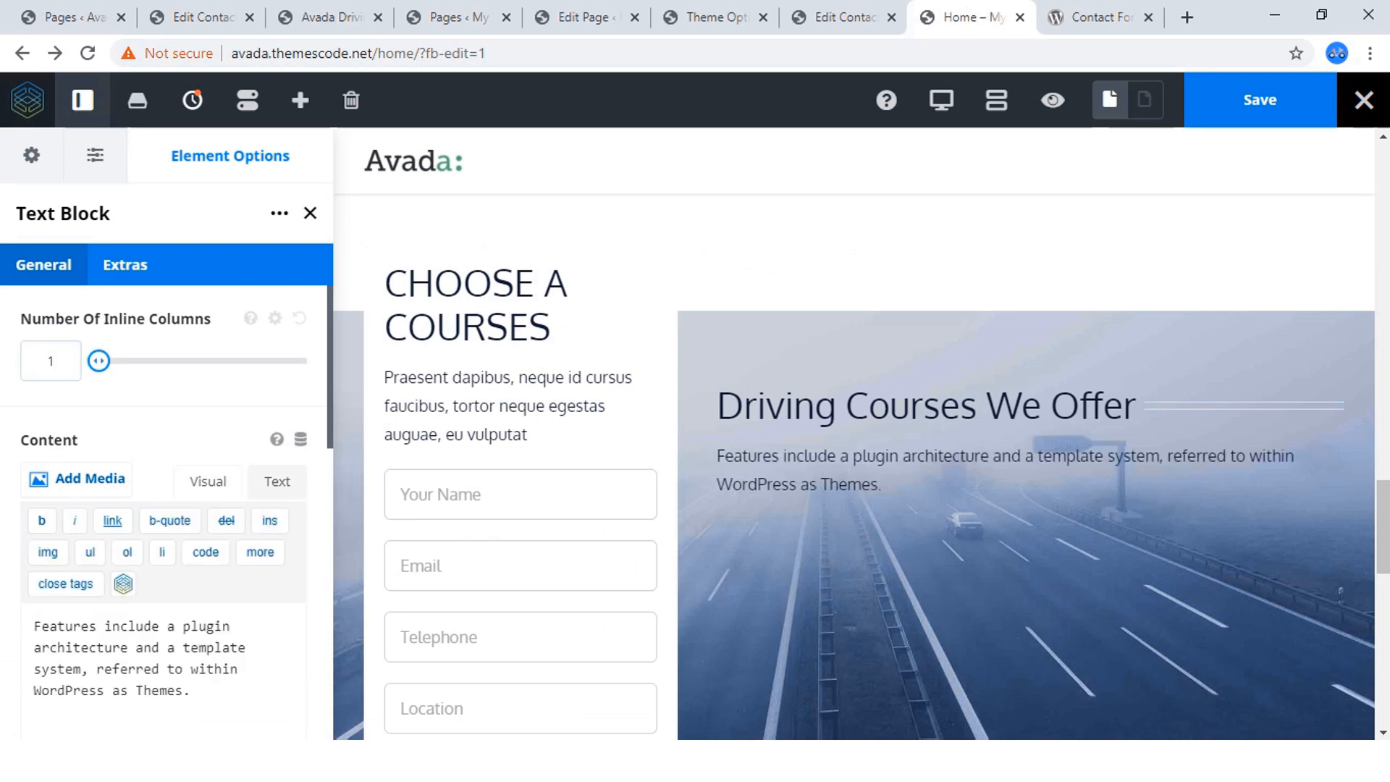
Set the font color of the whole description paragraph below the title to #ffffff.
drag(882, 484, 717, 455)
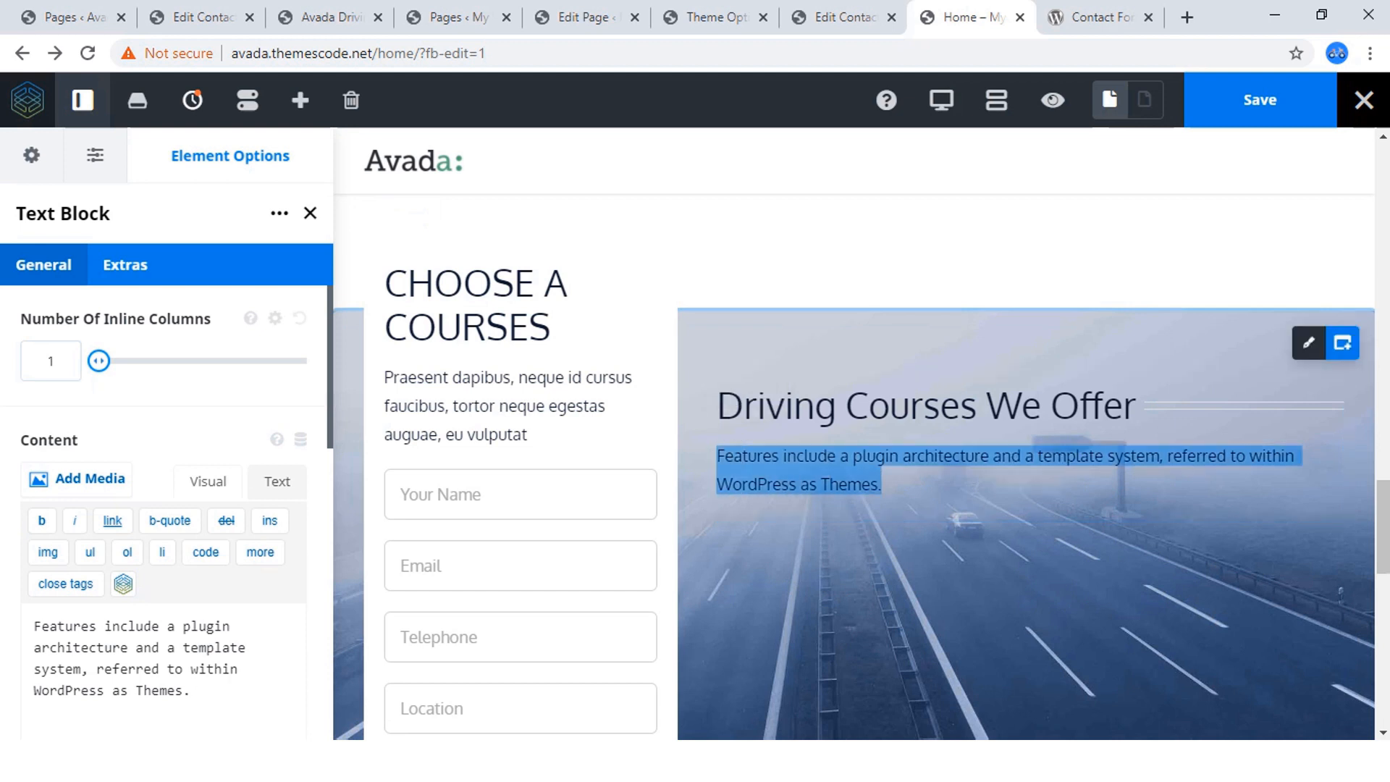
click(905, 413)
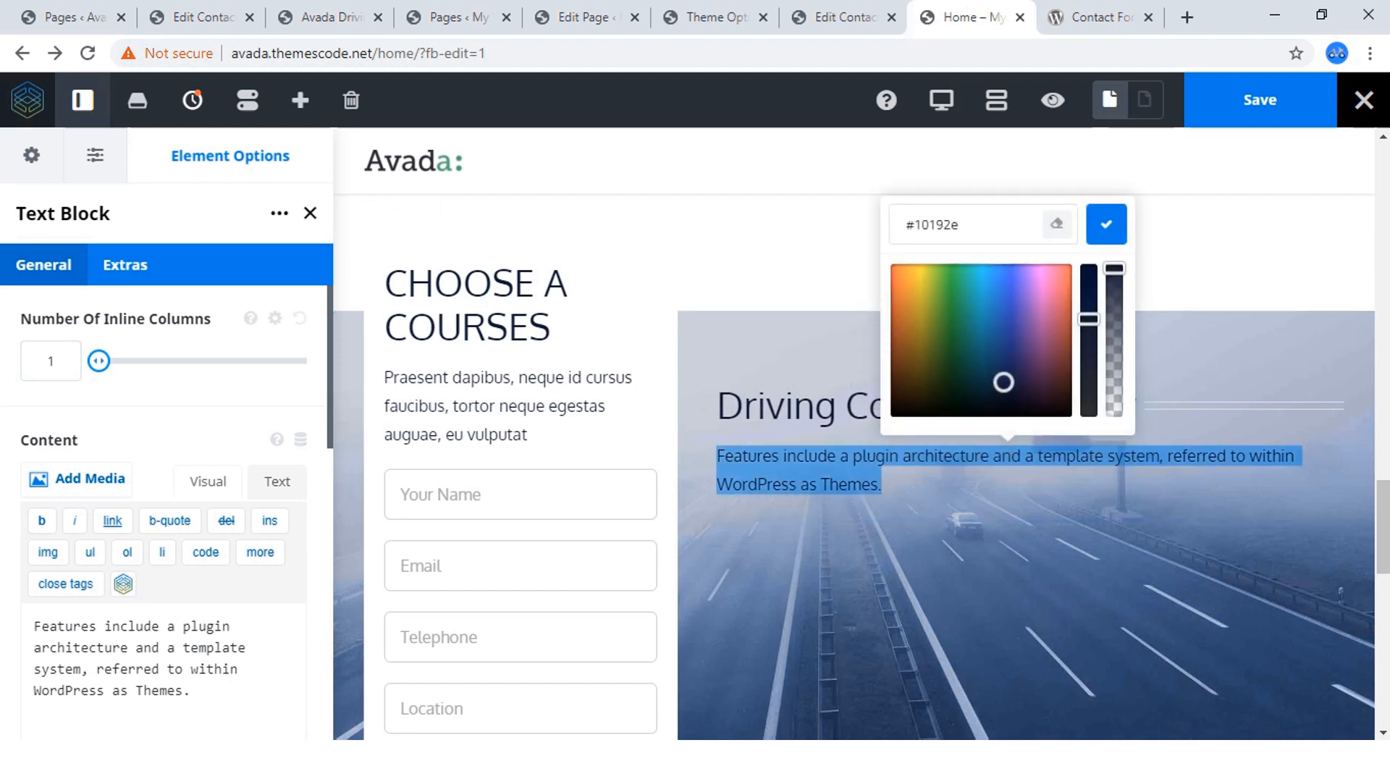
drag(914, 225, 960, 225)
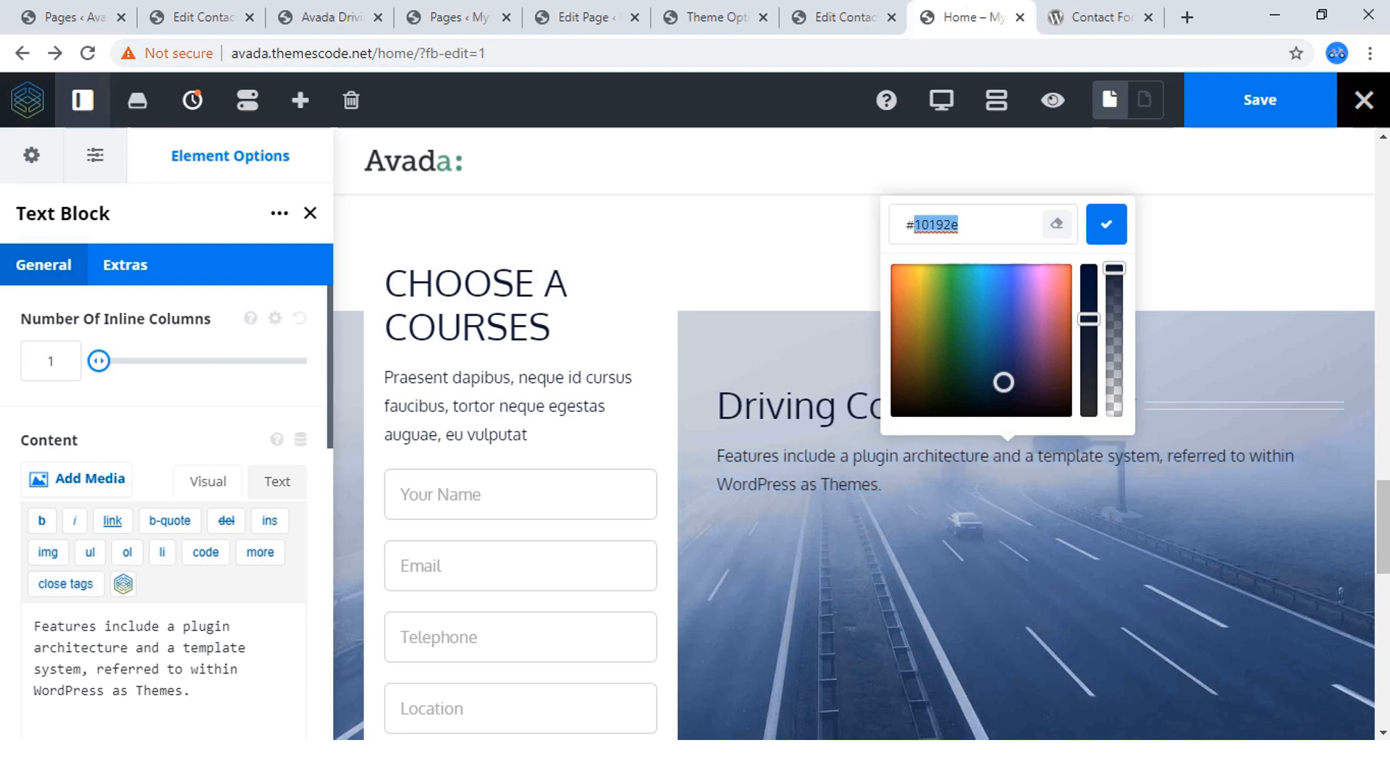
text(ffffff)
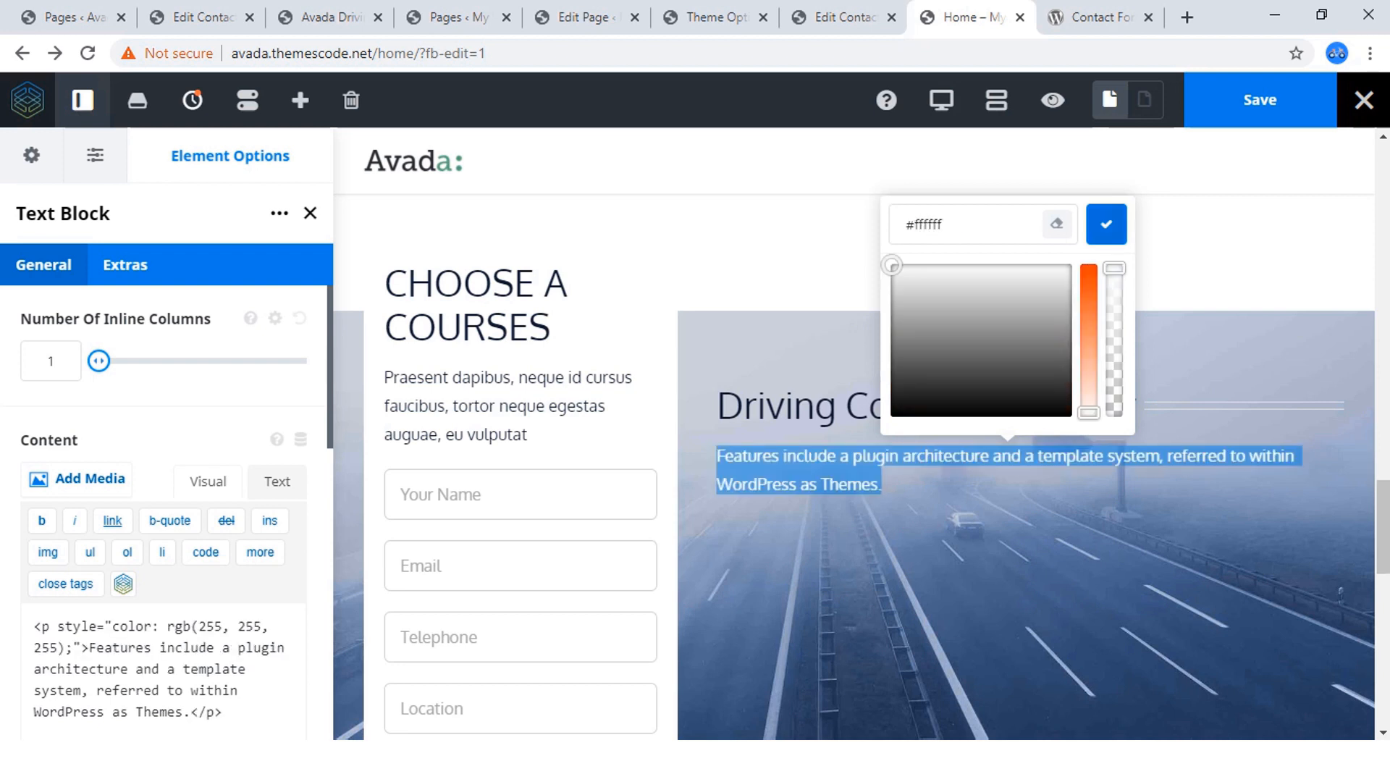
click(1107, 224)
click(883, 485)
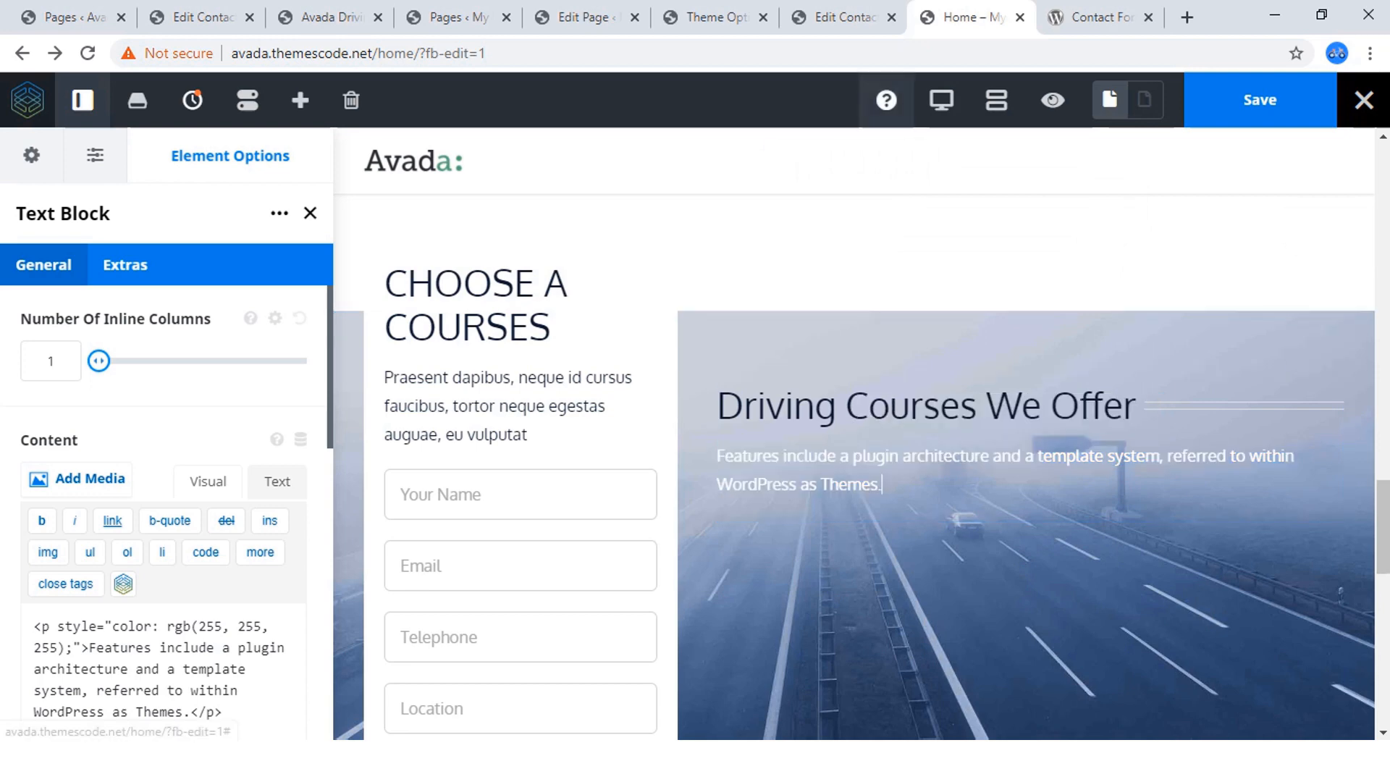
Check the heading and description styling in the reference site's courses section, then return to the Home page editor.
click(331, 16)
scroll(695, 435, down, 4)
scroll(695, 434, up, 4)
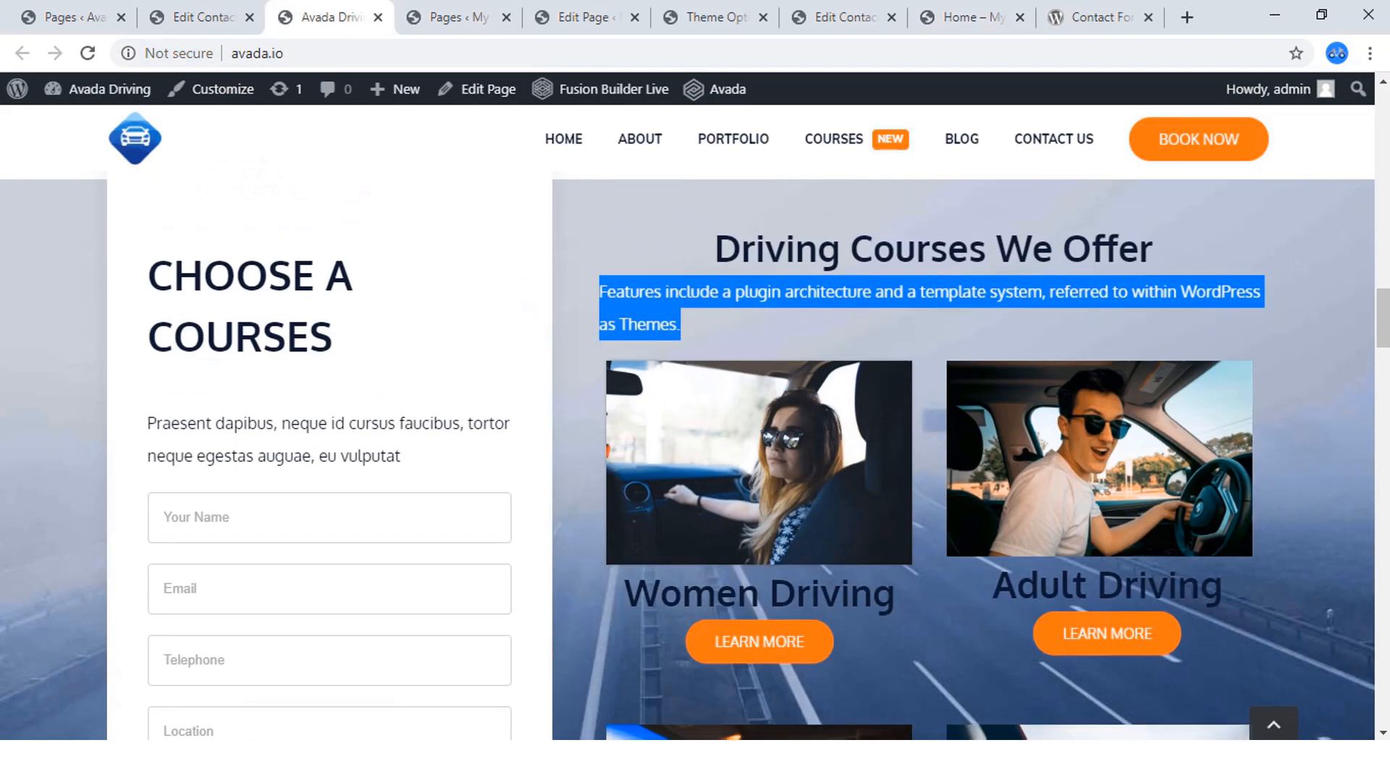
click(932, 323)
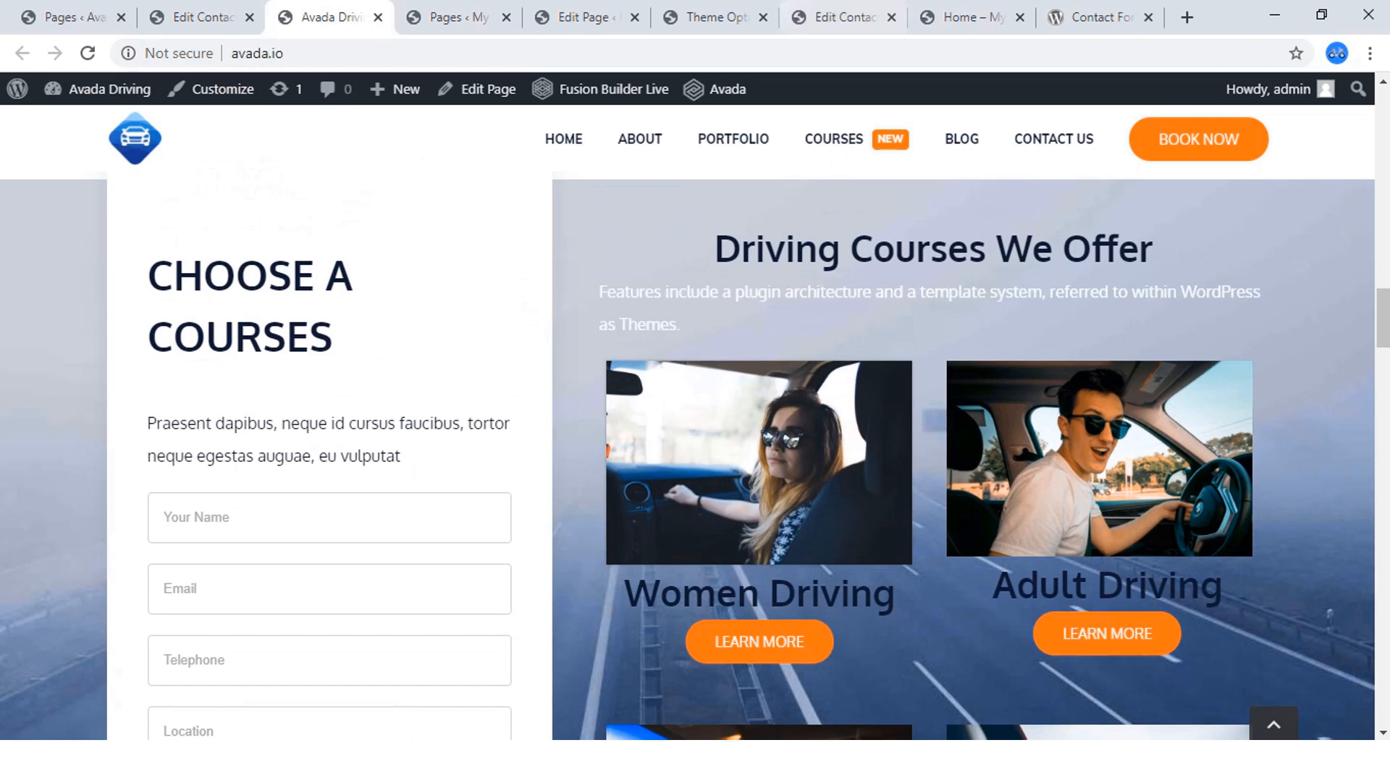
click(840, 16)
click(972, 17)
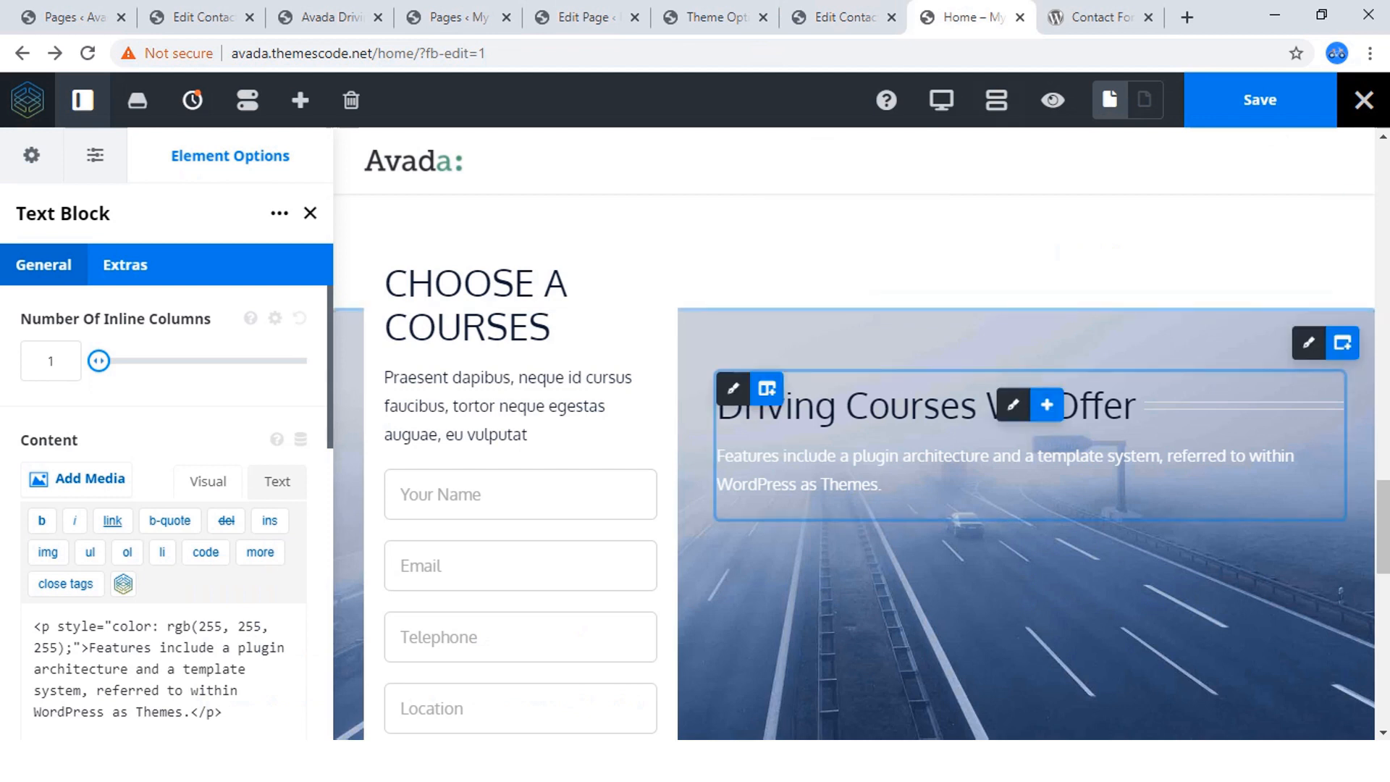
Set the "Driving Courses We Offer" title's separator to None and save the page.
click(1014, 405)
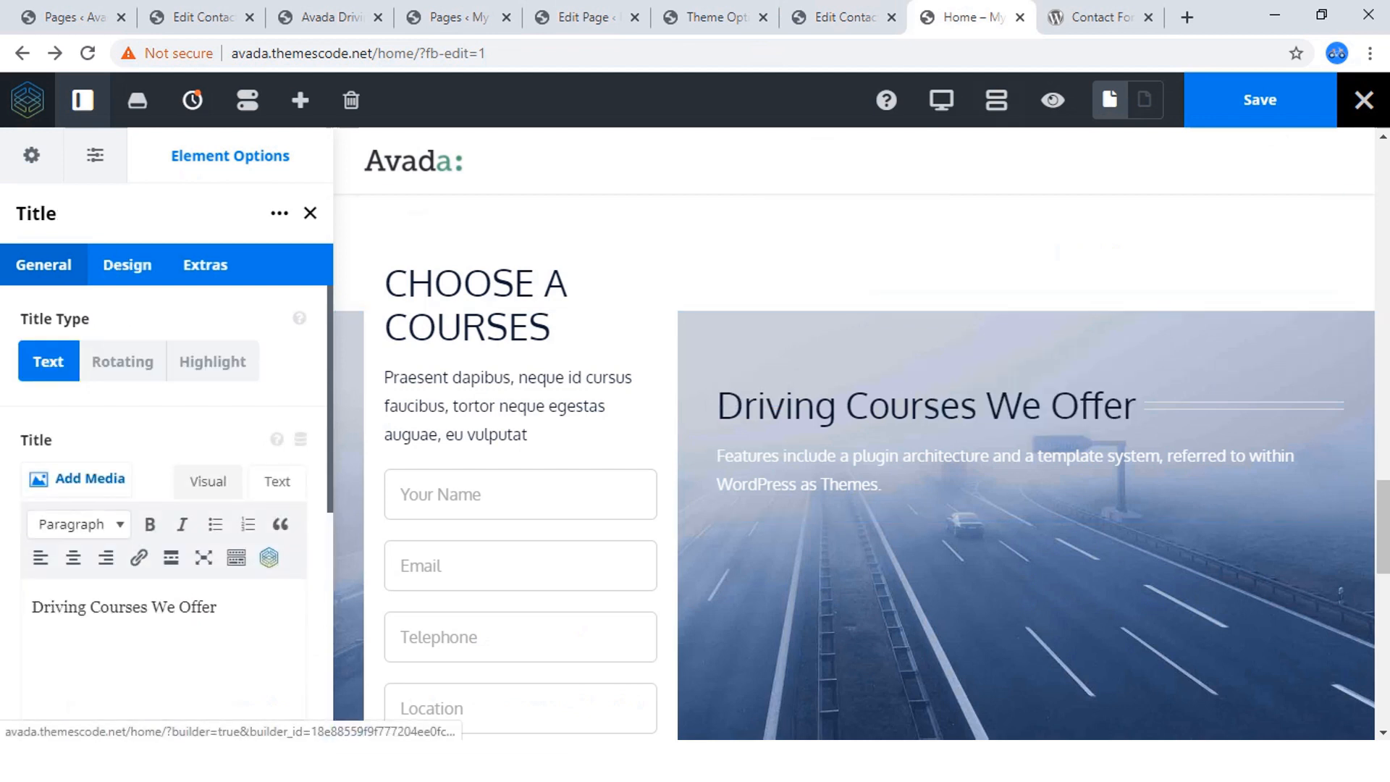
scroll(167, 507, down, 5)
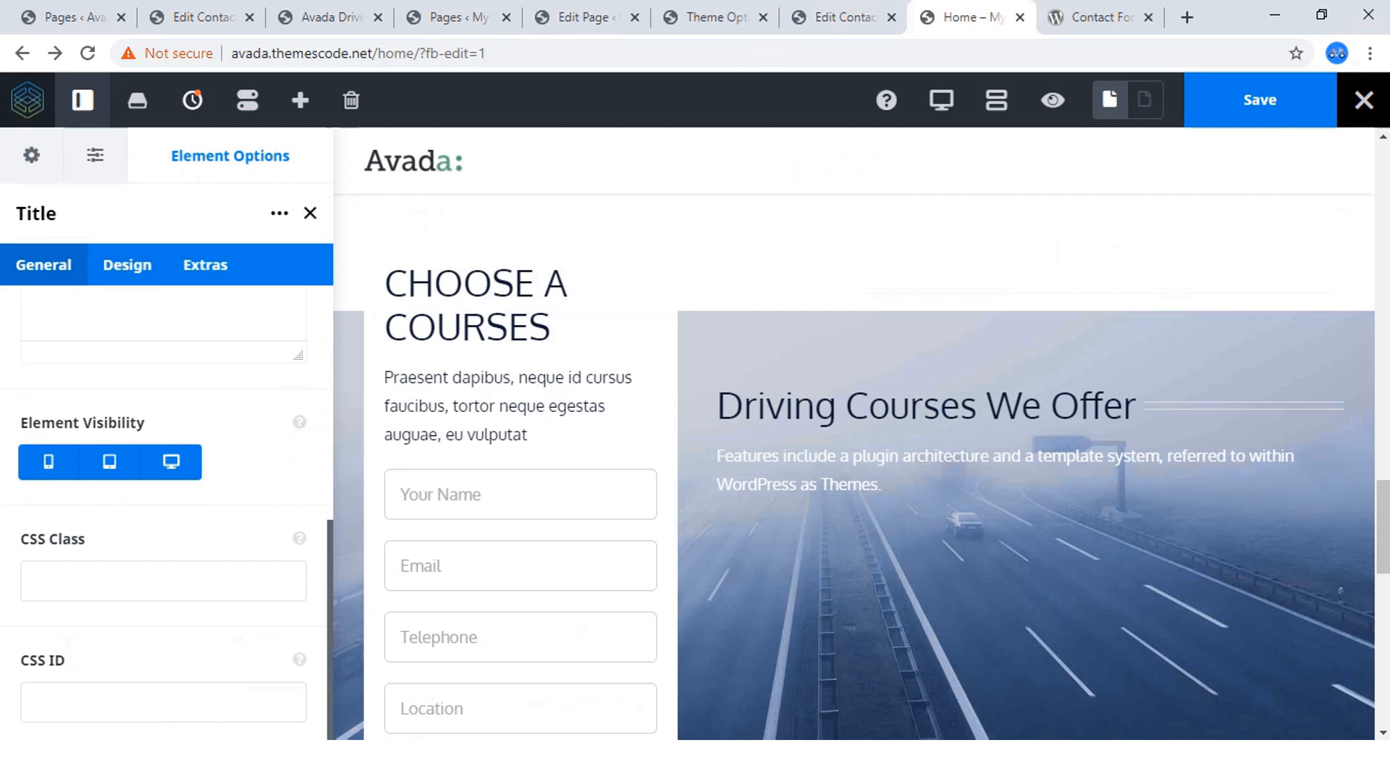
click(128, 264)
scroll(167, 507, down, 6)
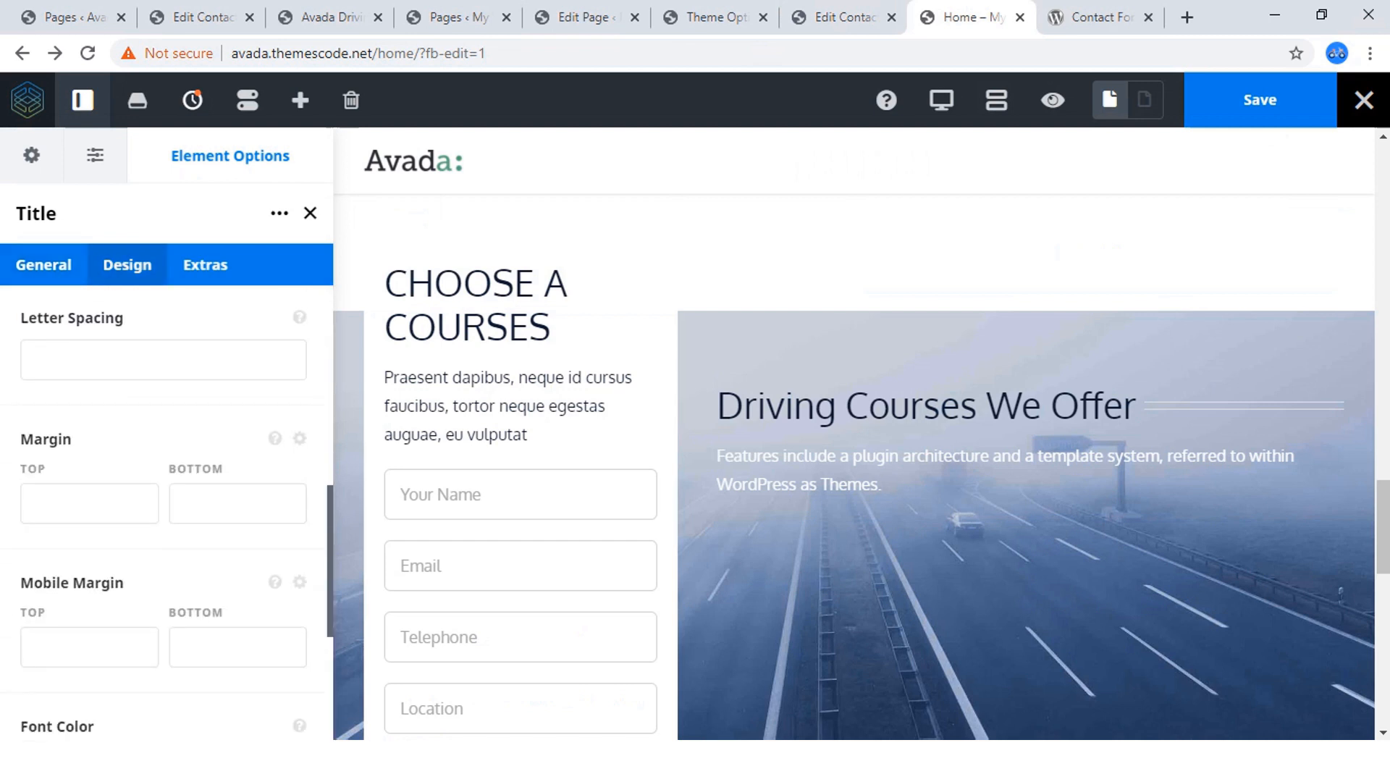
scroll(167, 507, down, 5)
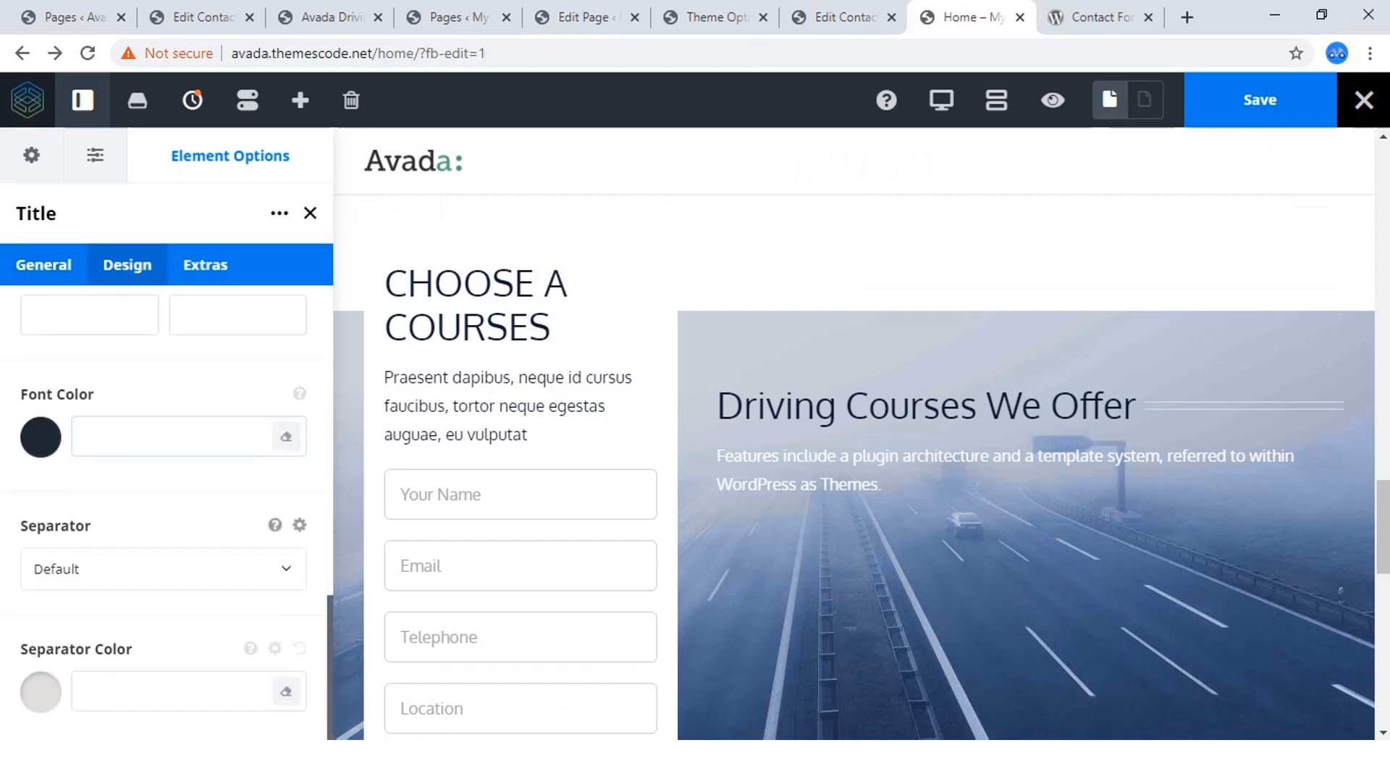
click(163, 569)
scroll(163, 580, down, 5)
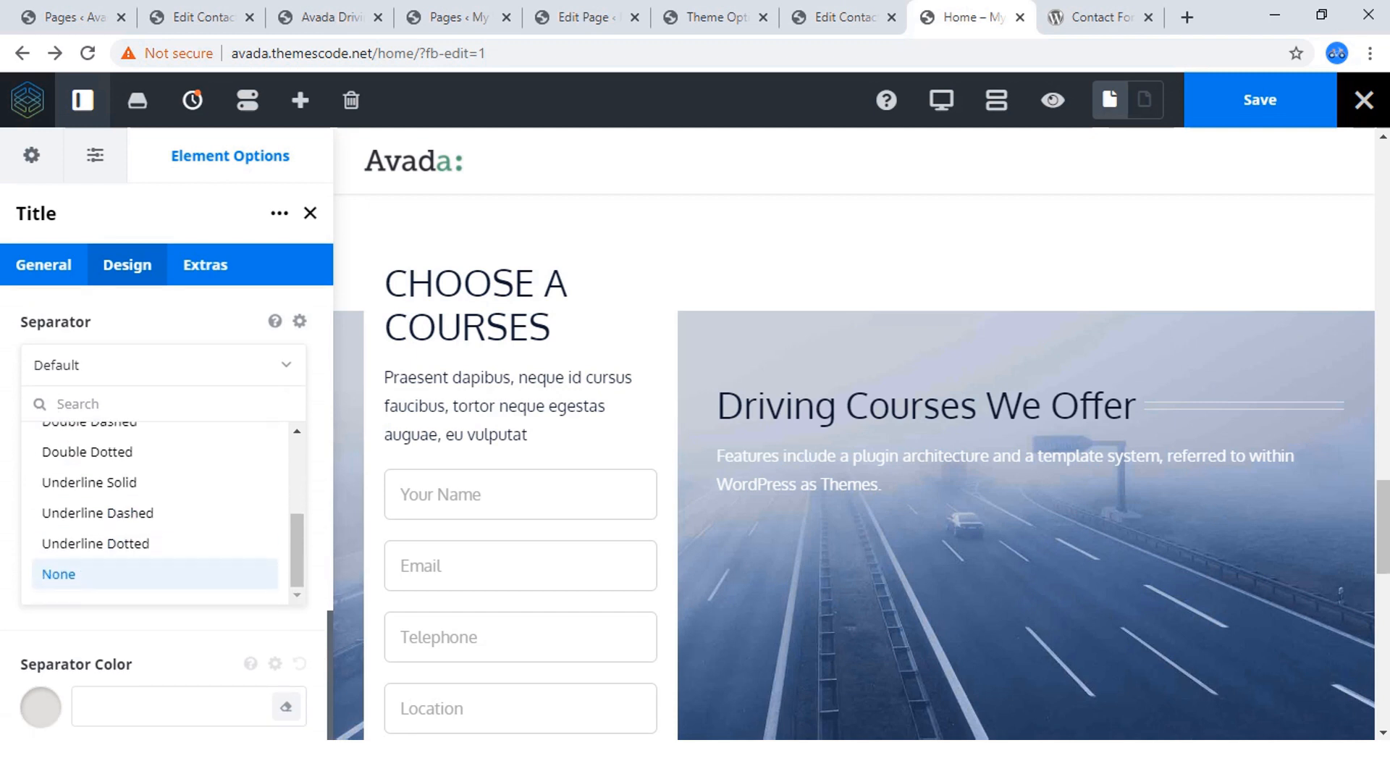
click(102, 574)
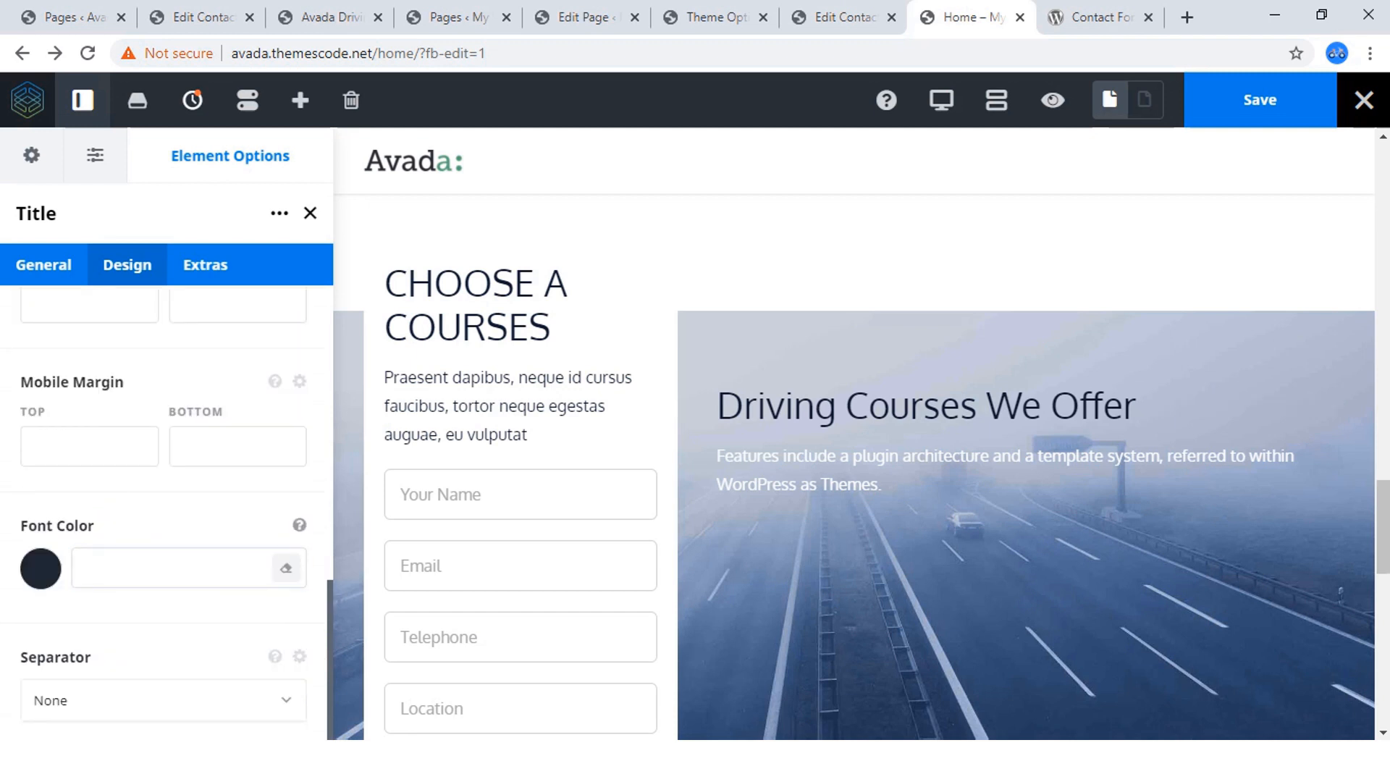
click(1260, 100)
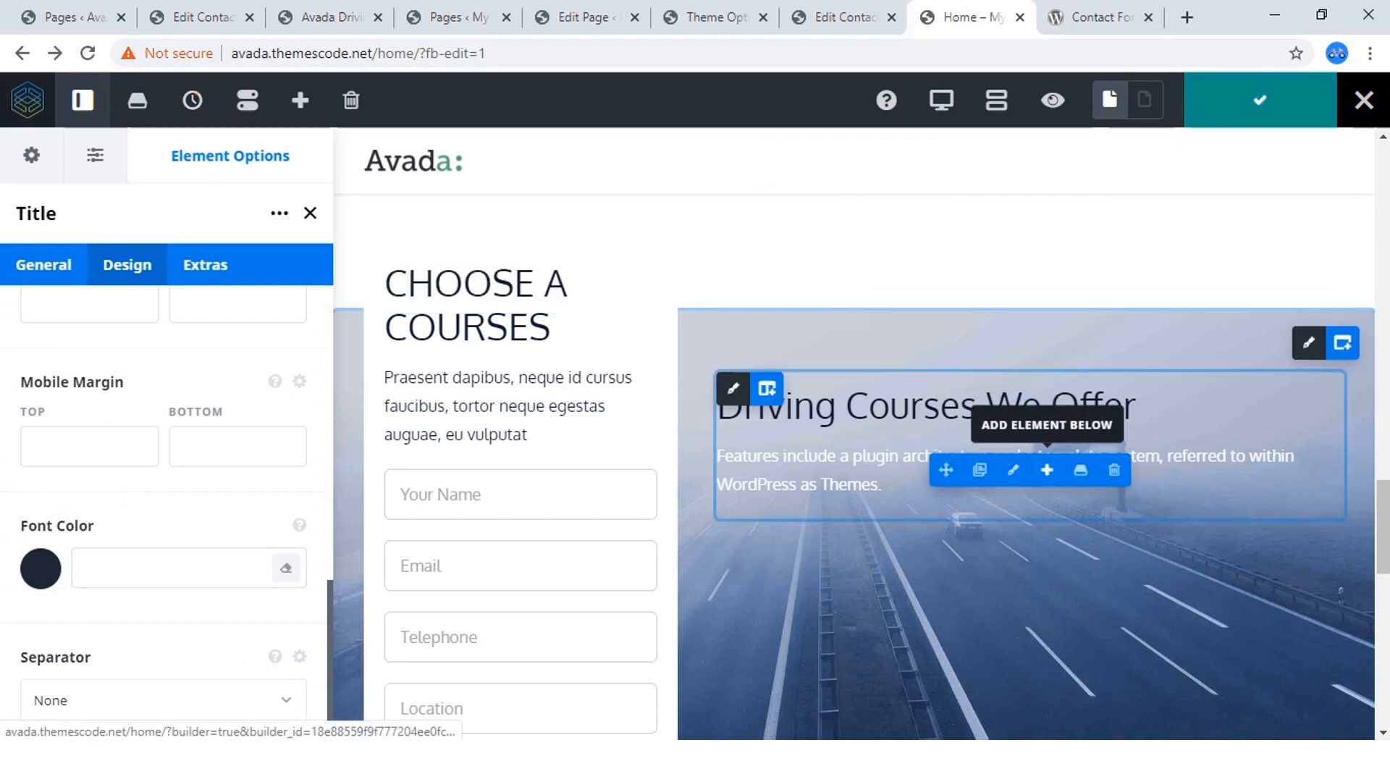
Open the element selection for adding below the description text block and look through the available builder elements.
click(1048, 470)
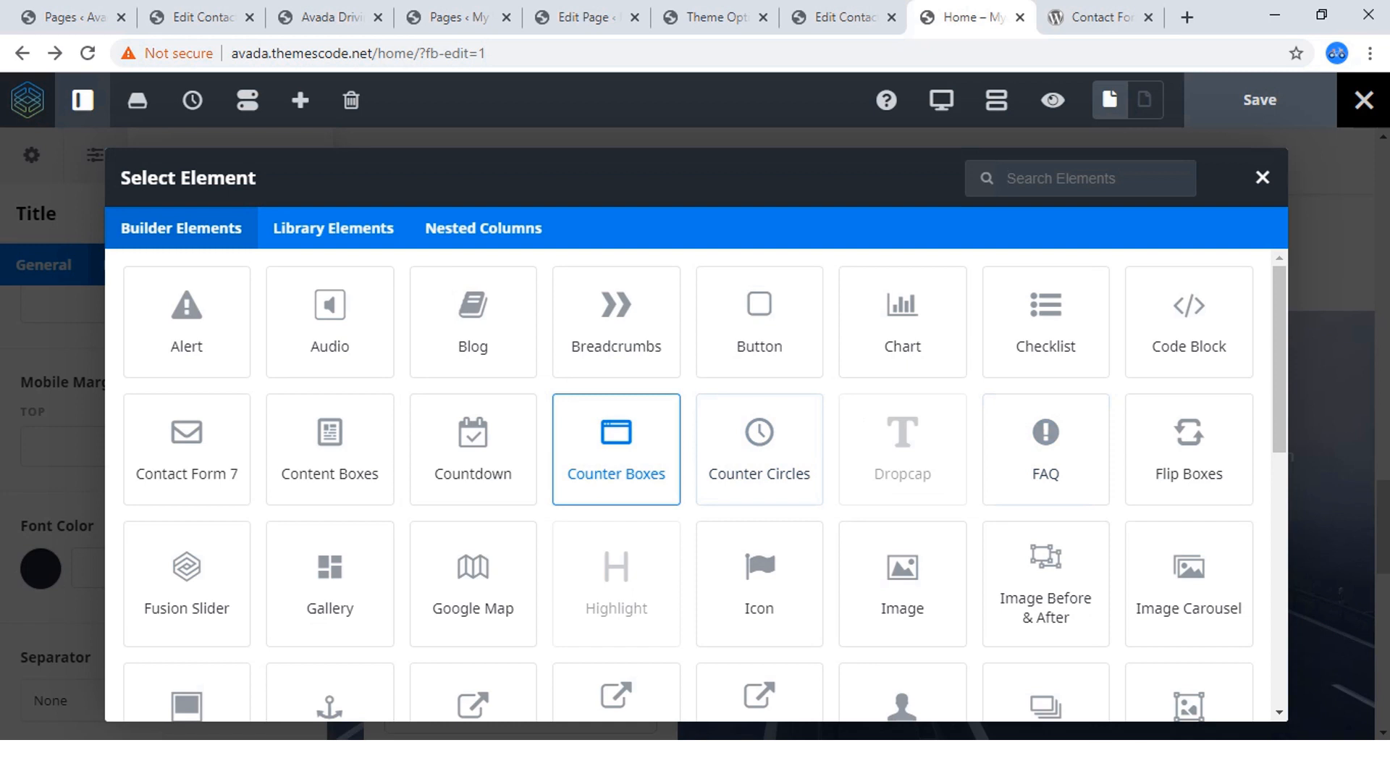
scroll(473, 434, down, 3)
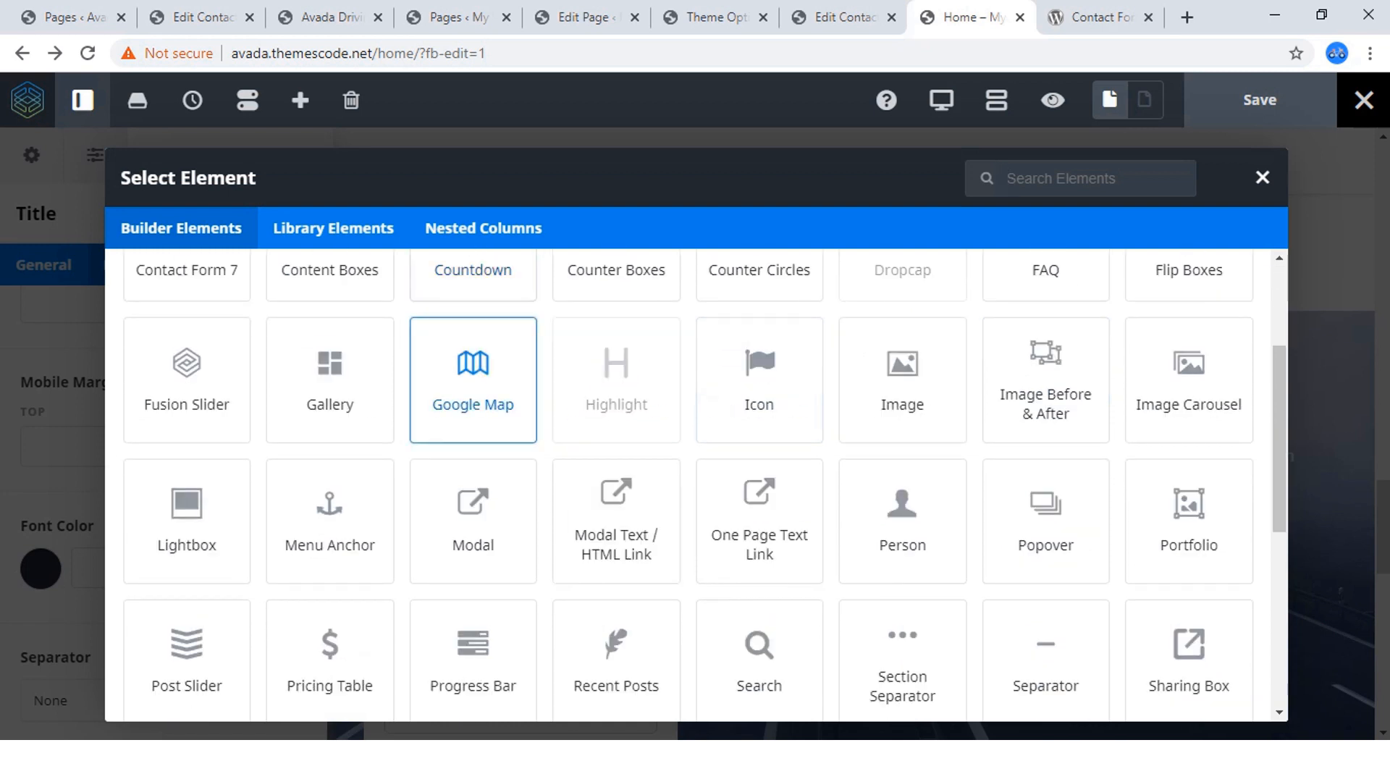
scroll(473, 478, up, 2)
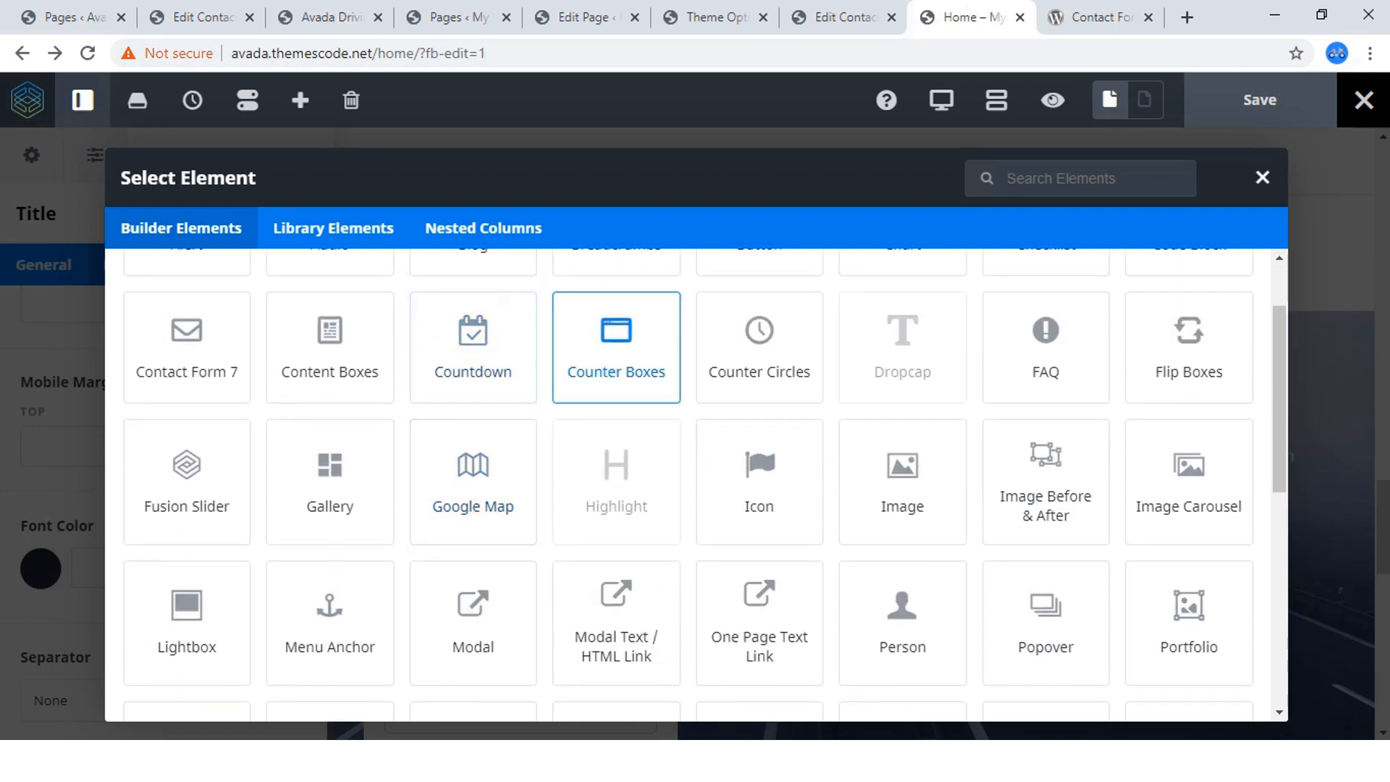
scroll(330, 355, down, 3)
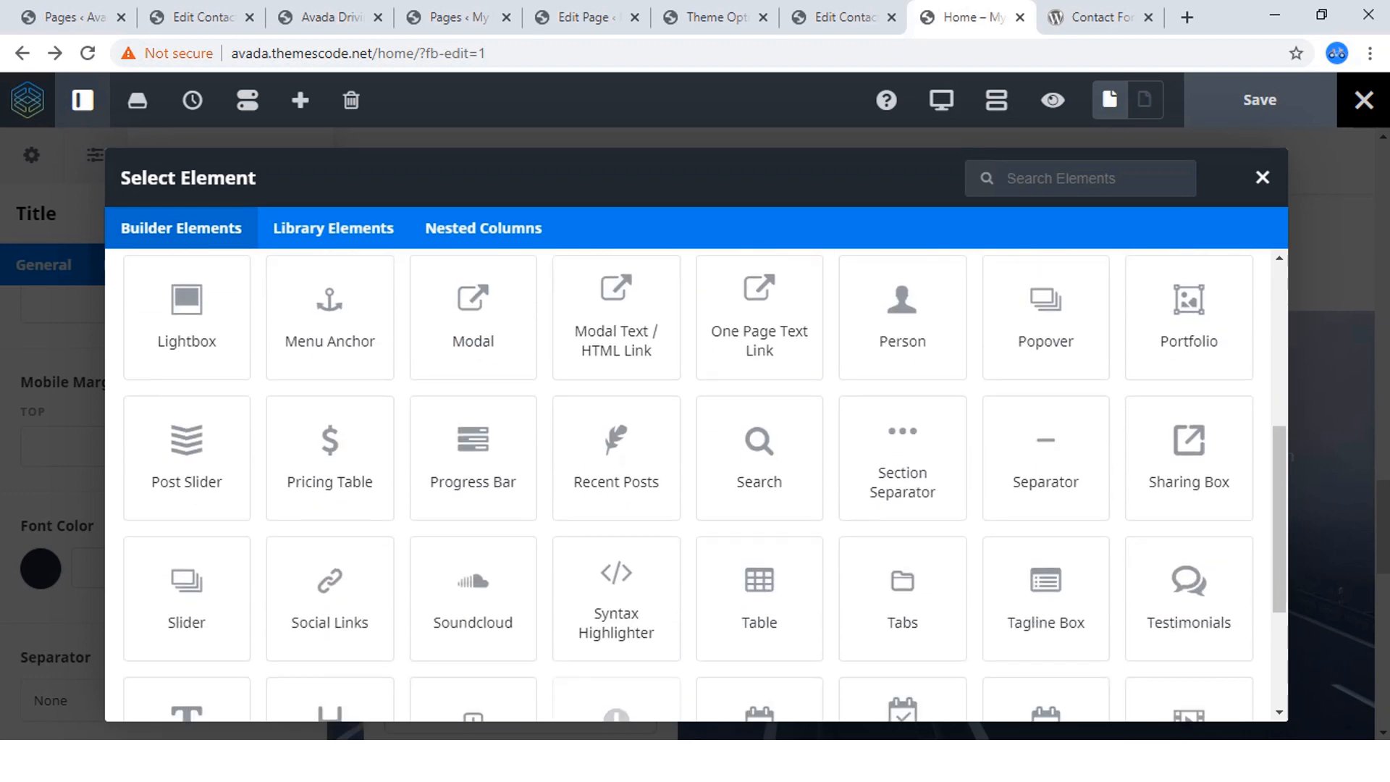
Open the reference site's home page in Fusion Builder Live in a new browser tab and return to its courses section.
click(202, 17)
click(329, 17)
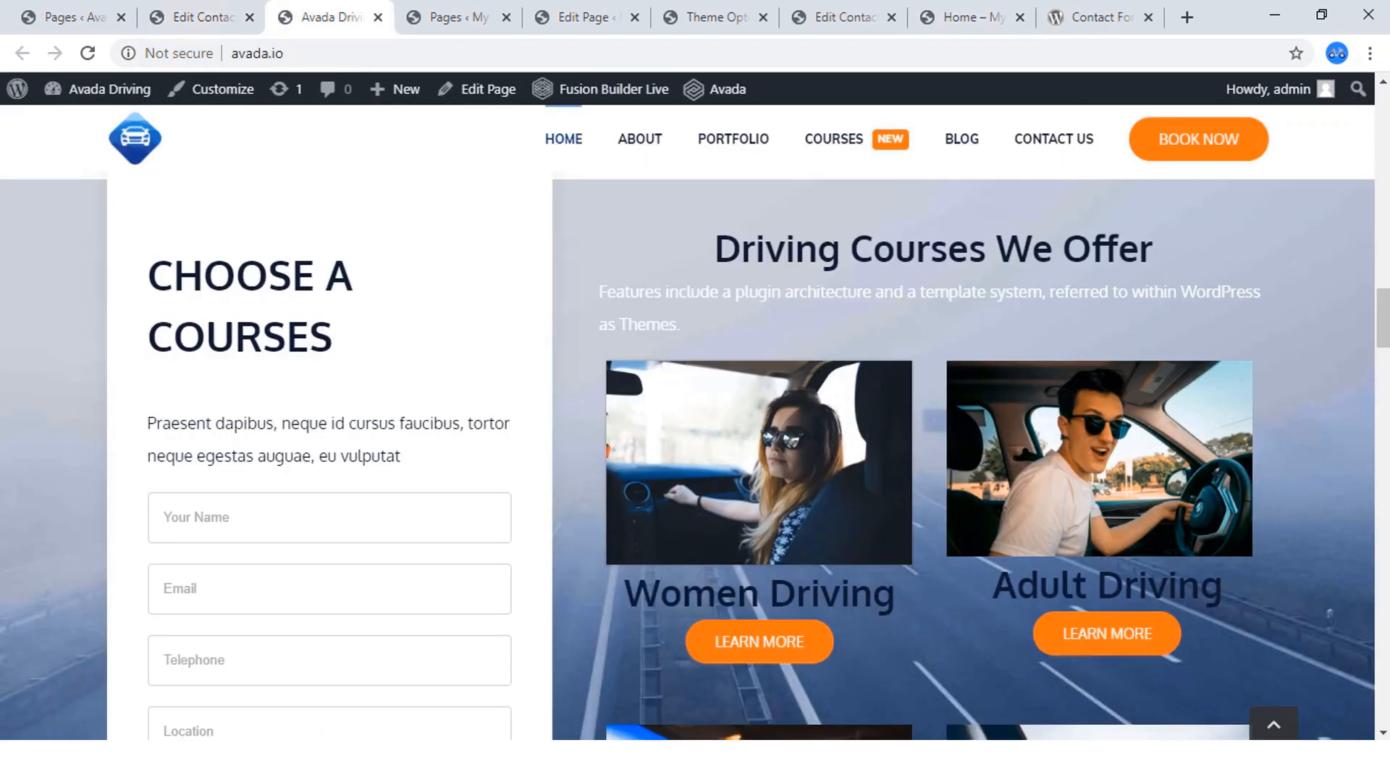
right_click(584, 93)
click(623, 109)
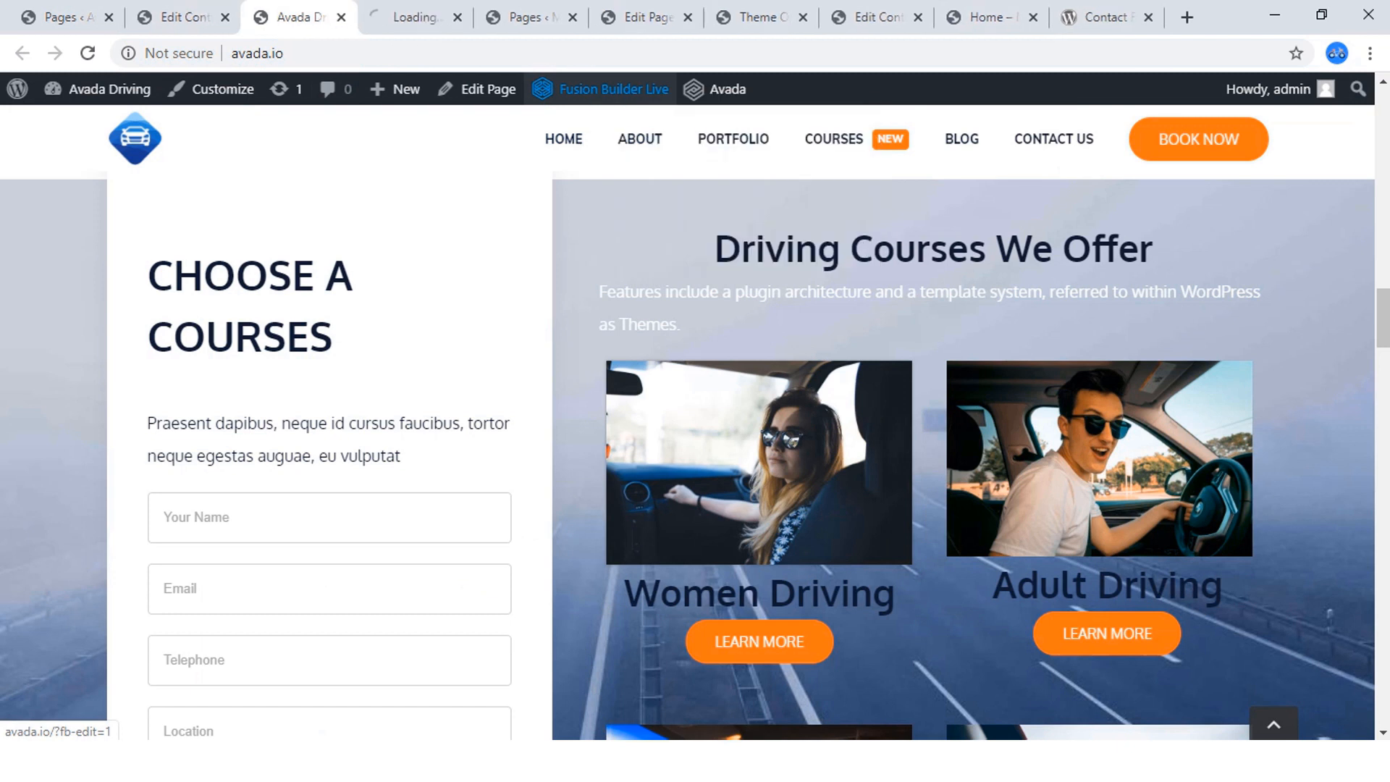
click(415, 18)
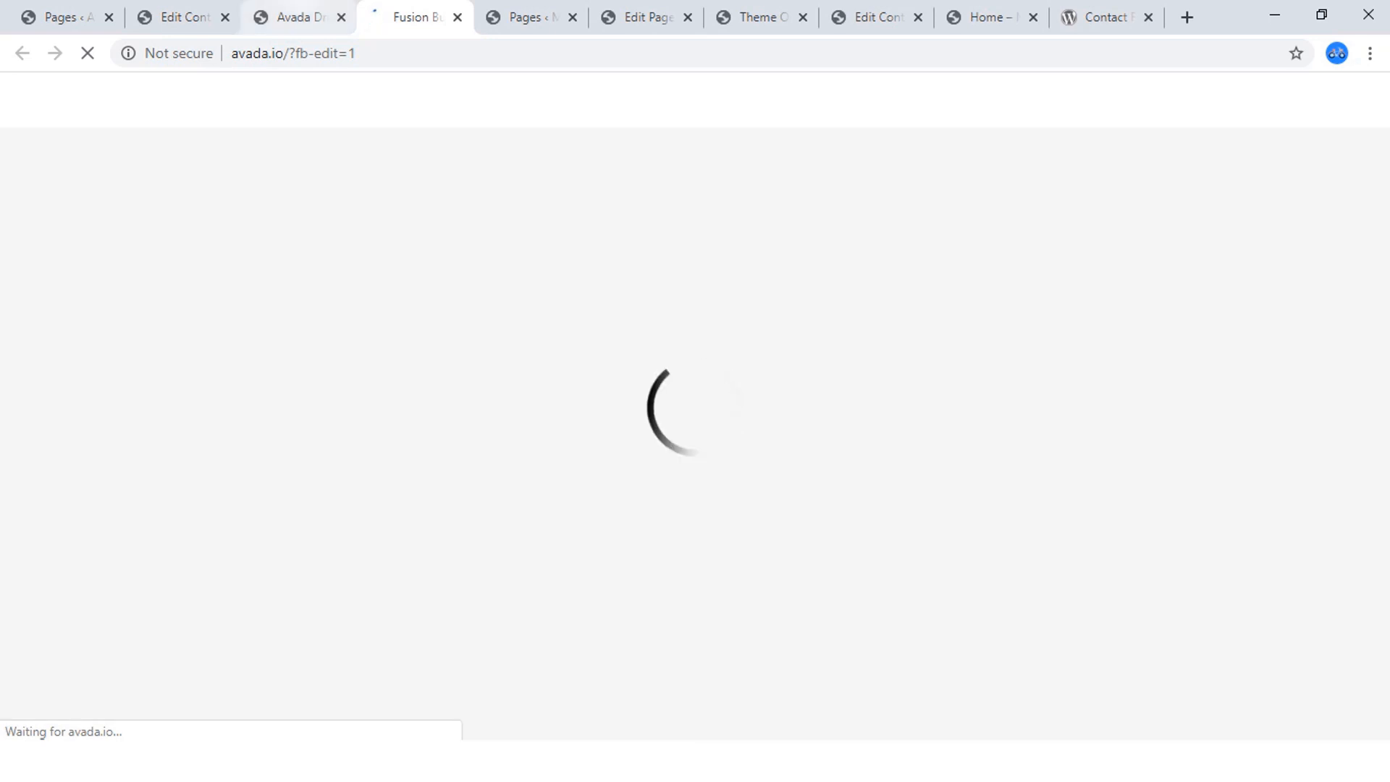
click(299, 18)
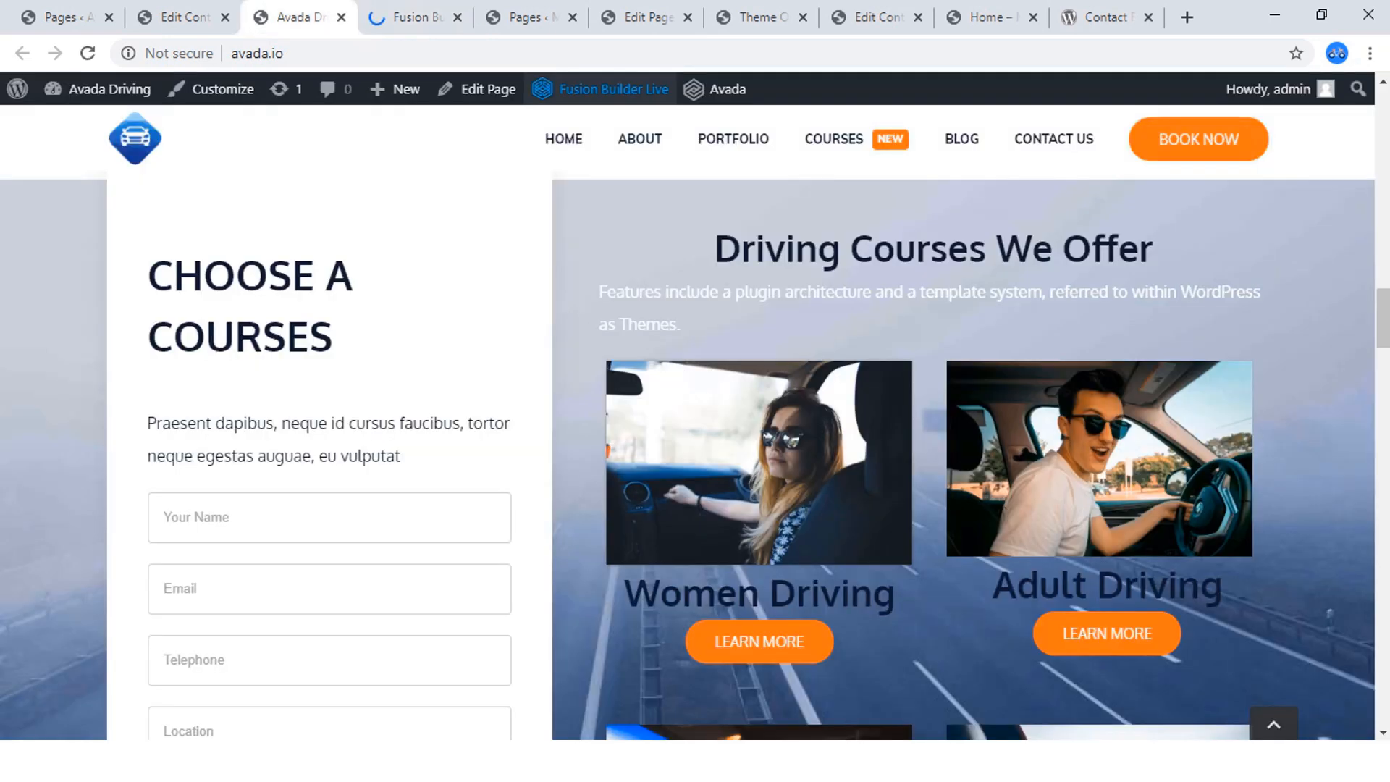
scroll(688, 434, down, 10)
scroll(688, 435, down, 20)
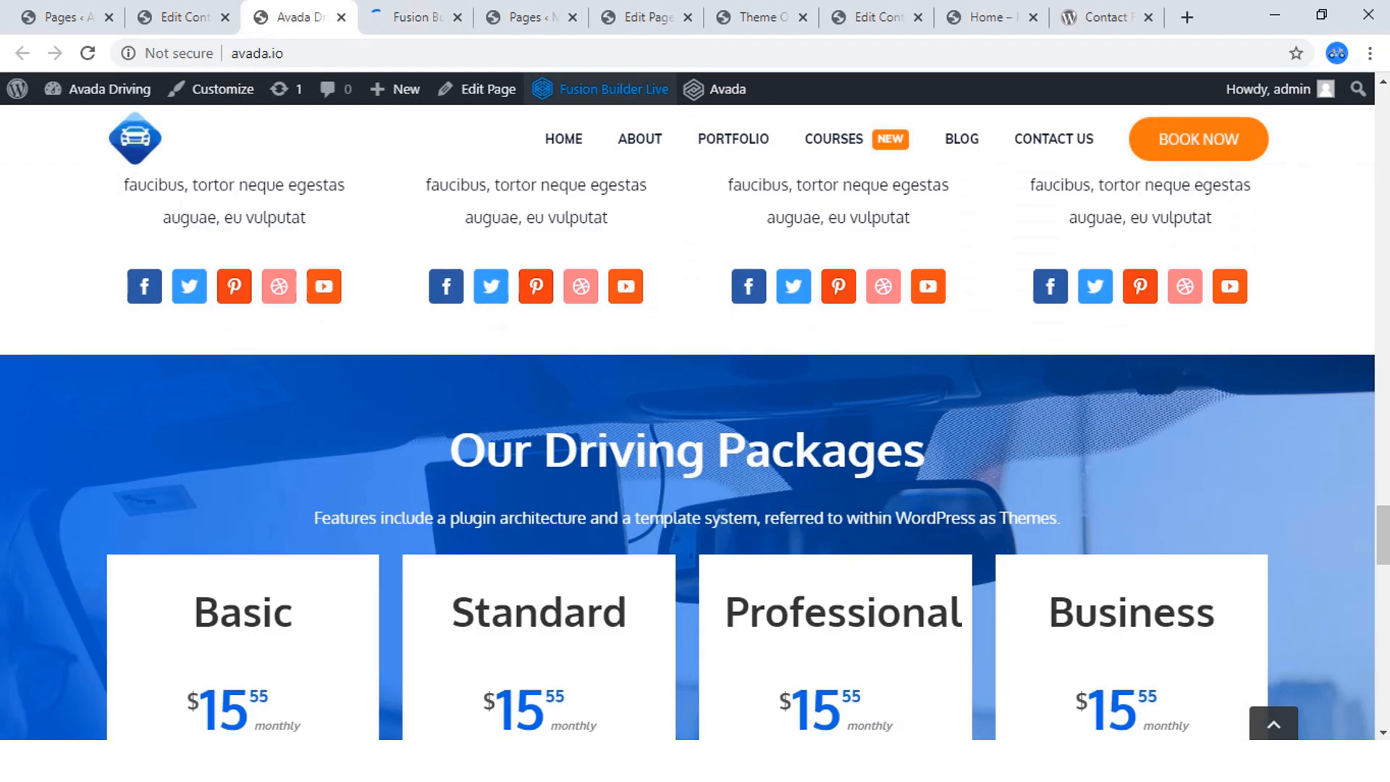
scroll(688, 435, down, 5)
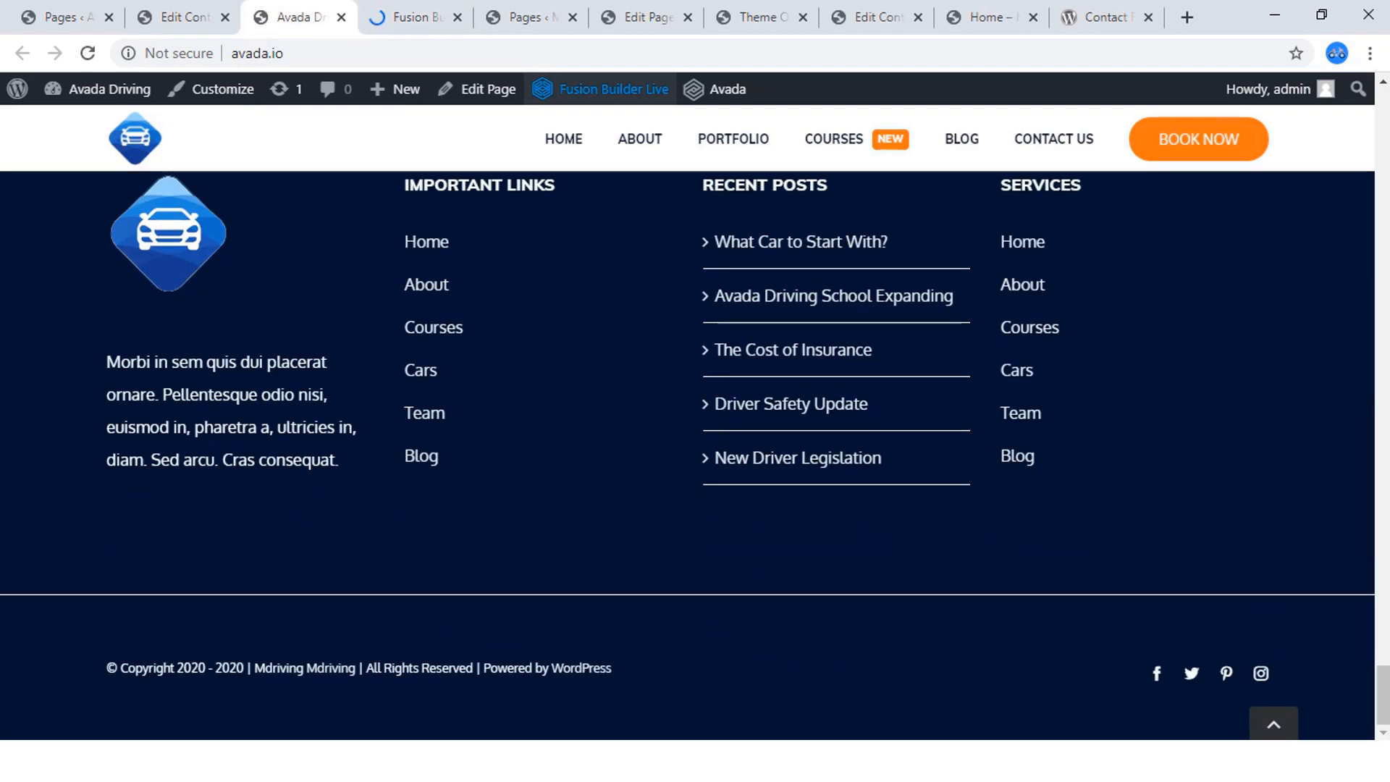
scroll(688, 434, up, 15)
scroll(688, 455, up, 15)
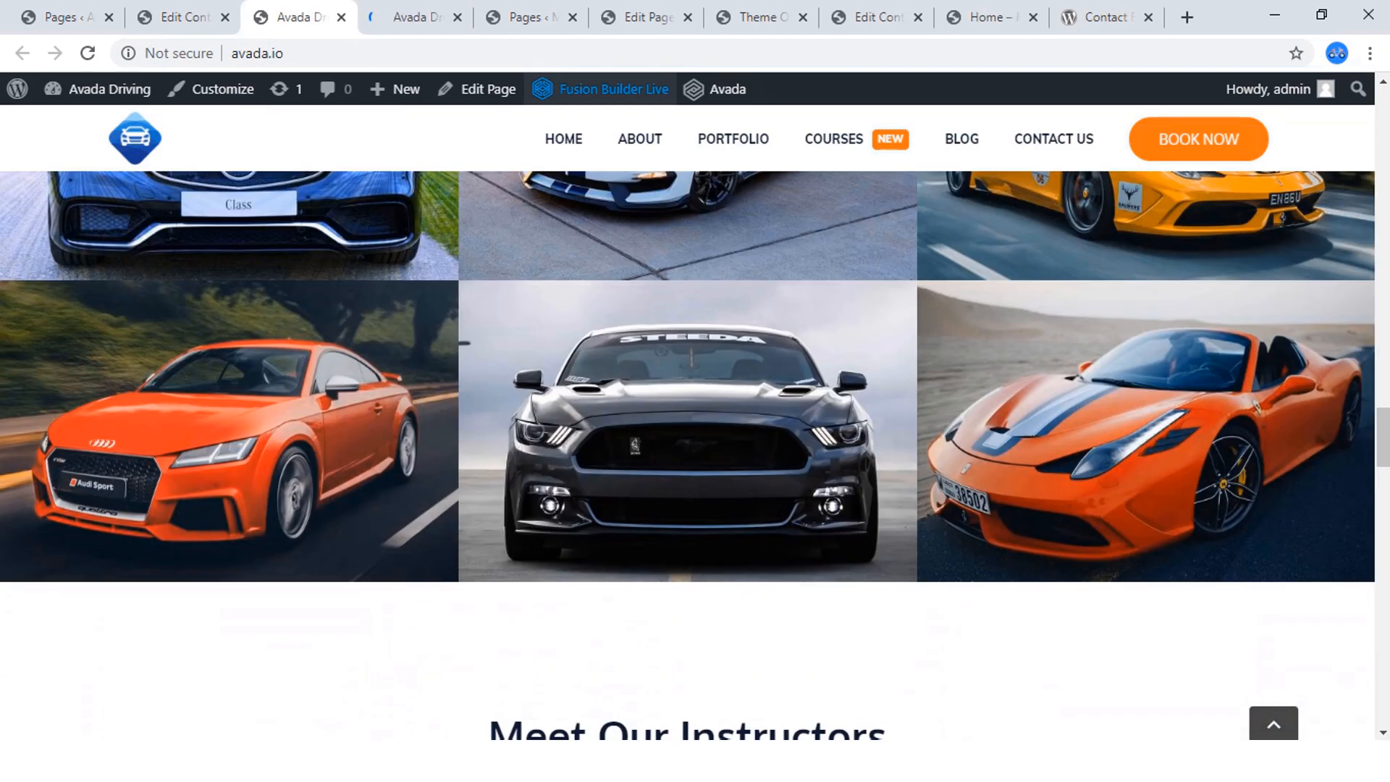
scroll(688, 455, up, 8)
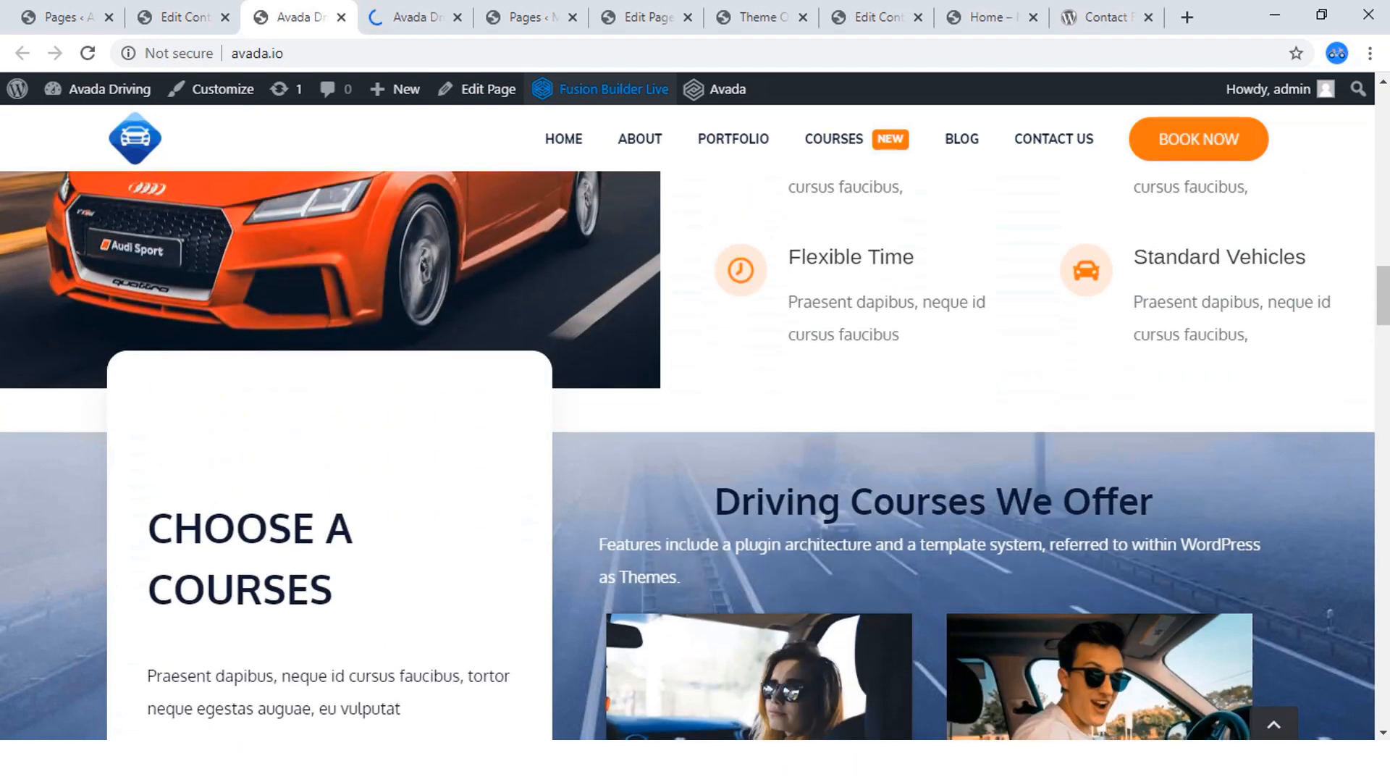
Open the course items' nested columns in the reference page's live builder to examine their structure, then return to the Home page editor.
click(420, 18)
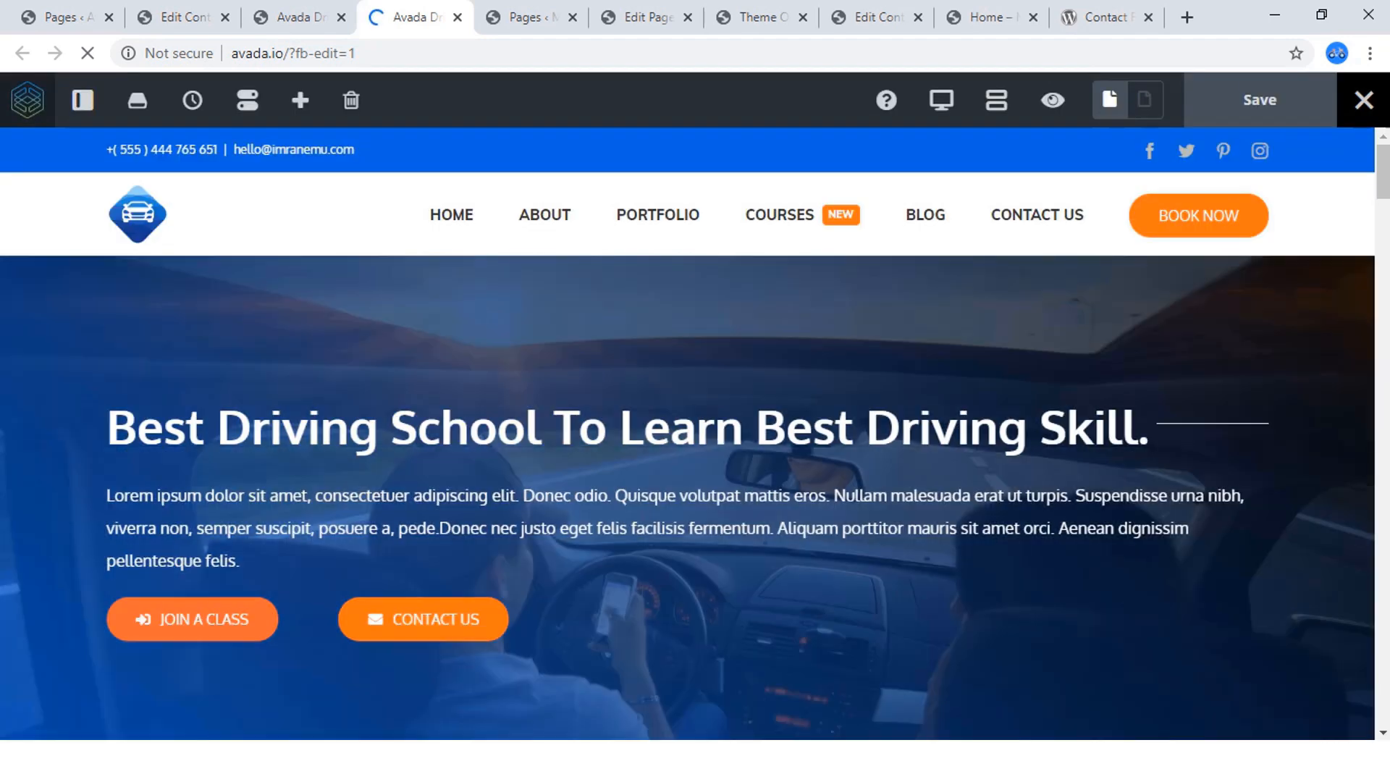
scroll(688, 434, down, 15)
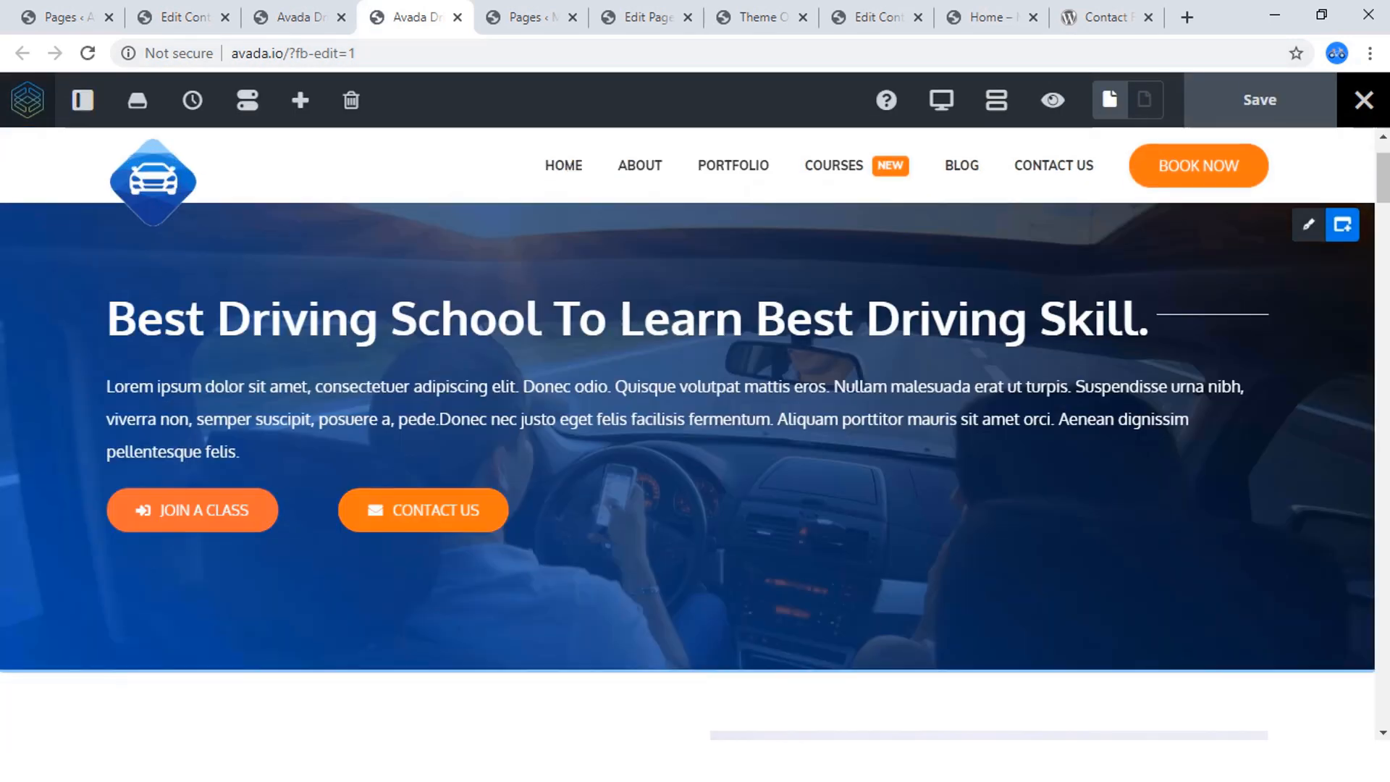
scroll(739, 467, up, 3)
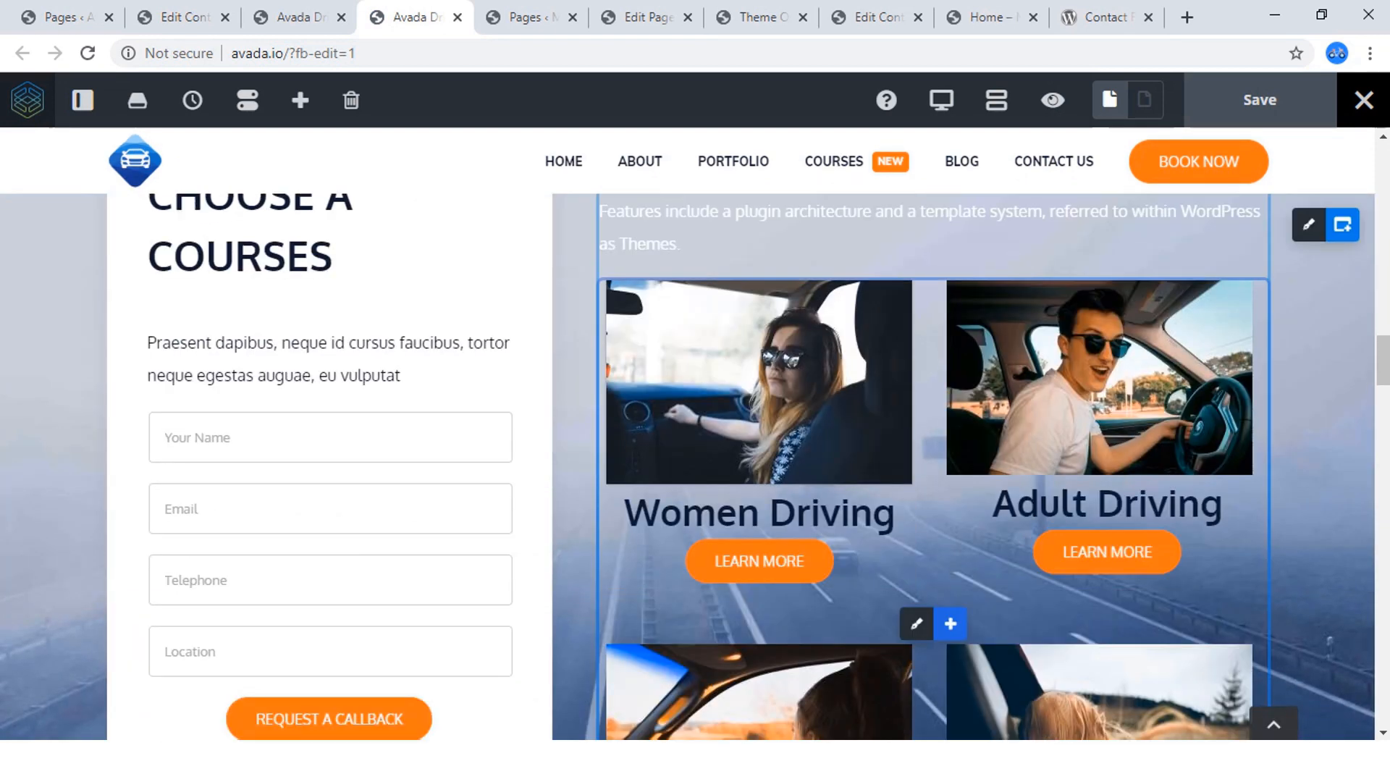
mouse_move(917, 623)
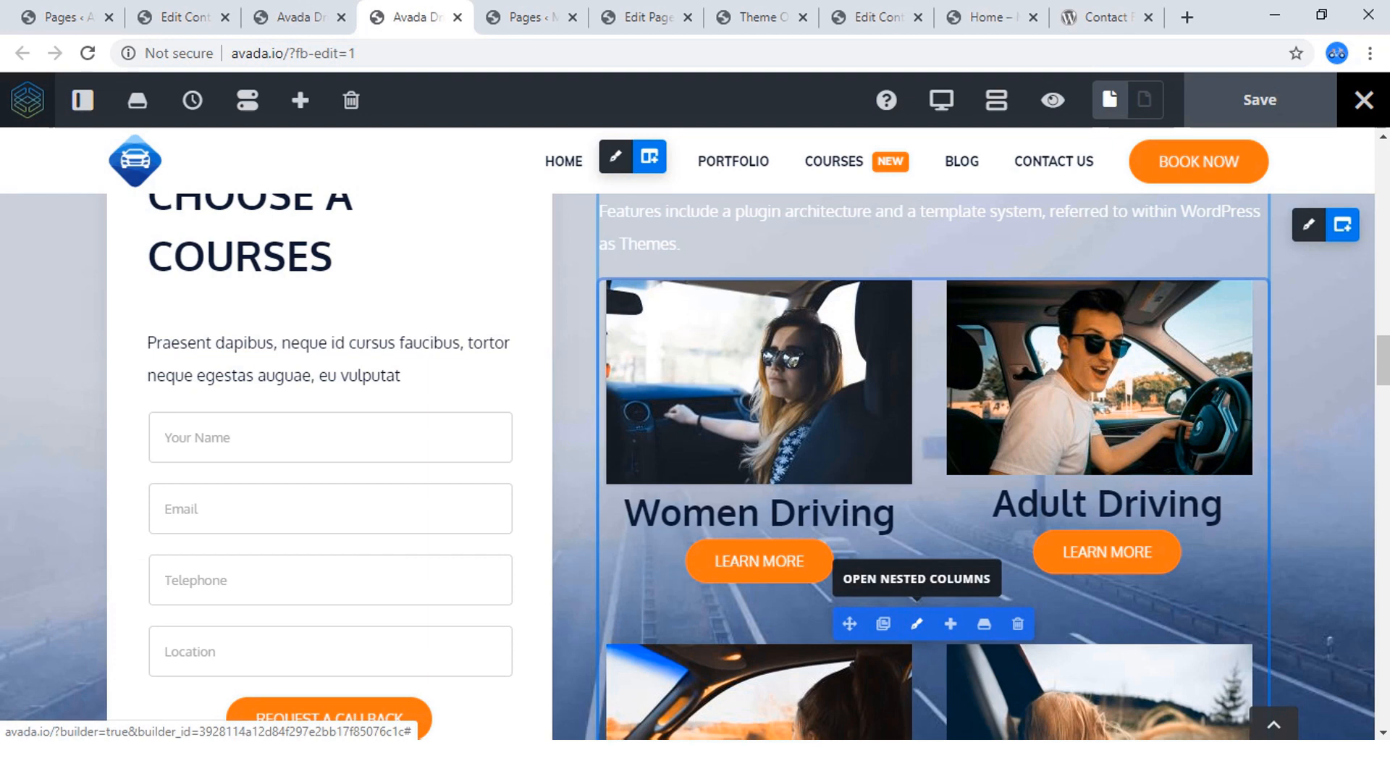
click(917, 623)
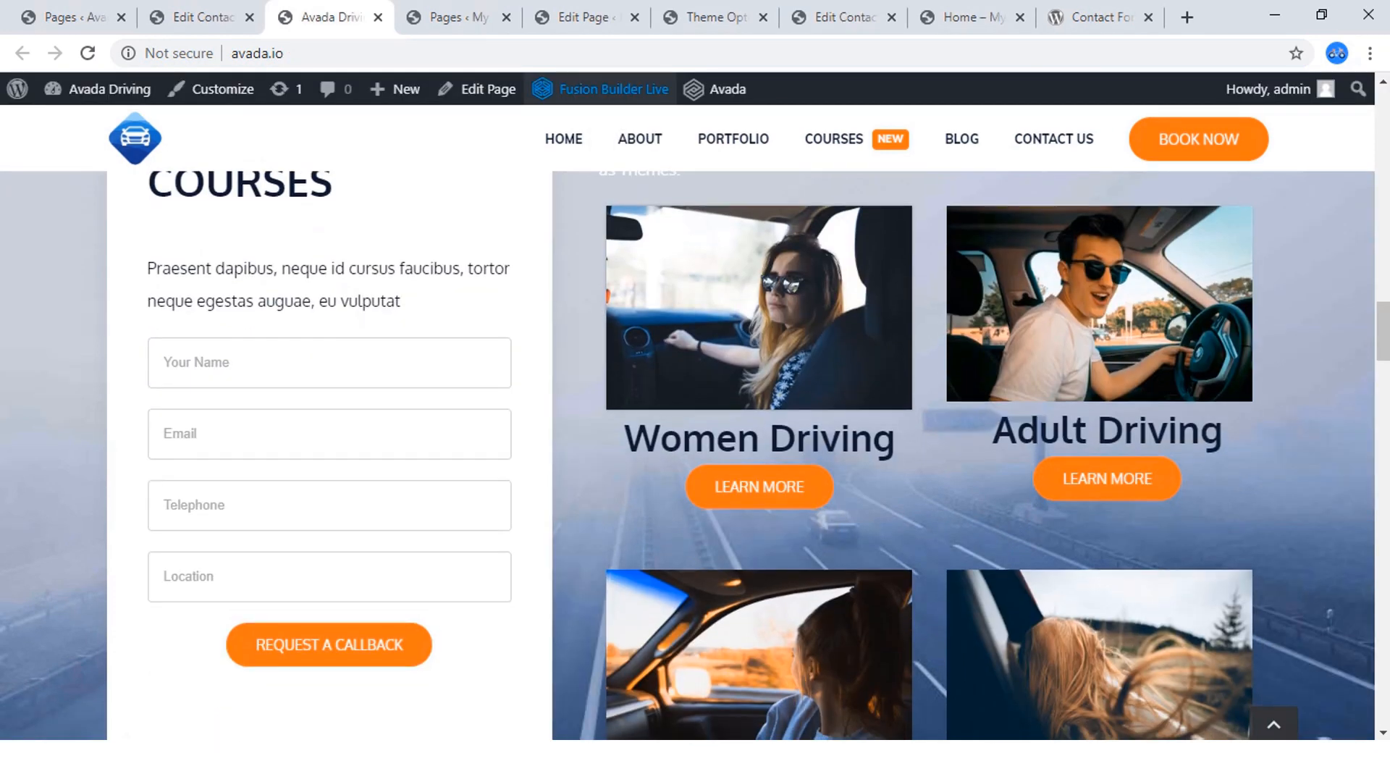
scroll(739, 464, up, 3)
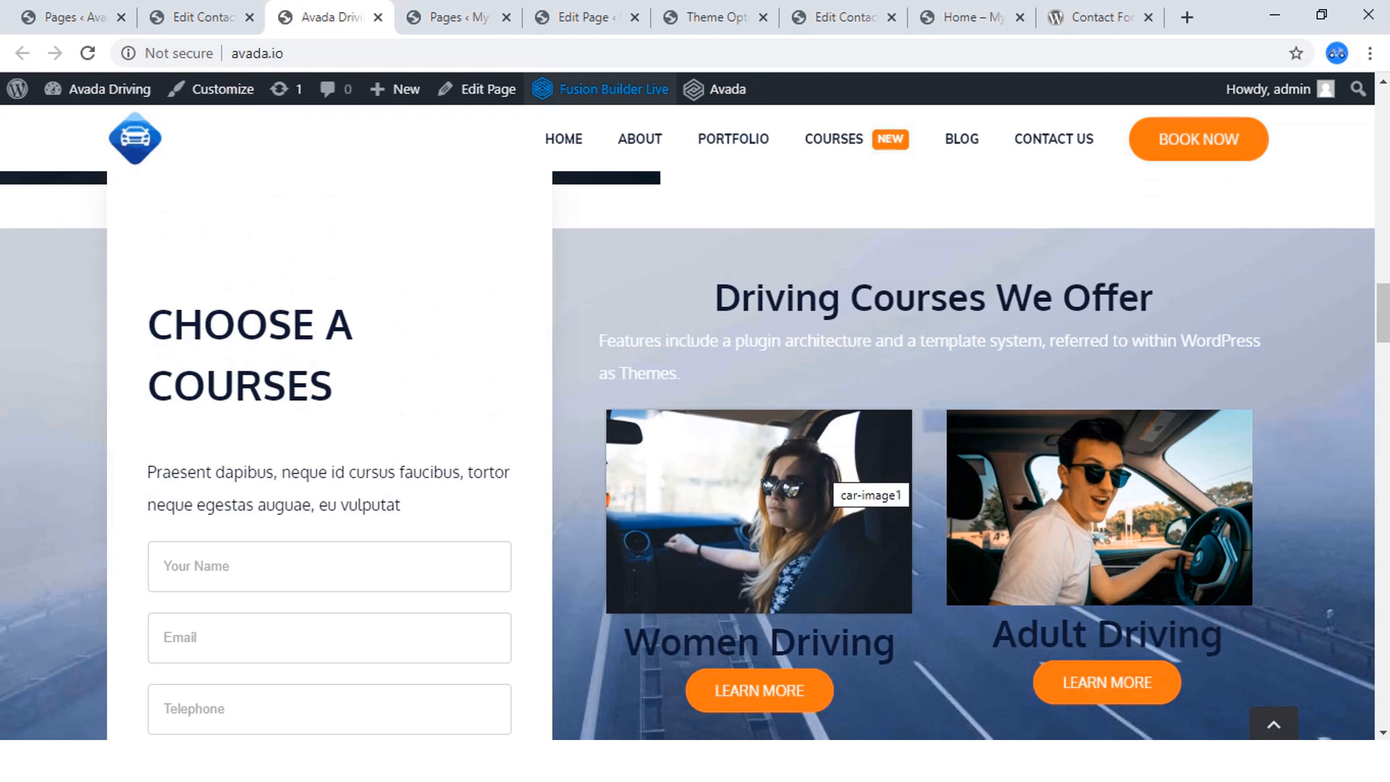
scroll(833, 478, up, 2)
scroll(833, 478, down, 3)
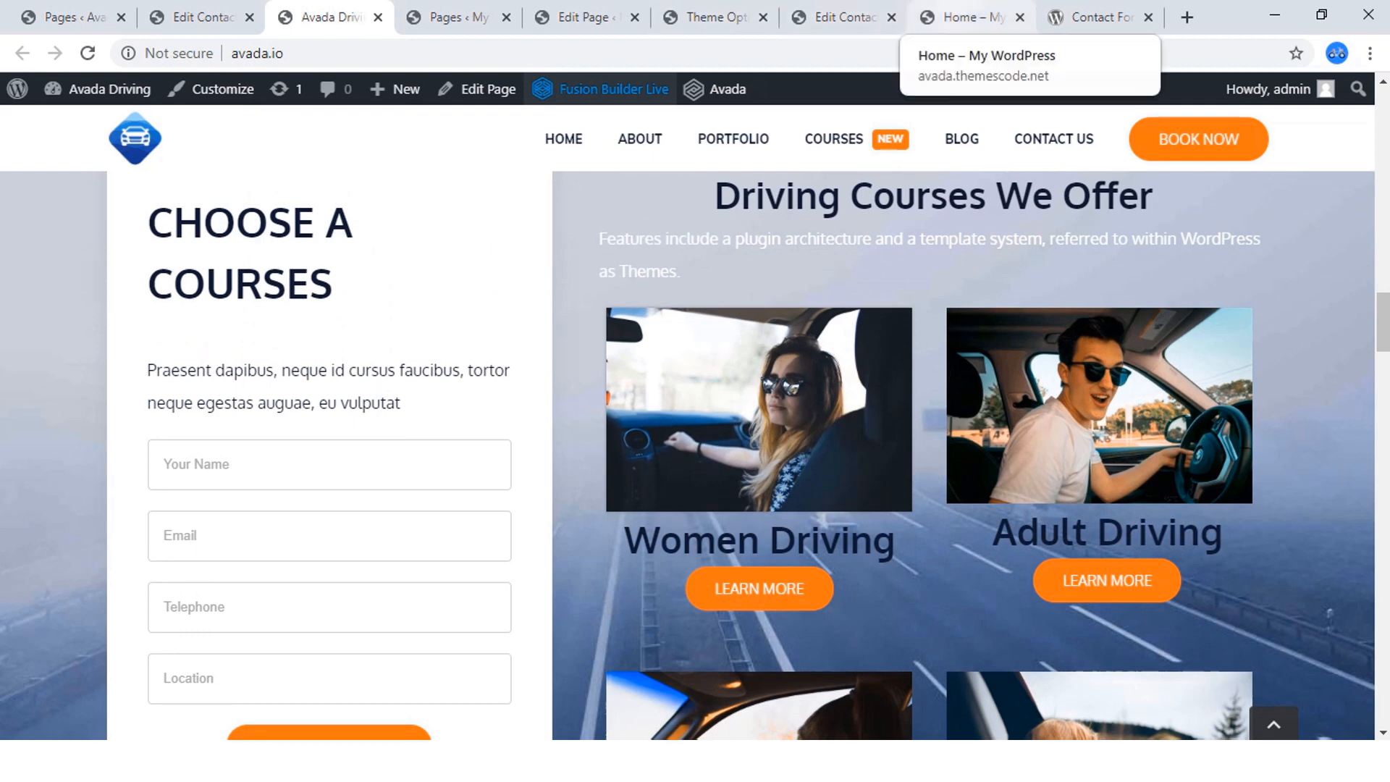
click(967, 17)
scroll(1048, 369, down, 1)
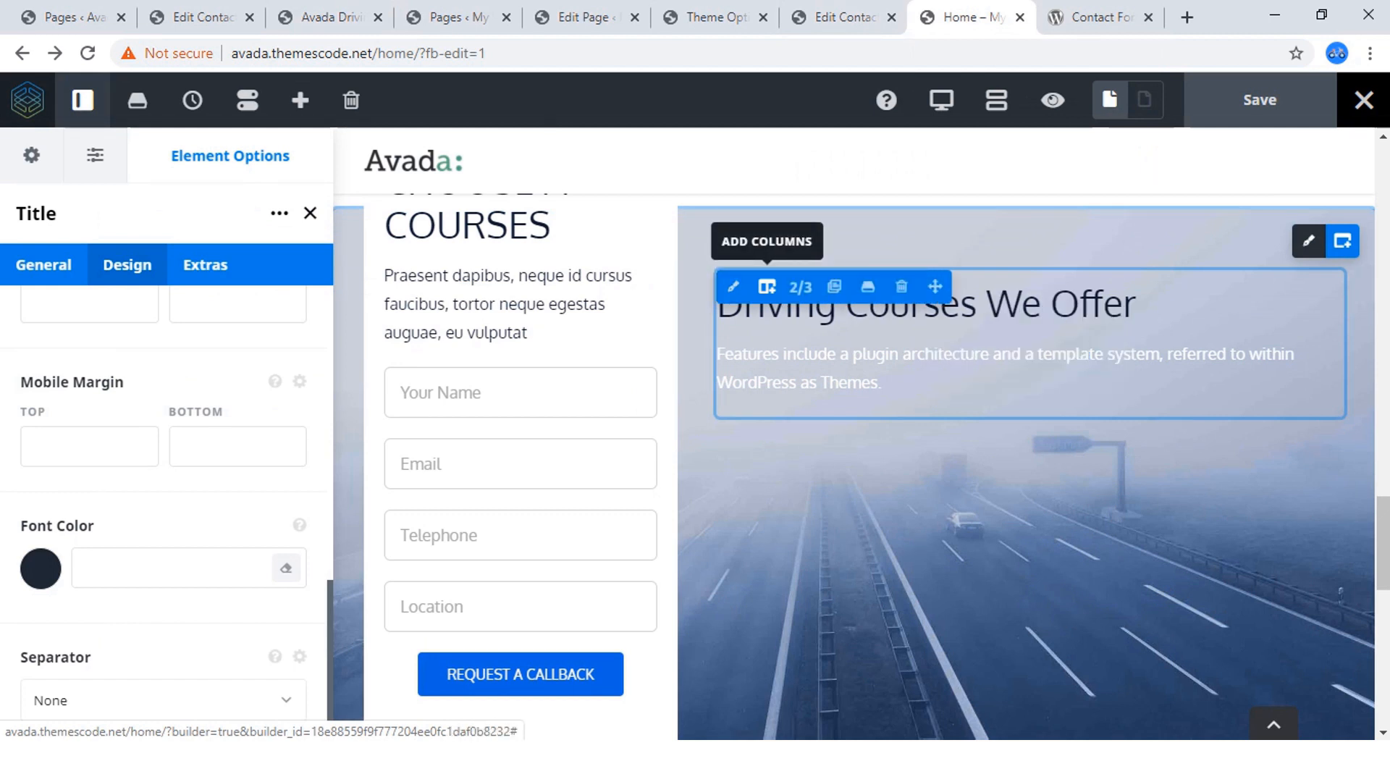
click(767, 287)
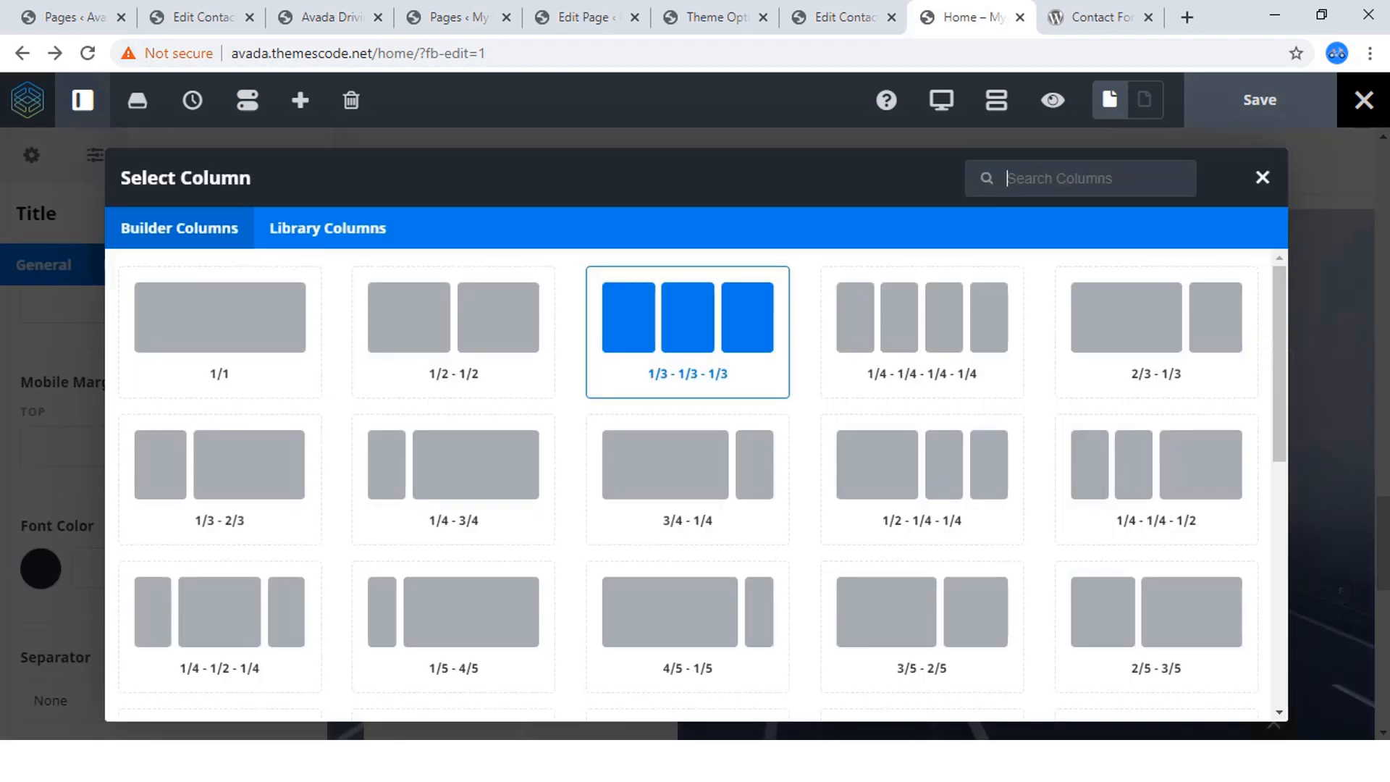
scroll(688, 312, down, 7)
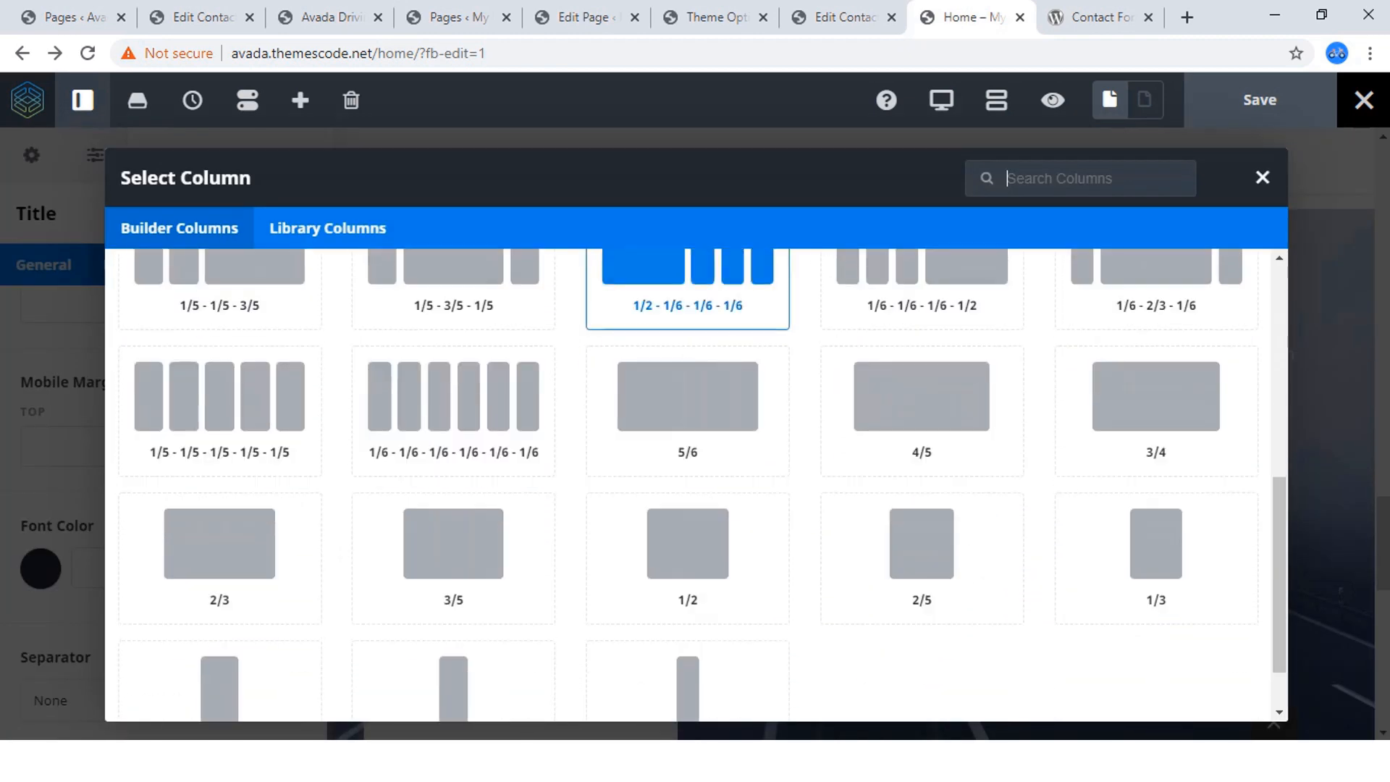
scroll(688, 312, down, 1)
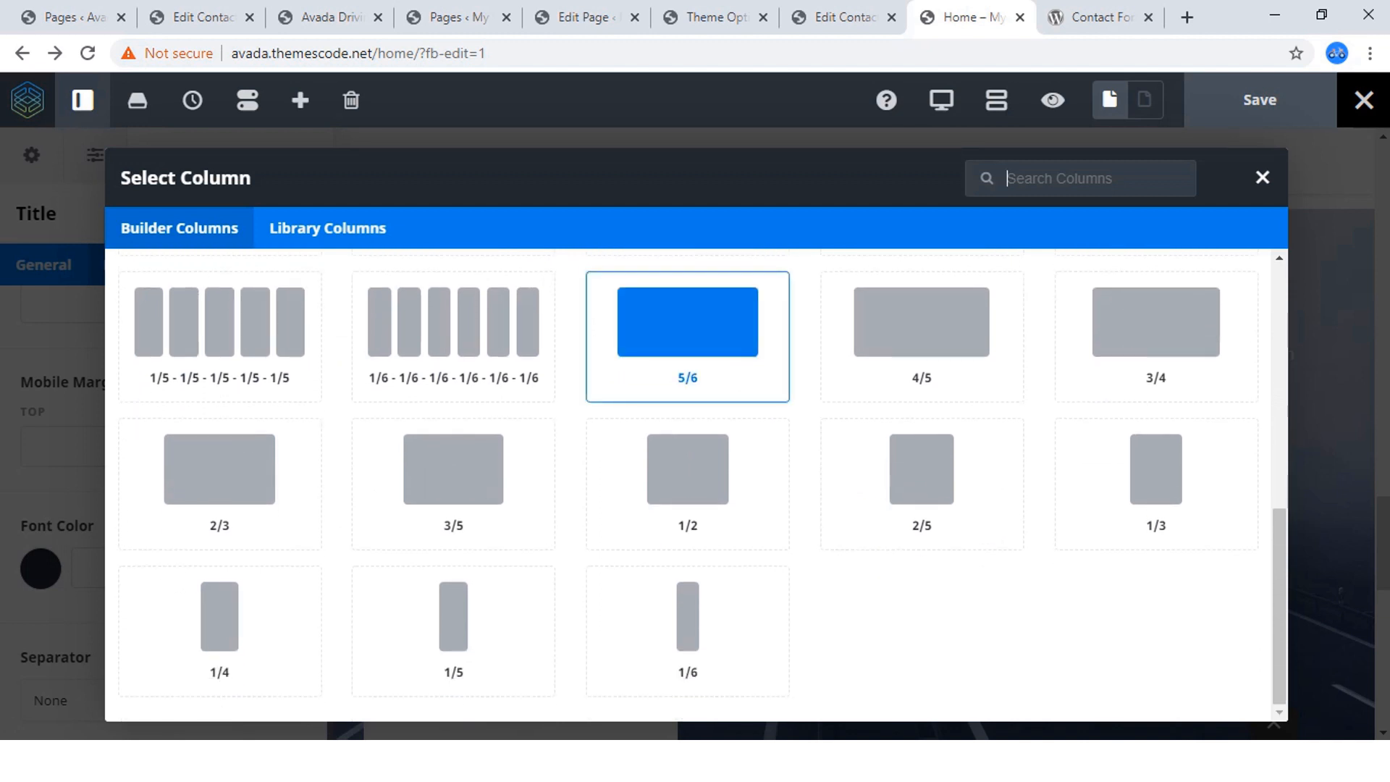
scroll(688, 337, up, 7)
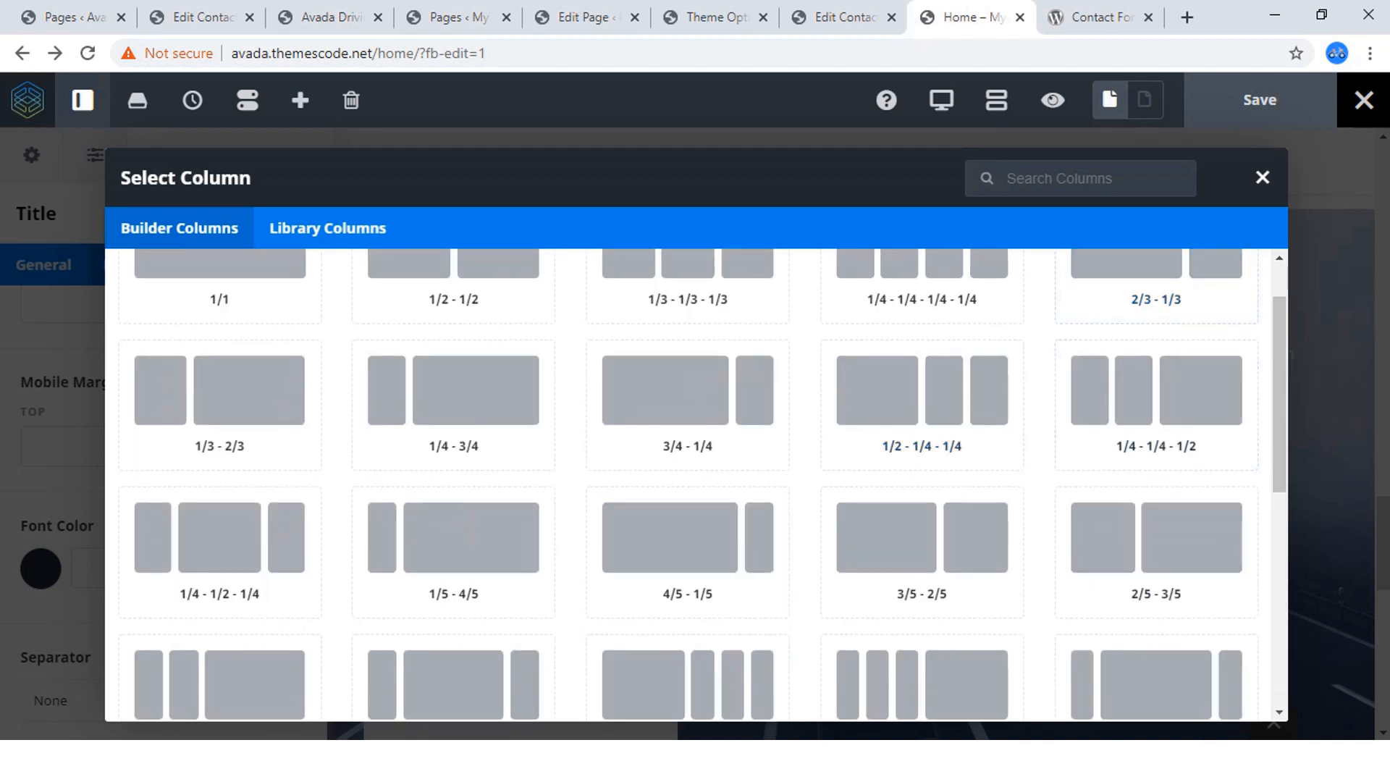
click(1263, 177)
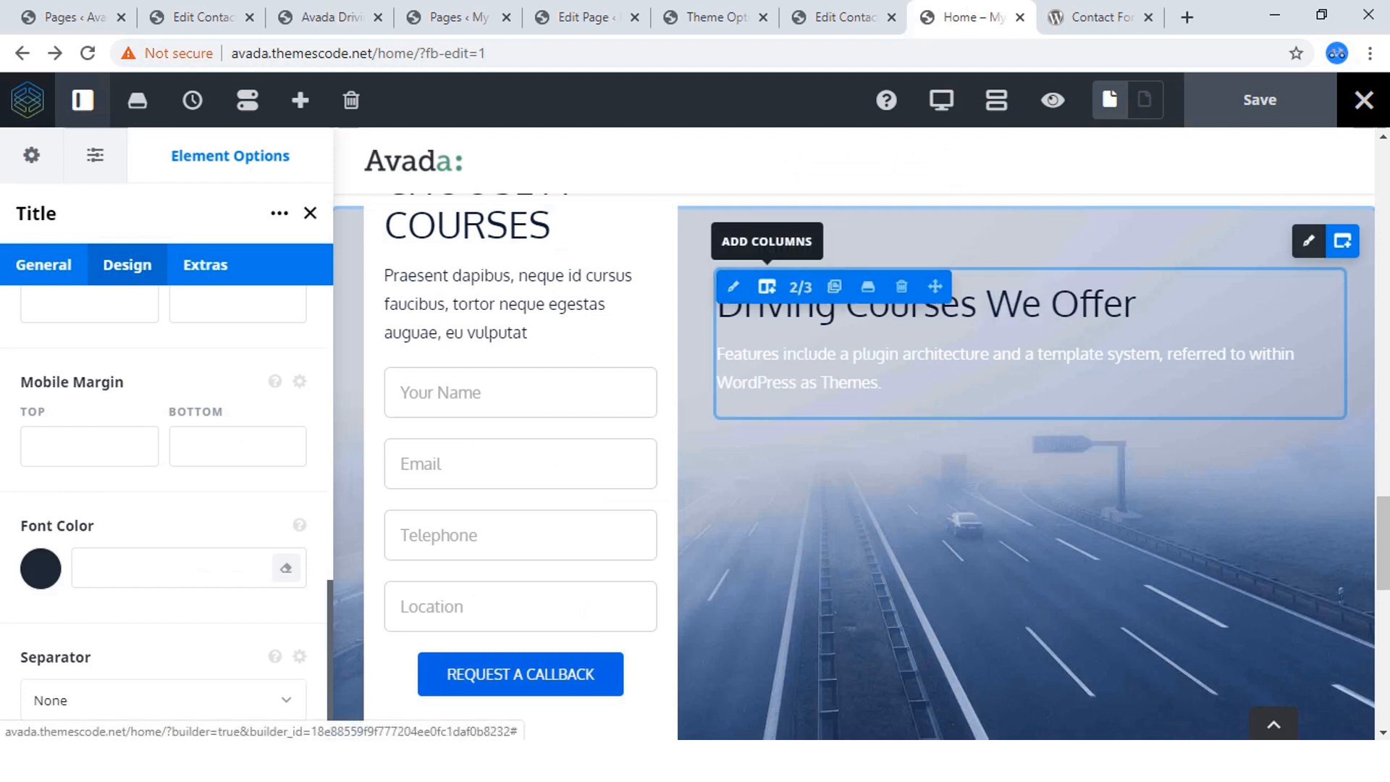
Try adding a 2/3 column after the "Driving Courses We Offer" column, then remove it.
click(767, 286)
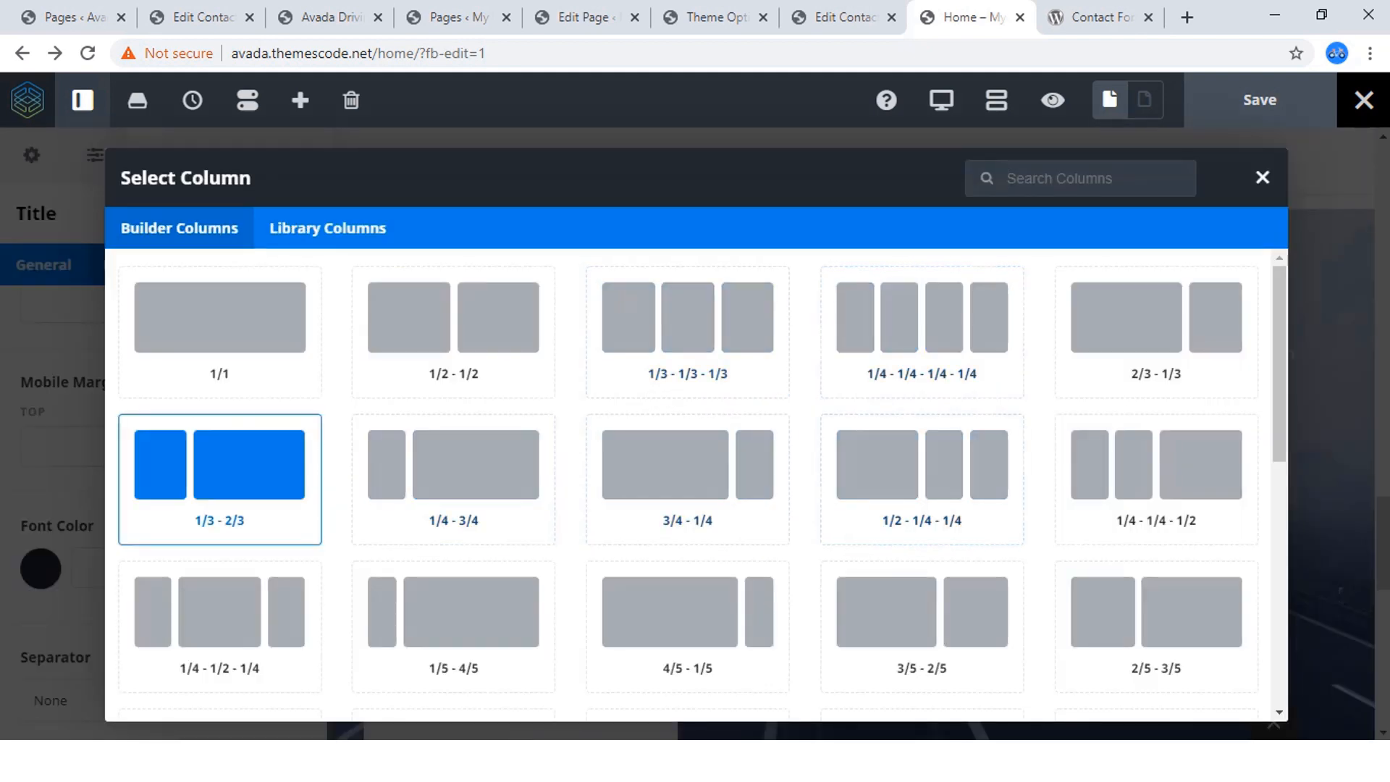
scroll(922, 478, down, 7)
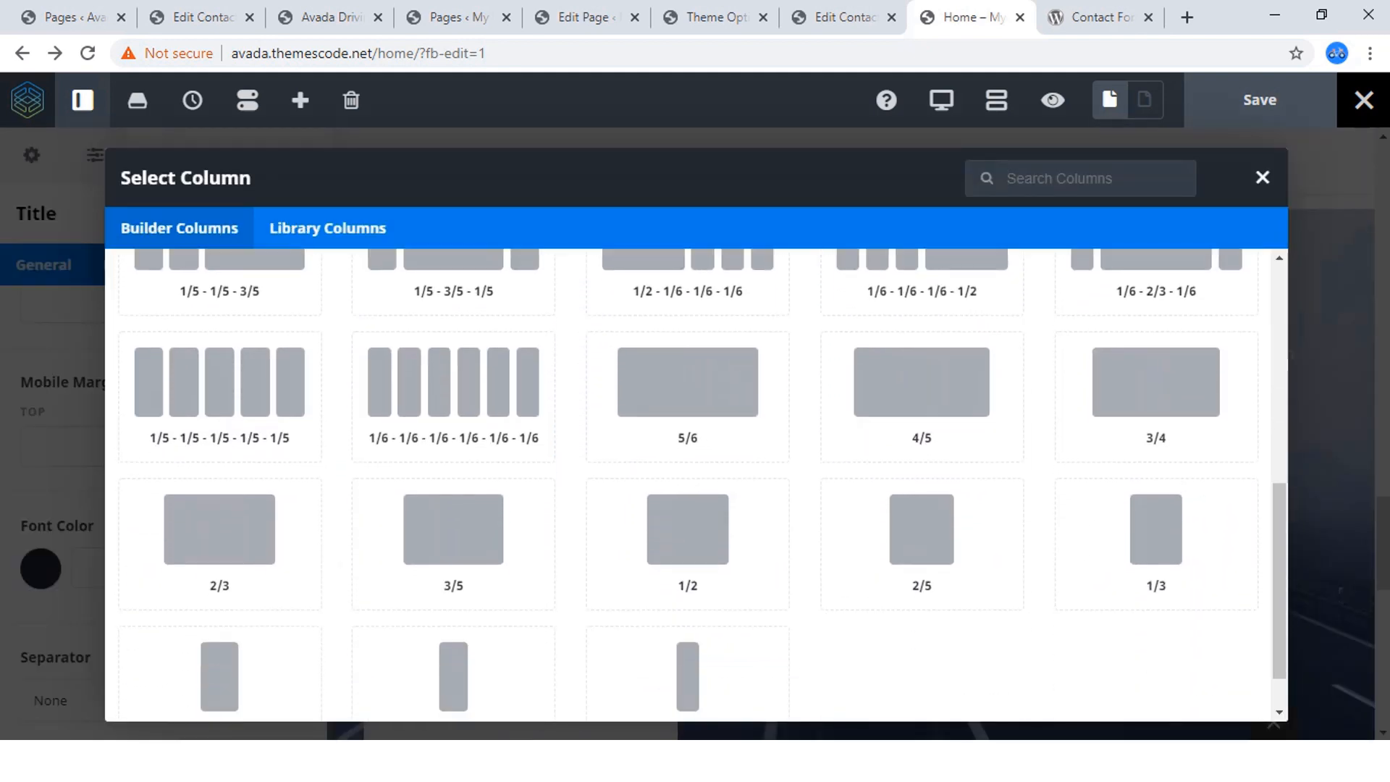
scroll(922, 478, down, 1)
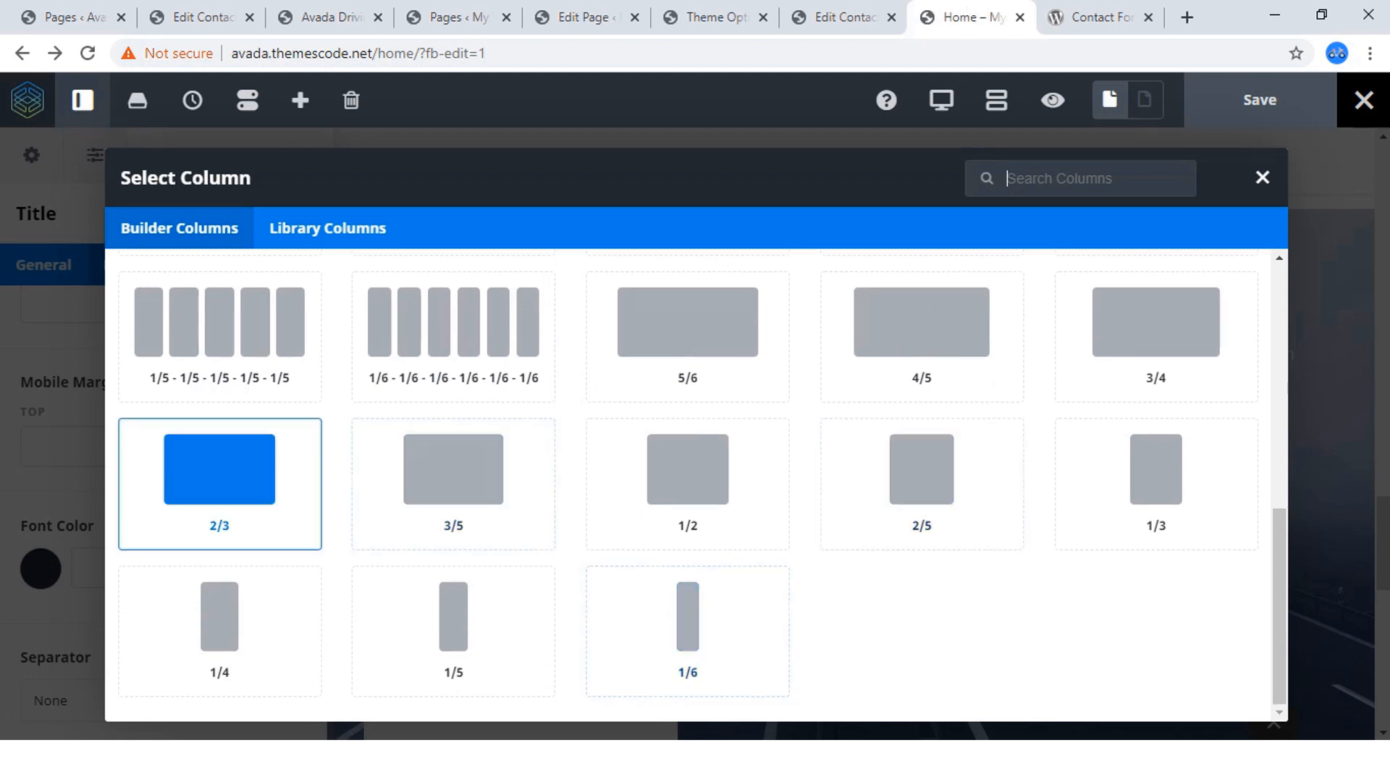
click(219, 469)
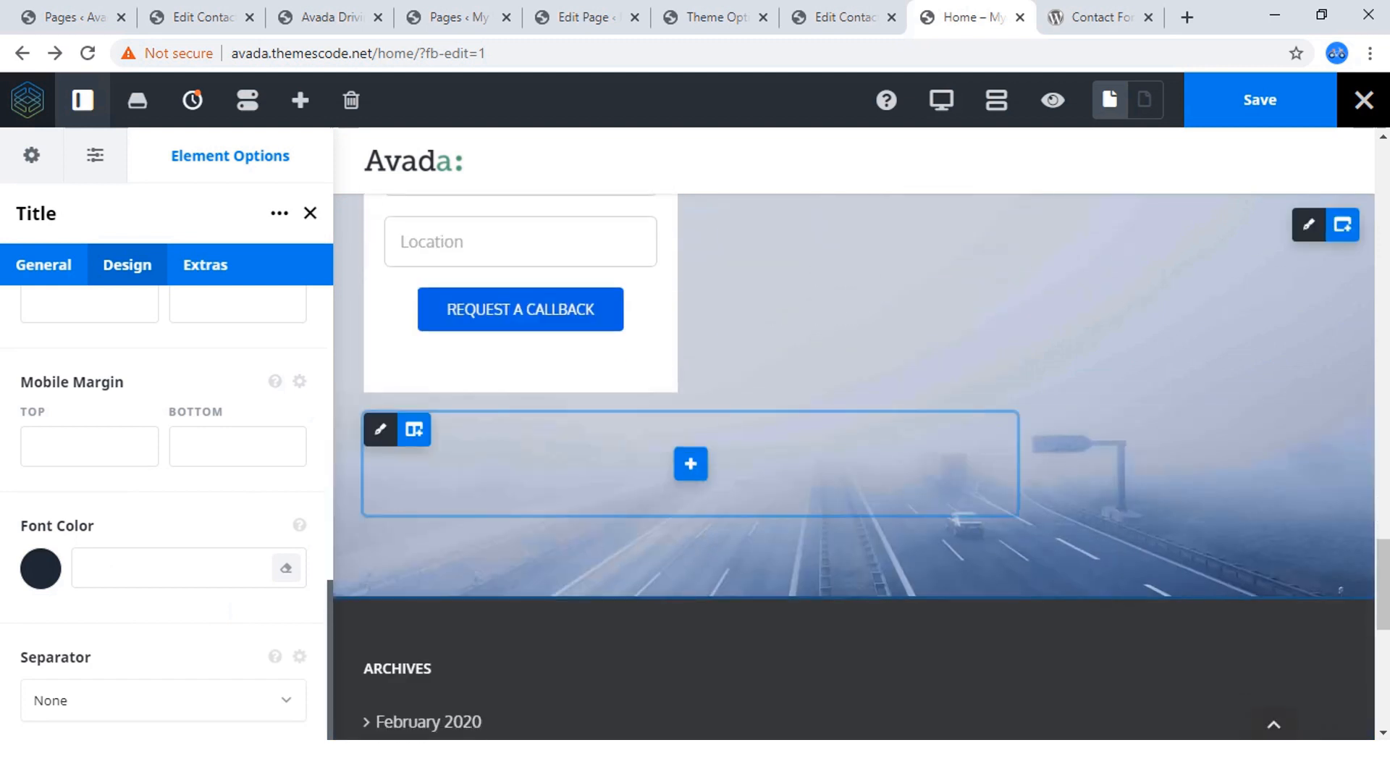
click(550, 429)
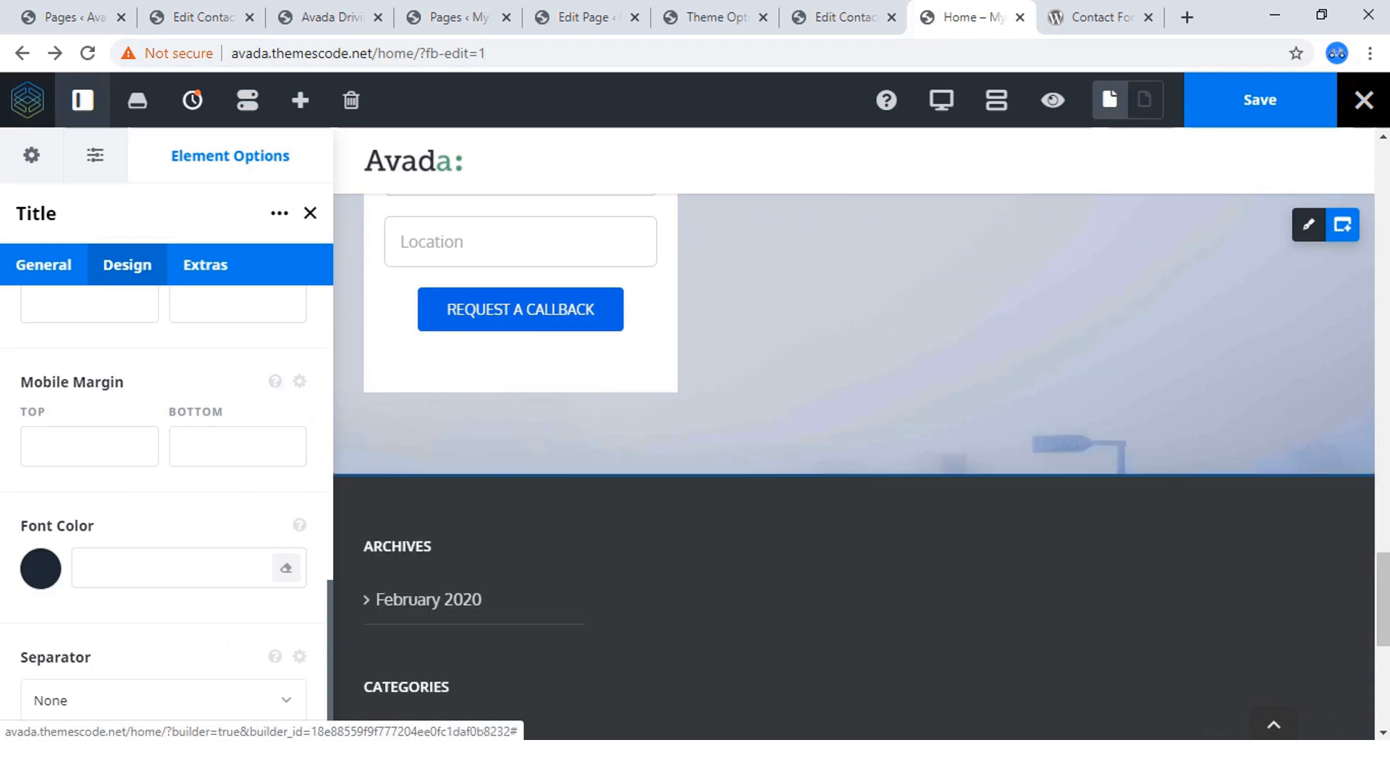
scroll(854, 434, up, 5)
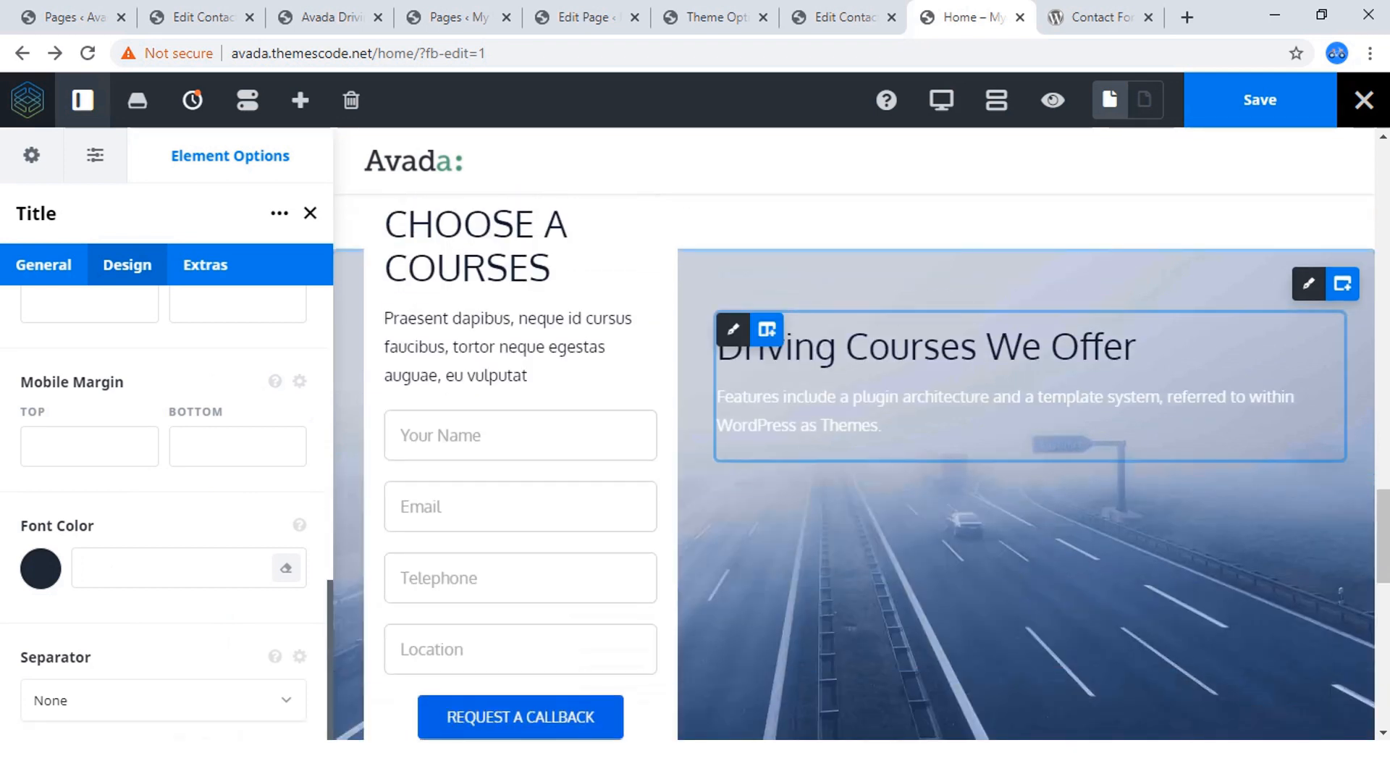
Recheck the reference course layout and add 1/2 - 1/2 nested columns below the description text in the "Driving Courses We Offer" column.
mouse_move(1047, 411)
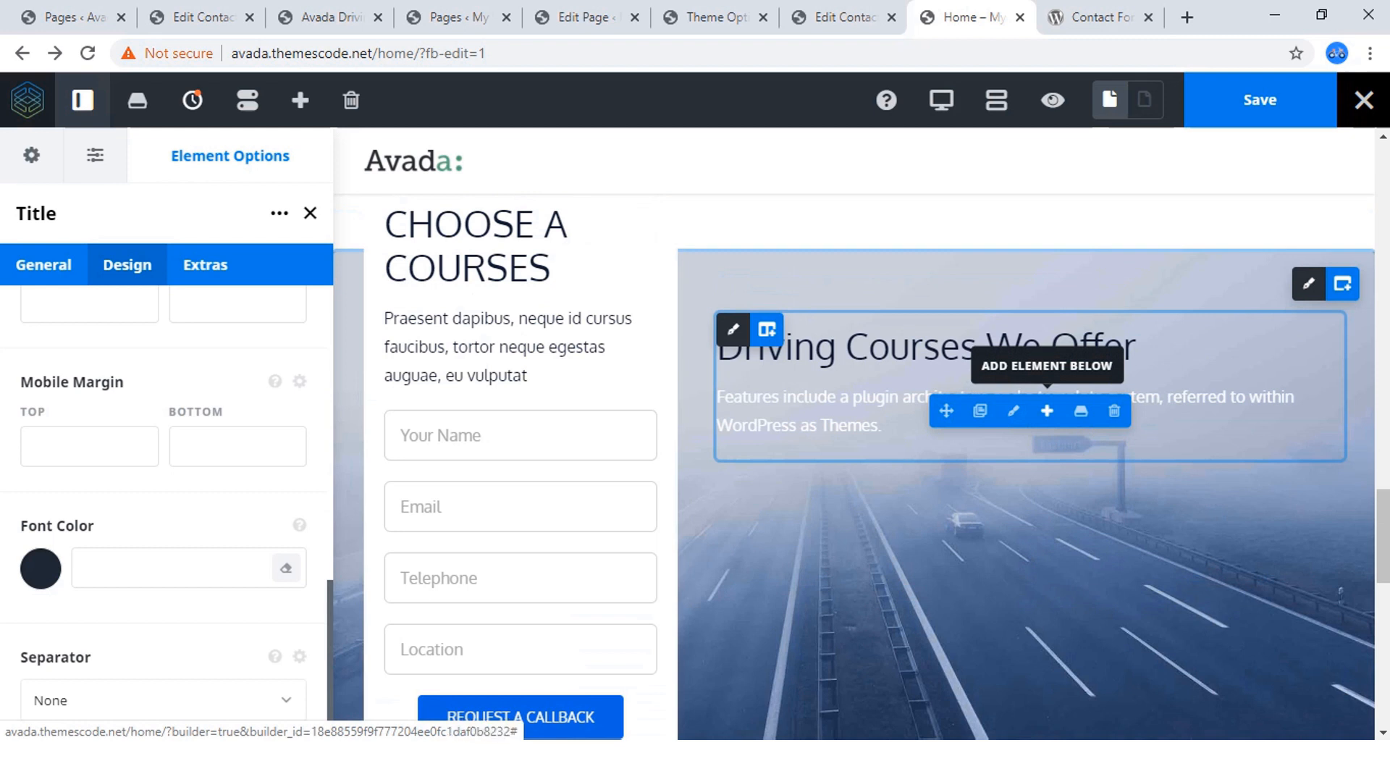
mouse_move(767, 330)
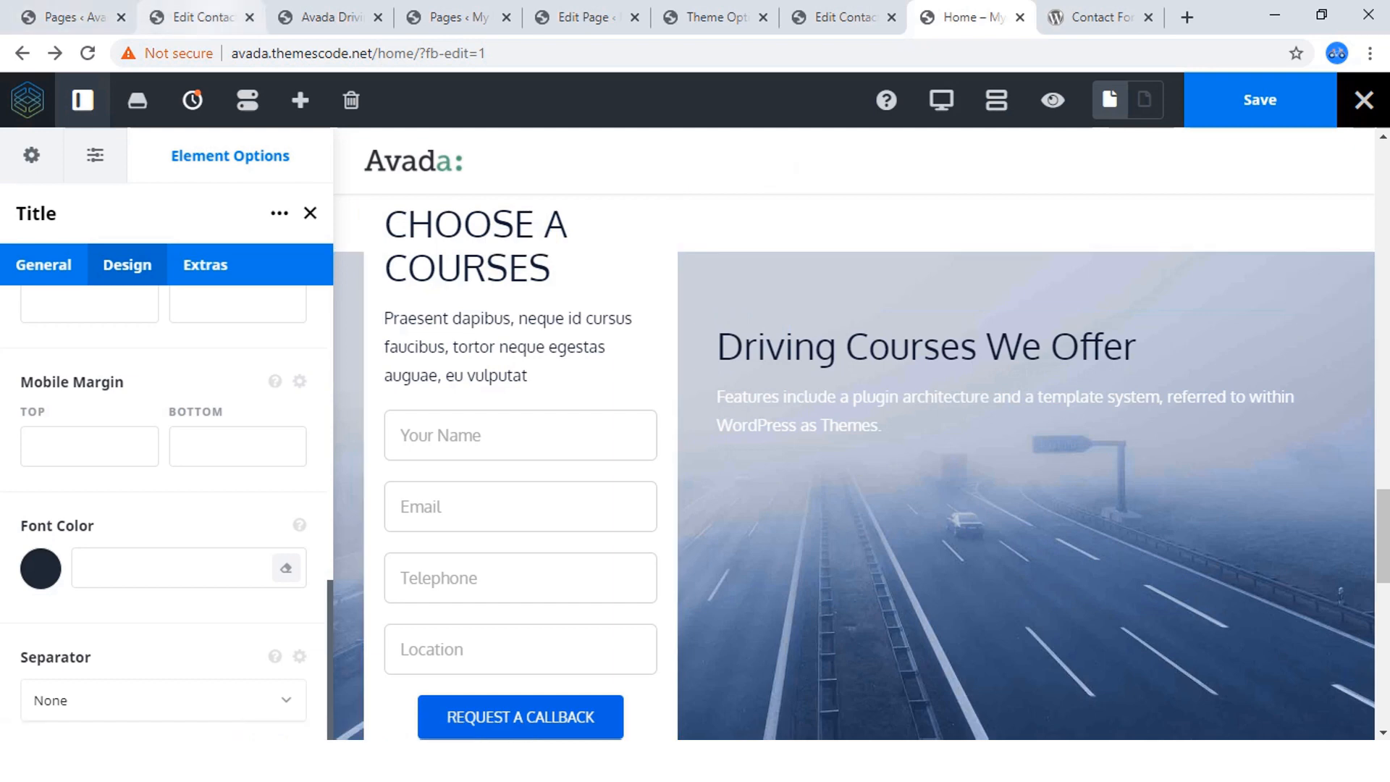
click(329, 17)
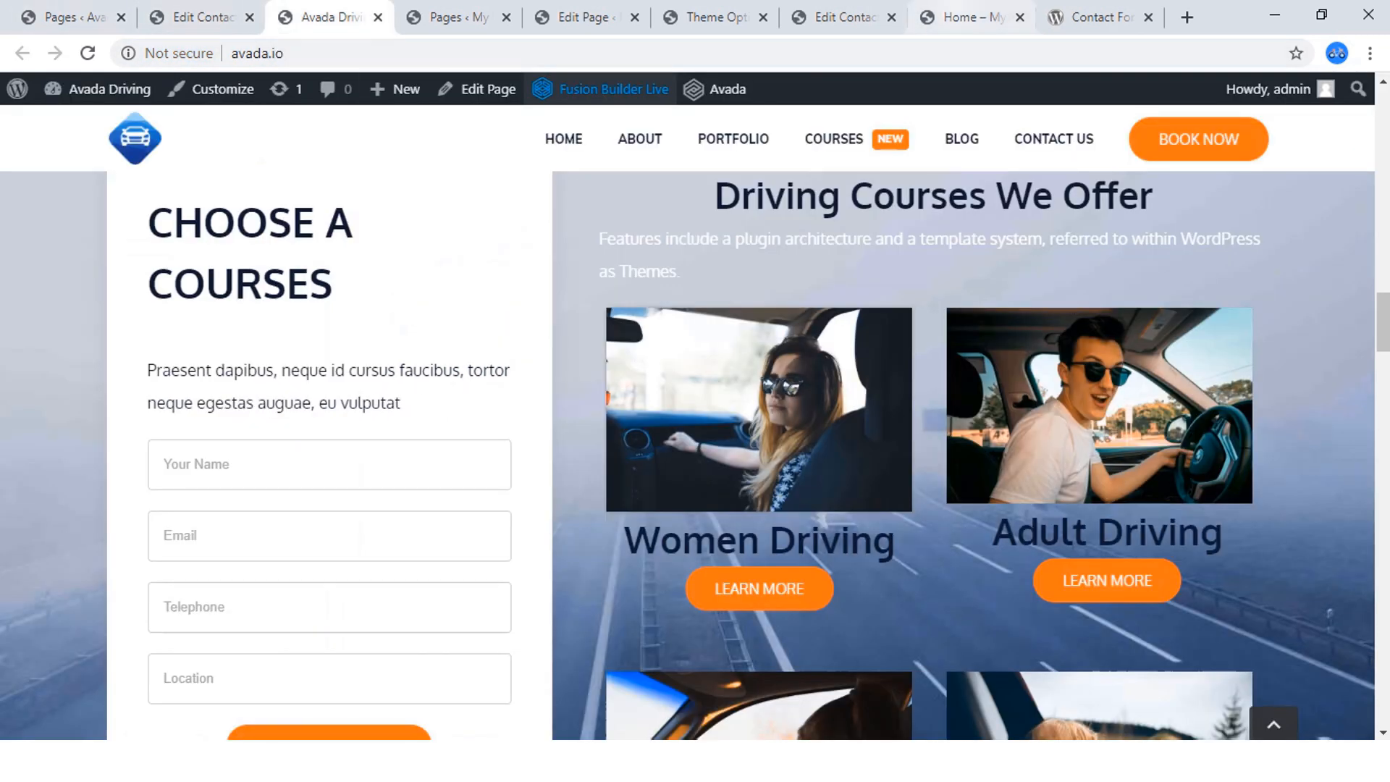
click(967, 17)
mouse_move(1014, 411)
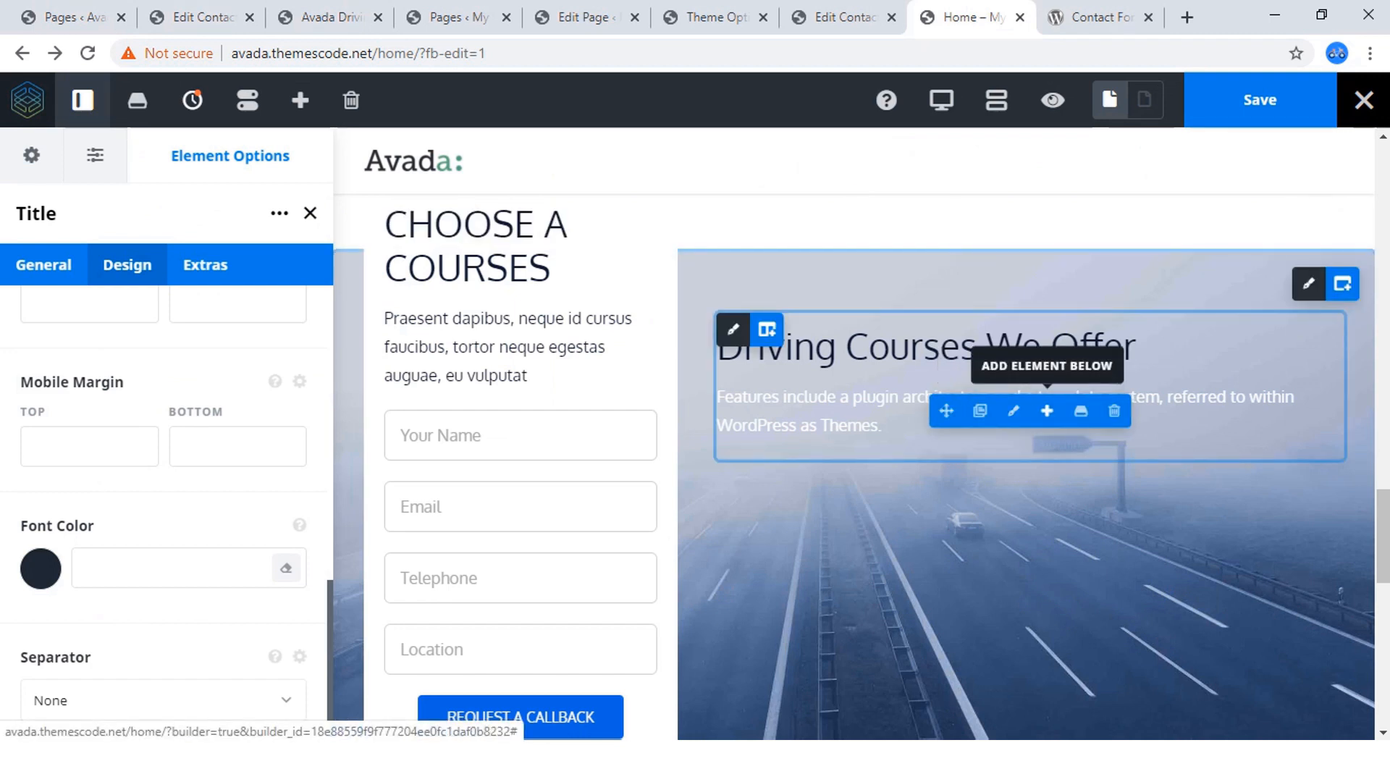
click(1047, 411)
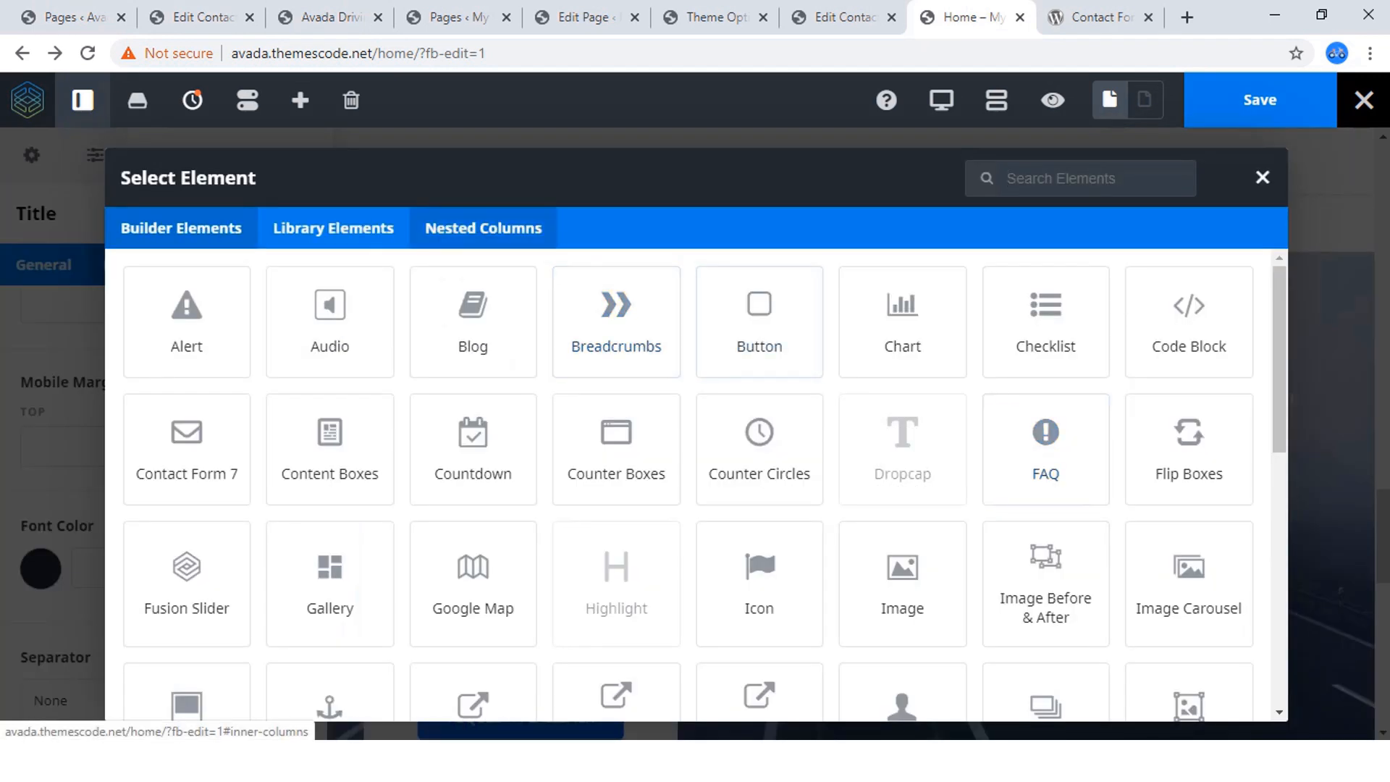
click(483, 228)
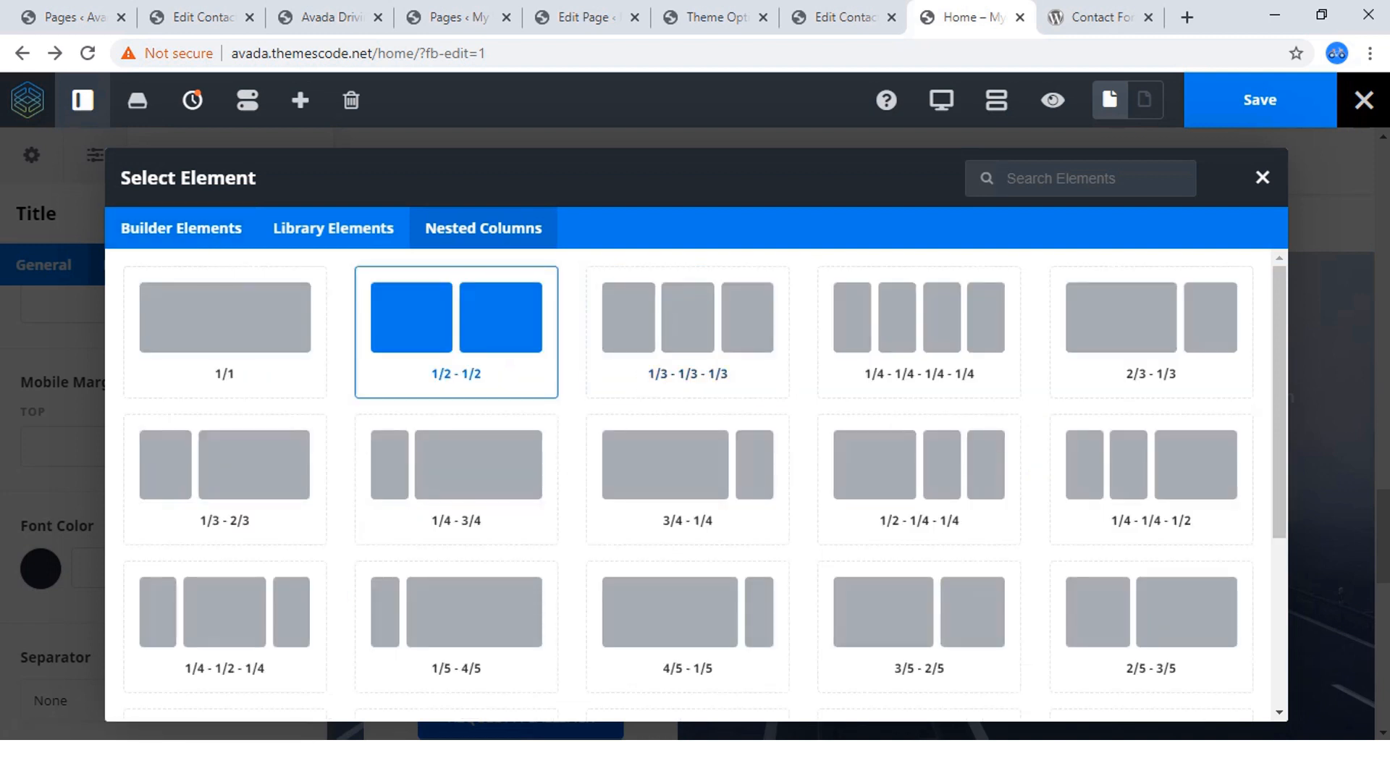
scroll(457, 333, down, 4)
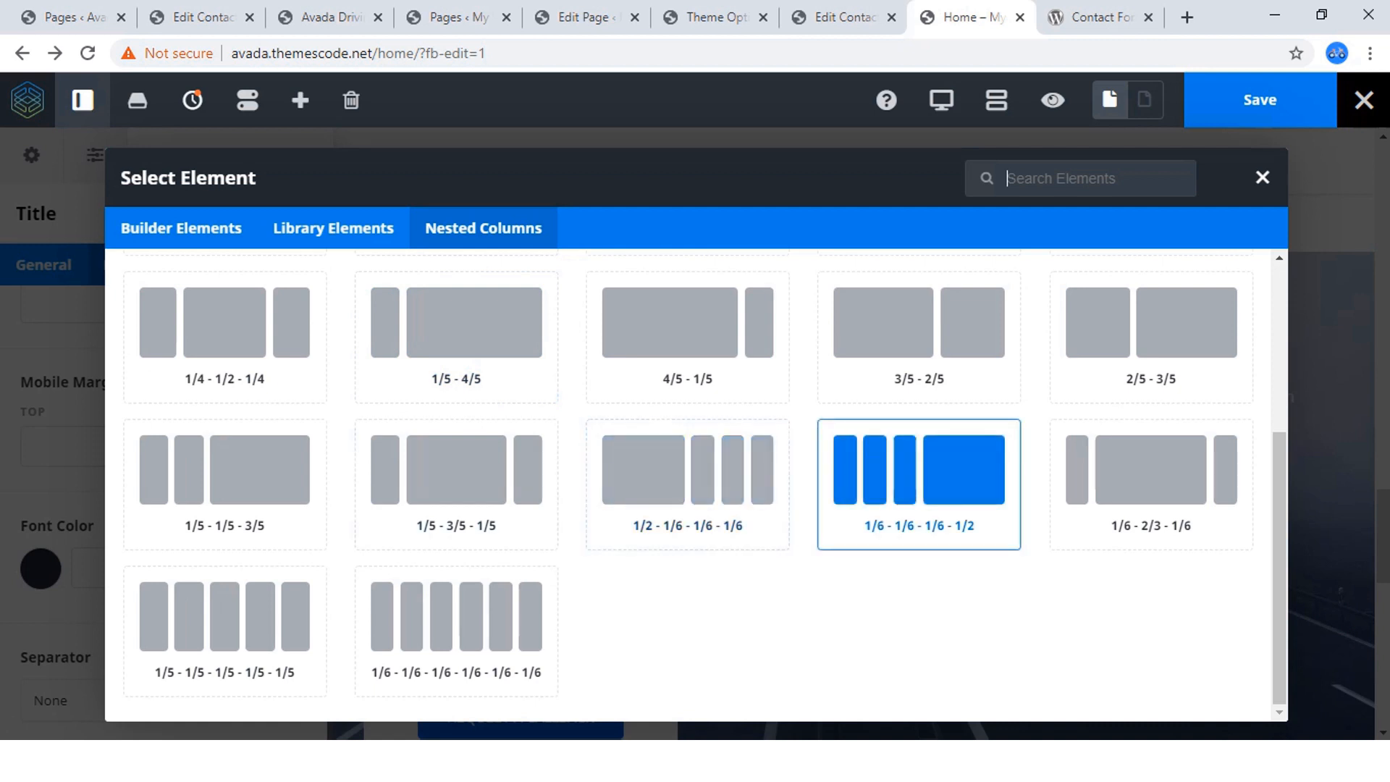
scroll(919, 484, up, 4)
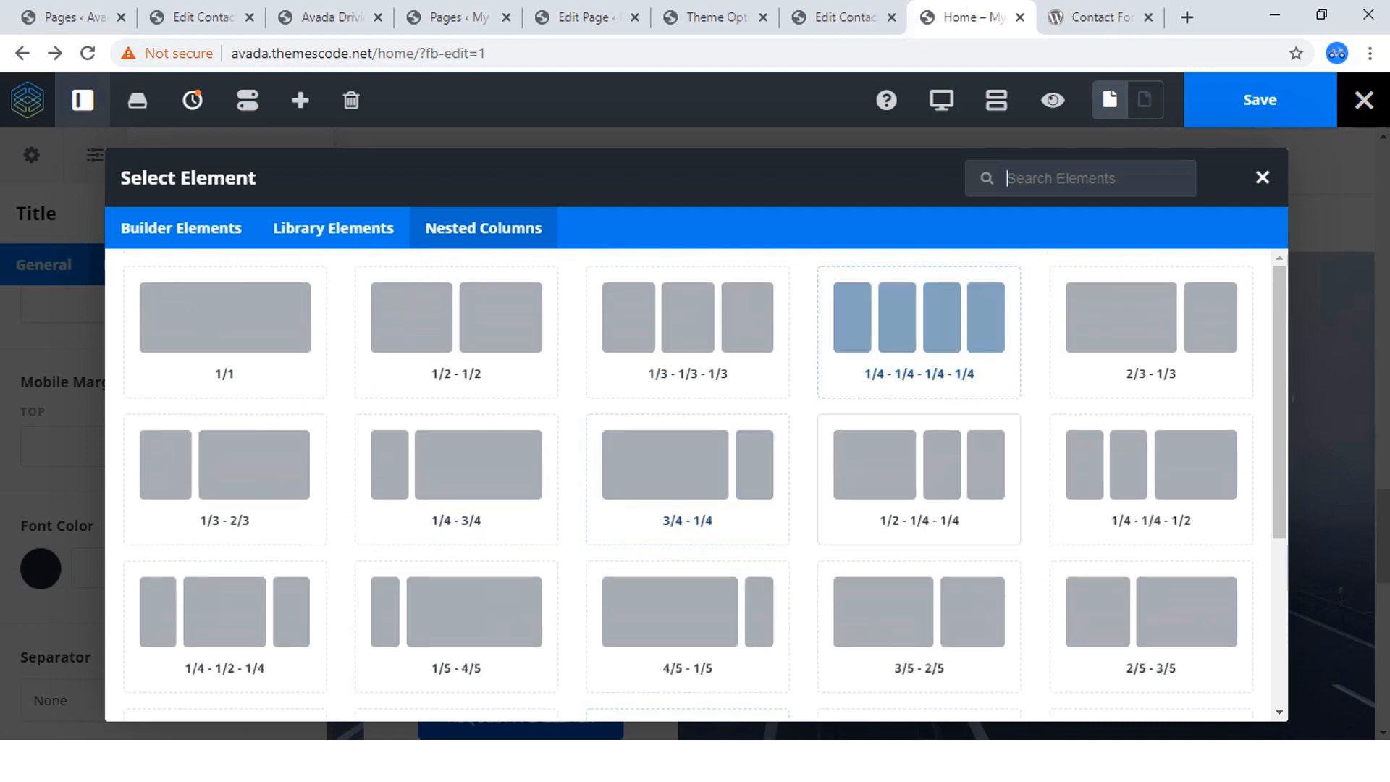
scroll(919, 484, down, 4)
scroll(456, 478, up, 4)
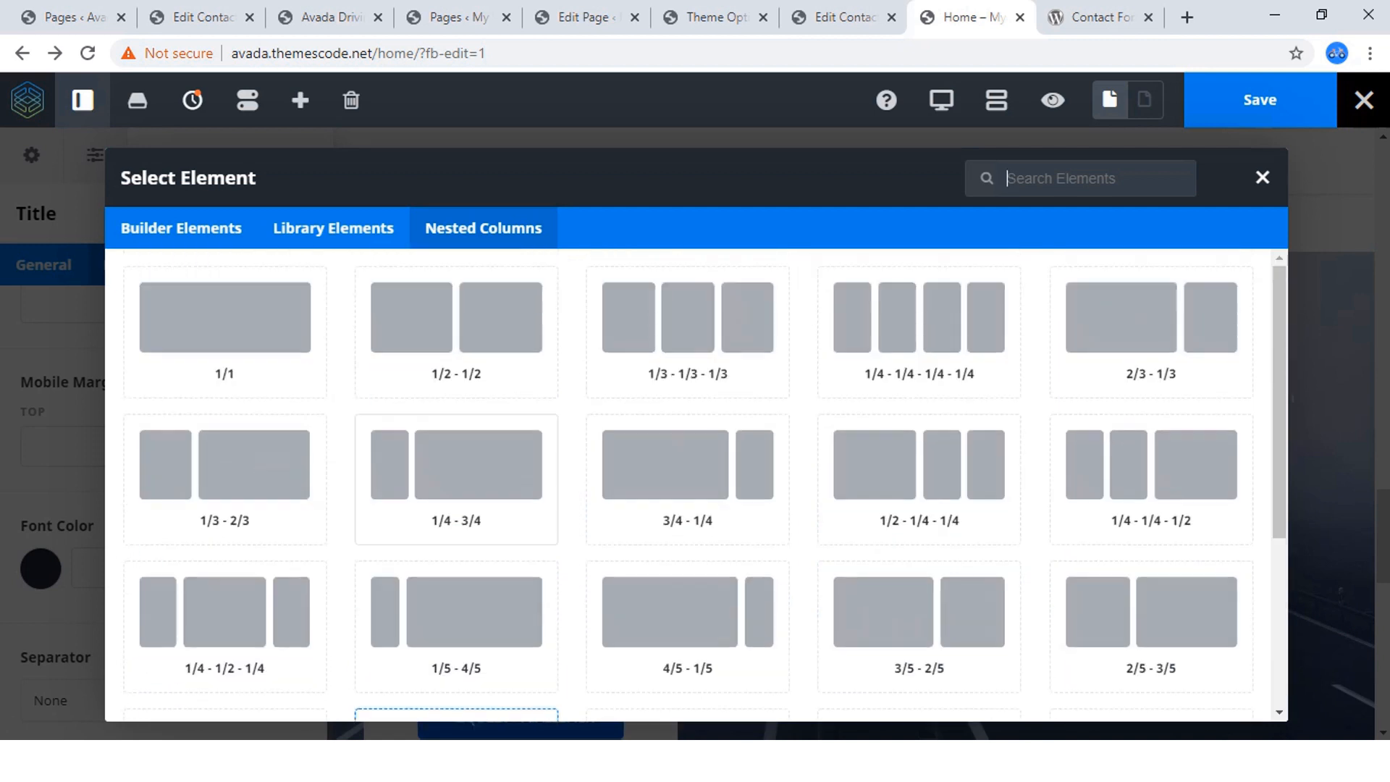
click(456, 332)
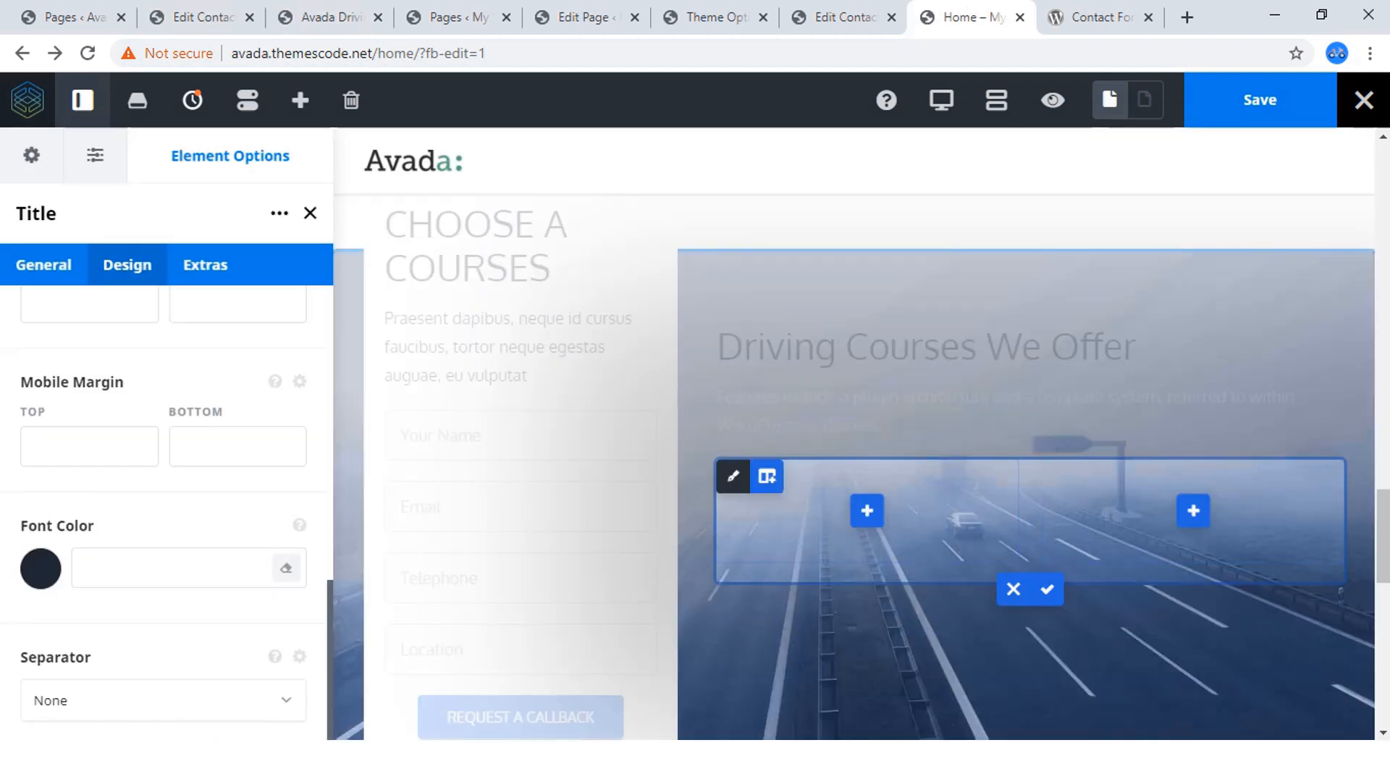
Add an Image element to the first of the two nested columns.
click(867, 511)
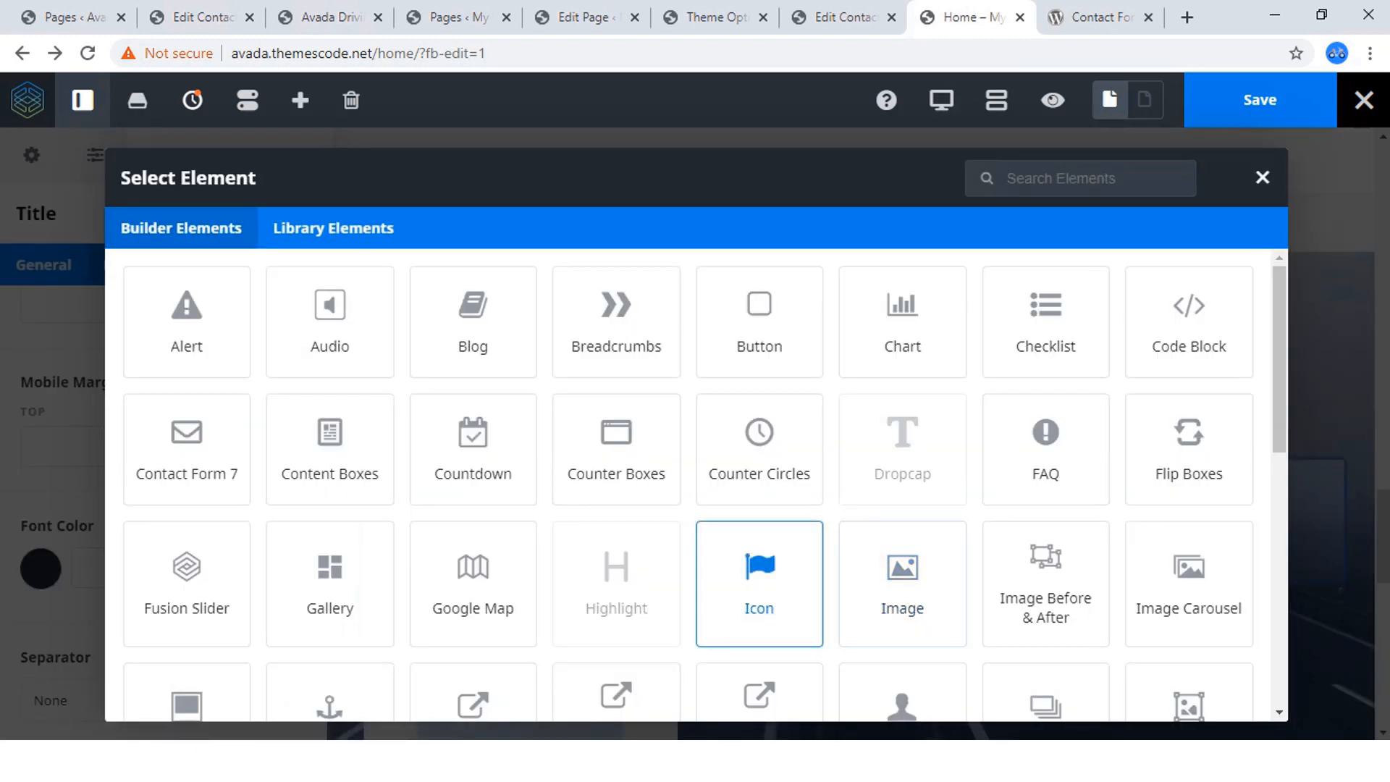
scroll(759, 543, down, 3)
click(902, 365)
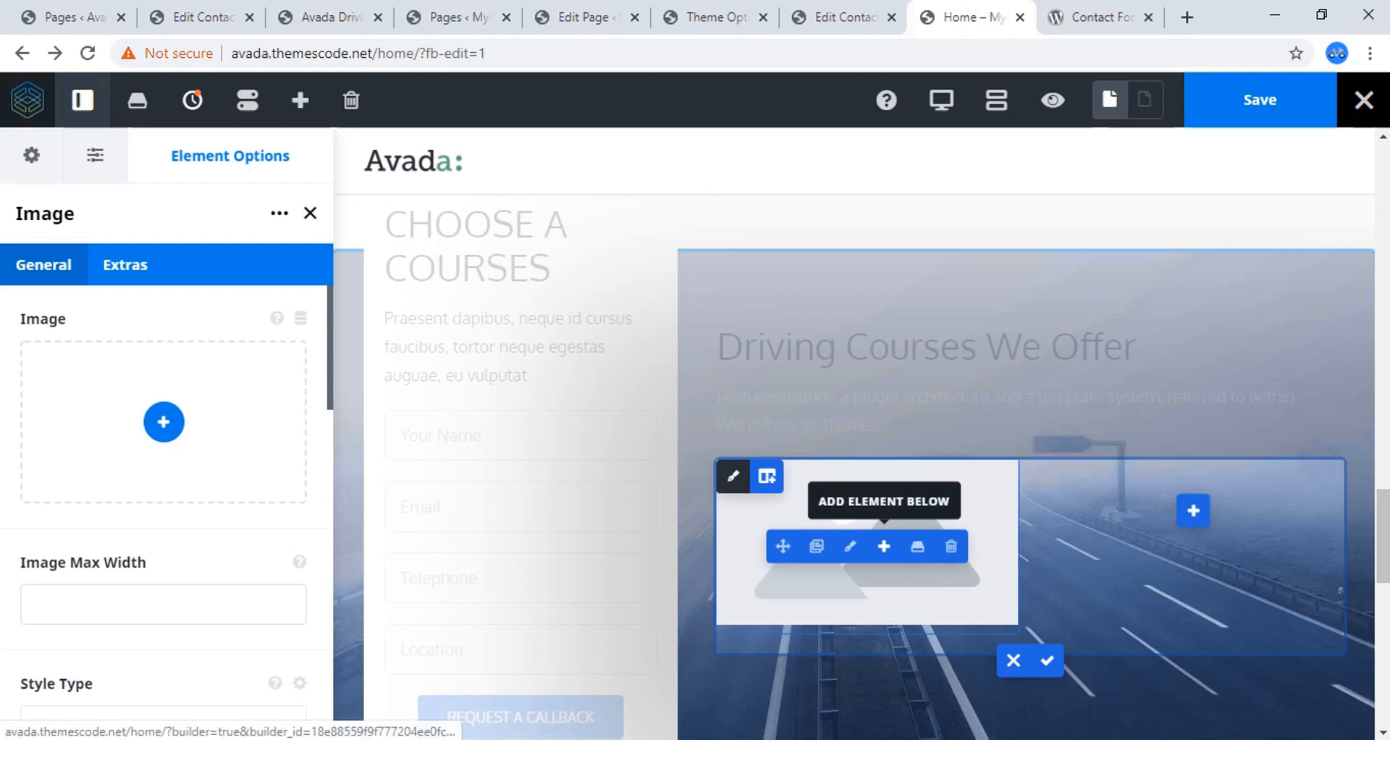
Add a Title element below the image in the first nested column.
click(884, 546)
scroll(618, 601, down, 5)
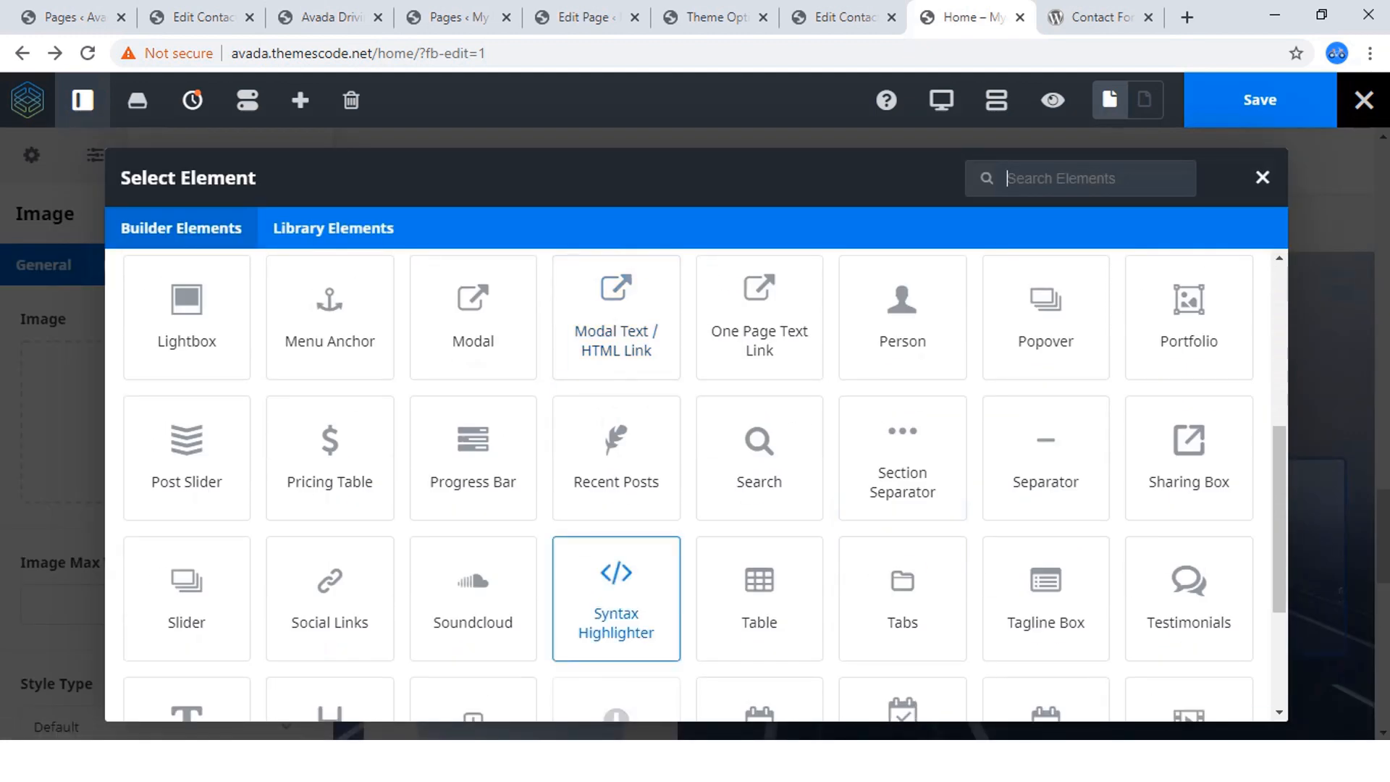
scroll(473, 623, down, 3)
click(330, 498)
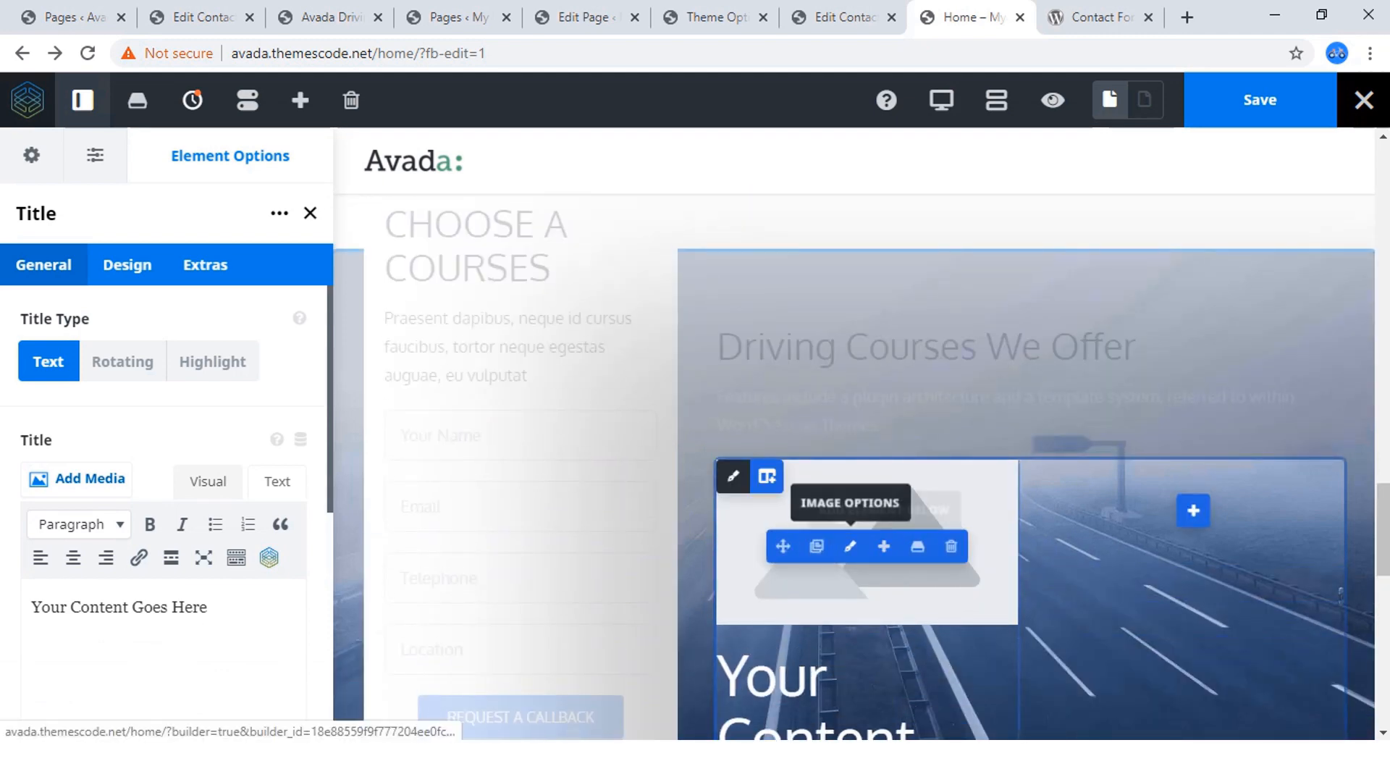
Check the reference page's first course photo and insert car-image1.jpg from the media library into the Image element.
click(850, 547)
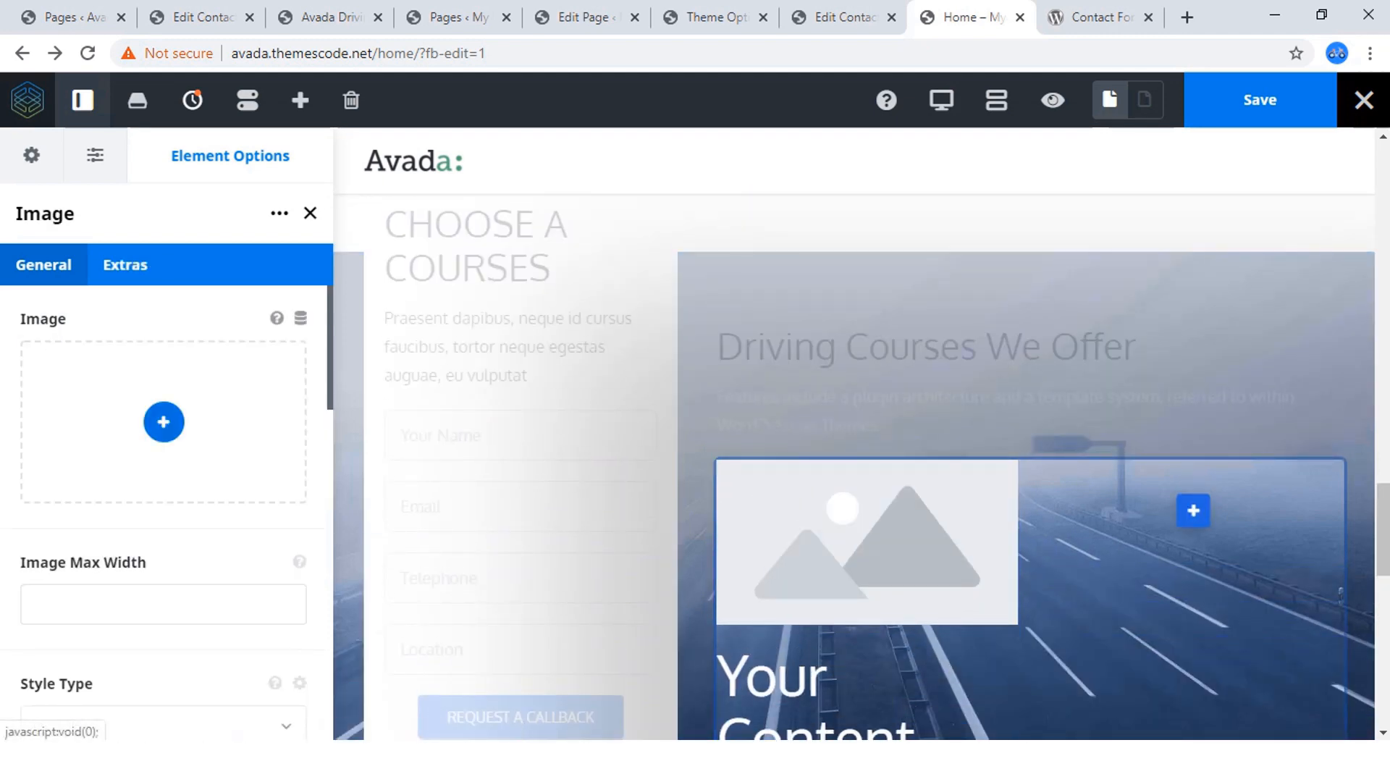
click(164, 422)
scroll(535, 456, down, 3)
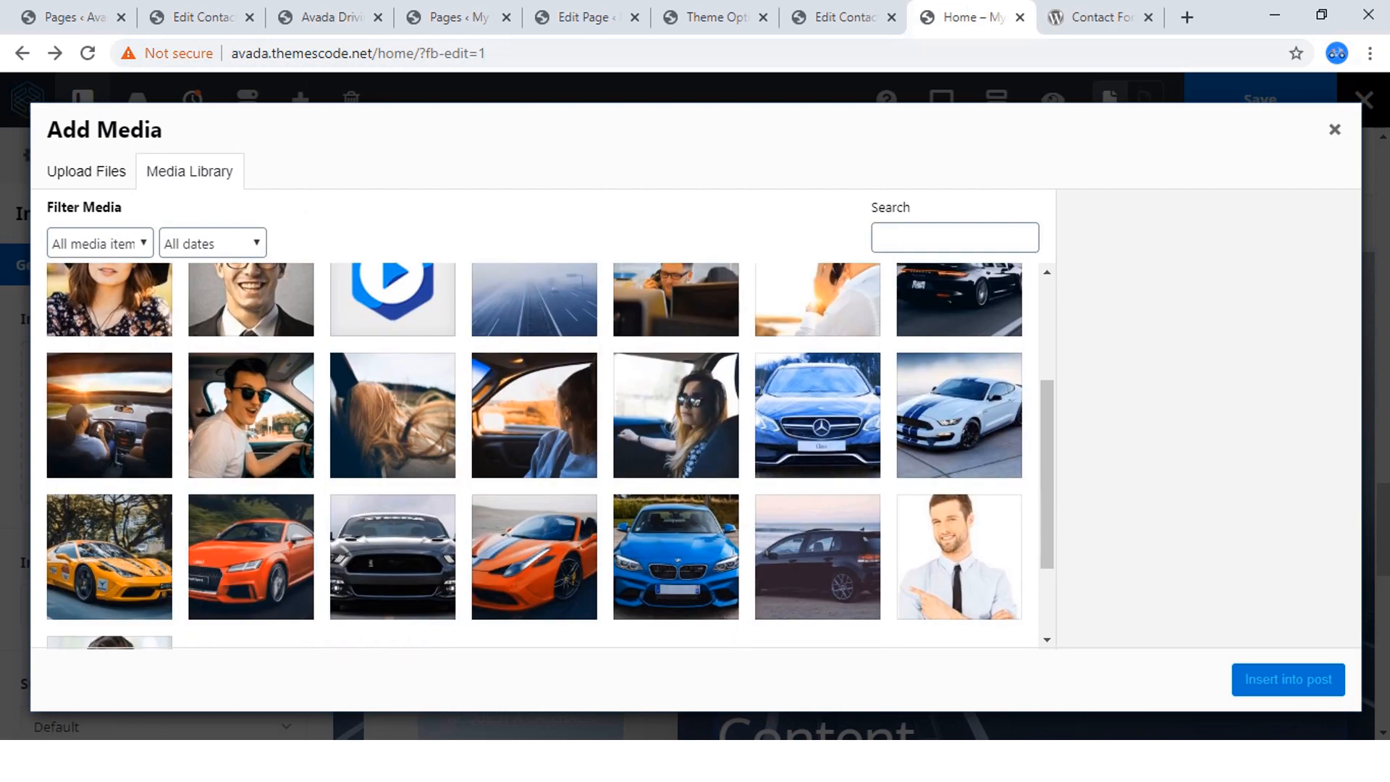
click(330, 18)
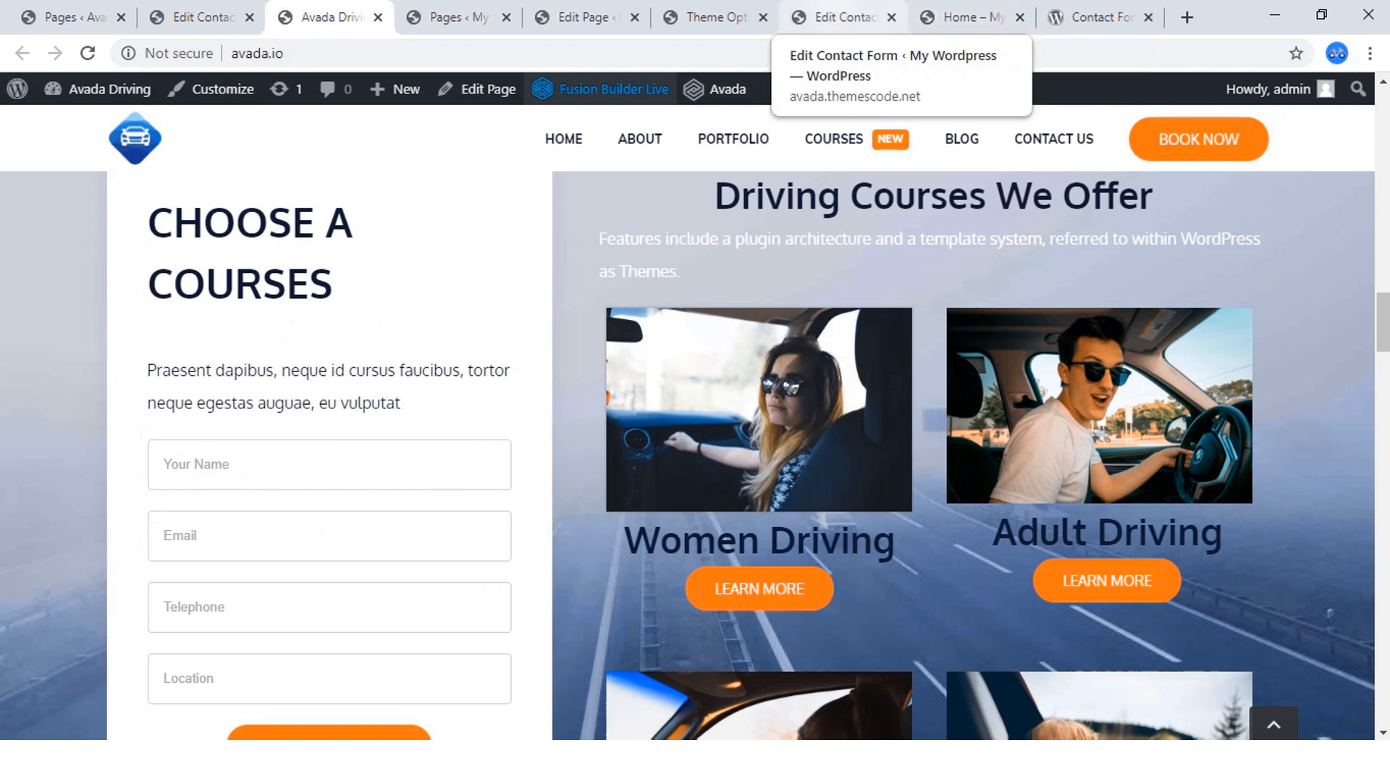
click(844, 17)
click(967, 17)
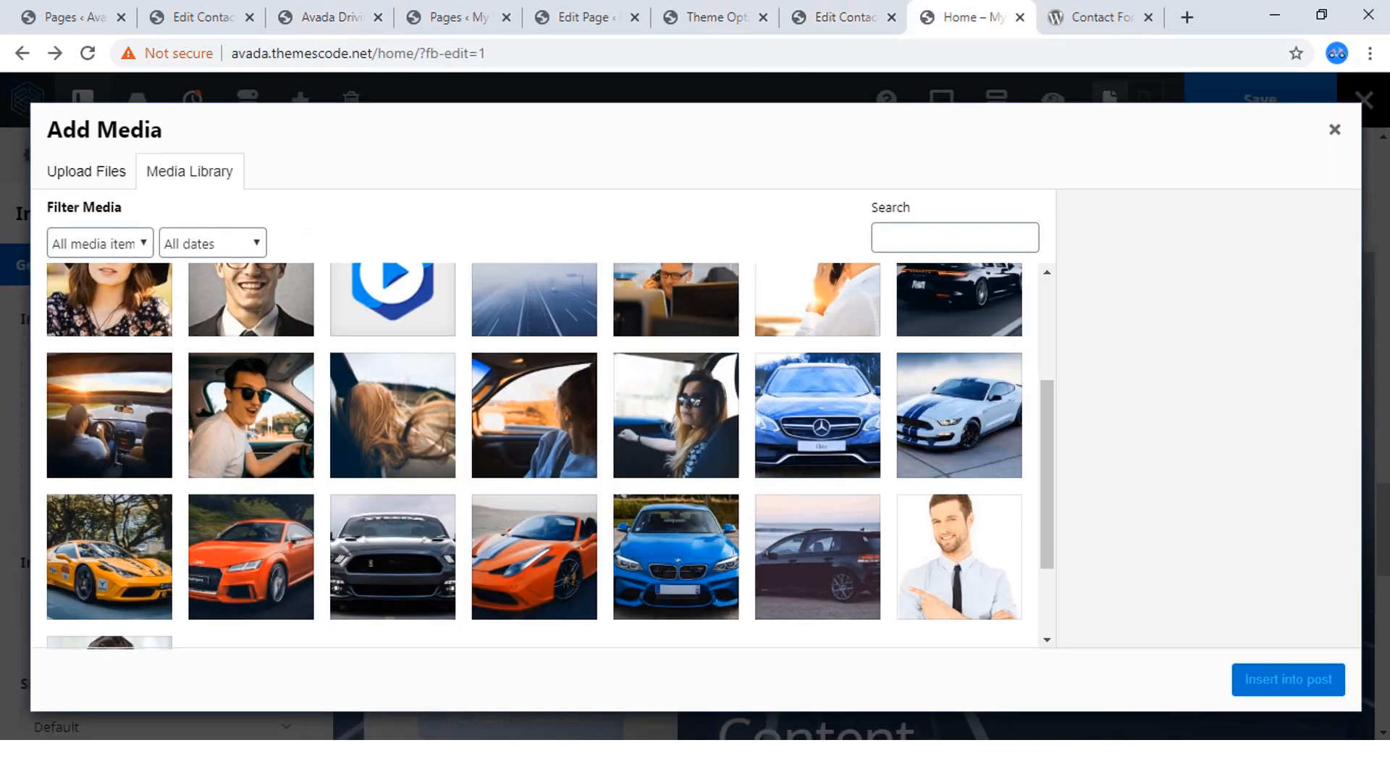
click(676, 415)
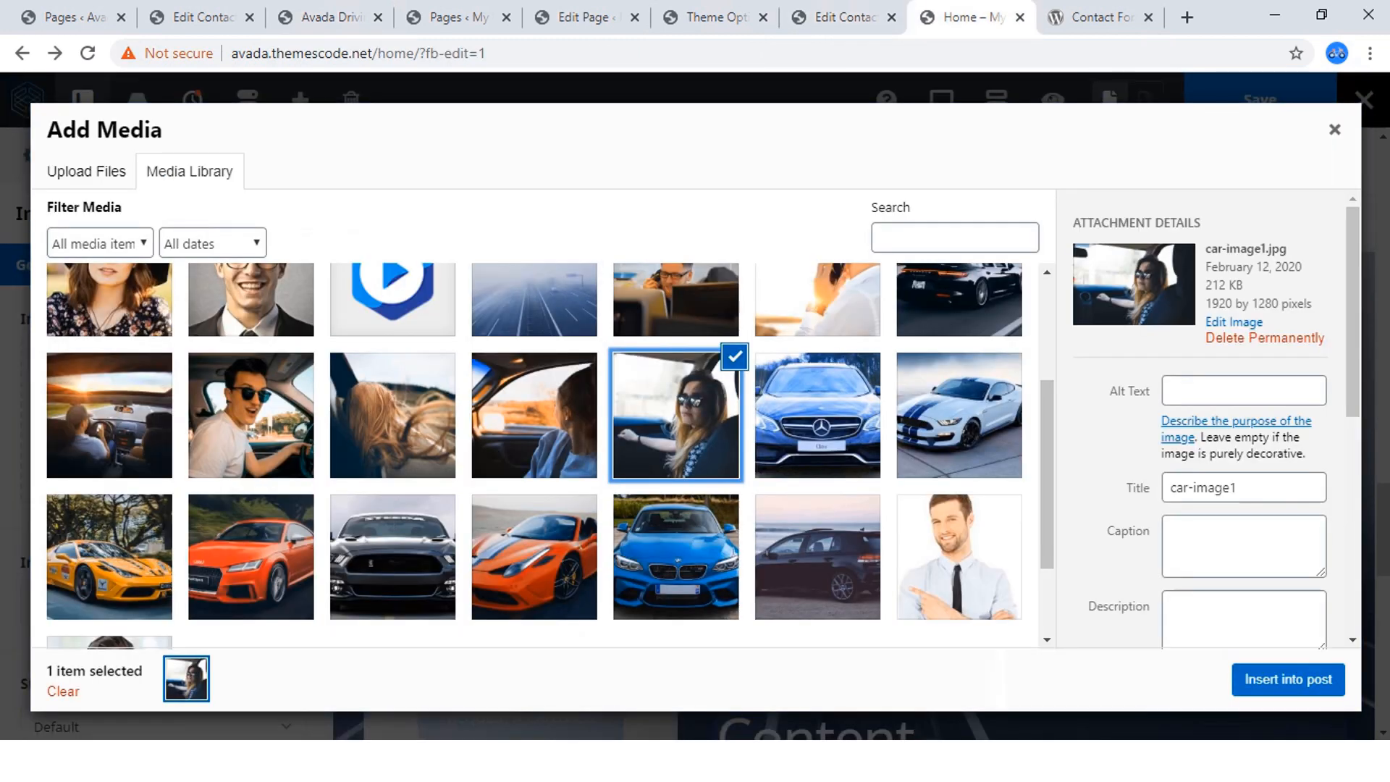
click(1288, 679)
Replace the placeholder text of the title below the course photo with "Woman Driving".
scroll(934, 550, down, 2)
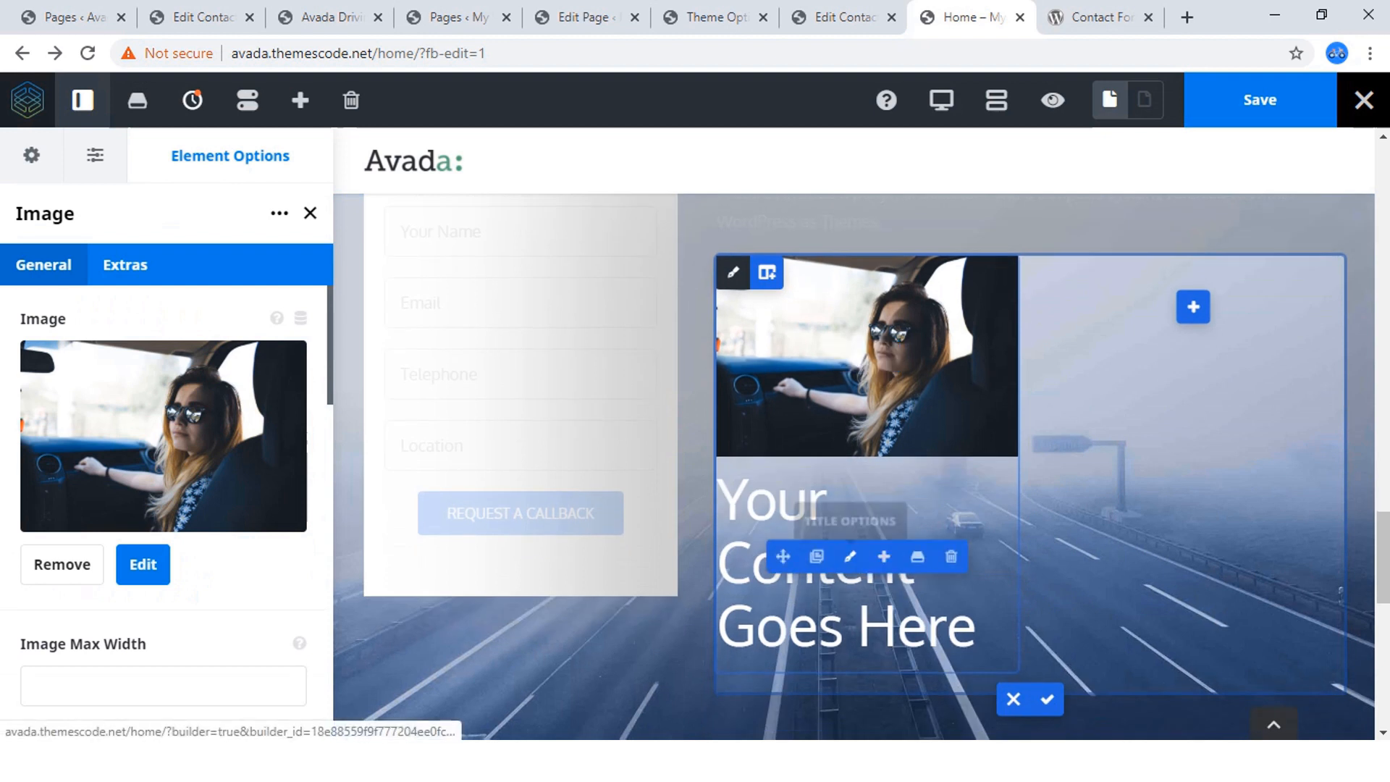
click(850, 556)
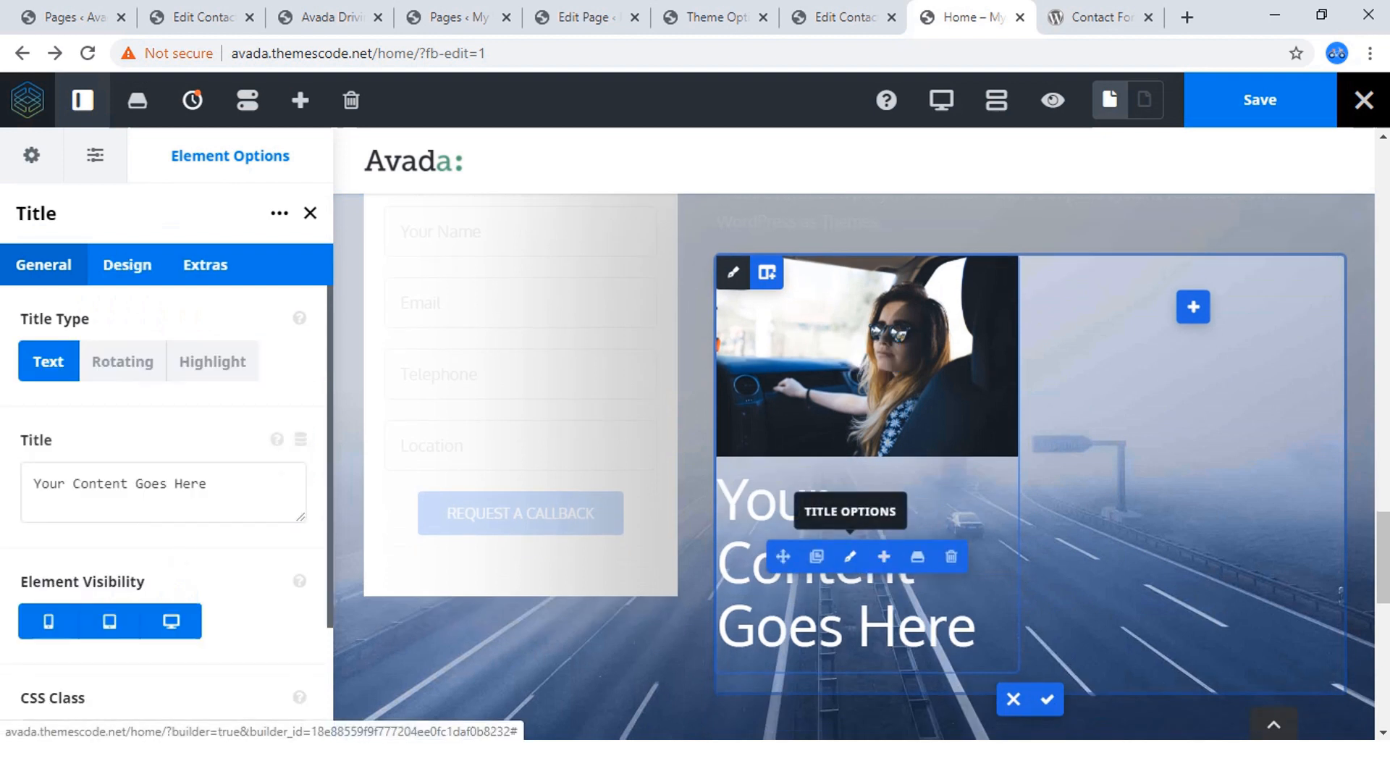
key(ctrl+a)
key(BackSpace)
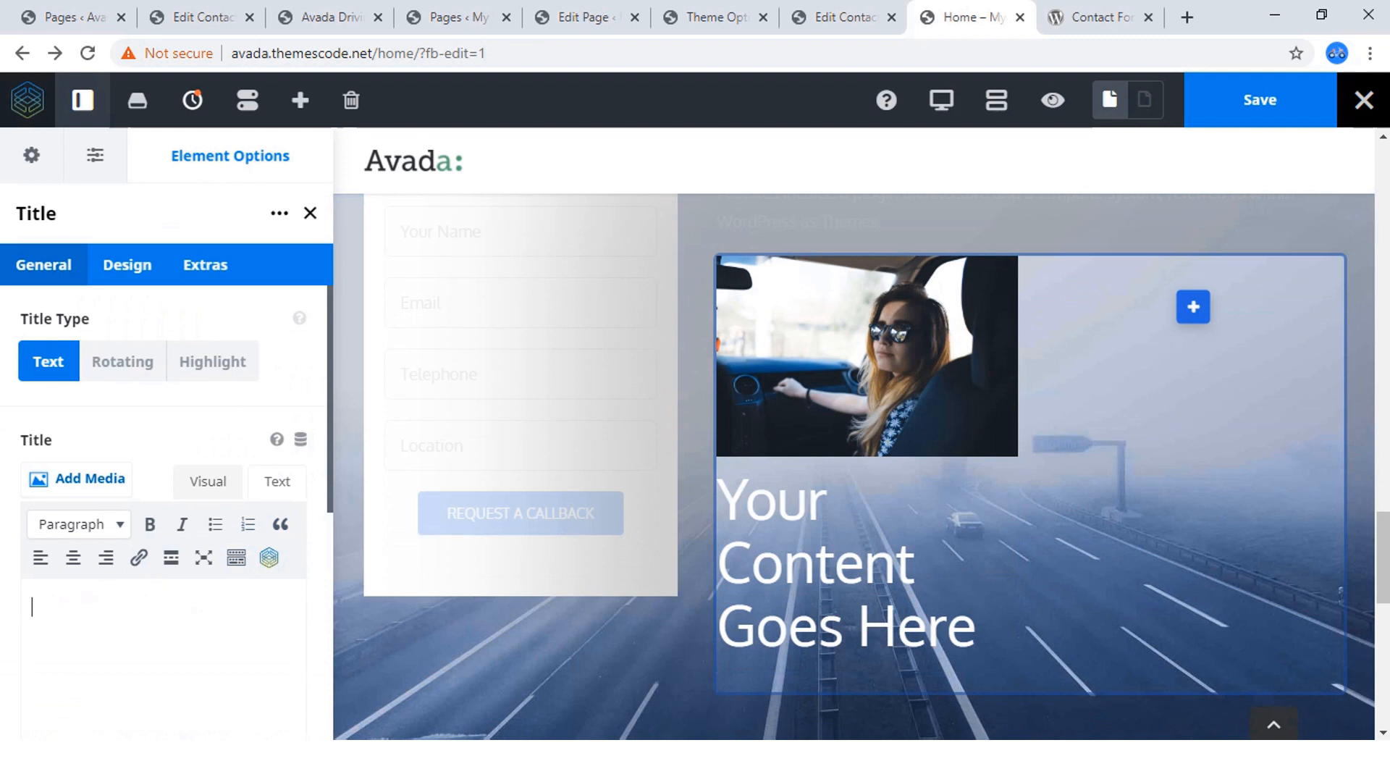
text(Wom)
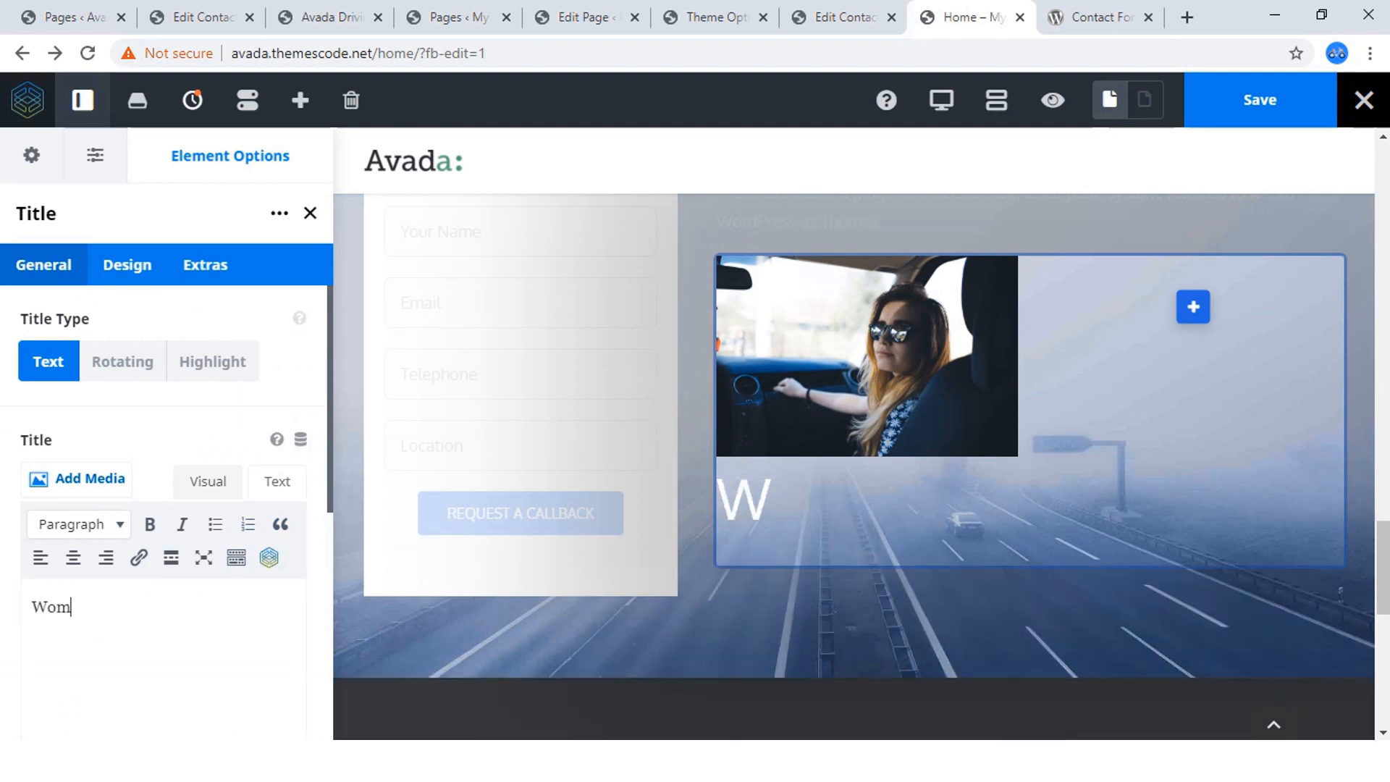
text(an)
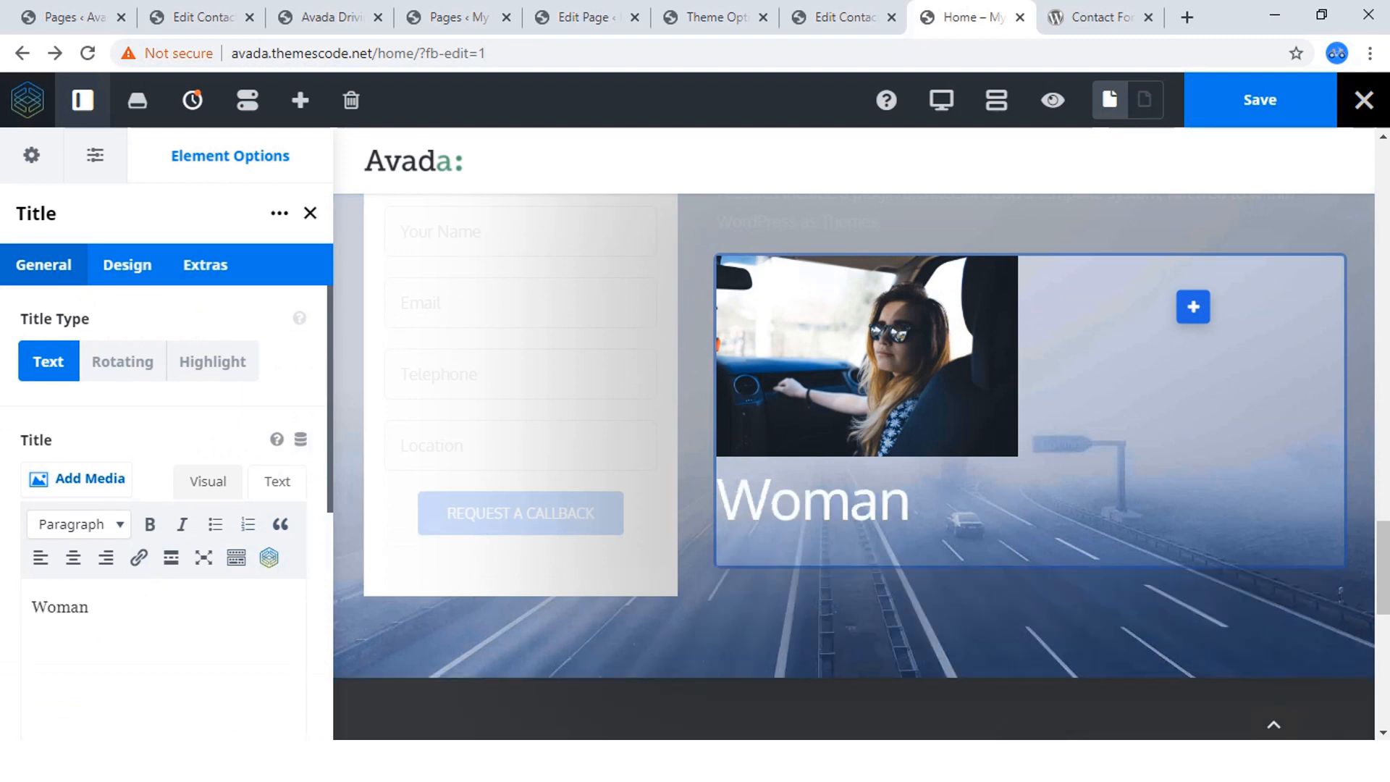
text( Driv)
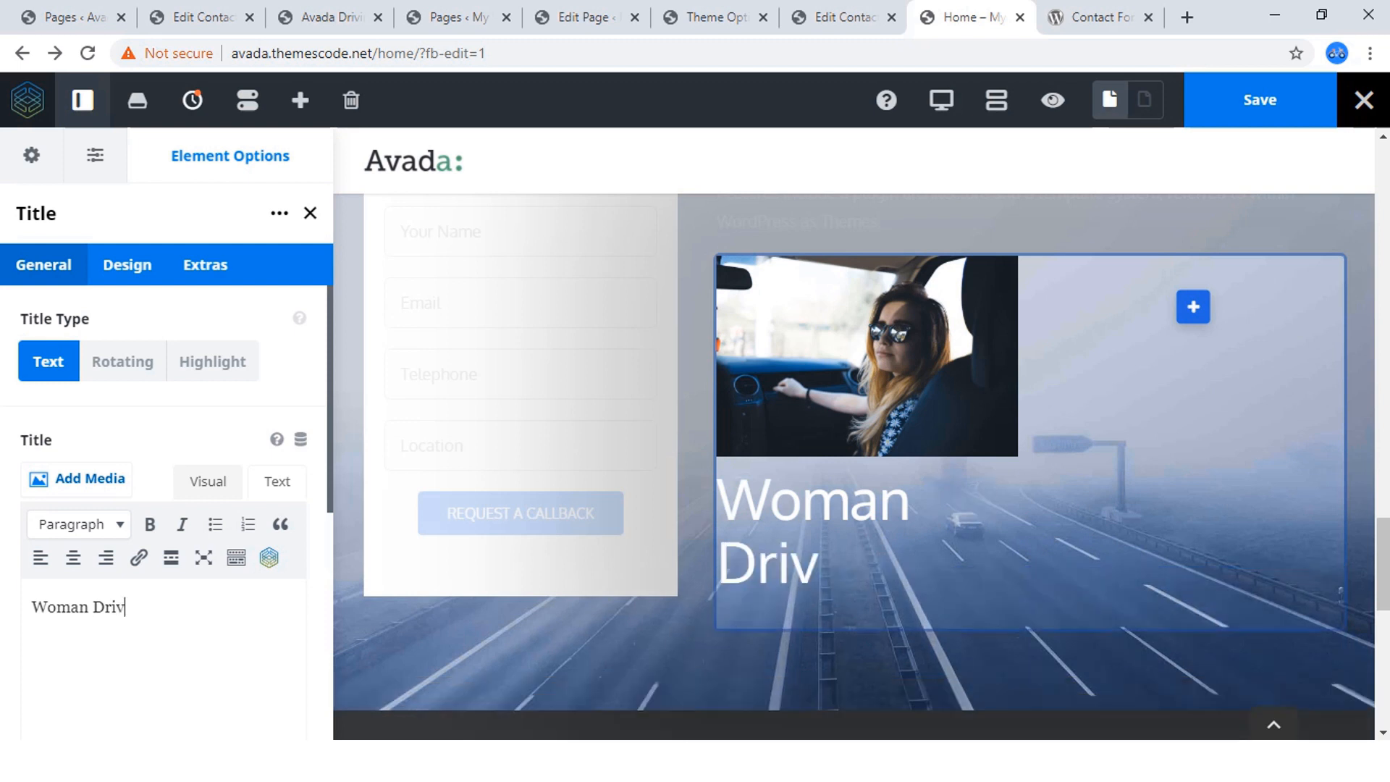
text(ing)
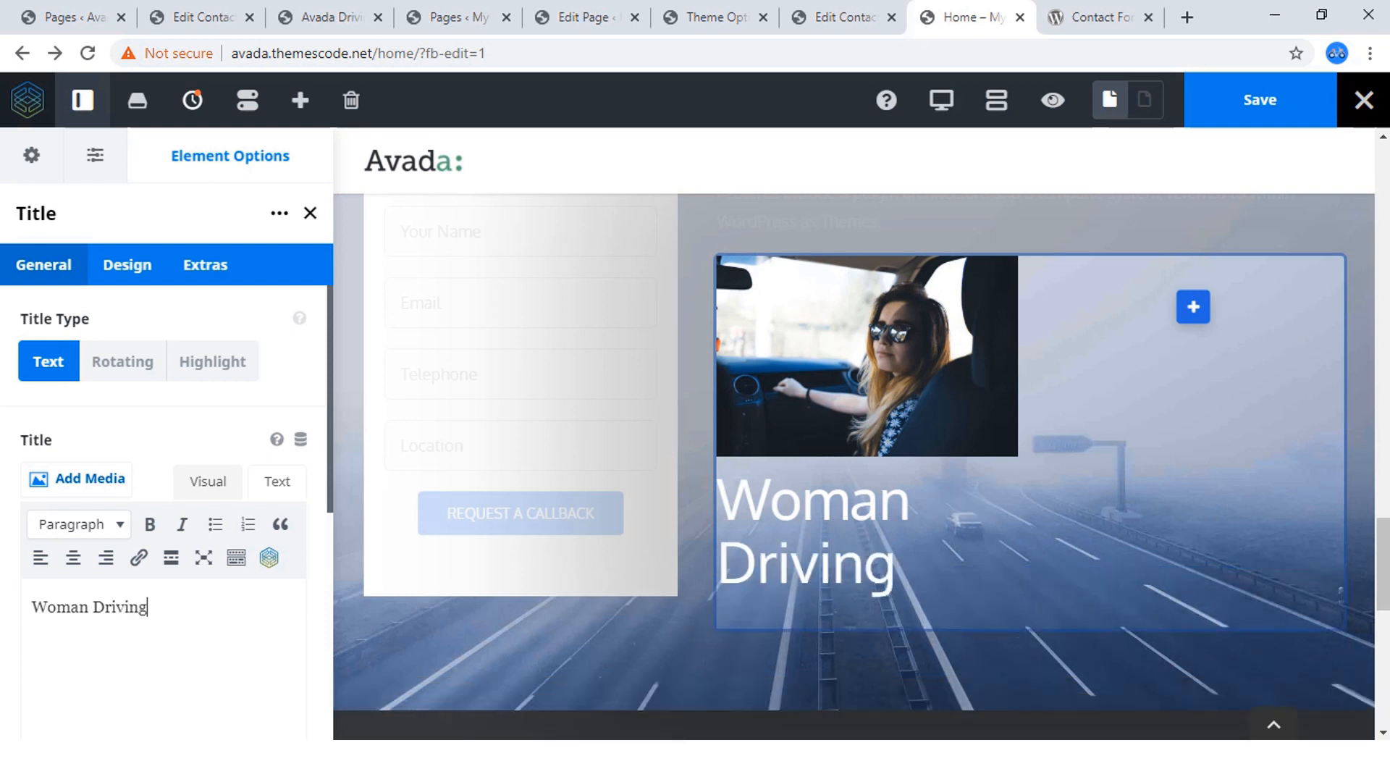
Set the HTML heading size of the "Woman Driving" title to H2.
click(127, 264)
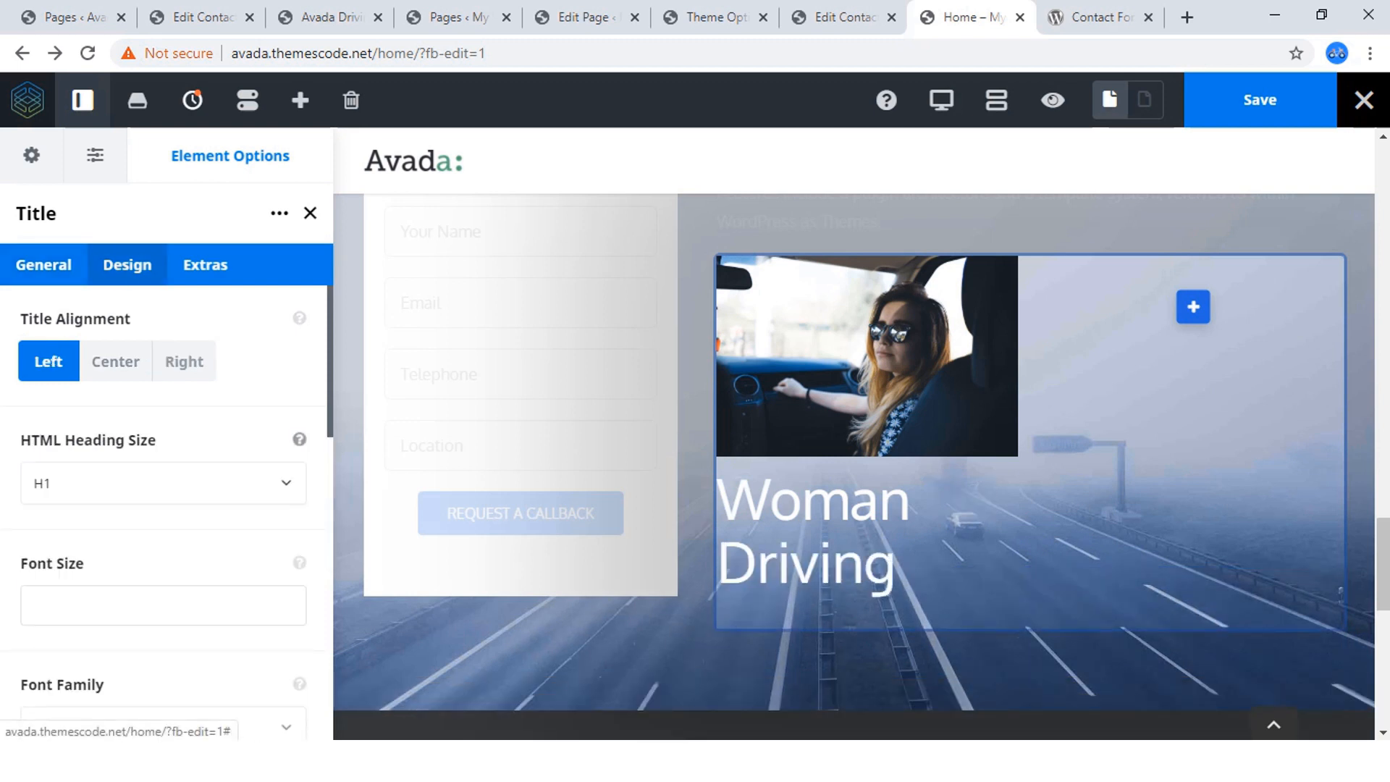
click(163, 483)
click(72, 566)
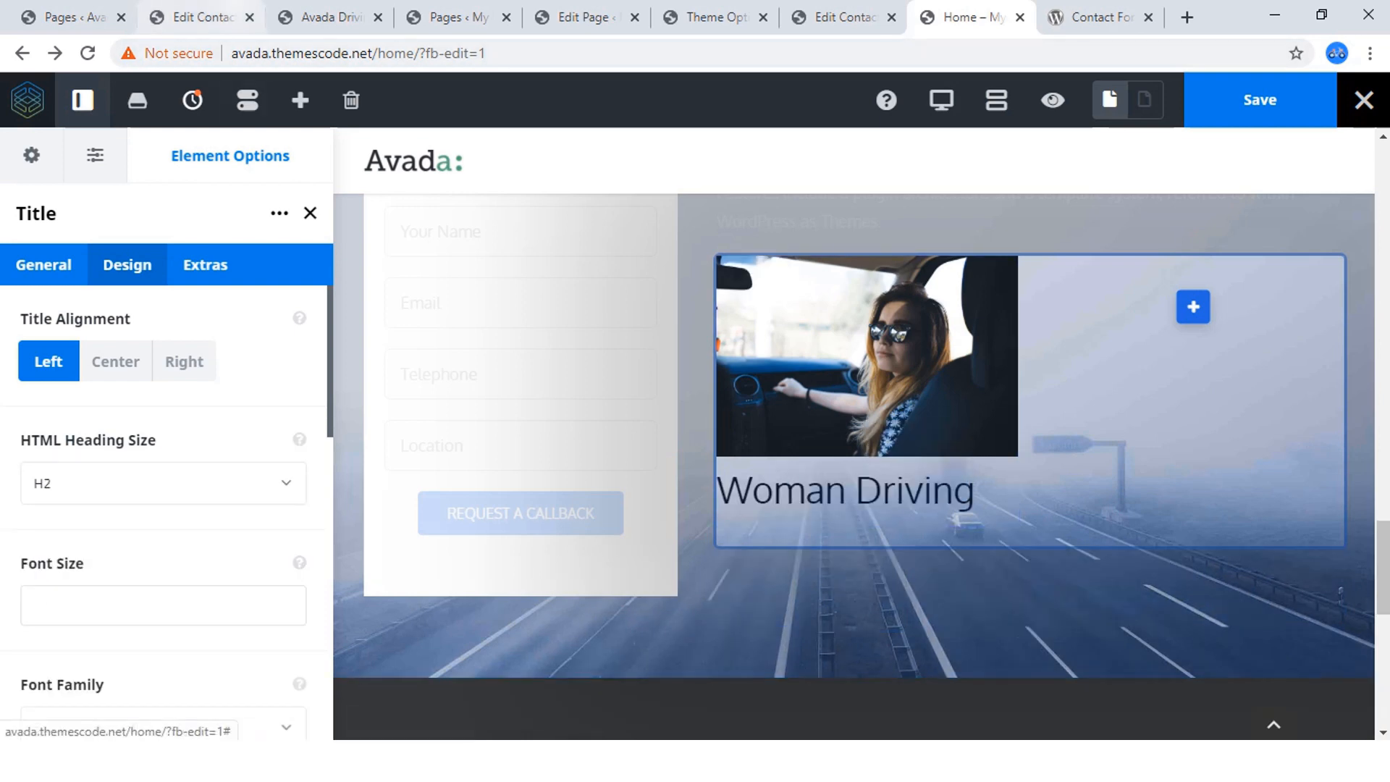
Check the course item layout on the reference page and add a Button element below the "Woman Driving" title.
click(329, 17)
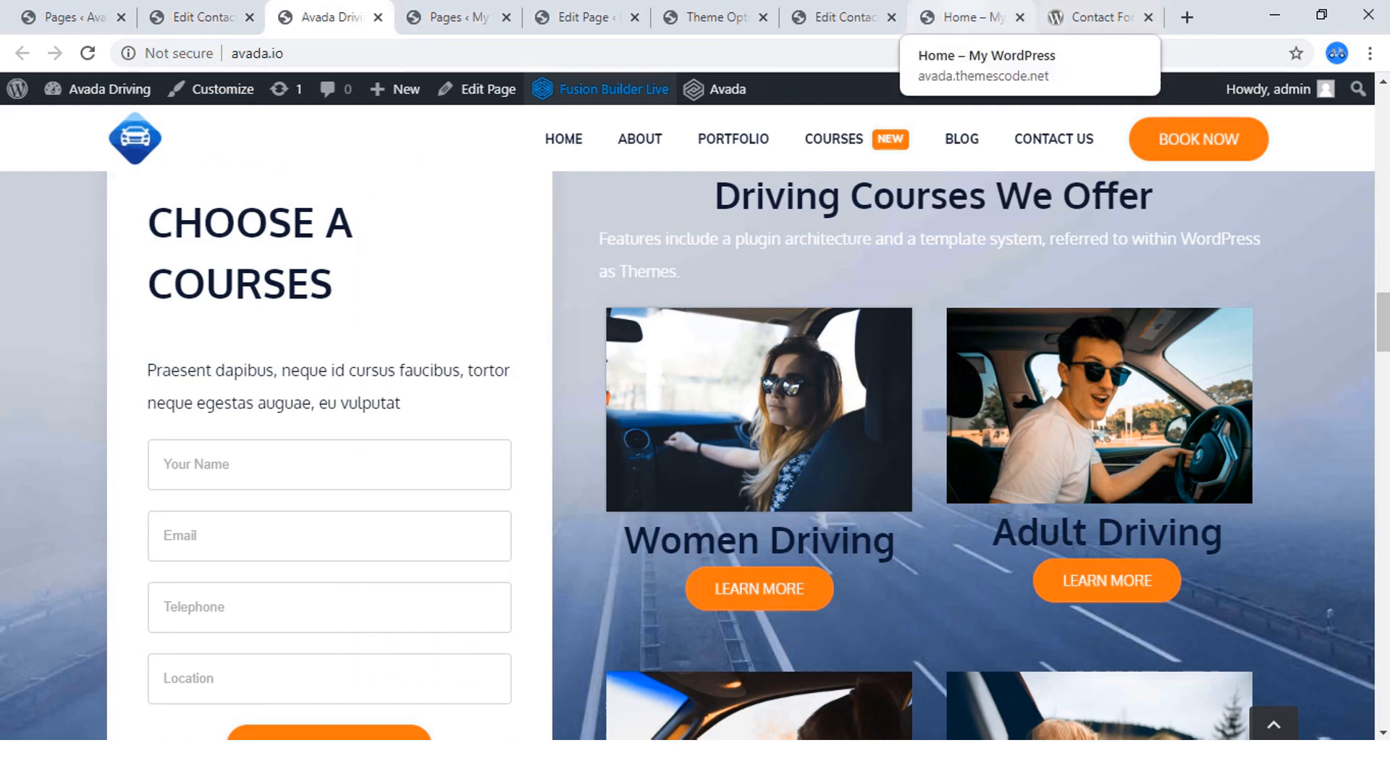
click(971, 17)
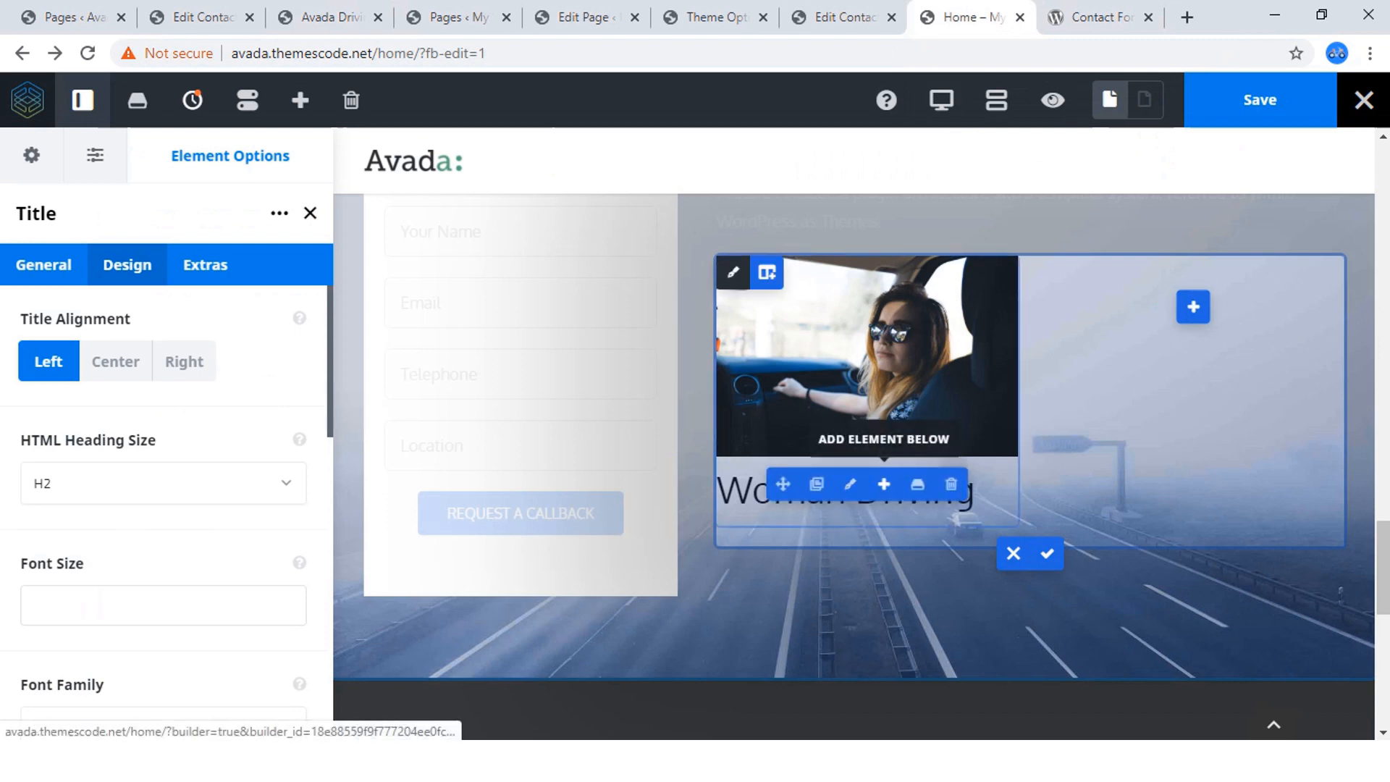
click(884, 484)
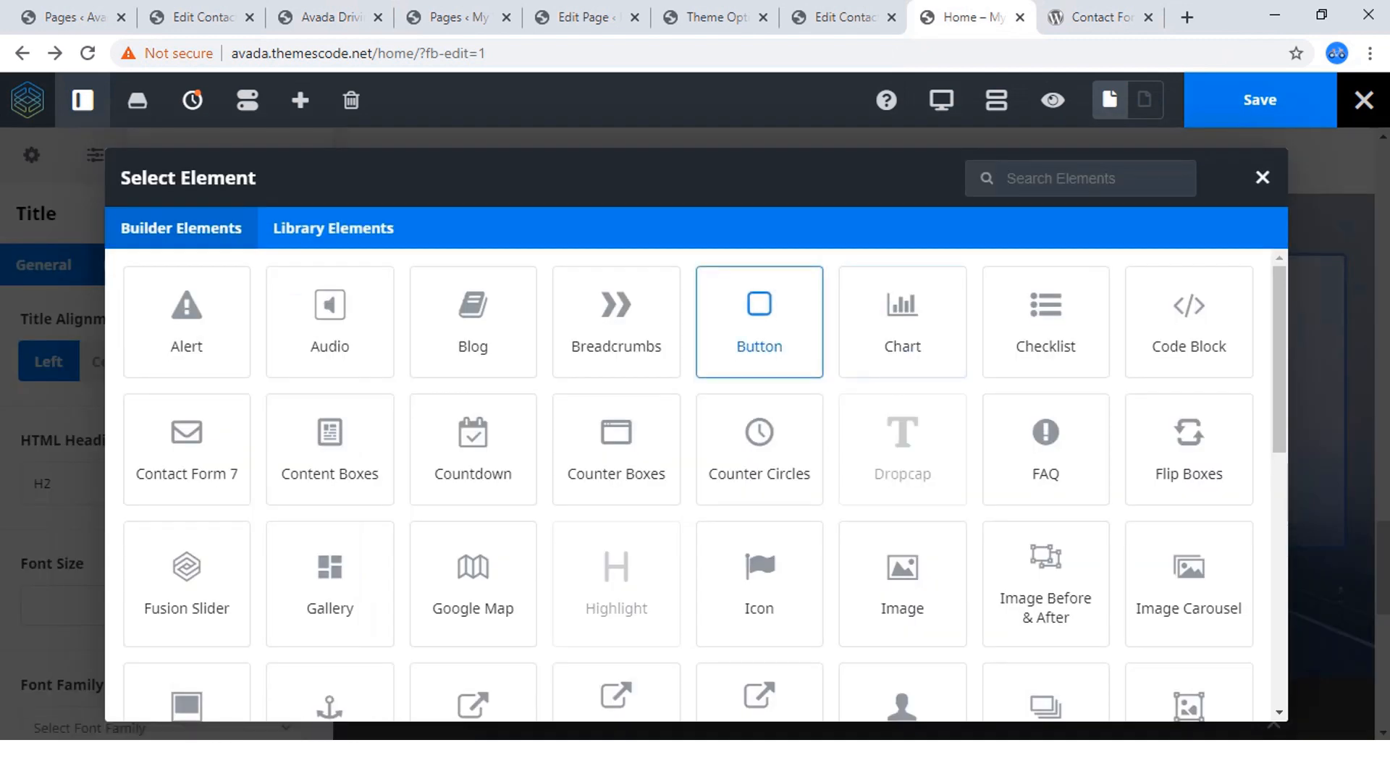
click(759, 323)
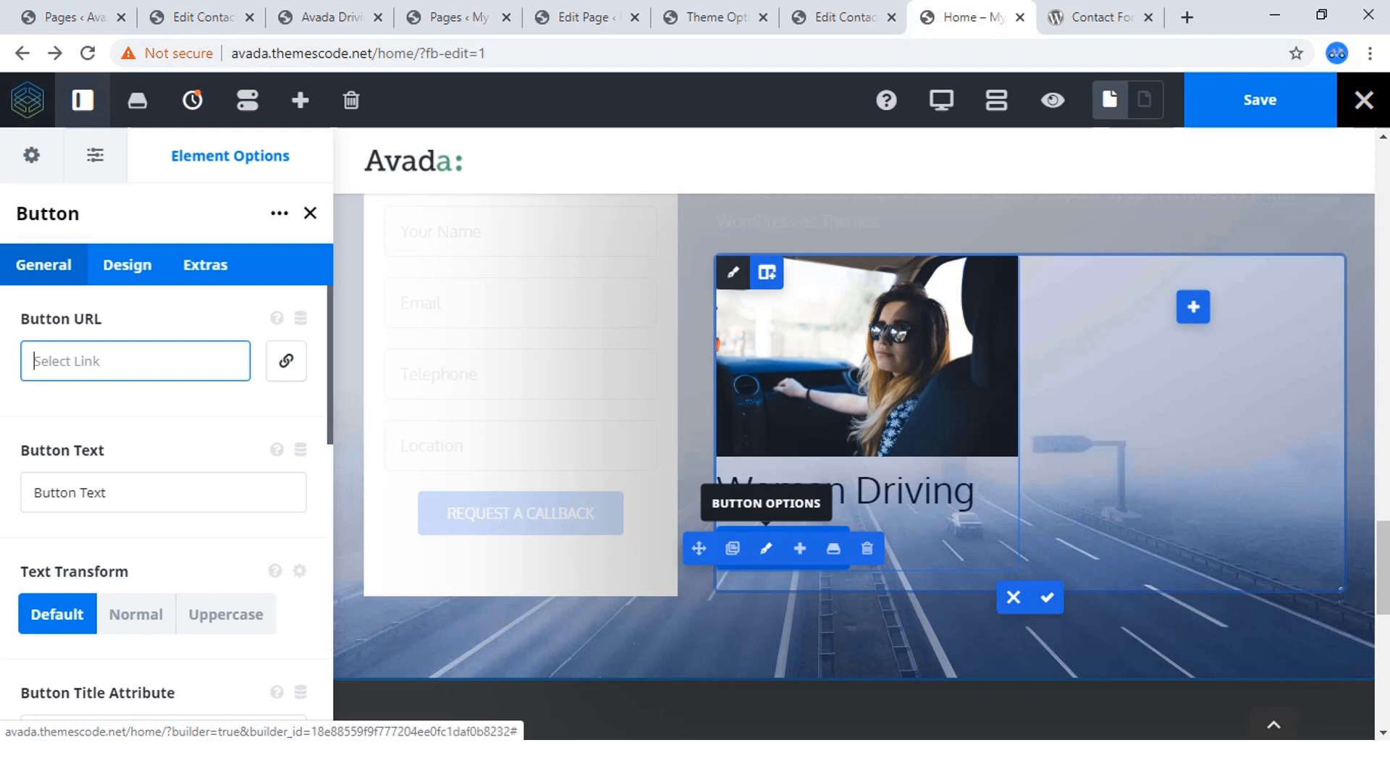
Set the new button's text to "LEARN MORE".
click(128, 265)
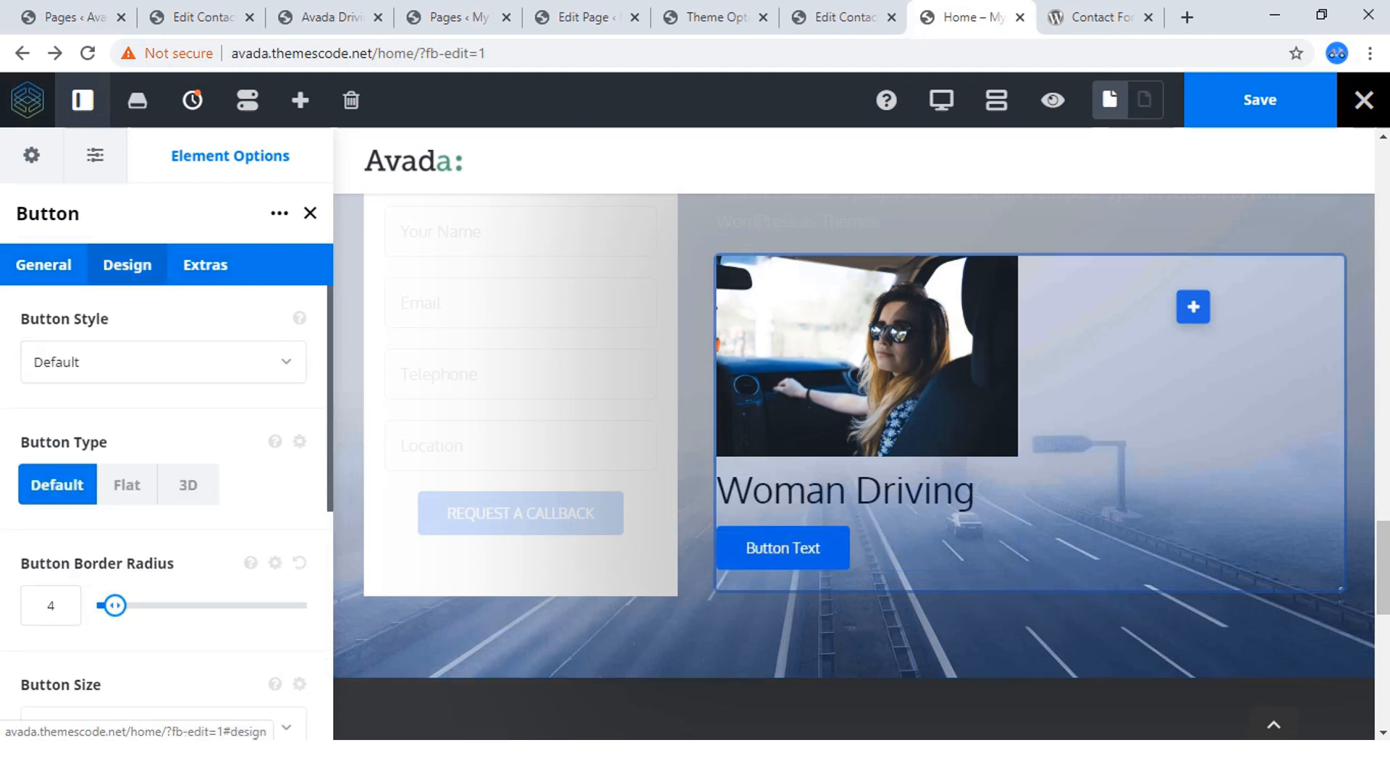
click(44, 265)
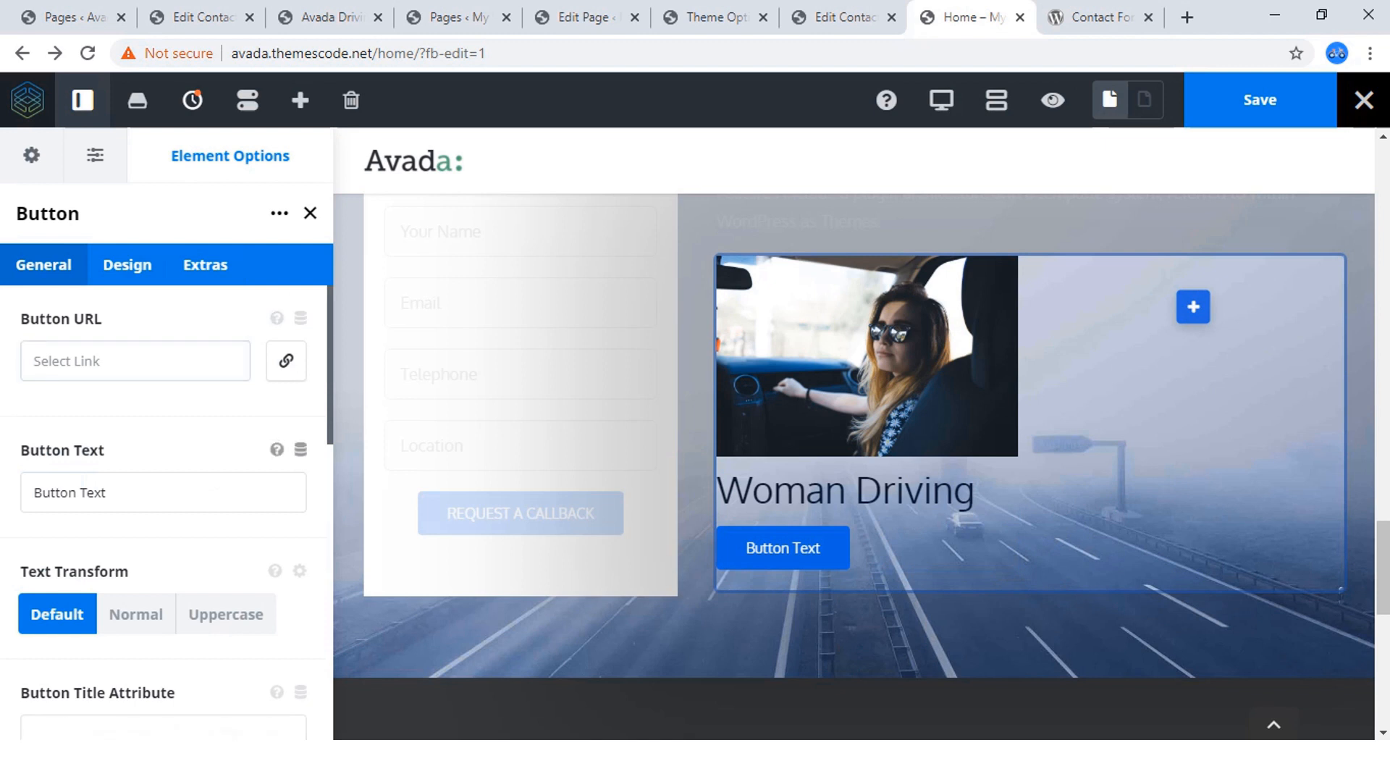
drag(107, 492, 34, 492)
text(L)
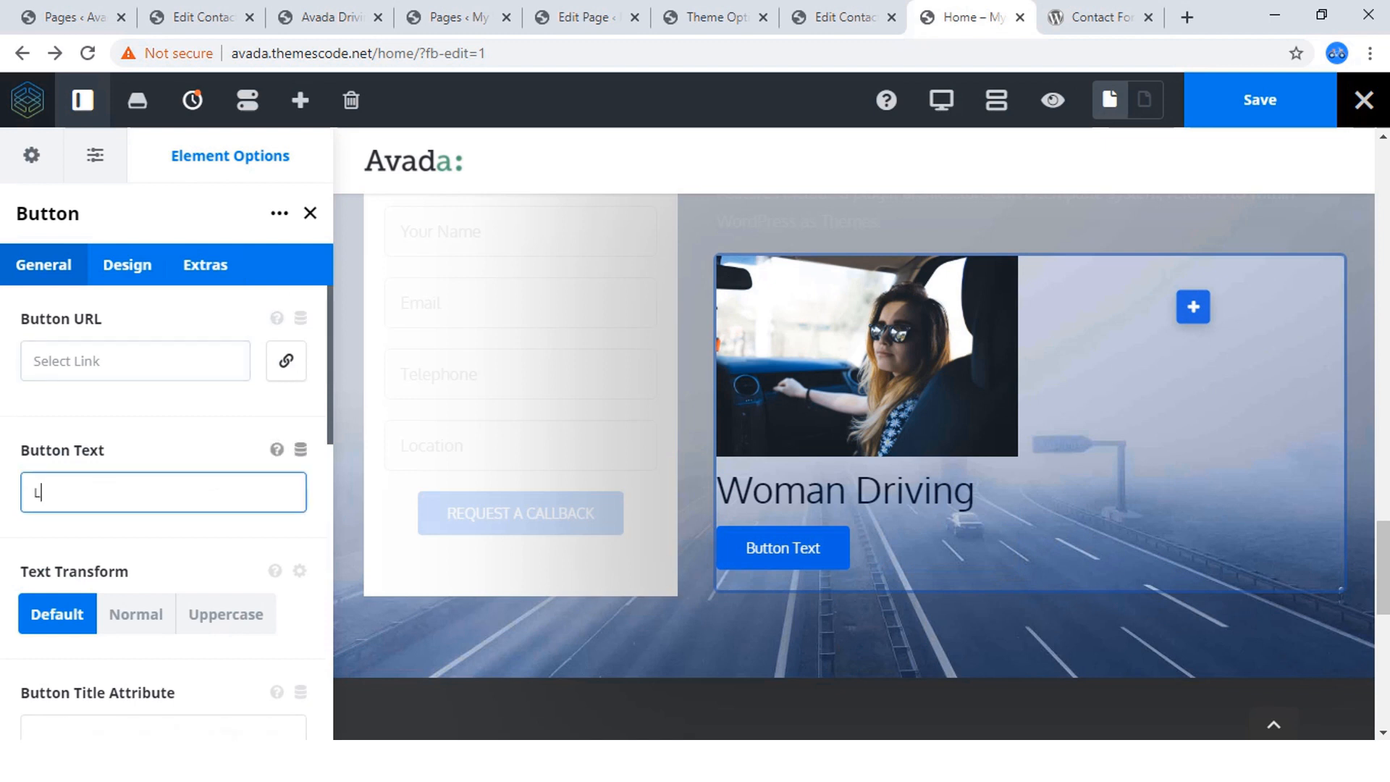
text(EARN )
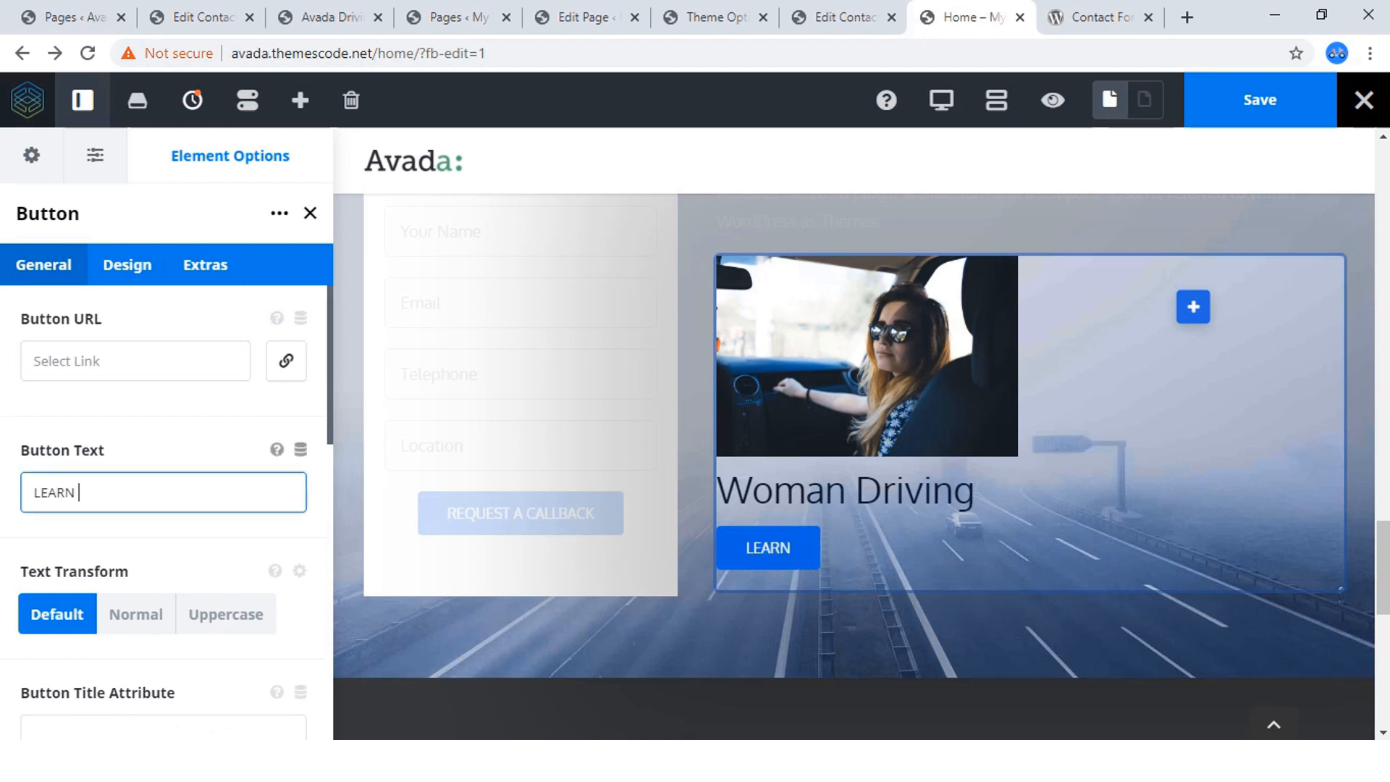
text(MORE)
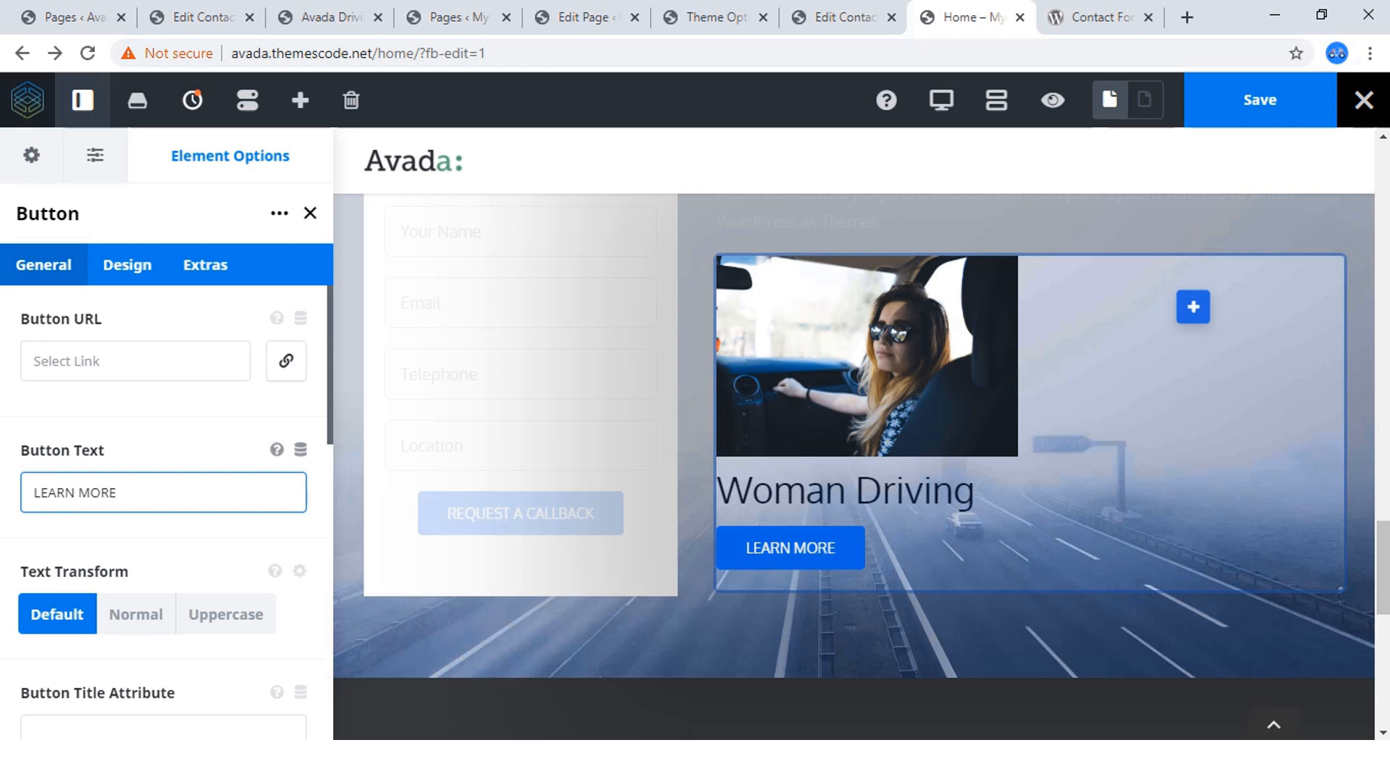
Set the "LEARN MORE" button's alignment to Center.
scroll(166, 507, down, 5)
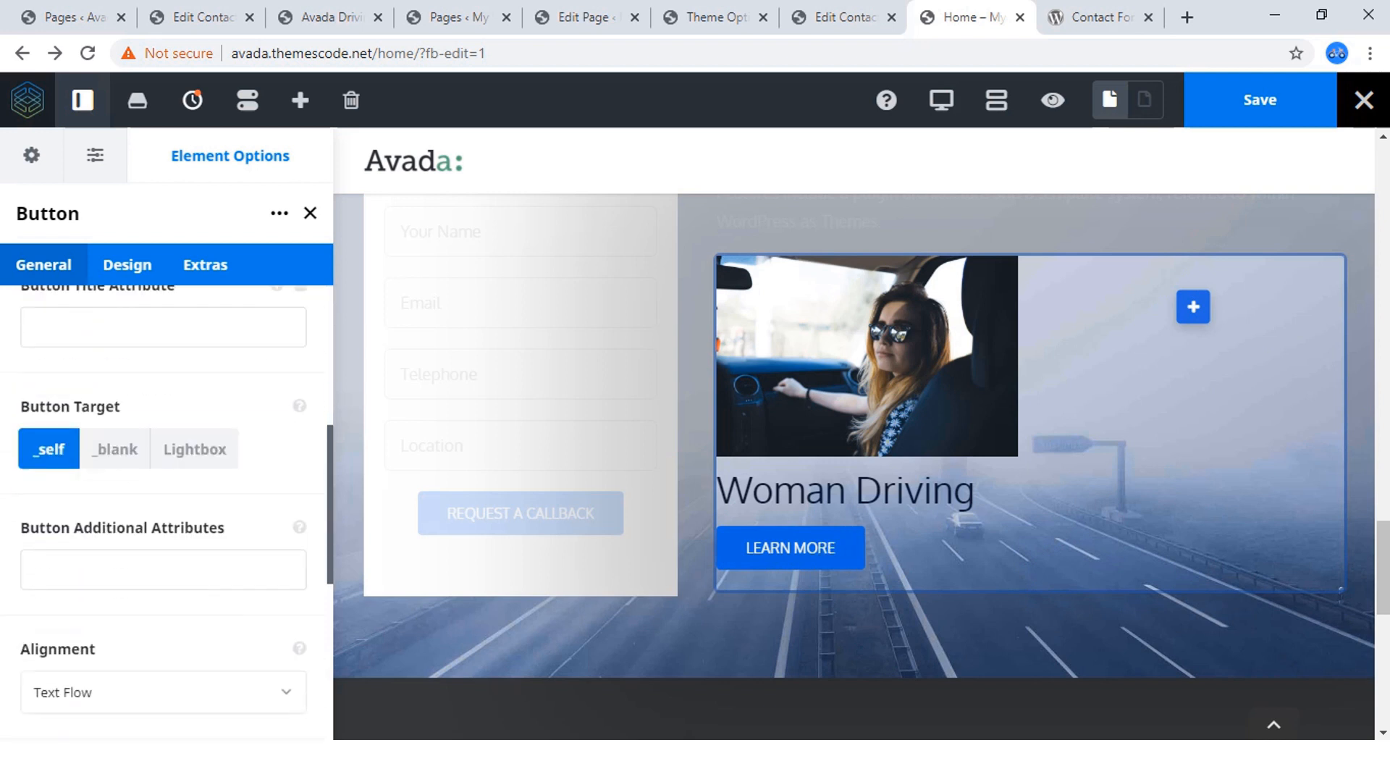
scroll(166, 507, down, 3)
click(159, 488)
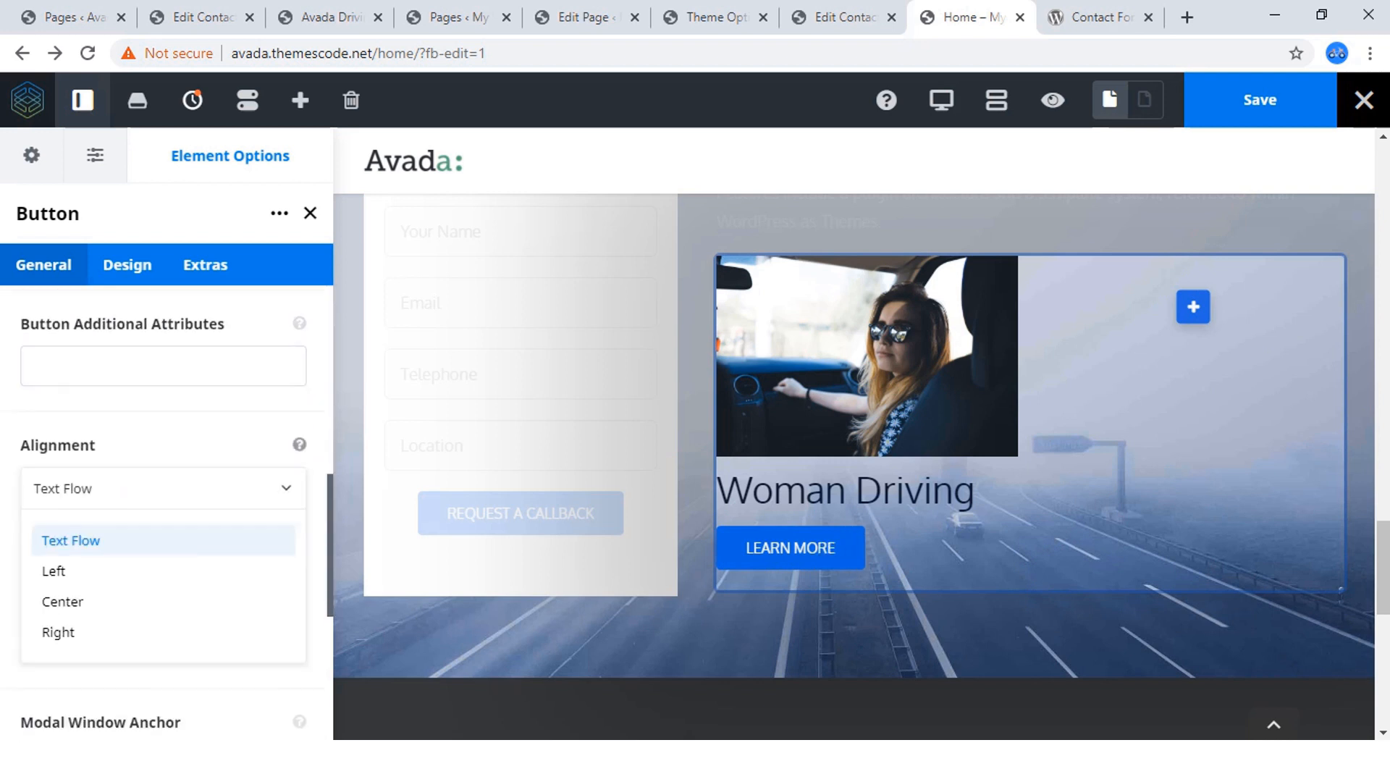
click(116, 602)
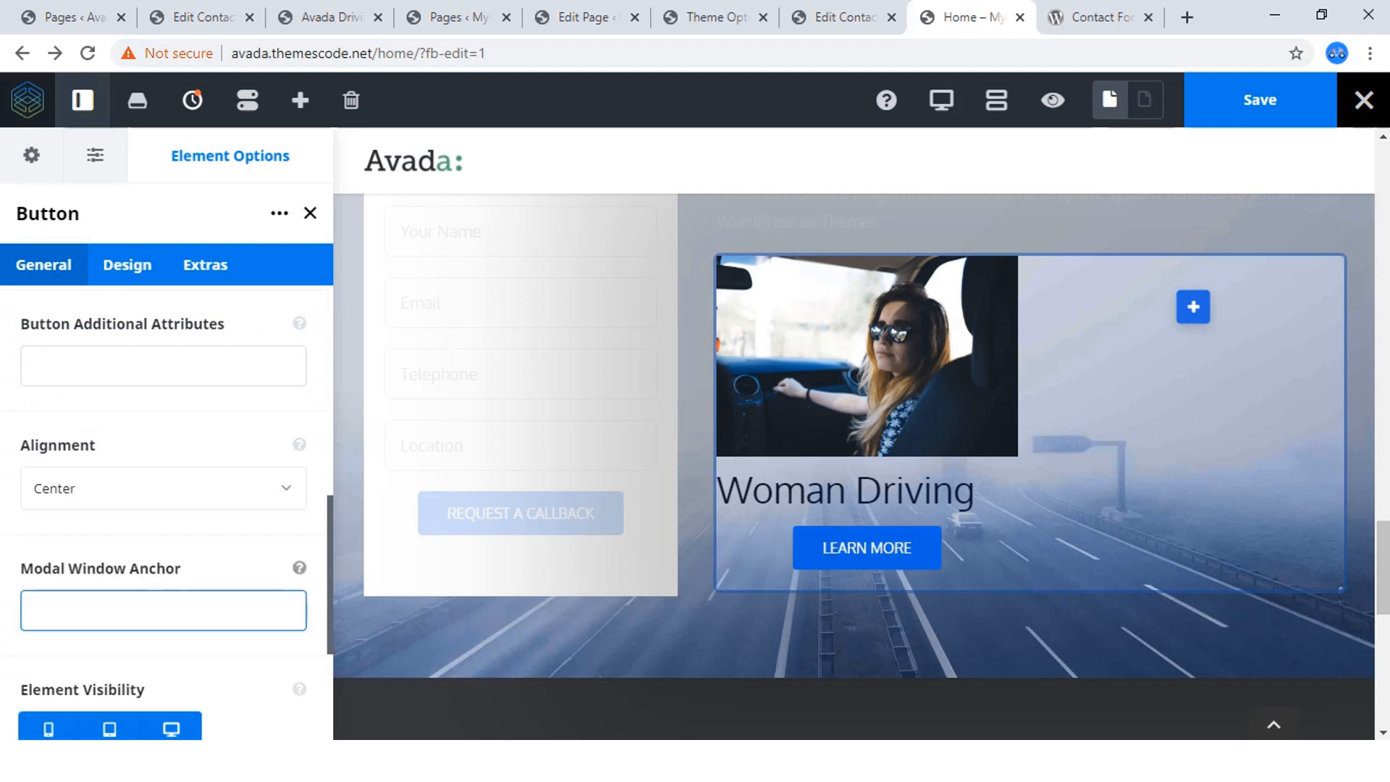
Change the "LEARN MORE" button's style to Custom.
scroll(109, 528, down, 3)
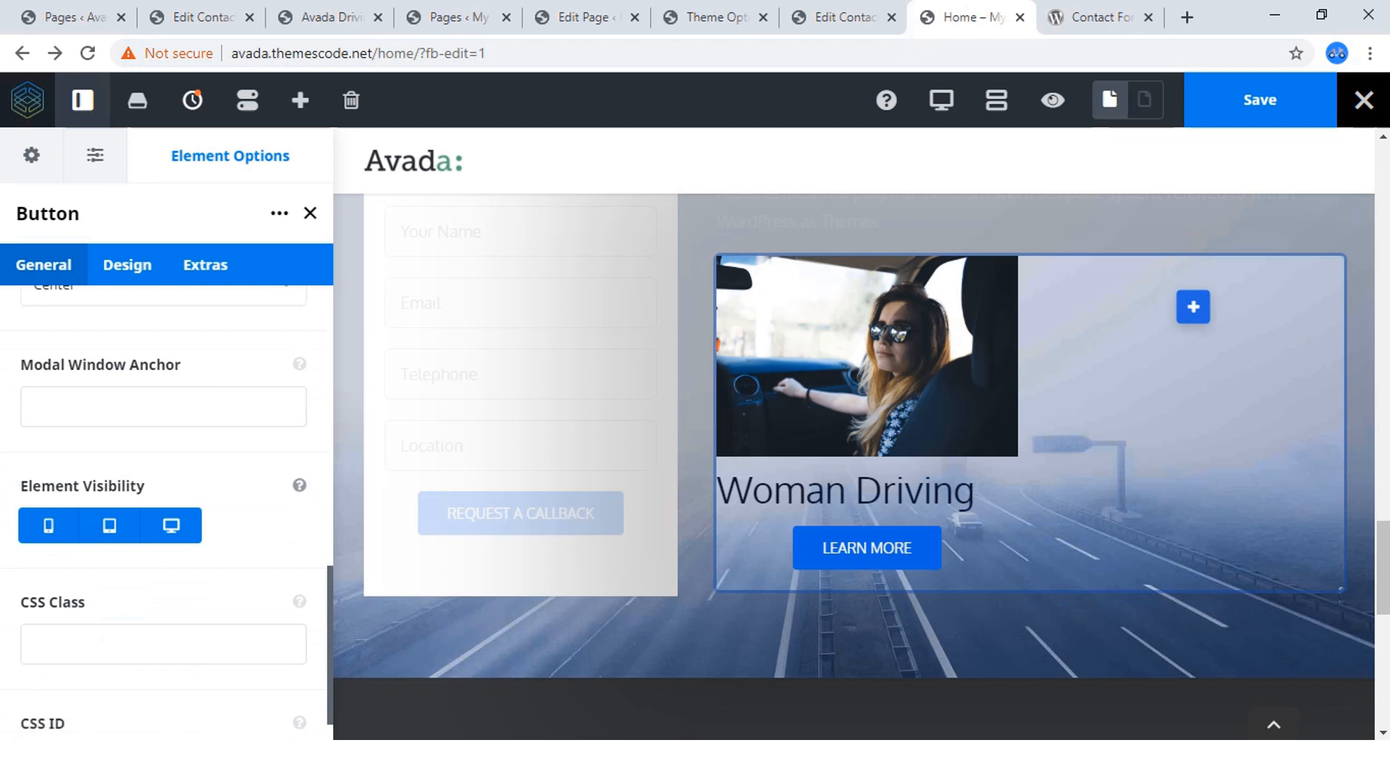
click(127, 264)
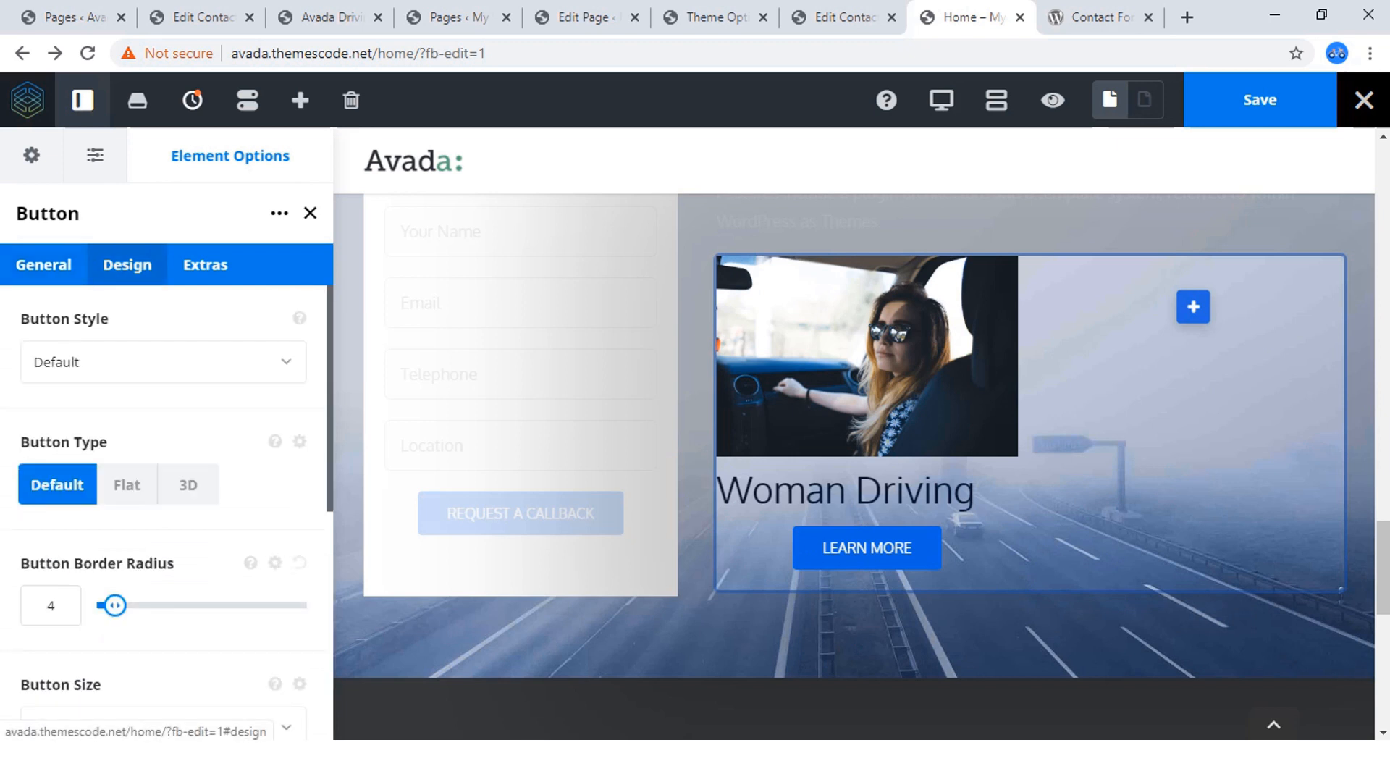
scroll(127, 453, down, 7)
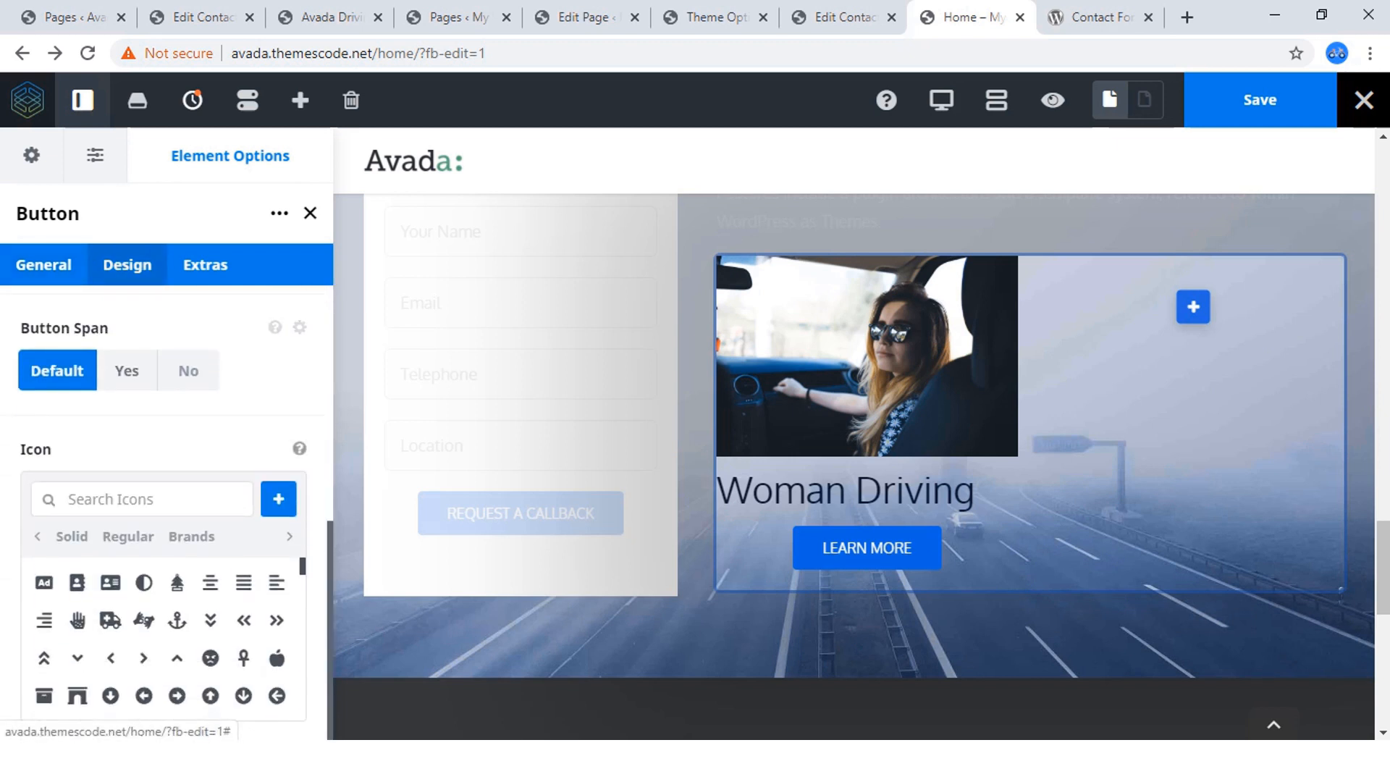
scroll(127, 453, up, 7)
click(163, 362)
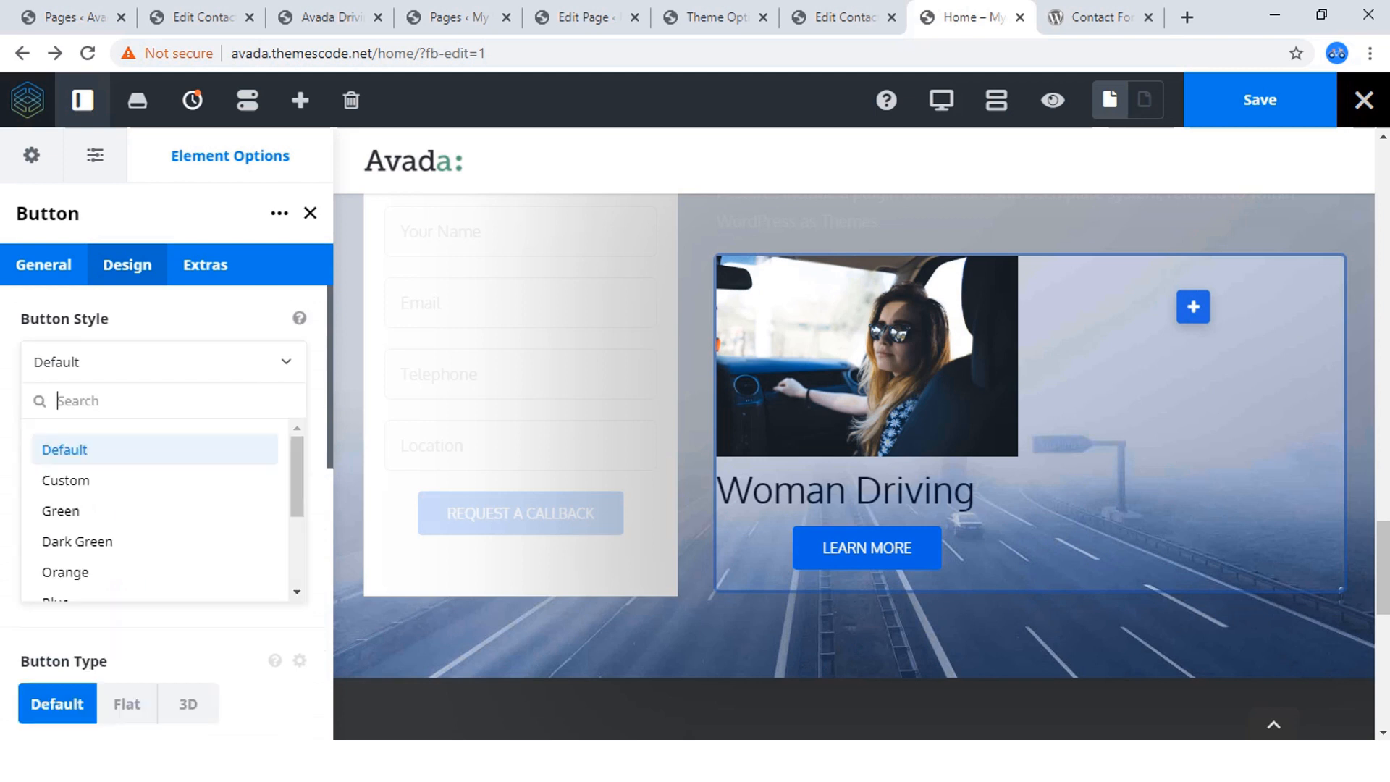
click(108, 481)
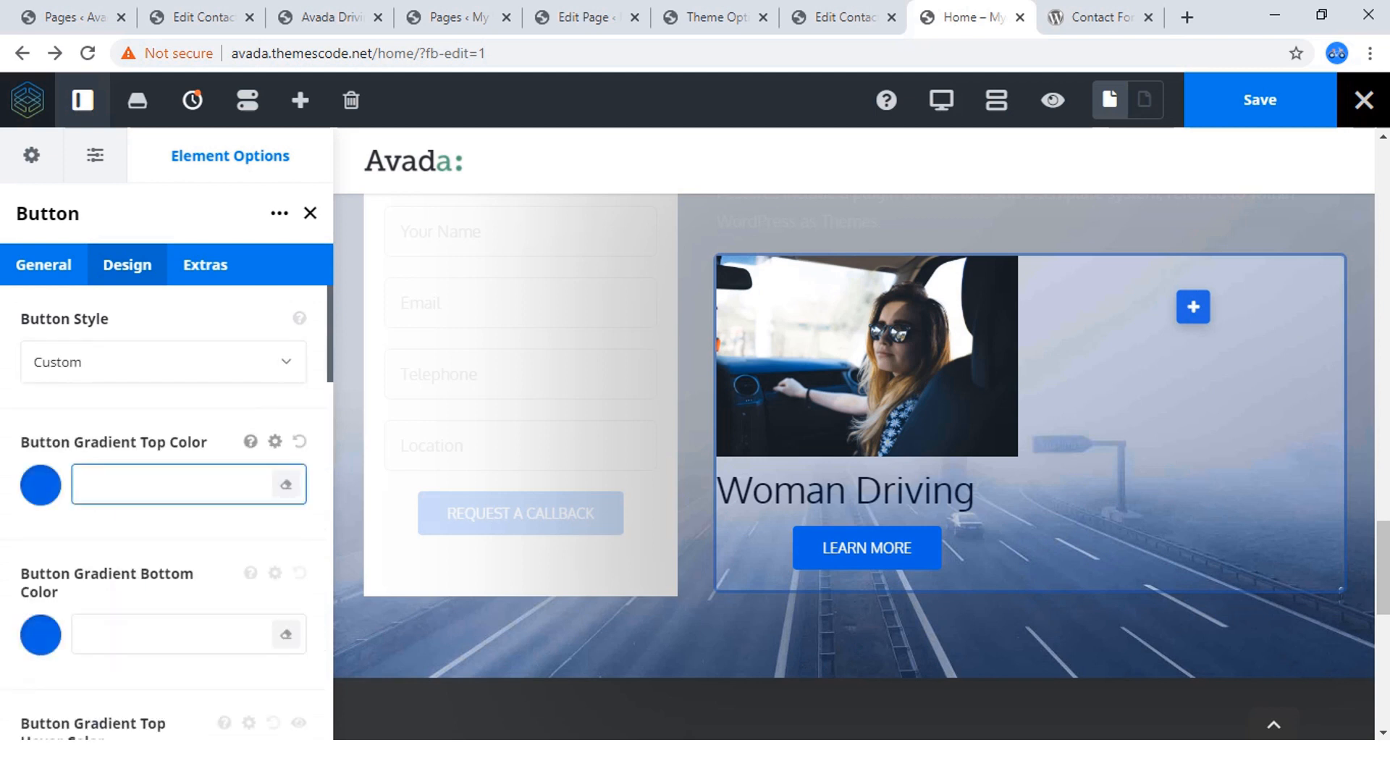
click(41, 486)
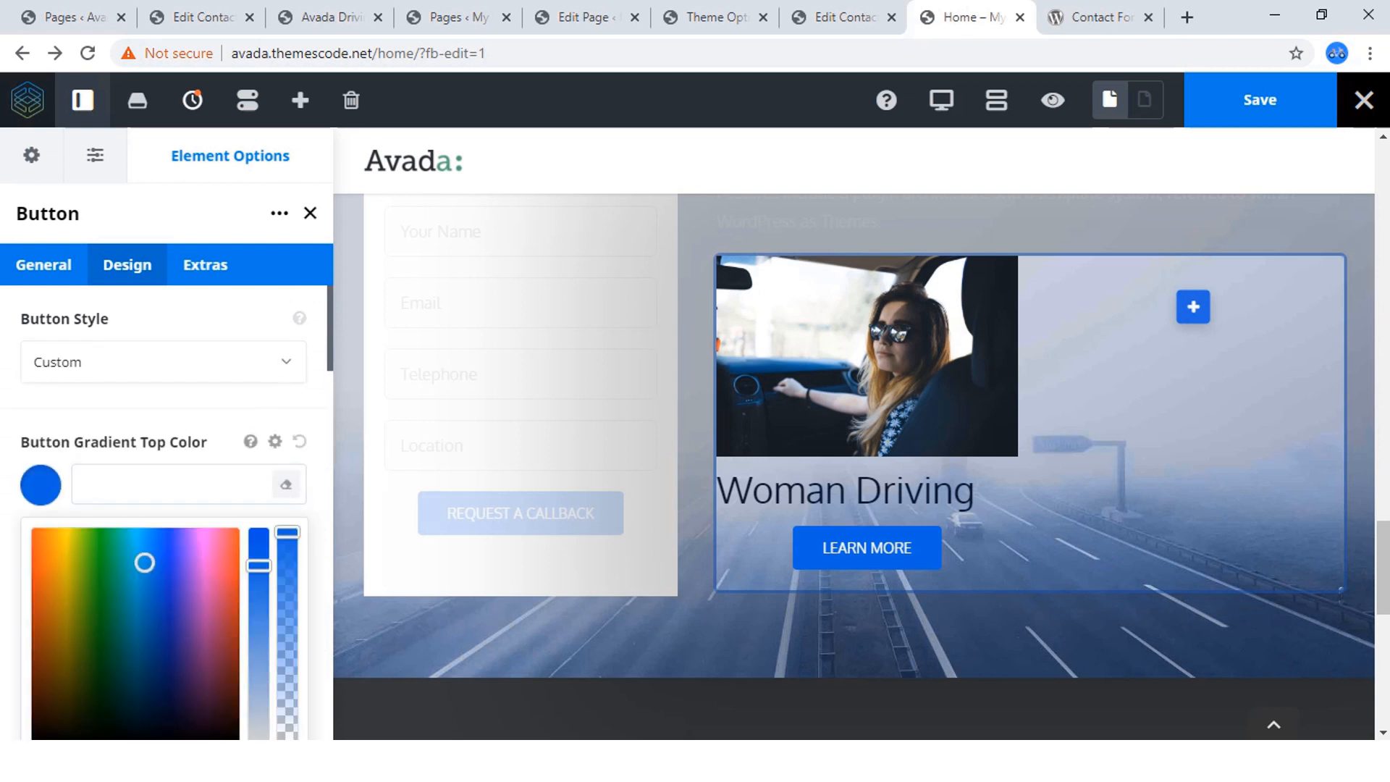
scroll(167, 507, down, 3)
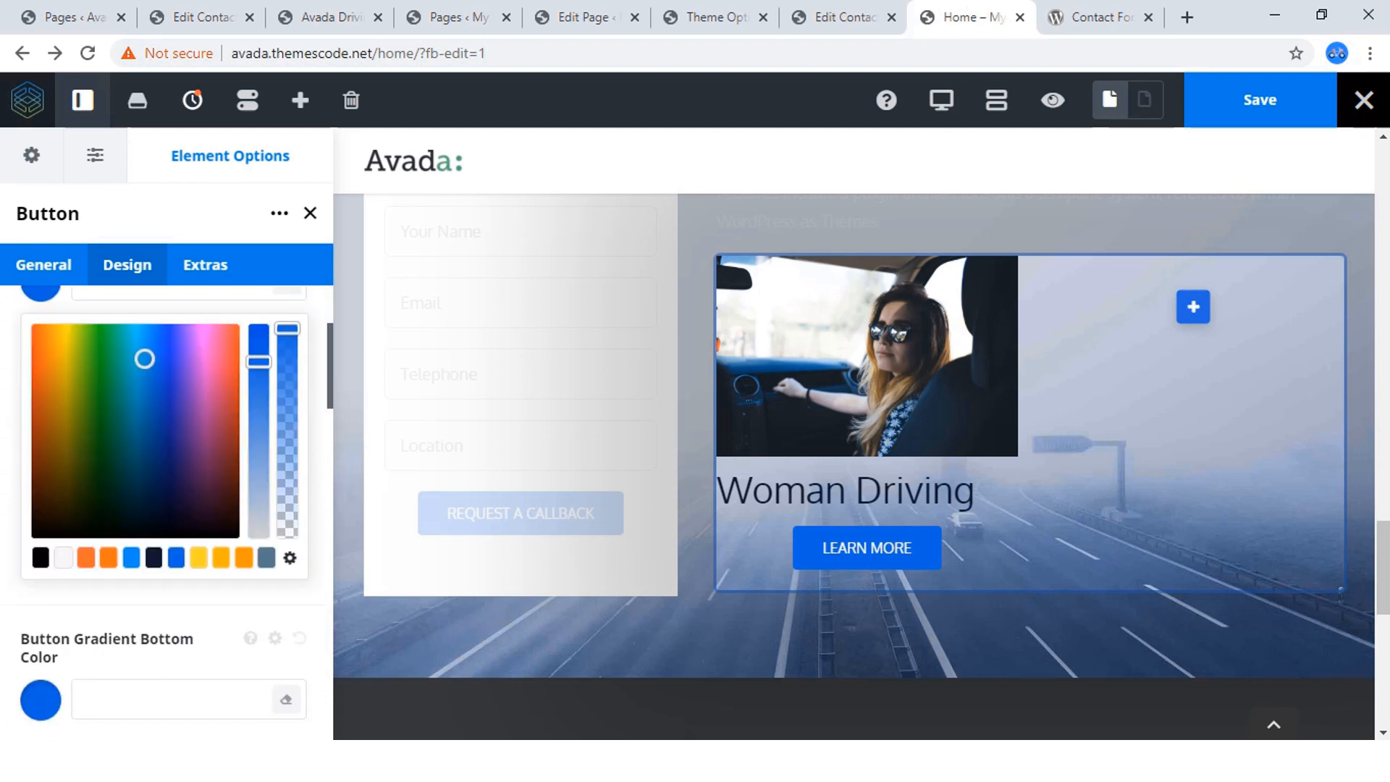
scroll(167, 507, up, 3)
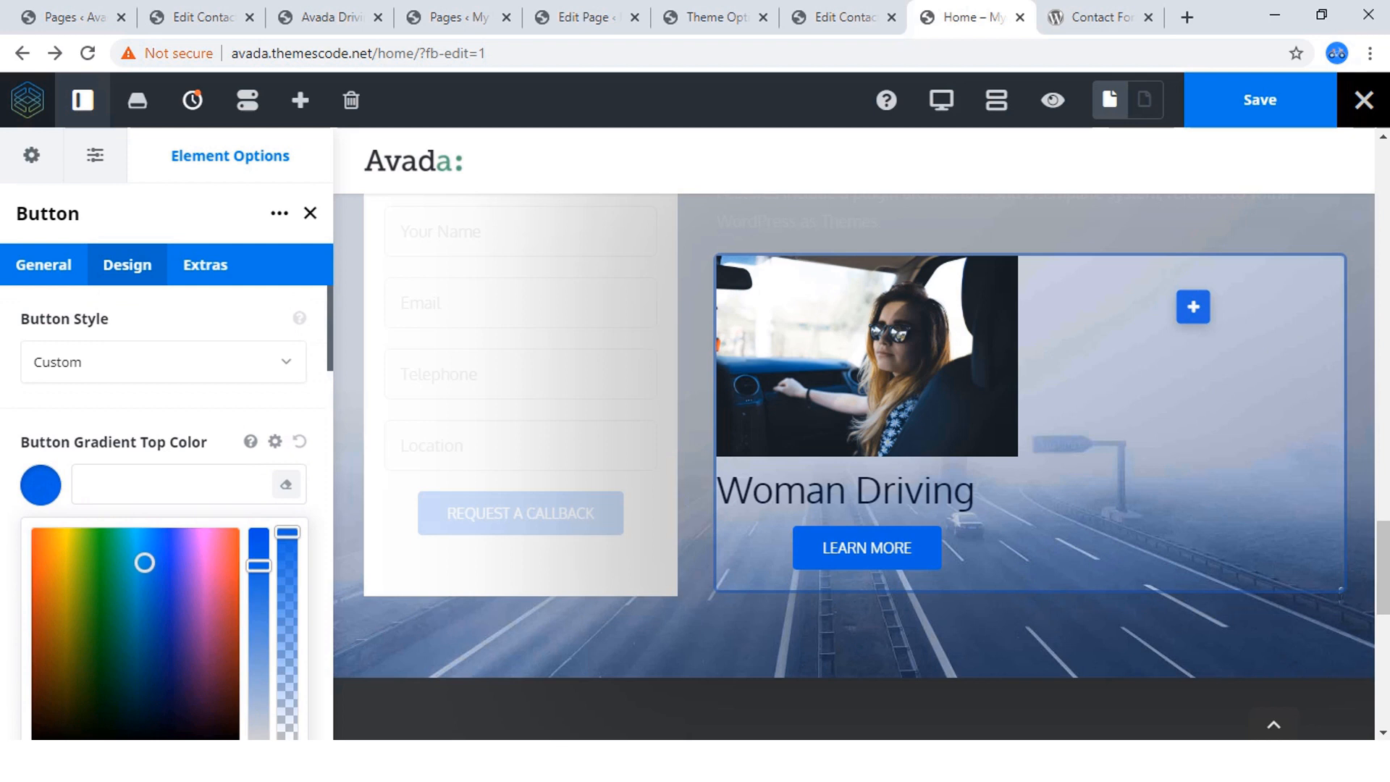
click(40, 486)
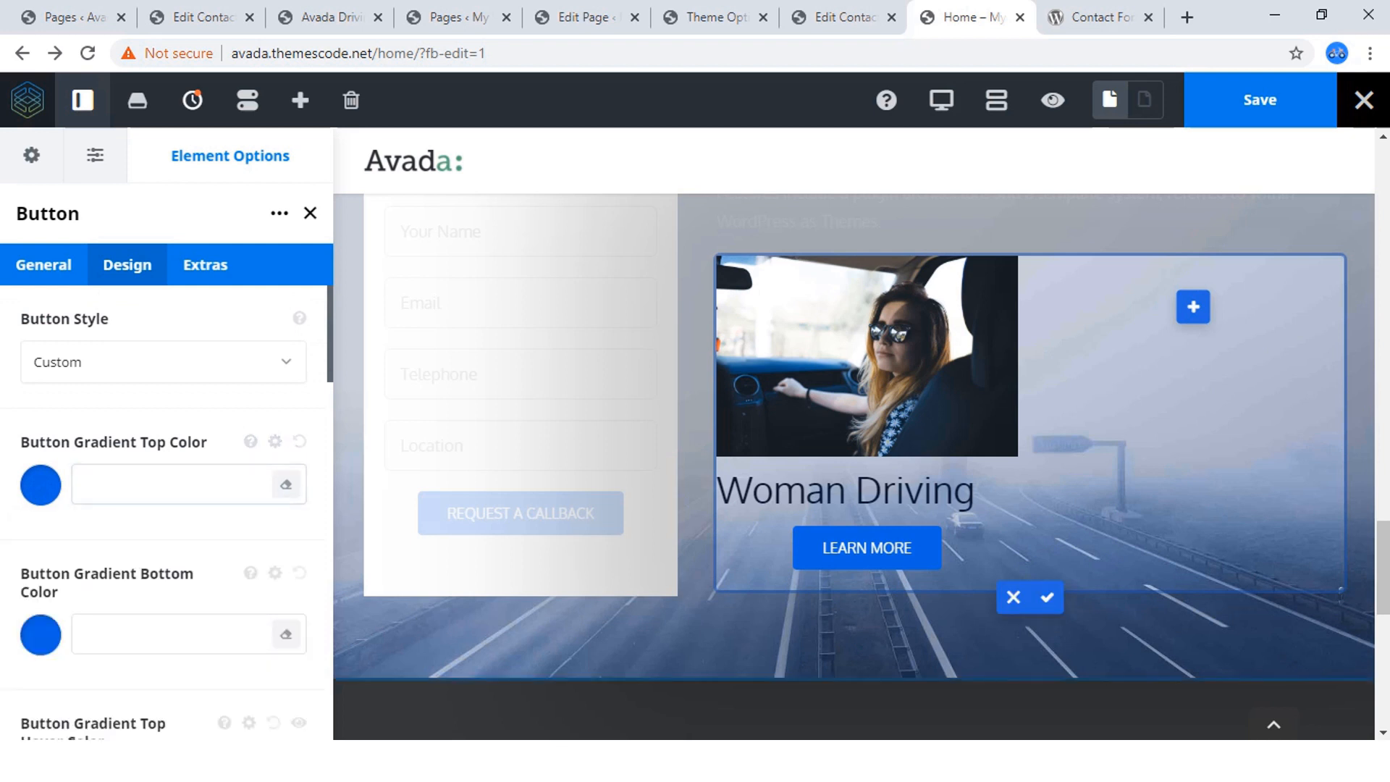
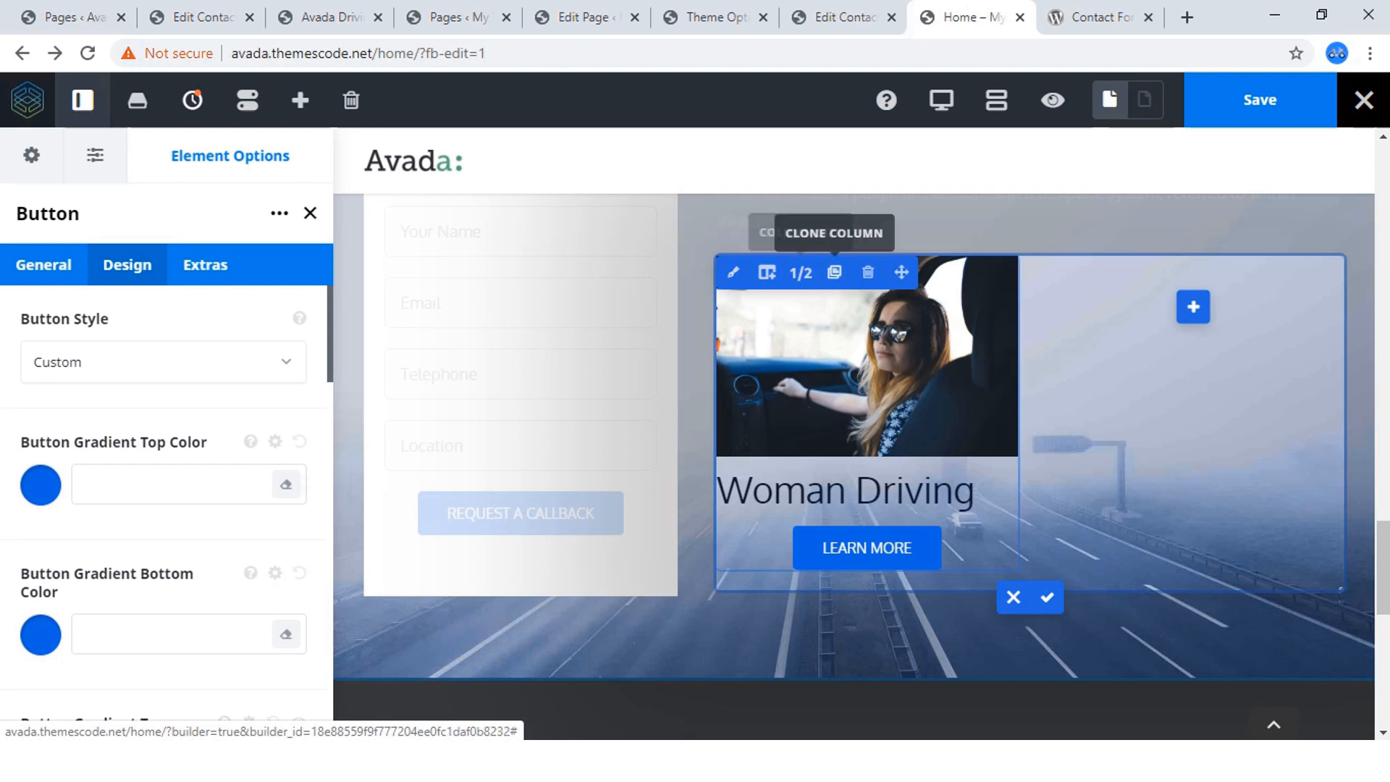
Clone the Woman Driving column three times to make a two-by-two course grid, and delete the leftover empty column below it.
click(835, 272)
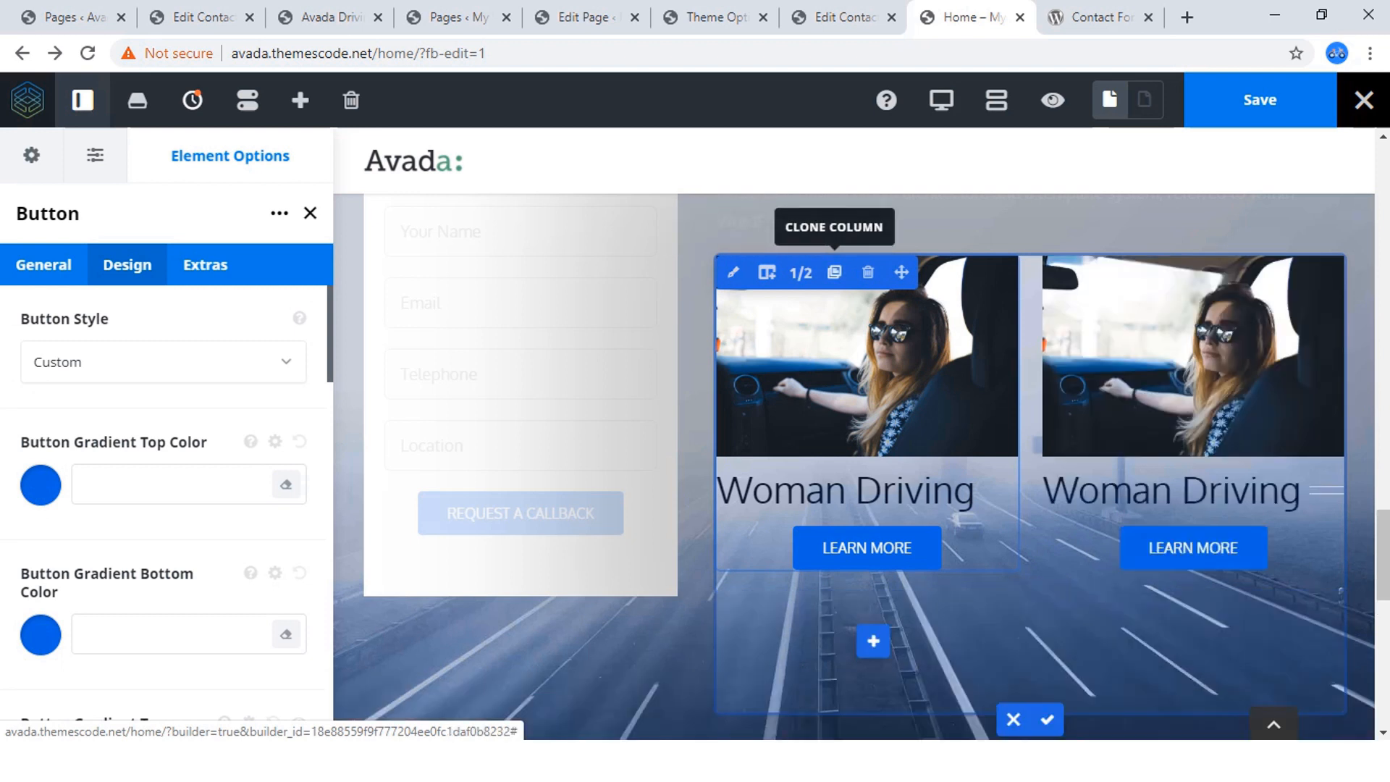
click(835, 272)
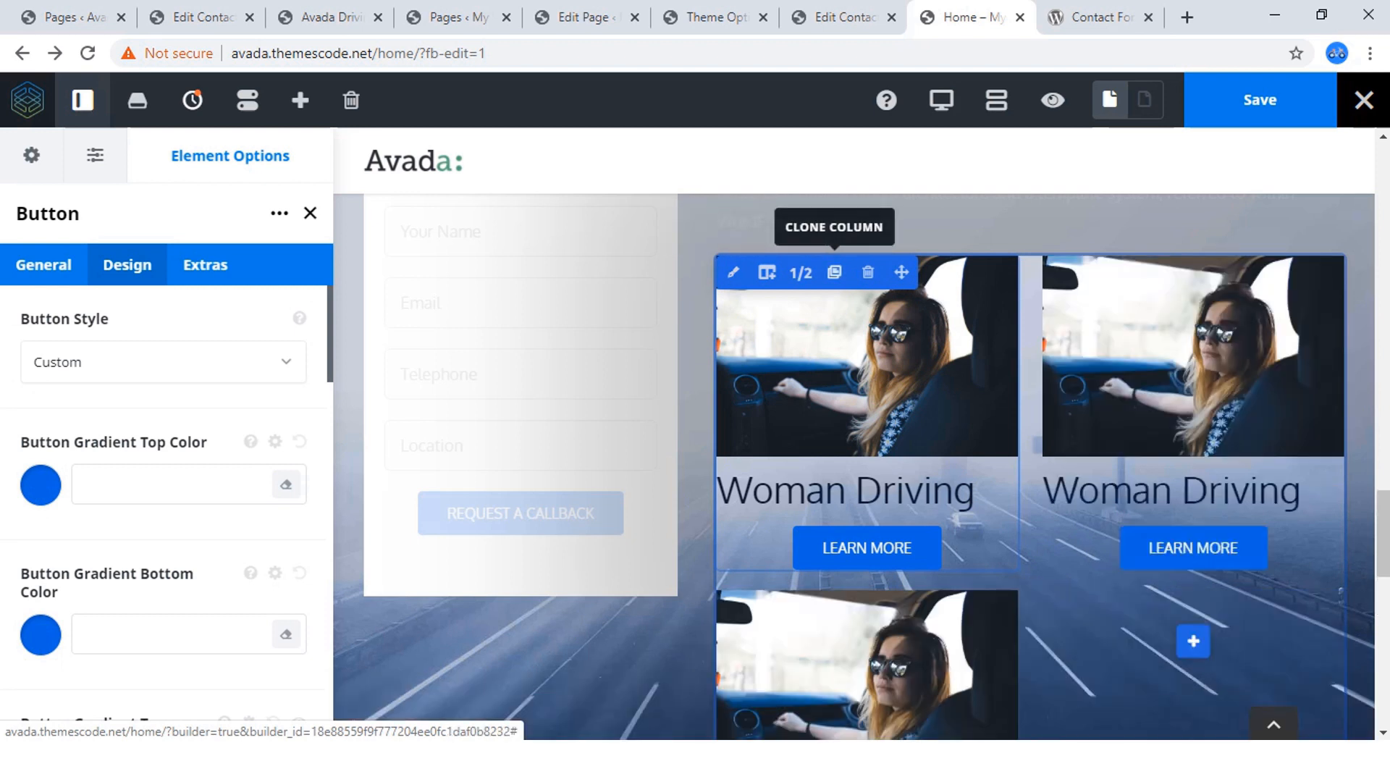
click(834, 272)
scroll(1086, 362, down, 5)
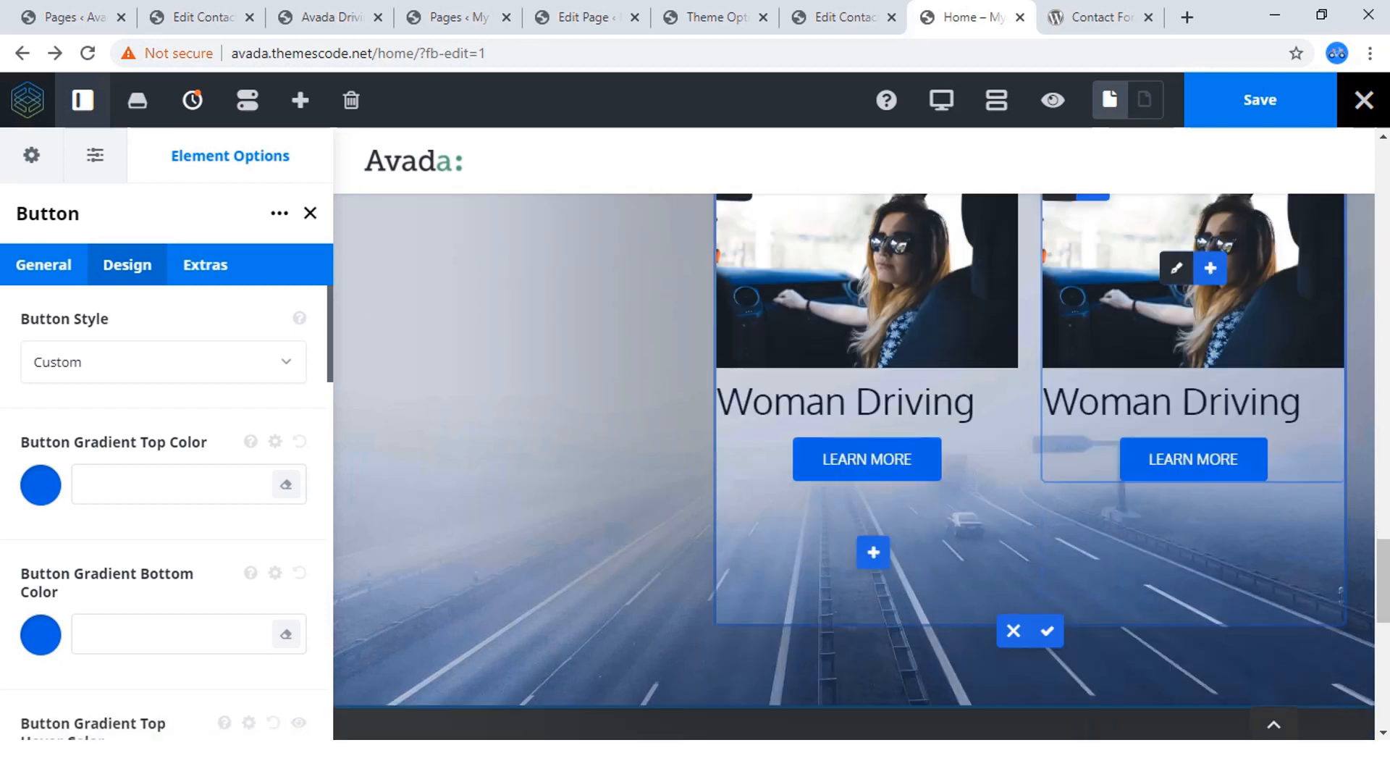
scroll(873, 363, down, 3)
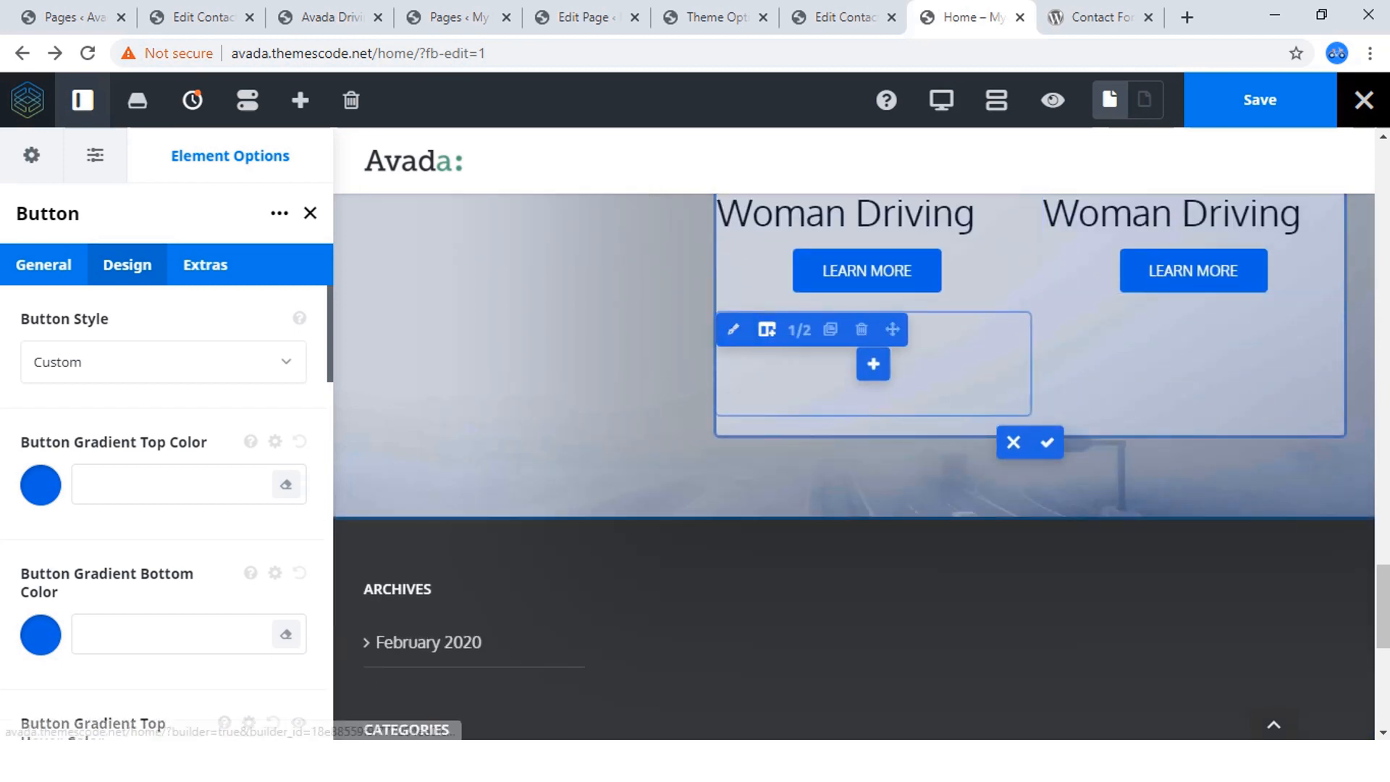
click(862, 329)
Replace the image in the second course column of the first row with car-image9.jpg, matching the reference page's Adult Driving photo.
scroll(869, 471, up, 4)
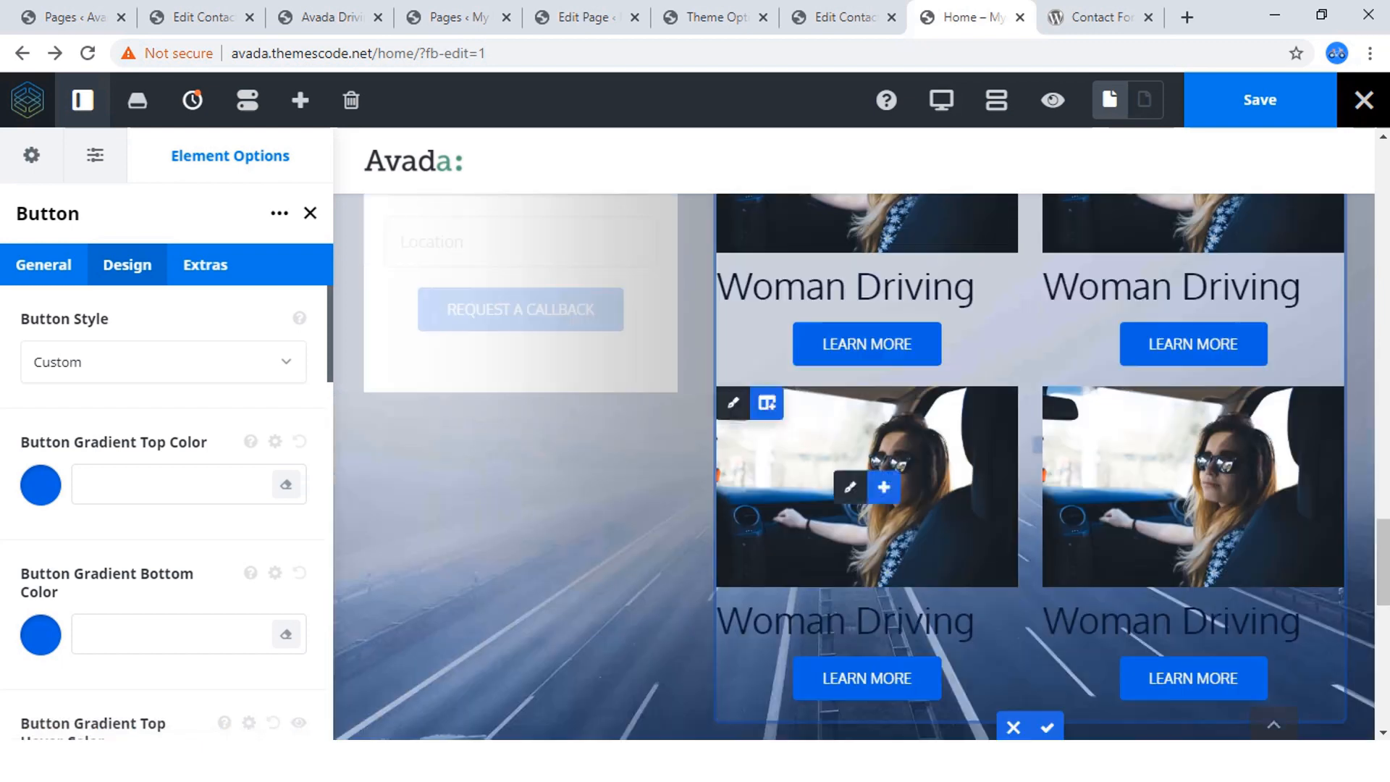
scroll(1177, 464, up, 4)
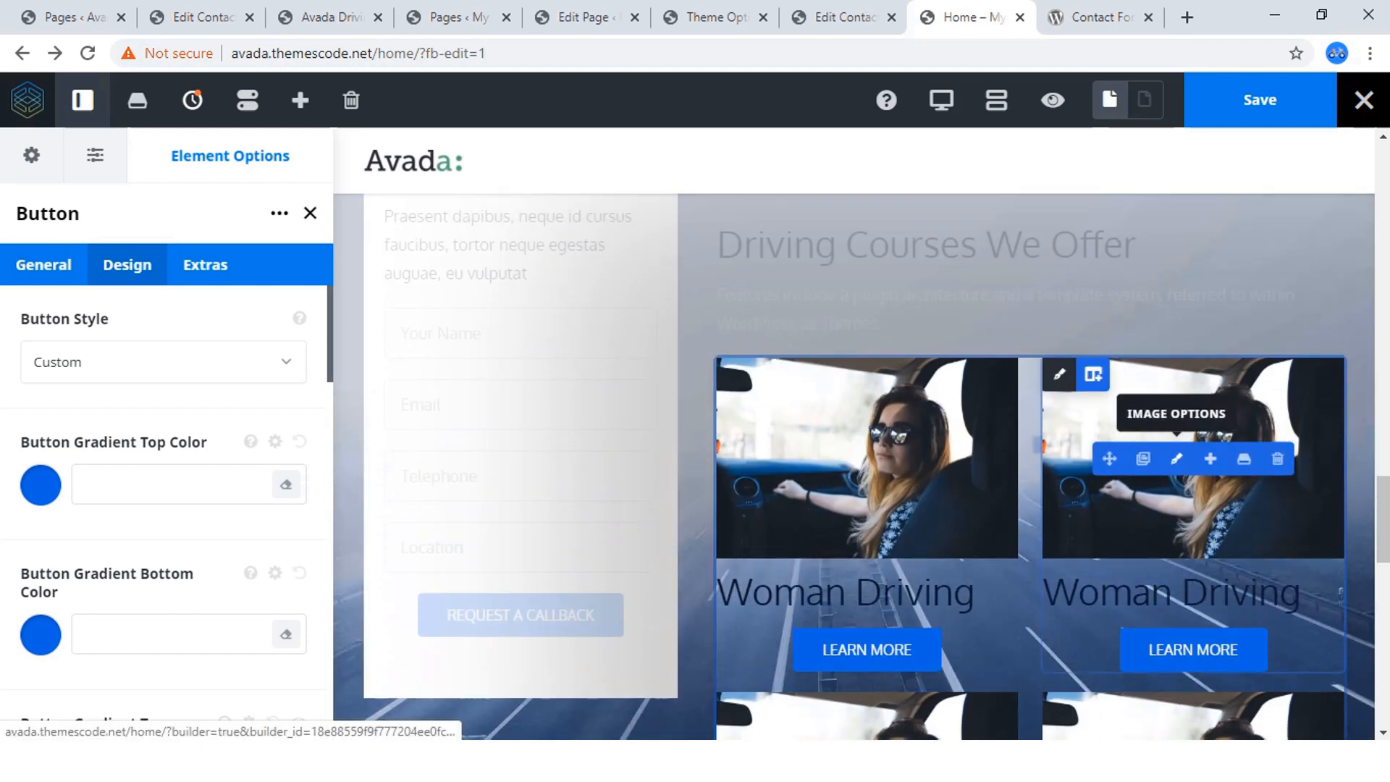
click(1177, 459)
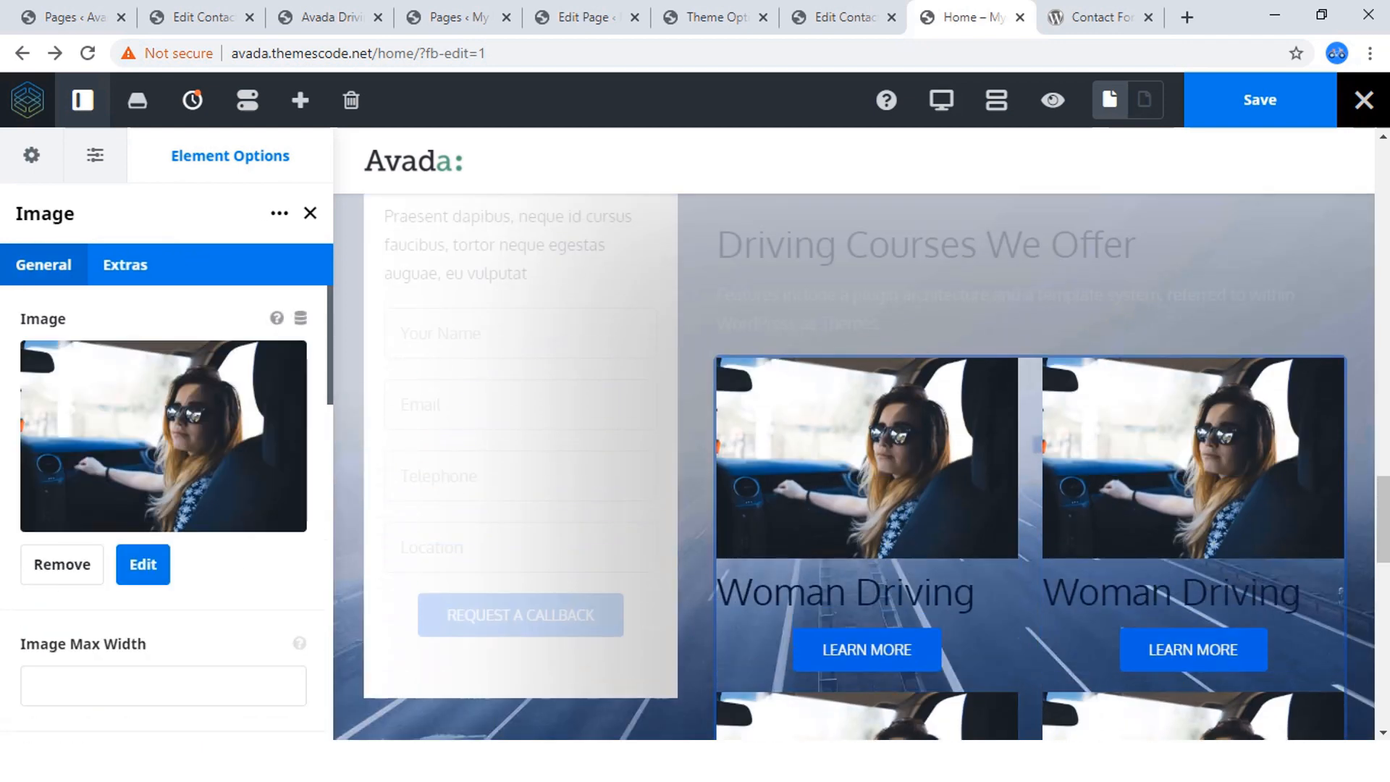
click(329, 17)
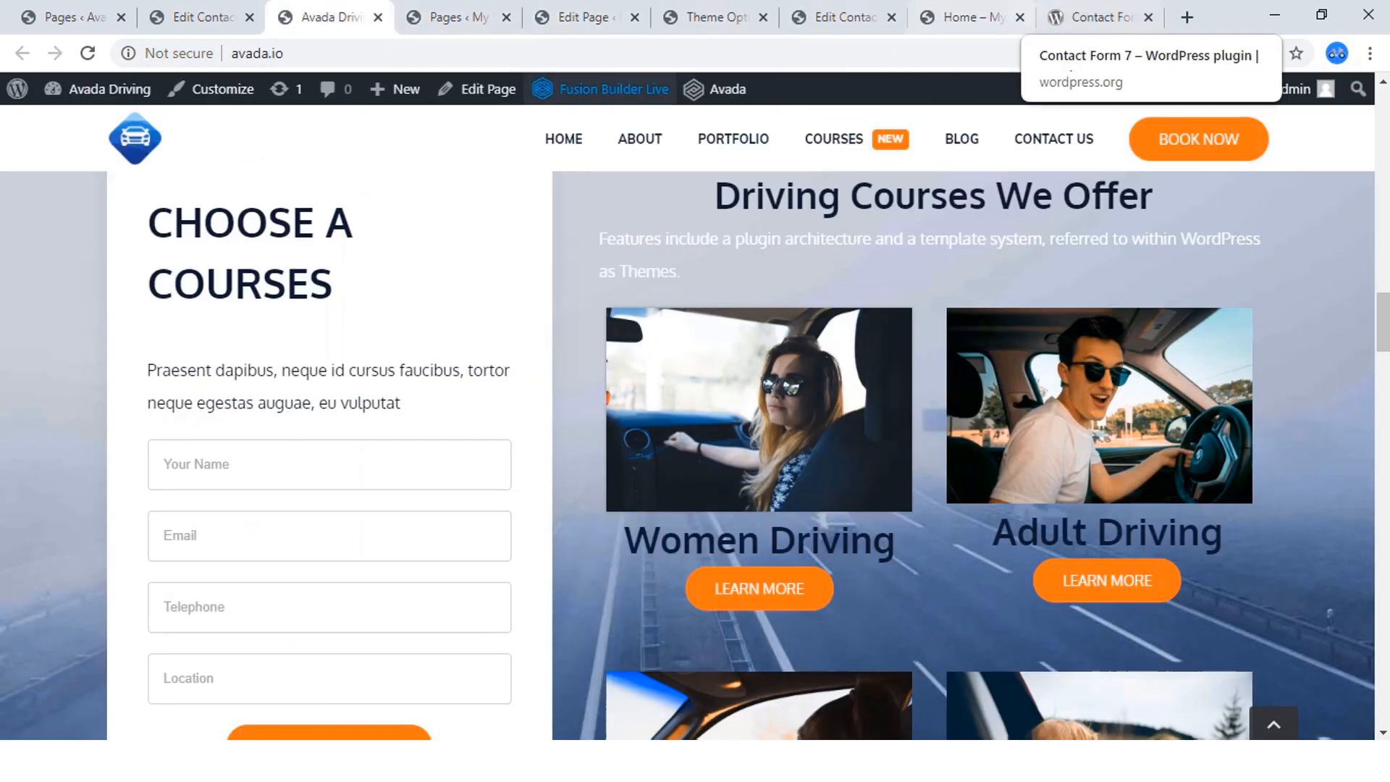
click(967, 17)
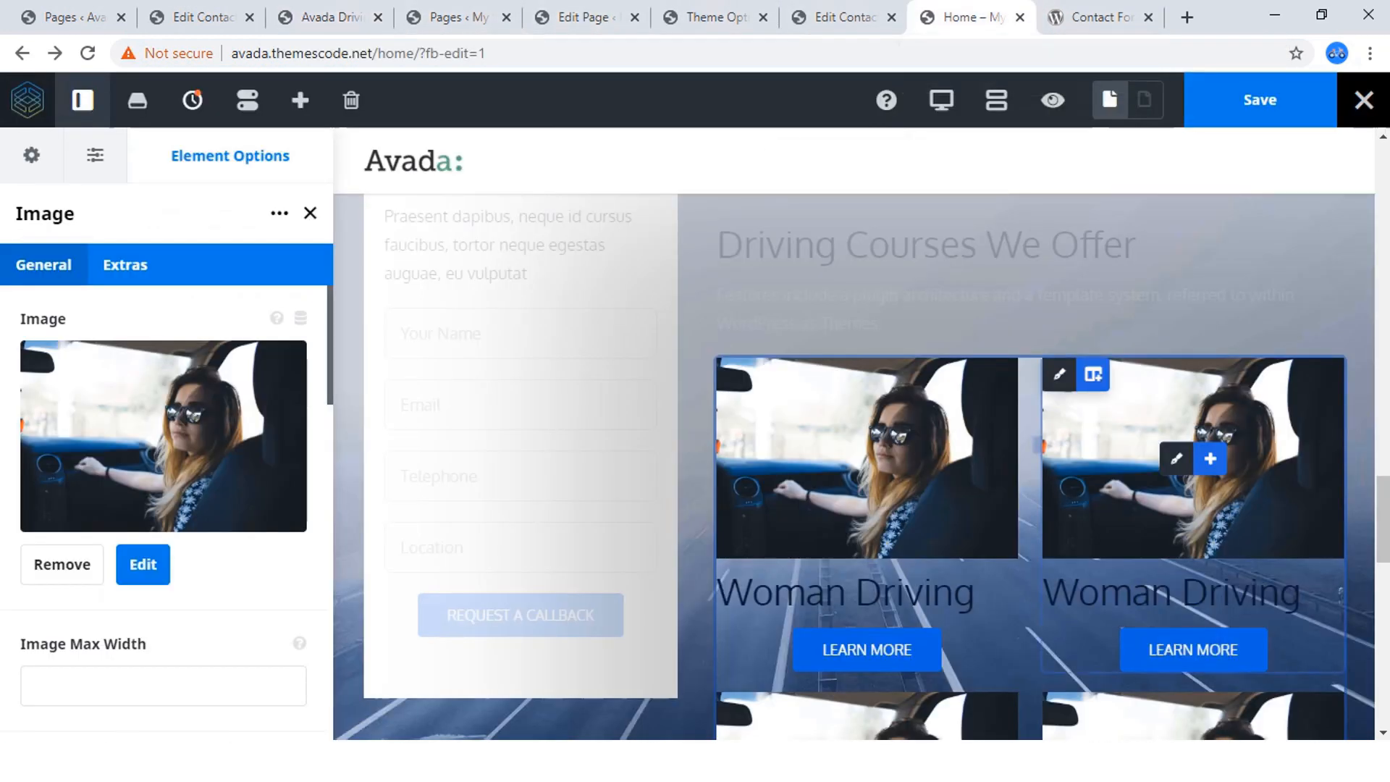
click(61, 564)
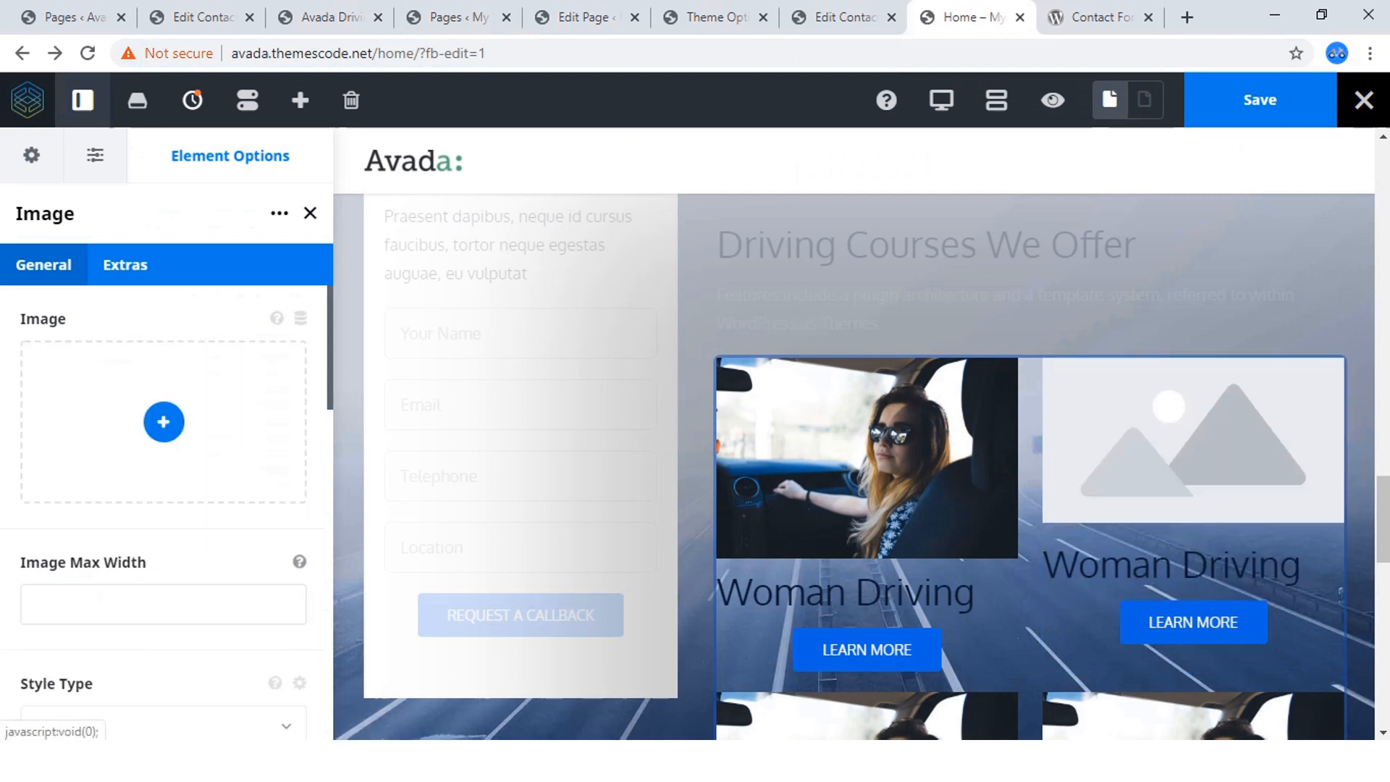
click(164, 421)
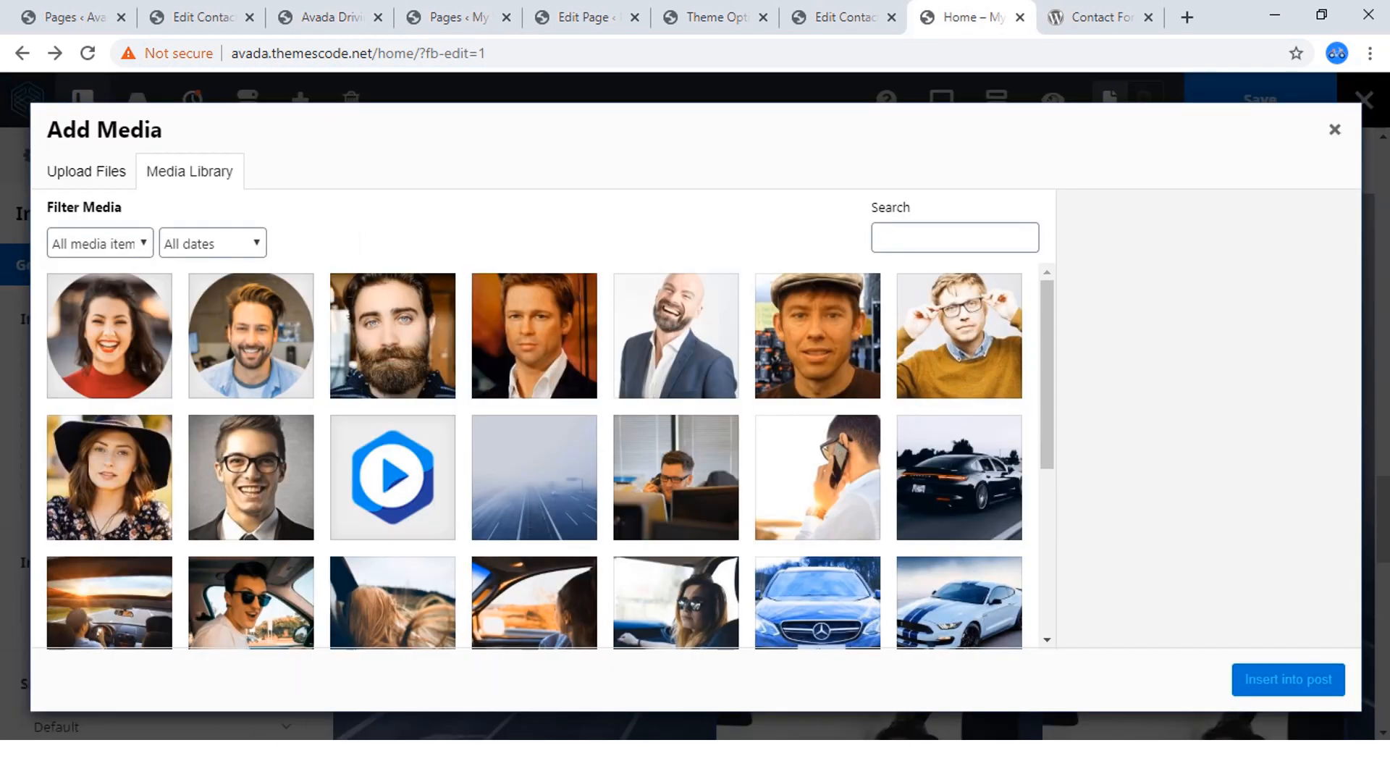
scroll(534, 456, down, 5)
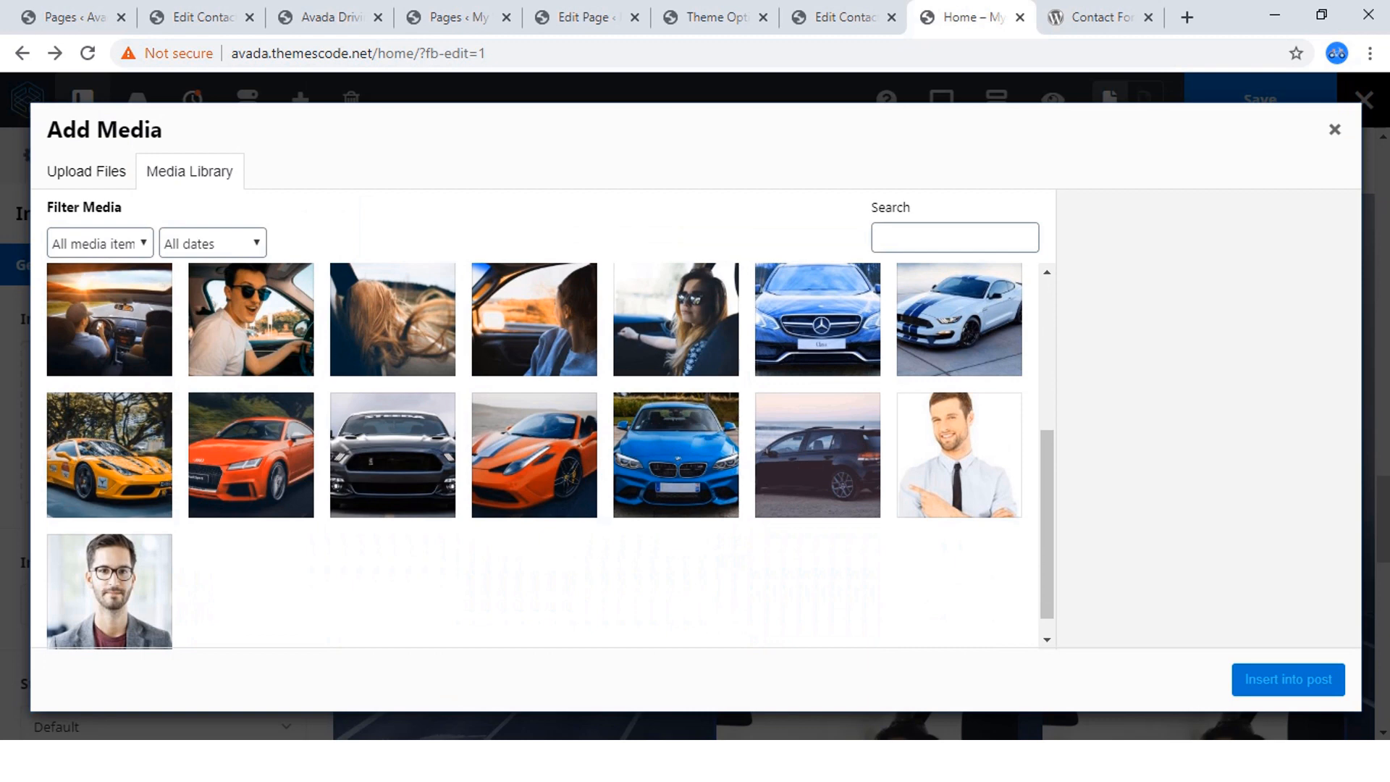
click(251, 320)
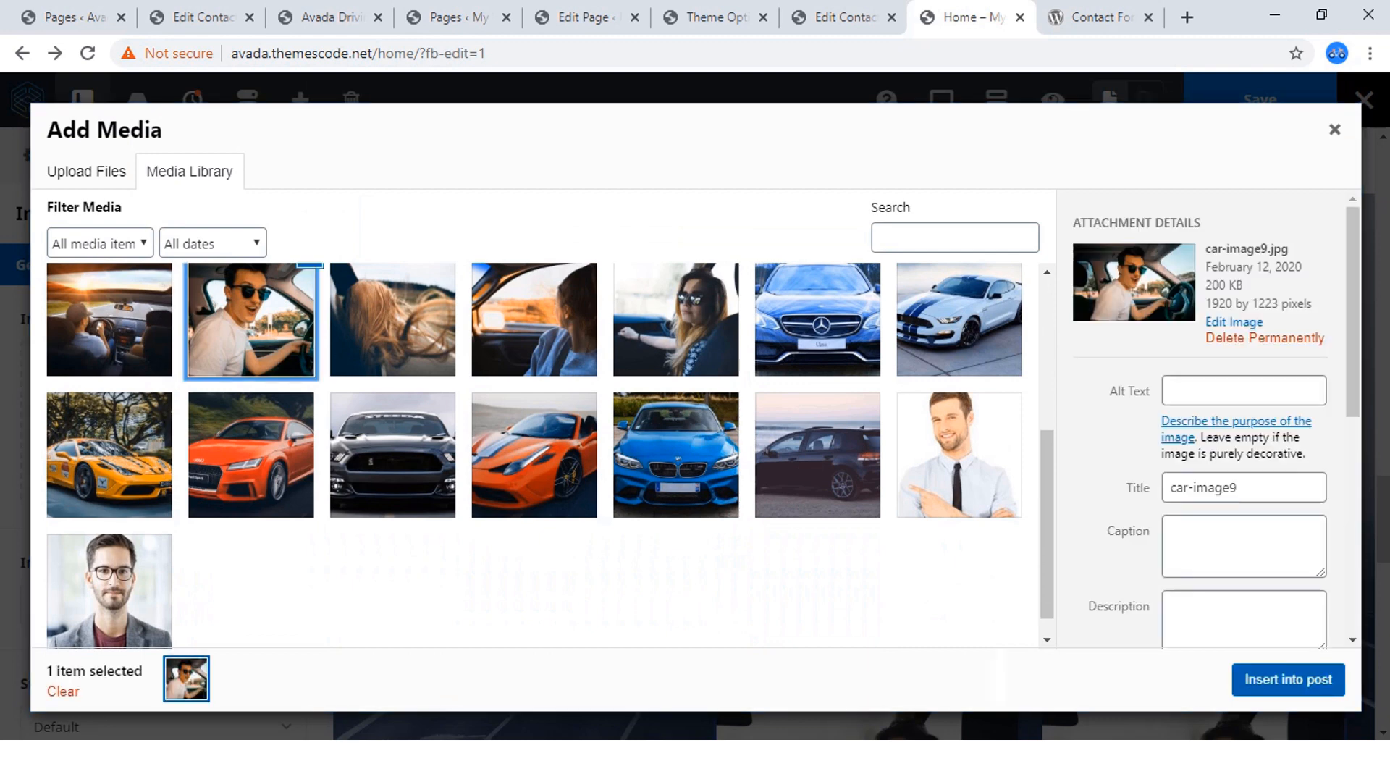
click(1288, 680)
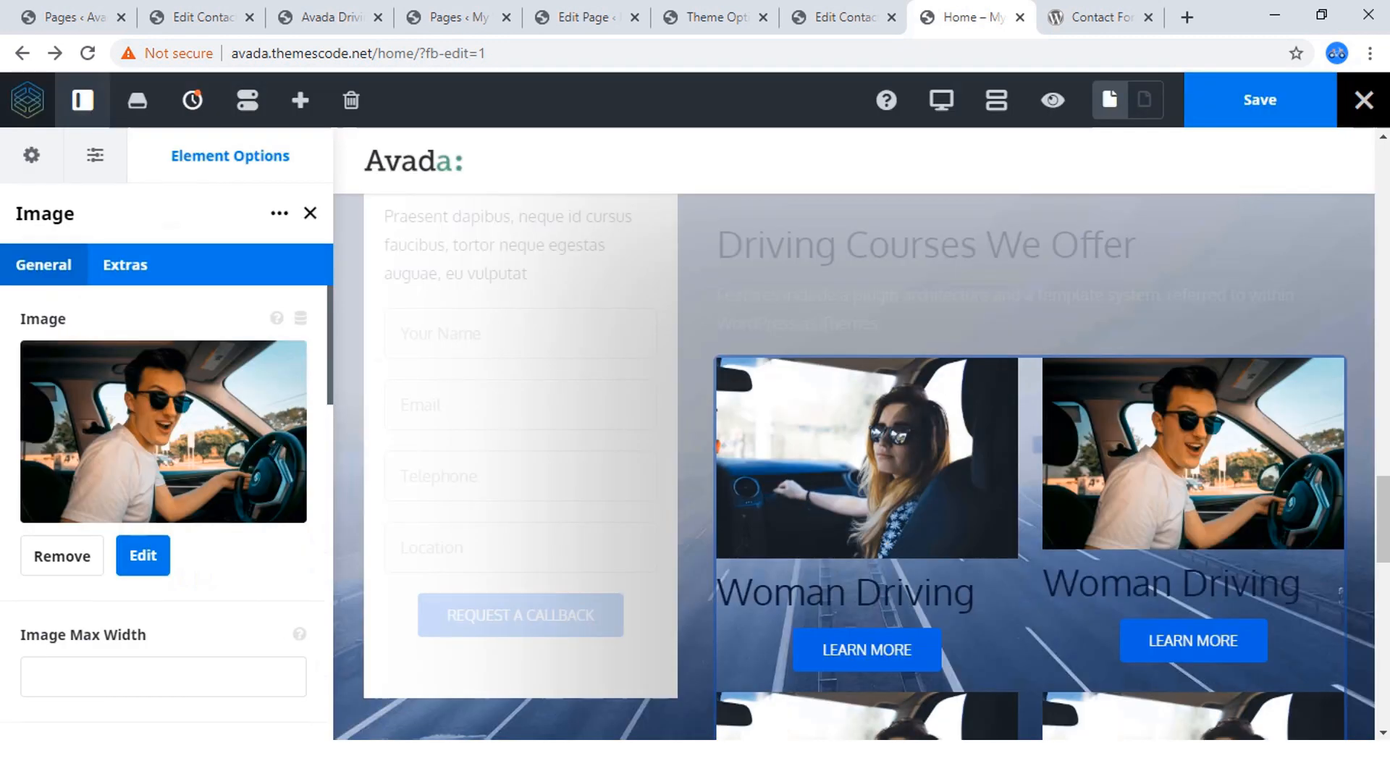
Change the title under the male driver's photo to "Adult Driving", as on the reference page.
click(330, 17)
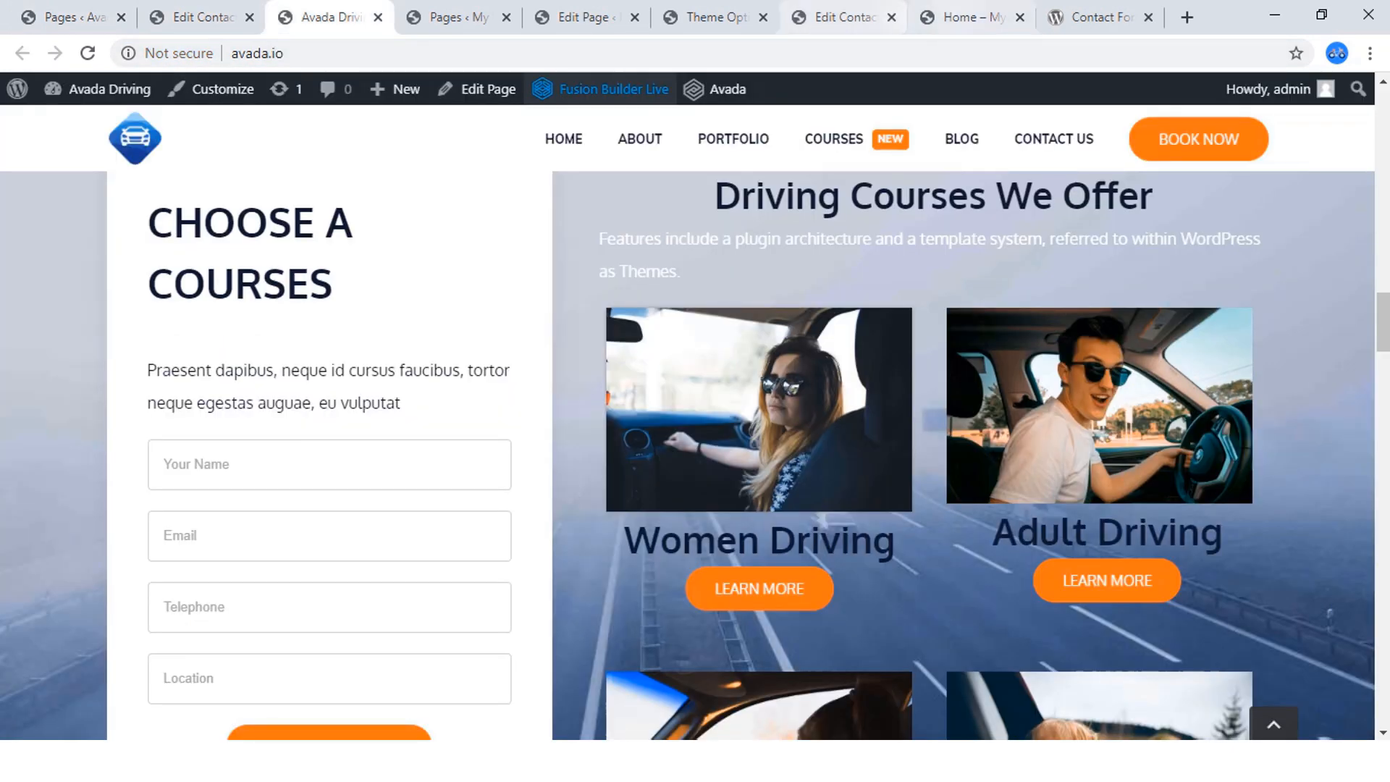
click(971, 17)
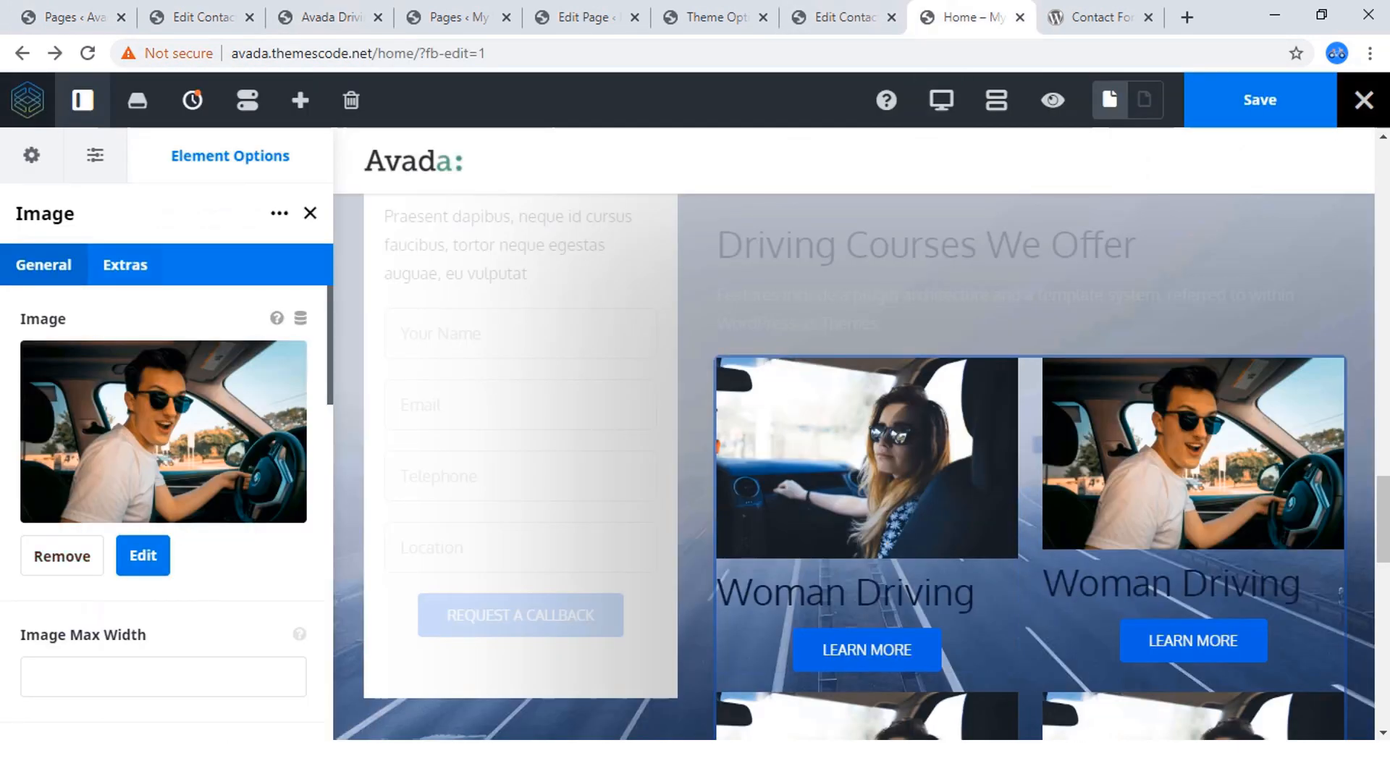
click(1177, 577)
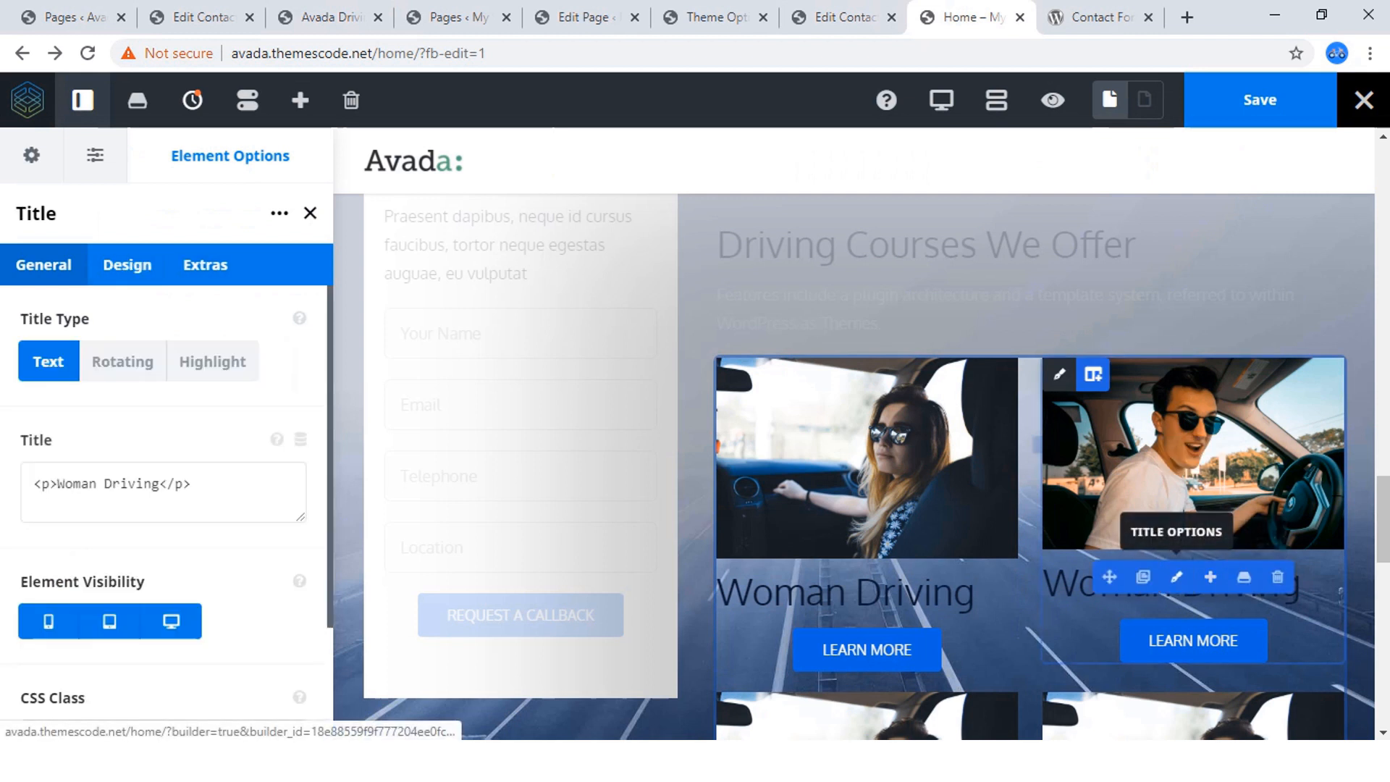
click(277, 481)
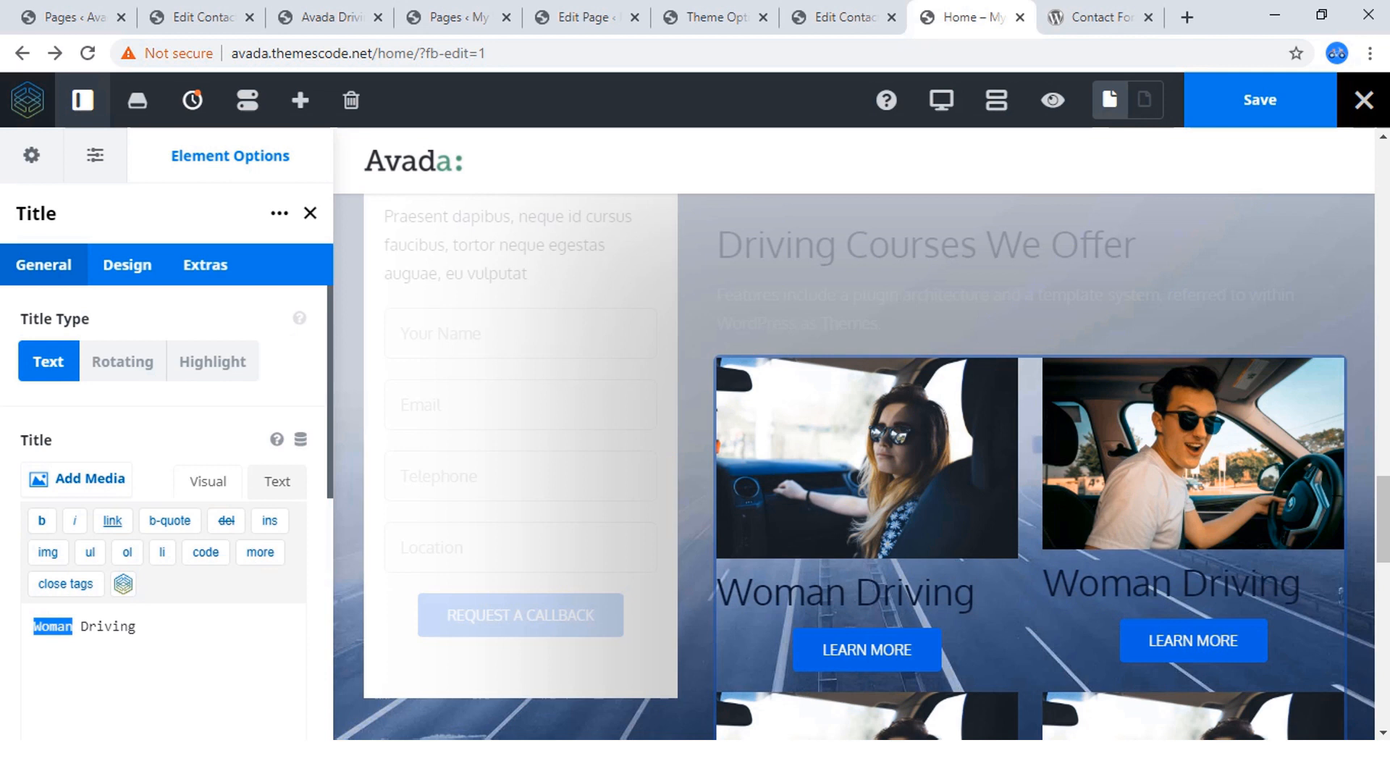
text(AD)
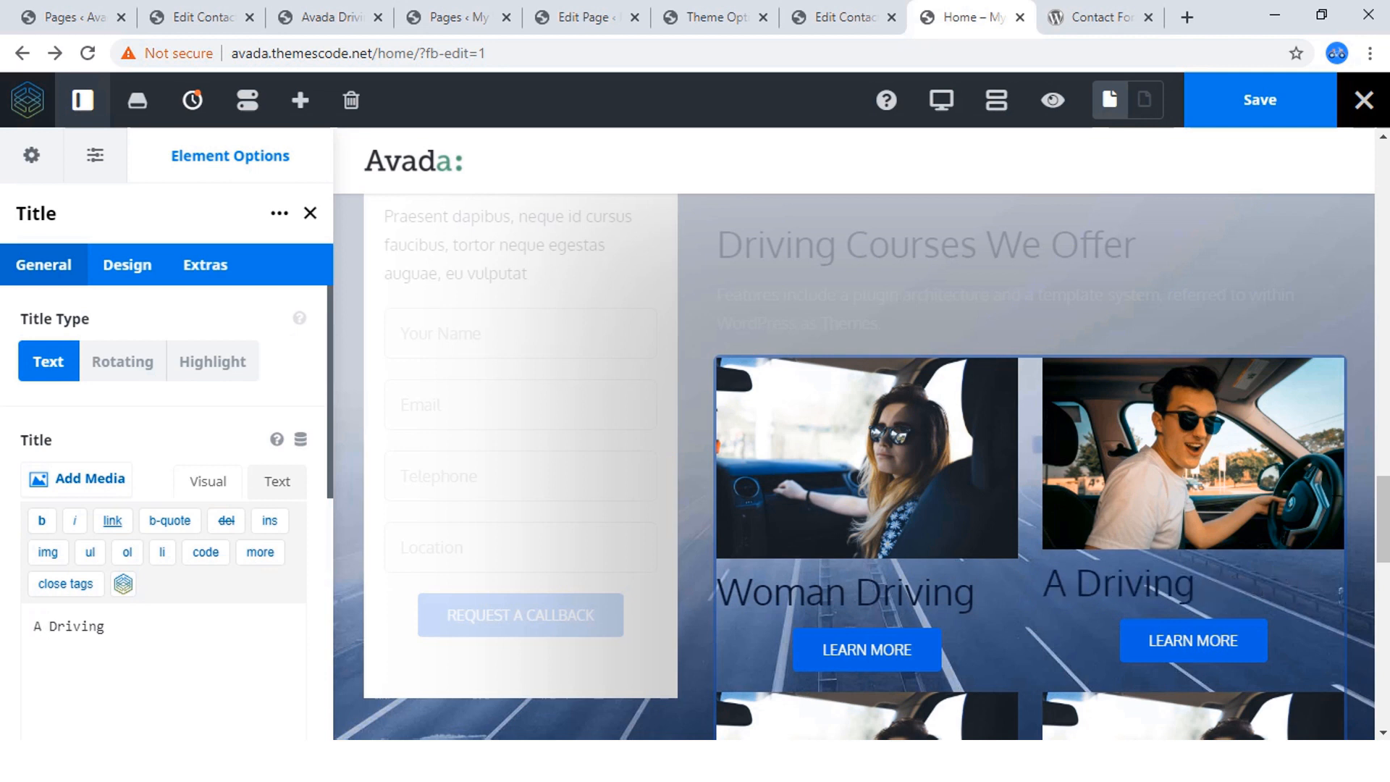
text(dult)
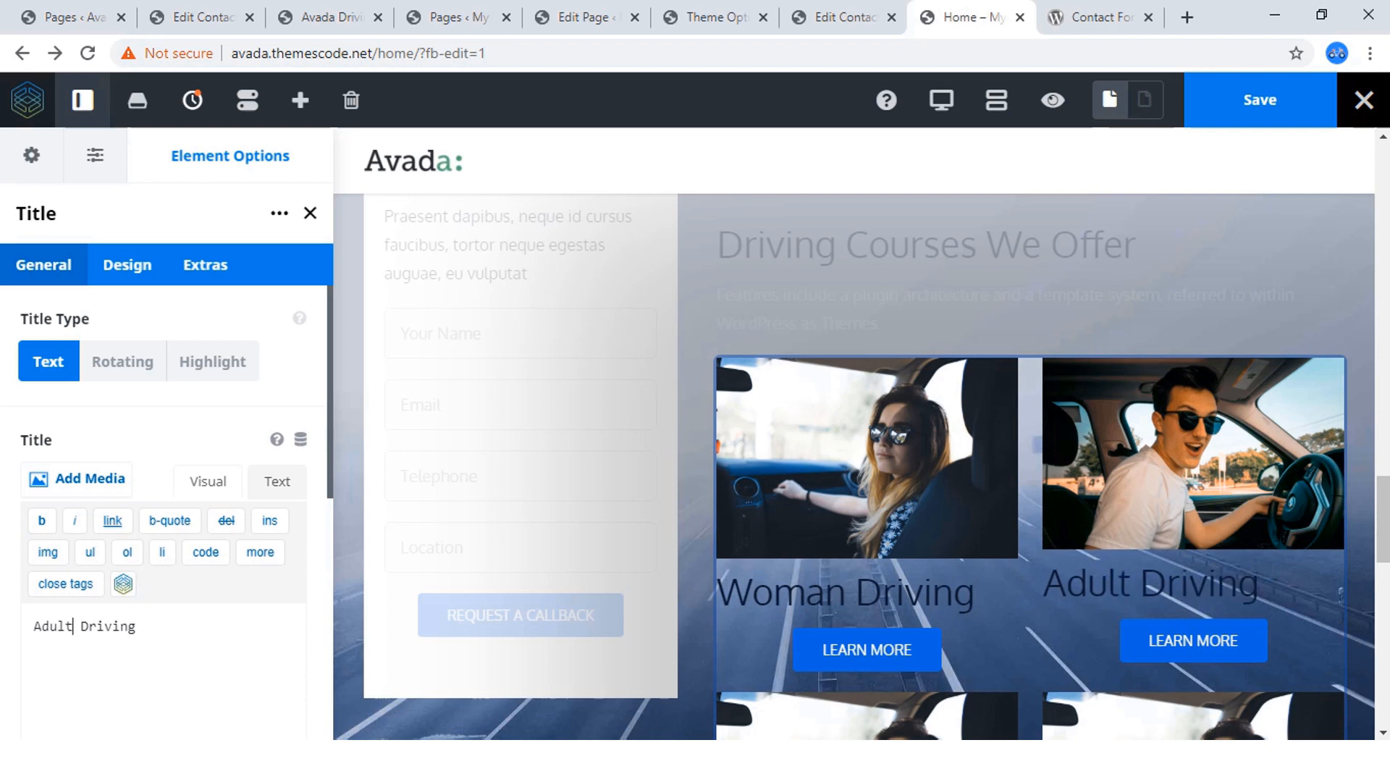
Check the reference page's second course row and replace the image in the first column of that row with car-image4.jpg.
scroll(884, 456, down, 3)
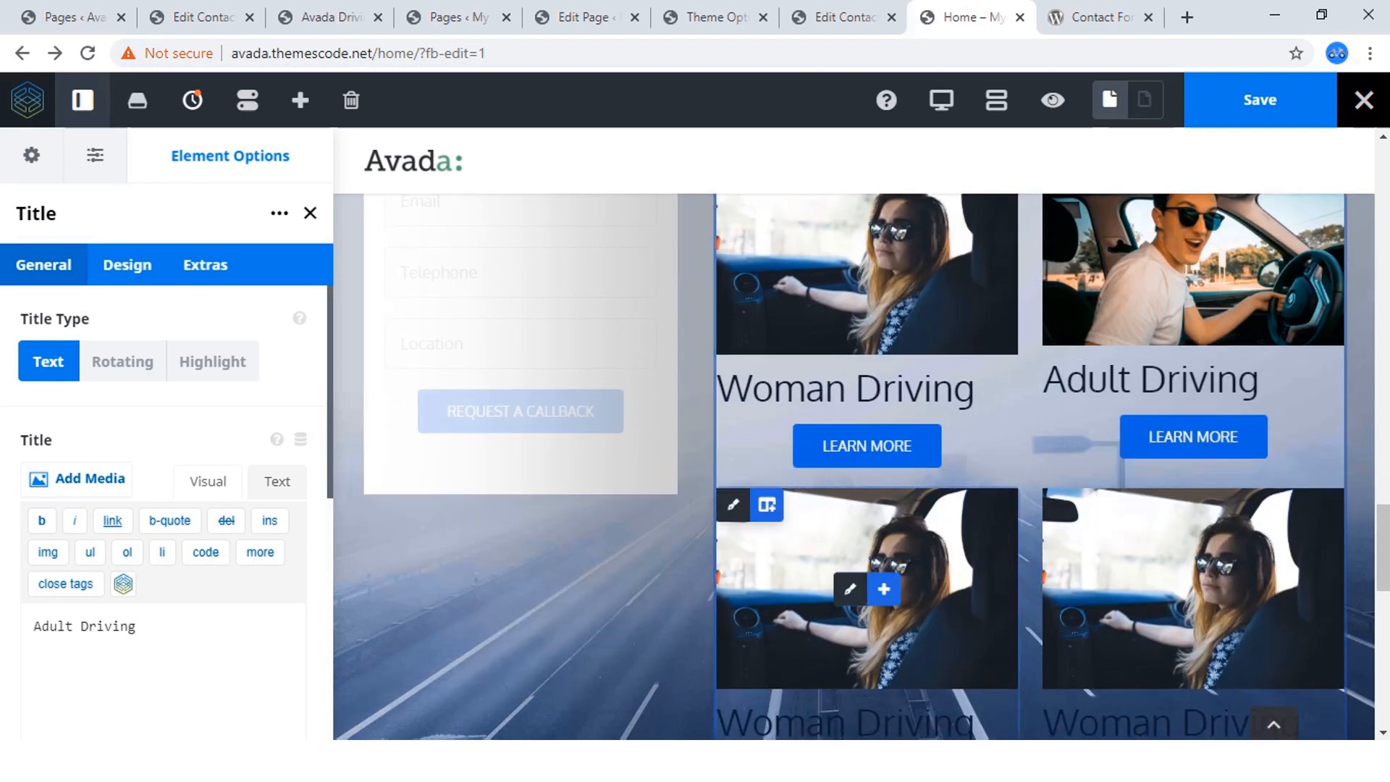
click(330, 17)
scroll(601, 90, down, 4)
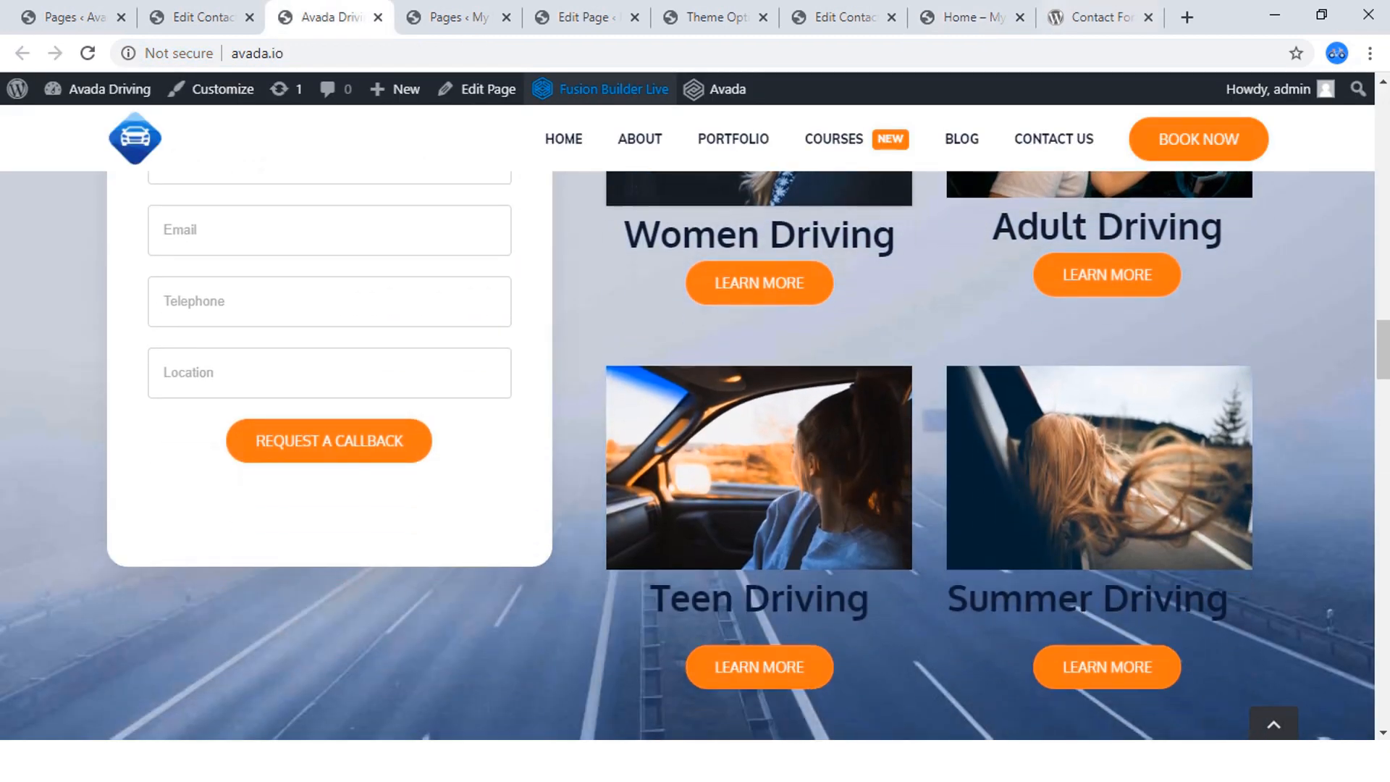
click(970, 18)
scroll(883, 446, down, 6)
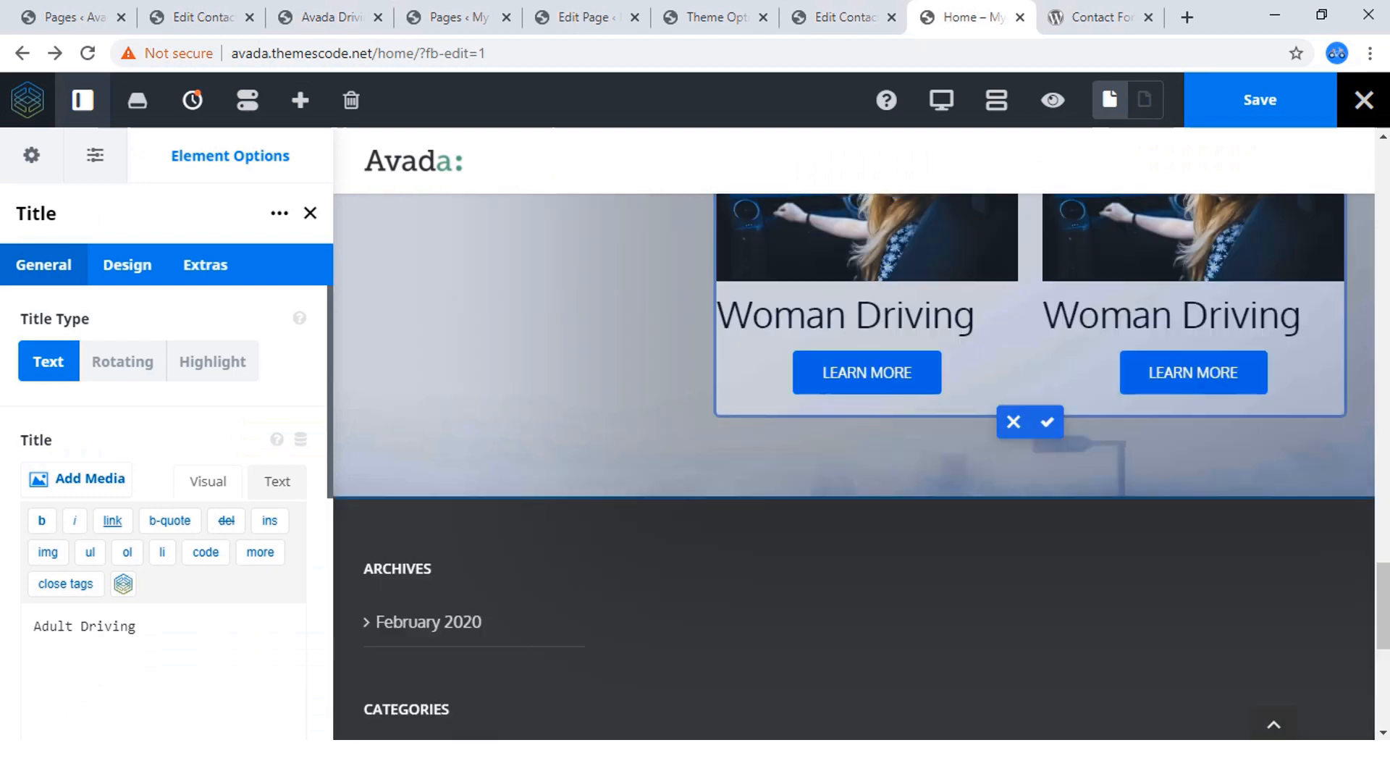
scroll(884, 385, up, 3)
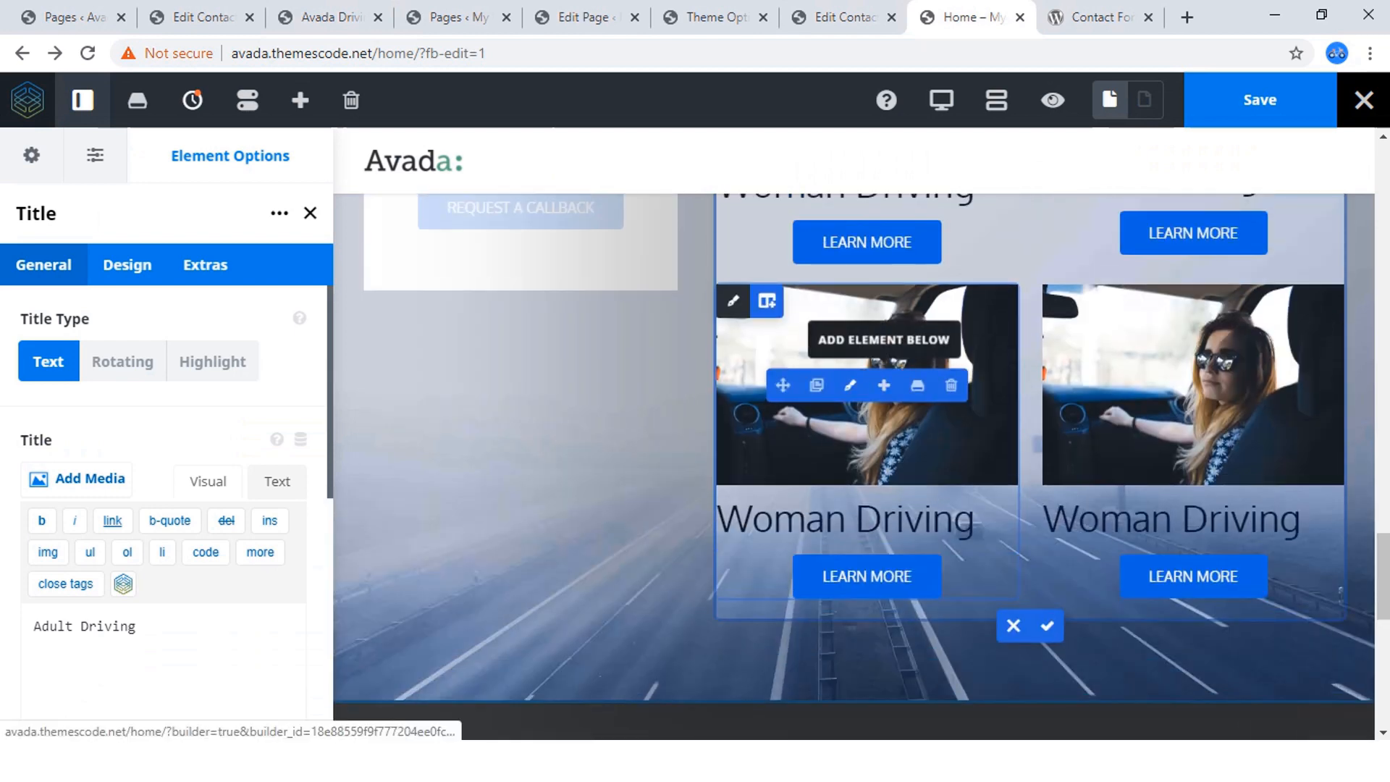
click(850, 385)
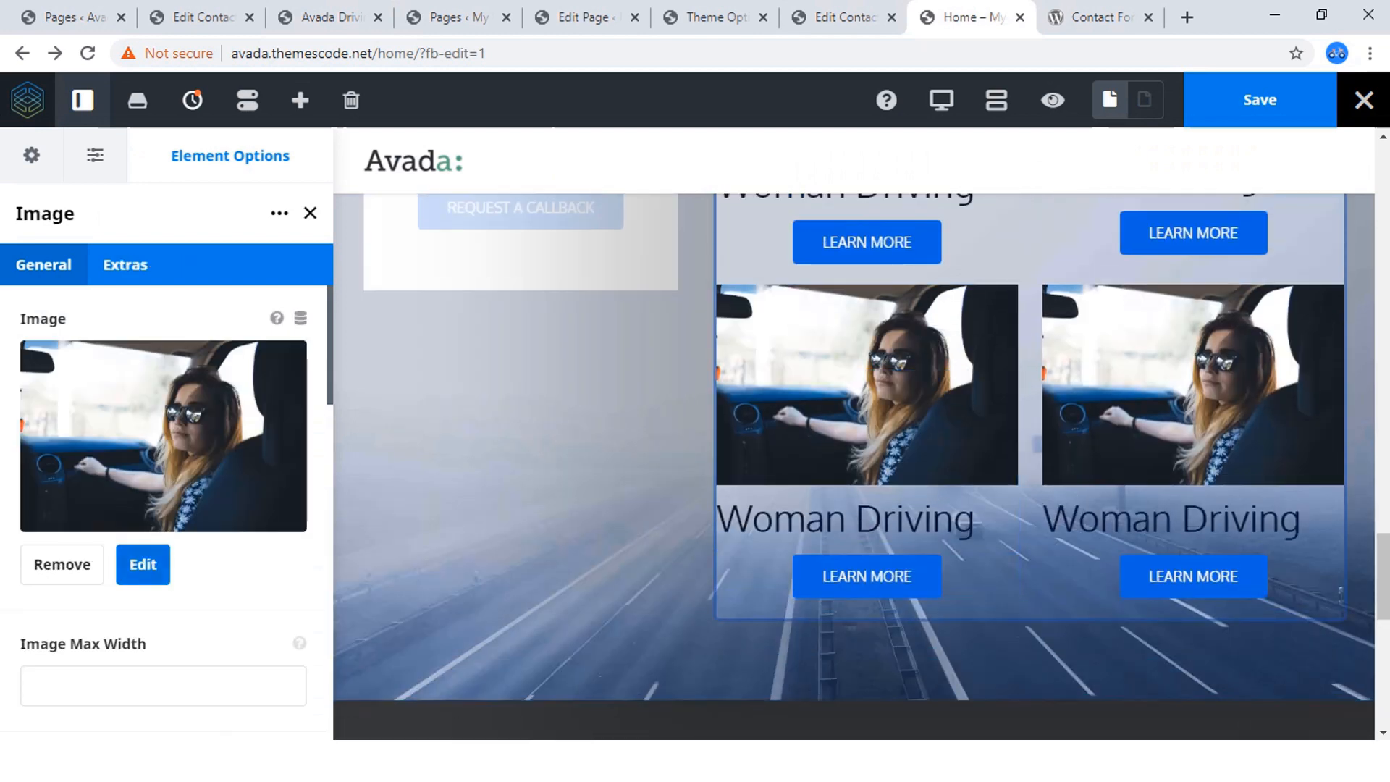
click(143, 565)
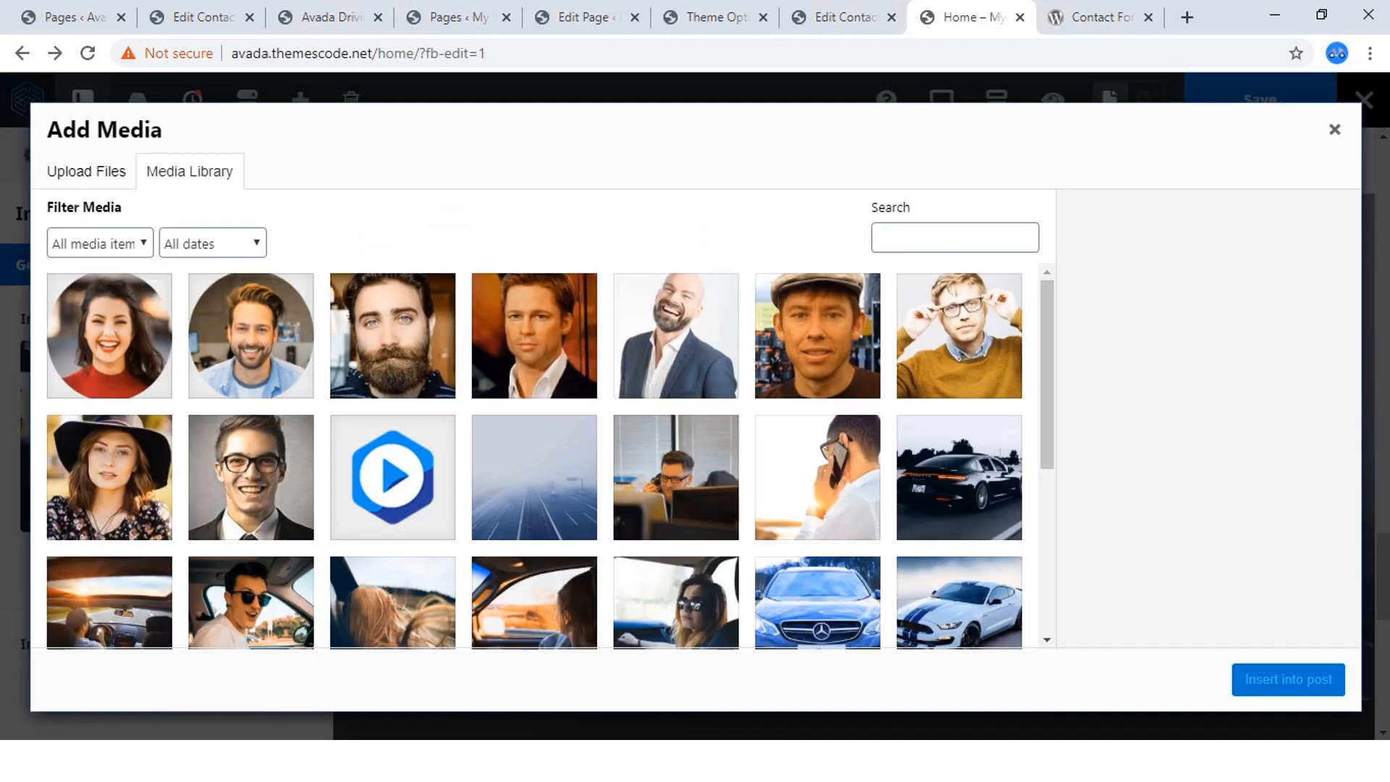
scroll(550, 456, down, 3)
click(535, 416)
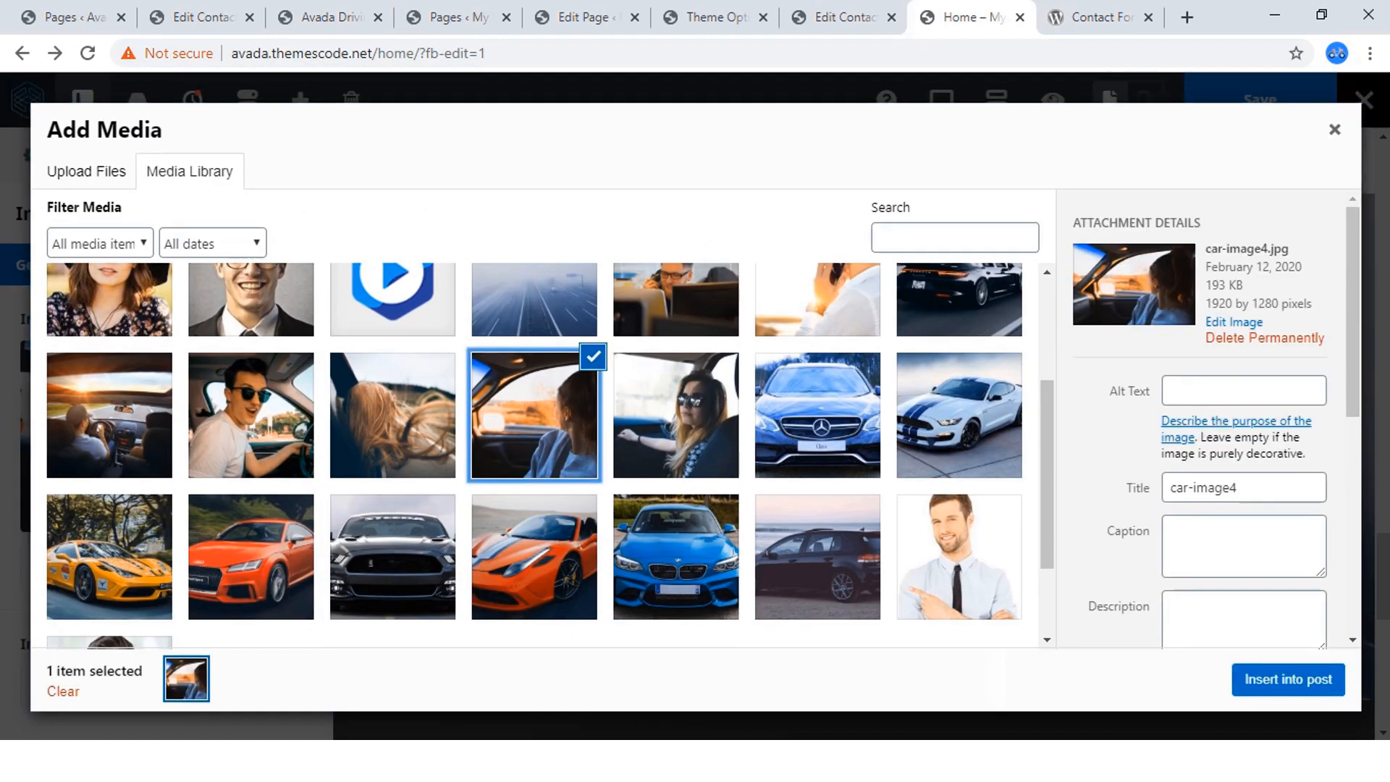
click(1289, 679)
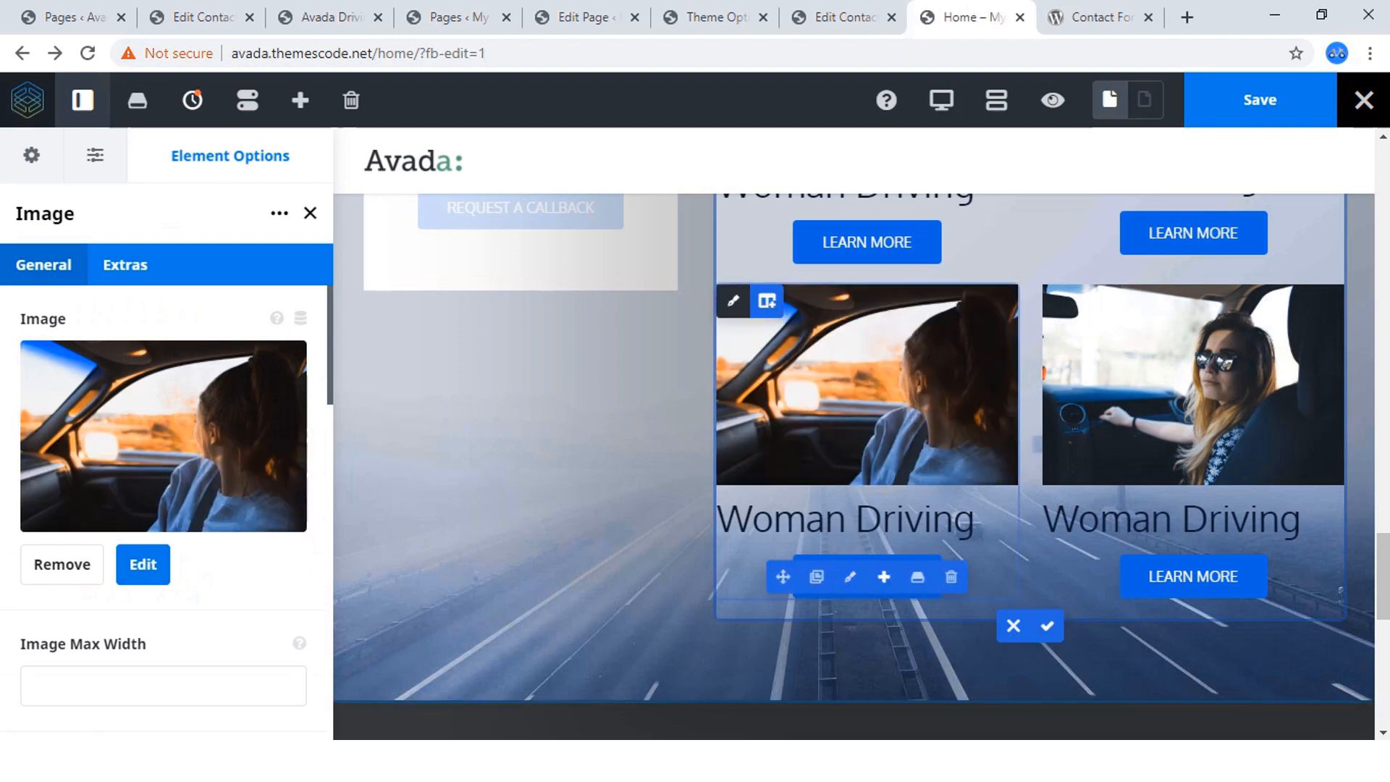
Change the title under the new second-row photo to "Teen Driving".
click(850, 513)
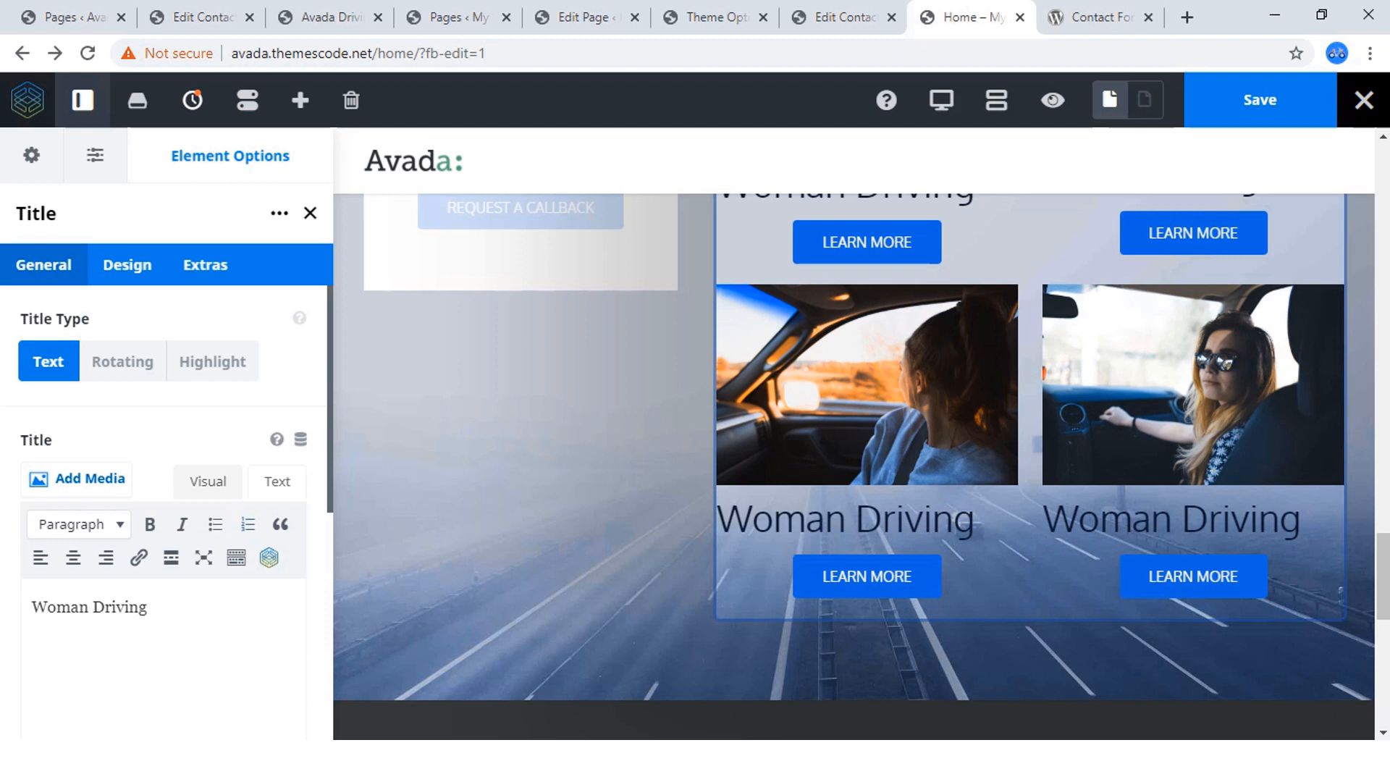
drag(89, 607, 32, 607)
text(Teen)
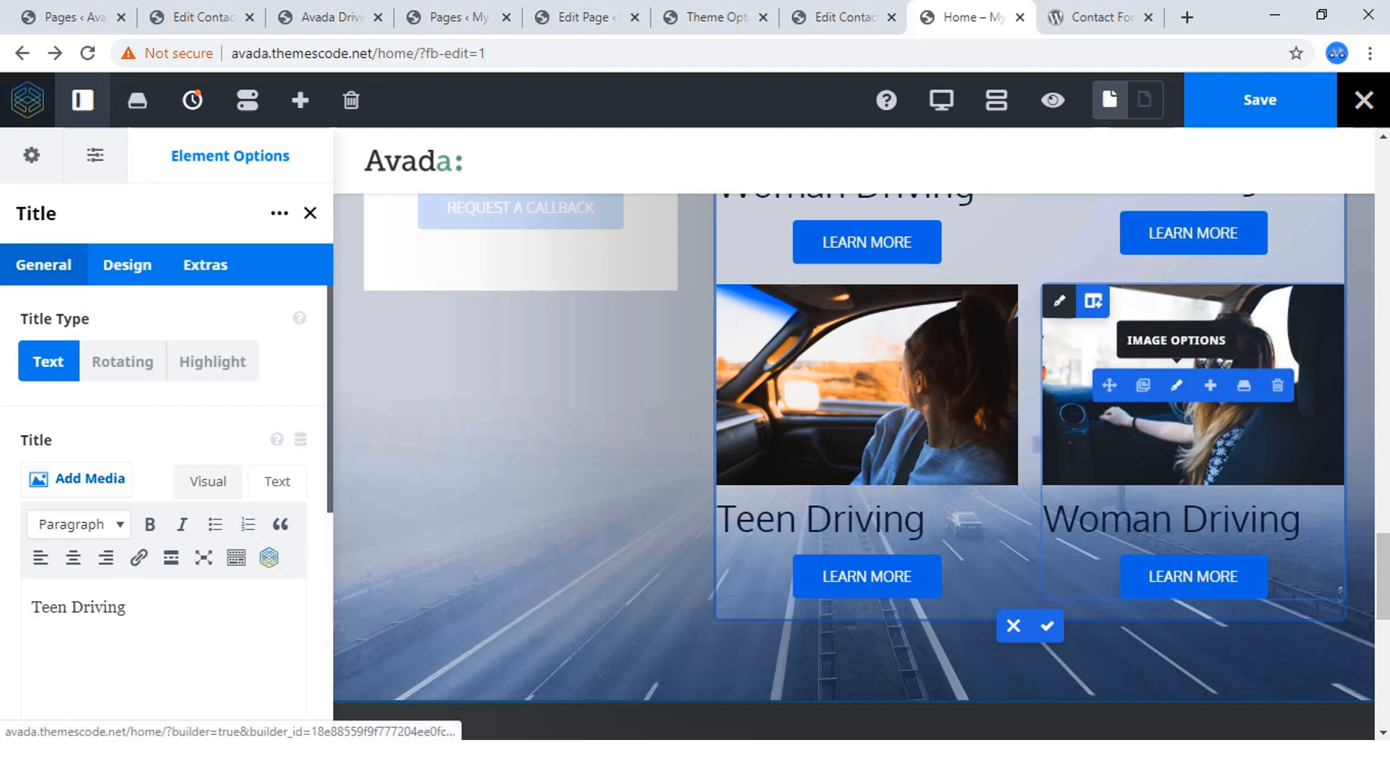
Replace the fourth course column's image with the photo of windblown blonde hair at a car window, matching the reference's Summer Driving item.
click(1177, 385)
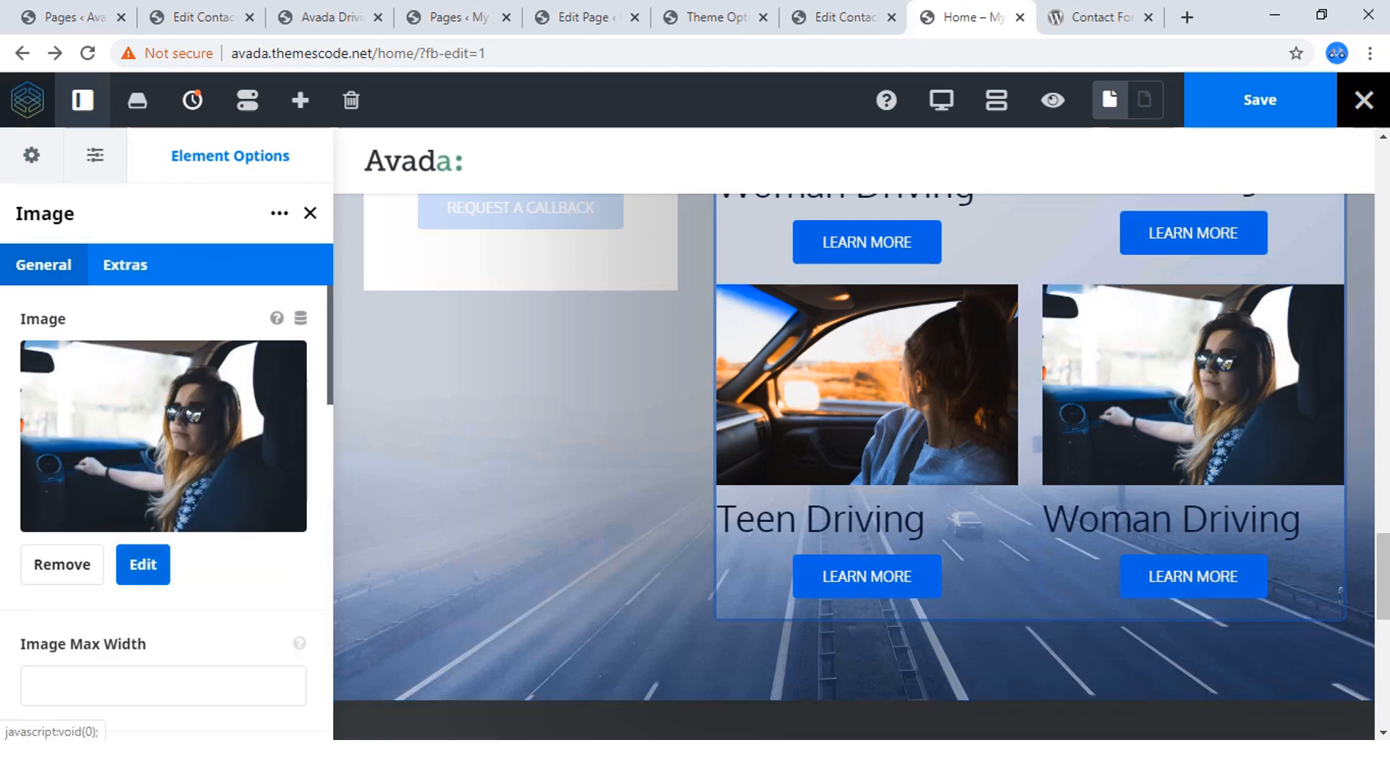
click(143, 564)
click(326, 17)
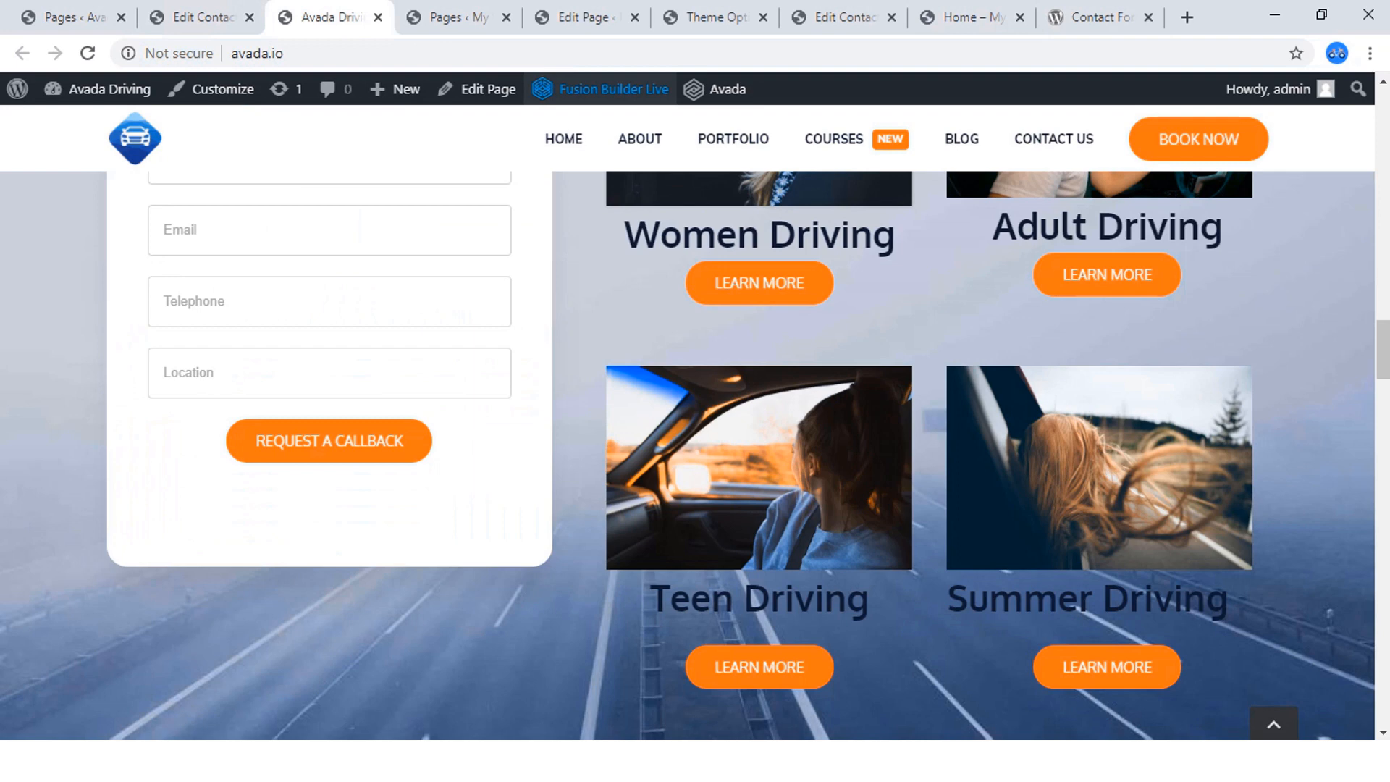
click(963, 16)
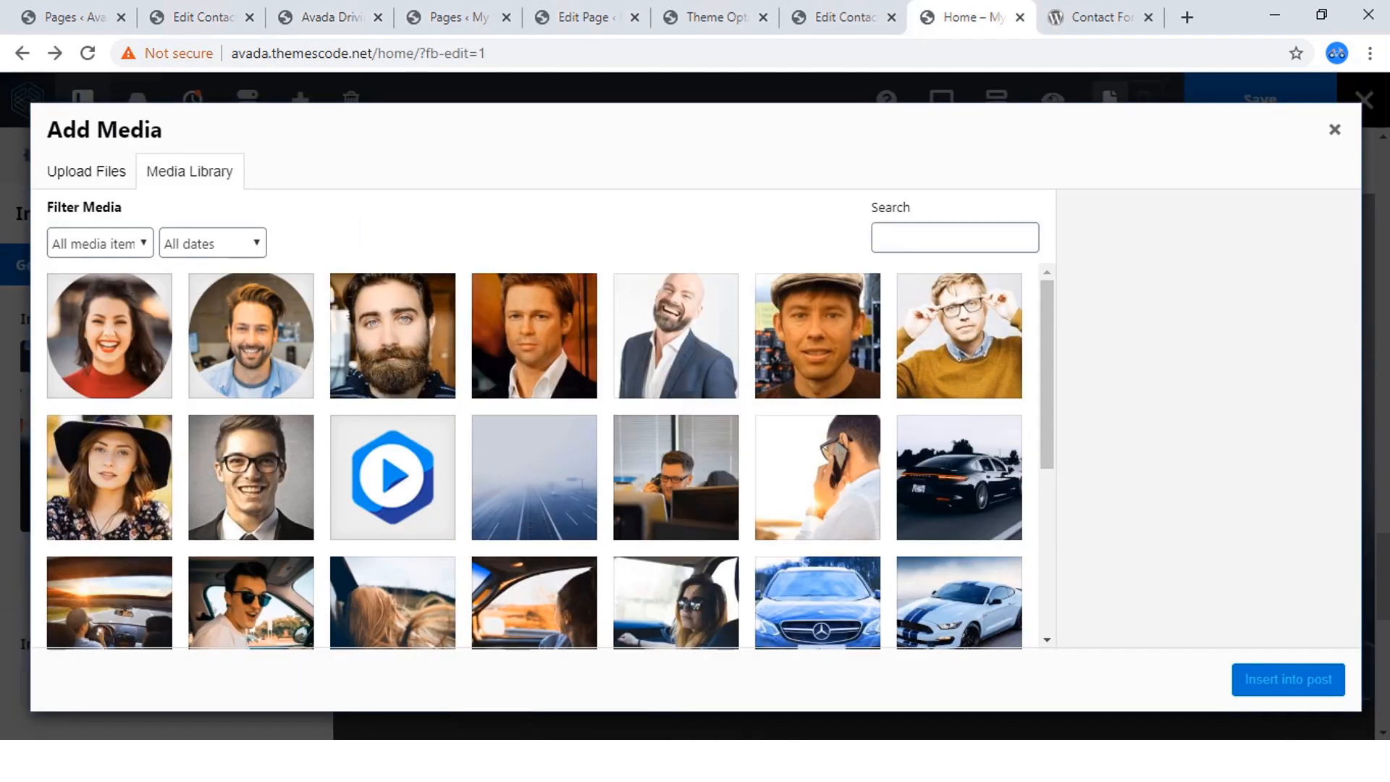
scroll(535, 456, down, 3)
click(392, 415)
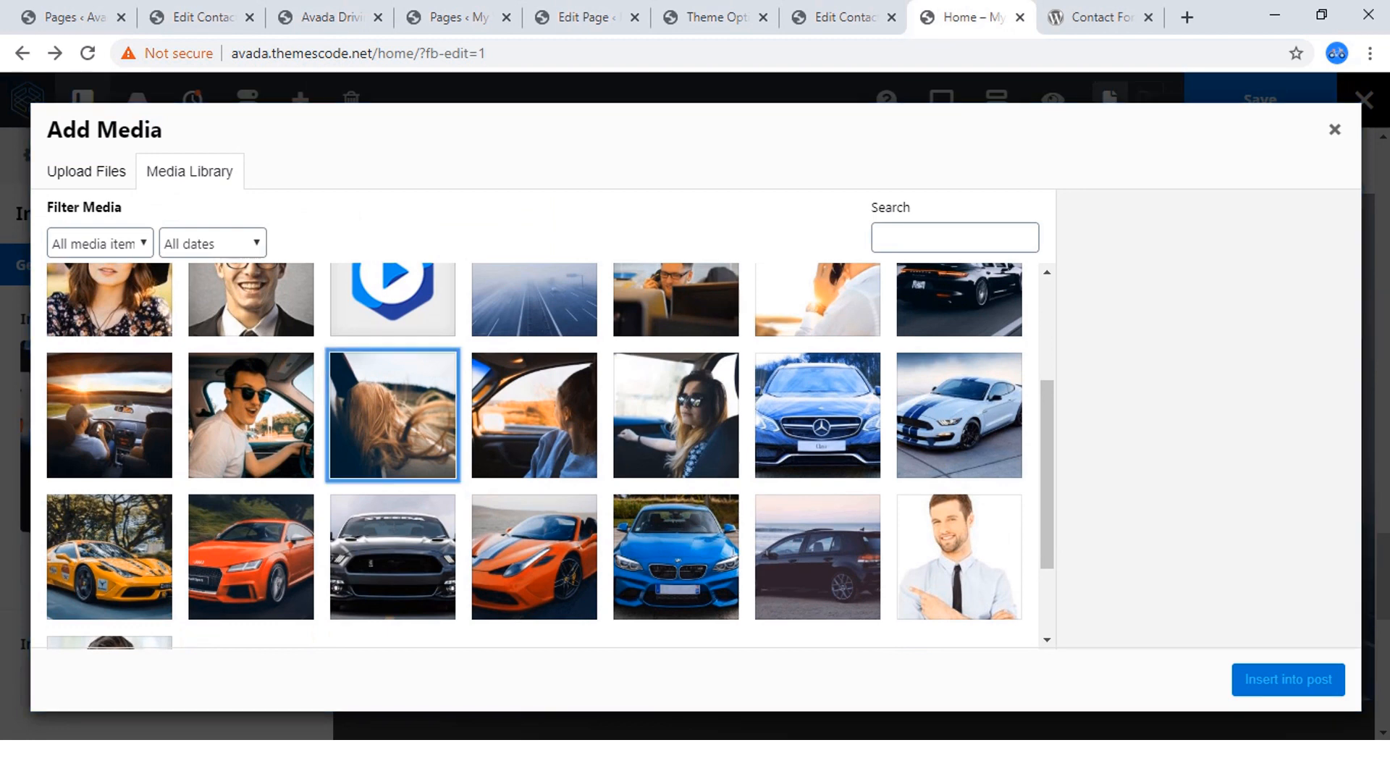
click(1288, 680)
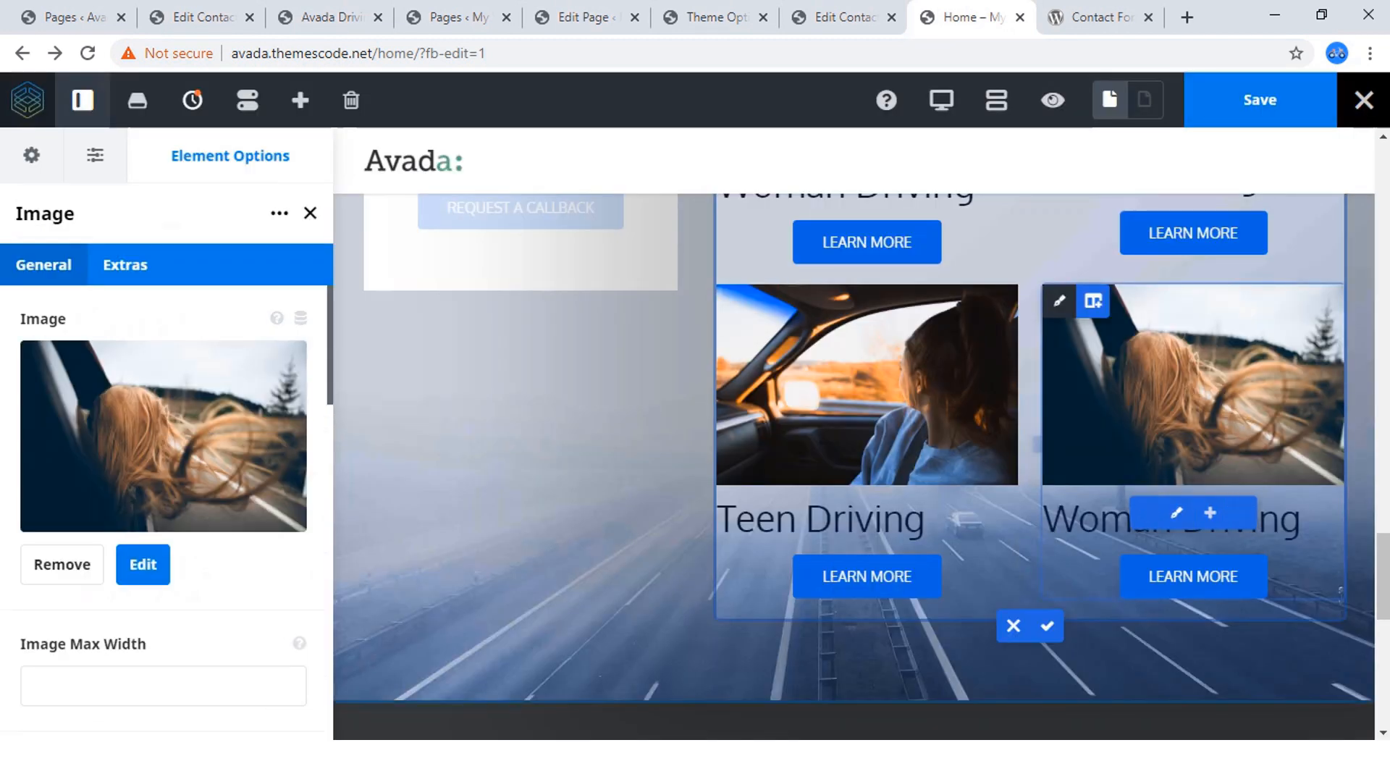
Change the title under the windblown-hair photo in the fourth course column to "Summer Driving".
click(1177, 513)
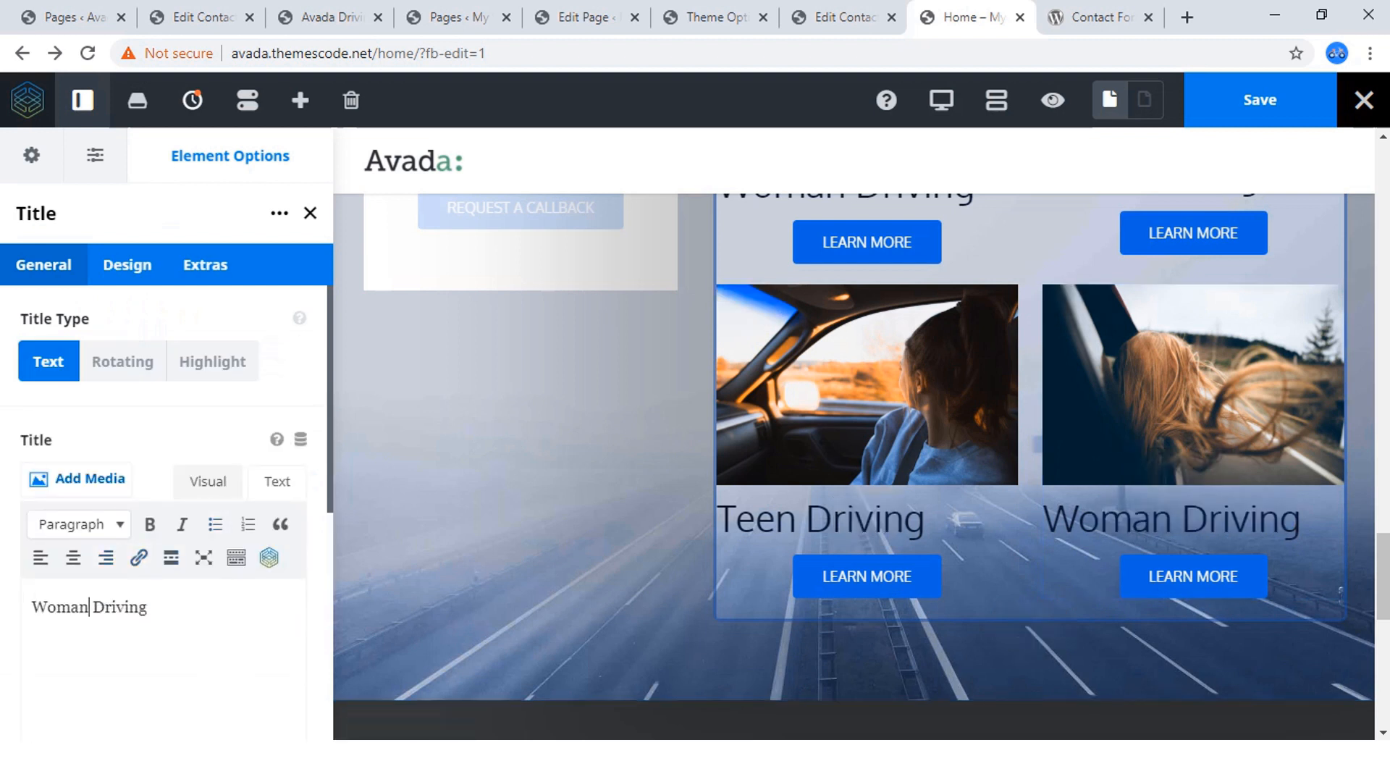
double_click(87, 607)
text(Summe)
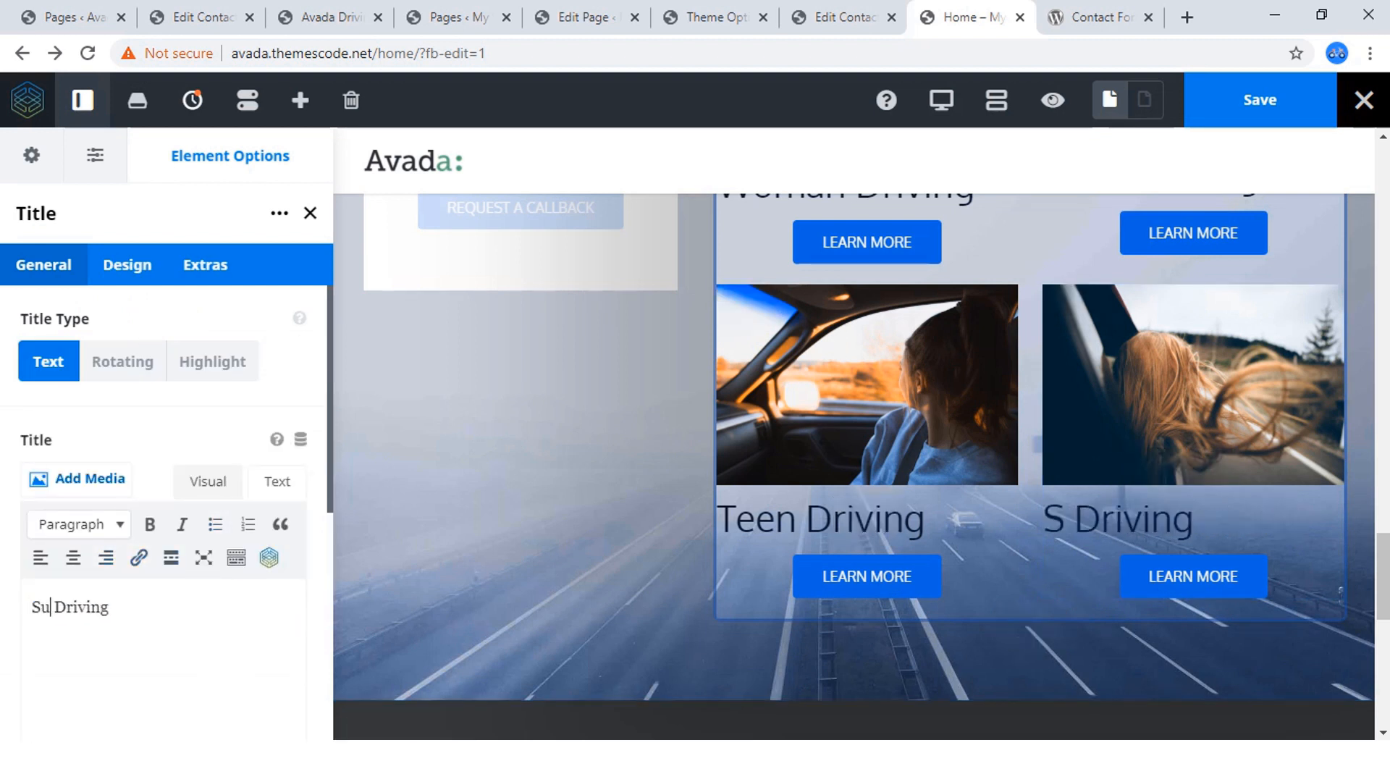
text(r)
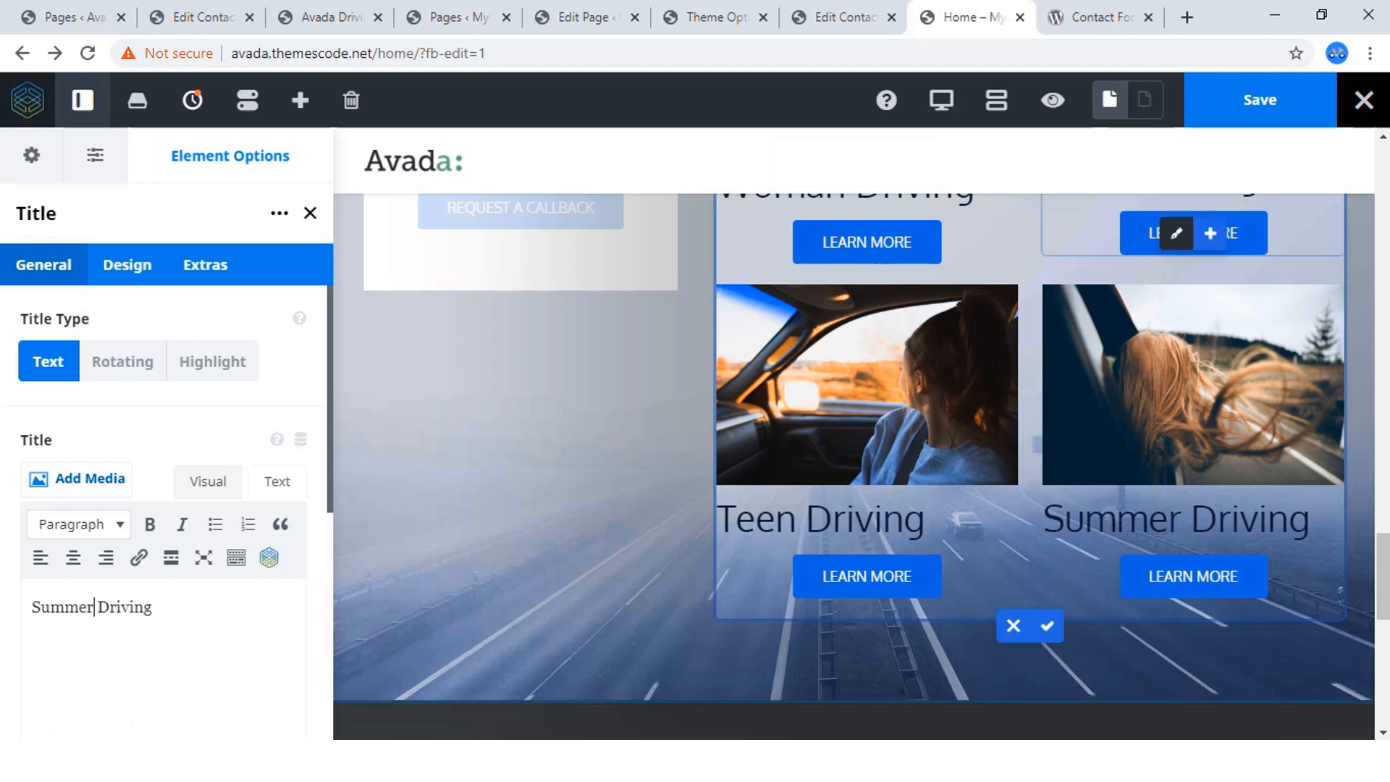
Save the home page and close the title's element options.
scroll(855, 434, up, 4)
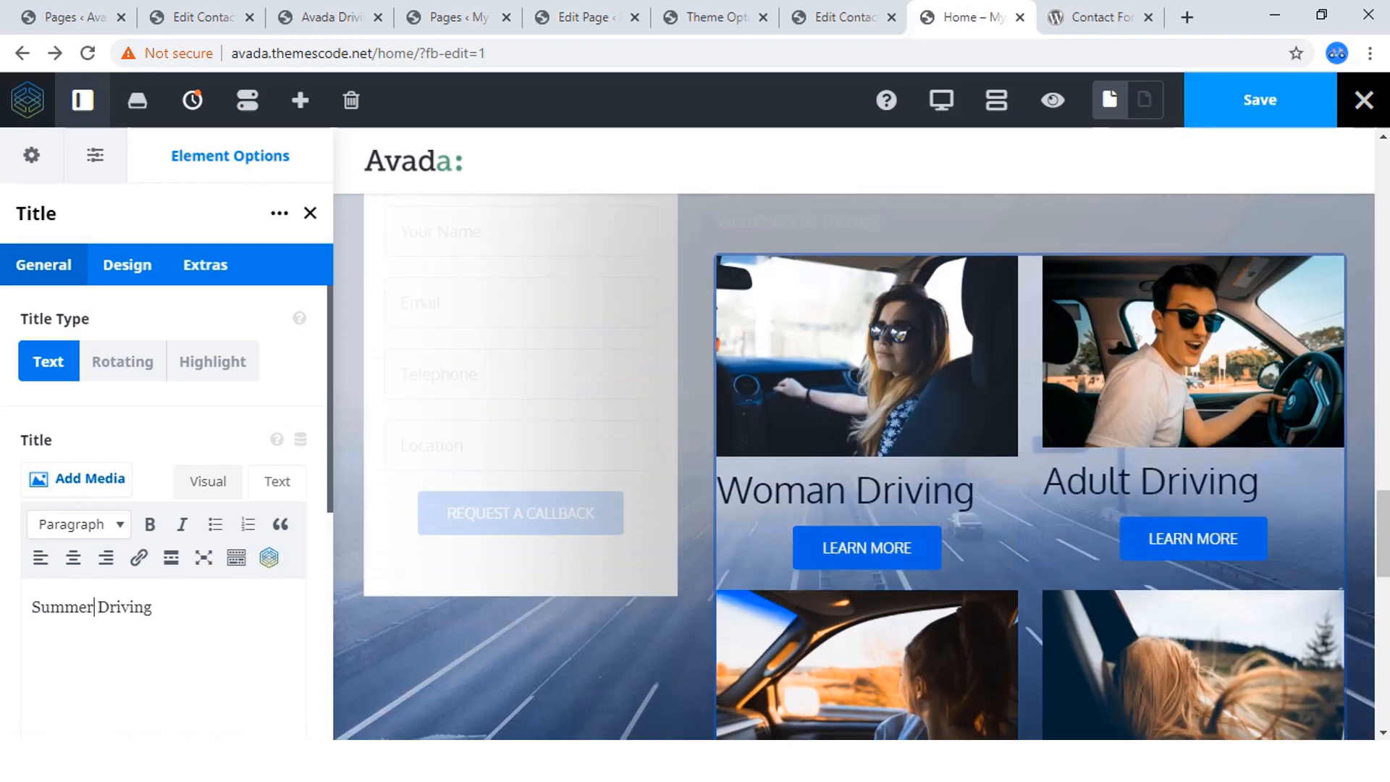
click(1260, 100)
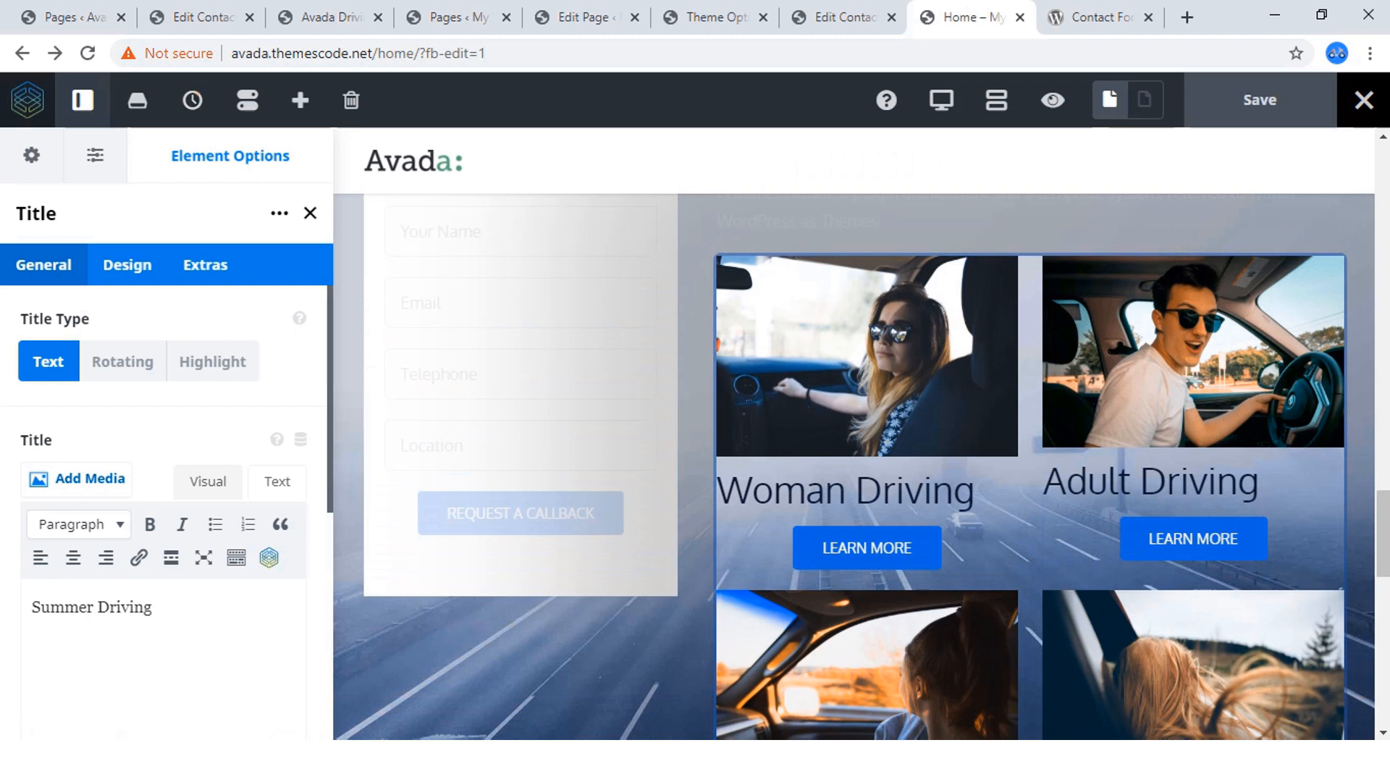
click(310, 213)
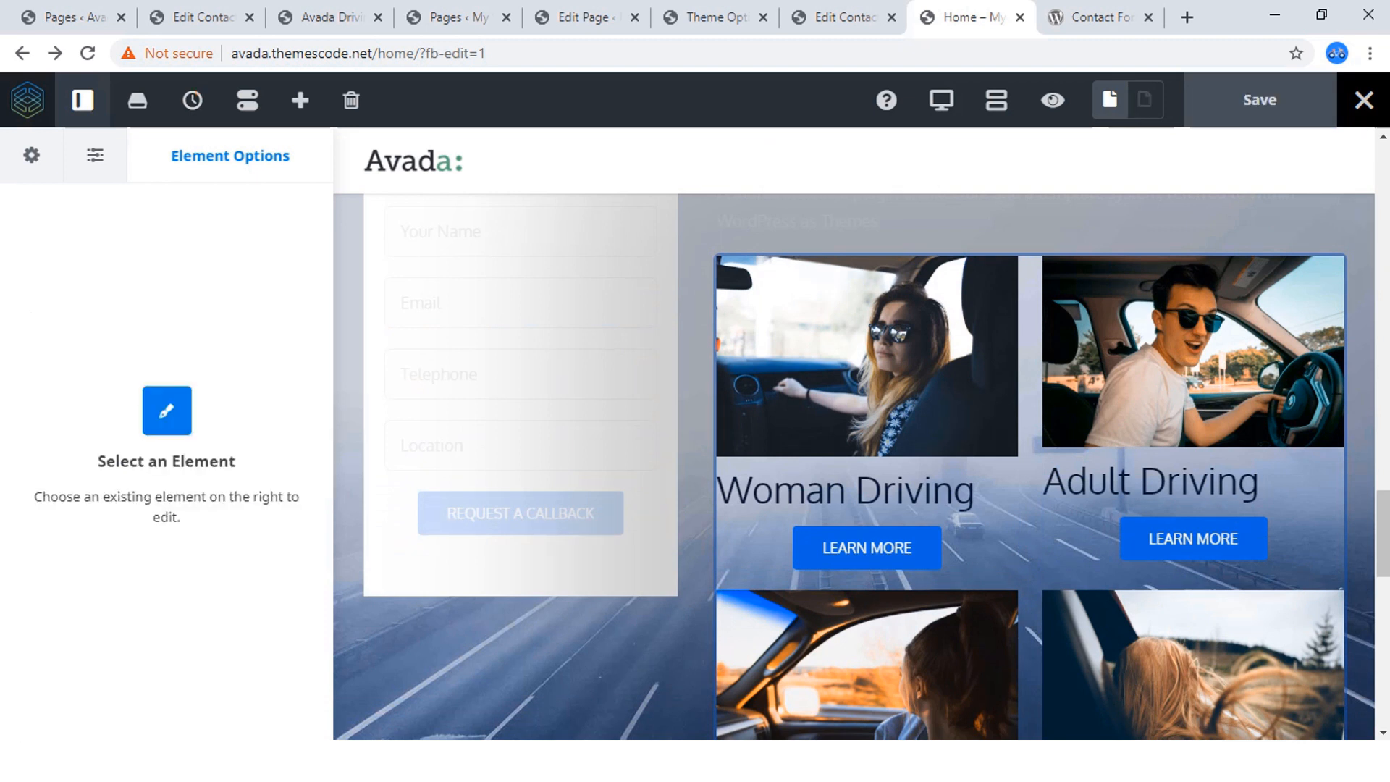
Preview the home page and review the Driving Courses We Offer section, from the callback form down to the last course row.
click(1053, 100)
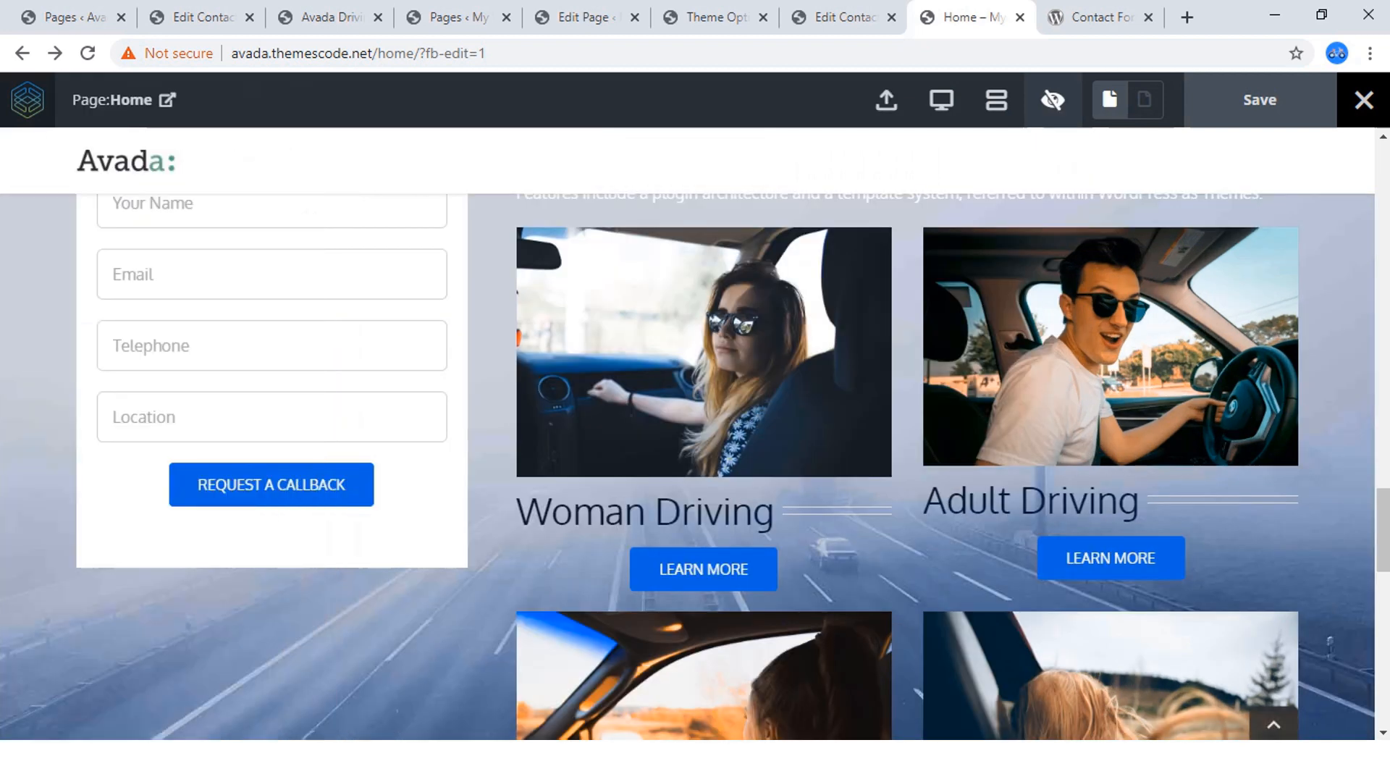
scroll(695, 464, up, 5)
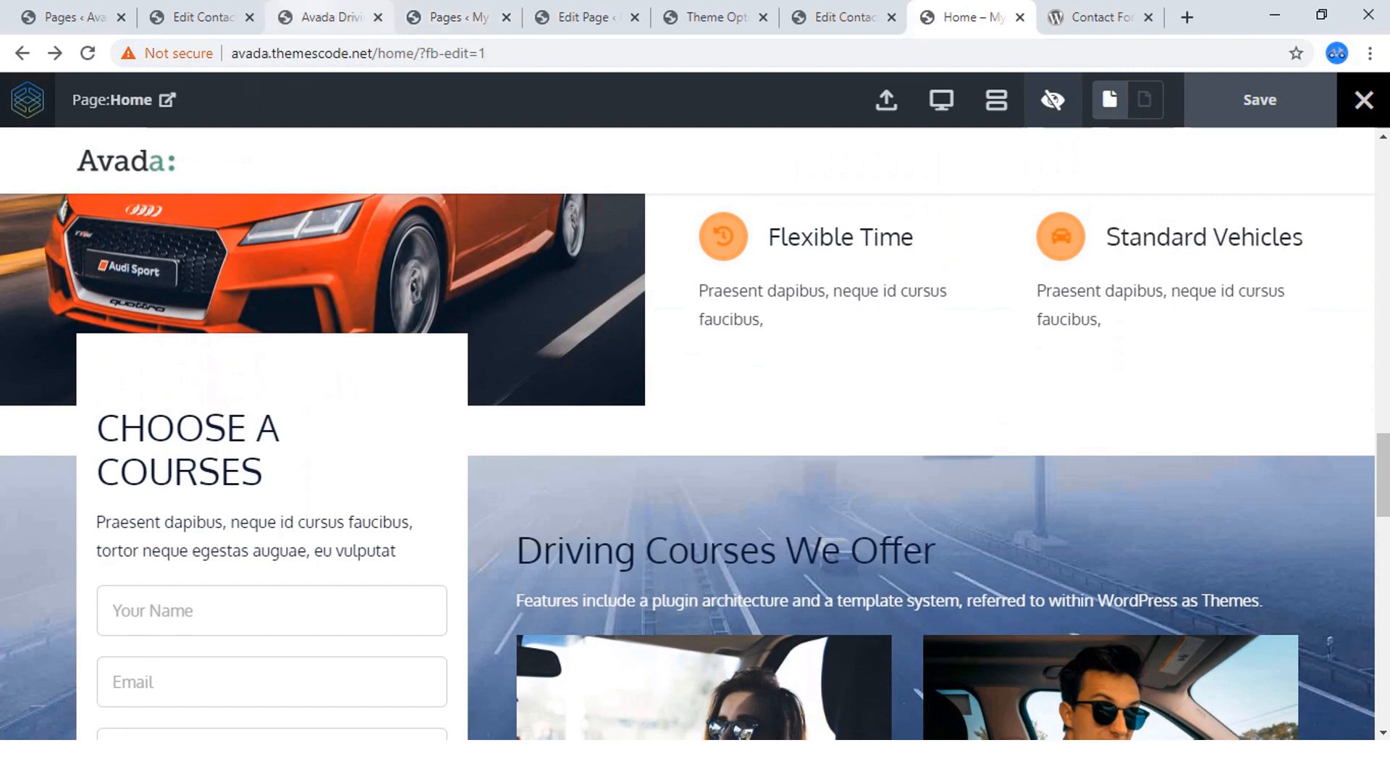
click(330, 17)
scroll(695, 456, down, 8)
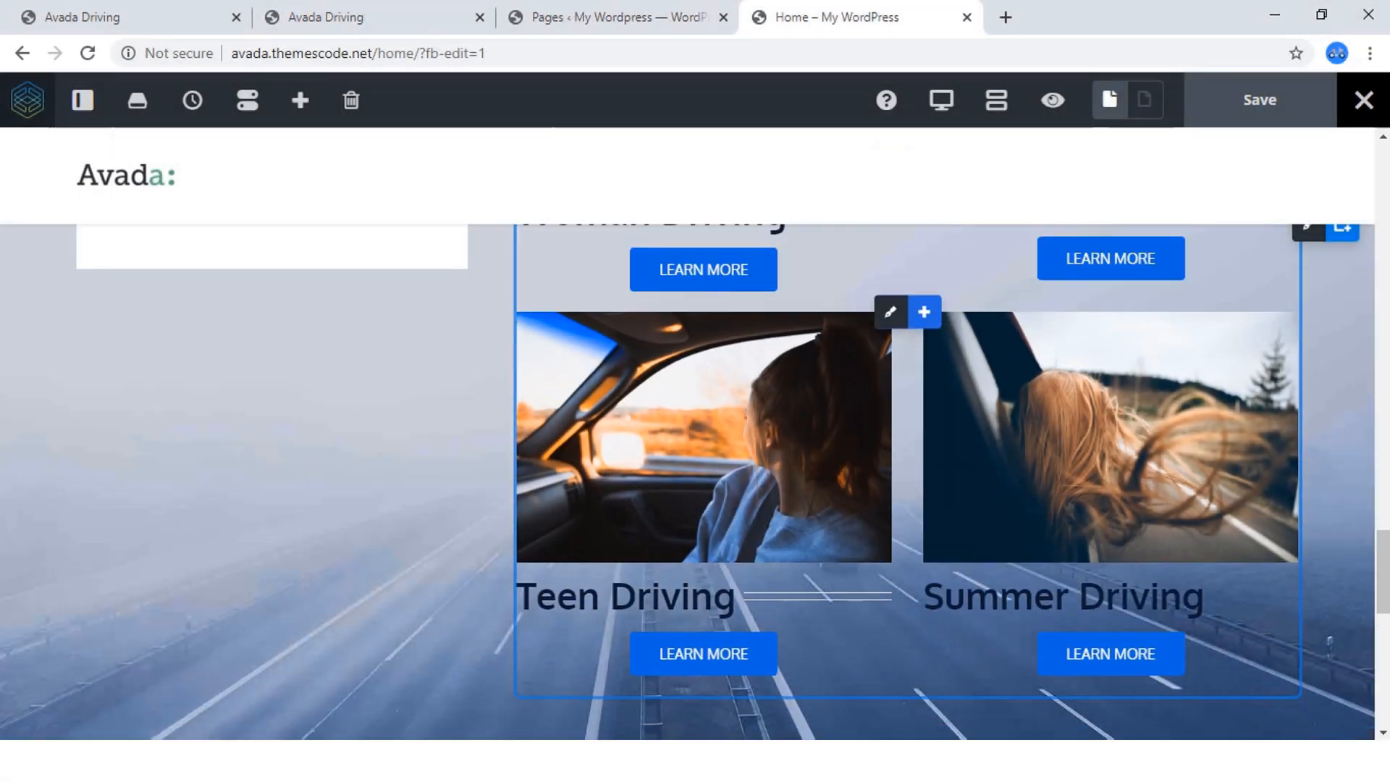
scroll(724, 478, up, 7)
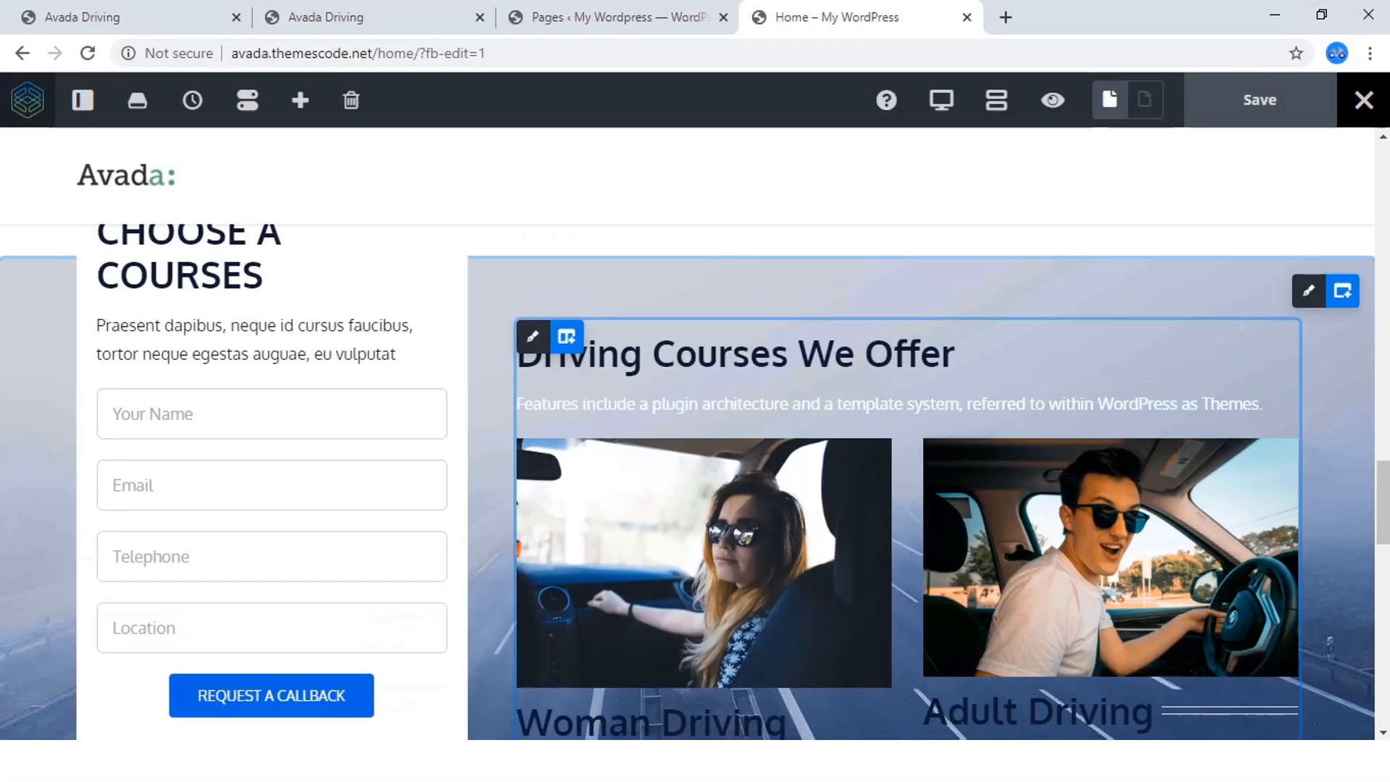
scroll(695, 478, up, 4)
scroll(696, 478, down, 3)
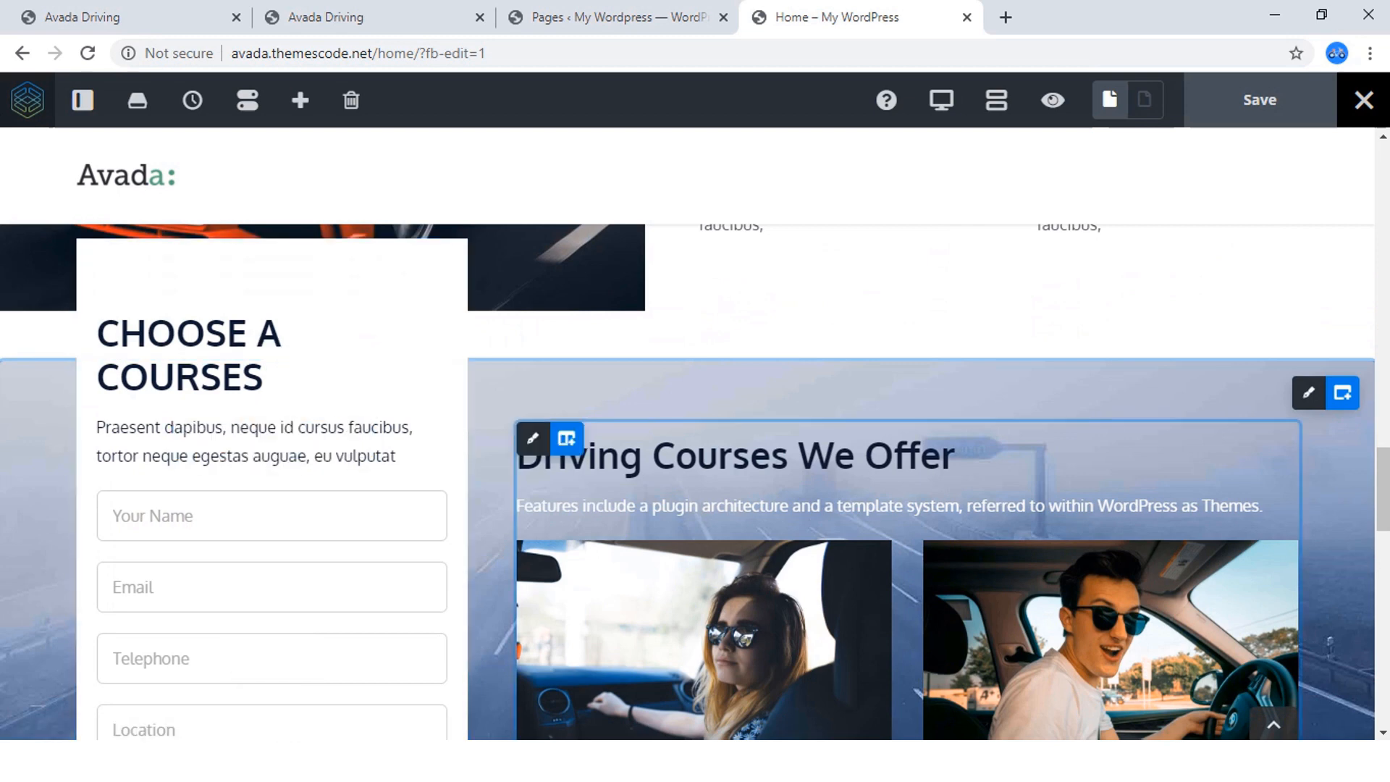
scroll(695, 482, down, 4)
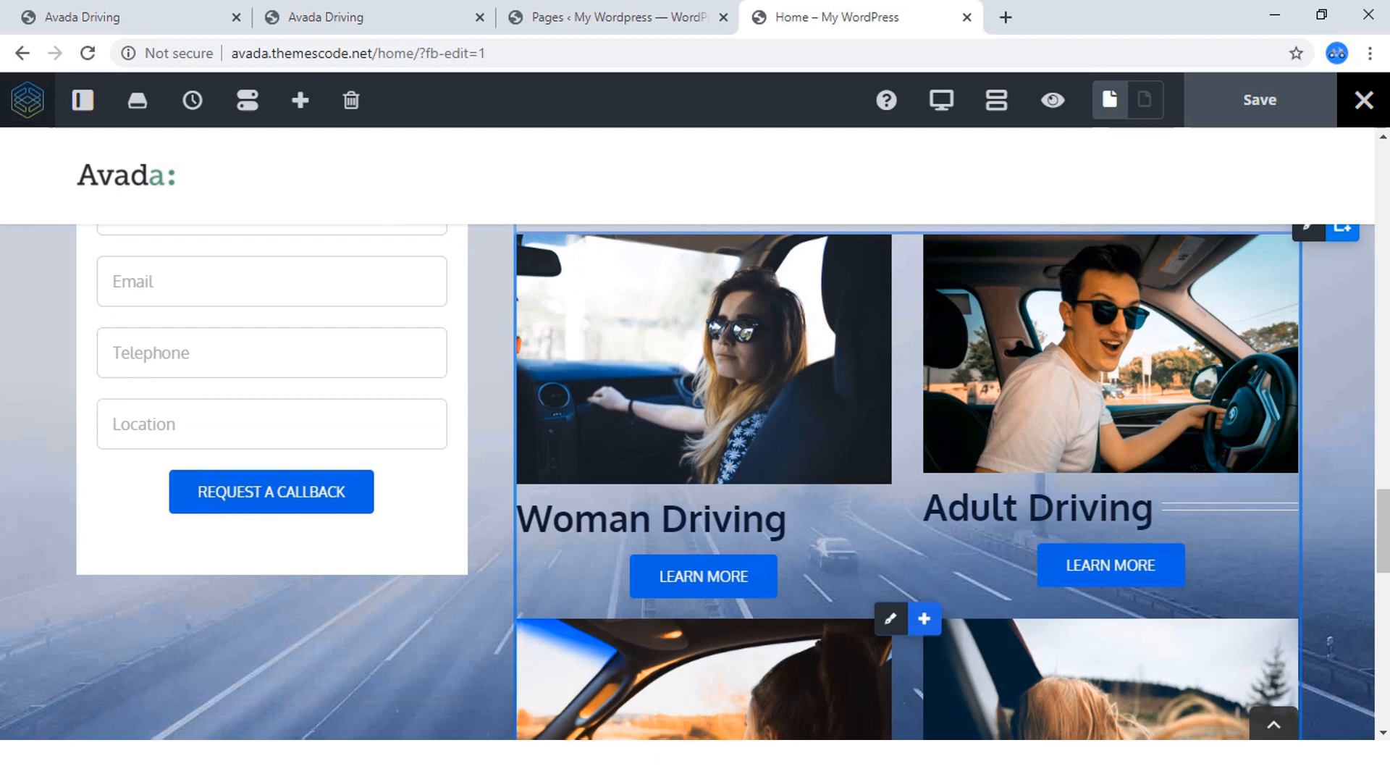
scroll(696, 482, down, 8)
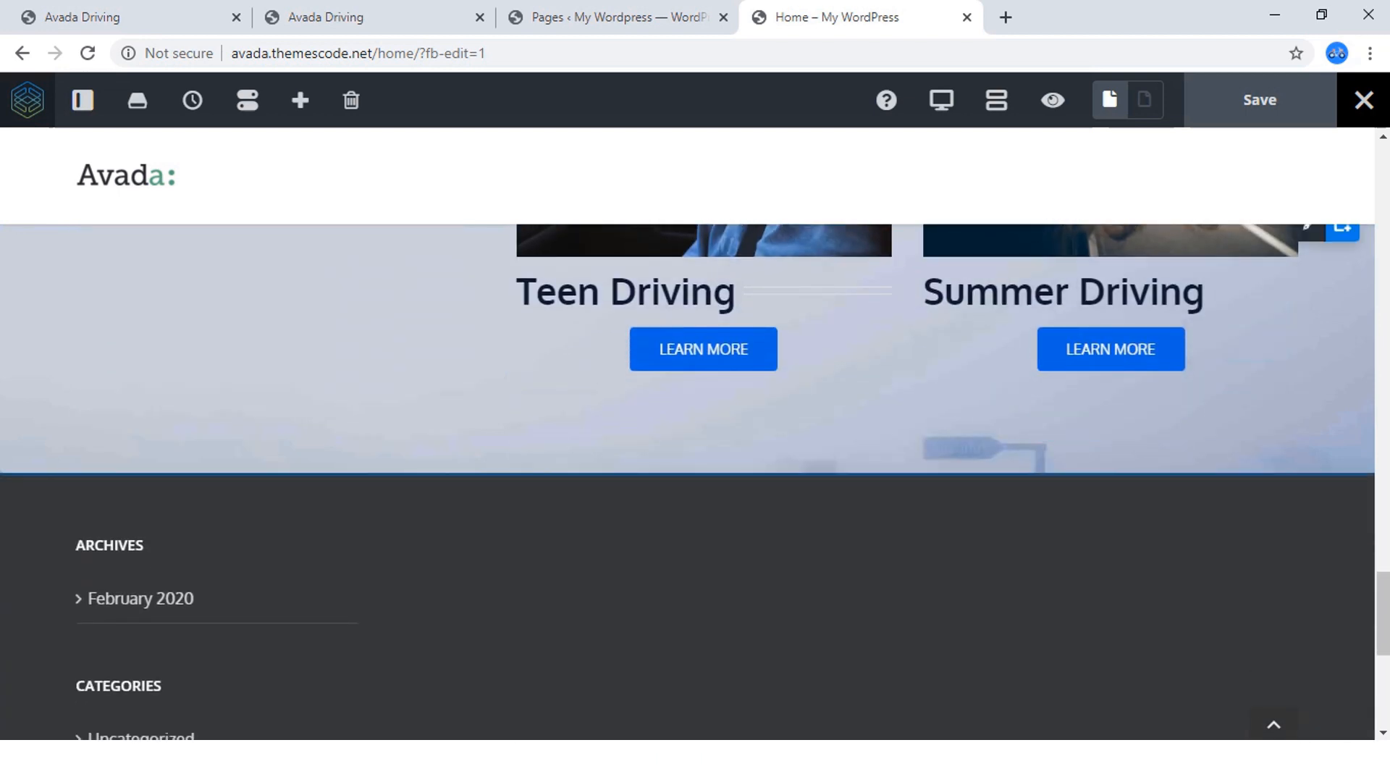
Switch to the reference Avada Driving page and examine the layout of its Our Cars section below the courses.
click(362, 18)
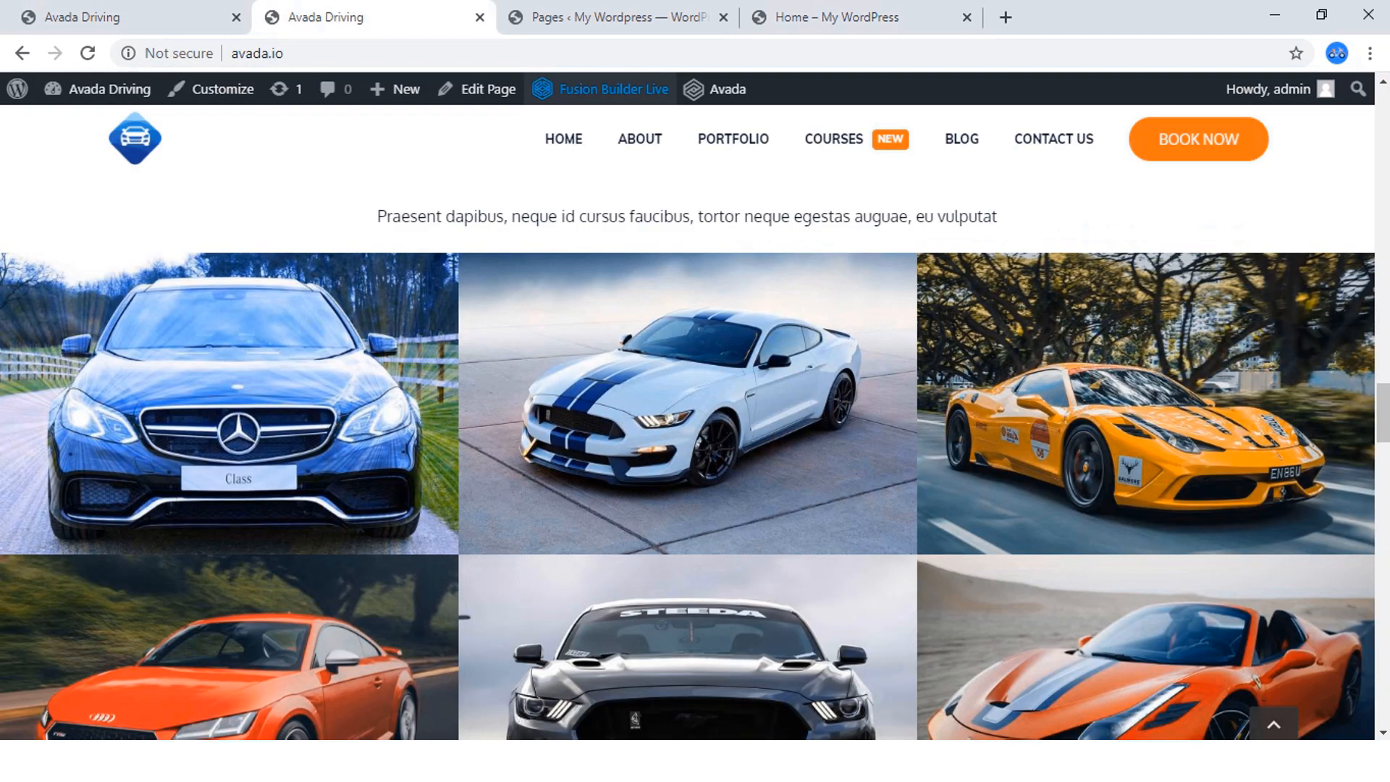
scroll(695, 454, up, 7)
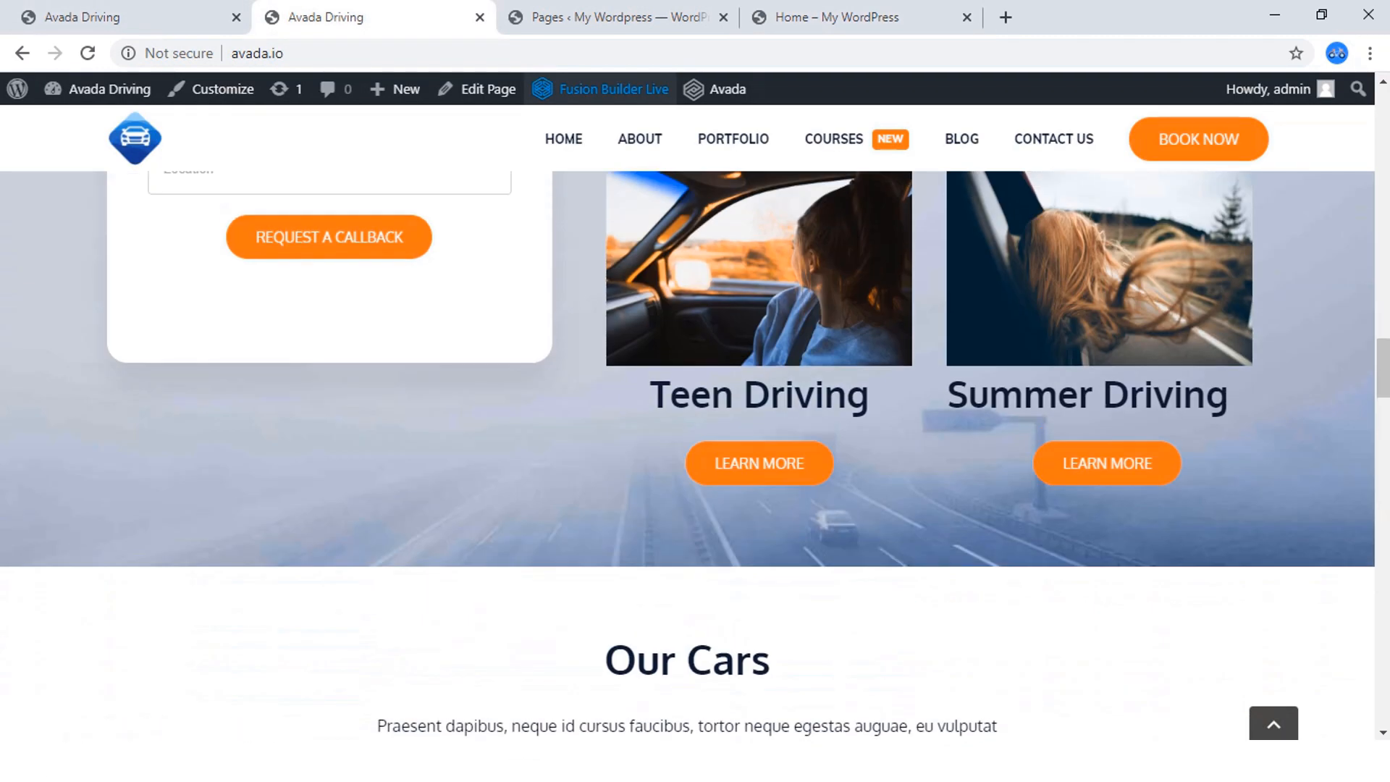
scroll(696, 455, down, 7)
scroll(695, 455, up, 1)
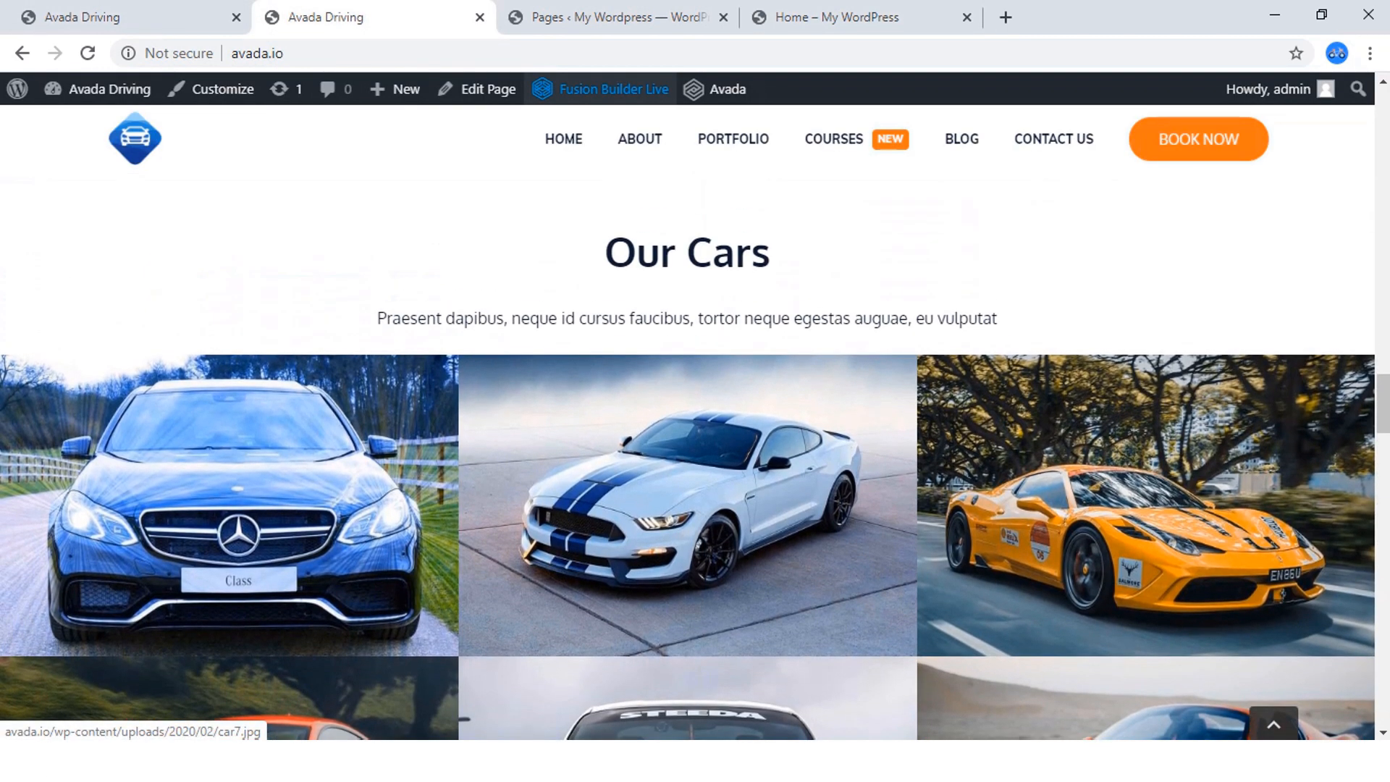
scroll(696, 454, down, 3)
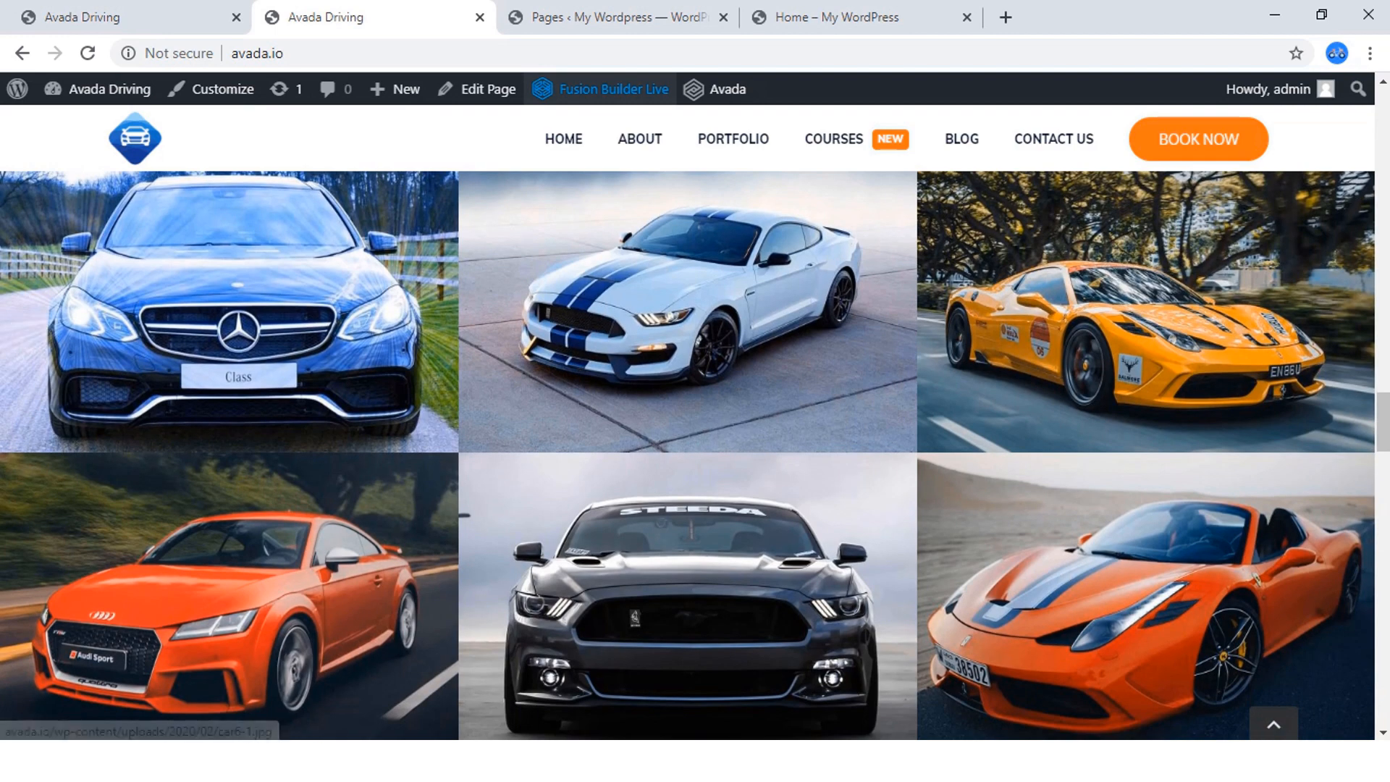
scroll(253, 400, up, 1)
View the reference gallery's first car photo in the lightbox, browse through to the last image and close the lightbox.
click(254, 400)
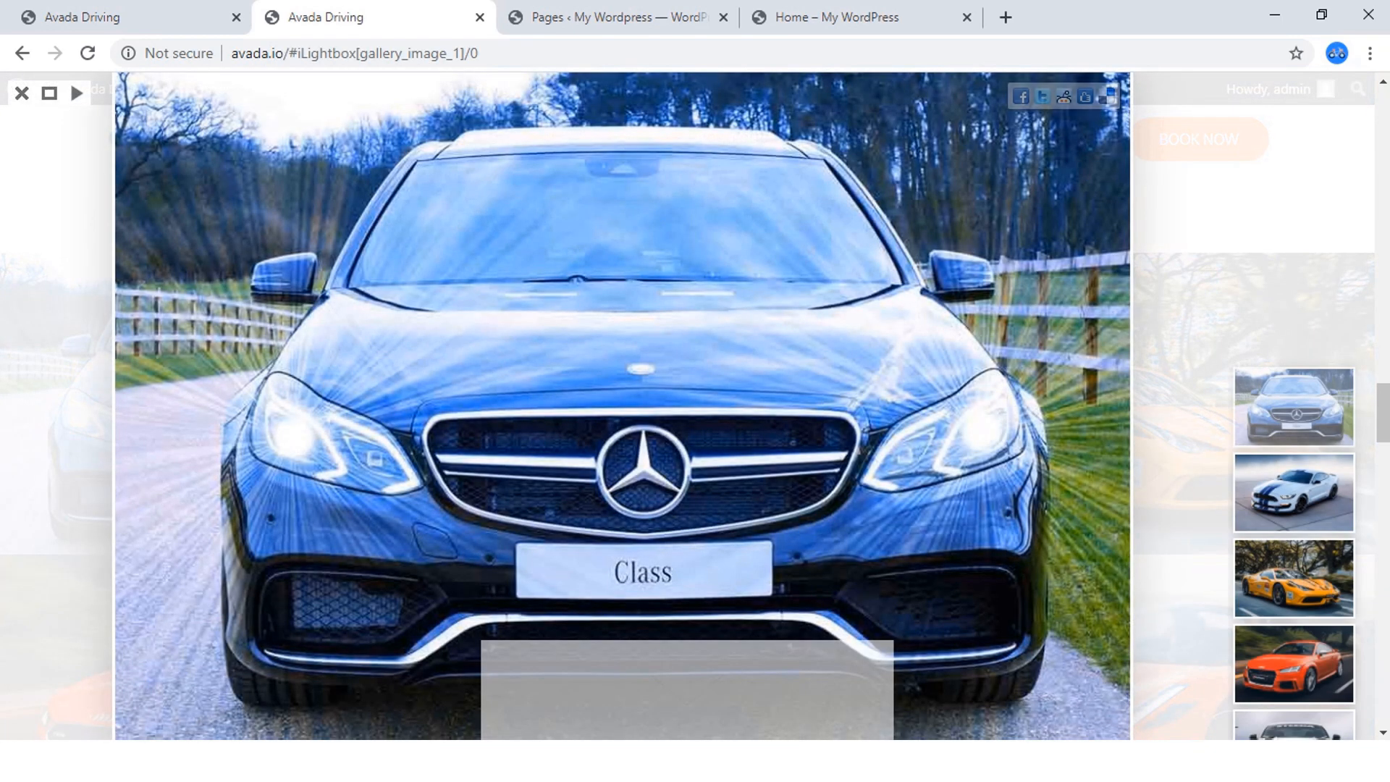
scroll(254, 400, down, 1)
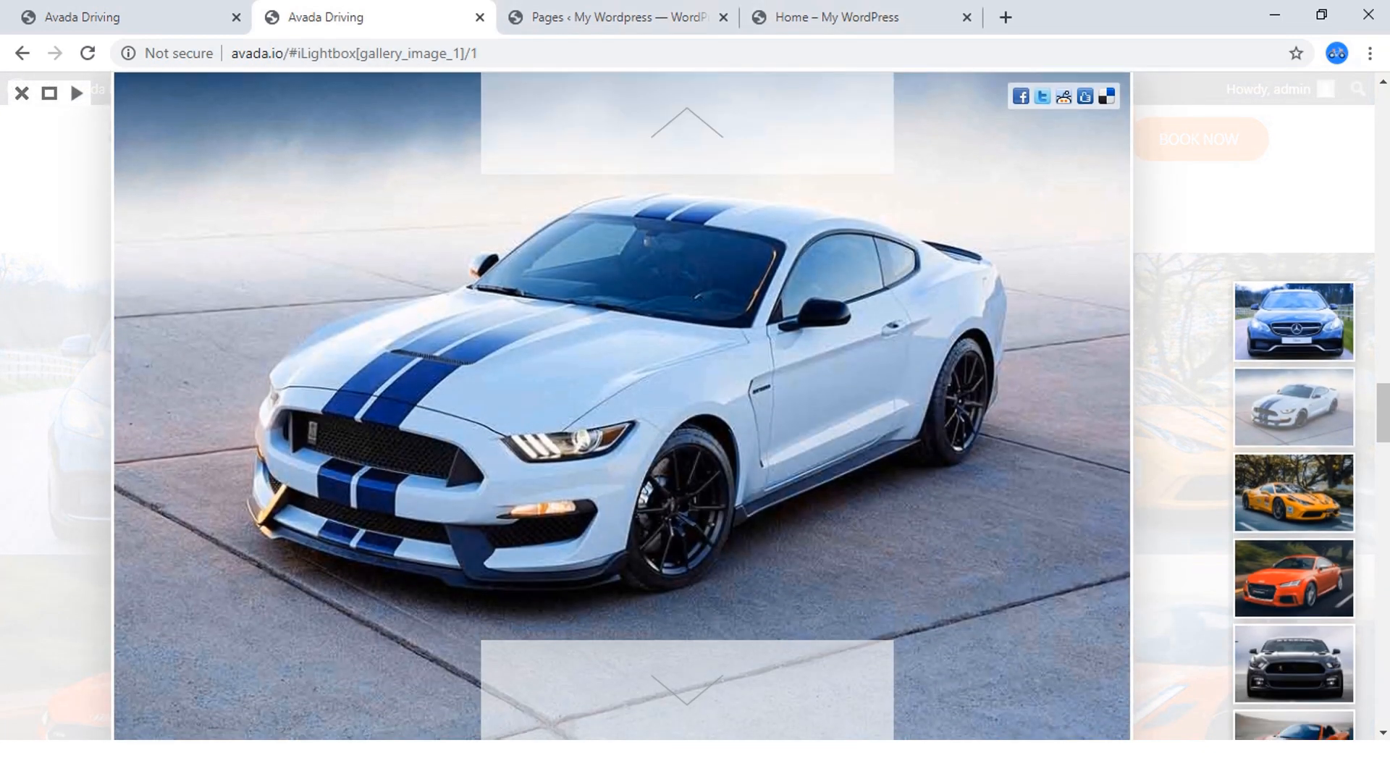
scroll(253, 400, down, 2)
scroll(623, 406, down, 2)
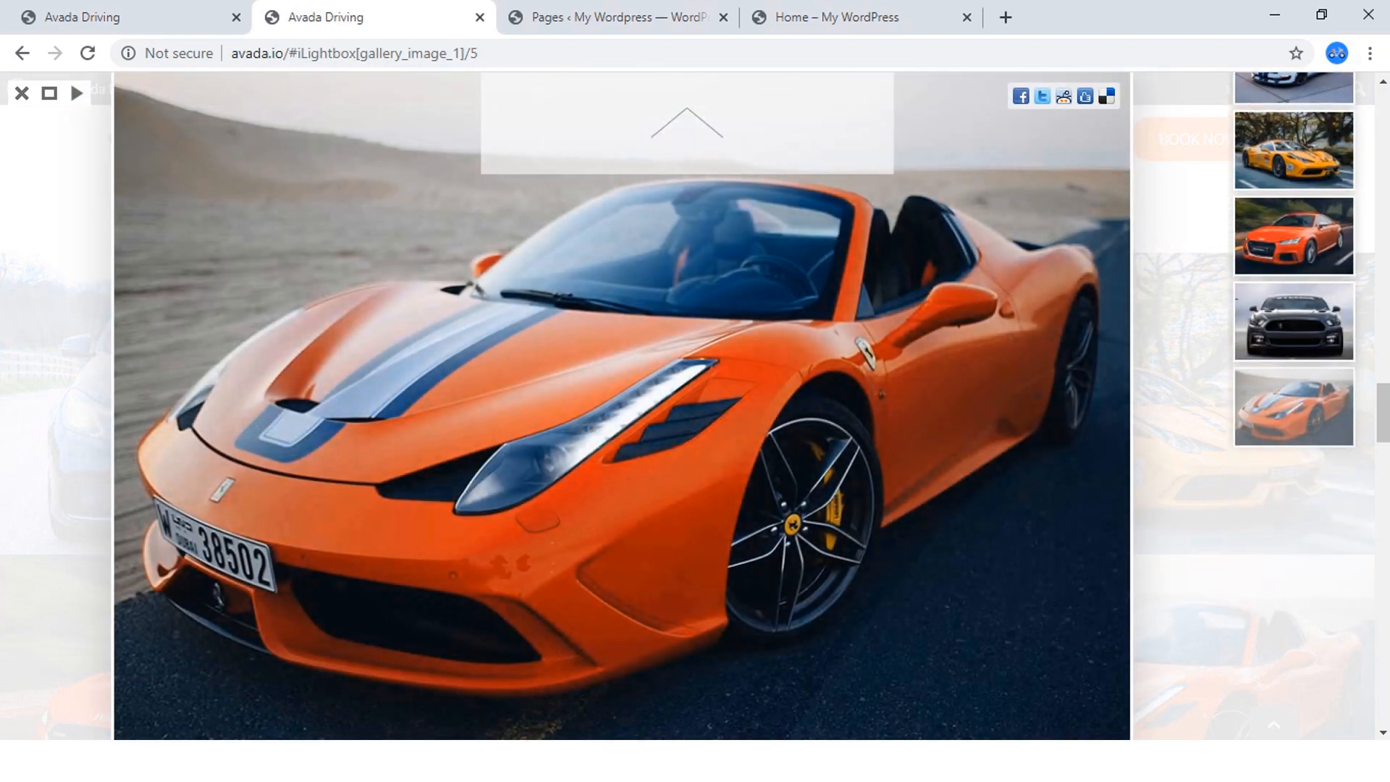
click(21, 92)
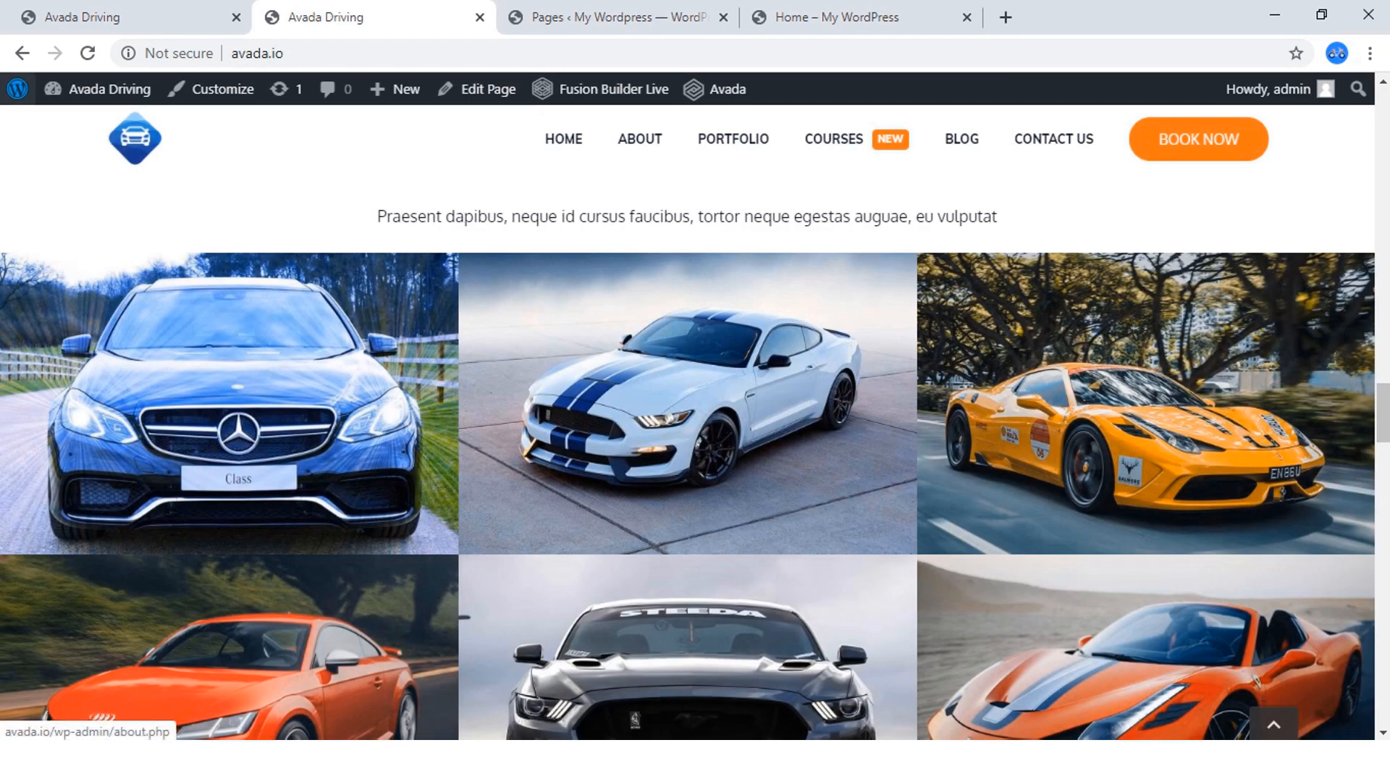
Return to the home page being edited and add a new 1/1 container directly below the Driving Courses section.
click(826, 17)
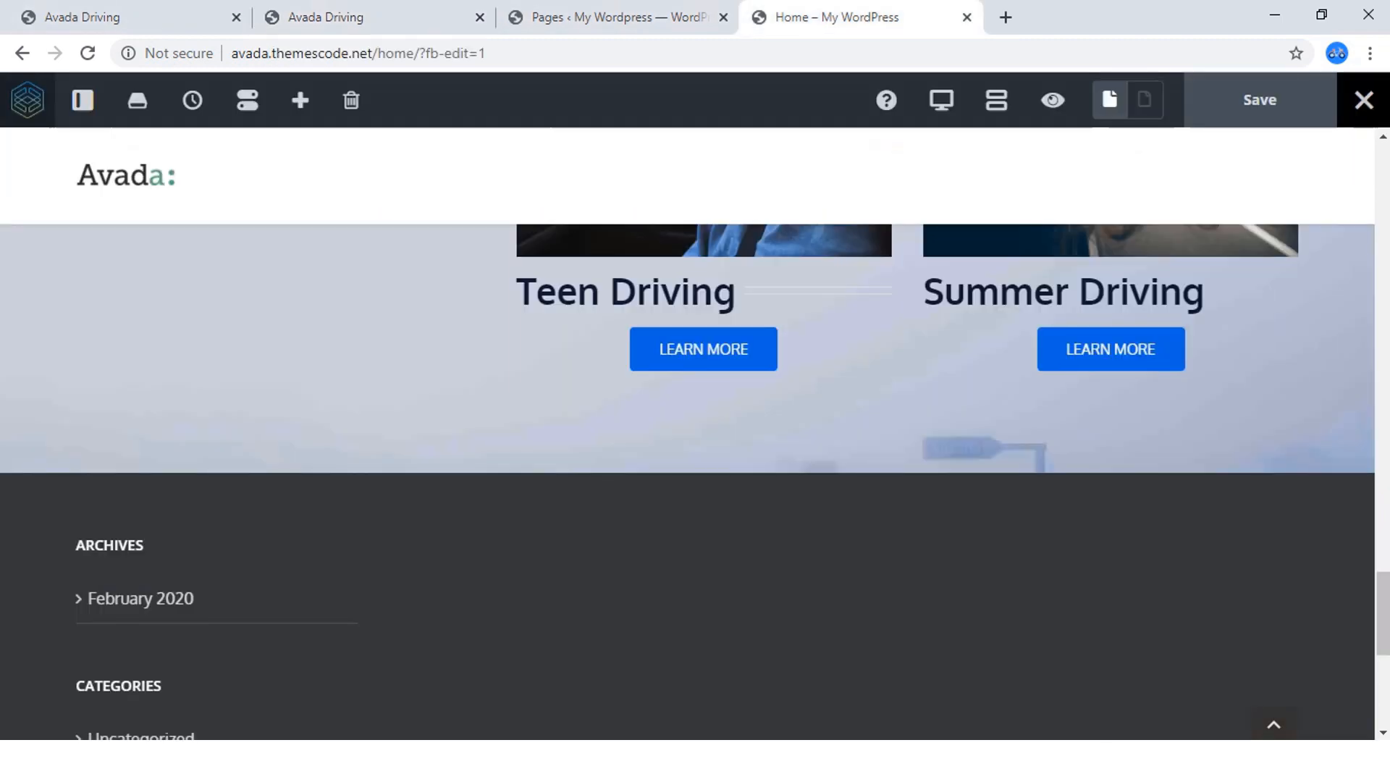
scroll(695, 474, up, 1)
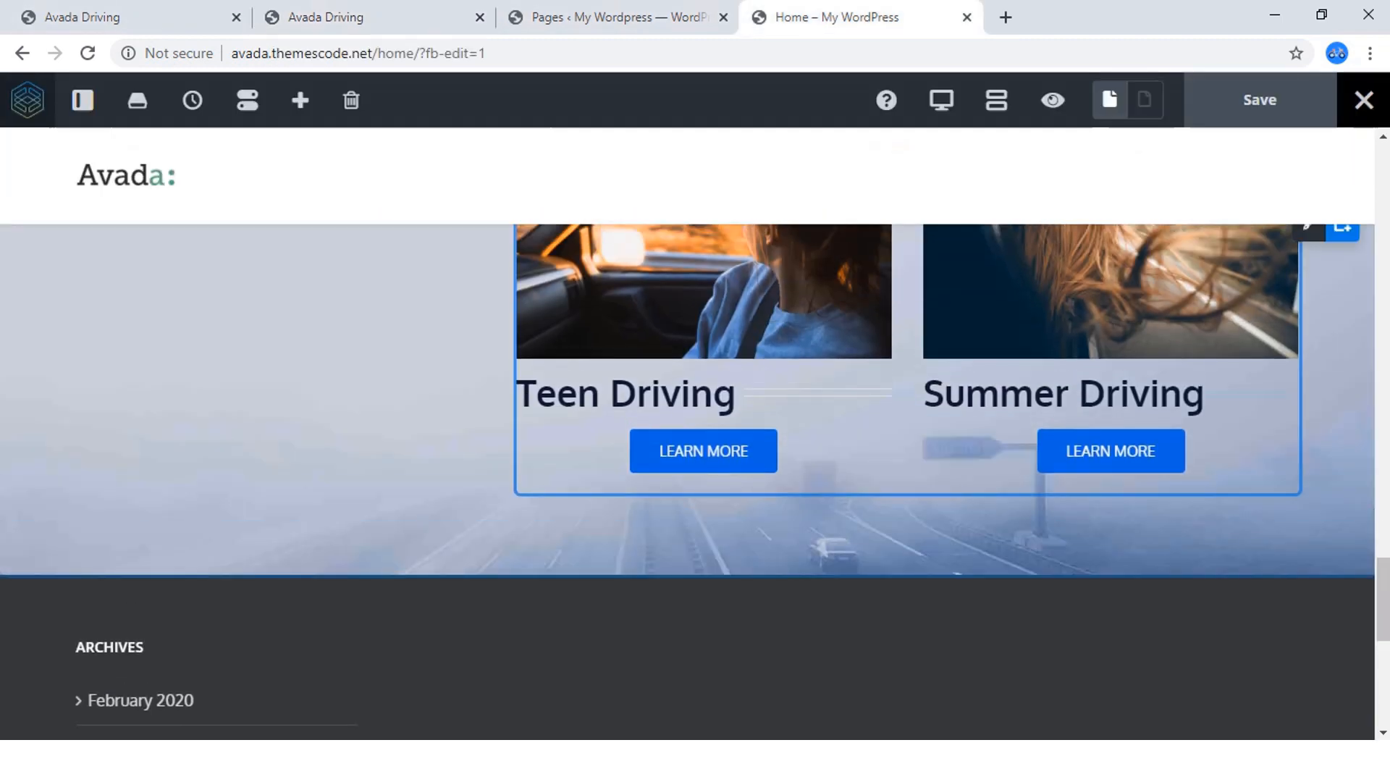
scroll(696, 481, up, 5)
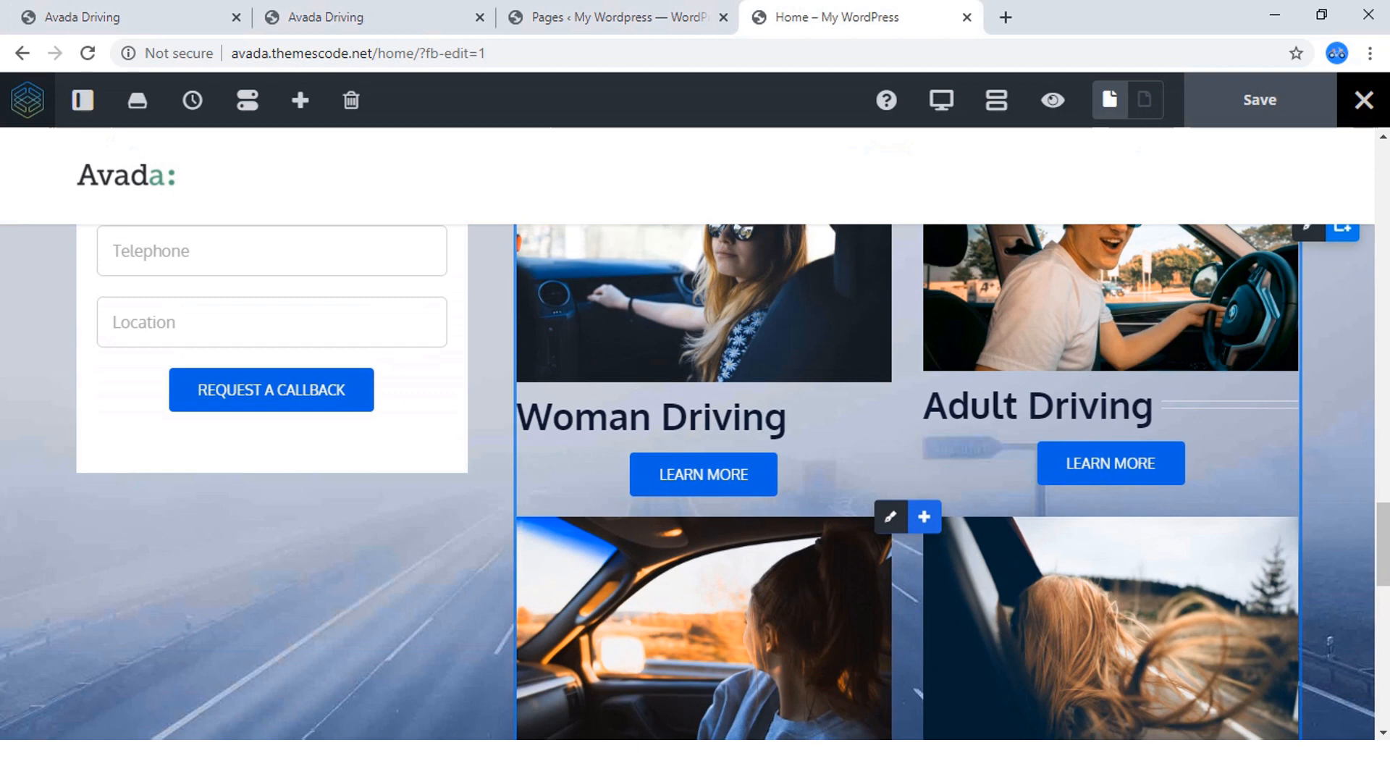
scroll(695, 482, up, 4)
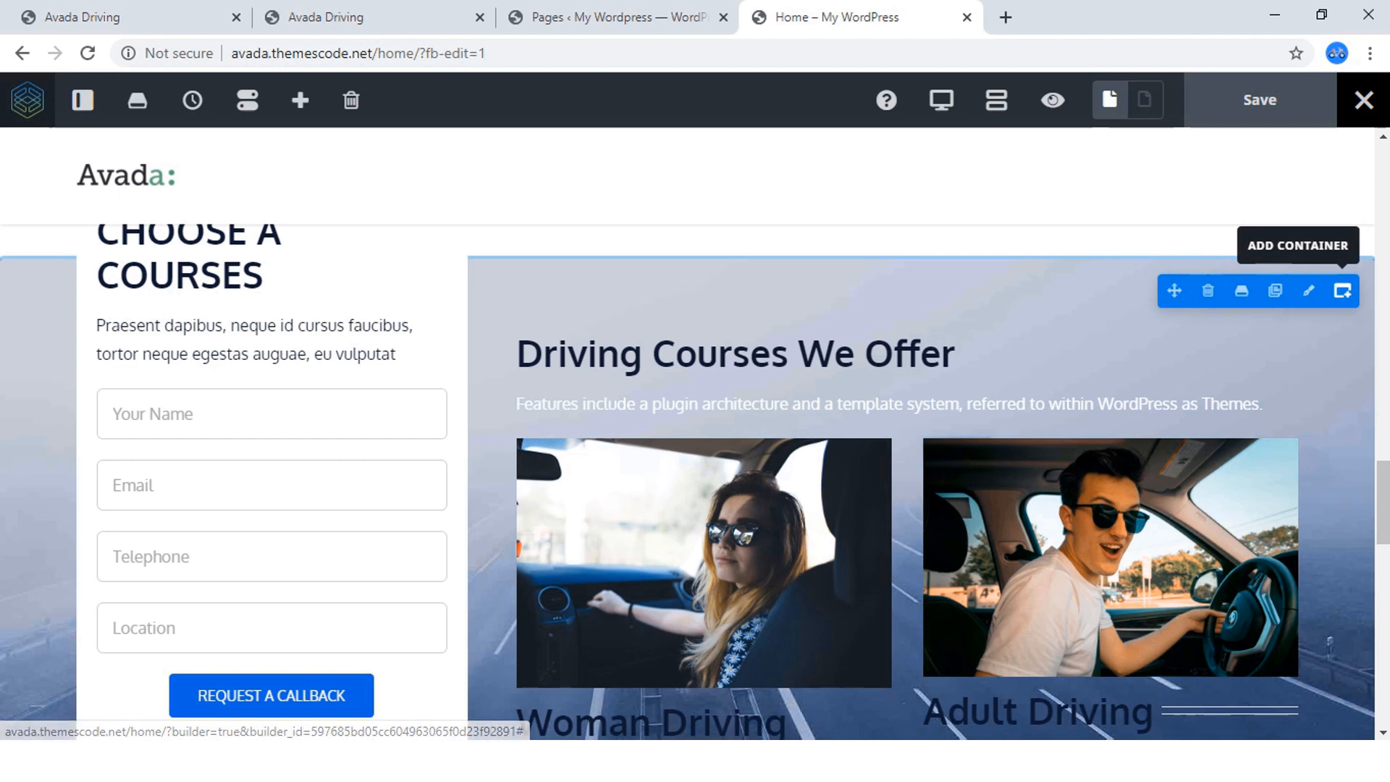
click(1342, 291)
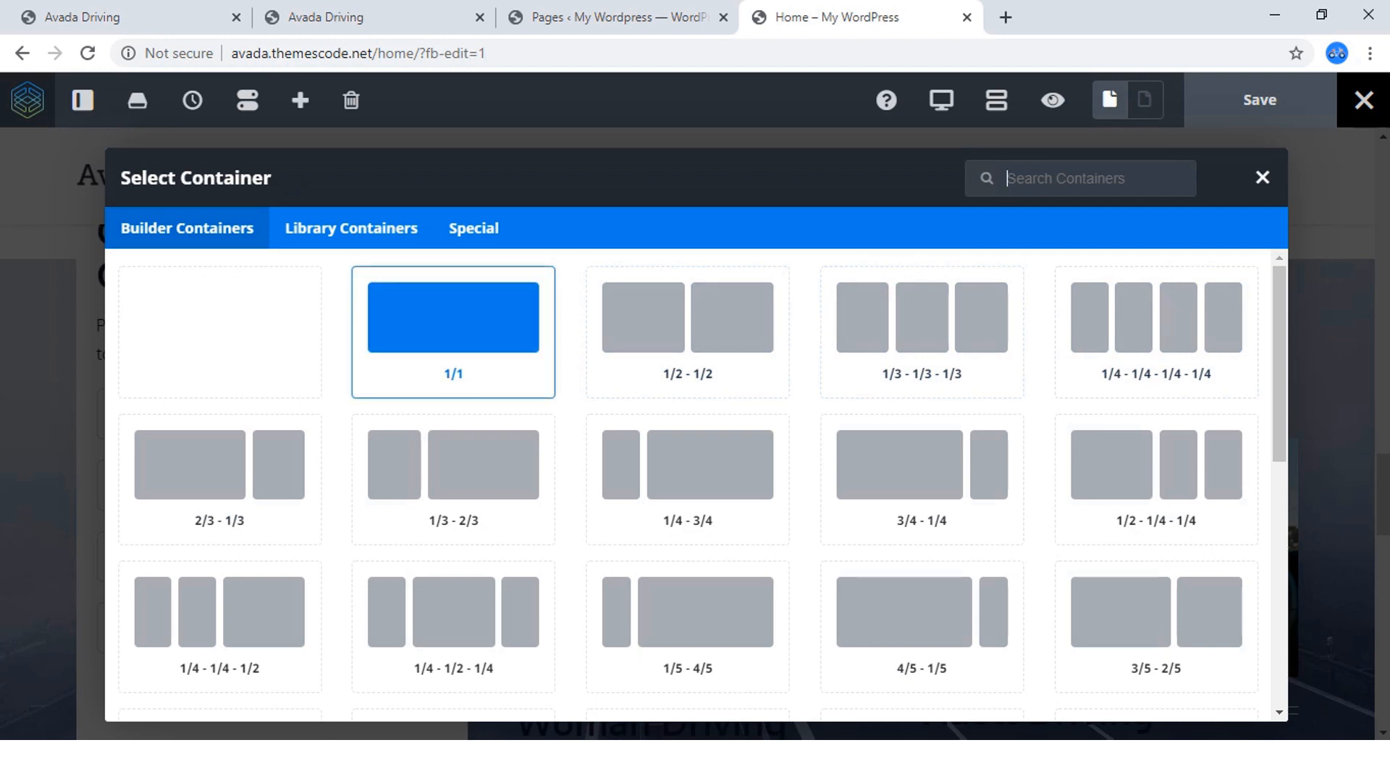
click(353, 17)
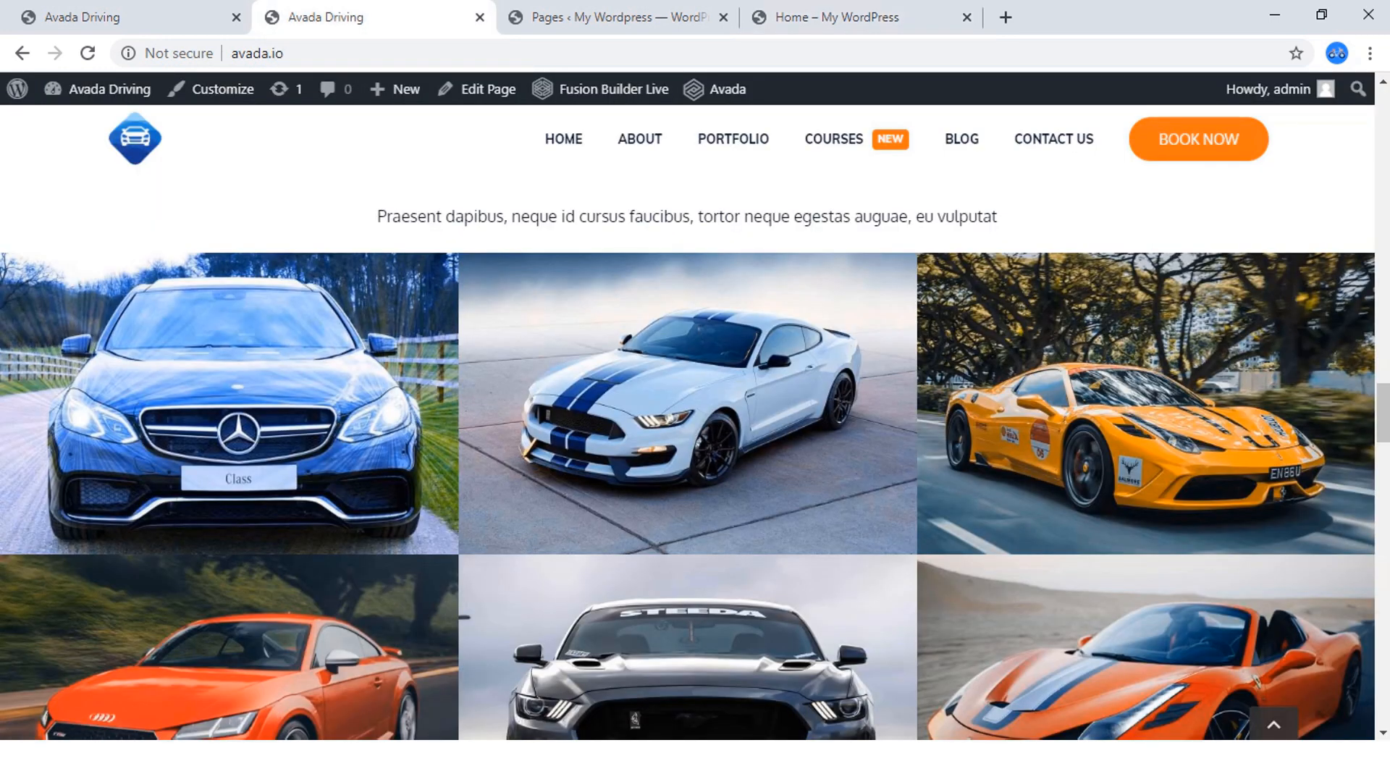
click(833, 18)
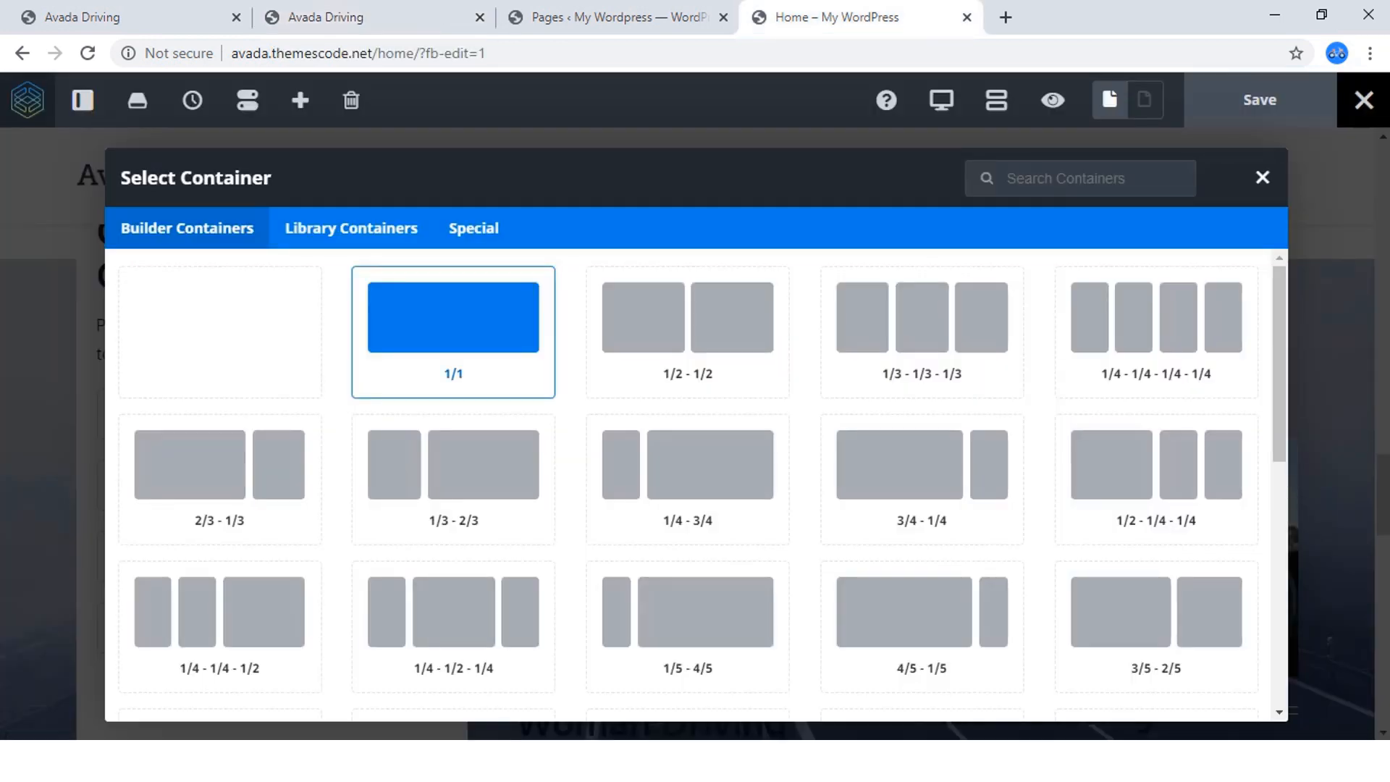
click(453, 326)
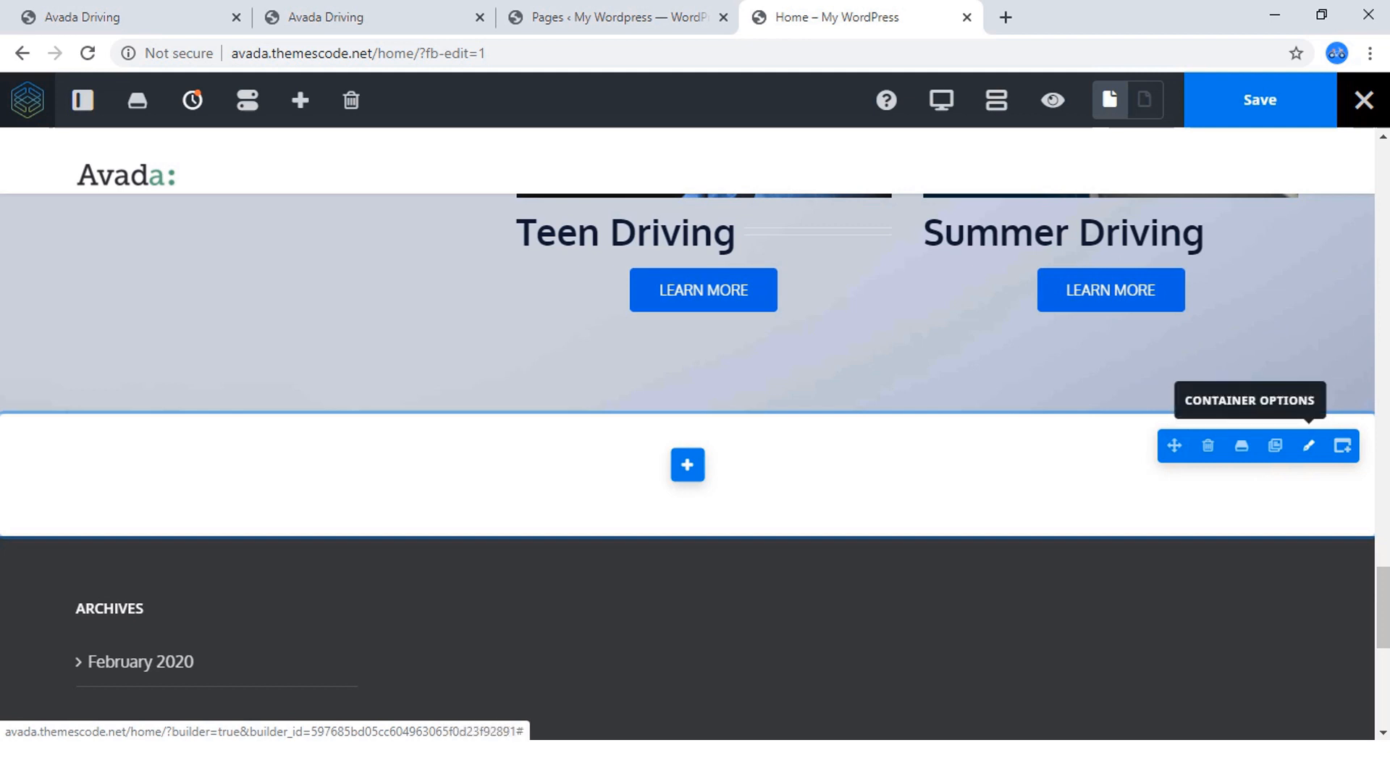
Open the new empty container's options and rename it "gallery- container".
click(1308, 445)
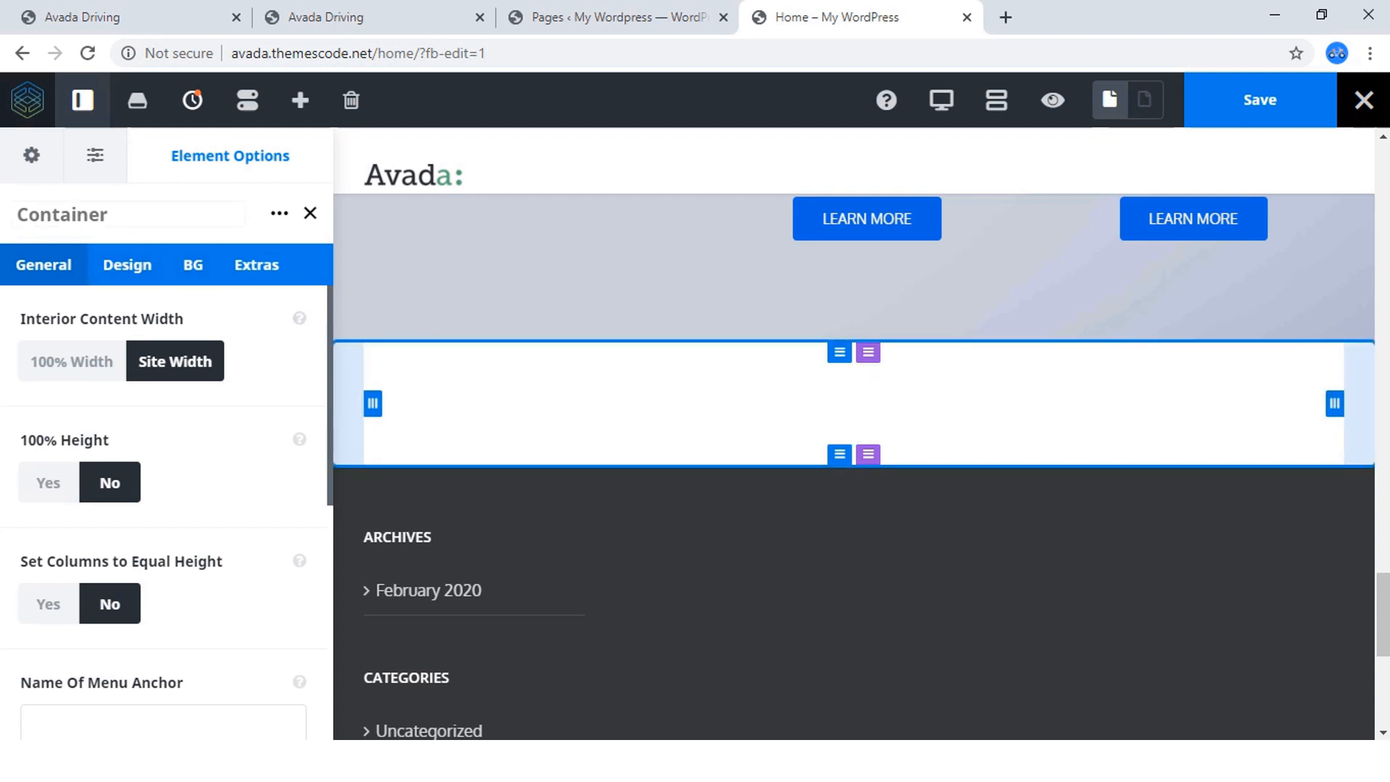
click(120, 215)
text(g)
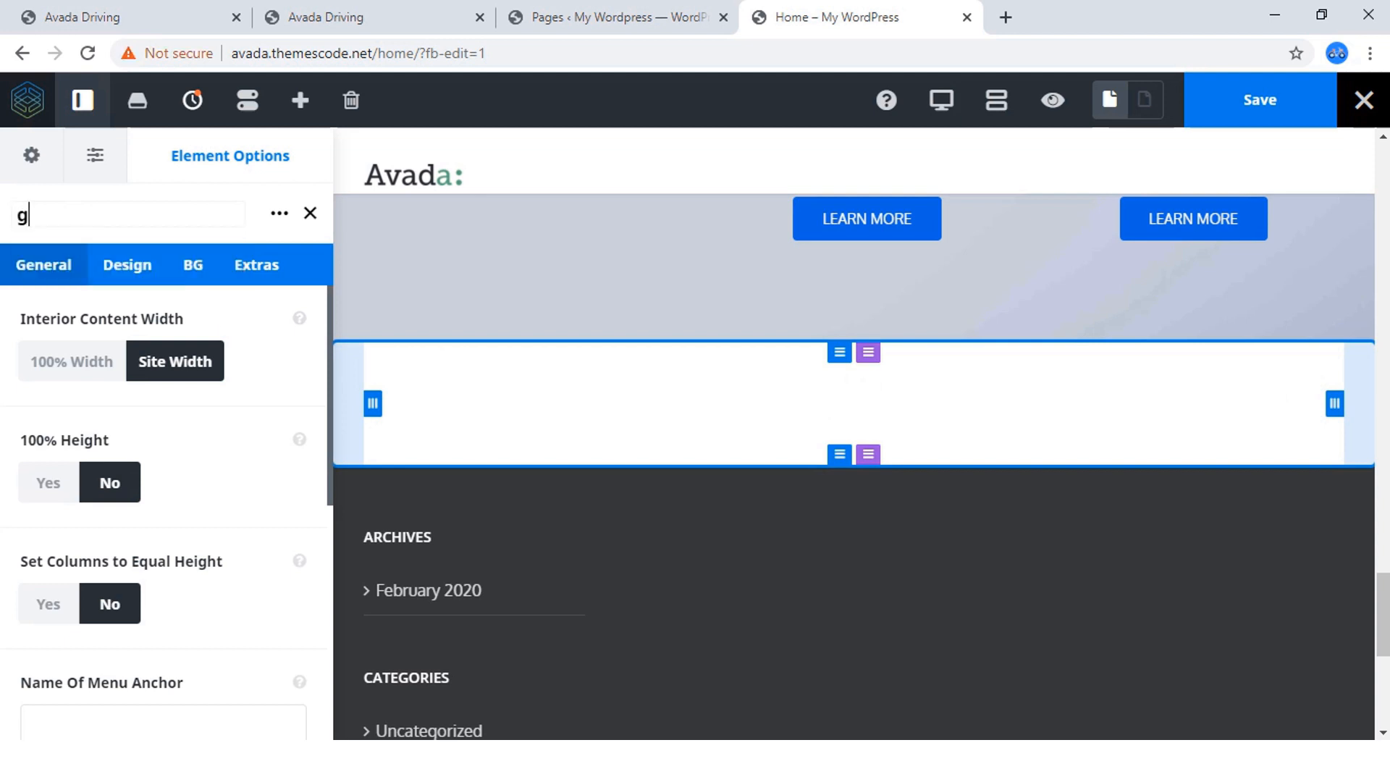
text(allery- conta)
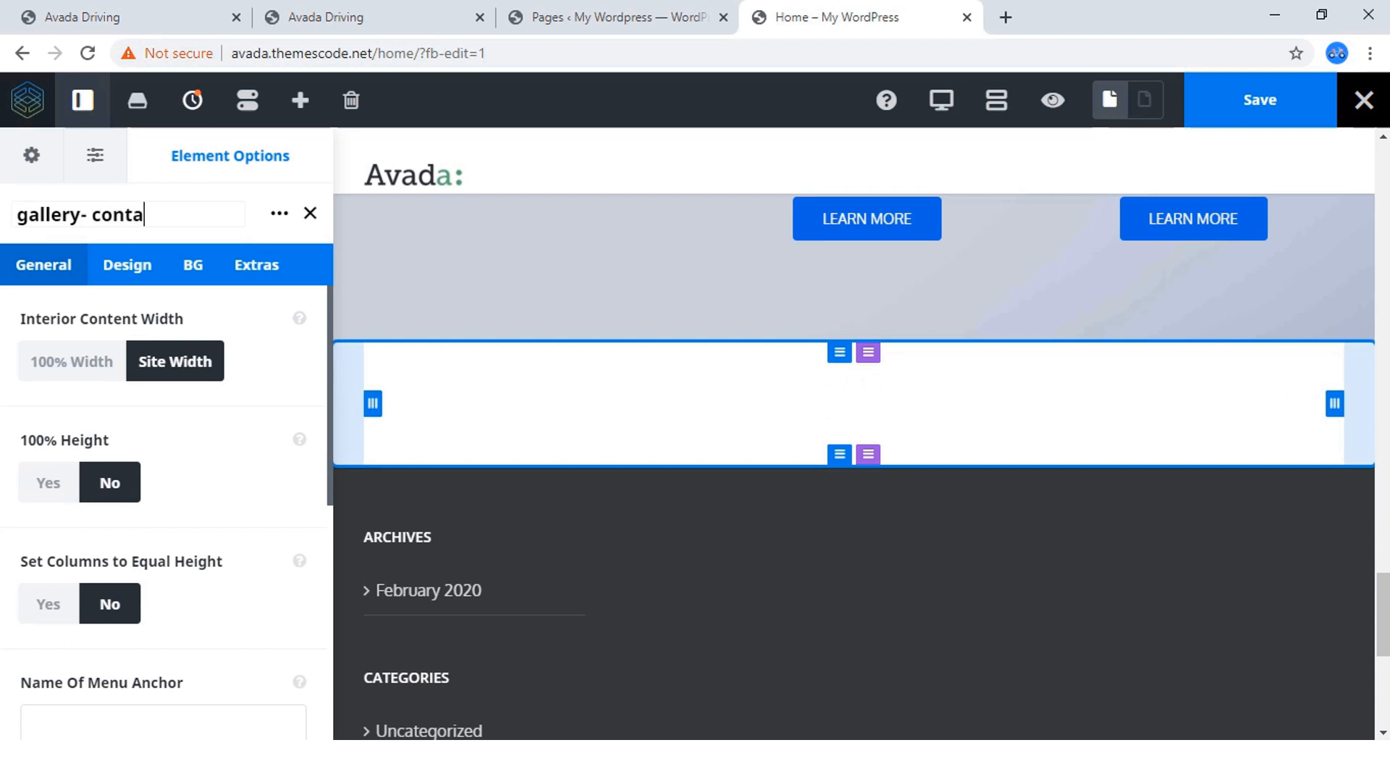
text(iner)
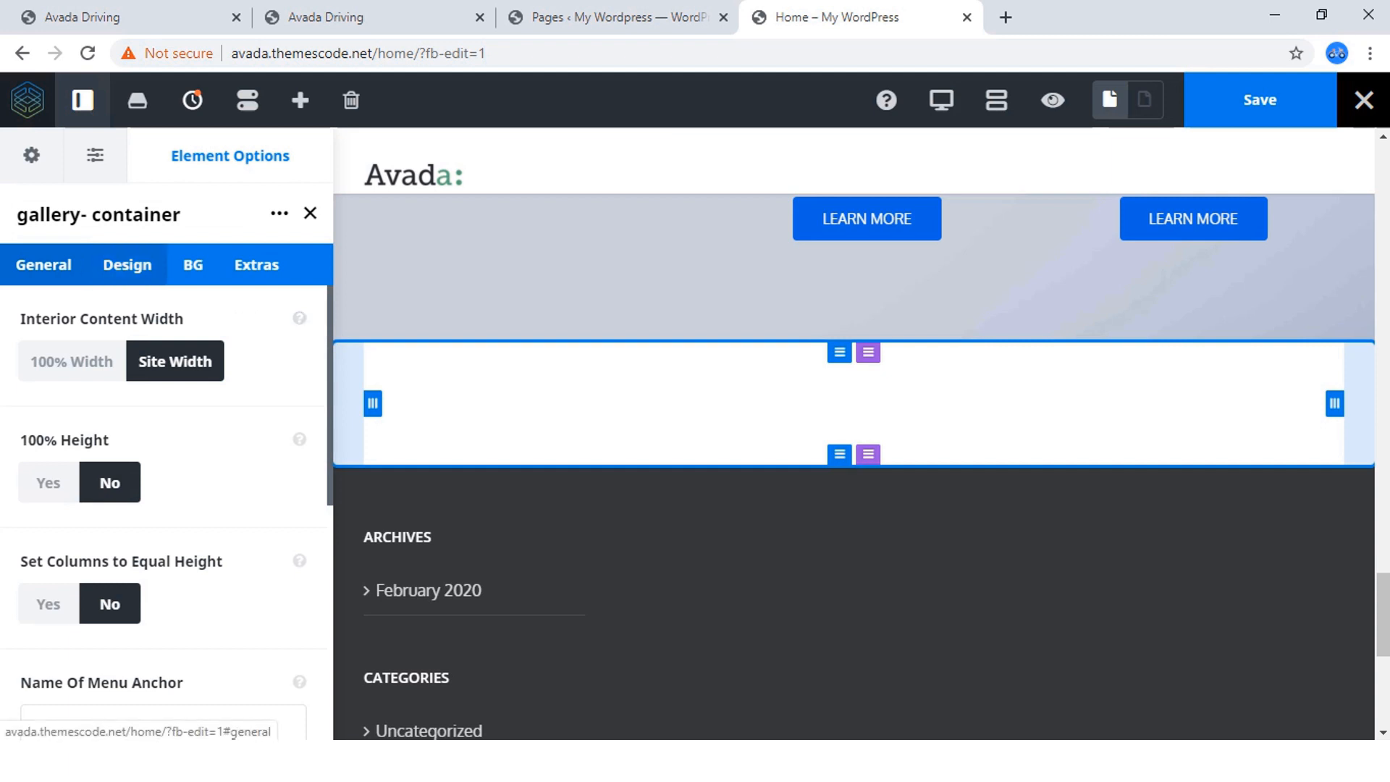
click(193, 265)
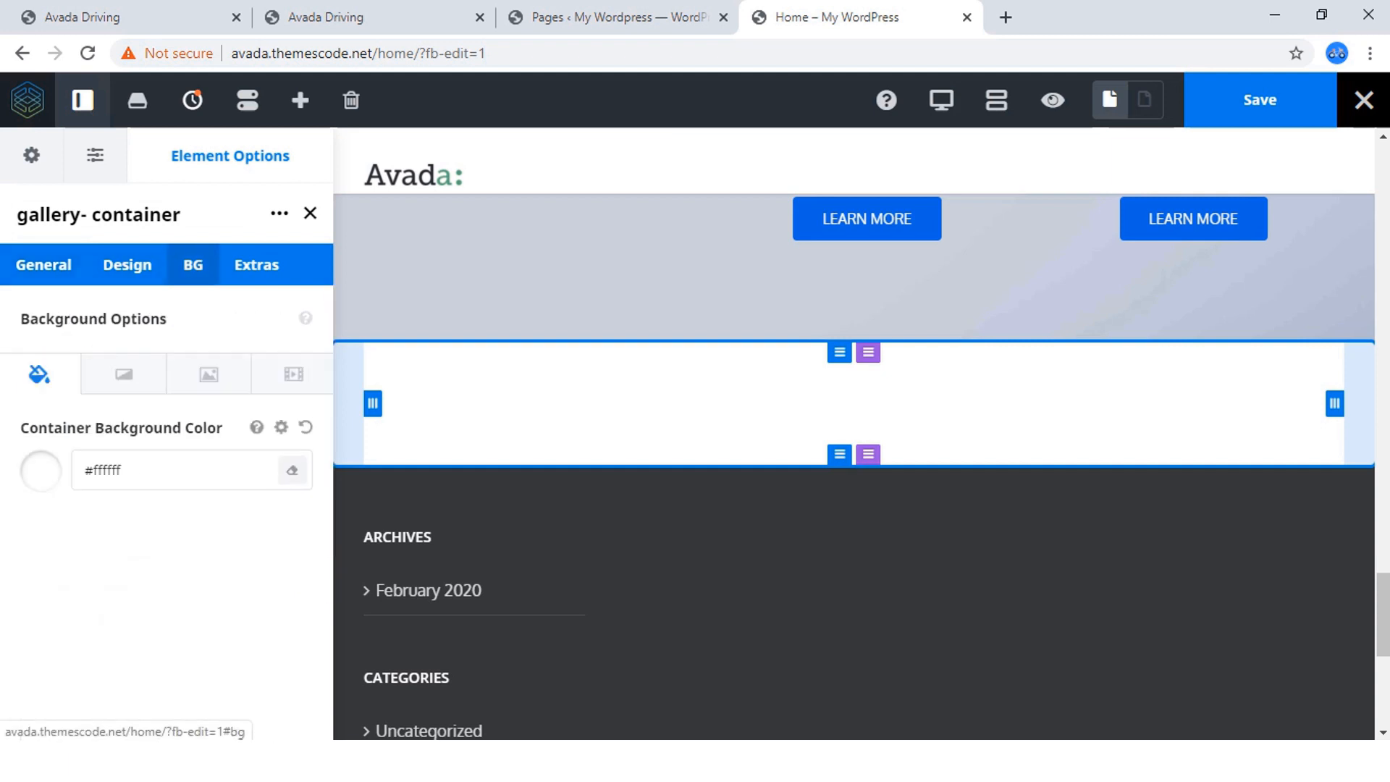
click(256, 264)
click(43, 264)
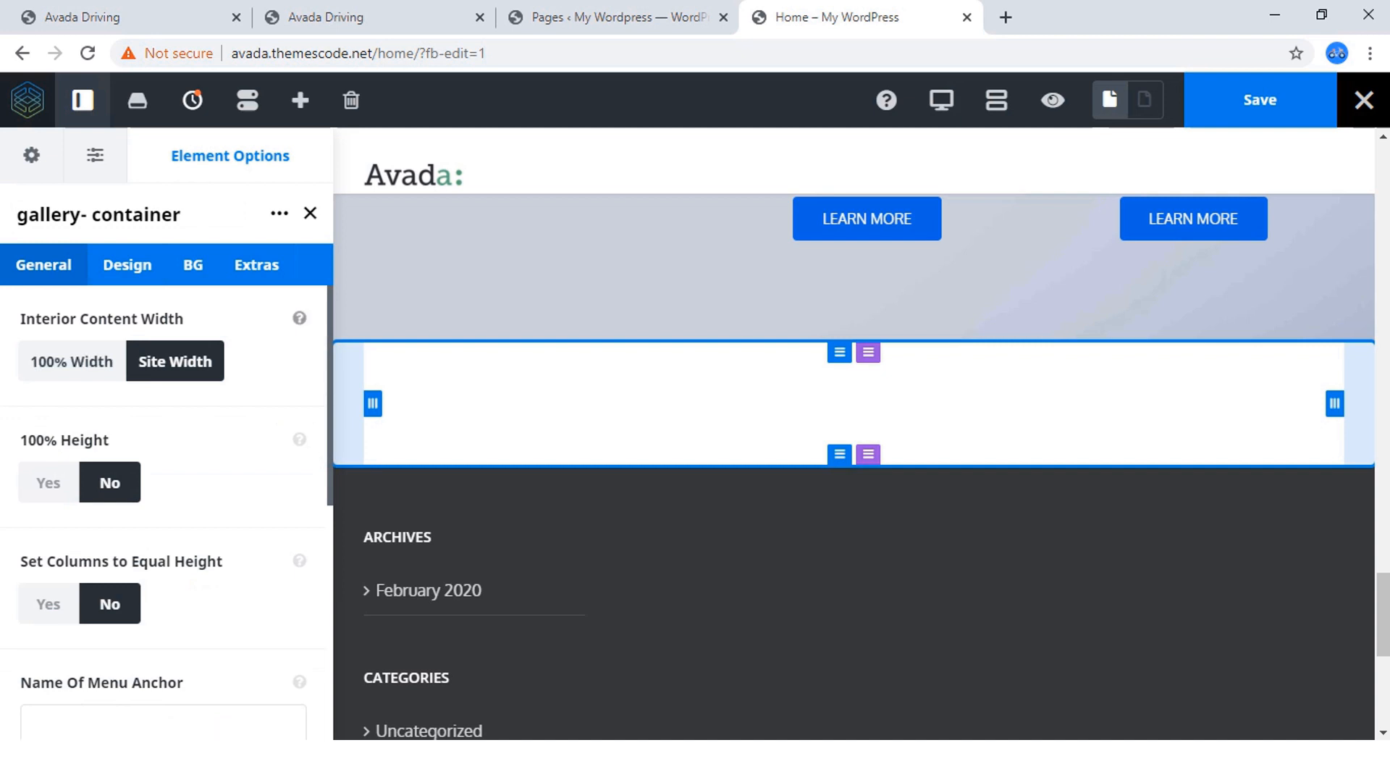
Set the gallery container's interior content width to 100% Width and turn on equal column height.
click(316, 16)
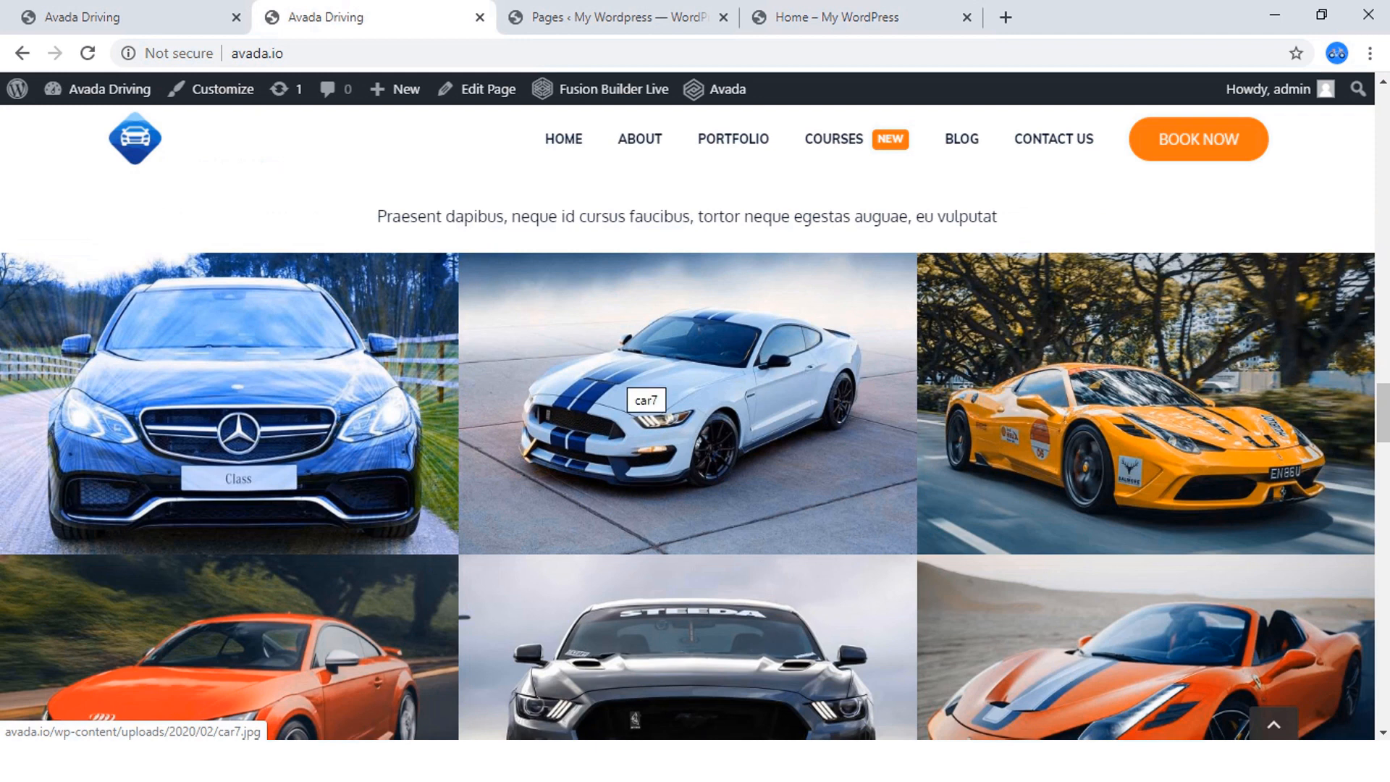
click(833, 16)
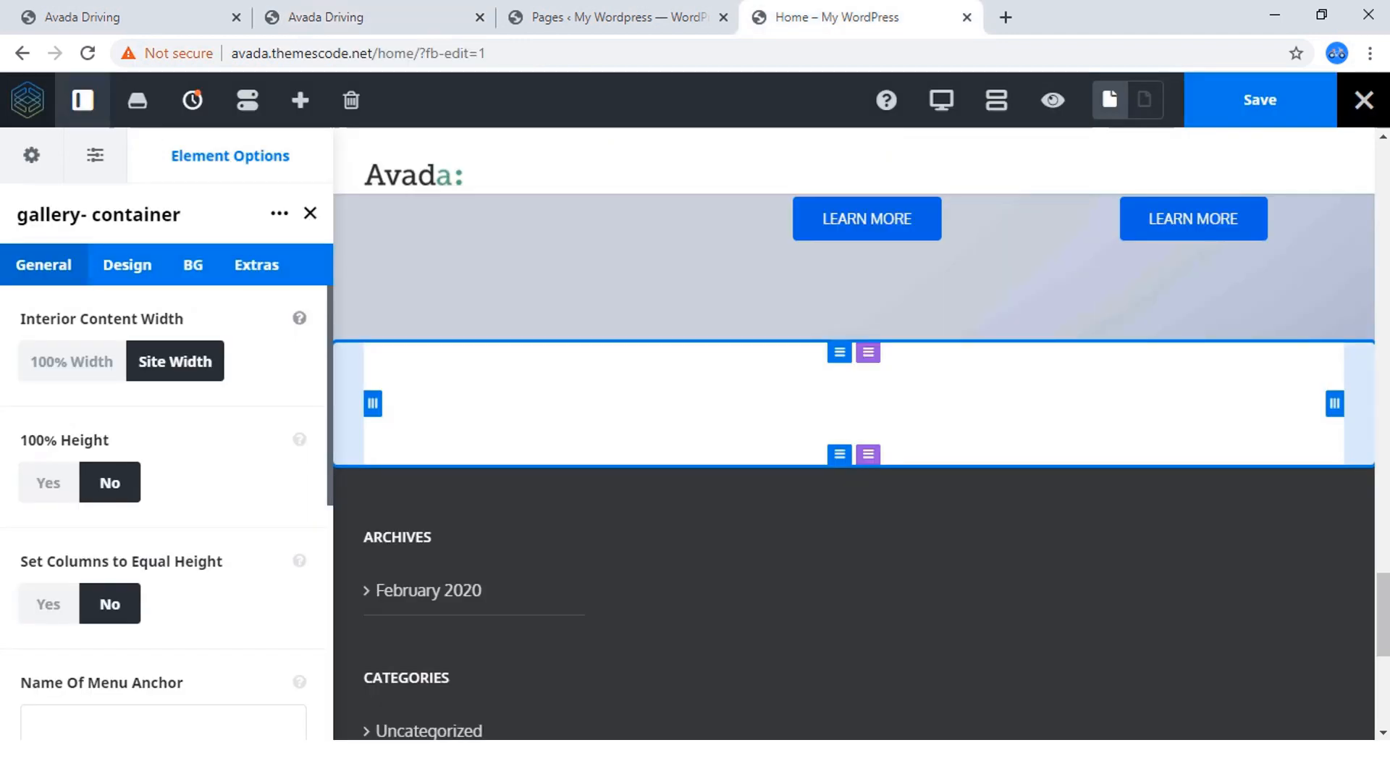
click(72, 361)
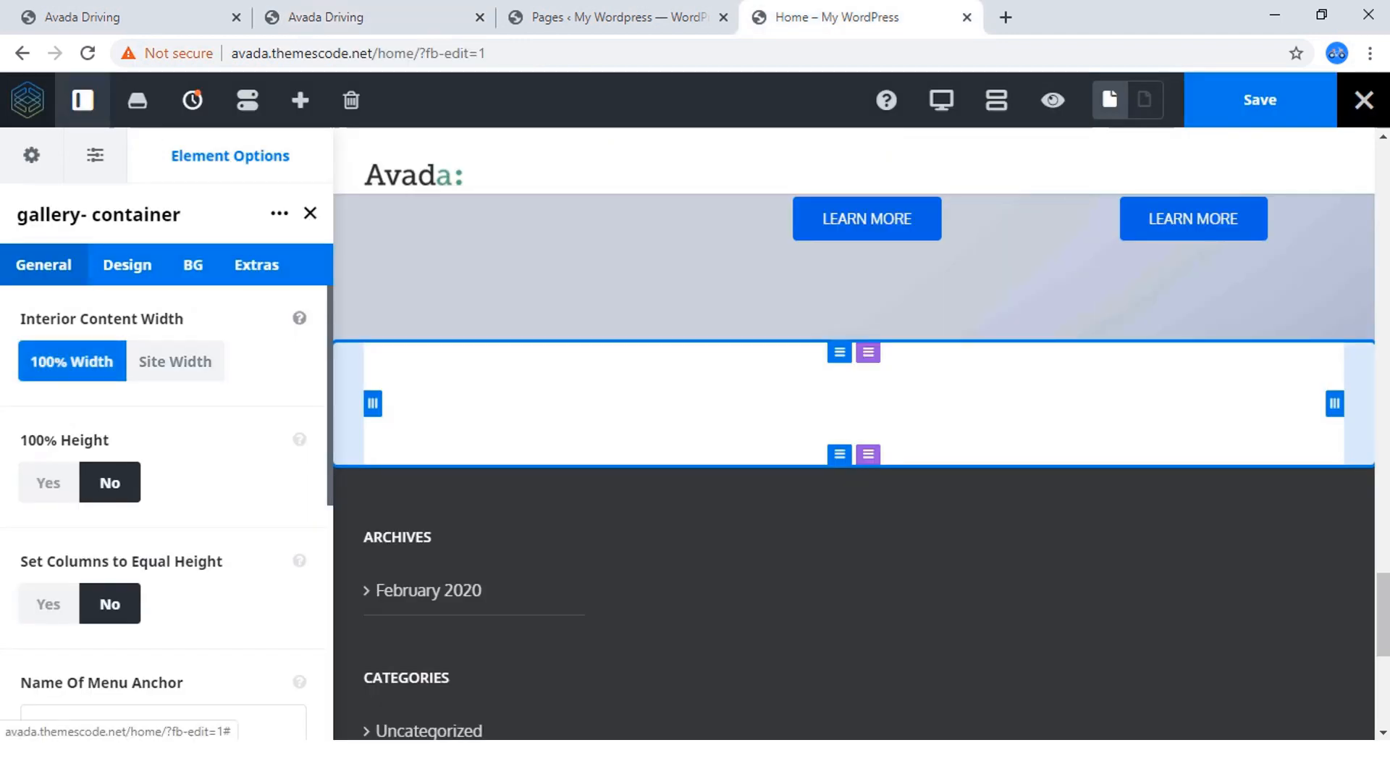
scroll(72, 361, down, 1)
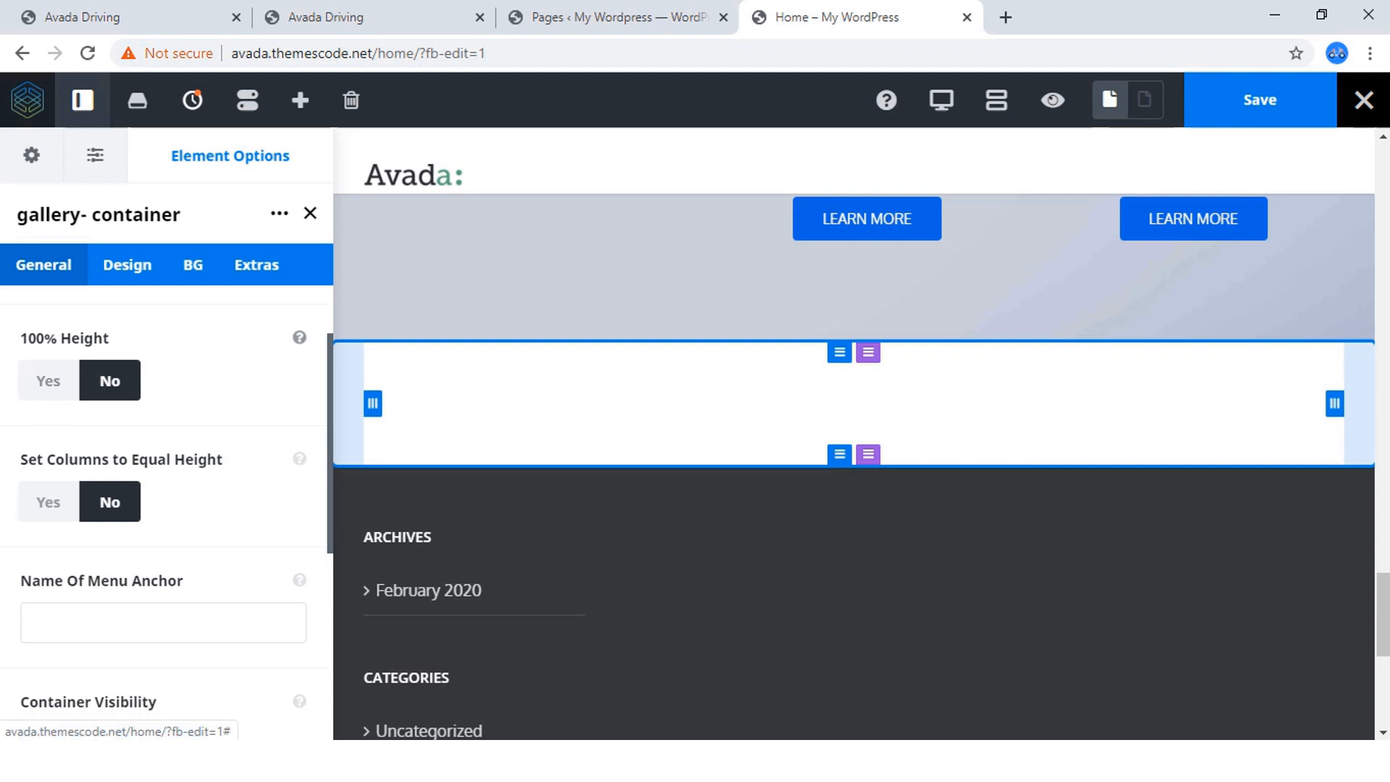
scroll(72, 362, down, 1)
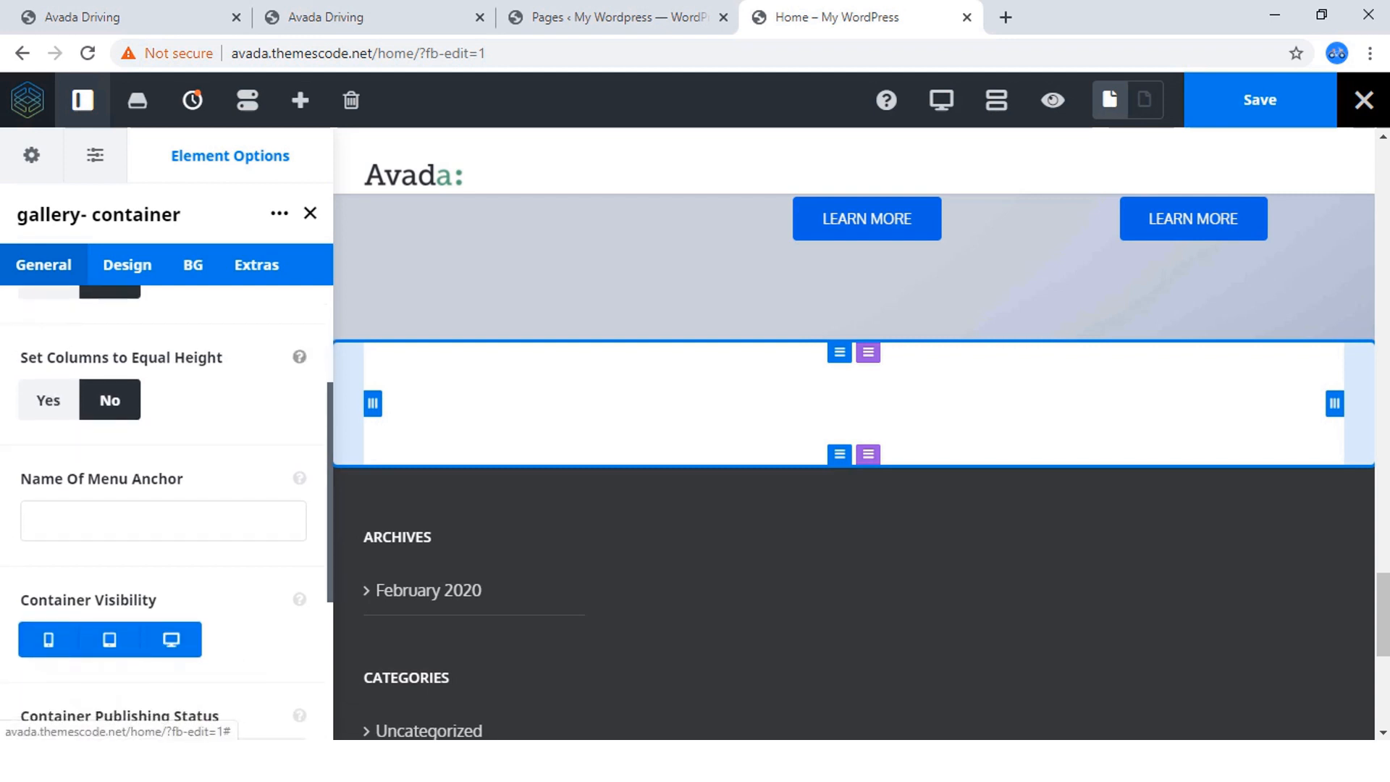
click(47, 400)
scroll(48, 401, down, 3)
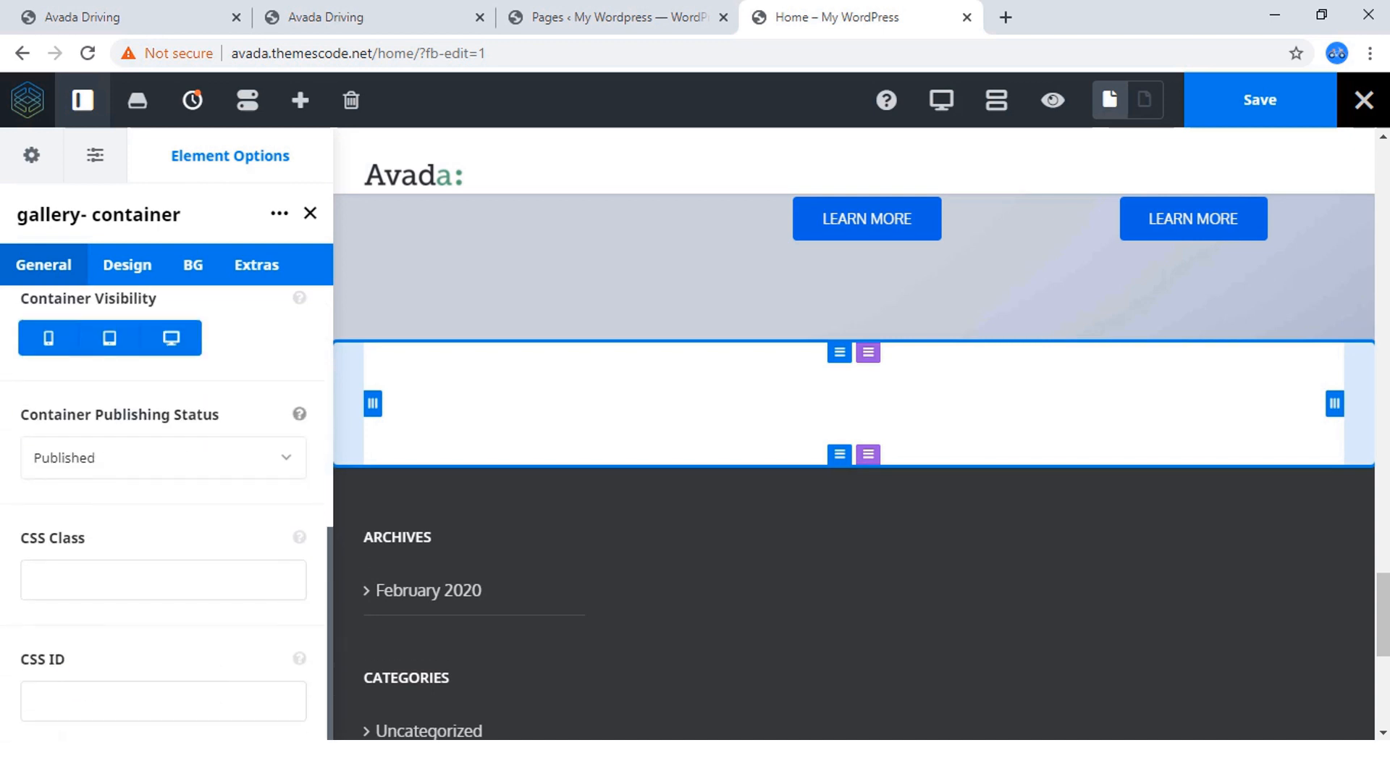
scroll(167, 507, up, 5)
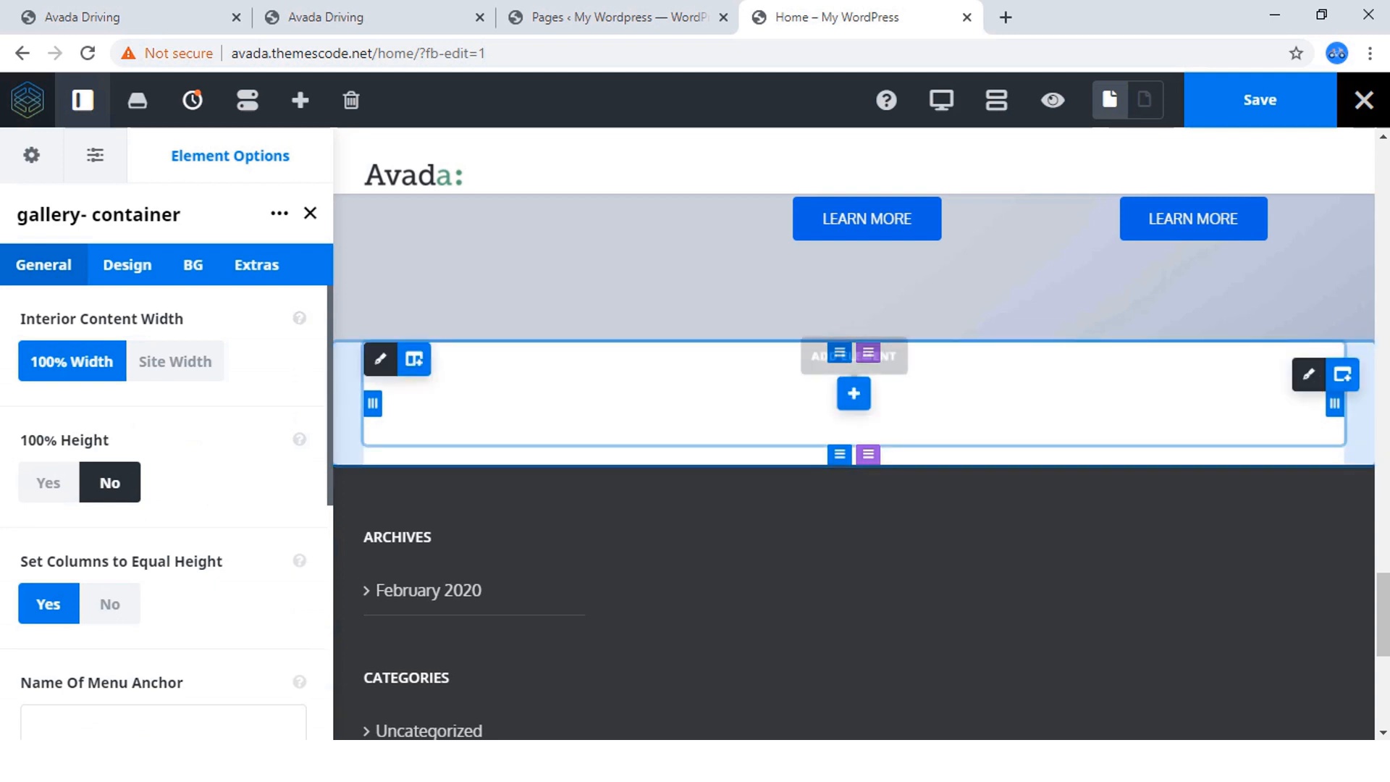
Examine the Our Cars heading, its surrounding spacing and the photo rows down to the next section on the reference page.
click(348, 17)
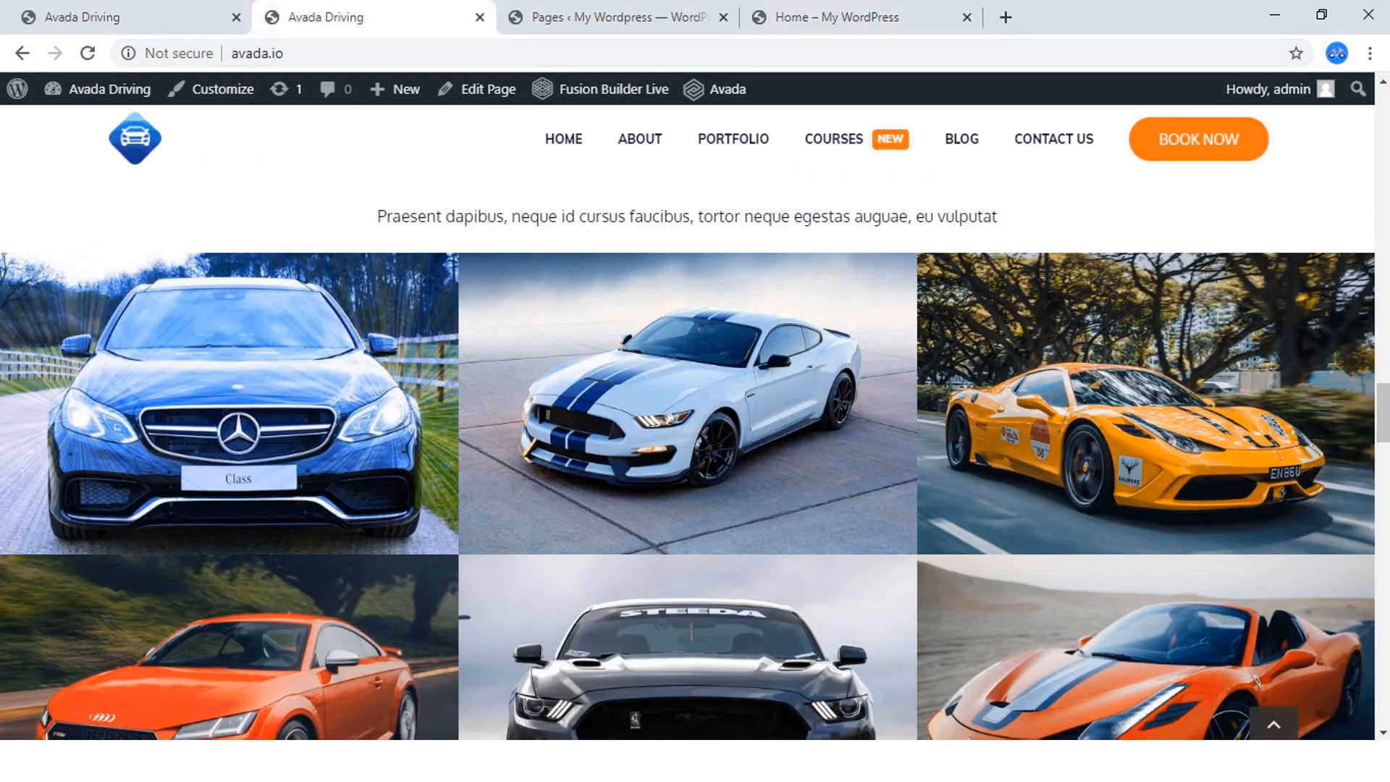
scroll(668, 425, up, 3)
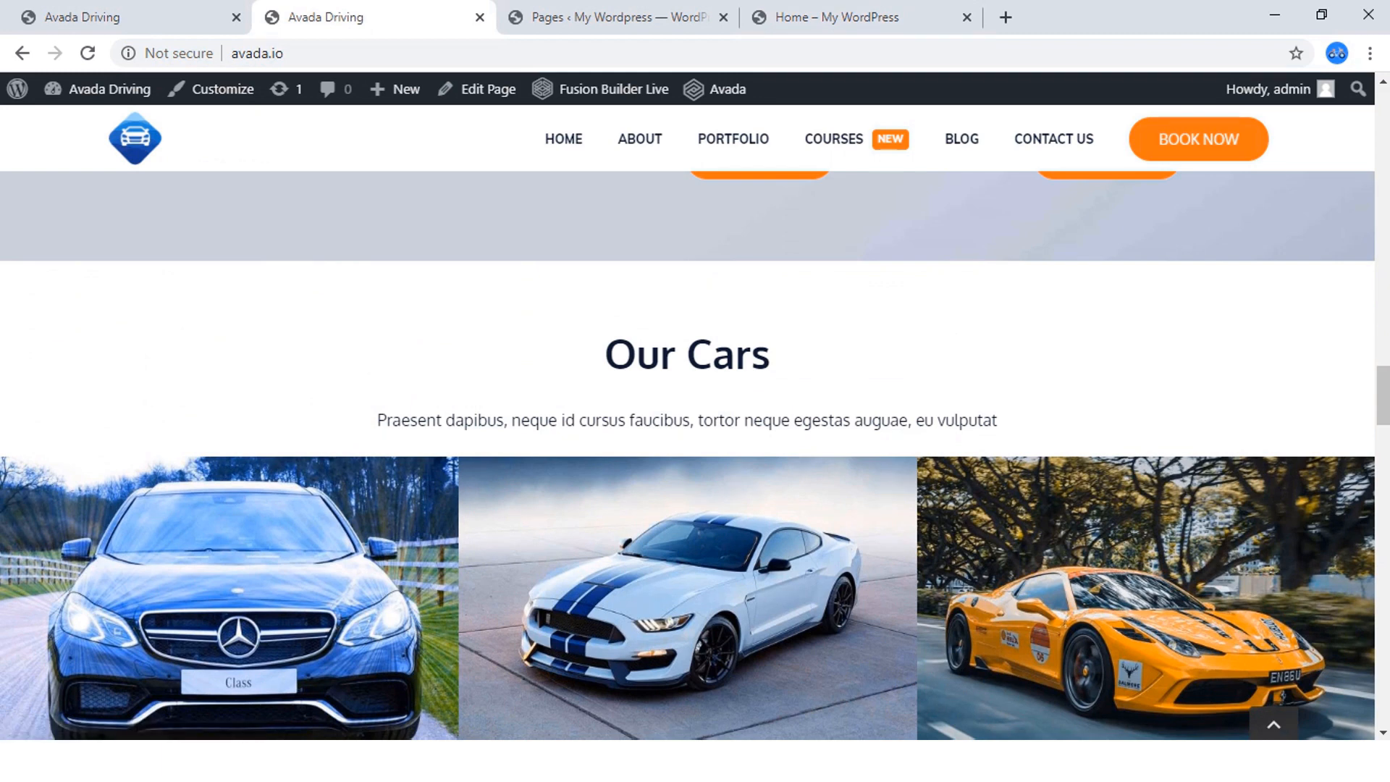
drag(605, 354, 771, 353)
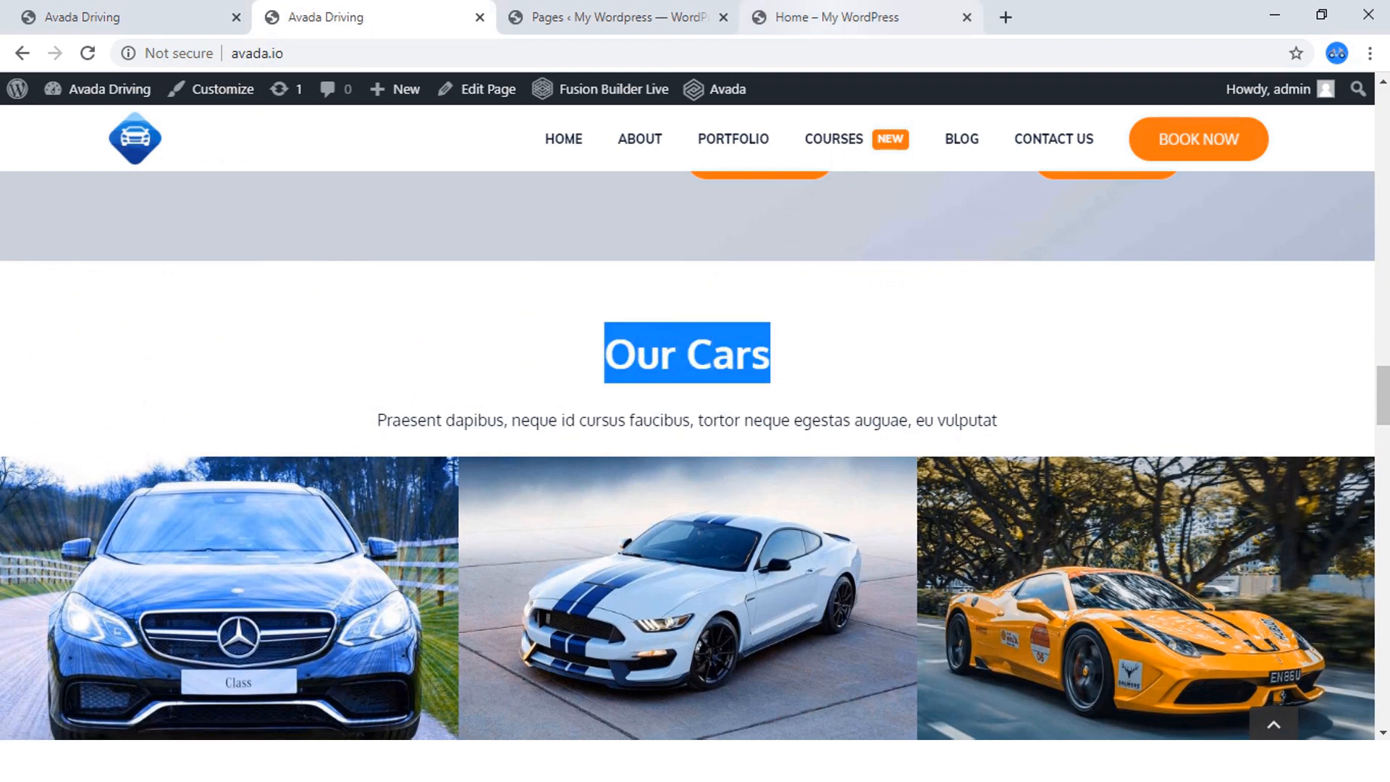
click(844, 16)
click(406, 16)
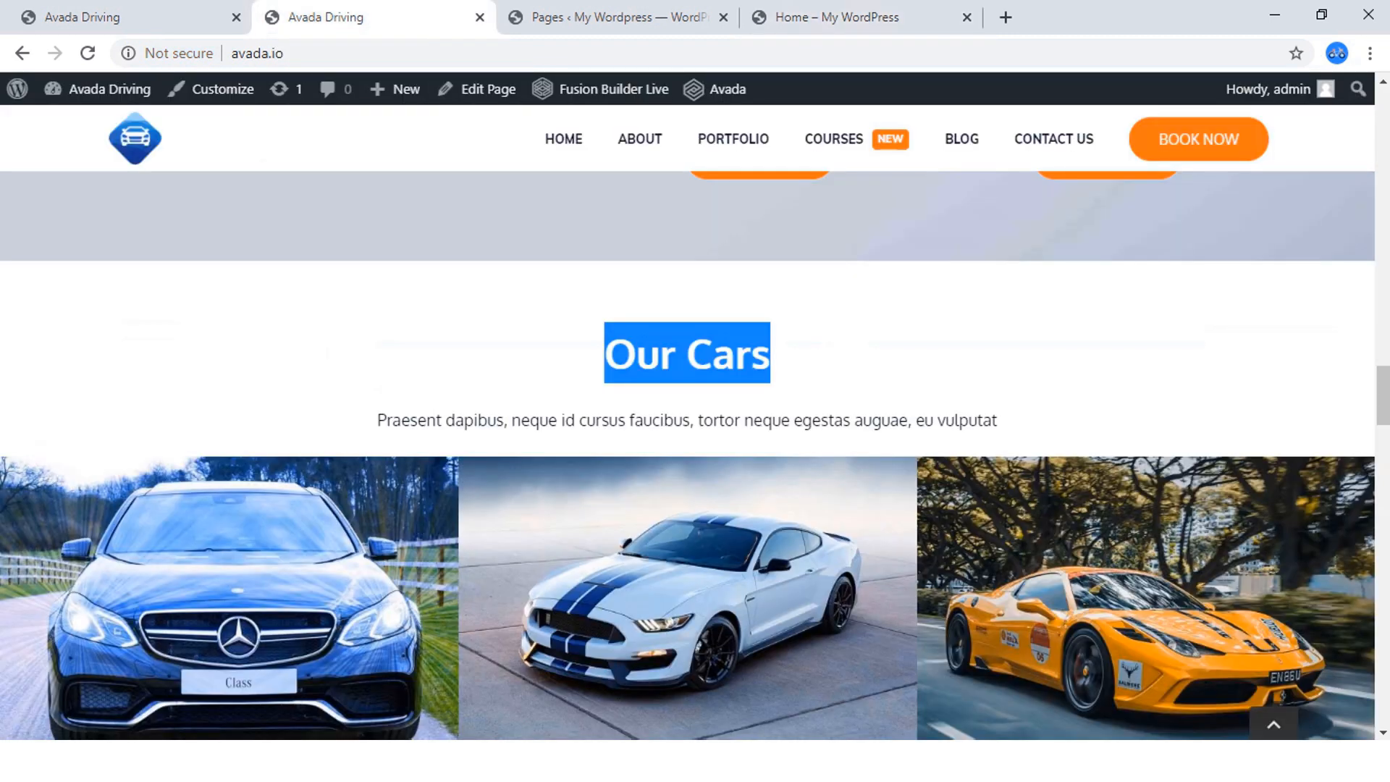
click(840, 16)
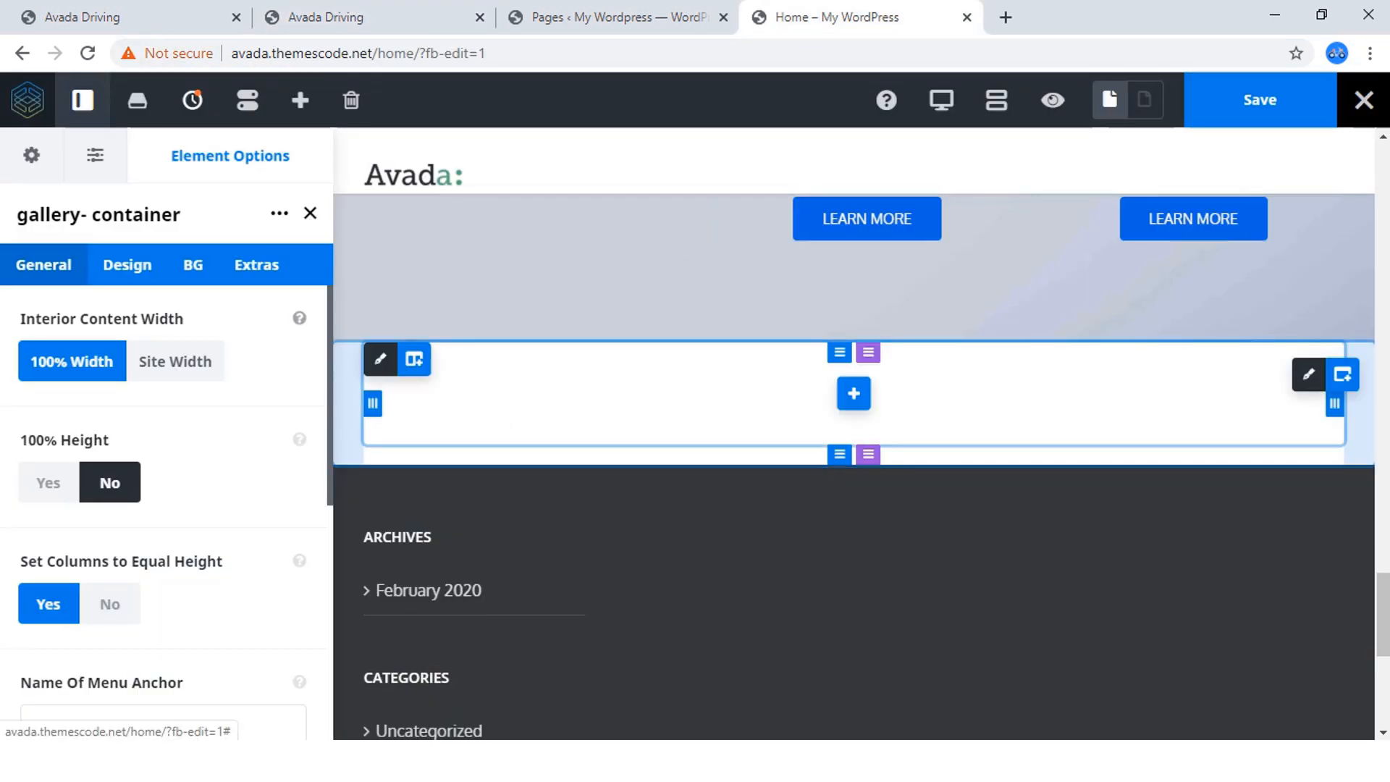
click(406, 16)
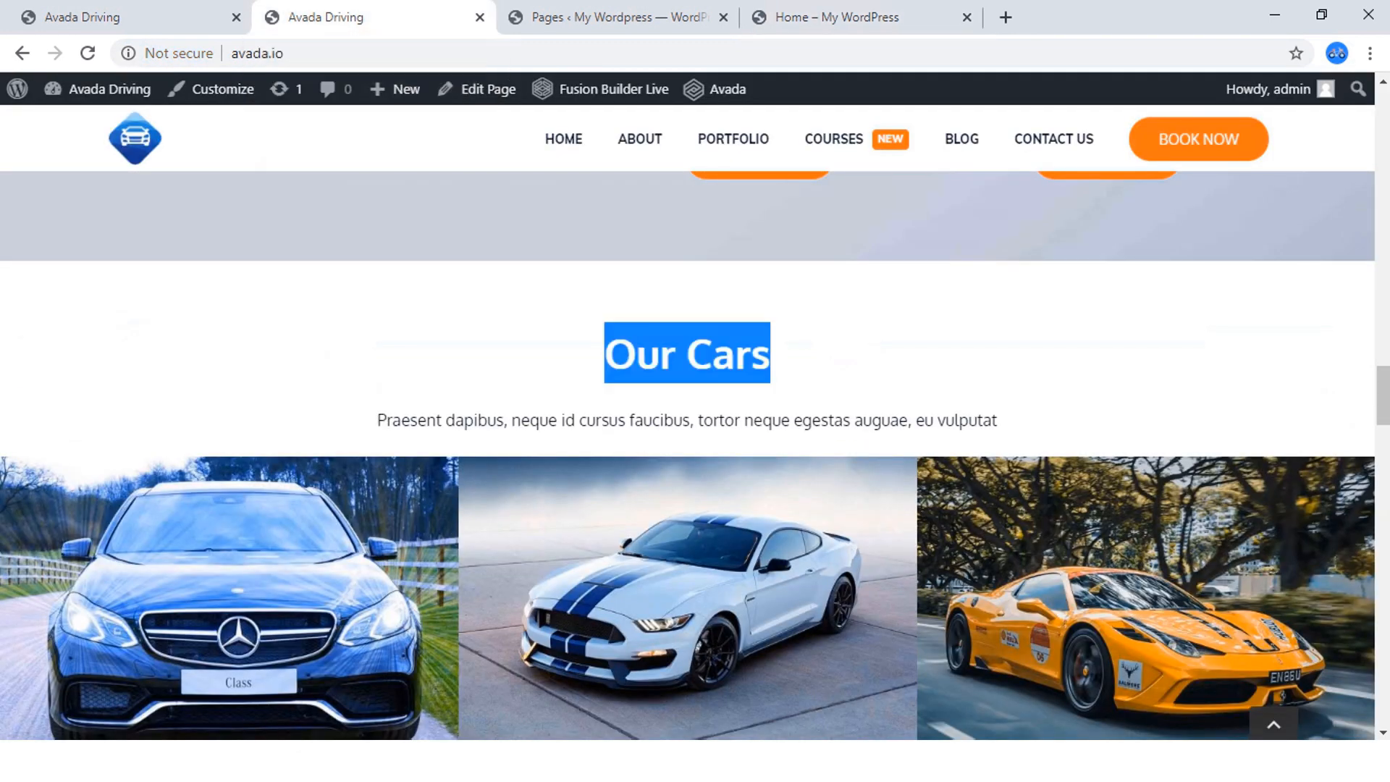
click(688, 355)
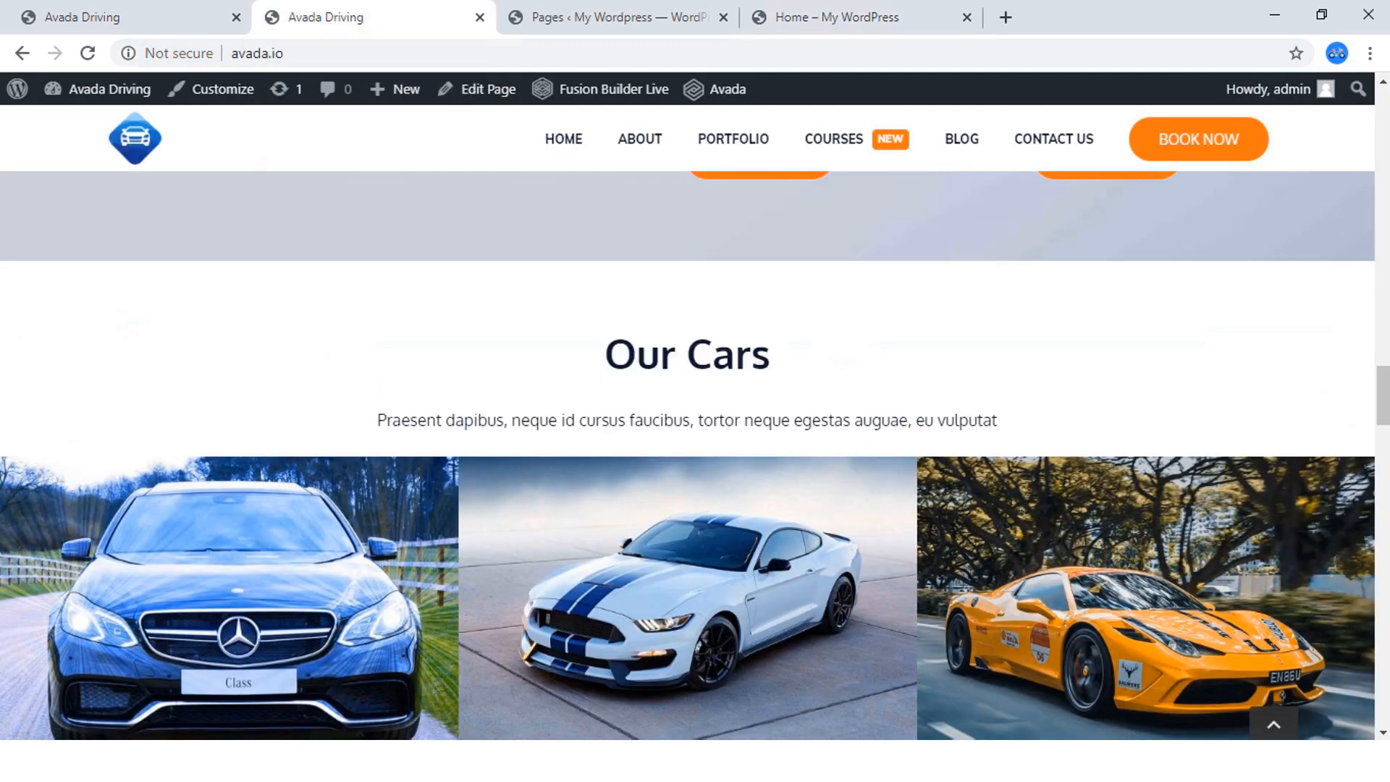
drag(605, 355, 771, 355)
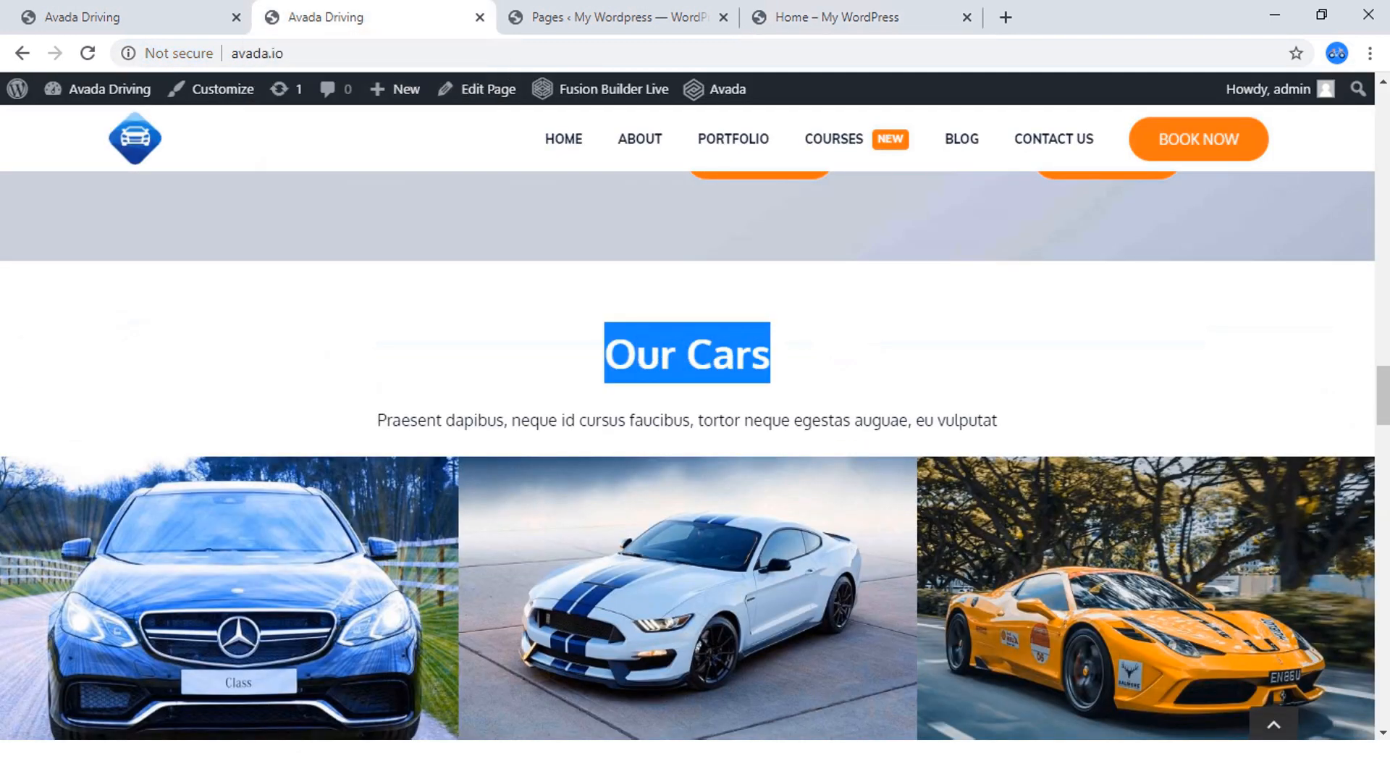
scroll(688, 456, down, 10)
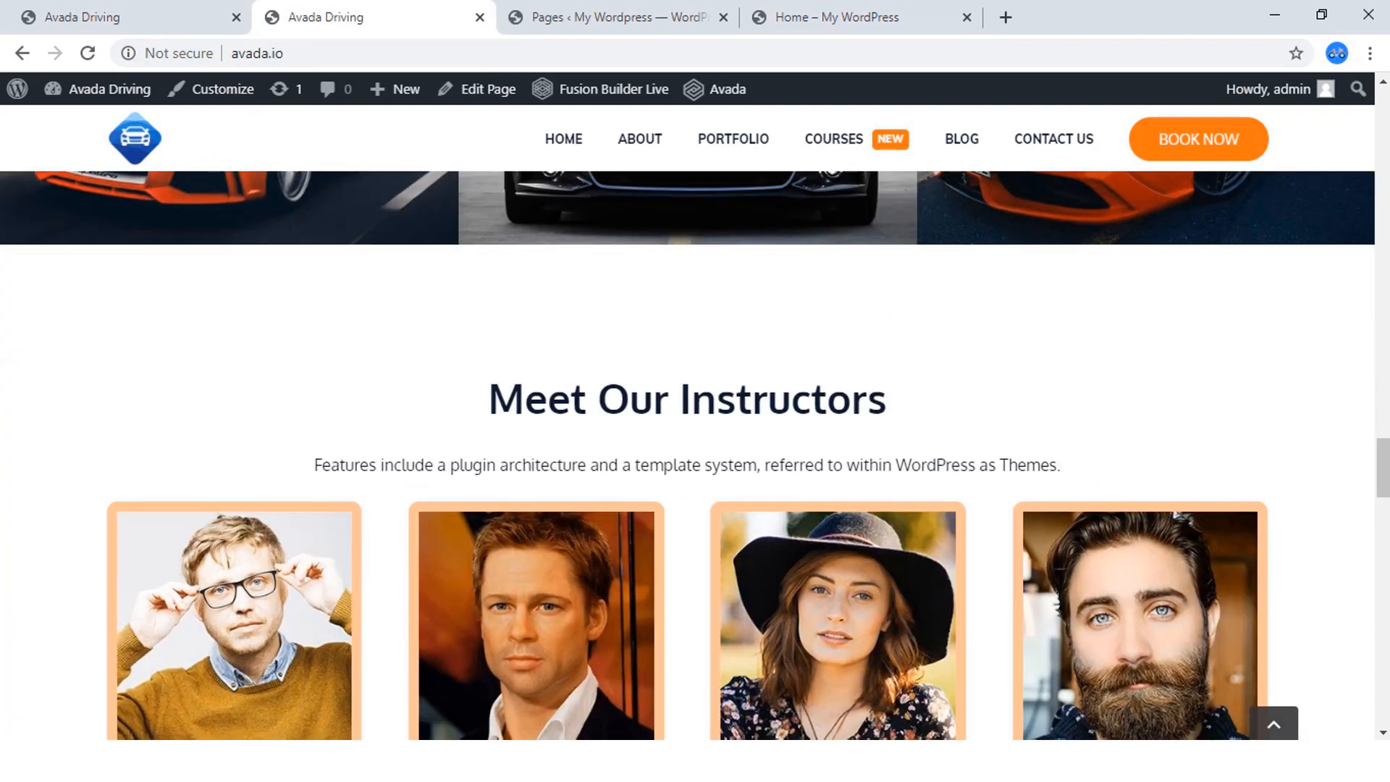
Return to the home page being edited, set the gallery container's top and bottom padding to 60px and save the page.
click(847, 17)
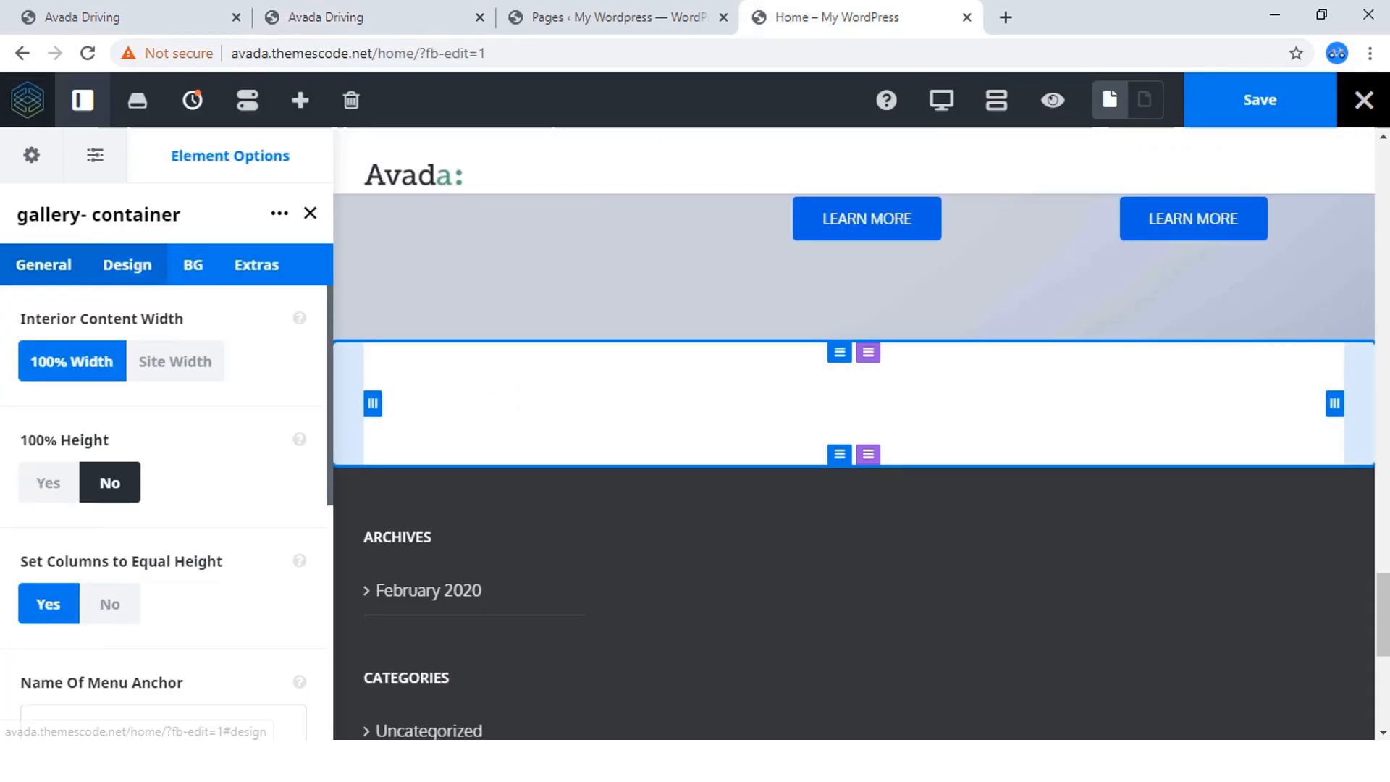
click(127, 264)
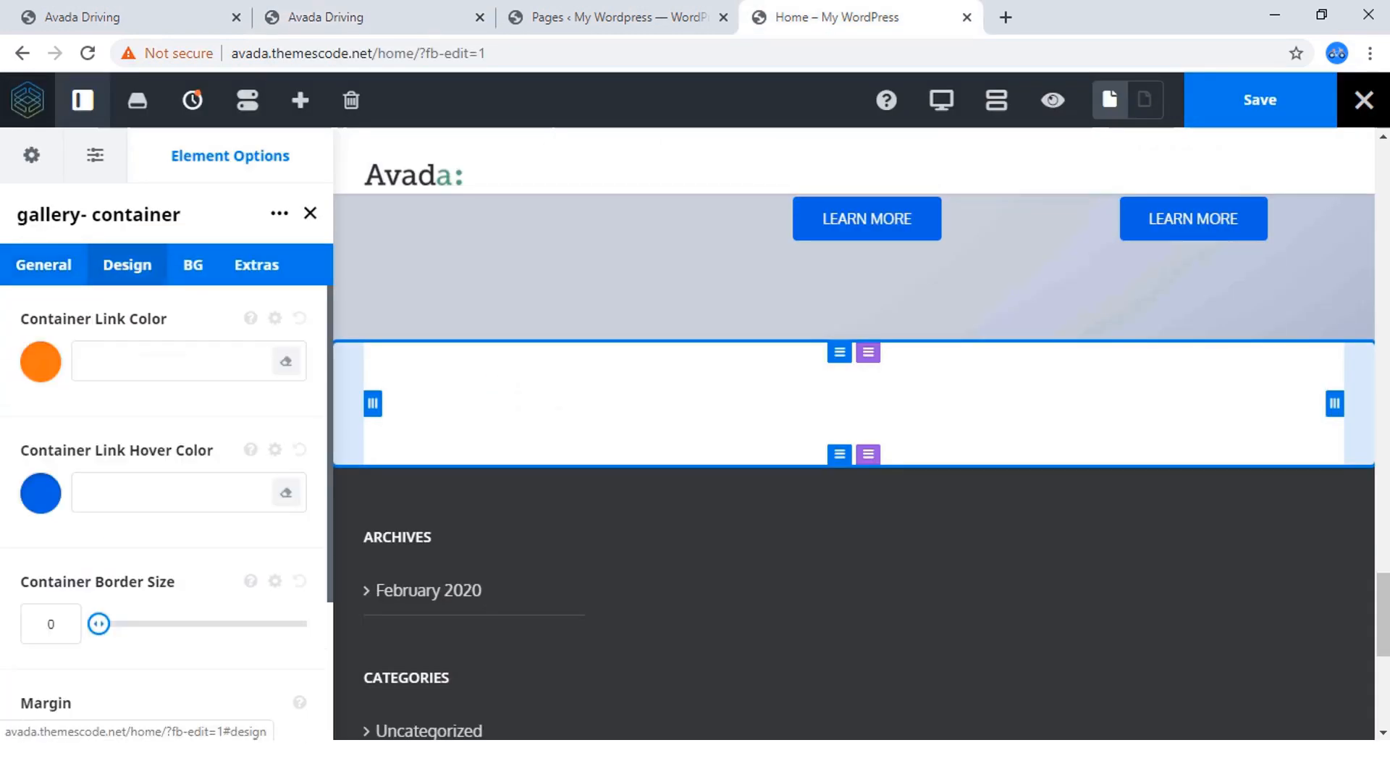
scroll(167, 507, down, 3)
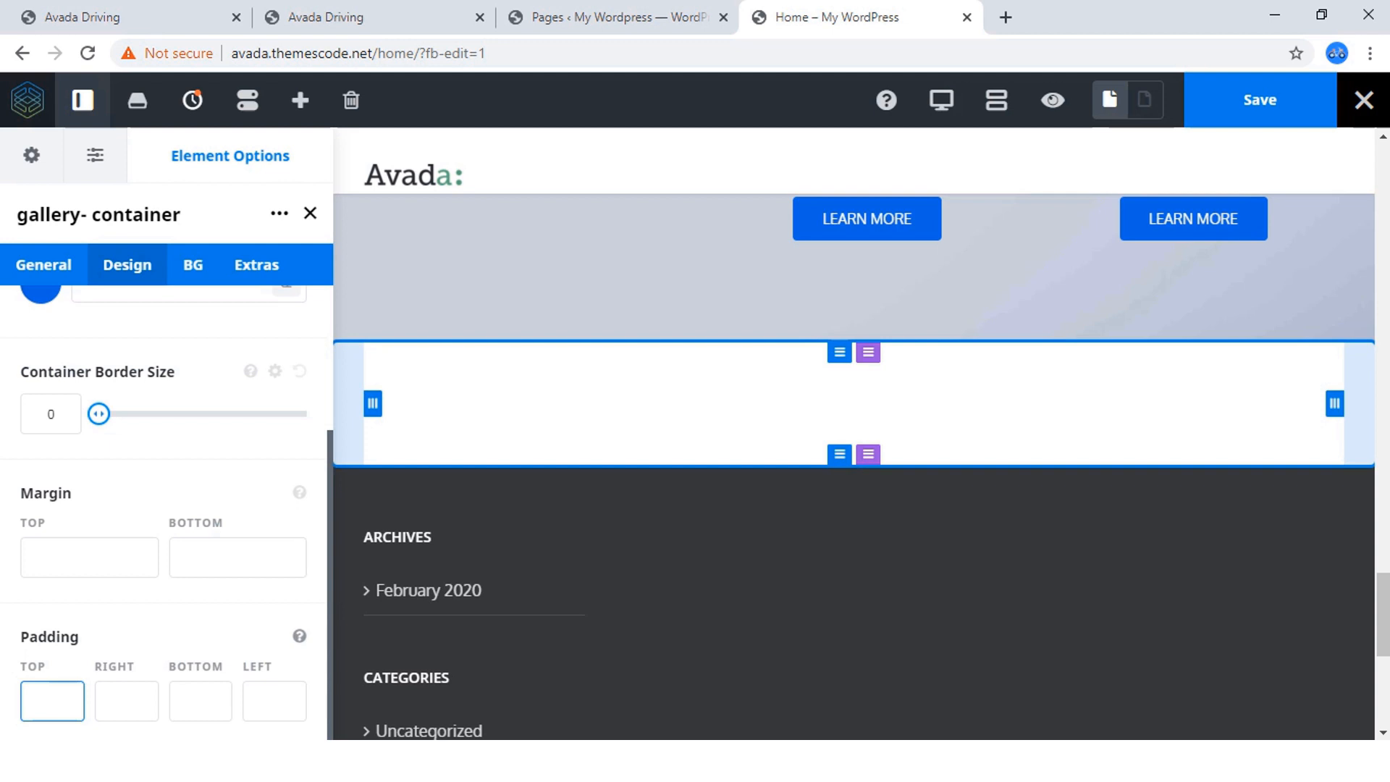
click(52, 701)
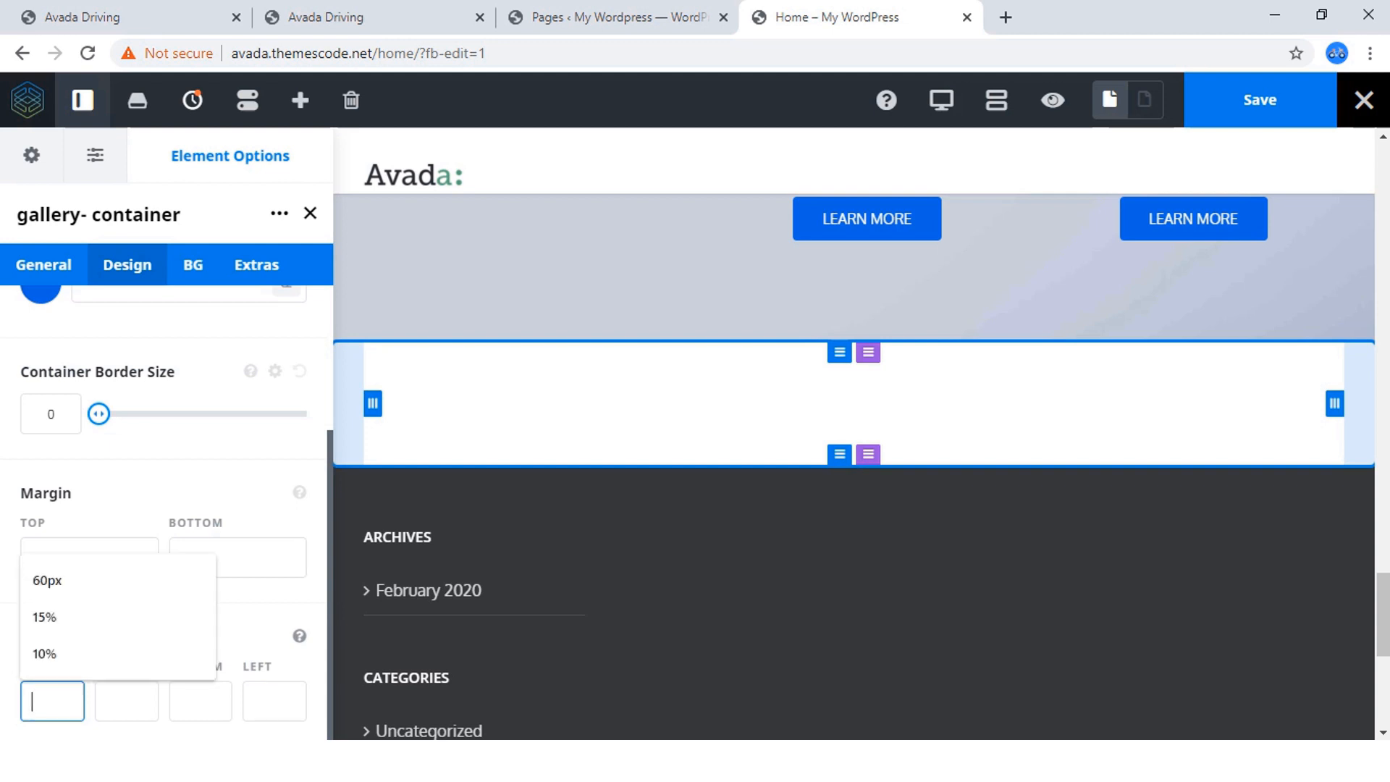
click(118, 581)
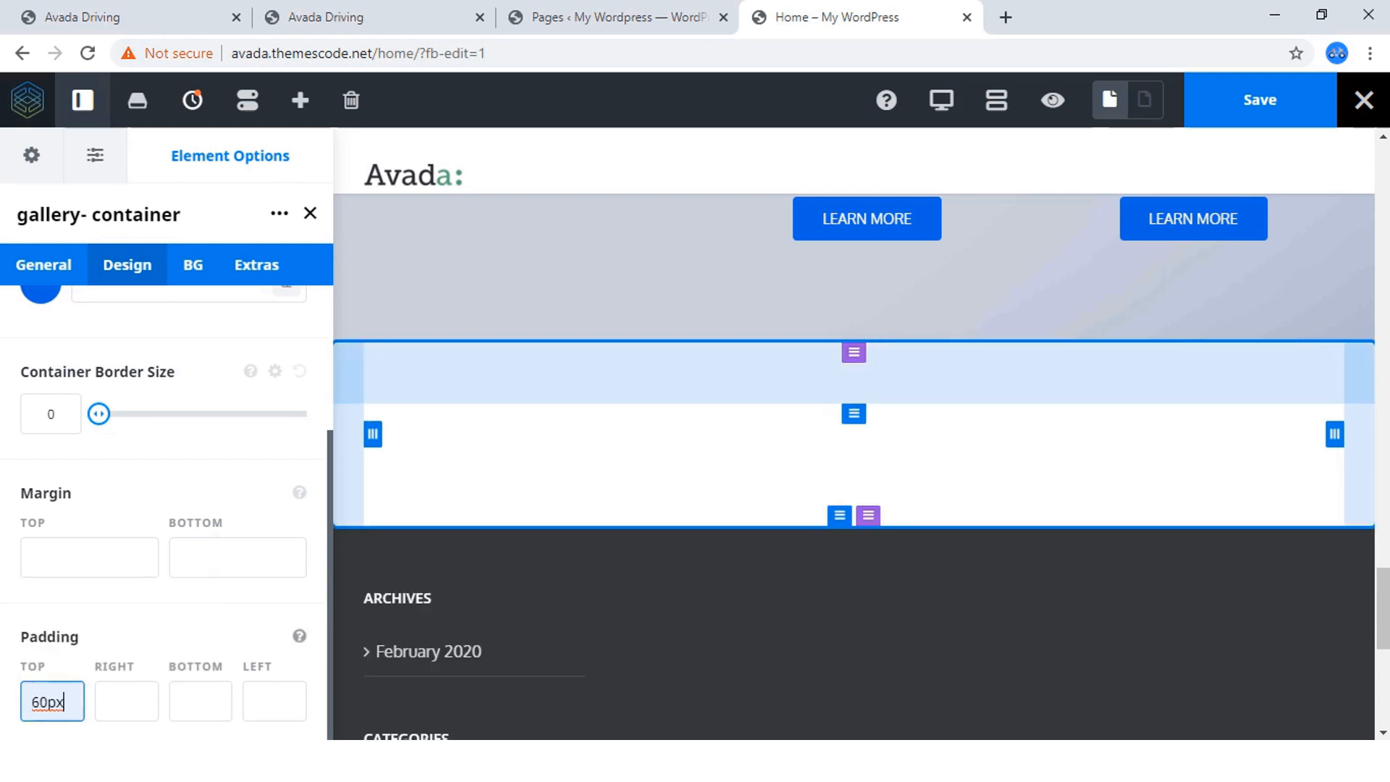
double_click(201, 701)
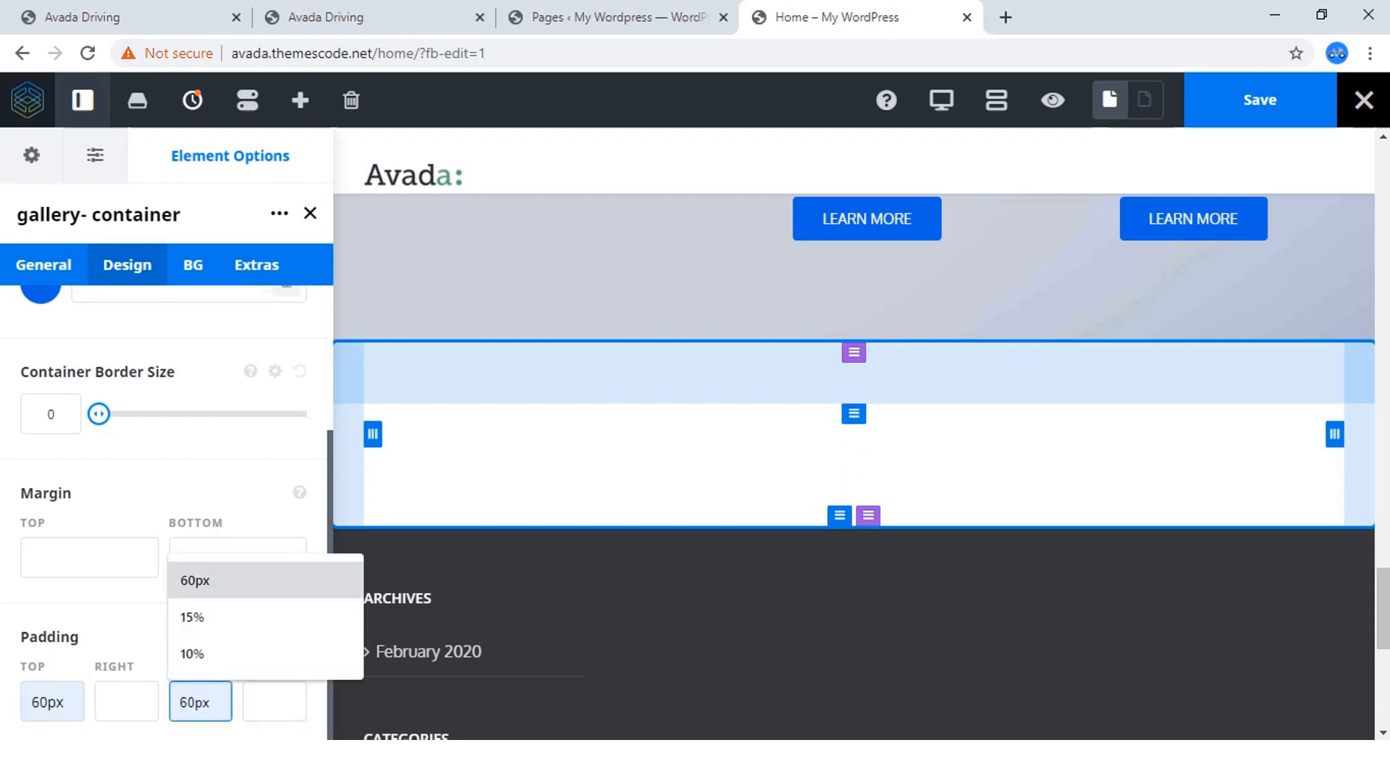
key(Return)
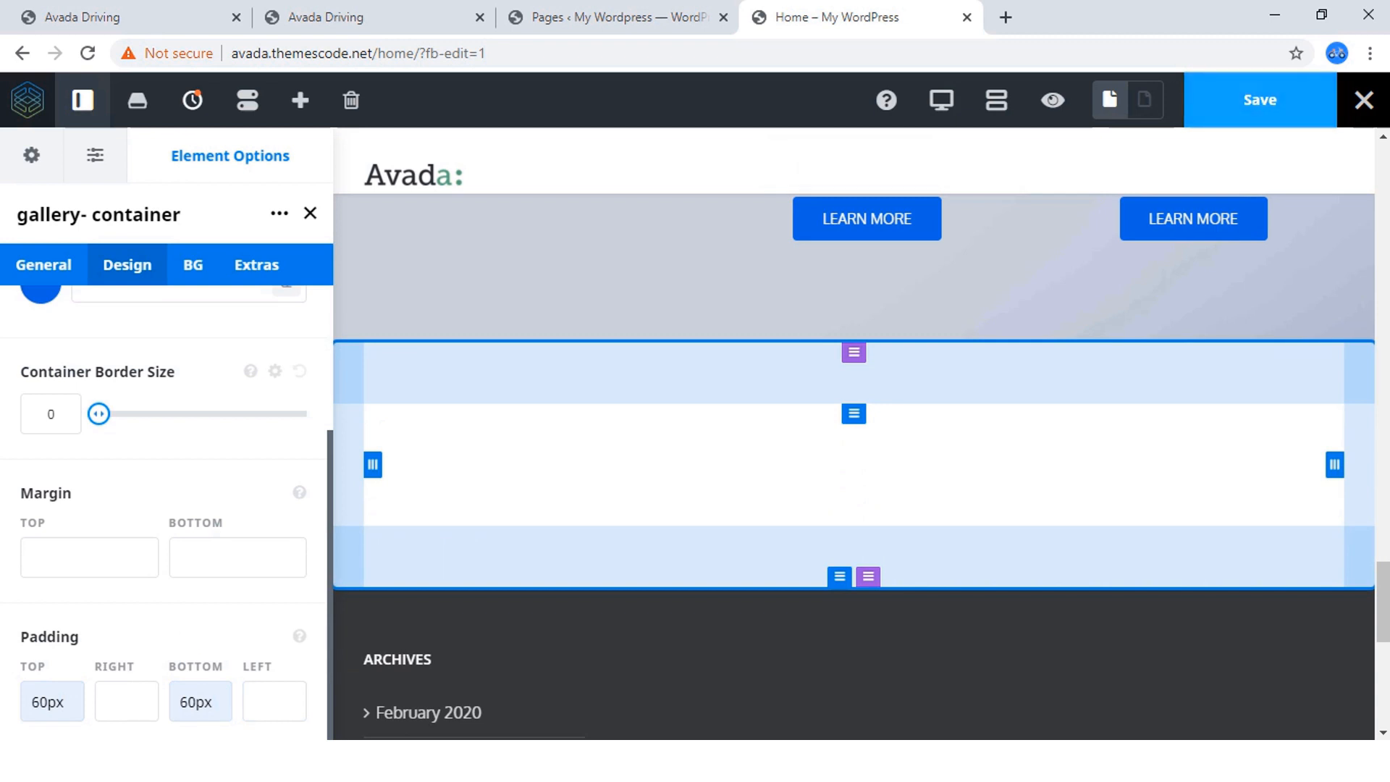
click(1260, 100)
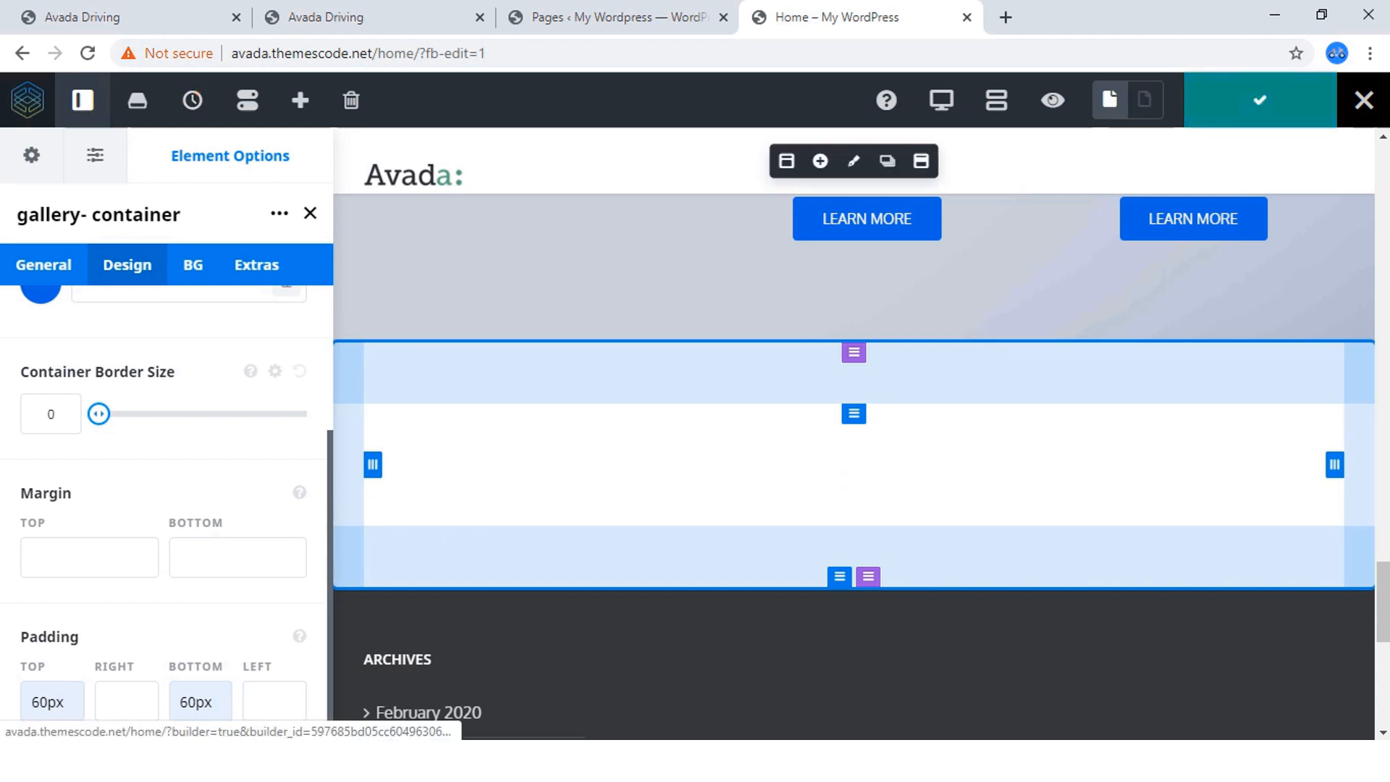
Open the gallery container's background options and compare them with the background of the reference page's Our Cars section.
click(192, 264)
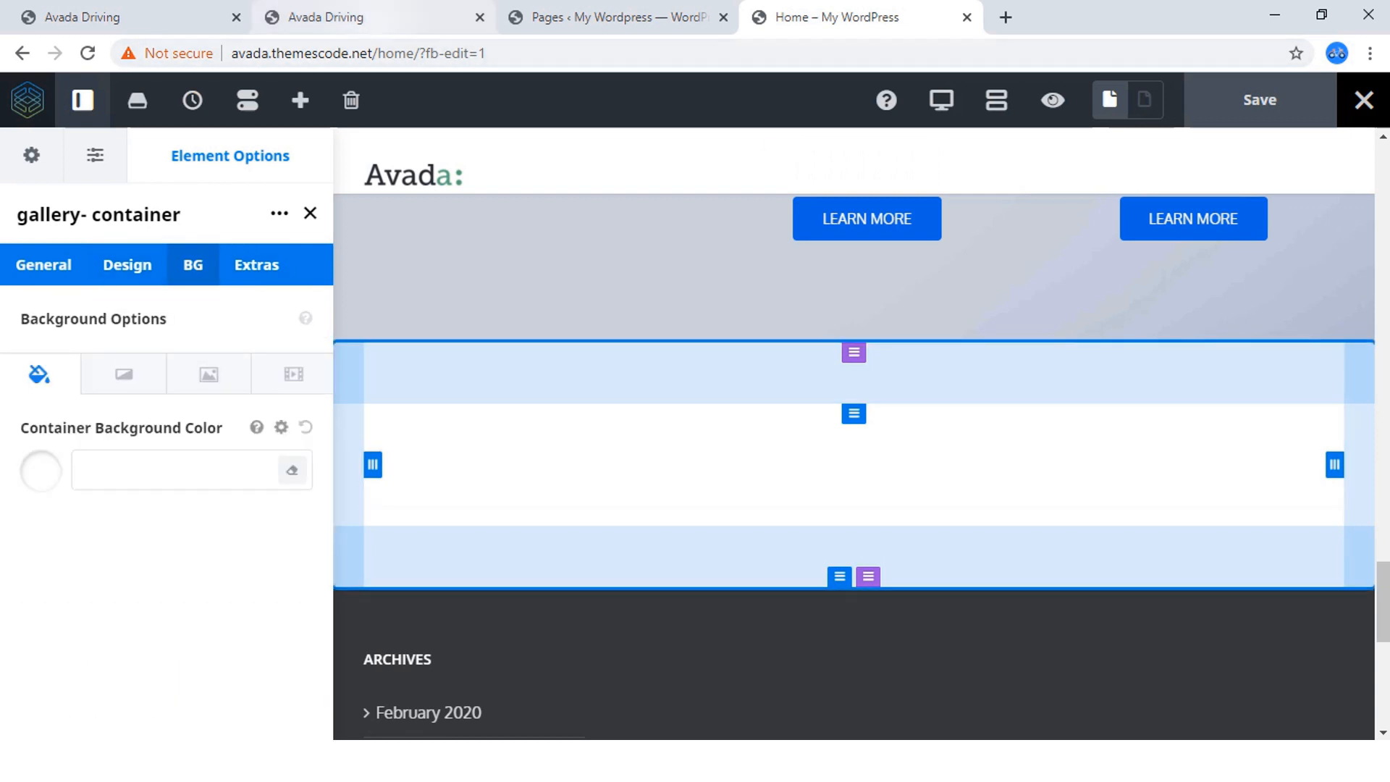
click(326, 17)
scroll(688, 457, up, 10)
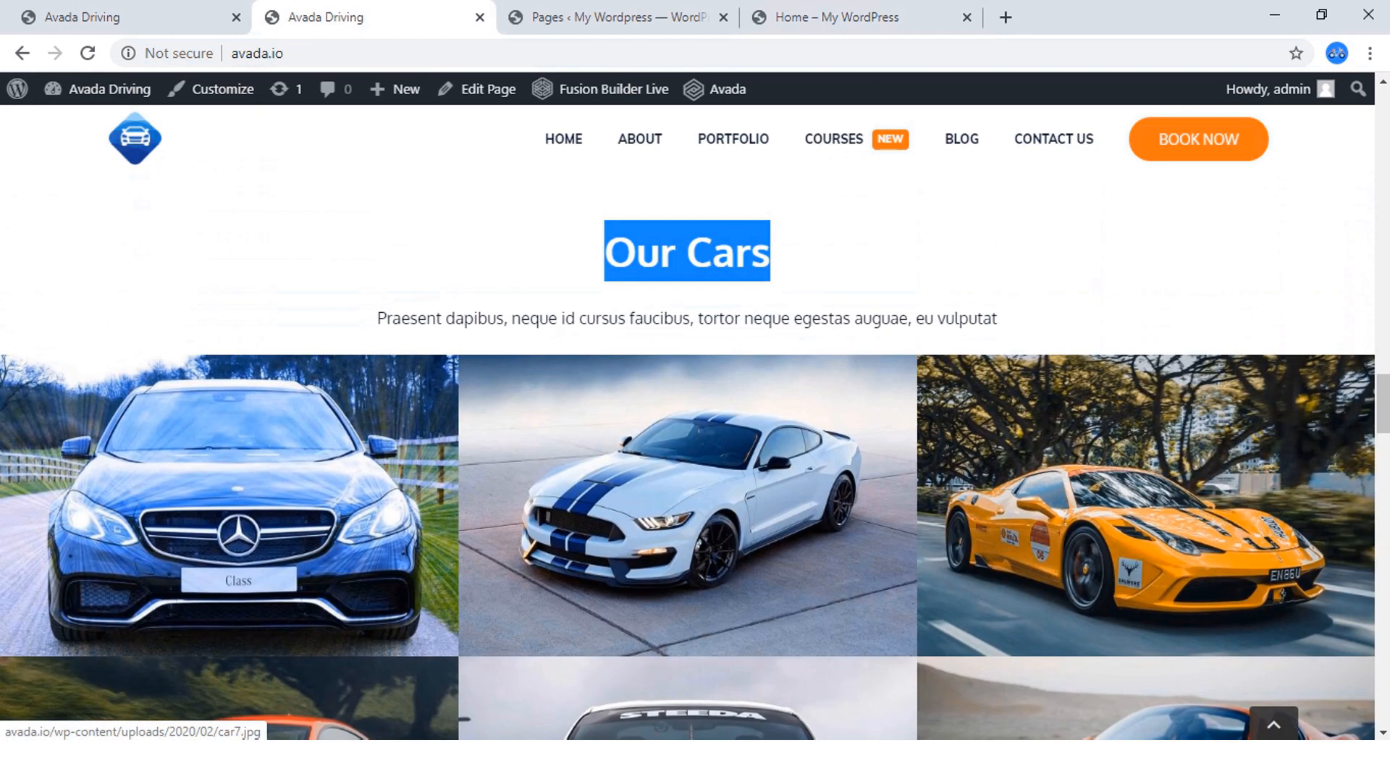
scroll(688, 456, down, 1)
scroll(688, 457, up, 3)
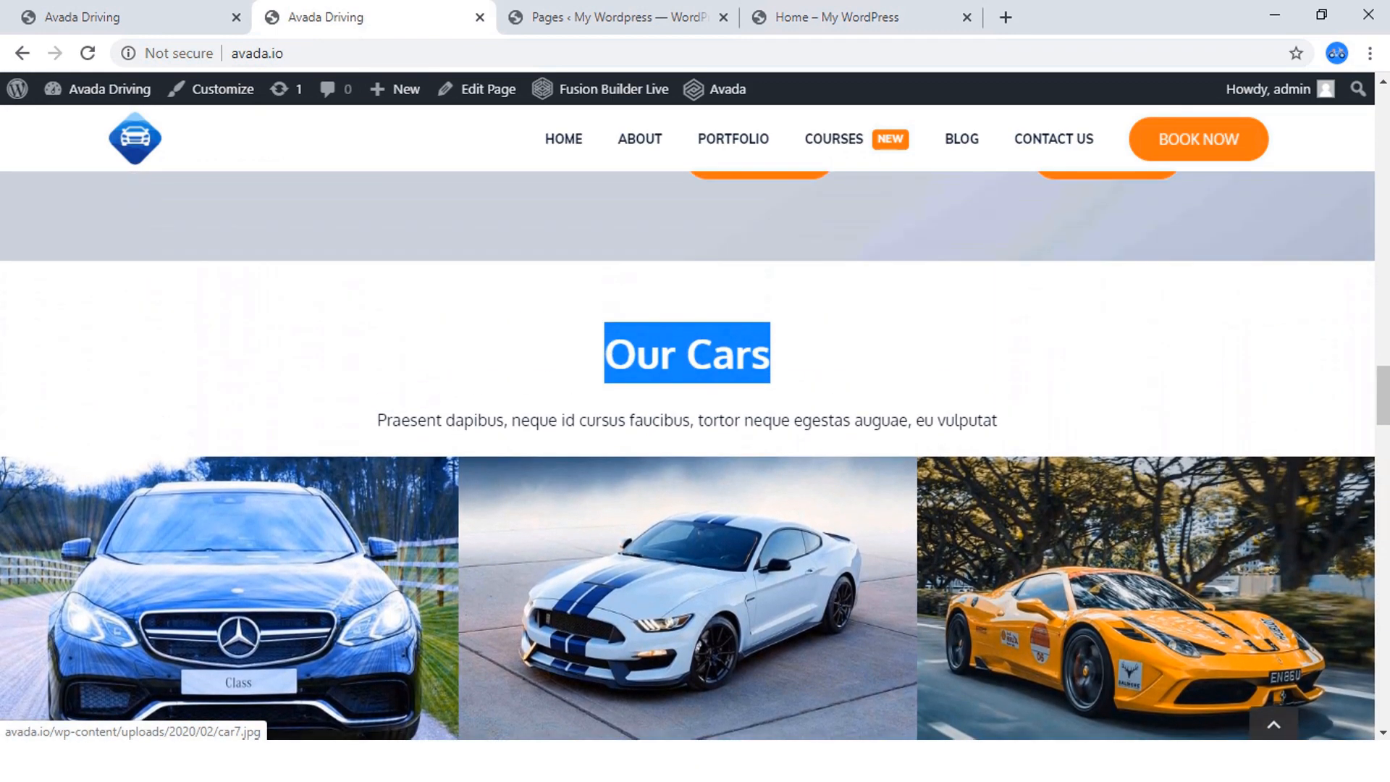
click(854, 17)
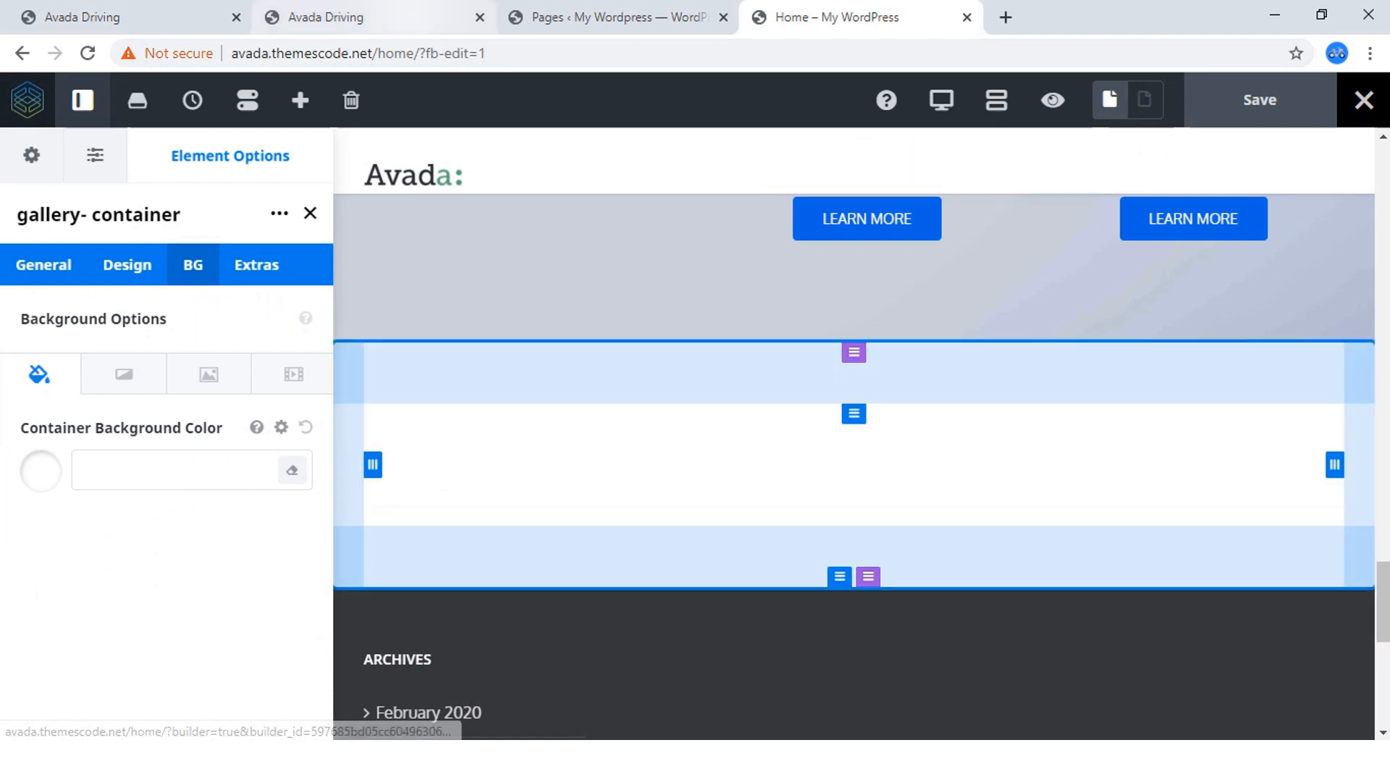
Copy the "Our Cars" heading text from the reference page and return to the home page being edited.
click(362, 17)
right_click(715, 345)
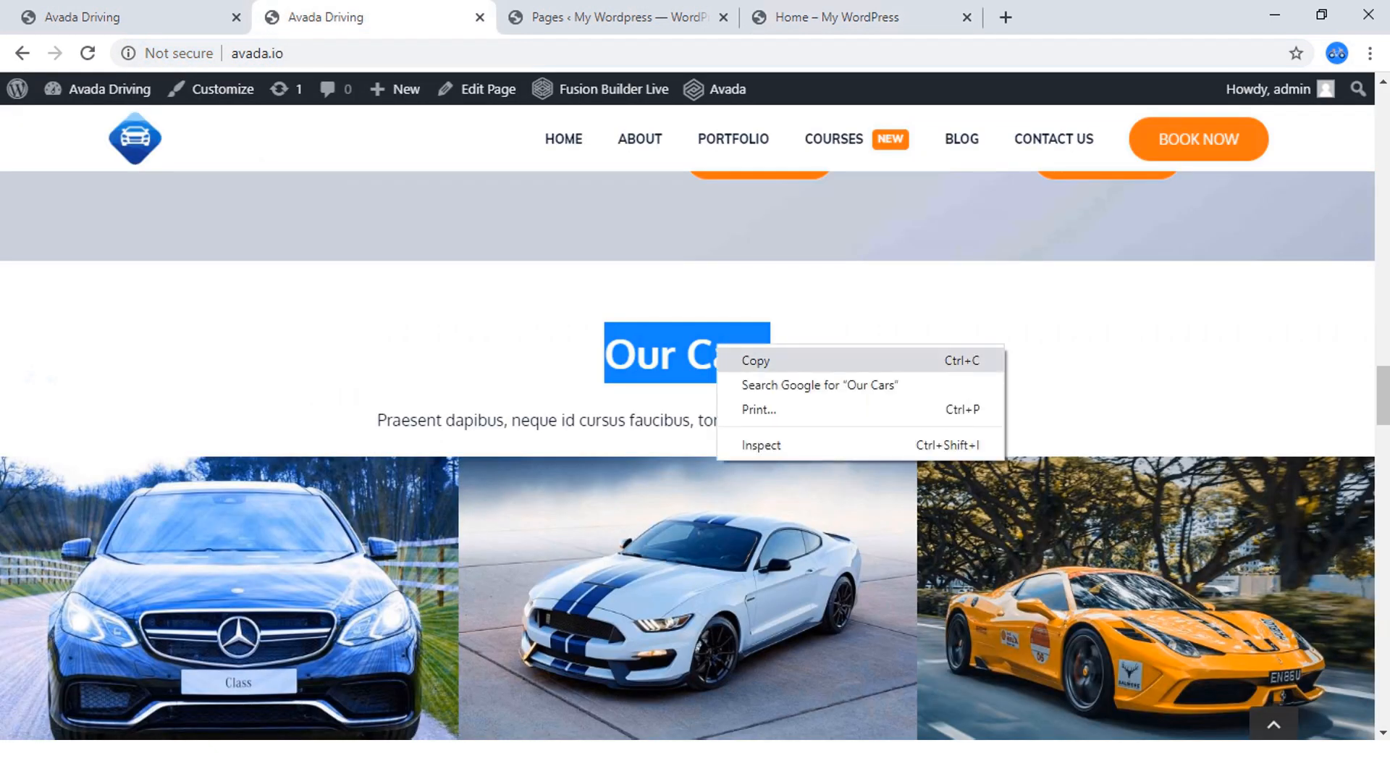
click(746, 359)
click(854, 17)
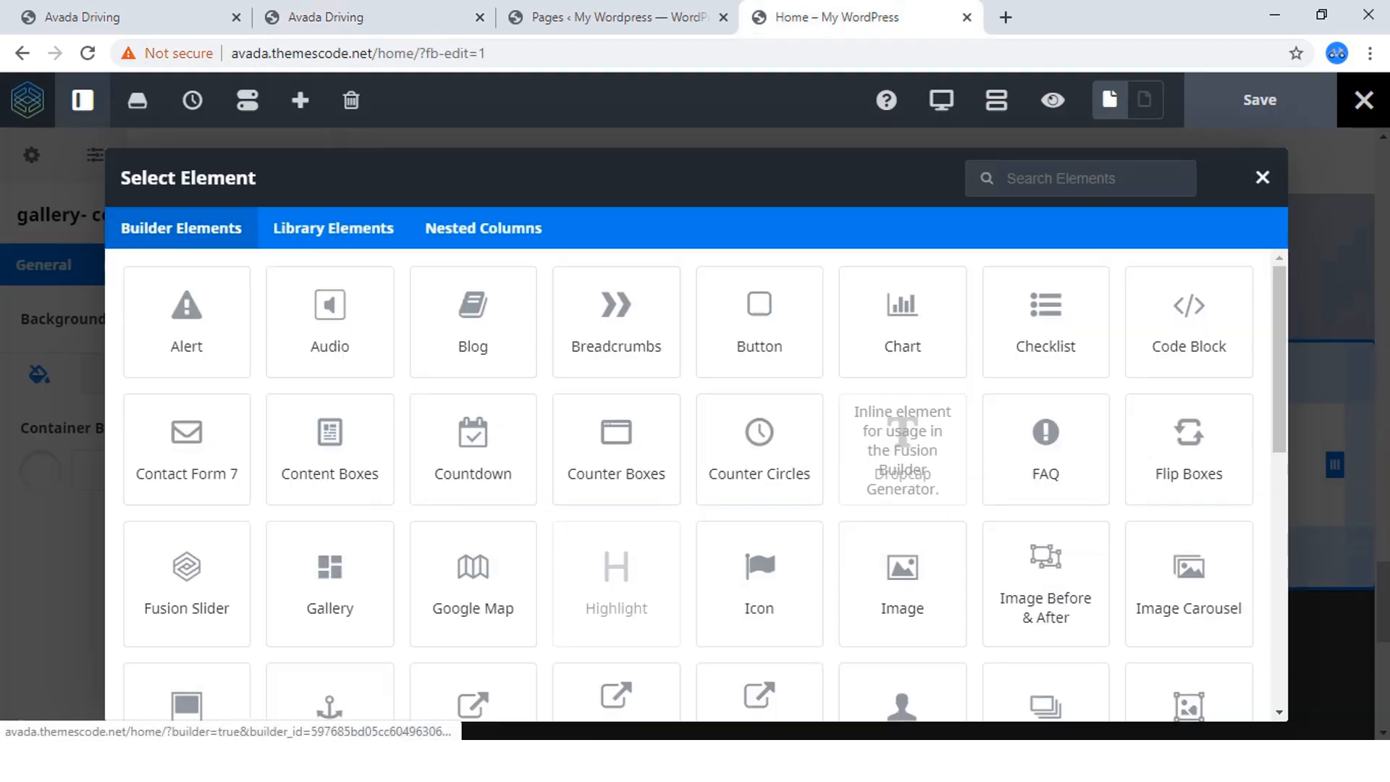
Add a Title element to the gallery container's empty column and look through its general options.
click(854, 453)
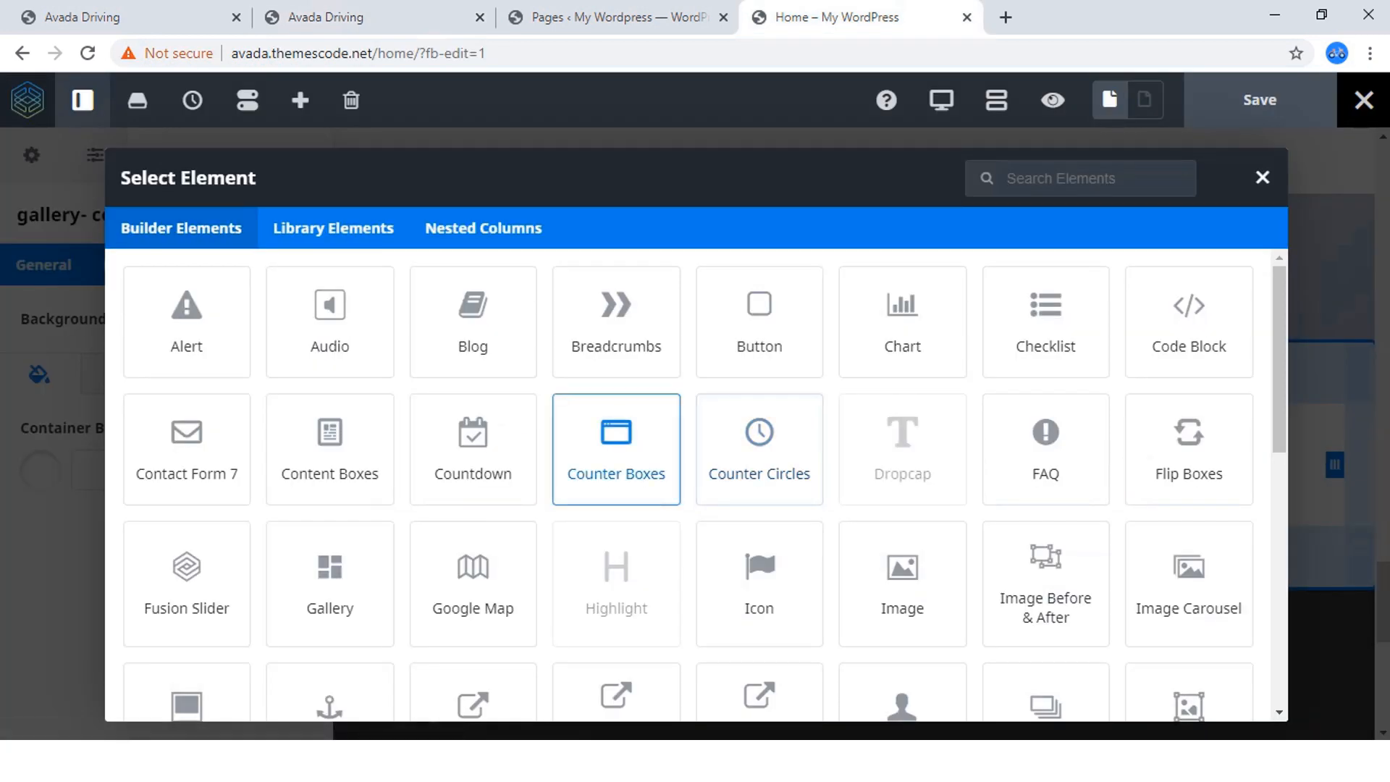
scroll(616, 449, down, 5)
scroll(616, 456, down, 3)
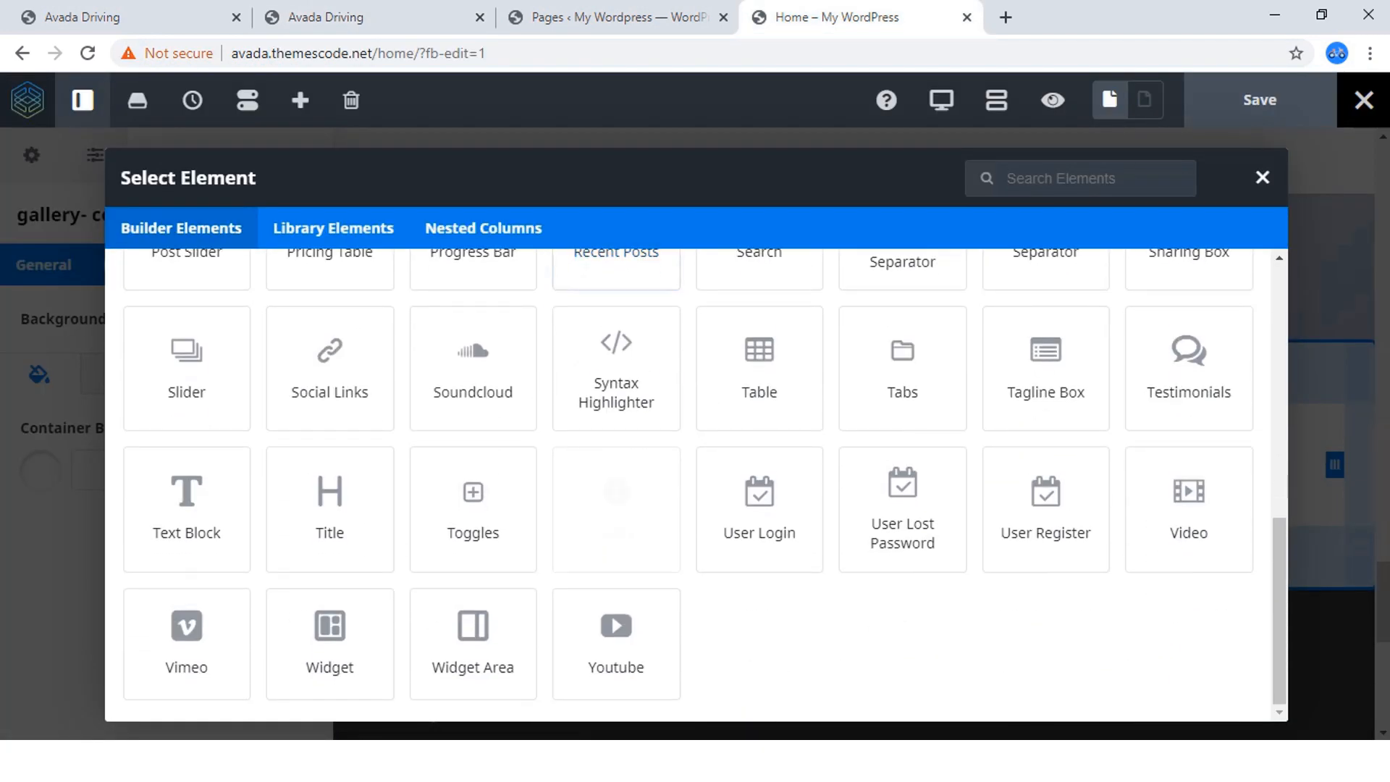
click(330, 507)
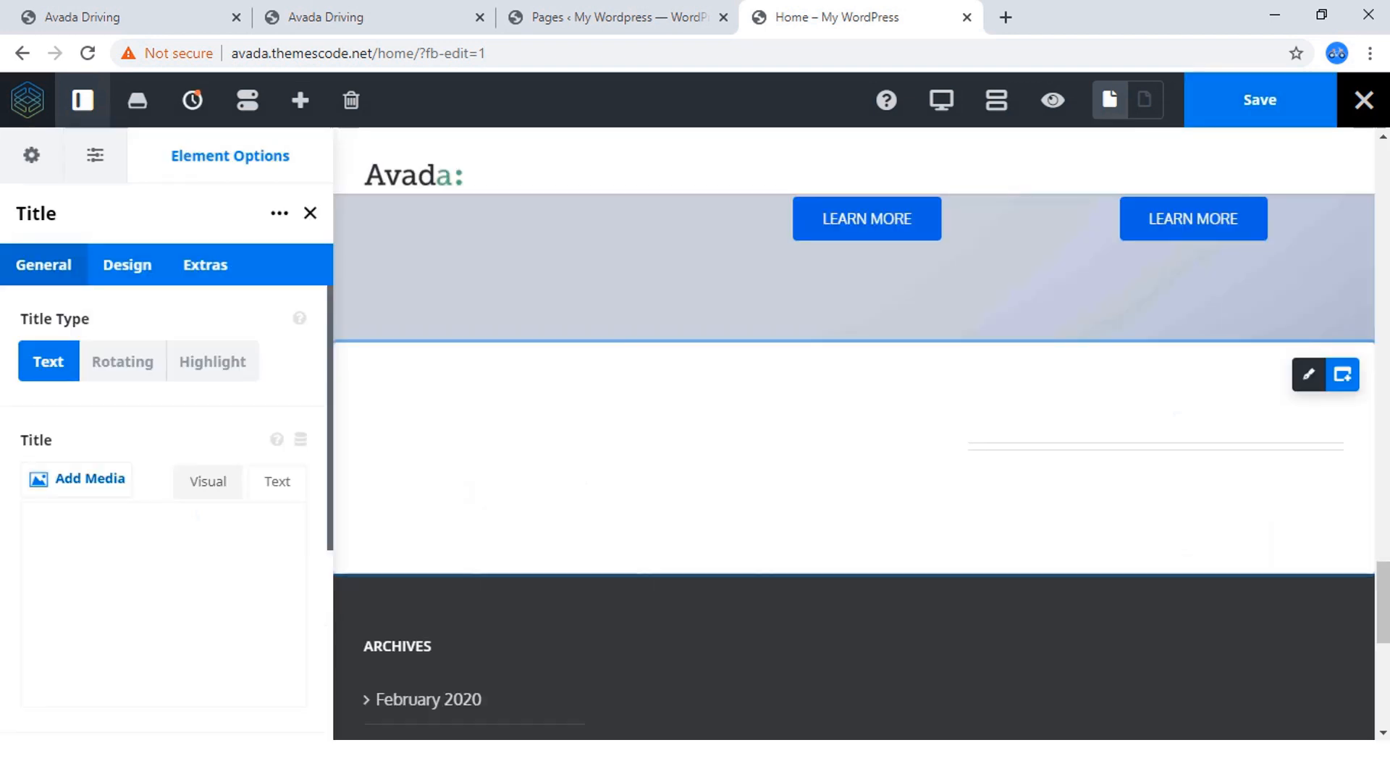
scroll(165, 512, down, 3)
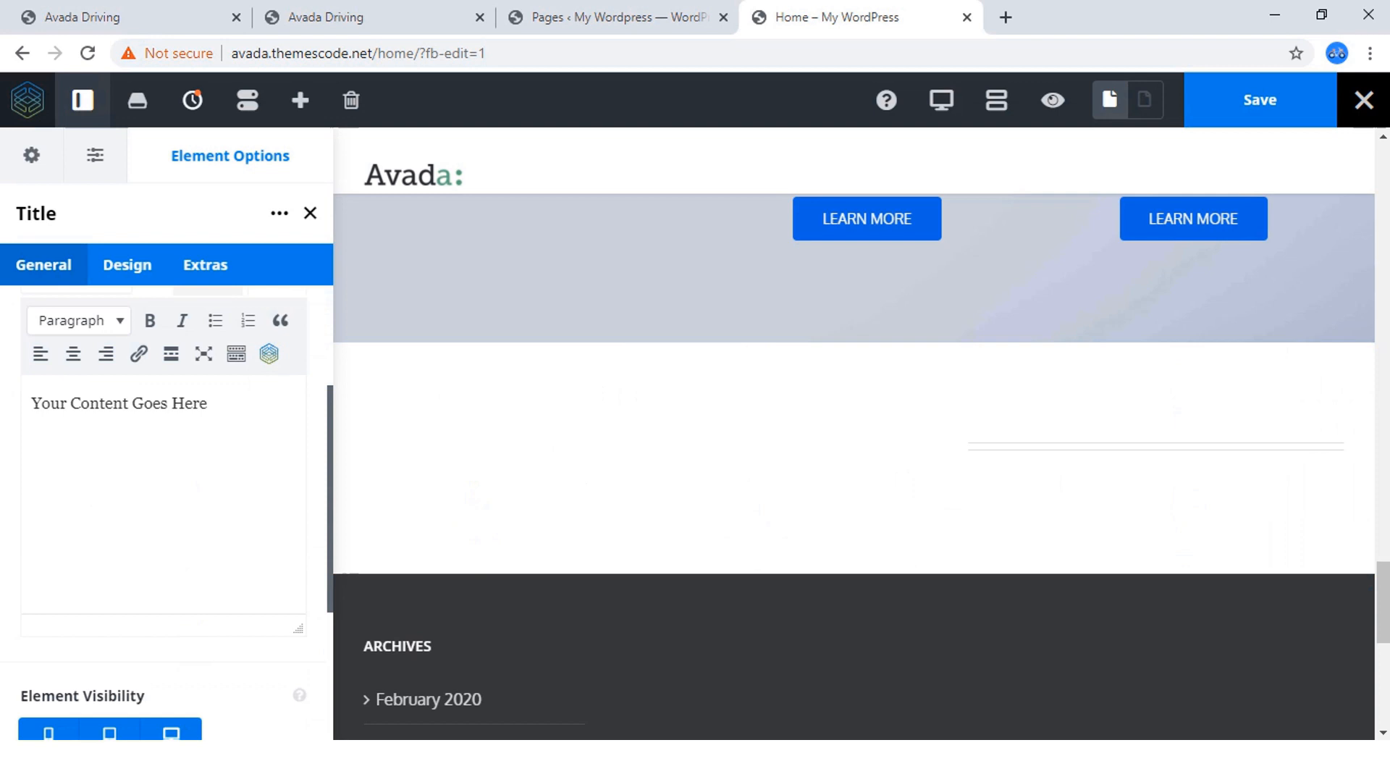
scroll(269, 362, up, 3)
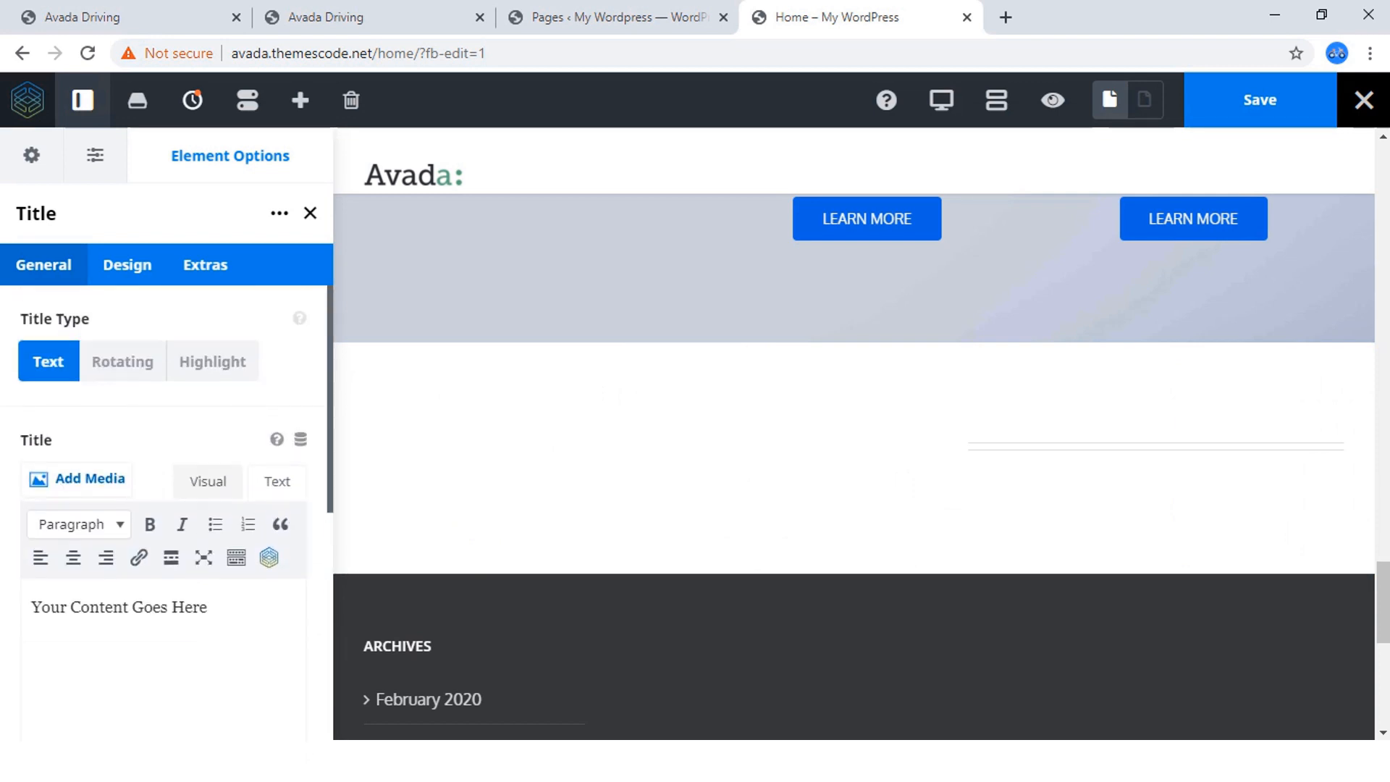
Replace the placeholder content of the new Title element with "Our Cars".
click(278, 481)
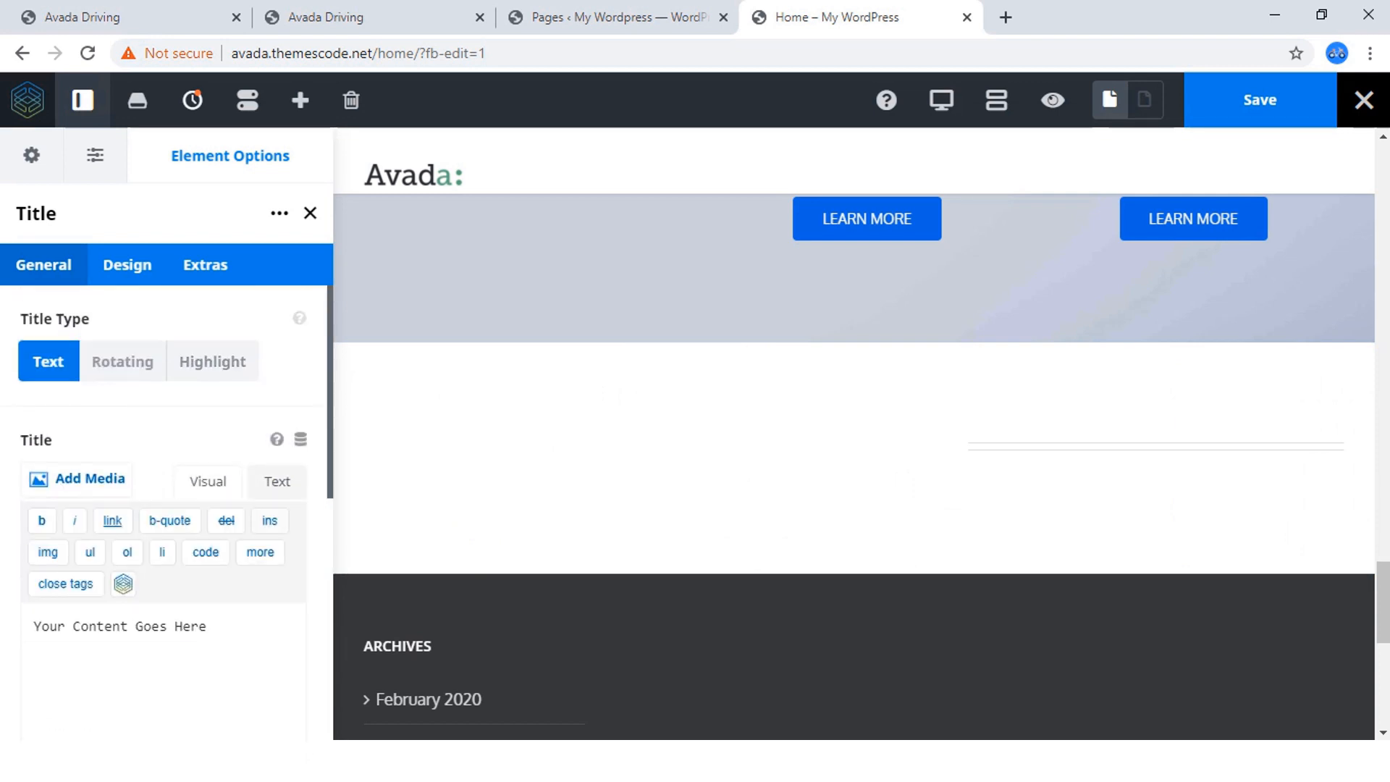
drag(207, 627, 33, 626)
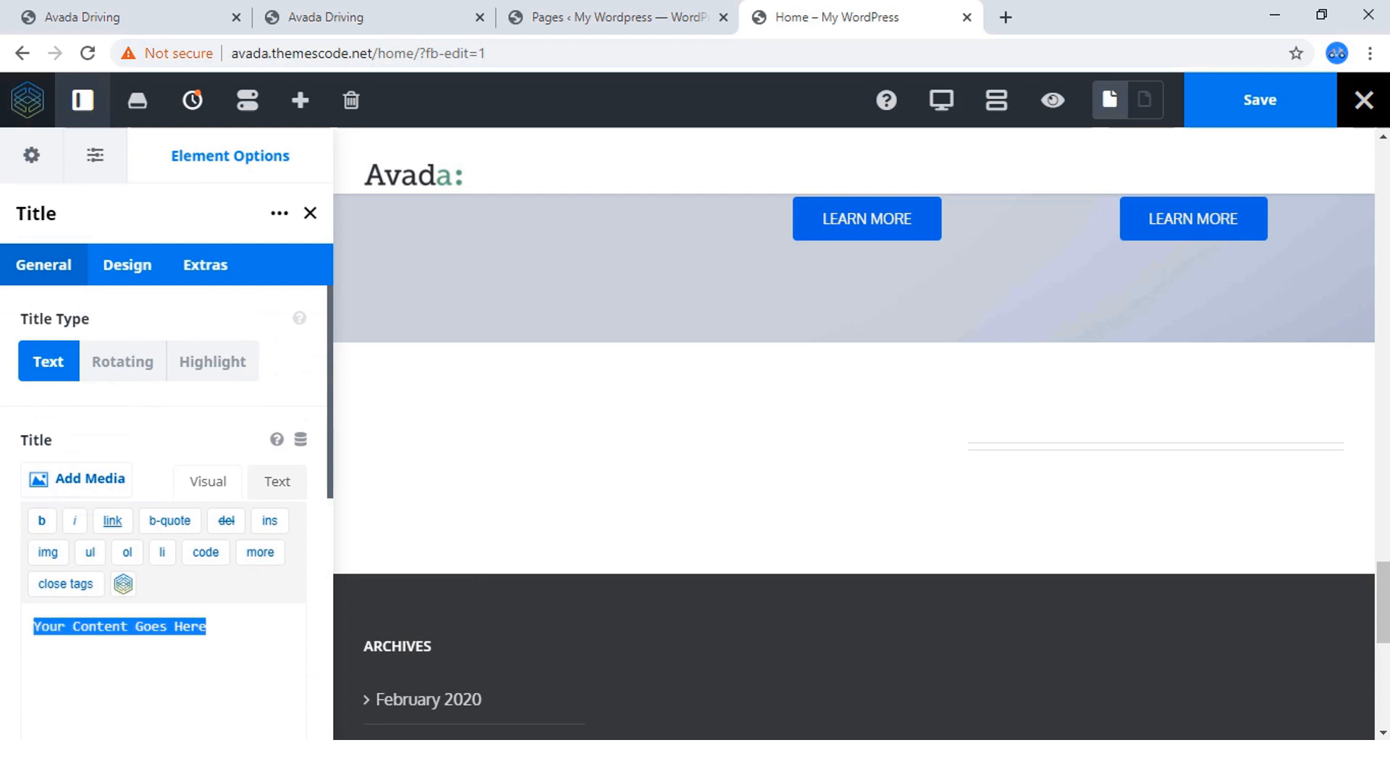
key(BackSpace)
text(Our Cars)
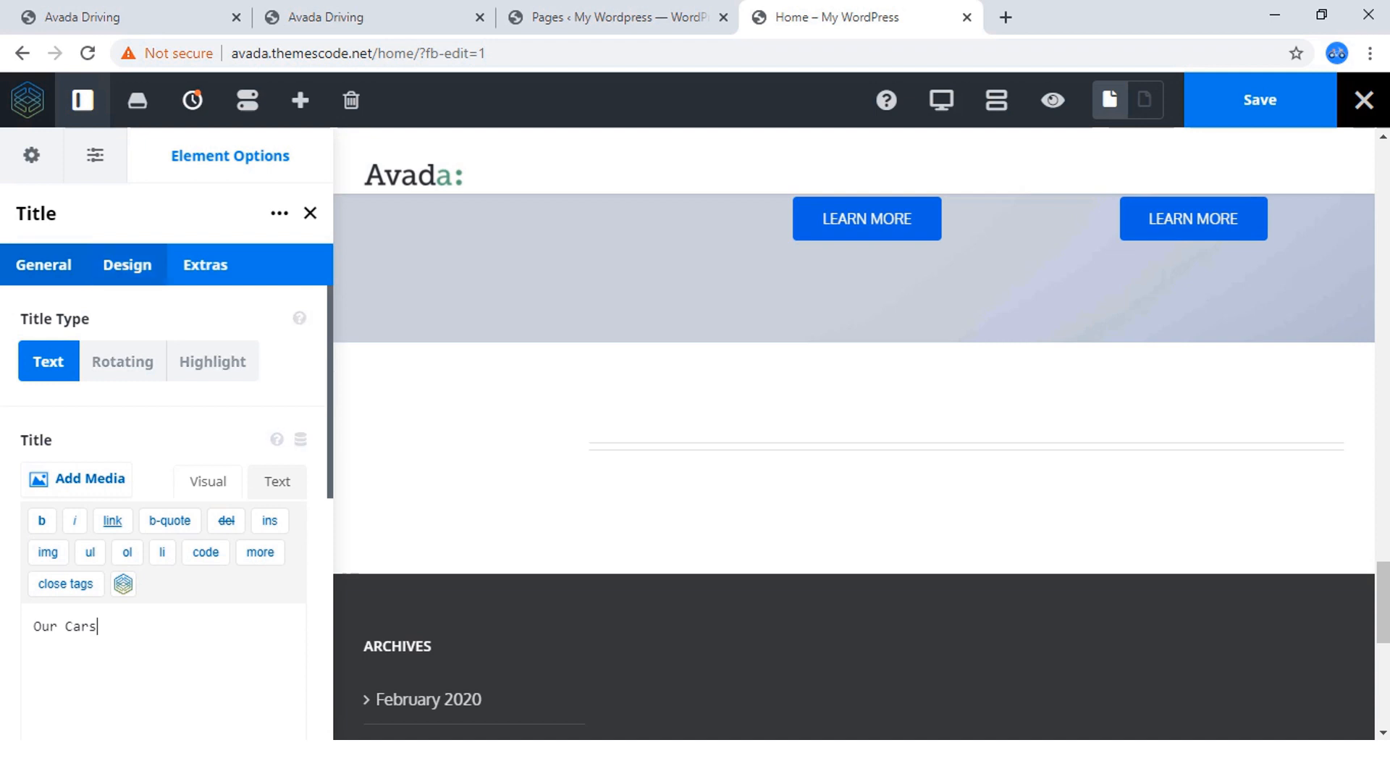
Set the Our Cars title to heading size H2 with center alignment and save the page.
click(127, 264)
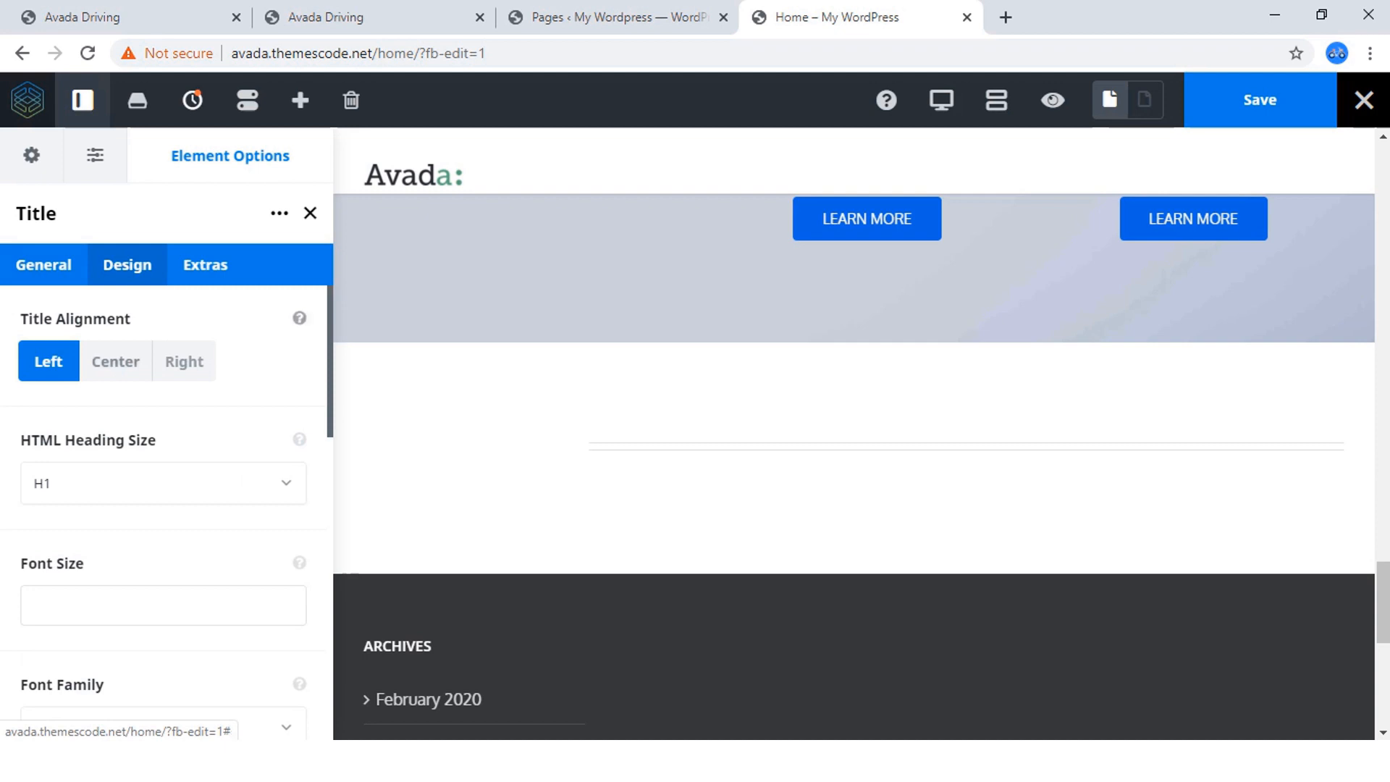
click(163, 483)
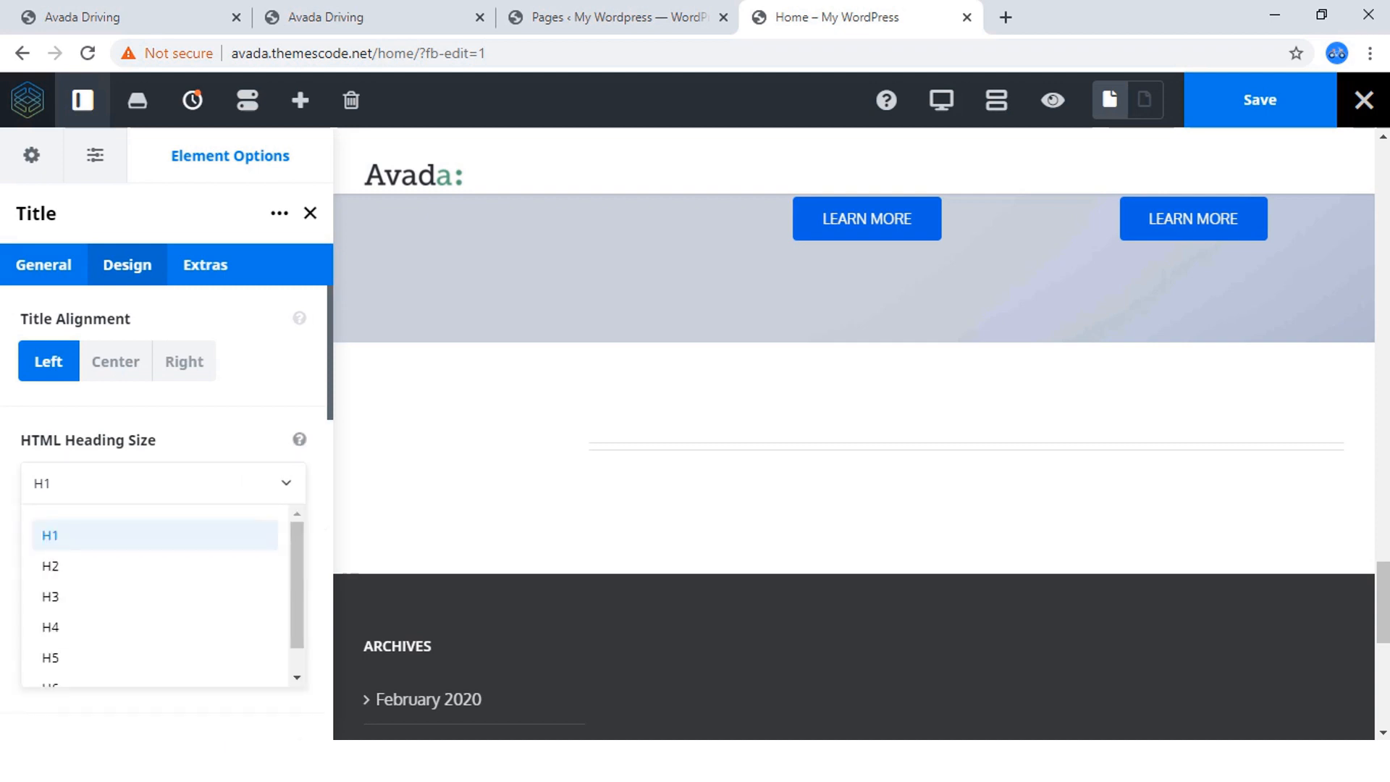
click(145, 567)
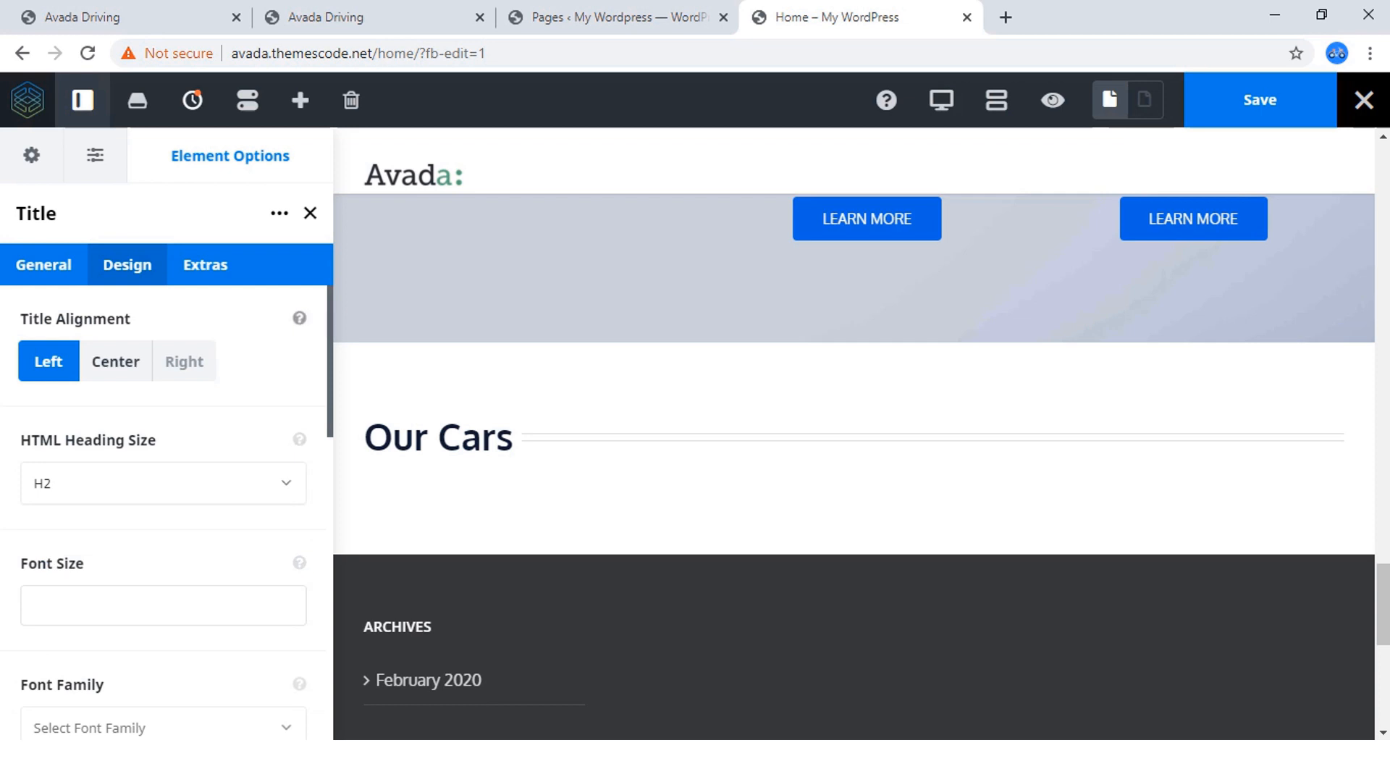
click(116, 362)
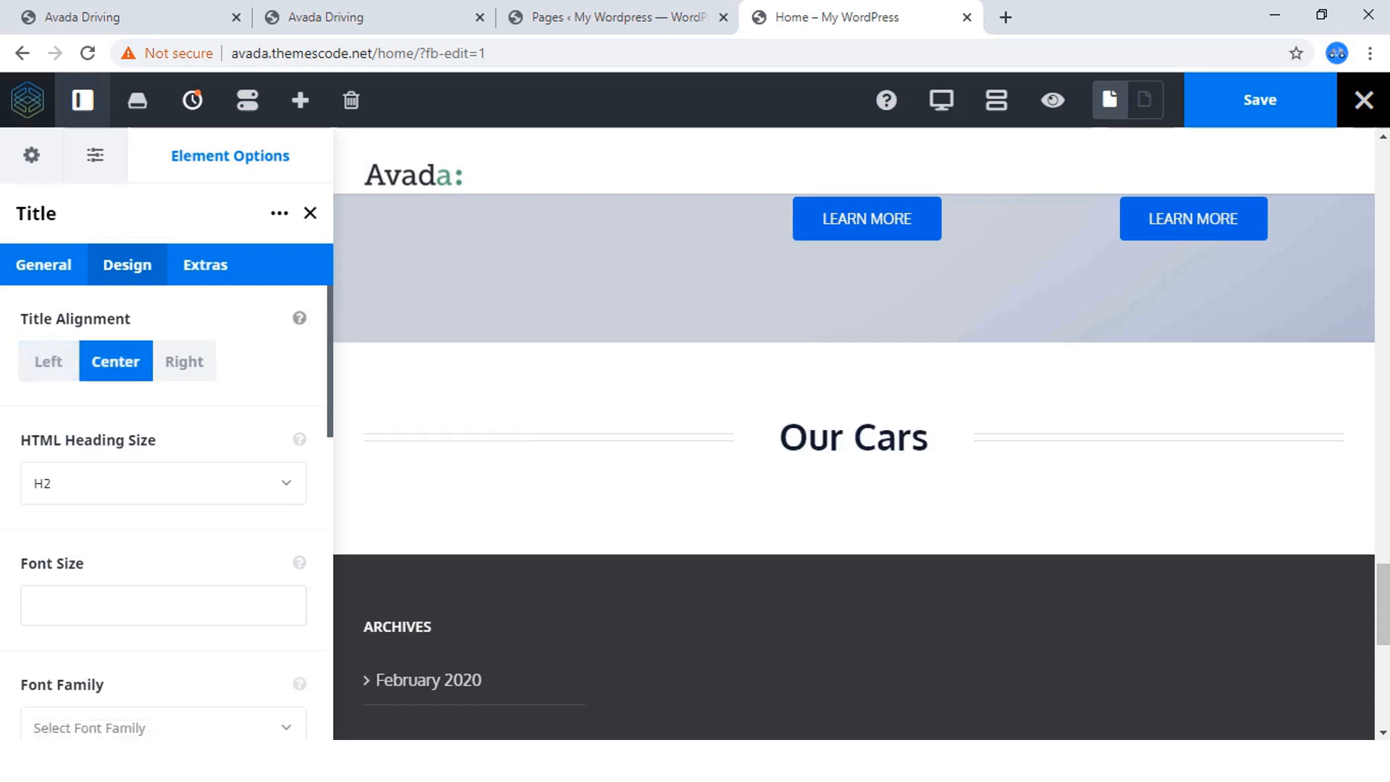
scroll(167, 507, down, 10)
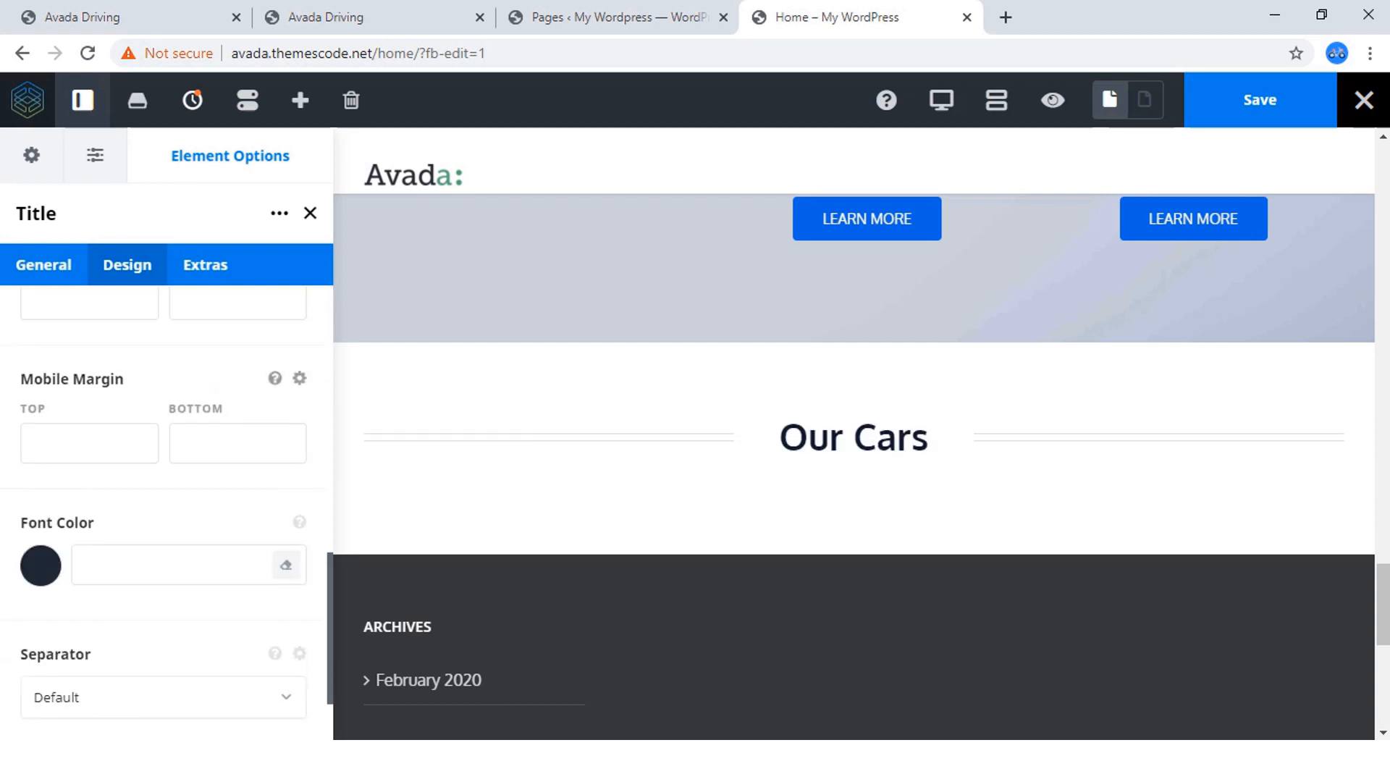
scroll(166, 507, down, 2)
scroll(167, 507, up, 3)
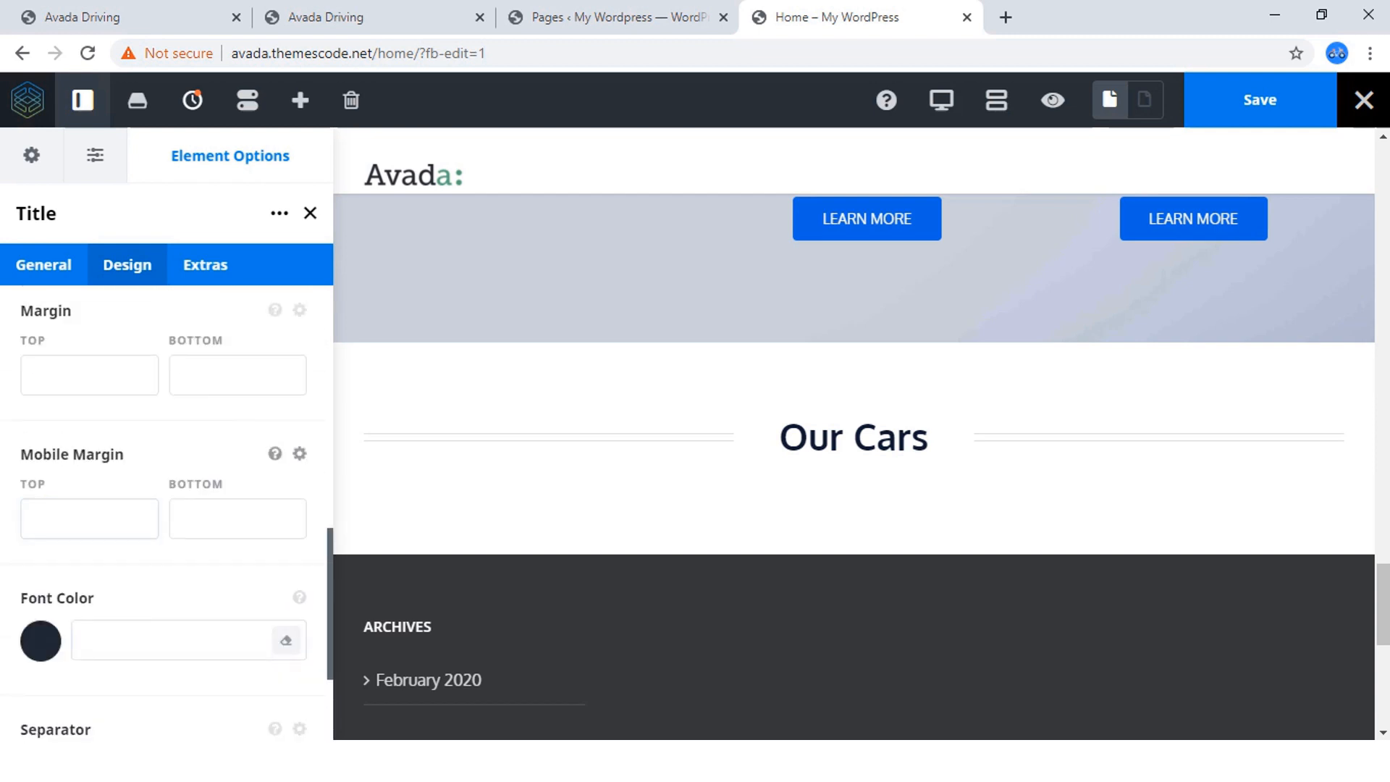
scroll(167, 506, down, 3)
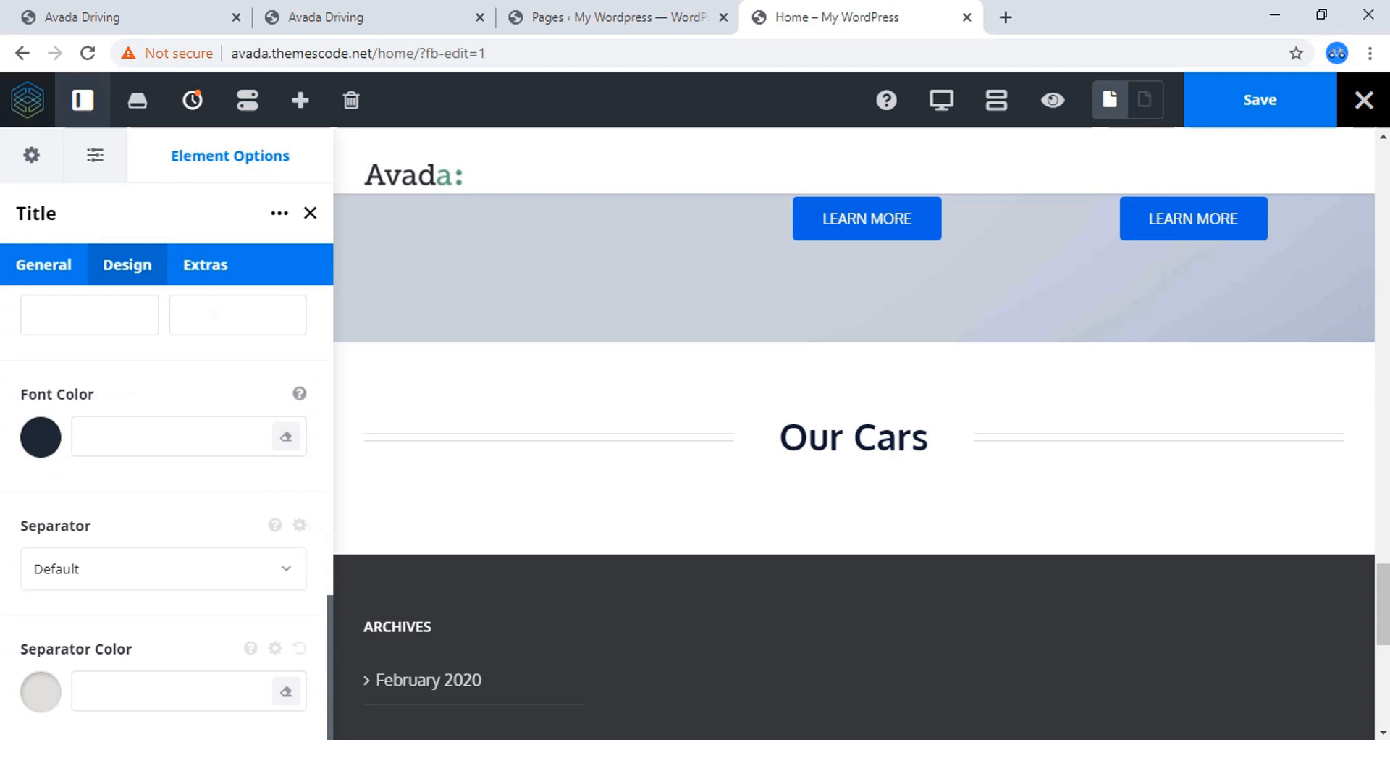
click(1260, 100)
Copy the sentence below the Our Cars heading on the reference page and return to the home page being edited.
click(362, 17)
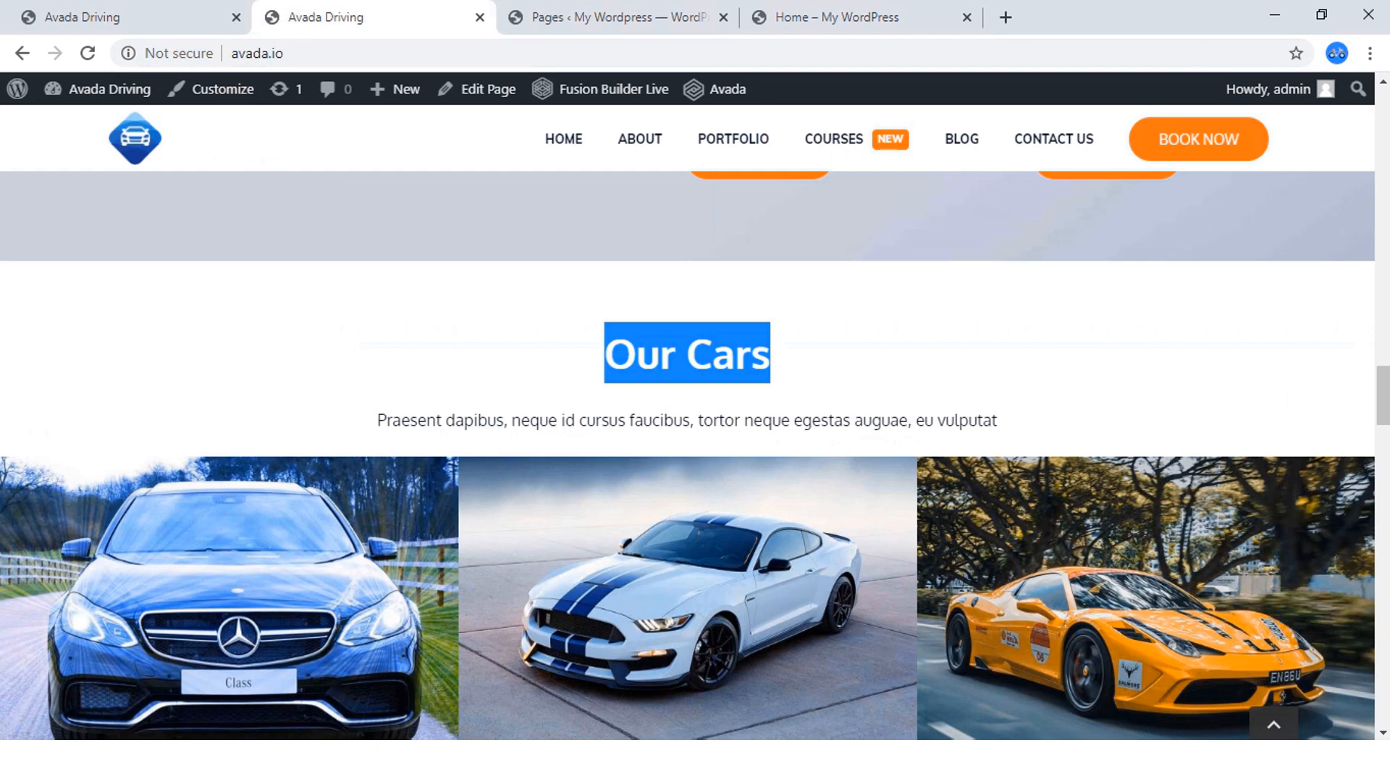
drag(998, 420, 376, 420)
key(ctrl+c)
right_click(385, 424)
click(416, 442)
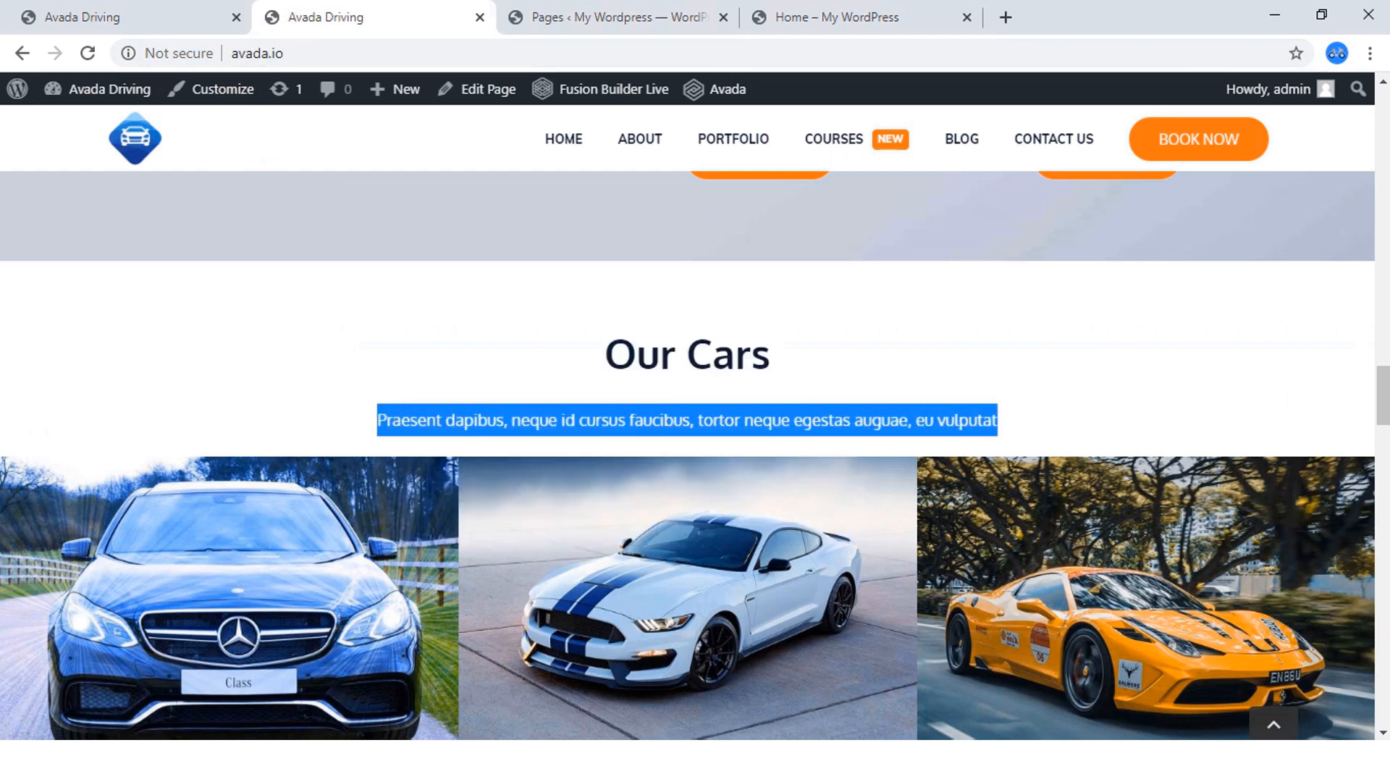
click(881, 16)
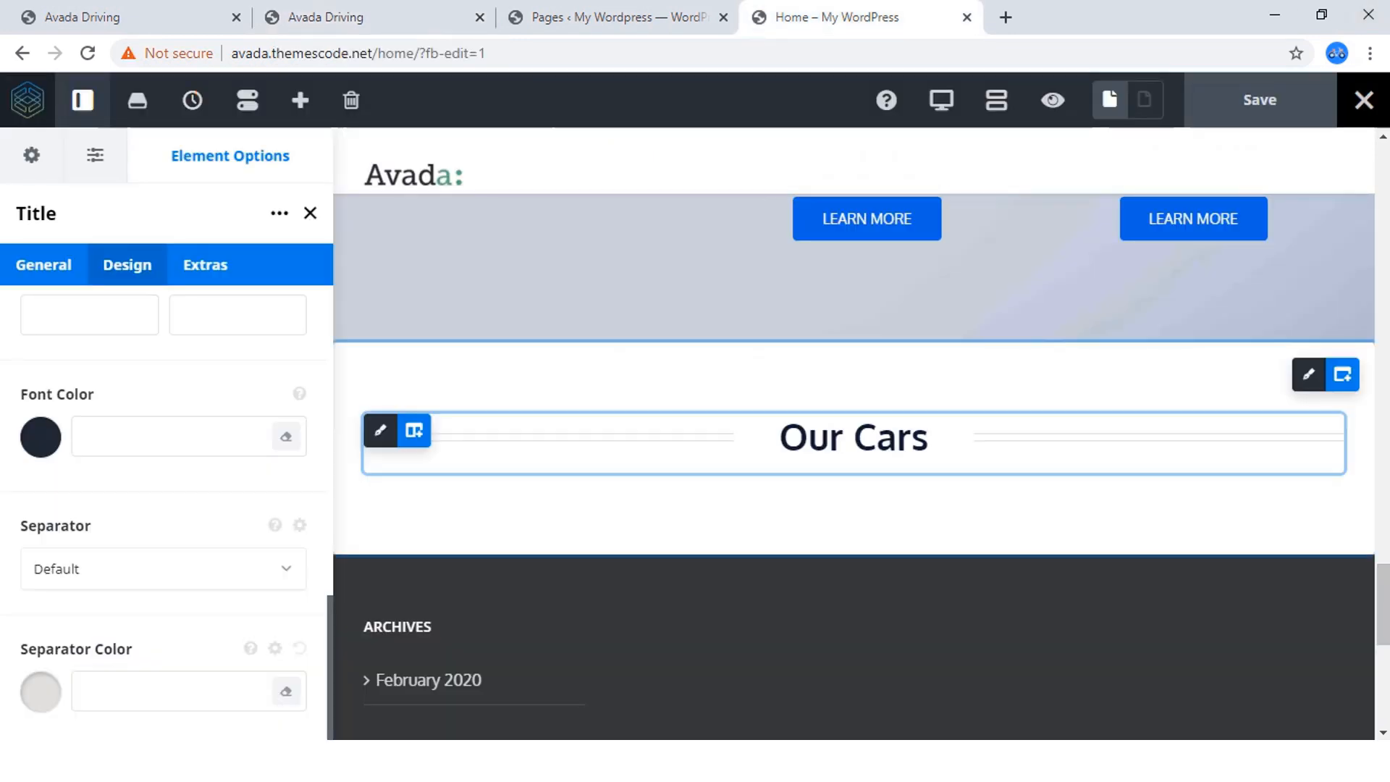
Add a Text Block element directly below the Our Cars title.
mouse_move(869, 436)
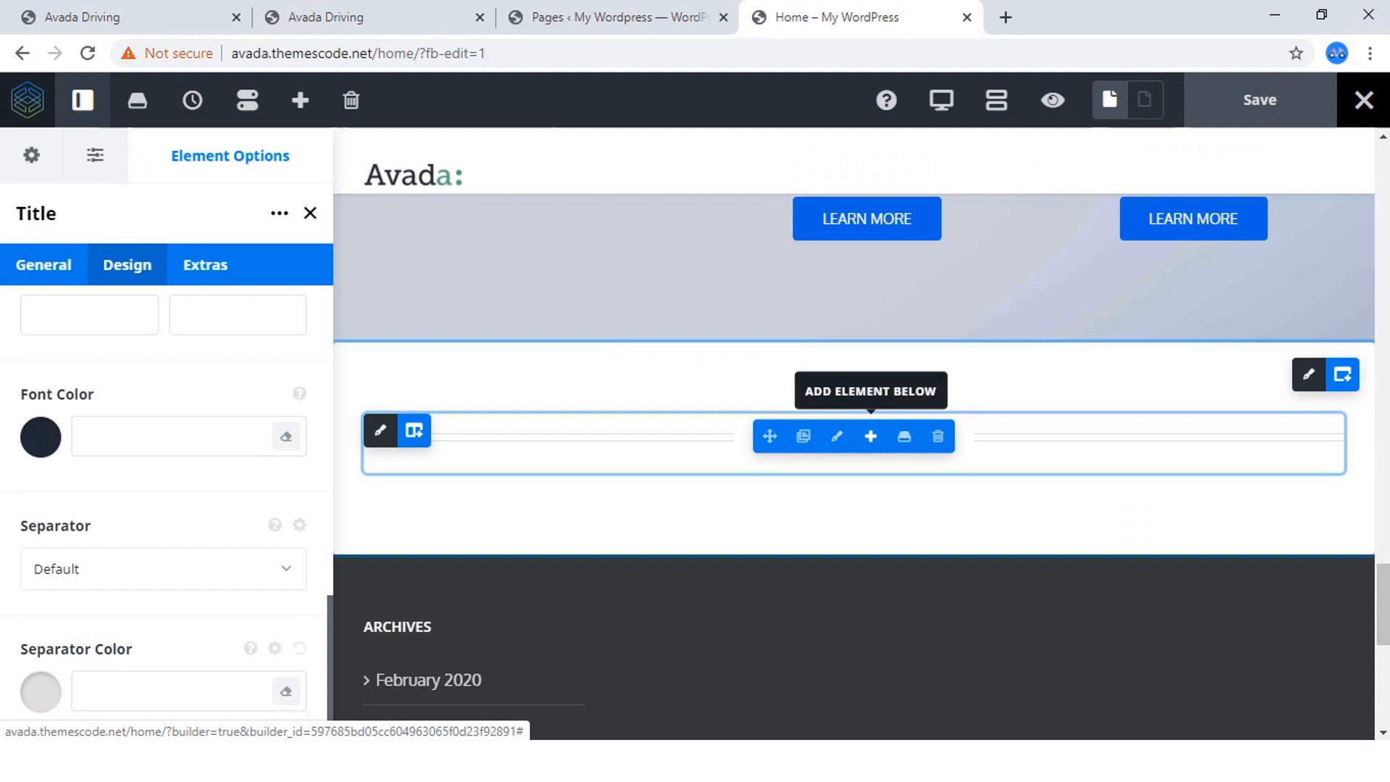
click(871, 436)
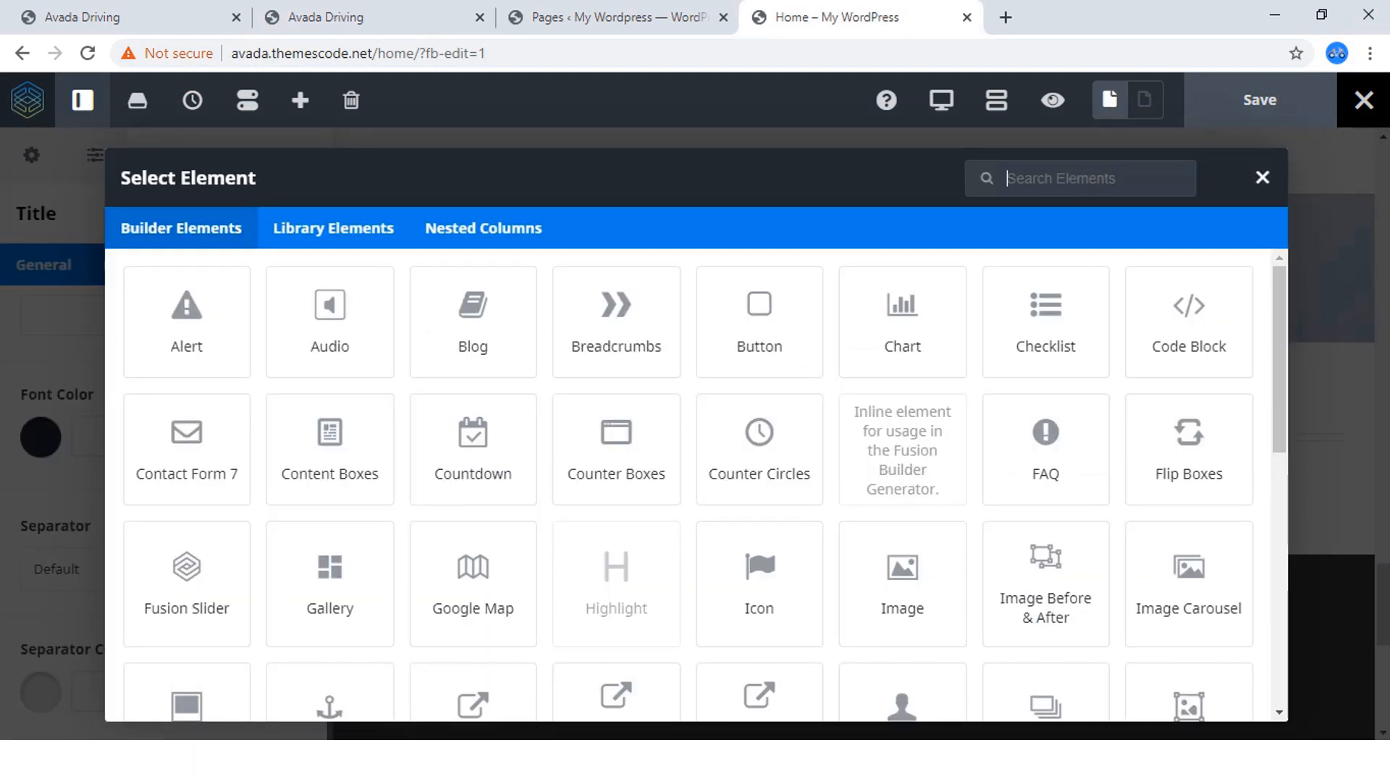
text(text)
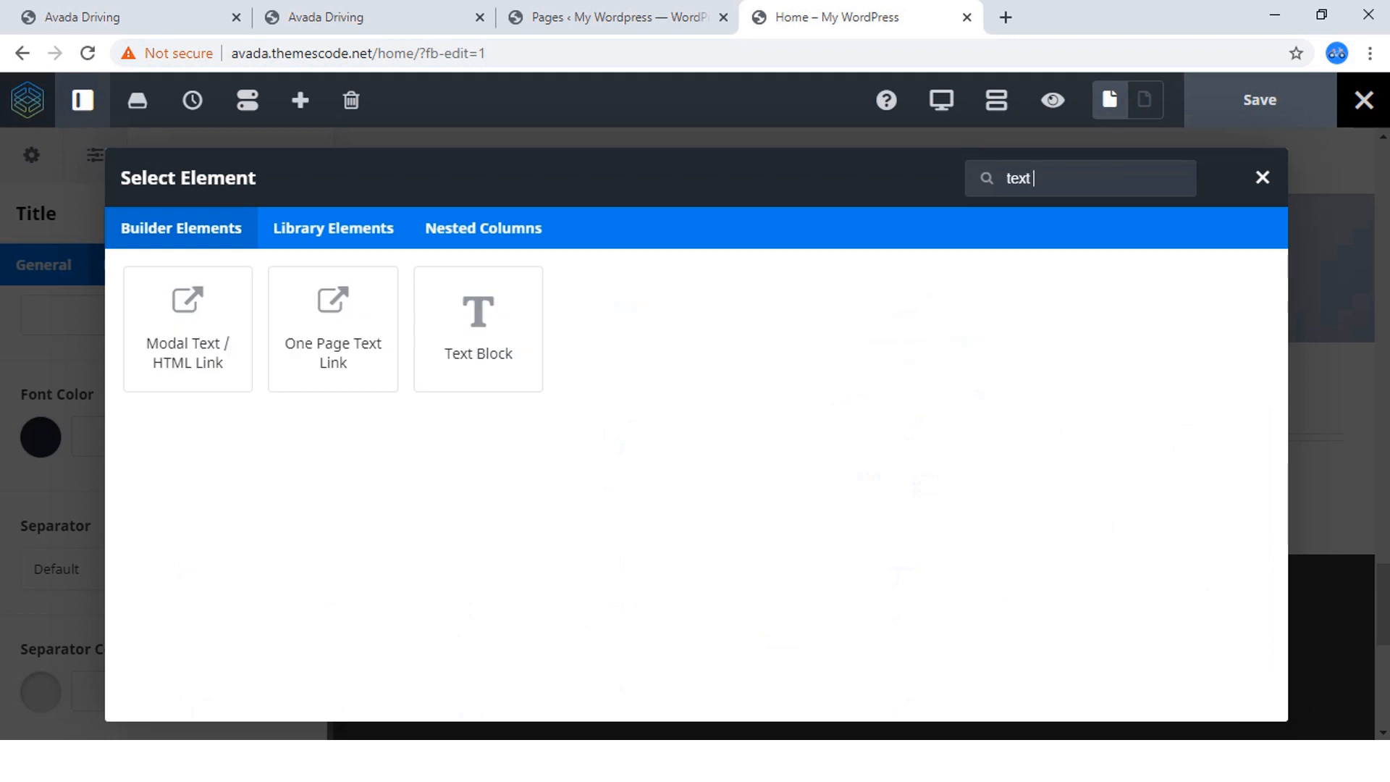
text( block)
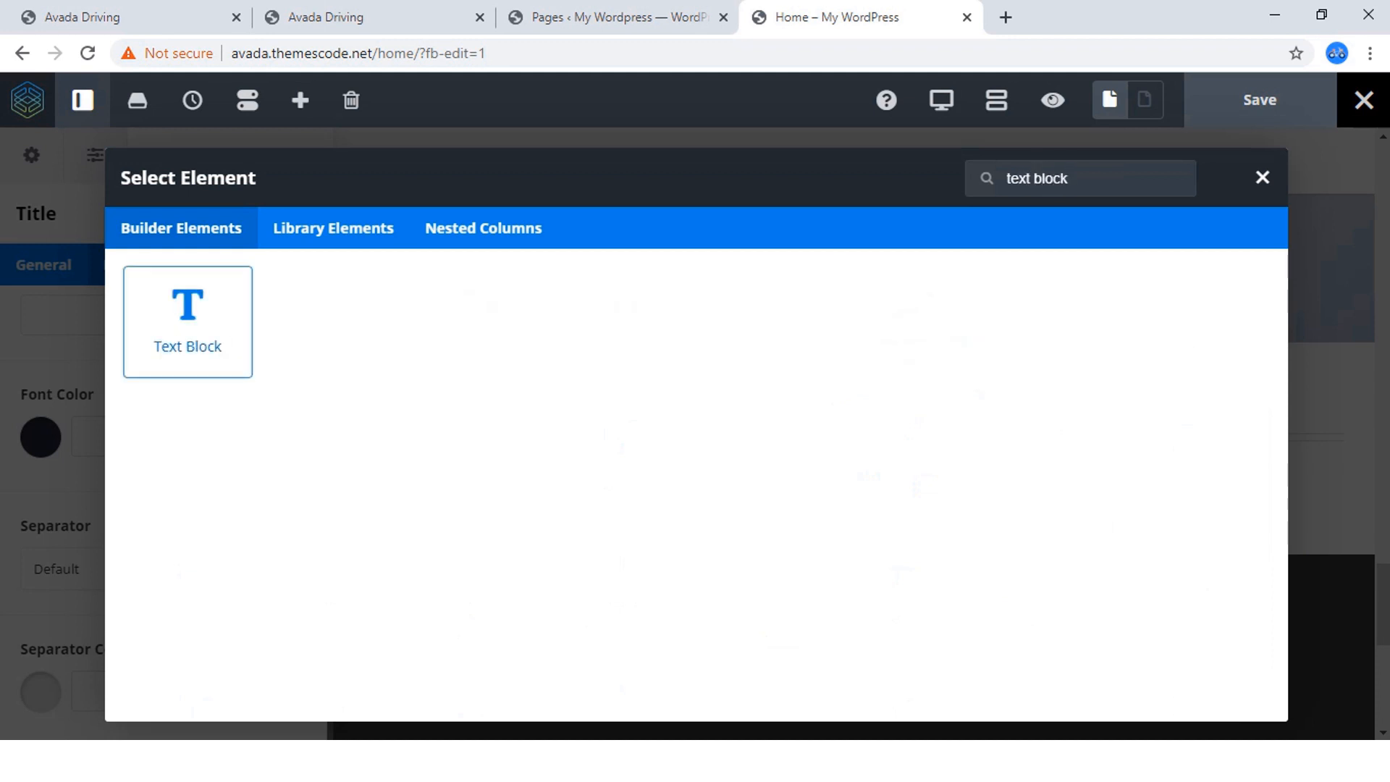
click(188, 322)
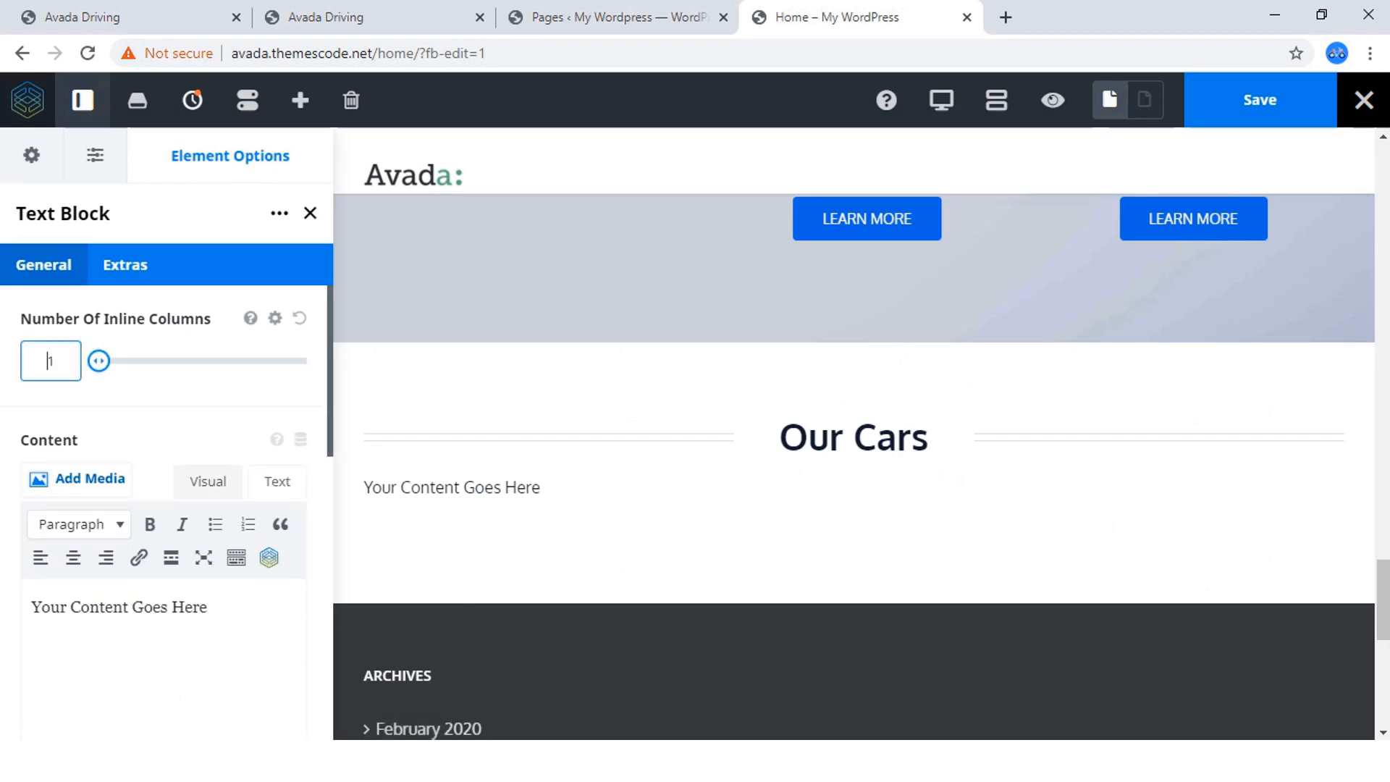
Replace the text block's placeholder with "Praesent dapibus, neque id cursus faucibus, tortor neque egestas auguae, eu vulputat".
click(278, 482)
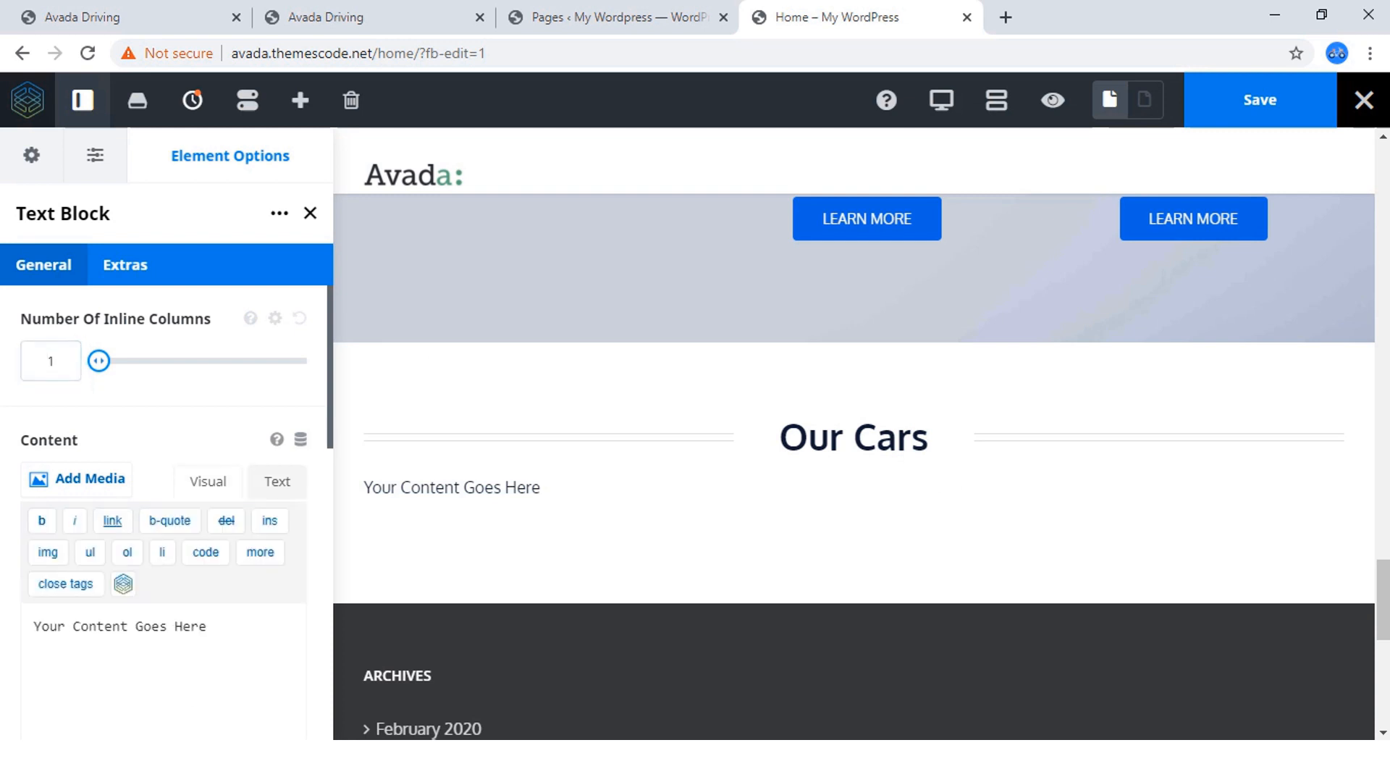
triple_click(207, 626)
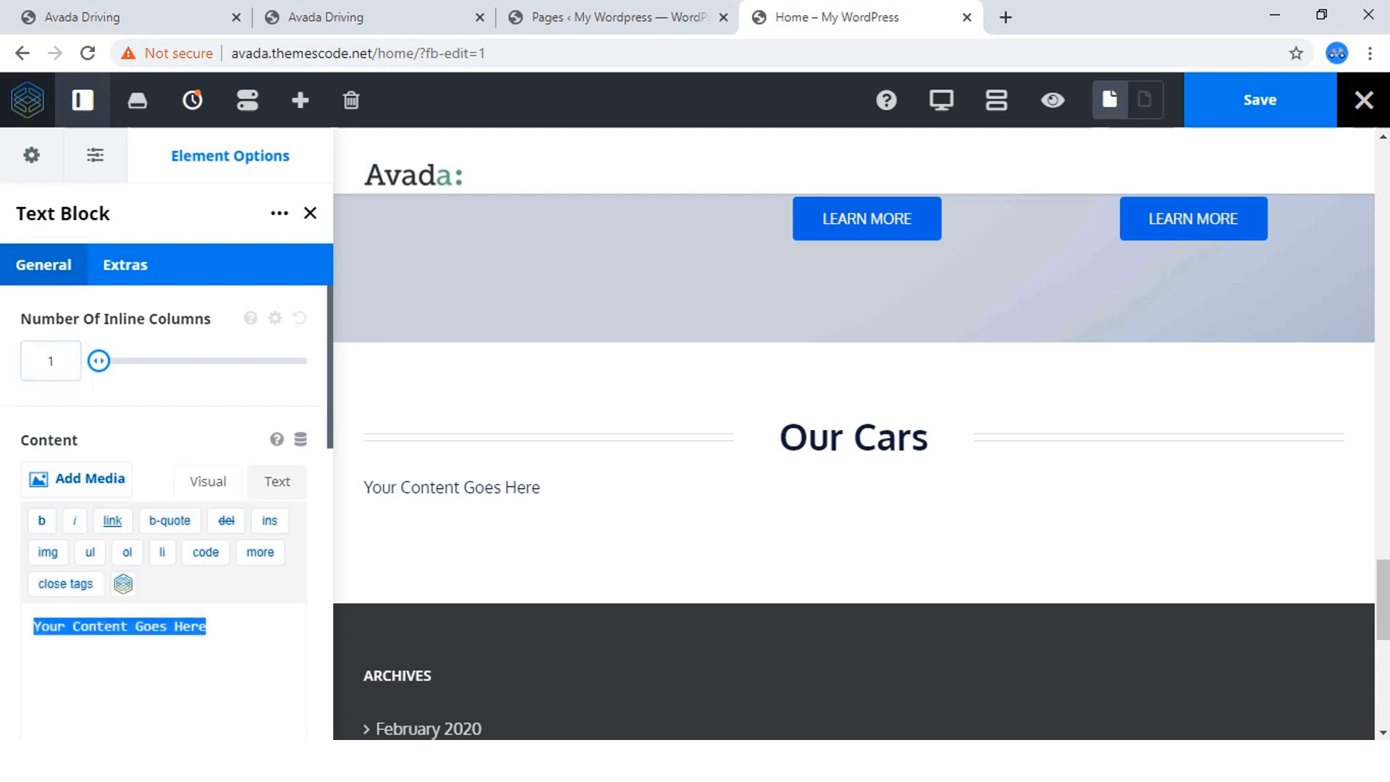
key(ctrl+v)
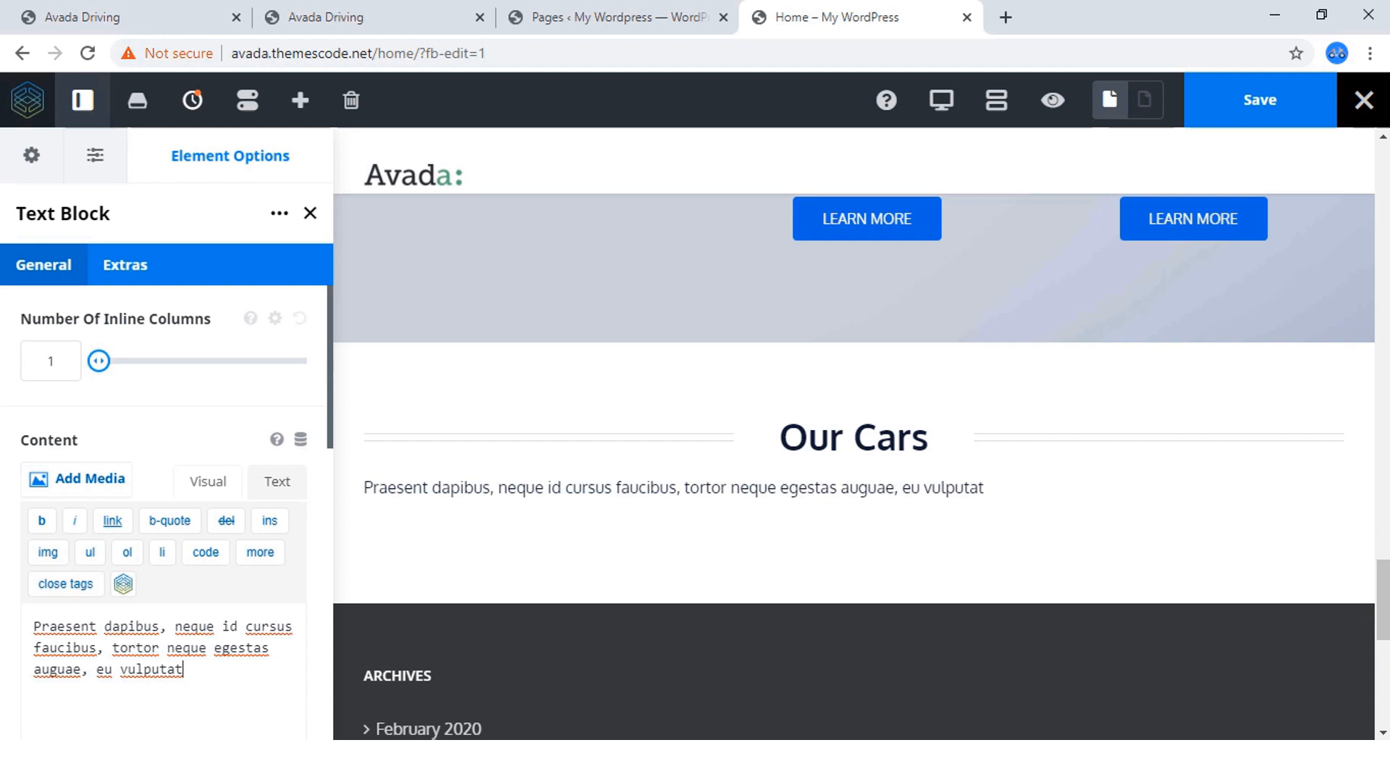
Look through the text block's general and extra options for a text alignment setting.
scroll(163, 507, down, 5)
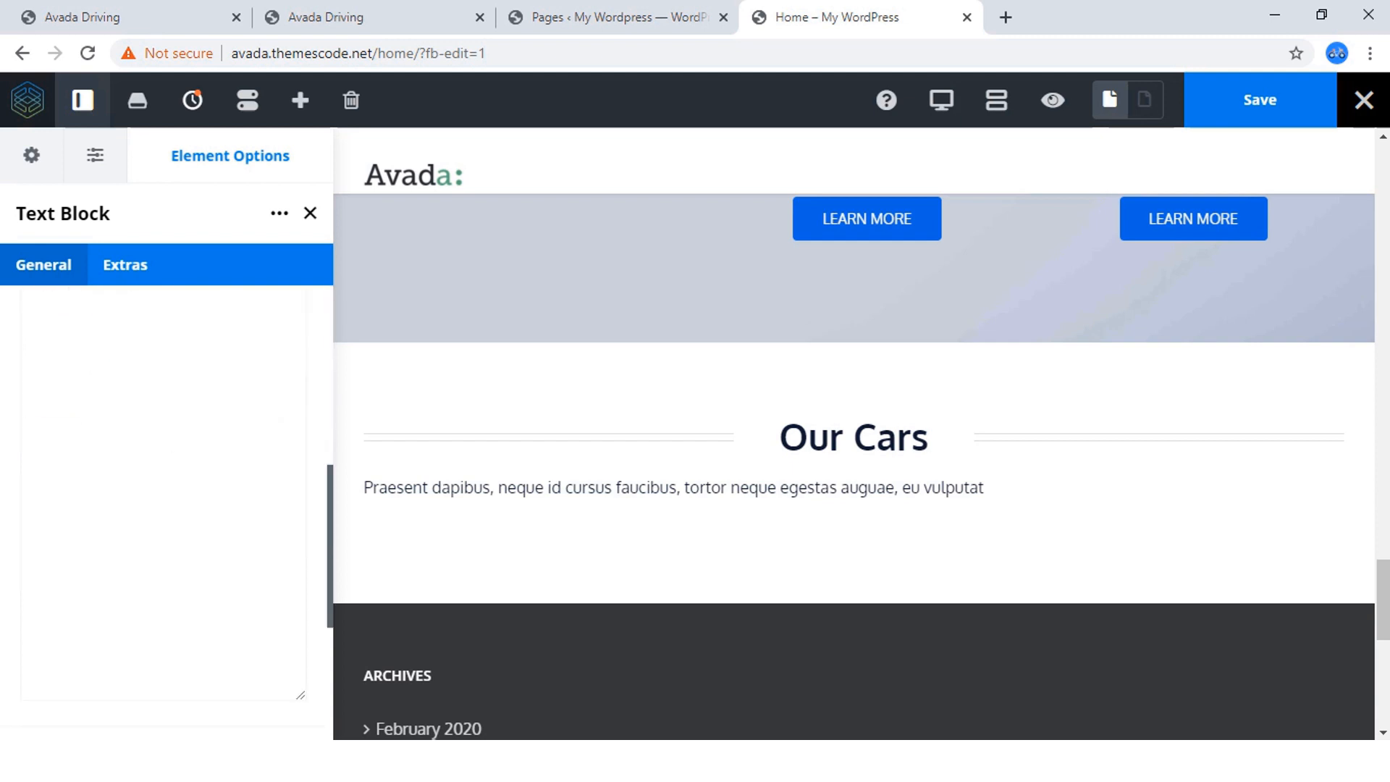
scroll(163, 507, down, 5)
scroll(163, 507, up, 10)
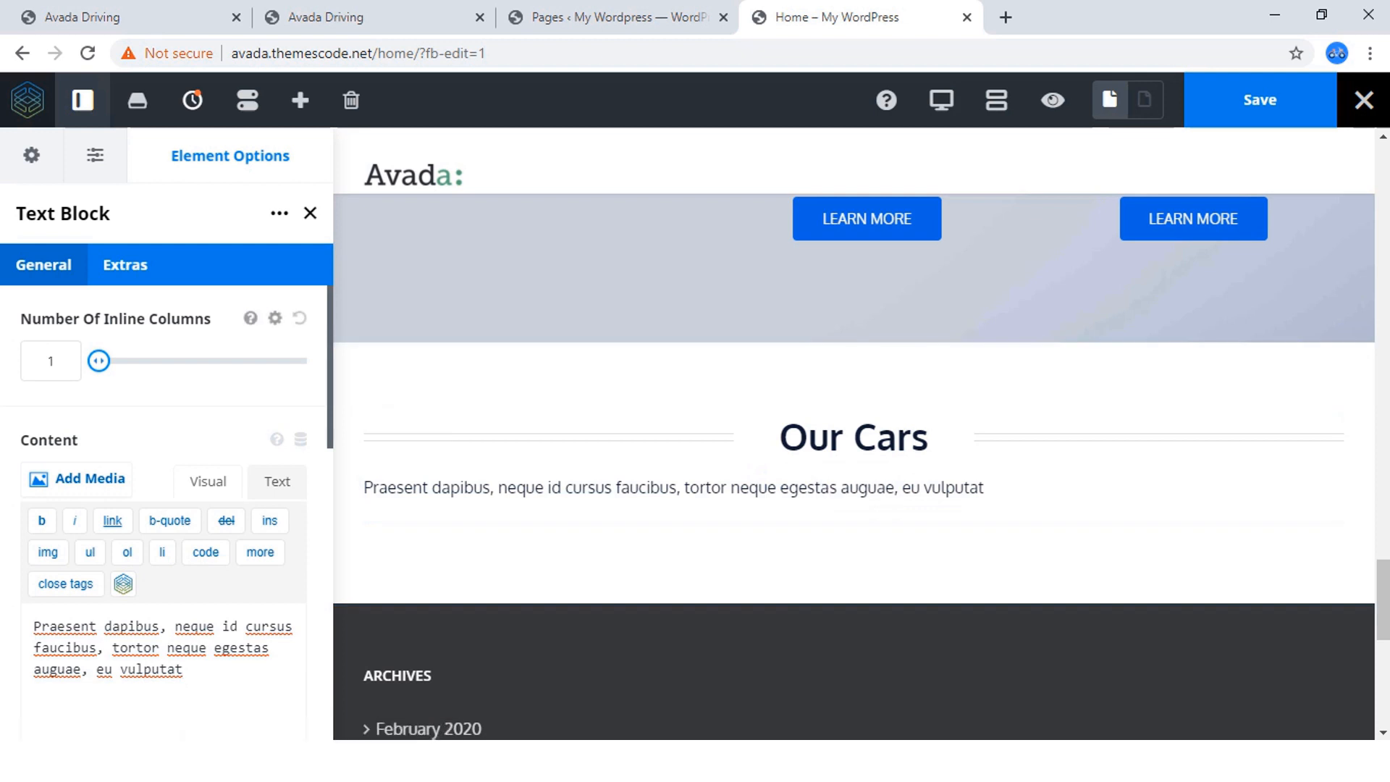
click(125, 265)
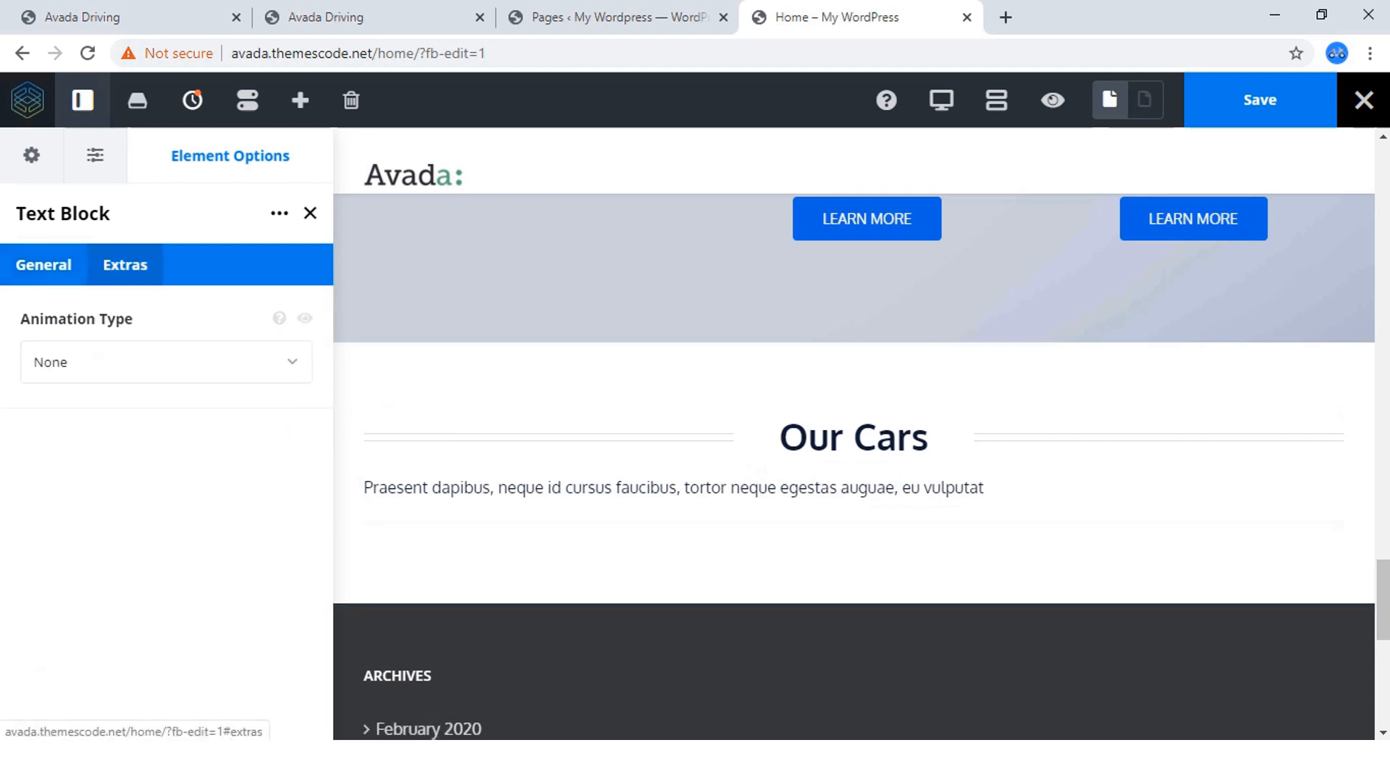
click(43, 264)
scroll(166, 507, down, 7)
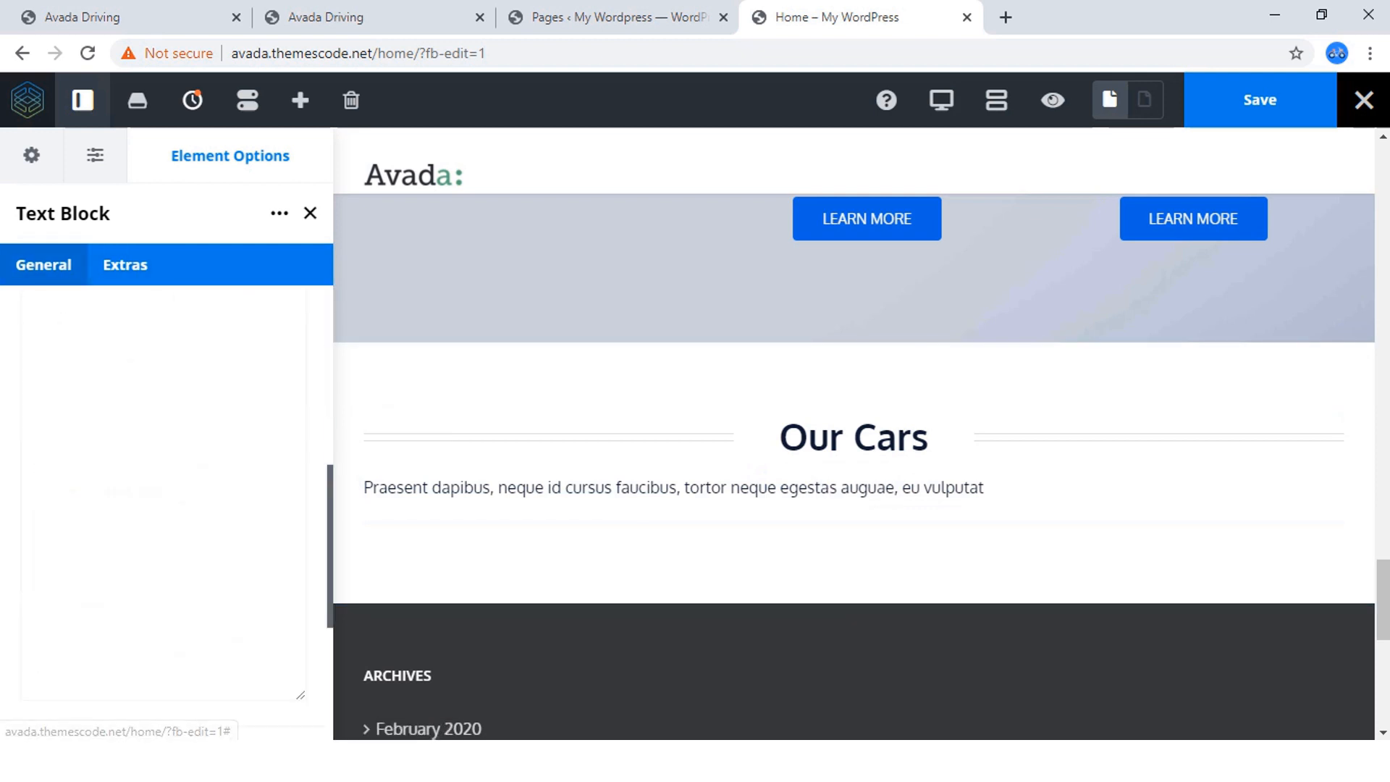
scroll(298, 538, up, 7)
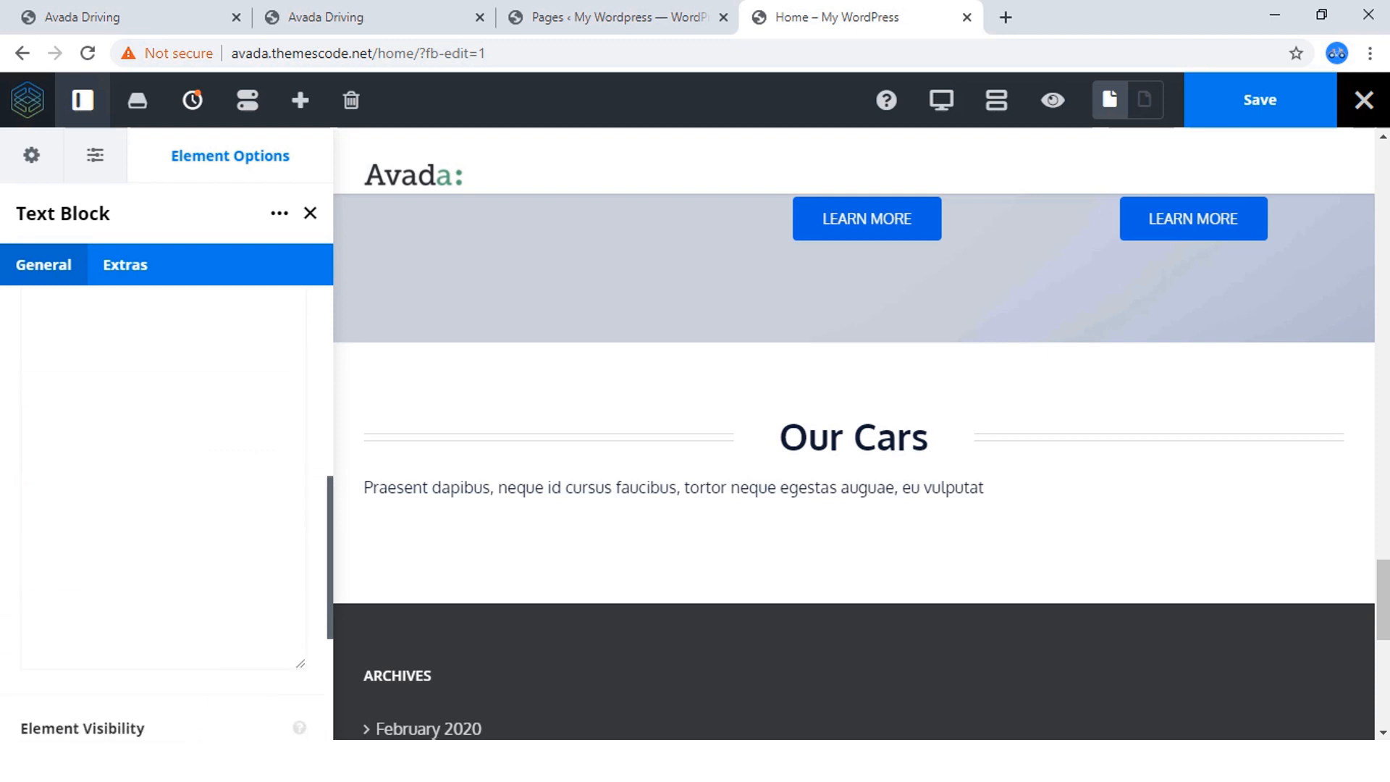
scroll(166, 507, up, 2)
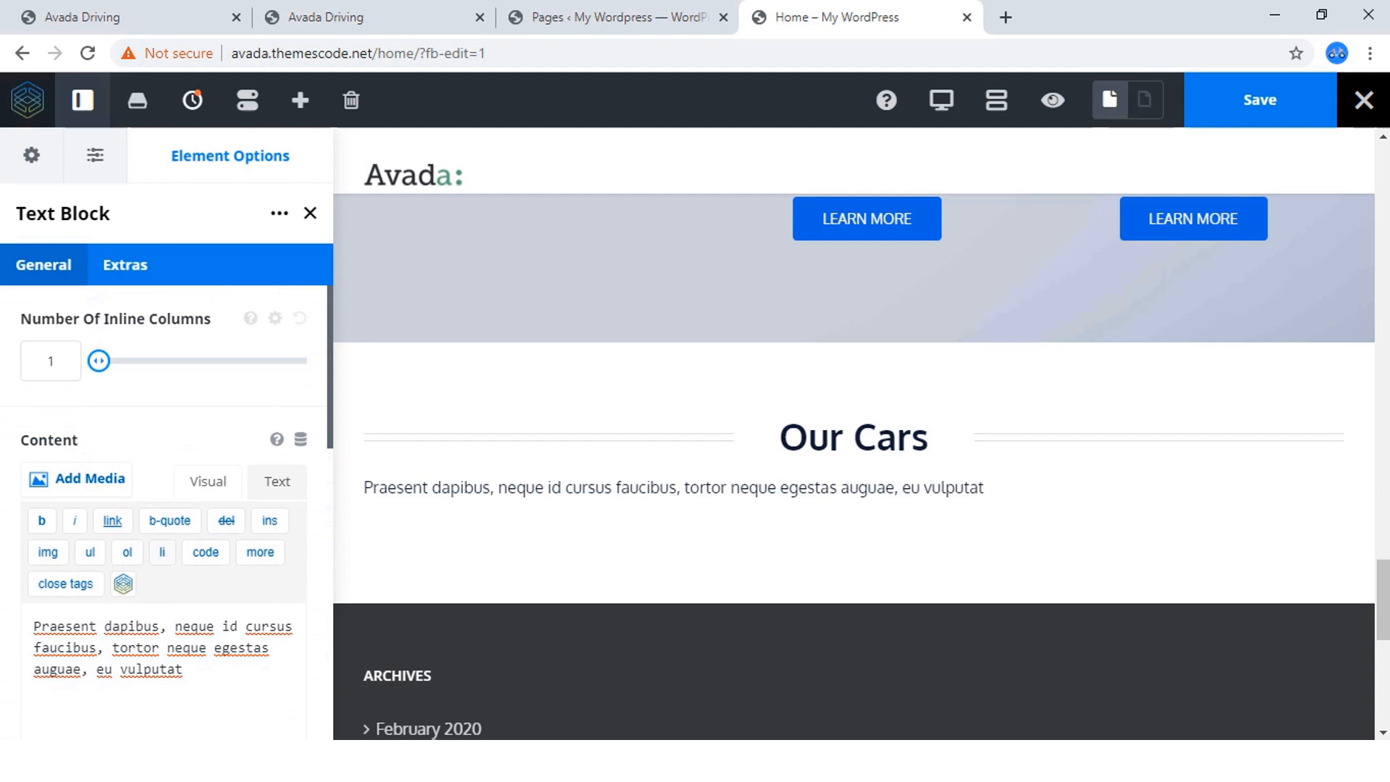
scroll(167, 507, down, 6)
scroll(167, 507, up, 4)
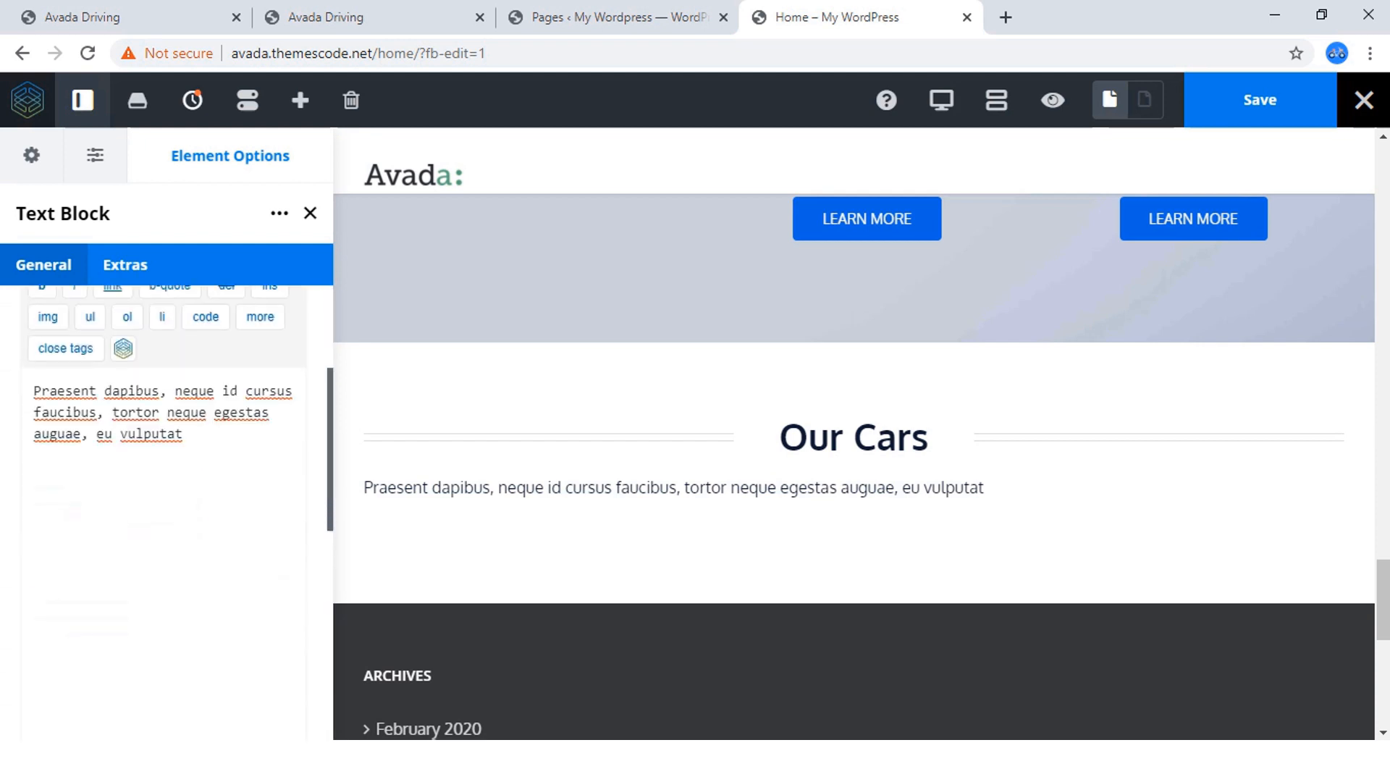
scroll(167, 507, up, 3)
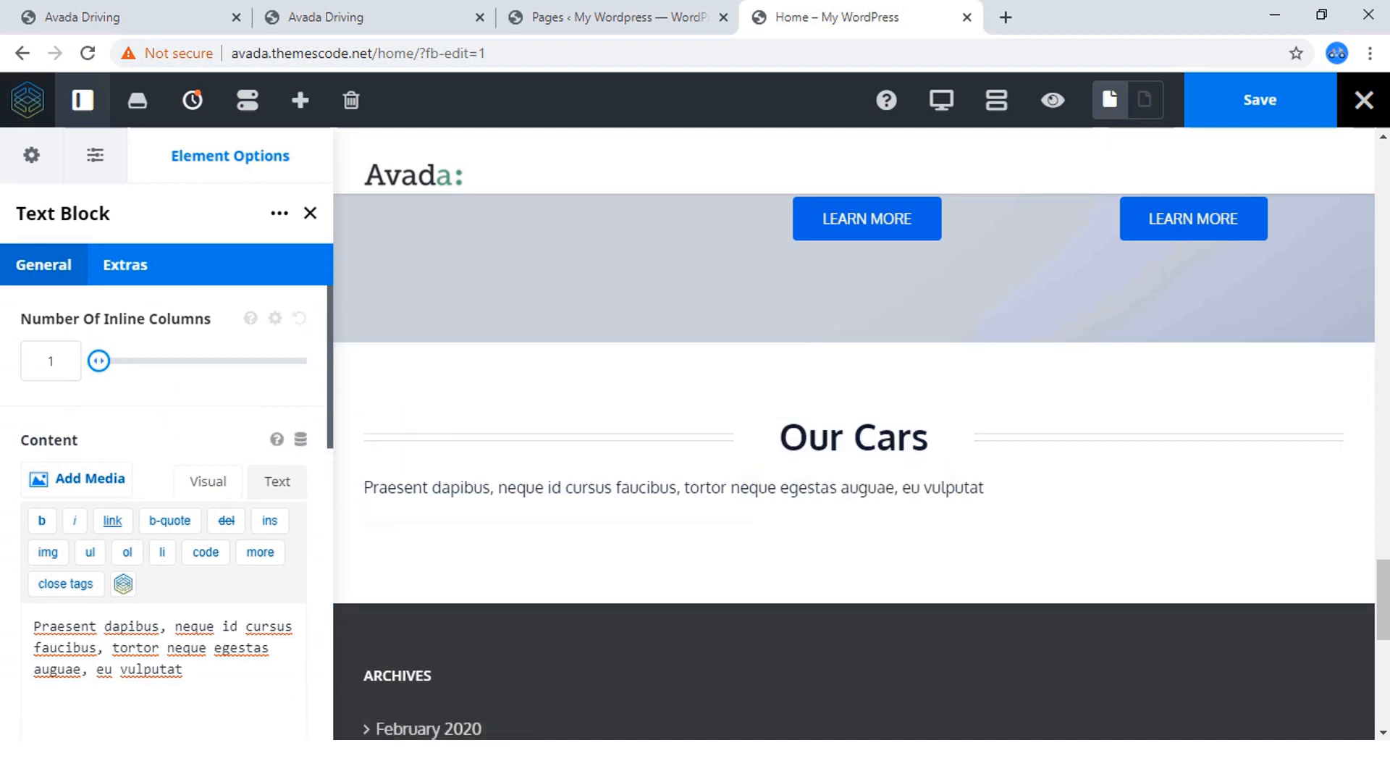
Center the text block's paragraph in the visual editor and save the page.
click(208, 481)
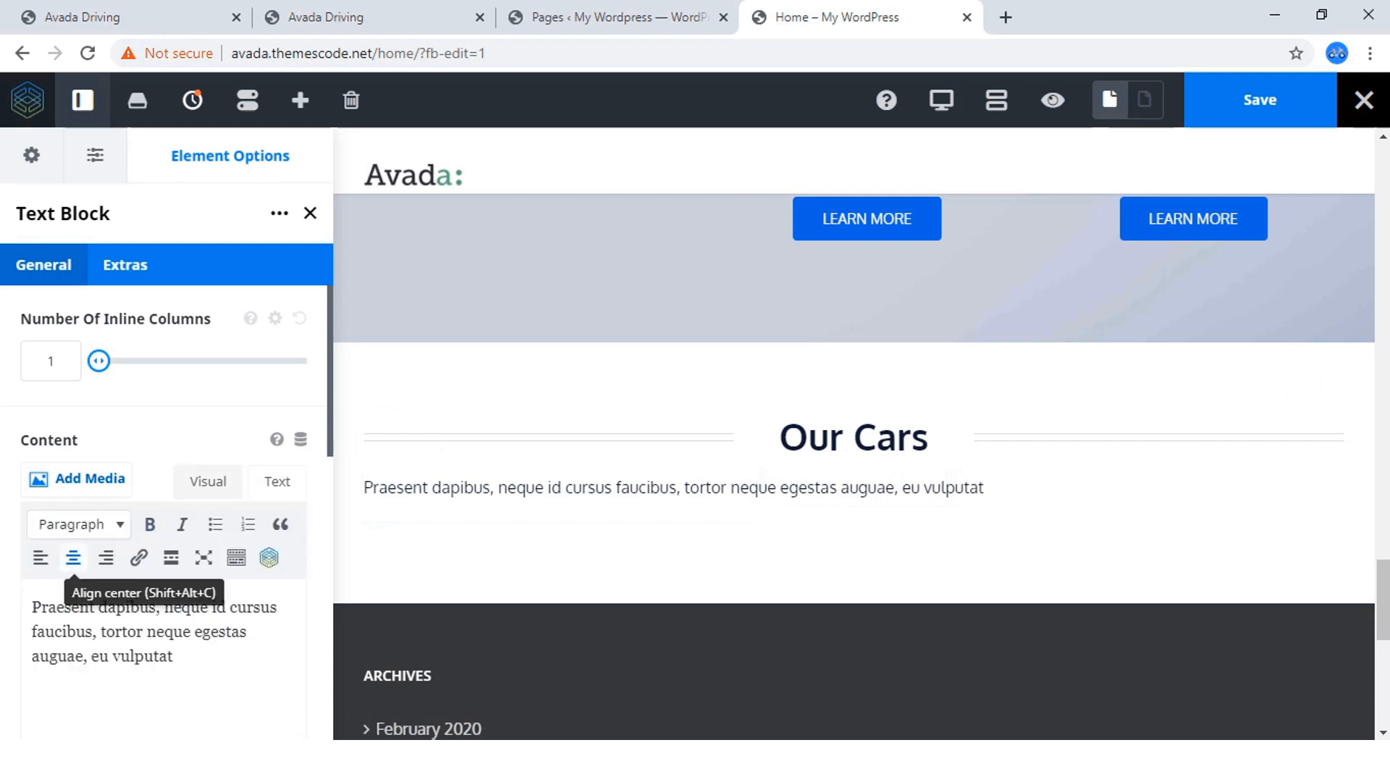
click(74, 558)
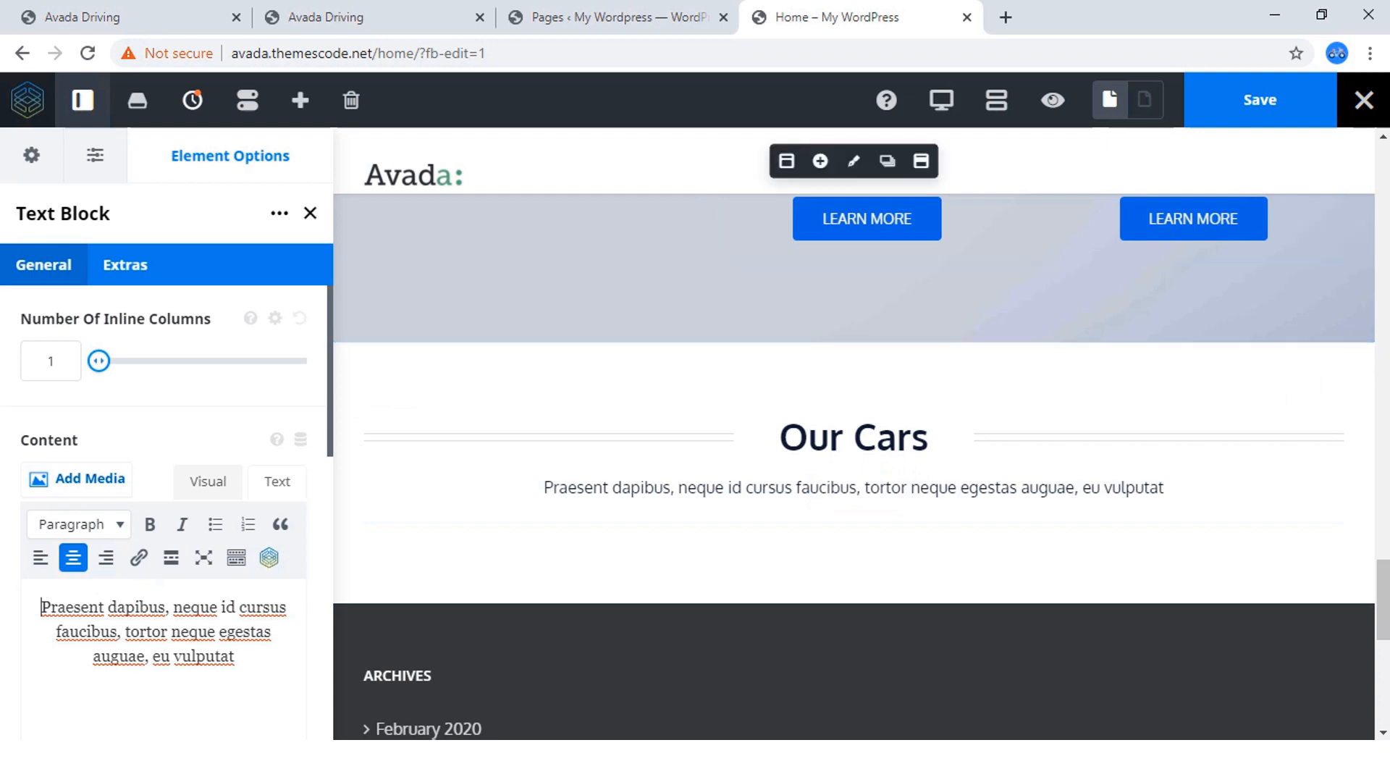
click(1260, 100)
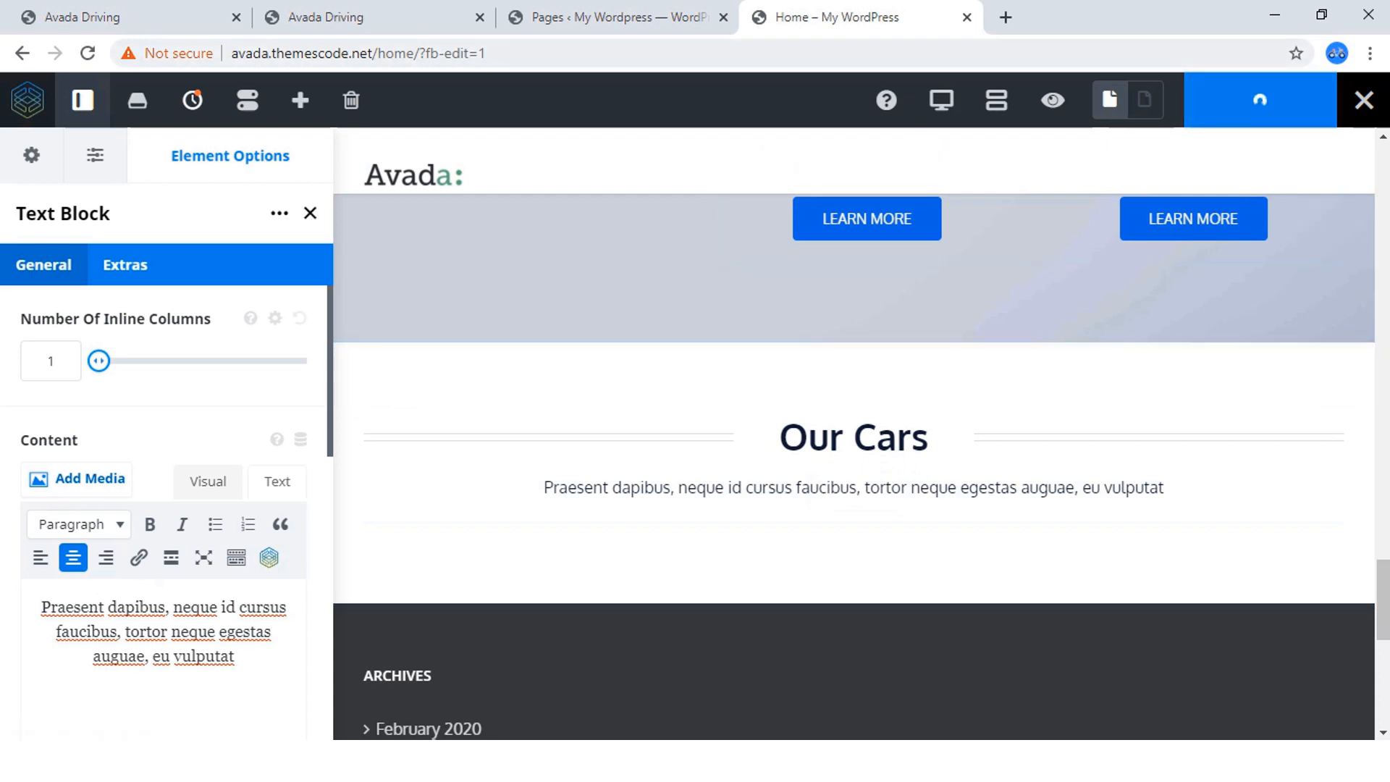
Check the reference site's car section and add a Gallery element below the Our Cars text block.
click(326, 17)
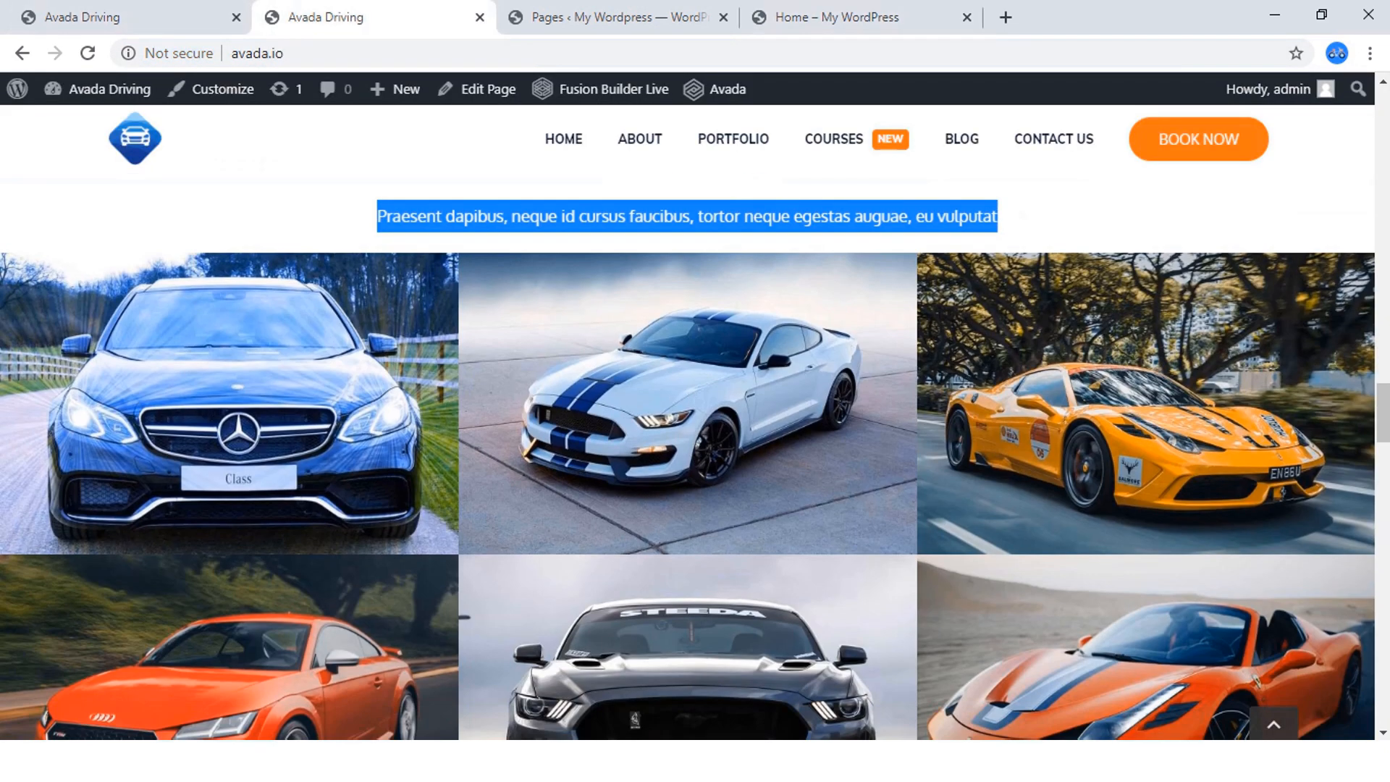
click(833, 17)
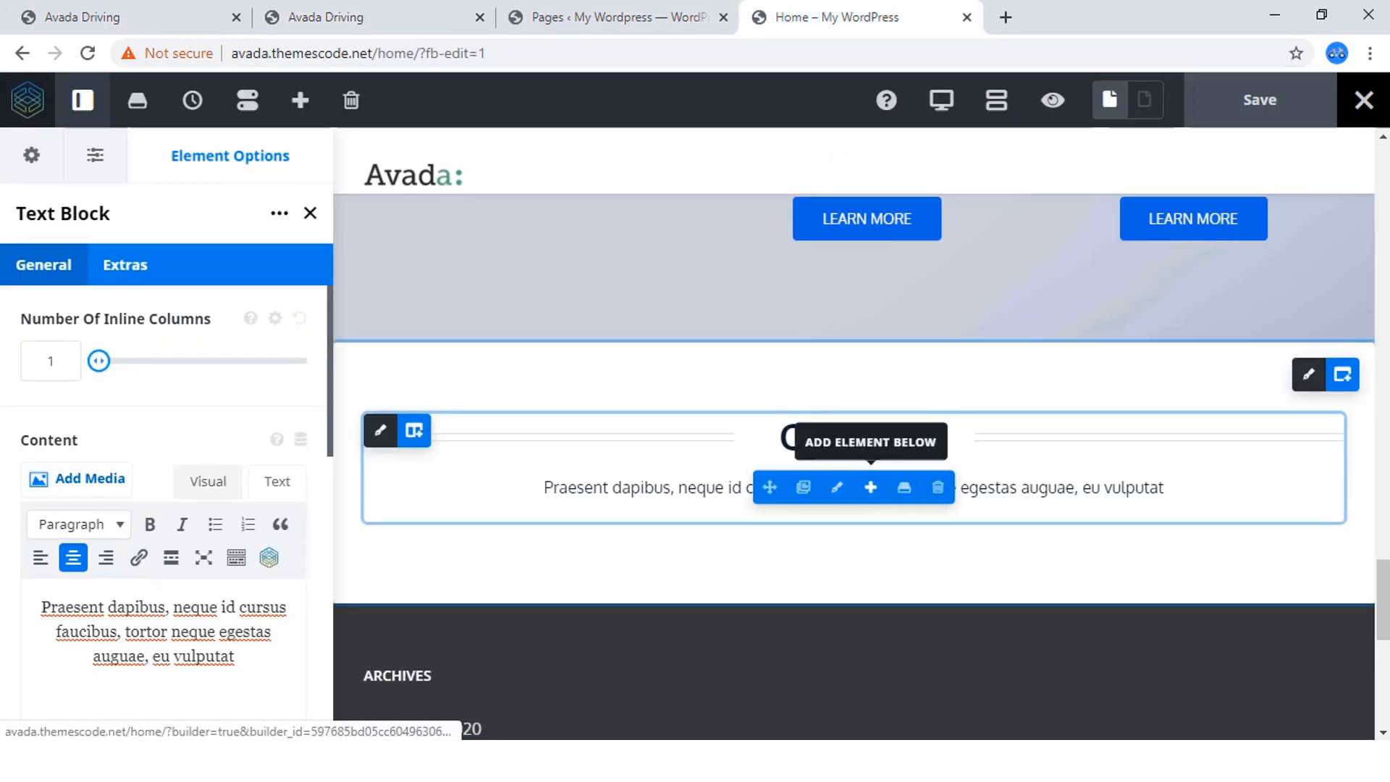
click(871, 487)
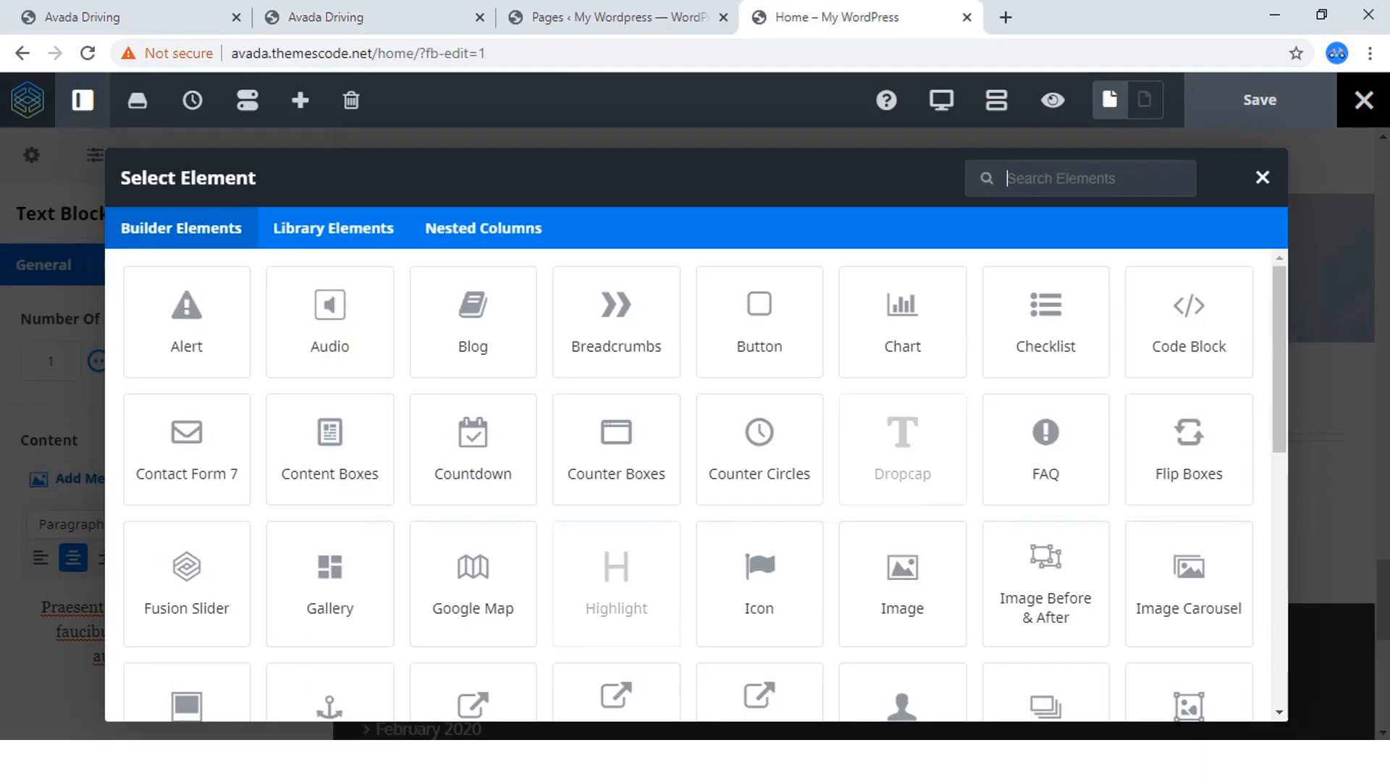
text(ga)
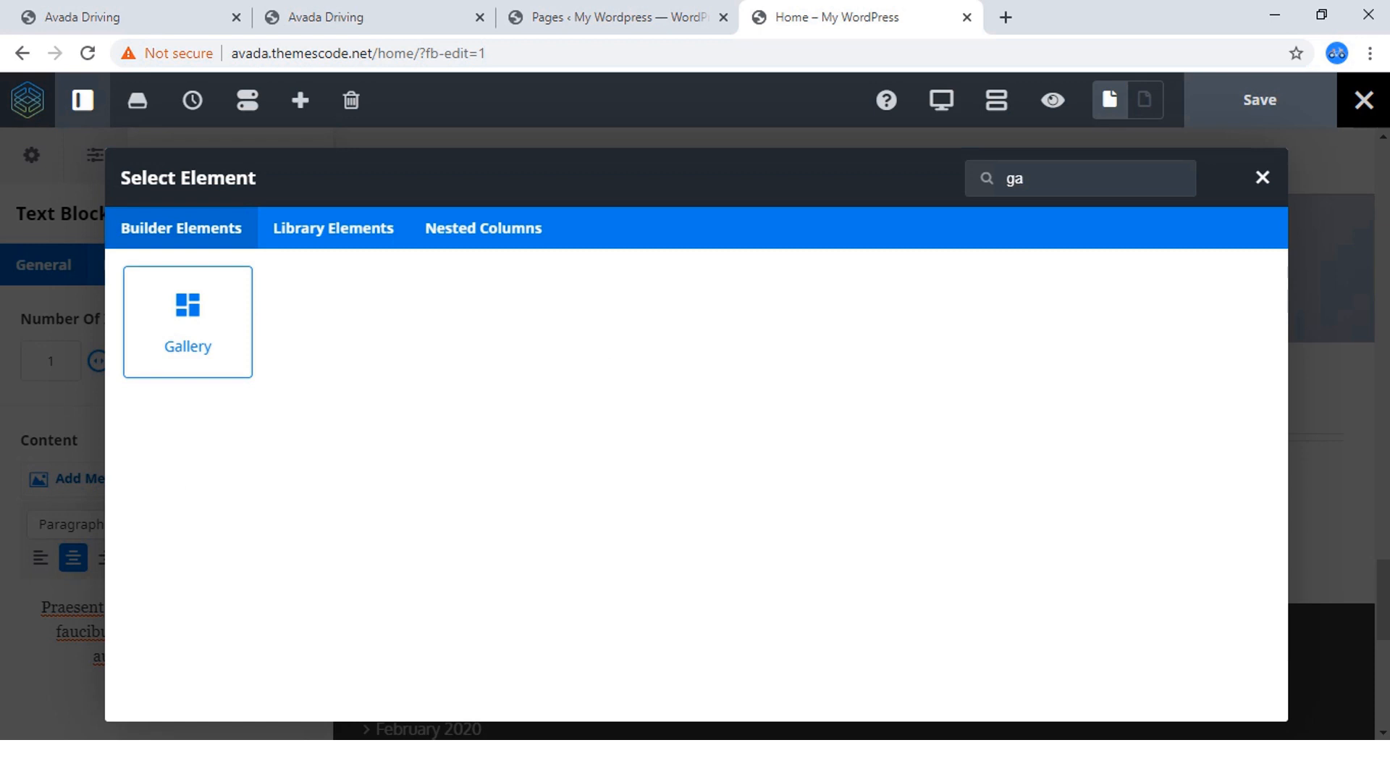
click(187, 321)
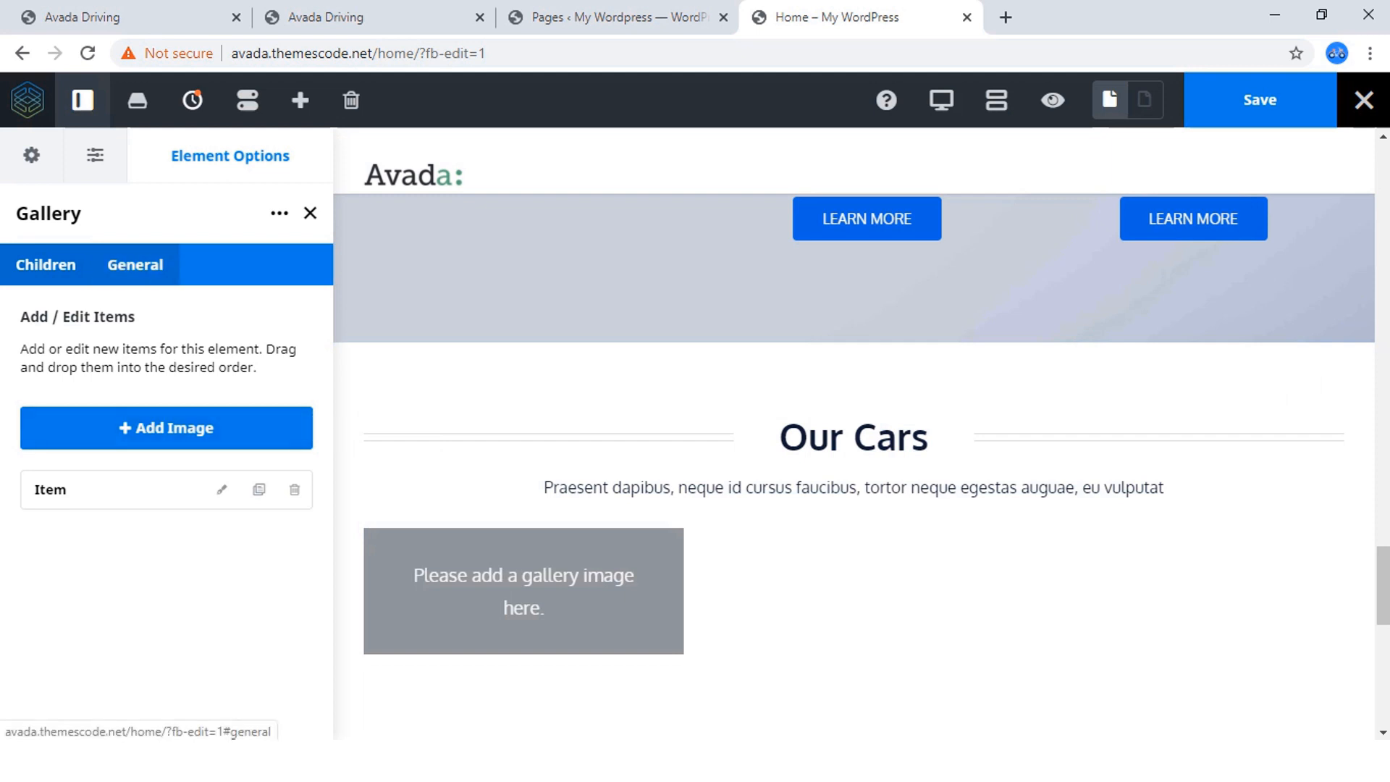
Review the gallery's general options and set the first item's image to the black car photo car-image12.jpg from the media library.
click(135, 265)
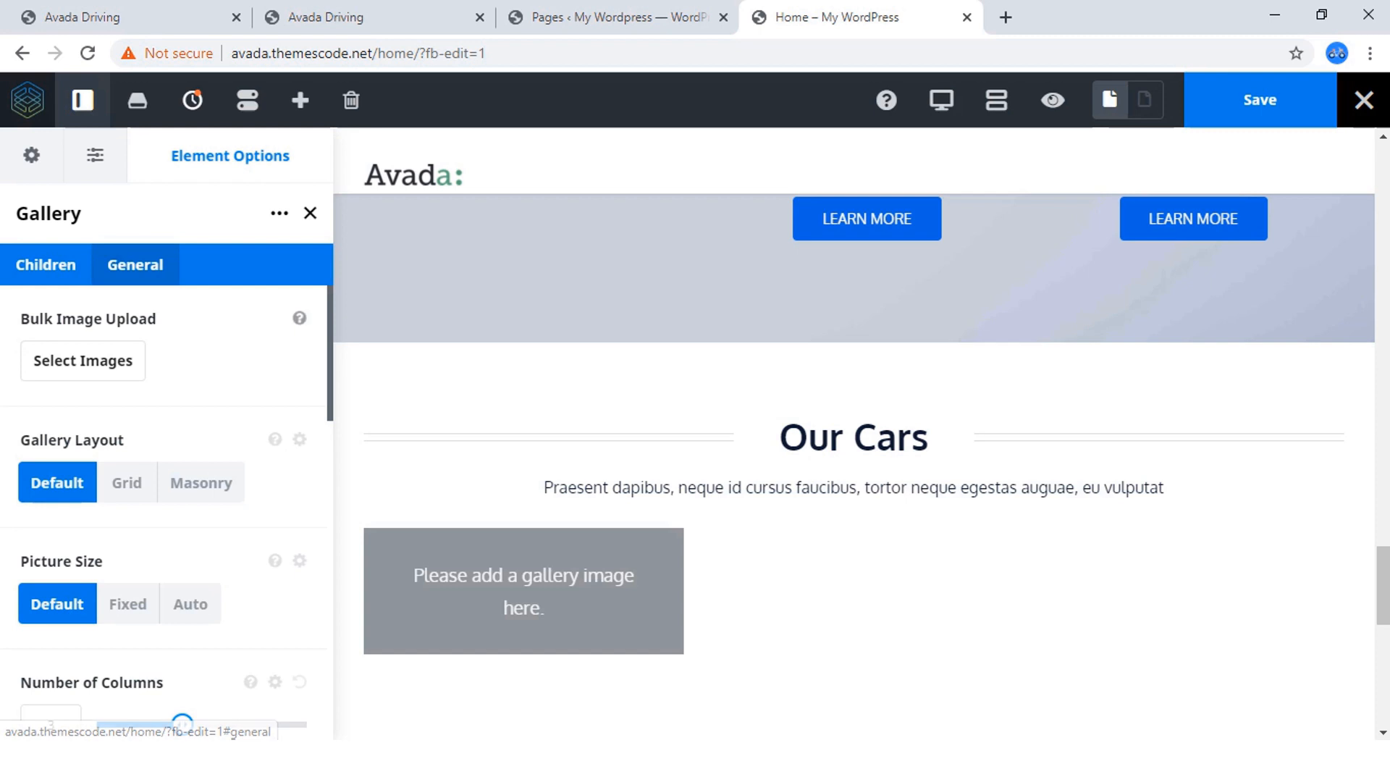
scroll(167, 507, down, 7)
scroll(166, 507, down, 4)
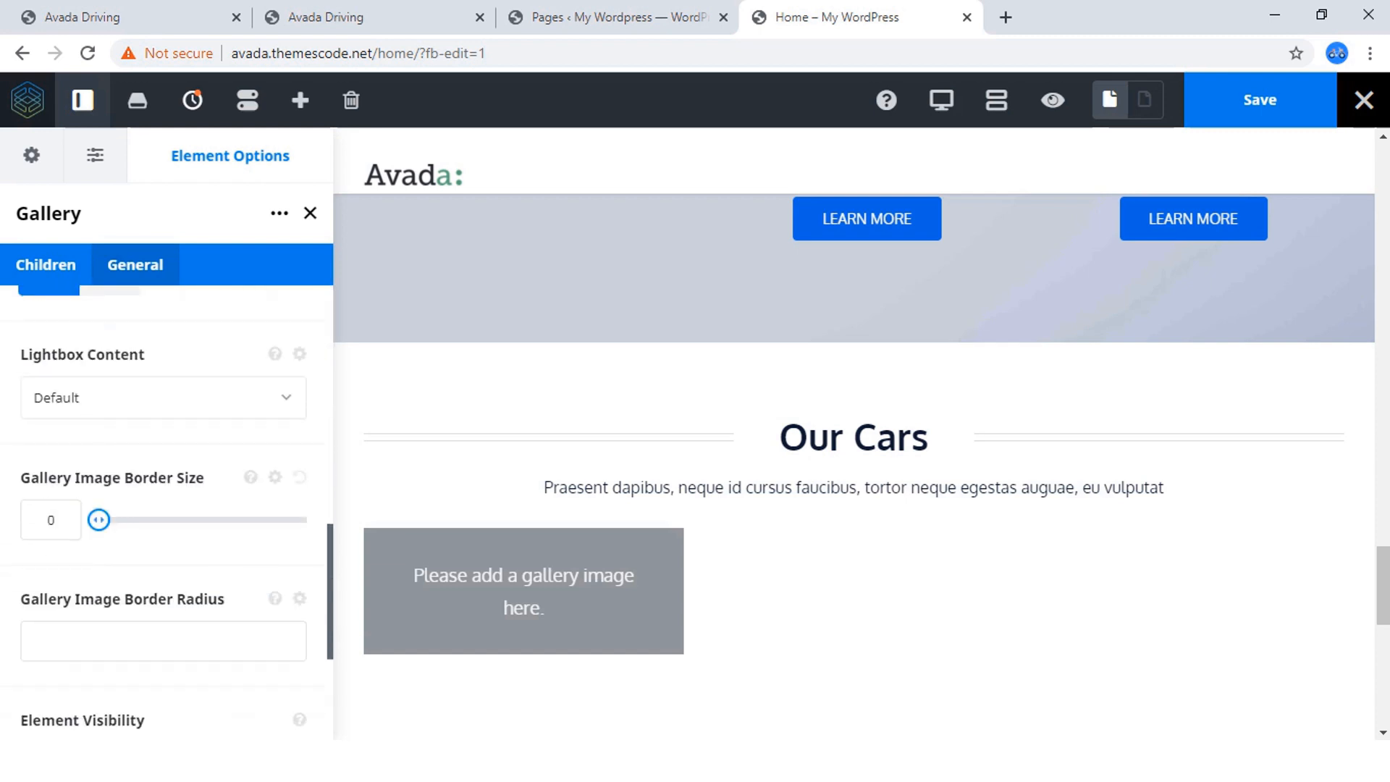
scroll(166, 507, up, 11)
click(45, 264)
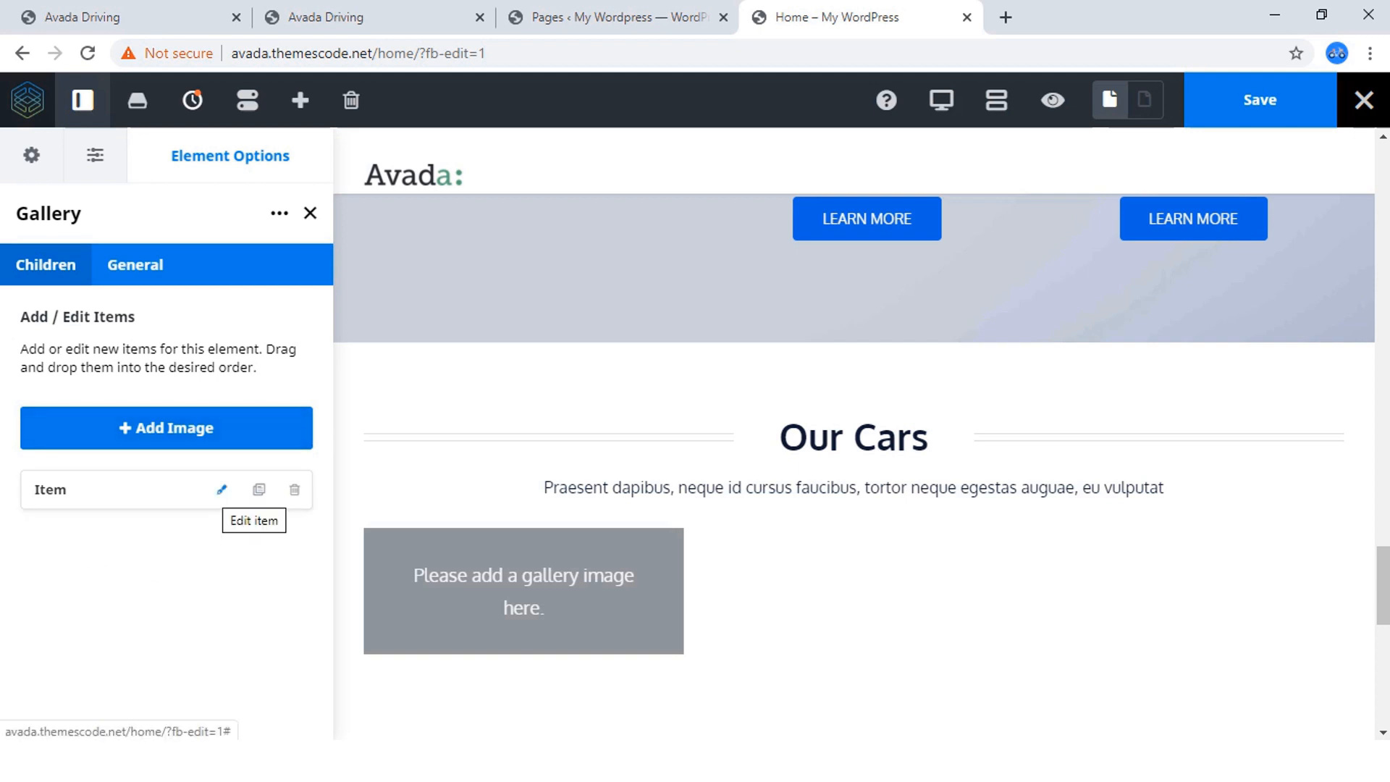
click(221, 489)
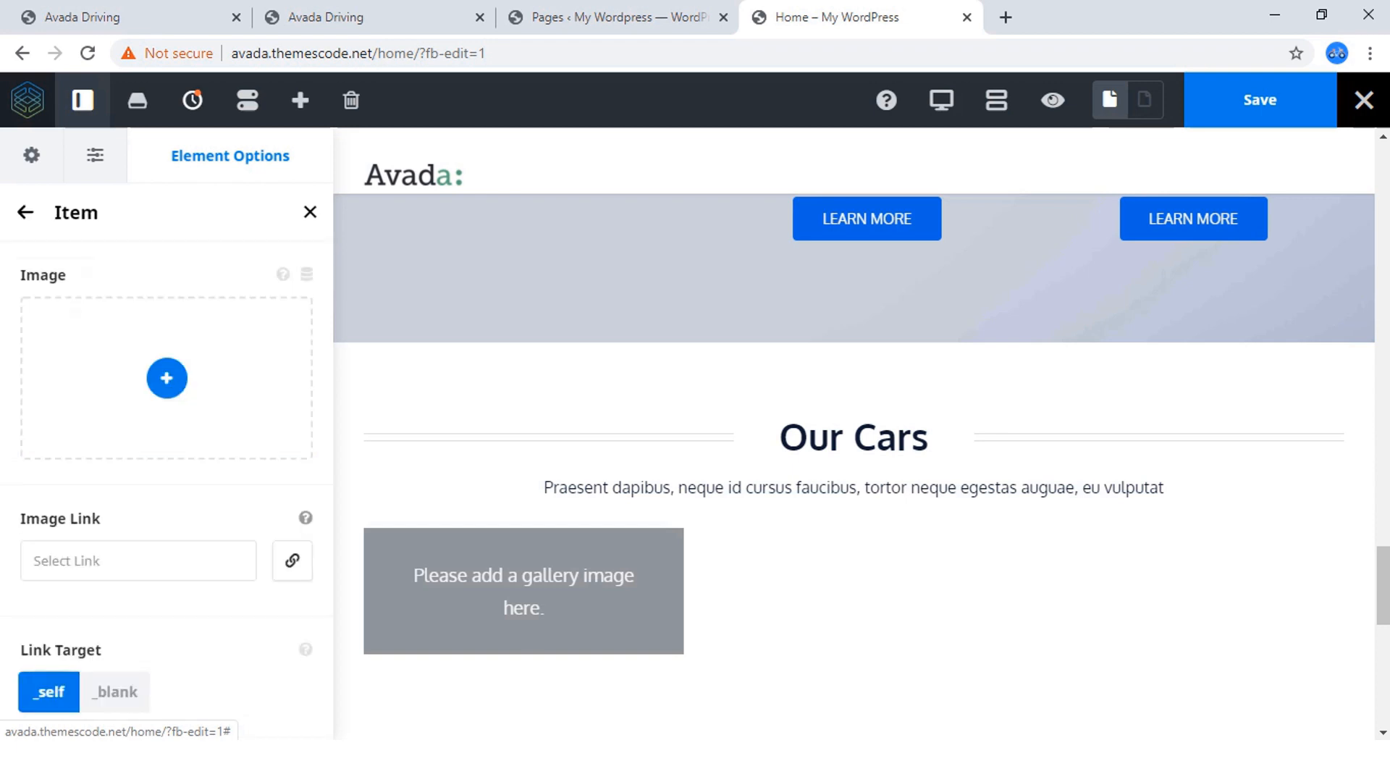
click(166, 377)
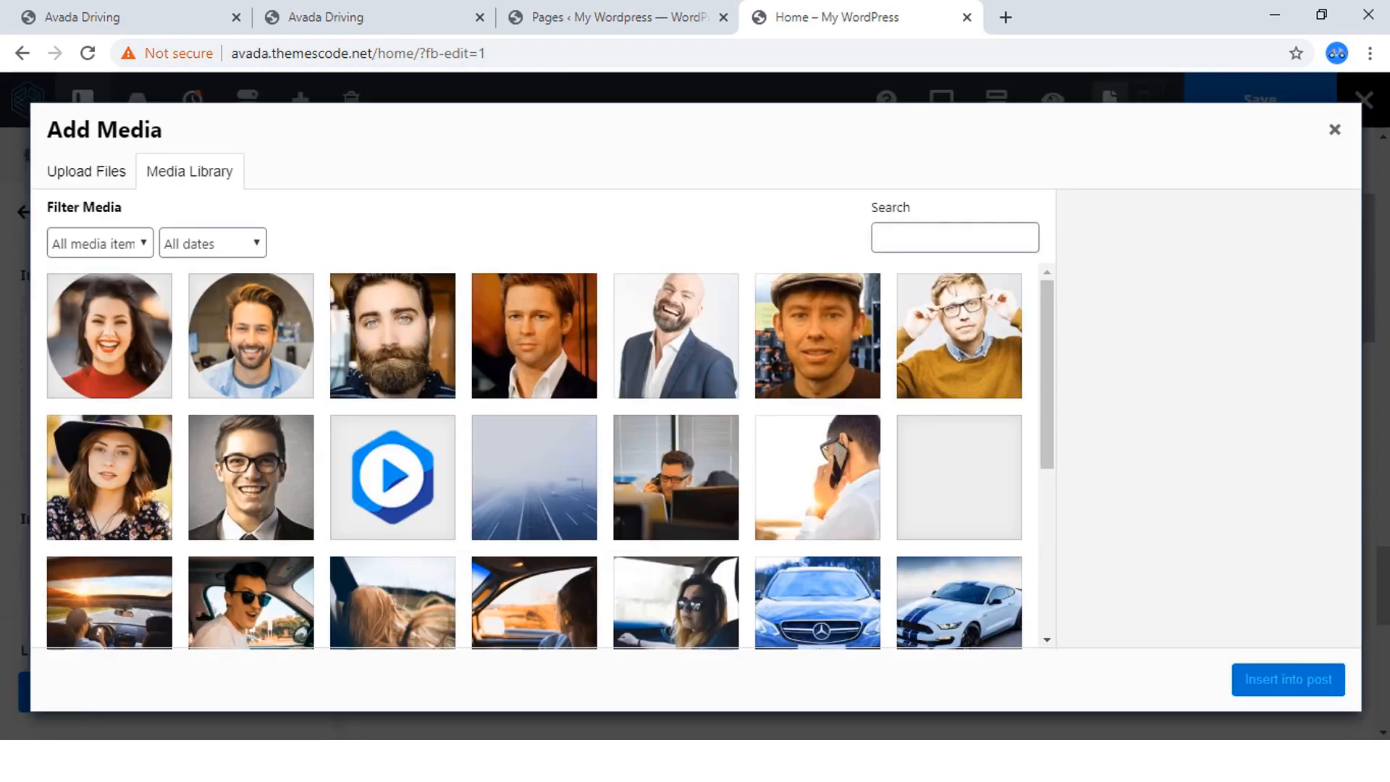
scroll(536, 457, down, 2)
scroll(536, 456, down, 1)
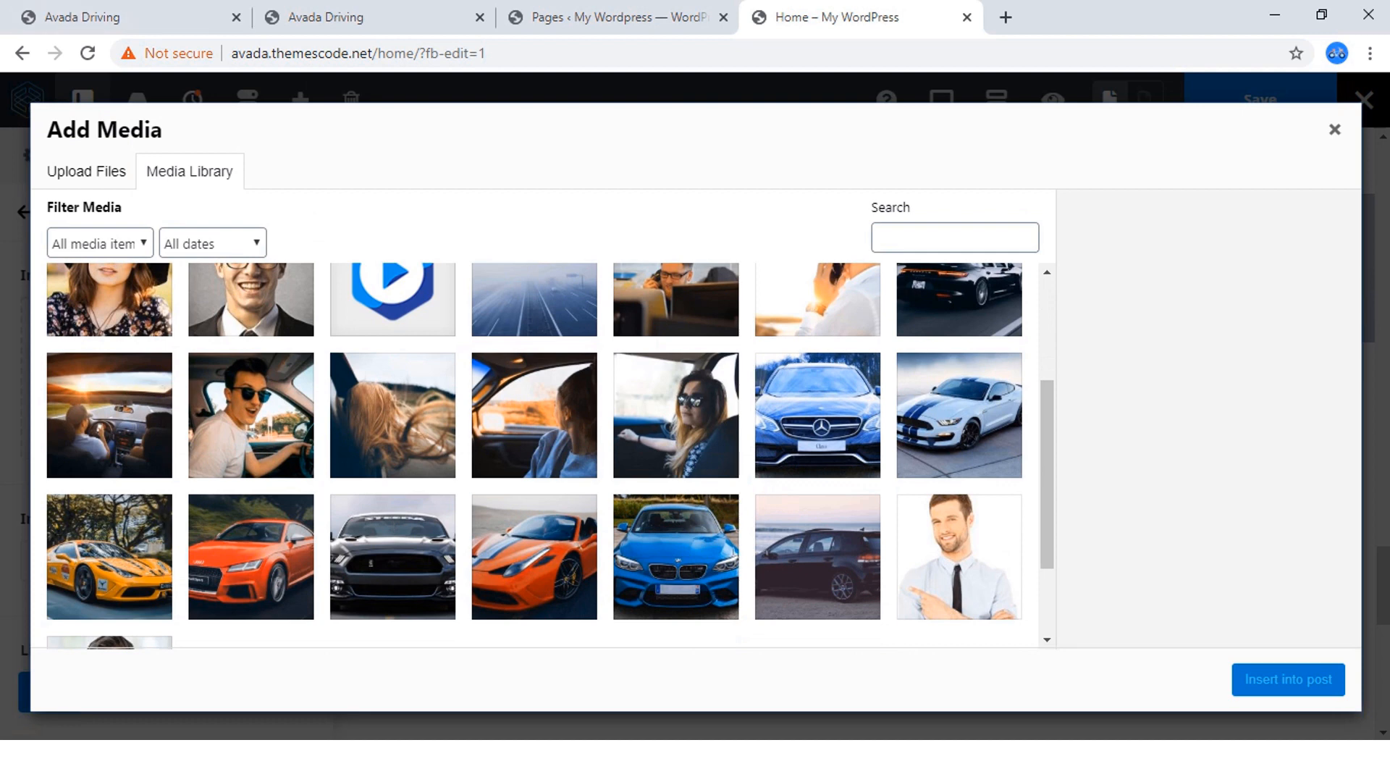
scroll(536, 456, up, 2)
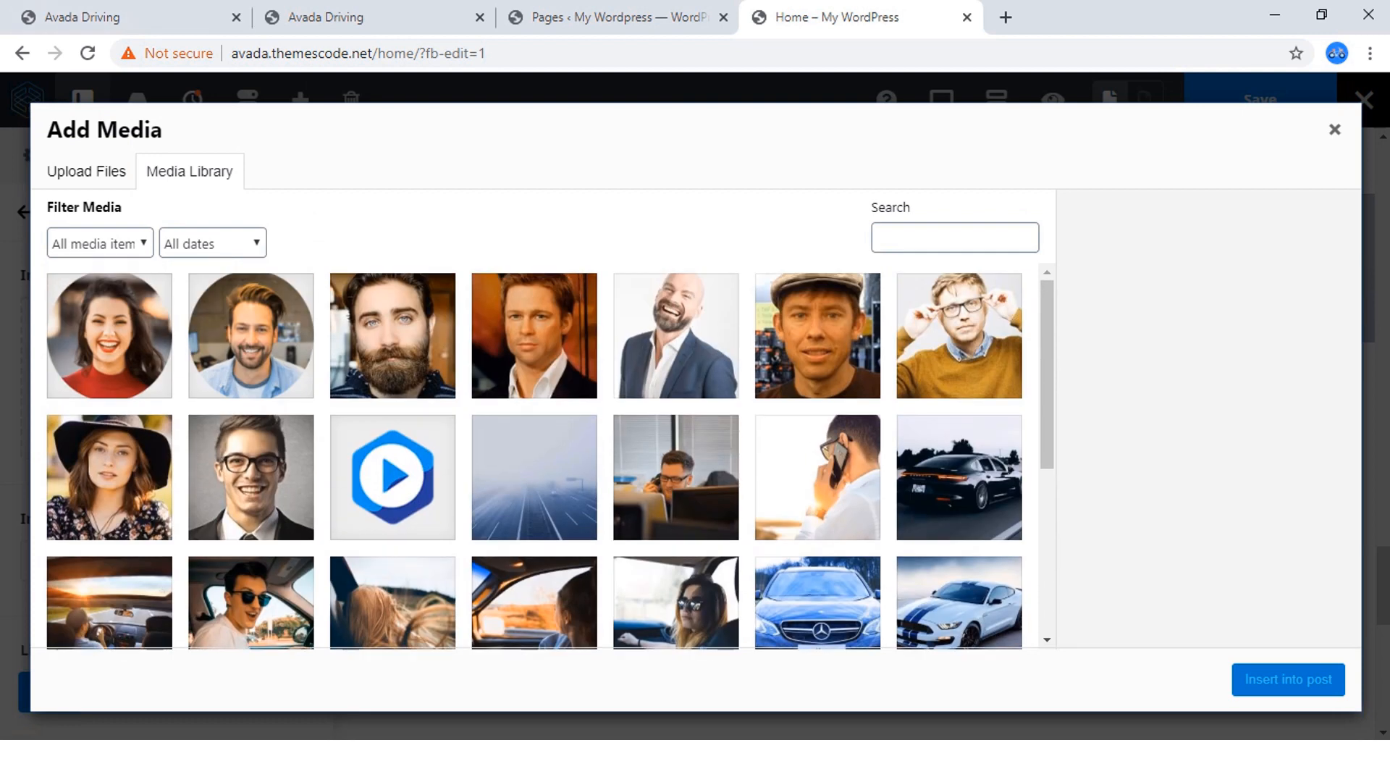
click(959, 478)
click(1288, 679)
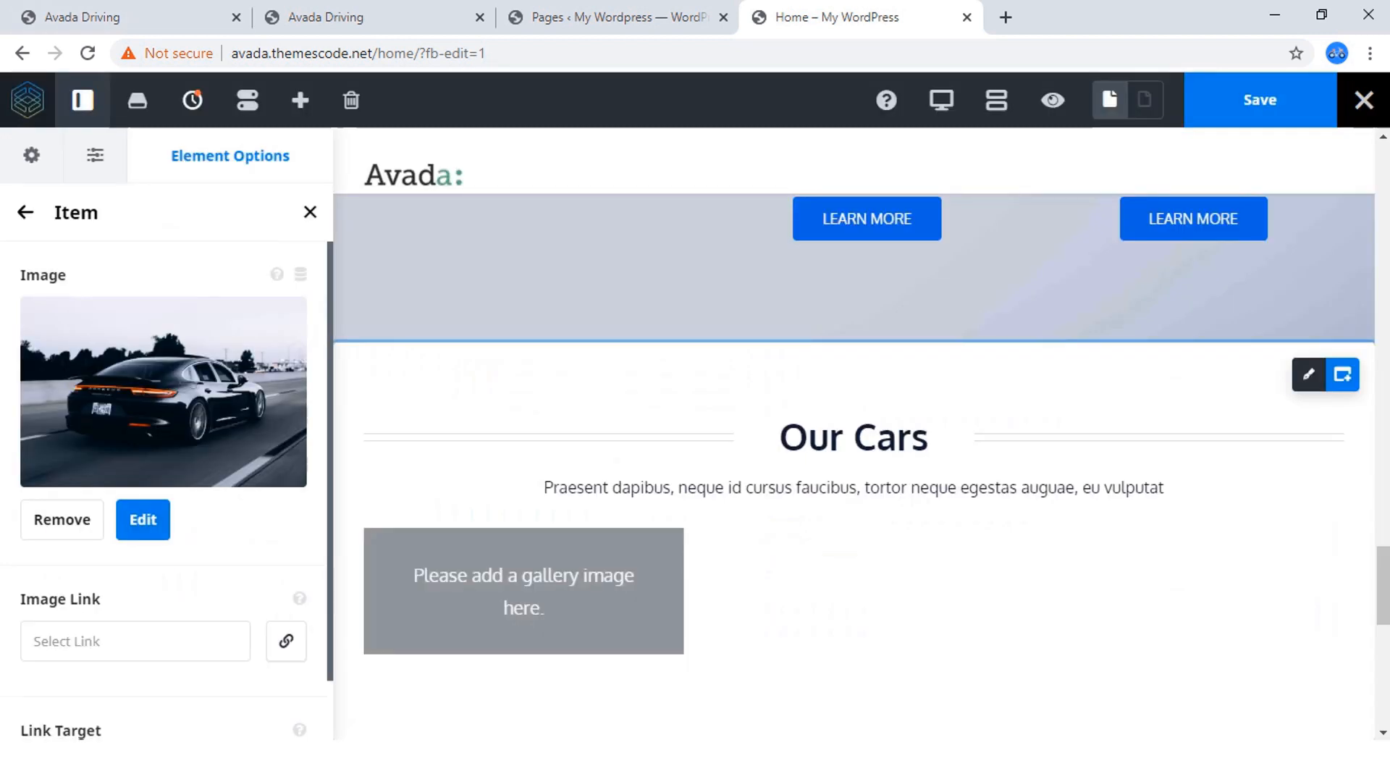
scroll(837, 623, down, 3)
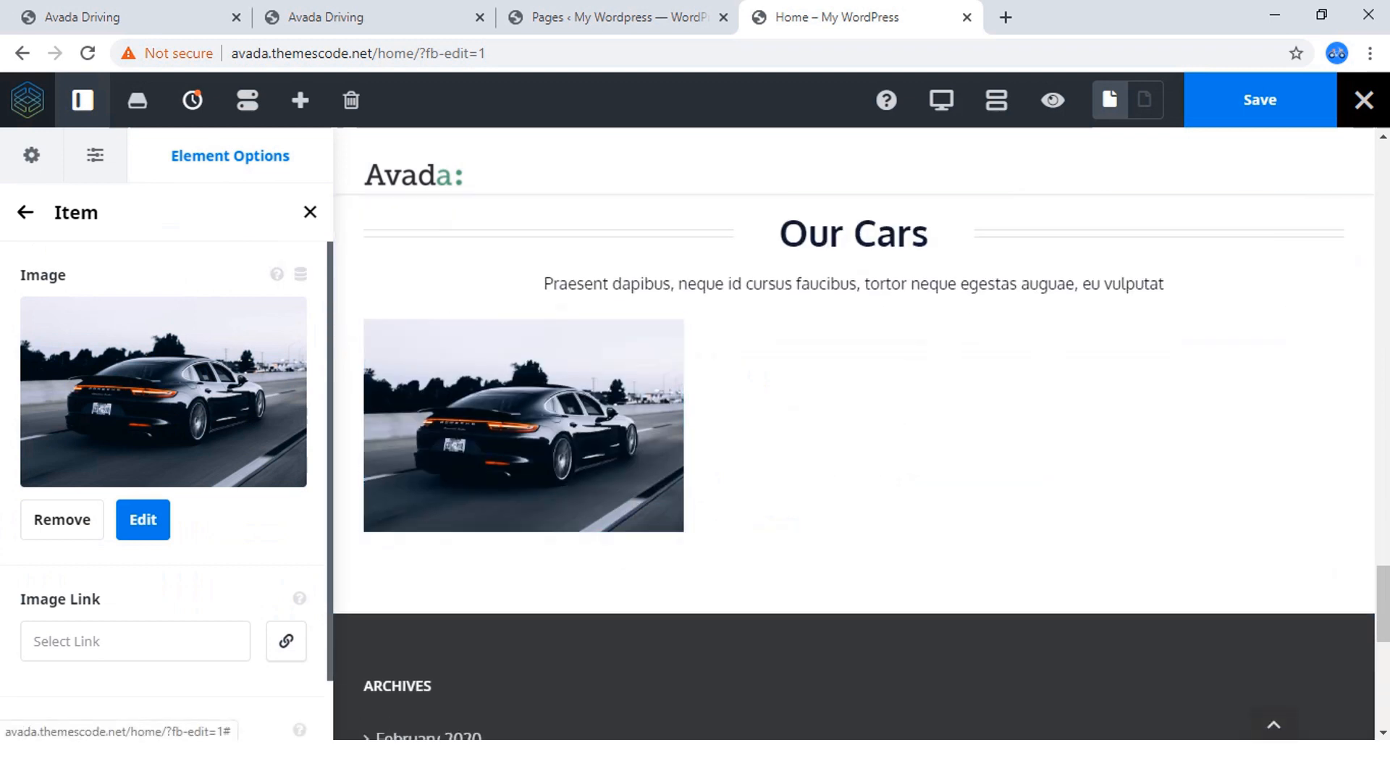
scroll(164, 434, down, 1)
click(135, 568)
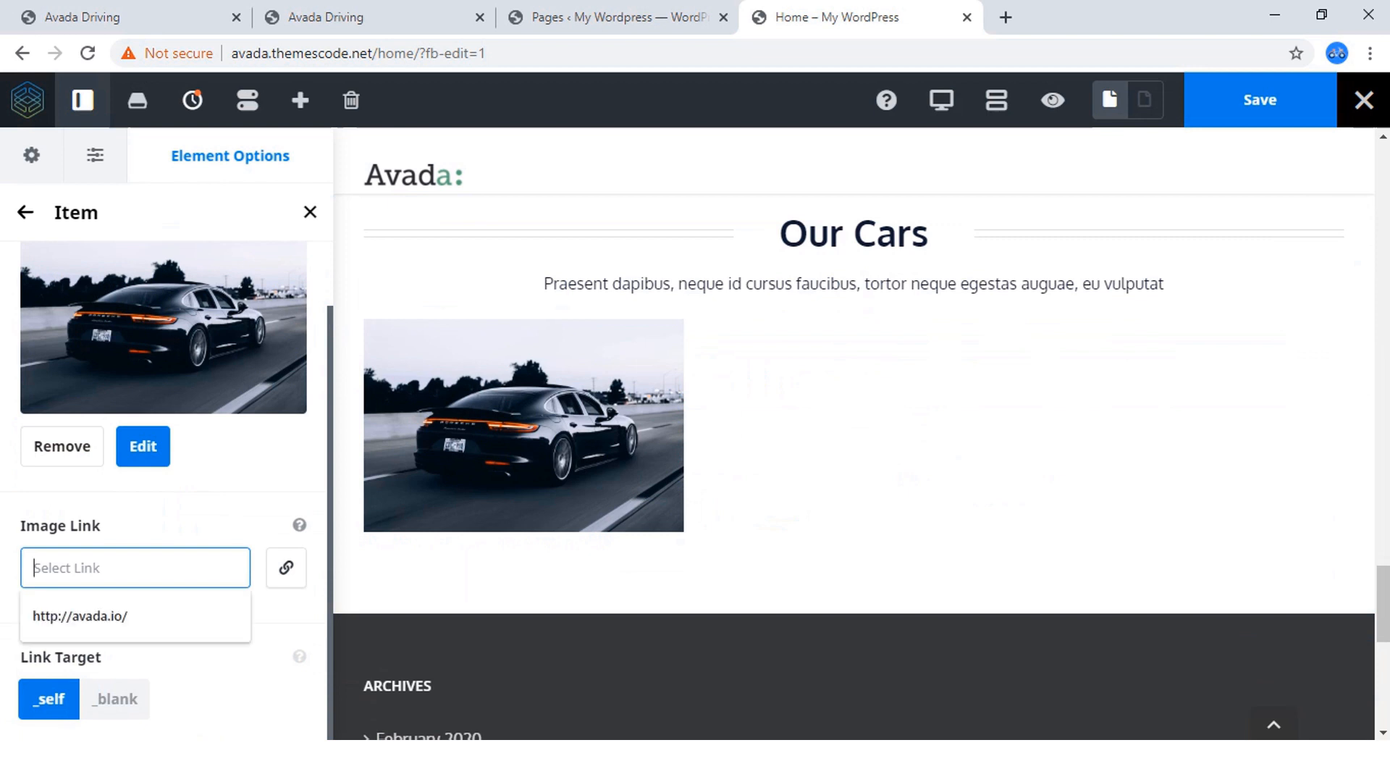
click(135, 617)
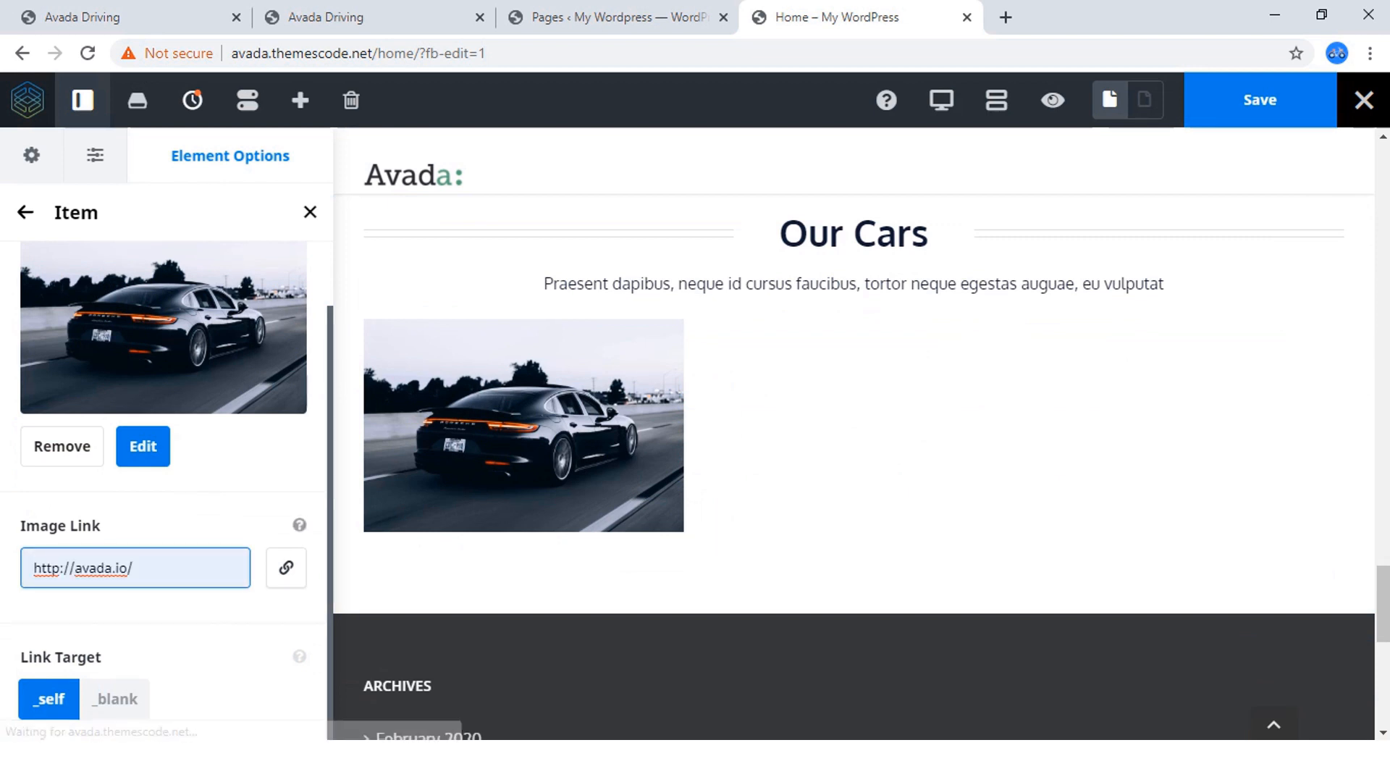
click(116, 699)
scroll(116, 698, up, 1)
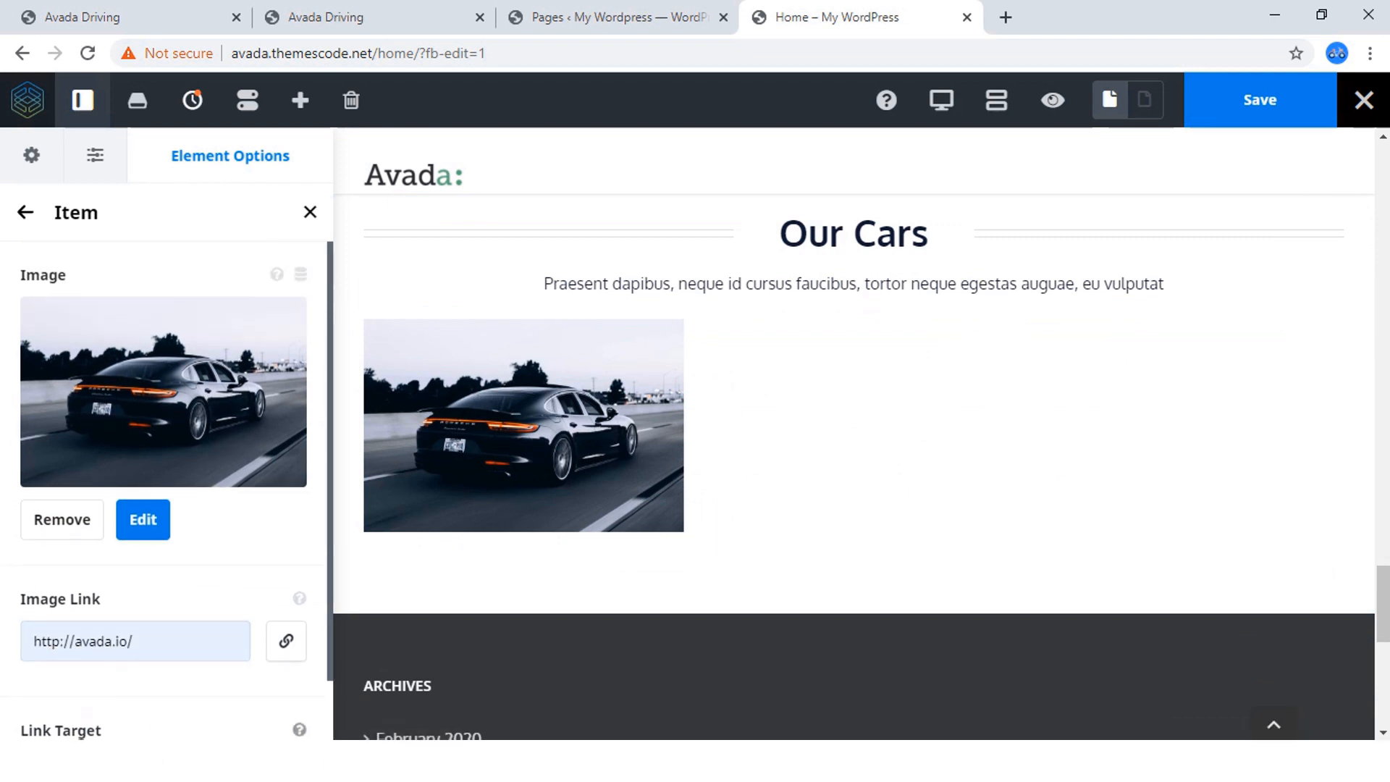
click(26, 212)
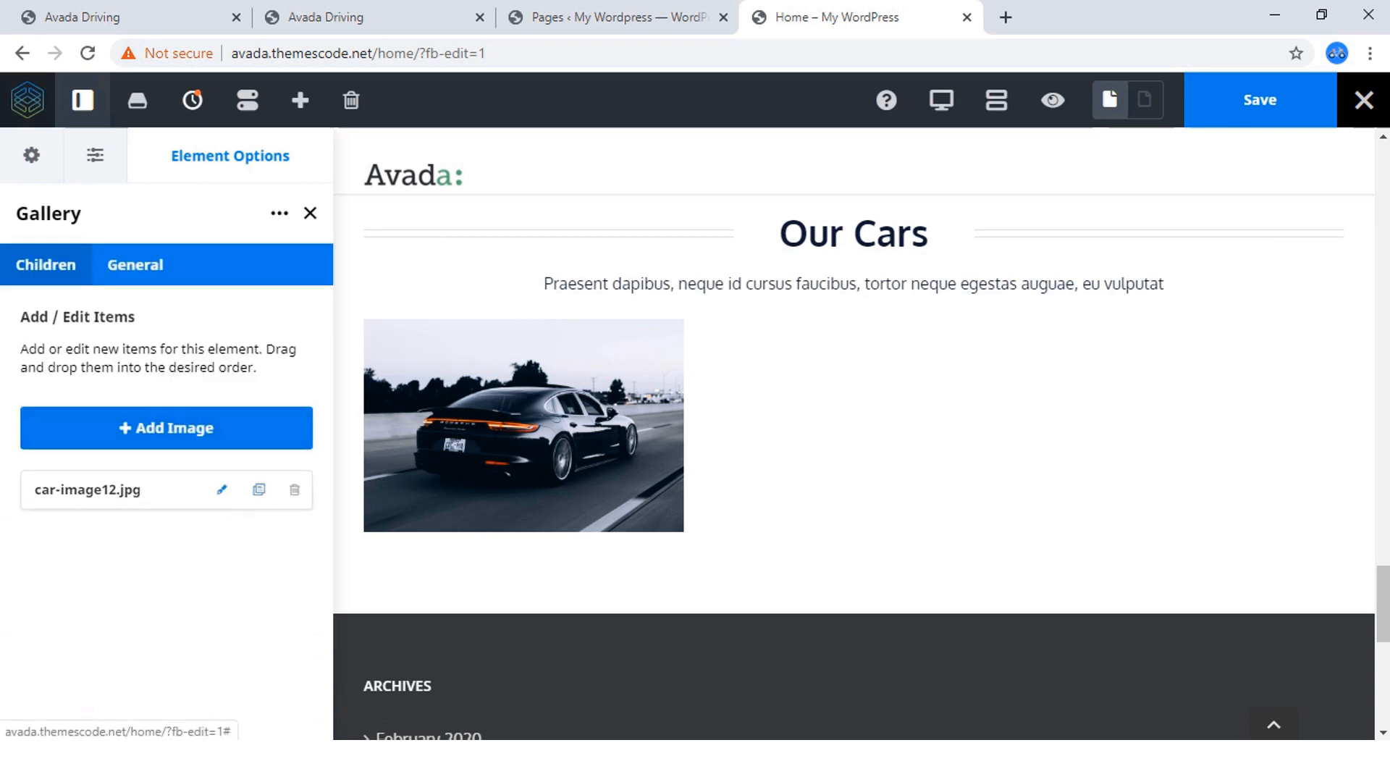
Add a second gallery item using the blue Mercedes image car8.jpg from the media library.
click(166, 428)
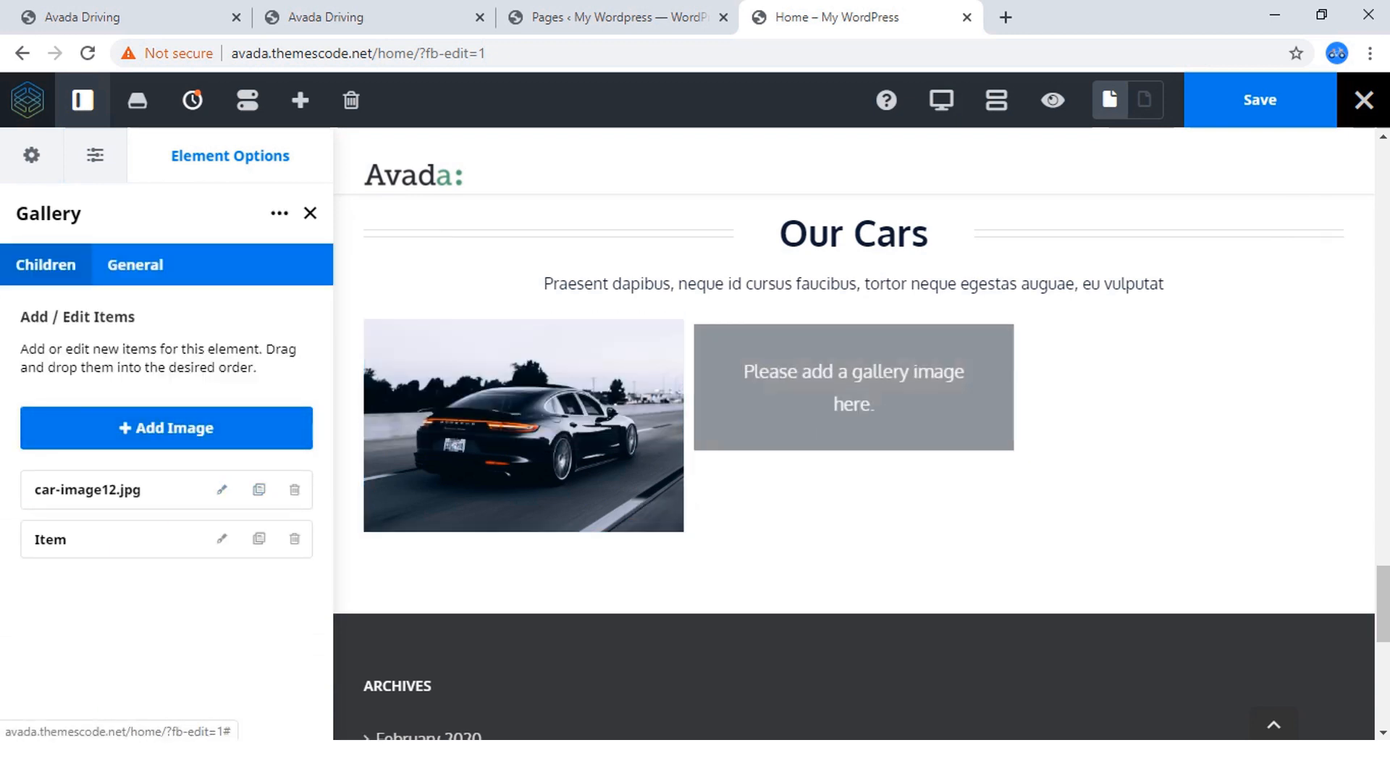
click(222, 539)
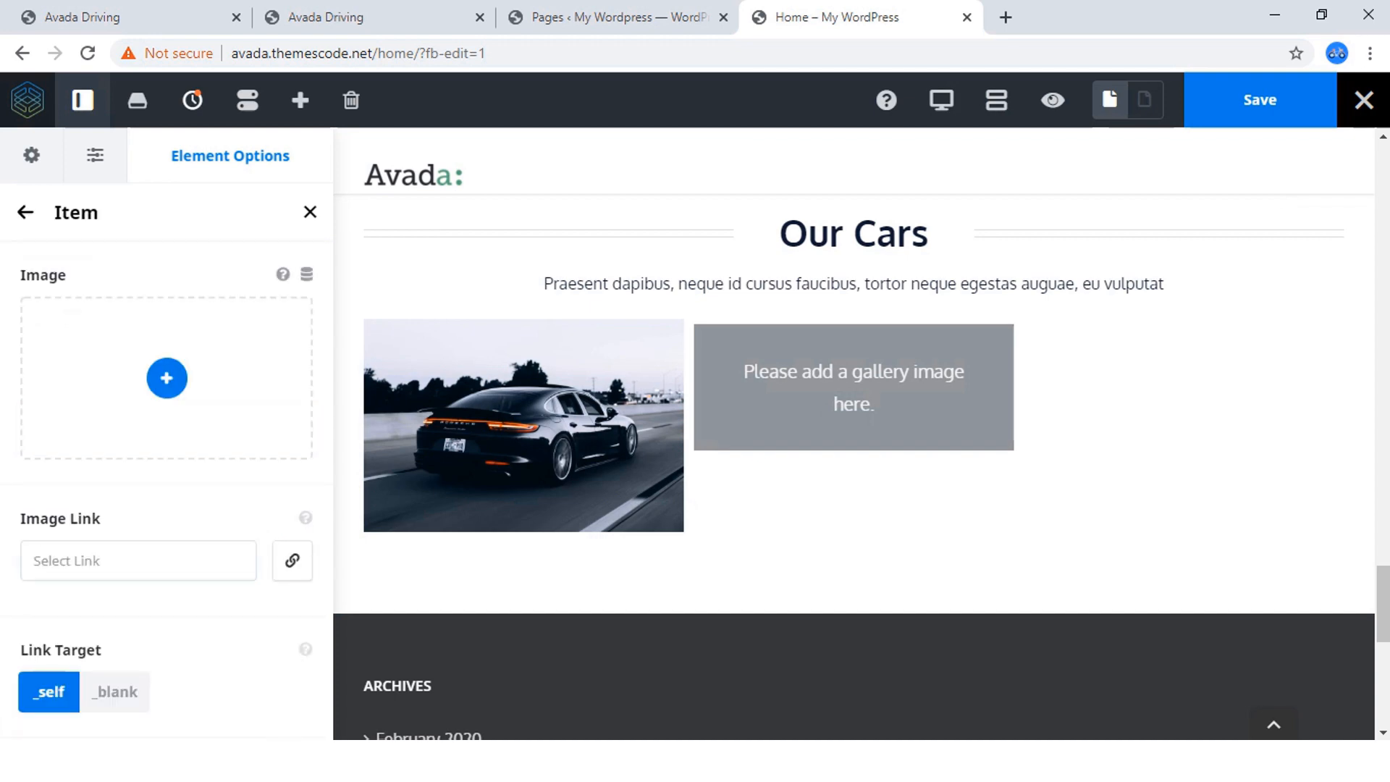
click(166, 378)
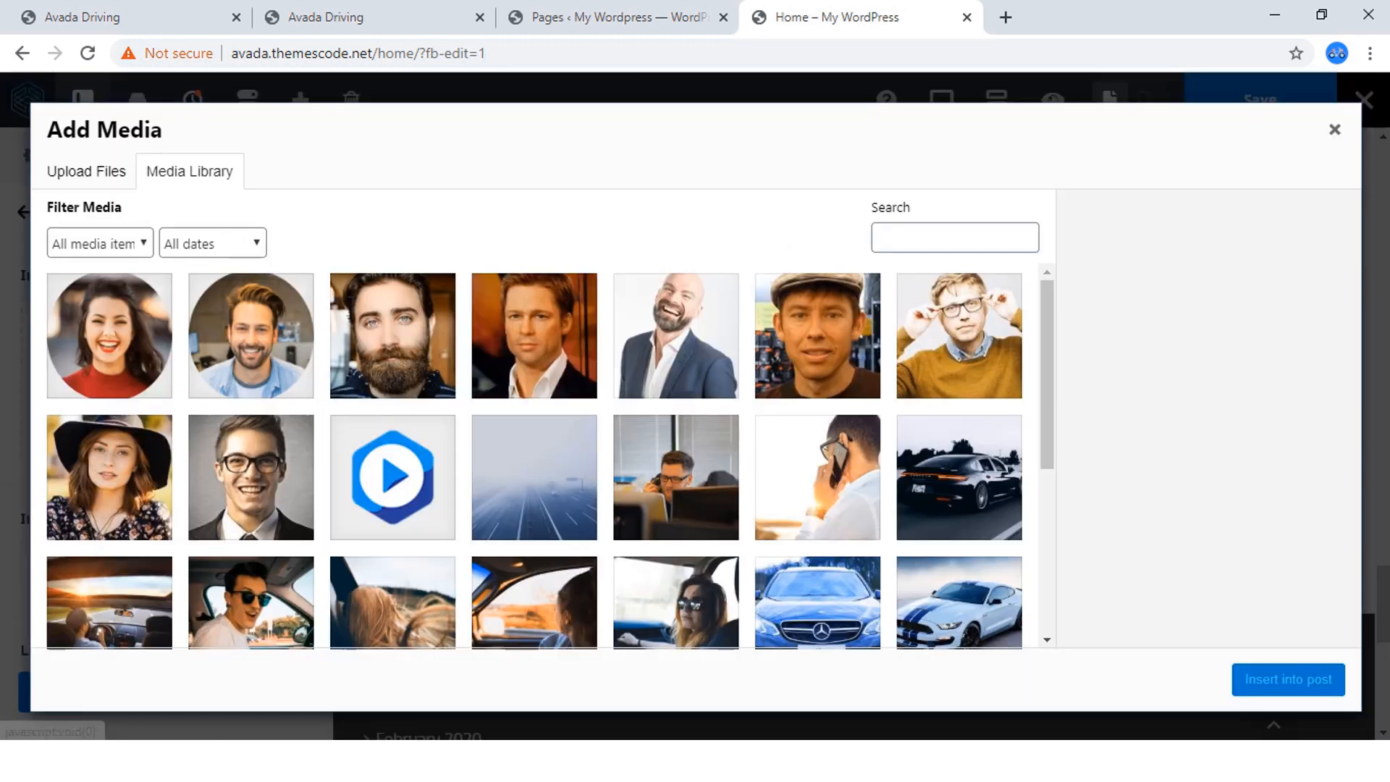
scroll(535, 449, down, 3)
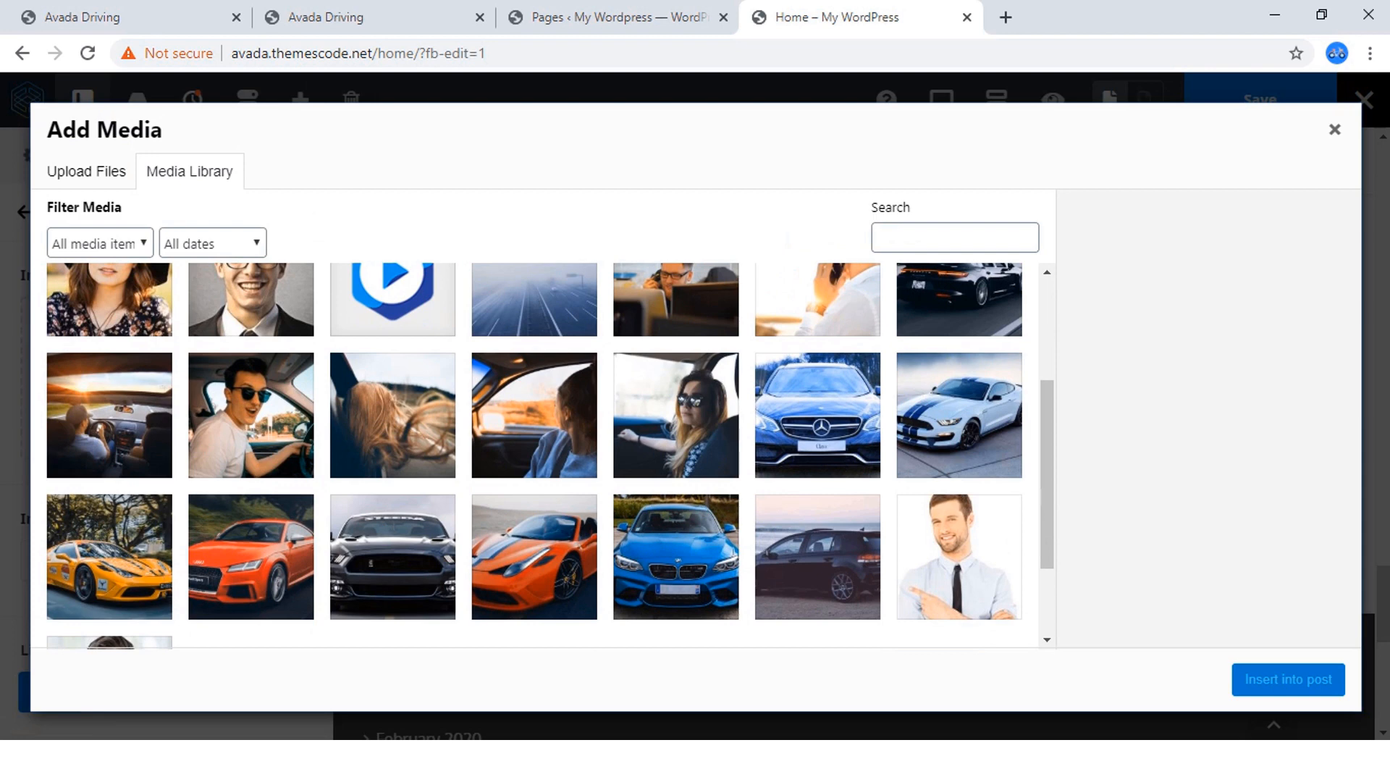
click(818, 415)
click(1289, 680)
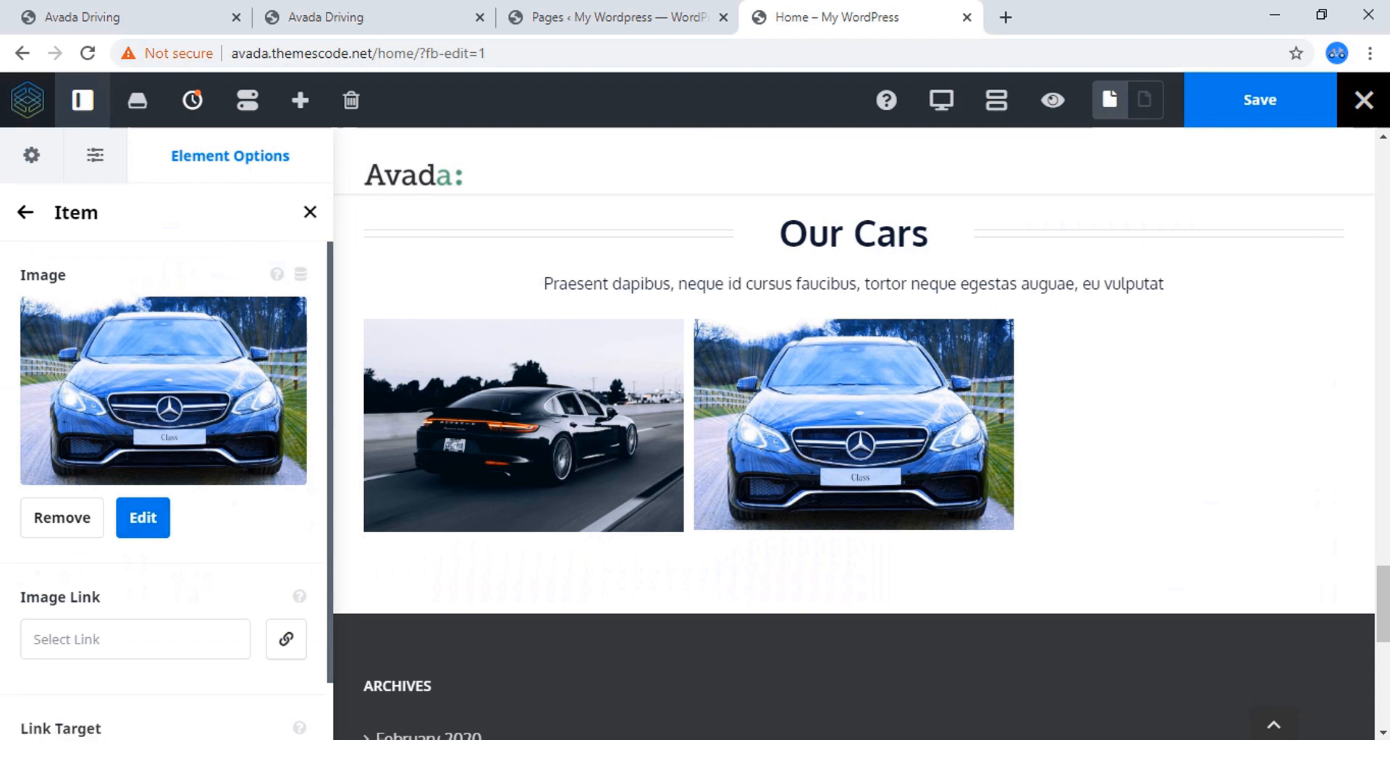
click(25, 212)
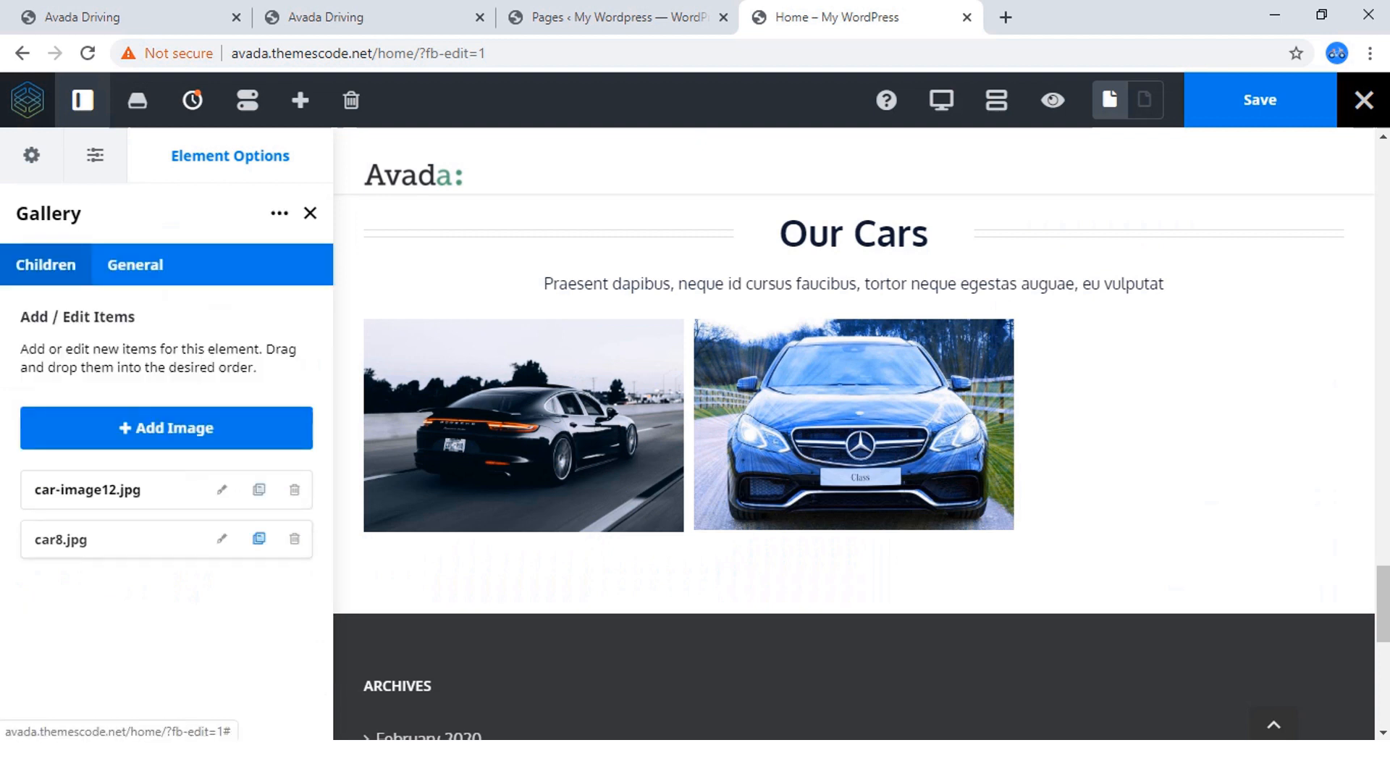
Duplicate the car8.jpg gallery item four times to fill two rows of three images.
click(258, 538)
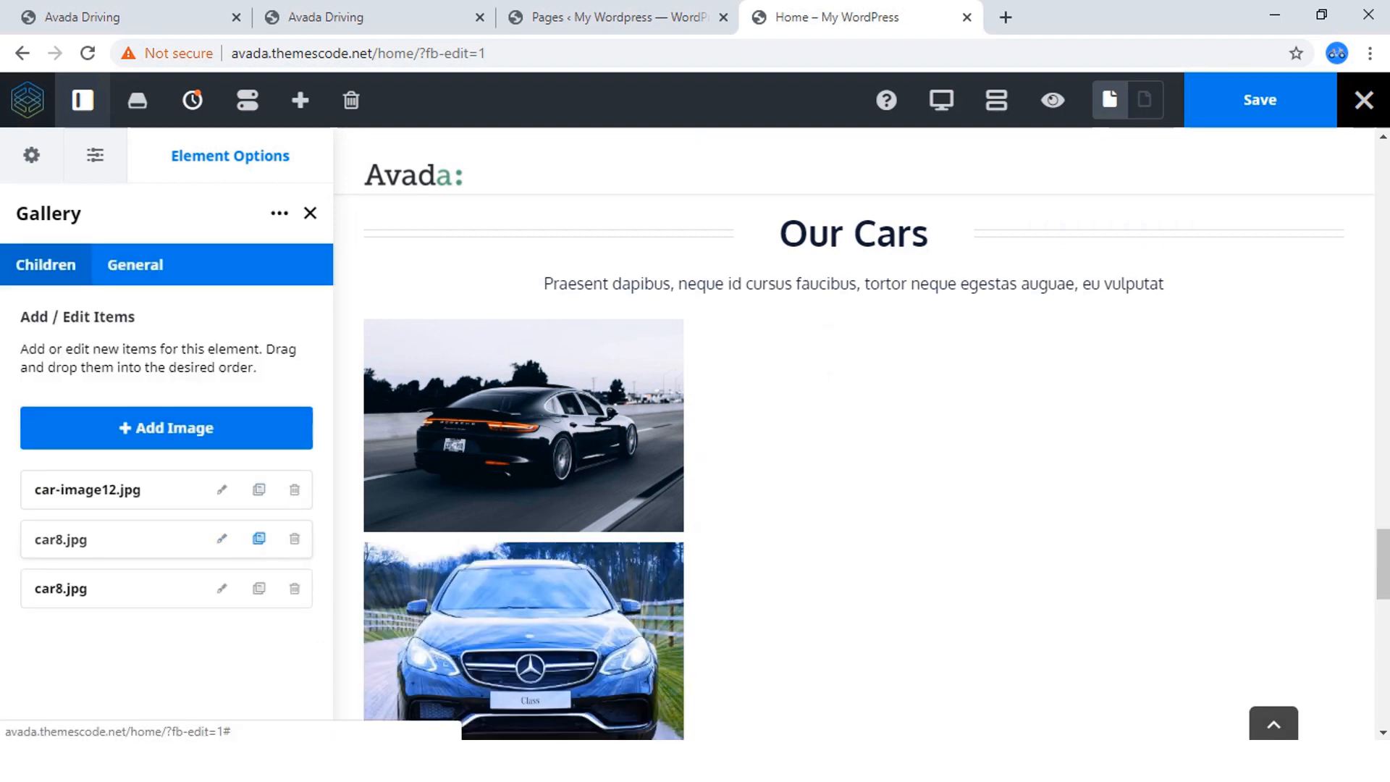
click(259, 538)
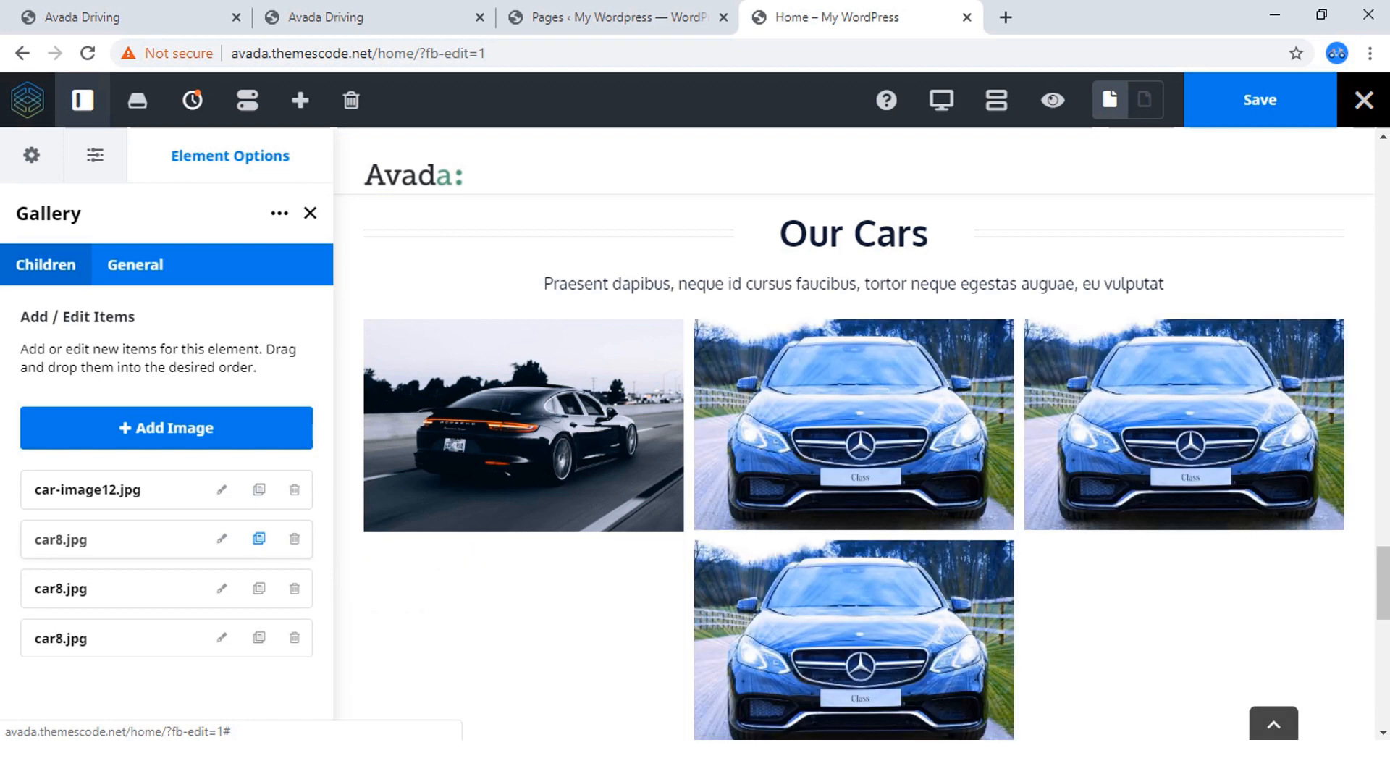
click(259, 538)
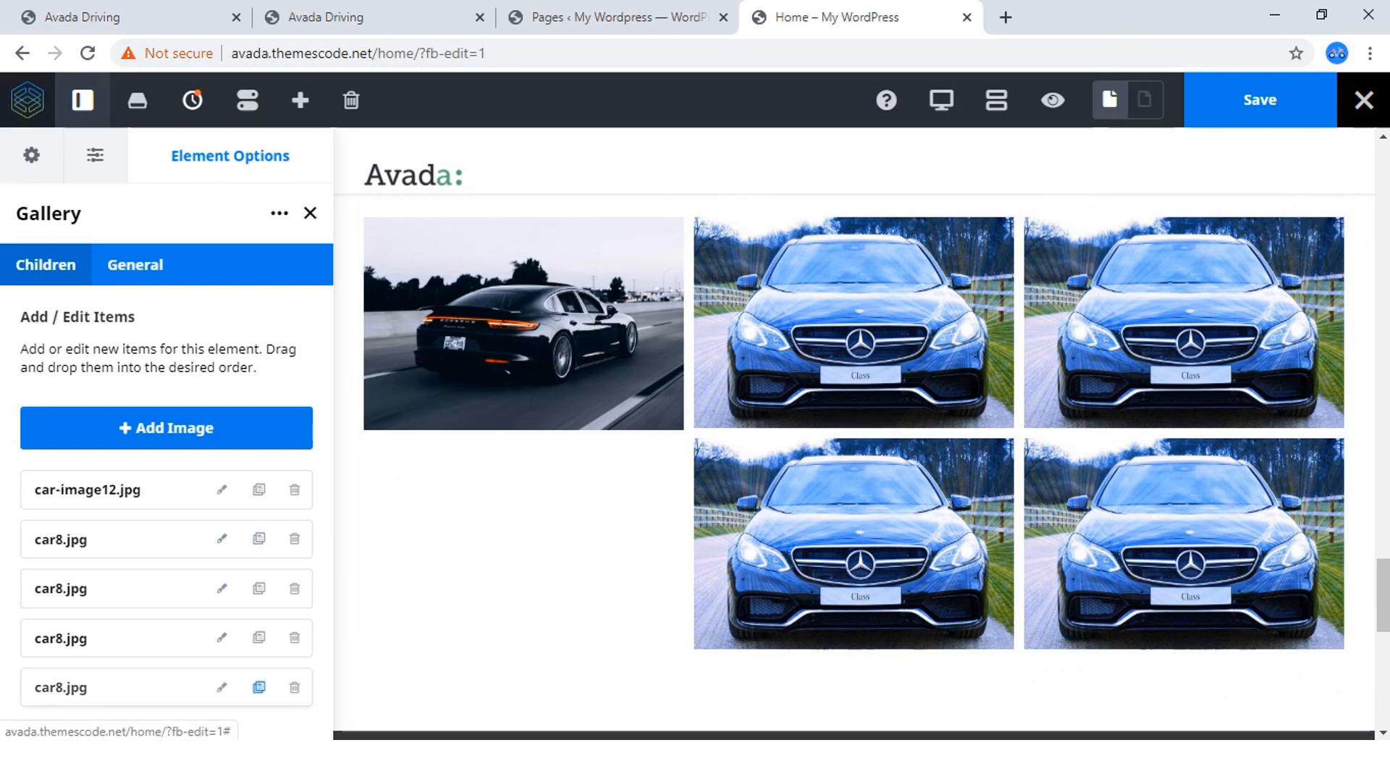
click(258, 688)
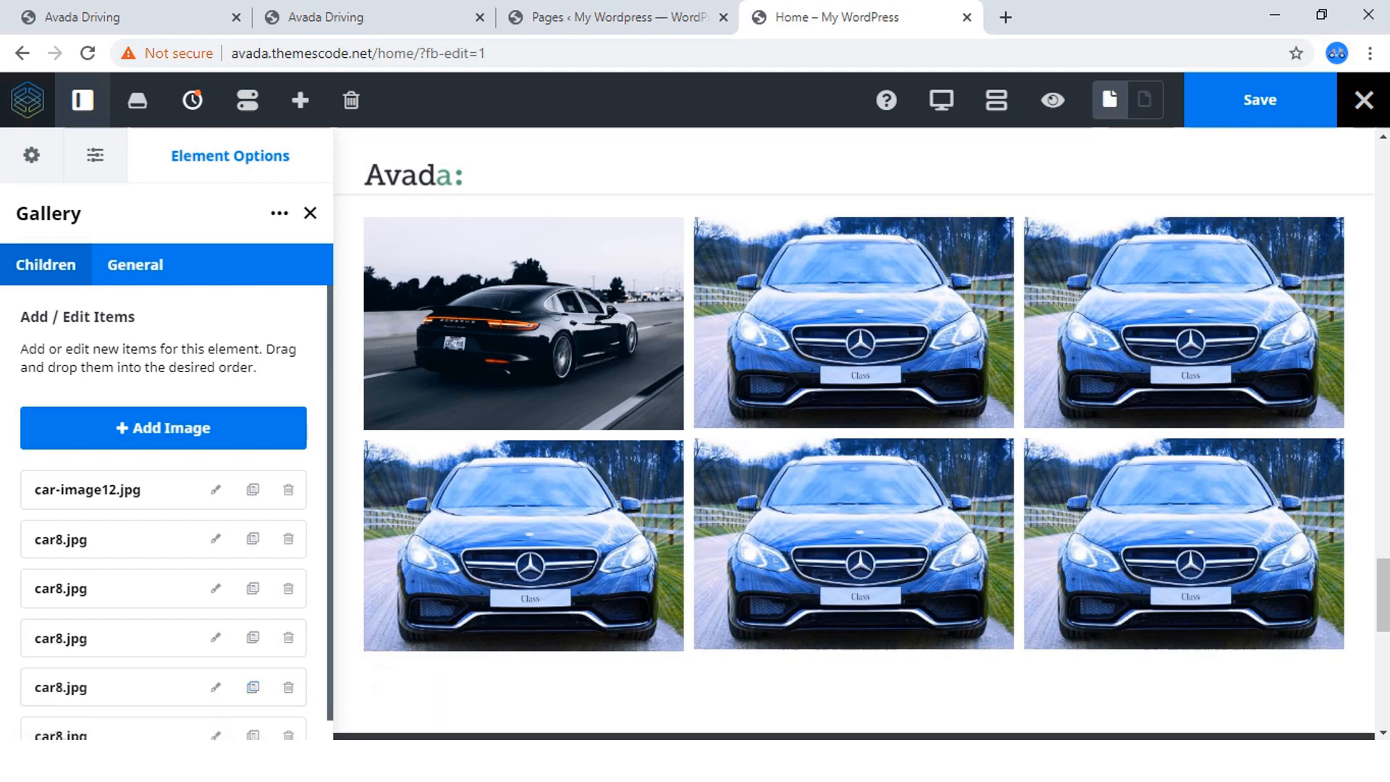
Replace the third gallery item's image with the yellow sports car car6.jpg and return to the item list.
click(215, 538)
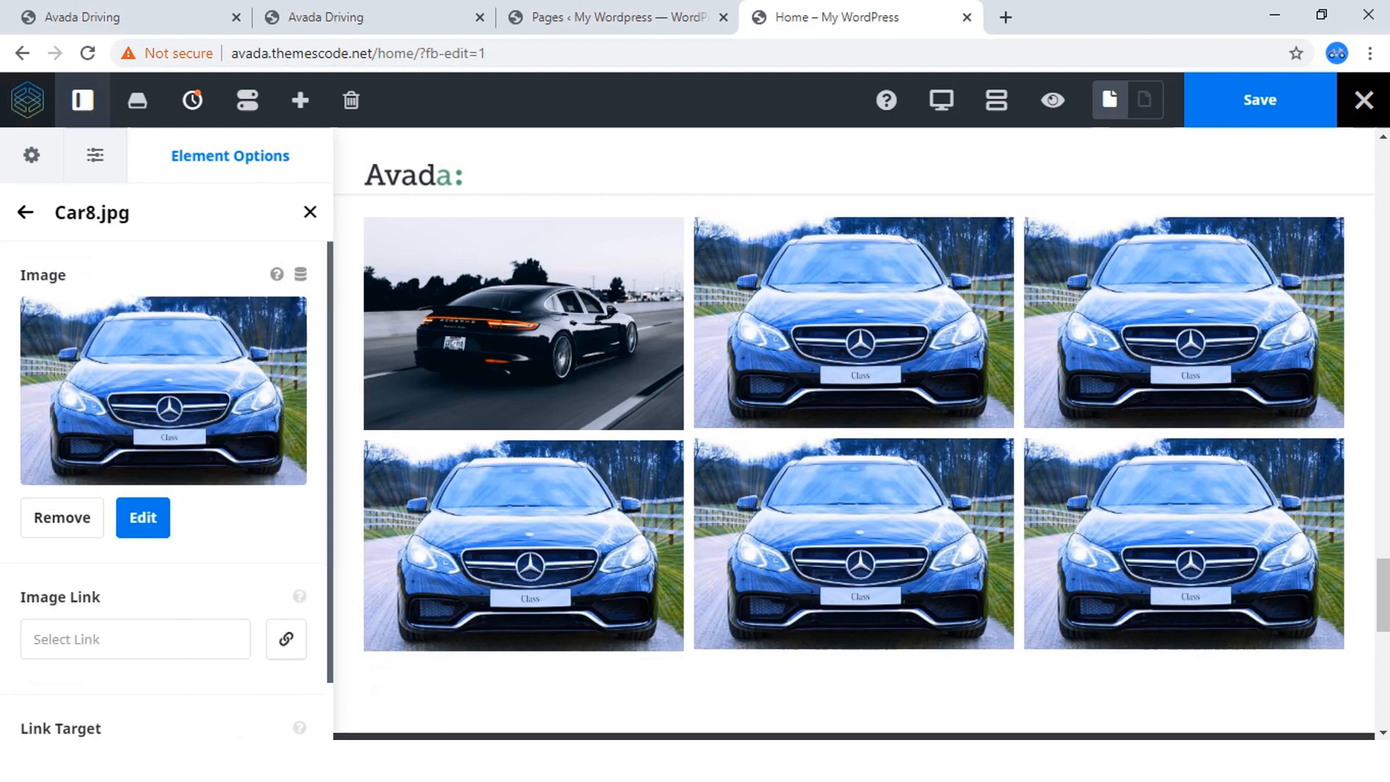
click(25, 212)
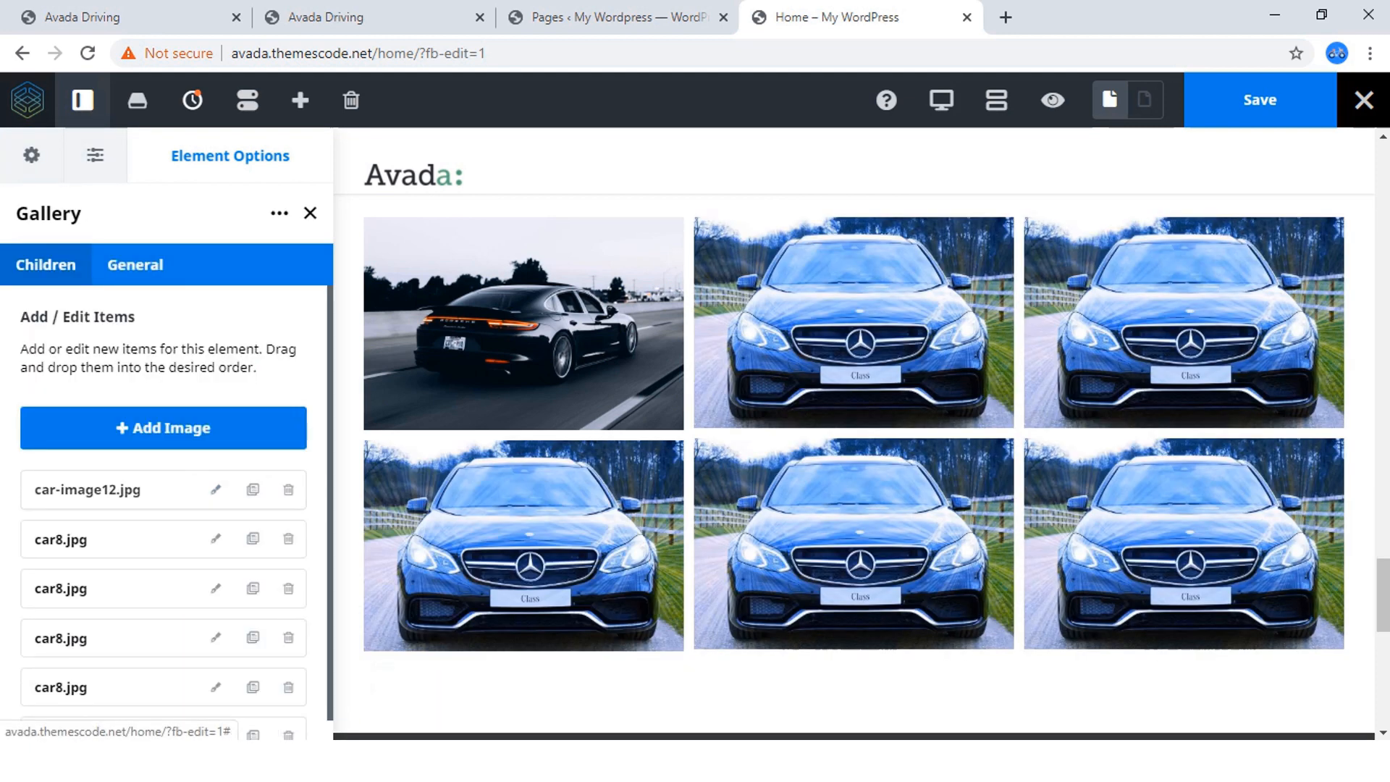
click(215, 588)
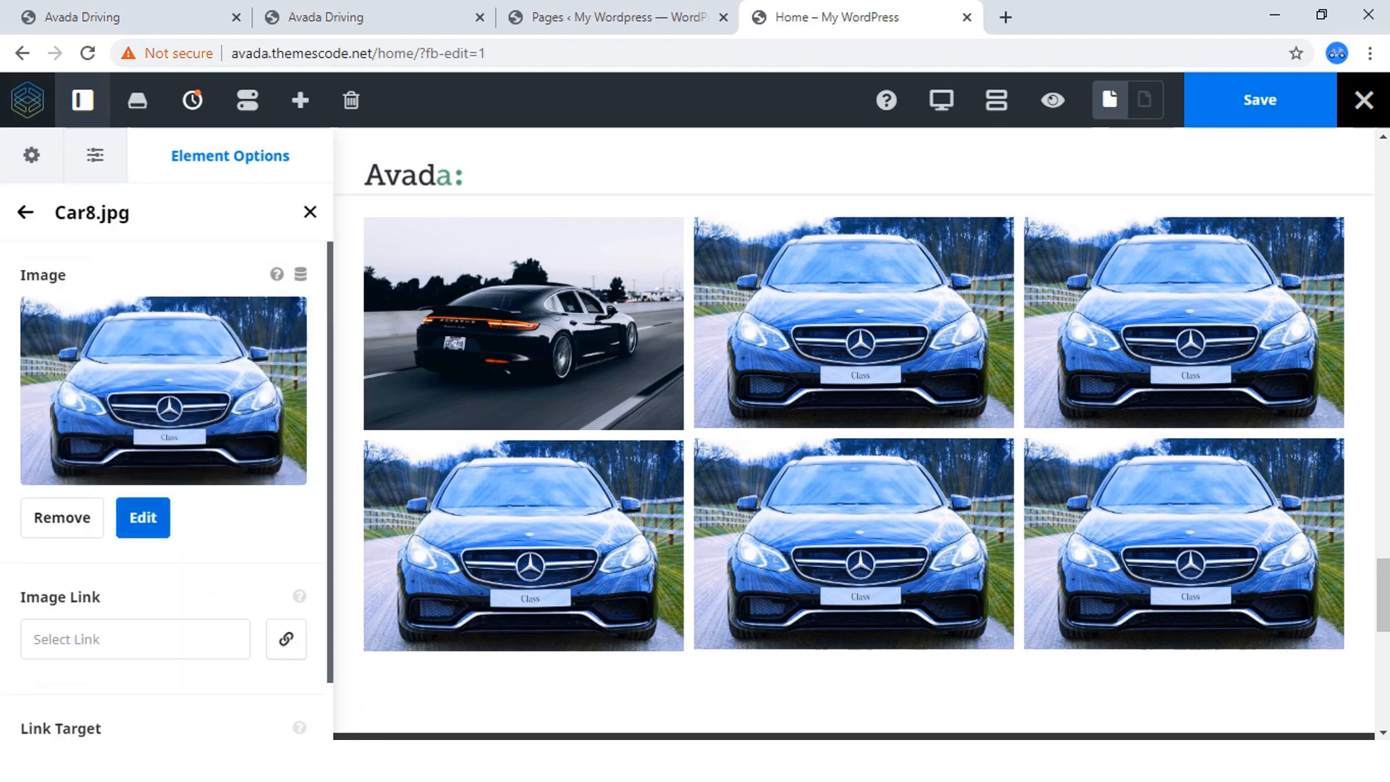
click(143, 517)
scroll(534, 456, down, 3)
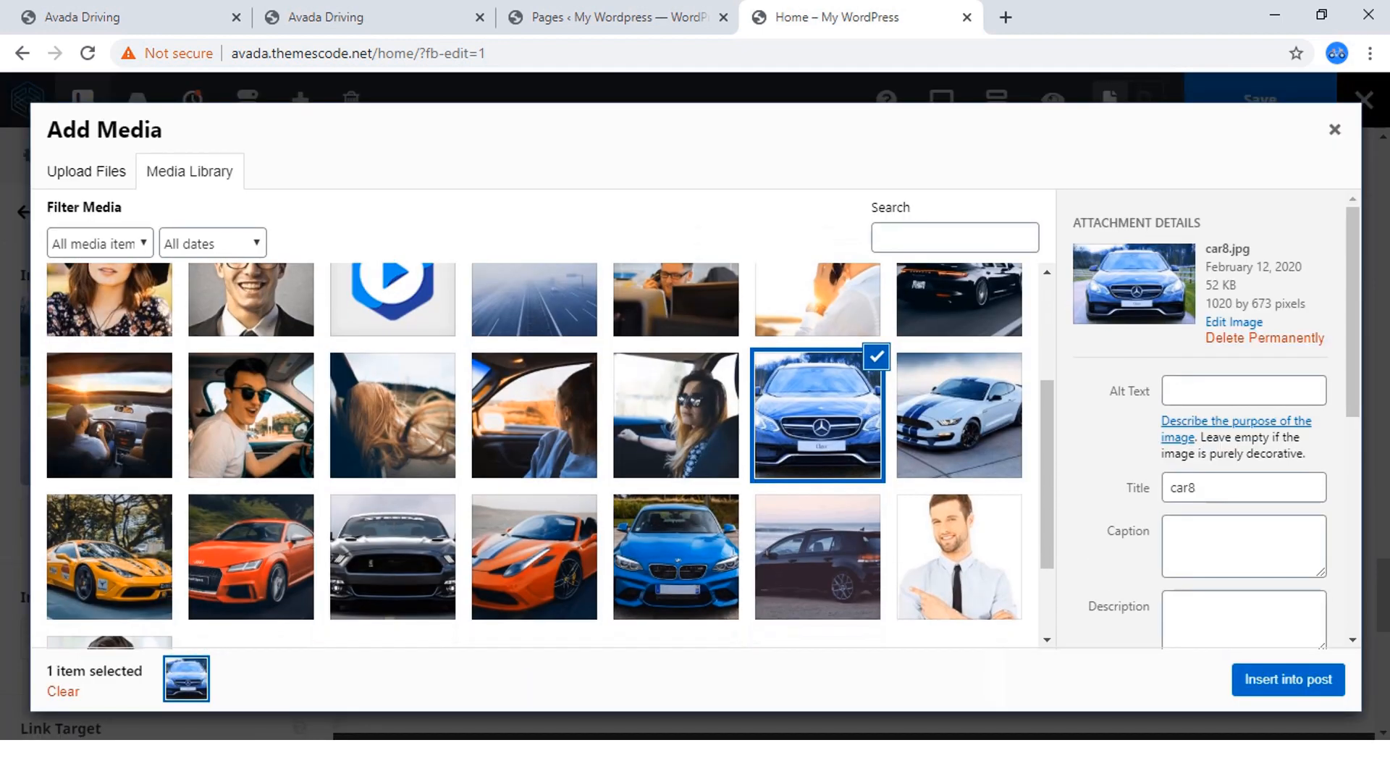
click(110, 556)
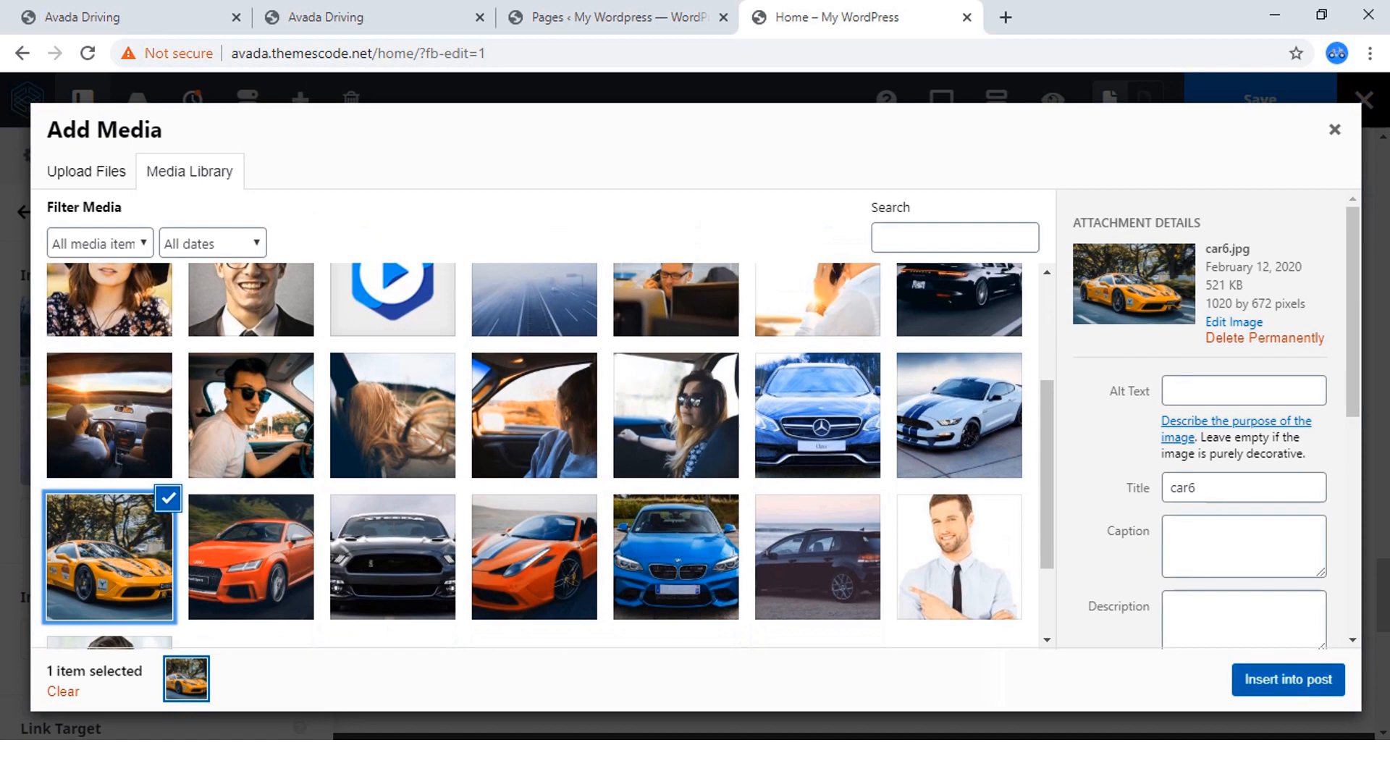
click(1288, 679)
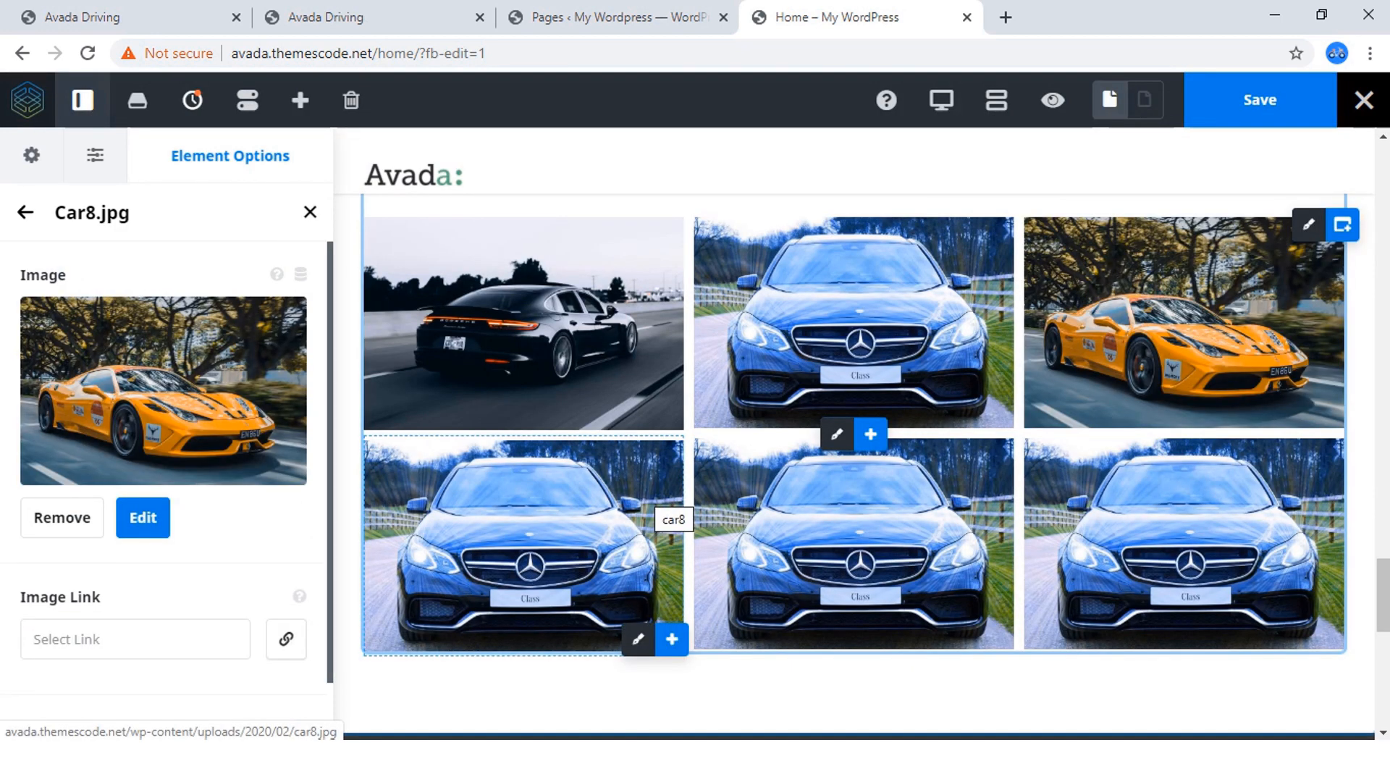
click(25, 213)
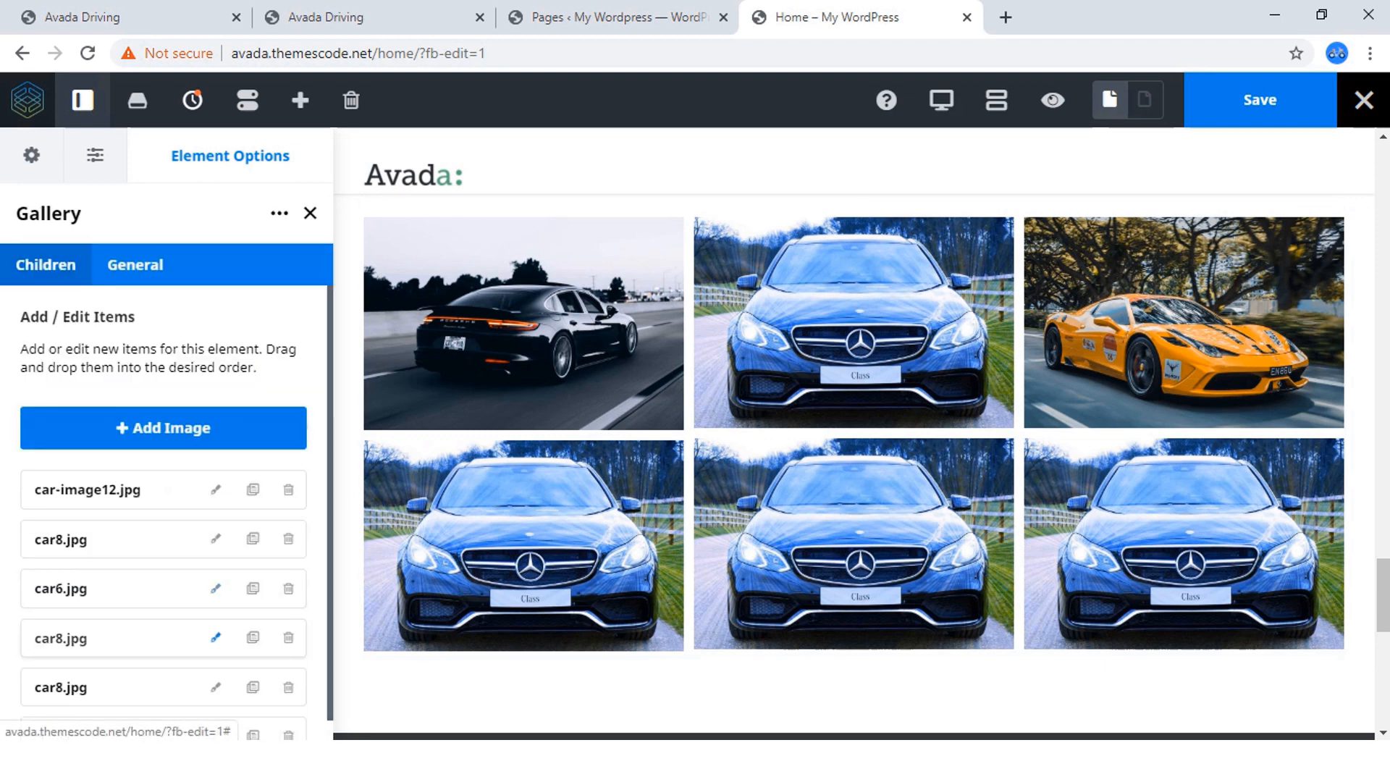
Replace the fifth gallery item's image with the orange Audi car5.jpg from the media library and return to the item list.
scroll(215, 637, down, 1)
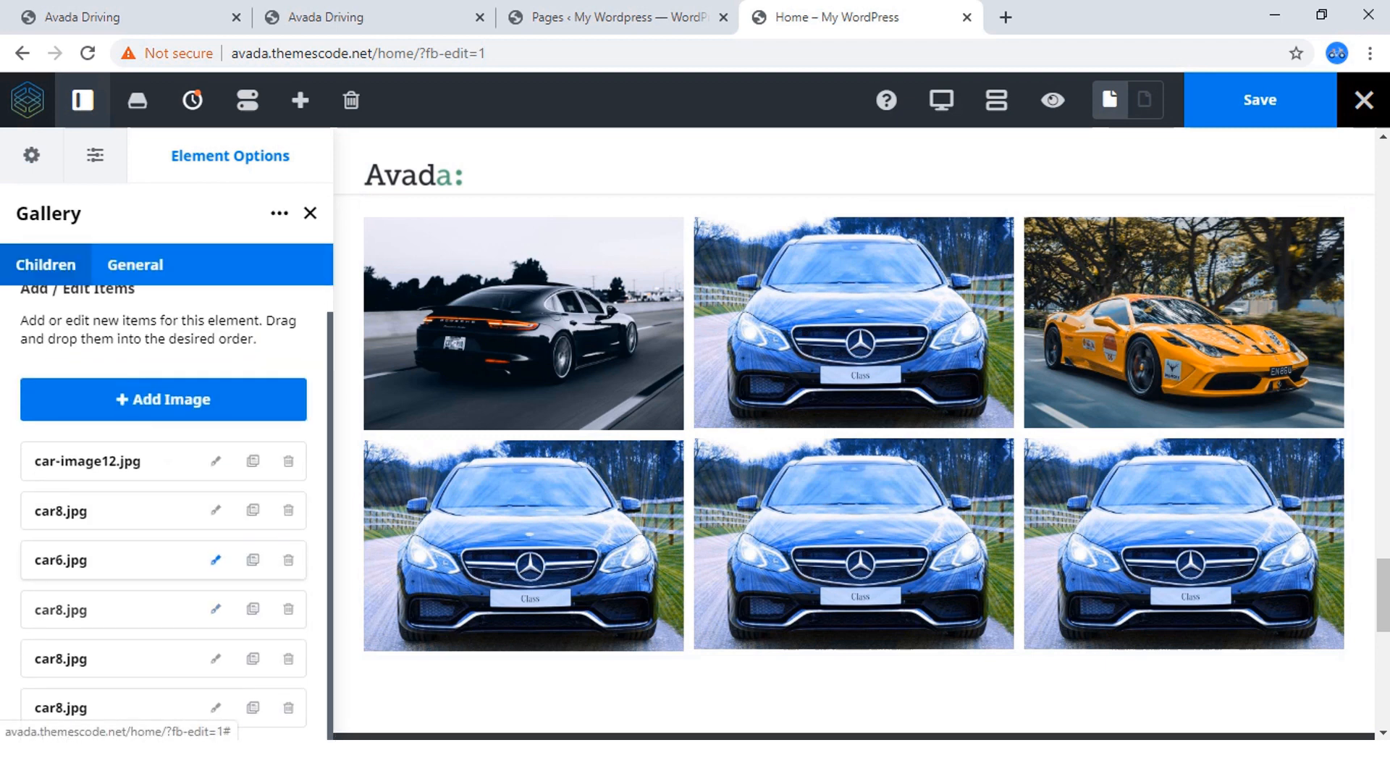
click(215, 658)
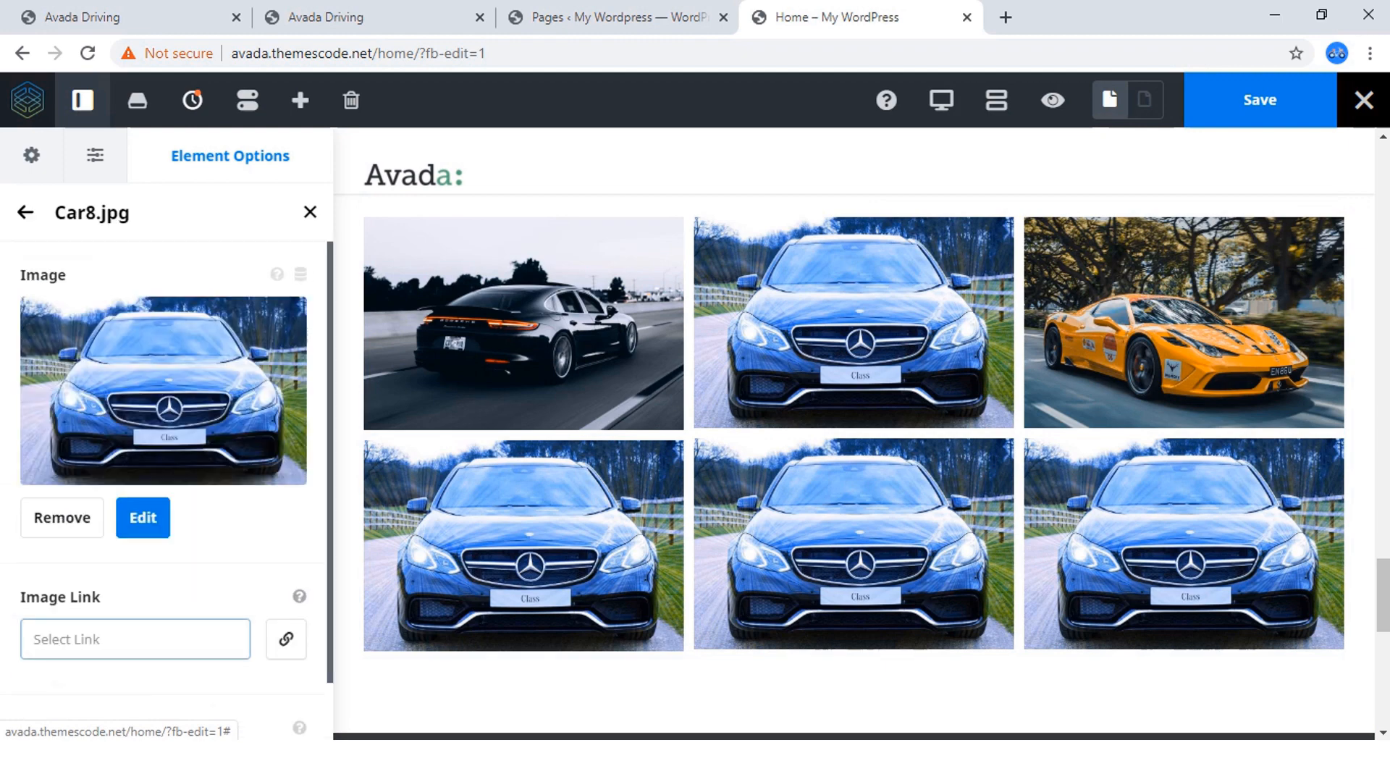
click(143, 517)
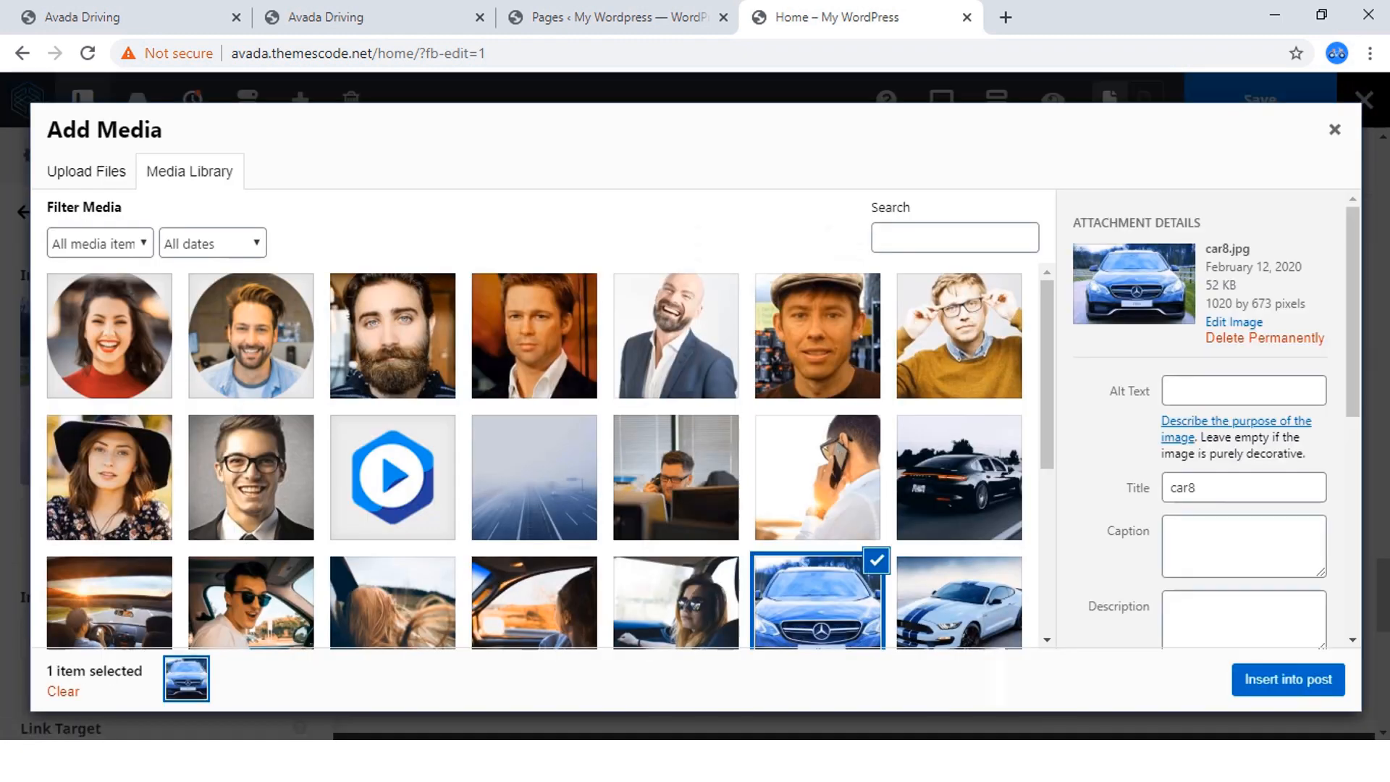
scroll(534, 456, down, 3)
click(251, 557)
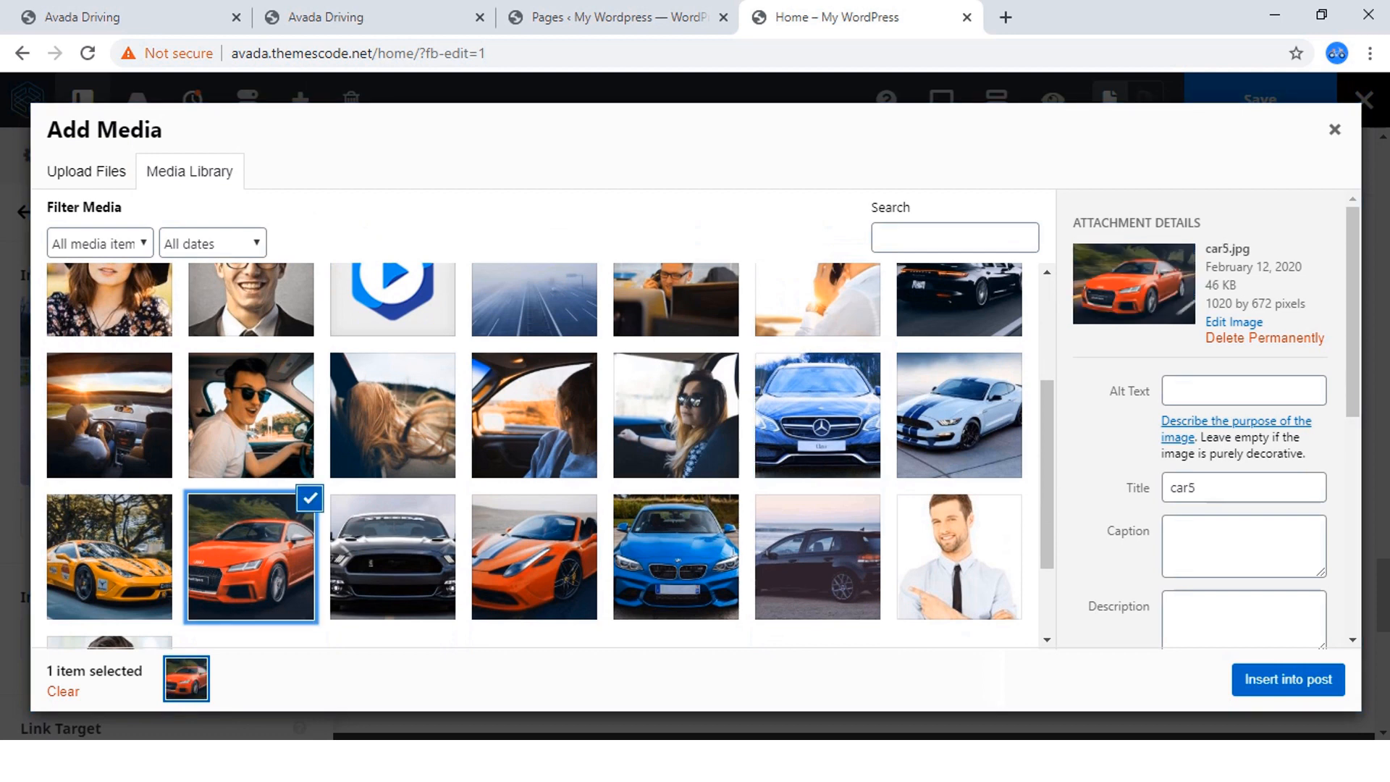
click(1288, 679)
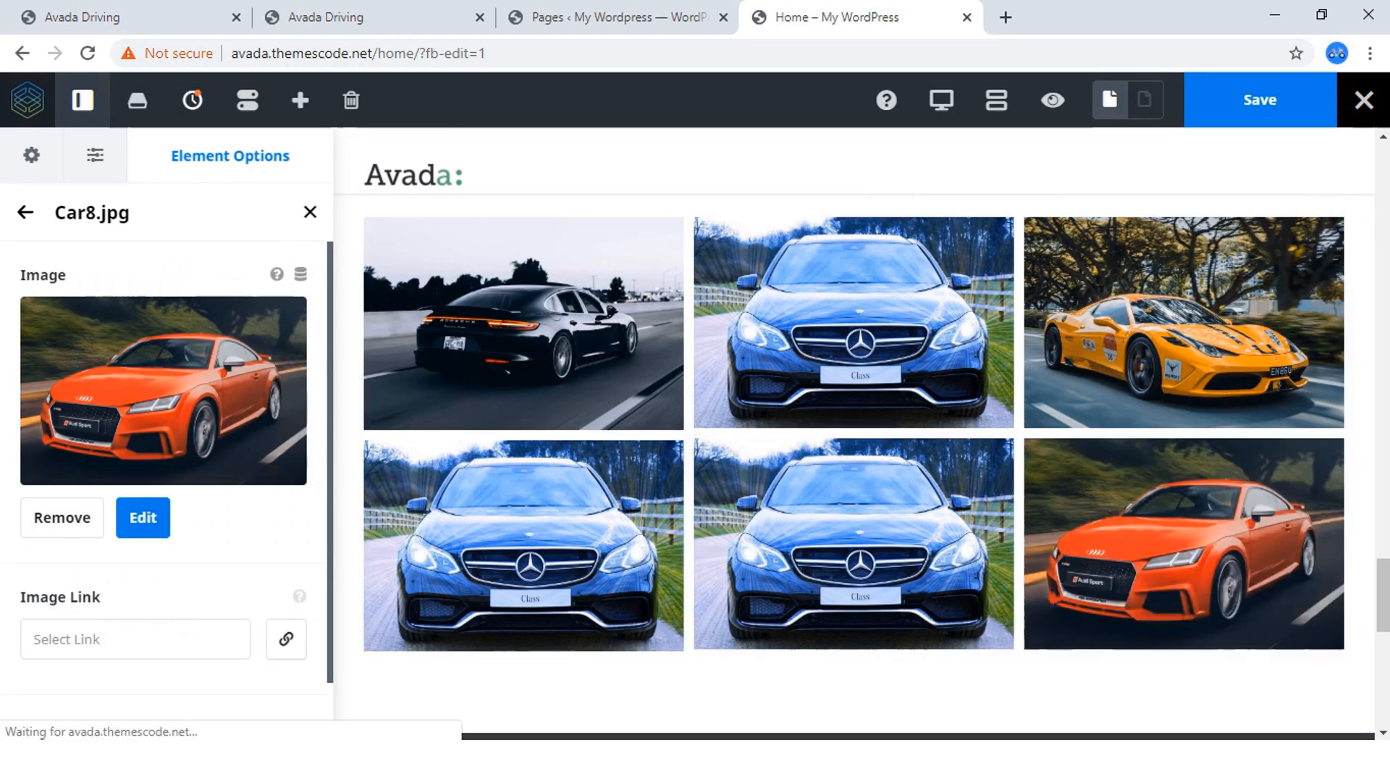
click(25, 213)
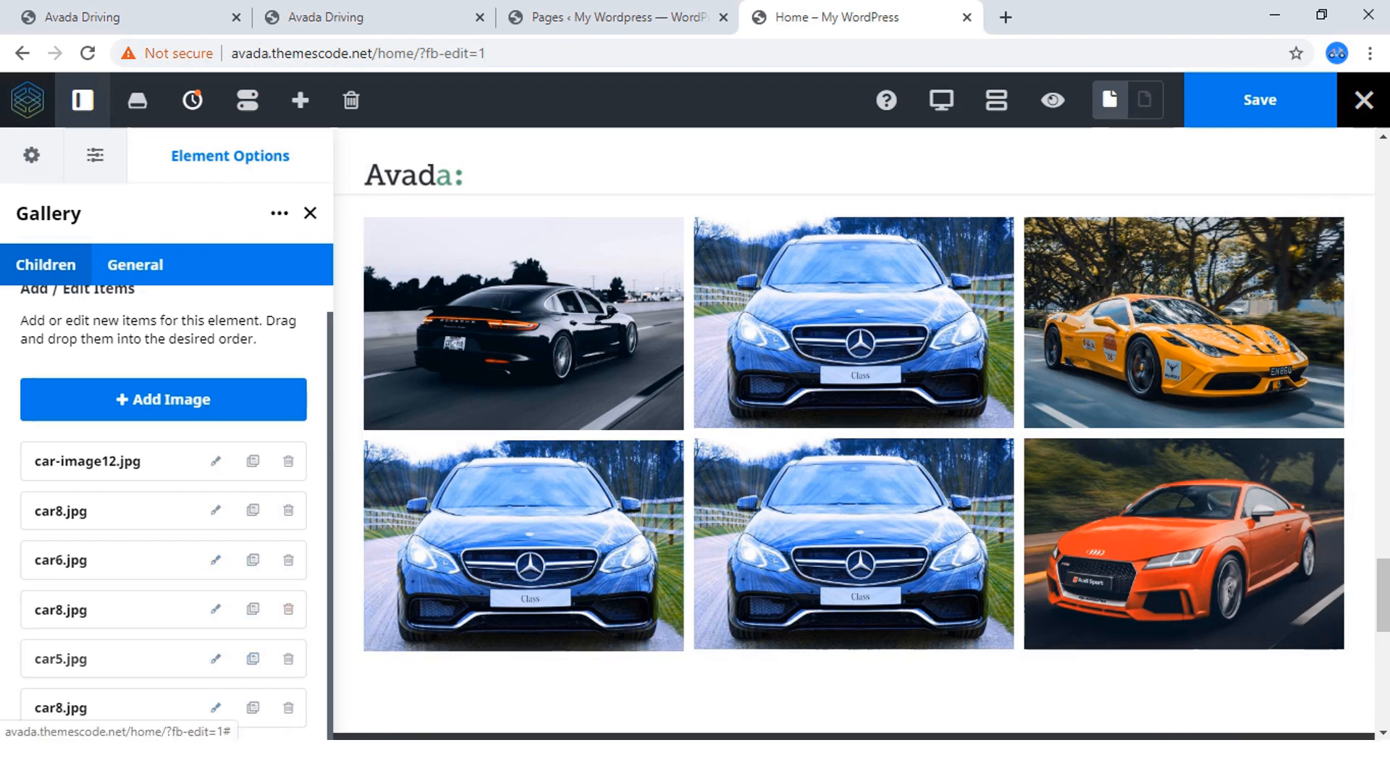
Replace the sixth gallery item's image with the black Mustang car4.jpg and return to the item list.
click(216, 708)
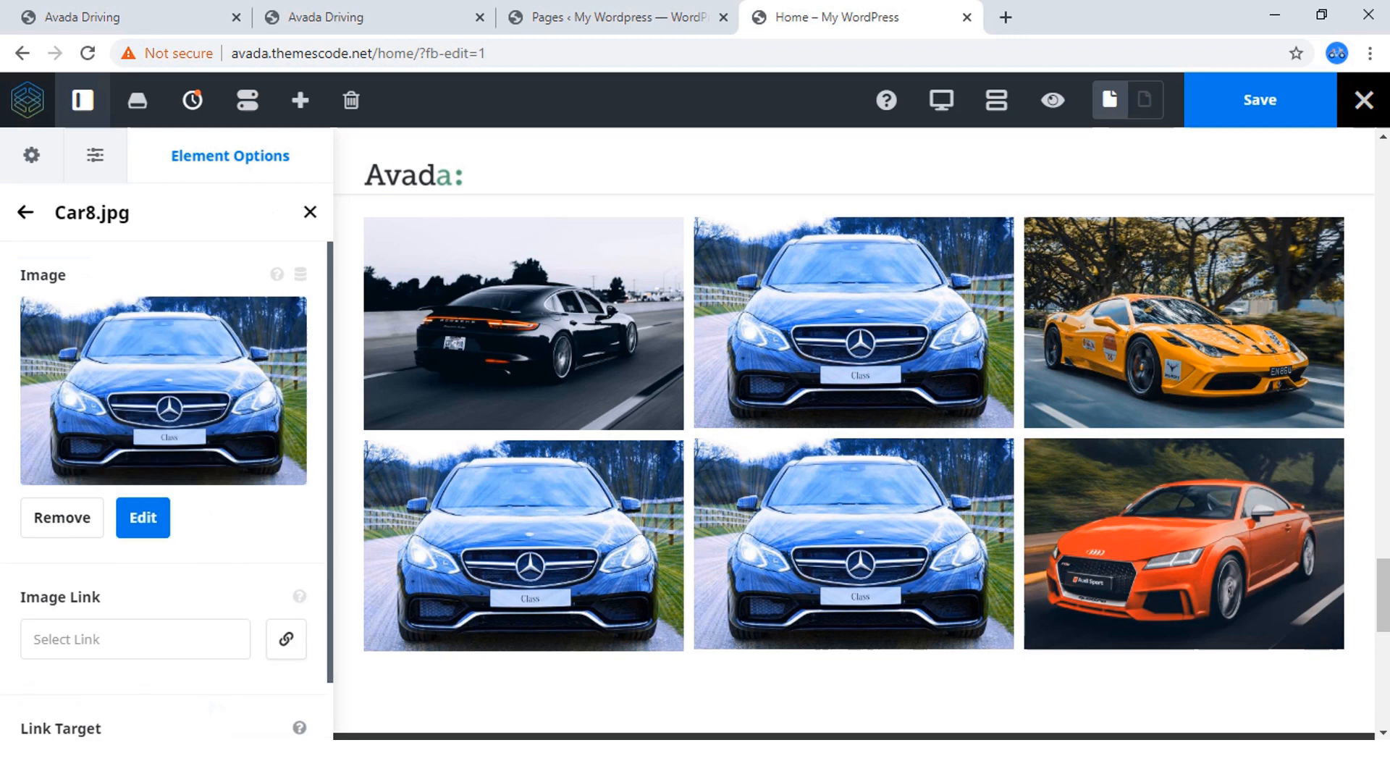
click(142, 517)
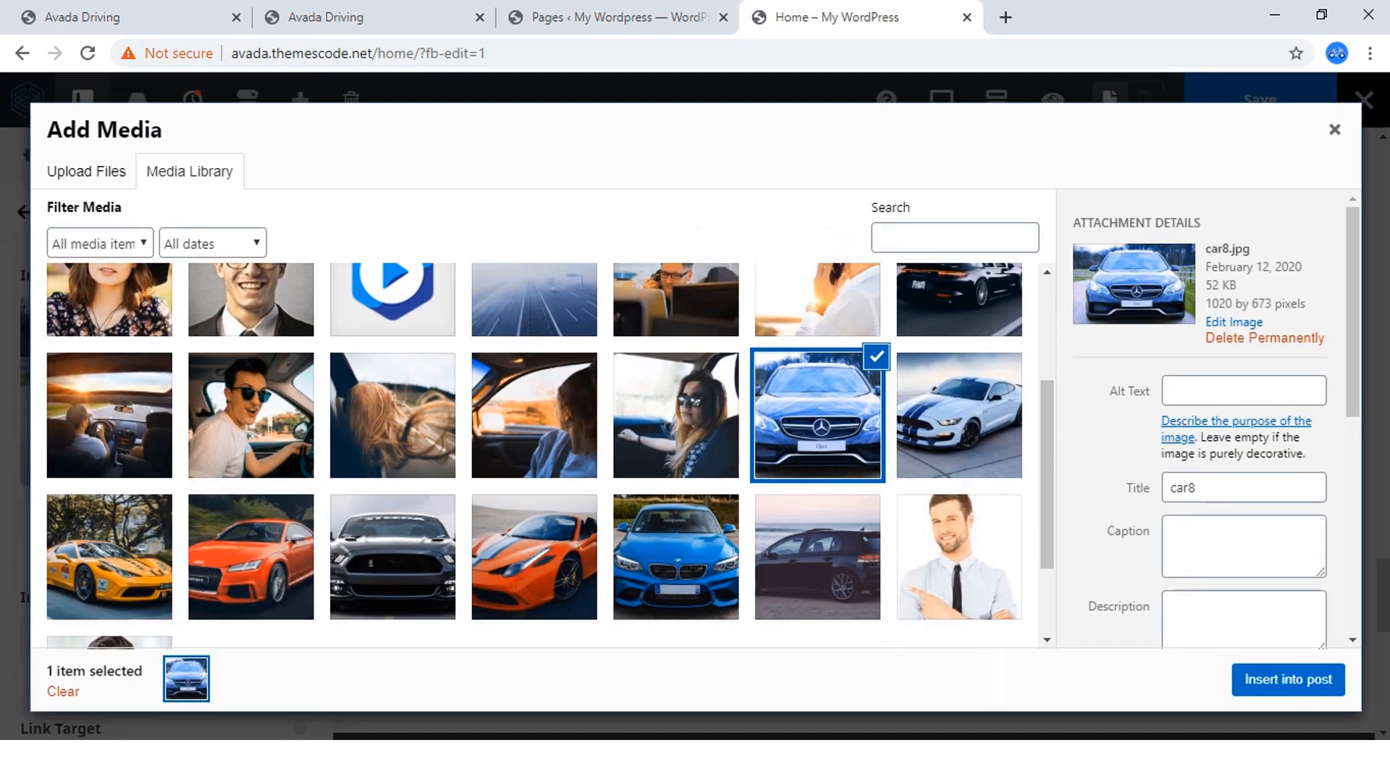
click(394, 558)
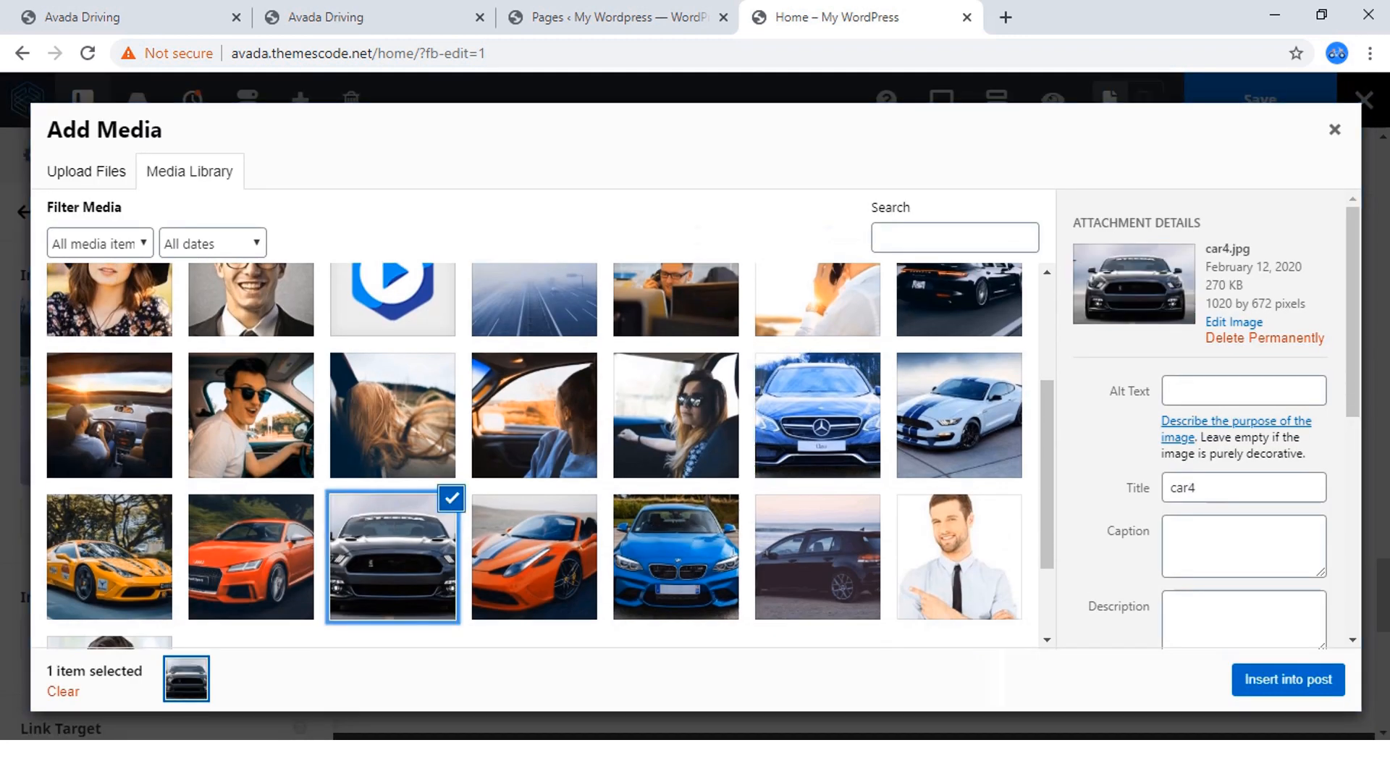
click(1289, 680)
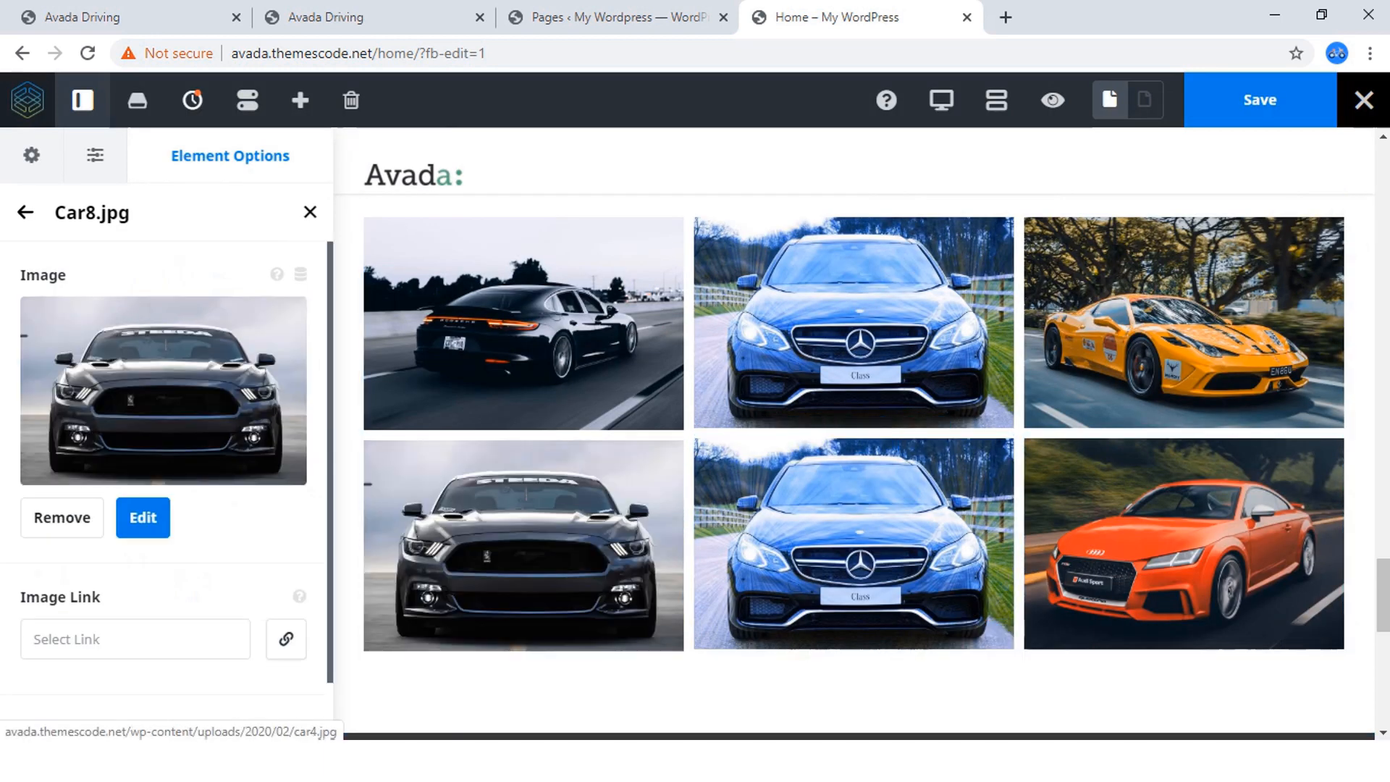
click(26, 212)
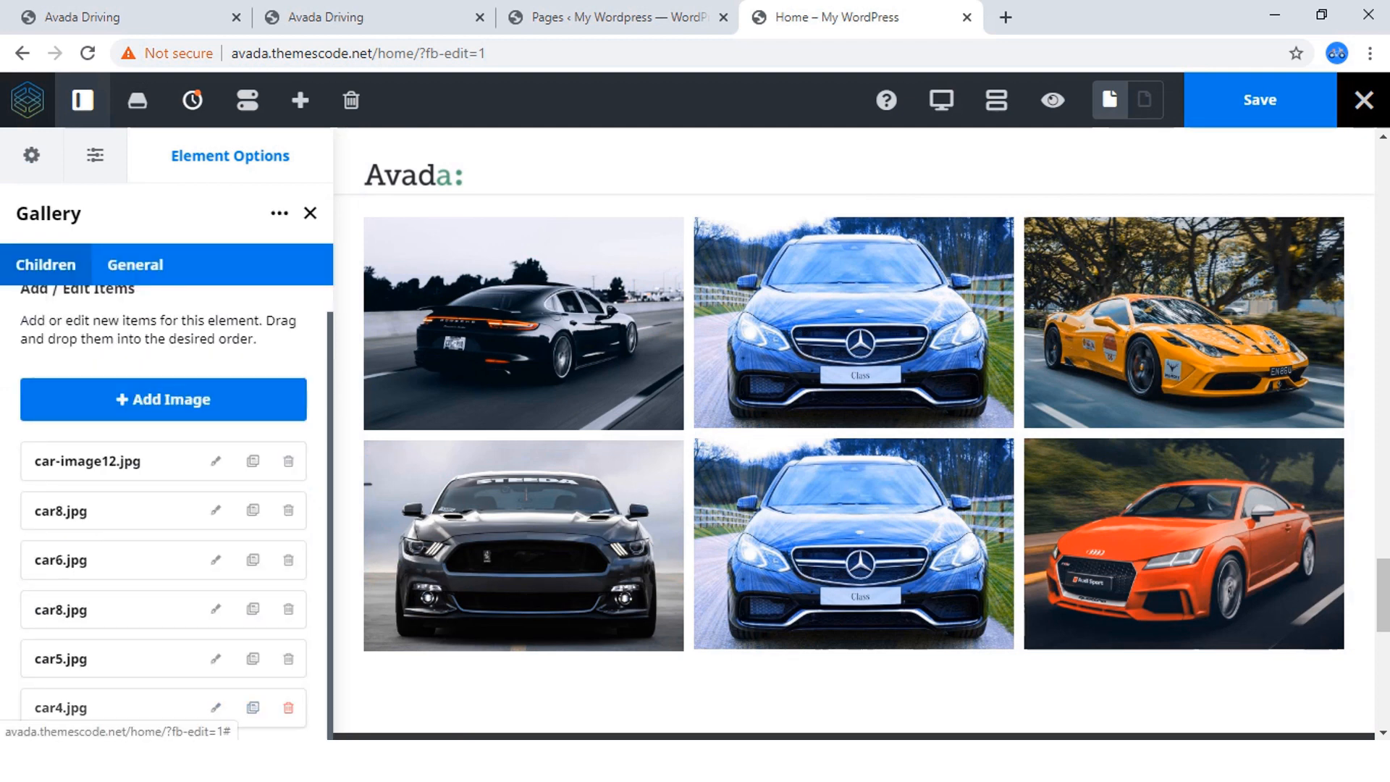
Replace the fourth gallery item's image with the blue BMW car2.jpg and return to the item list.
click(215, 608)
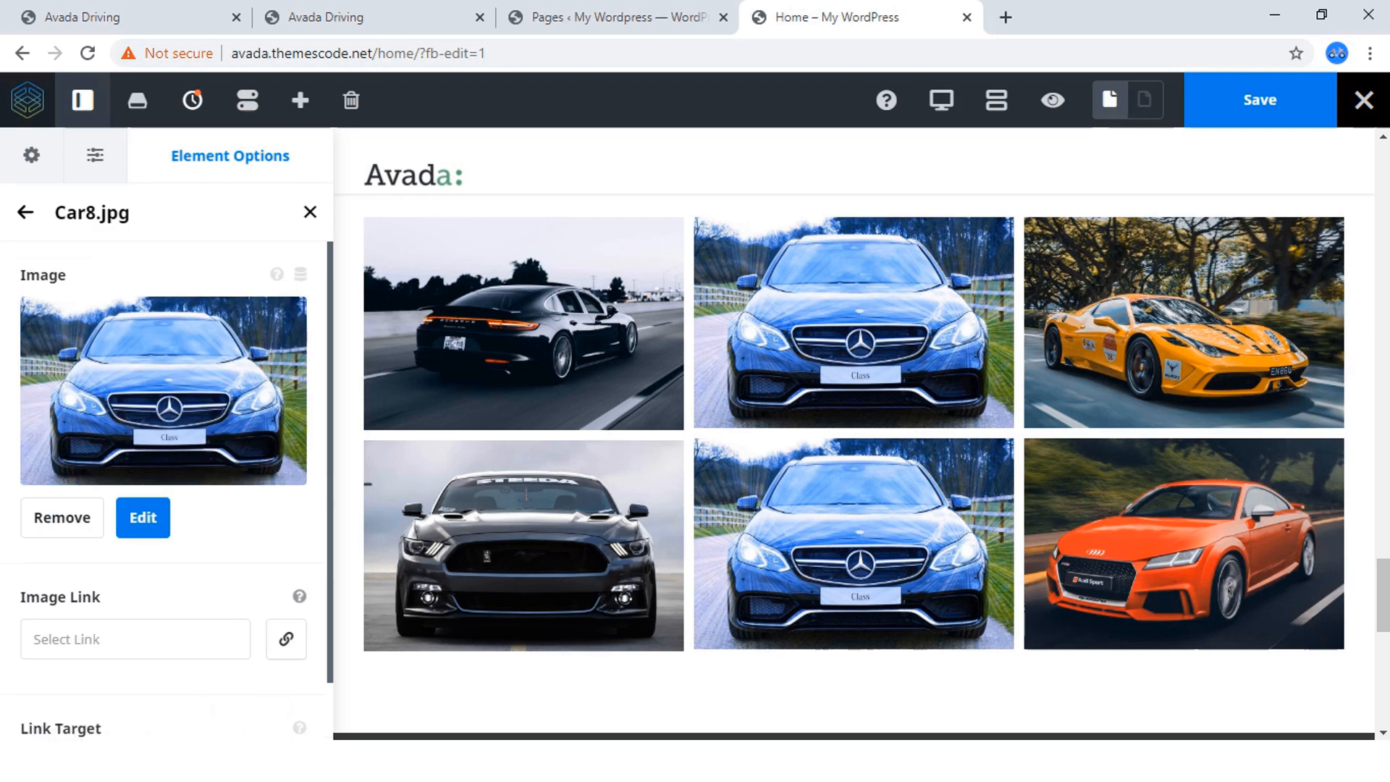
click(142, 517)
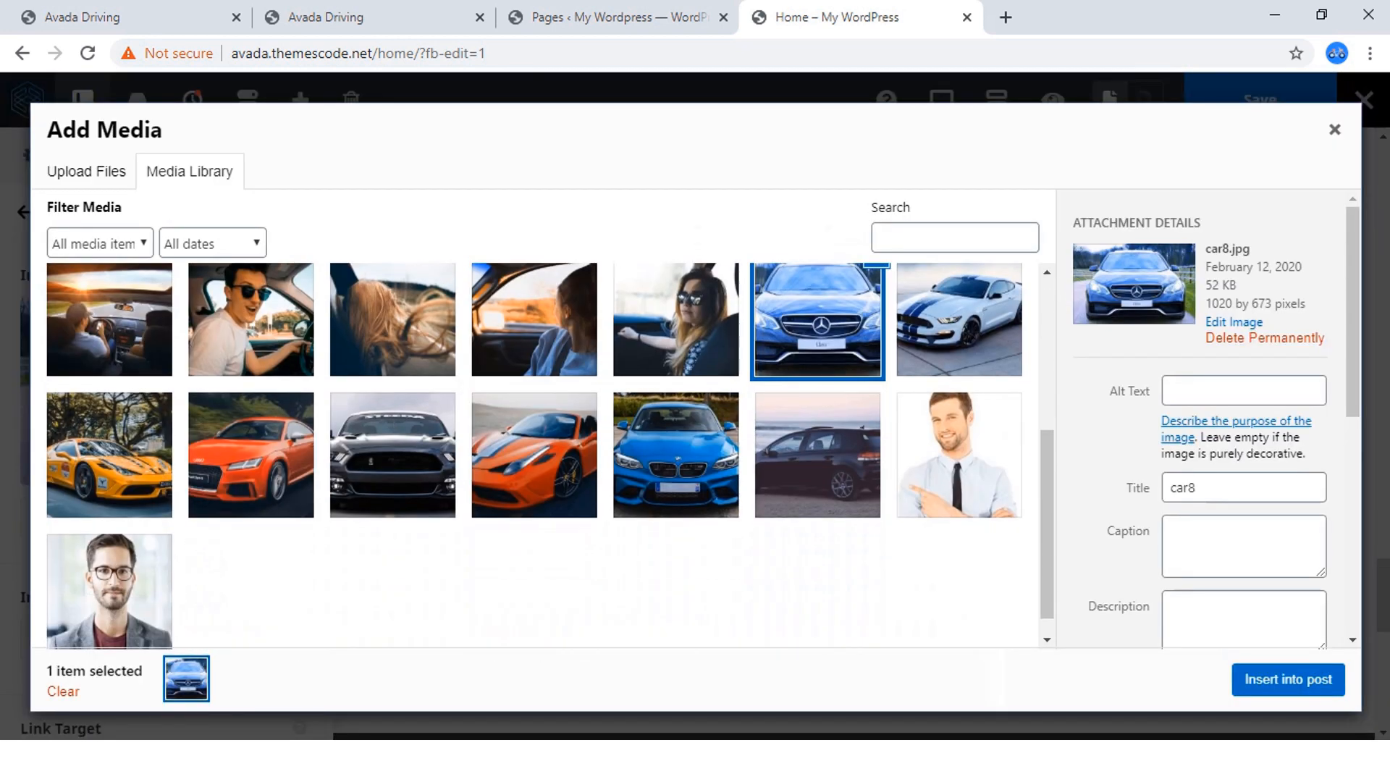
click(534, 456)
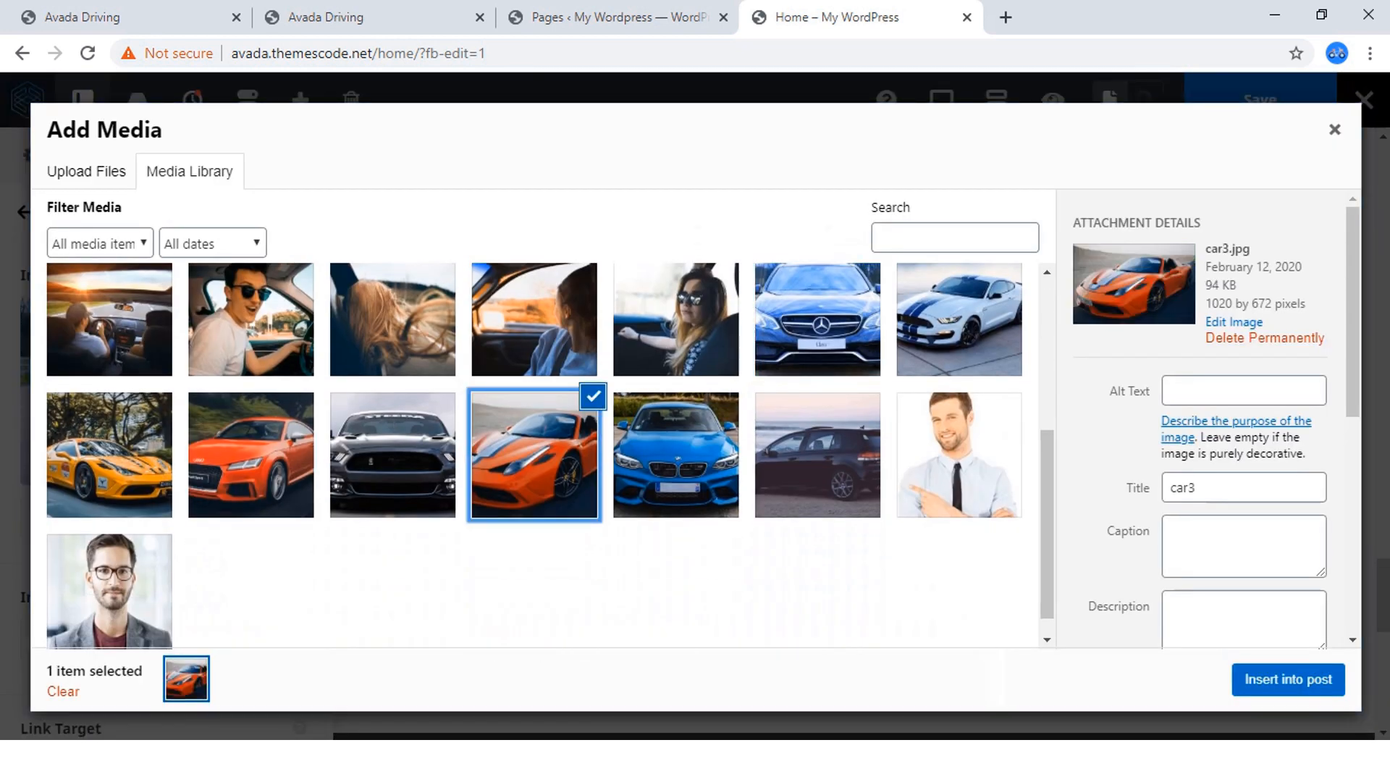
click(677, 456)
click(1288, 679)
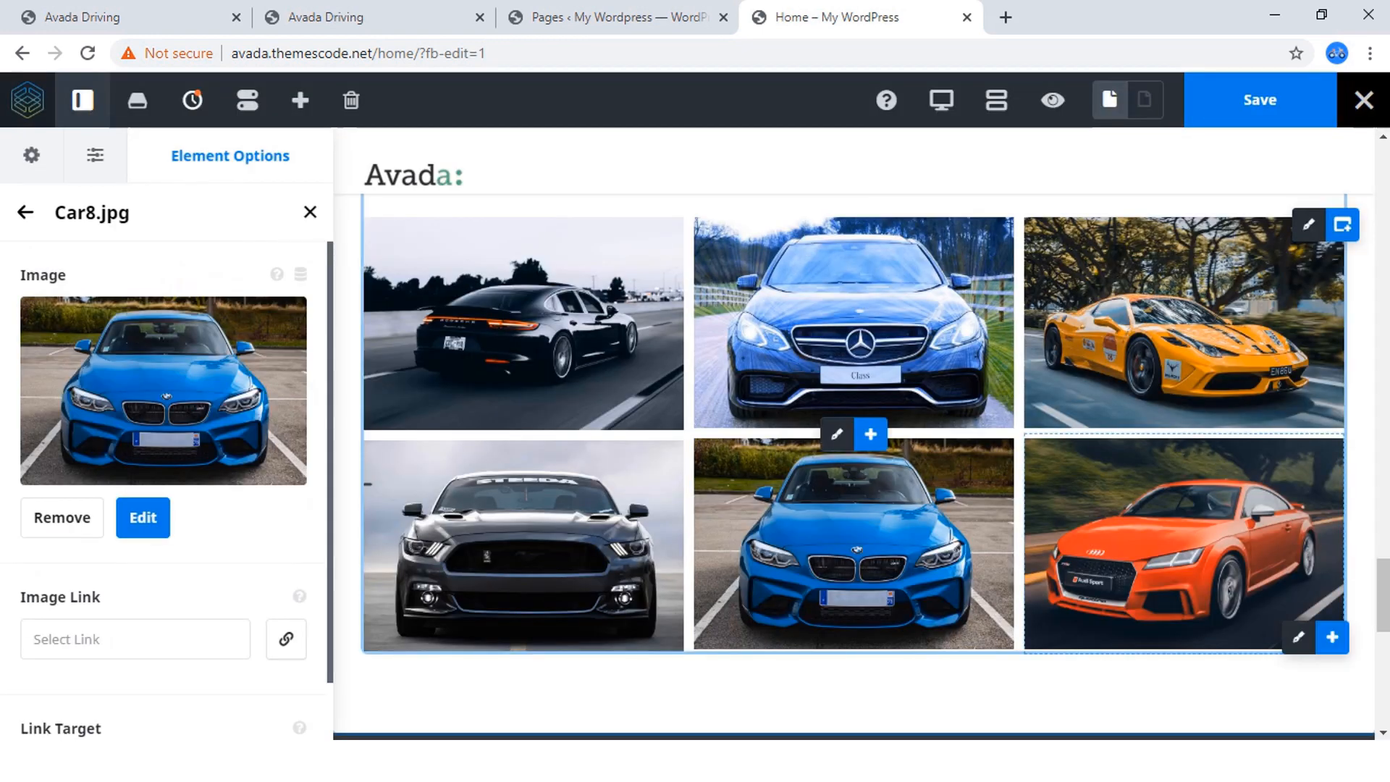
scroll(854, 467, down, 4)
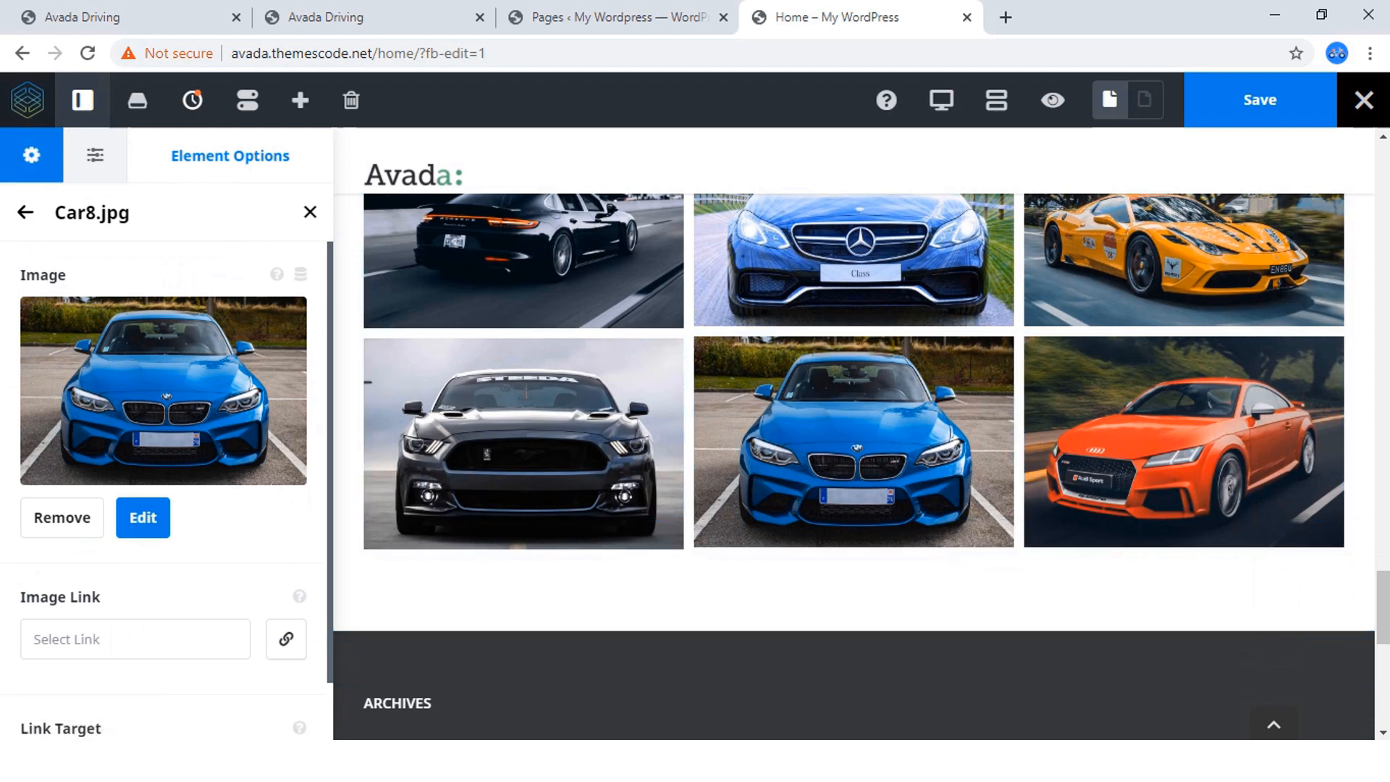
click(26, 212)
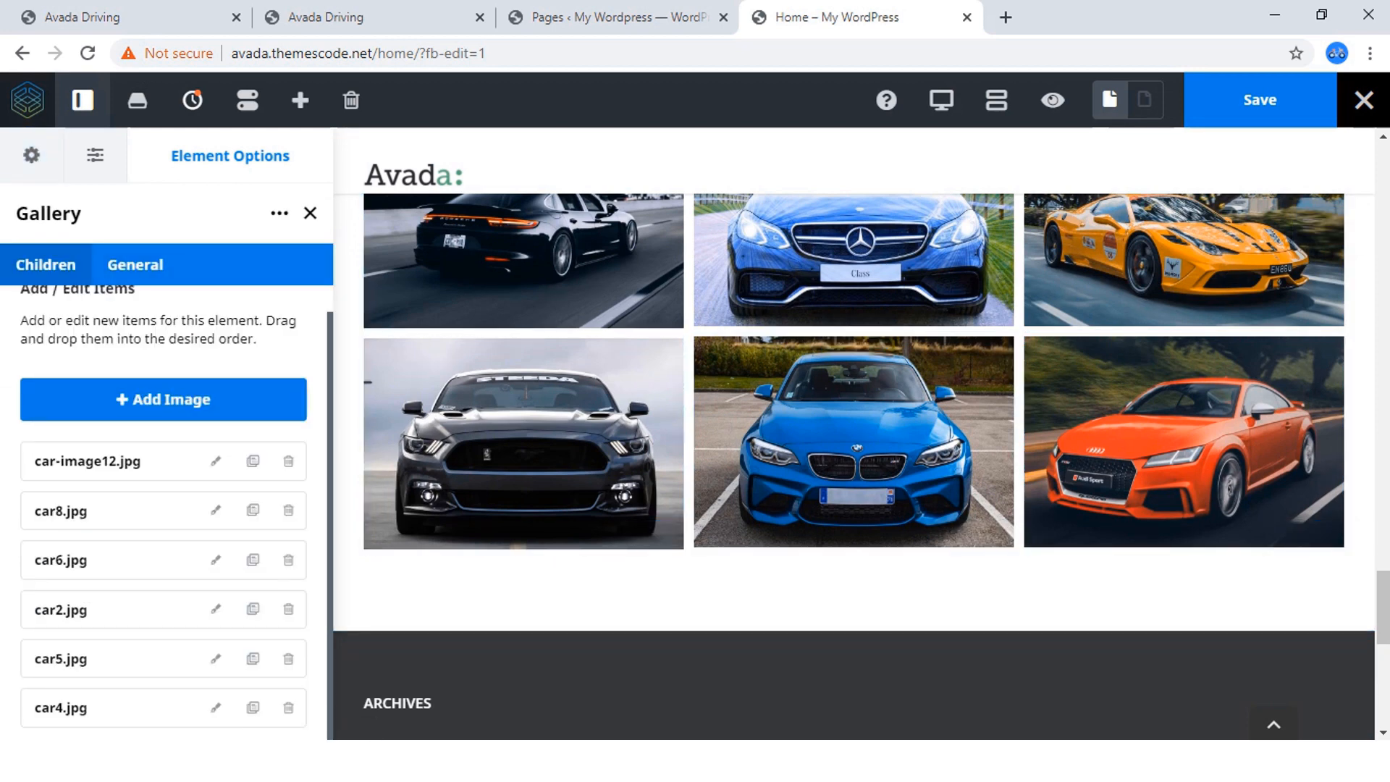
Check the six images in the Our Cars gallery and save the home page.
scroll(855, 449, up, 4)
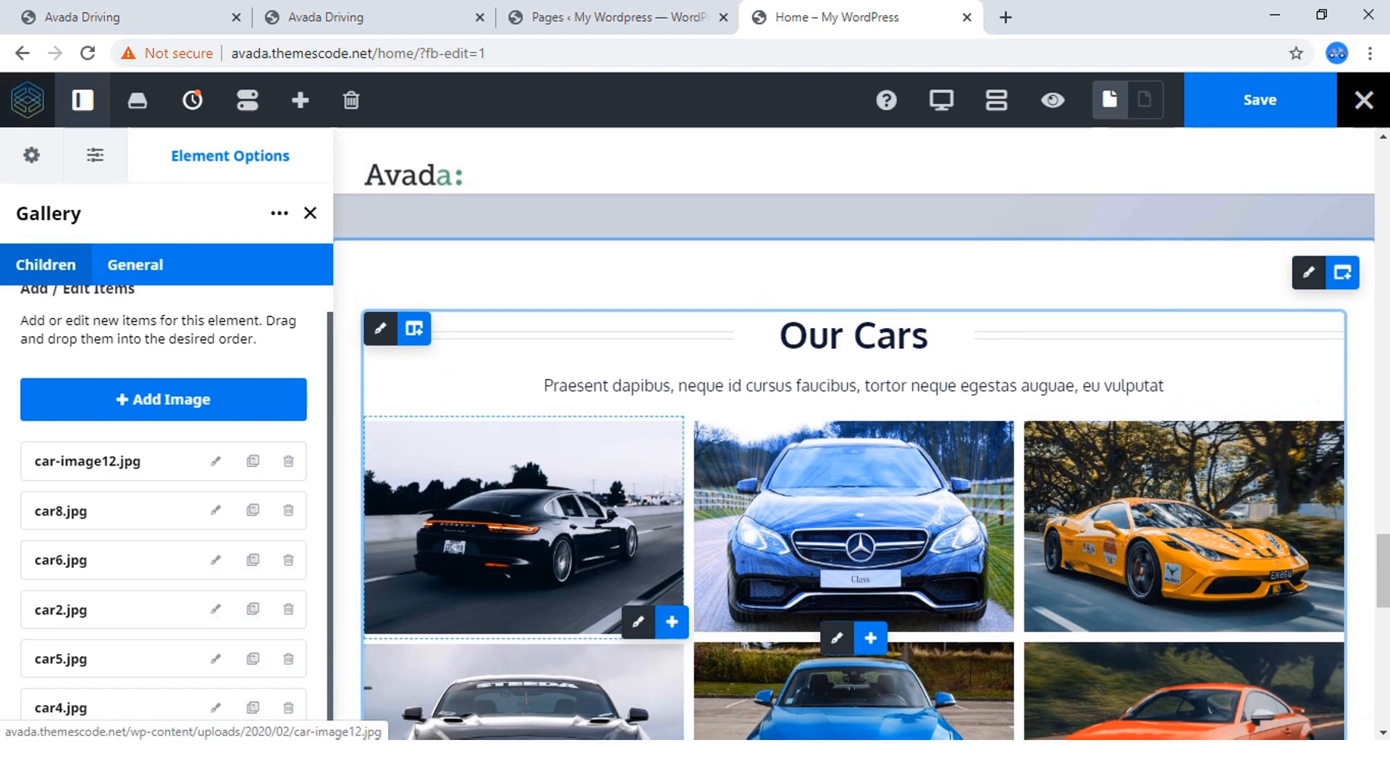
scroll(753, 471, down, 3)
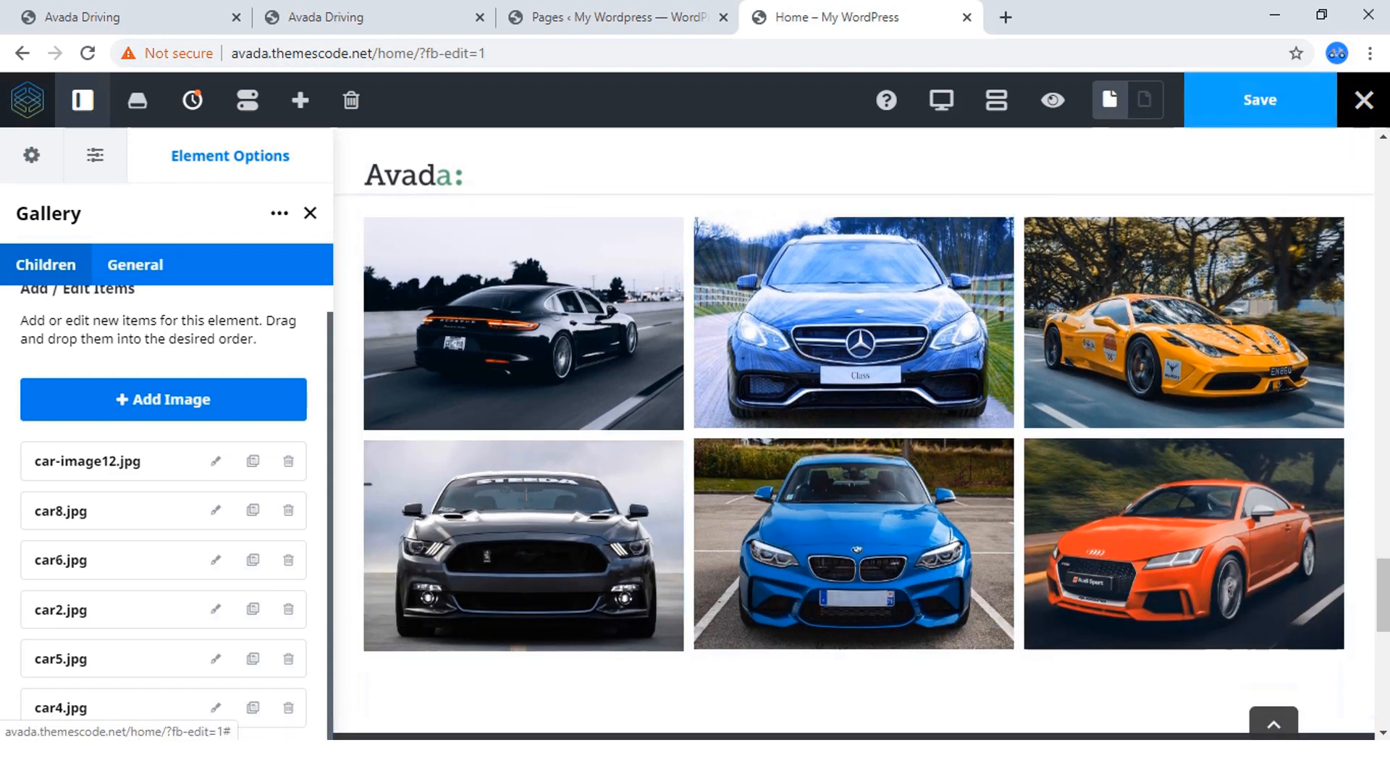
key(ctrl+s)
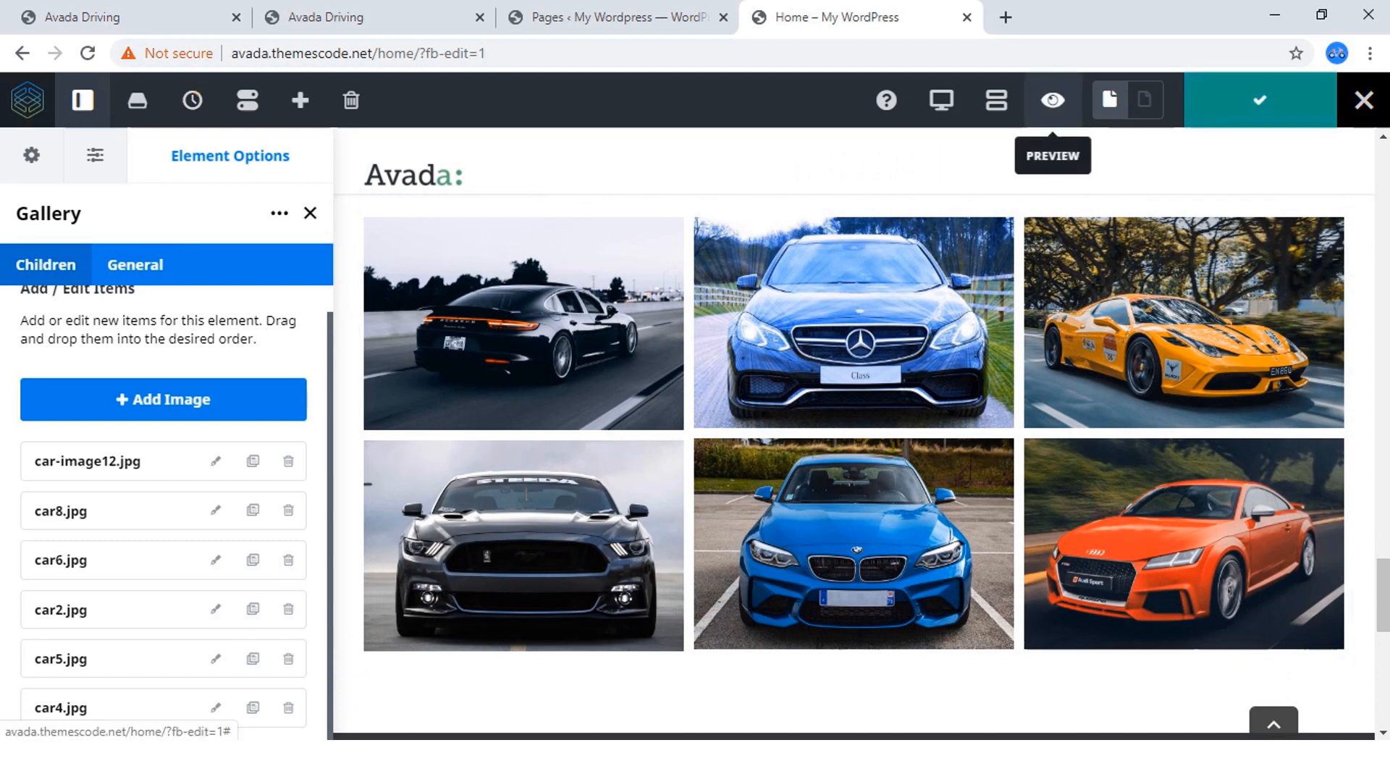
Preview the Our Cars section, compare it with the gallery on the Avada Driving reference site, and return to editing.
click(1053, 100)
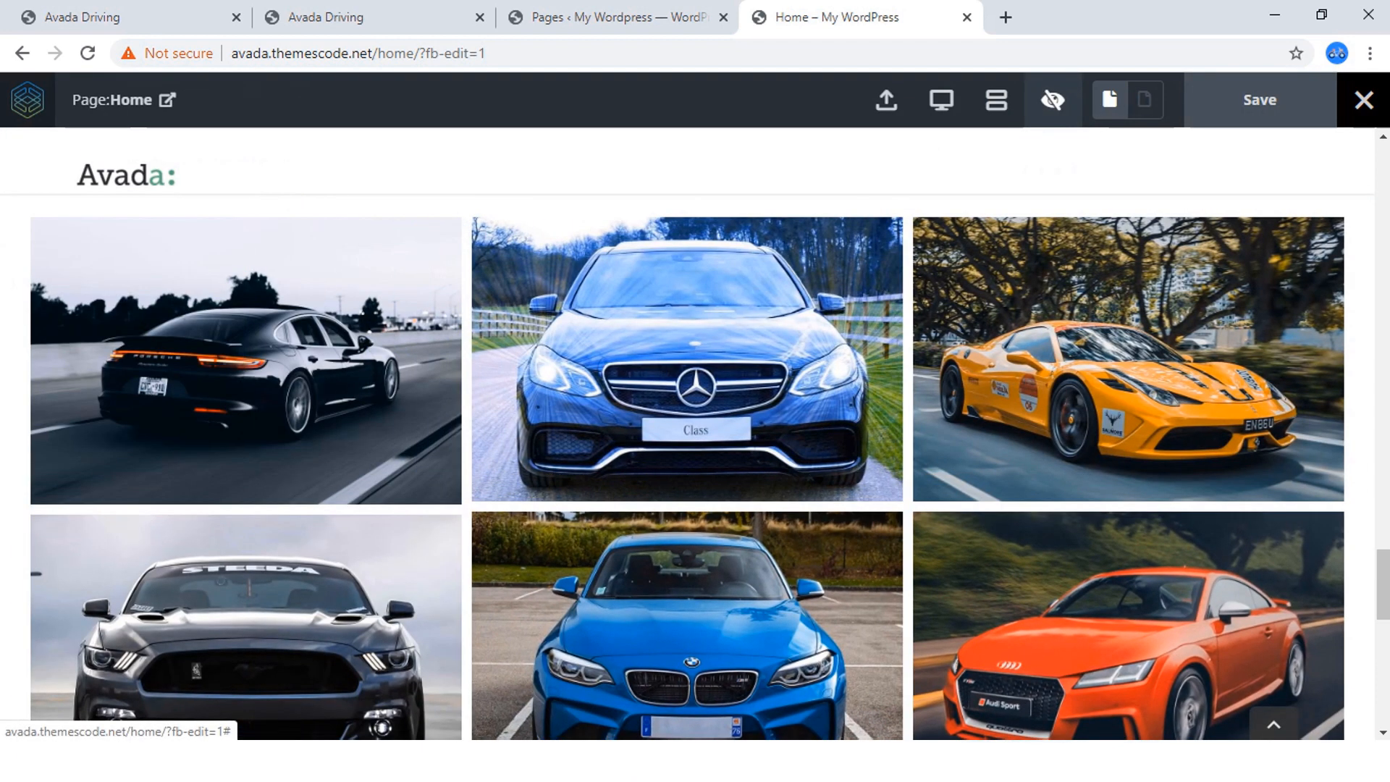
scroll(434, 449, up, 3)
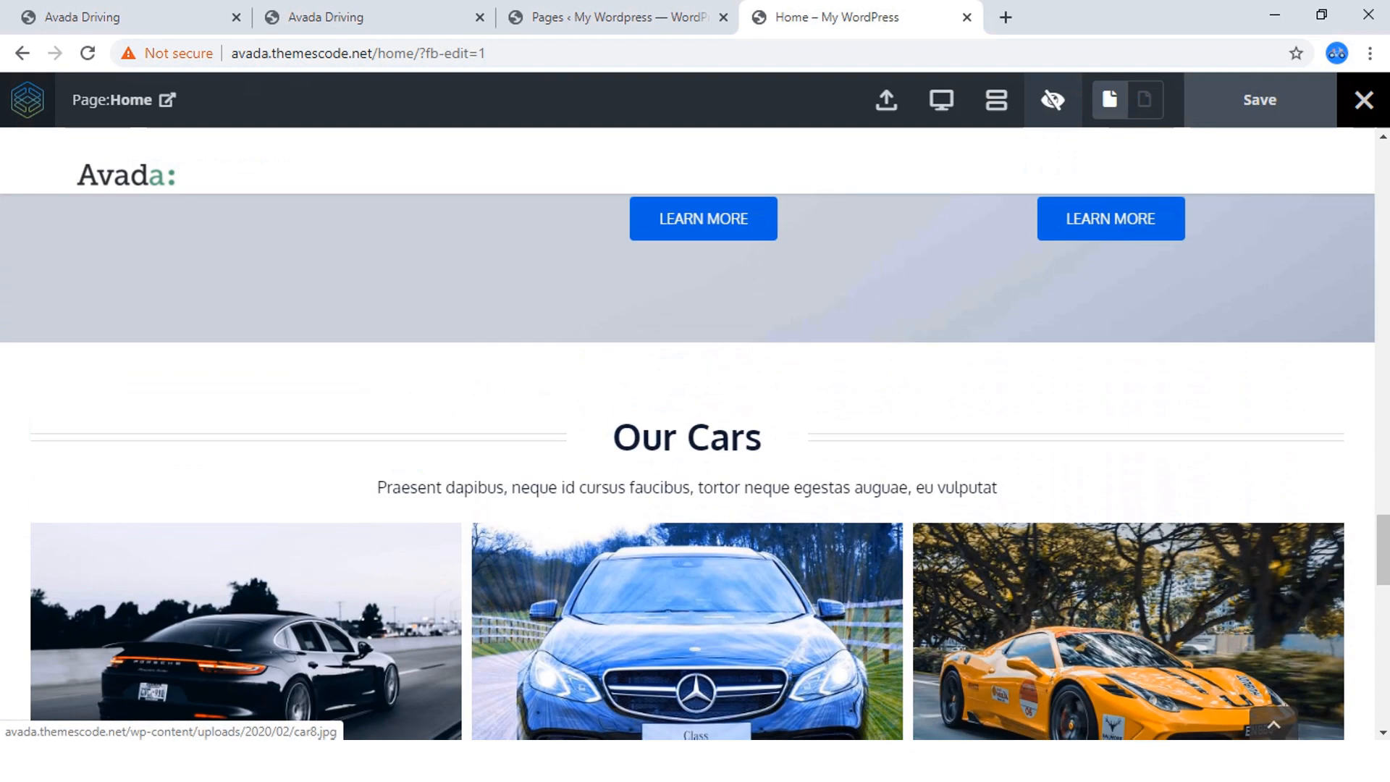
scroll(435, 449, down, 2)
scroll(434, 449, up, 1)
scroll(434, 449, up, 2)
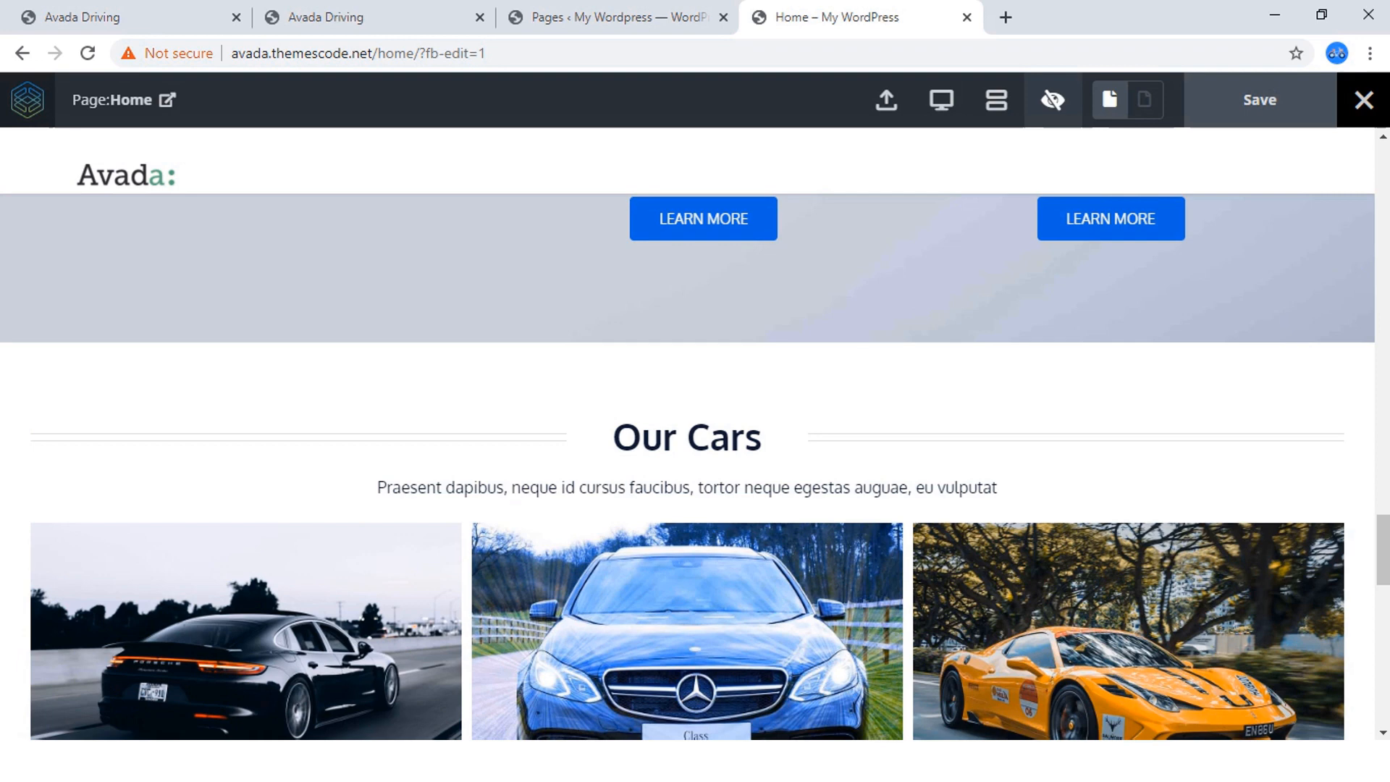
scroll(464, 572, down, 3)
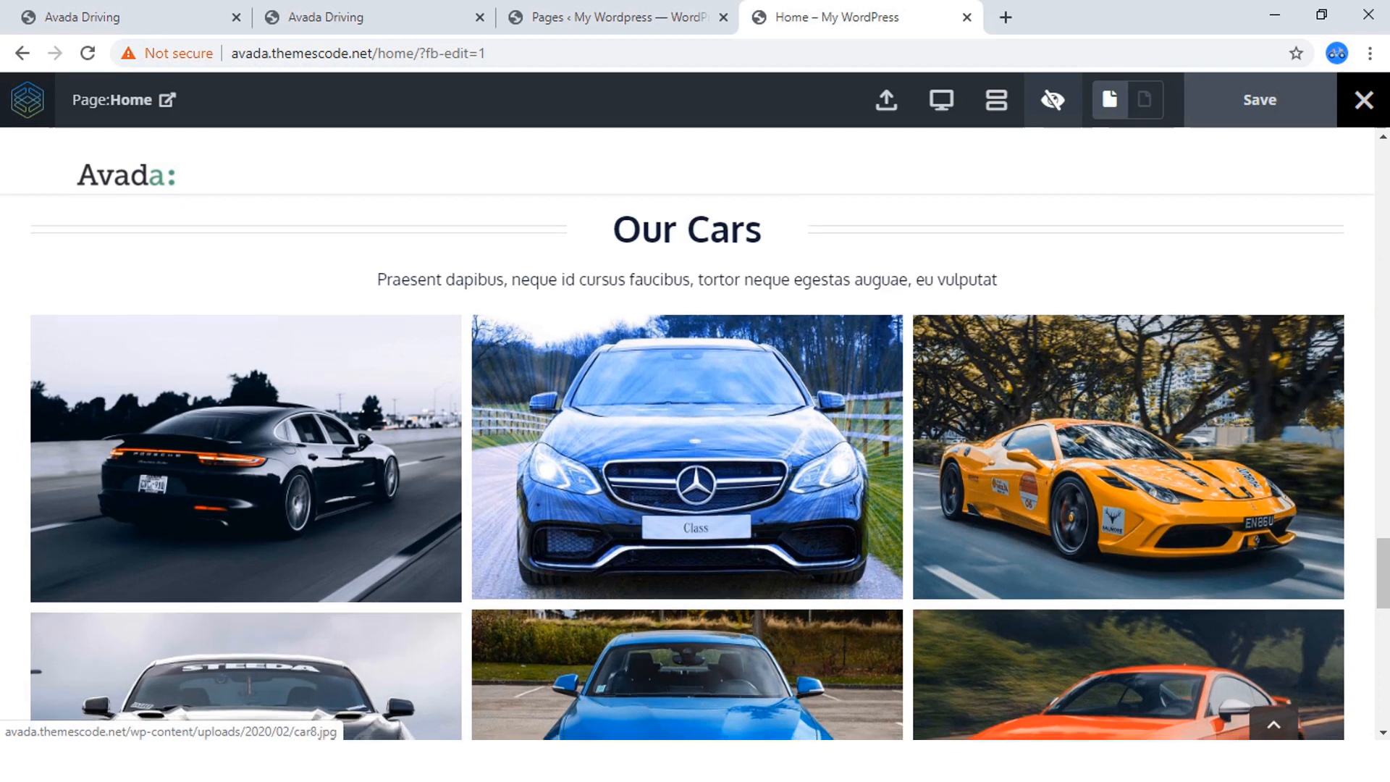
scroll(688, 463, down, 3)
click(326, 16)
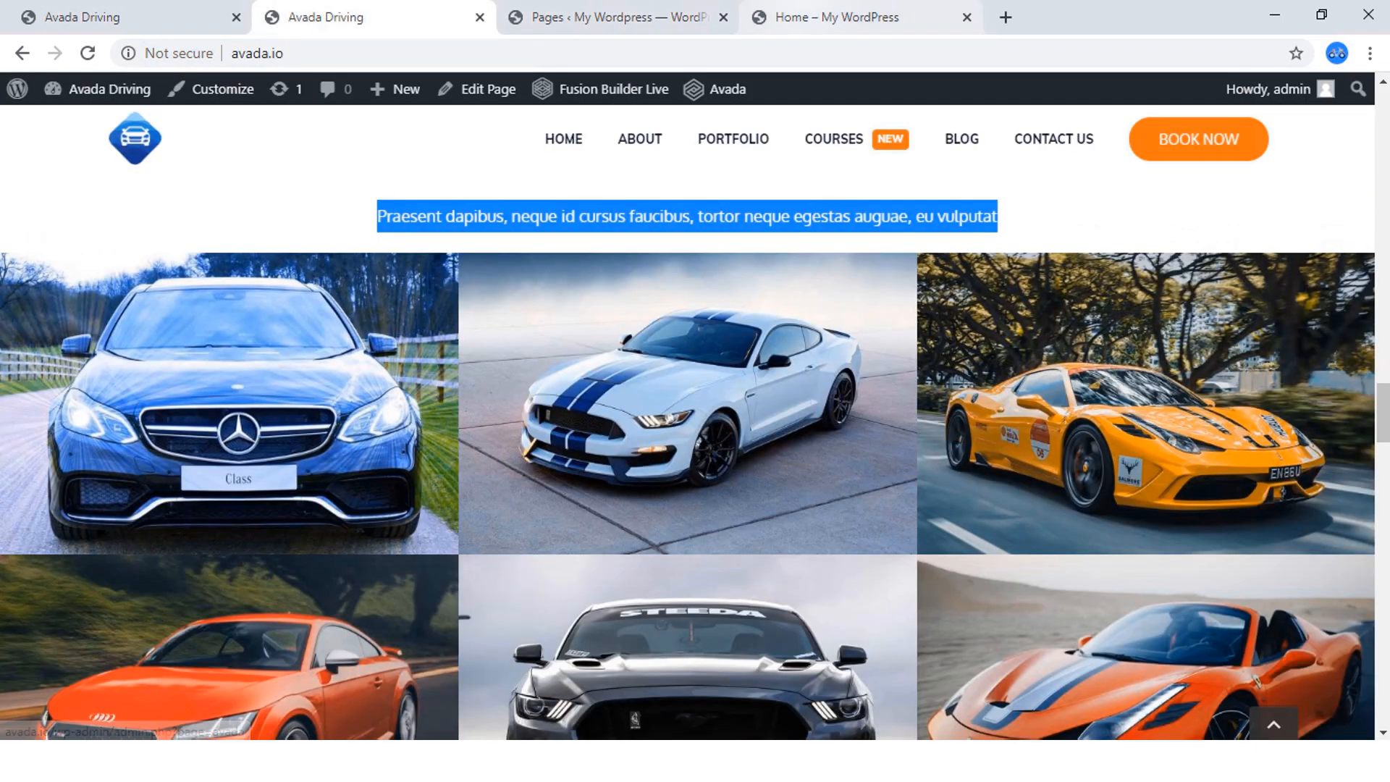
click(825, 17)
scroll(688, 464, up, 5)
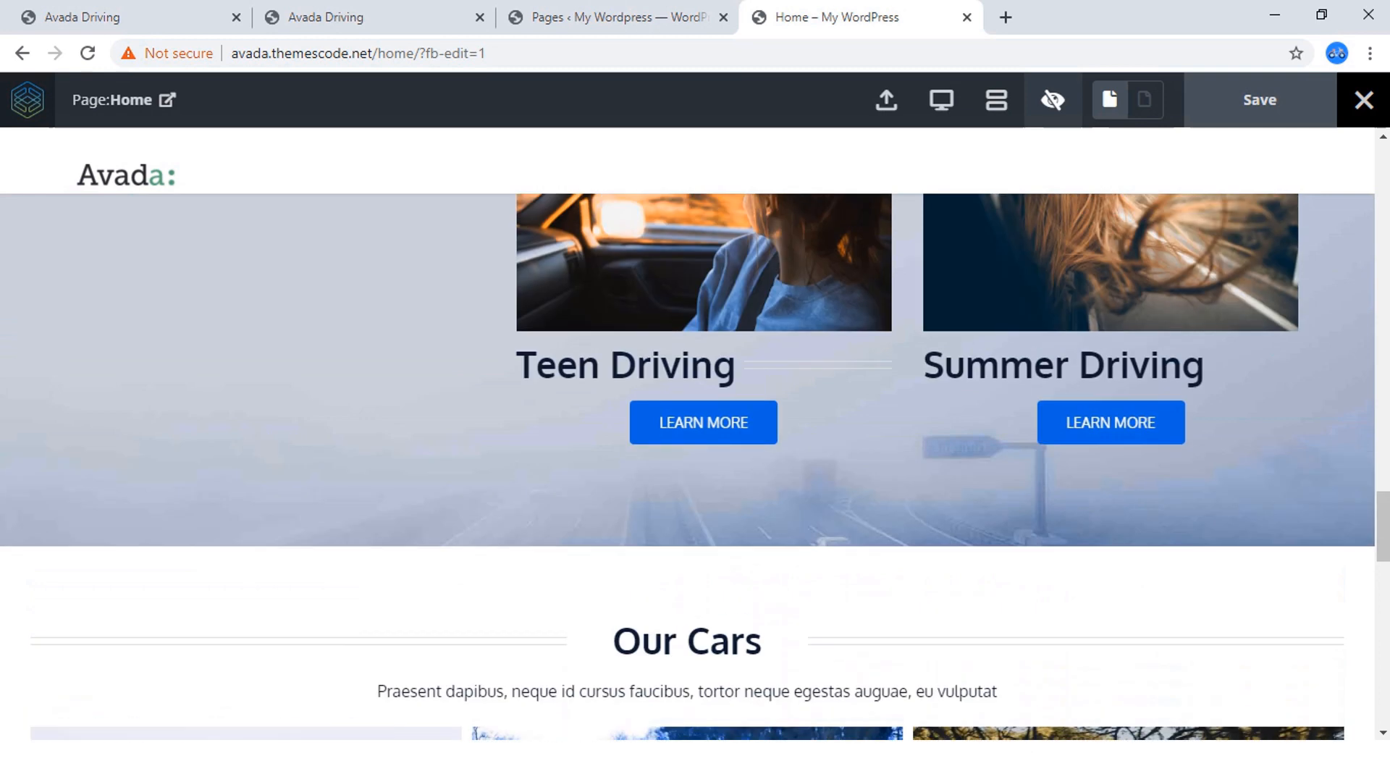
click(1053, 100)
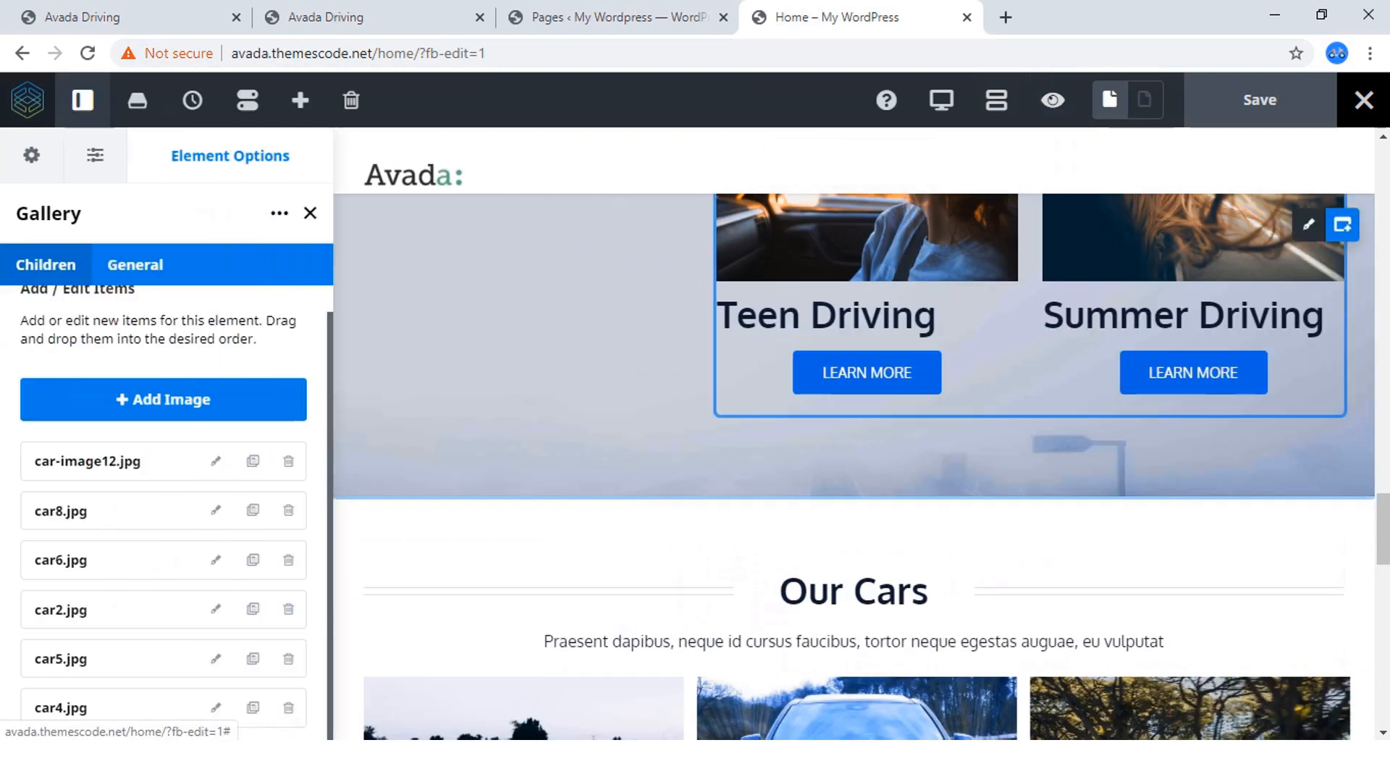
Set the Our Cars gallery's layout to Grid in its general options.
click(135, 265)
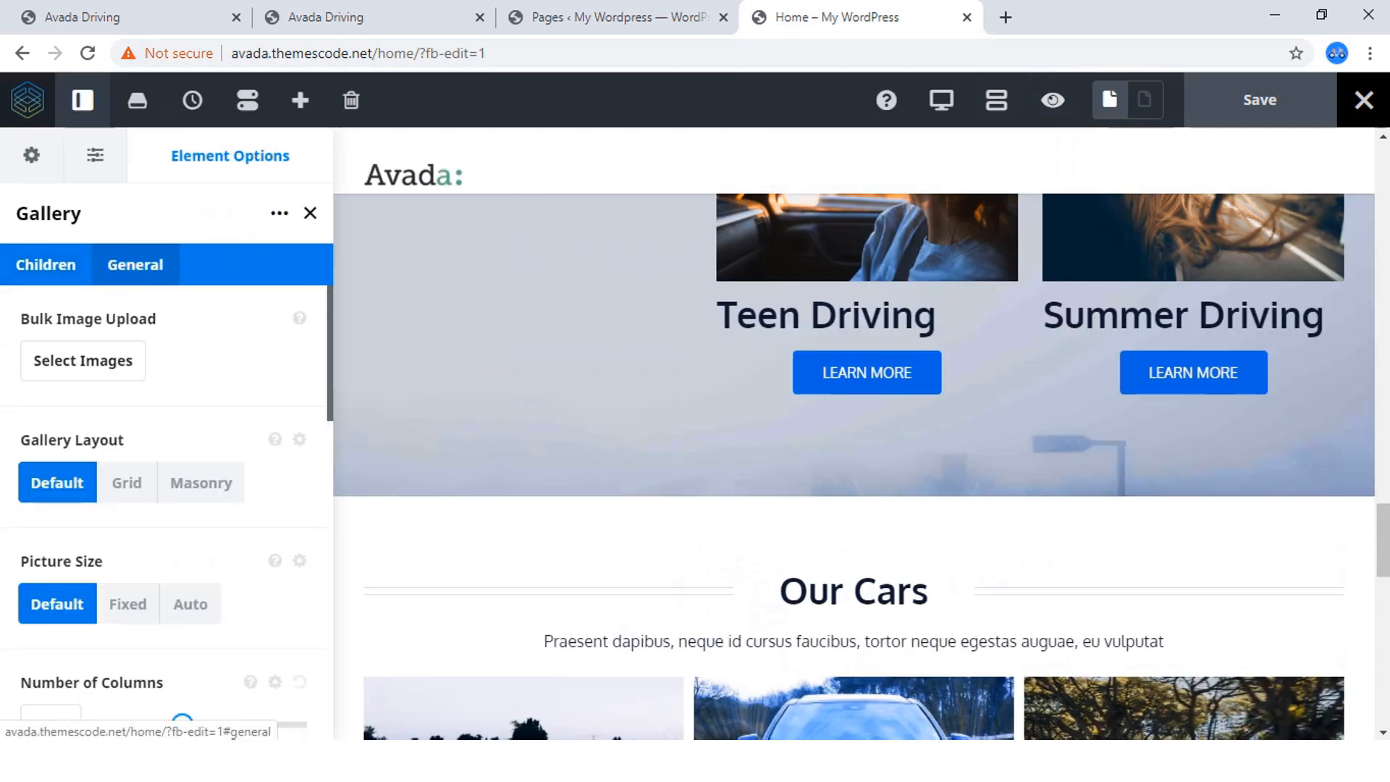
scroll(126, 435, down, 1)
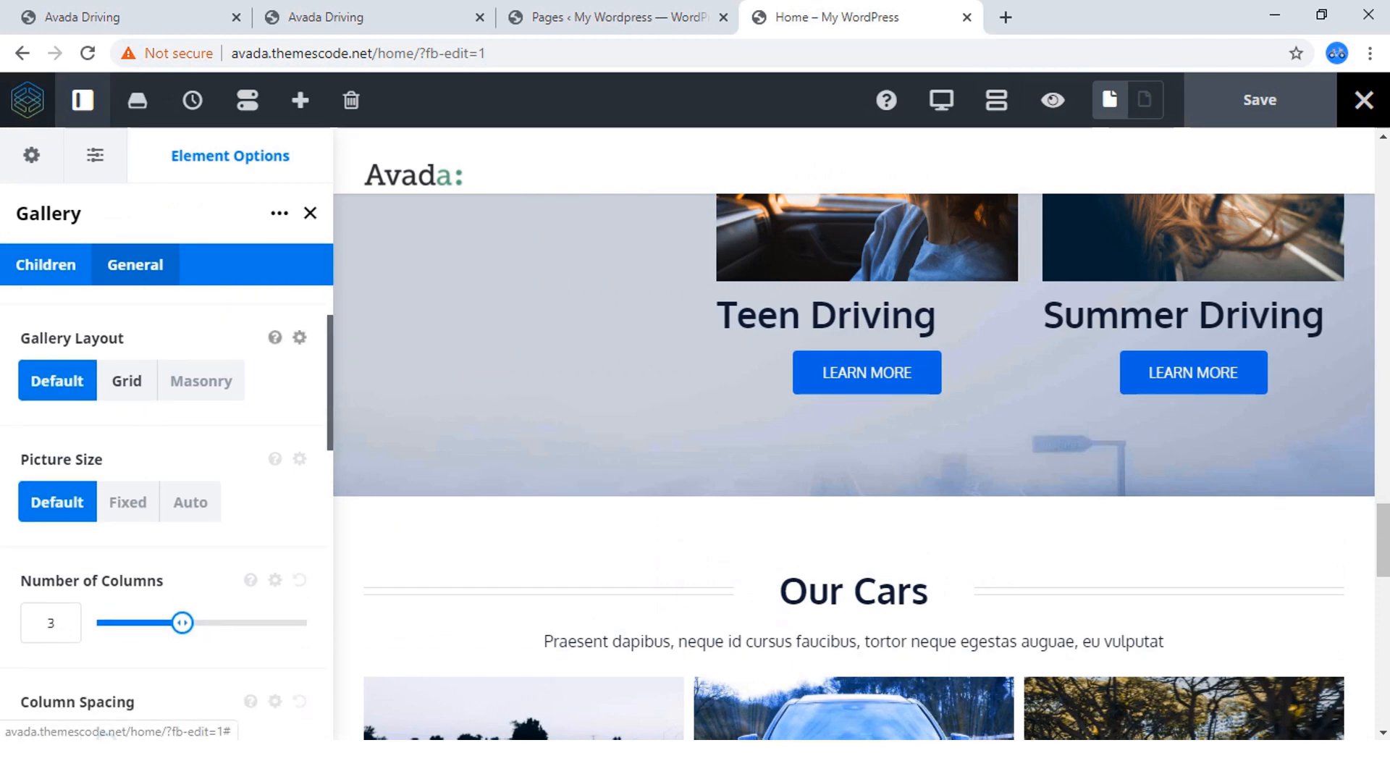
click(127, 381)
scroll(840, 452, down, 3)
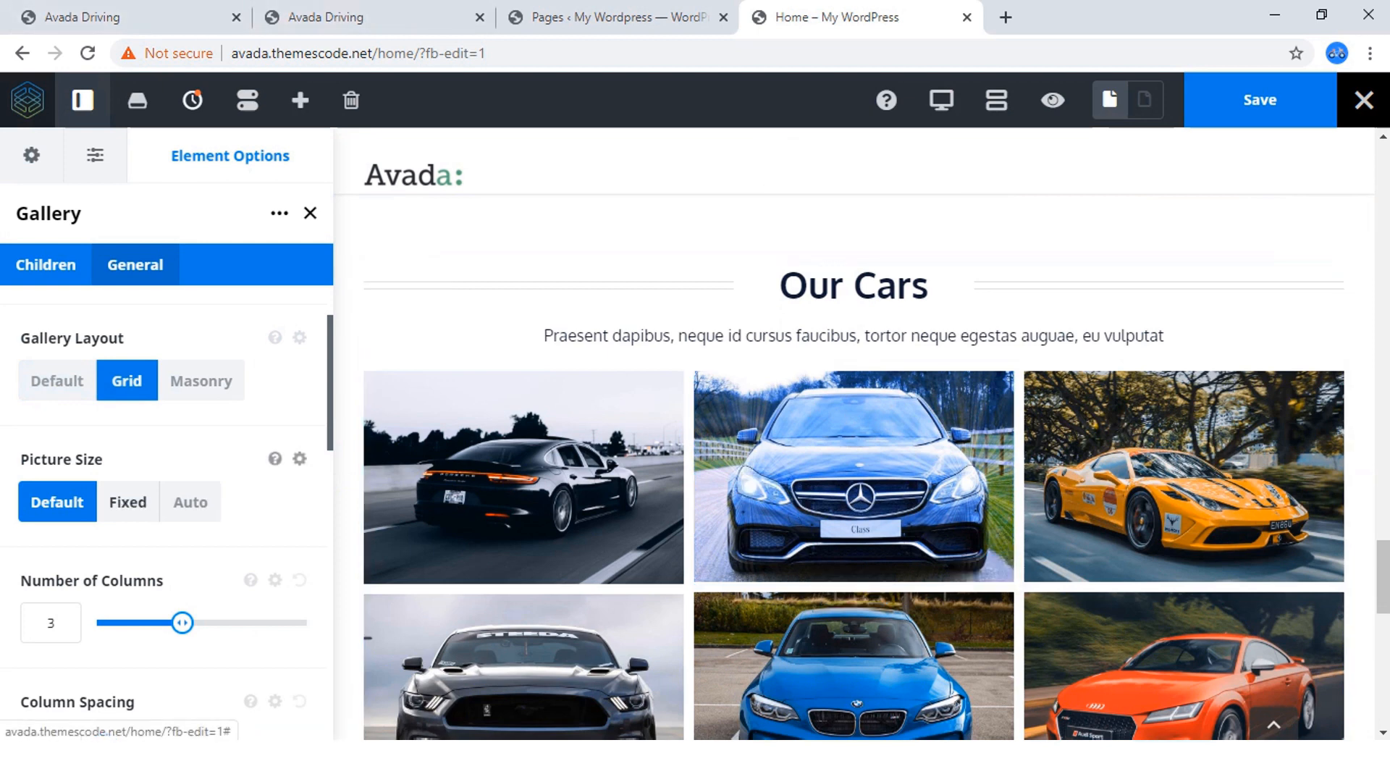
Try the Fixed and Auto picture sizes on the Our Cars gallery and restore Default.
click(128, 502)
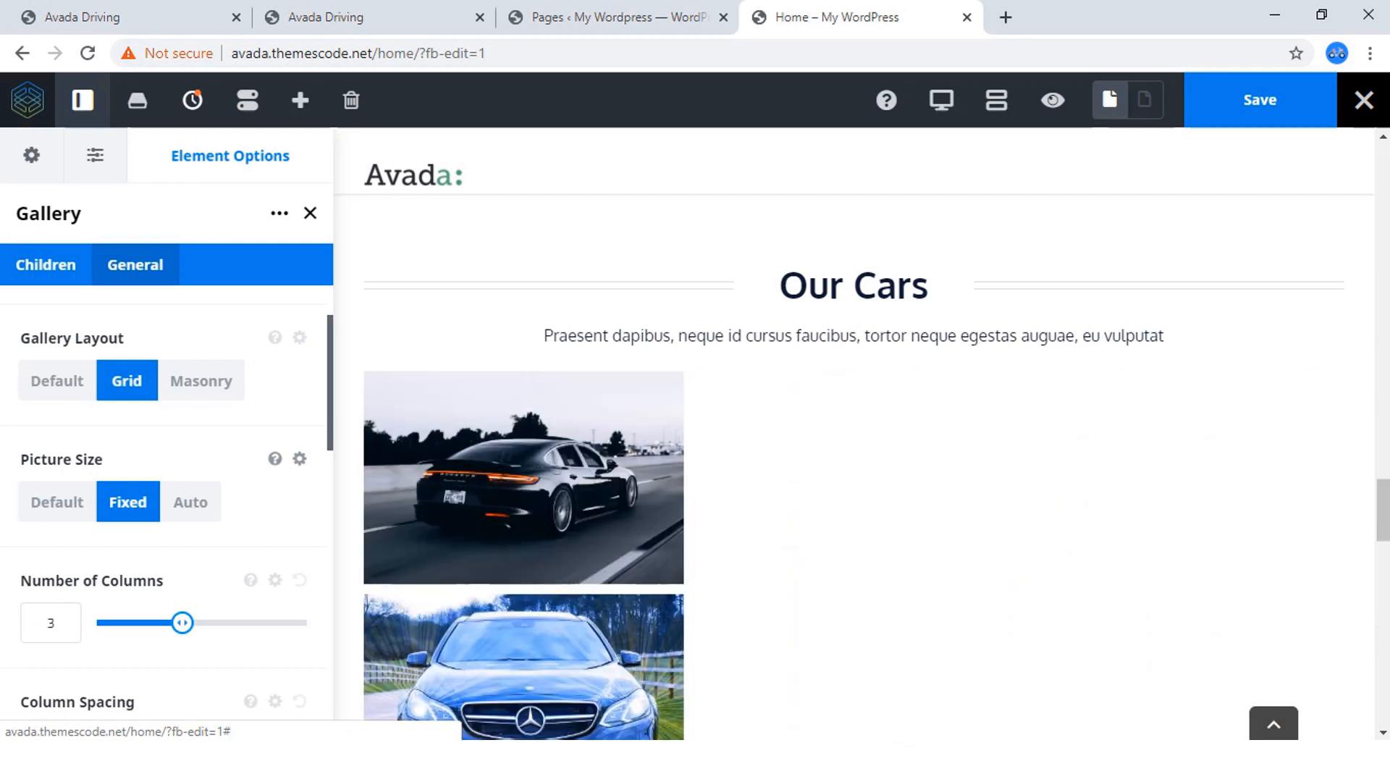
click(189, 502)
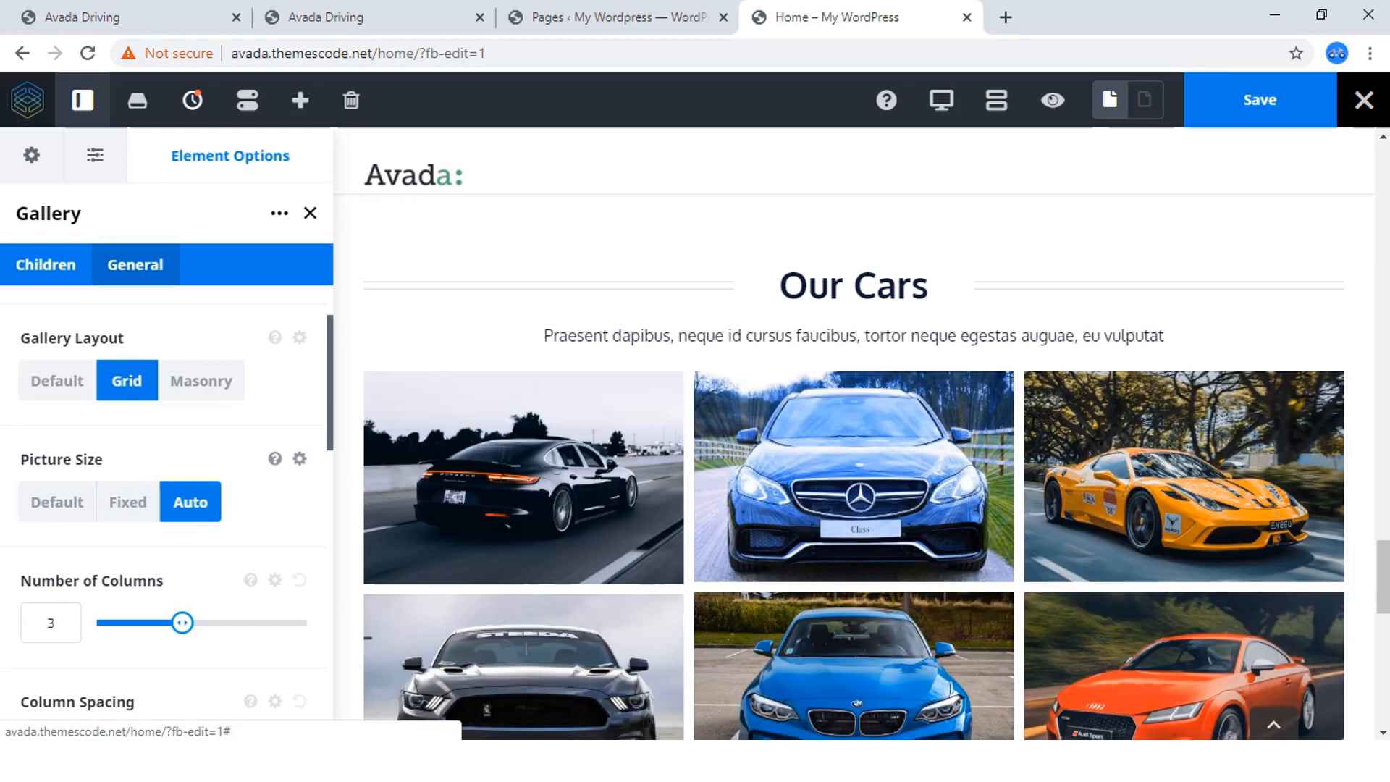
click(56, 502)
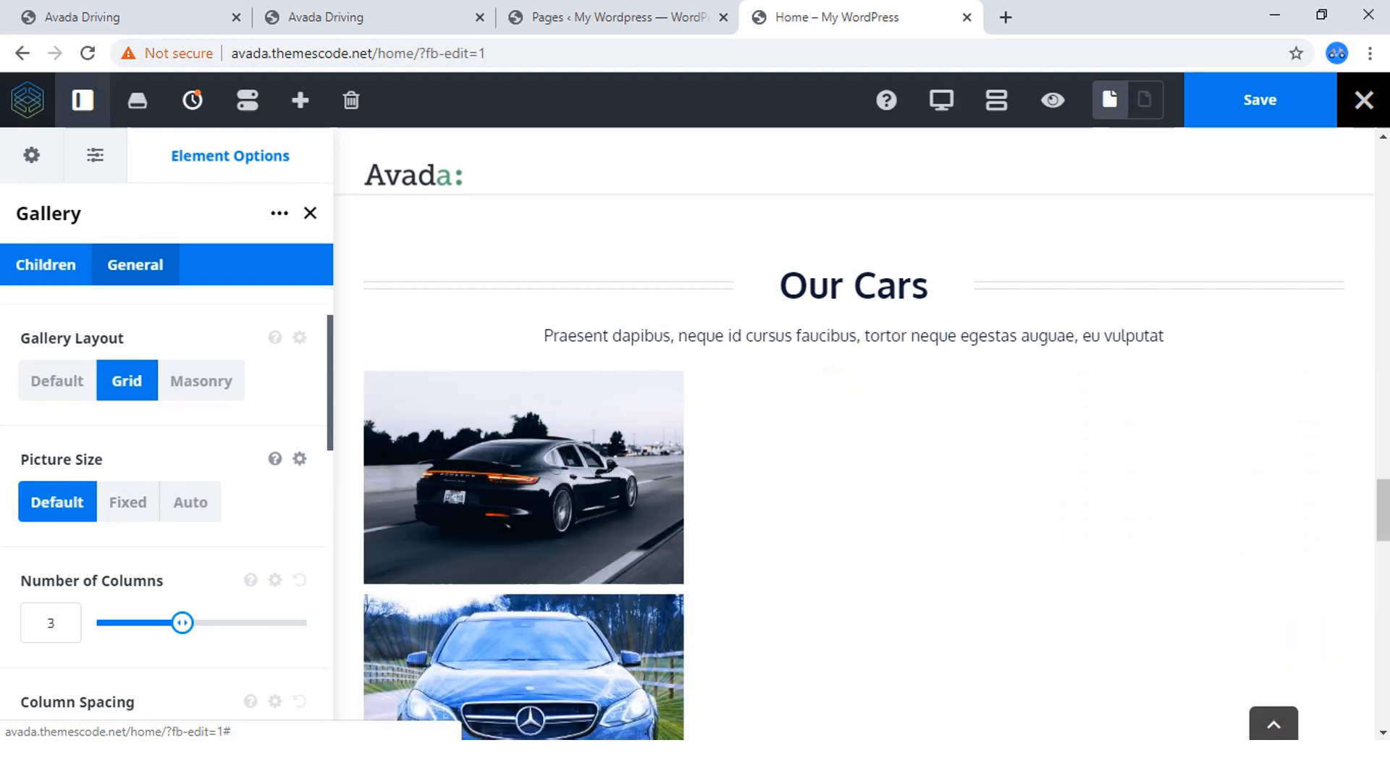
Compare the gallery spacing with the Avada Driving reference site and set the Our Cars gallery's column spacing to 0.
scroll(167, 507, down, 3)
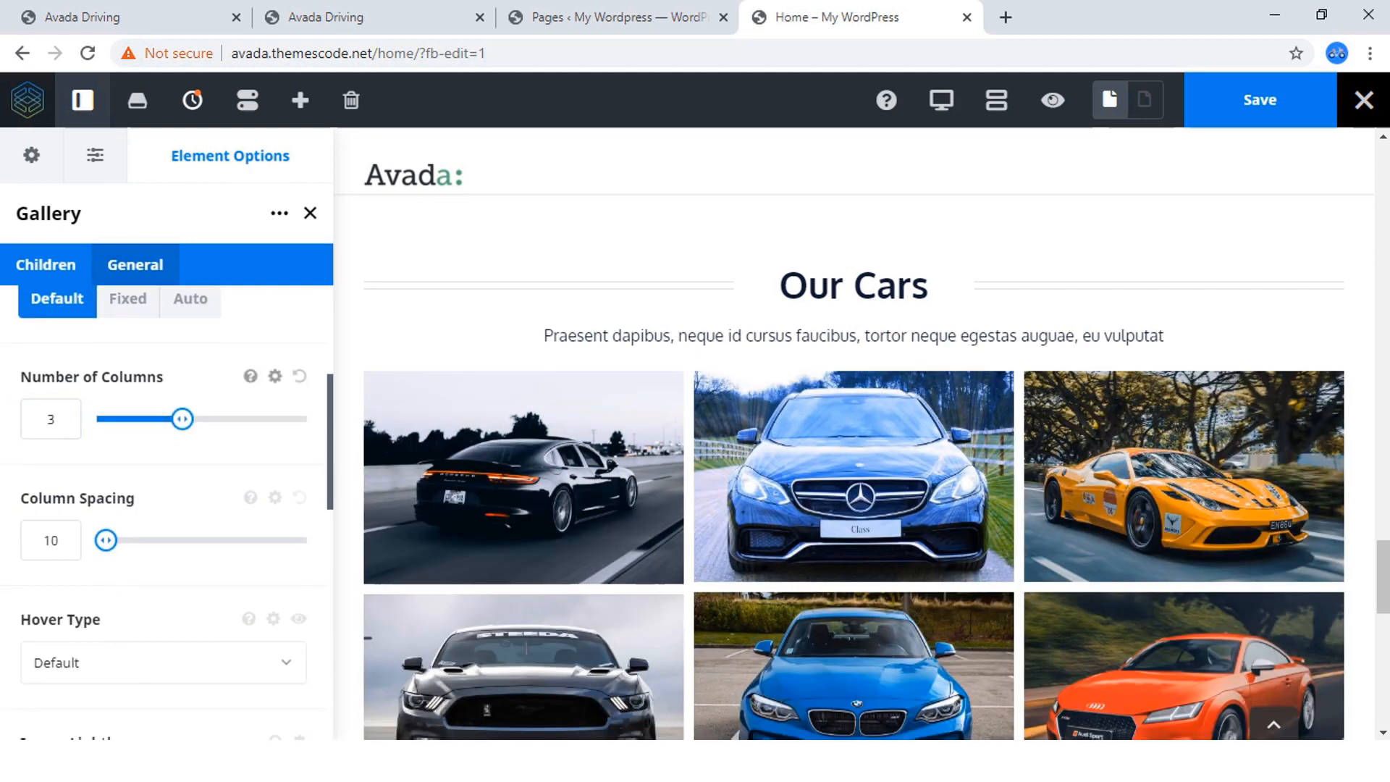
click(326, 17)
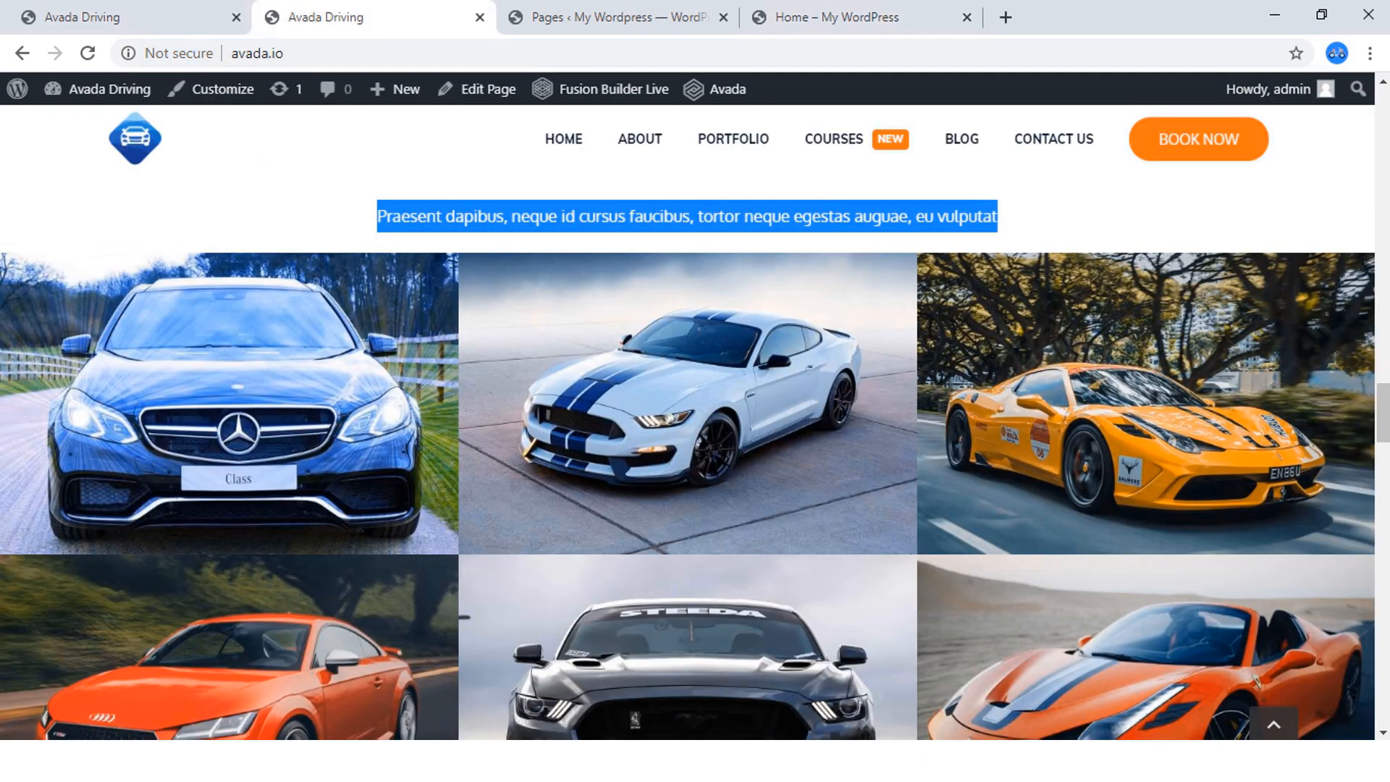
click(826, 17)
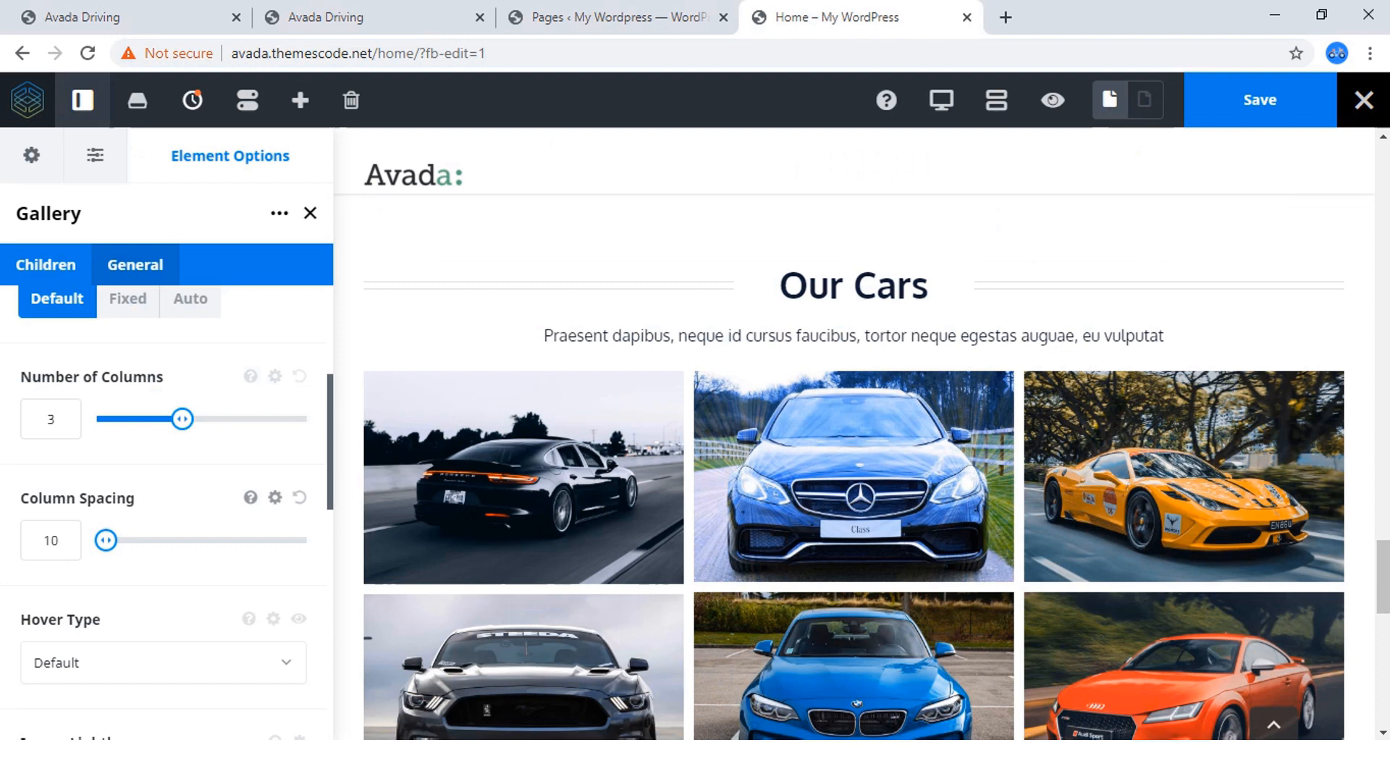
drag(105, 541, 98, 540)
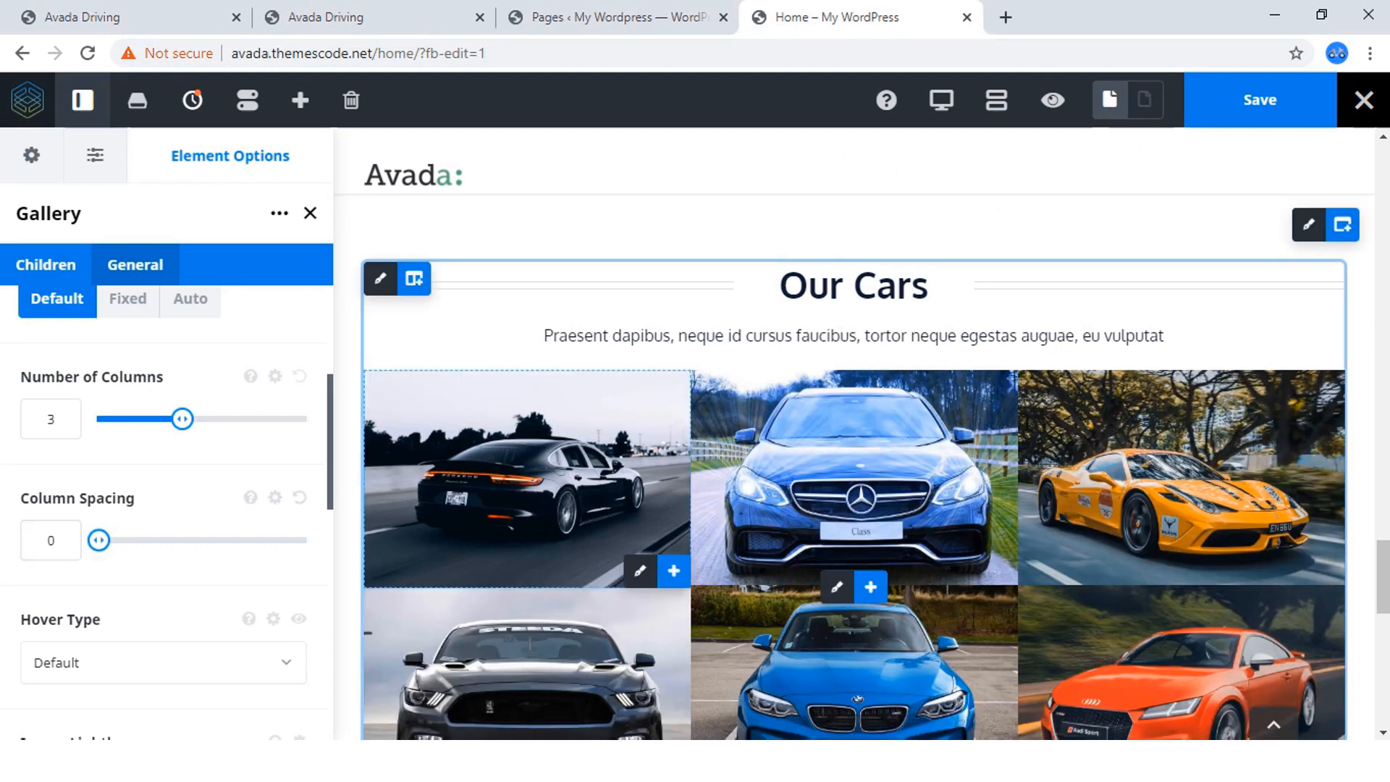
scroll(869, 471, down, 3)
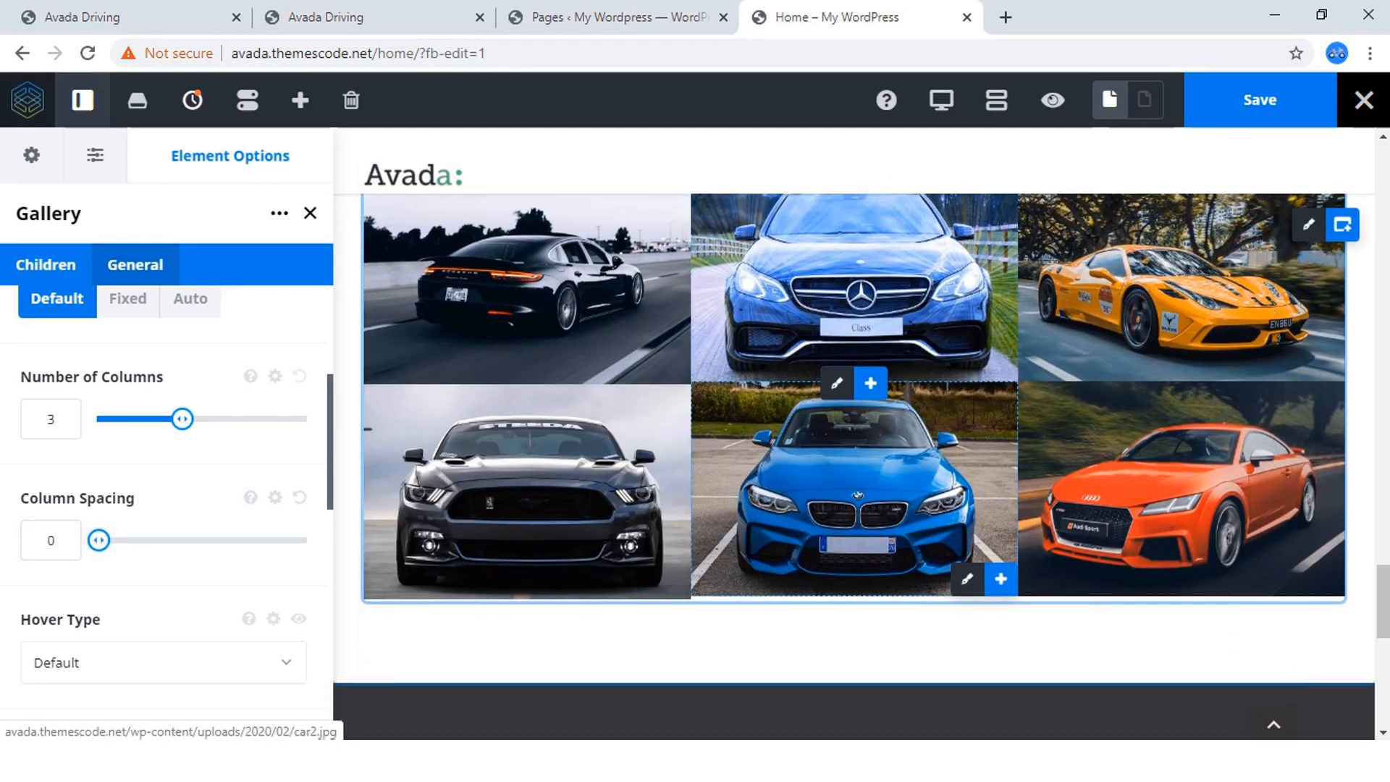
Set the Our Cars gallery's hover type to Zoom In.
scroll(167, 507, down, 3)
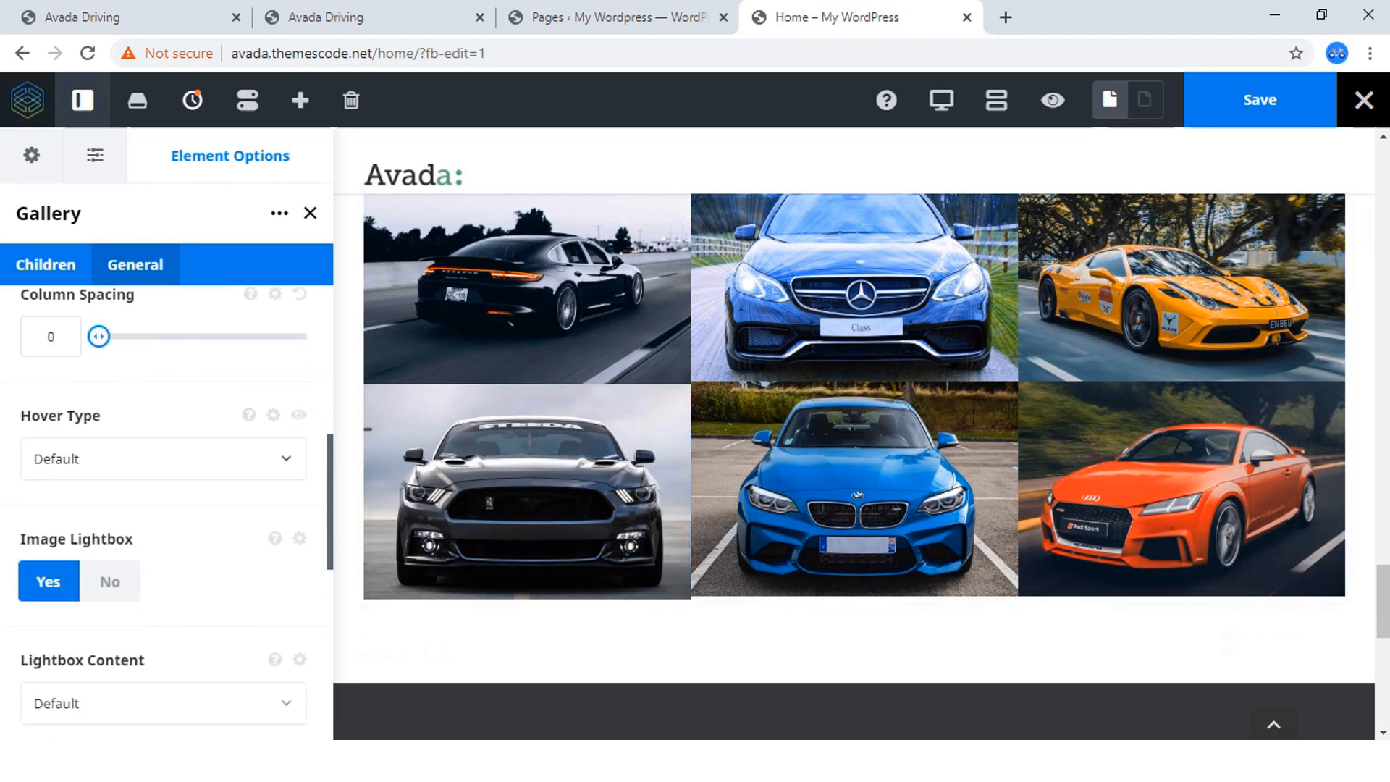
click(163, 459)
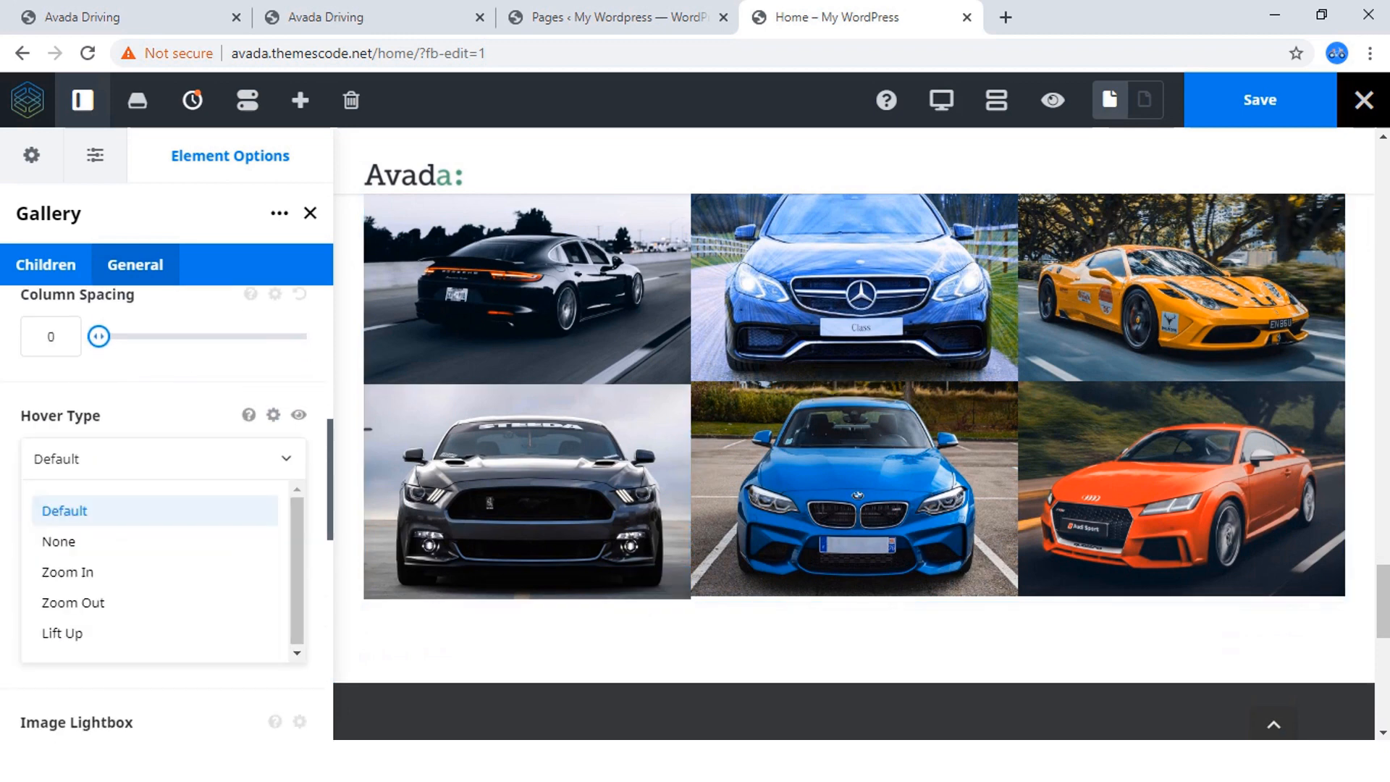
click(67, 573)
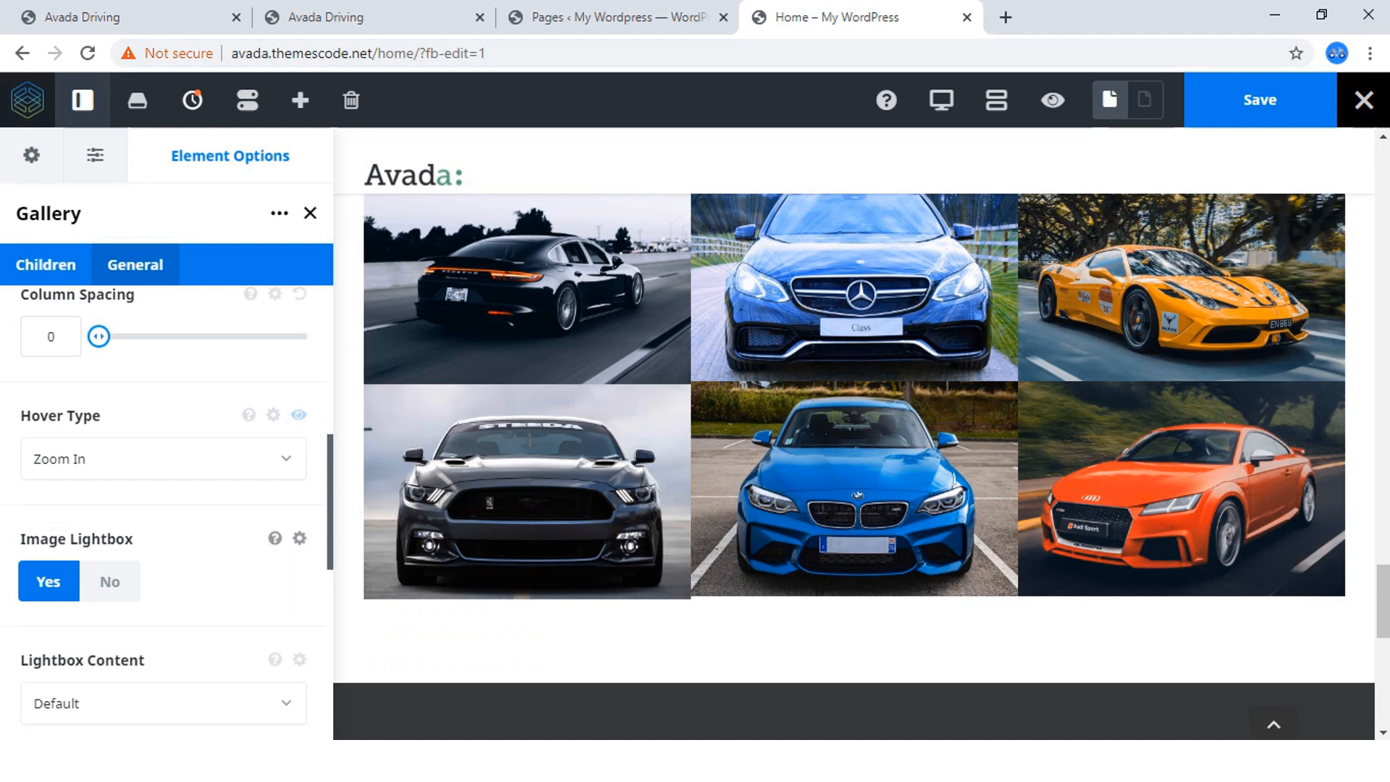
Review the gallery's lightbox content choices and remaining general options, and save the home page.
scroll(167, 507, down, 3)
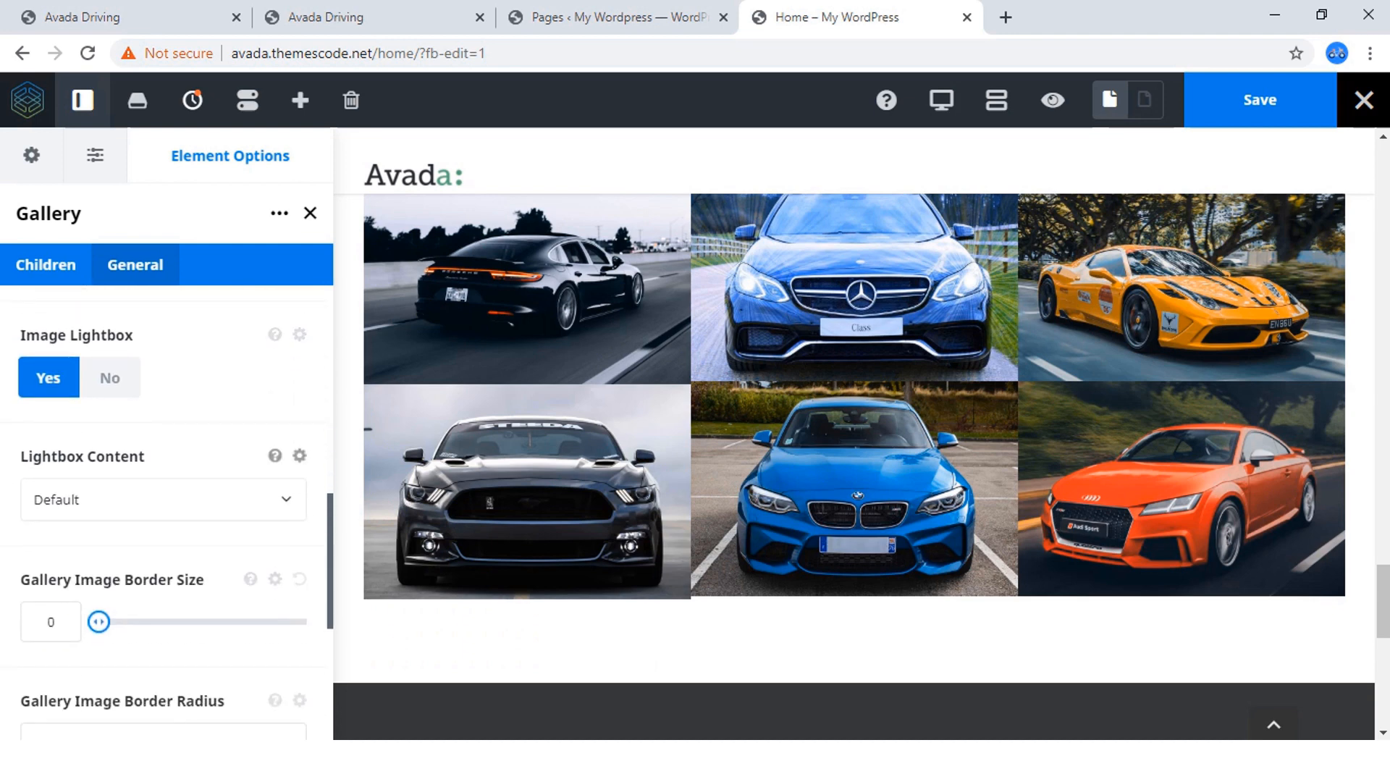
click(163, 500)
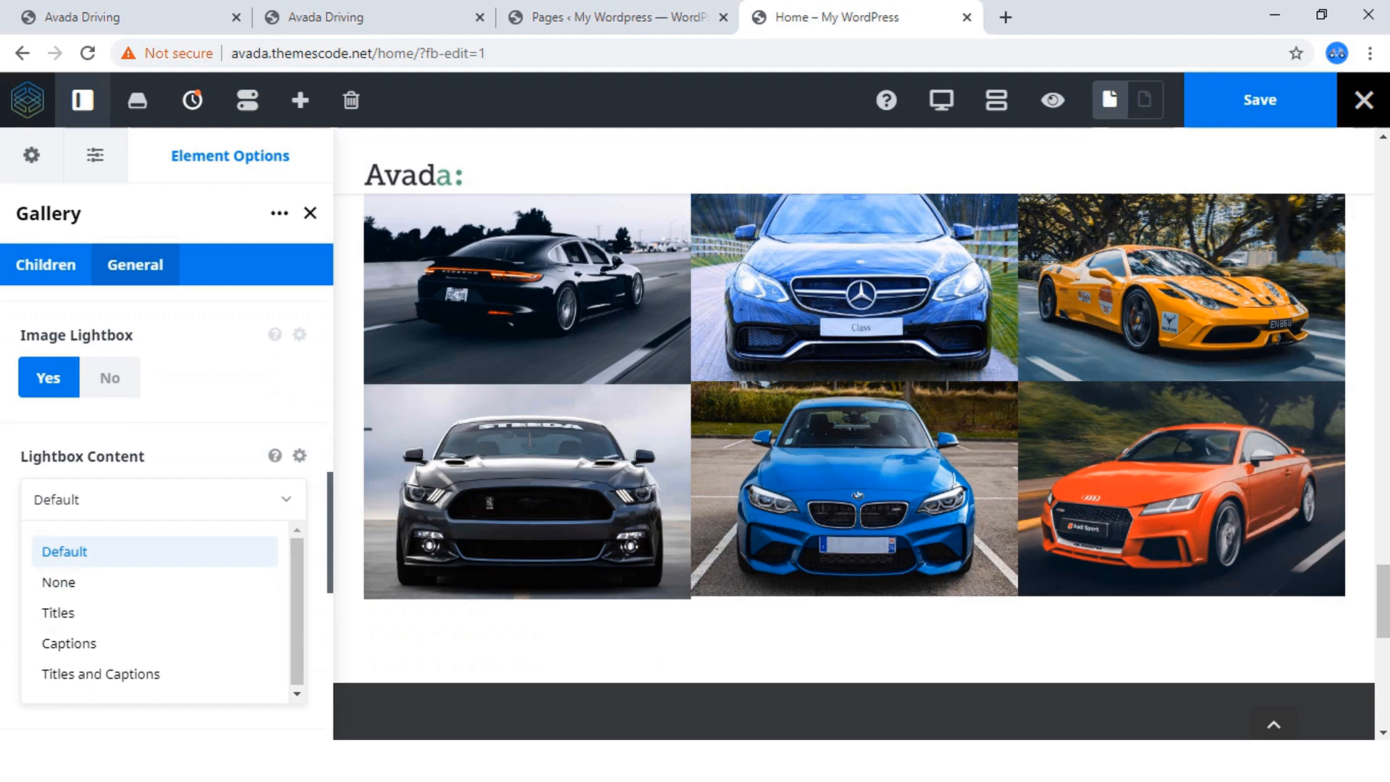
click(163, 500)
scroll(167, 507, down, 5)
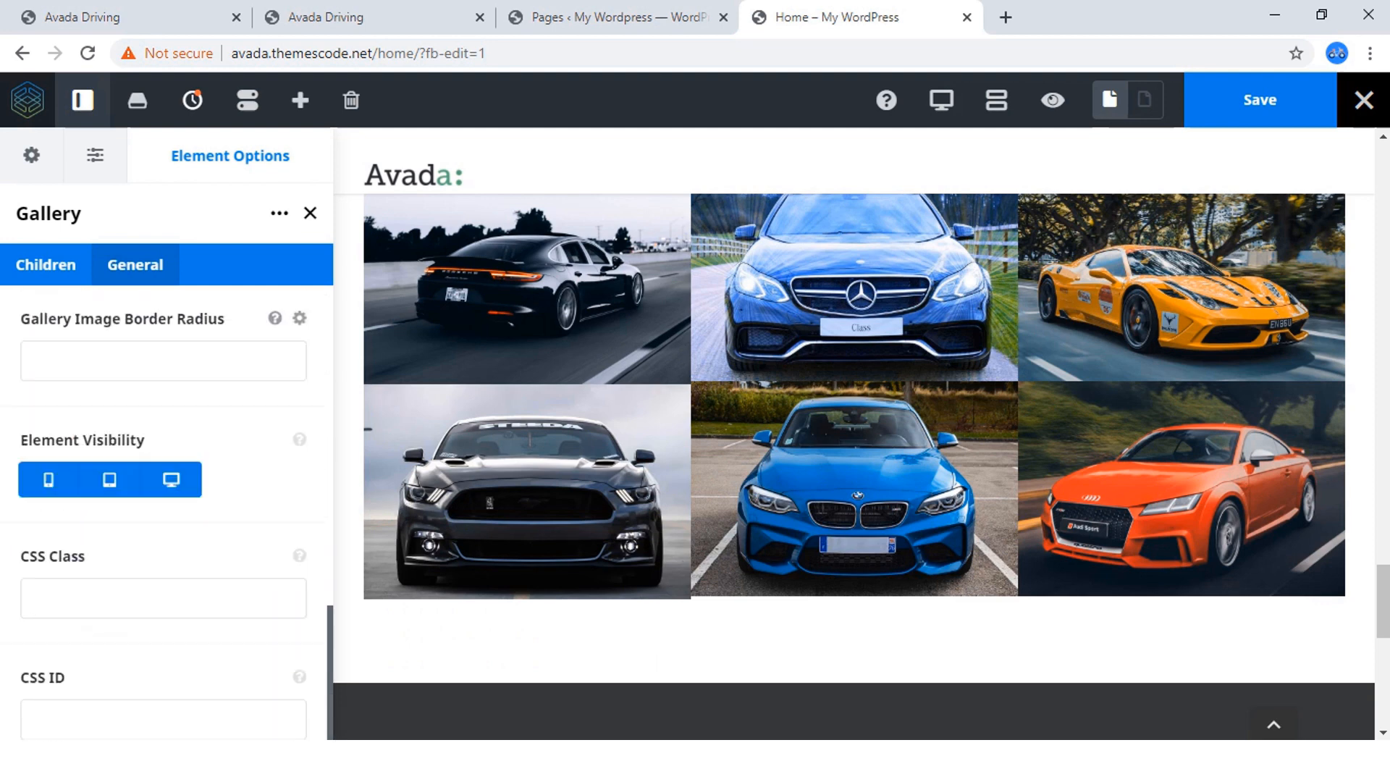
scroll(167, 507, up, 15)
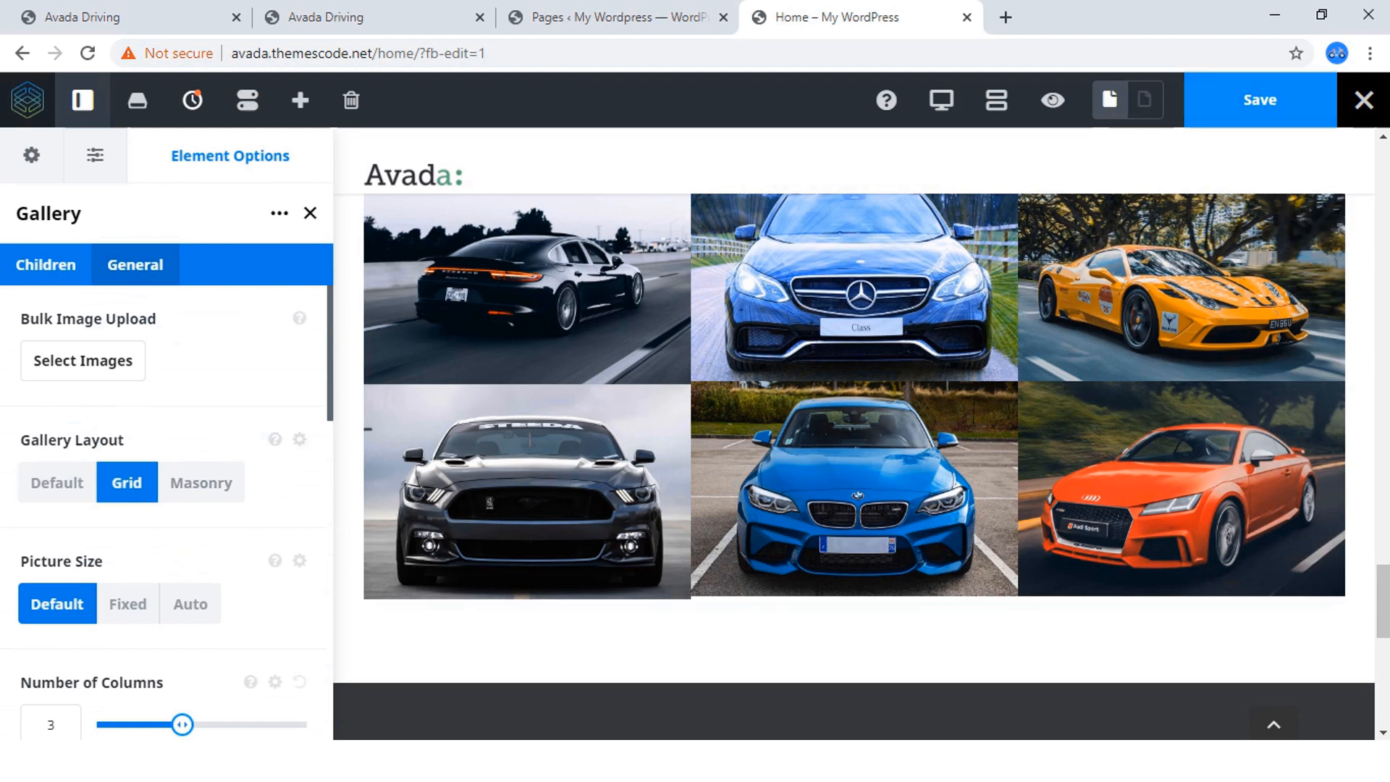
click(1260, 100)
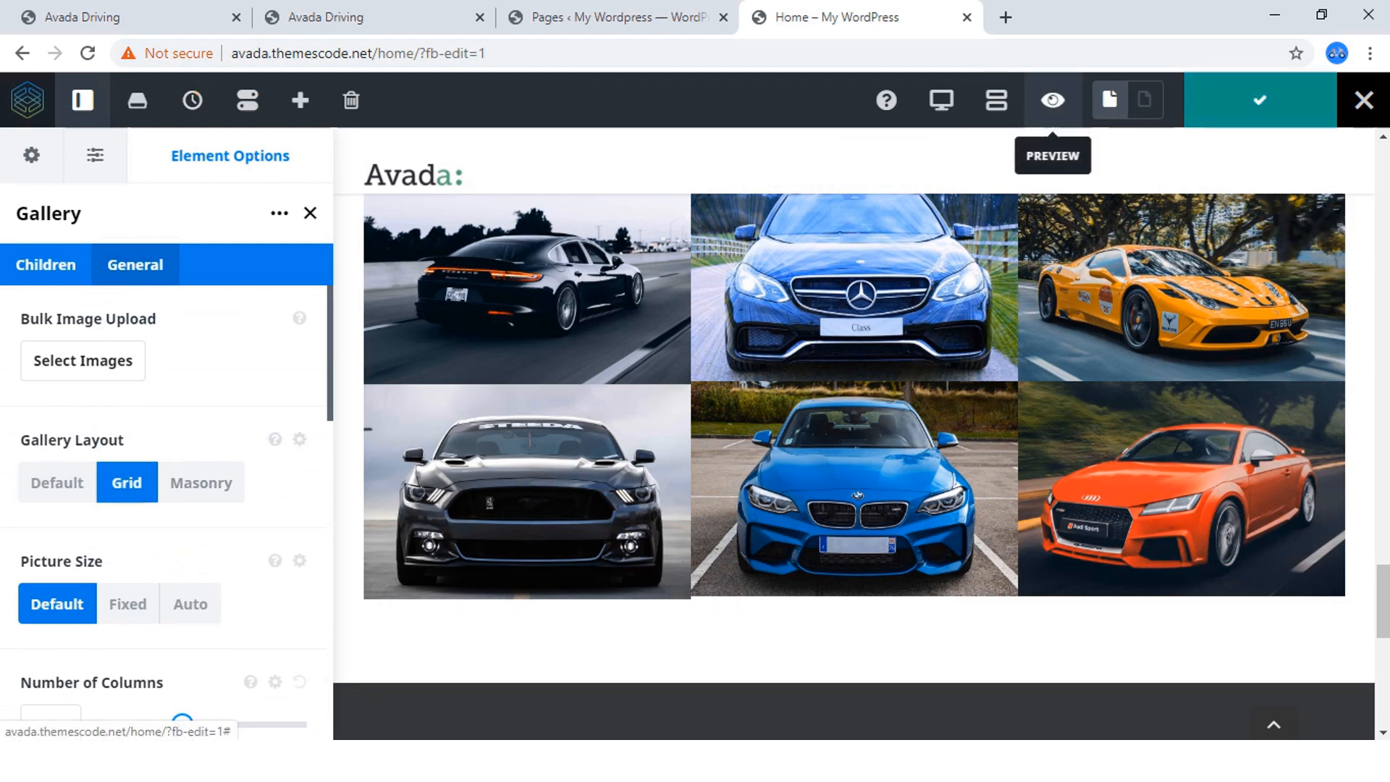
Preview the Our Cars section, compare its width with the reference site's gallery, and return to editing.
click(1053, 100)
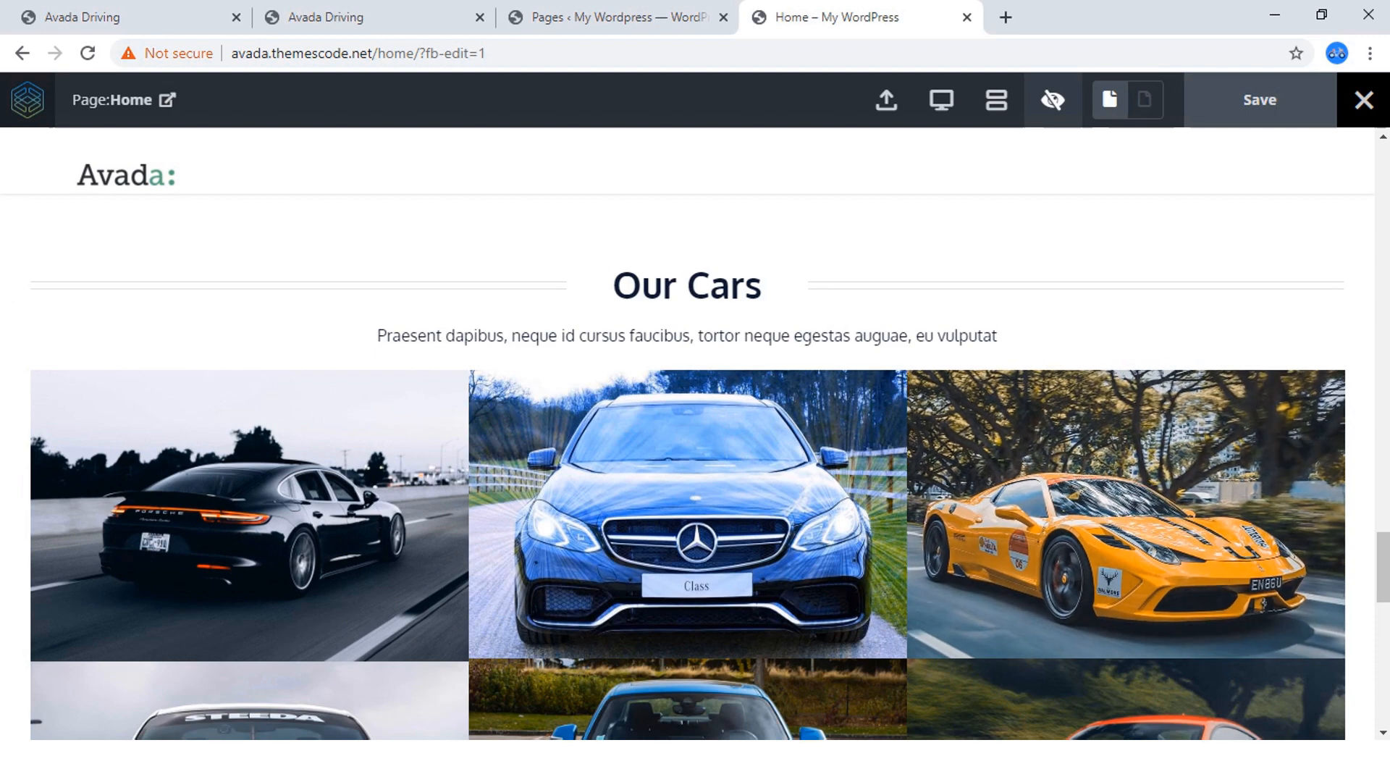
click(298, 18)
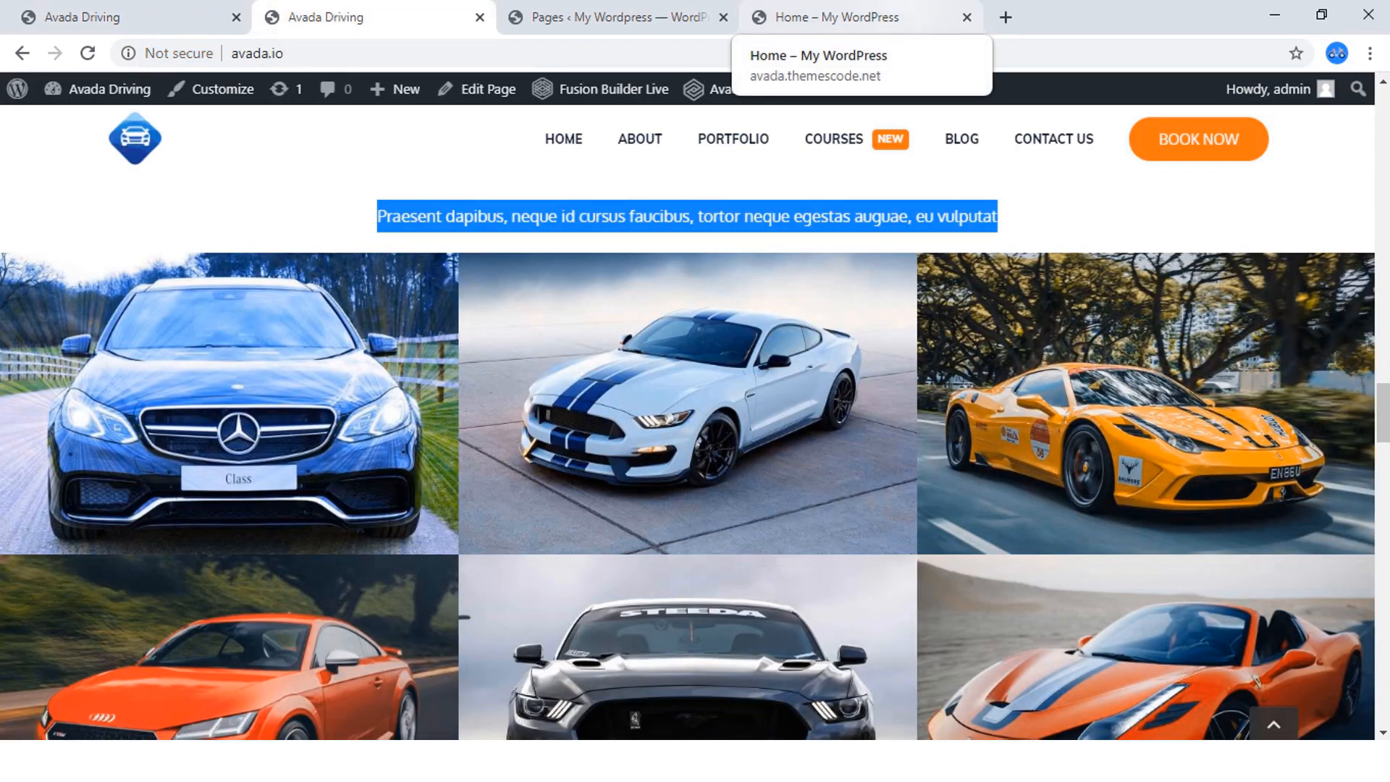
click(833, 18)
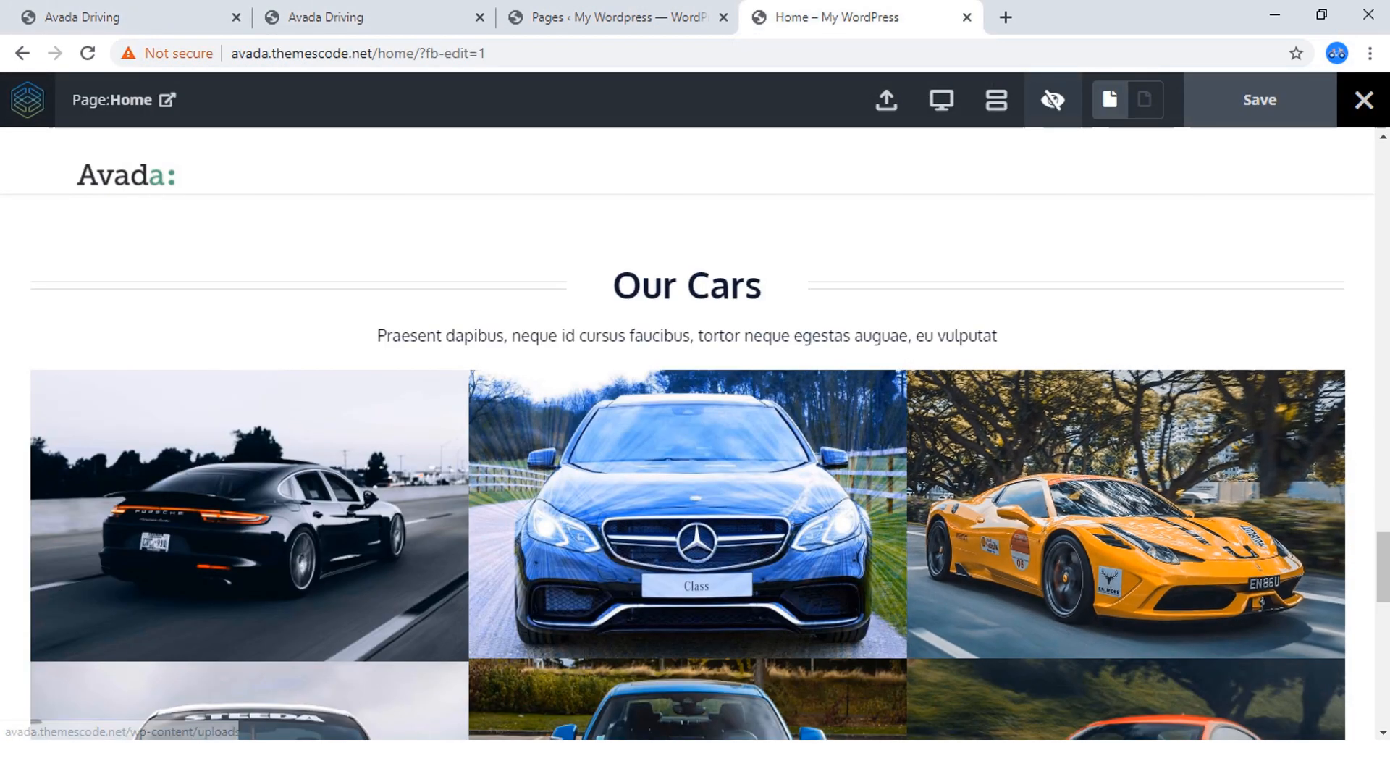
click(1053, 100)
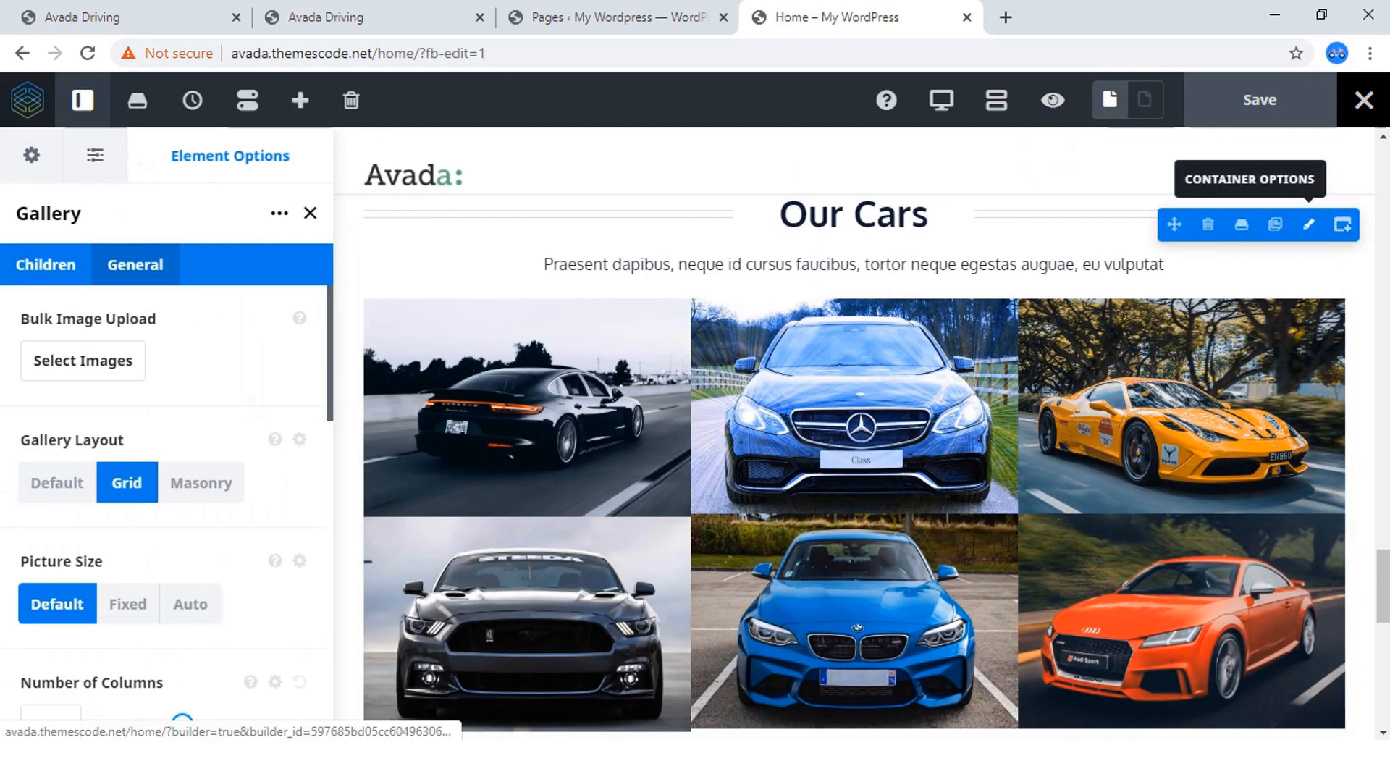
Open the options of the container holding the Our Cars gallery, try 100% Height and restore it to No.
click(1309, 225)
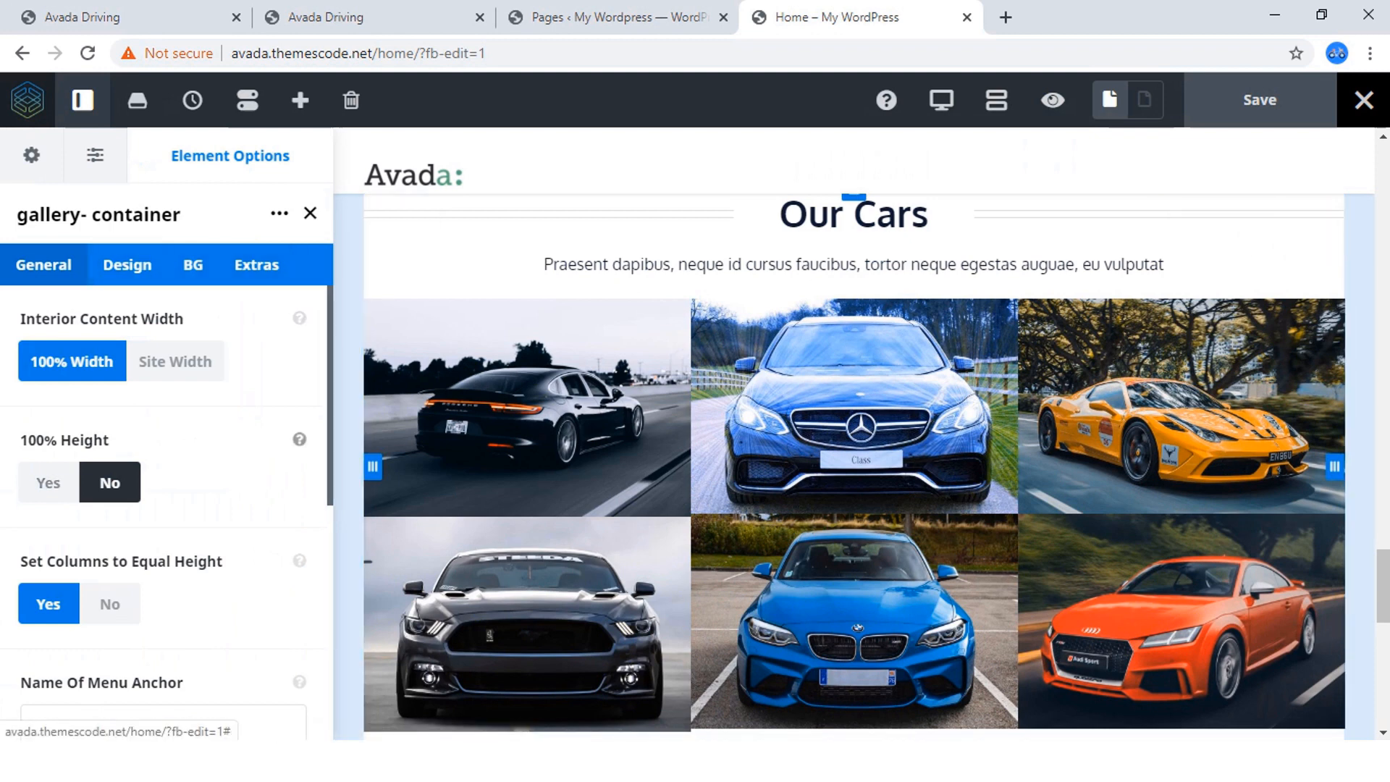
scroll(166, 507, down, 2)
click(49, 381)
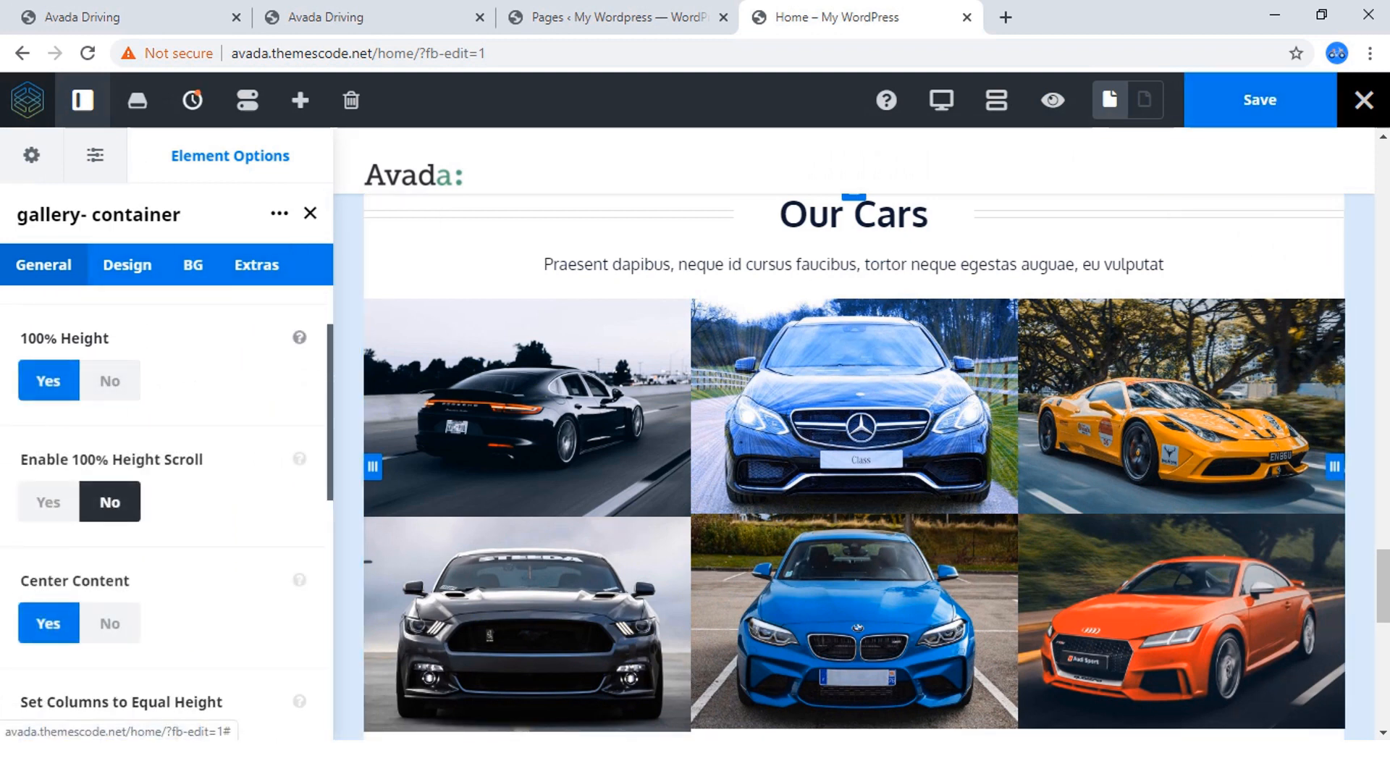
click(110, 381)
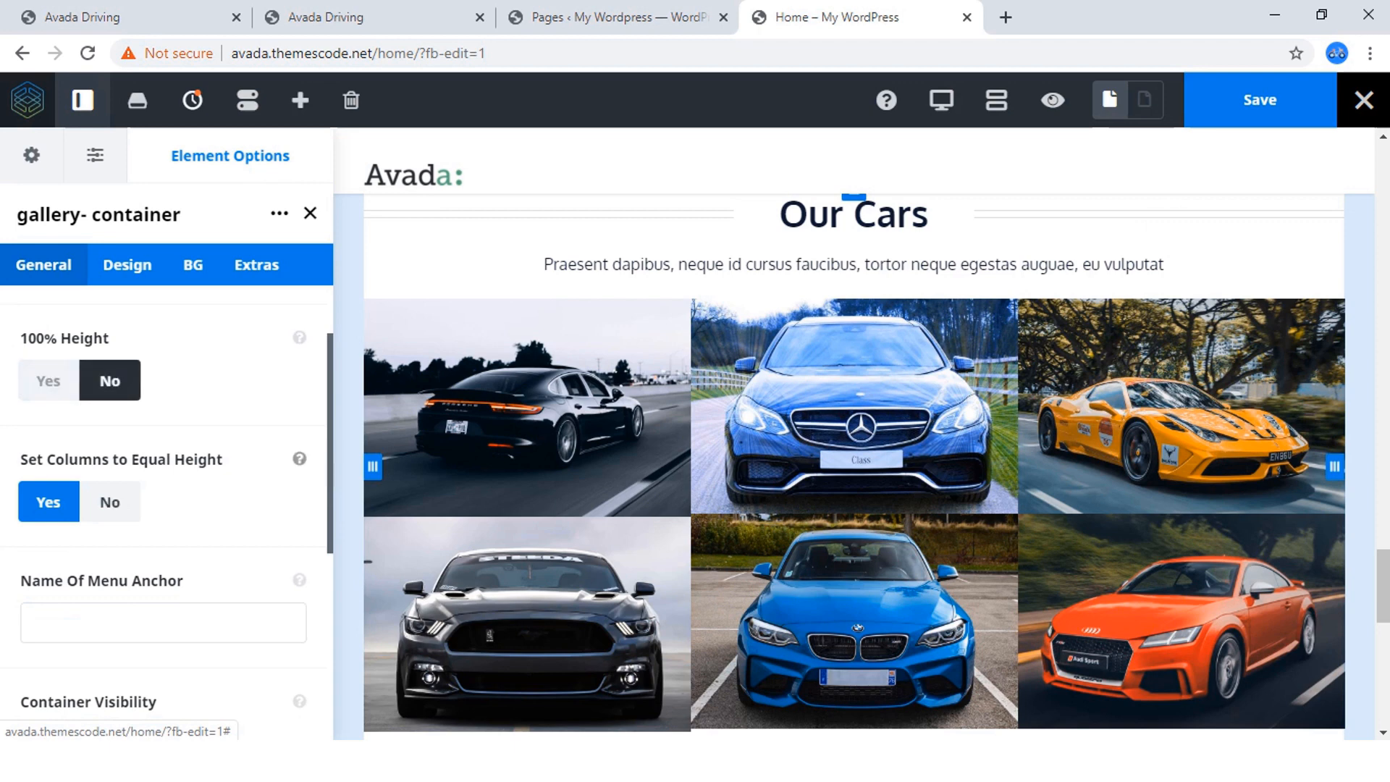
Examine the gallery container's general, design, background and extra settings for one that controls the side spacing.
scroll(167, 507, down, 8)
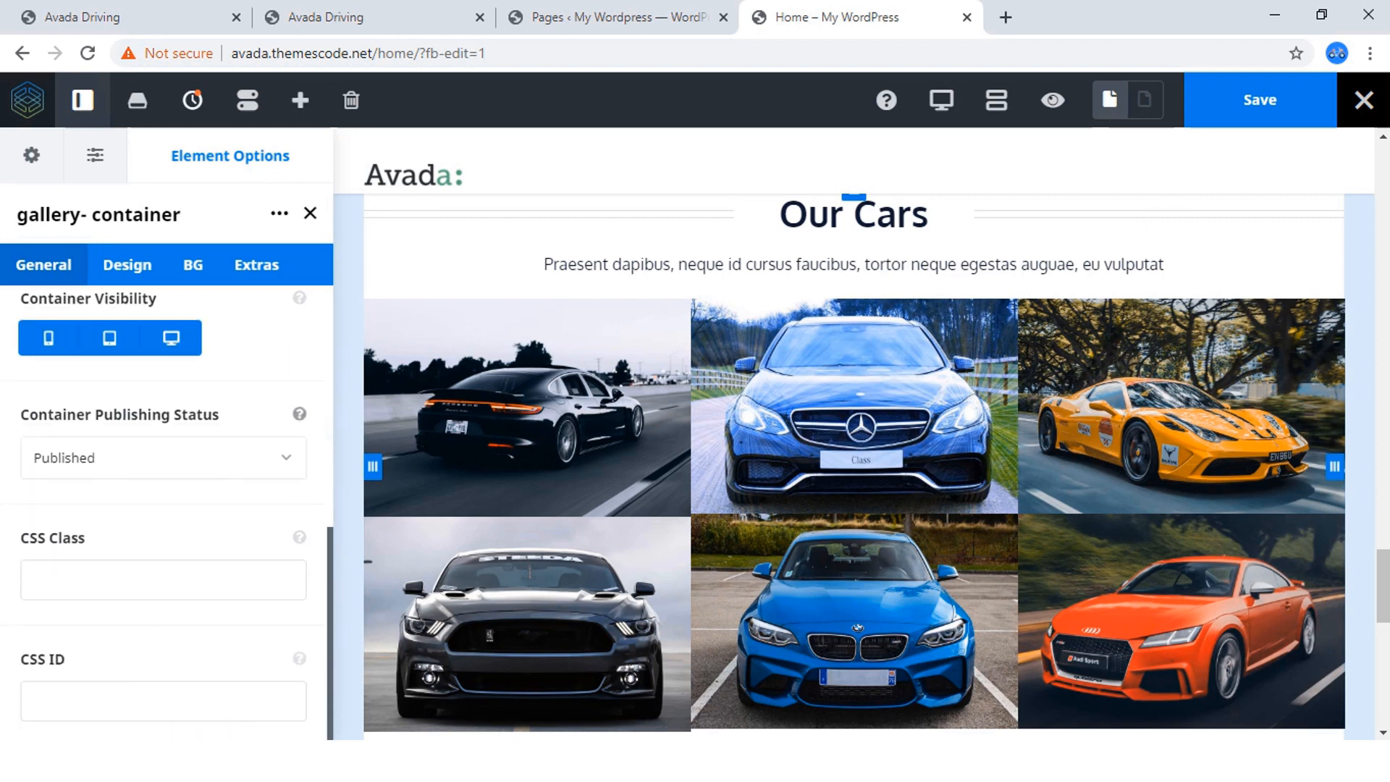
scroll(166, 507, up, 8)
click(128, 264)
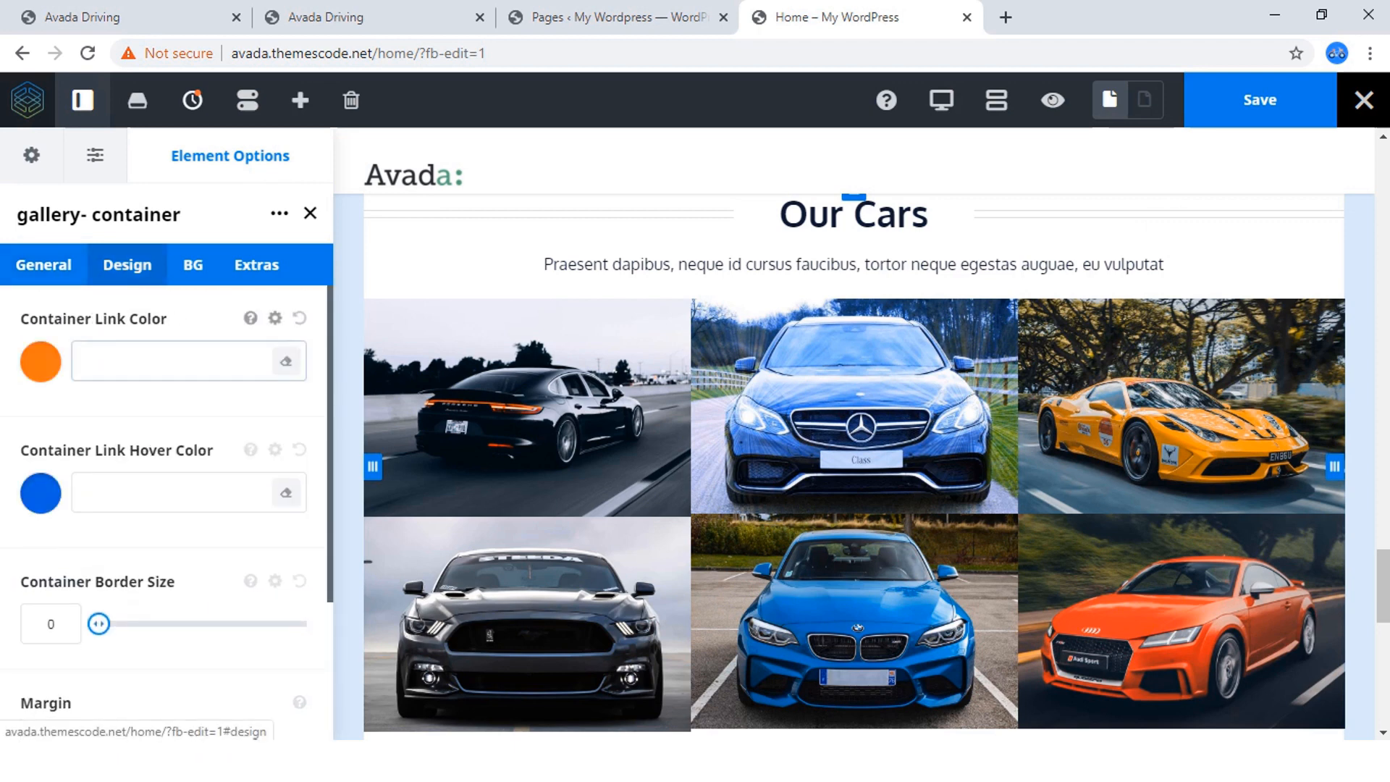
scroll(167, 507, down, 3)
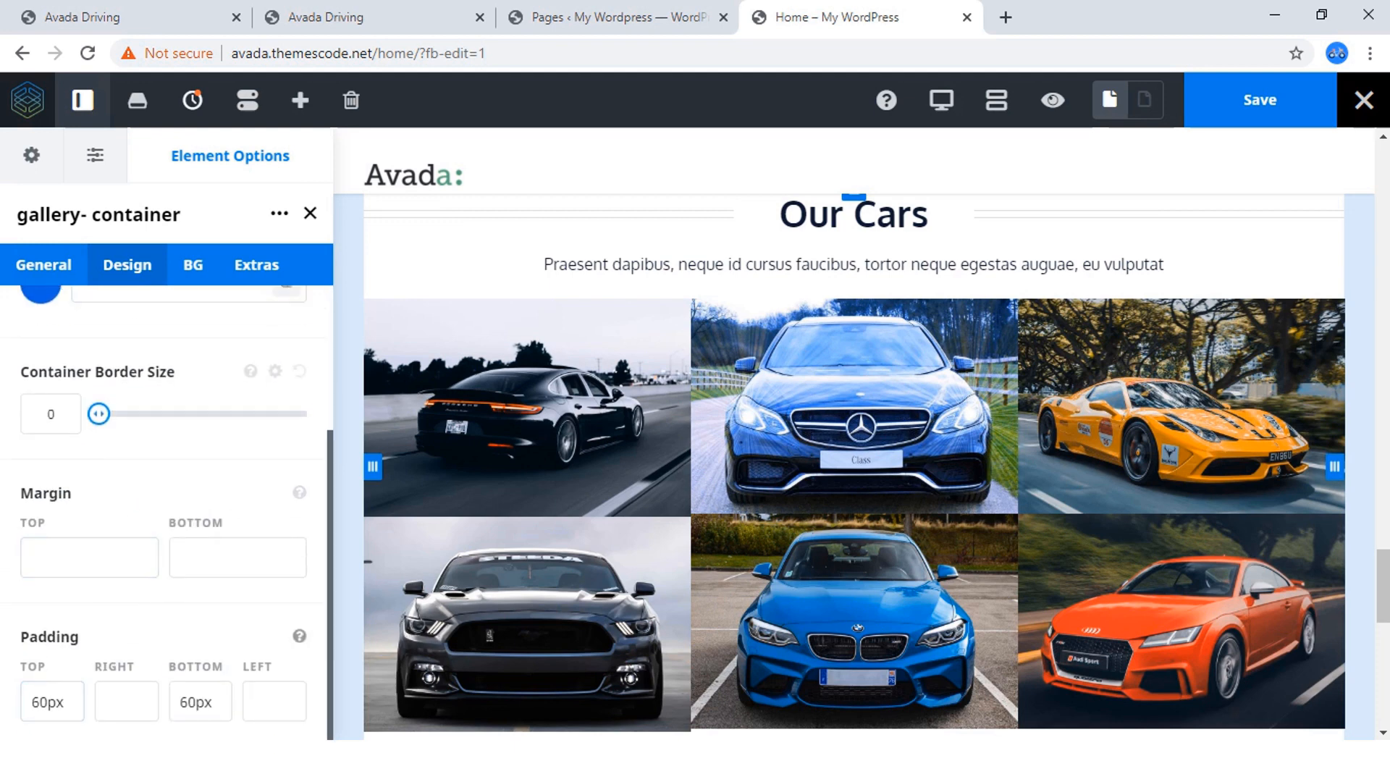
scroll(239, 558, up, 3)
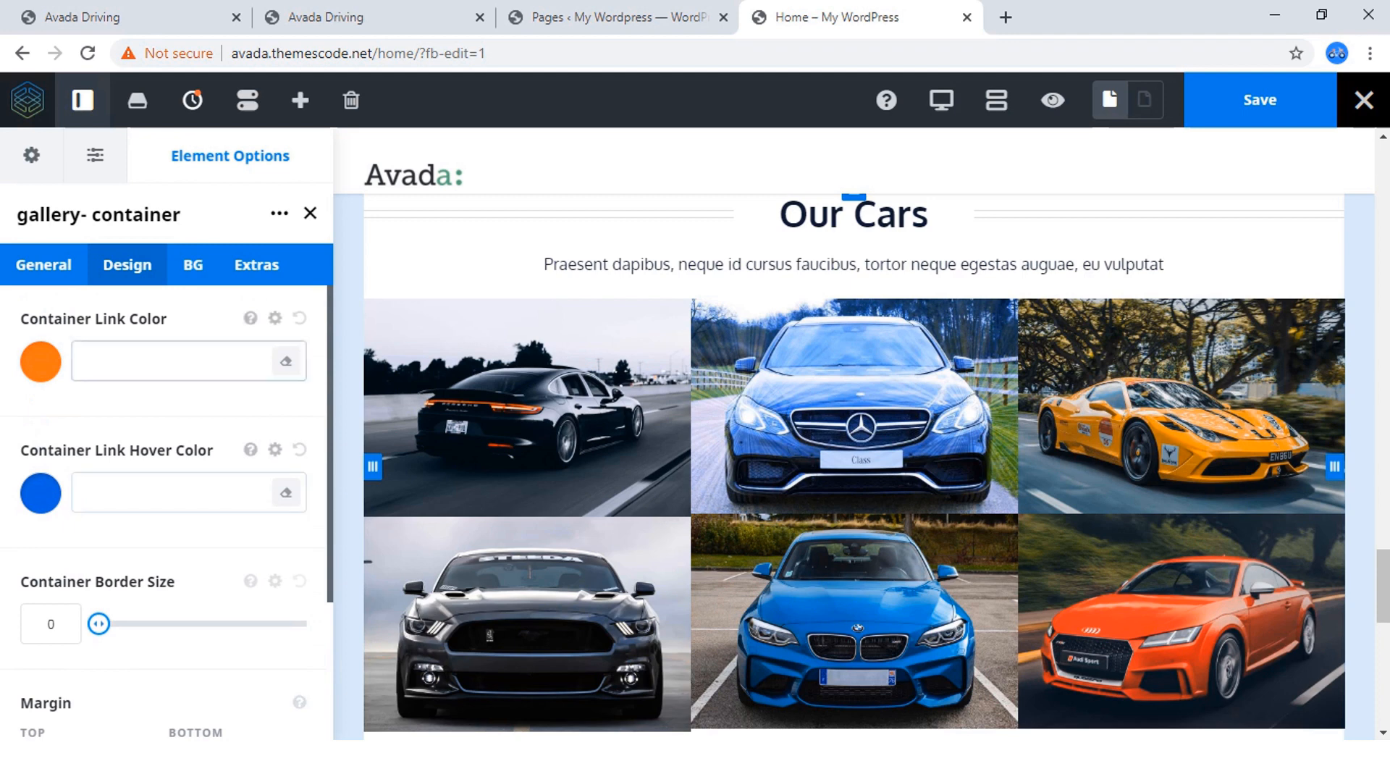
click(193, 265)
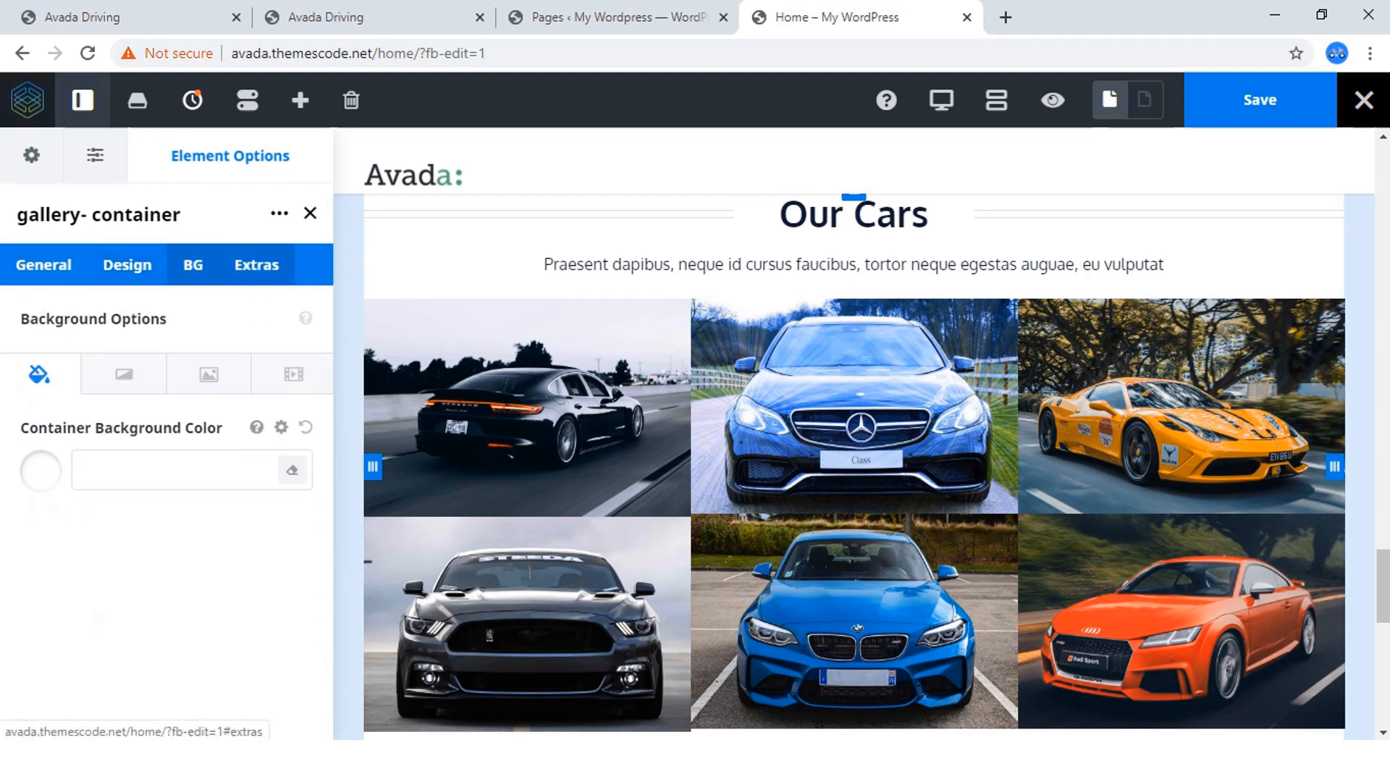
click(256, 264)
scroll(166, 507, down, 5)
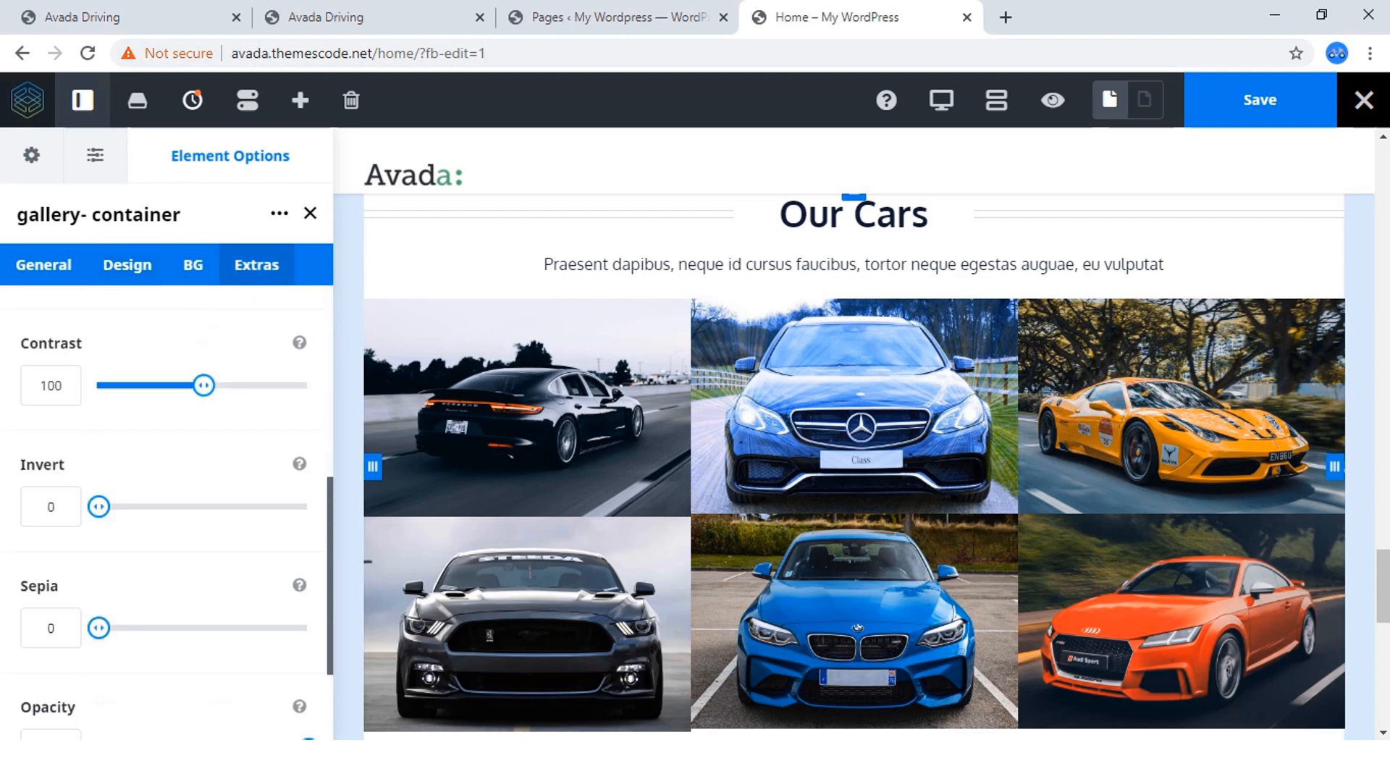
scroll(167, 507, up, 5)
Set the gallery container's right and left padding to 0.
click(127, 264)
scroll(167, 507, down, 3)
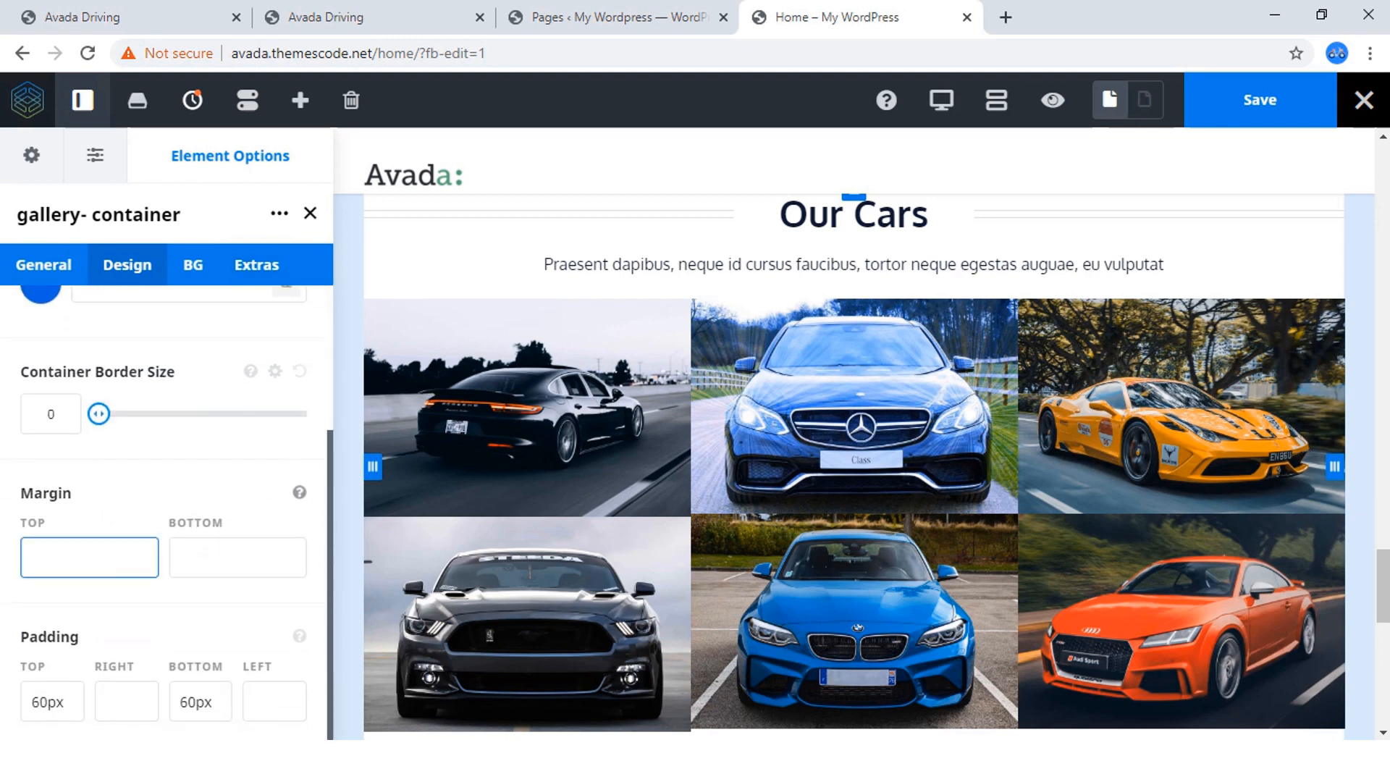
click(127, 702)
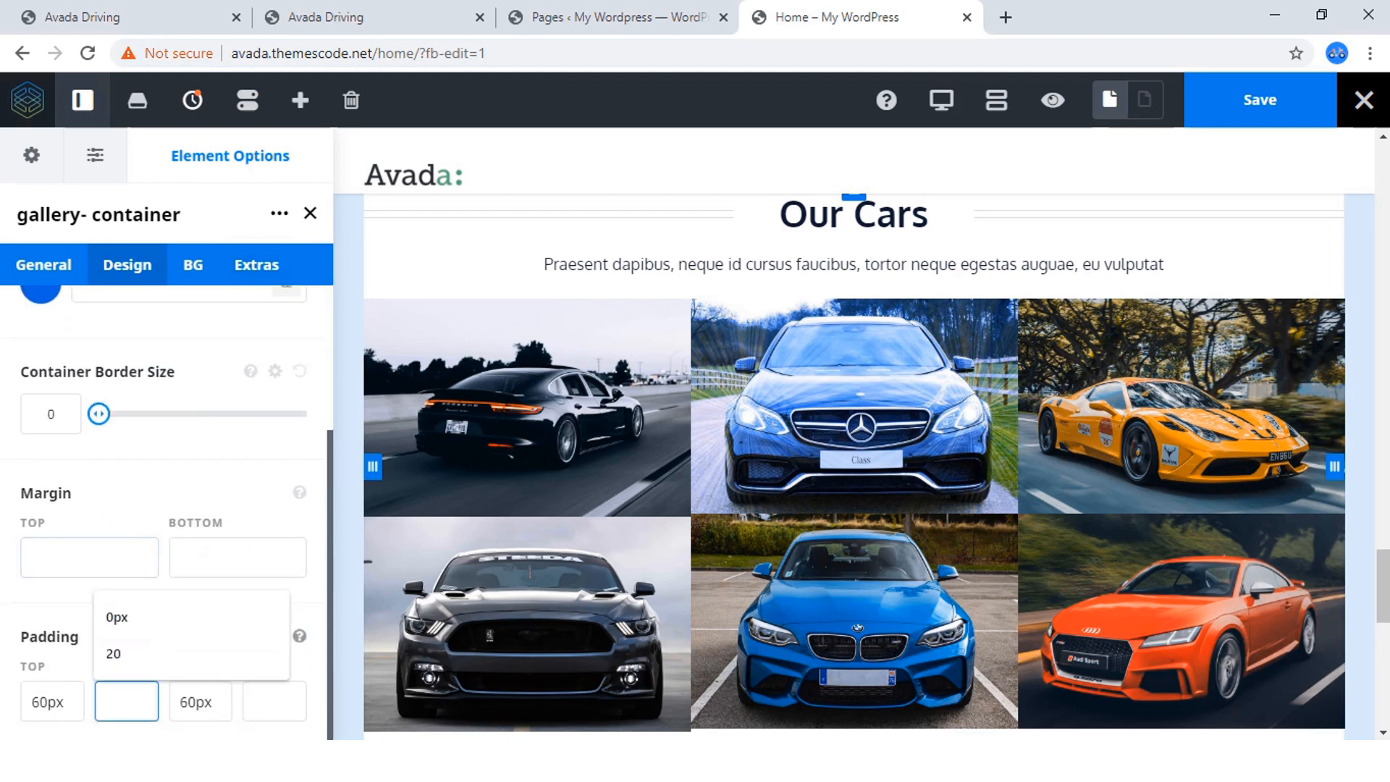
text(0)
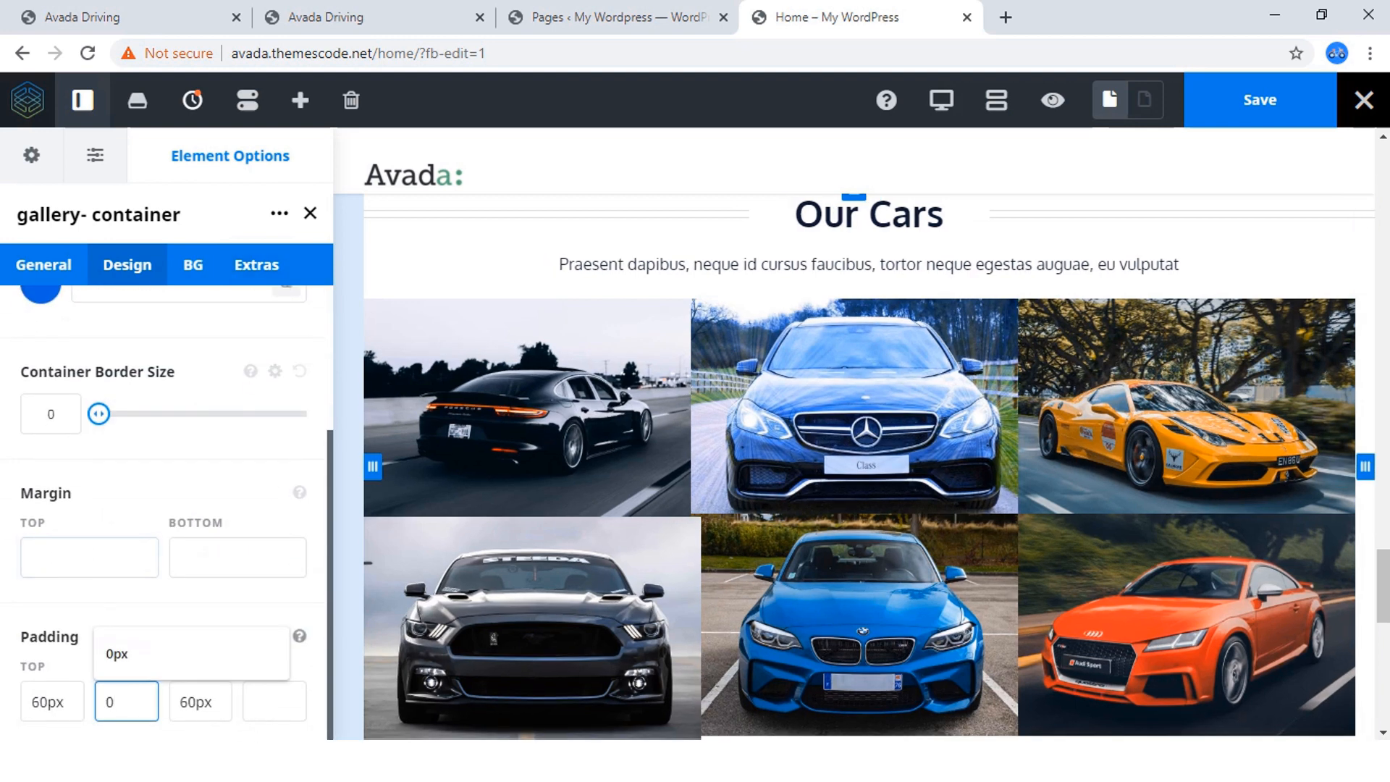
click(274, 702)
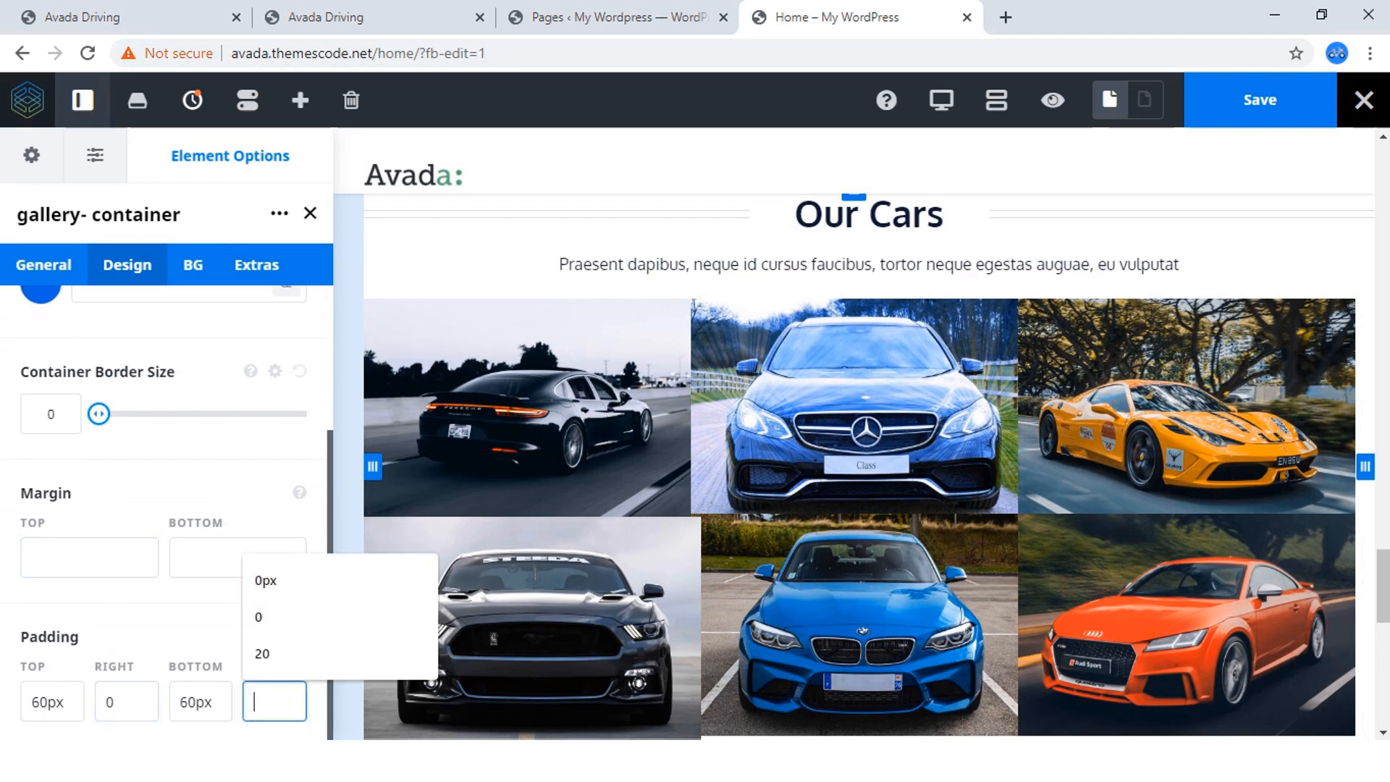
text(0)
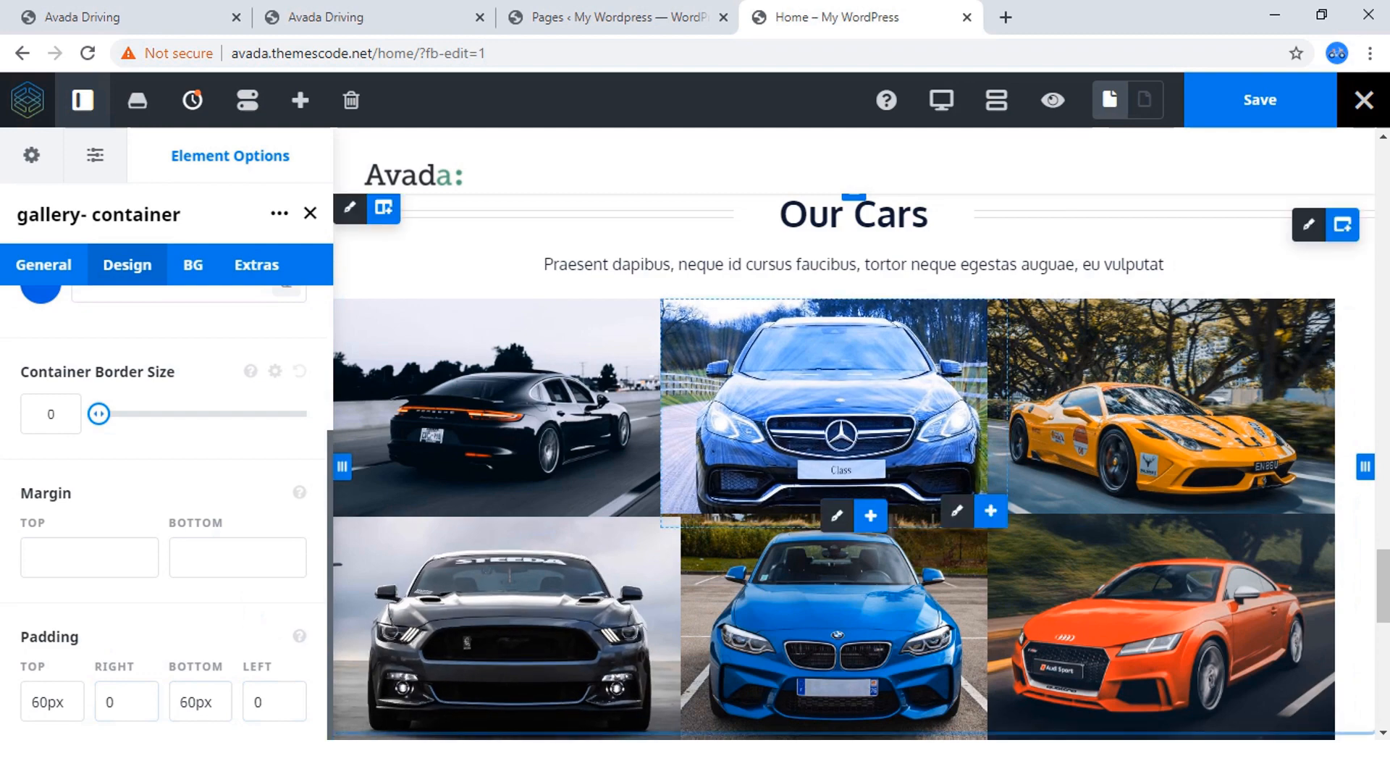
Save the home page and preview the Our Cars section at full width.
scroll(840, 435, down, 5)
click(1260, 100)
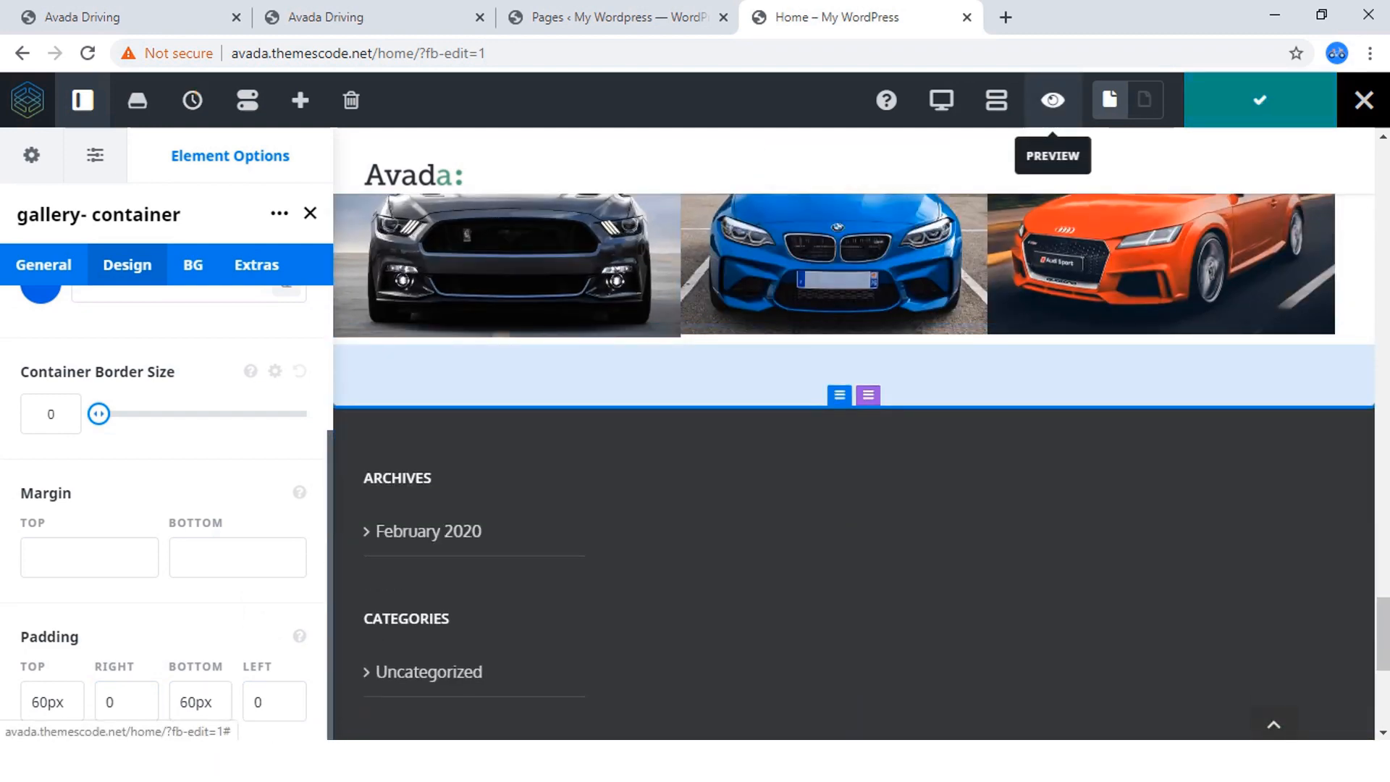
click(1053, 100)
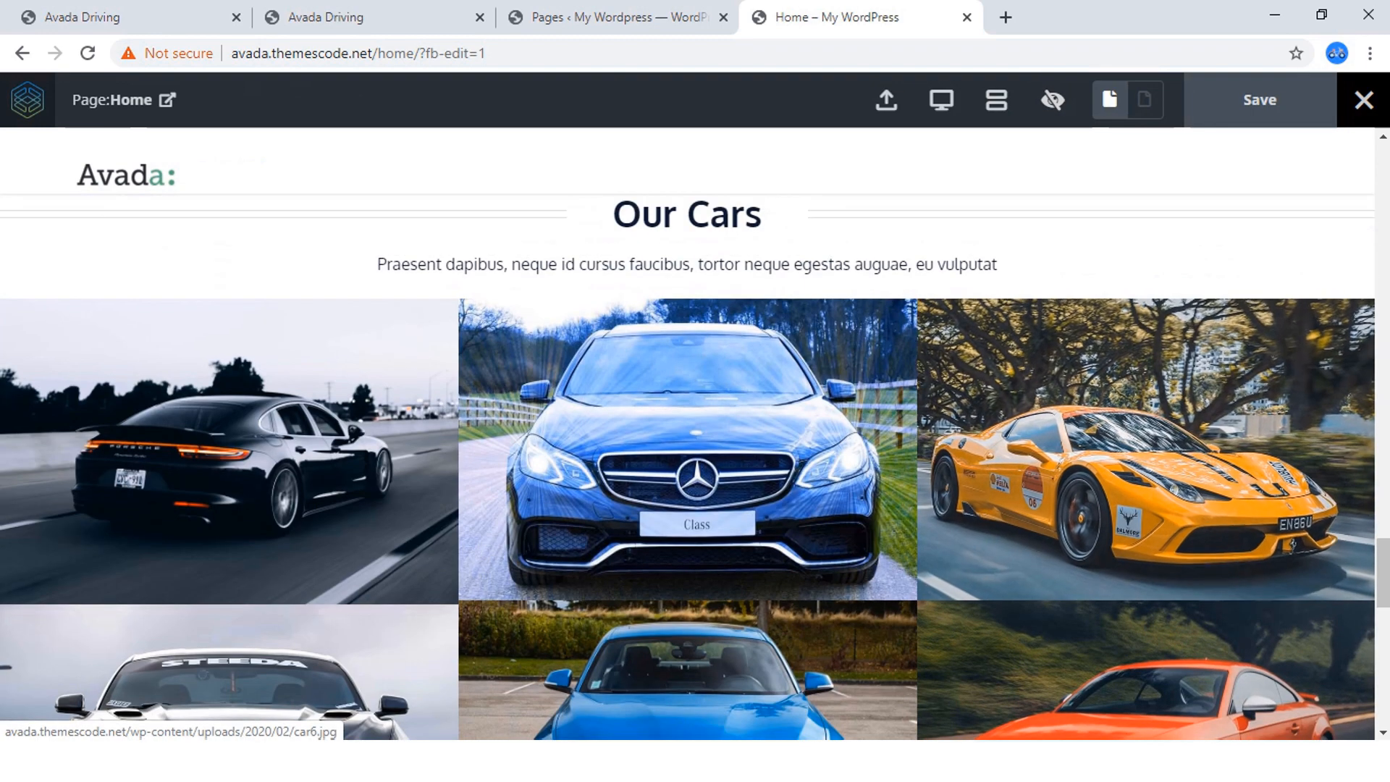
scroll(1023, 329, up, 2)
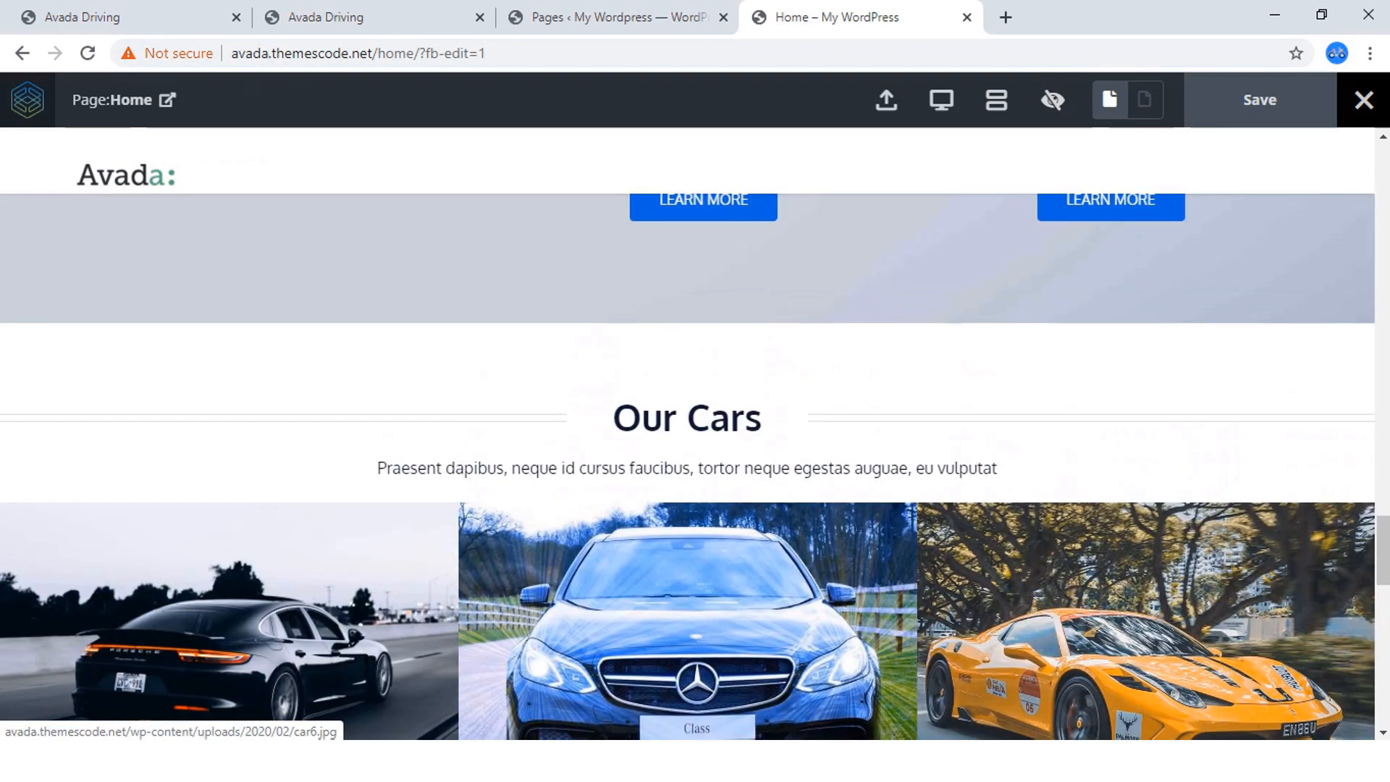
scroll(1022, 330, down, 2)
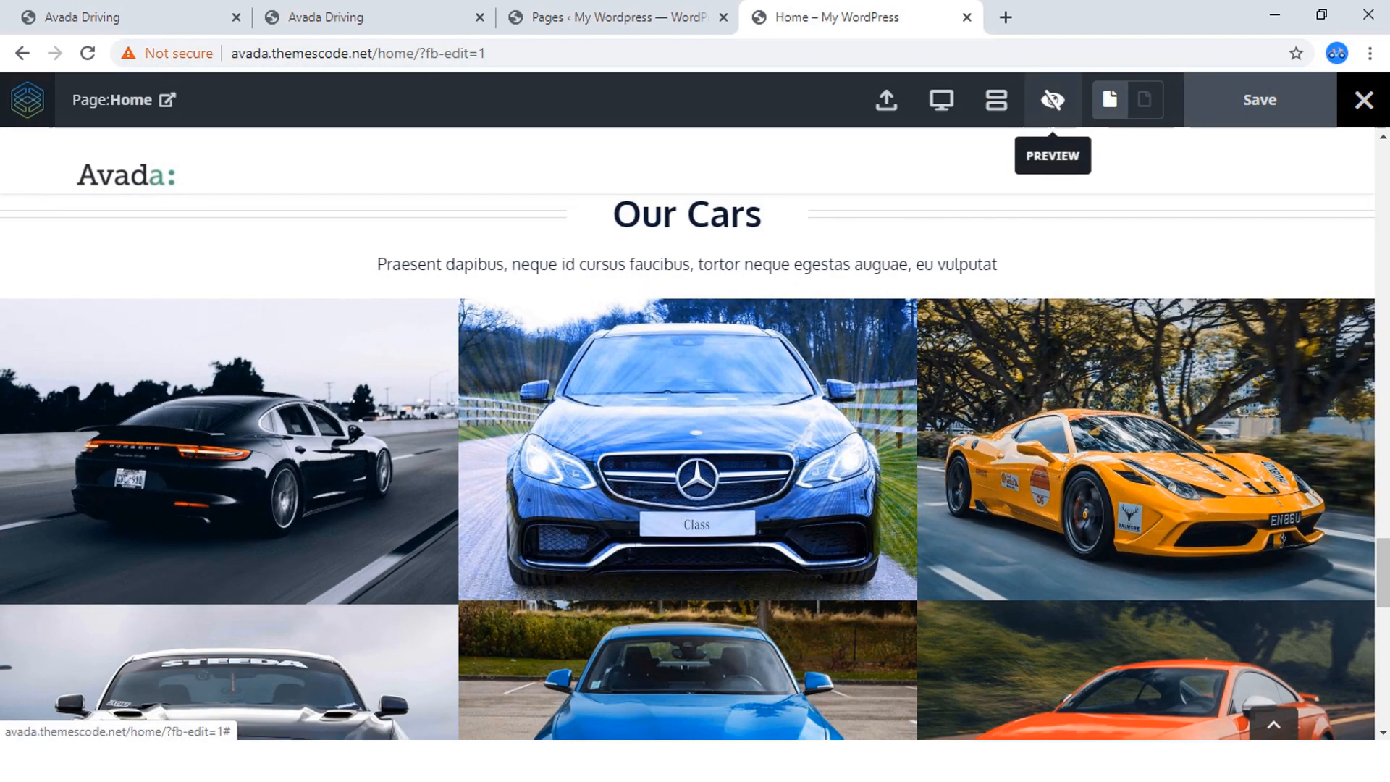
Leave the preview, review the gallery container's design settings including margin and padding, and return to the preview.
click(1053, 100)
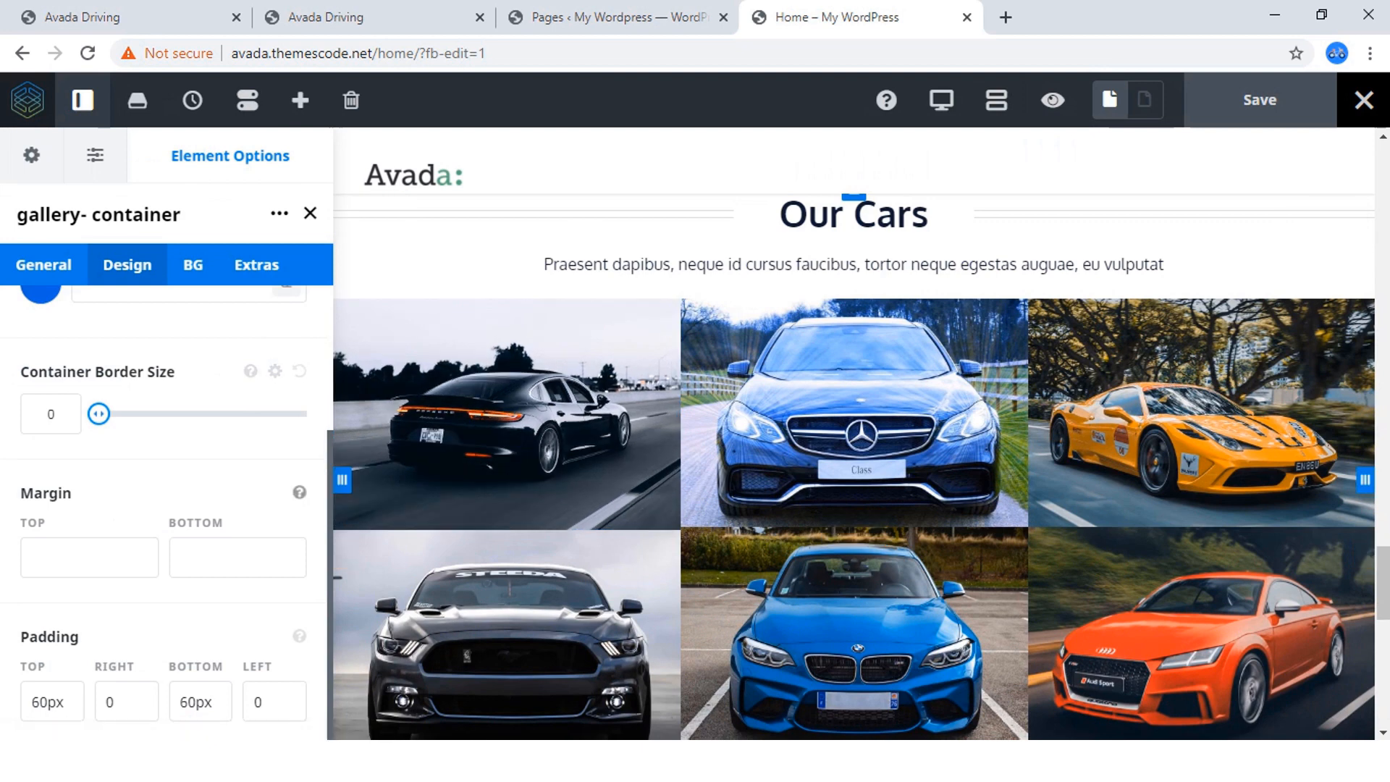
scroll(166, 507, up, 3)
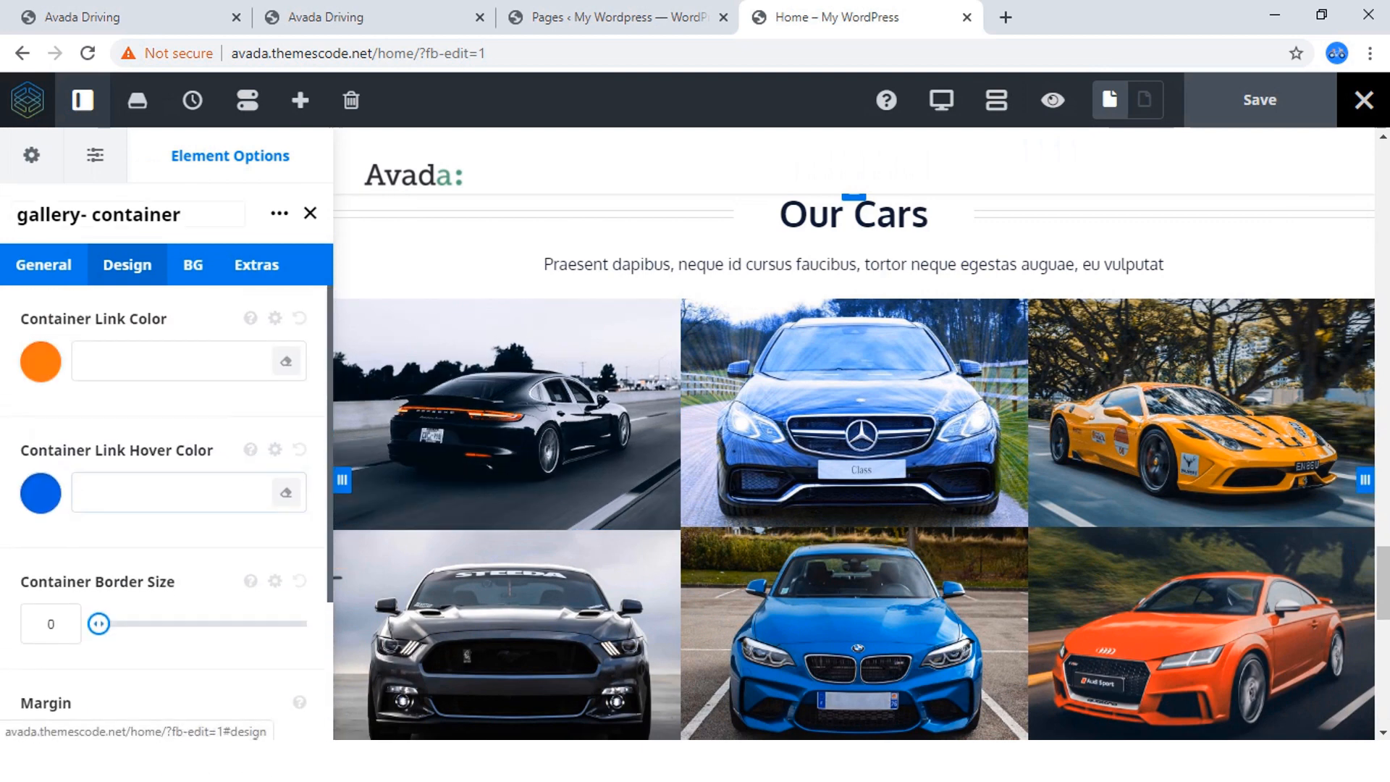
scroll(167, 507, down, 3)
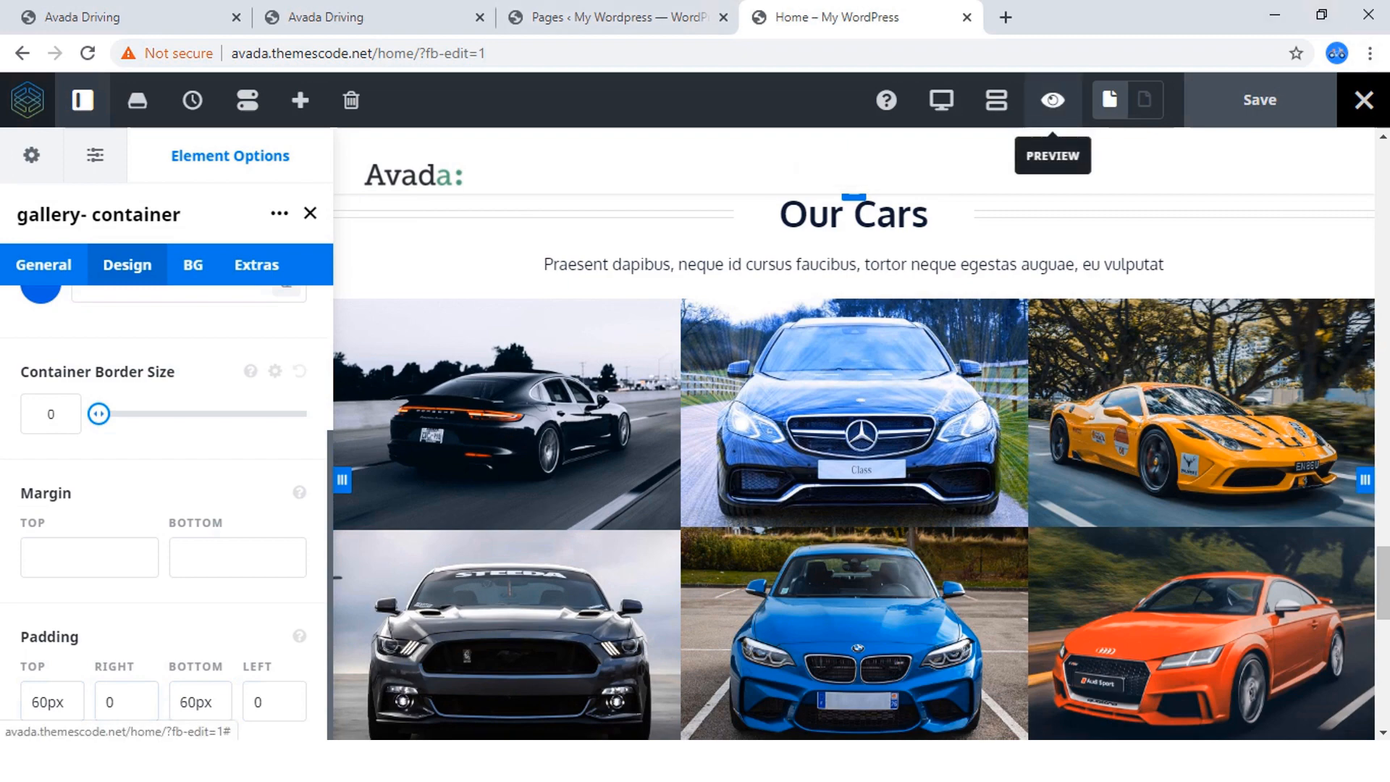
click(1053, 100)
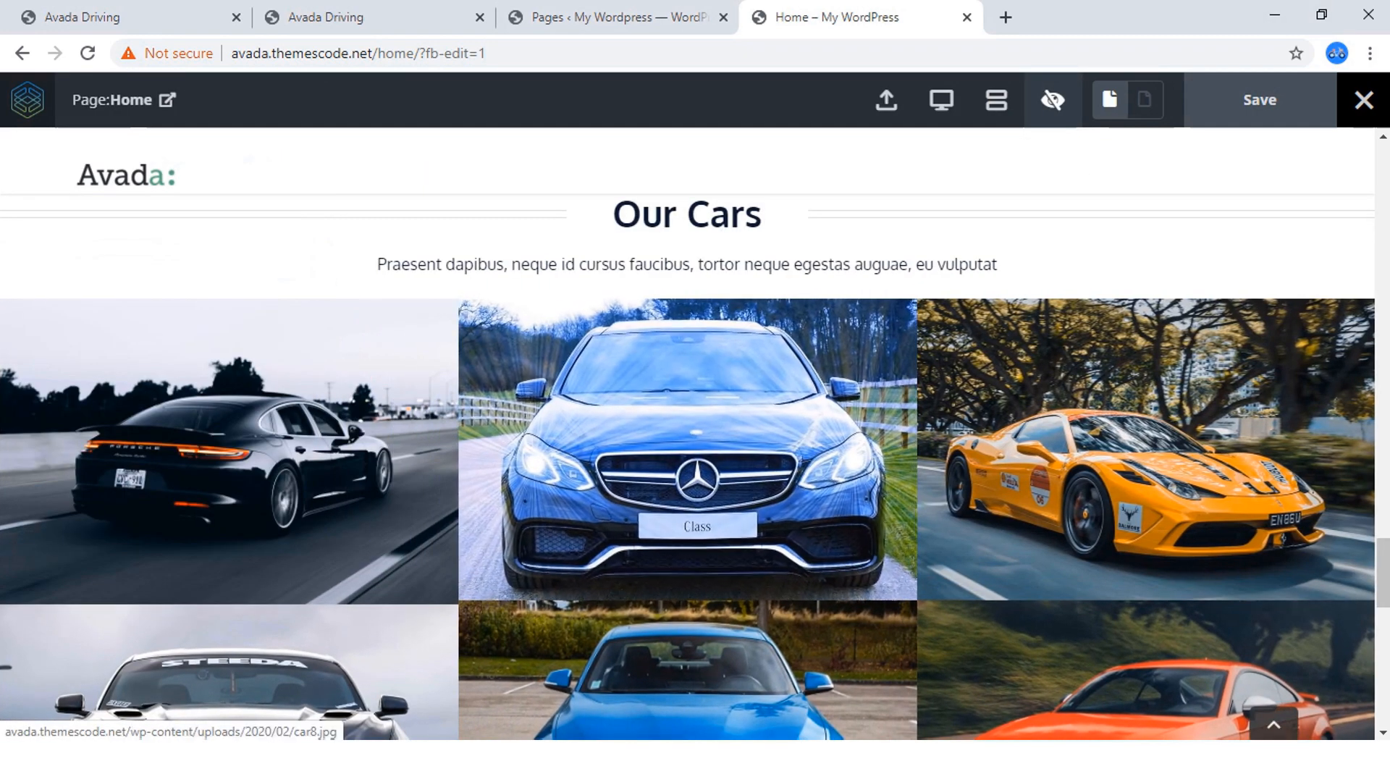
Test the middle car image's lightbox and slideshow, close it and look over the whole Our Cars gallery.
click(688, 450)
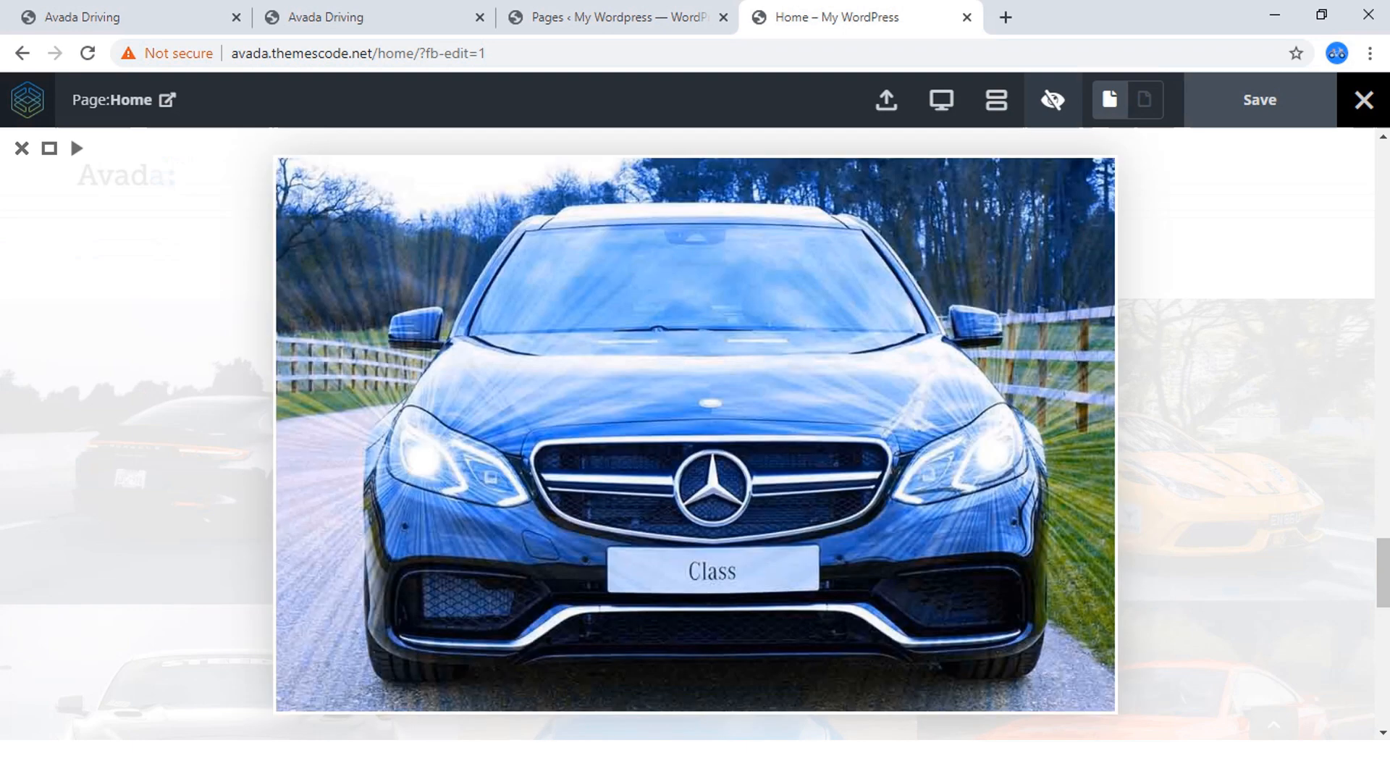
click(77, 148)
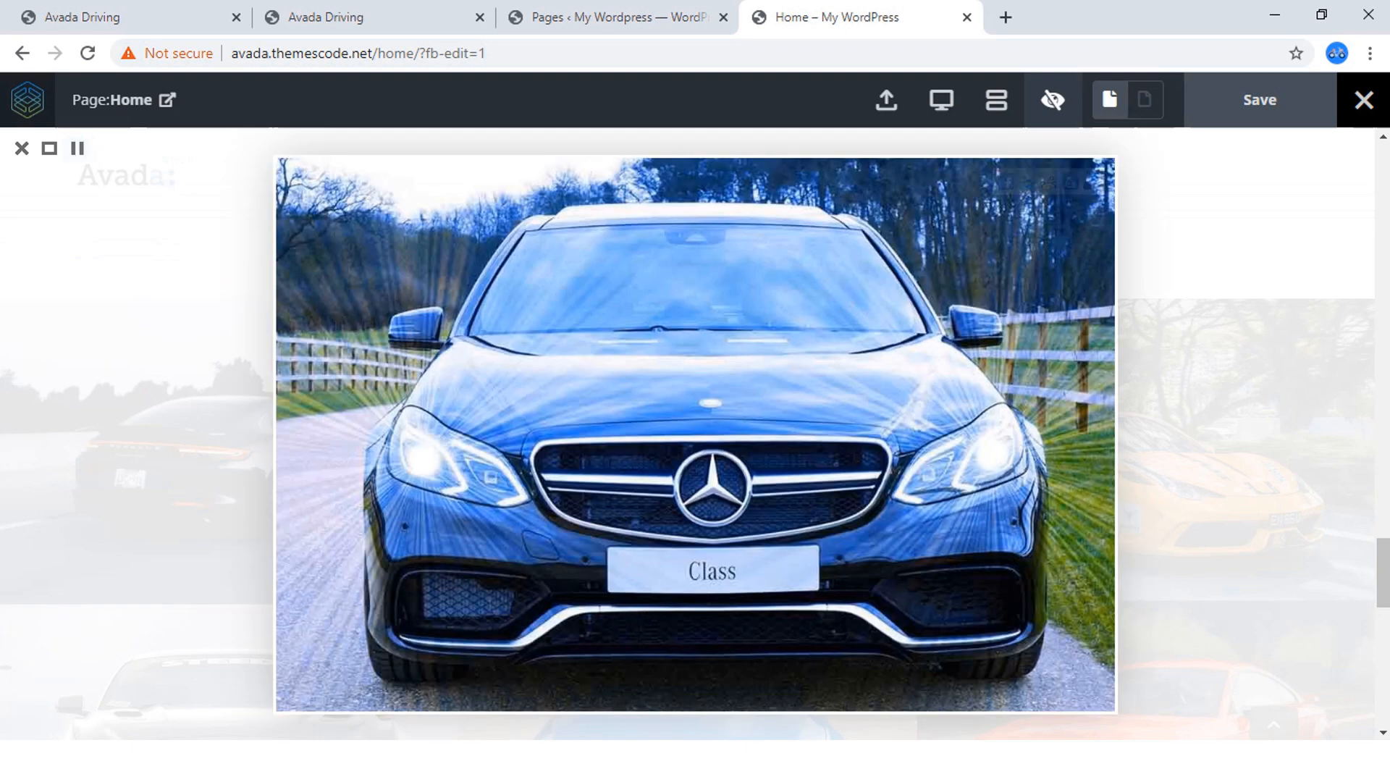
drag(1383, 572, 1383, 513)
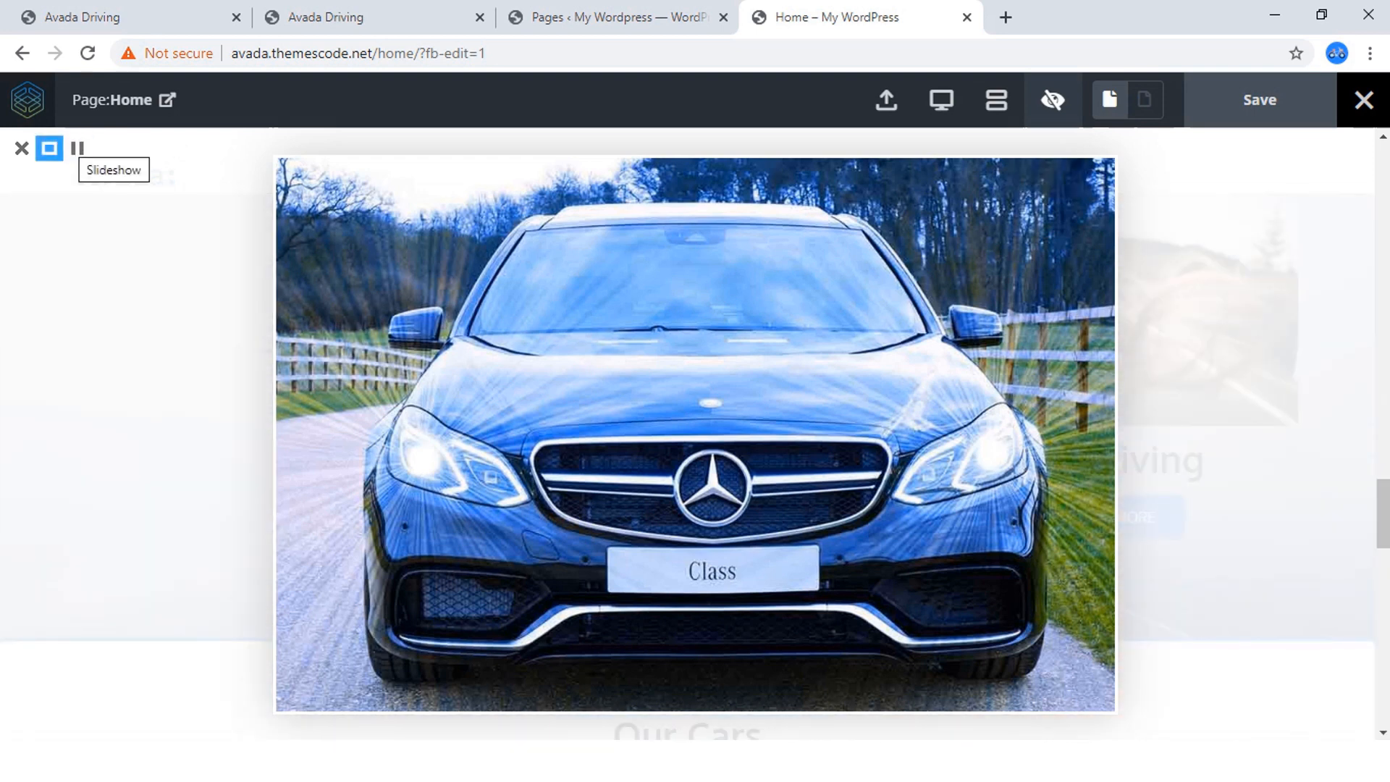
click(22, 148)
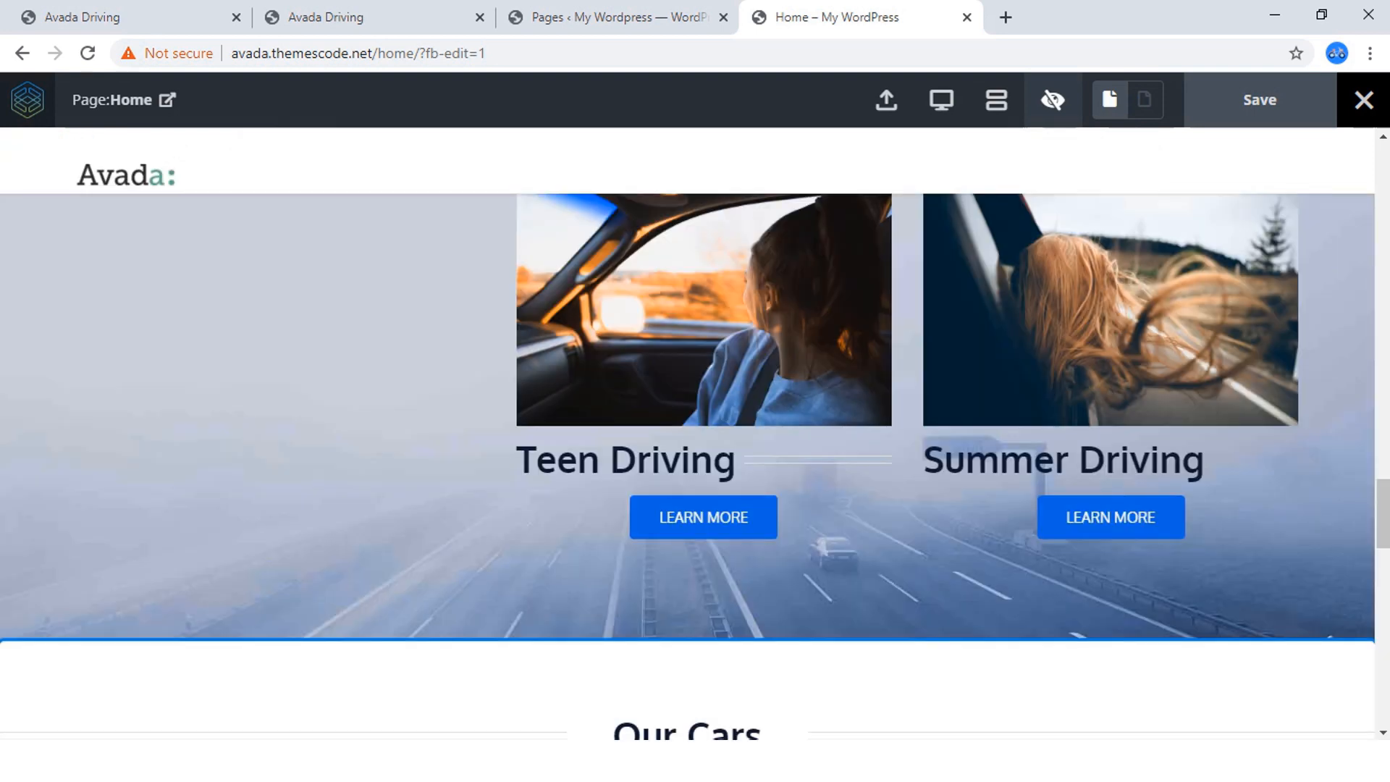
scroll(688, 467, down, 5)
scroll(688, 467, down, 10)
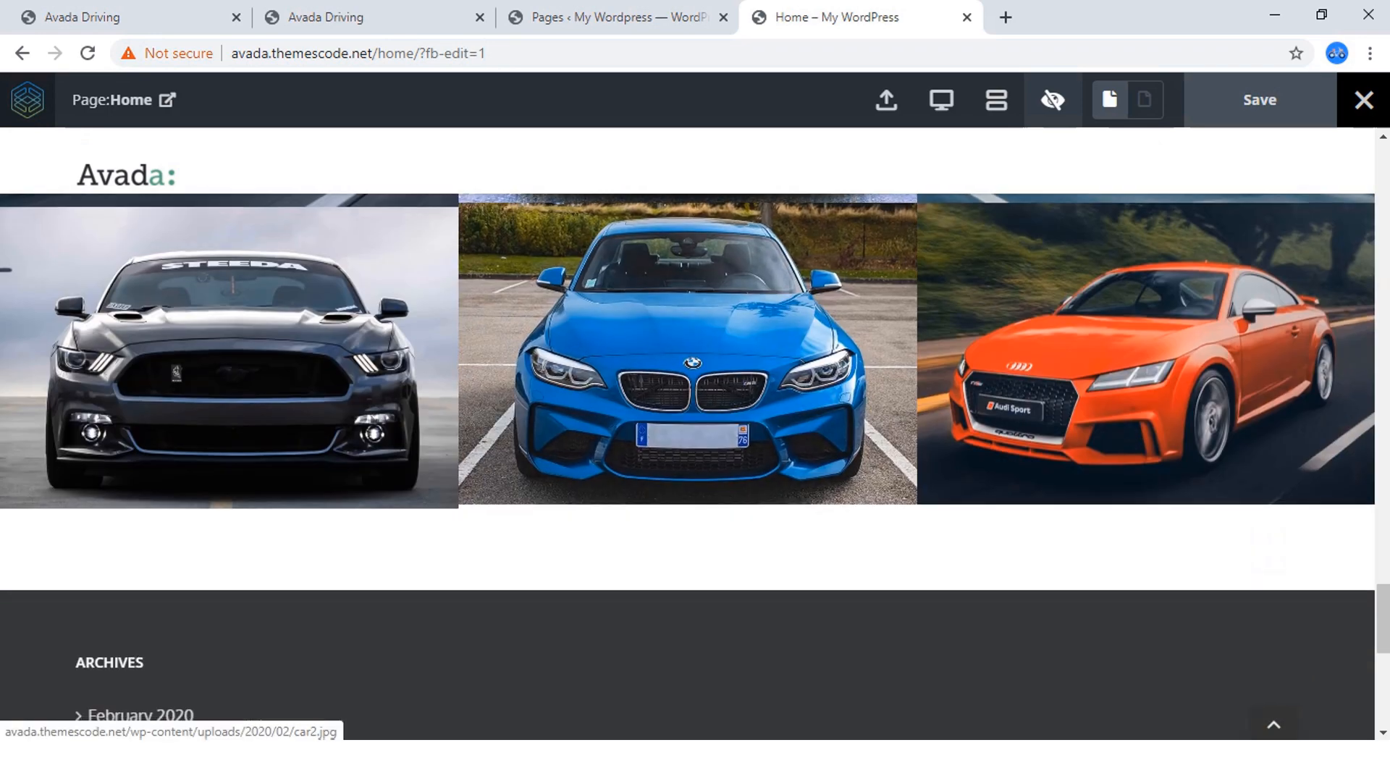
scroll(688, 467, up, 7)
scroll(688, 467, up, 4)
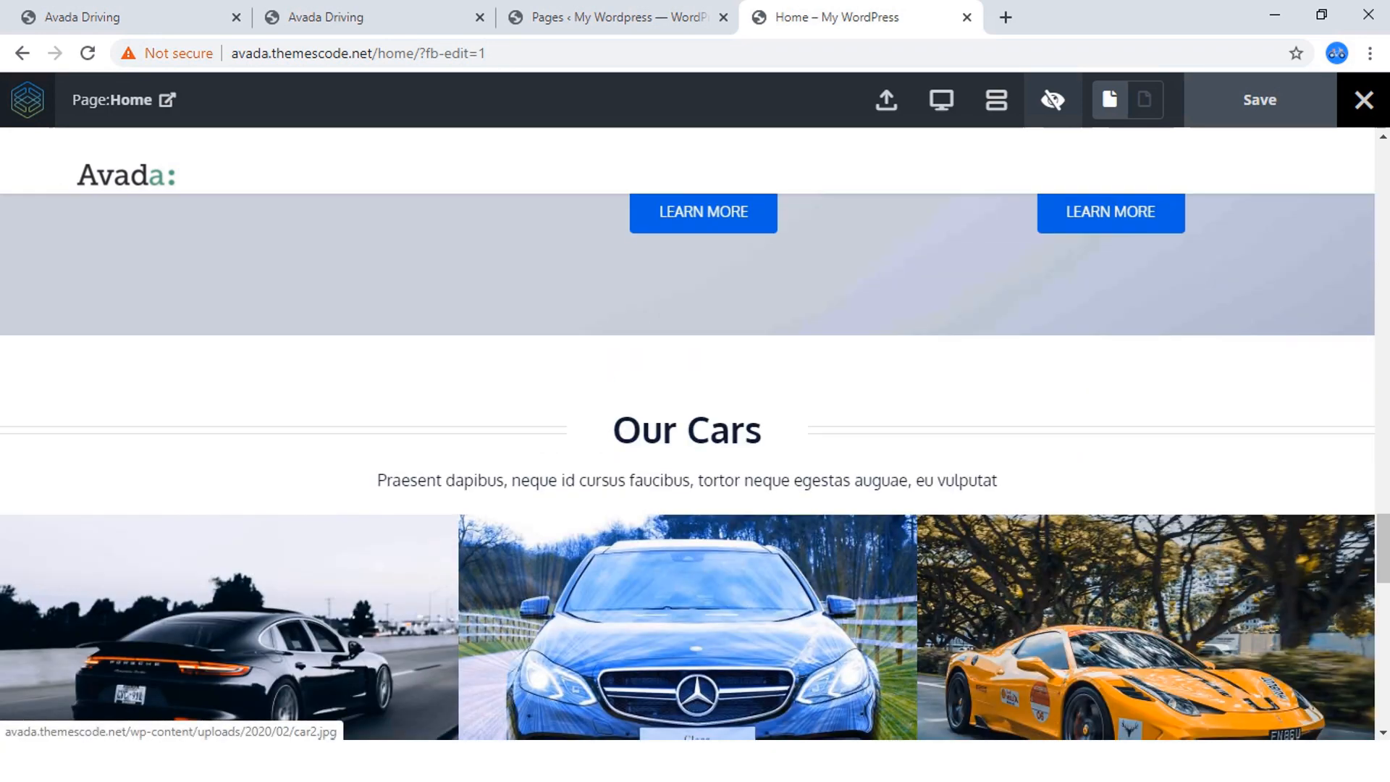
Switch to the reference site and examine the layout of its Meet Our Instructors section.
click(362, 17)
scroll(688, 467, down, 8)
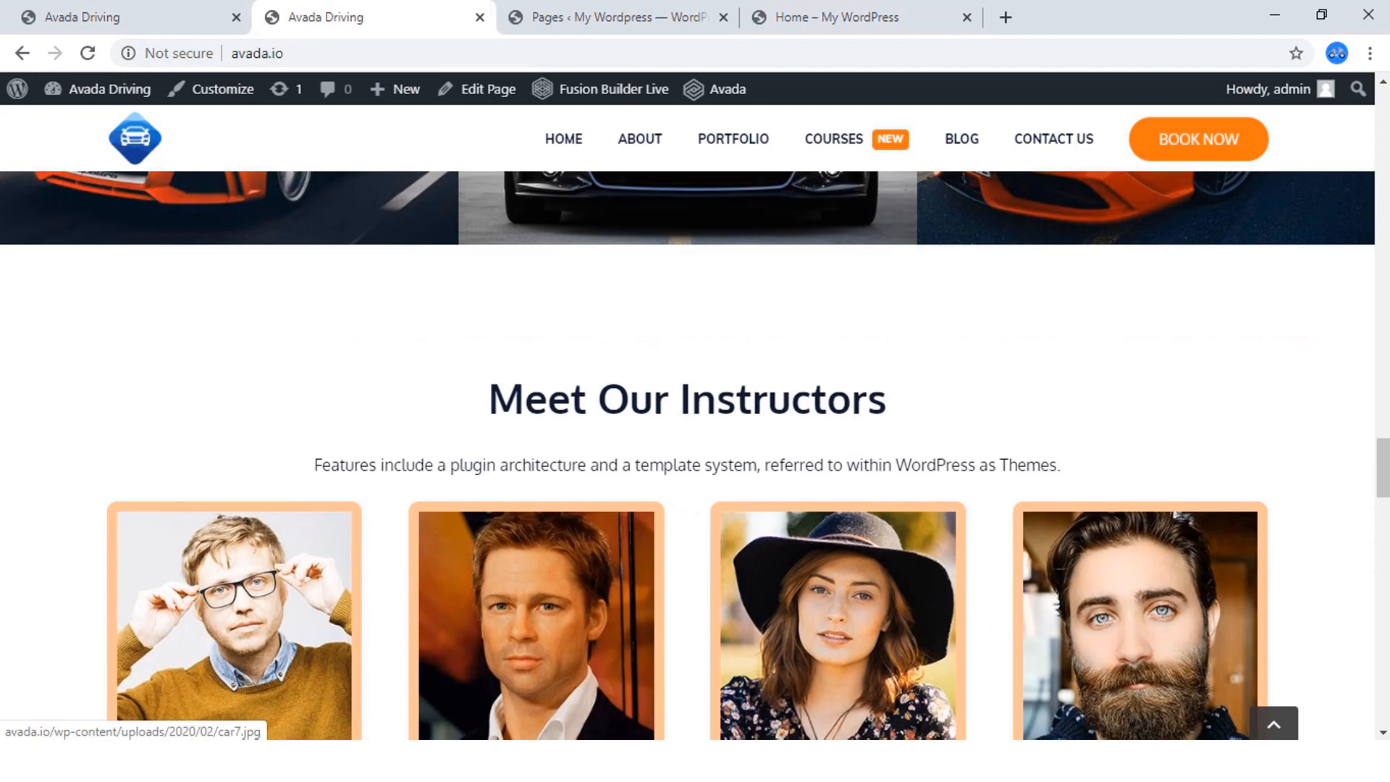
scroll(688, 467, down, 3)
scroll(688, 467, up, 1)
scroll(688, 468, down, 3)
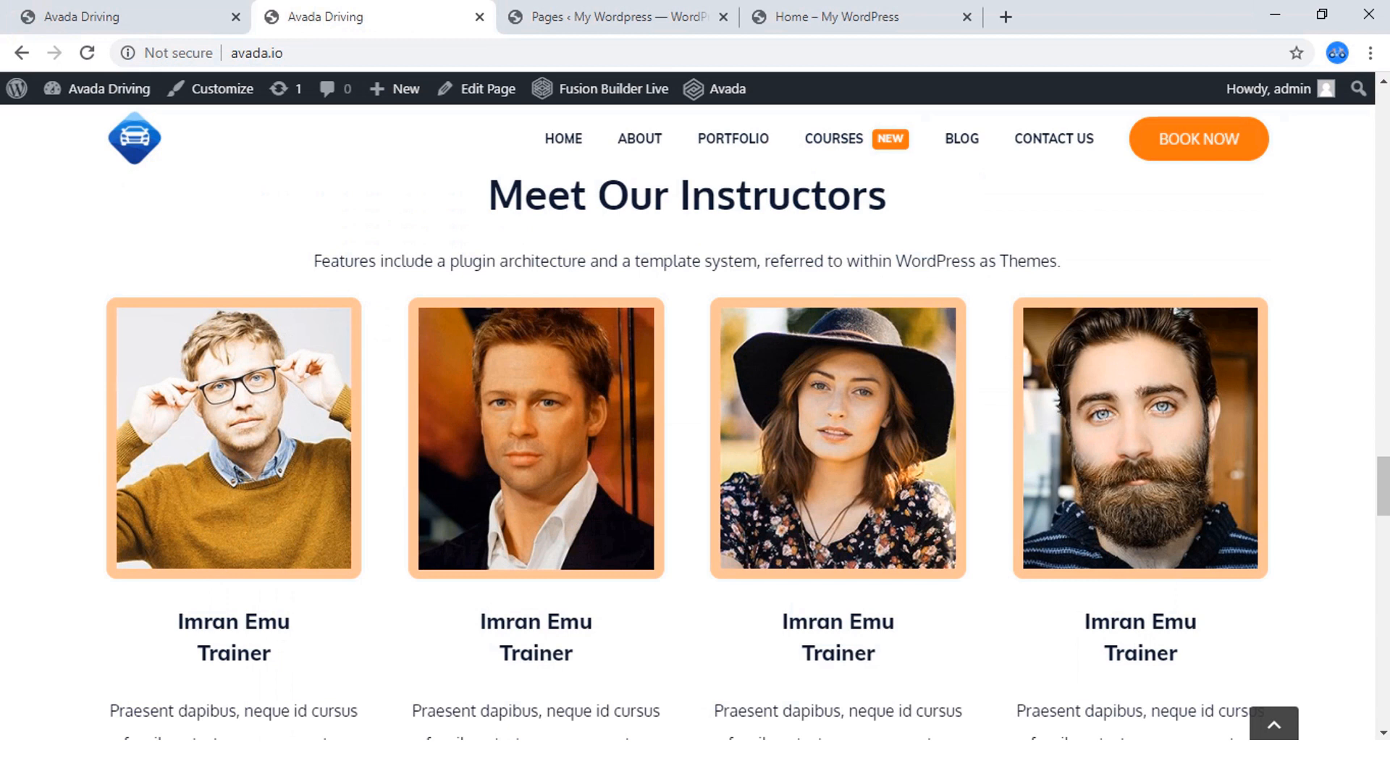
scroll(688, 468, up, 1)
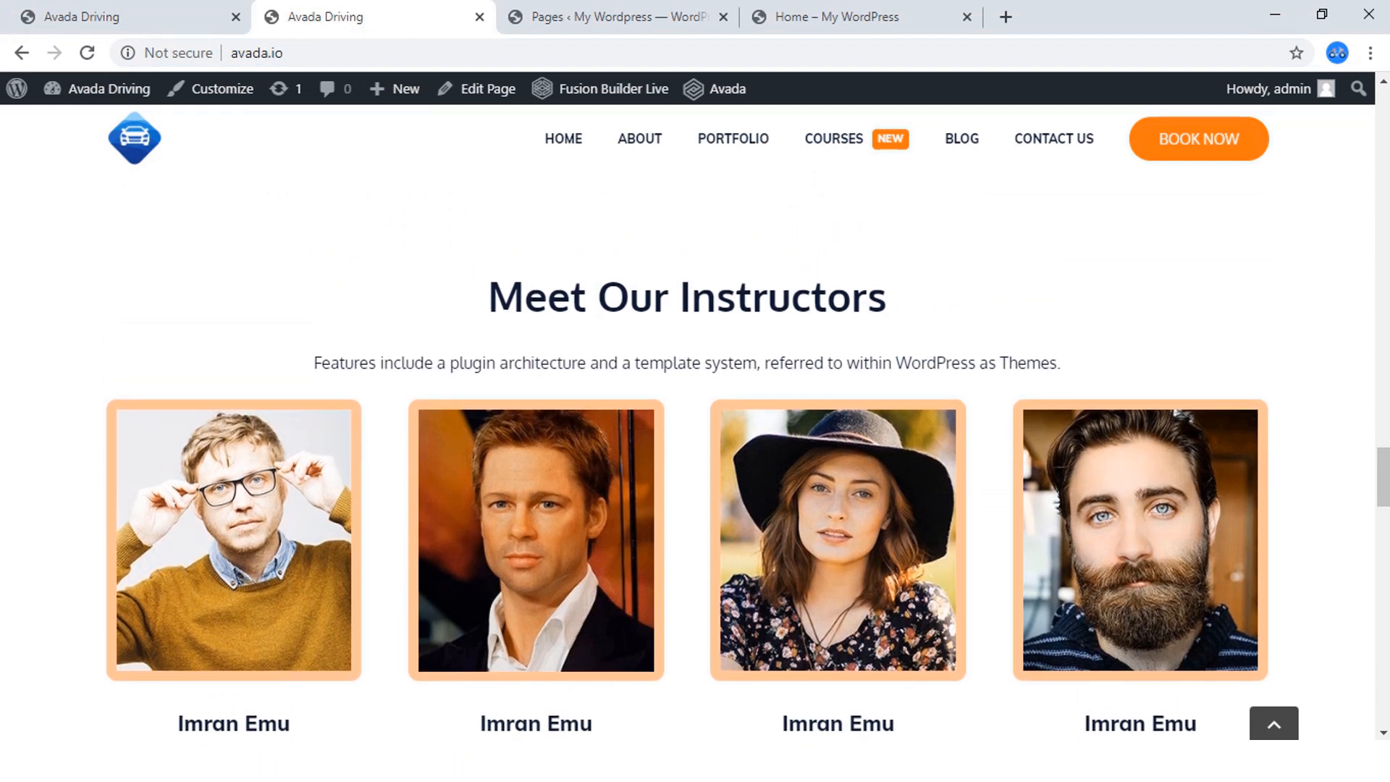
scroll(536, 391, down, 2)
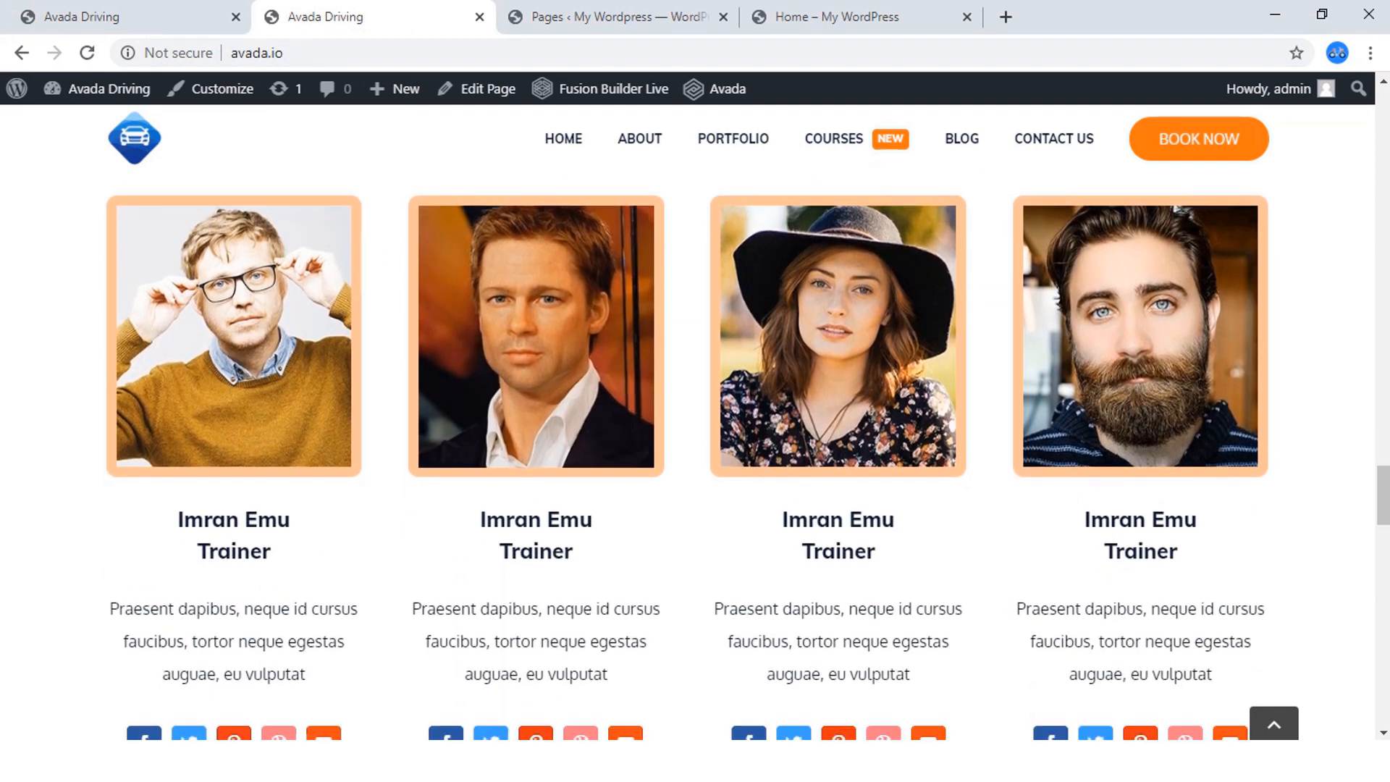
scroll(536, 391, up, 2)
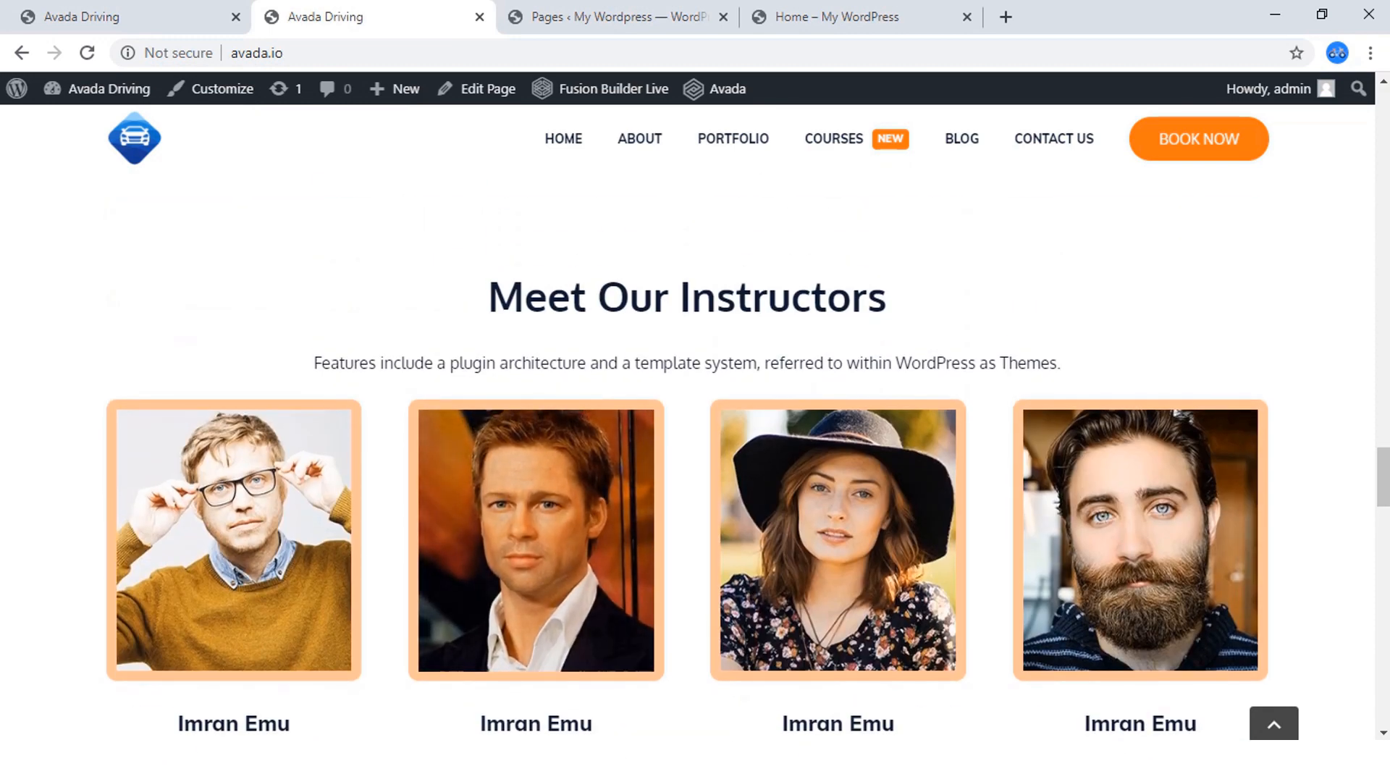
Return to the home page editor, leave the preview and open the container selection for a new container after the Our Cars gallery.
click(853, 16)
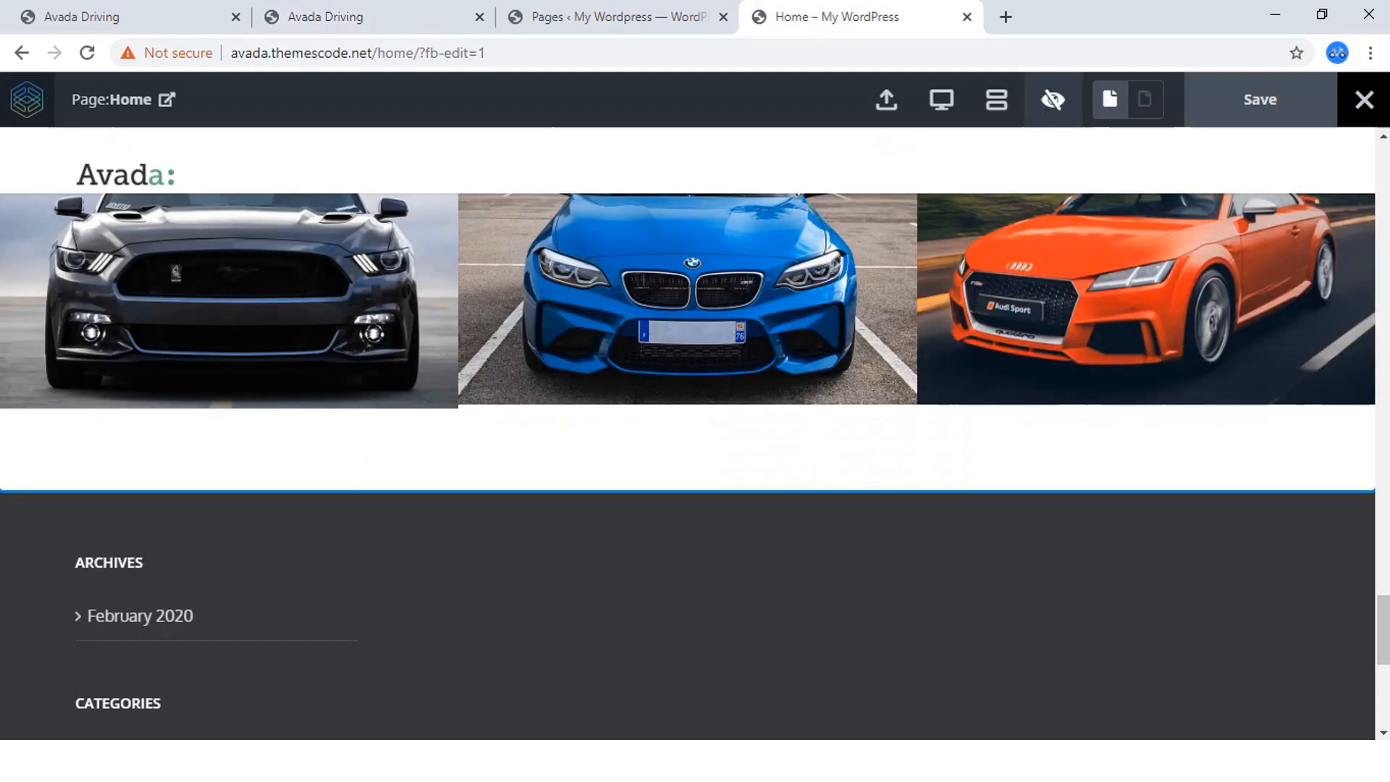
scroll(695, 463, up, 3)
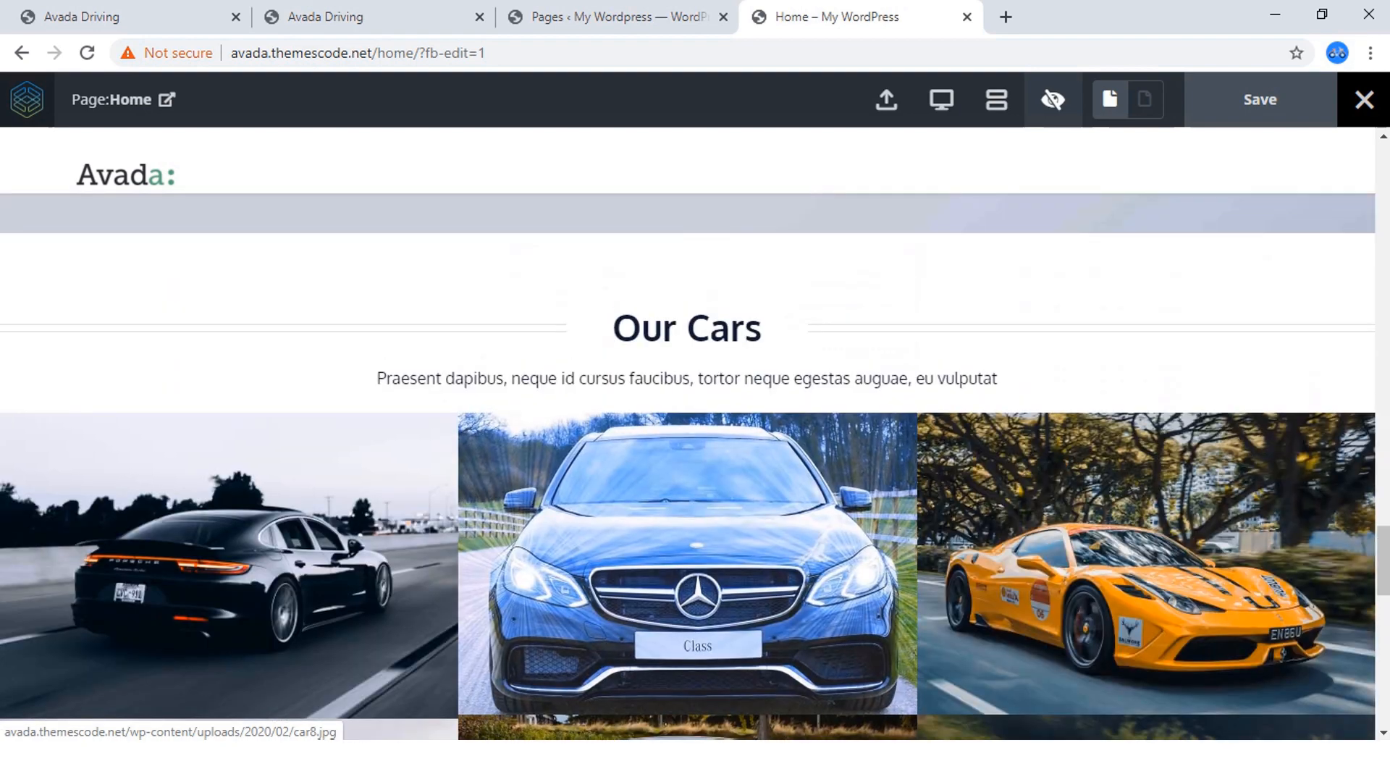
scroll(695, 463, down, 6)
scroll(695, 434, down, 2)
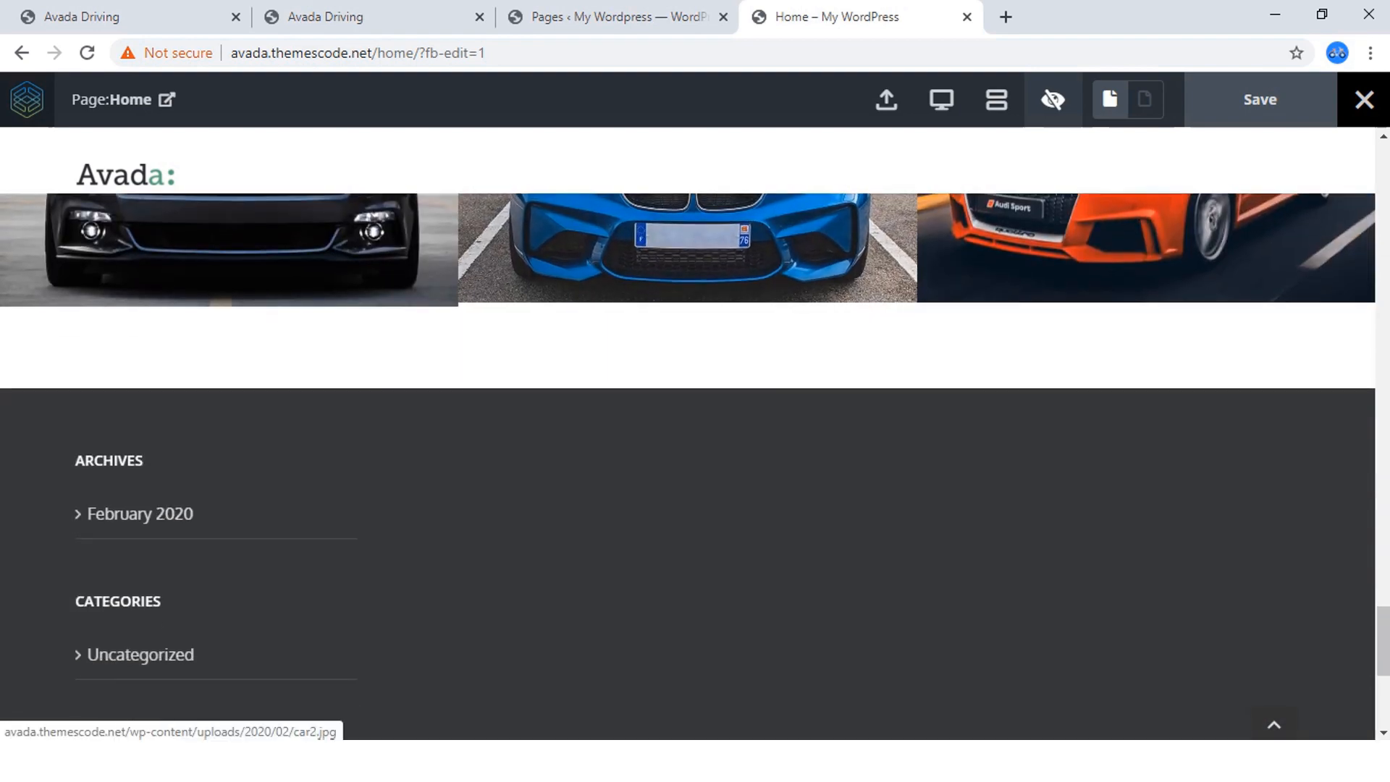
scroll(696, 435, up, 4)
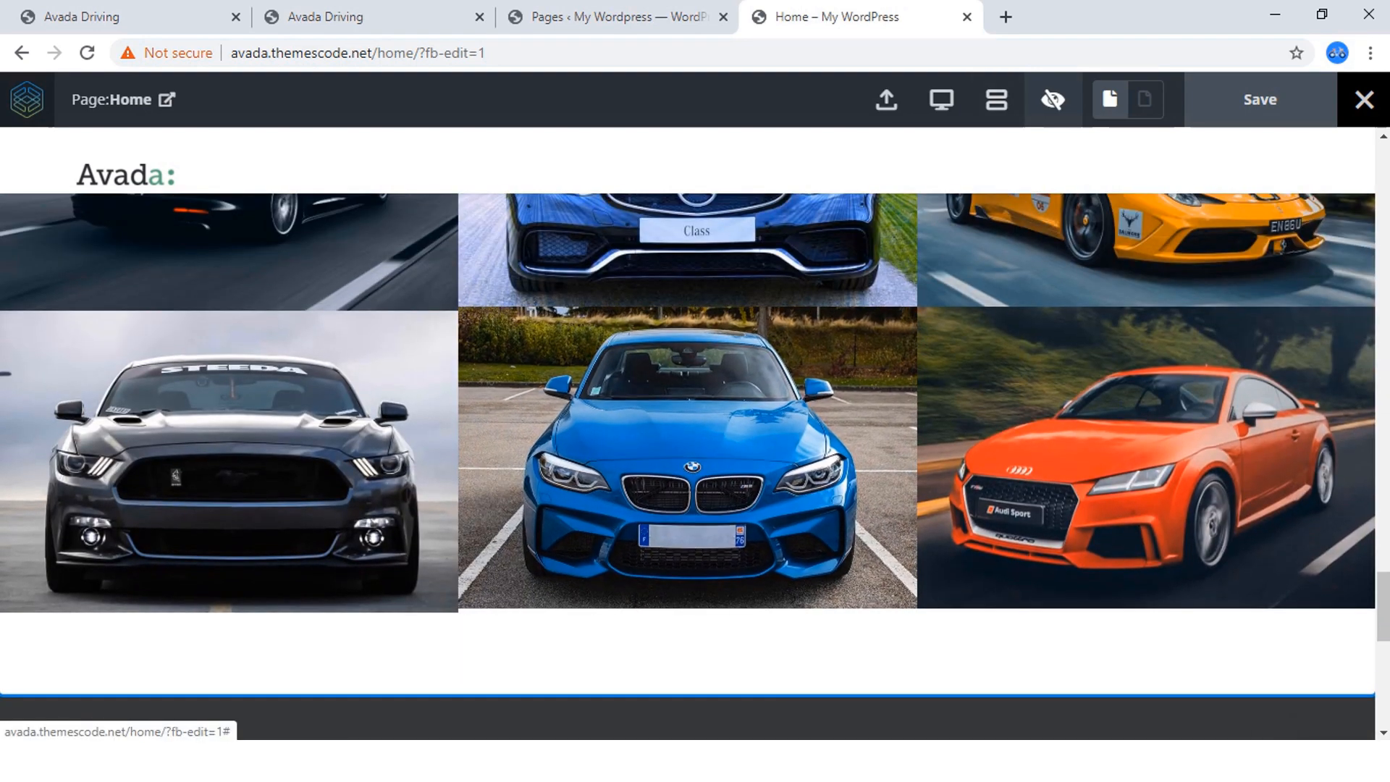
click(1053, 100)
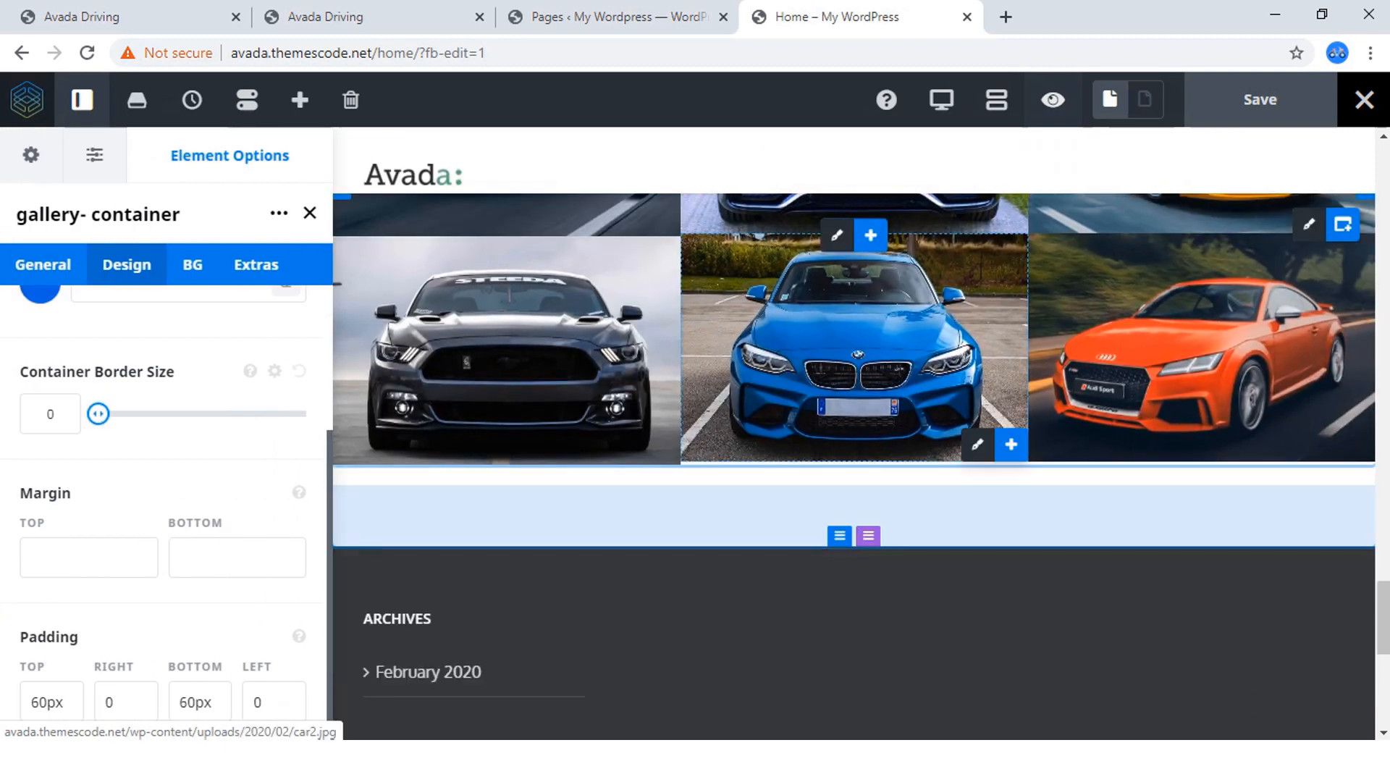
scroll(855, 399, up, 2)
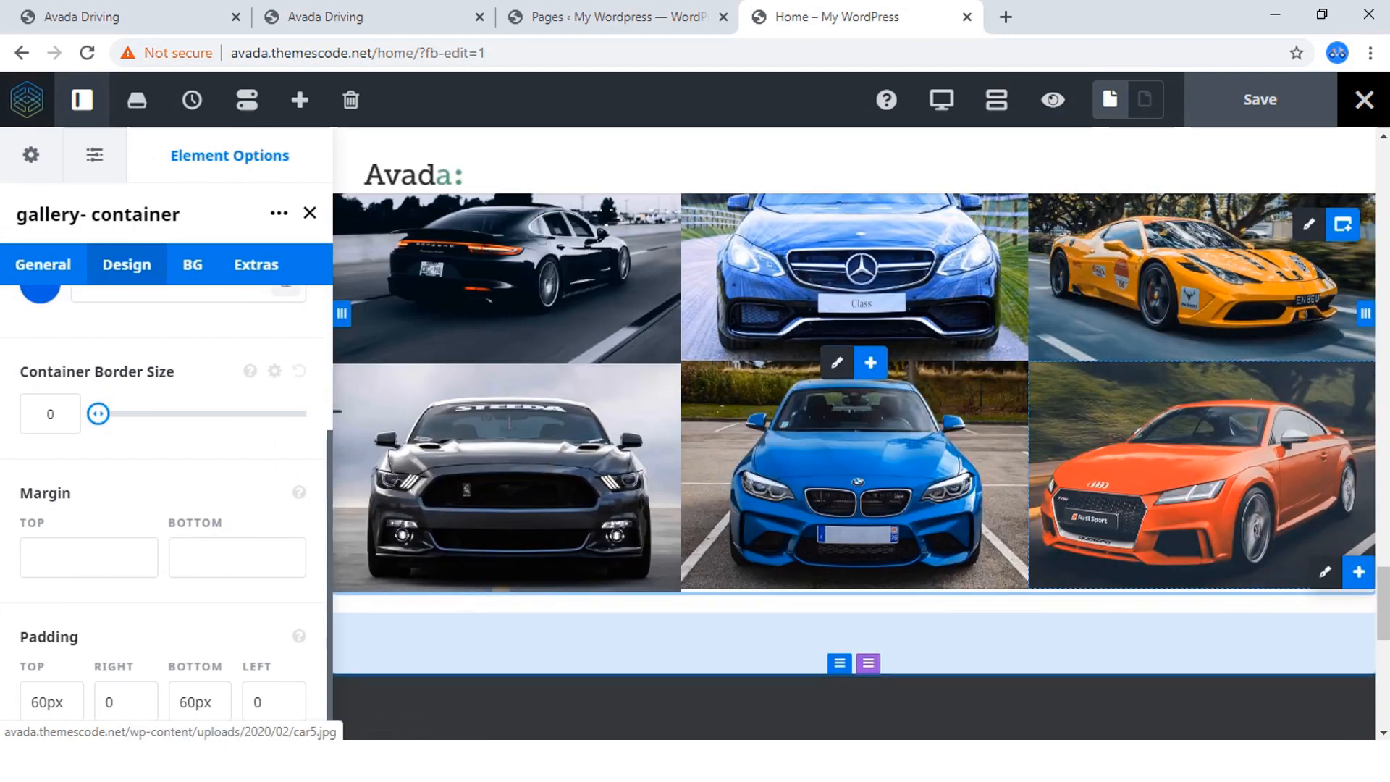
scroll(1343, 226, up, 3)
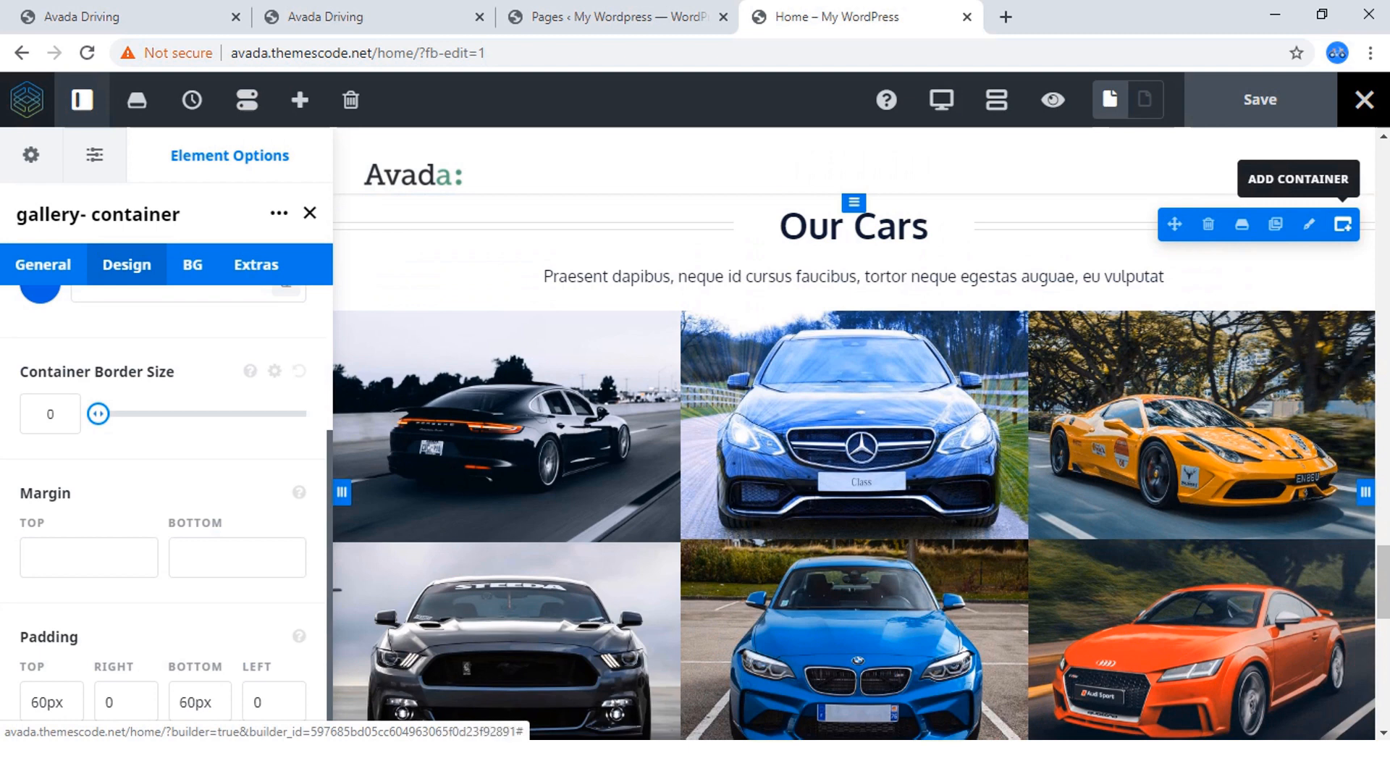
click(1344, 225)
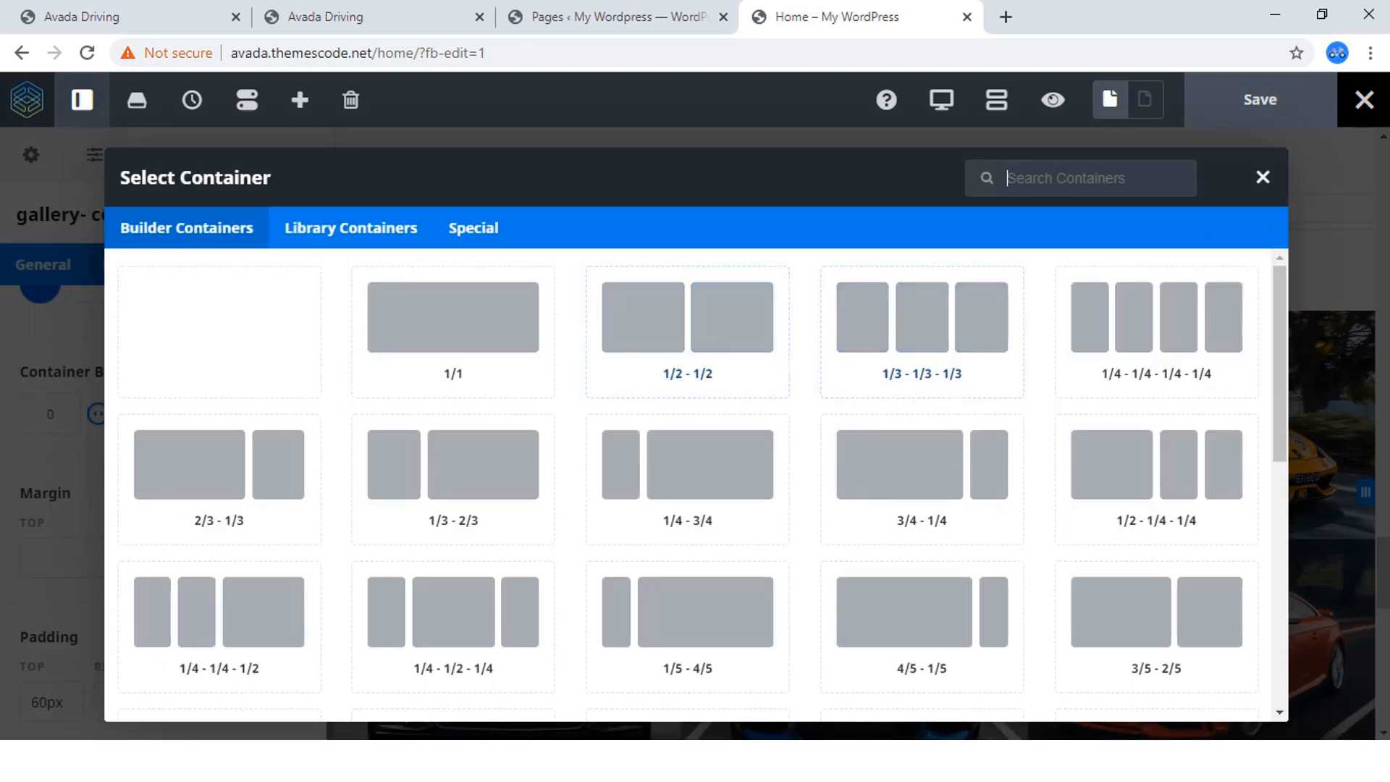
Examine the reference site's Meet Our Instructors section and the Person element options of its first instructor, in the reference page's editor.
click(342, 17)
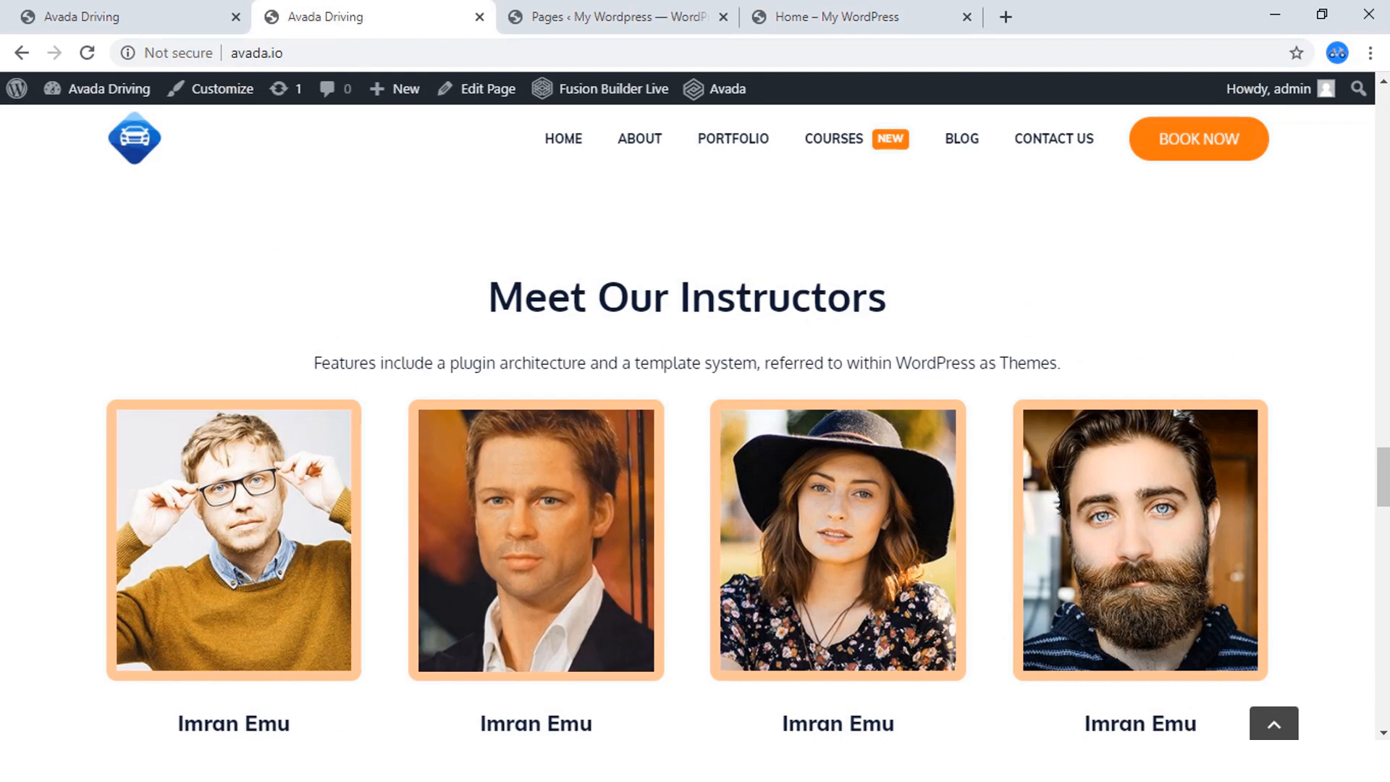
scroll(688, 435, down, 3)
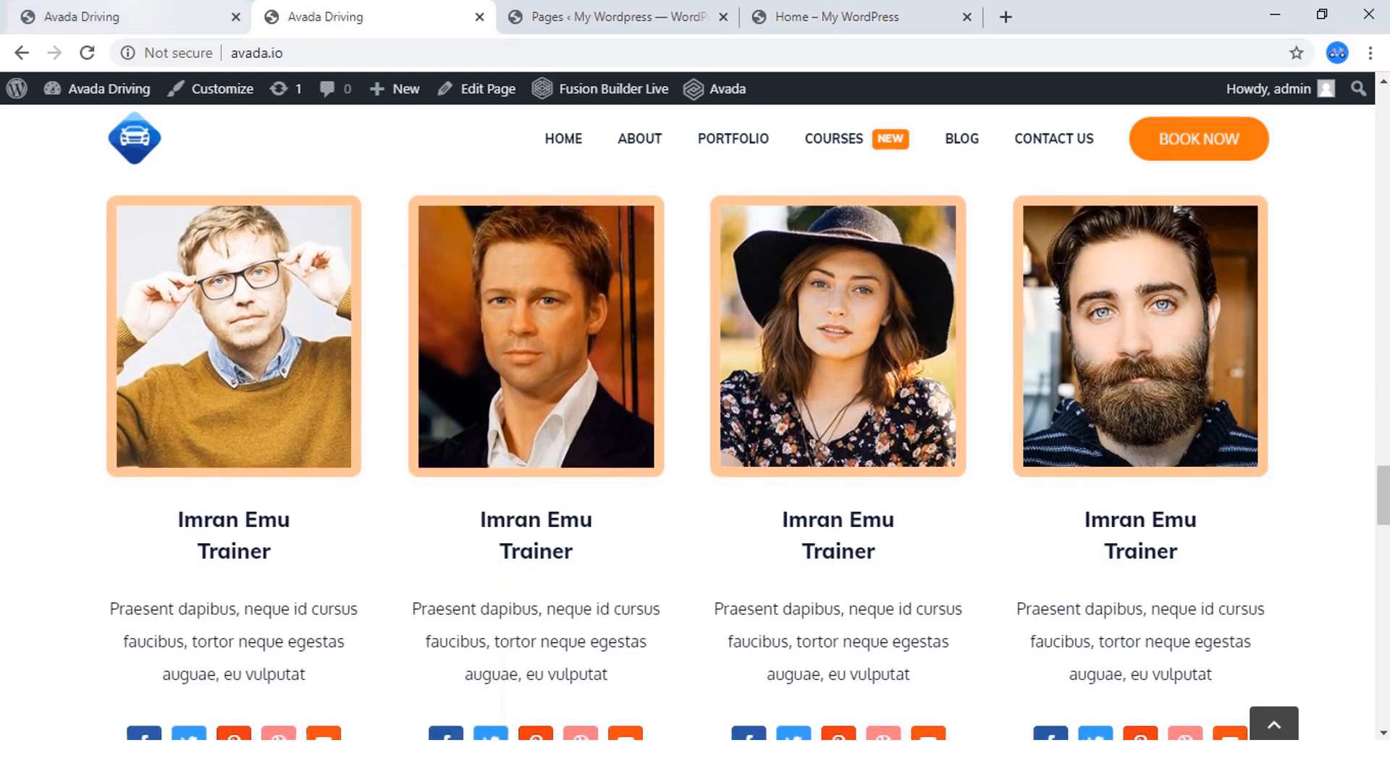
click(130, 18)
scroll(243, 449, up, 6)
scroll(536, 435, up, 10)
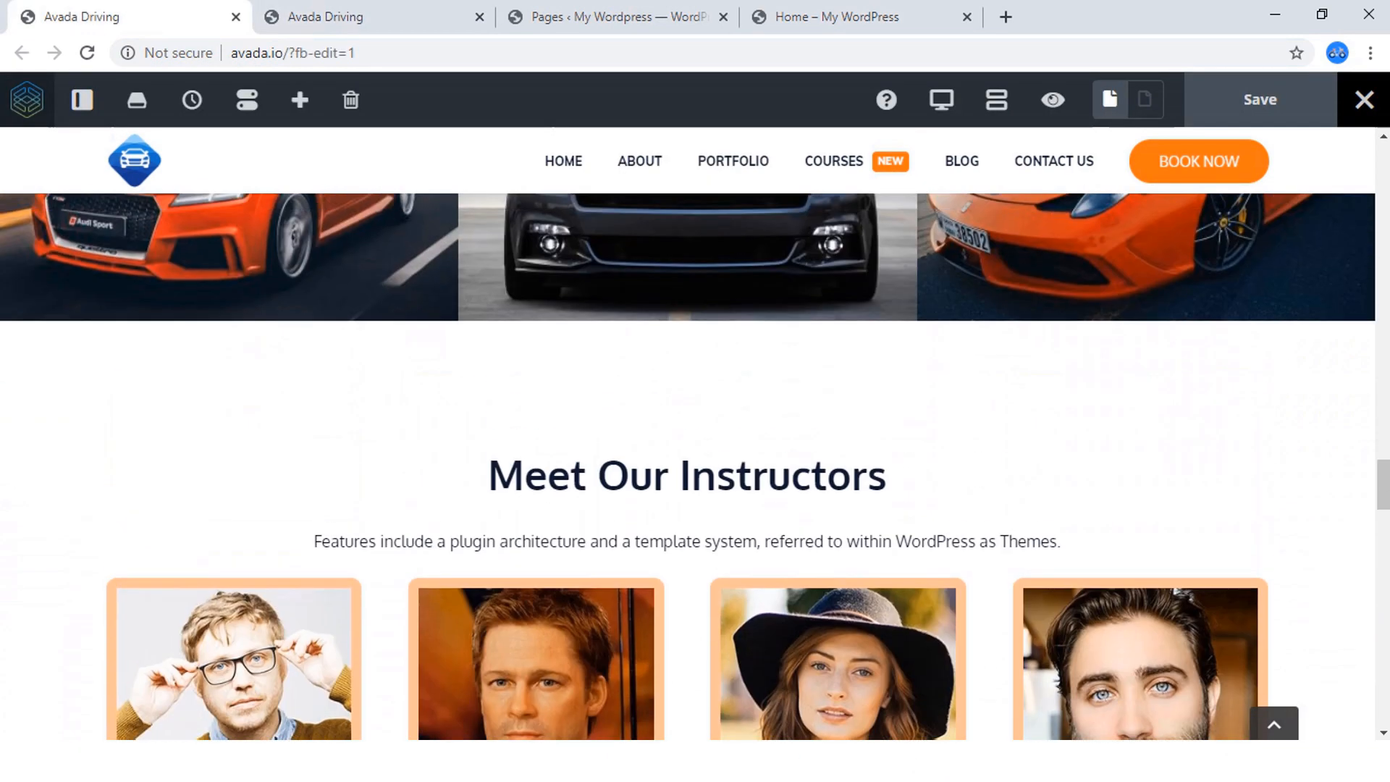
scroll(536, 434, down, 4)
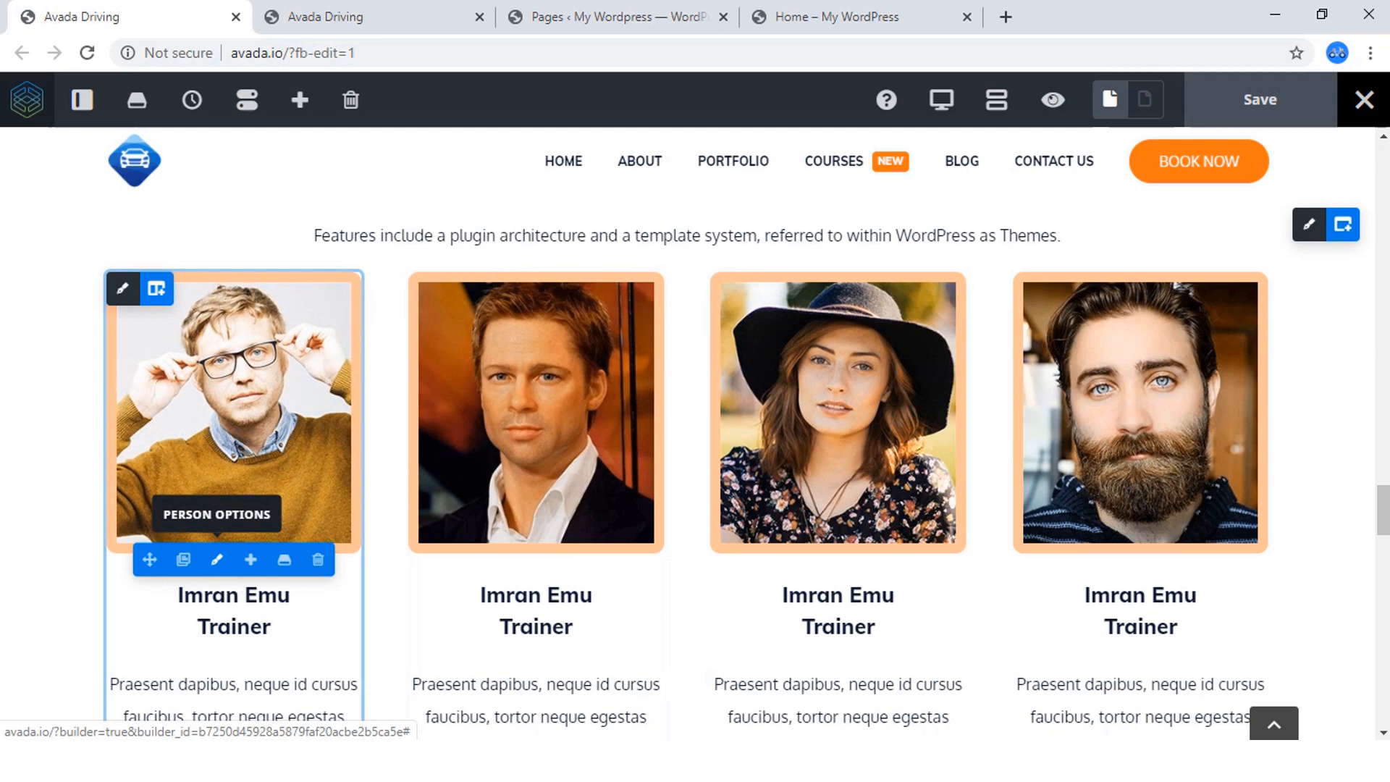
click(217, 559)
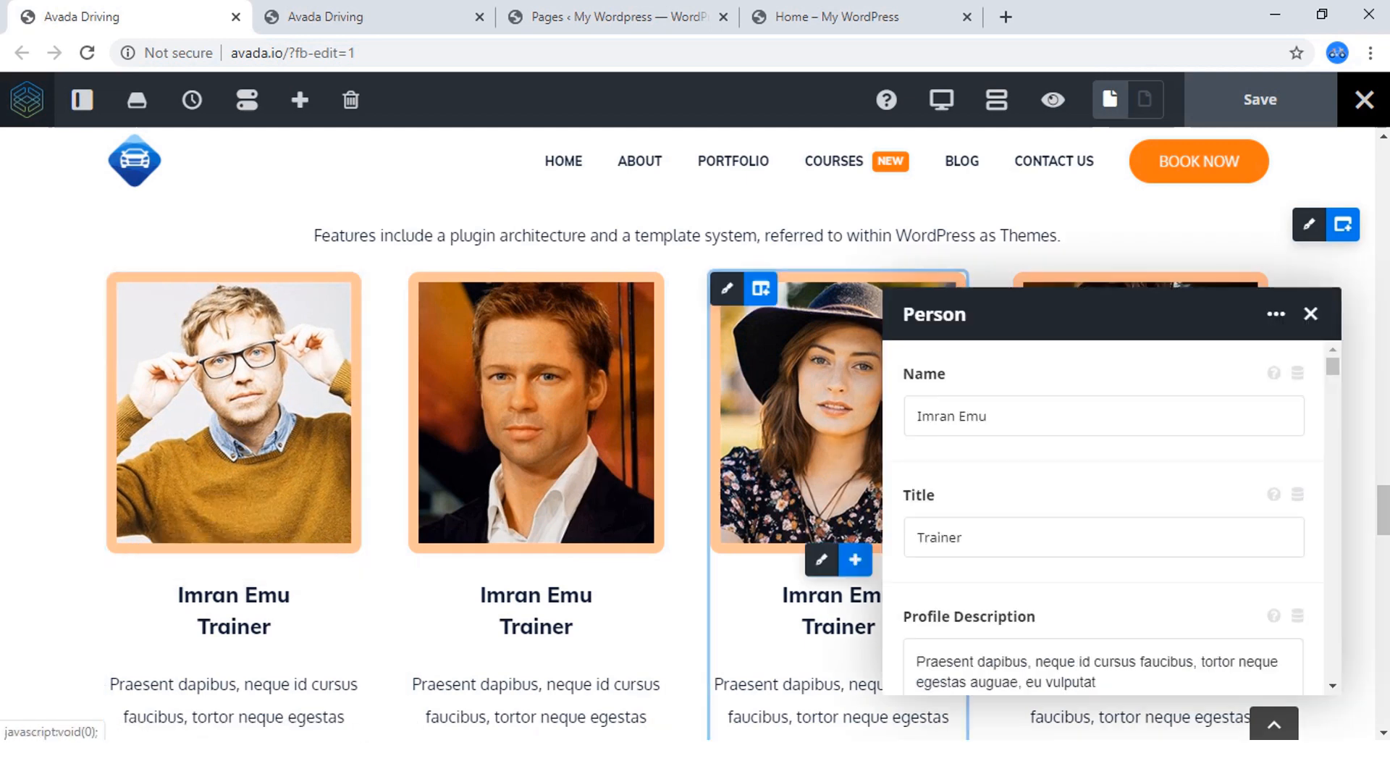
scroll(1105, 518, down, 10)
scroll(1104, 518, down, 2)
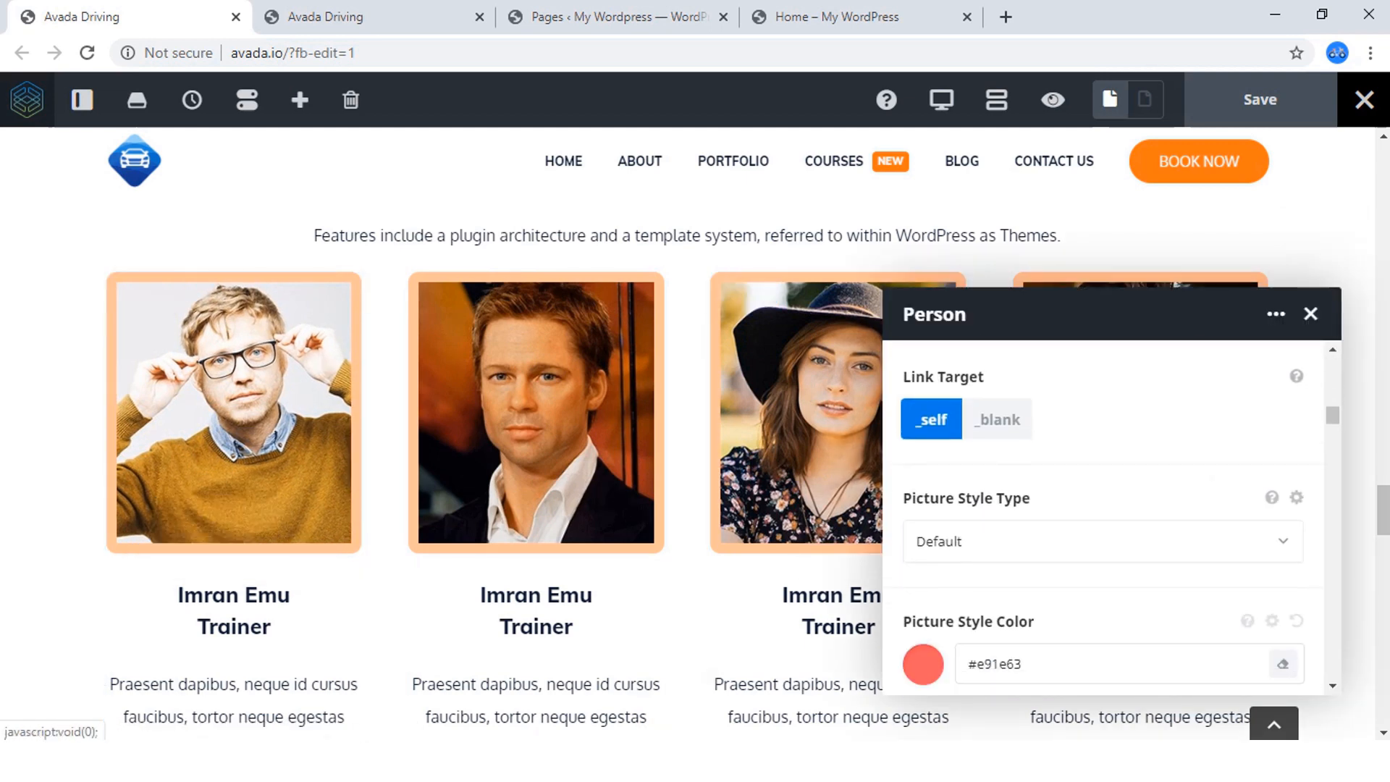
click(1311, 314)
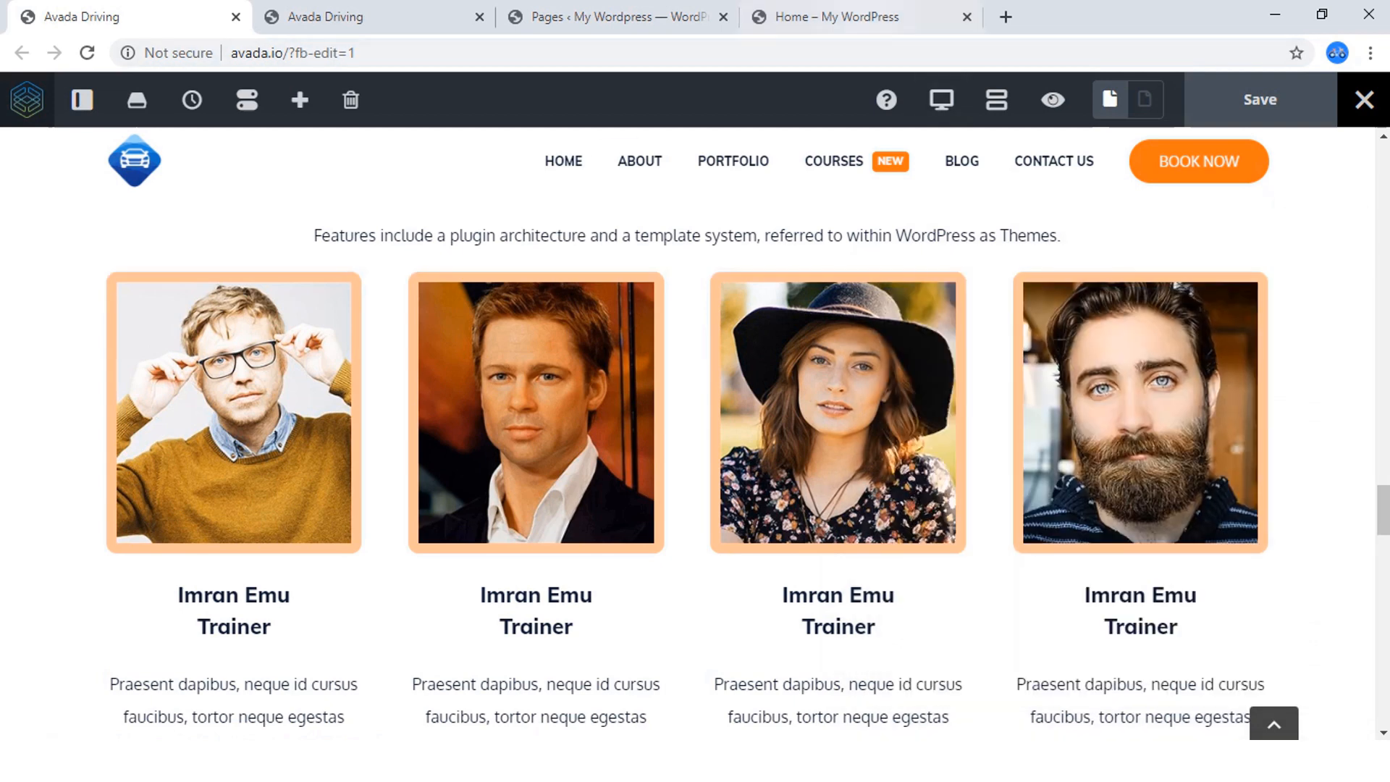
Insert a 1/4 - 1/4 - 1/4 - 1/4 container below the Our Cars gallery on the home page.
click(865, 16)
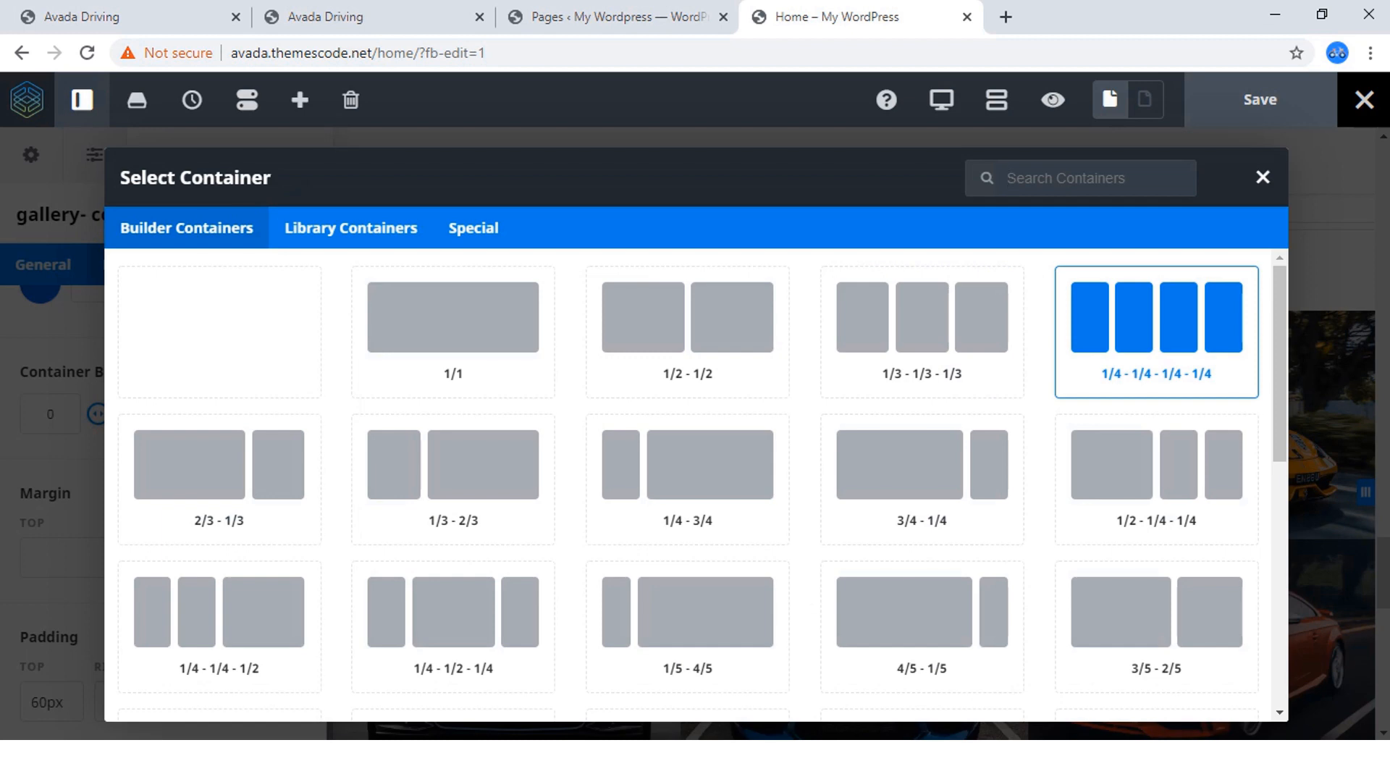
click(1157, 332)
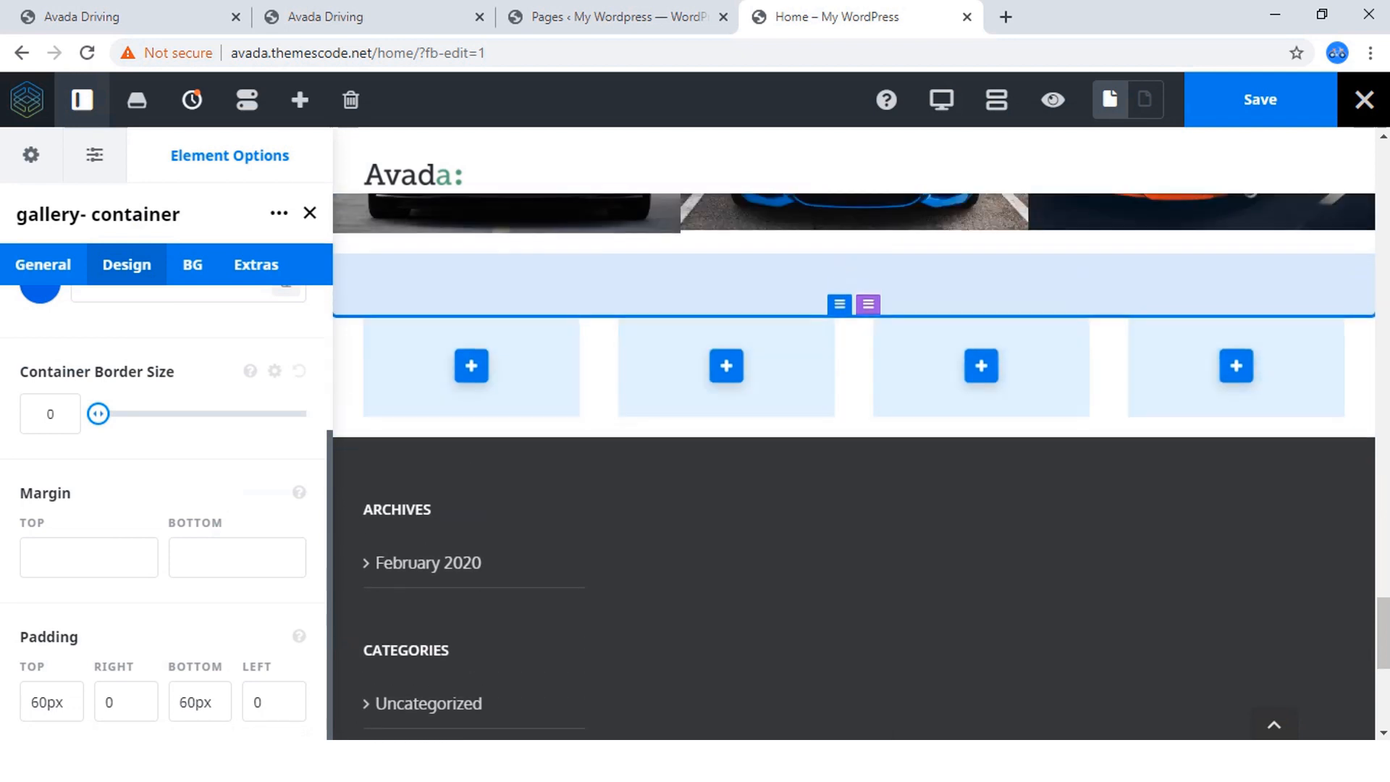
scroll(726, 463, up, 1)
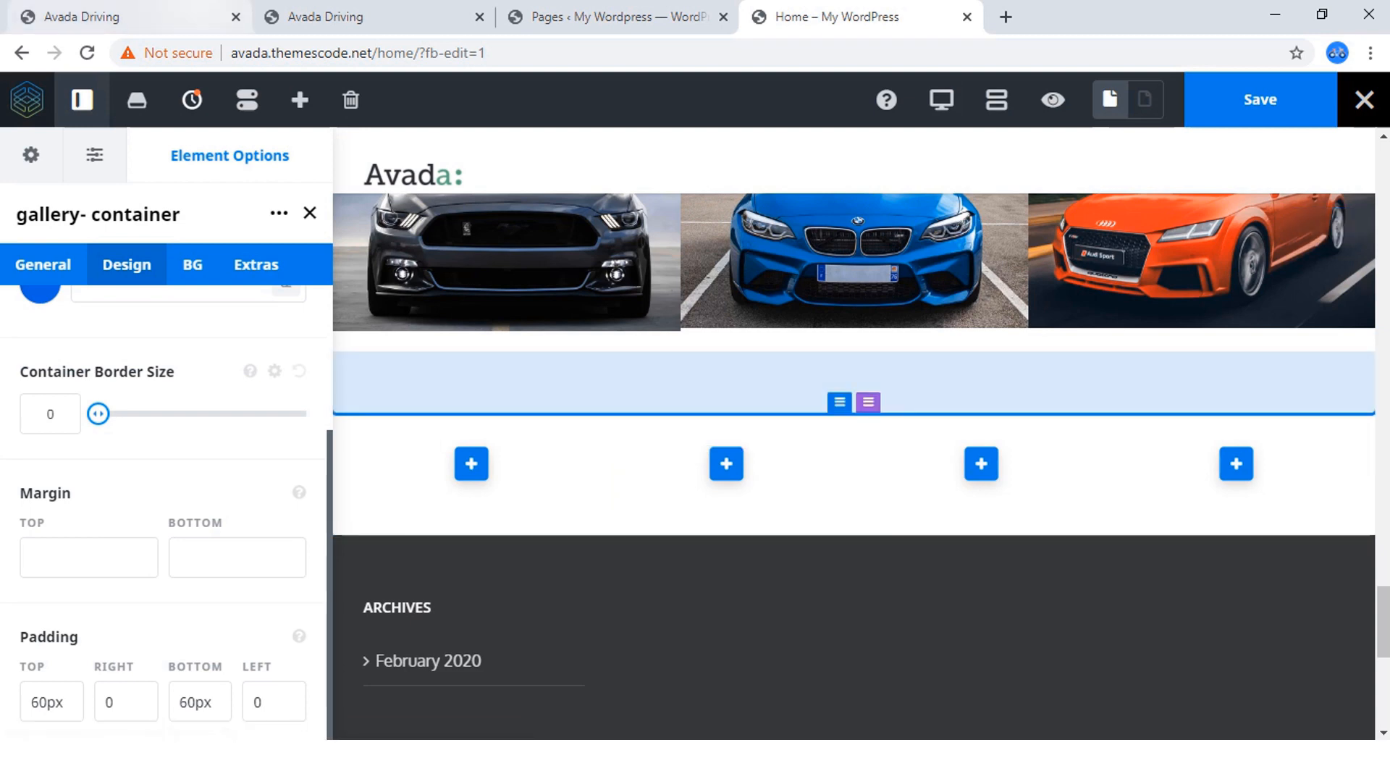
Switch to the reference page's editor to check the heading block of the Meet Our Instructors section.
click(130, 16)
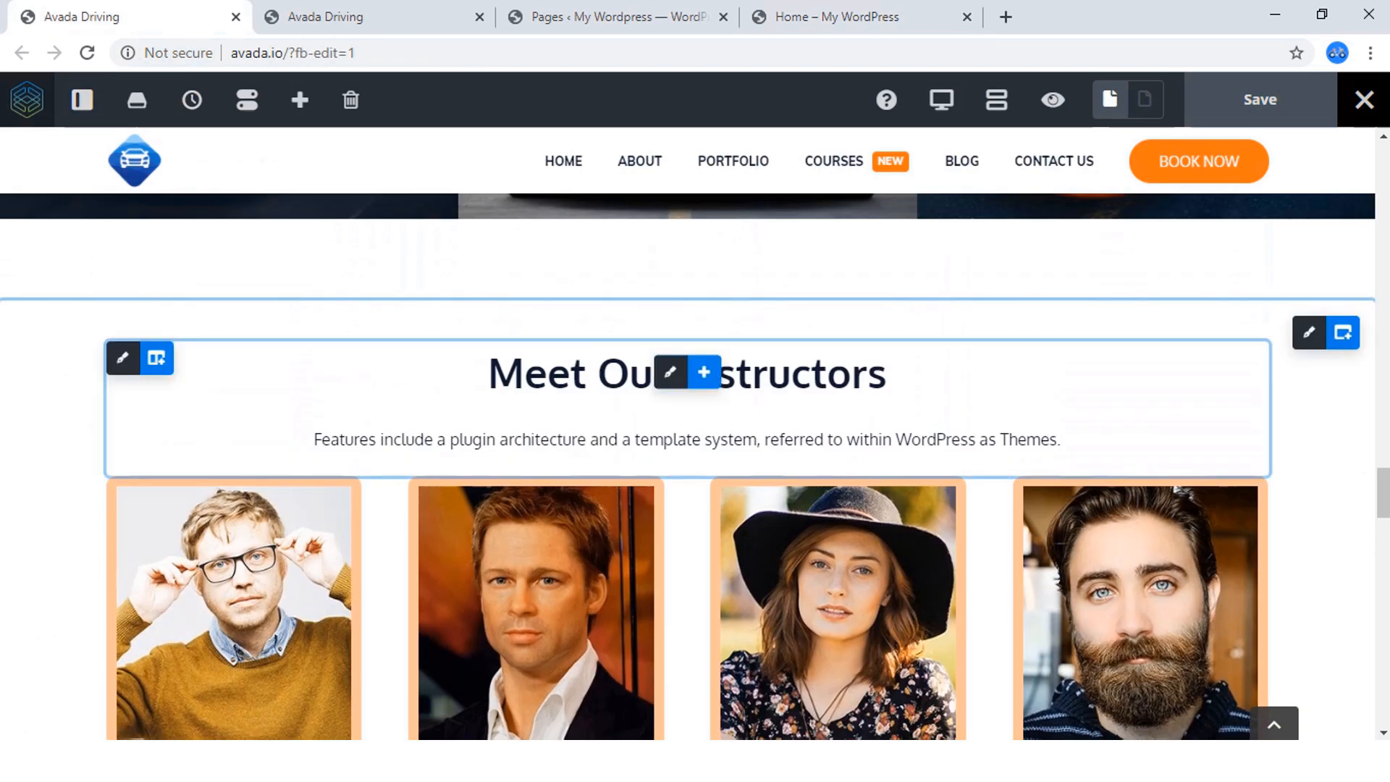
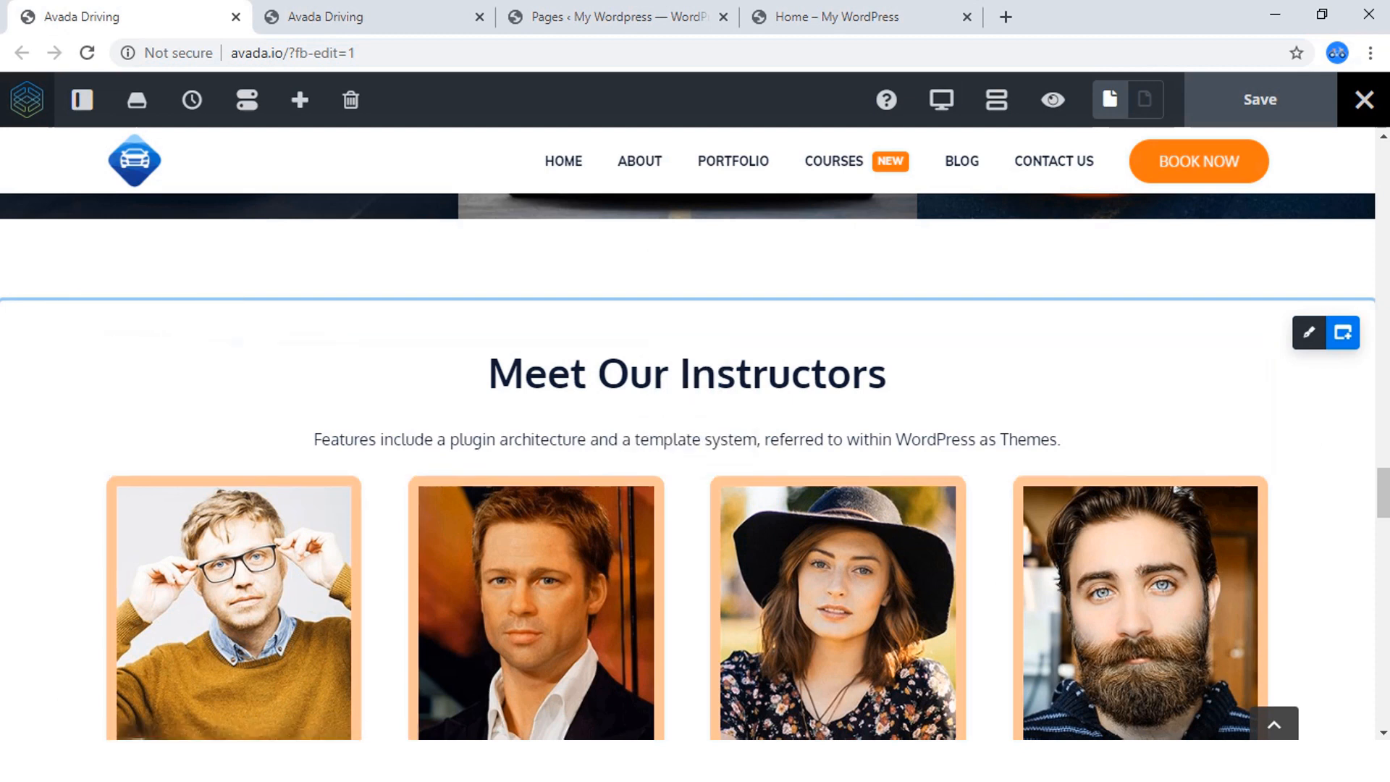
Delete the empty four-column container below the car gallery on the My WordPress Home page and add a 1/1 container there.
click(833, 16)
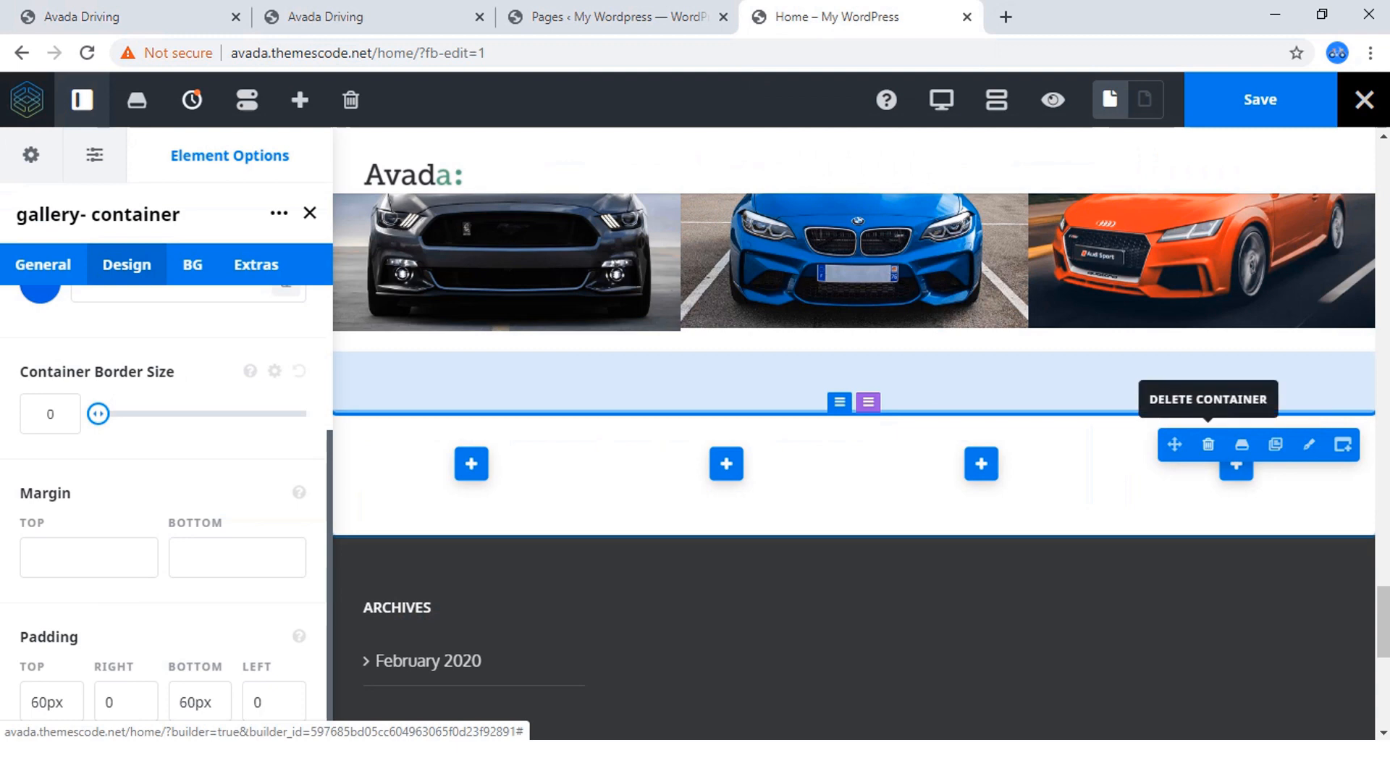
click(1208, 444)
scroll(855, 463, up, 7)
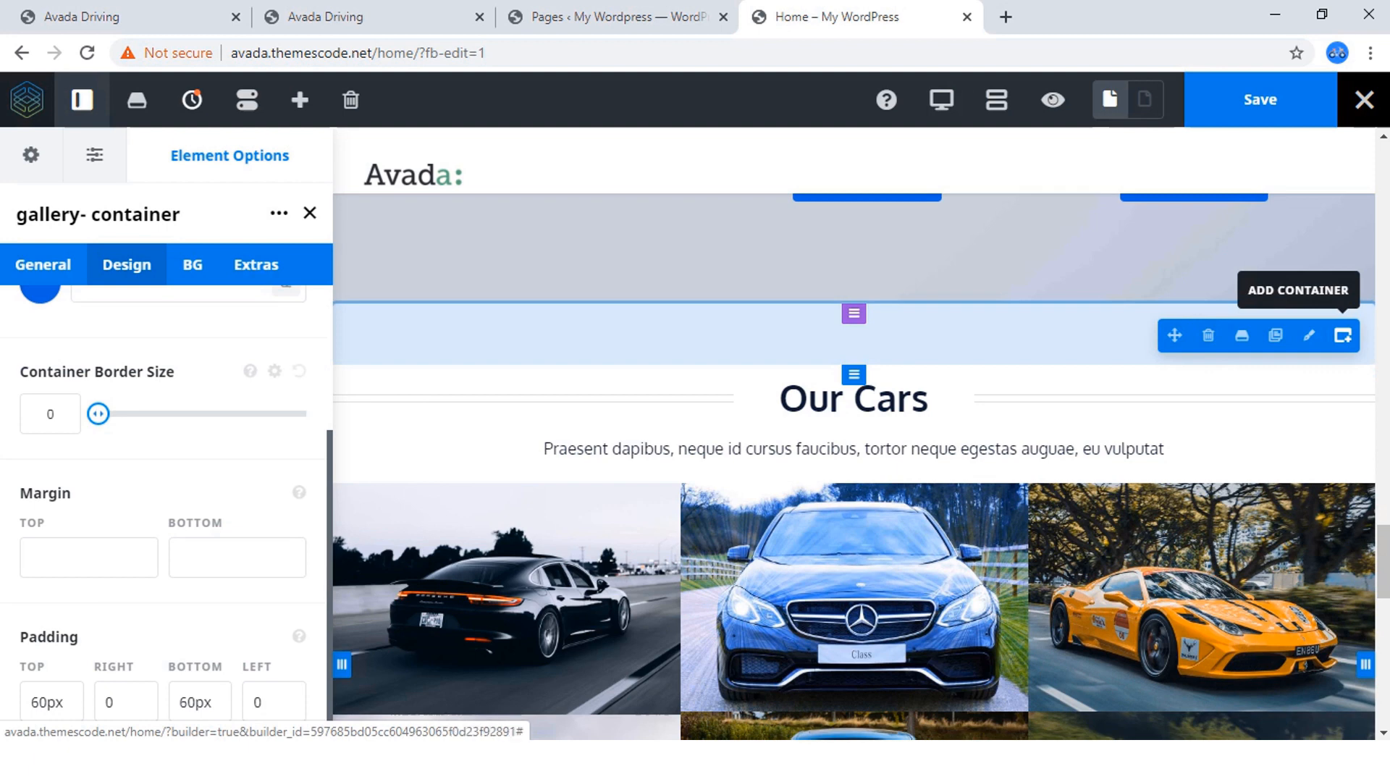
click(1343, 335)
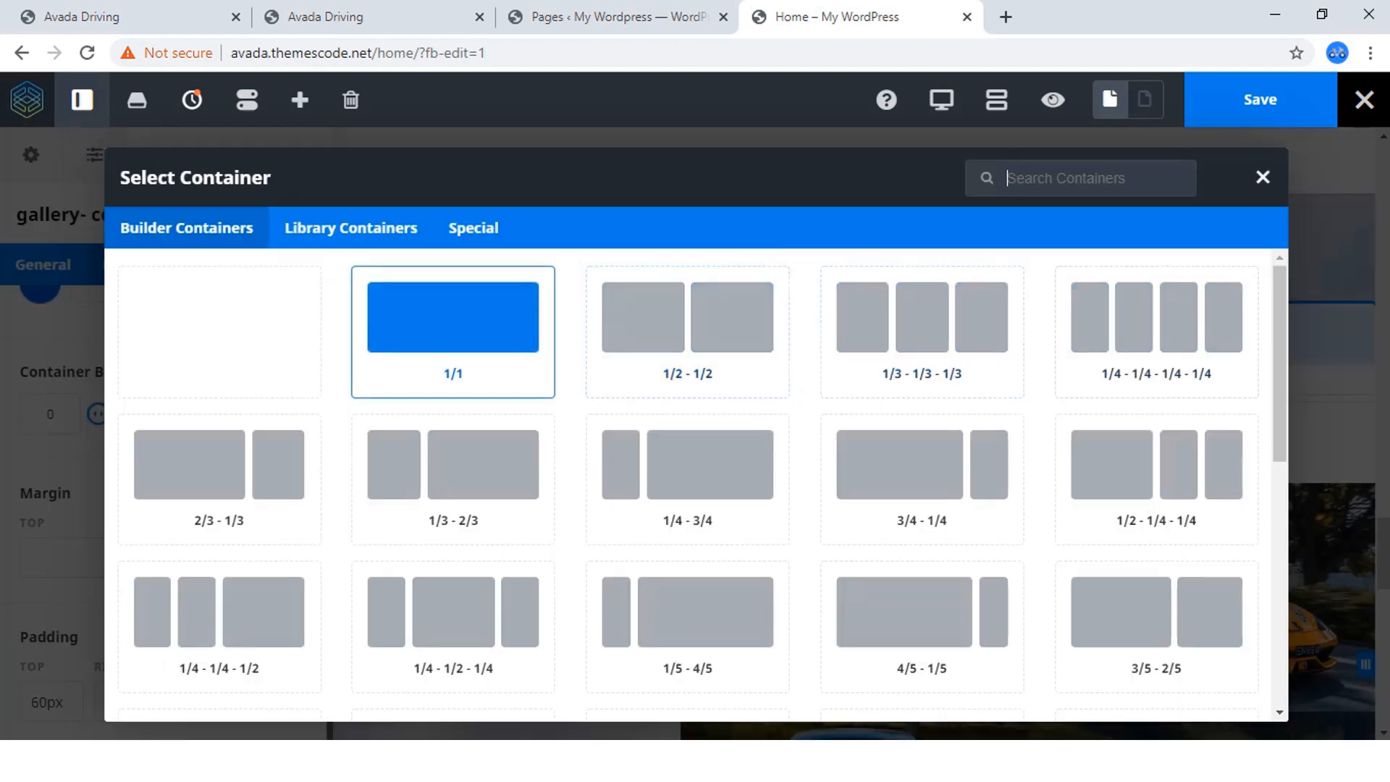
click(453, 319)
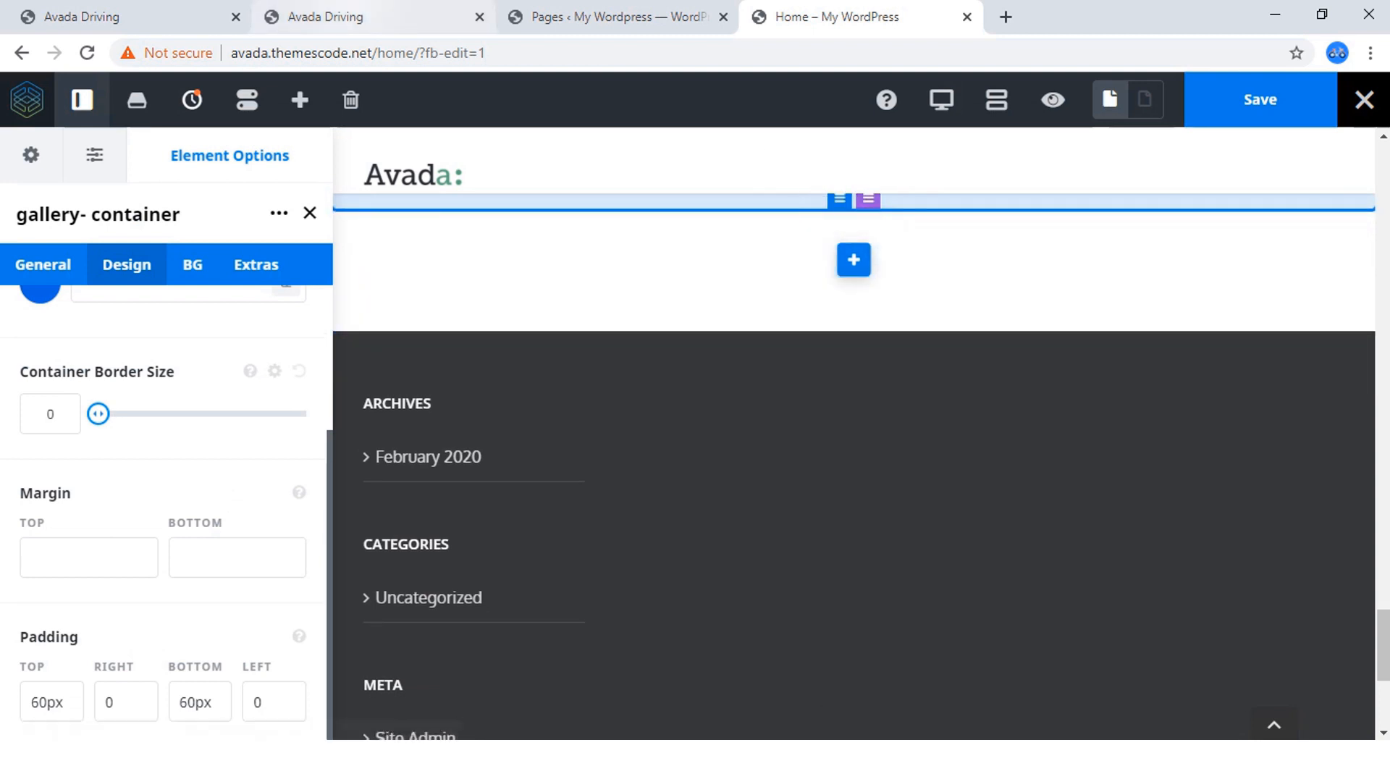
Copy the "Meet Our Instructors" heading from the Avada Driving reference page and return to the Home page in the builder.
click(377, 16)
scroll(724, 434, up, 3)
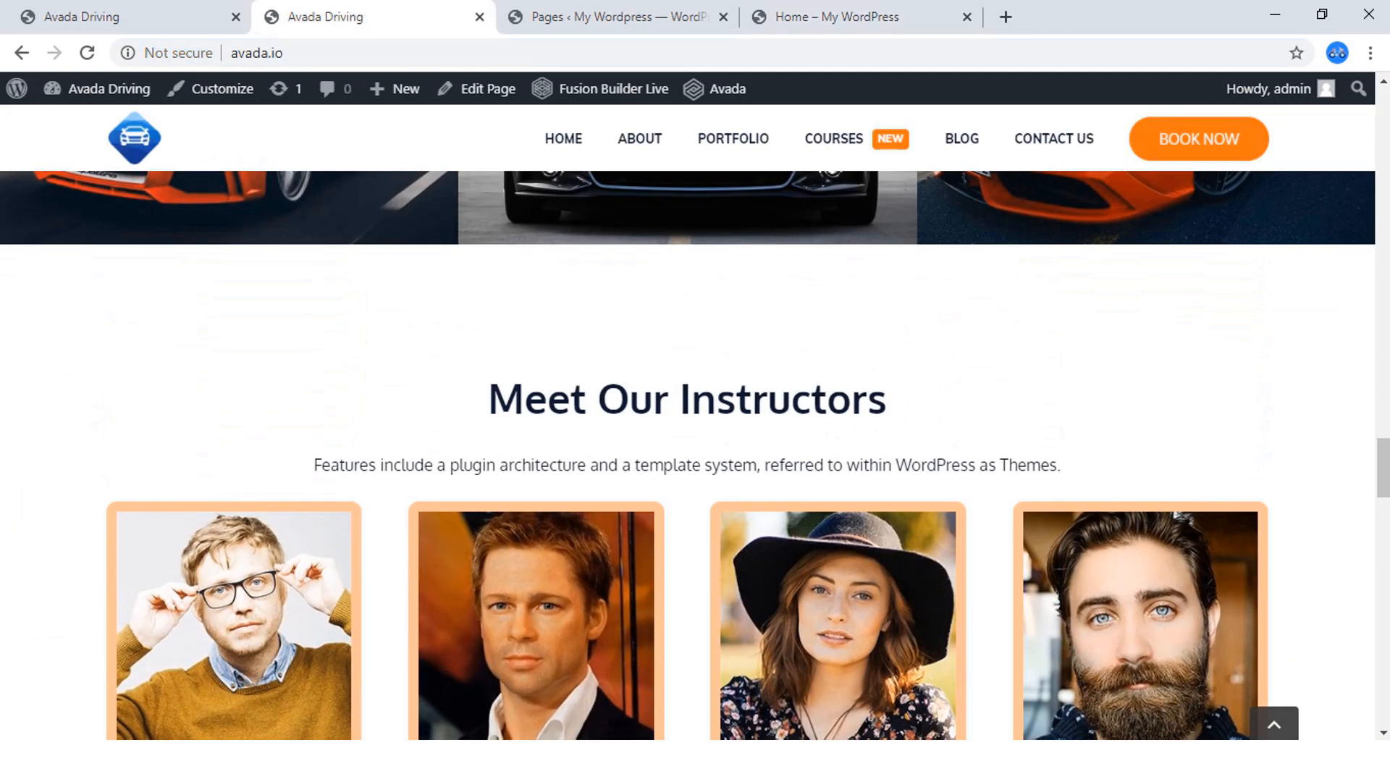
double_click(783, 399)
triple_click(783, 400)
right_click(531, 384)
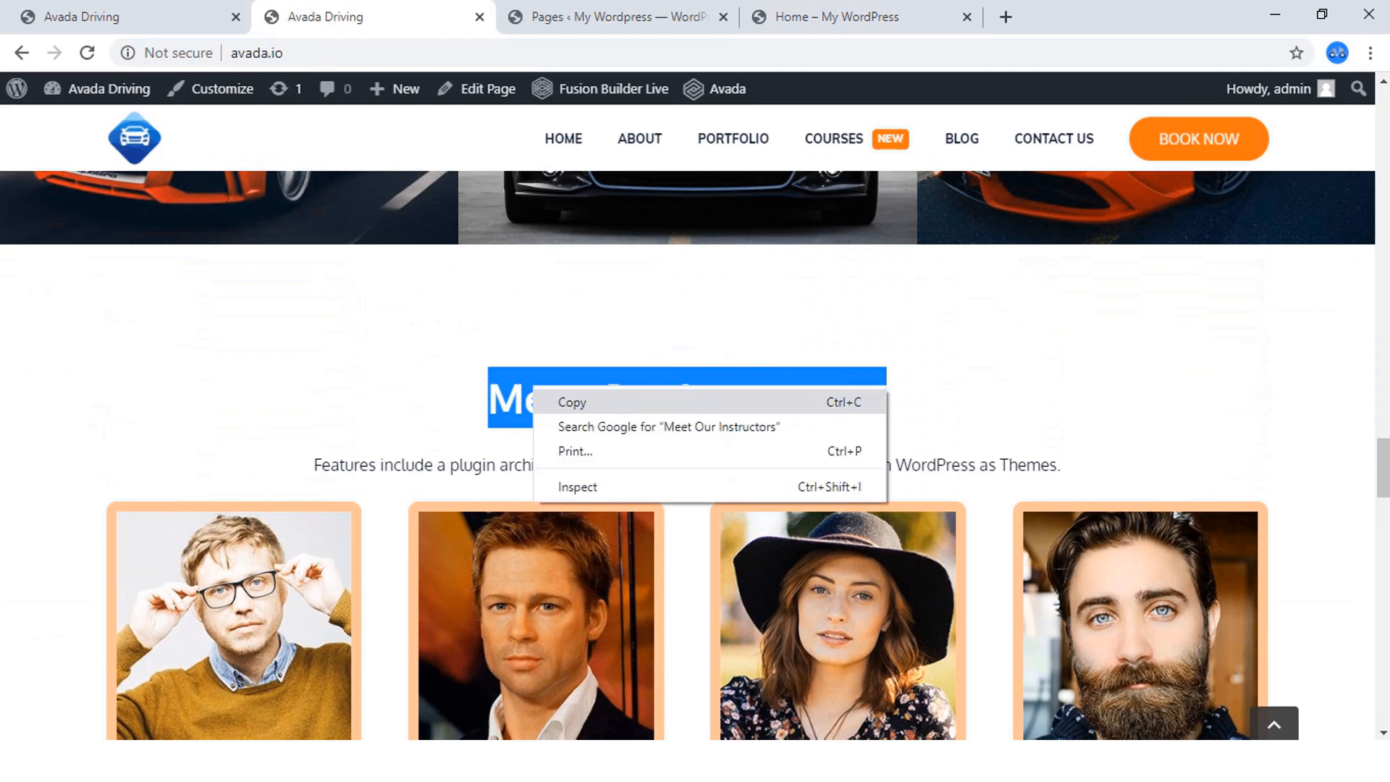
click(572, 398)
click(833, 16)
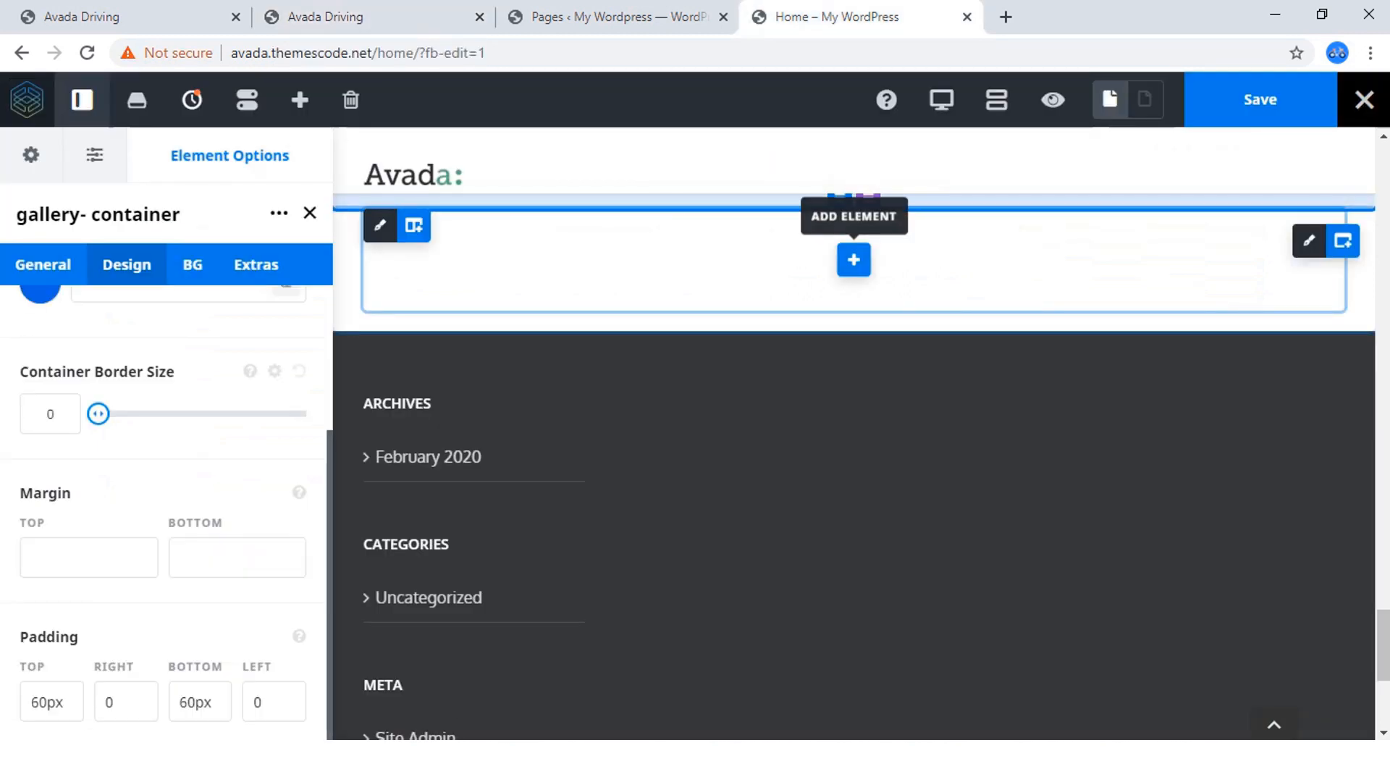
Add a Title element to the new container and replace its placeholder text with the copied heading "Meet Our Instructors".
click(853, 260)
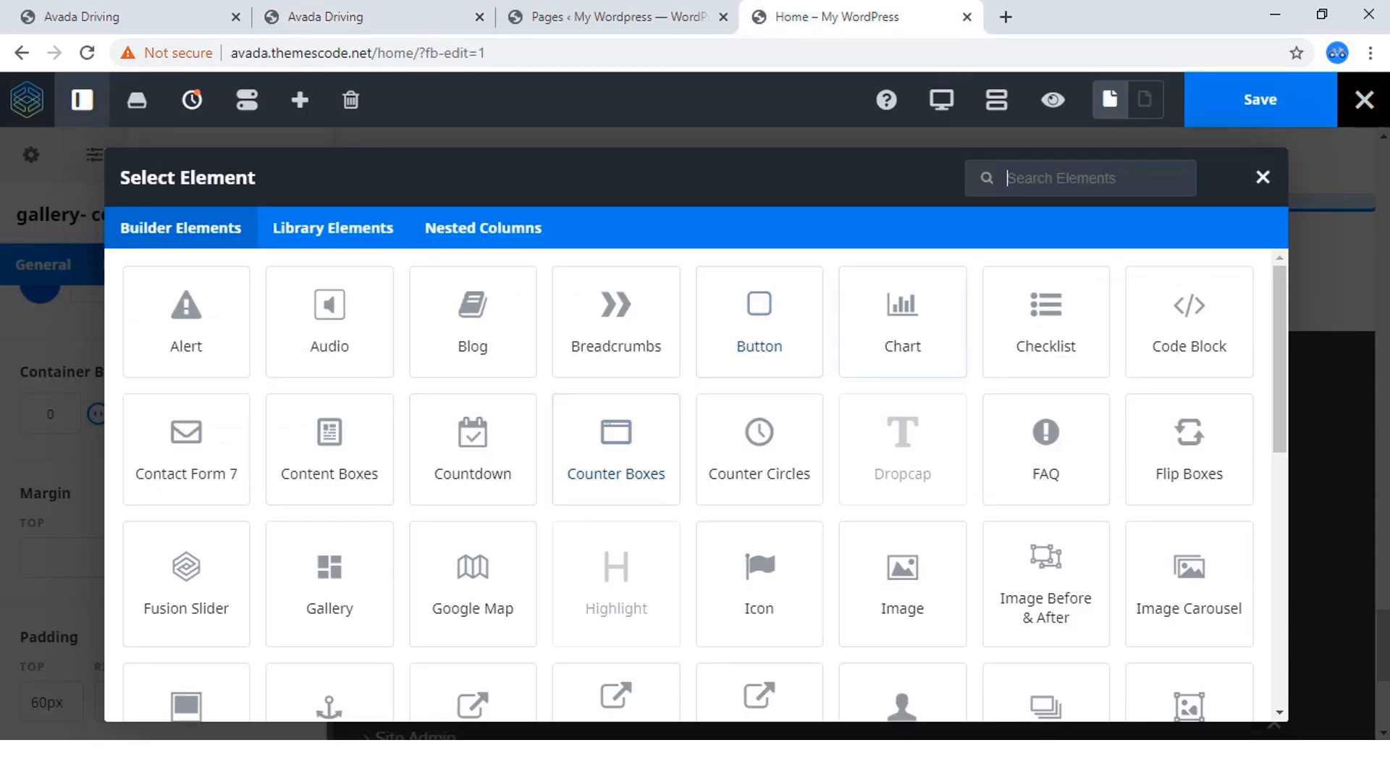
text(tit)
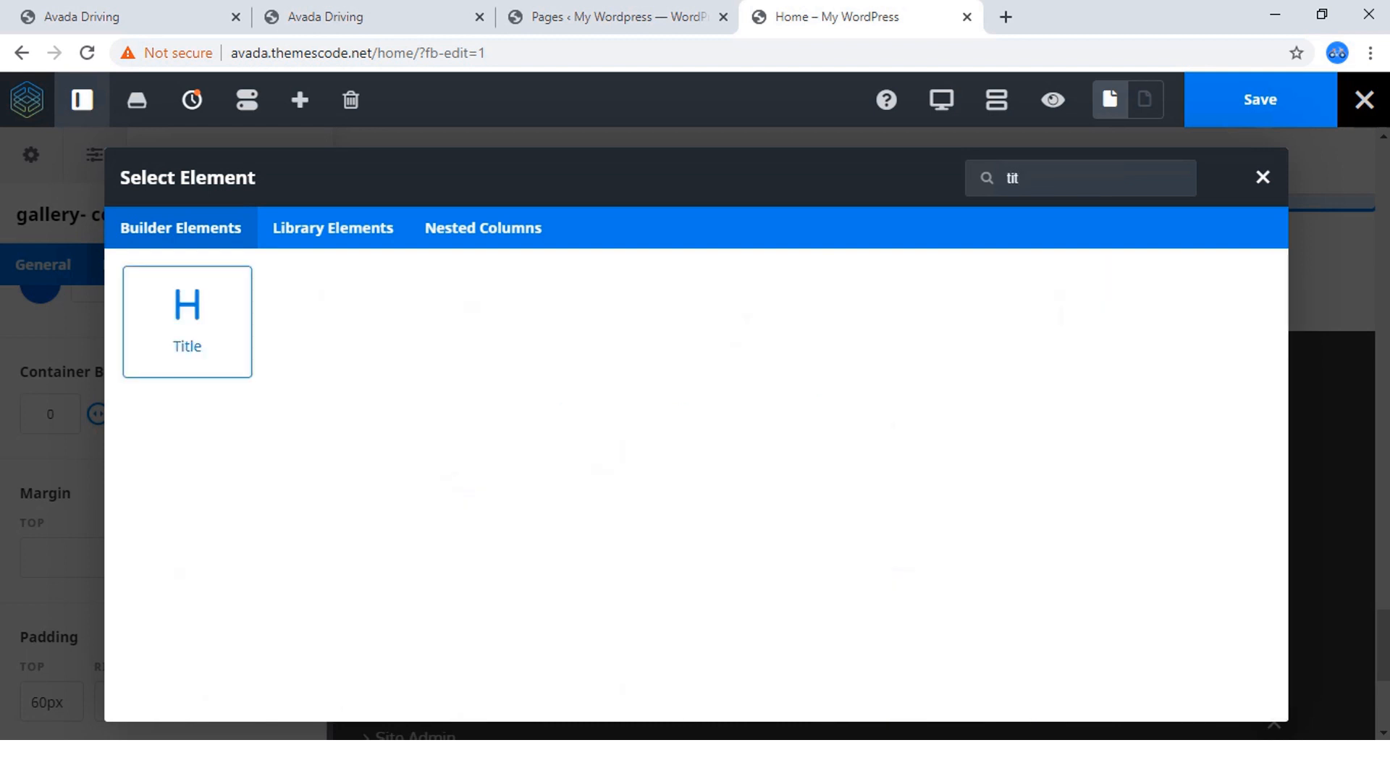
click(187, 321)
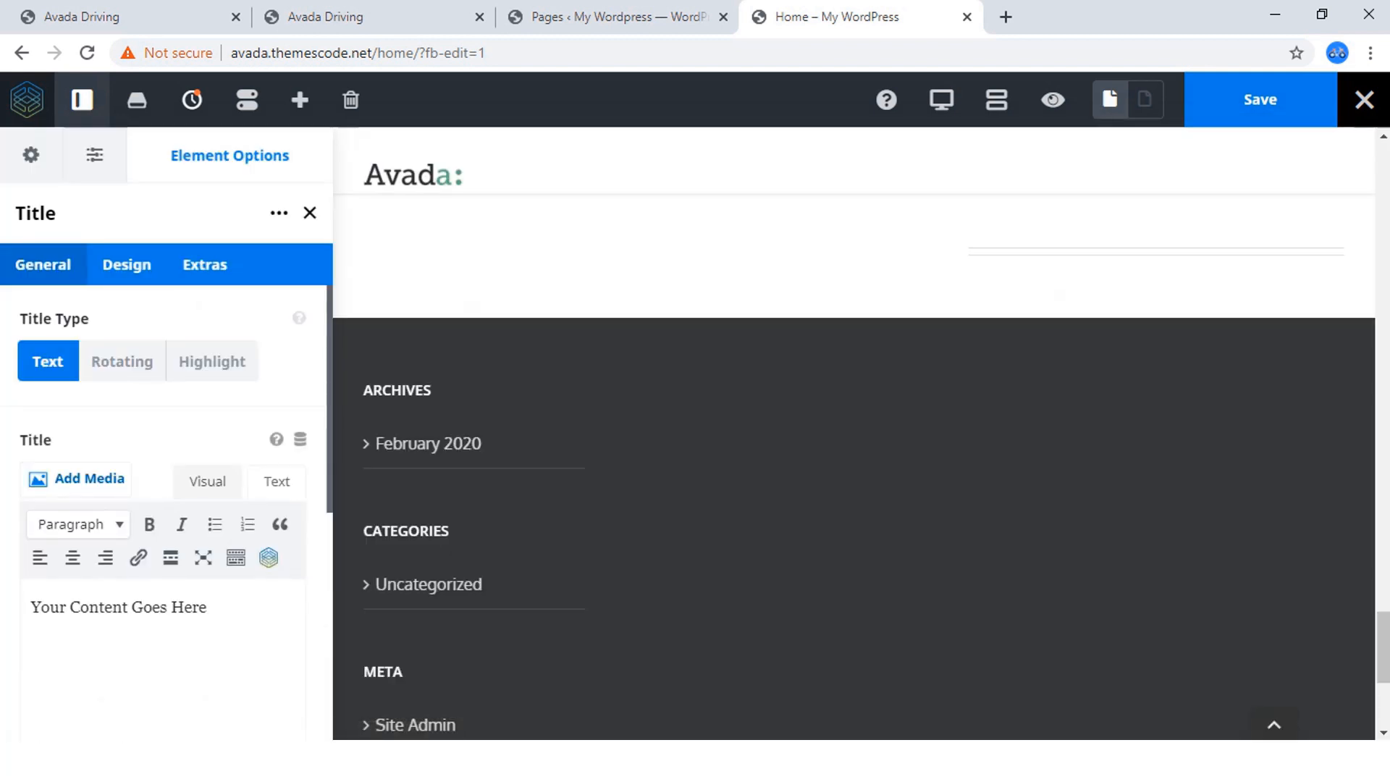
click(277, 482)
key(ctrl+a)
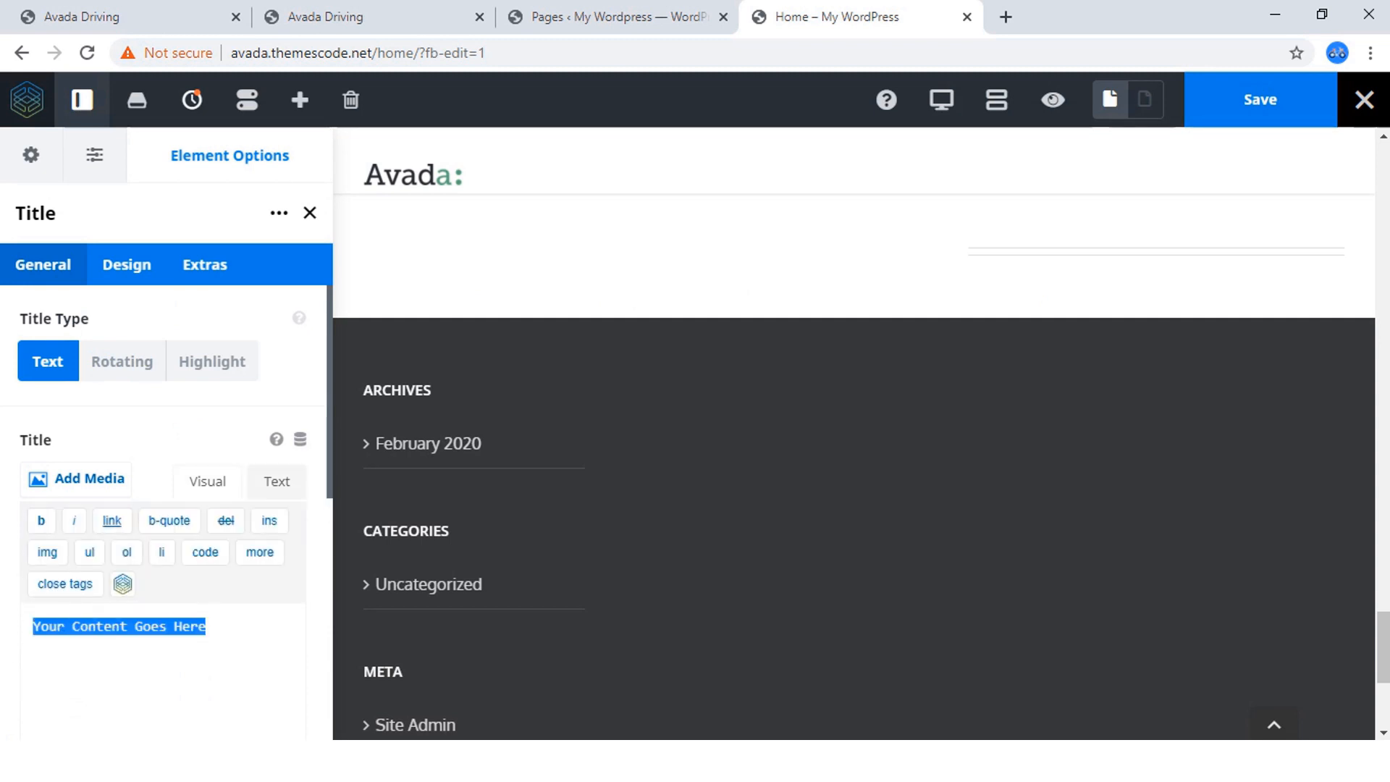
key(ctrl+v)
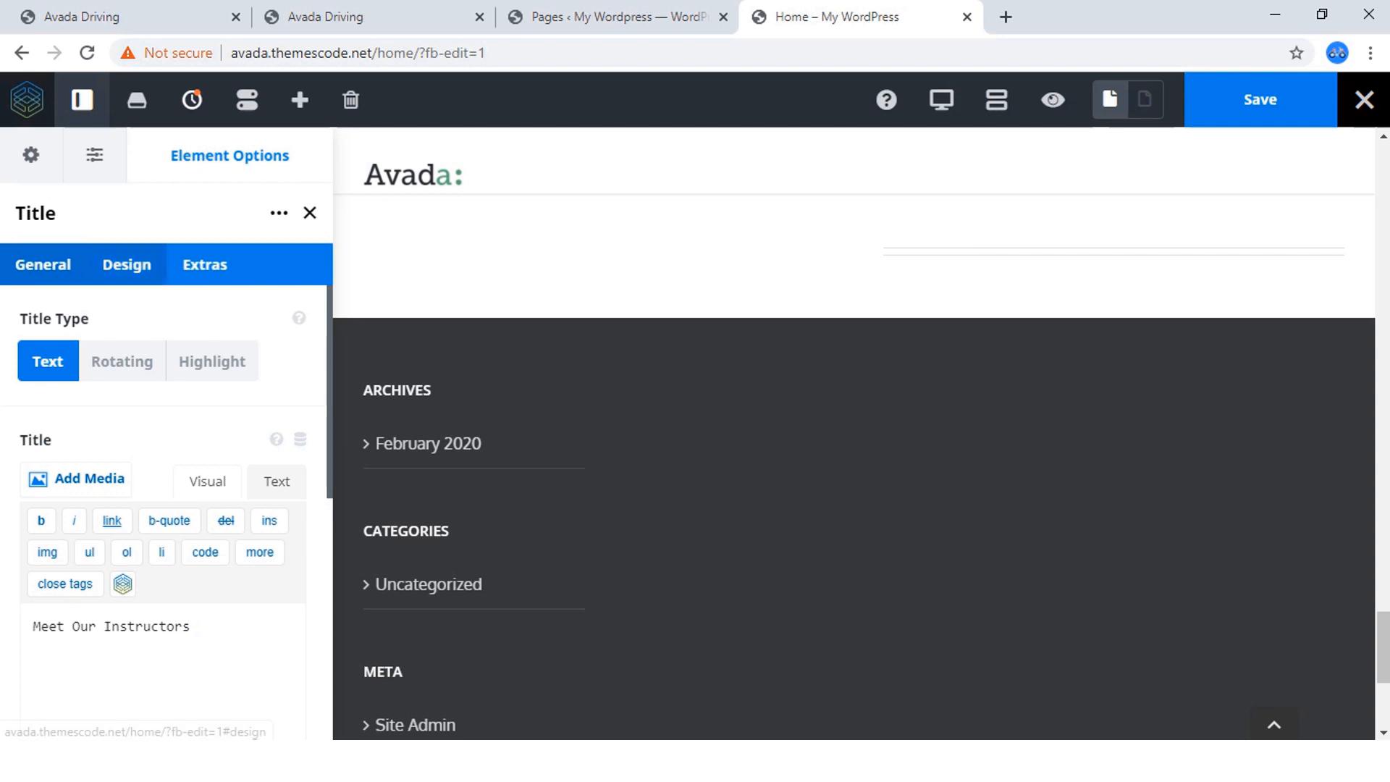
Set the title's HTML heading size to H2 and its alignment to Center.
click(127, 265)
click(163, 483)
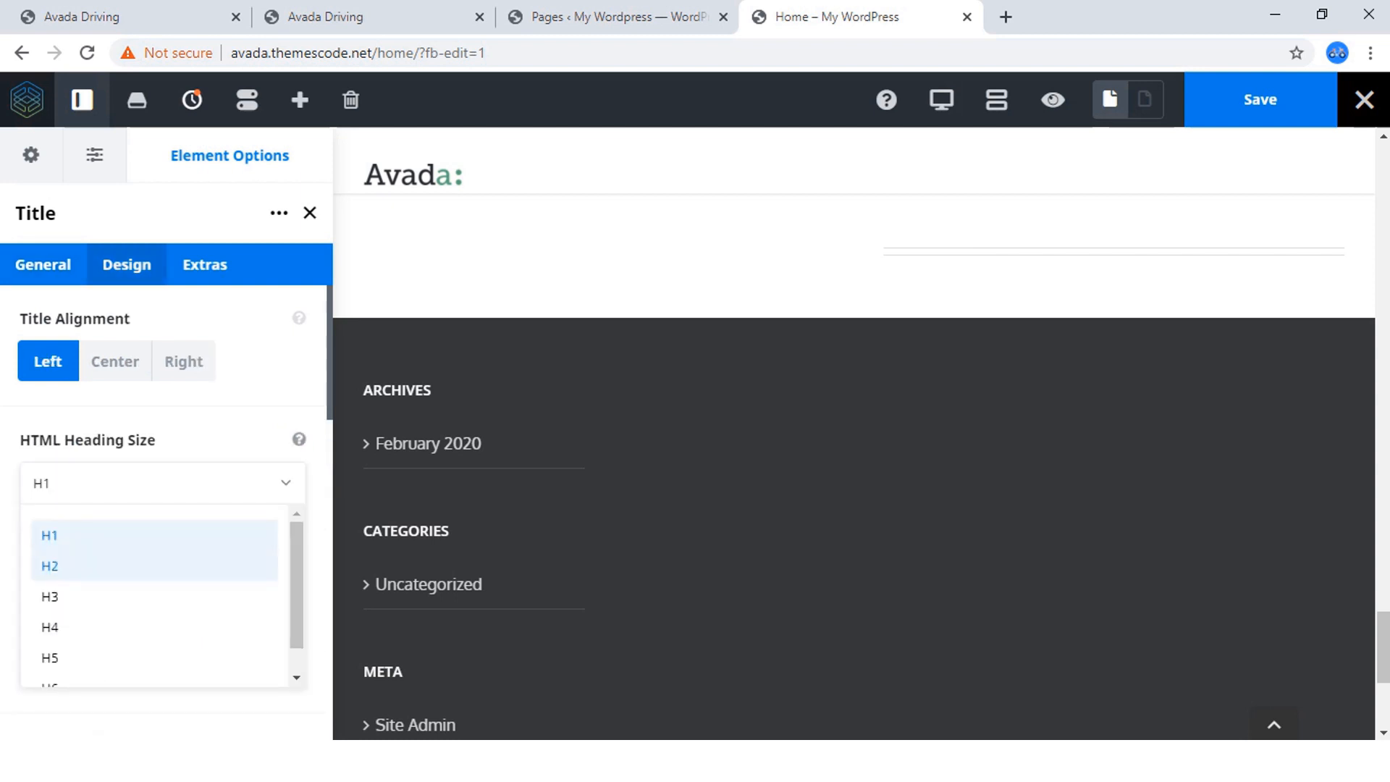
click(87, 566)
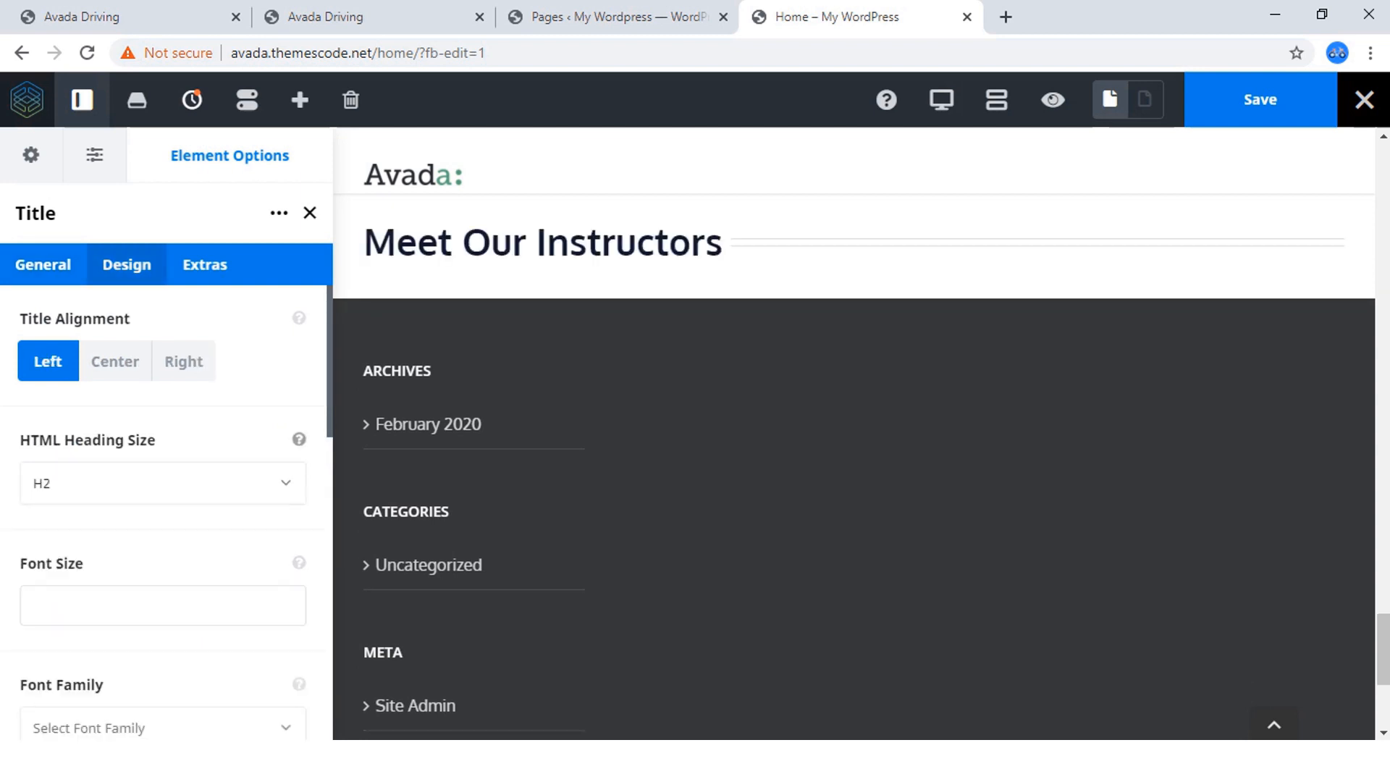
click(114, 361)
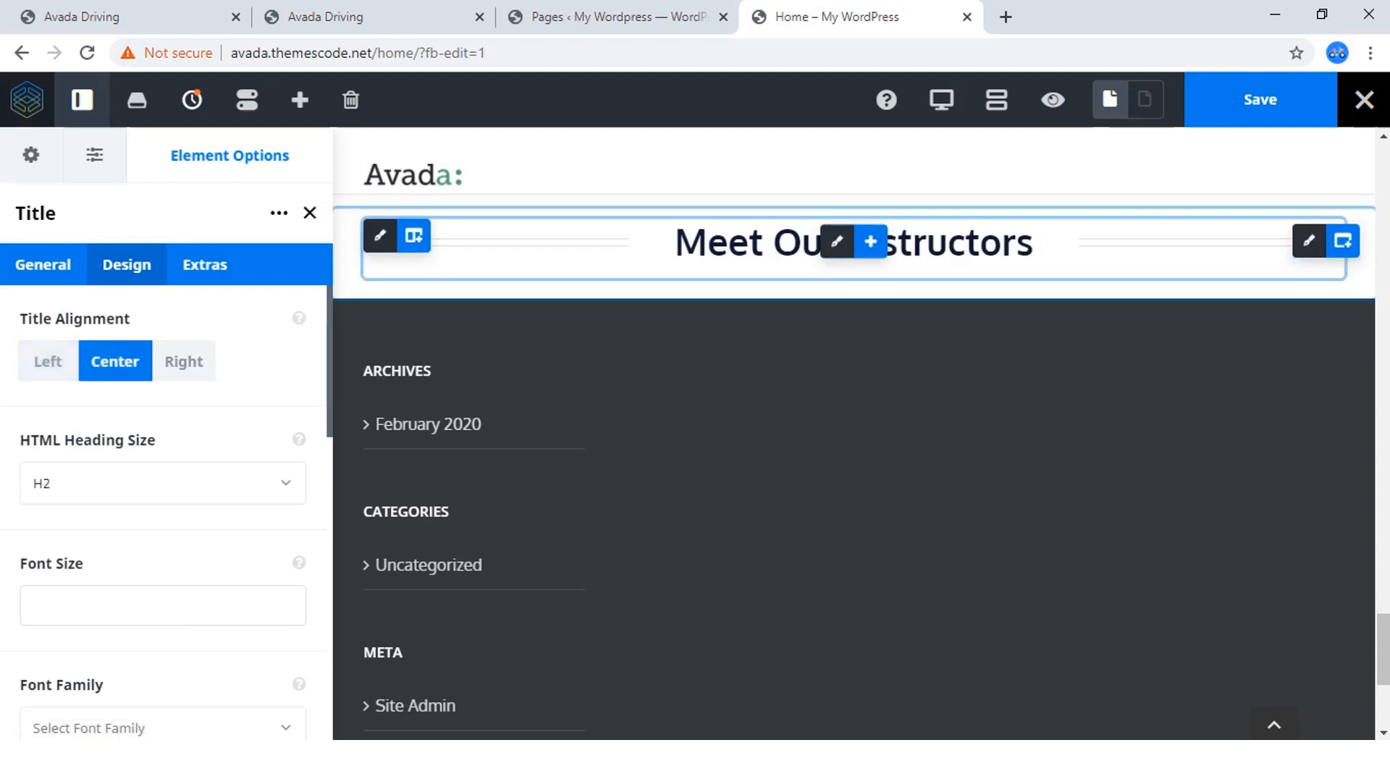
Set the title's separator to None.
scroll(163, 507, down, 10)
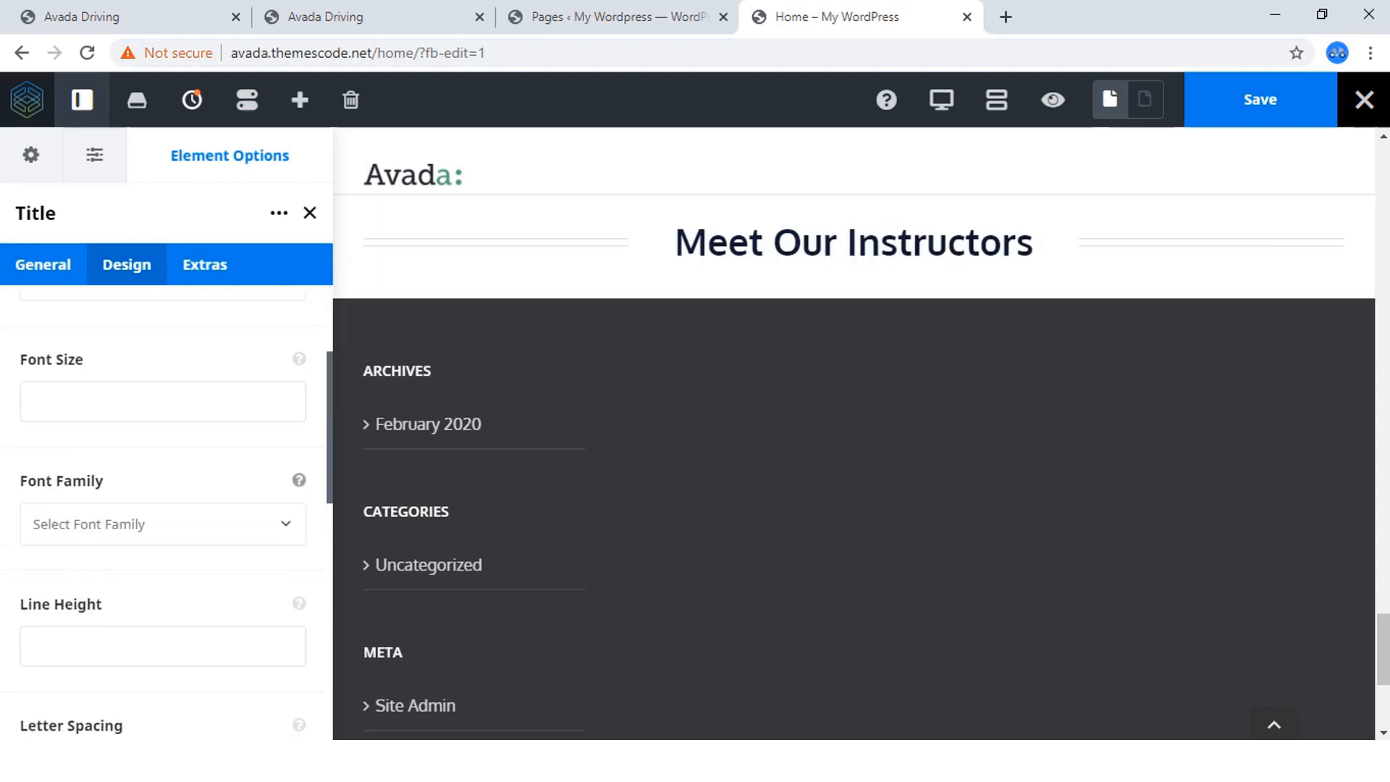
click(163, 697)
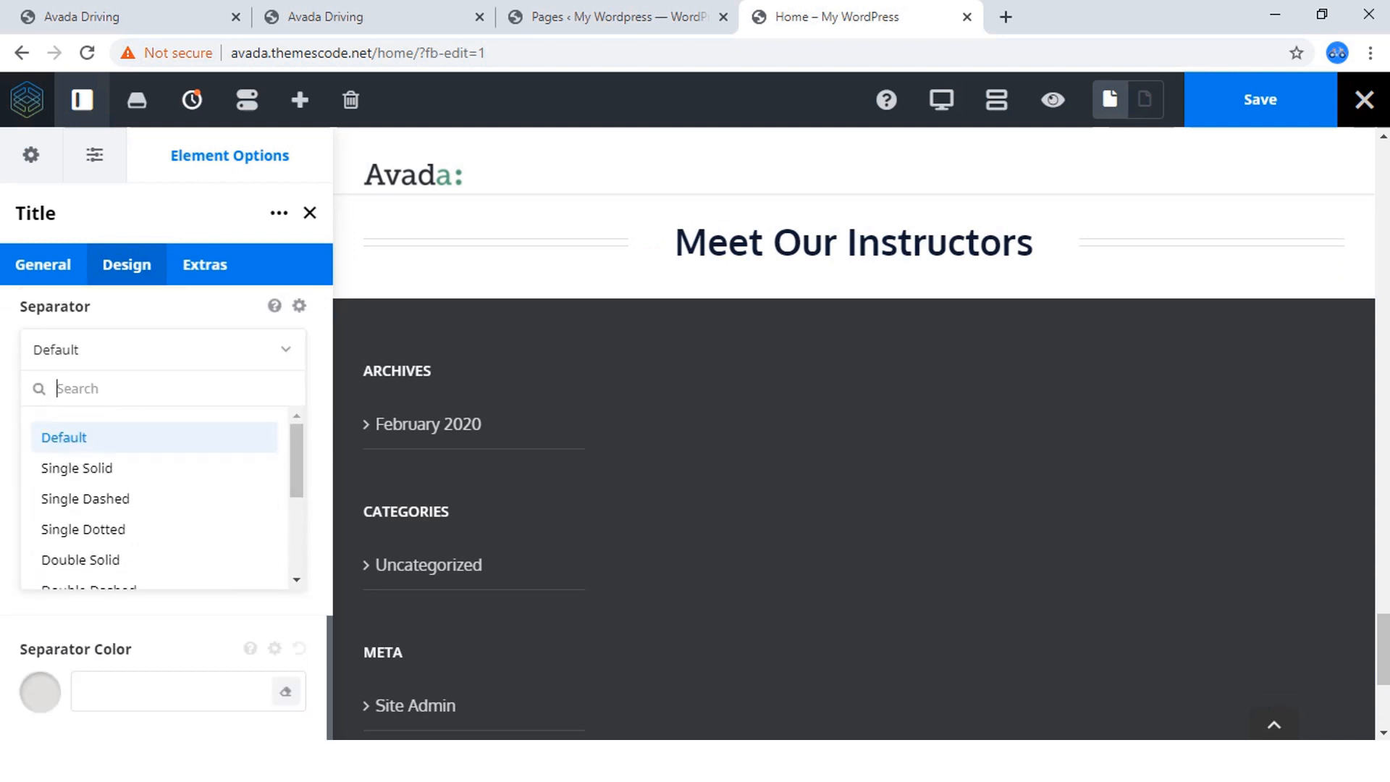
scroll(163, 536, up, 4)
scroll(163, 535, down, 3)
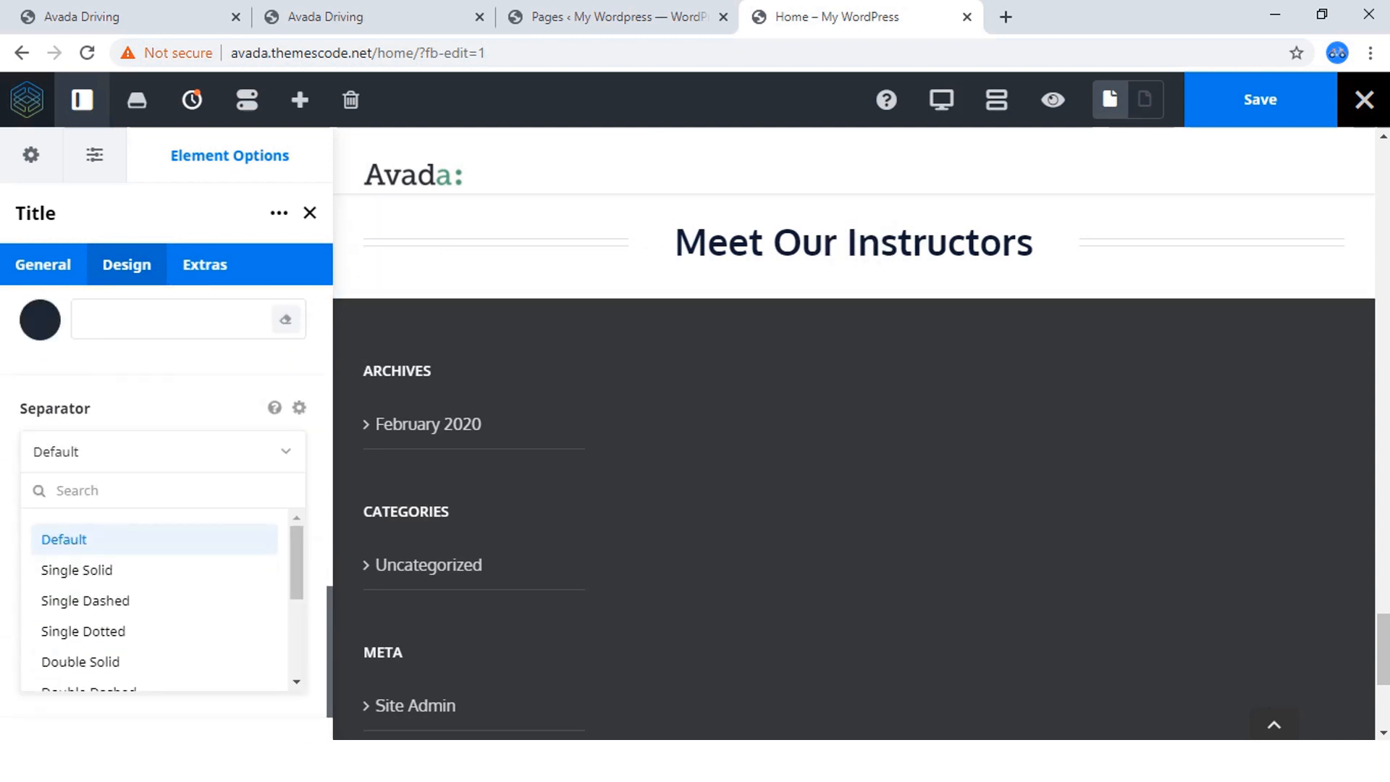
scroll(163, 579, down, 2)
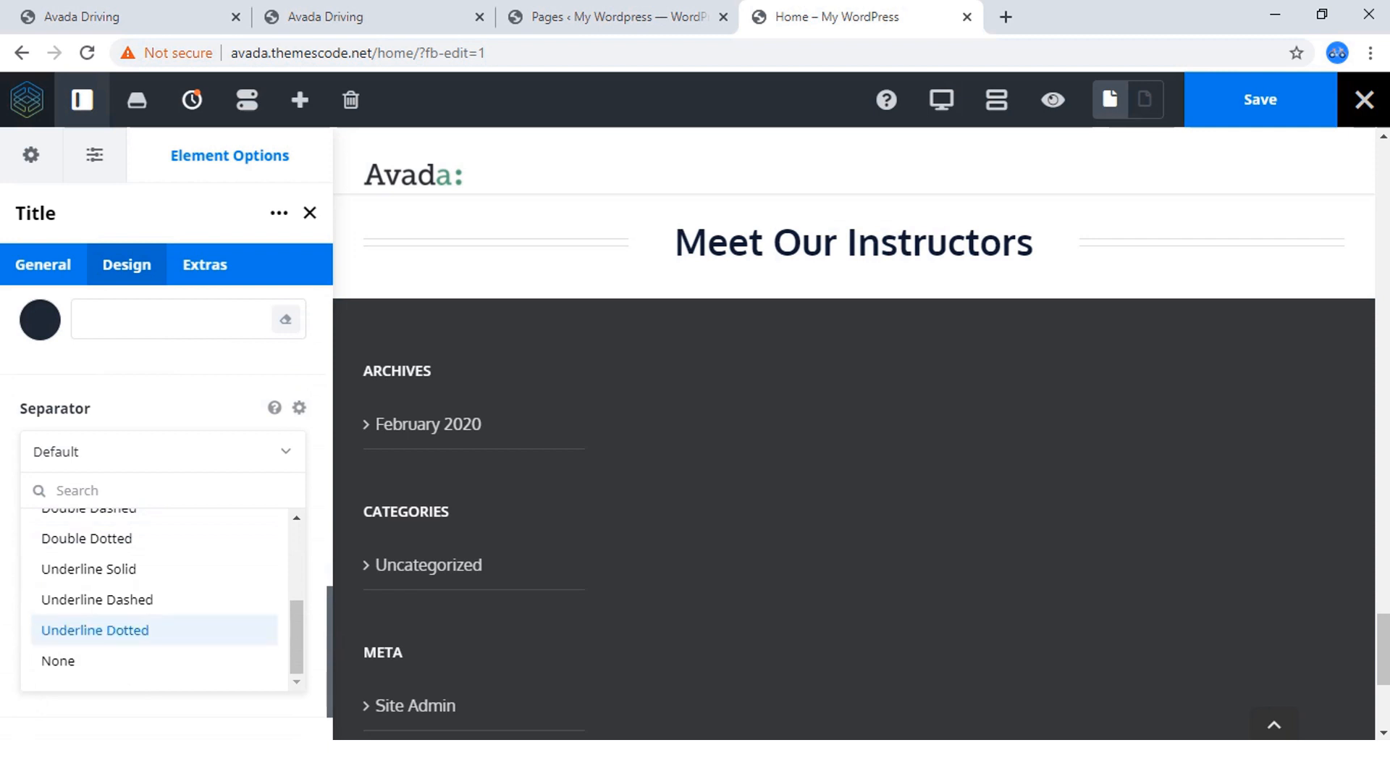
click(58, 661)
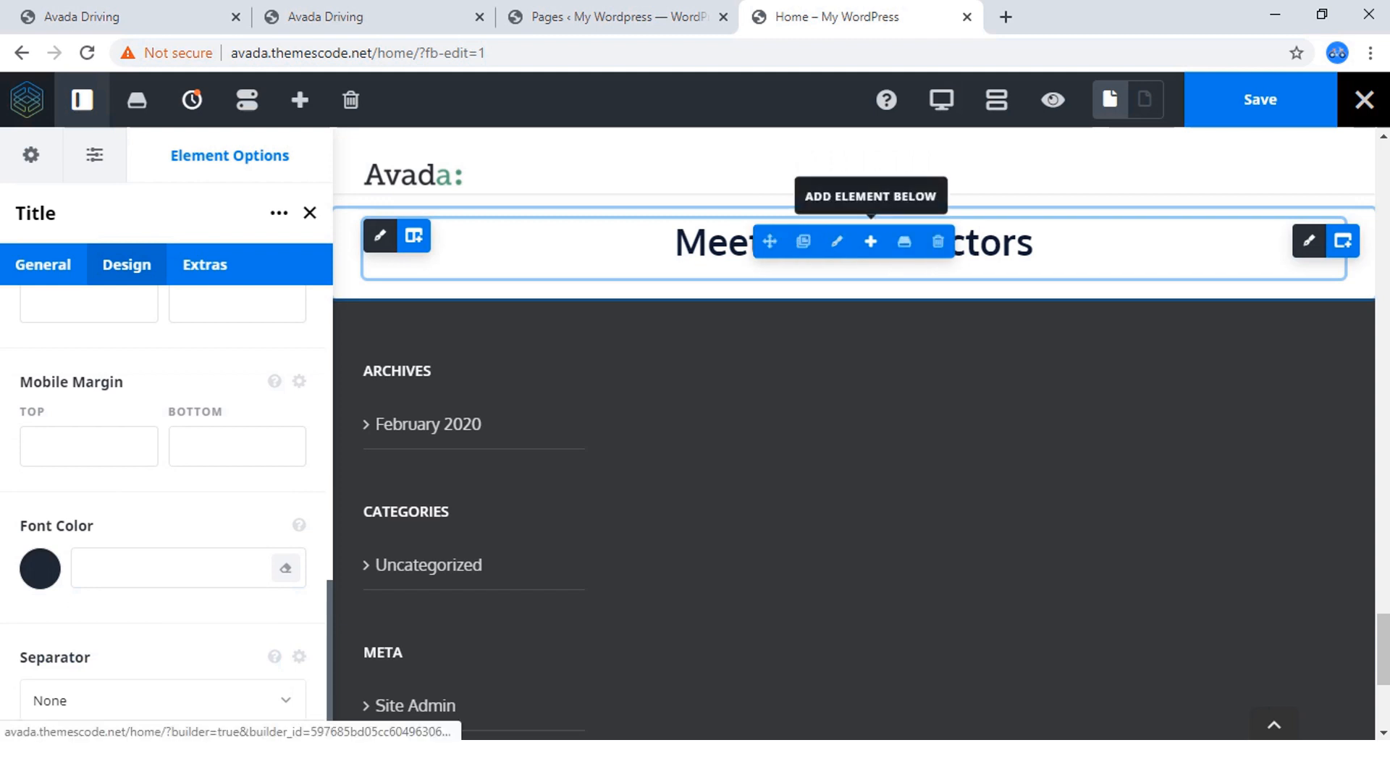
Add a Text Block element below the "Meet Our Instructors" title.
click(871, 241)
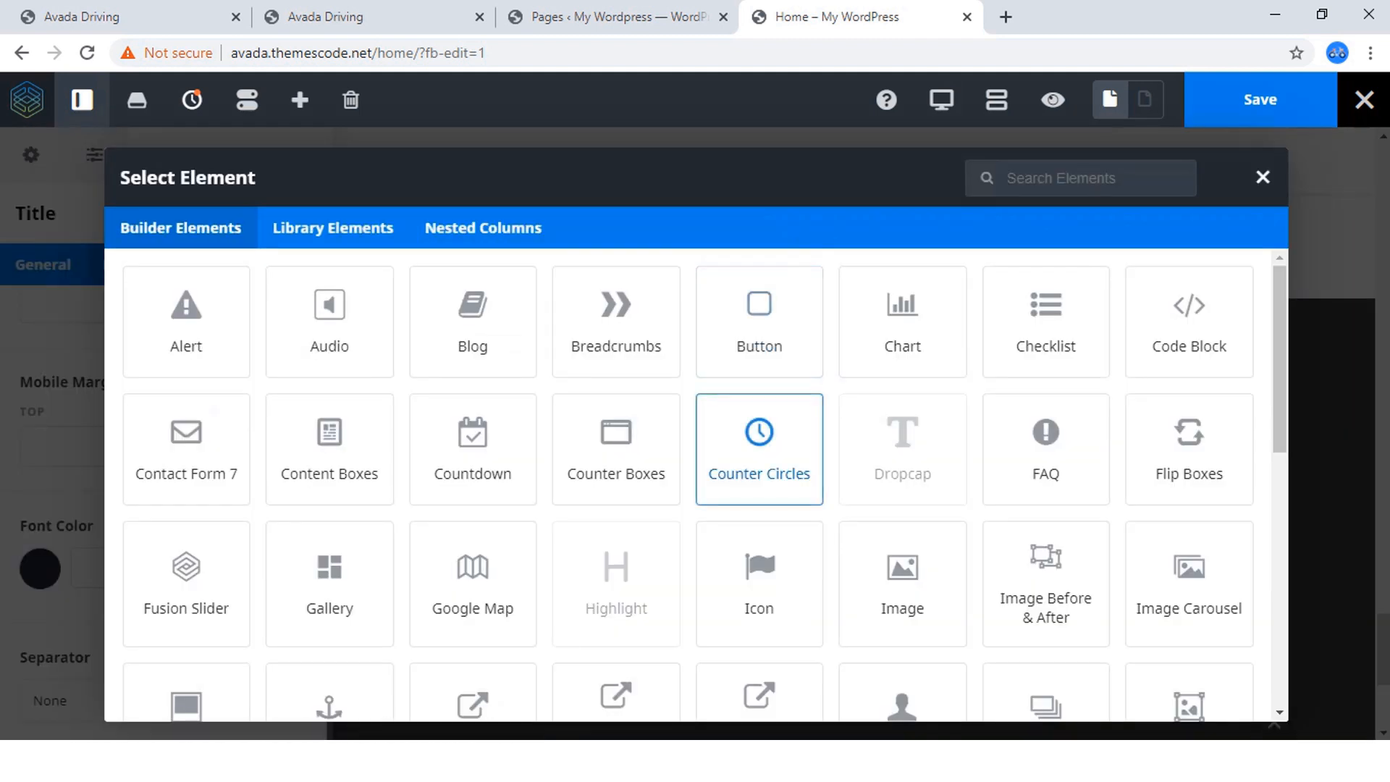
text(text)
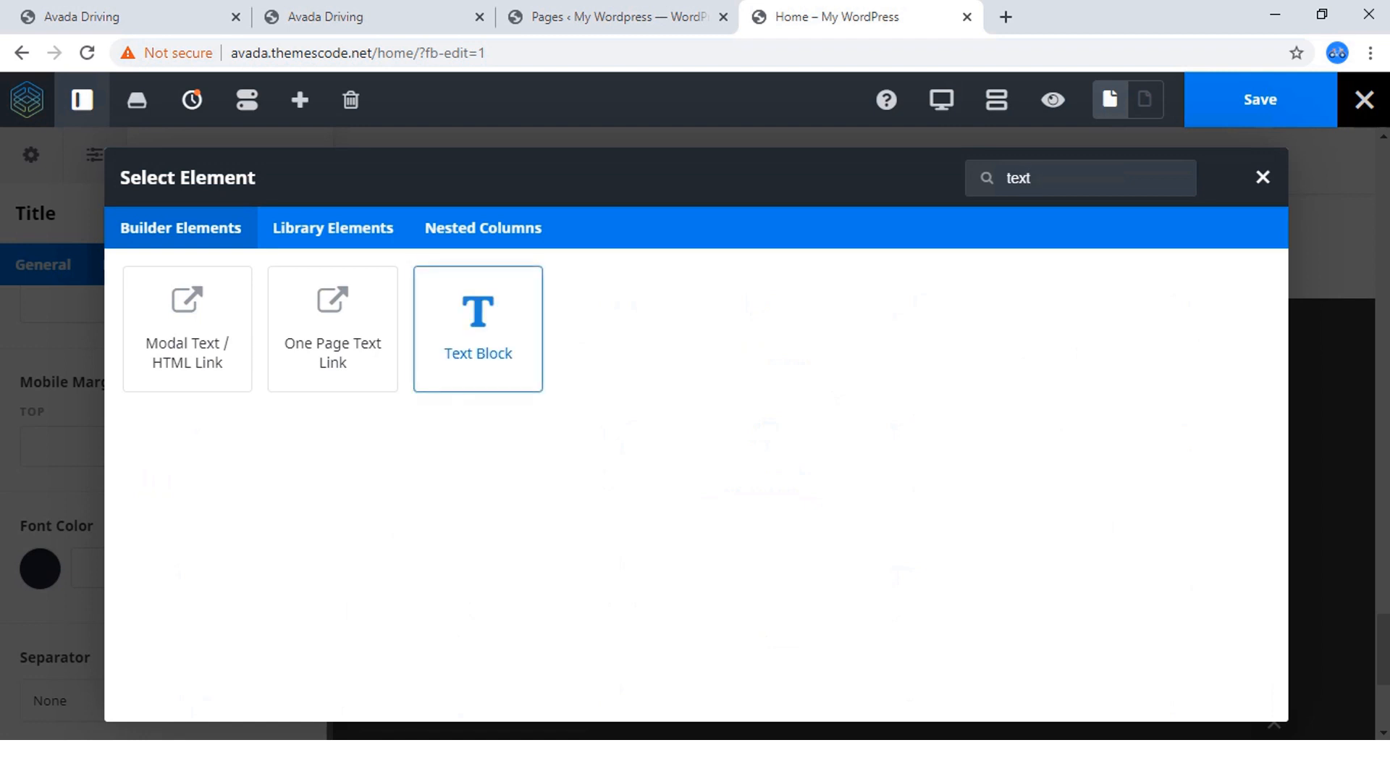
click(478, 329)
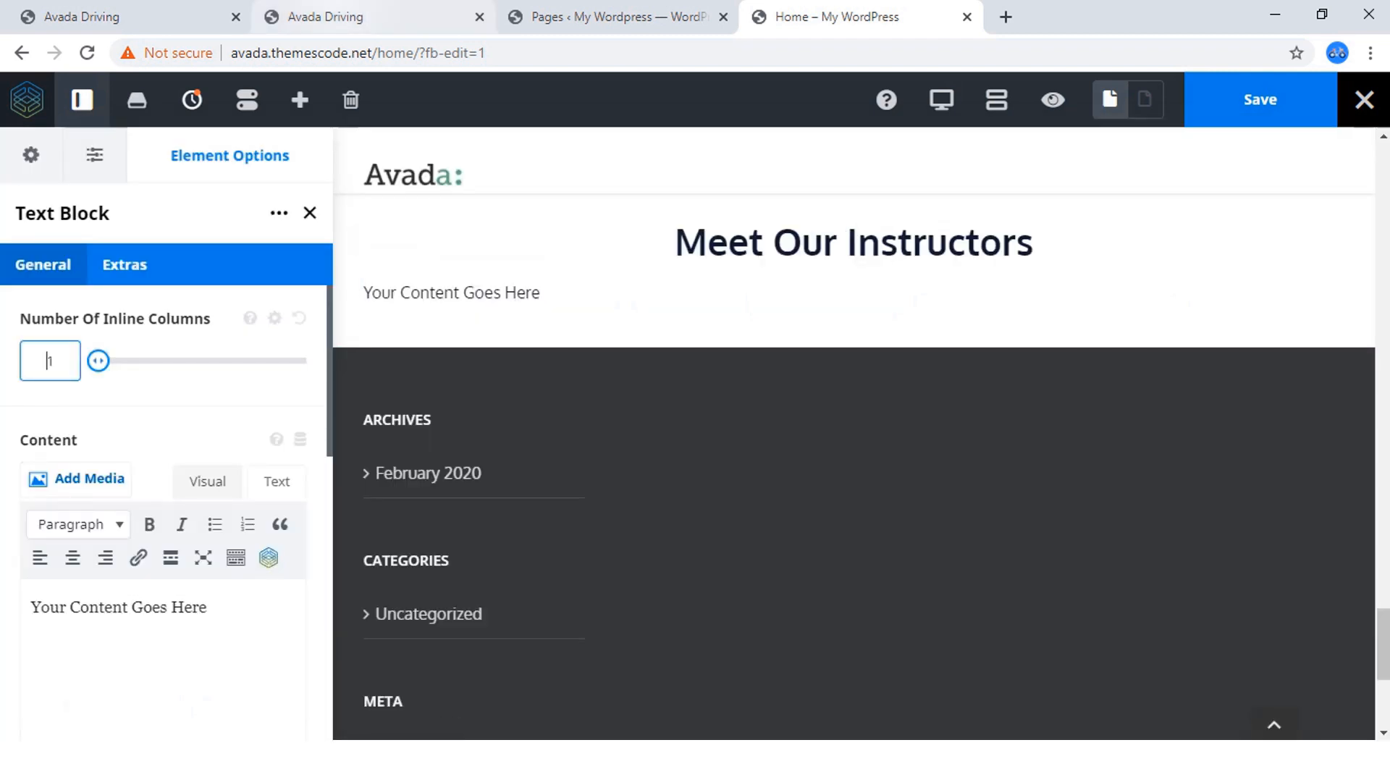
Copy the sentence under "Meet Our Instructors" on the Avada Driving page and replace the text block's placeholder content with it.
click(326, 16)
scroll(695, 435, down, 3)
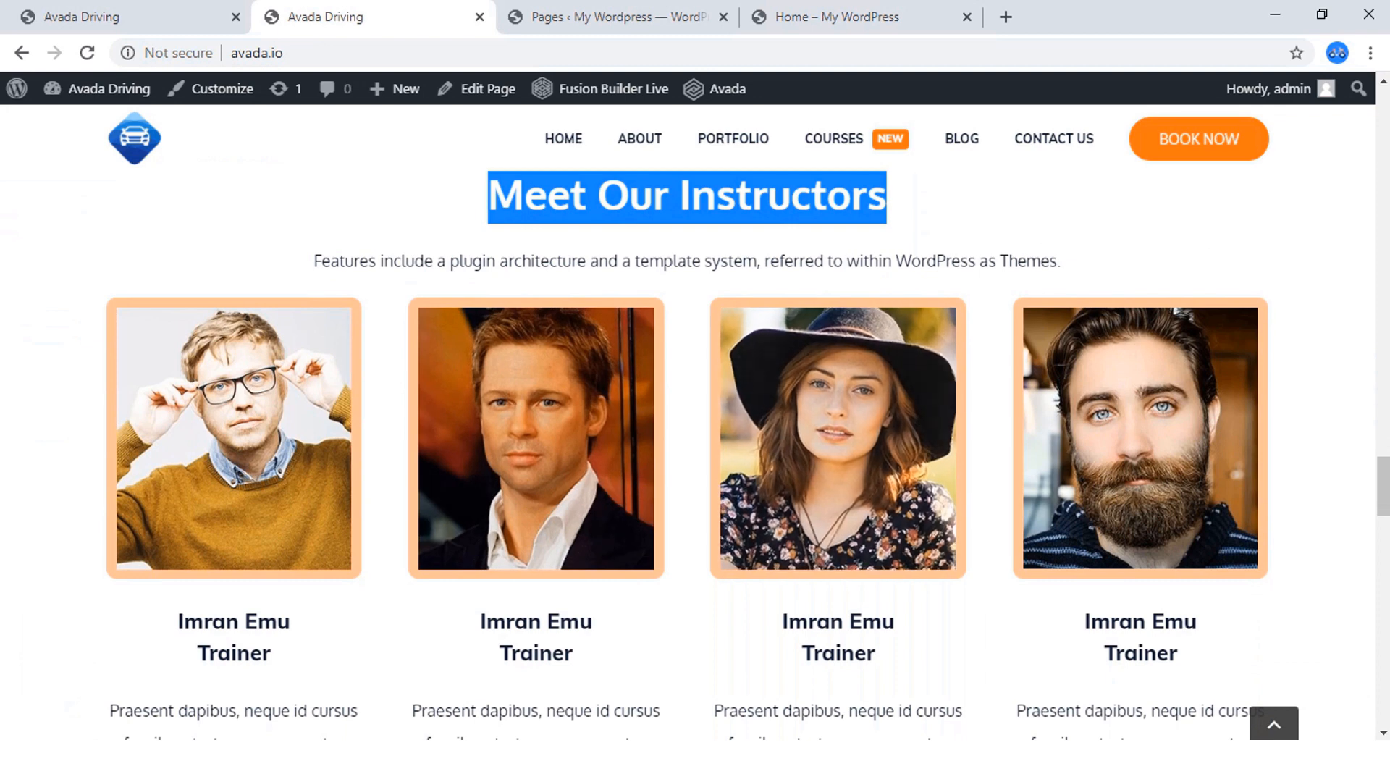
drag(1061, 261, 331, 260)
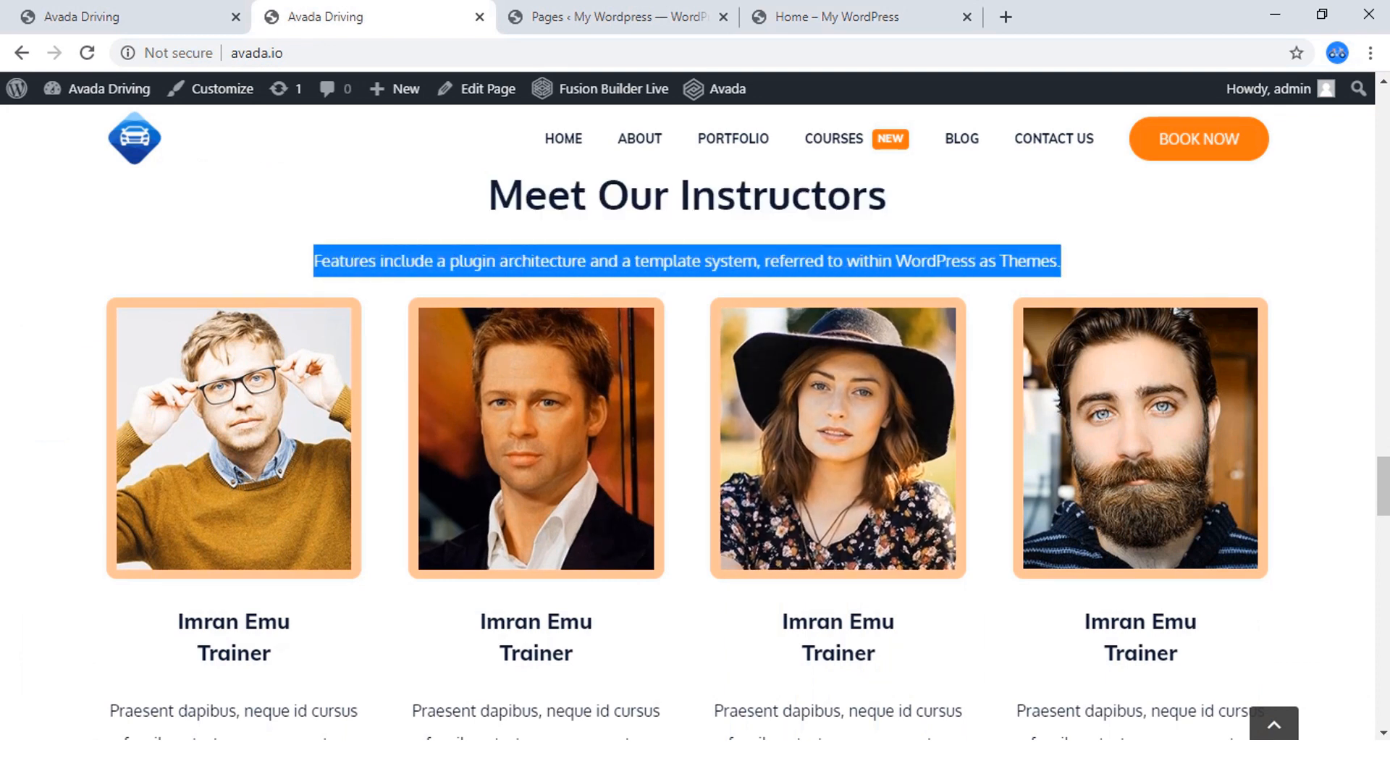
right_click(366, 257)
click(398, 270)
click(833, 16)
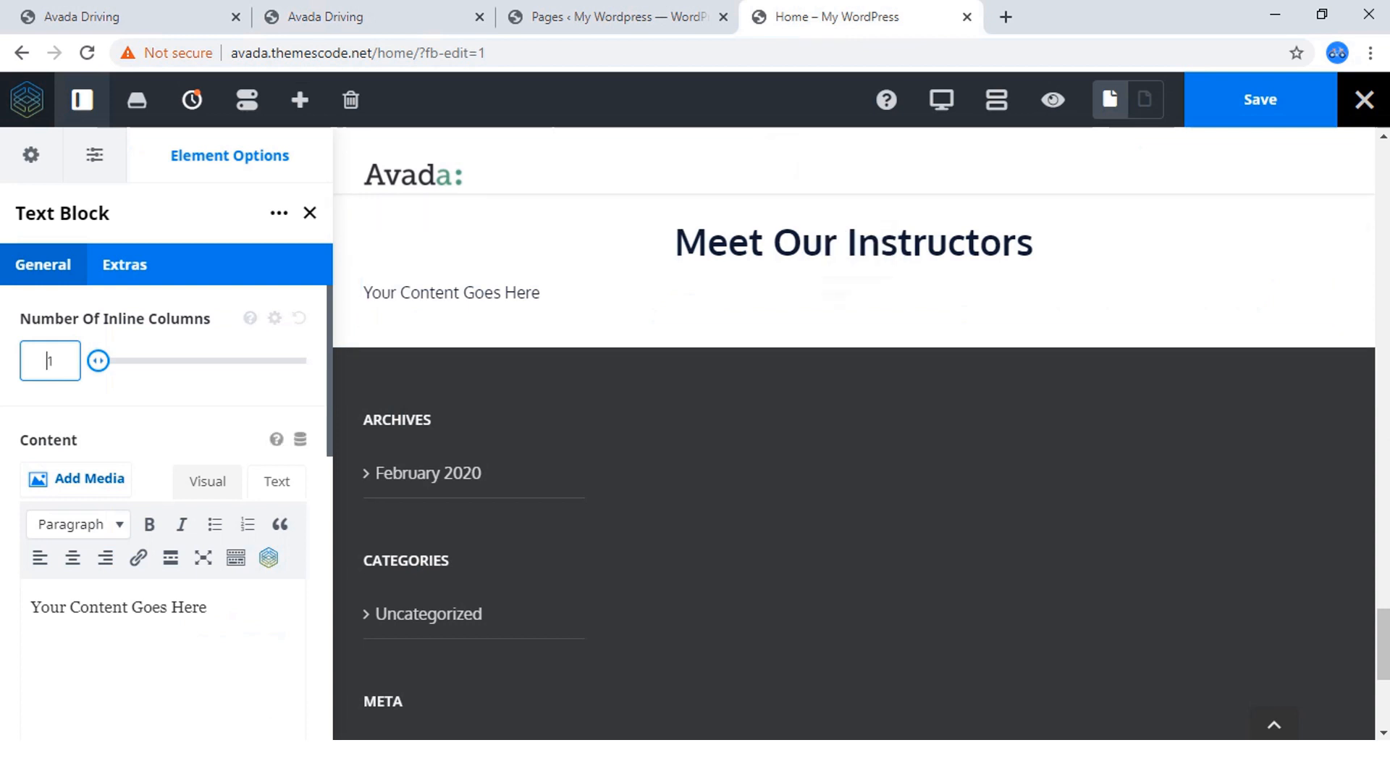
click(131, 608)
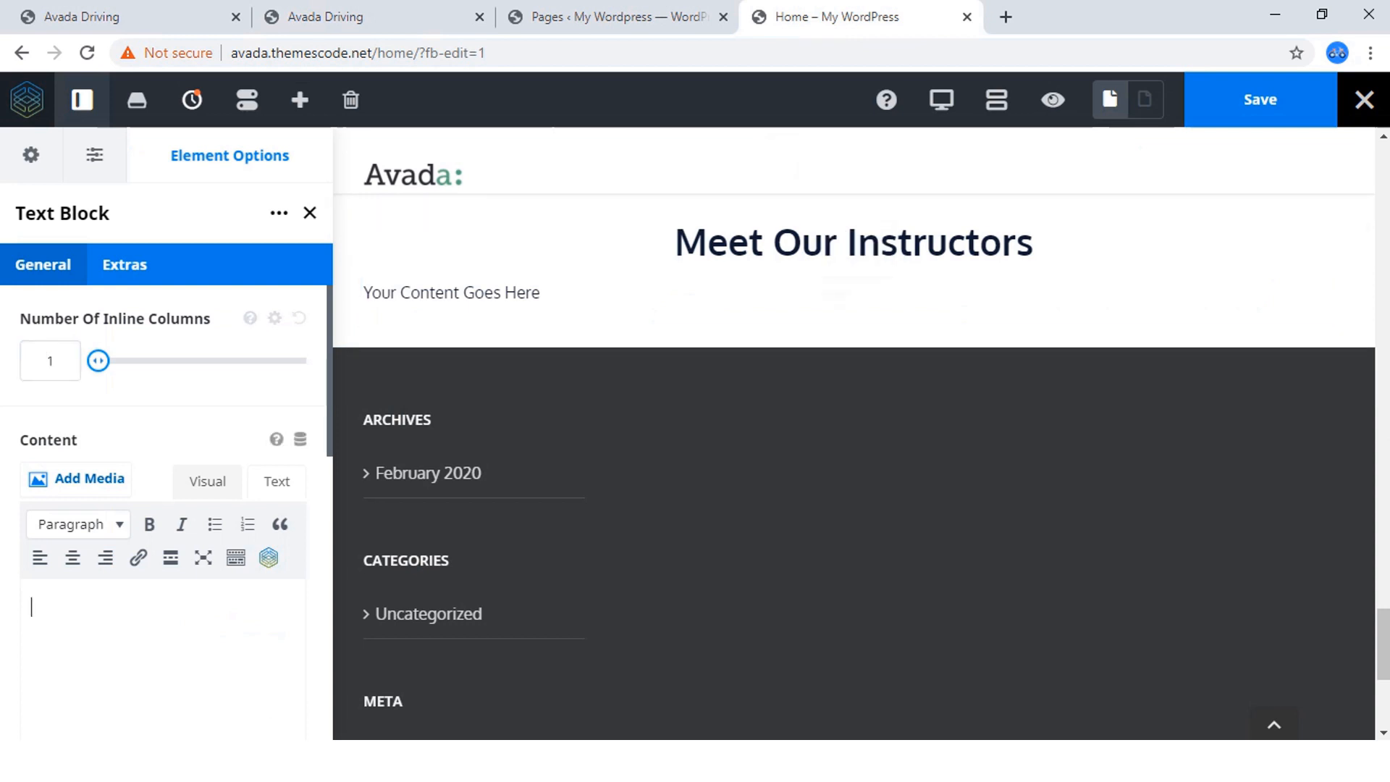
text(Features include a plugin architecture and a template system, referred to within WordPress as Themes.)
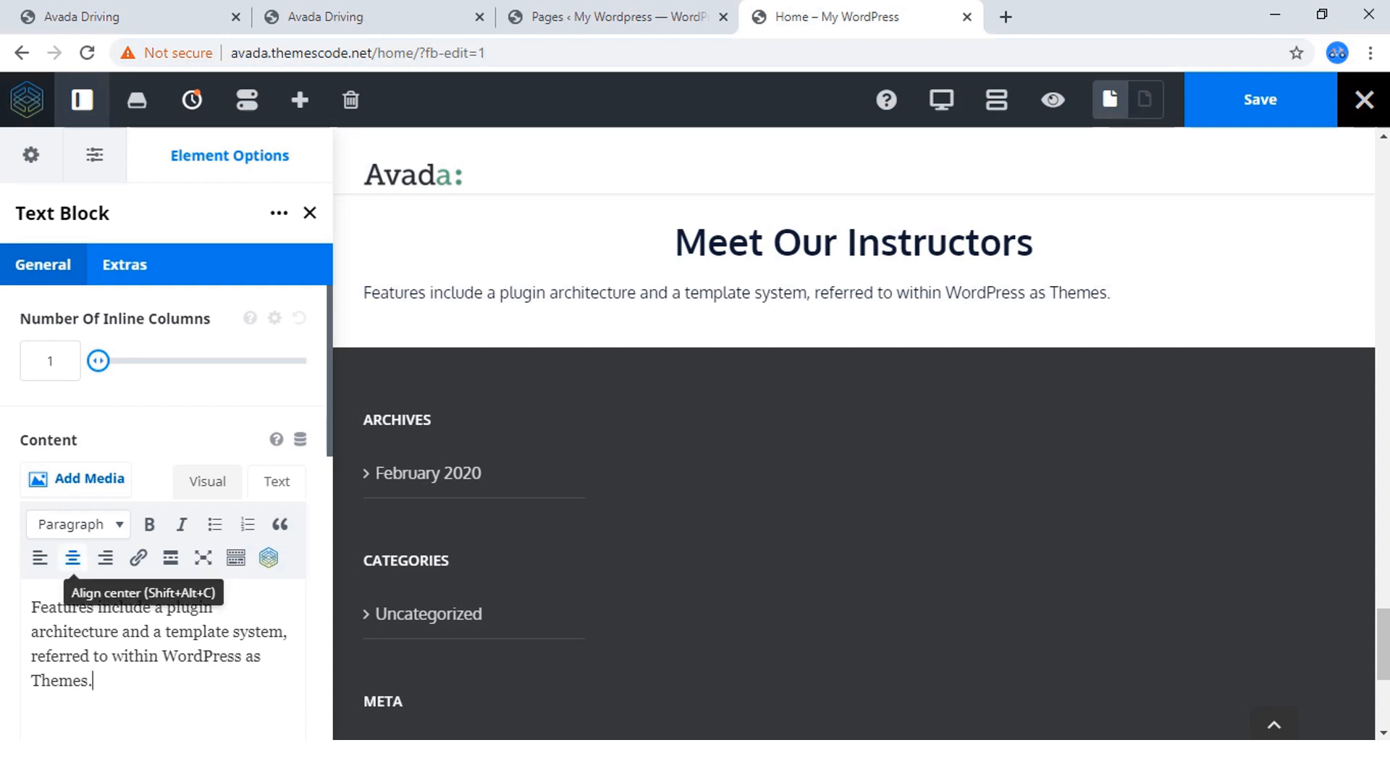
Try centre alignment on the text block's paragraph, revert it, and toggle the page preview on and off.
click(72, 557)
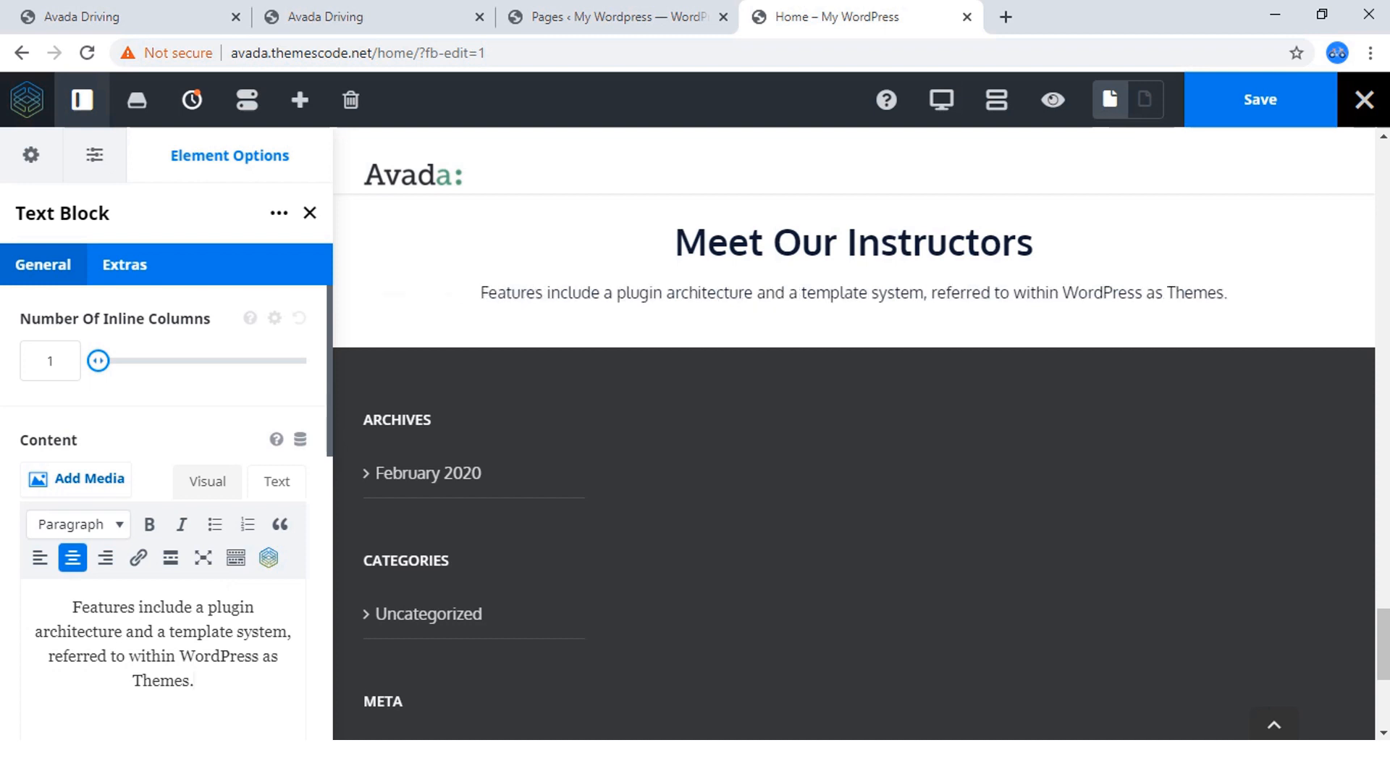
click(73, 557)
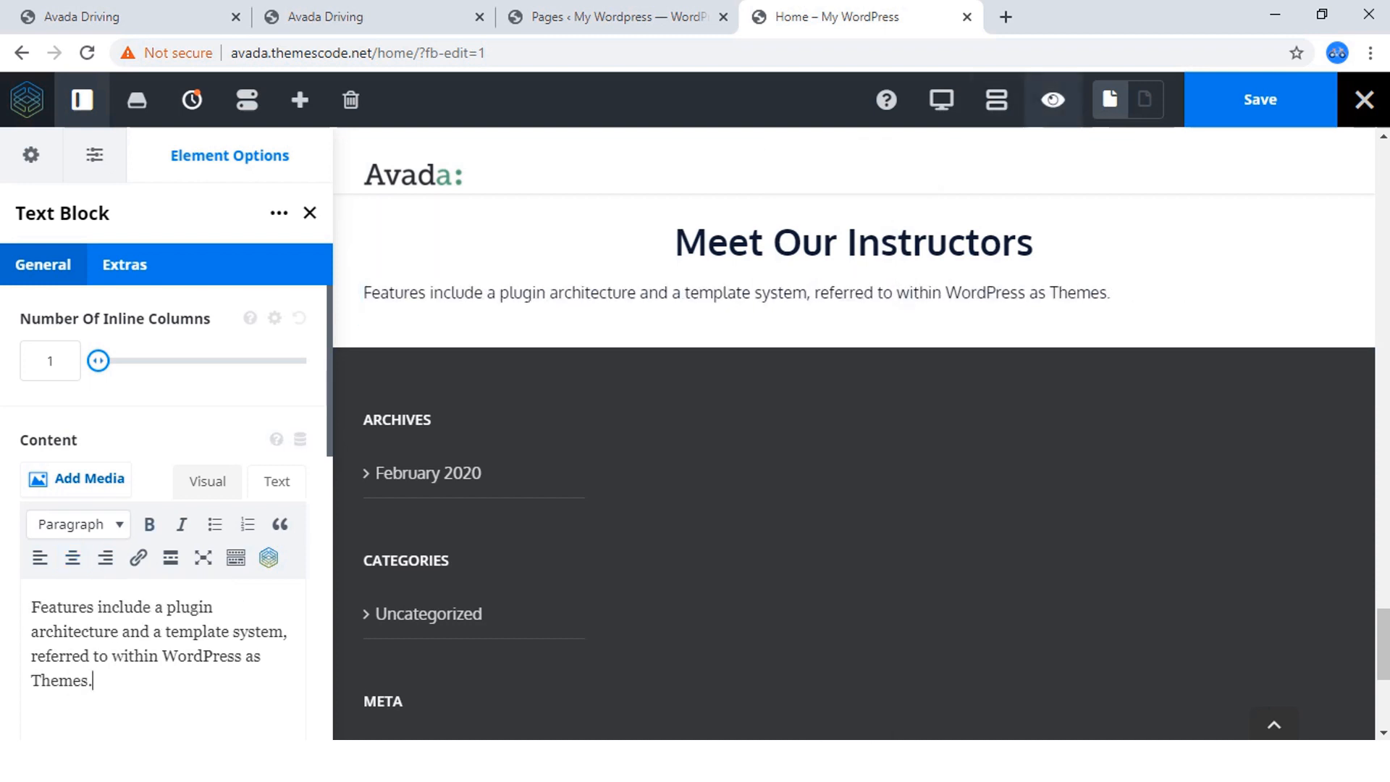
click(1053, 99)
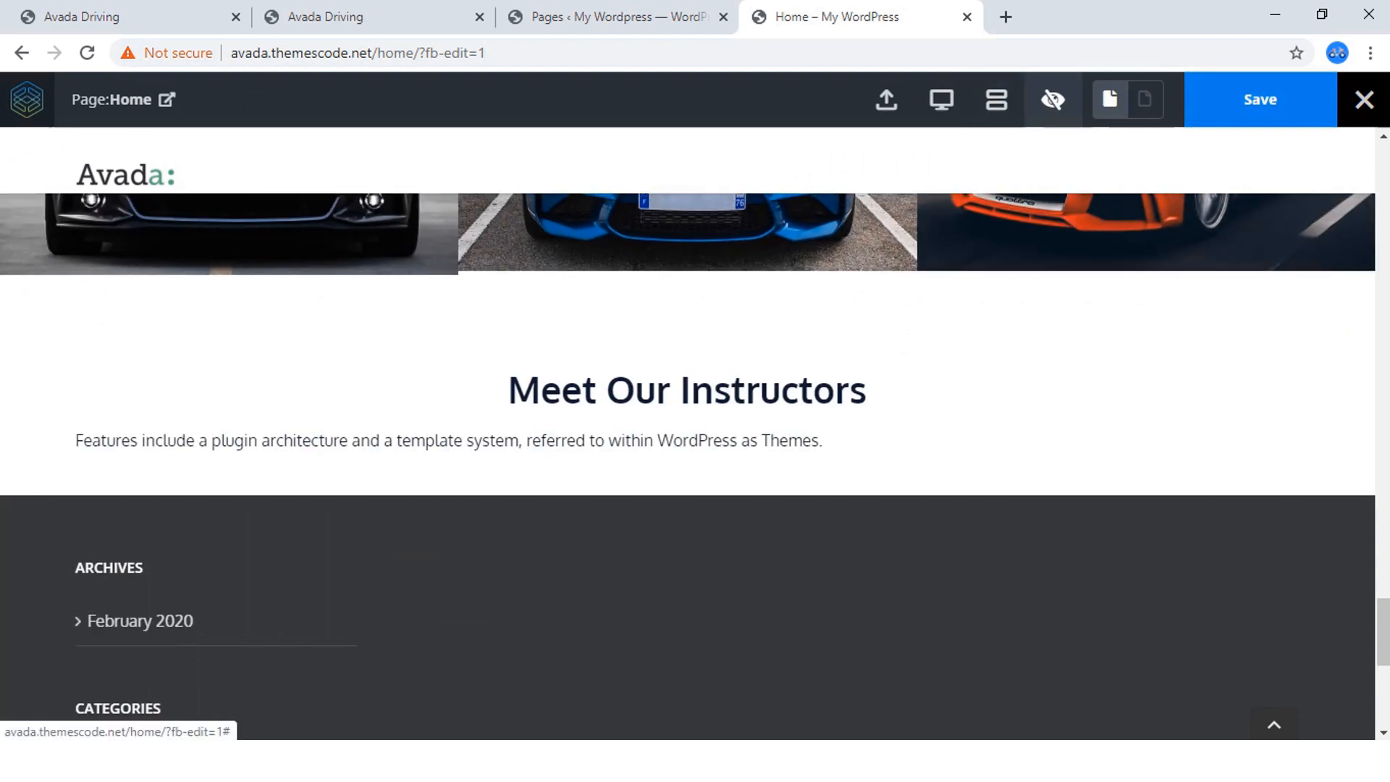
click(1053, 99)
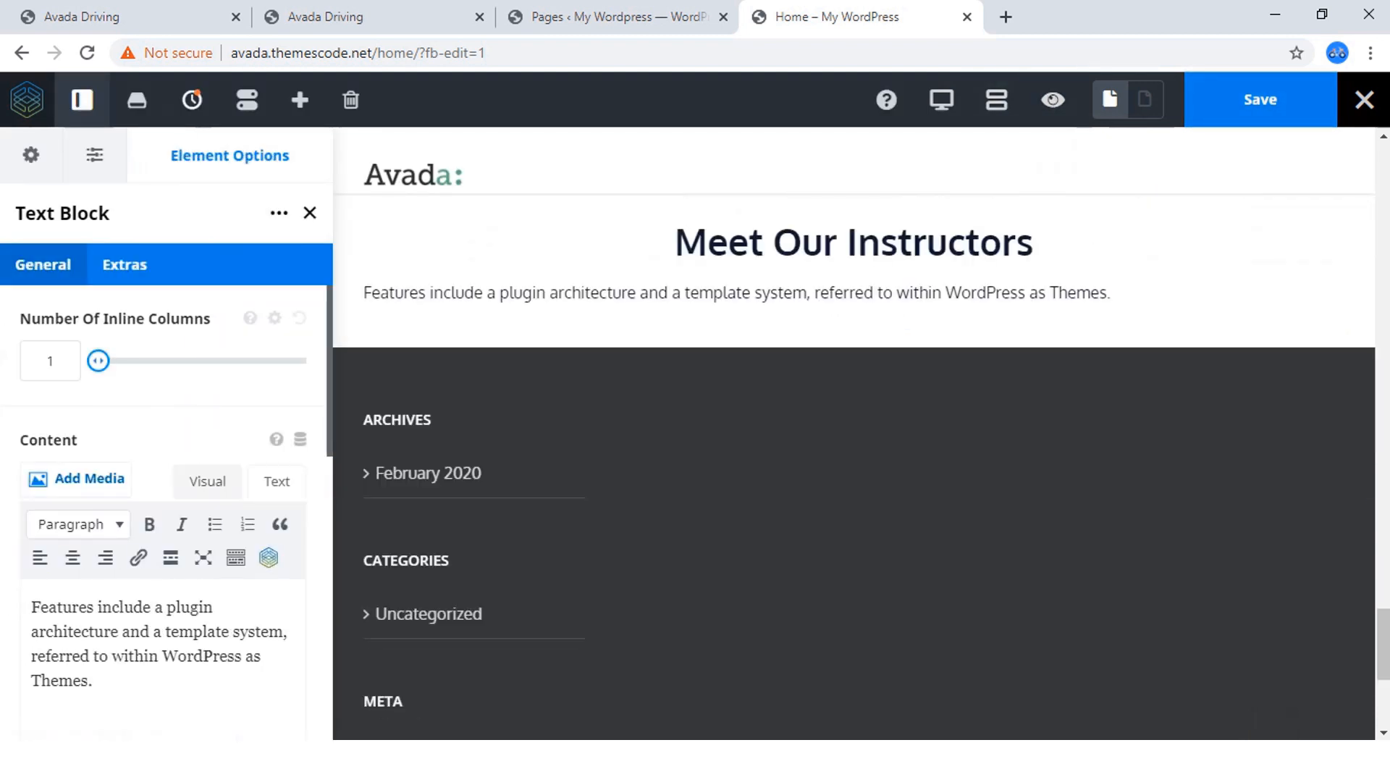
Centre-align the text block's sentence and save the page.
drag(1112, 292, 364, 292)
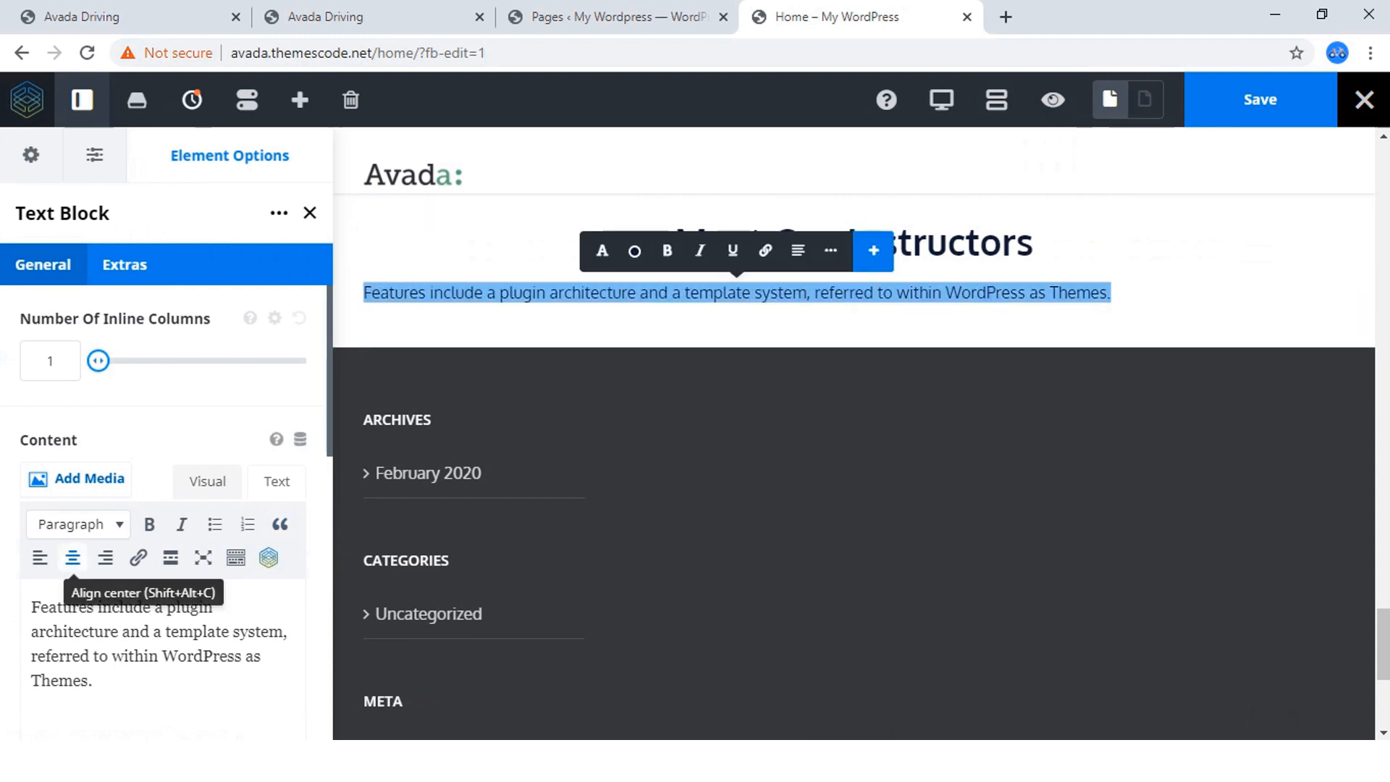
click(72, 558)
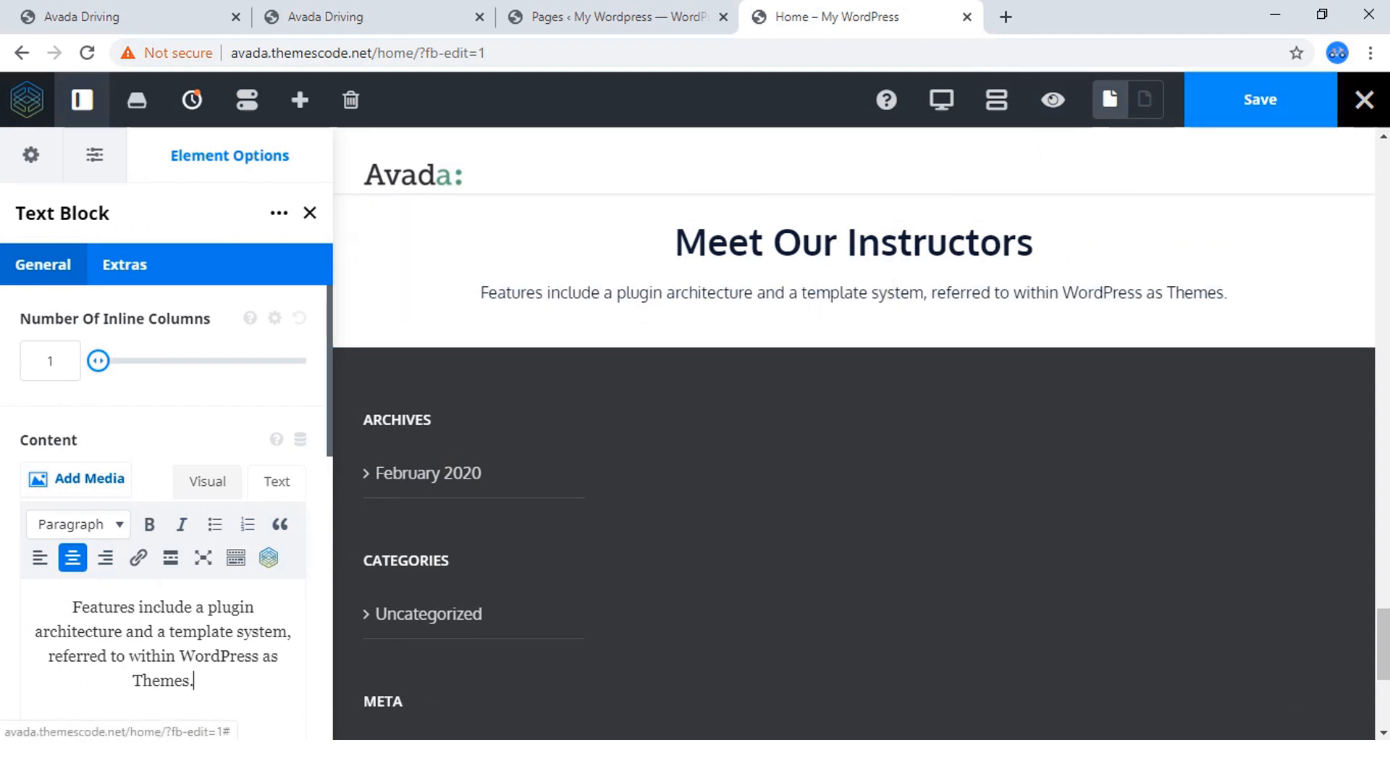
click(1260, 99)
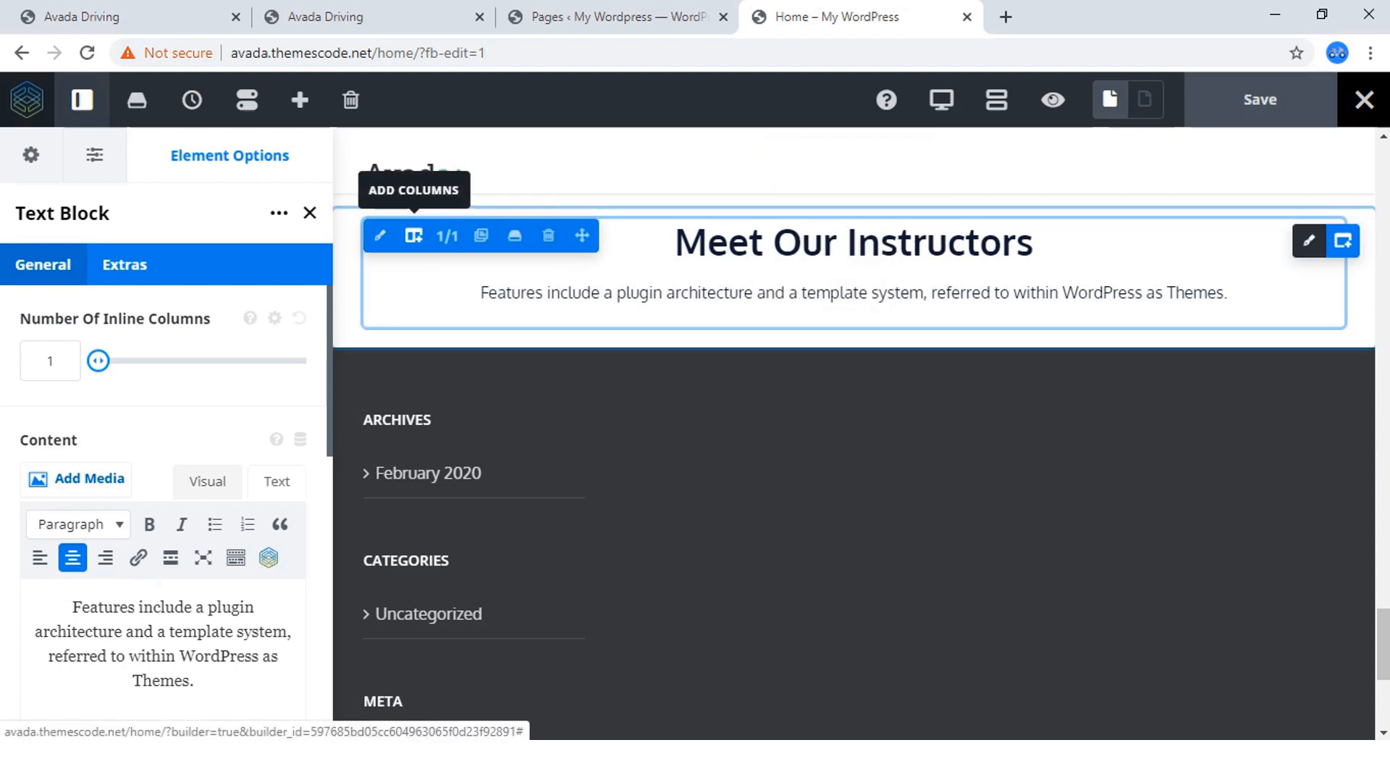
Add a row of four 1/4 columns below the "Meet Our Instructors" intro text, comparing with the Avada Driving page.
click(414, 236)
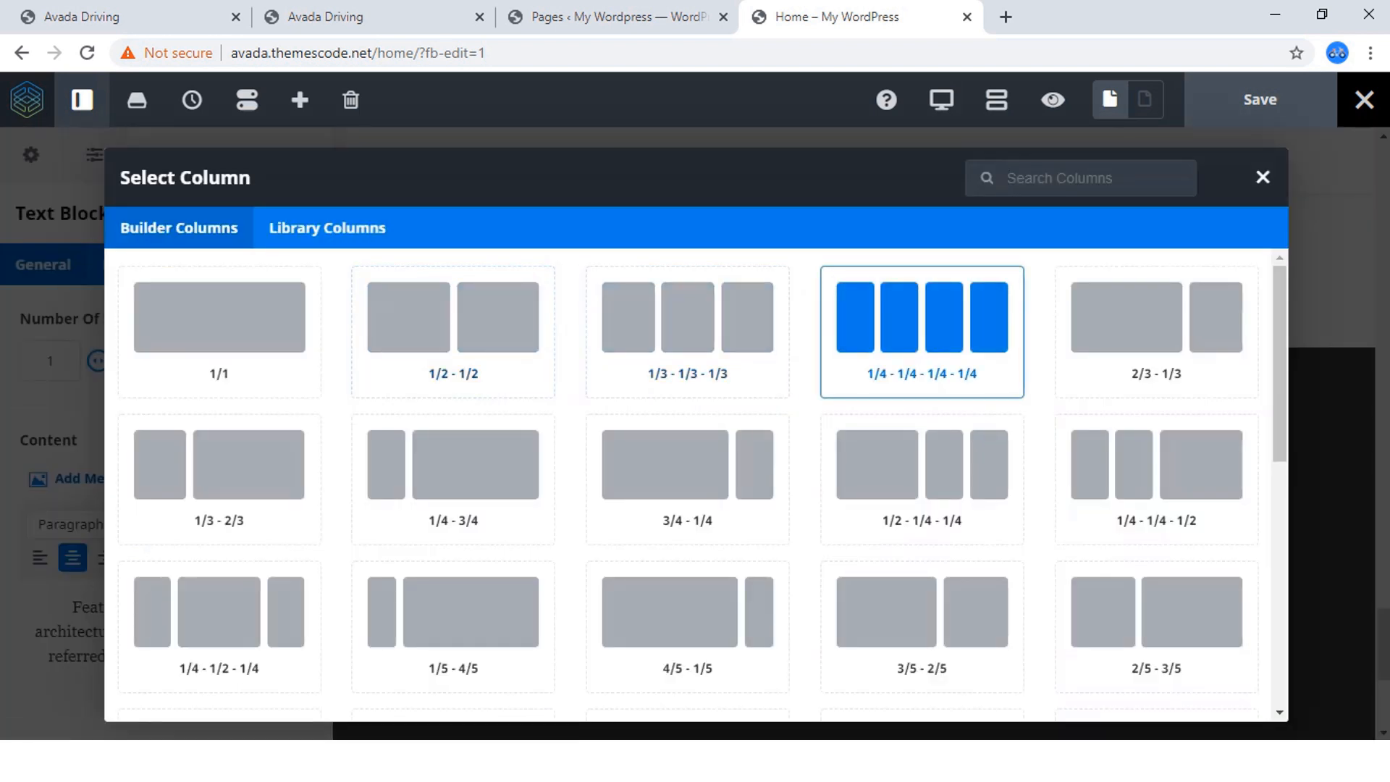
click(922, 331)
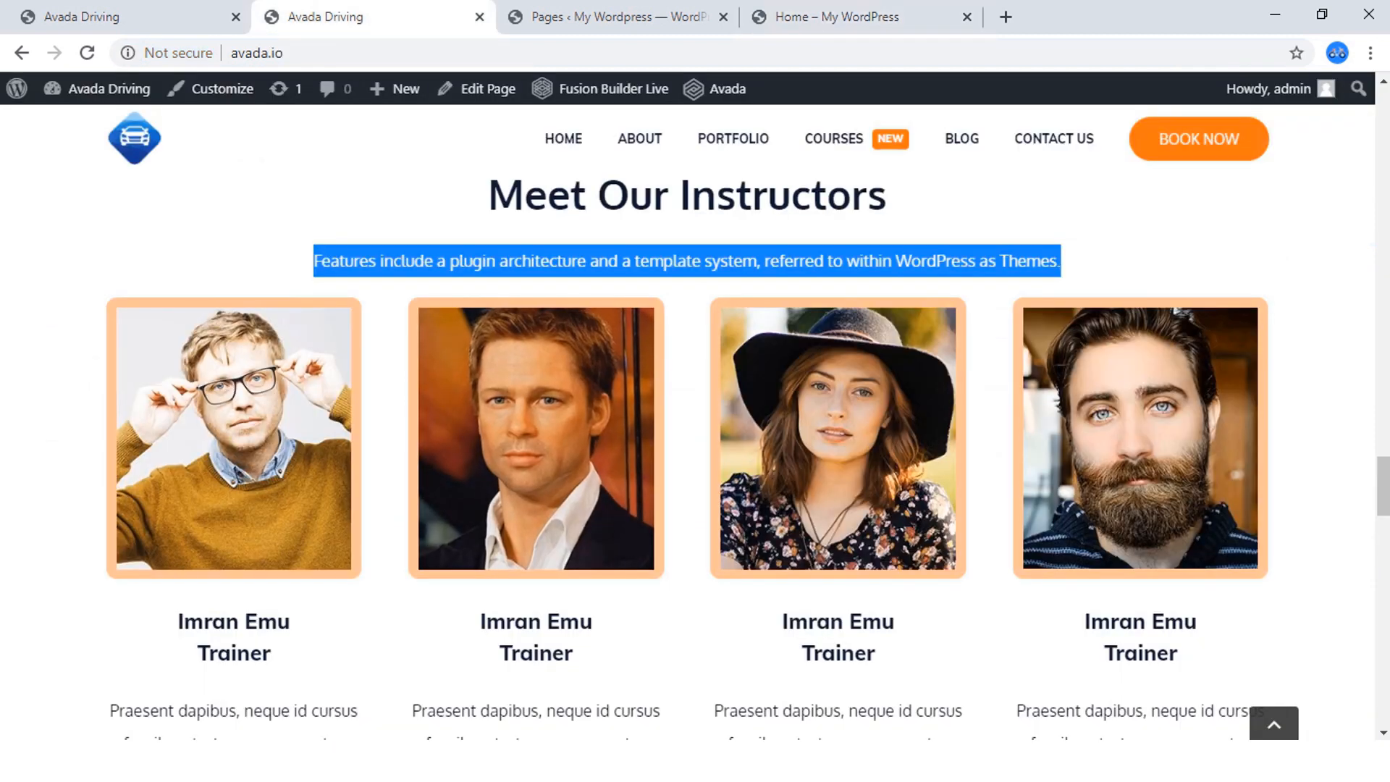
click(838, 16)
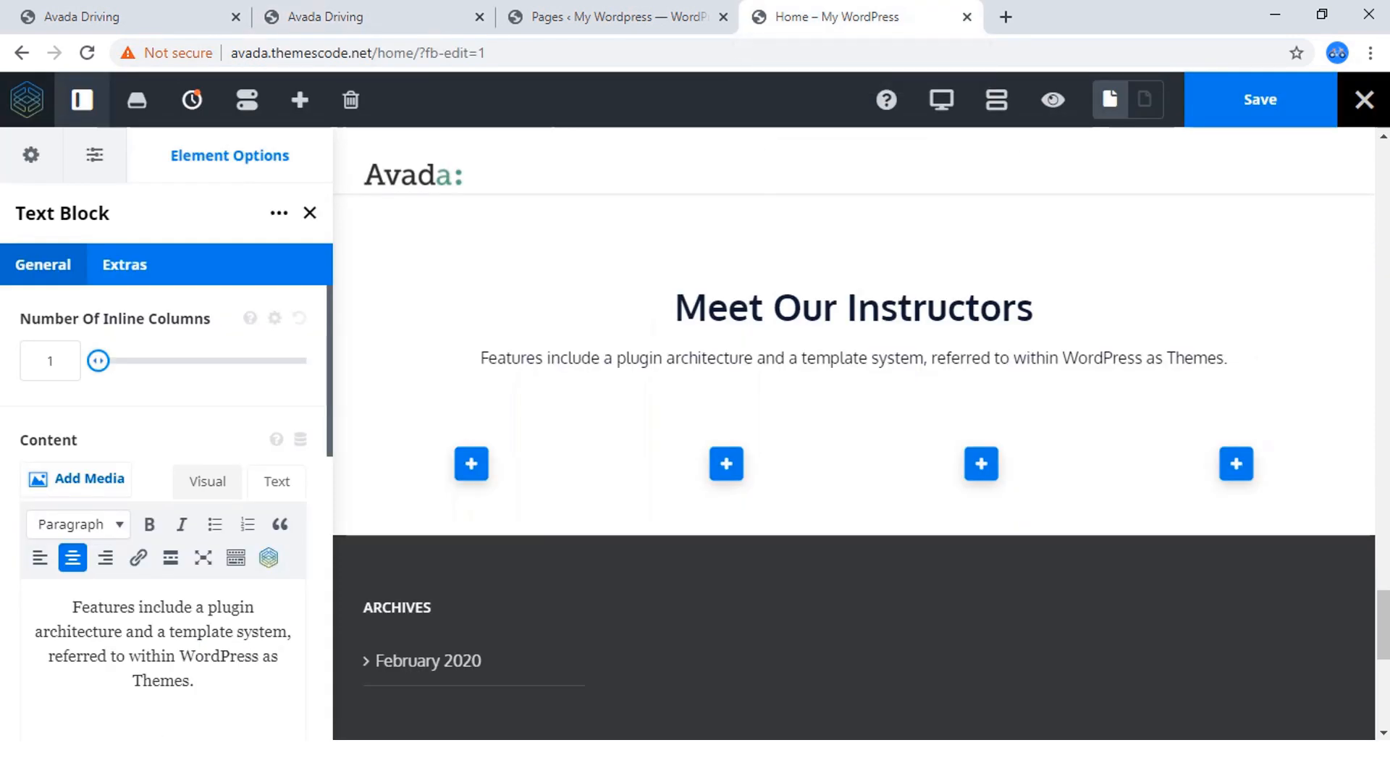
Add a Person element to the first of the four empty columns.
click(472, 463)
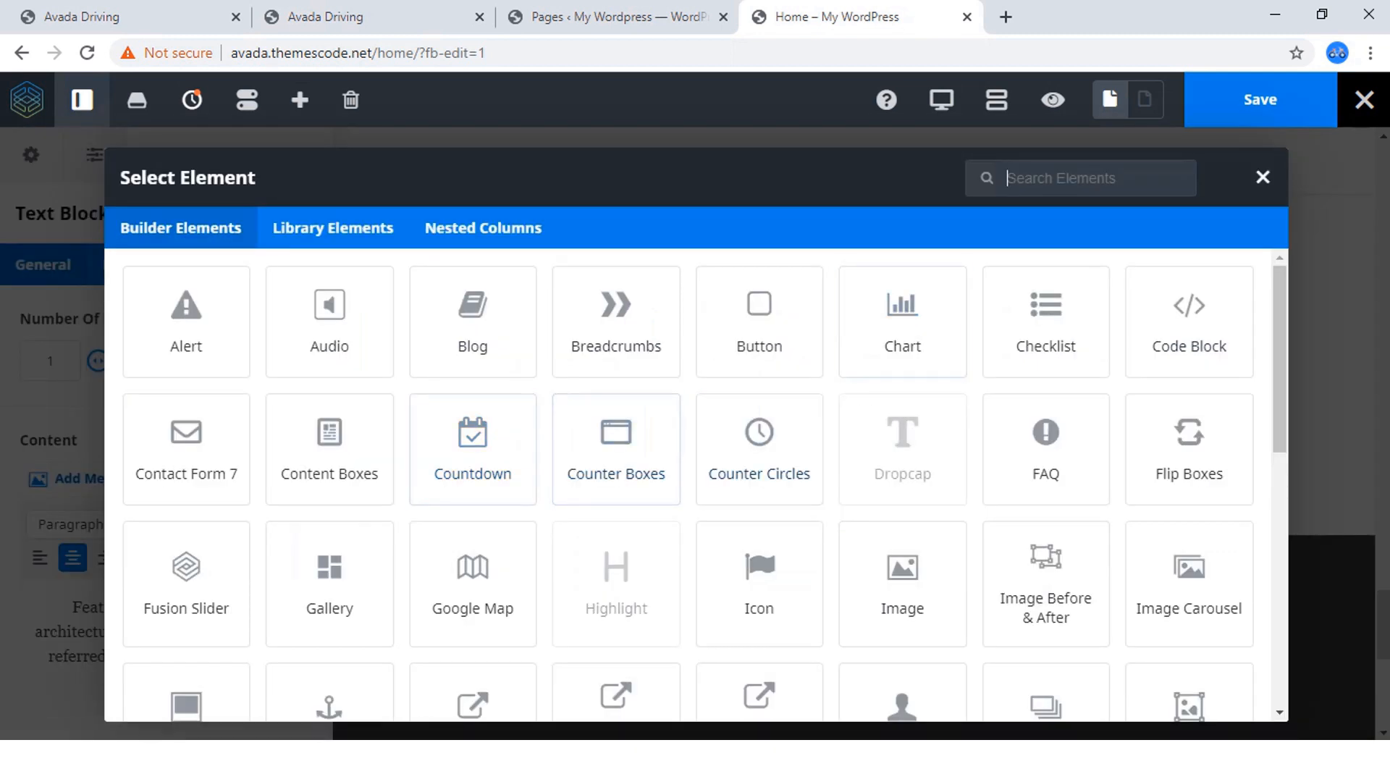
text(per)
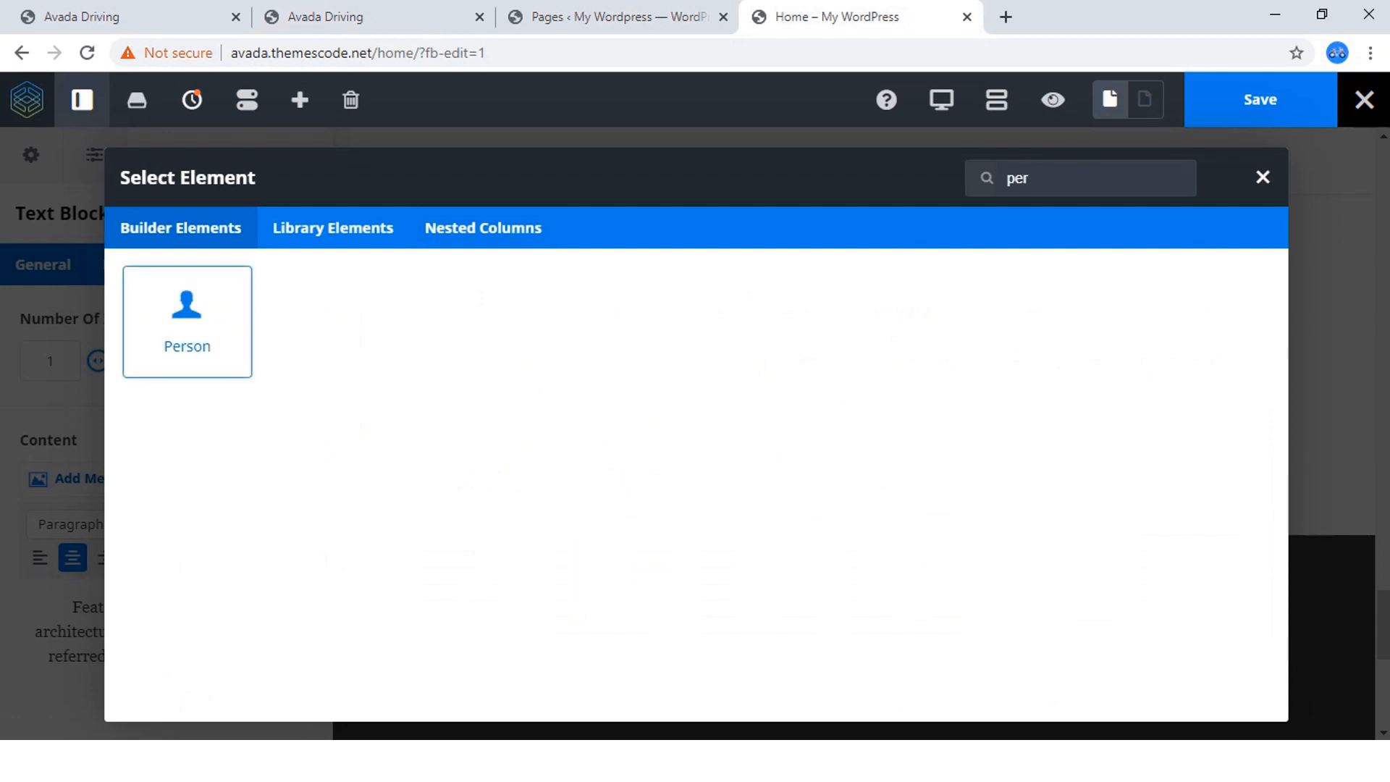
click(187, 323)
Set the person's picture to the media library photo of the man adjusting his glasses, matching the first instructor on the Avada Driving page.
scroll(492, 463, down, 1)
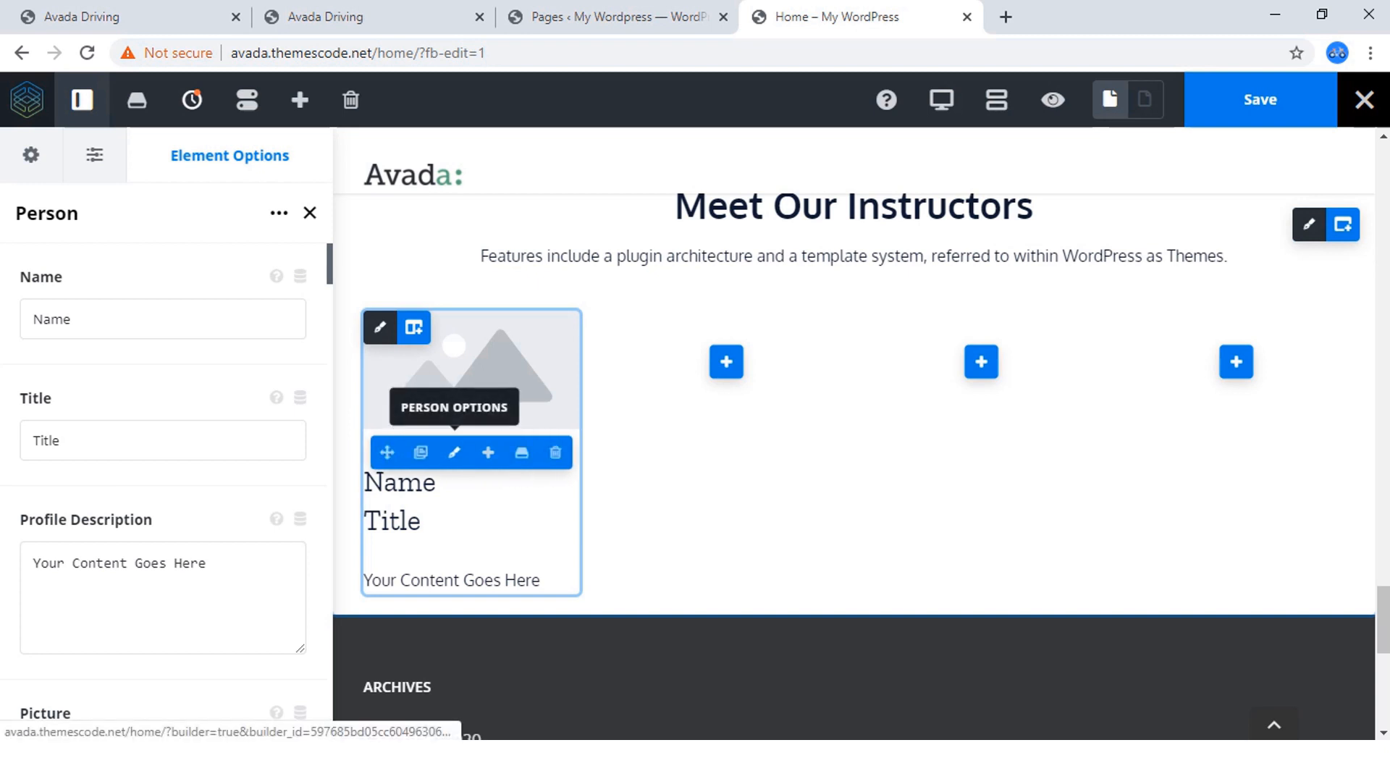
scroll(163, 319, down, 5)
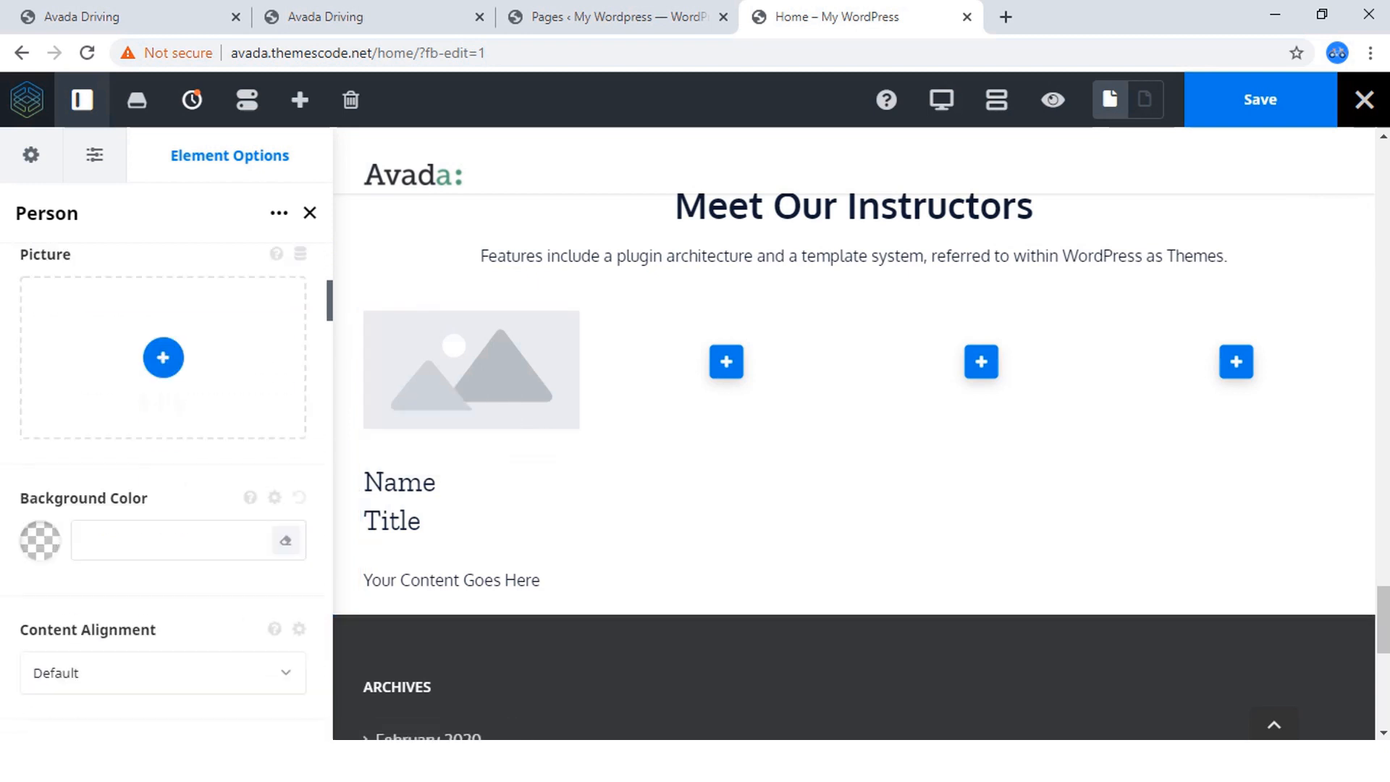
scroll(163, 493, up, 3)
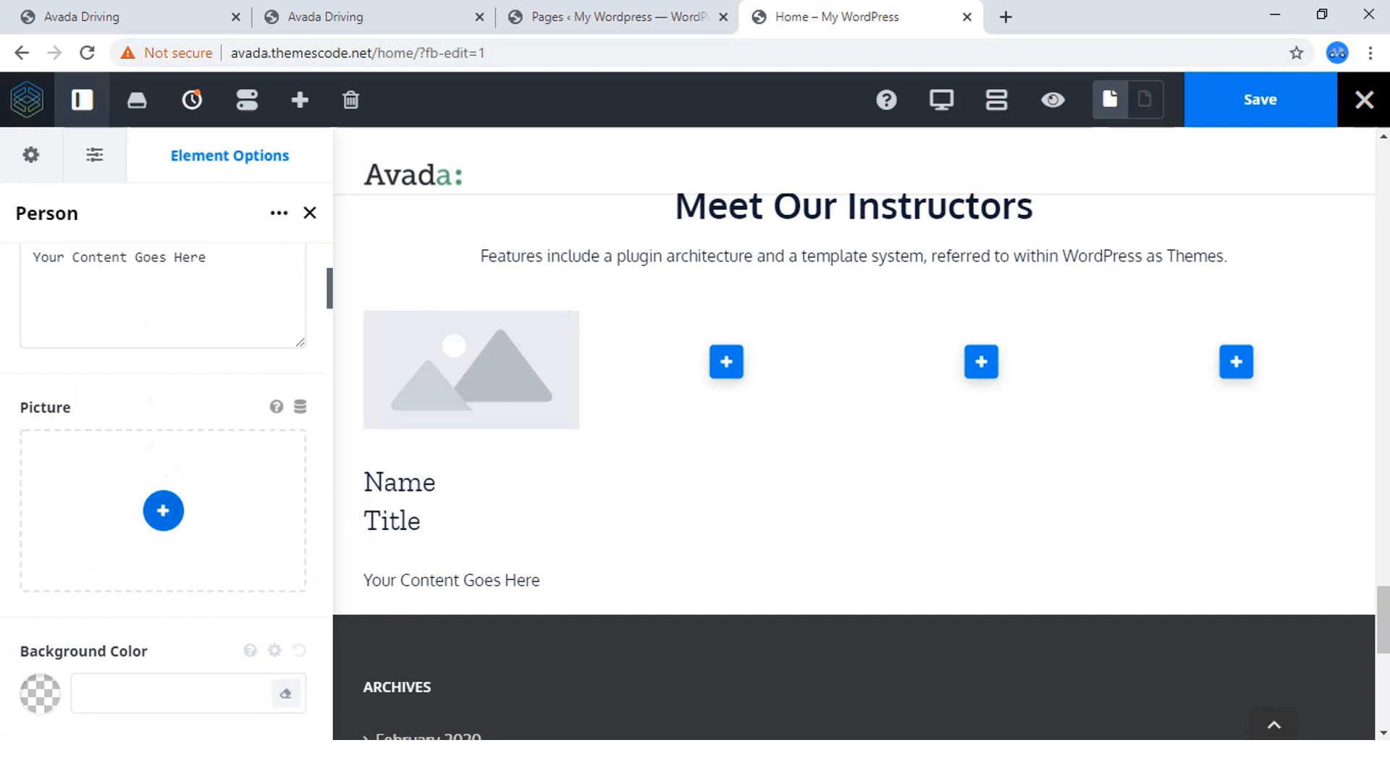
click(163, 510)
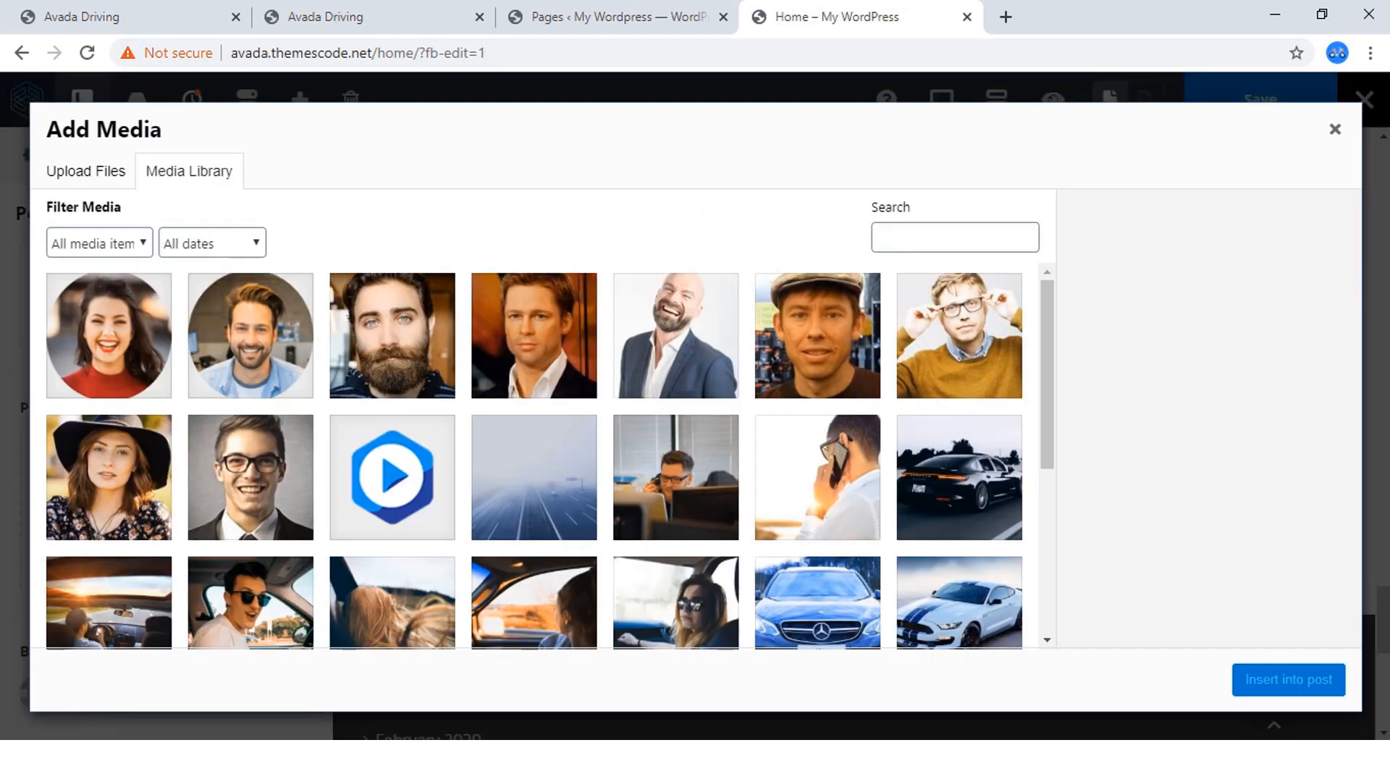
click(326, 16)
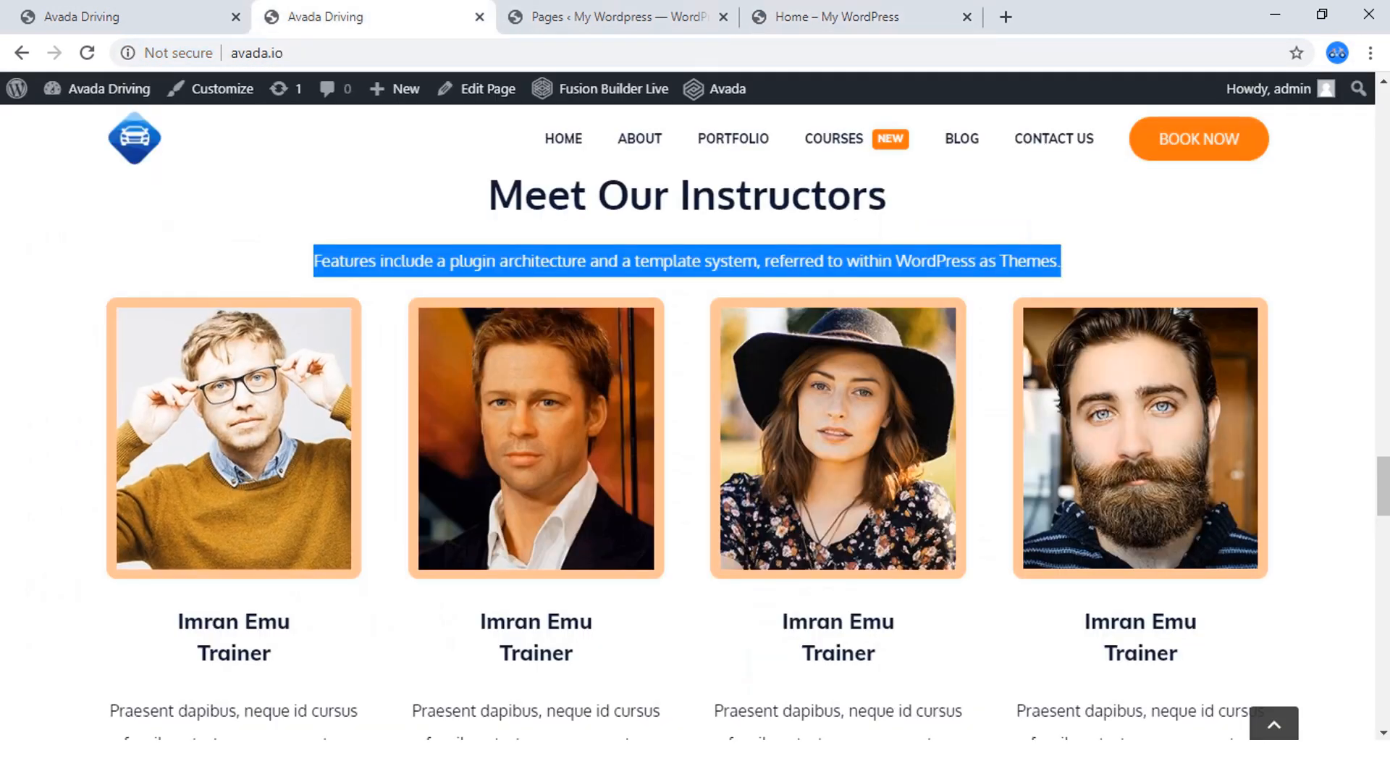
click(833, 16)
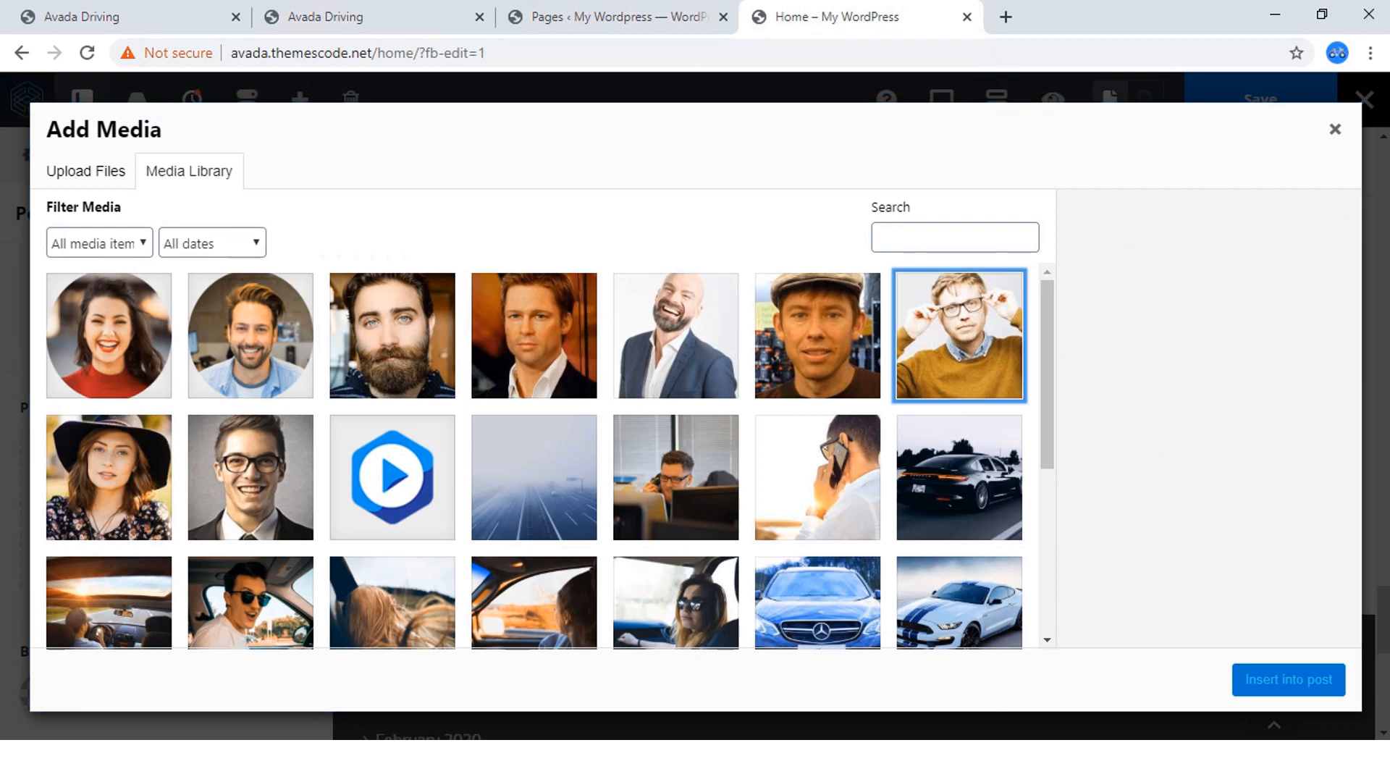
click(959, 335)
click(1289, 679)
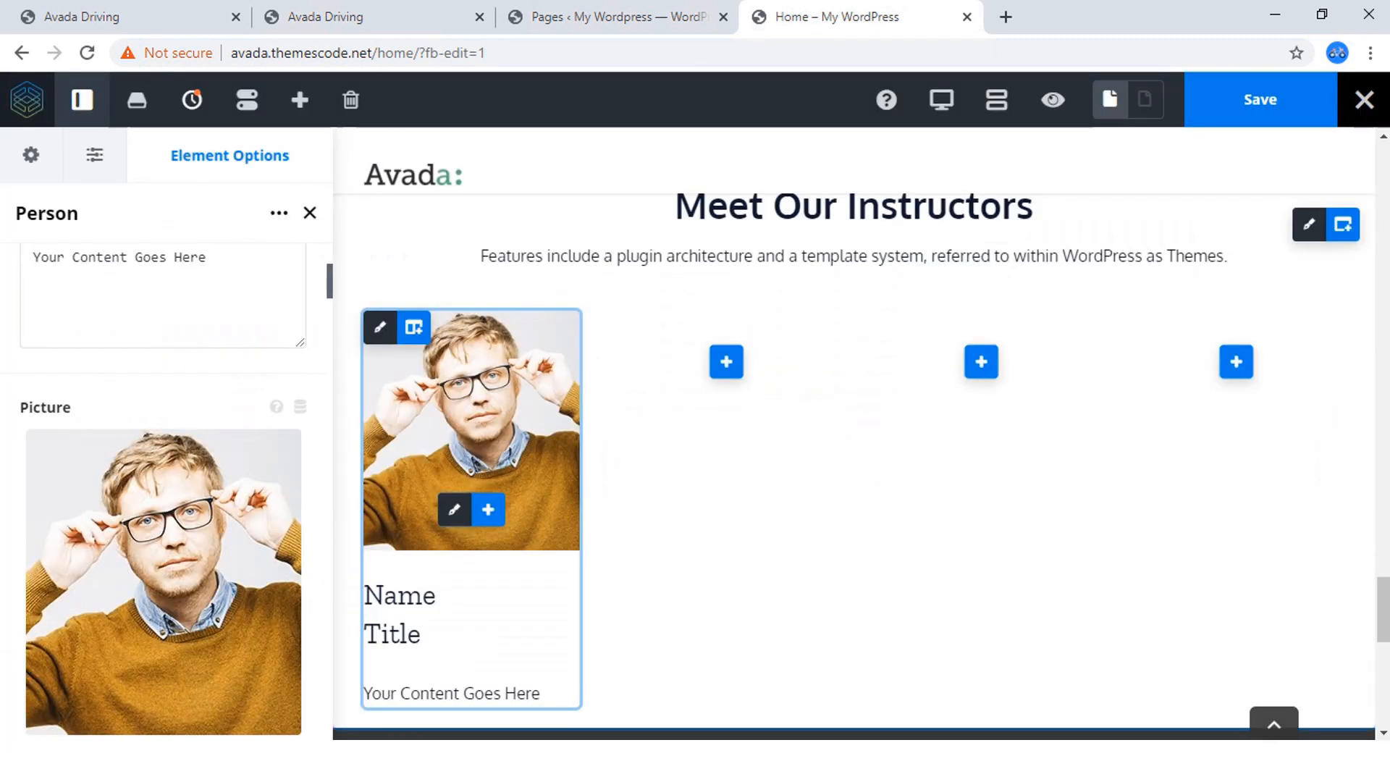
Fill in the instructor's full name and set the person's title to "Web Developer".
scroll(165, 550, up, 3)
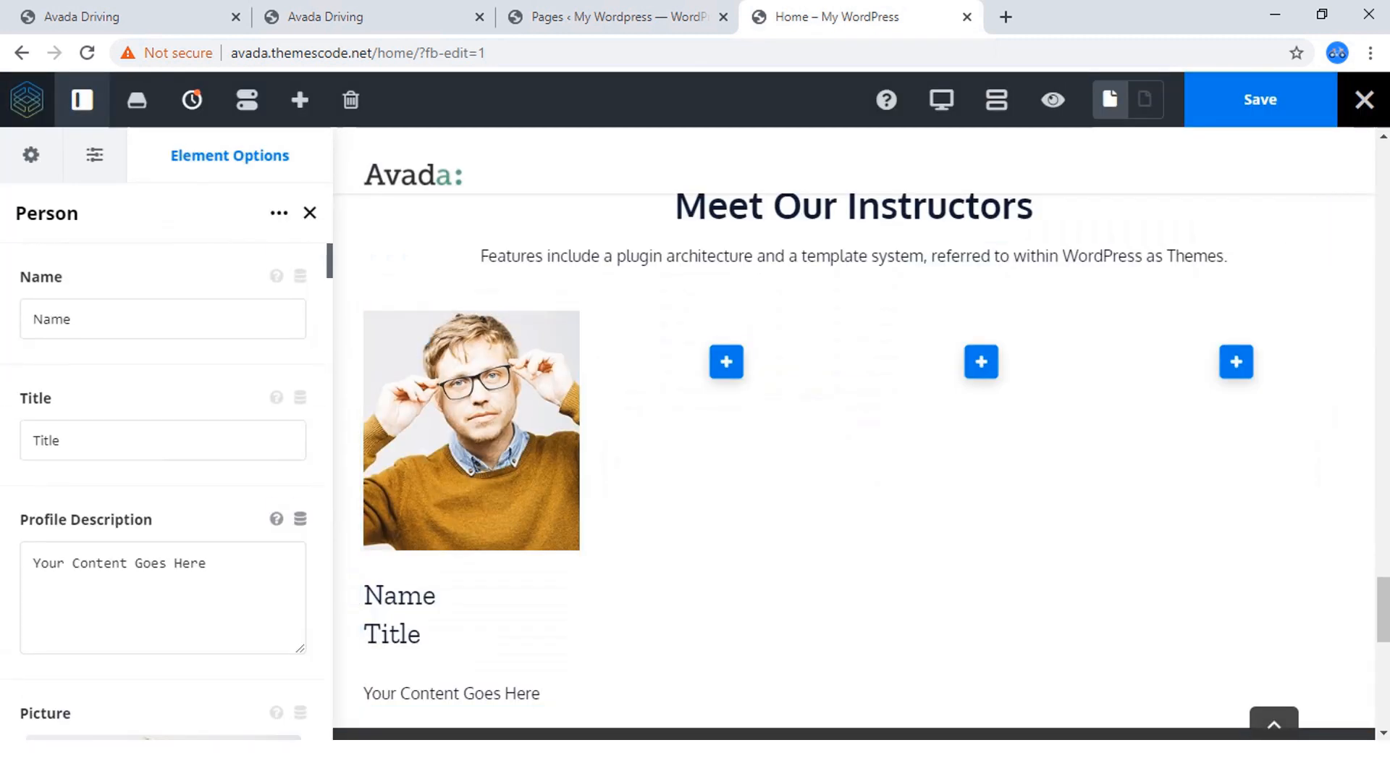
click(163, 319)
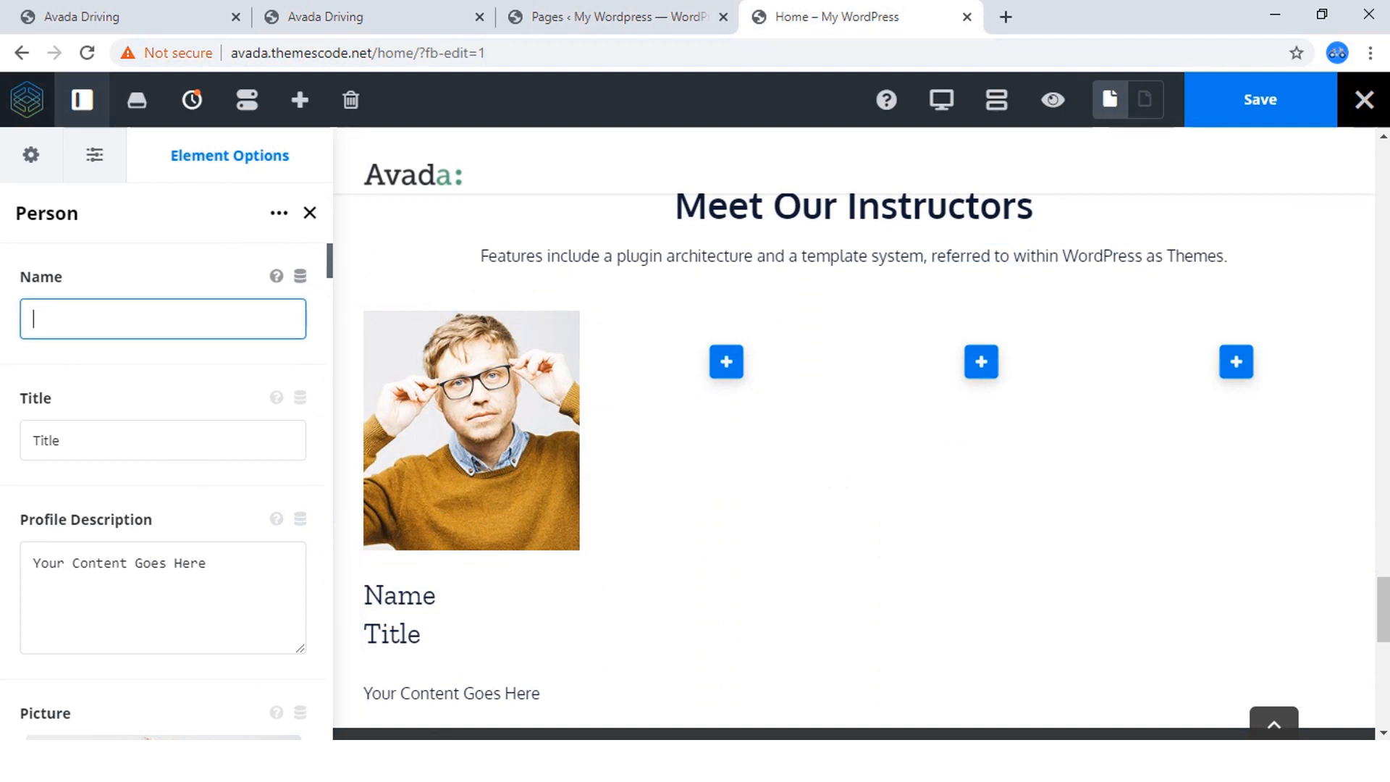
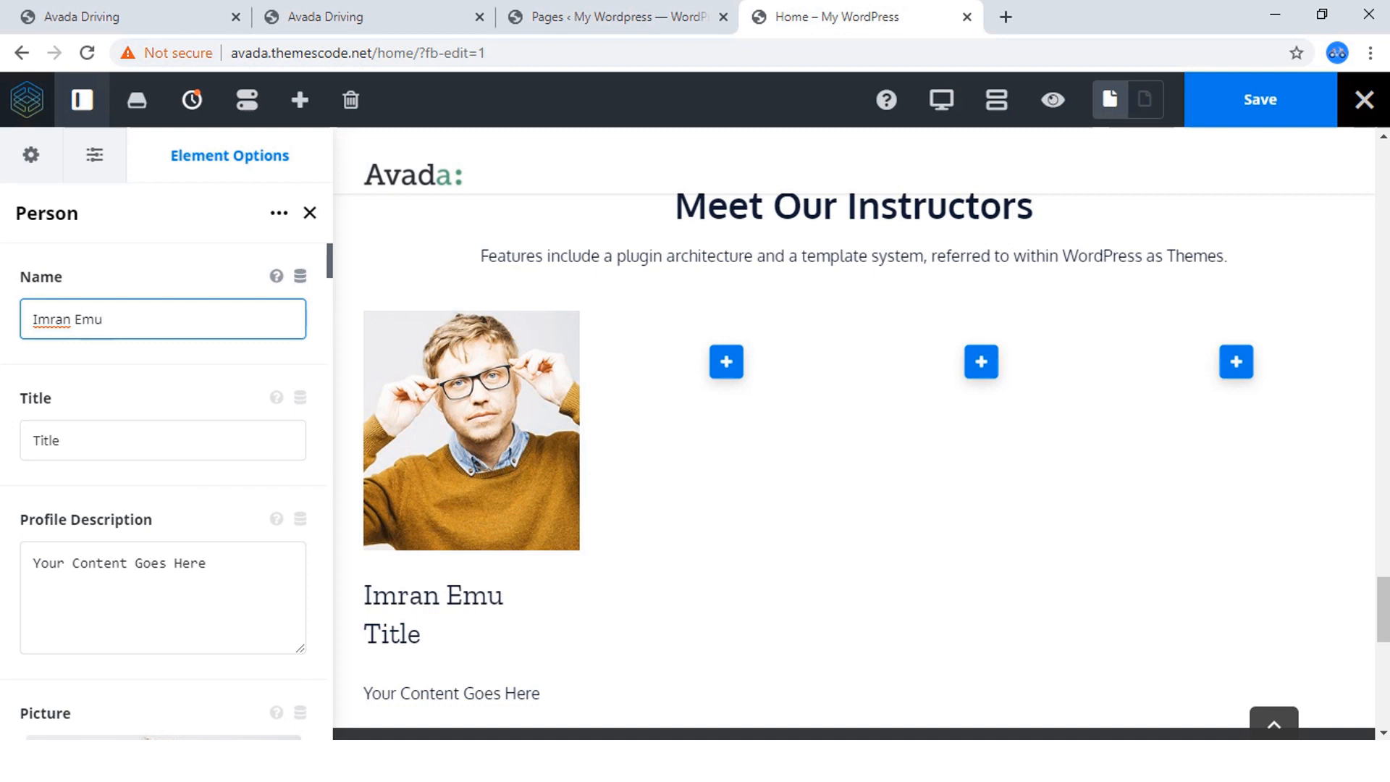
click(163, 440)
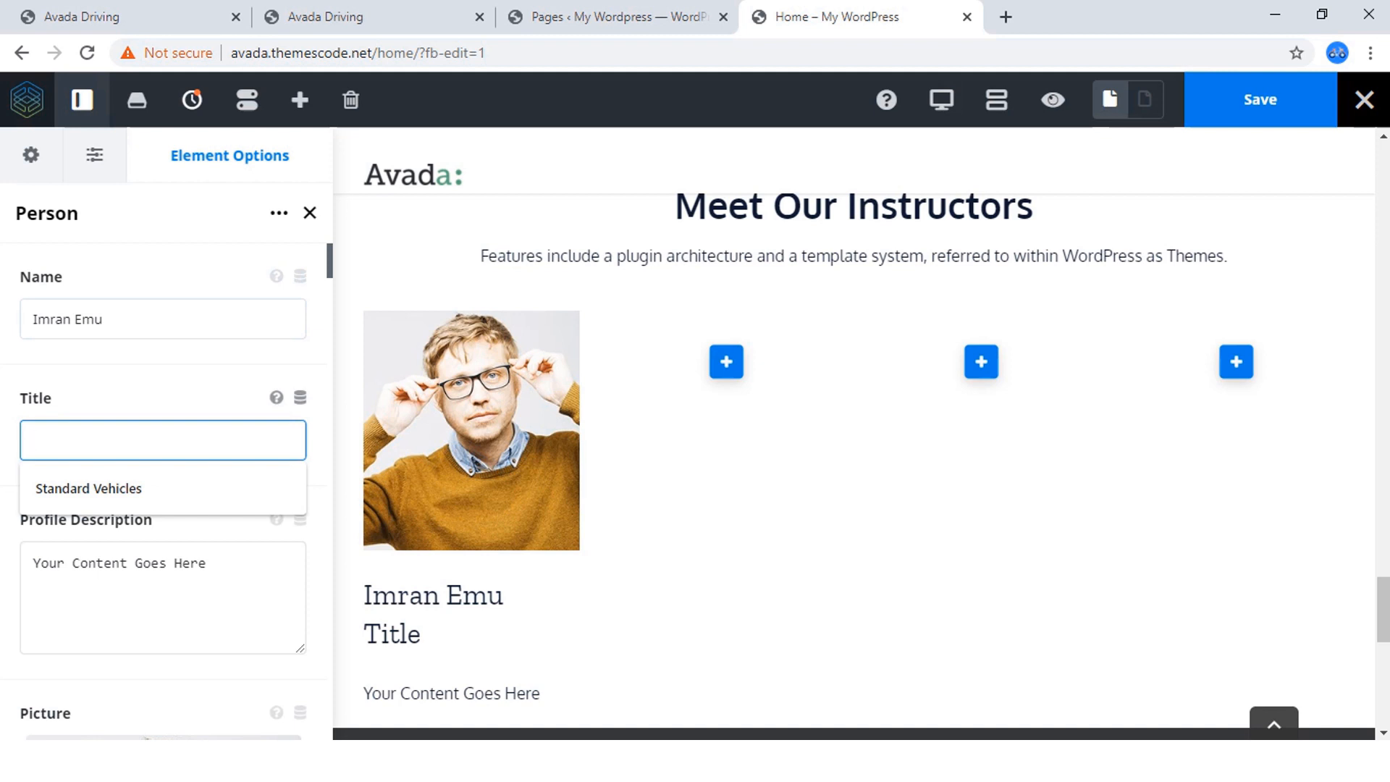
text(Web )
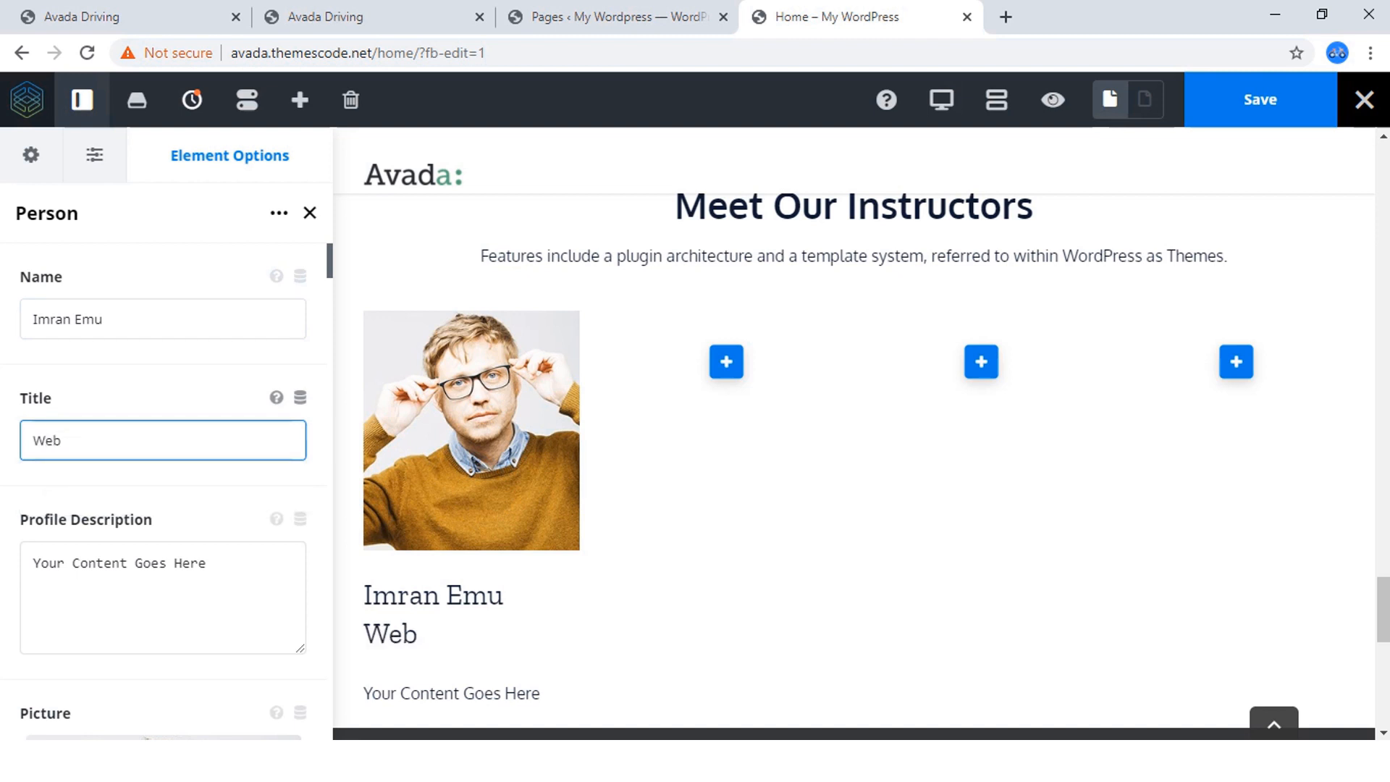
text(Develo)
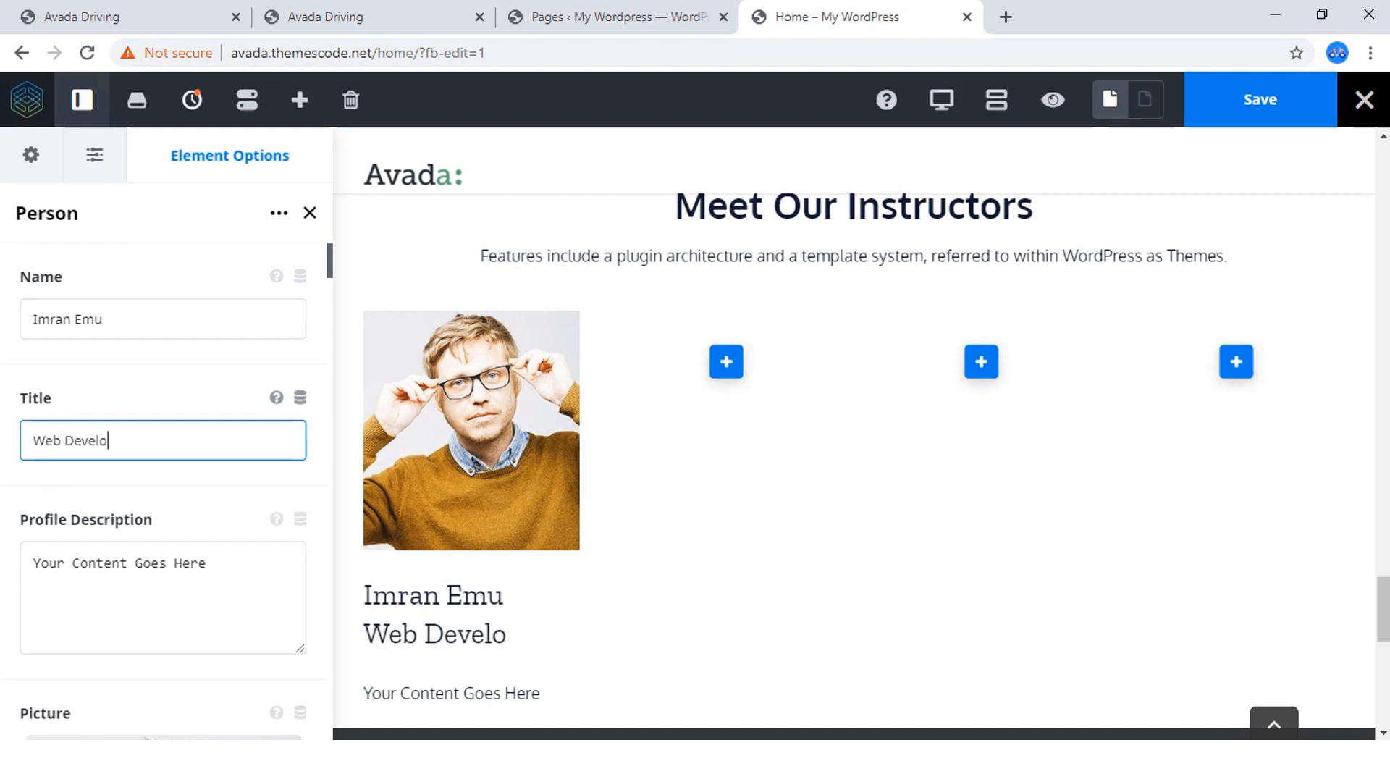
text(per)
Replace the person's profile description with the "Features include a plugin architecture…" sentence copied from the Avada Driving page.
scroll(181, 402, down, 1)
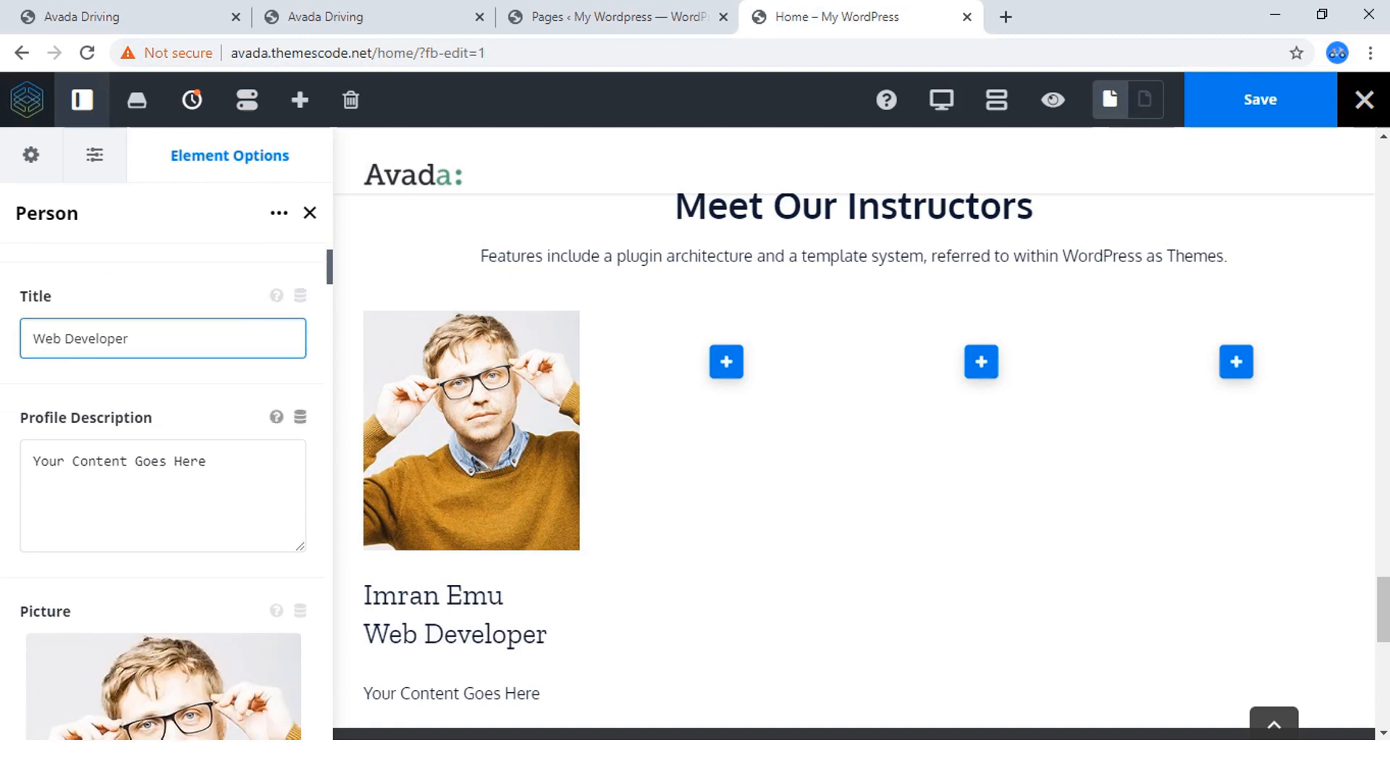
click(163, 467)
click(362, 17)
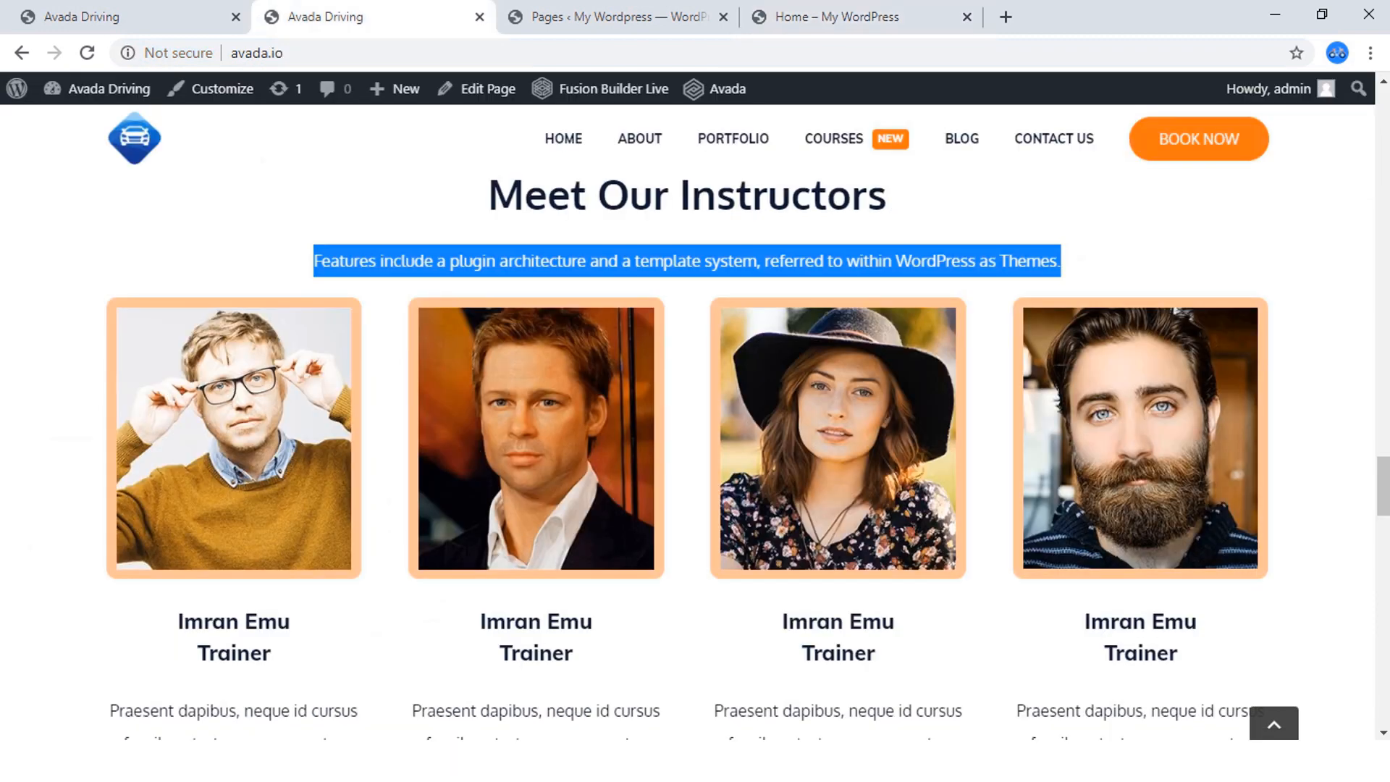
right_click(432, 250)
click(464, 267)
click(833, 17)
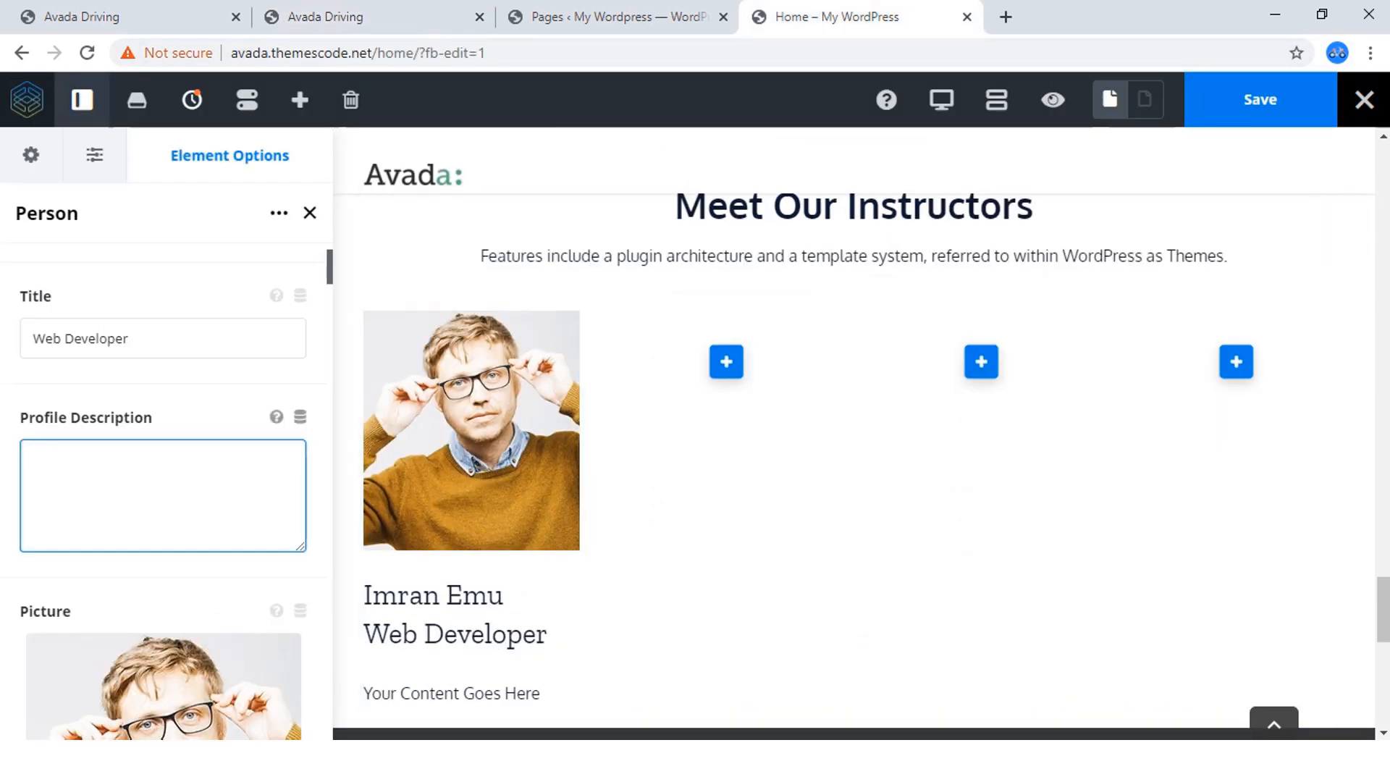
key(ctrl+v)
scroll(470, 435, down, 3)
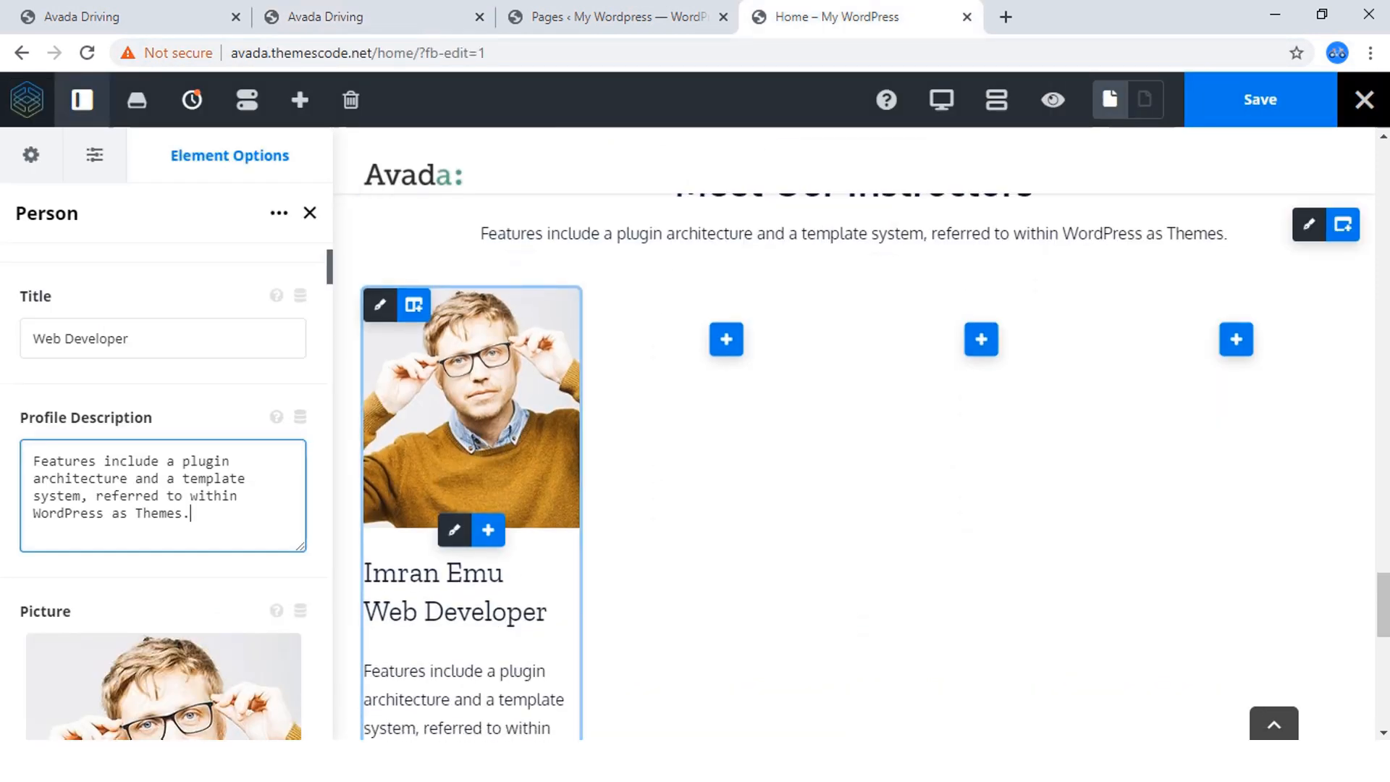
scroll(217, 449, down, 2)
scroll(163, 492, down, 5)
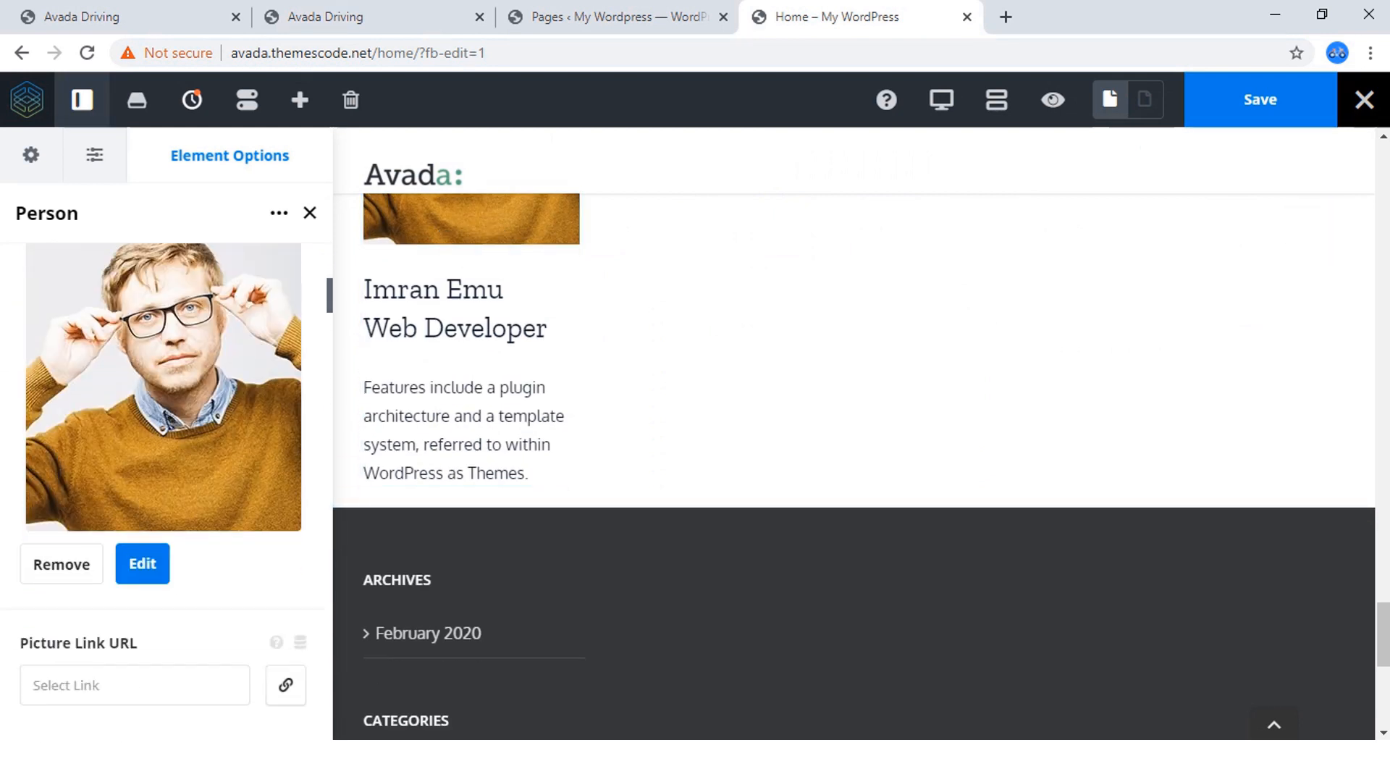
scroll(163, 492, down, 4)
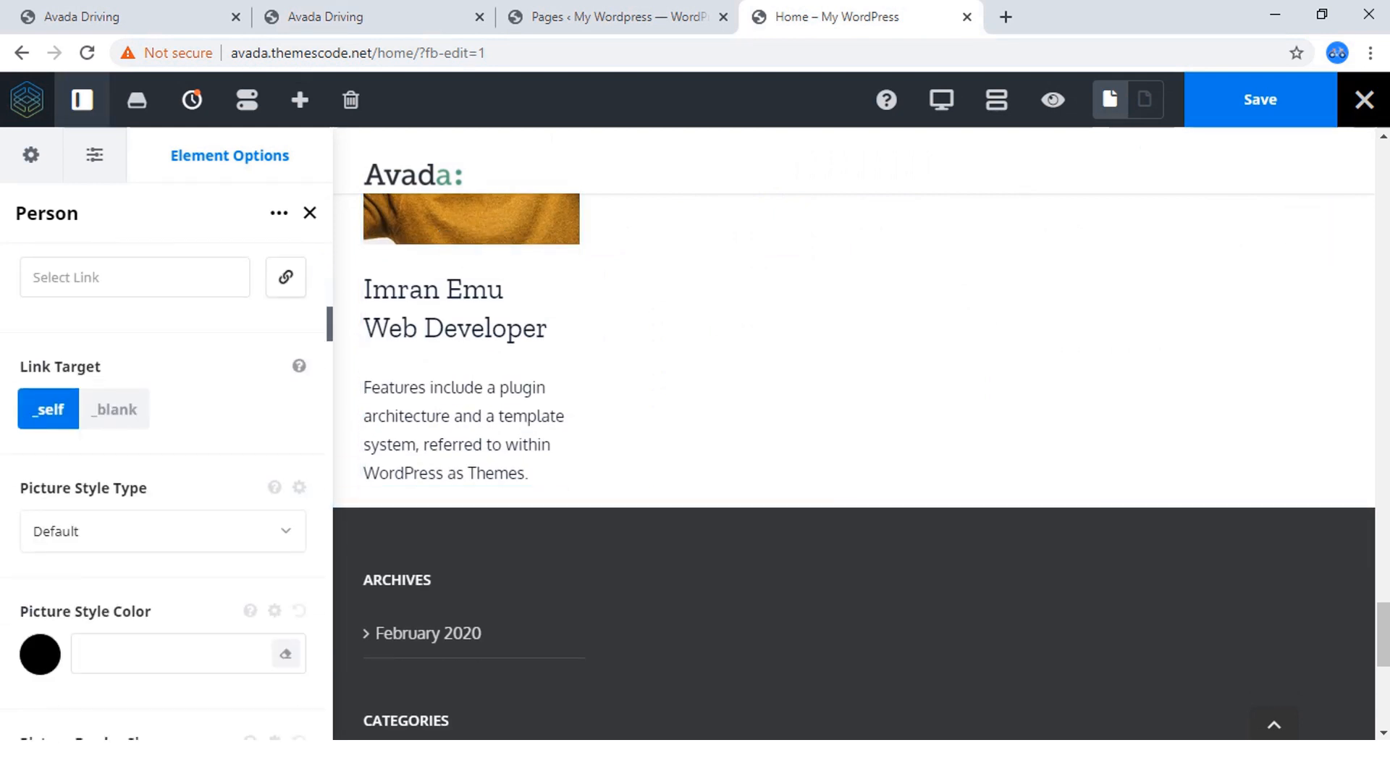
scroll(163, 384, up, 1)
click(134, 380)
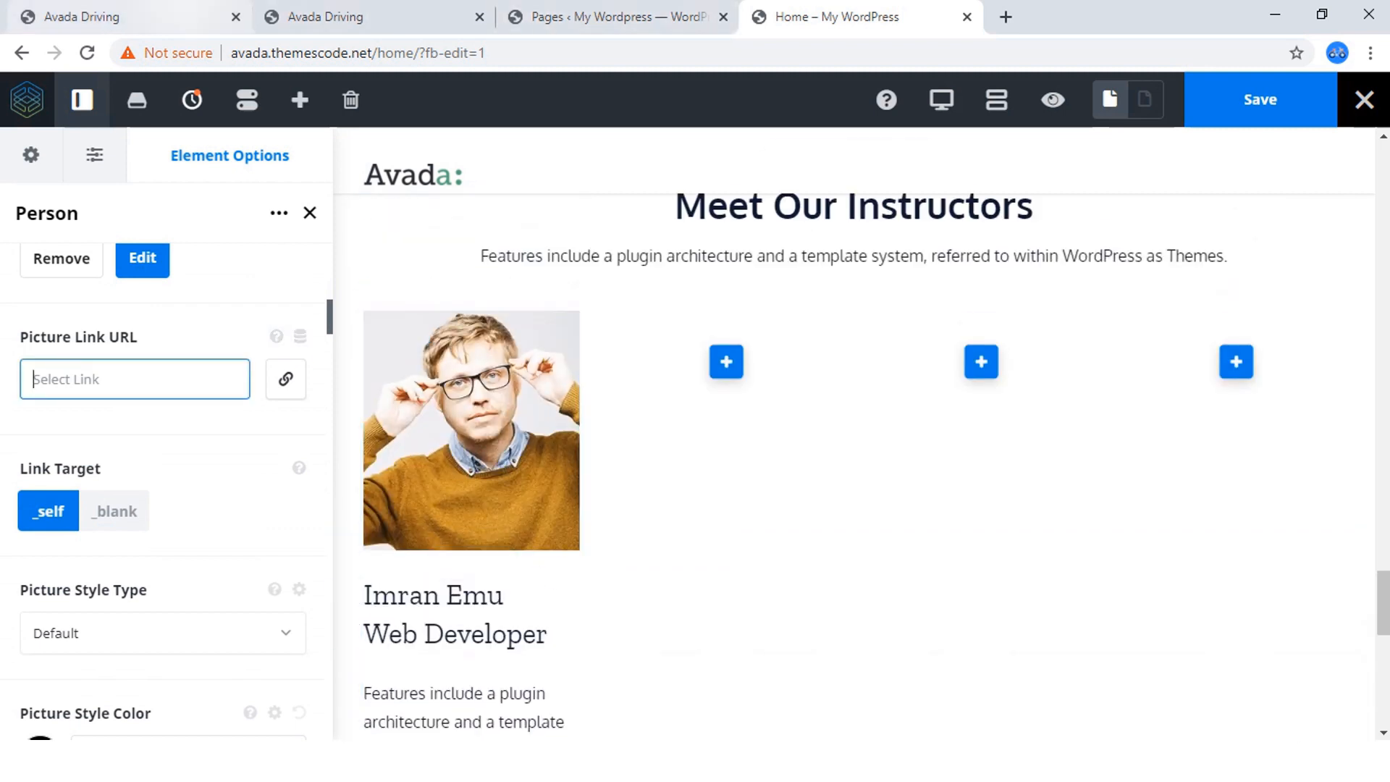
click(156, 17)
click(333, 16)
click(274, 54)
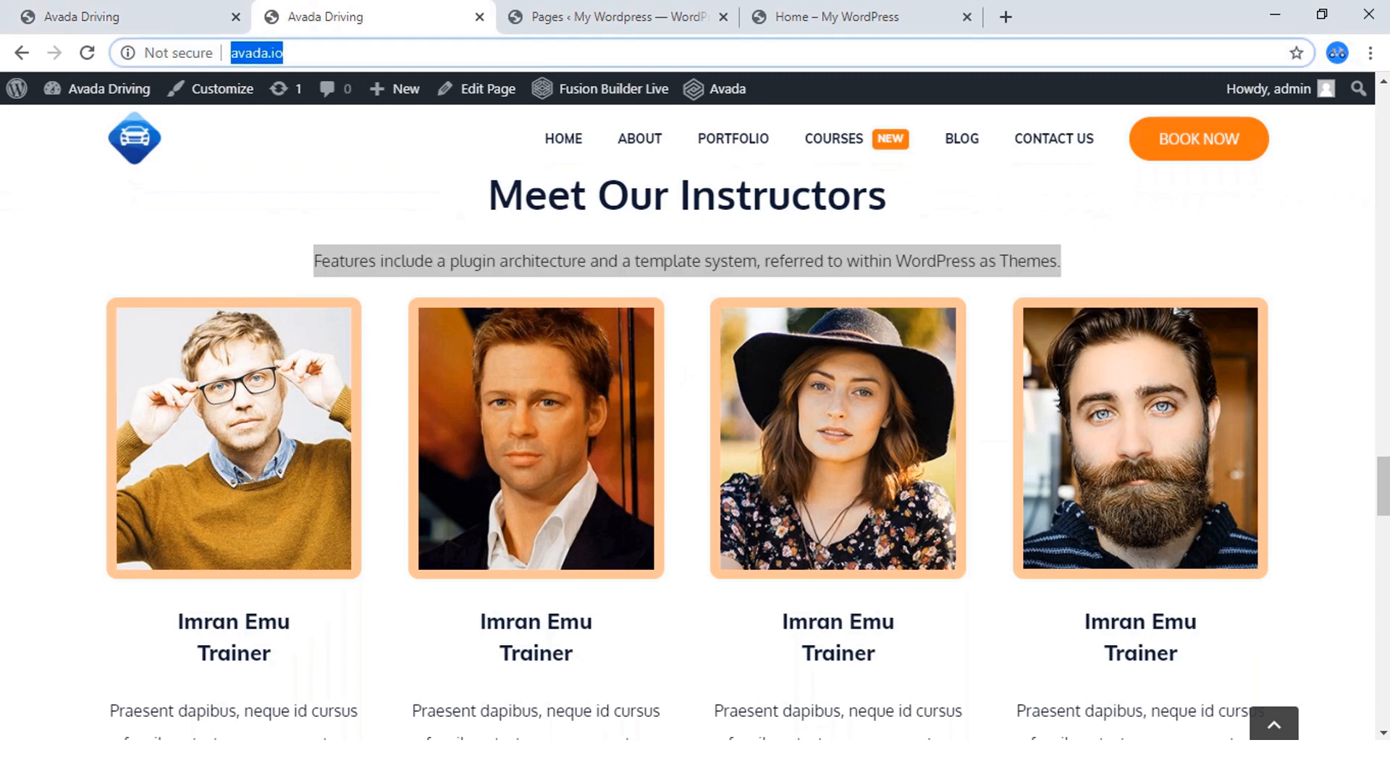
right_click(274, 57)
click(313, 170)
click(833, 17)
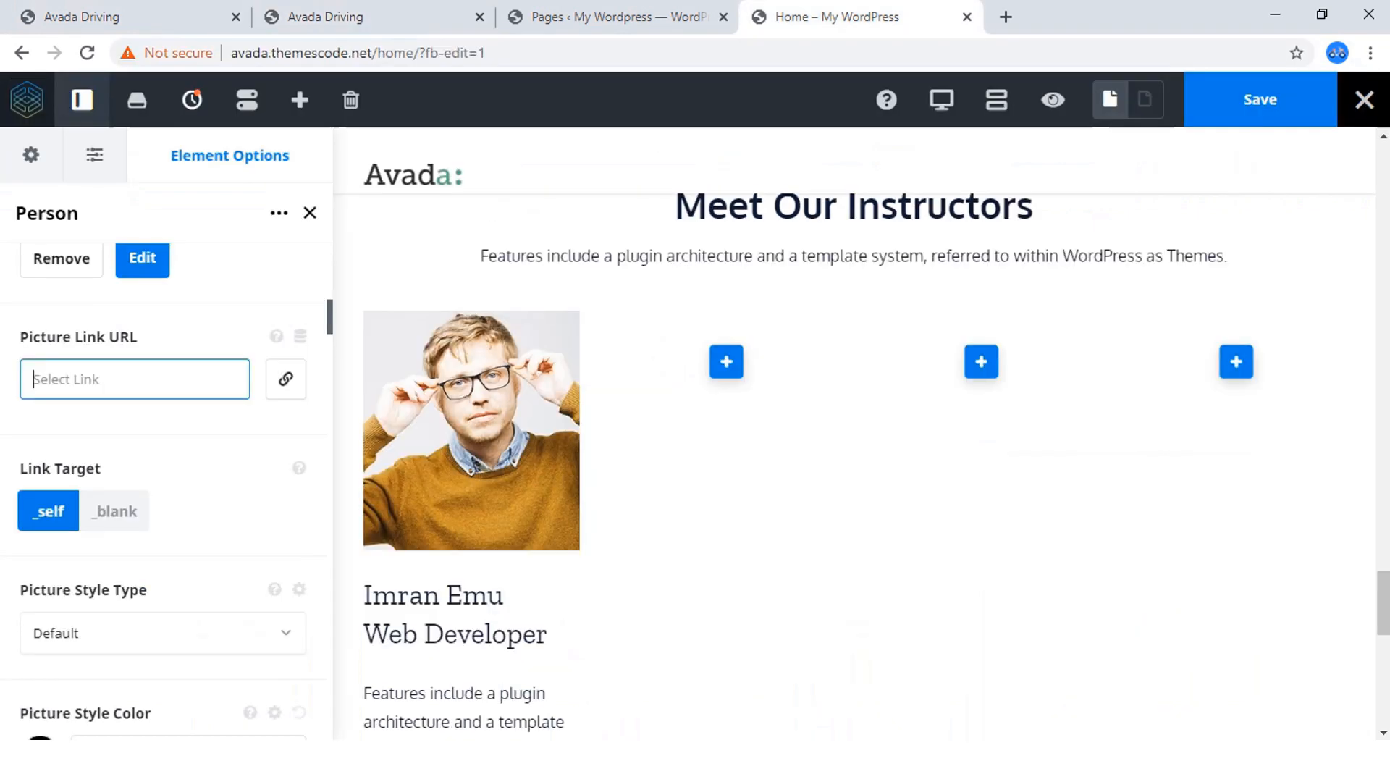
key(ctrl+v)
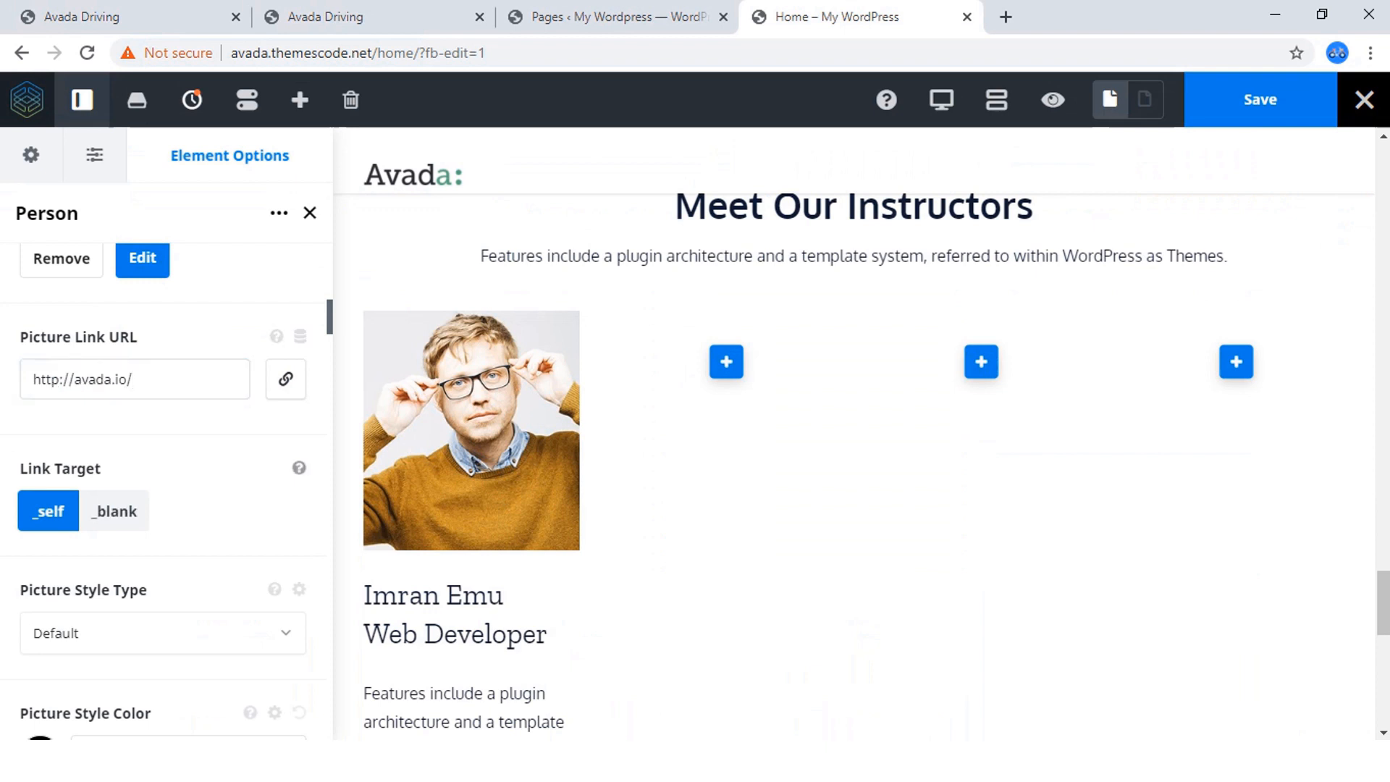
click(114, 511)
Try the Glow, Drop Shadow and Bottom Shadow picture styles on the person's picture and return the style to Default.
scroll(114, 511, down, 2)
scroll(167, 493, down, 1)
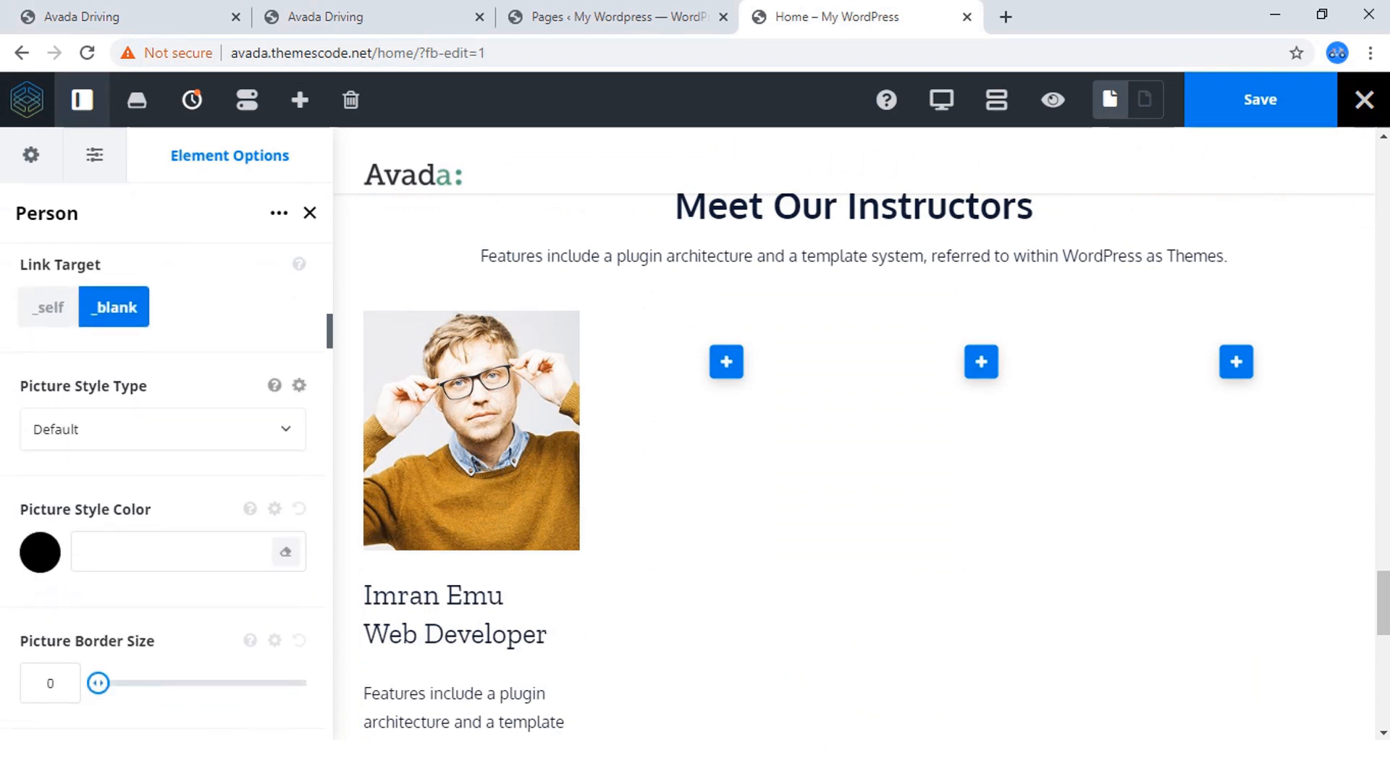
click(159, 429)
click(108, 543)
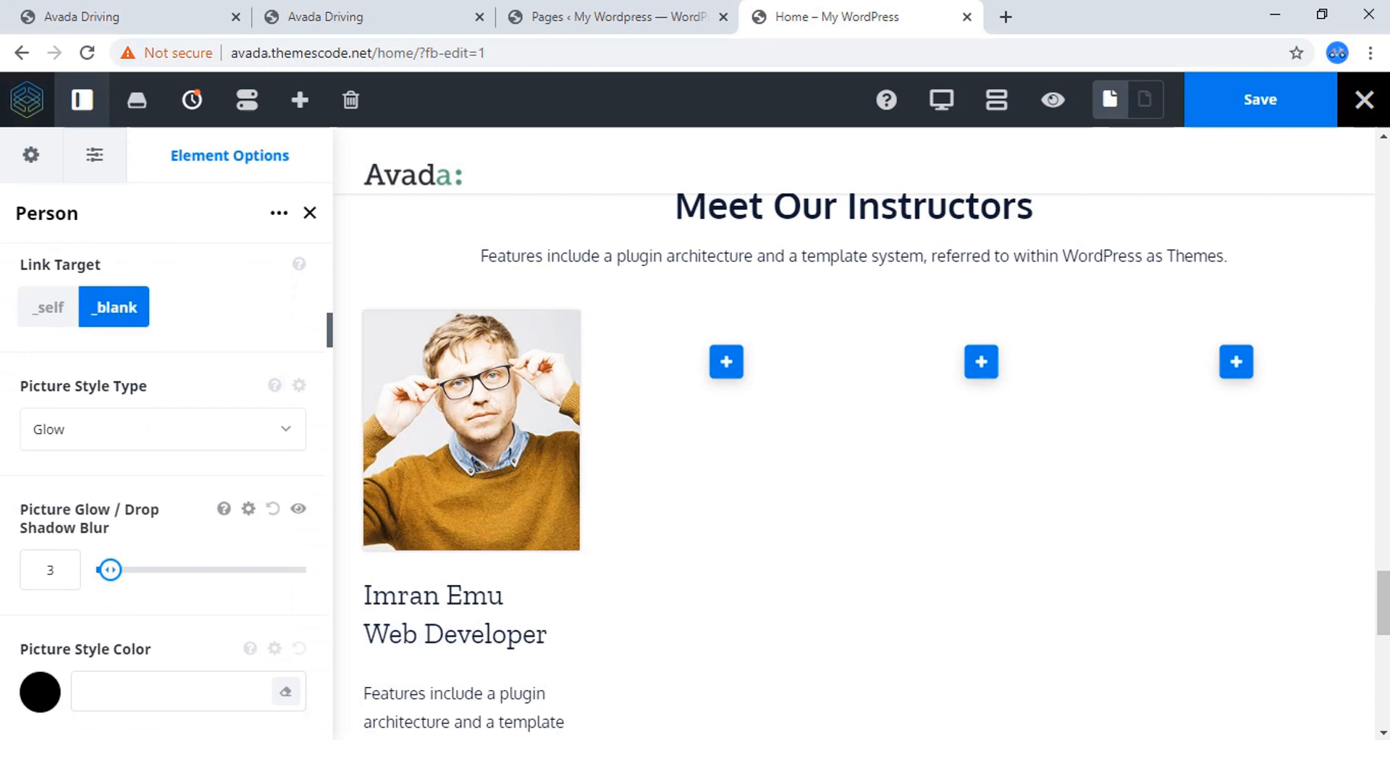
click(159, 429)
click(84, 573)
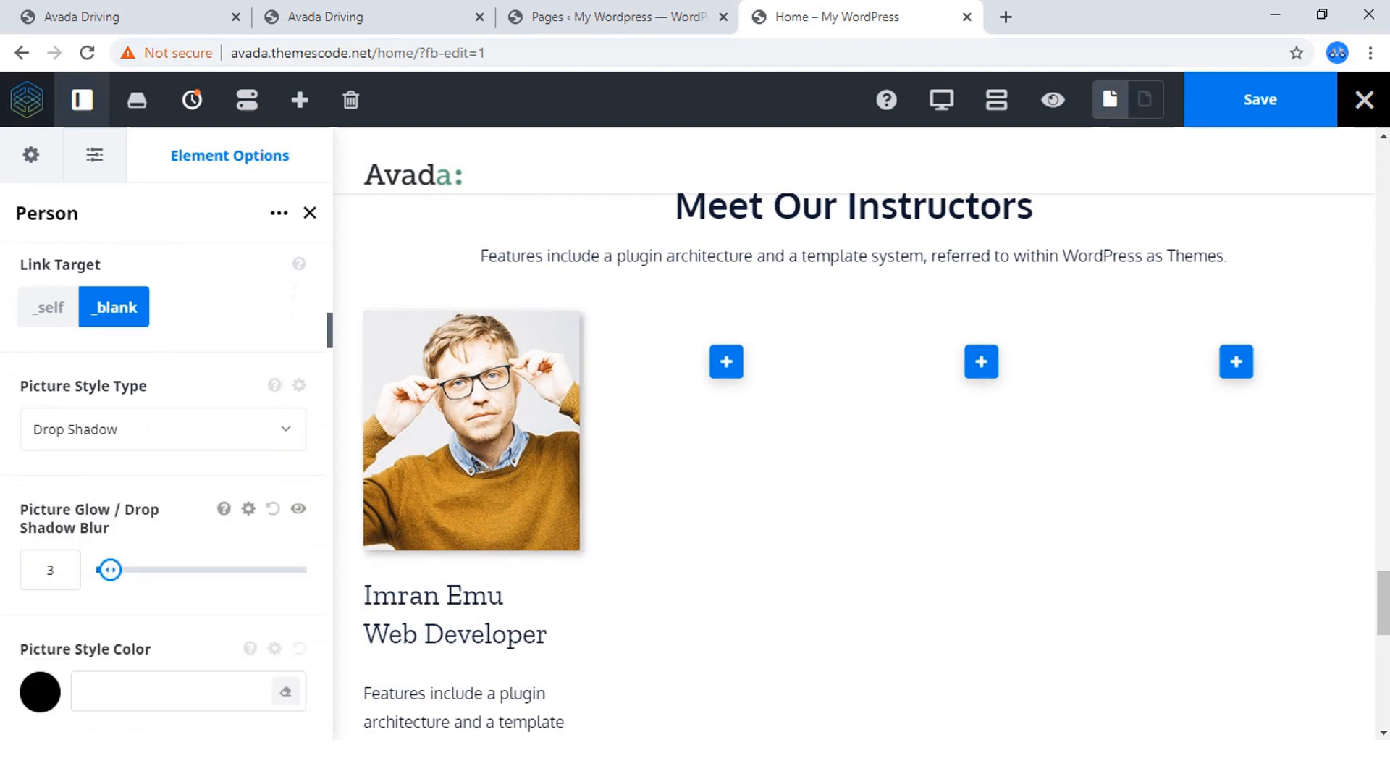
click(159, 430)
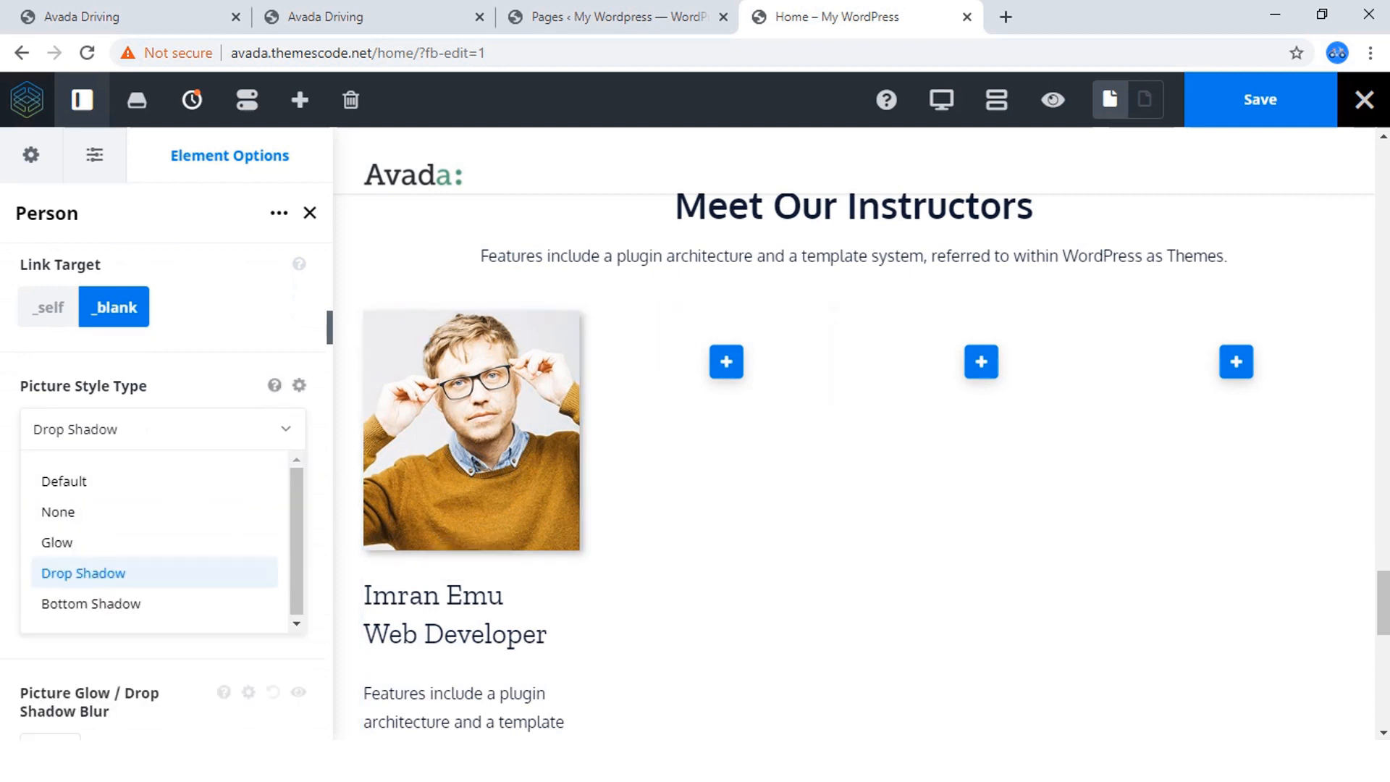
click(91, 603)
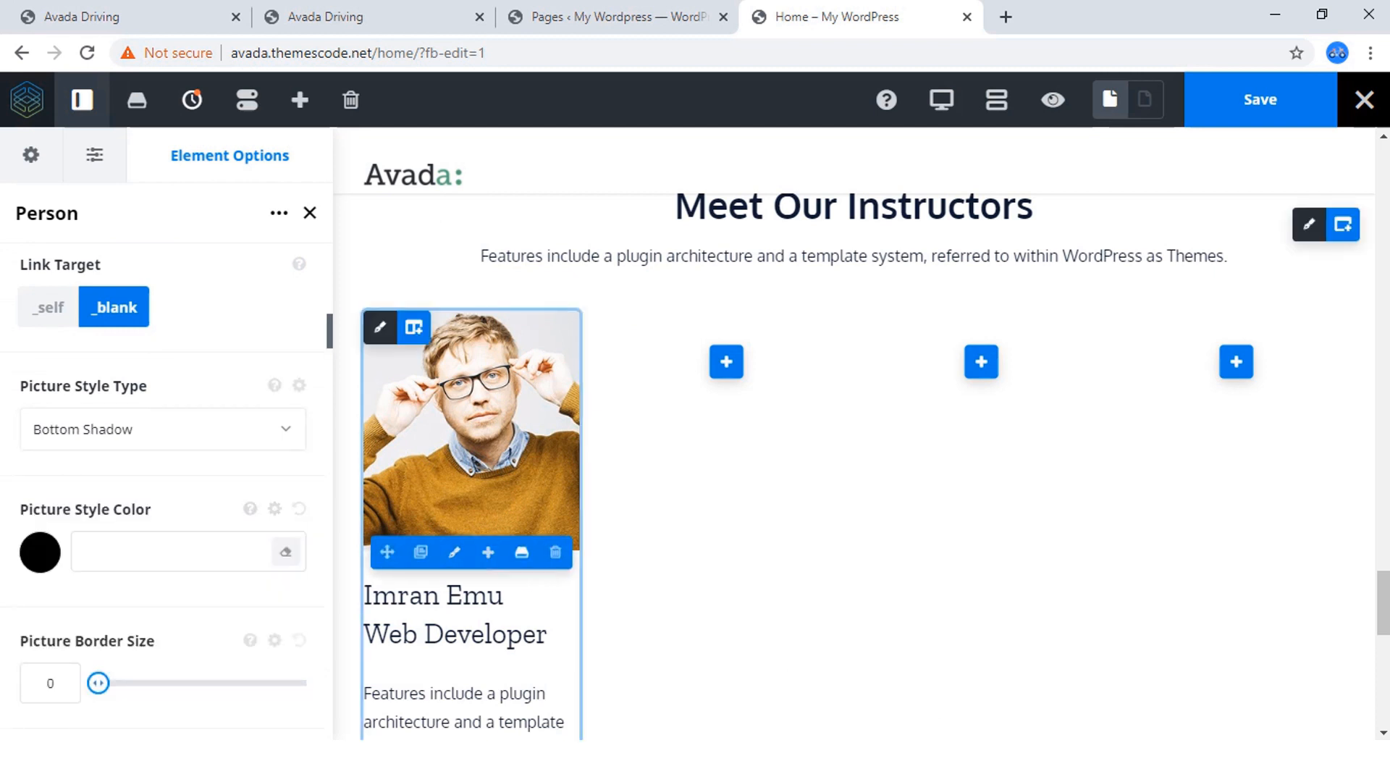
click(159, 429)
click(63, 481)
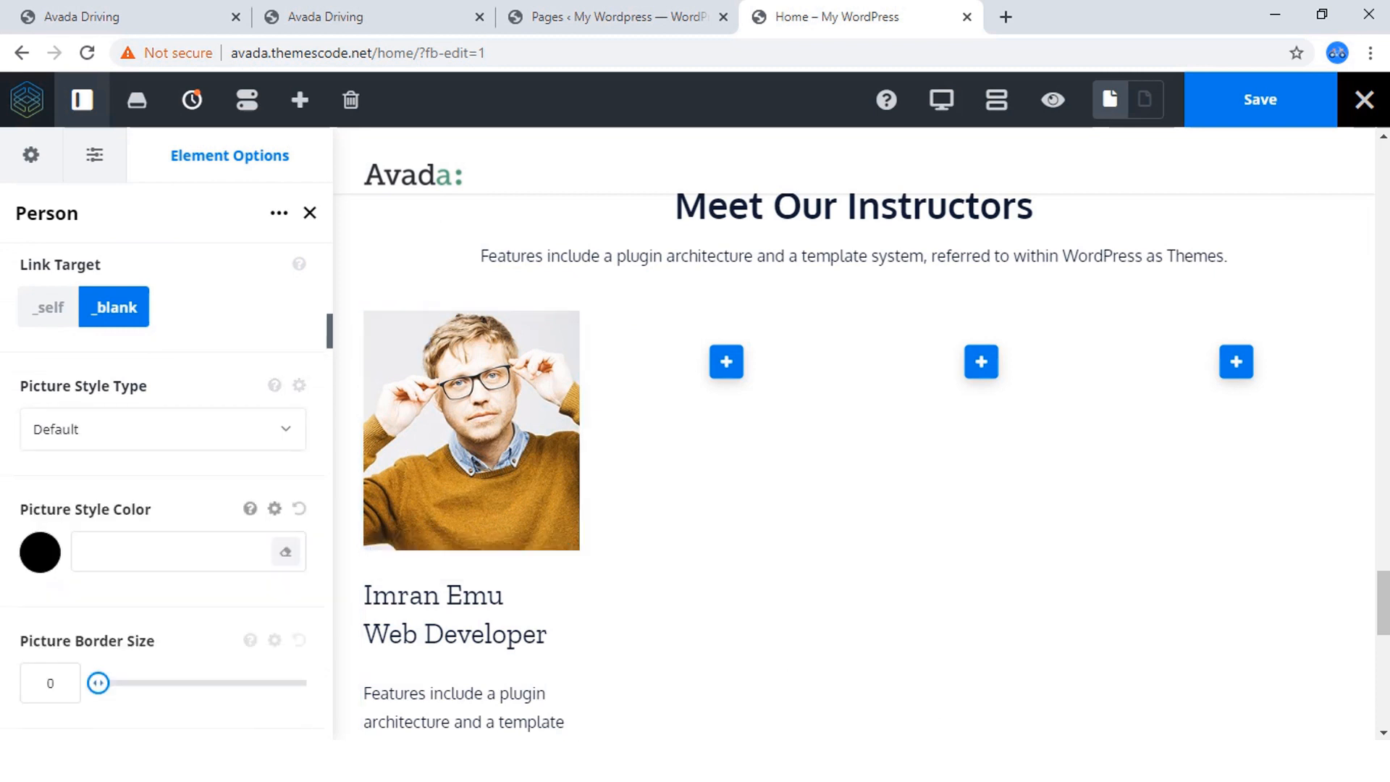
Set the picture border size of the instructor's Person element to 5.
scroll(166, 471, down, 2)
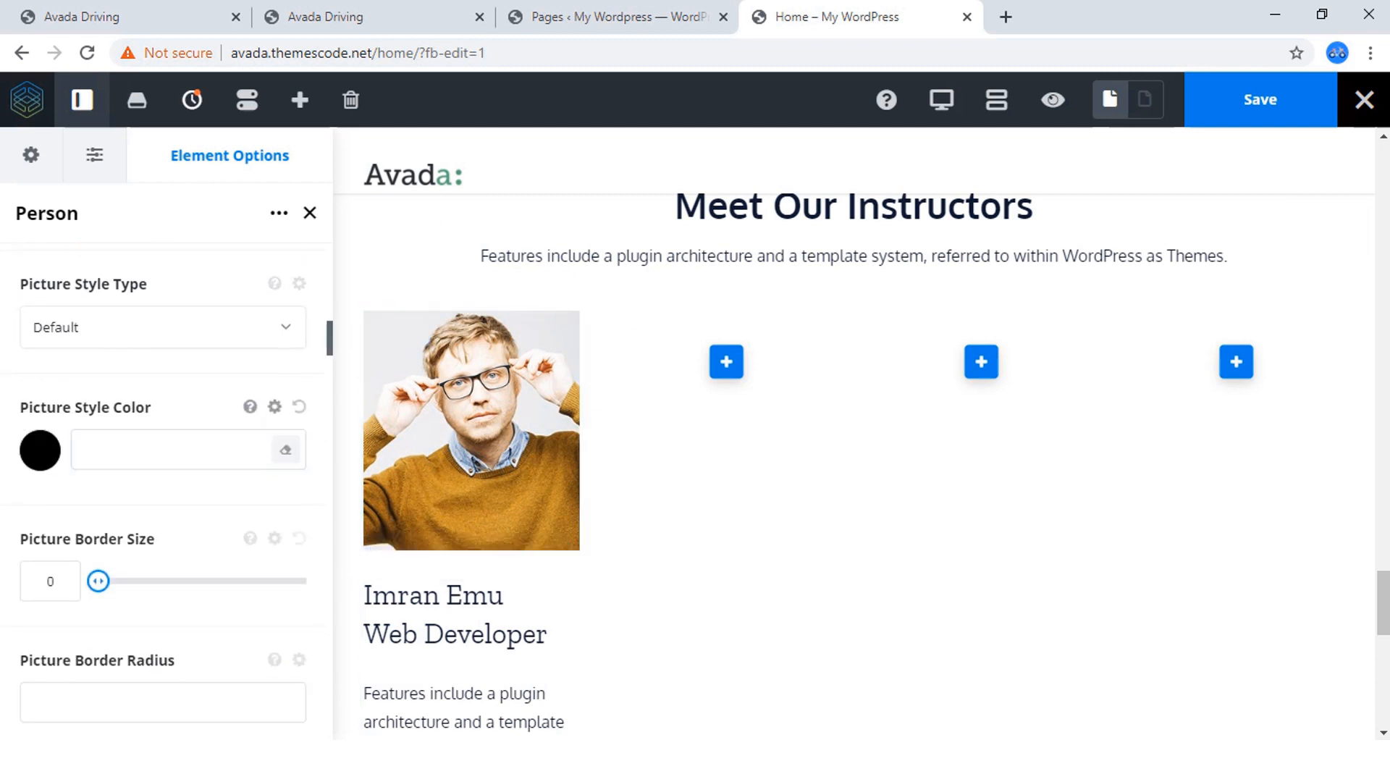
scroll(167, 470, down, 2)
scroll(167, 471, down, 2)
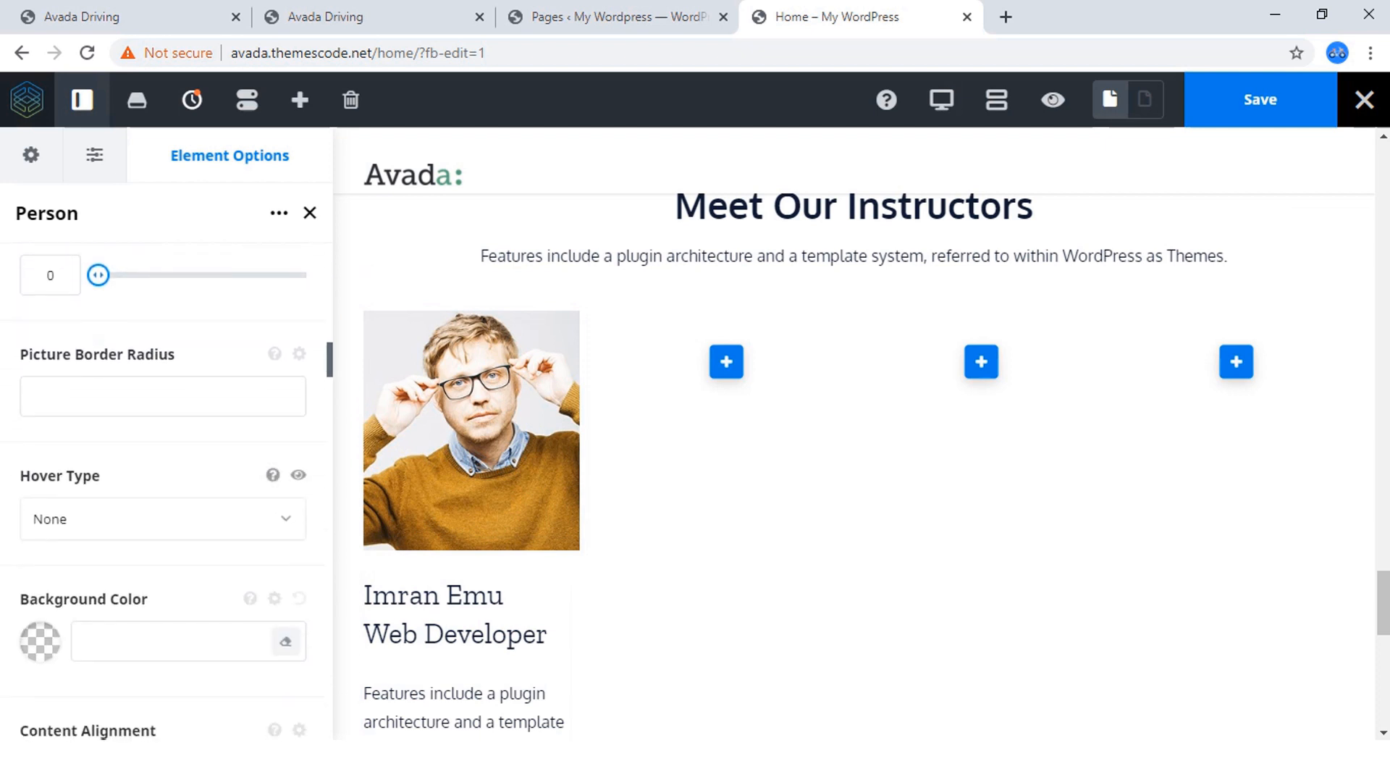
double_click(50, 275)
text(5)
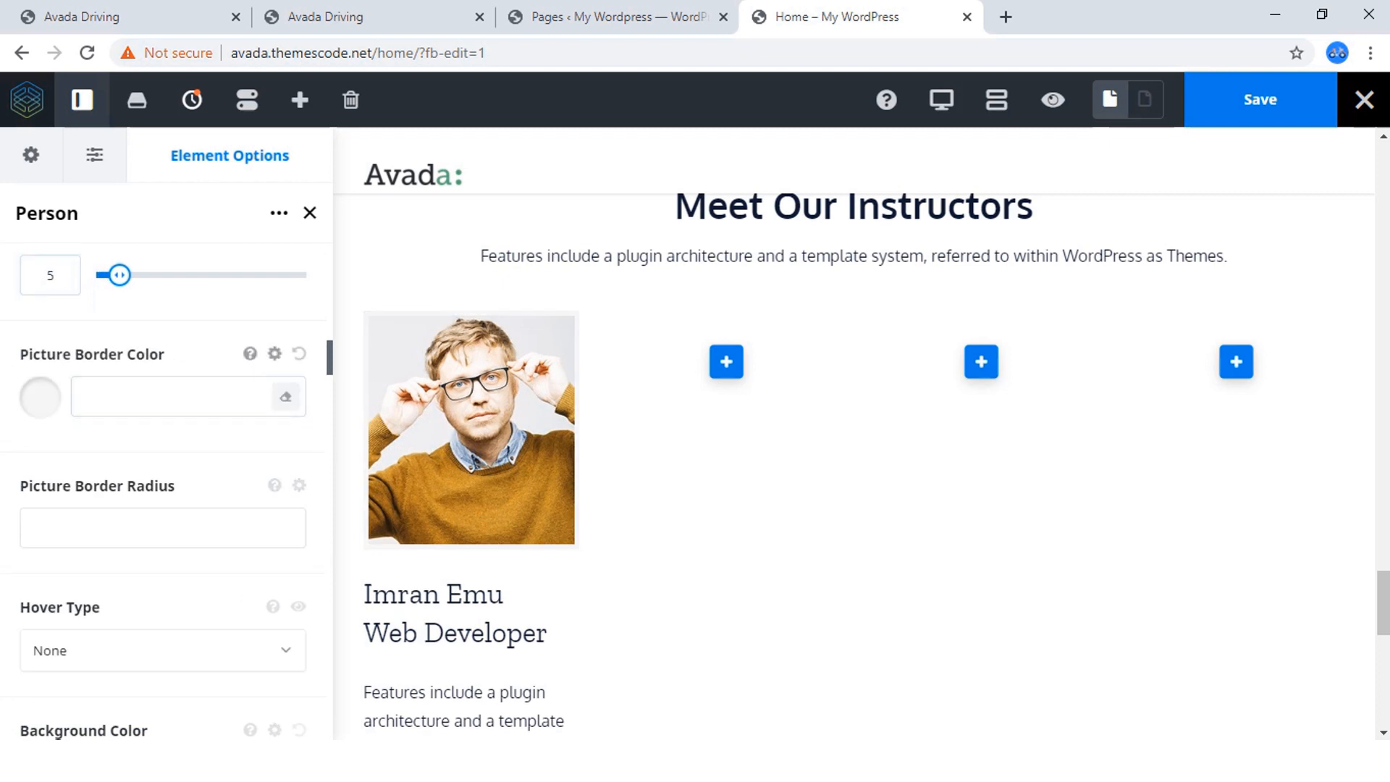
Color the person's picture border translucent orange, rgba(244,67,54,0.38), starting from the orange palette swatch.
click(40, 397)
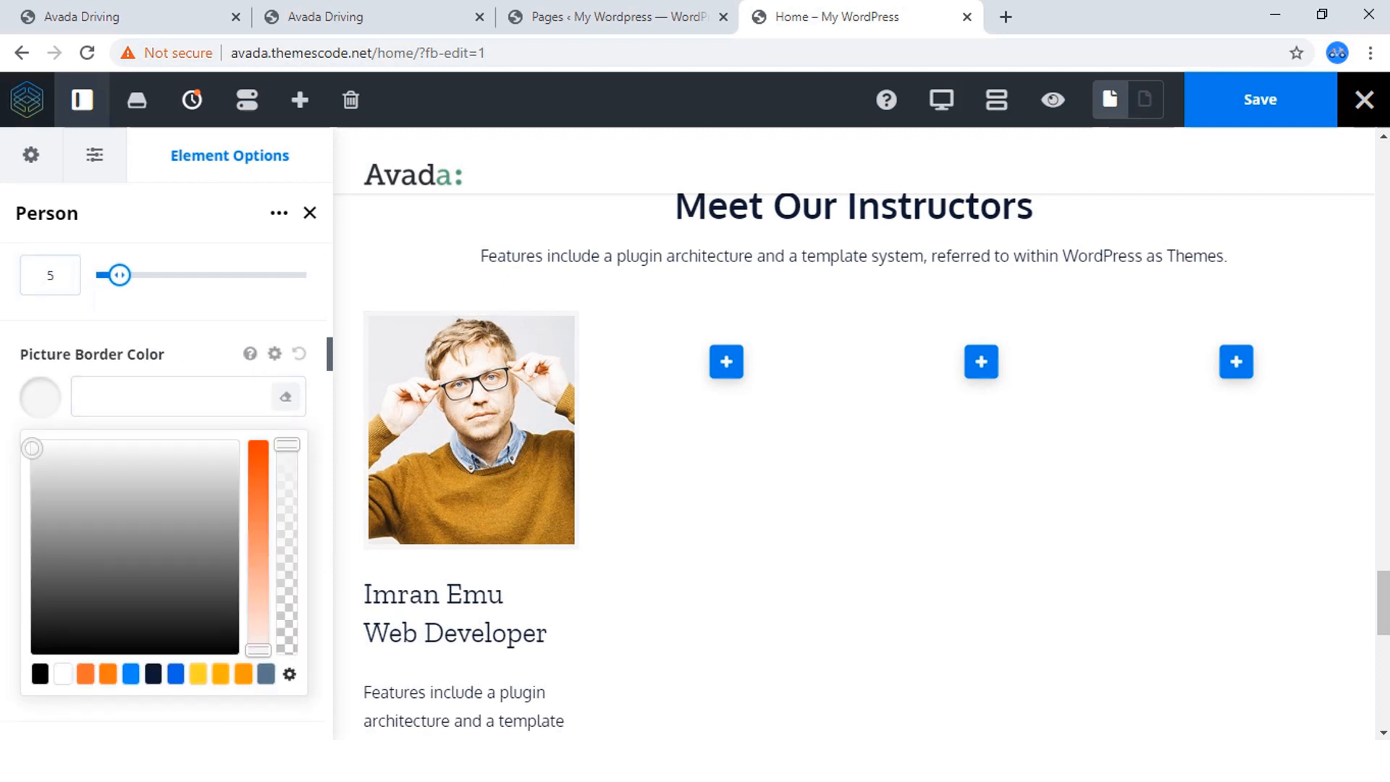
click(86, 674)
drag(286, 444, 287, 572)
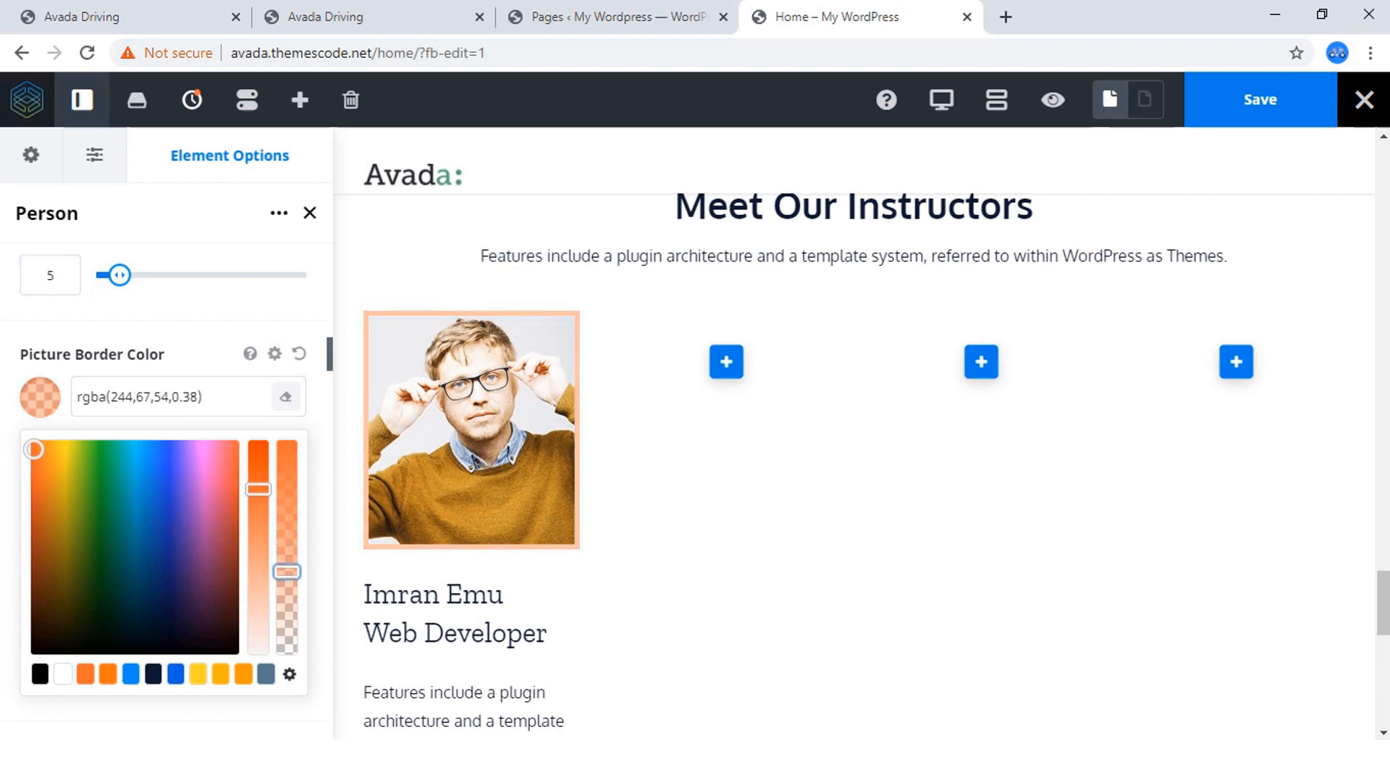
click(39, 397)
Set the person's picture border radius to 10 and the picture's hover type to Zoom In.
scroll(163, 395, down, 1)
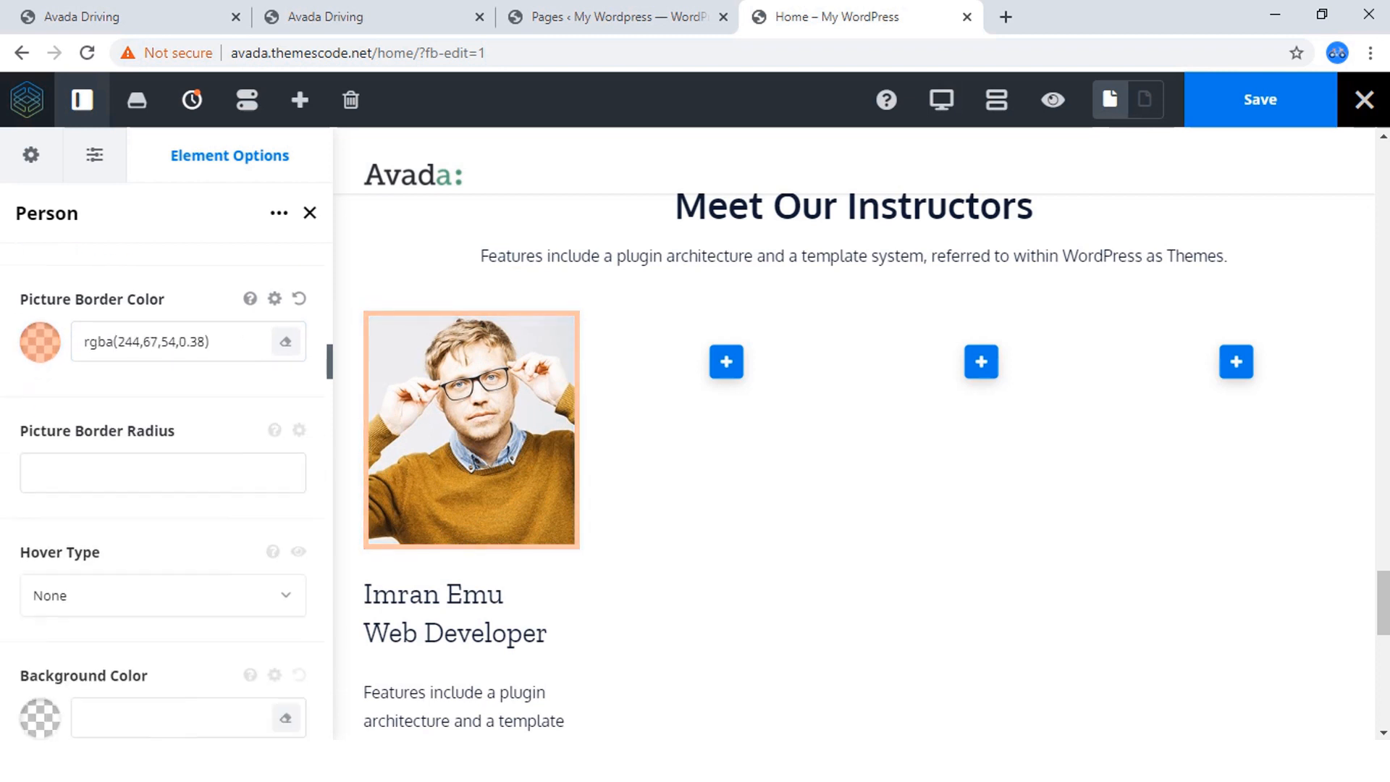
click(163, 426)
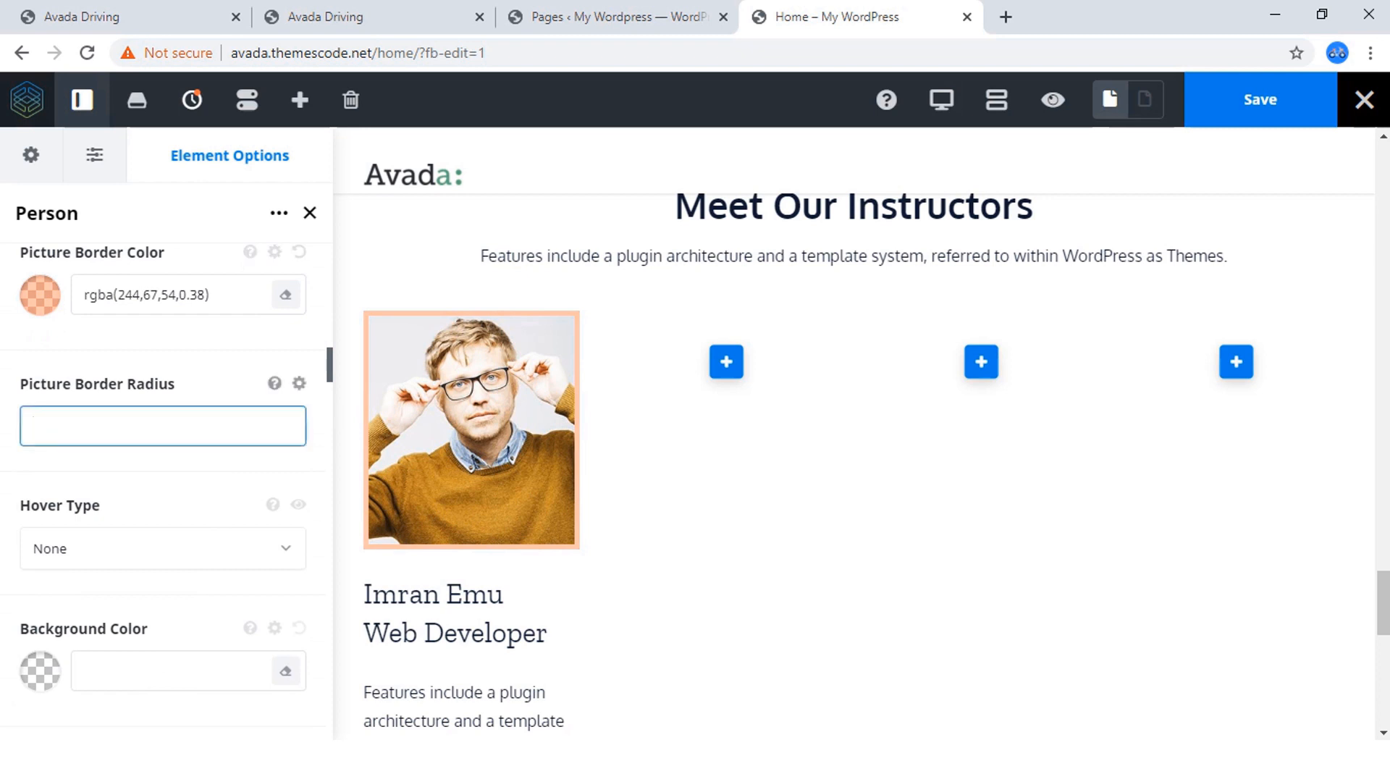
text(20)
drag(41, 427, 32, 426)
text(10)
click(171, 500)
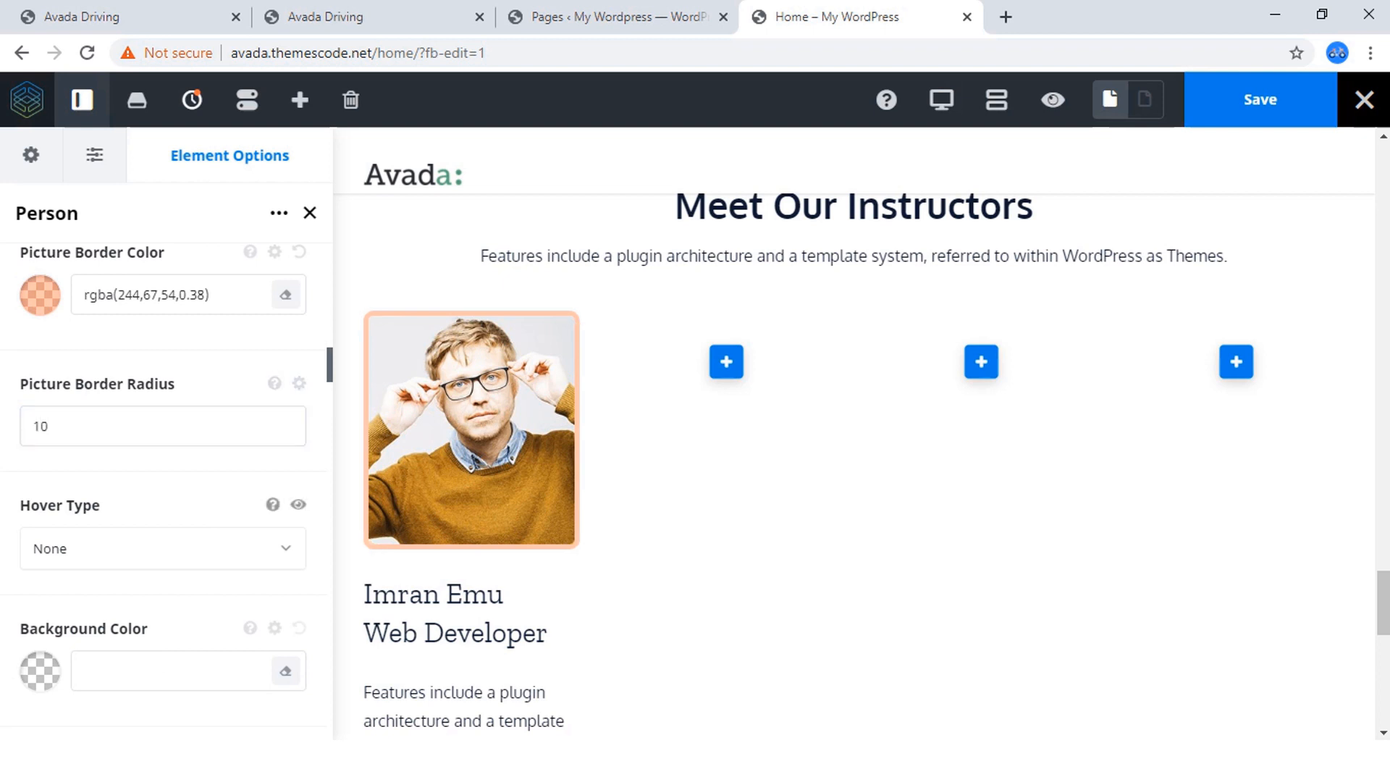
click(163, 548)
click(144, 631)
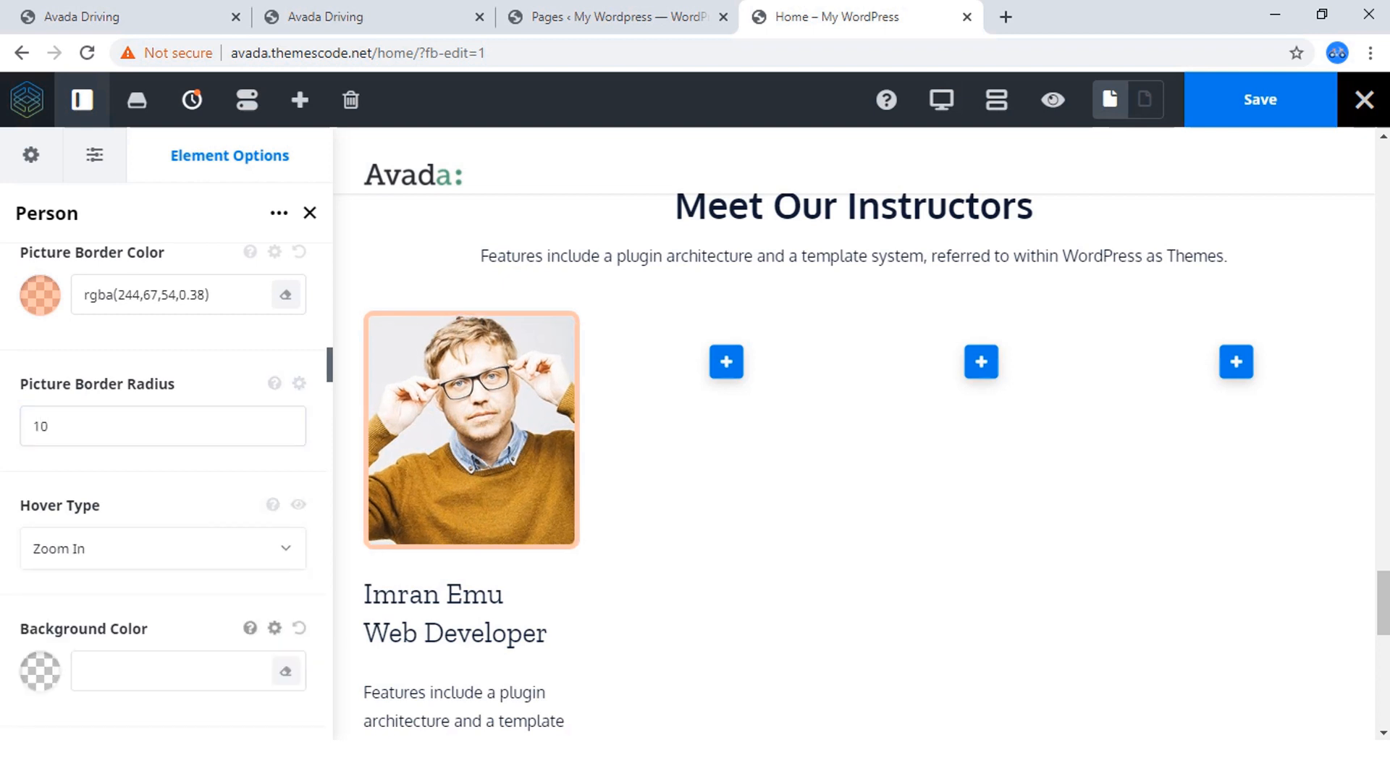
Try a blue background, rgba(33,101,210,0.76), on the Person element and return its opacity to 0.
scroll(171, 450, down, 2)
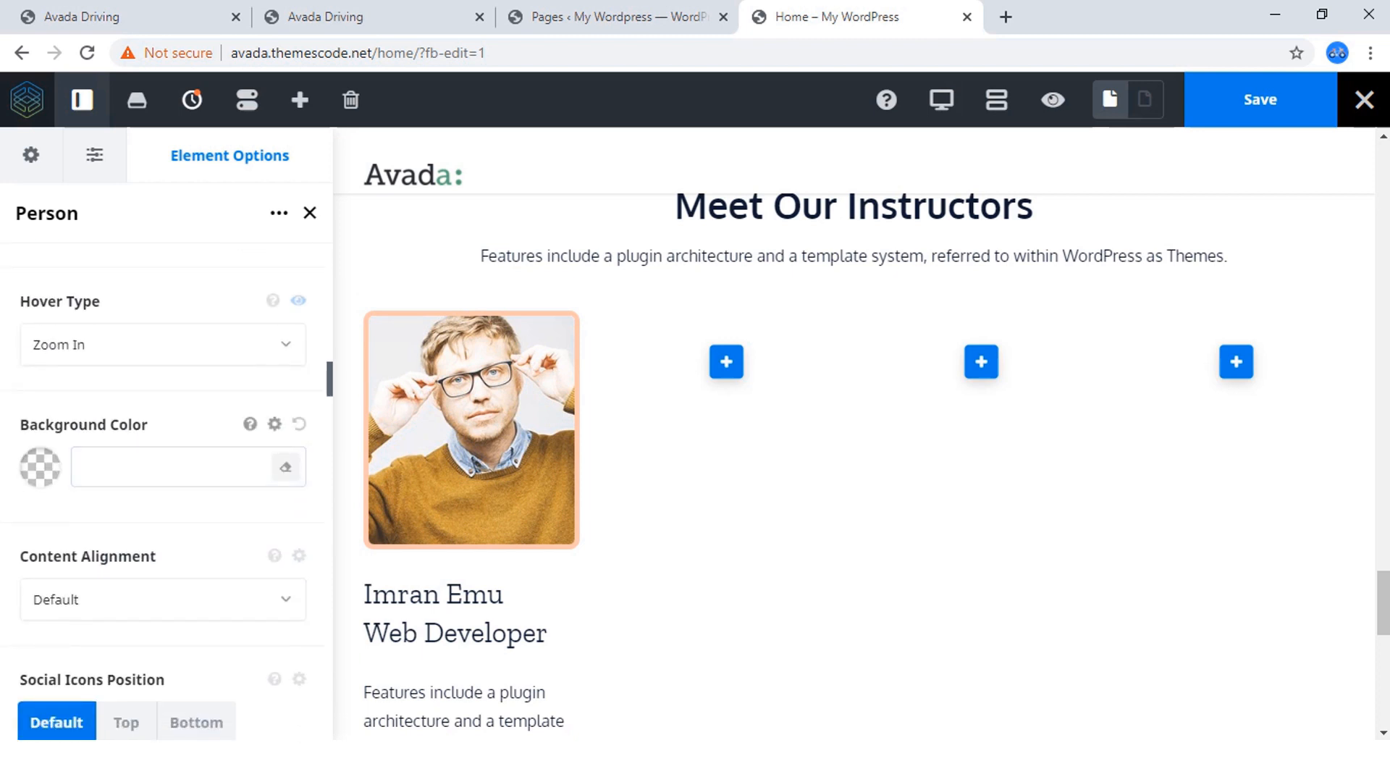
click(40, 467)
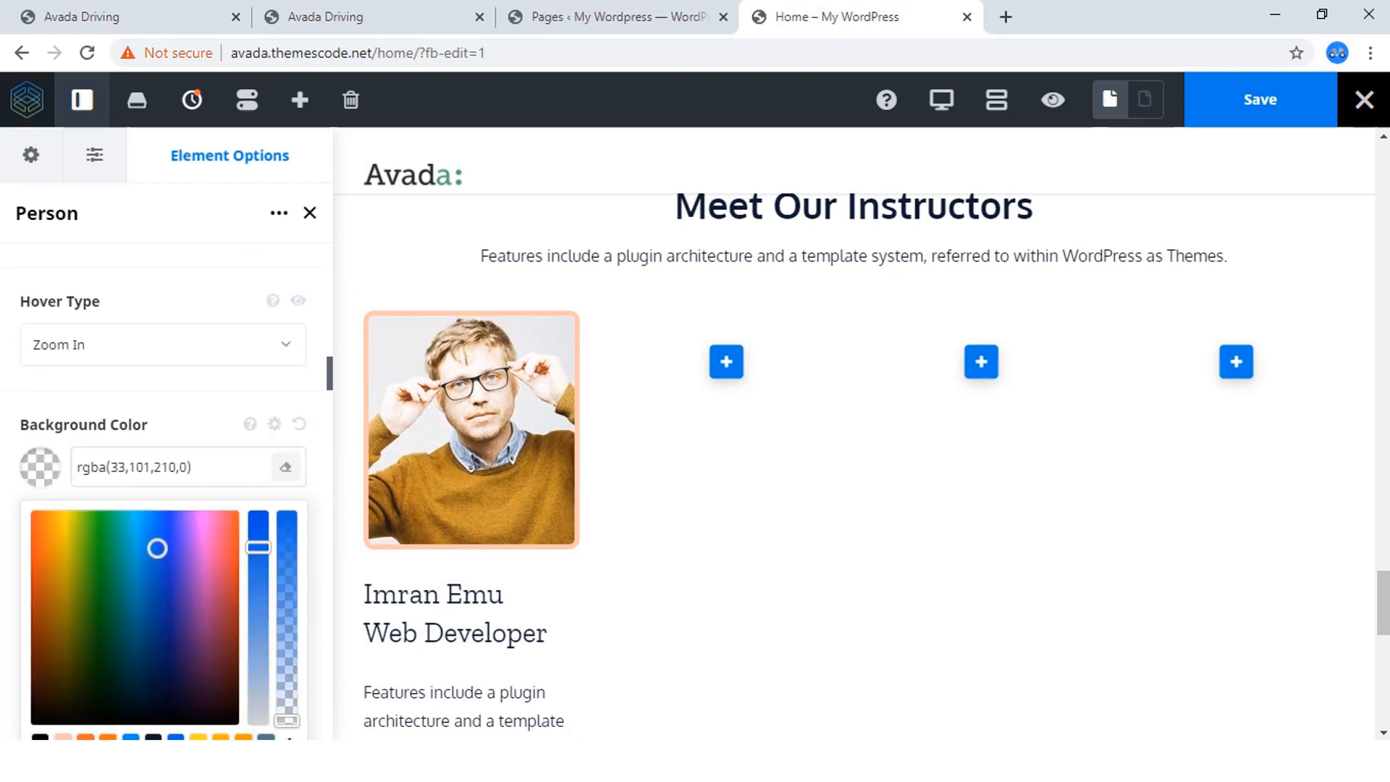
drag(287, 720, 287, 563)
scroll(464, 521, down, 2)
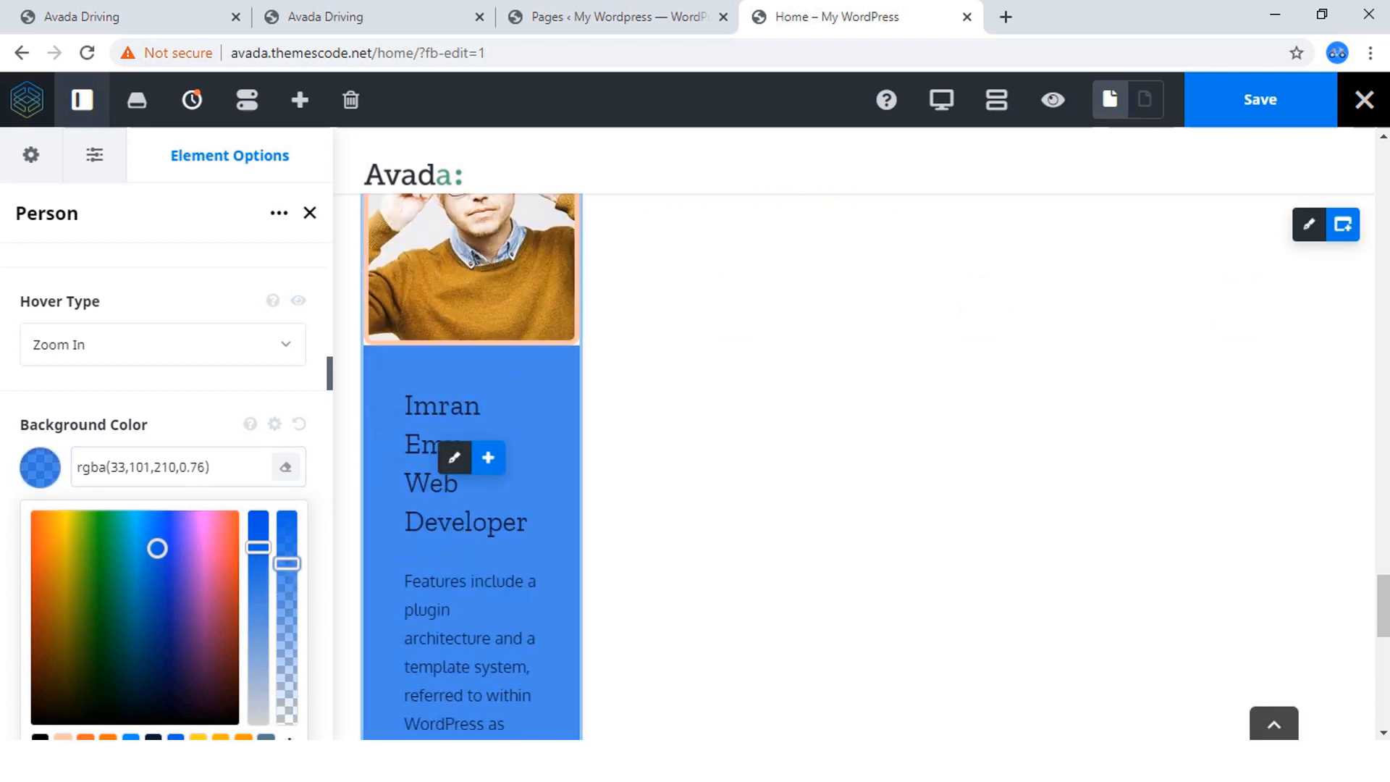
scroll(449, 543, down, 4)
scroll(442, 545, up, 3)
scroll(456, 536, up, 5)
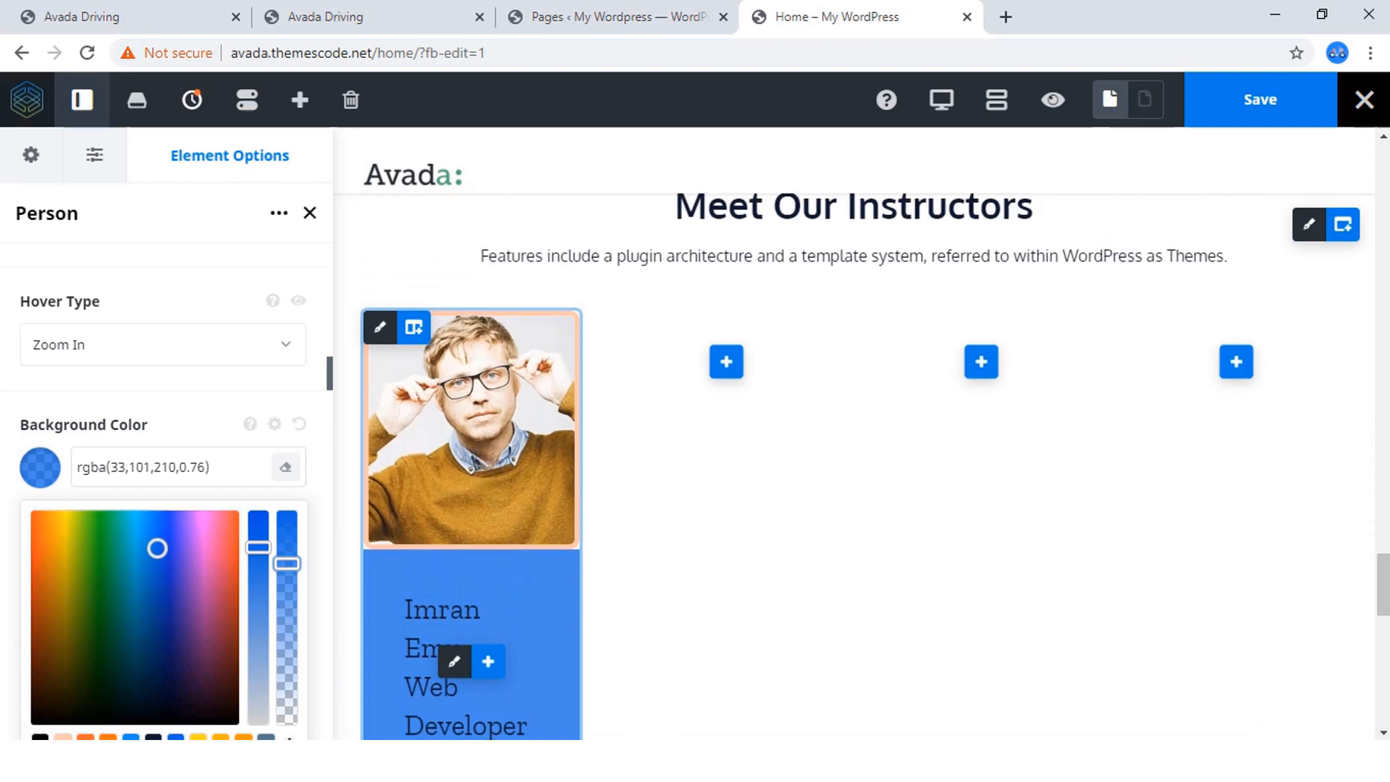
scroll(167, 507, down, 2)
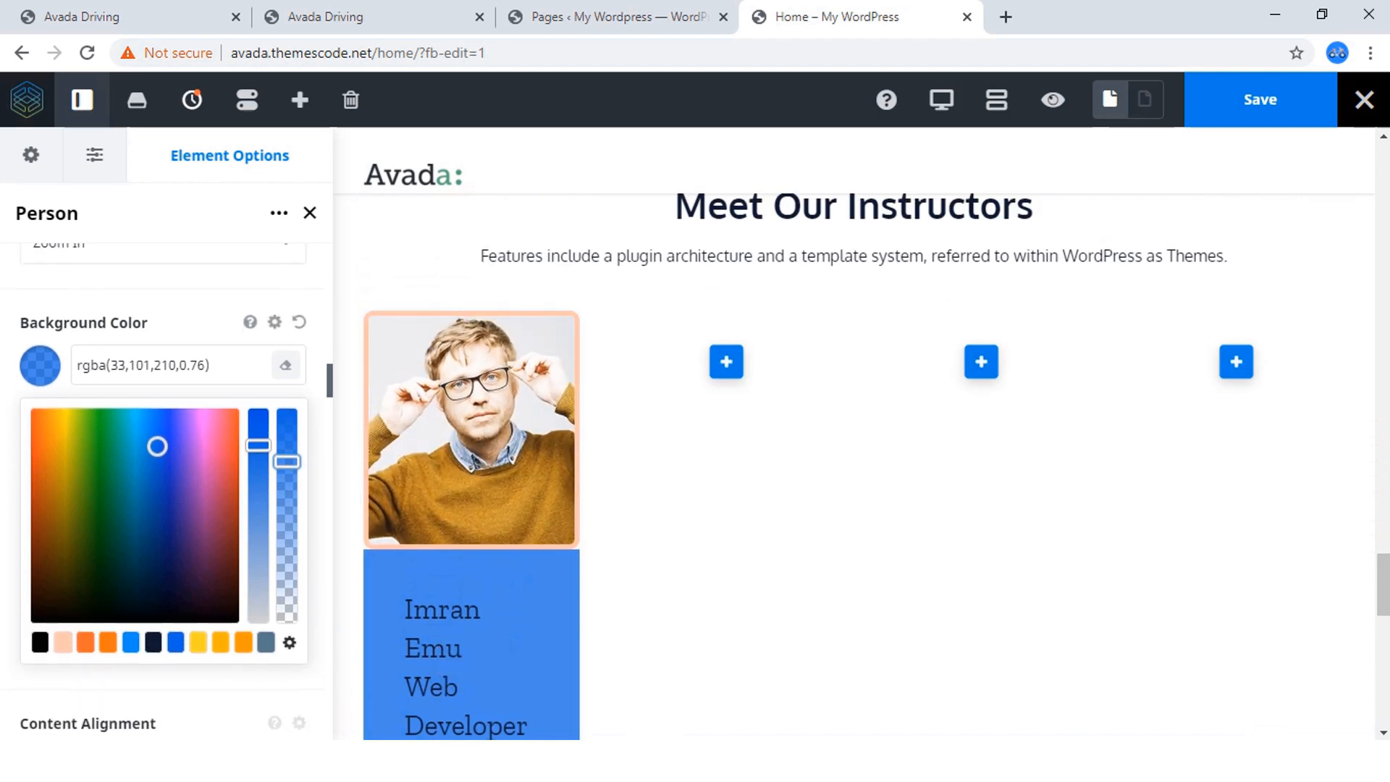
drag(287, 461, 287, 623)
click(253, 676)
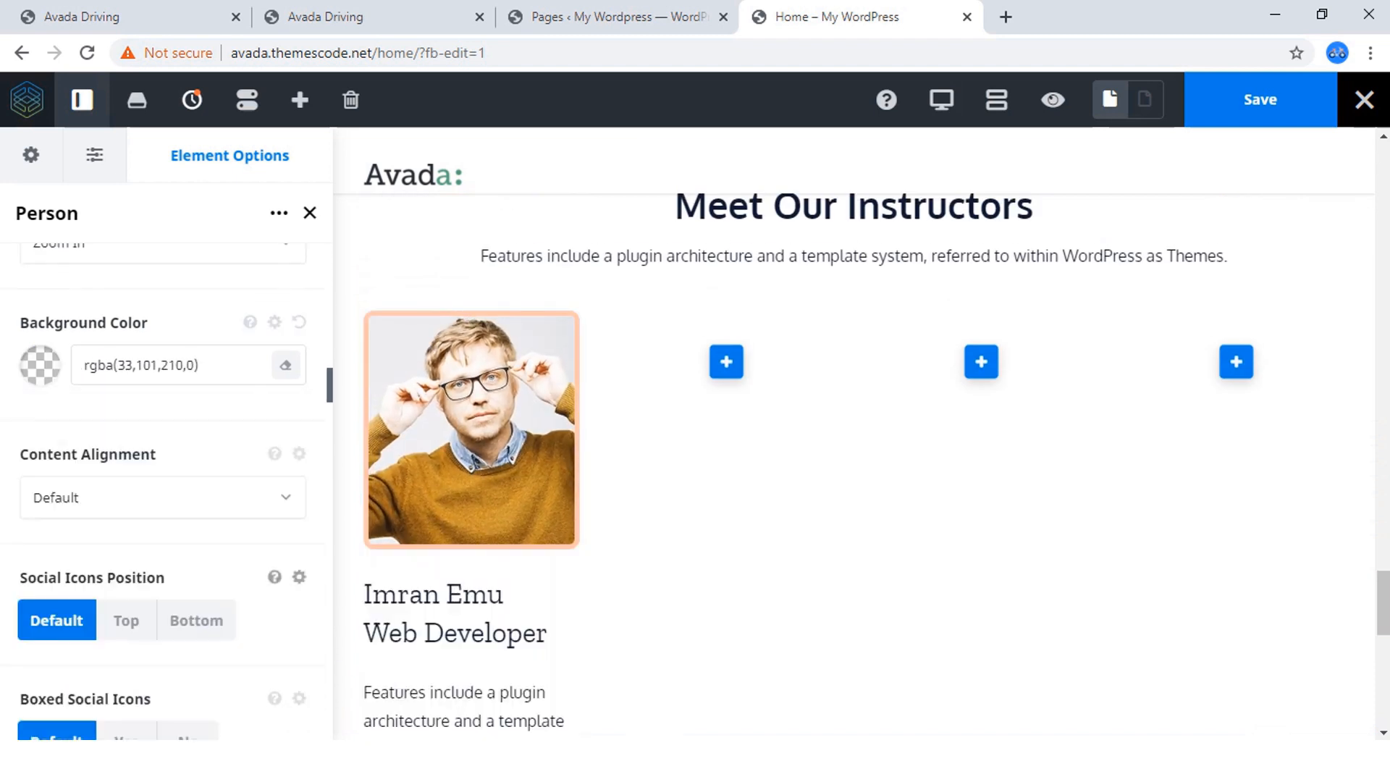
Set the person's content alignment to Center and the social icons position to Bottom.
click(163, 497)
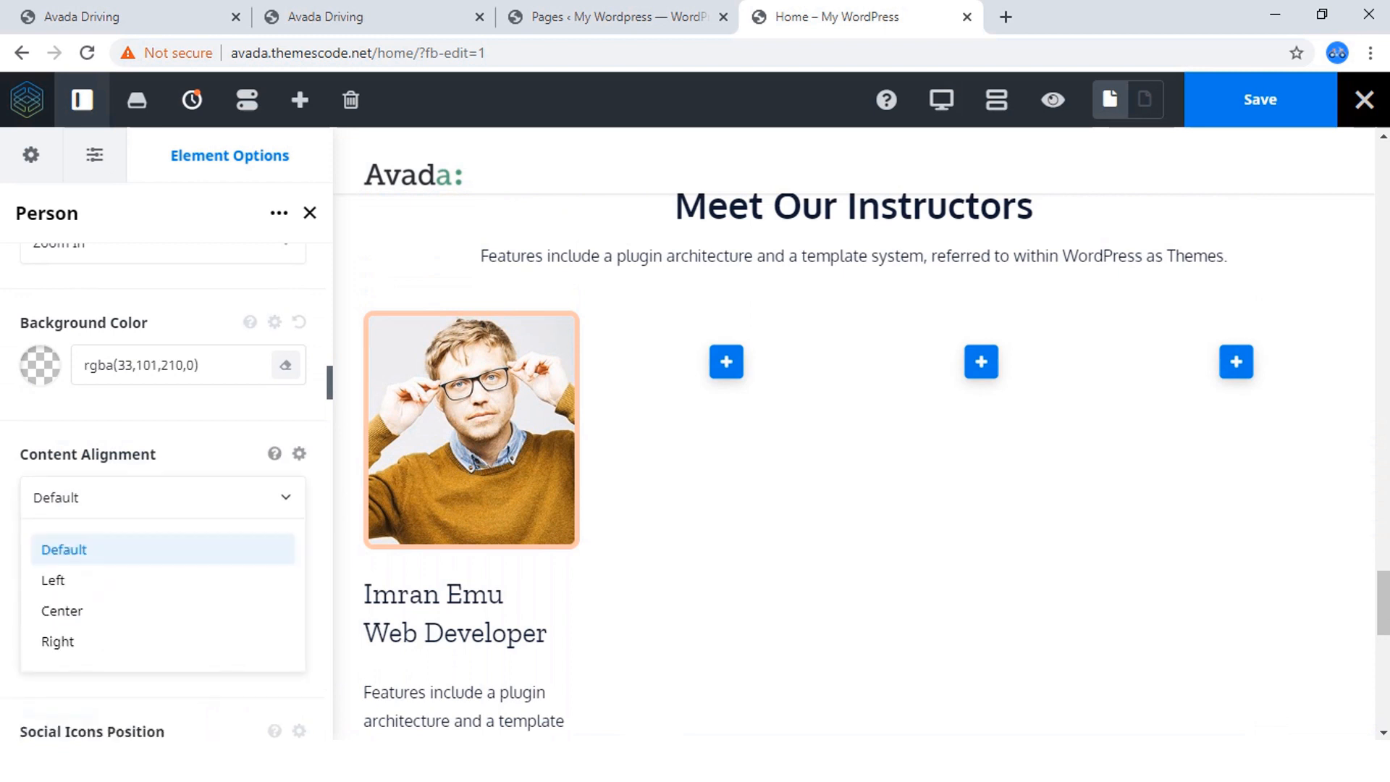
click(62, 608)
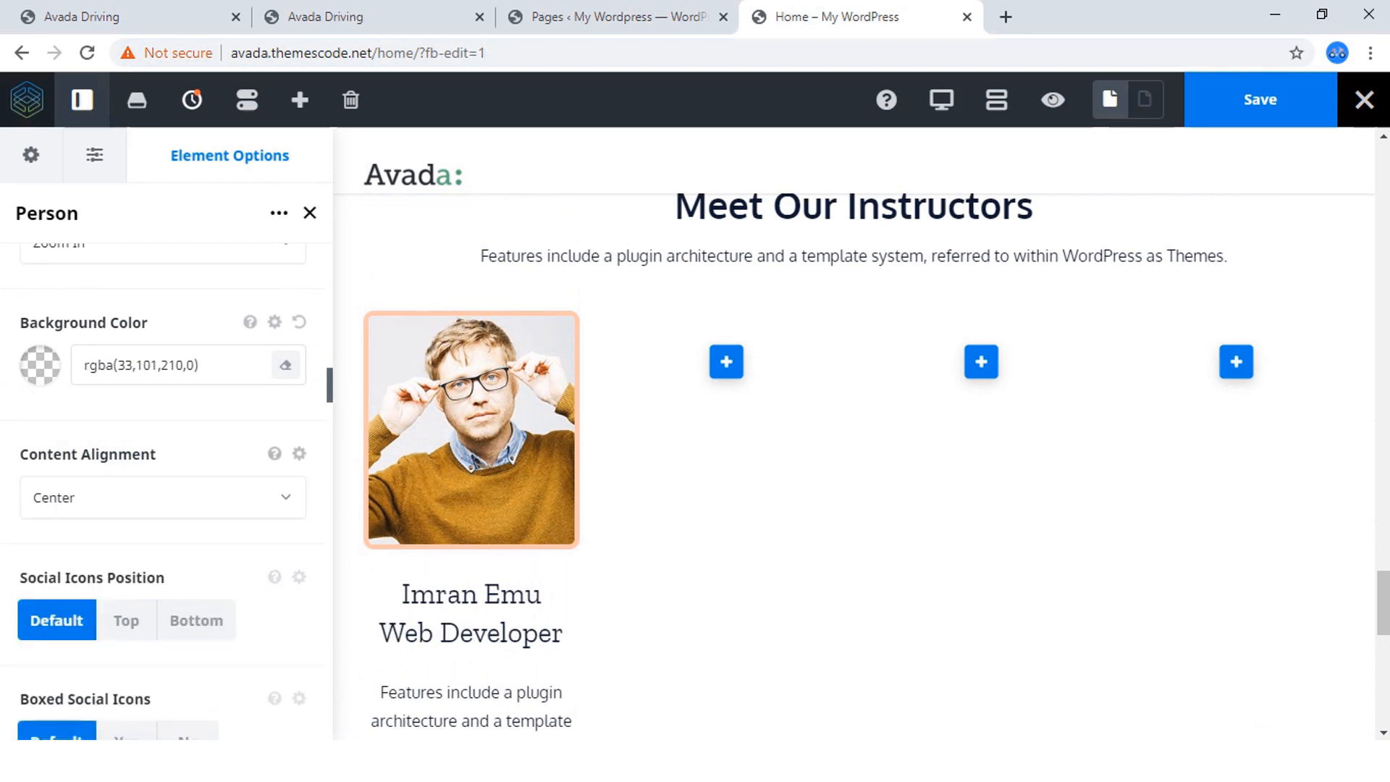
scroll(163, 471, down, 3)
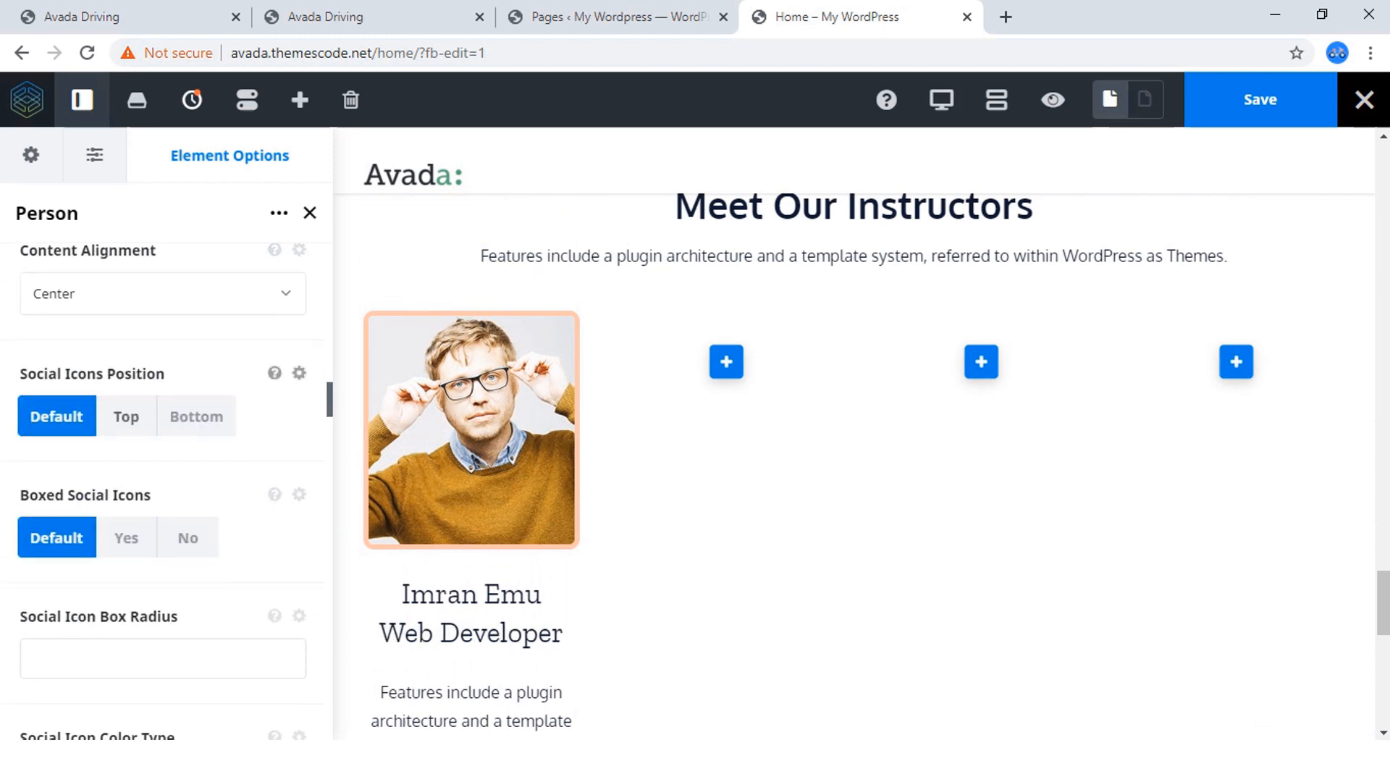
click(126, 416)
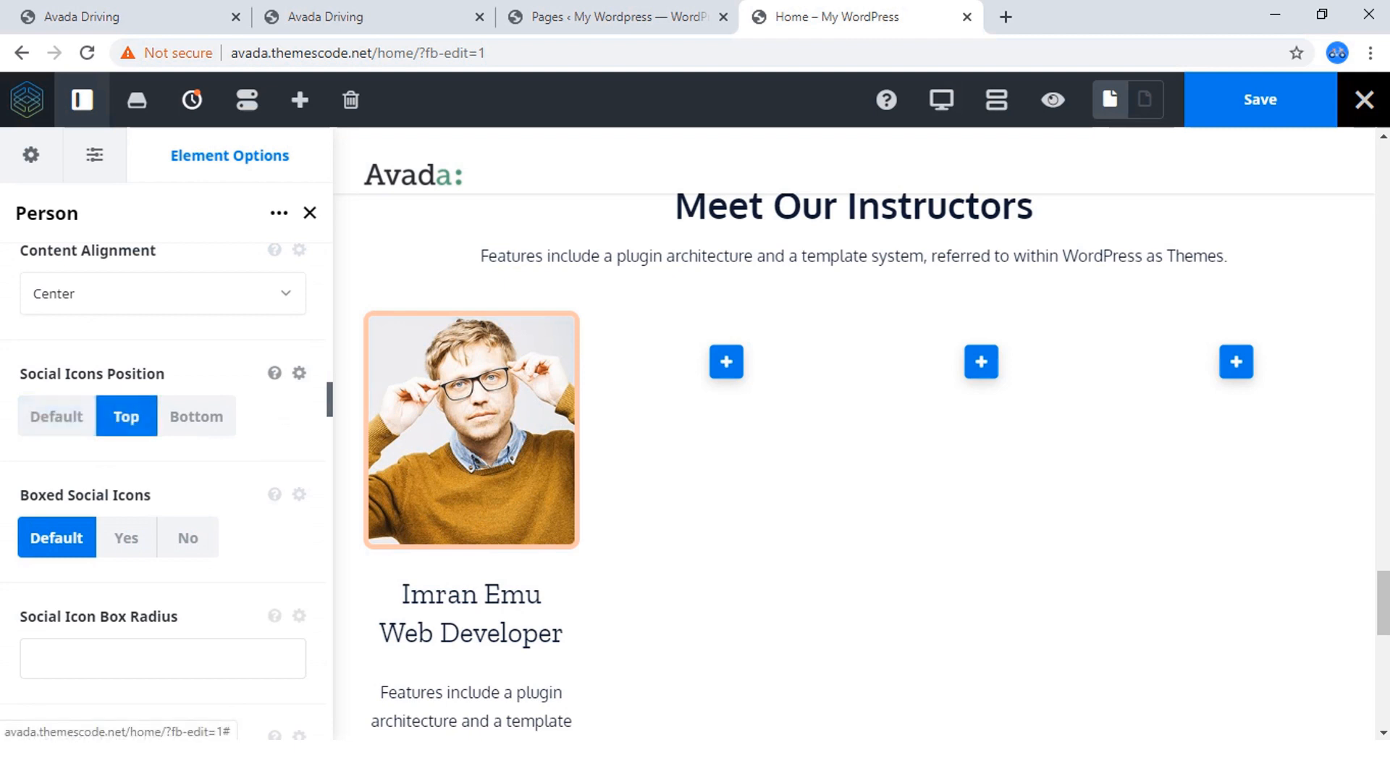
click(196, 416)
Enable boxed social icons for the person and set the social icon color type to Brand Colors.
scroll(197, 417, down, 1)
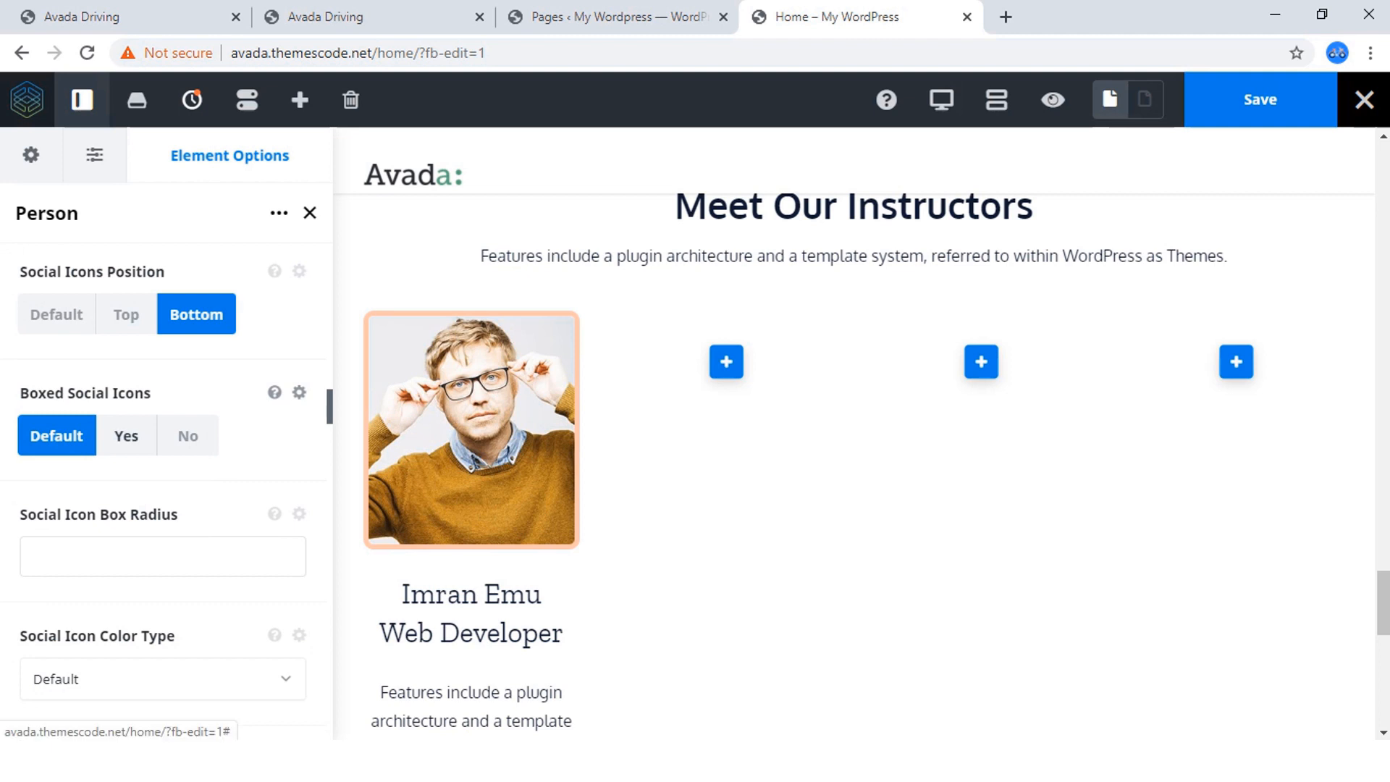
click(126, 436)
scroll(126, 435, down, 6)
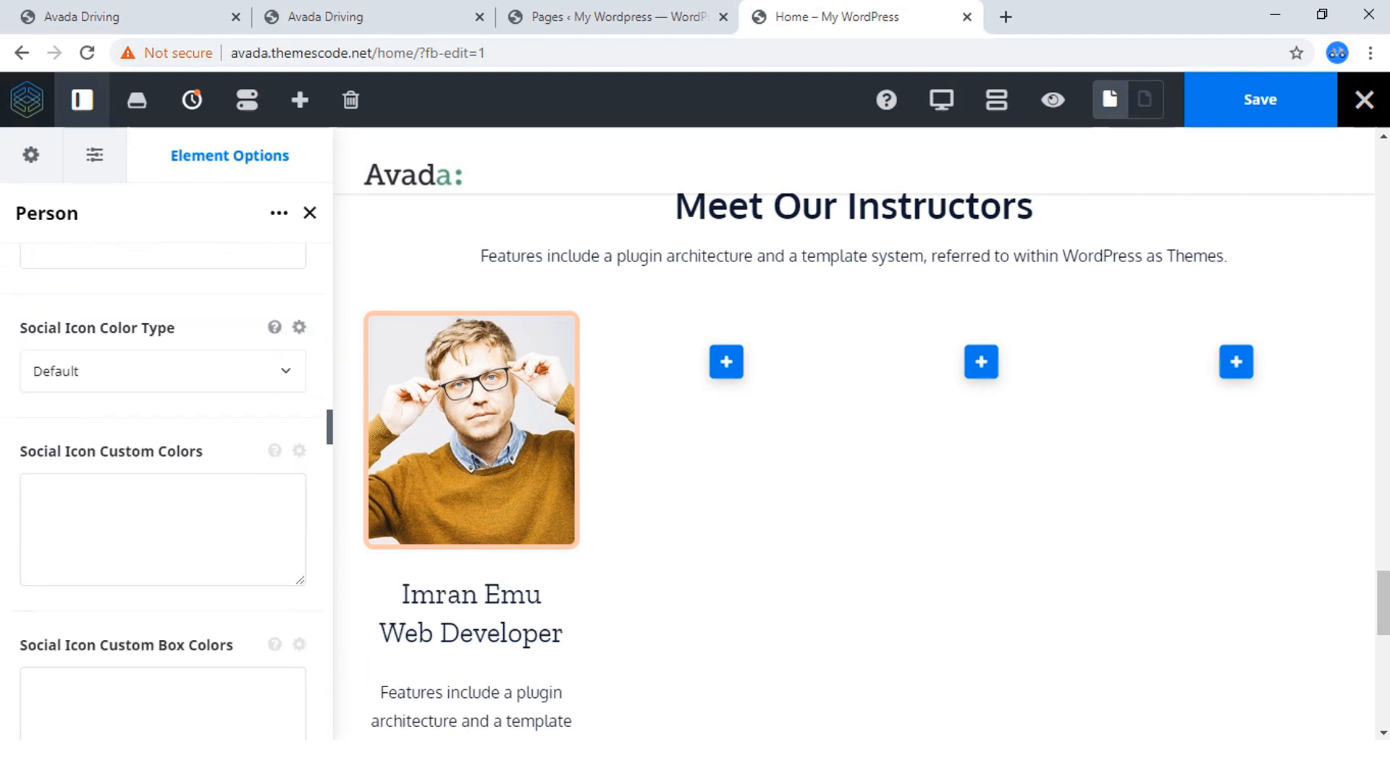
scroll(166, 491, up, 4)
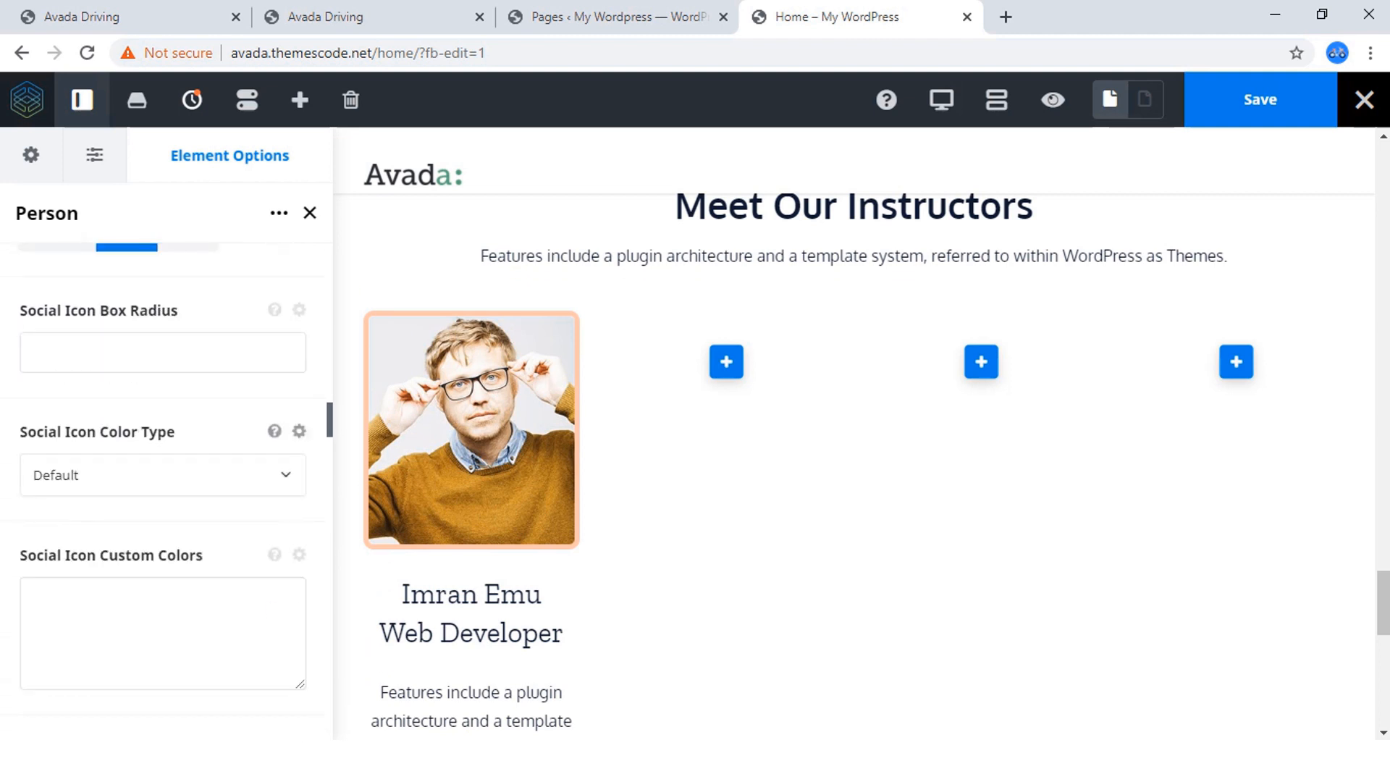
click(163, 475)
click(73, 586)
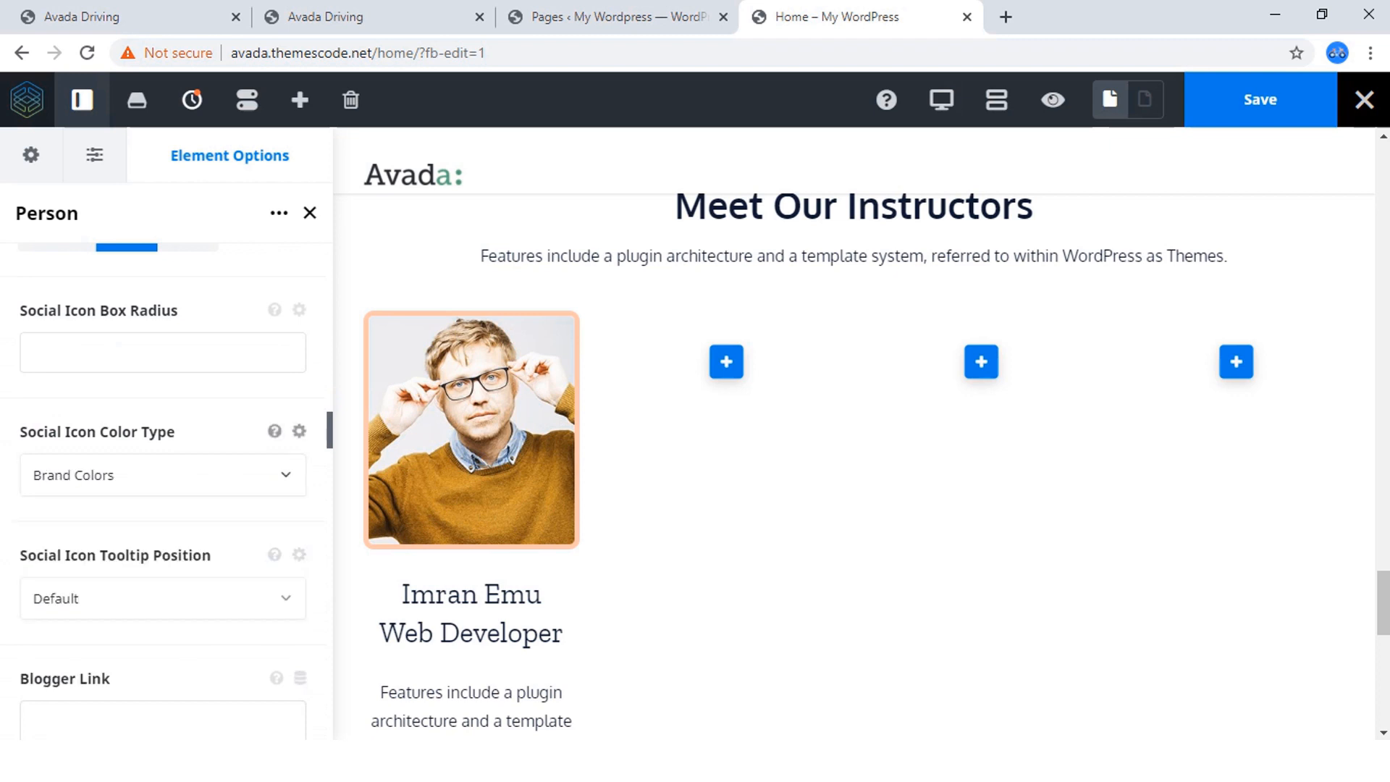
Set the person's social icon tooltip position to Top.
scroll(163, 485, down, 2)
click(163, 395)
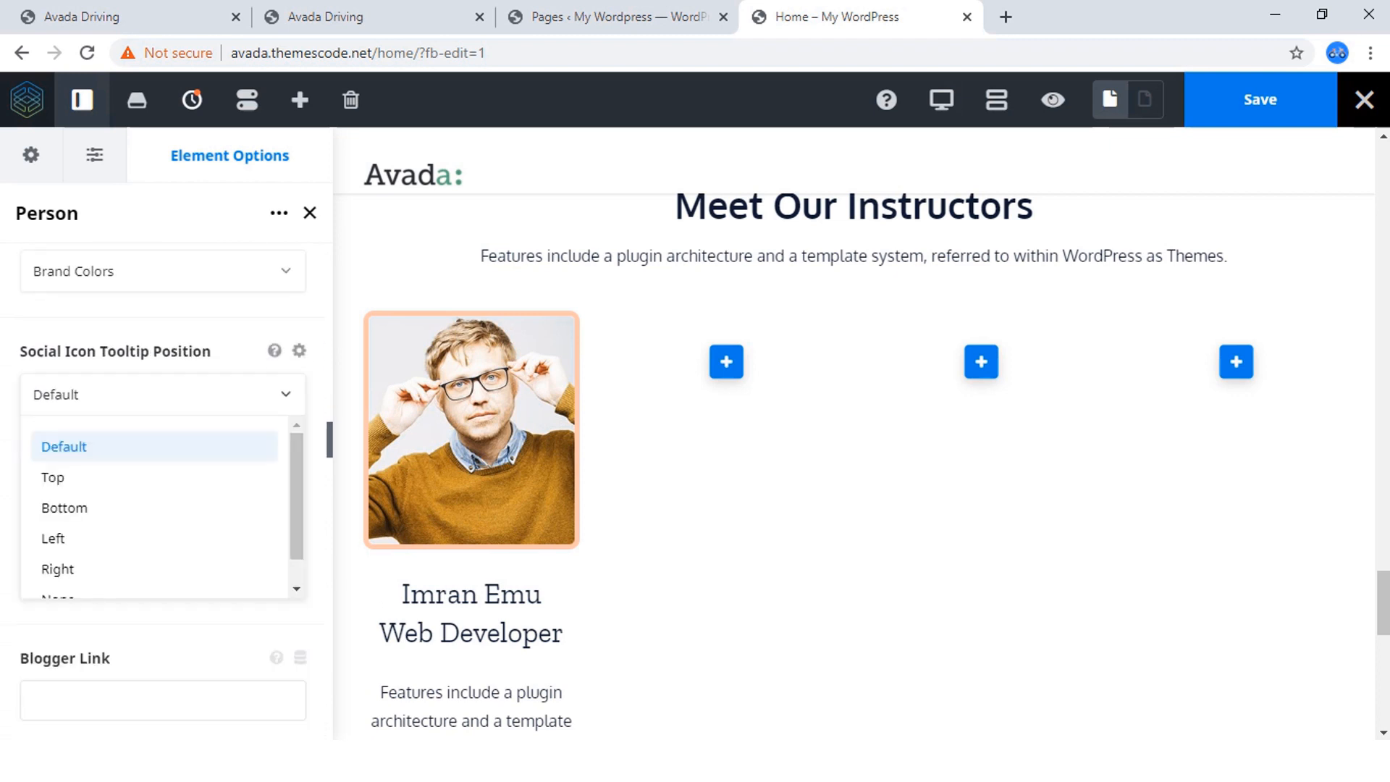
click(52, 477)
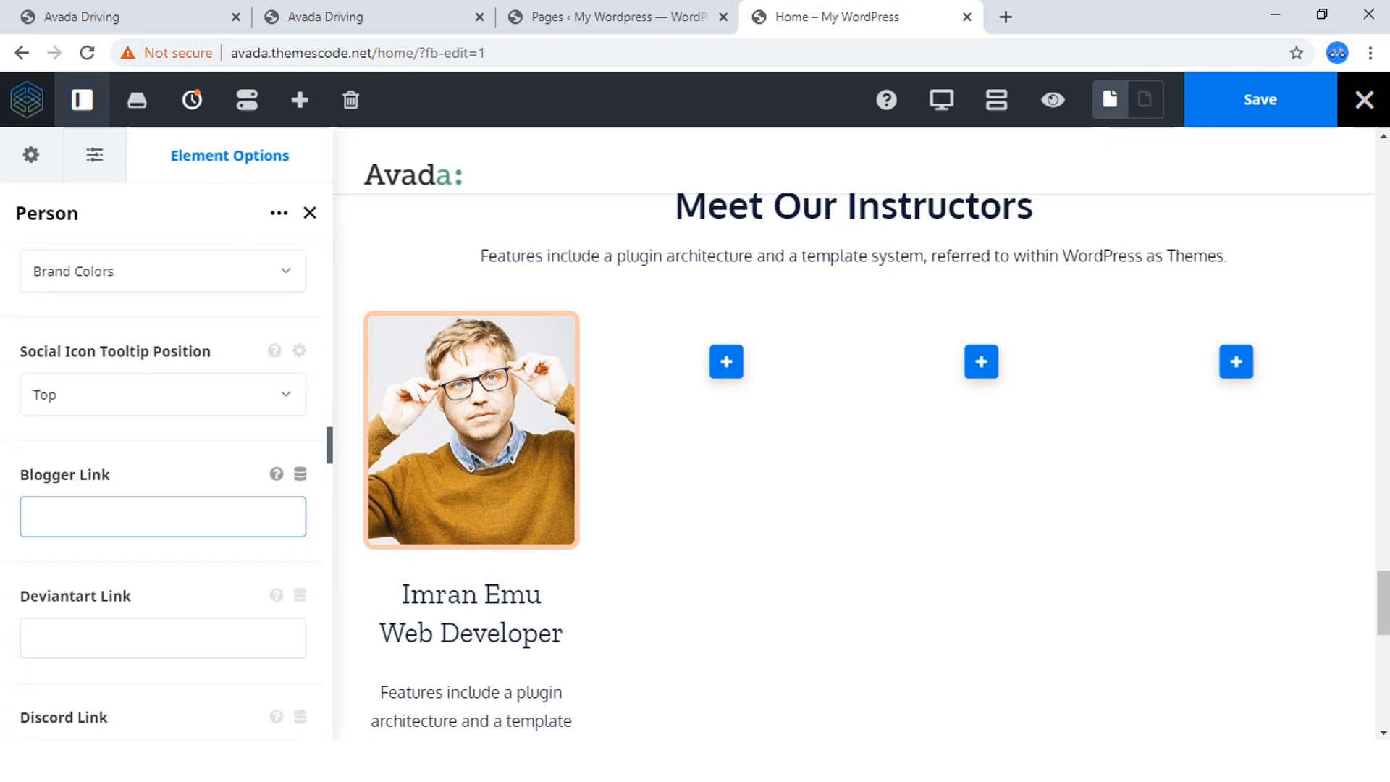
Find the person's Facebook Link setting among the social links and open it for editing.
scroll(163, 493, down, 1)
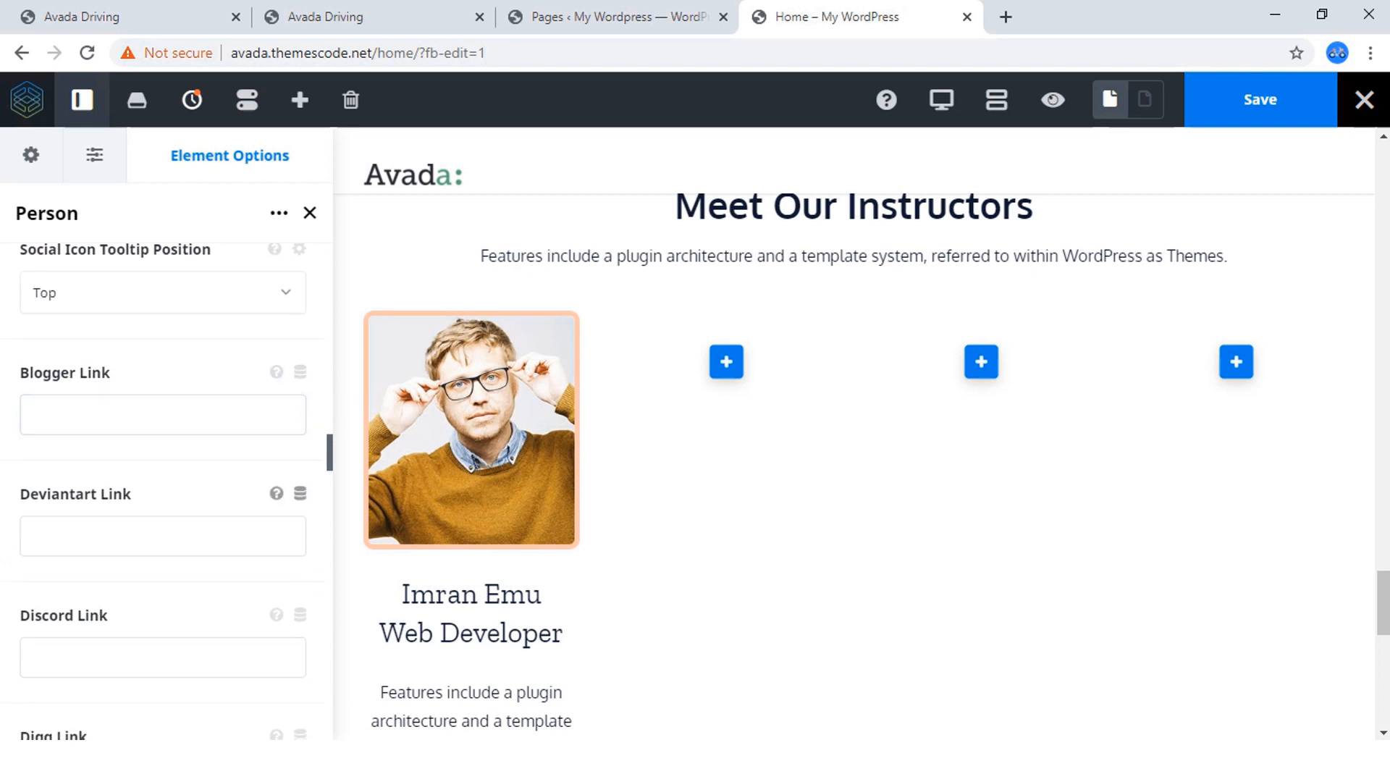
scroll(163, 492, down, 4)
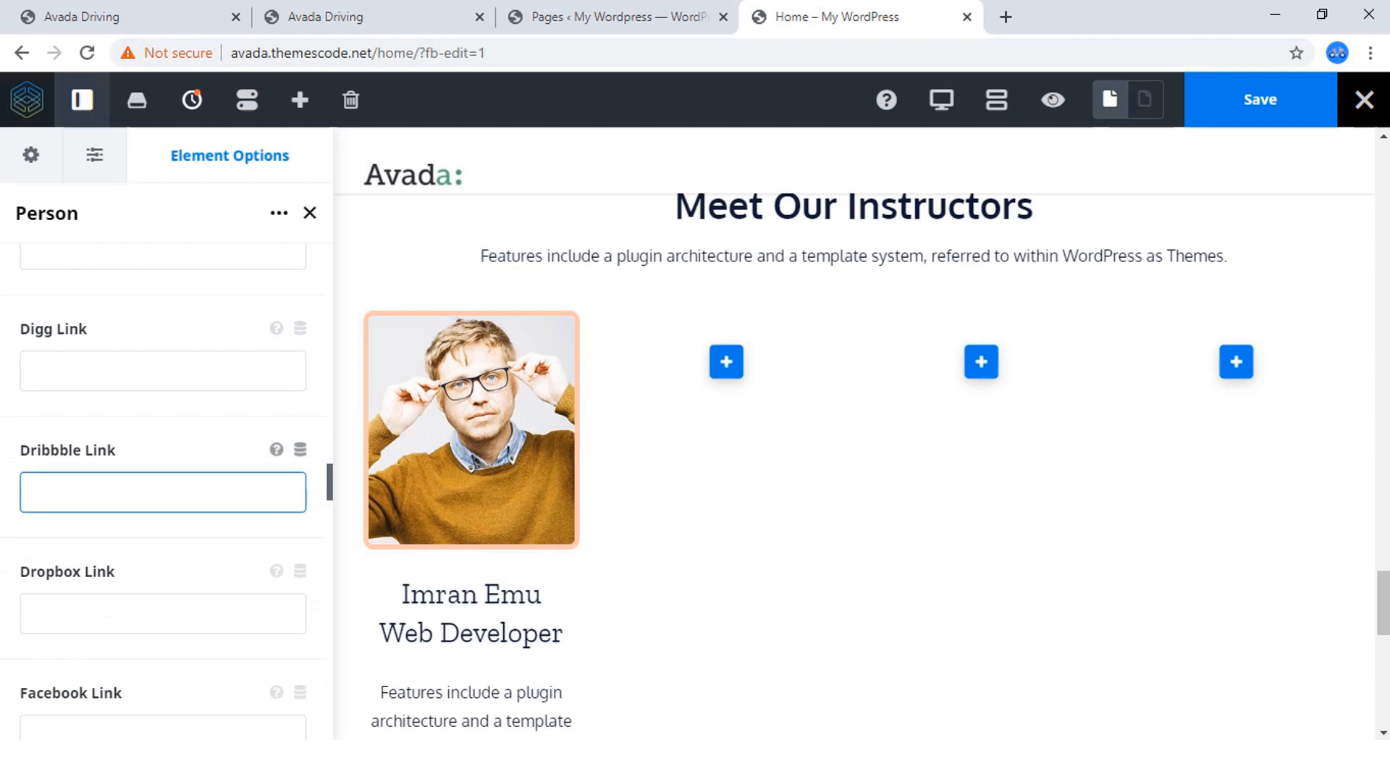
scroll(163, 500, down, 2)
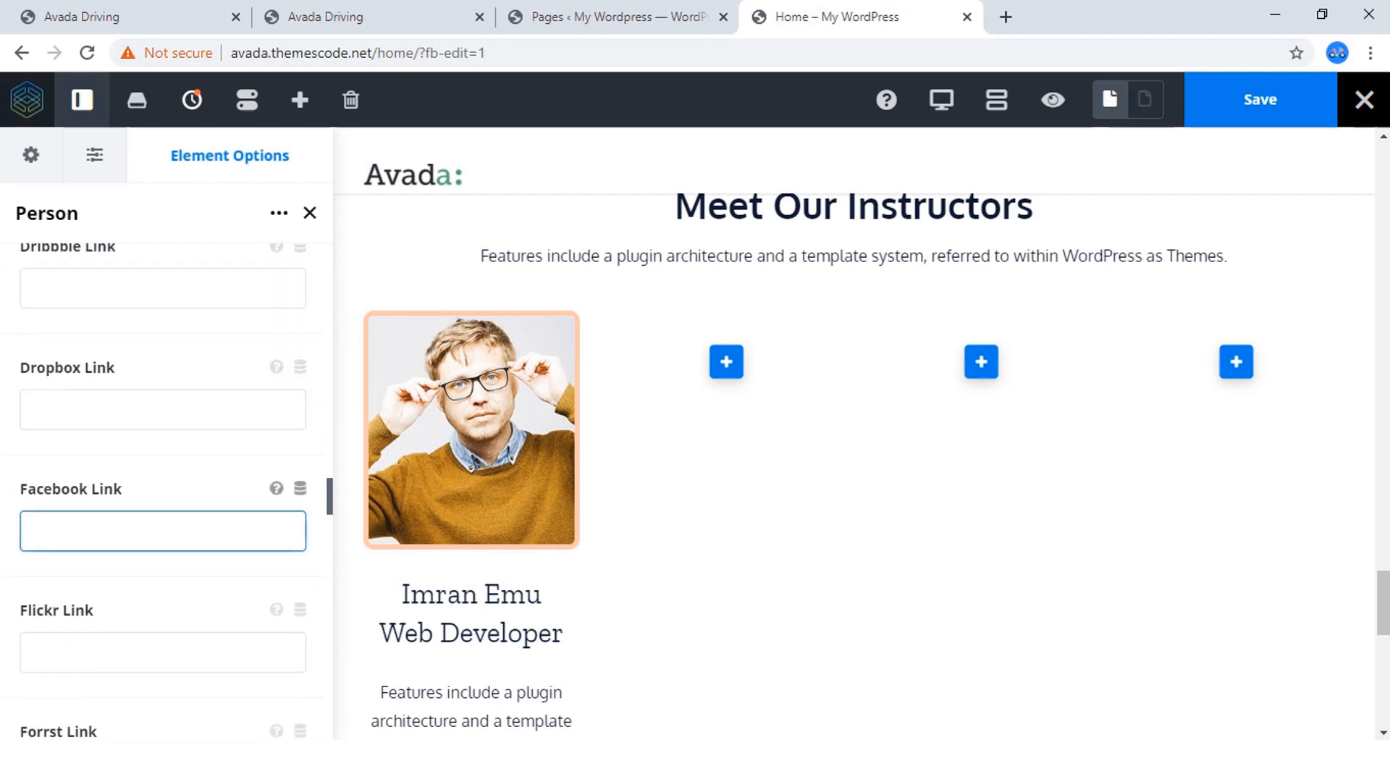
click(163, 531)
Open the instructor's Facebook page in a new browser tab by entering its facebook.com address.
click(1005, 18)
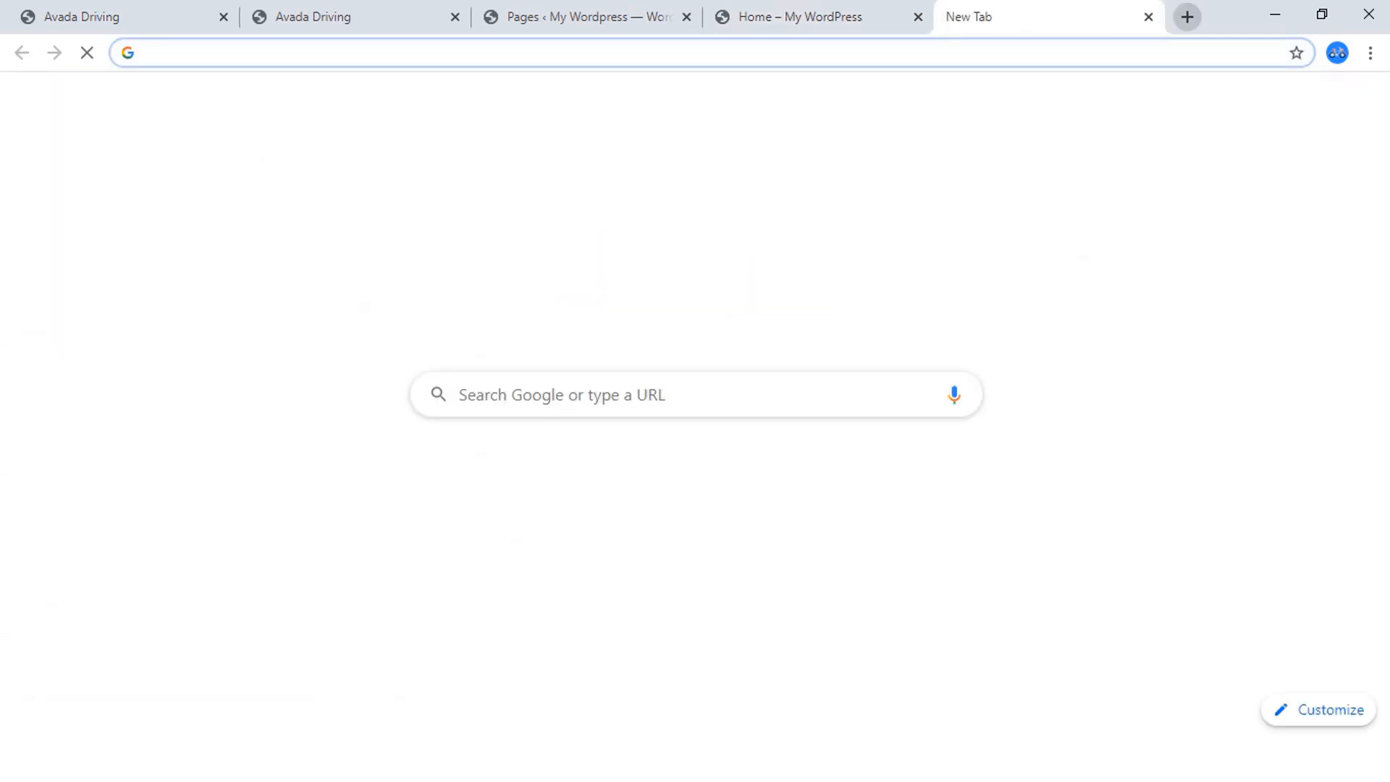
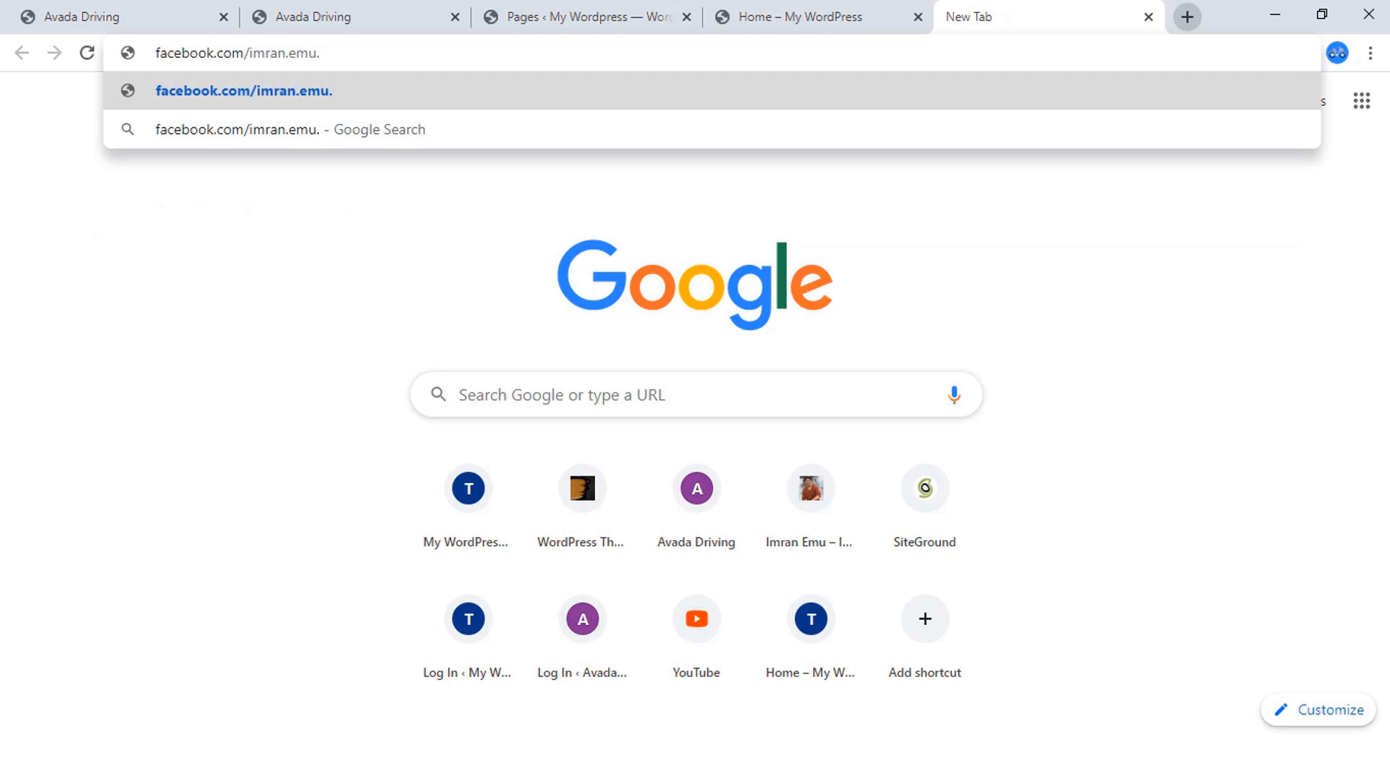
key(Return)
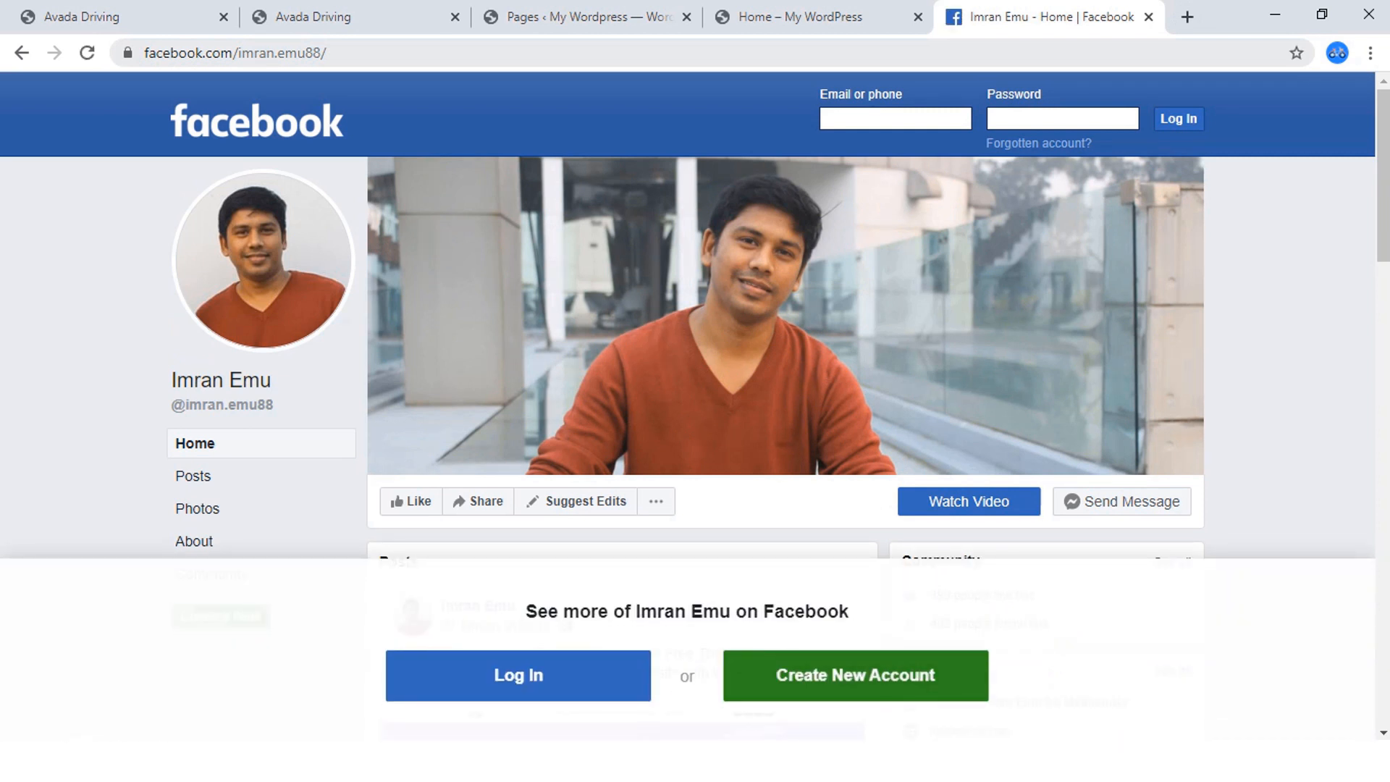
Copy the Facebook page's address and paste it as the person's Facebook Link on the Home page.
click(286, 52)
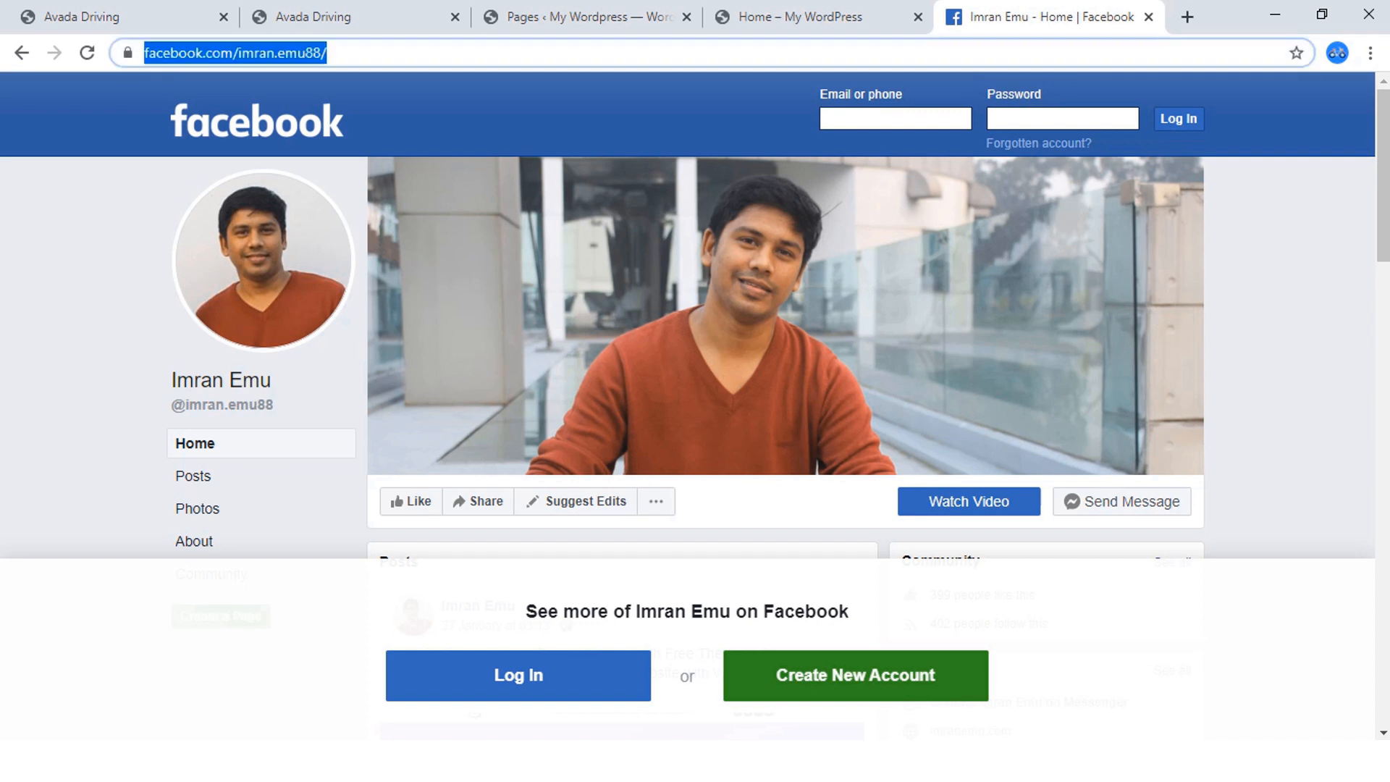
right_click(285, 52)
click(325, 164)
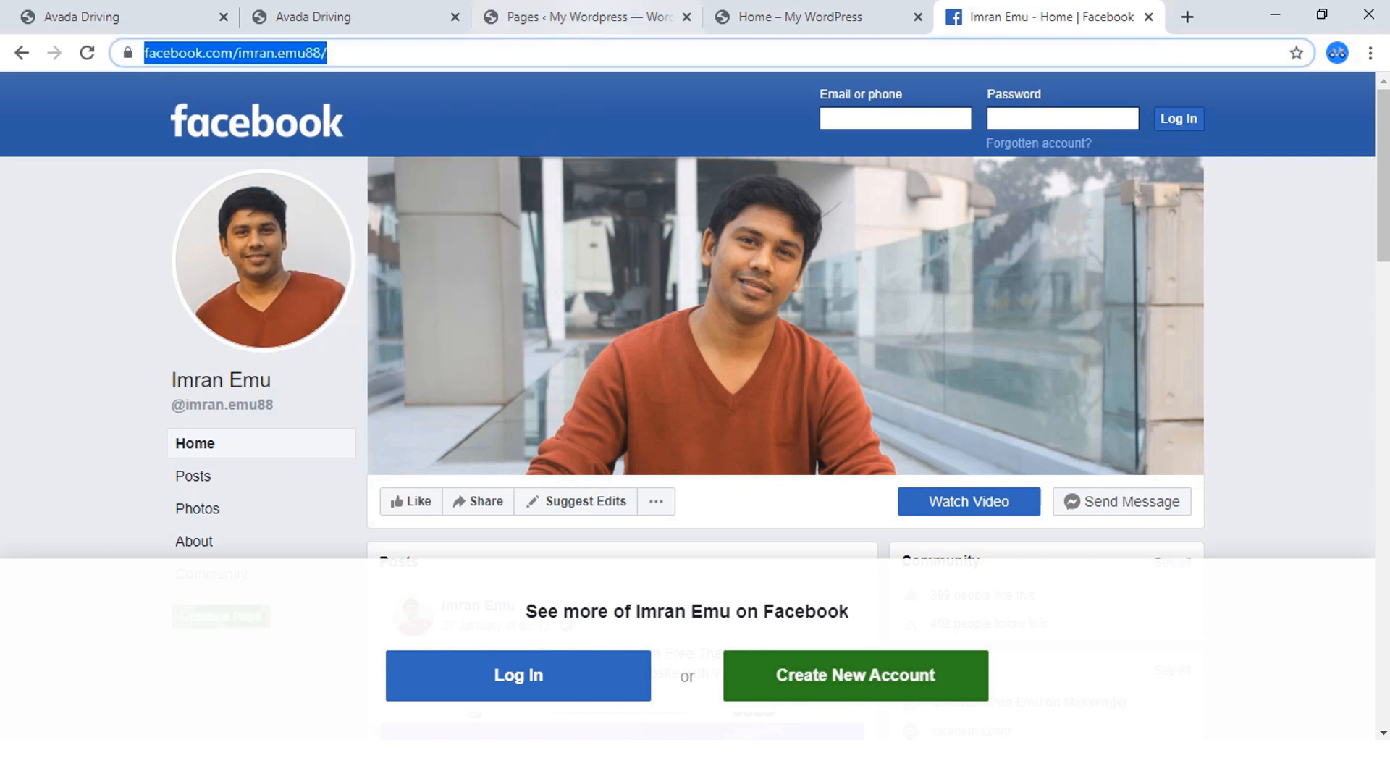
click(796, 16)
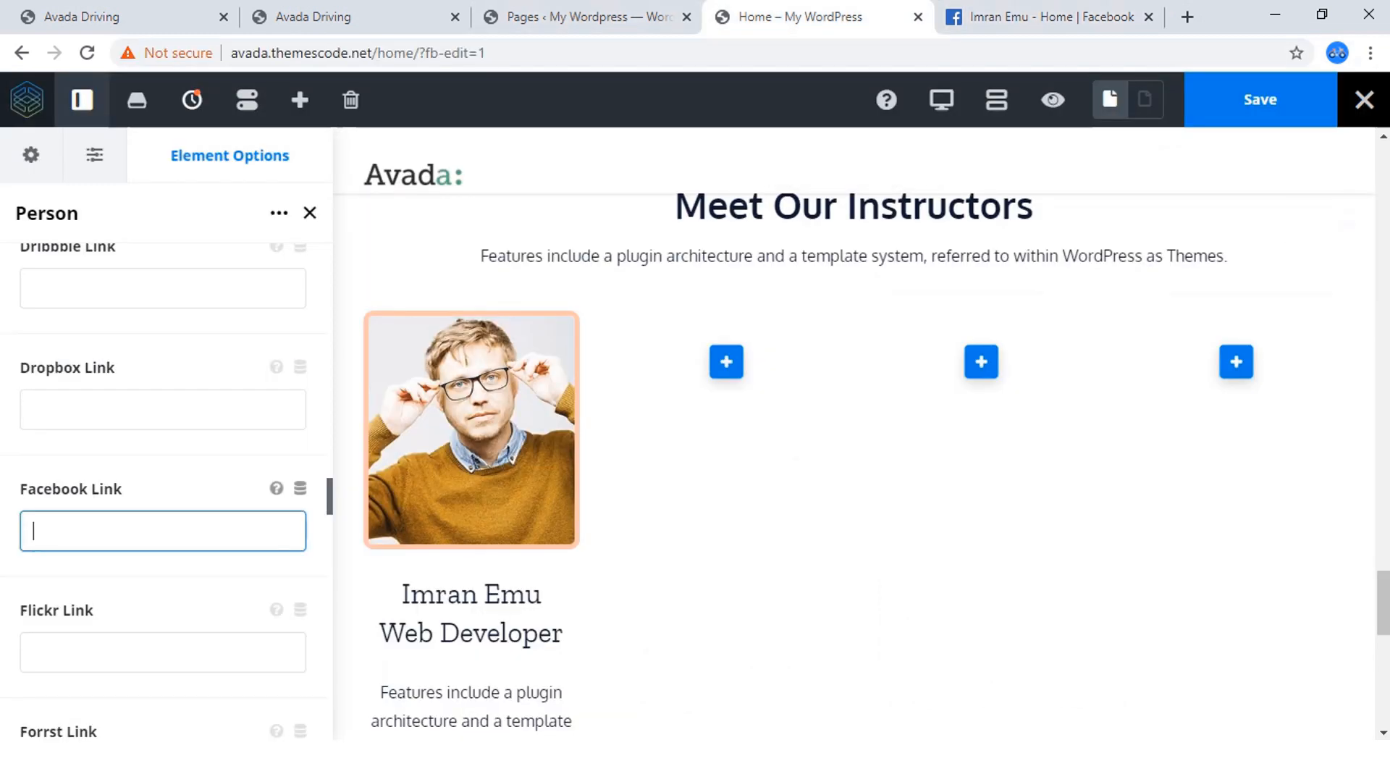
key(ctrl+v)
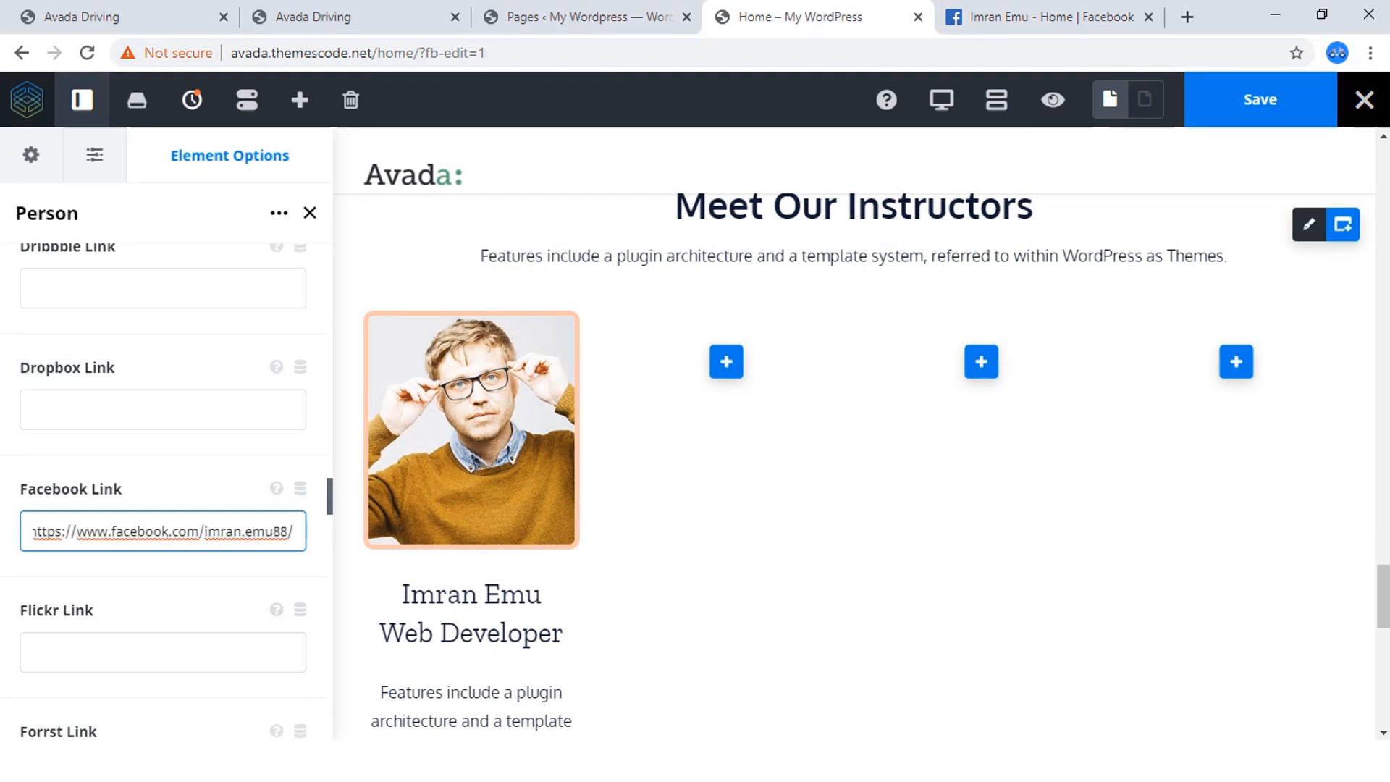
Set the person's Flickr Link to # and paste the copied Facebook page address as the LinkedIn Link.
scroll(471, 434, down, 4)
scroll(163, 435, down, 1)
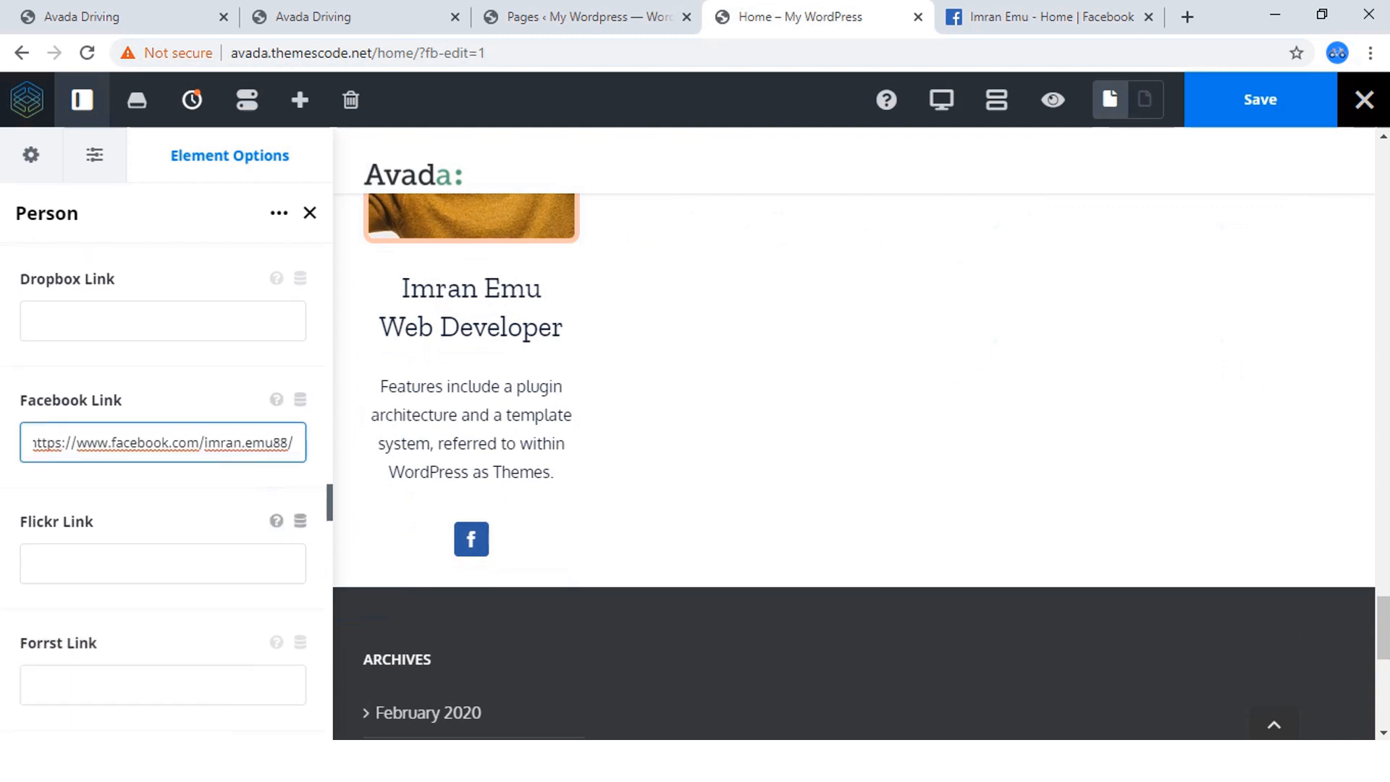
scroll(163, 554, down, 2)
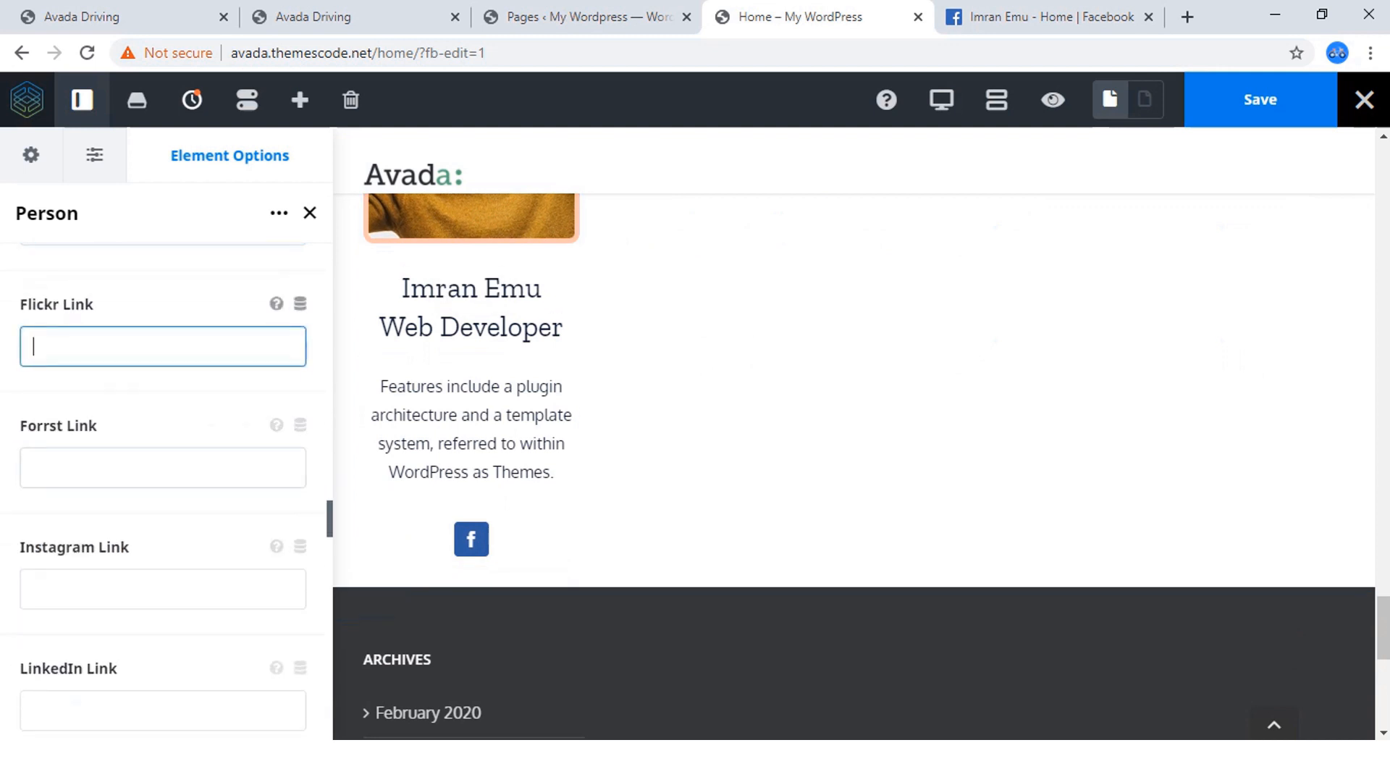
text(#)
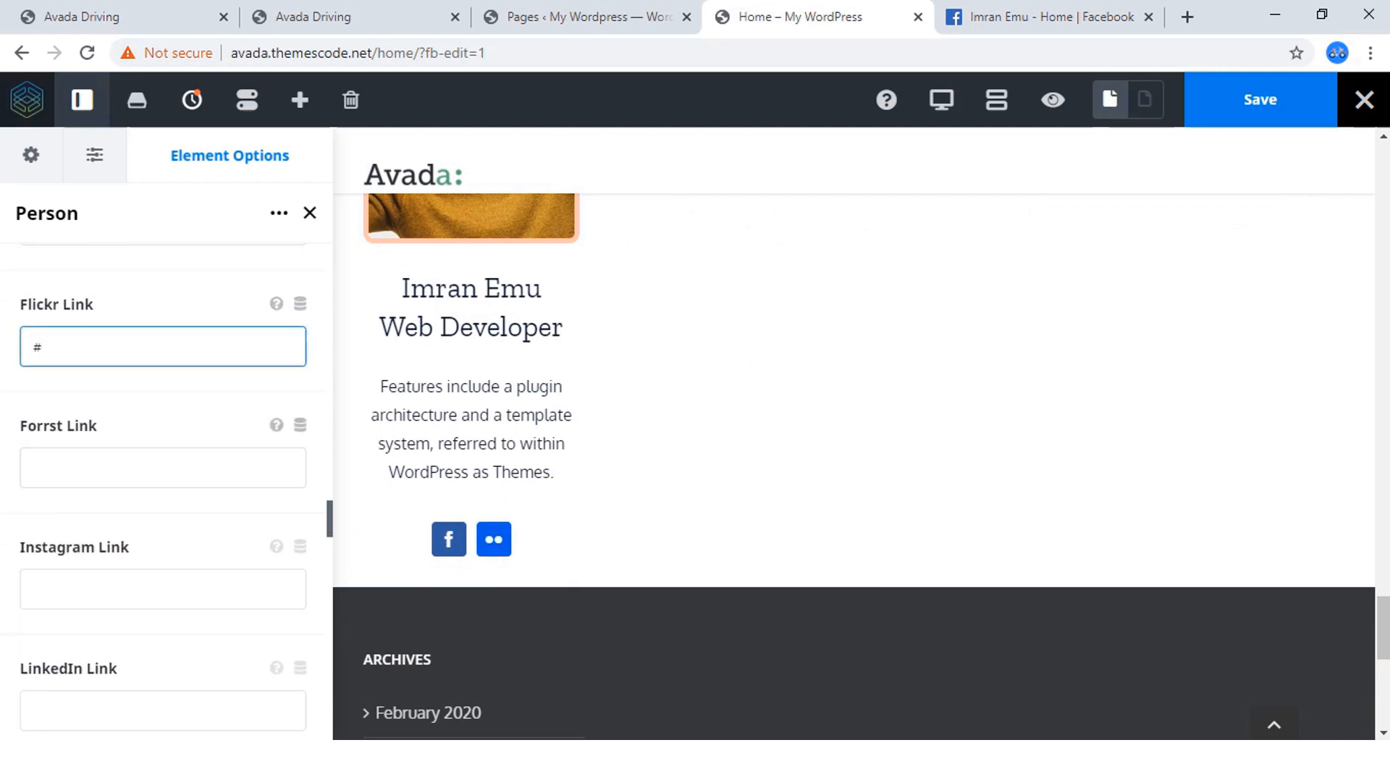
scroll(163, 468, down, 2)
click(163, 506)
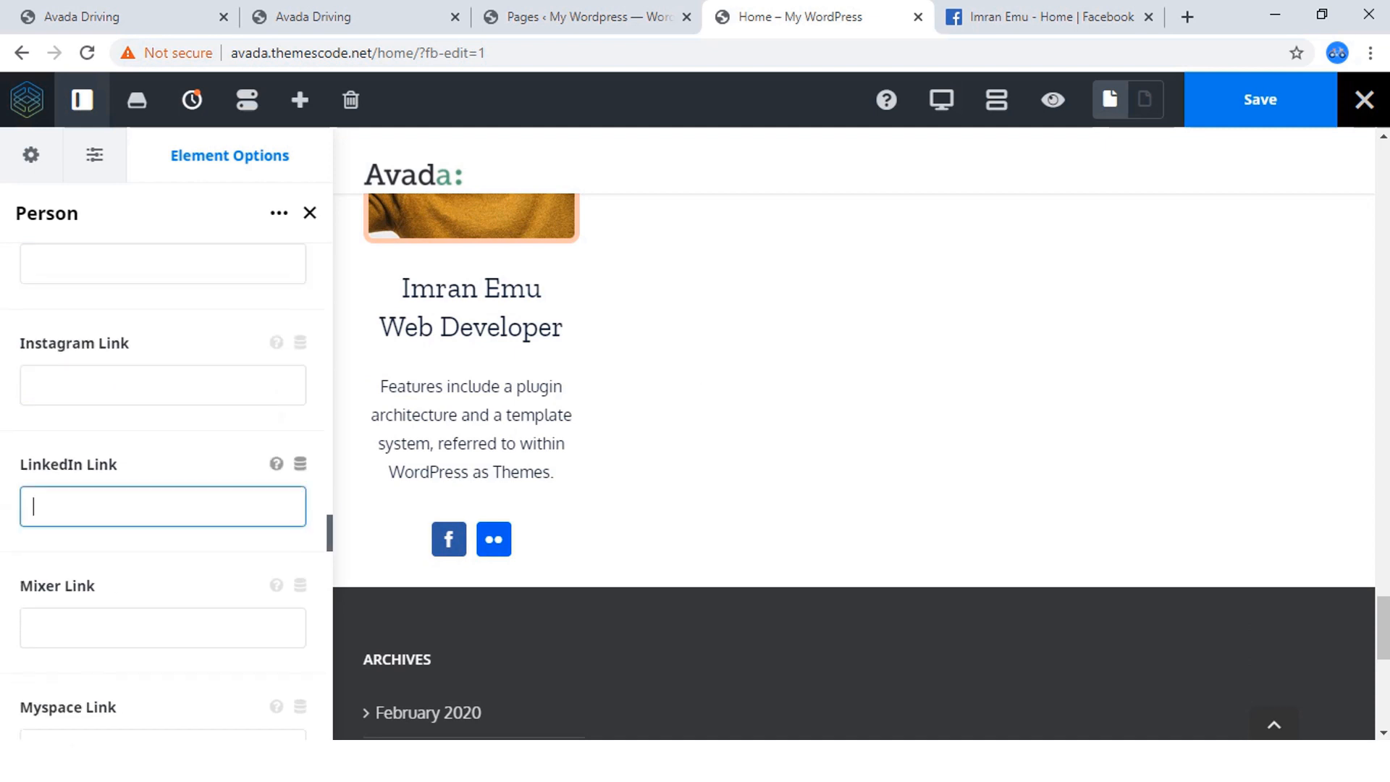
key(ctrl+v)
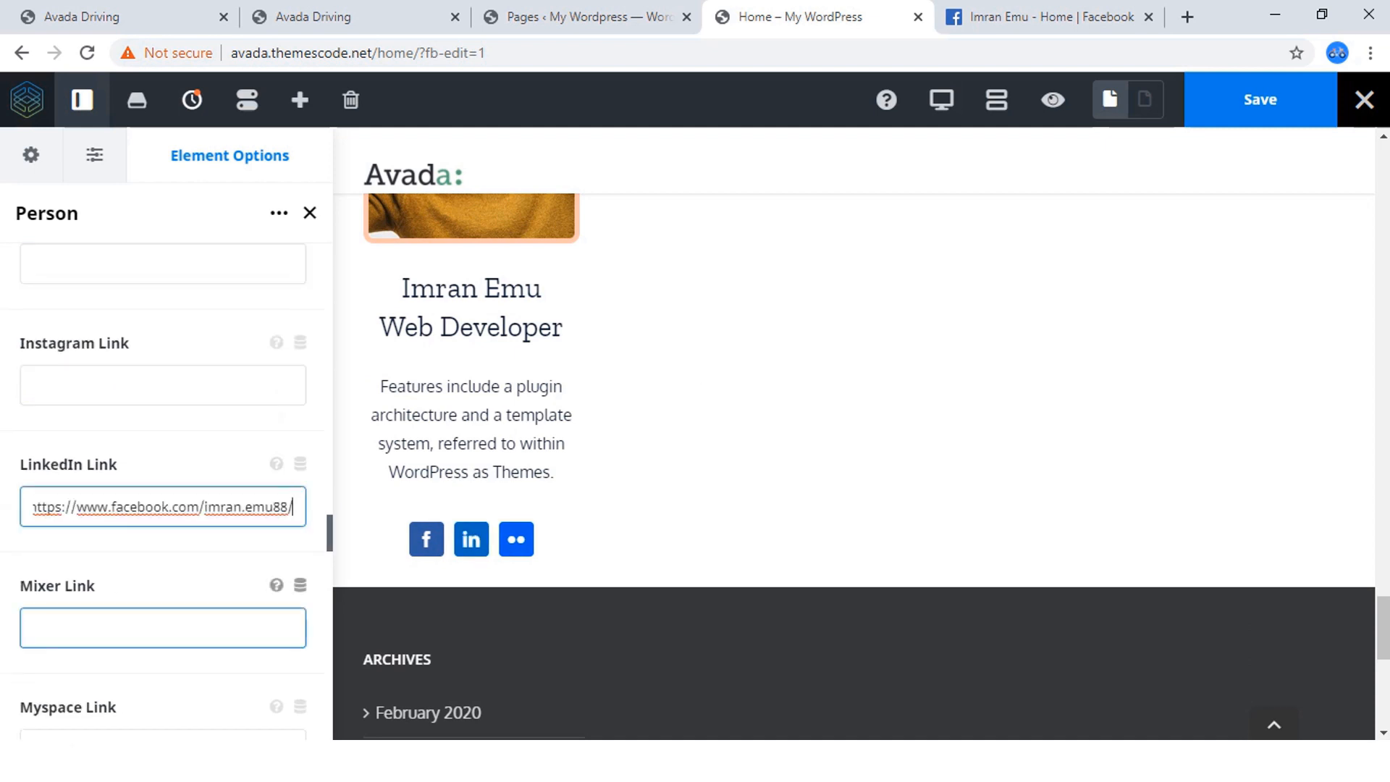
Paste the copied Facebook page address as the person's Pinterest Link.
scroll(163, 507, down, 4)
click(163, 583)
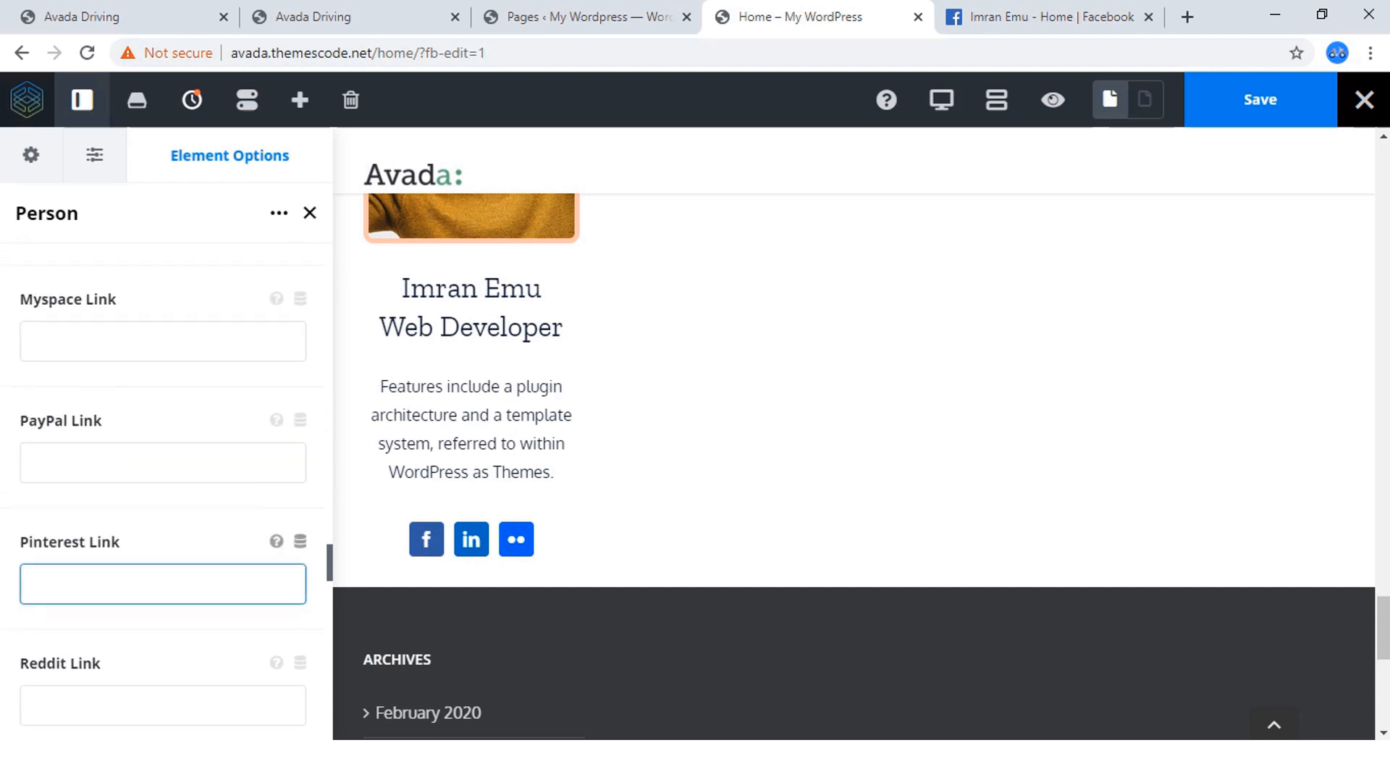
key(ctrl+v)
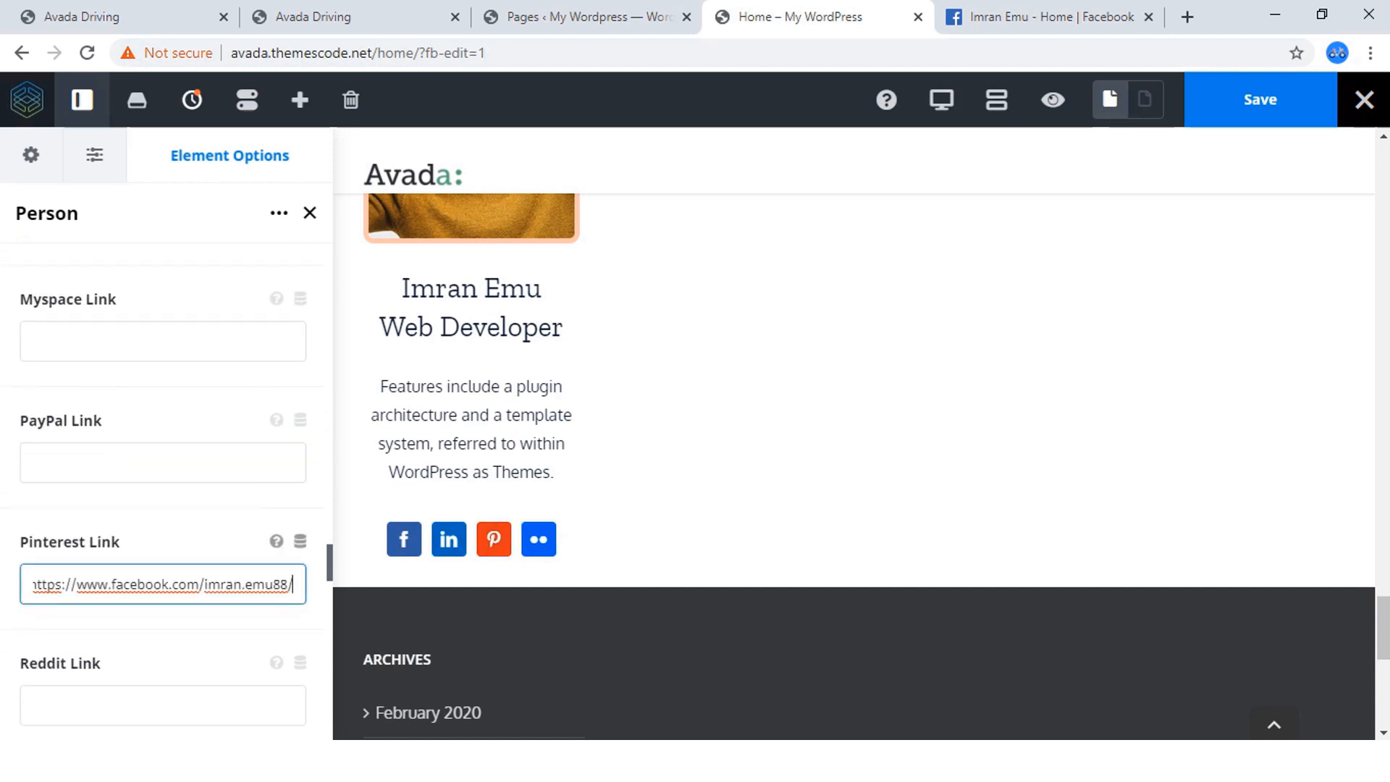
click(163, 543)
scroll(163, 544, down, 3)
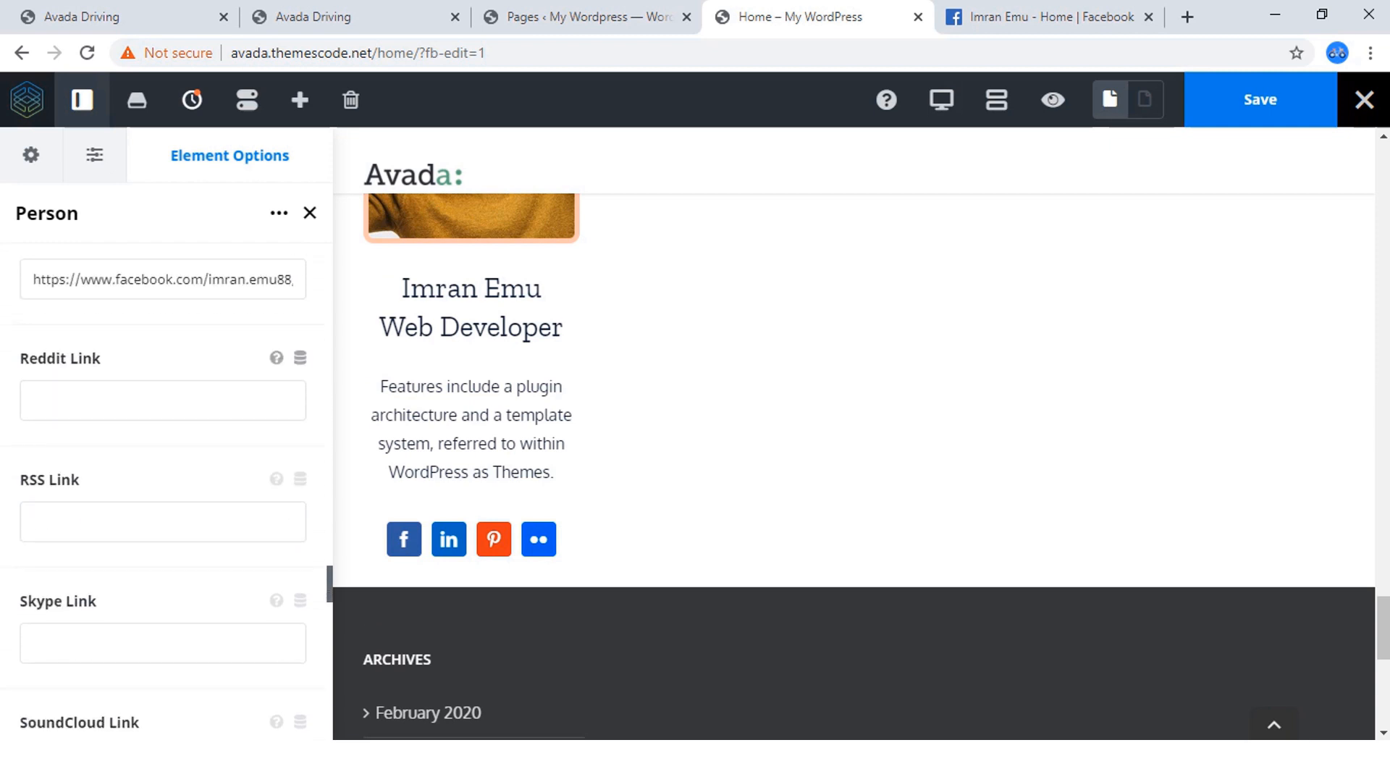
Try the copied Facebook page address as the person's Twitch Link and undo that entry.
click(163, 522)
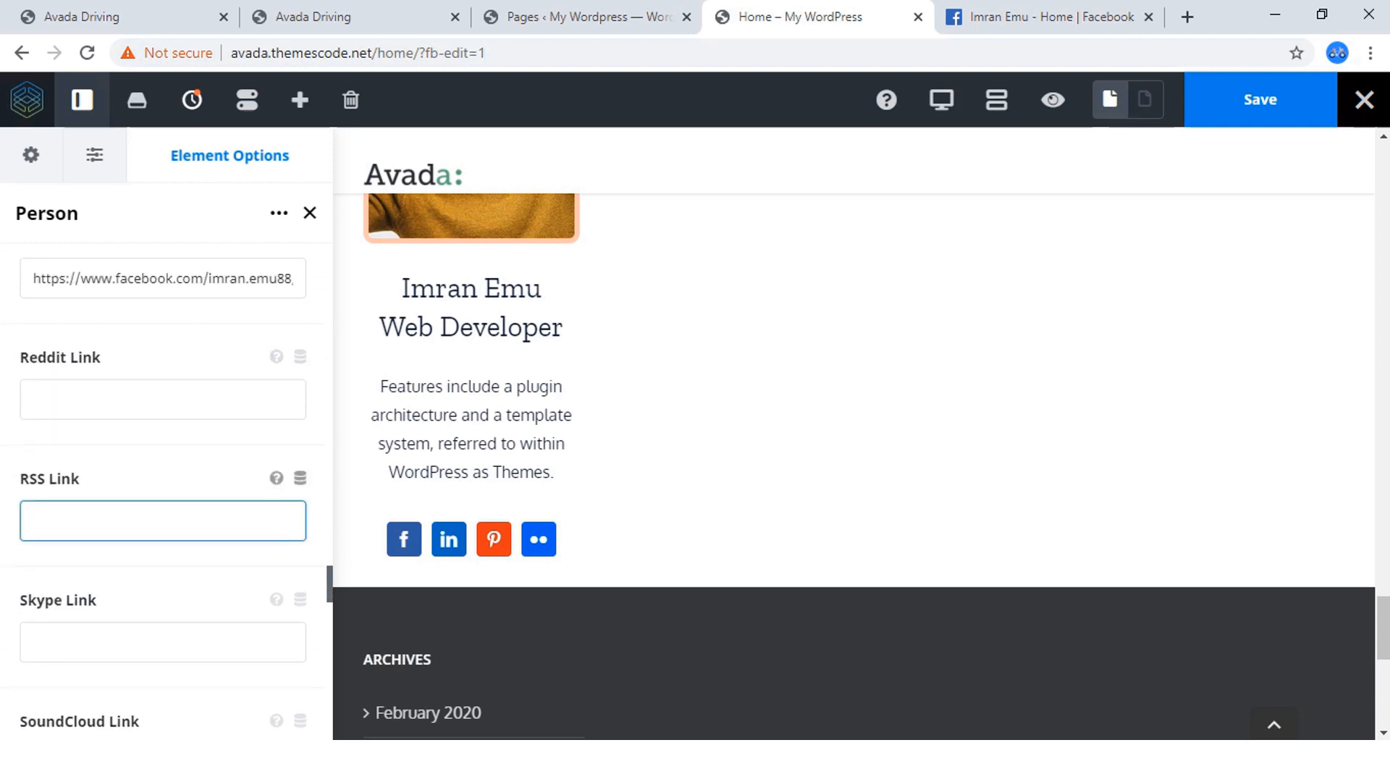
scroll(163, 637, down, 2)
scroll(163, 559, down, 3)
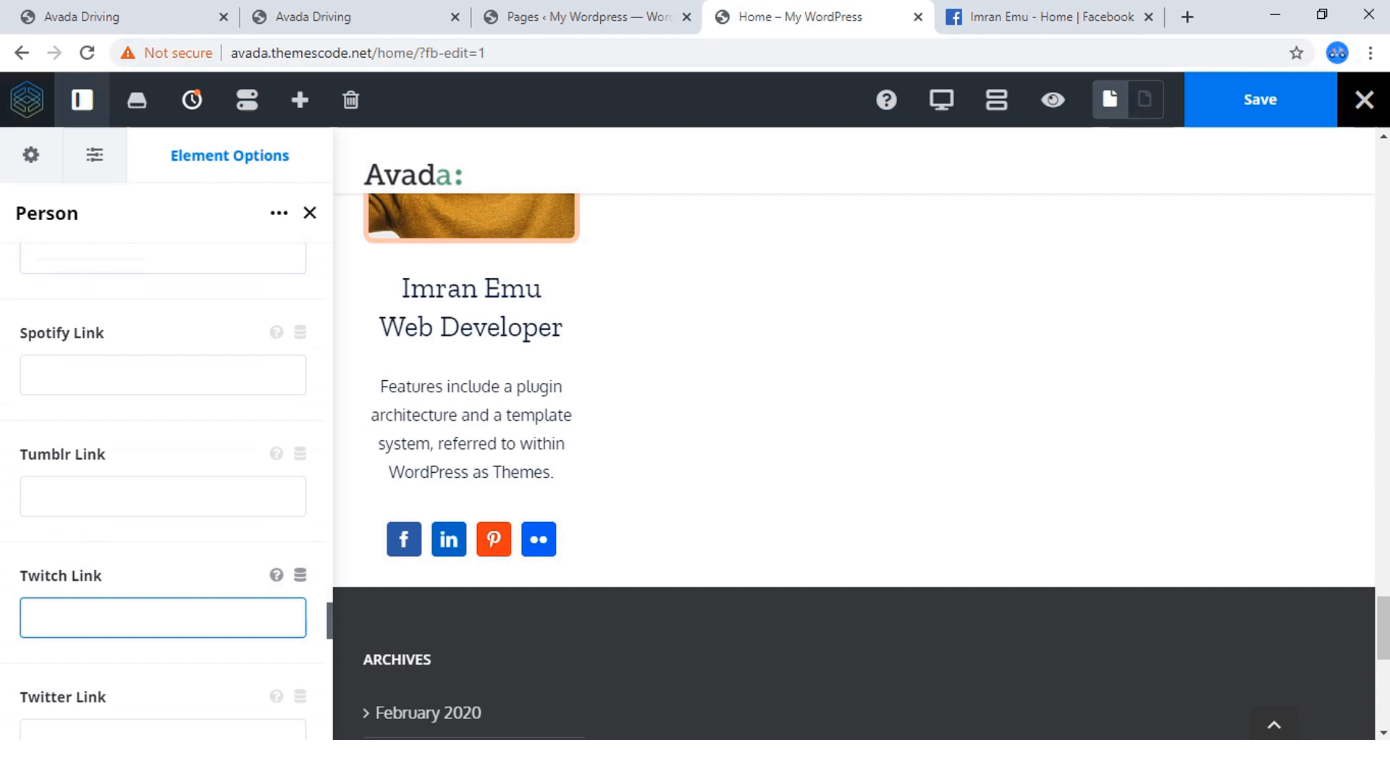
key(ctrl+v)
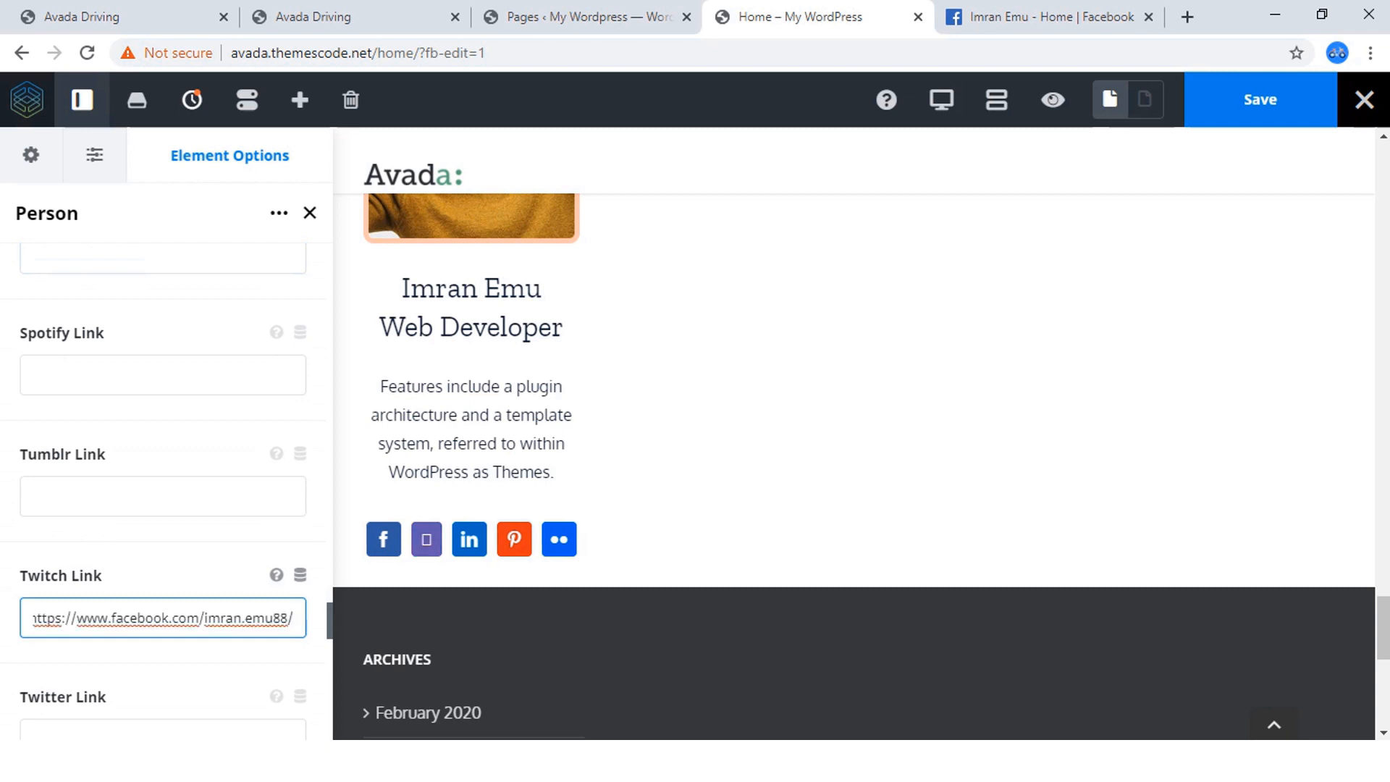
scroll(163, 536, down, 2)
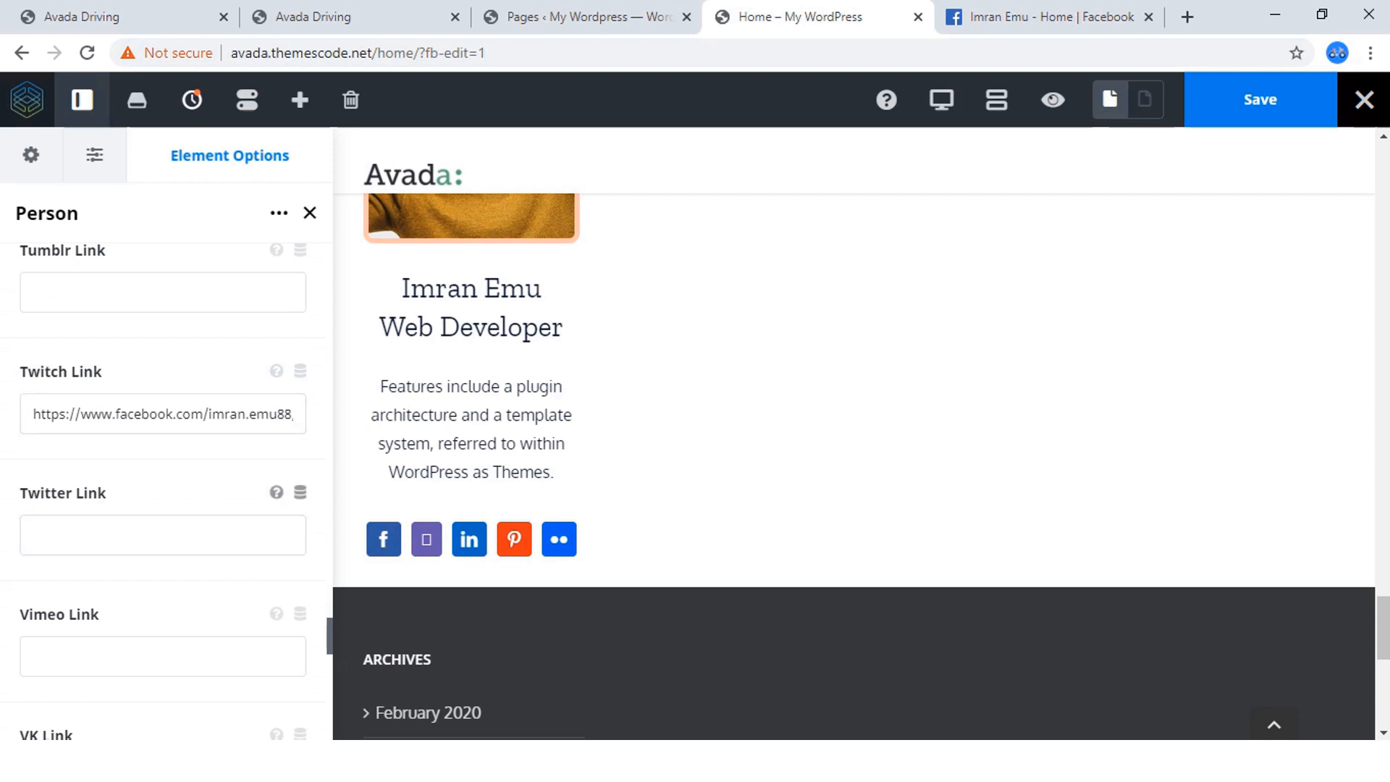
key(ctrl+z)
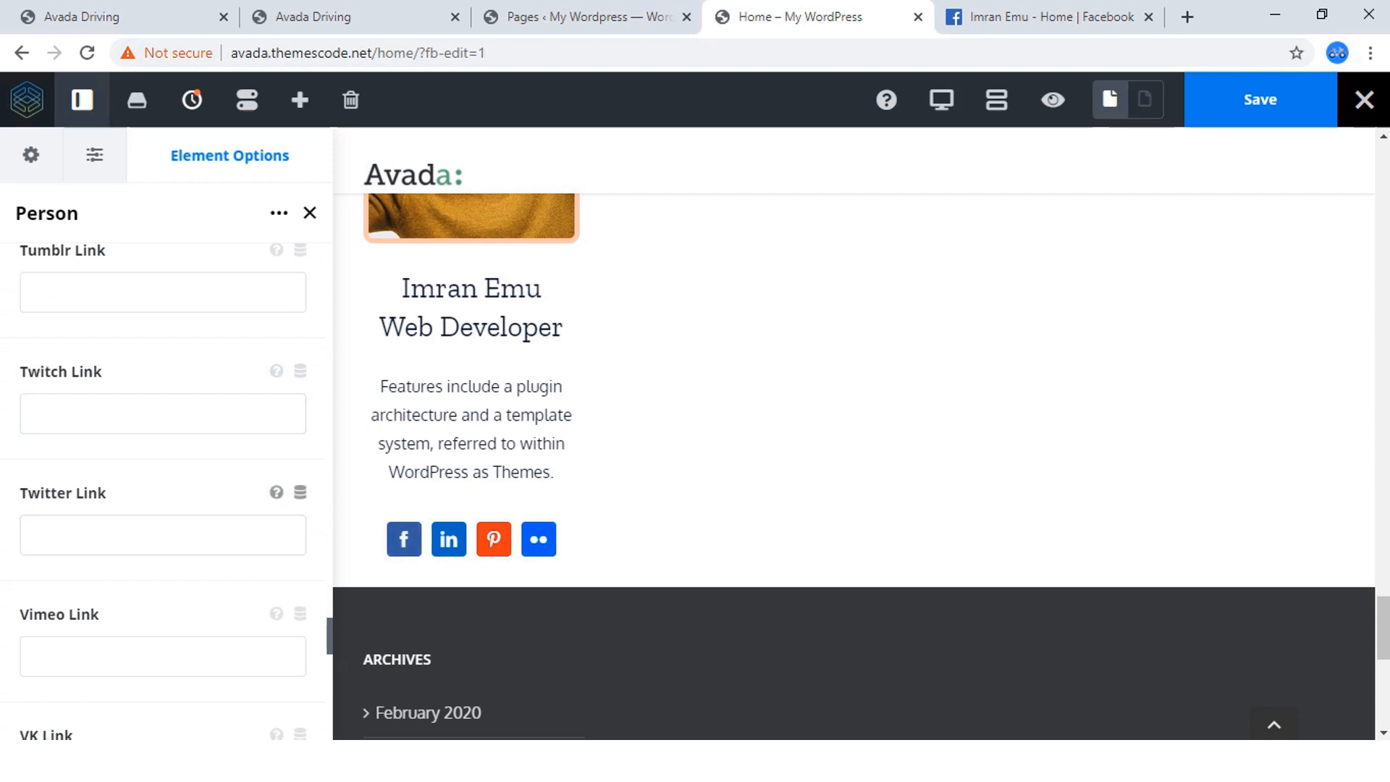
Paste the copied Facebook page address as the person's Twitter Link.
click(163, 536)
key(ctrl+v)
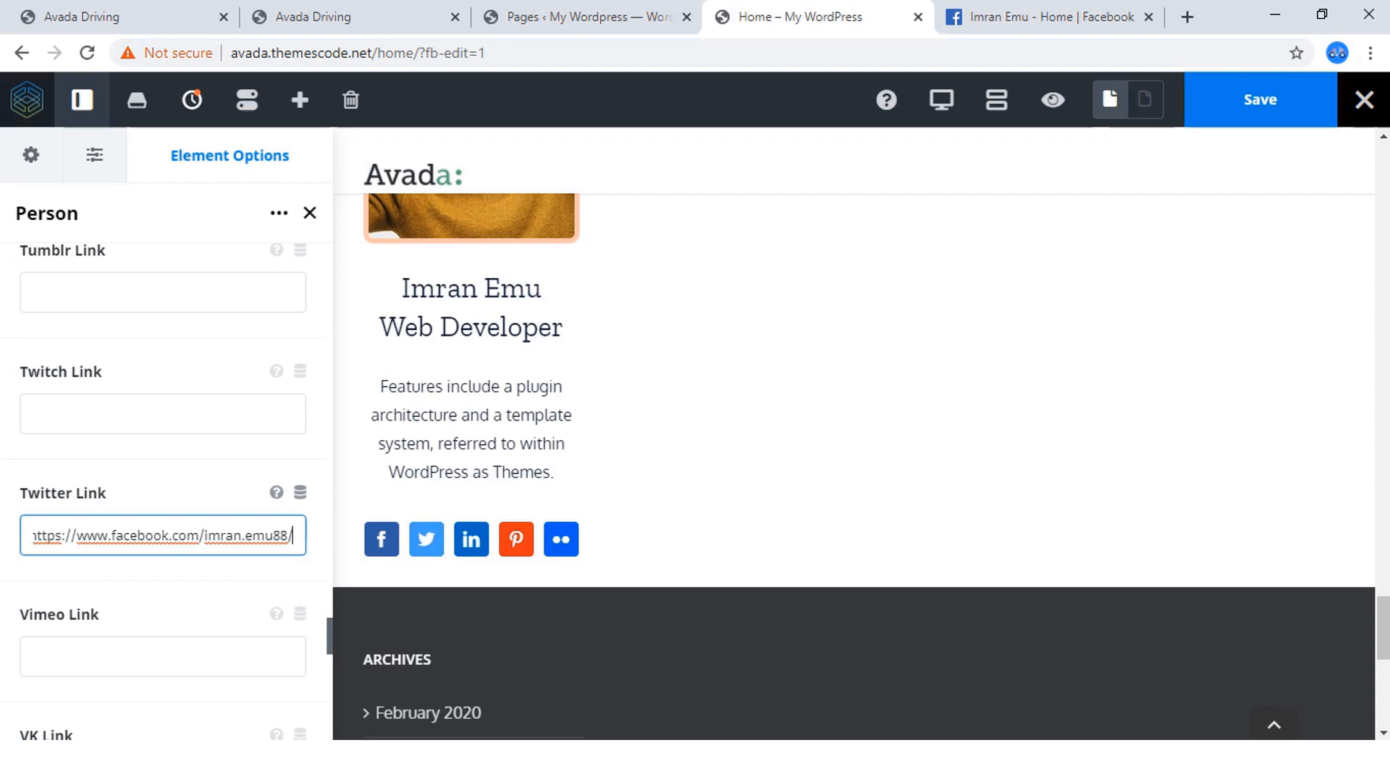
key(Tab)
key(Tab)
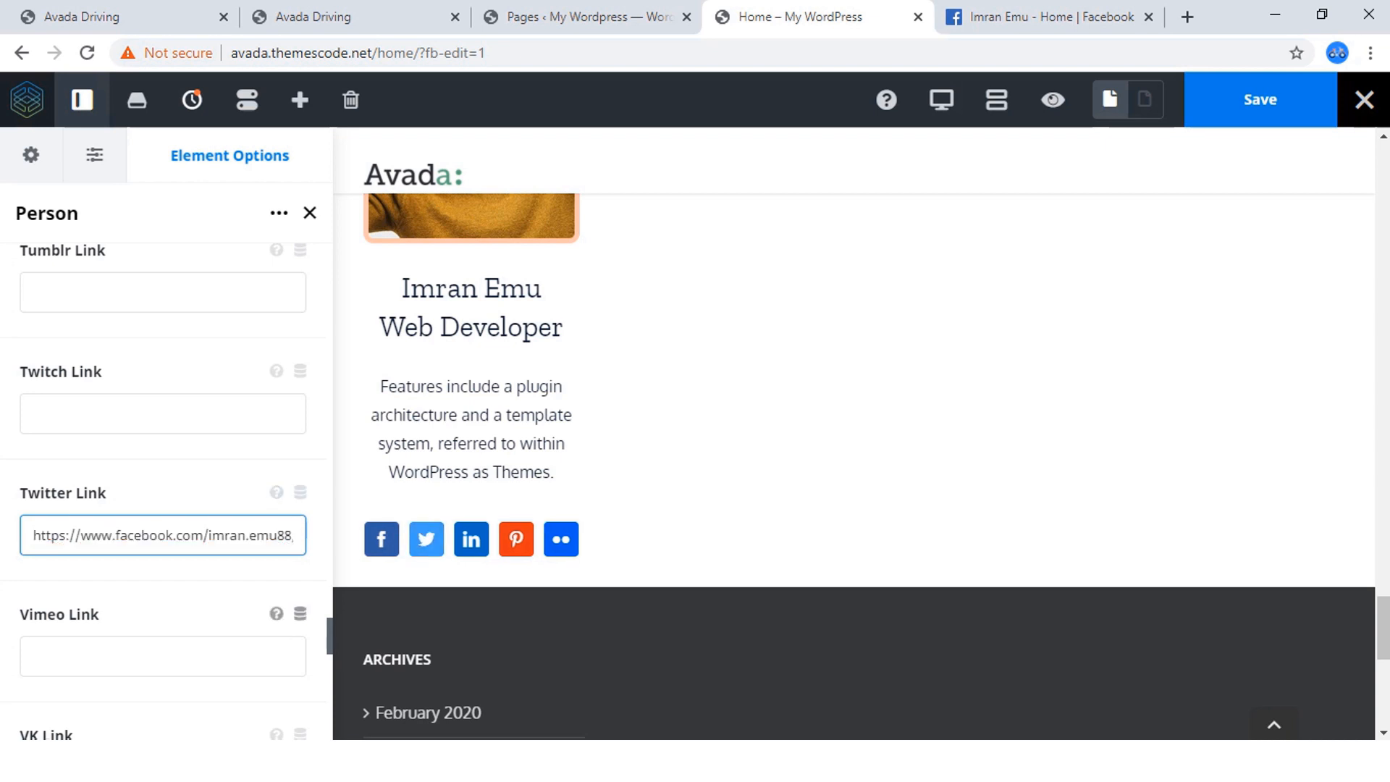
scroll(162, 575, down, 3)
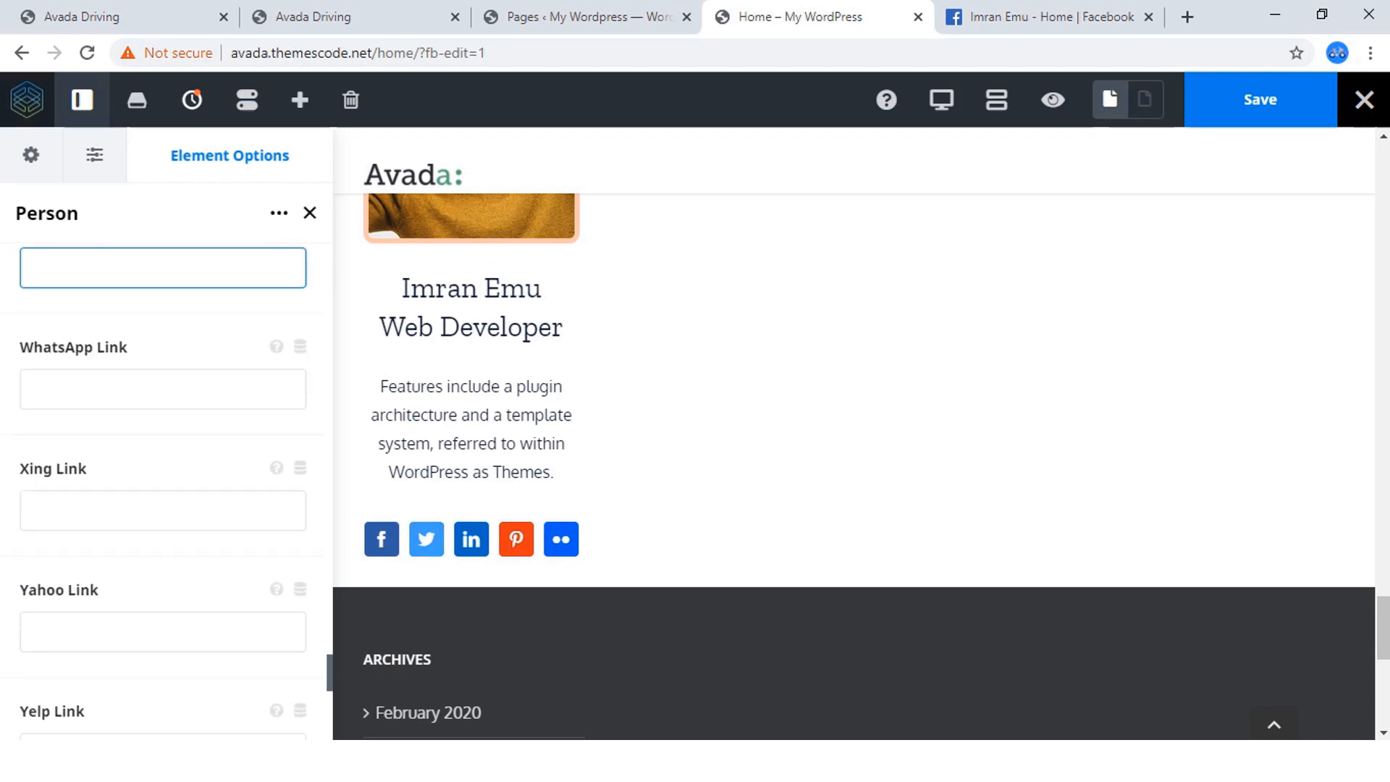
click(163, 579)
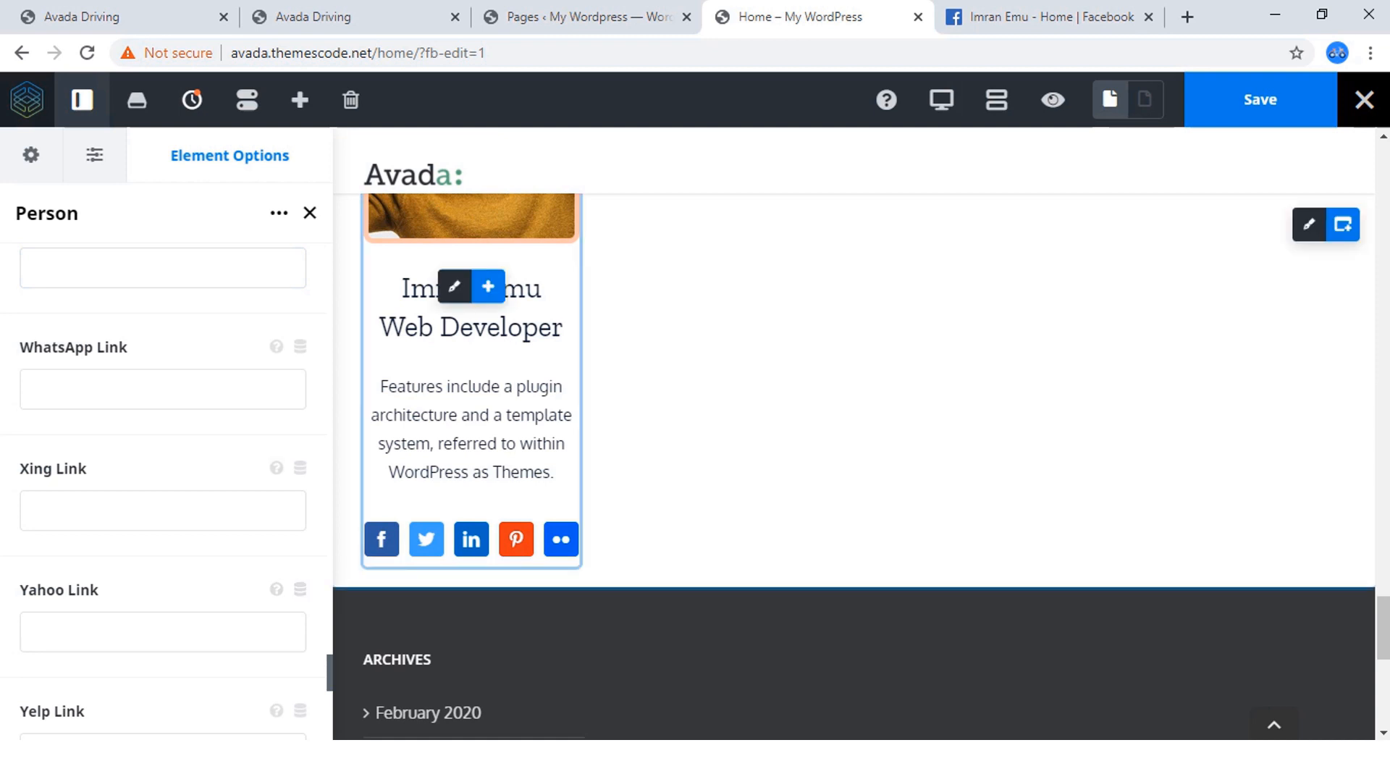
Review the person's settings and preview back up to the picture, and save the Home page.
scroll(163, 493, up, 15)
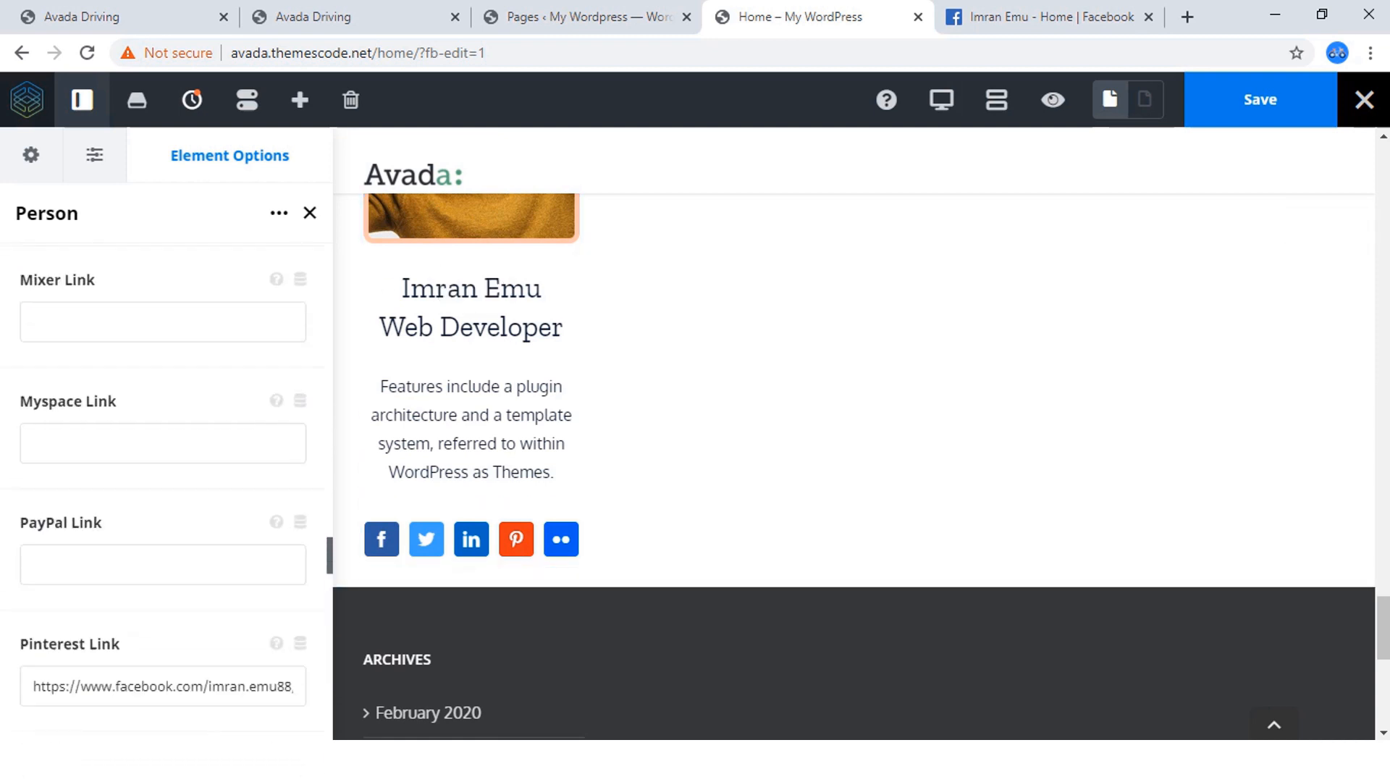
scroll(166, 492, up, 20)
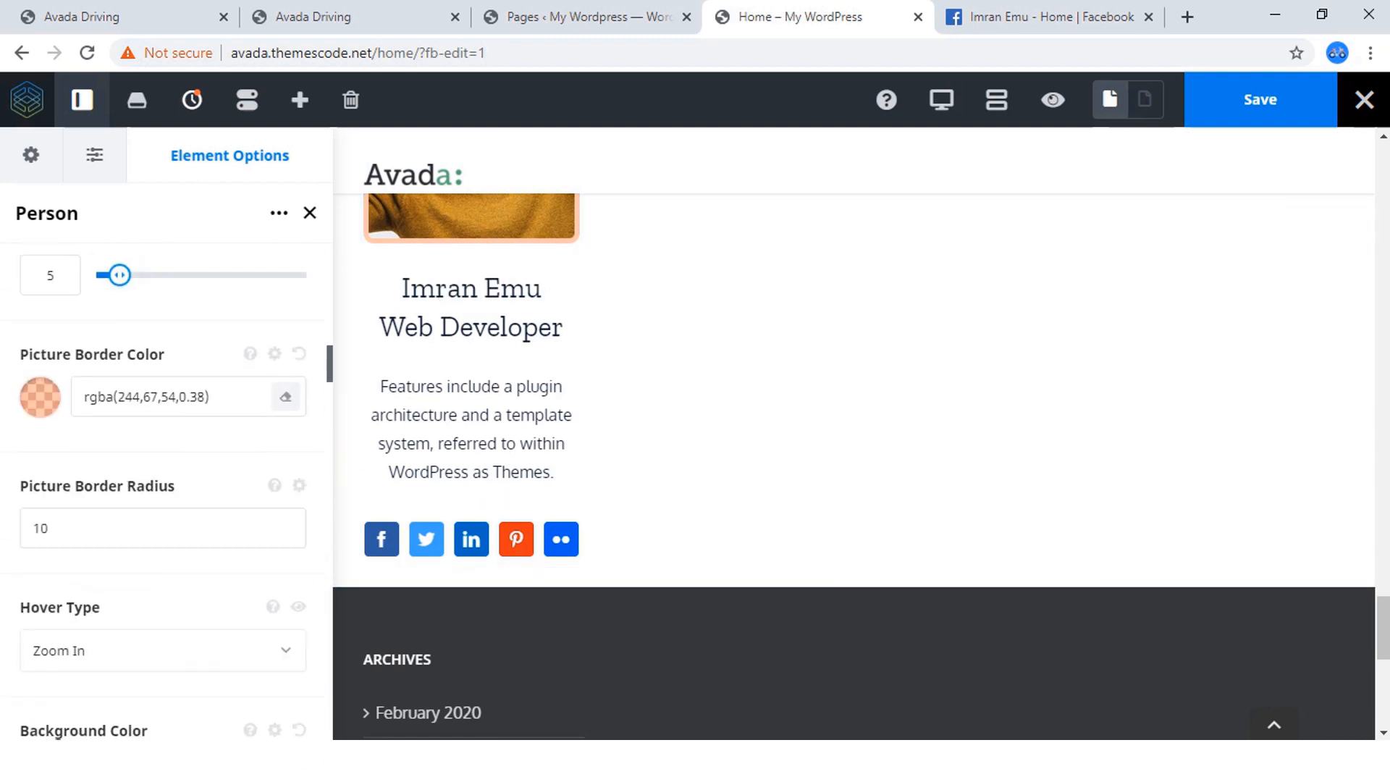
scroll(166, 492, up, 15)
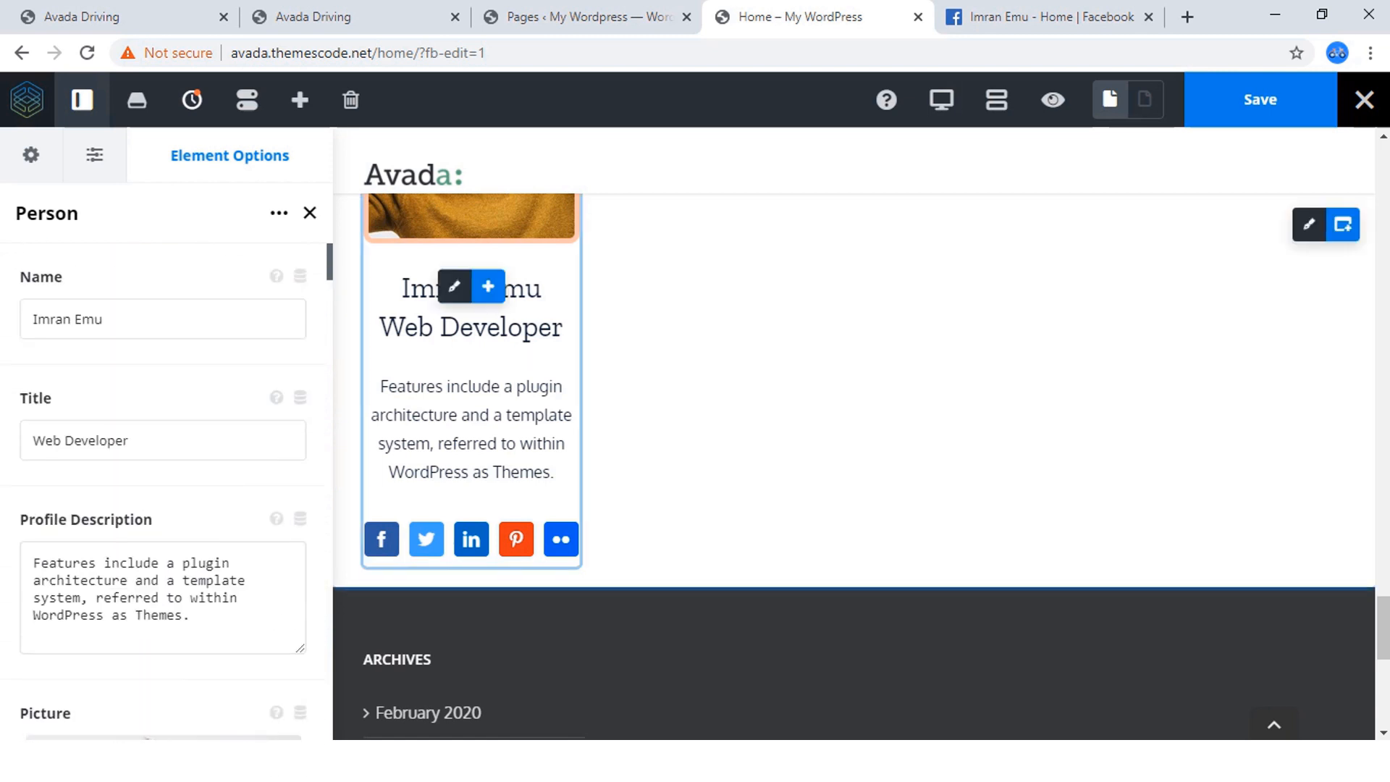
scroll(470, 471, up, 3)
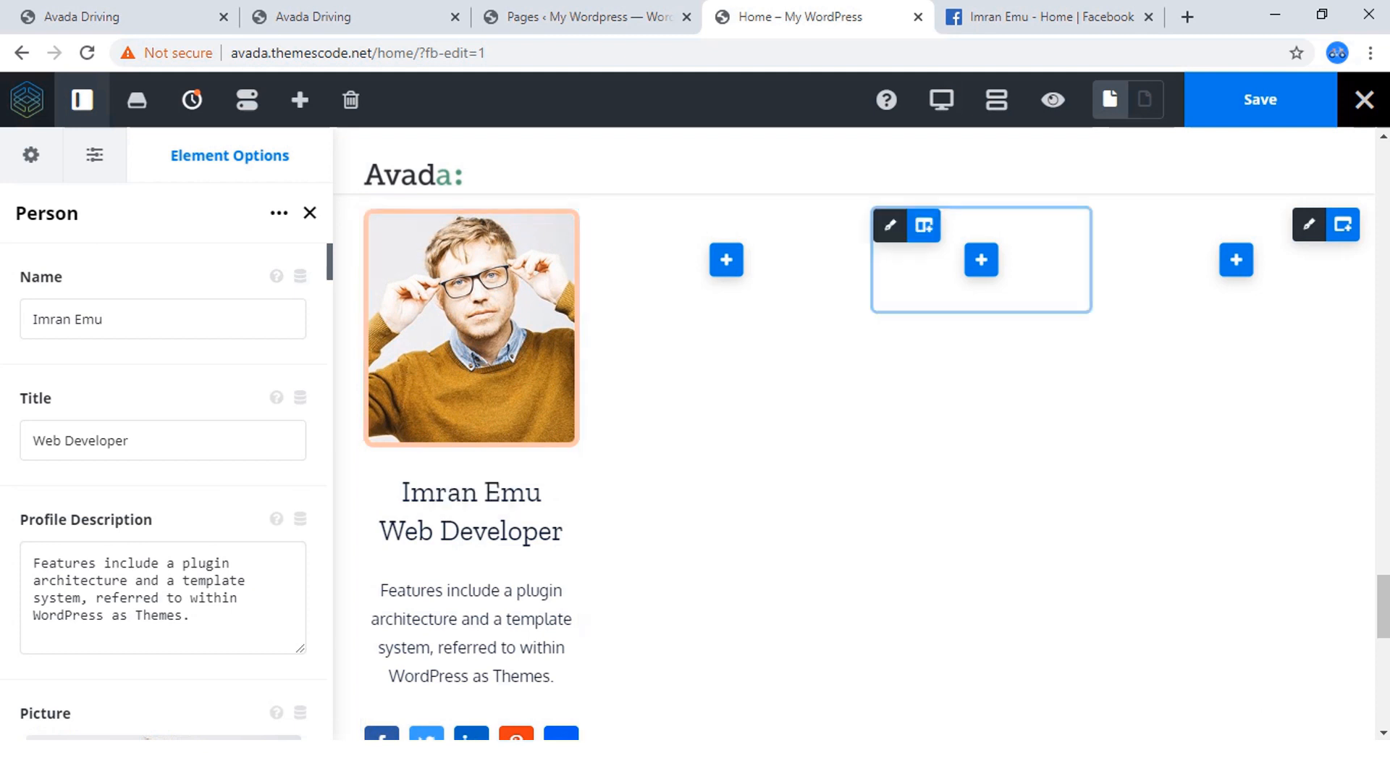
click(1260, 100)
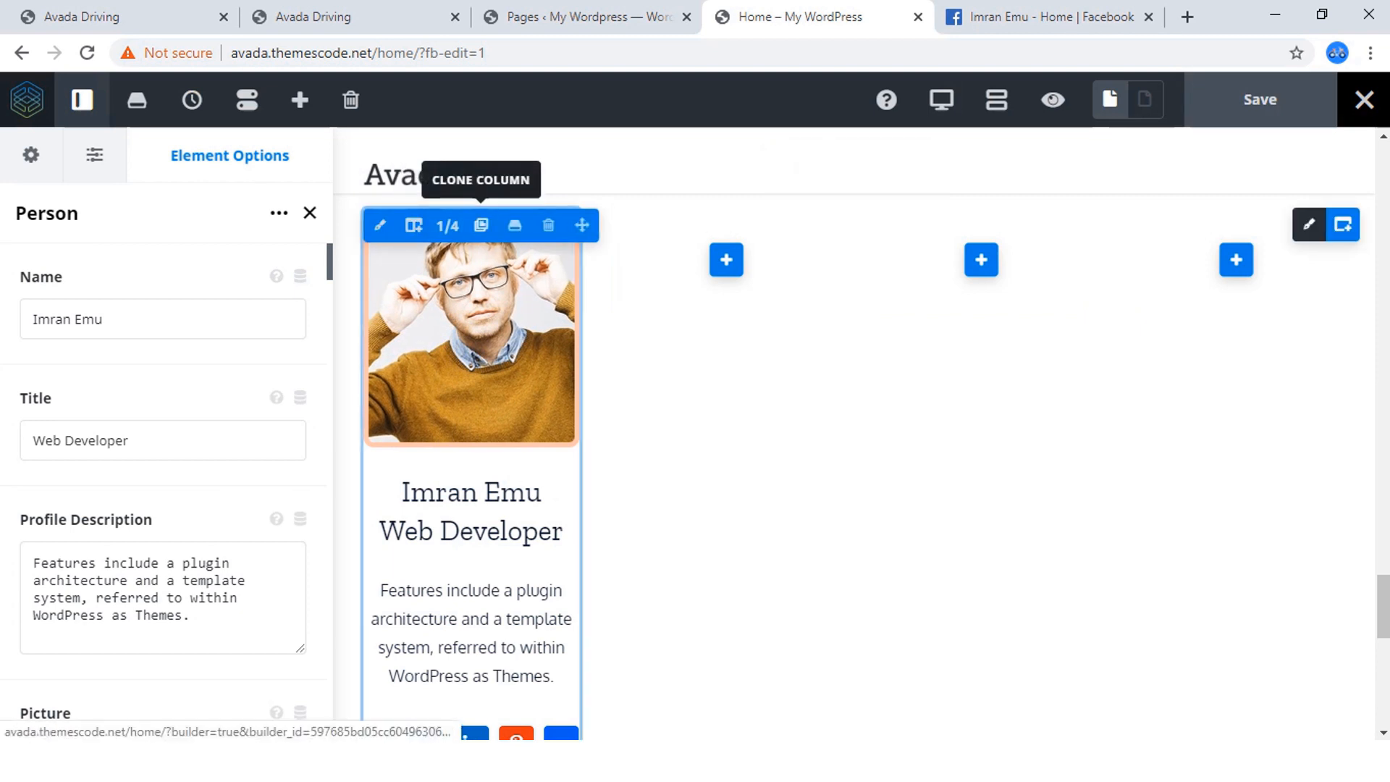
Clone the finished instructor column three times to fill the row with four instructor columns.
click(481, 225)
click(481, 225)
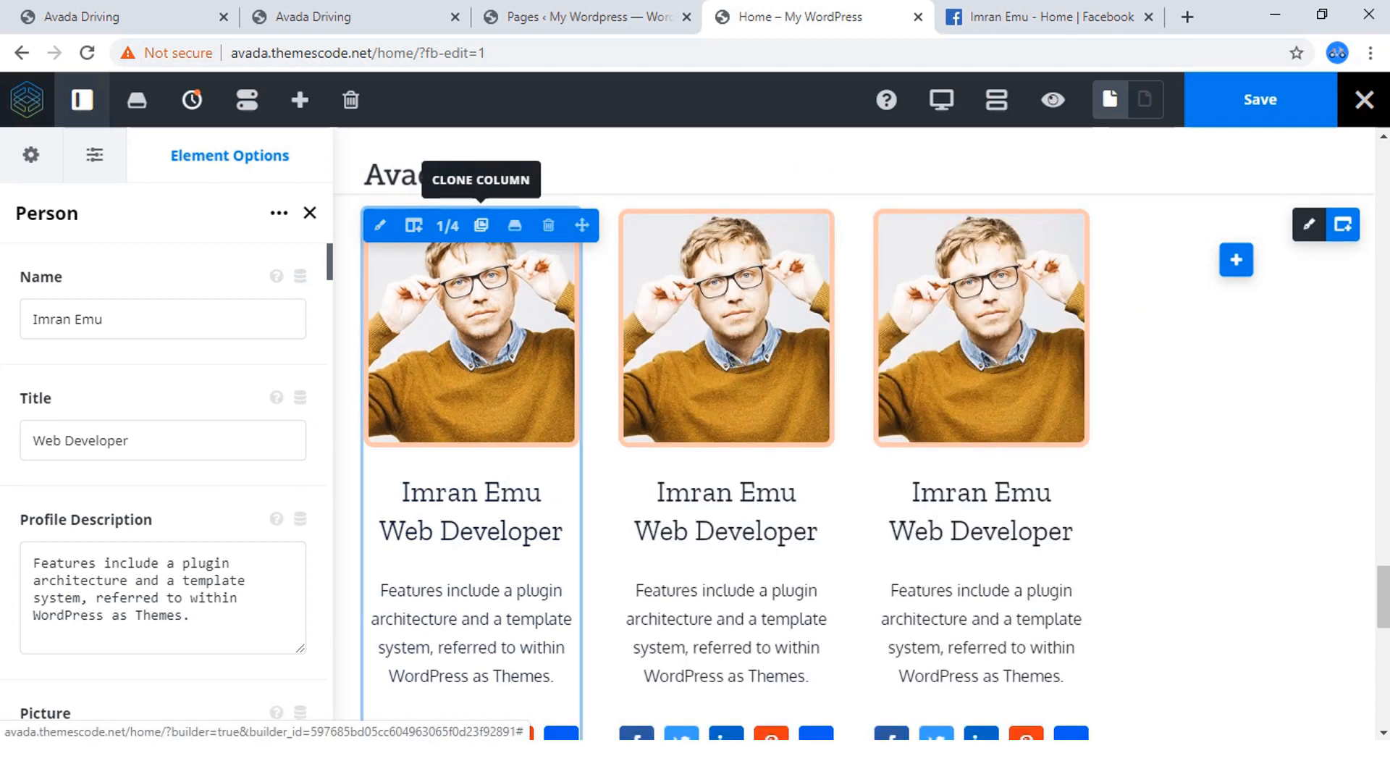
click(481, 225)
scroll(1231, 434, up, 4)
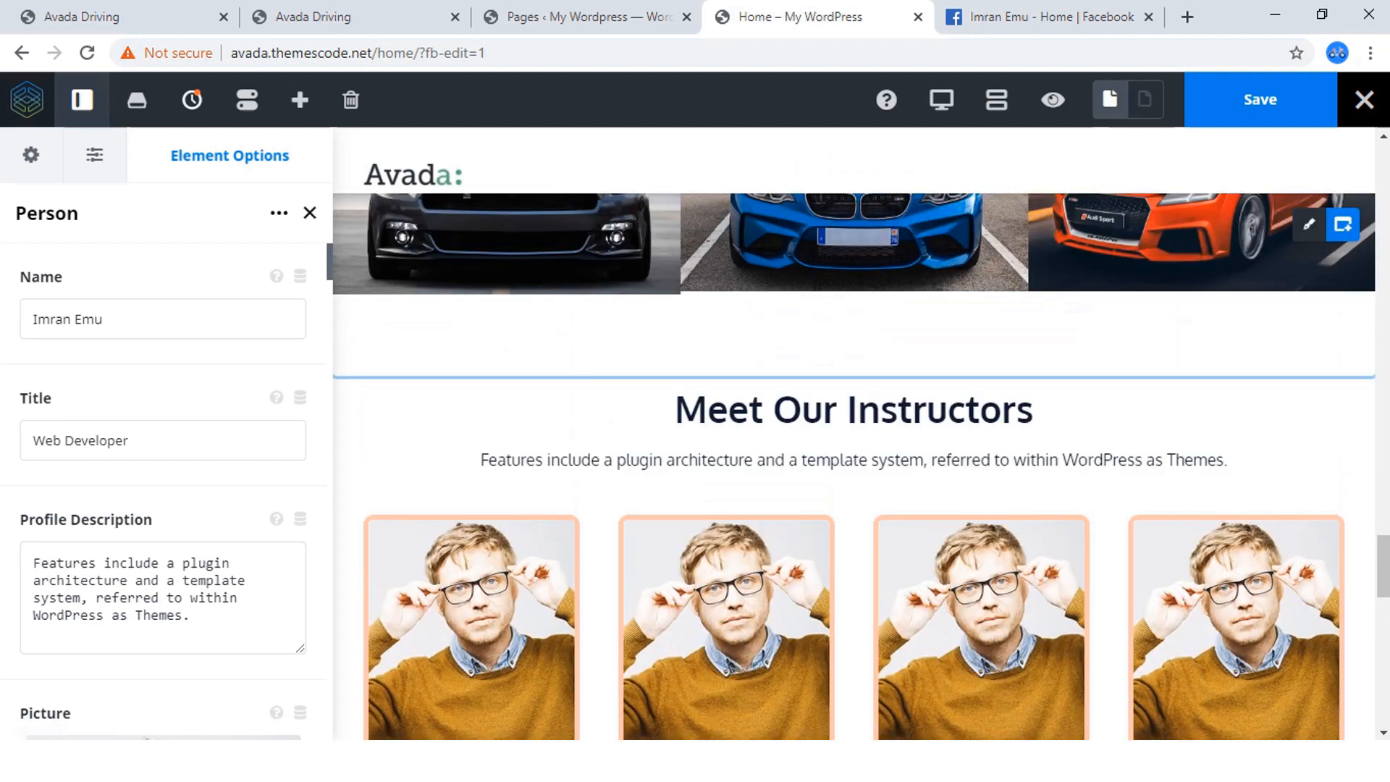
scroll(854, 435, down, 8)
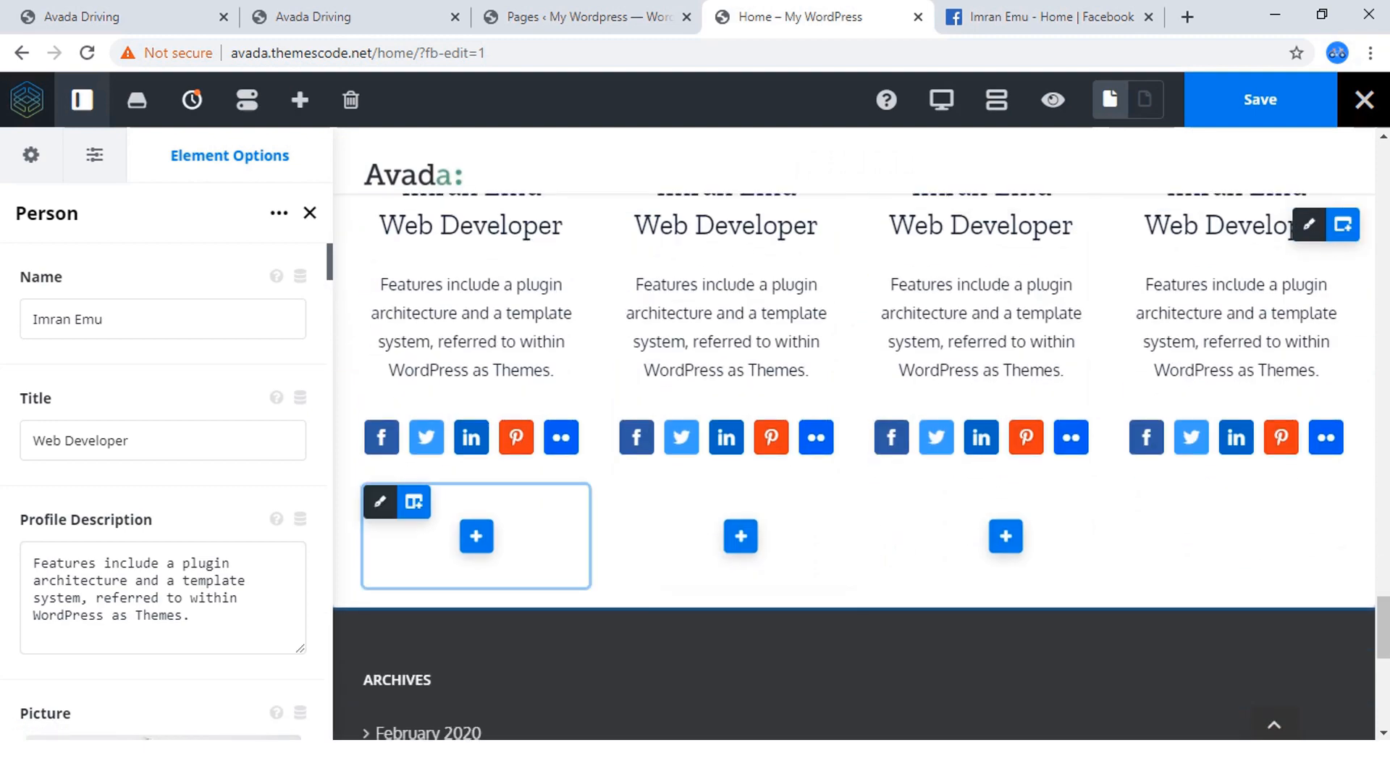
Delete the three empty 1/4 columns left beneath the instructor row.
mouse_move(413, 502)
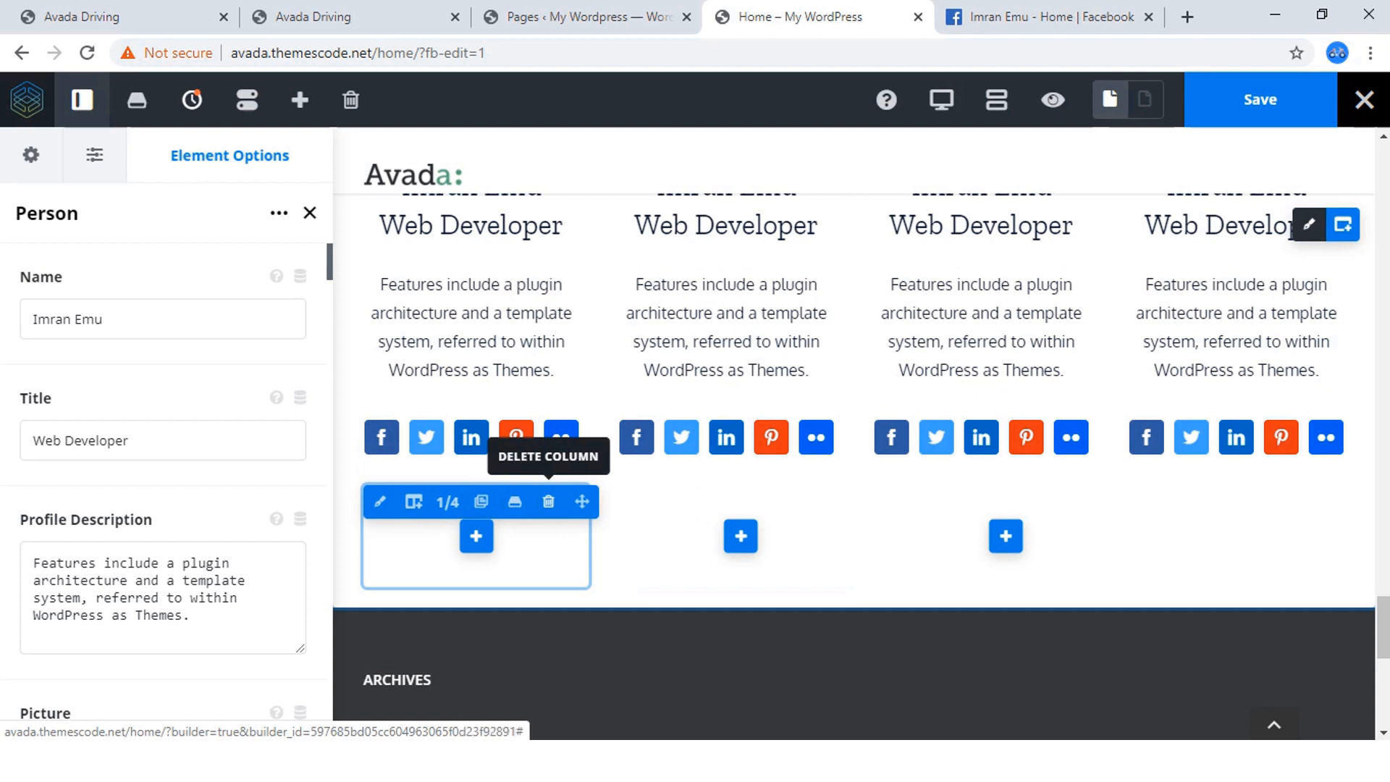
click(548, 502)
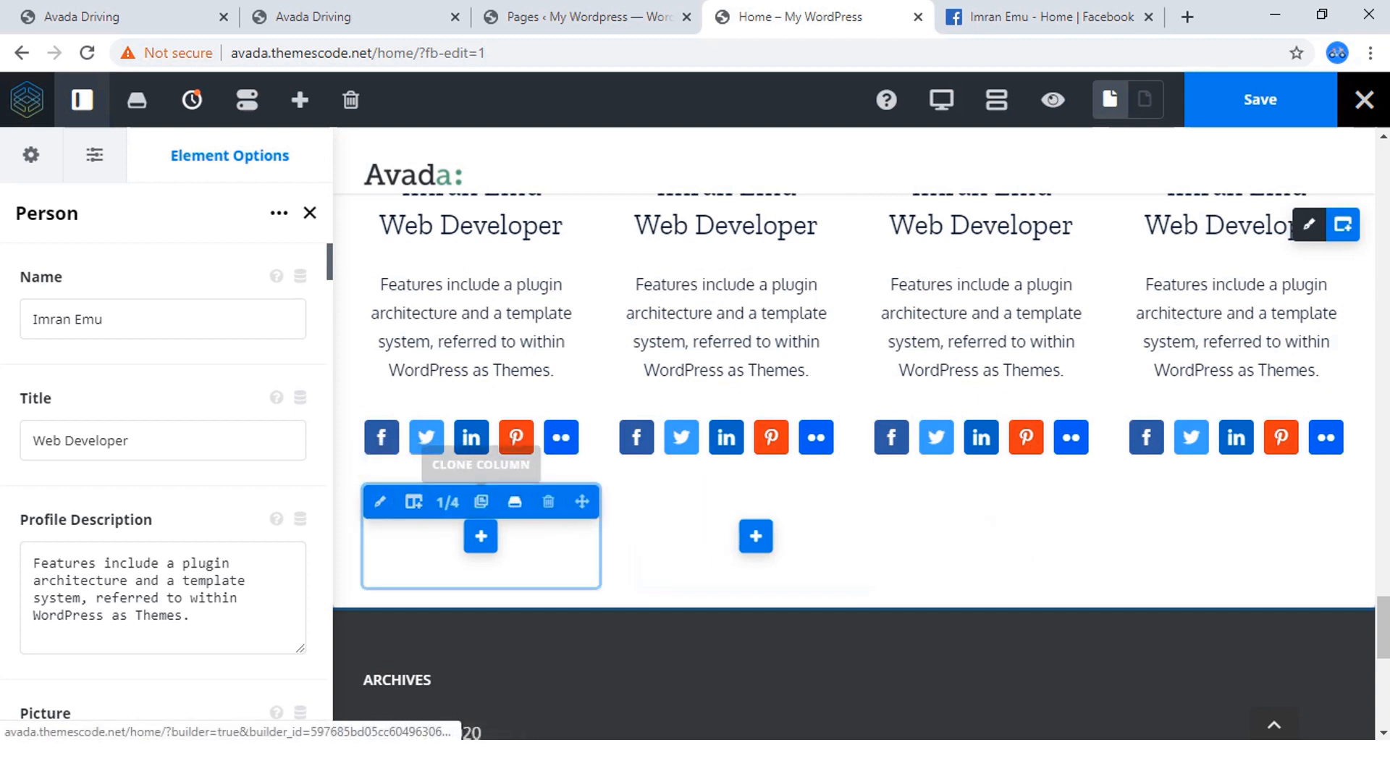
click(548, 502)
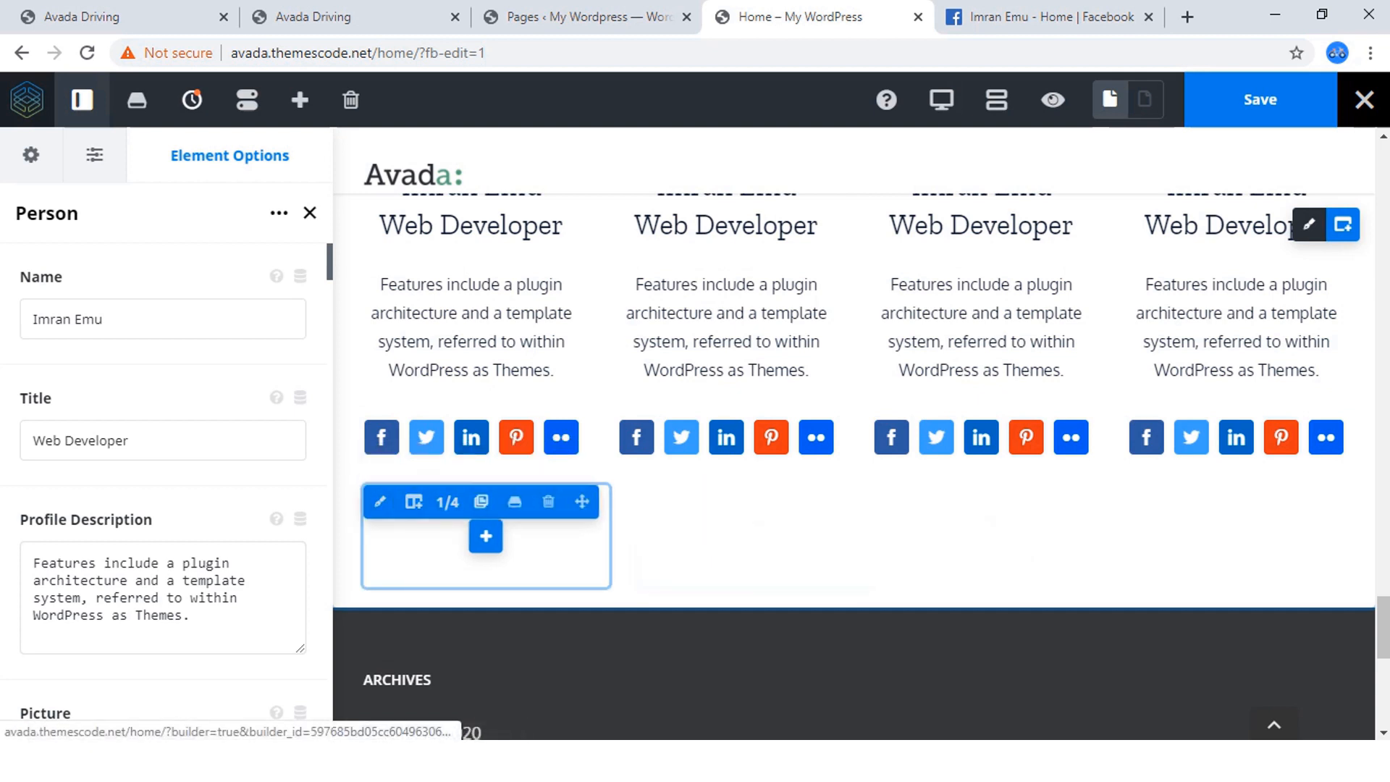
click(548, 502)
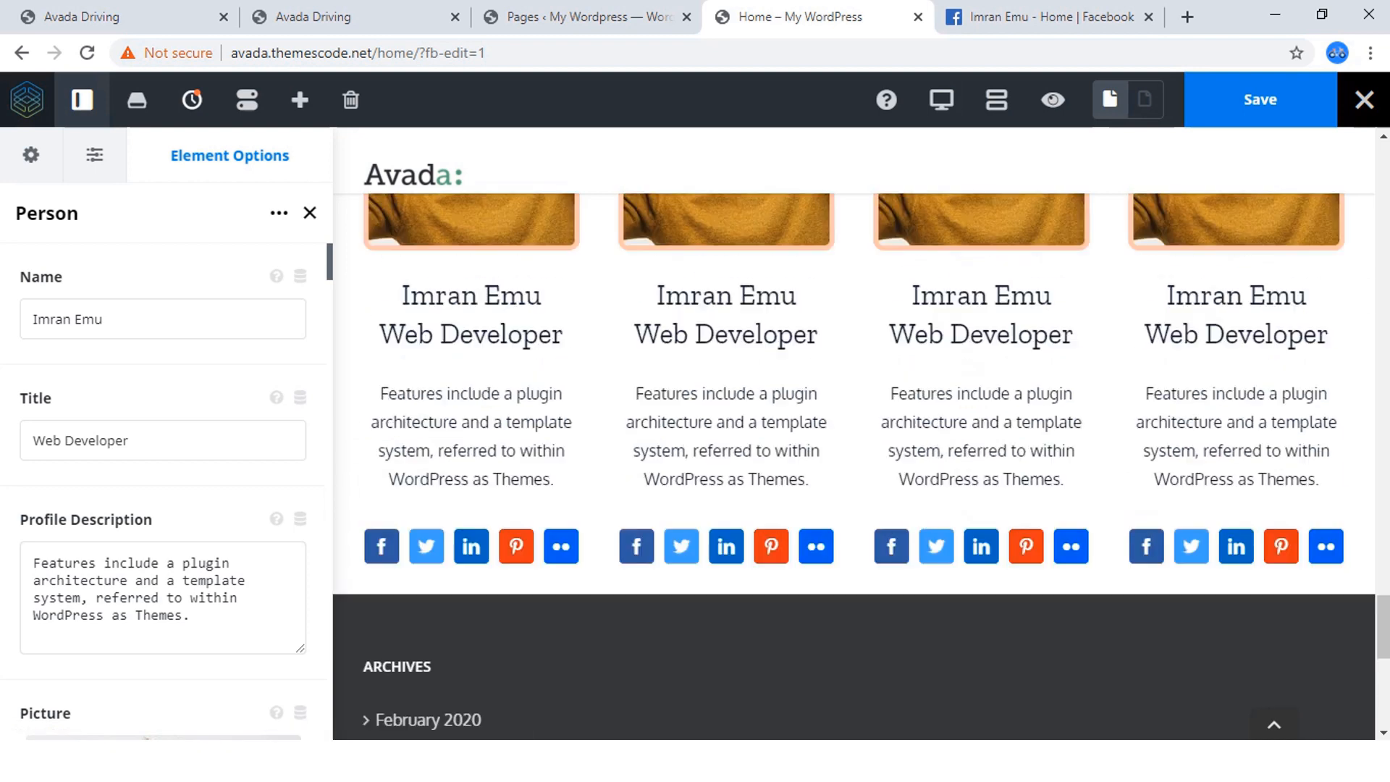
scroll(725, 434, up, 3)
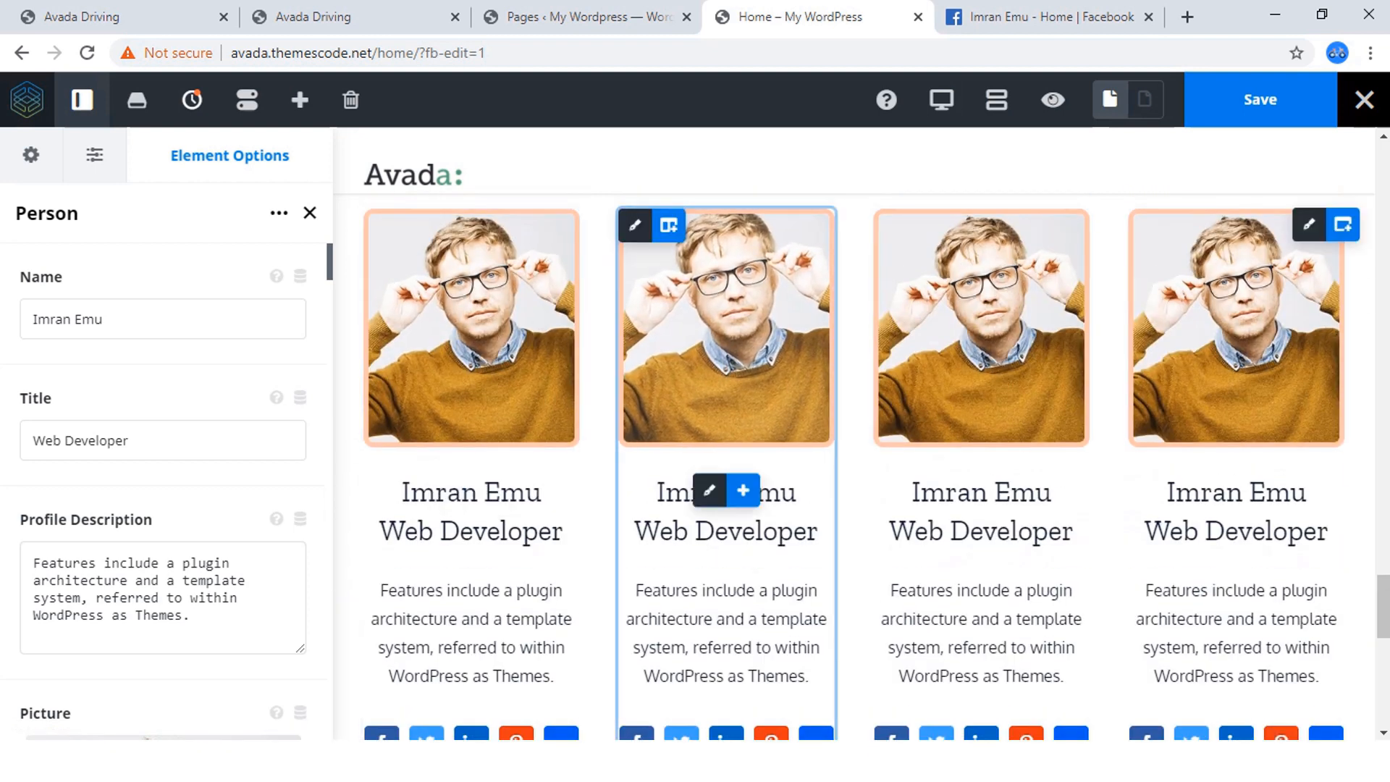
Check the instructor photos on the Avada Driving page, and replace the second person's picture with the bearded man's photo from the media library.
click(348, 16)
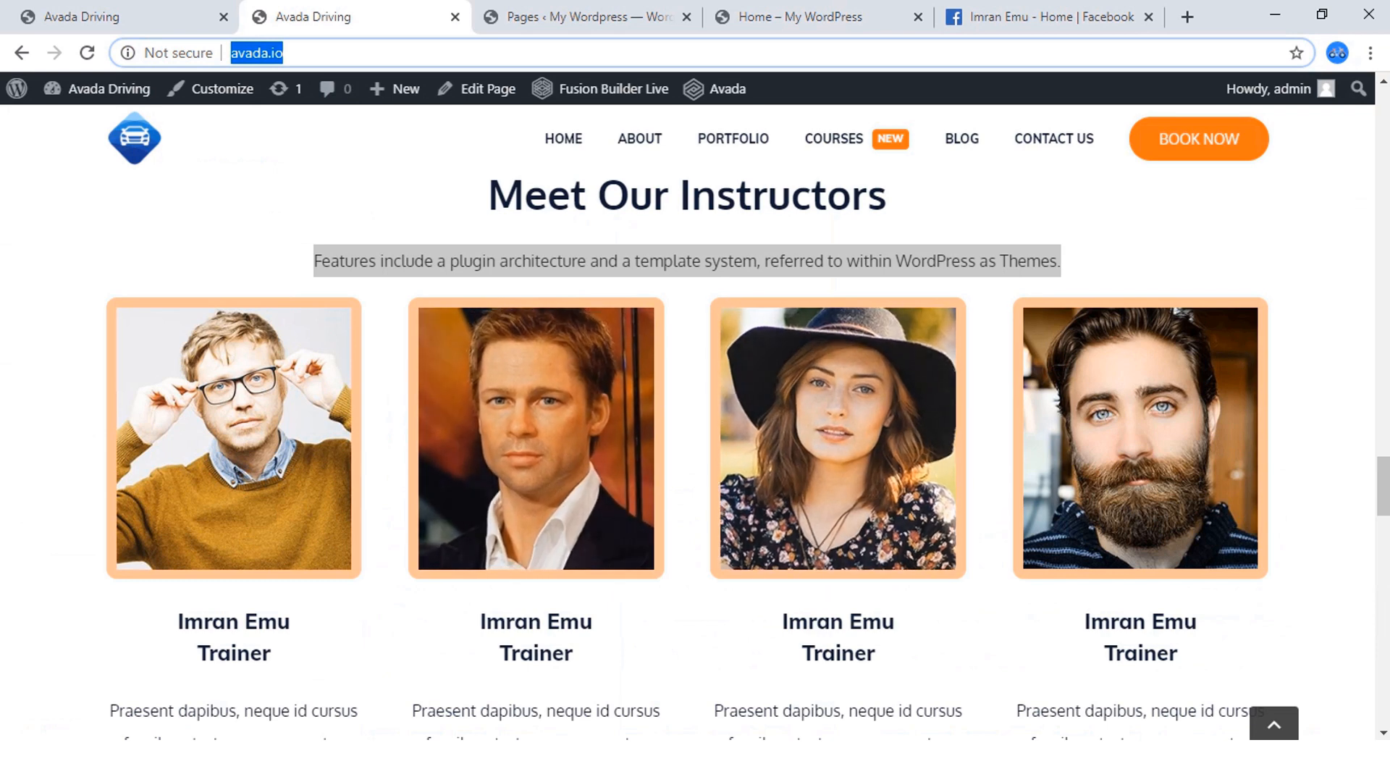
click(801, 16)
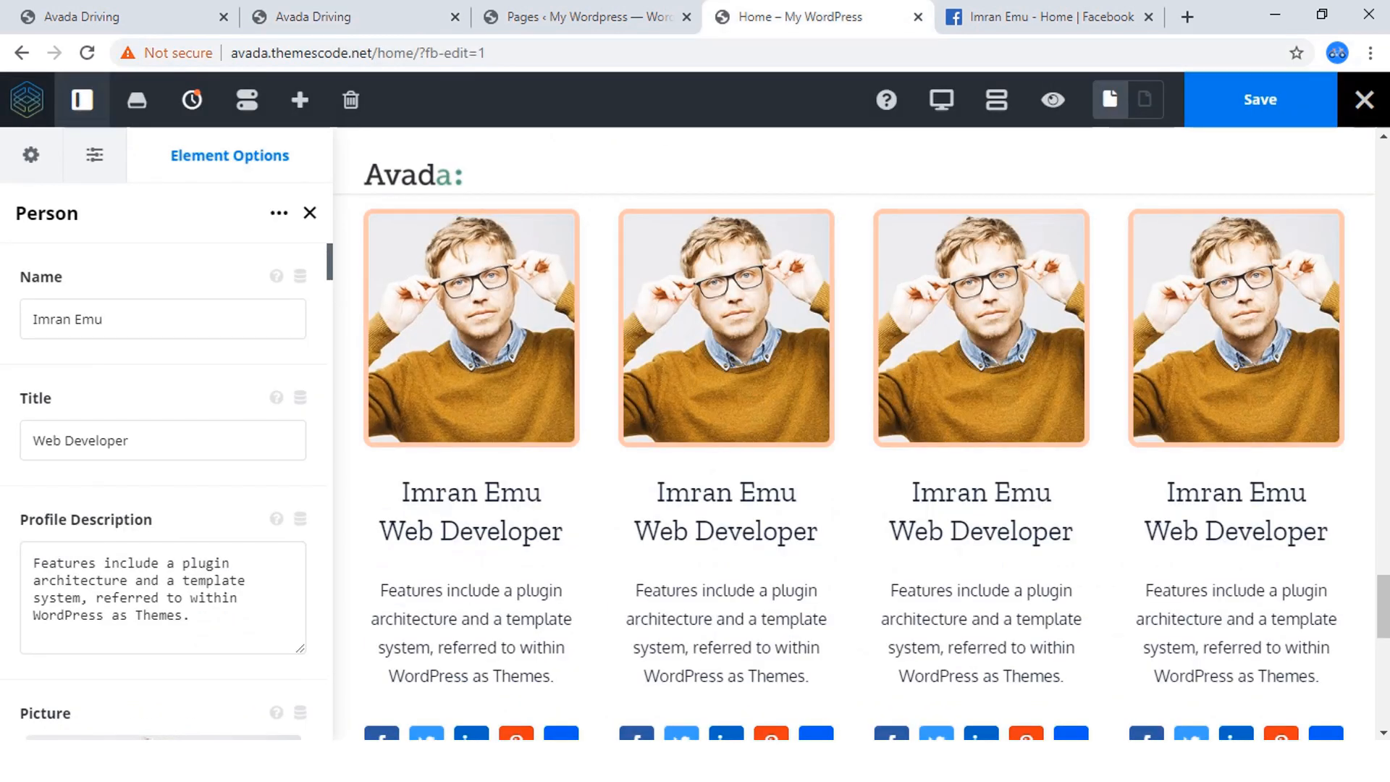
mouse_move(726, 405)
mouse_move(710, 491)
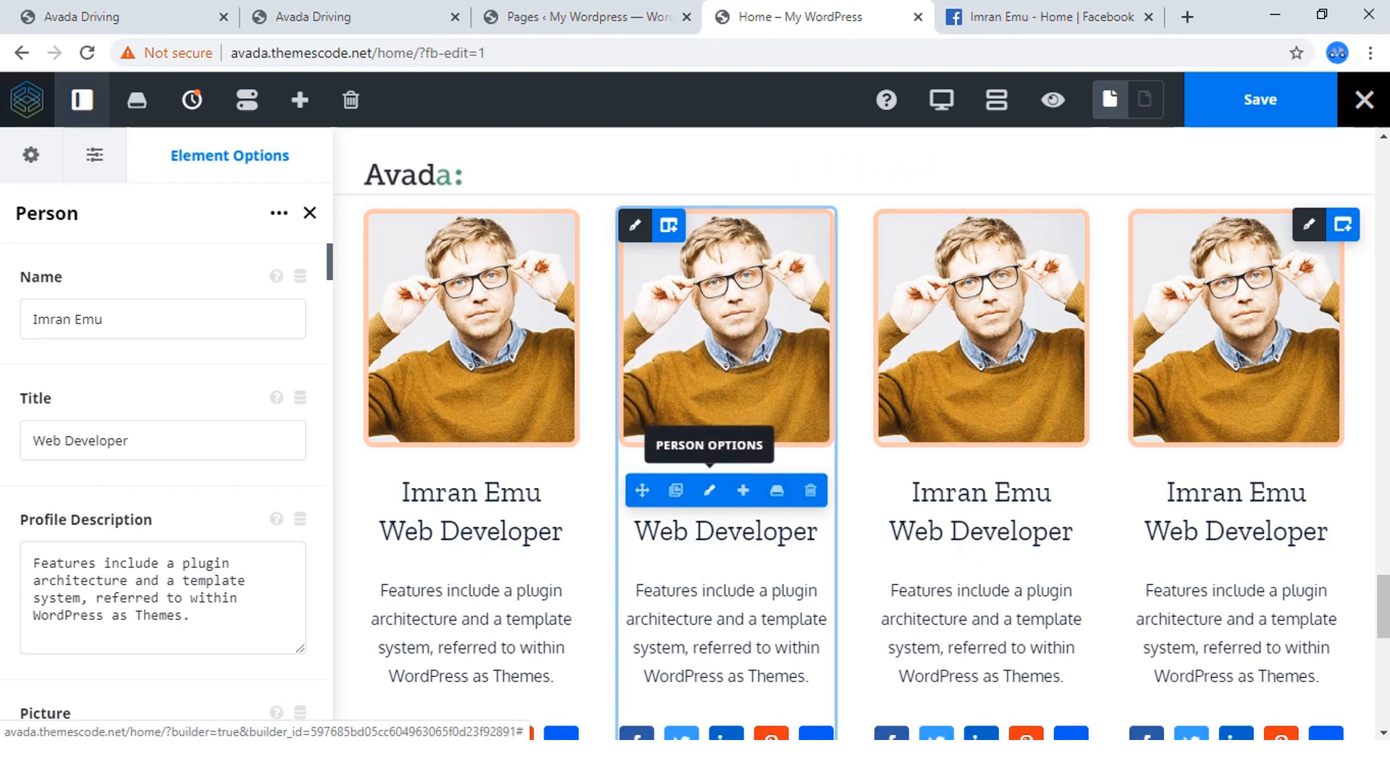
scroll(167, 470, down, 7)
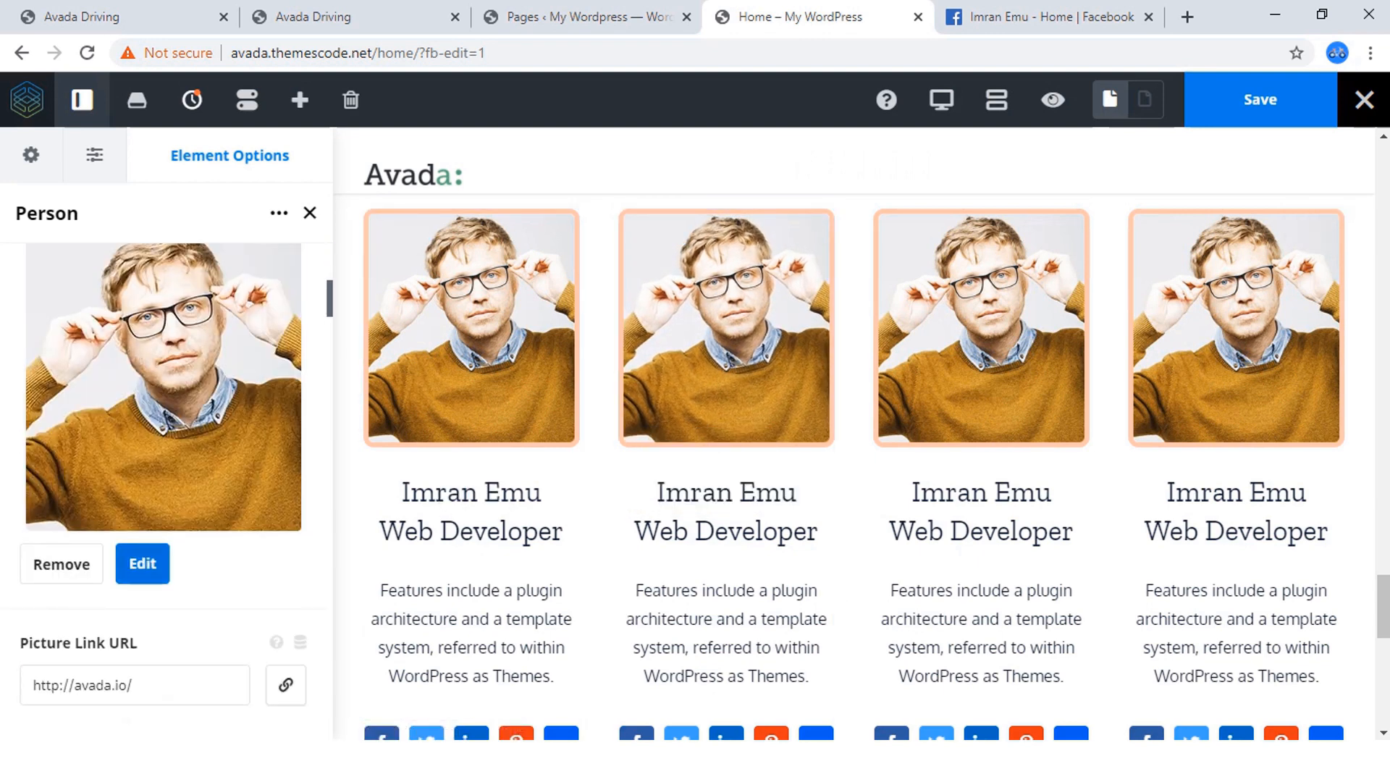
click(143, 564)
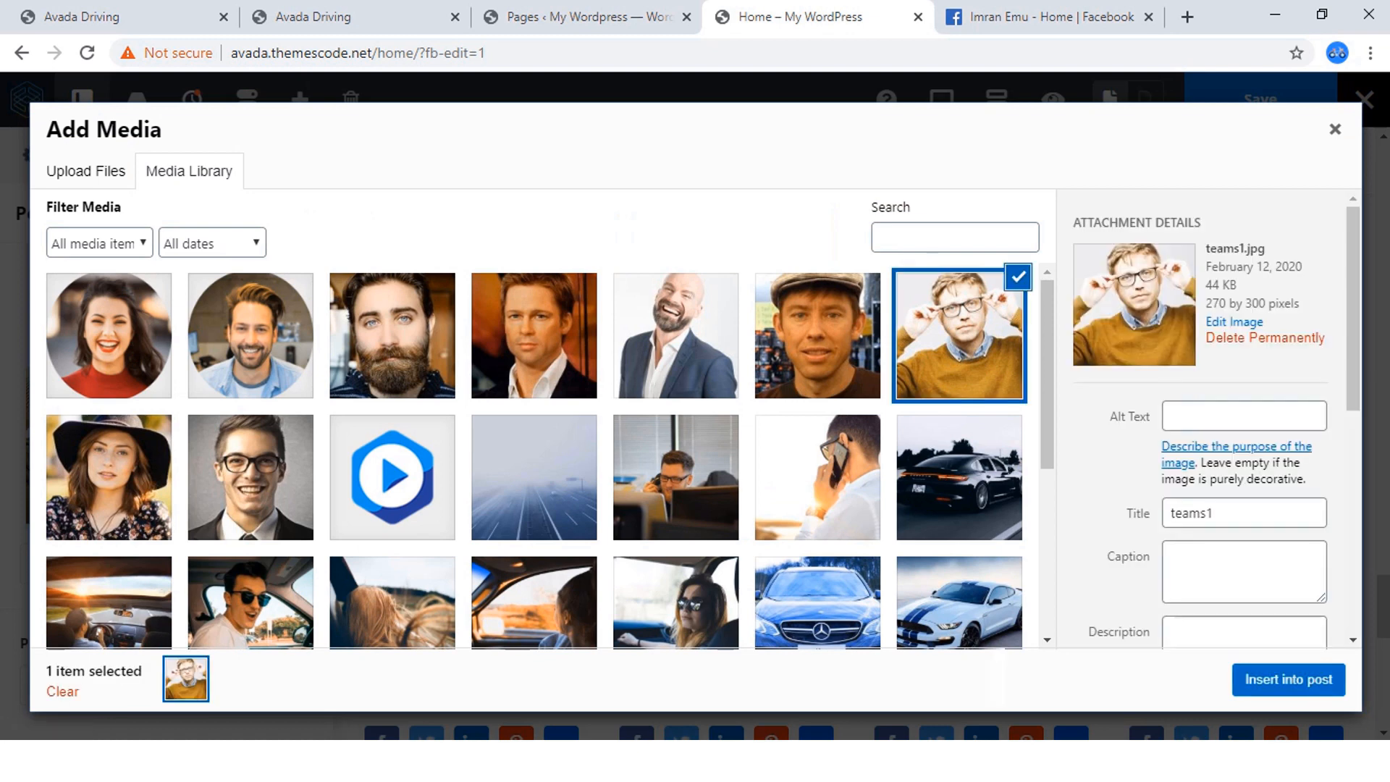
click(392, 335)
click(1289, 680)
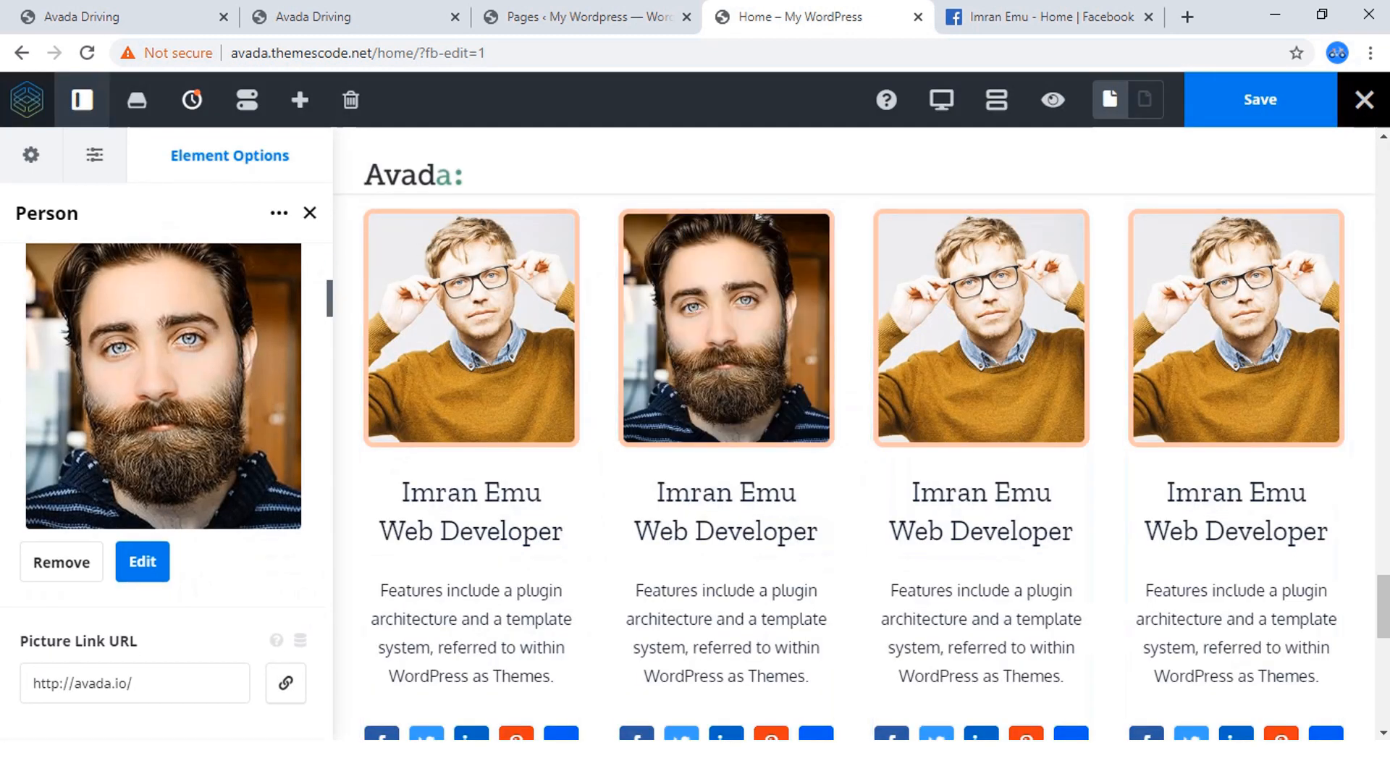
Replace the third person's picture with teams6.jpg from the media library.
scroll(167, 471, down, 4)
scroll(167, 471, up, 10)
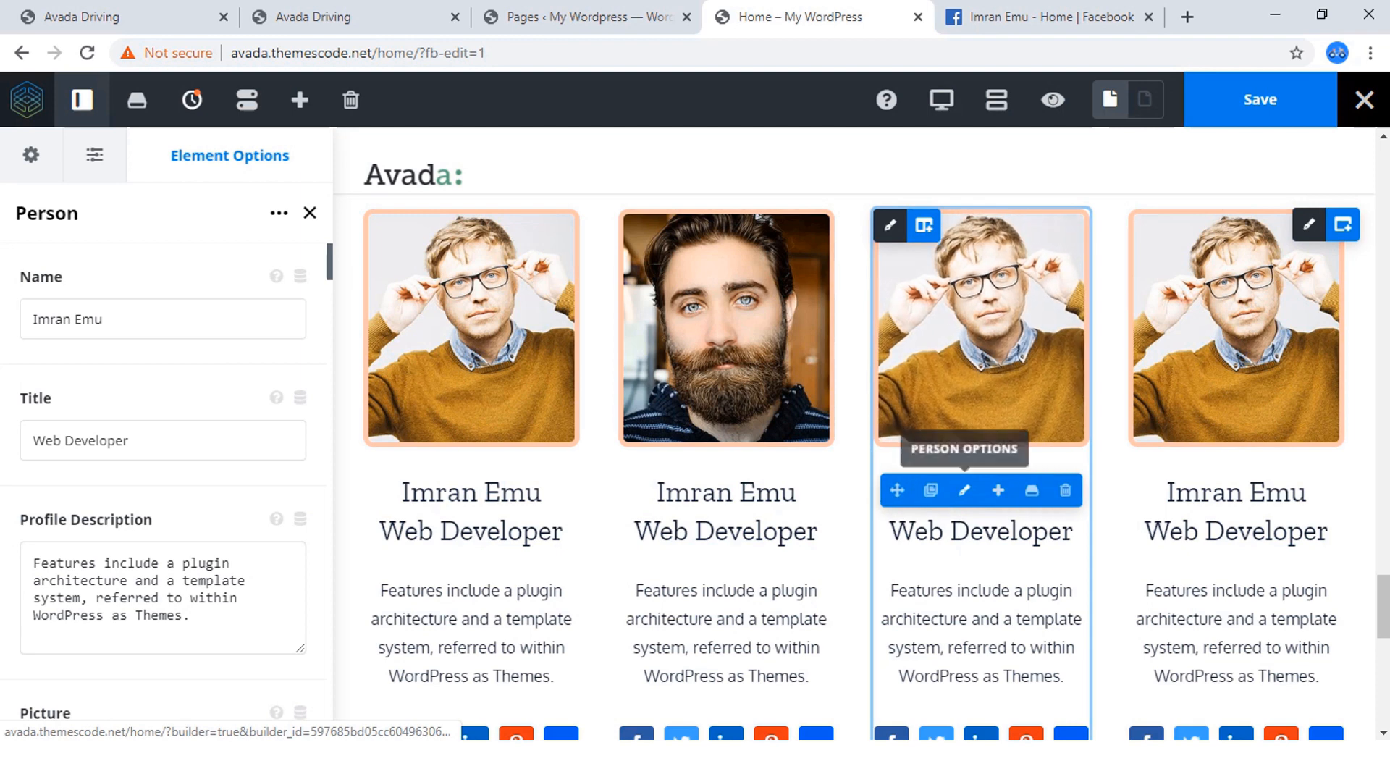
click(964, 490)
scroll(167, 471, down, 4)
scroll(167, 471, down, 1)
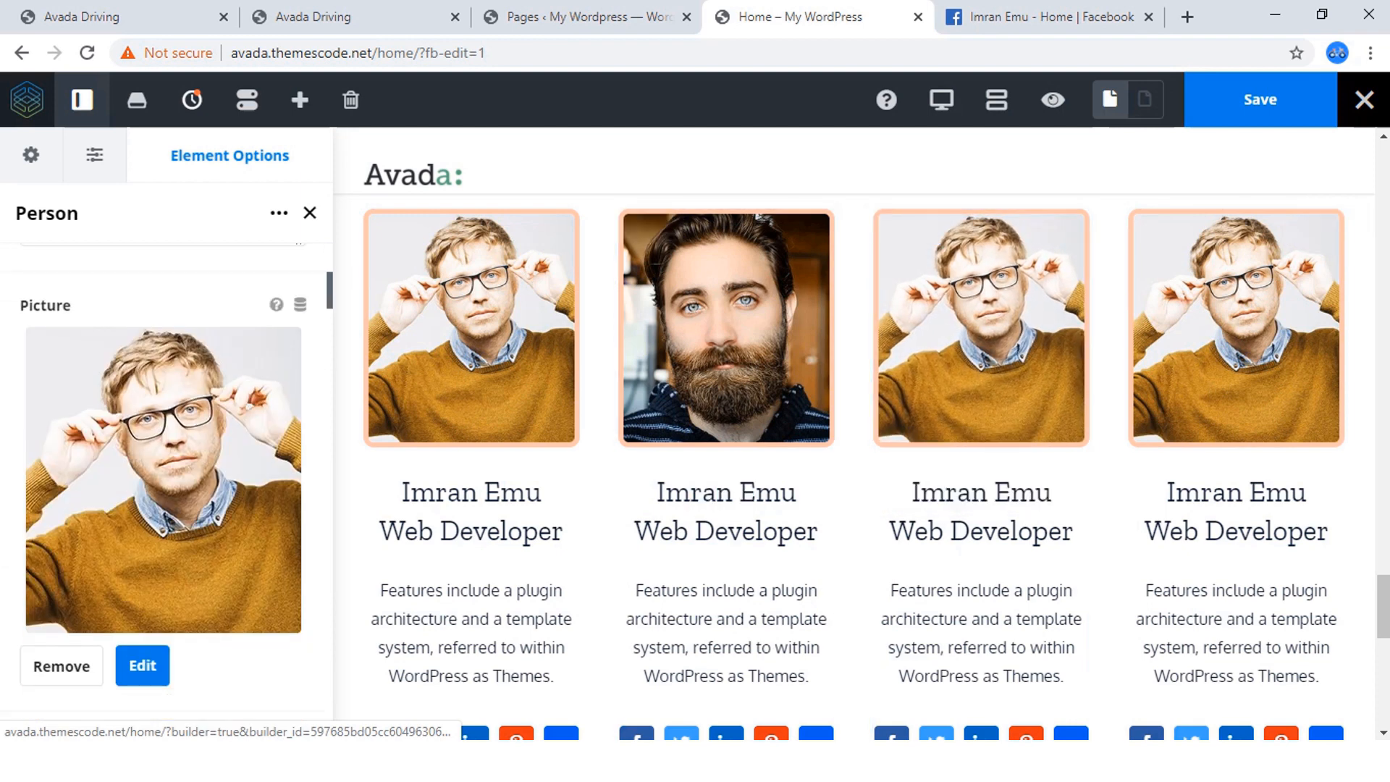
click(143, 666)
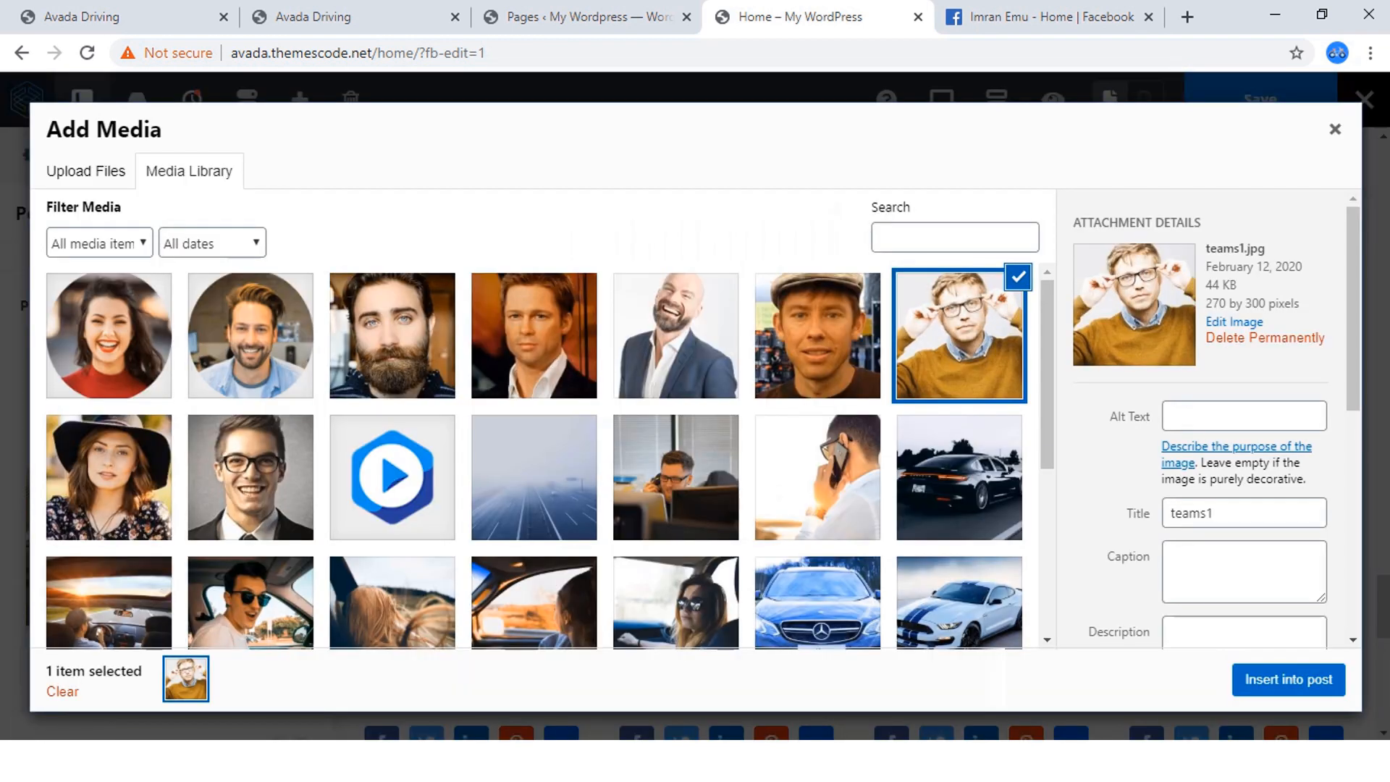
click(534, 336)
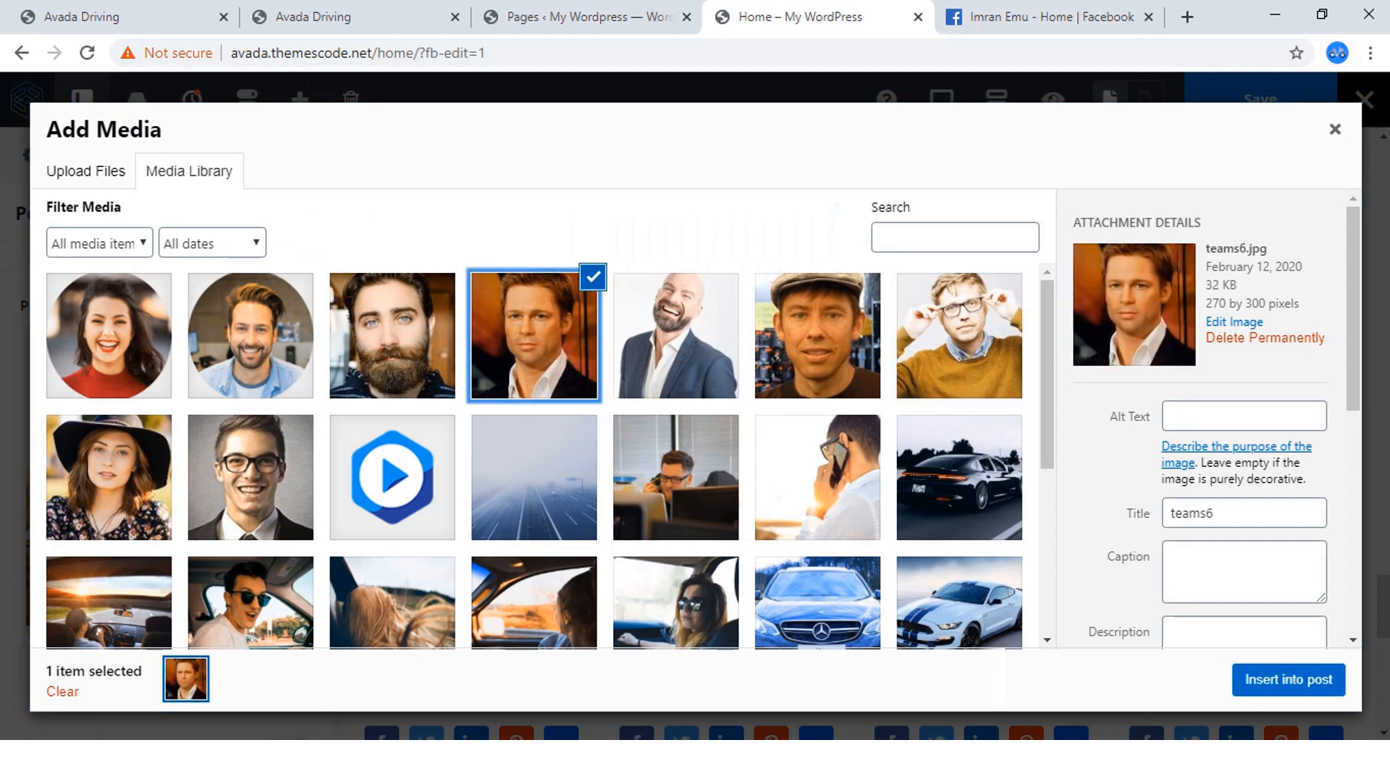
click(1289, 680)
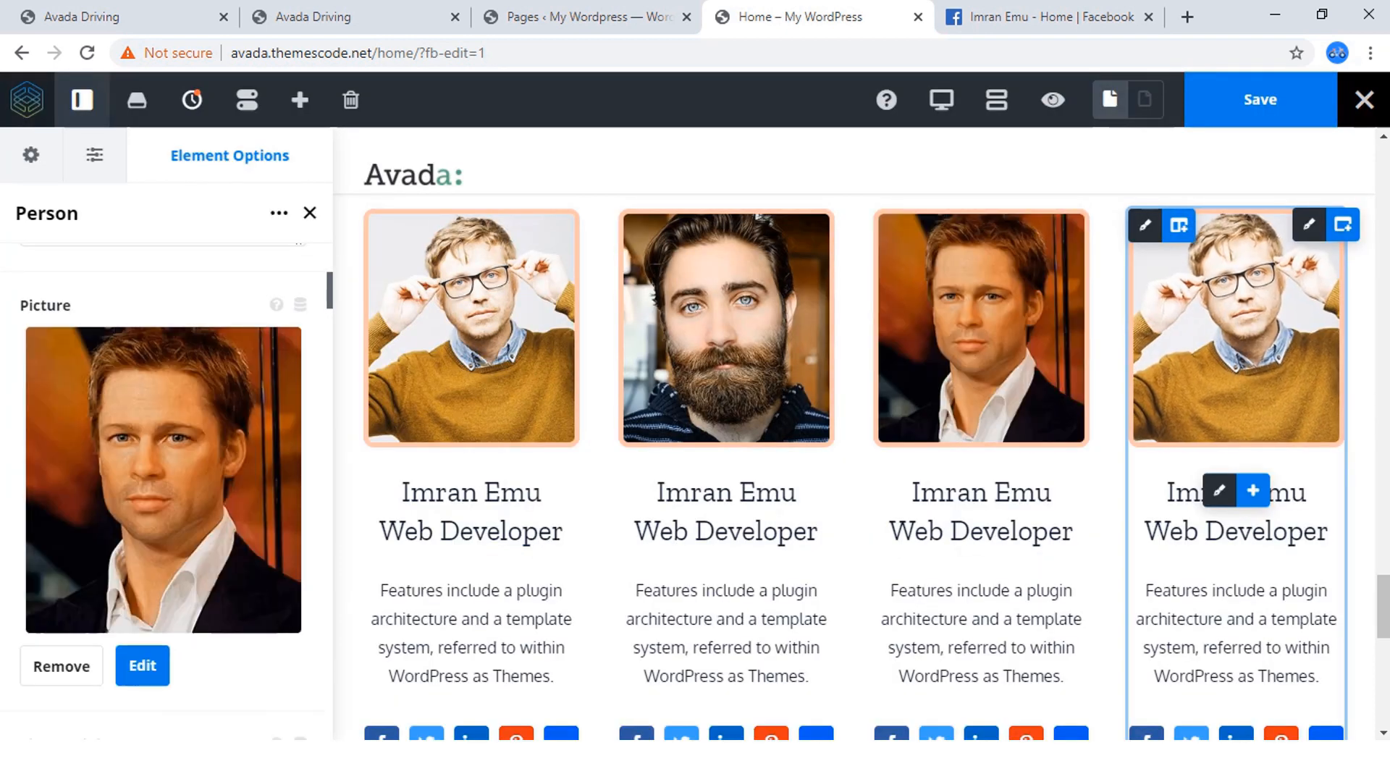
Replace the fourth person's picture with team5.jpg from the media library.
click(1220, 490)
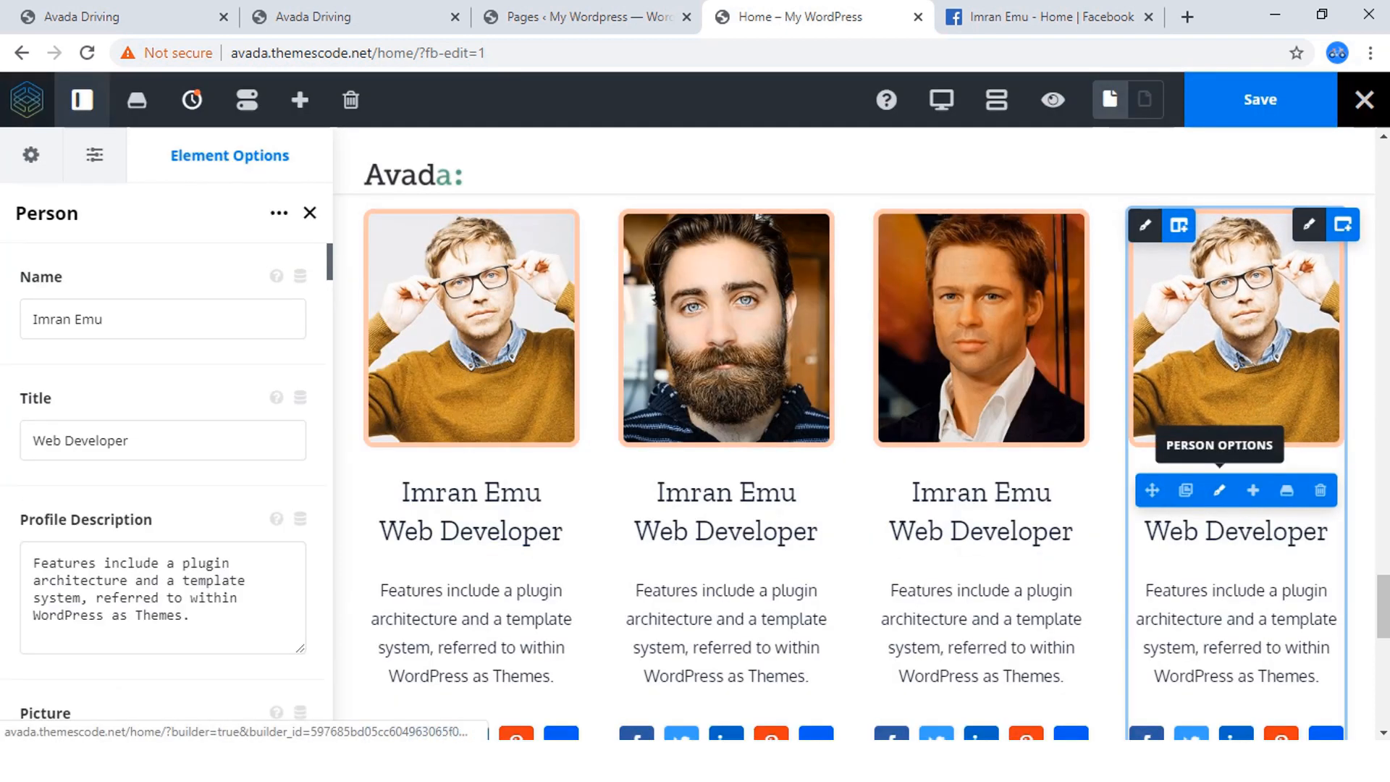
scroll(166, 471, down, 4)
scroll(163, 490, down, 4)
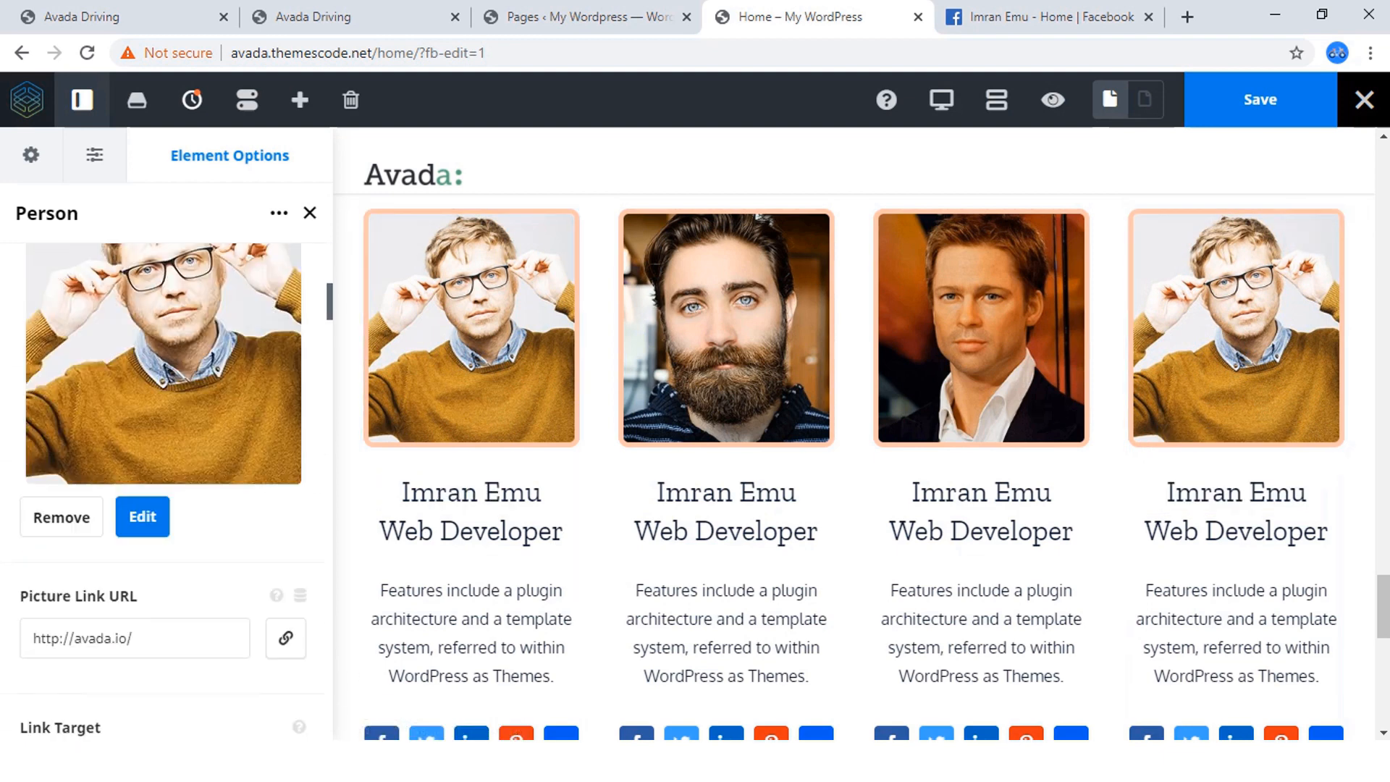
click(142, 462)
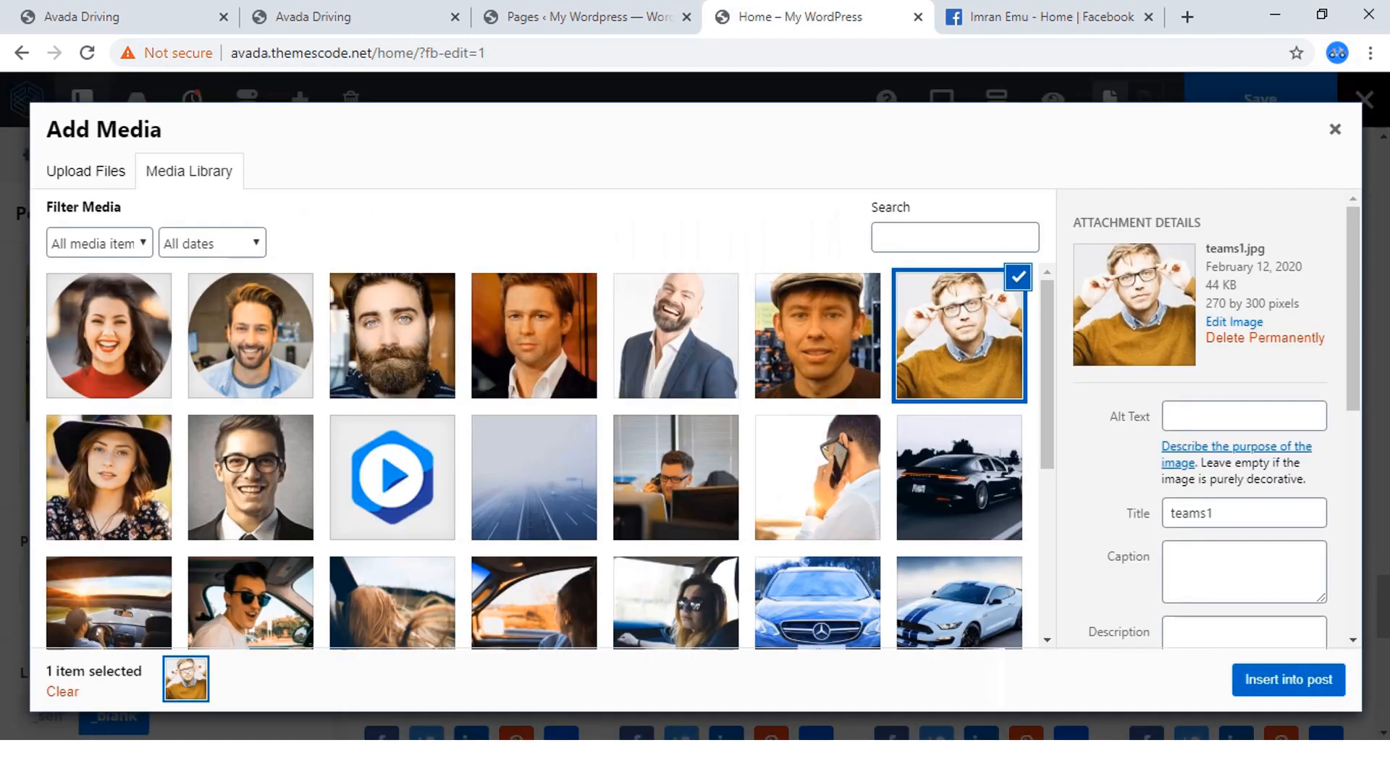
click(251, 478)
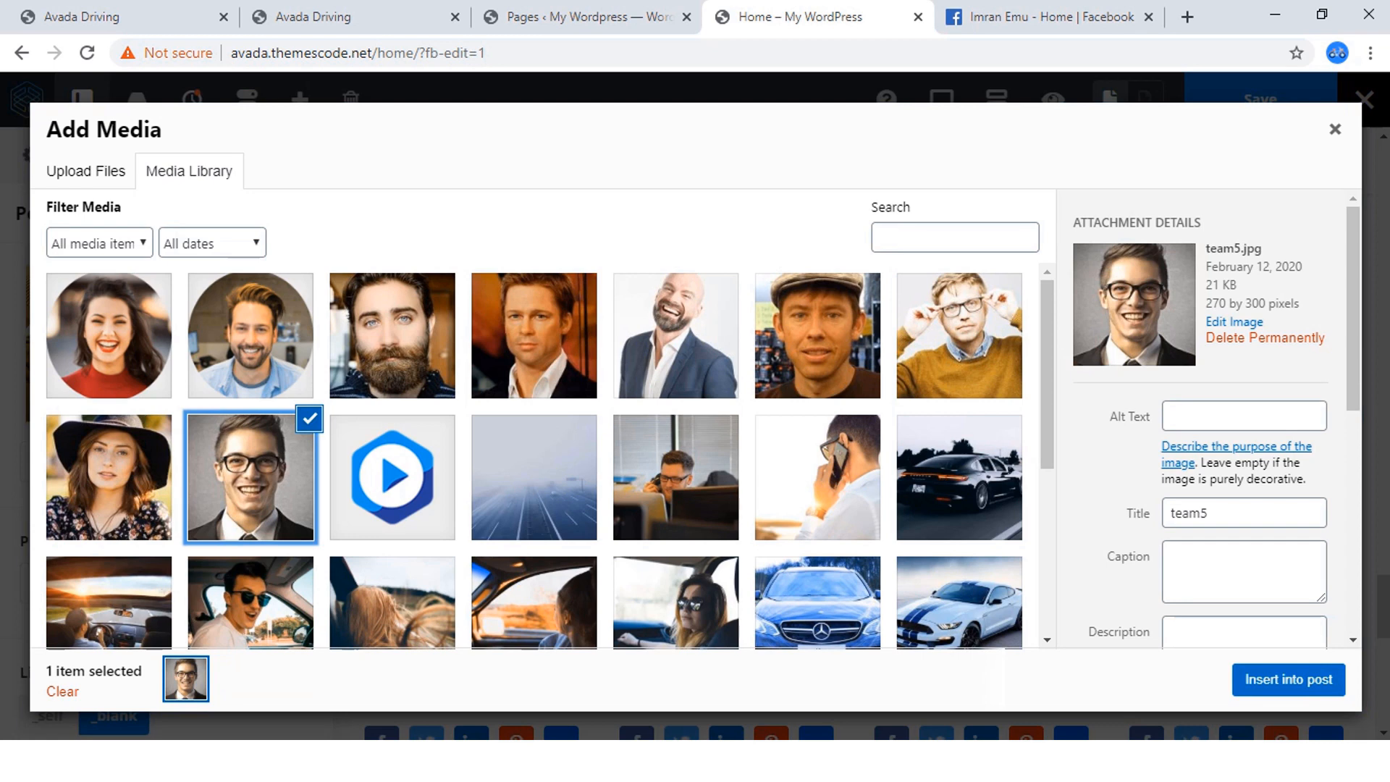
click(1289, 679)
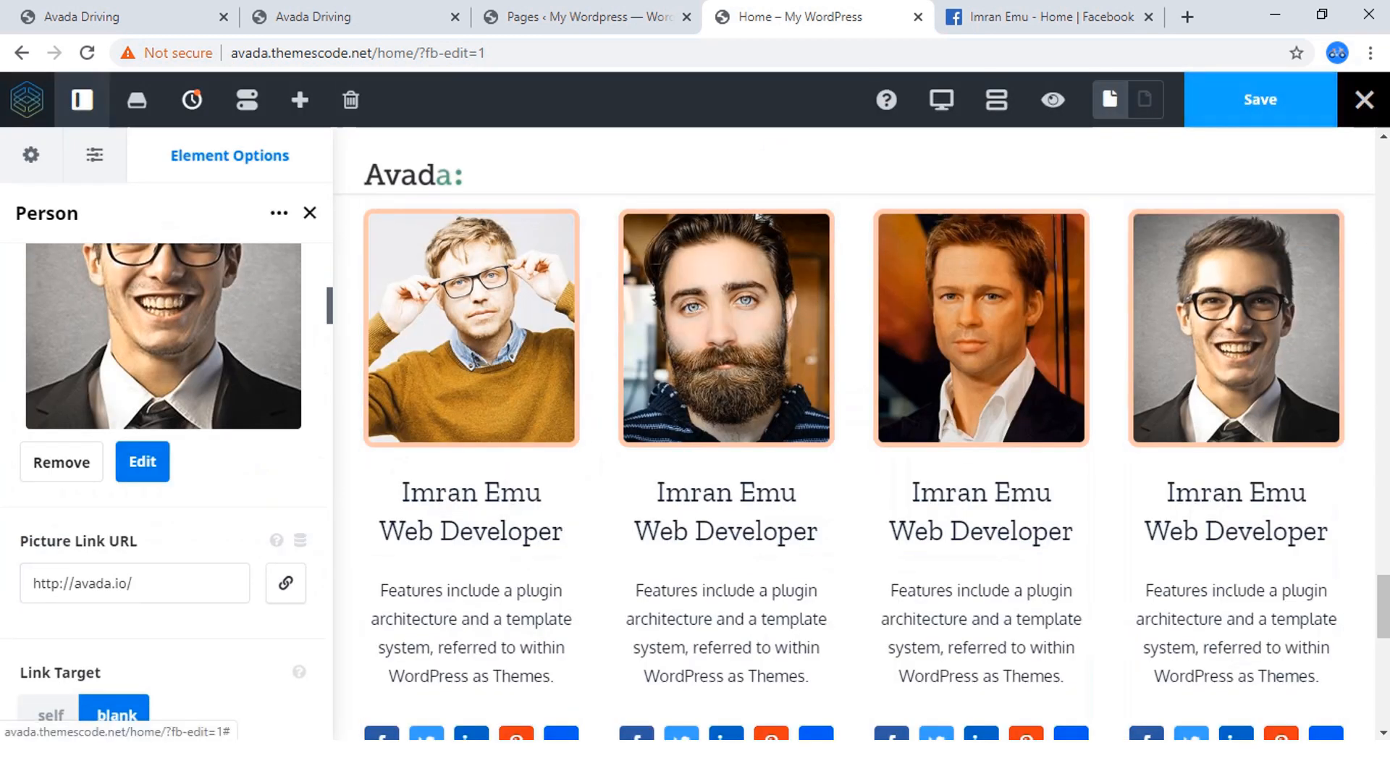
Save the Home page and review the Meet Our Instructors section from its heading down to the social icons.
key(ctrl+s)
scroll(981, 507, down, 5)
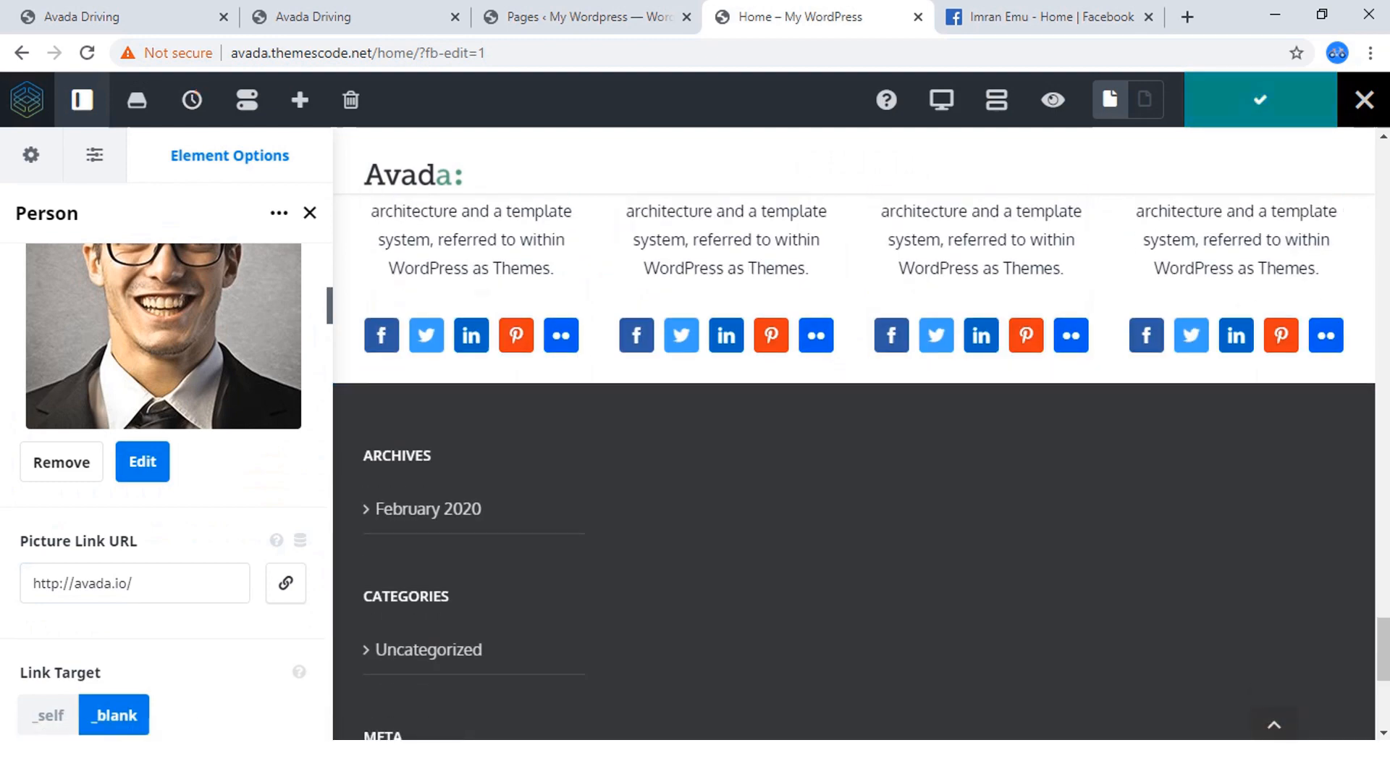
scroll(855, 521, up, 10)
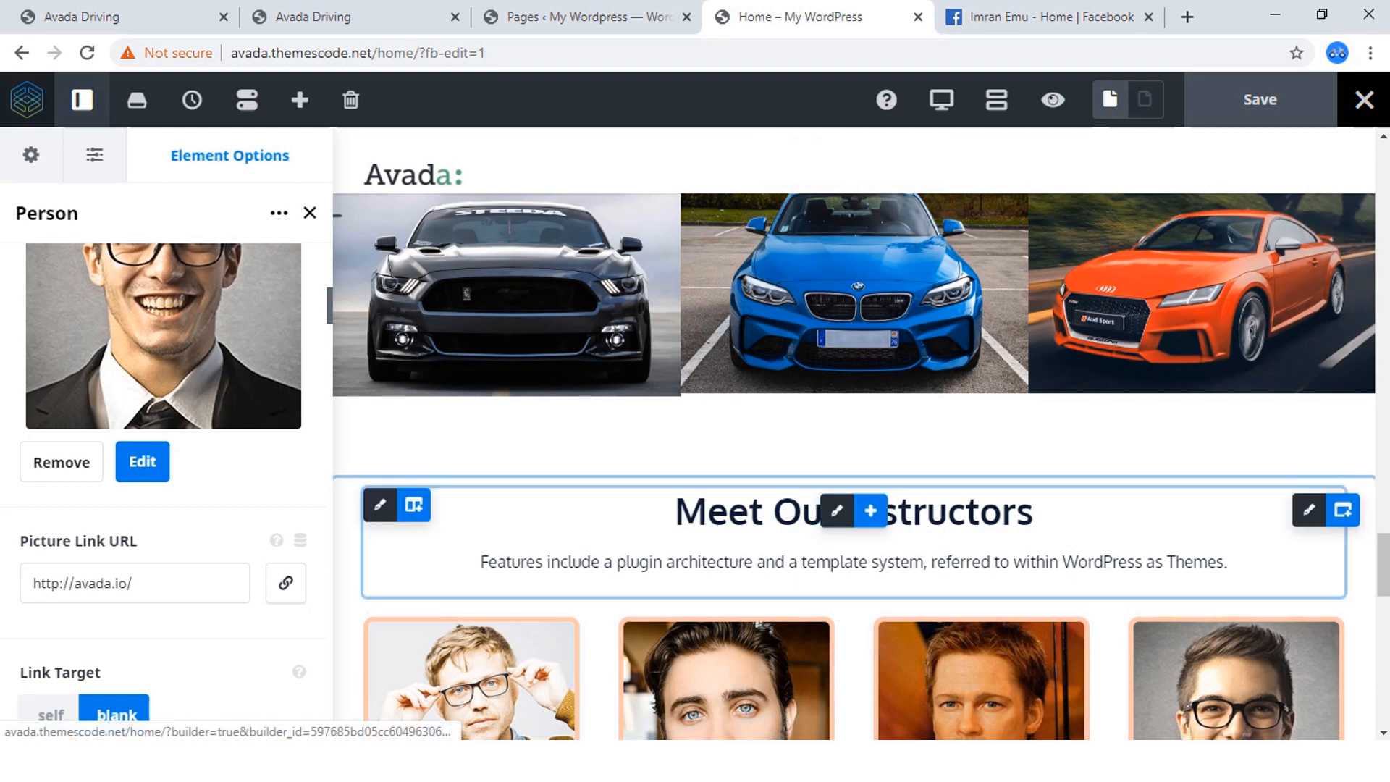
scroll(855, 511, down, 3)
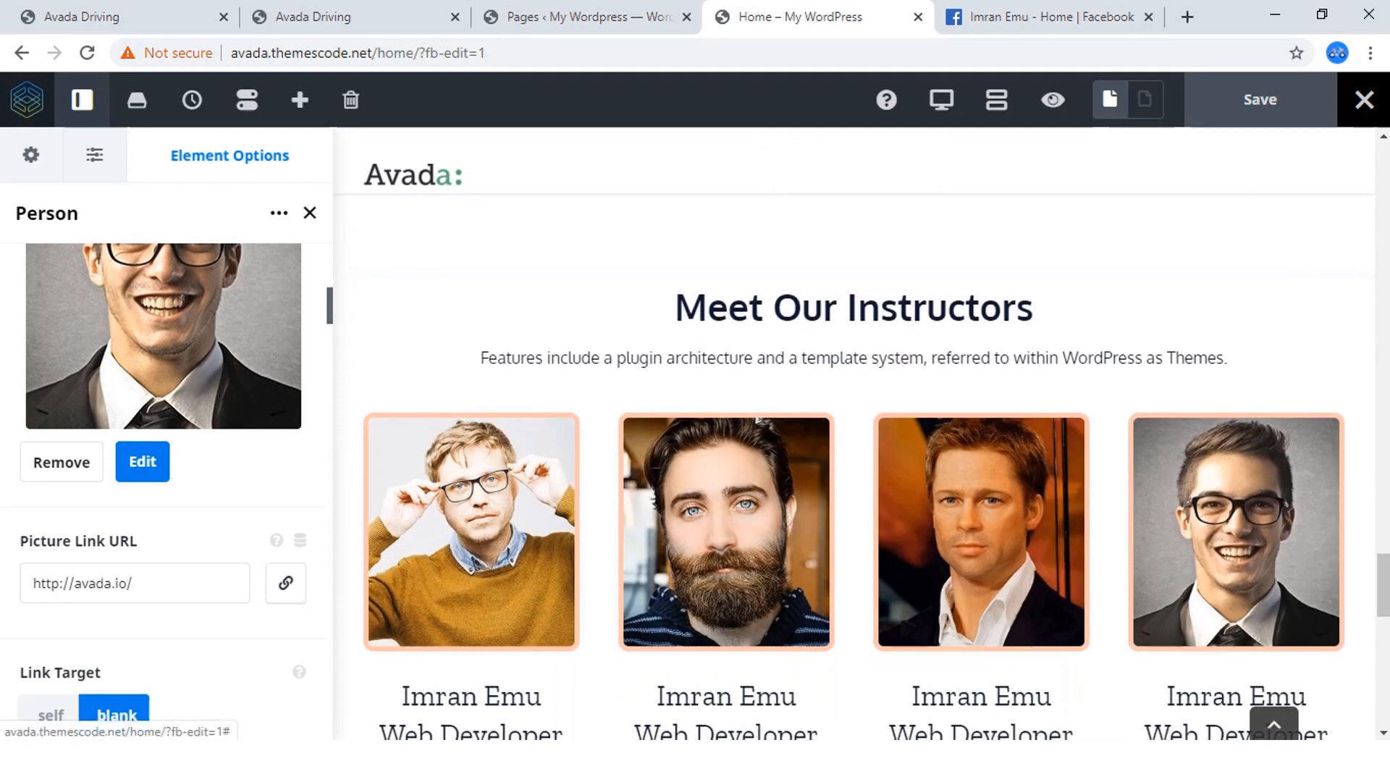
scroll(726, 434, down, 6)
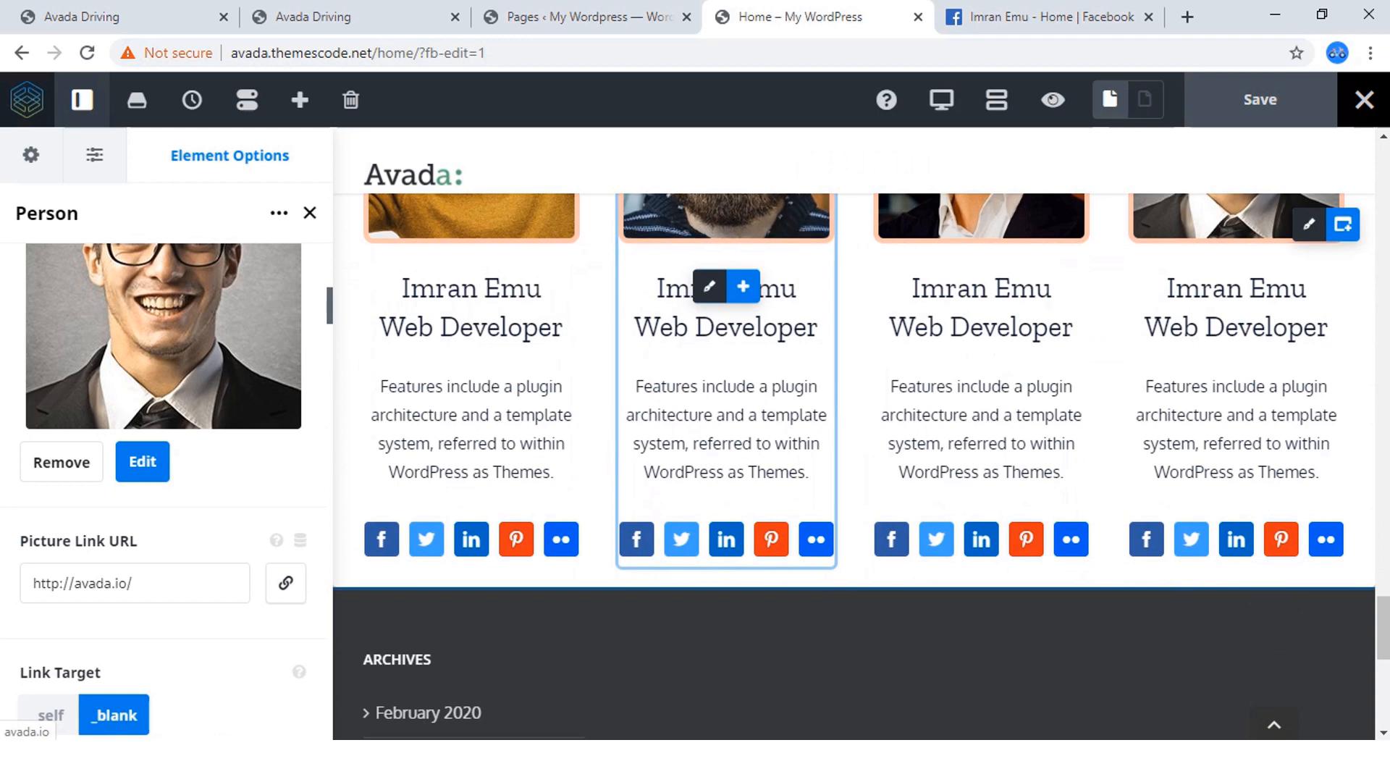
Examine the Our Driving Packages section on the Avada Driving page, from its heading through the four pricing columns.
click(340, 17)
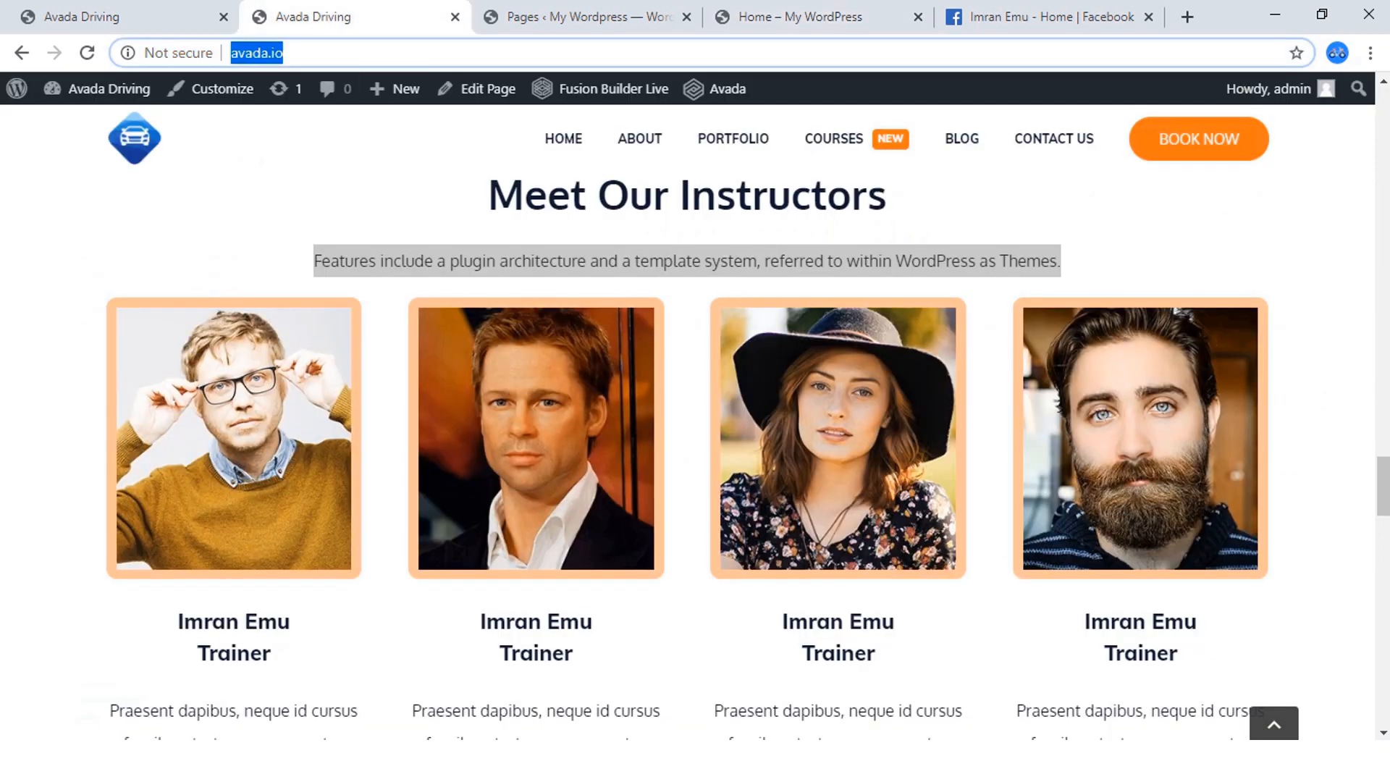
scroll(688, 435, down, 10)
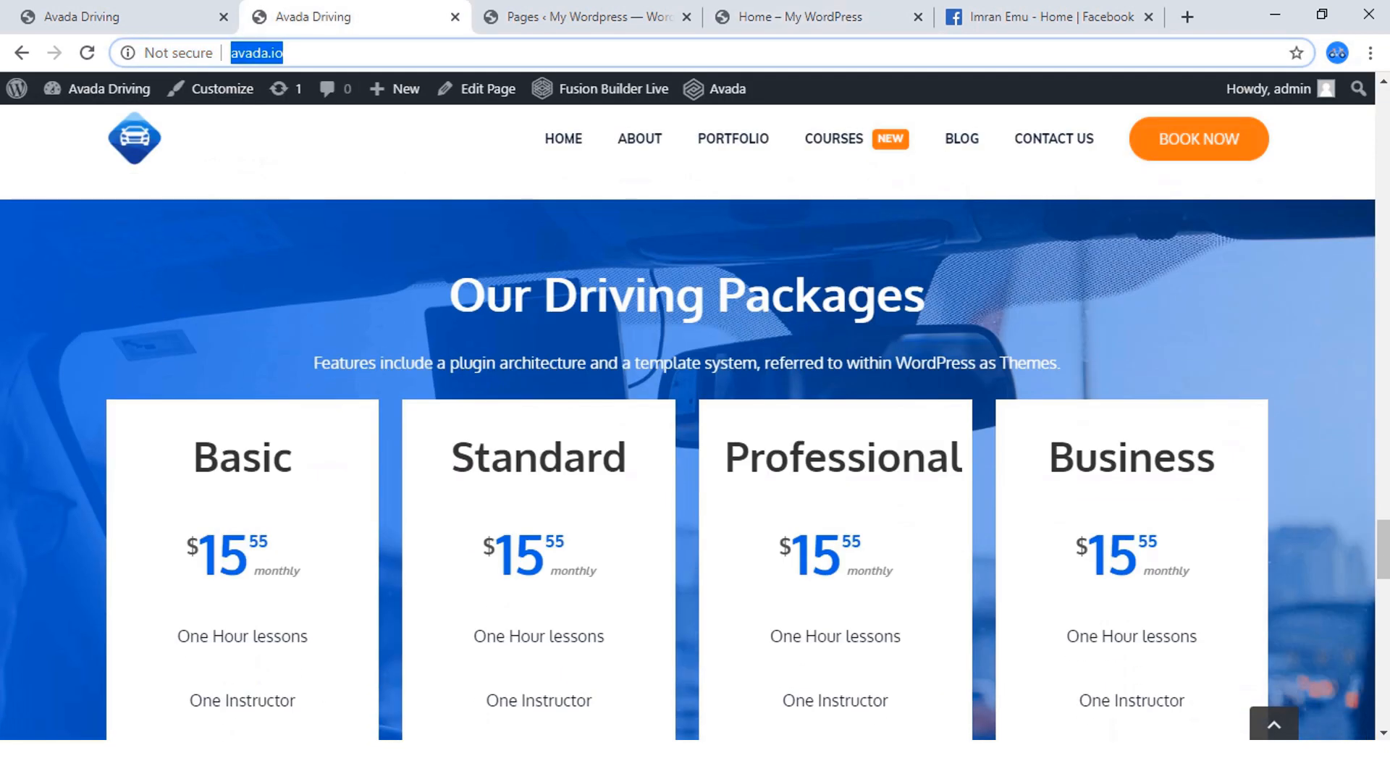
scroll(688, 434, down, 15)
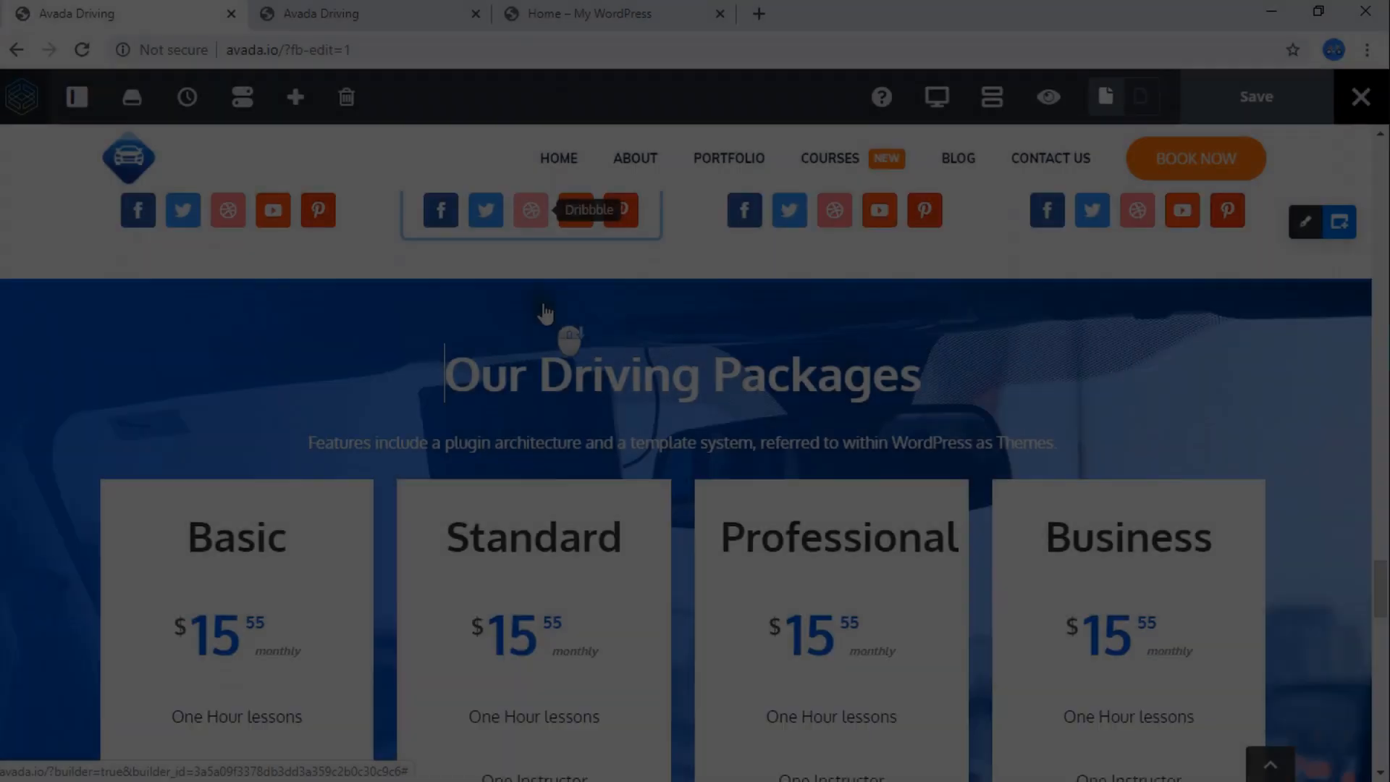
scroll(543, 308, up, 3)
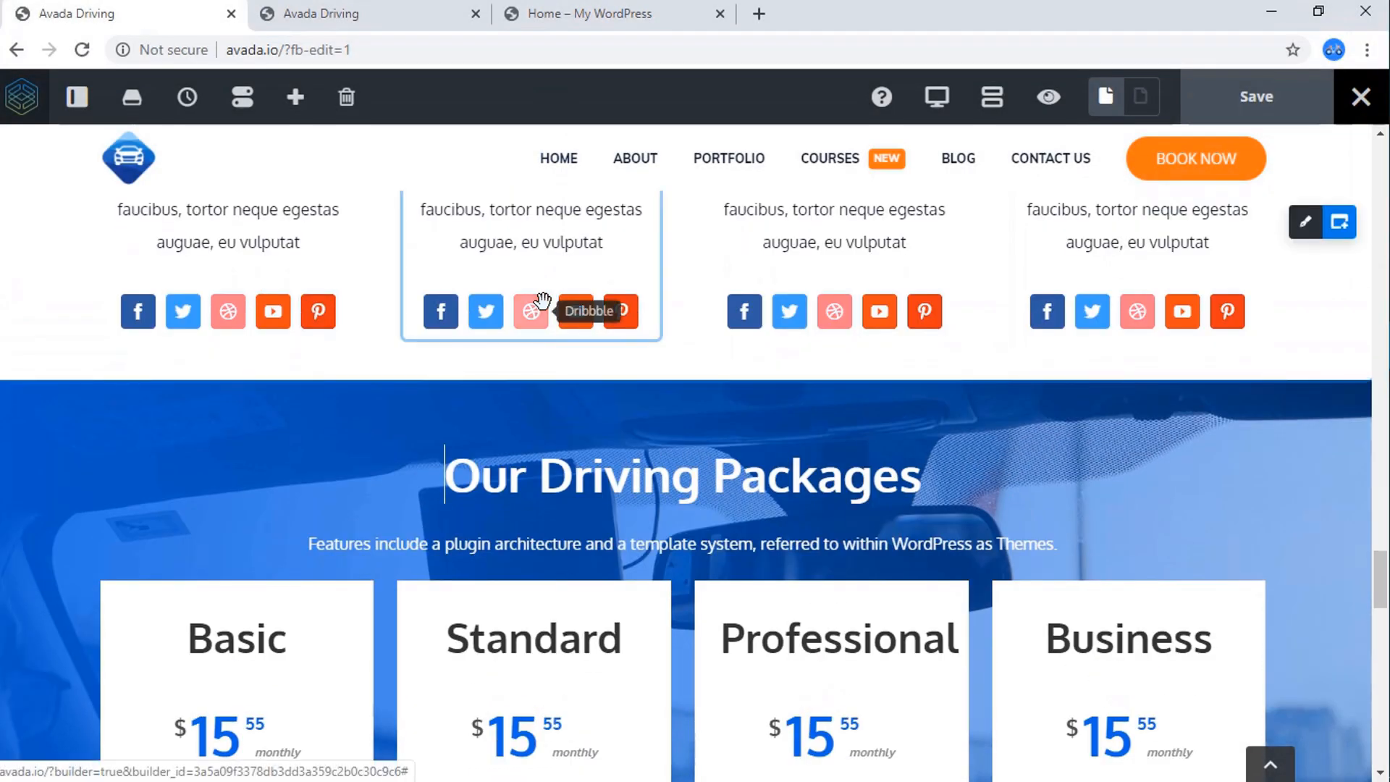
scroll(572, 333, down, 3)
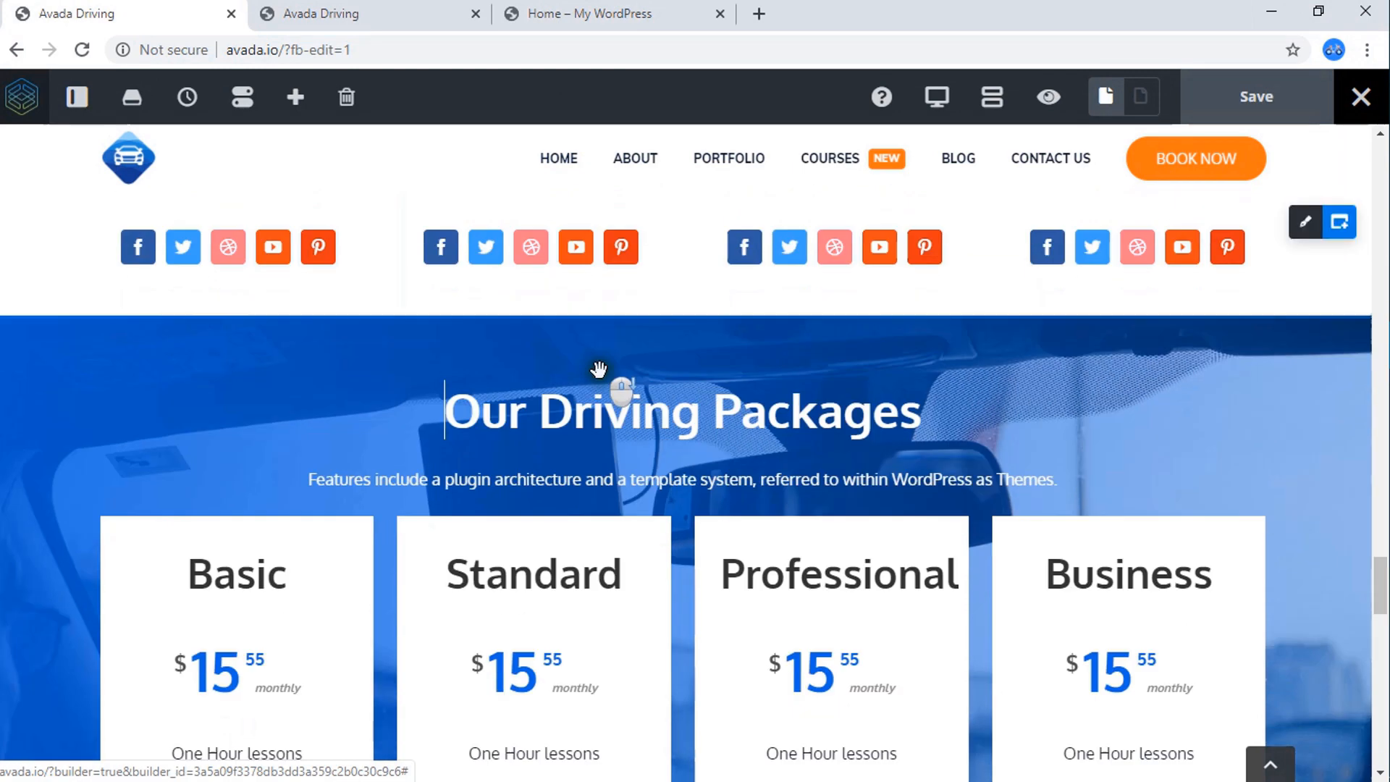
scroll(627, 356, down, 3)
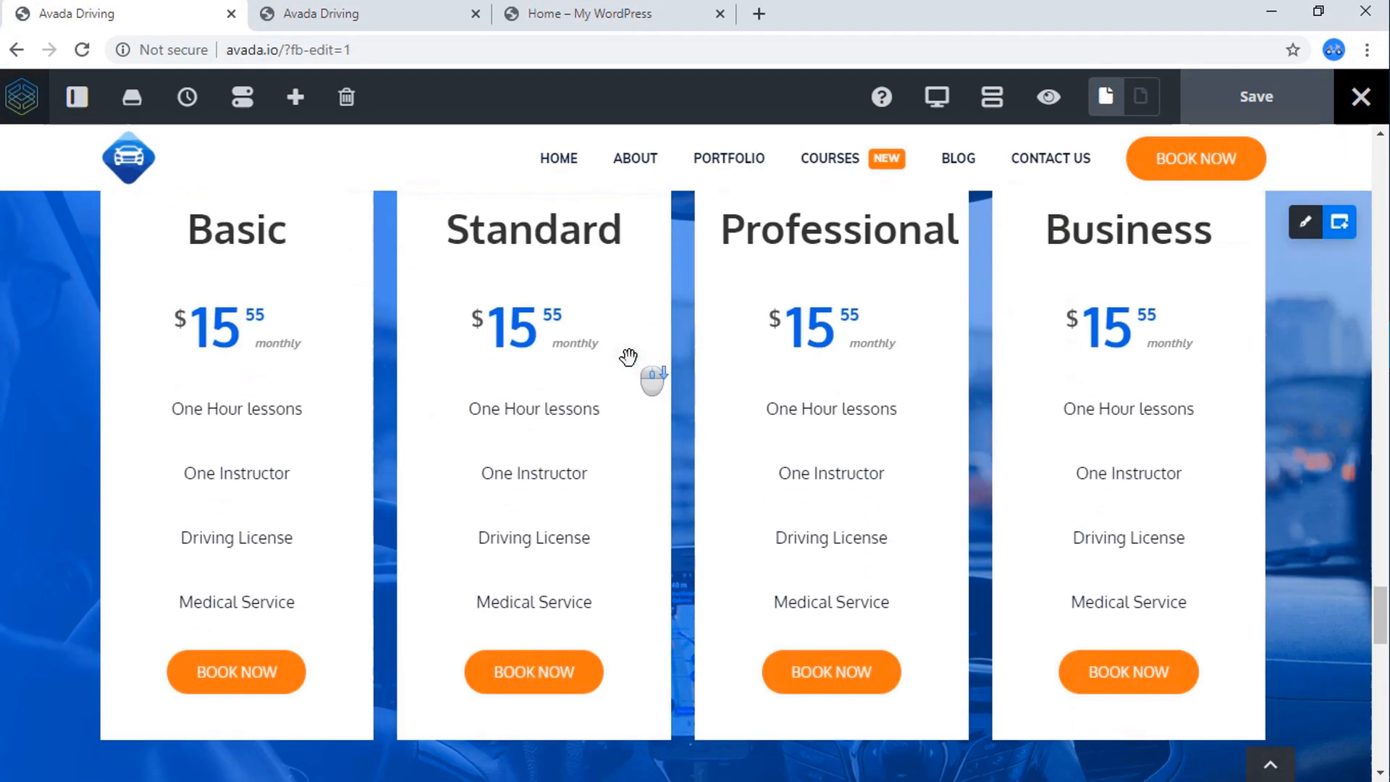
scroll(628, 357, down, 5)
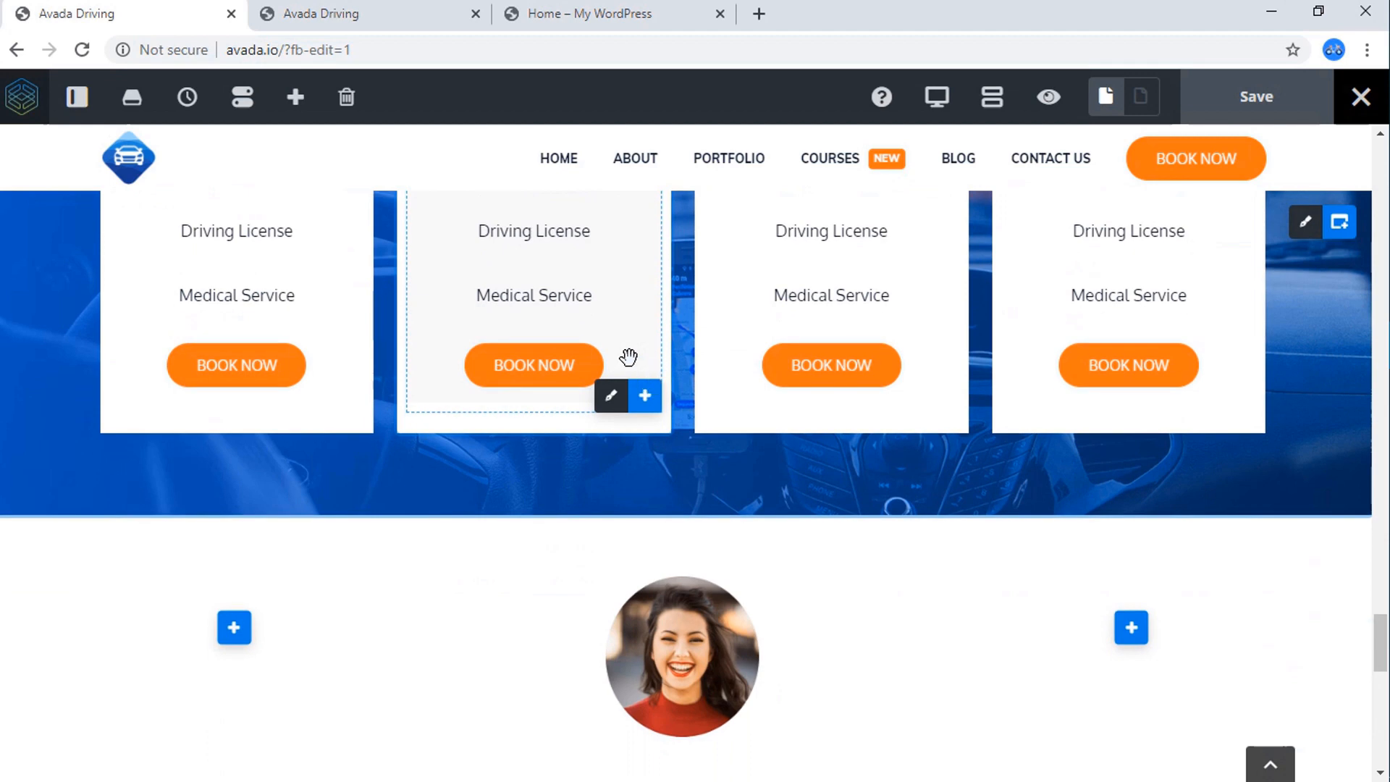
On the Home page, add a single-column 1/1 container below the Meet Our Instructors section.
scroll(628, 356, up, 6)
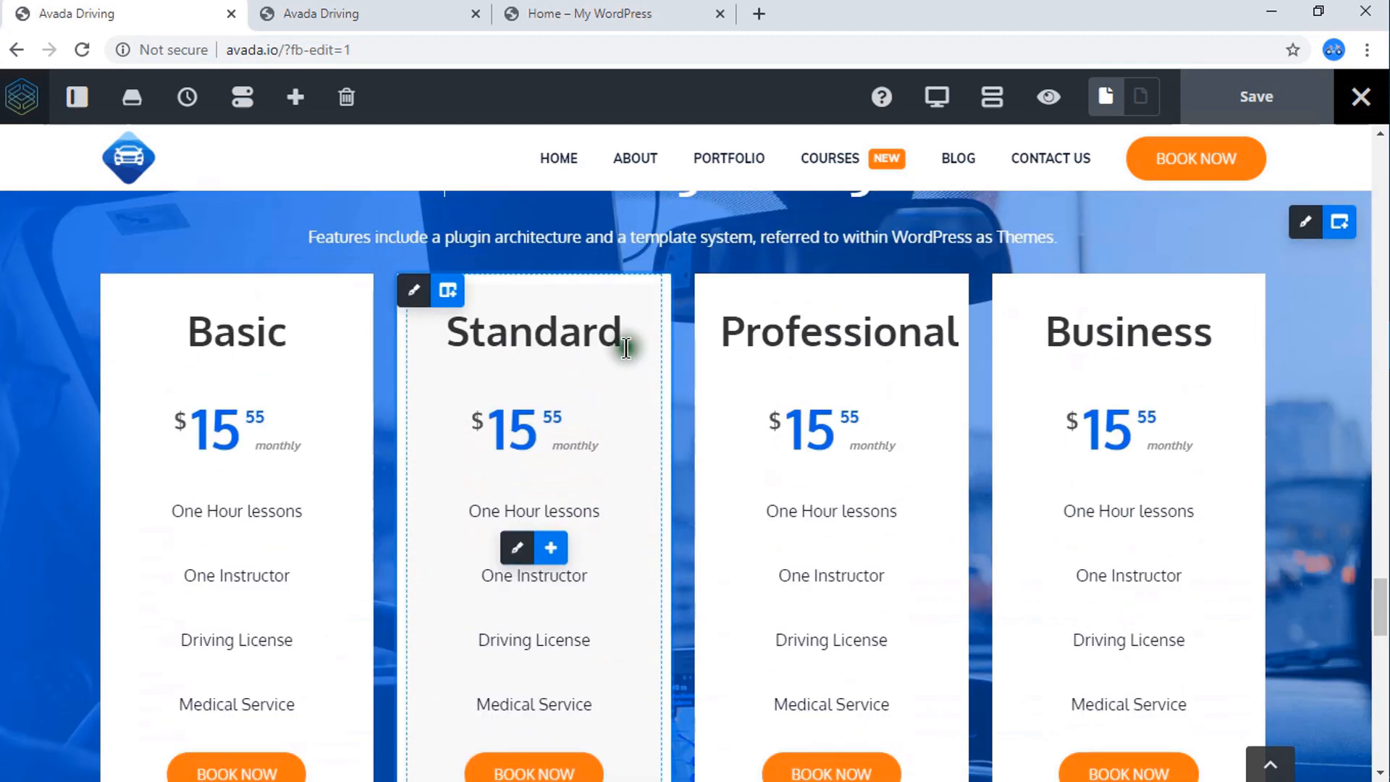
click(619, 14)
scroll(620, 373, up, 6)
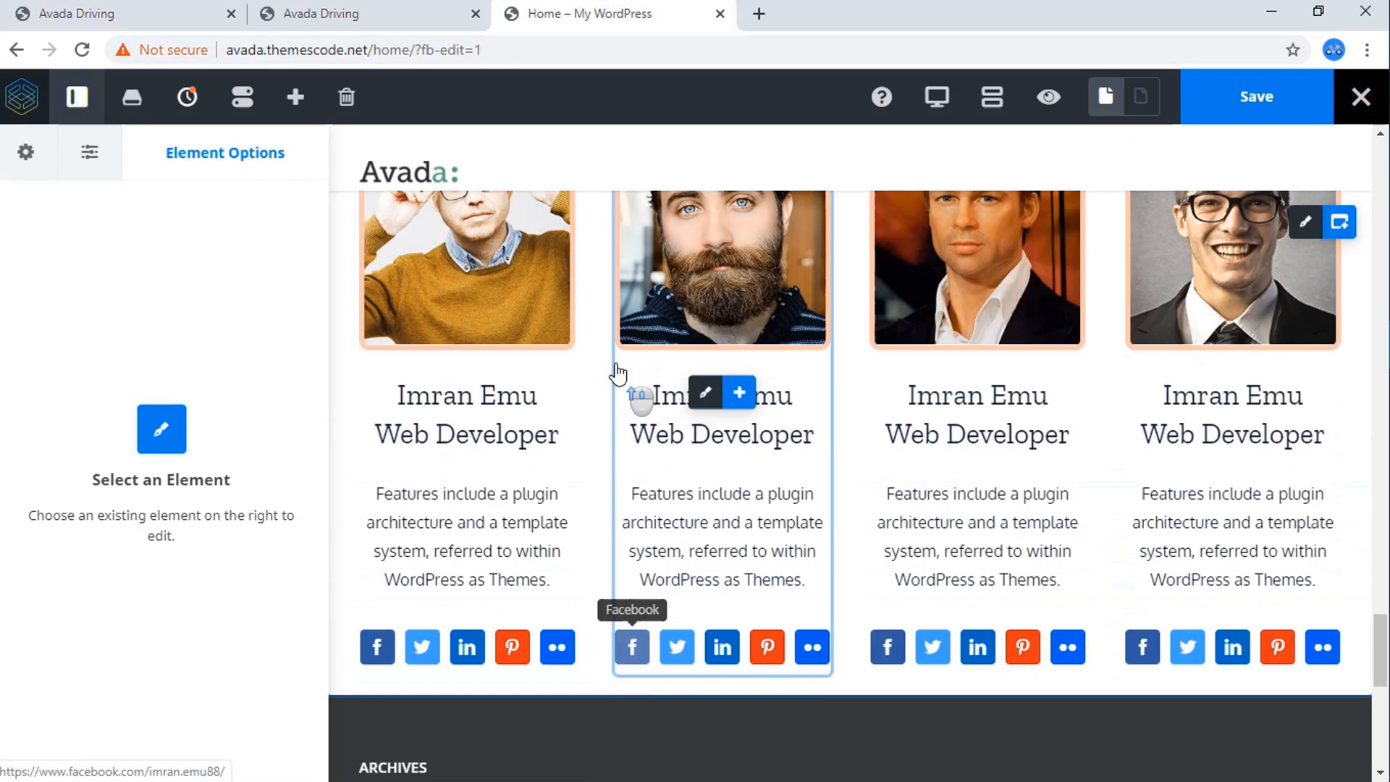
click(1341, 225)
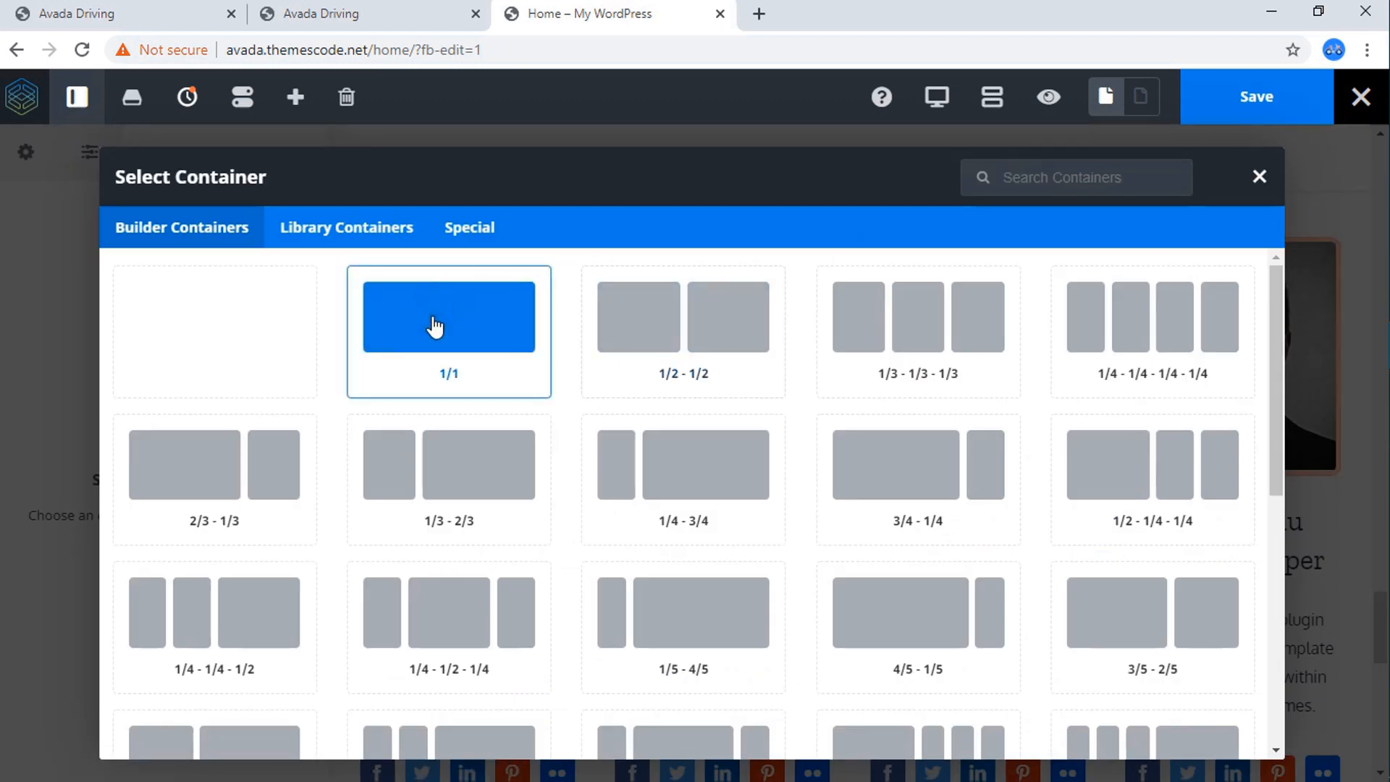
click(435, 326)
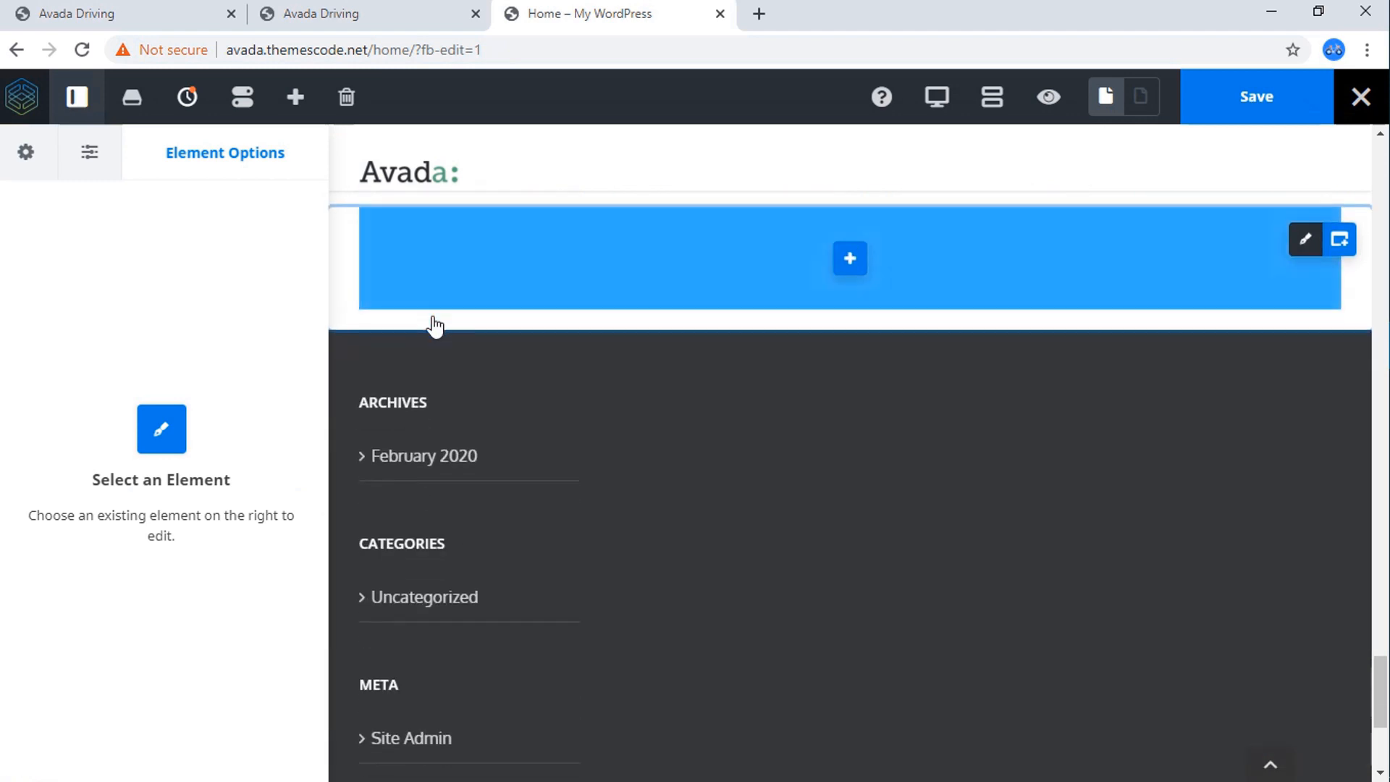
scroll(887, 313, up, 1)
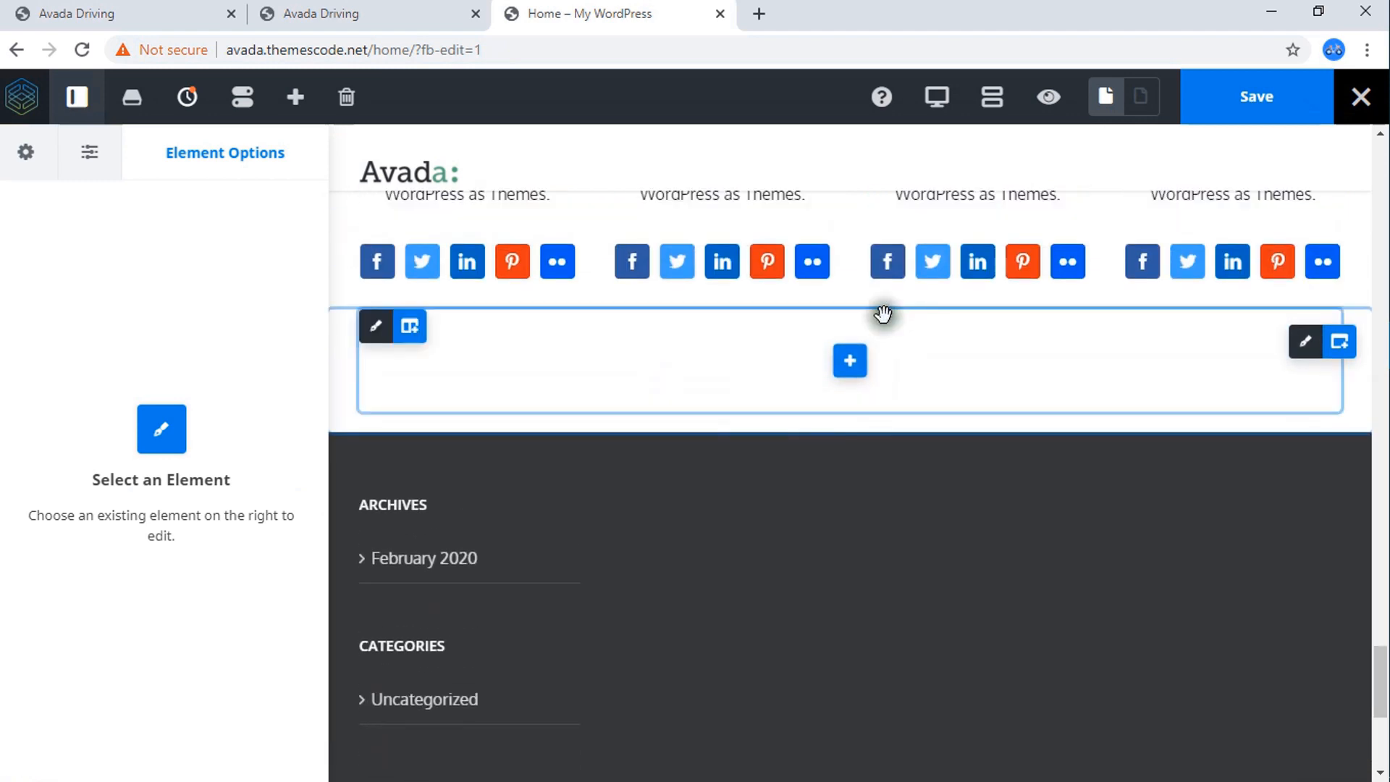
Set the new container's top and bottom padding to 60px each.
click(145, 13)
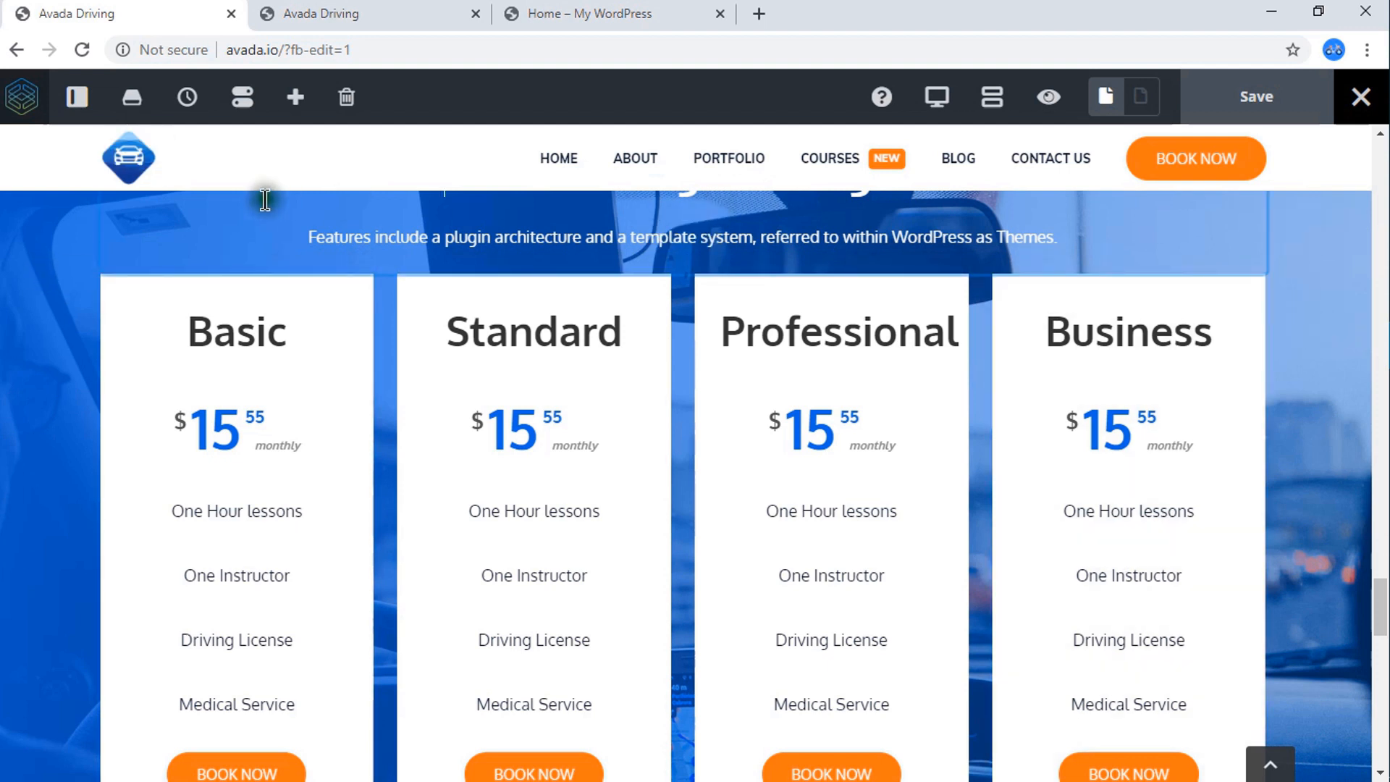
click(586, 15)
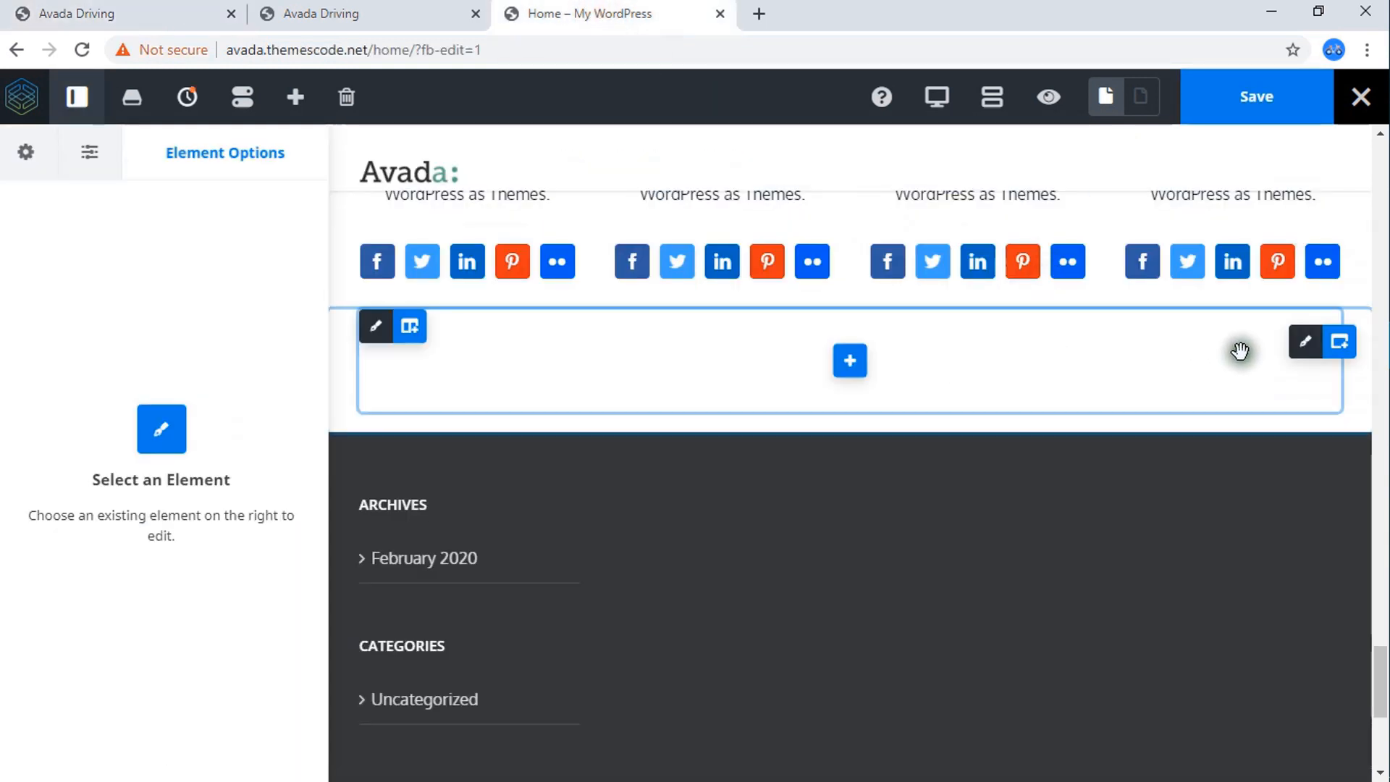
click(1306, 345)
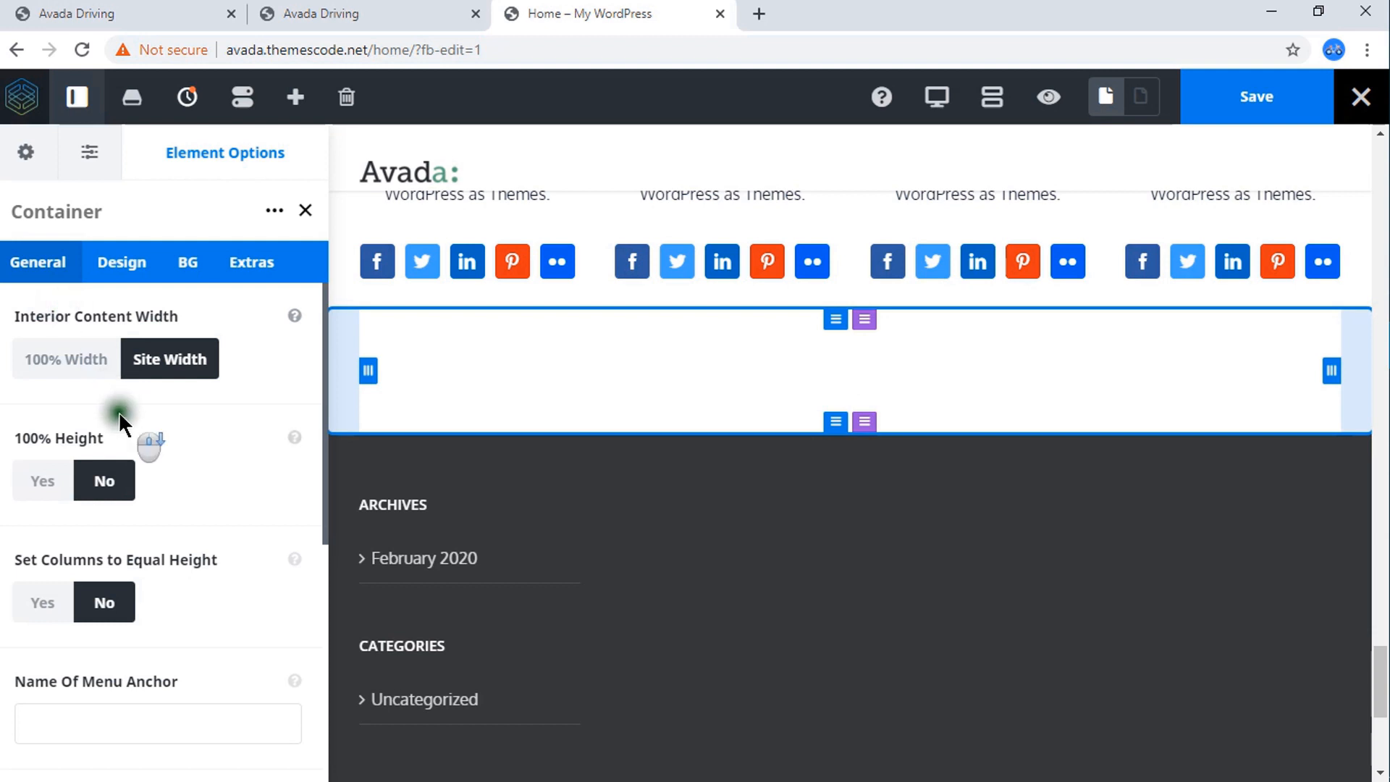
scroll(123, 411, down, 5)
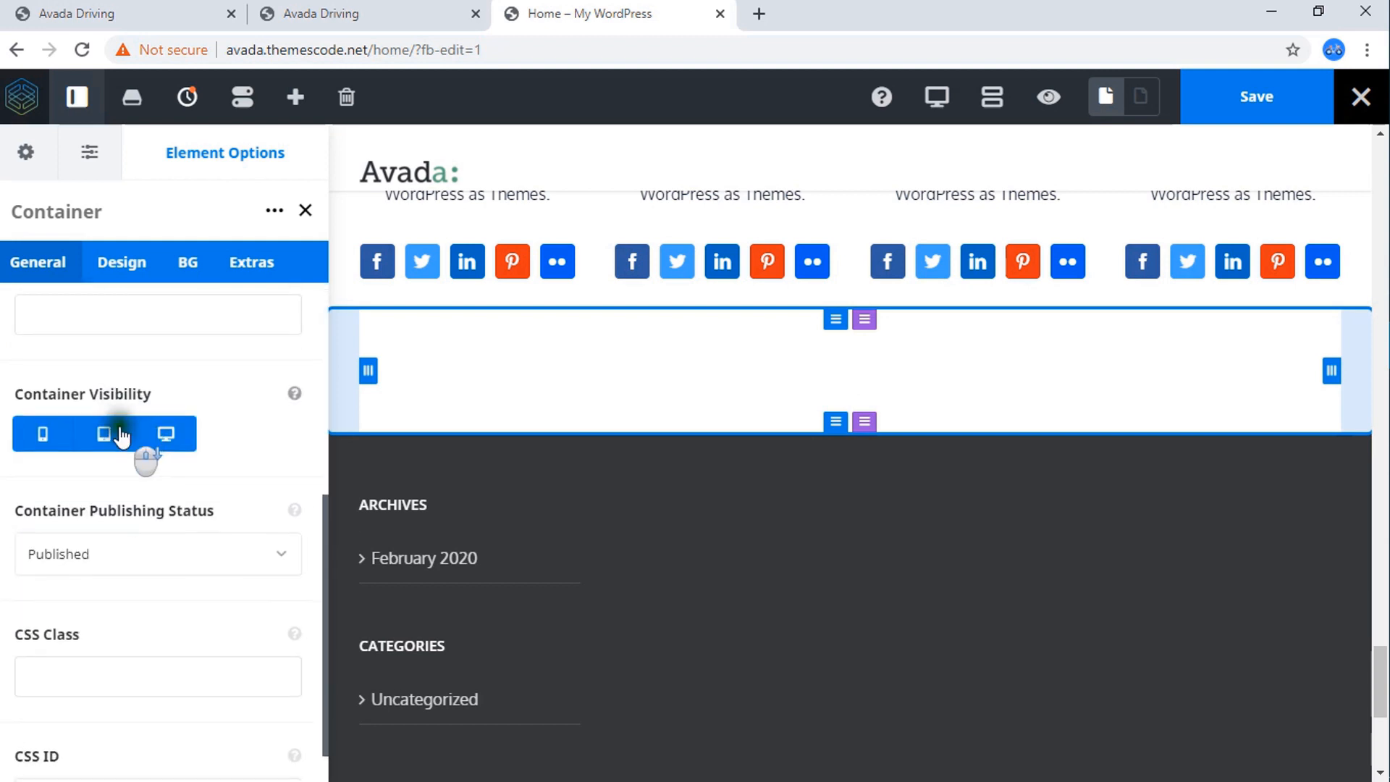
click(138, 274)
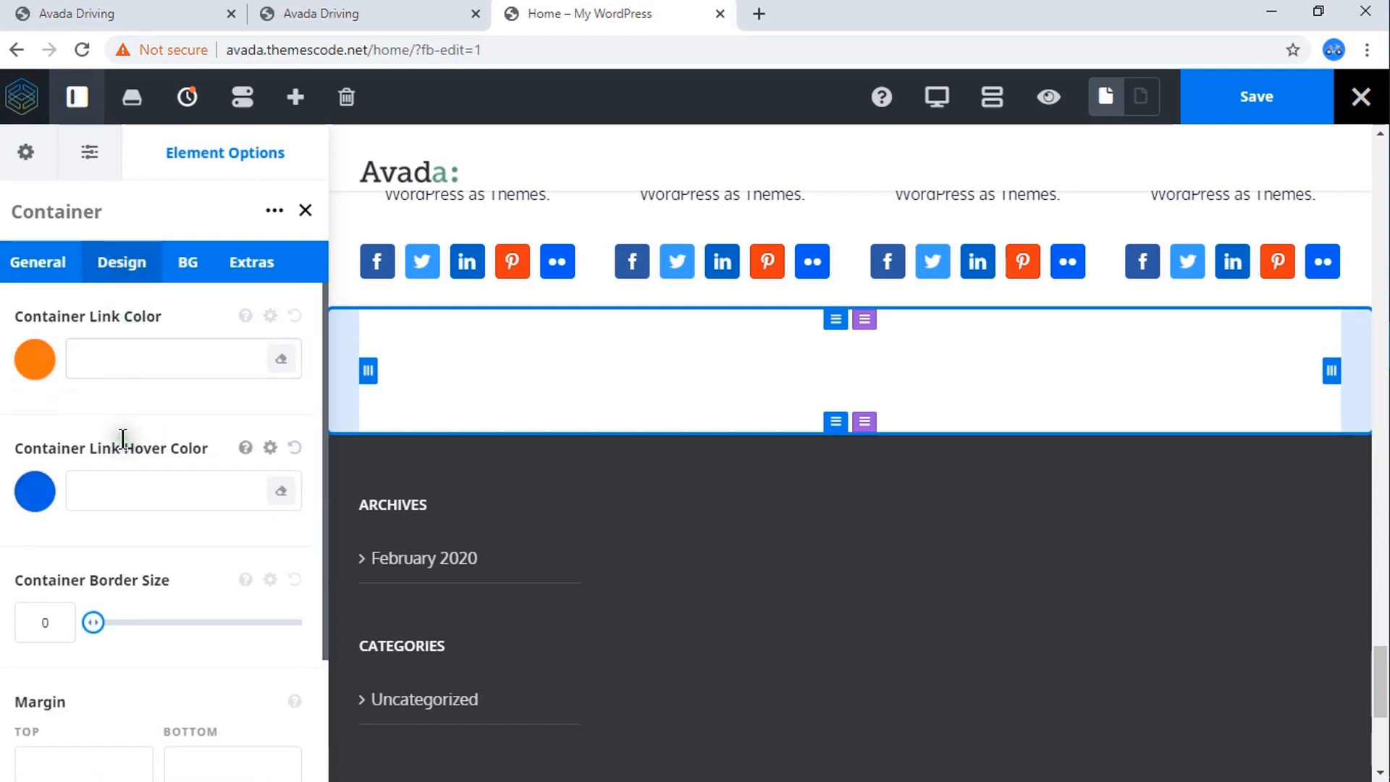
scroll(123, 439, down, 2)
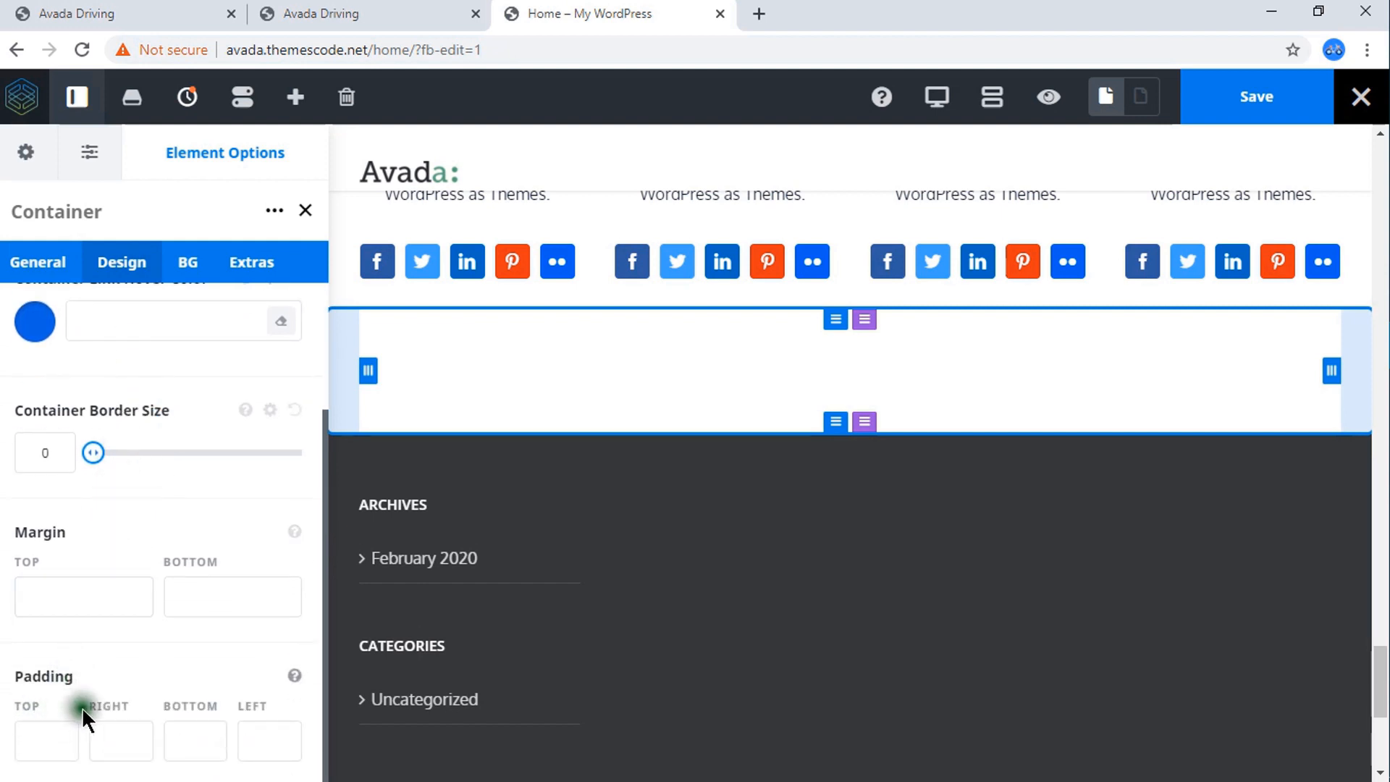
click(52, 739)
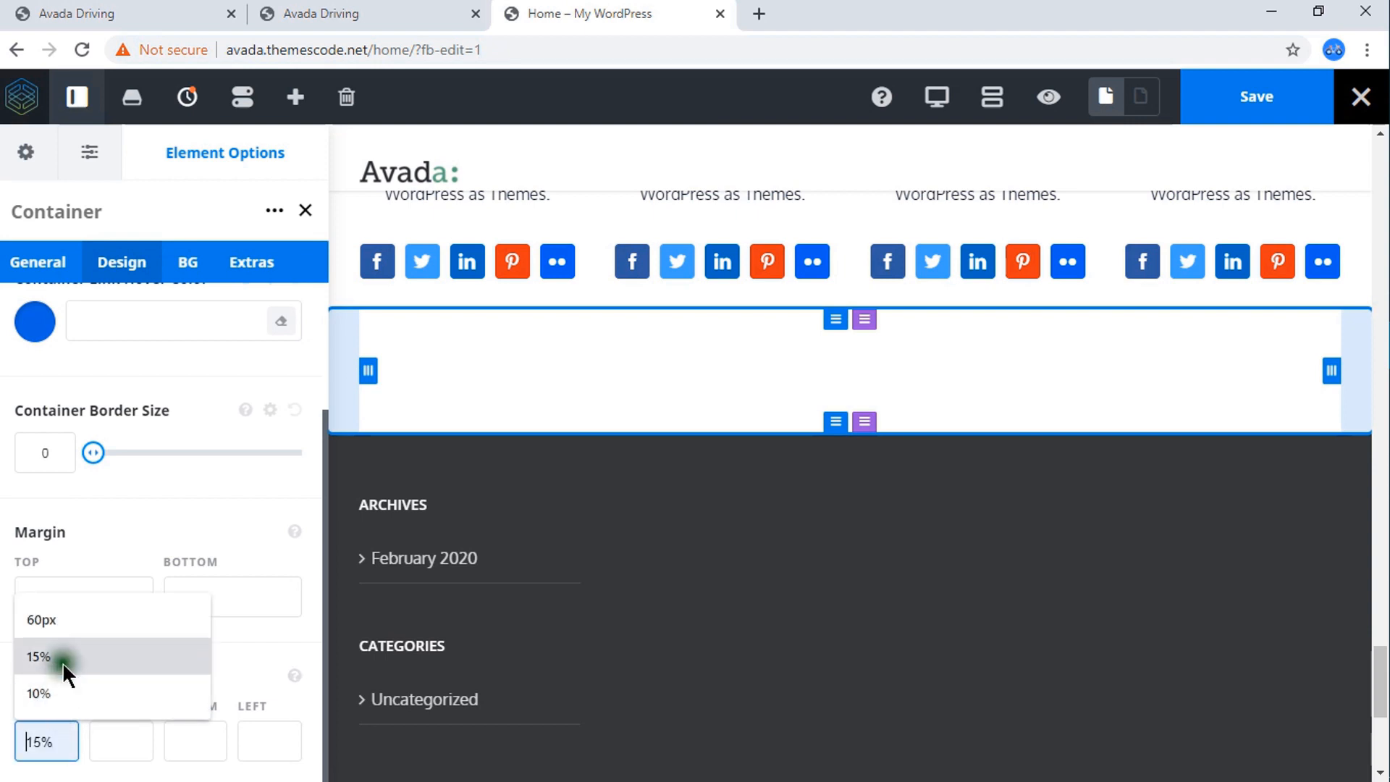
click(59, 619)
click(193, 742)
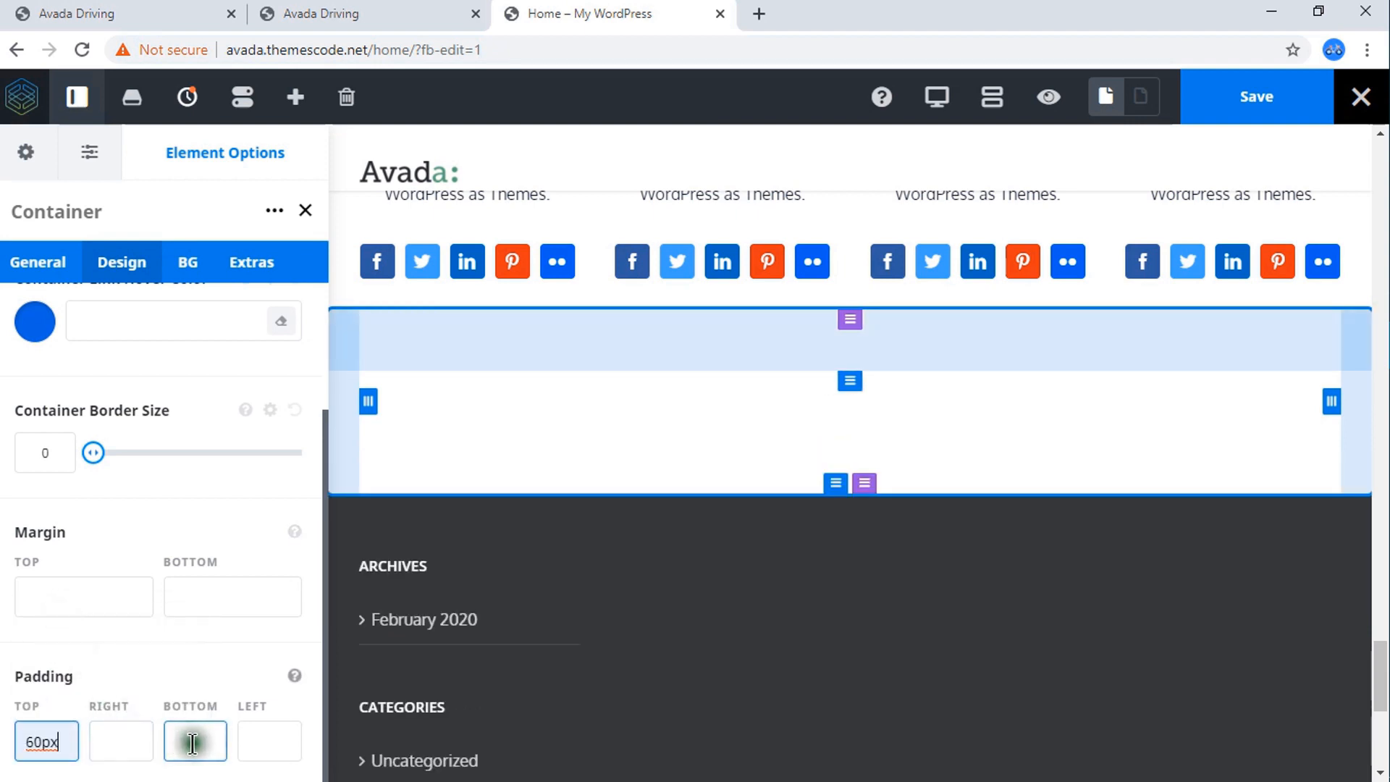
click(211, 620)
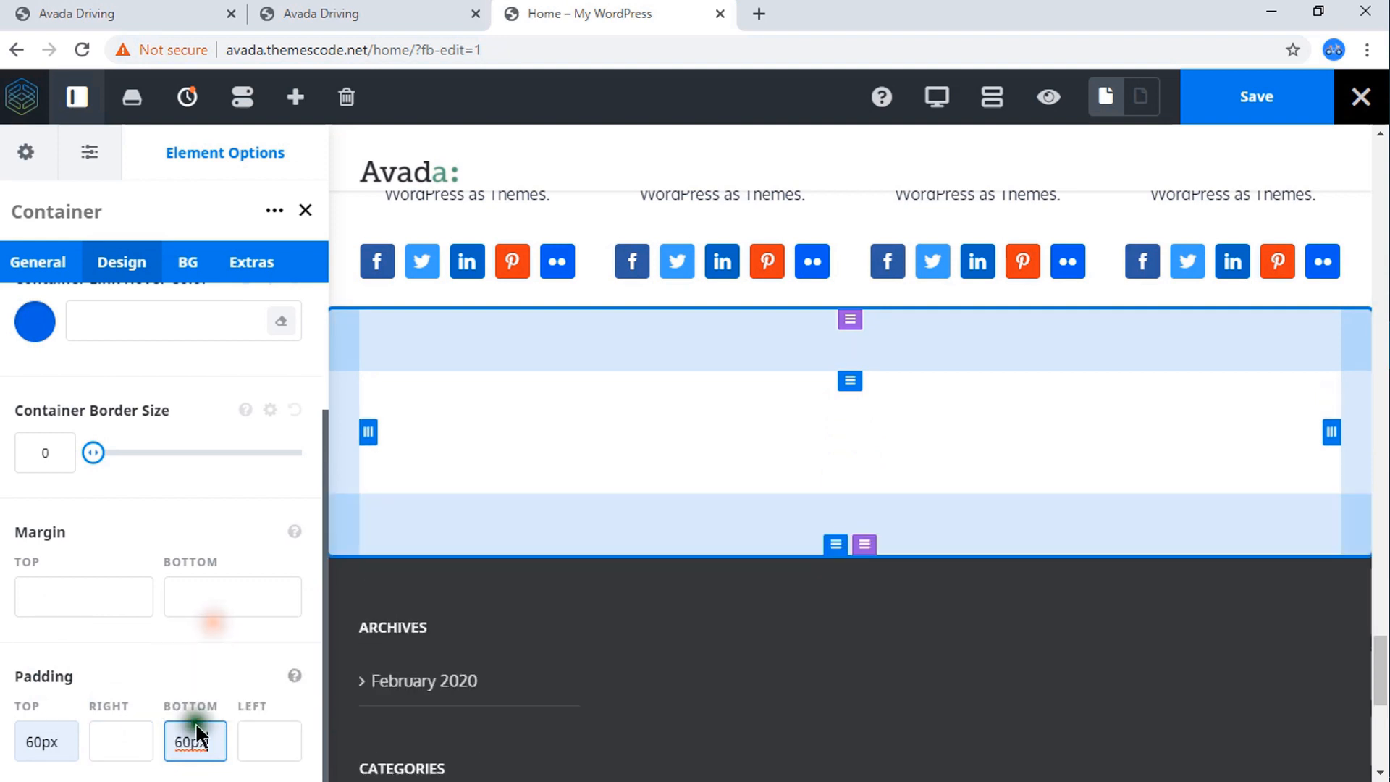
click(251, 645)
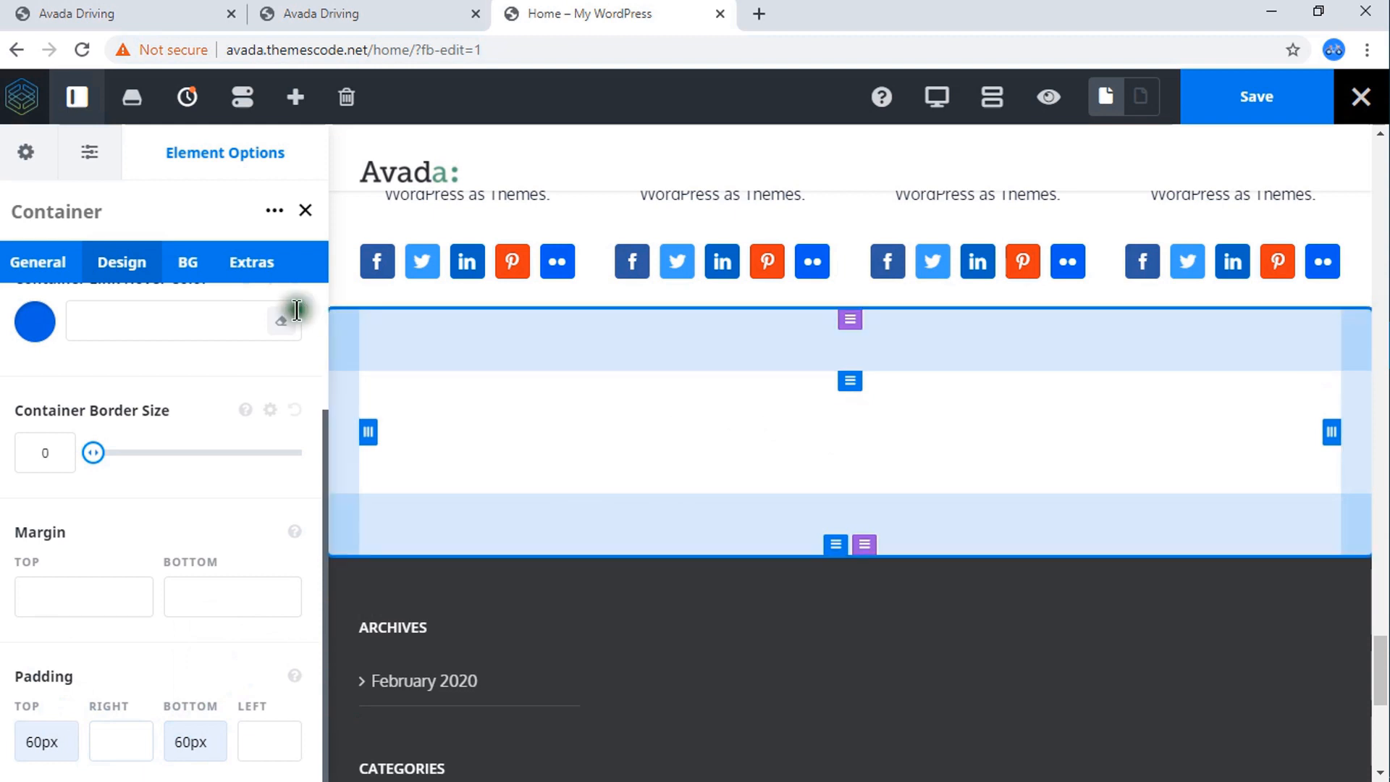
Set the new container's background image to car-image11.jpg from the media library.
click(189, 263)
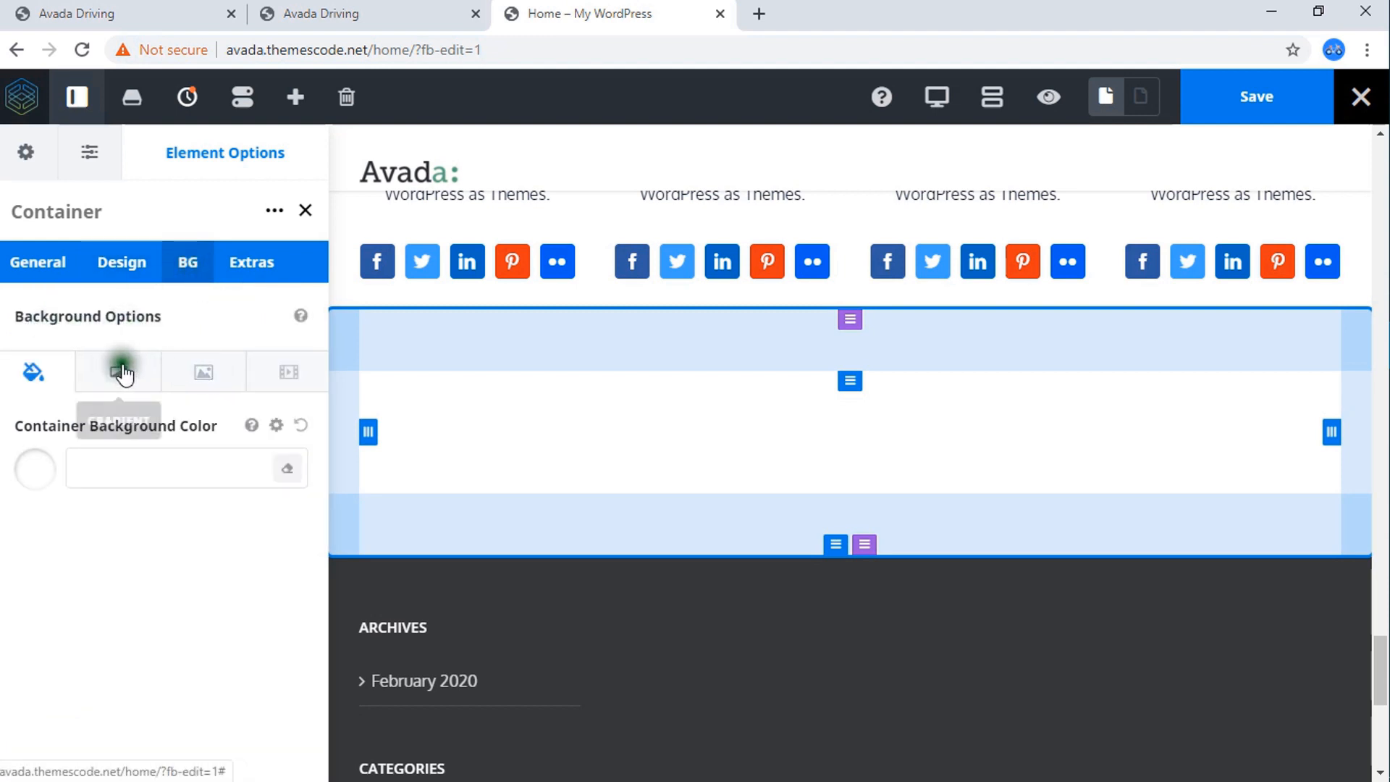
click(204, 372)
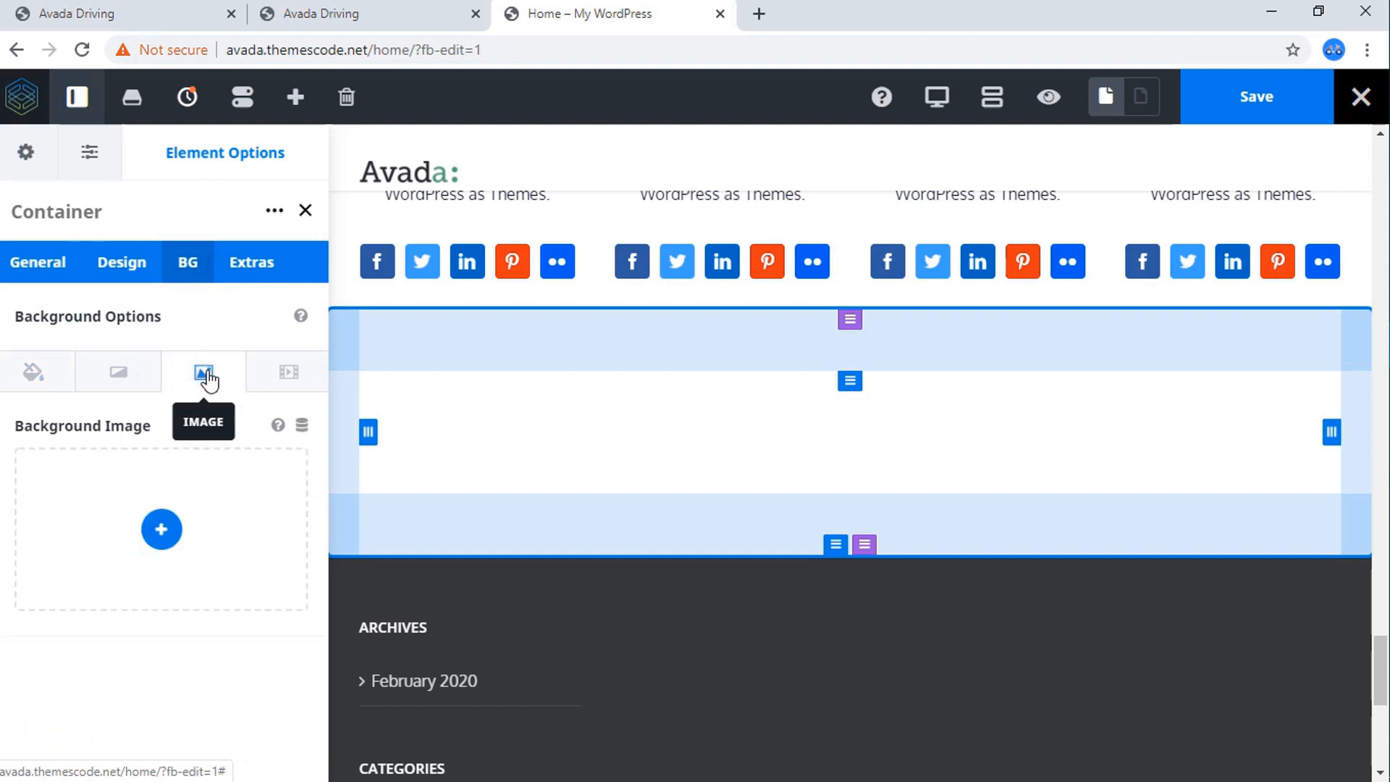
click(159, 534)
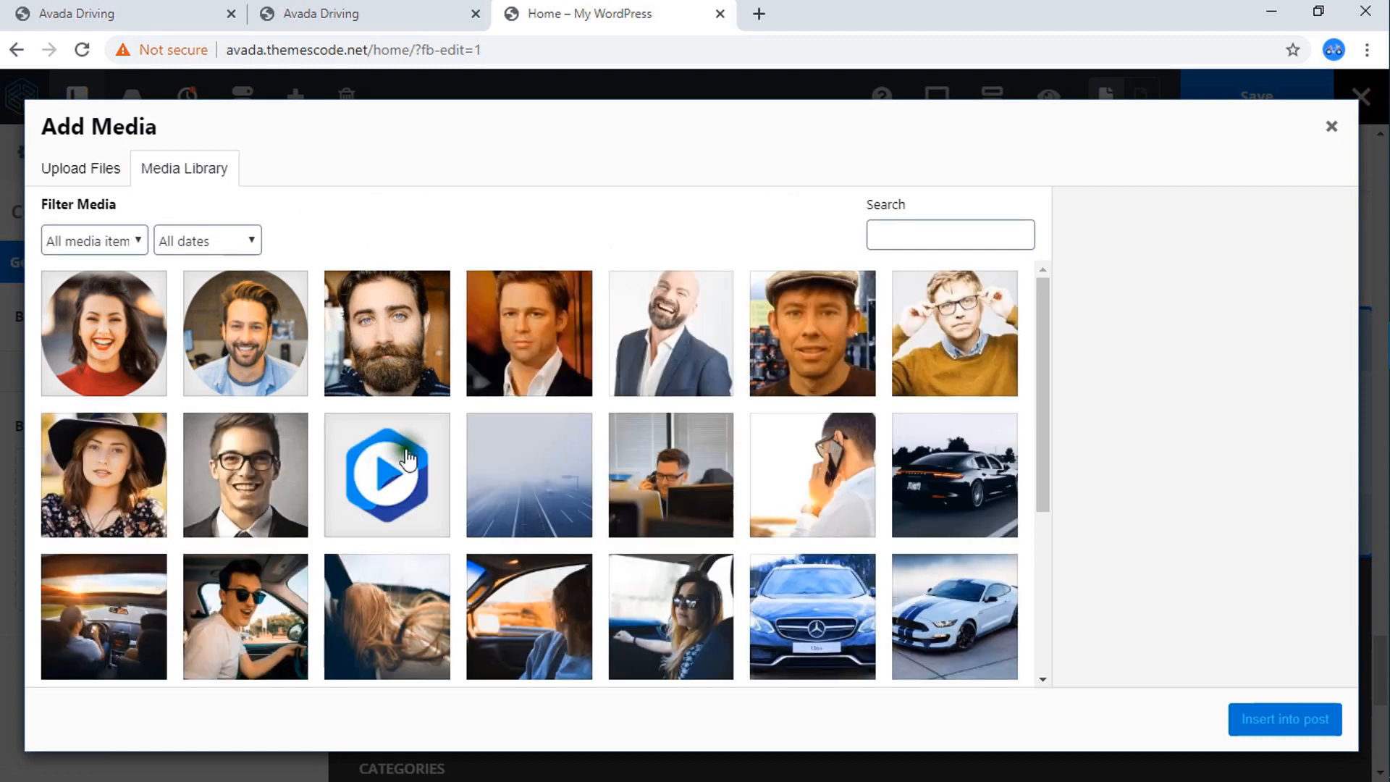
scroll(669, 432, down, 3)
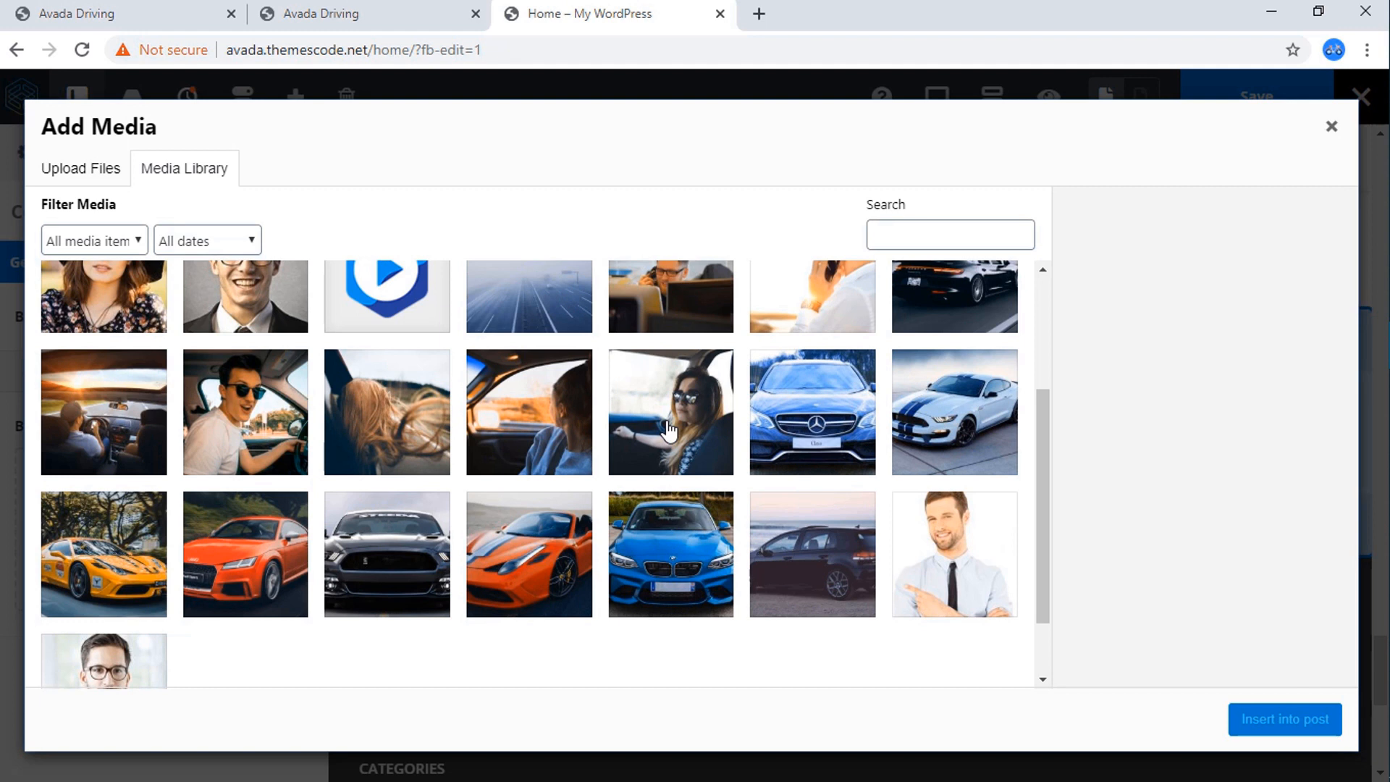
click(124, 418)
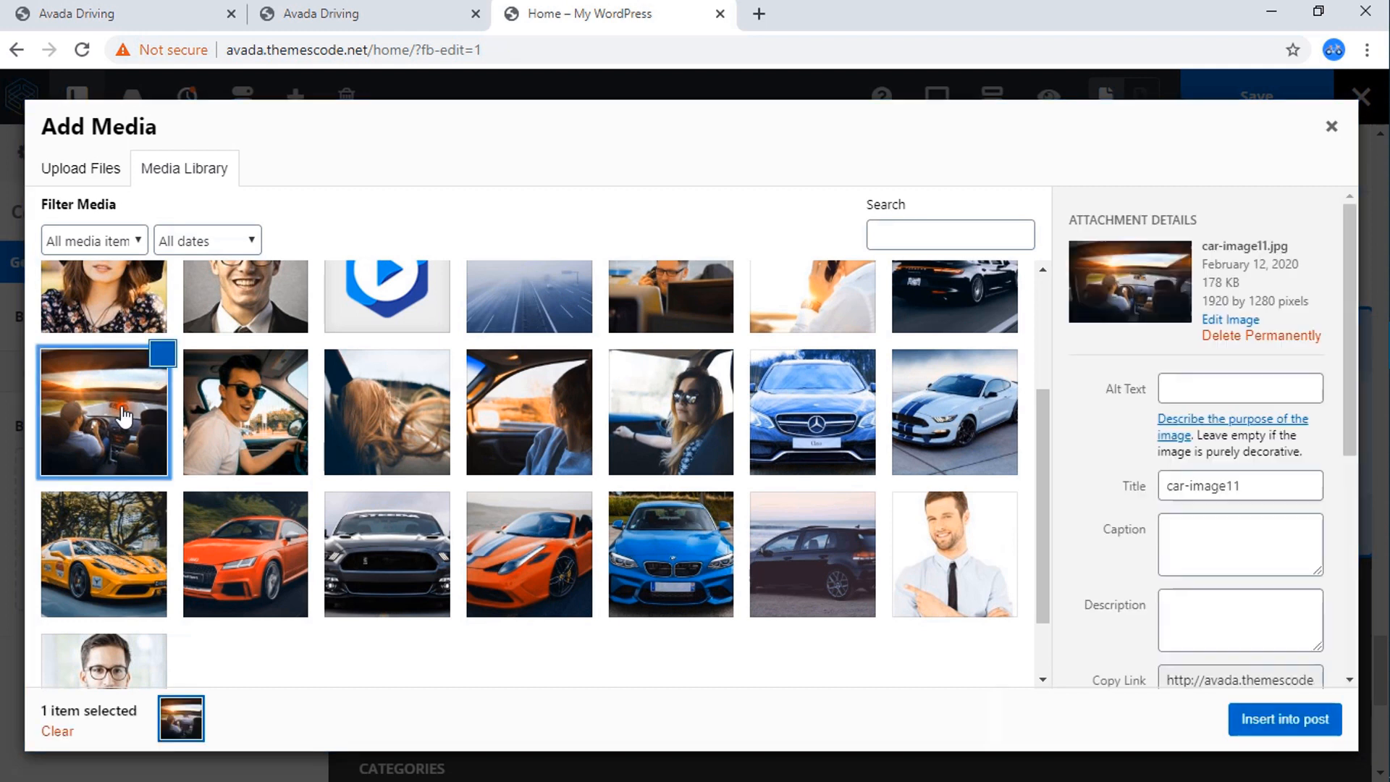
click(1291, 727)
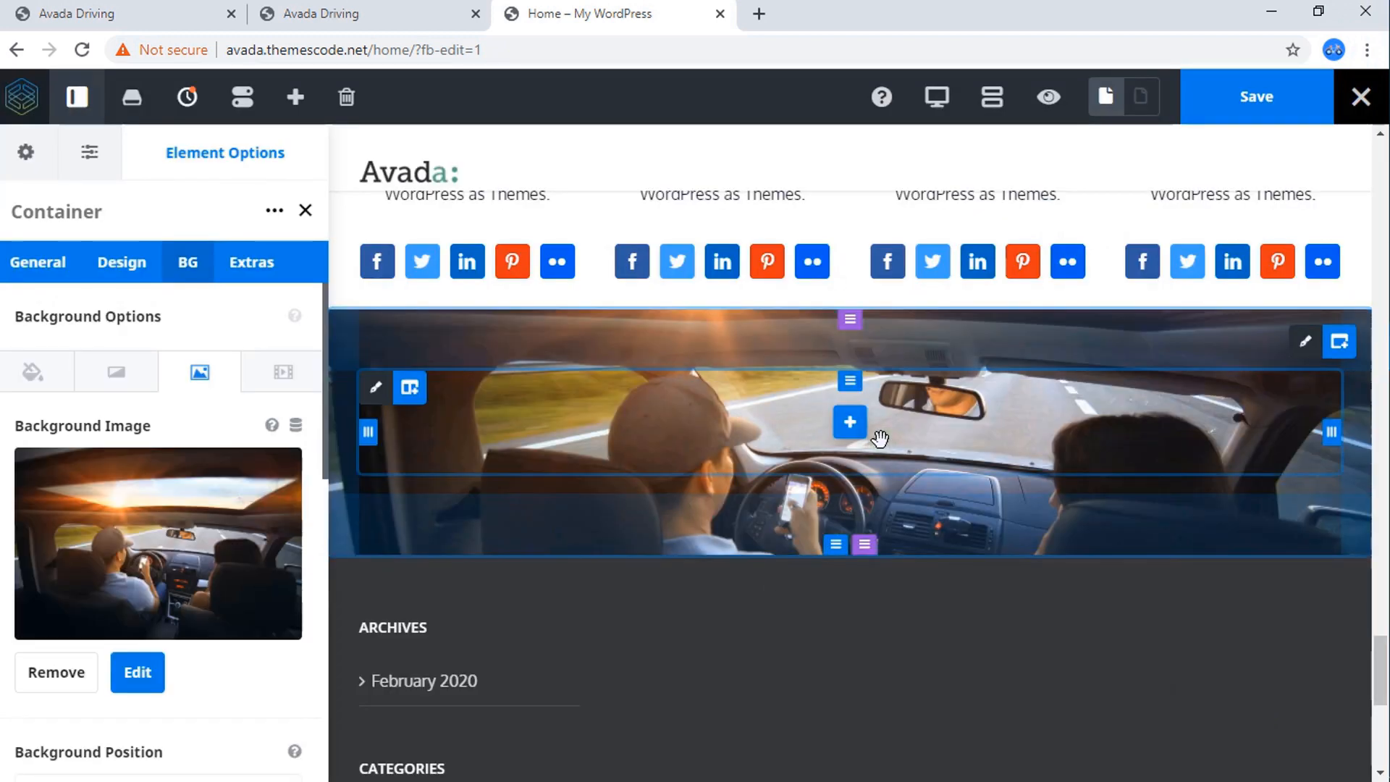
Give the container background a blue gradient start color of rgba(33,101,210,0.92).
click(114, 384)
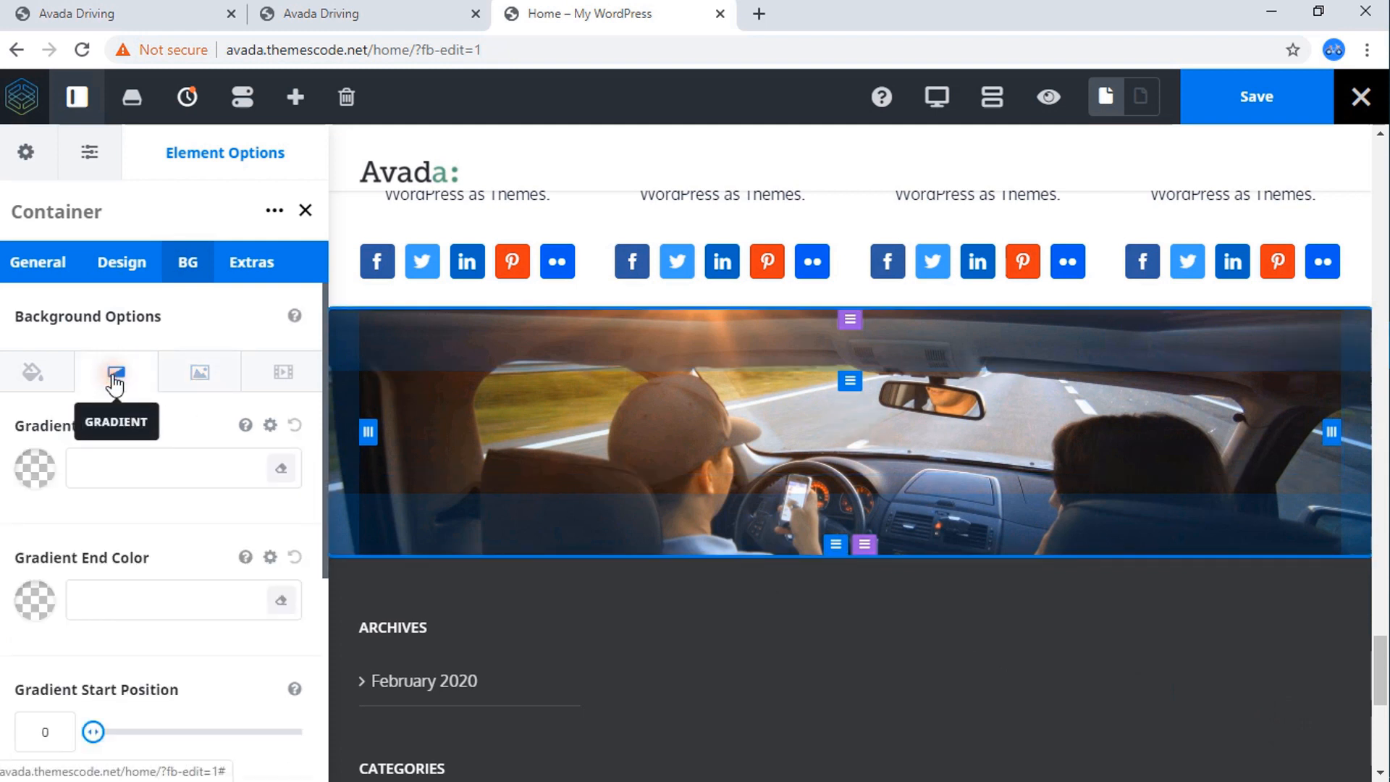
click(44, 479)
scroll(197, 501, down, 3)
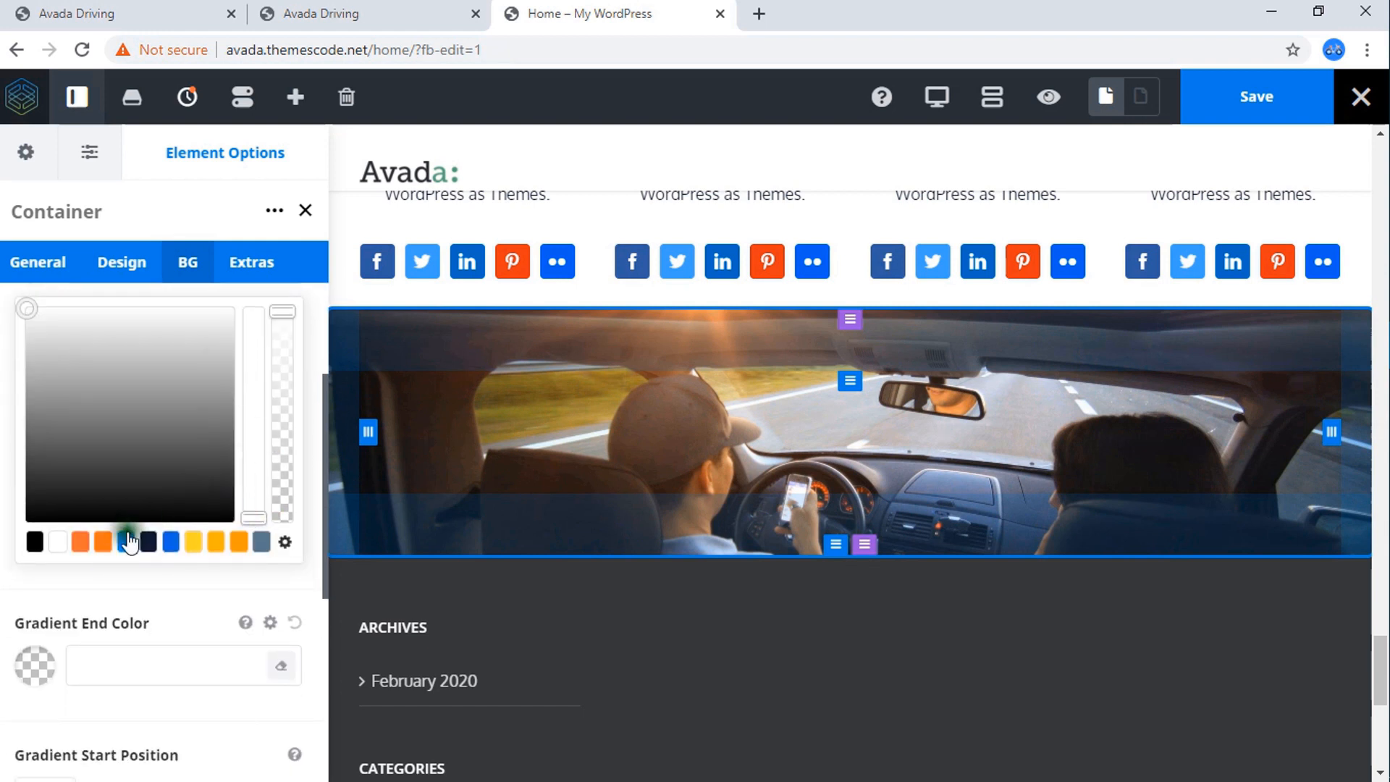
click(171, 544)
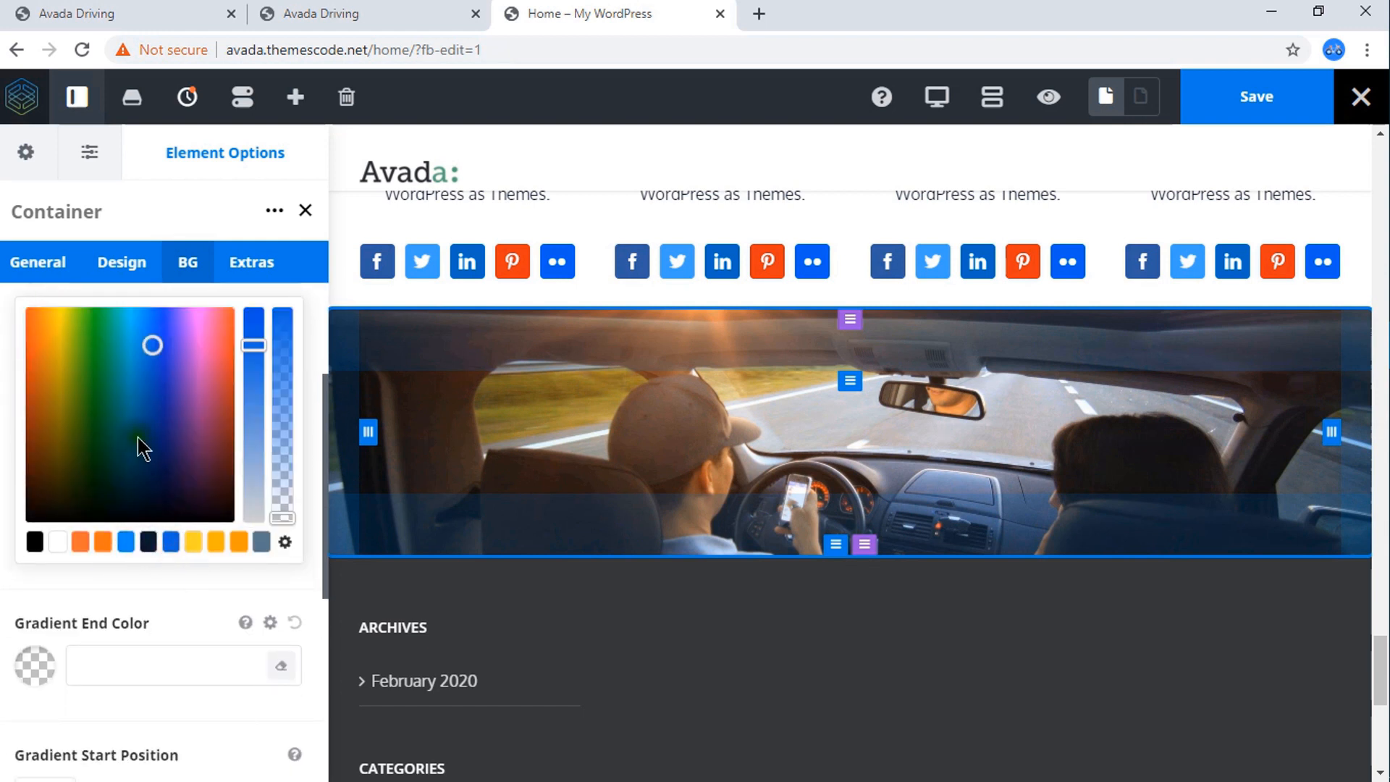
drag(283, 516, 290, 329)
click(199, 272)
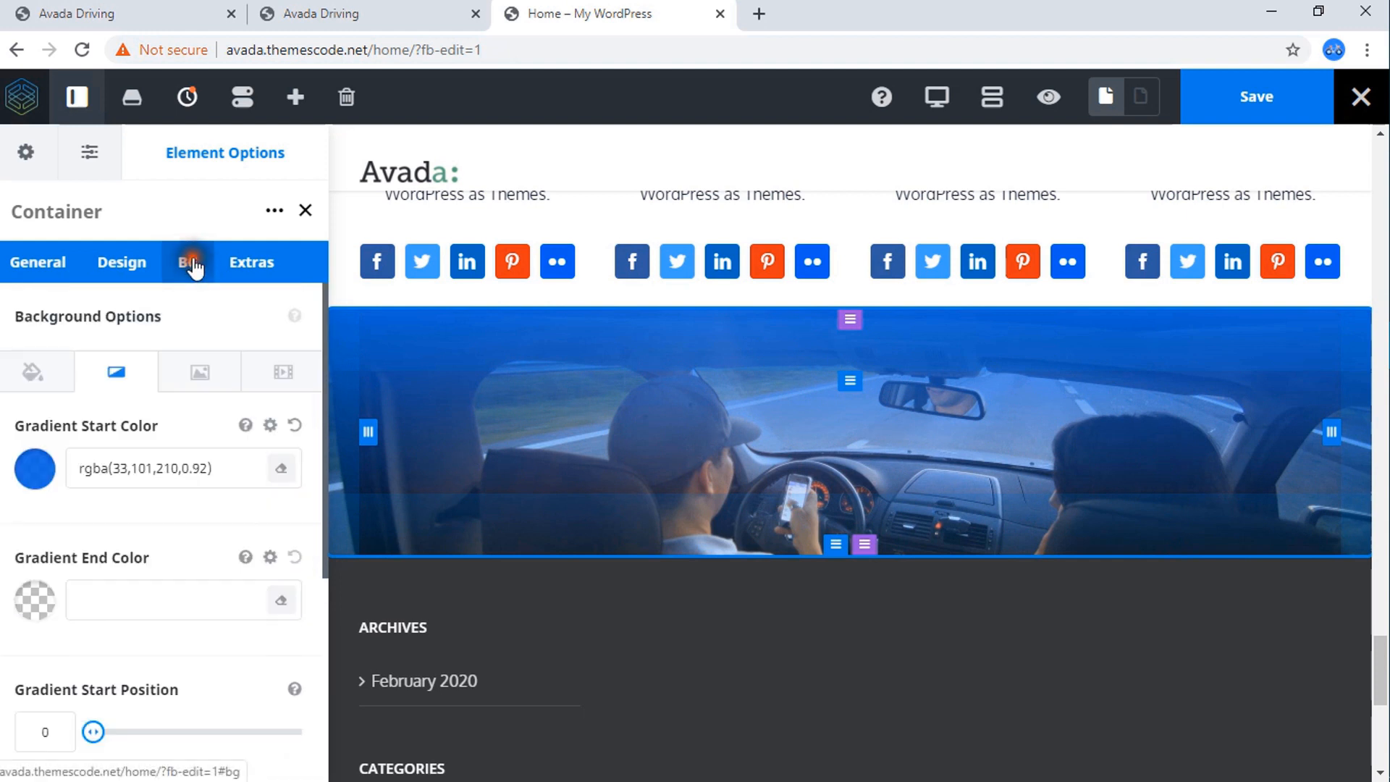
Set the container's gradient end color to the same blue with lower opacity, rgba(33,101,210,0.34).
click(31, 612)
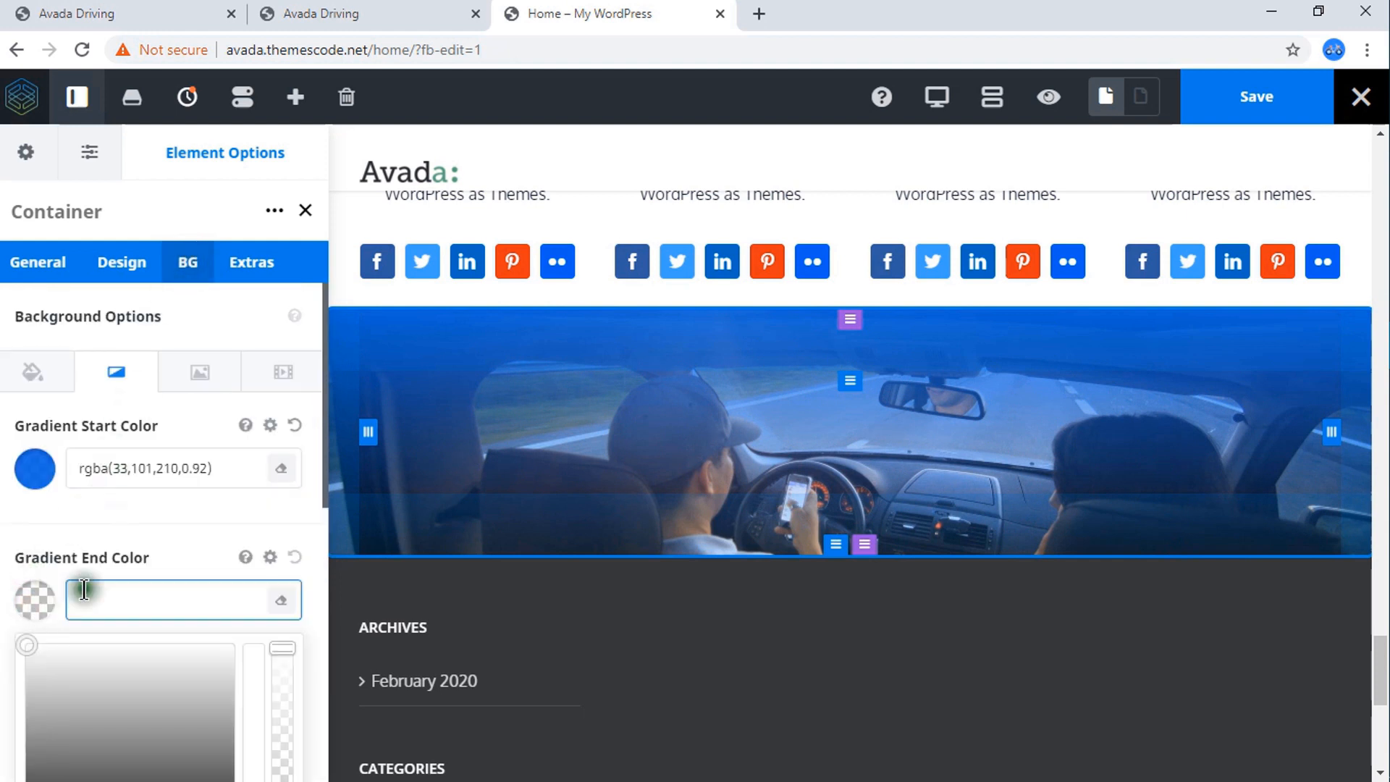
scroll(119, 580, down, 4)
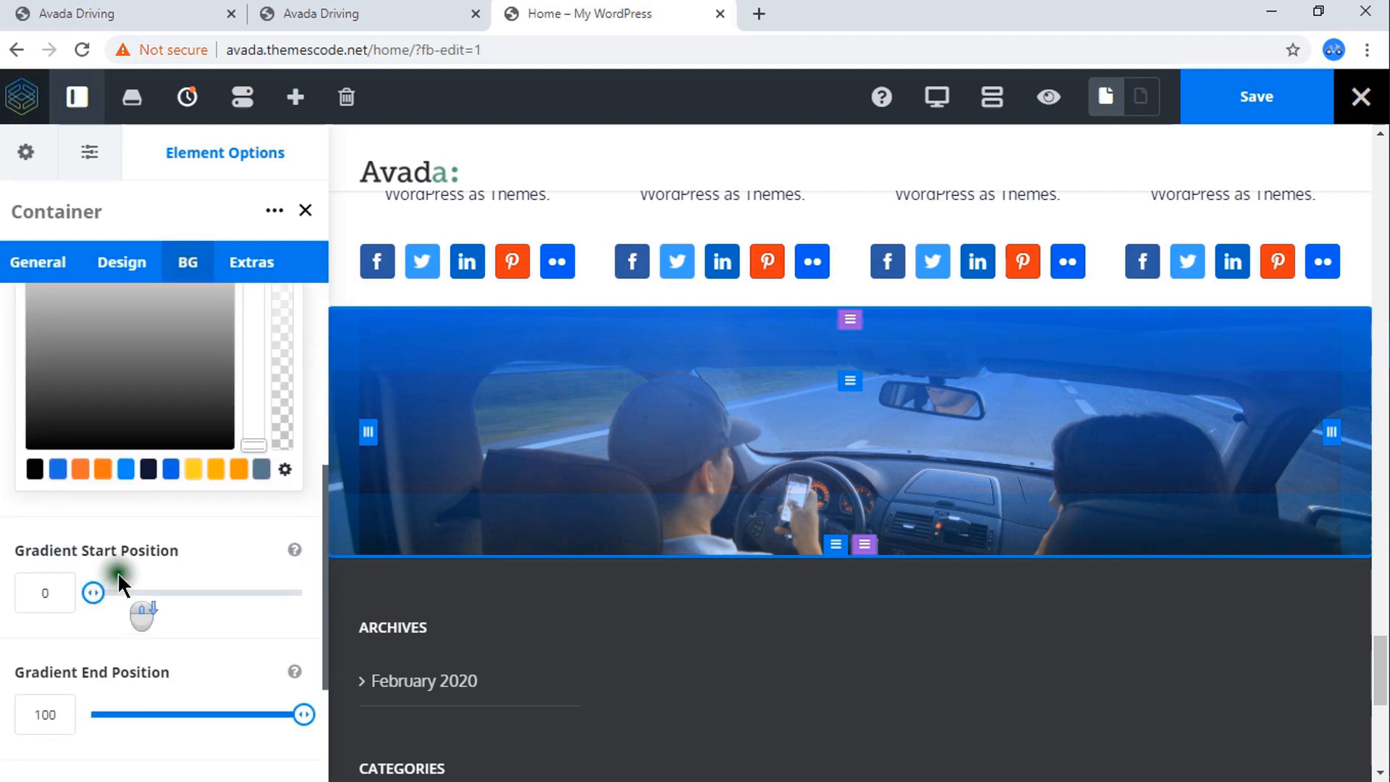
click(127, 470)
scroll(259, 428, up, 3)
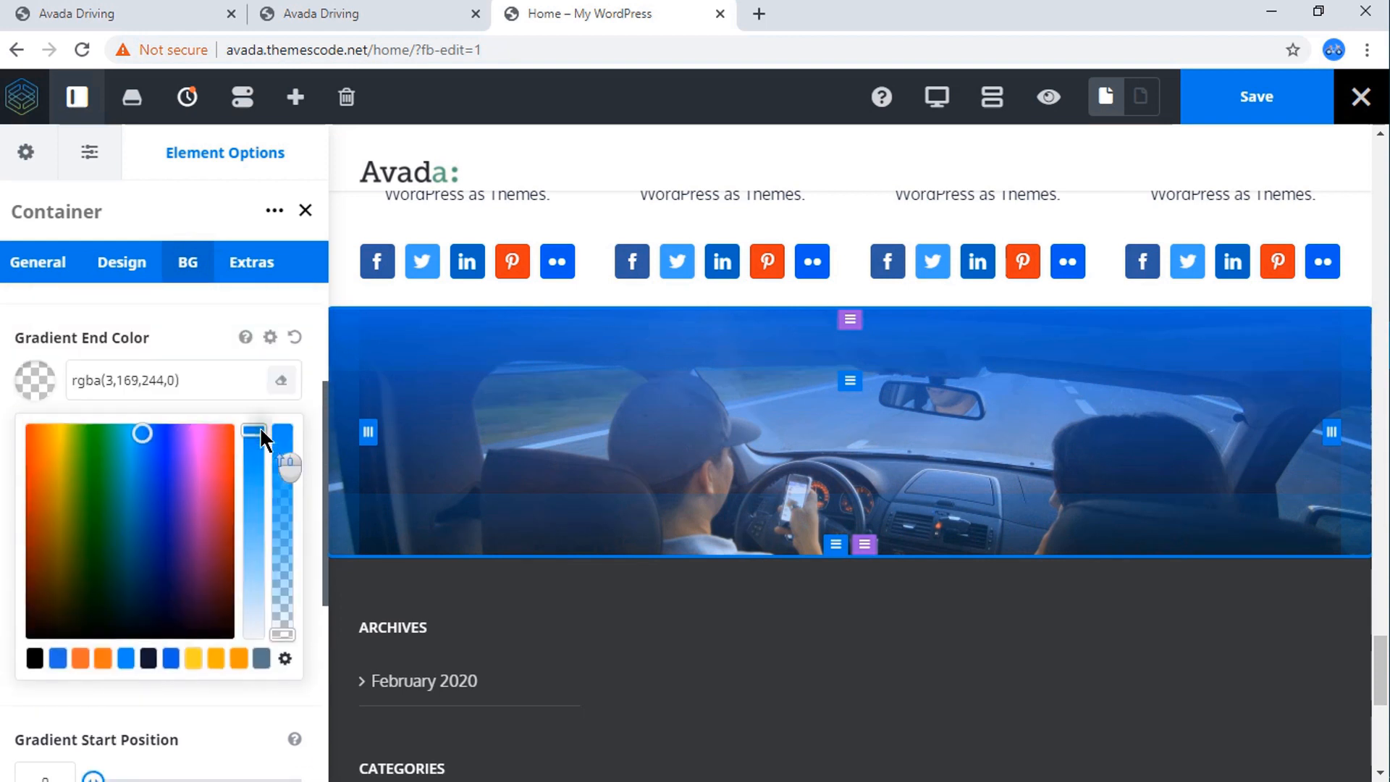
click(171, 674)
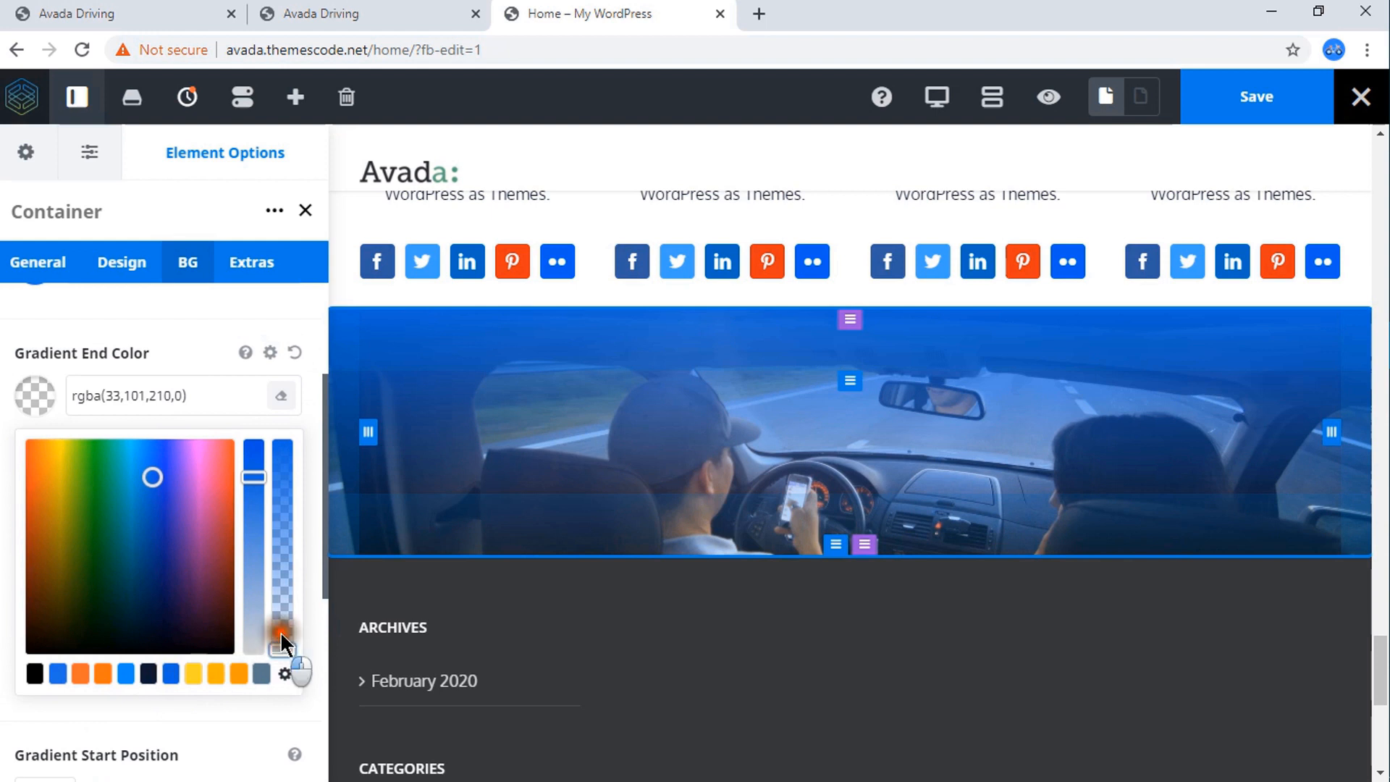
drag(281, 632, 290, 577)
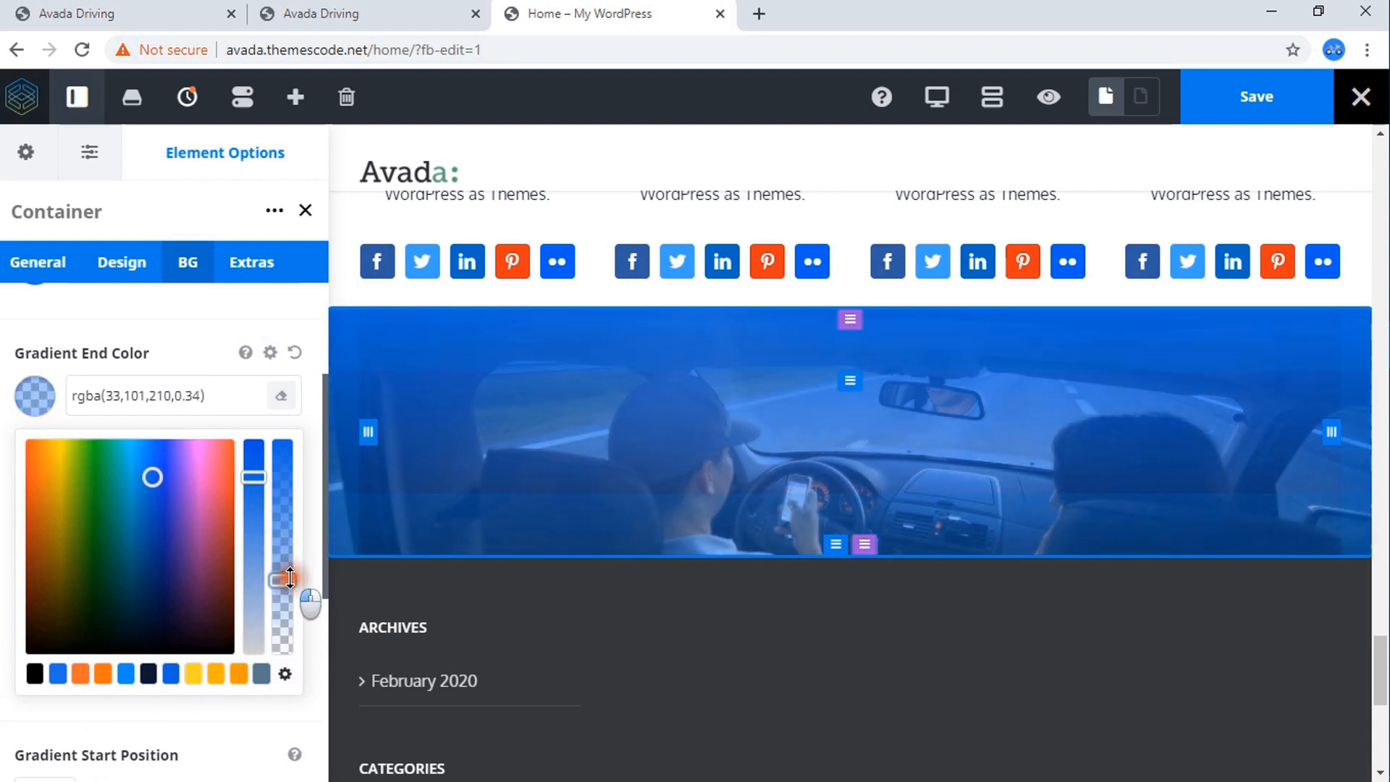
Set the container's gradient angle to 140 and save the Home page.
scroll(148, 422, down, 6)
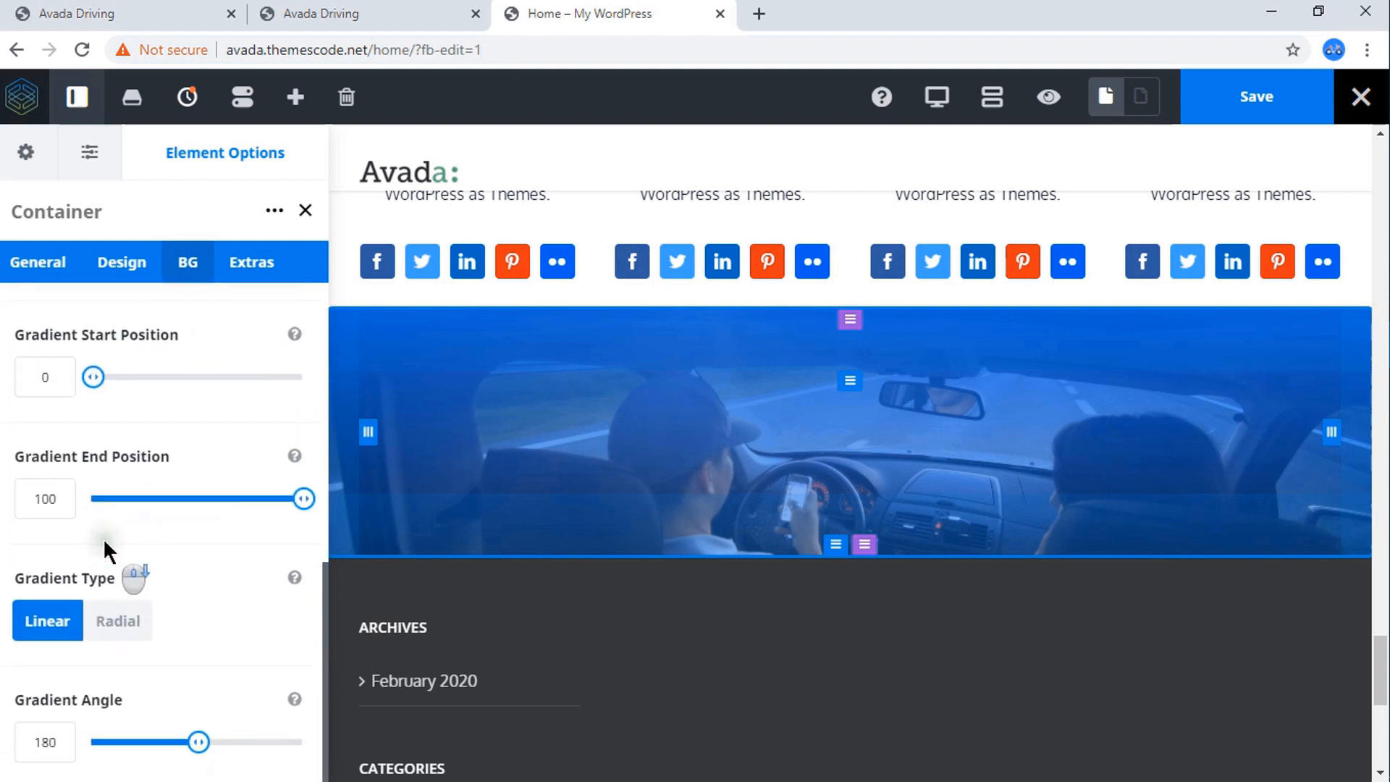
click(59, 742)
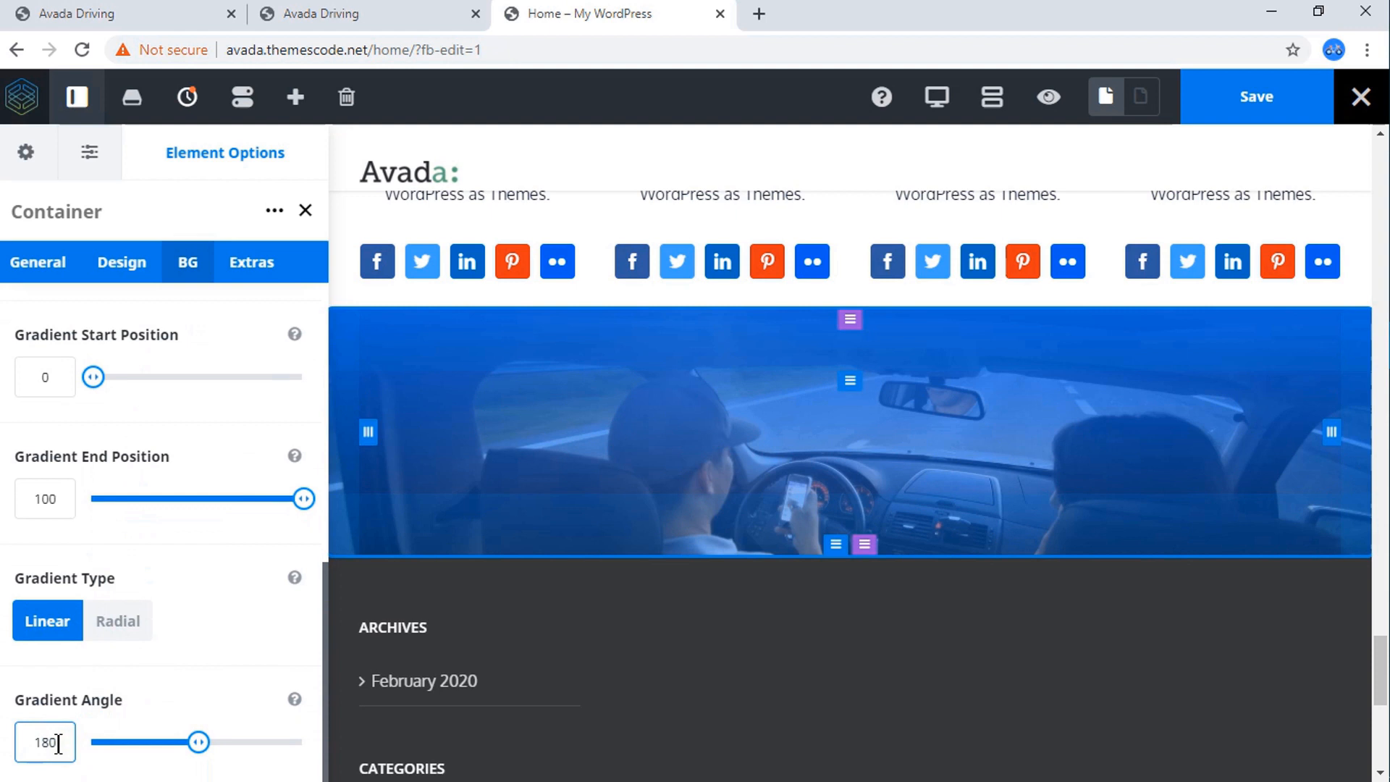
click(53, 743)
mouse_move(49, 743)
mouse_down()
mouse_move(64, 764)
mouse_move(41, 763)
mouse_up()
click(150, 678)
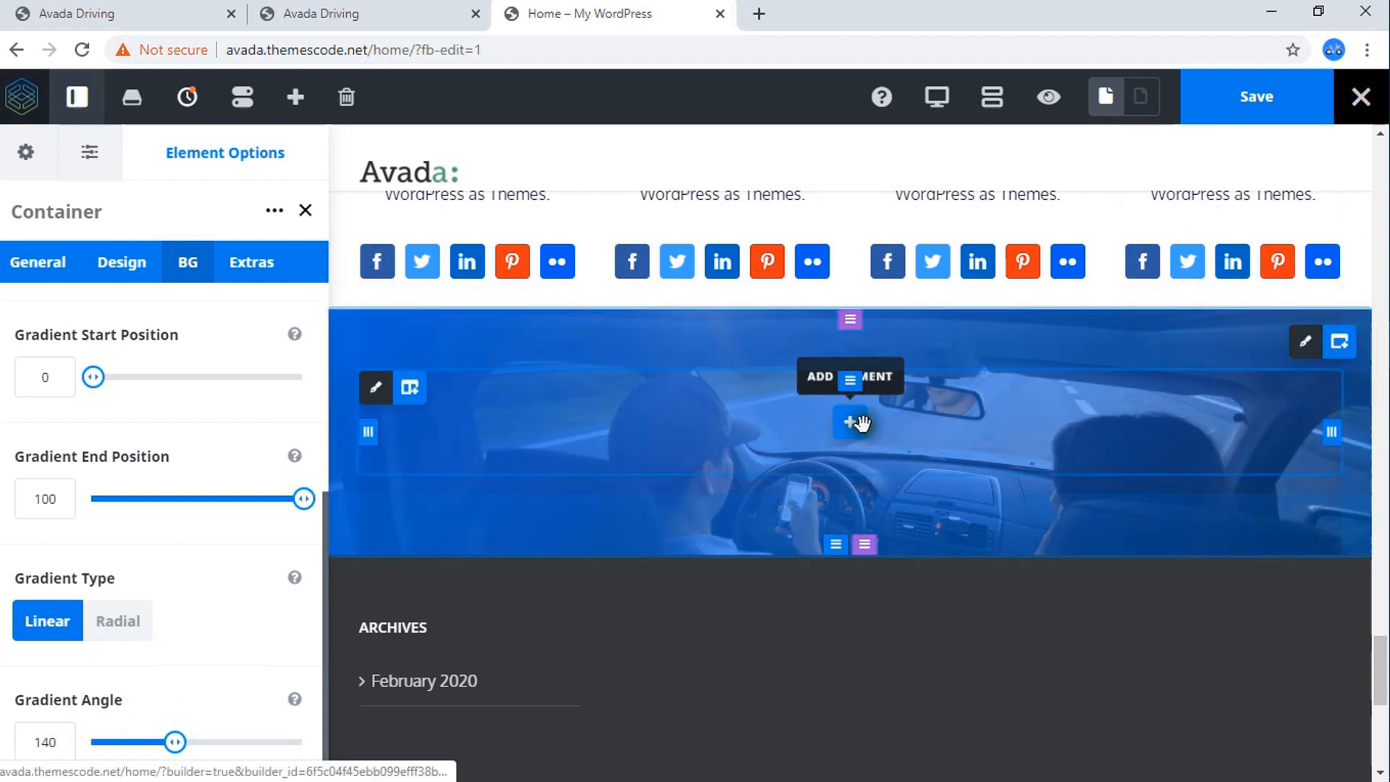
click(1256, 102)
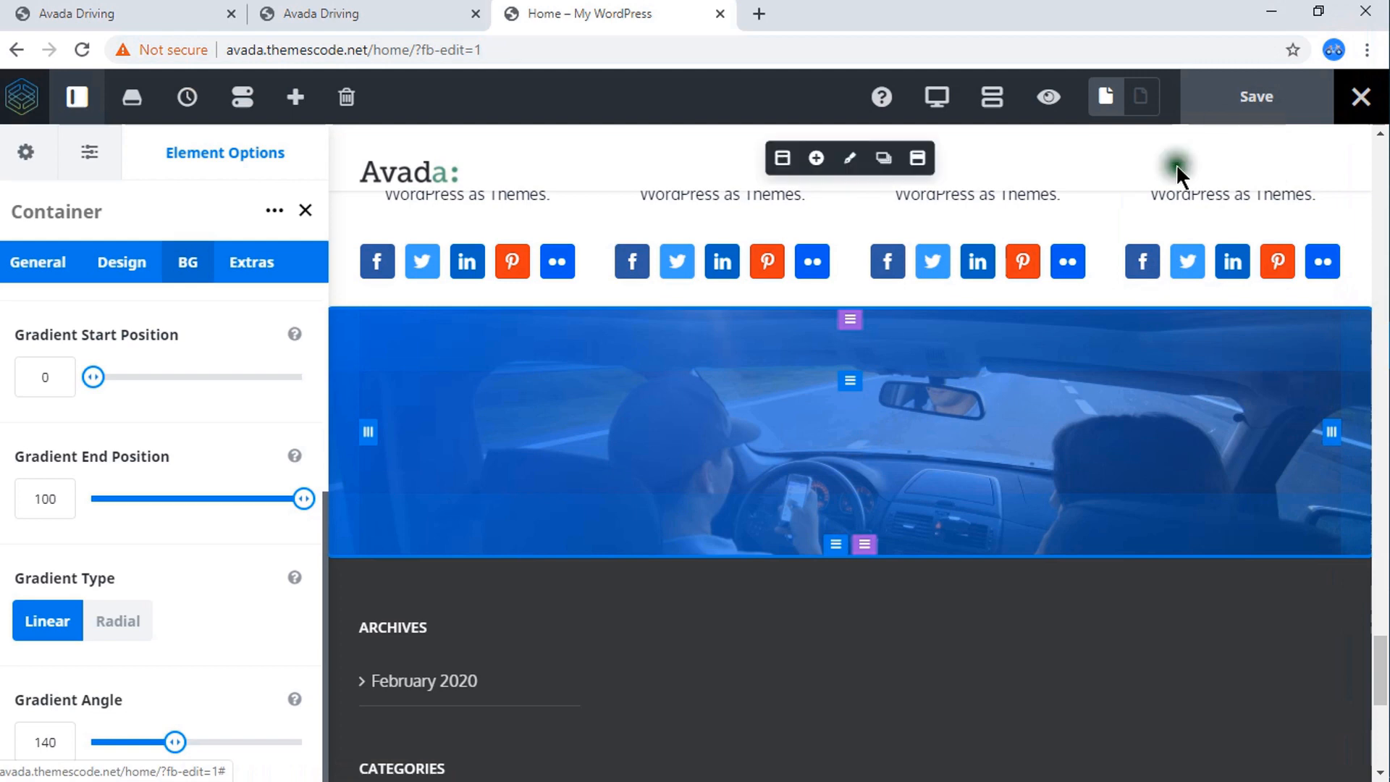
Copy the heading text "Our Driving Packages" from the live Avada Driving reference page.
click(337, 13)
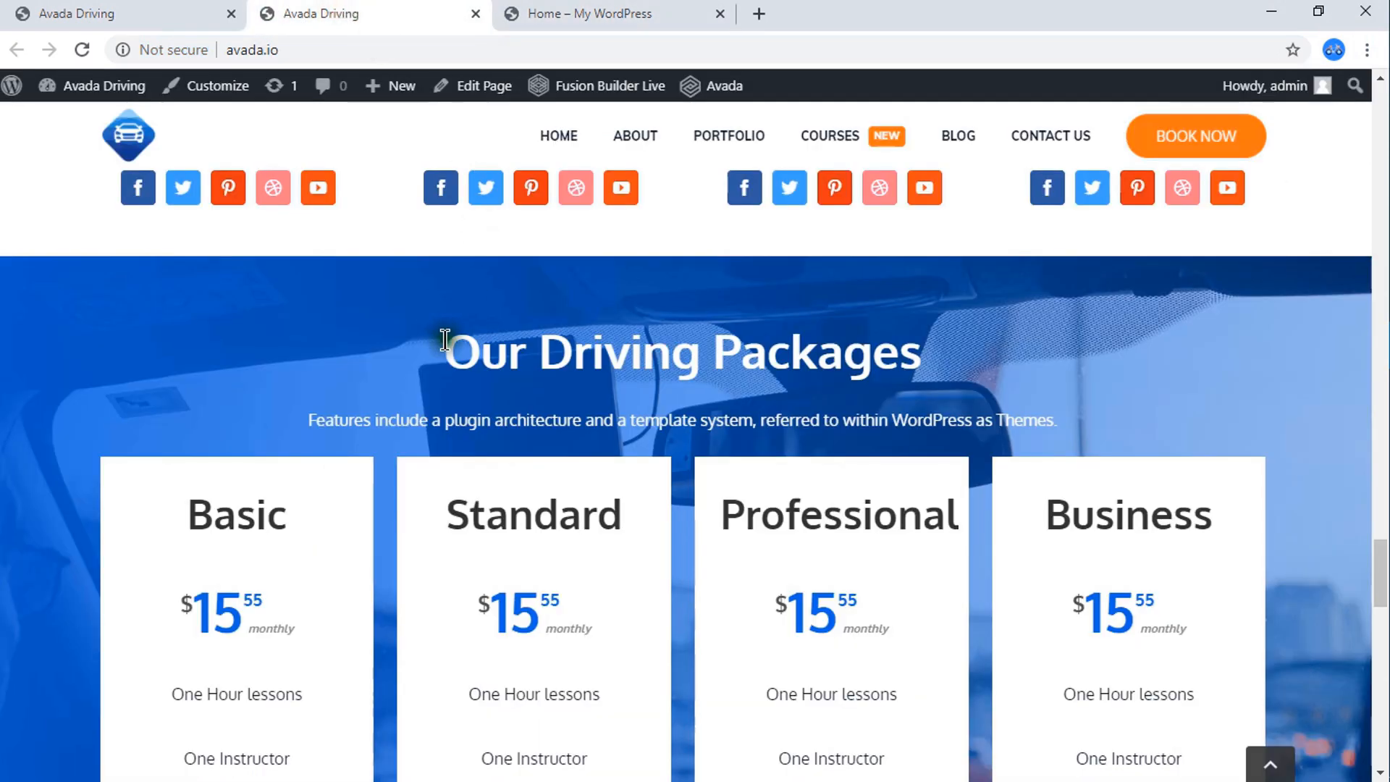
drag(445, 340, 915, 365)
right_click(856, 358)
click(877, 372)
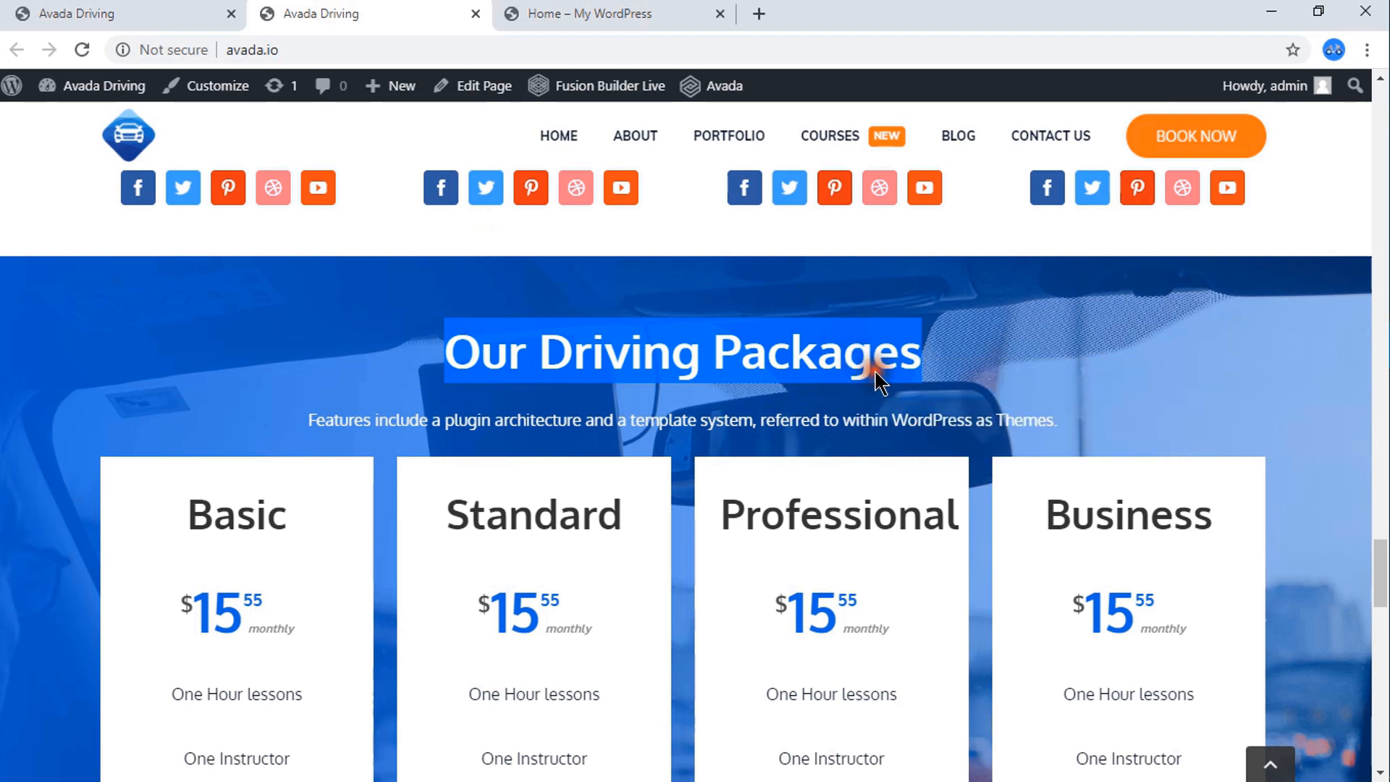
Add a Title element to the blue gradient container on the Home page.
click(620, 13)
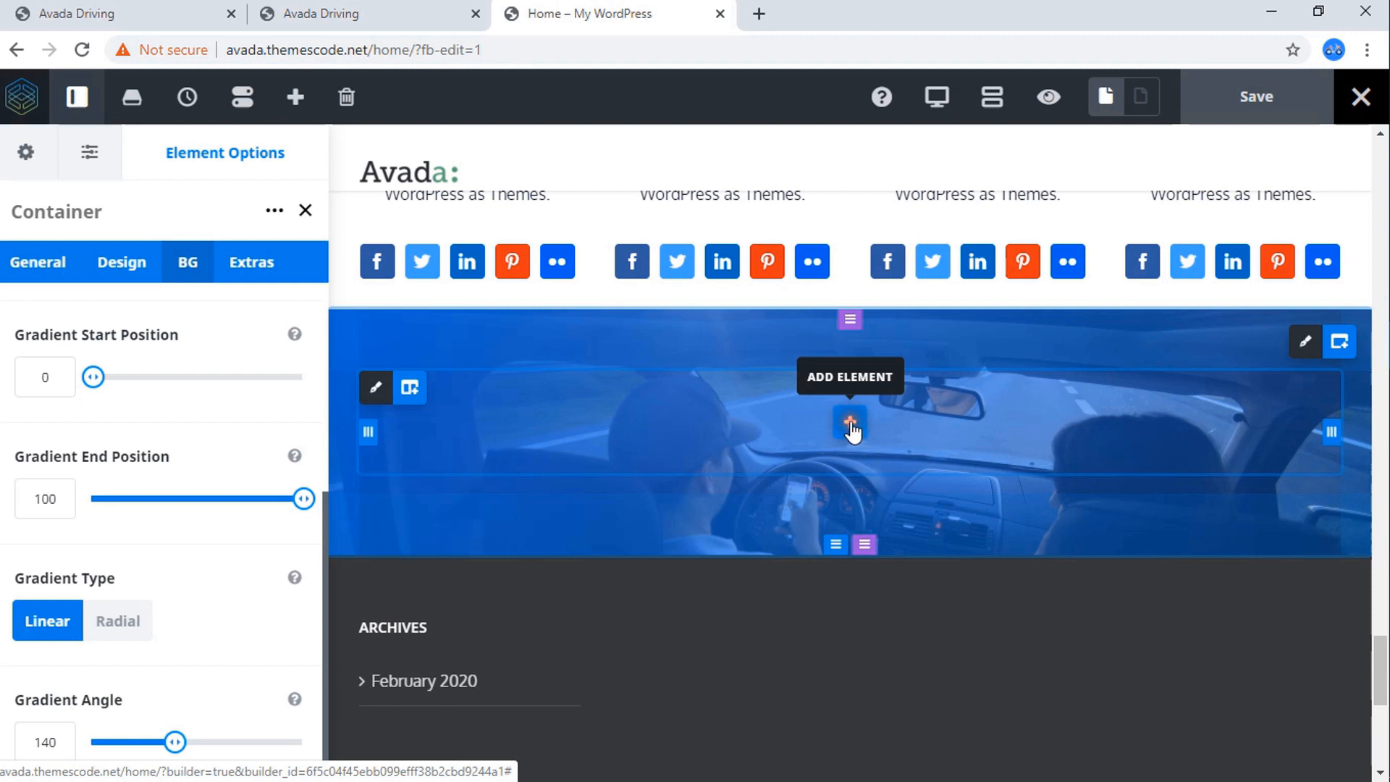
click(851, 423)
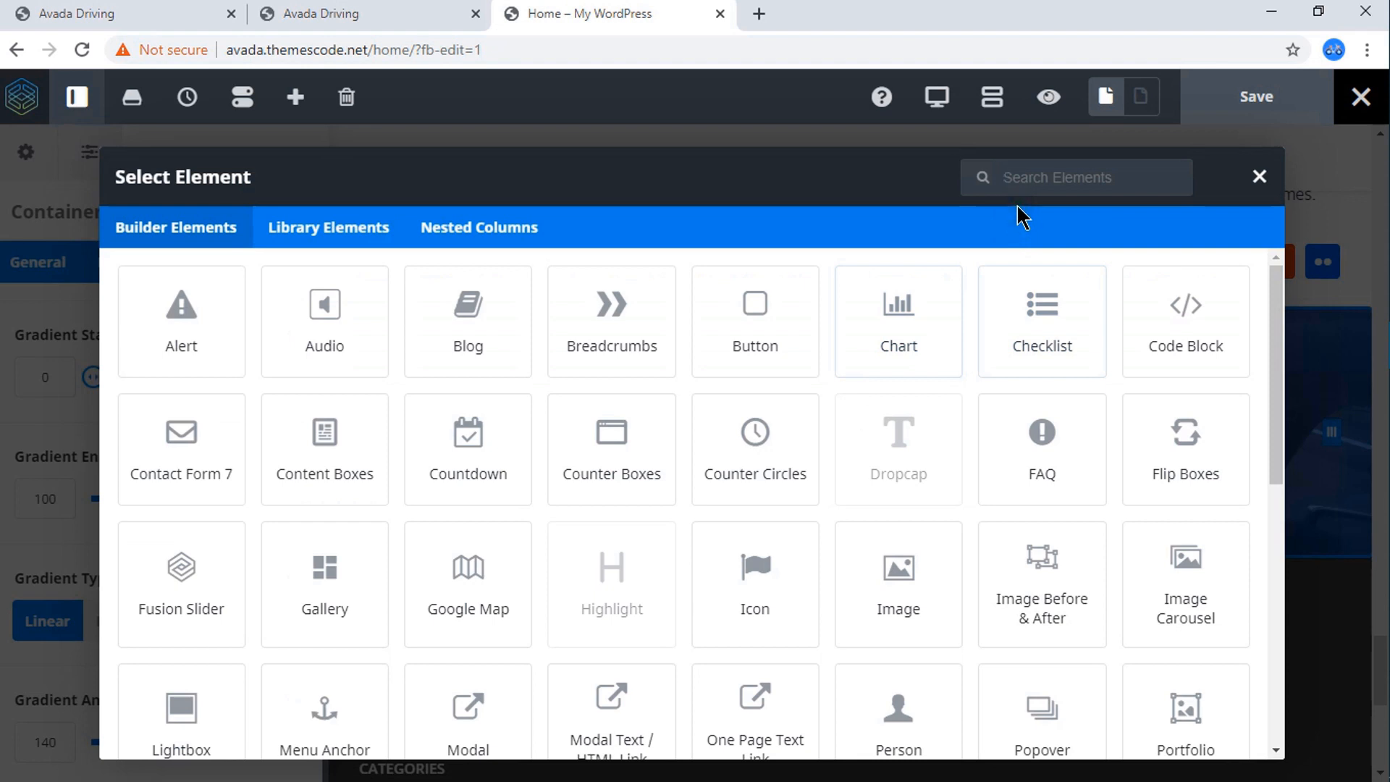
text(tit)
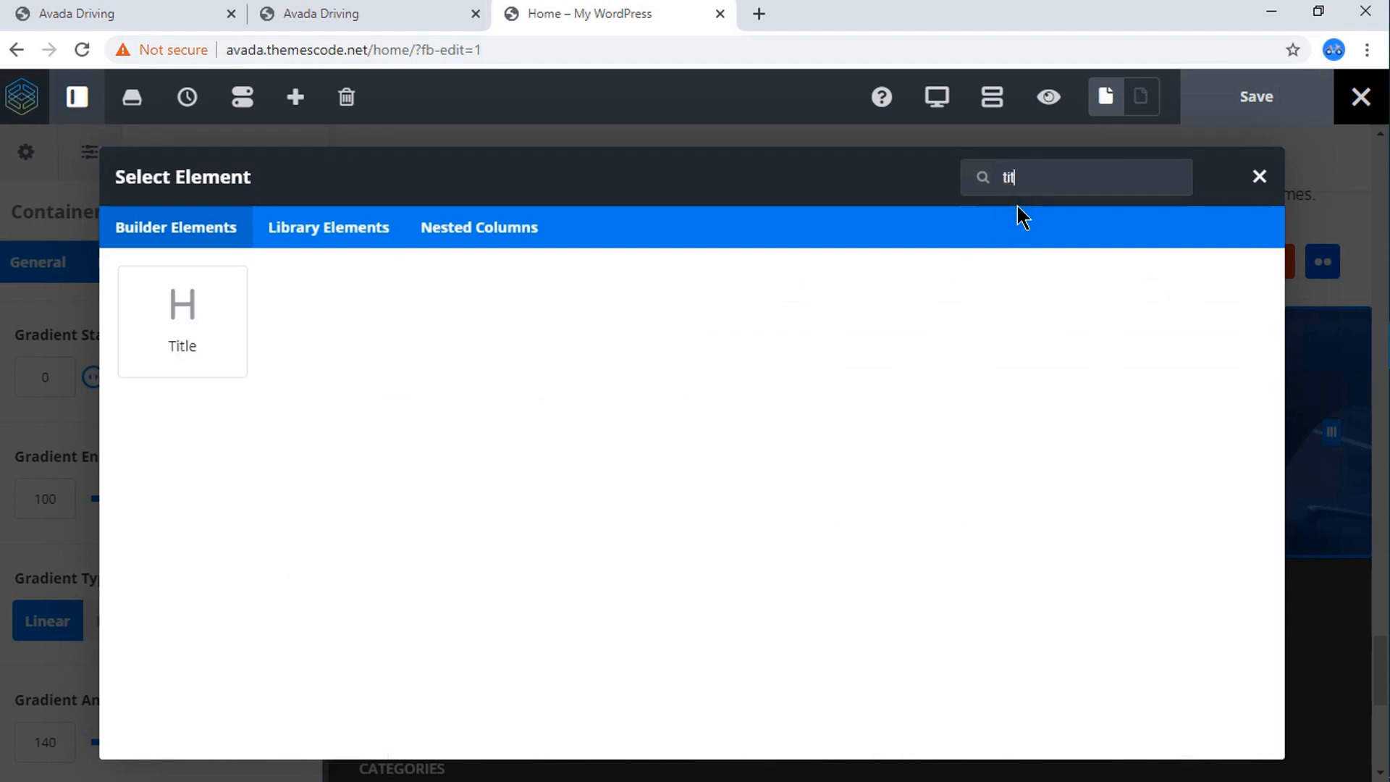
key(BackSpace)
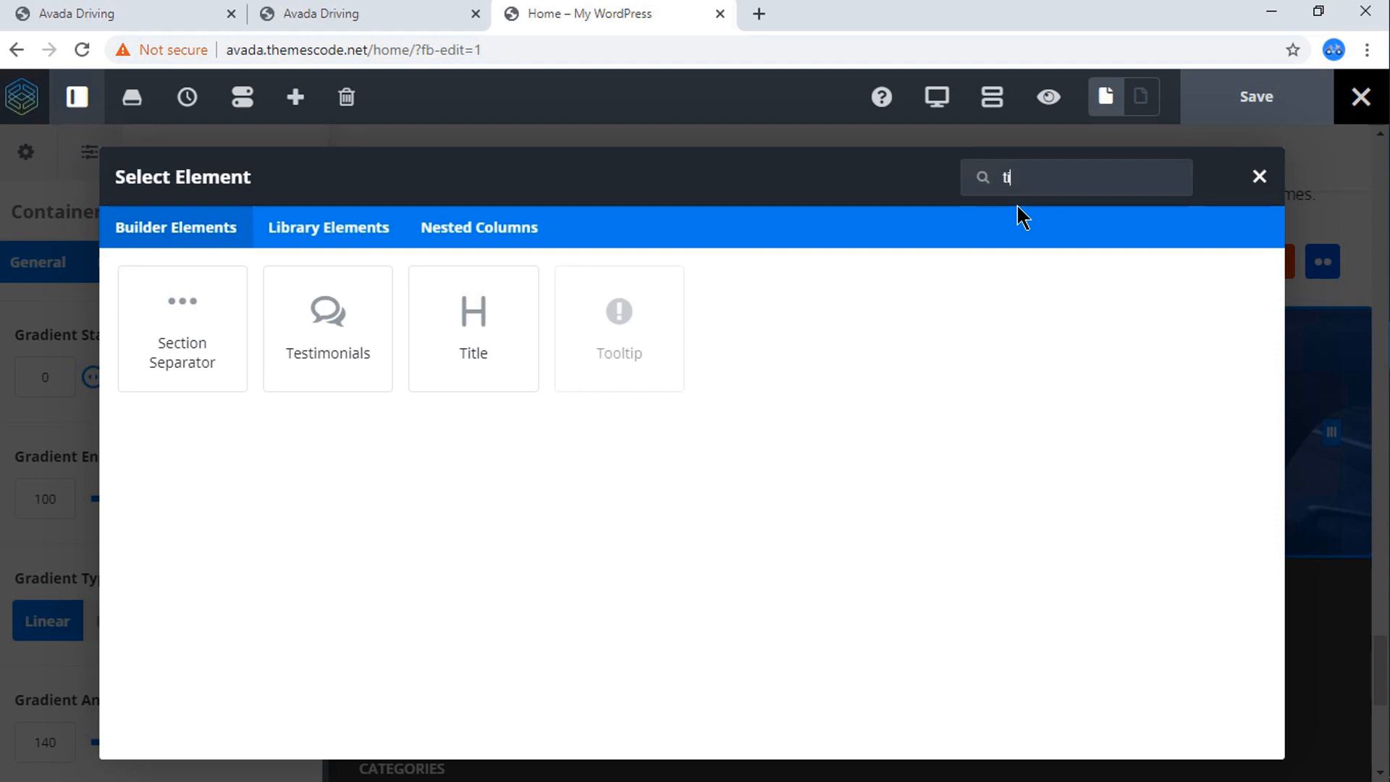
click(475, 319)
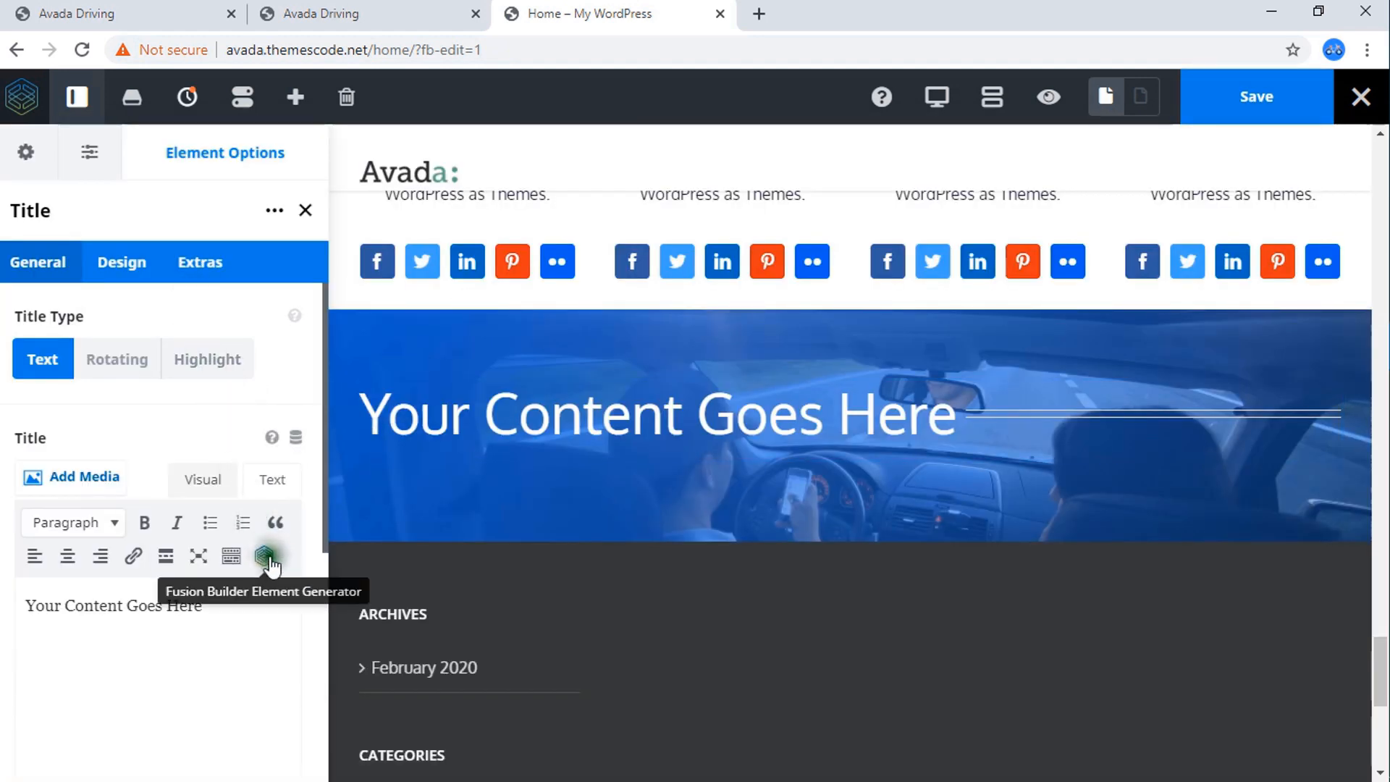
Replace the title's placeholder text with "Our Driving Packages" as plain text, without the copied h1 markup.
triple_click(230, 607)
key(BackSpace)
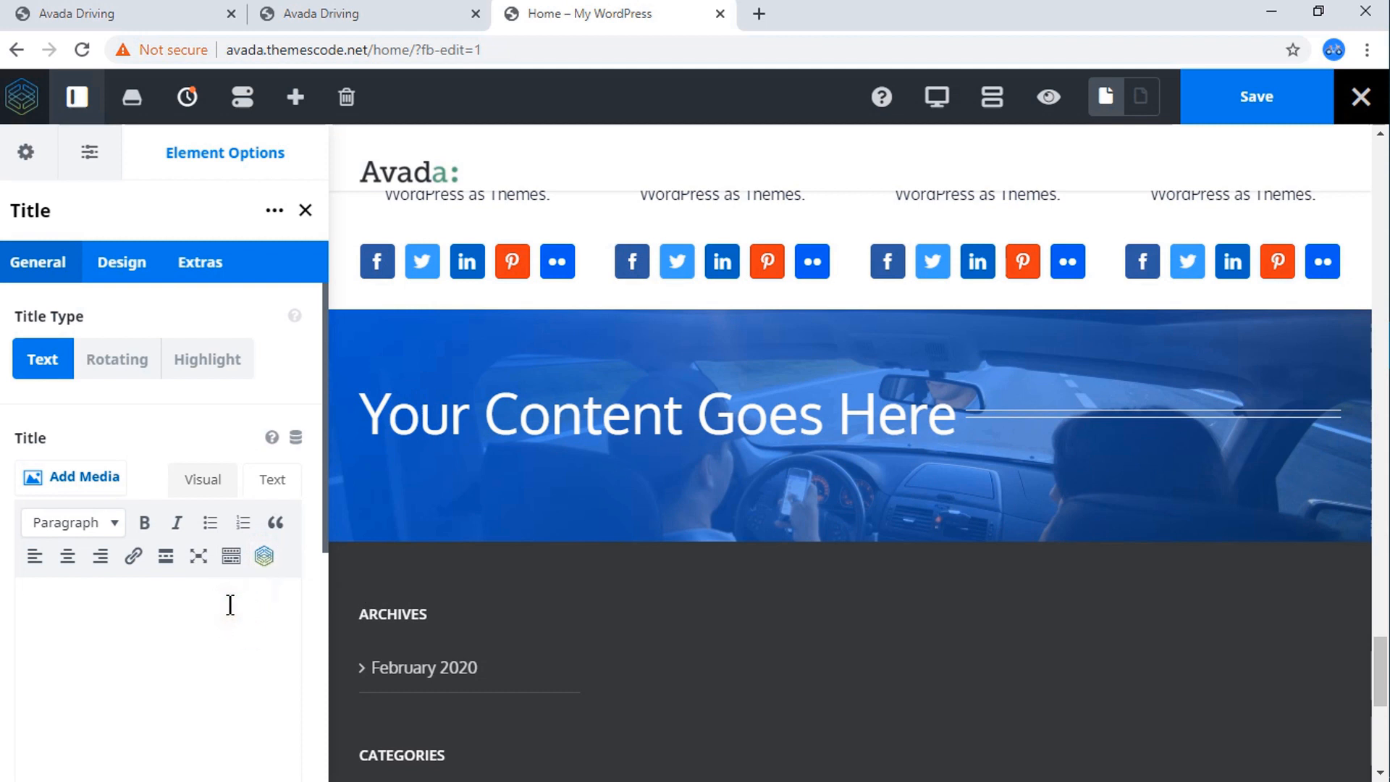
key(ctrl+v)
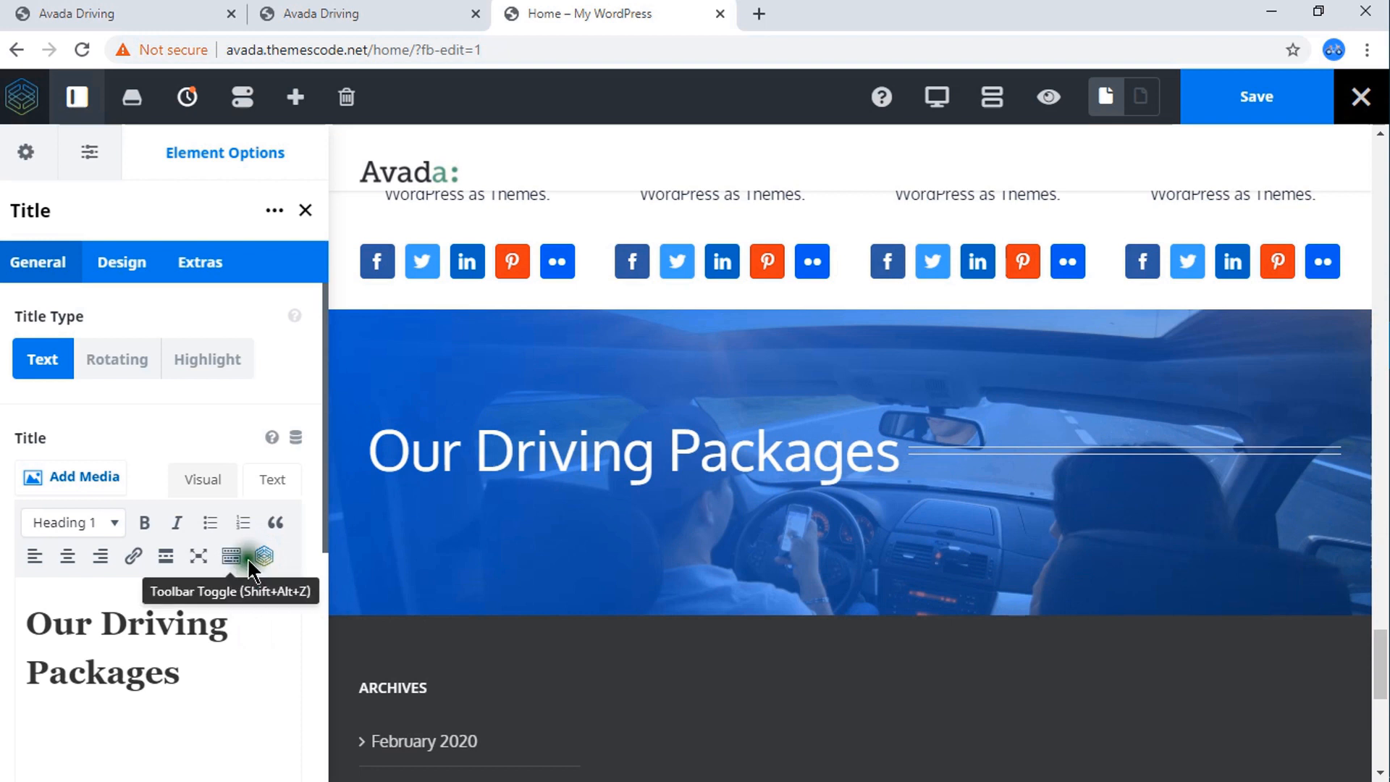
click(272, 480)
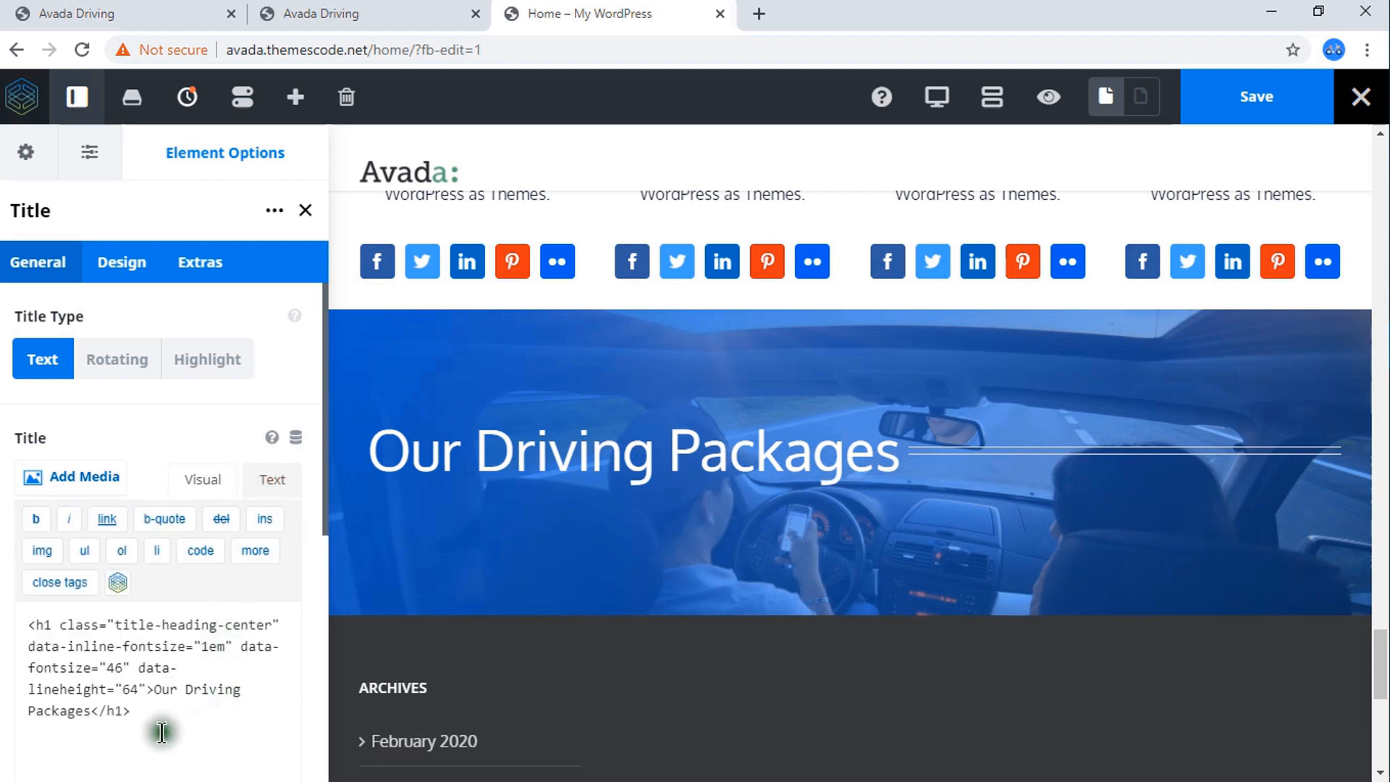
drag(133, 713, 9, 623)
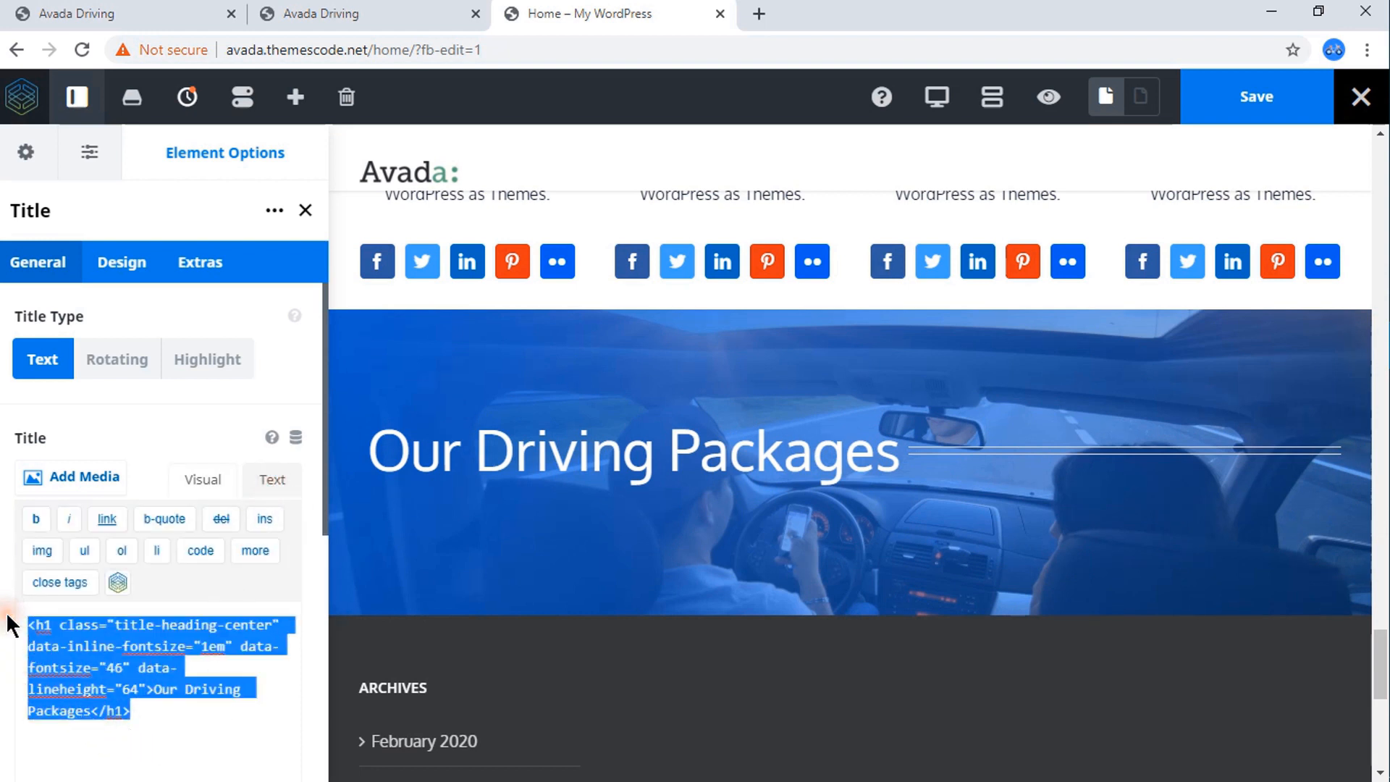
key(Delete)
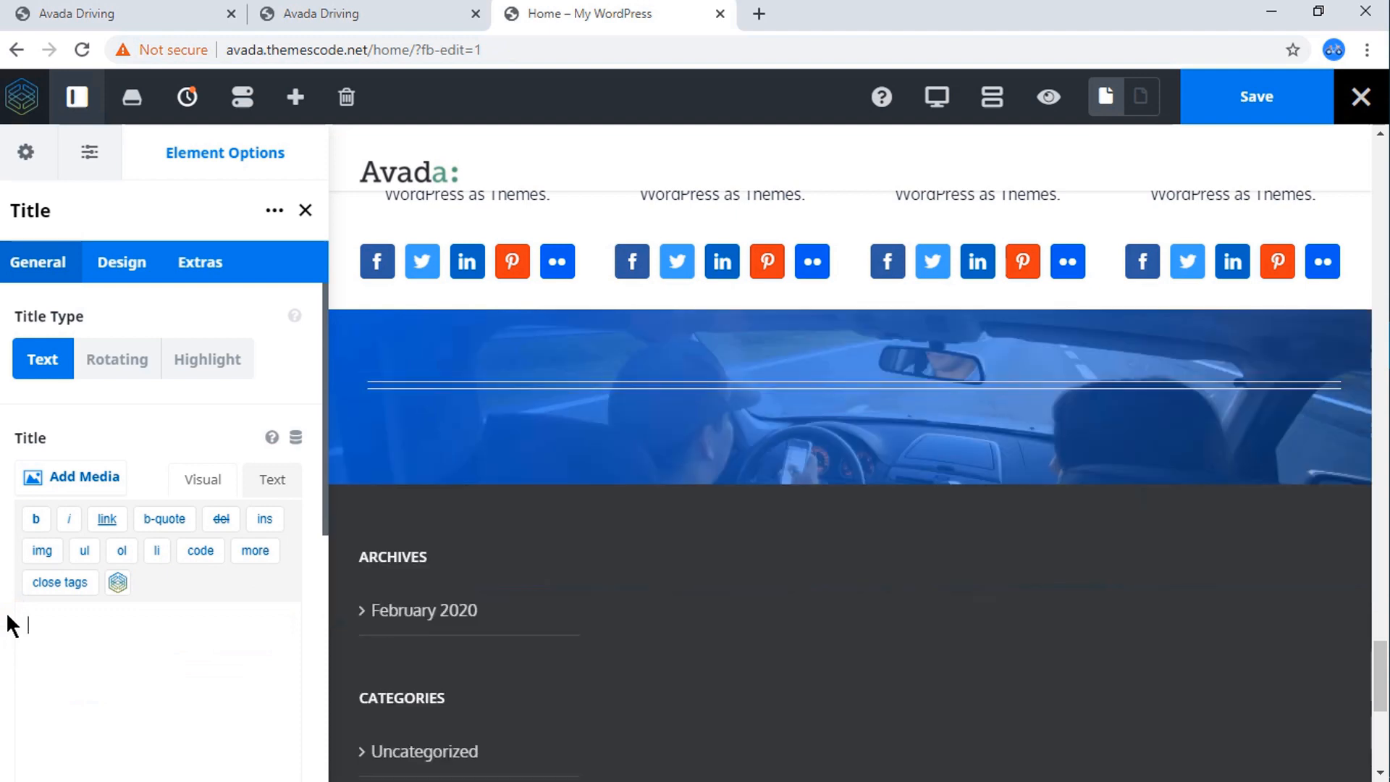
key(ctrl+v)
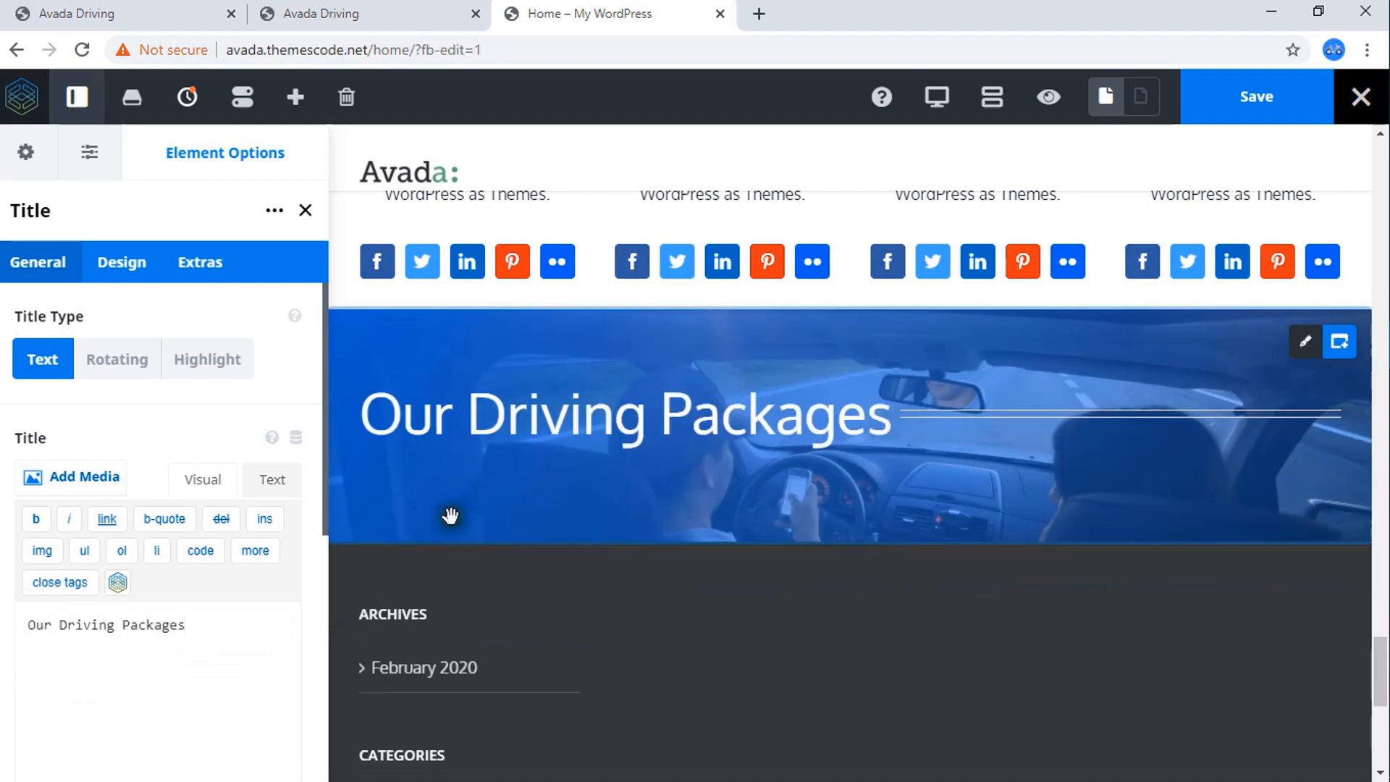
Check the packages heading on the reference page, and open the design options of the Home page title.
click(351, 13)
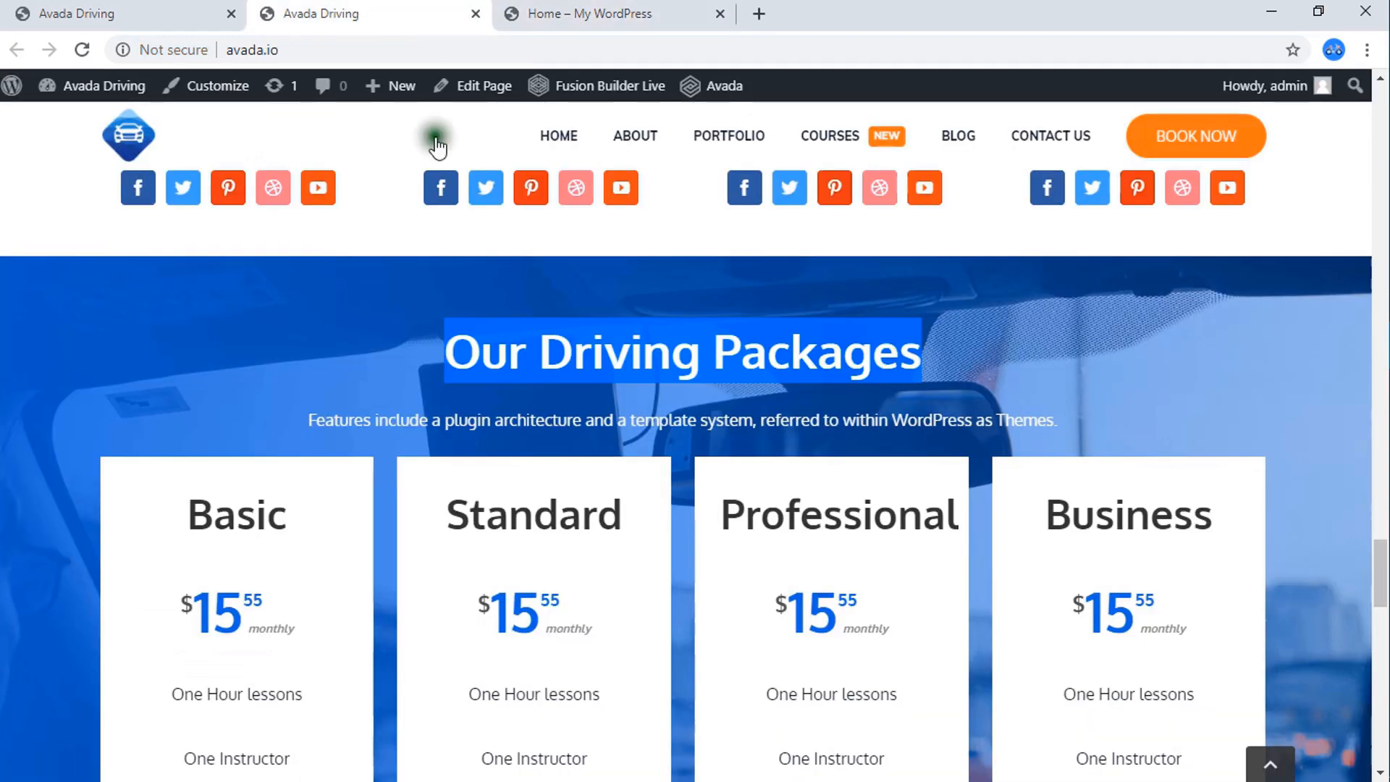
click(663, 10)
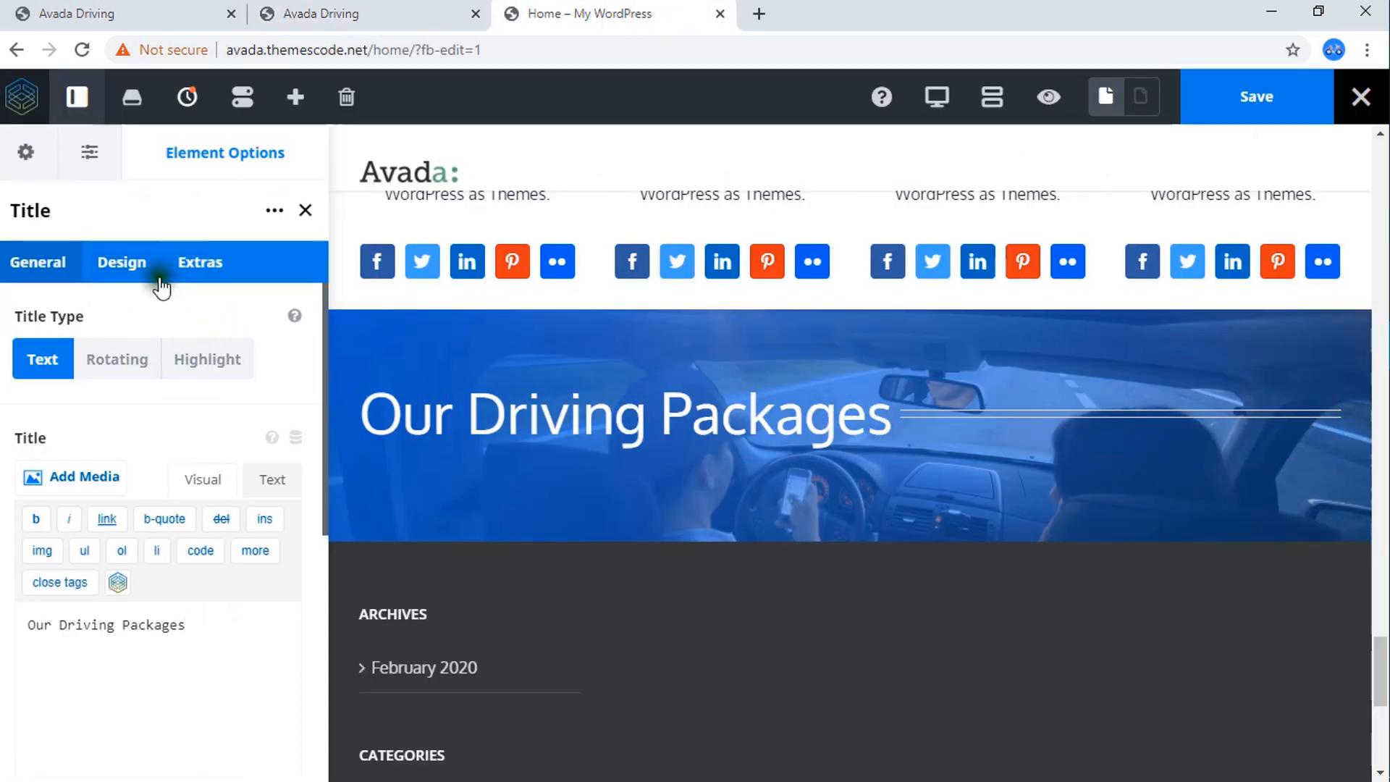
click(129, 266)
Try the H2 heading size on the title and return it to H1.
click(121, 481)
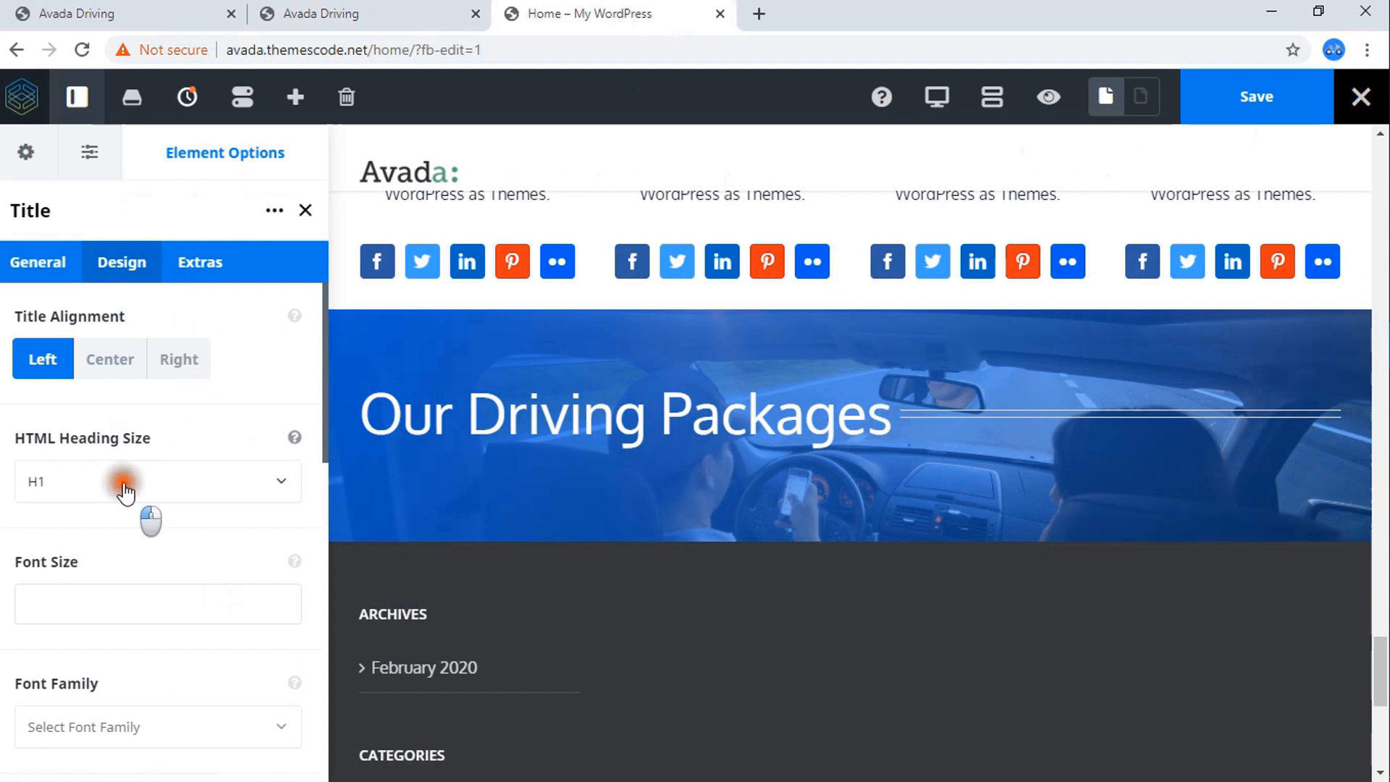
click(77, 573)
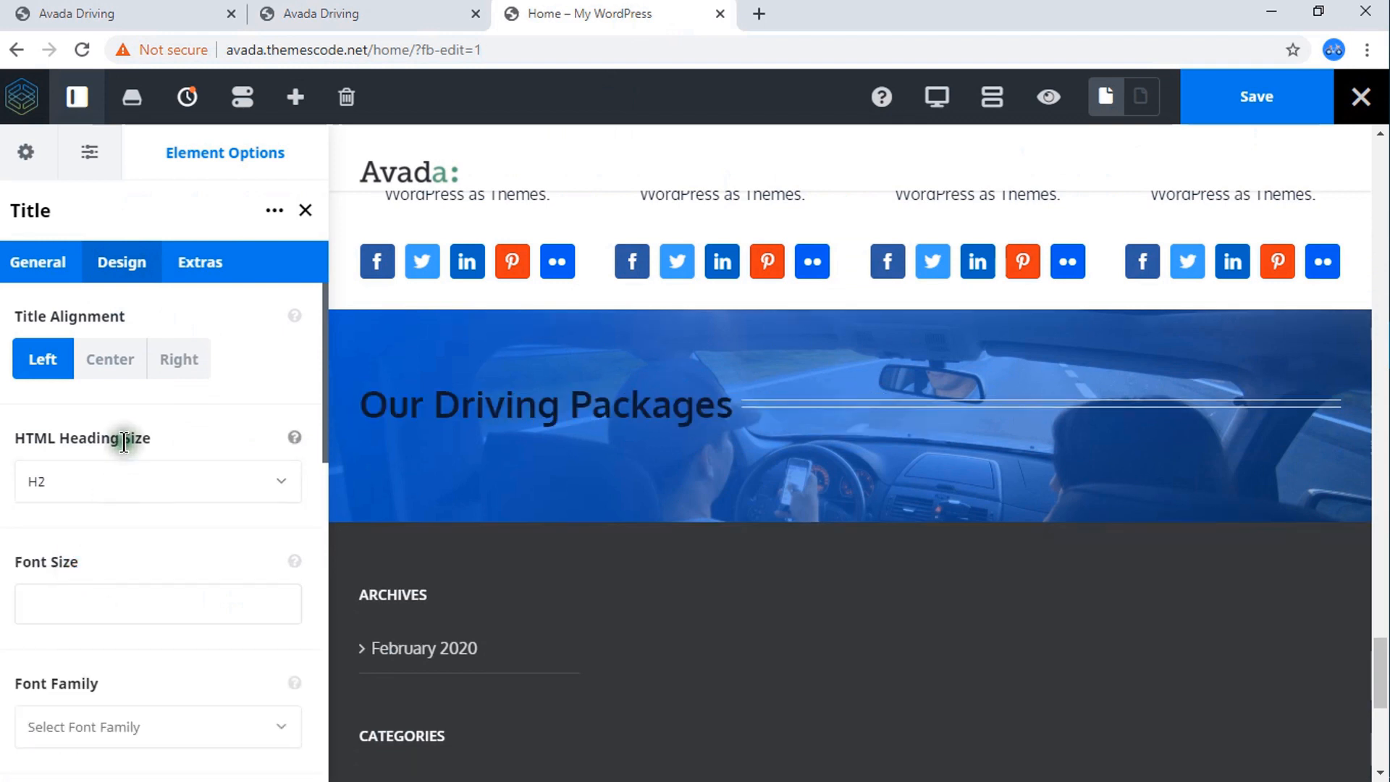
click(114, 472)
click(71, 533)
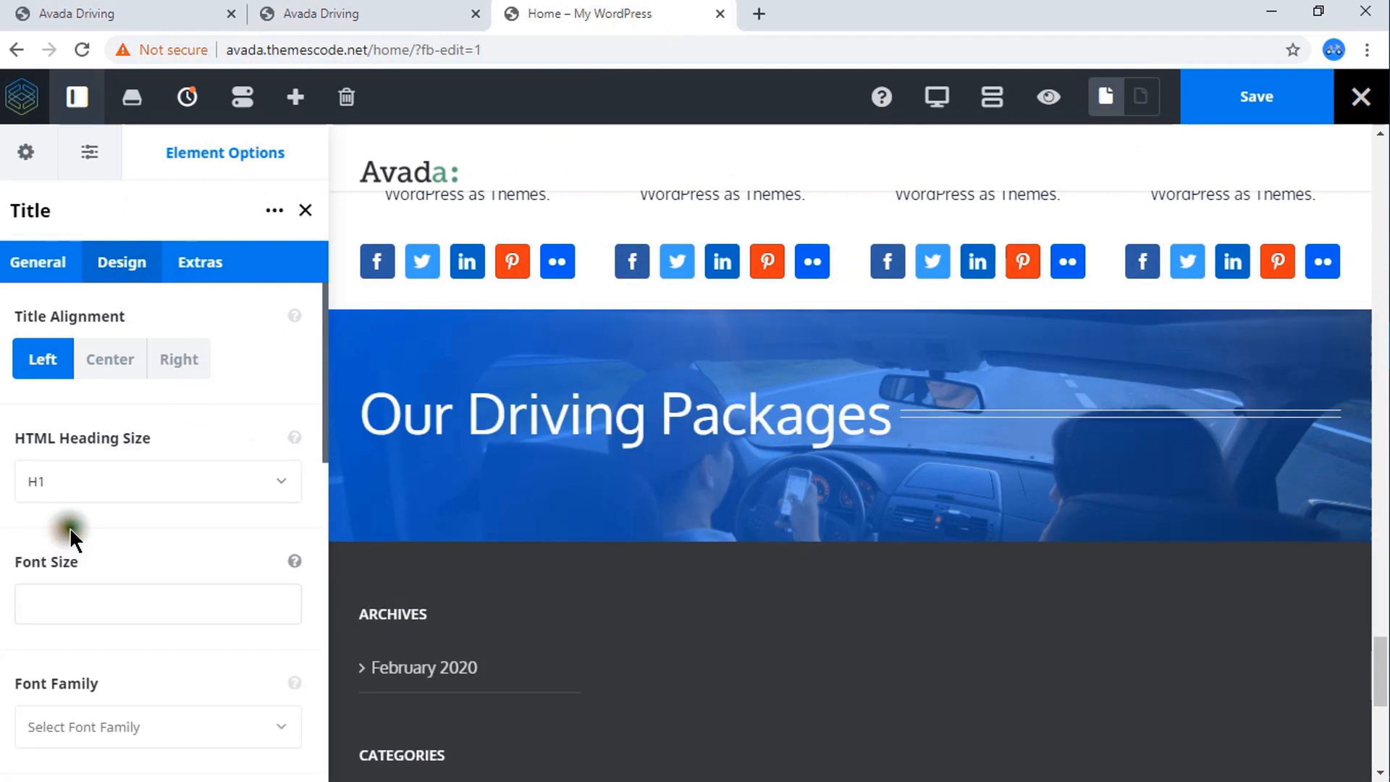
Center the Our Driving Packages title and set its separator to None.
click(120, 361)
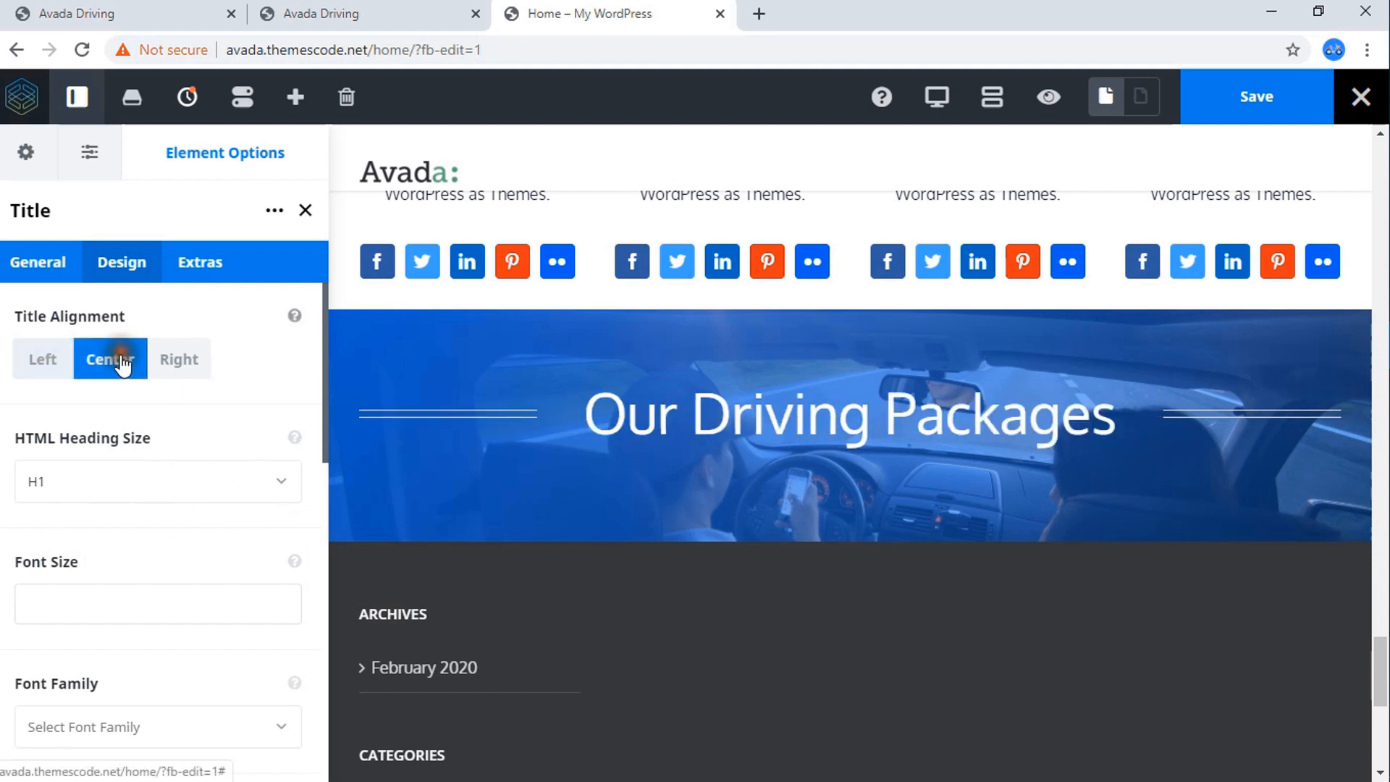
scroll(162, 533, down, 15)
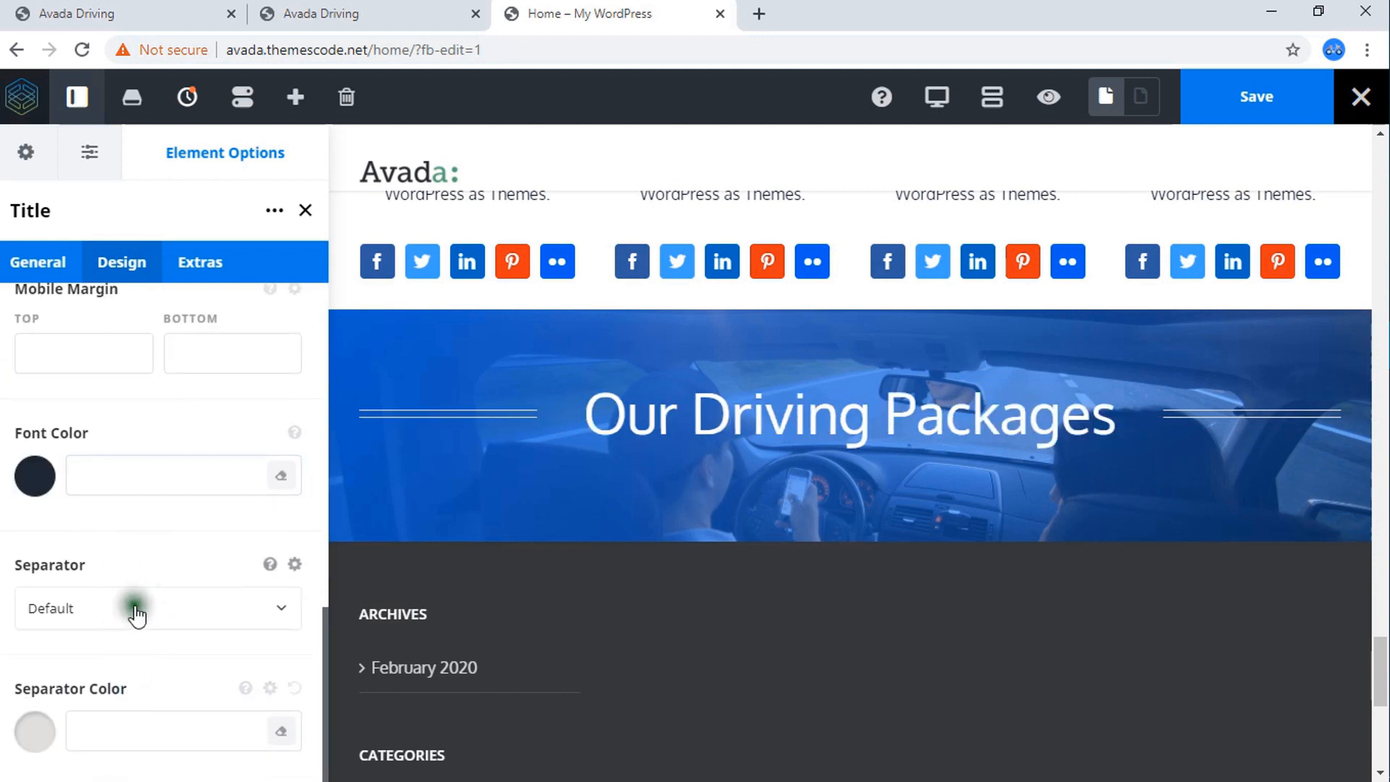
click(133, 608)
scroll(83, 706, down, 5)
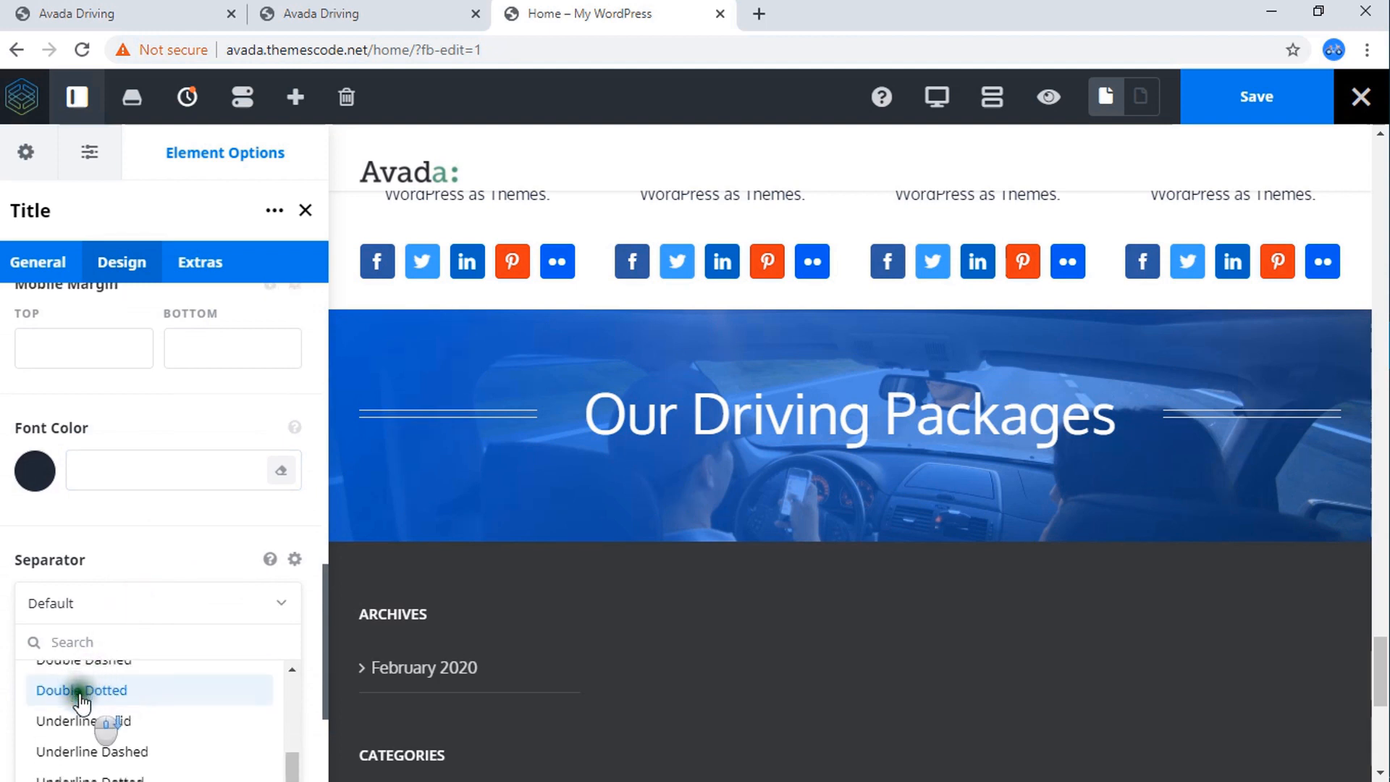
click(85, 598)
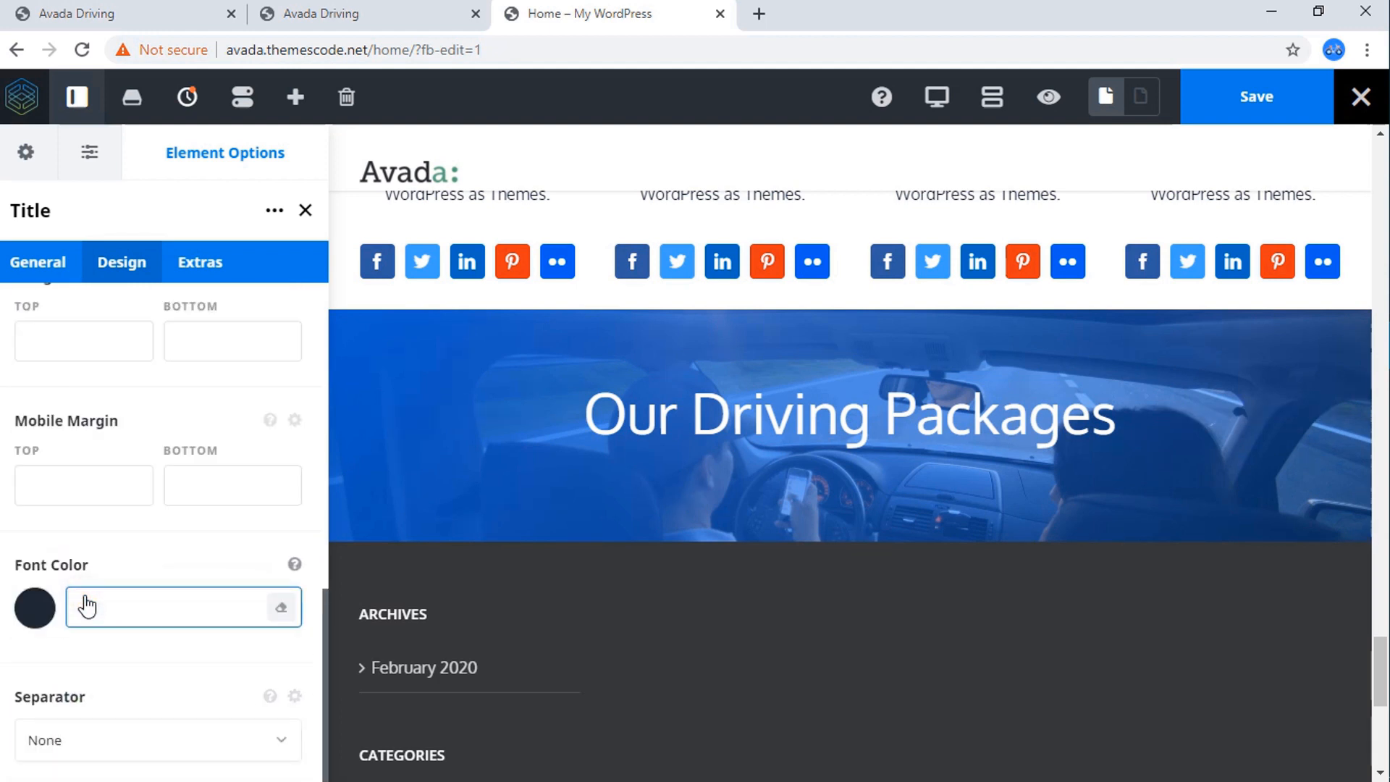
click(151, 486)
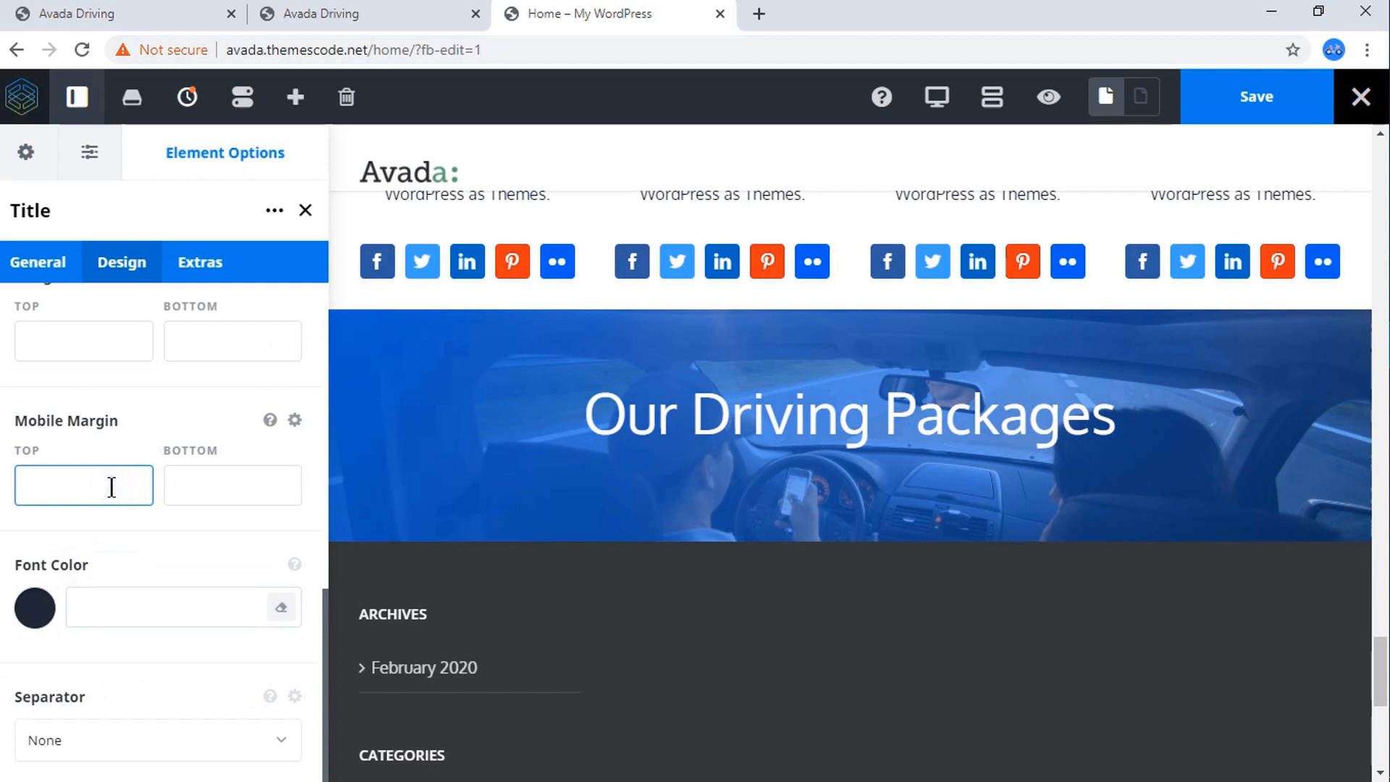
Set the title's font size to 46.
scroll(116, 486, up, 10)
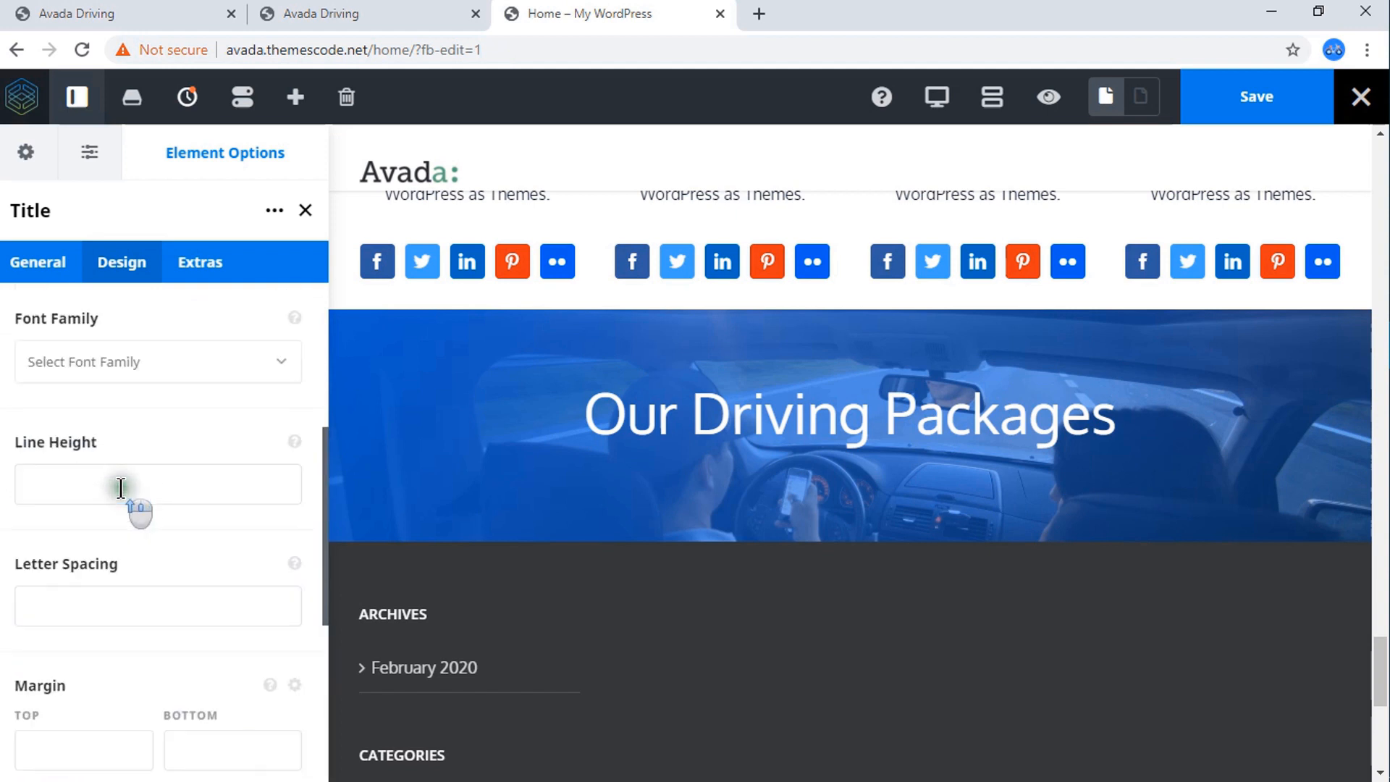
scroll(120, 485, up, 1)
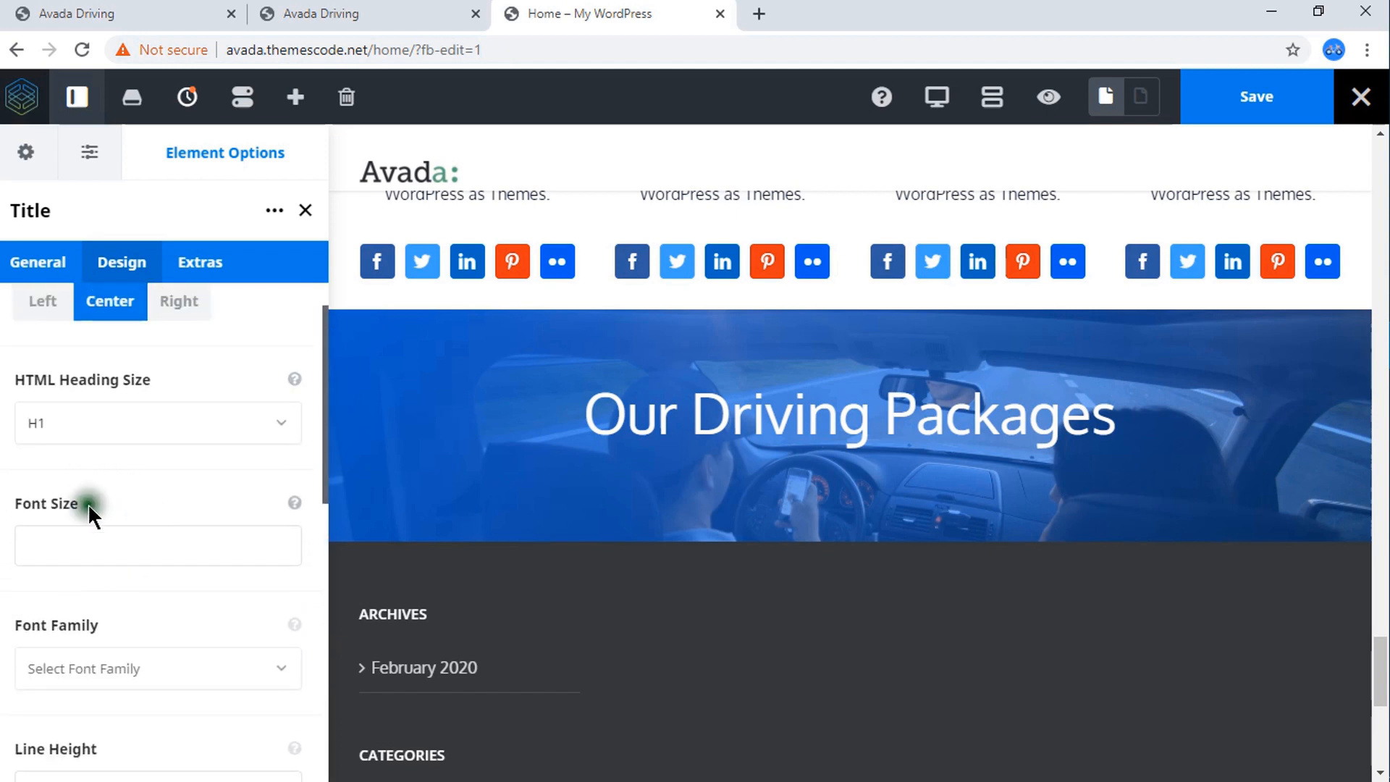
click(90, 538)
click(95, 591)
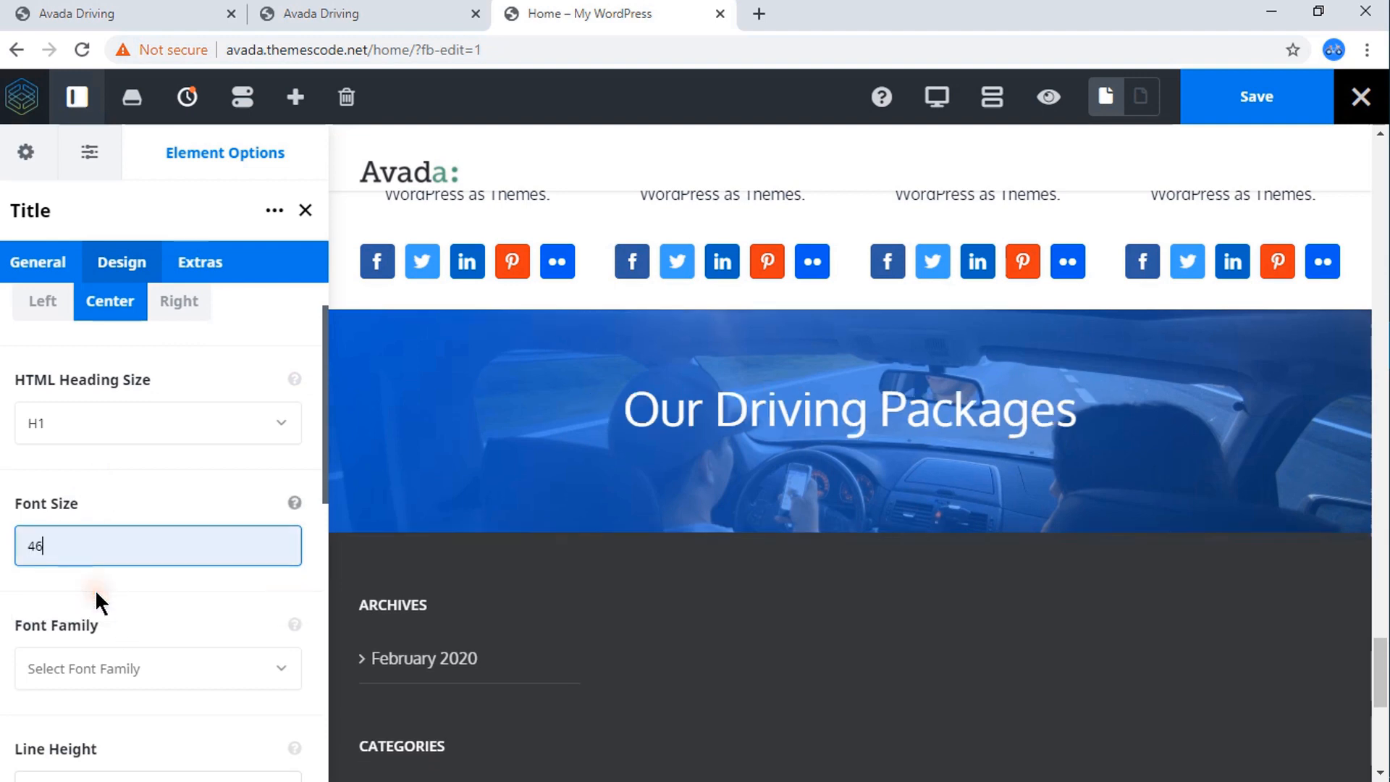
click(203, 481)
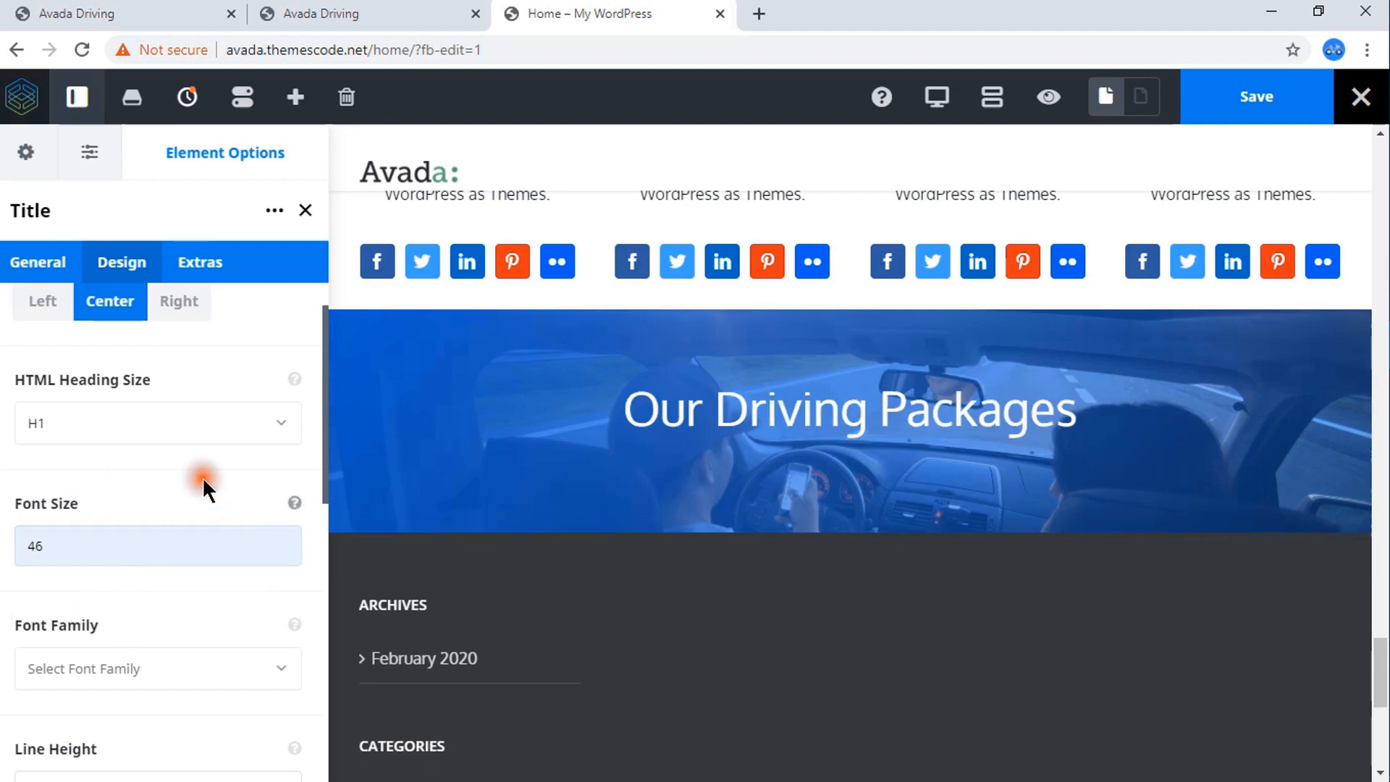
Copy the "Features include a plugin architecture..." sentence below the Our Driving Packages heading on the reference Avada Driving page.
click(153, 16)
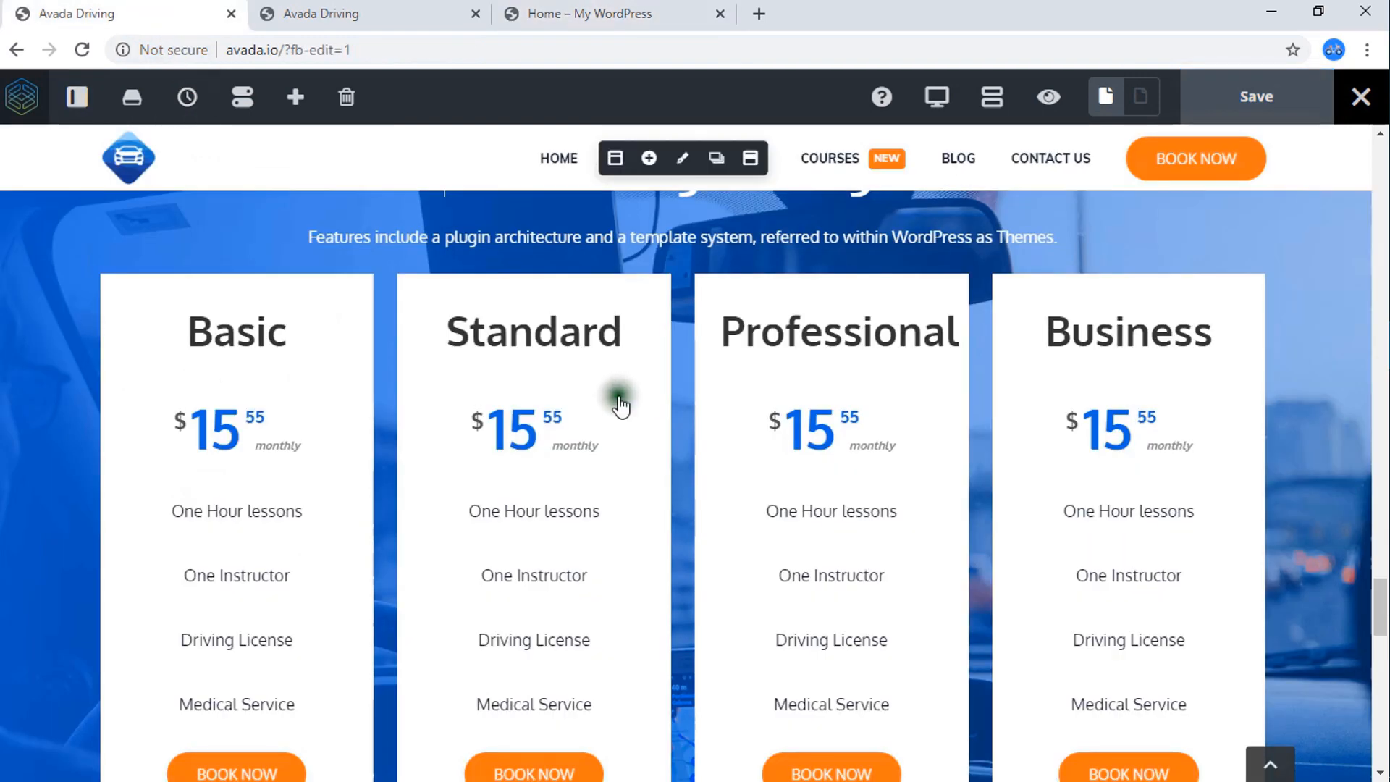
scroll(637, 377, up, 3)
drag(1064, 454, 296, 447)
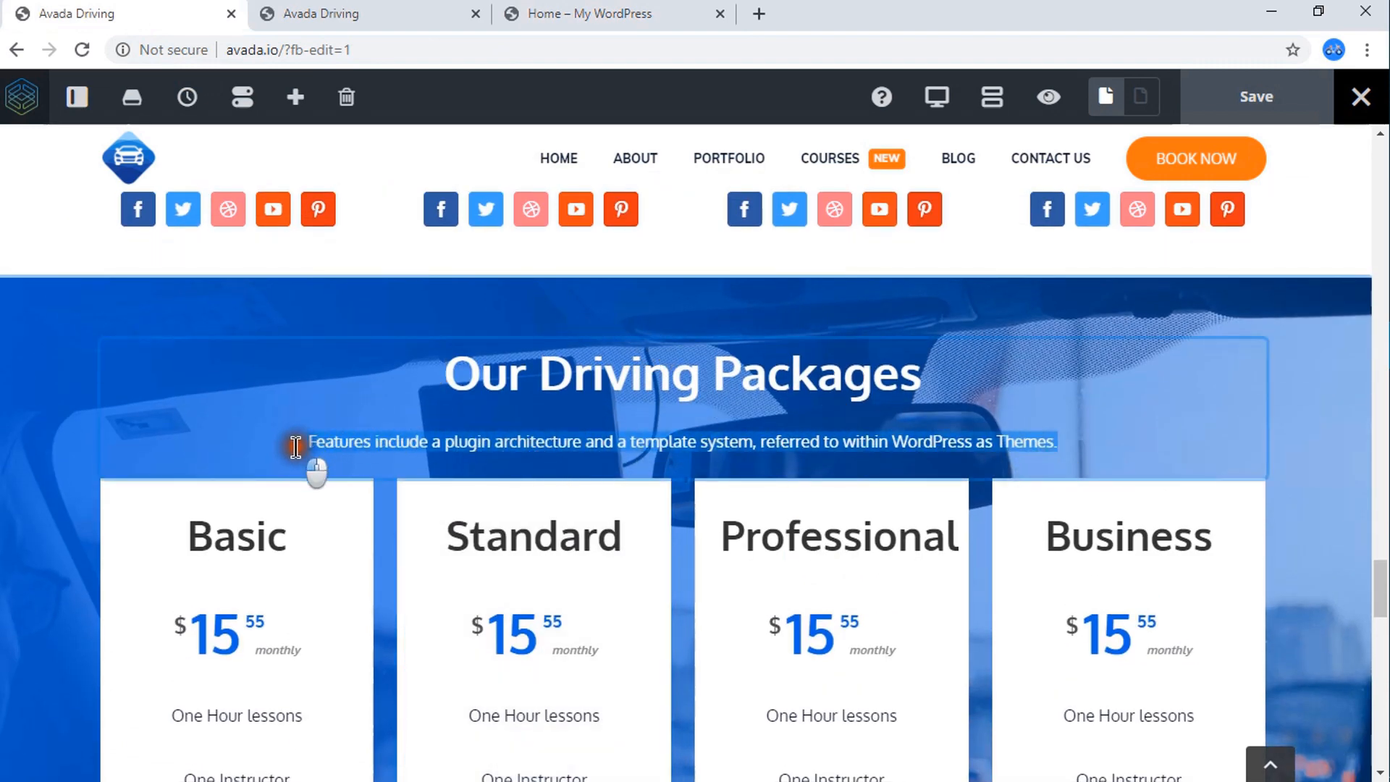
right_click(333, 446)
click(387, 521)
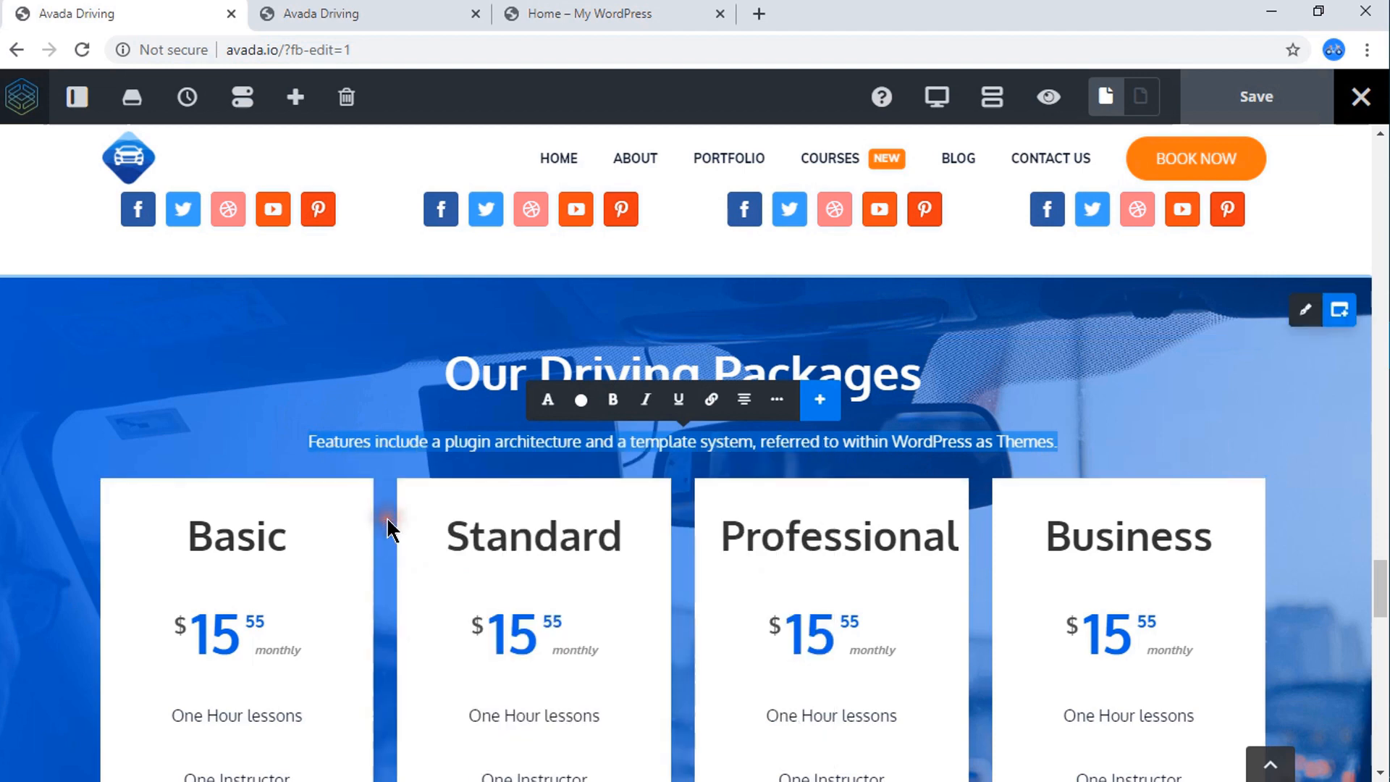
click(357, 10)
Add a Text Block element below the Our Driving Packages title on the Home page.
click(572, 10)
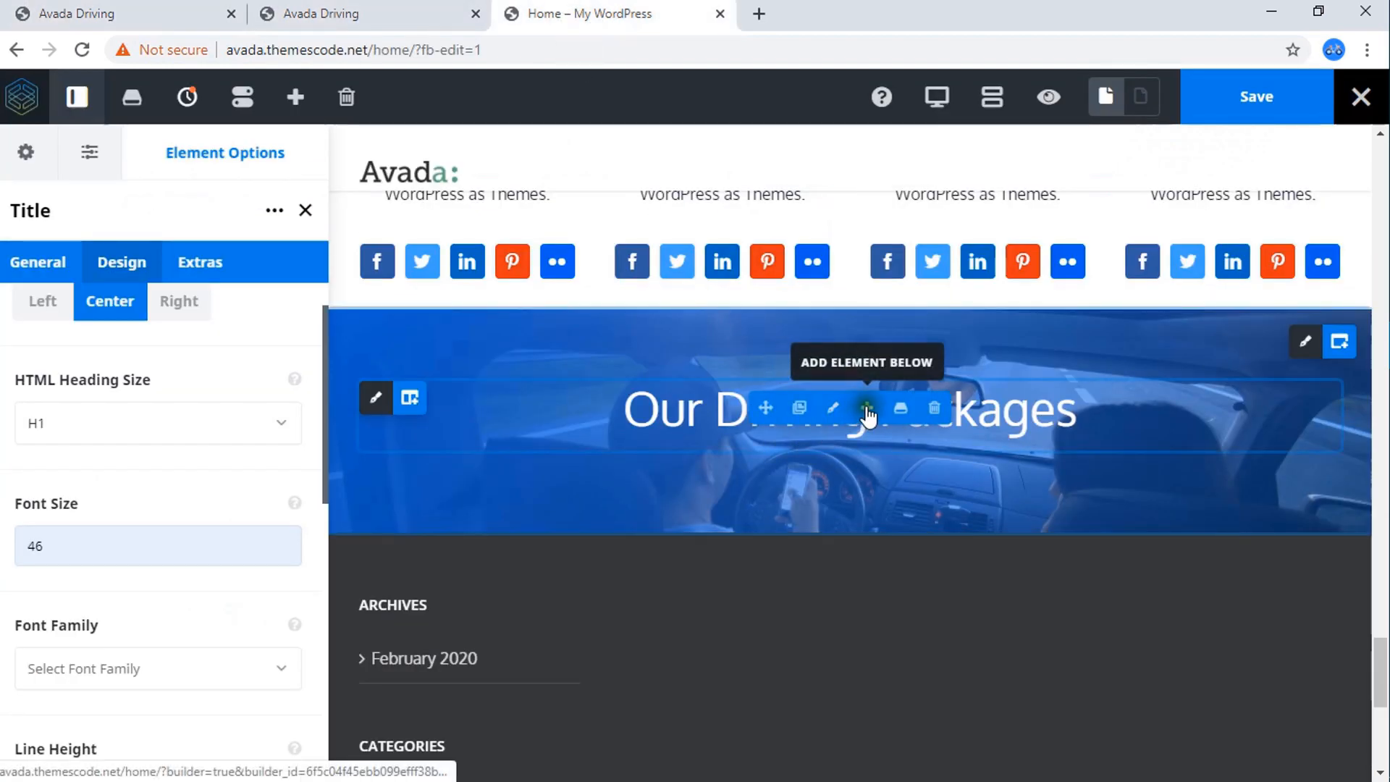
click(867, 410)
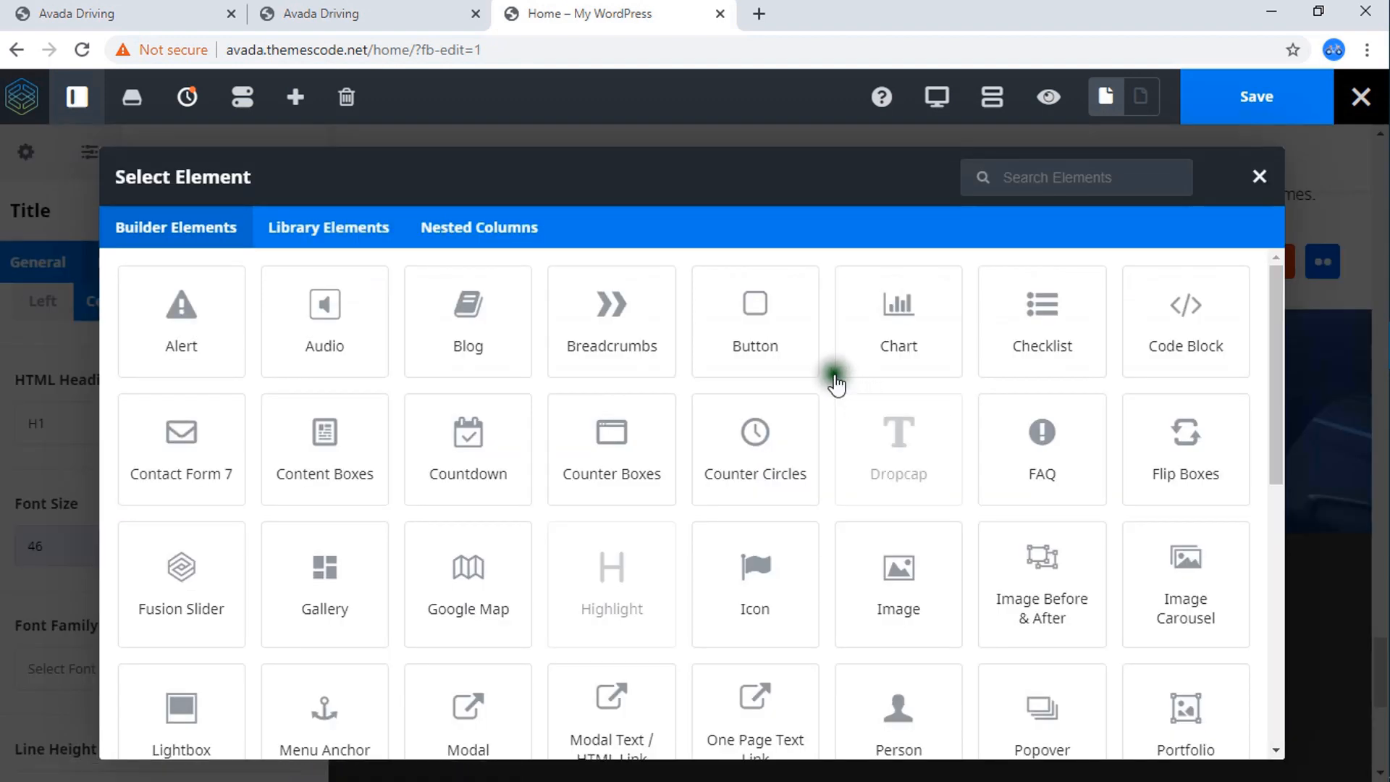
text(t)
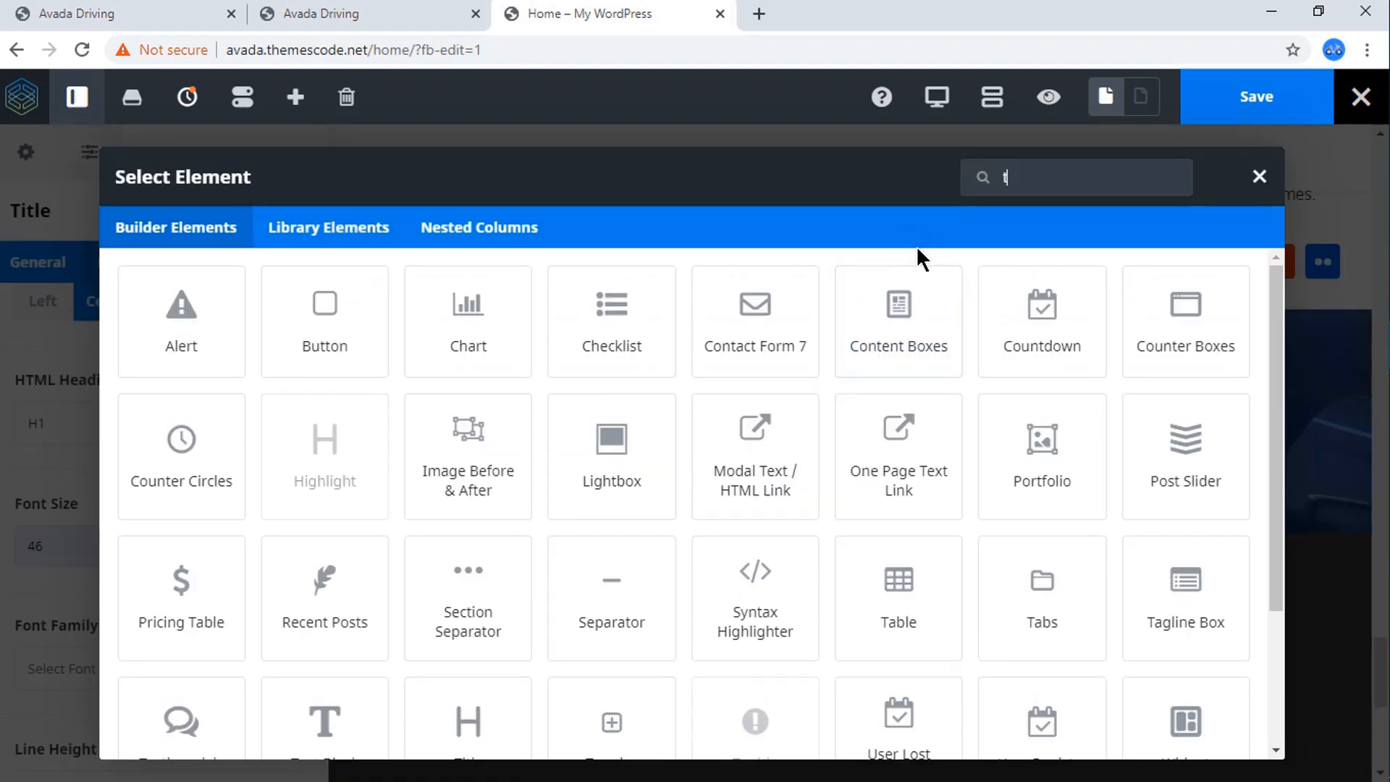
text(ext)
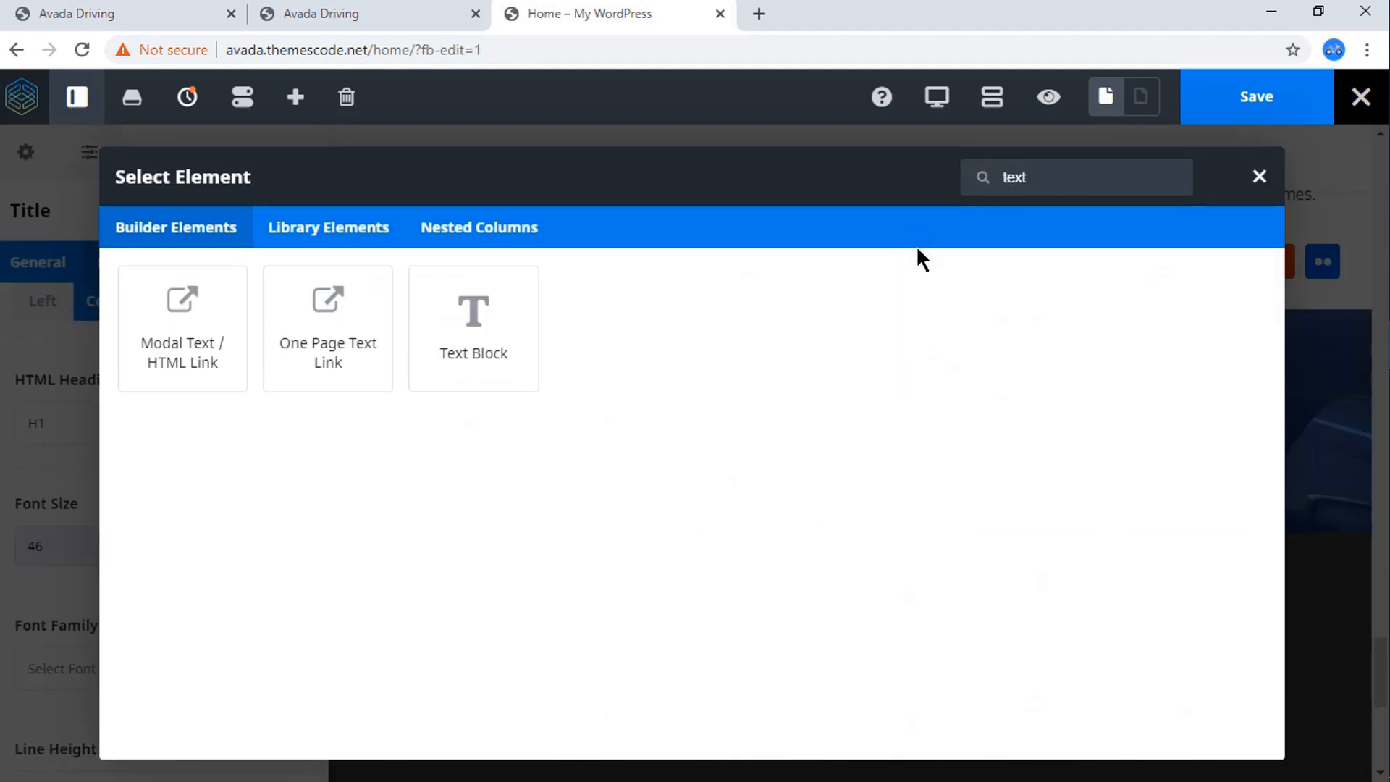
click(483, 365)
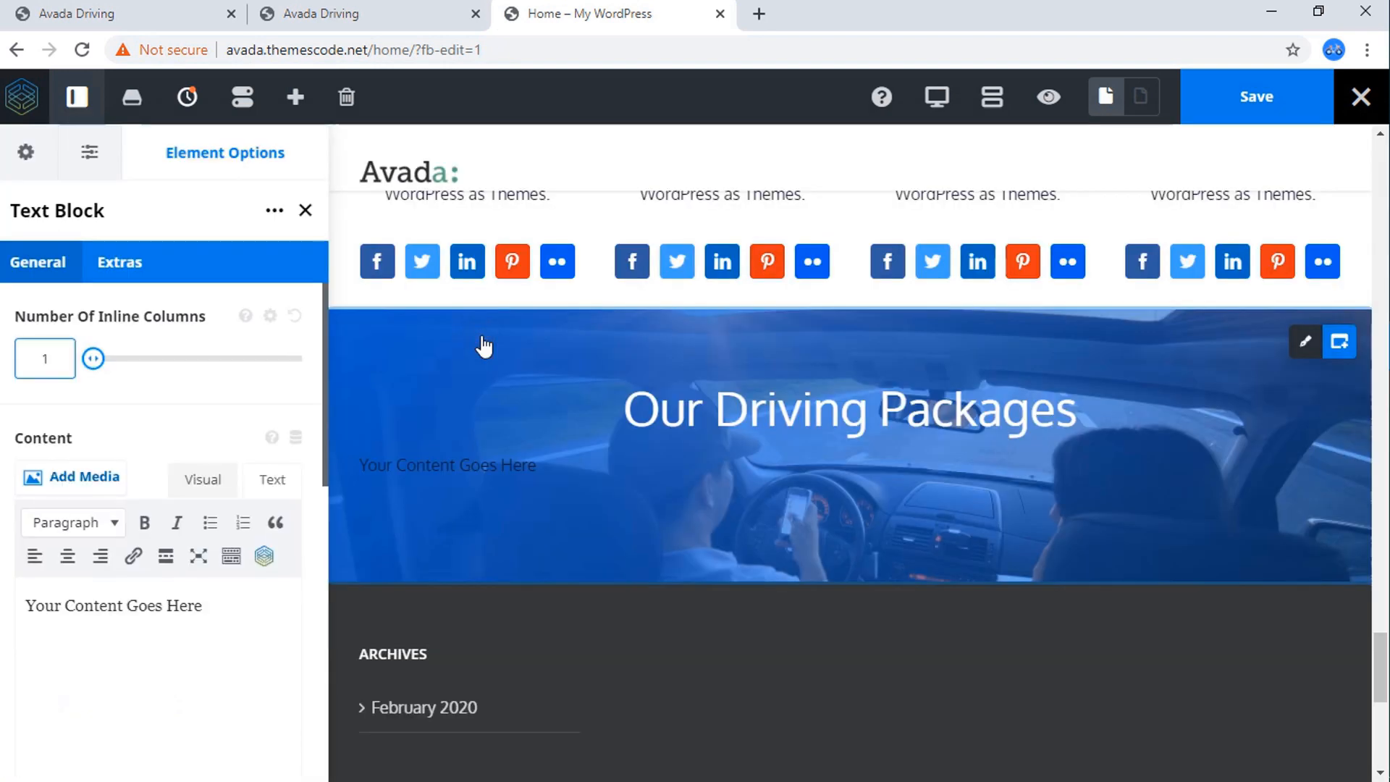
click(273, 481)
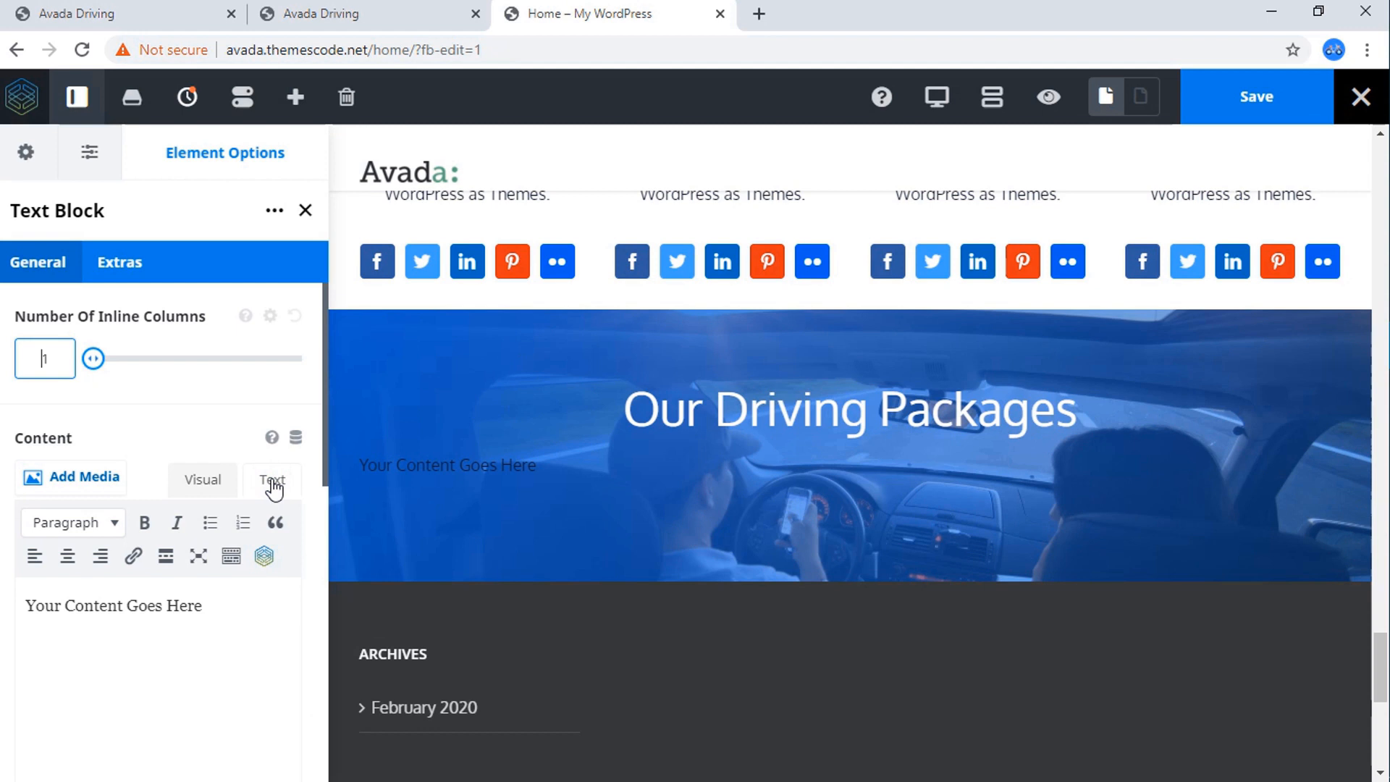
key(ctrl+f)
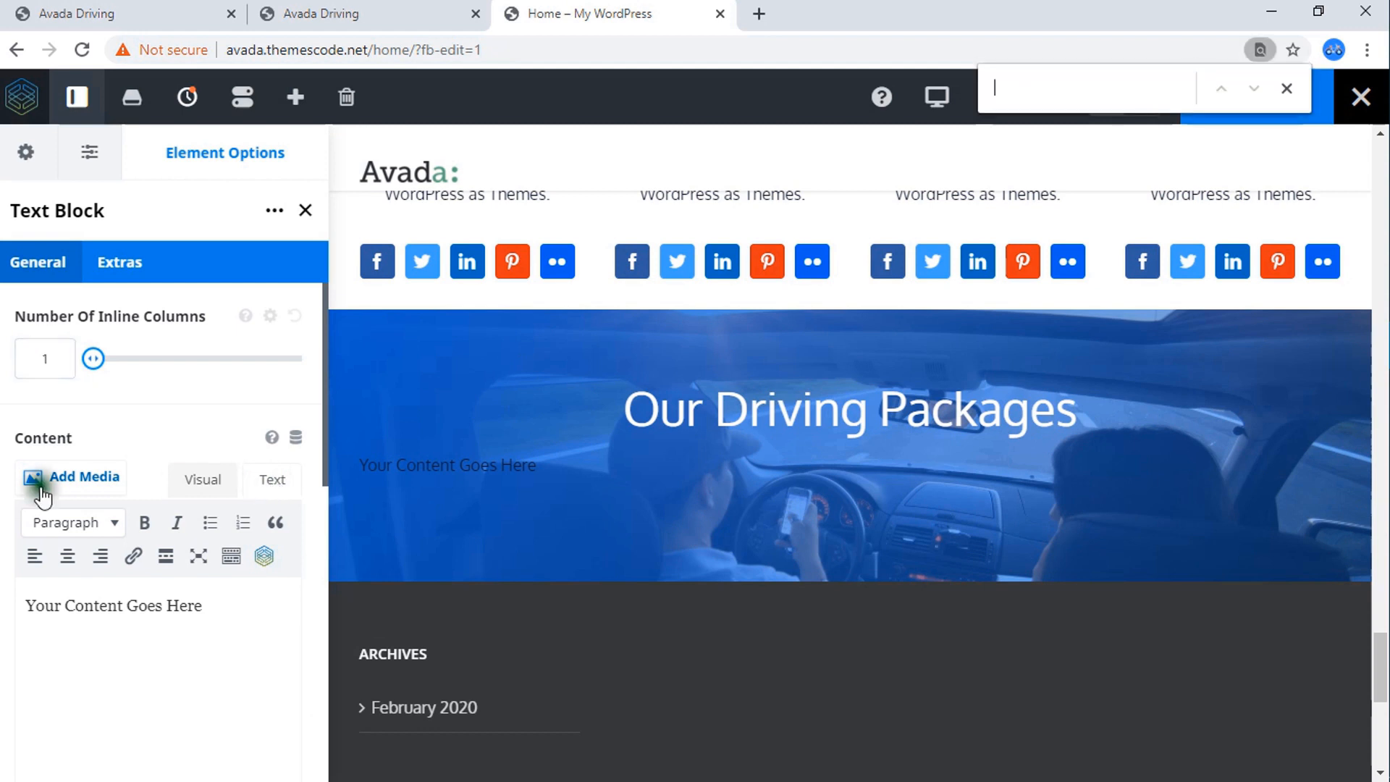
click(679, 97)
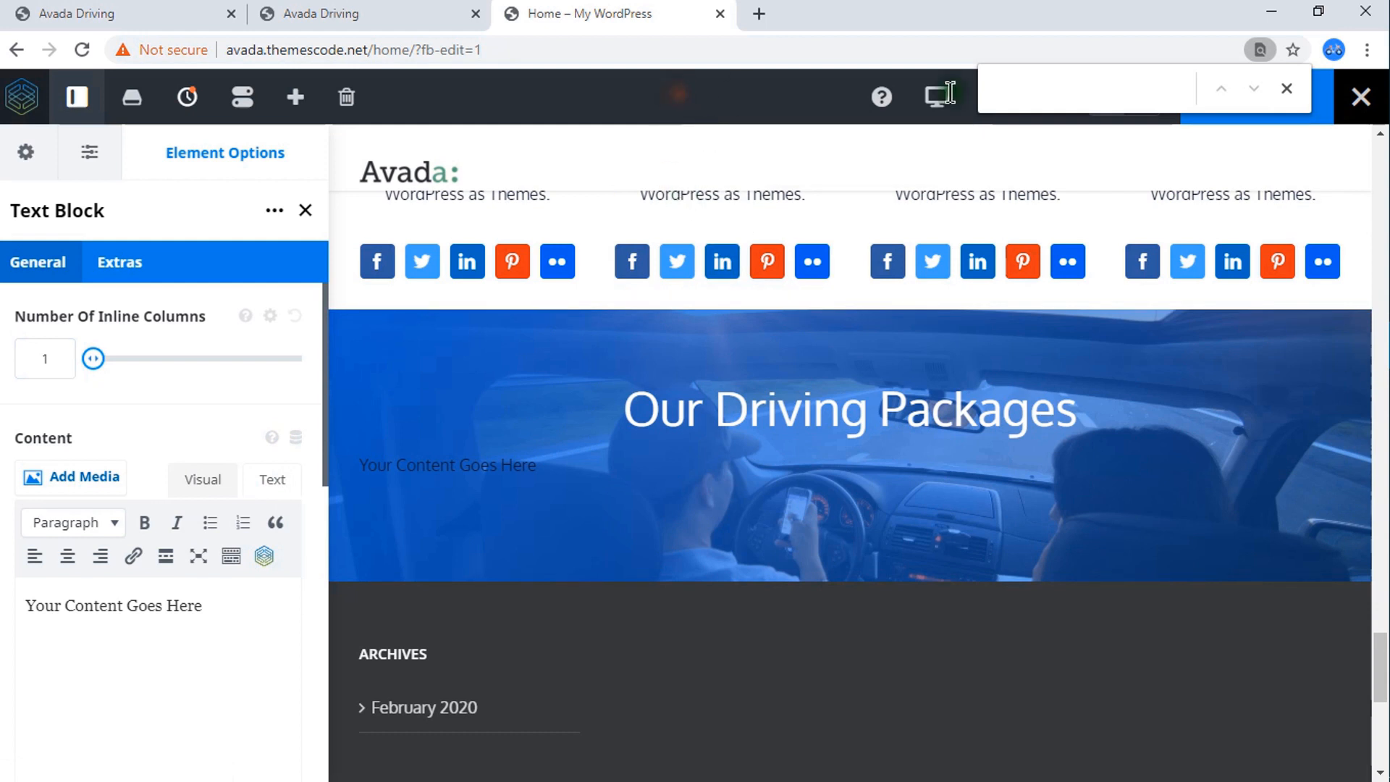
click(1287, 89)
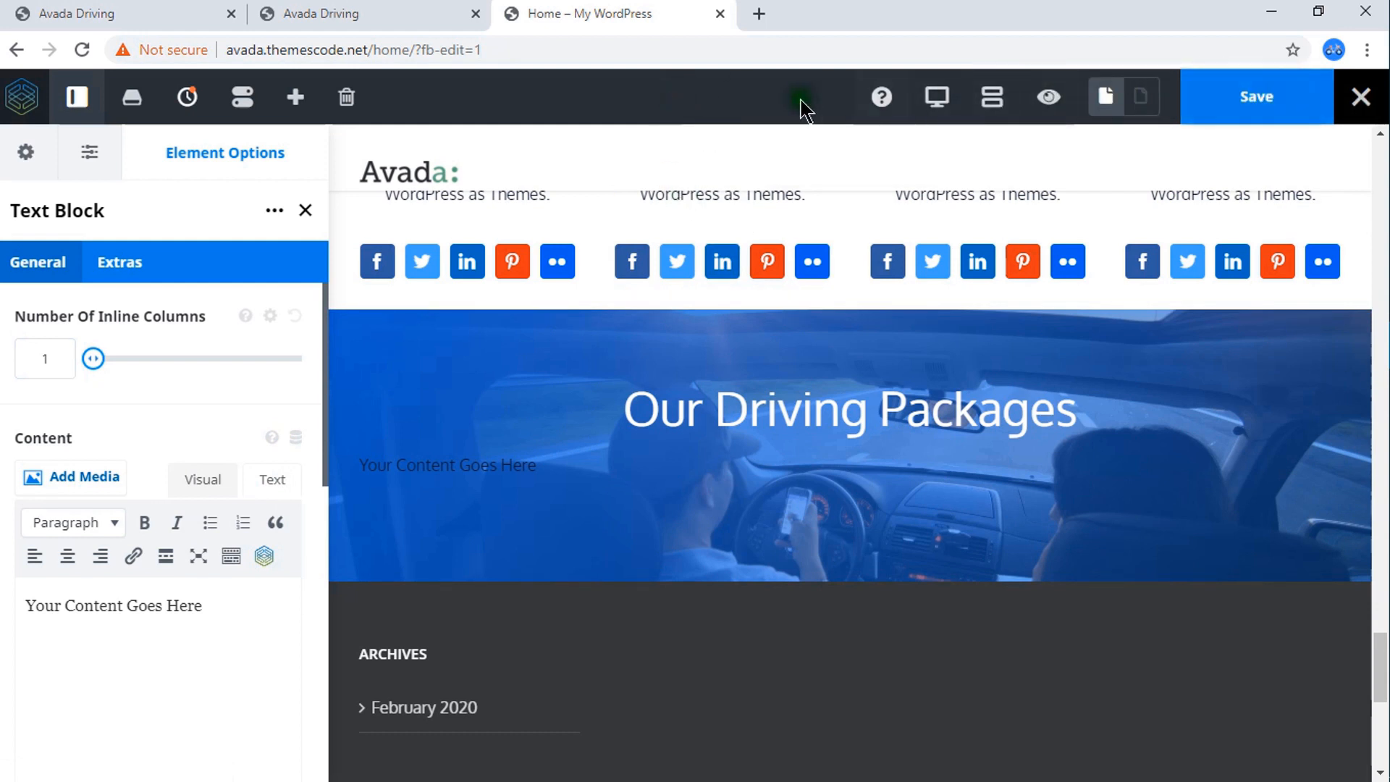
key(XF86MonBrightnessUp)
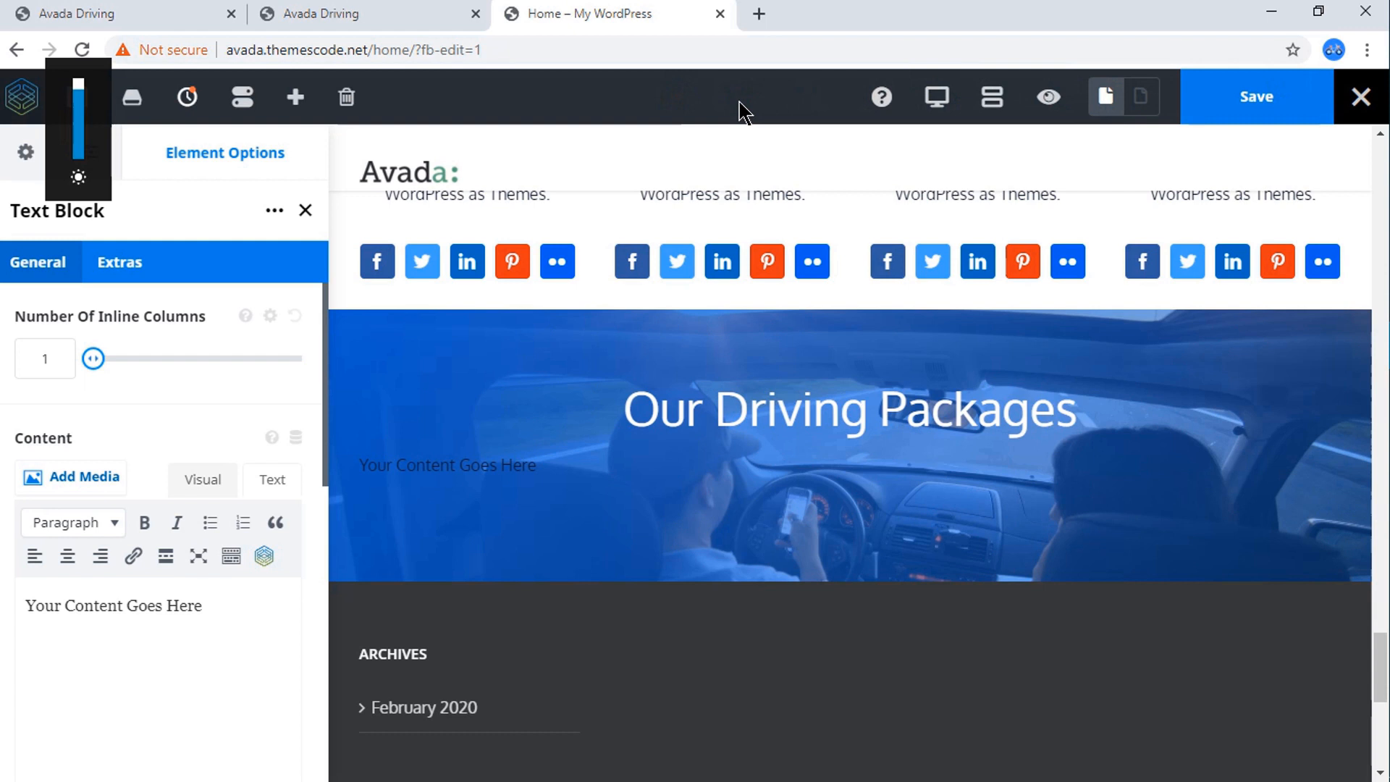
key(XF86MonBrightnessDown)
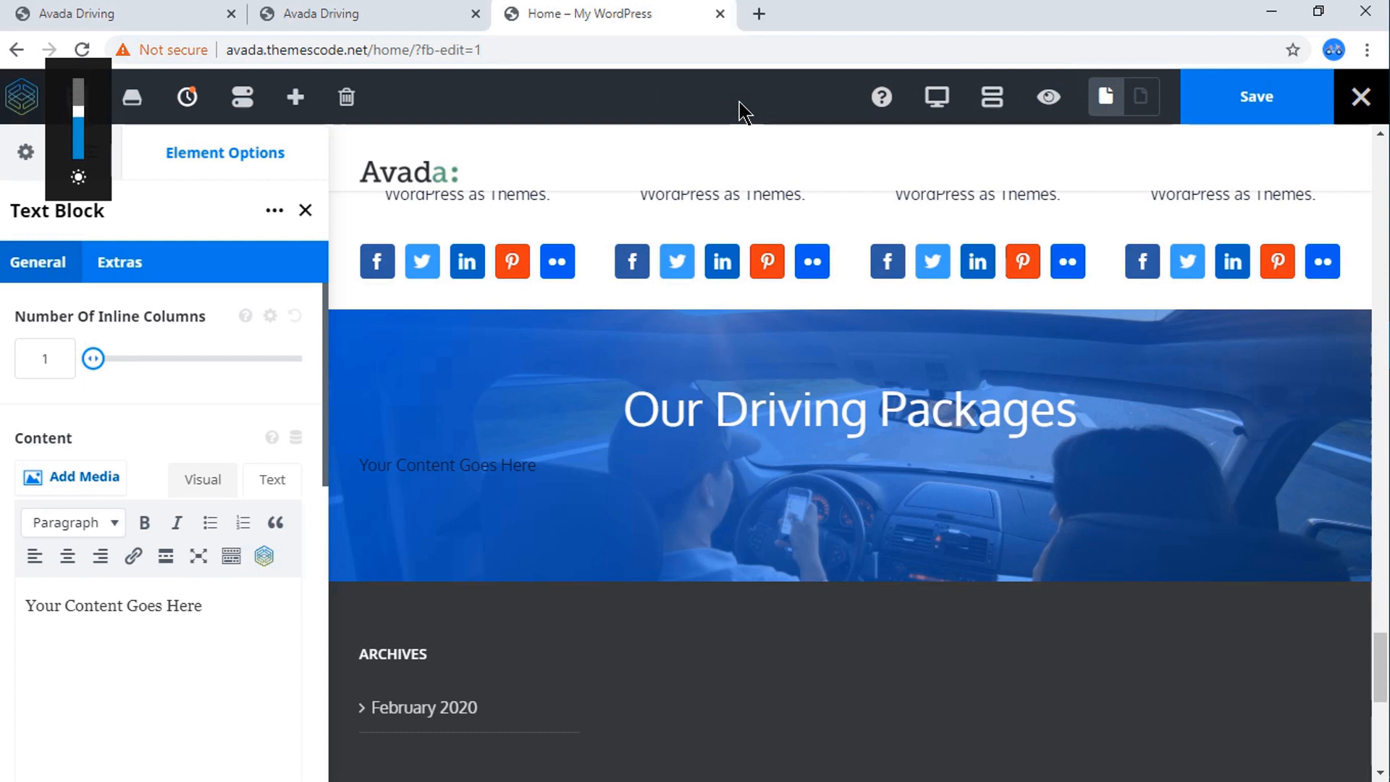
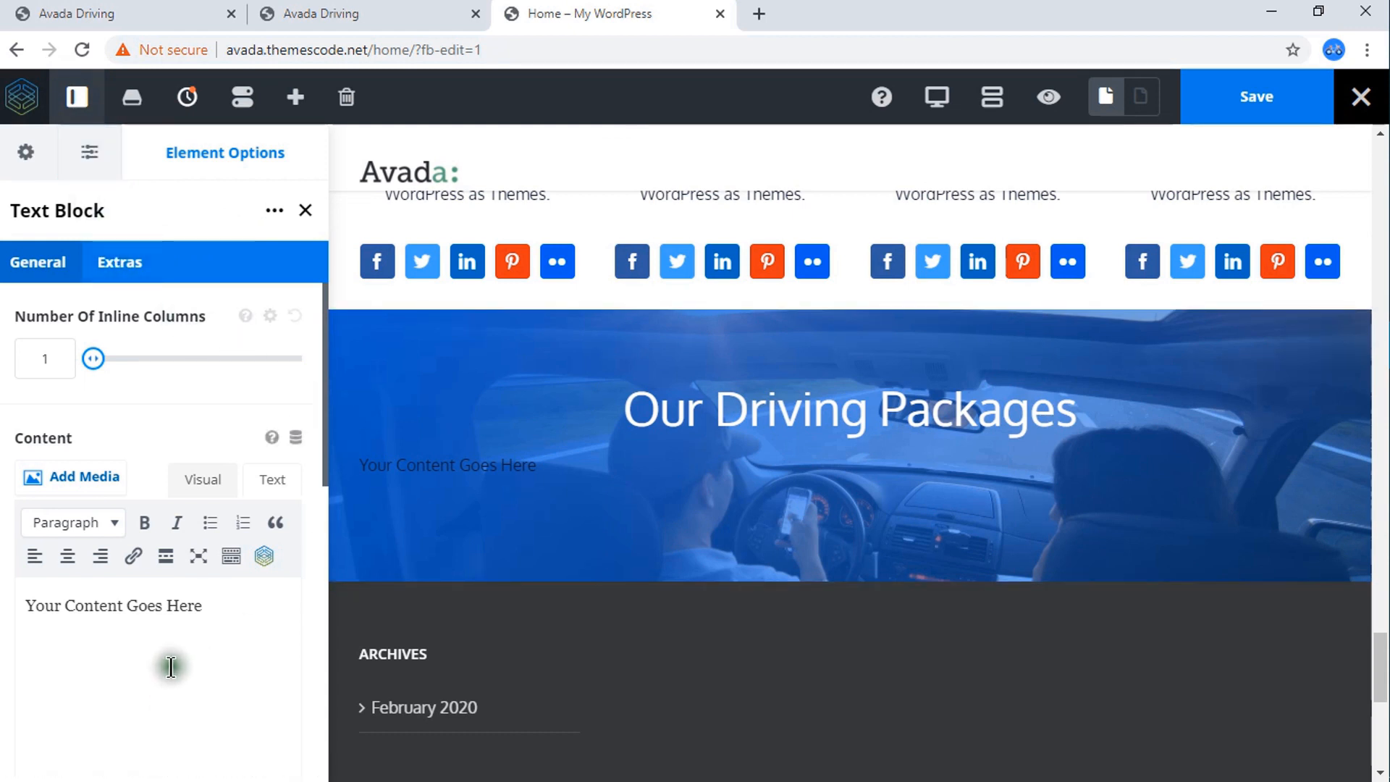
Replace the text block's placeholder with the copied "Features include a plugin architecture..." sentence and center it.
click(278, 481)
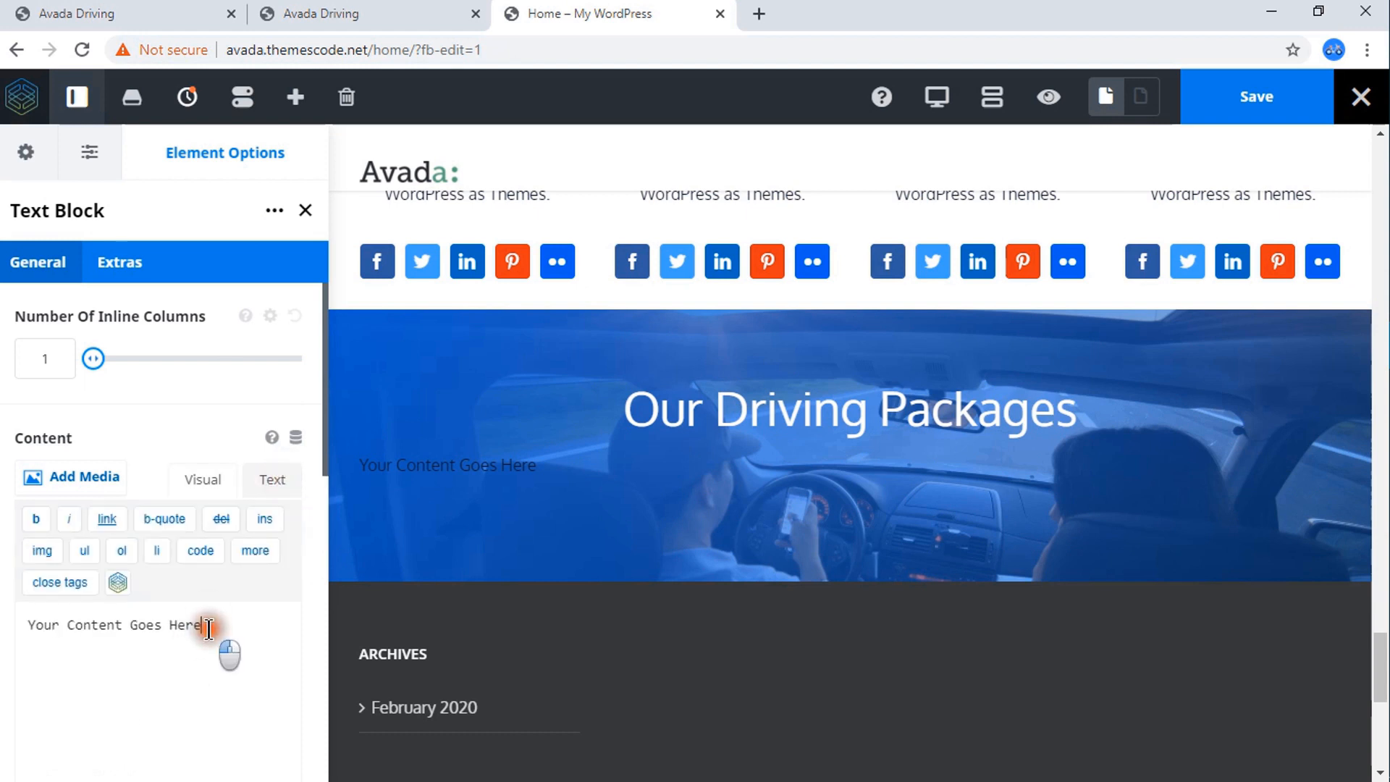
drag(207, 626, 25, 615)
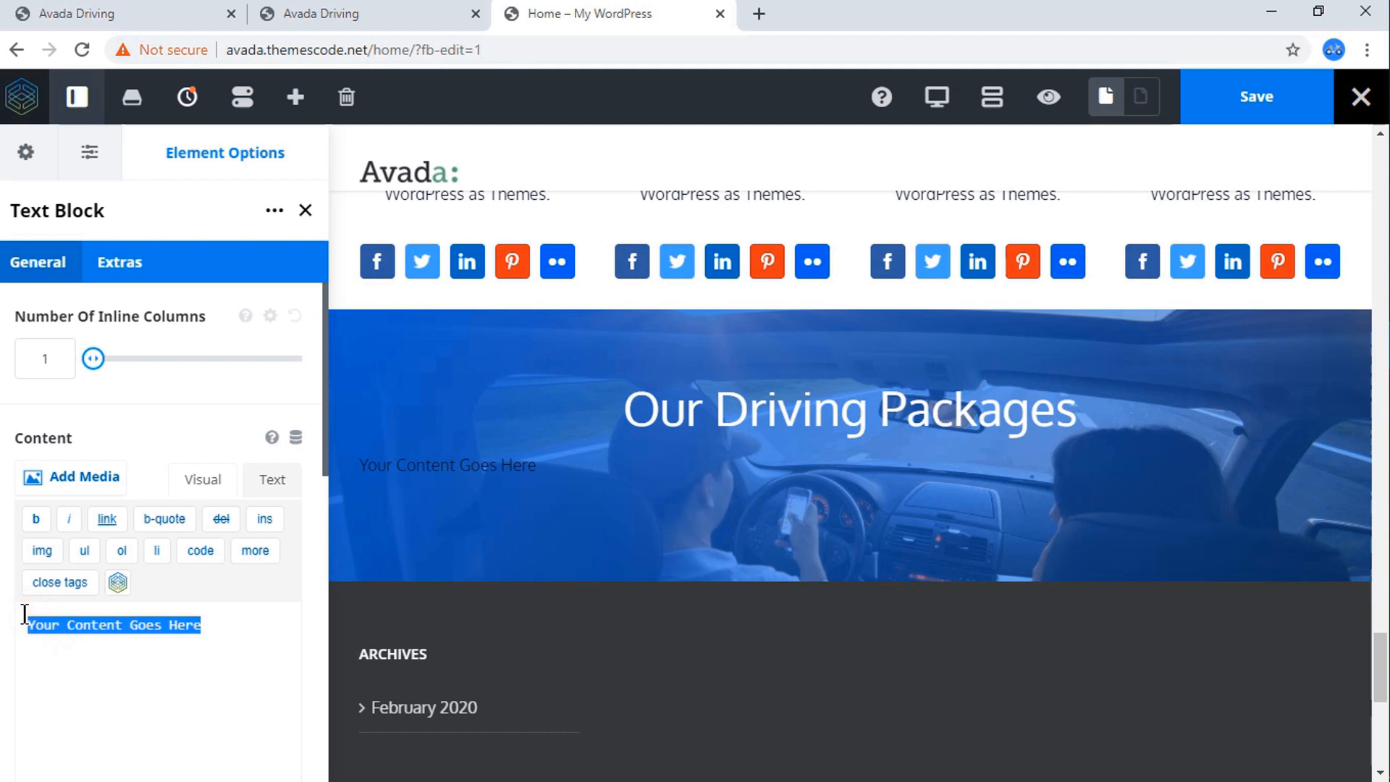
text(Features include a plugin architecture and a template system, referred to within WordPress as Themes.)
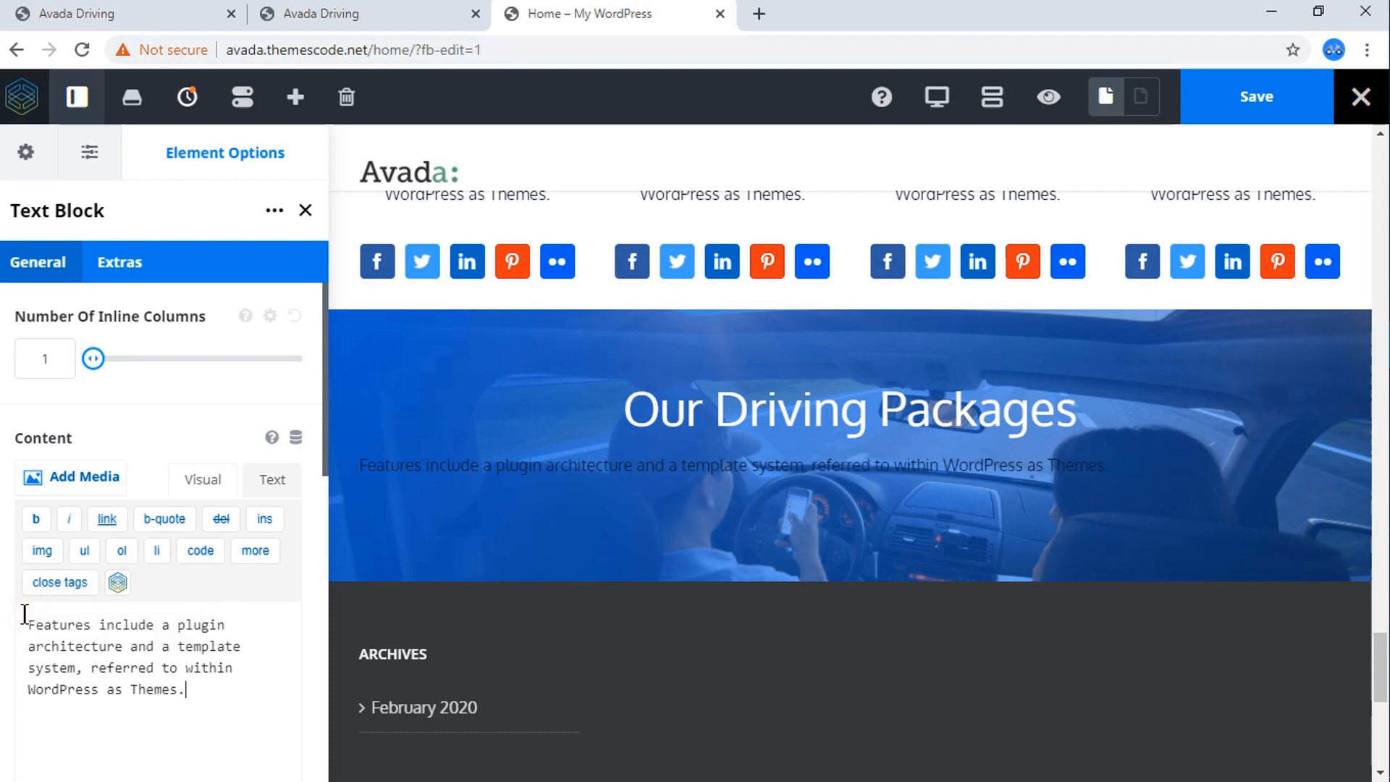
click(201, 481)
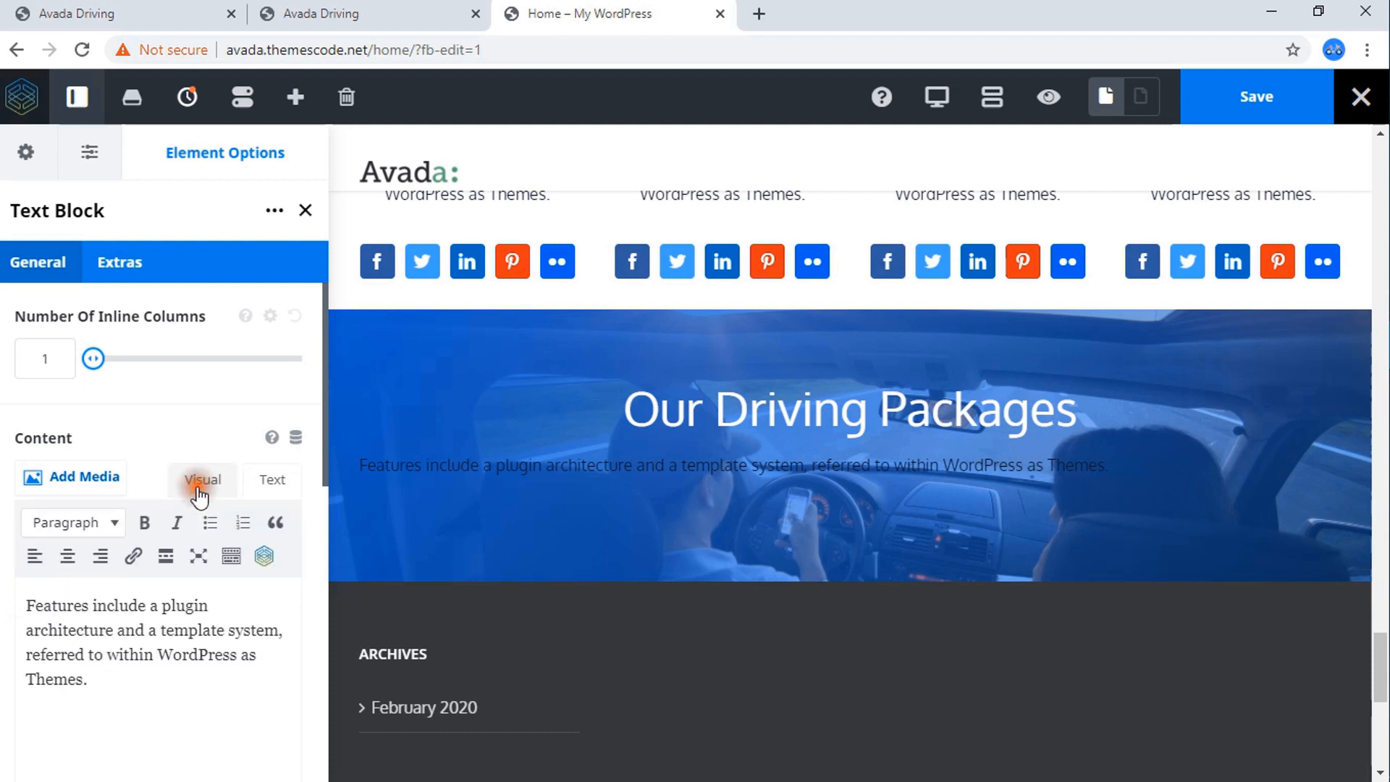
click(67, 558)
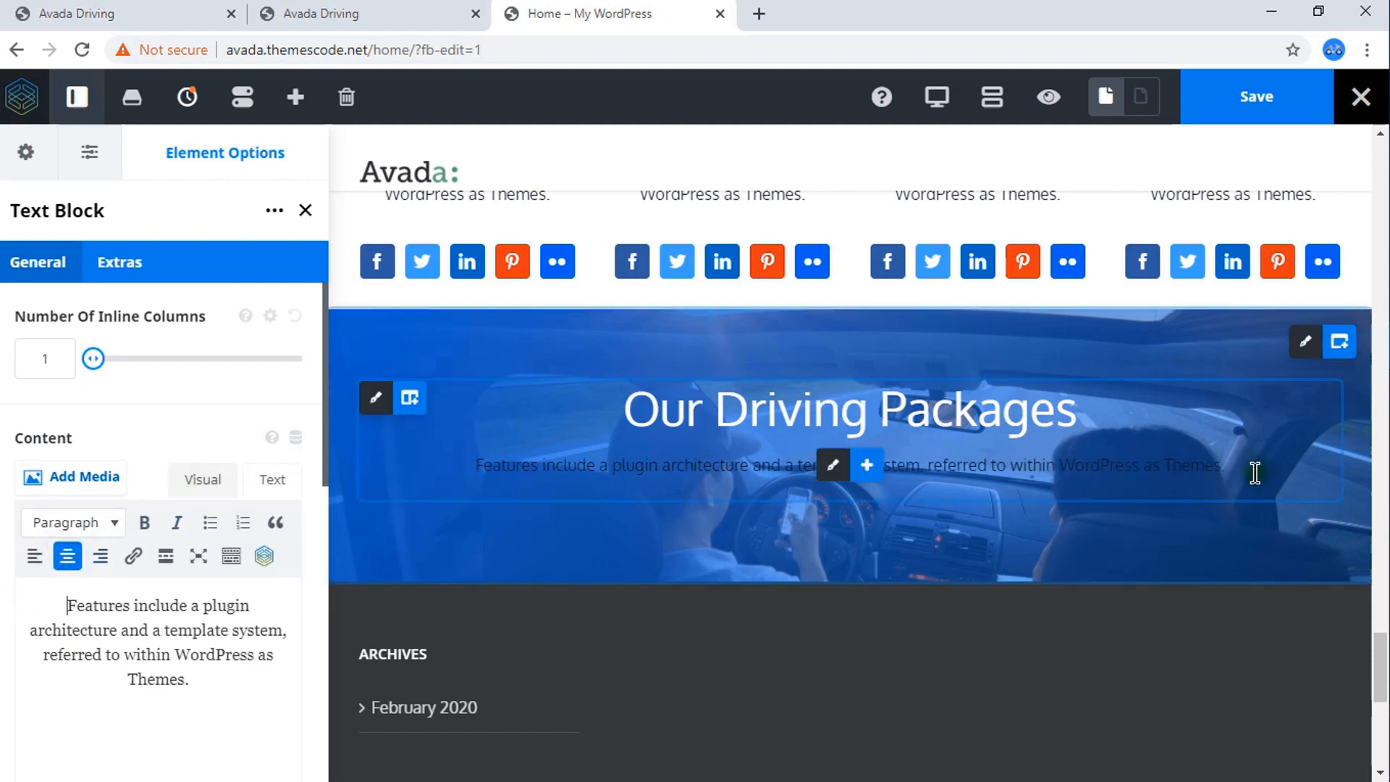
Try to set the font color of the sentence below the Our Driving Packages heading to #ffffff.
drag(1221, 469, 471, 464)
key(ctrl+c)
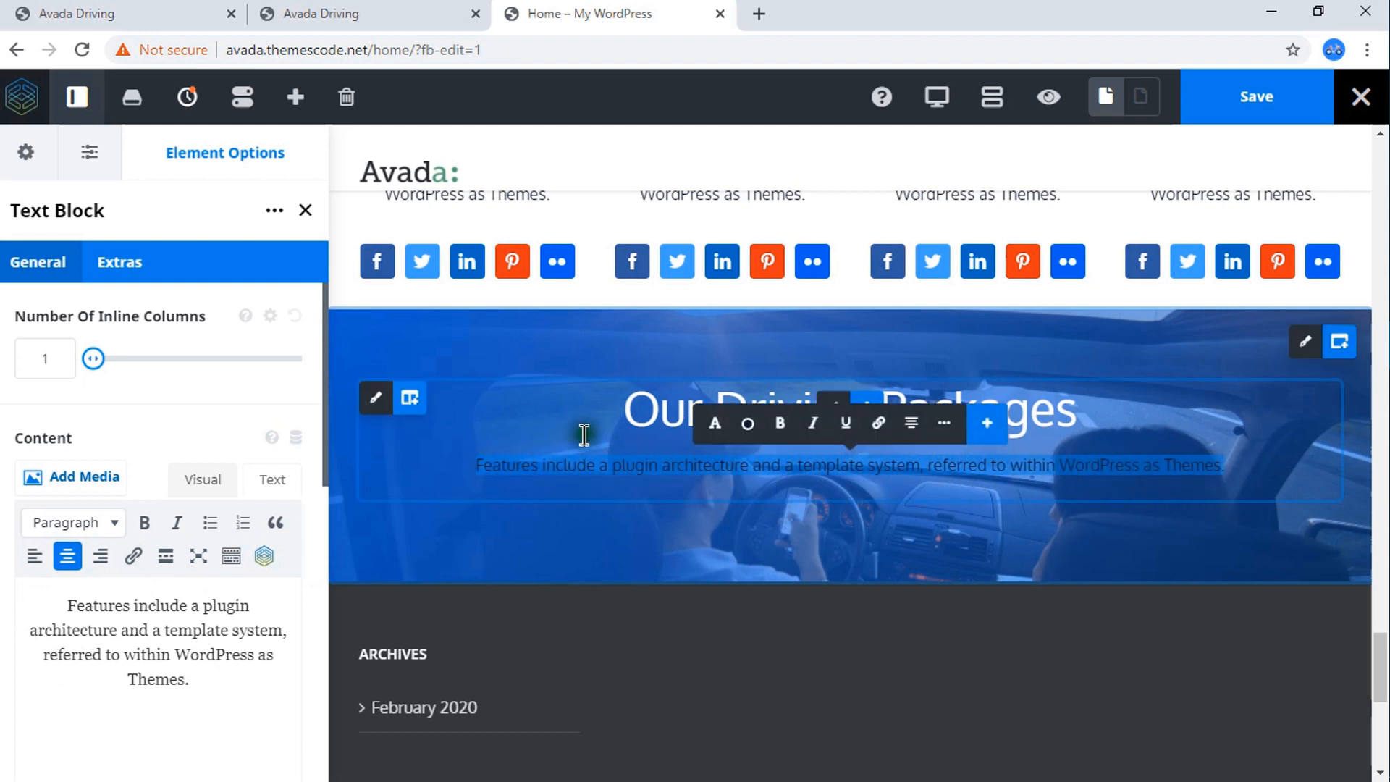
click(749, 425)
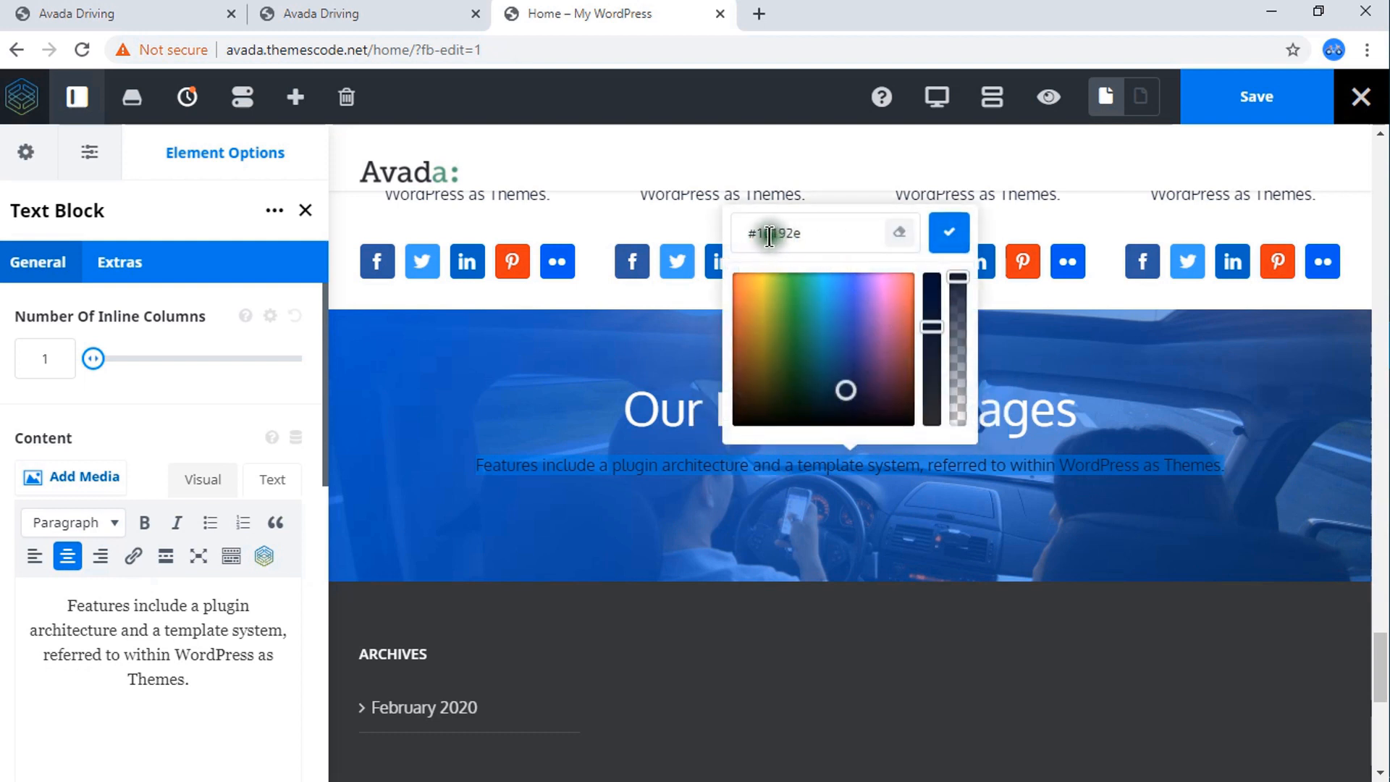
drag(758, 233, 864, 232)
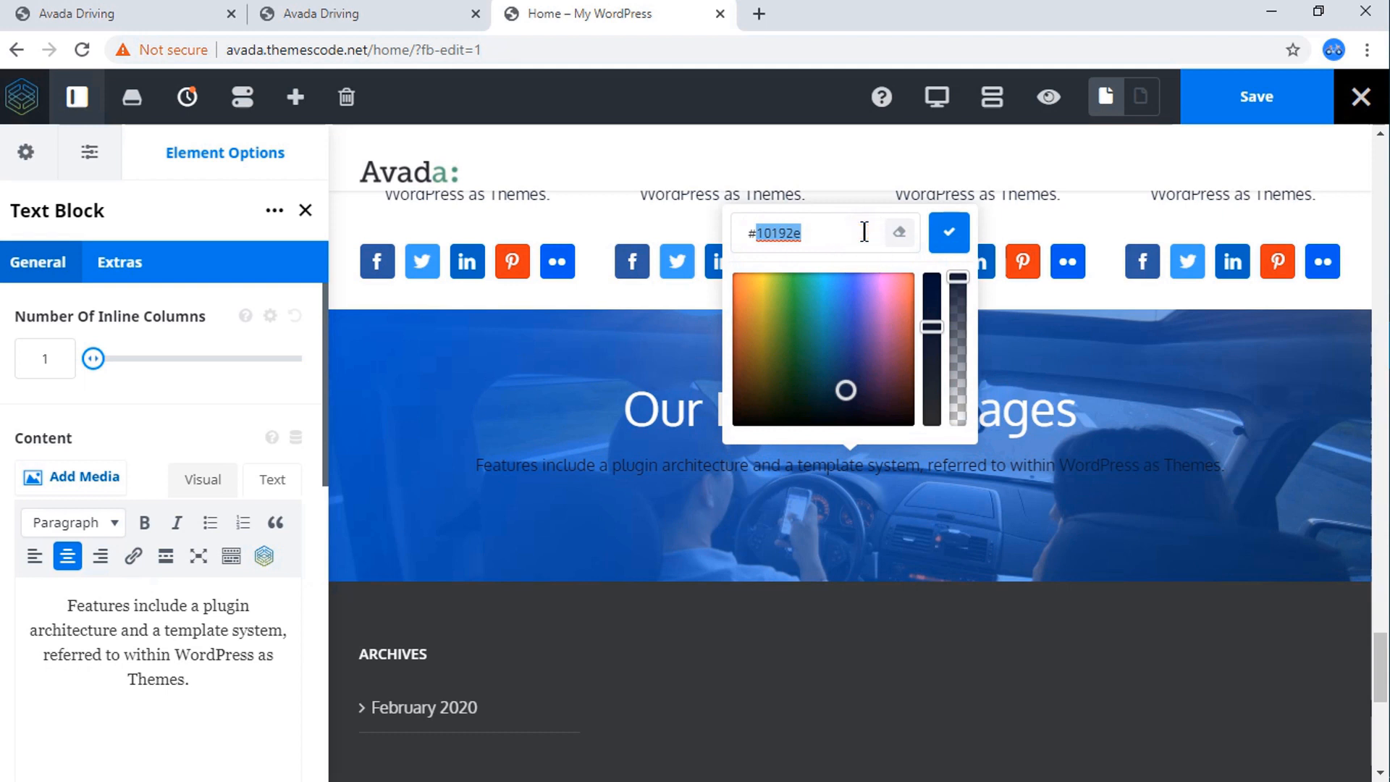
text(ffffff)
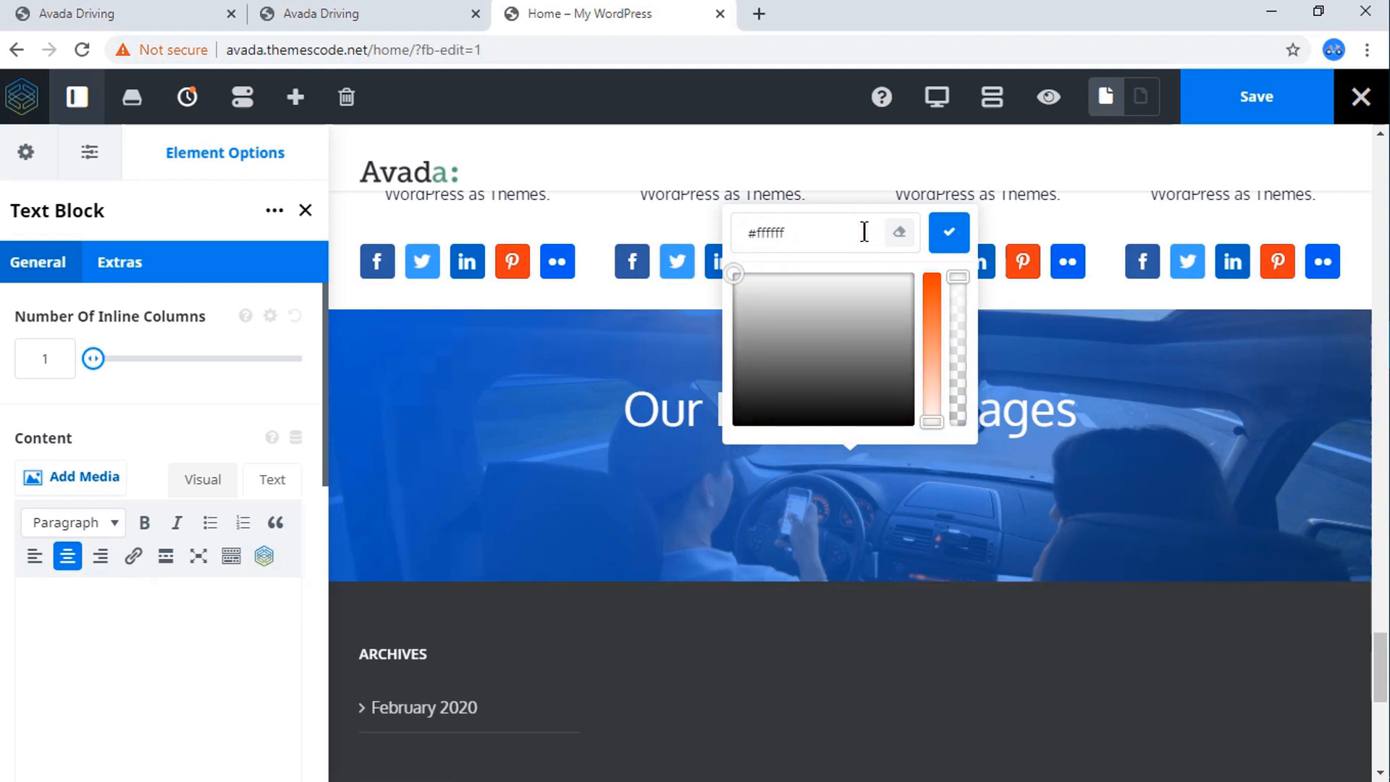
click(864, 232)
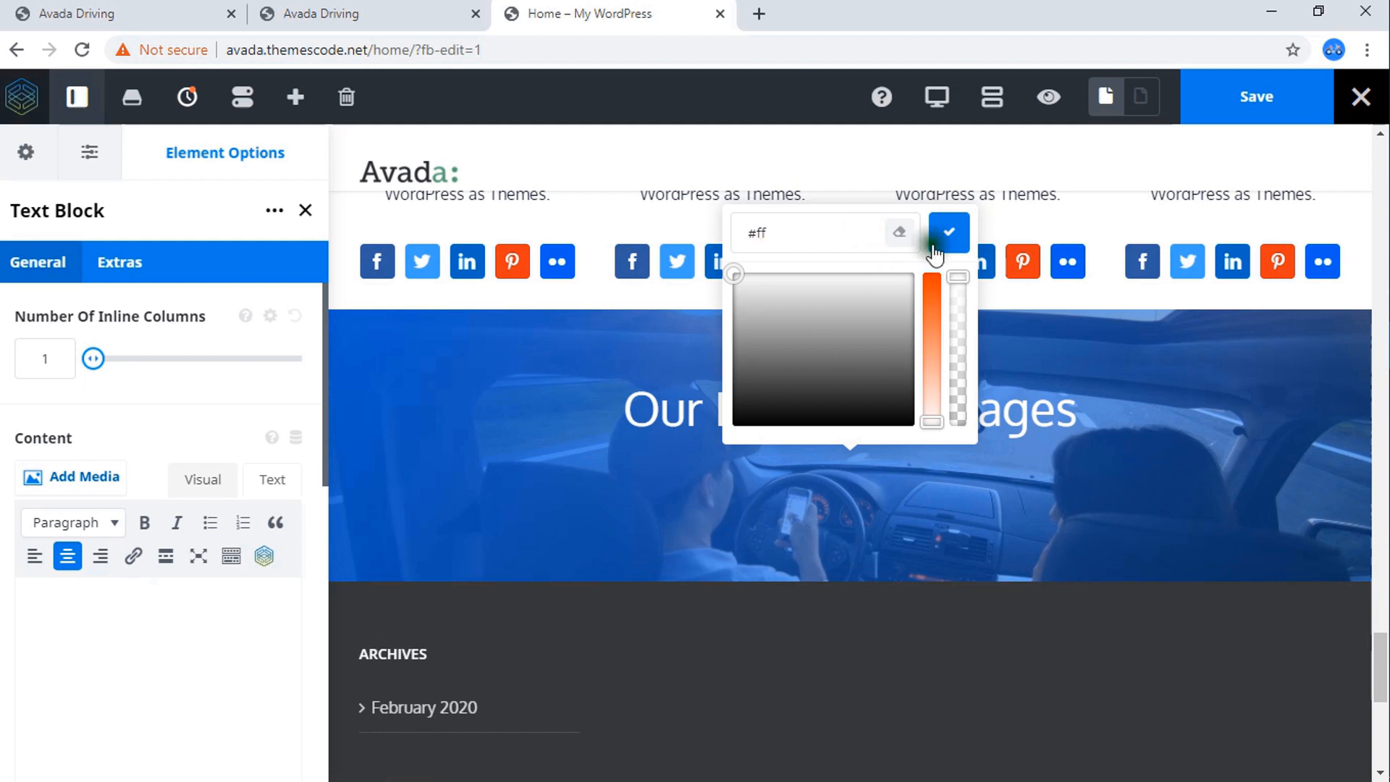
Paste the copied "Features include a plugin architecture..." sentence into the emptied text block as plain text and center it.
click(221, 629)
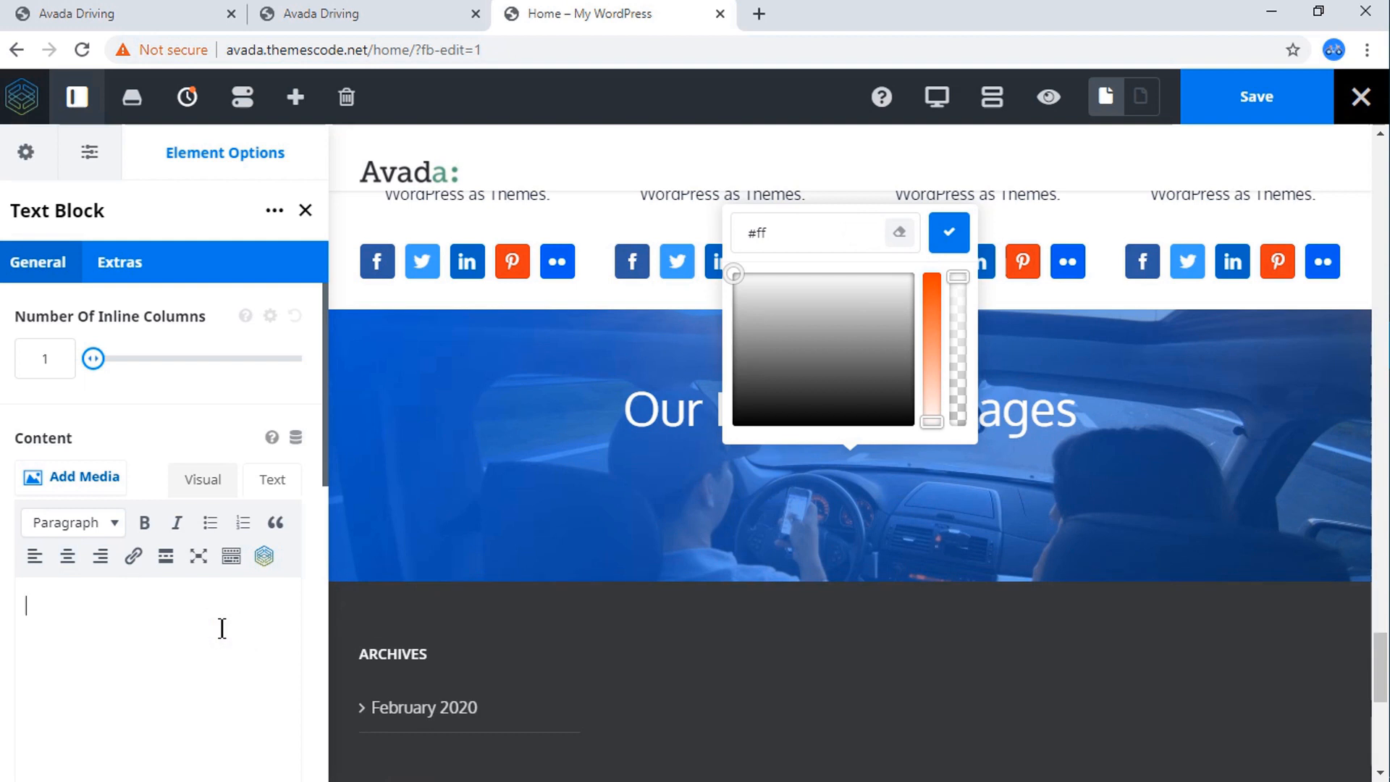
click(284, 500)
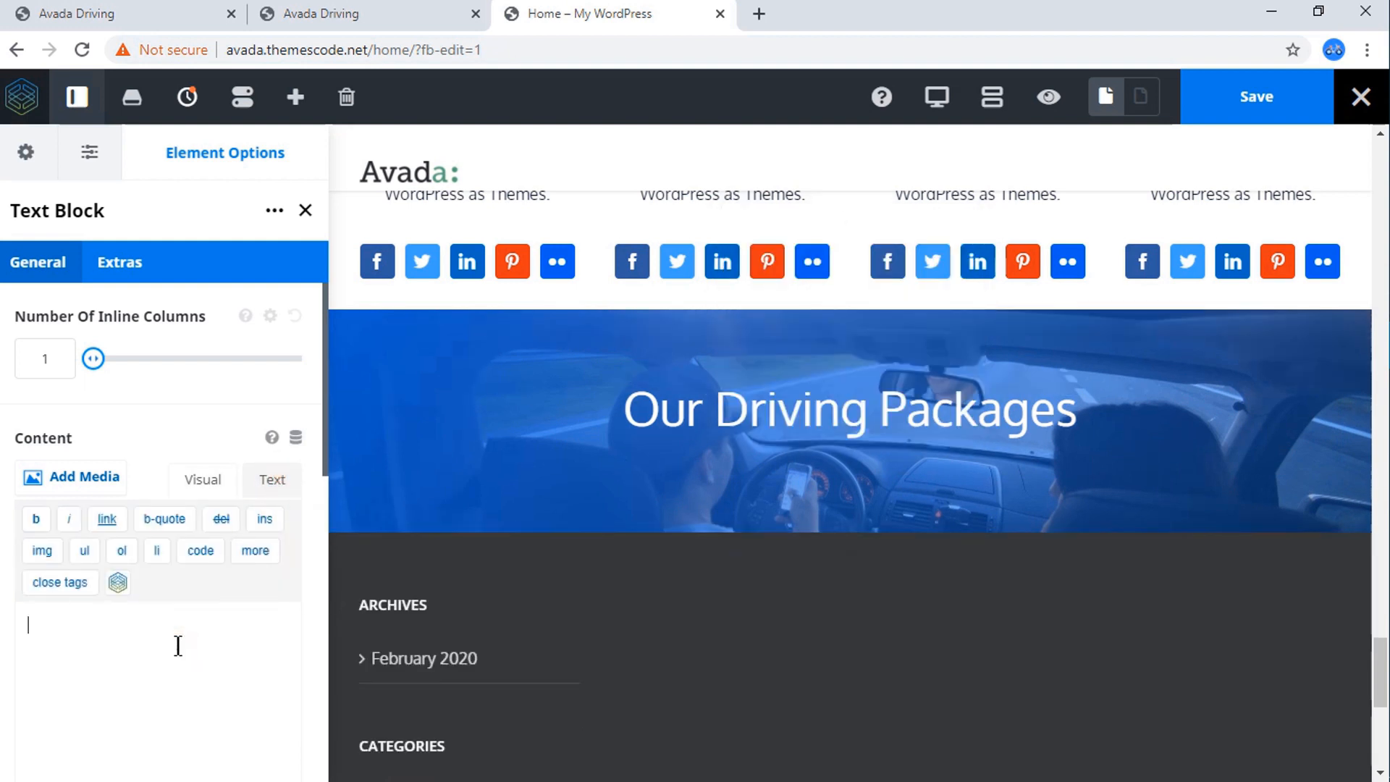
key(ctrl+v)
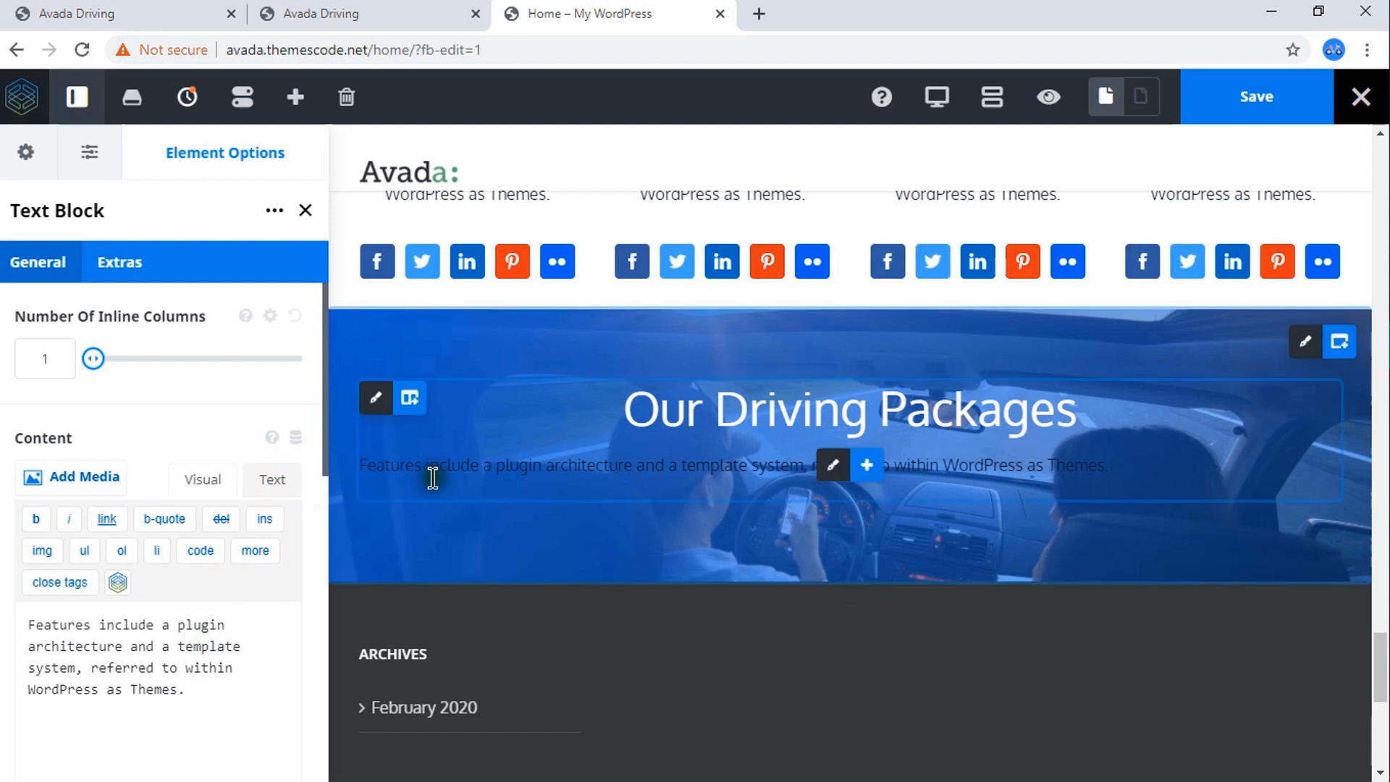
drag(1108, 471, 324, 466)
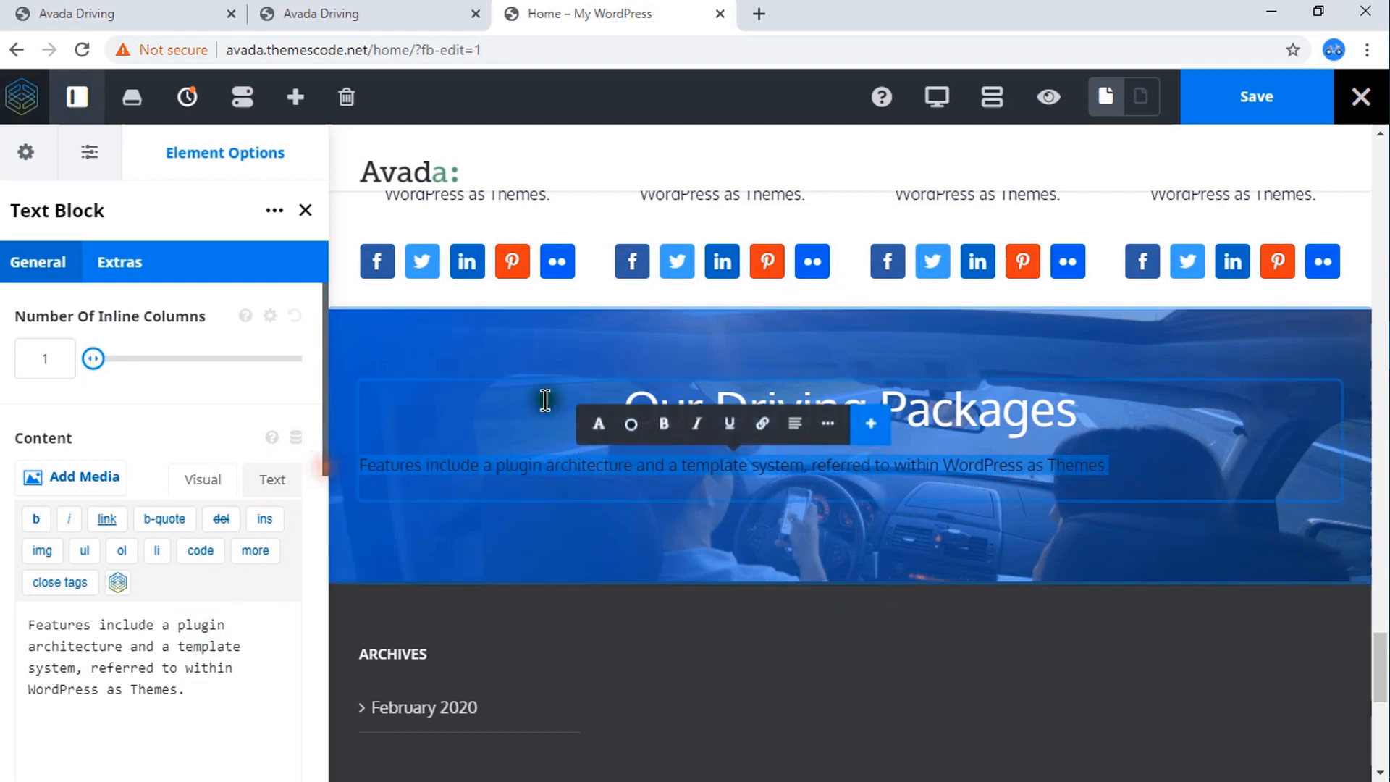
click(795, 424)
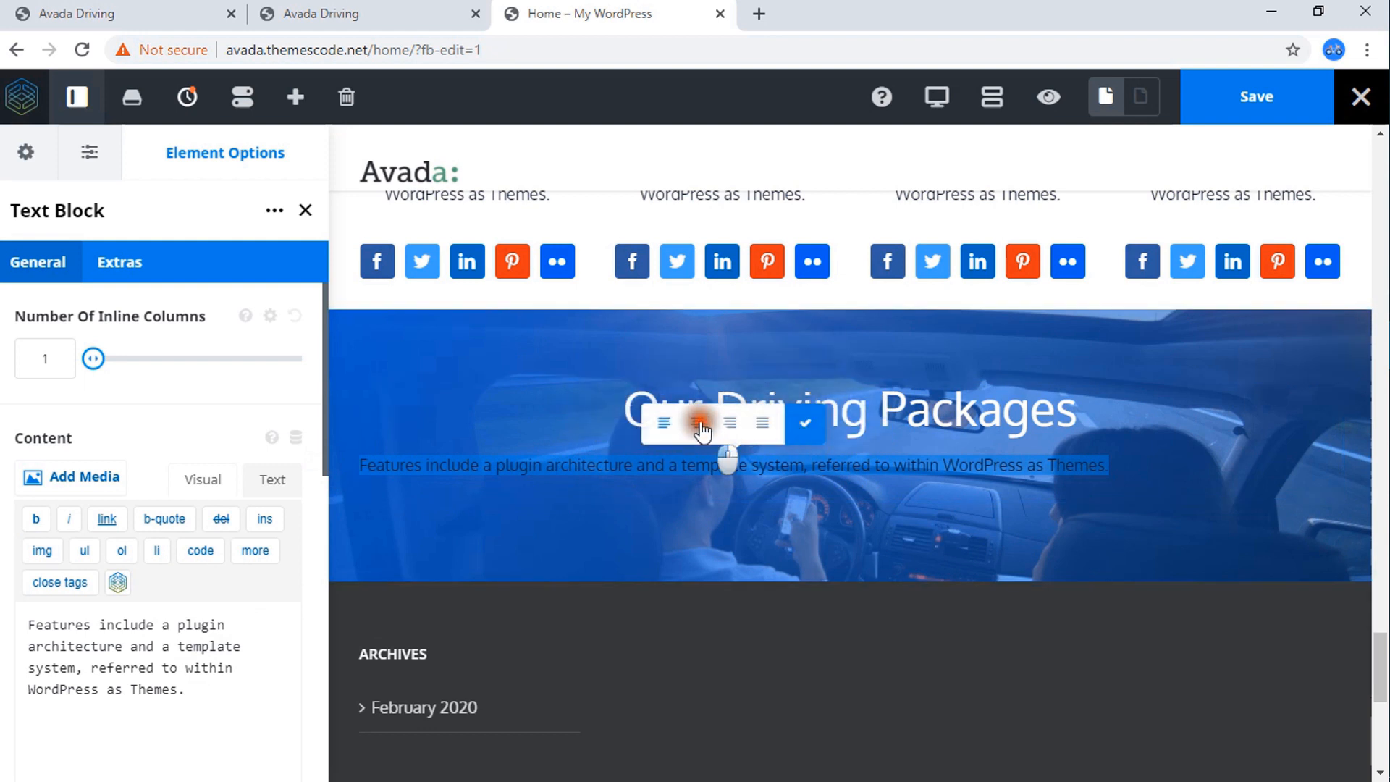
click(698, 424)
click(804, 423)
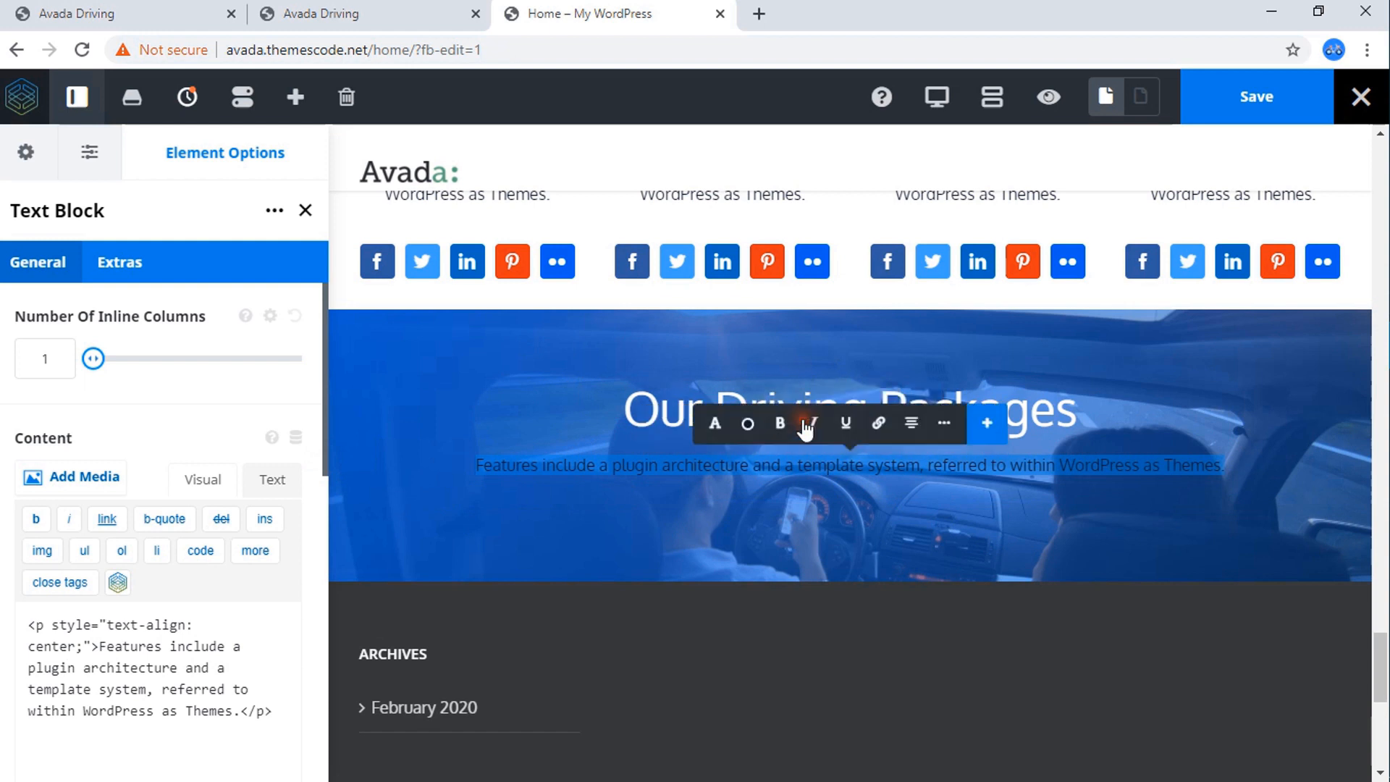
Set the font color of the centered sentence below the heading to #ffffff.
click(730, 428)
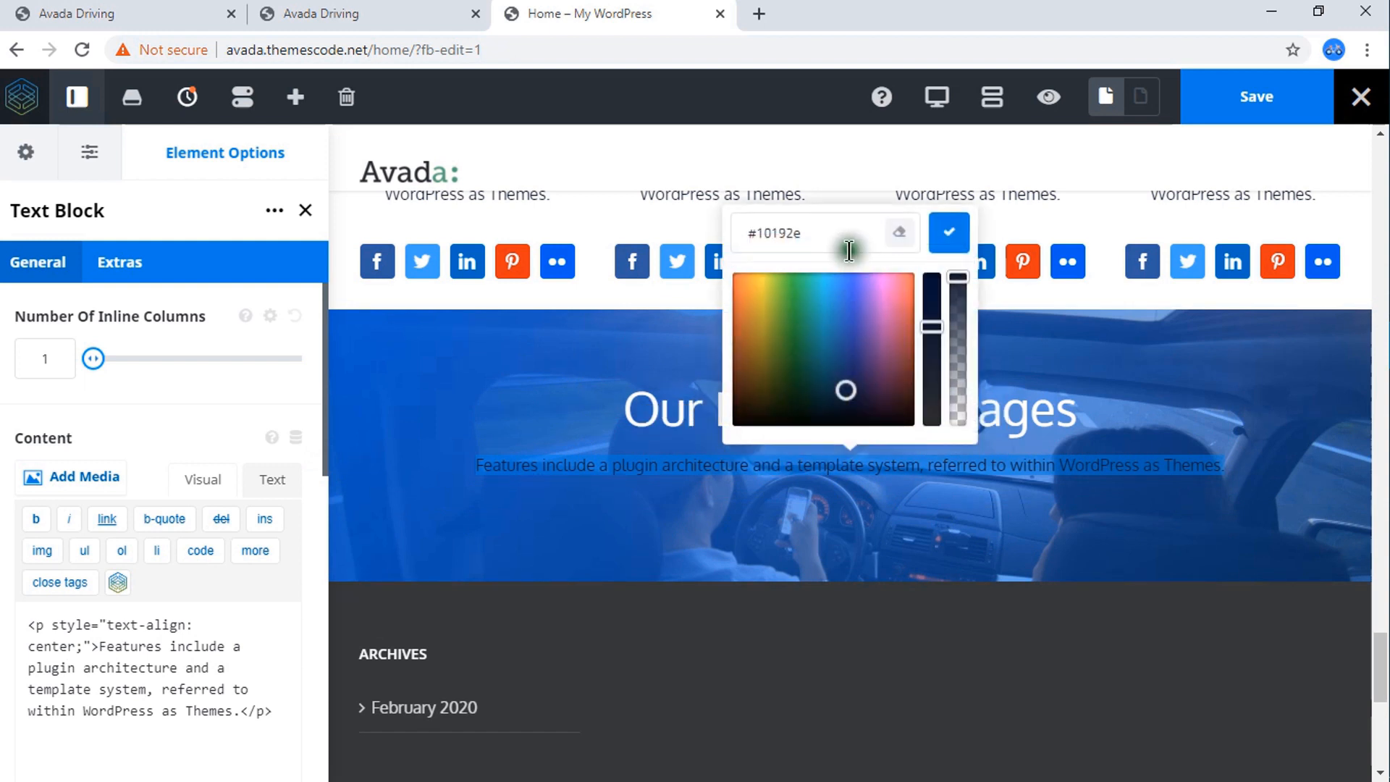
click(815, 236)
drag(816, 236, 759, 243)
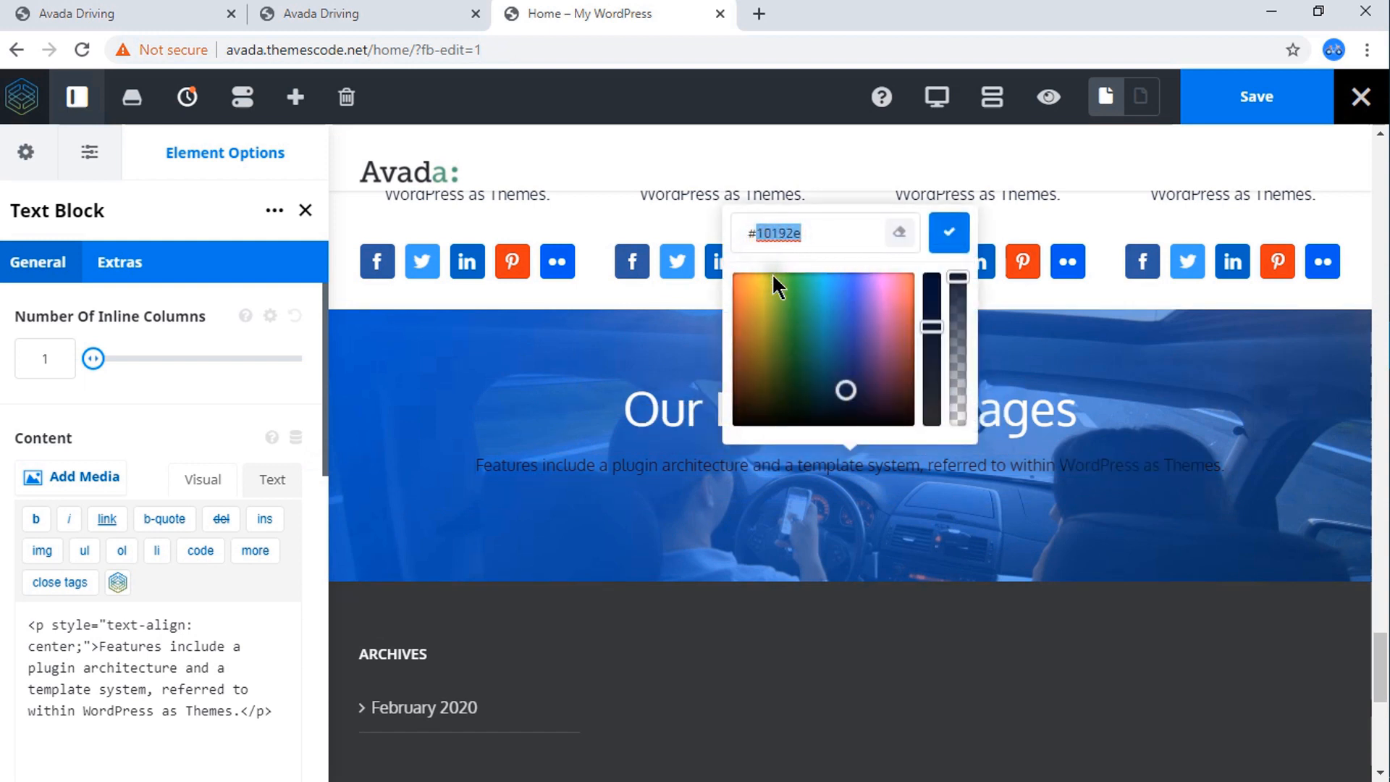
text(ffffff)
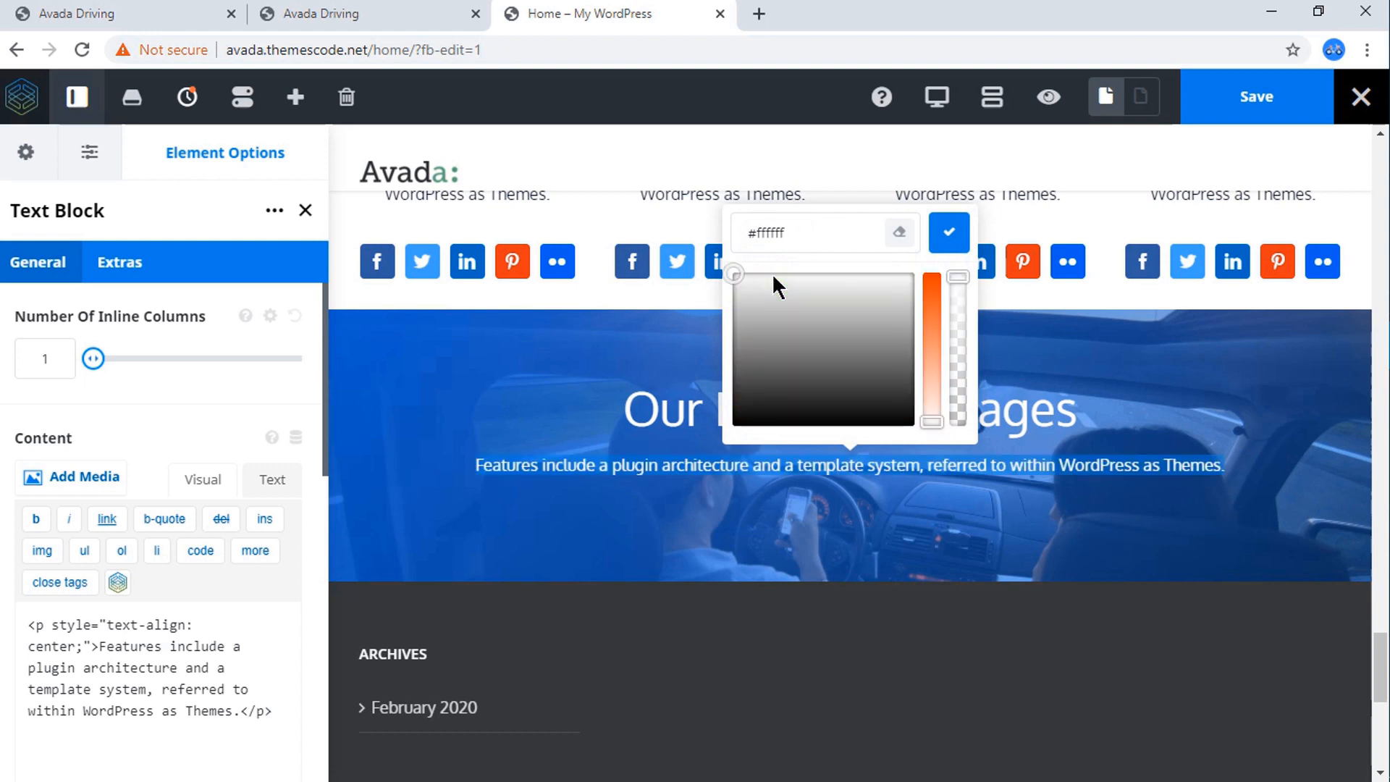
click(945, 231)
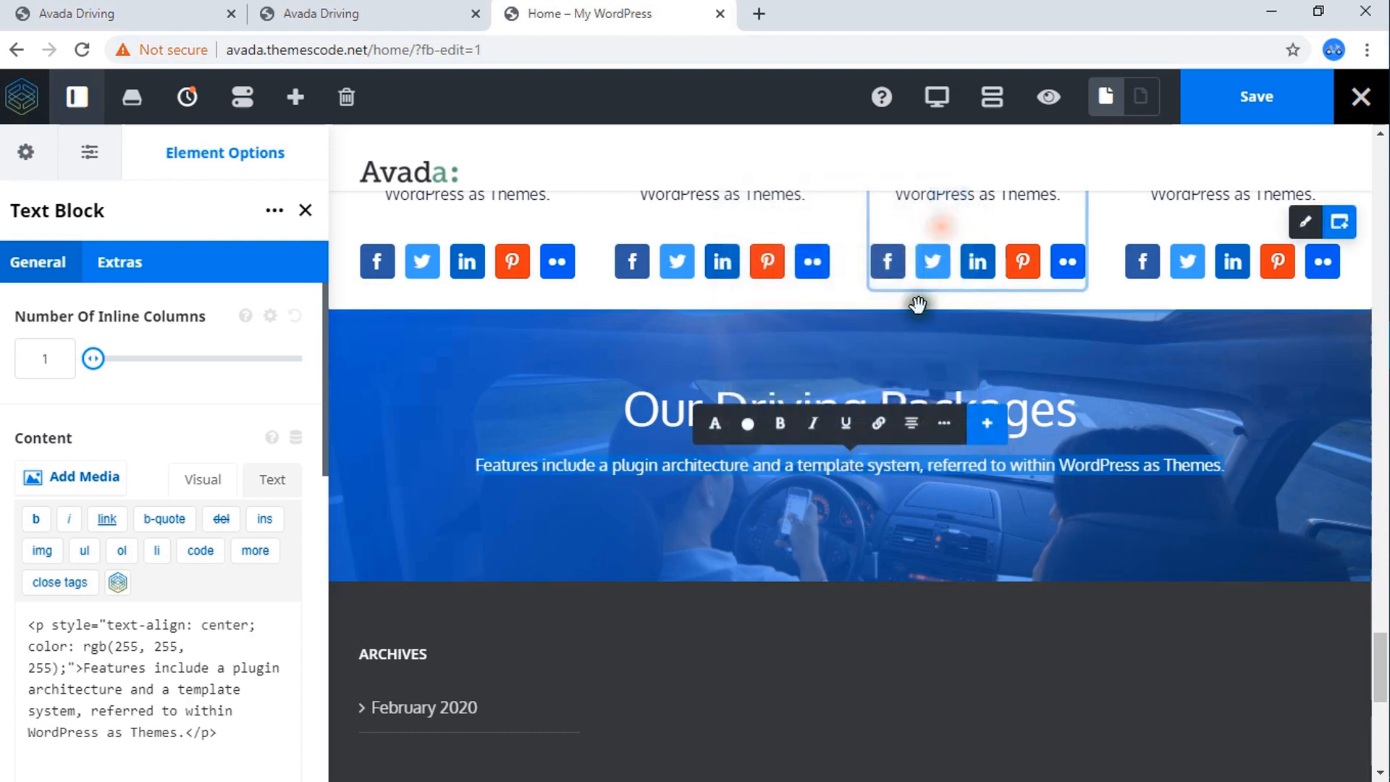
click(853, 539)
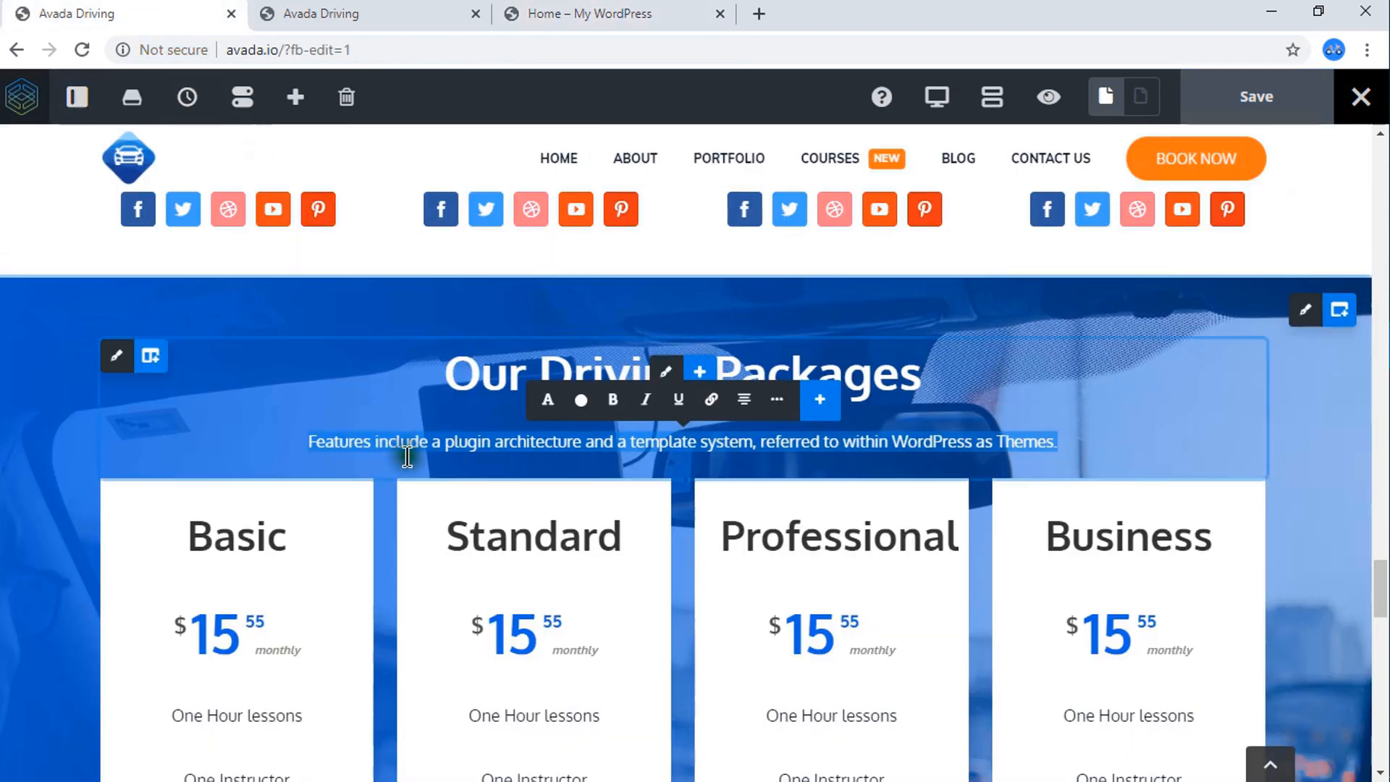
Examine the Basic, Standard, Professional and Business pricing columns on the reference Avada Driving page against the Home page section.
scroll(416, 463, down, 3)
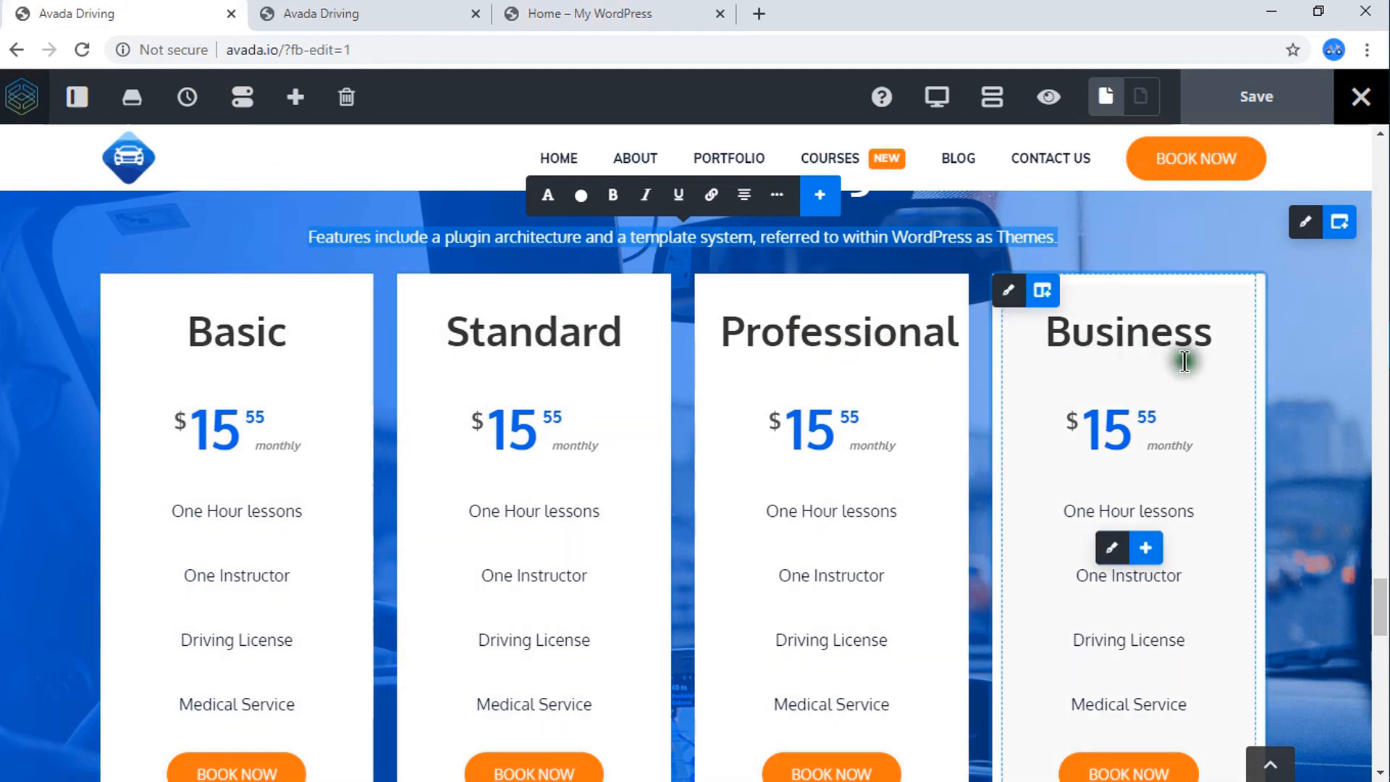
scroll(1179, 367, down, 10)
scroll(1179, 384, down, 5)
scroll(1157, 387, up, 15)
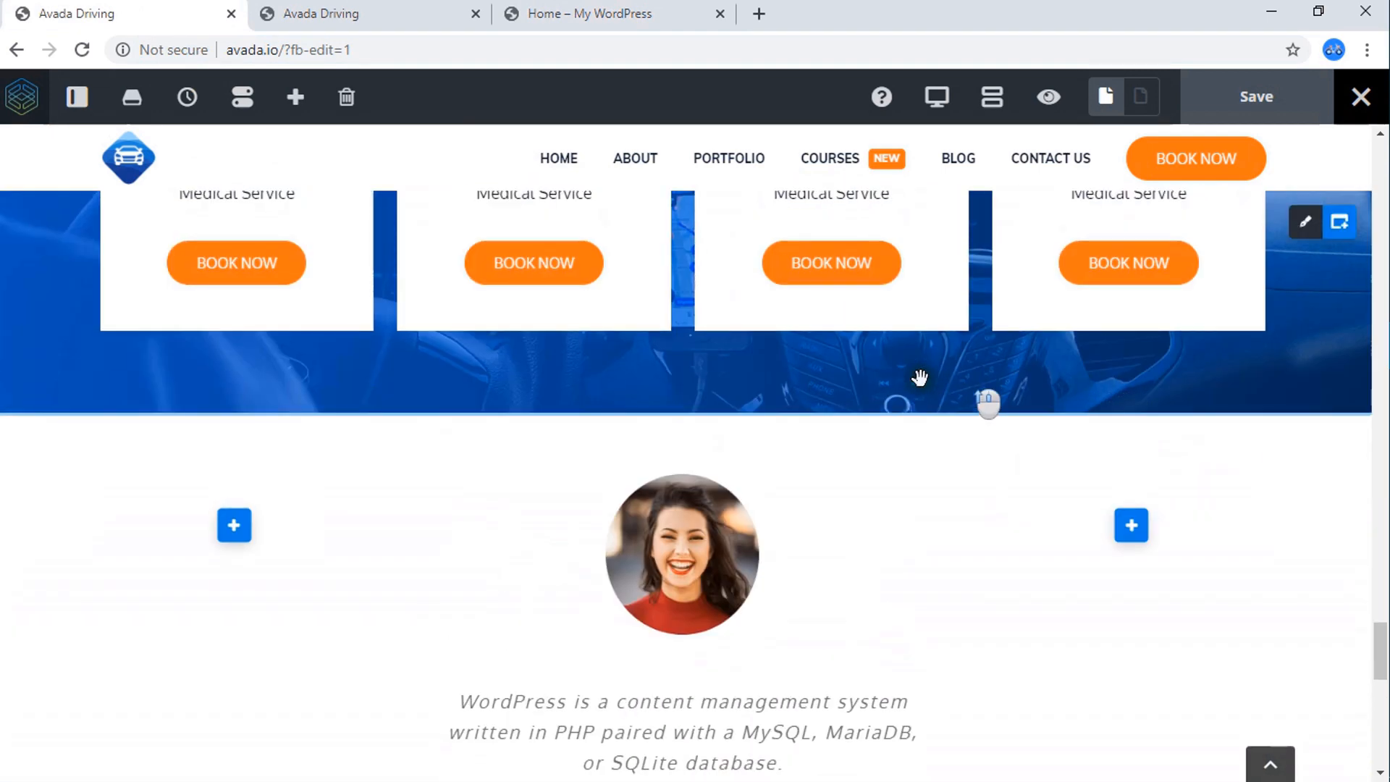
scroll(753, 392, down, 3)
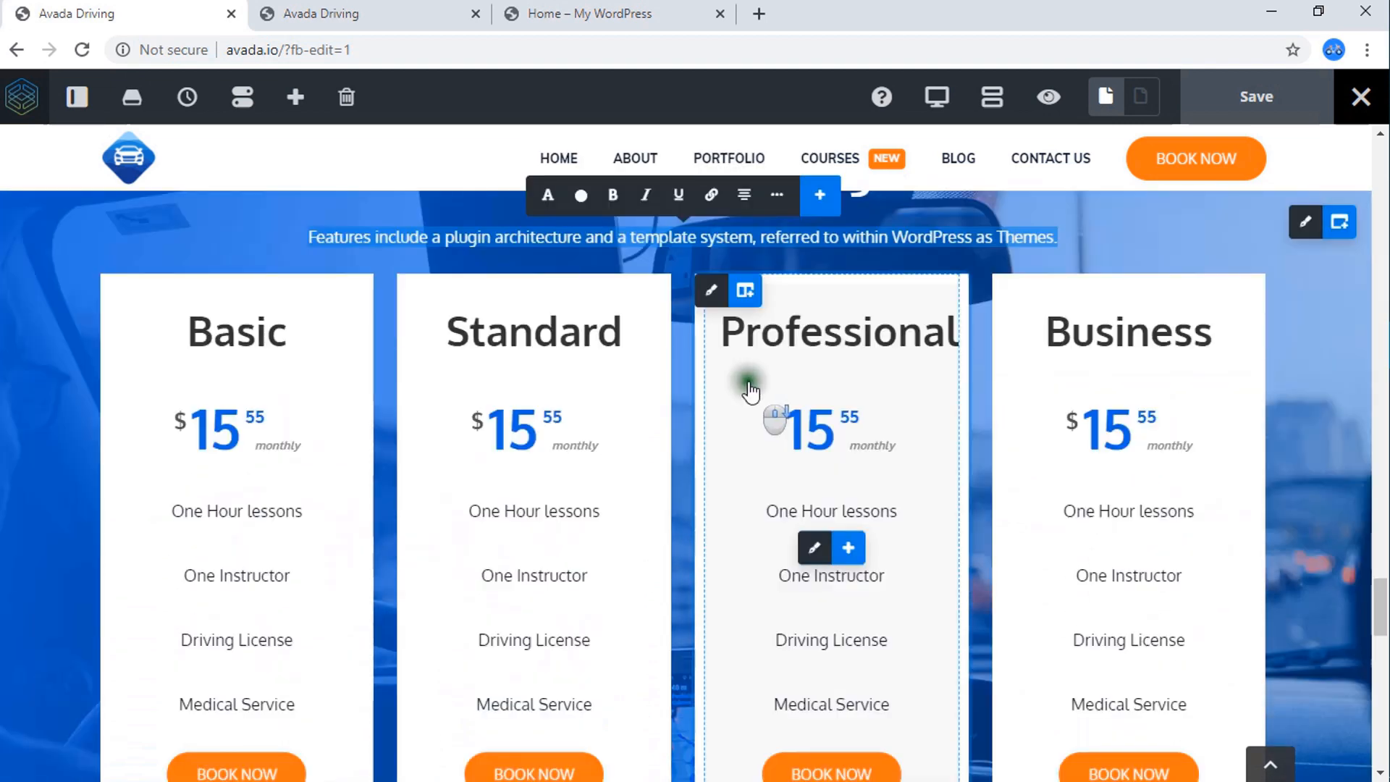
click(401, 13)
click(590, 10)
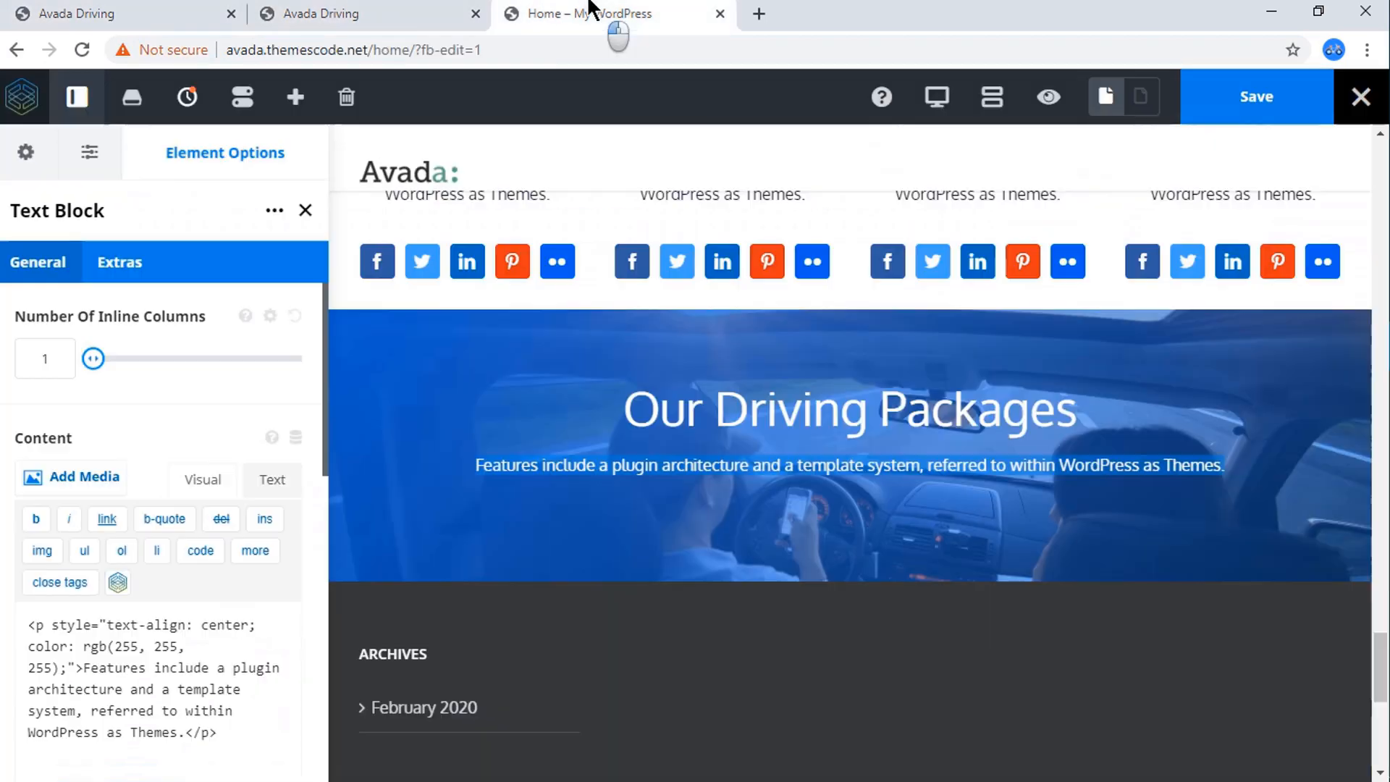
scroll(736, 497, down, 2)
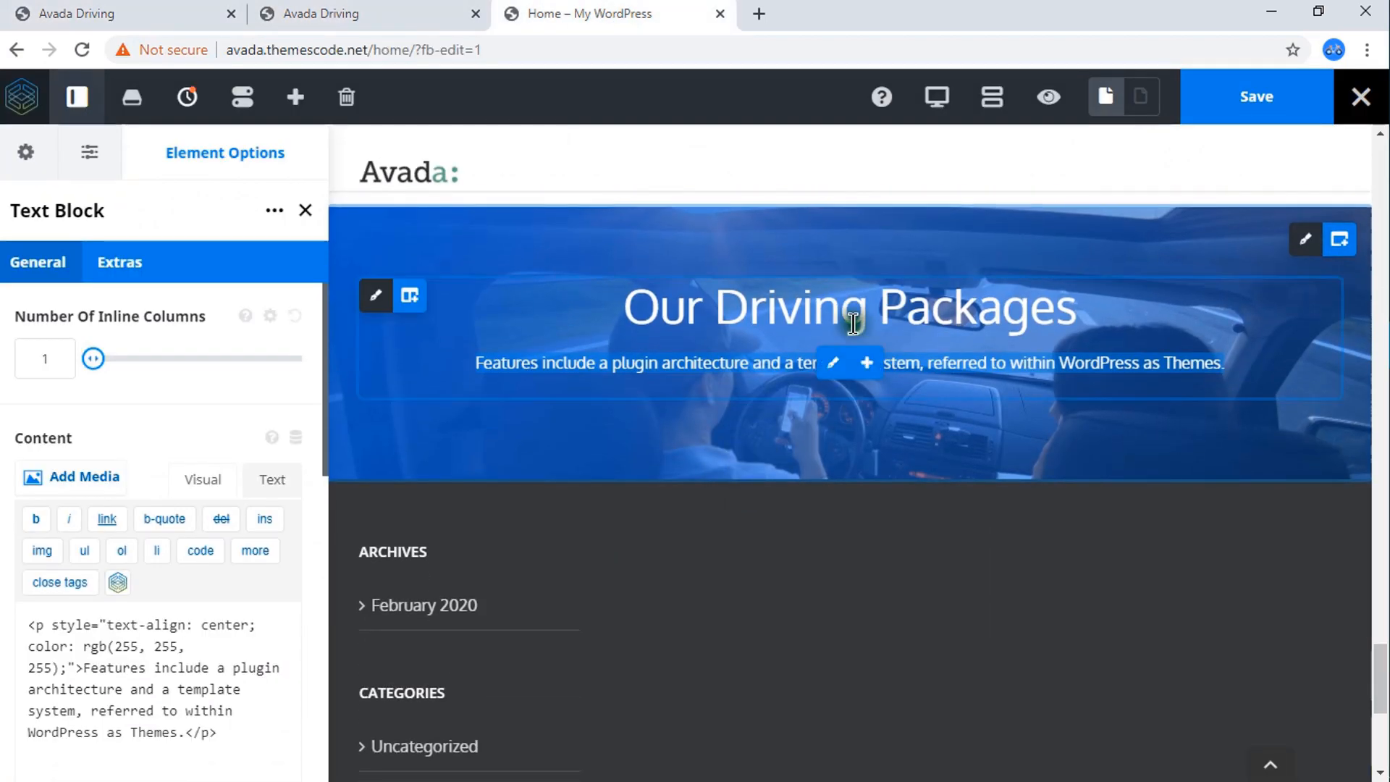
click(171, 15)
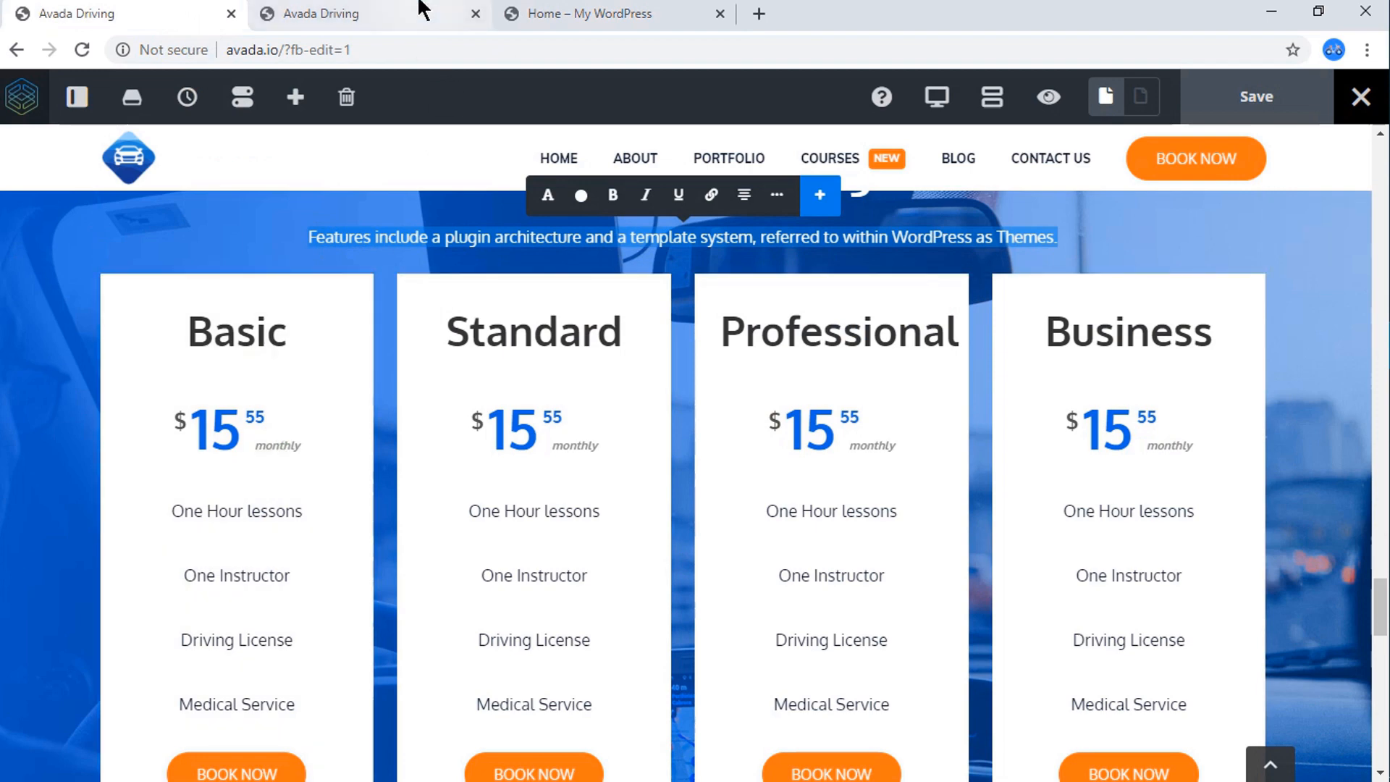
Return to the Home page and add a 1/4 column below the Our Driving Packages title column.
click(444, 16)
click(557, 13)
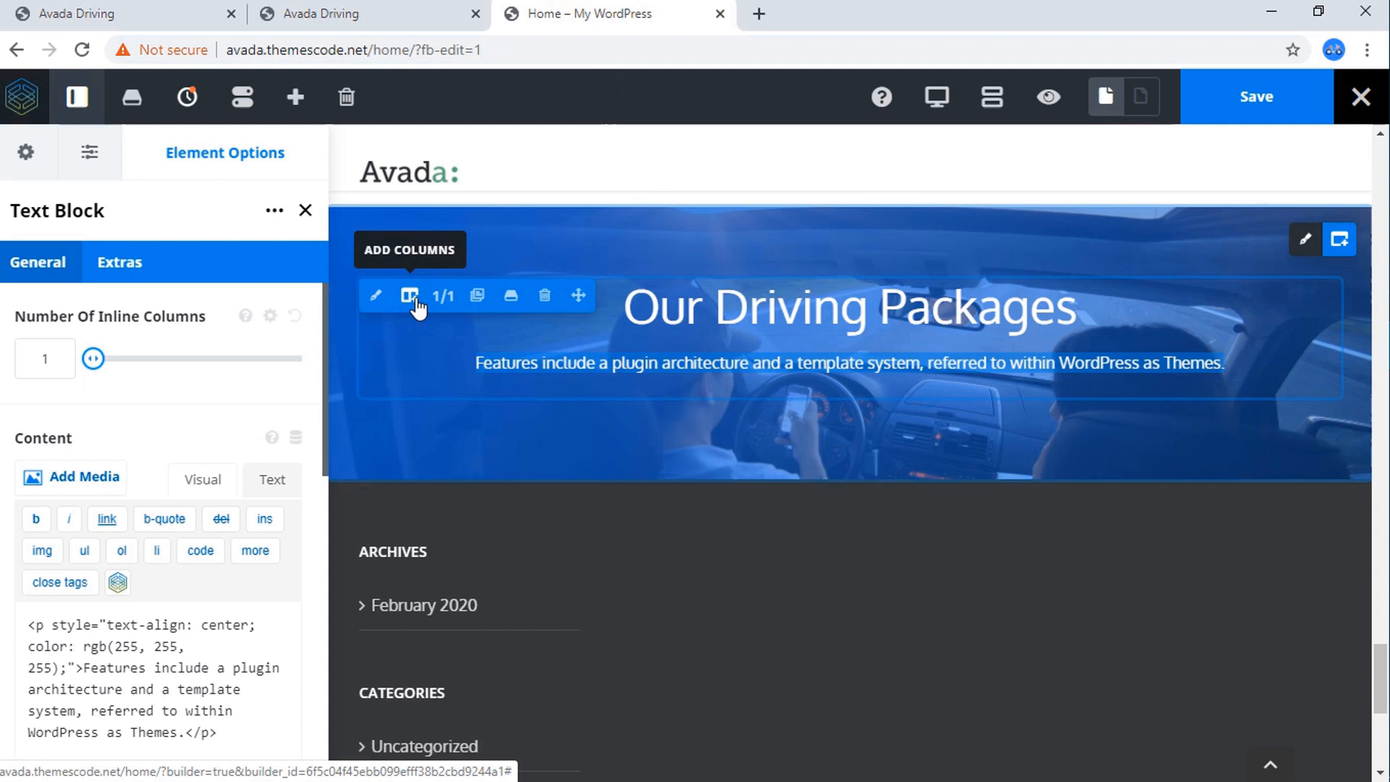
click(415, 301)
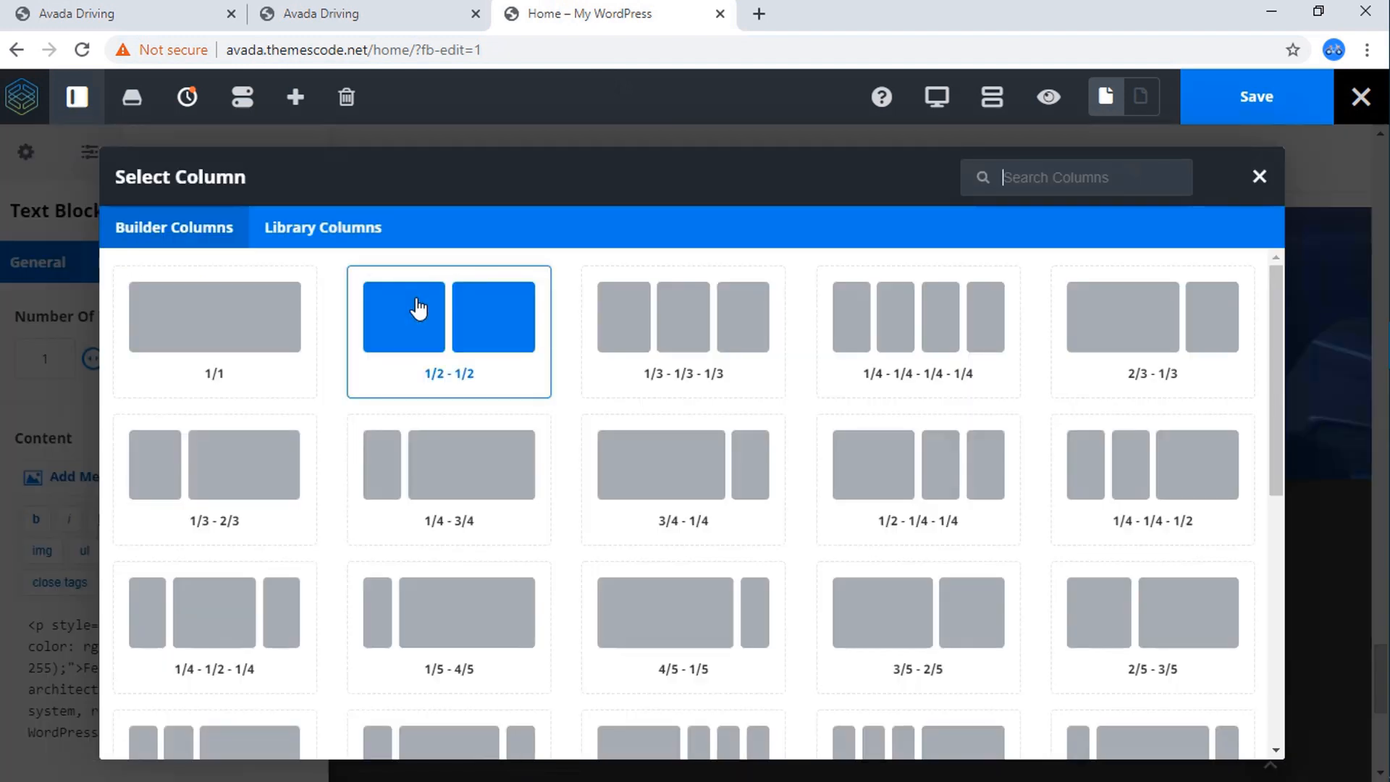
scroll(831, 312, down, 5)
scroll(831, 326, down, 2)
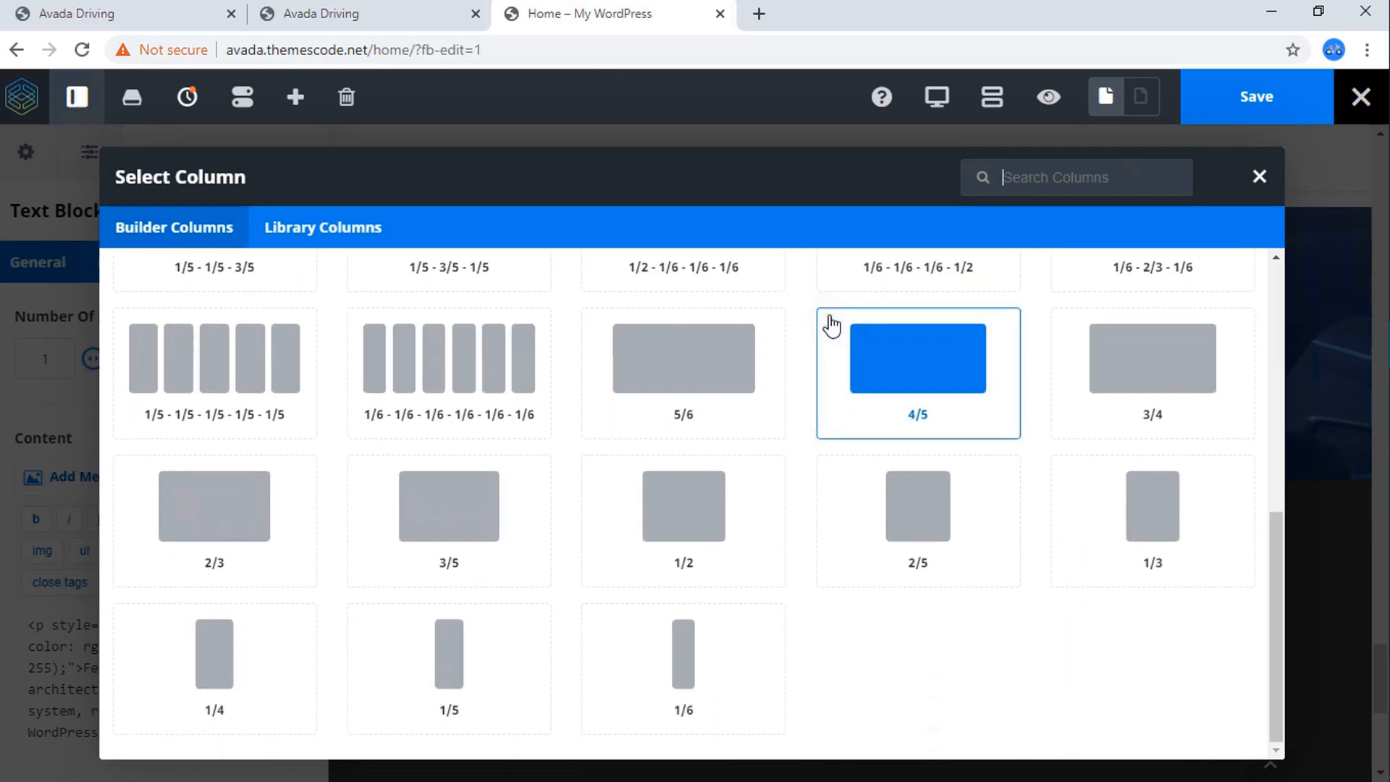
click(221, 661)
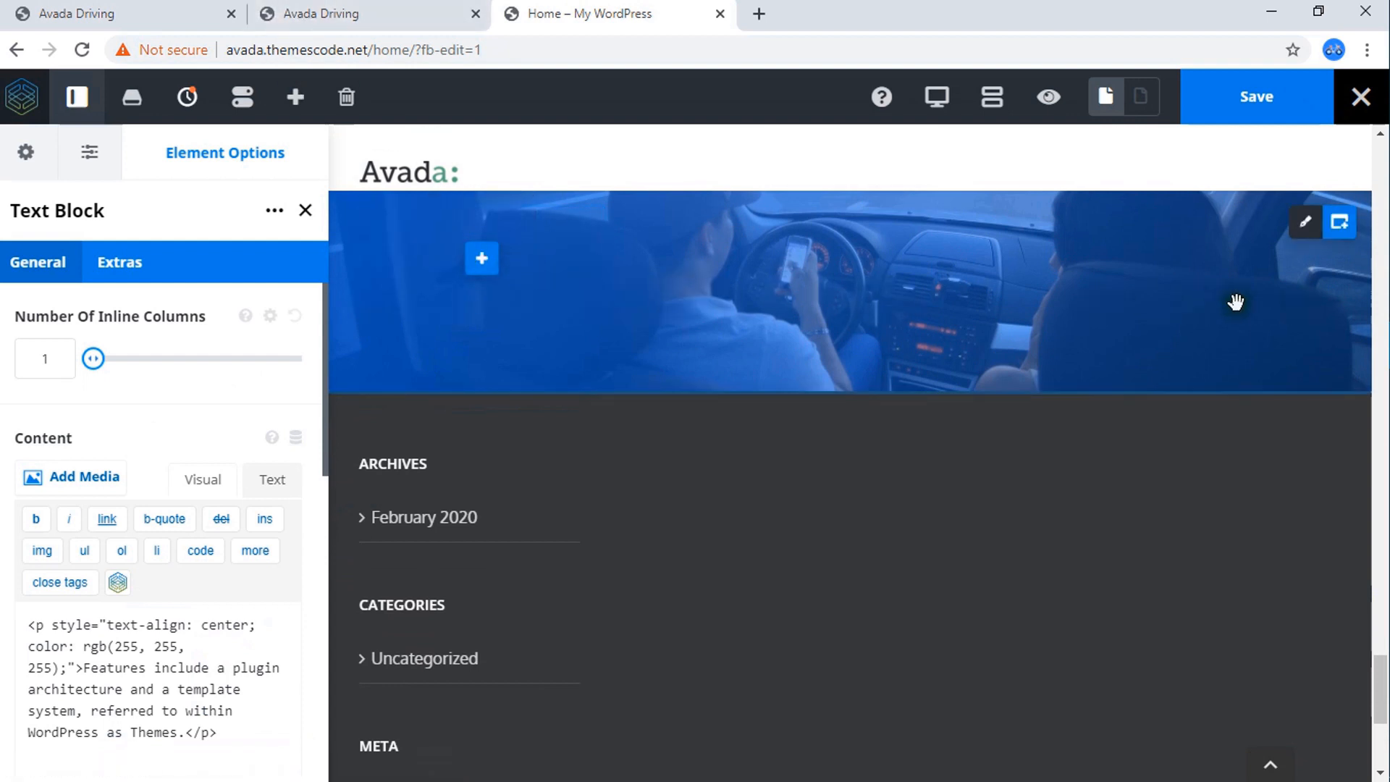
scroll(875, 372, up, 3)
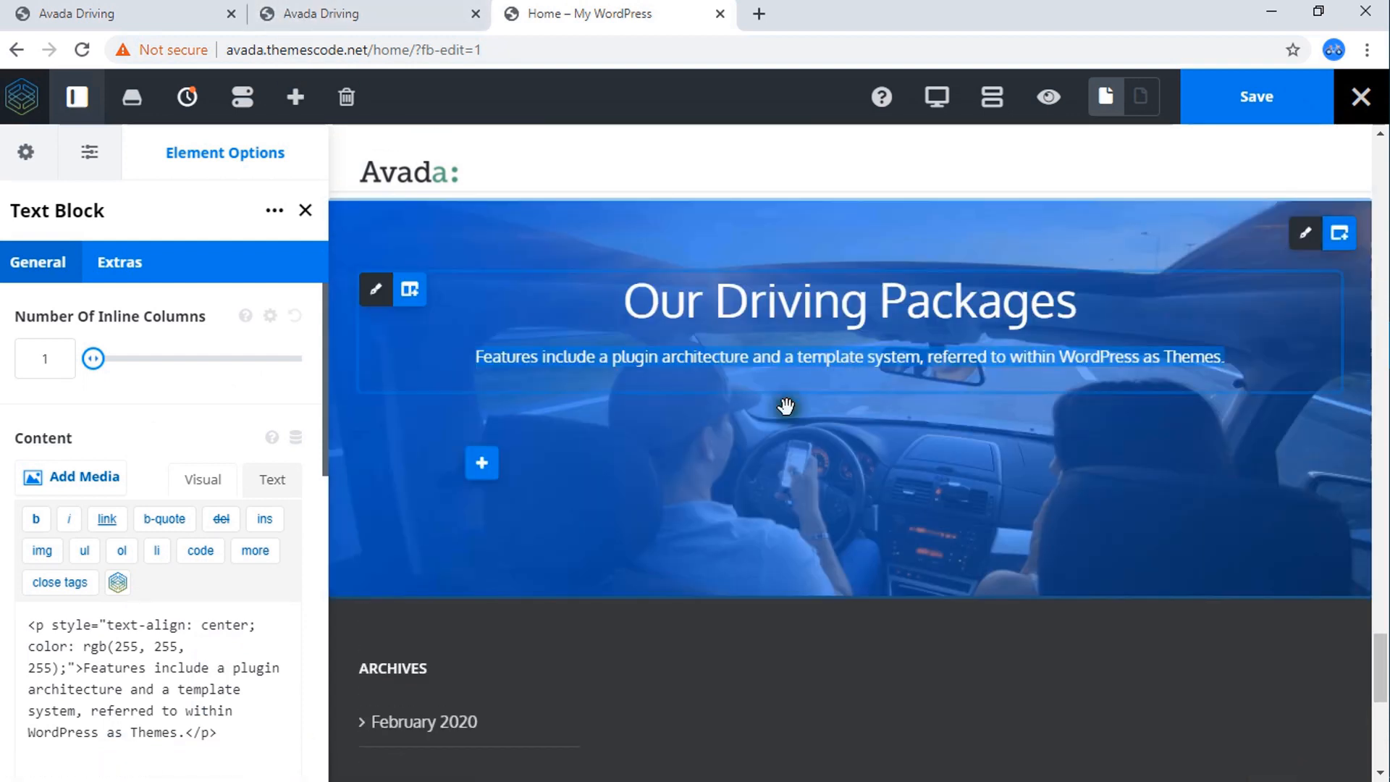
Insert a Pricing Table element into the empty 1/4 column and delete its Premium pricing column.
click(483, 472)
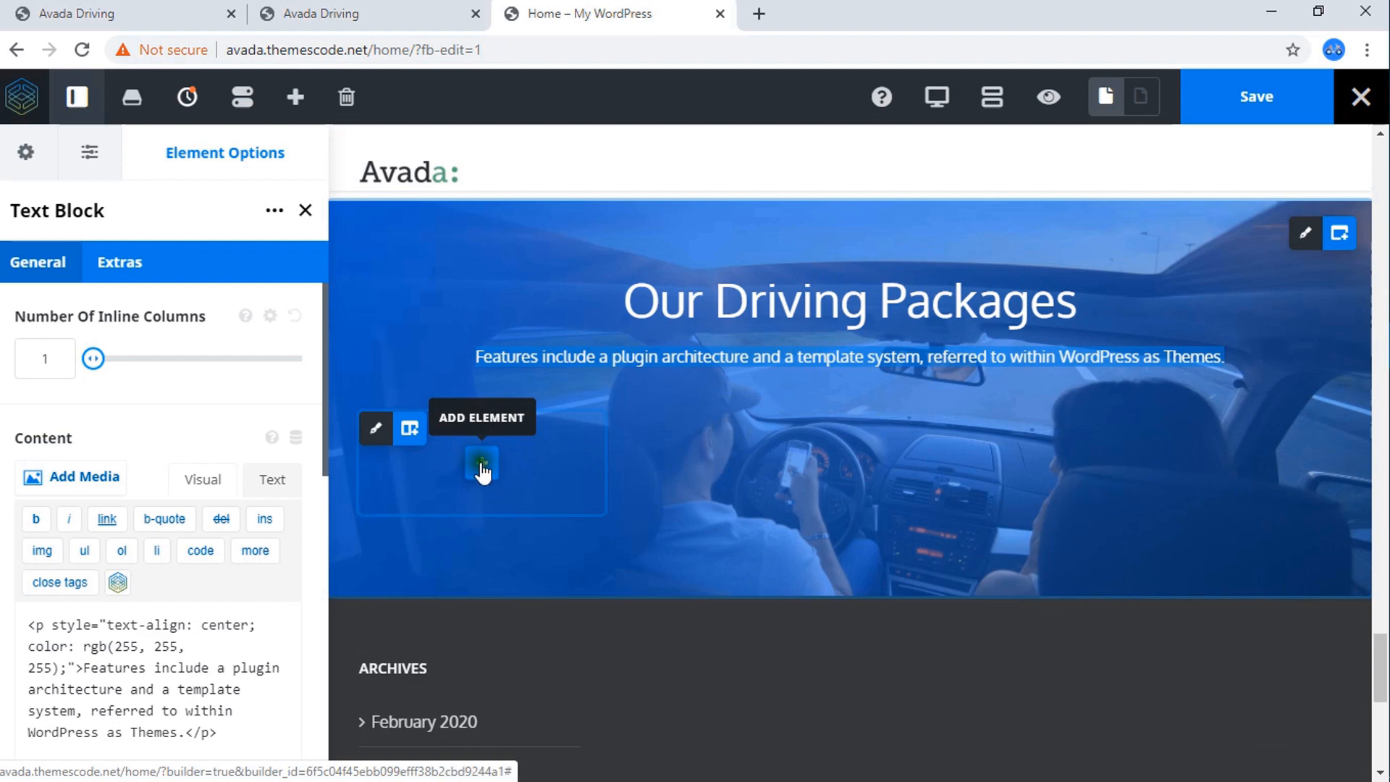
click(483, 472)
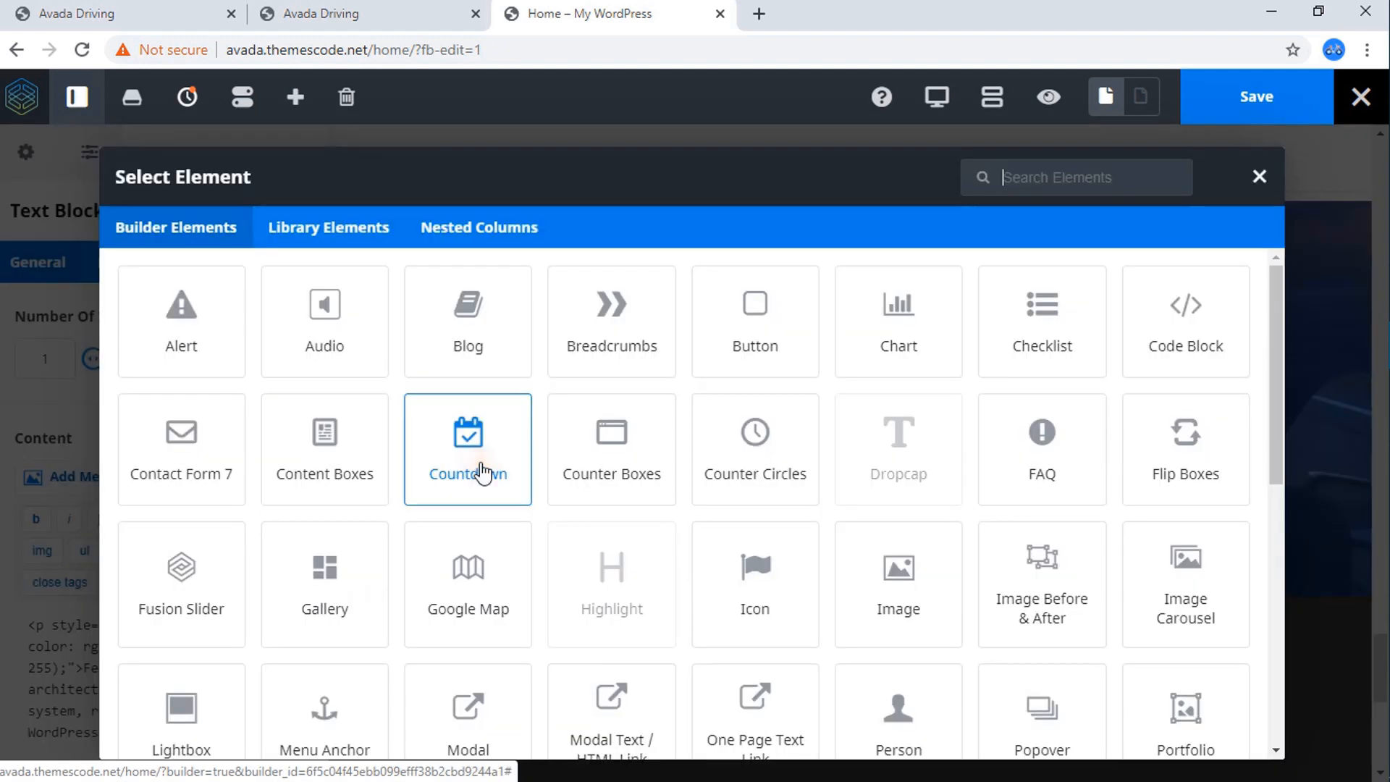
text(pri)
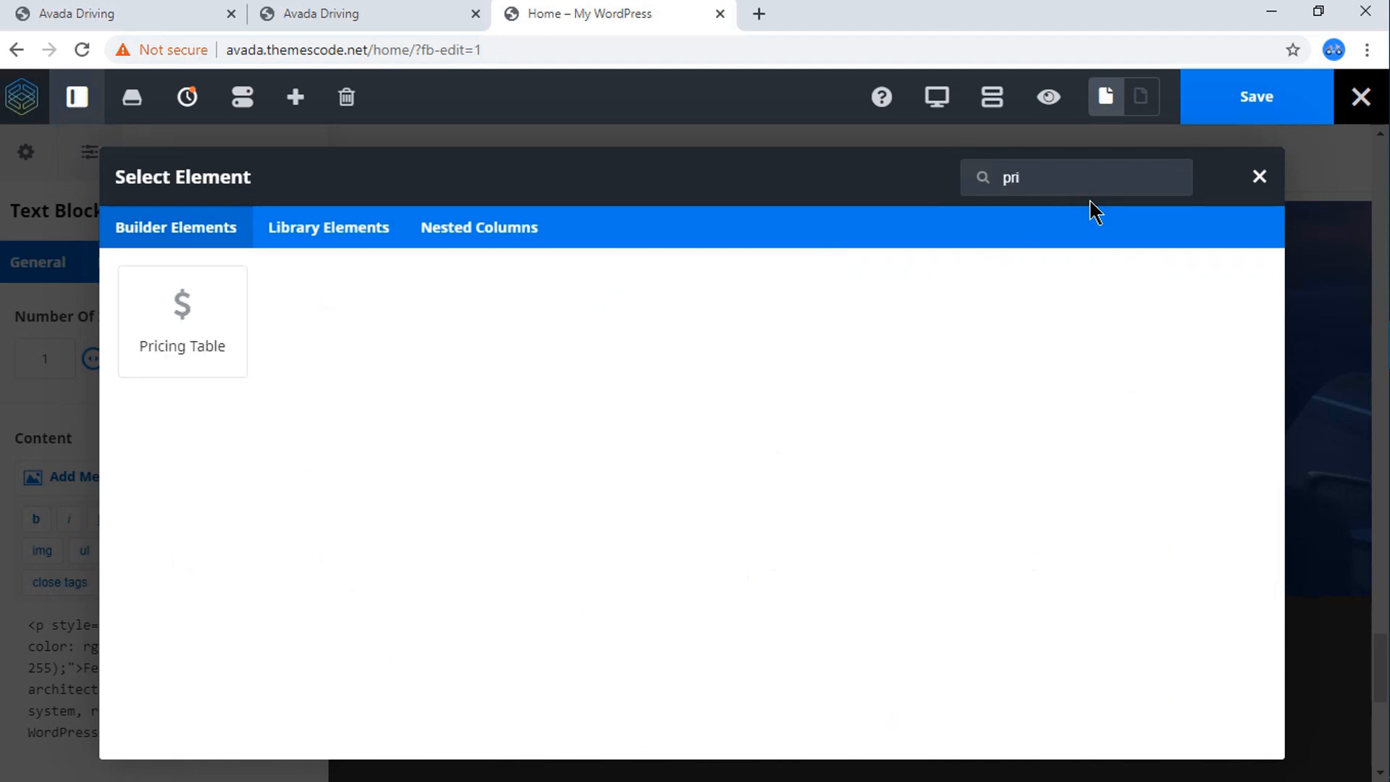
click(187, 341)
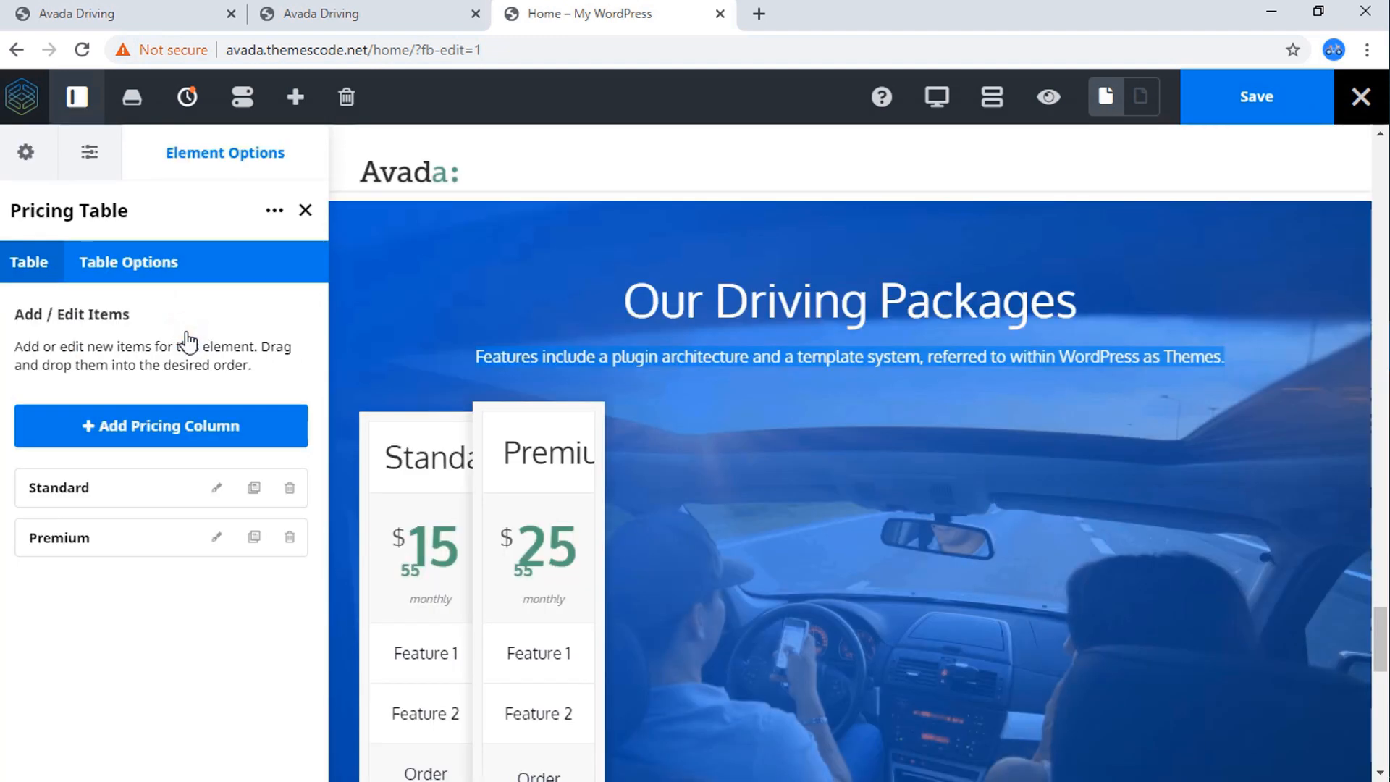
scroll(493, 435, down, 1)
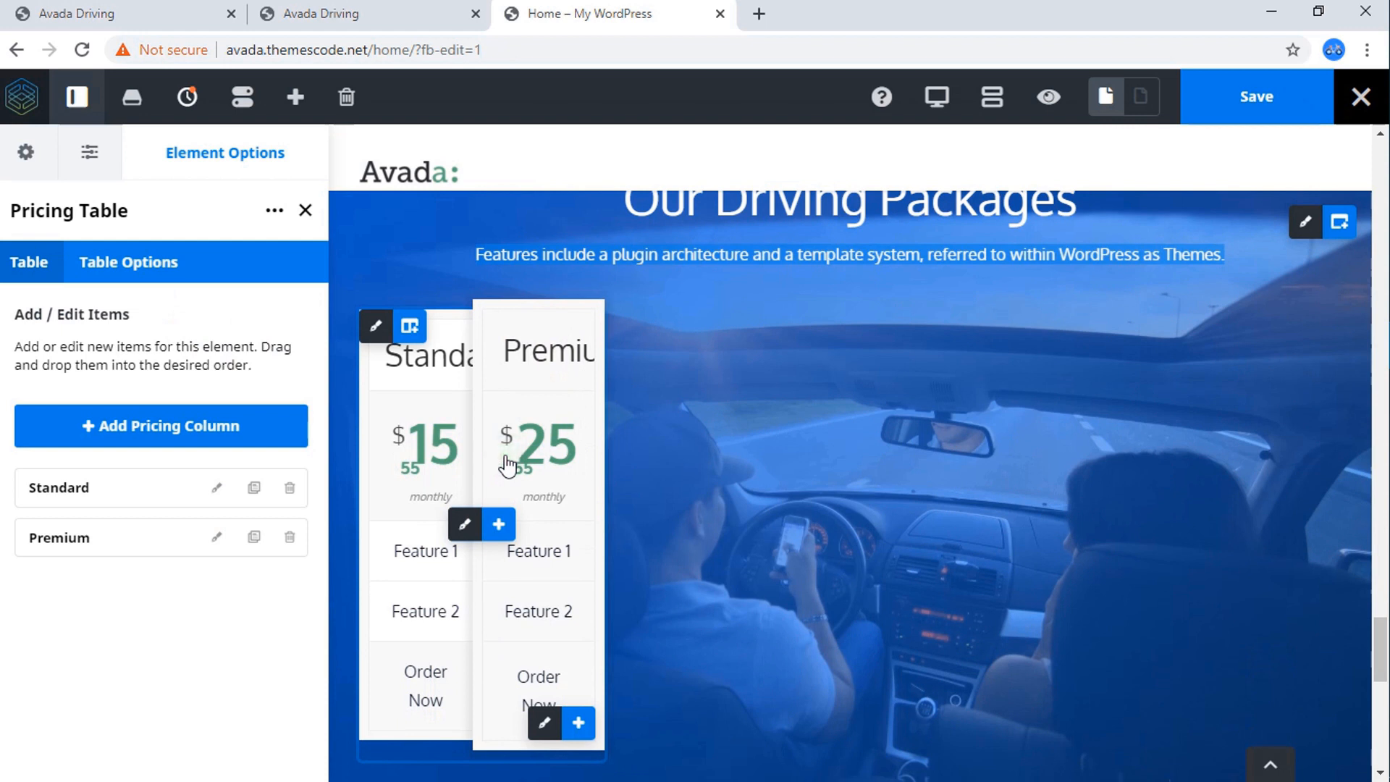
click(290, 537)
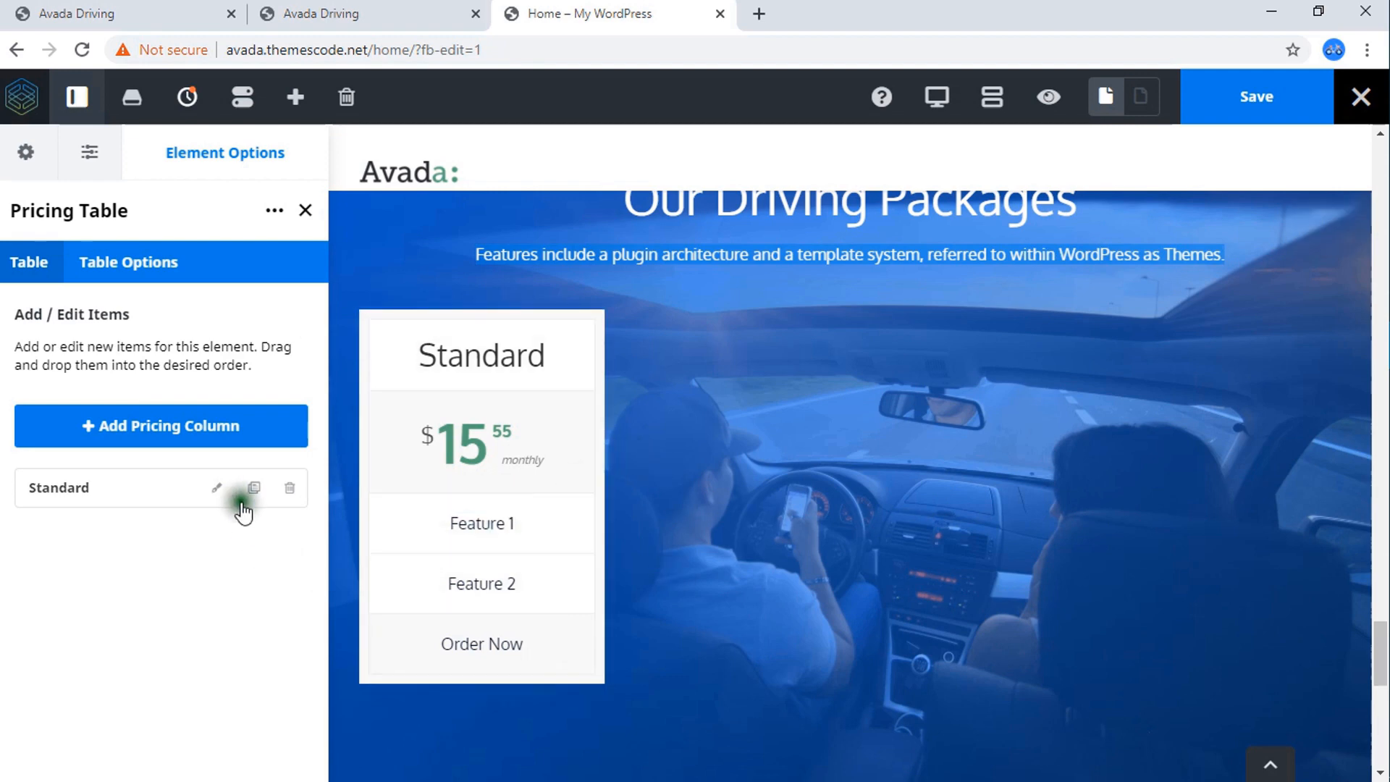
Copy the Basic pricing column on the reference Avada Driving page and return to the Home page.
click(120, 22)
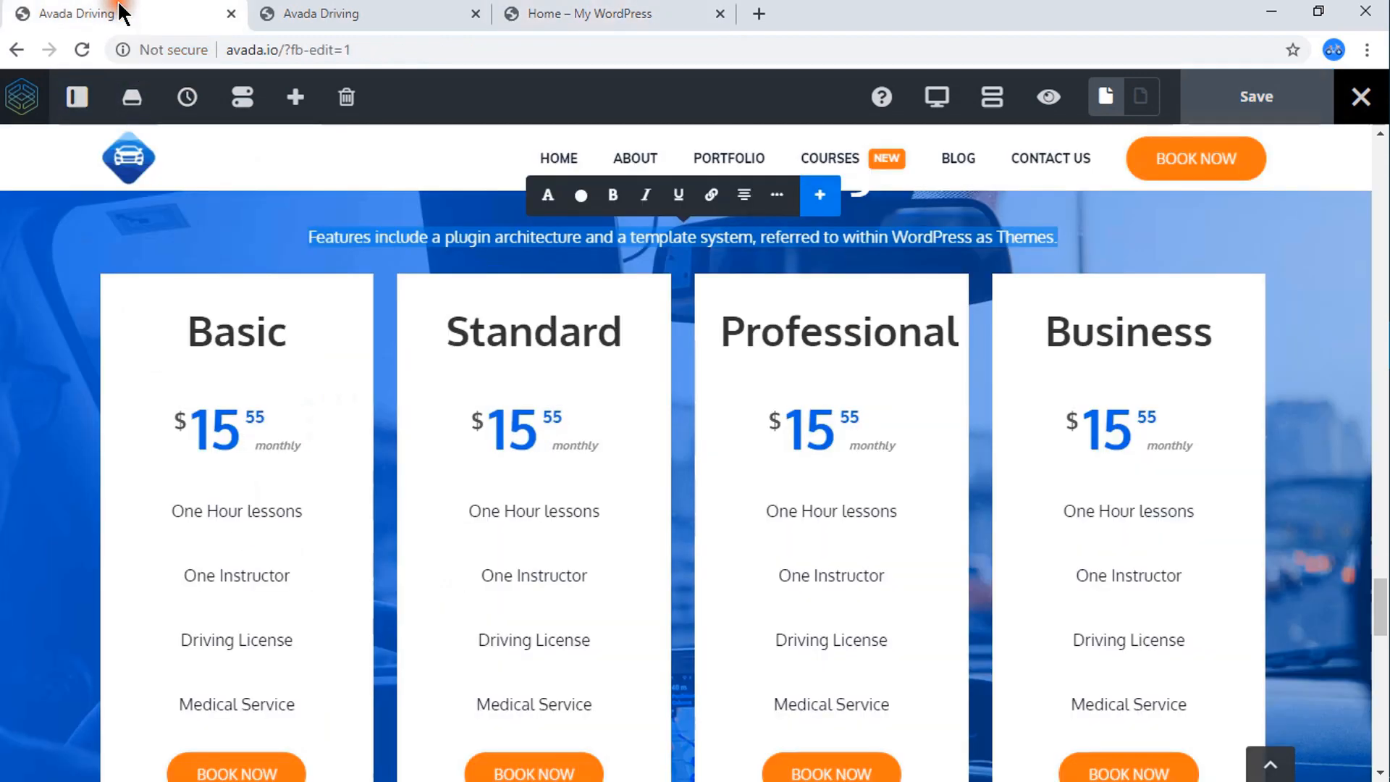
drag(189, 332, 277, 333)
right_click(276, 333)
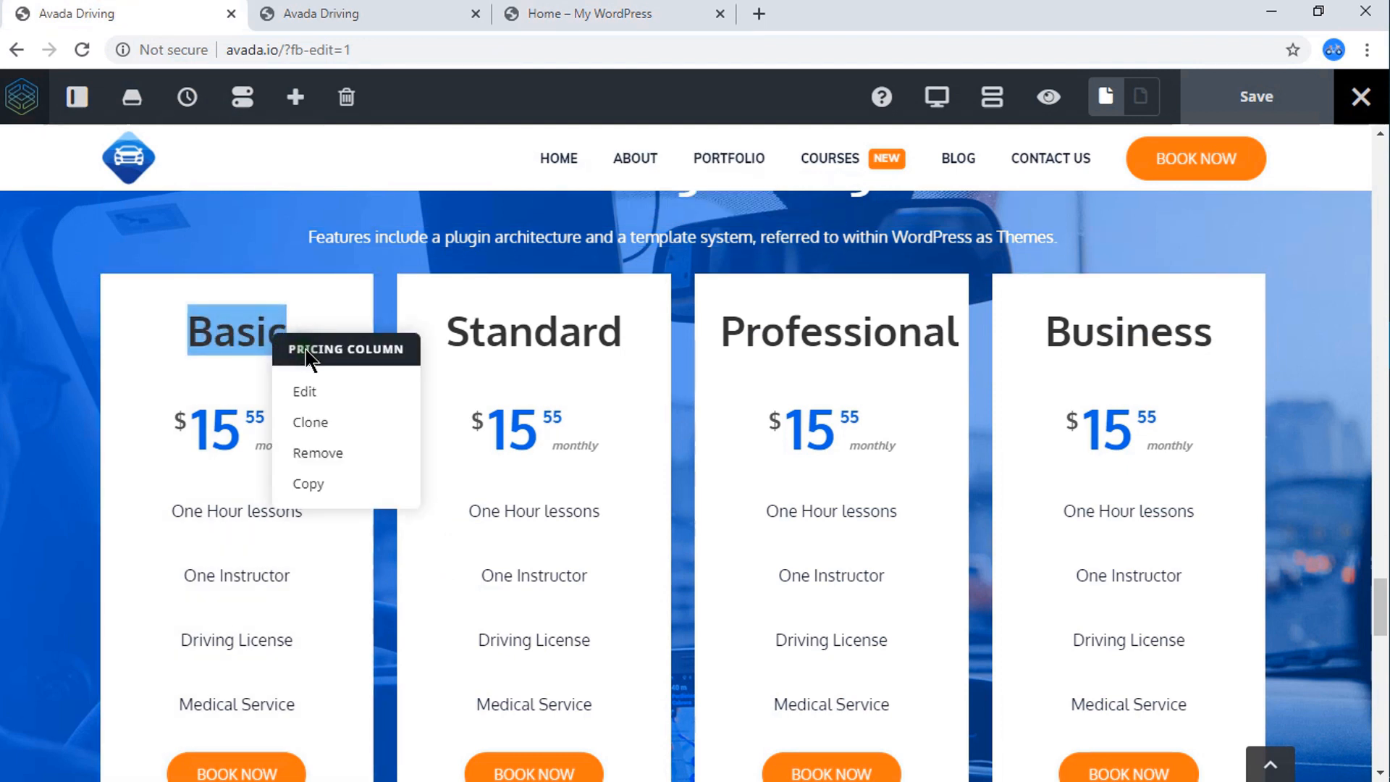
click(310, 484)
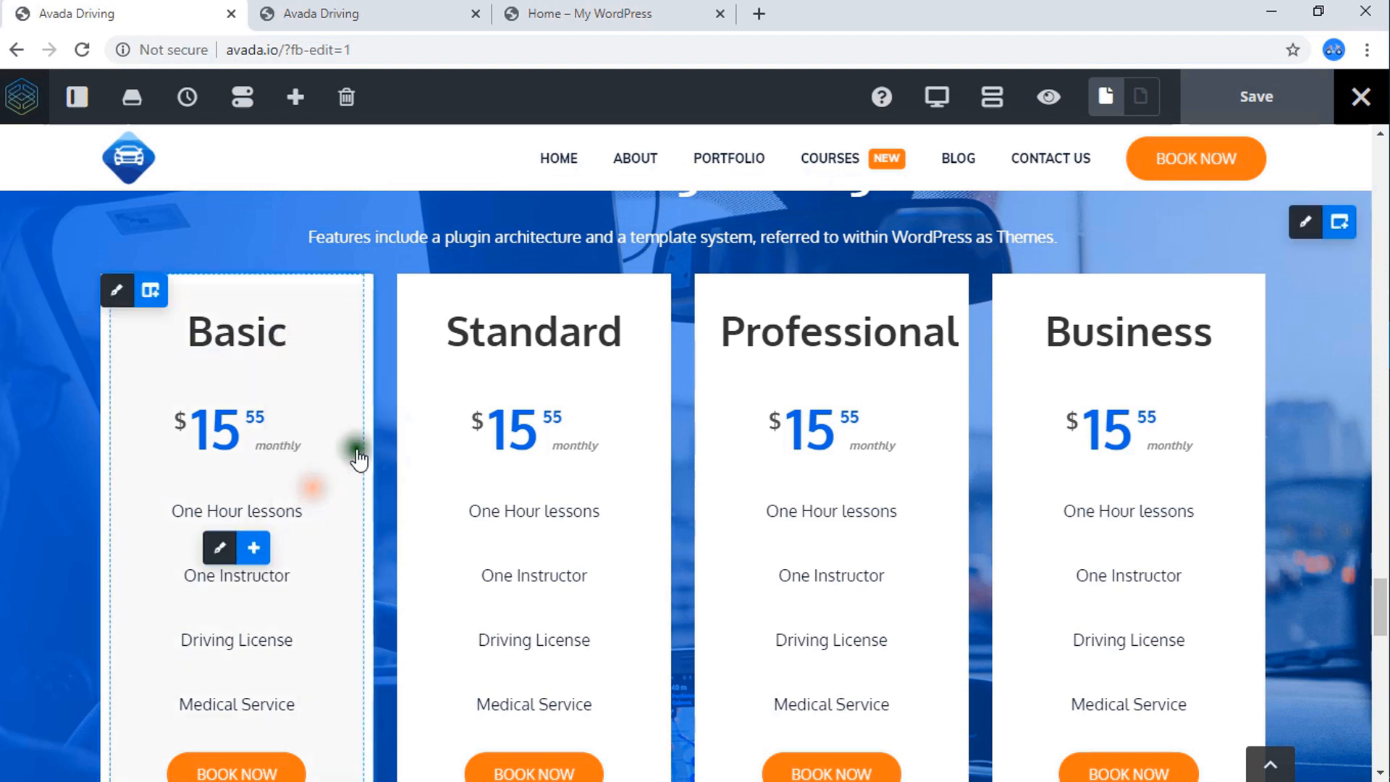
click(585, 10)
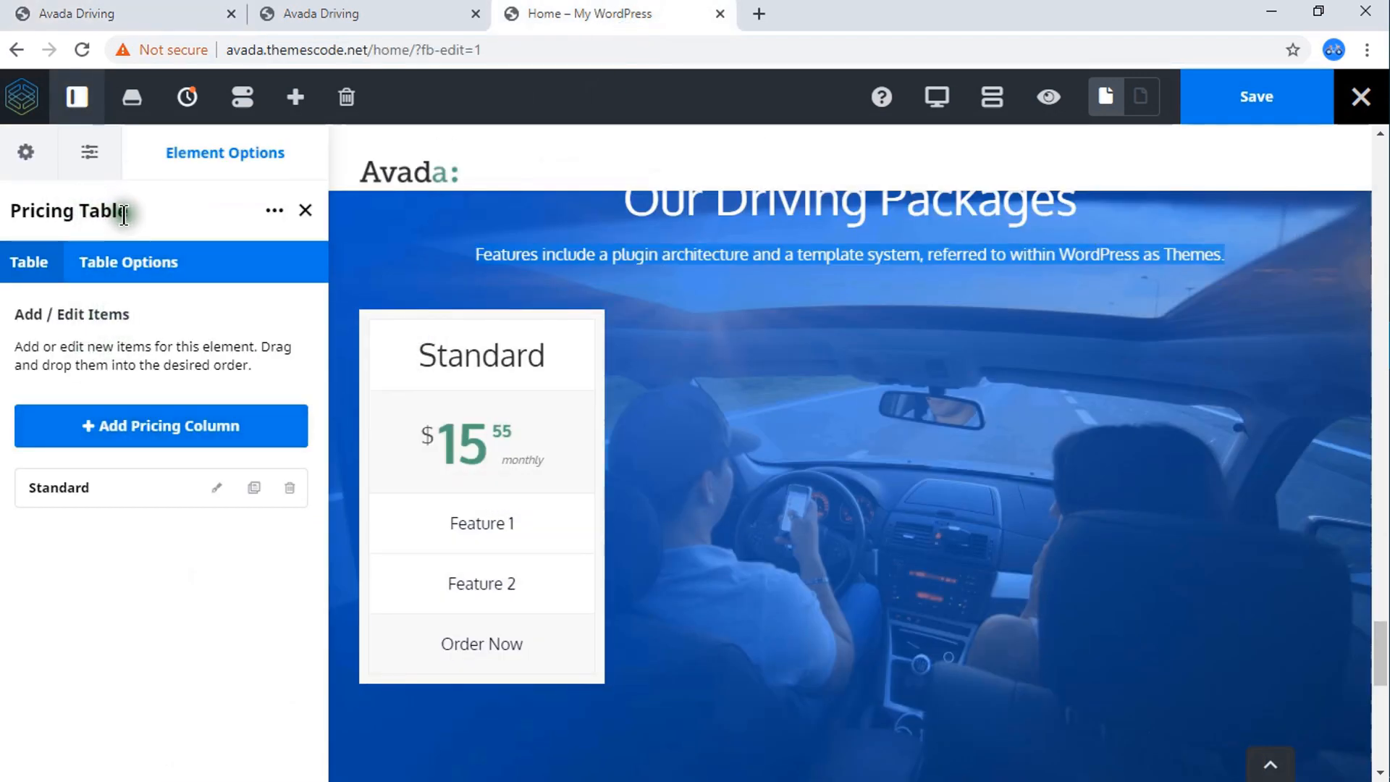
Change the Standard pricing column's title to Basic.
click(133, 264)
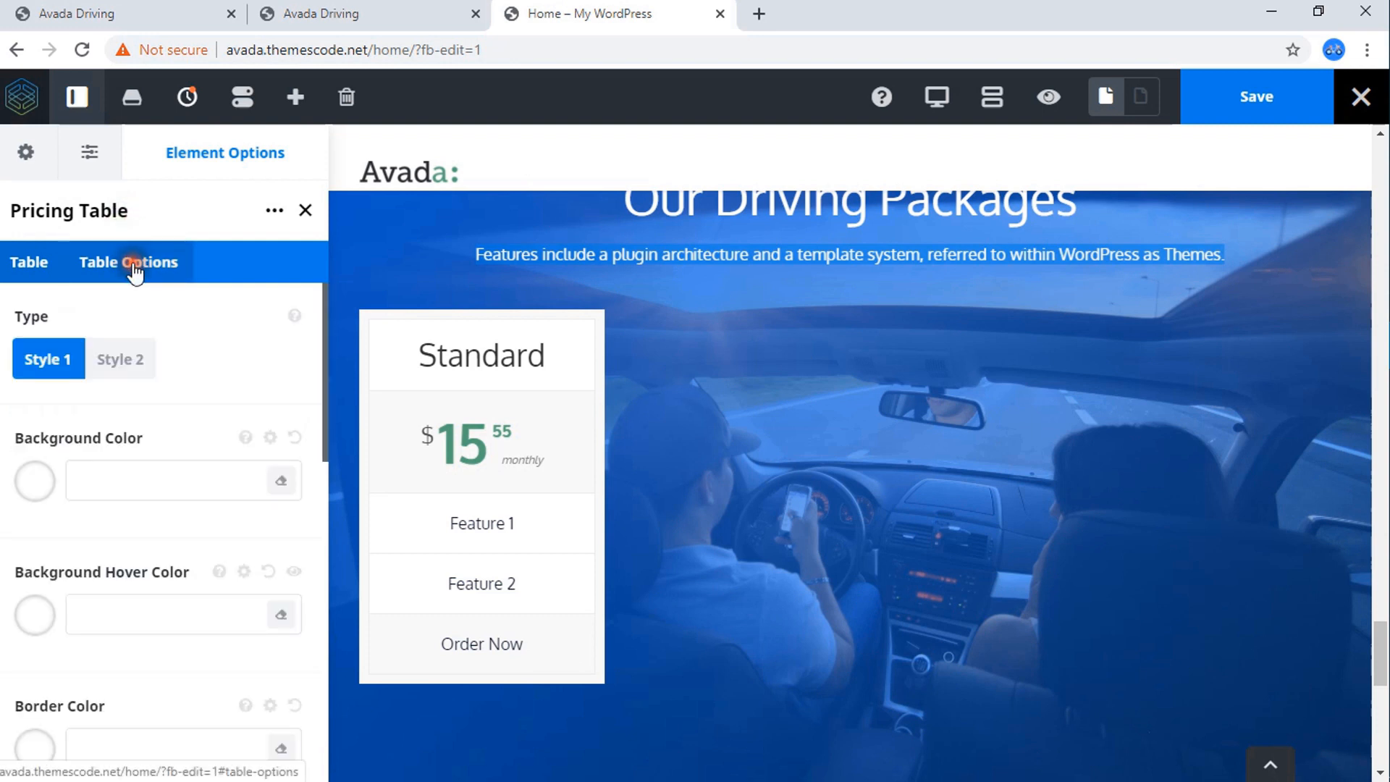
click(32, 270)
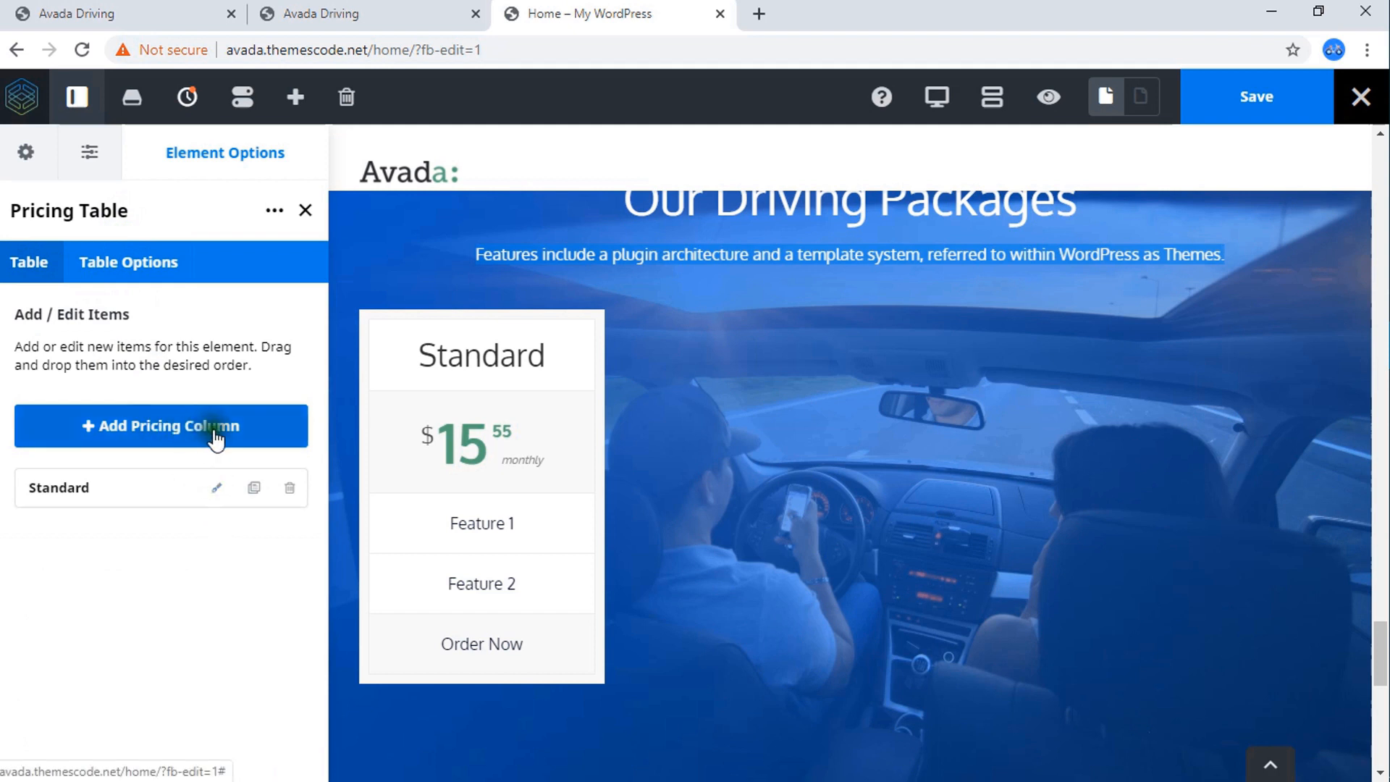
click(216, 492)
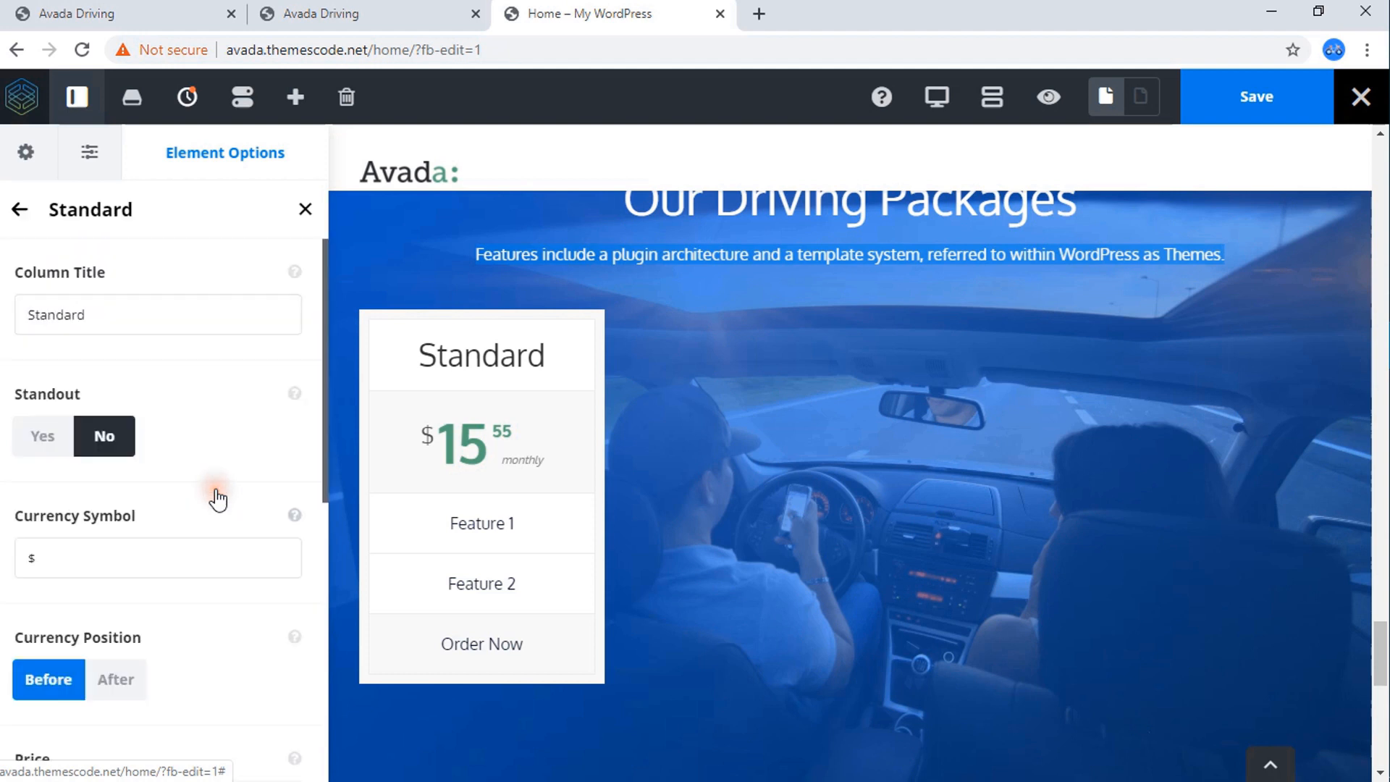
double_click(93, 316)
key(BackSpace)
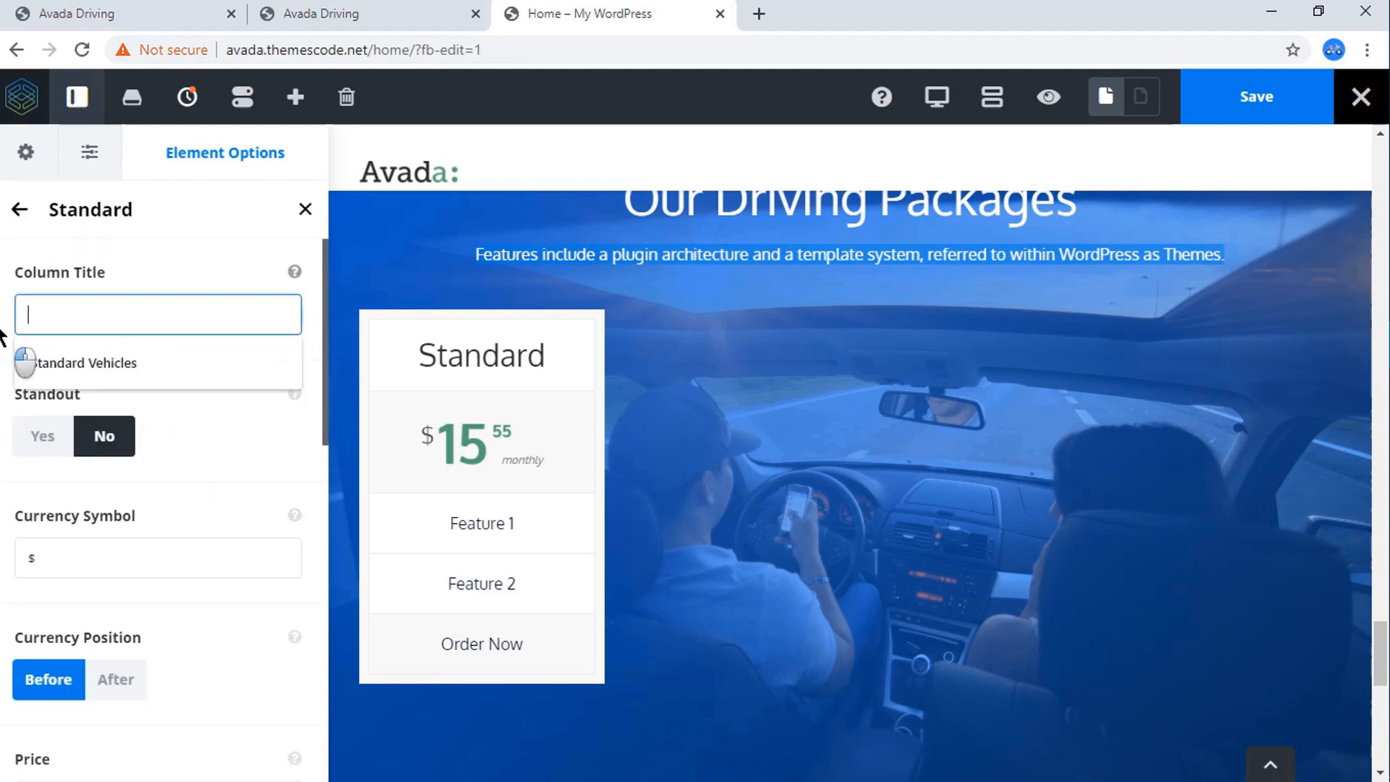
key(ctrl+v)
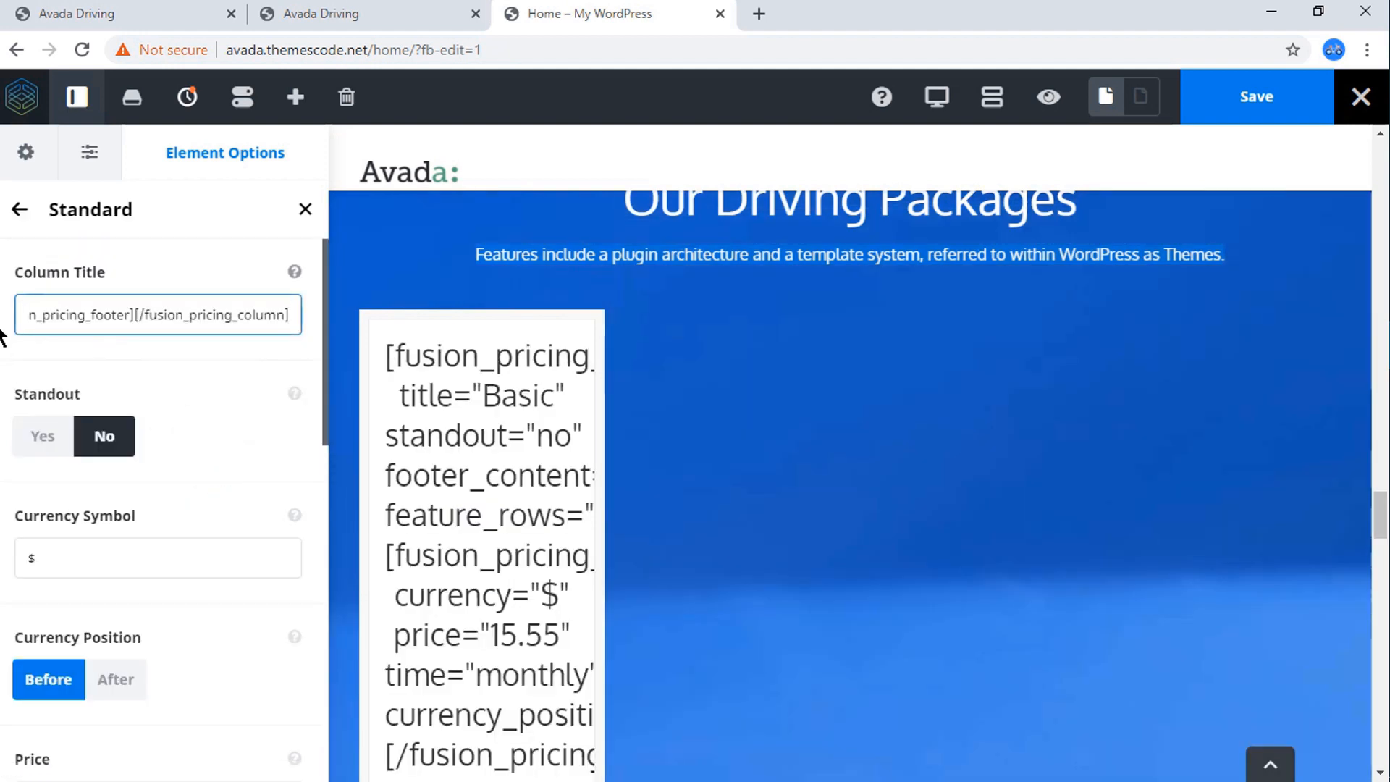
key(ctrl+z)
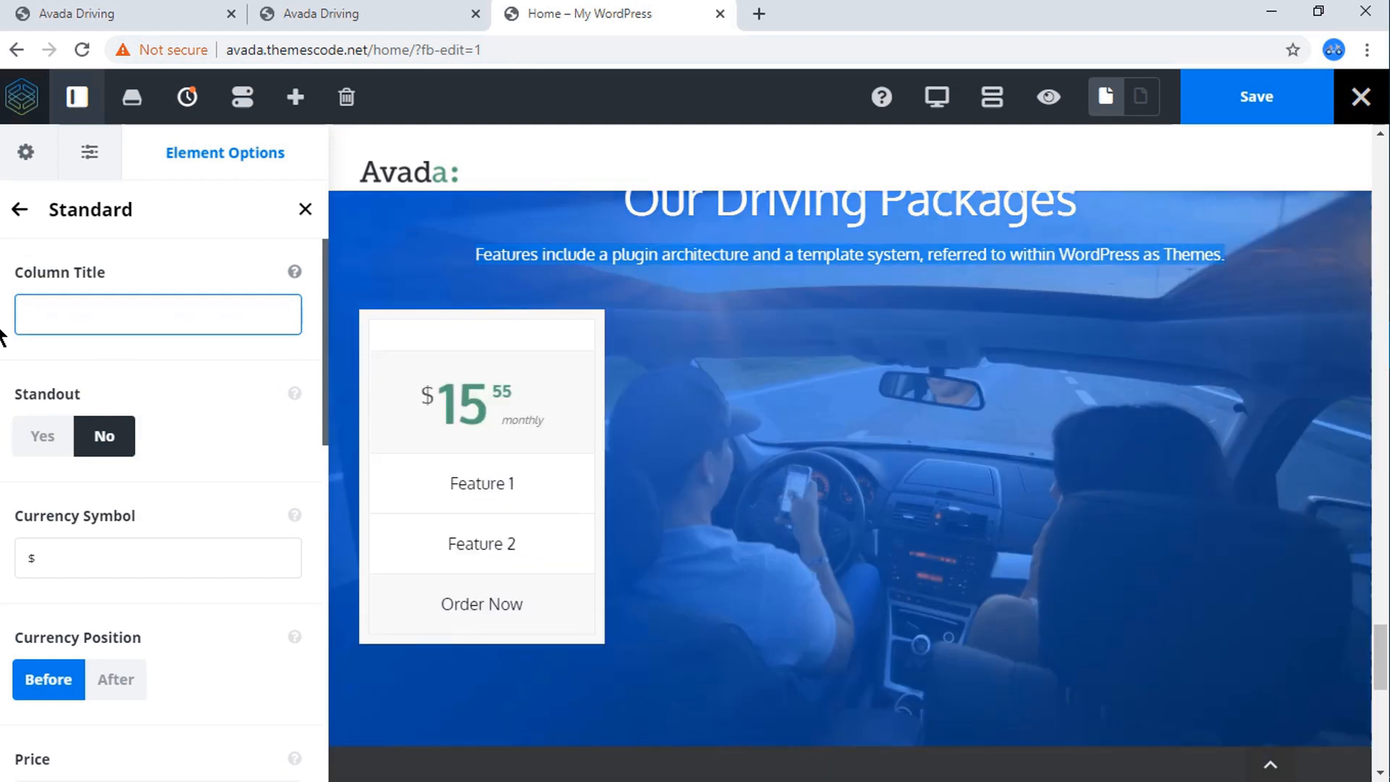
text(Ba)
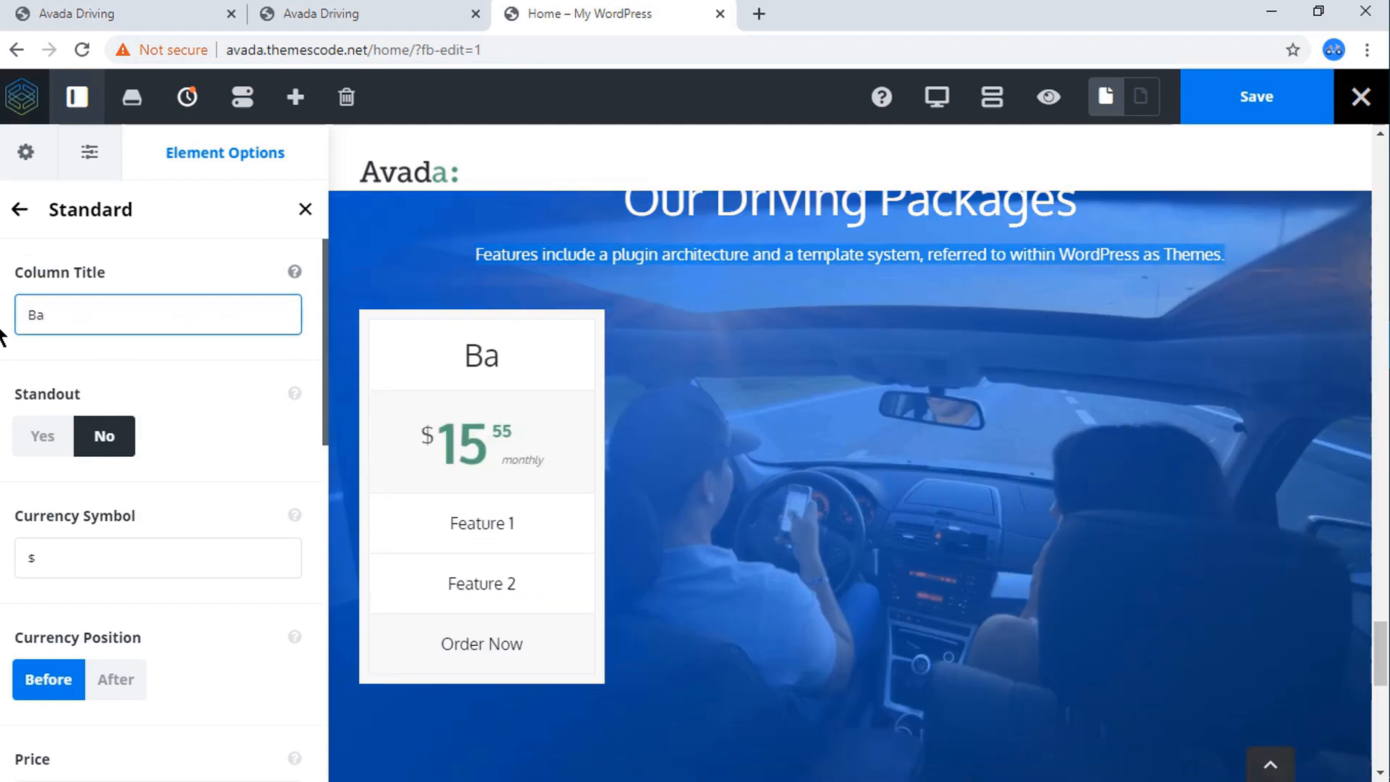
text(sic)
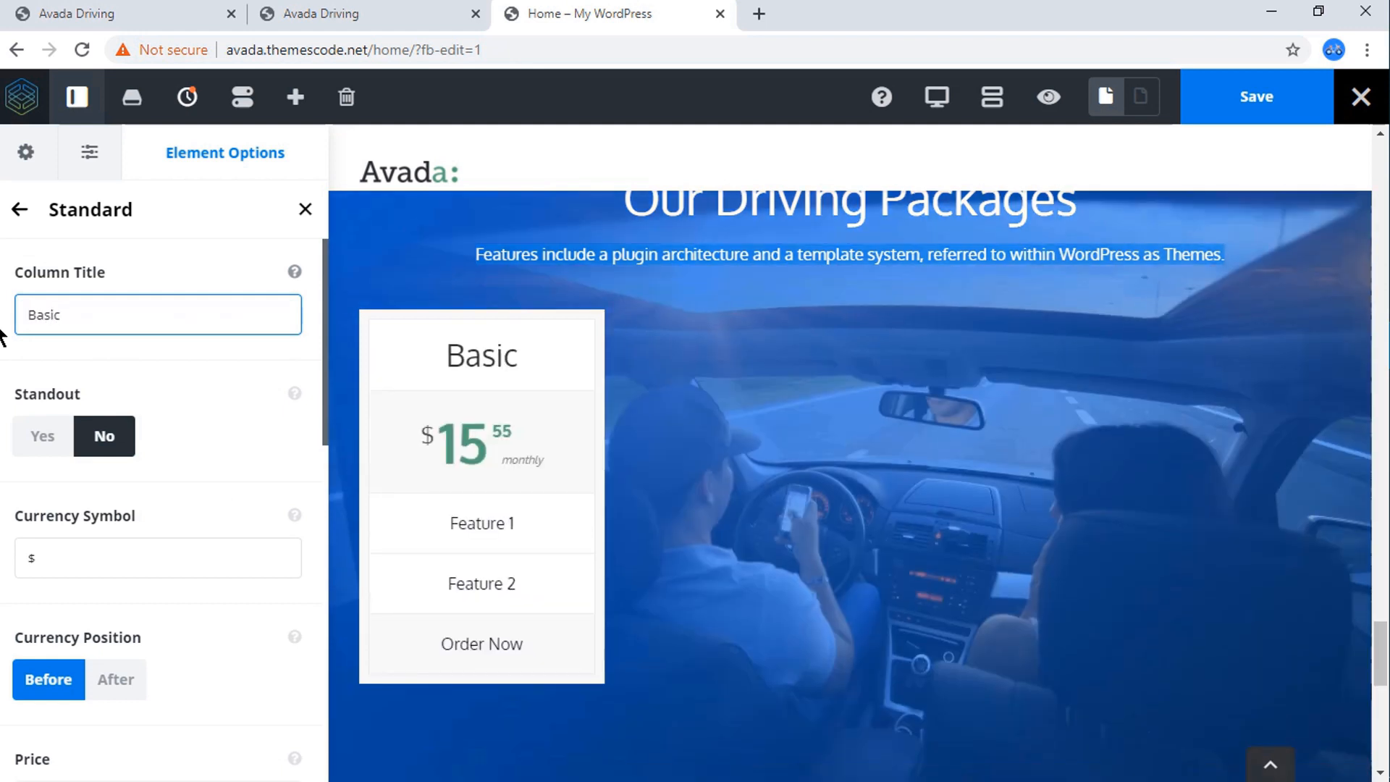
click(94, 363)
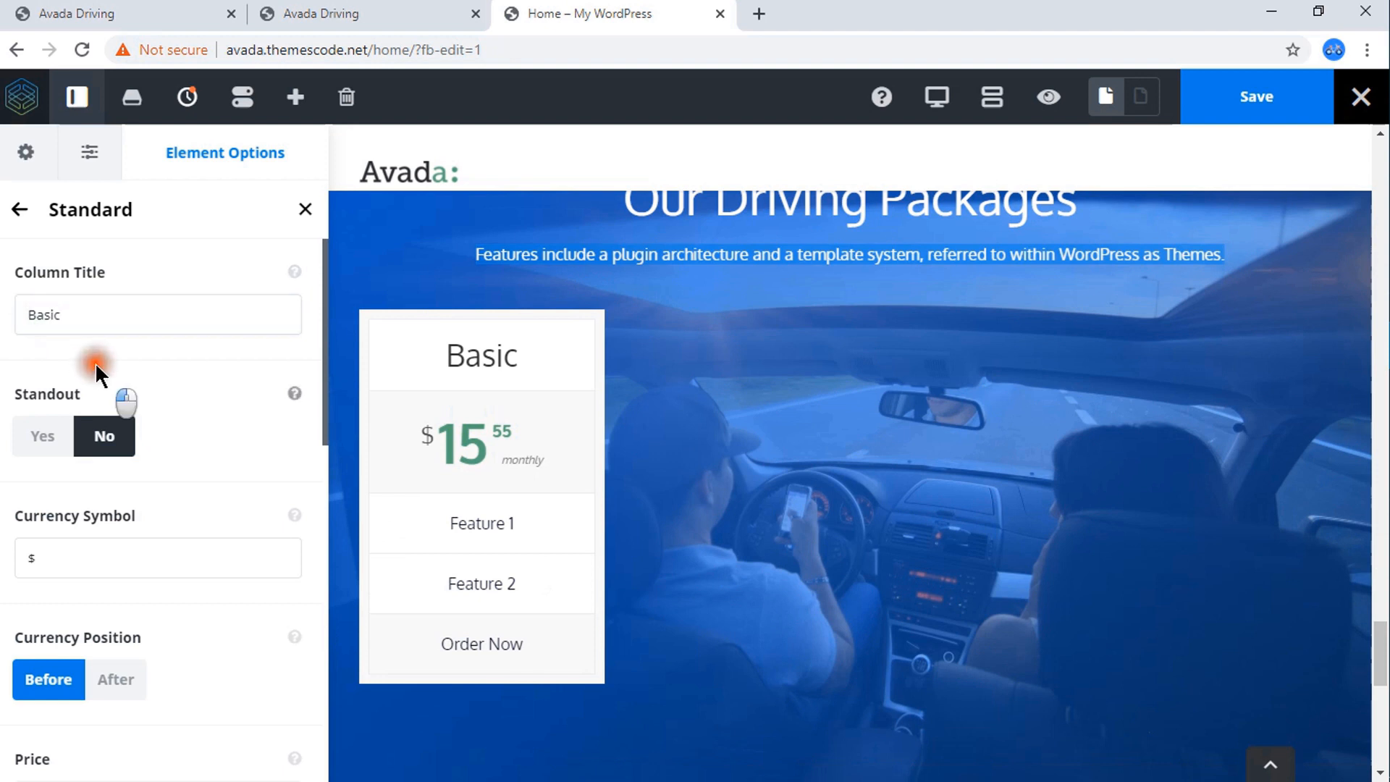
Try the After currency position for the $ symbol in the Basic column and restore the Before position.
scroll(120, 409, down, 3)
click(47, 353)
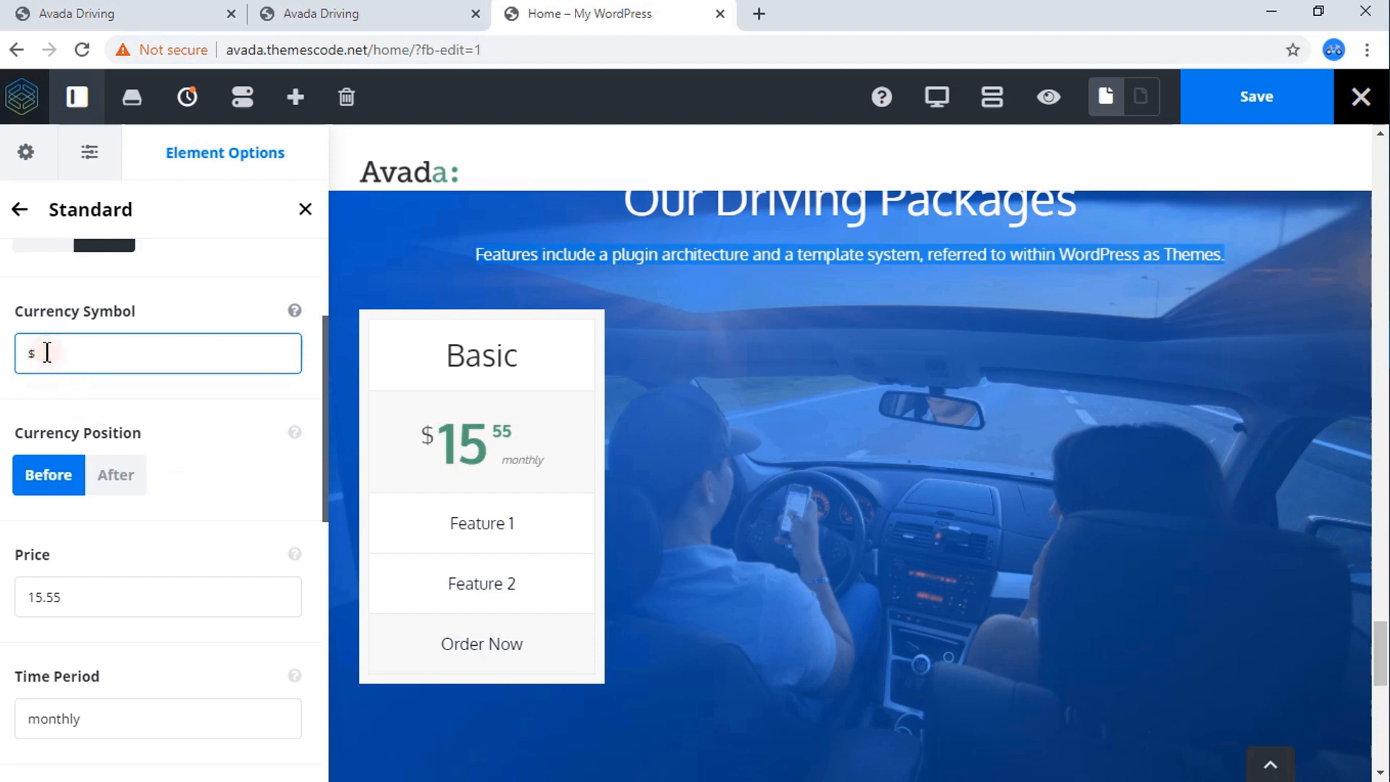
click(119, 480)
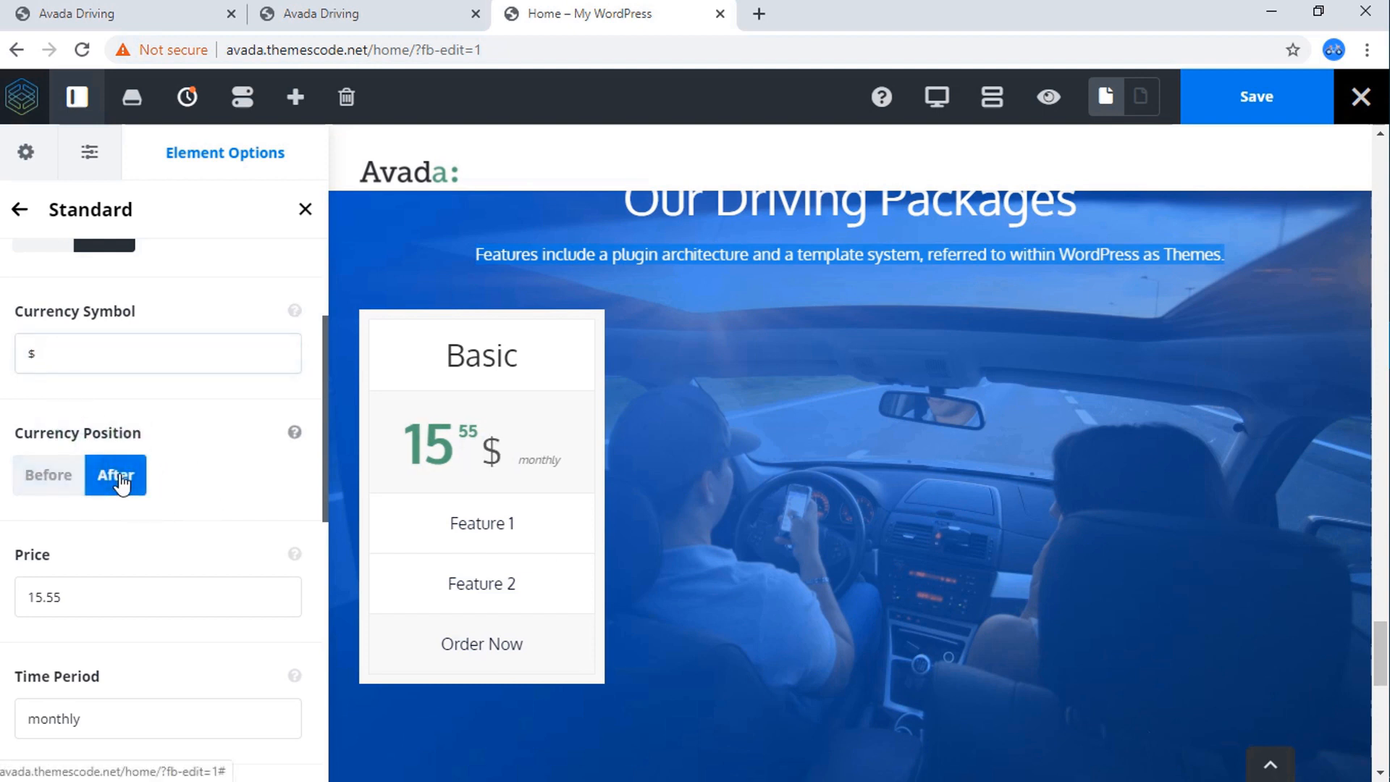
click(40, 481)
click(40, 480)
Review the Basic column's price, time period and featured rows settings against the reference page's Basic column.
scroll(67, 504, down, 2)
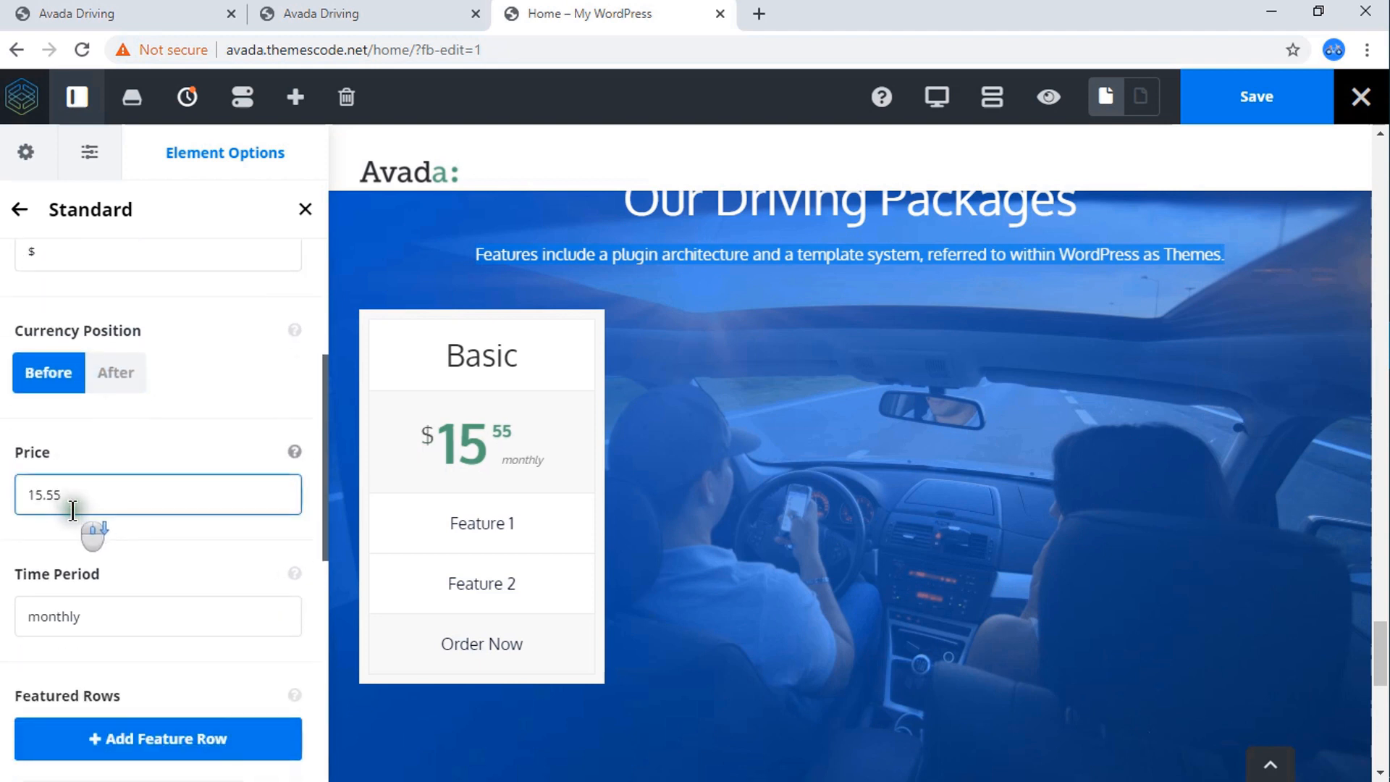
scroll(74, 507, down, 3)
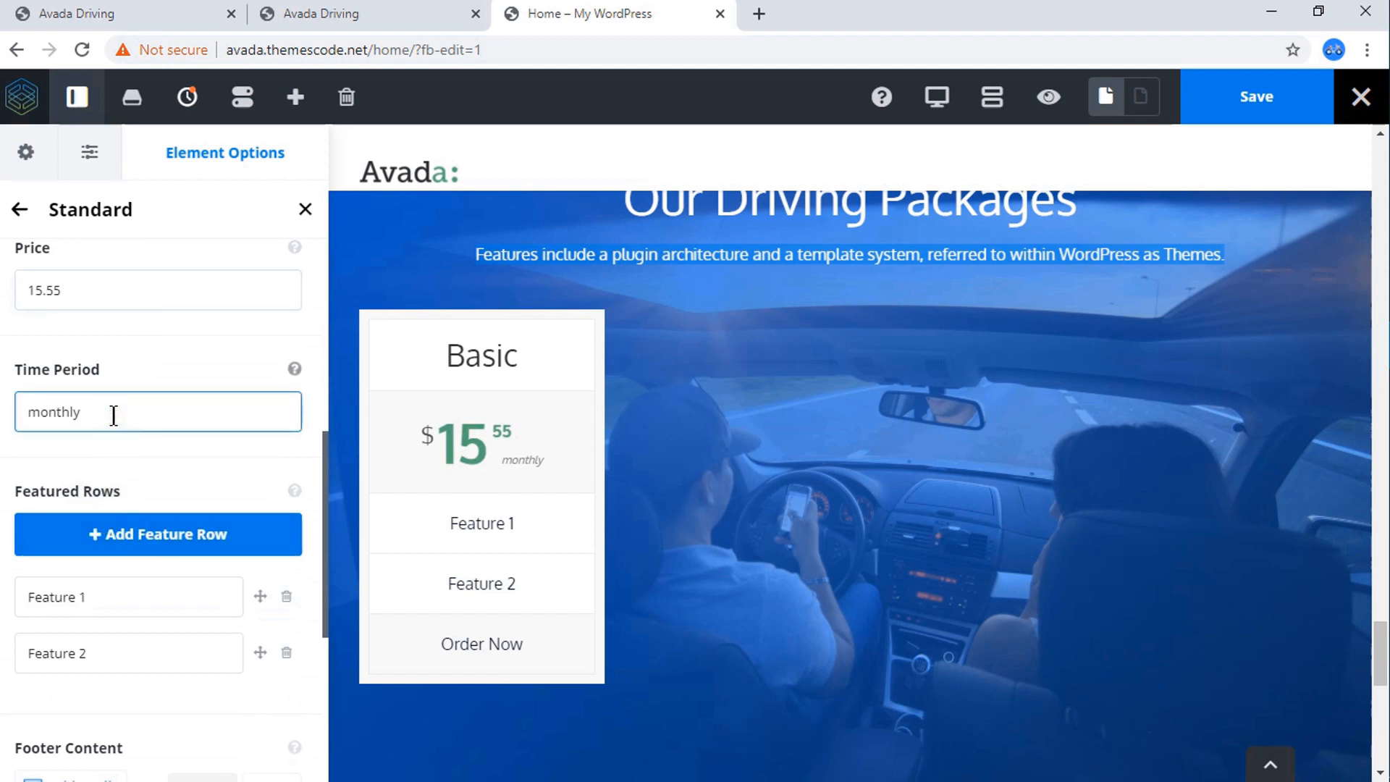
scroll(140, 506, down, 2)
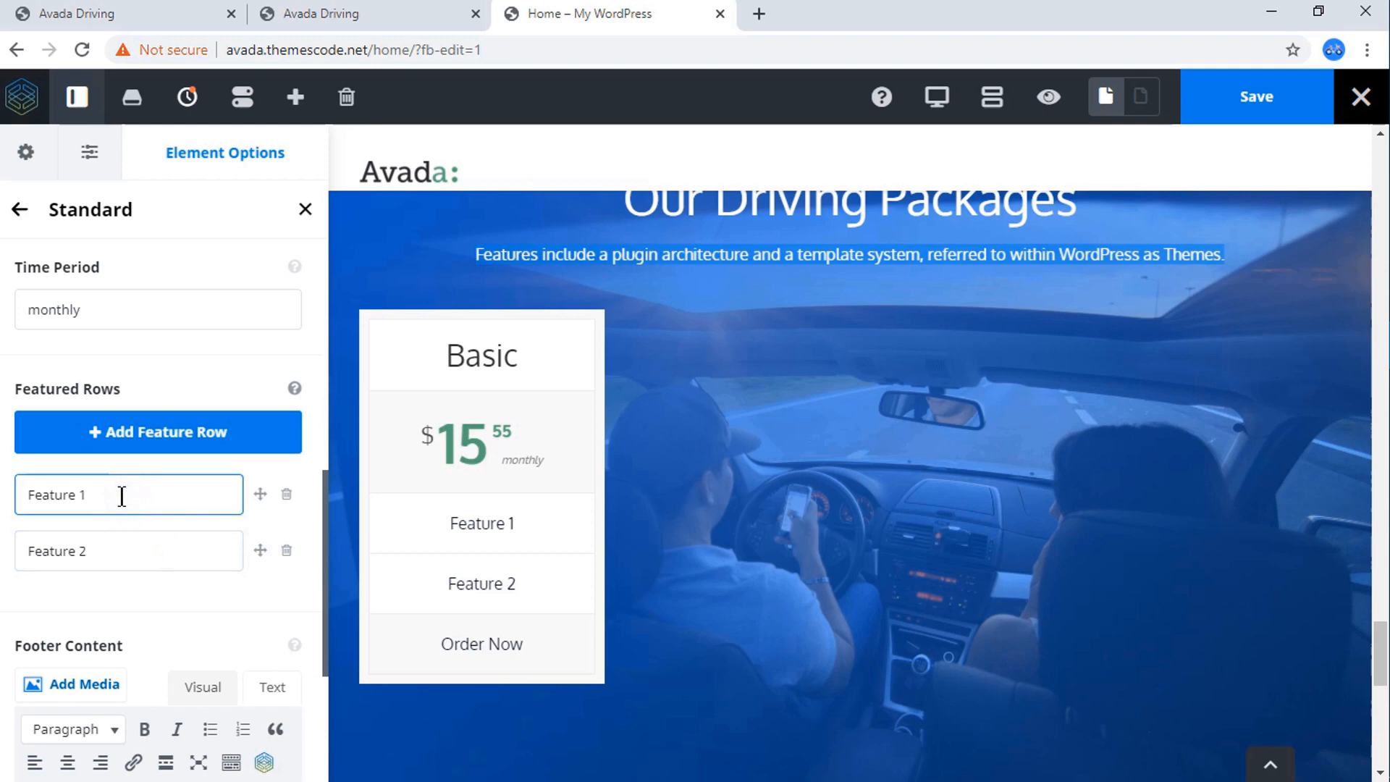
click(171, 12)
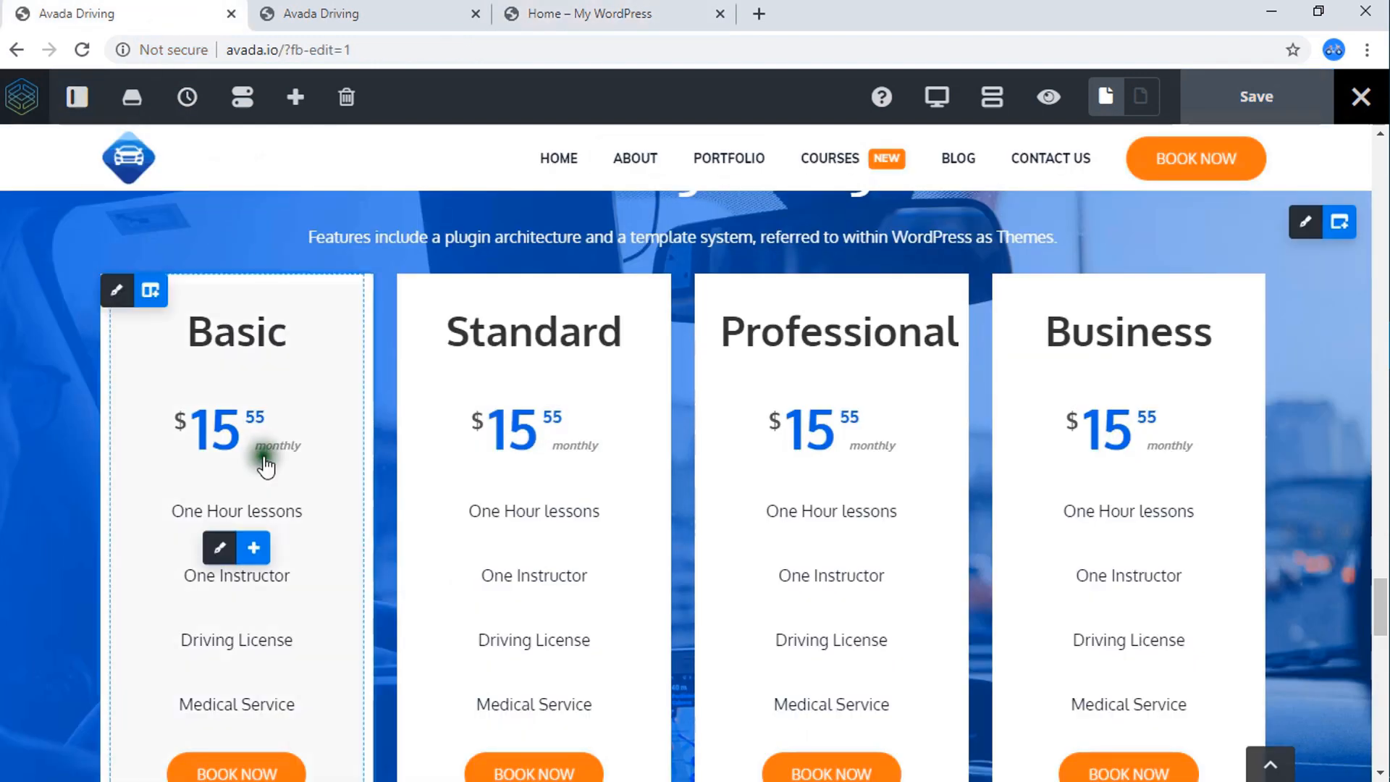
click(346, 13)
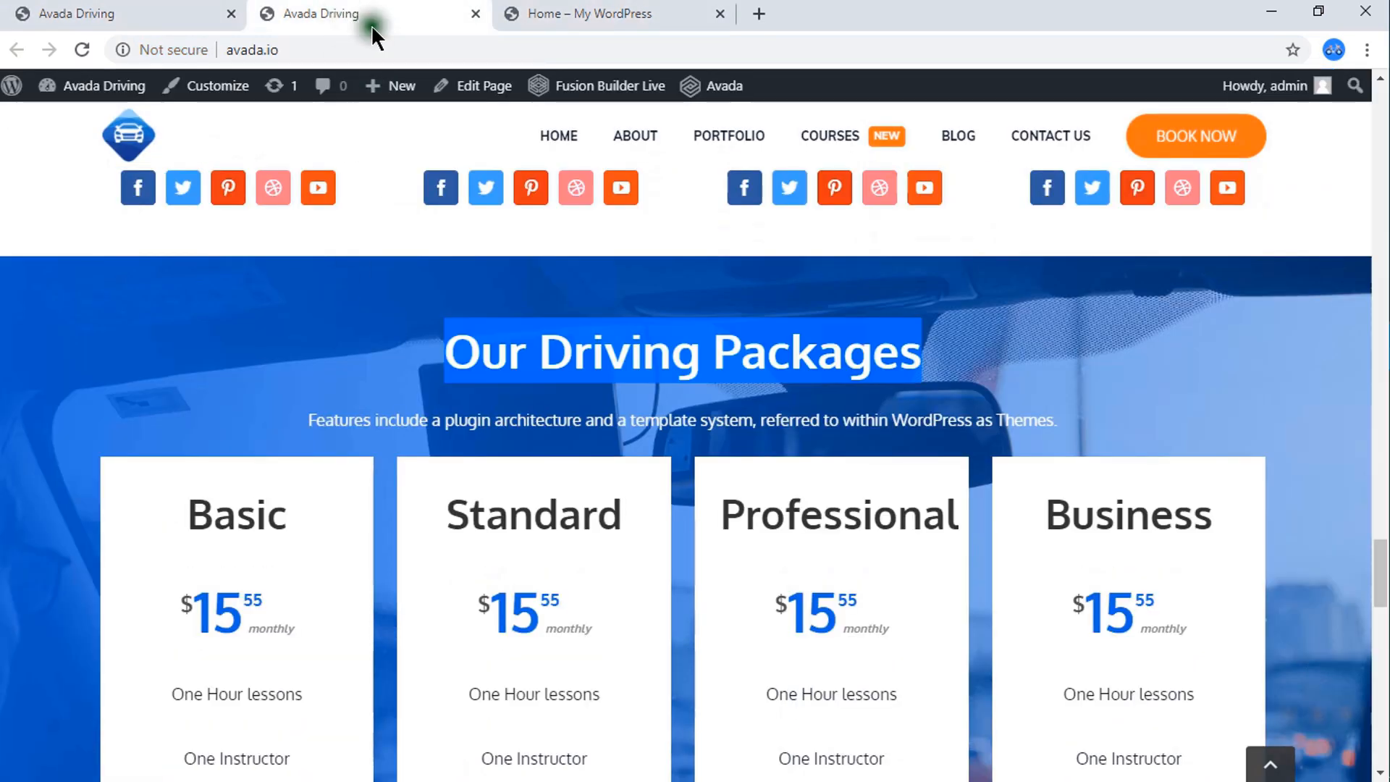
click(523, 8)
scroll(441, 310, down, 3)
scroll(210, 387, down, 4)
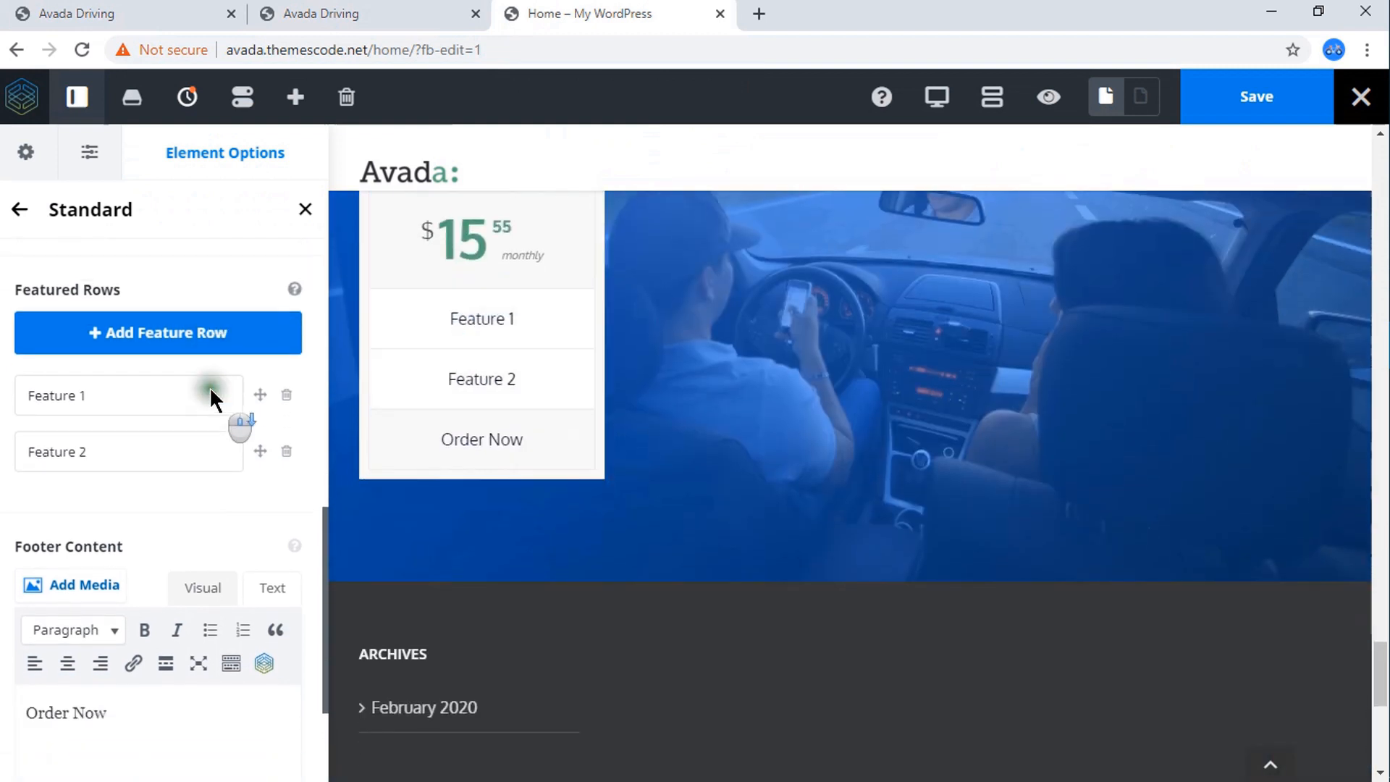
Clear the Order Now text from the pricing column's footer content and start adding a Button element there.
scroll(210, 391, down, 1)
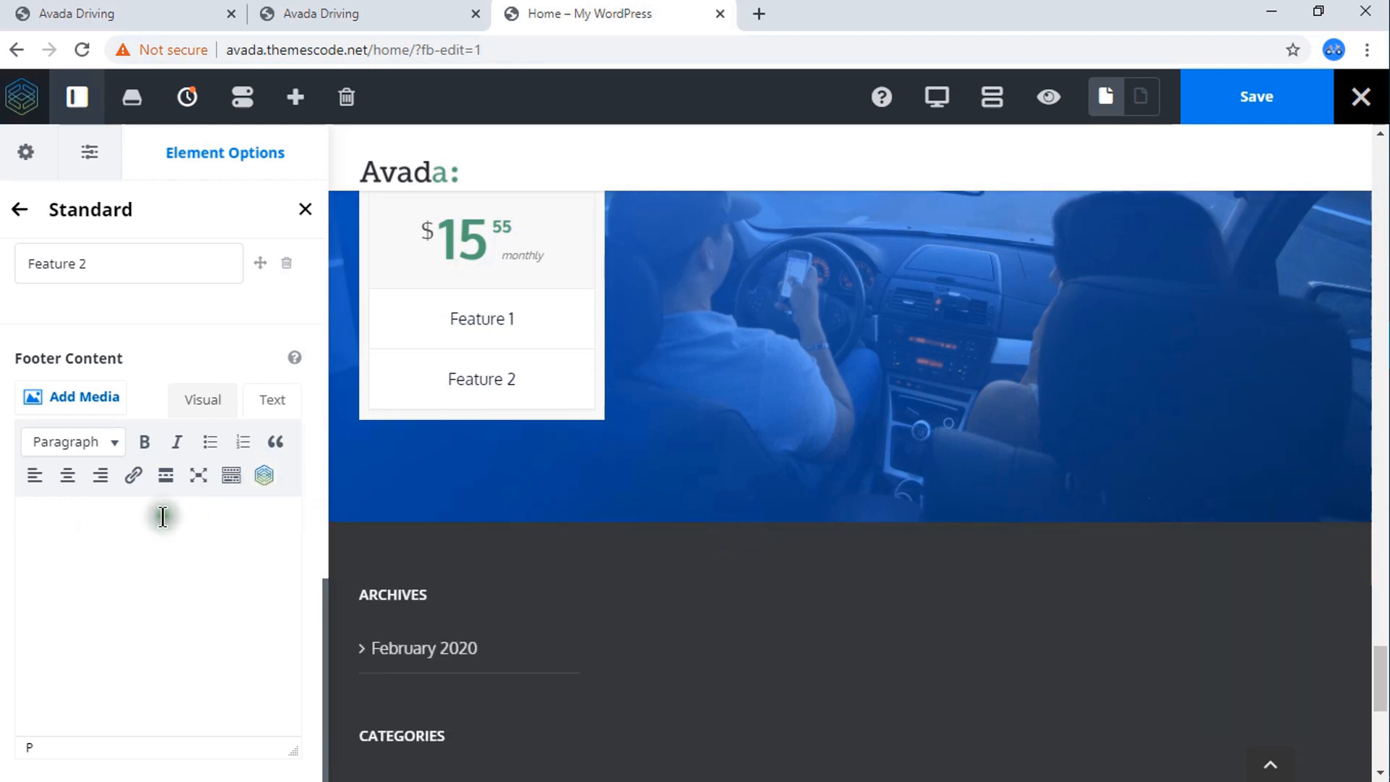
click(265, 476)
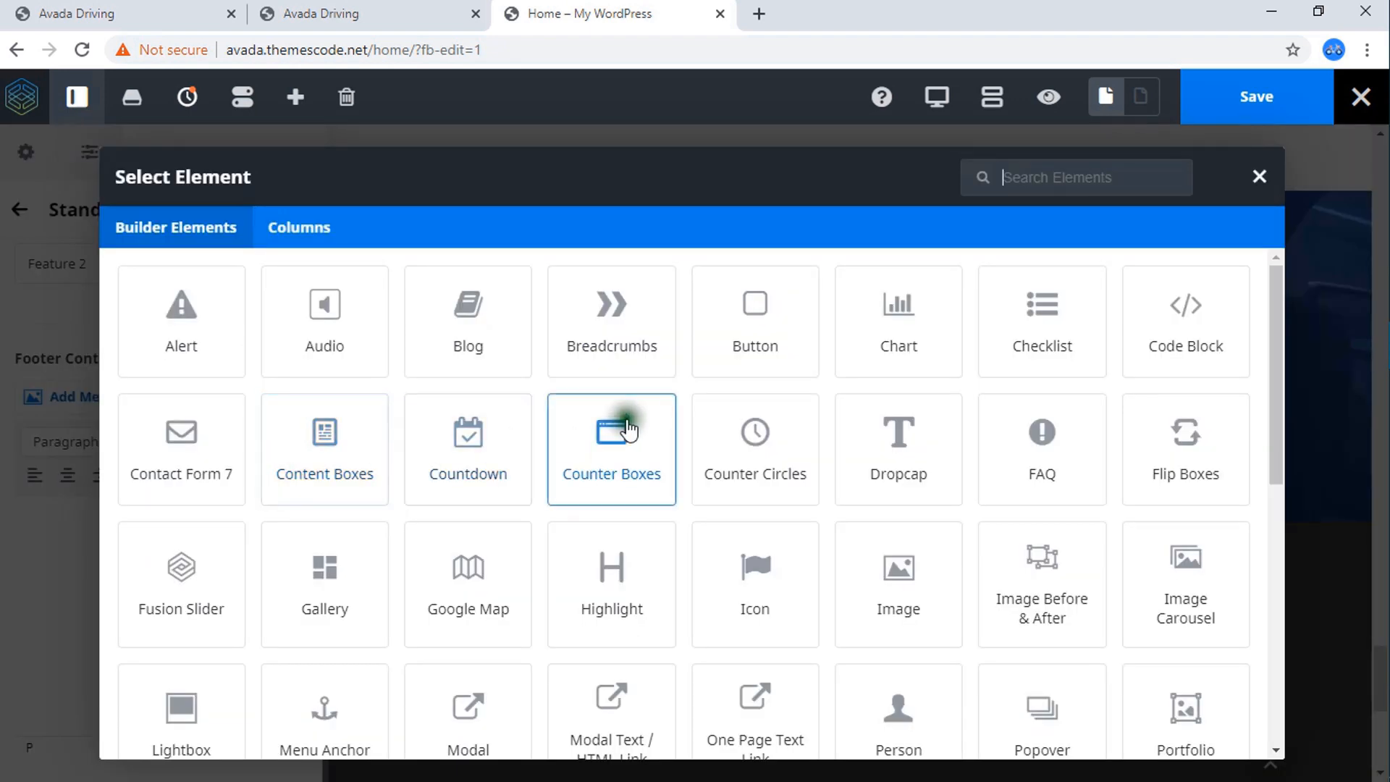
click(762, 324)
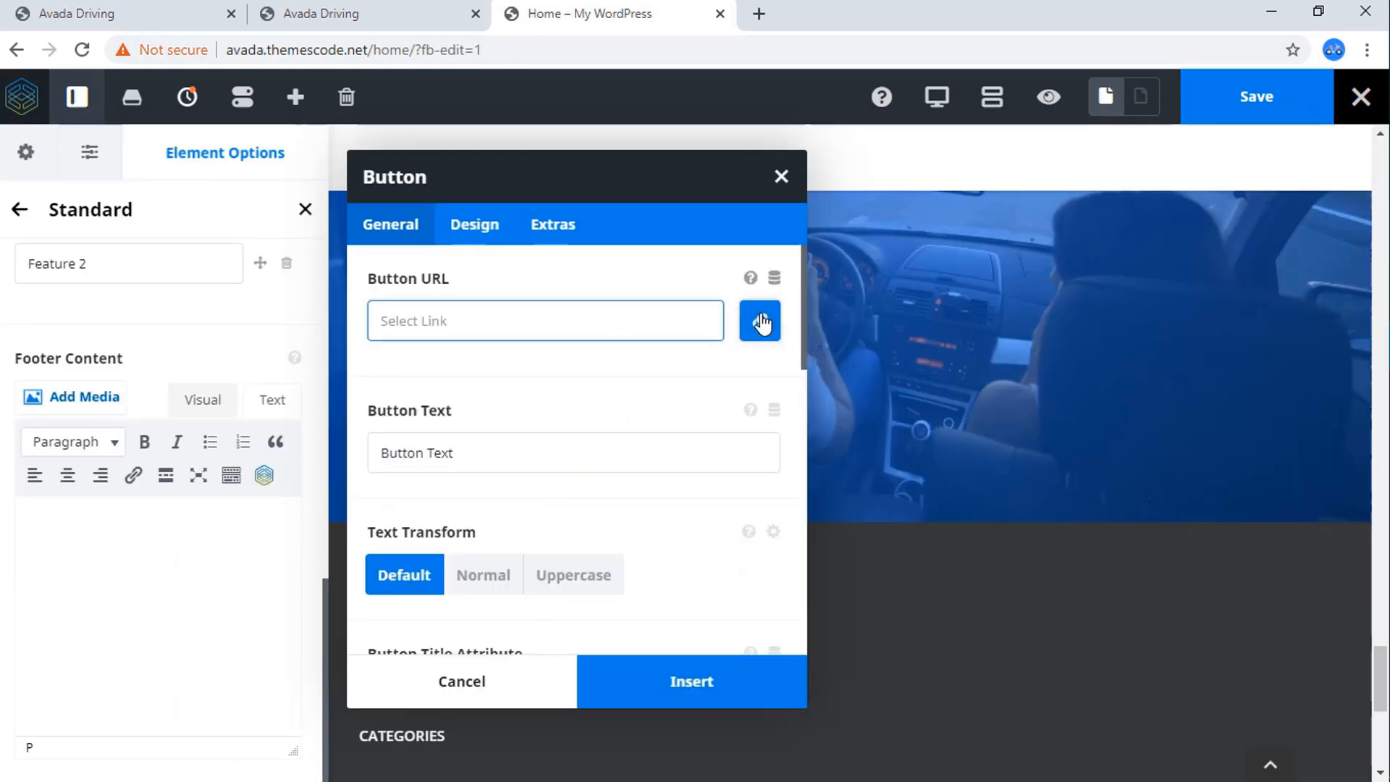
click(176, 12)
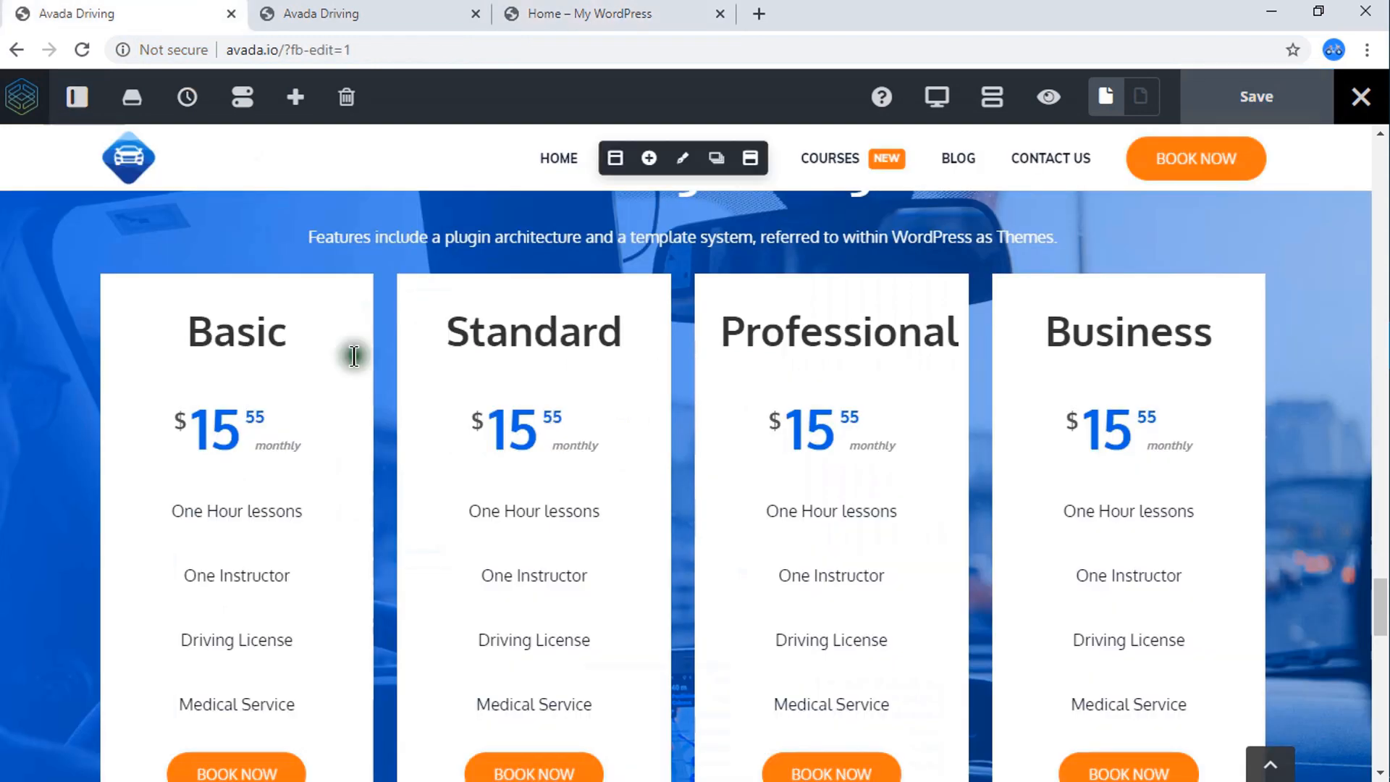
scroll(354, 356, down, 3)
click(590, 13)
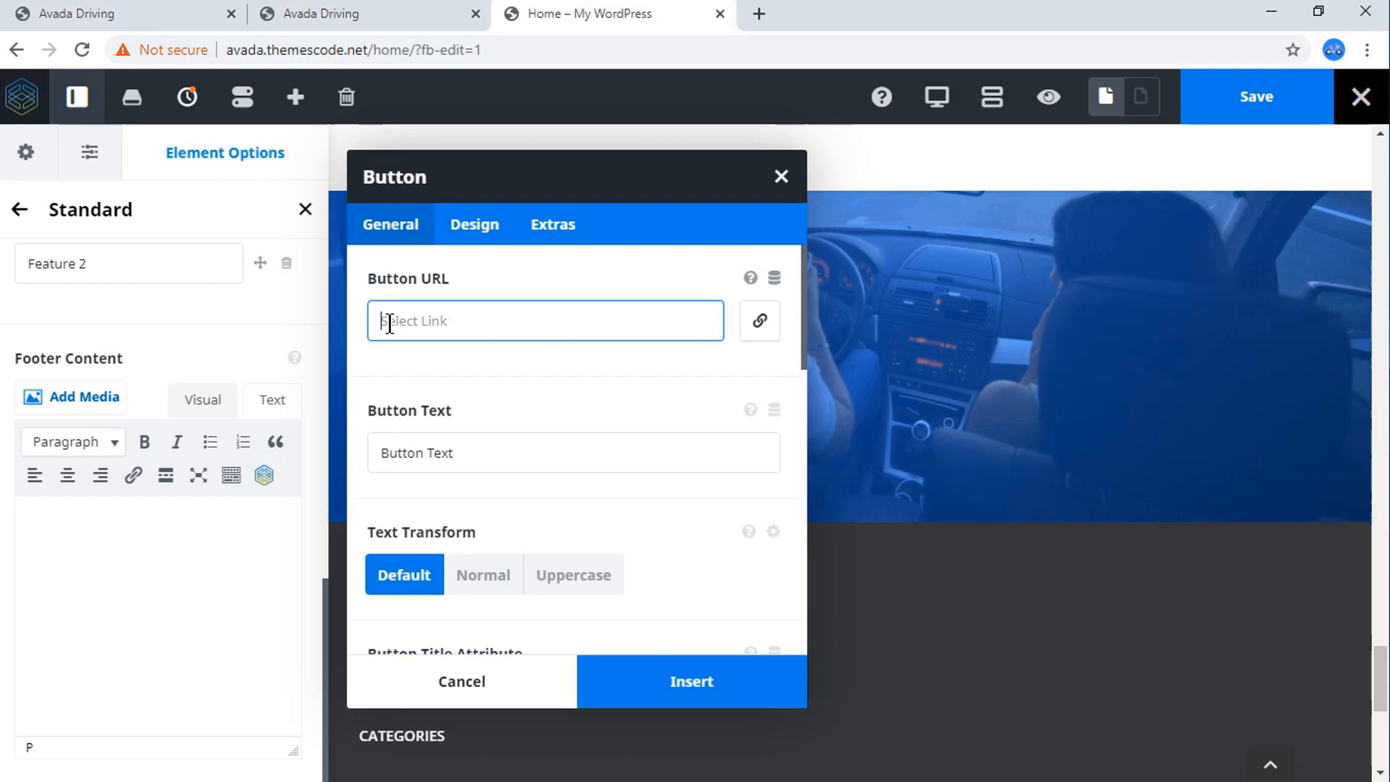
click(194, 10)
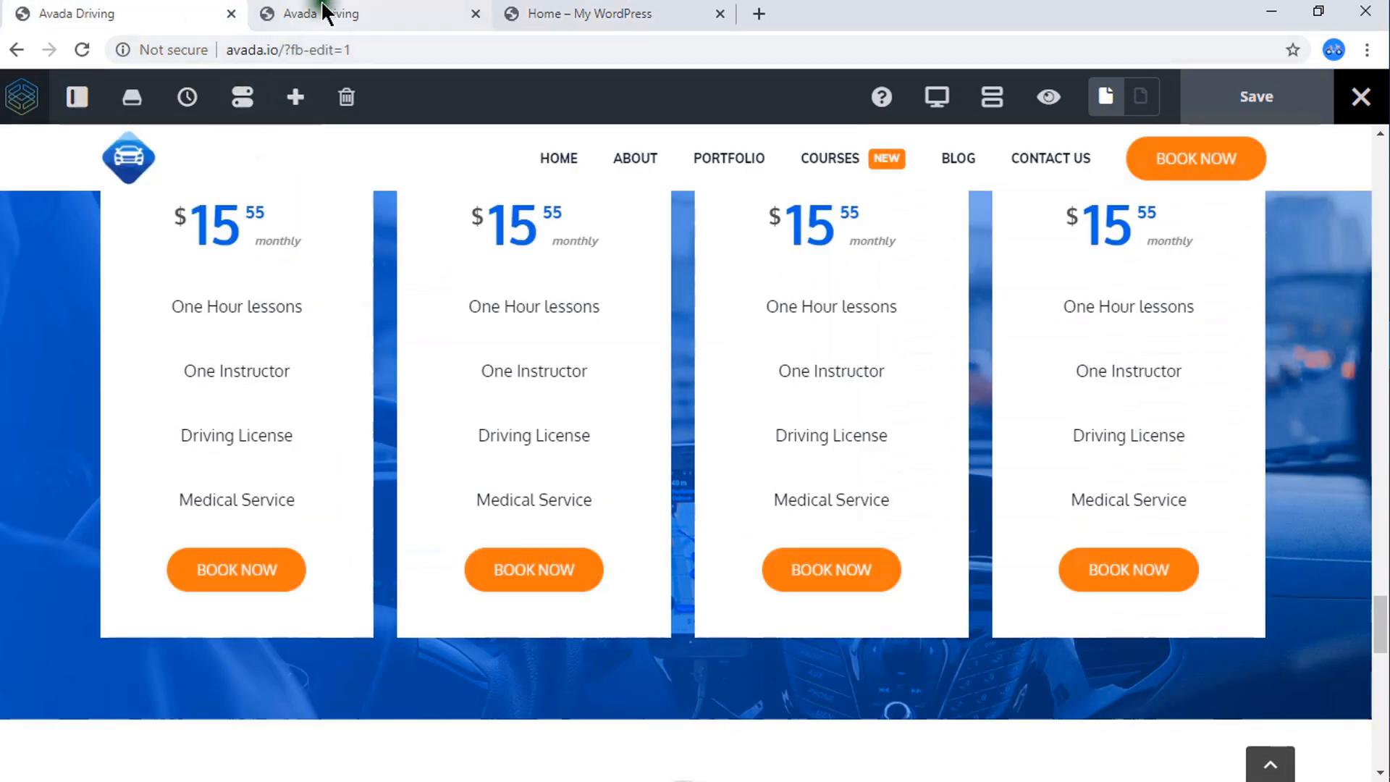
click(311, 10)
click(210, 51)
right_click(262, 46)
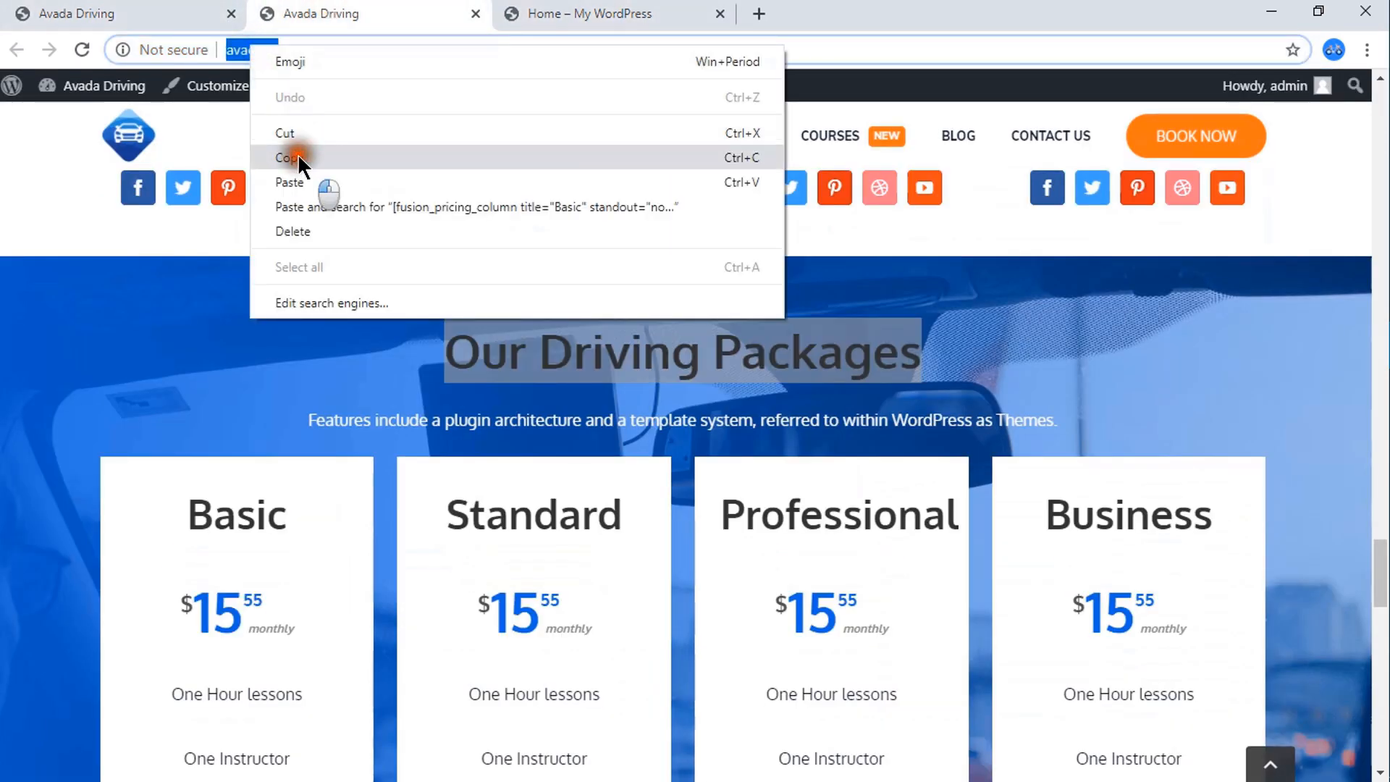
click(298, 149)
click(551, 13)
click(471, 297)
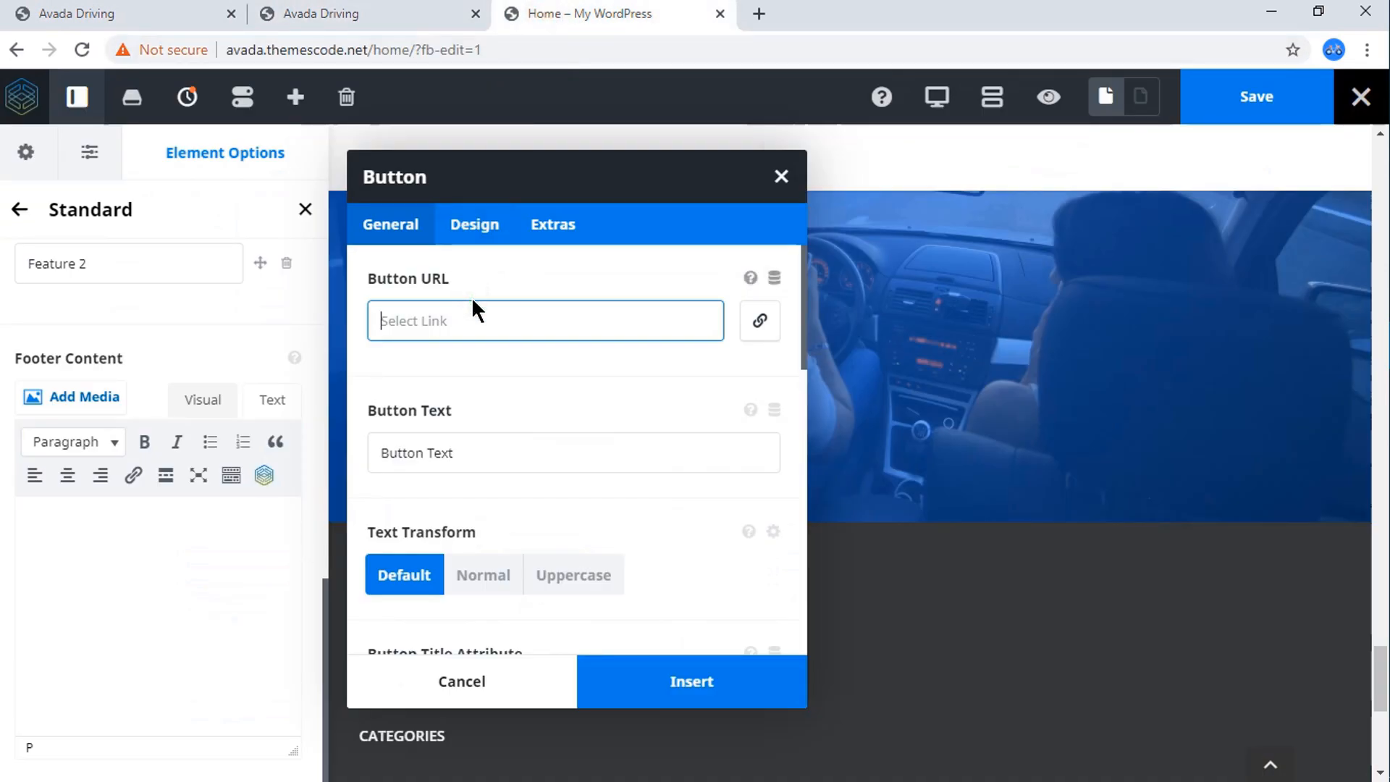
key(ctrl+v)
Set the button text to BOOK NOW and insert the button into the pricing column's footer content.
click(452, 454)
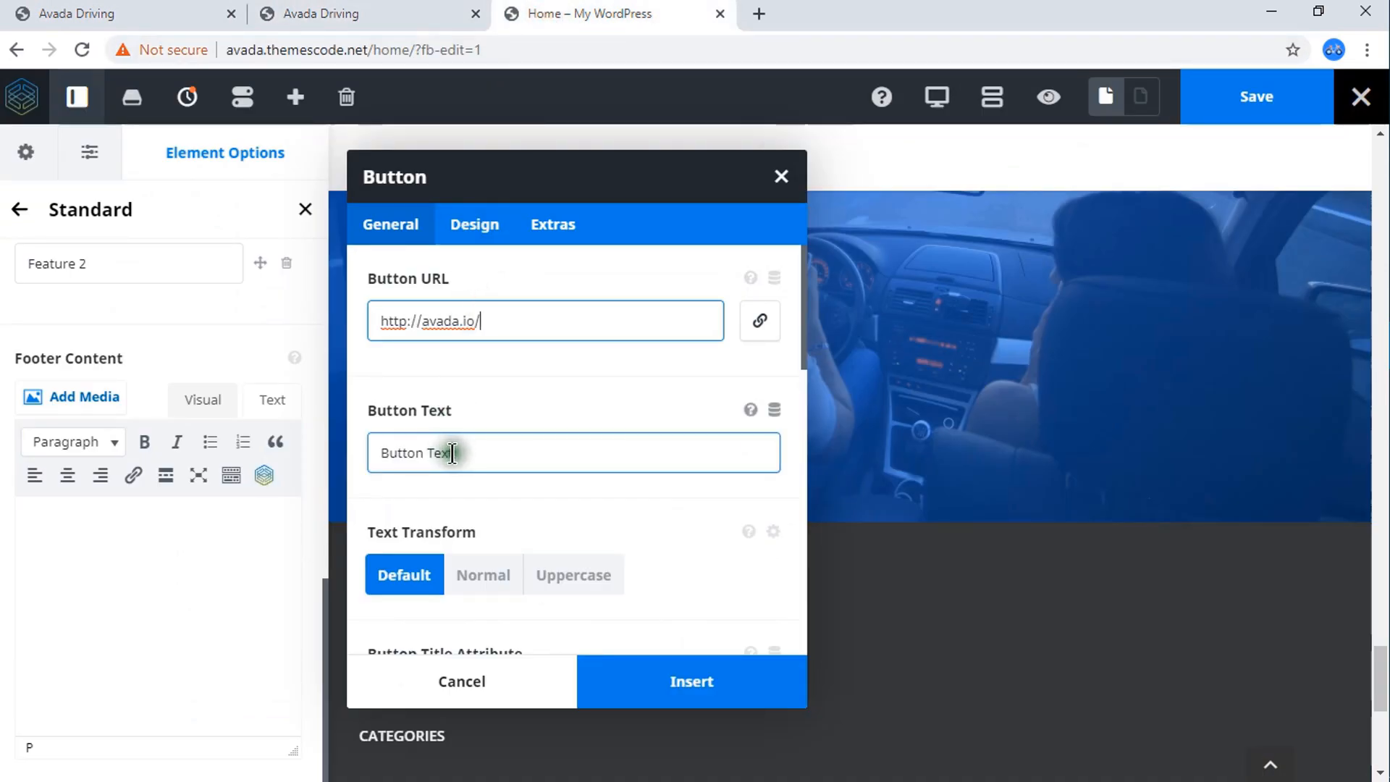
drag(452, 454, 375, 453)
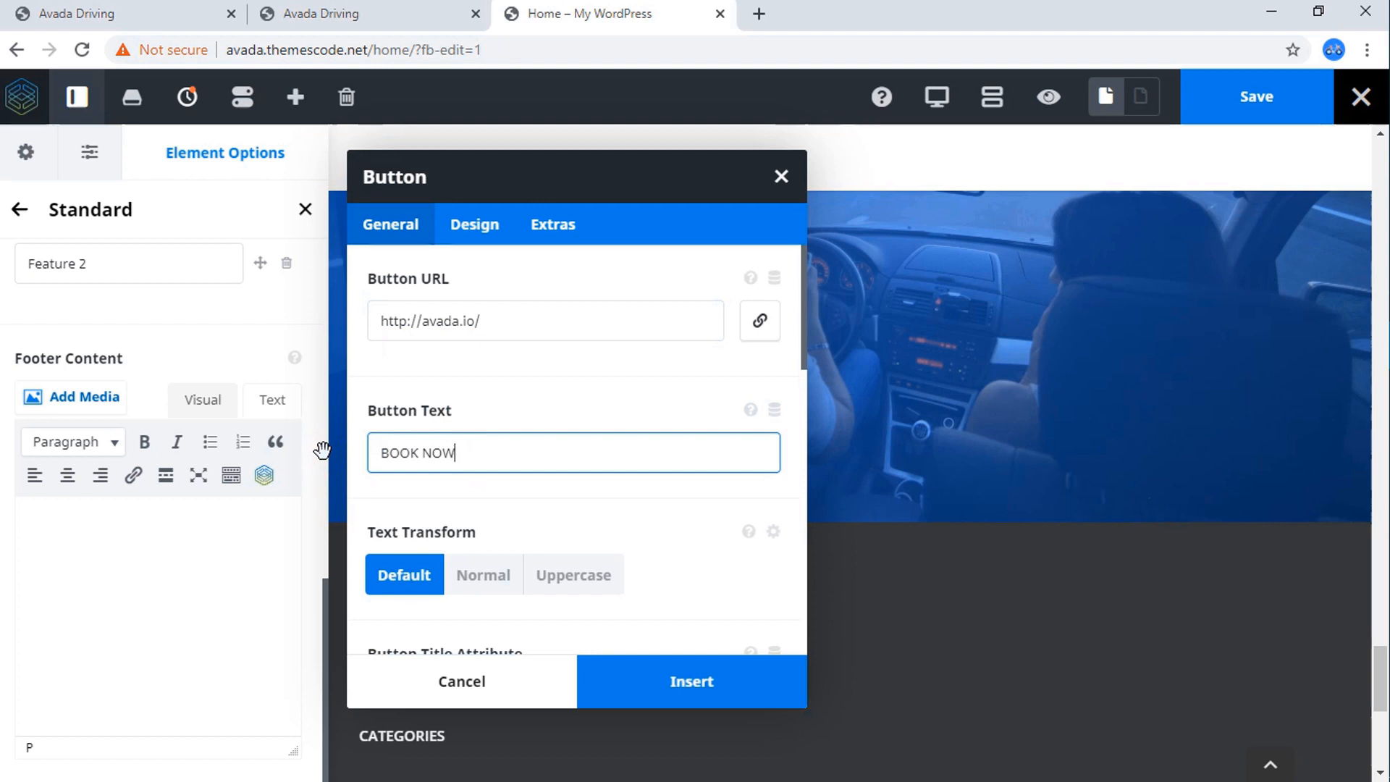
click(689, 694)
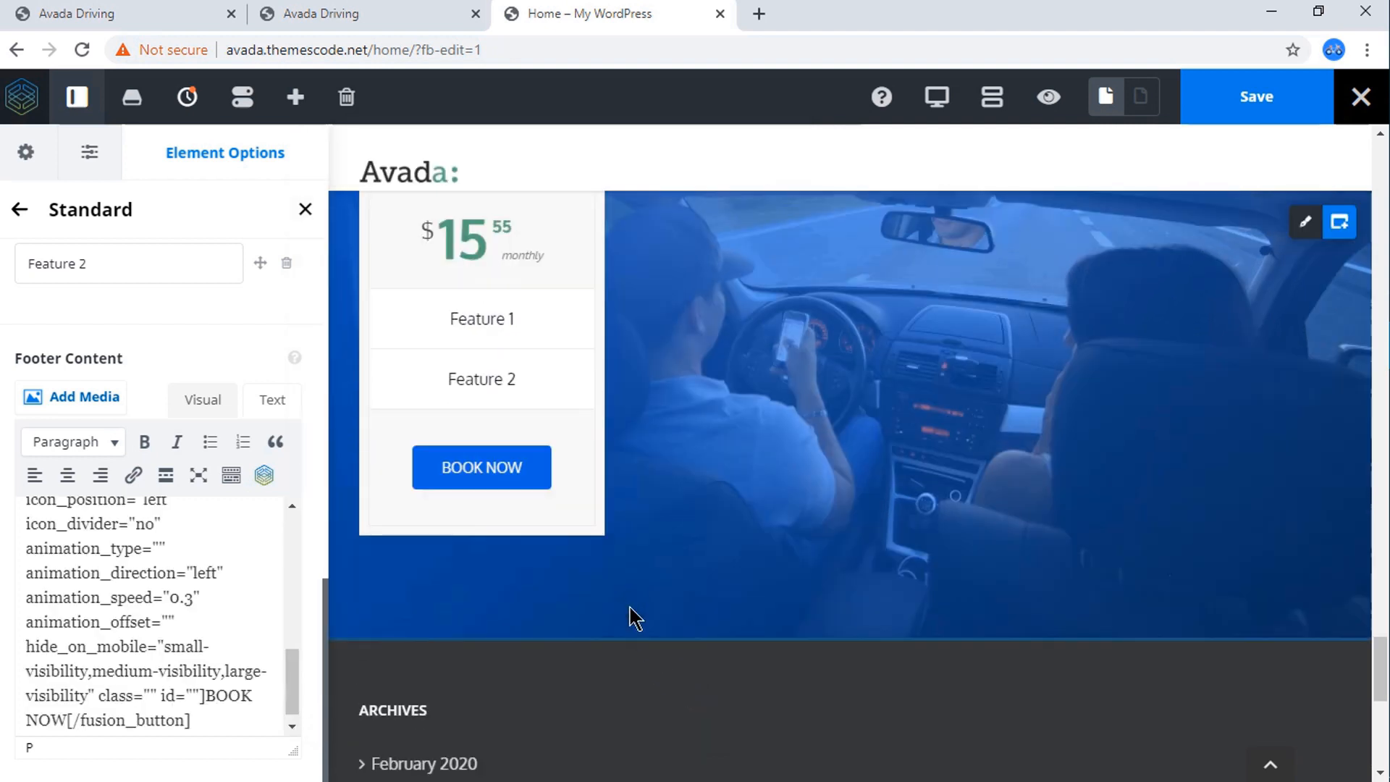
Compare the inserted BOOK NOW button and pricing column with the package columns on the reference Avada Driving pages.
scroll(674, 418, up, 3)
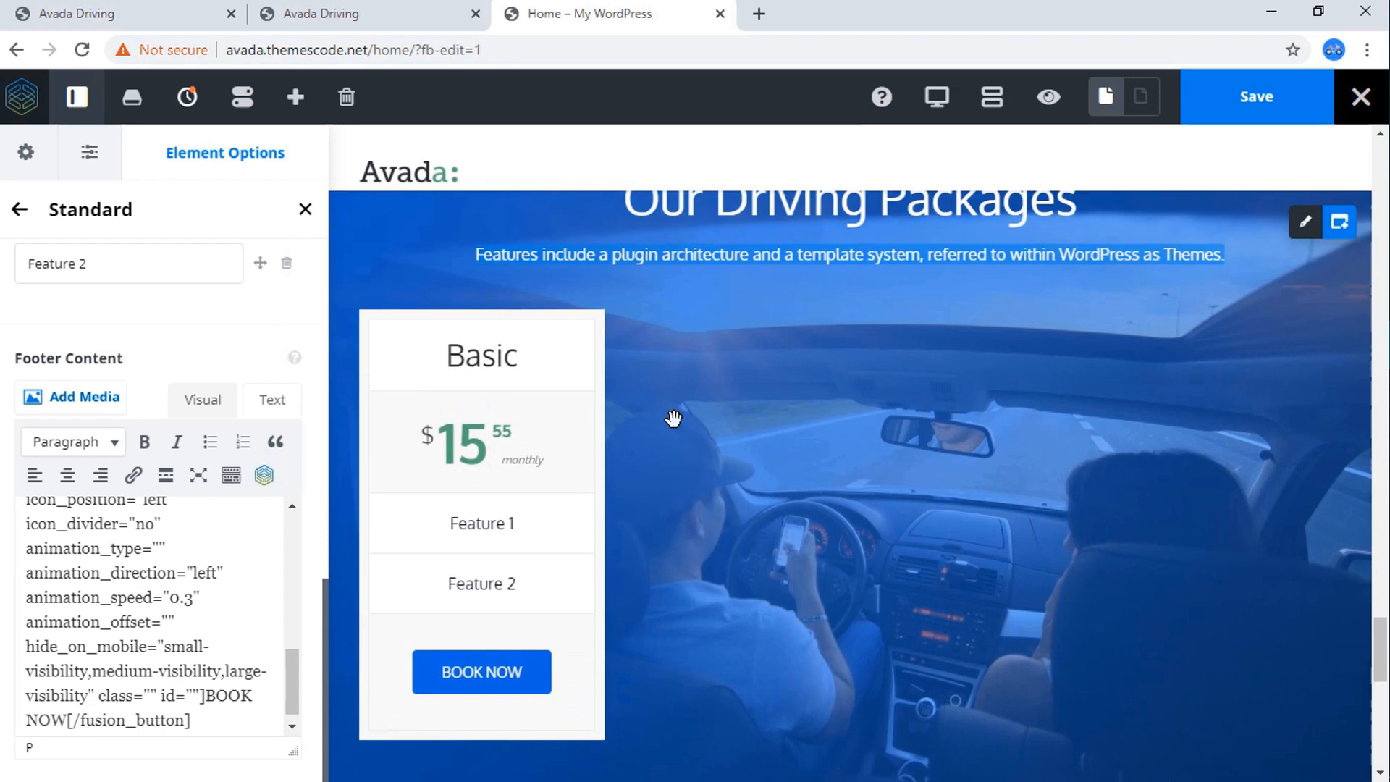
click(171, 8)
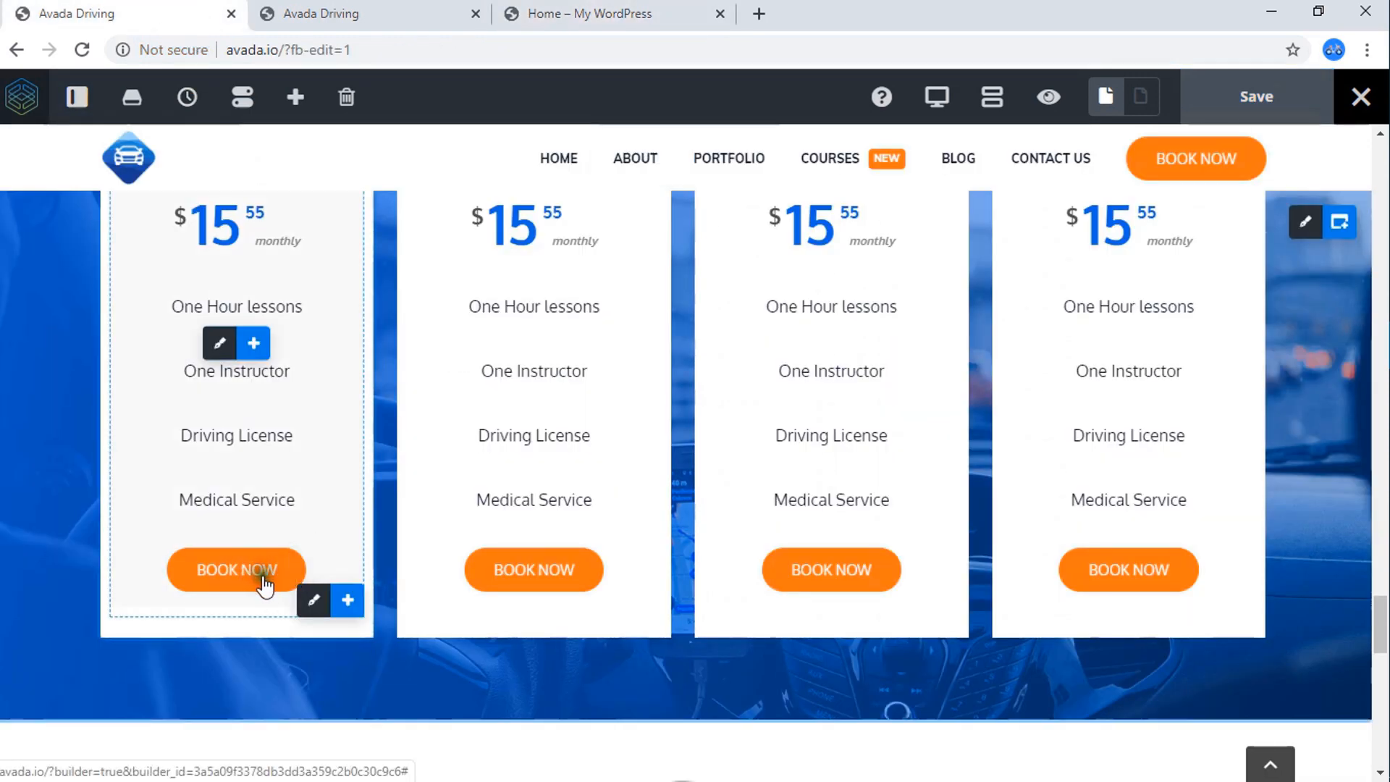
click(403, 10)
scroll(442, 190, down, 7)
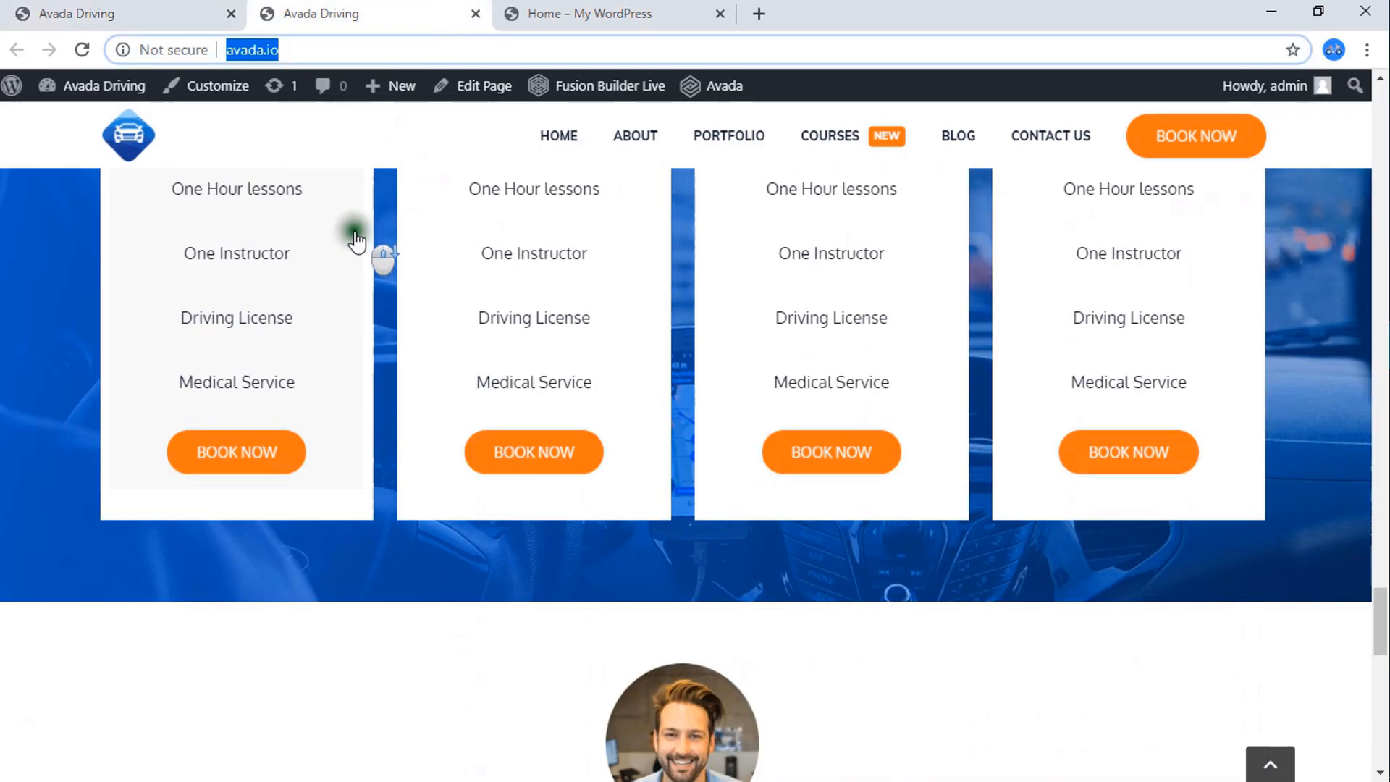
click(166, 9)
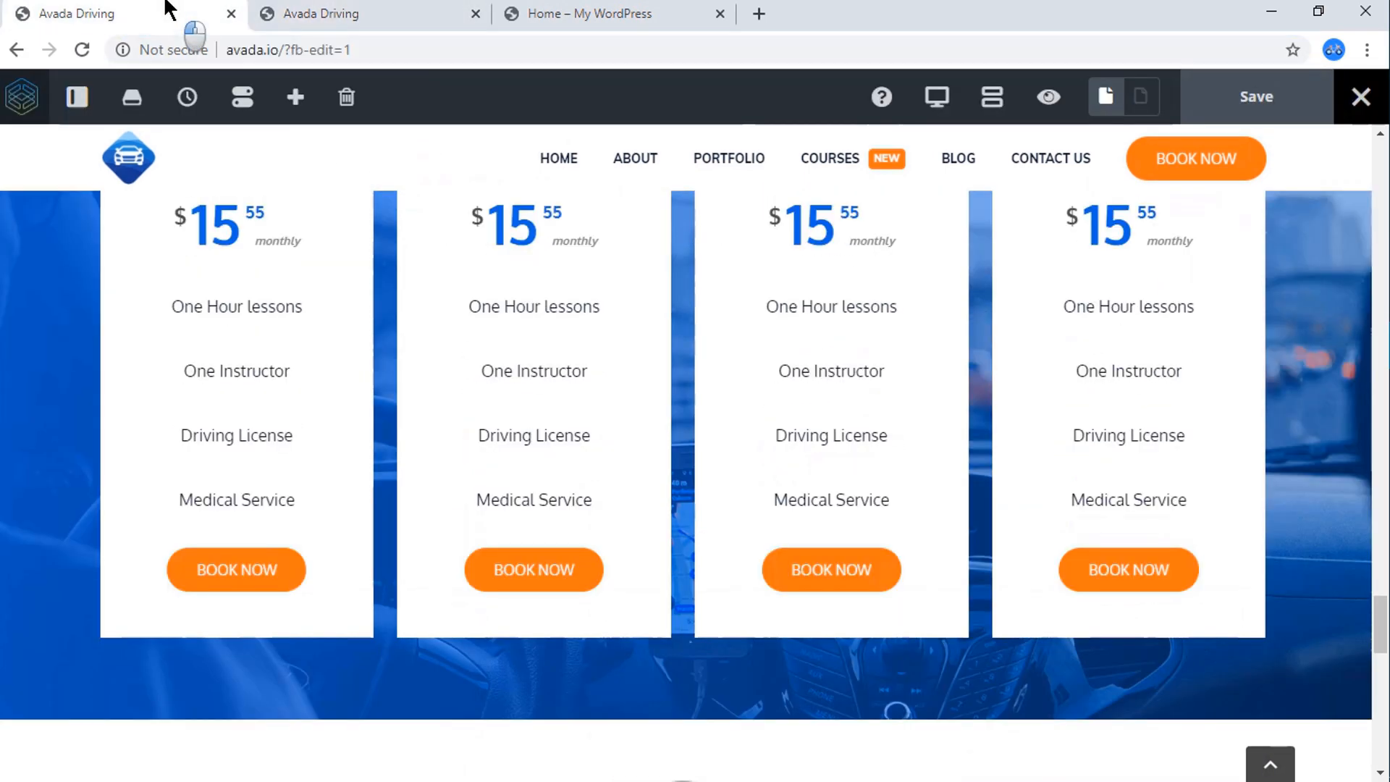
click(580, 12)
scroll(551, 558, down, 1)
scroll(559, 551, down, 3)
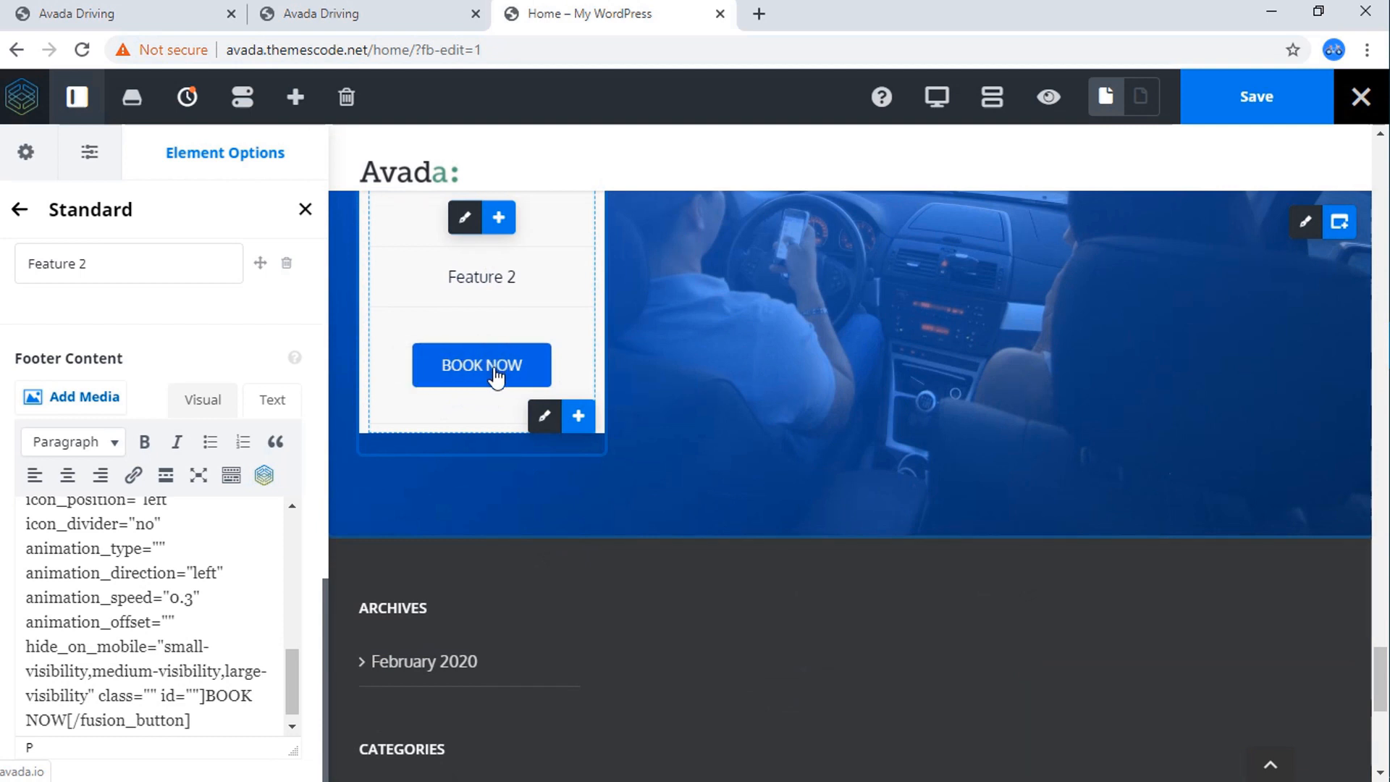
In the pricing table's options, try orange #ff5722 as the heading color and settle on dark navy #10192e.
click(31, 217)
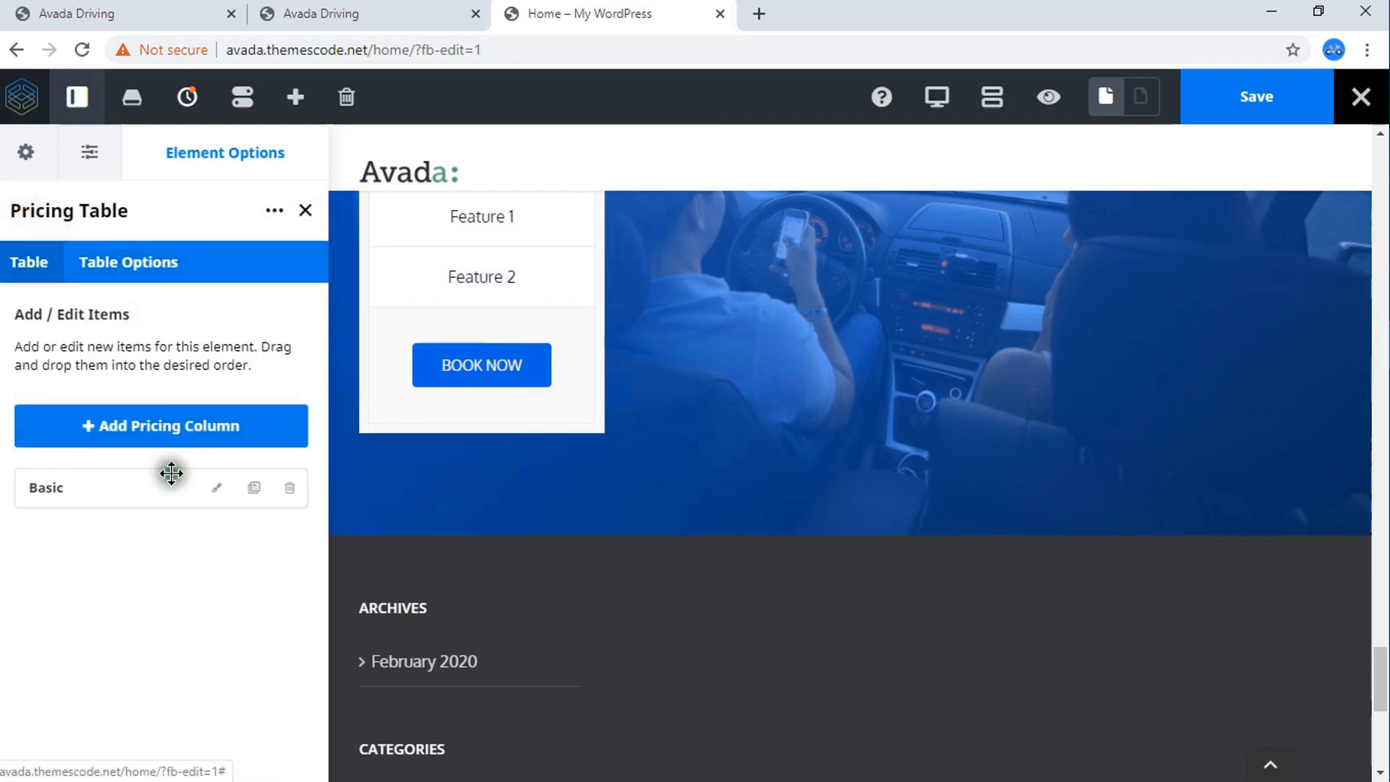
click(143, 255)
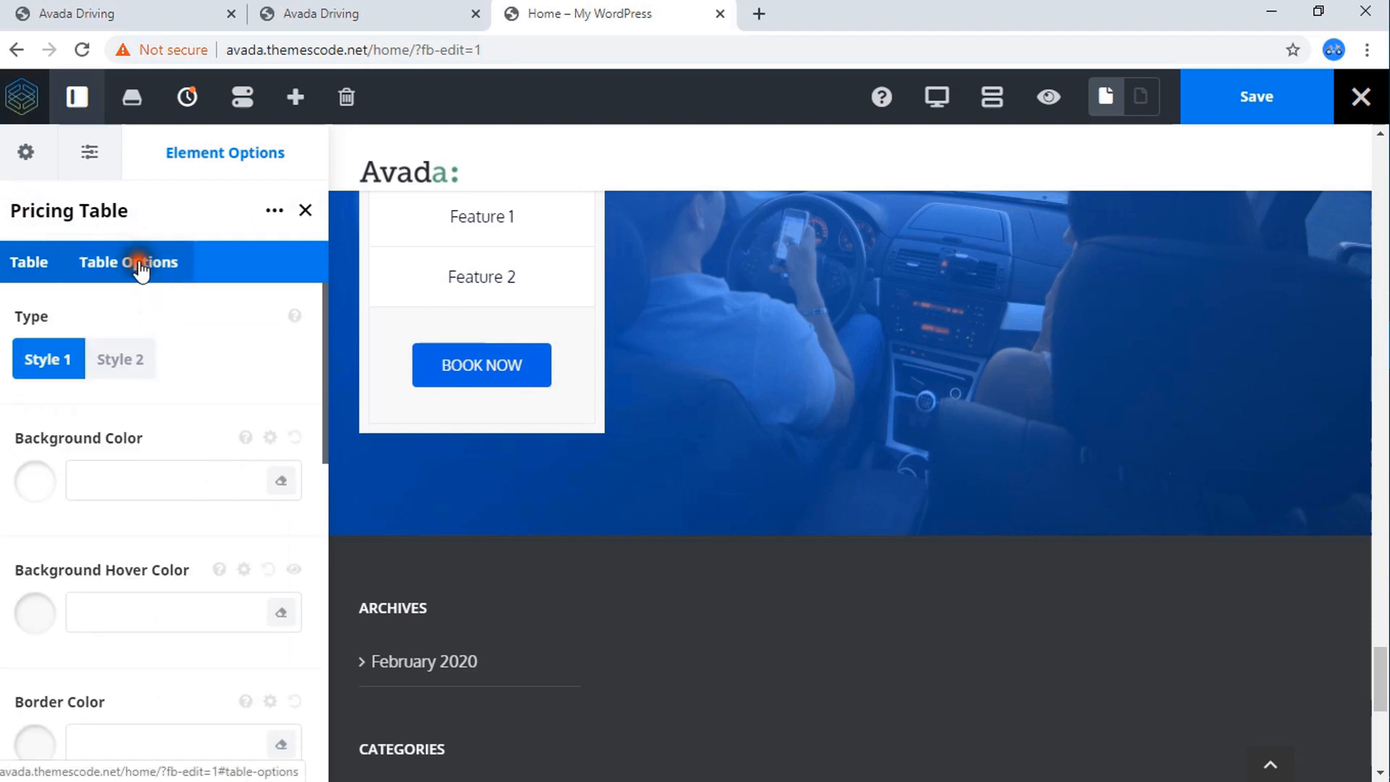
scroll(145, 463, down, 1)
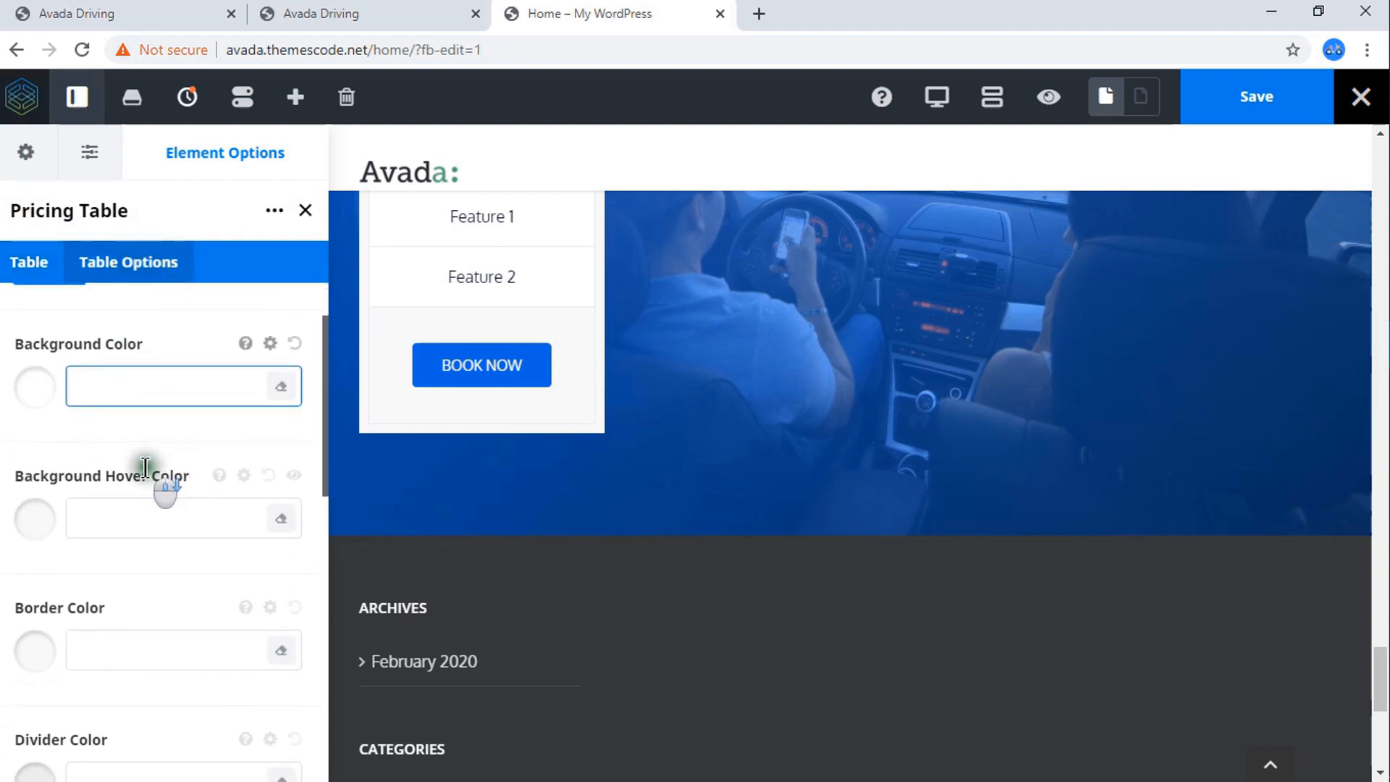
scroll(100, 415, down, 1)
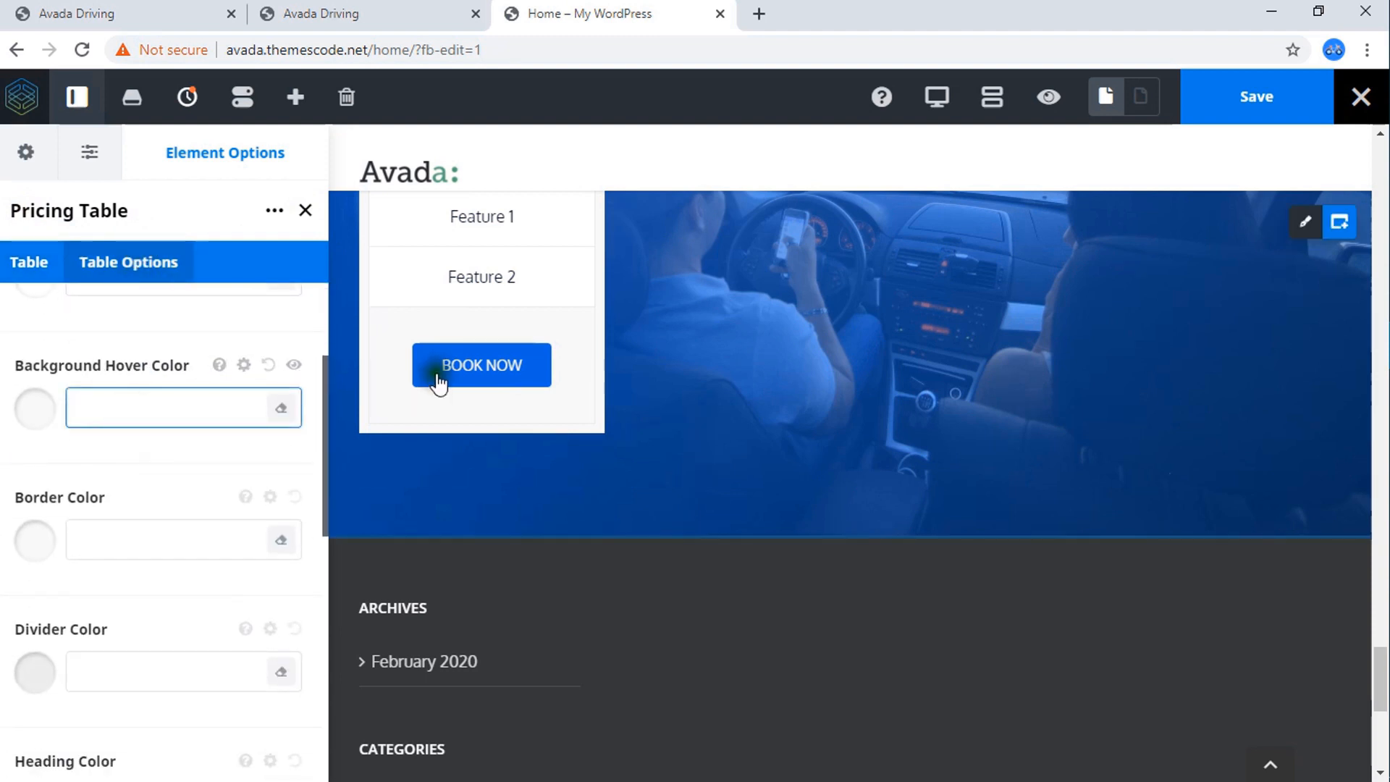
scroll(63, 410, down, 3)
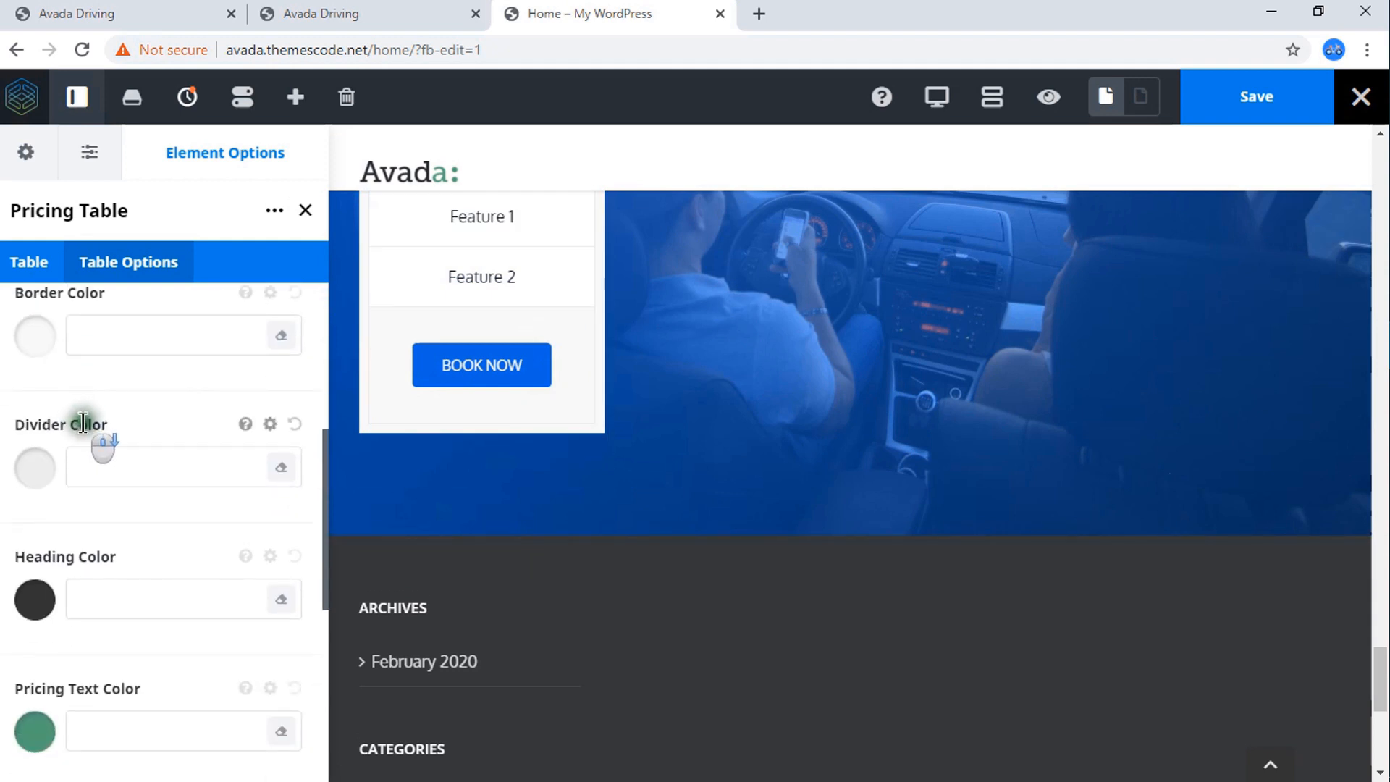
scroll(389, 443, up, 2)
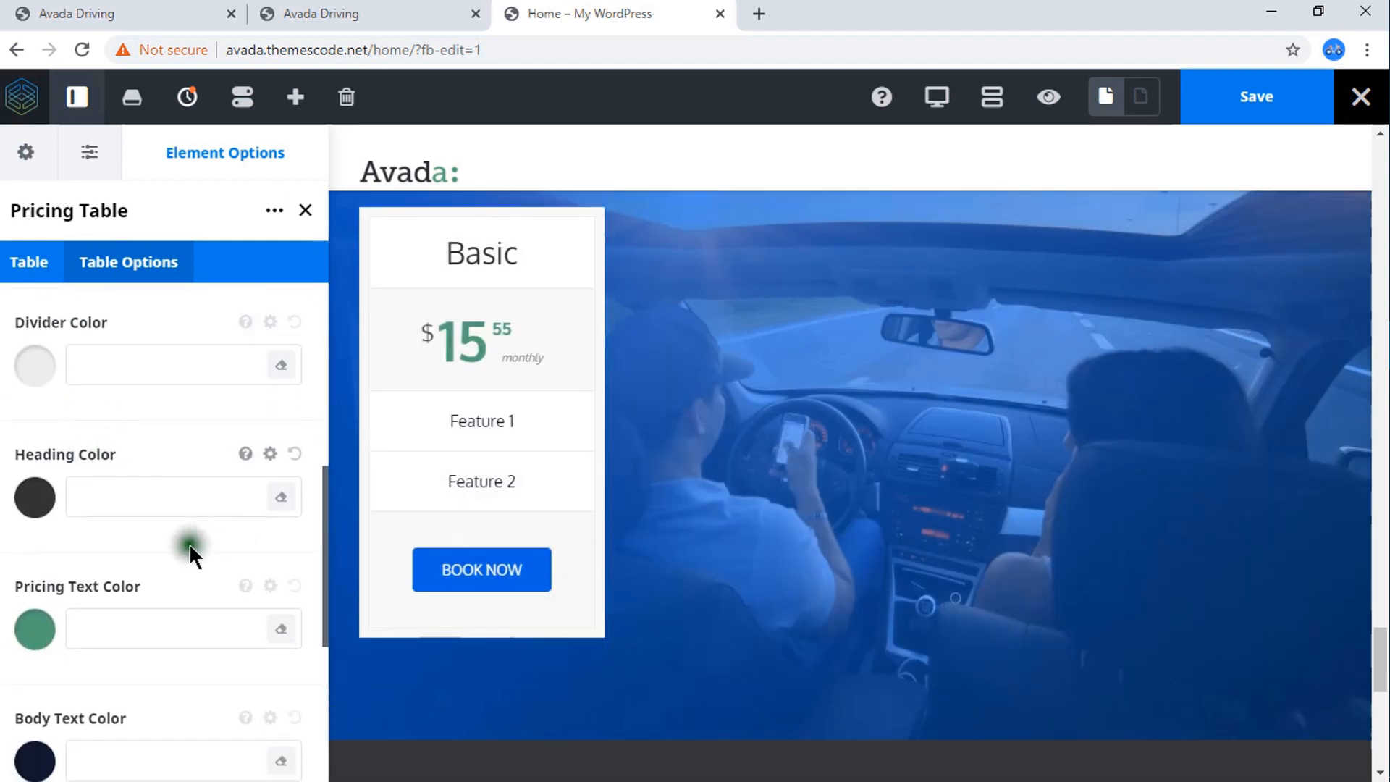
click(36, 499)
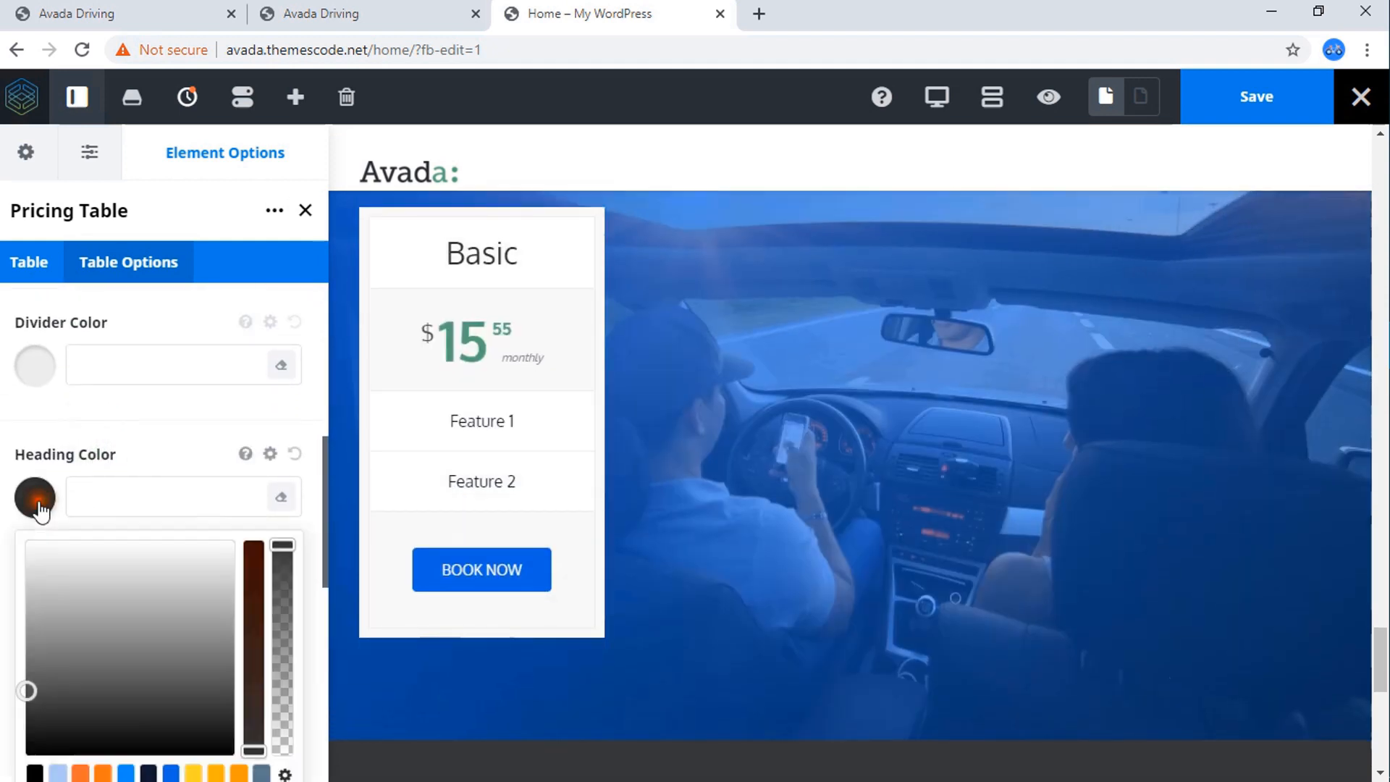
click(103, 774)
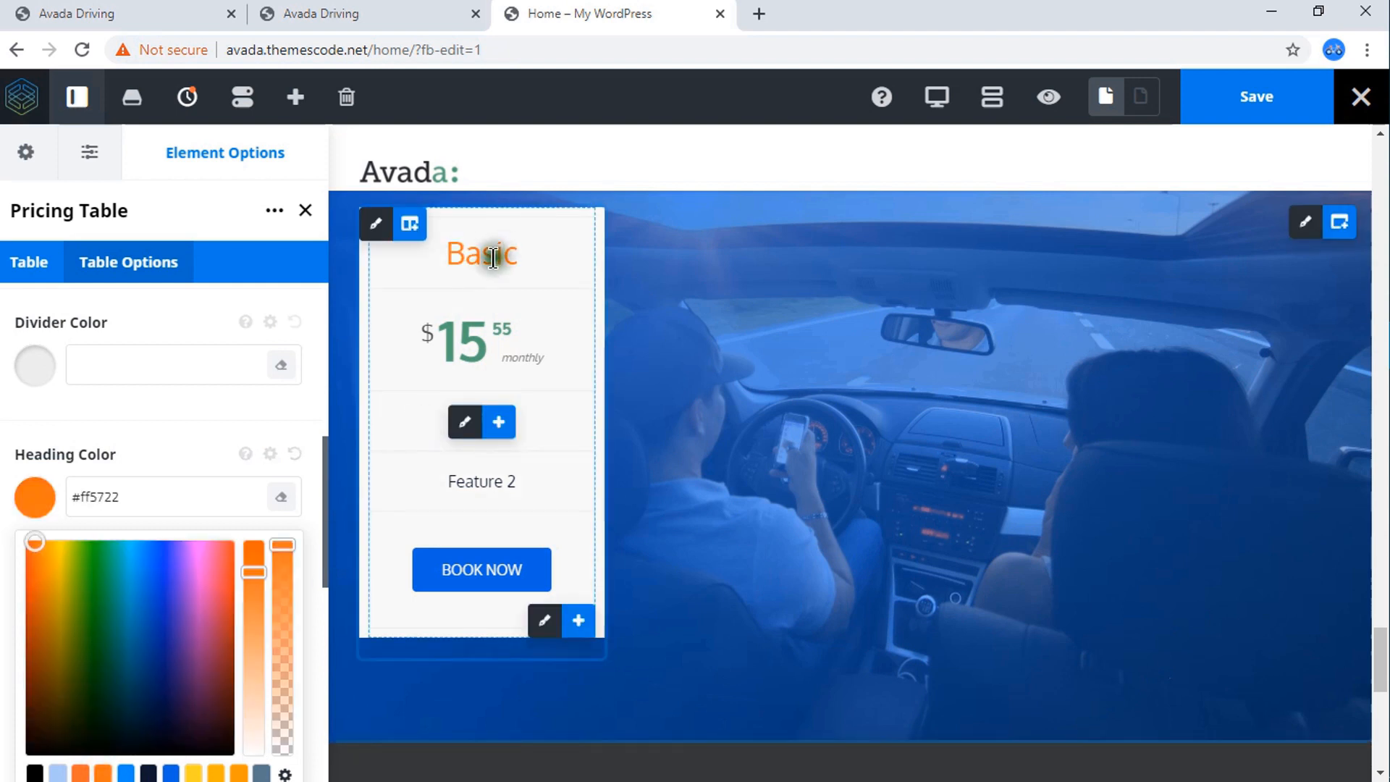
scroll(145, 445, down, 3)
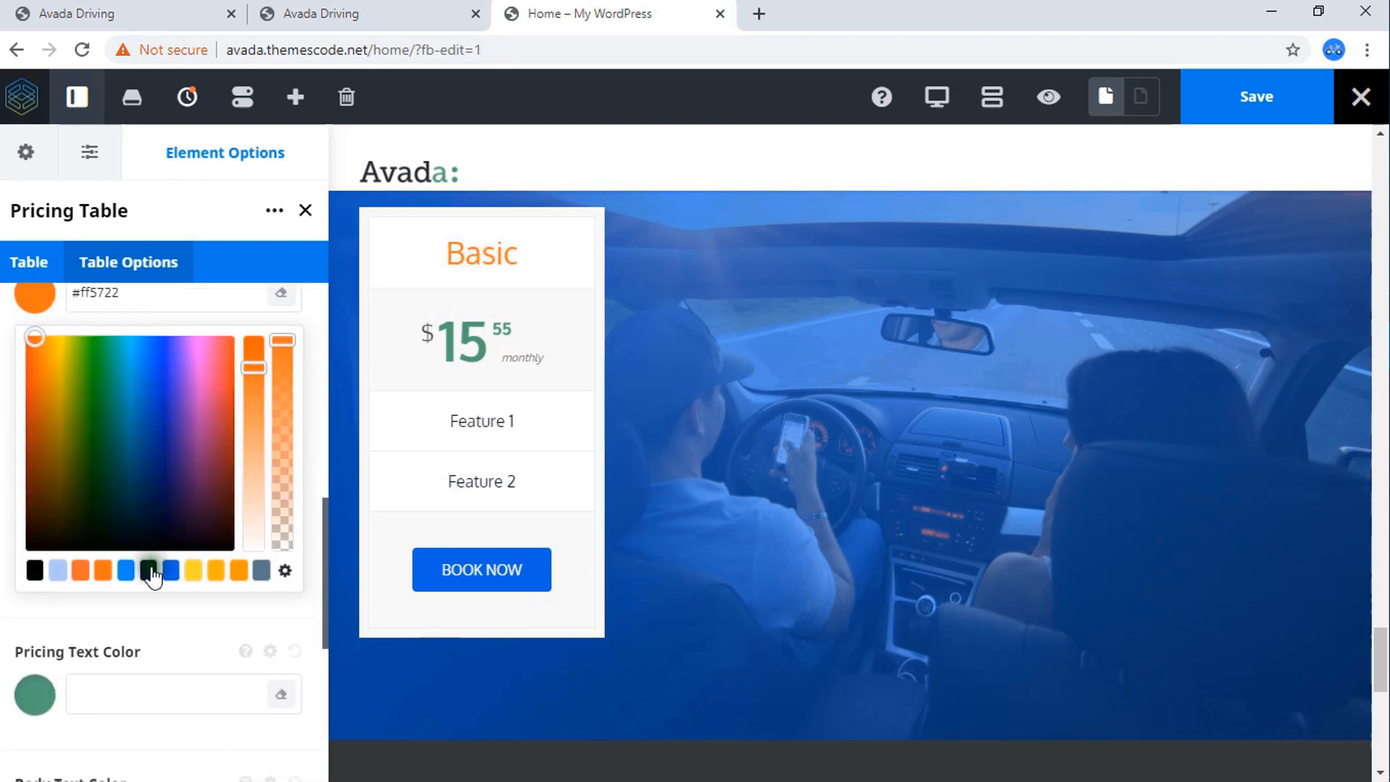
click(148, 572)
click(45, 313)
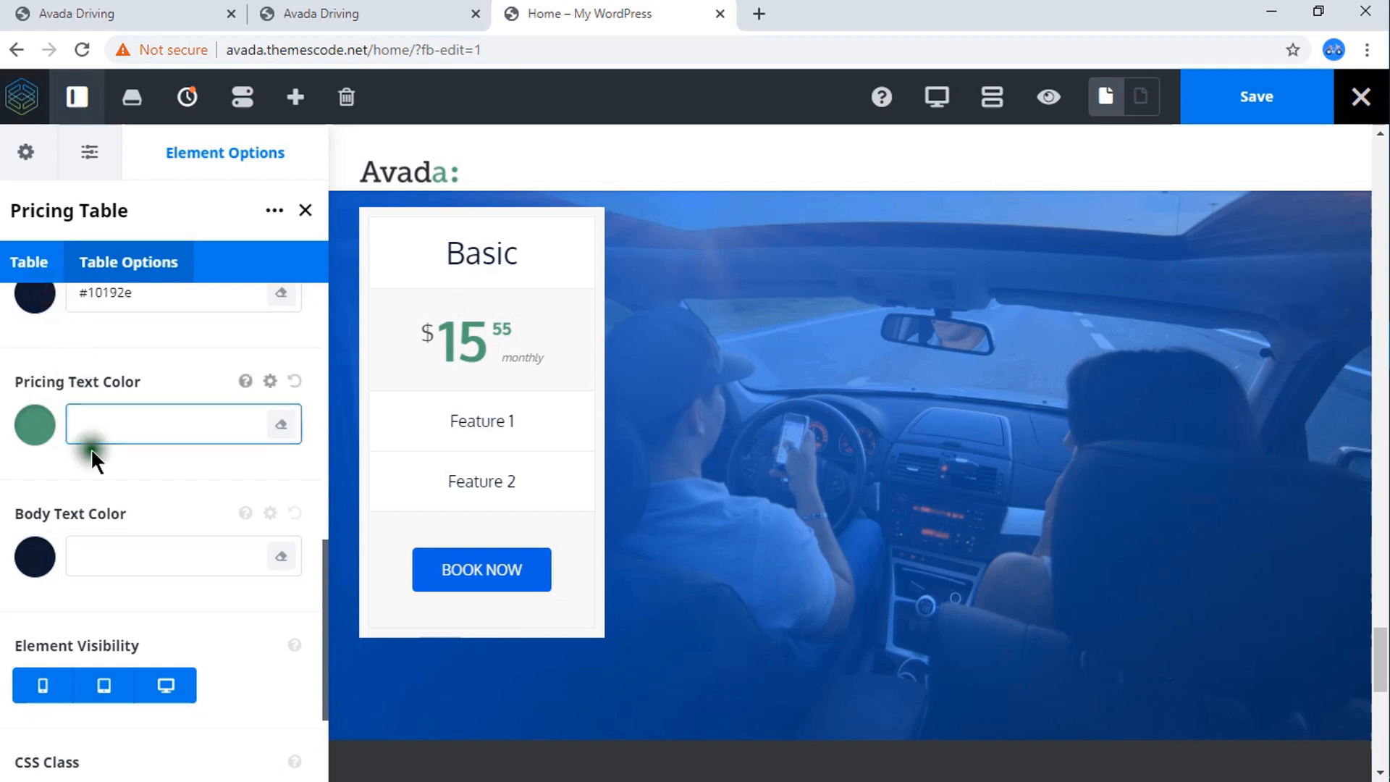
Review the remaining pricing table options and compare the Basic column with the reference pages' Our Driving Packages section.
scroll(90, 447, down, 2)
scroll(63, 452, down, 1)
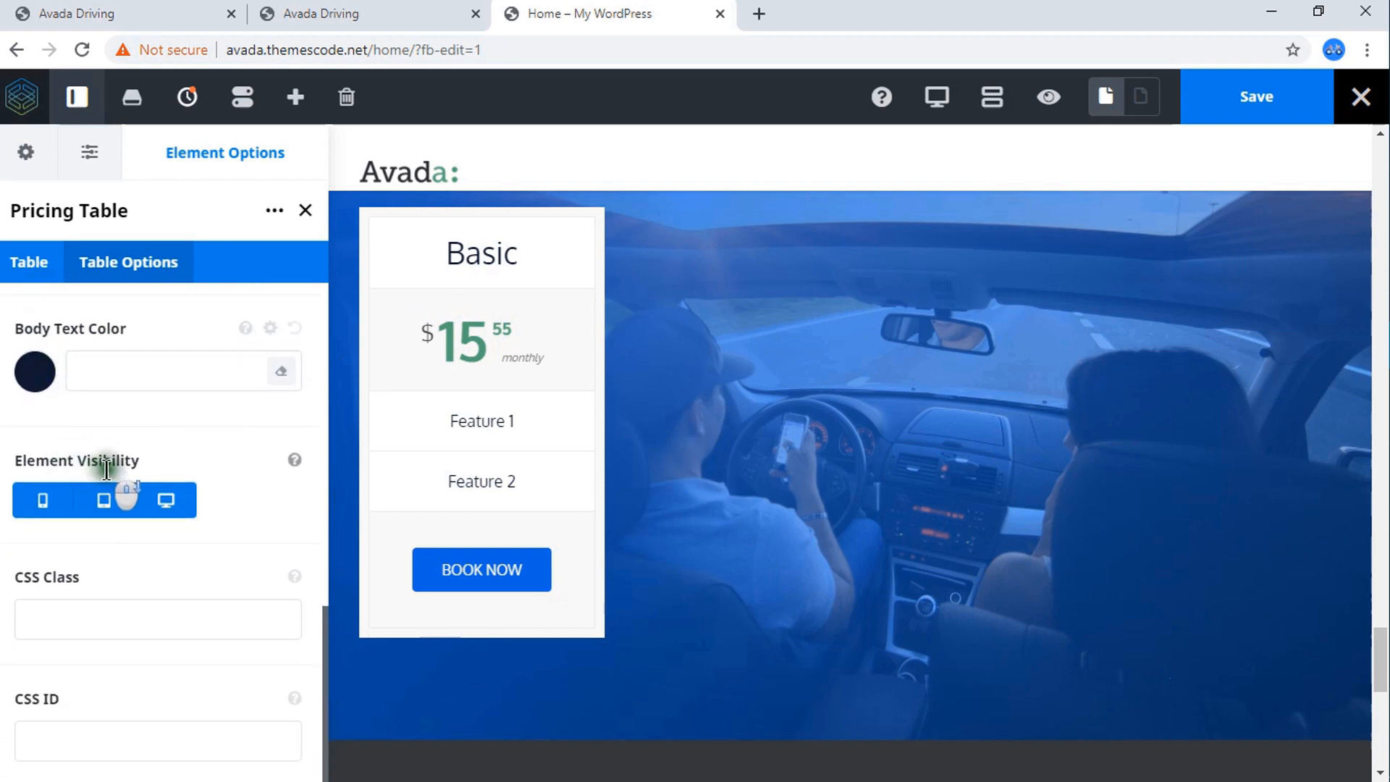
scroll(115, 464, up, 9)
scroll(116, 459, up, 2)
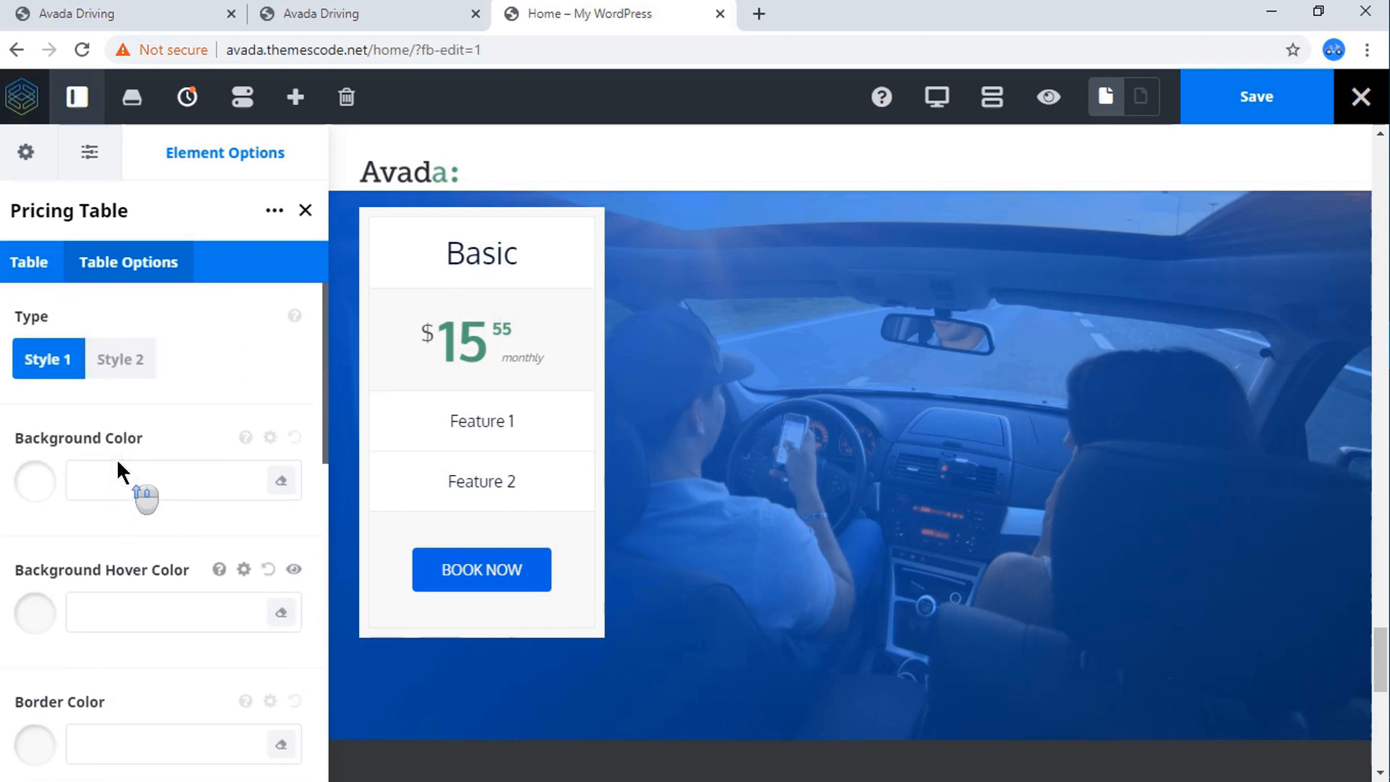
click(45, 276)
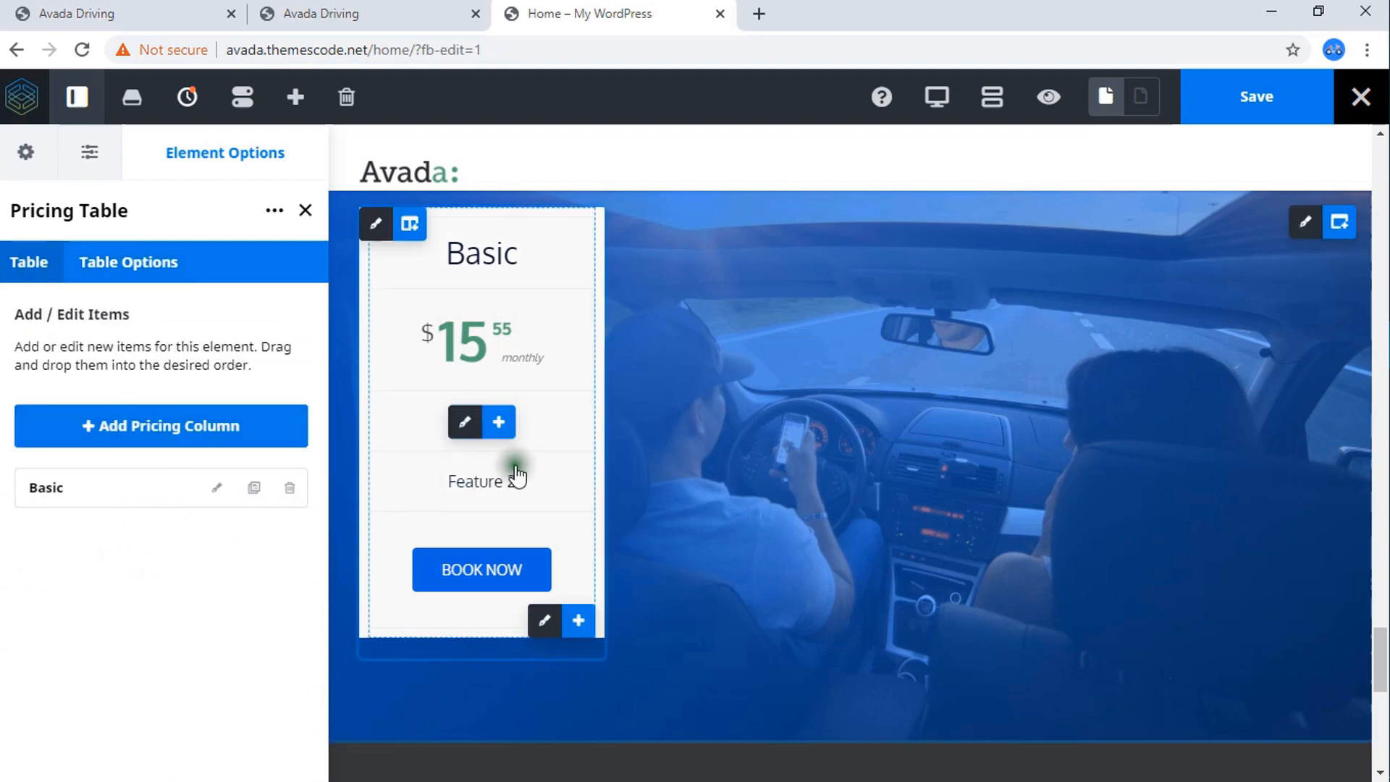
click(94, 9)
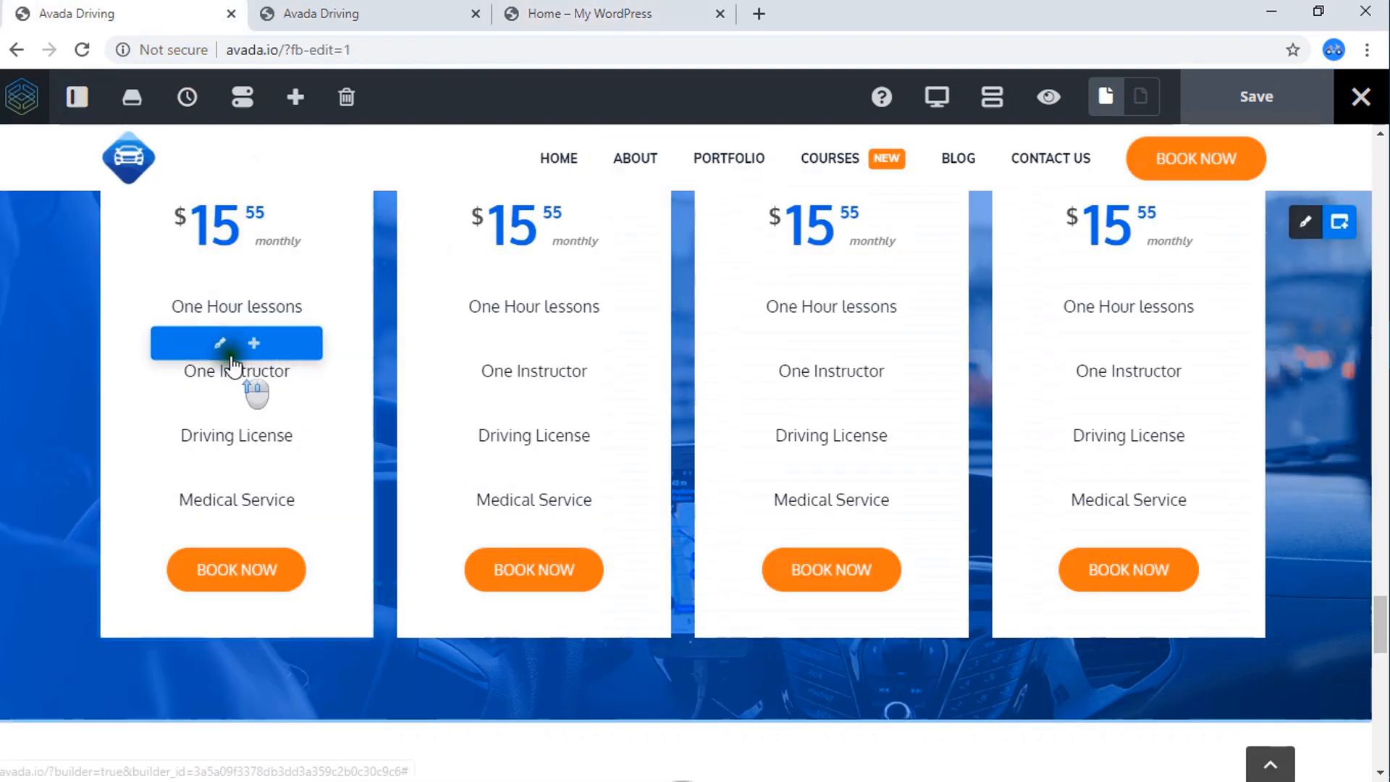
scroll(217, 377, up, 4)
click(377, 15)
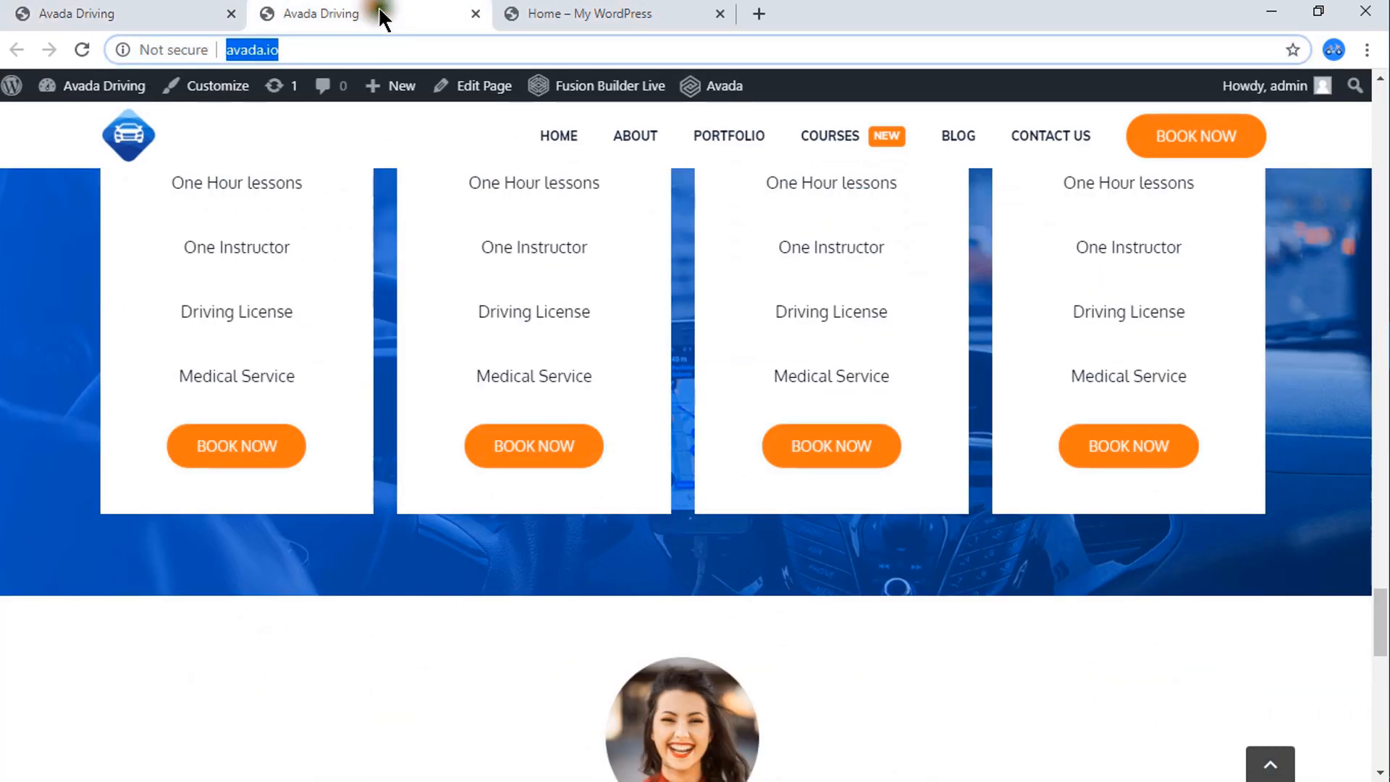
click(568, 15)
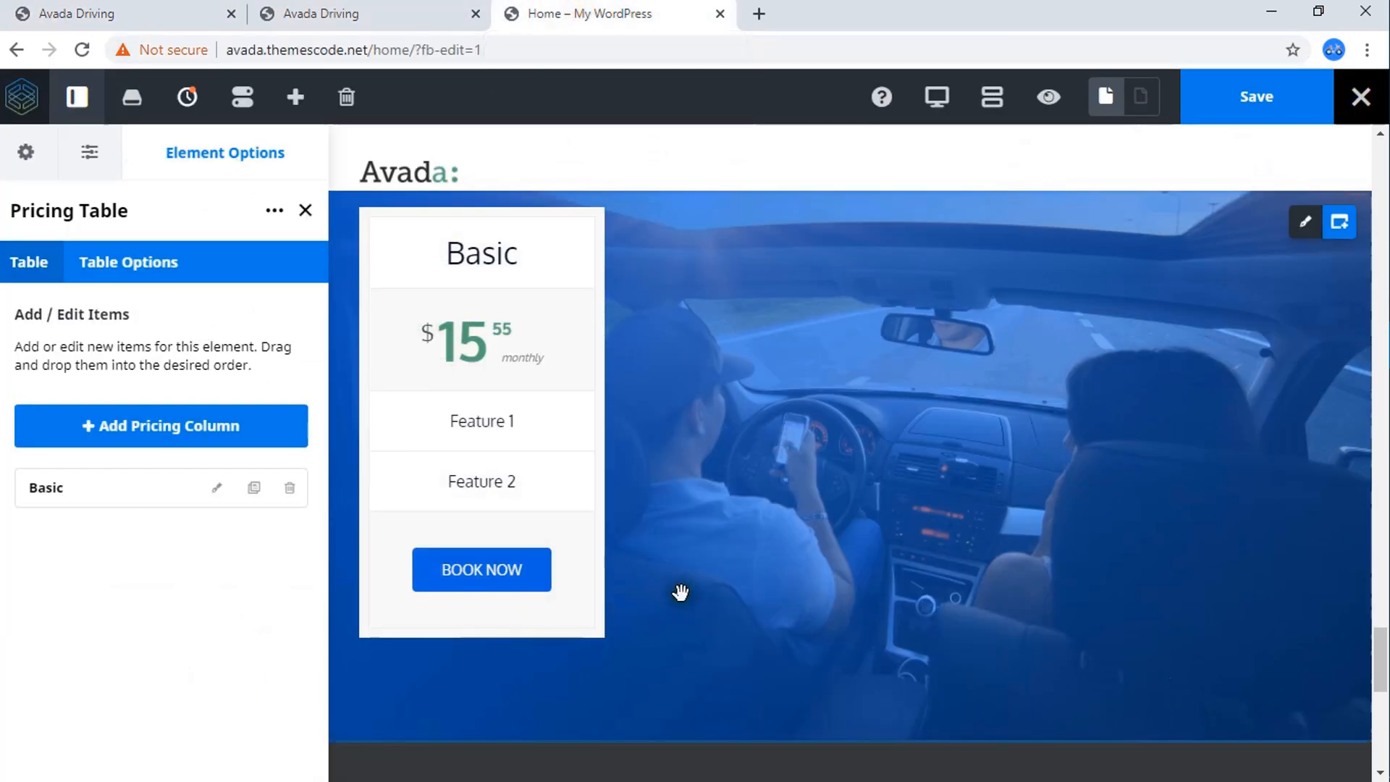
click(198, 10)
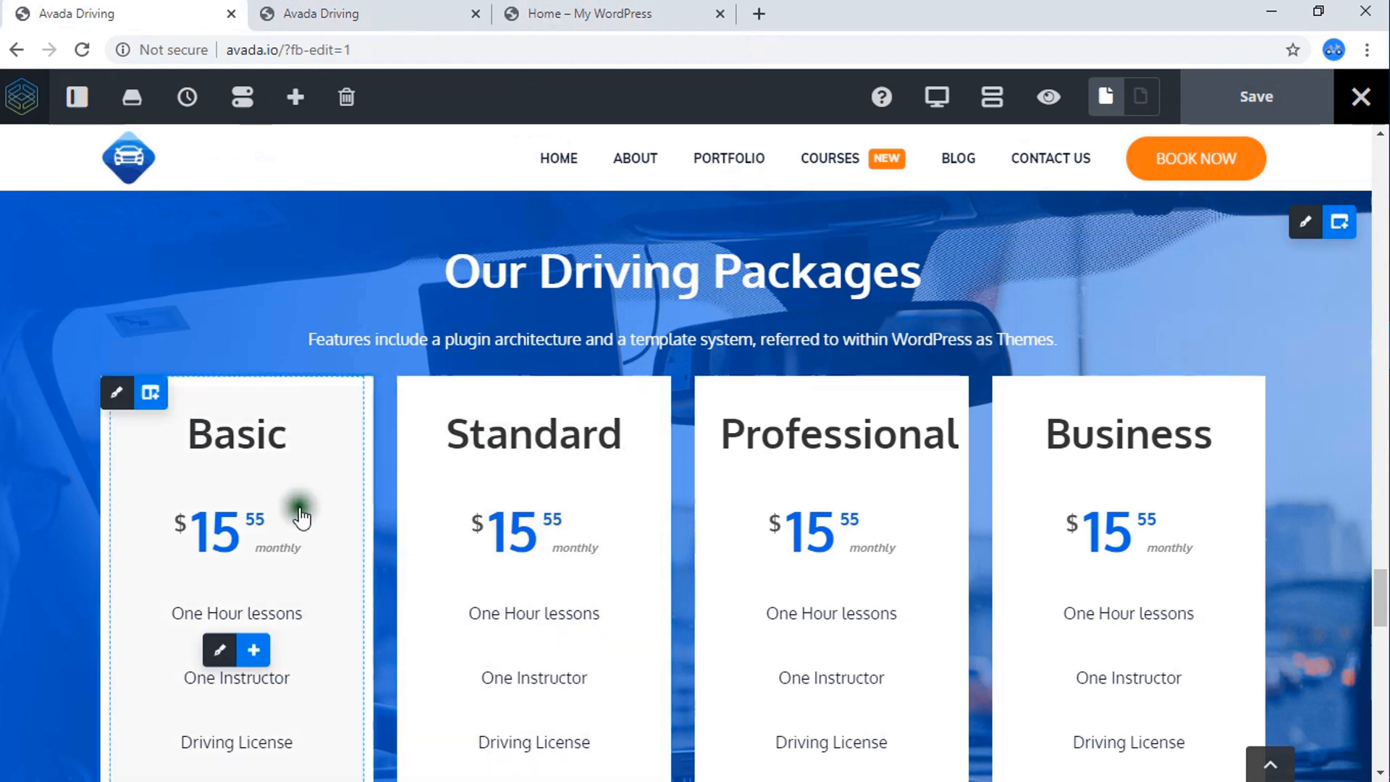
click(515, 13)
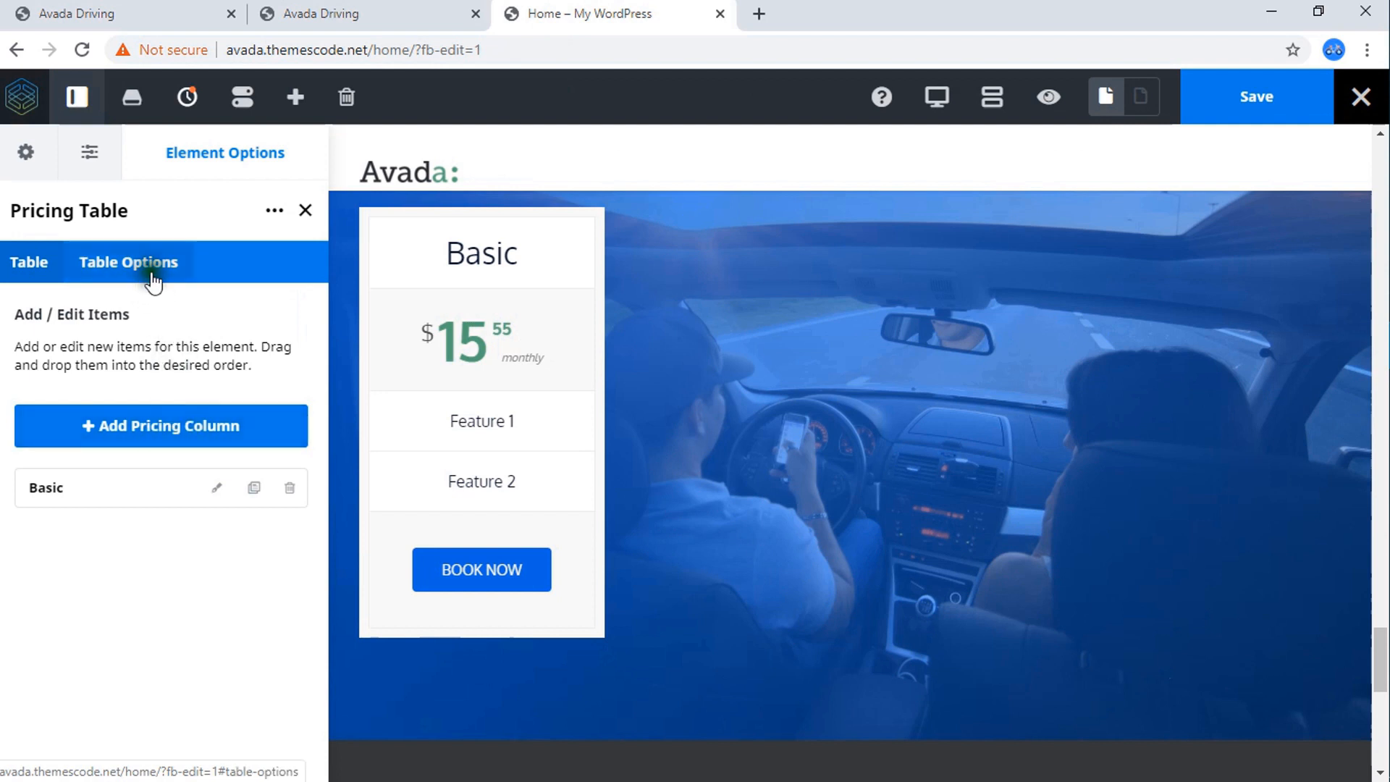
Look through the Basic column's settings from title to featured rows and return to the pricing table's column list.
click(216, 487)
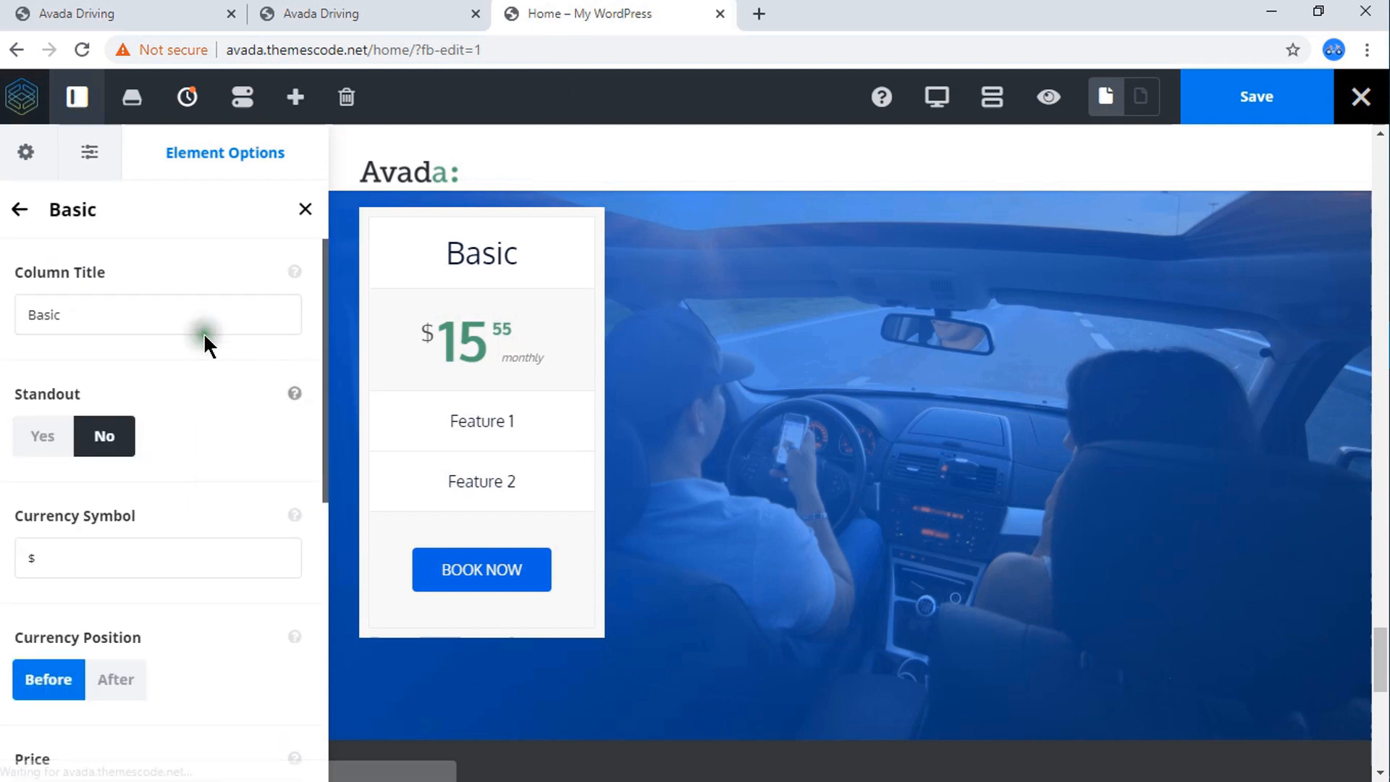
scroll(203, 333, down, 4)
scroll(203, 333, up, 4)
click(125, 290)
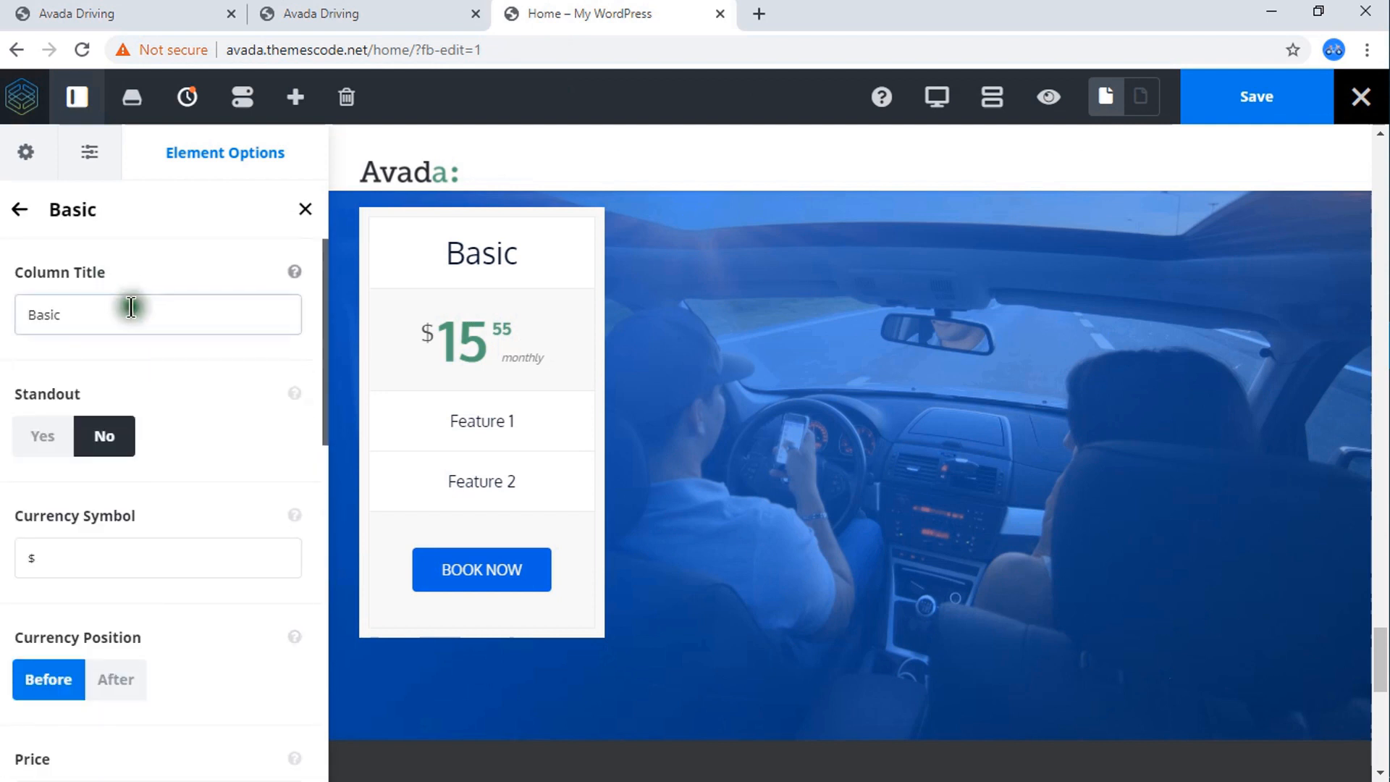
scroll(158, 352, down, 10)
scroll(158, 352, up, 10)
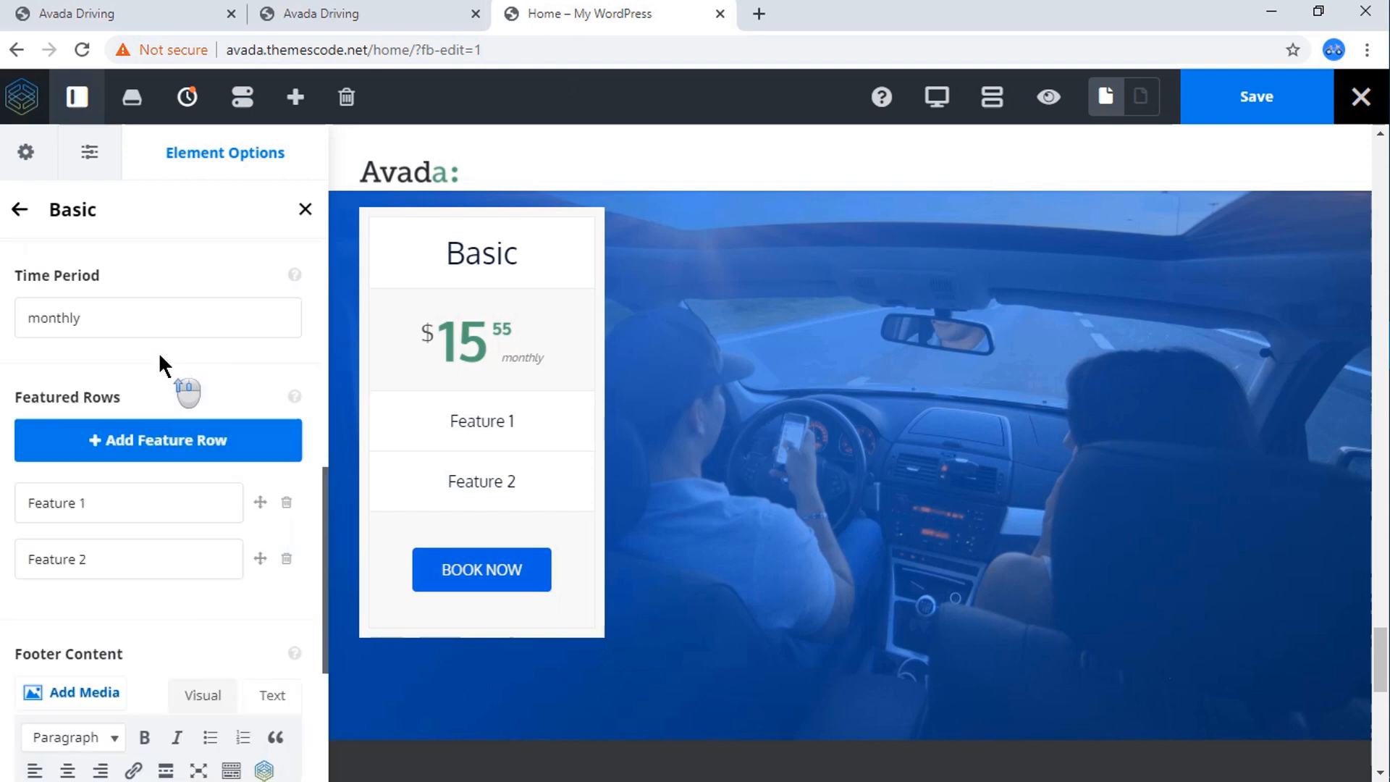
click(20, 212)
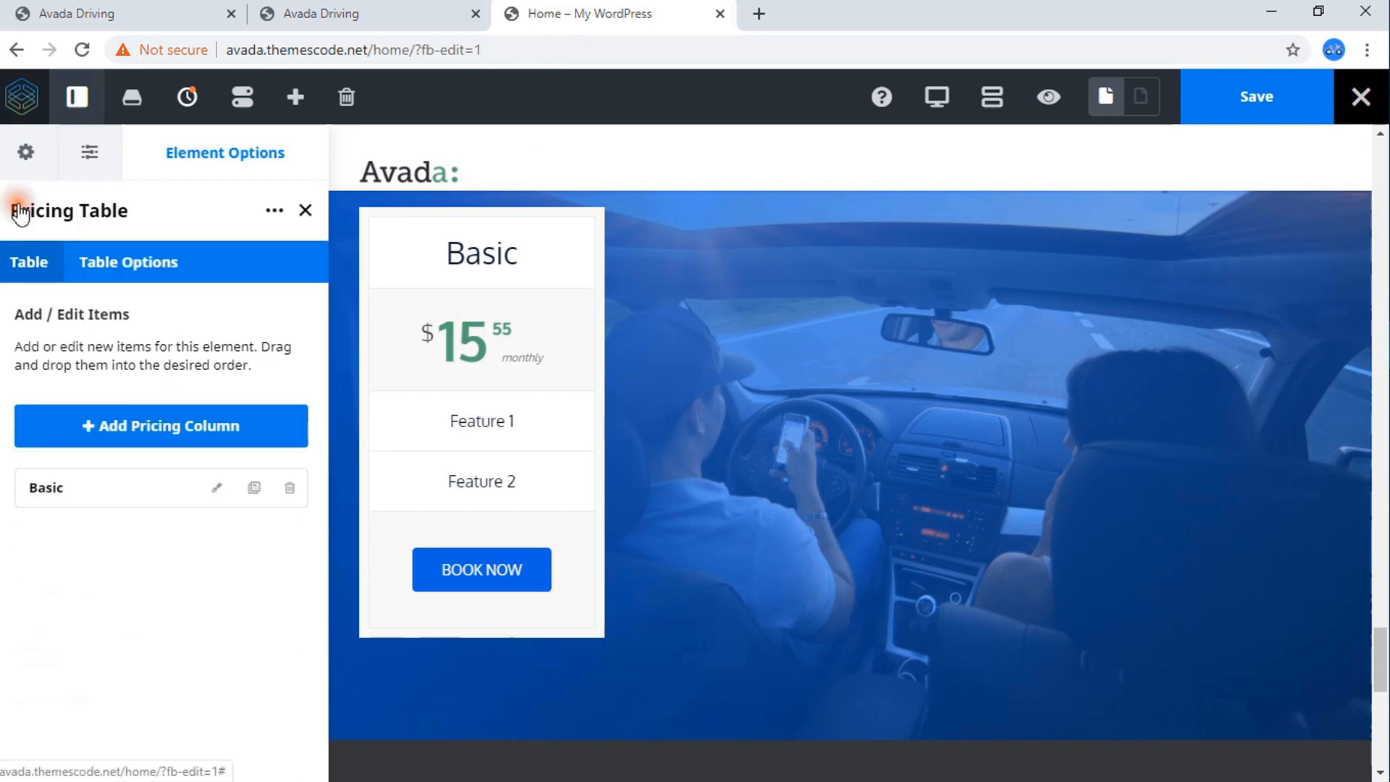
Set the pricing table's pricing text color to blue #2165d2 and close the table's options.
click(147, 272)
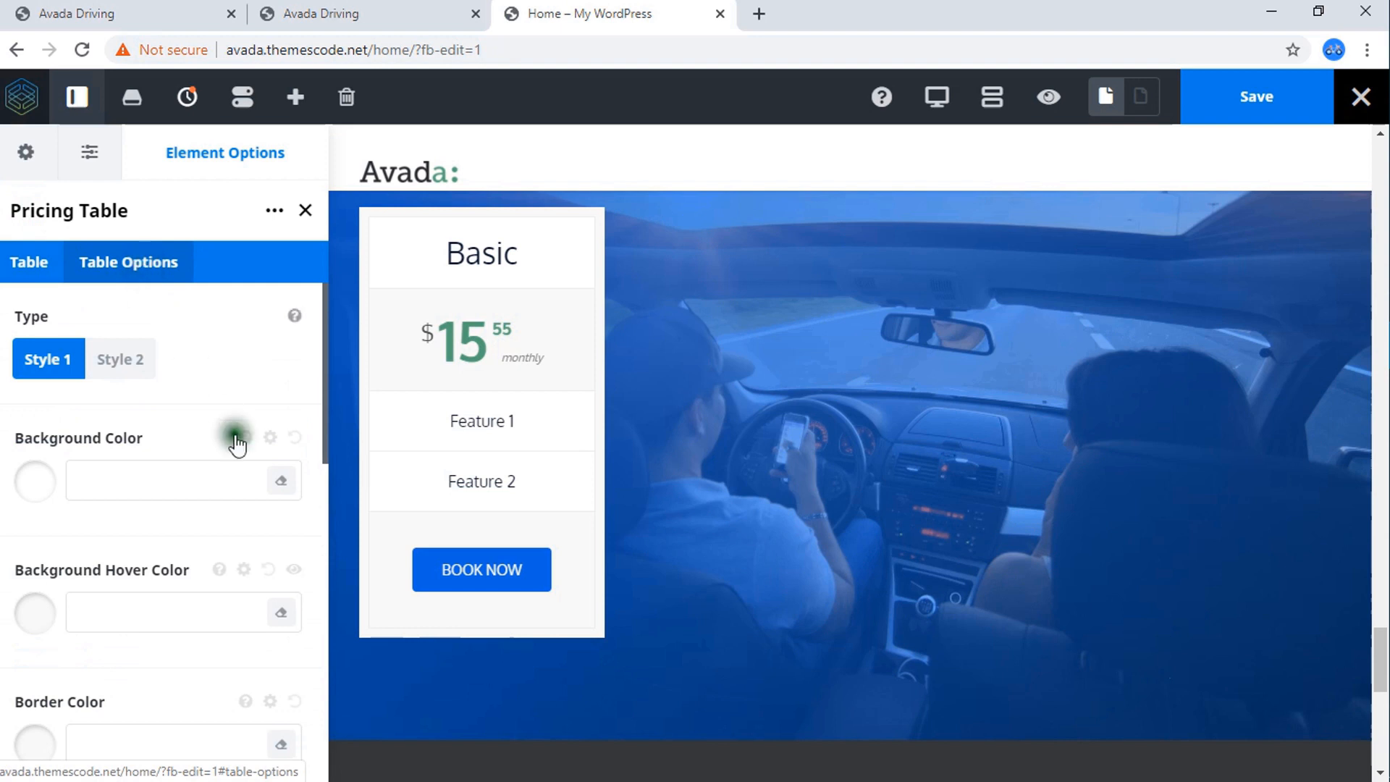
scroll(250, 457, down, 5)
scroll(249, 458, down, 3)
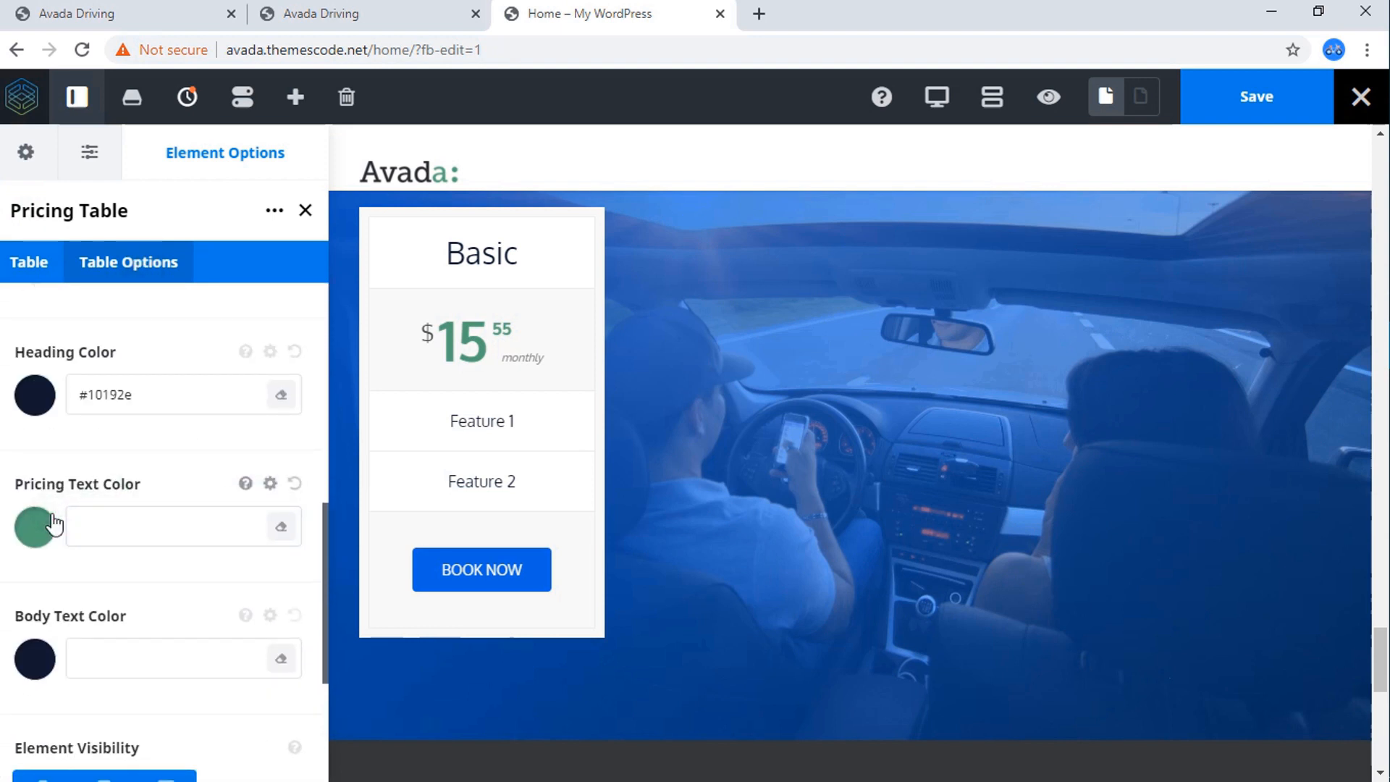
click(36, 536)
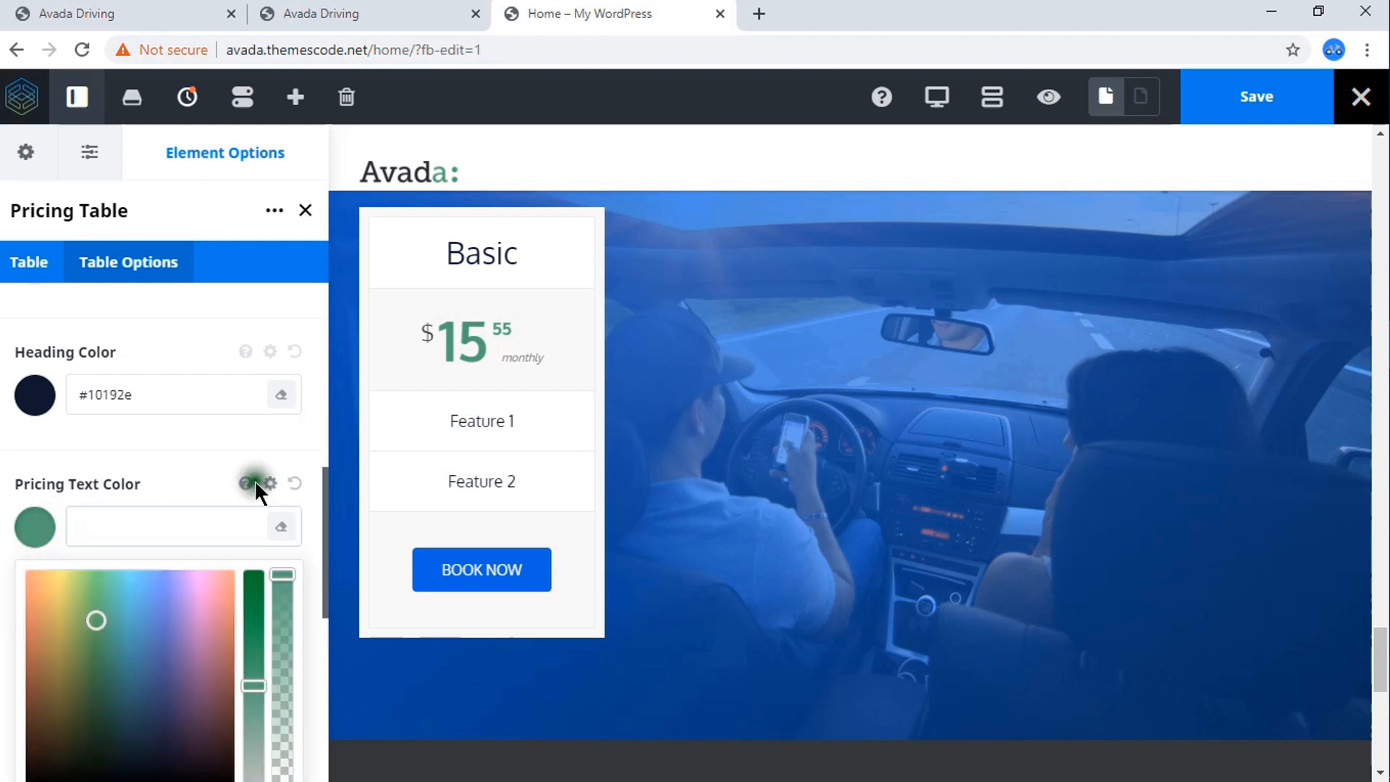
scroll(256, 479, down, 4)
click(171, 498)
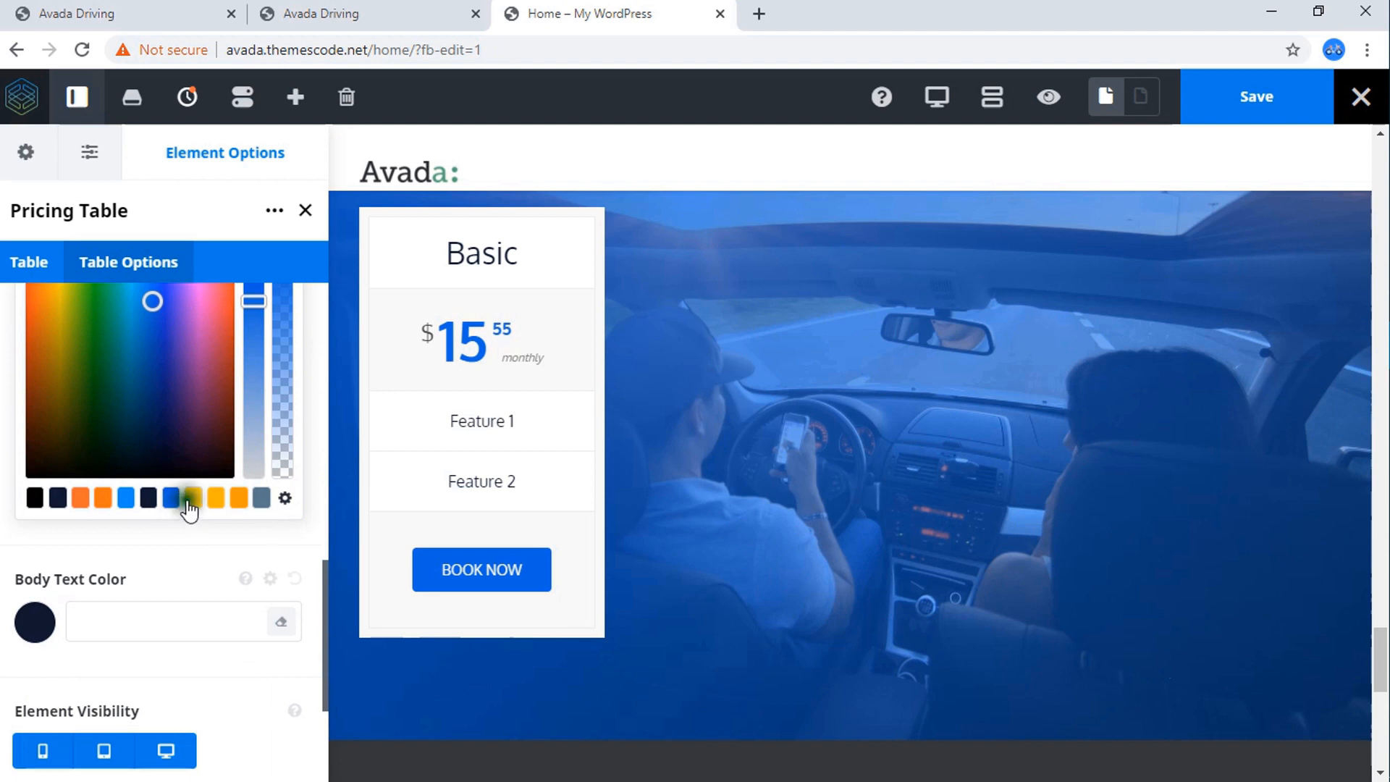
scroll(236, 378, up, 4)
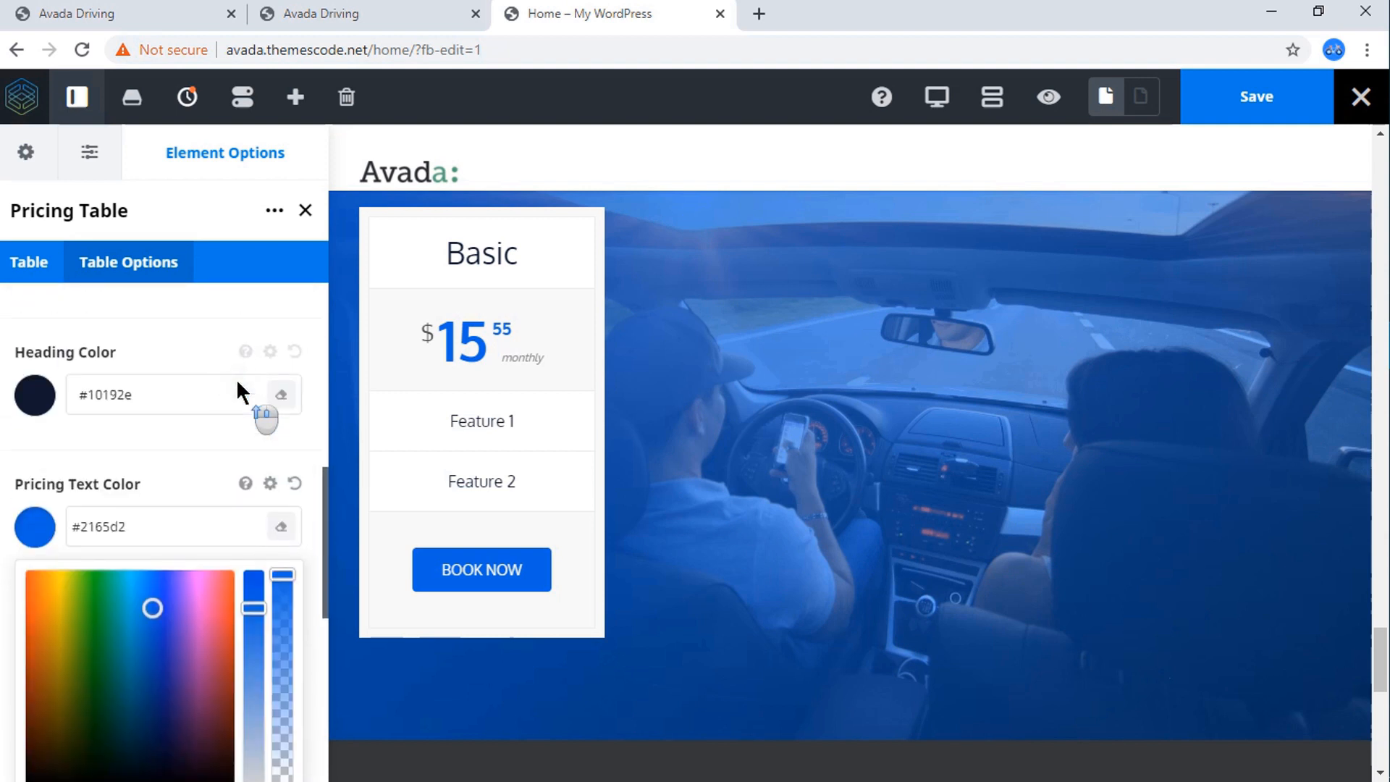
scroll(177, 405, down, 3)
click(42, 332)
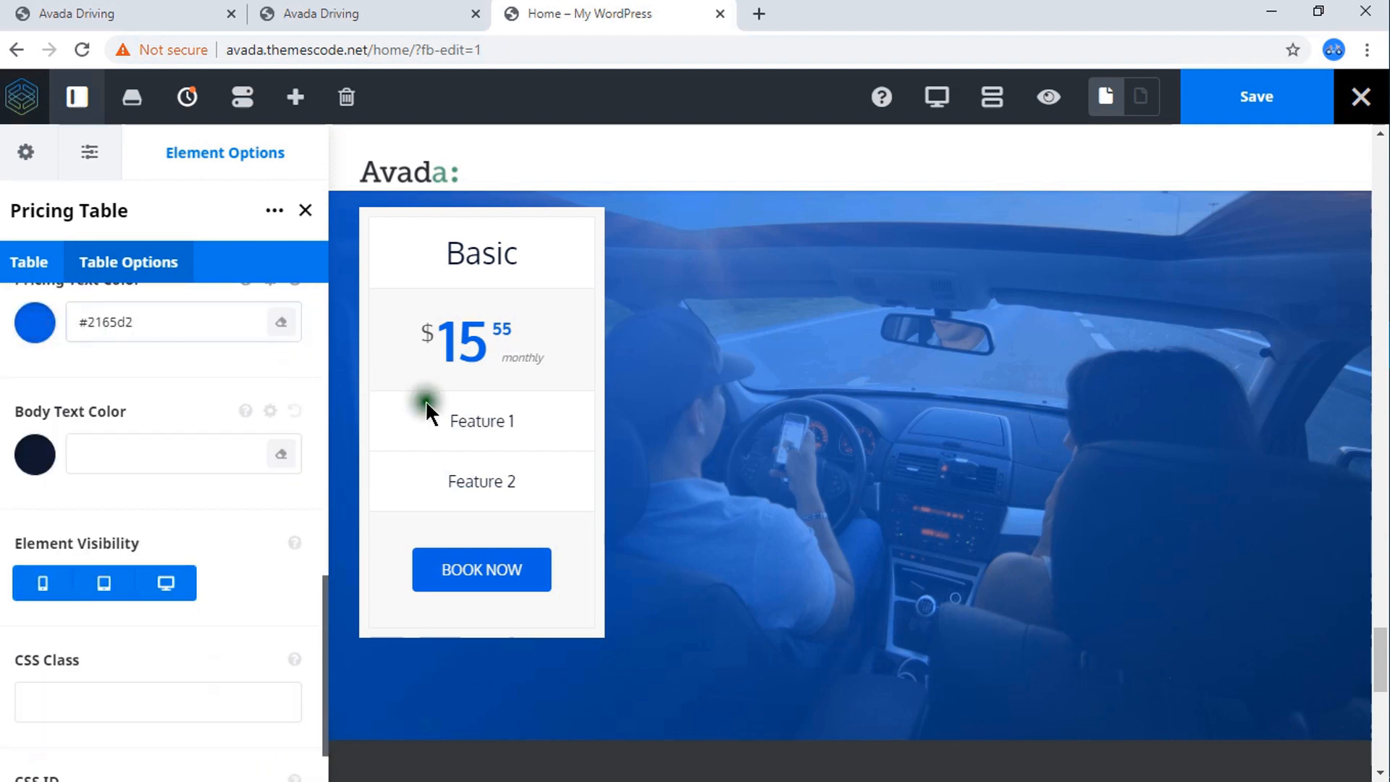
scroll(239, 404, up, 10)
scroll(237, 393, up, 1)
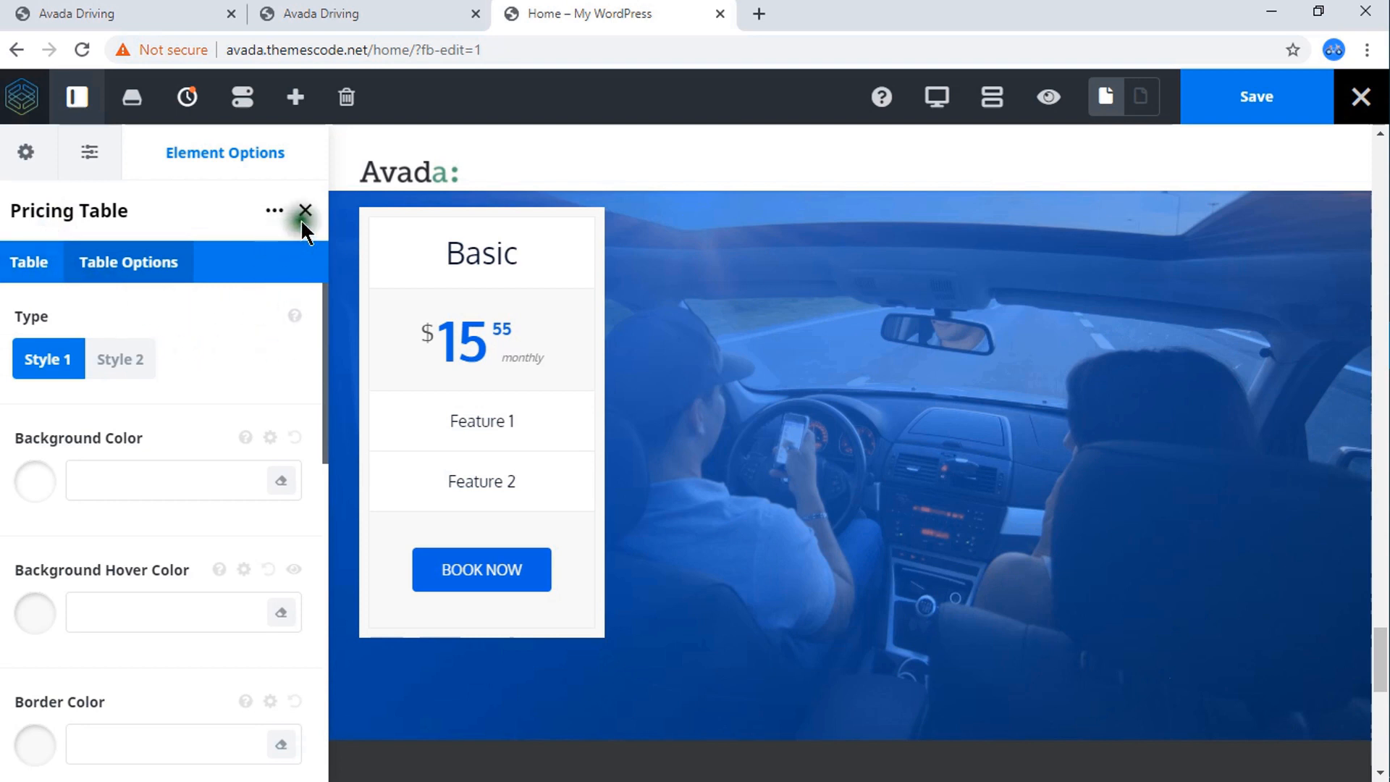
click(29, 156)
click(301, 157)
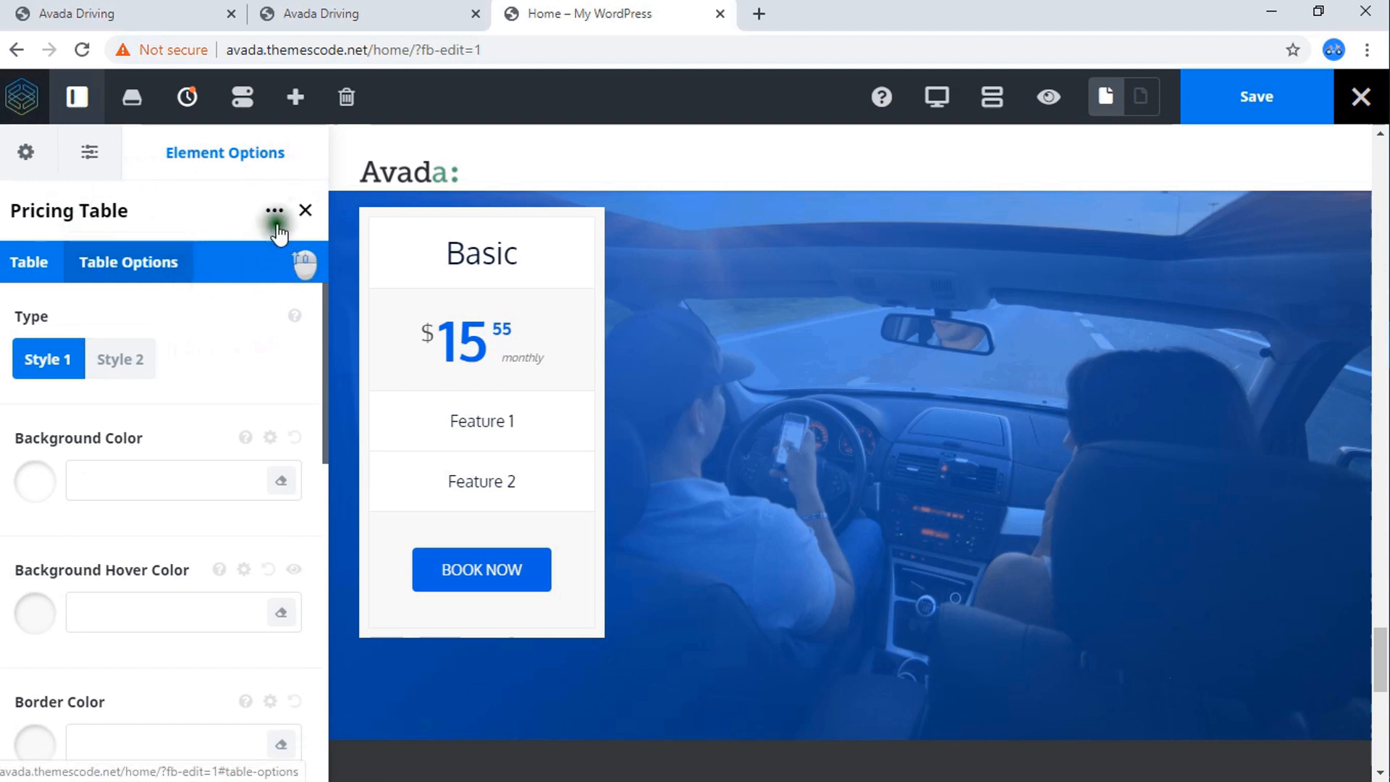
click(305, 210)
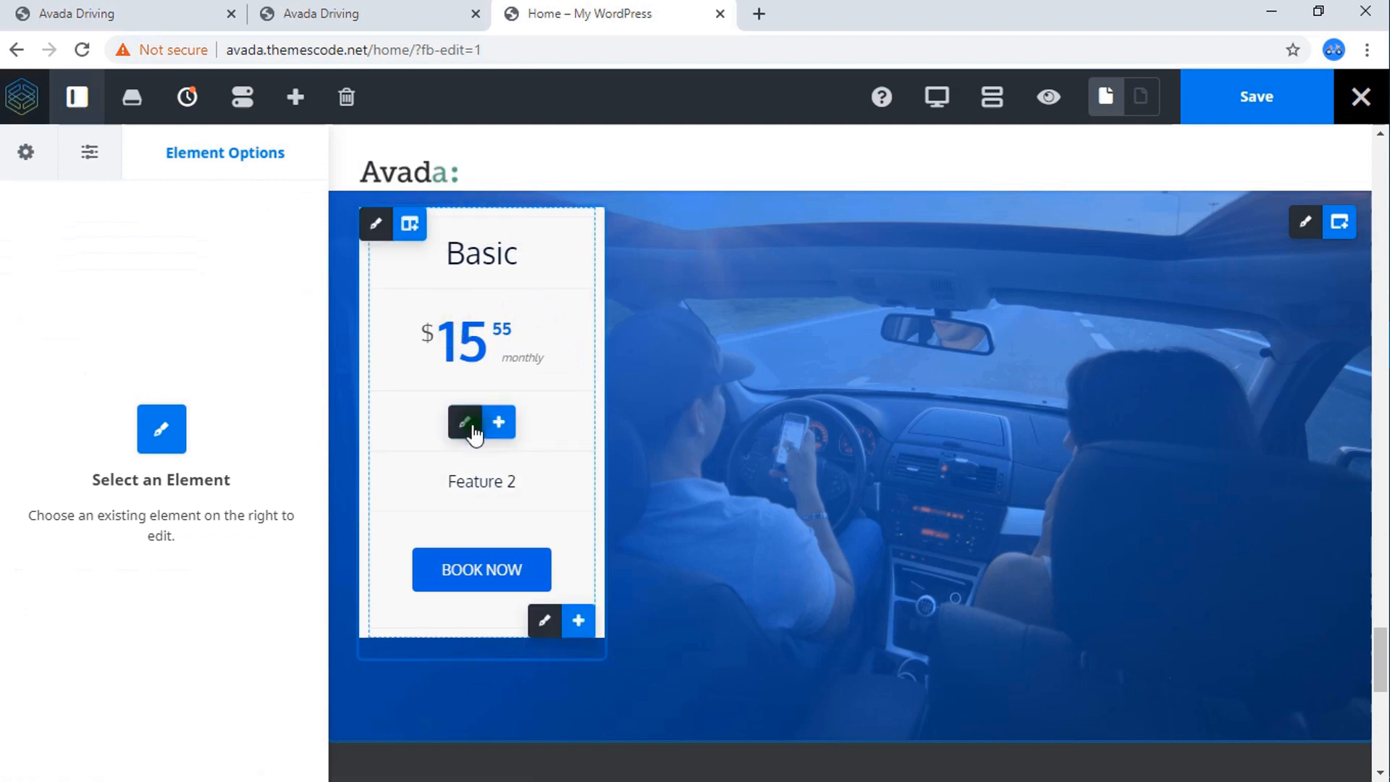
Check the reference page's four packages and clone the Basic pricing column three times to make four columns.
click(465, 423)
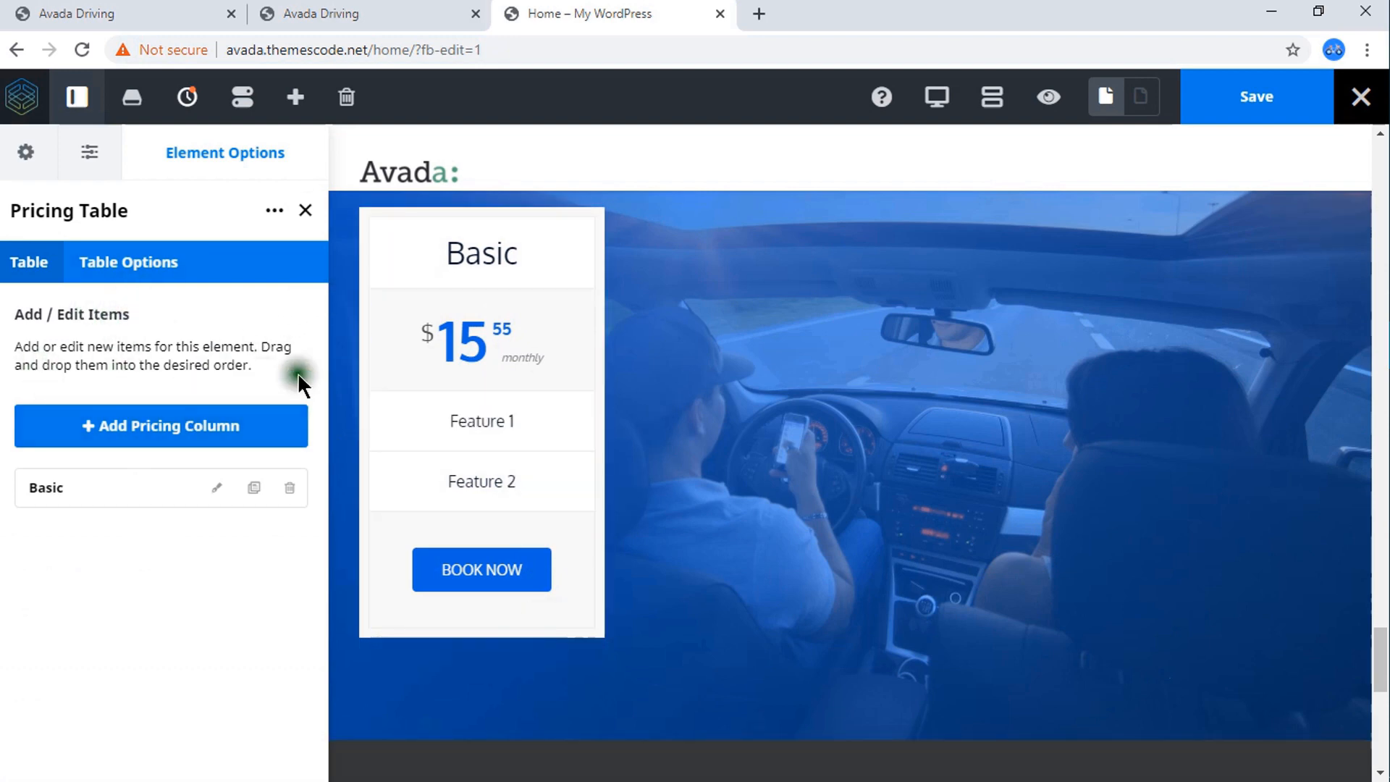
click(205, 10)
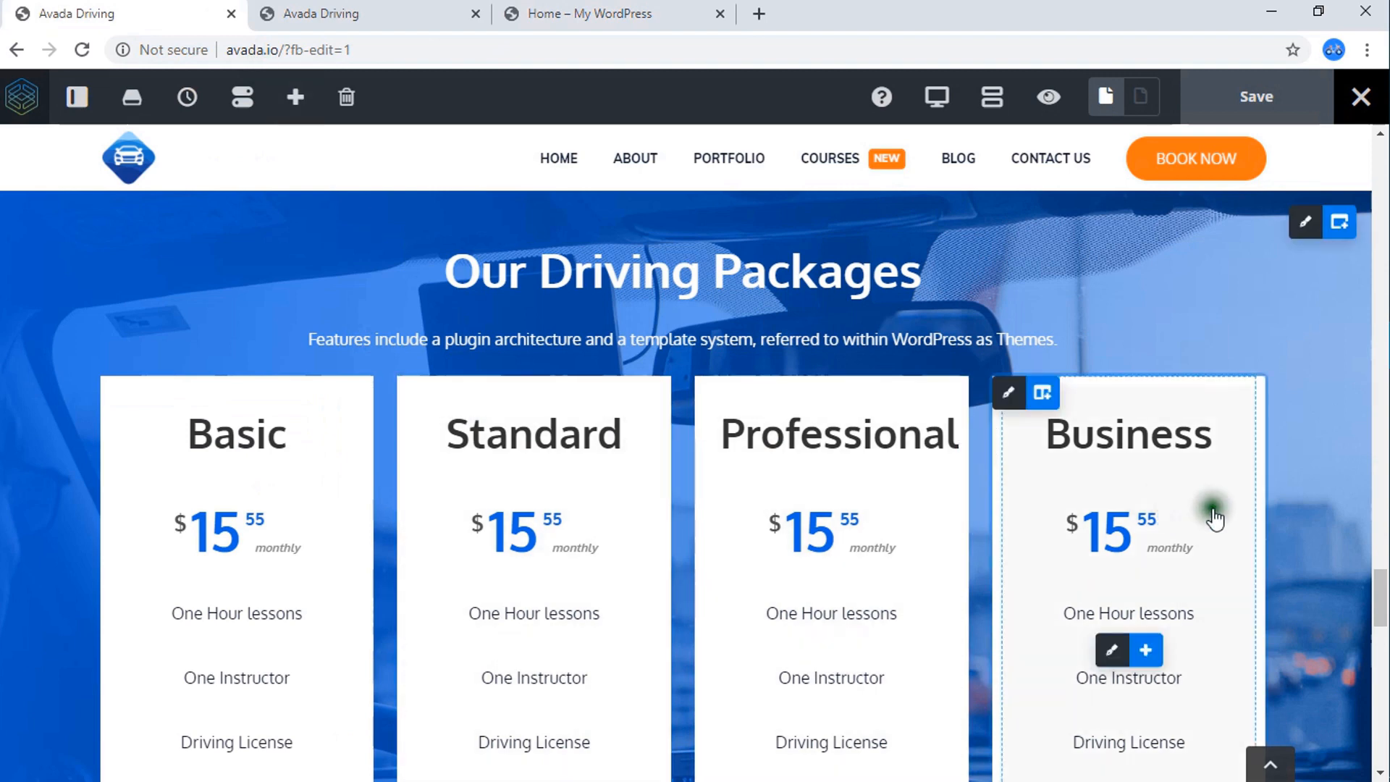
click(506, 16)
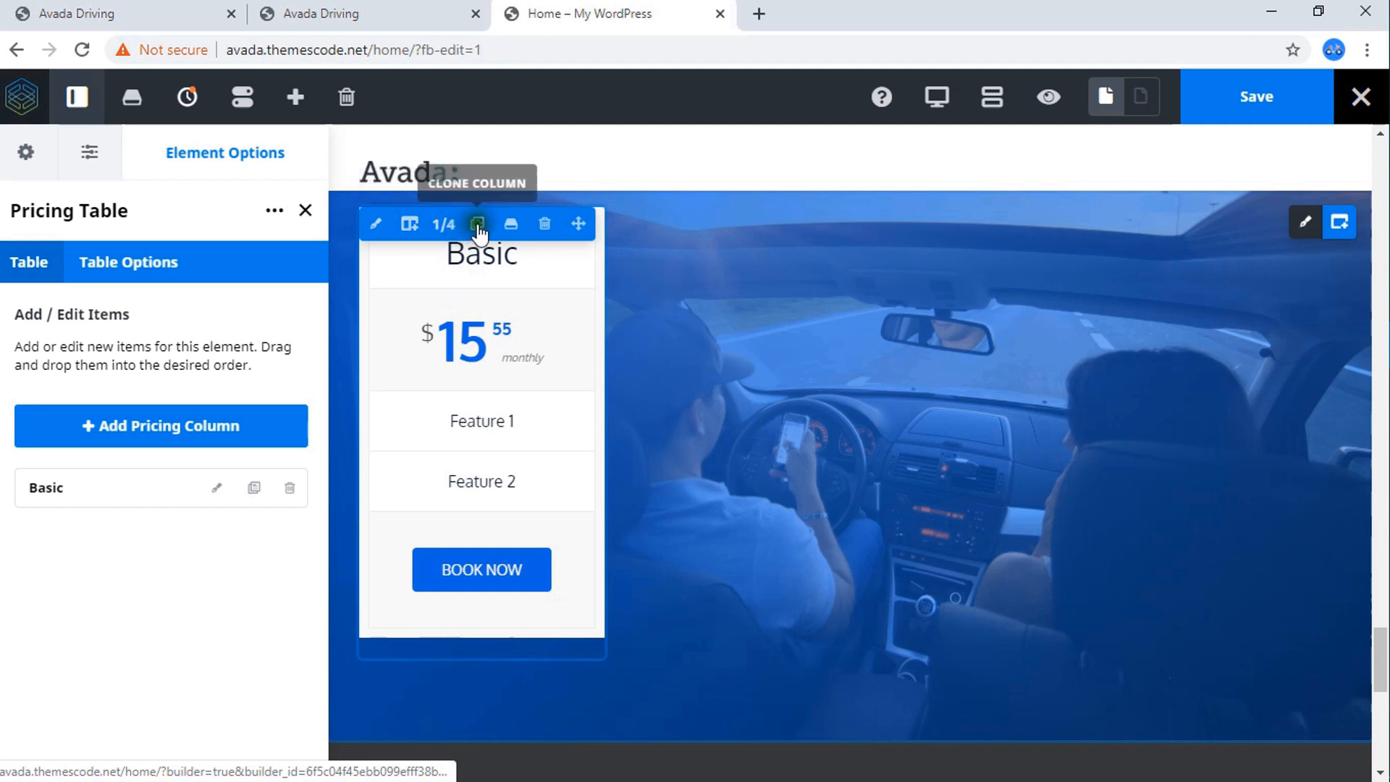
click(478, 225)
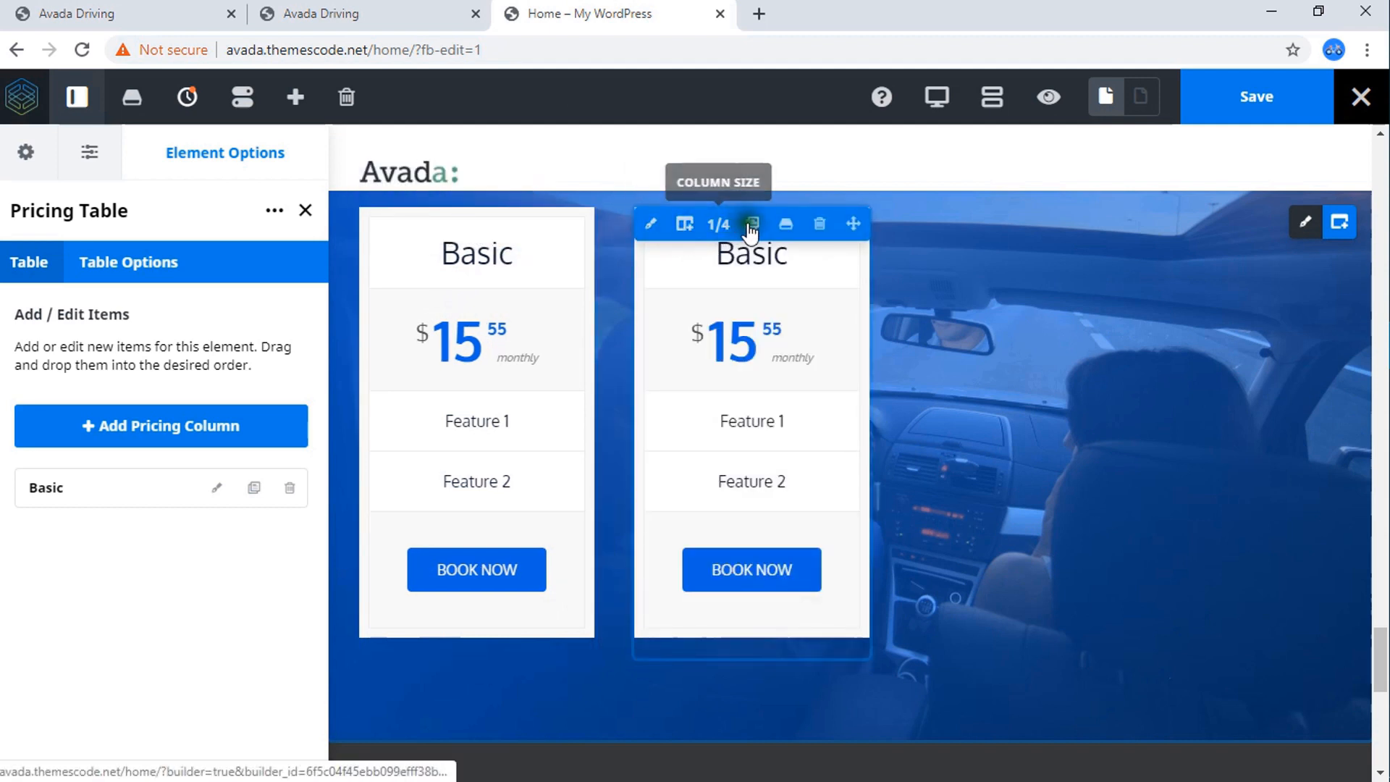
click(752, 226)
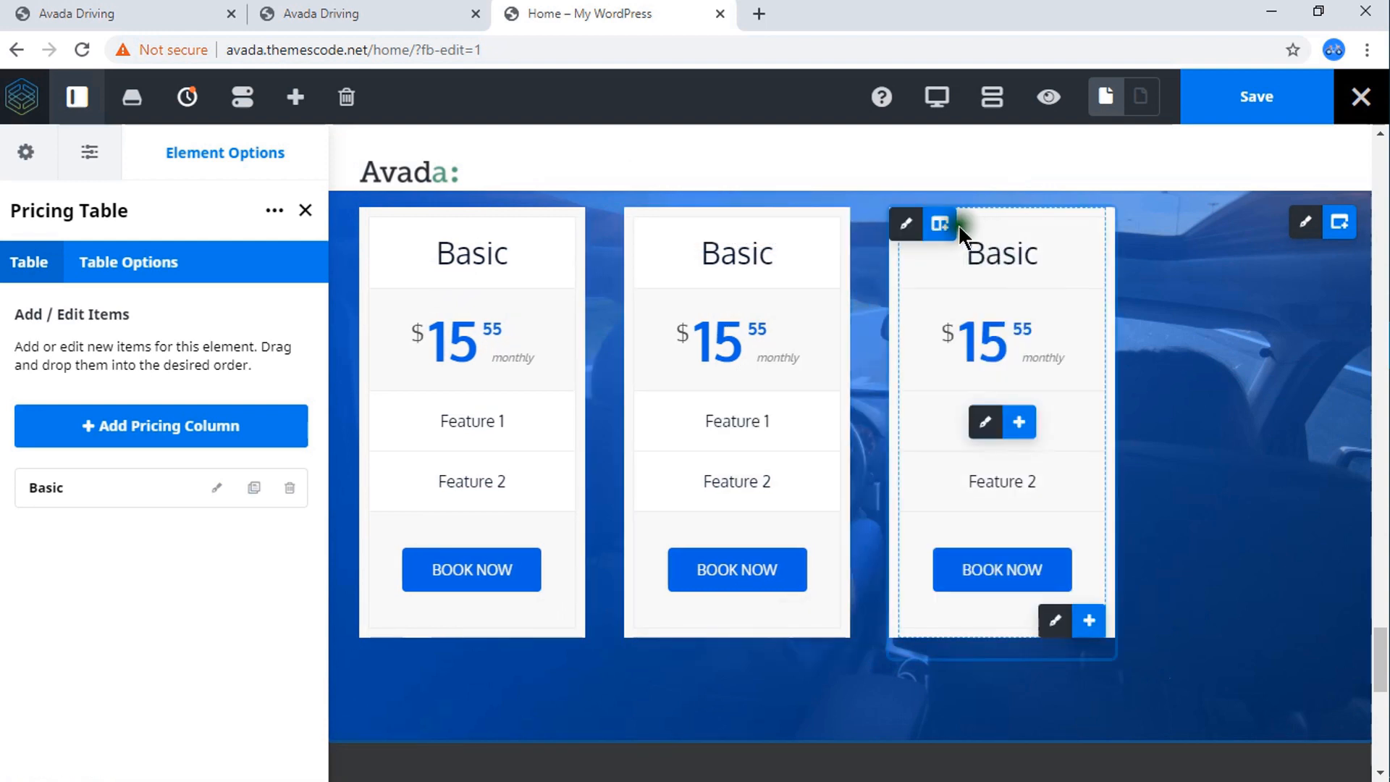
click(1007, 223)
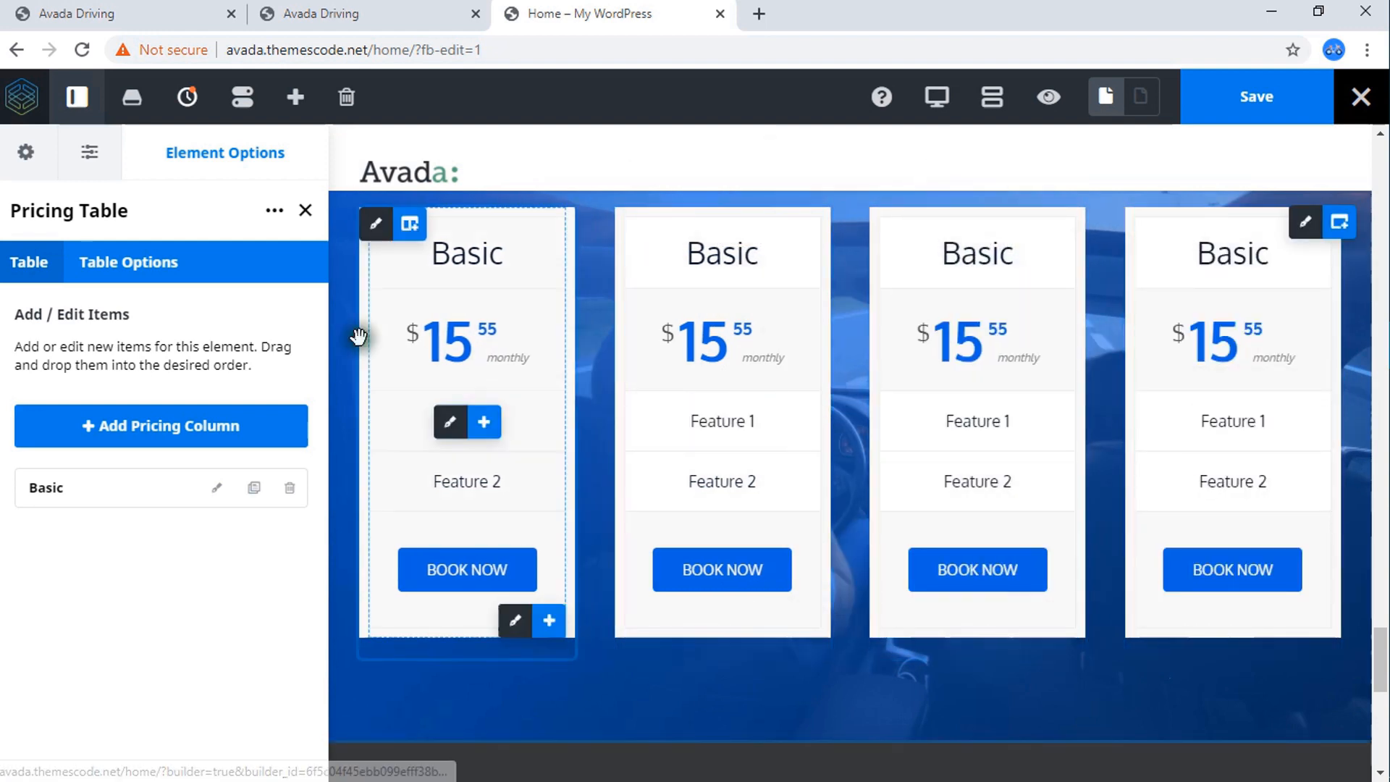
Open the Basic item's settings in the second column's pricing table.
click(499, 280)
mouse_move(705, 432)
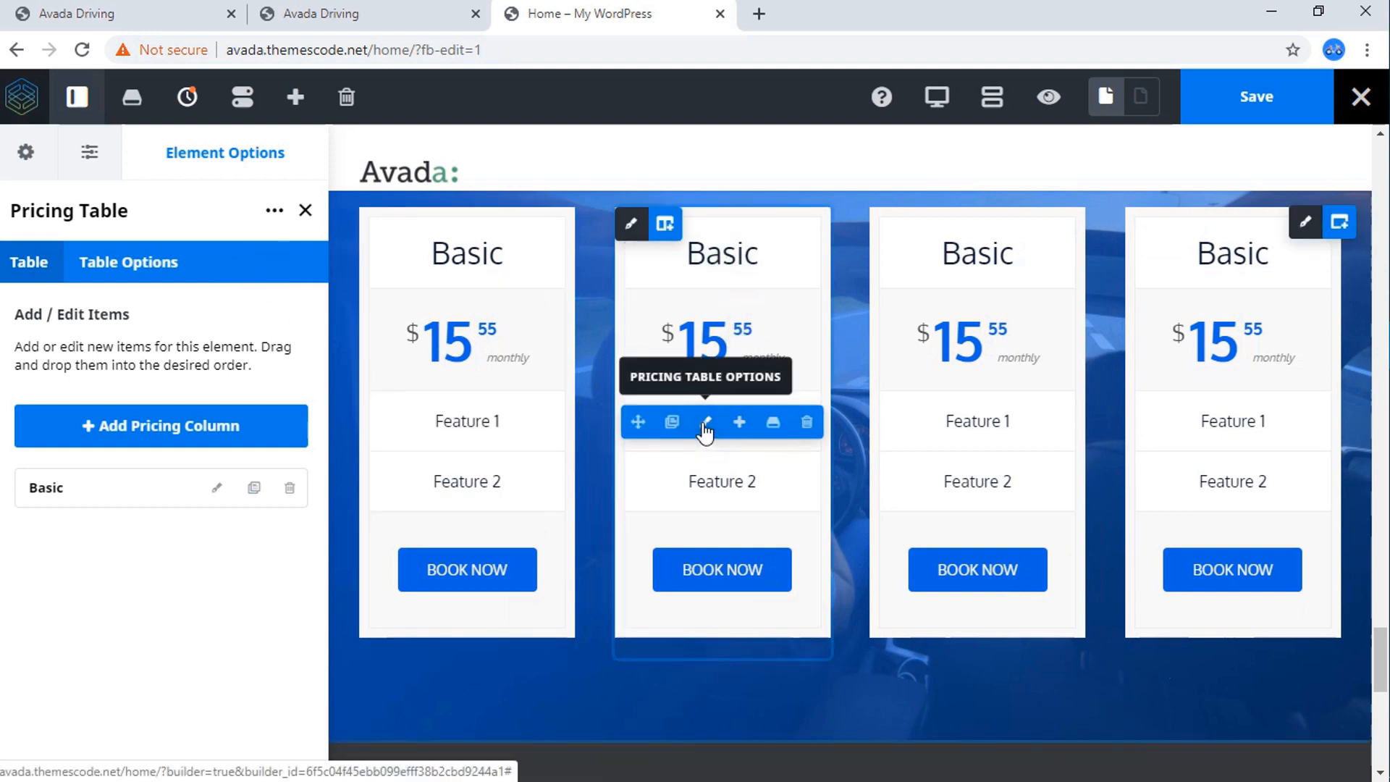
click(65, 438)
click(214, 493)
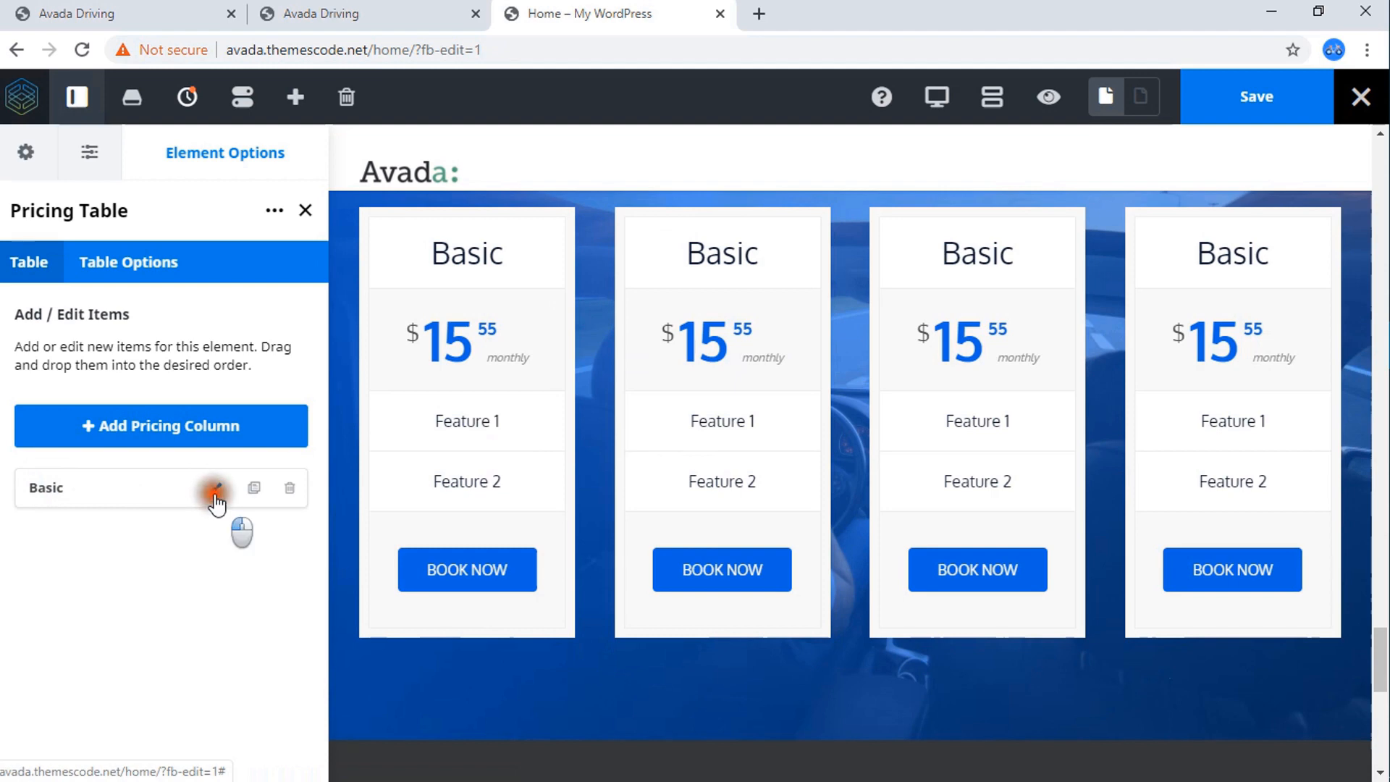
click(152, 11)
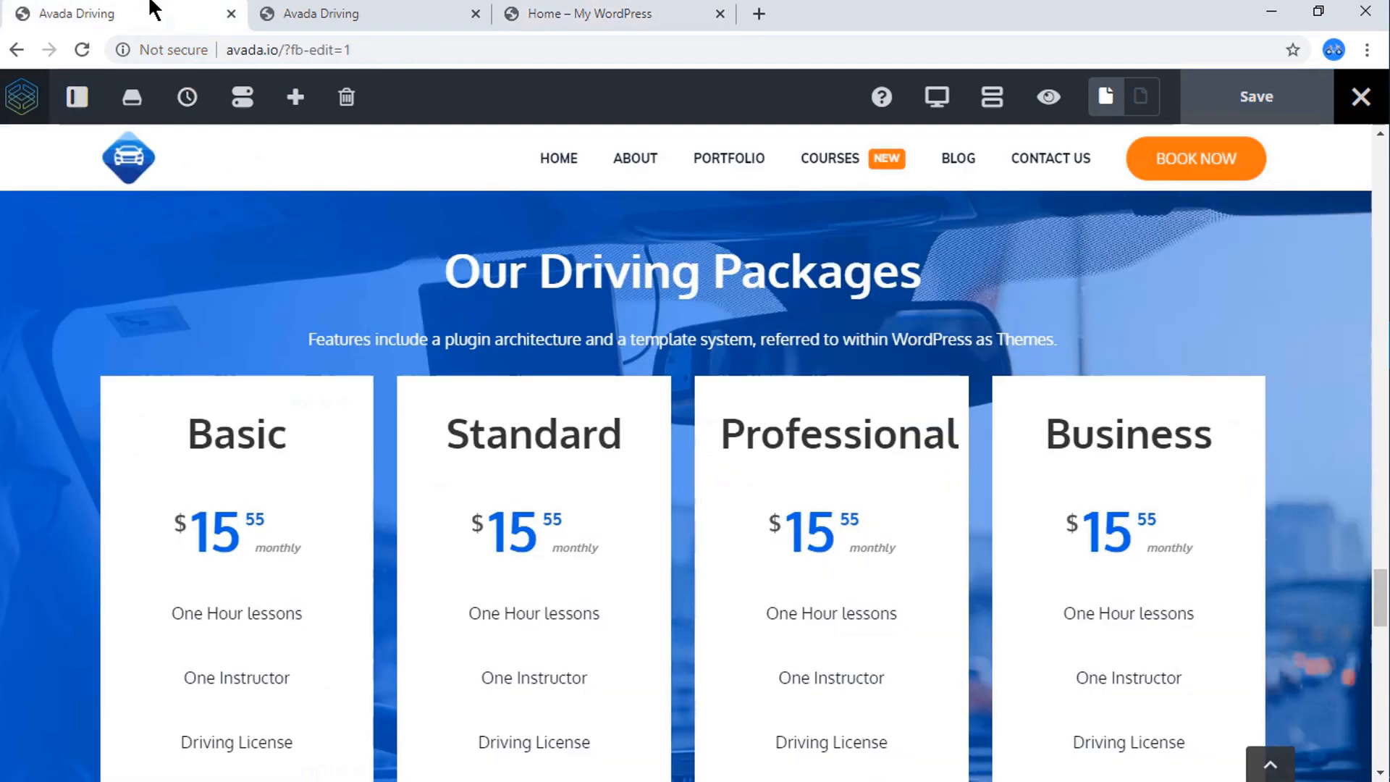
double_click(522, 444)
right_click(523, 443)
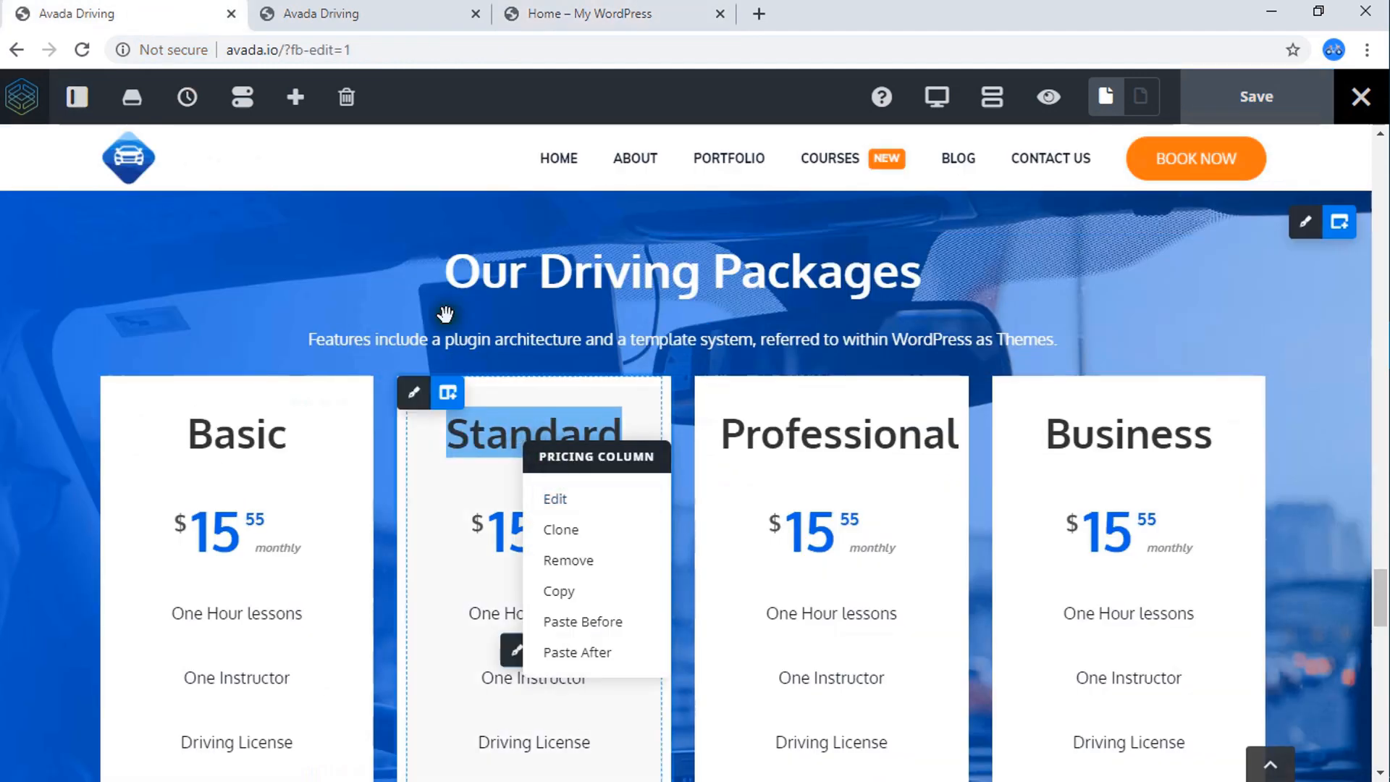
click(609, 13)
Copy the Standard package title from the live reference page and use it as the second pricing table's column title.
click(402, 10)
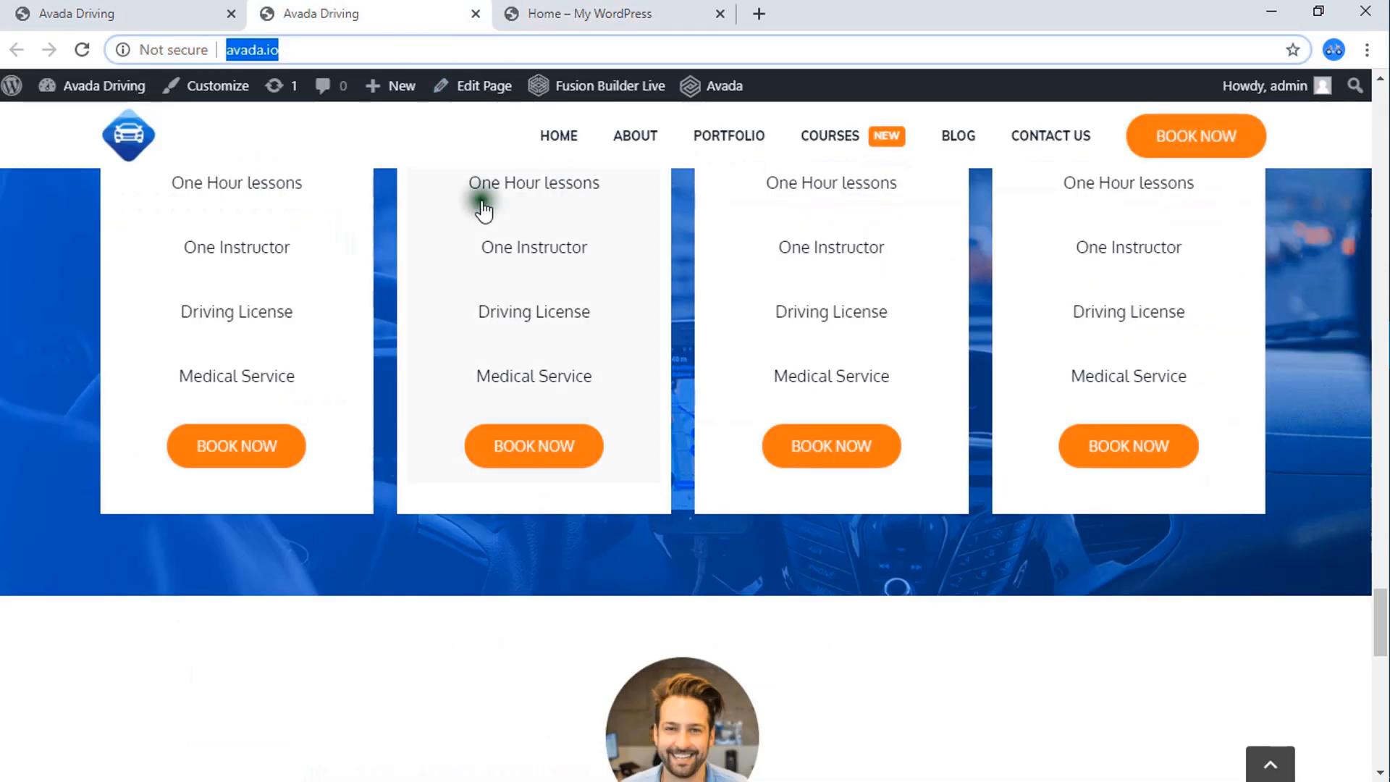
scroll(522, 275, up, 5)
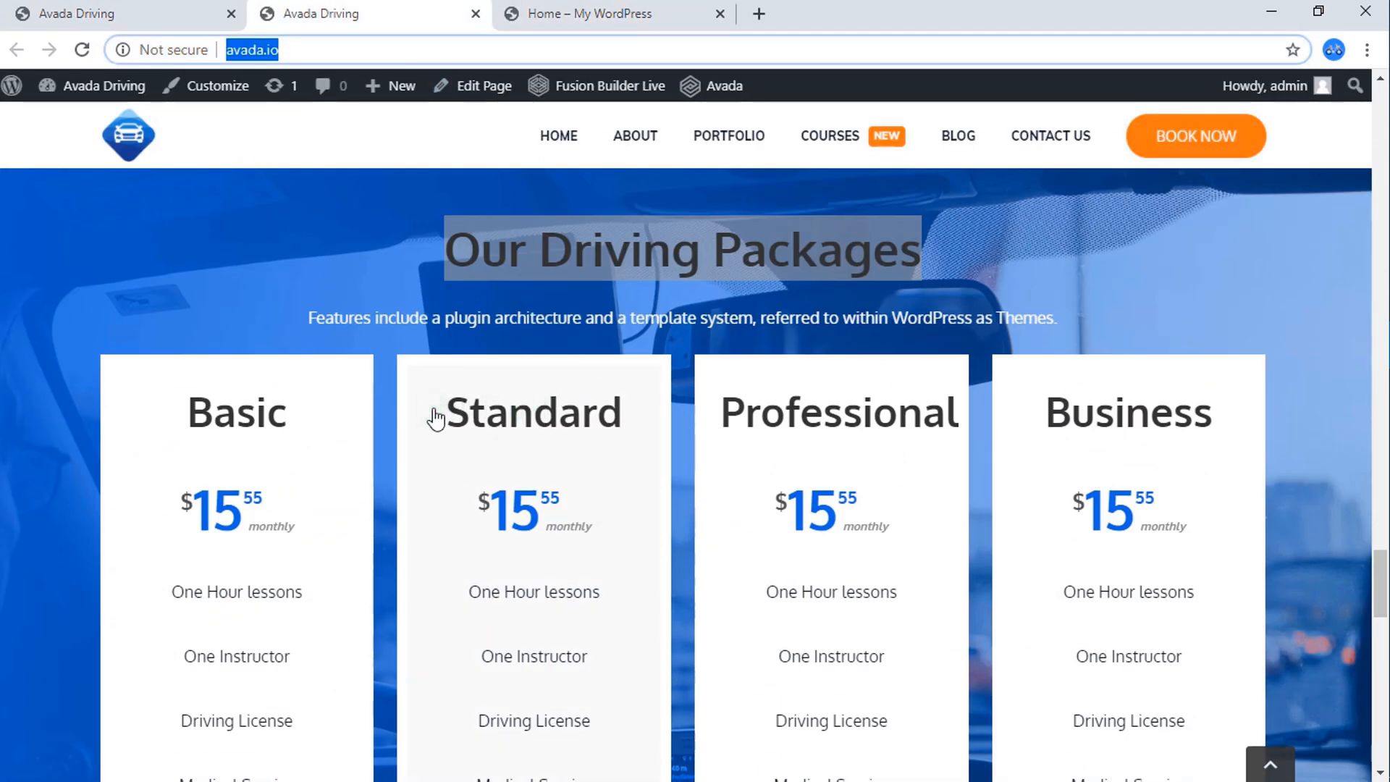
drag(436, 418, 627, 420)
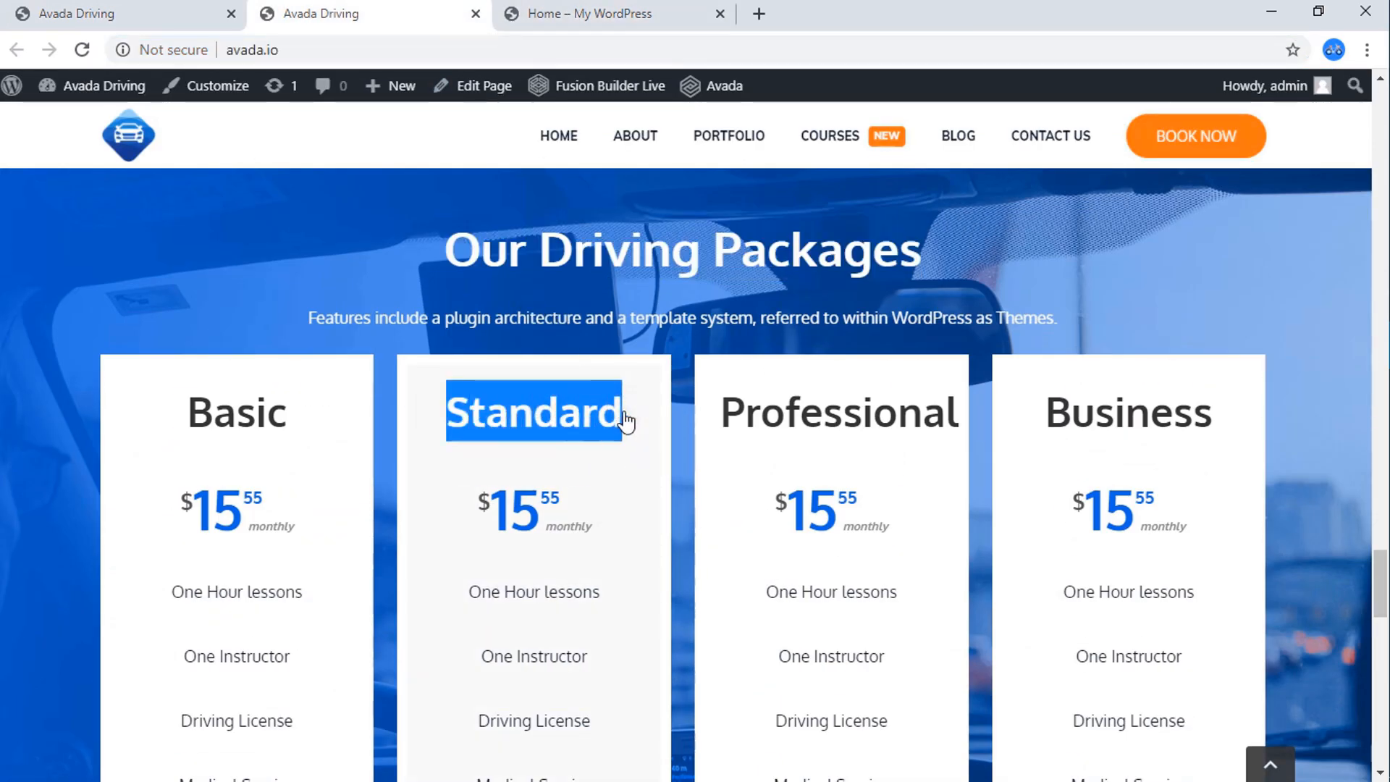
click(574, 12)
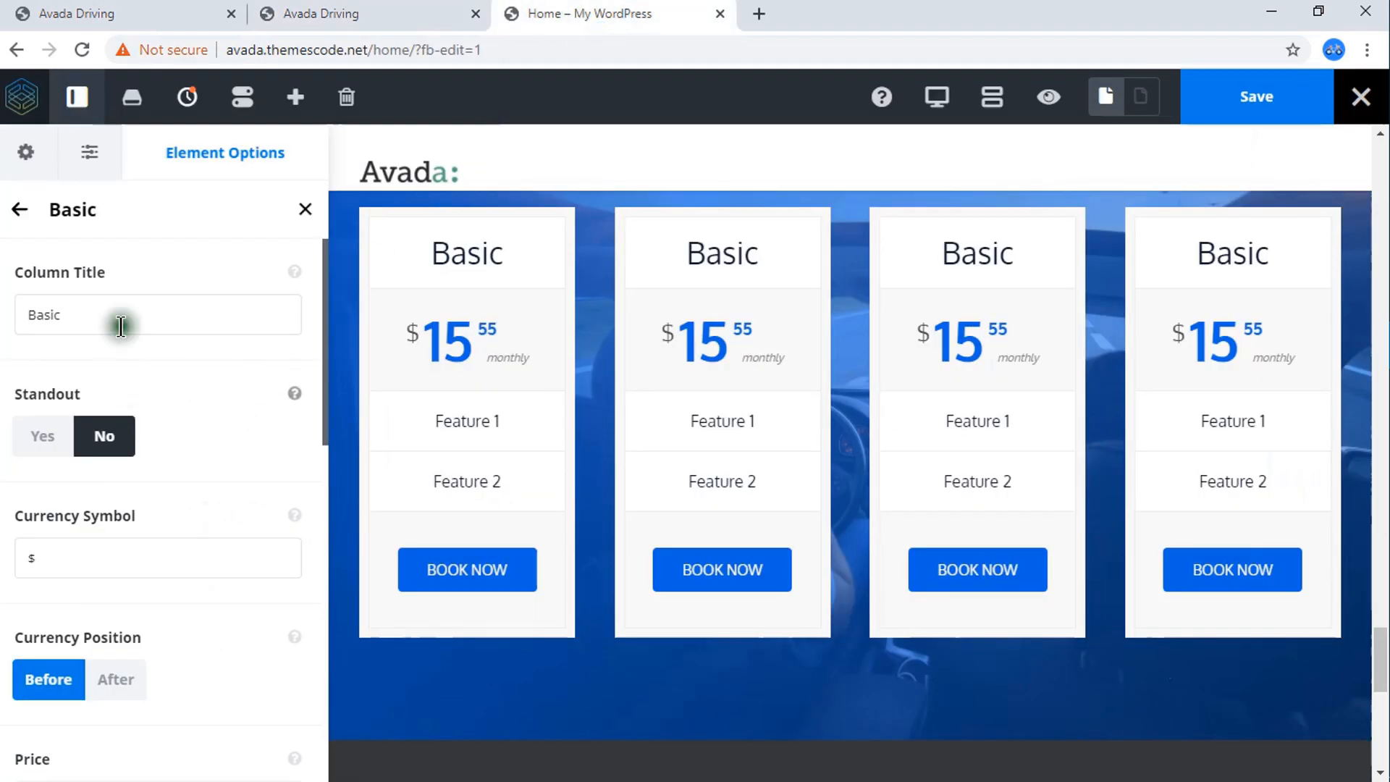
drag(118, 319, 2, 320)
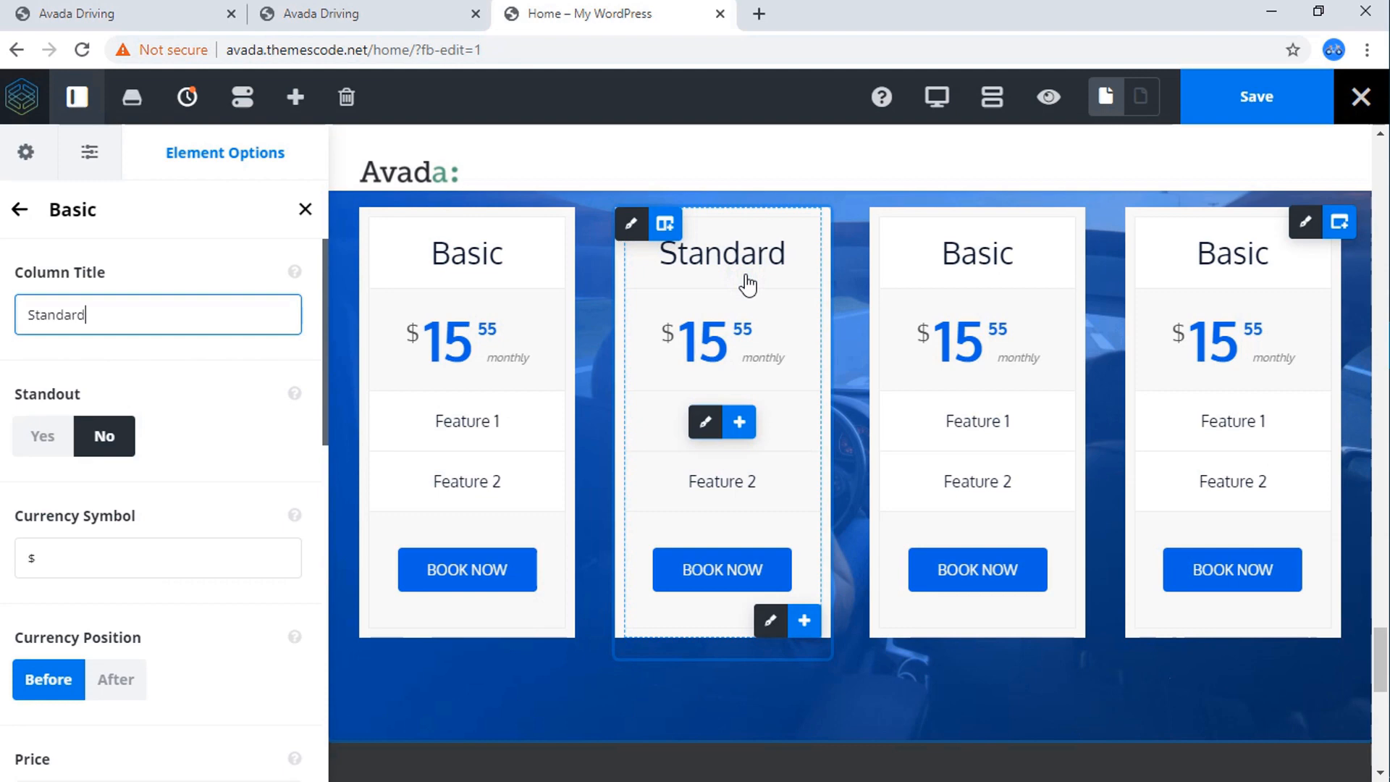
Copy the Professional package title from the reference page and use it as the third pricing table's column title.
click(331, 13)
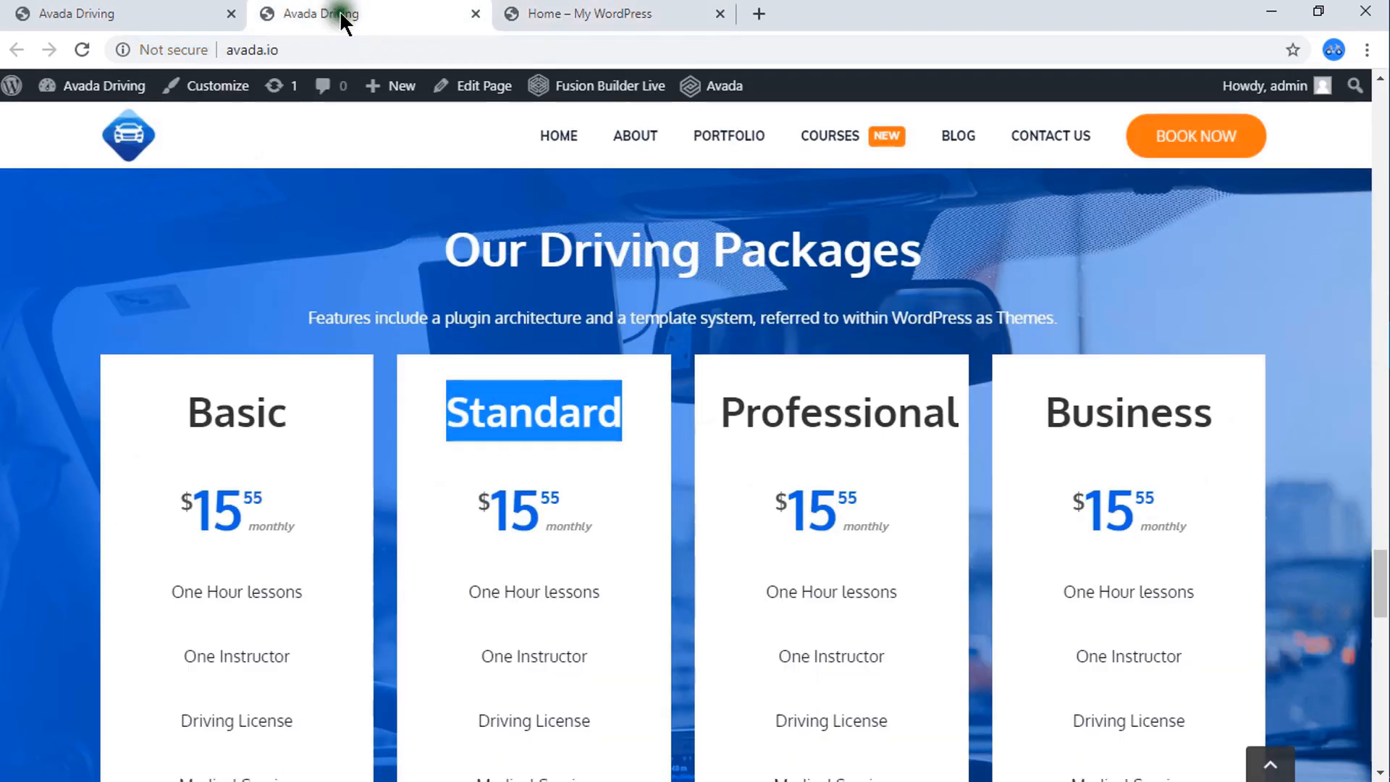
drag(957, 415, 726, 420)
right_click(726, 420)
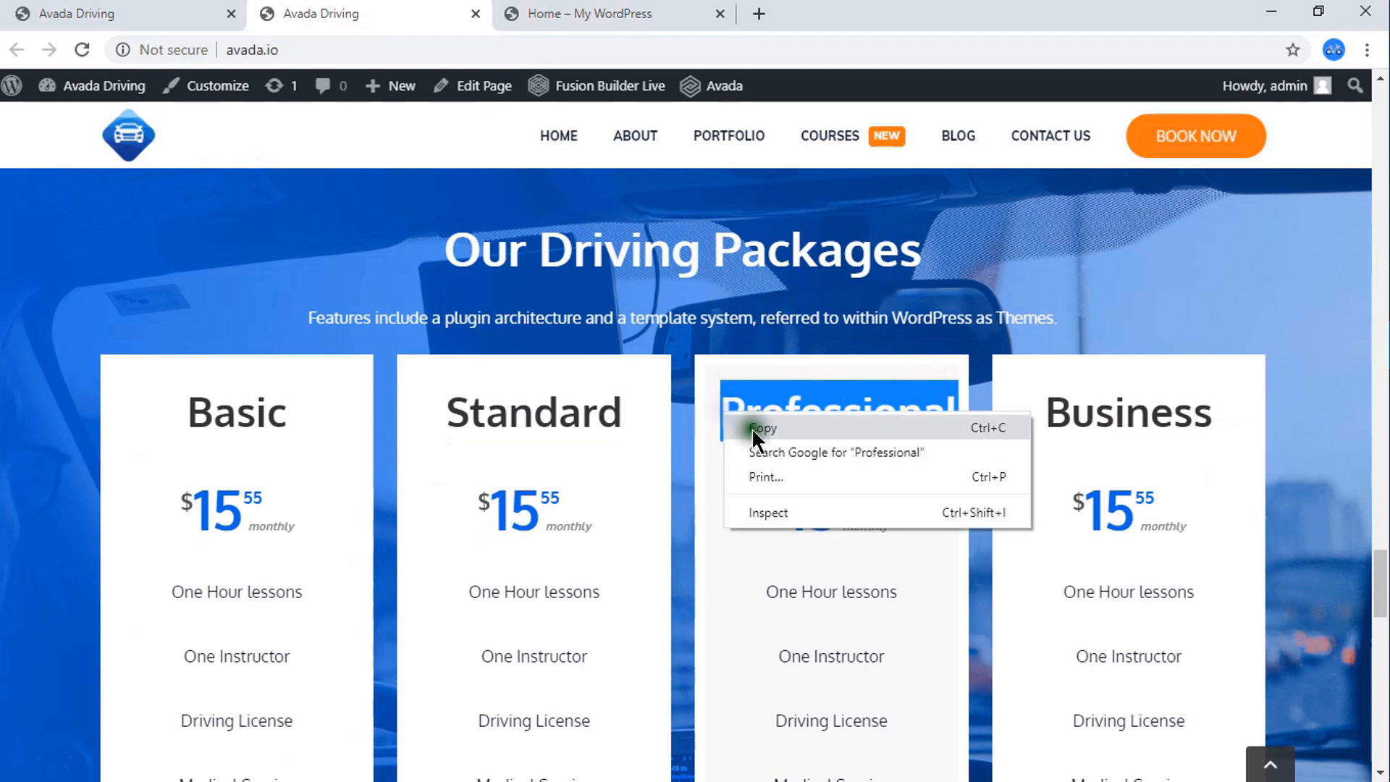
click(752, 428)
click(609, 20)
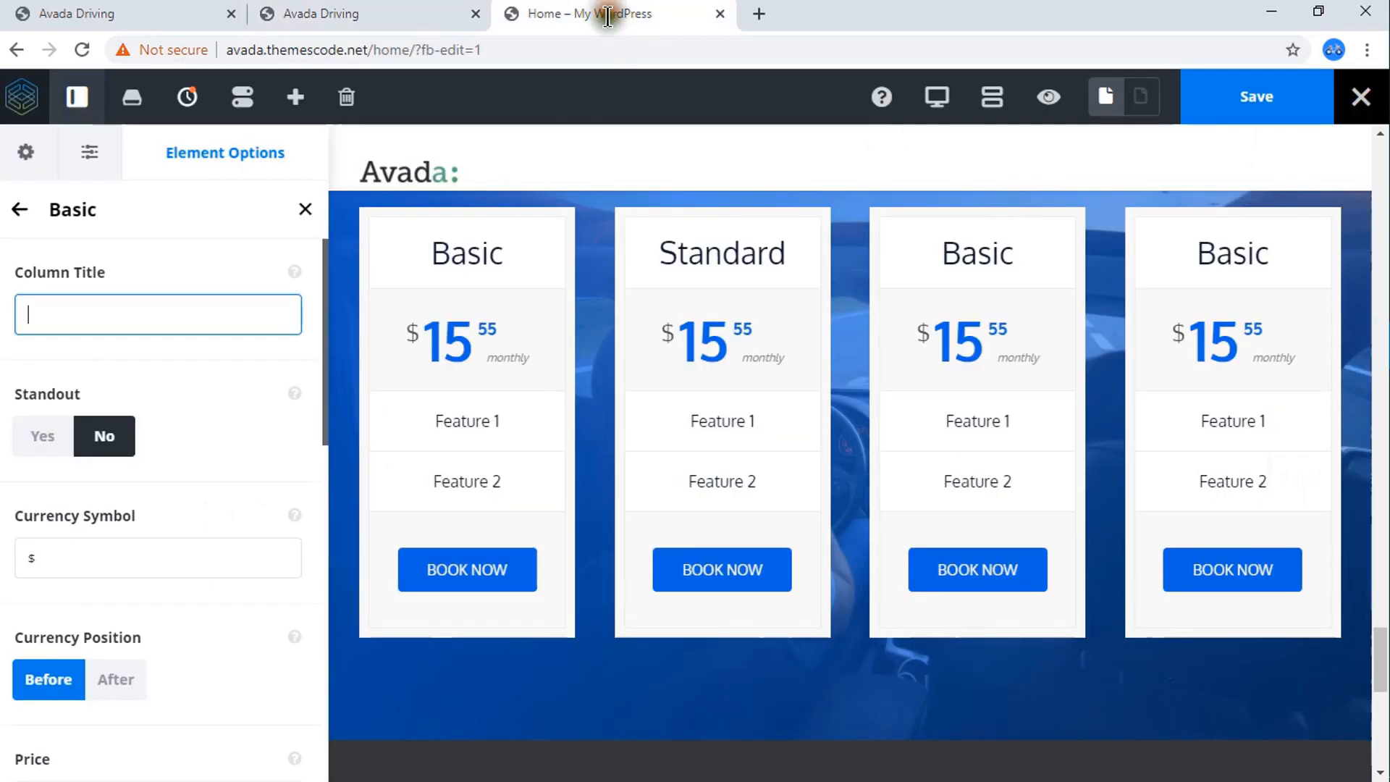
mouse_move(965, 435)
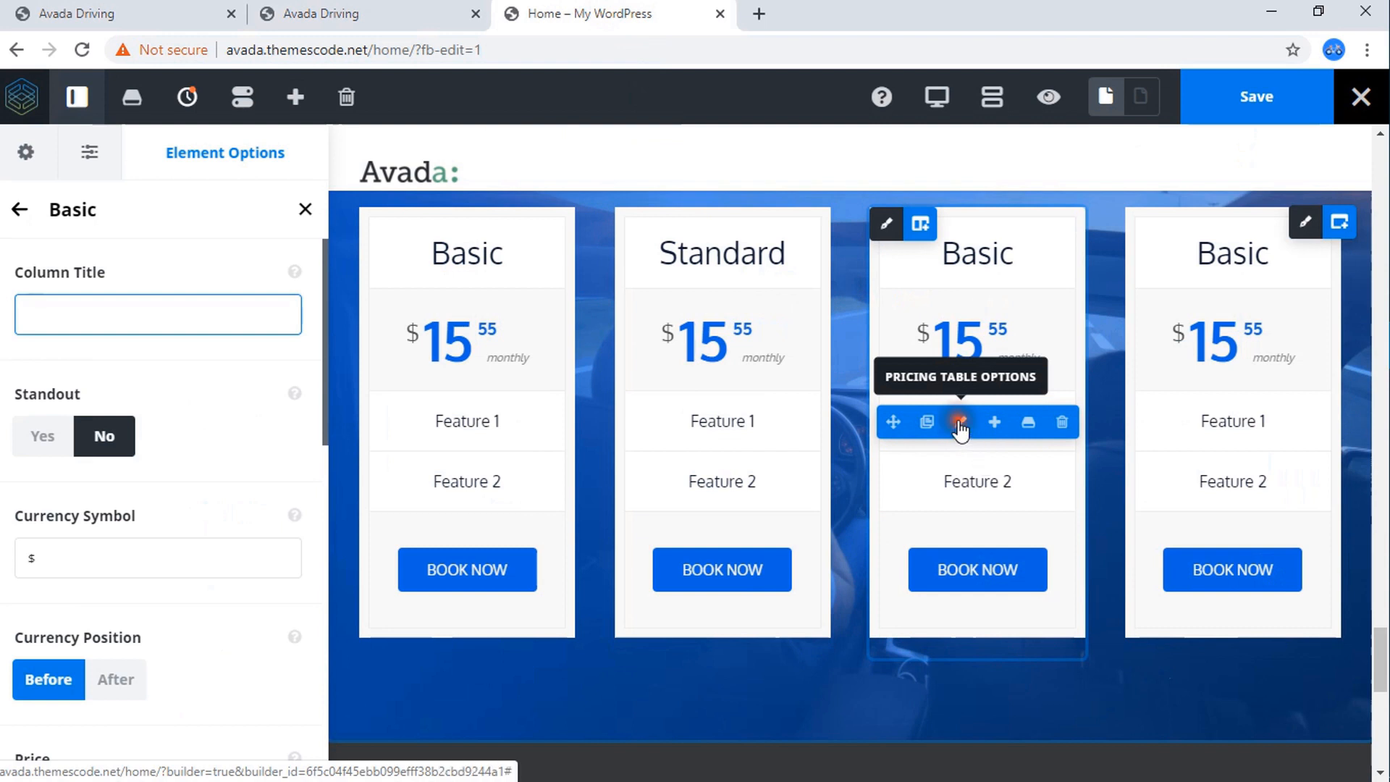
click(960, 428)
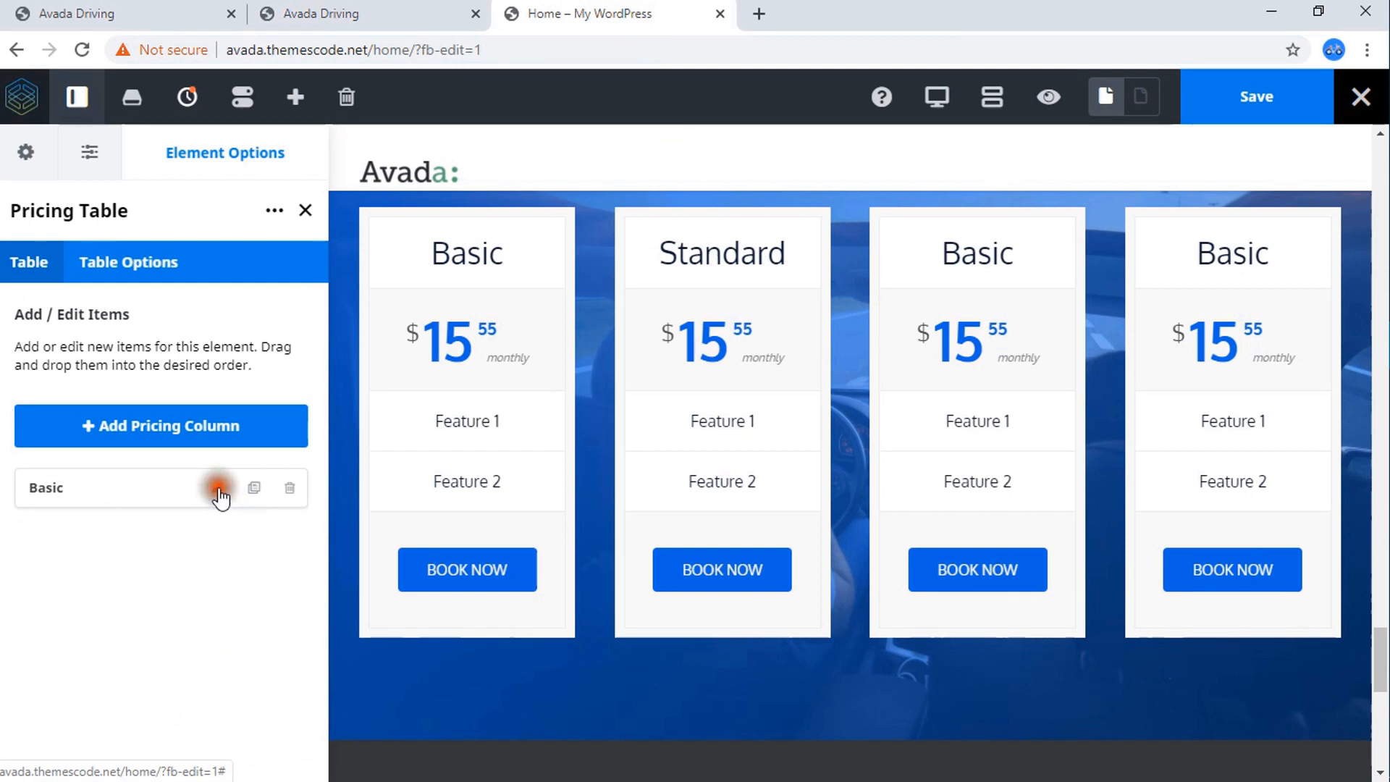
click(218, 489)
drag(109, 320, 0, 330)
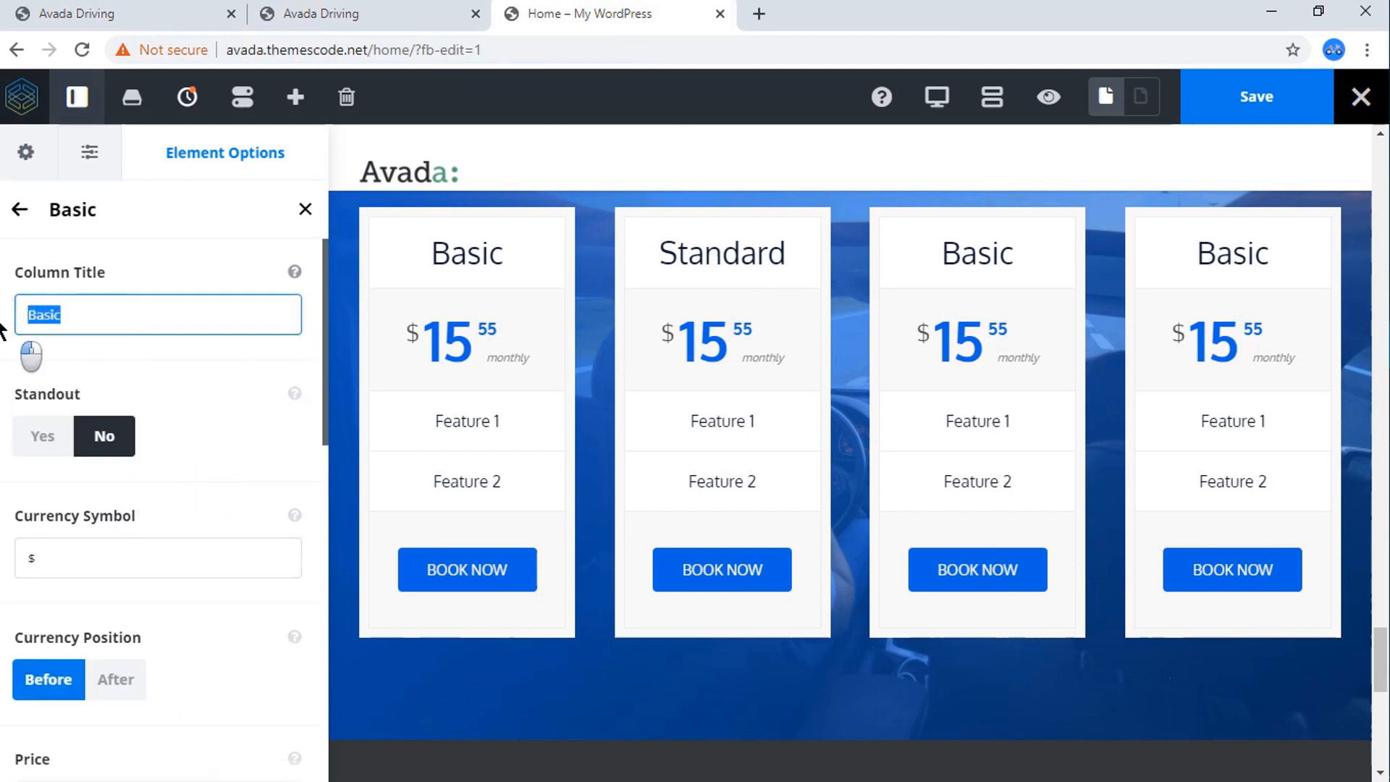
text(Professional)
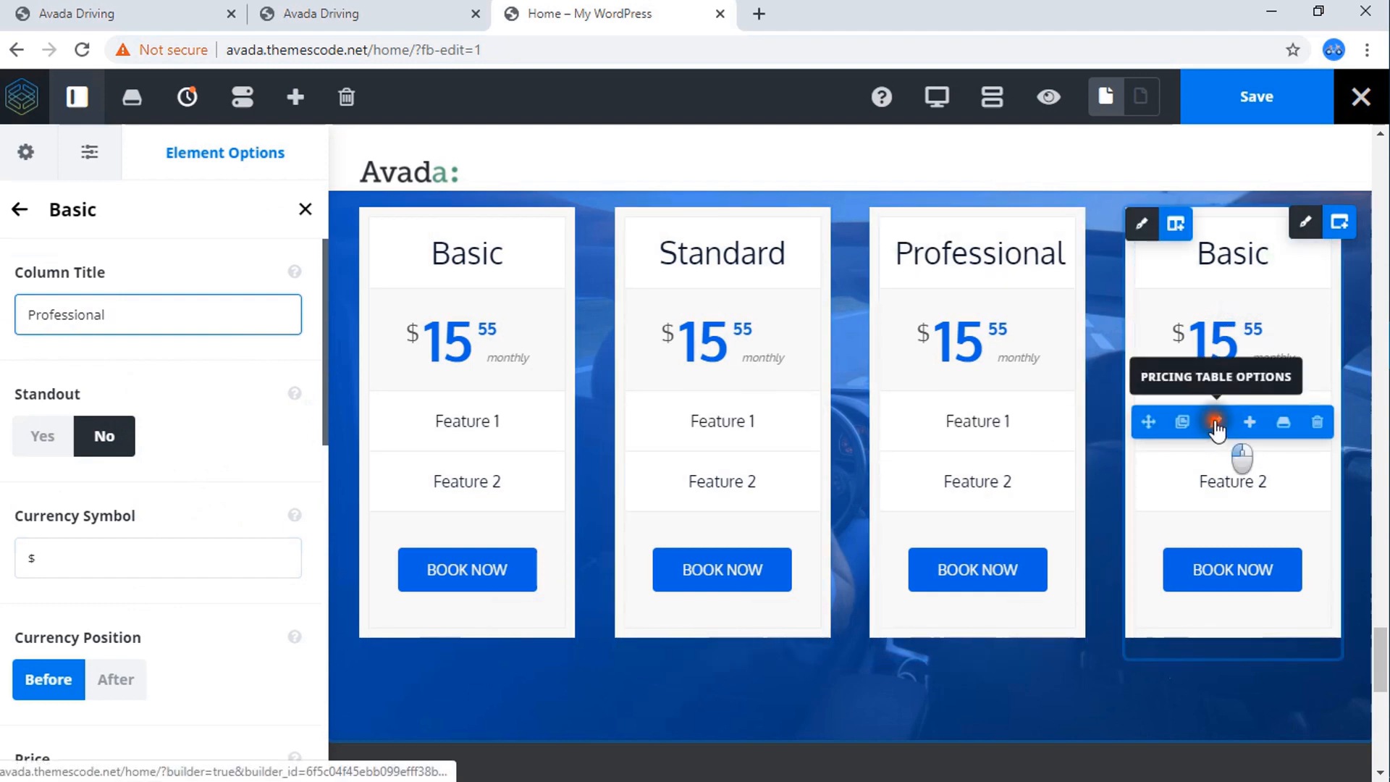
Copy the Business package title from the reference page and use it as the fourth pricing table's column title.
click(1216, 423)
click(418, 11)
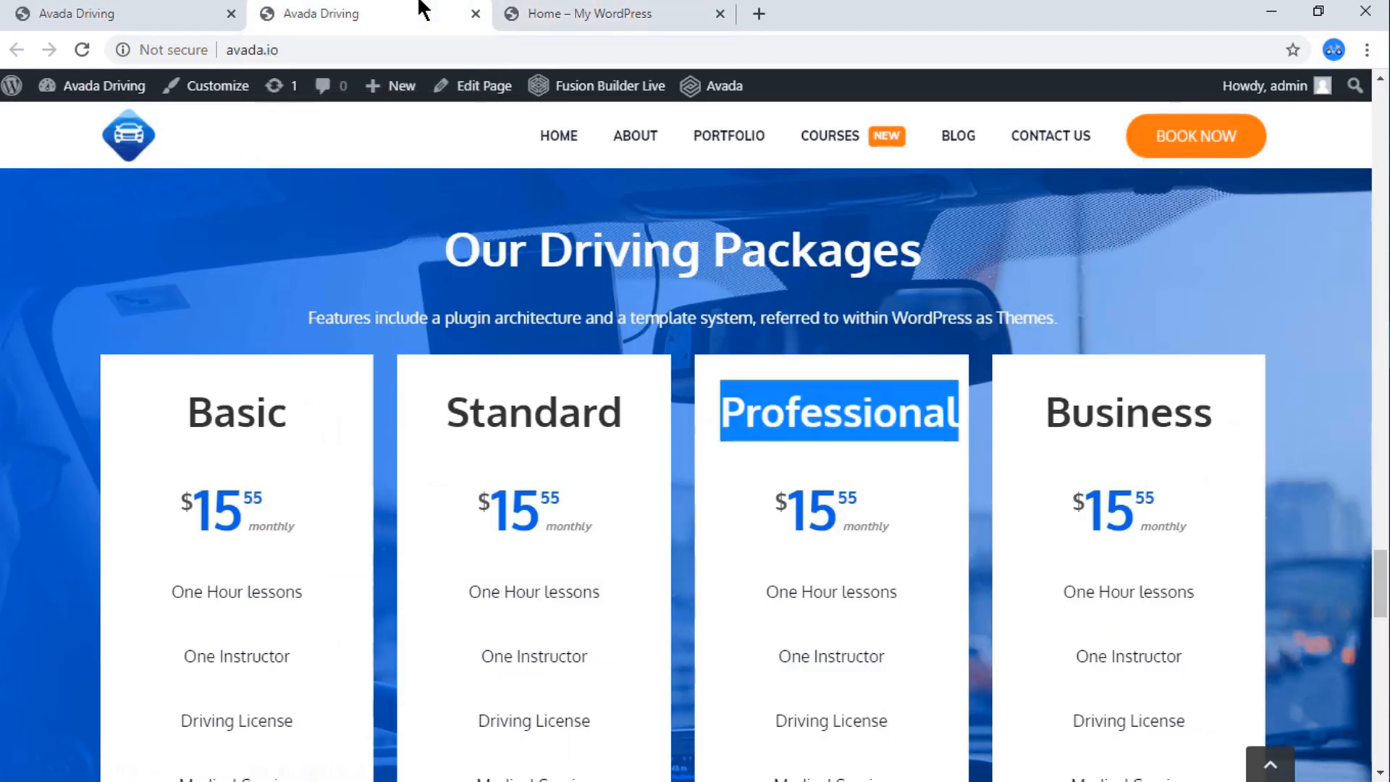
drag(1217, 427, 1055, 427)
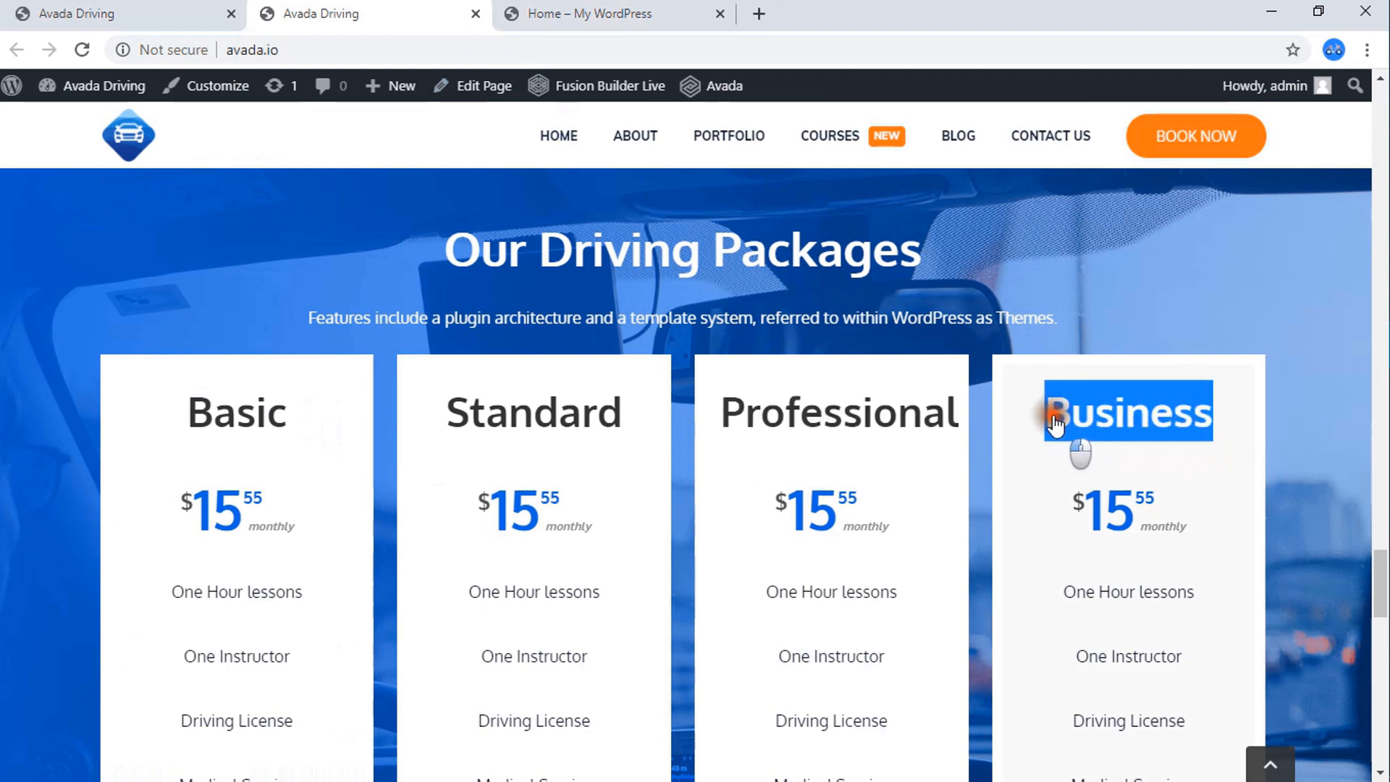
right_click(1054, 427)
click(1084, 433)
click(662, 13)
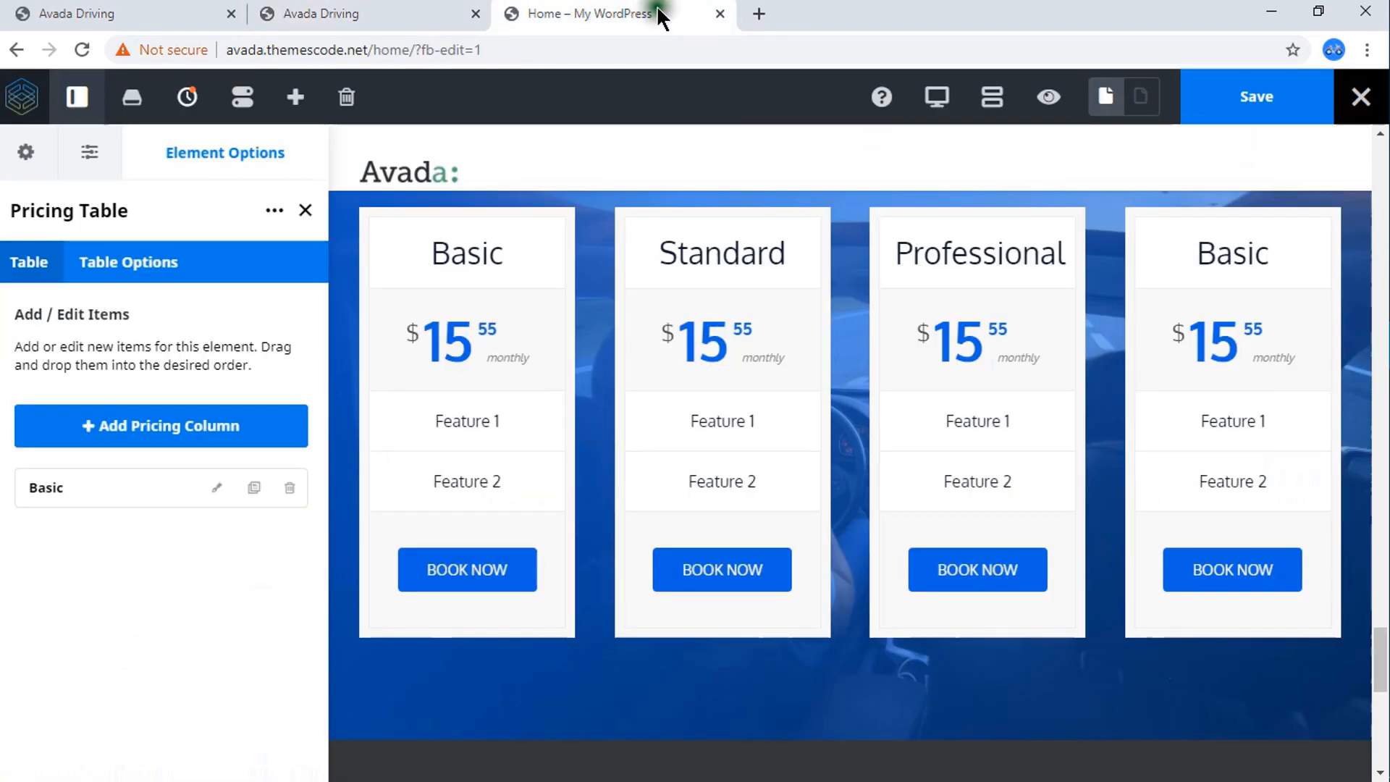
click(217, 487)
drag(170, 315, 2, 324)
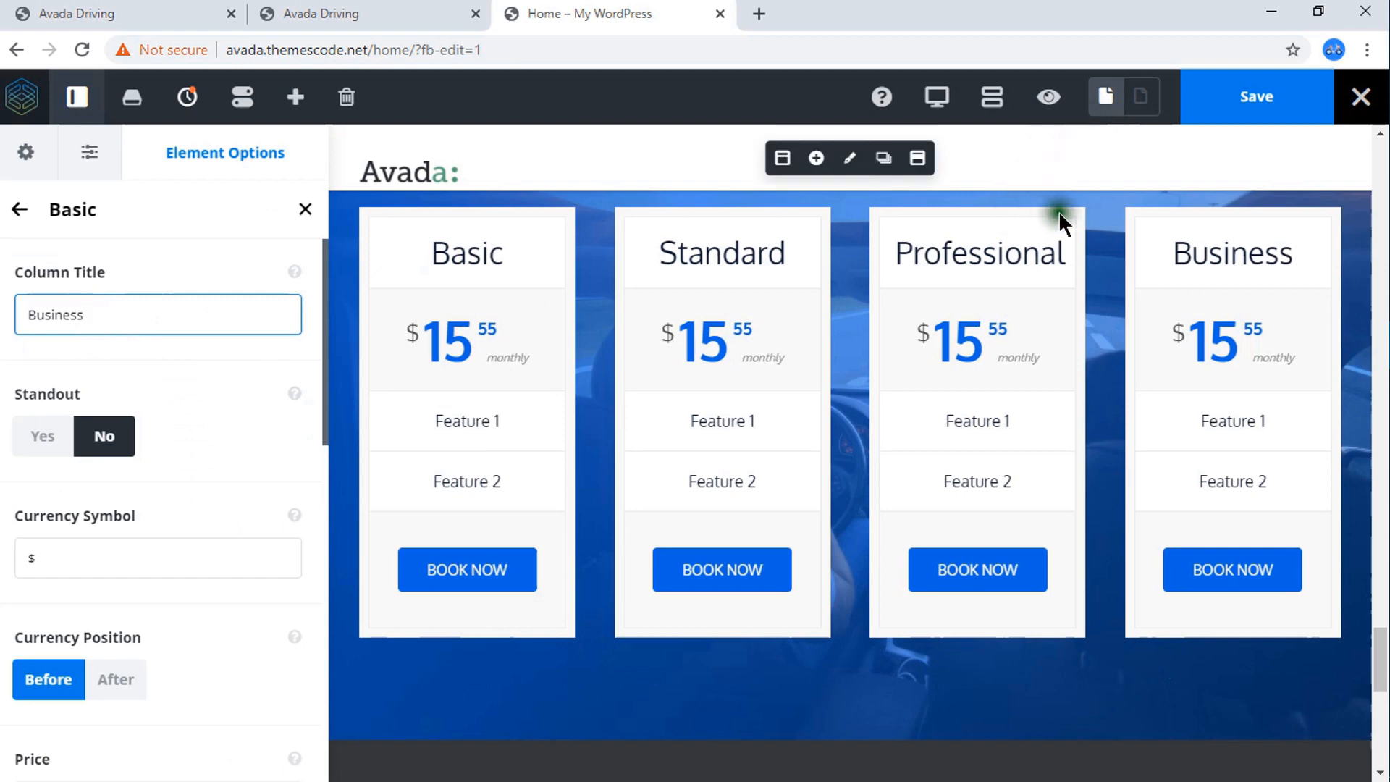
Save the page and preview the Our Driving Packages section with its four pricing tables.
scroll(1064, 264, up, 4)
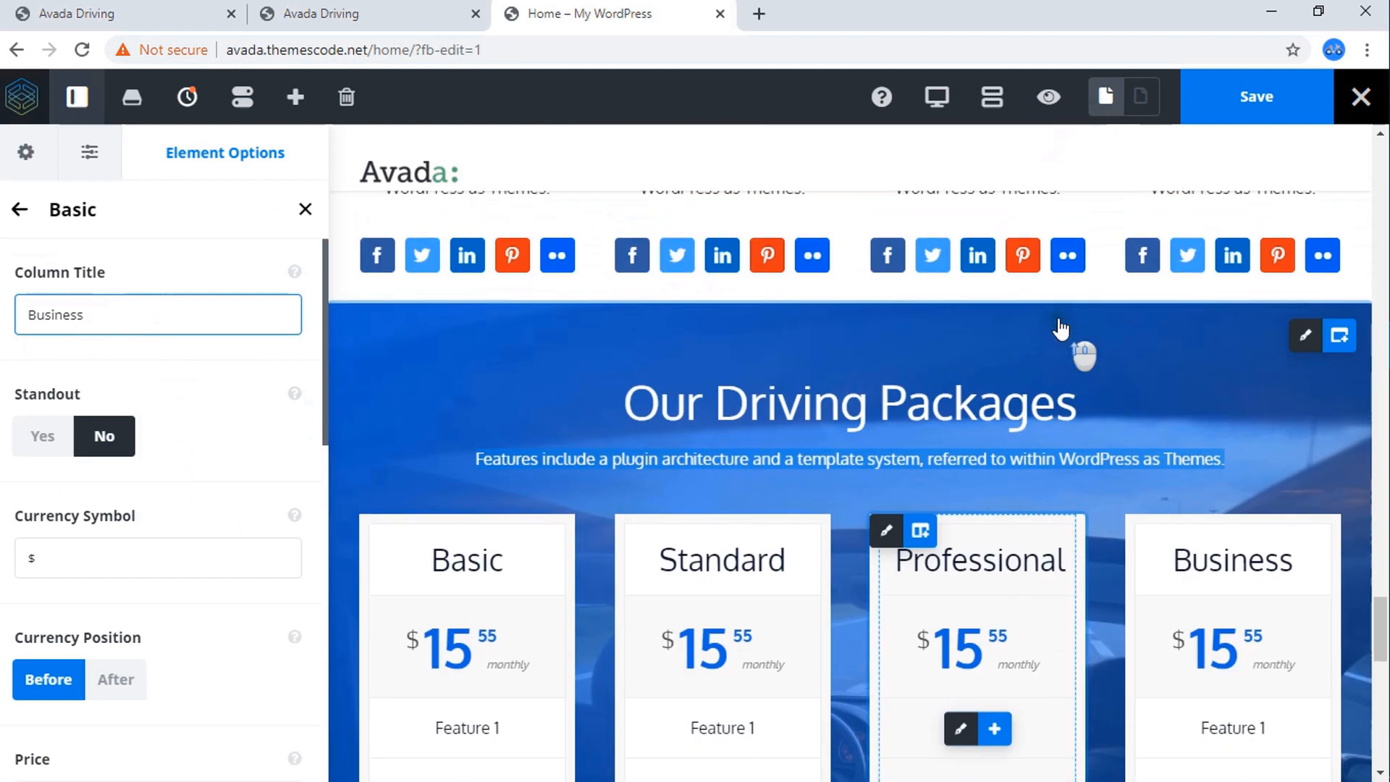
click(1257, 101)
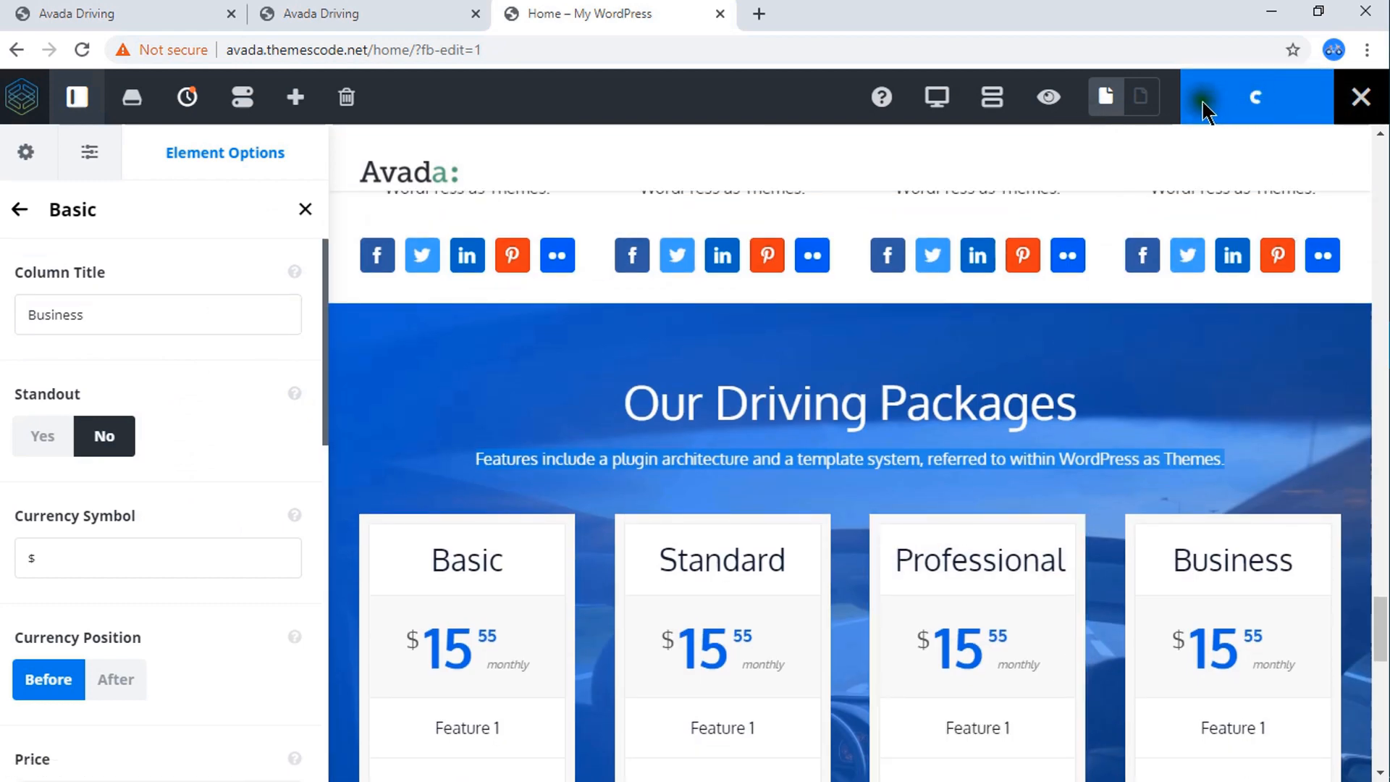
click(1050, 100)
scroll(712, 369, down, 4)
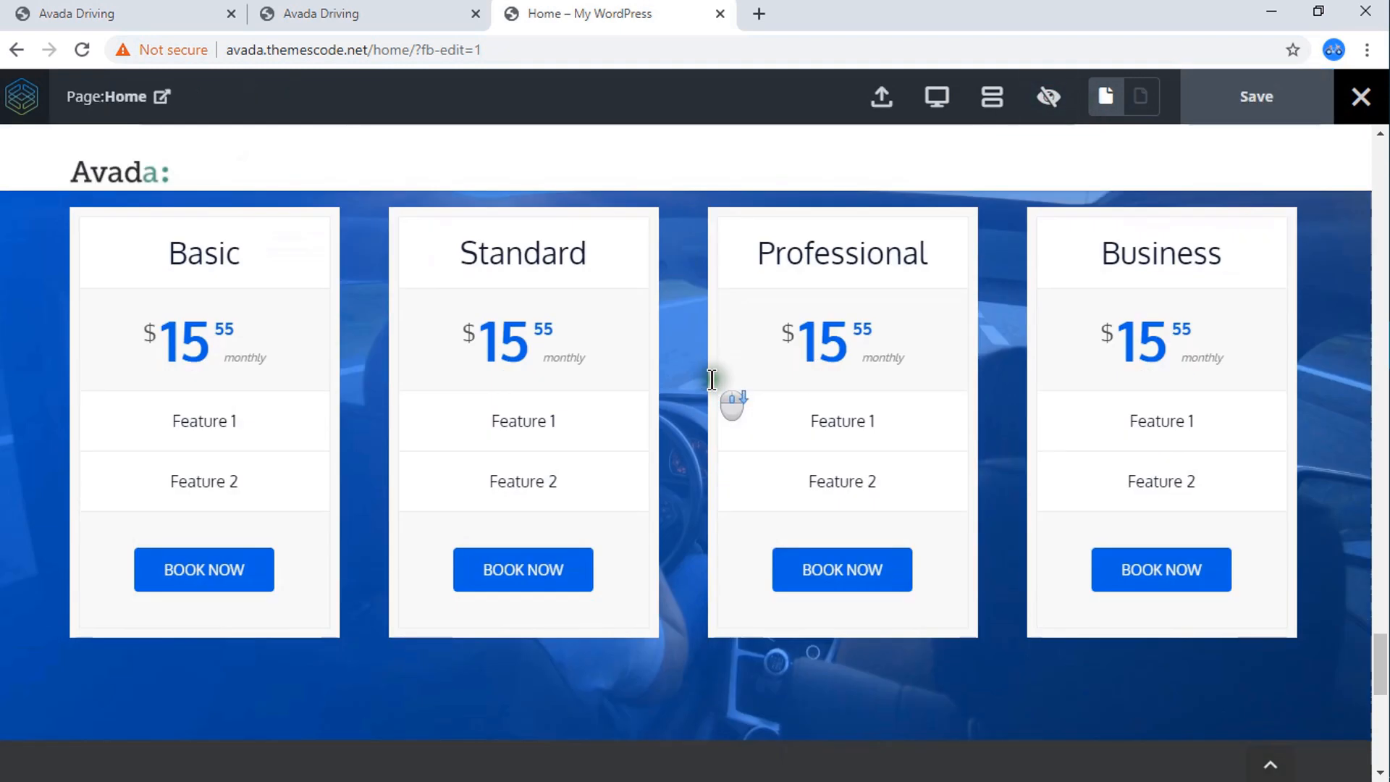
scroll(712, 379, down, 3)
scroll(711, 381, up, 4)
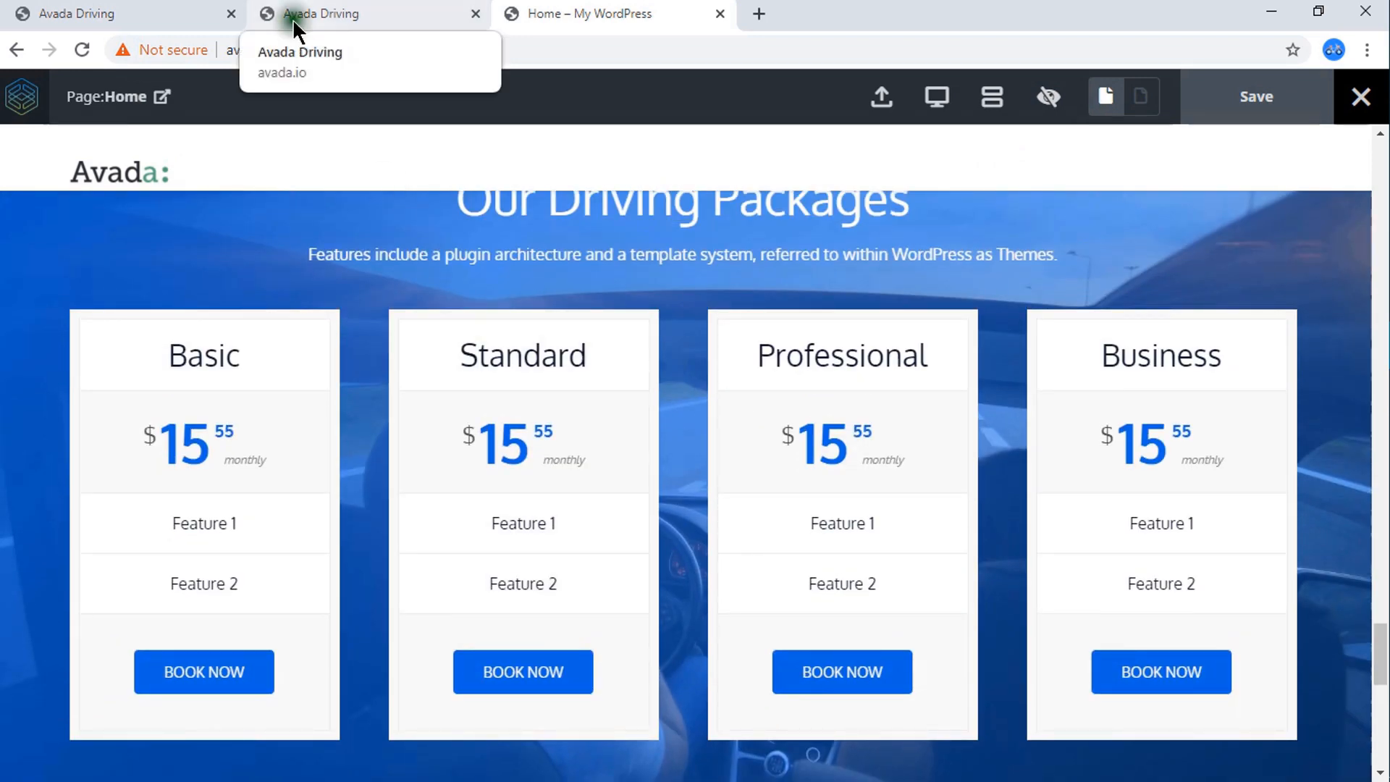
Examine the testimonial section below the pricing tables on the Avada Driving reference page.
click(322, 13)
scroll(481, 437, down, 10)
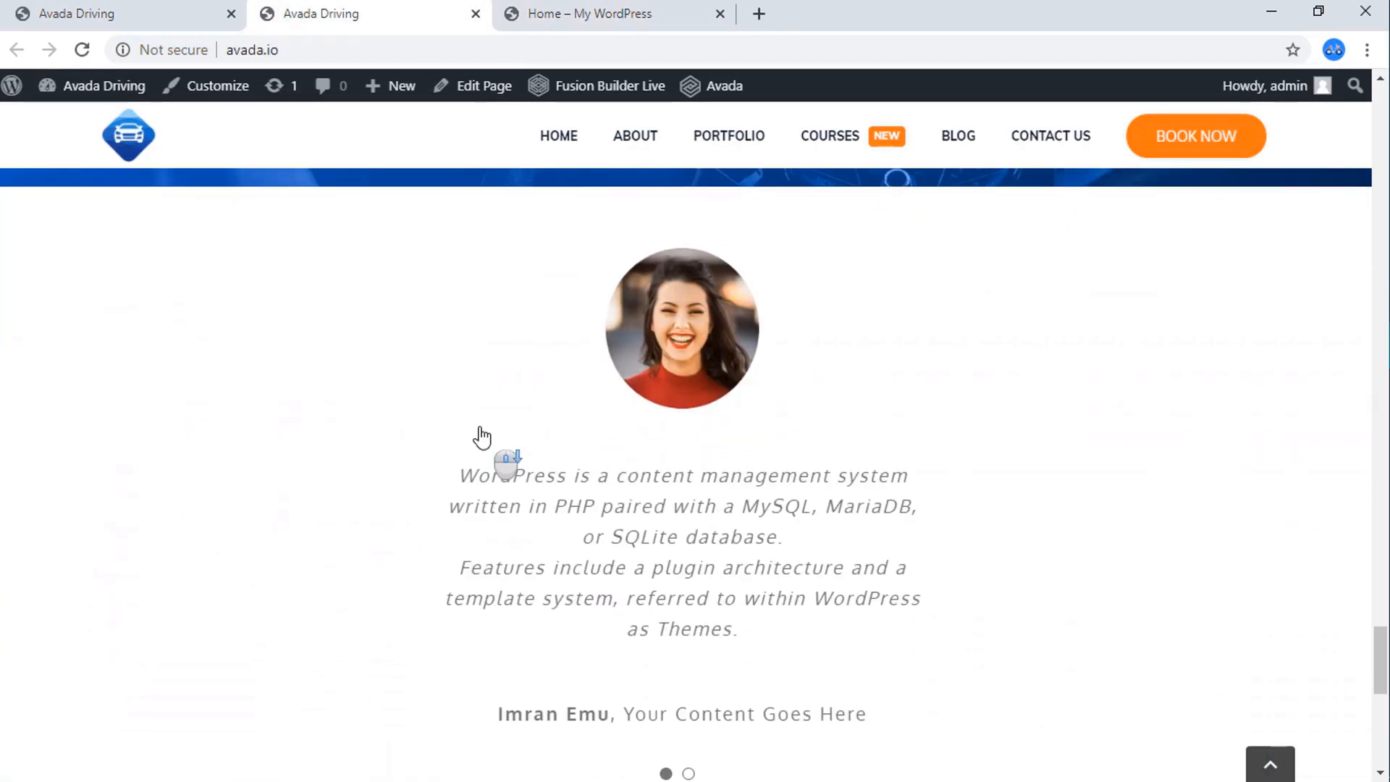
scroll(786, 403, down, 3)
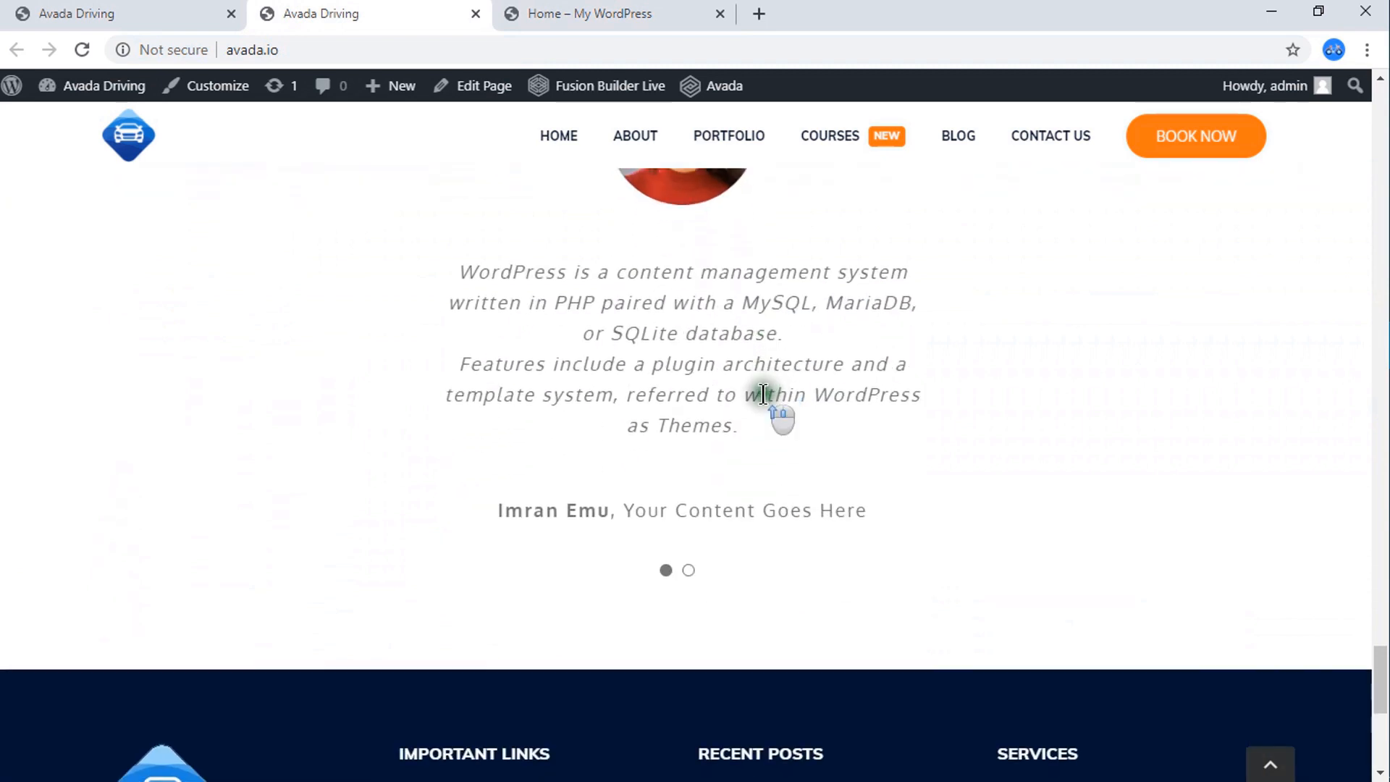
scroll(782, 420, up, 5)
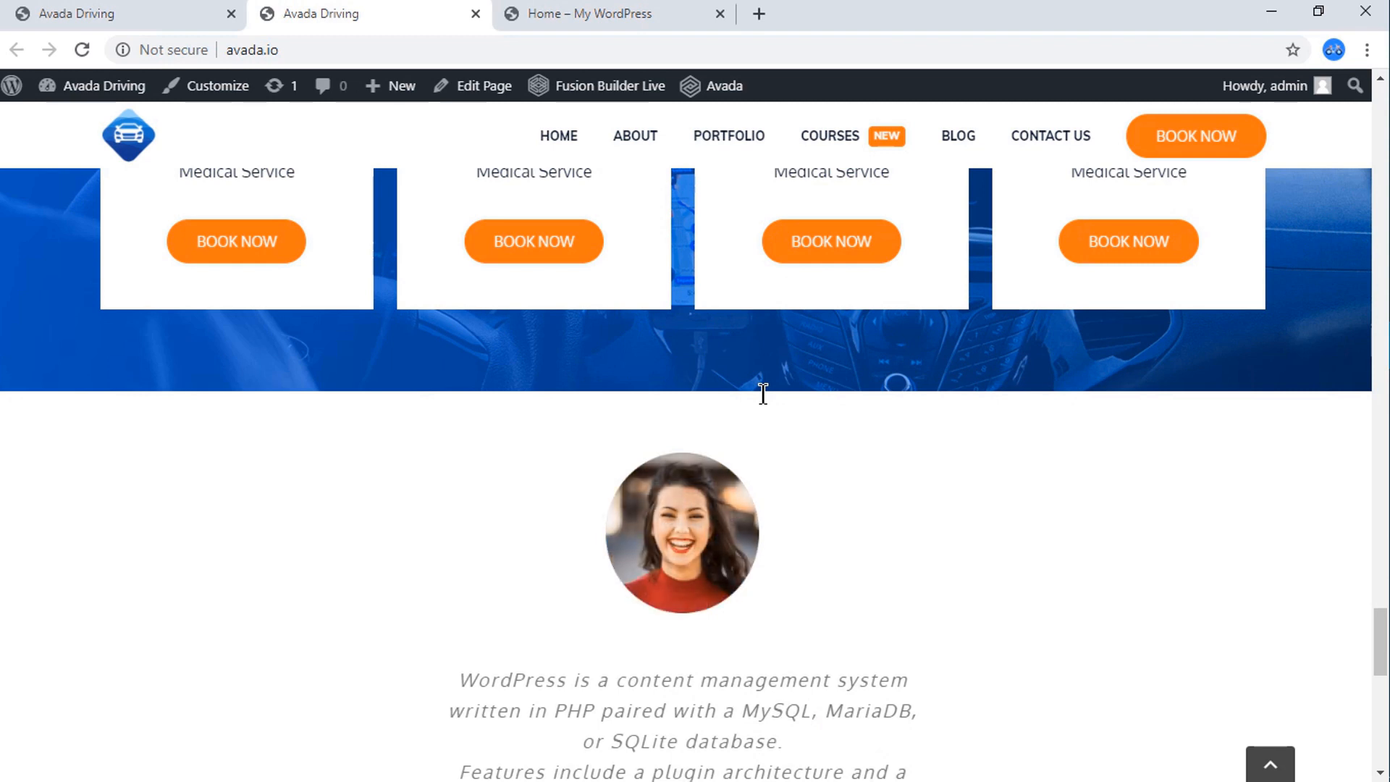
scroll(763, 393, down, 4)
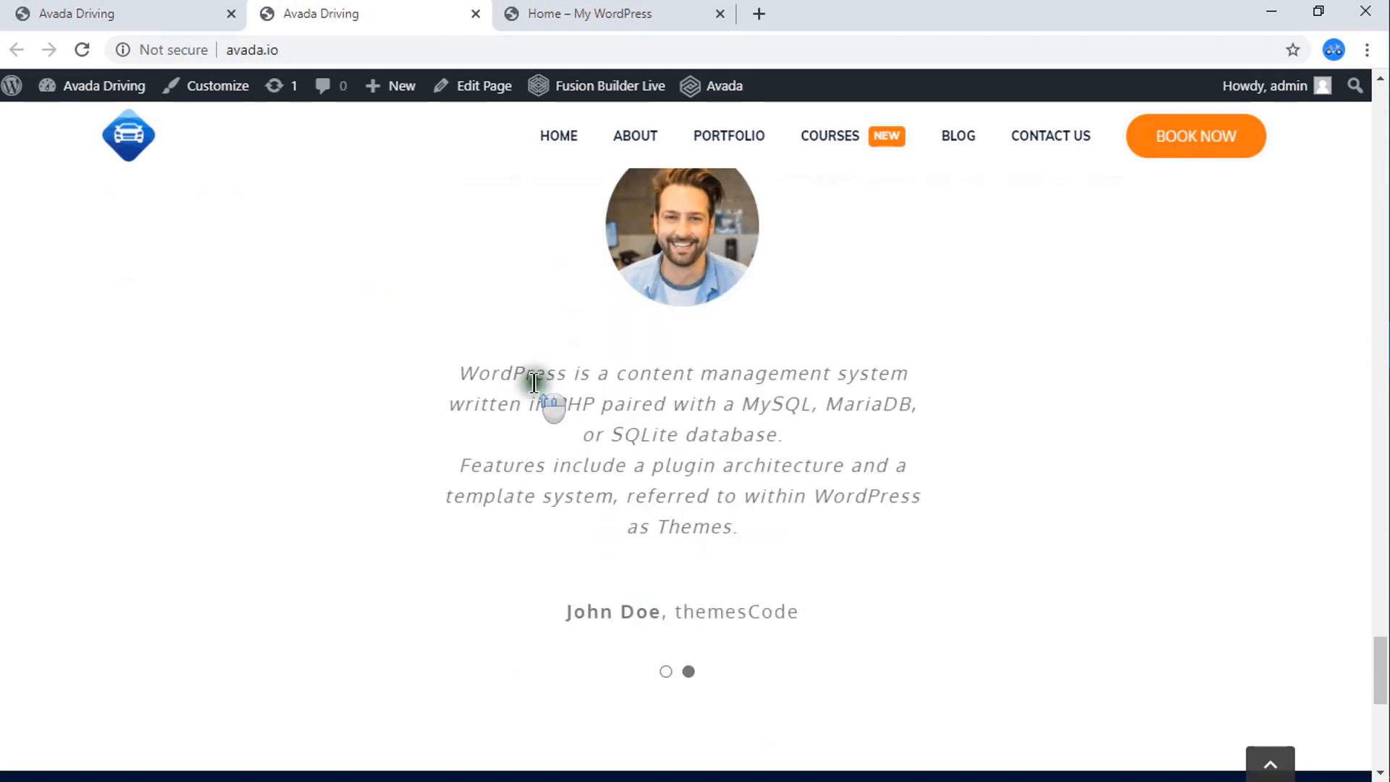
scroll(535, 391, up, 3)
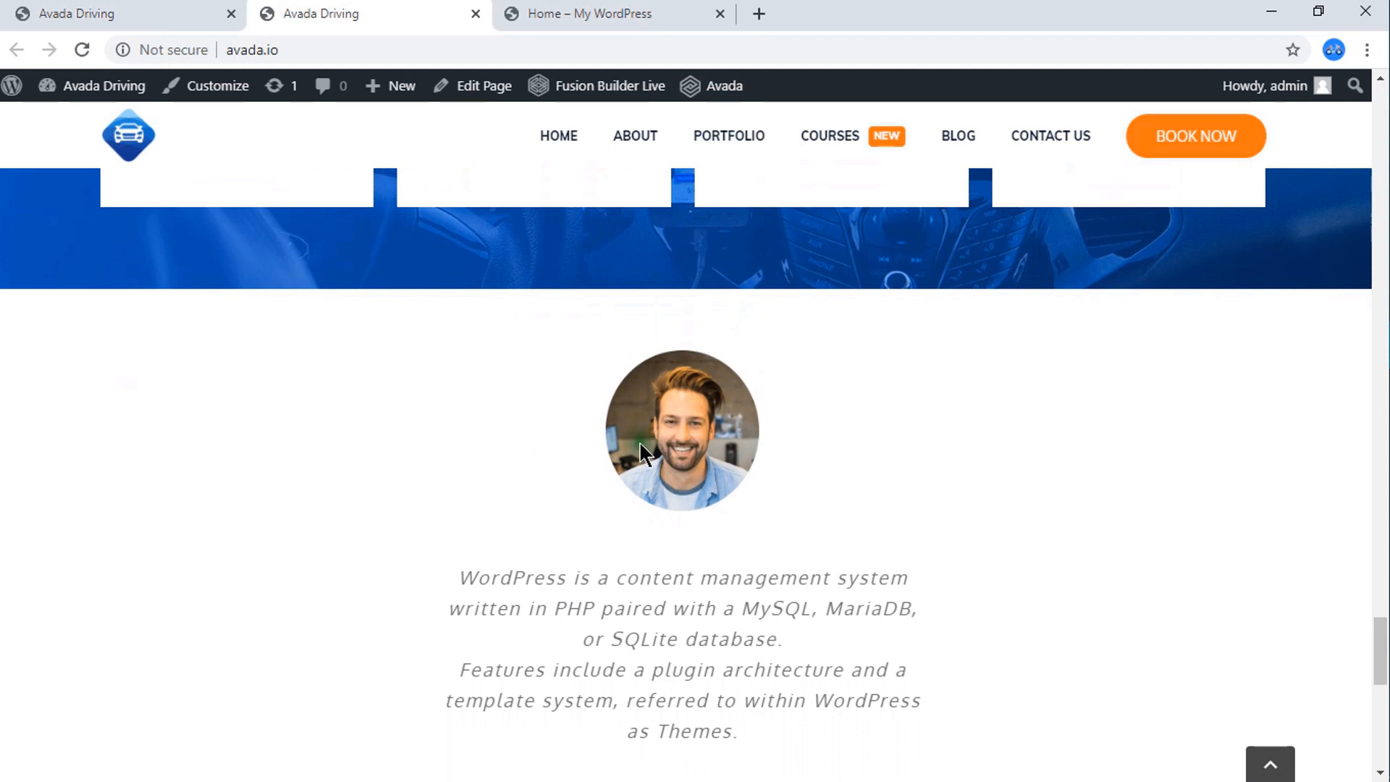
scroll(659, 441, down, 1)
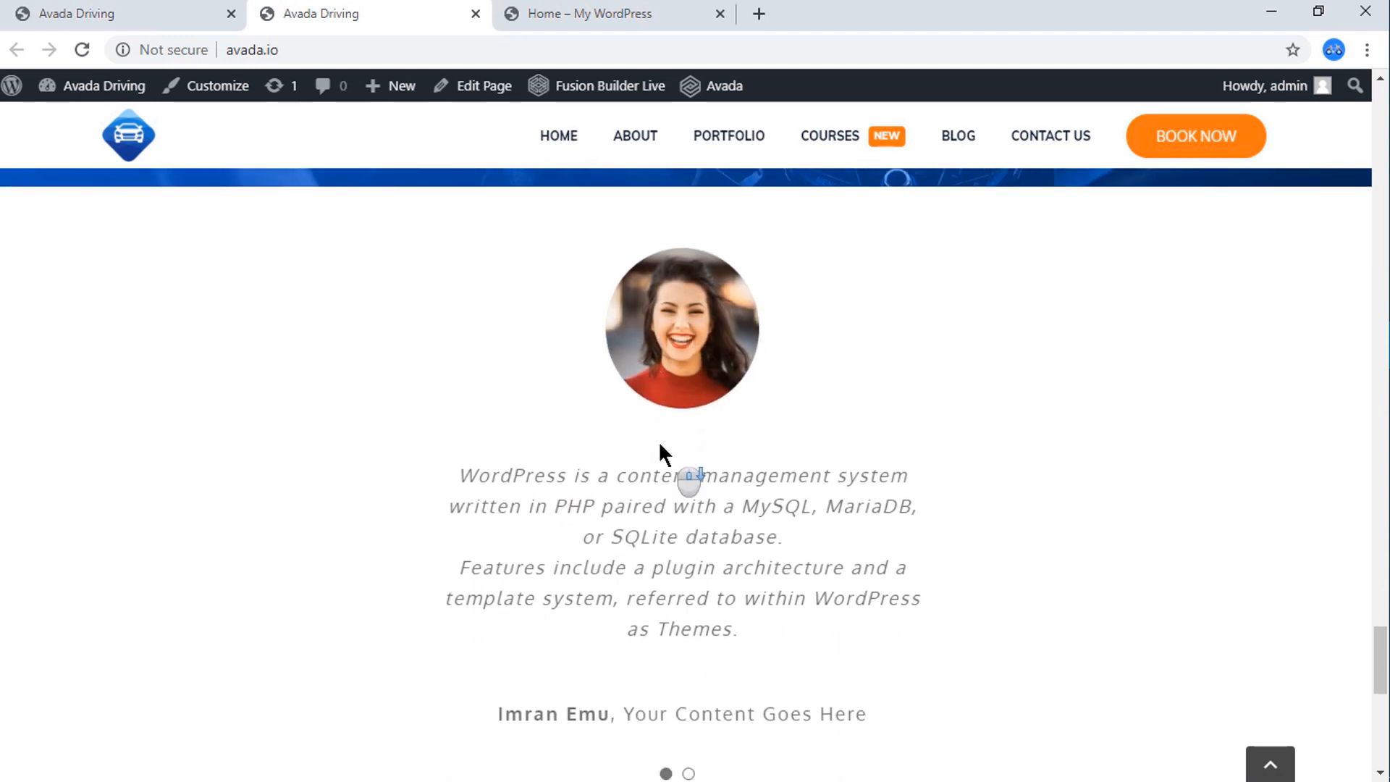
Leave the Home page preview and add a 1/4 - 1/4 - 1/4 - 1/4 container below the Our Driving Packages section.
click(593, 10)
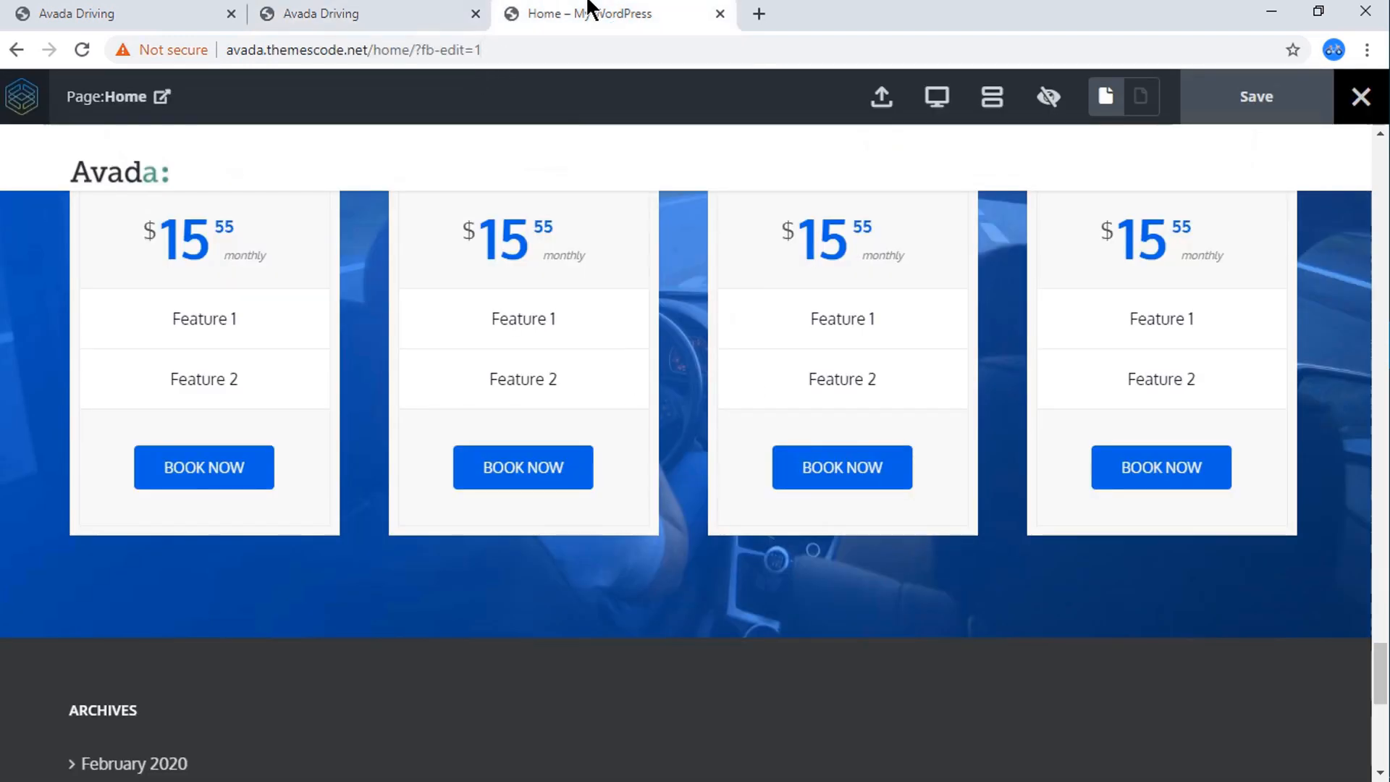
scroll(692, 385, down, 3)
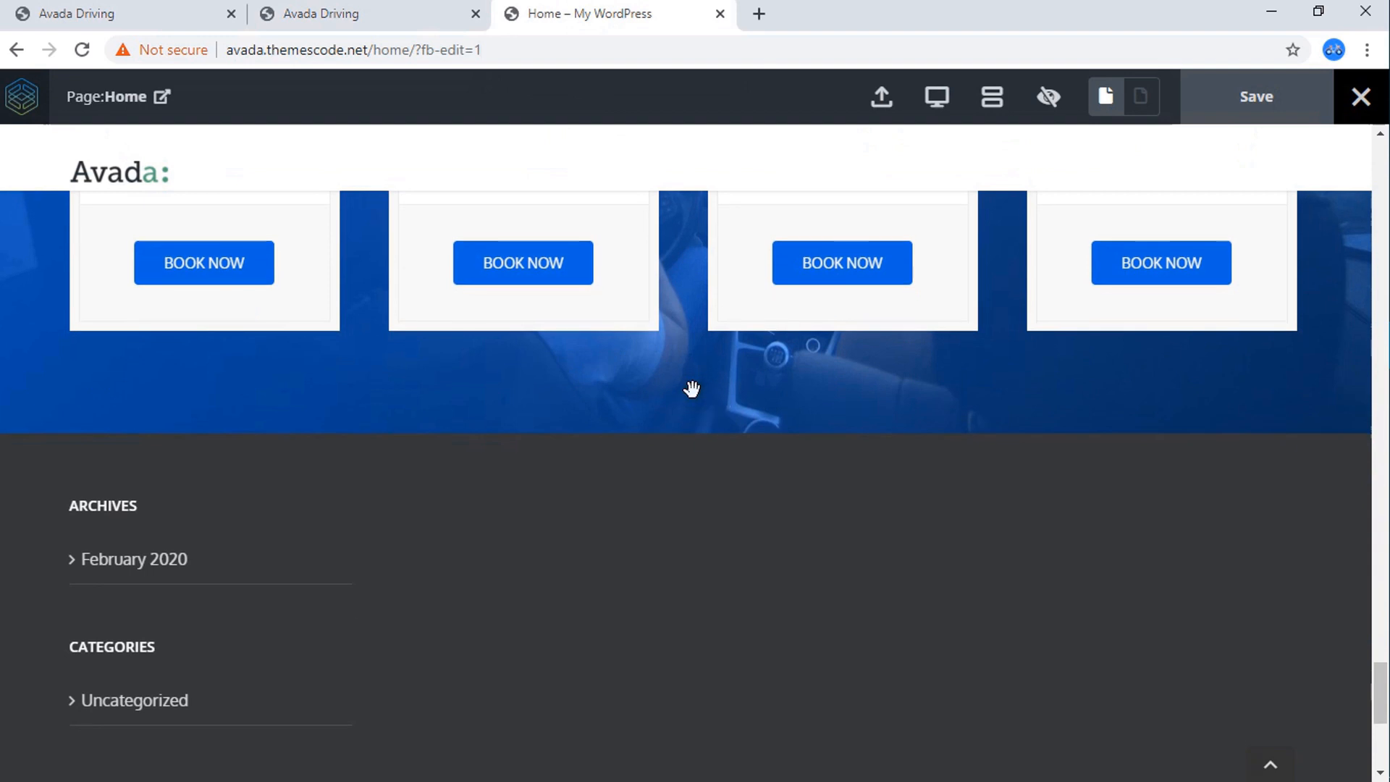
scroll(692, 389, up, 8)
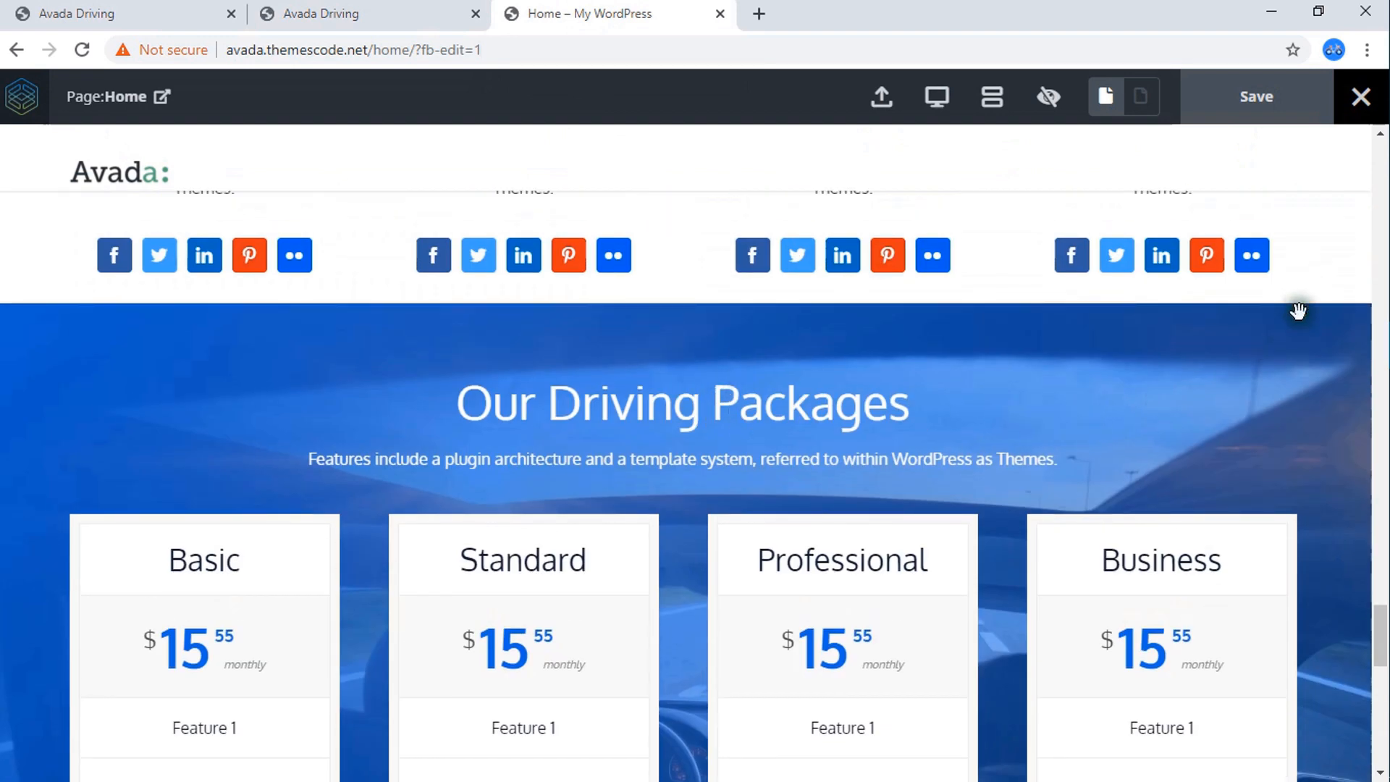
scroll(1297, 326, up, 2)
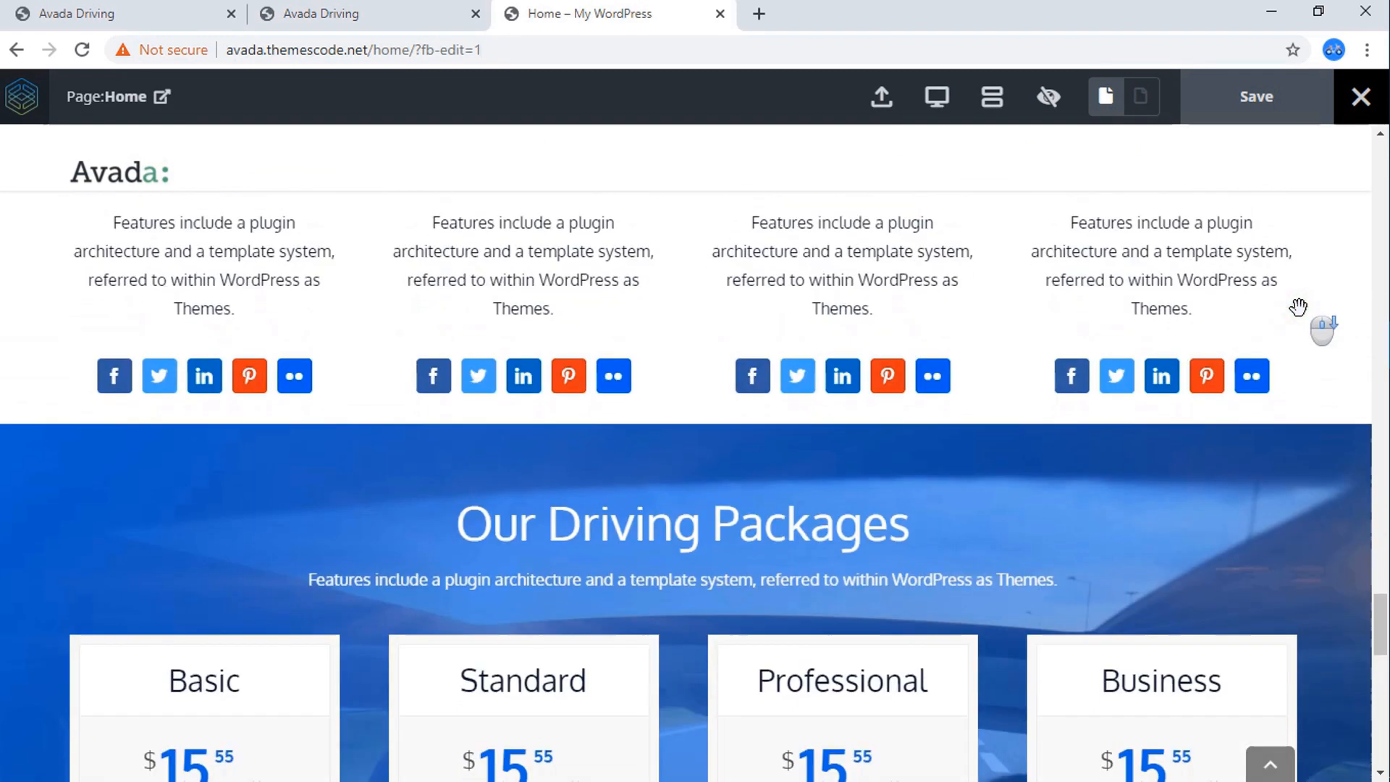
click(1051, 104)
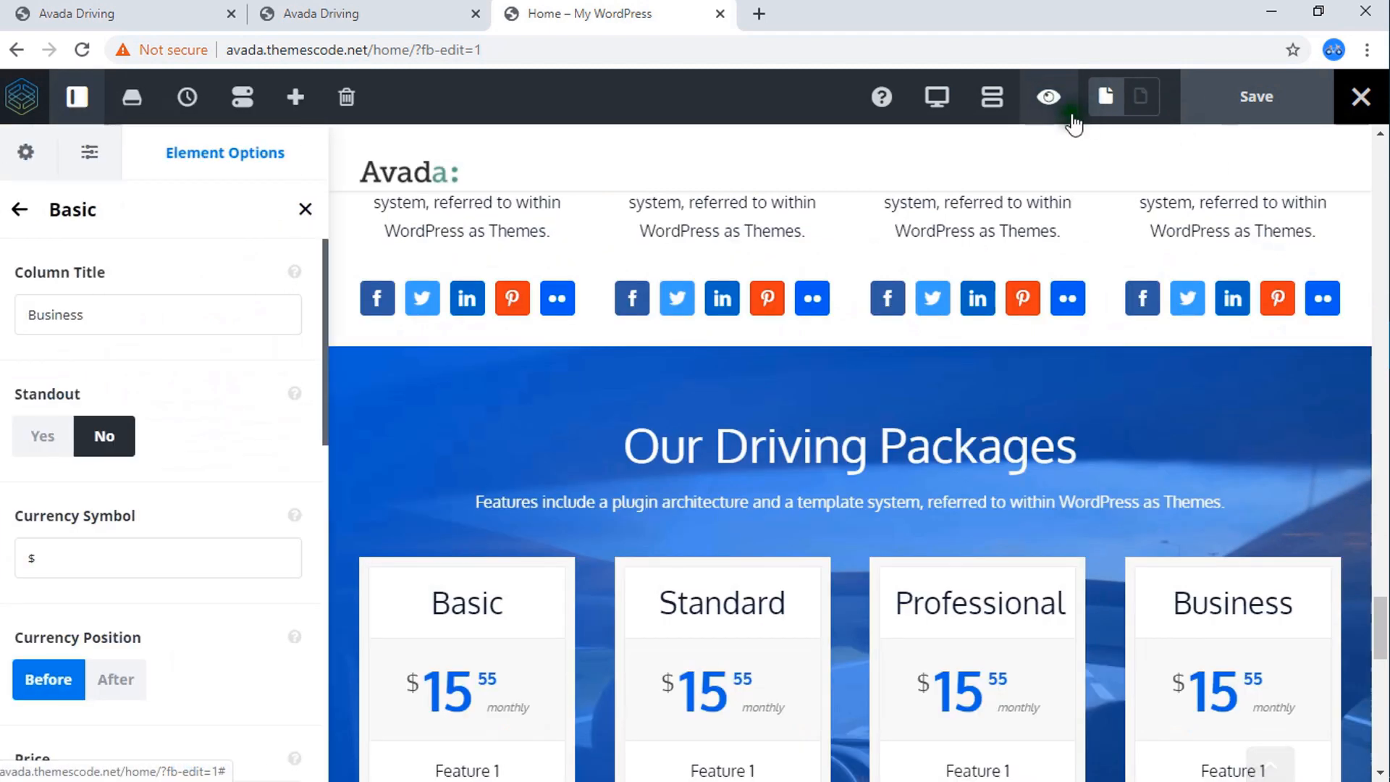
mouse_move(1351, 381)
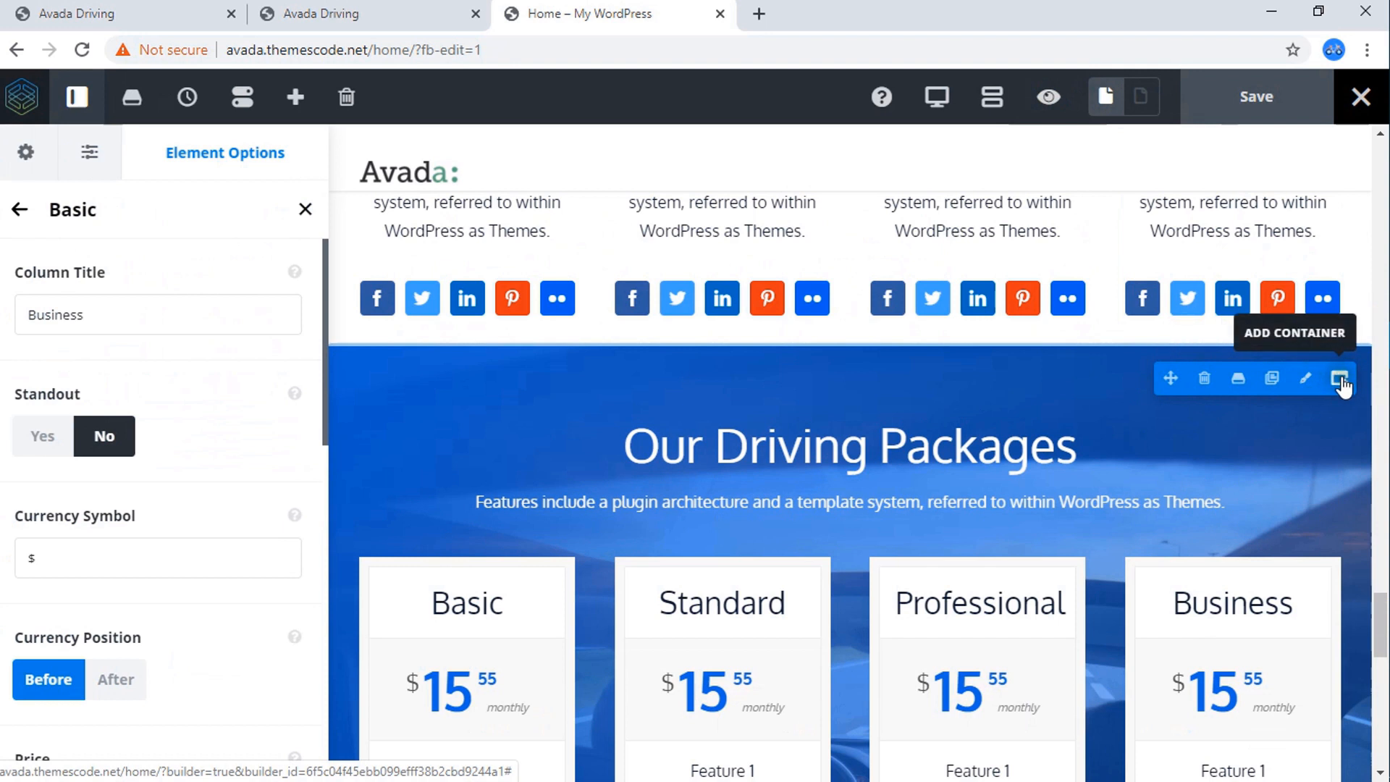
click(1341, 381)
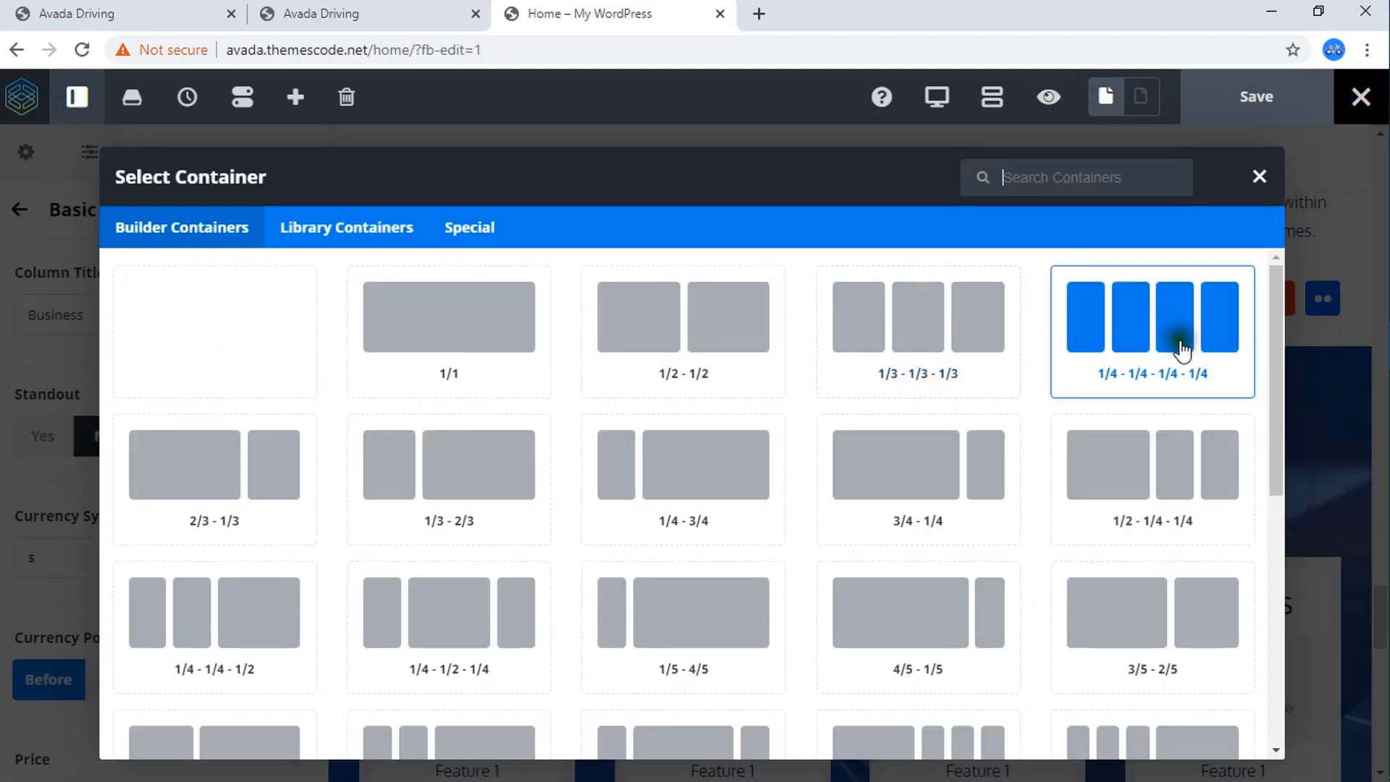
click(1147, 351)
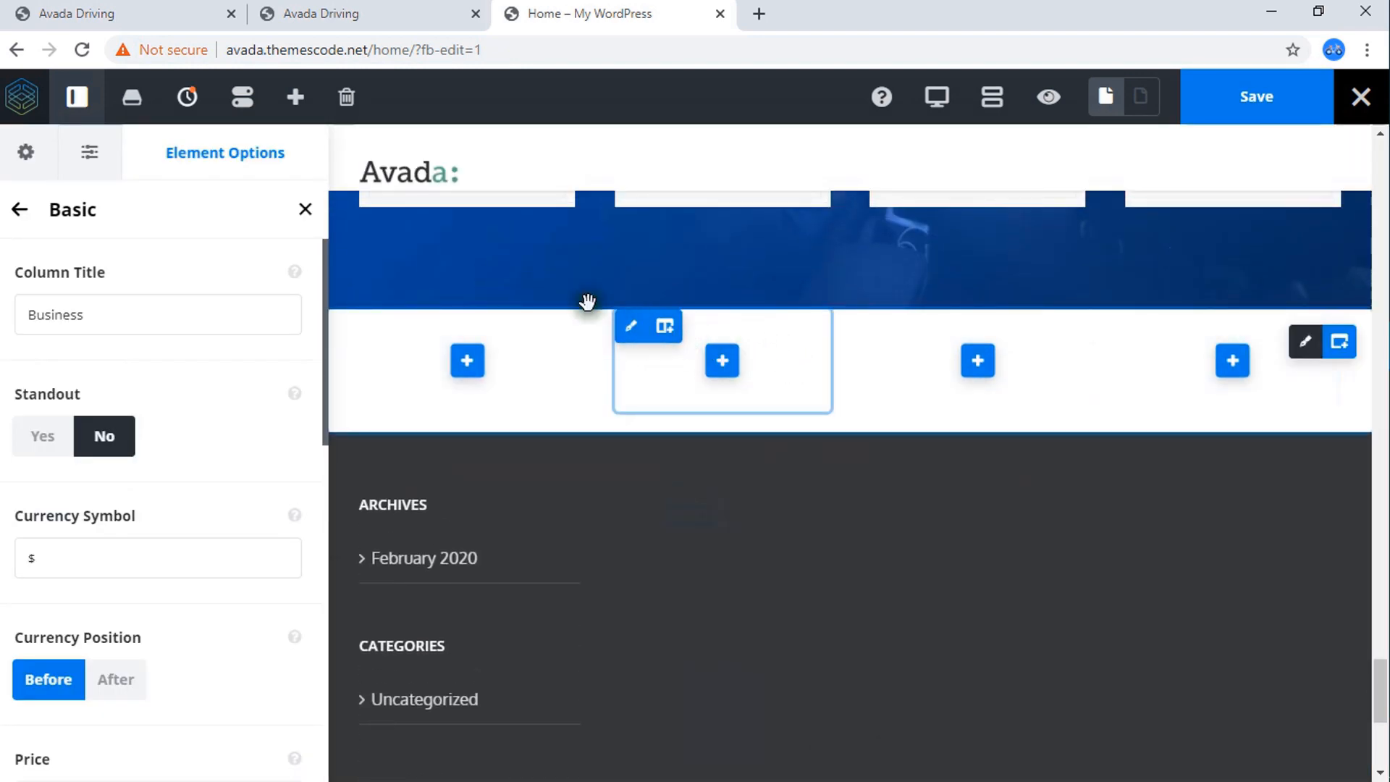
Set the new container's second column to 1/2 width and delete the surplus last 1/4 column, following the reference testimonial layout.
click(367, 12)
scroll(669, 435, up, 2)
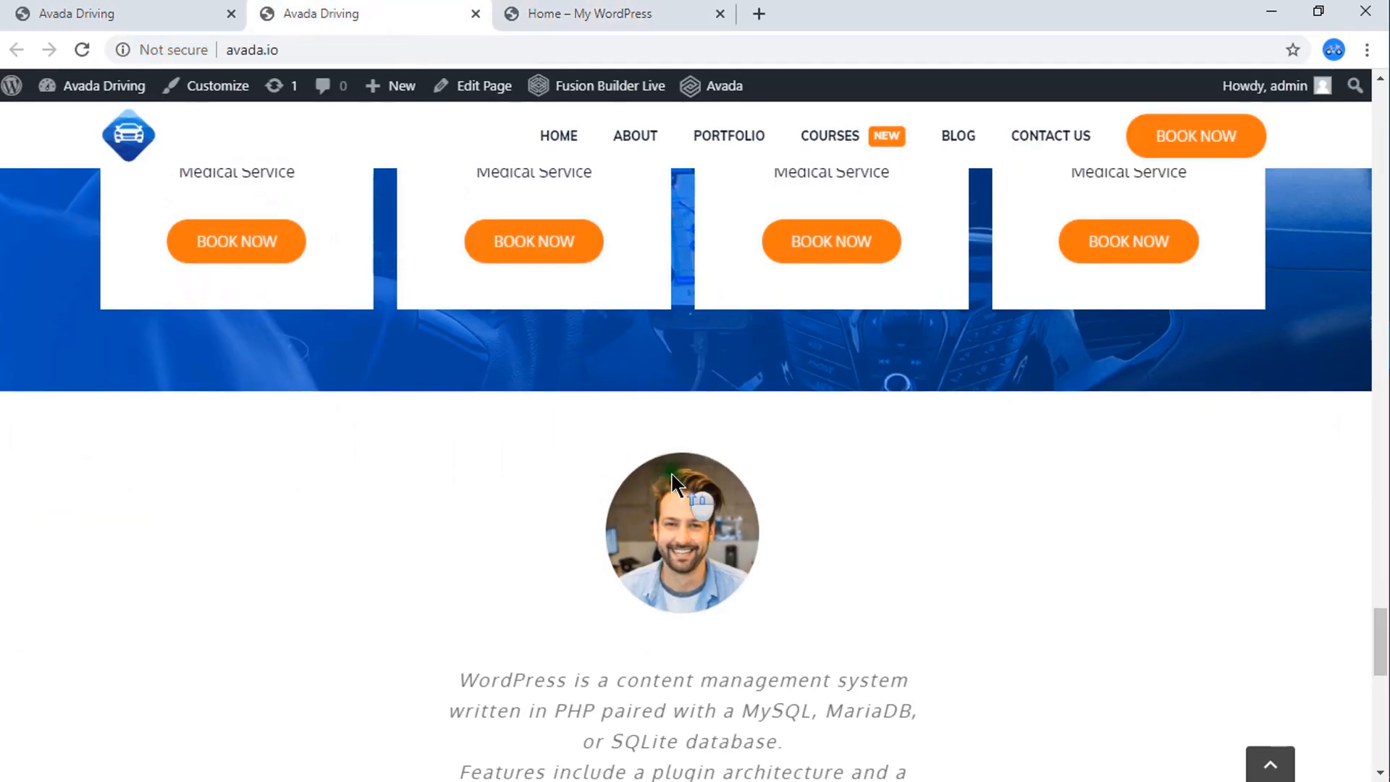
scroll(685, 480, down, 4)
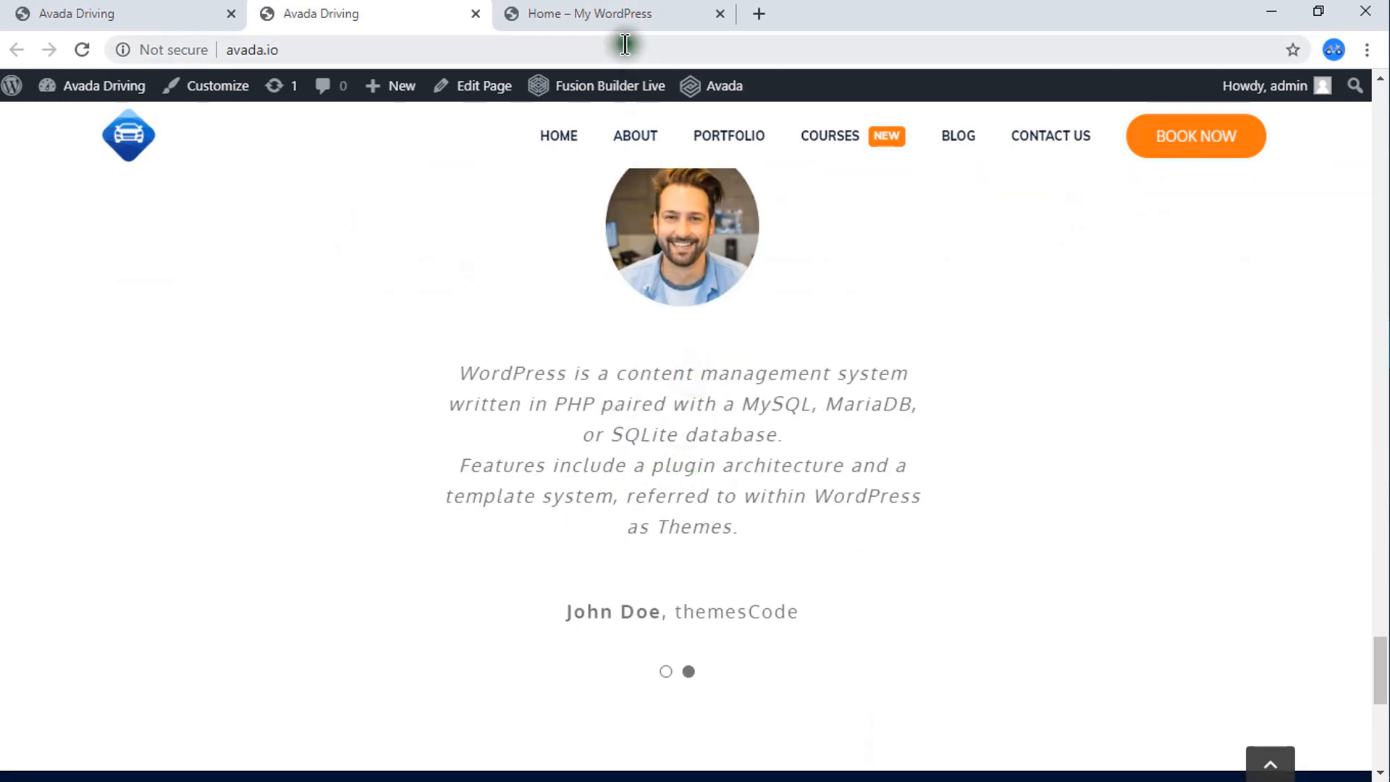
click(620, 13)
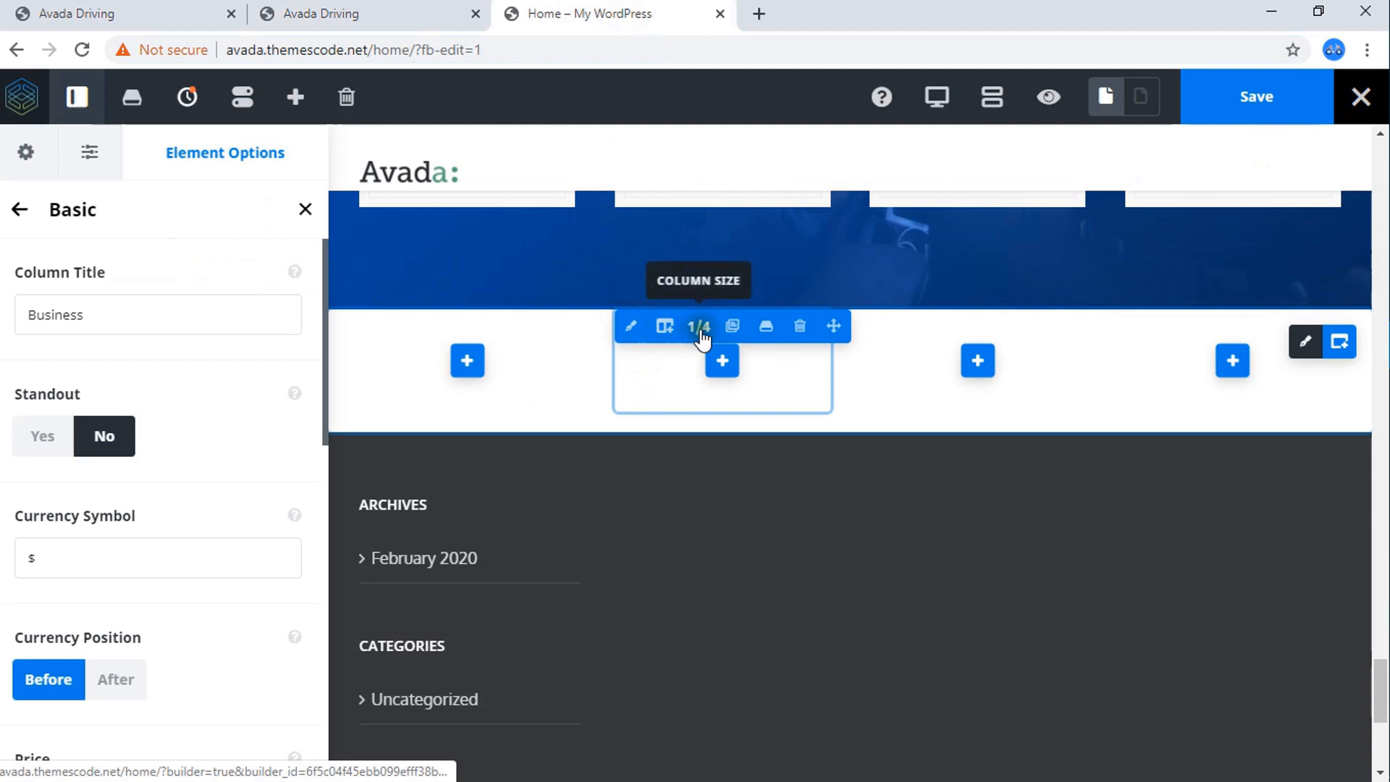
click(700, 327)
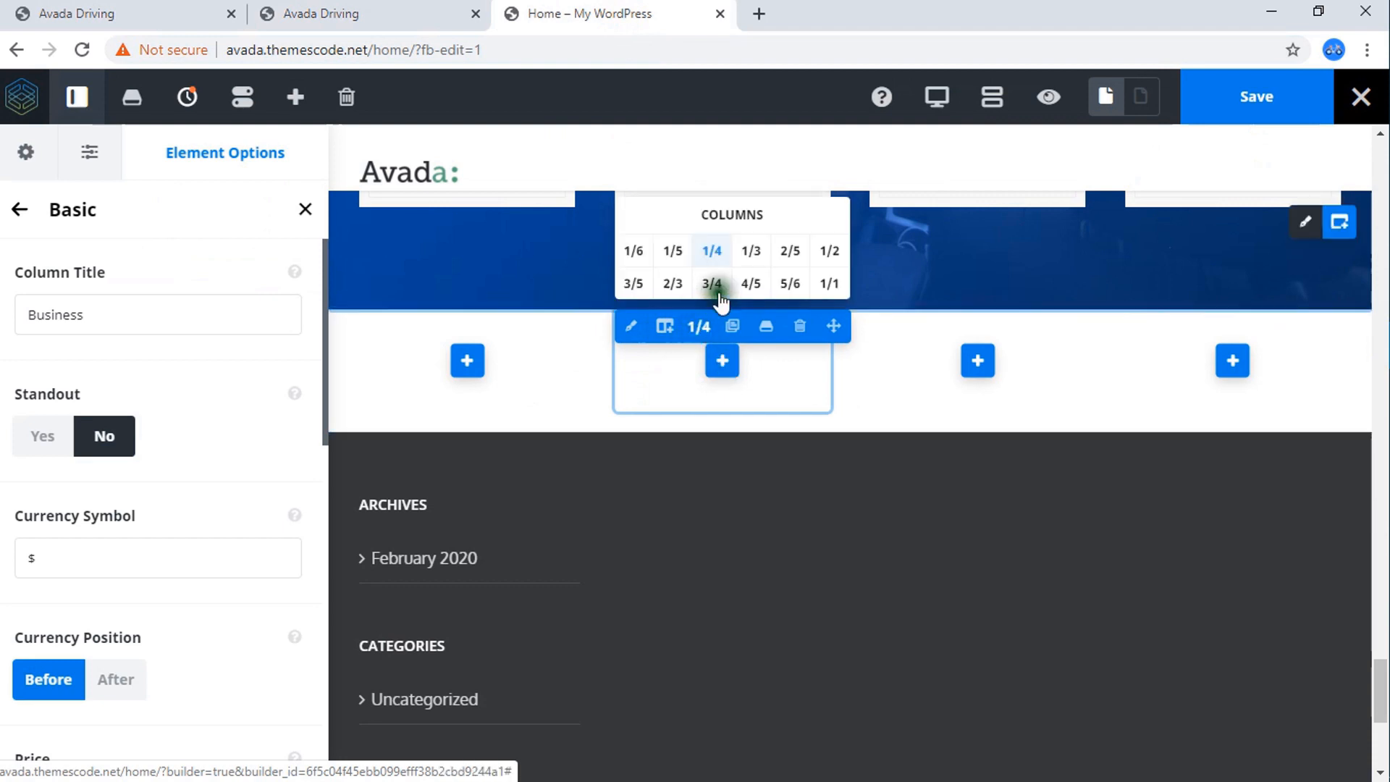
click(830, 253)
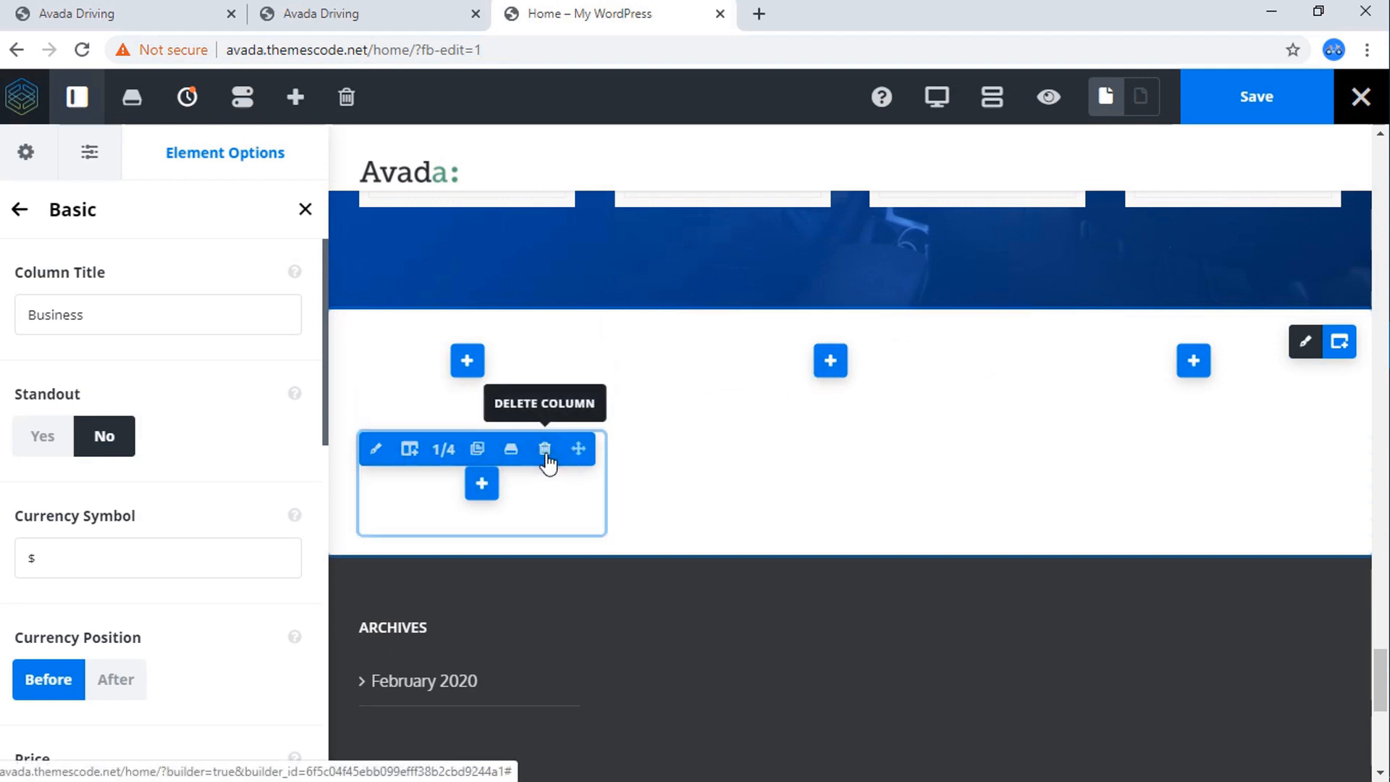
click(545, 450)
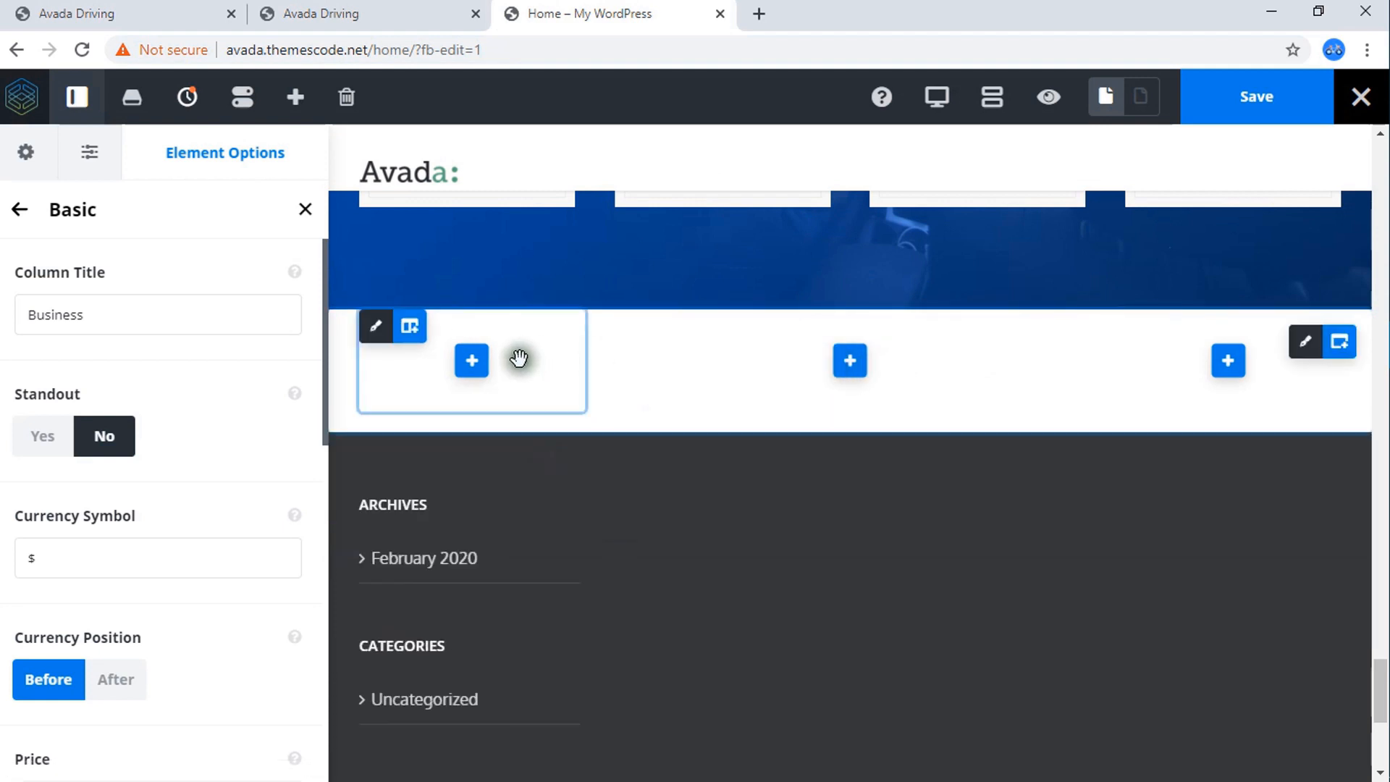
Compare the new three-column container with the testimonial section on the reference page.
click(311, 10)
scroll(652, 391, up, 3)
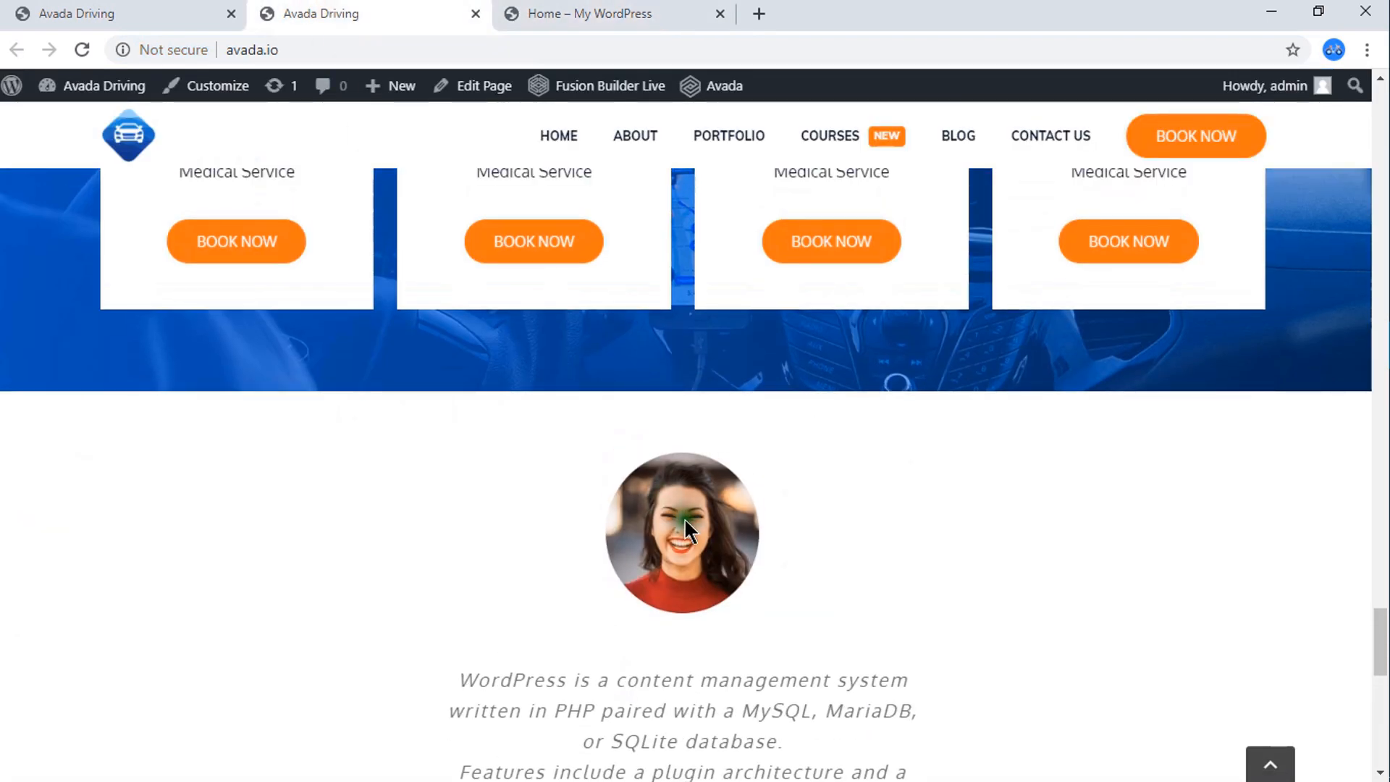
scroll(684, 519, down, 2)
click(615, 15)
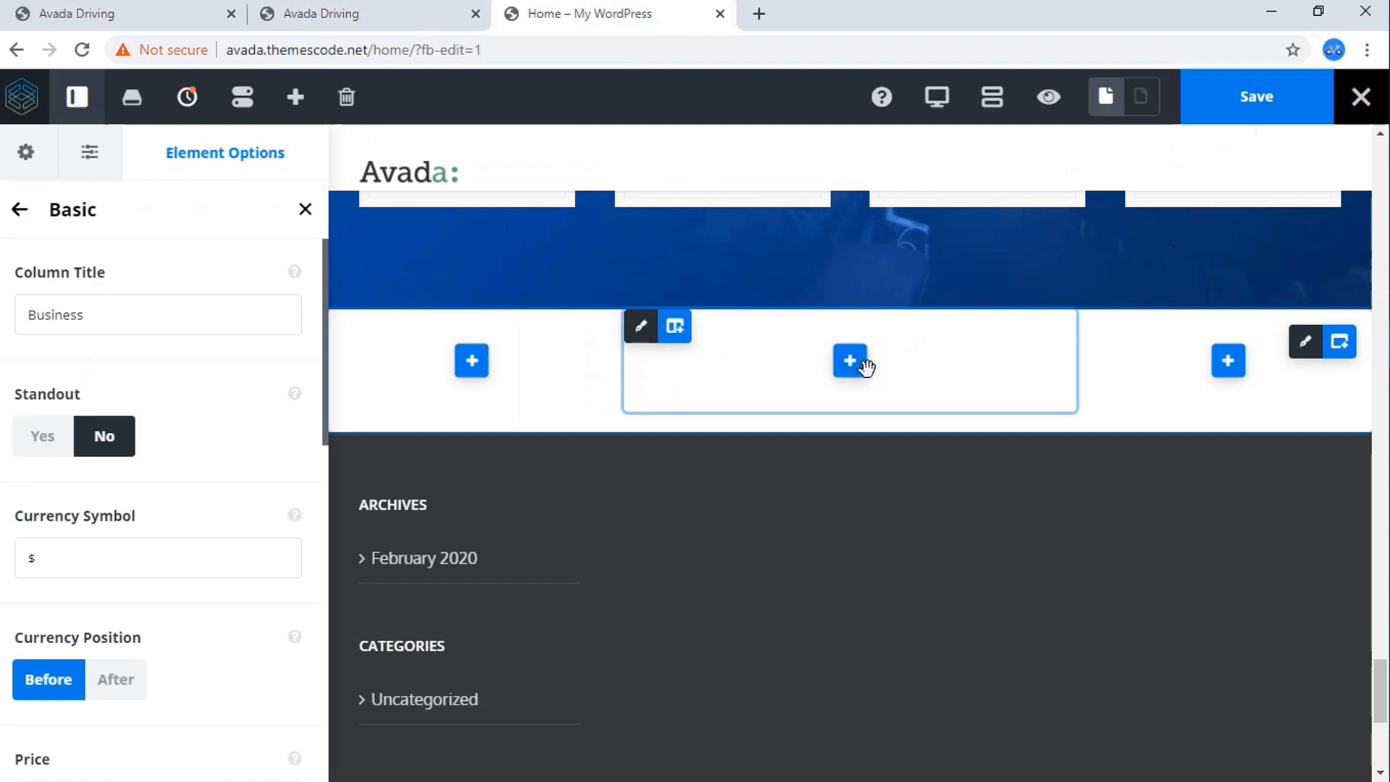
click(415, 12)
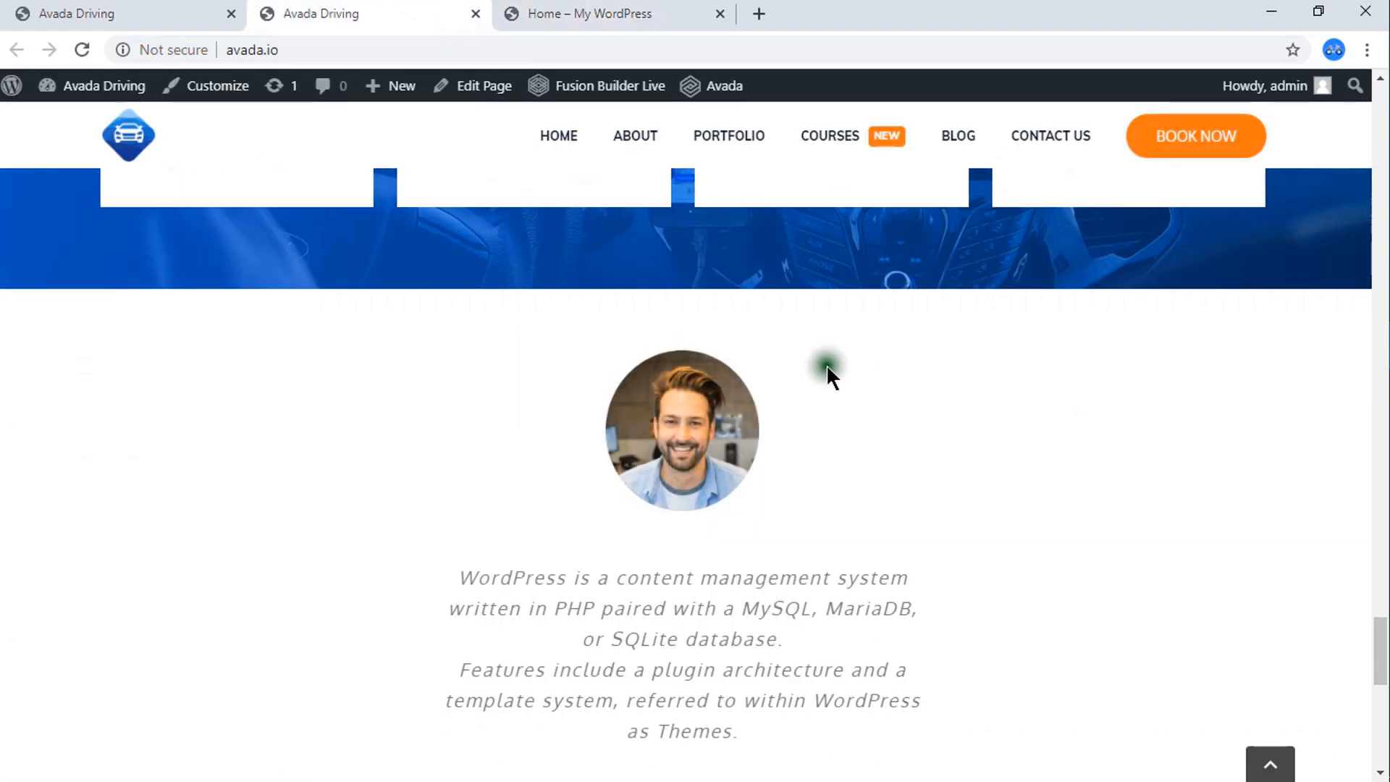
click(629, 13)
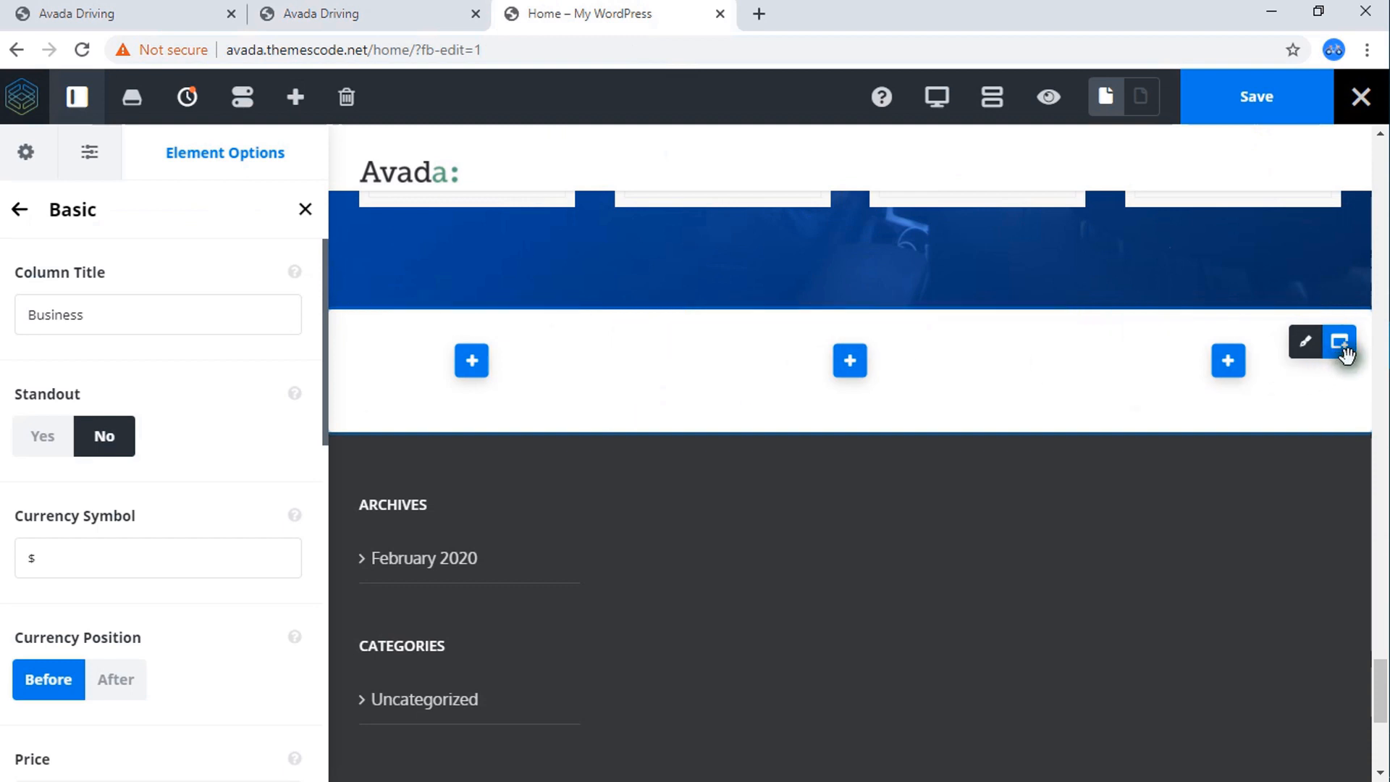
Set the new container's top and bottom padding to 60px.
click(1304, 342)
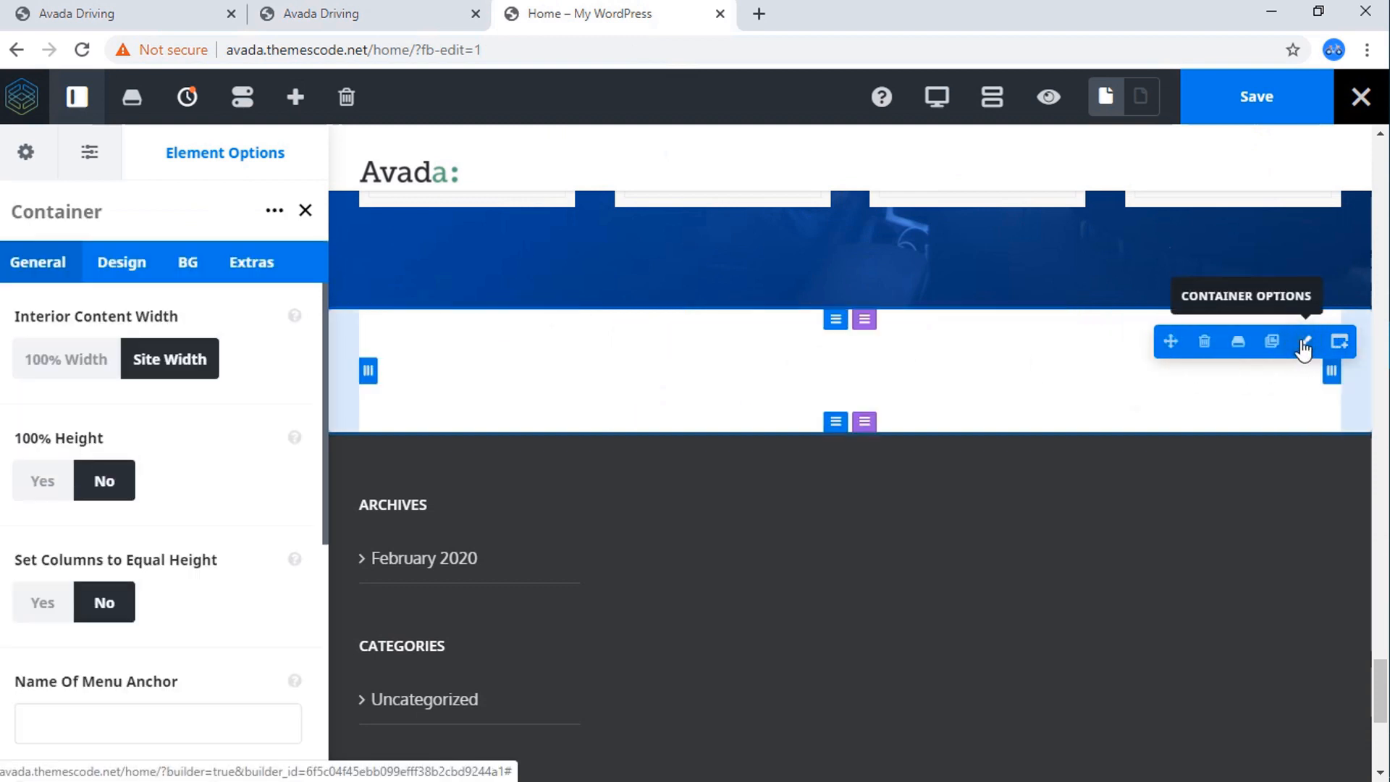
click(185, 264)
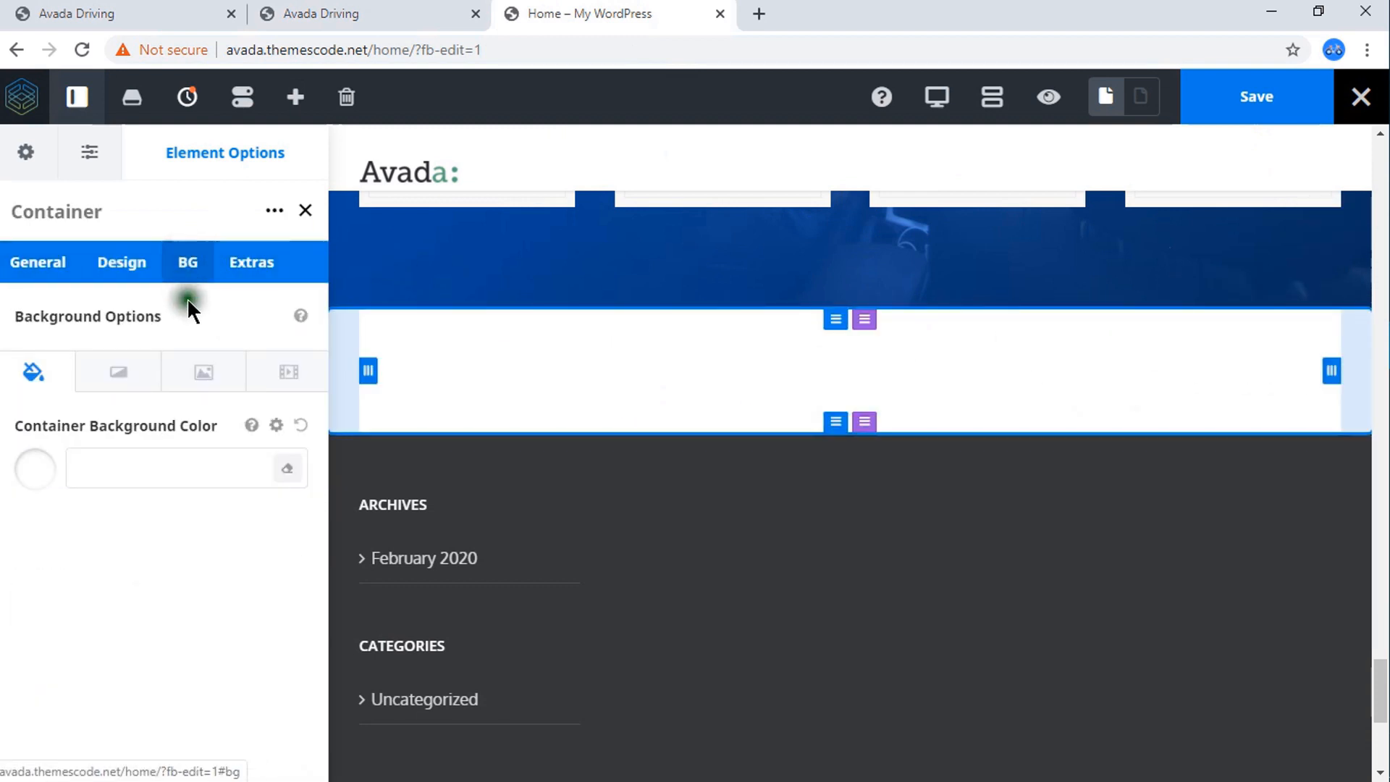
click(130, 264)
scroll(128, 448, down, 1)
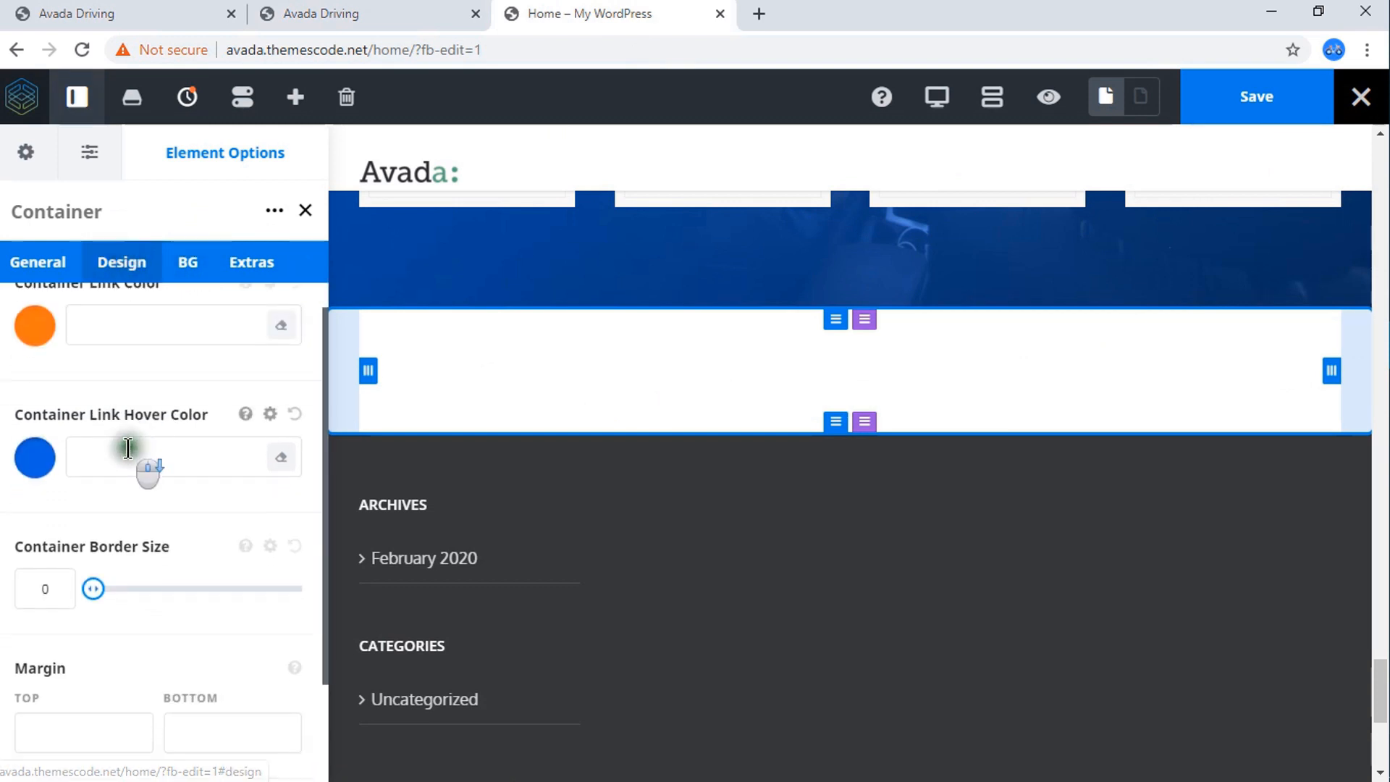
scroll(128, 448, down, 2)
click(46, 738)
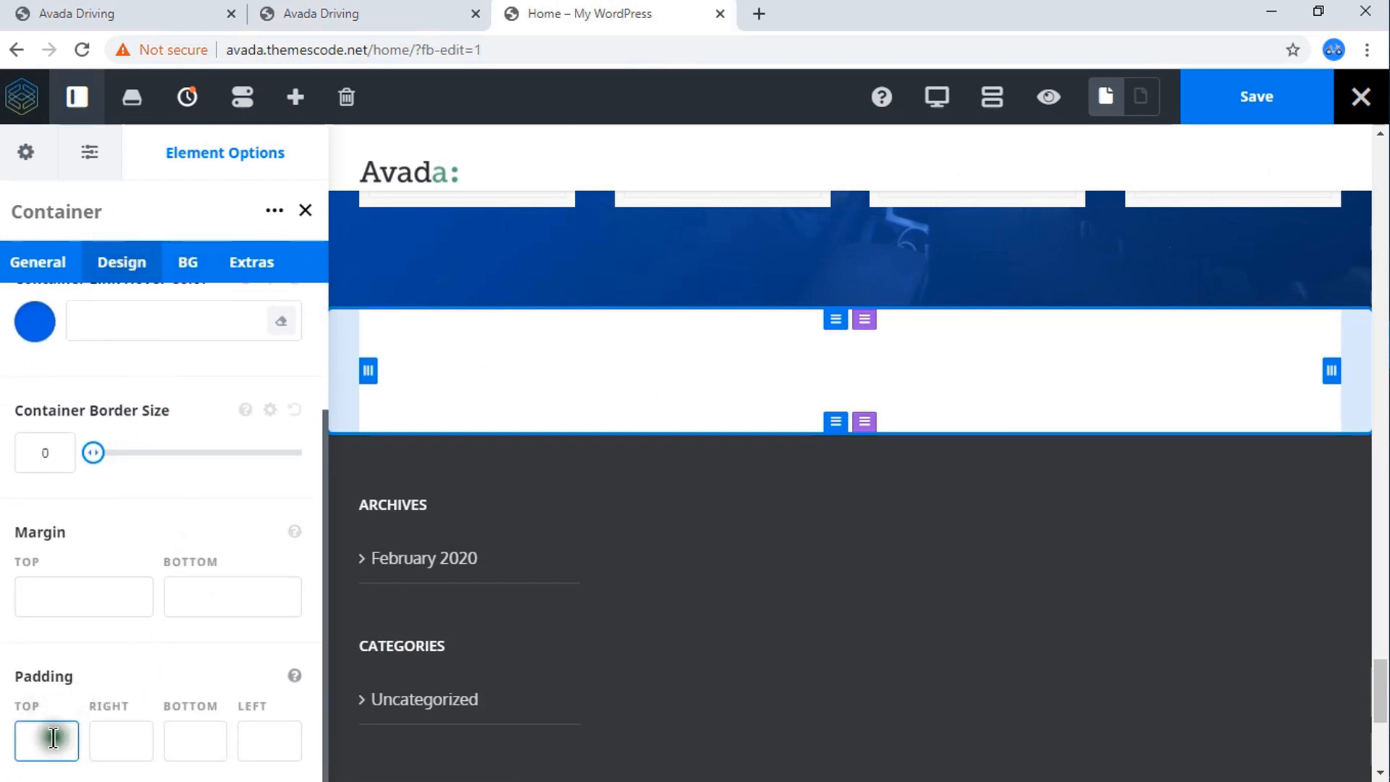
click(71, 623)
click(187, 748)
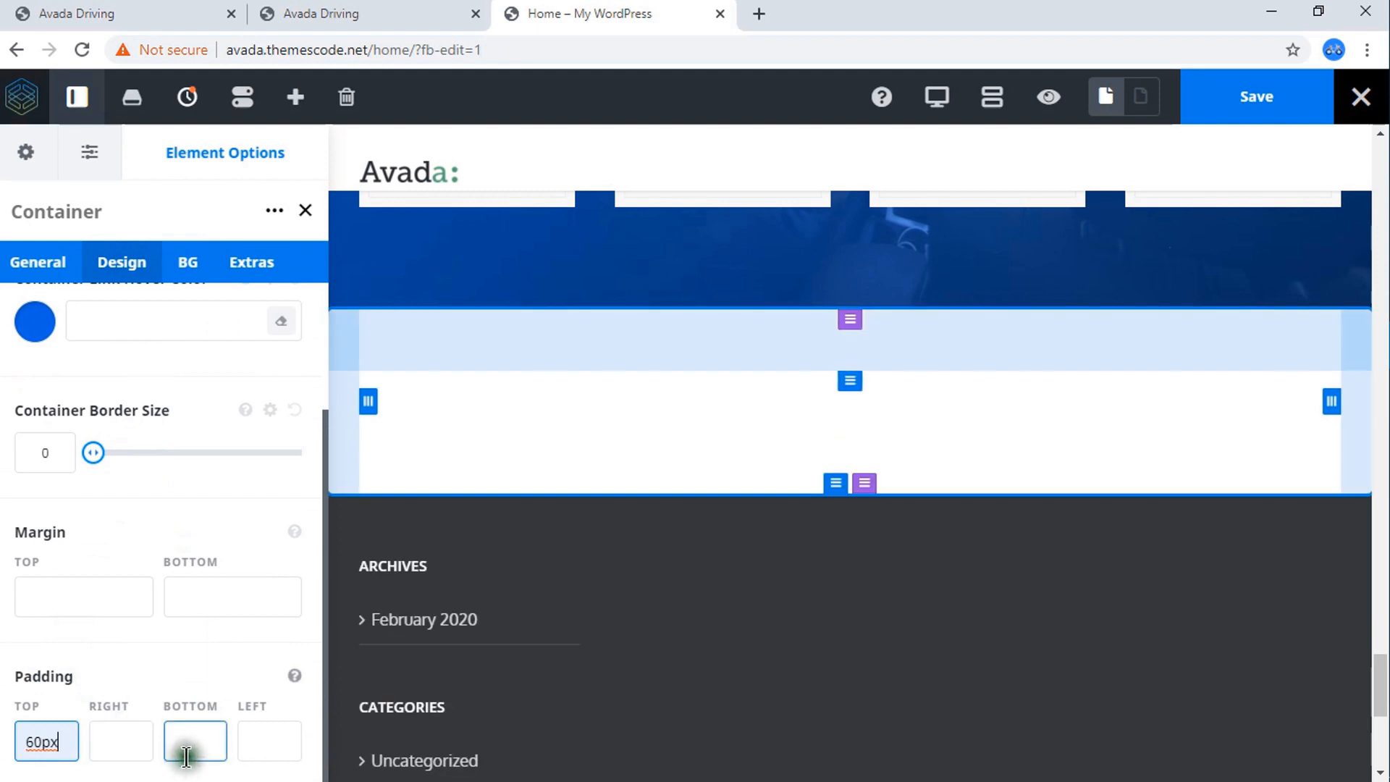
click(225, 620)
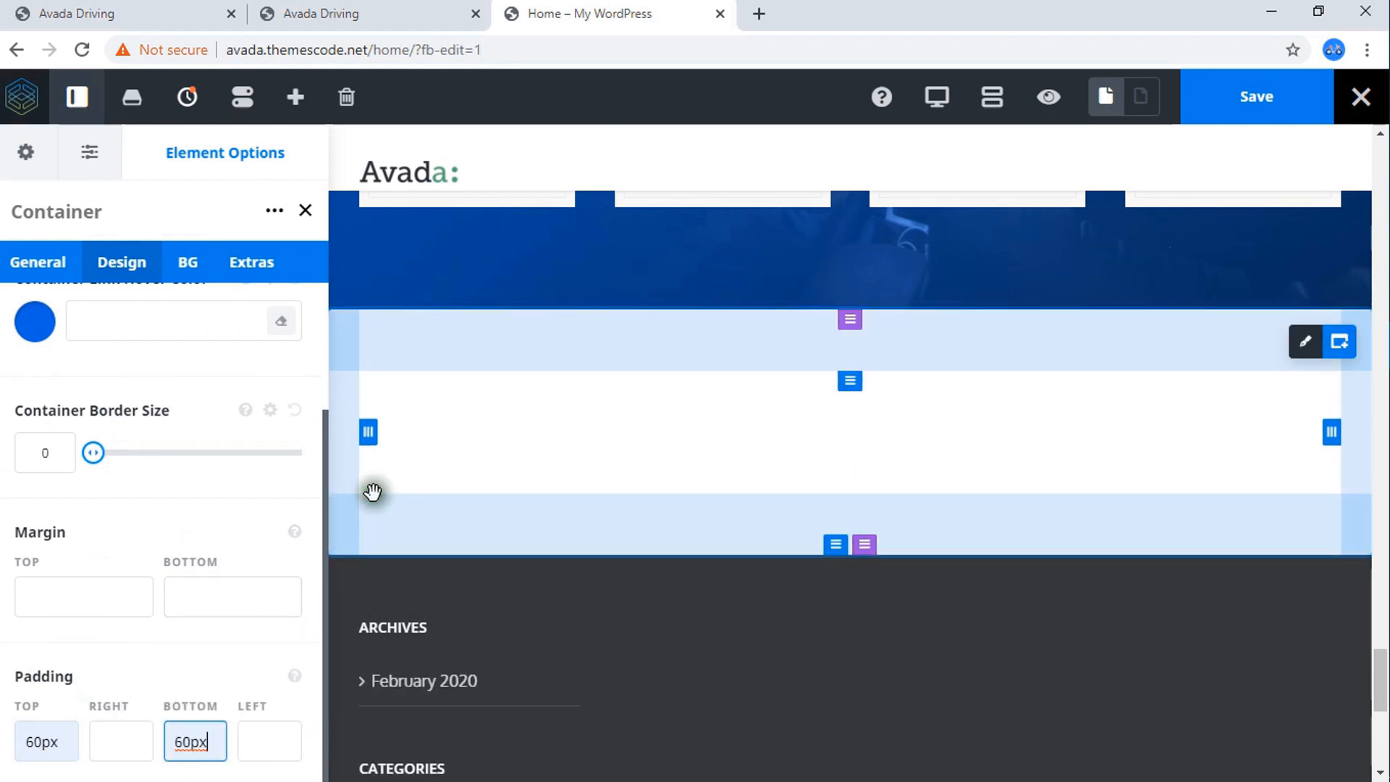
click(236, 515)
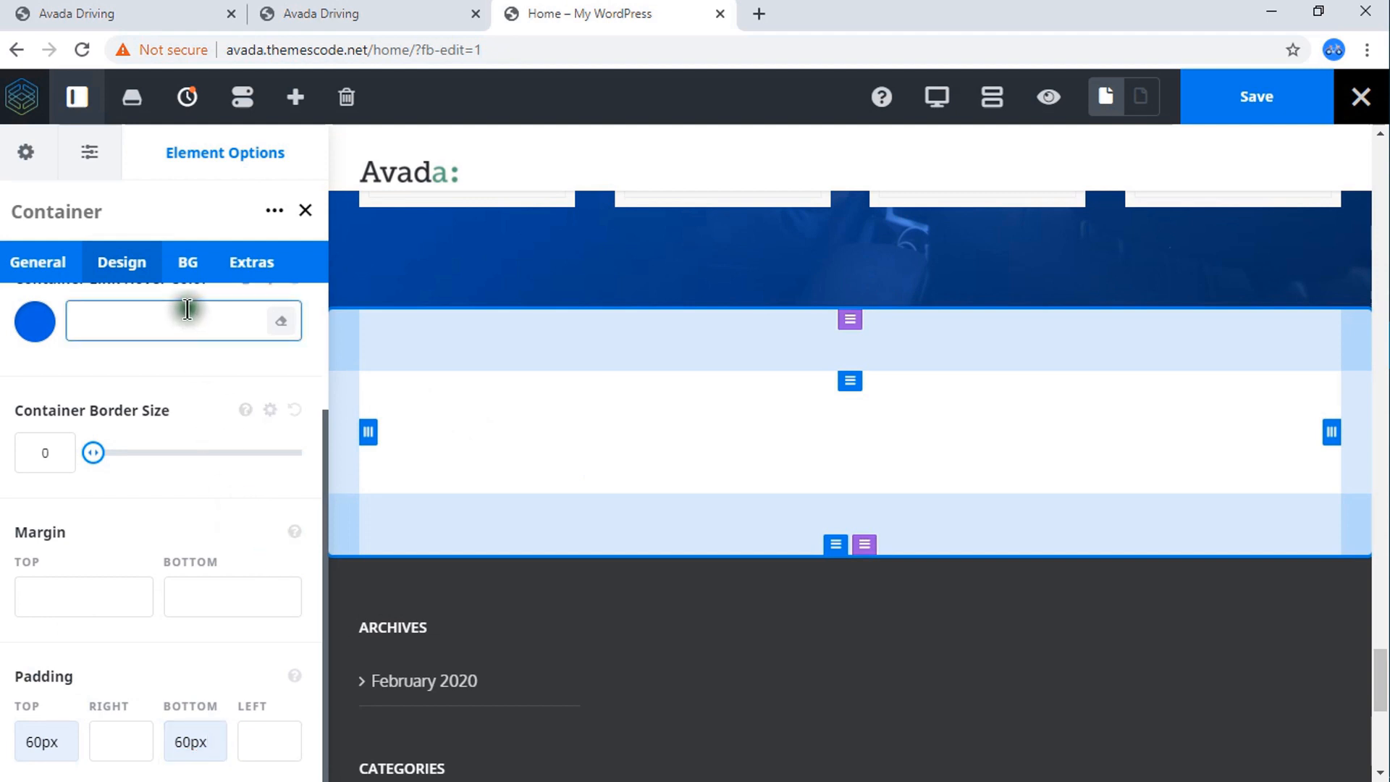
Set the new container's background image to the foggy highway picture from the media library.
click(187, 262)
click(207, 375)
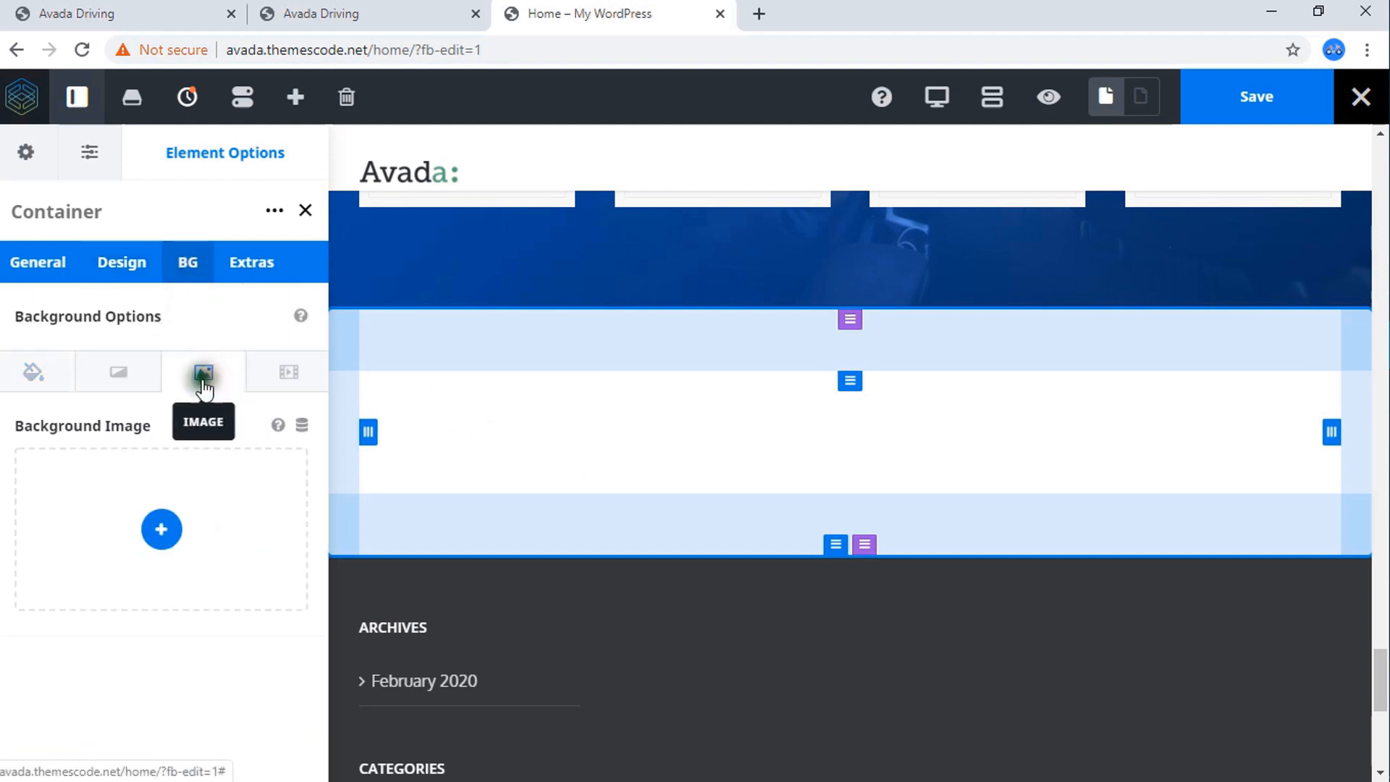
click(168, 547)
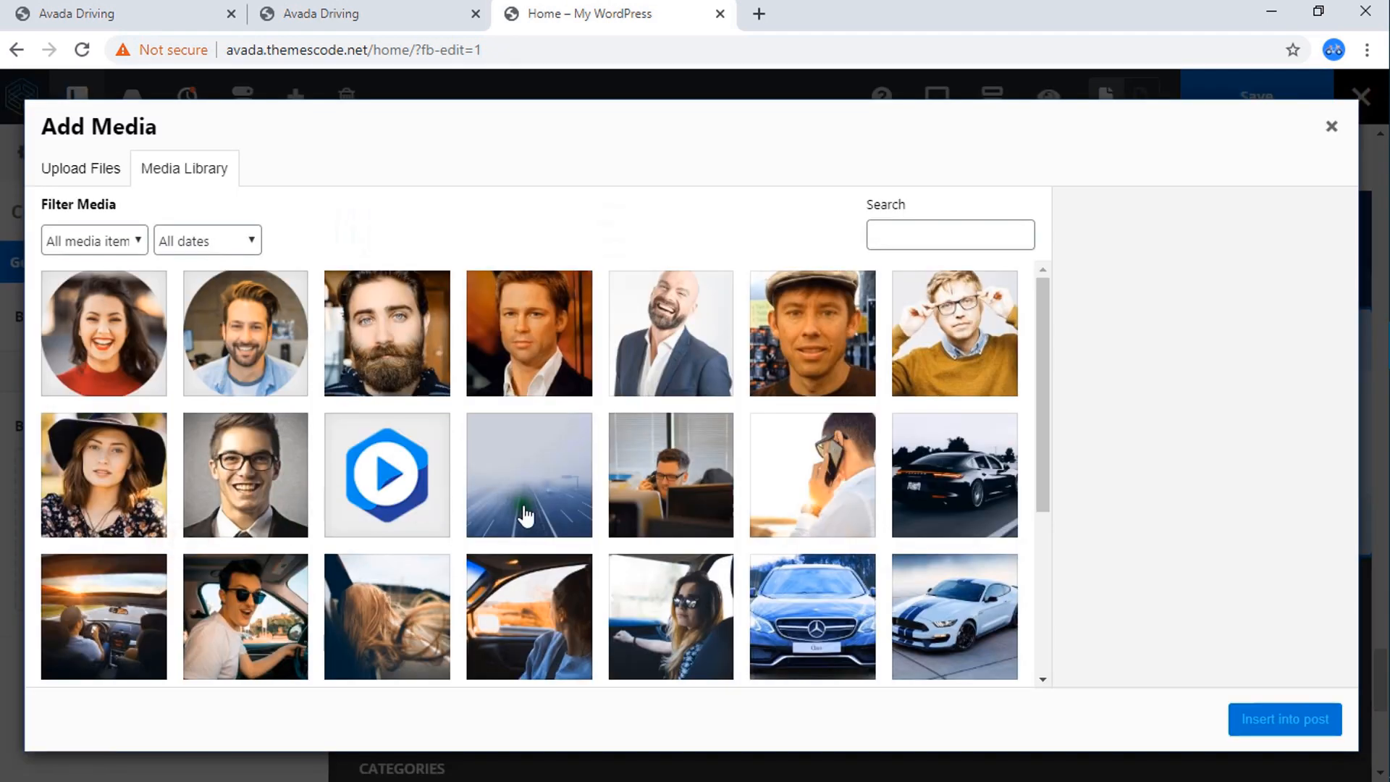
click(533, 509)
click(1288, 720)
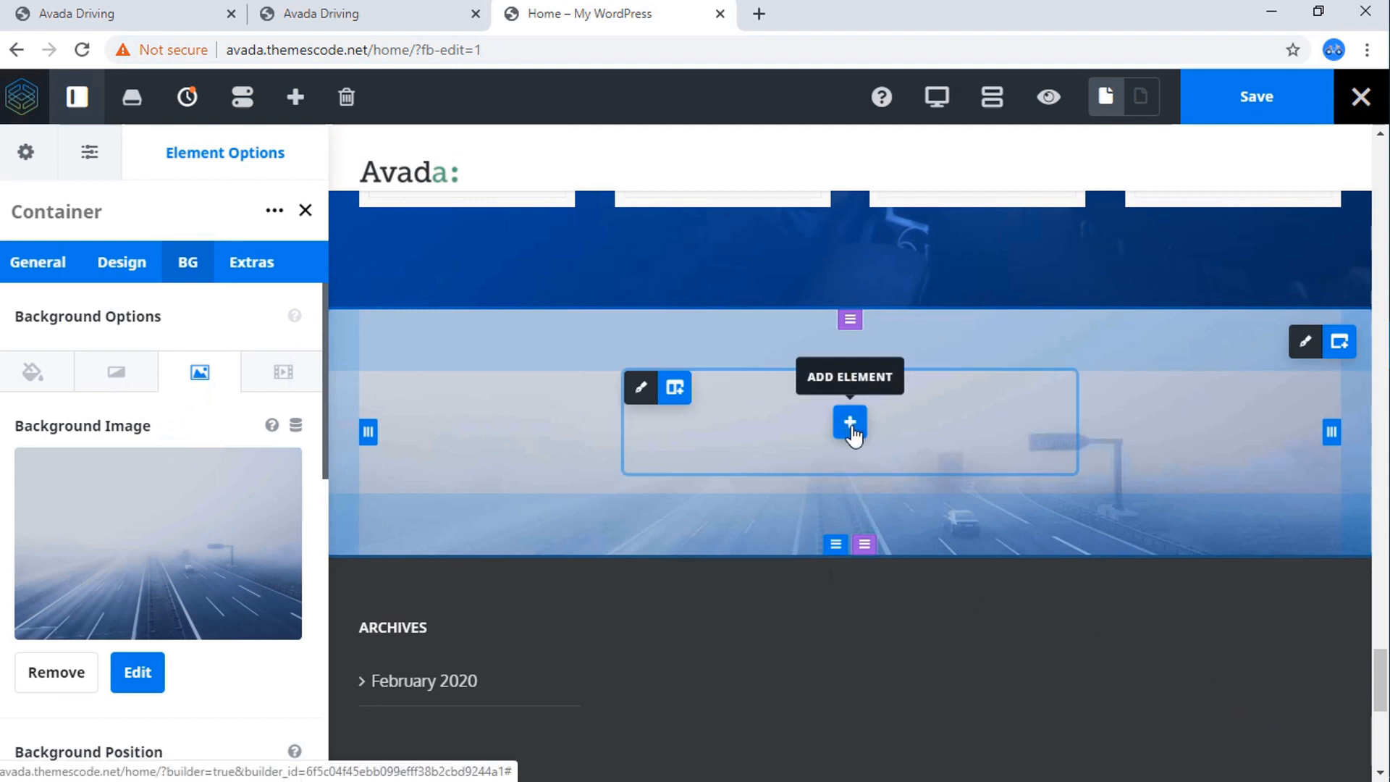
Add a Testimonials element to the container's middle 1/2 column.
click(850, 425)
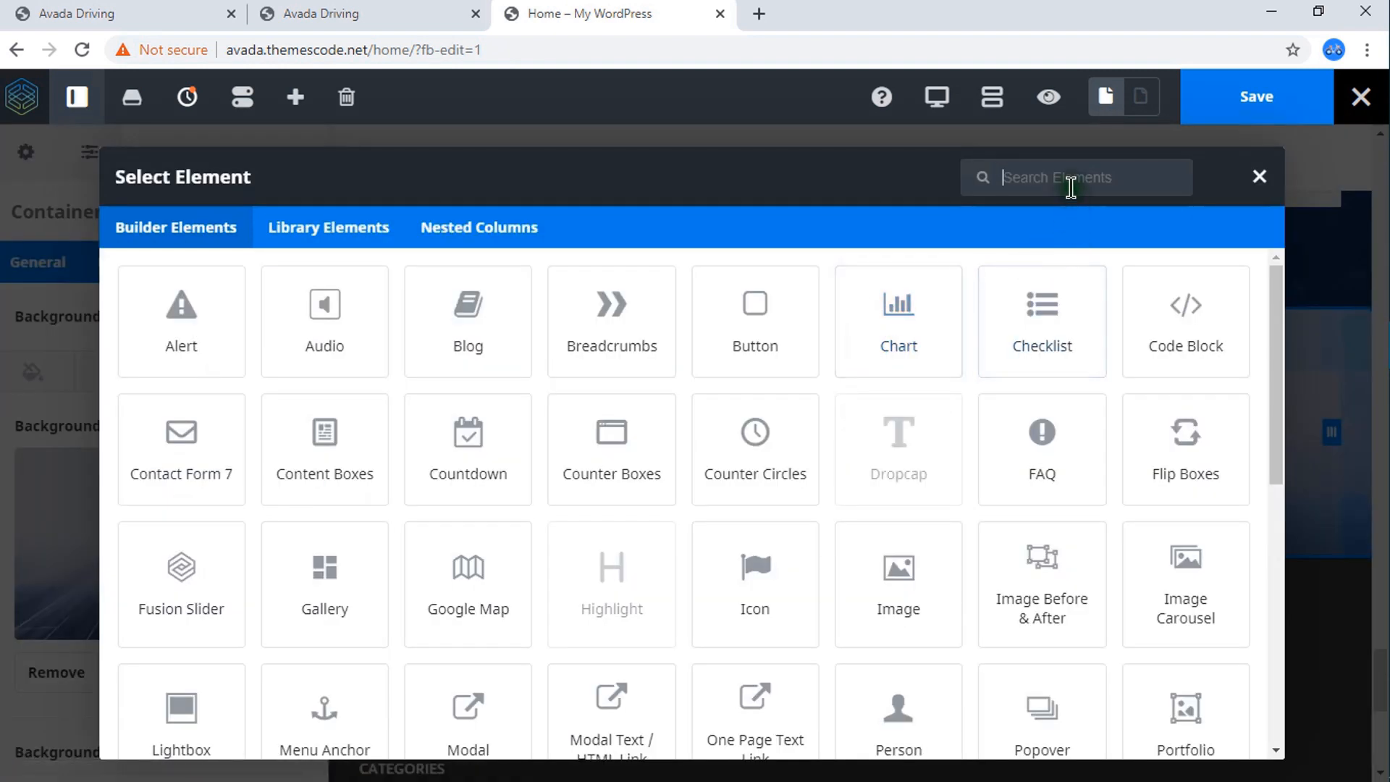
text(test)
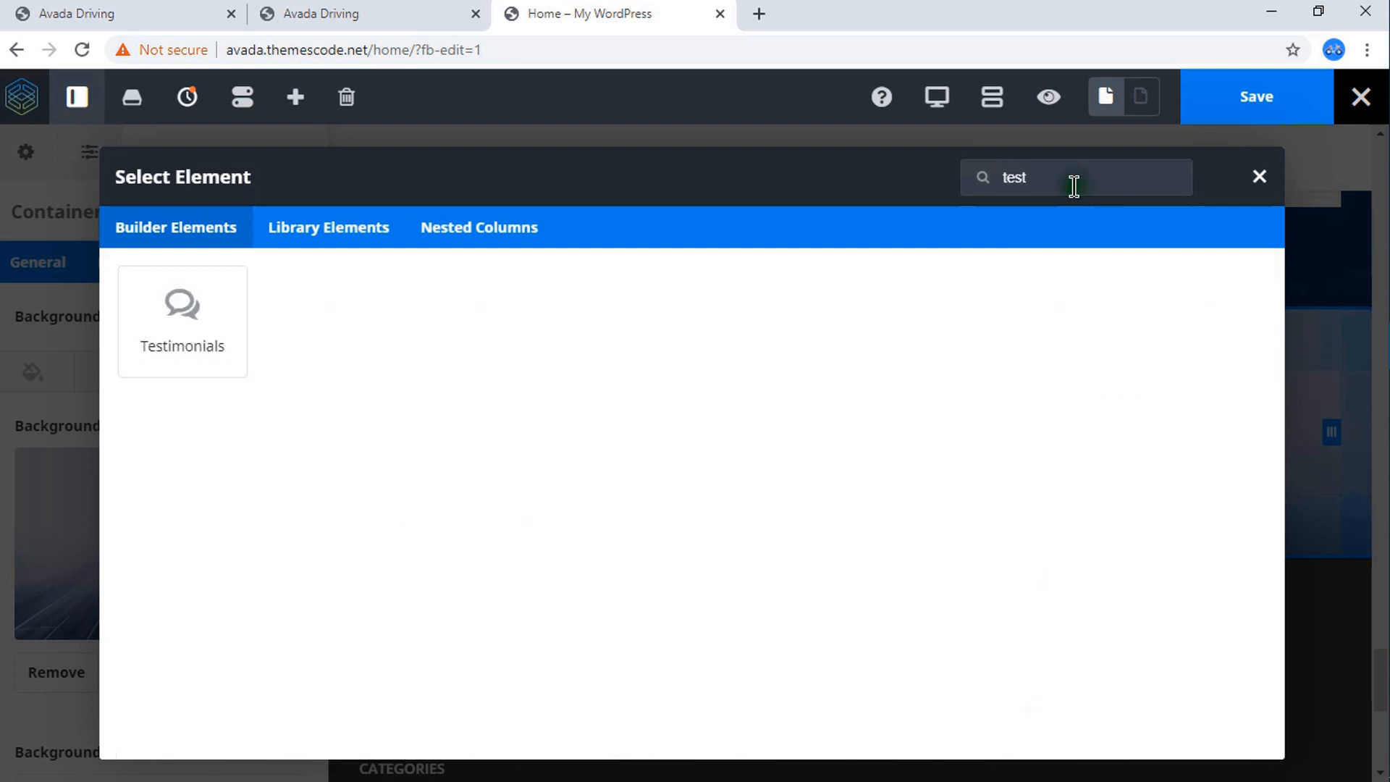
click(181, 329)
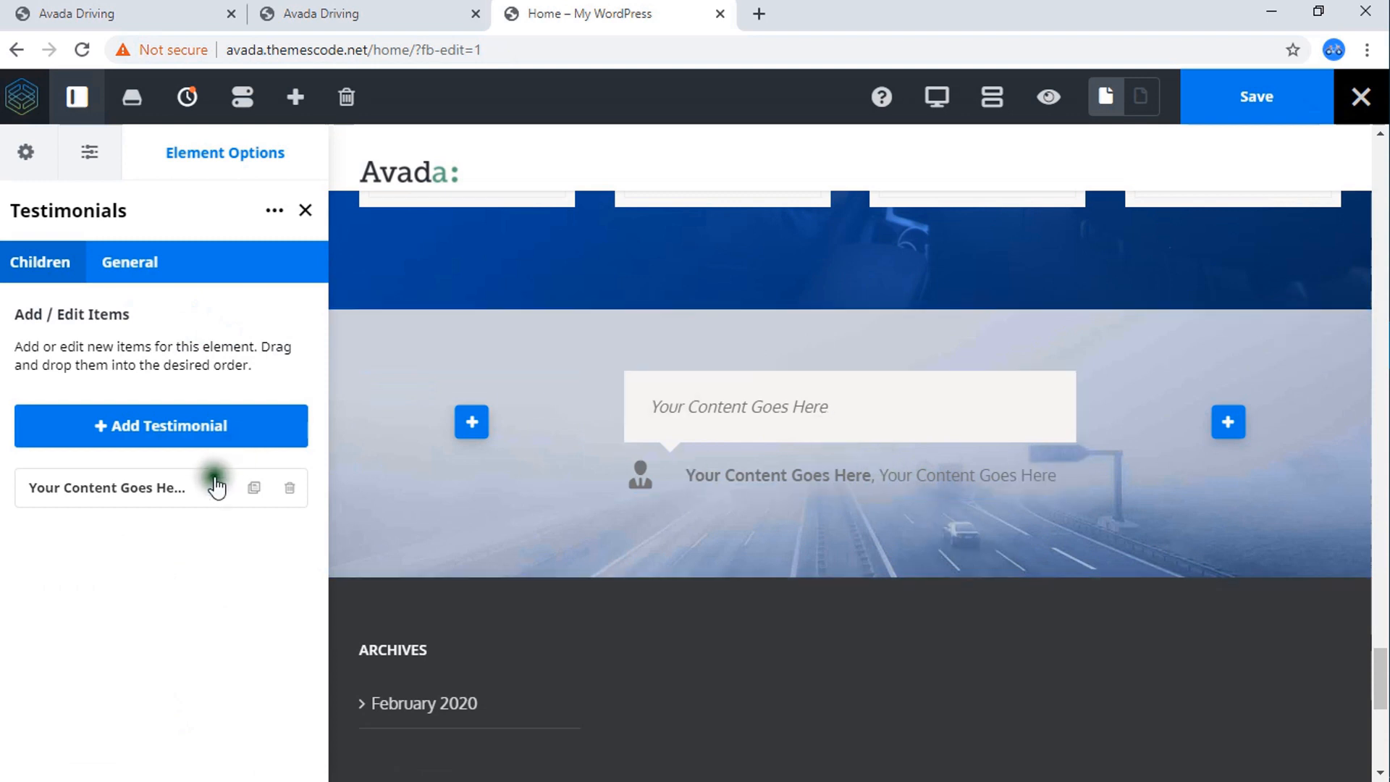
Check the testimonial slider's layout and content on the reference Avada Driving page, then return to the Home page editor.
click(328, 6)
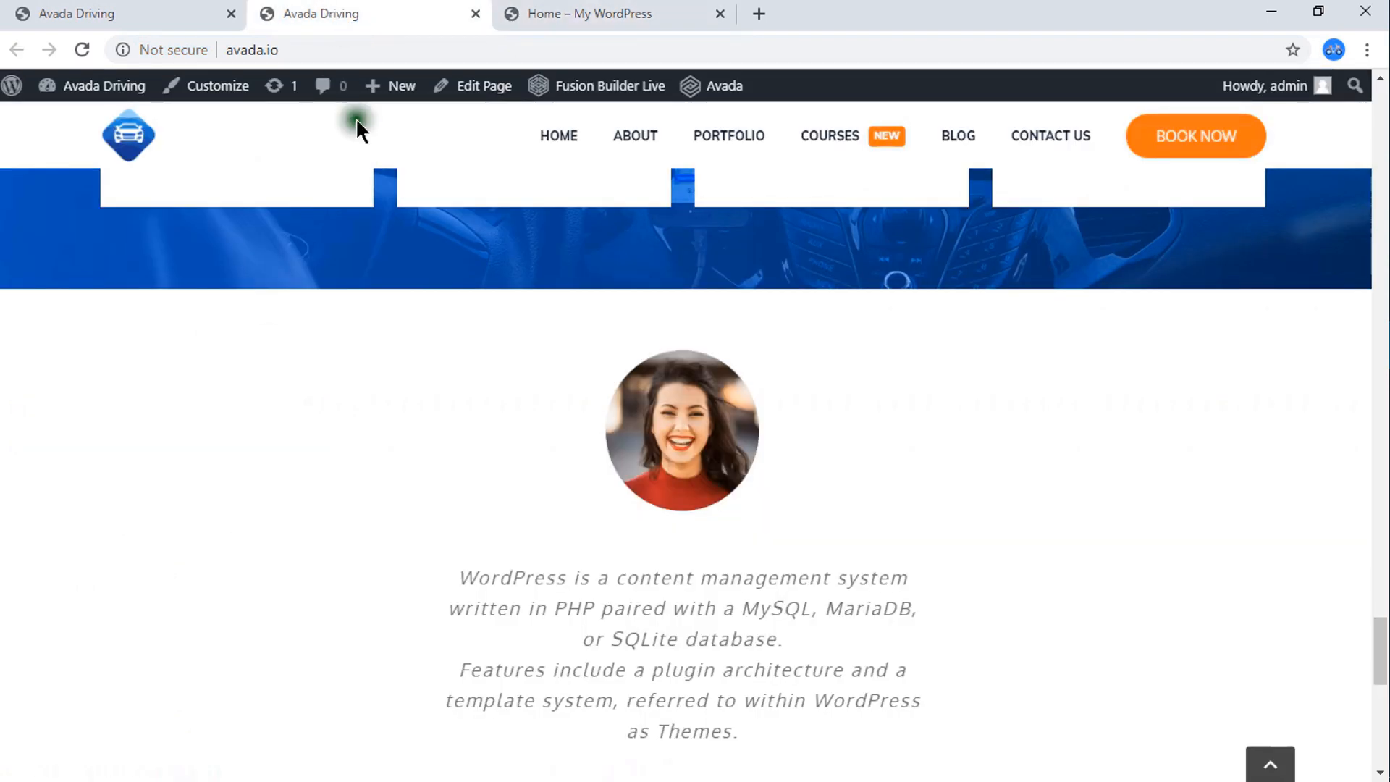
scroll(704, 579, down, 3)
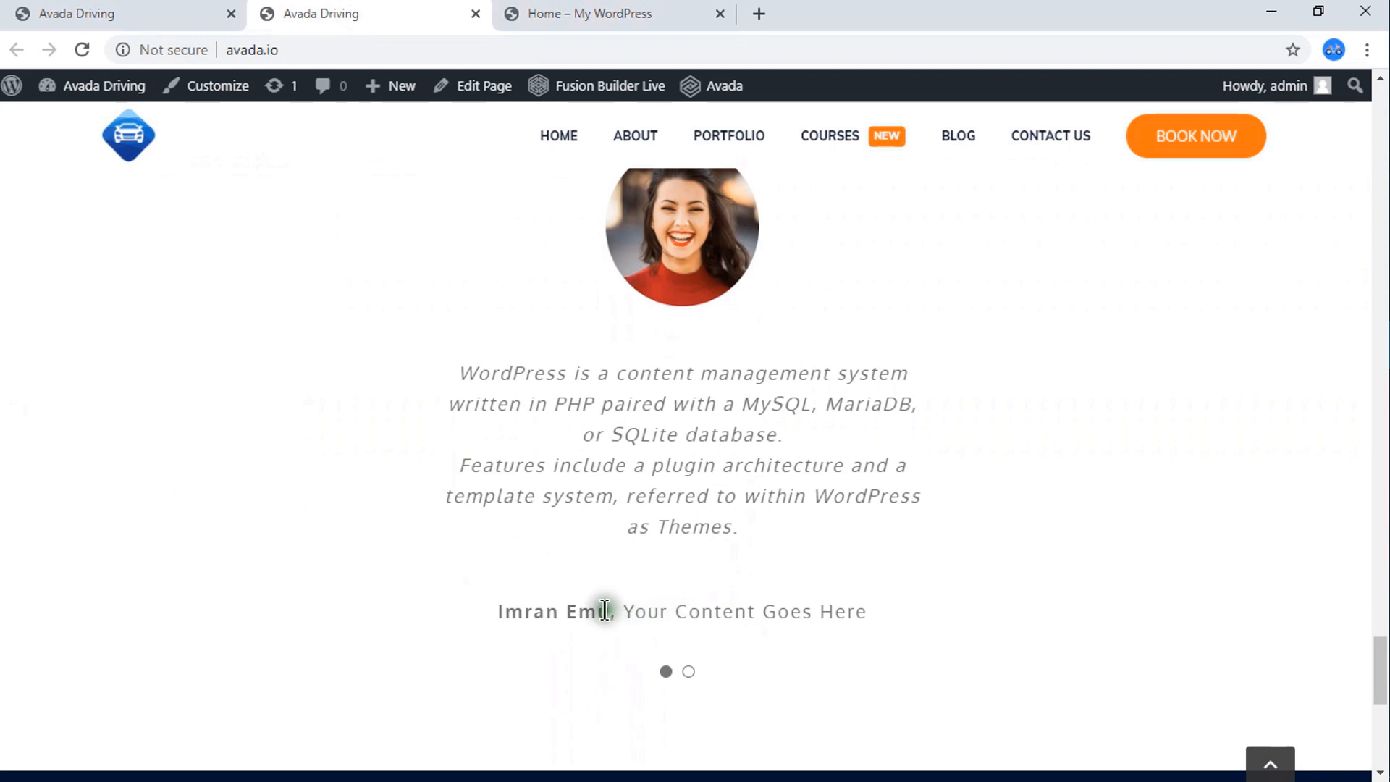
click(540, 9)
Edit the first testimonial item: enter the reviewer's name and set the company to ThemesCode.
click(210, 492)
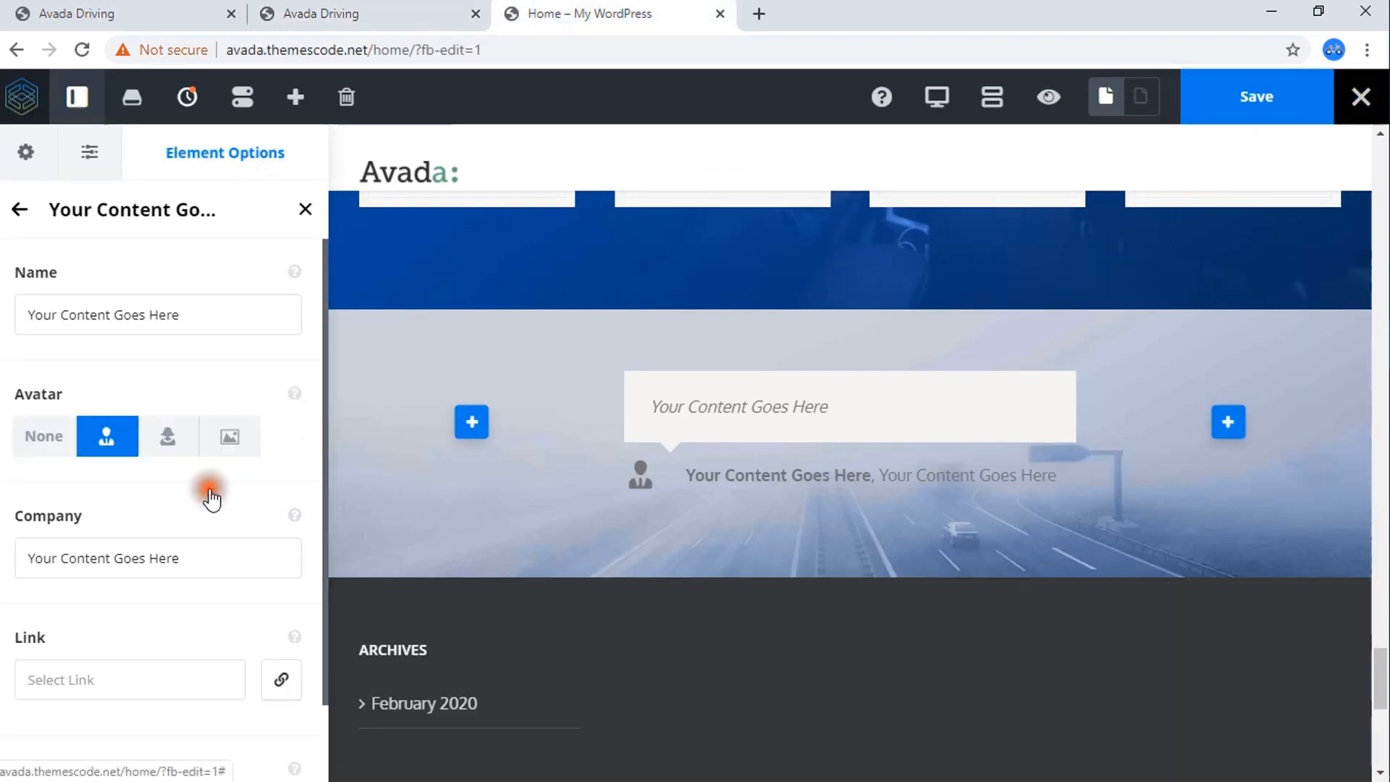
click(206, 317)
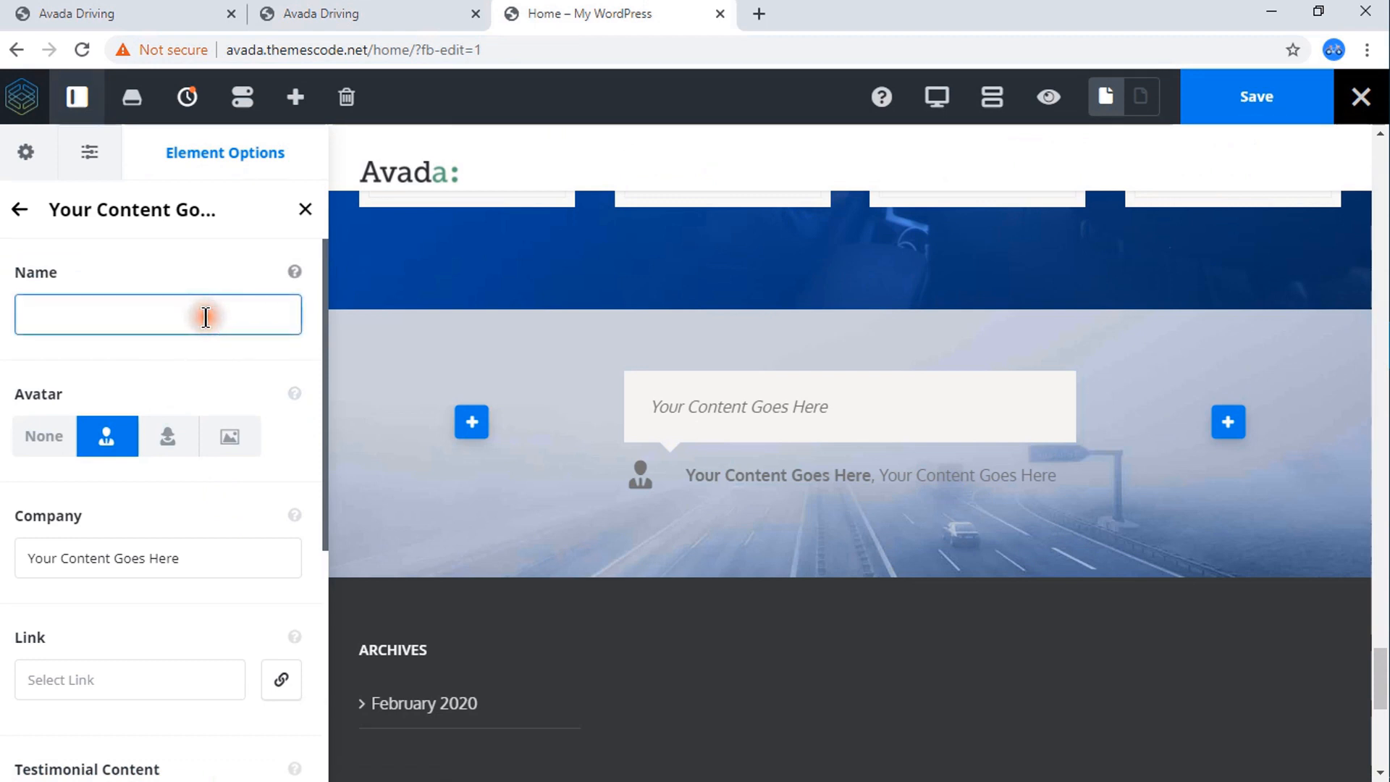
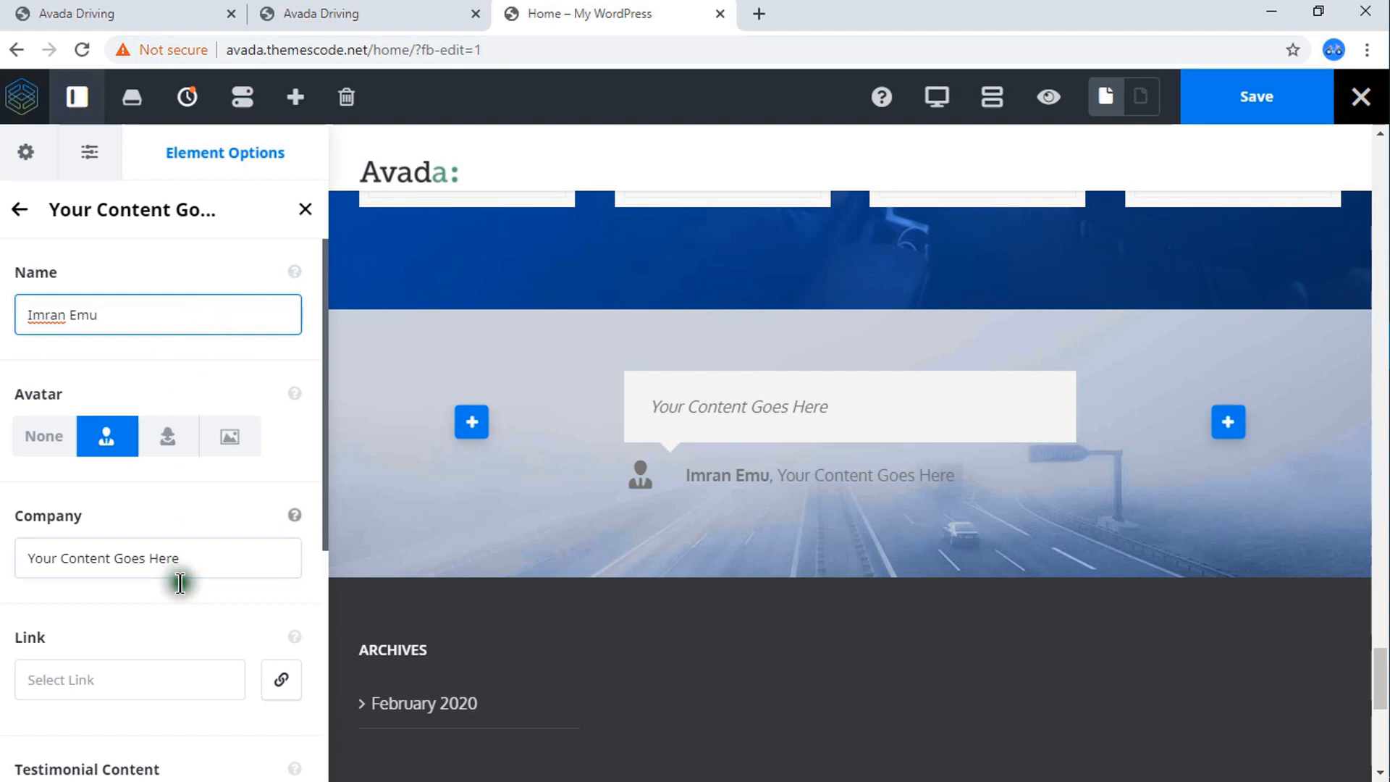
click(204, 566)
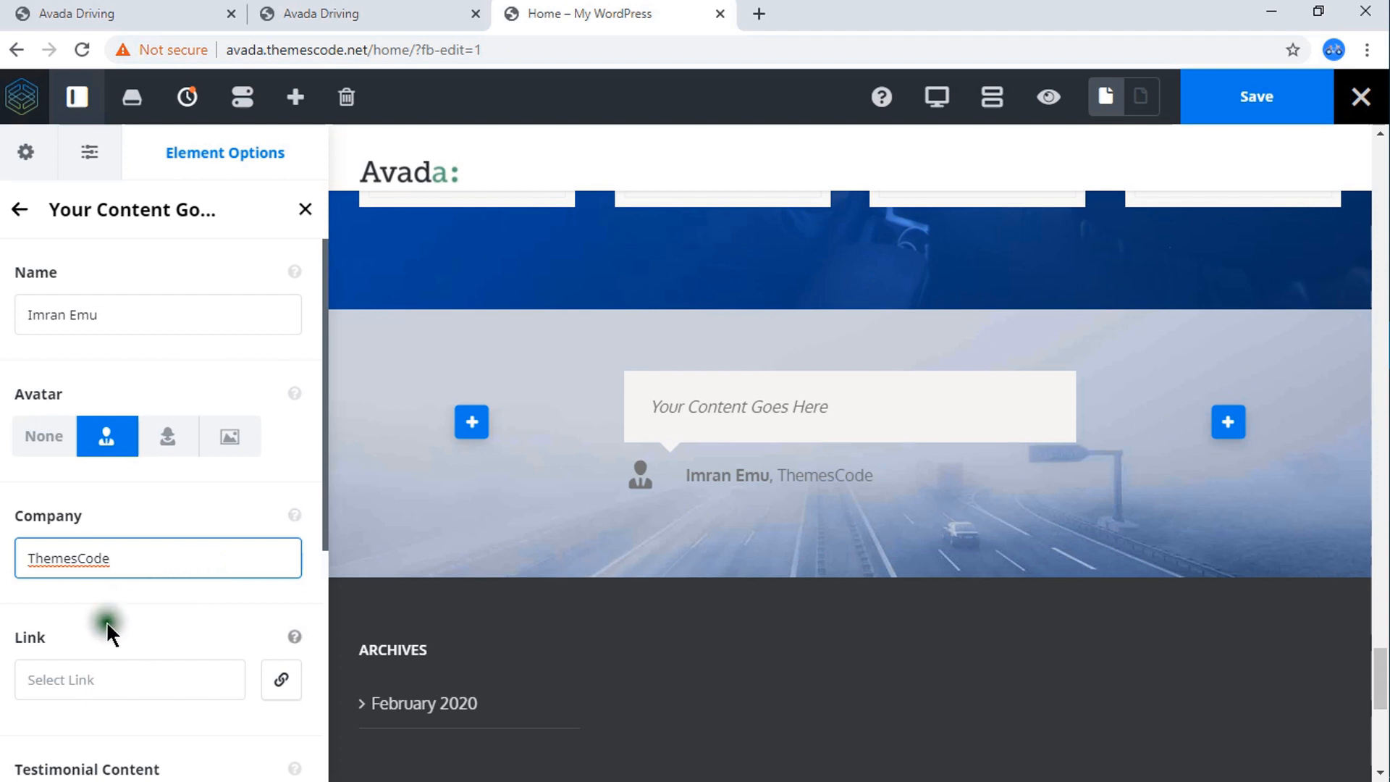
Replace the placeholder testimonial content with "I am so happy working with this theme", leaving the link empty.
scroll(109, 621, down, 3)
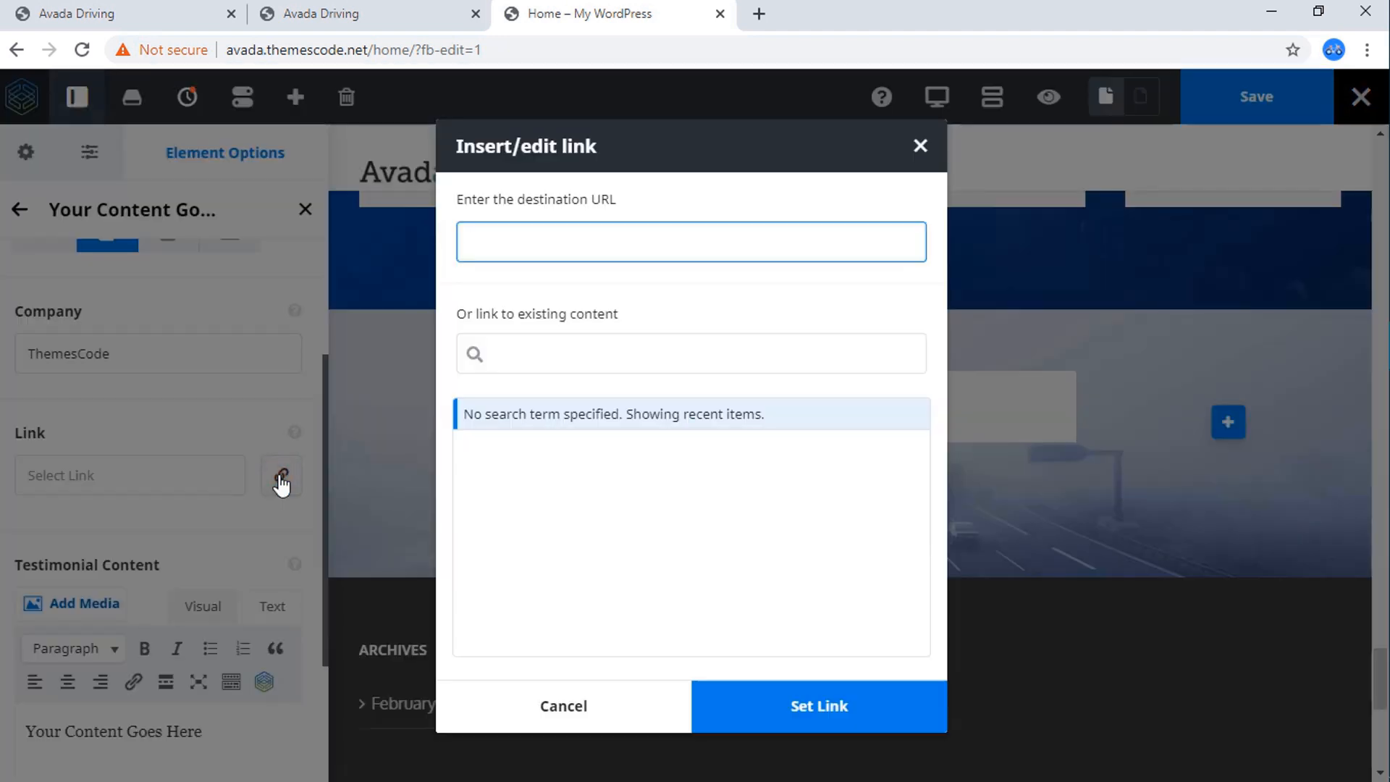
click(919, 152)
scroll(108, 535, down, 3)
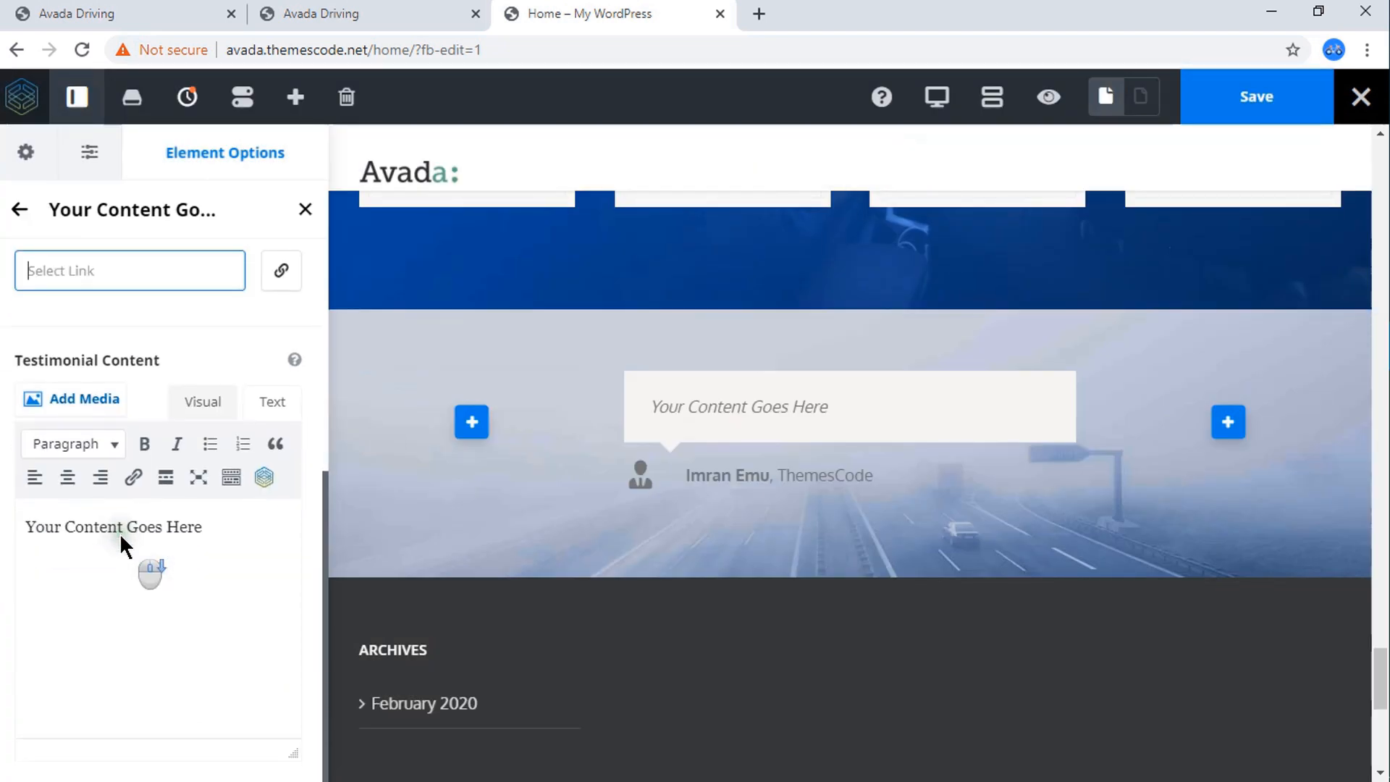
click(223, 538)
text(I)
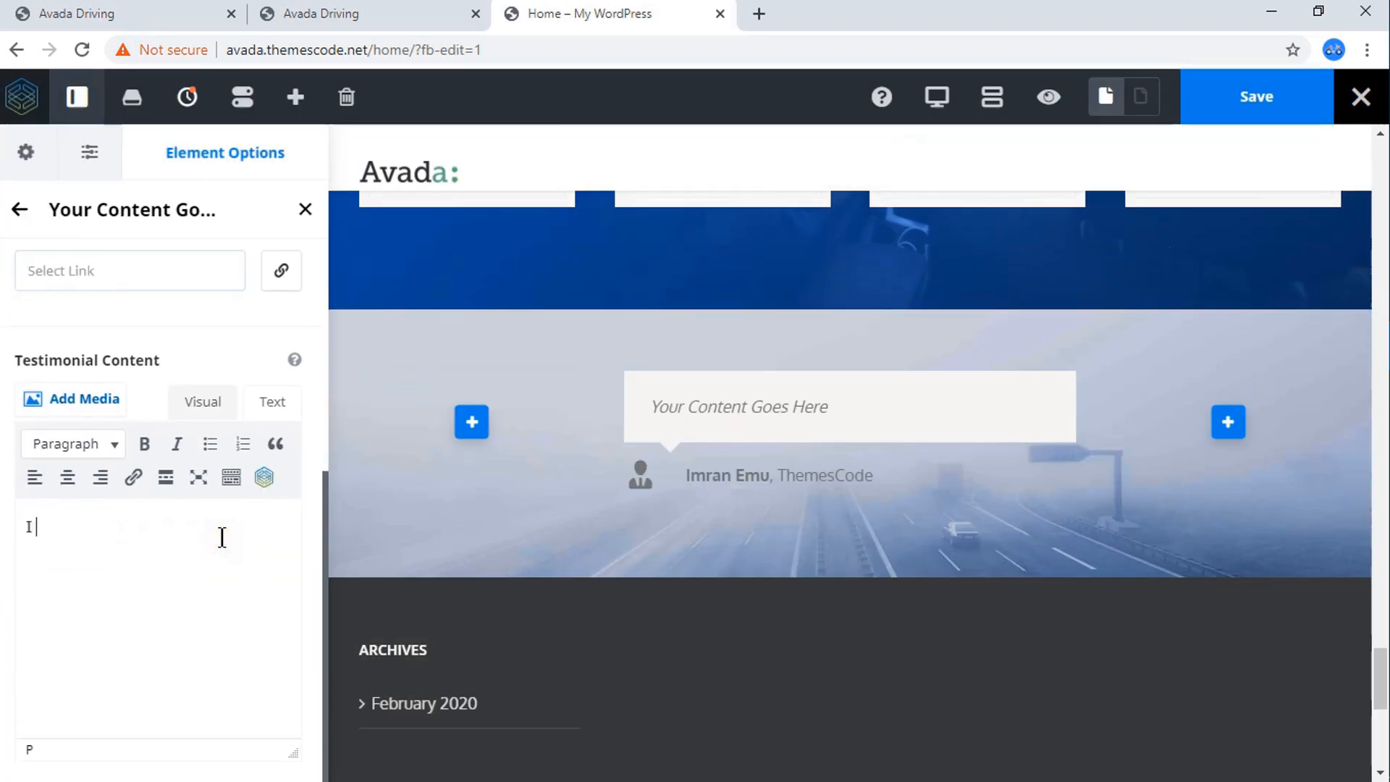
text( am)
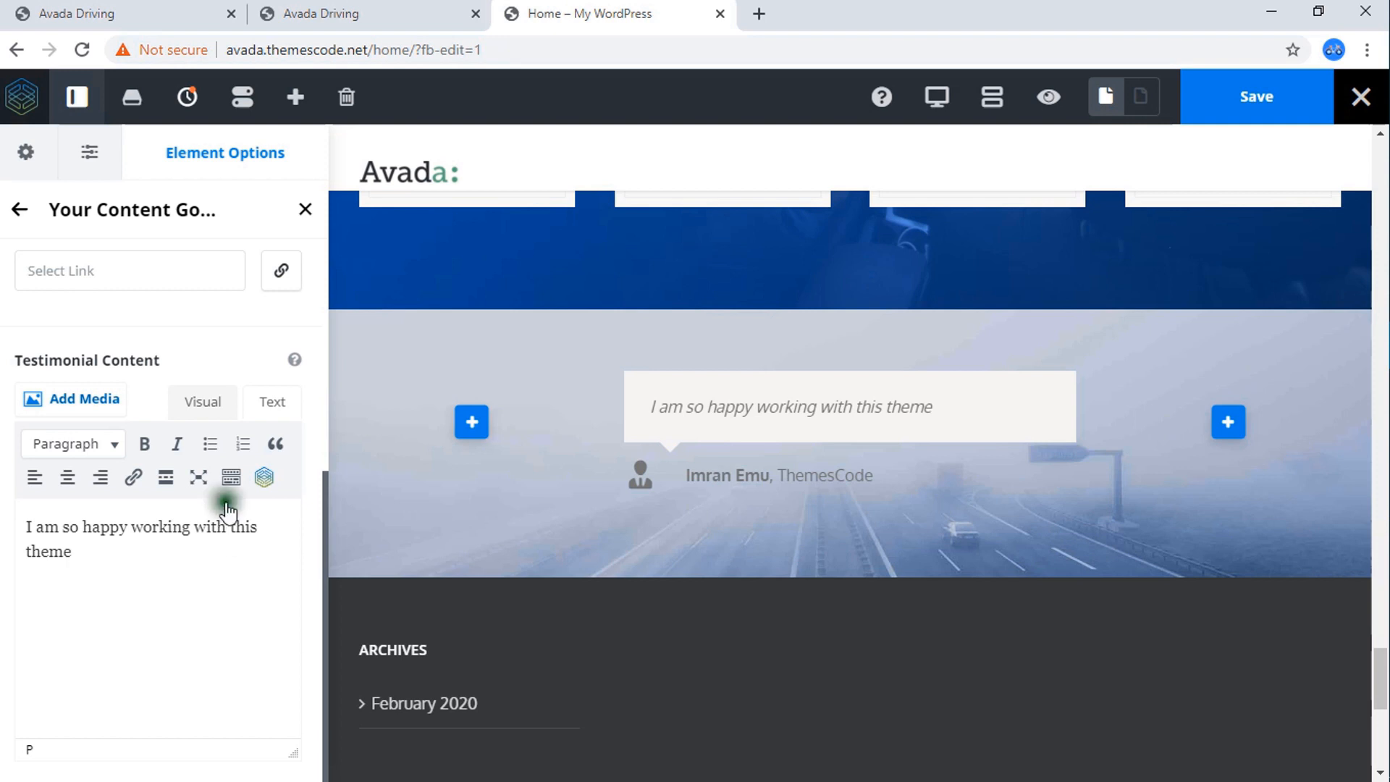
Copy the WordPress description from the reference page's testimonial and paste it as a new paragraph in the testimonial content.
click(333, 12)
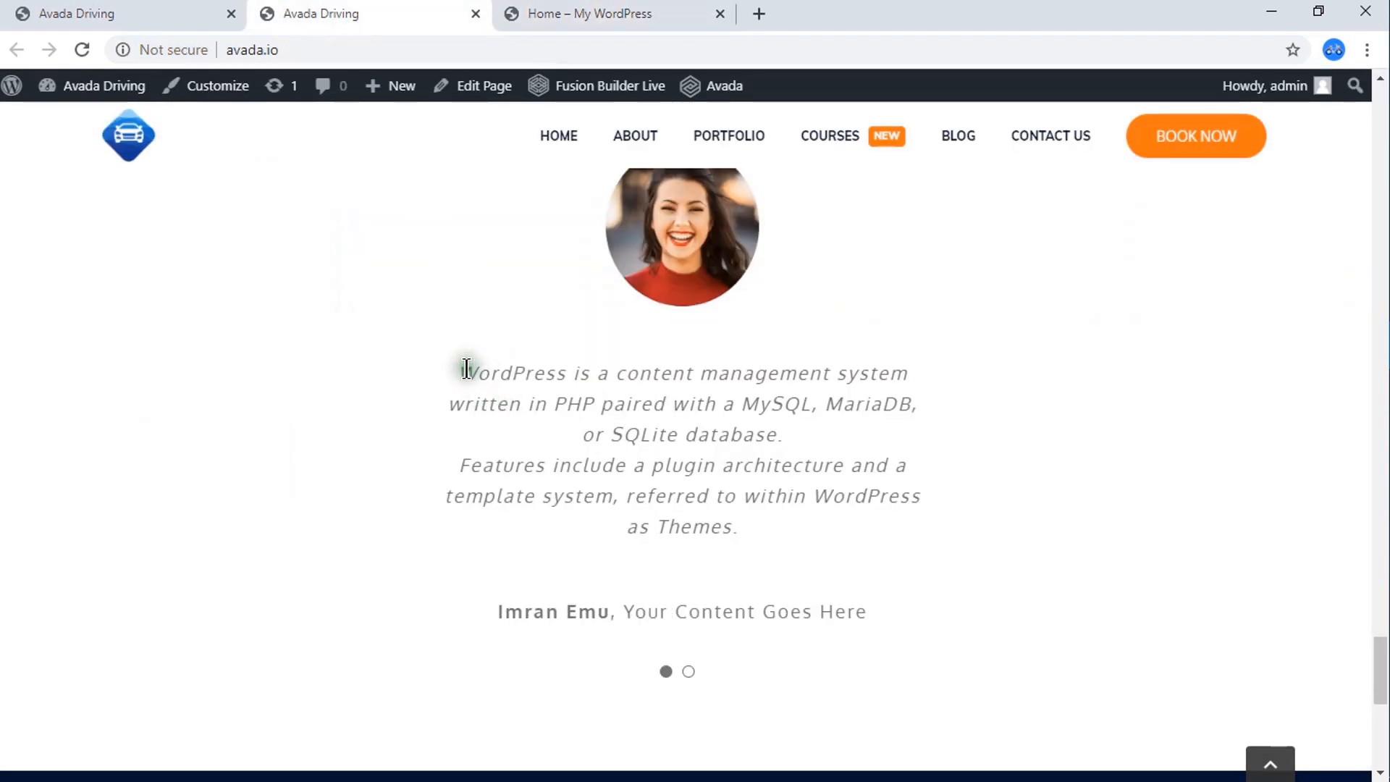
drag(464, 368, 750, 514)
right_click(694, 527)
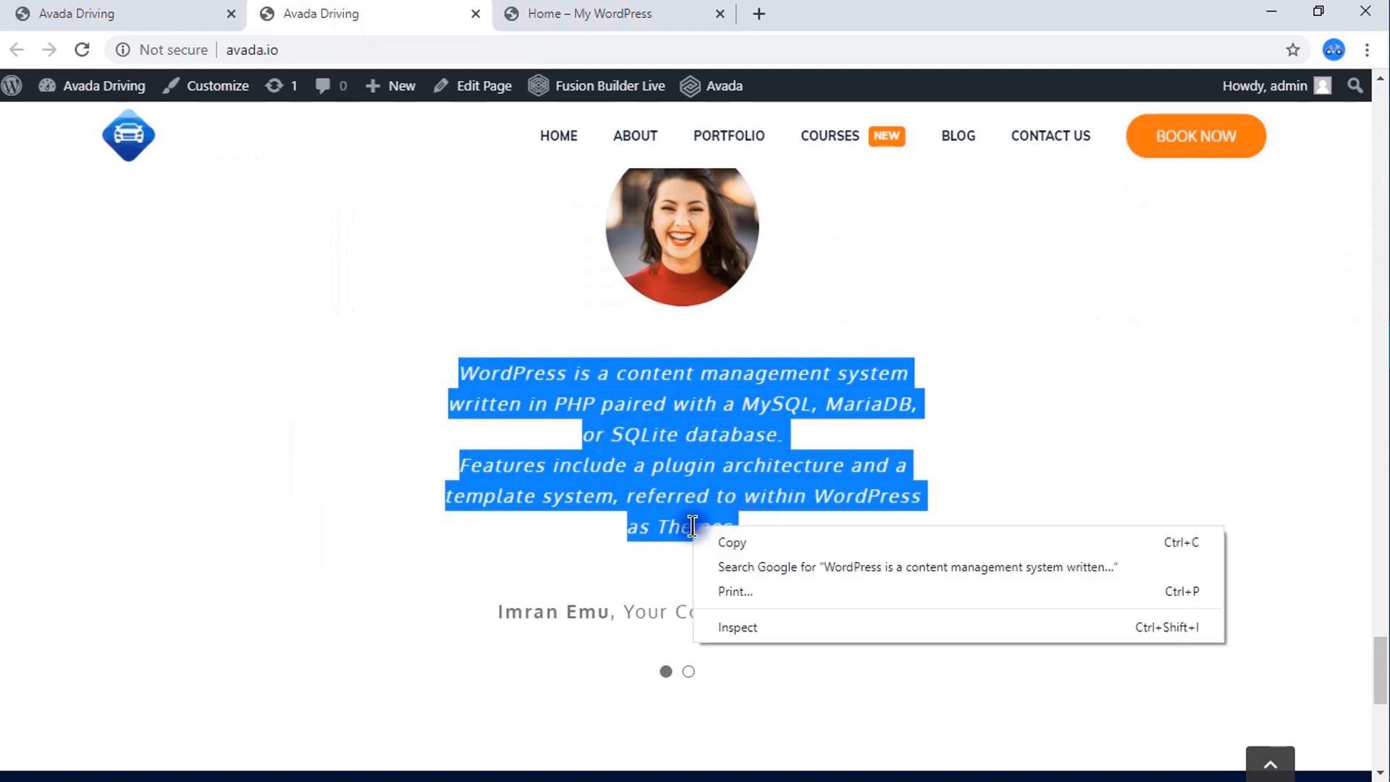
click(733, 542)
click(580, 11)
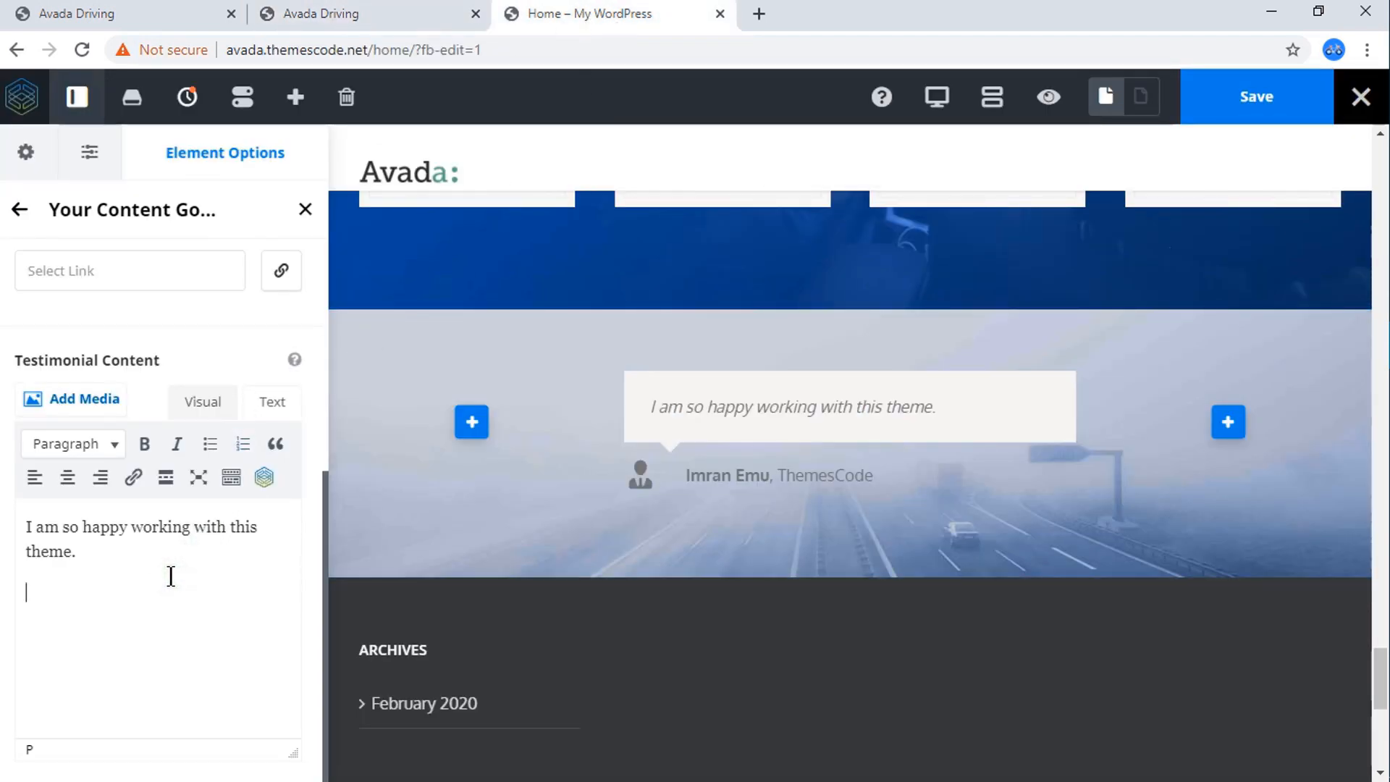
key(ctrl+v)
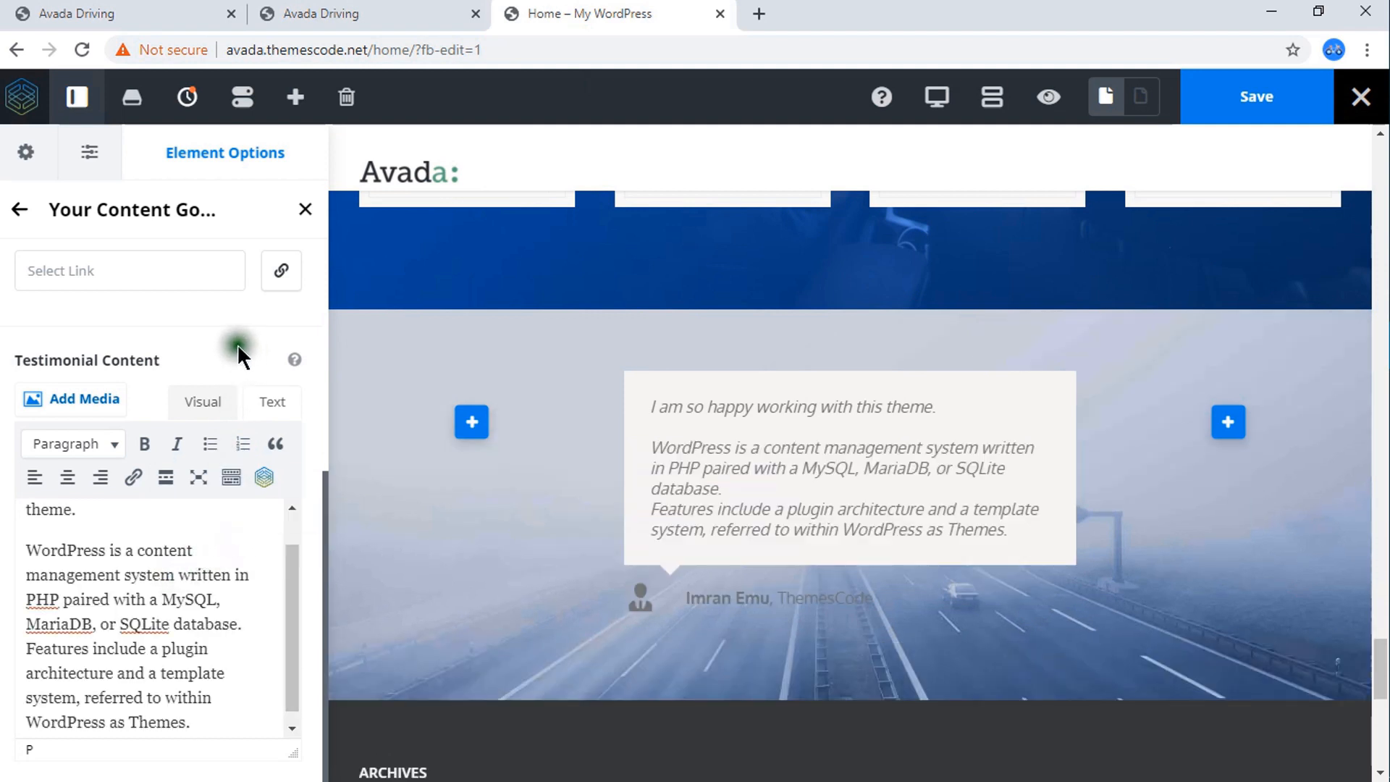
Set the testimonial's avatar to a custom image, using testimonial-grant.png from the media library.
scroll(237, 344, up, 5)
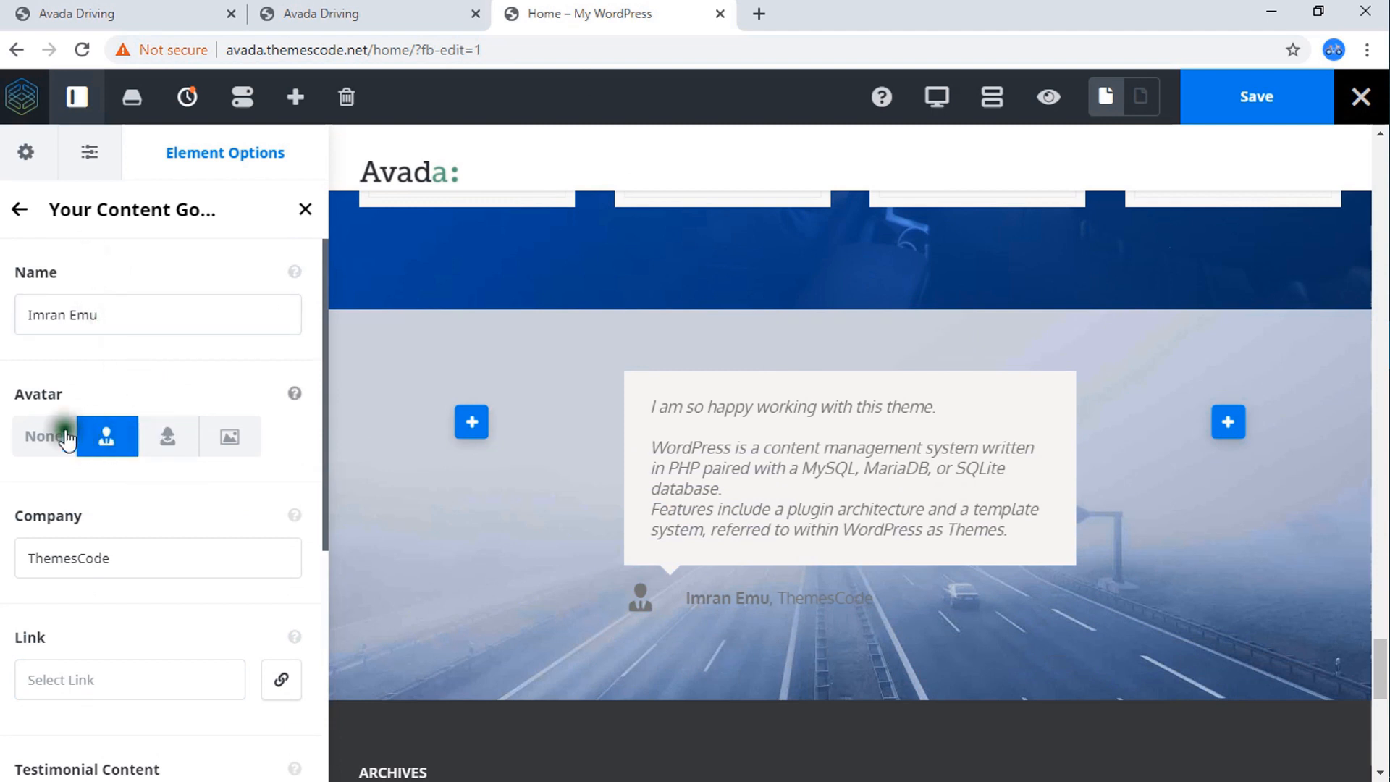
click(230, 443)
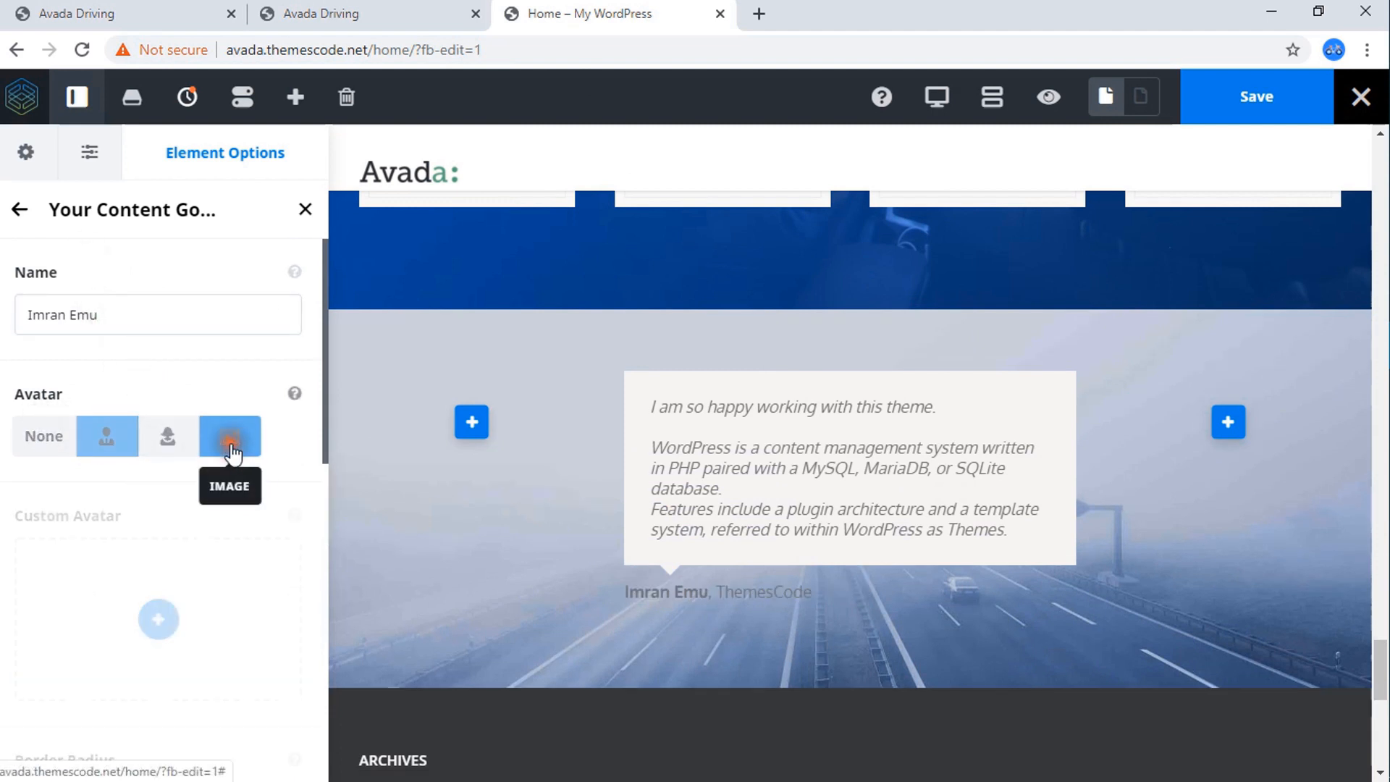
scroll(155, 614, down, 4)
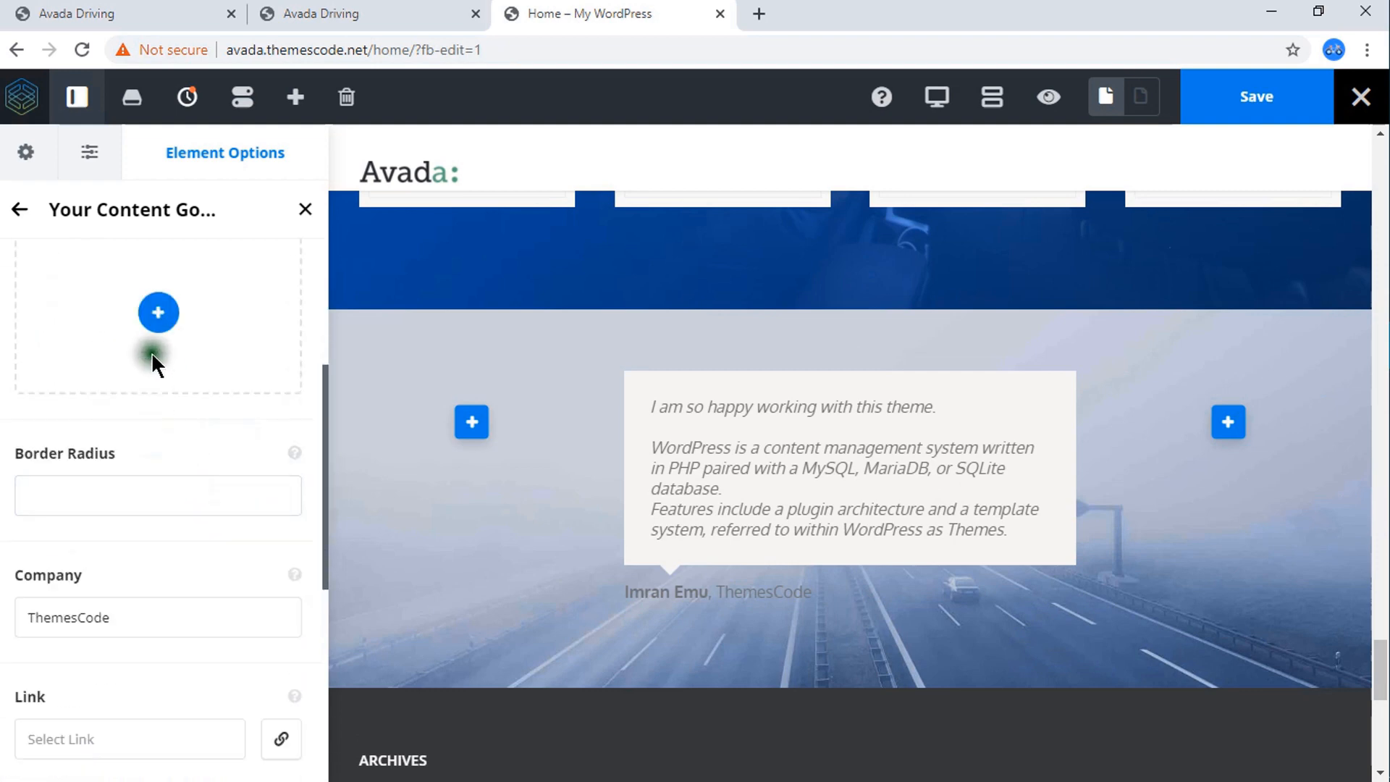
click(164, 321)
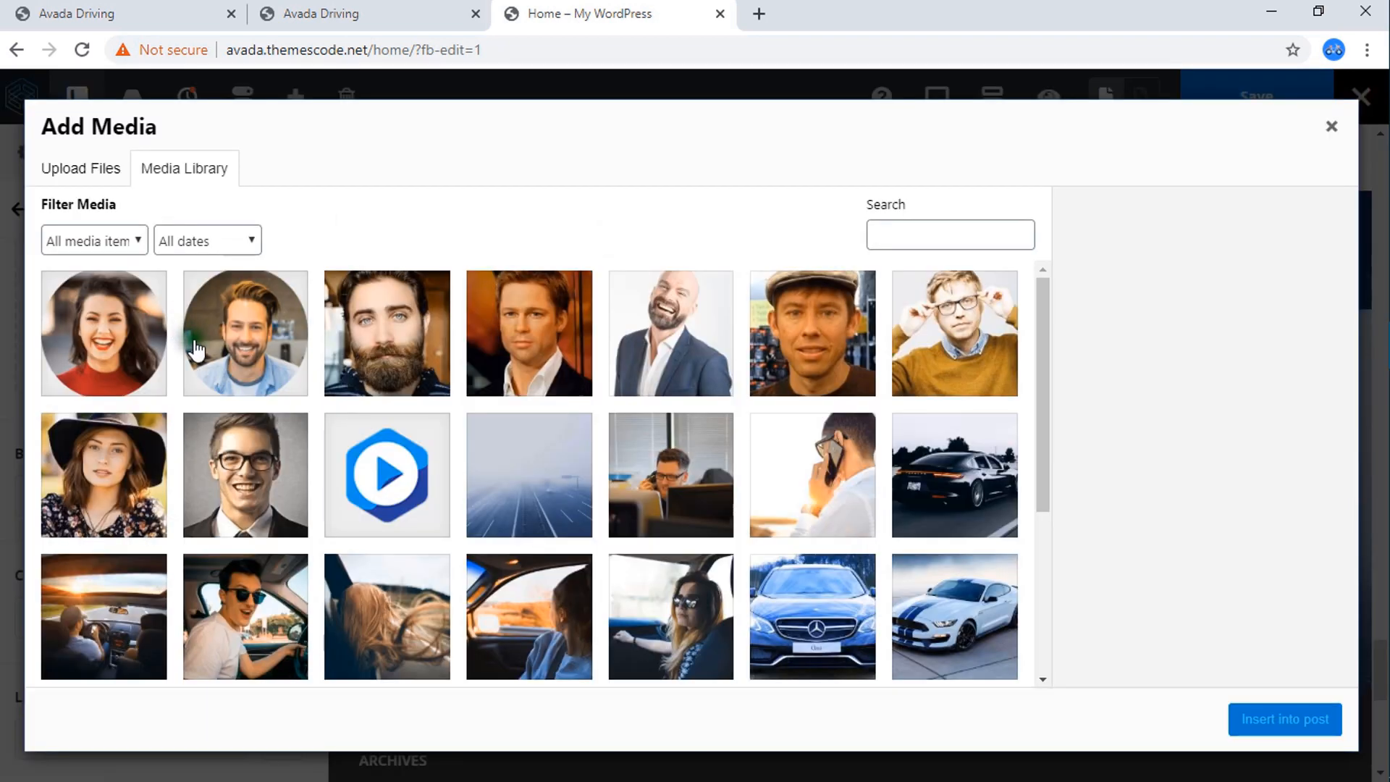
click(249, 340)
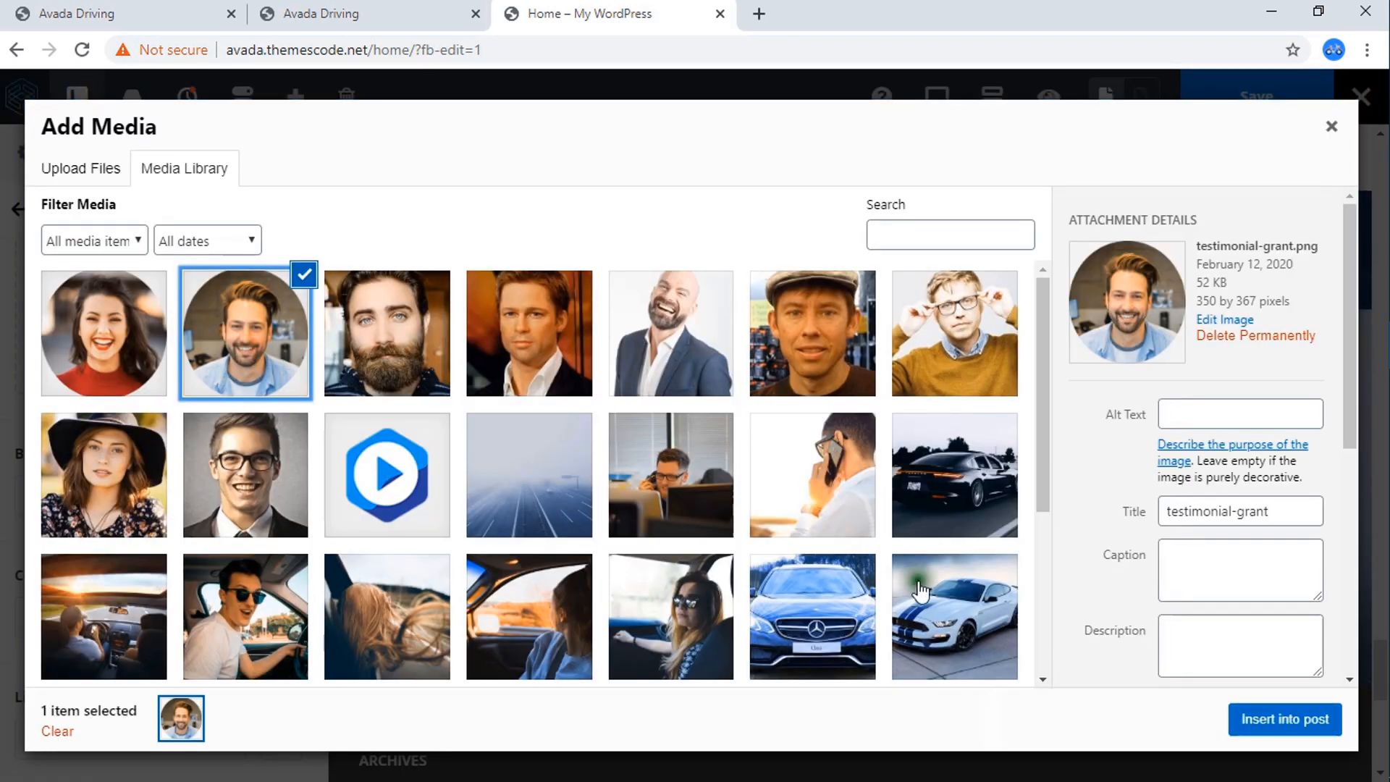
click(1273, 731)
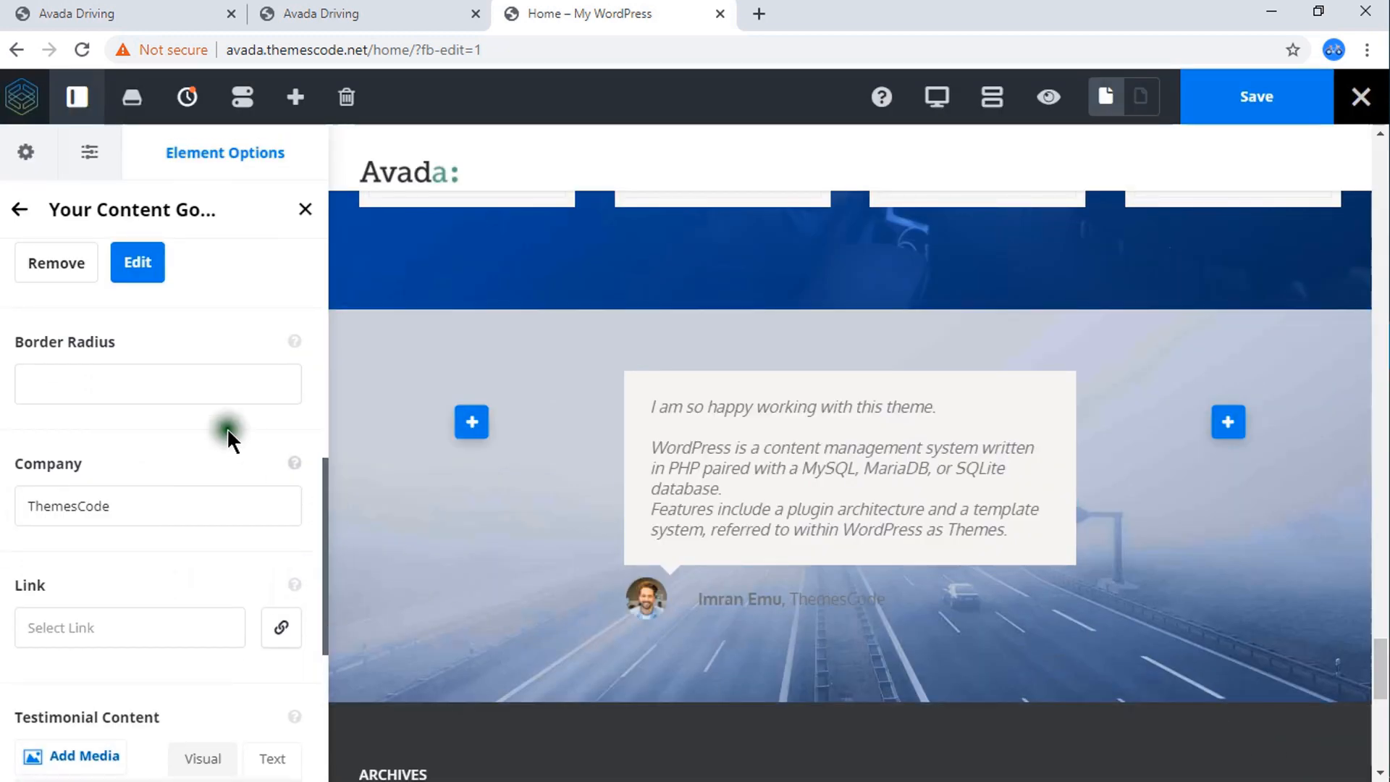
Return to the Testimonials element's general settings, set the design to Clean and show the navigation bullets.
scroll(98, 239, up, 5)
scroll(56, 276, up, 3)
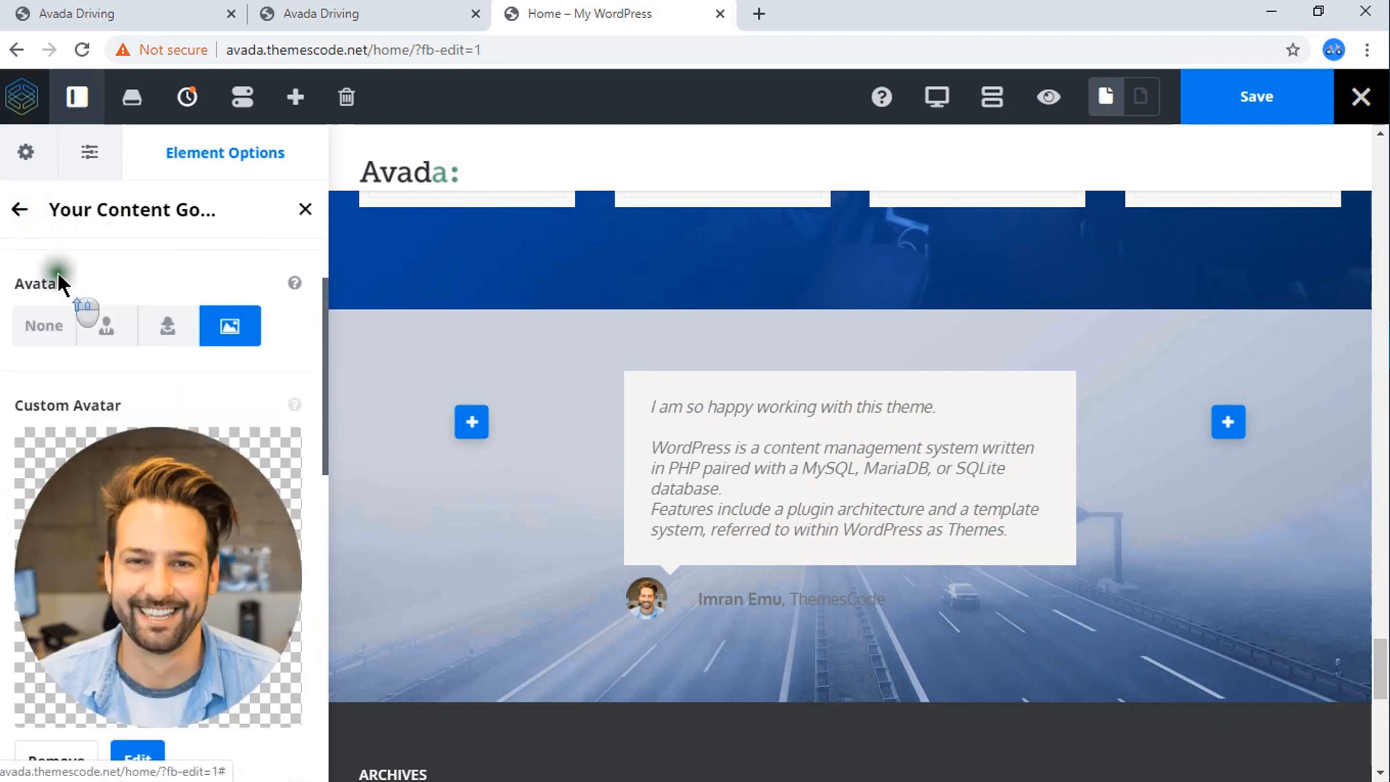
click(22, 212)
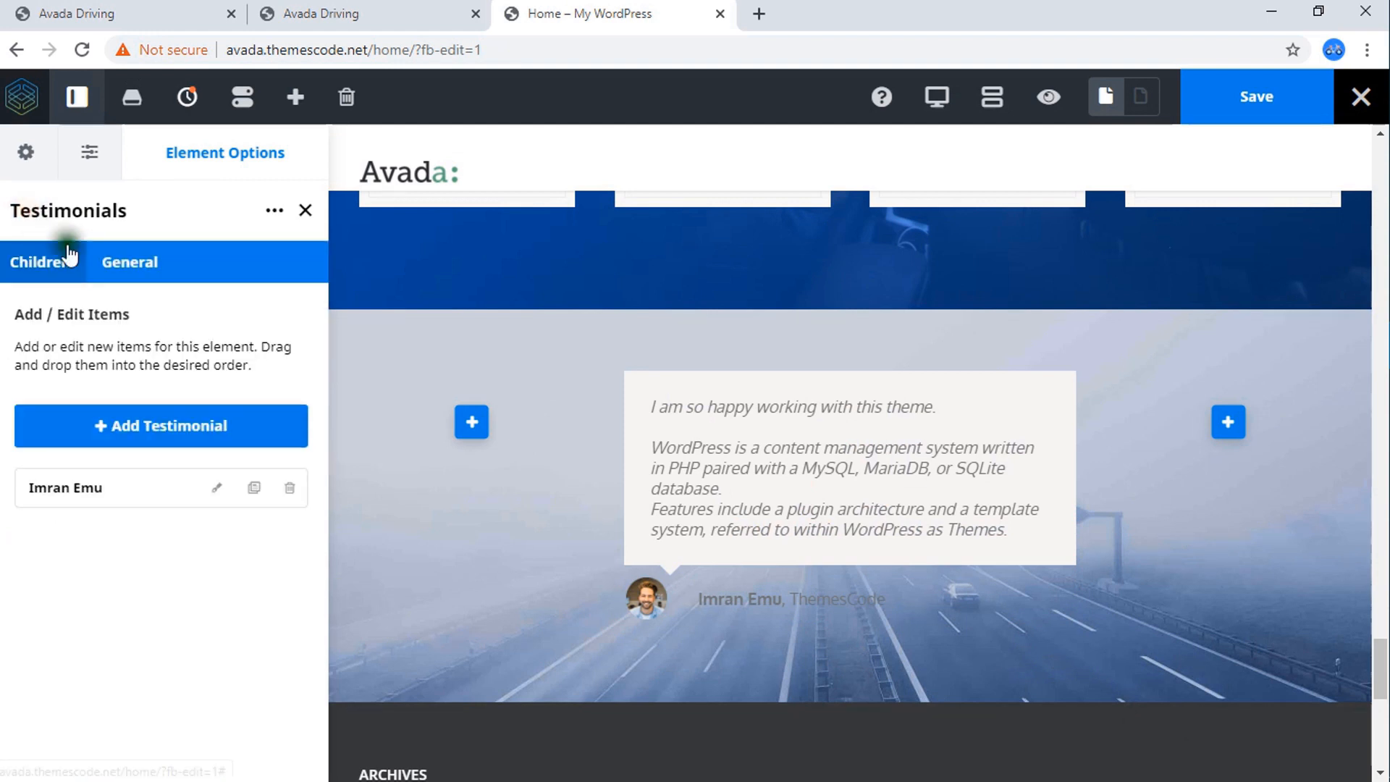
click(126, 269)
click(119, 371)
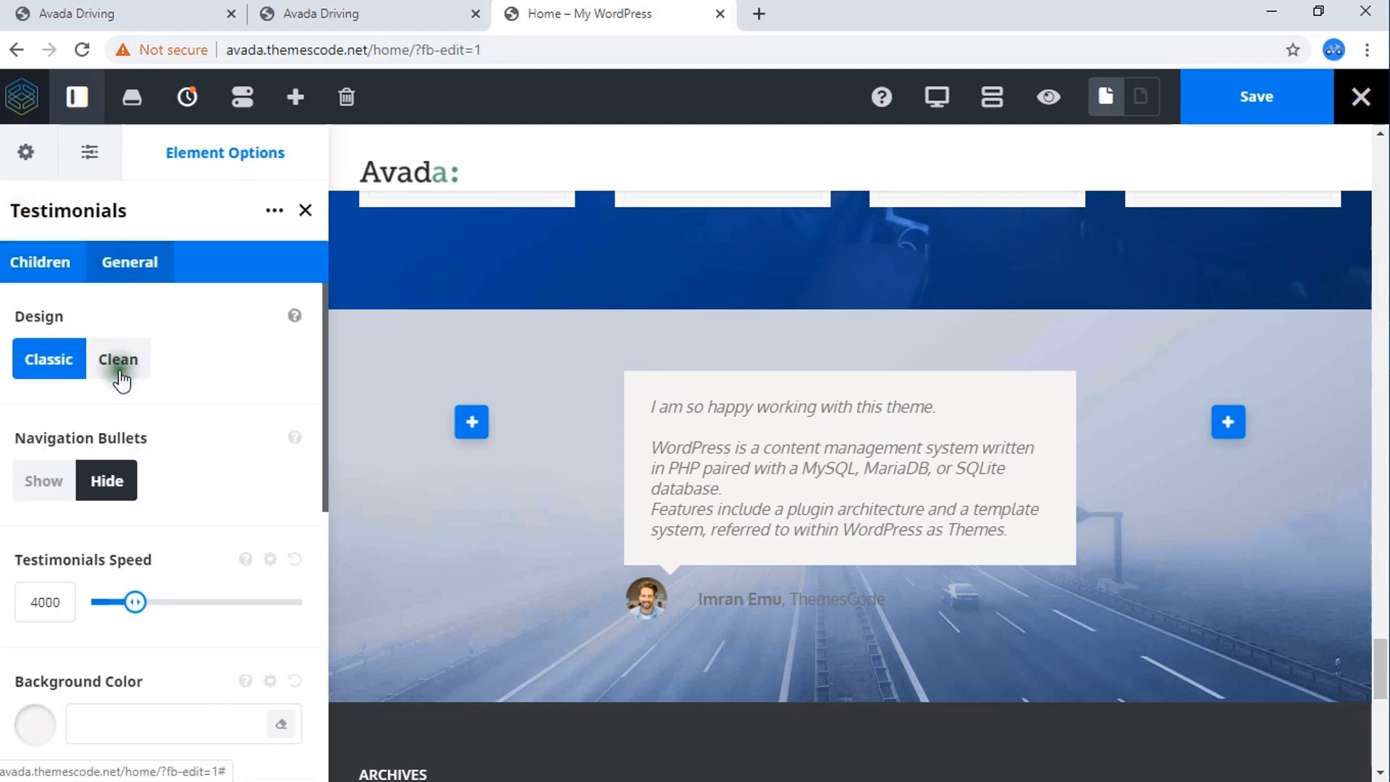
scroll(785, 531, down, 3)
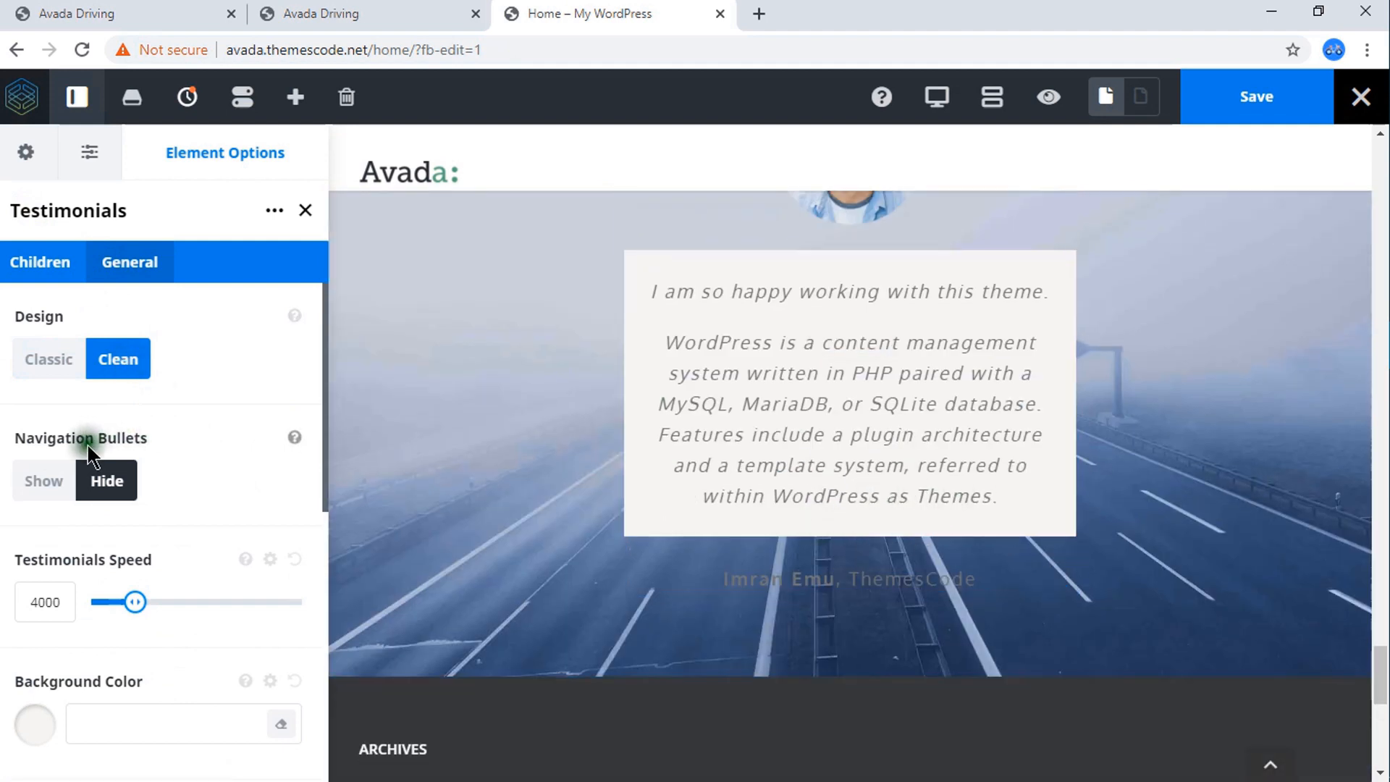
click(44, 481)
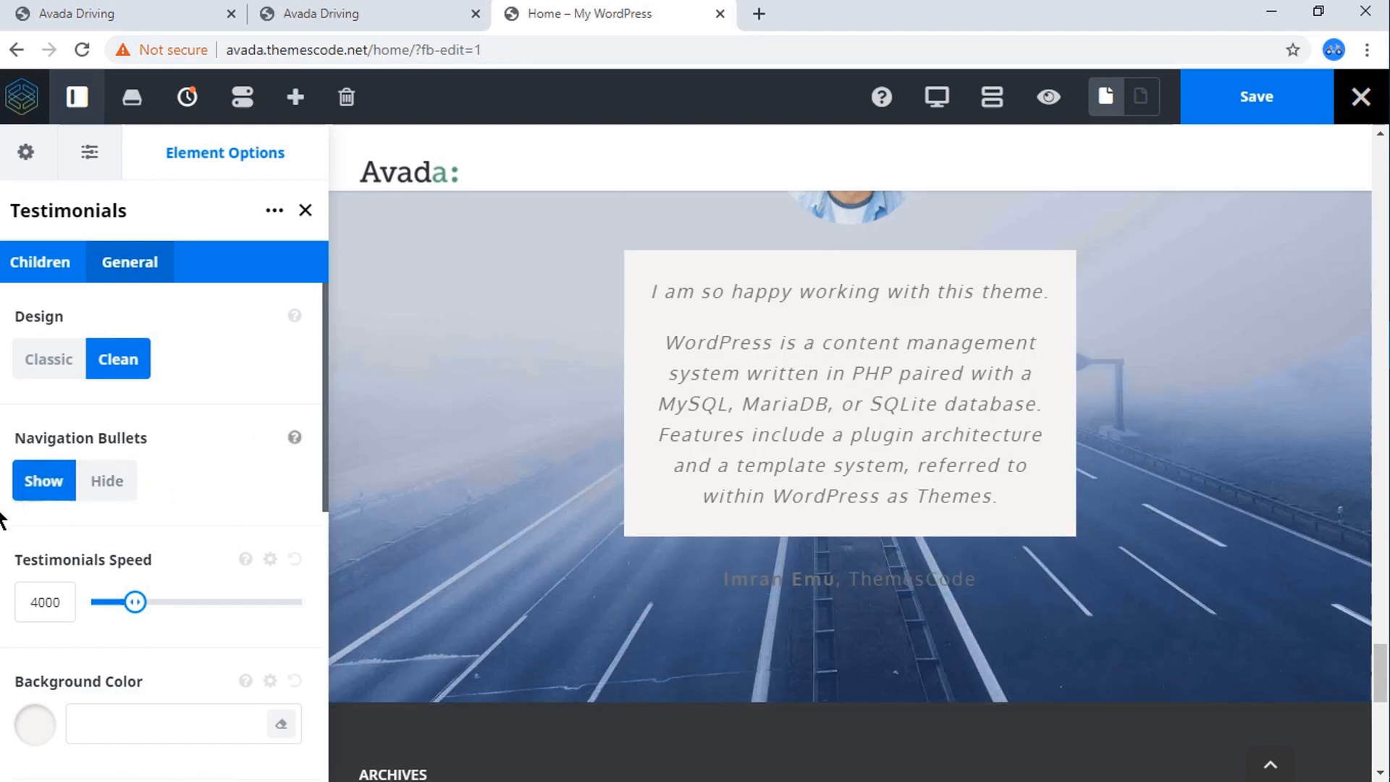
Try a nearly transparent testimonial background, rgba(246,243,243,0.04), and compare it with the reference page.
scroll(72, 514, down, 3)
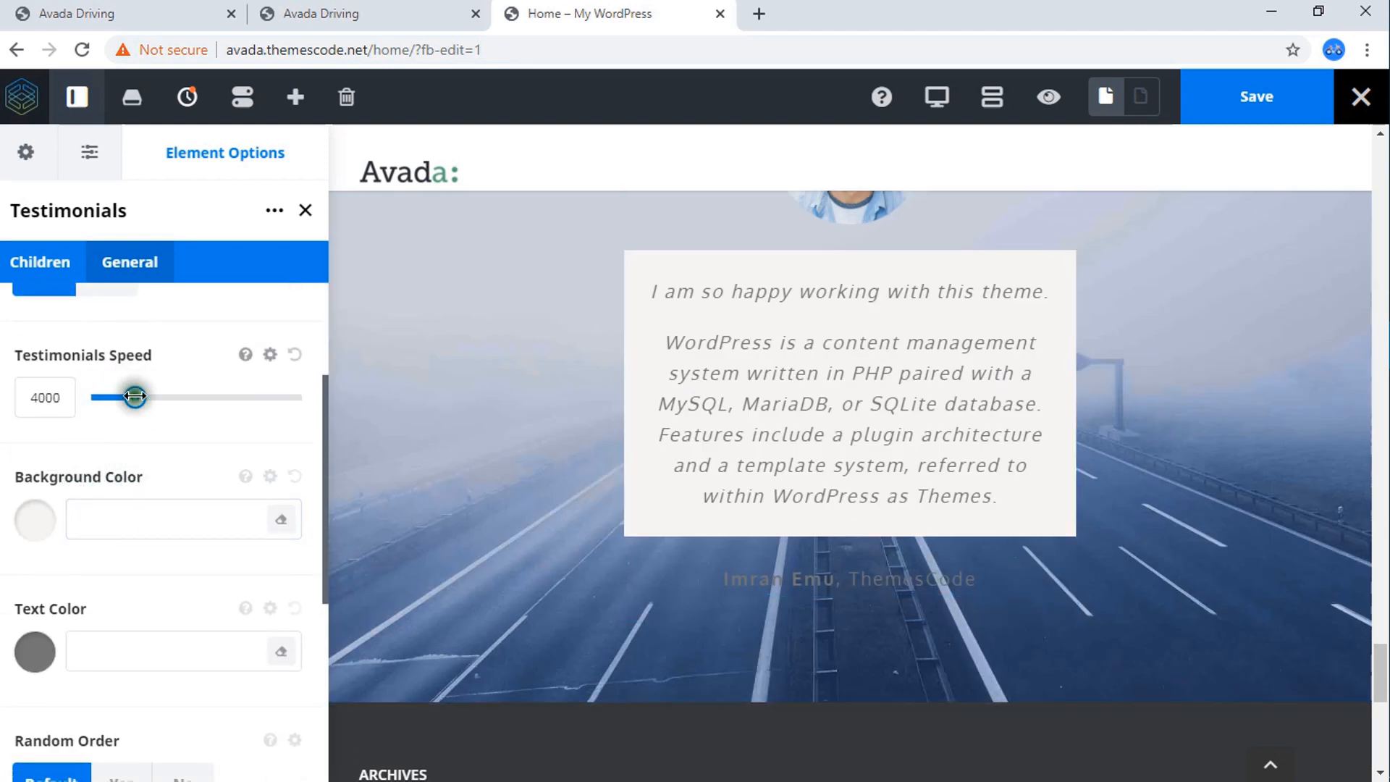
click(37, 523)
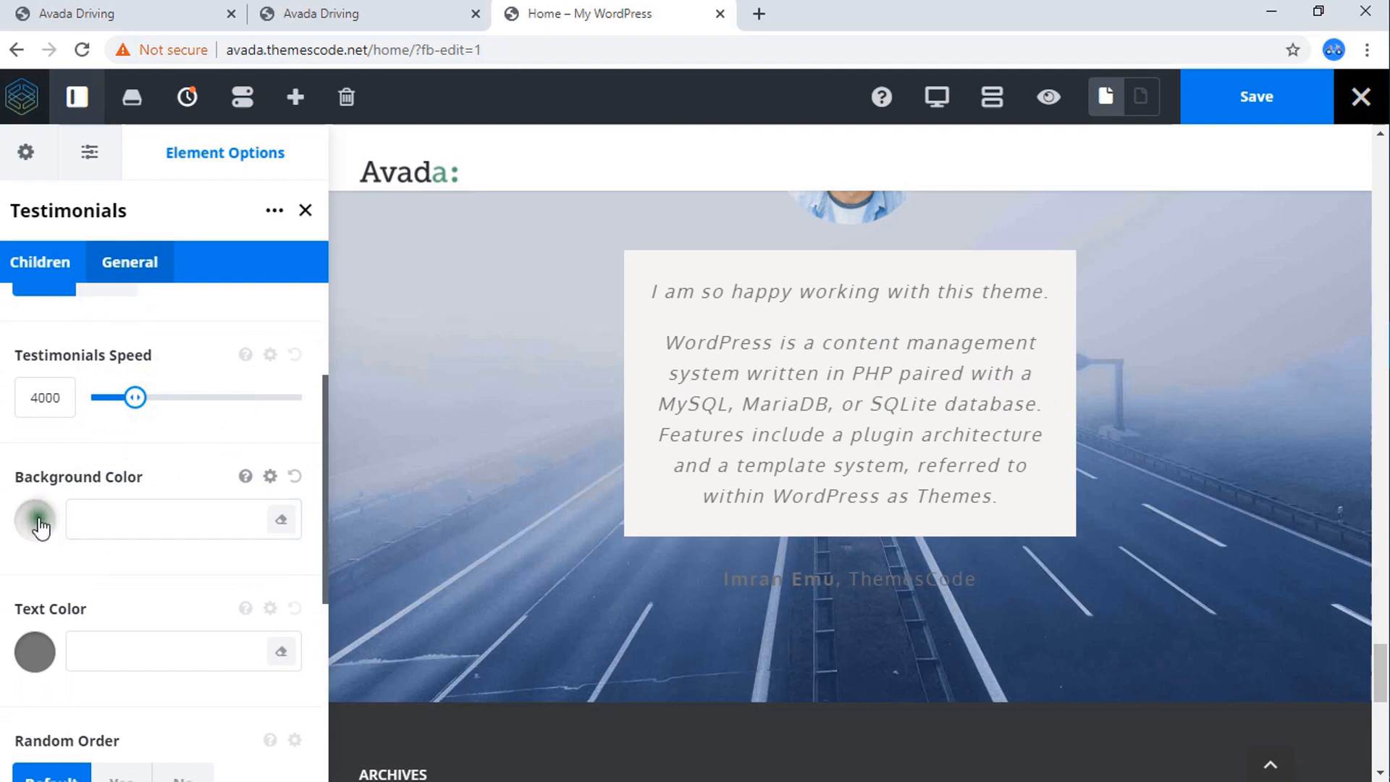
click(40, 526)
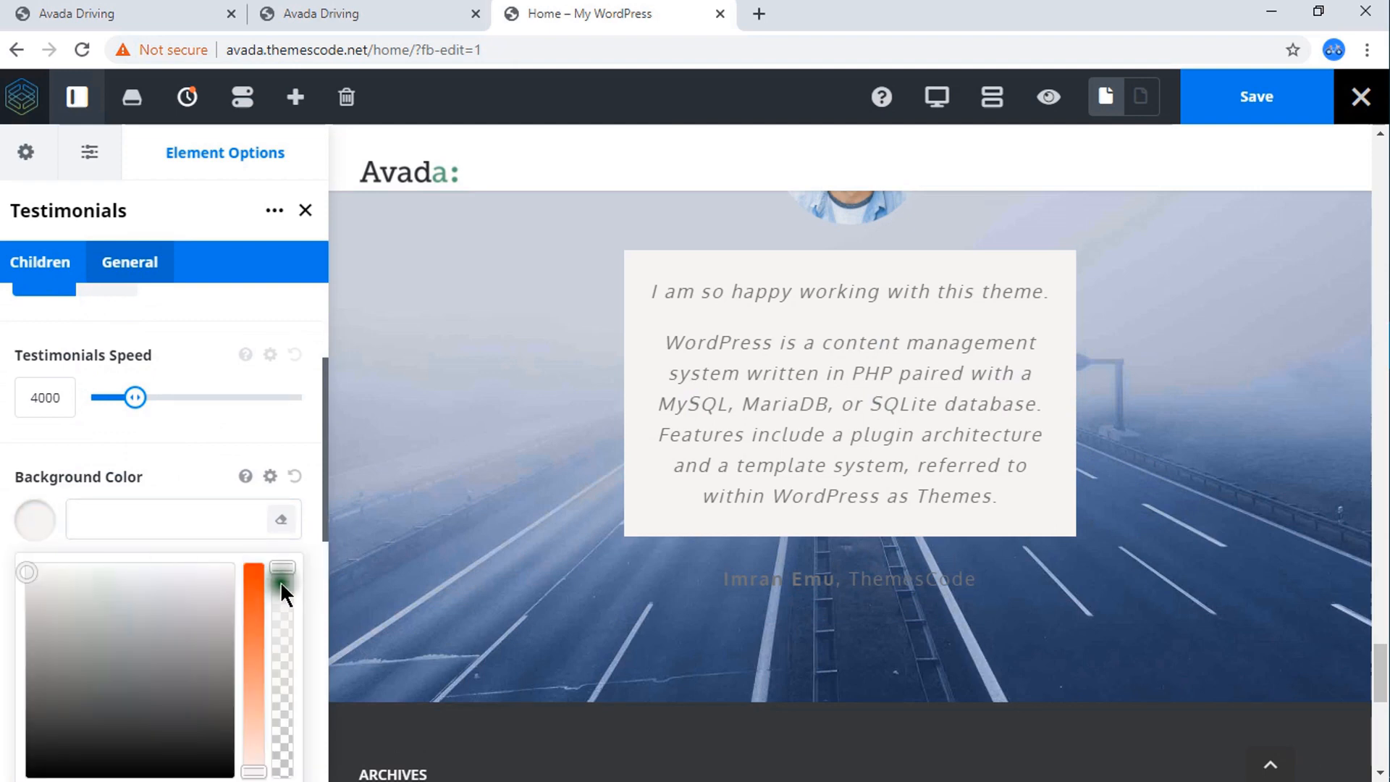
drag(280, 581, 282, 765)
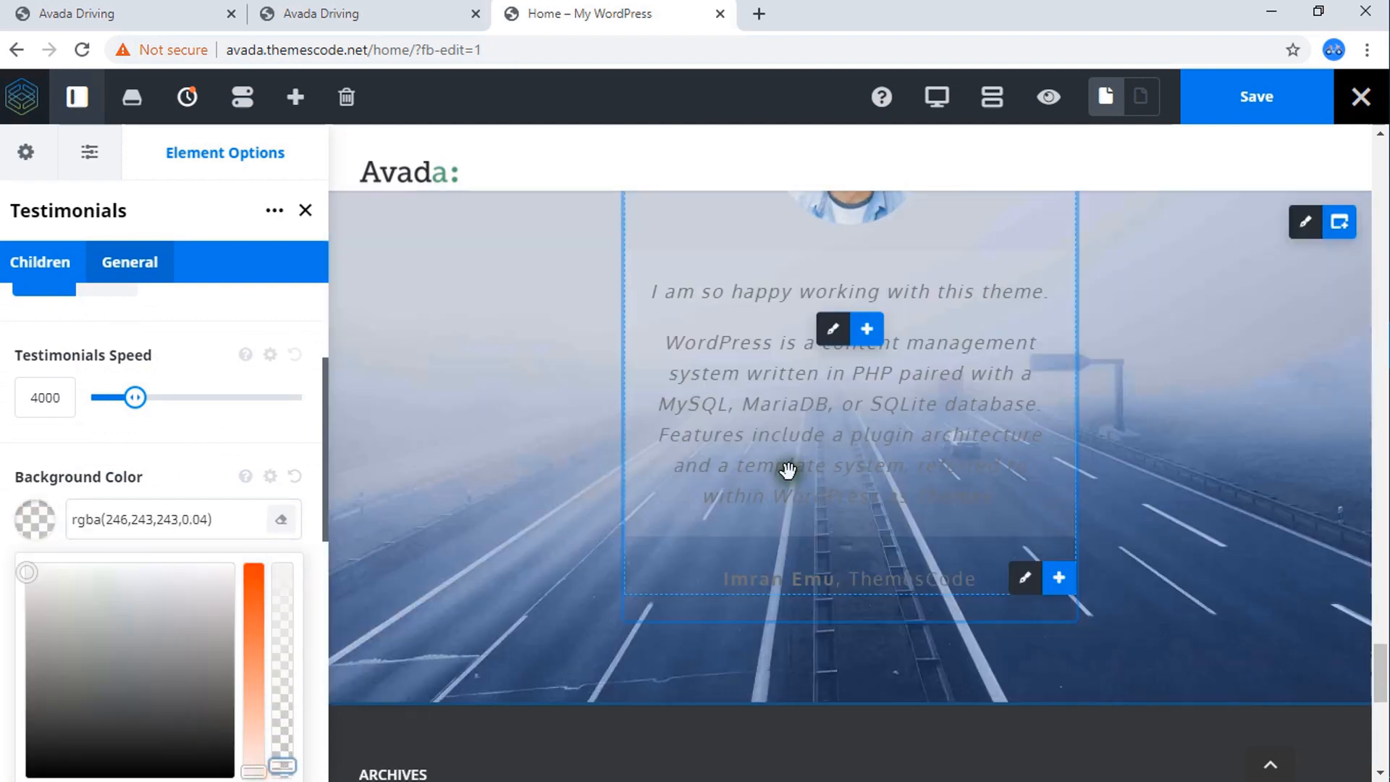
scroll(788, 470, up, 2)
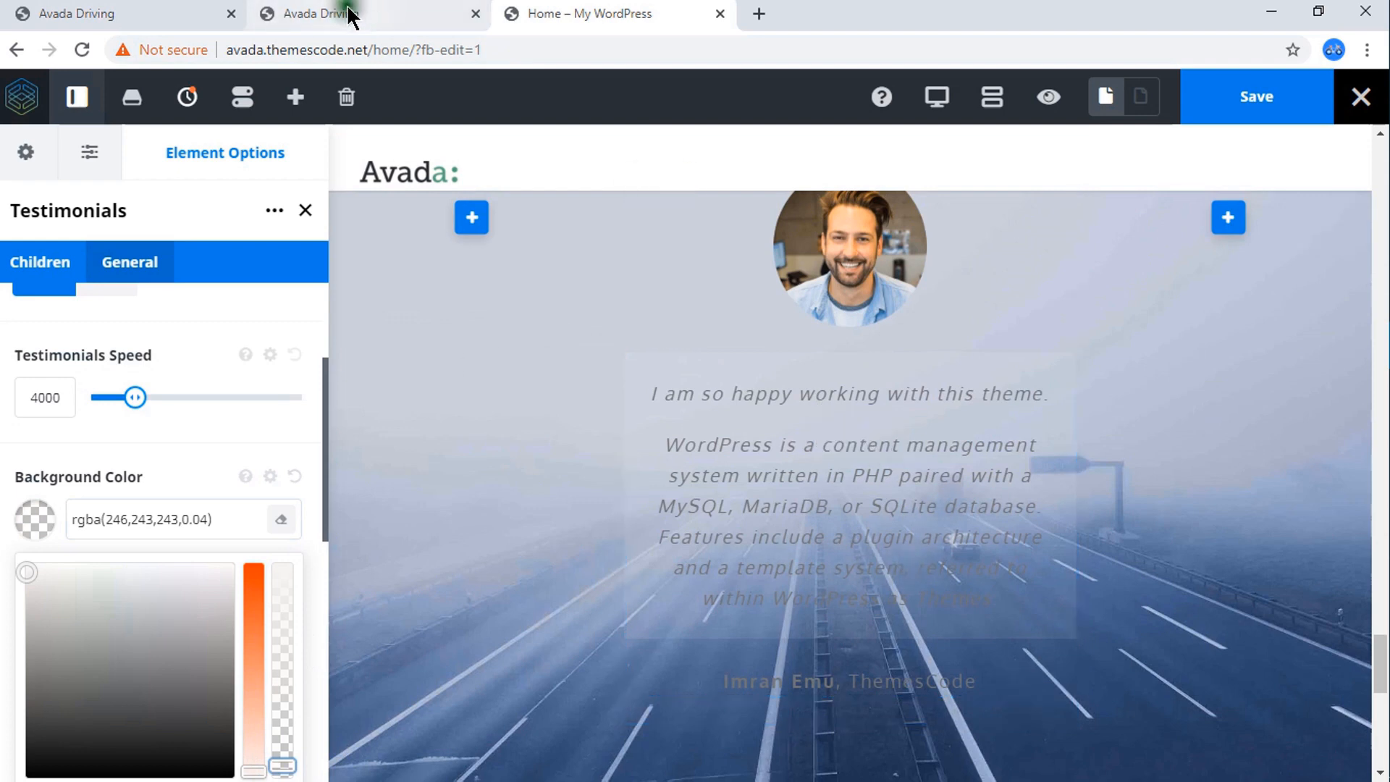
click(351, 14)
click(405, 365)
click(627, 15)
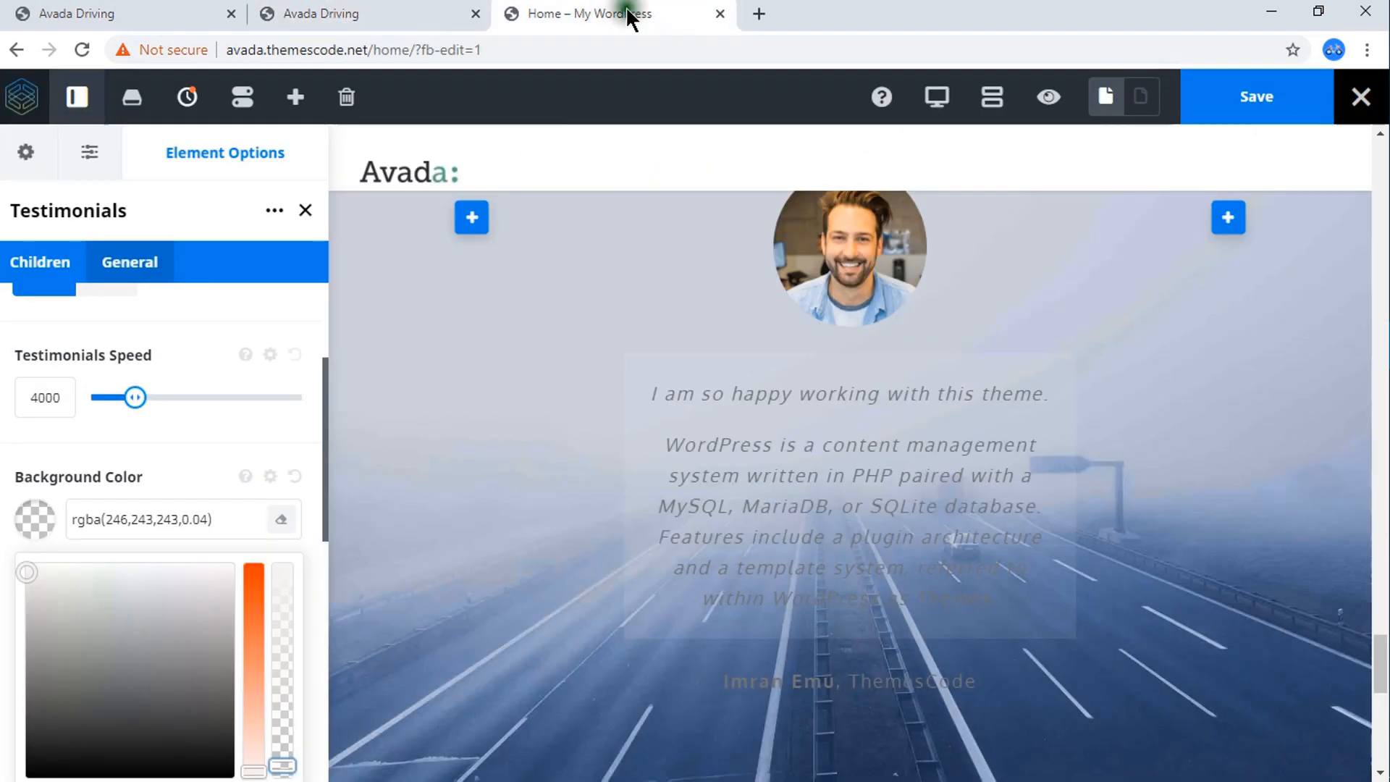
Try the blue preset as the testimonial background, adjusting its opacity to reach rgba(33,101,210,0.74).
scroll(212, 510, down, 3)
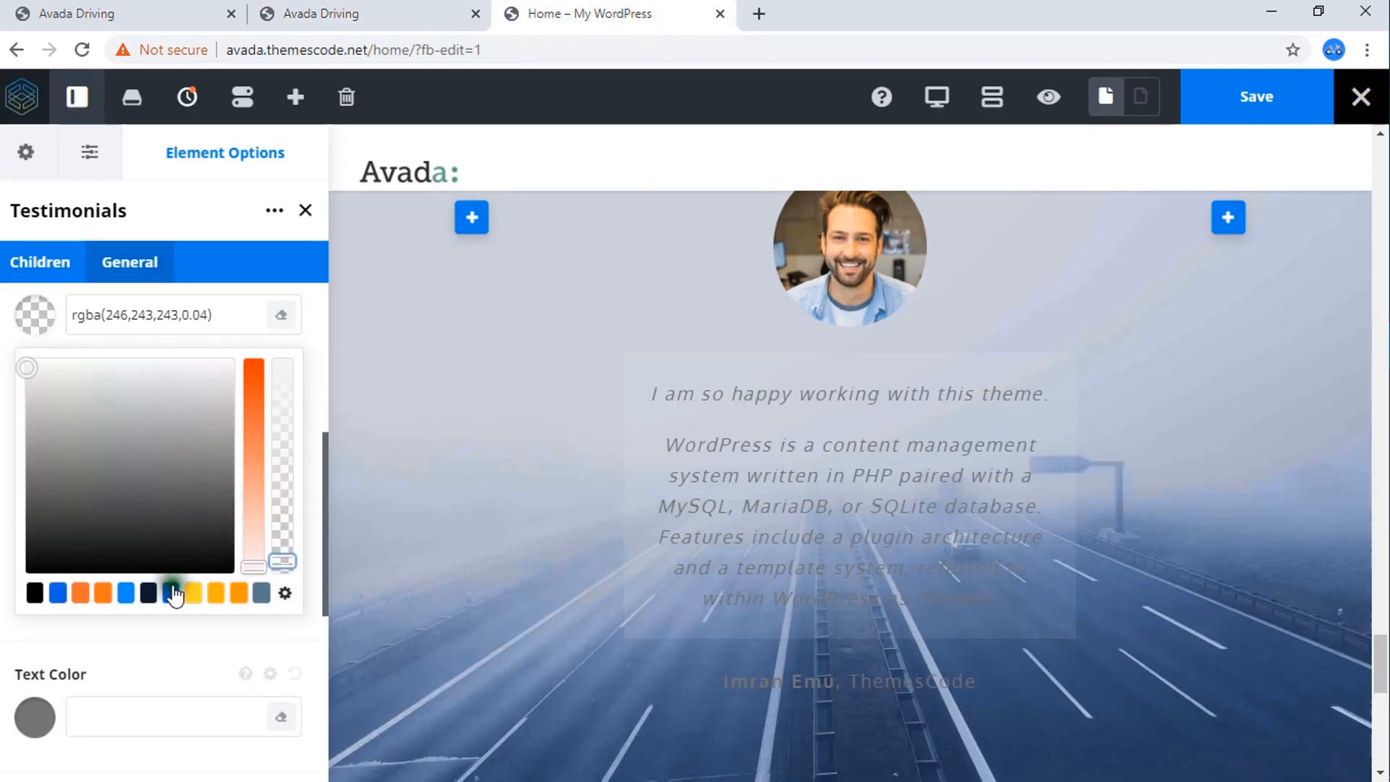
click(172, 594)
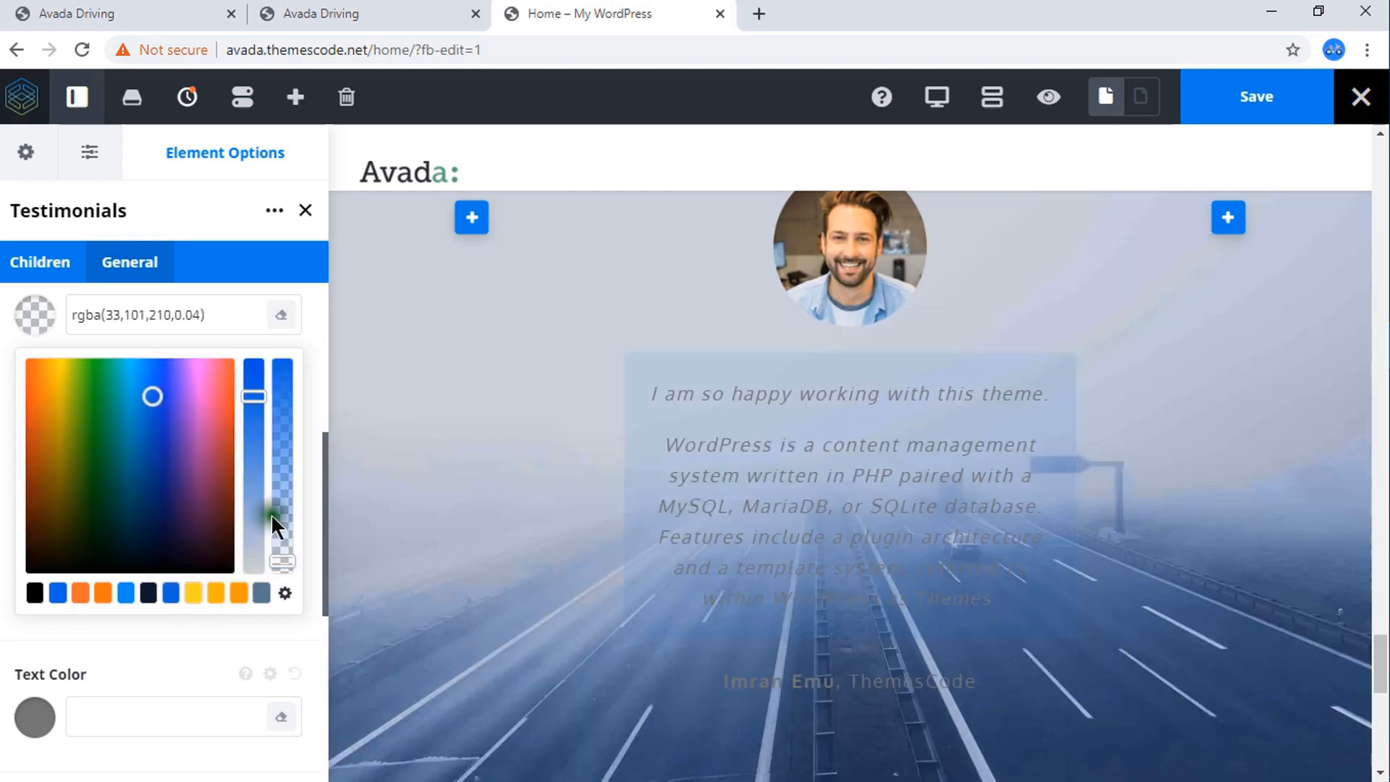
drag(280, 556, 282, 506)
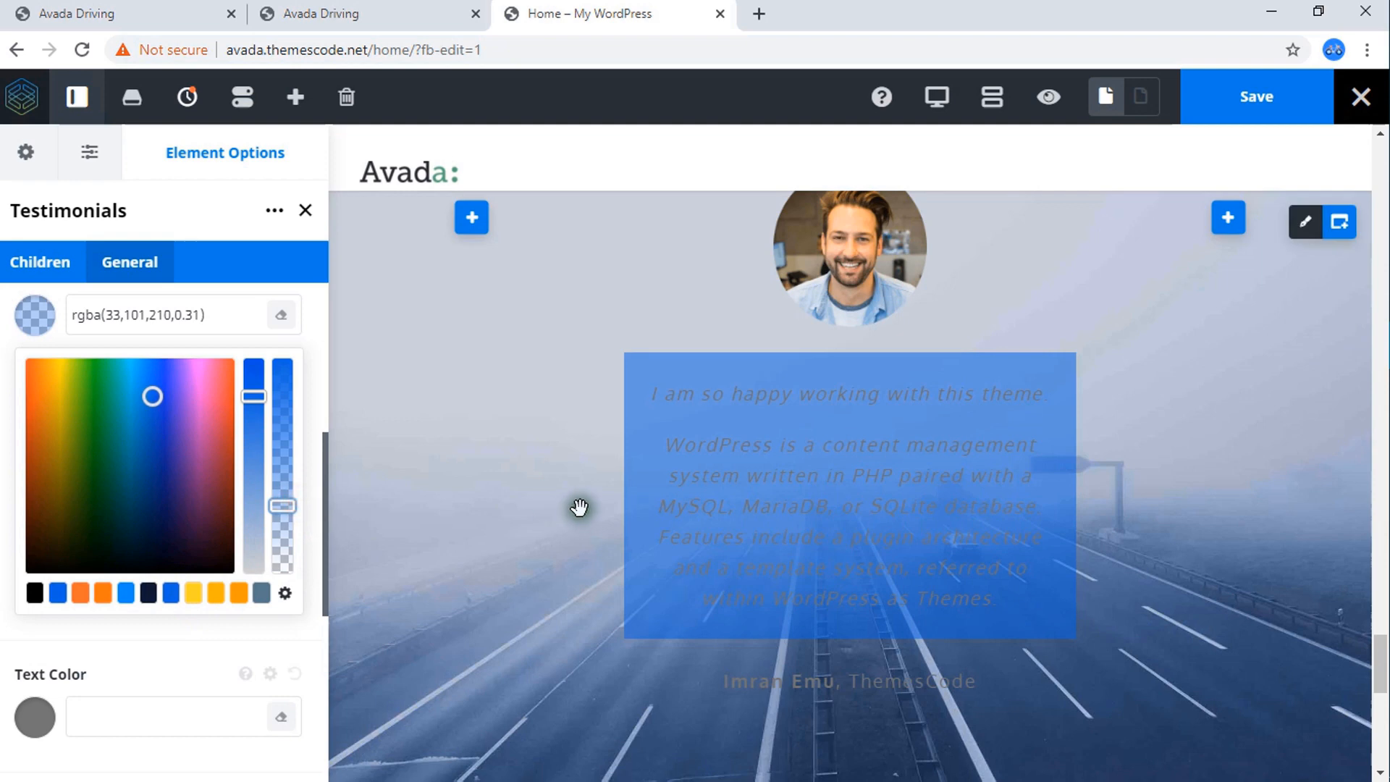
scroll(579, 507, down, 1)
scroll(579, 507, down, 1)
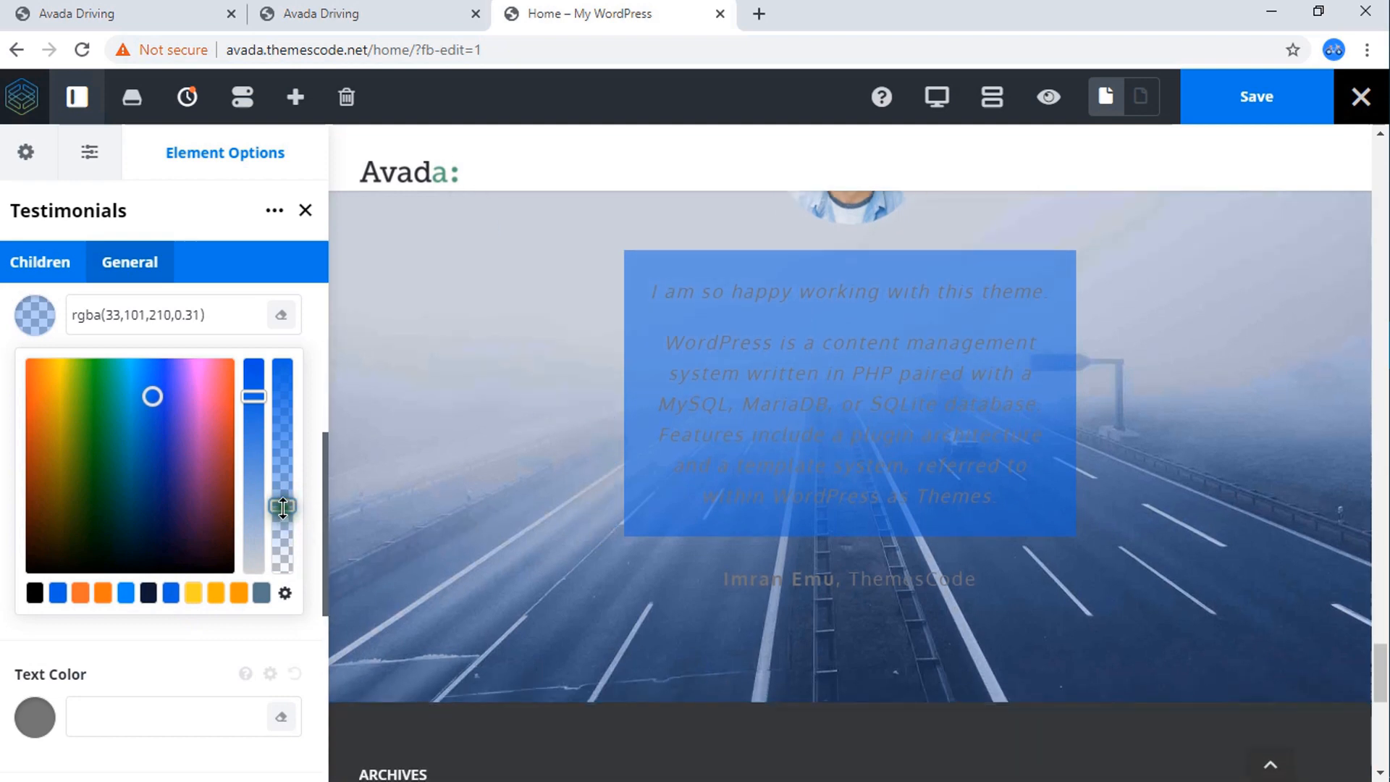
drag(283, 506, 294, 421)
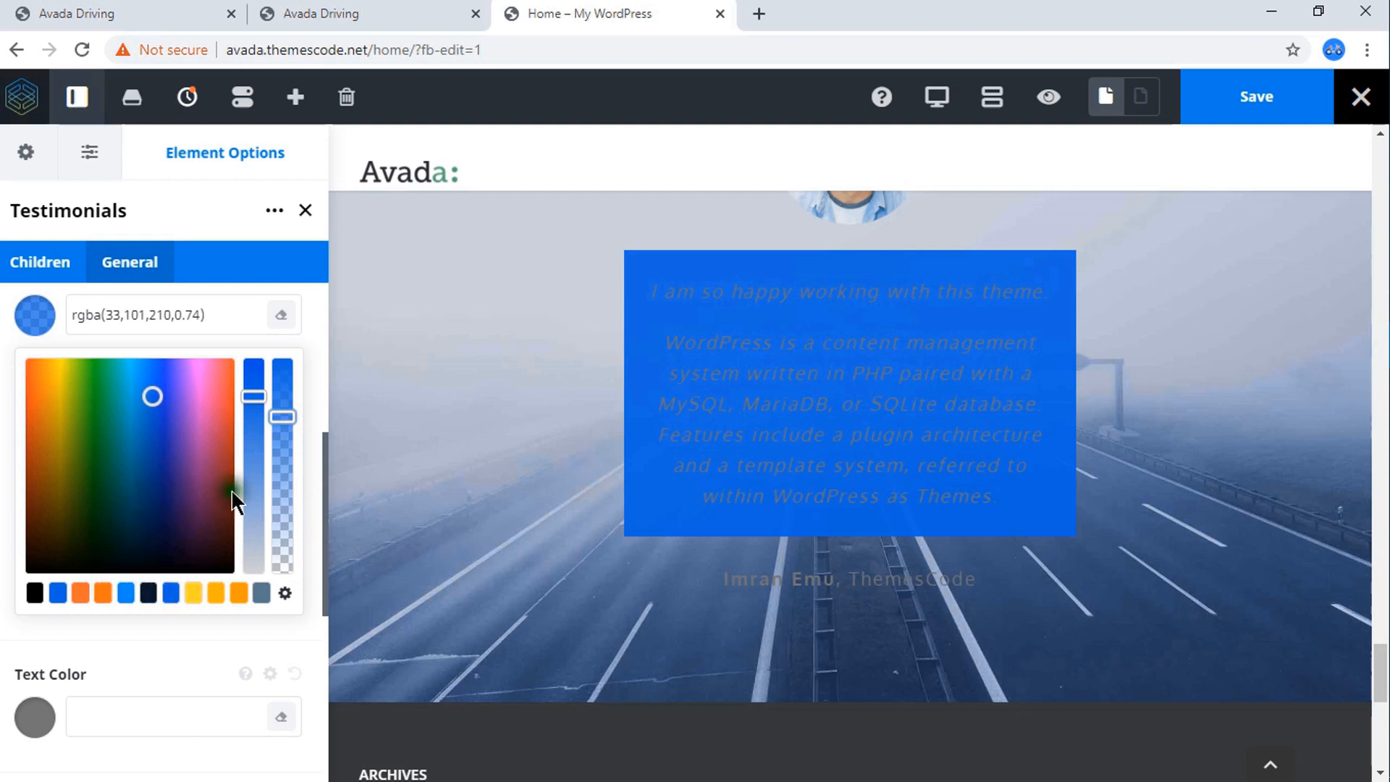
Set the testimonial's background color to white (fff).
drag(217, 316, 59, 316)
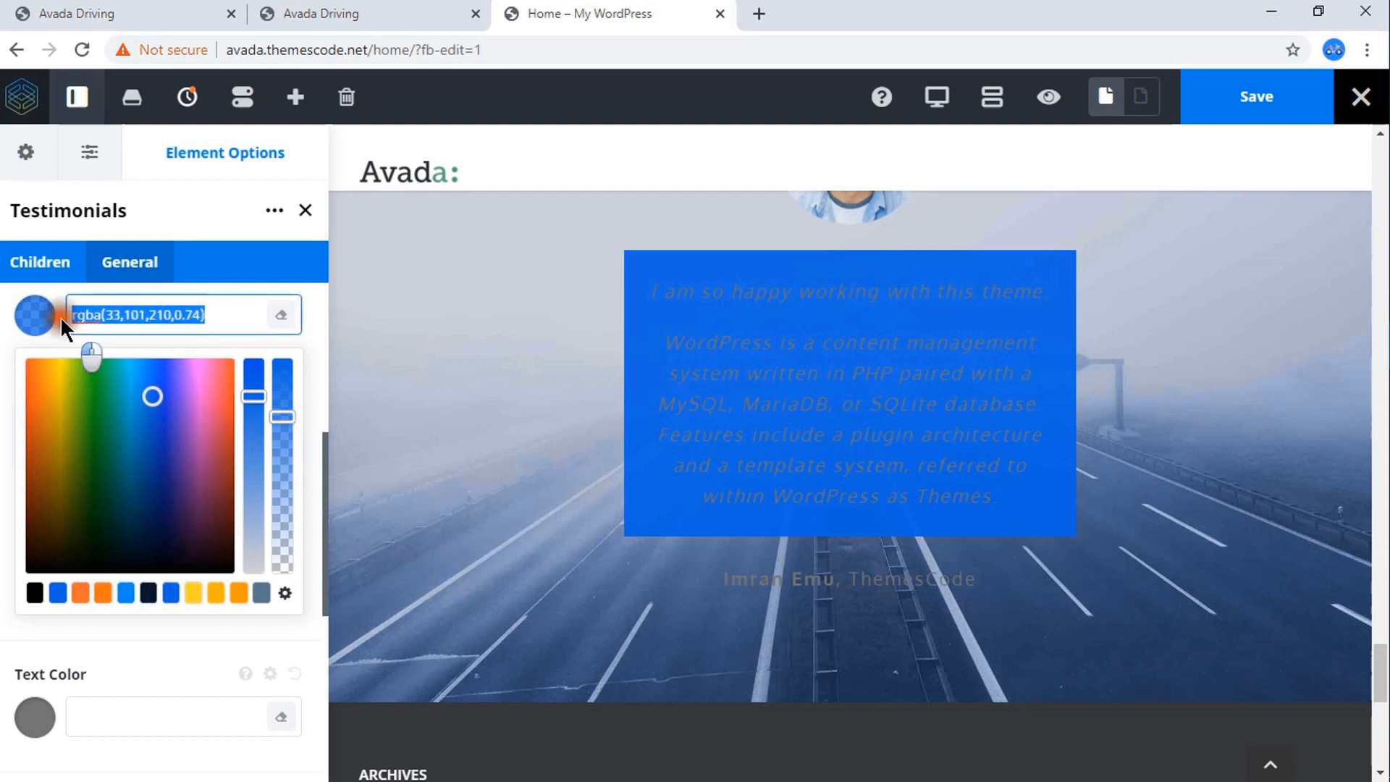
text(fff)
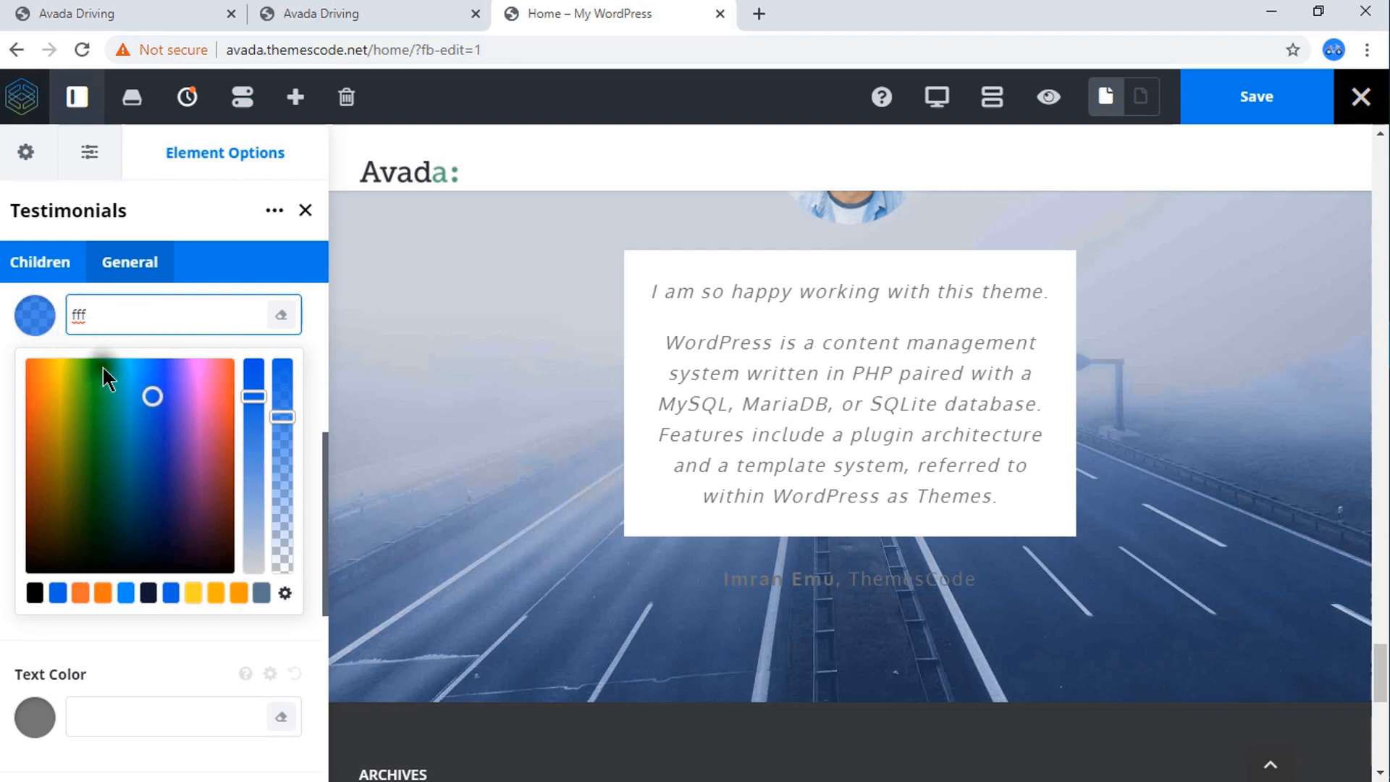
click(36, 316)
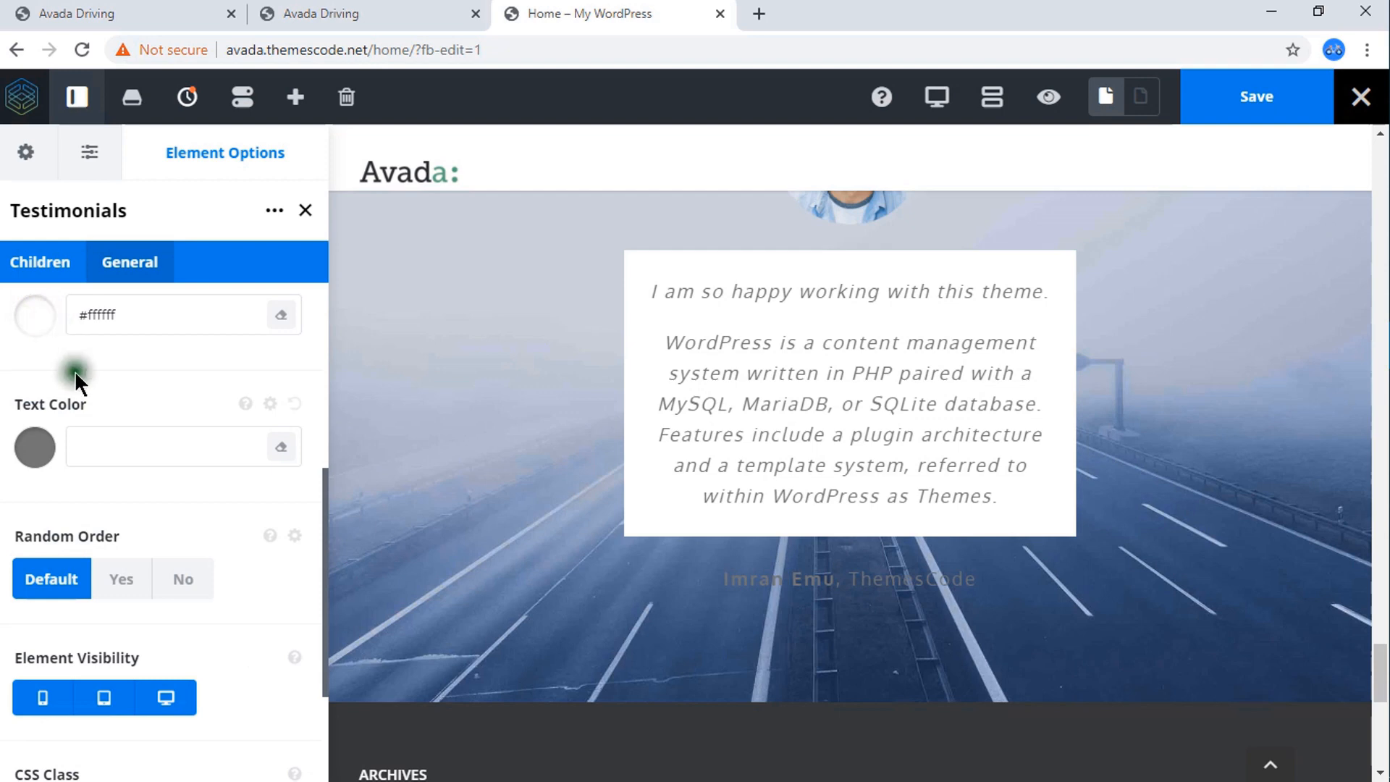
Set the testimonial's text color to the dark navy preset #10192e, leaving random order and element visibility at their defaults.
click(38, 446)
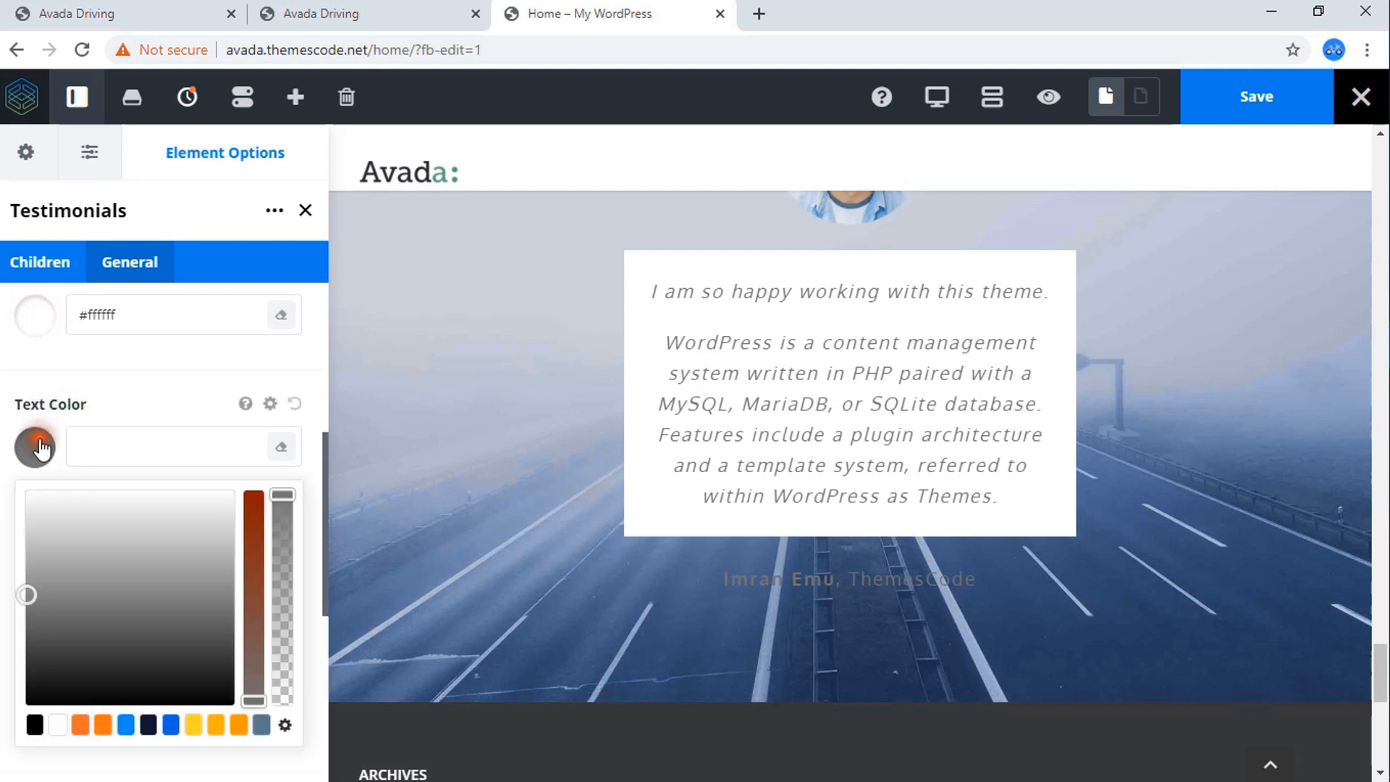
click(148, 726)
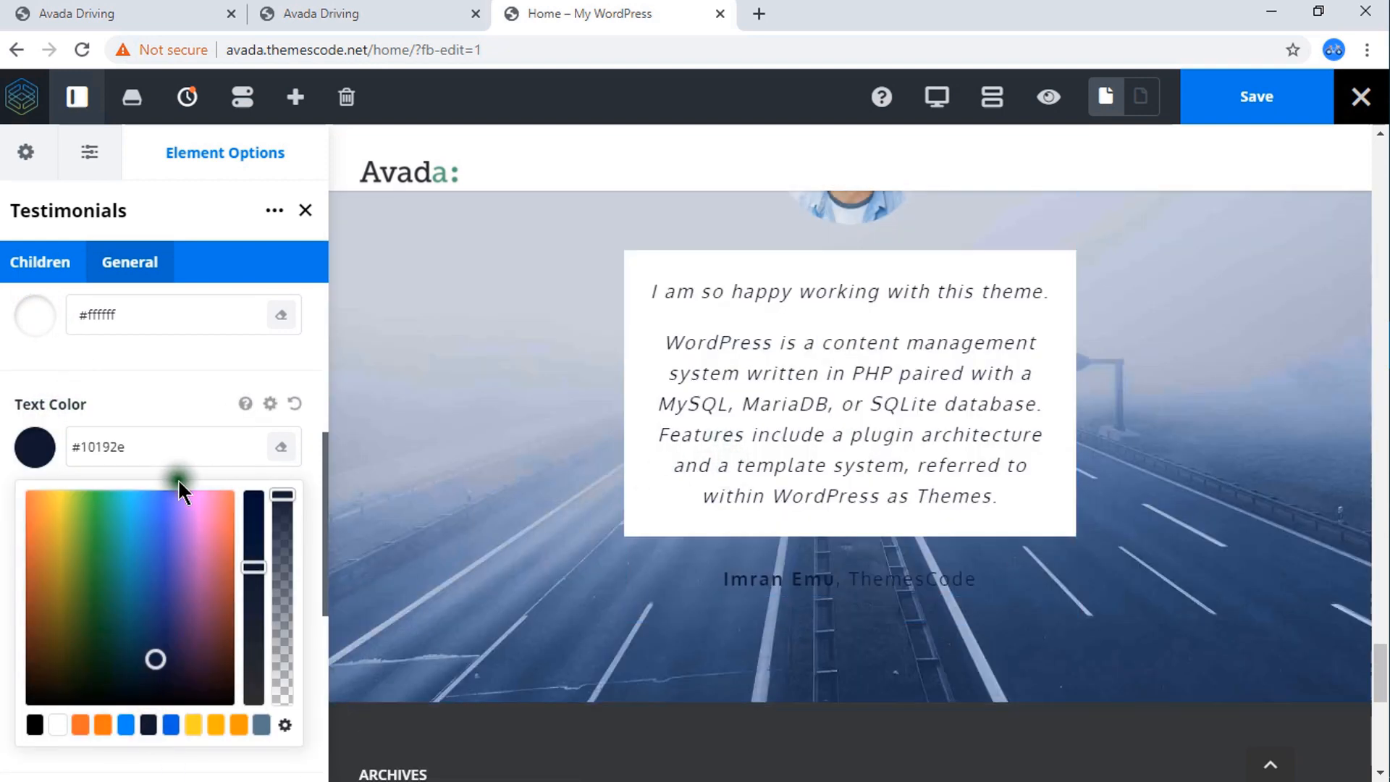
click(42, 449)
scroll(40, 413, down, 3)
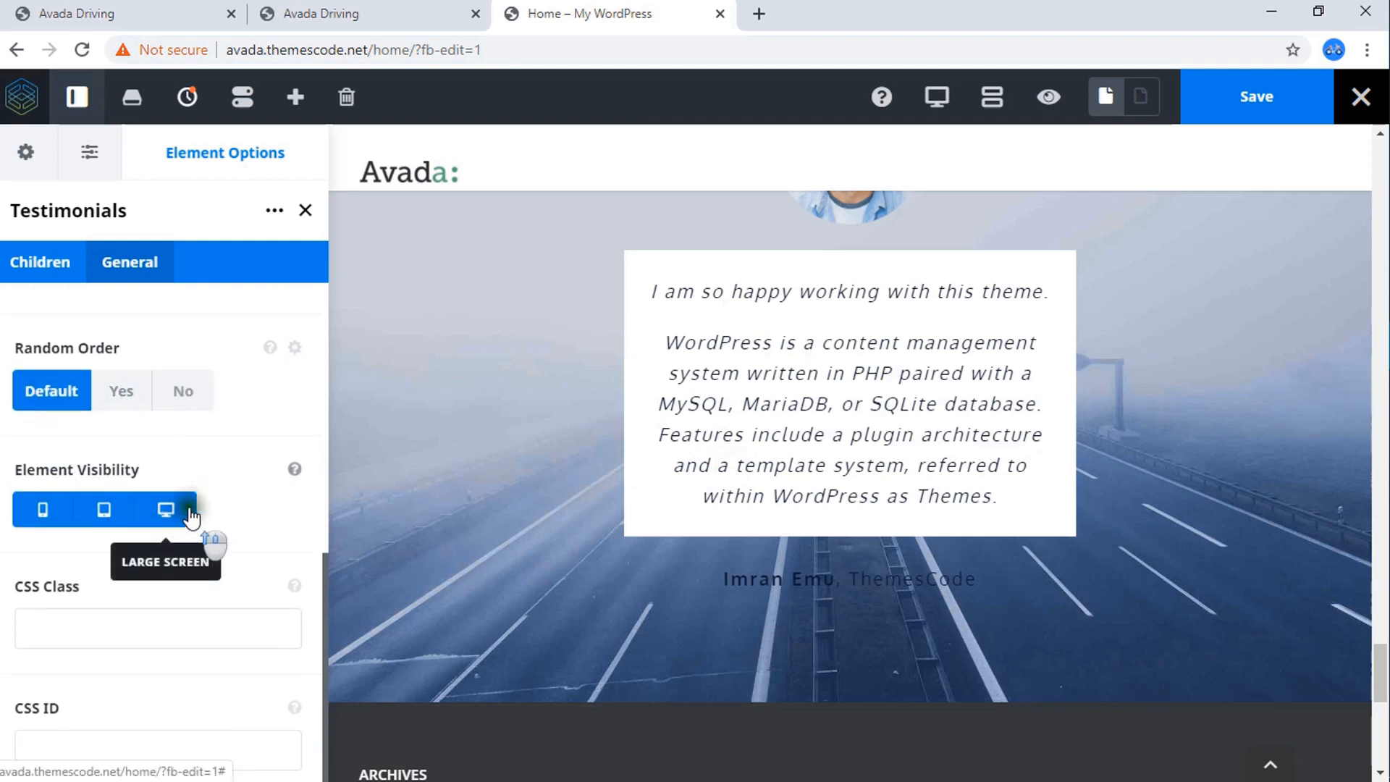
scroll(192, 511, up, 5)
scroll(189, 501, up, 1)
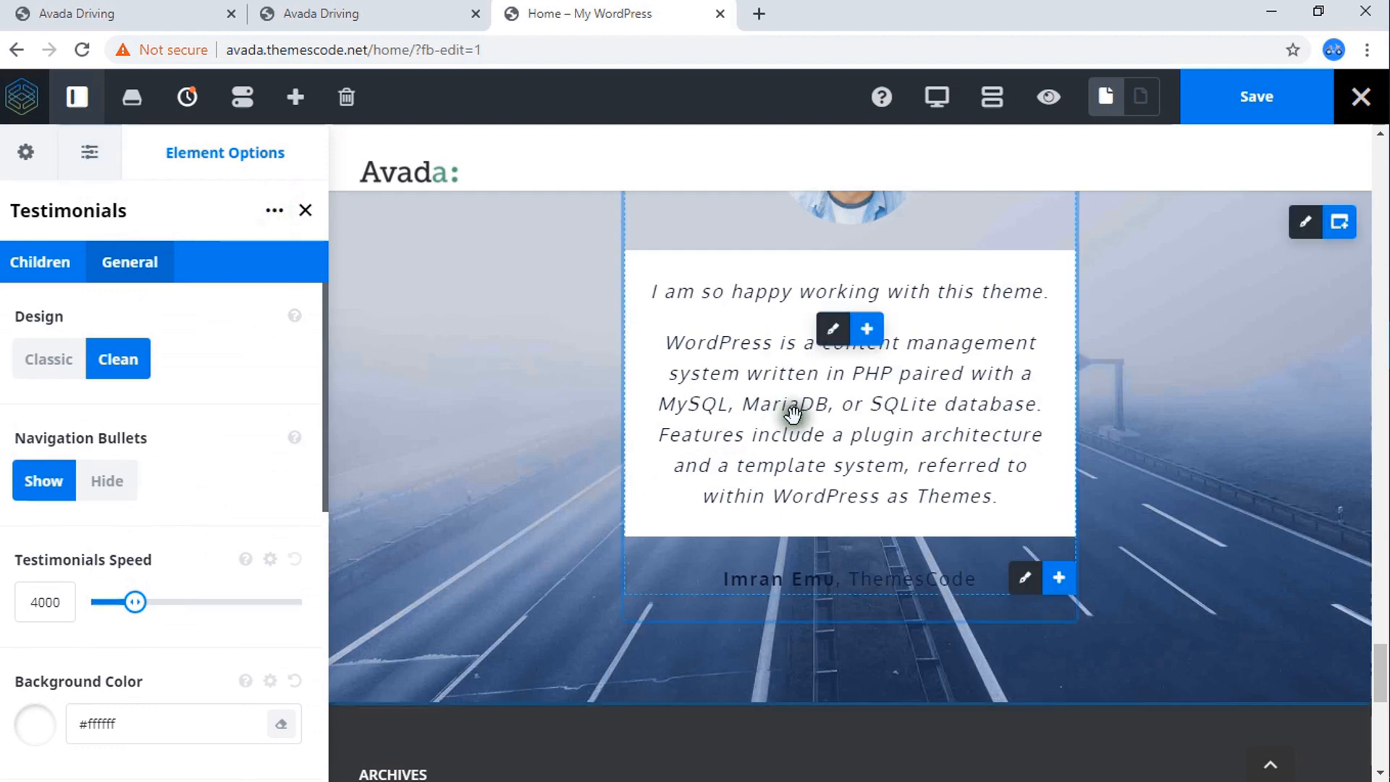
Duplicate the existing testimonial item within the Testimonials element.
scroll(827, 422, up, 4)
scroll(827, 421, down, 3)
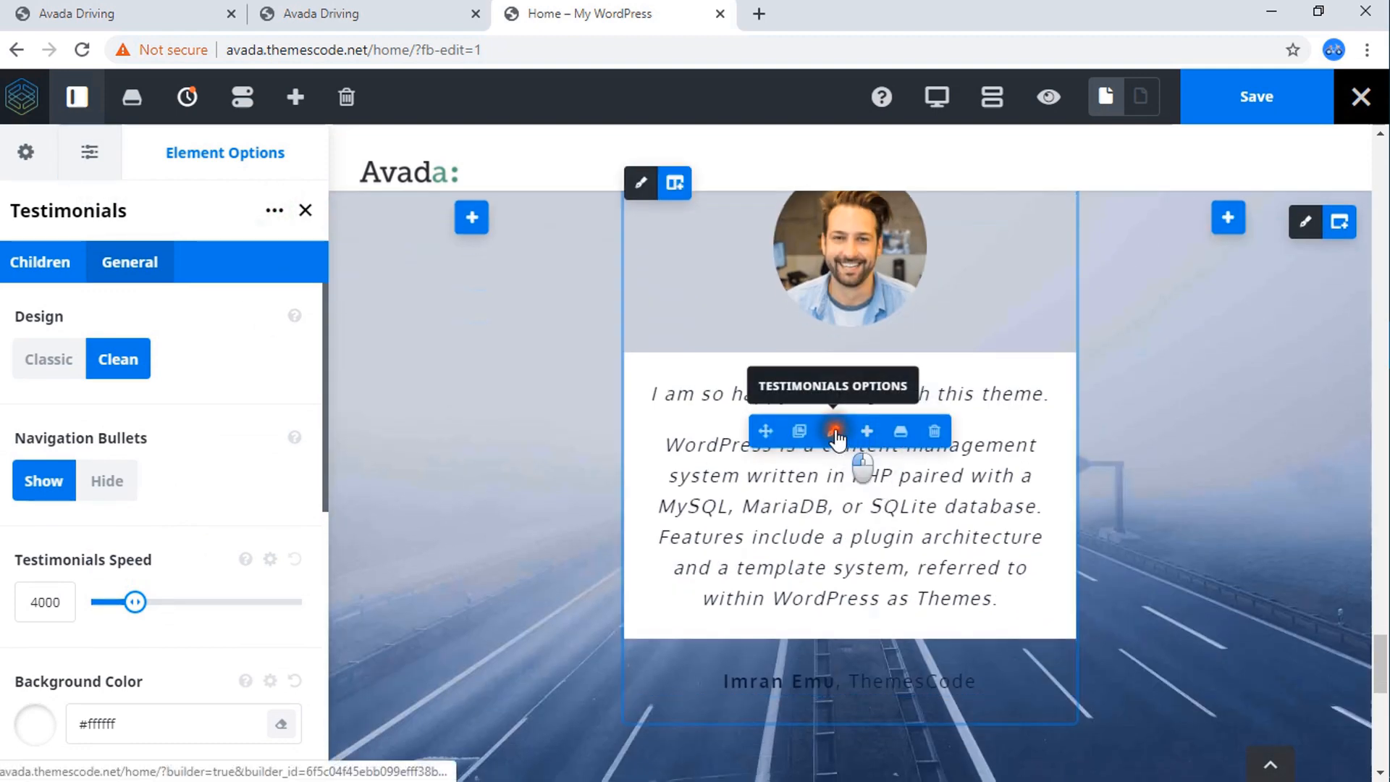
click(50, 262)
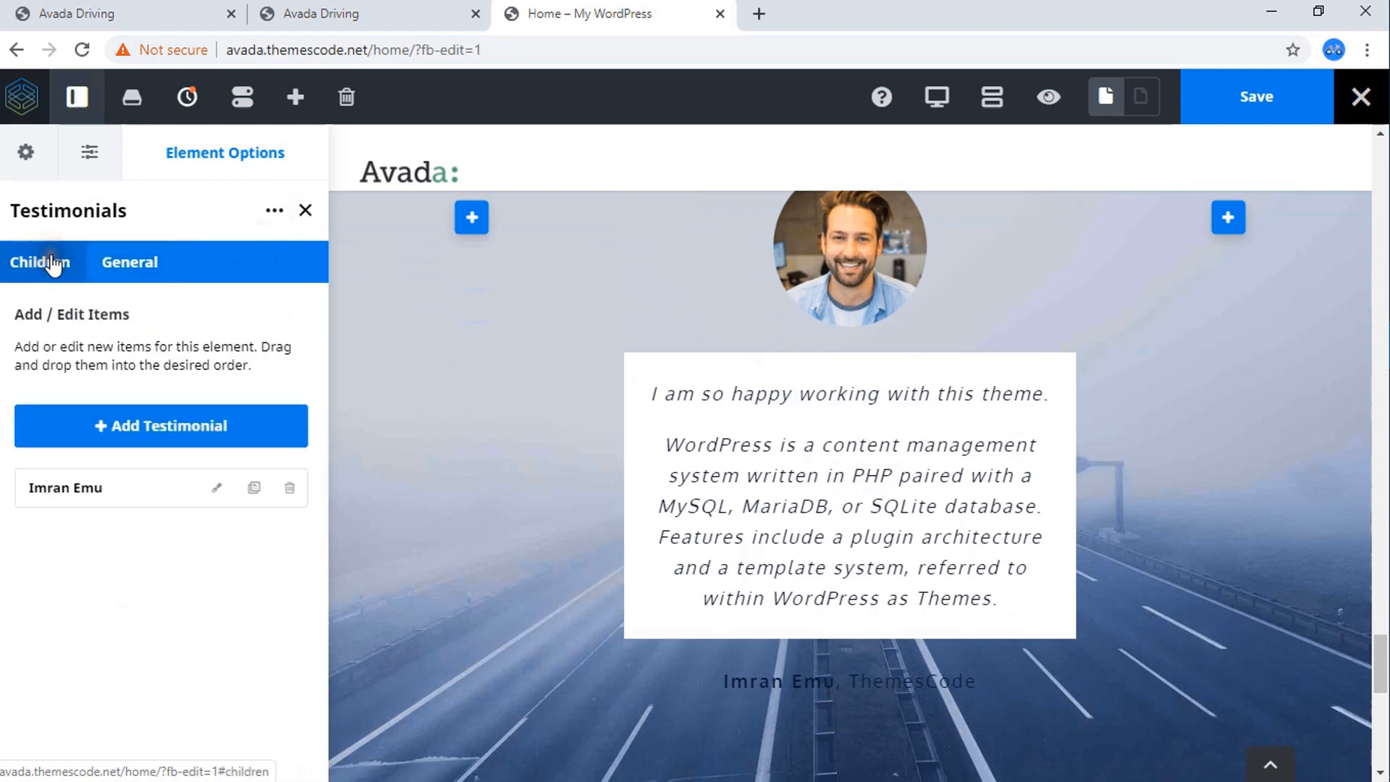
click(254, 490)
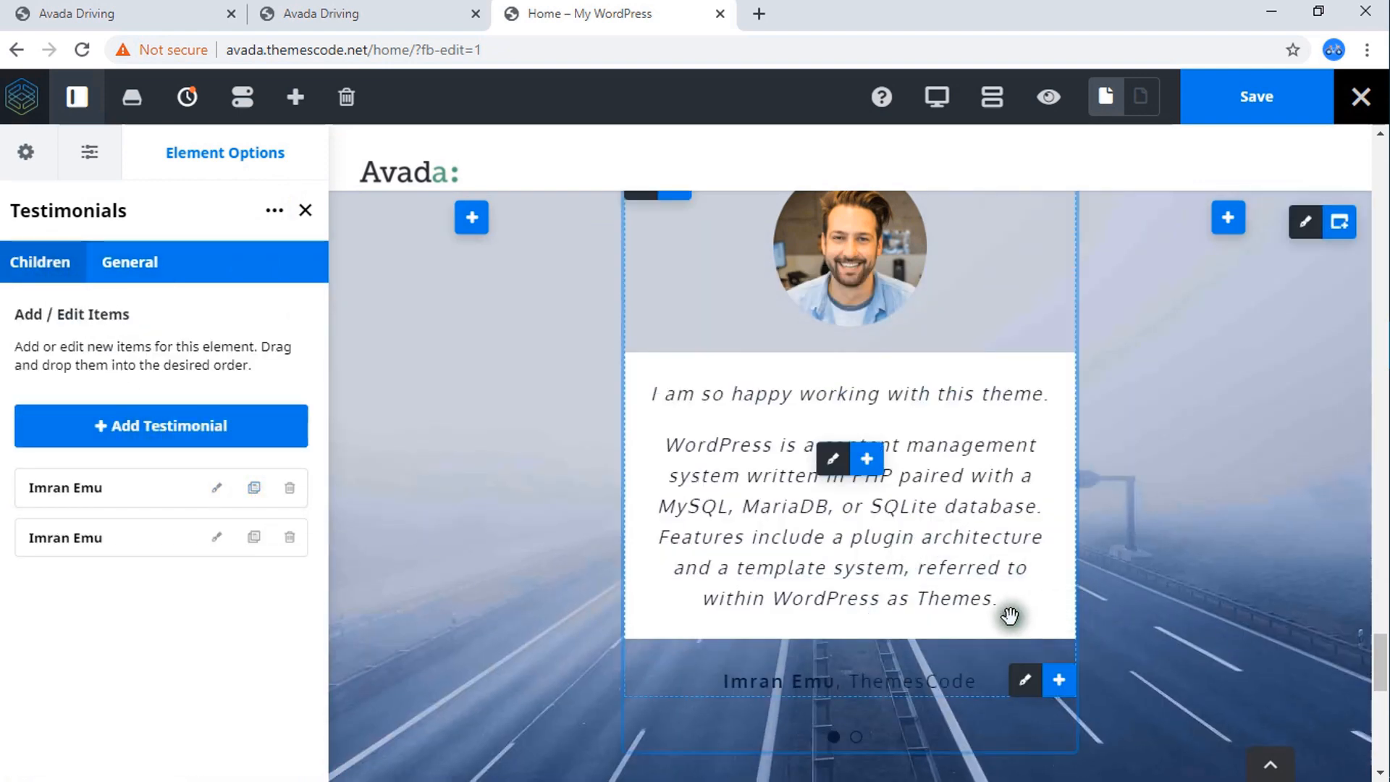
Replace the duplicated testimonial's custom avatar with testimonial-kate.png from the media library.
click(216, 540)
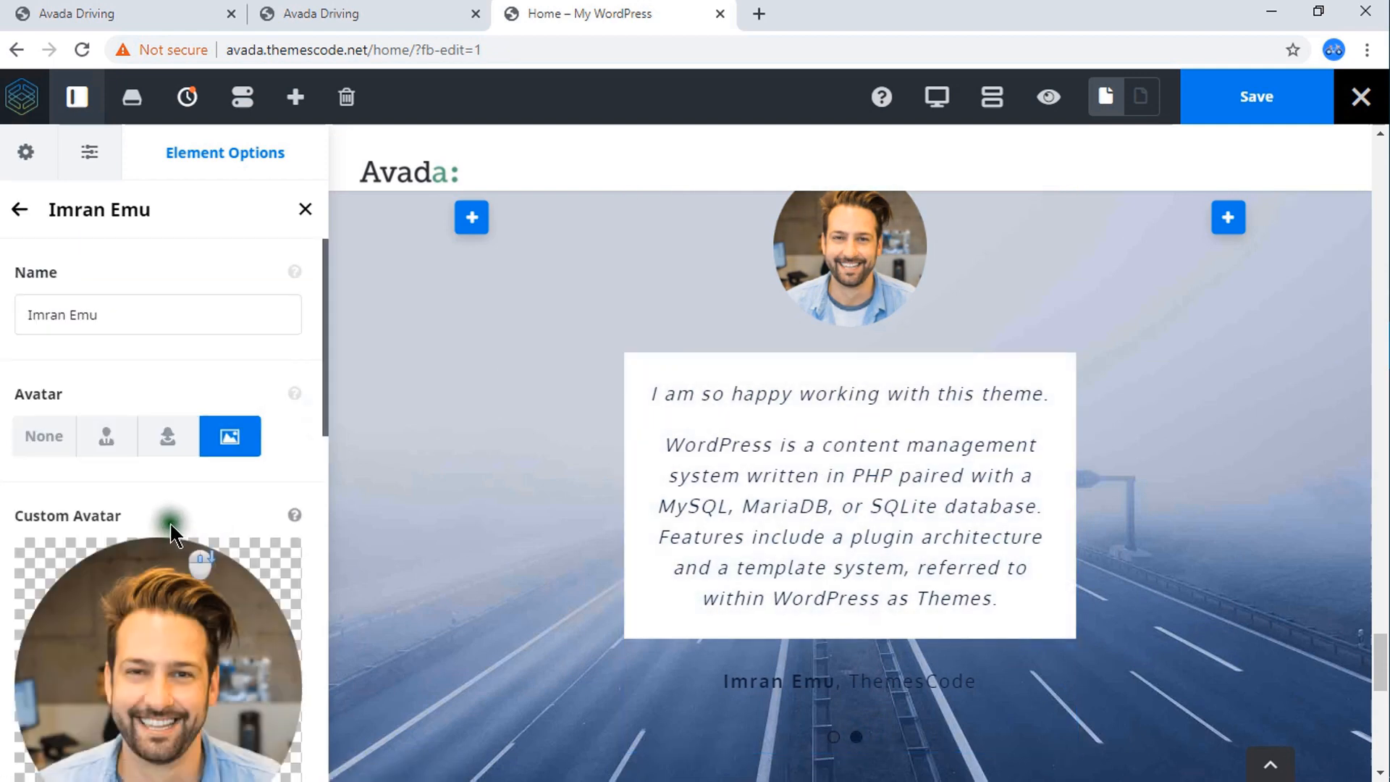
scroll(163, 507, down, 4)
click(138, 562)
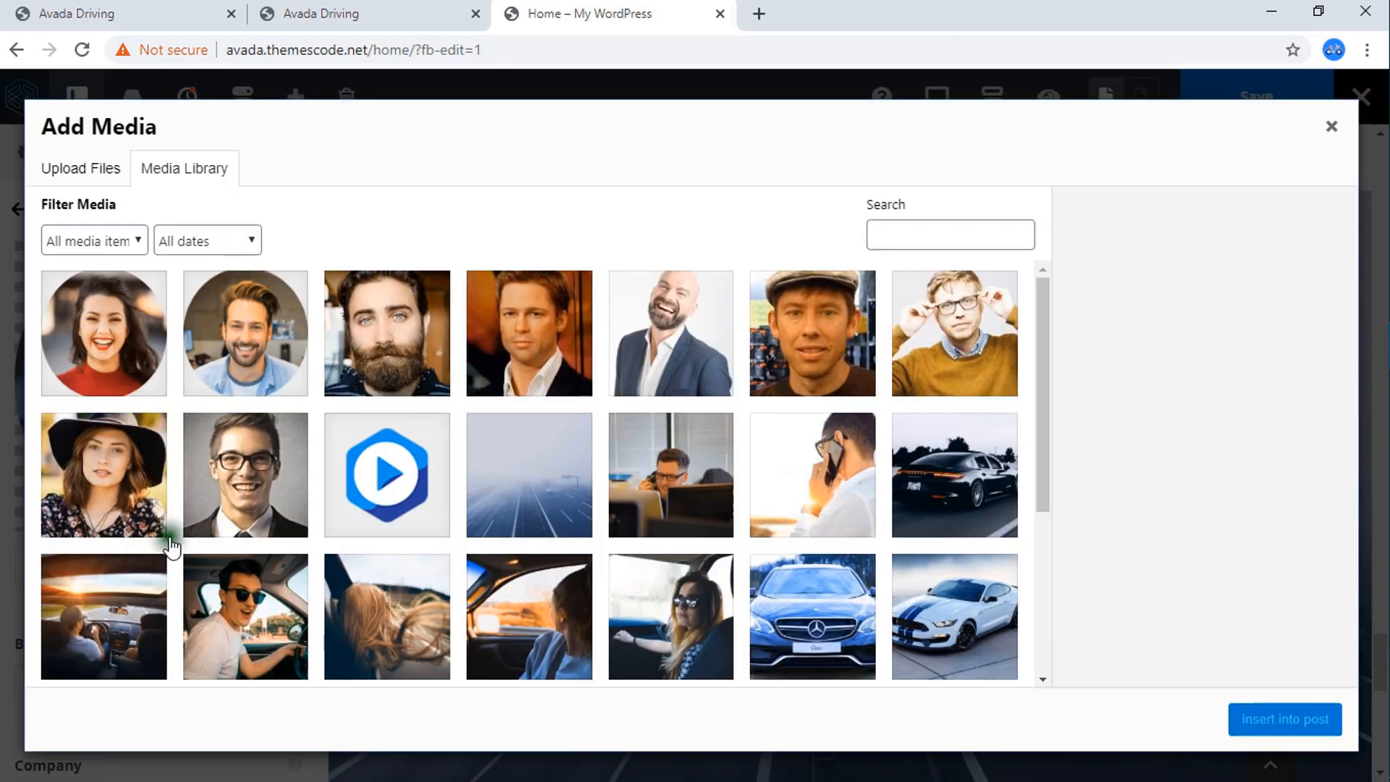
click(155, 342)
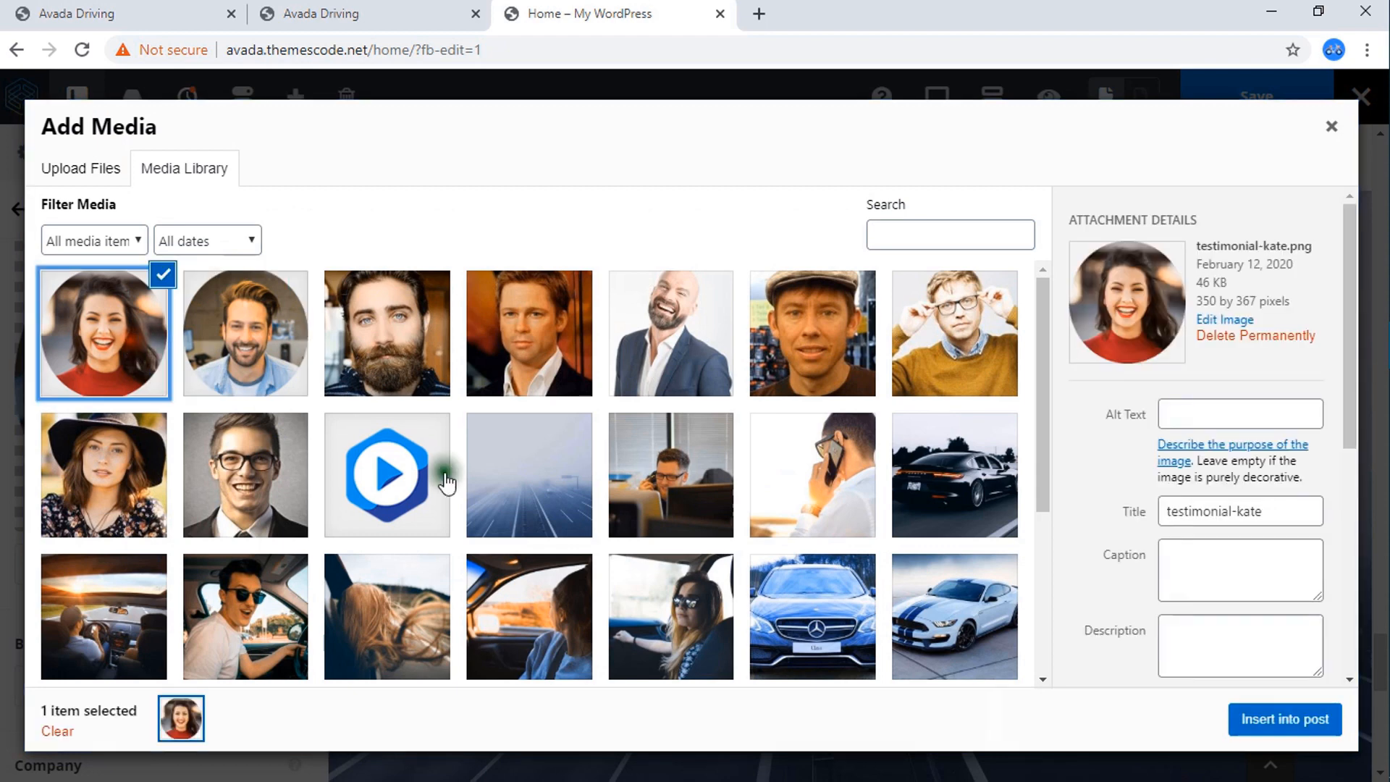
click(1286, 719)
scroll(212, 393, up, 4)
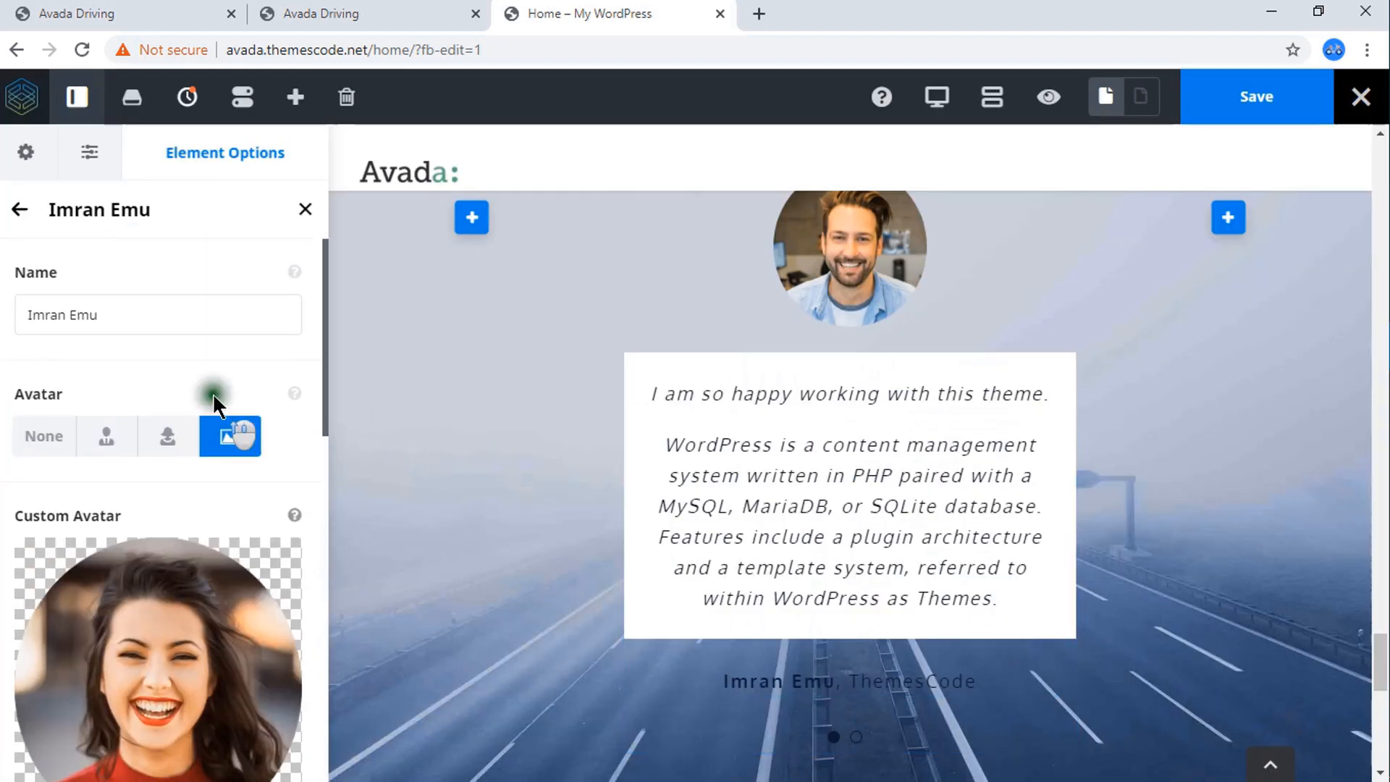
Replace the duplicated testimonial's name with the second reviewer's first name and save the page.
click(104, 312)
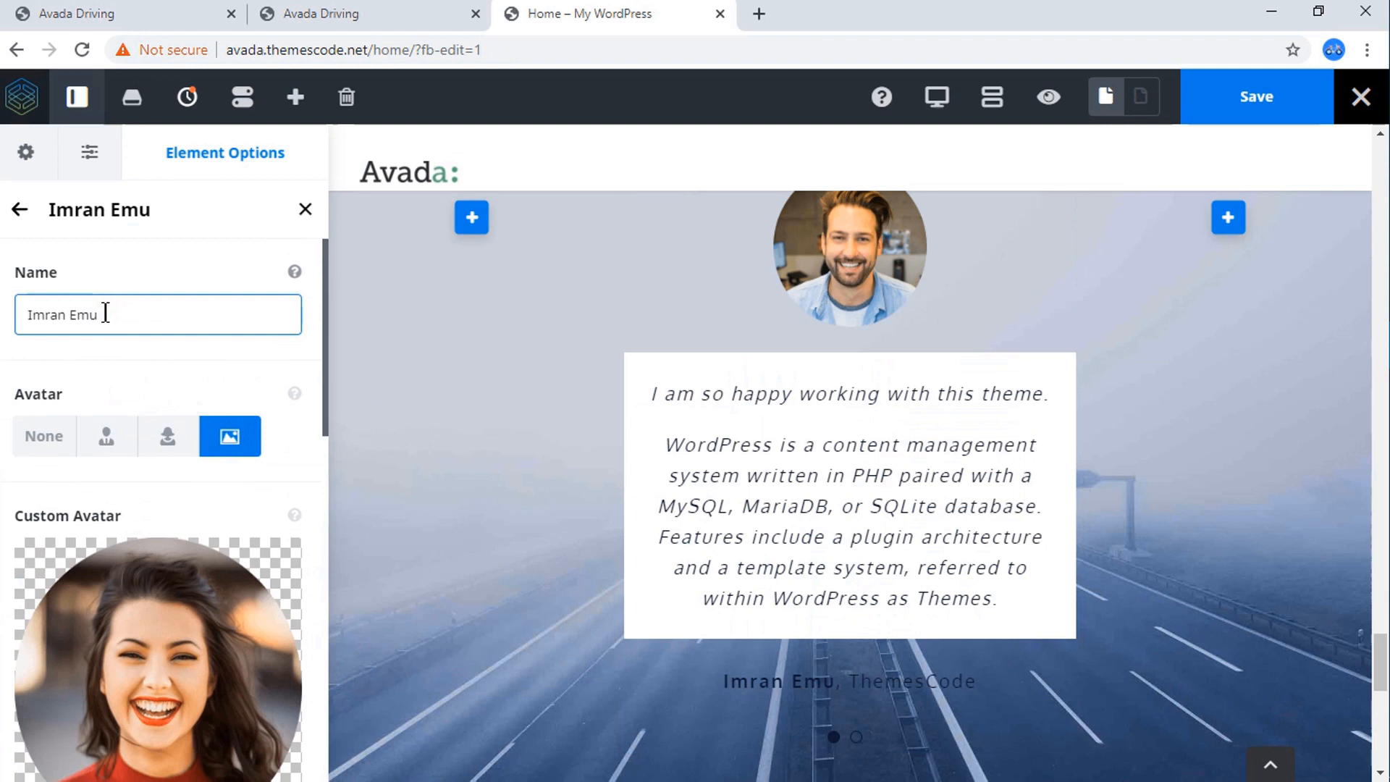
drag(110, 313, 2, 308)
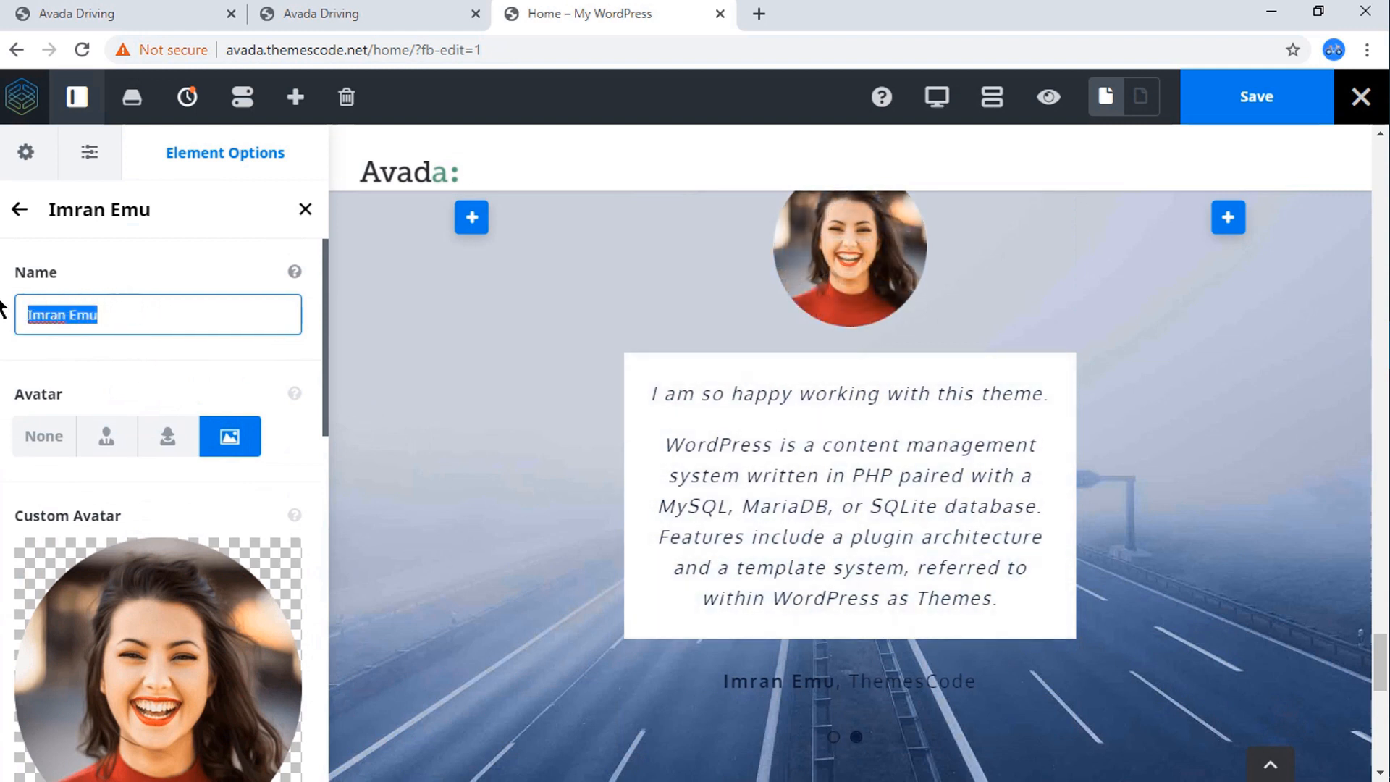
key(BackSpace)
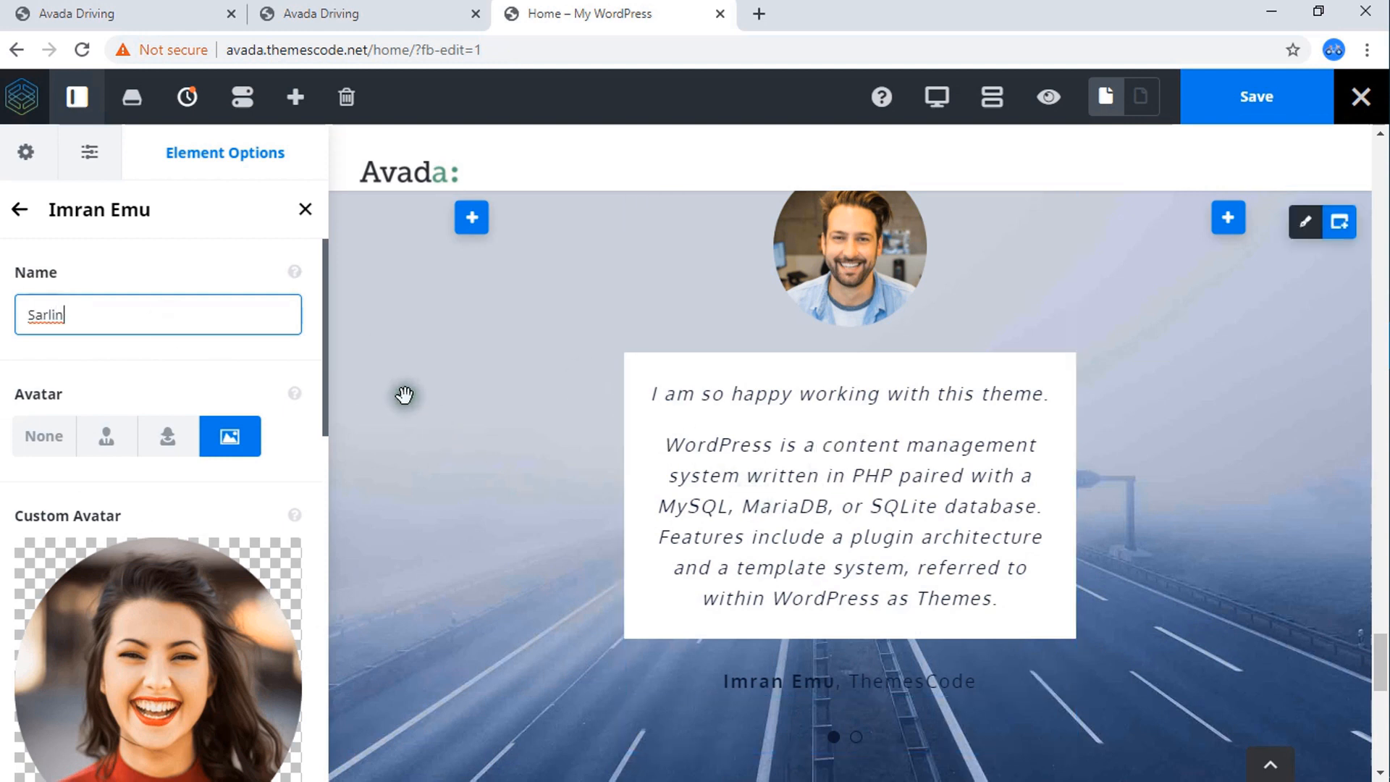
click(1246, 109)
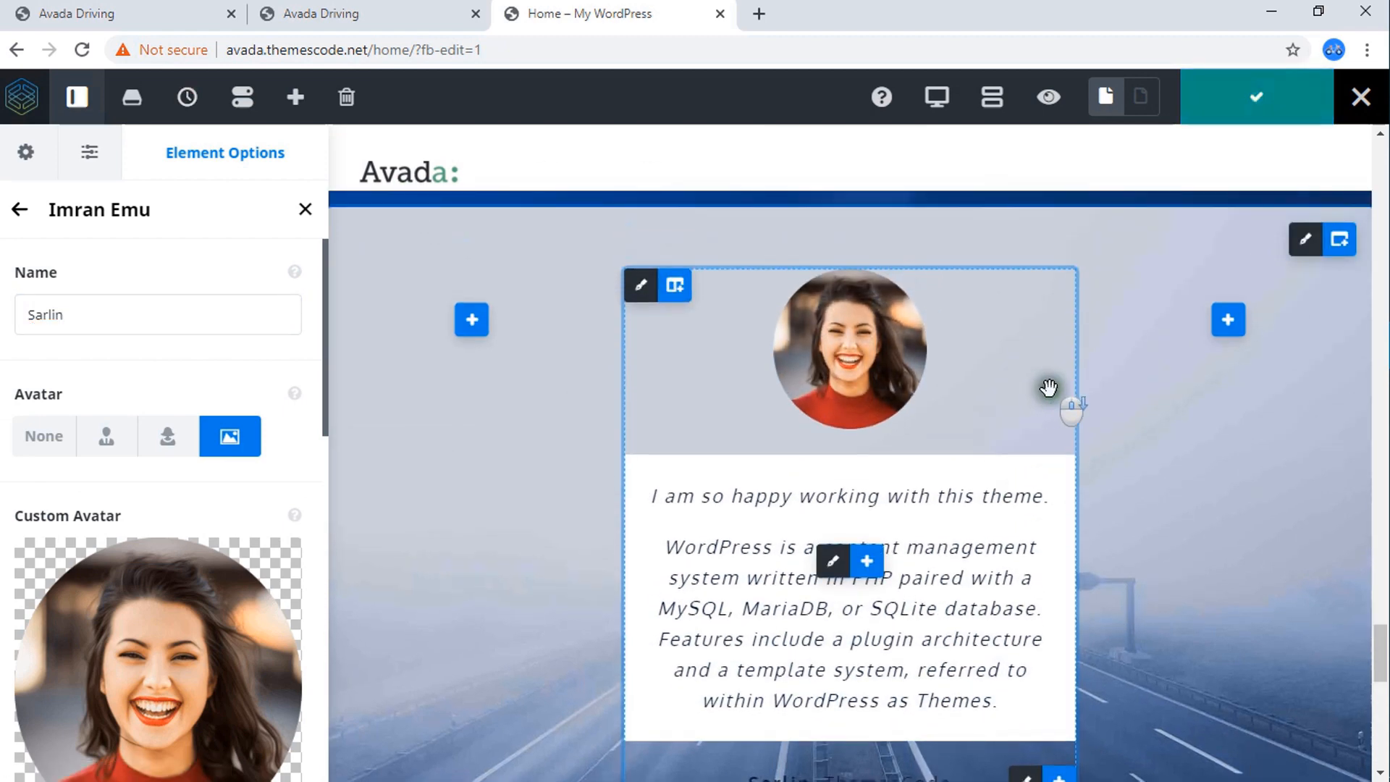
Preview the page without the builder controls and examine the testimonial slider and the footer below it.
scroll(1050, 388, down, 4)
scroll(1052, 389, up, 8)
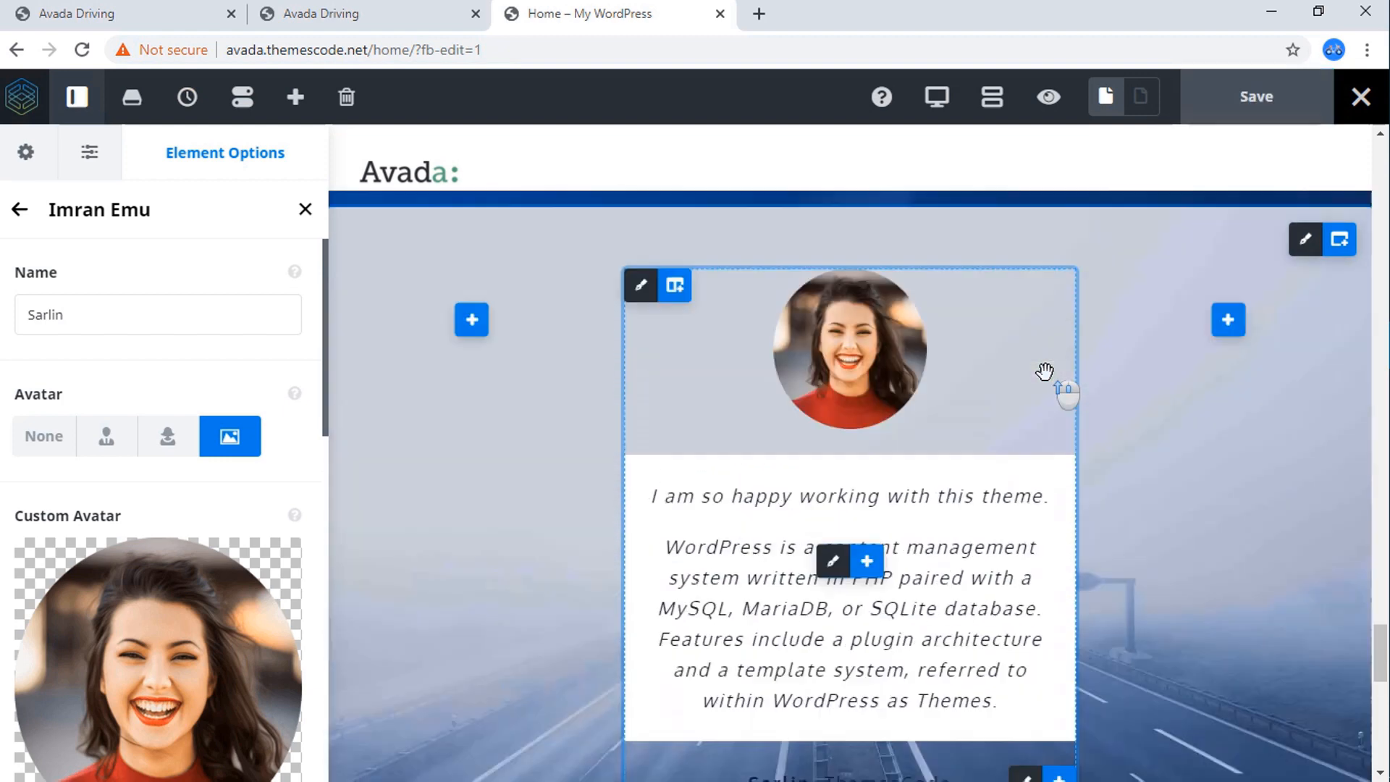
scroll(1045, 371, down, 3)
scroll(1065, 388, down, 6)
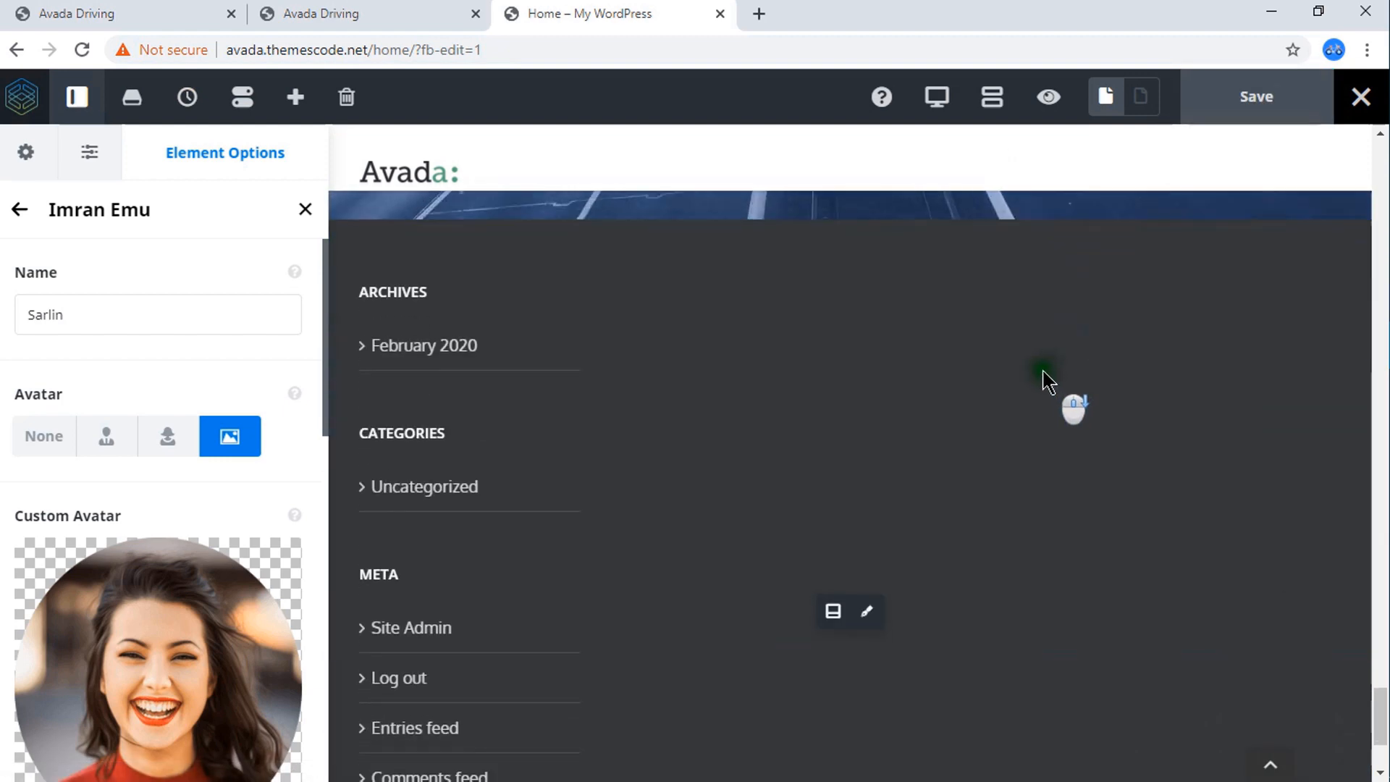
scroll(1070, 404, up, 3)
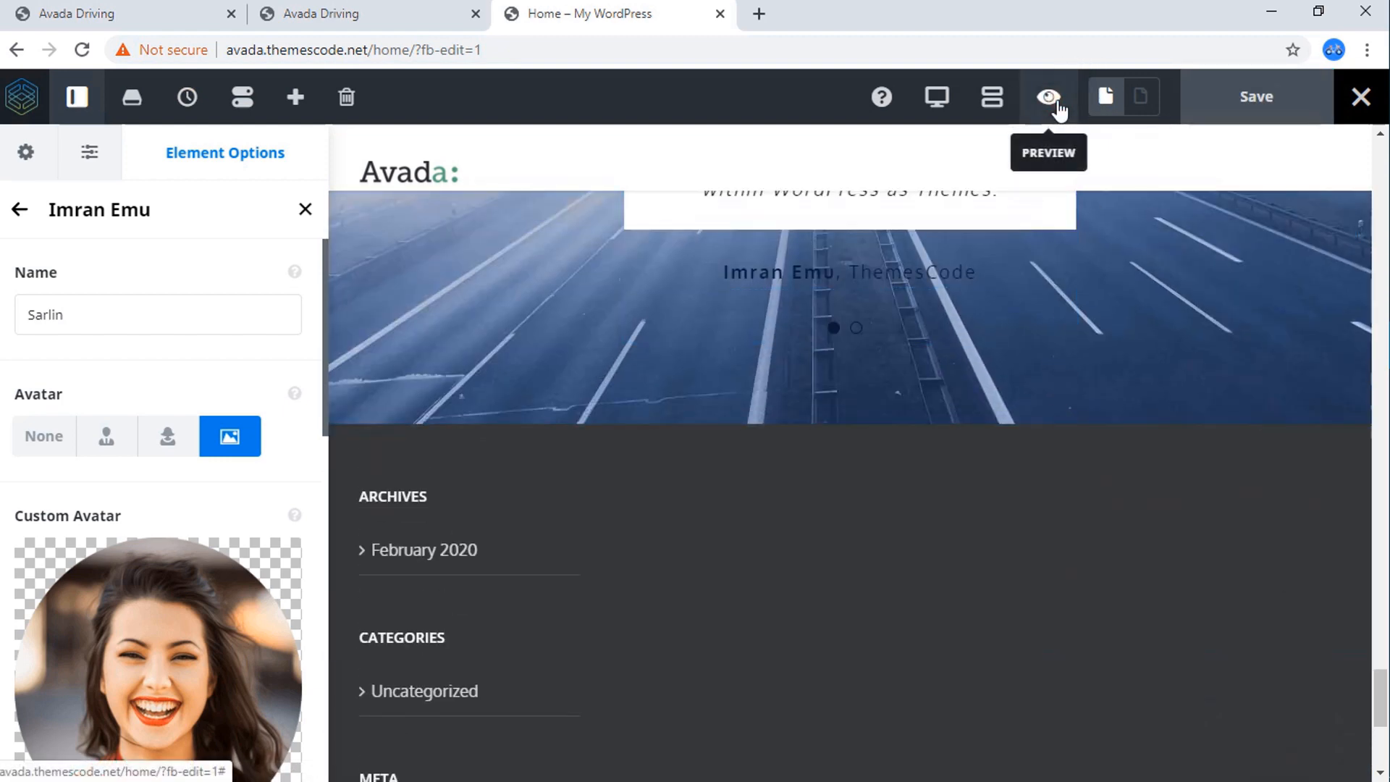
click(1059, 109)
scroll(865, 368, up, 5)
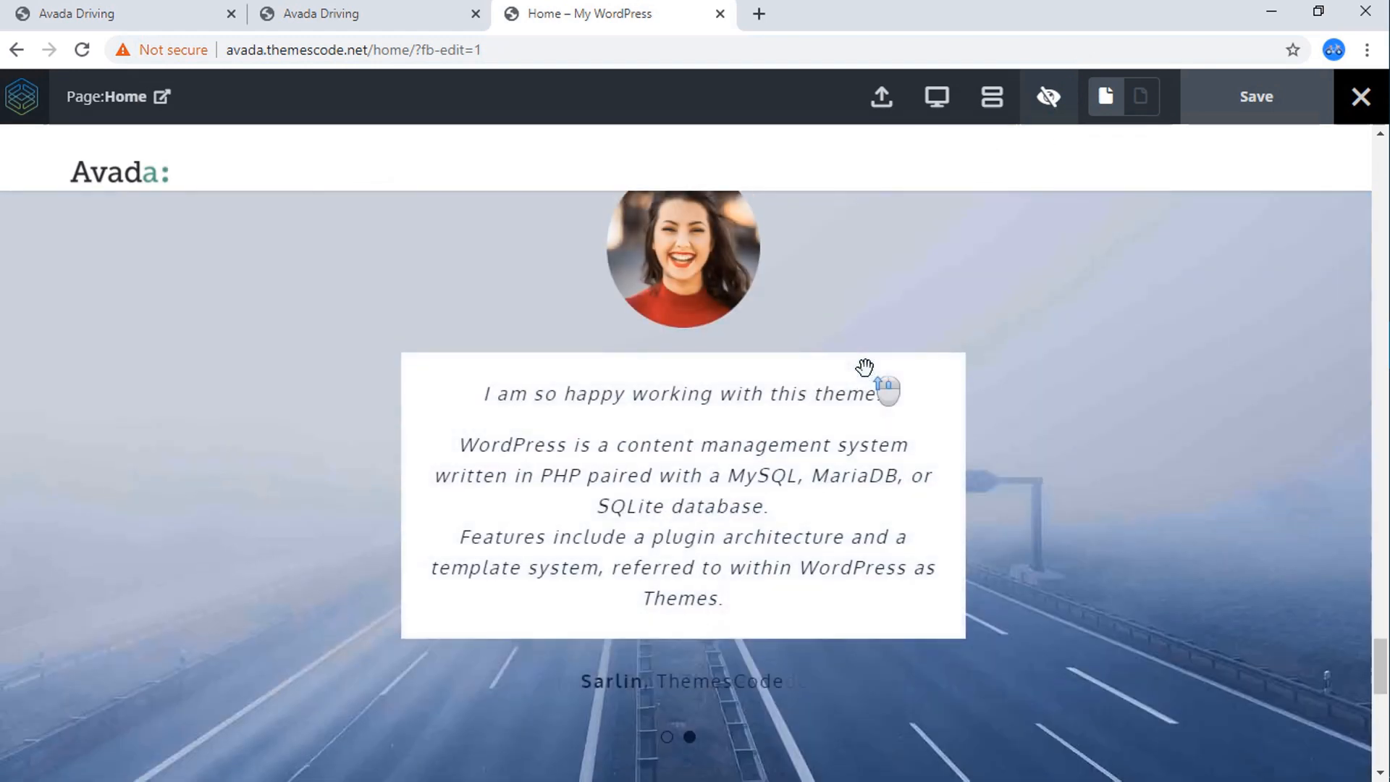
scroll(865, 367, up, 2)
scroll(865, 367, down, 5)
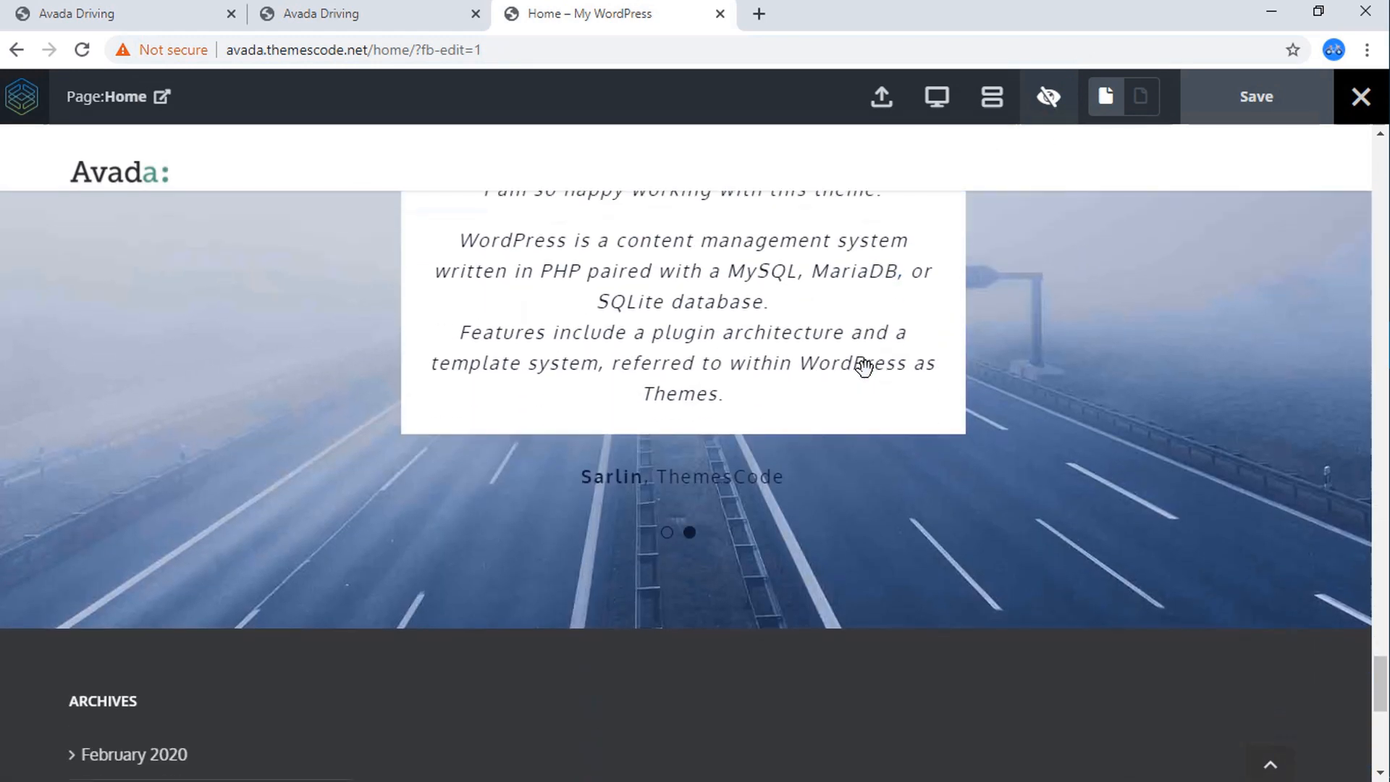
scroll(512, 486, down, 8)
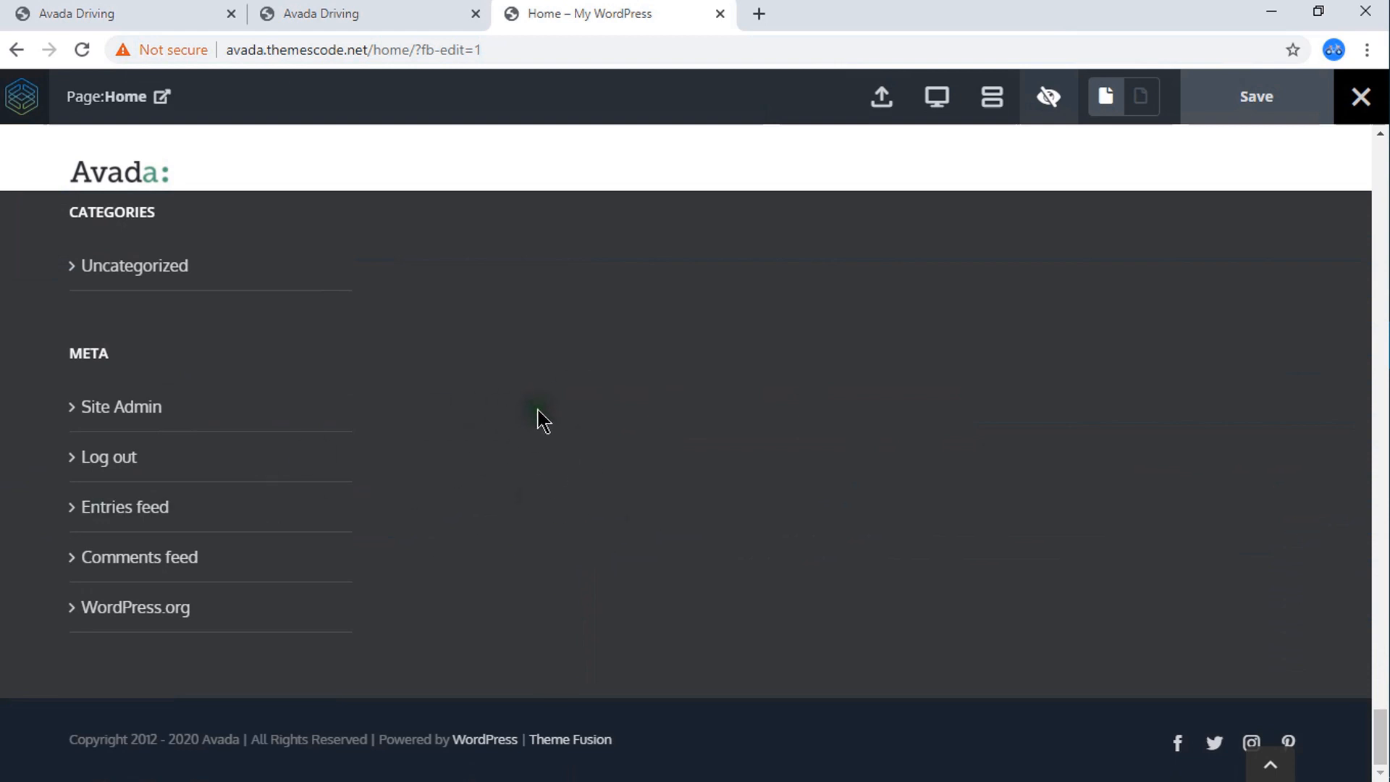
Examine the reference Avada Driving page from its header through the page sections down to its four-column footer.
click(335, 8)
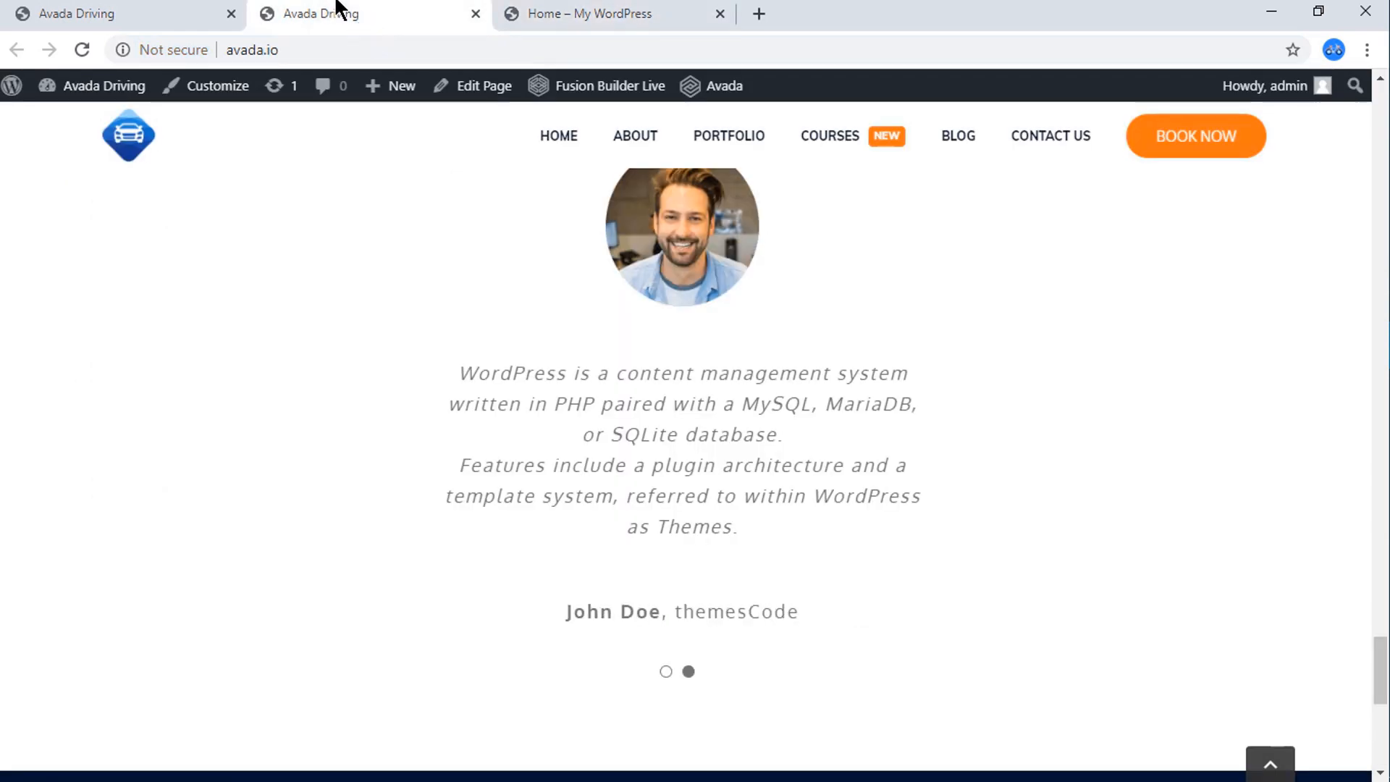
scroll(553, 543, down, 8)
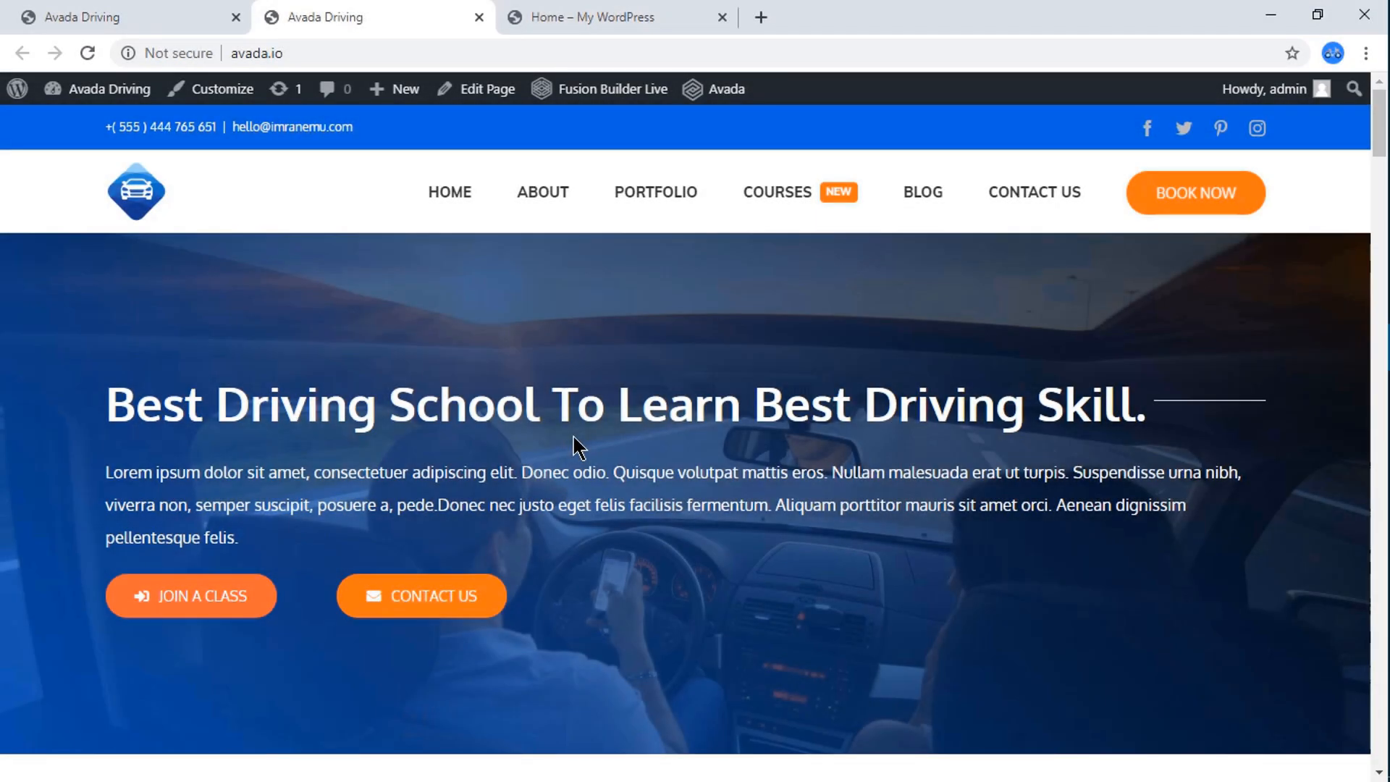
scroll(573, 438, down, 15)
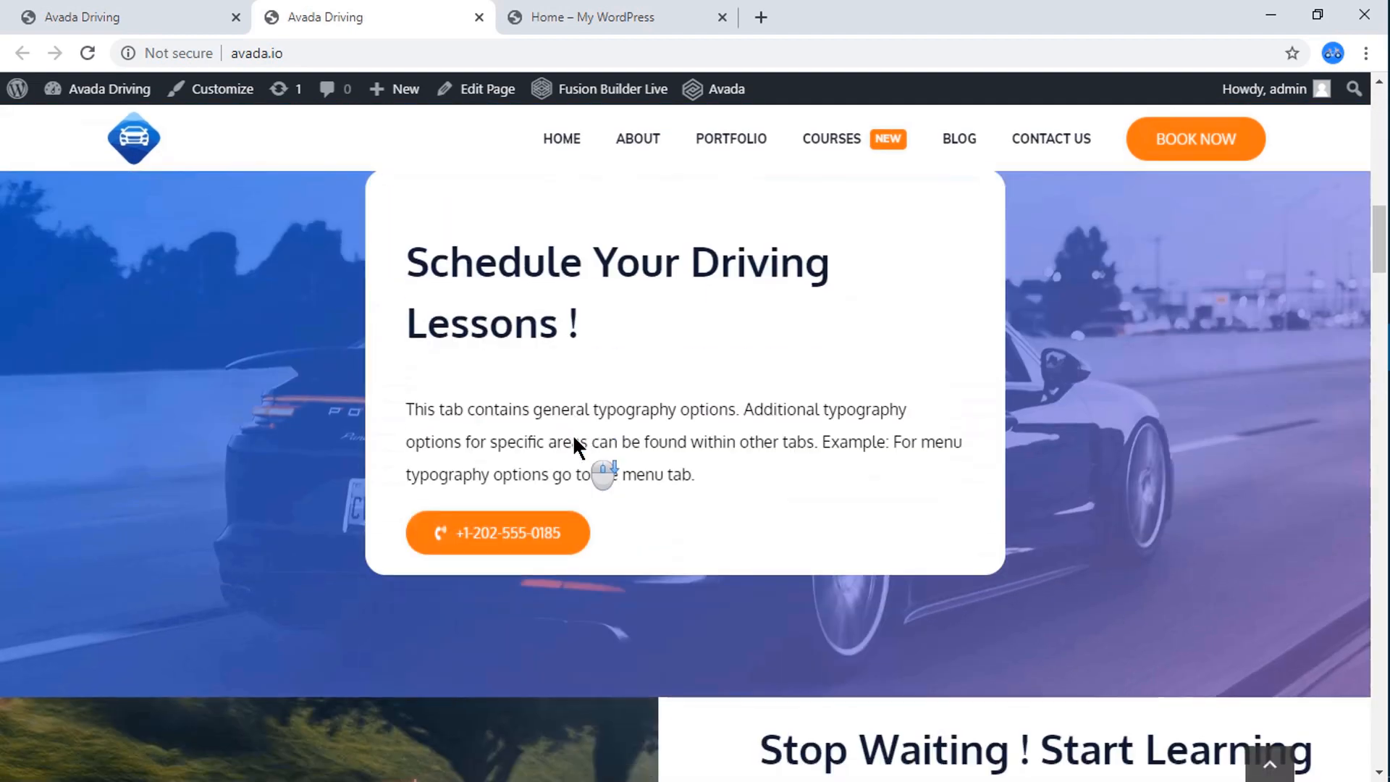
scroll(574, 446, down, 15)
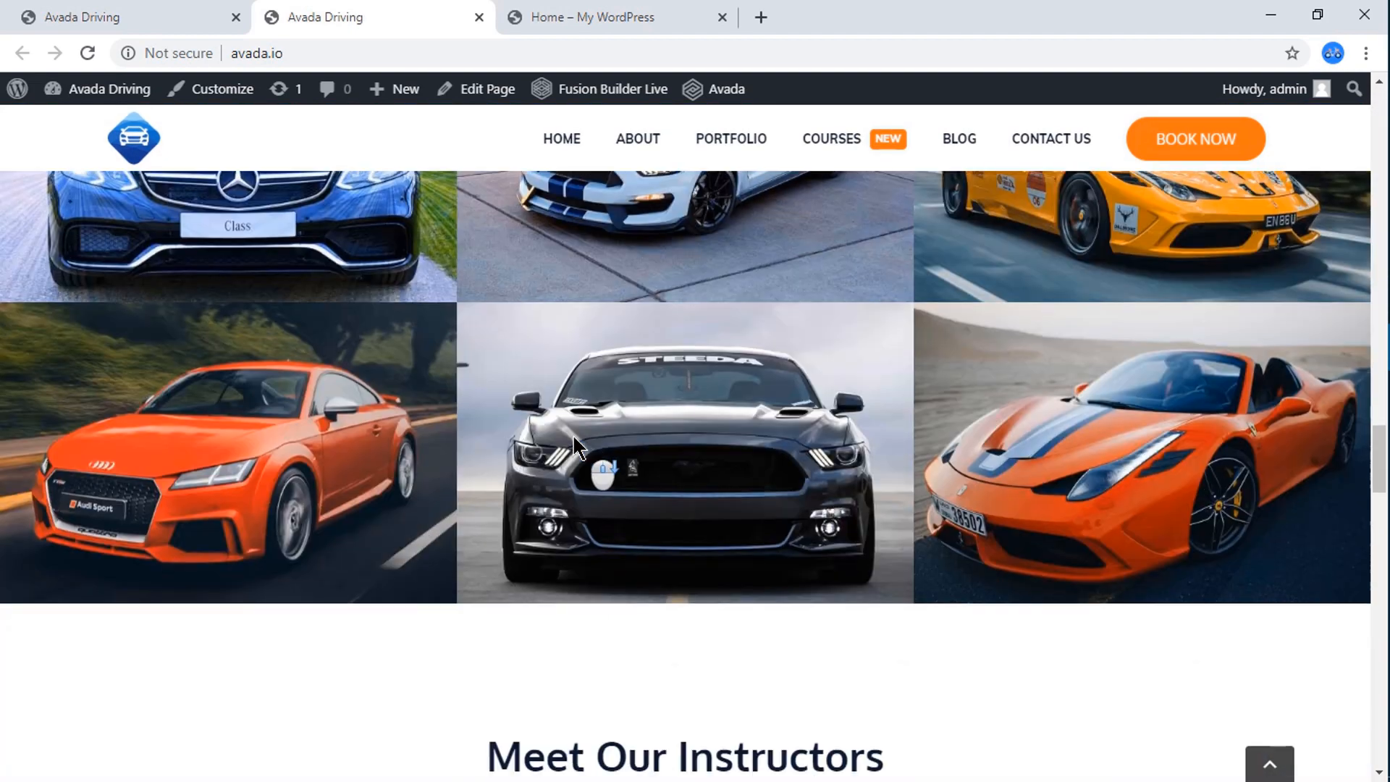
scroll(577, 445, down, 11)
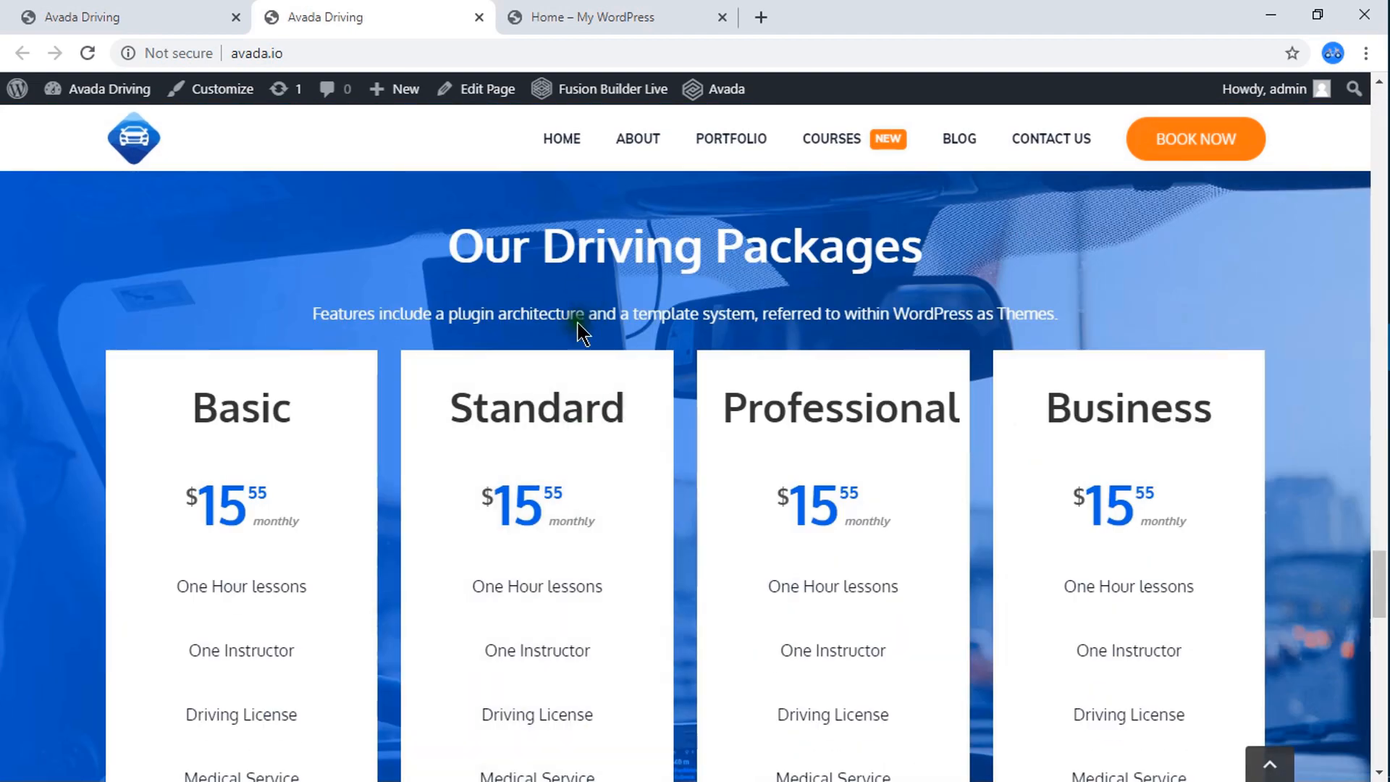
scroll(532, 449, down, 6)
scroll(533, 449, down, 10)
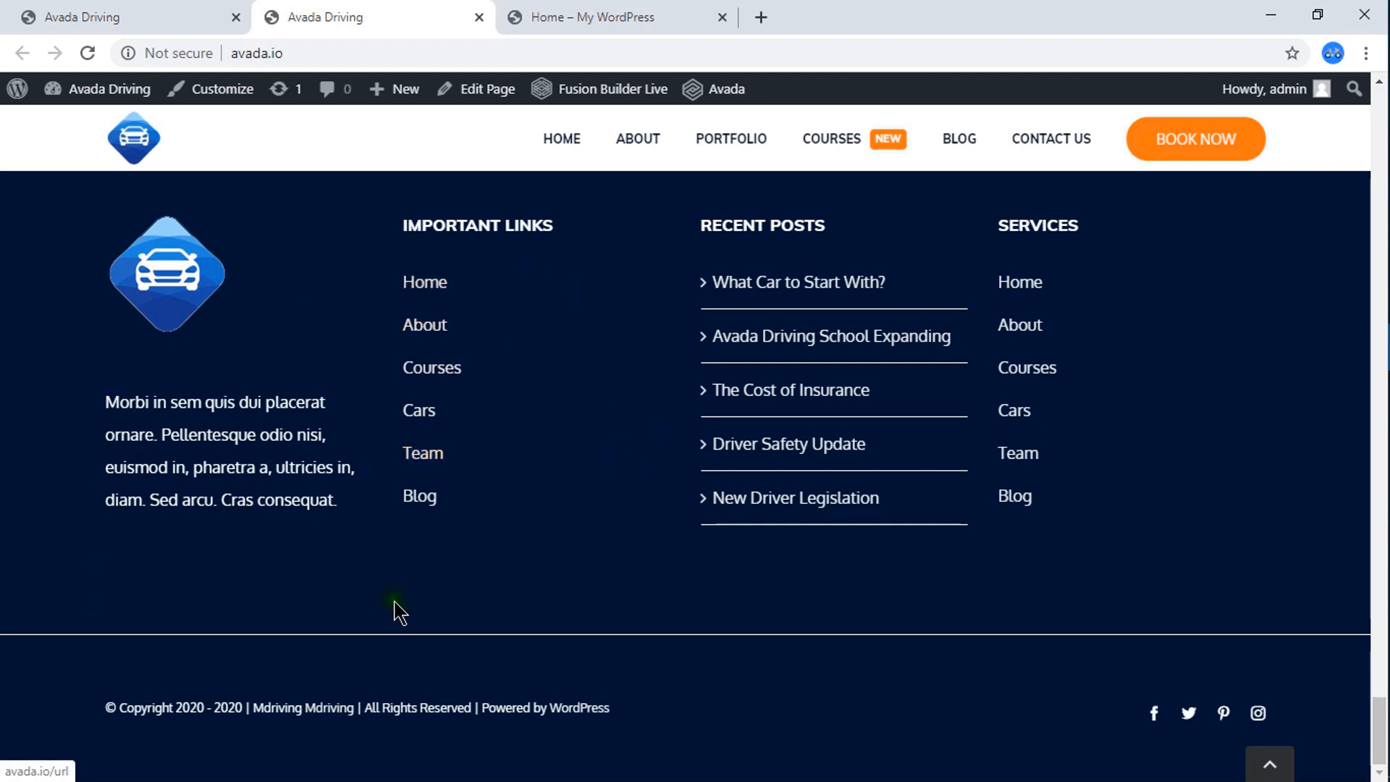
scroll(658, 223, up, 6)
scroll(743, 219, up, 2)
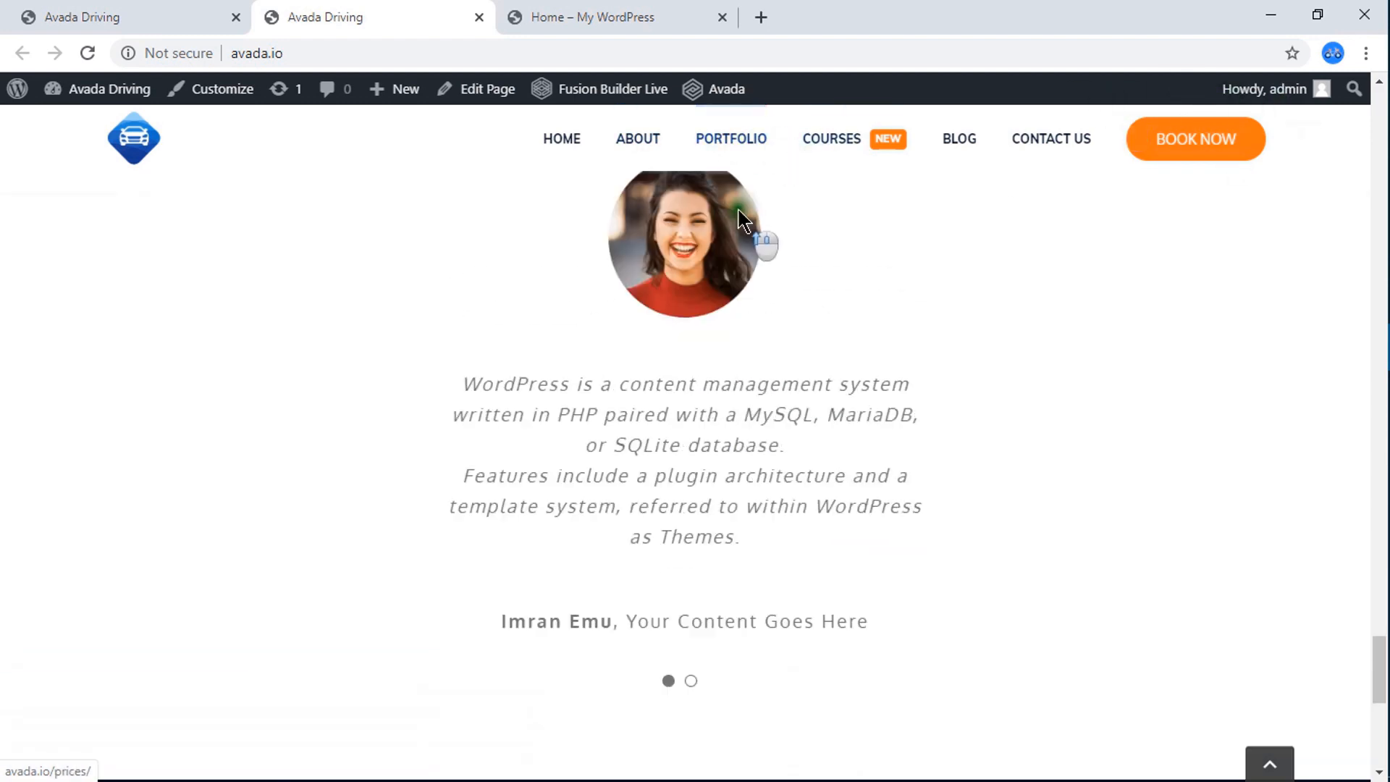
scroll(742, 220, up, 15)
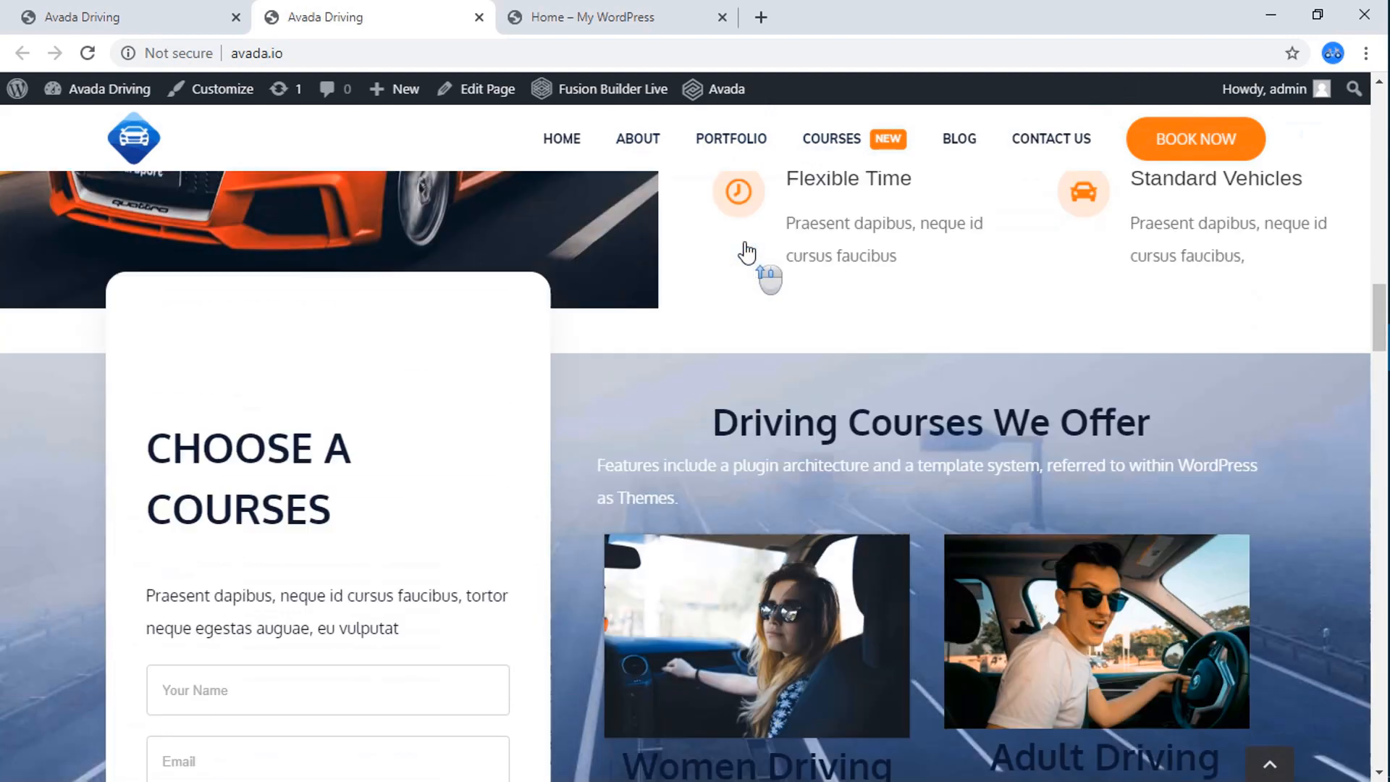
scroll(748, 252, up, 15)
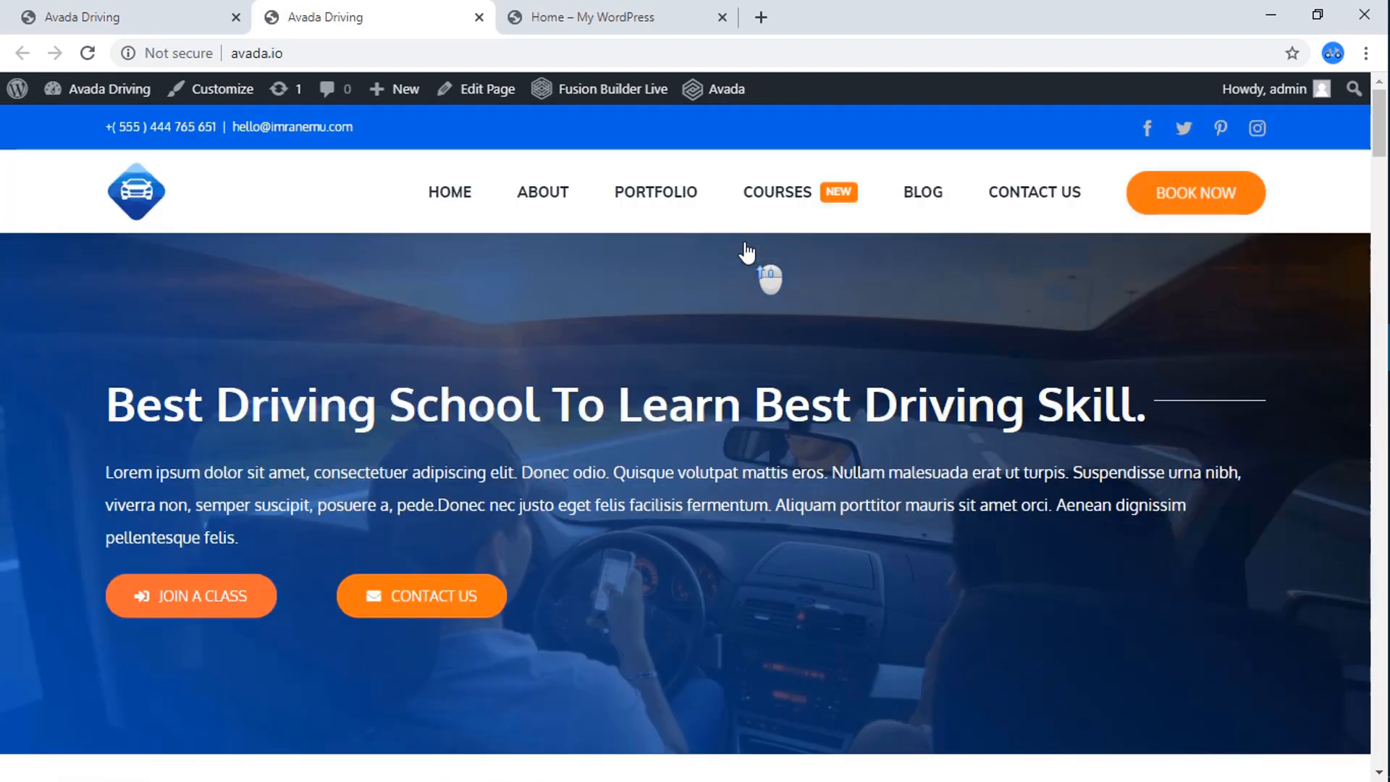
Return to the Home page preview and examine its footer widgets and copyright bar below the testimonial slider.
click(614, 14)
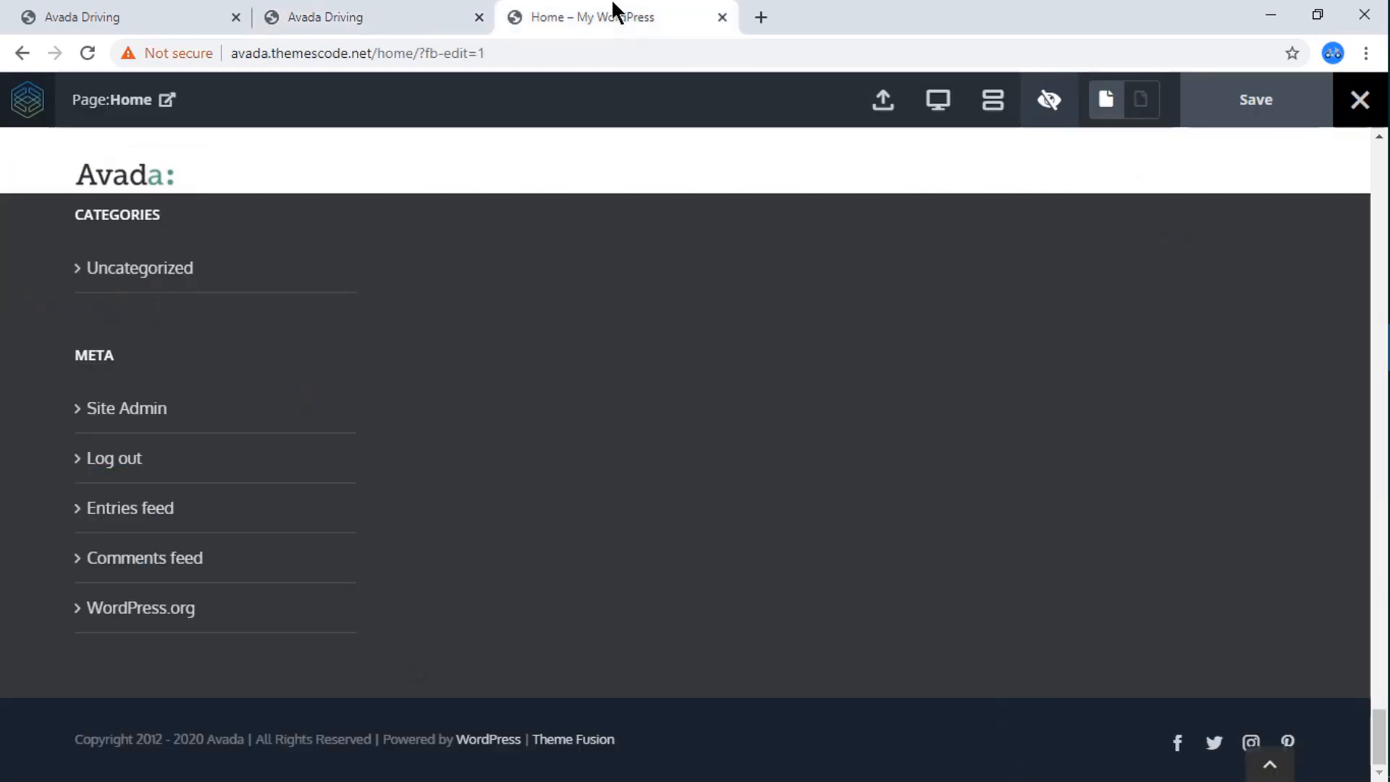
scroll(459, 341, up, 5)
scroll(444, 372, down, 4)
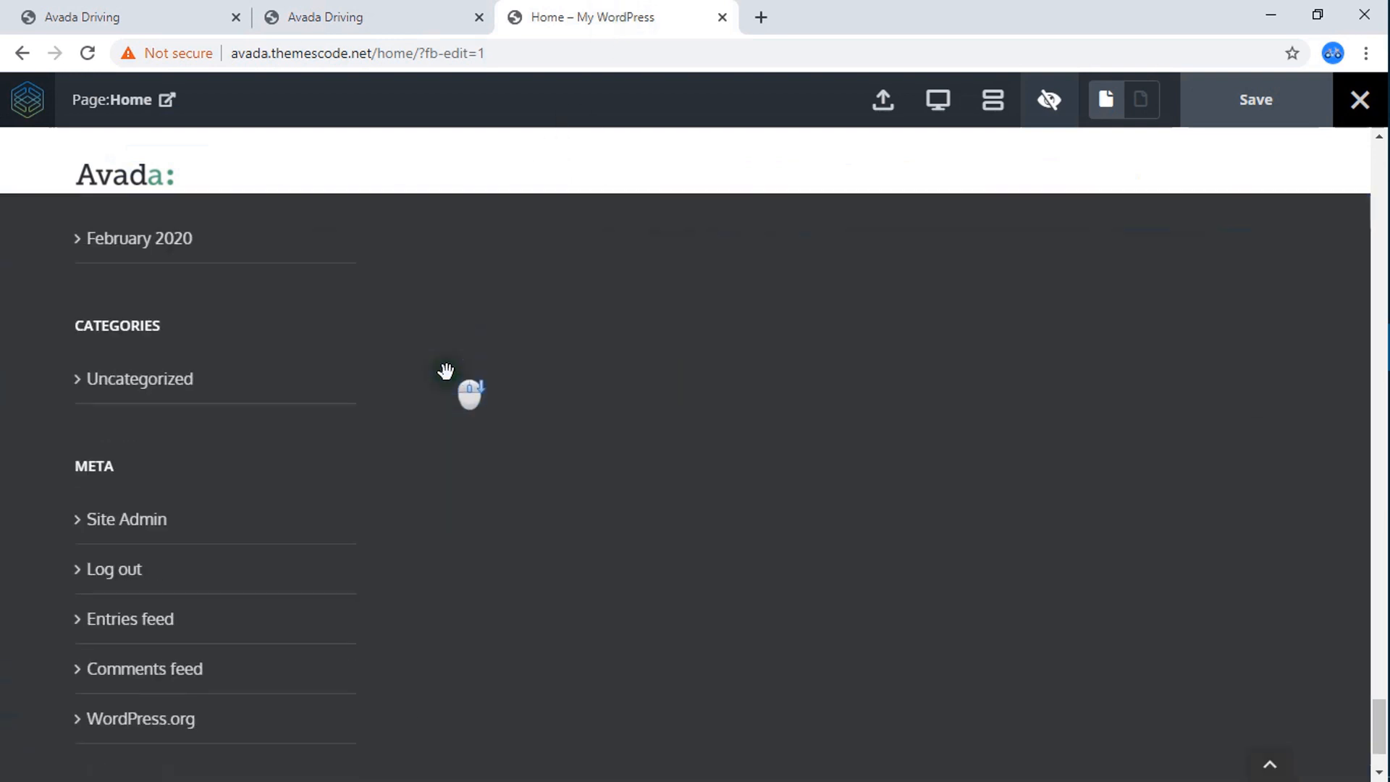
scroll(546, 485, down, 2)
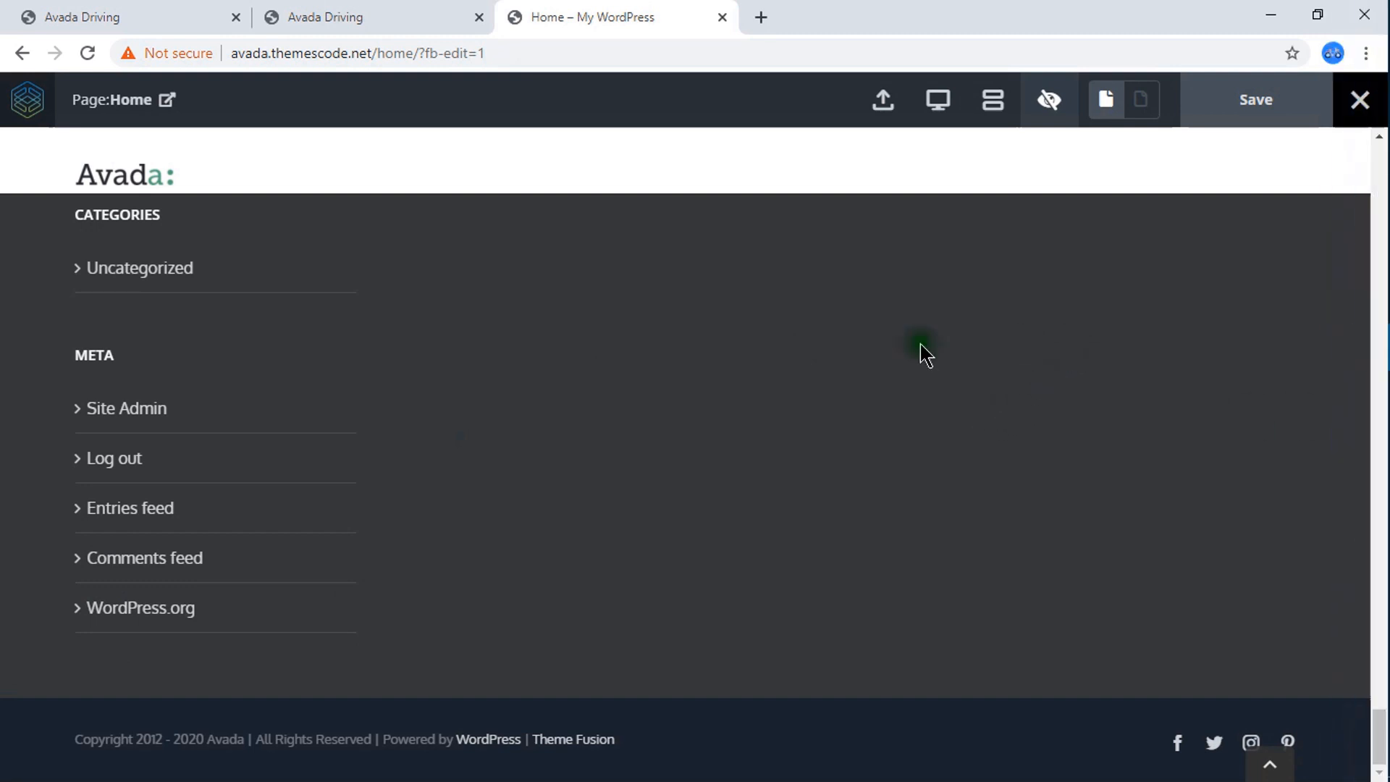
scroll(636, 372, up, 5)
scroll(280, 481, down, 5)
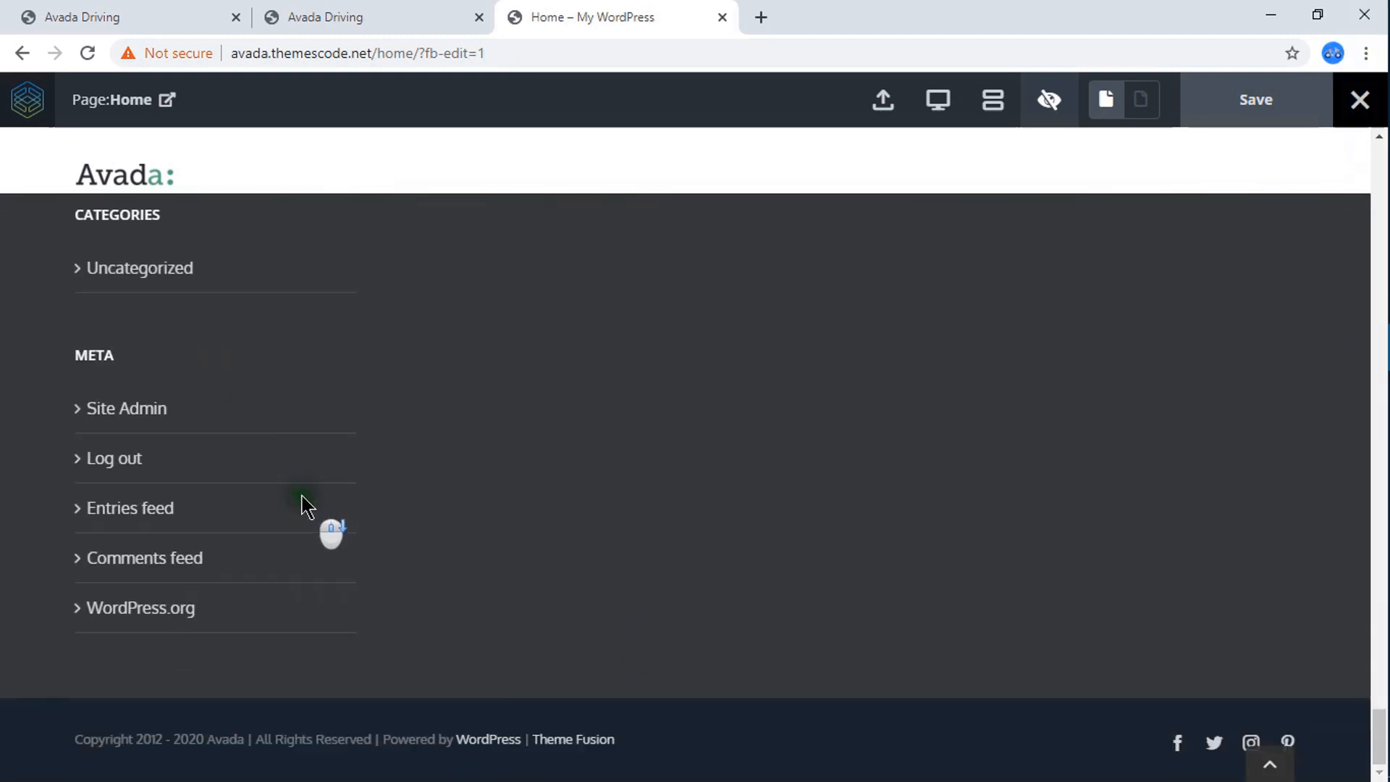
scroll(460, 503, up, 7)
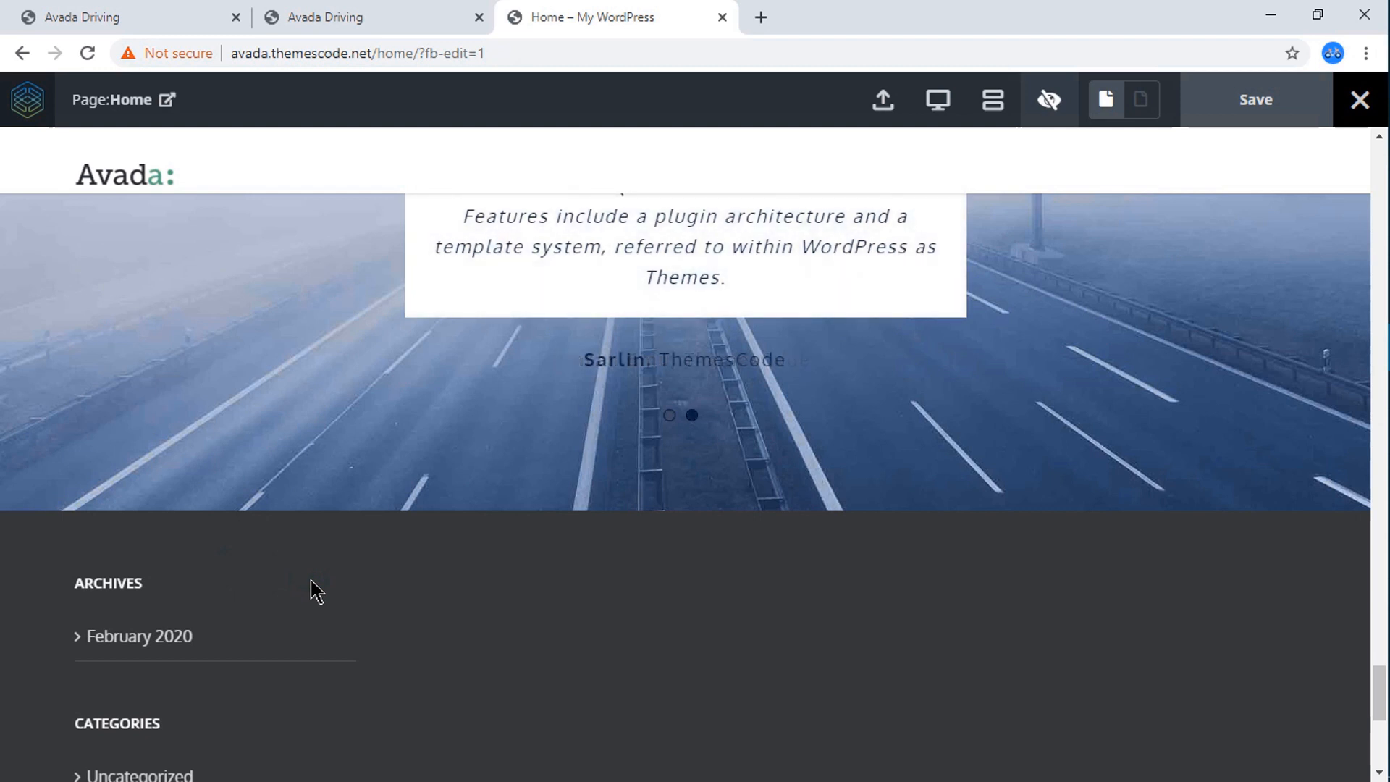
scroll(313, 588, down, 2)
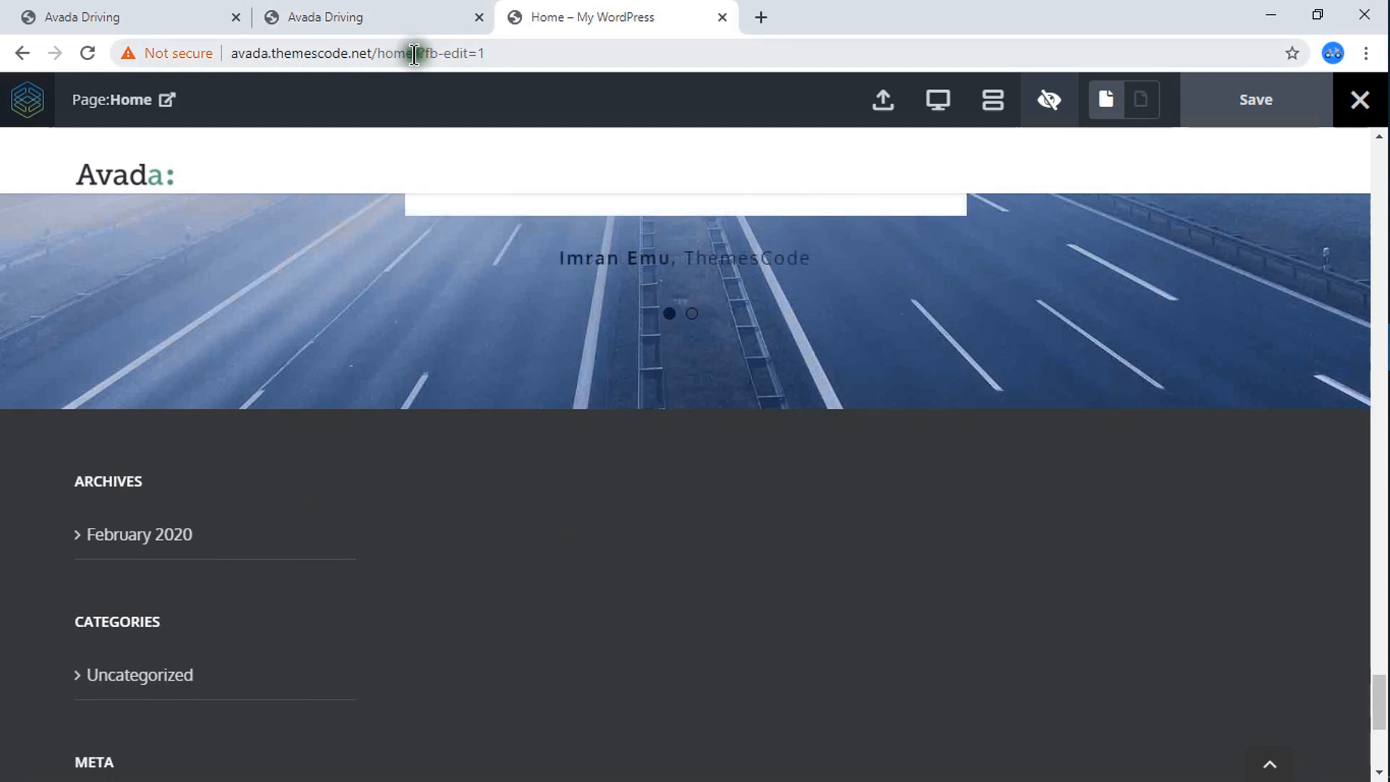
Load avada.themescode.net/home/ in a new browser tab and open the page for editing in WordPress.
drag(414, 54, 376, 55)
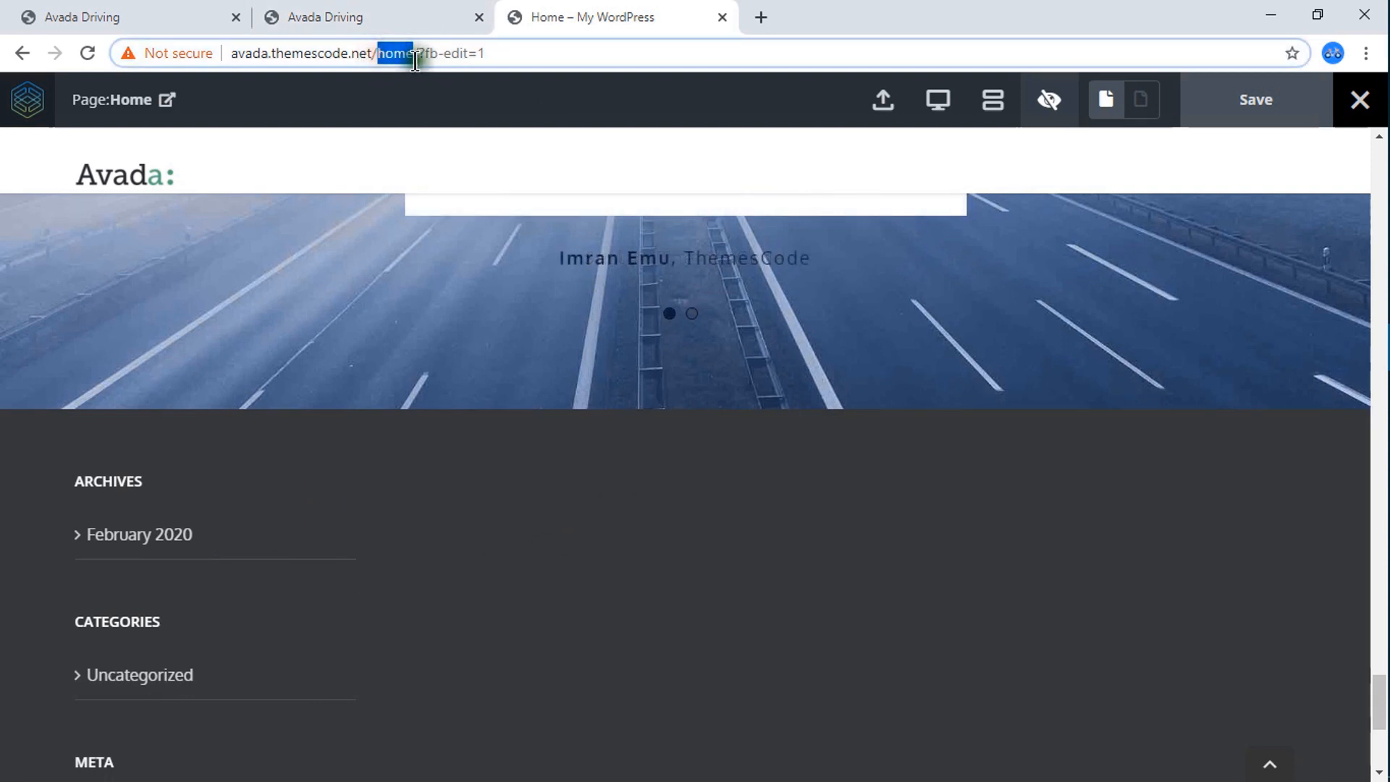
click(418, 52)
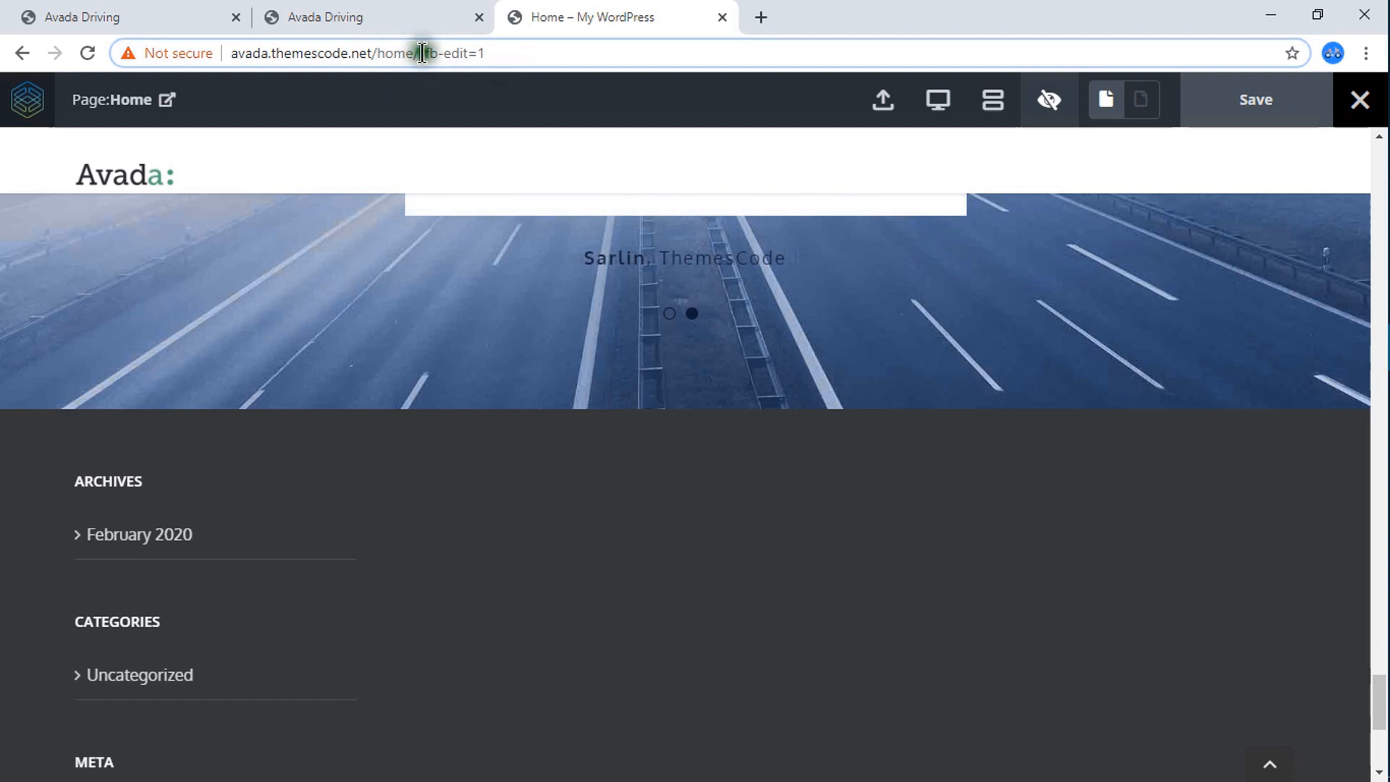
drag(423, 53, 231, 57)
key(ctrl+c)
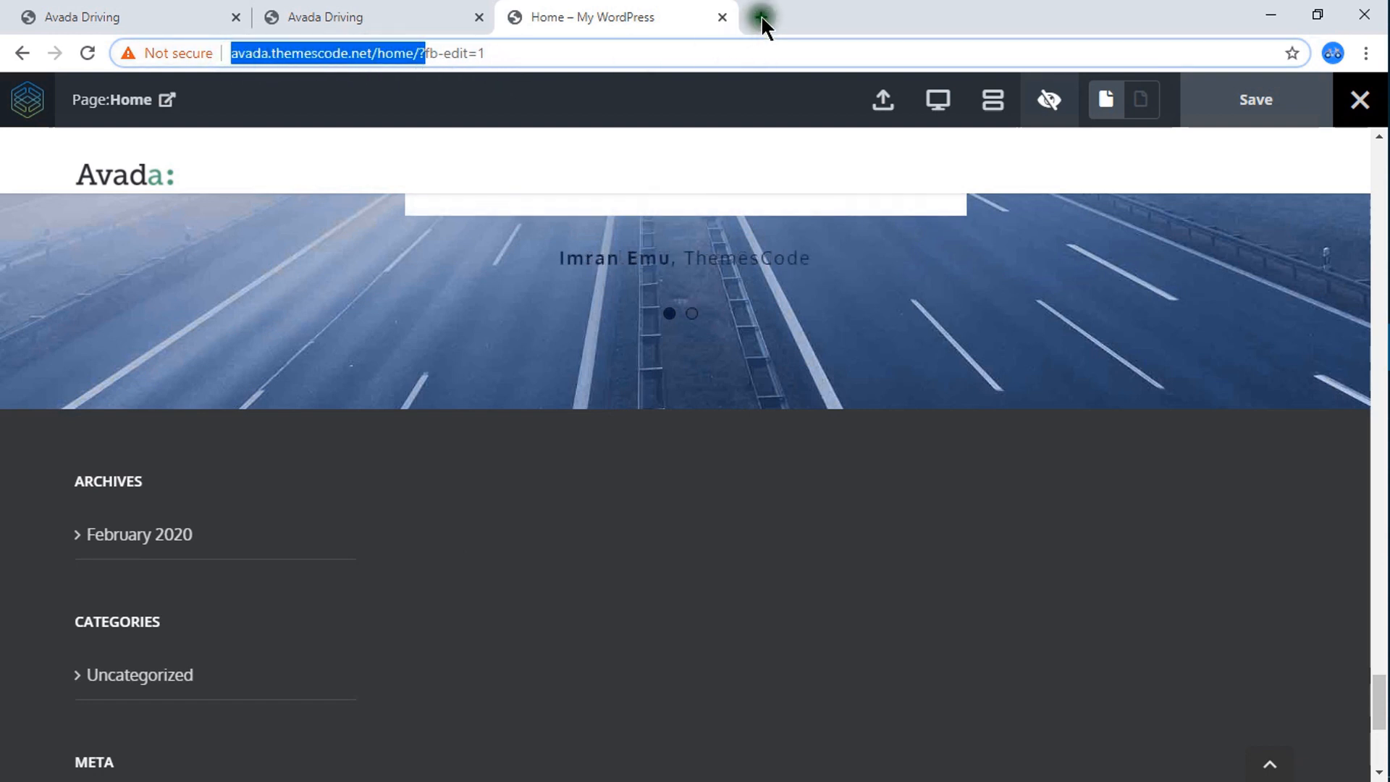
click(762, 14)
key(ctrl+v)
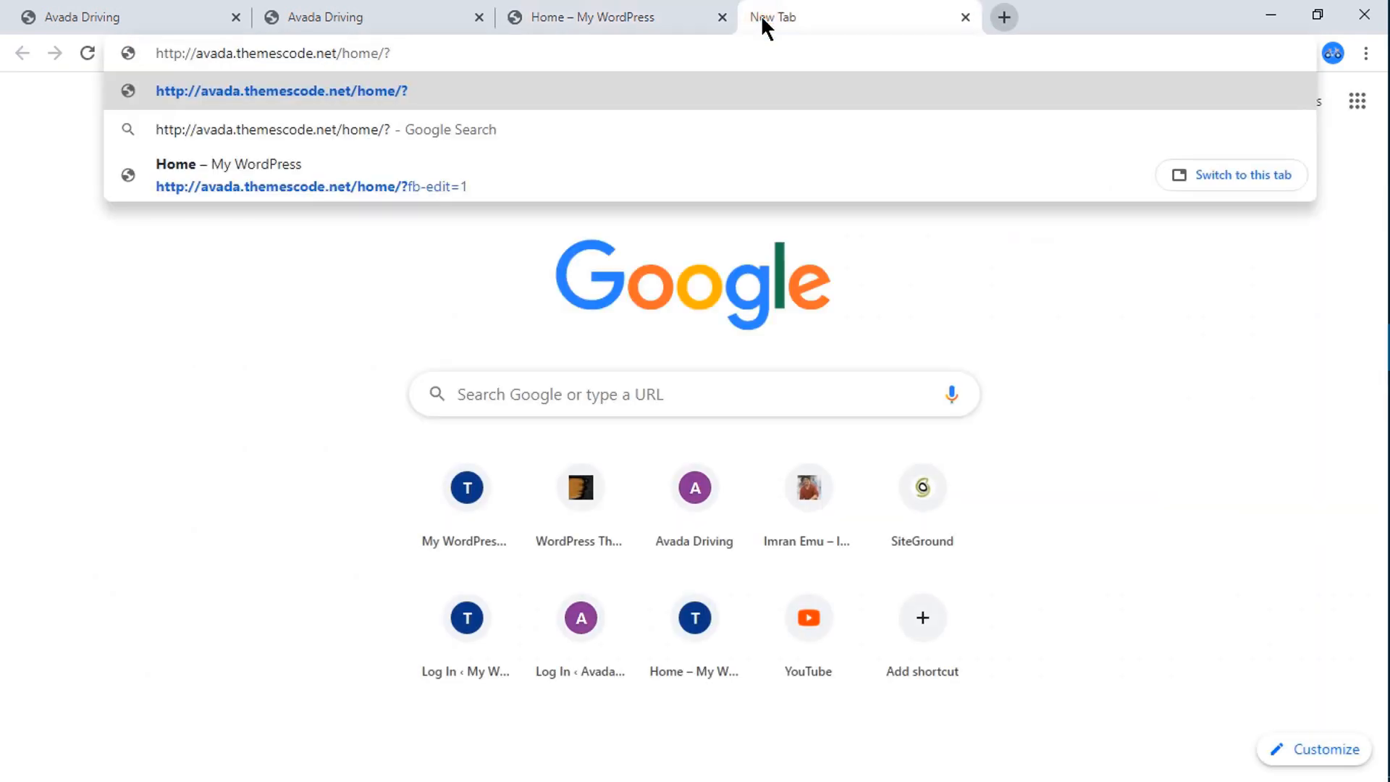
key(Return)
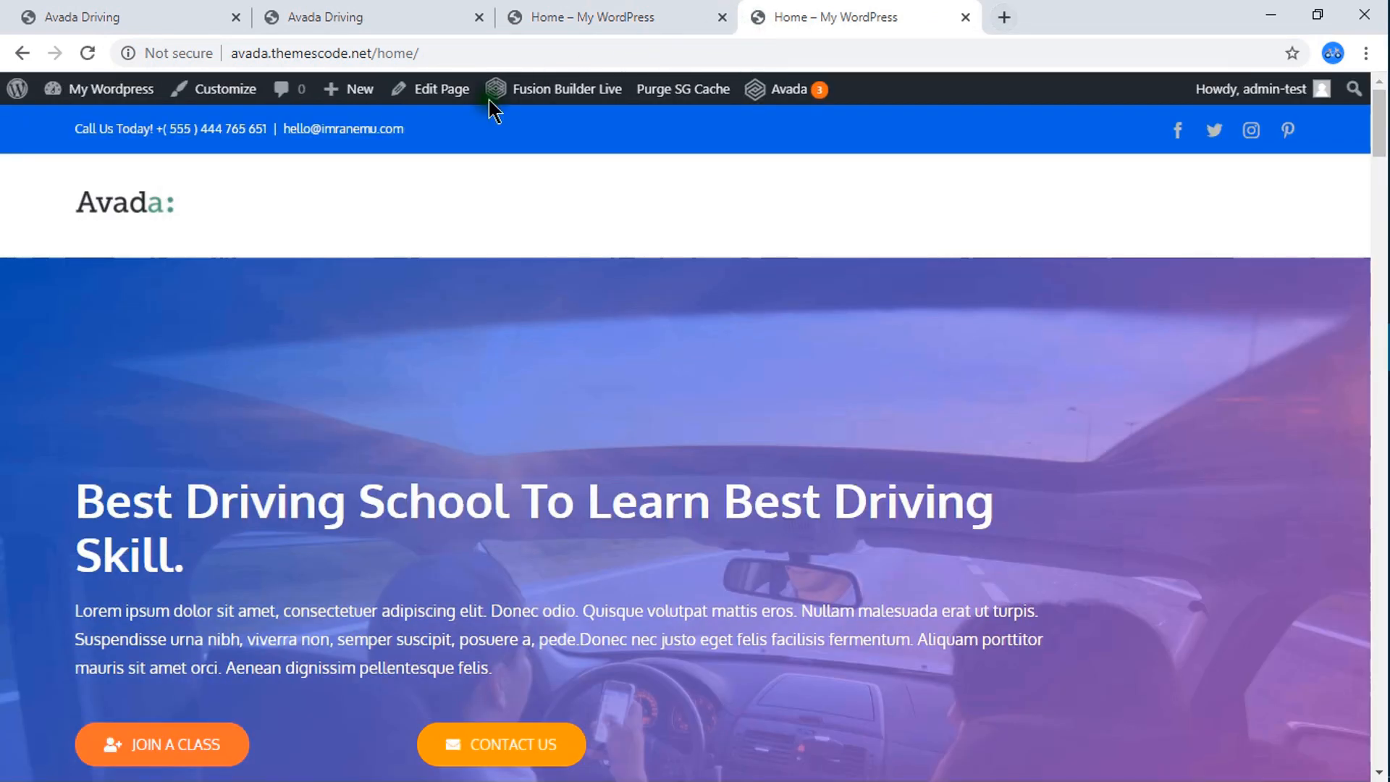
click(436, 102)
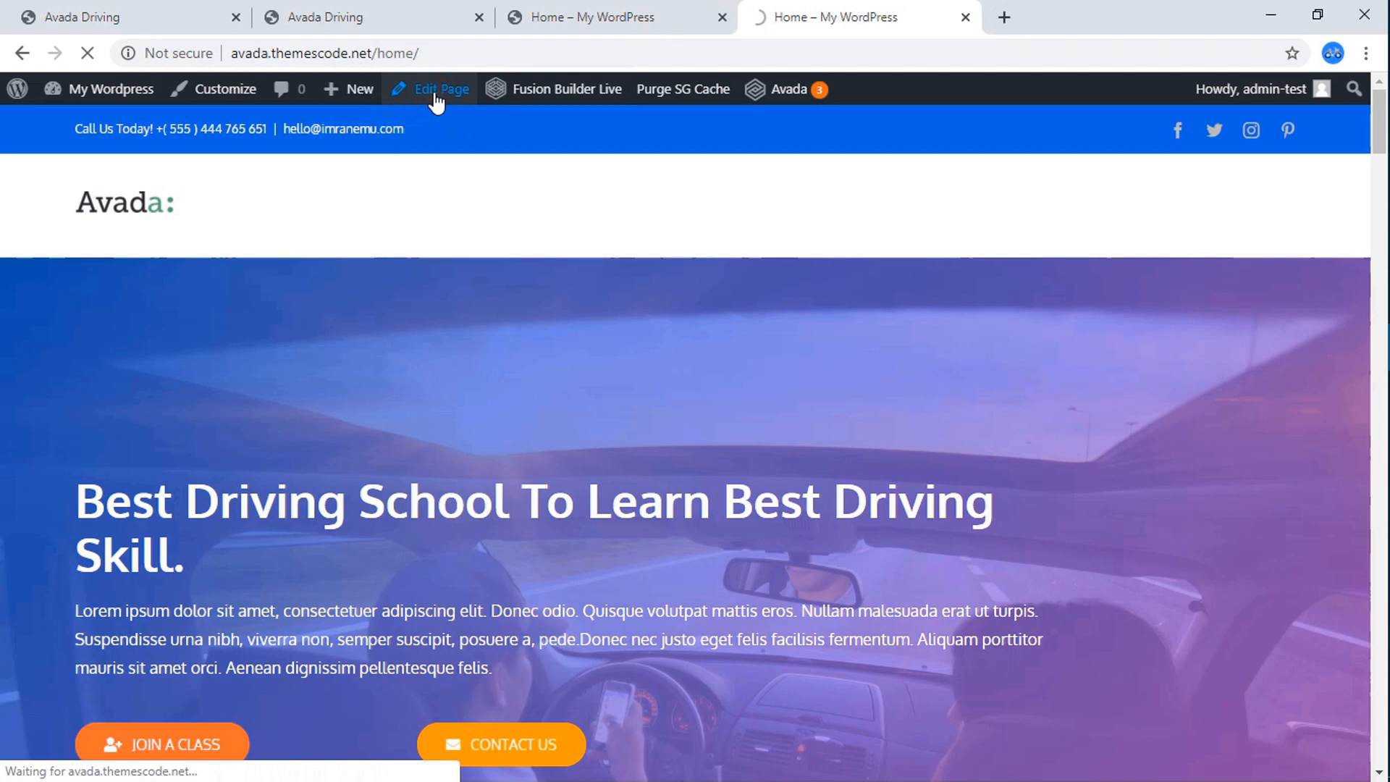
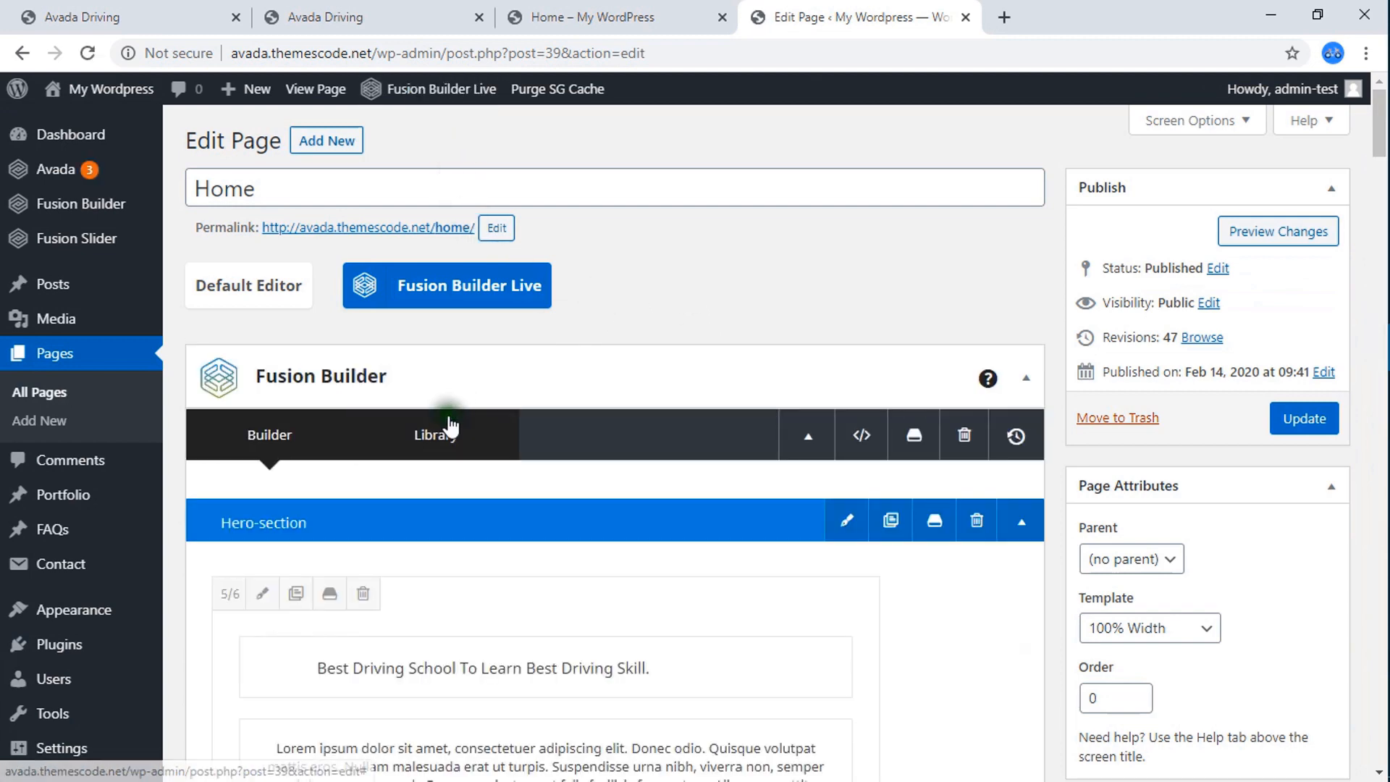
Try Display Header set to No in the Home page's Fusion Page Options and restore it to Yes.
scroll(481, 435, down, 10)
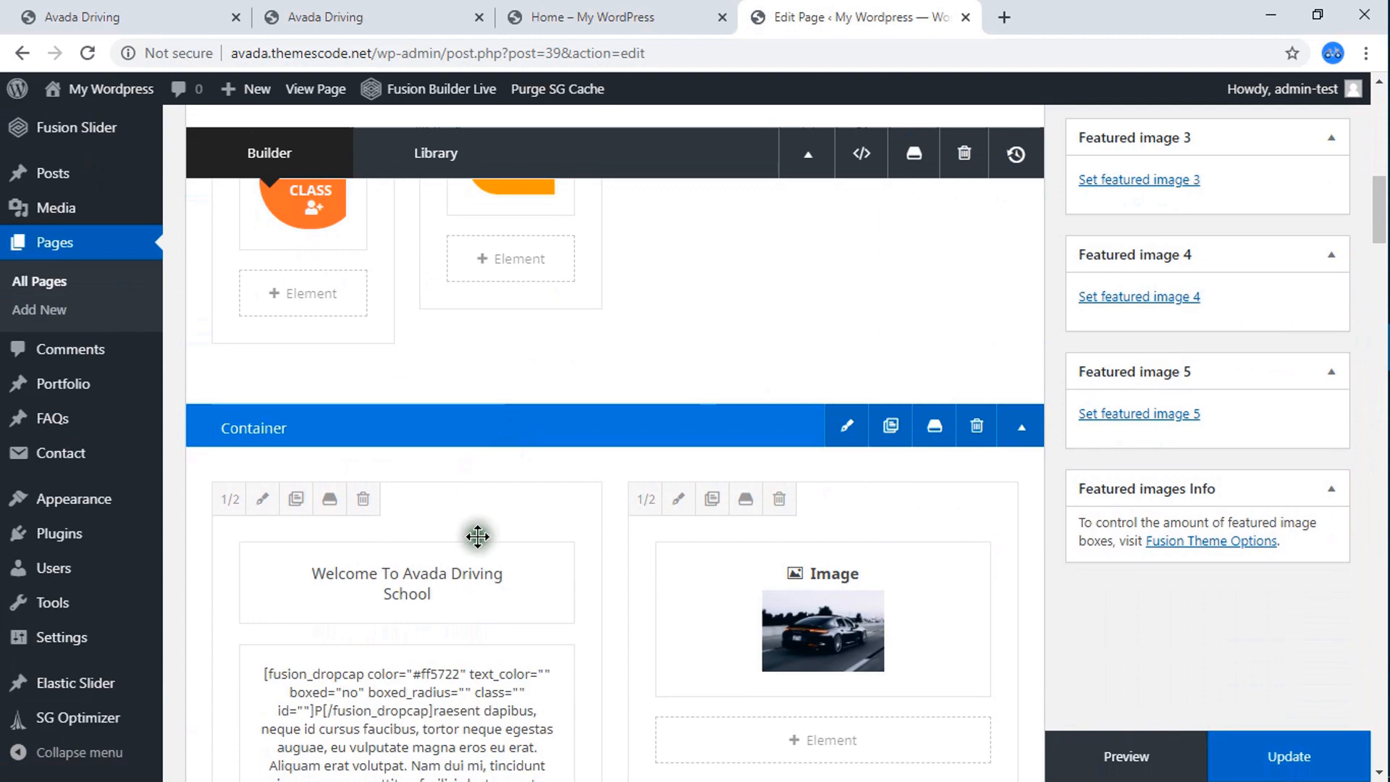
scroll(474, 529, down, 15)
scroll(478, 531, down, 15)
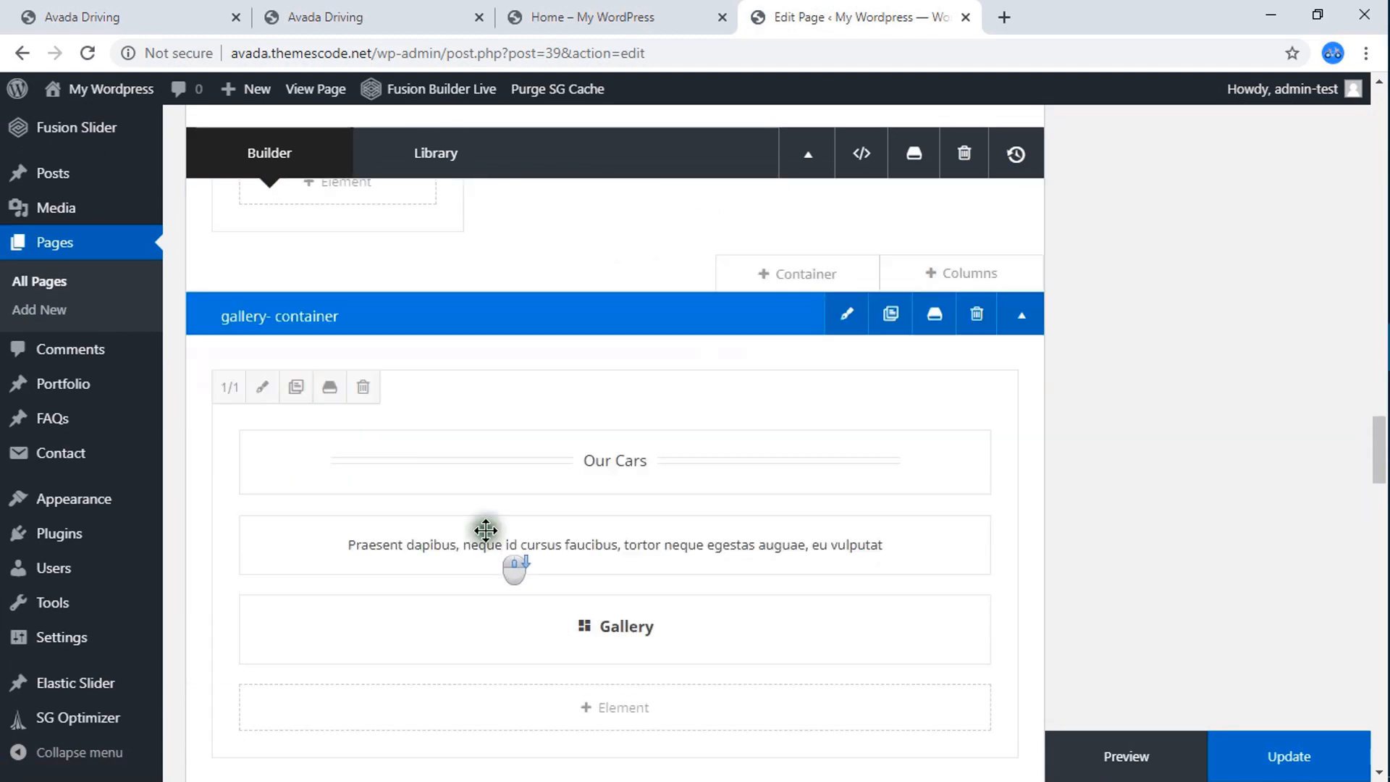
scroll(497, 522, down, 10)
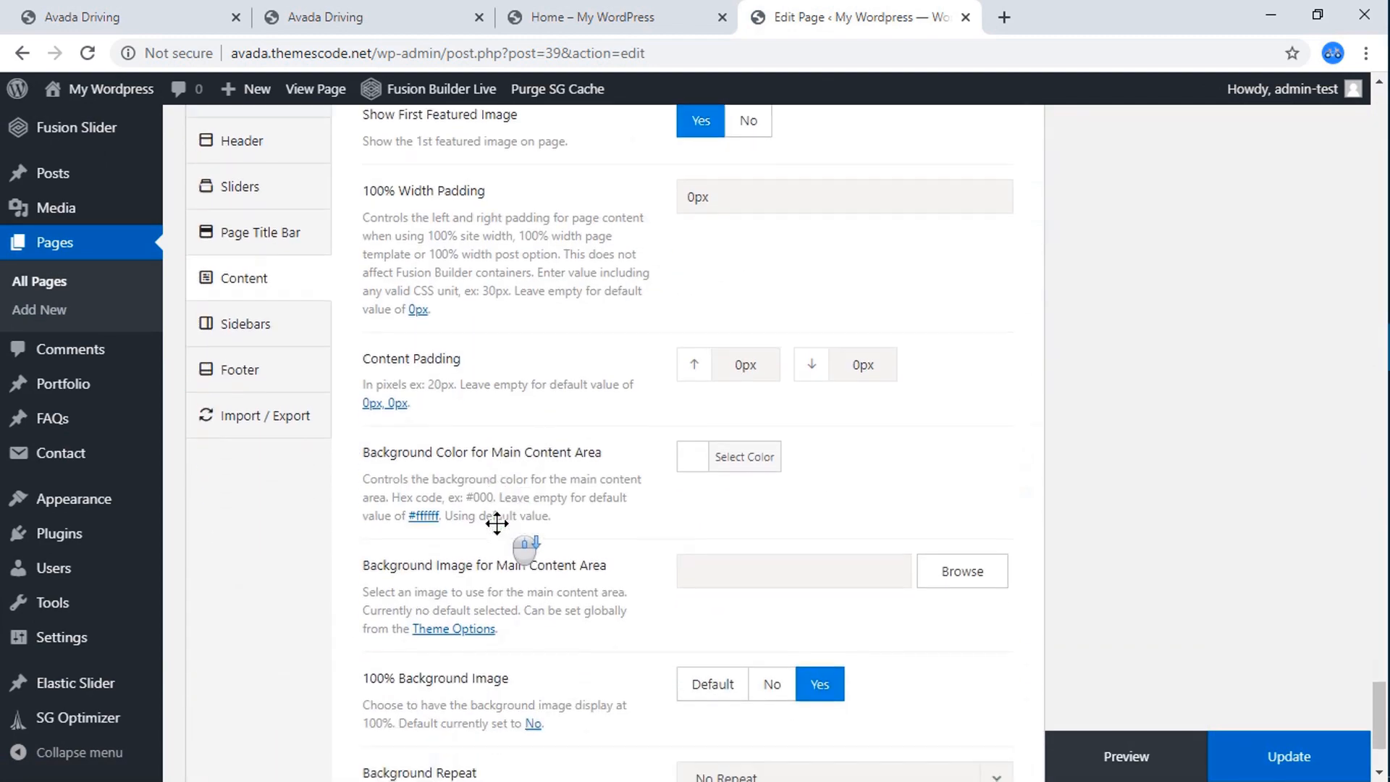
scroll(497, 520, up, 7)
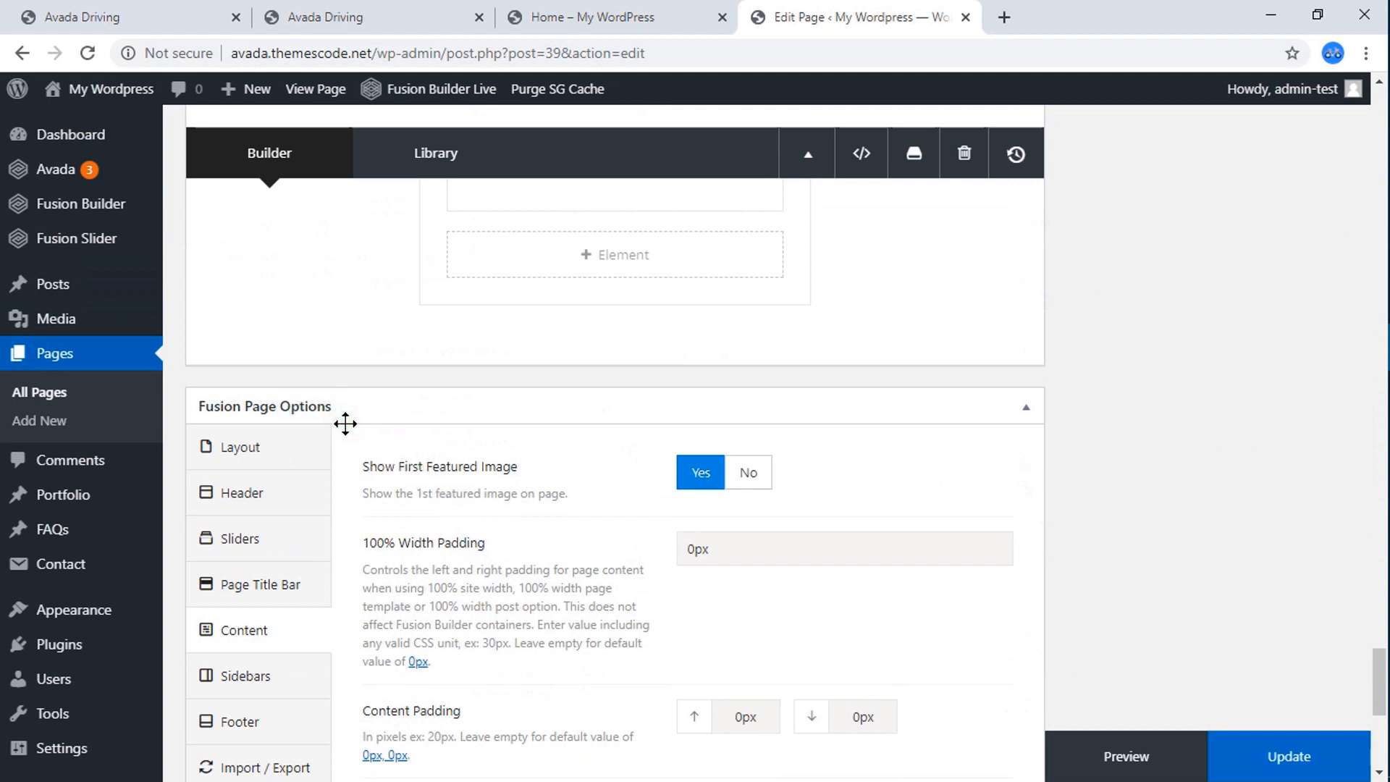
click(271, 497)
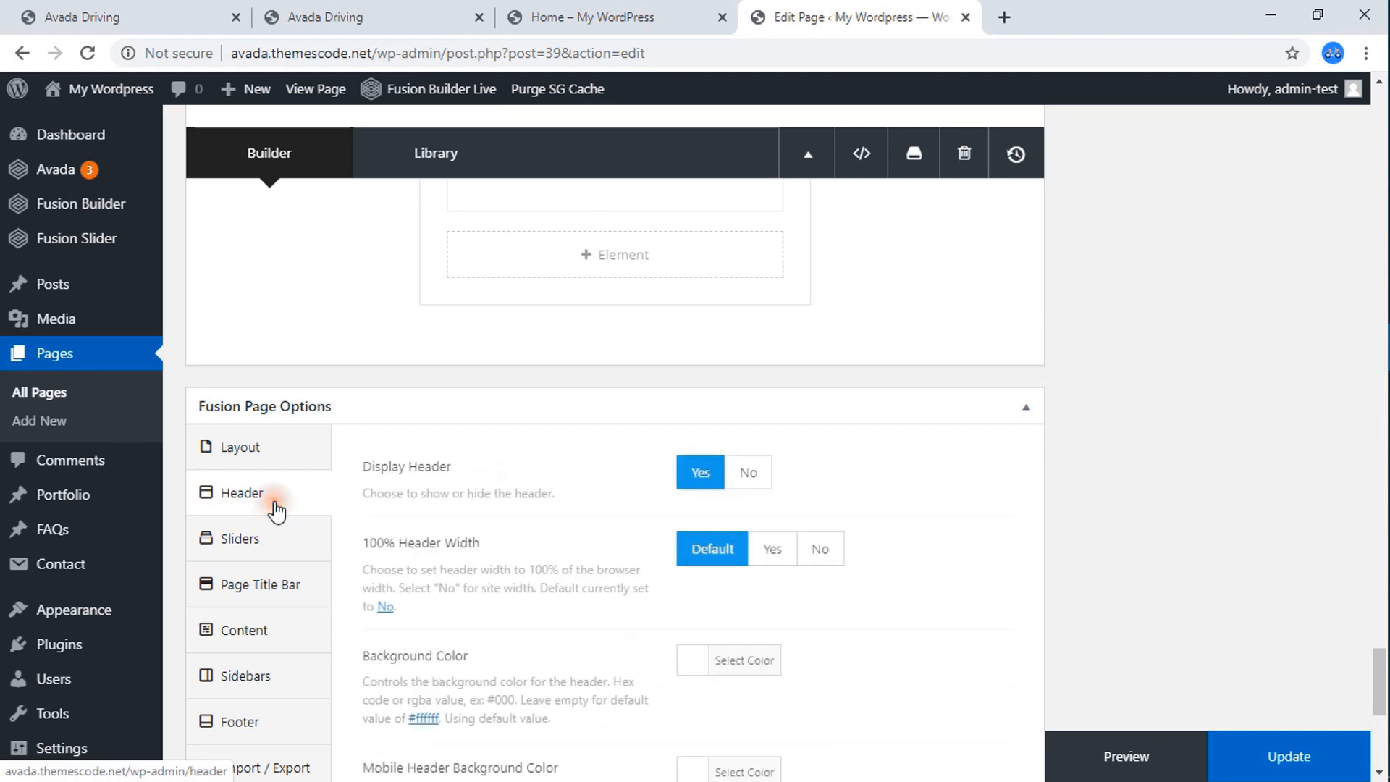
click(754, 475)
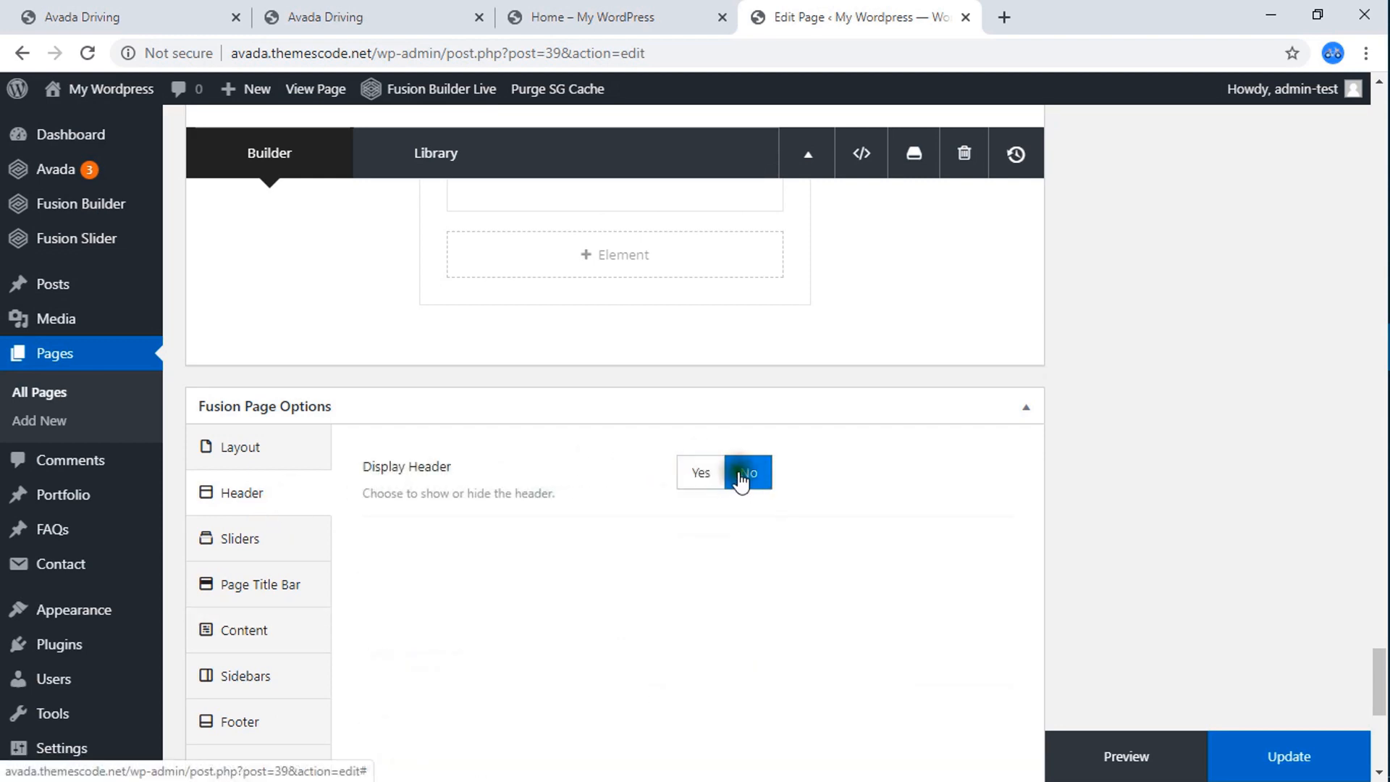
click(702, 472)
Examine the footer settings in Fusion Page Options and compare them with the footer in the Home page's live builder.
scroll(507, 470, down, 4)
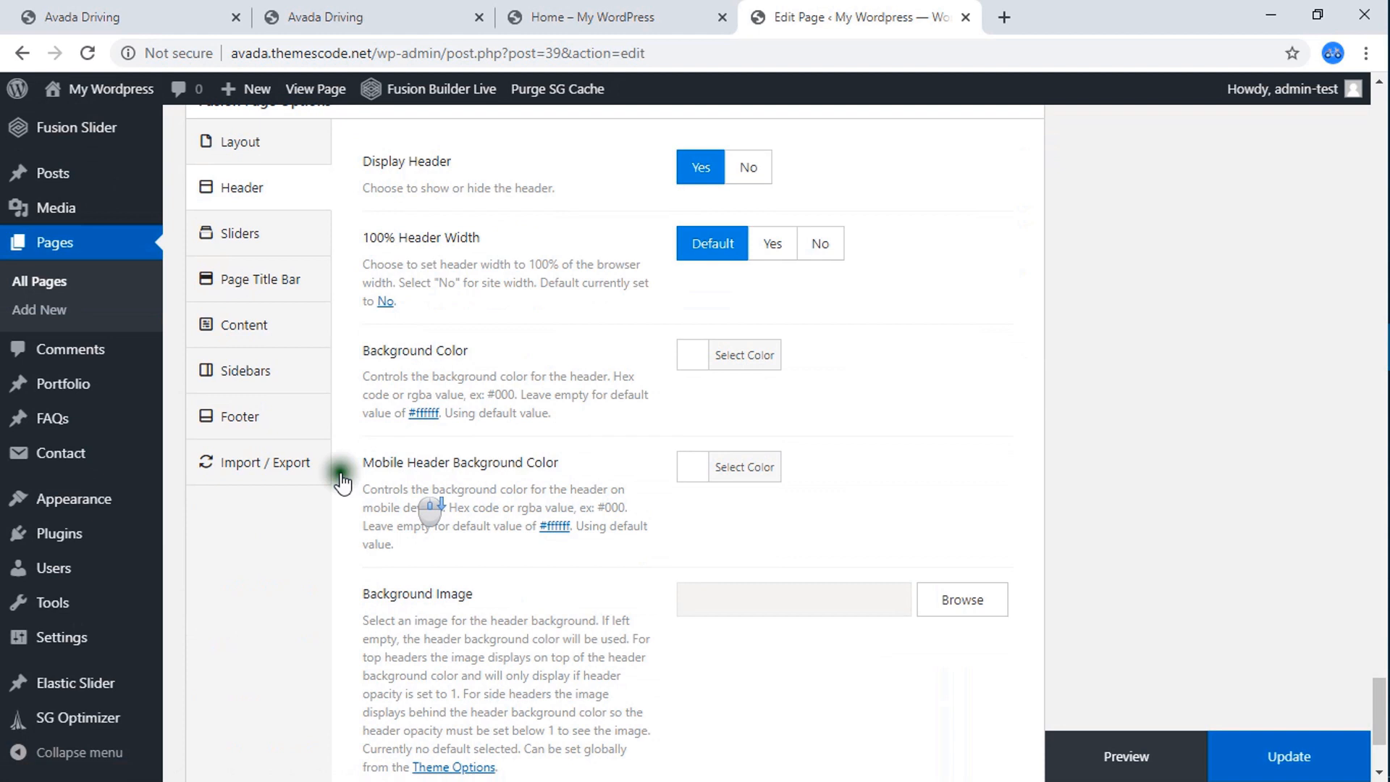
click(248, 412)
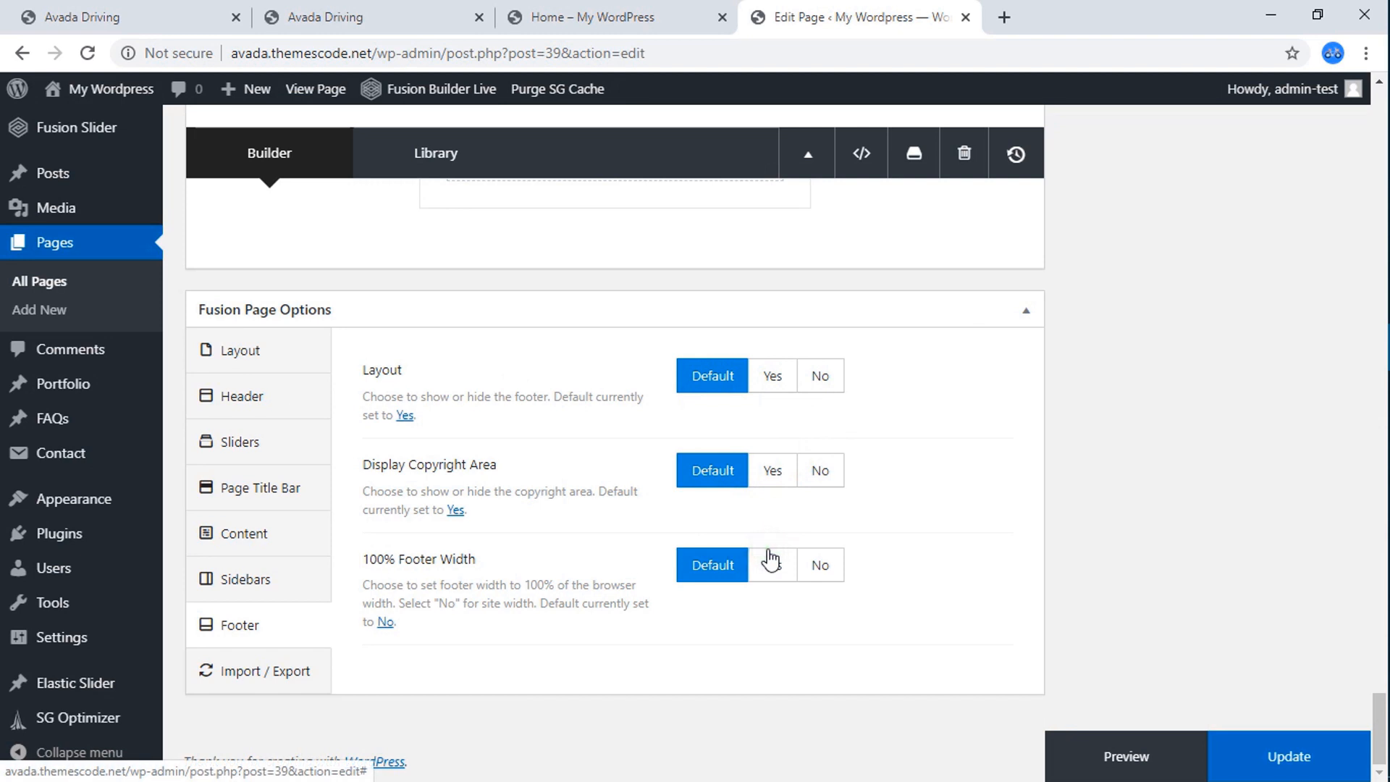
click(617, 16)
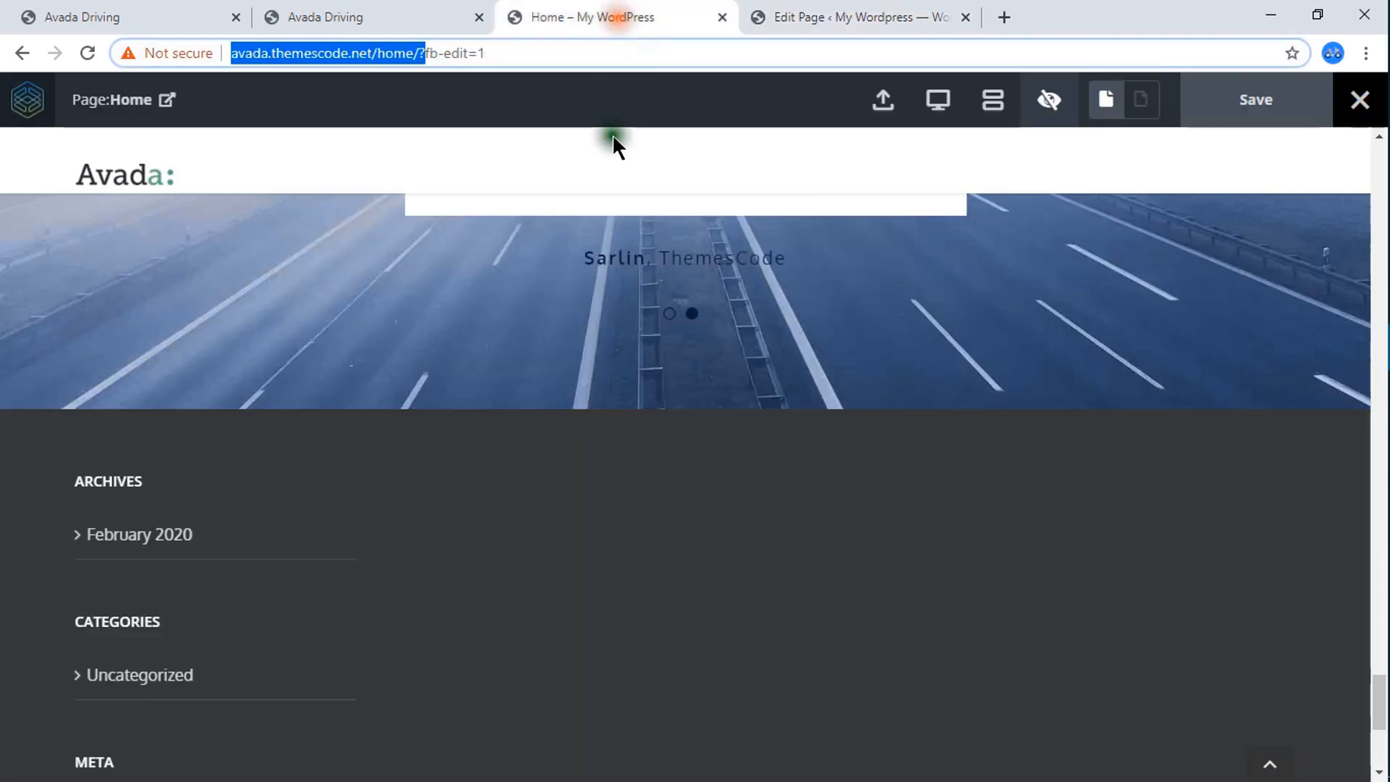
scroll(509, 559, down, 3)
click(832, 16)
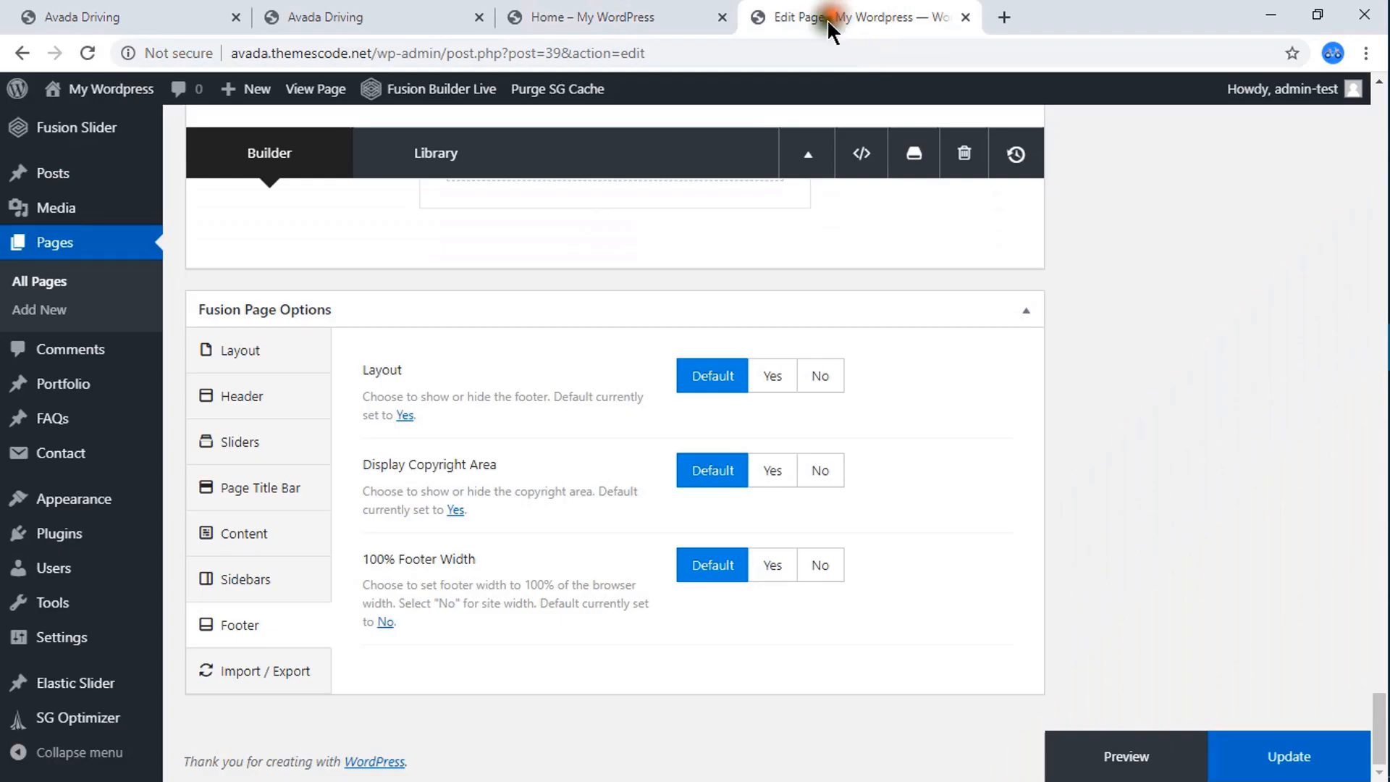
Open the WordPress Widgets screen and expand the Footer Widget 1 area.
mouse_move(72, 503)
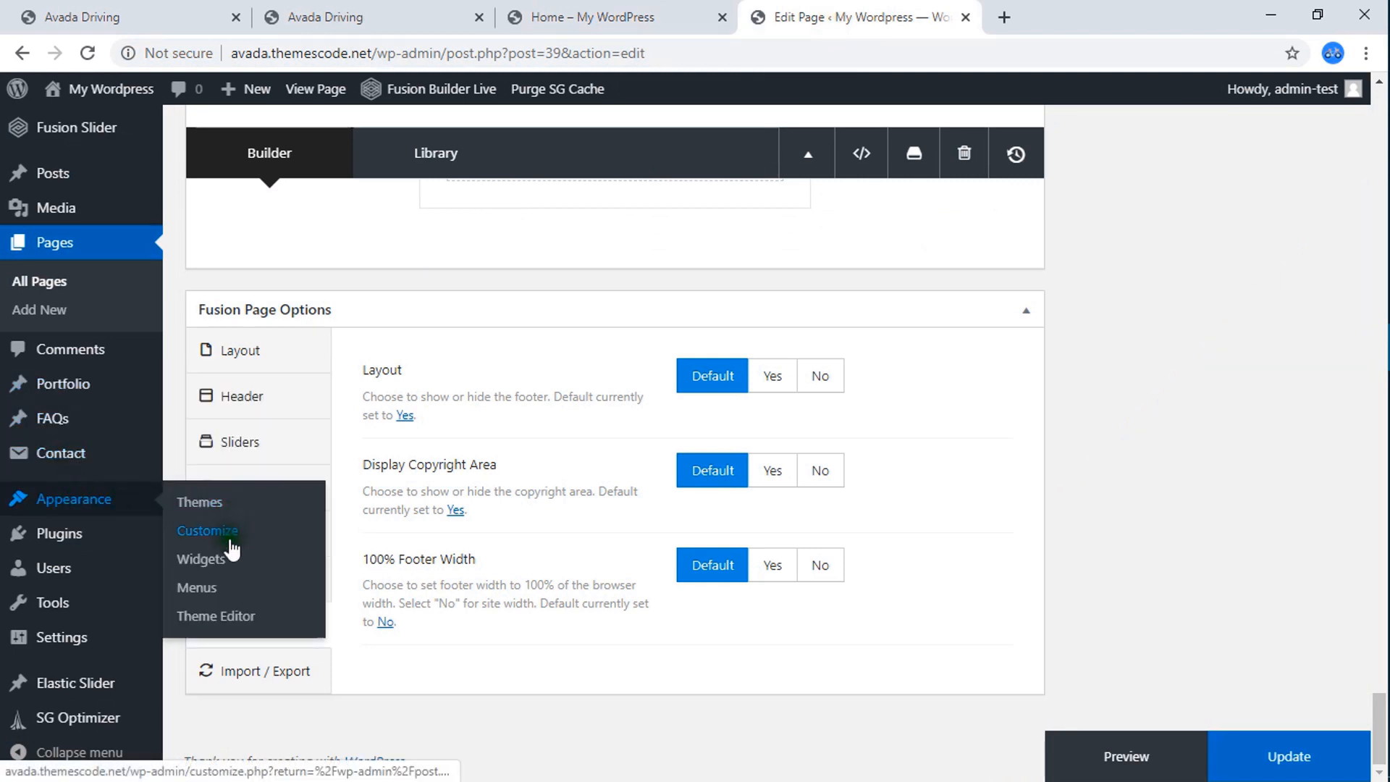
click(203, 564)
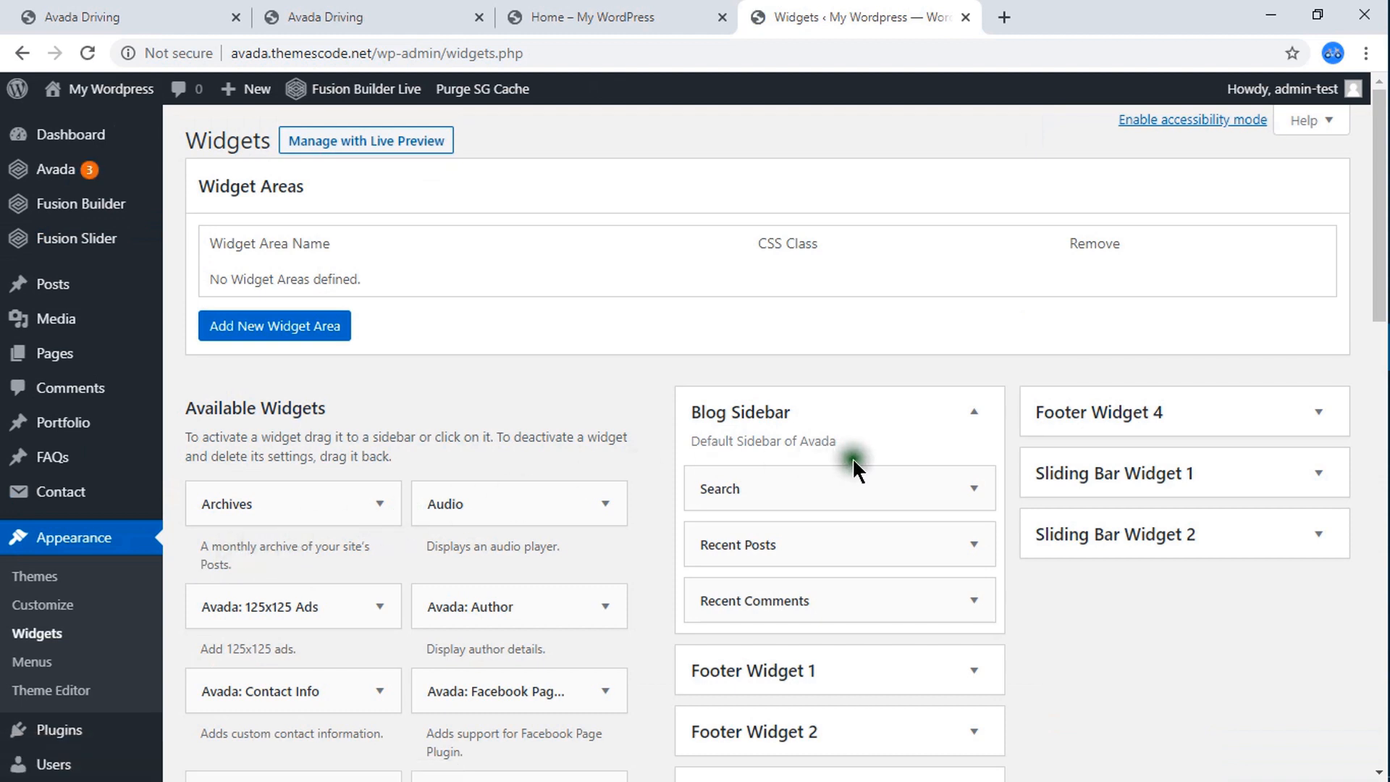
scroll(865, 453, down, 1)
scroll(797, 563, down, 2)
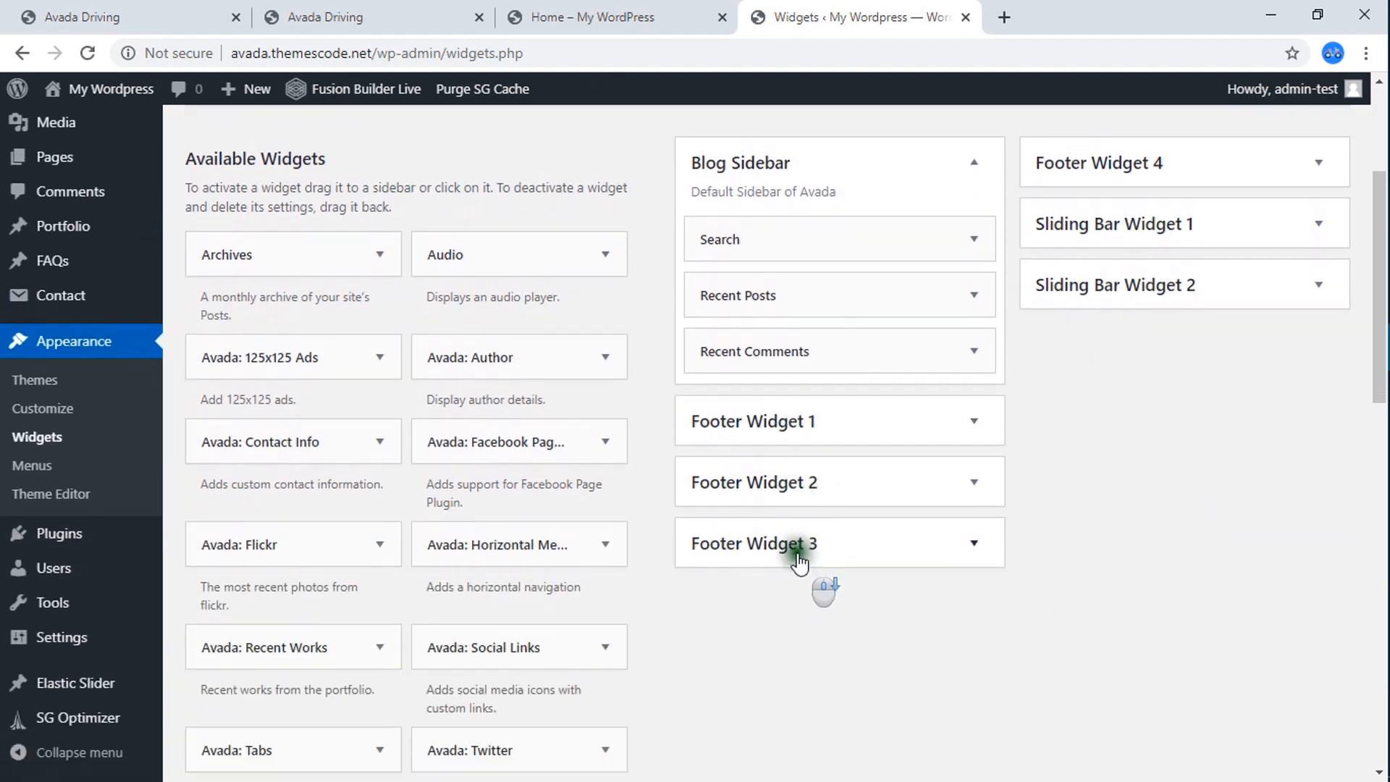
scroll(798, 562, down, 1)
click(826, 370)
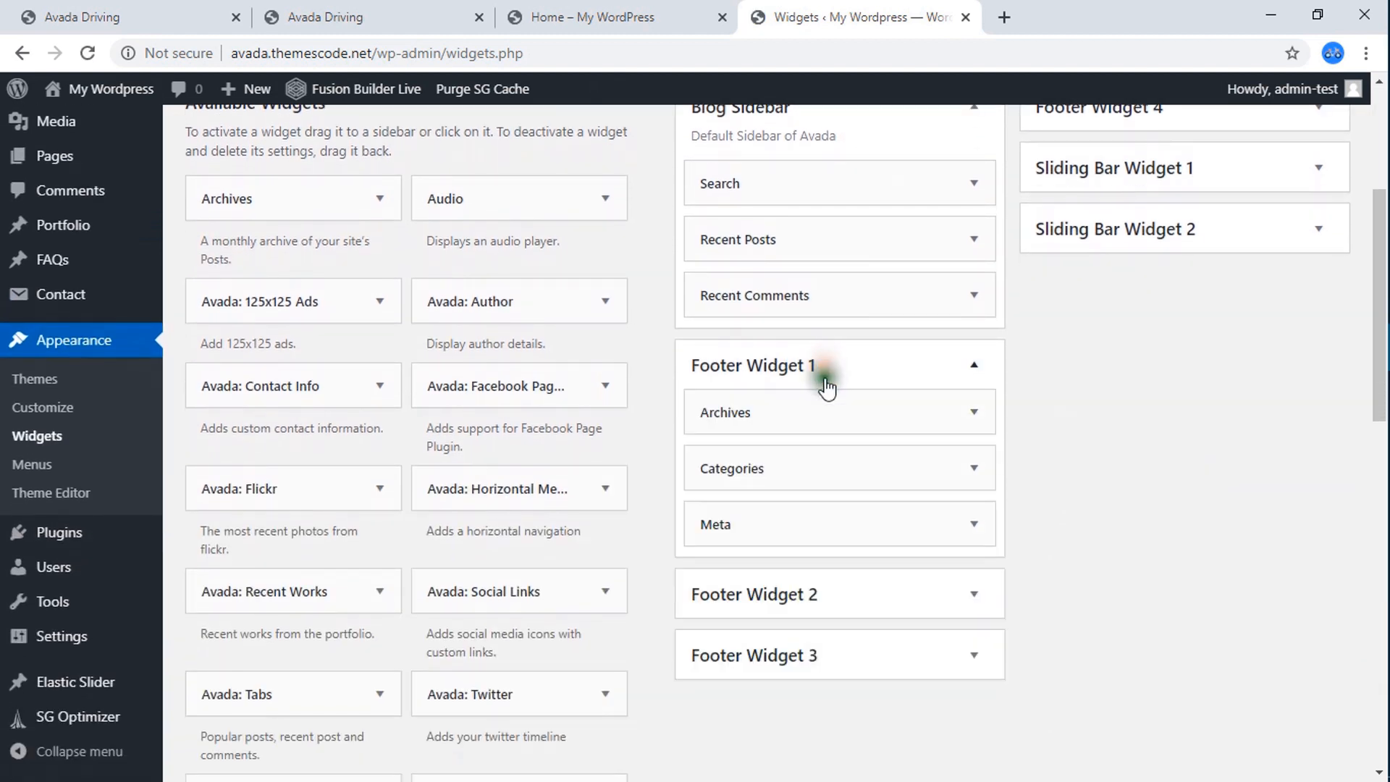
Delete the Meta, Archives and Categories widgets from Footer Widget 1.
click(973, 527)
click(719, 688)
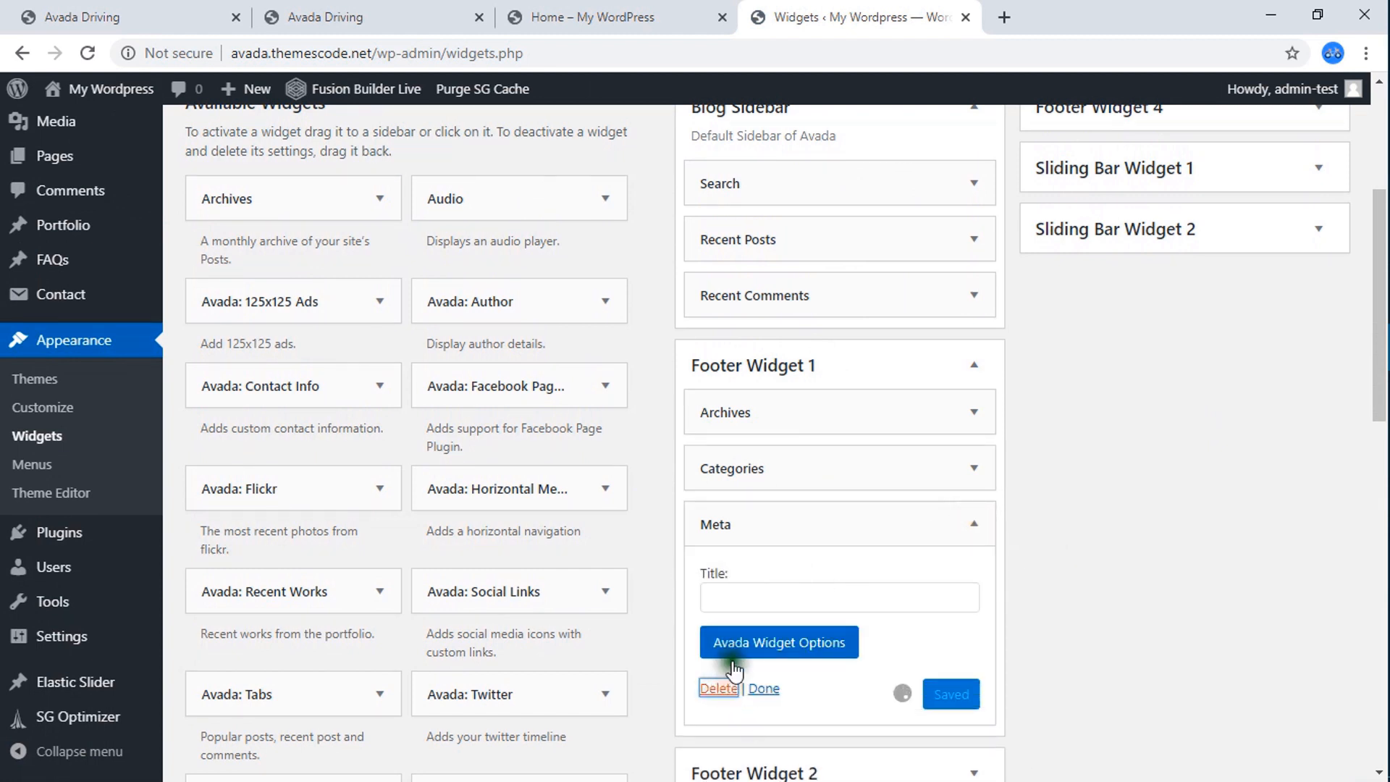
click(971, 413)
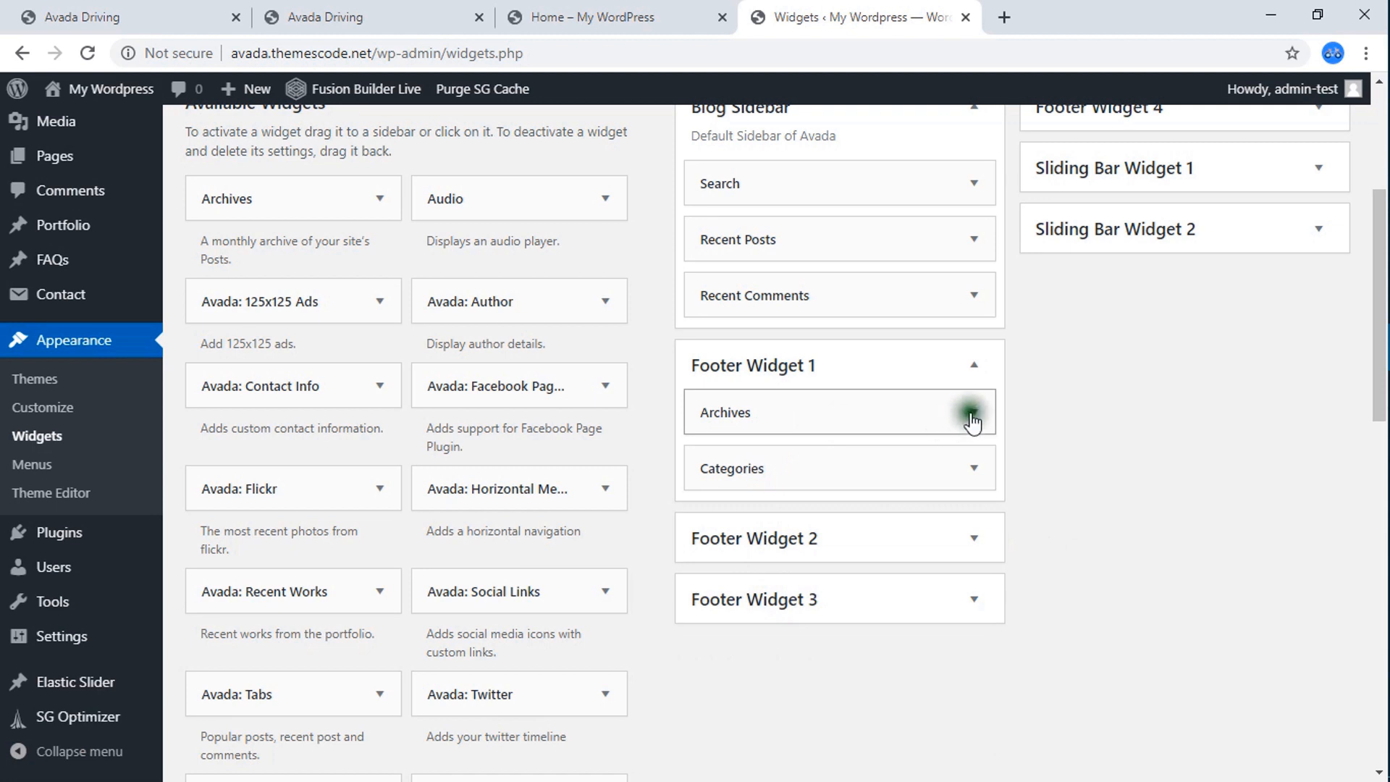
click(719, 635)
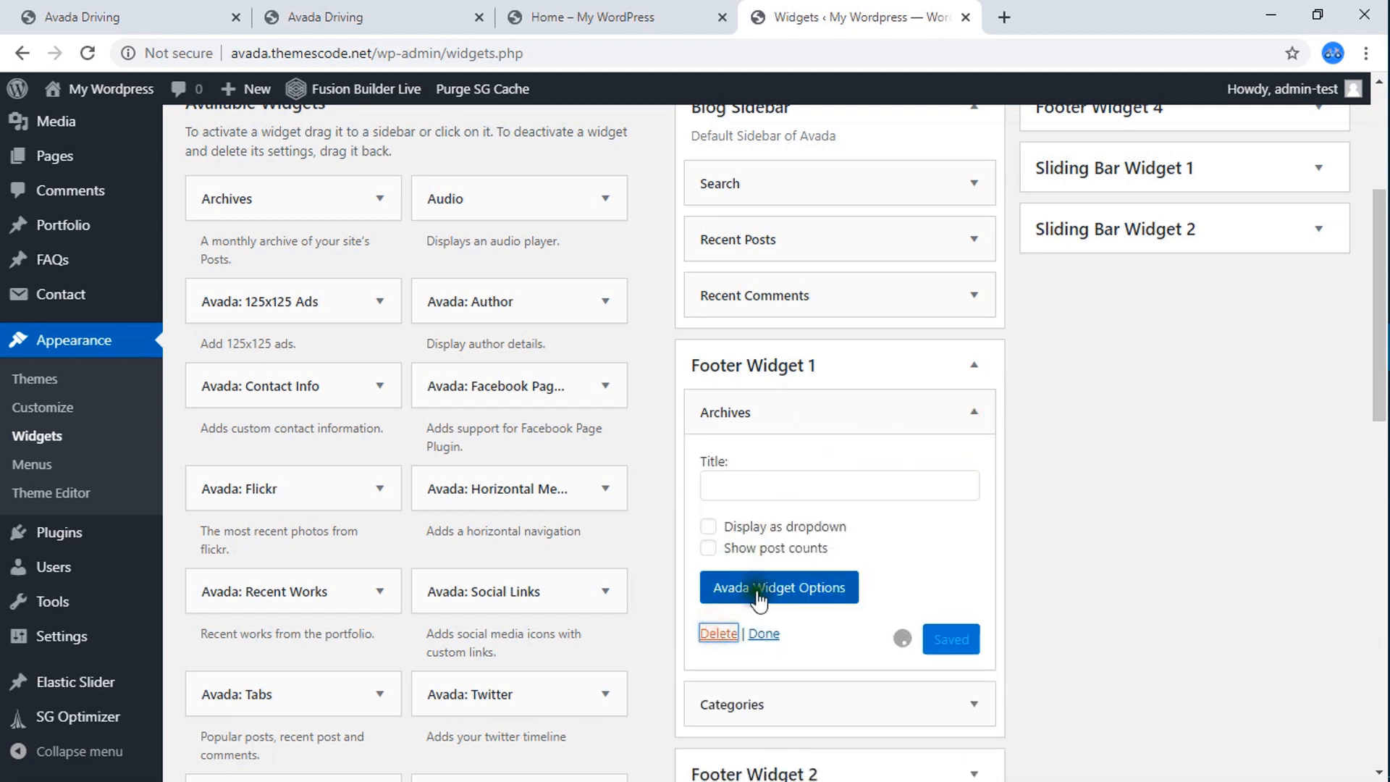
click(974, 411)
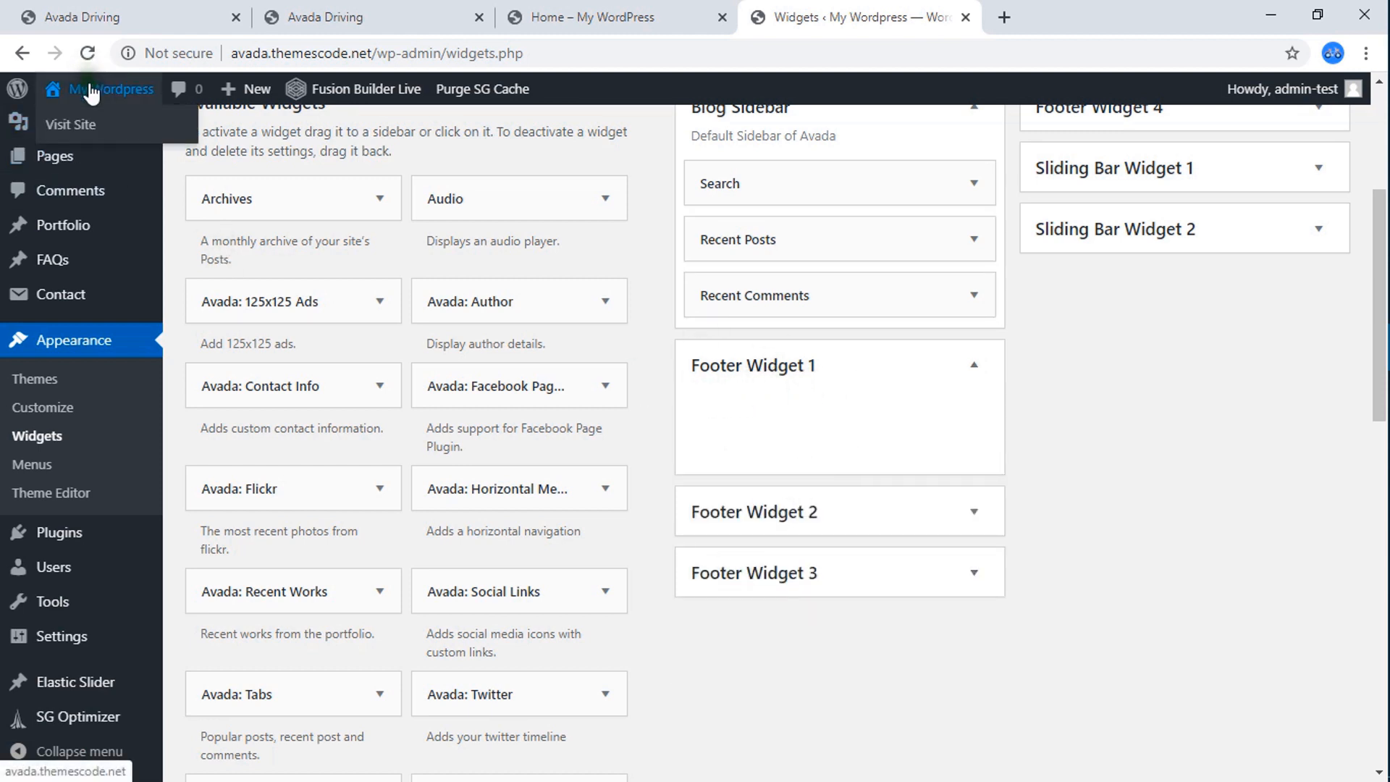
Copy the Home page address without its builder suffix and load avada.themescode.net/home/ in a new browser tab.
click(550, 13)
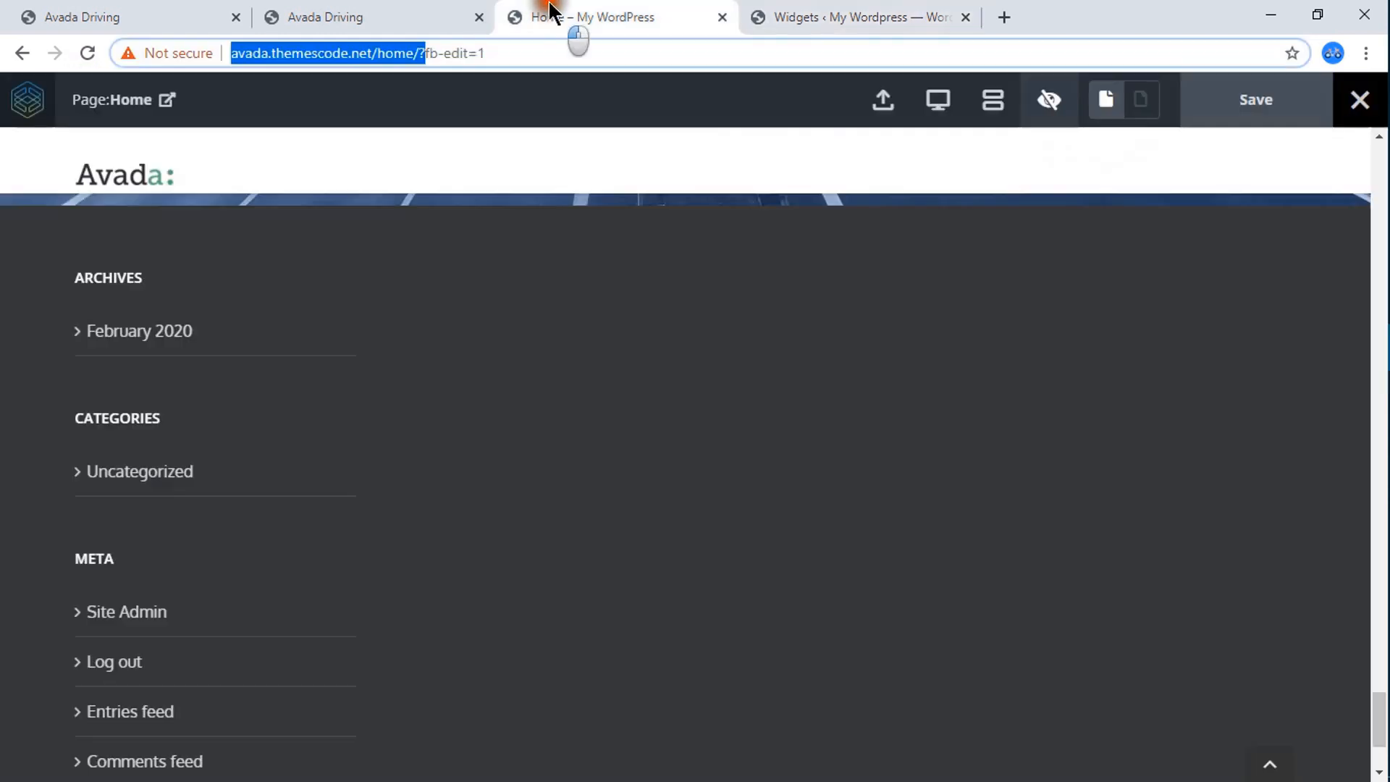
click(420, 53)
drag(421, 52, 231, 54)
right_click(253, 54)
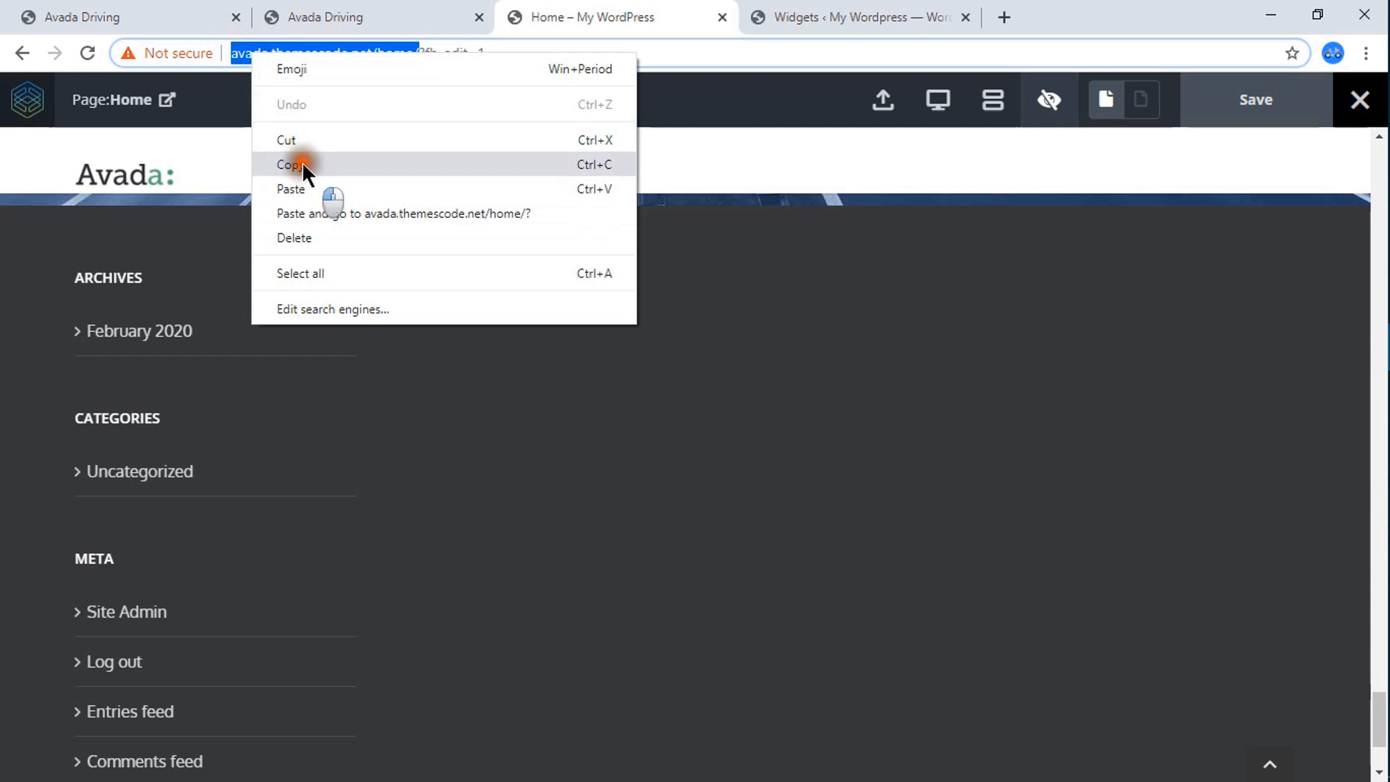
click(302, 162)
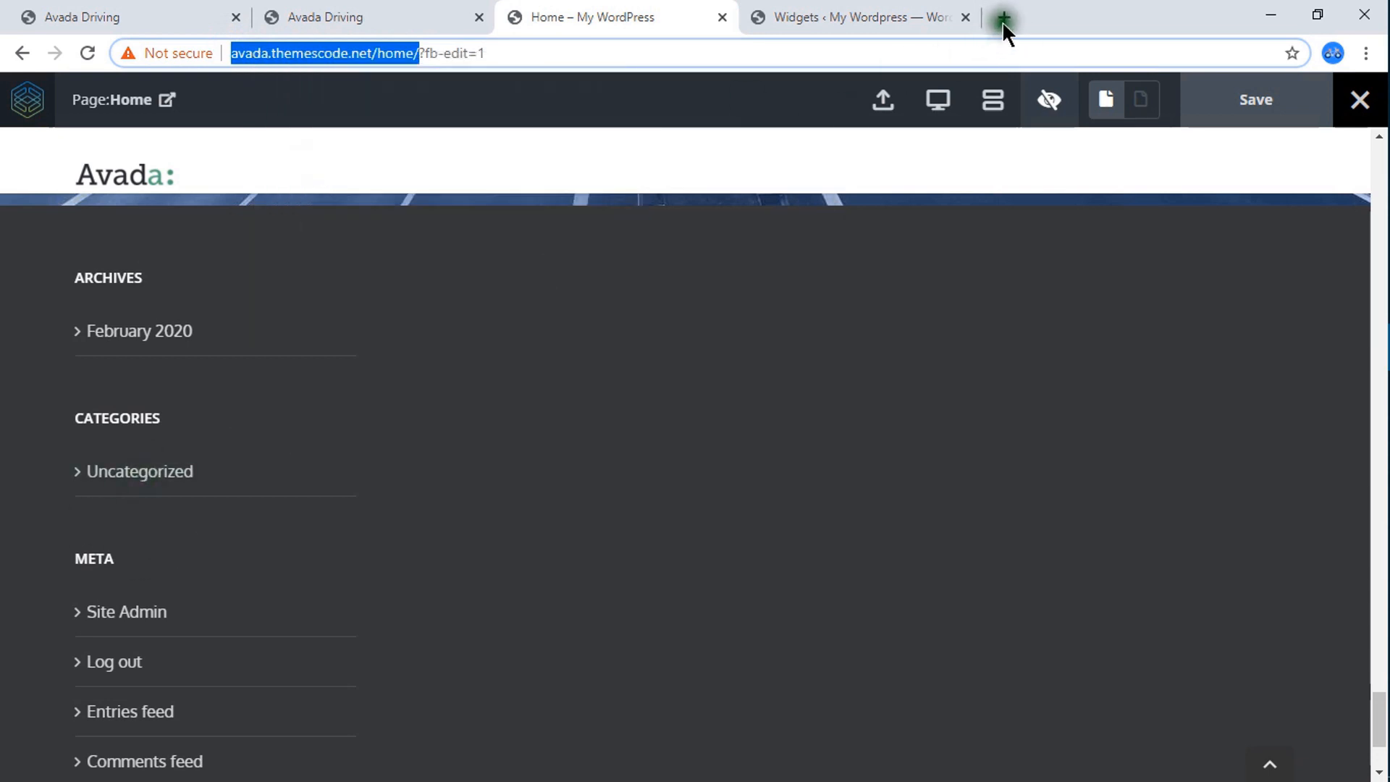
click(1004, 17)
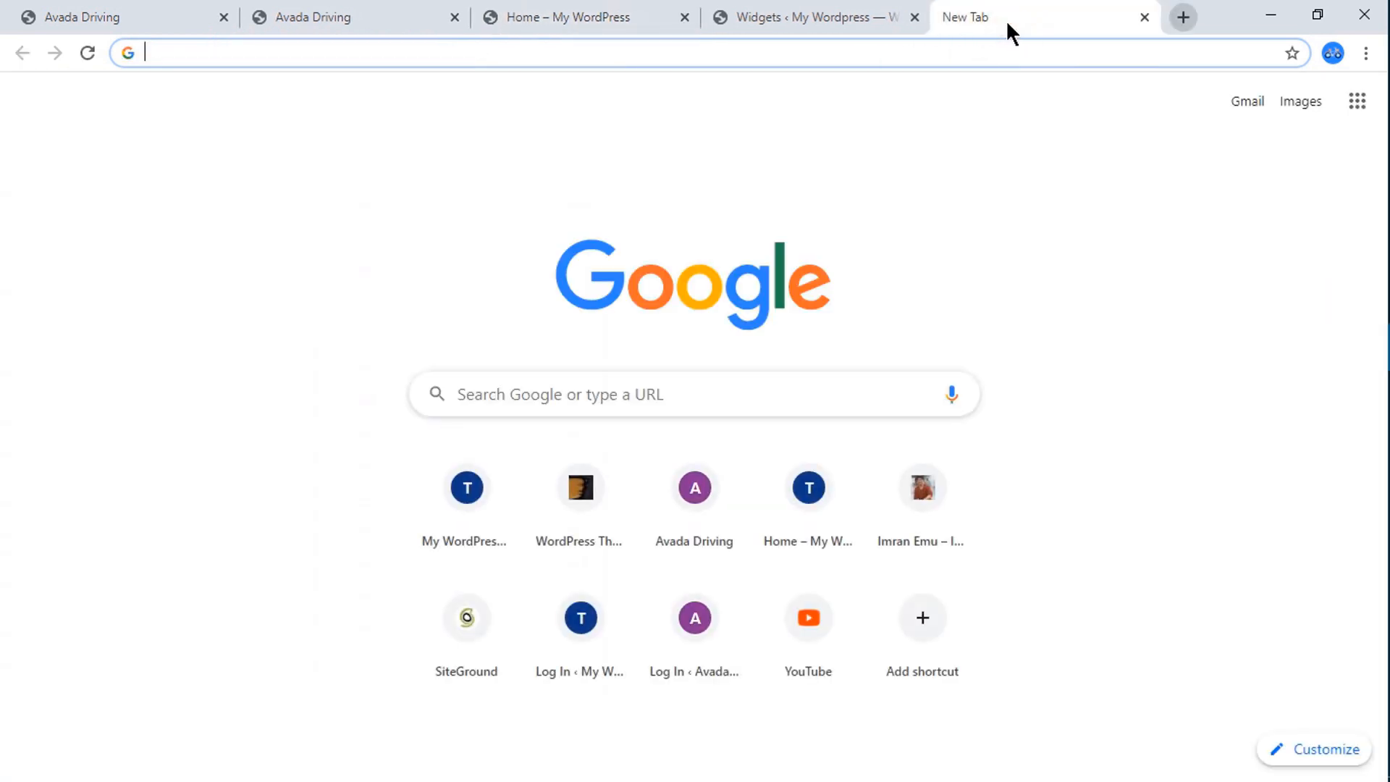
key(ctrl+v)
key(Return)
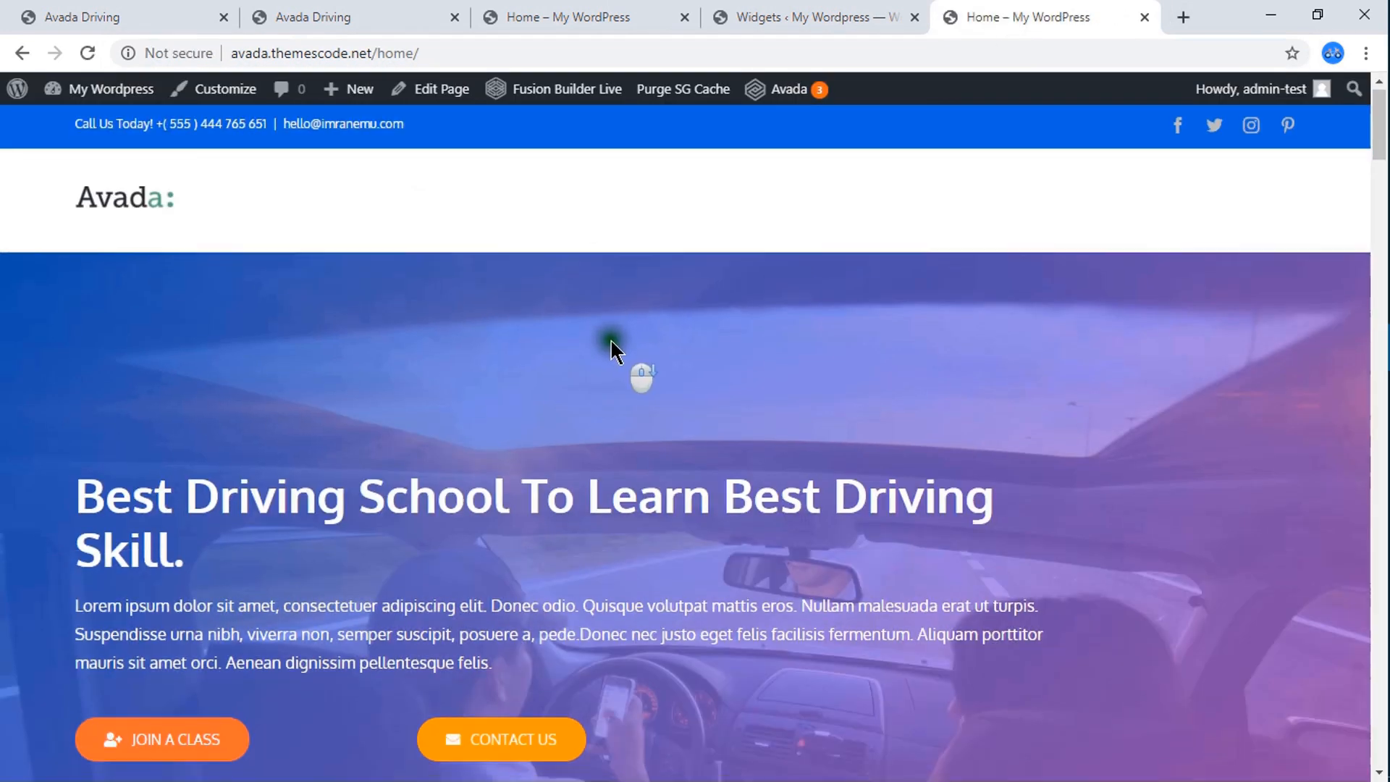
Examine the live Home page down to its footer and check it against the Footer Widget 1 area.
scroll(610, 341, down, 20)
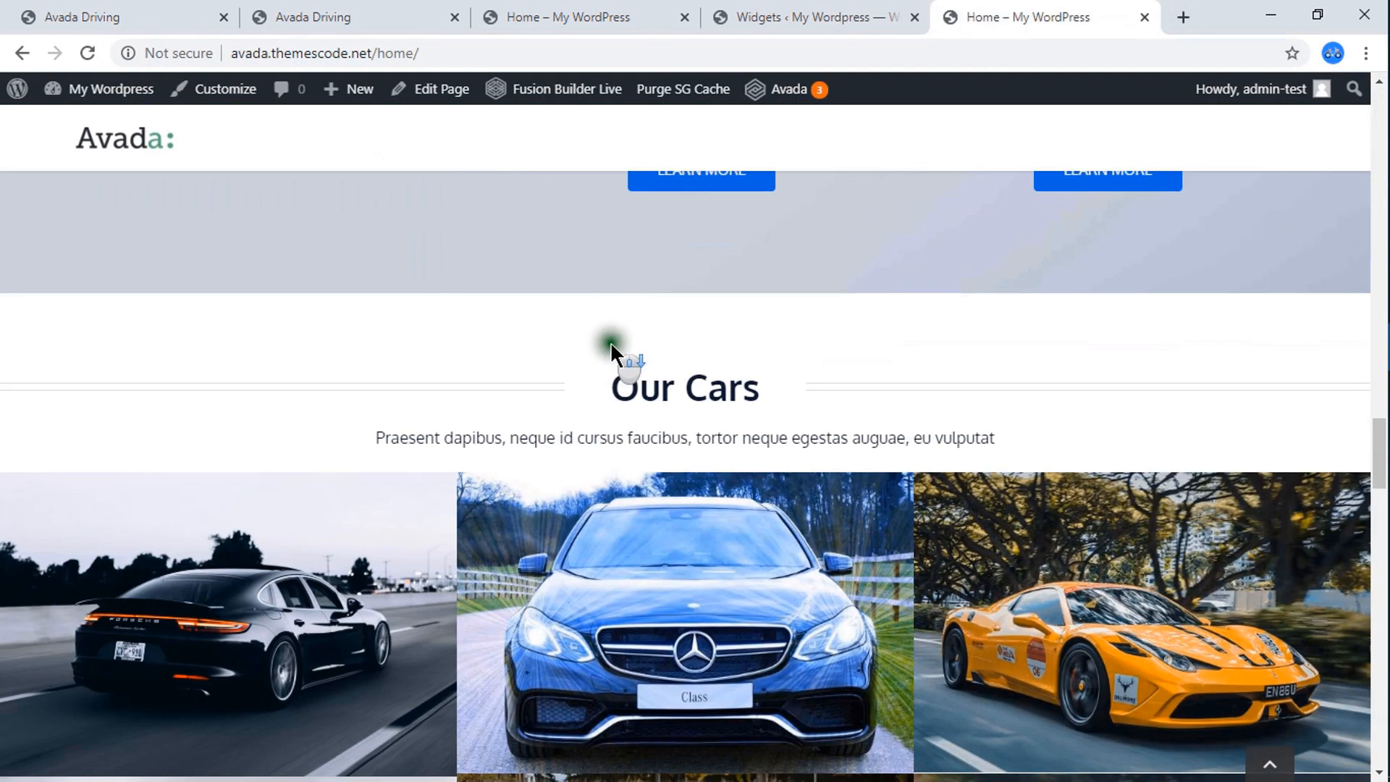
scroll(611, 341, down, 20)
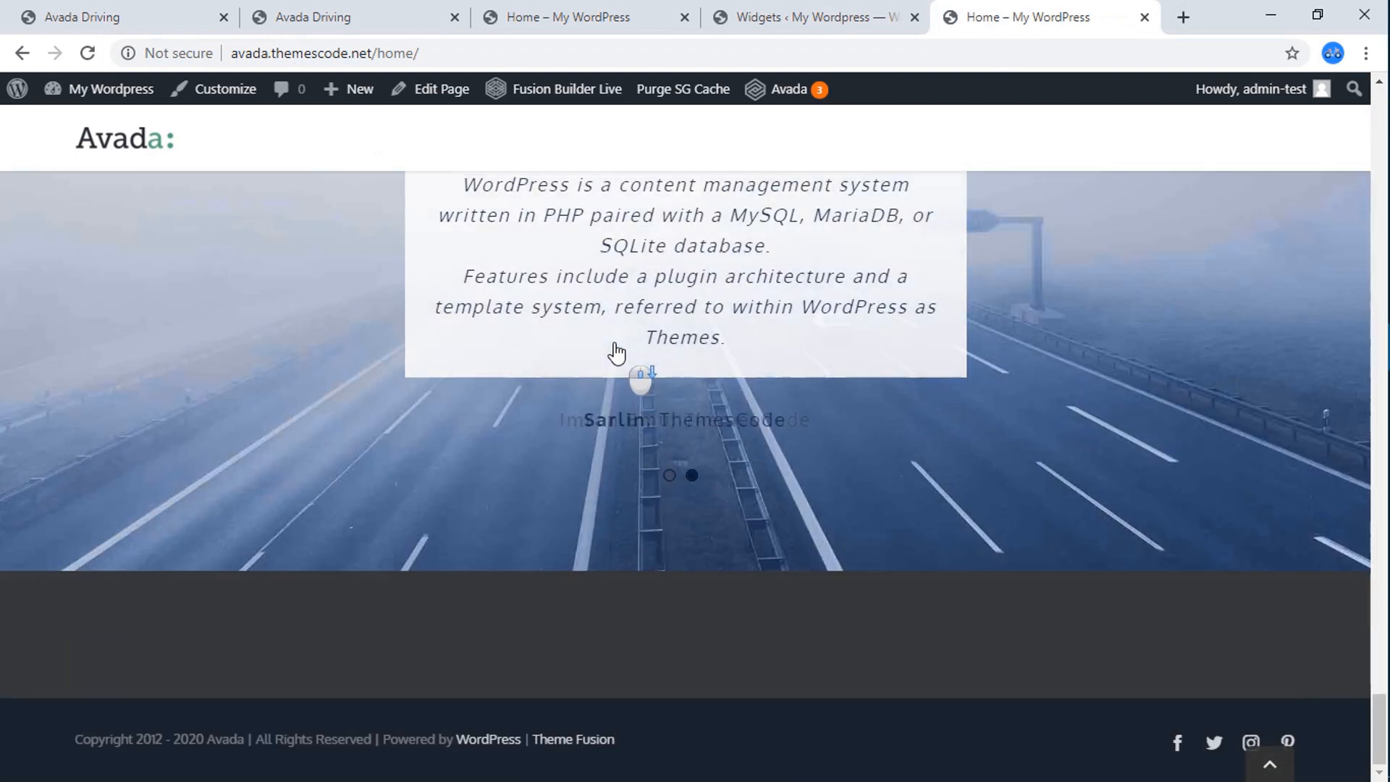
click(921, 10)
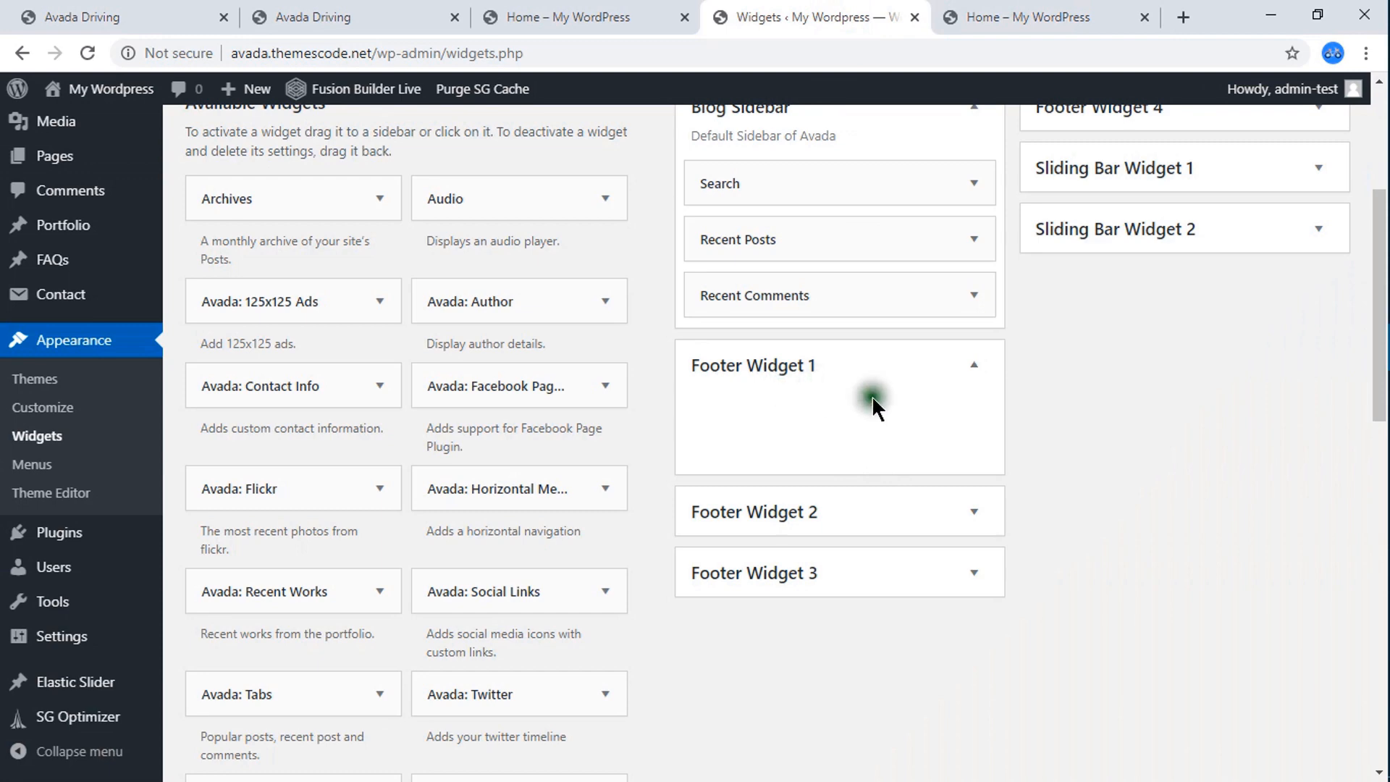
click(974, 18)
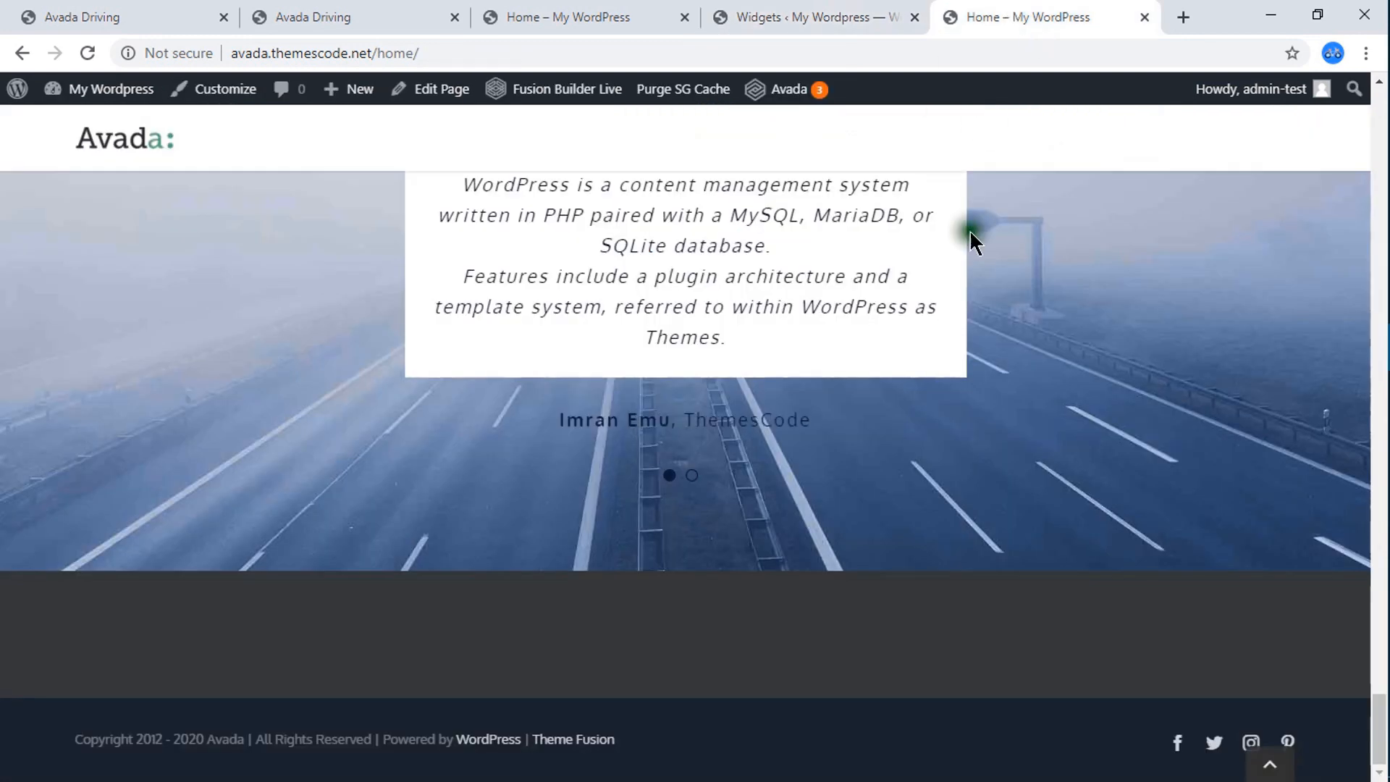
Examine the footer columns of the reference Avada Driving page and compare them with the live Home page's footer.
click(137, 10)
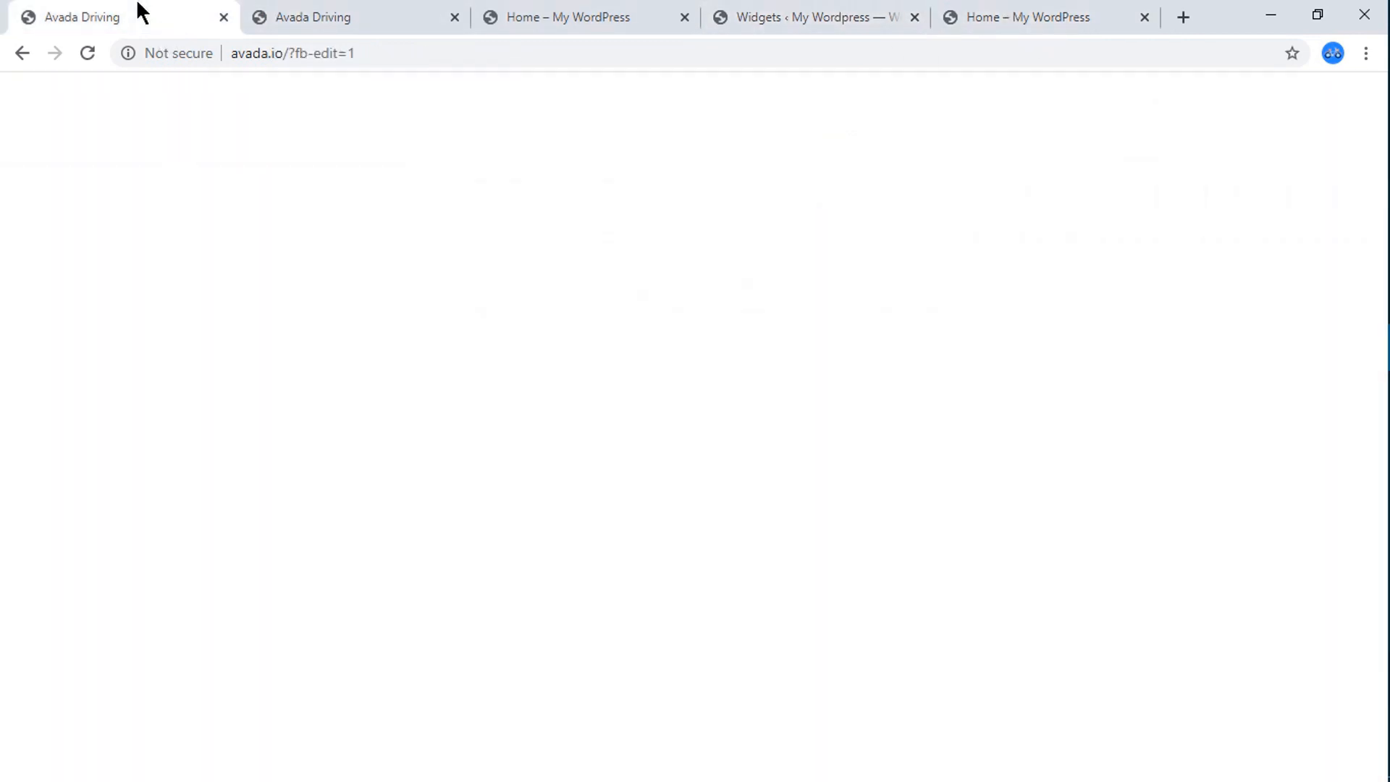
scroll(366, 584, down, 10)
scroll(410, 604, down, 4)
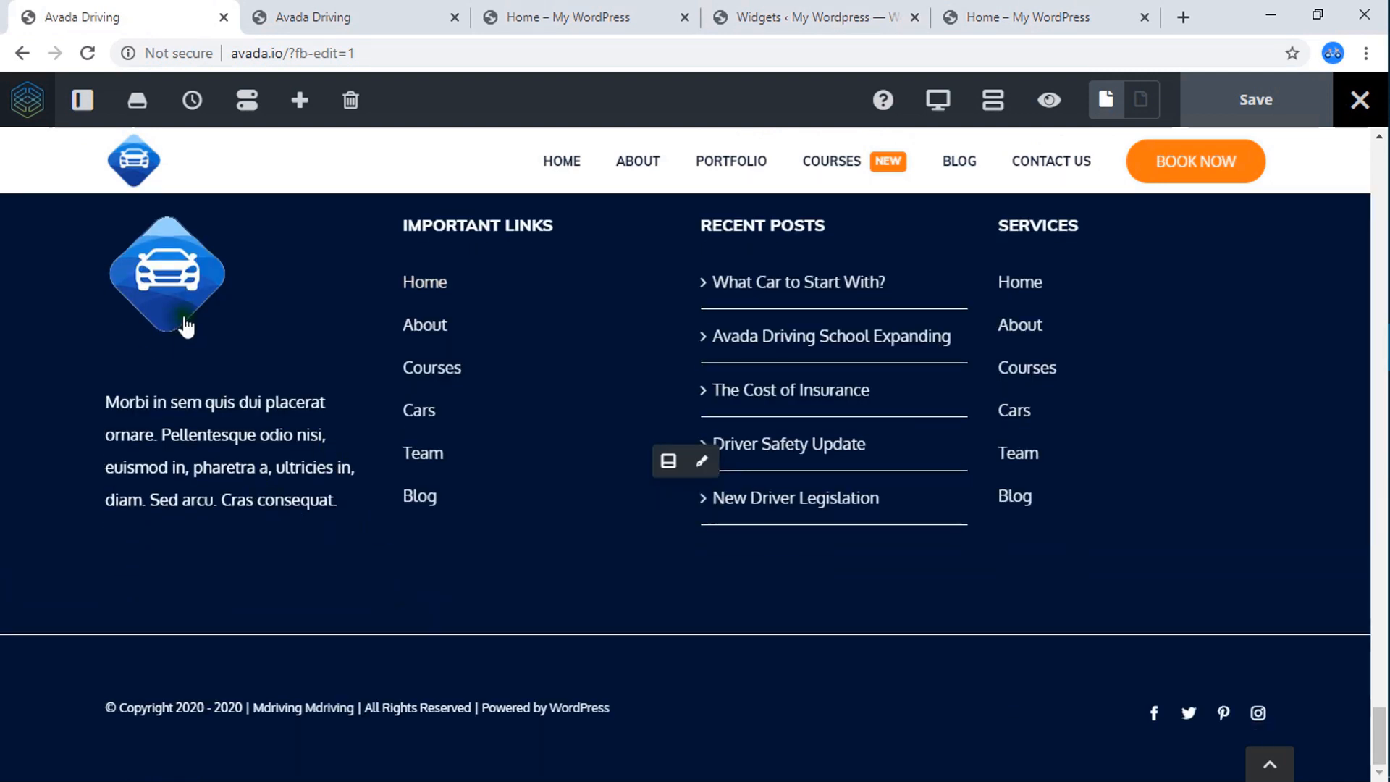
click(1007, 11)
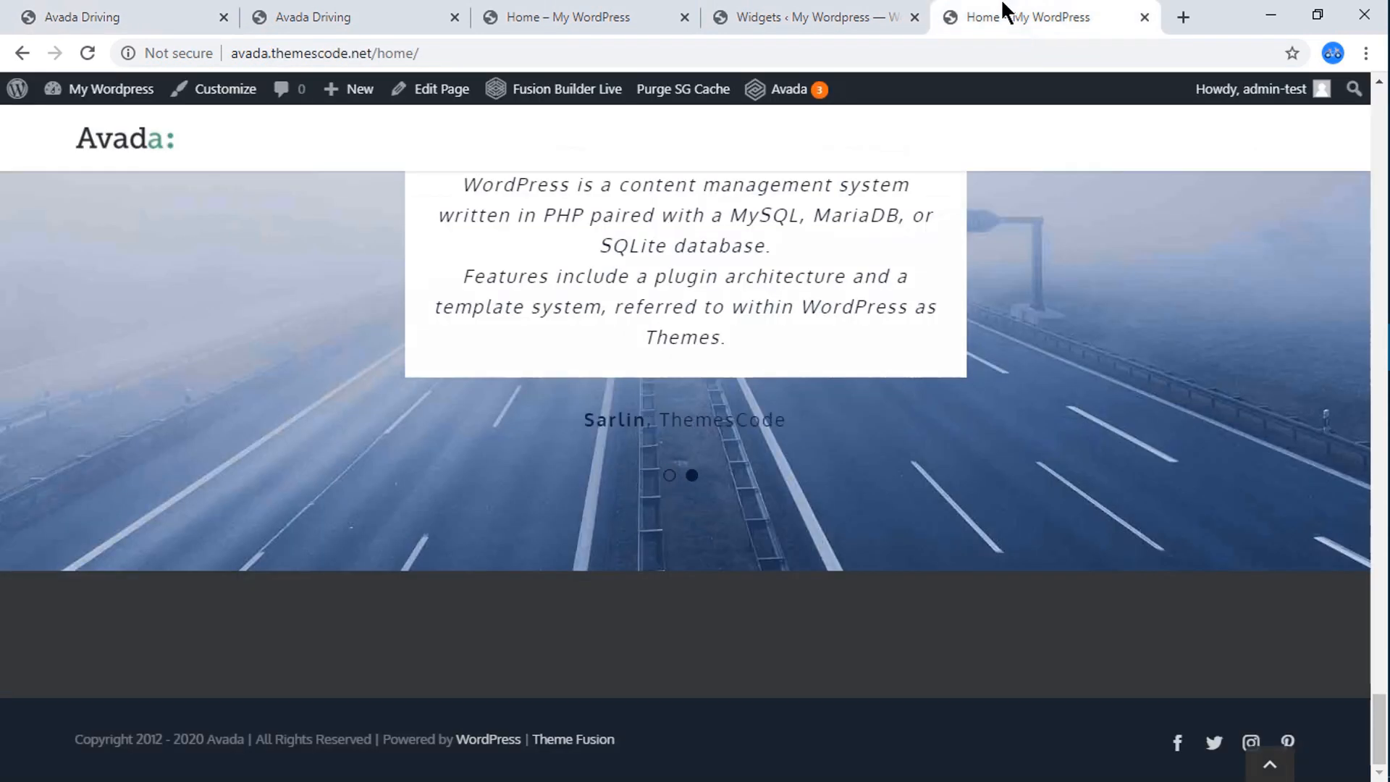
Look through the available widgets on the My Wordpress Widgets page for ones suited to Footer Widget 1.
click(880, 20)
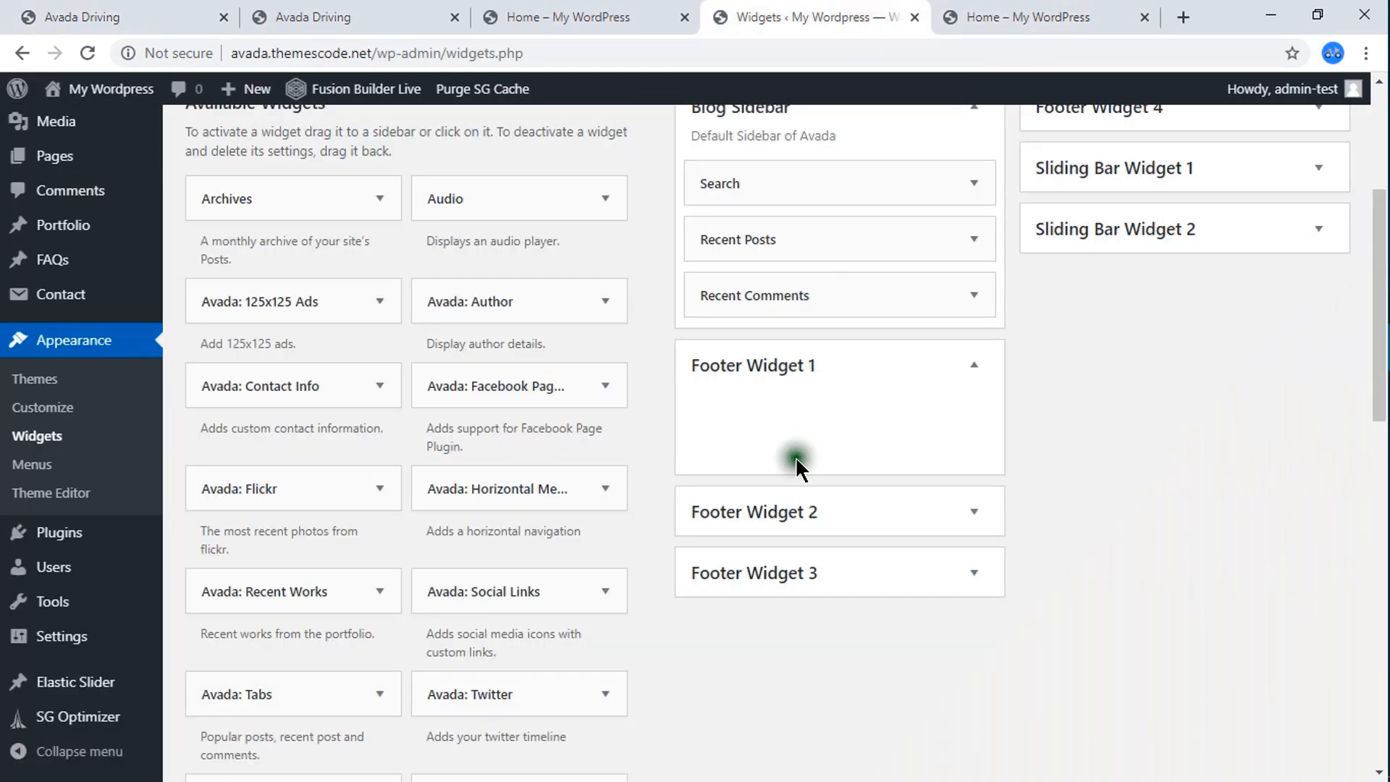
scroll(301, 434, up, 4)
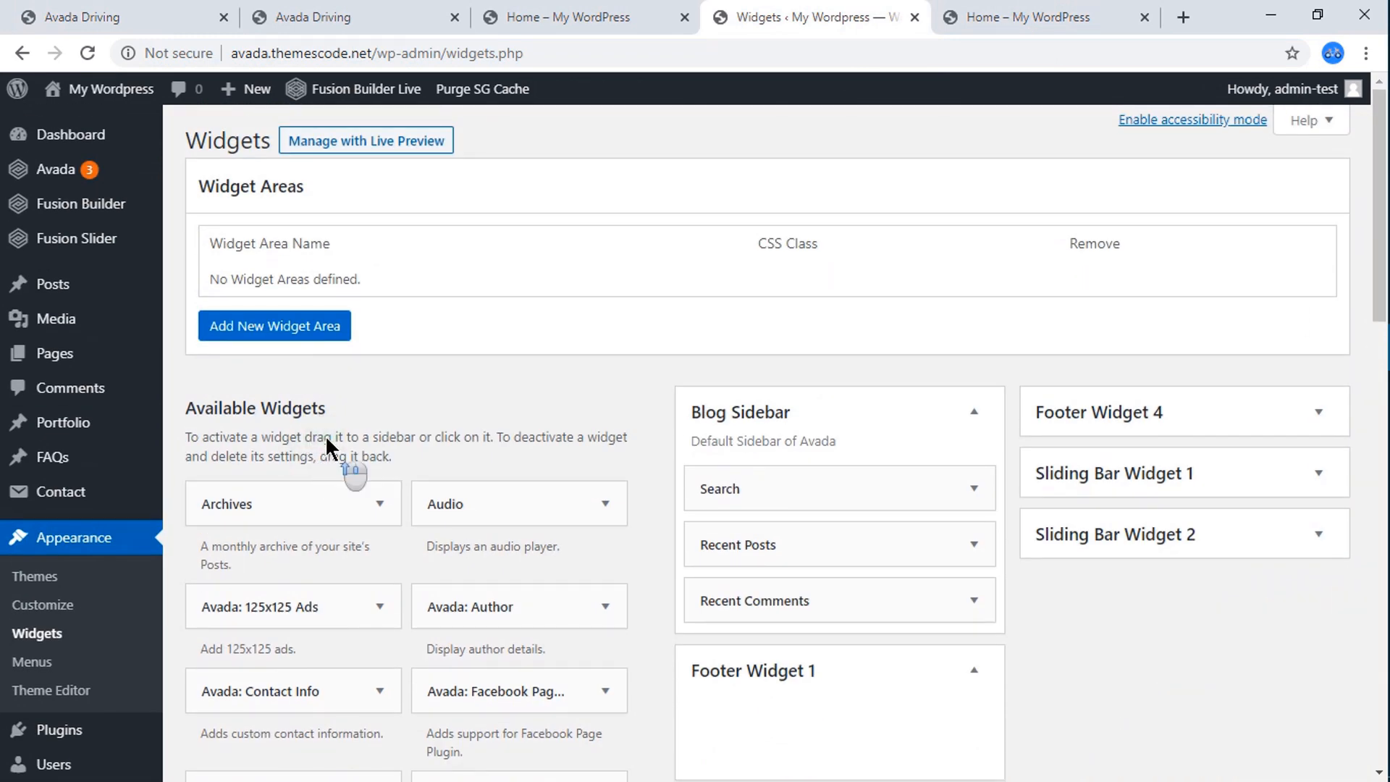
scroll(325, 436, down, 3)
scroll(328, 440, down, 4)
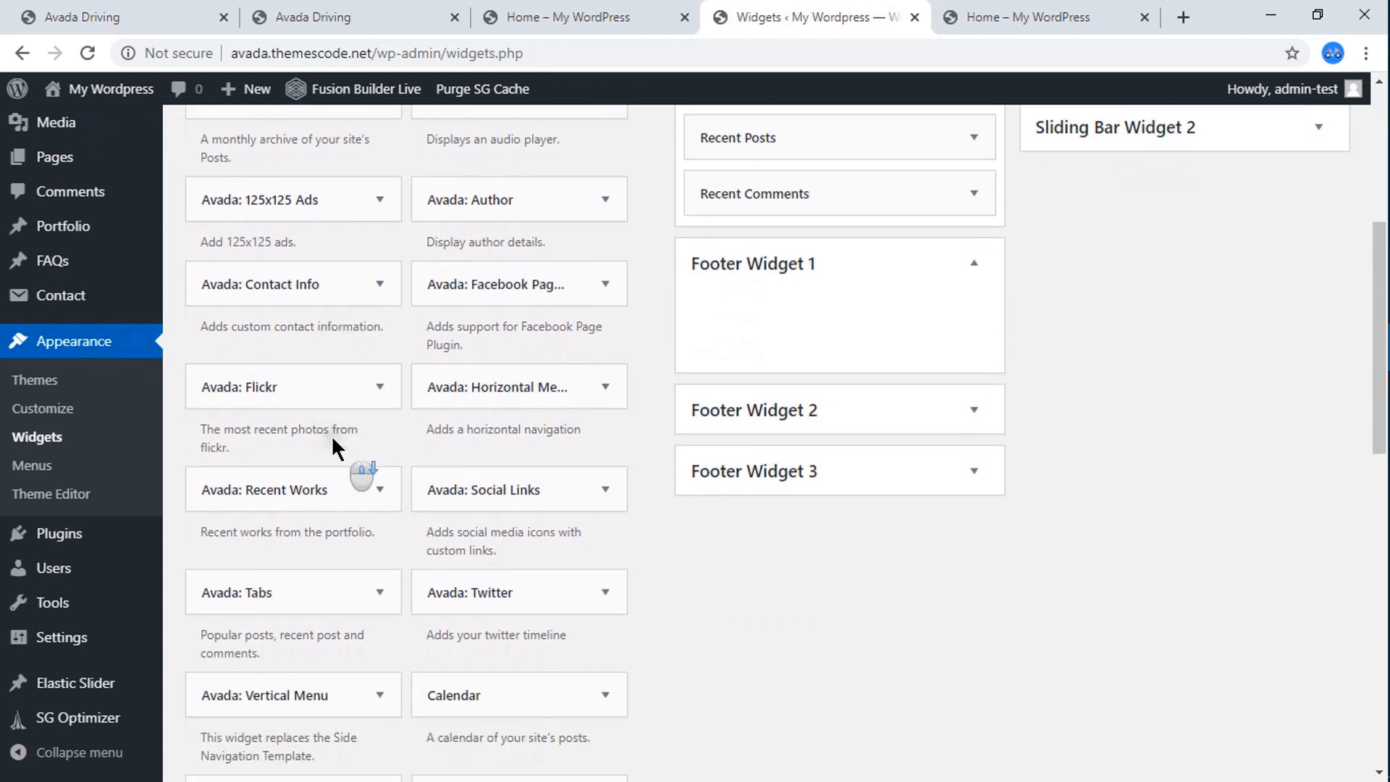
scroll(334, 439, down, 7)
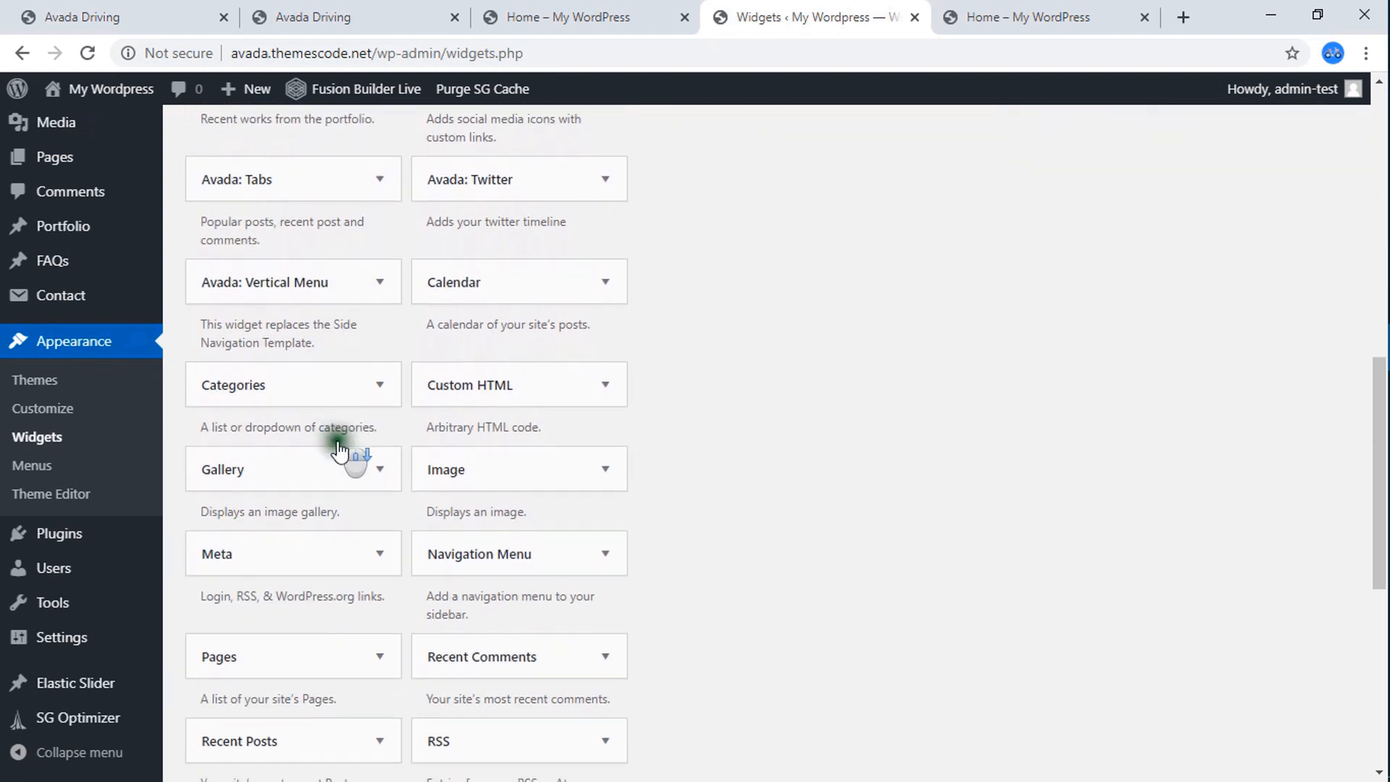
click(520, 283)
scroll(528, 276, up, 3)
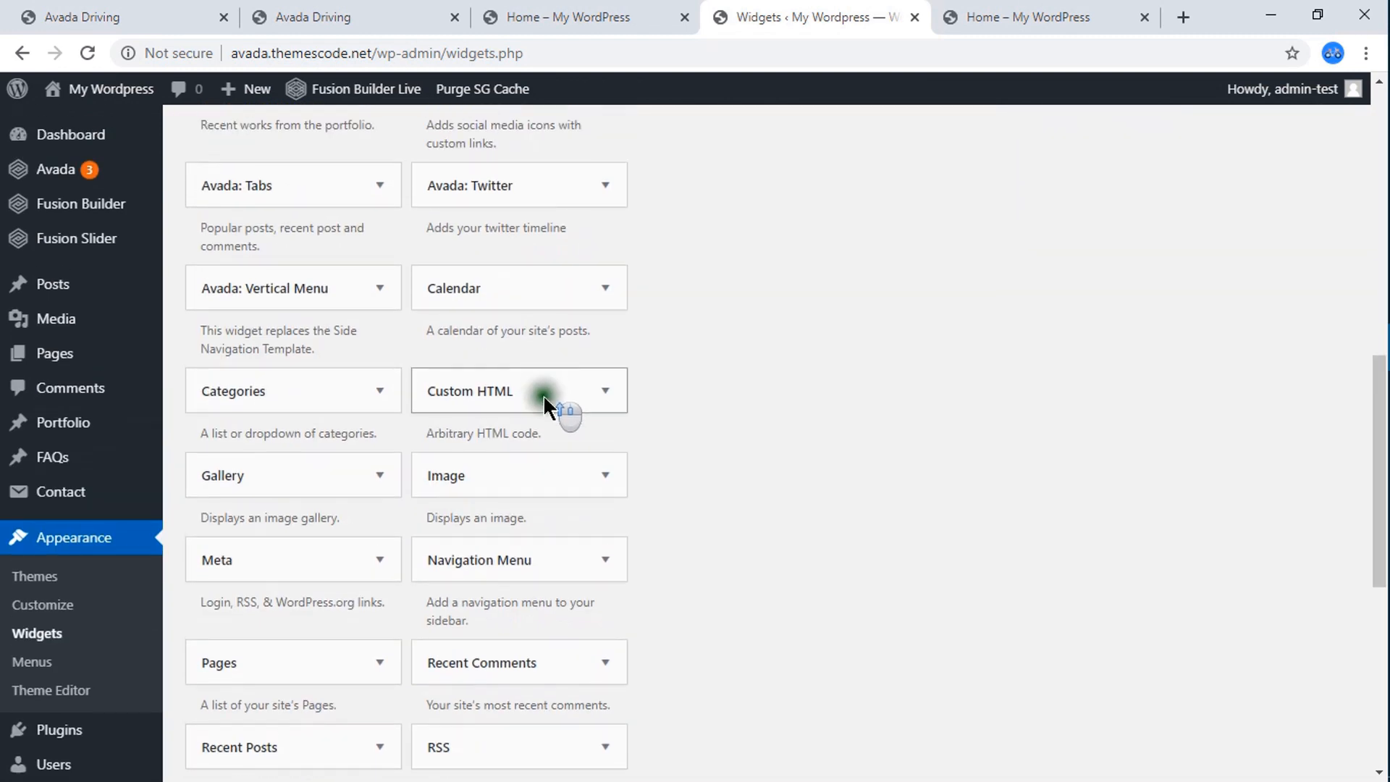
Open the Widgets page of the reference Avada Driving site and examine which widgets Footer Widget 1 contains.
click(171, 13)
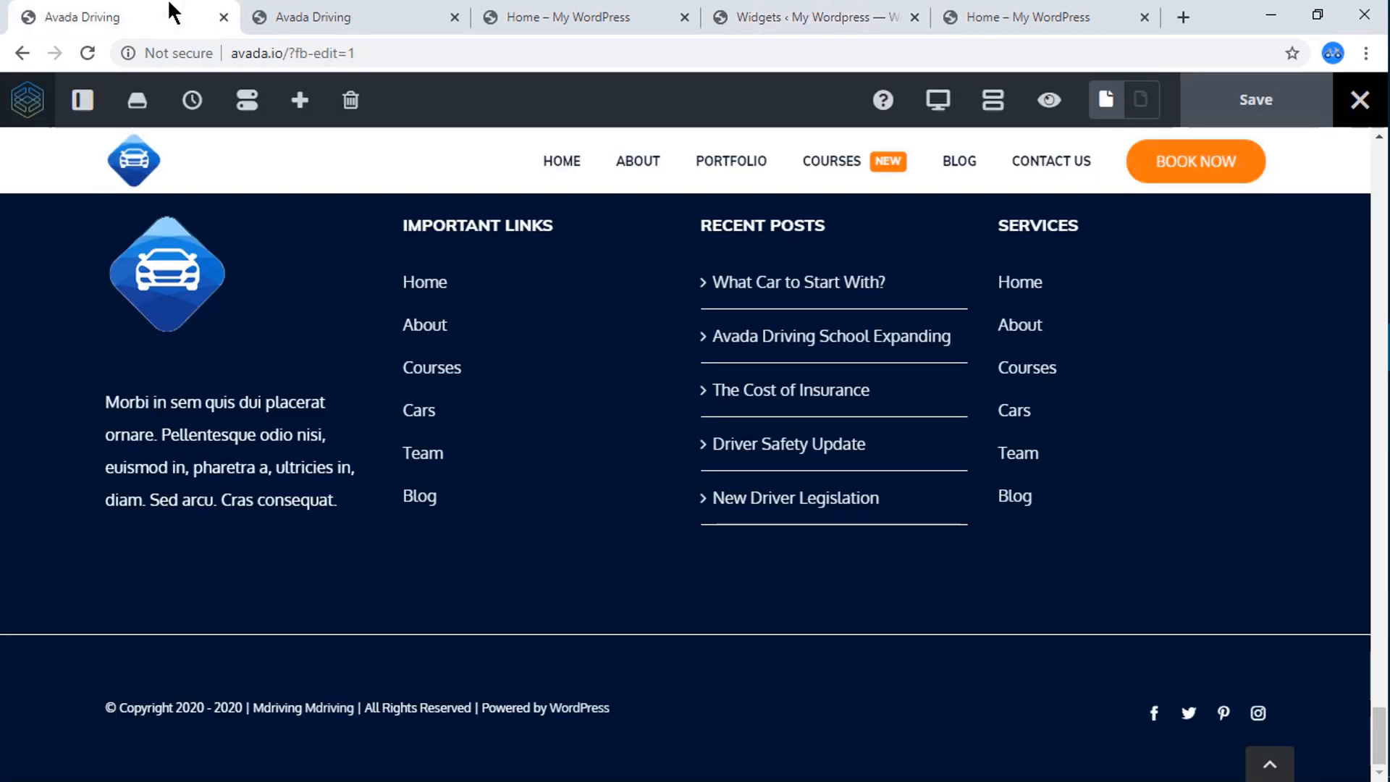
click(326, 12)
click(145, 11)
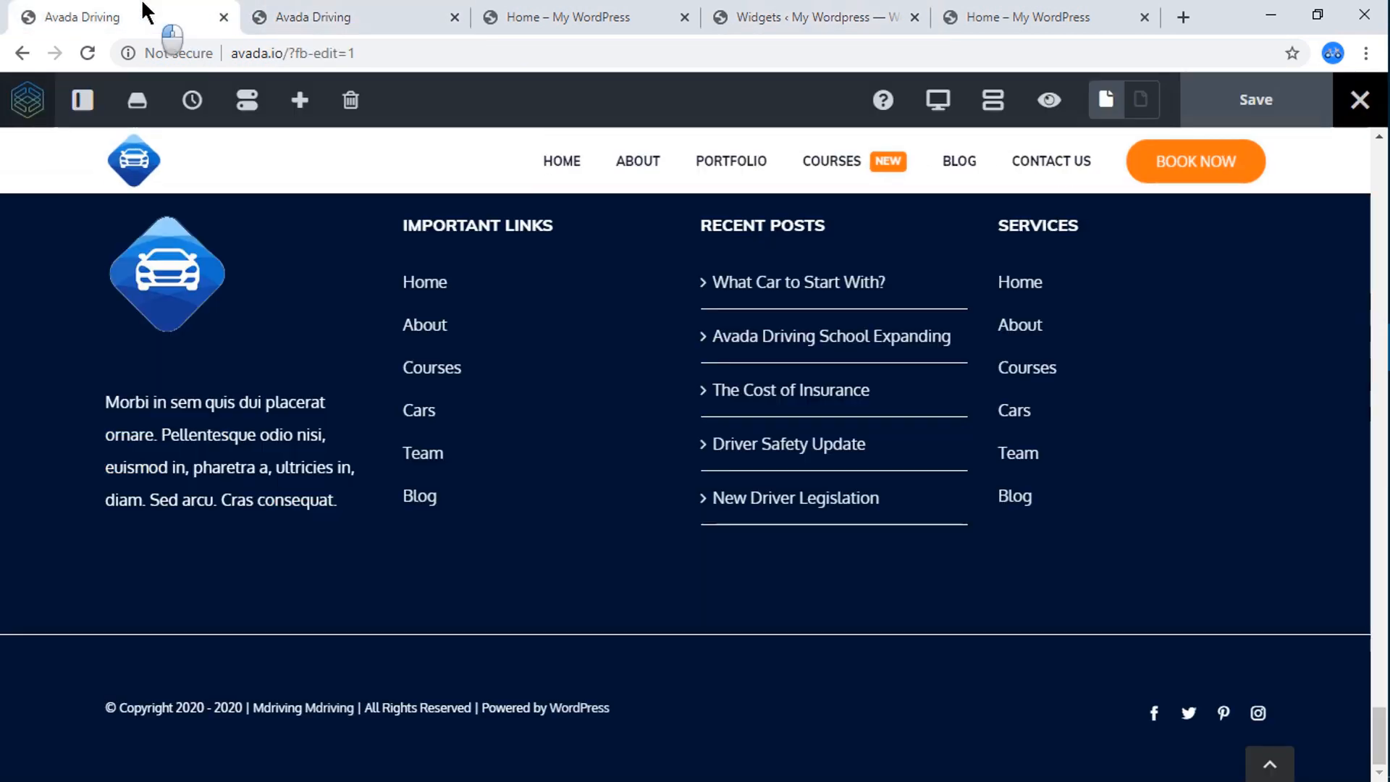
click(308, 20)
mouse_move(119, 102)
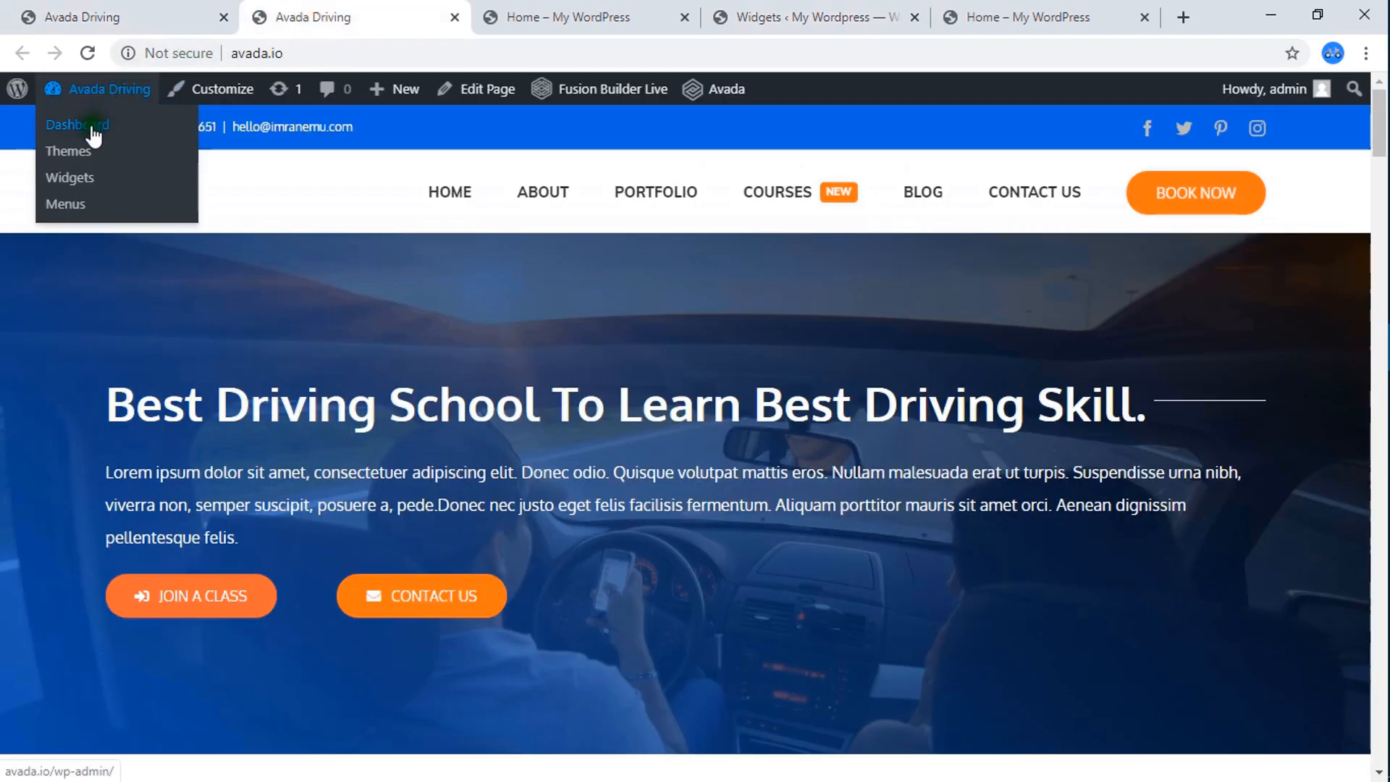
click(74, 177)
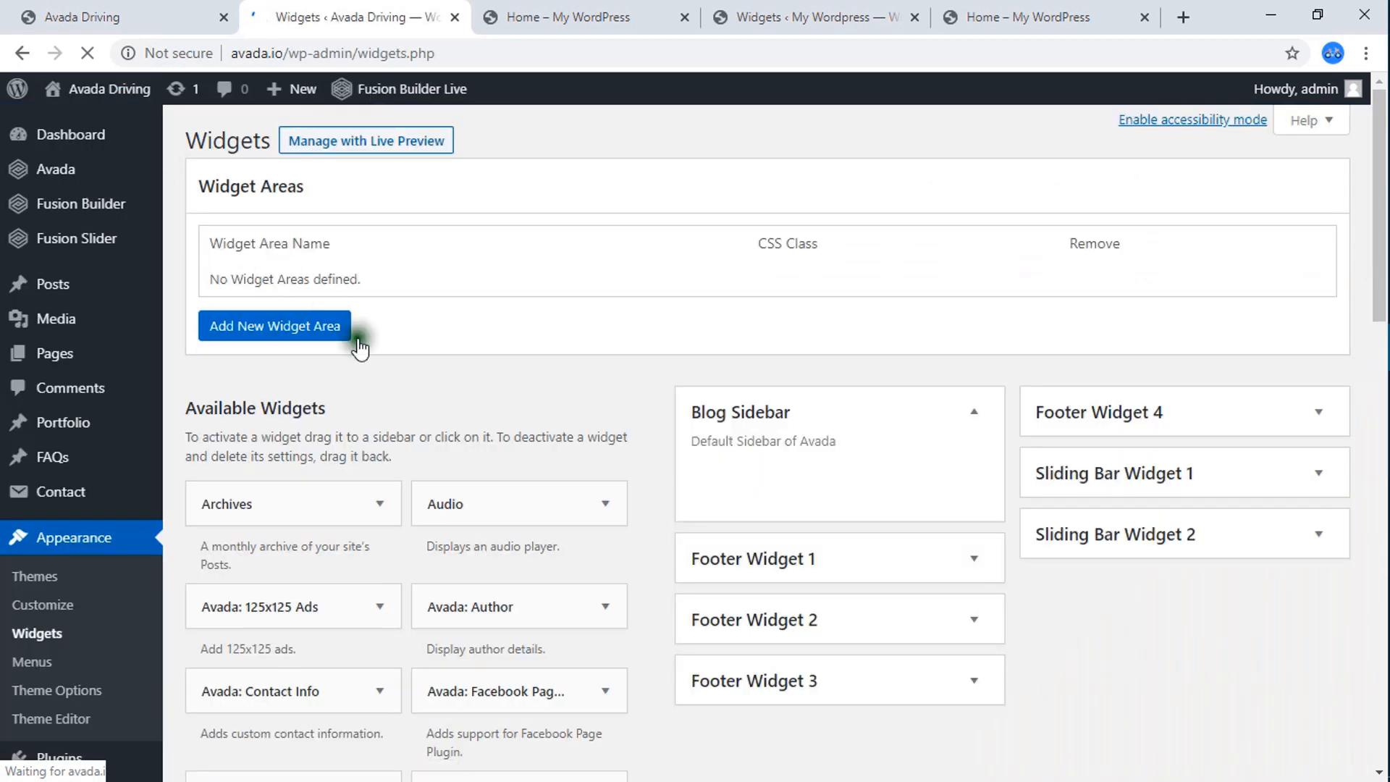
scroll(606, 406, down, 1)
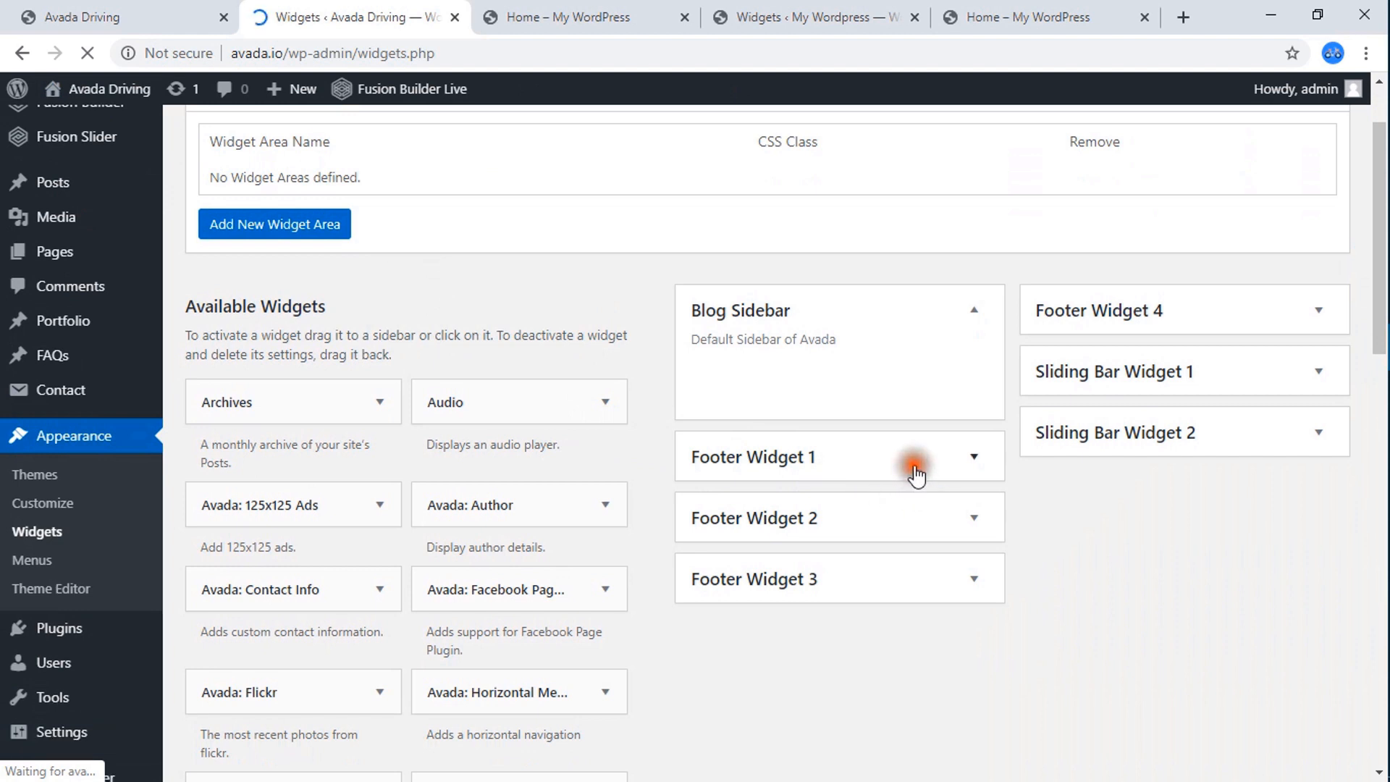
click(916, 475)
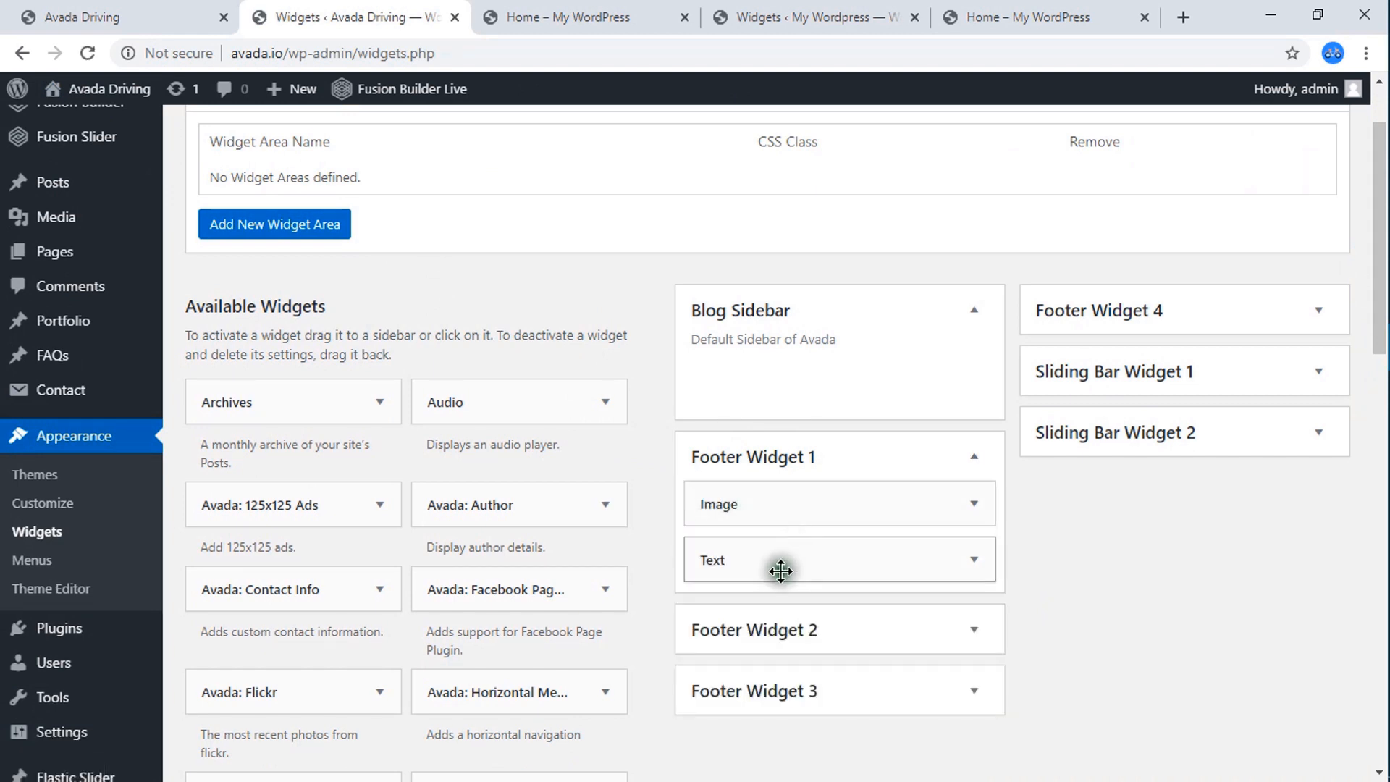
Add an Image widget to Footer Widget 1 on the My Wordpress site.
click(769, 11)
scroll(824, 464, up, 7)
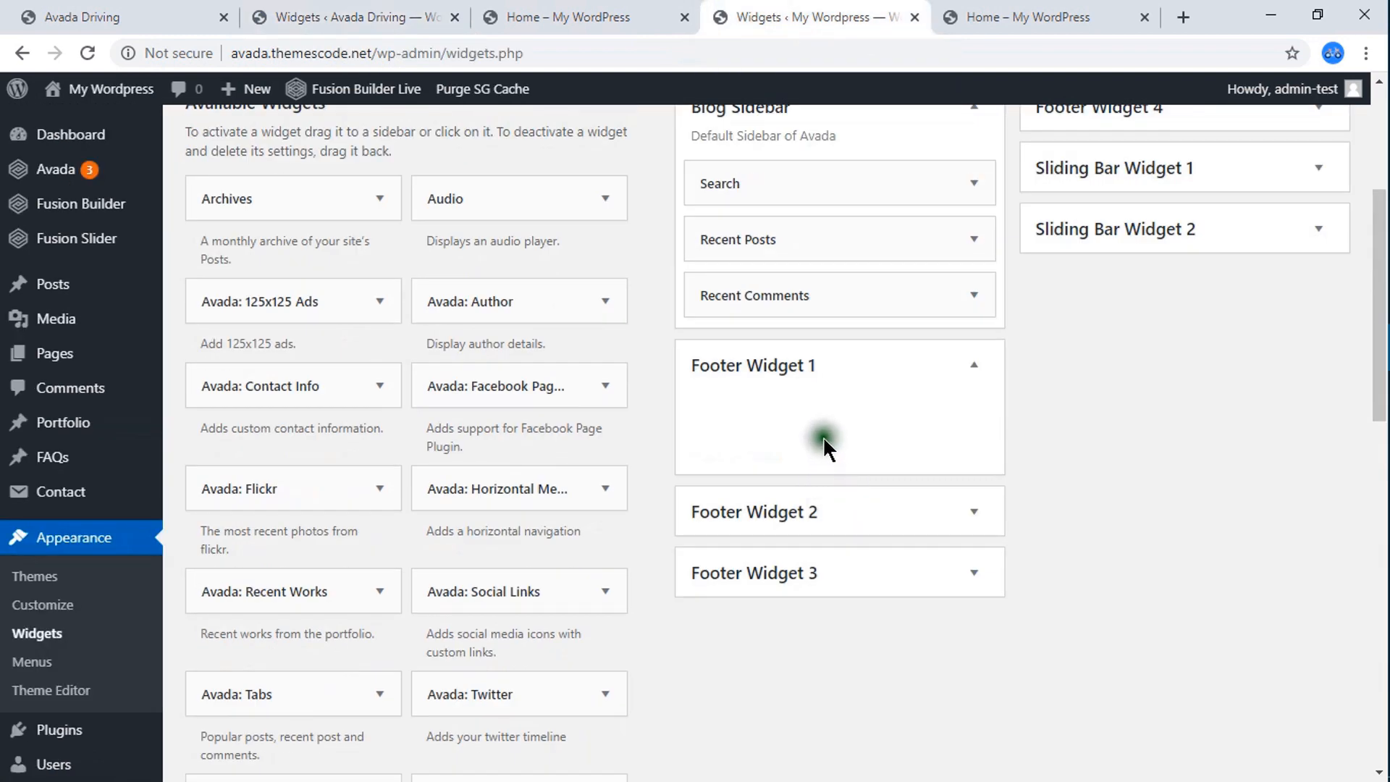
scroll(493, 500, down, 4)
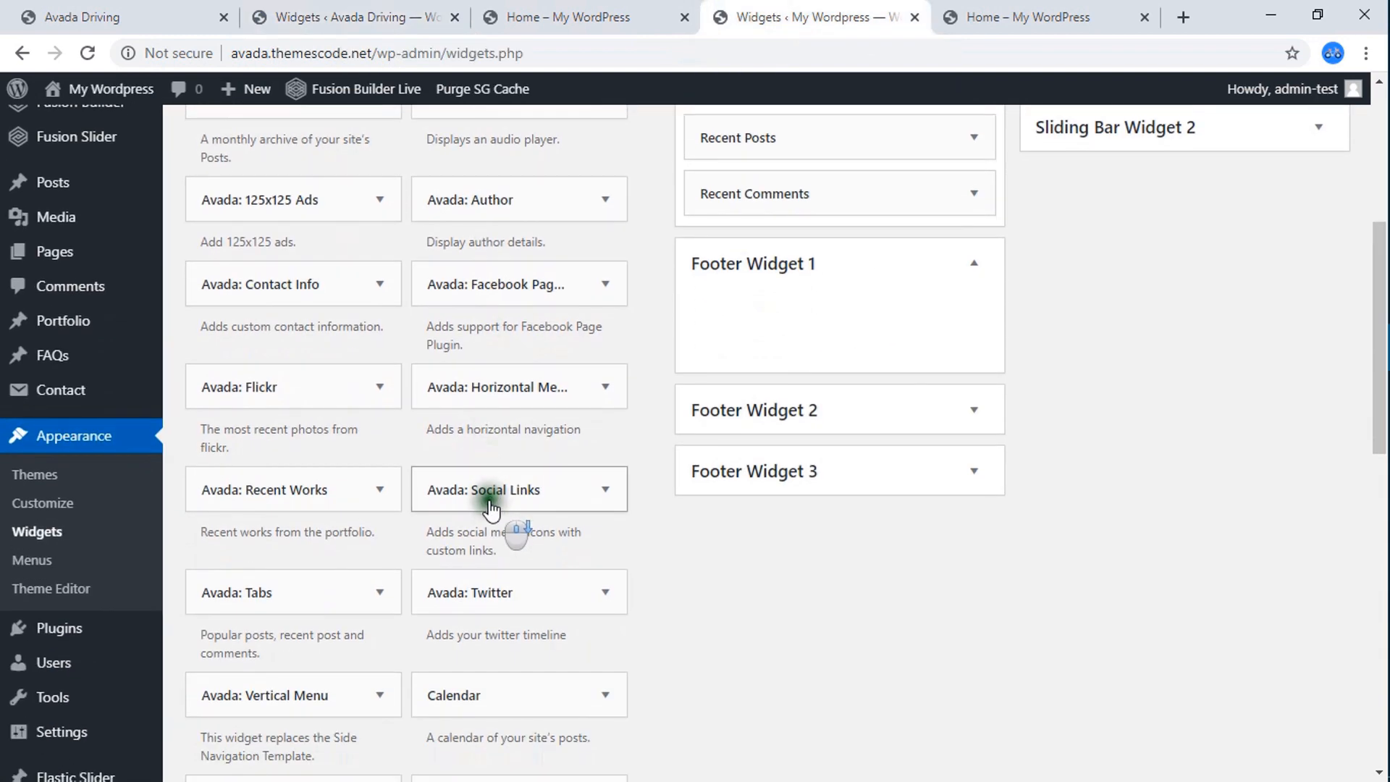
scroll(488, 525, down, 3)
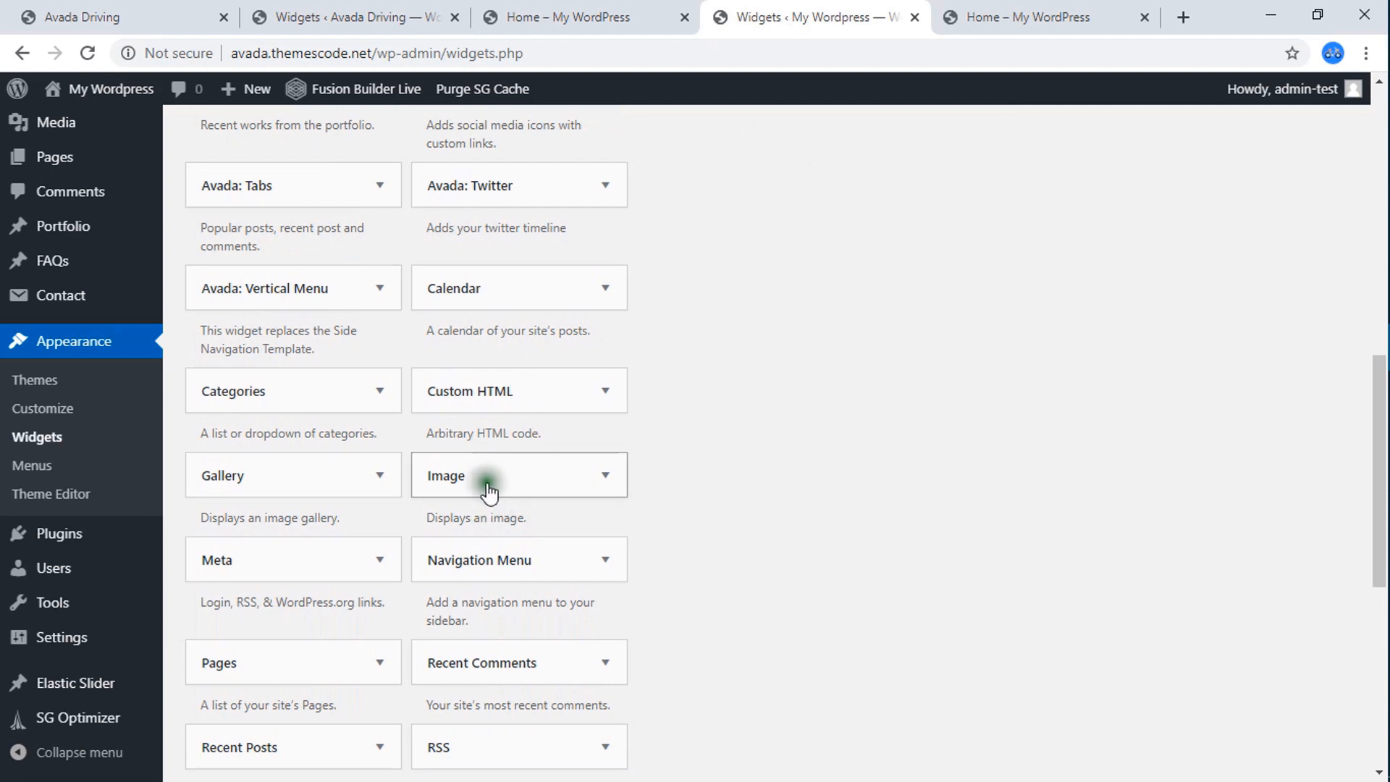
drag(487, 475, 767, 529)
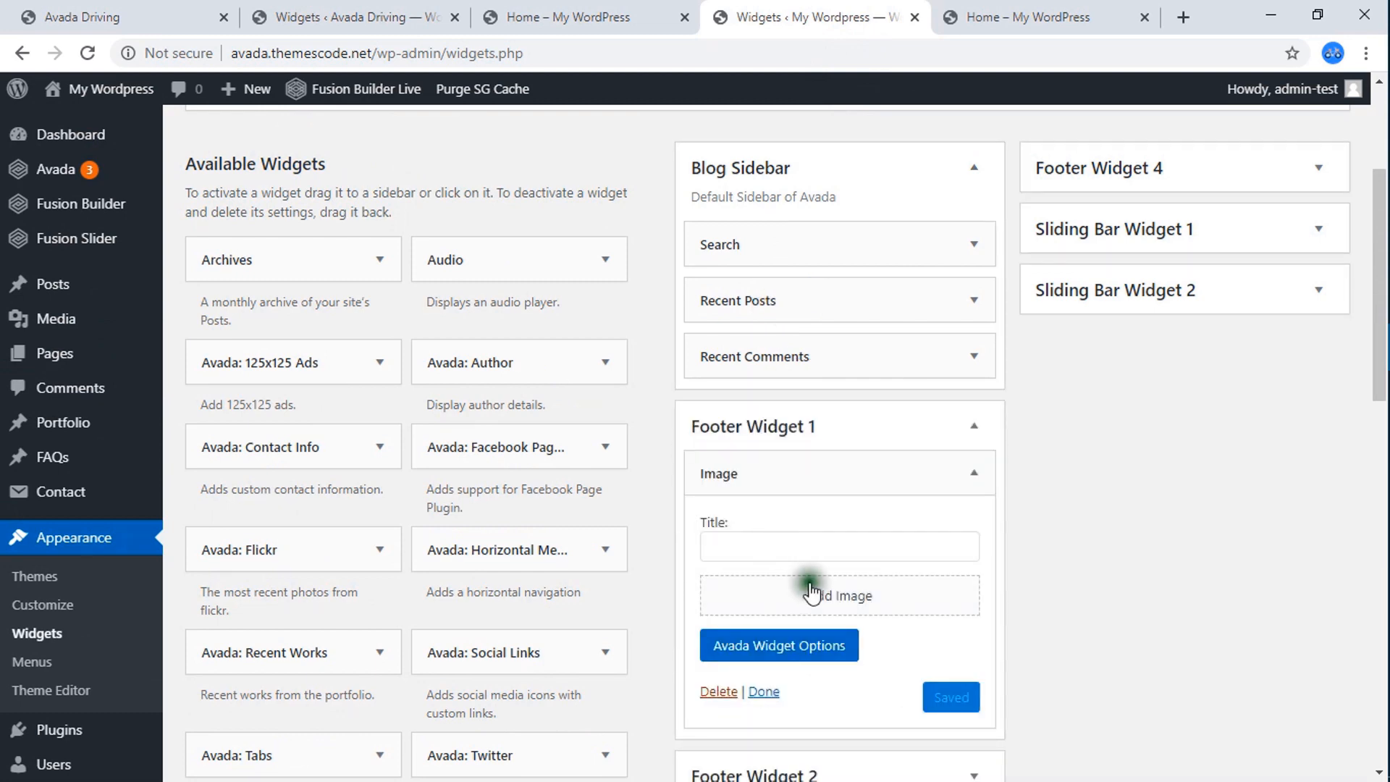
Insert logo-80.png from the media library into the Image widget of Footer Widget 1.
click(824, 601)
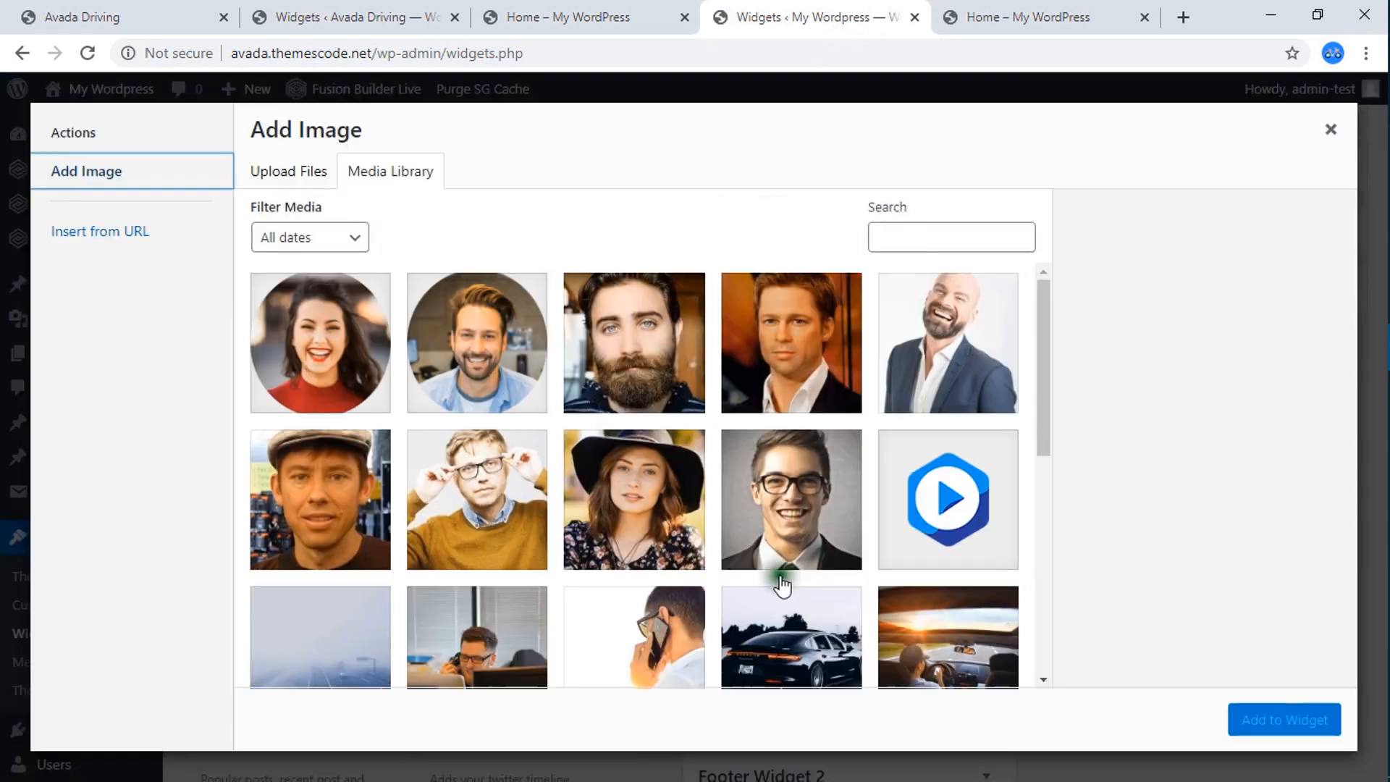
click(936, 505)
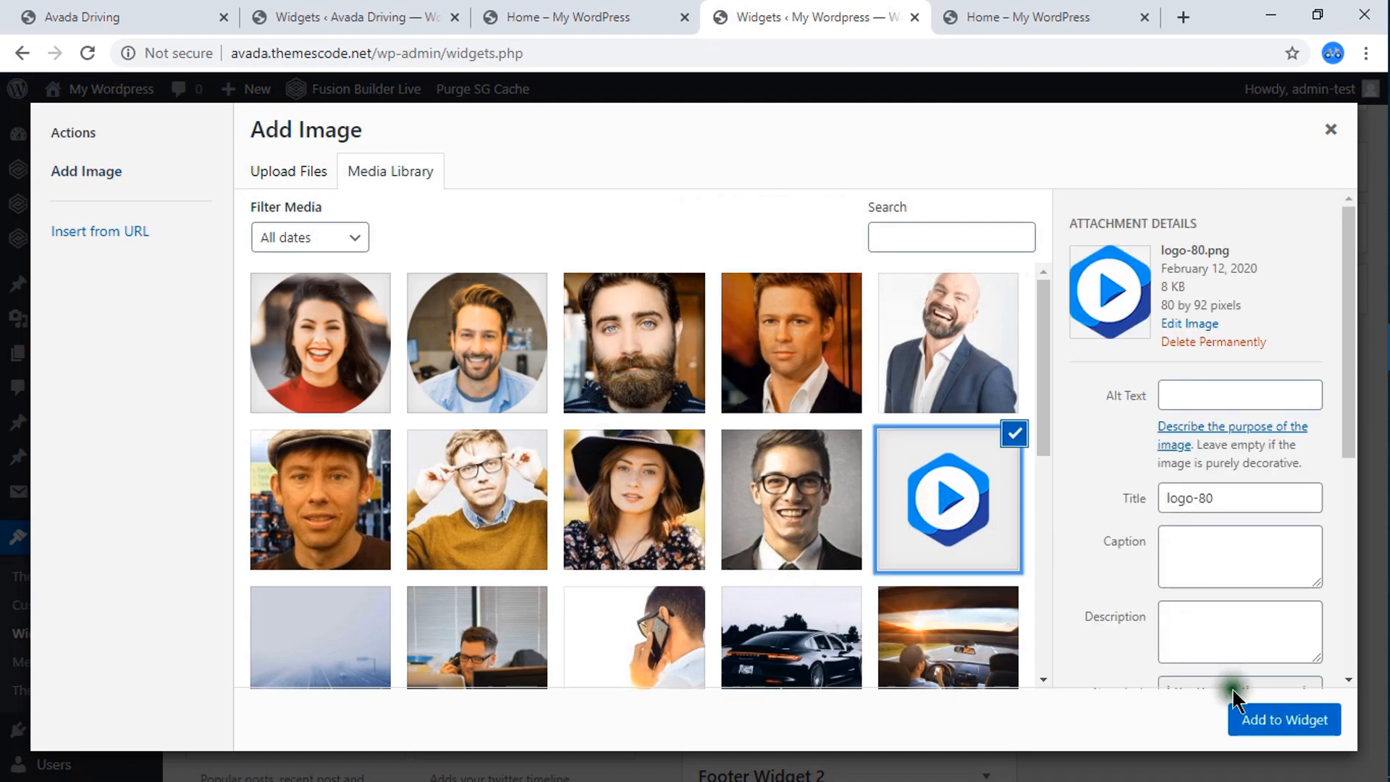
click(1256, 721)
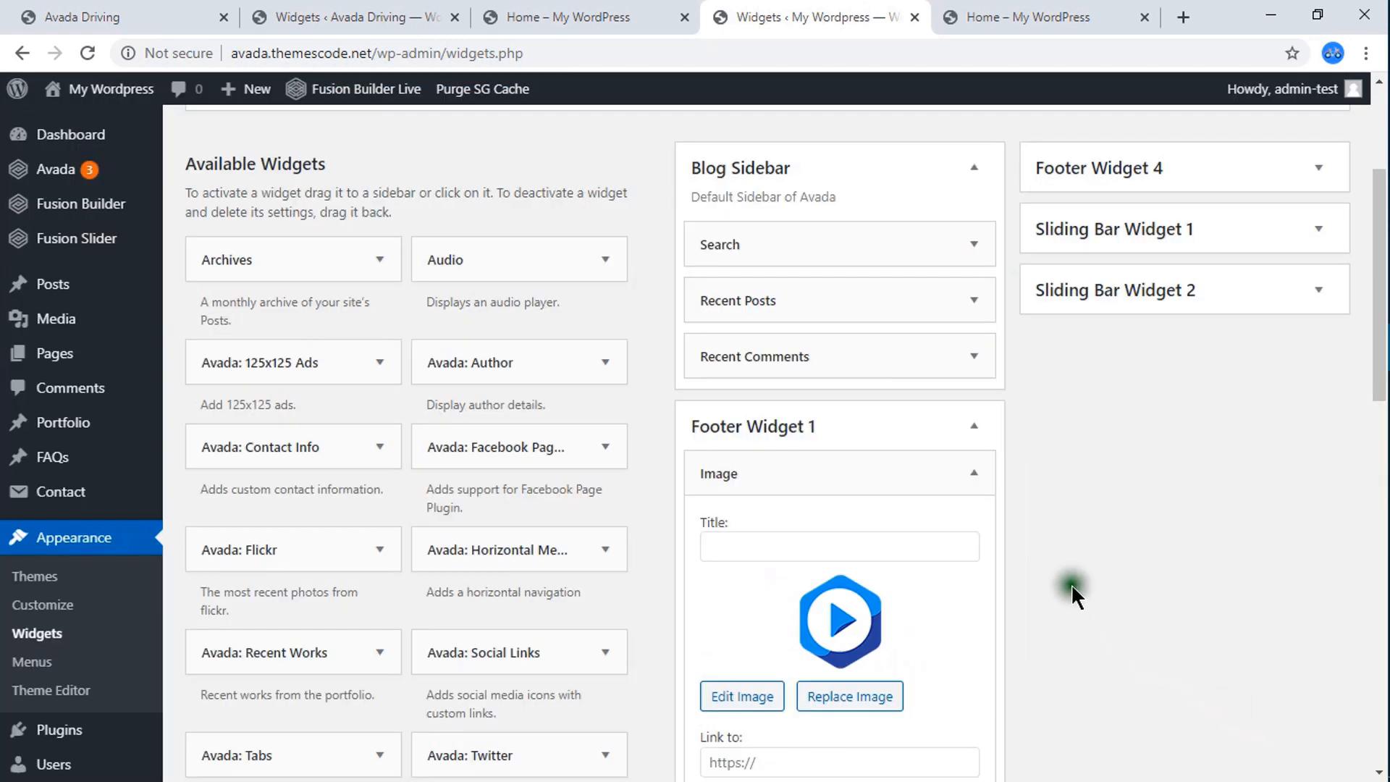
Reload the live Home page and check its footer for the logo image.
click(986, 16)
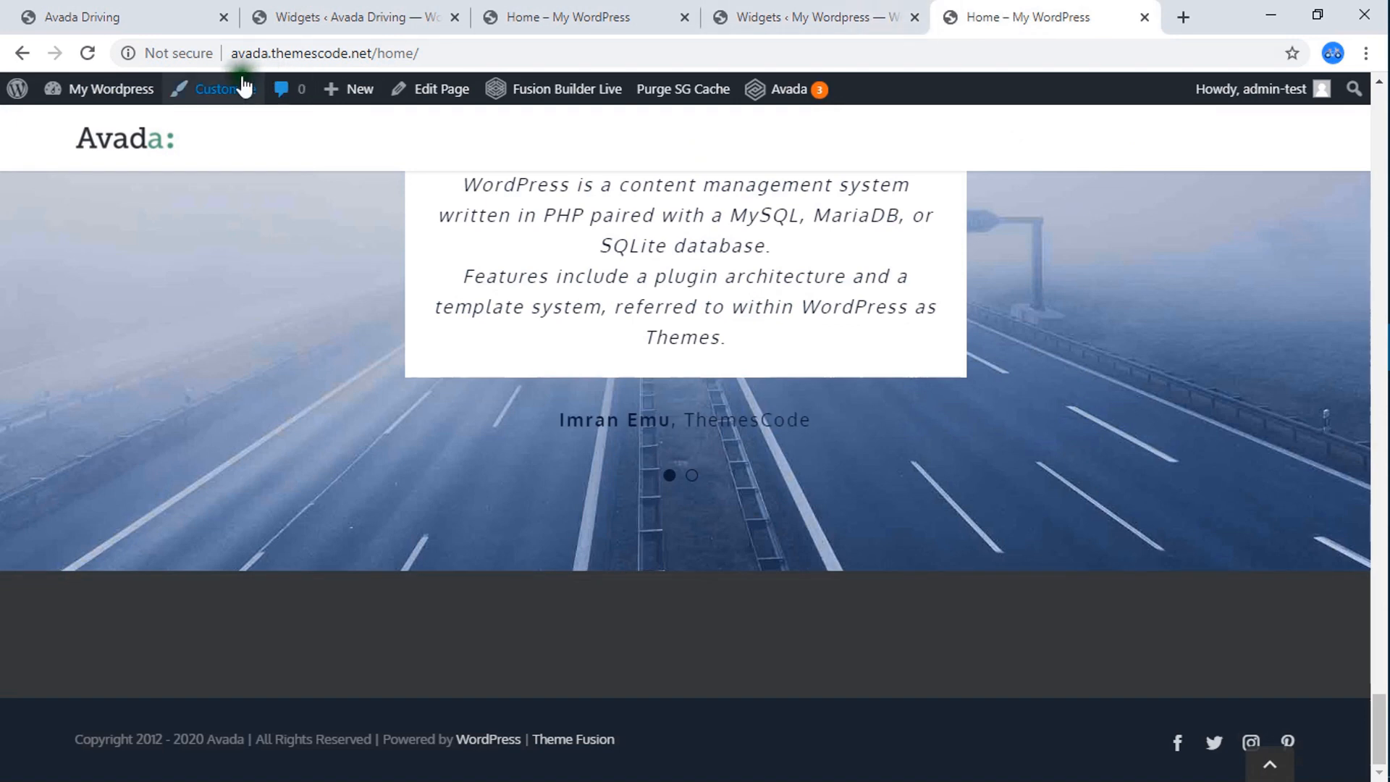
click(88, 55)
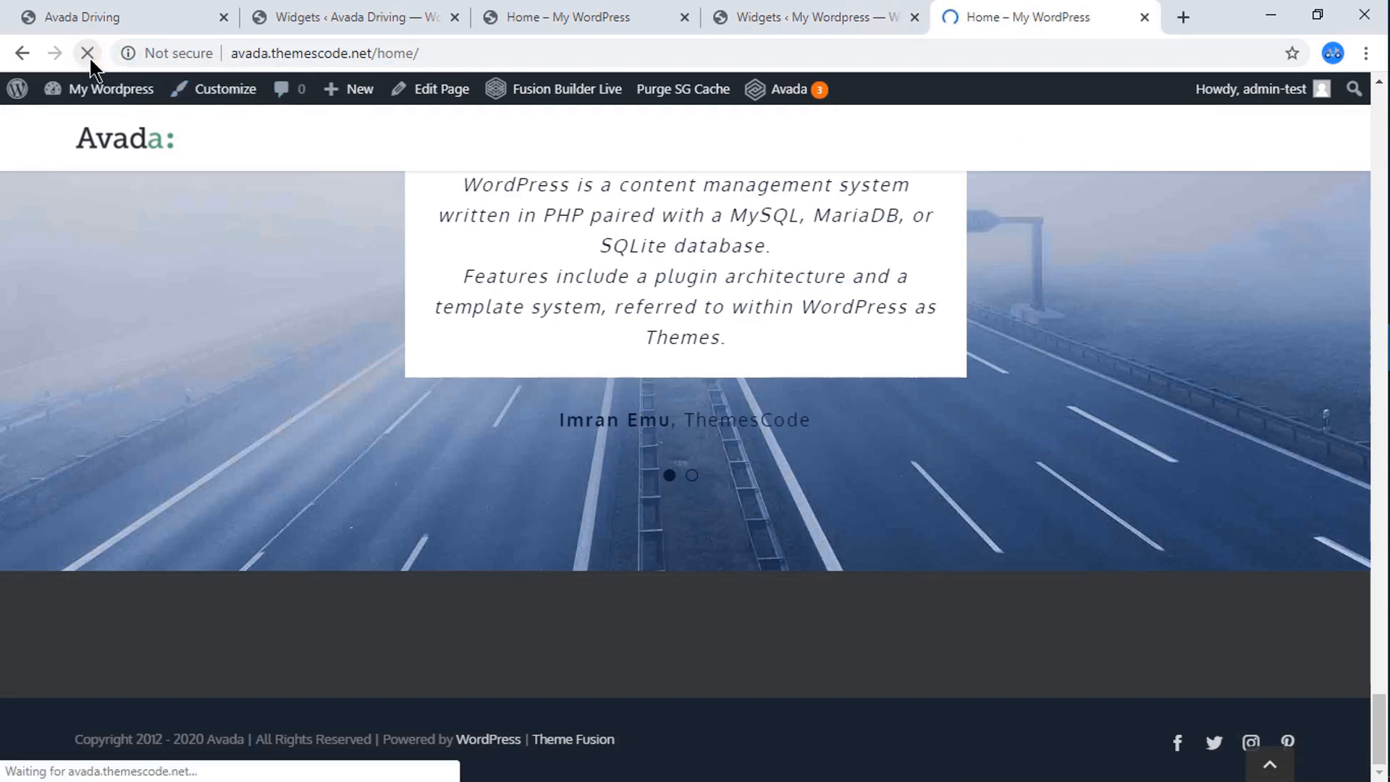
scroll(435, 478, down, 15)
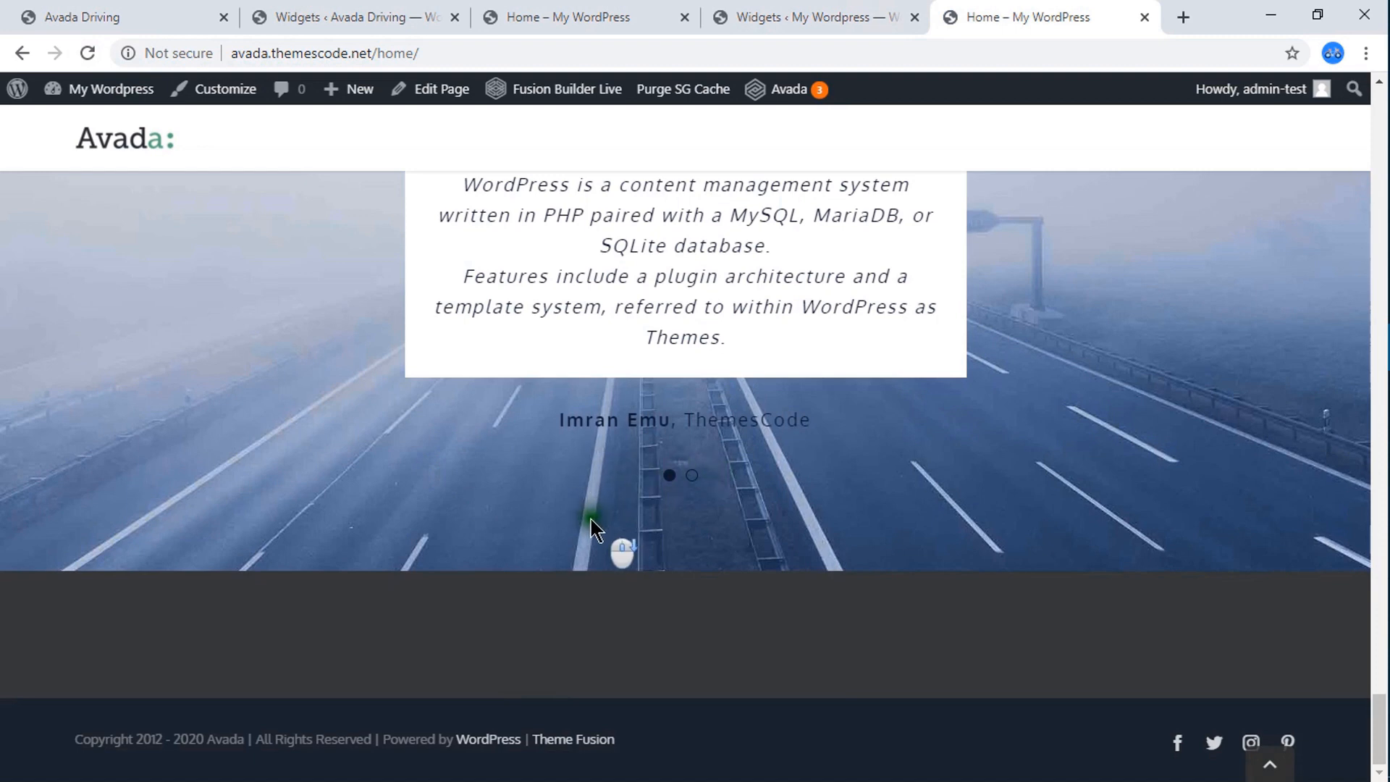
scroll(481, 636, up, 7)
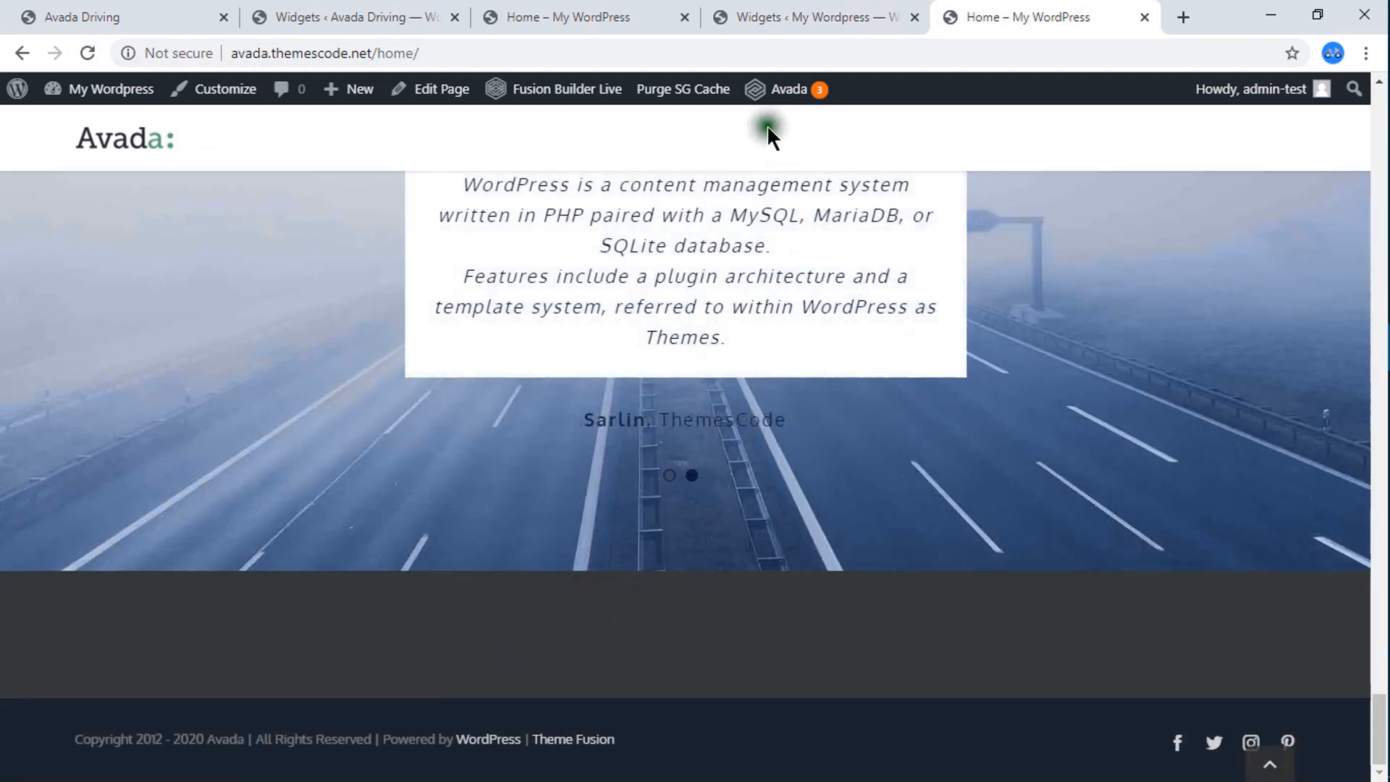
Save the Image widget in Footer Widget 1 and reload the live Home page to check the footer logo.
click(802, 15)
scroll(780, 616, down, 4)
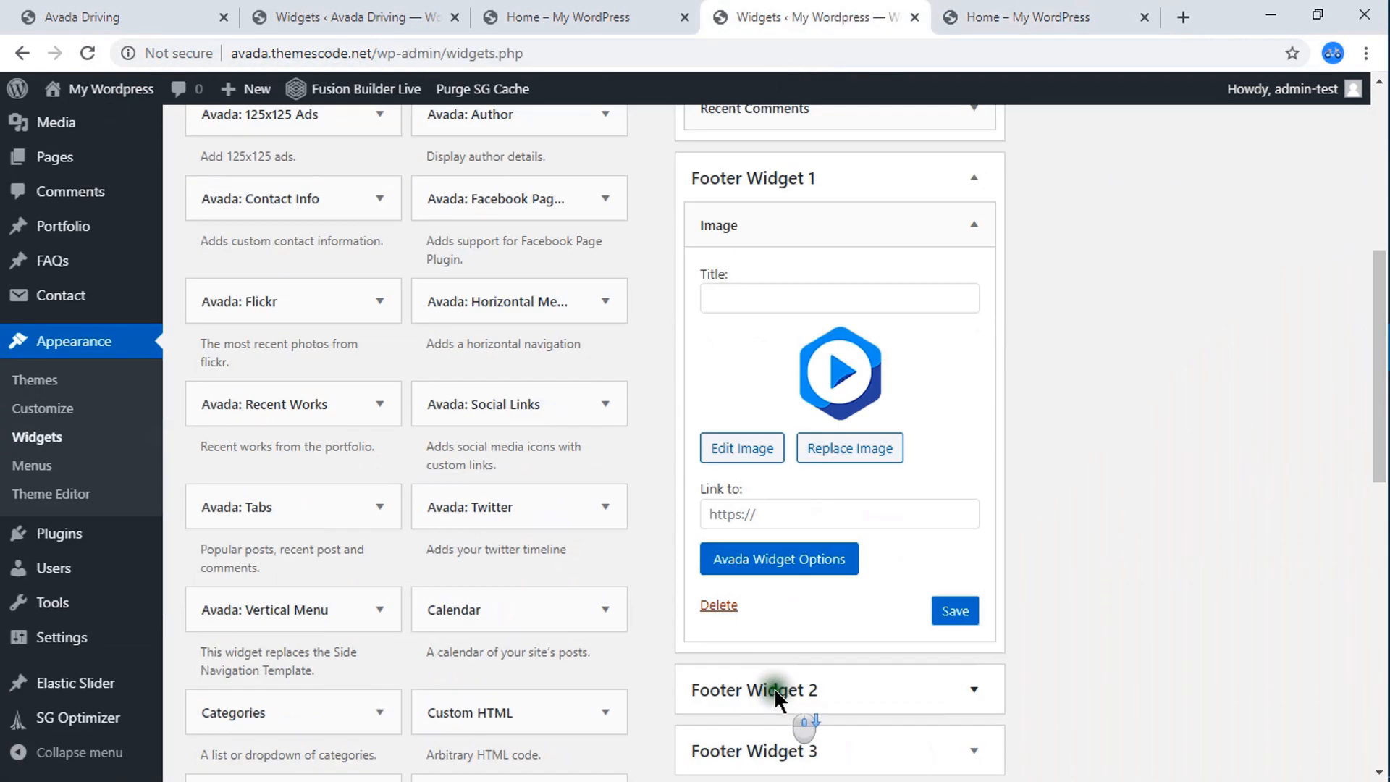
click(959, 556)
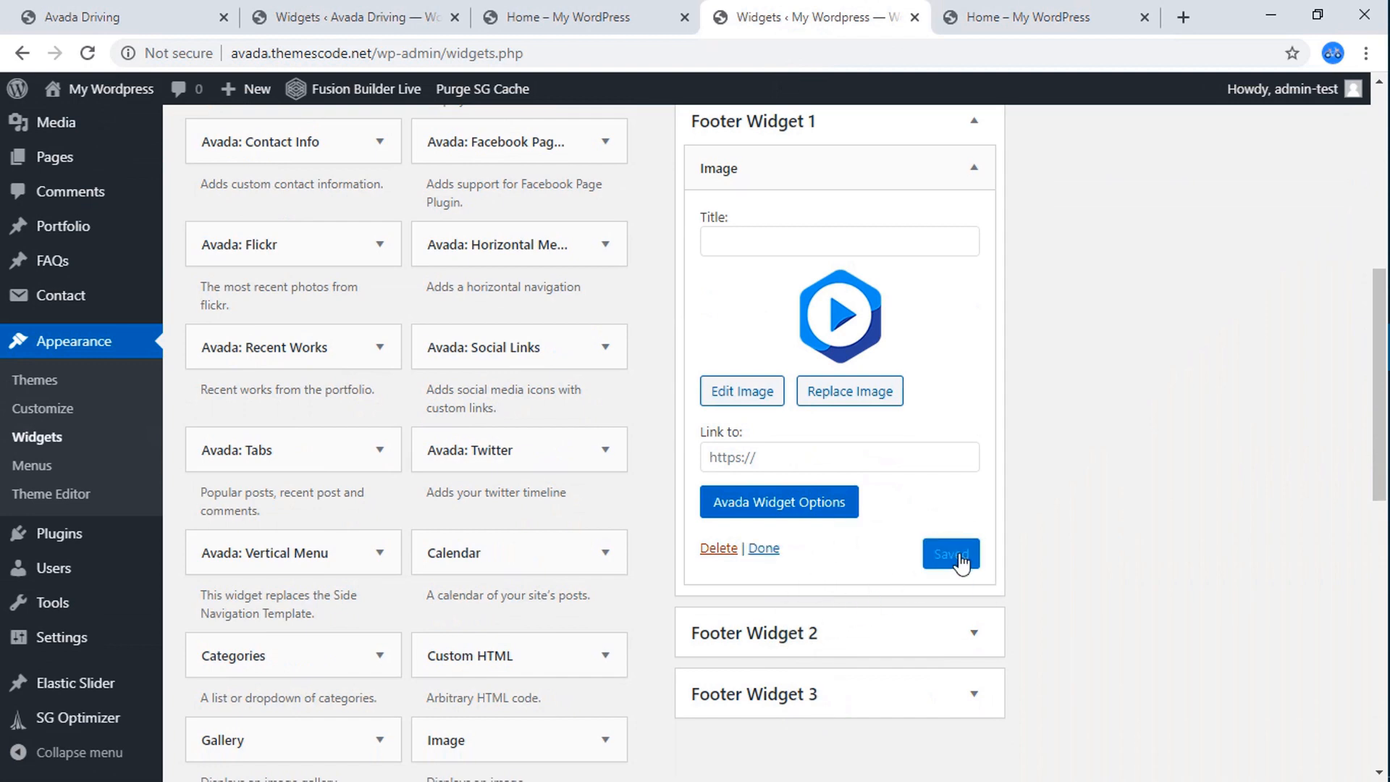
click(1011, 15)
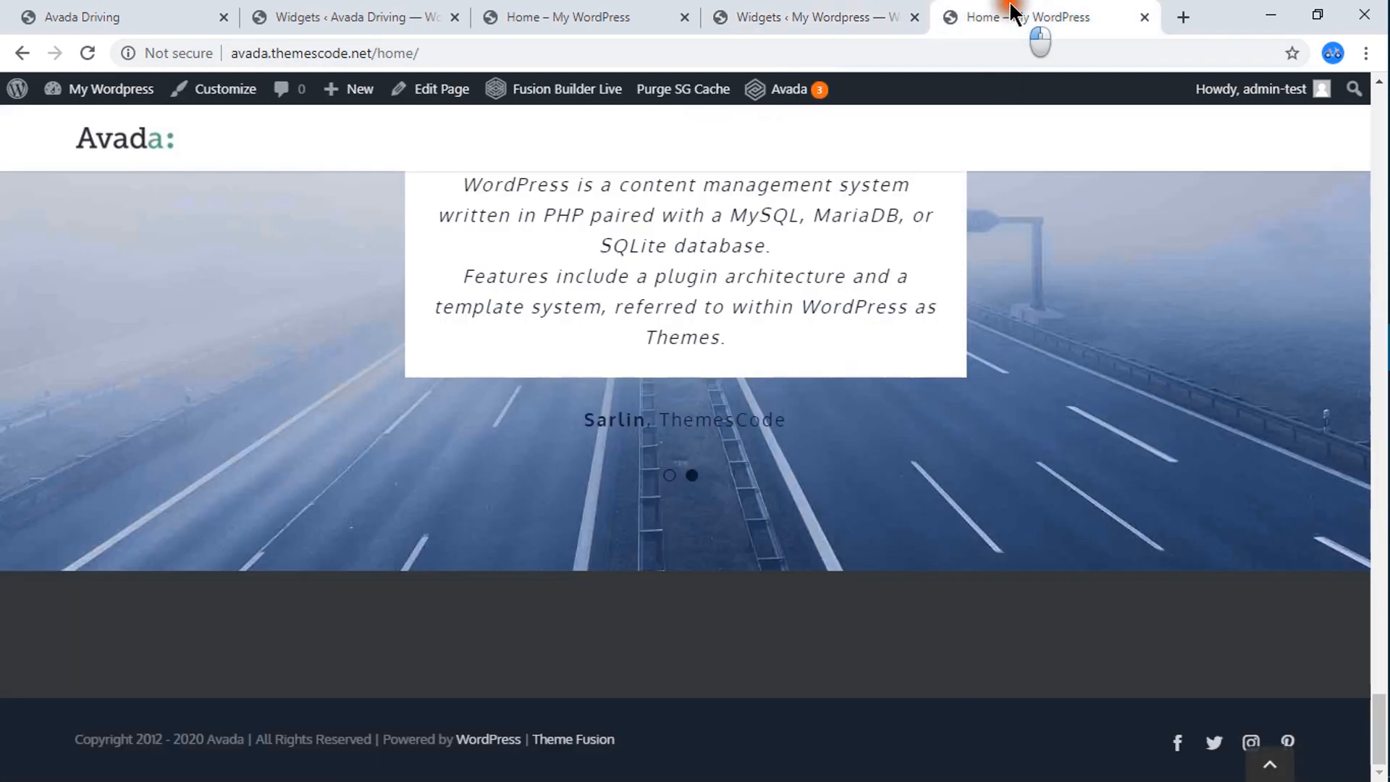
click(88, 53)
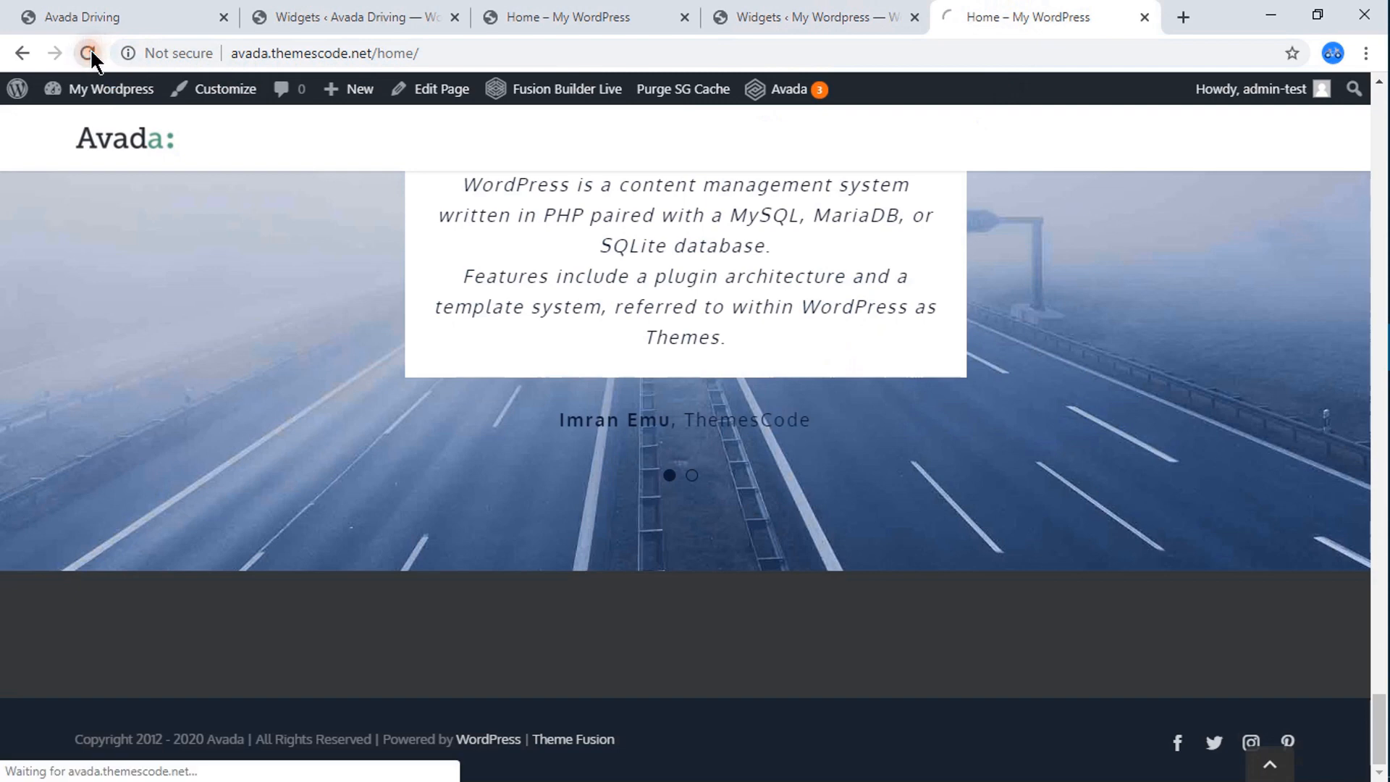
scroll(397, 457, down, 10)
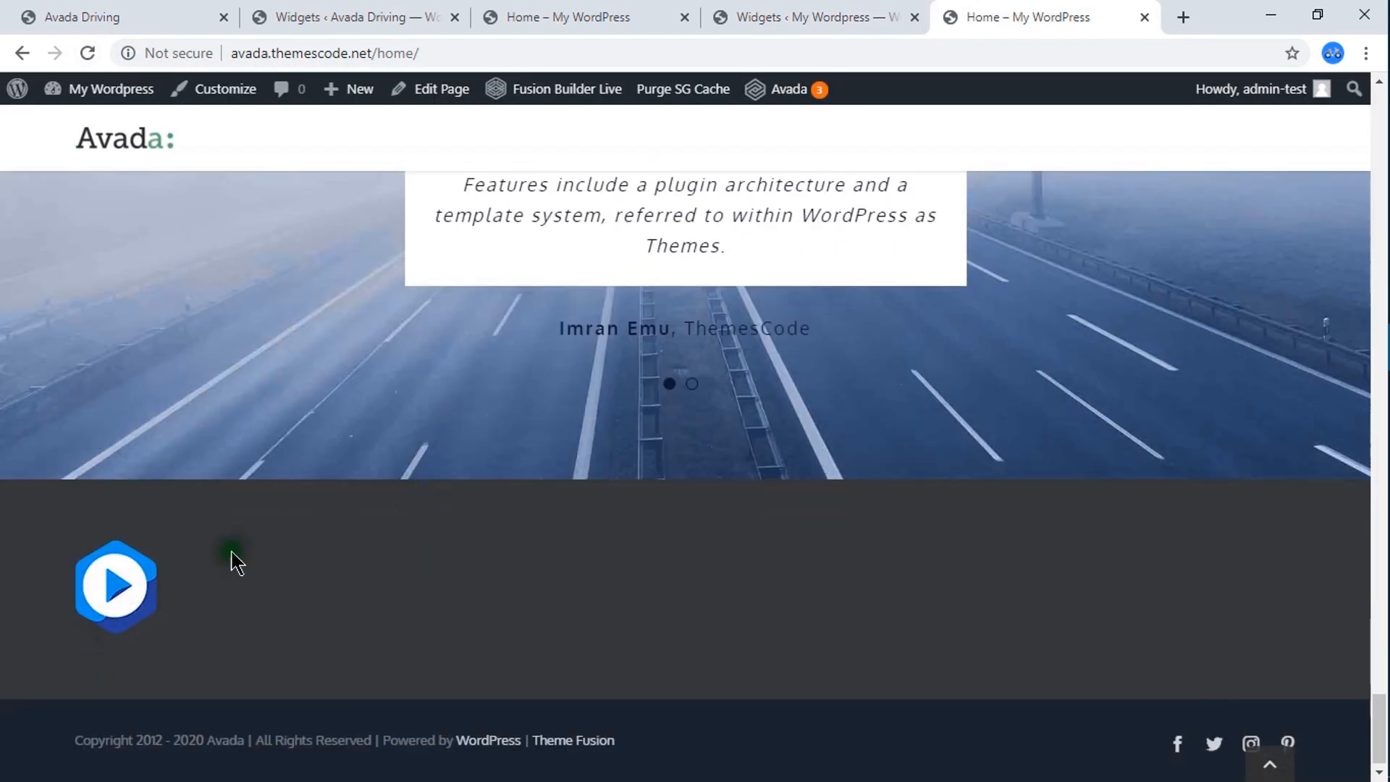
Collapse the Image widget and add a Text widget below it in Footer Widget 1.
click(844, 16)
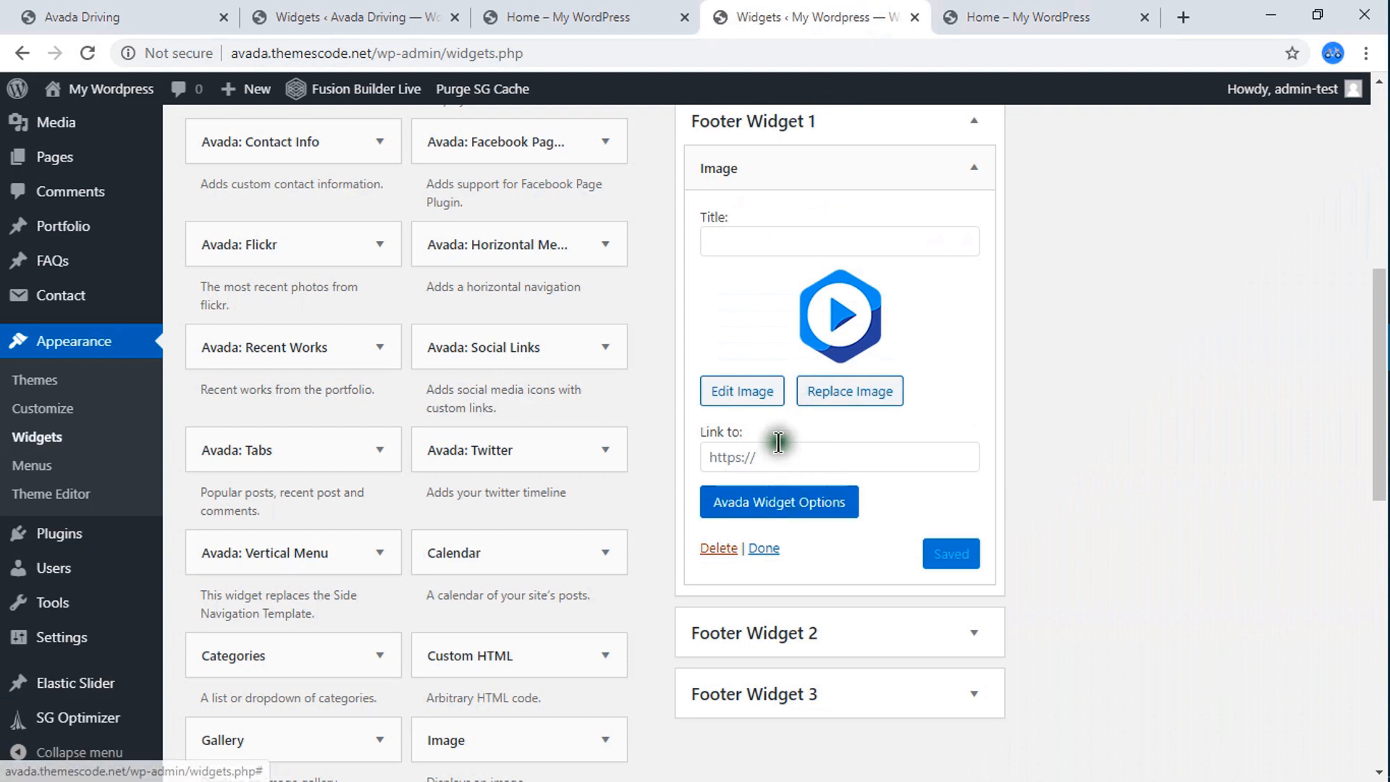
click(972, 169)
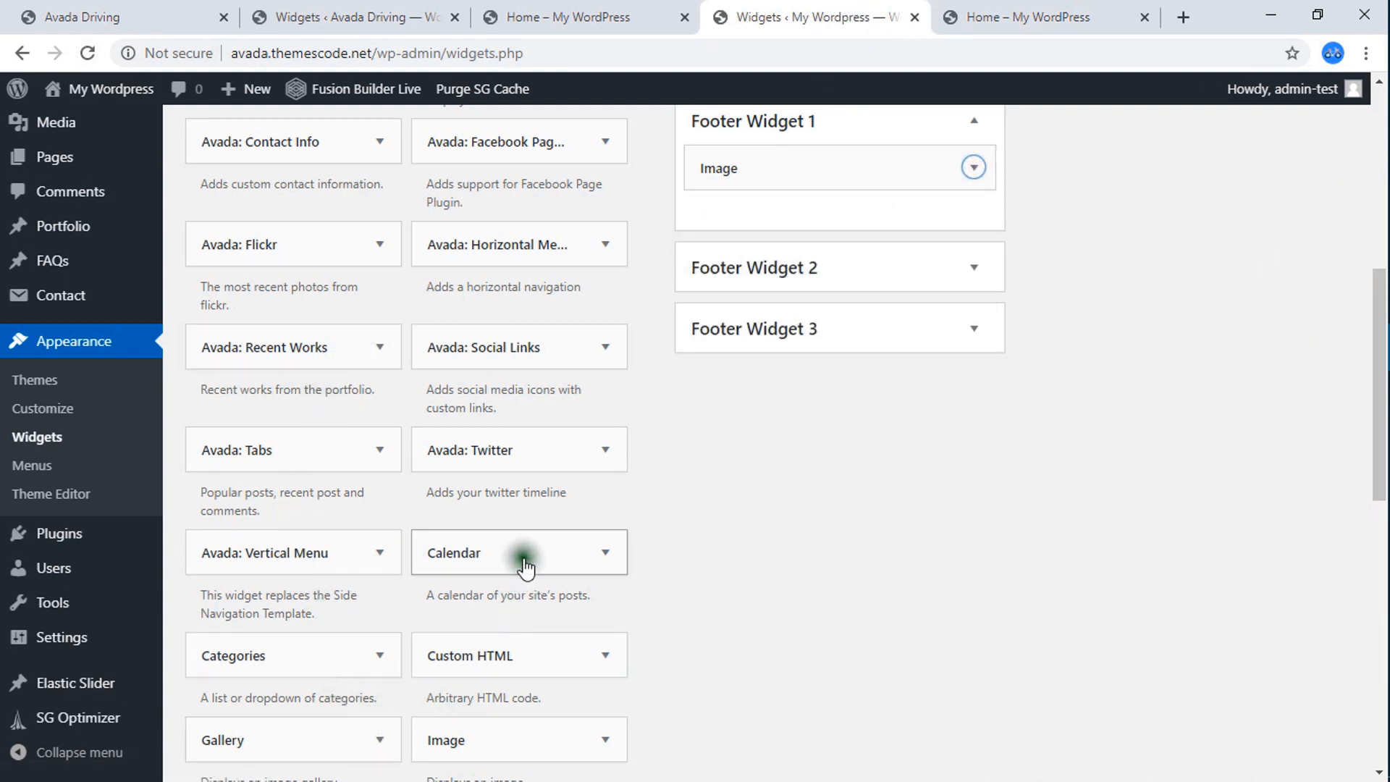
scroll(532, 502, up, 4)
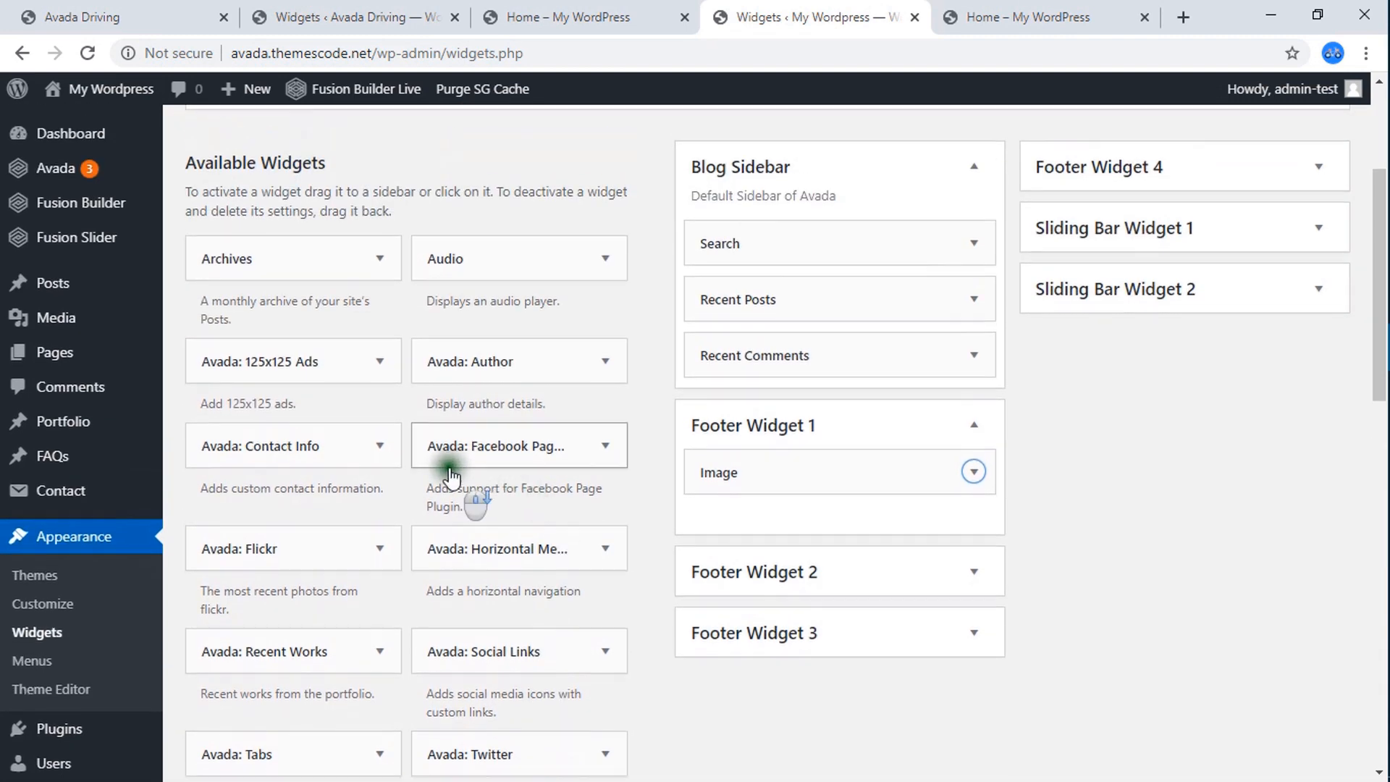
scroll(450, 478, down, 11)
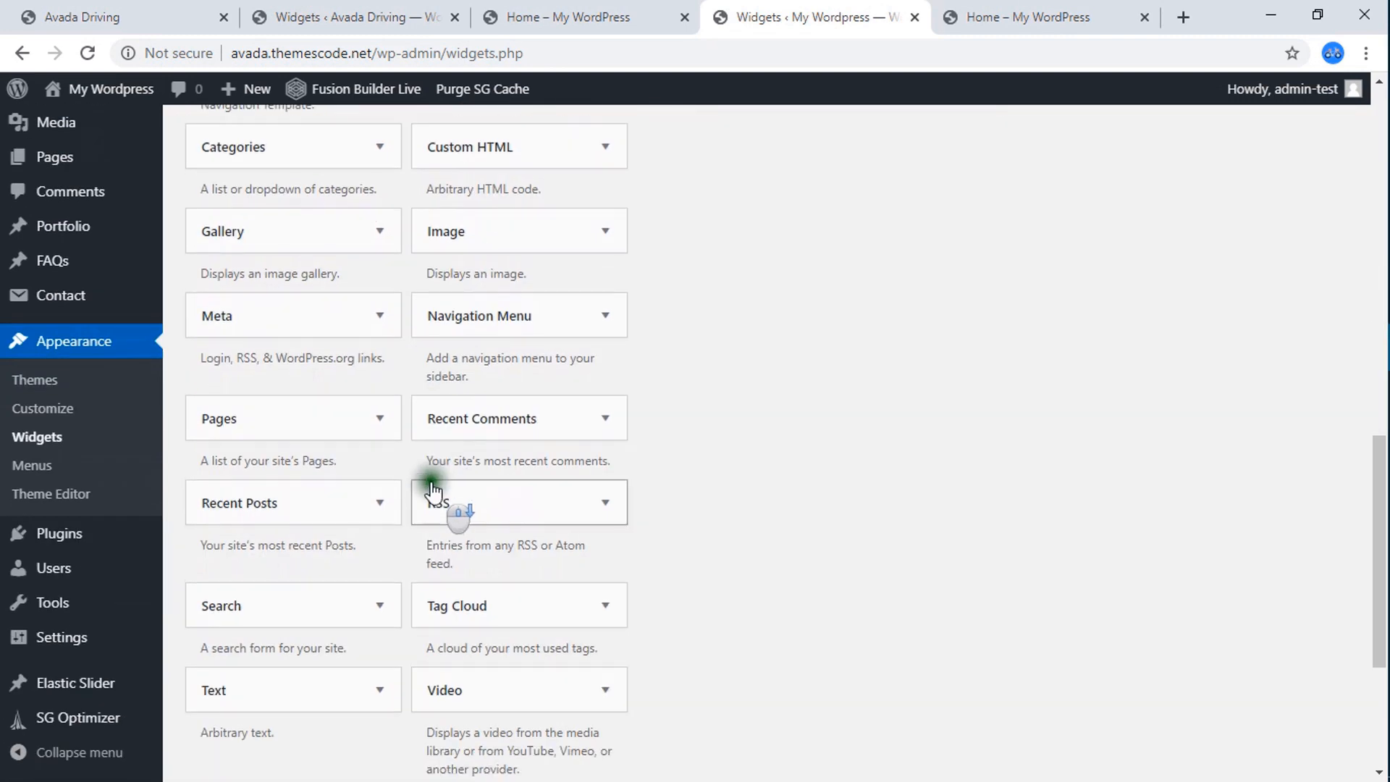
scroll(433, 493, down, 3)
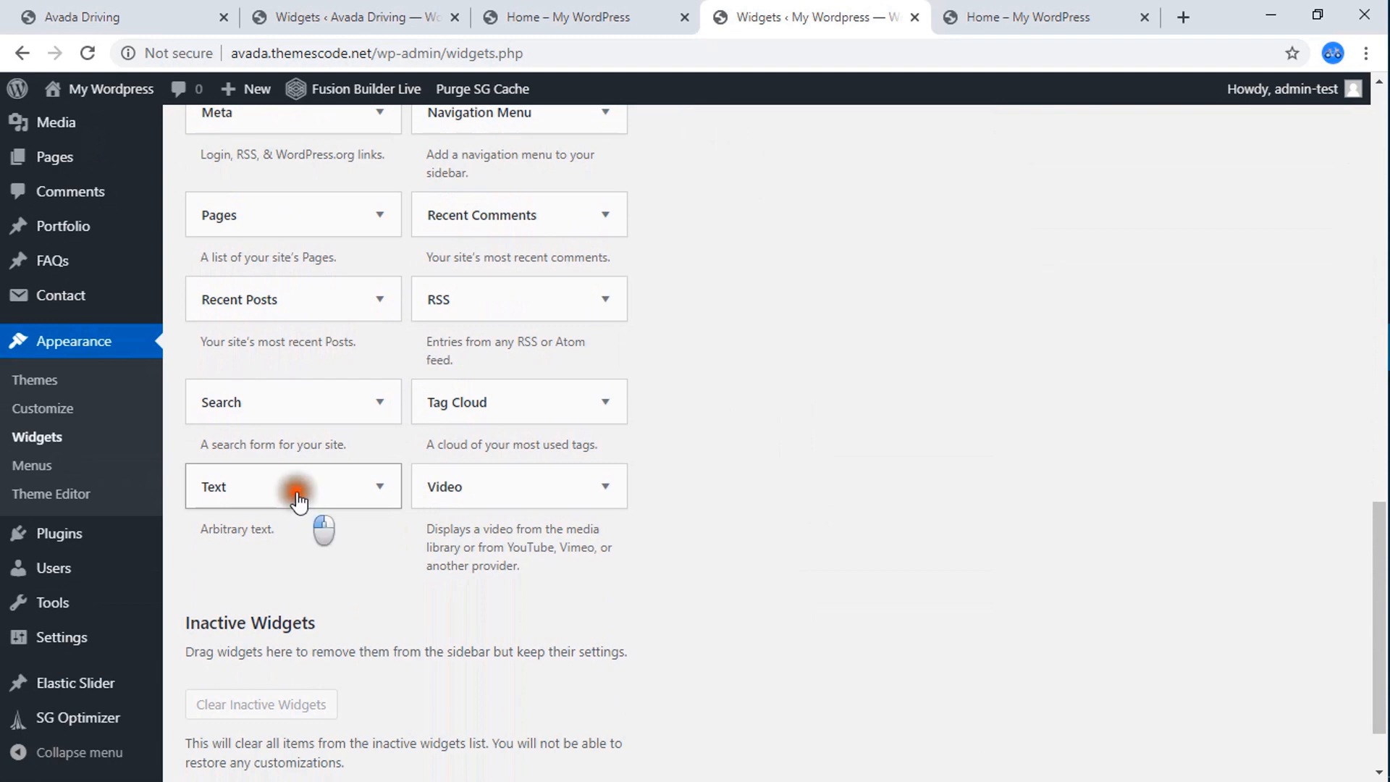
drag(297, 499, 842, 4)
drag(789, 181, 805, 215)
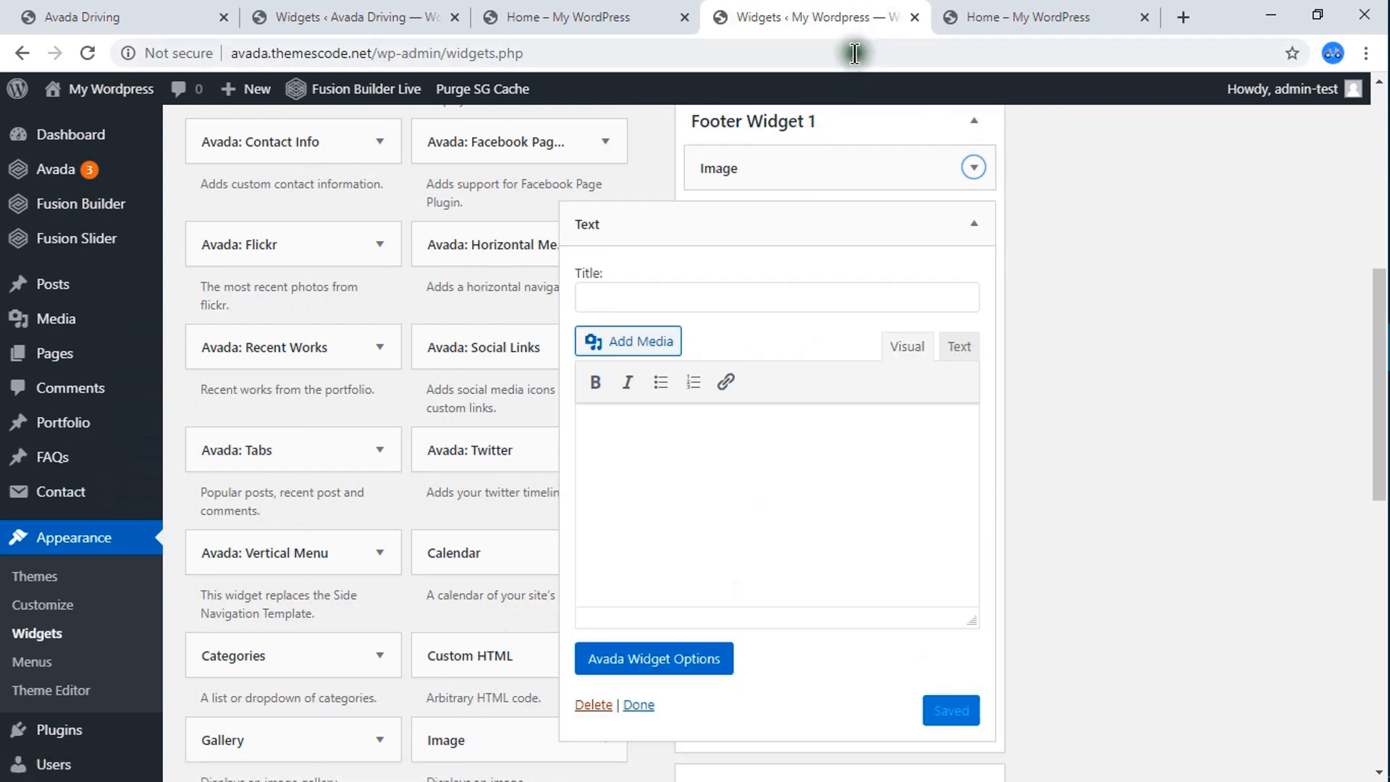
Copy the paragraph starting "Morbi in sem quis dui placerat ornare" below the logo in the Avada Driving reference footer.
click(993, 15)
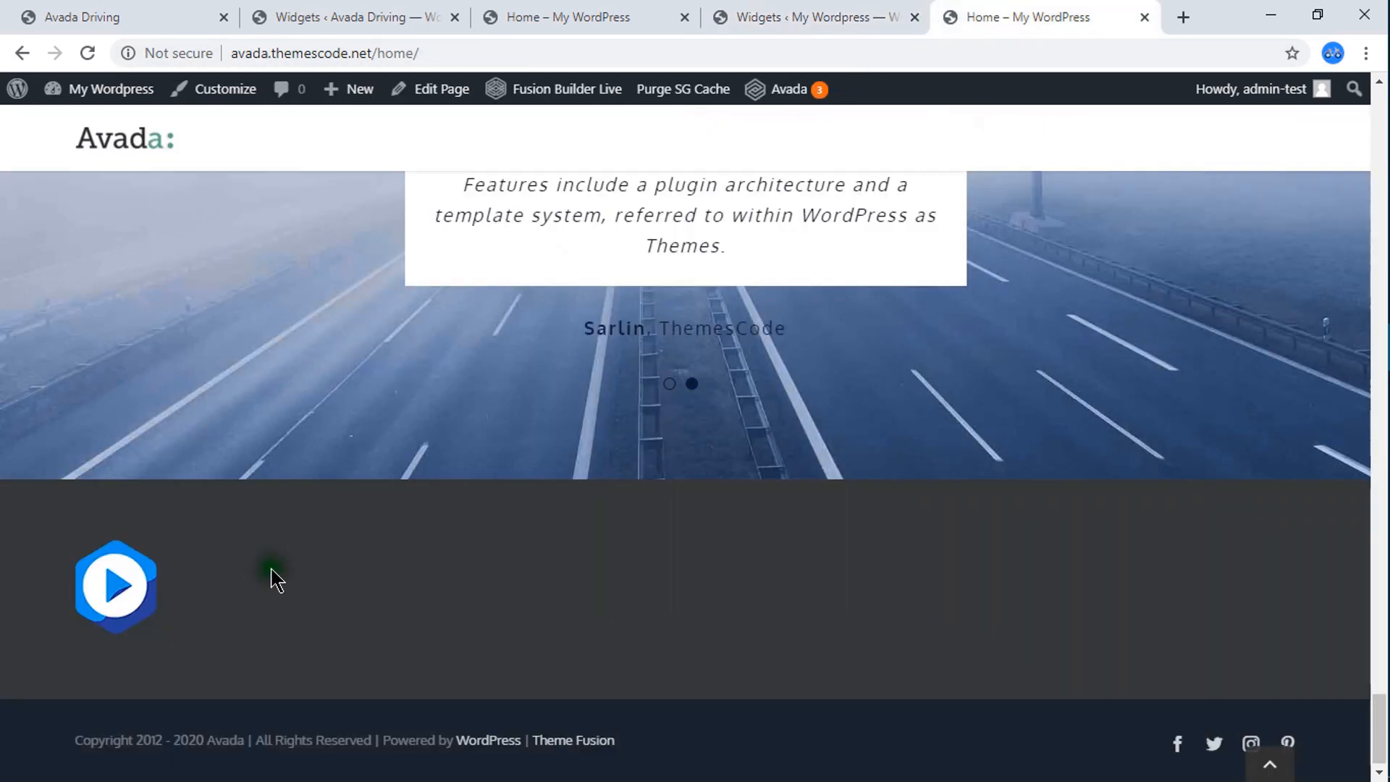
click(543, 16)
scroll(341, 556, up, 1)
scroll(341, 556, up, 3)
click(175, 14)
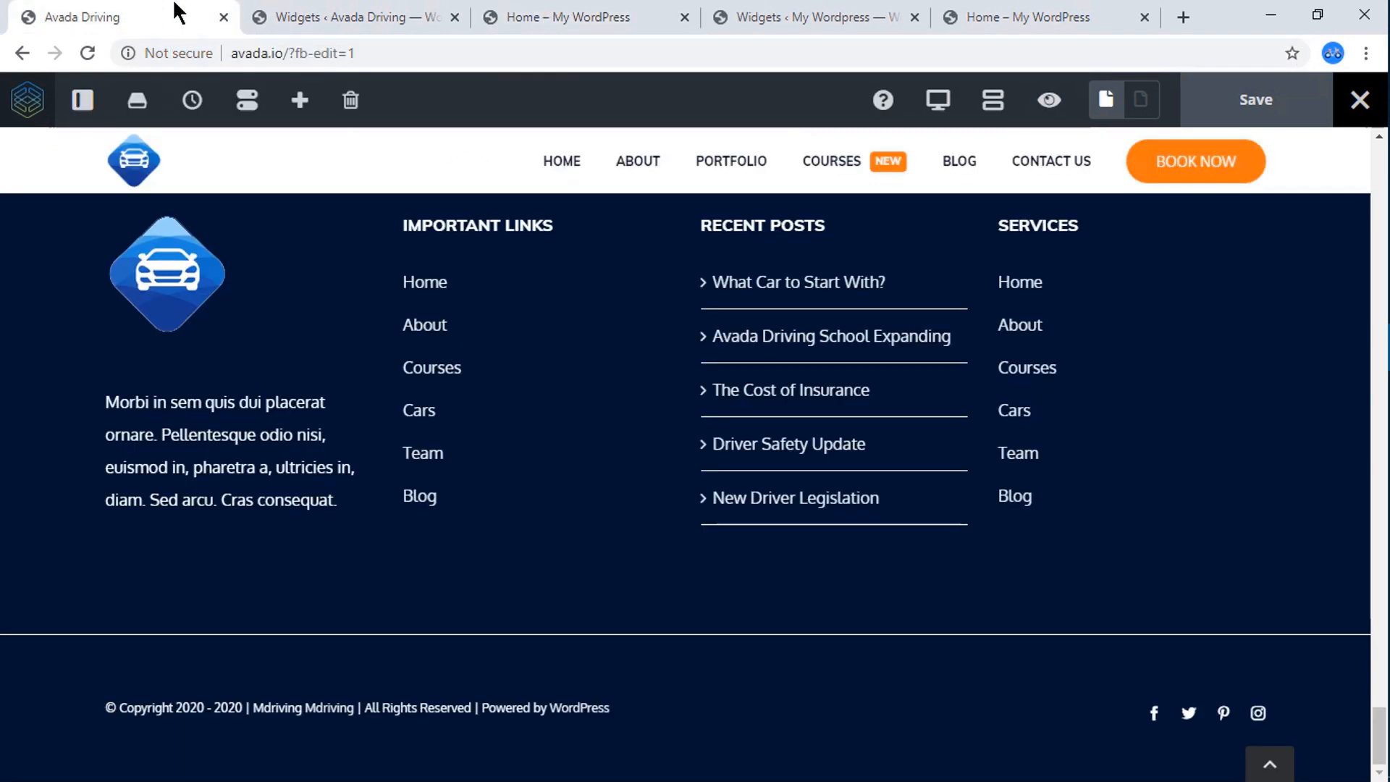
drag(110, 402, 333, 500)
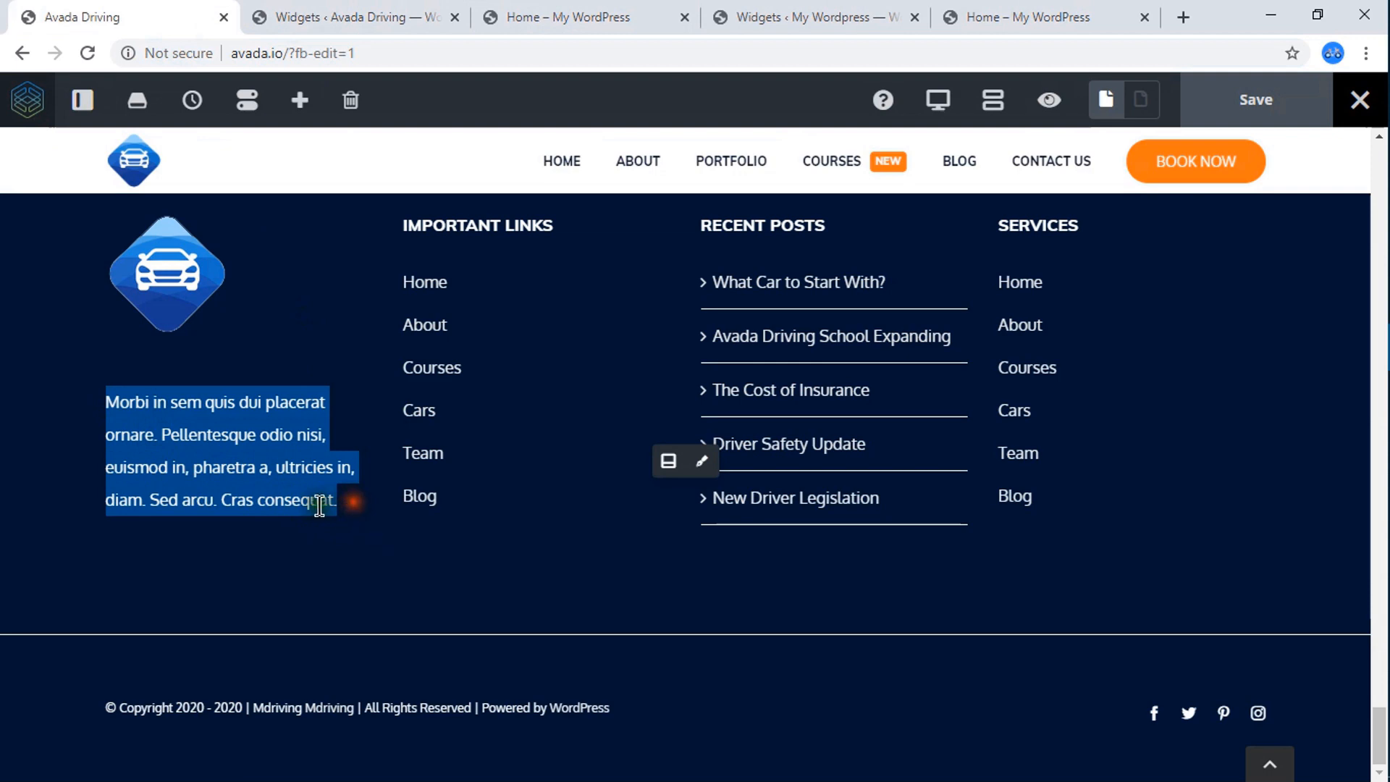
right_click(312, 499)
click(347, 515)
Paste the copied paragraph into the Text widget of Footer Widget 1 on the My WordPress site and save it.
click(976, 11)
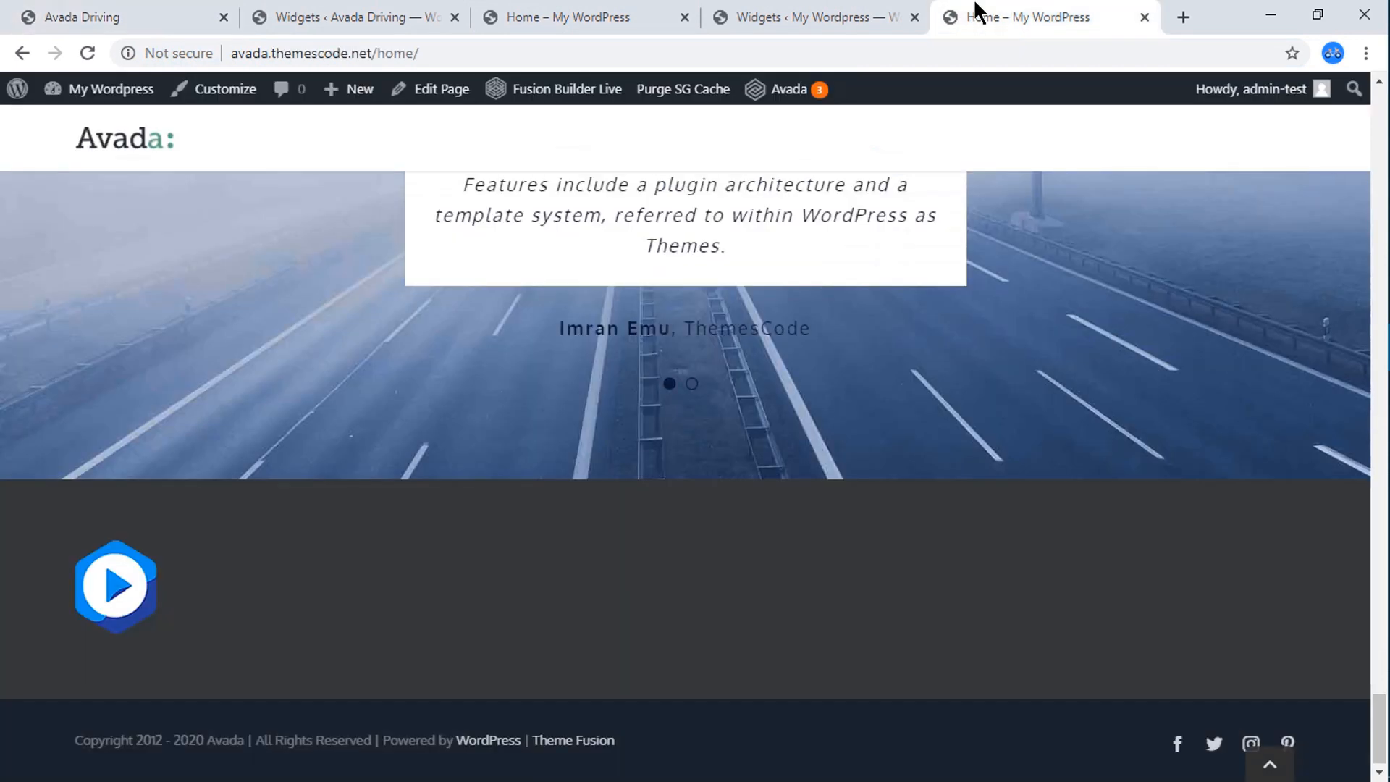
click(843, 11)
click(618, 446)
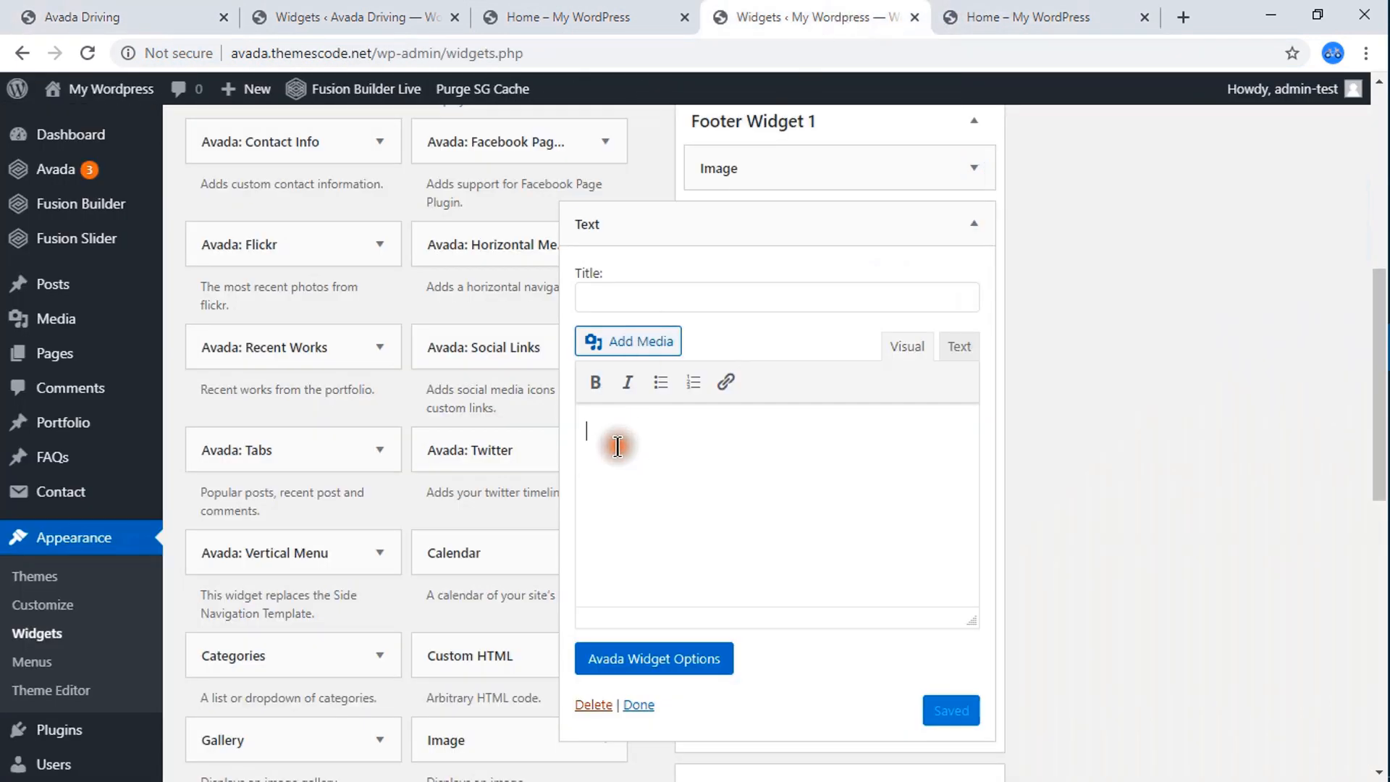
key(ctrl+v)
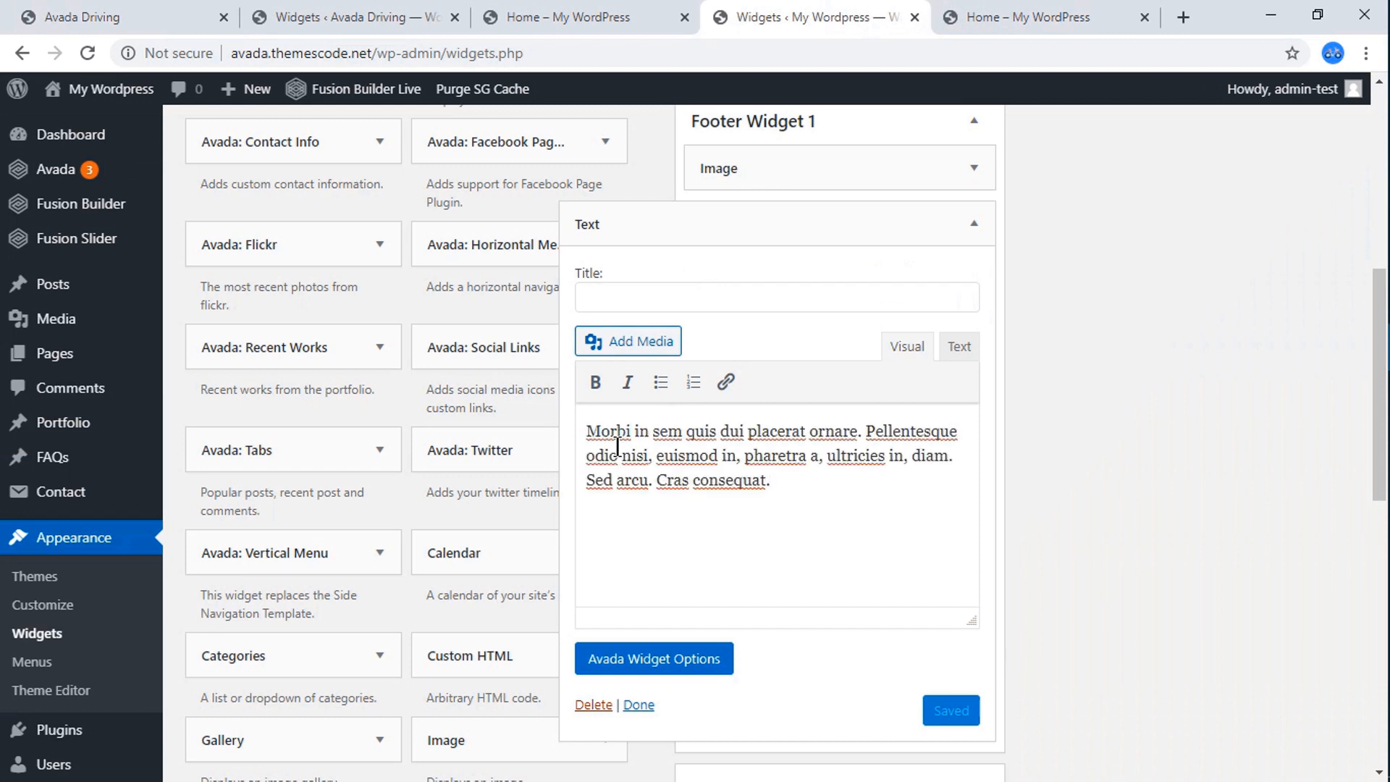
click(959, 709)
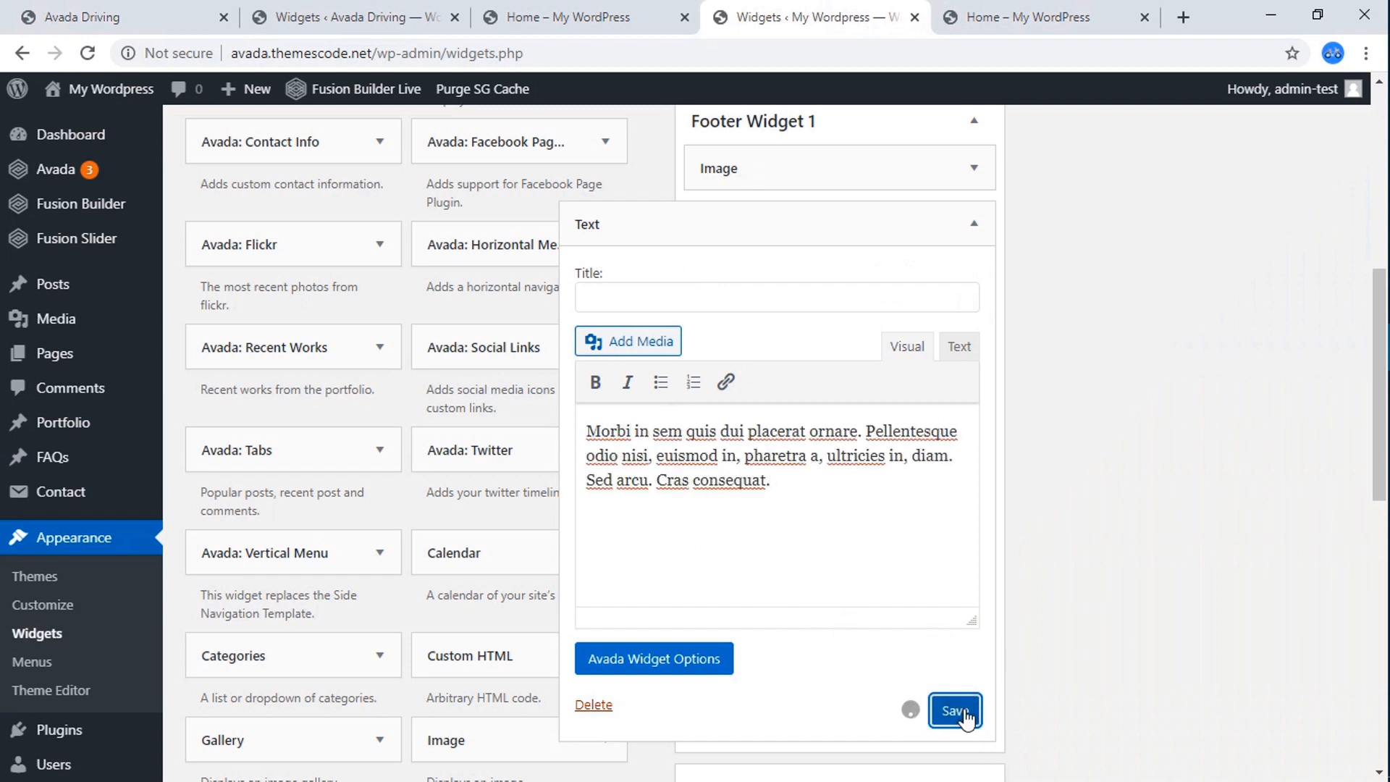
Reload the live Home page and compare its footer with the Avada Driving reference footer.
click(999, 19)
click(87, 55)
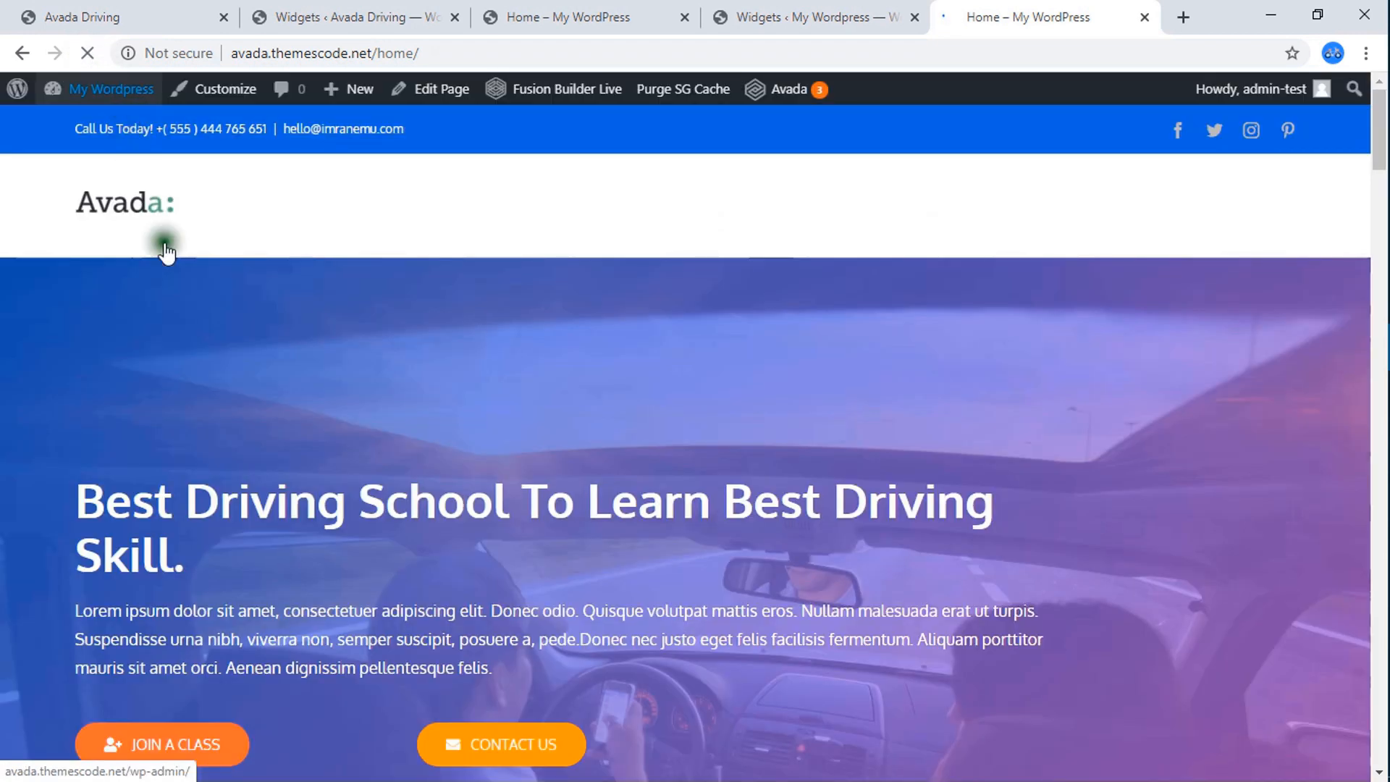
scroll(394, 531, down, 15)
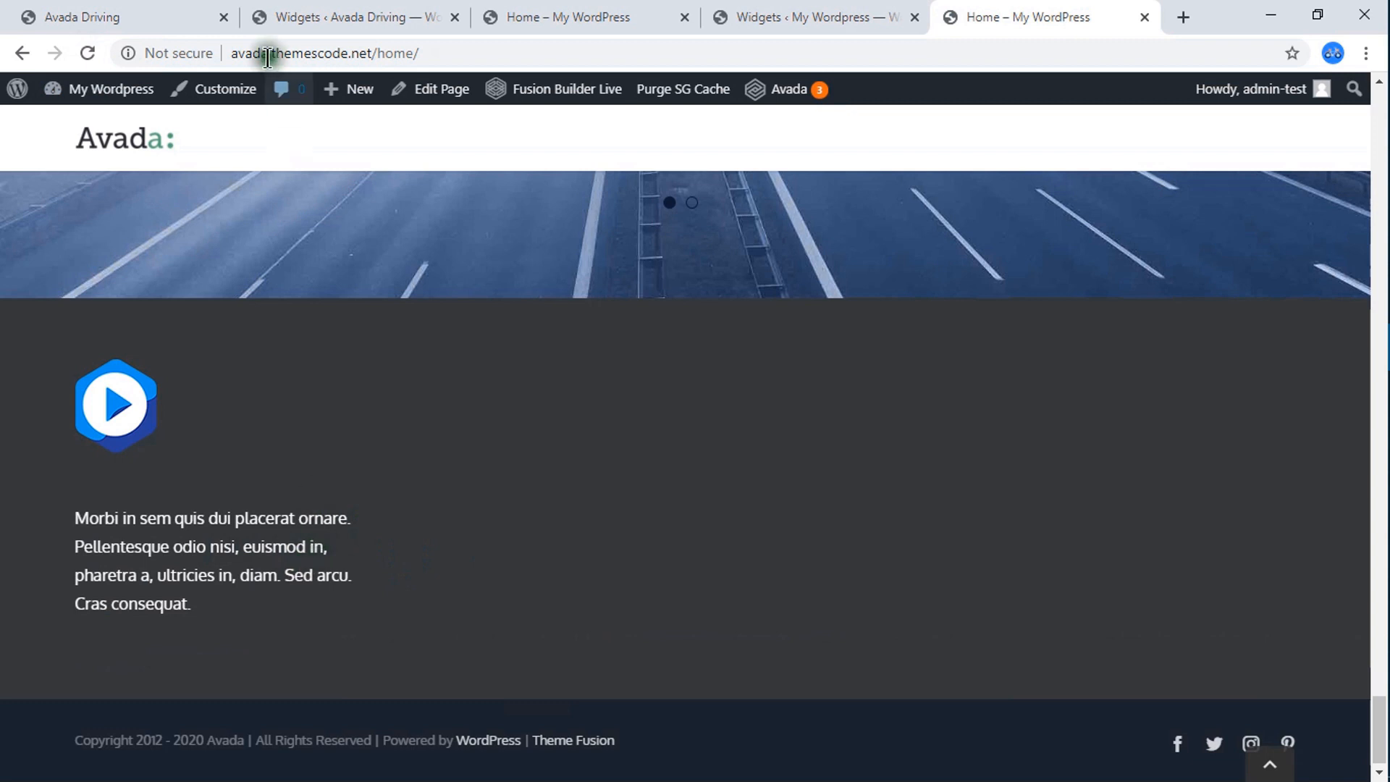
click(181, 15)
click(443, 536)
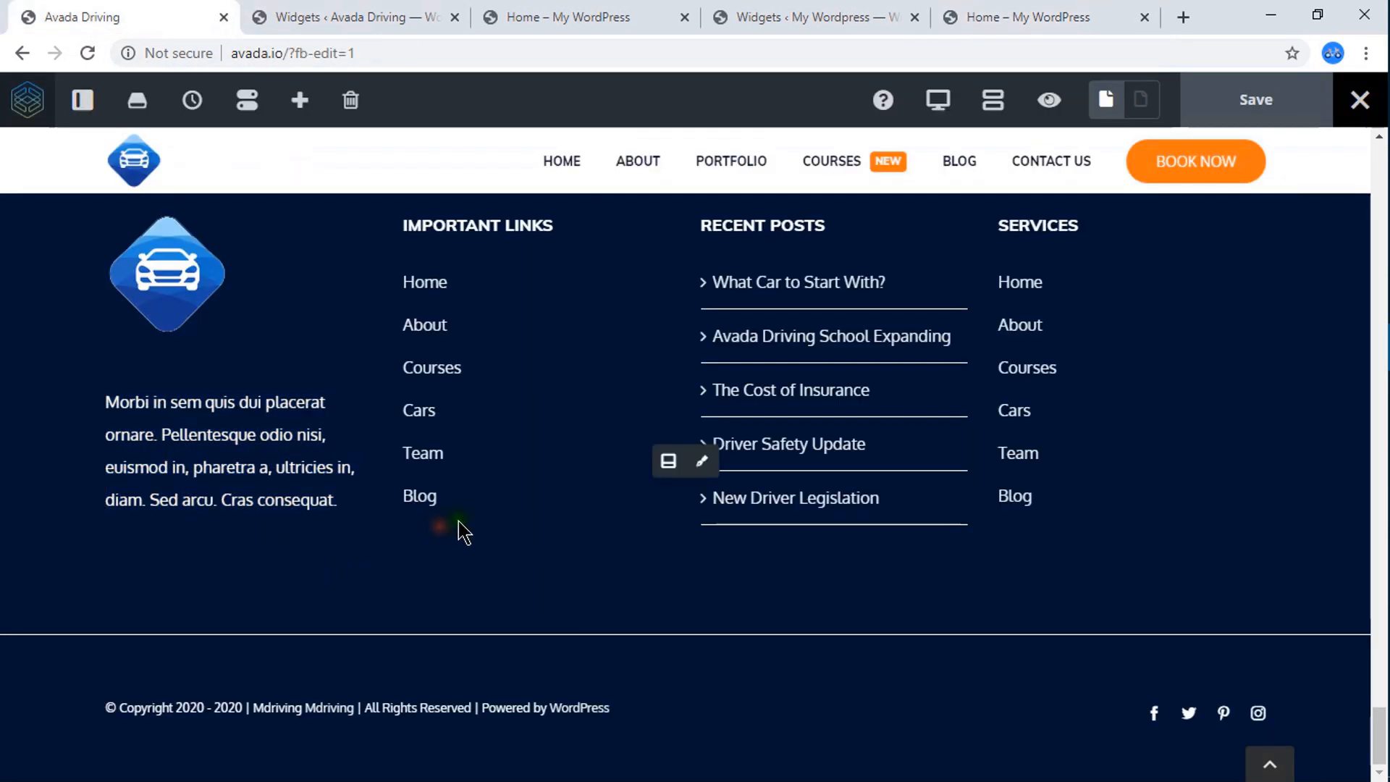
click(991, 14)
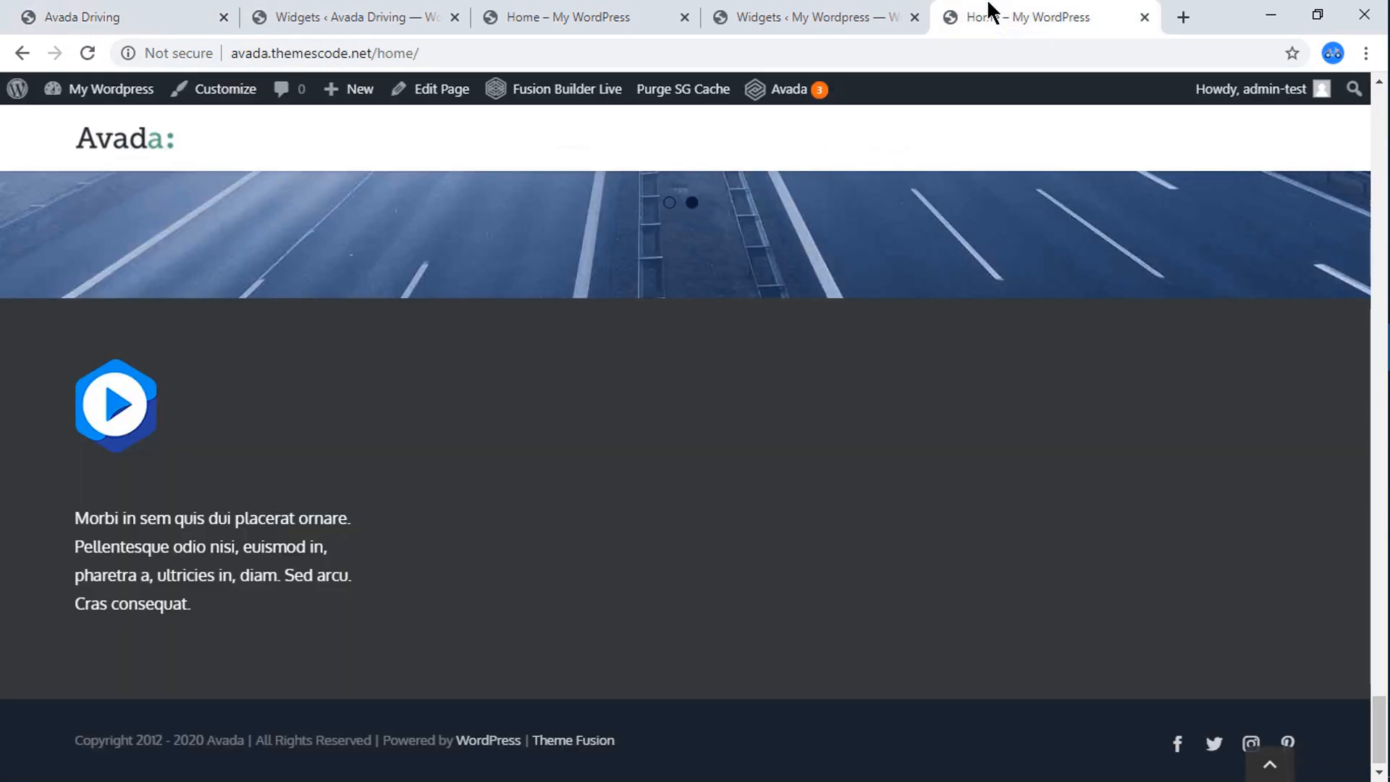
Open Avada's Theme Options in a new browser tab and go to the Footer Styling settings.
click(753, 11)
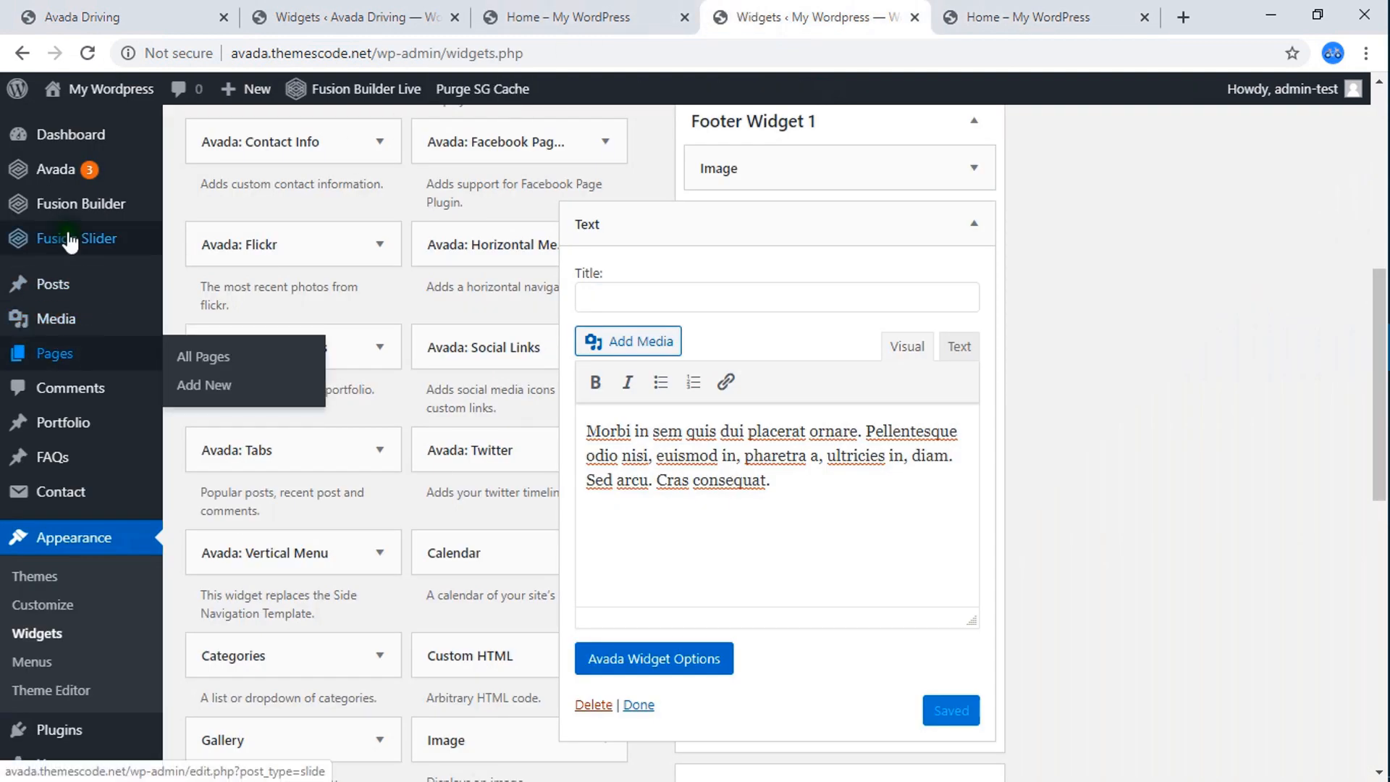
scroll(72, 239, up, 4)
mouse_move(66, 181)
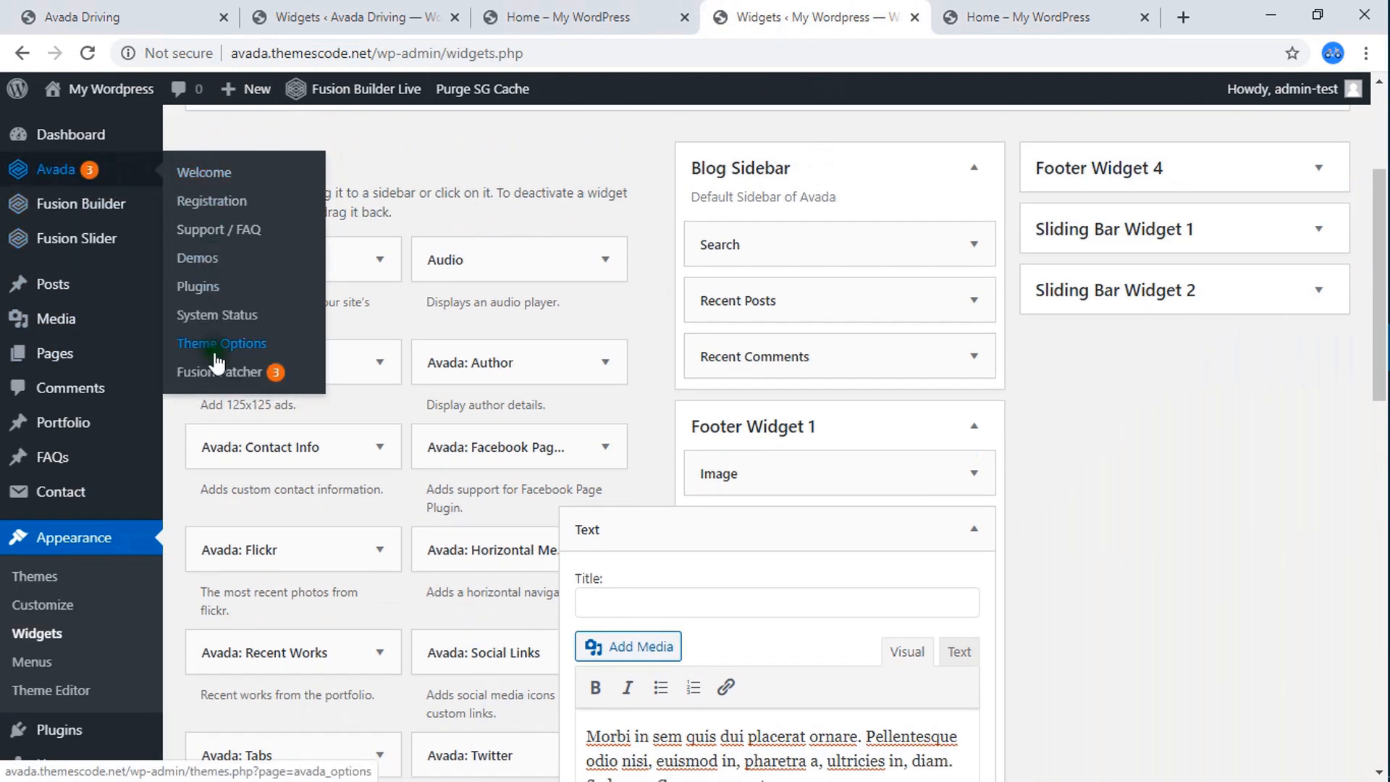
right_click(243, 355)
click(279, 361)
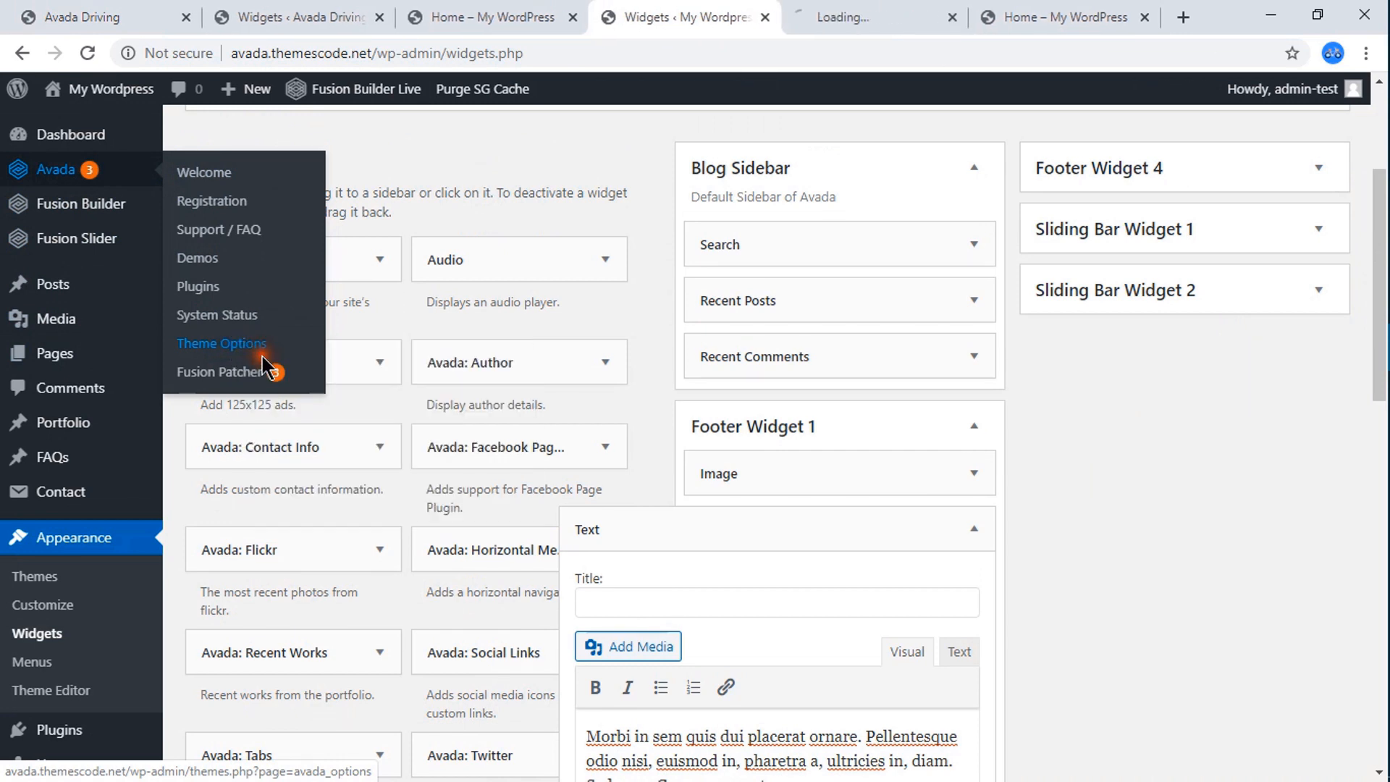
click(905, 16)
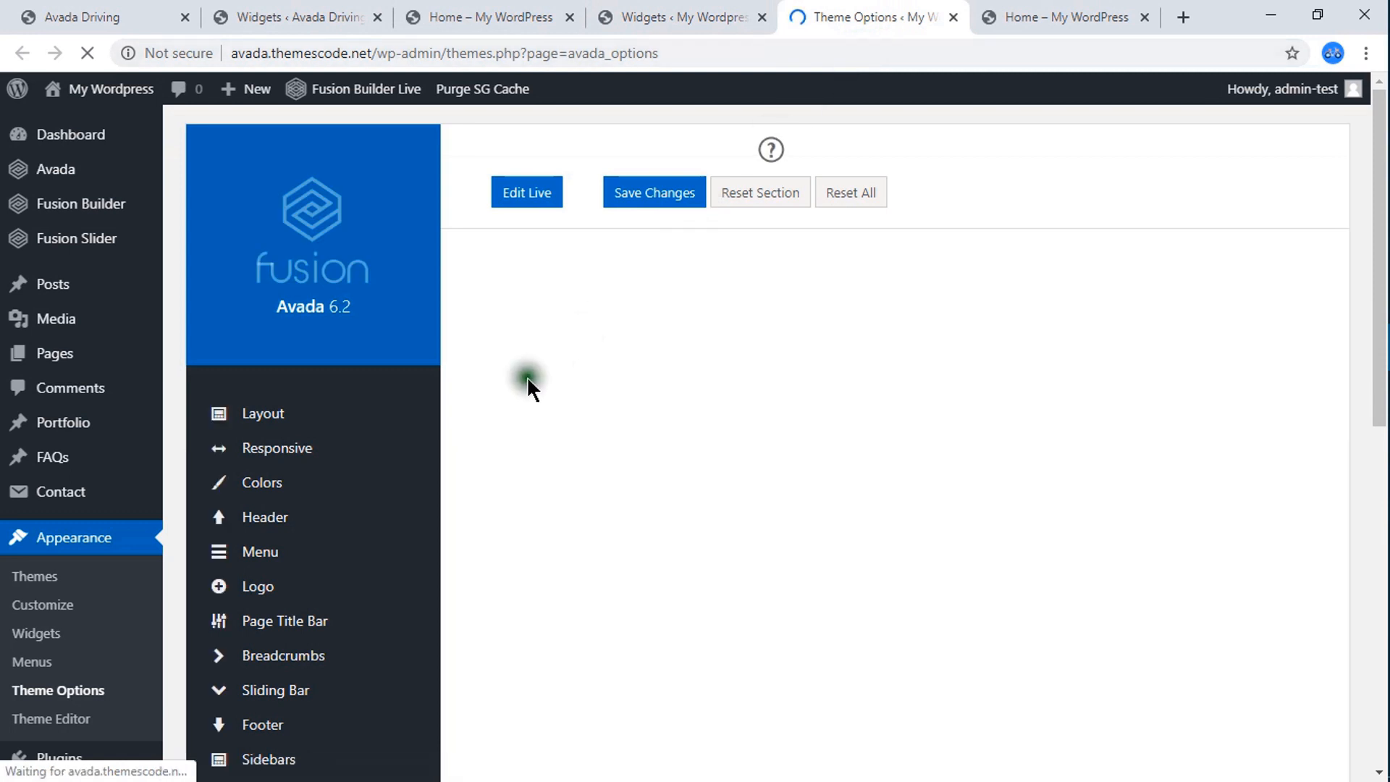
scroll(430, 419, down, 2)
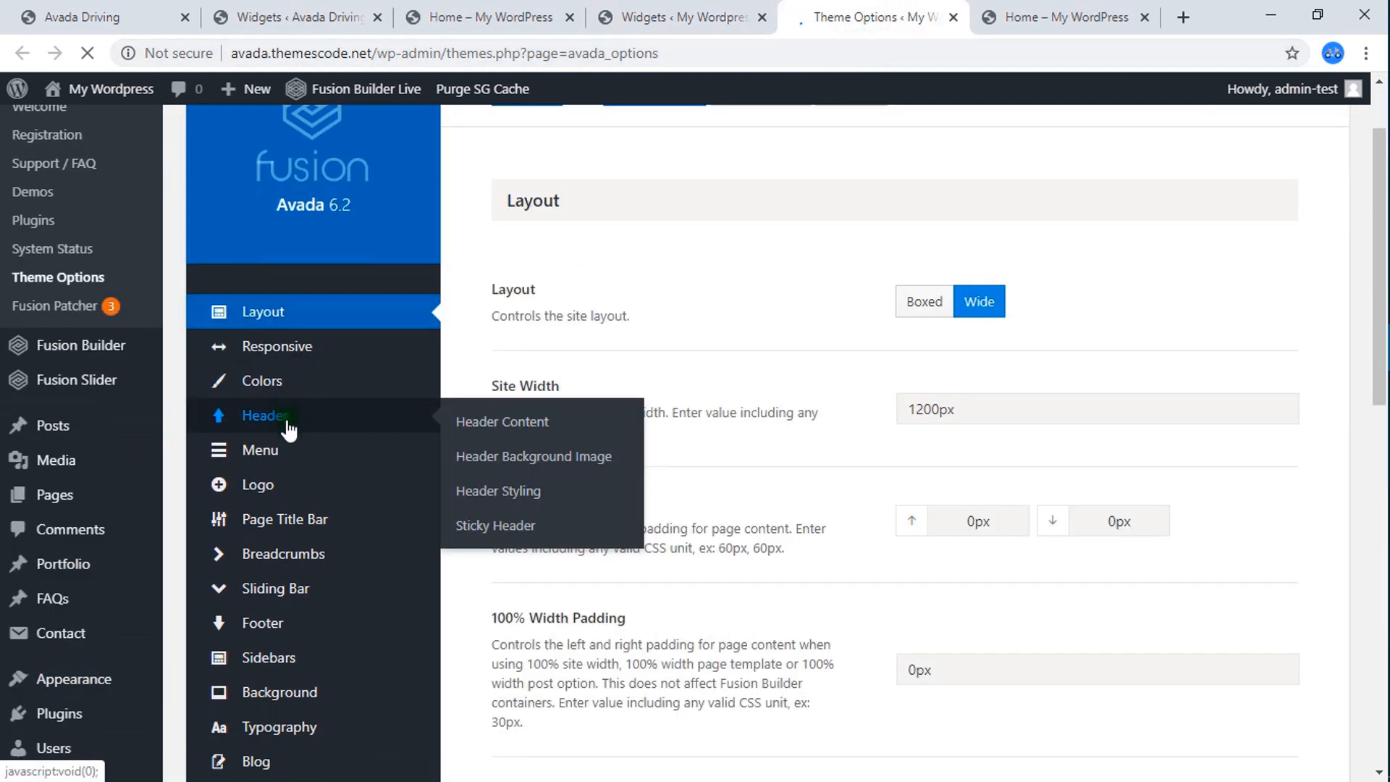
mouse_move(300, 502)
scroll(300, 501, down, 4)
mouse_move(282, 341)
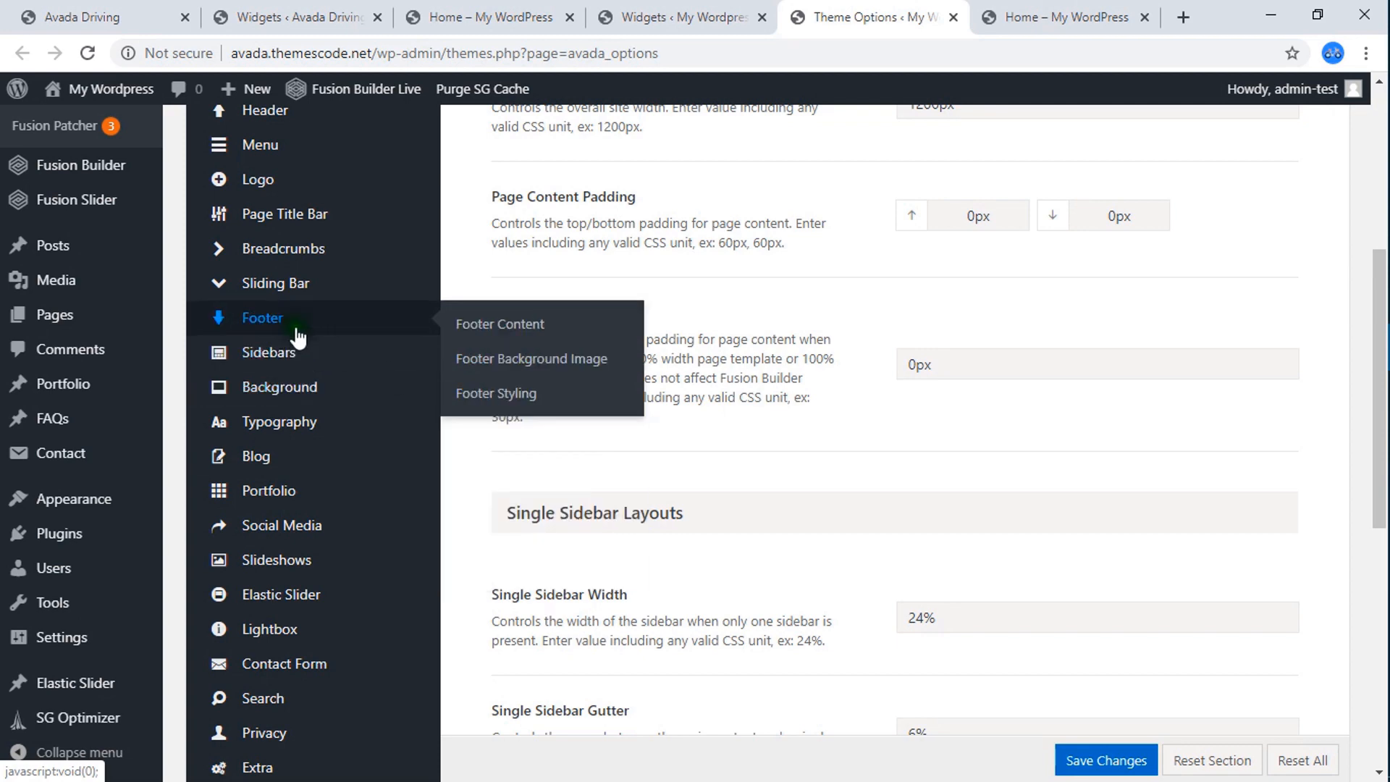
mouse_move(326, 354)
mouse_move(350, 324)
click(502, 396)
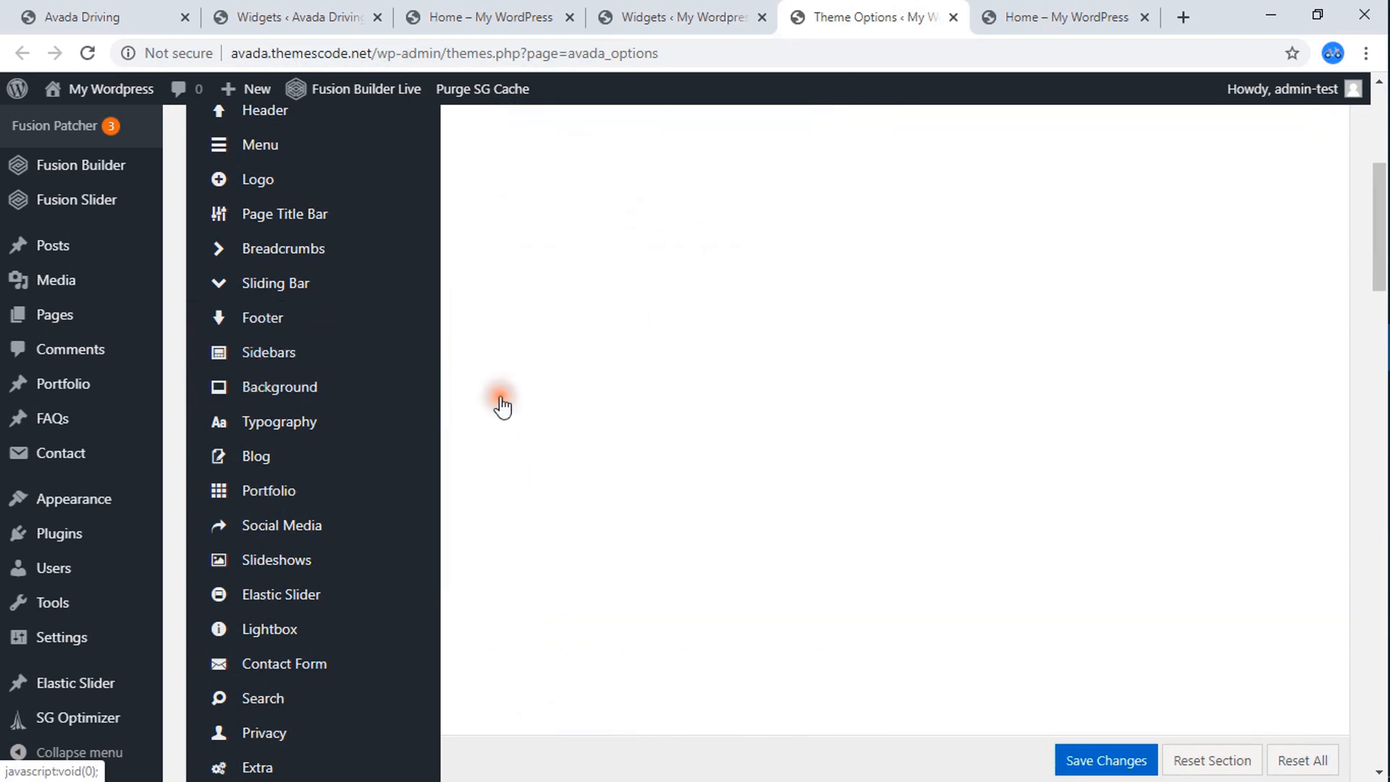
Set the Footer Background Color to the dark navy preset #10192e and save the theme options.
scroll(917, 524, down, 4)
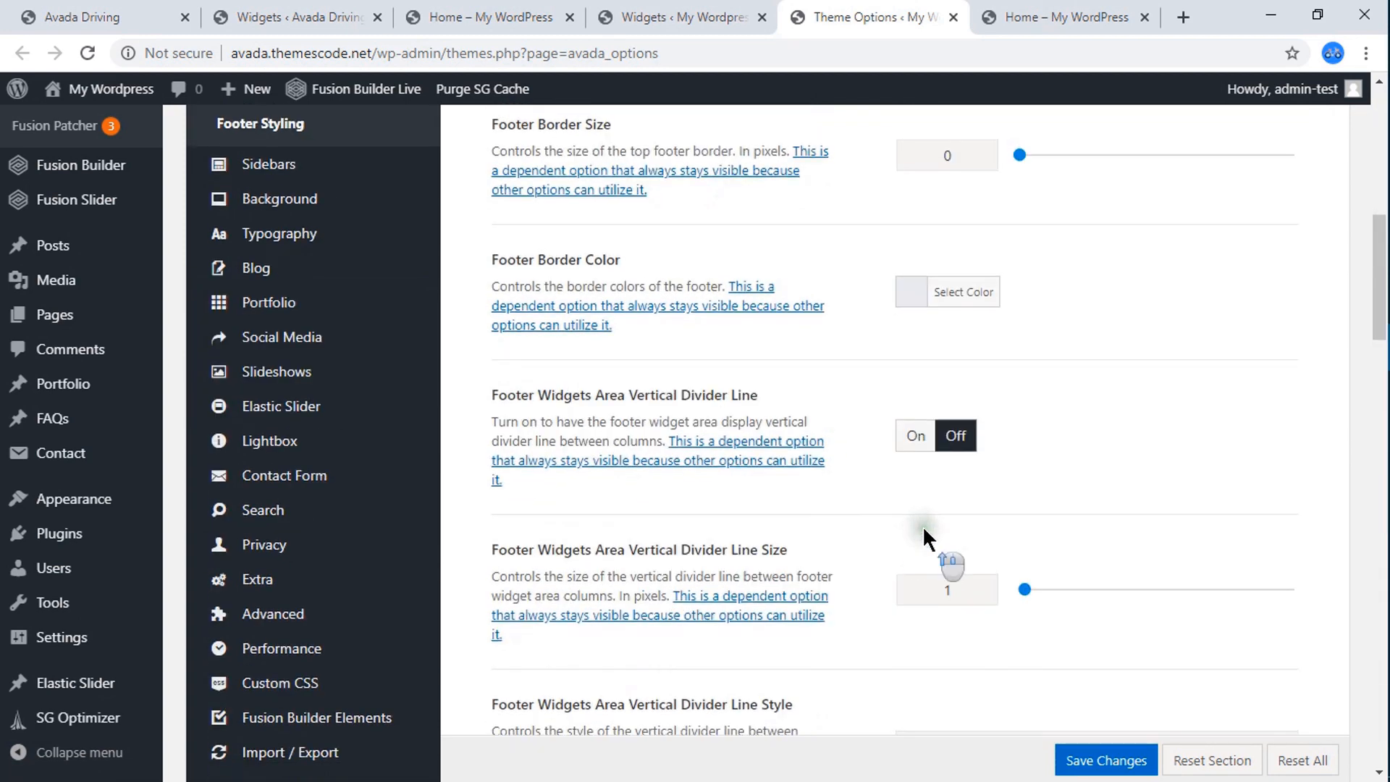
scroll(922, 526, up, 8)
scroll(921, 524, up, 1)
scroll(840, 500, down, 4)
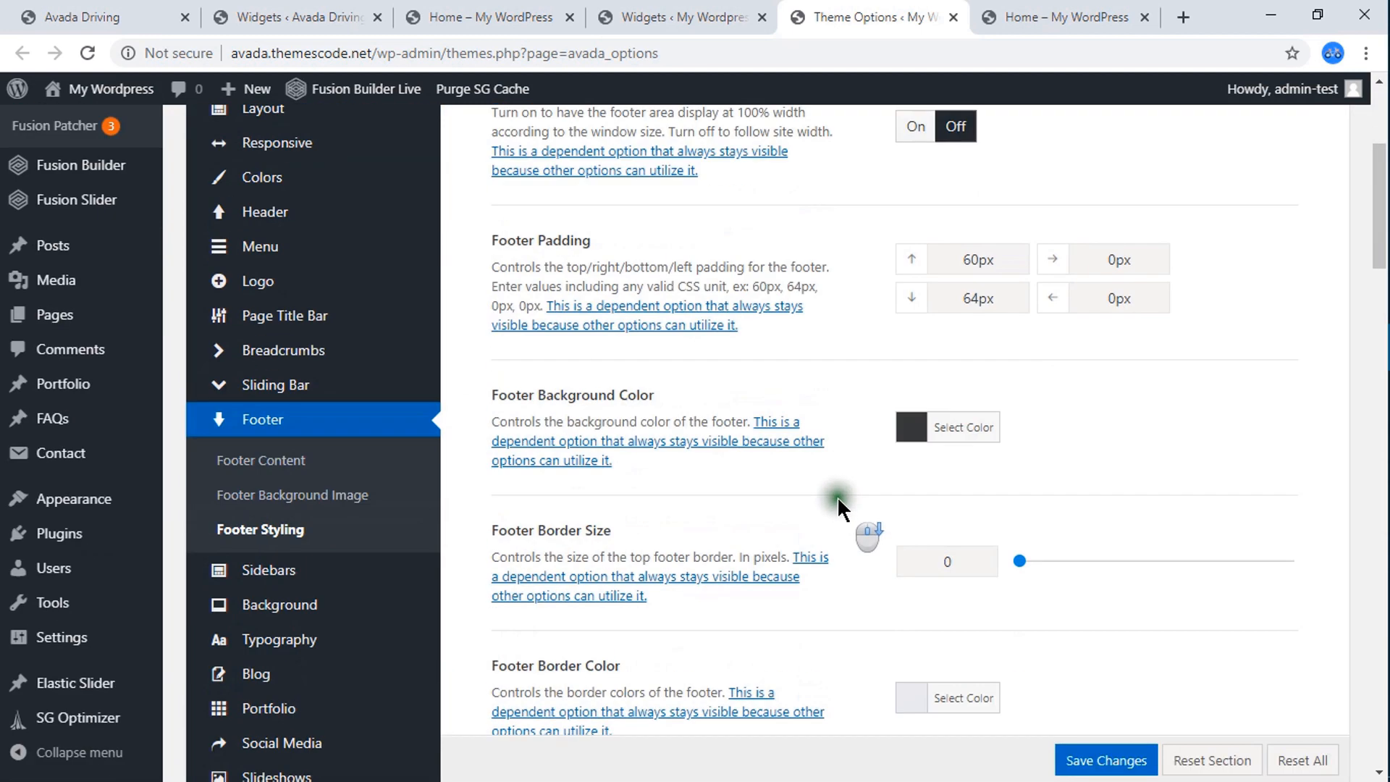
click(912, 427)
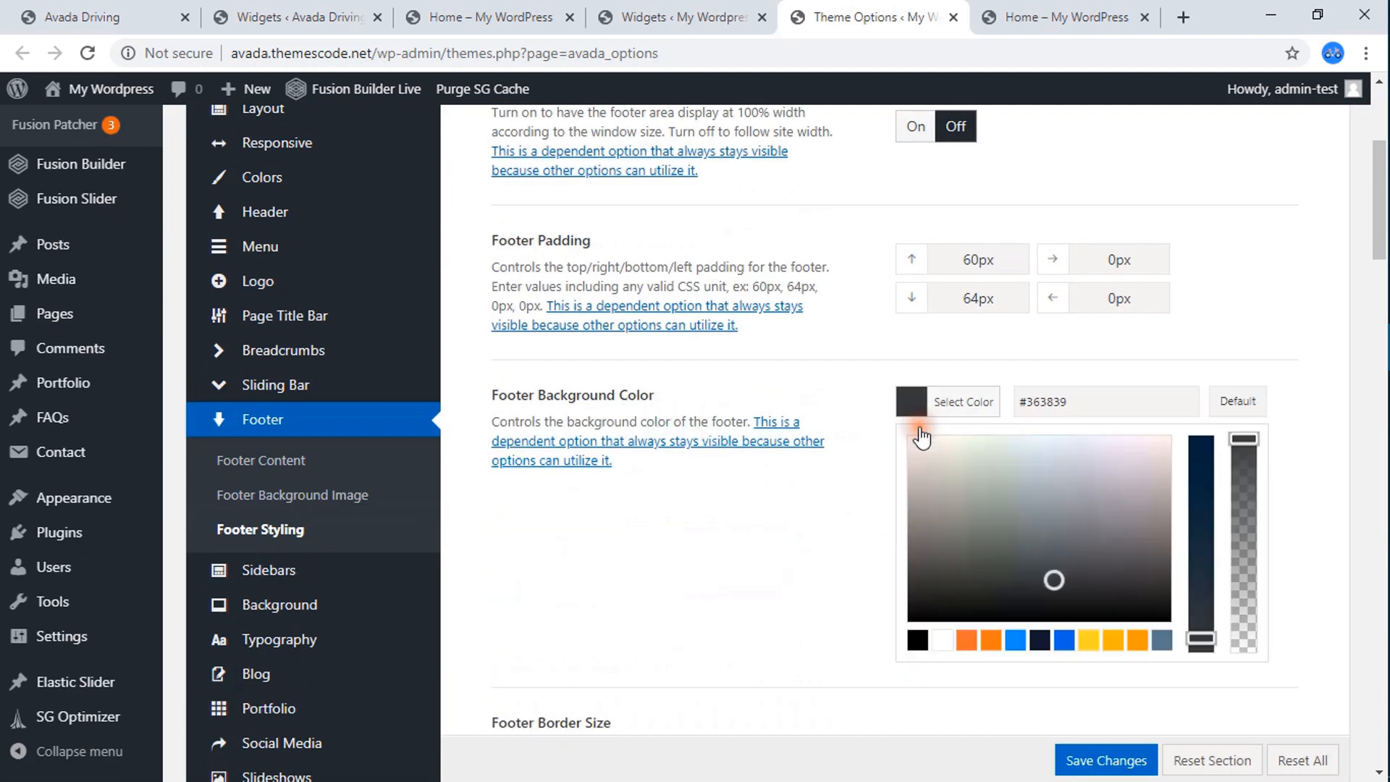
click(1040, 640)
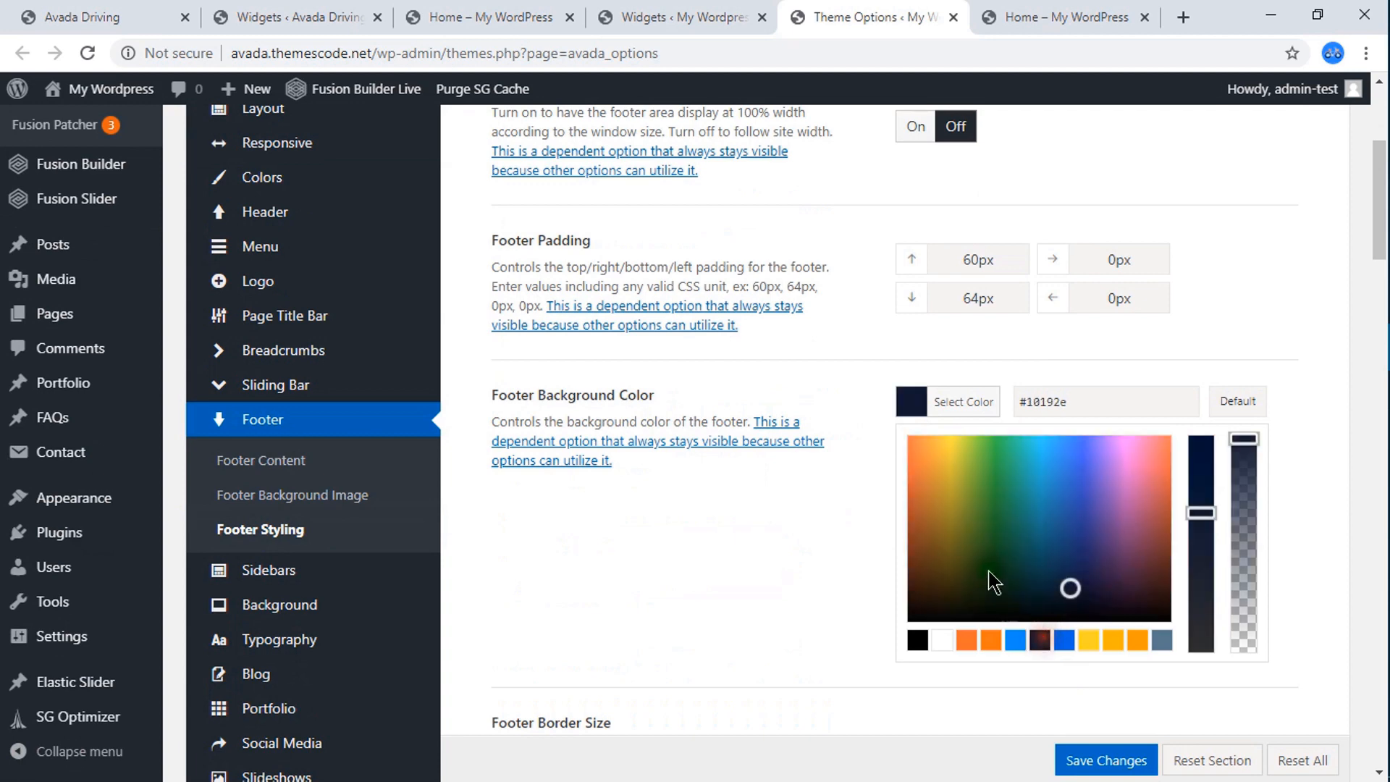
click(912, 418)
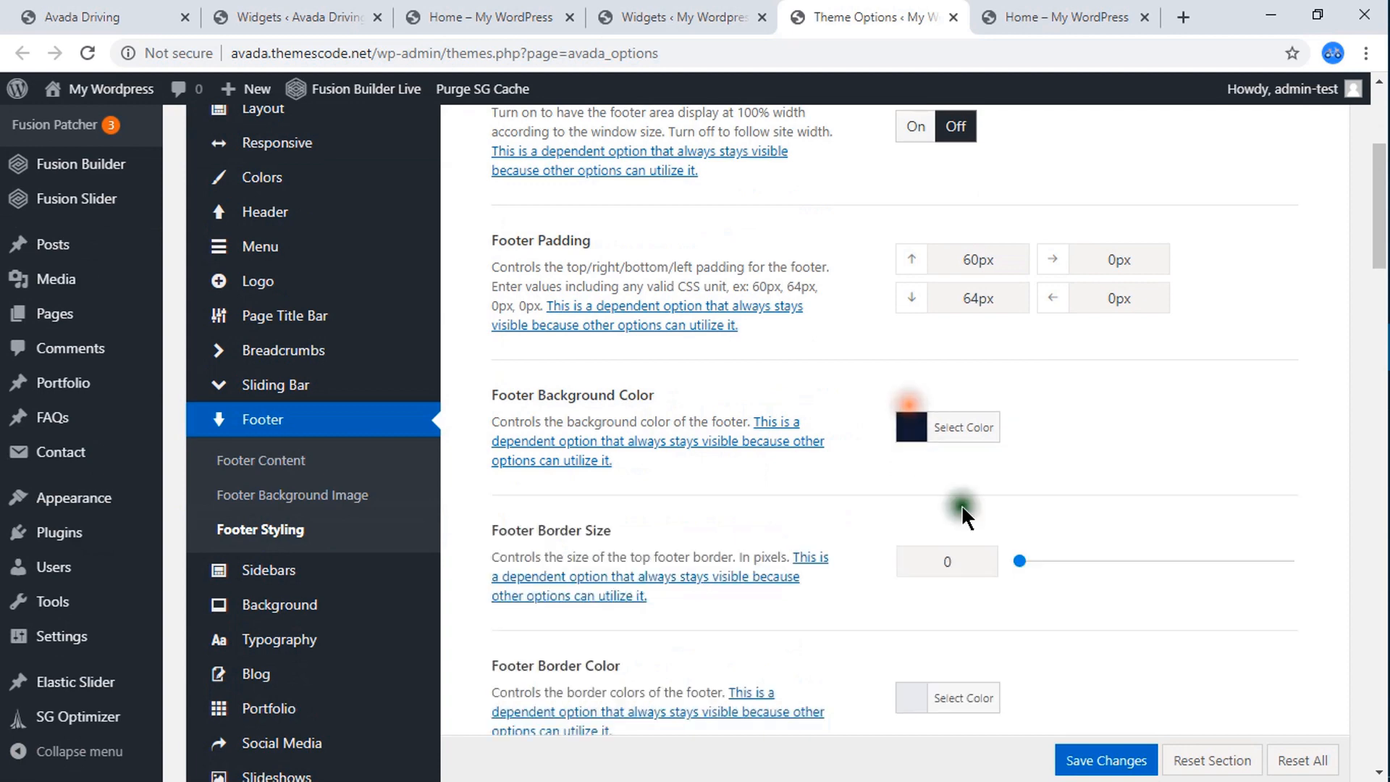
click(1102, 765)
Reload the live Home page and check the background color of its footer.
click(1048, 7)
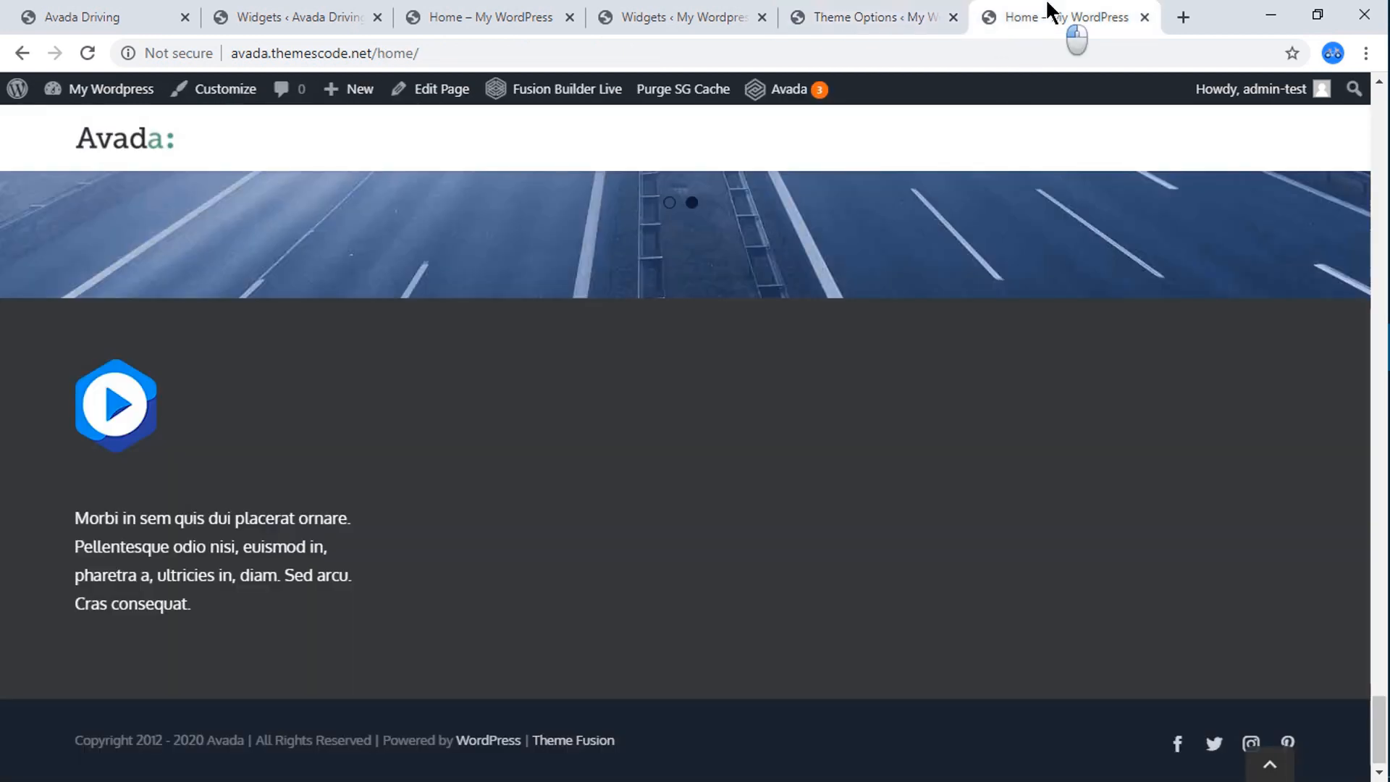
click(89, 54)
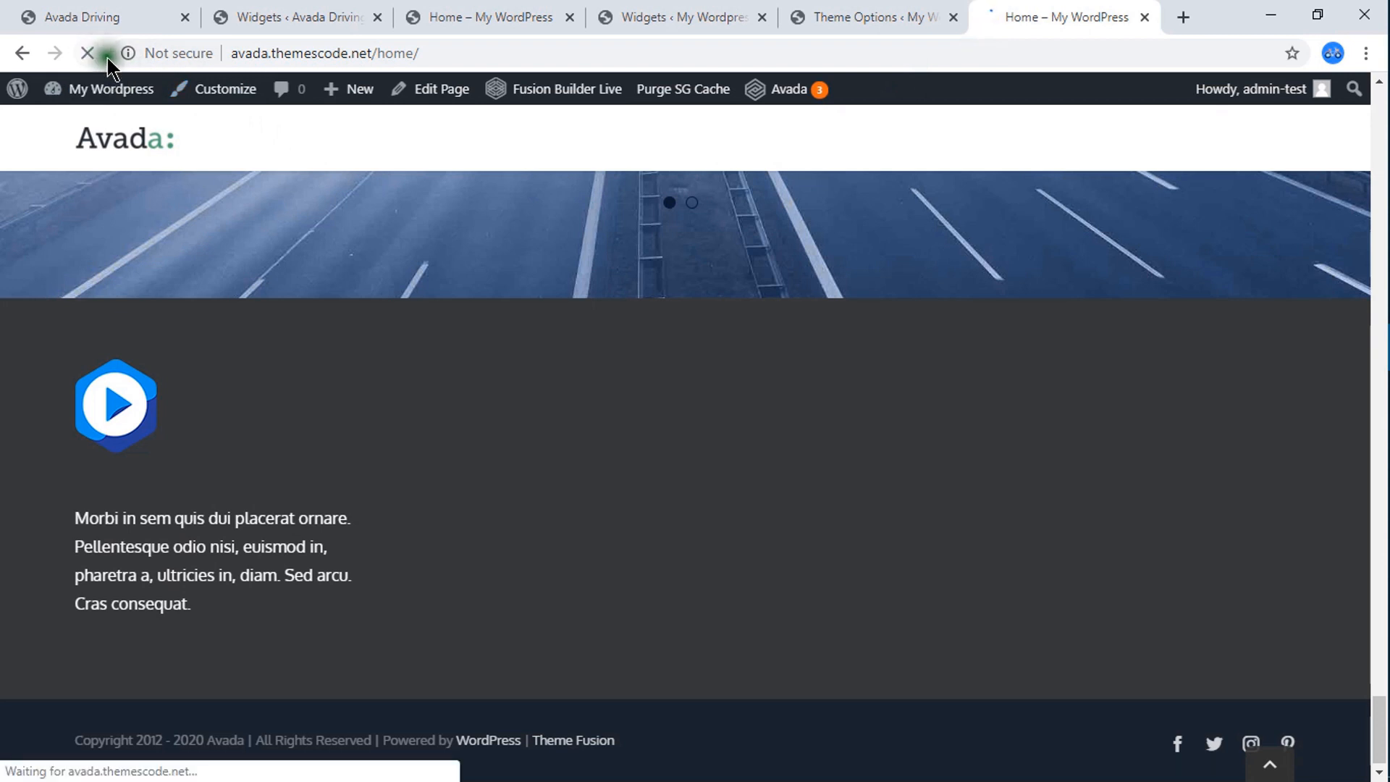
scroll(551, 481, down, 15)
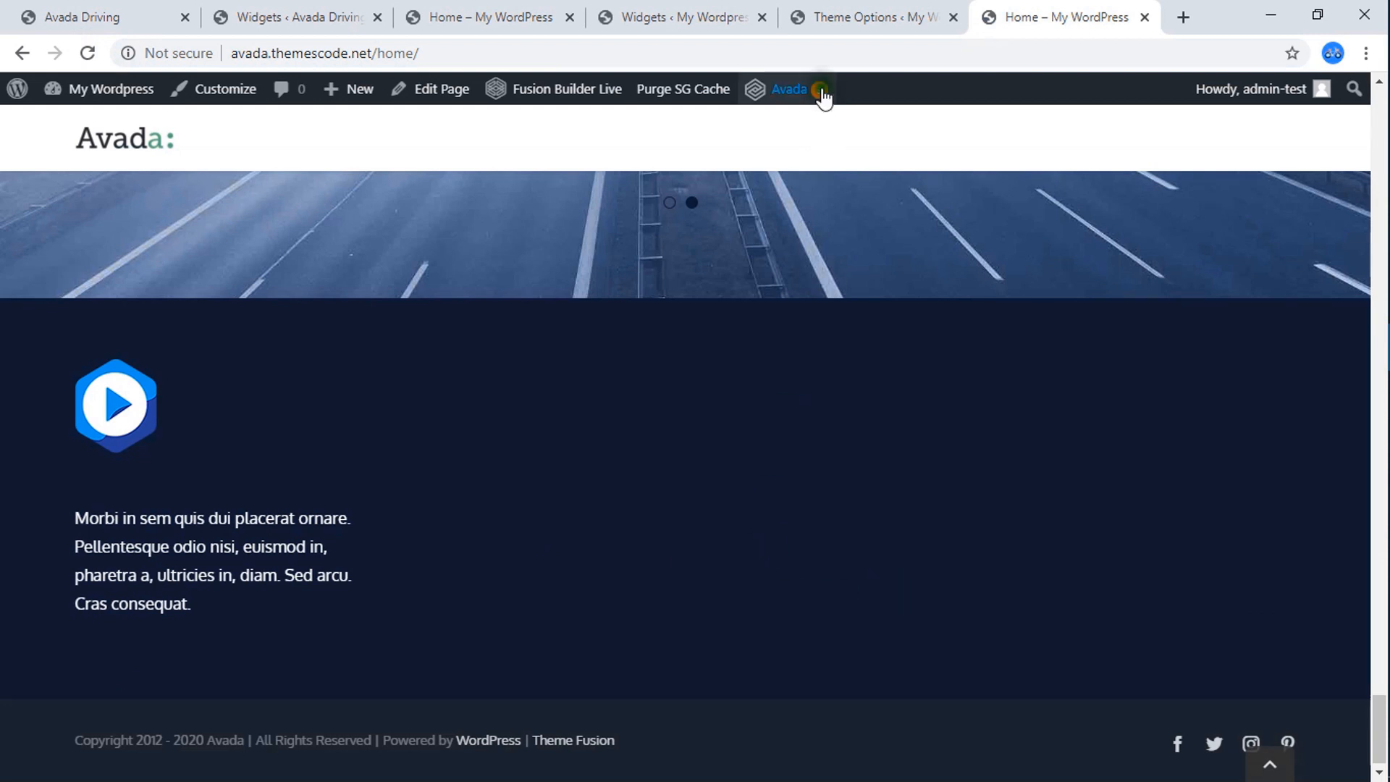
Collapse Footer Widget 1 on the My WordPress Widgets page and look through the available widgets.
click(824, 15)
click(671, 20)
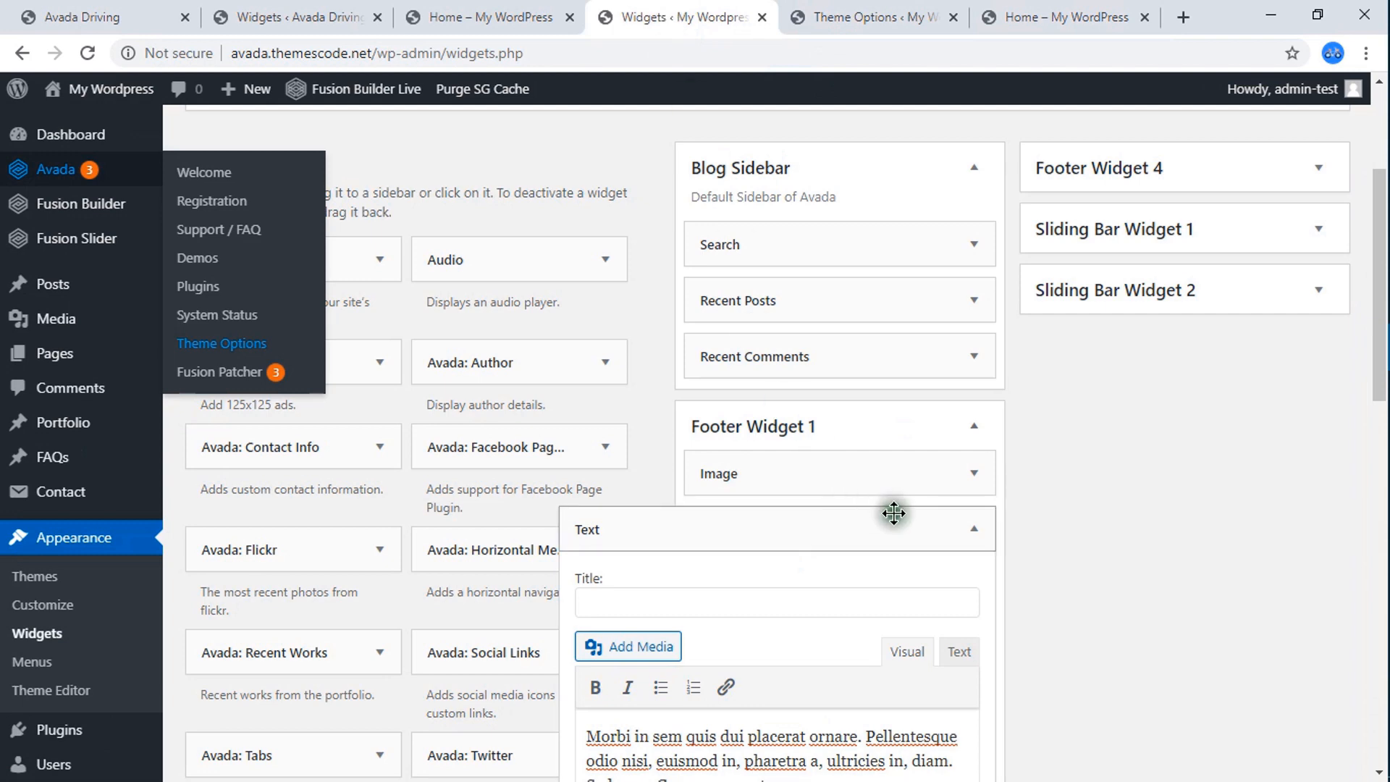
click(973, 429)
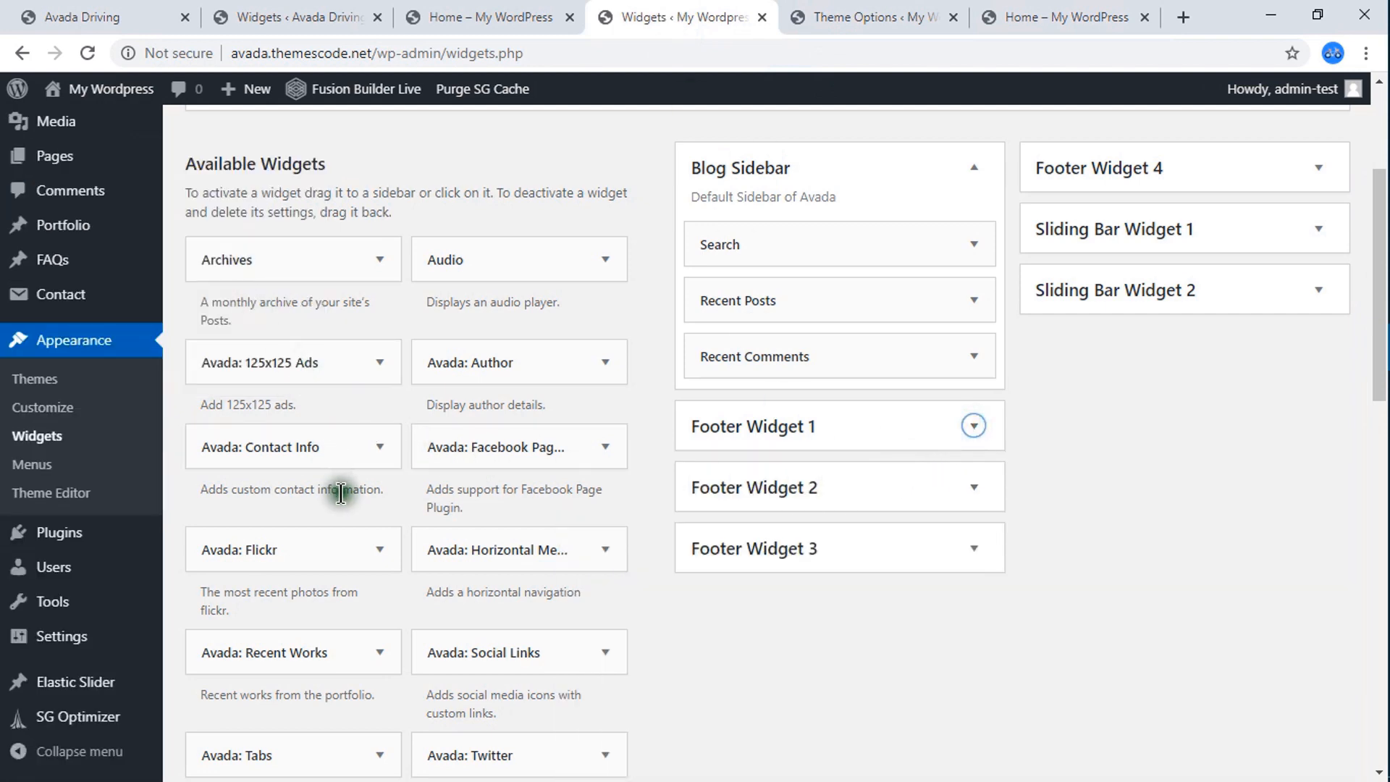
scroll(340, 507, down, 1)
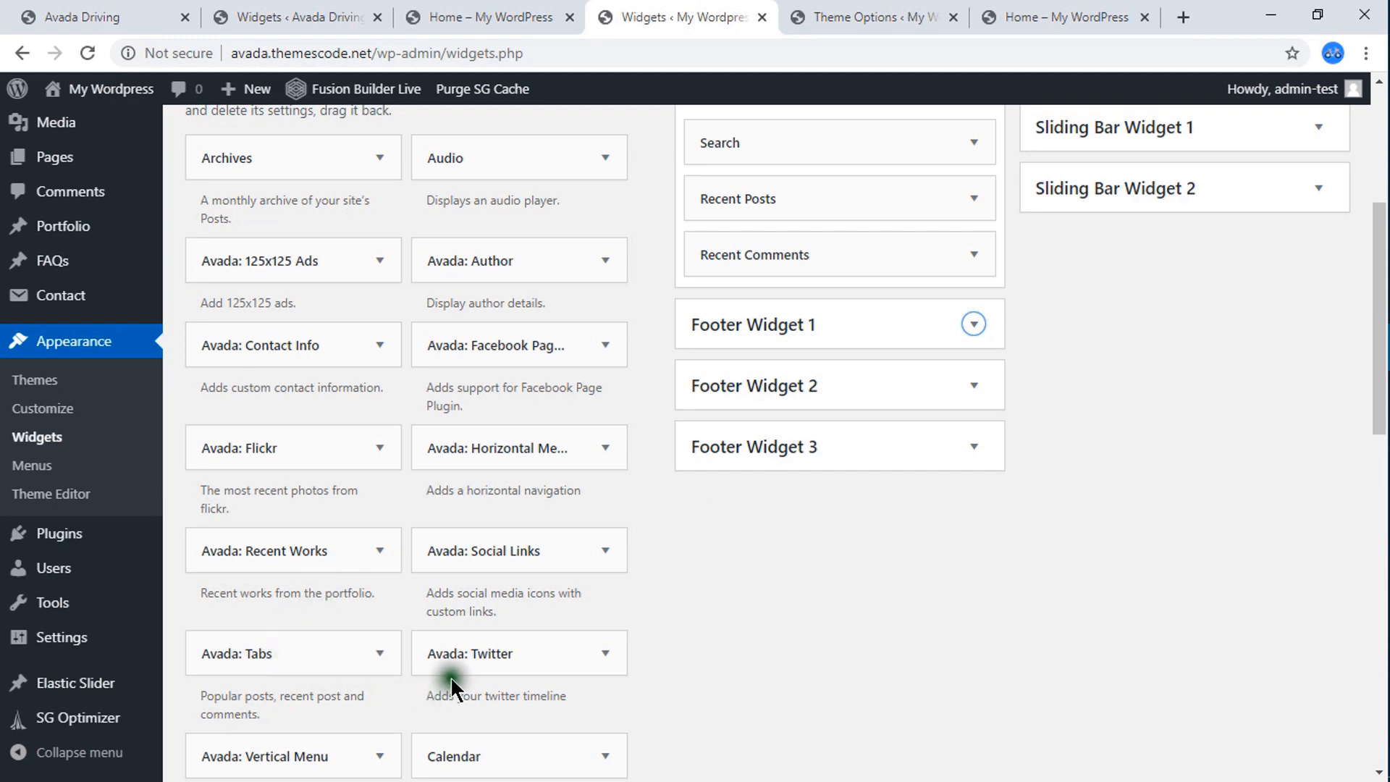
scroll(450, 676, down, 1)
scroll(338, 667, down, 4)
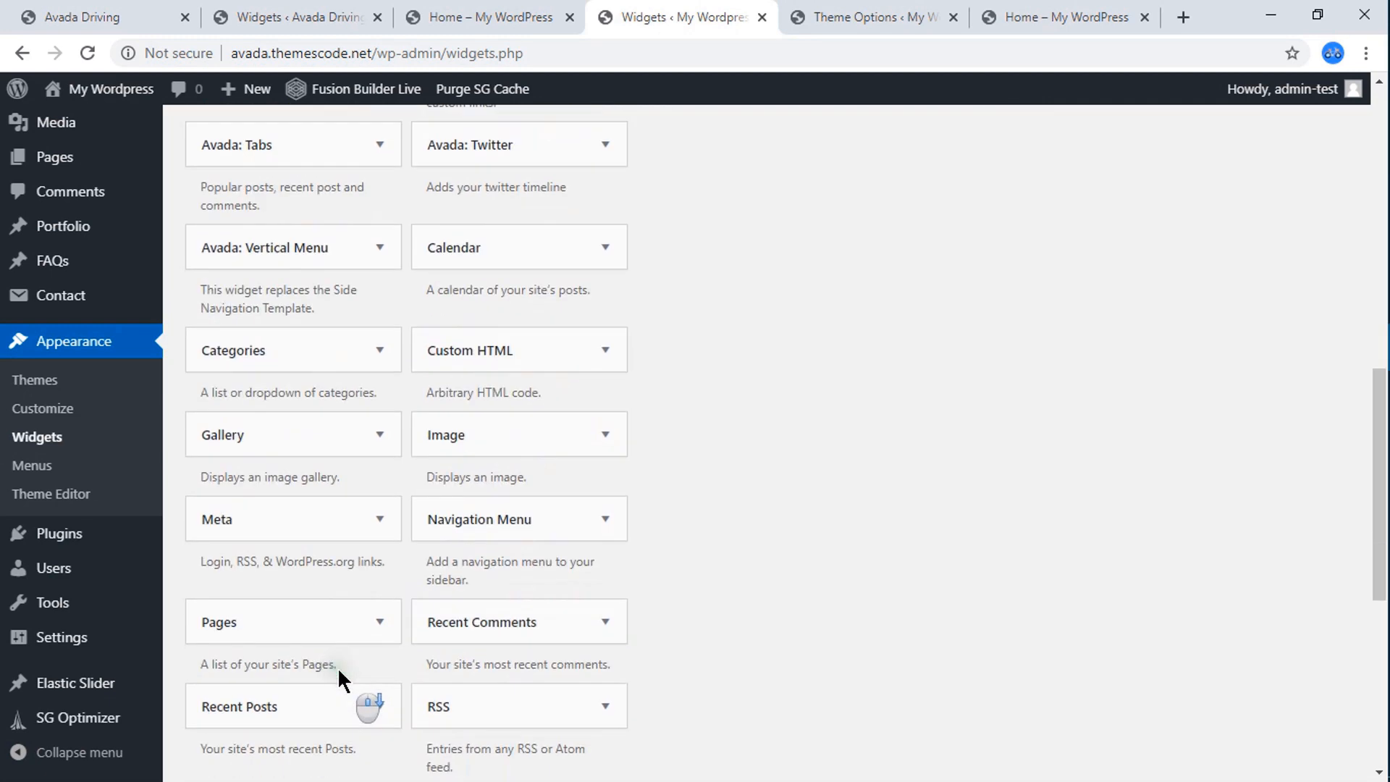
scroll(406, 644, down, 2)
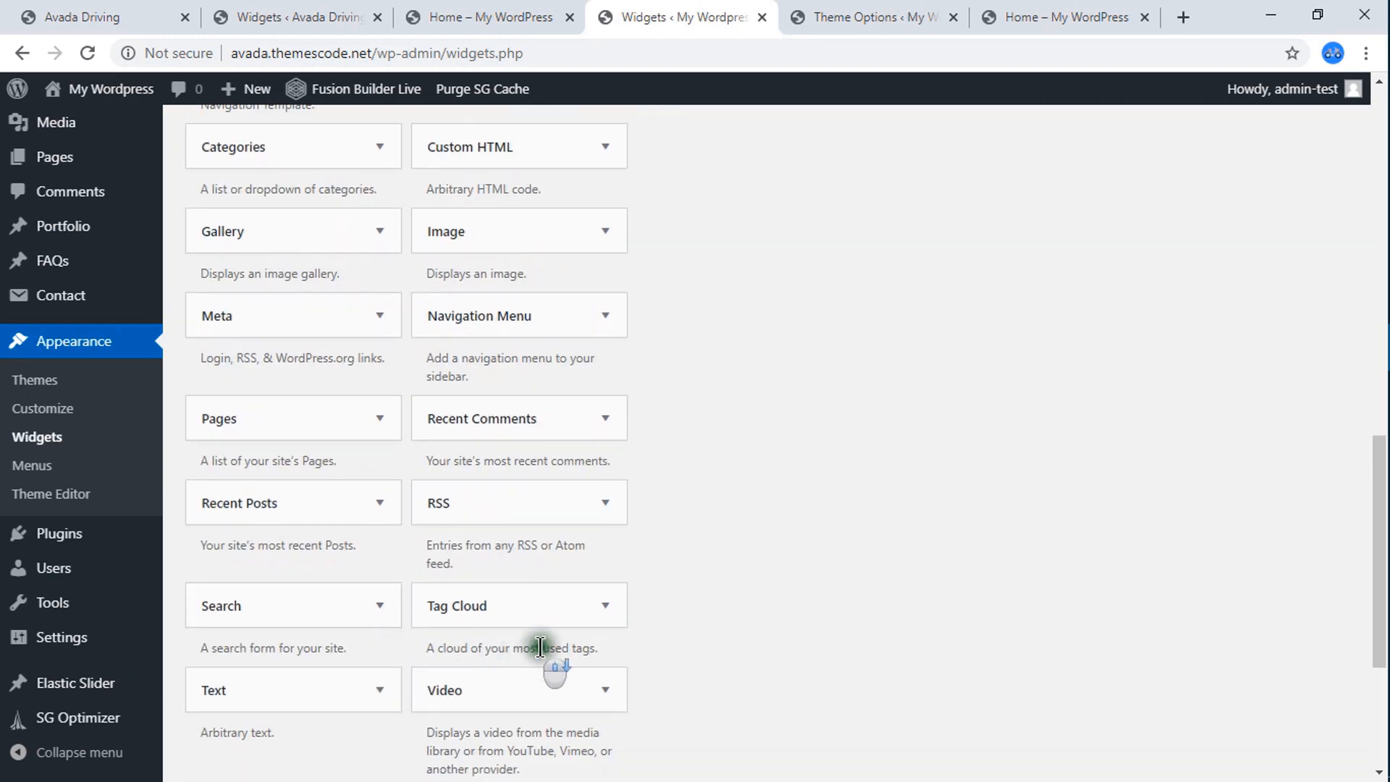
scroll(557, 630, up, 6)
Expand Footer Widget 2 on the Avada Driving reference site and open its Important Links Custom HTML widget to examine the code.
click(250, 16)
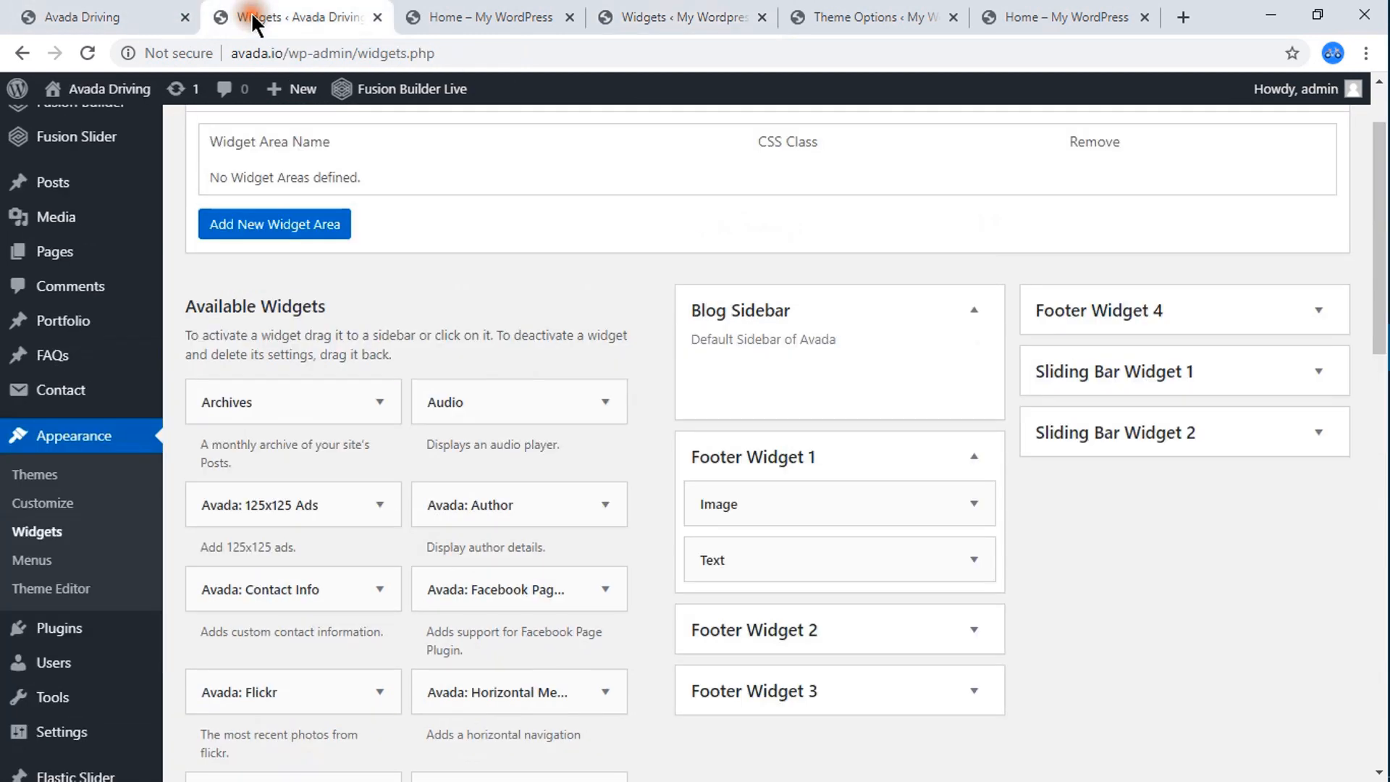
click(858, 631)
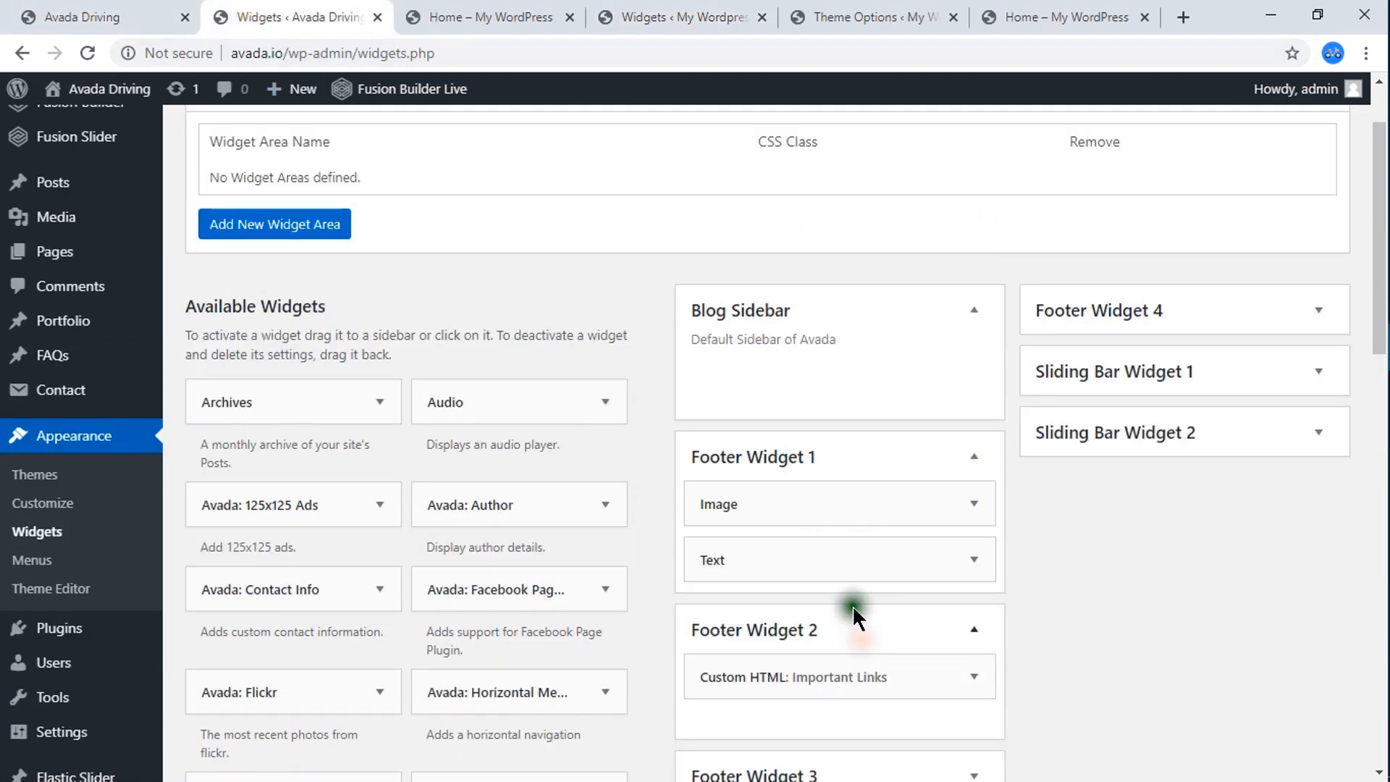
scroll(857, 573, down, 5)
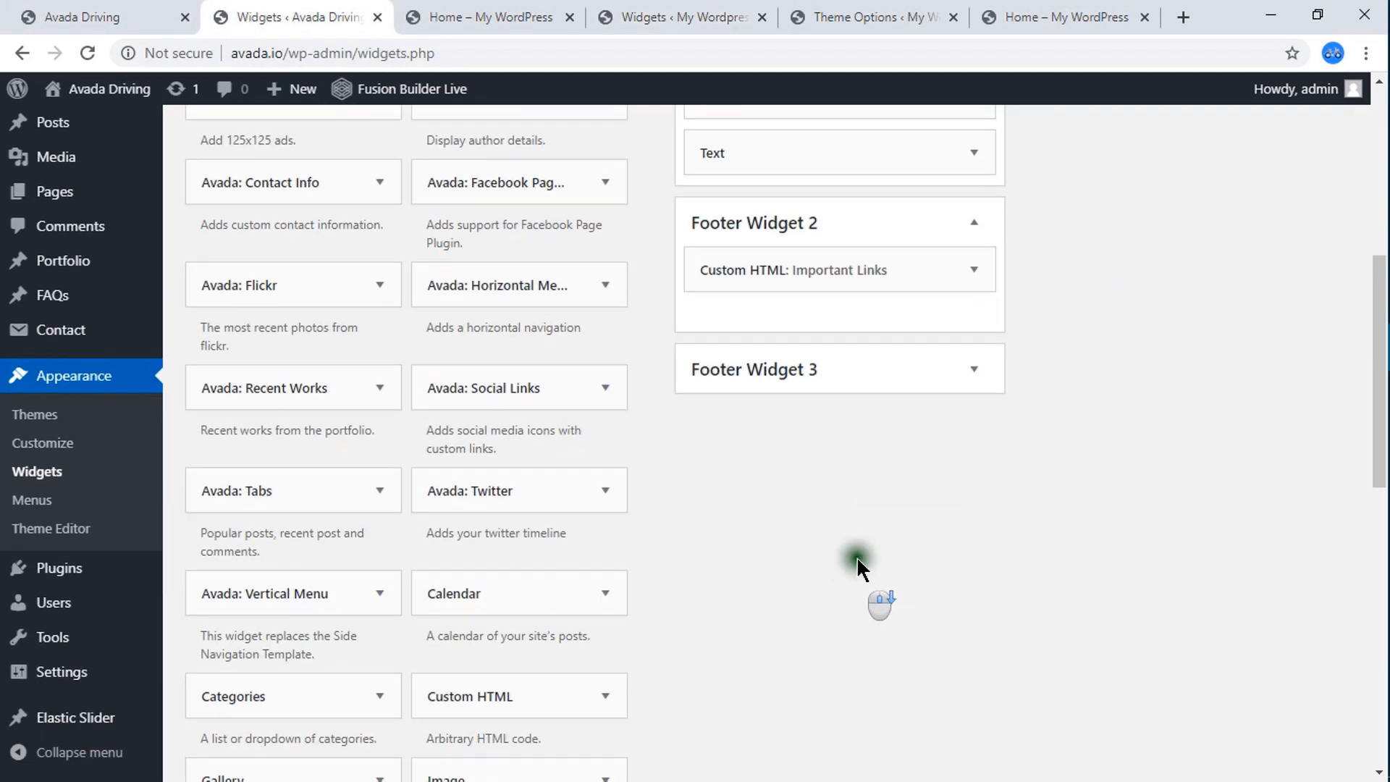
click(974, 269)
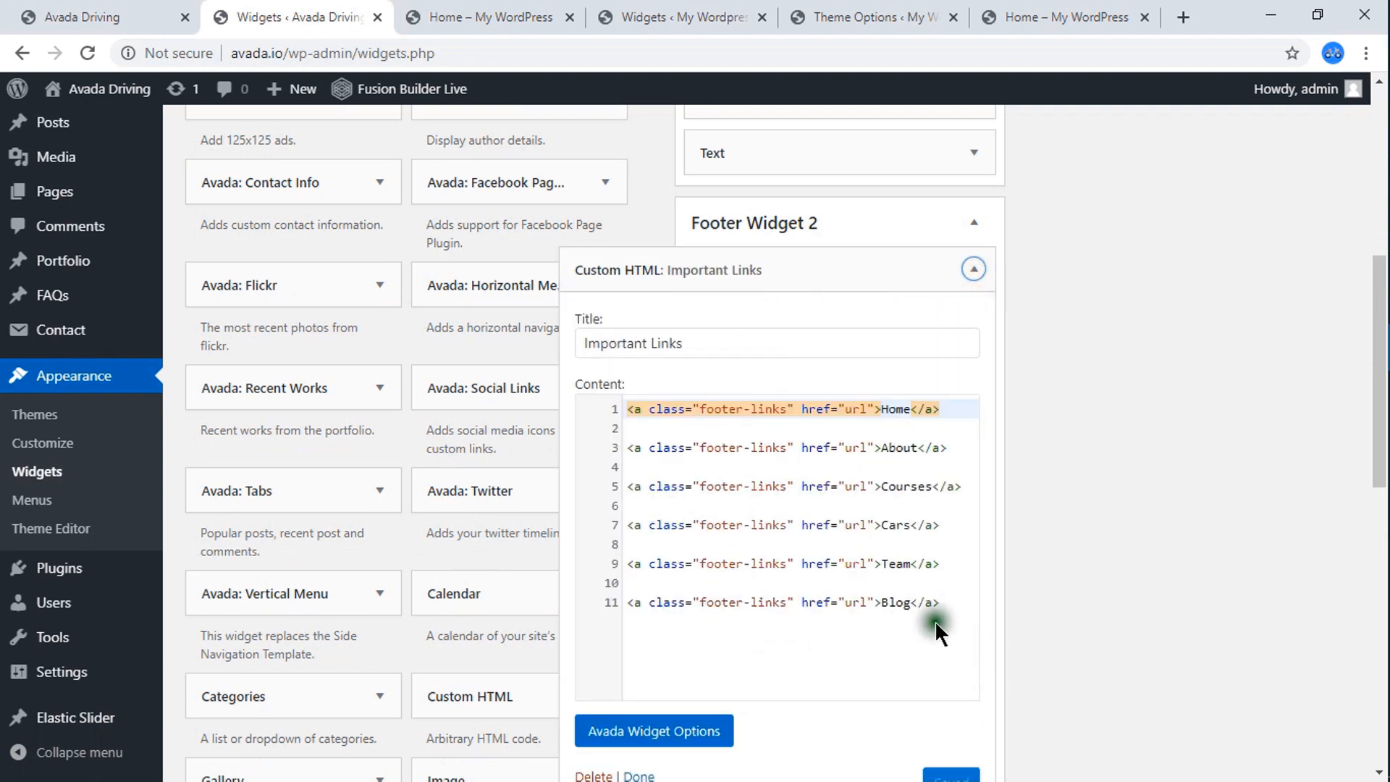
Copy the reference widget's Important Links HTML into a new Custom HTML widget in My WordPress's Footer Widget 2 and save it.
click(831, 602)
drag(831, 602, 595, 409)
key(ctrl+c)
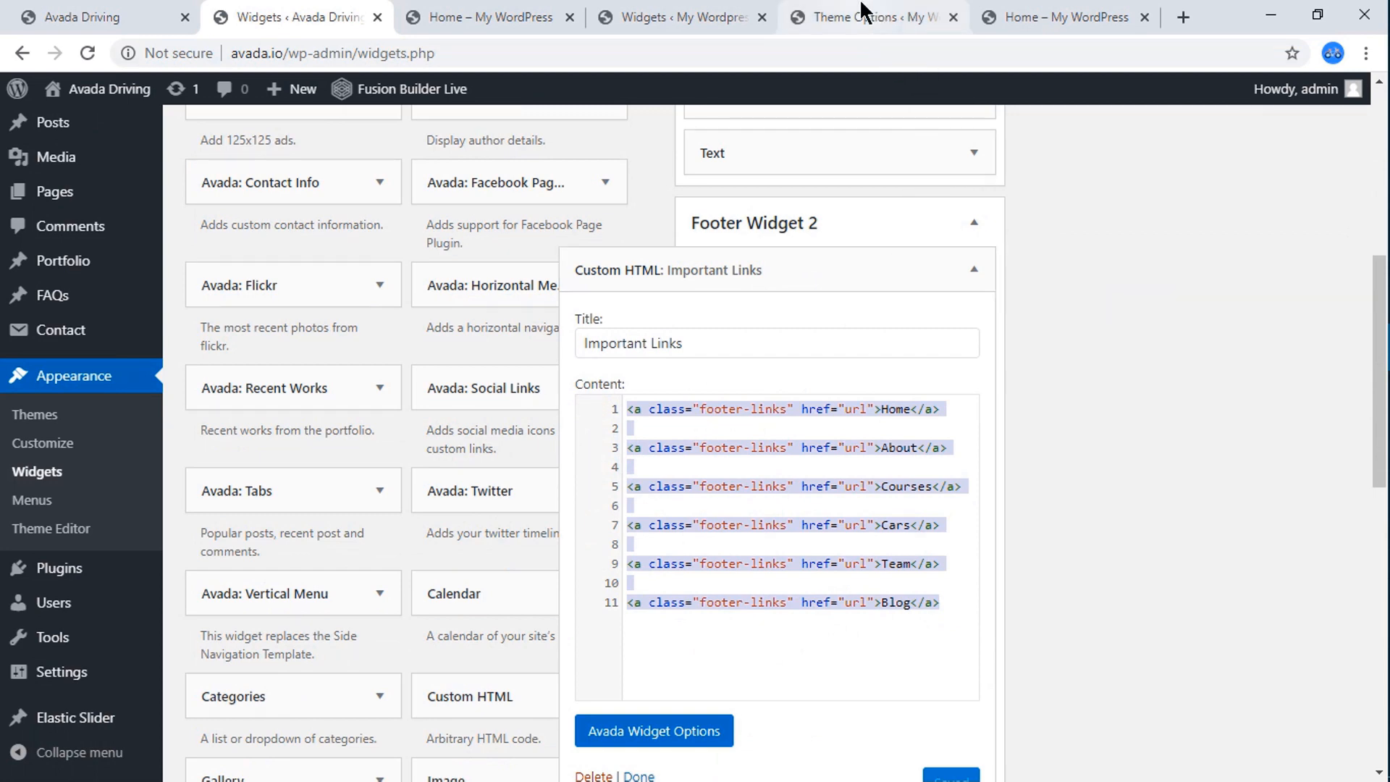
click(692, 17)
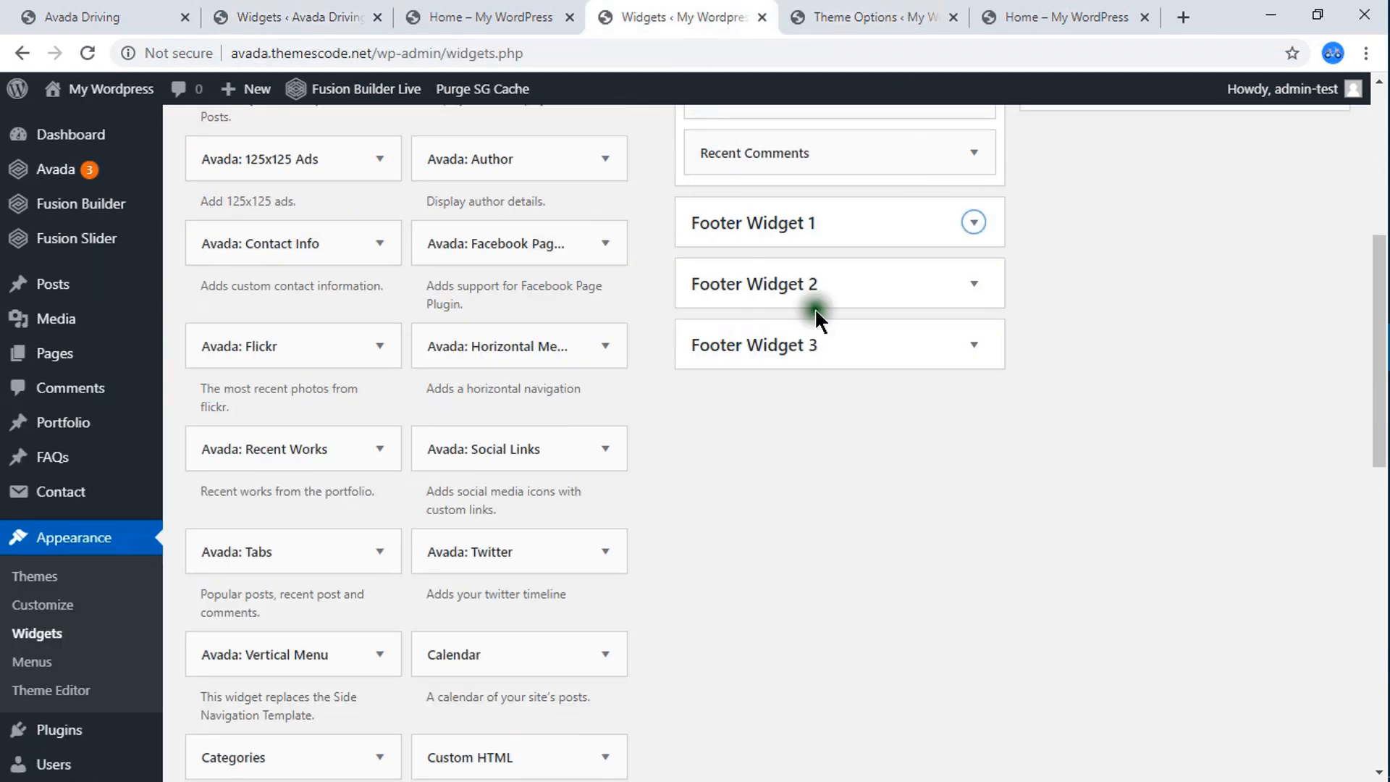
click(926, 286)
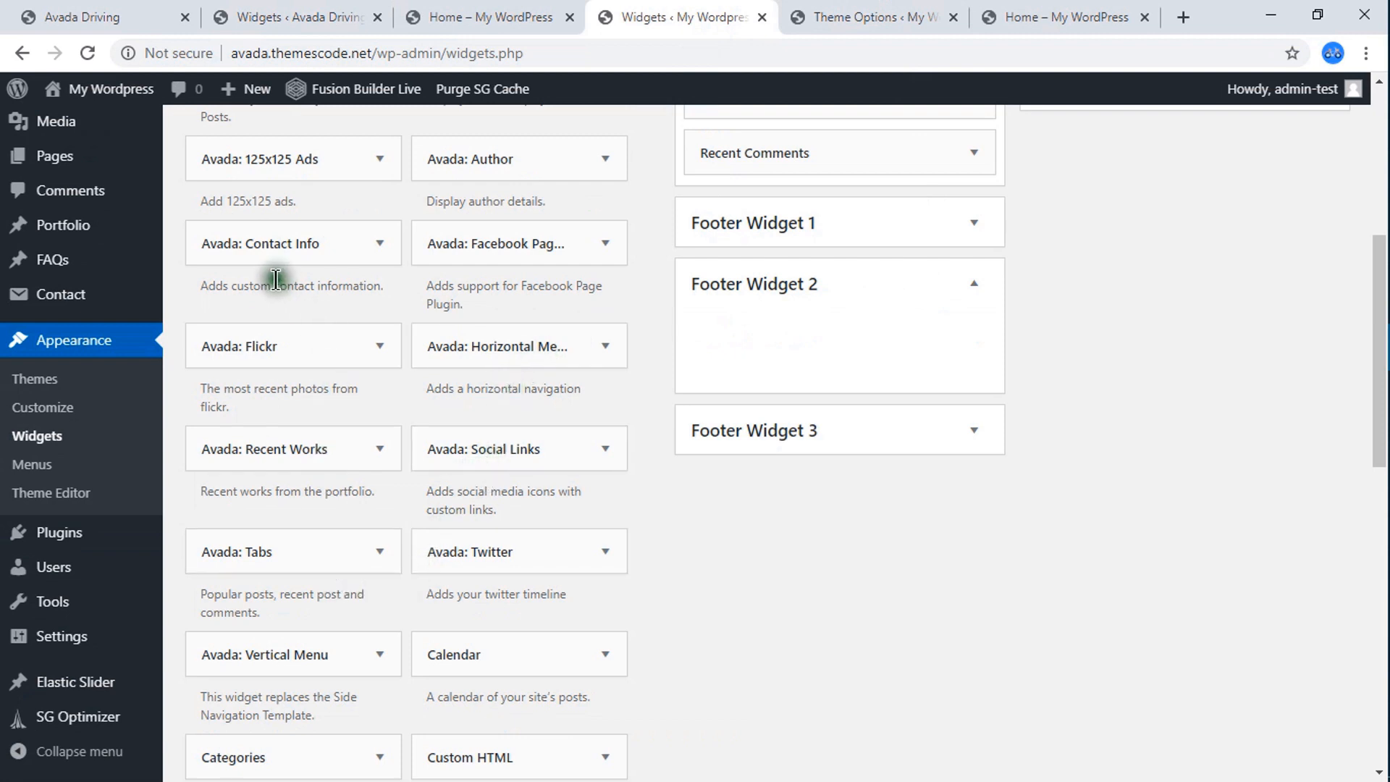
scroll(409, 546, down, 1)
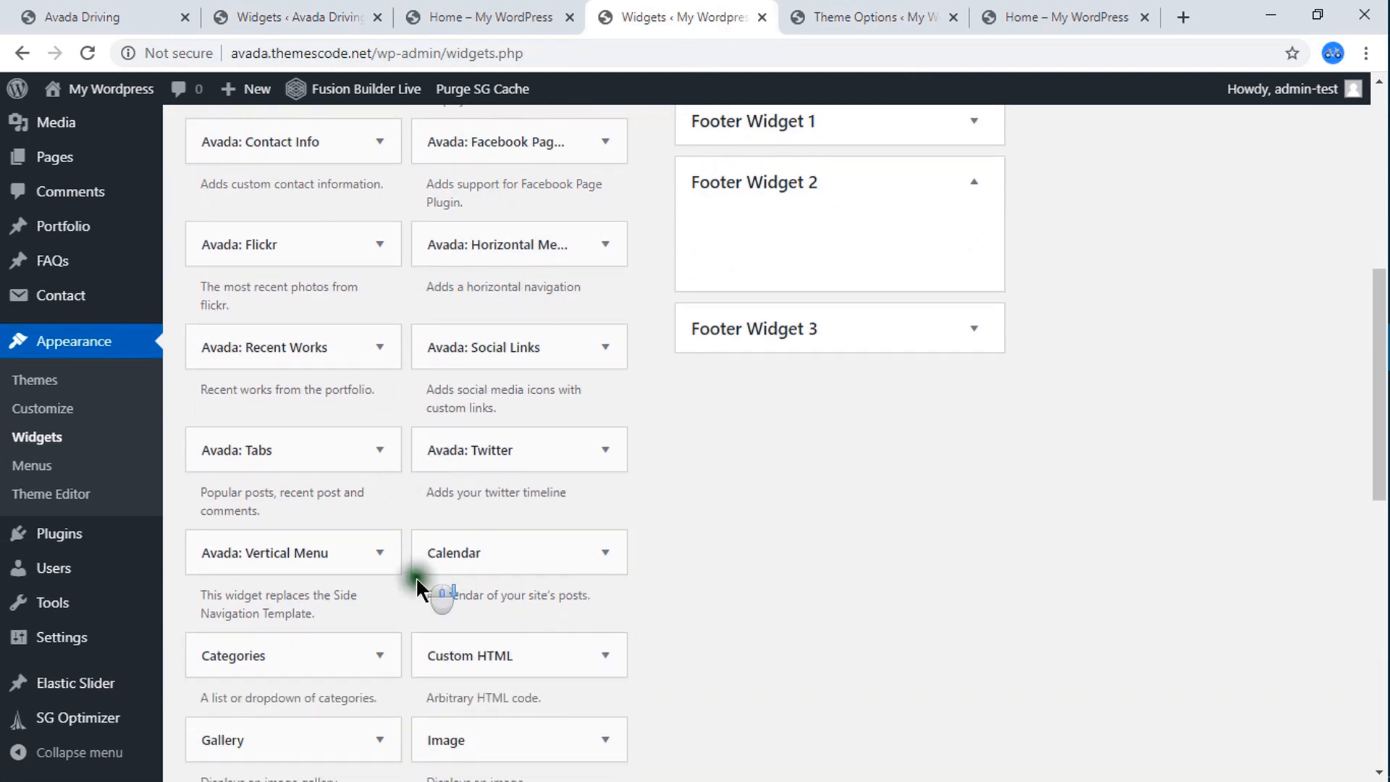
drag(563, 637, 759, 230)
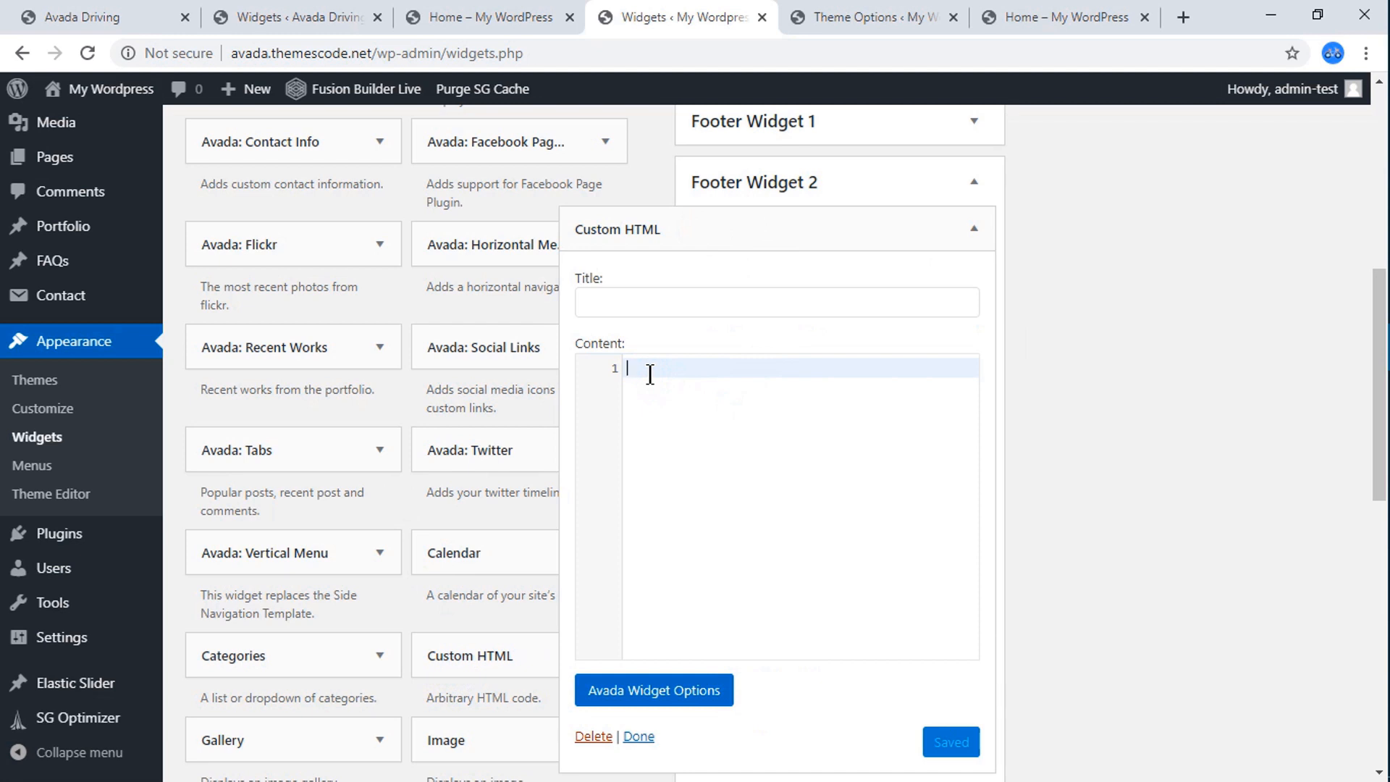
key(ctrl+v)
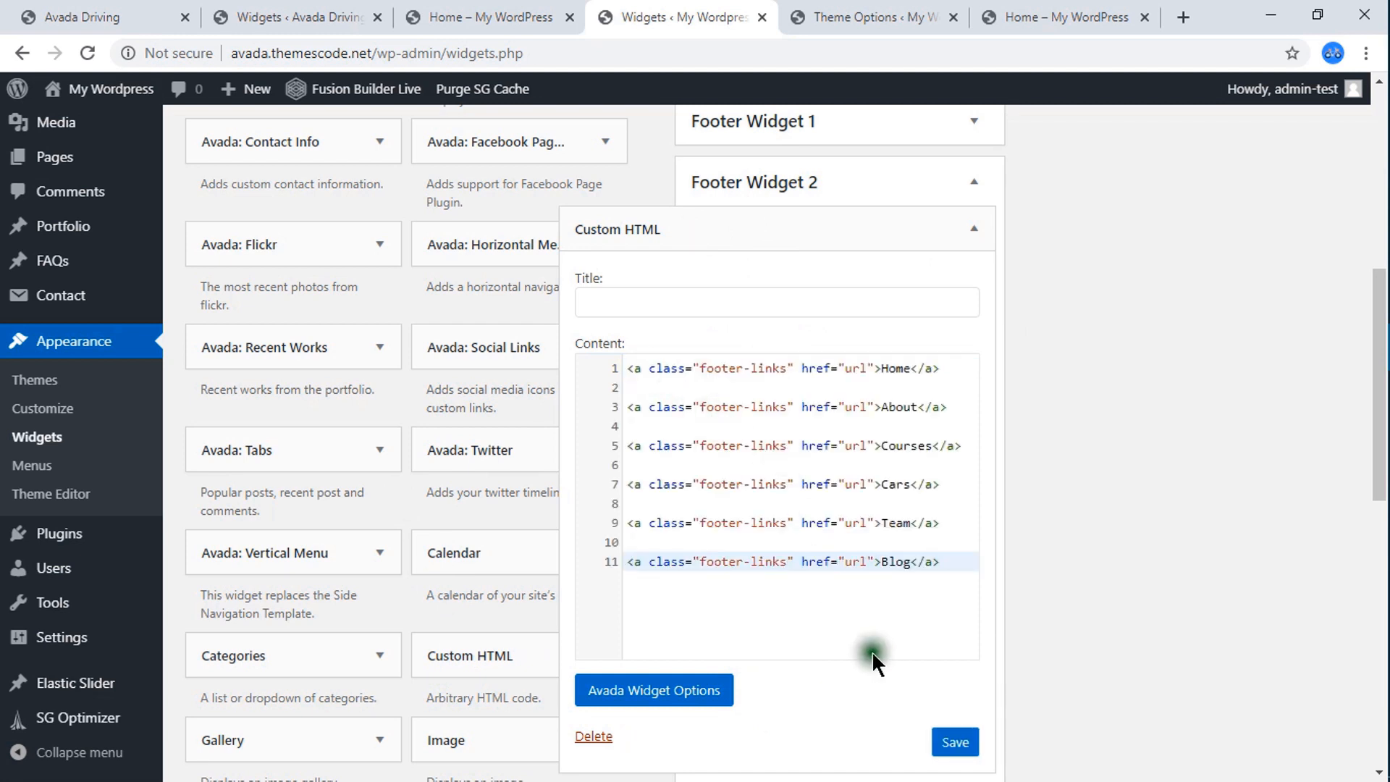
click(956, 744)
Reload the live Home page and compare its new footer links with the Avada Driving reference footer.
click(1043, 15)
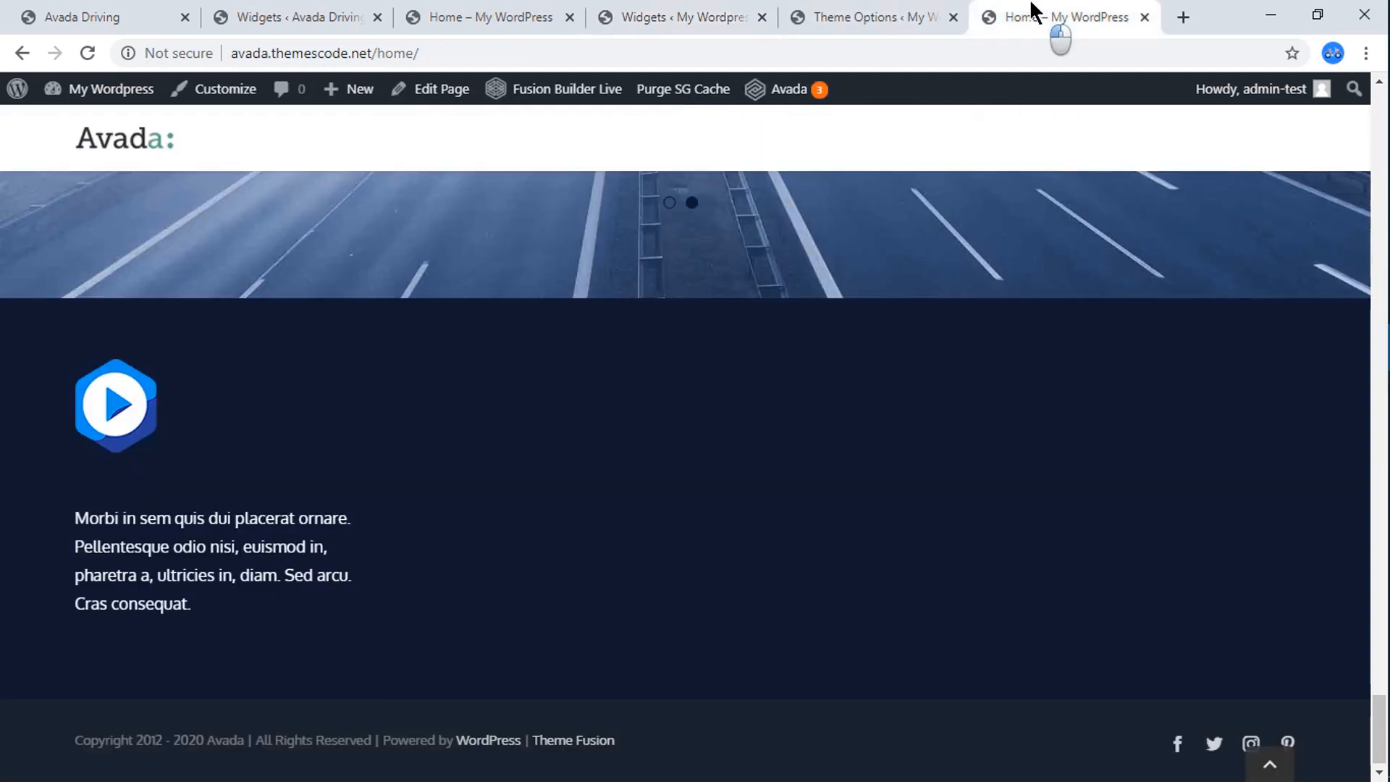
click(88, 53)
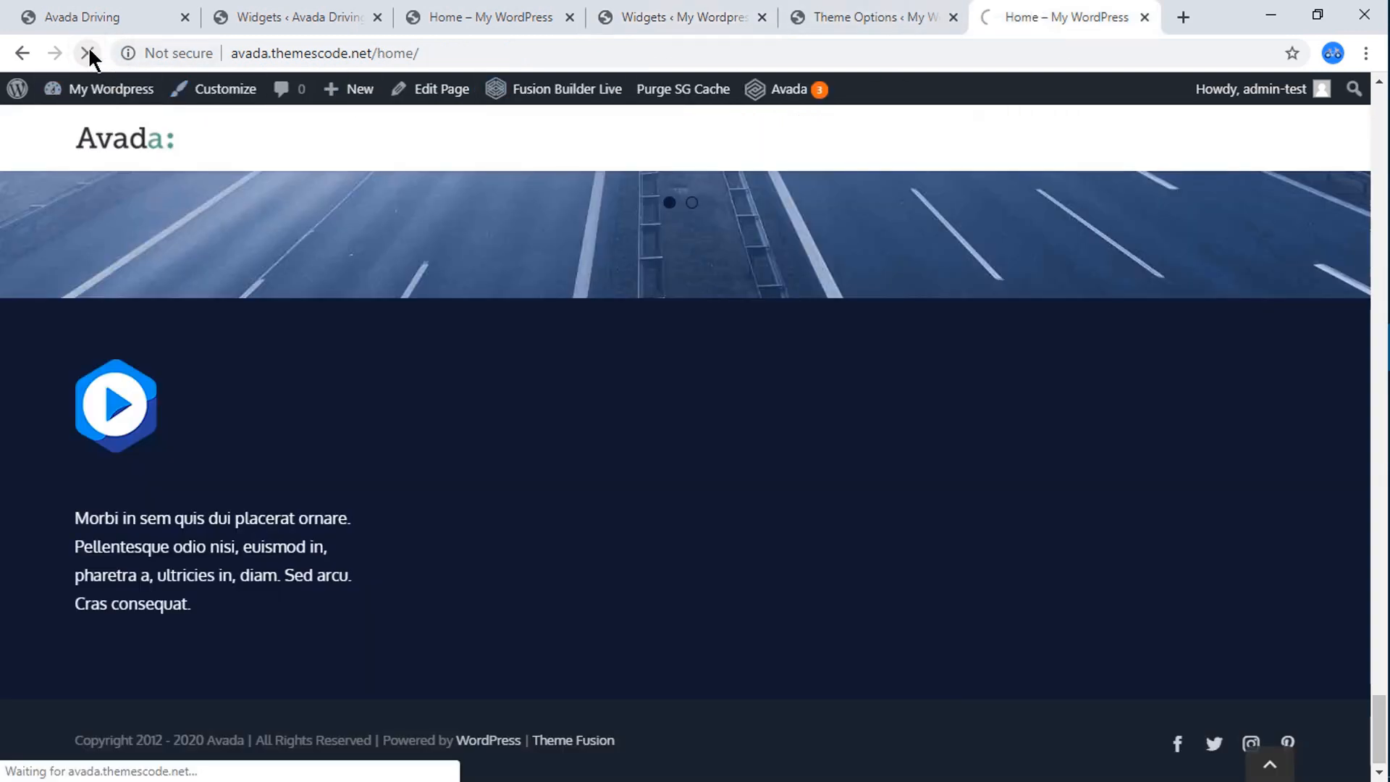
scroll(569, 568, down, 15)
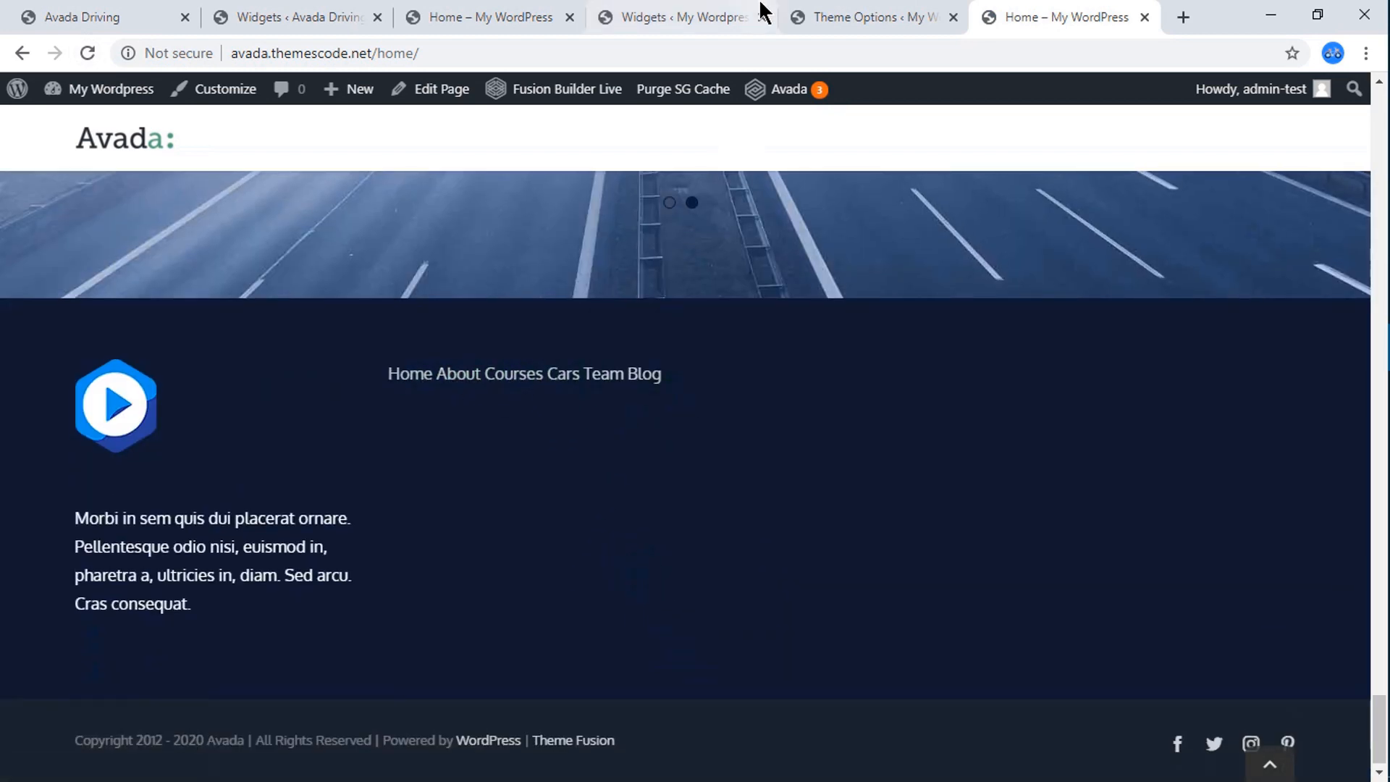
click(137, 14)
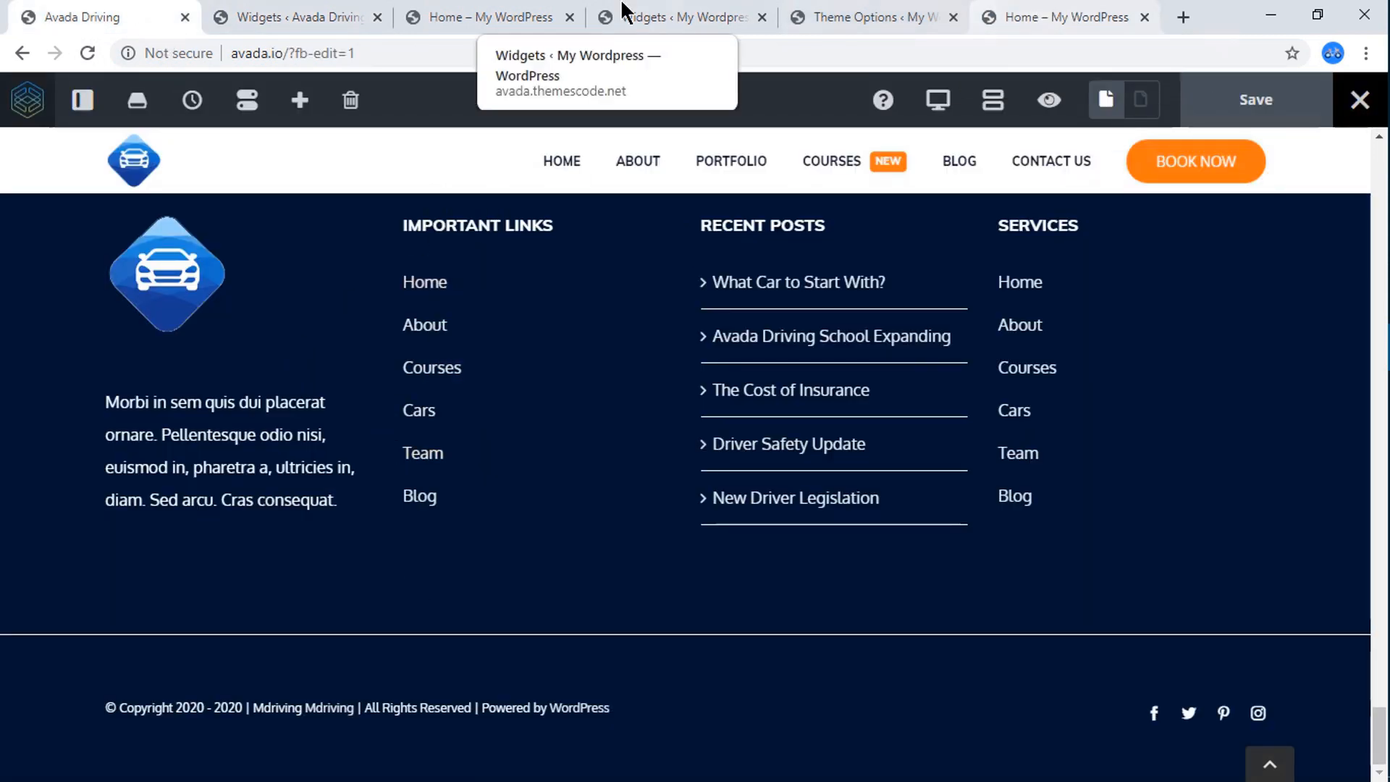
Open the Custom CSS in the Avada Driving reference site's theme options and copy the .footer-links rule.
click(316, 11)
scroll(102, 550, down, 2)
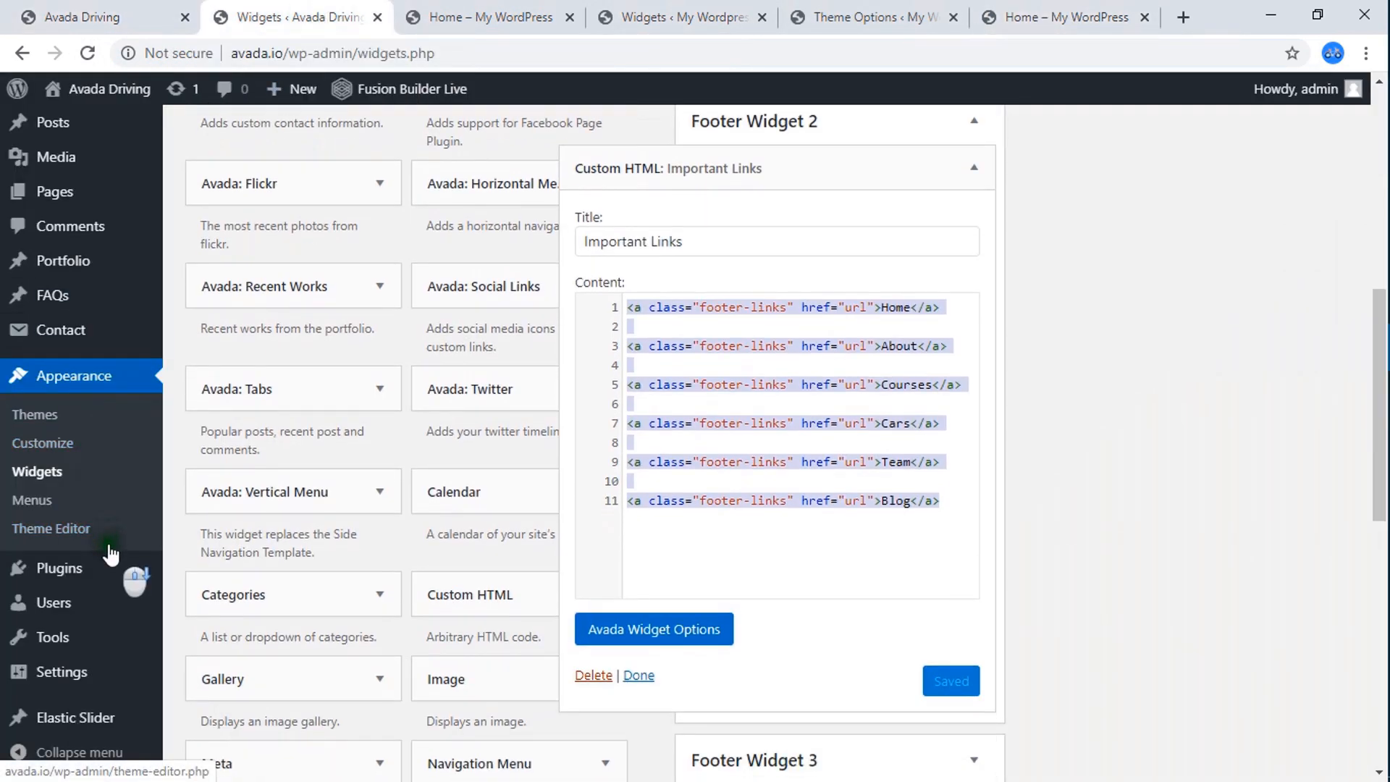
mouse_move(100, 276)
scroll(94, 210, up, 7)
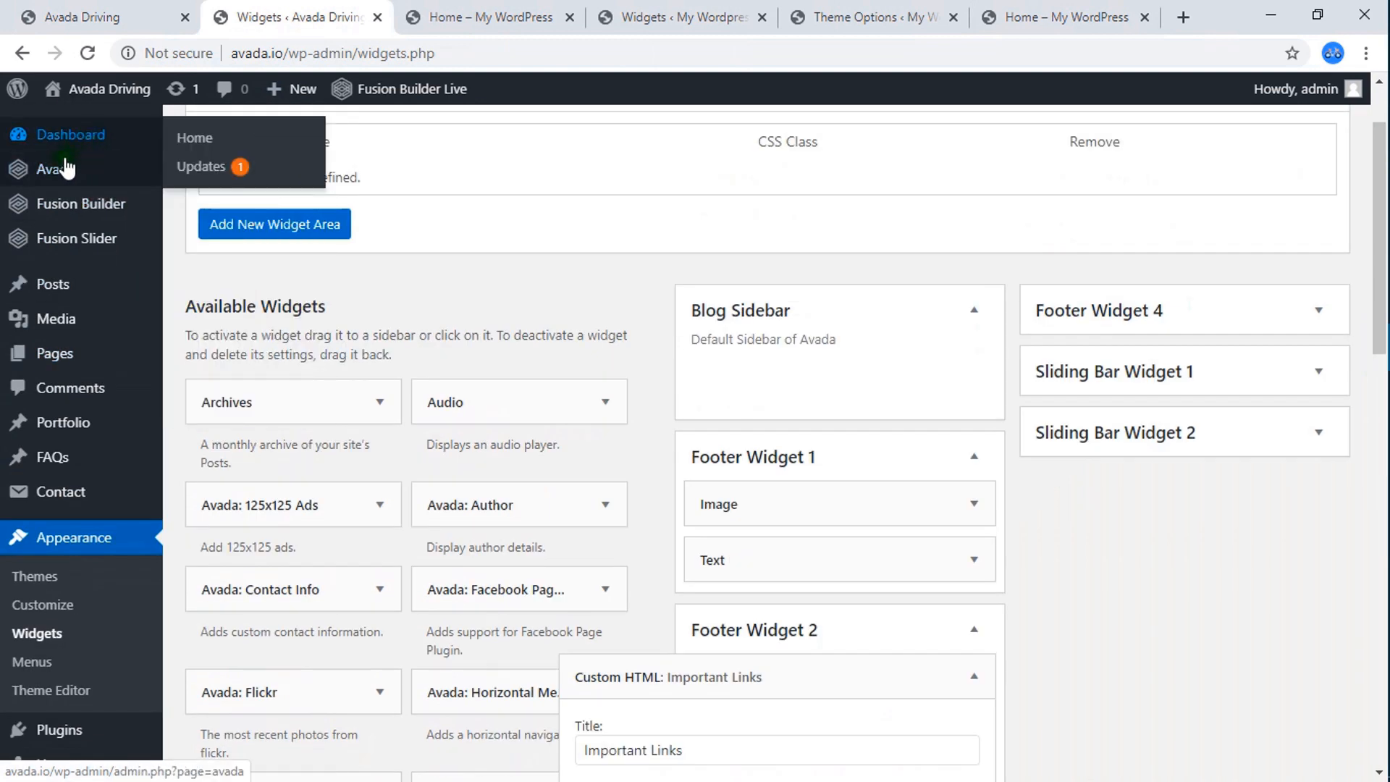
click(236, 404)
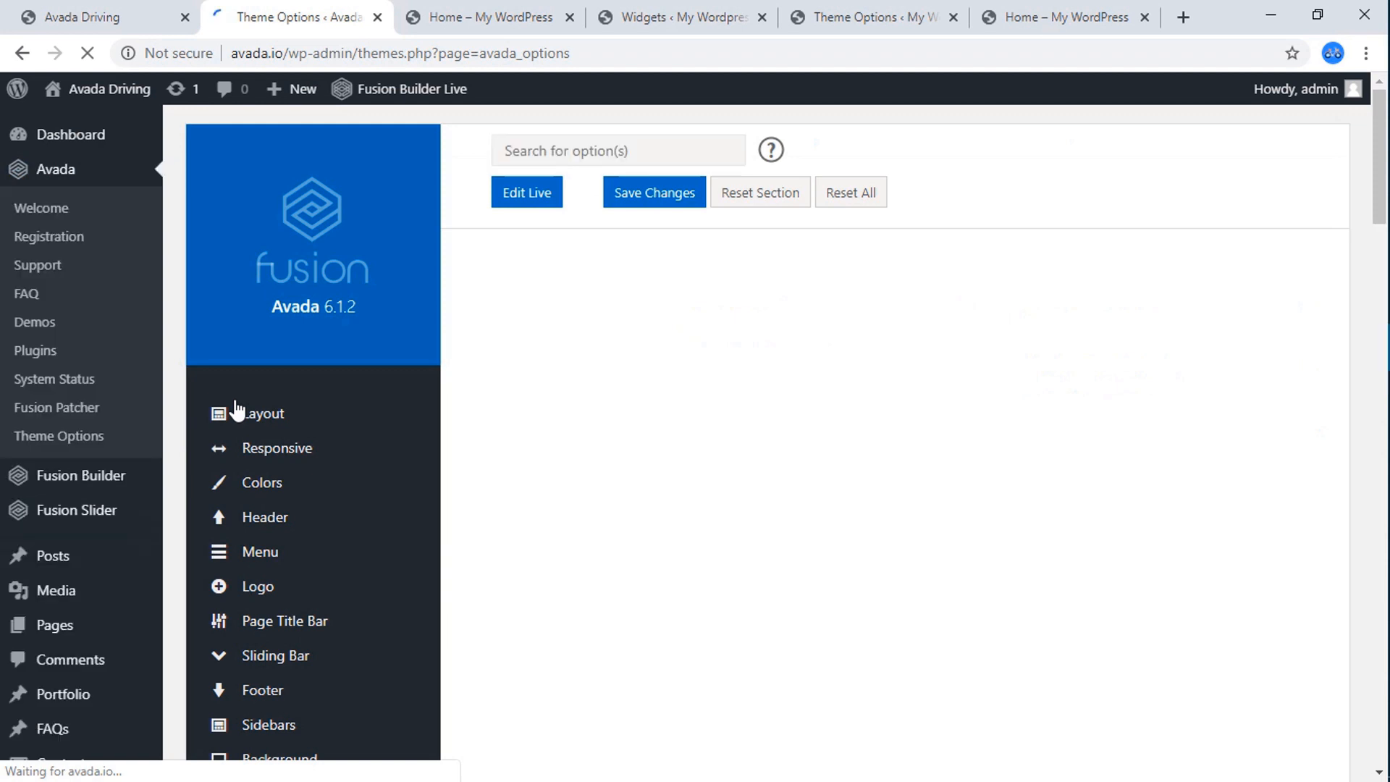
scroll(326, 493, down, 8)
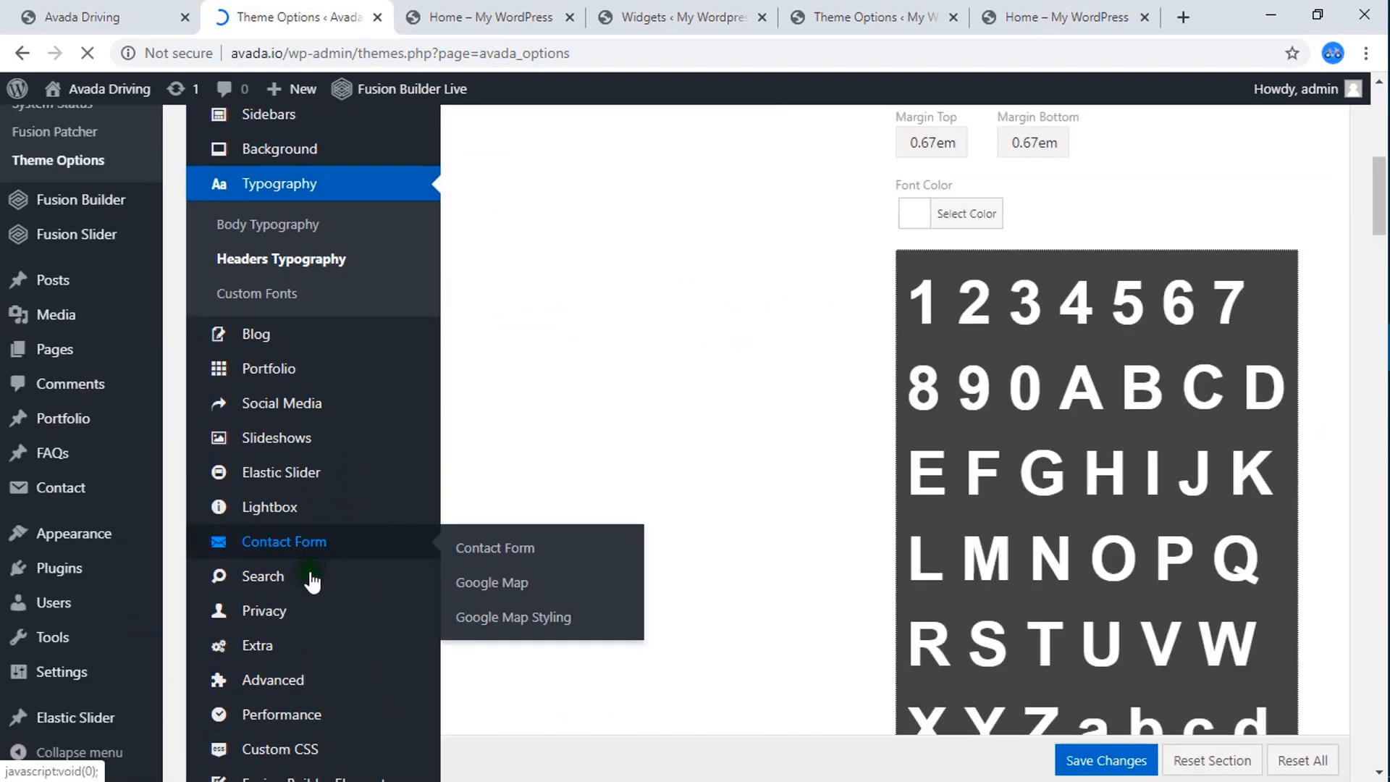
scroll(300, 637, down, 2)
click(301, 659)
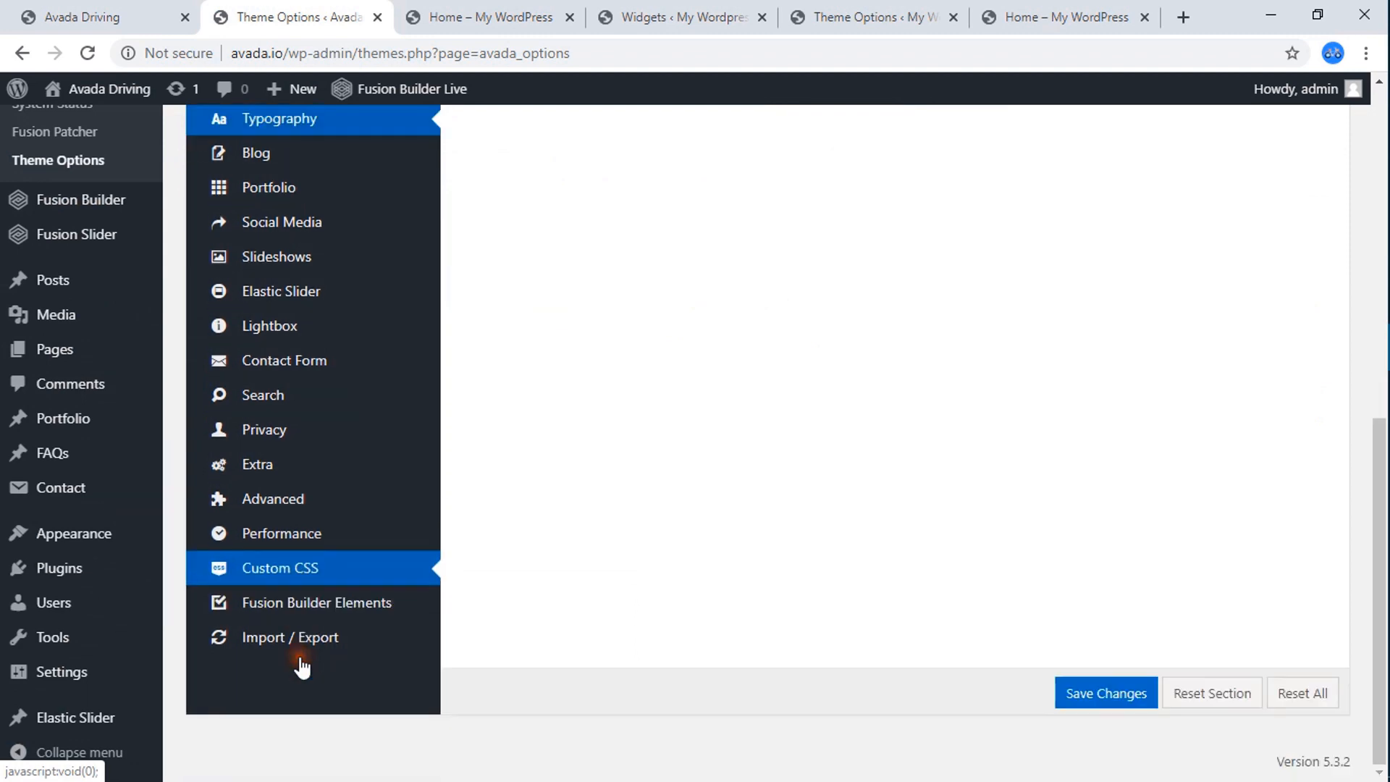
scroll(779, 468, up, 5)
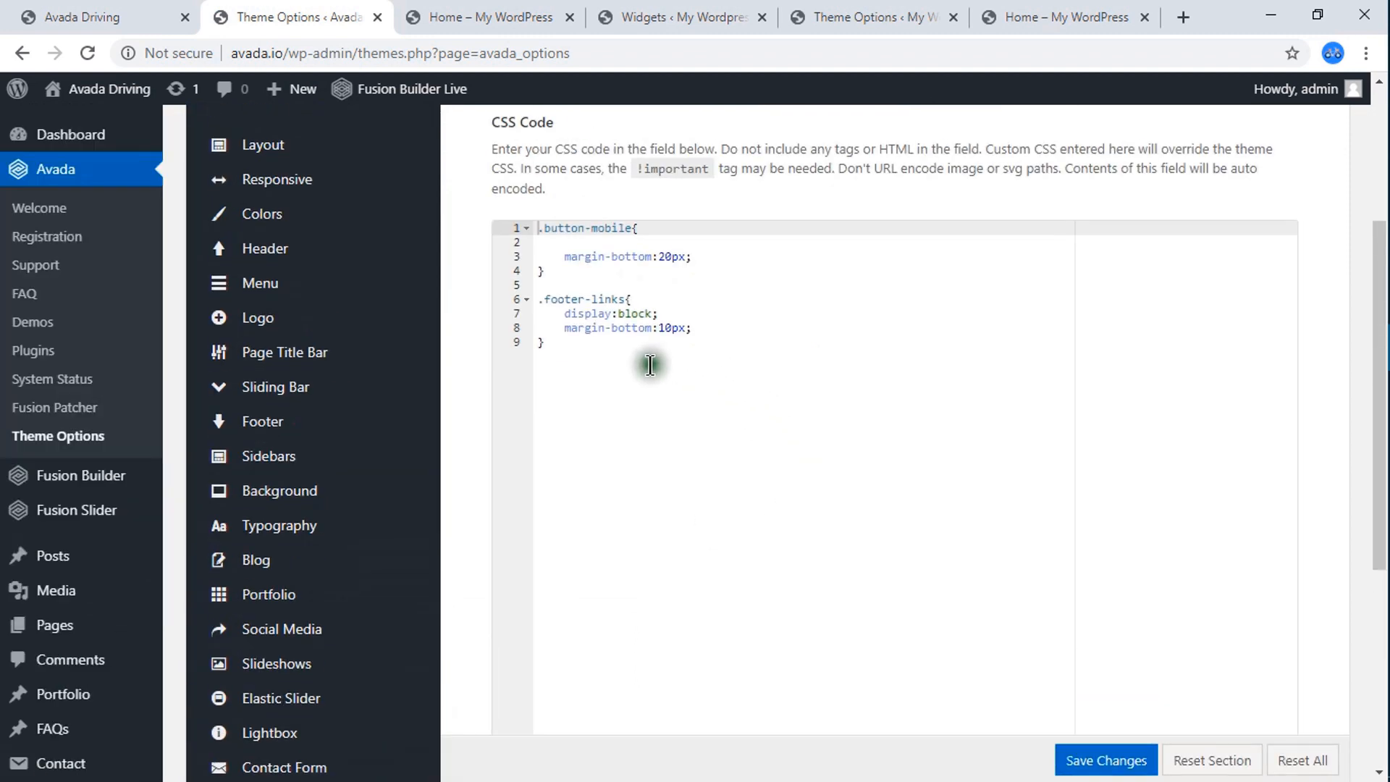
drag(577, 347, 494, 284)
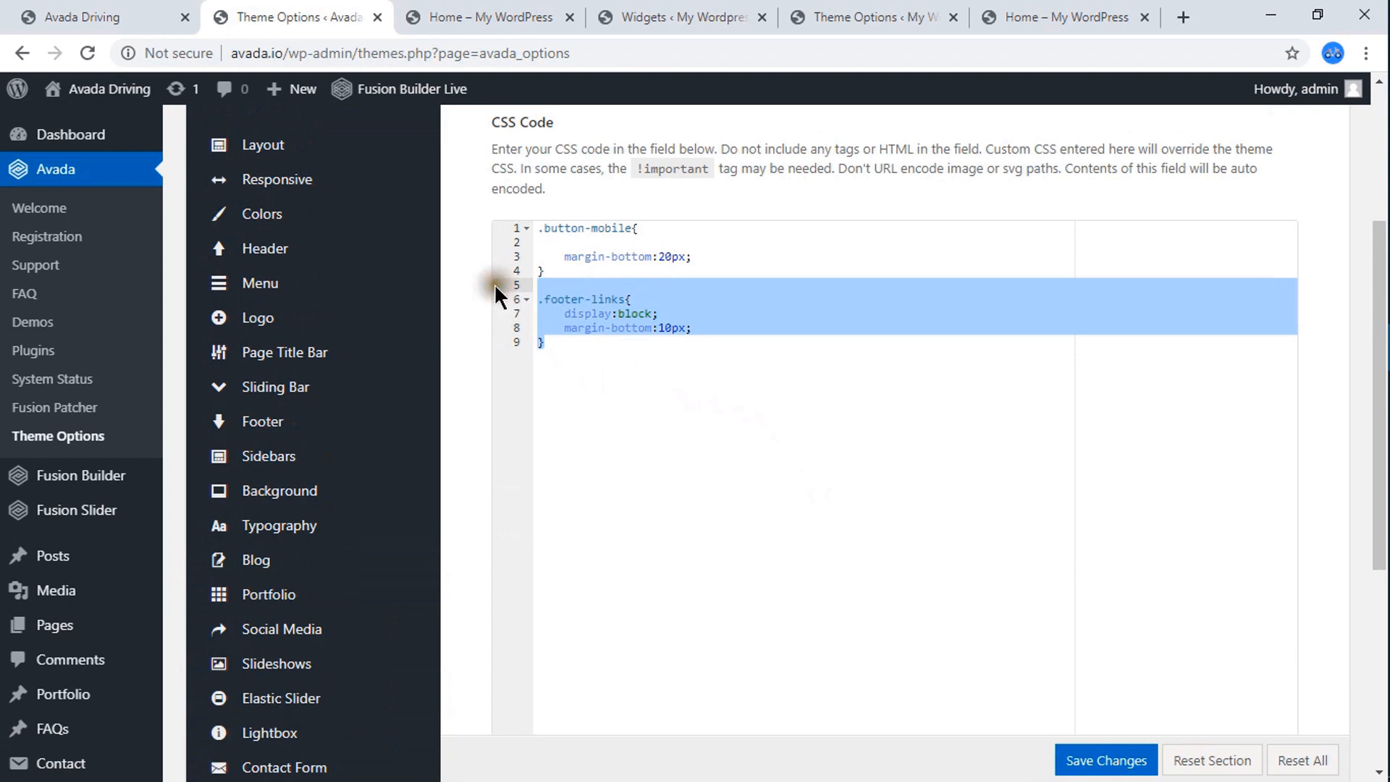
Add the copied .footer-links rule with display:block and margin-bottom:10px to My WordPress's Custom CSS and save the theme options.
click(921, 10)
scroll(322, 516, down, 4)
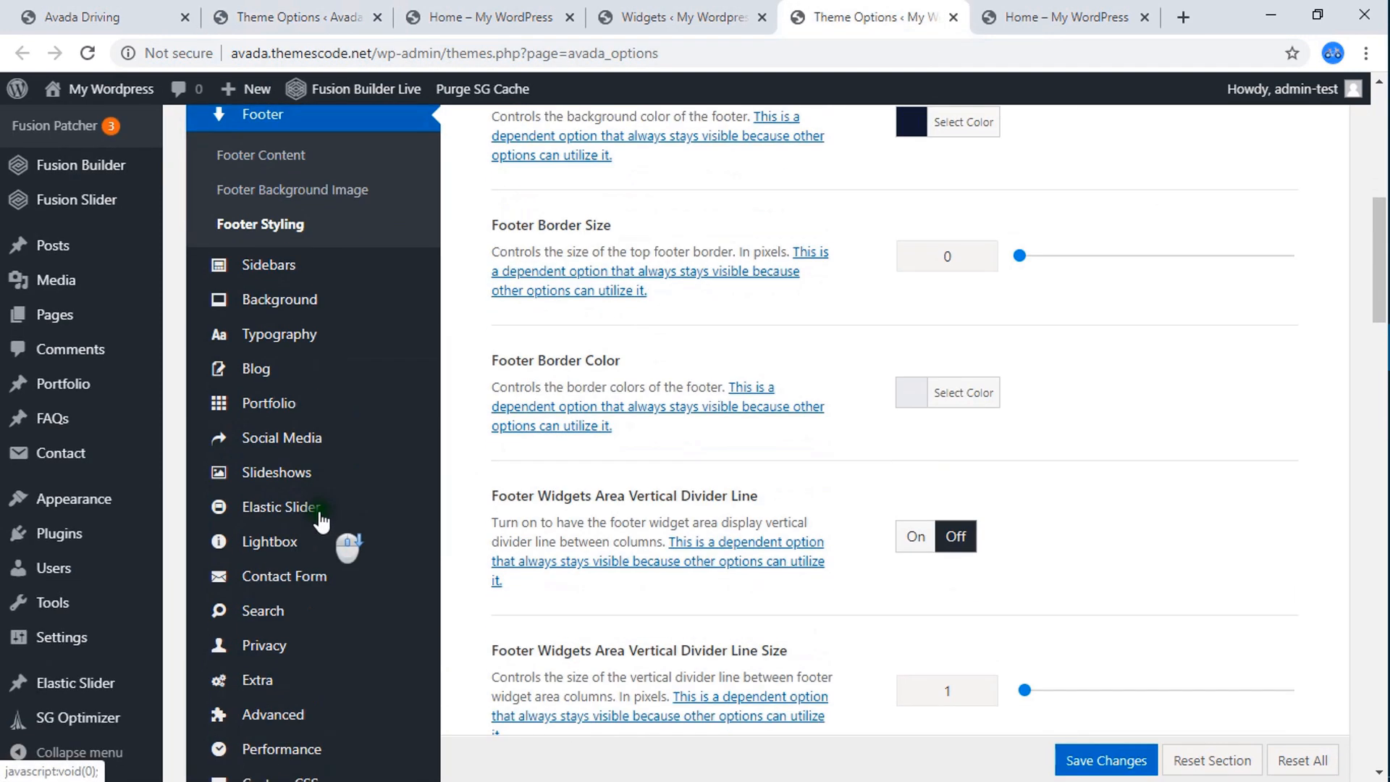
scroll(273, 616, down, 4)
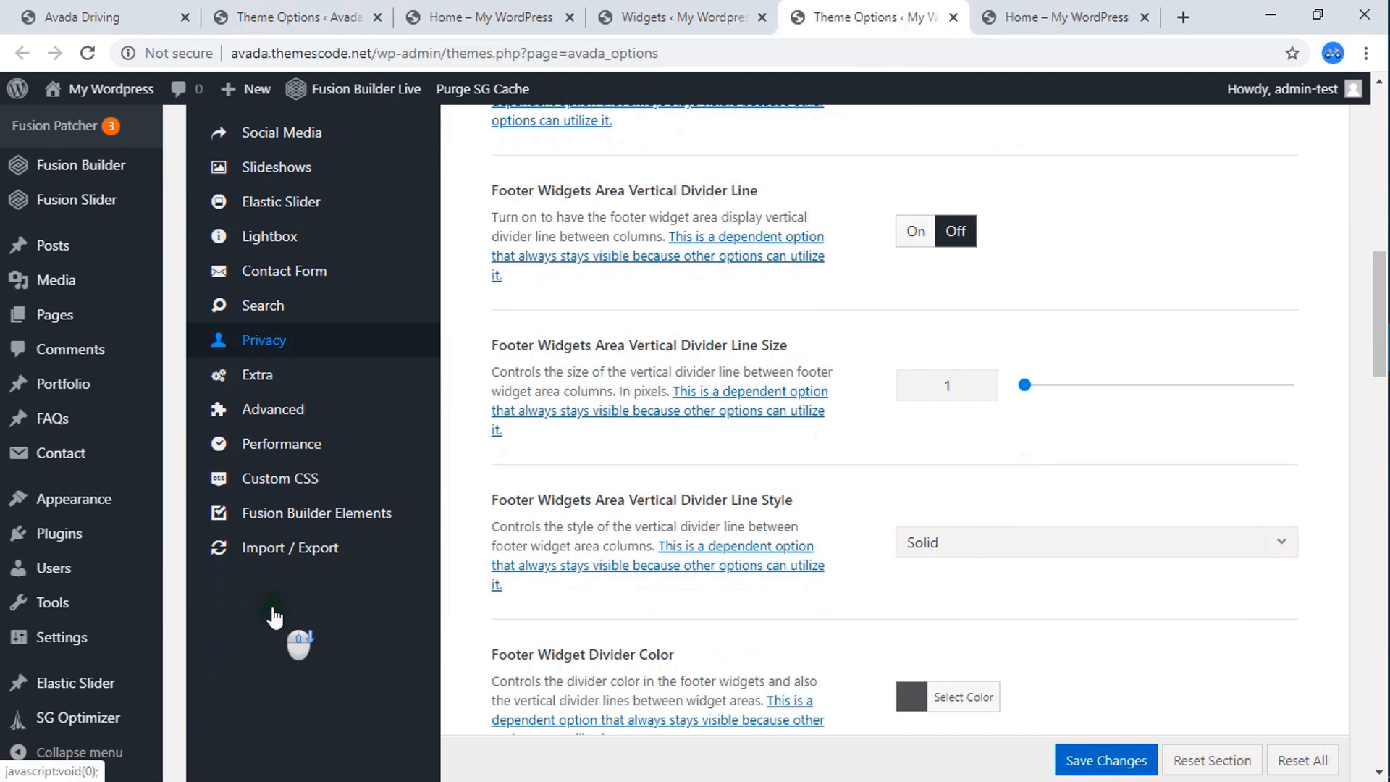
click(306, 491)
scroll(650, 478, up, 7)
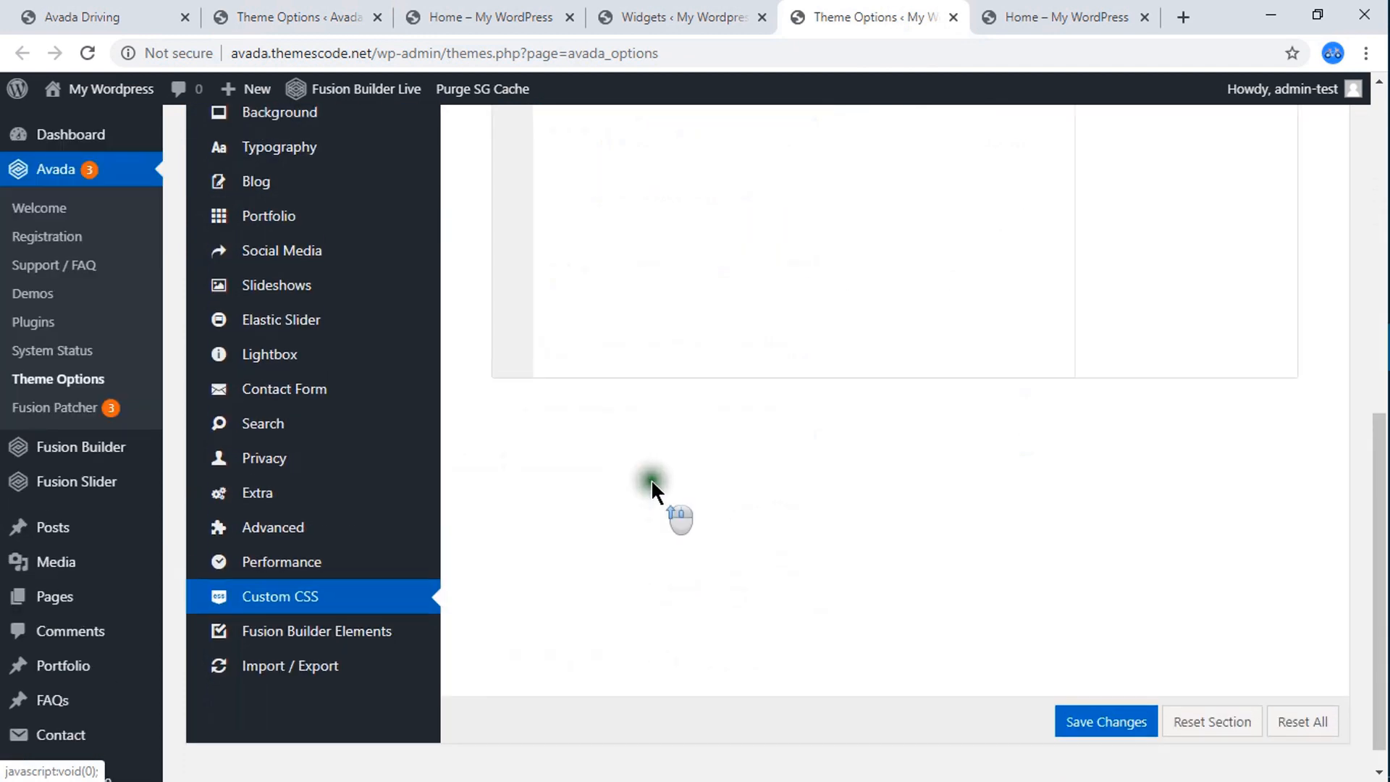
click(625, 418)
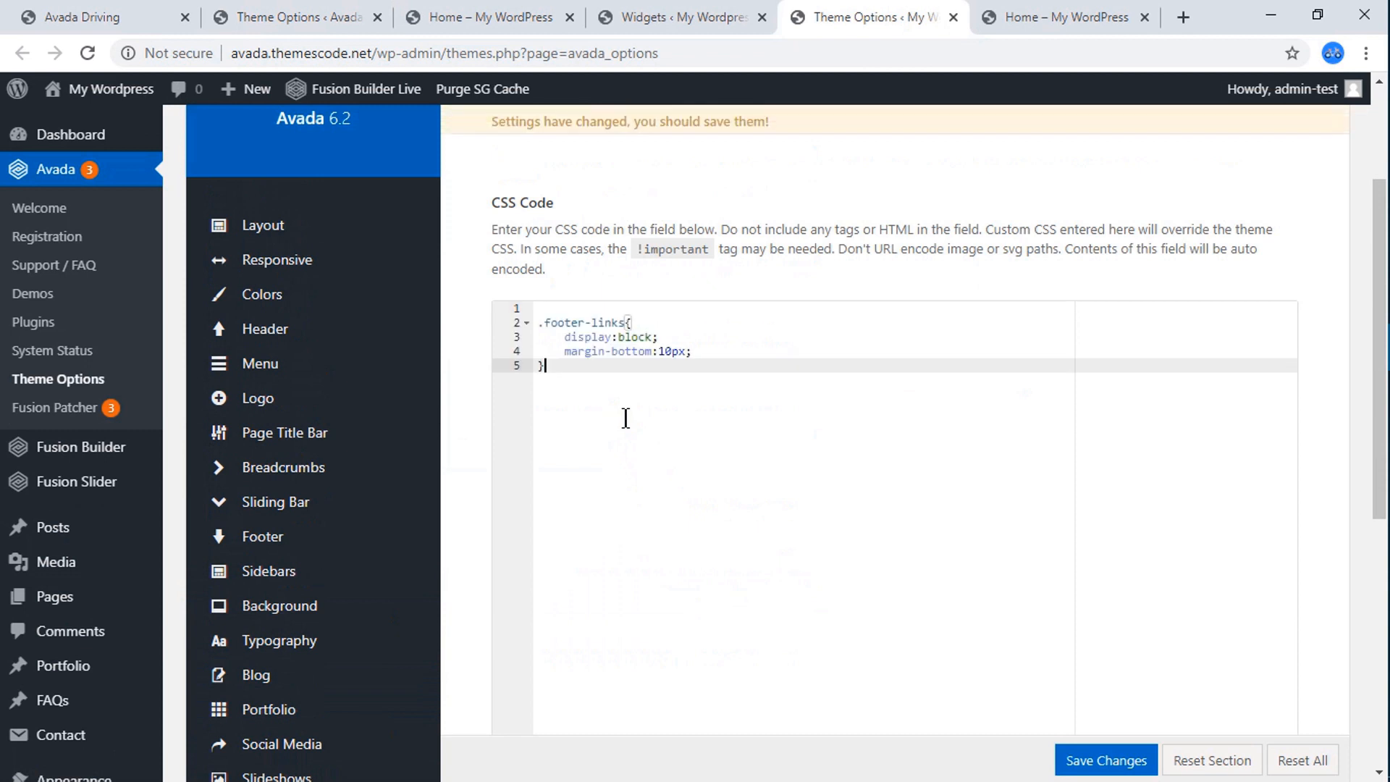
click(1116, 766)
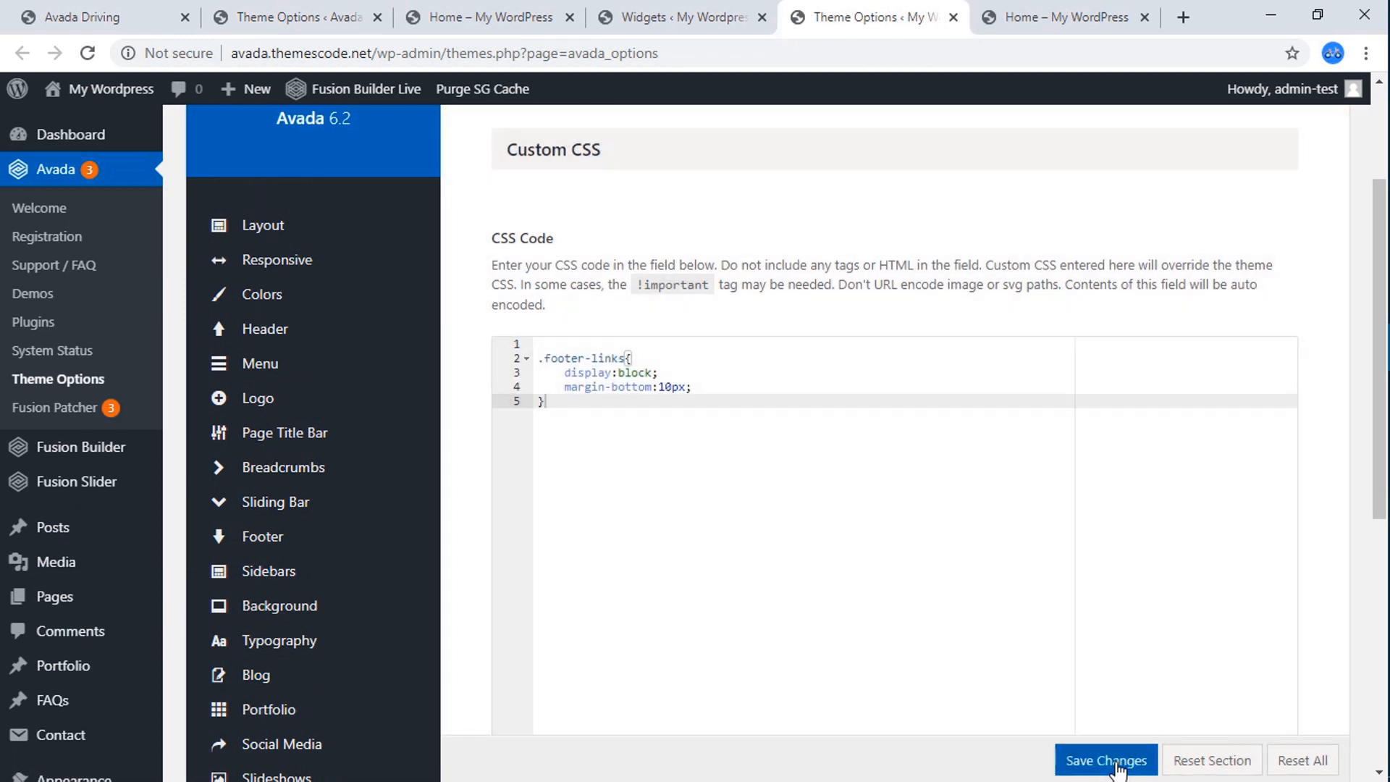
Reload the live Home page and check how the footer links are arranged.
click(992, 21)
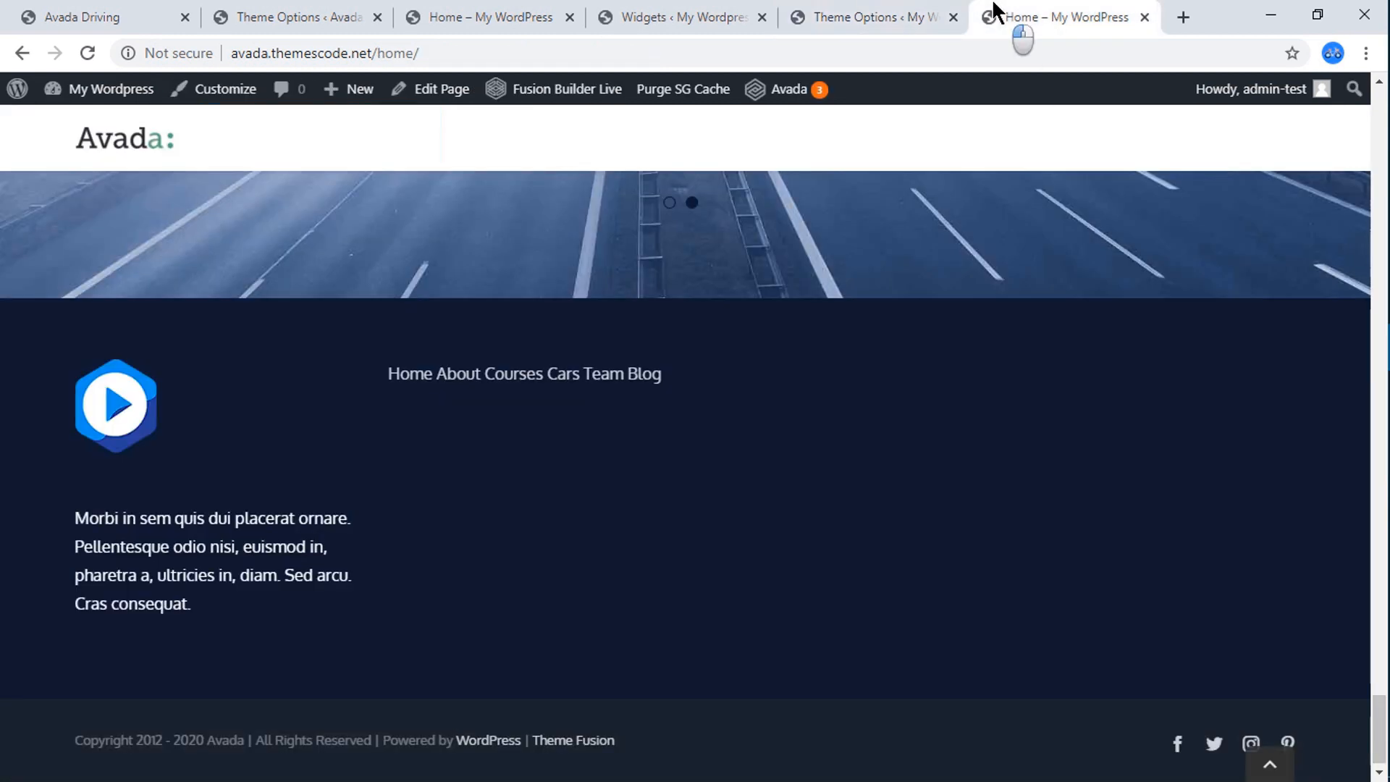
click(87, 53)
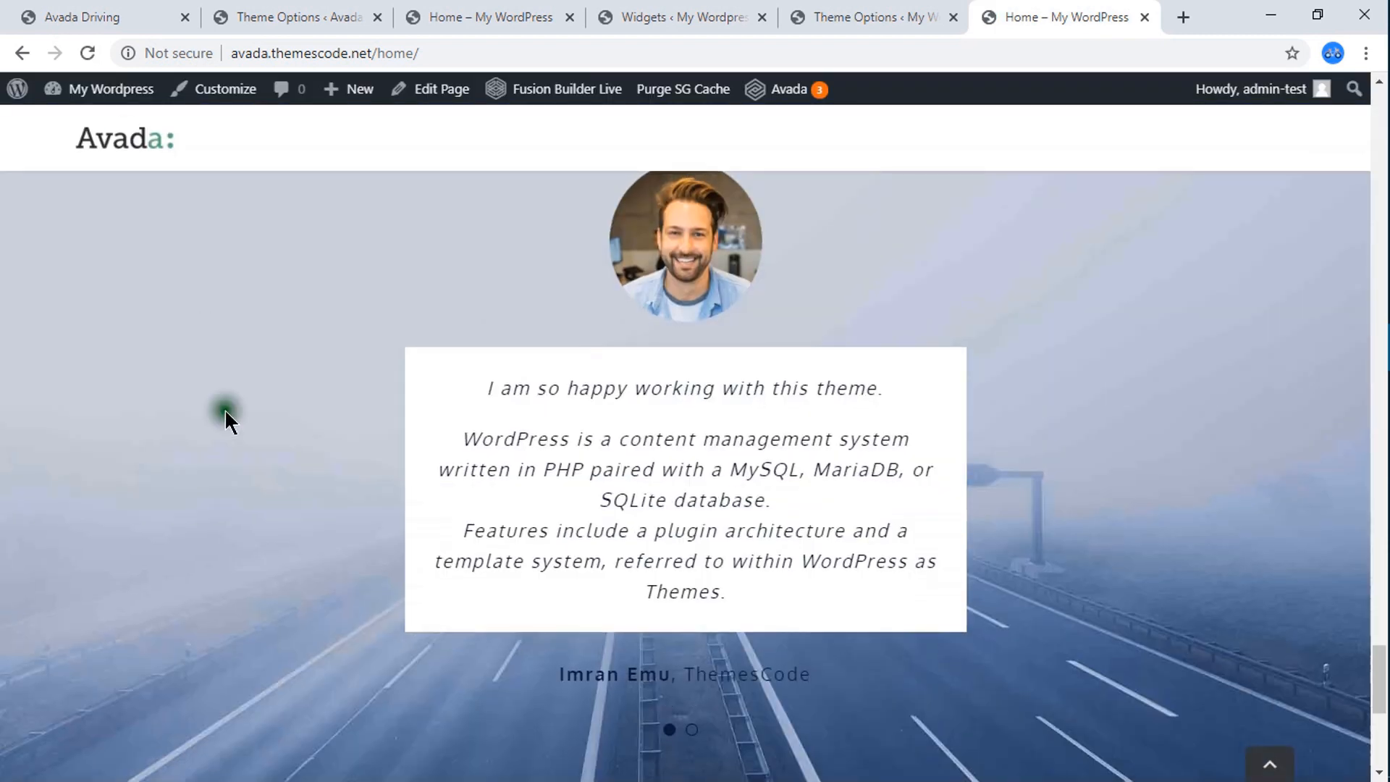
scroll(506, 497, down, 7)
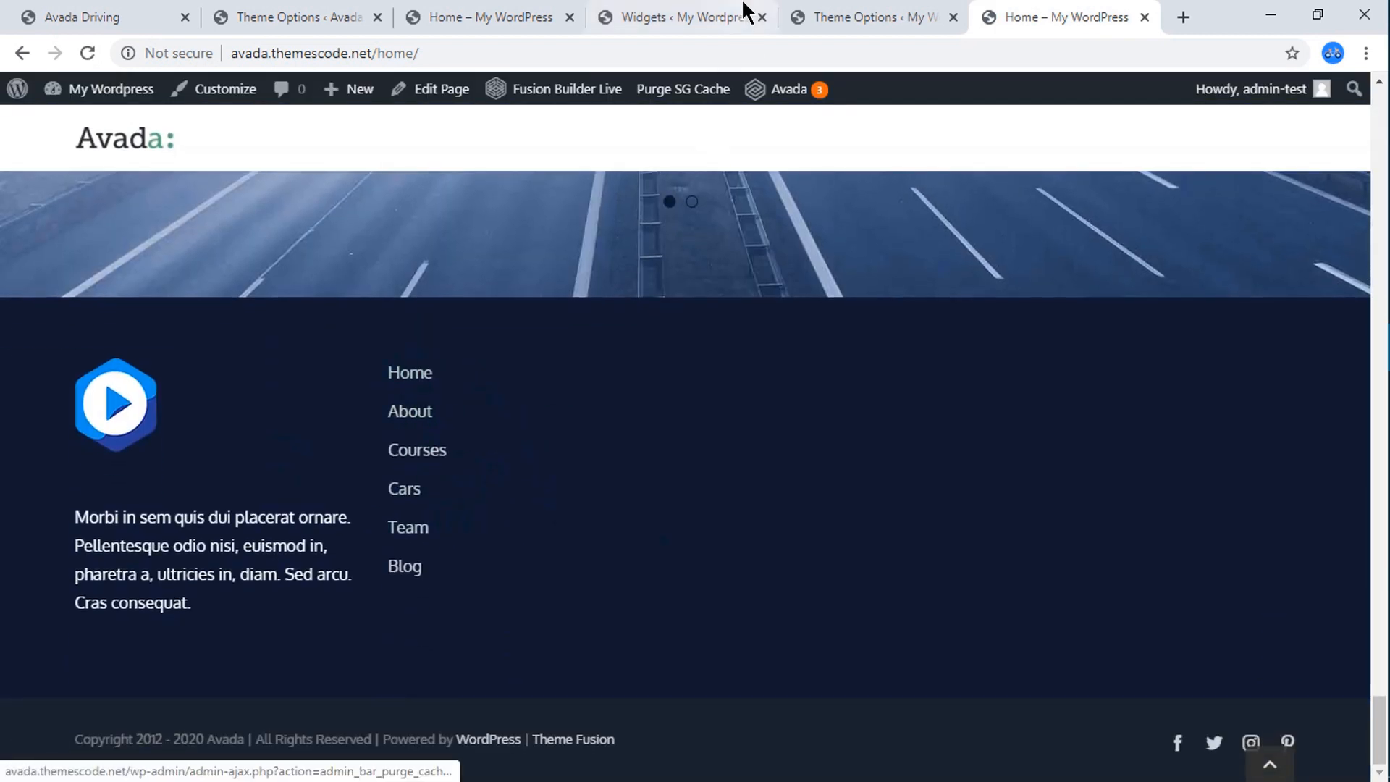
Title the Custom HTML widget in My WordPress's Footer Widget 2 "Important Links" and save it.
click(816, 15)
click(720, 15)
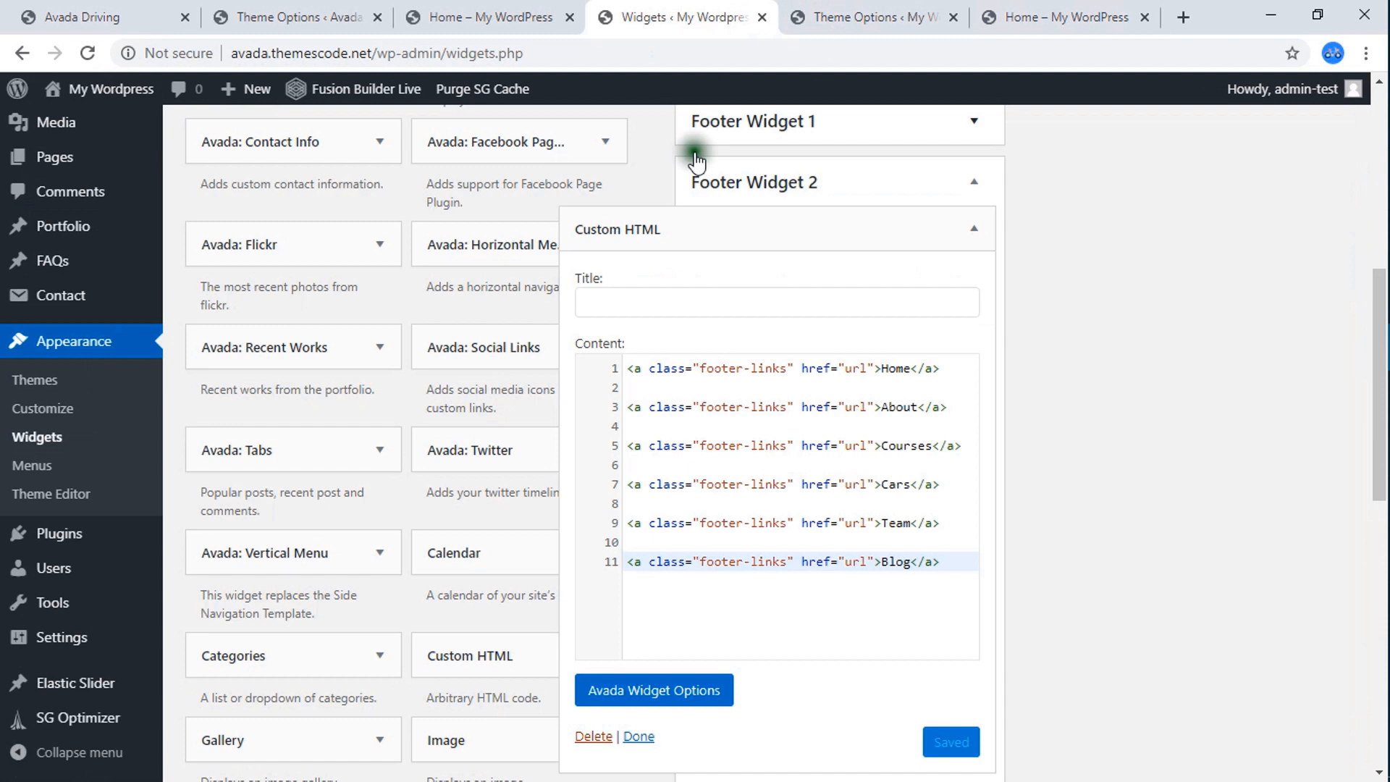
click(657, 309)
text(Important Links)
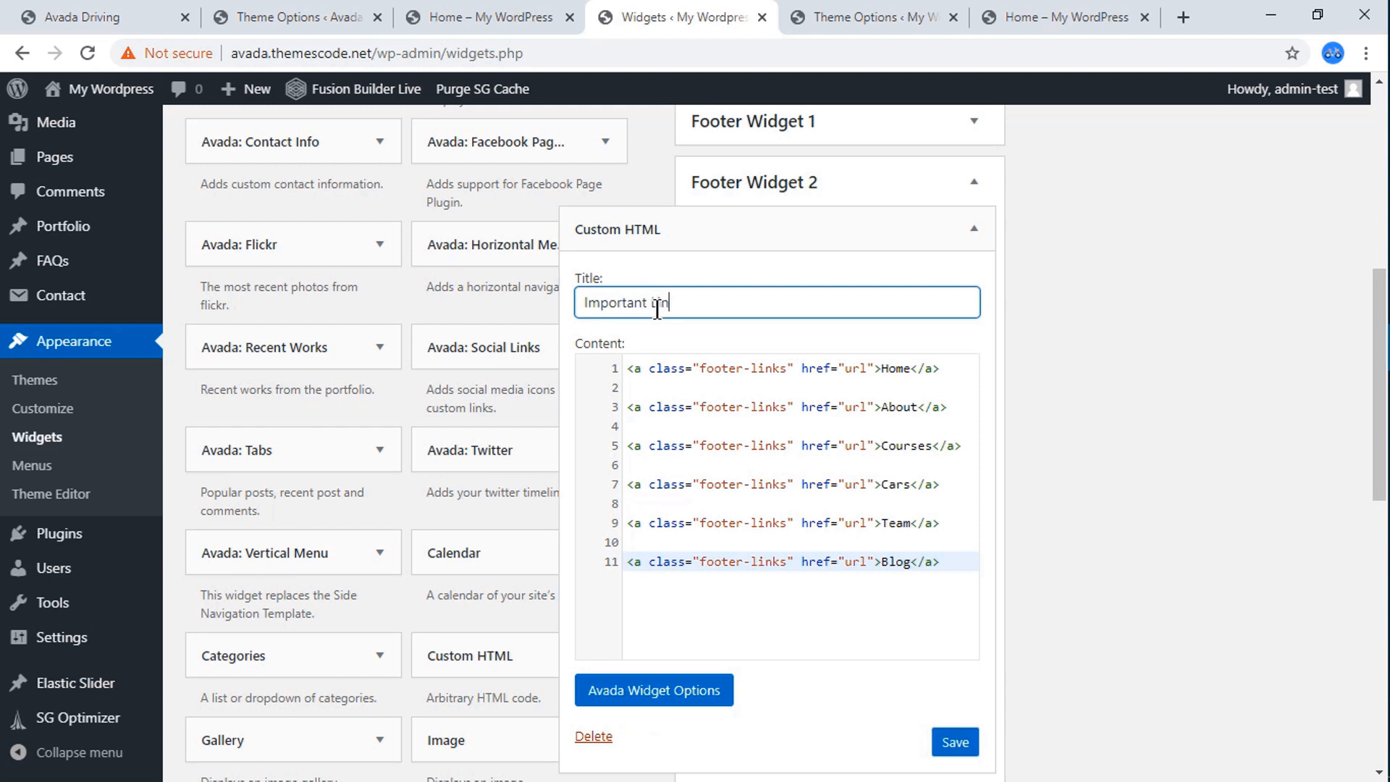
click(956, 744)
Reload the live Home page to check the footer widget's heading, and compare the footer with the Avada Driving reference.
click(1061, 19)
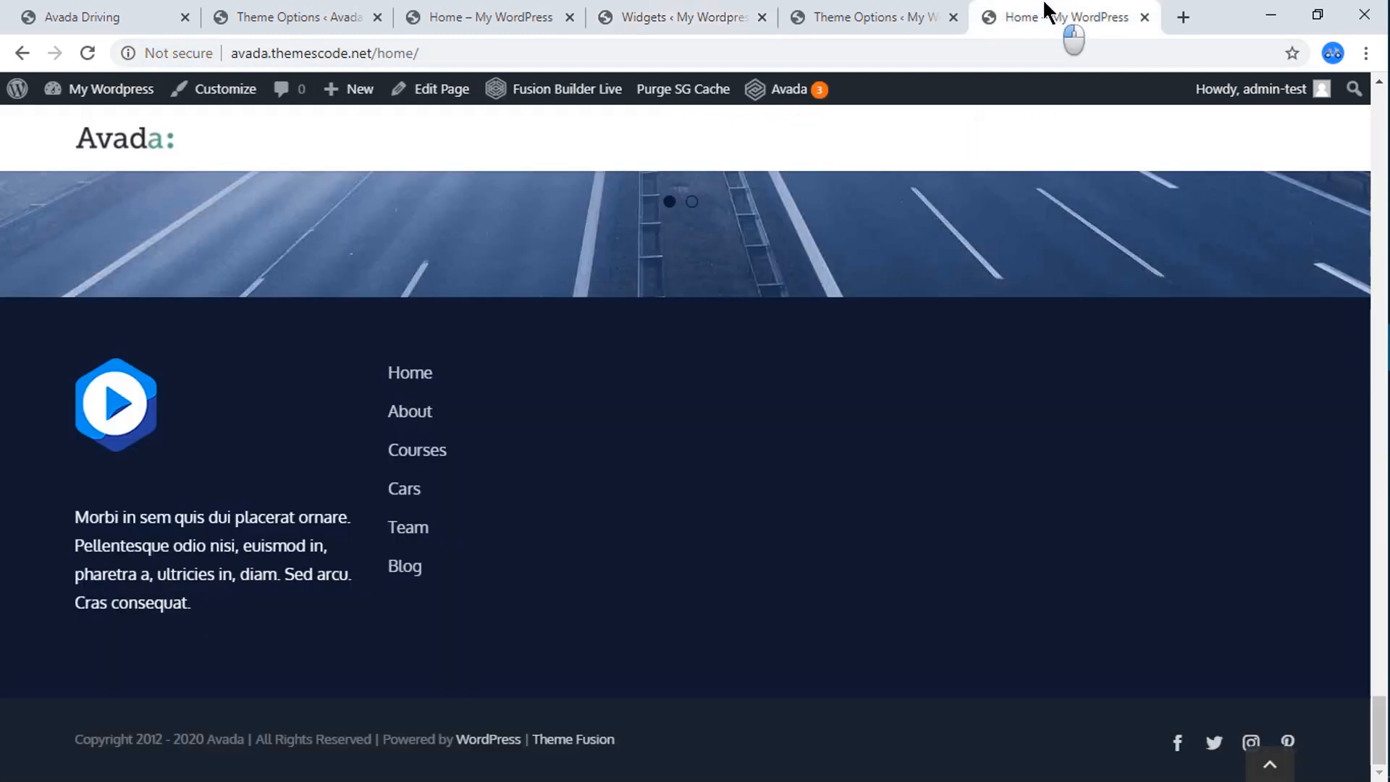
click(84, 55)
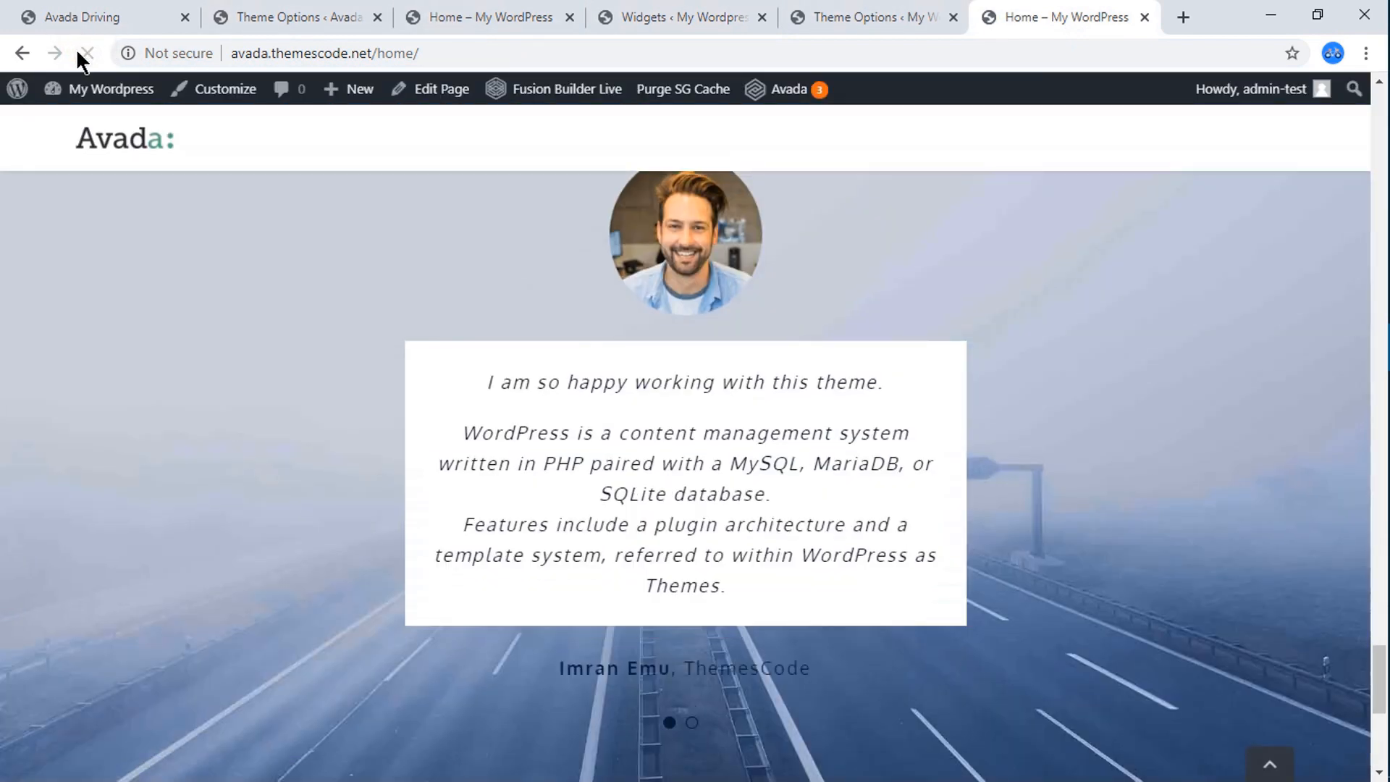
scroll(464, 711, down, 2)
scroll(463, 700, down, 5)
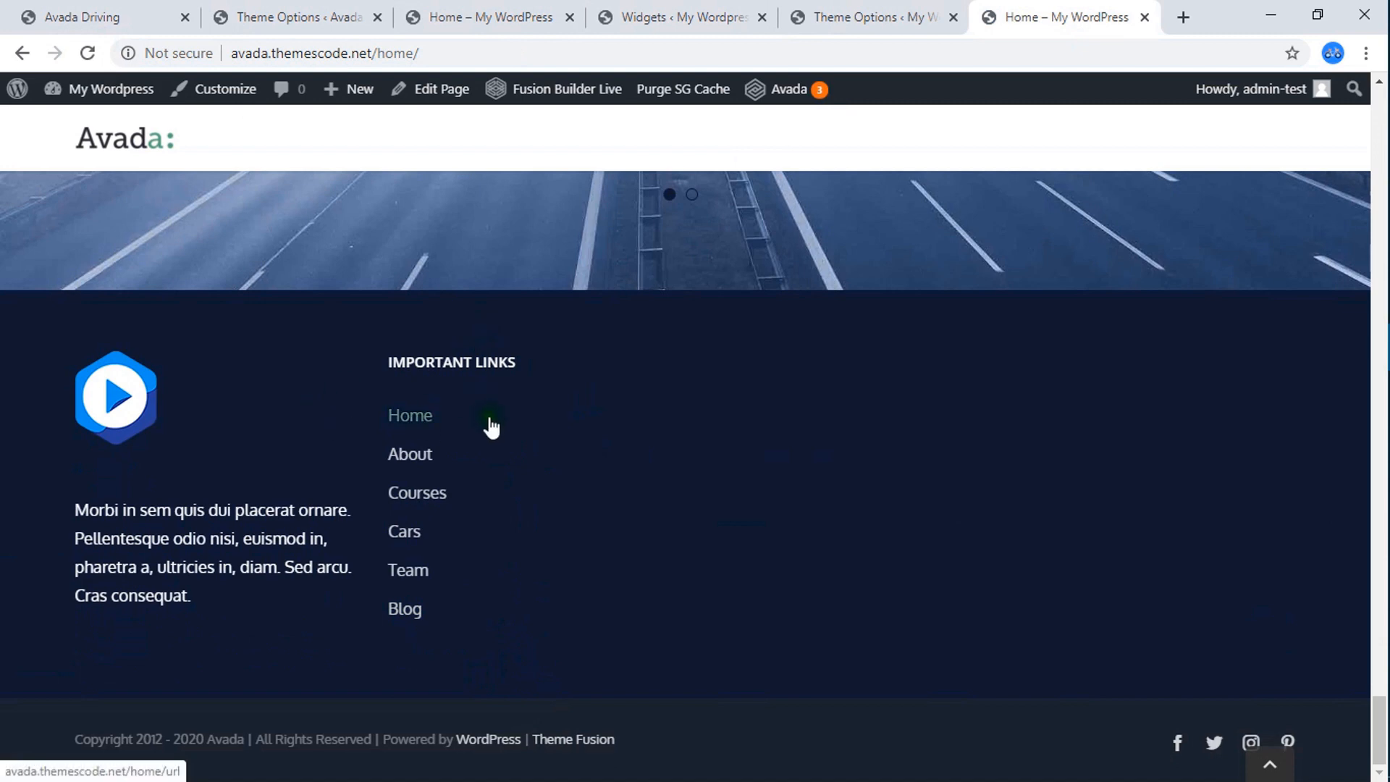
click(489, 15)
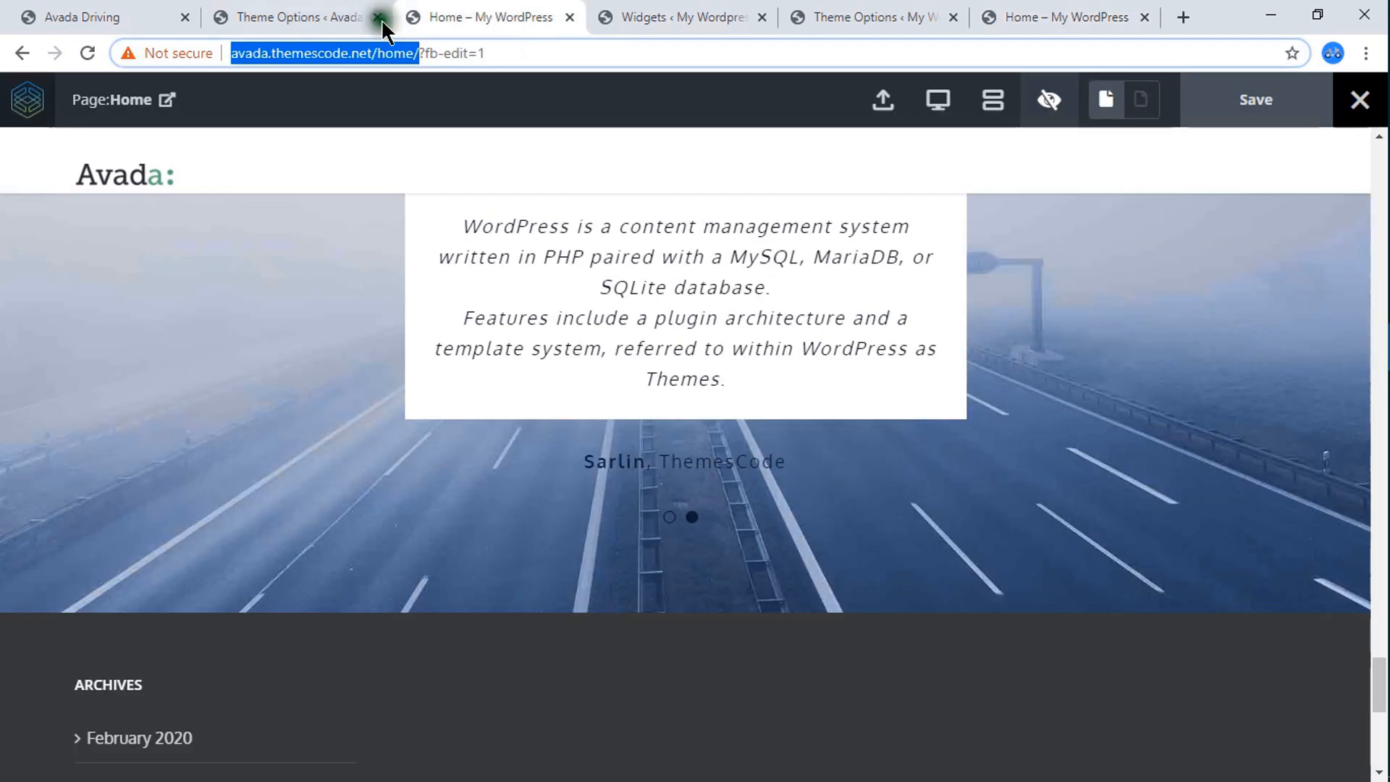
click(77, 16)
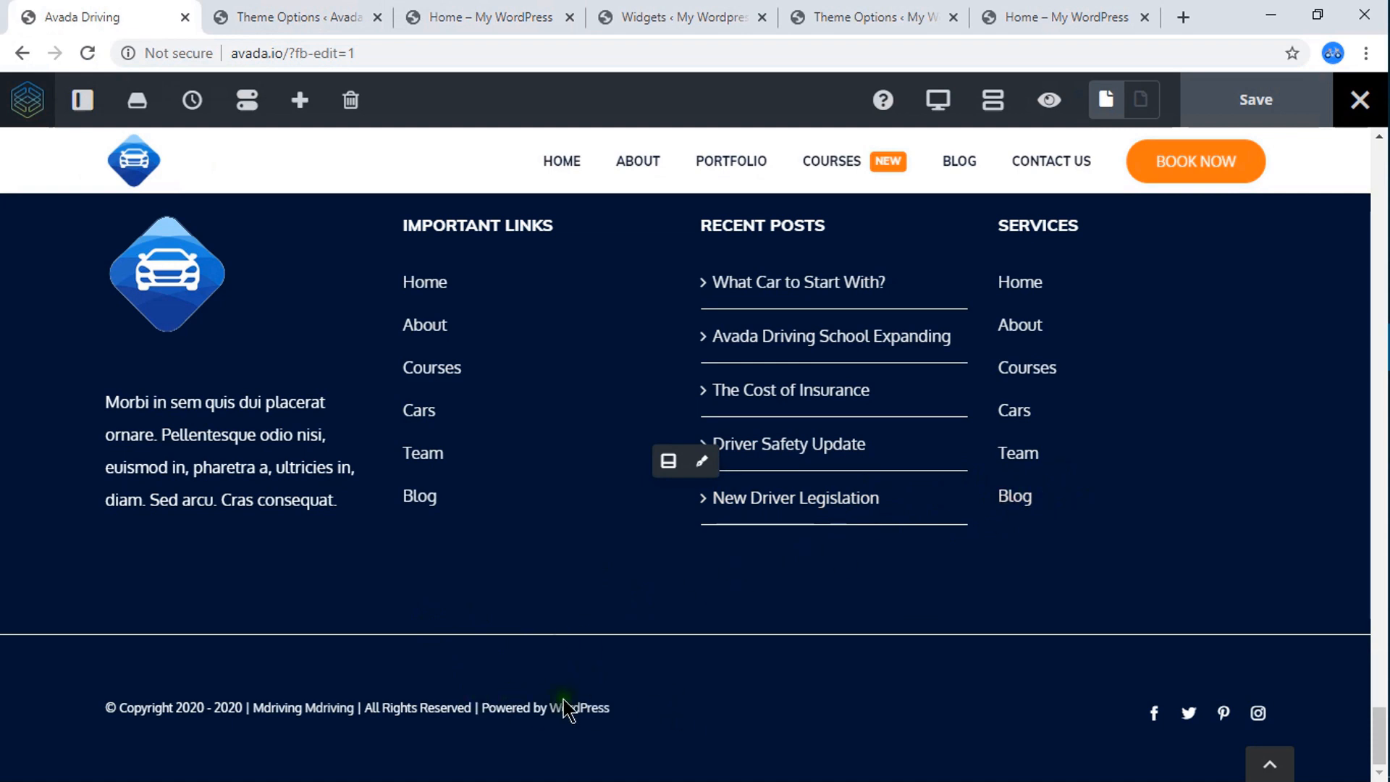
Open the Footer Content settings in My WordPress's theme options.
click(884, 16)
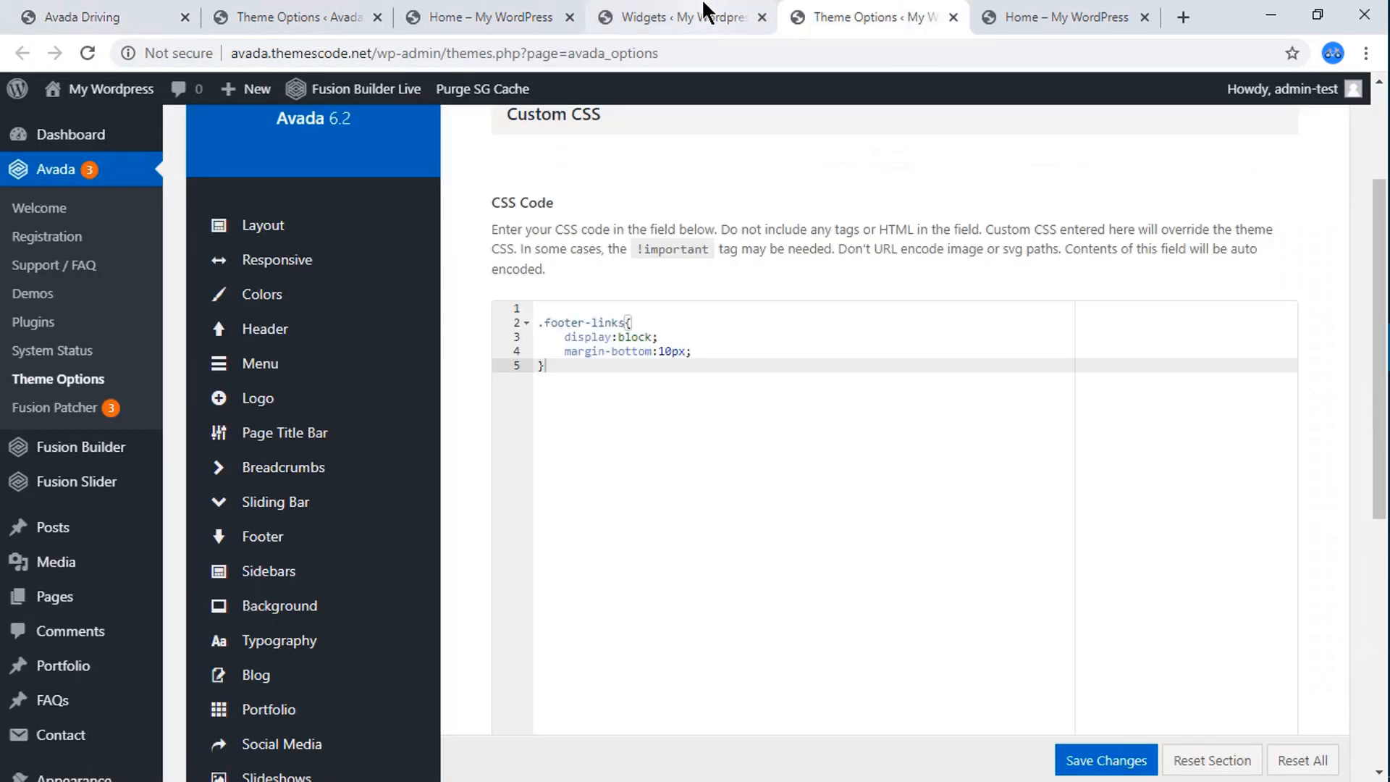
click(540, 14)
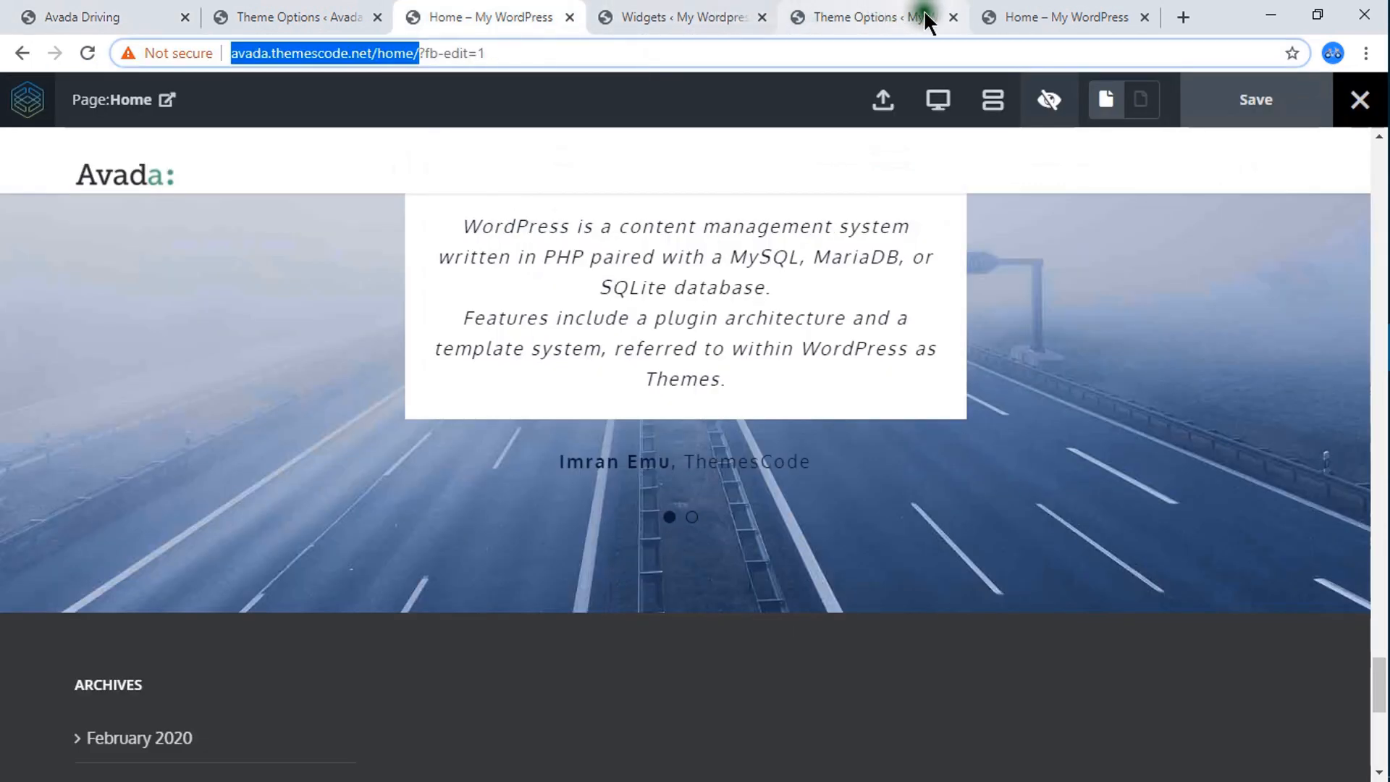
click(900, 15)
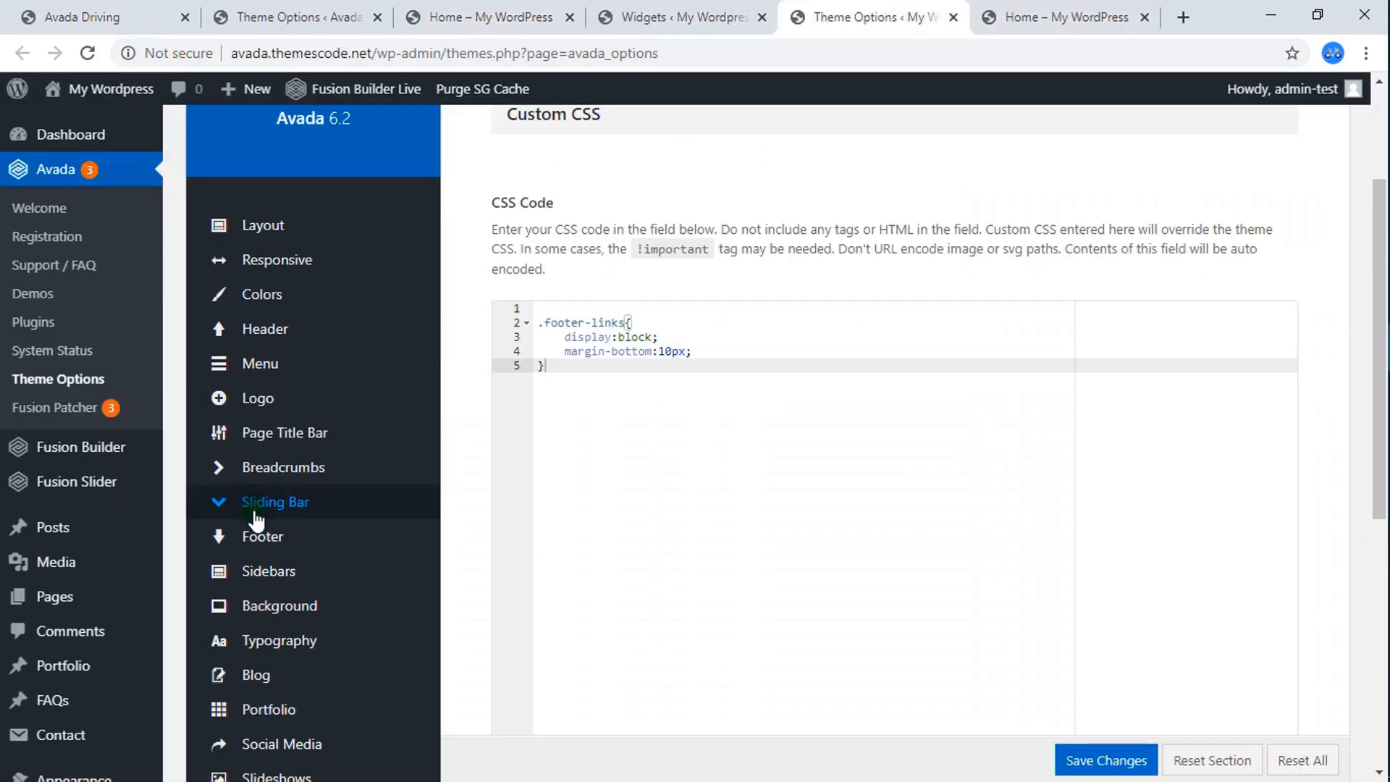
scroll(301, 651, down, 5)
mouse_move(283, 580)
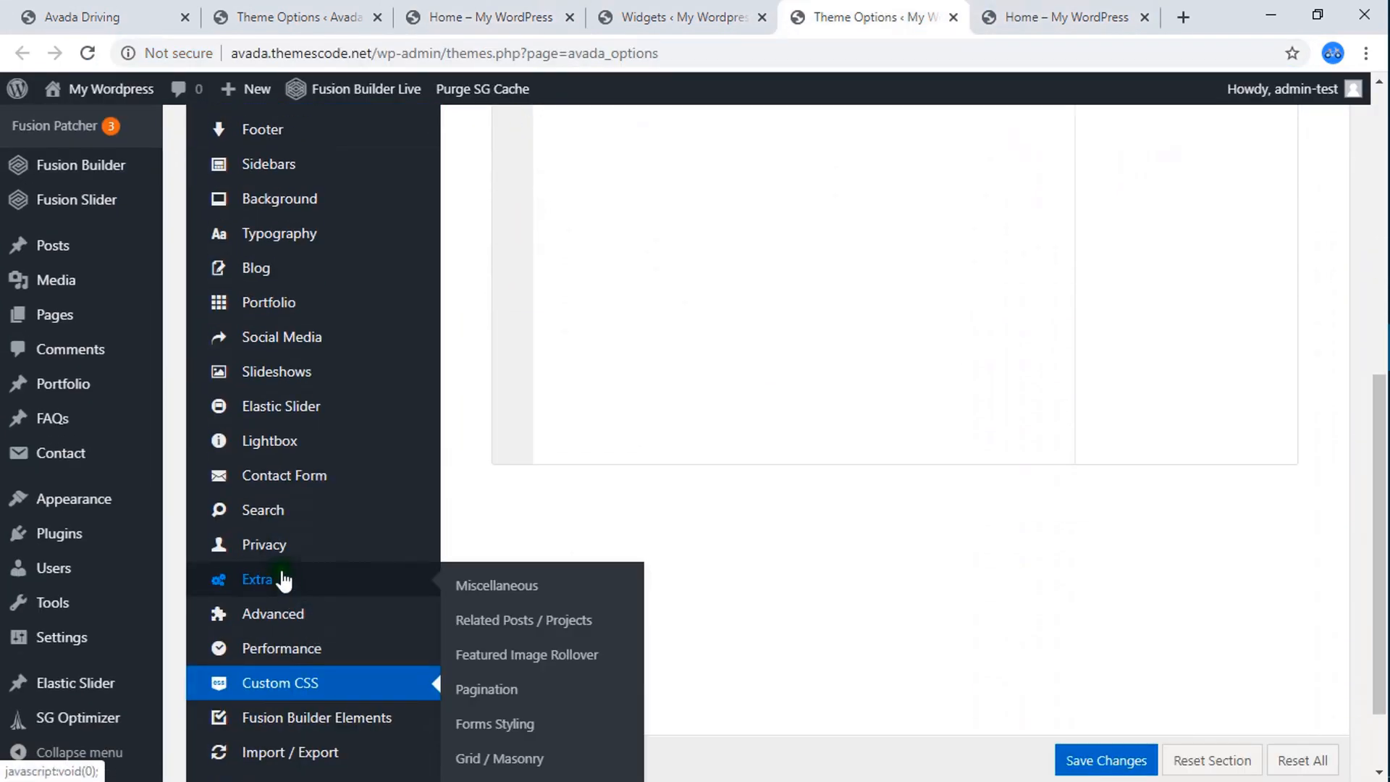
scroll(283, 268, up, 3)
mouse_move(282, 351)
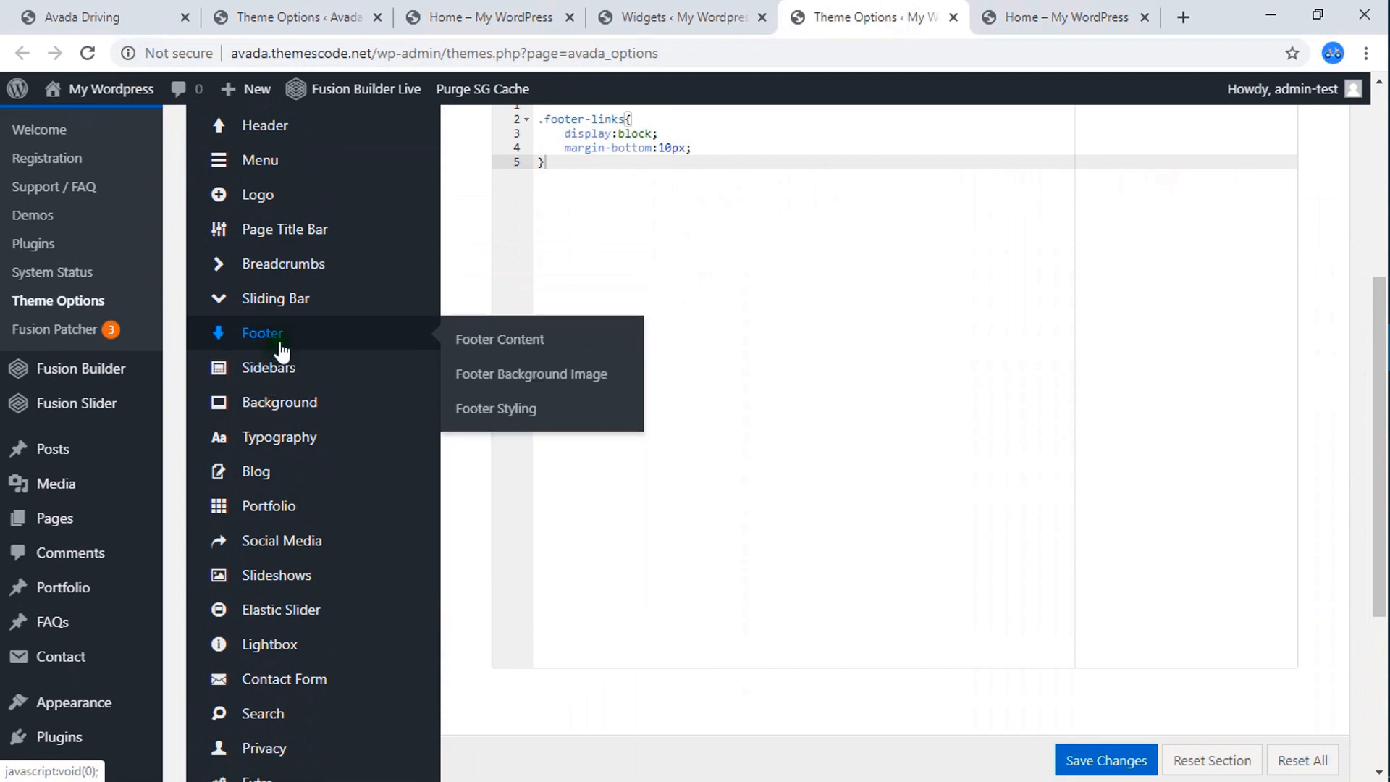
click(527, 346)
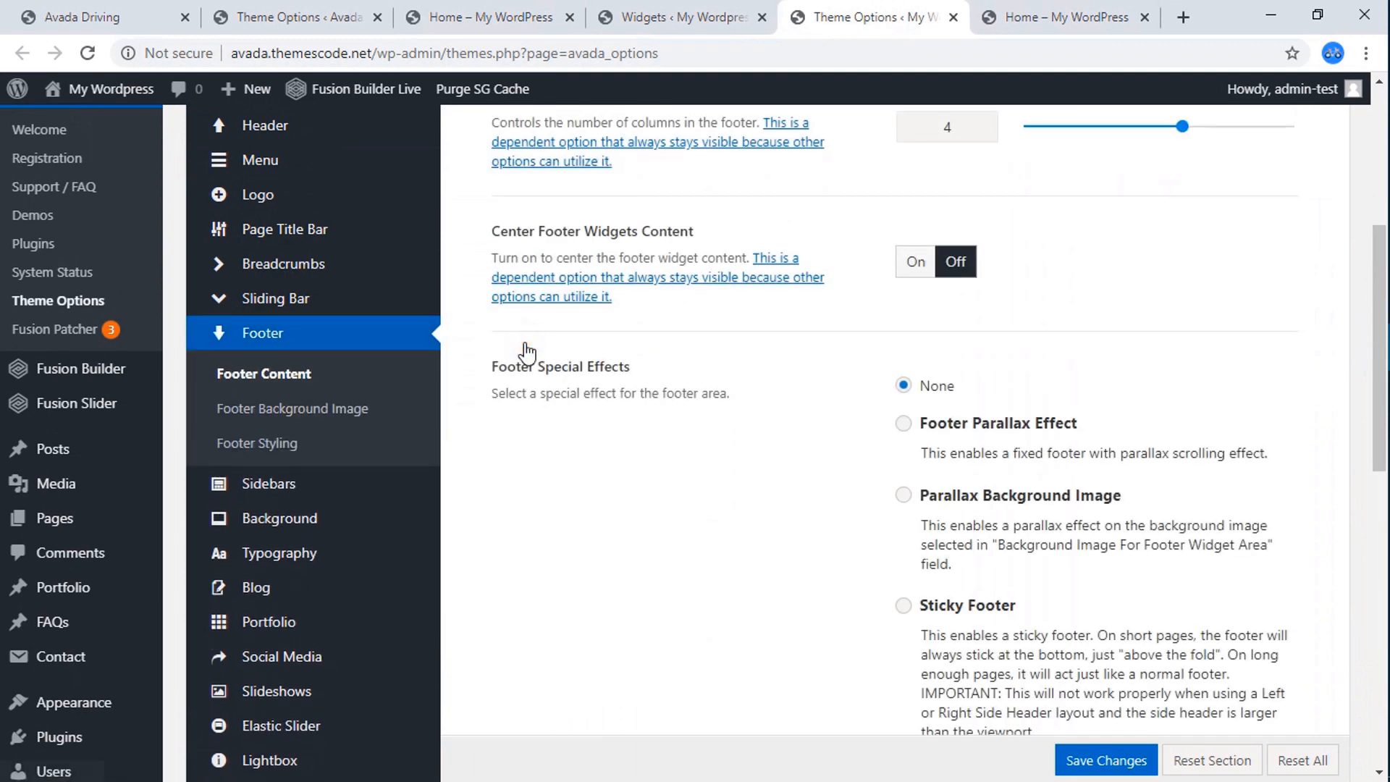
Clear the existing Copyright Text in My WordPress's Footer Content settings.
scroll(827, 420, up, 4)
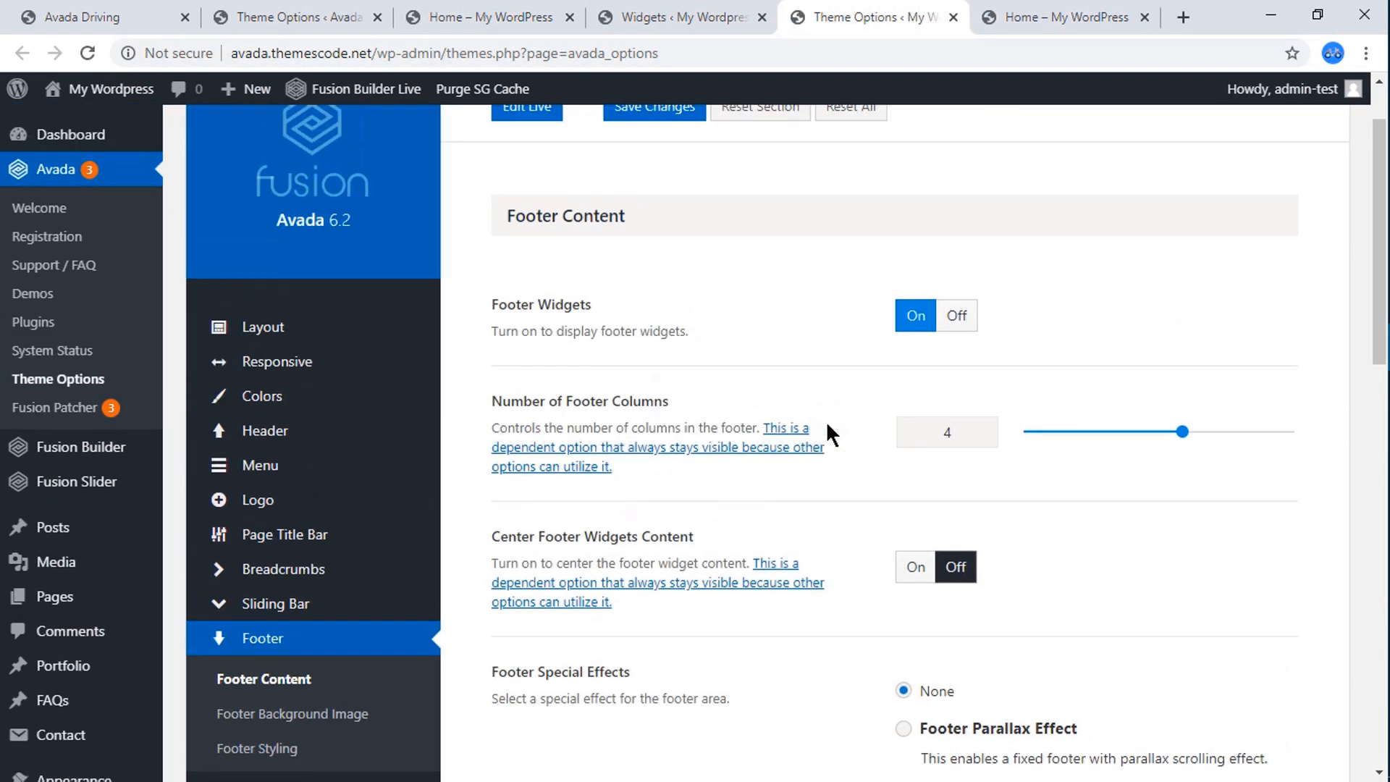
scroll(827, 420, down, 5)
scroll(828, 420, down, 10)
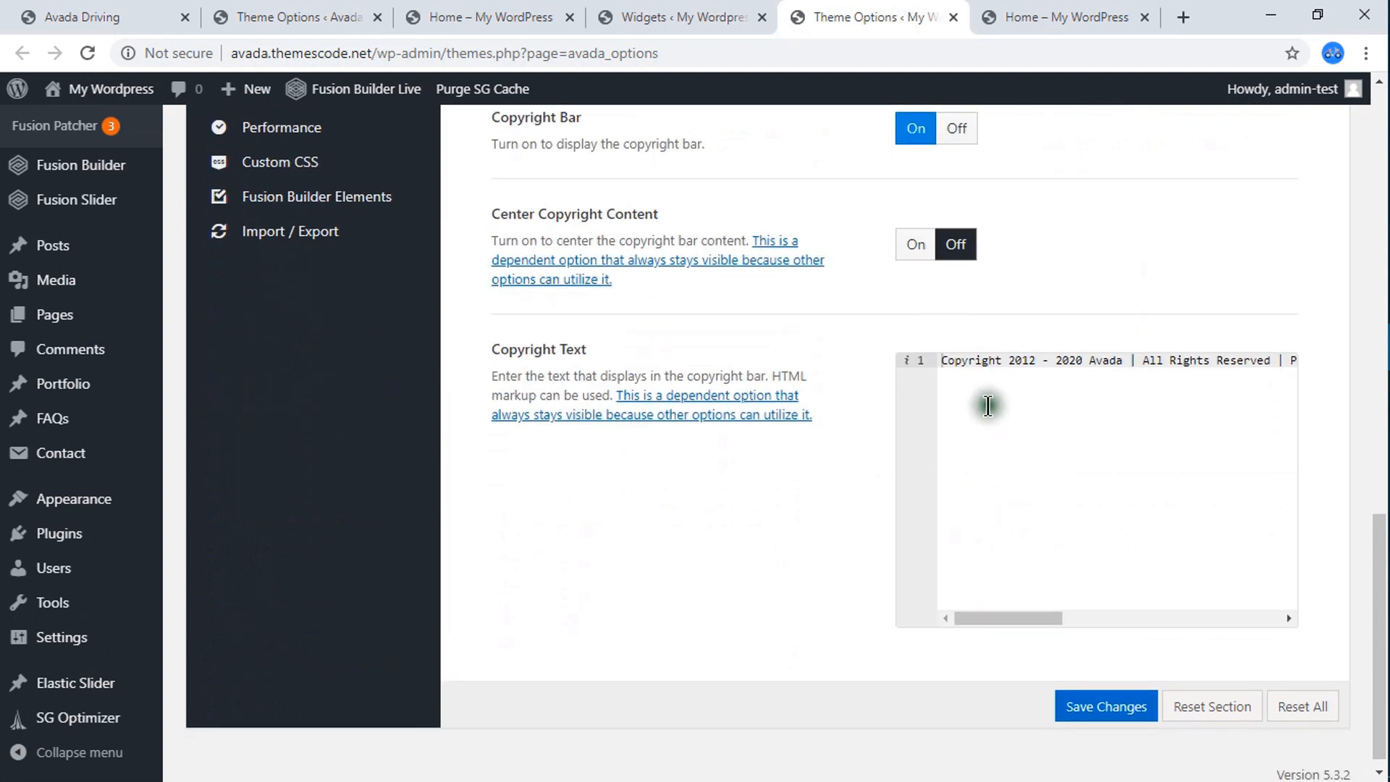
click(985, 406)
scroll(462, 413, up, 12)
scroll(823, 503, down, 12)
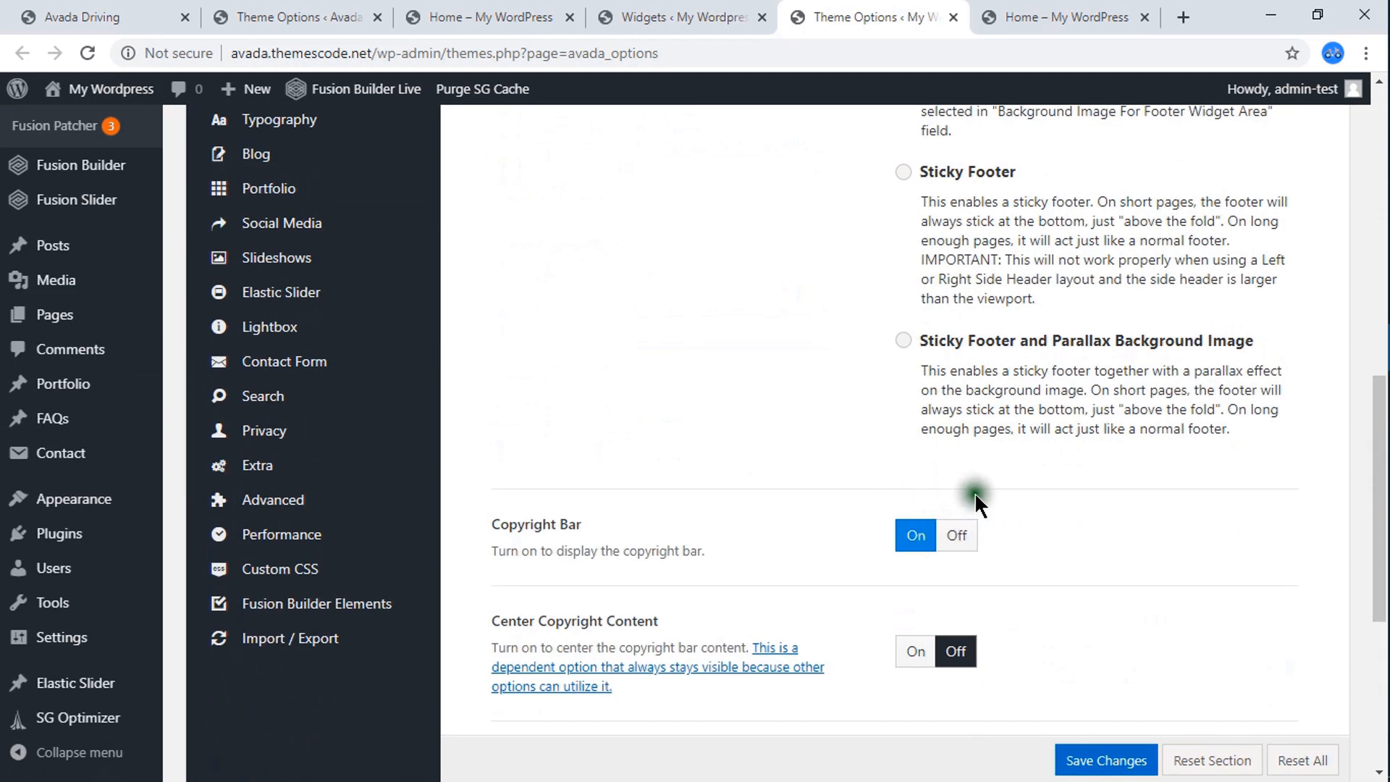
key(End)
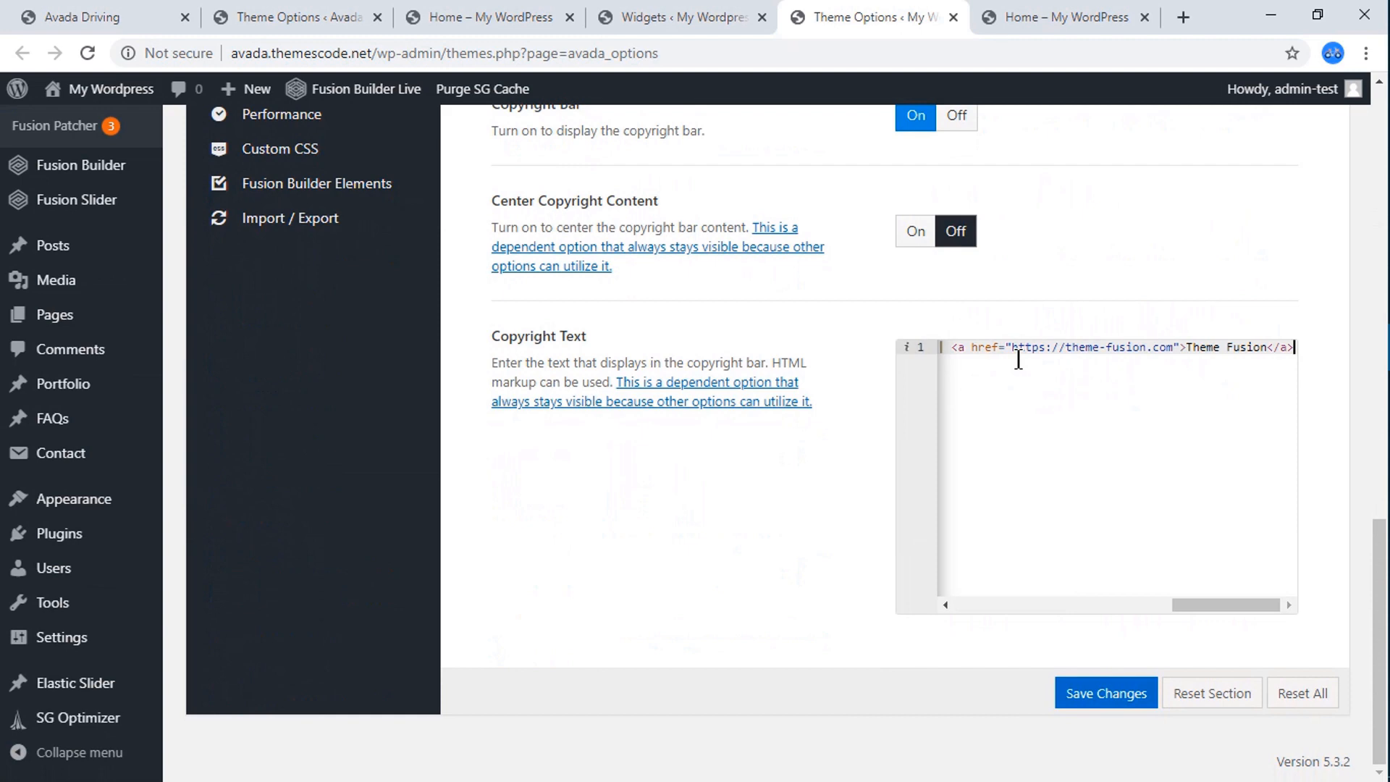
key(ctrl+a)
key(BackSpace)
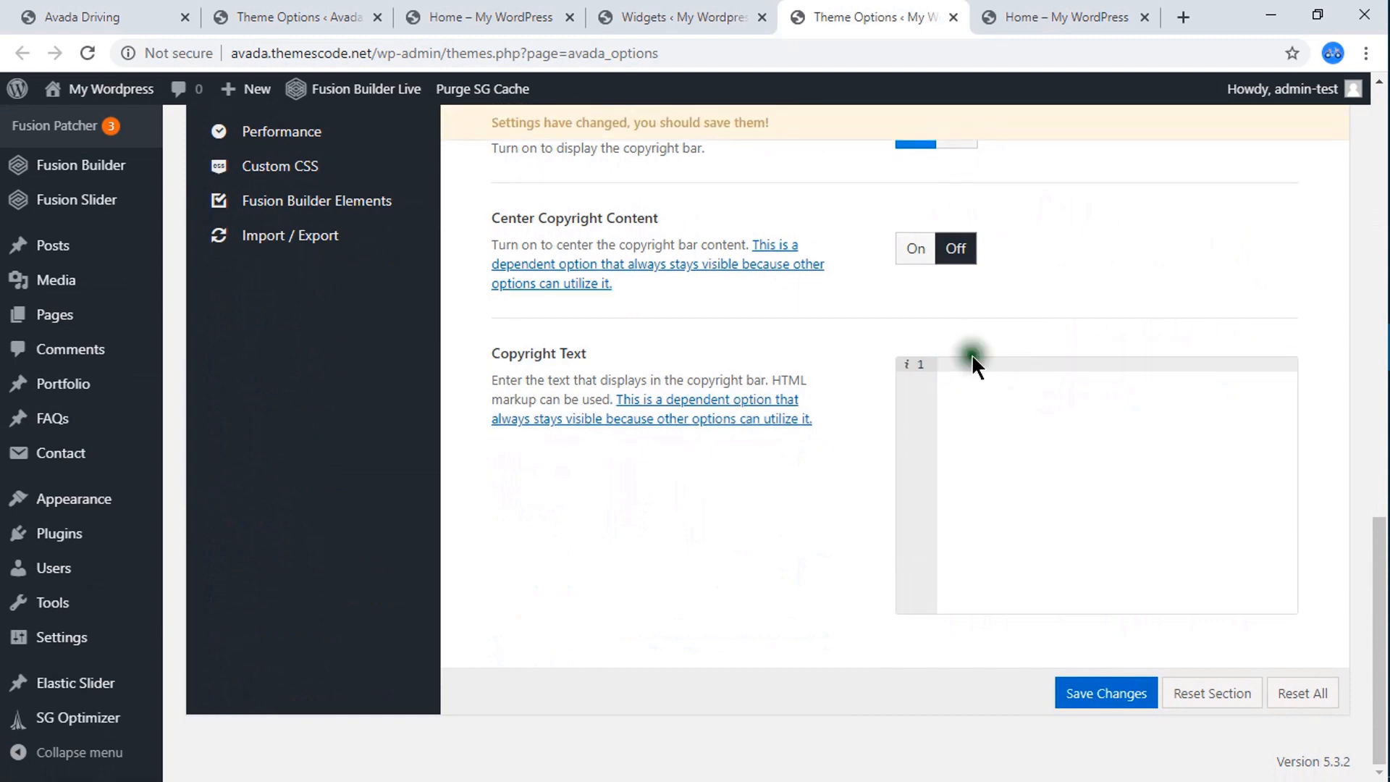
Copy the entire Copyright Text from the Footer Content settings of the Avada Driving site's theme options.
click(90, 11)
click(305, 16)
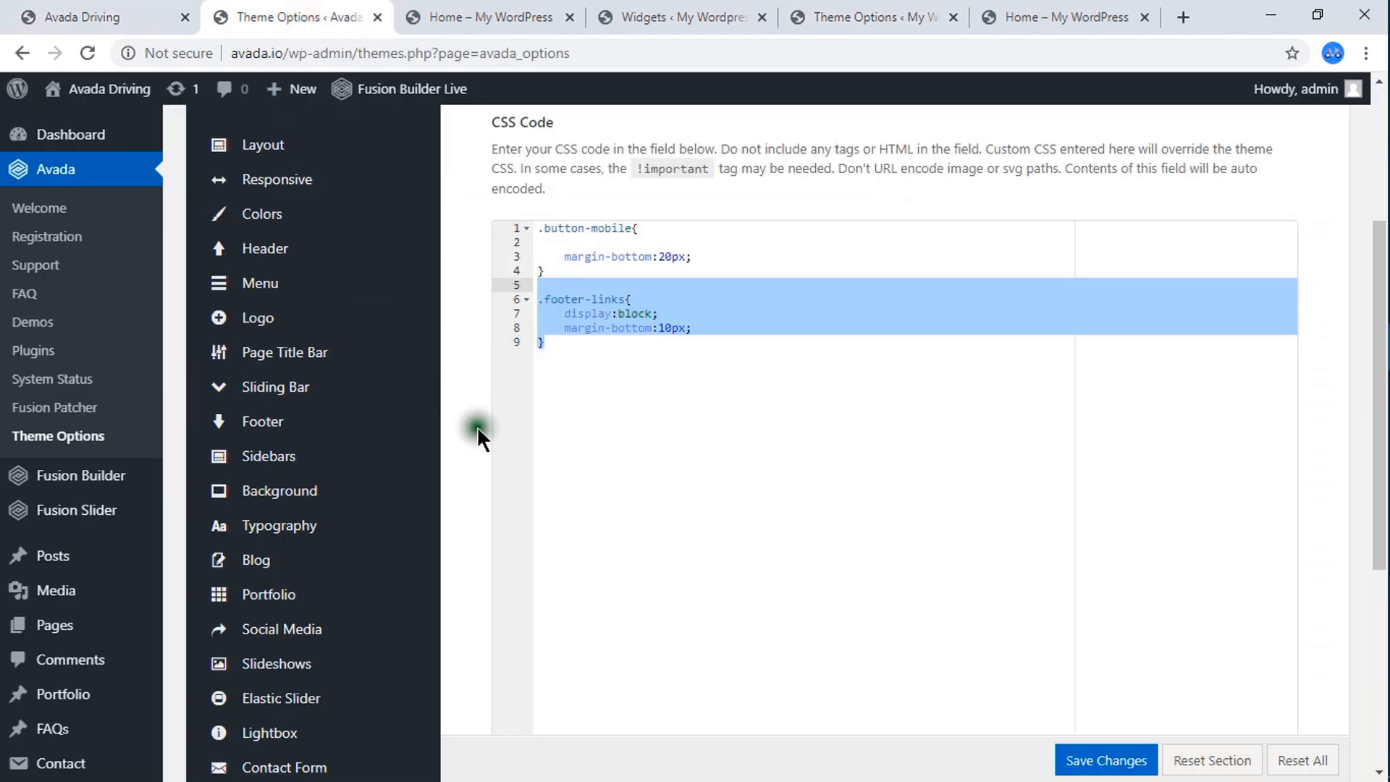
mouse_move(298, 438)
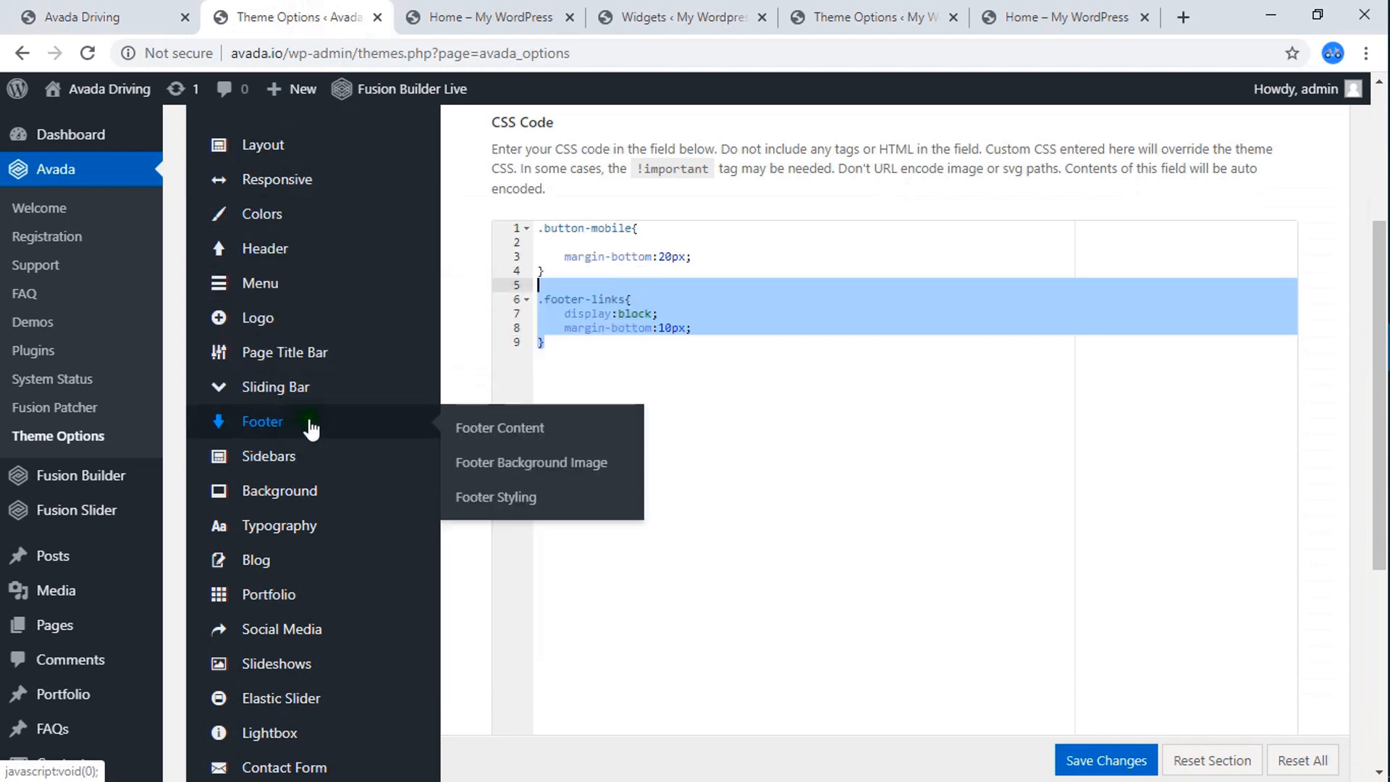
click(482, 428)
scroll(1065, 467, down, 10)
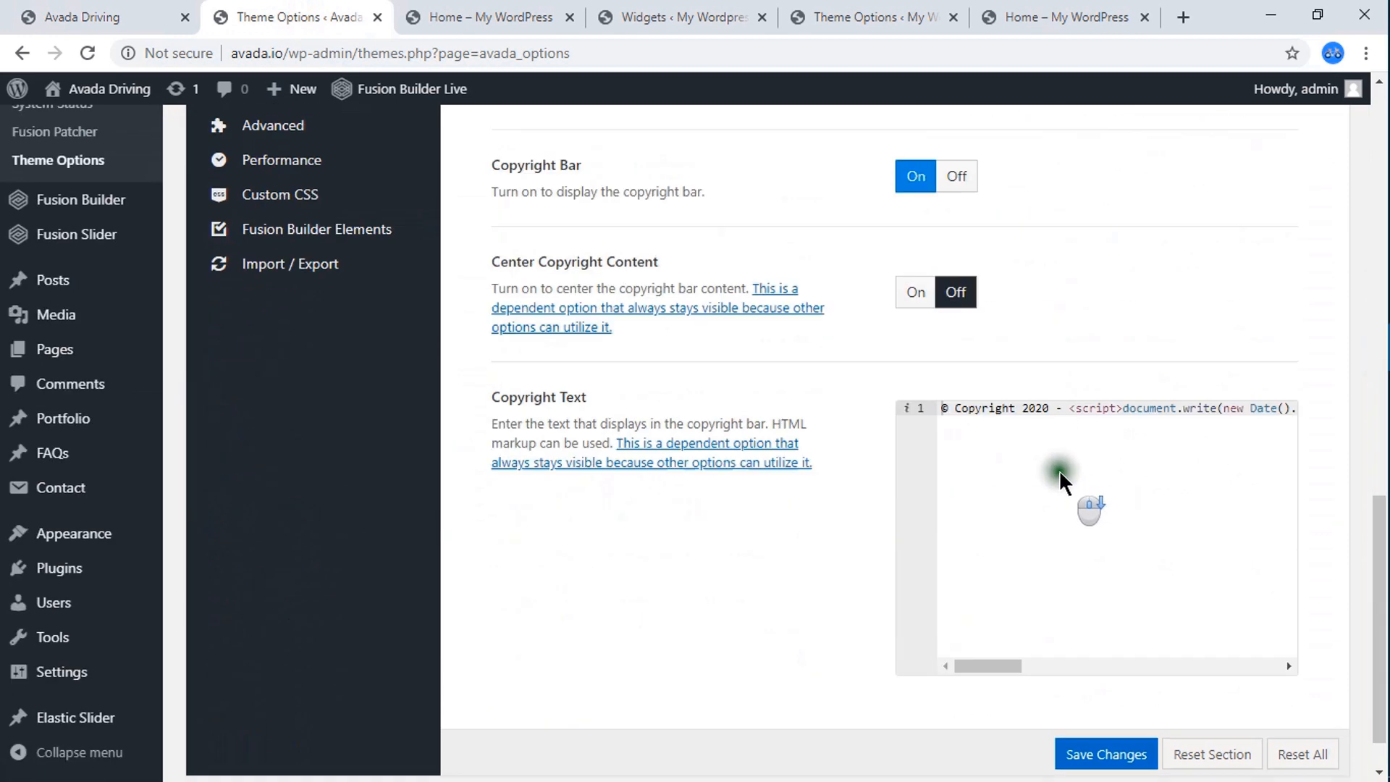
click(989, 395)
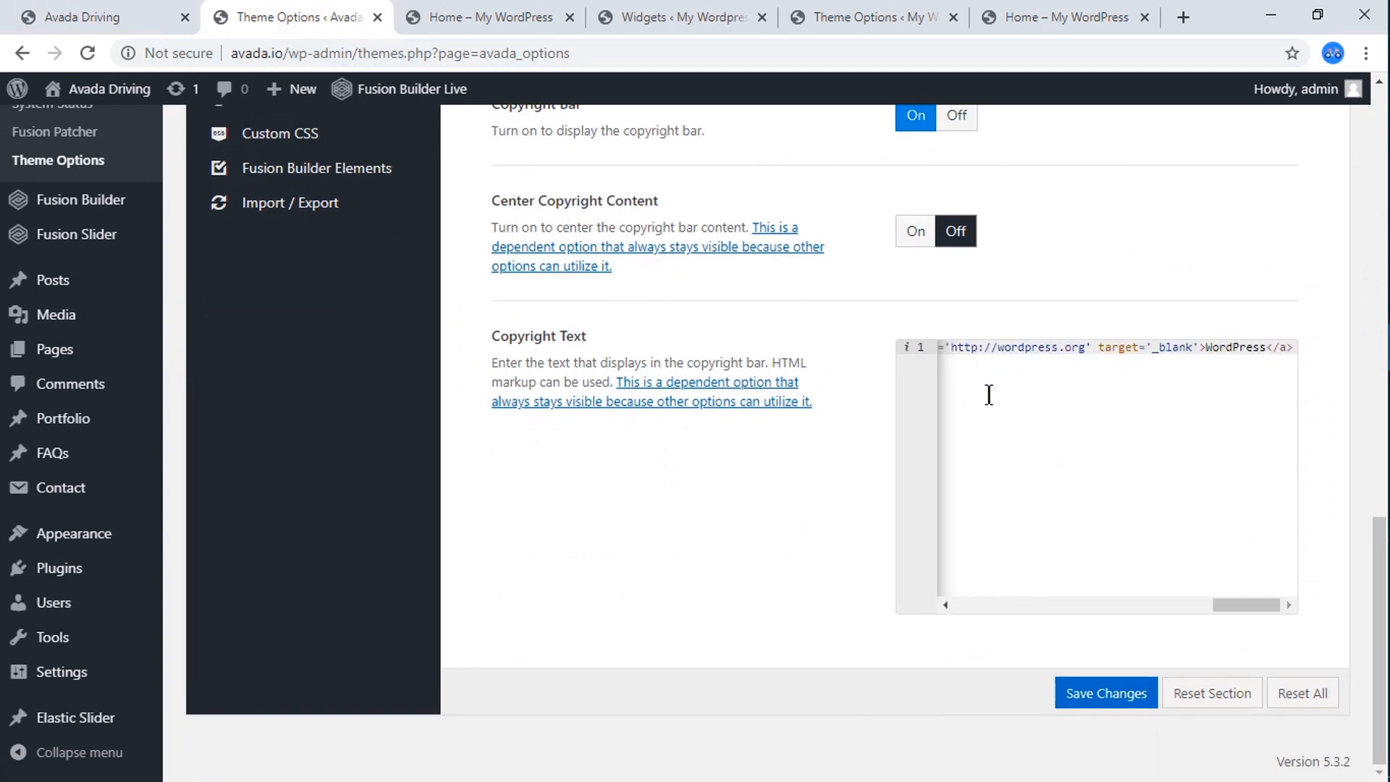
key(ctrl+a)
key(ctrl+c)
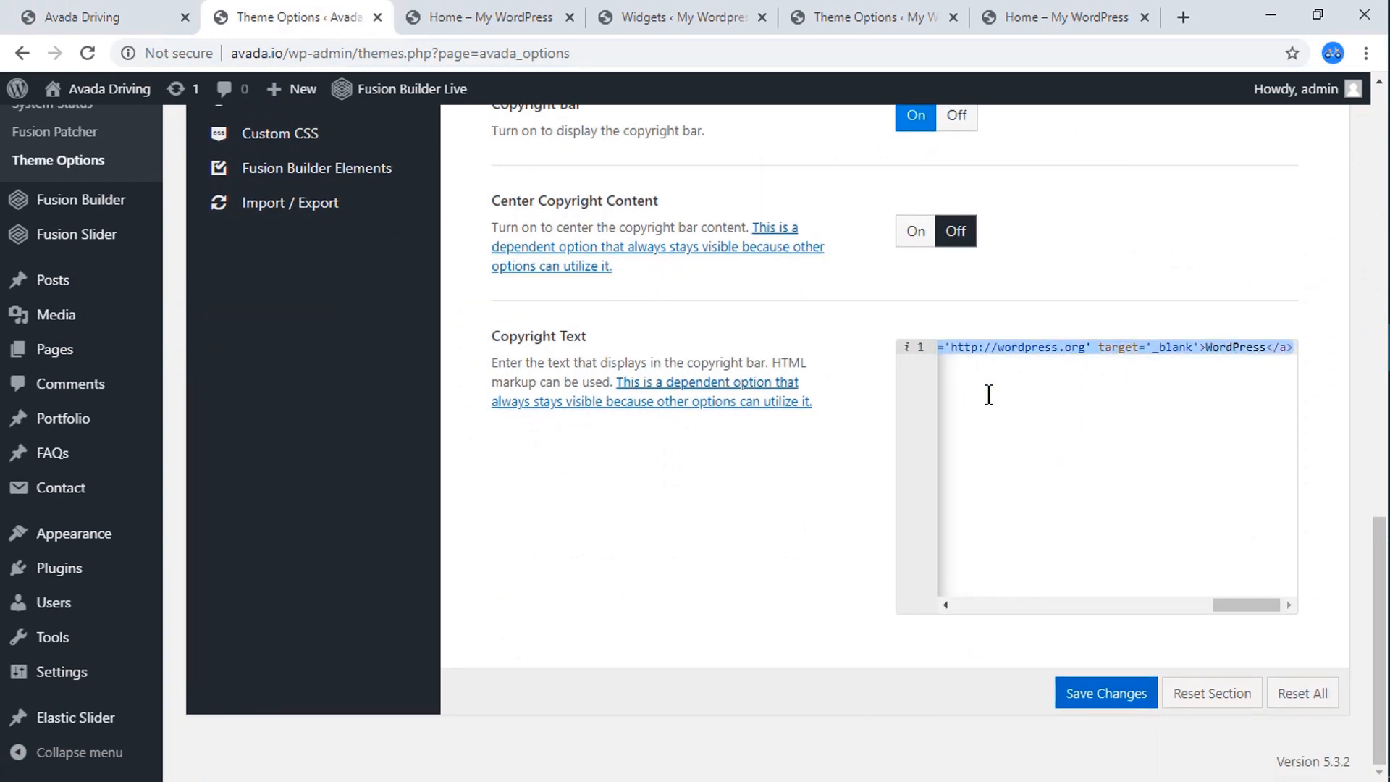
Paste the copied copyright markup into My WordPress's empty Copyright Text and save the theme options.
click(814, 15)
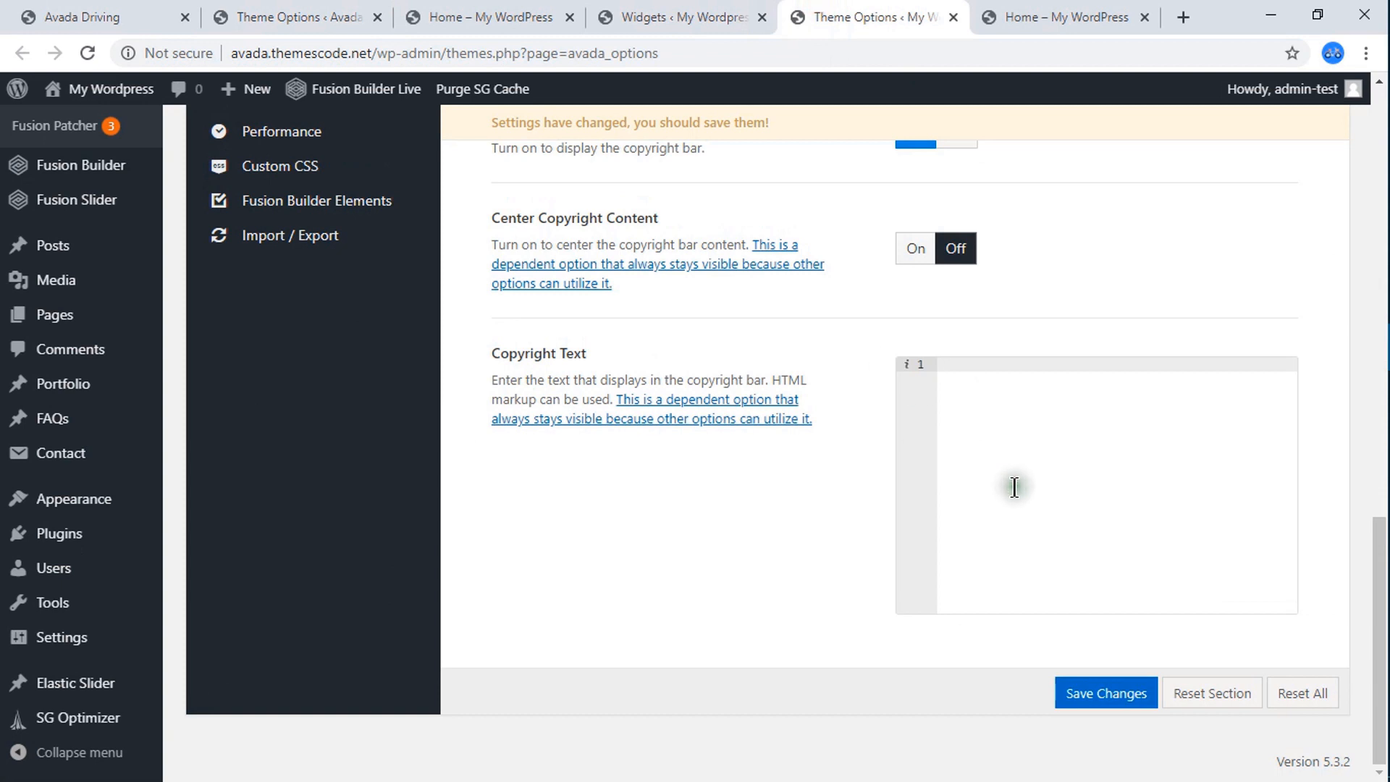
key(ctrl+v)
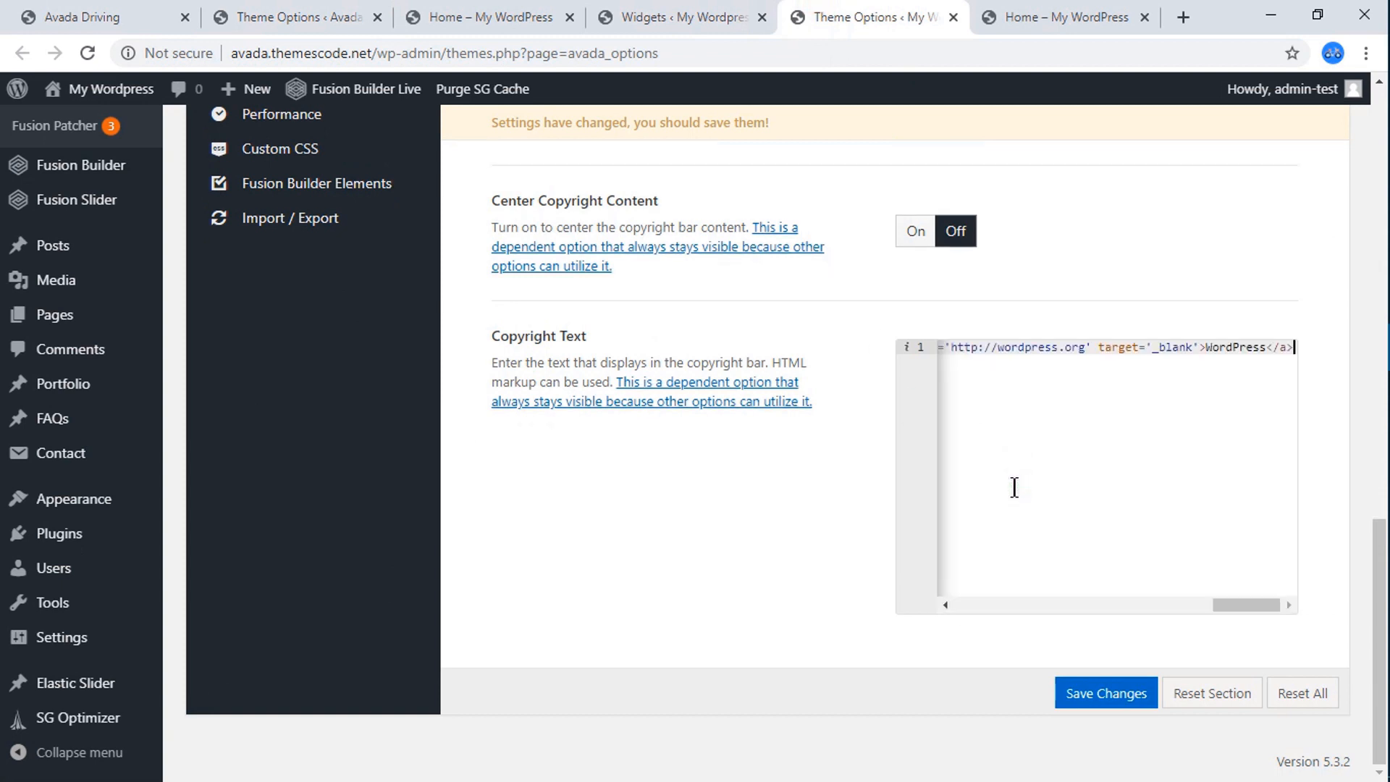
click(1107, 695)
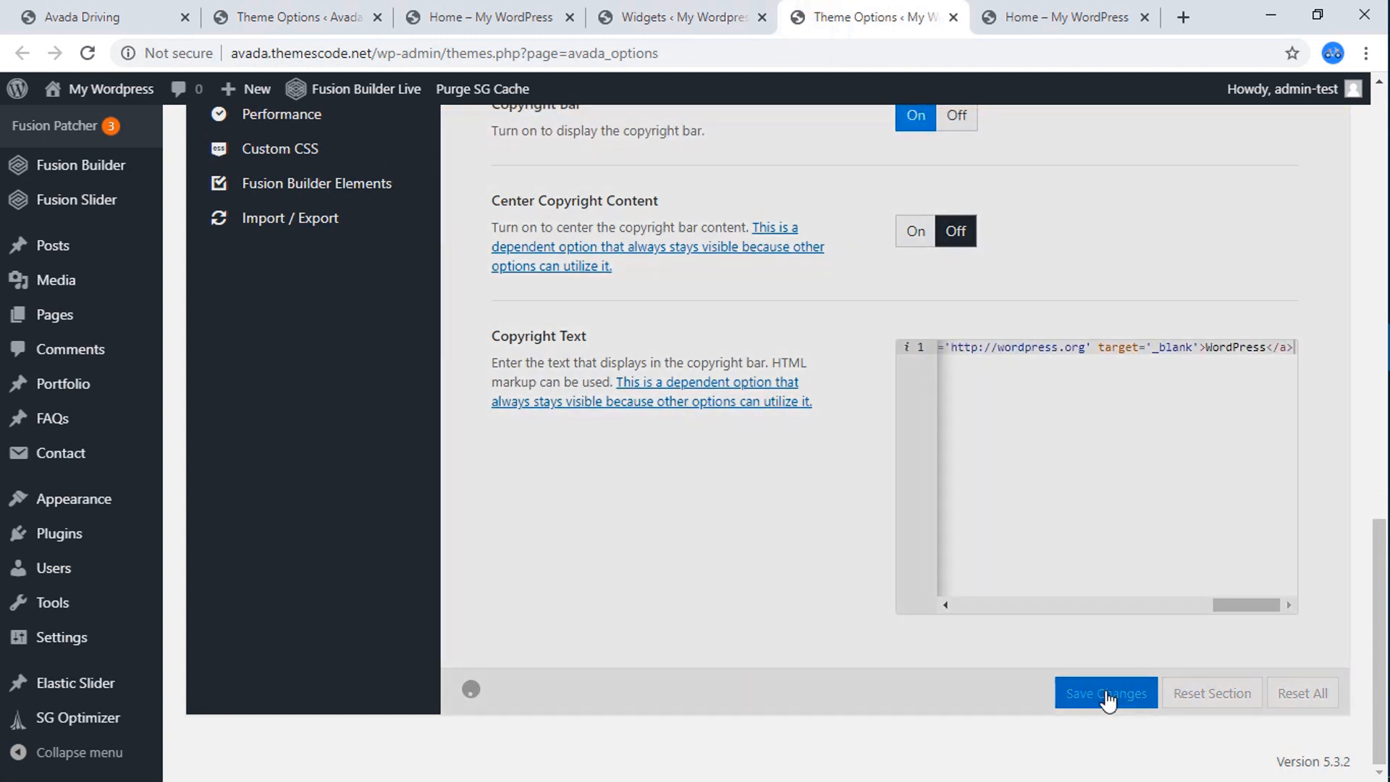
Reload the live Home page and check the copyright line in its footer.
click(999, 23)
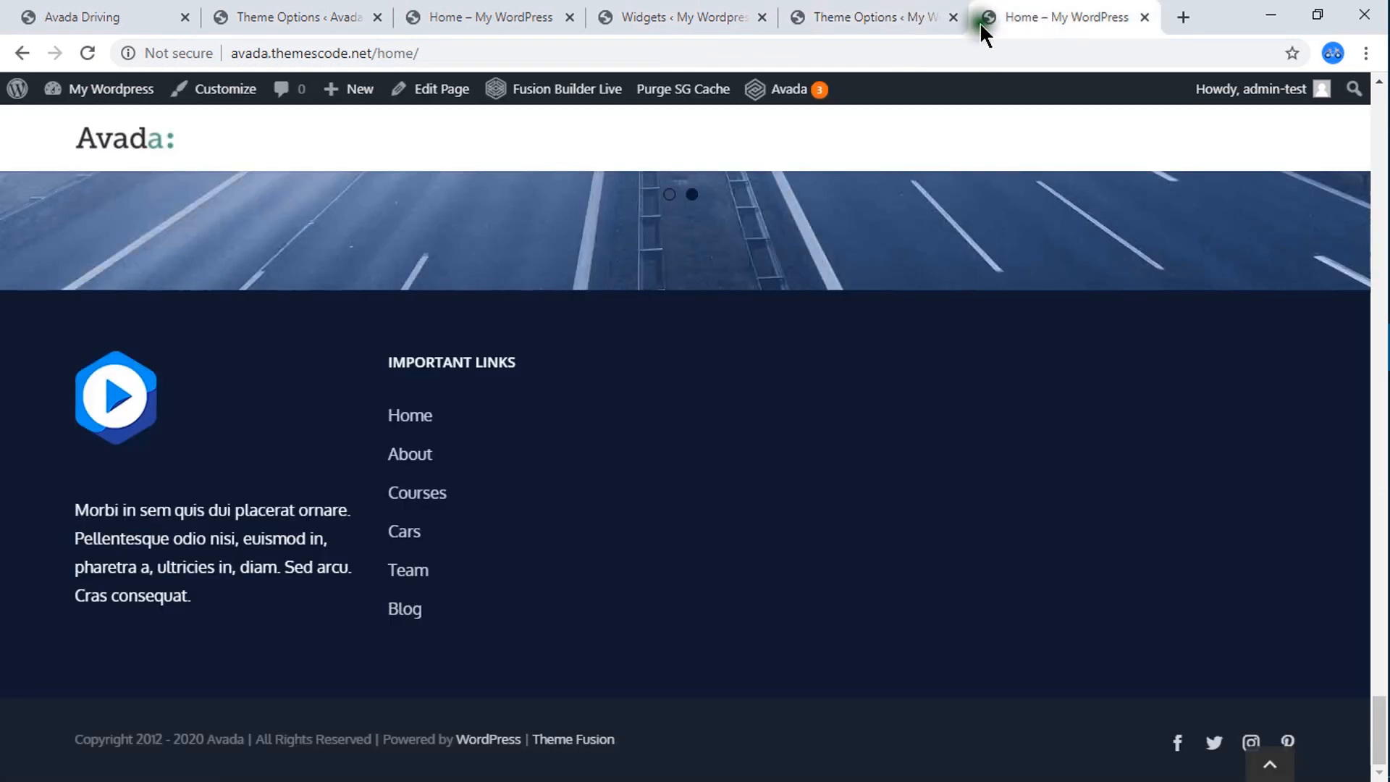
click(83, 53)
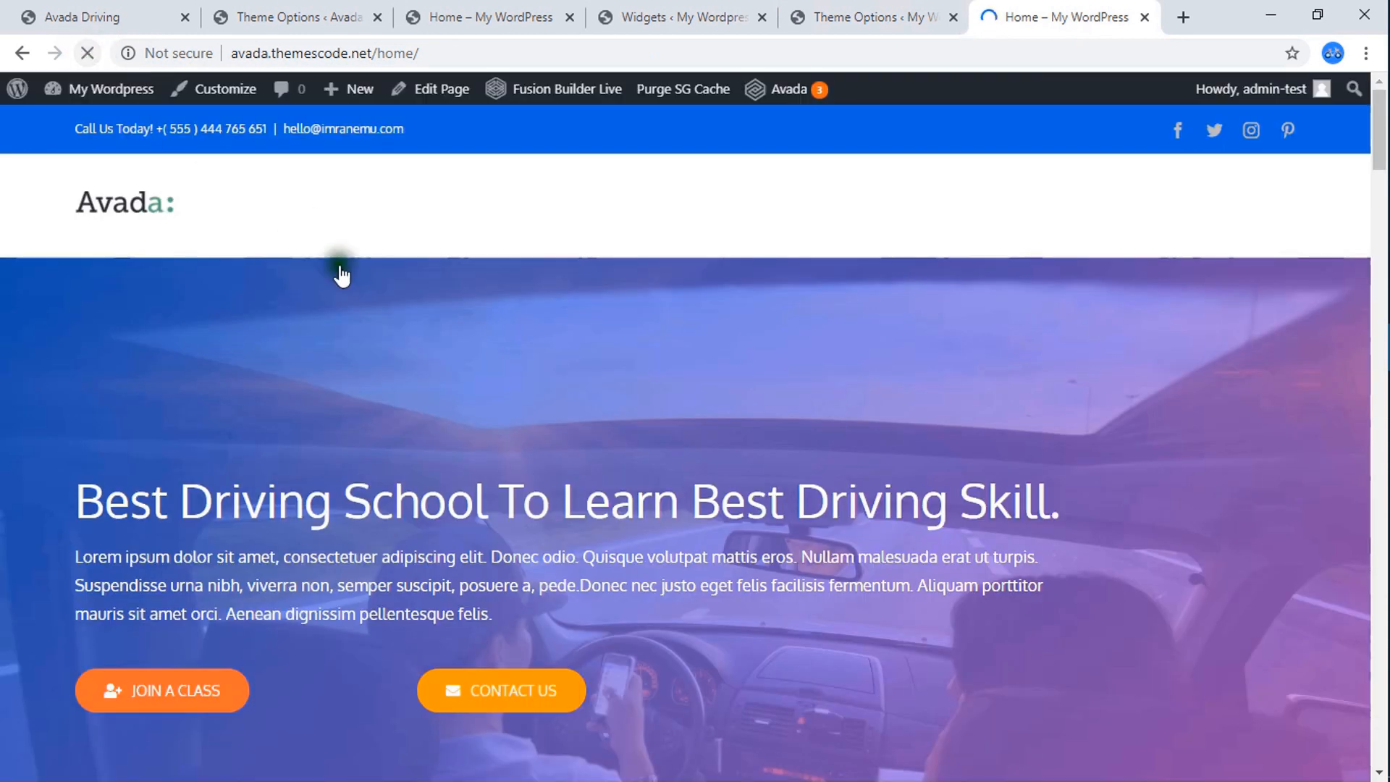
scroll(550, 435, down, 10)
scroll(551, 434, down, 5)
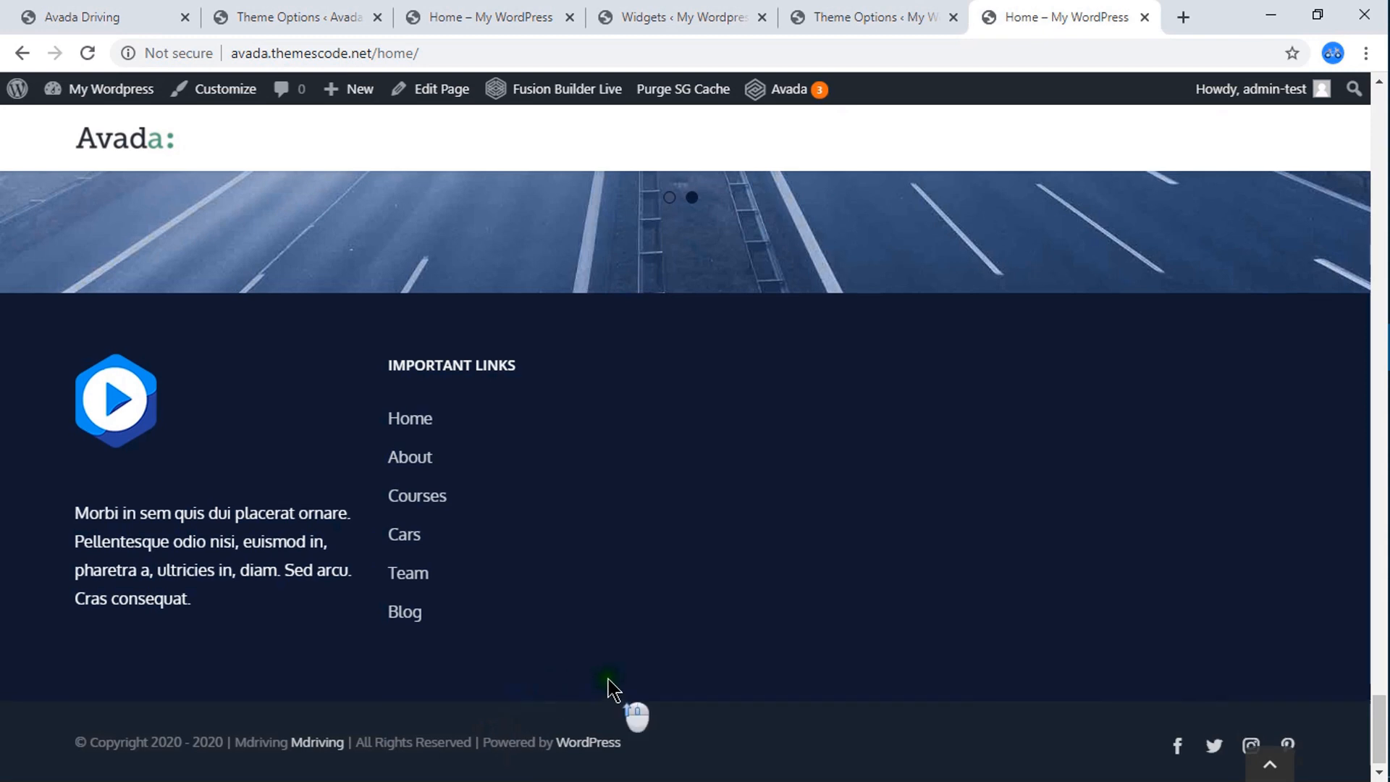
Compare the header and navigation area of the Avada Driving reference with the live Home page.
scroll(612, 689, up, 10)
scroll(668, 628, up, 15)
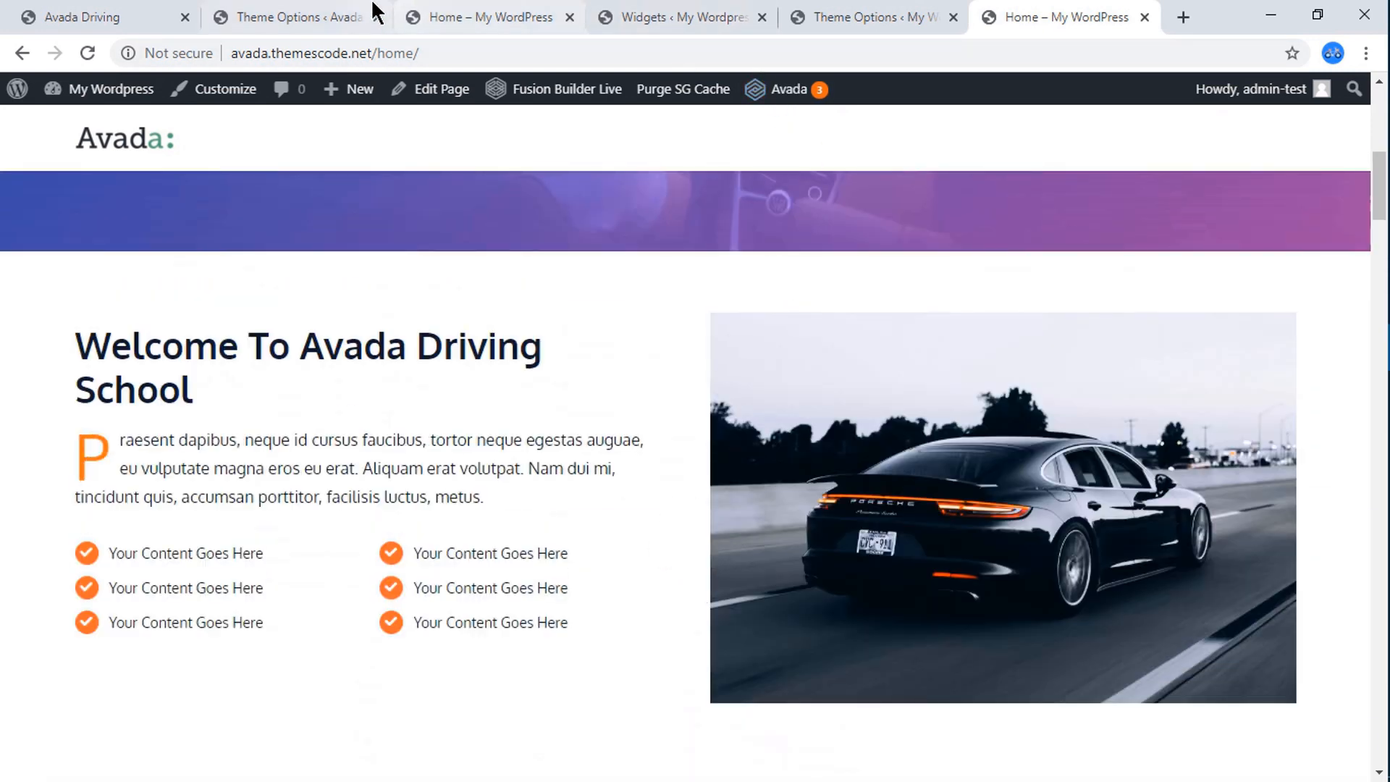
click(482, 16)
scroll(746, 289, up, 15)
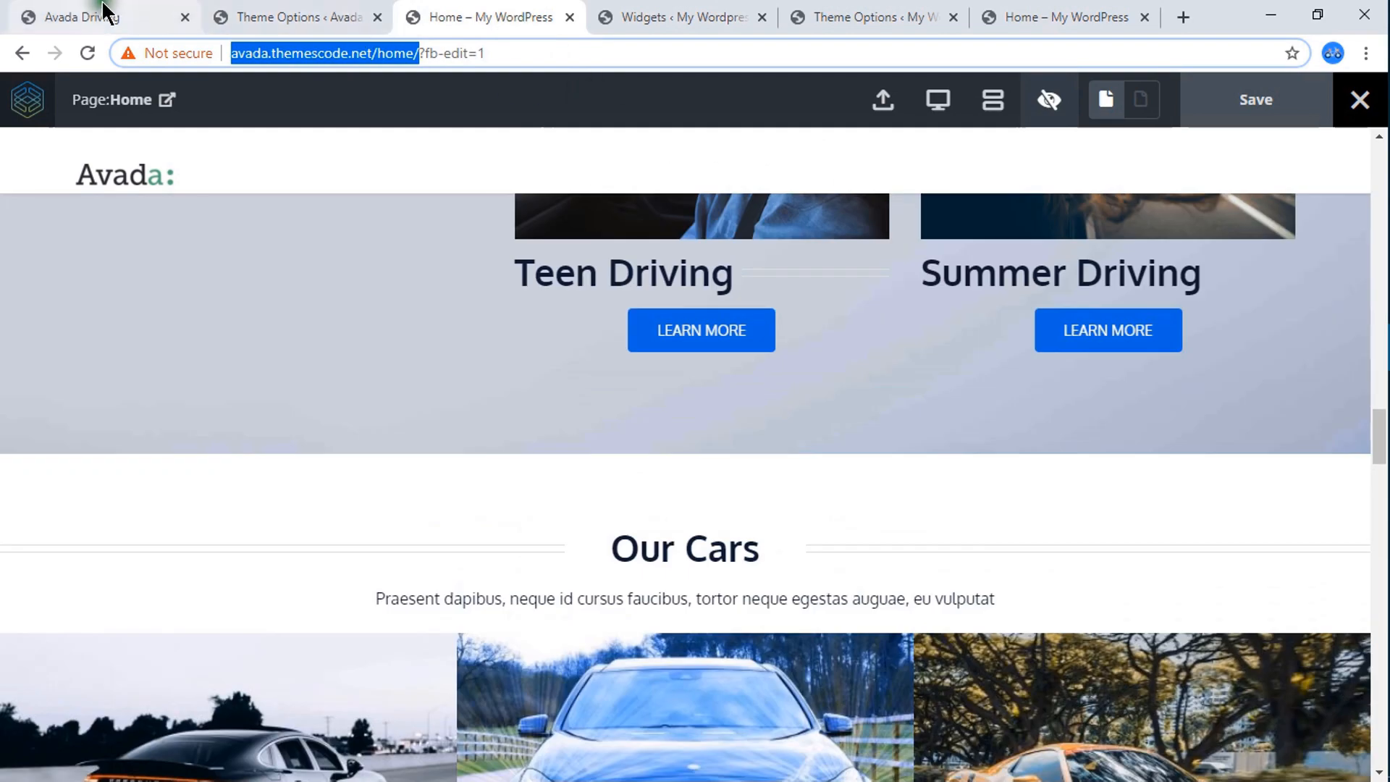
click(105, 11)
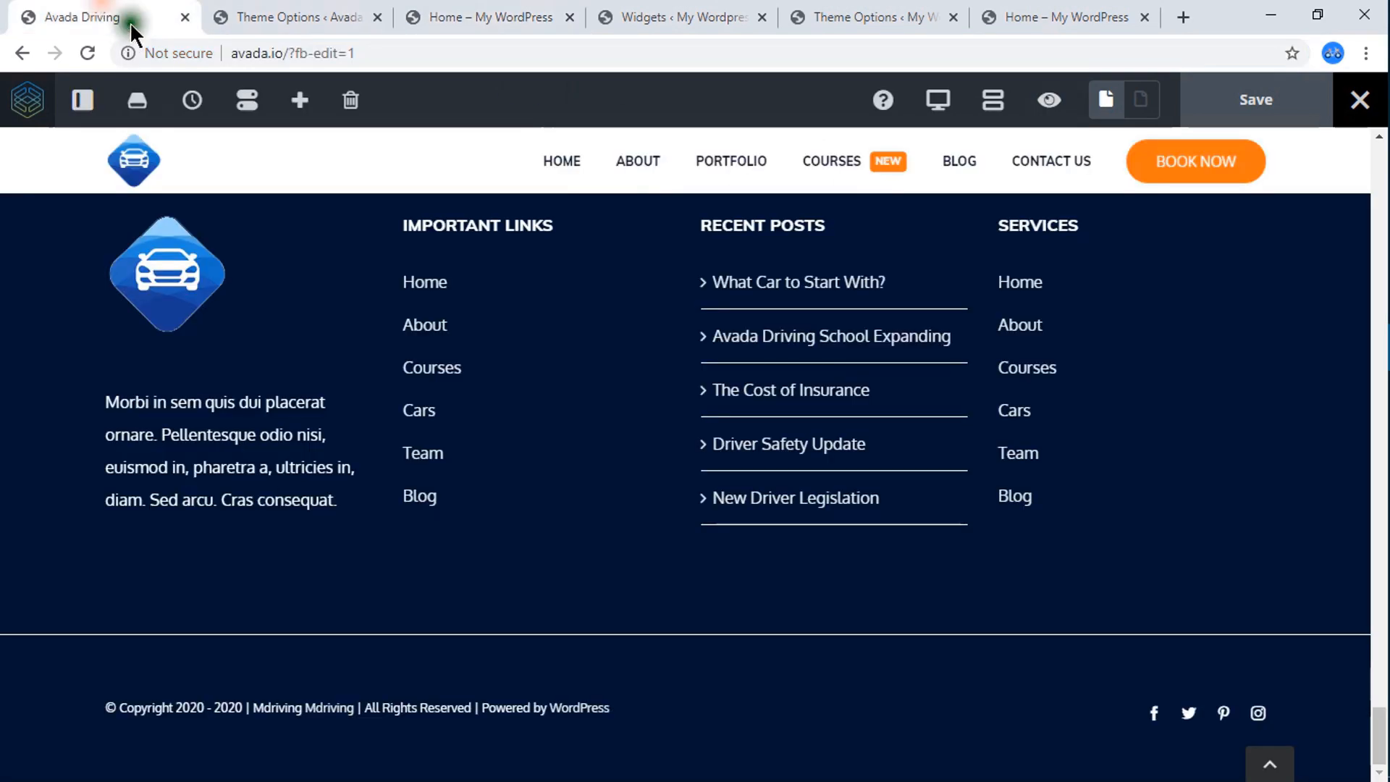
scroll(674, 313, up, 8)
scroll(993, 335, up, 10)
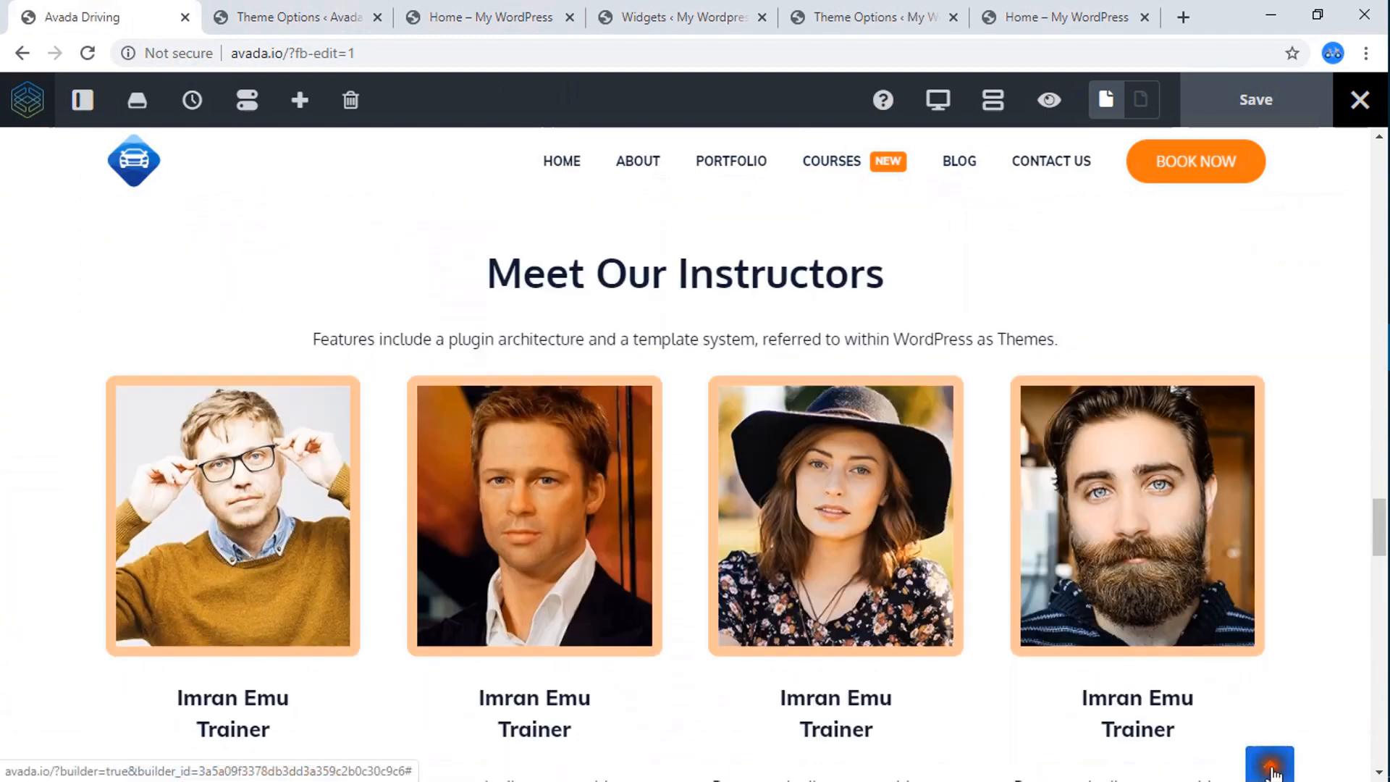
click(1271, 767)
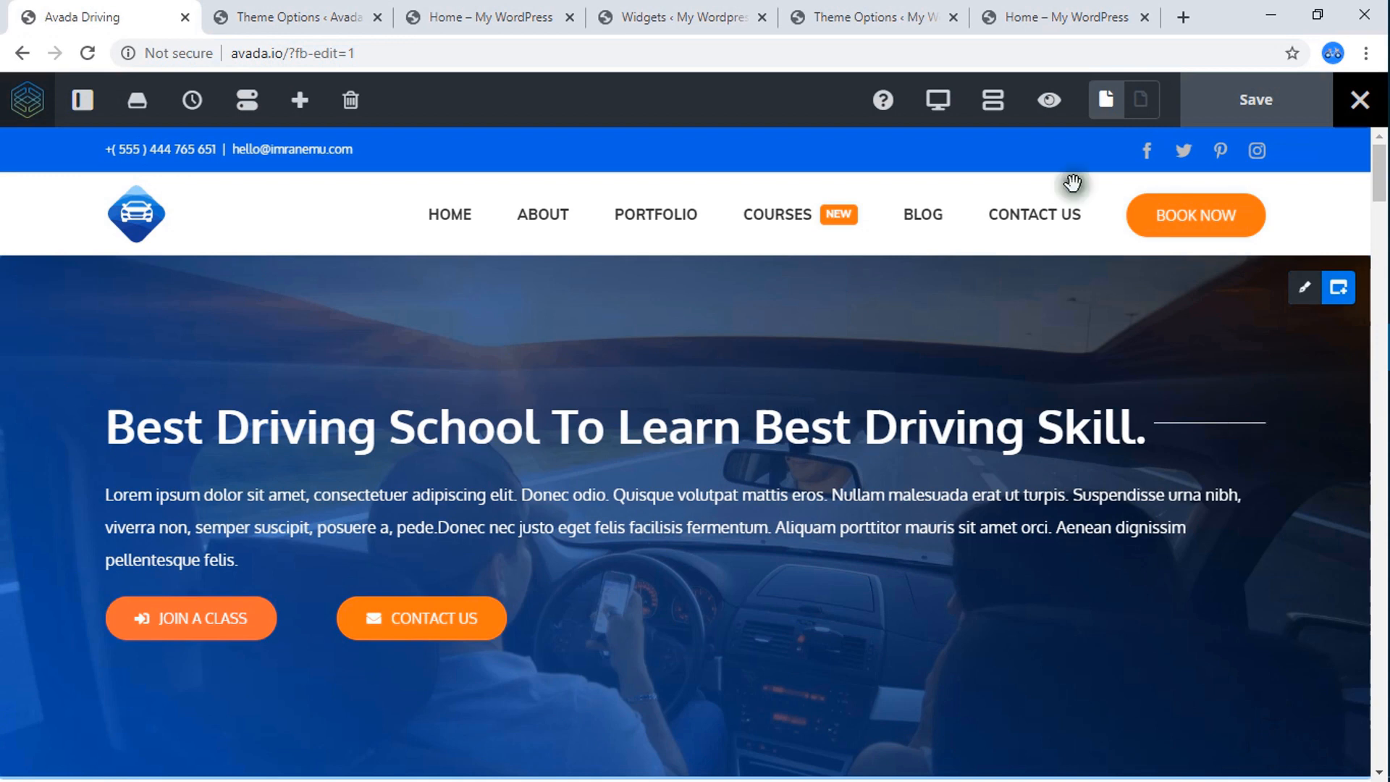
click(1003, 10)
scroll(776, 248, up, 8)
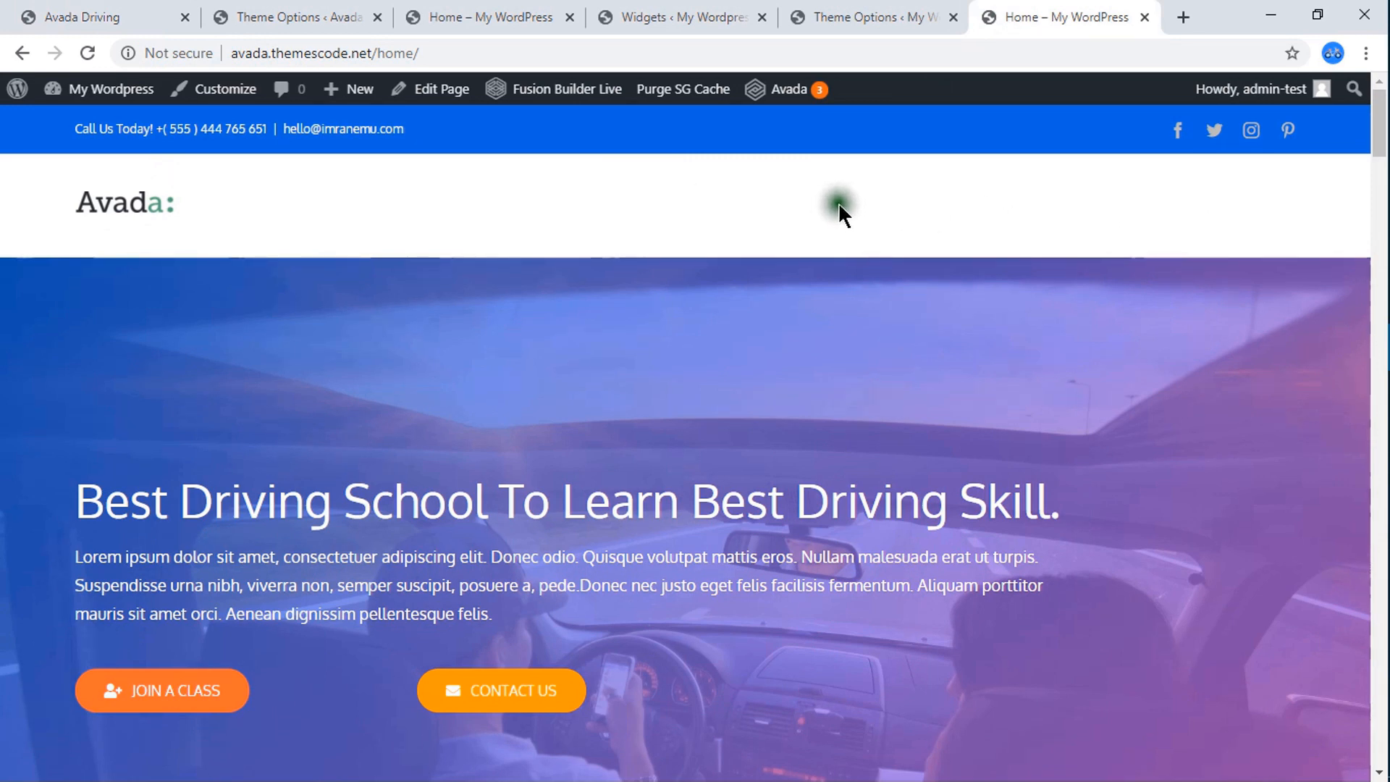
Create a new navigation menu named "Main Menu" on the My WordPress site.
click(831, 13)
scroll(422, 235, up, 15)
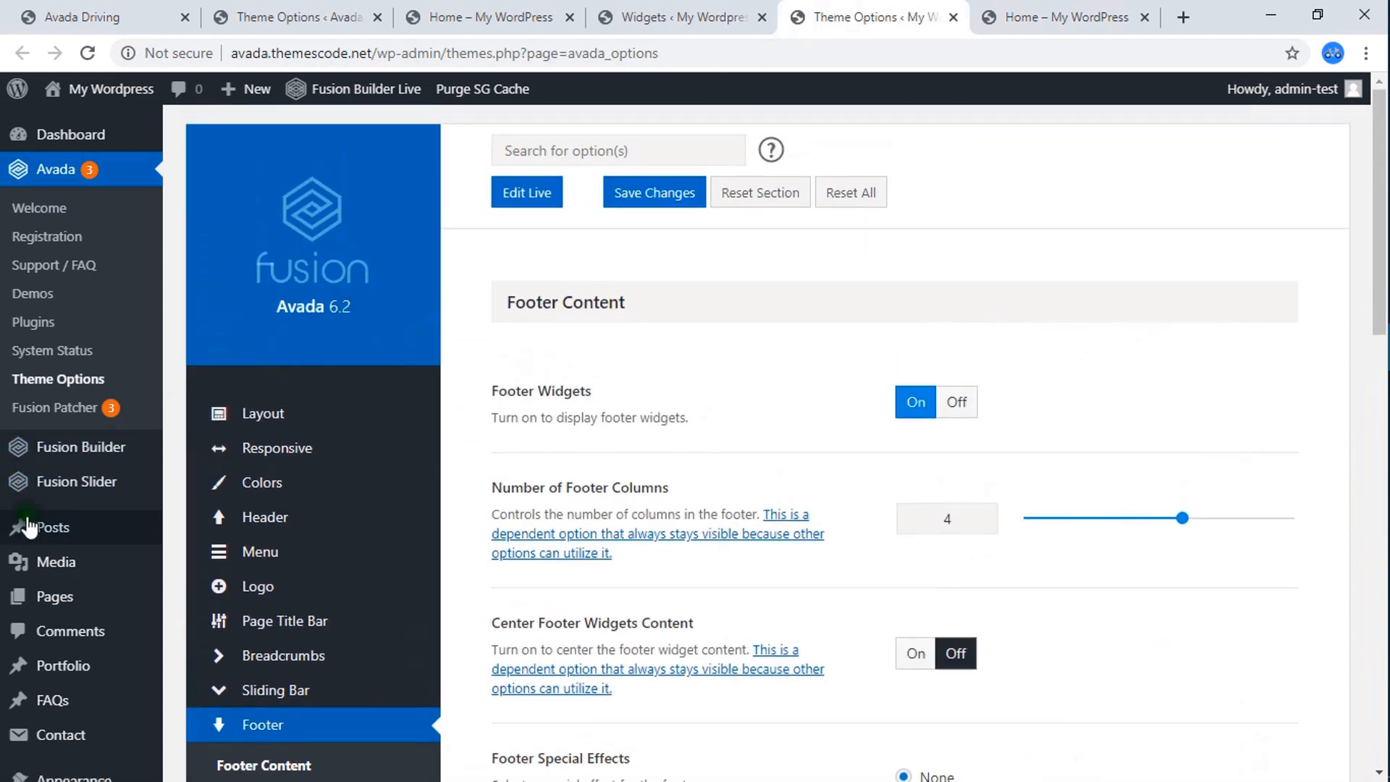
scroll(50, 529, down, 1)
mouse_move(72, 673)
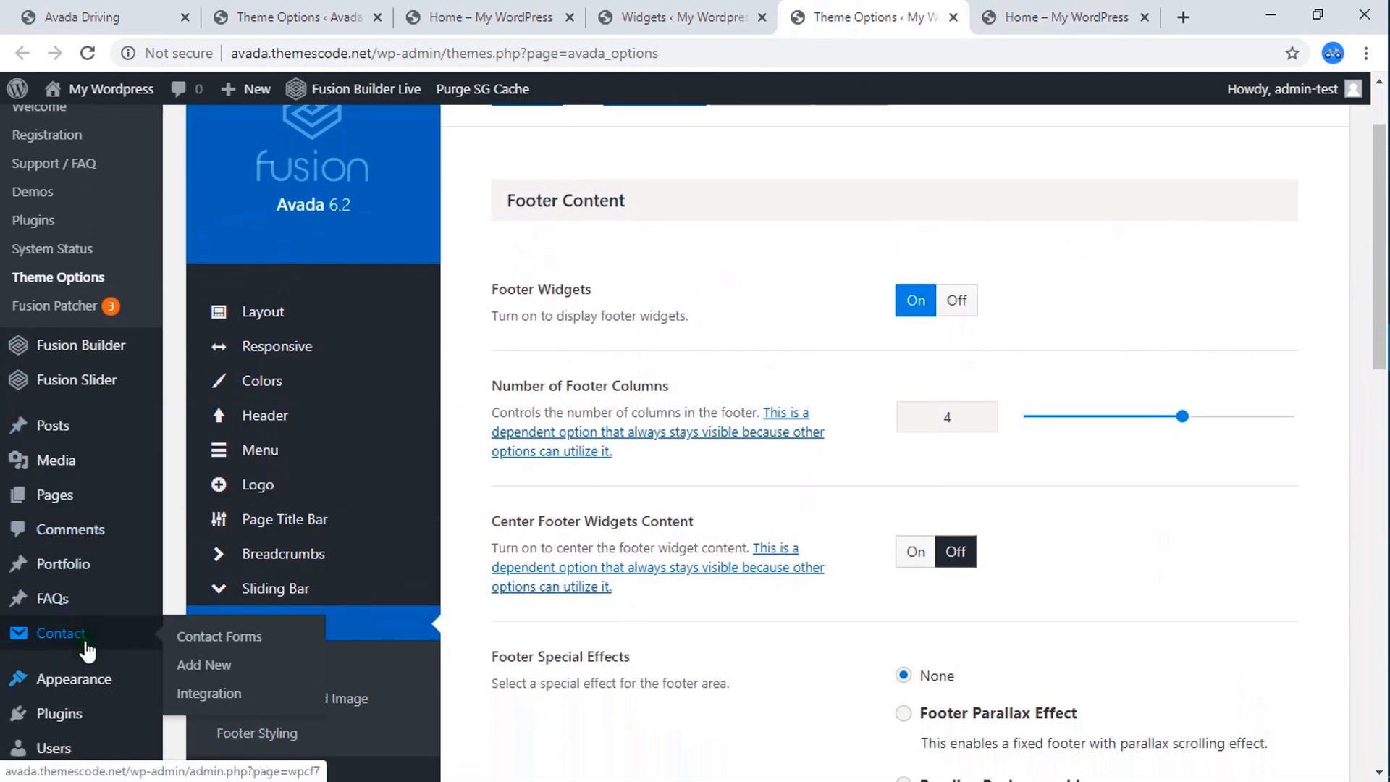
scroll(65, 652, down, 7)
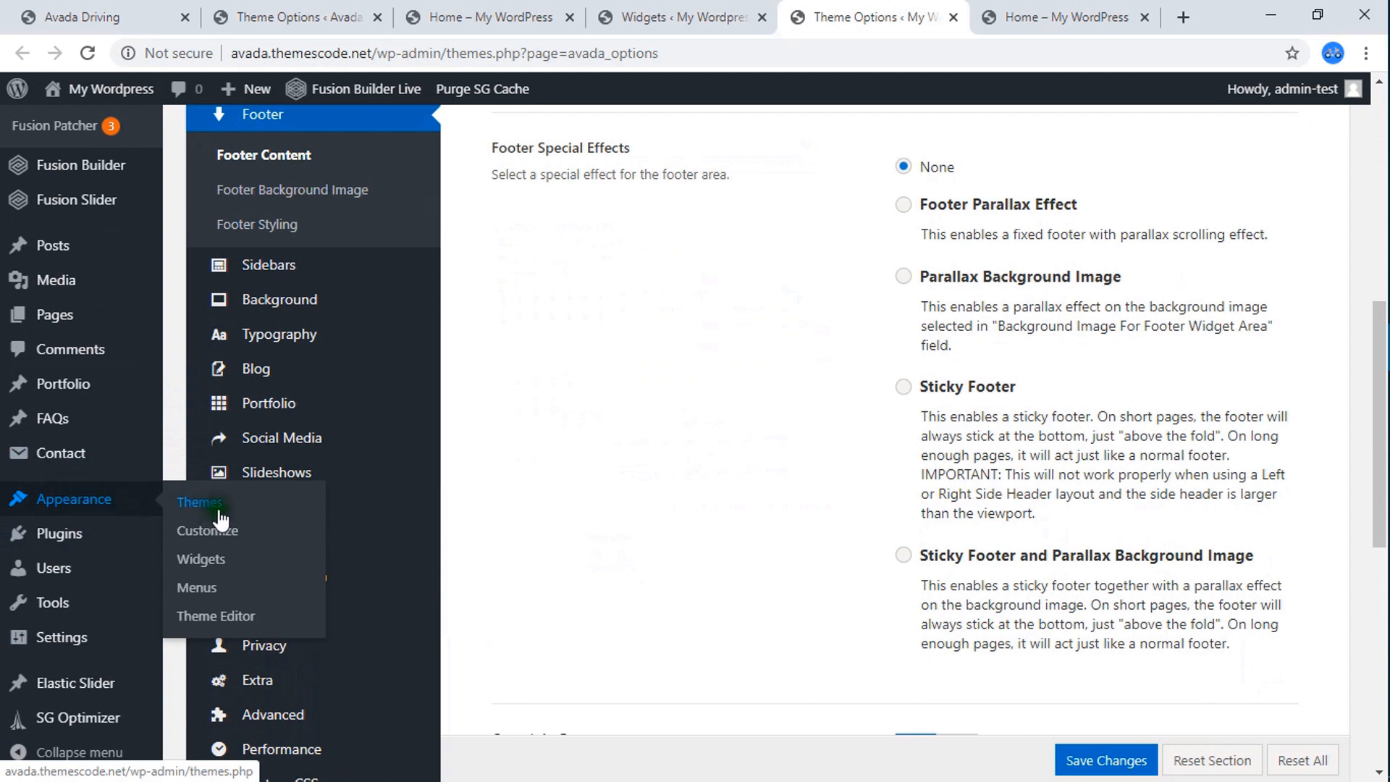
click(199, 588)
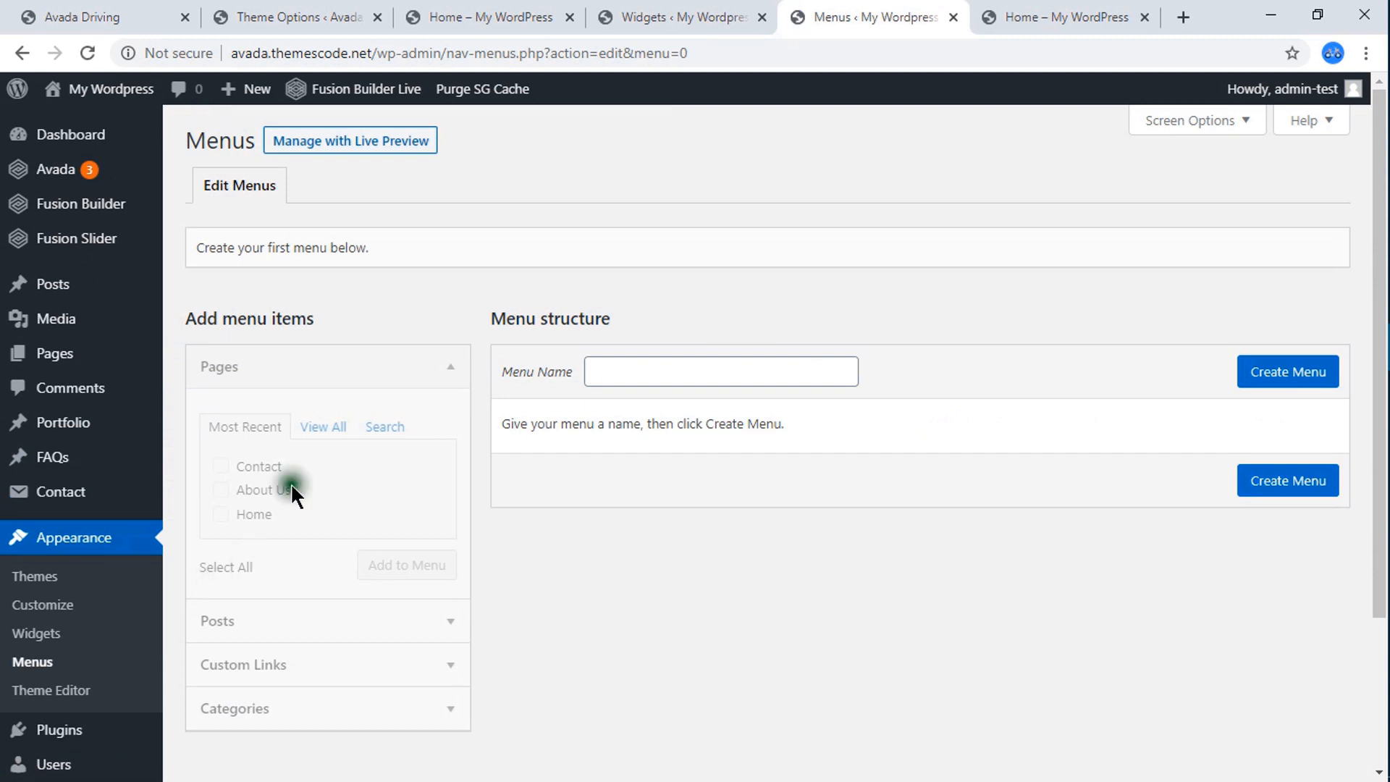
click(607, 371)
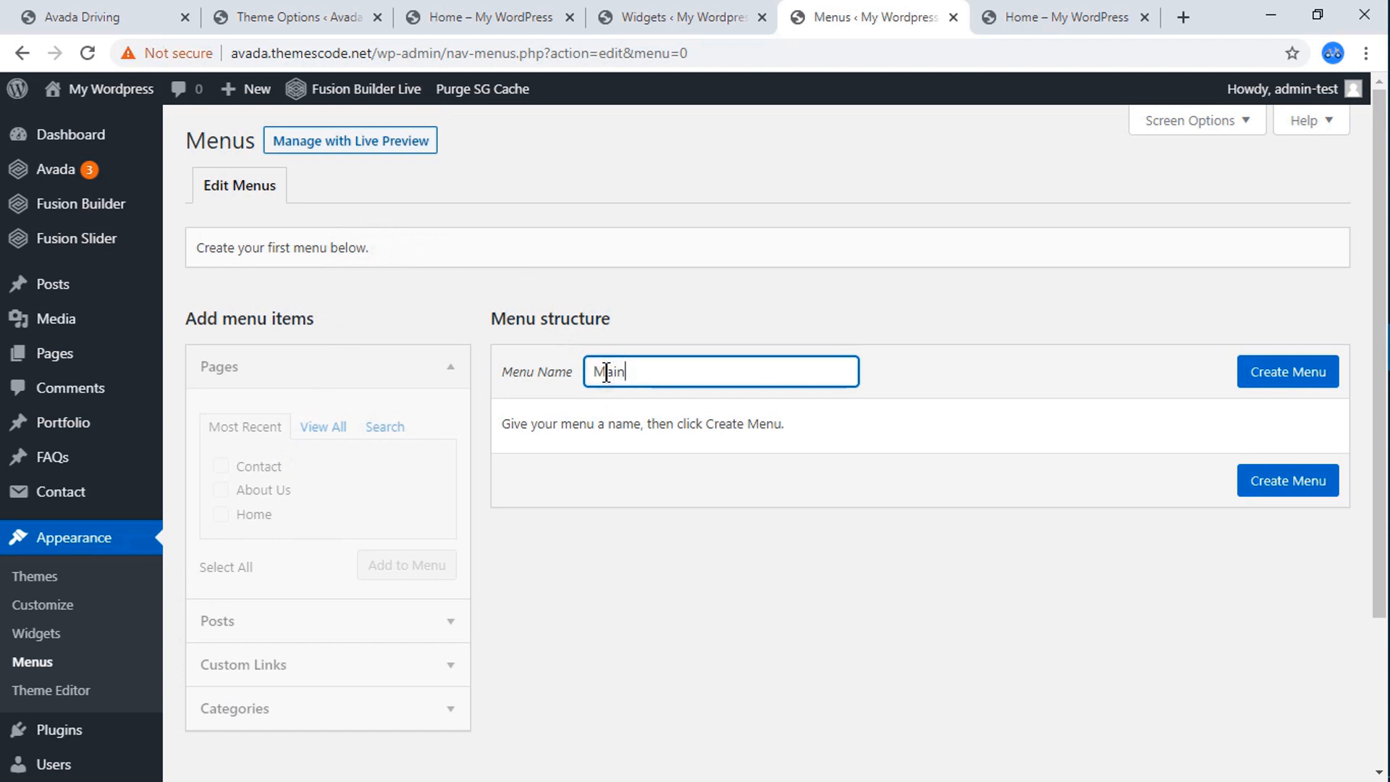
text(Main)
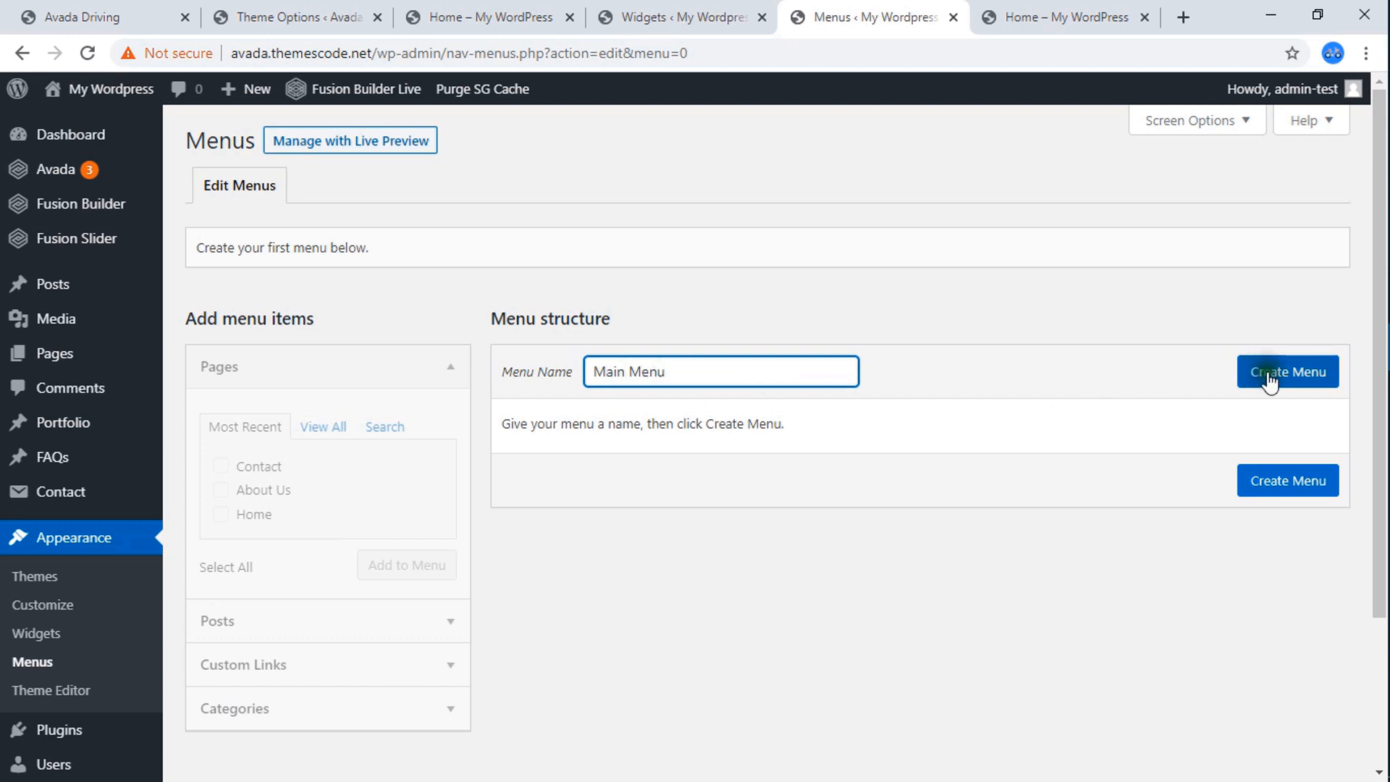
click(1306, 376)
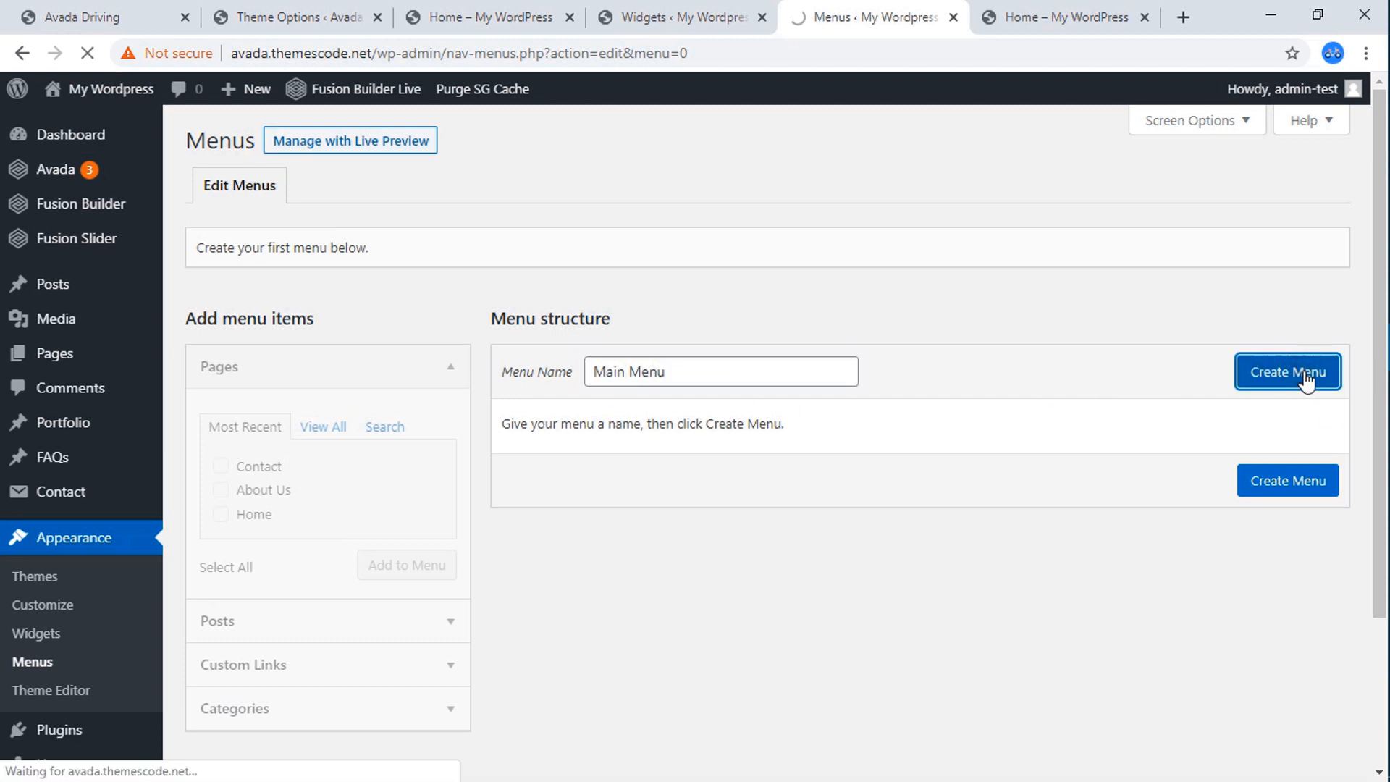
Add the Contact, About Us and Home pages to Main Menu, save it, and reload the live Home page to check its header.
click(1084, 415)
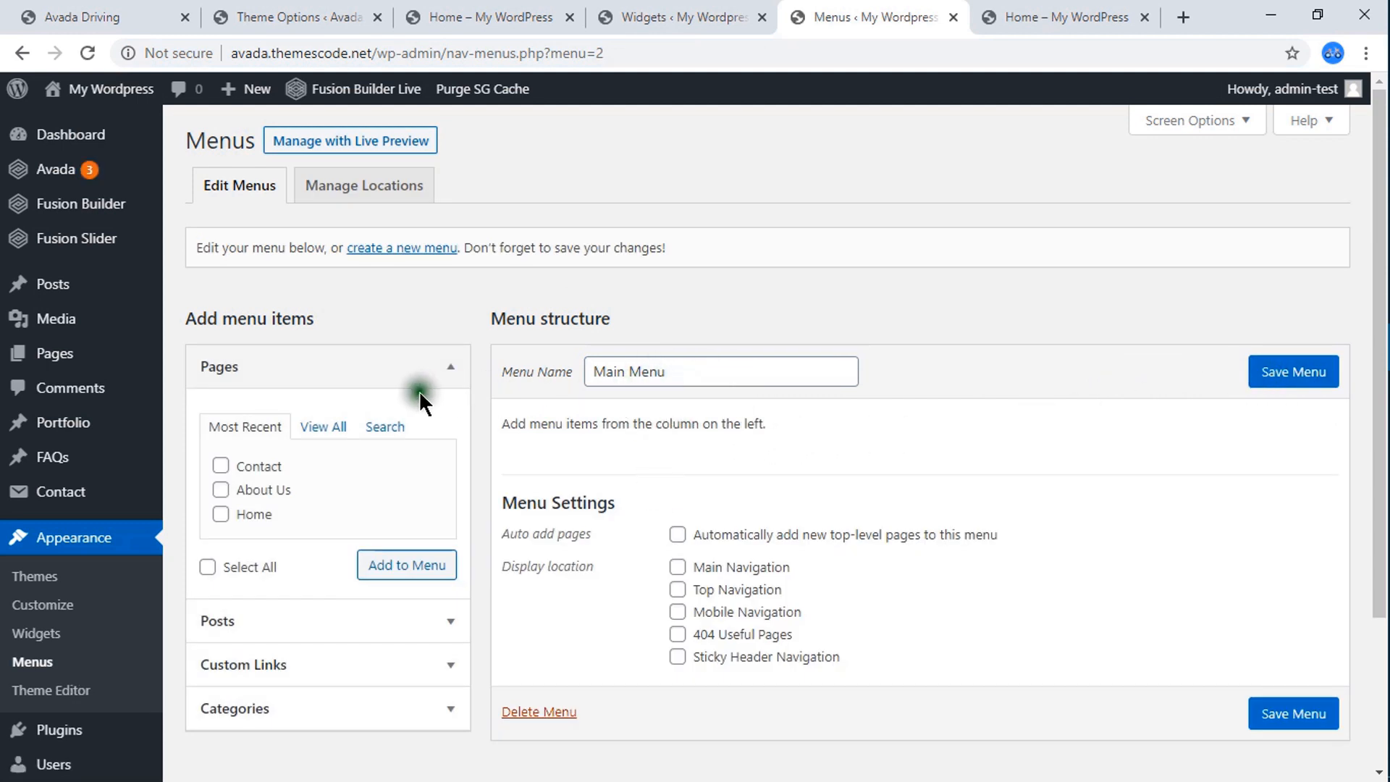
scroll(420, 398, down, 2)
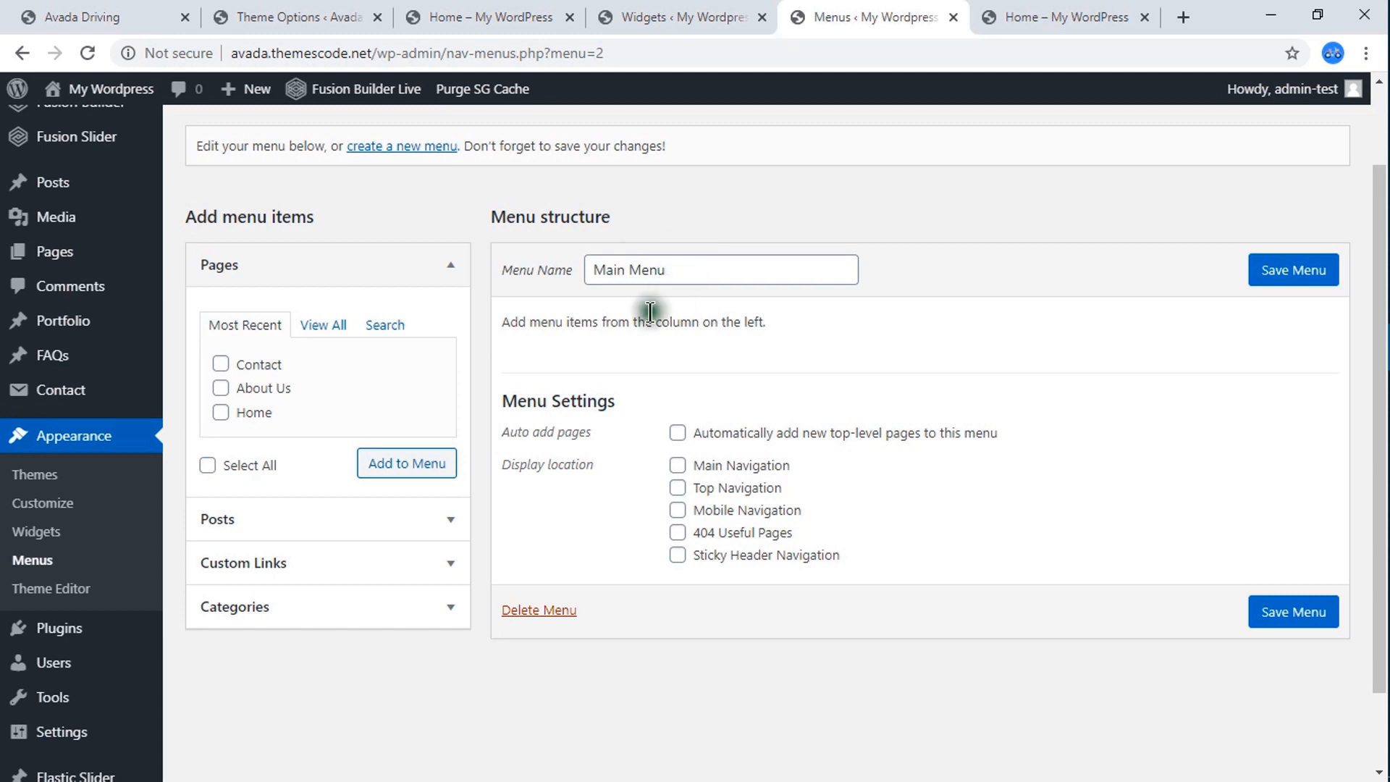
click(221, 365)
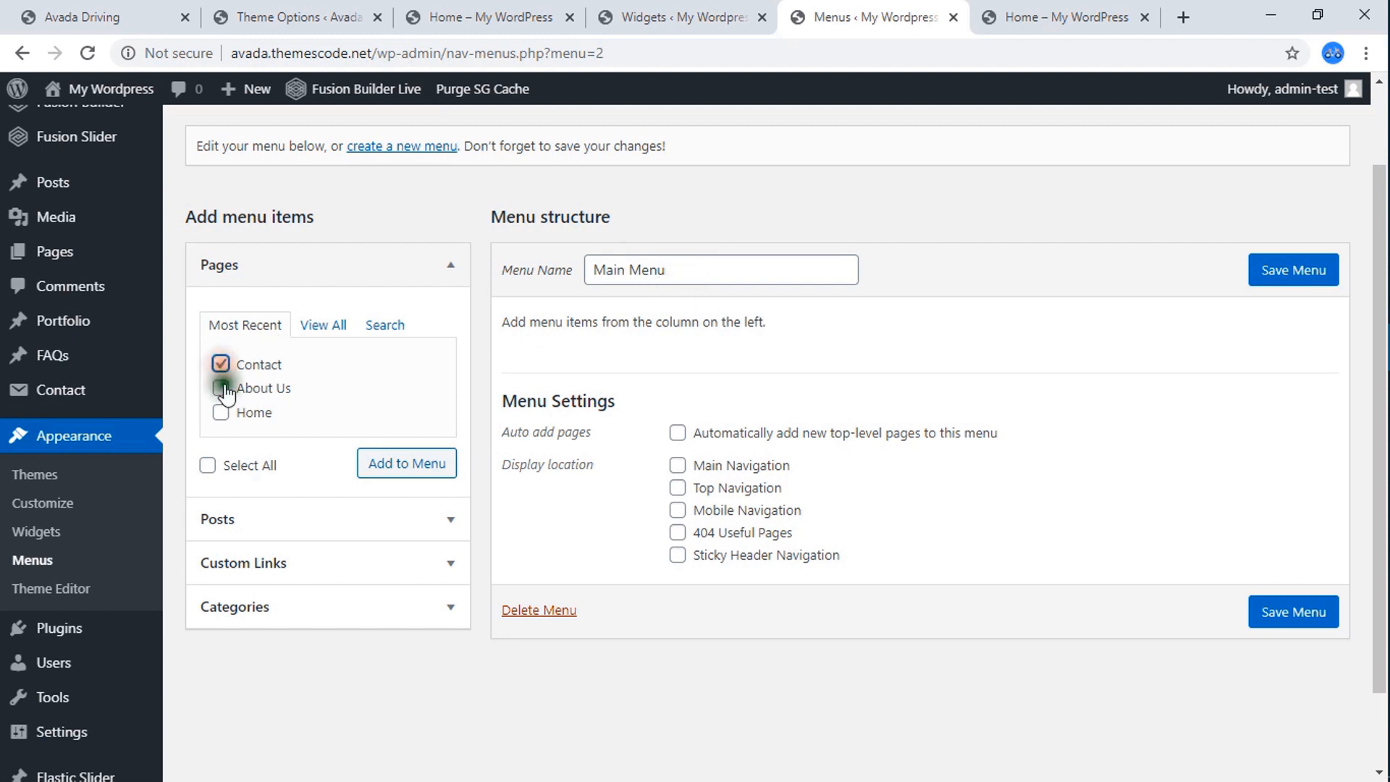
click(221, 388)
click(221, 413)
click(387, 467)
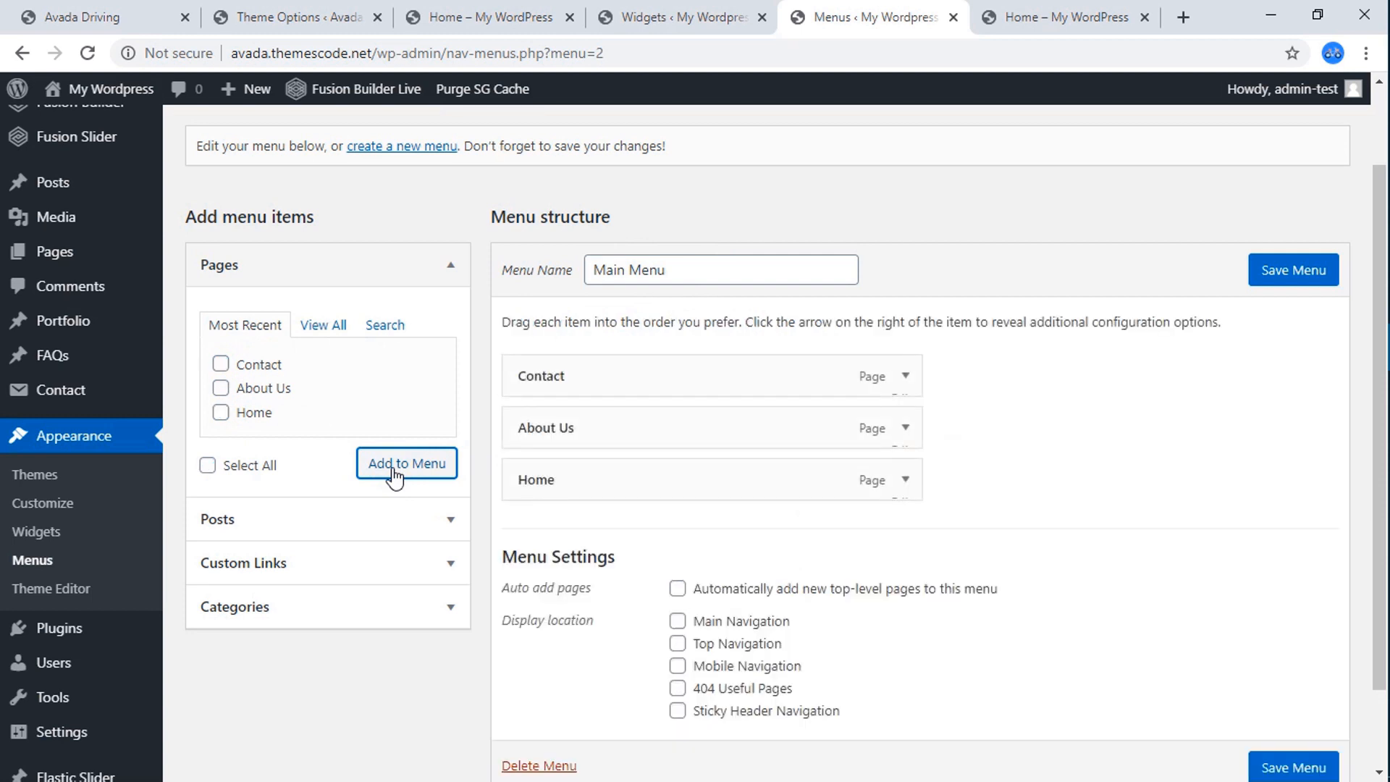
click(1297, 274)
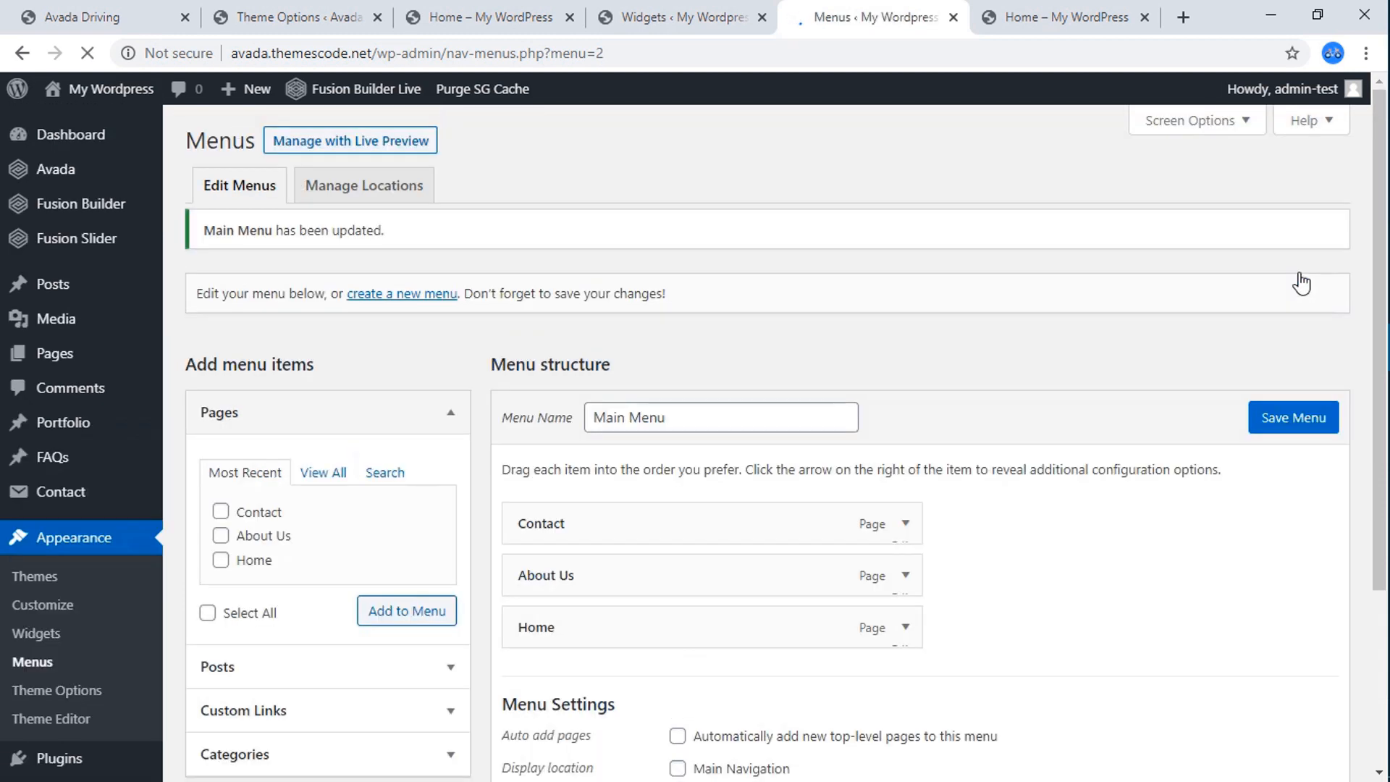
click(1032, 26)
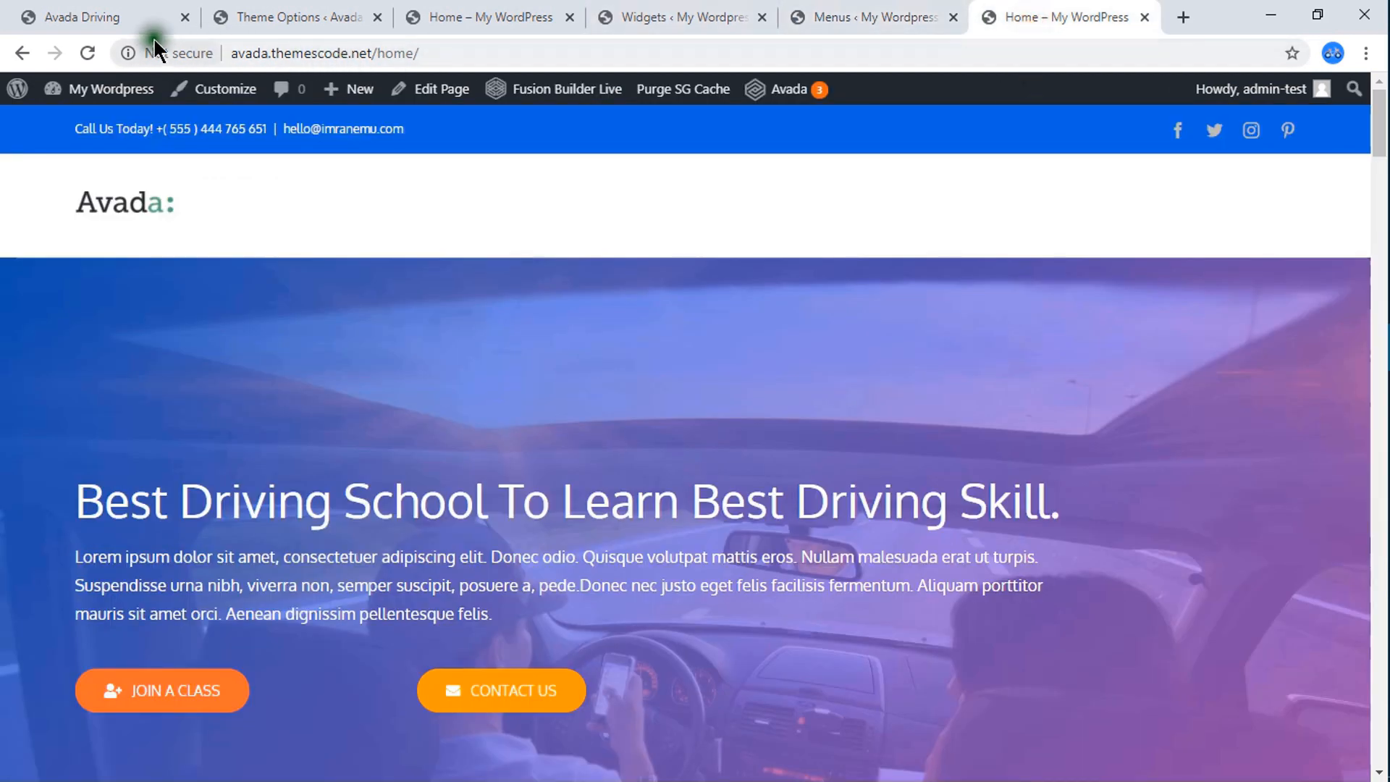
click(87, 53)
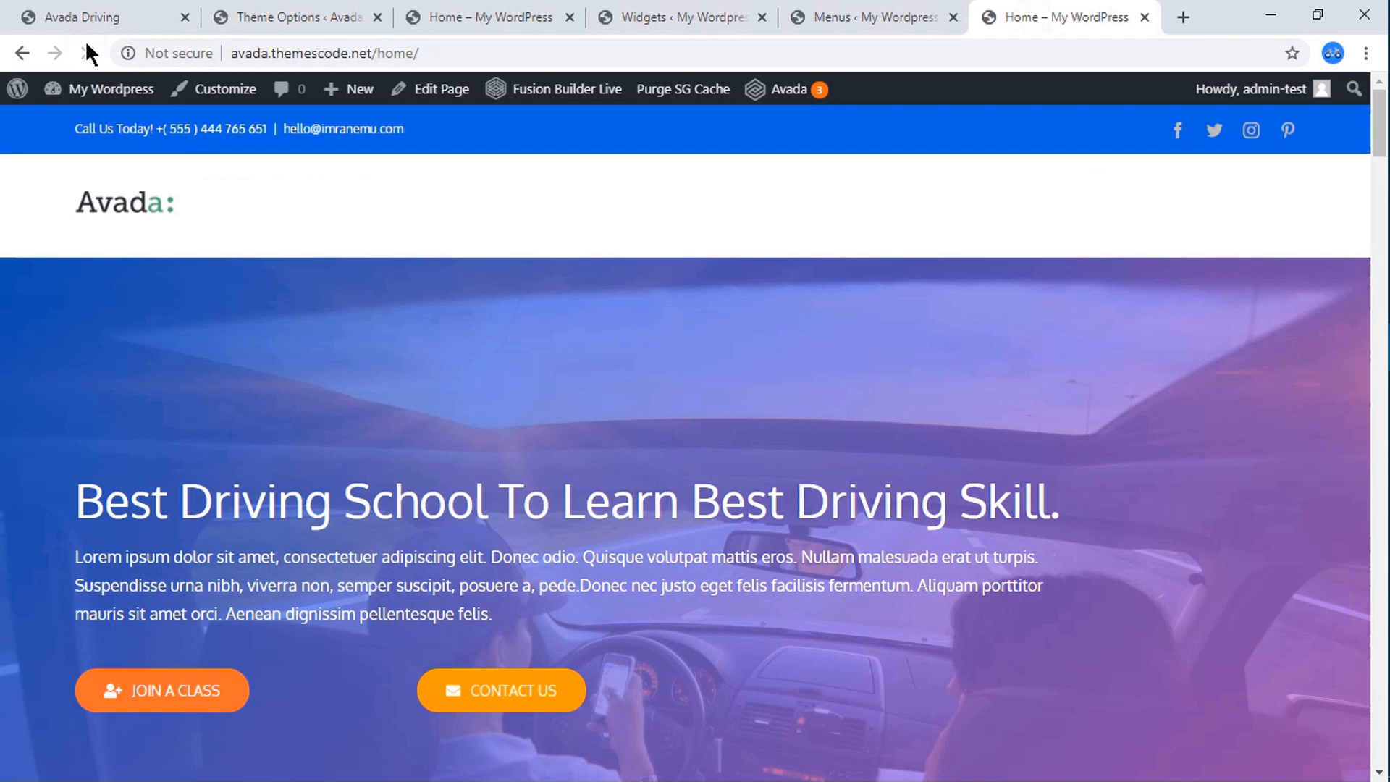
Assign Main Menu to the Main Navigation location, save the changes, and check the header on the live Home page.
click(844, 17)
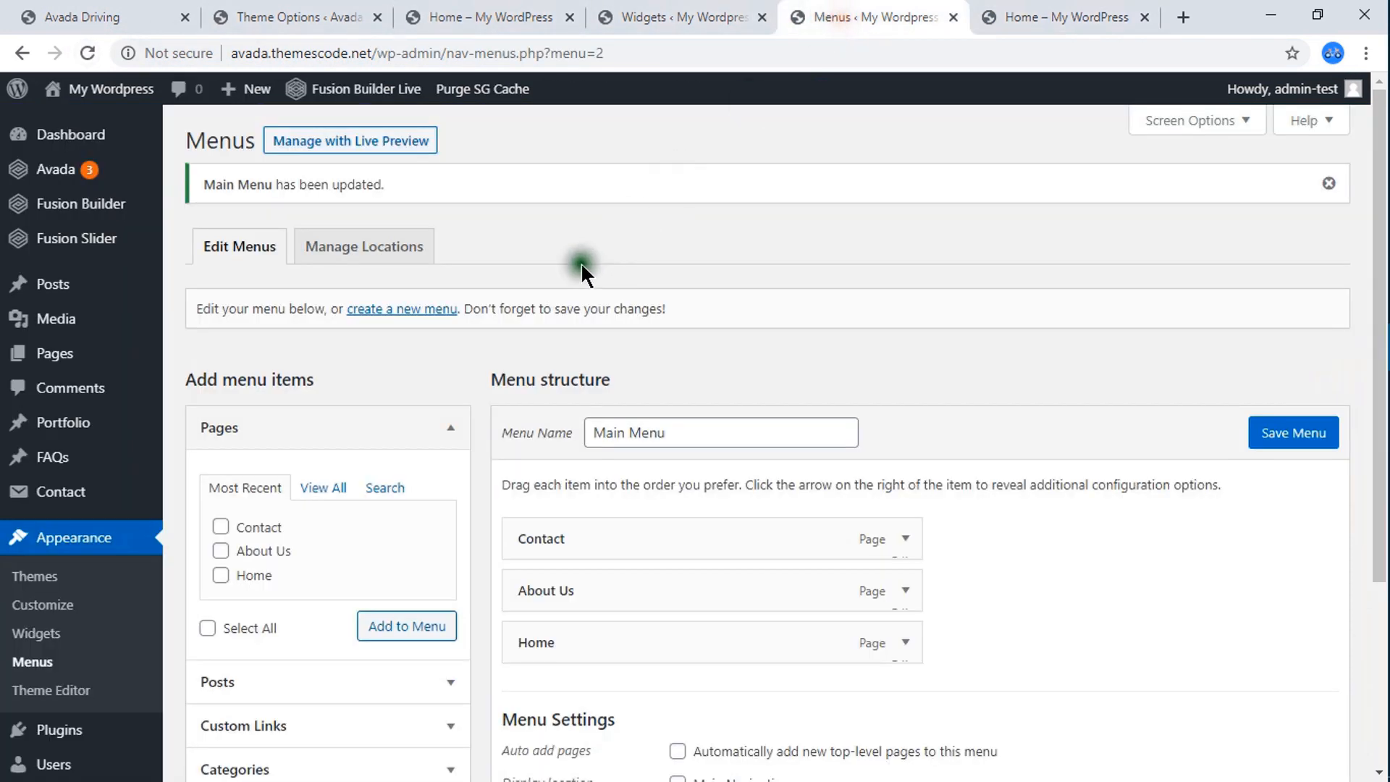
click(374, 248)
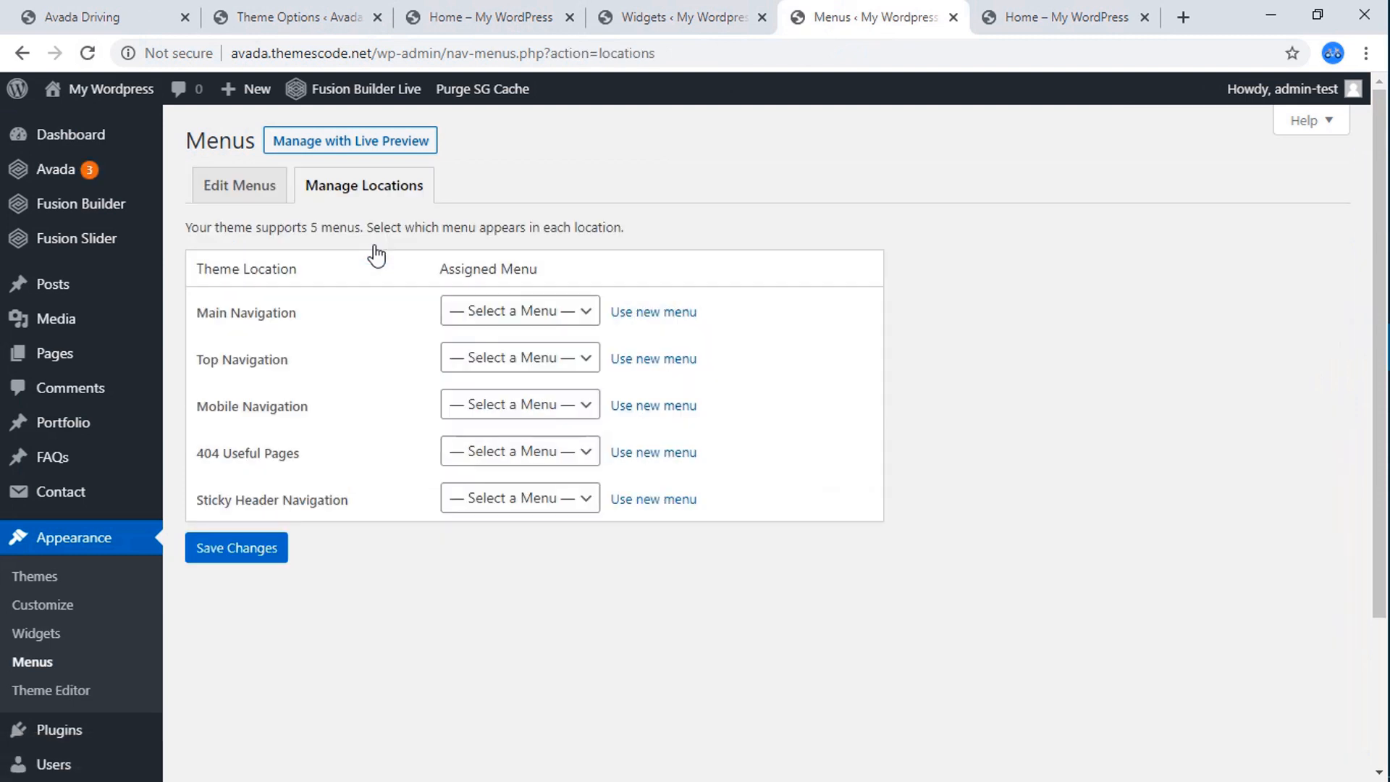
click(530, 316)
click(510, 357)
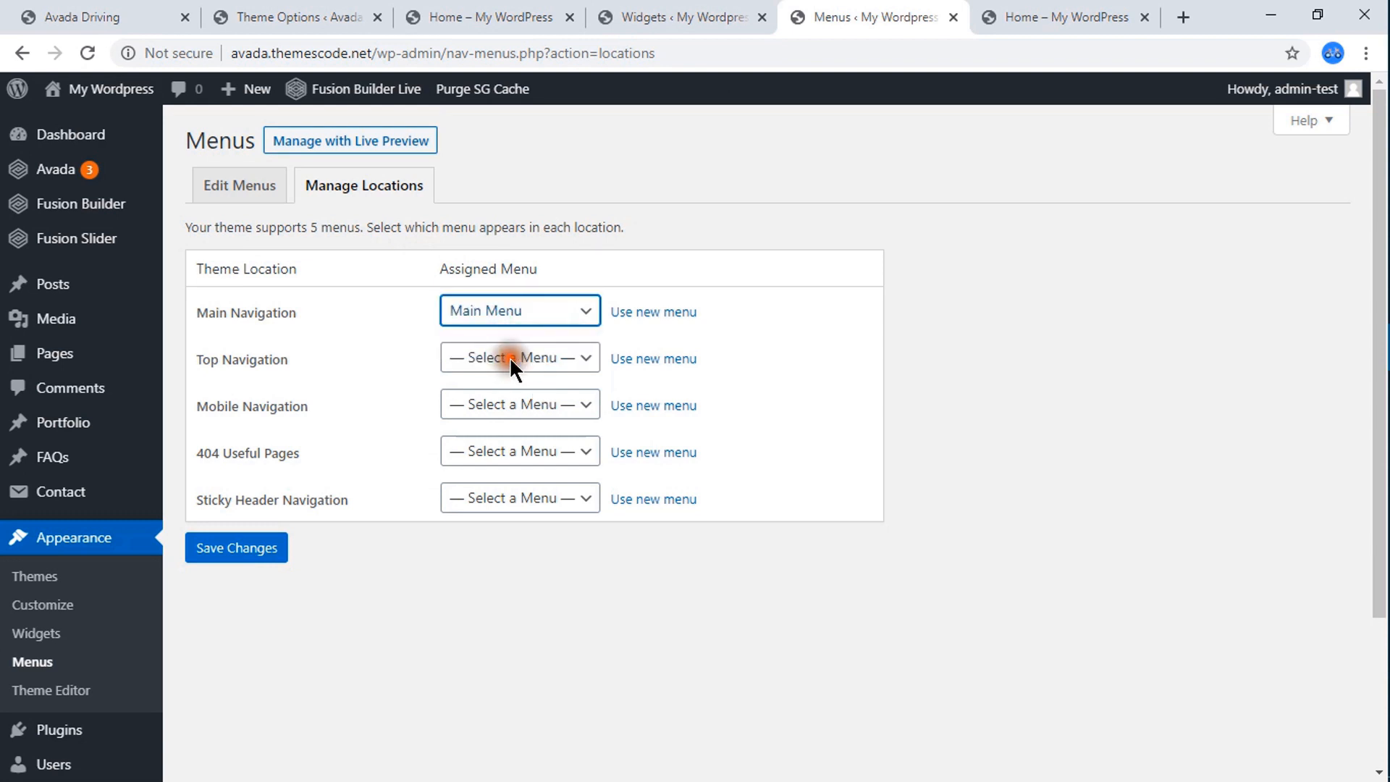
click(241, 550)
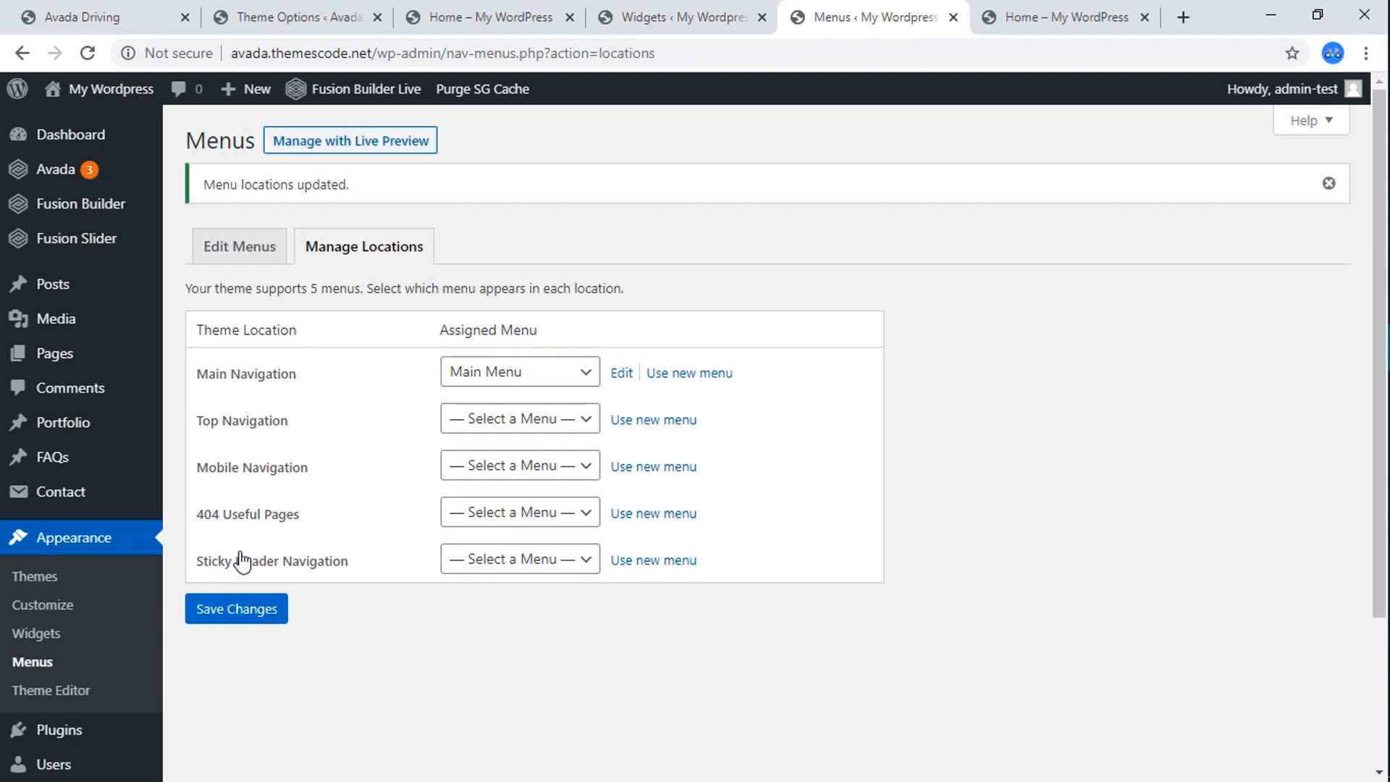
click(245, 612)
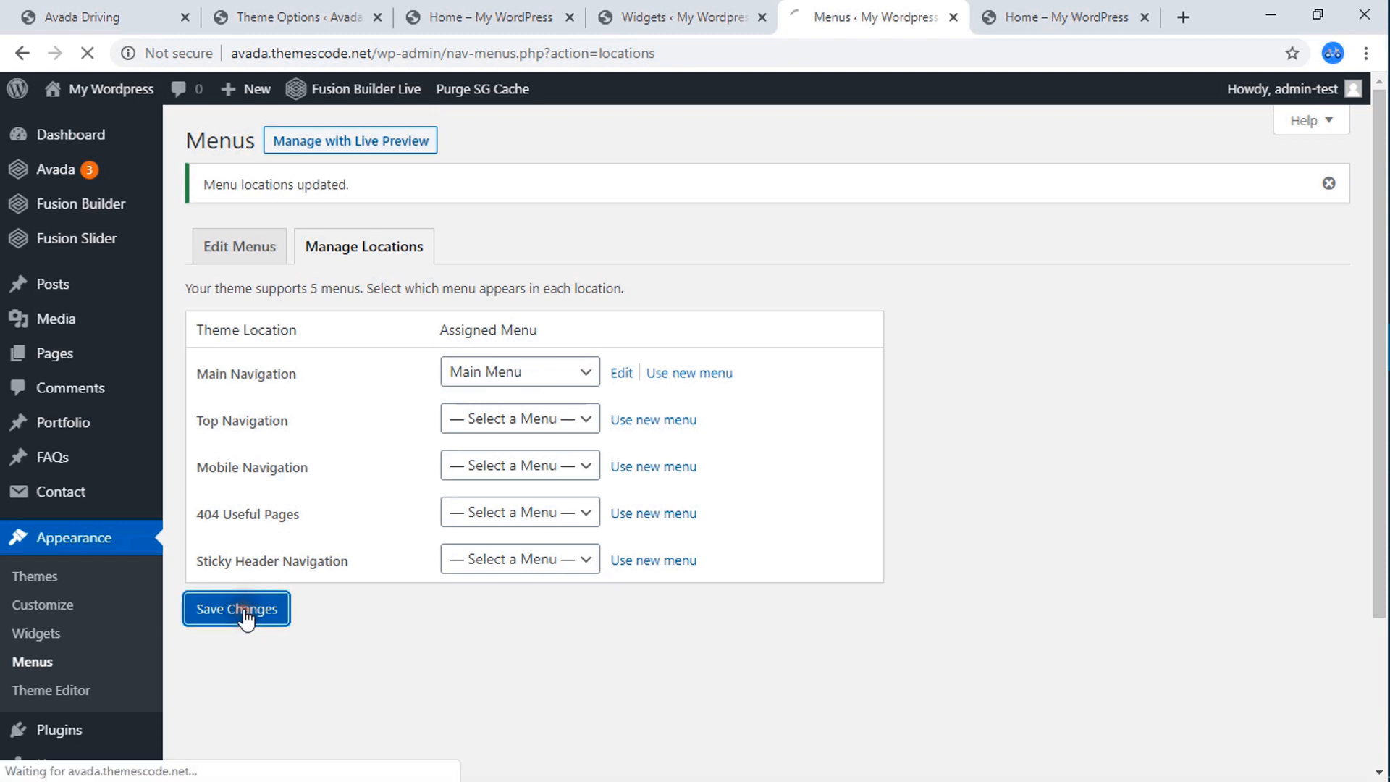
click(999, 14)
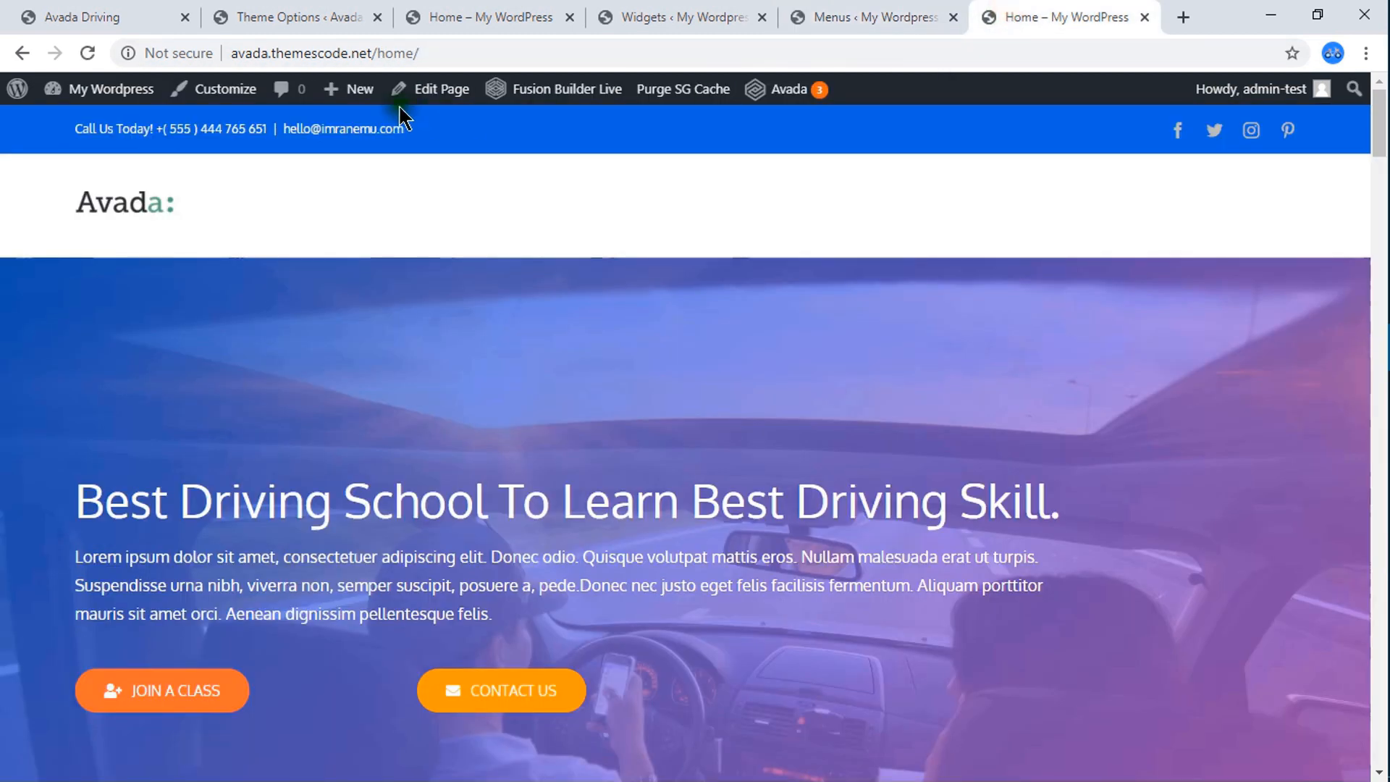
click(90, 55)
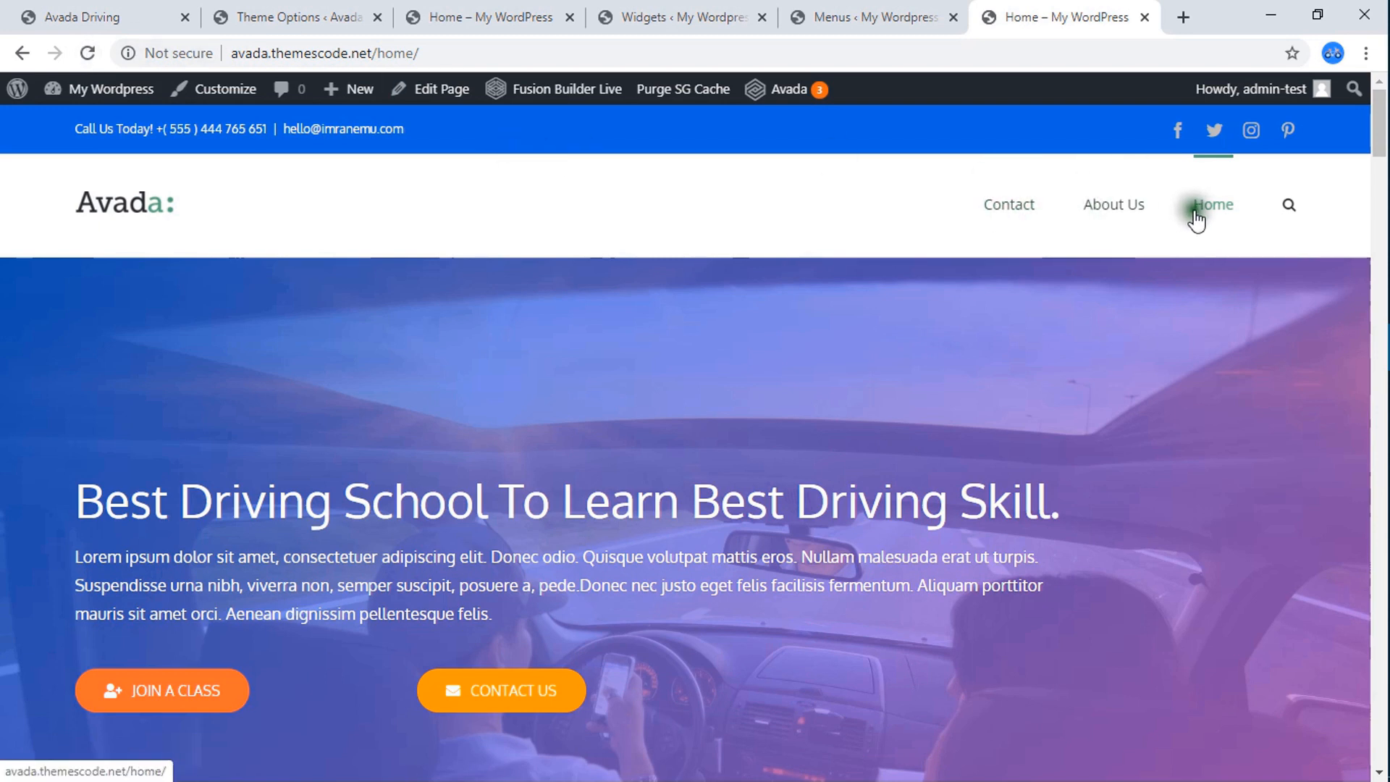
Move the Home item to the start of Main Menu, save the menu, and check its order on the live Home page.
click(840, 18)
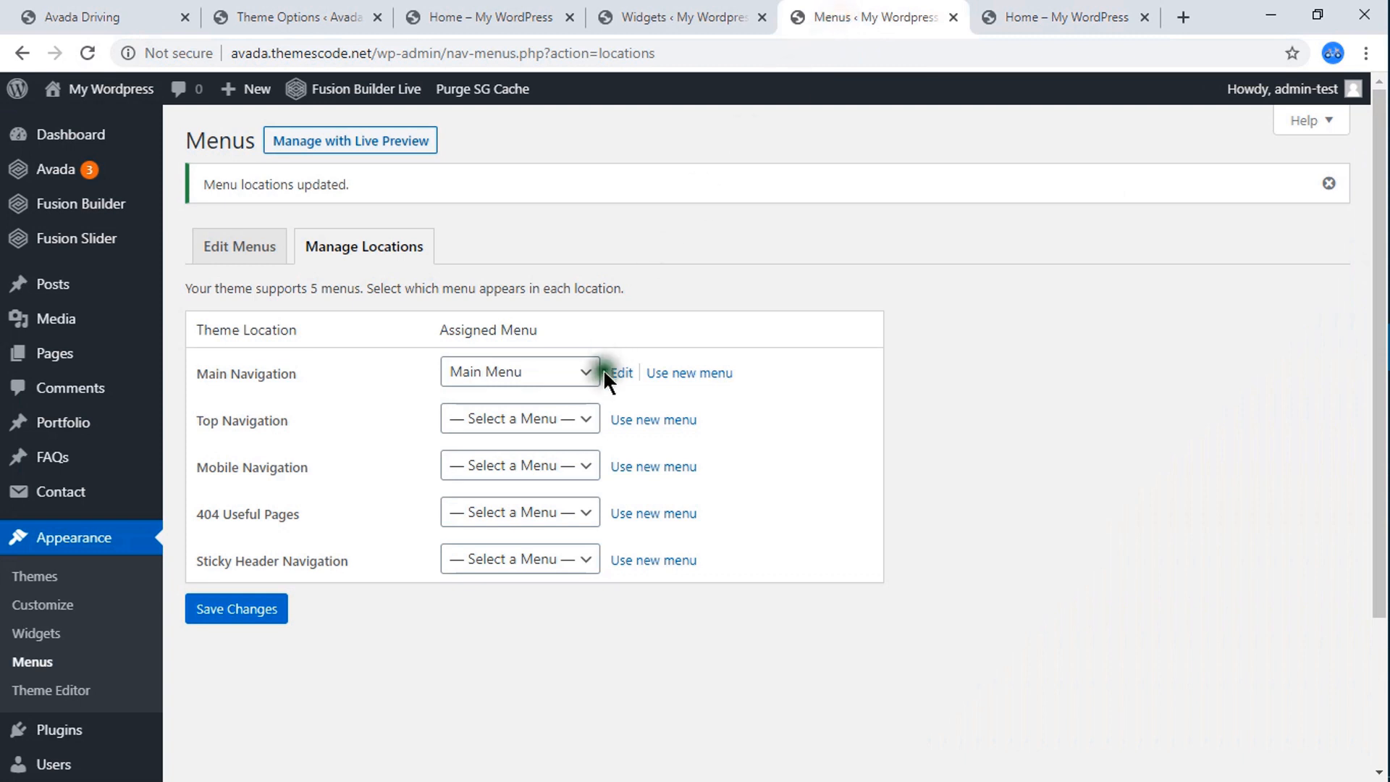
click(239, 252)
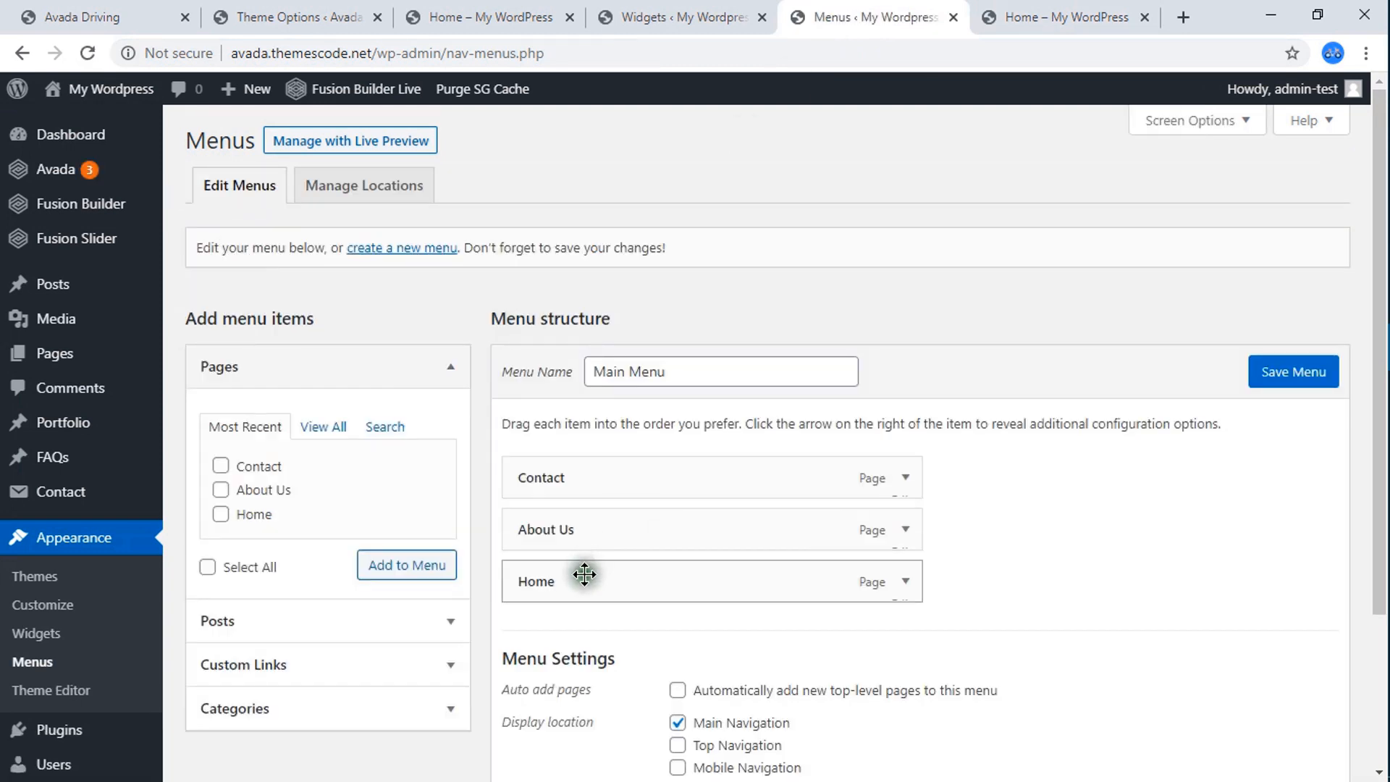
drag(584, 574, 587, 481)
click(132, 12)
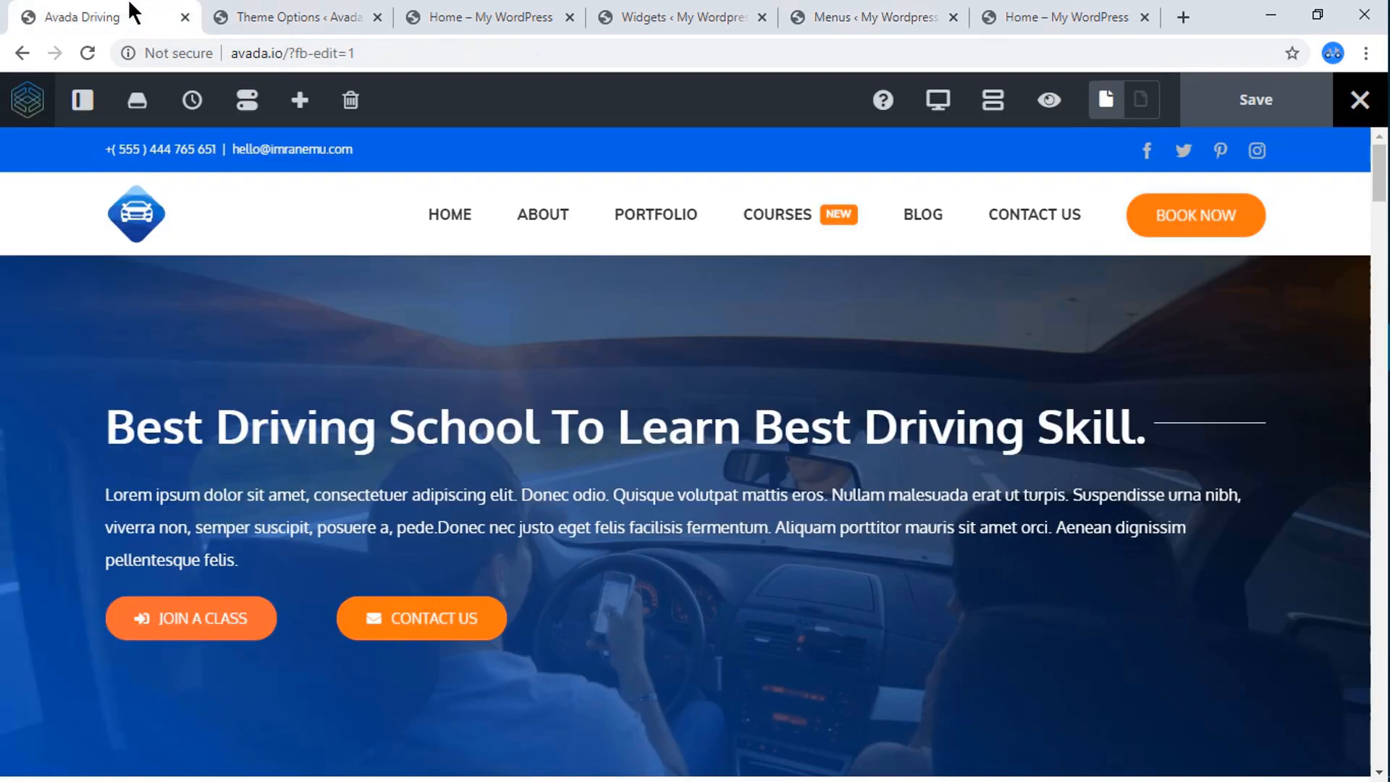
click(1024, 13)
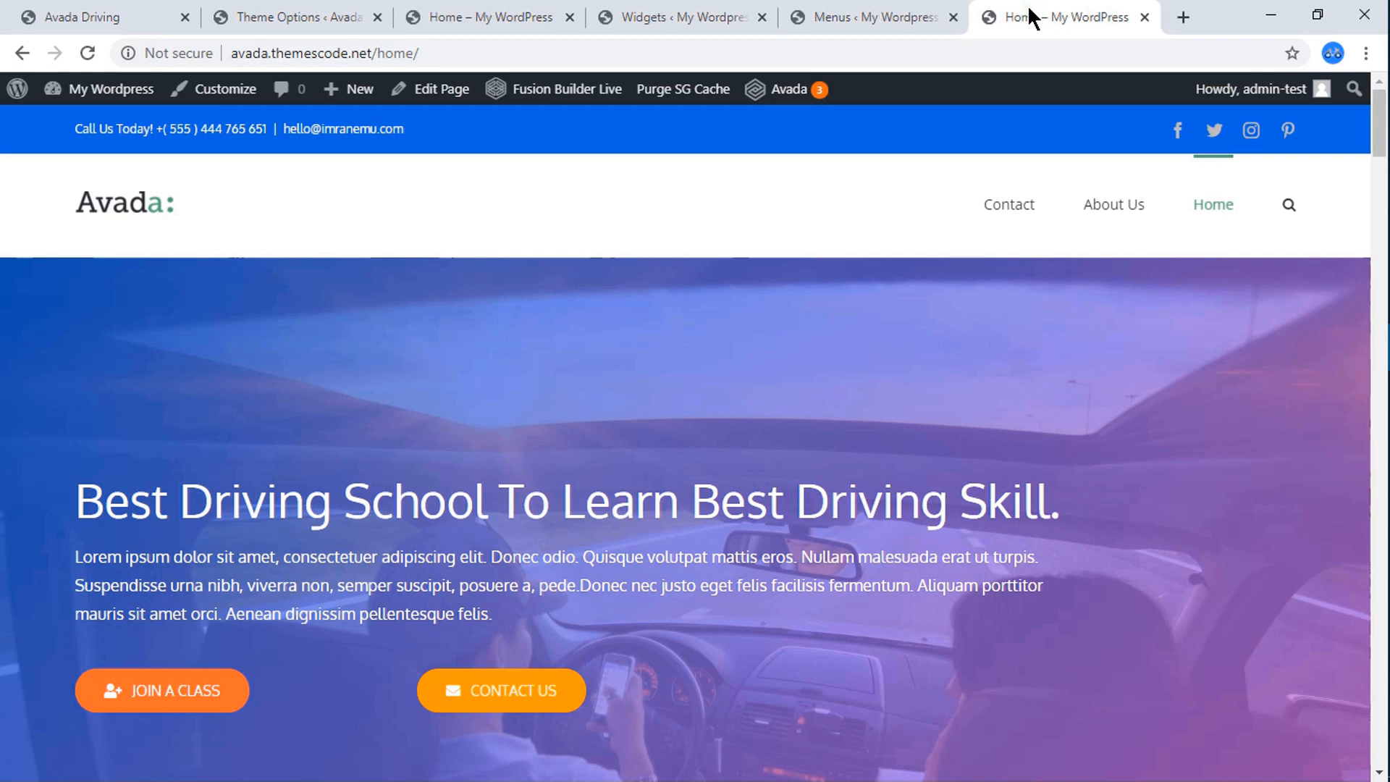
click(88, 53)
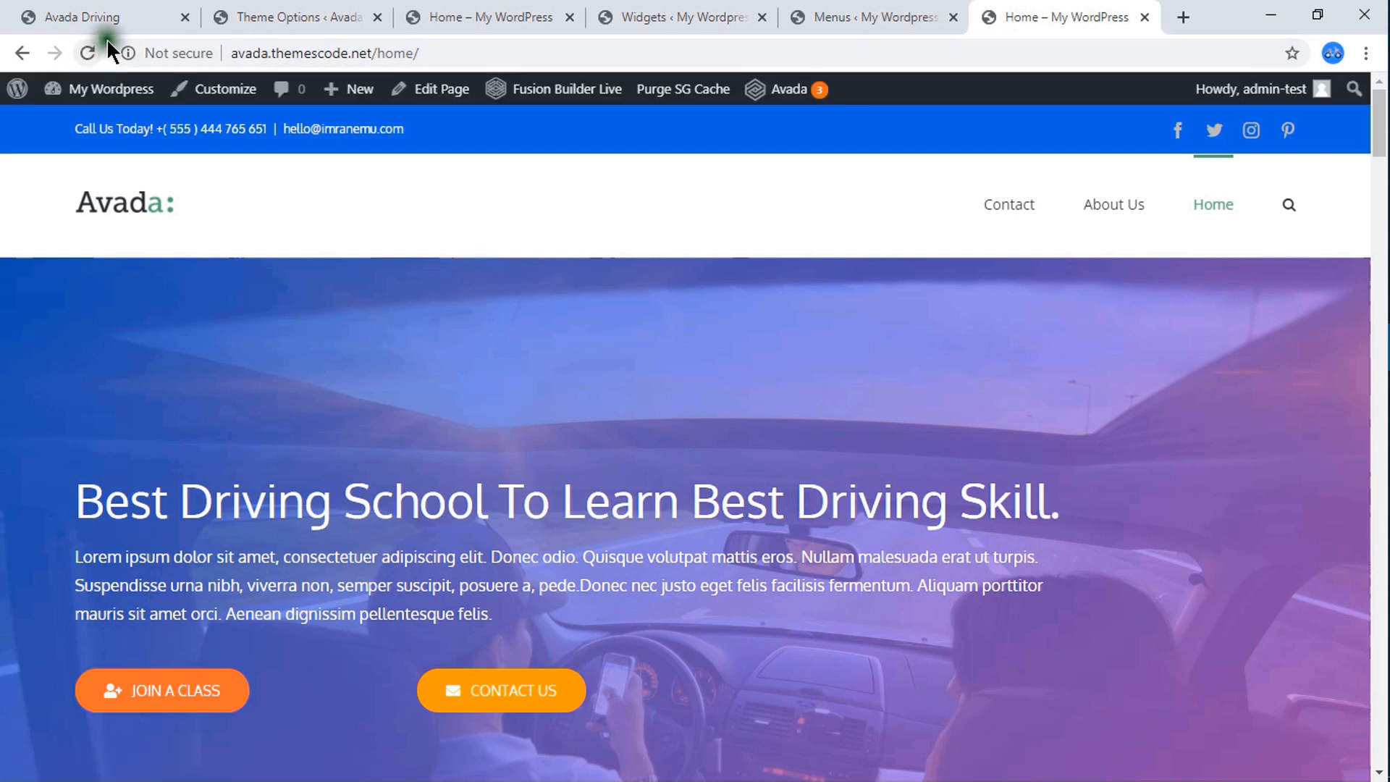
click(792, 17)
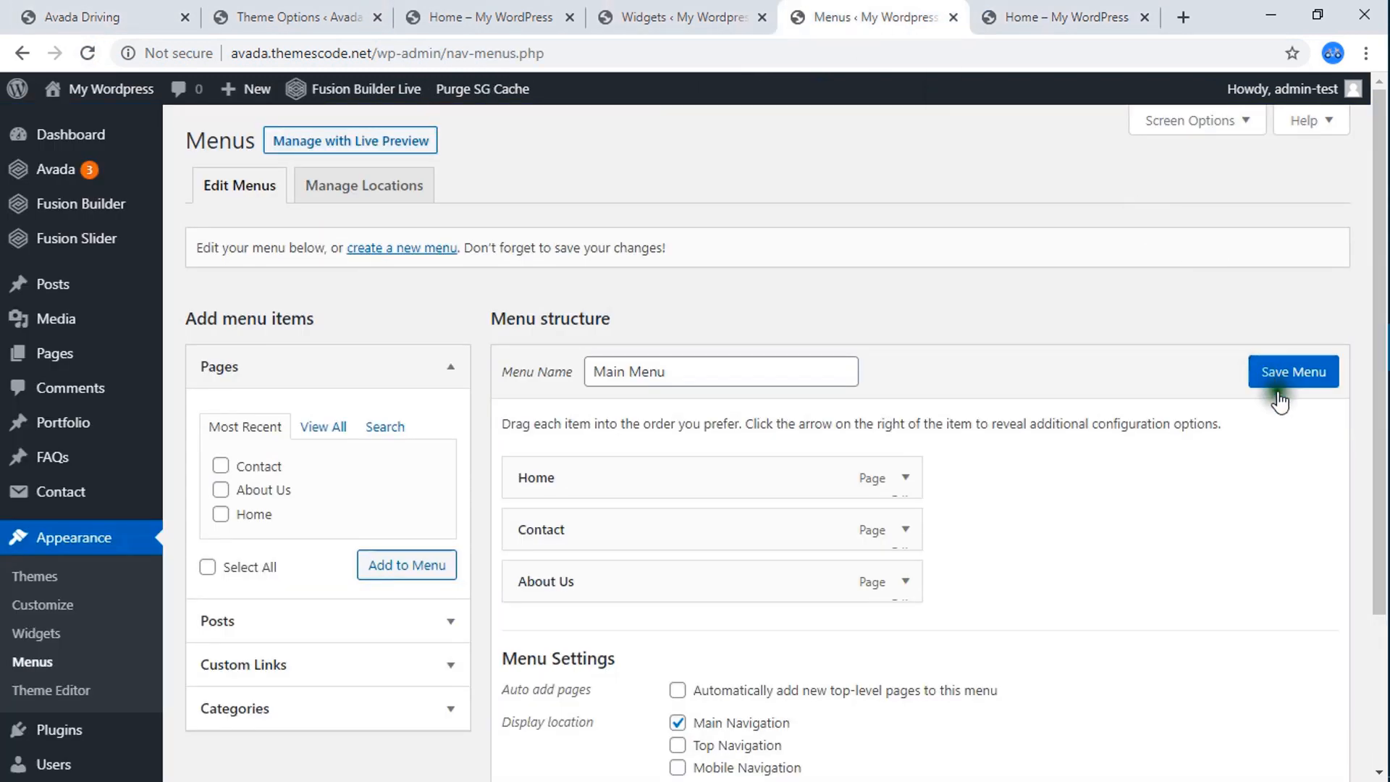
click(1264, 371)
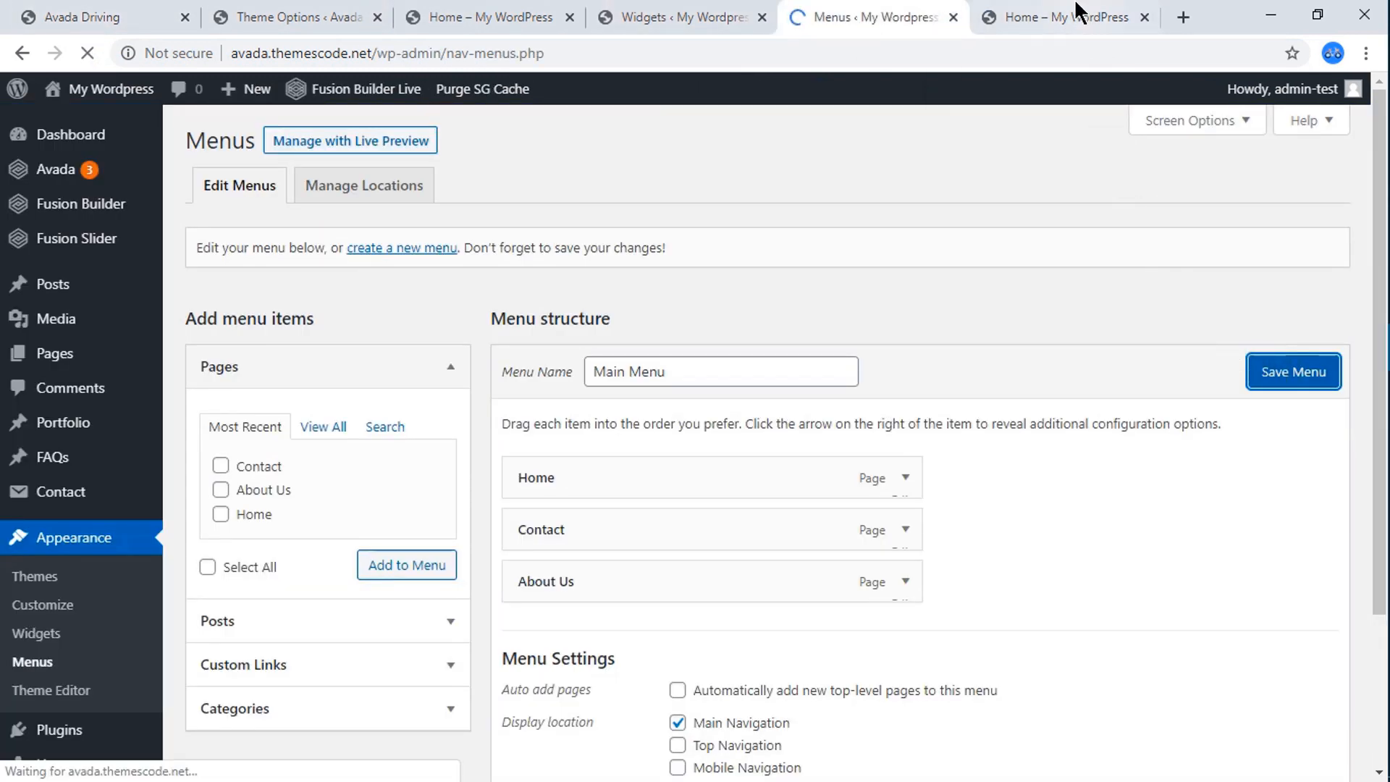
click(1000, 17)
click(88, 53)
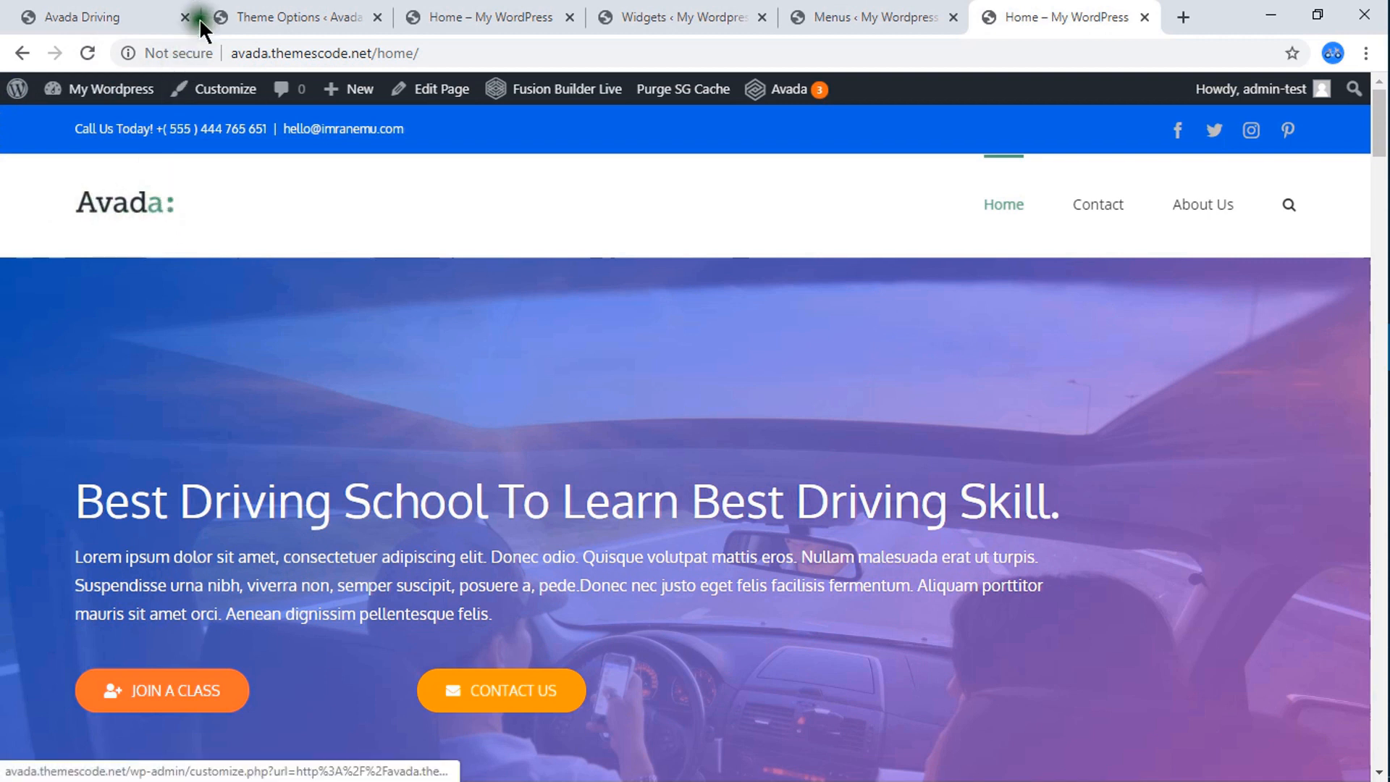
Open the Logo section of My WordPress's Avada theme options and remove the existing default logo.
click(290, 11)
click(558, 10)
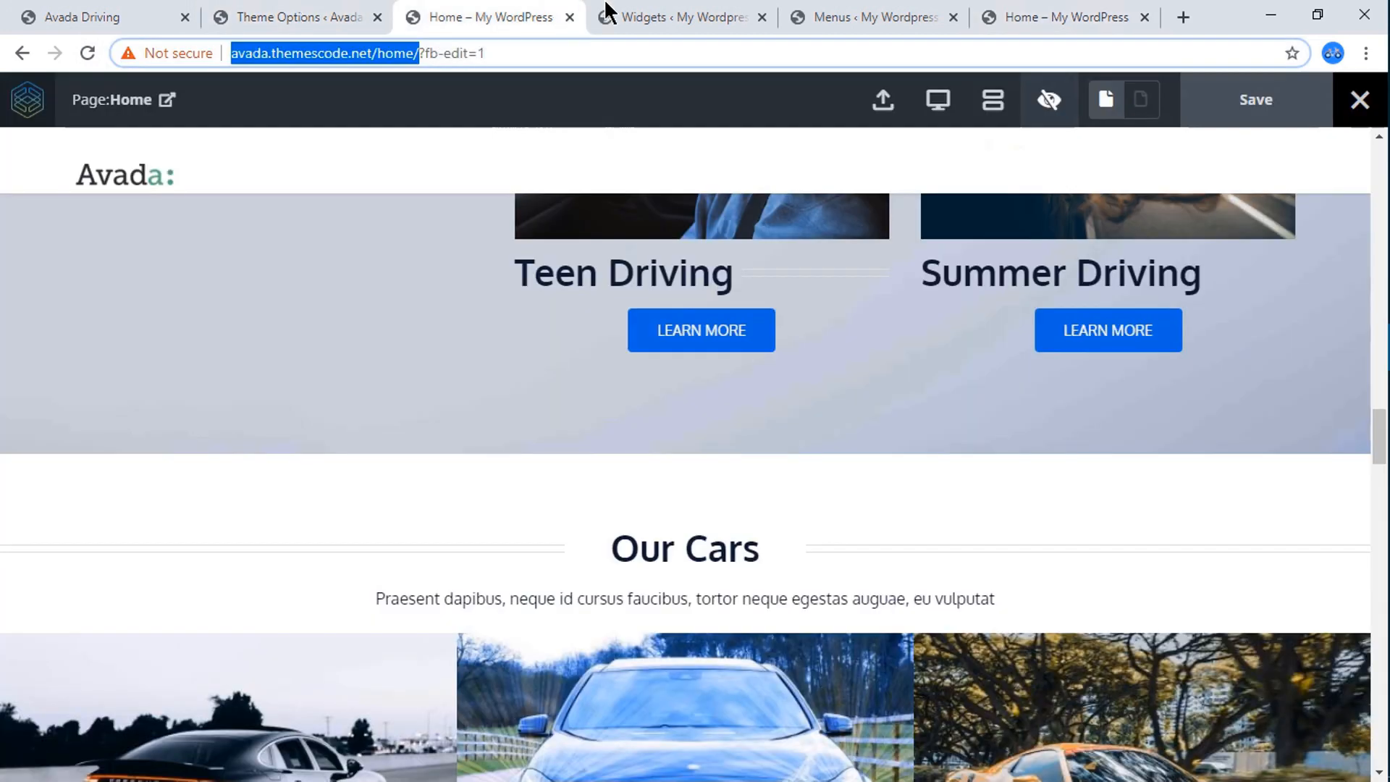
click(681, 10)
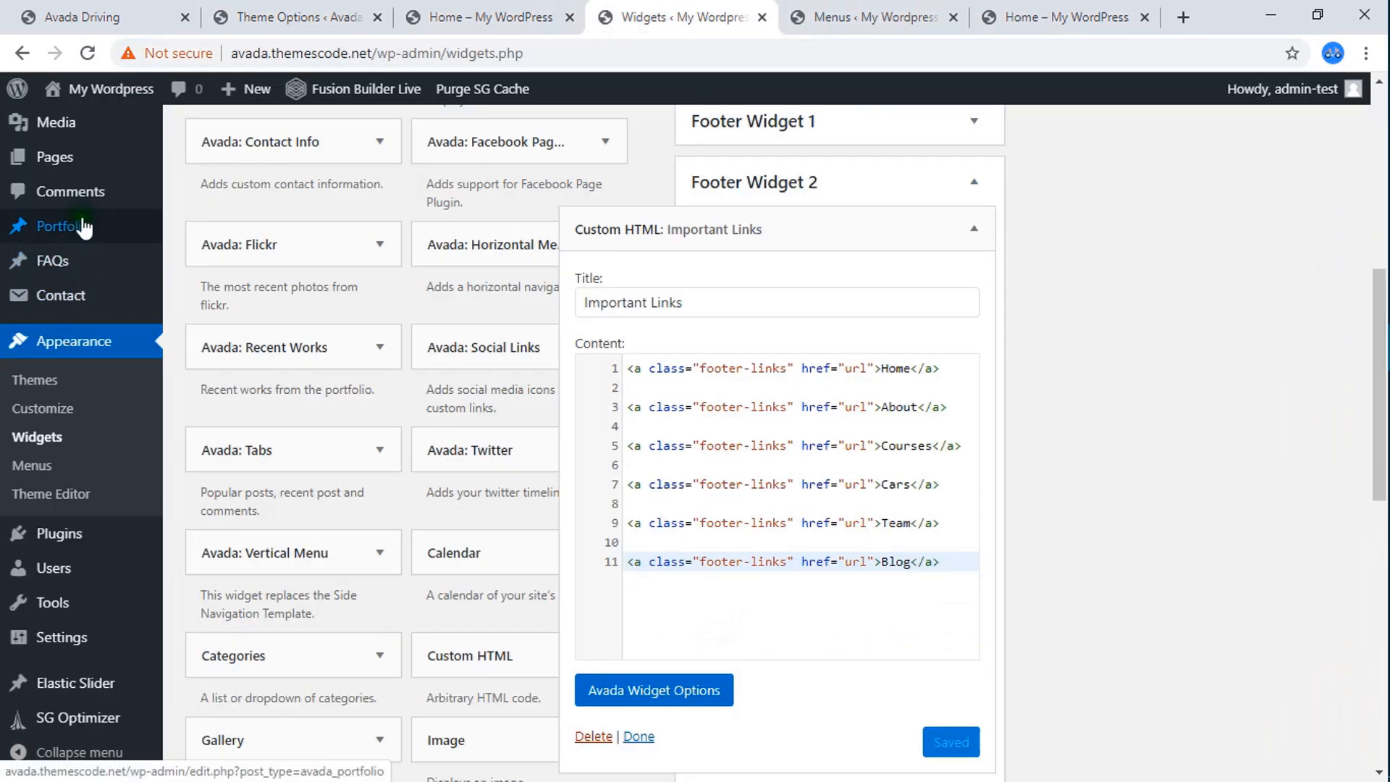
scroll(85, 227, up, 3)
mouse_move(66, 176)
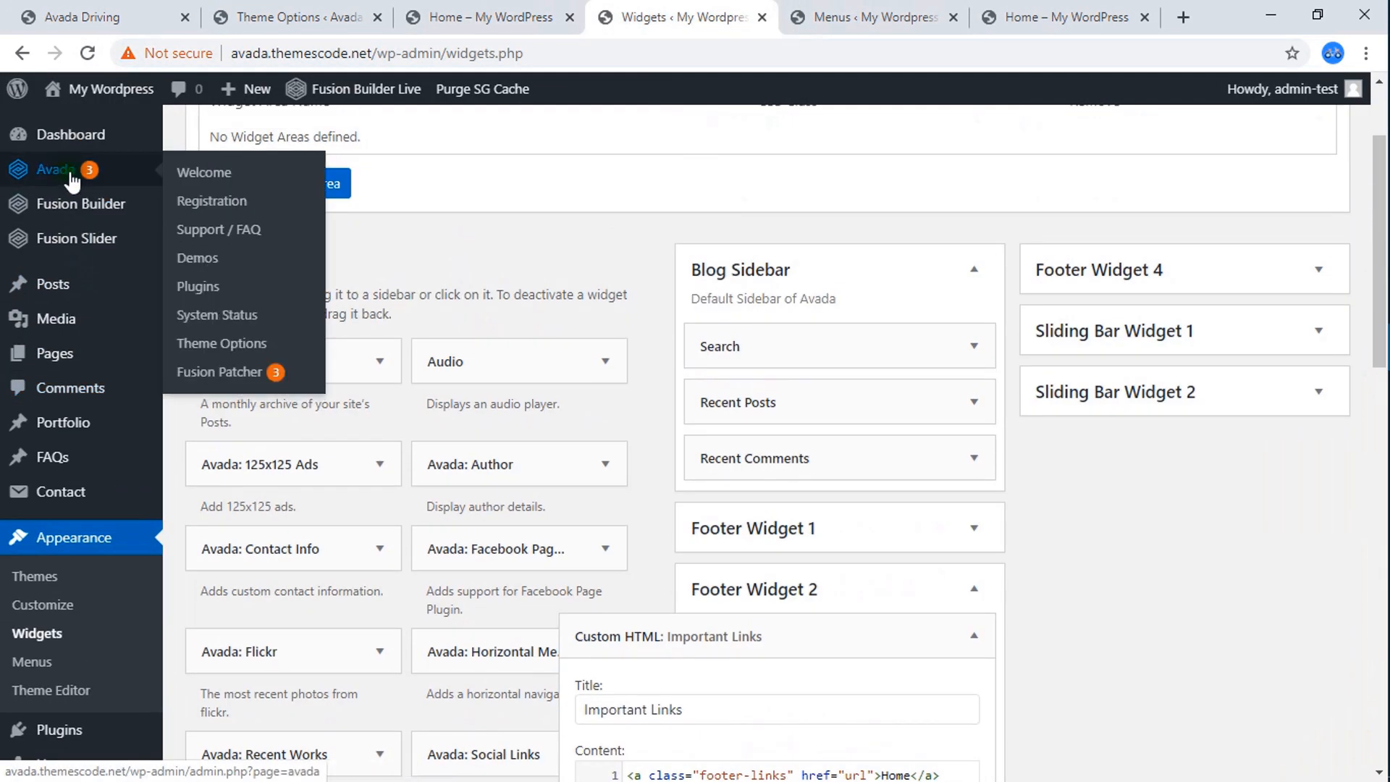
click(239, 351)
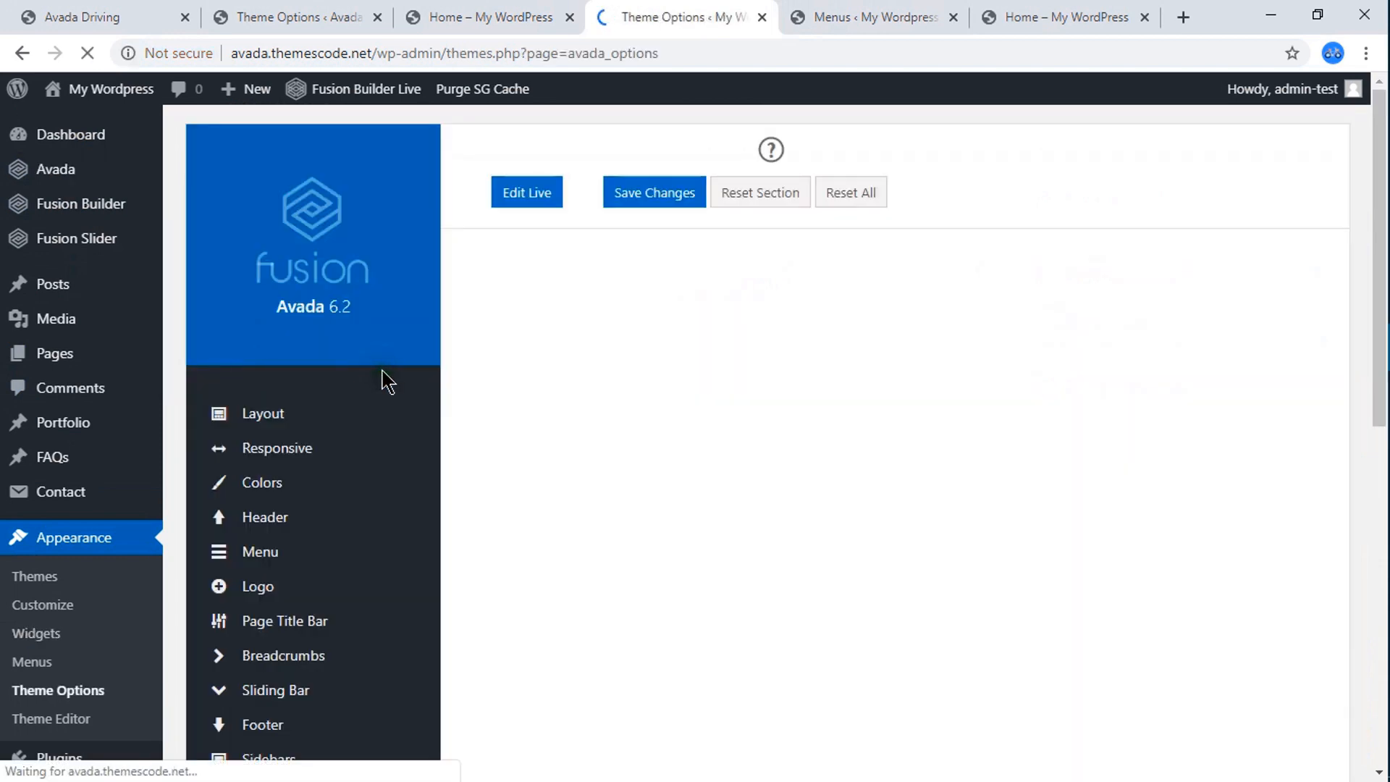
scroll(382, 372, down, 1)
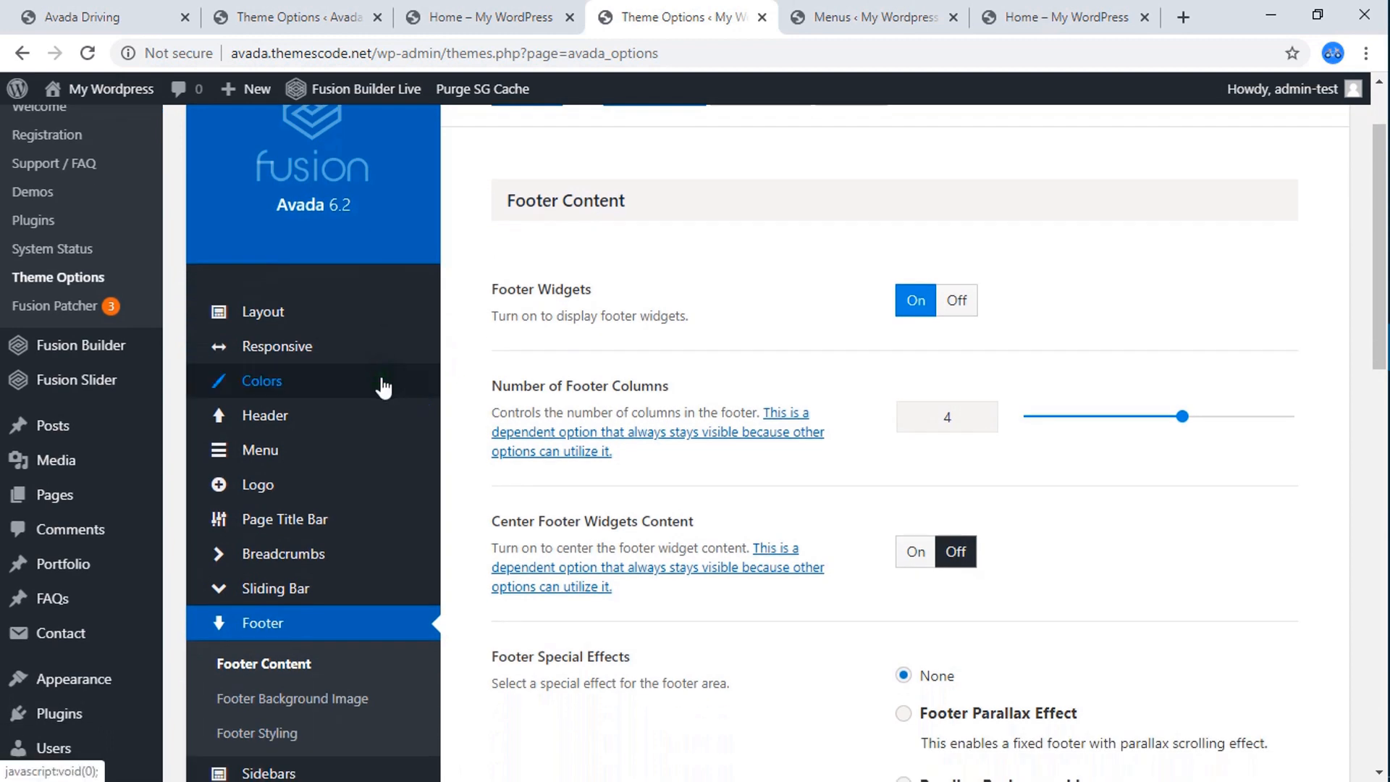
scroll(382, 387, down, 1)
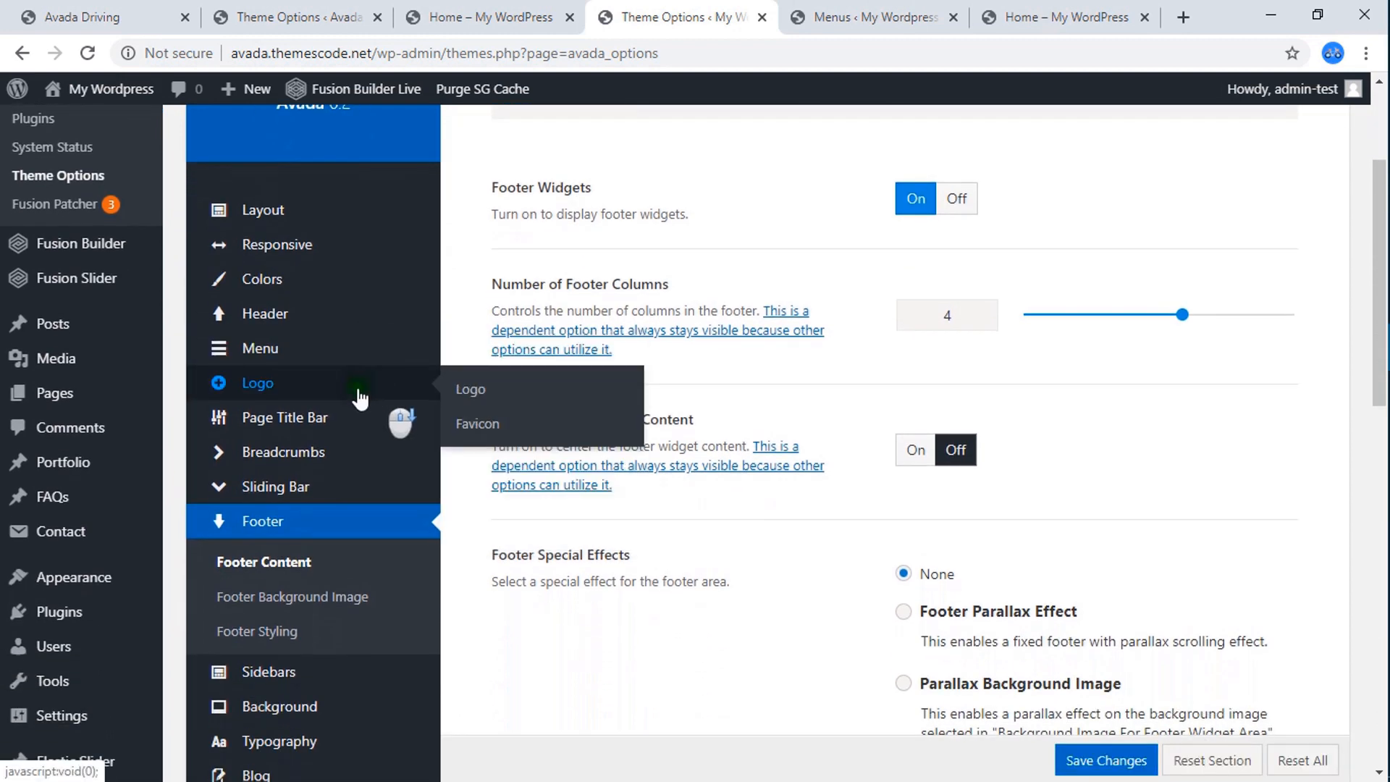
click(265, 394)
scroll(953, 284, up, 2)
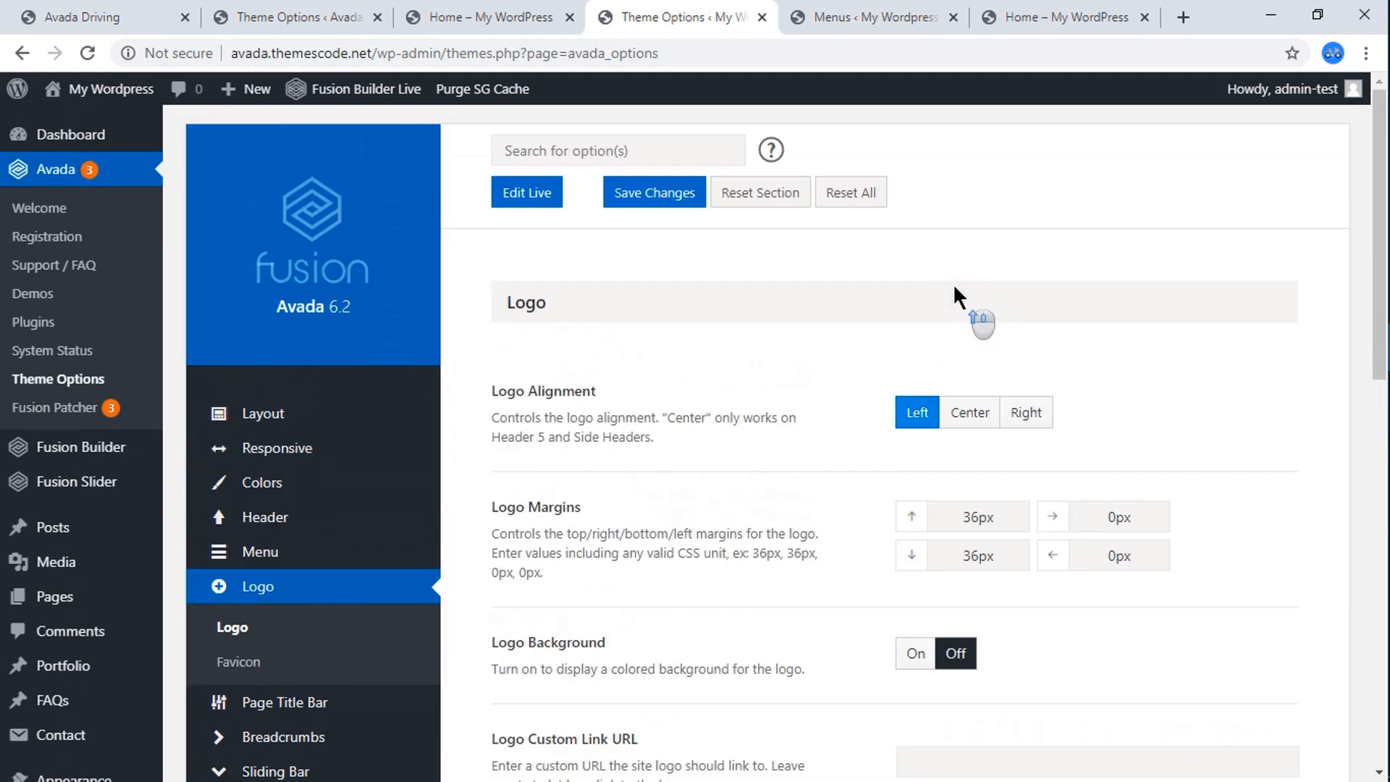
scroll(953, 290, down, 6)
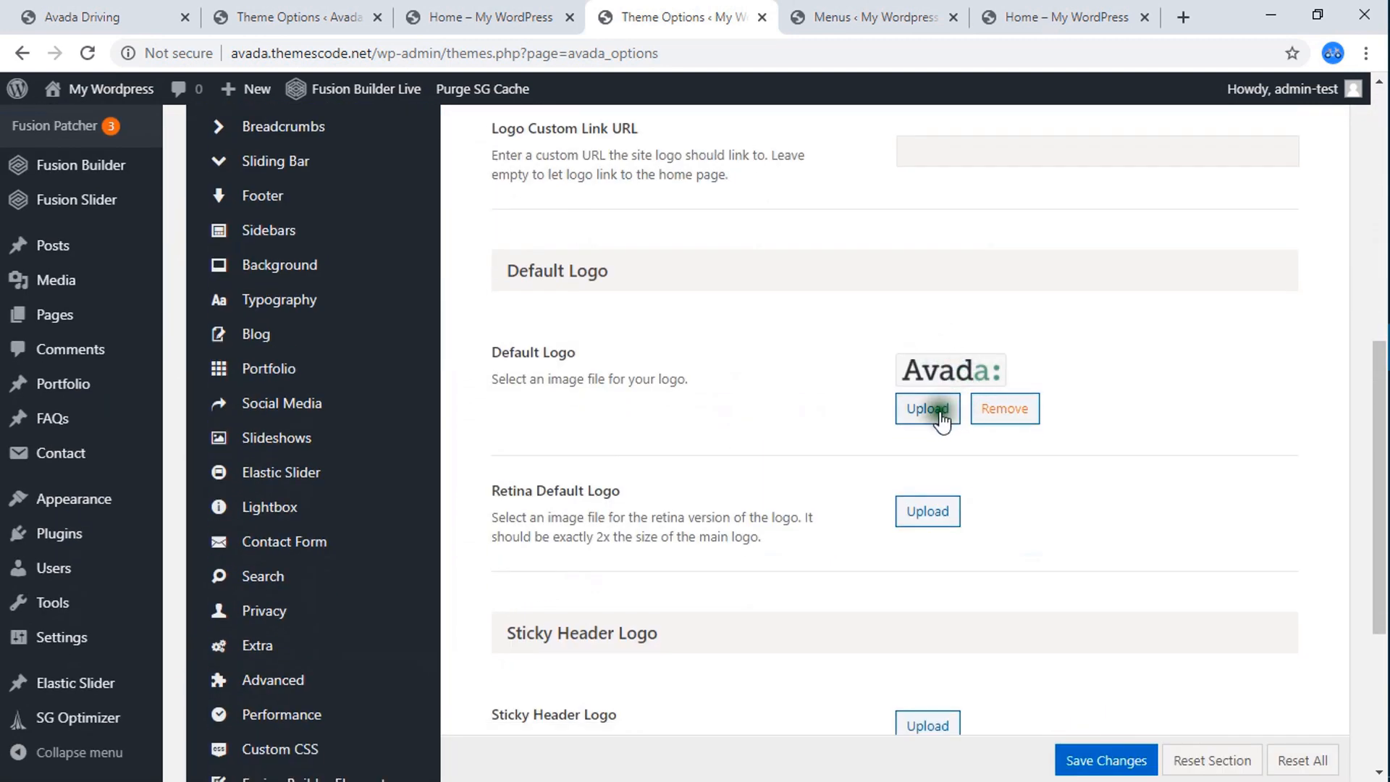
click(1000, 409)
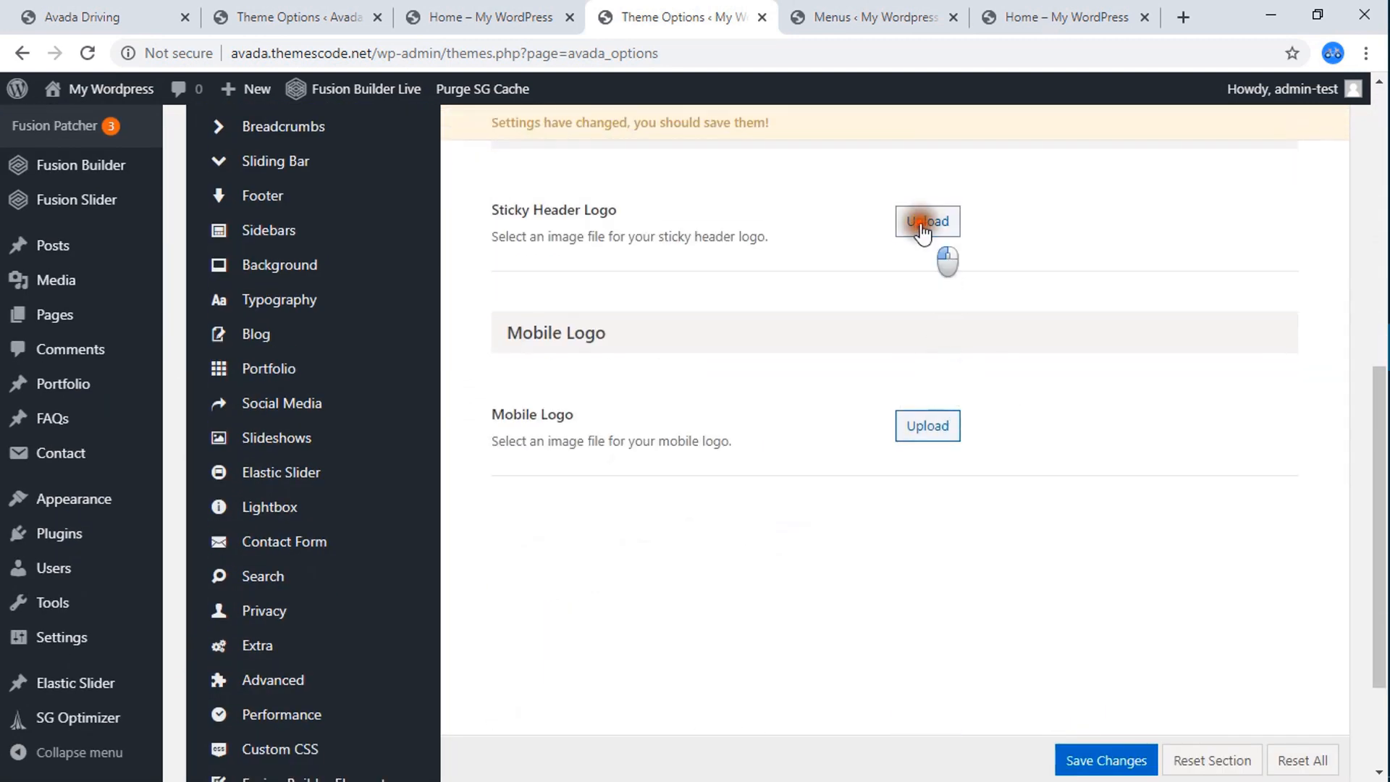
Set logo-80.png from the media library as both the sticky header logo and the default logo.
click(921, 230)
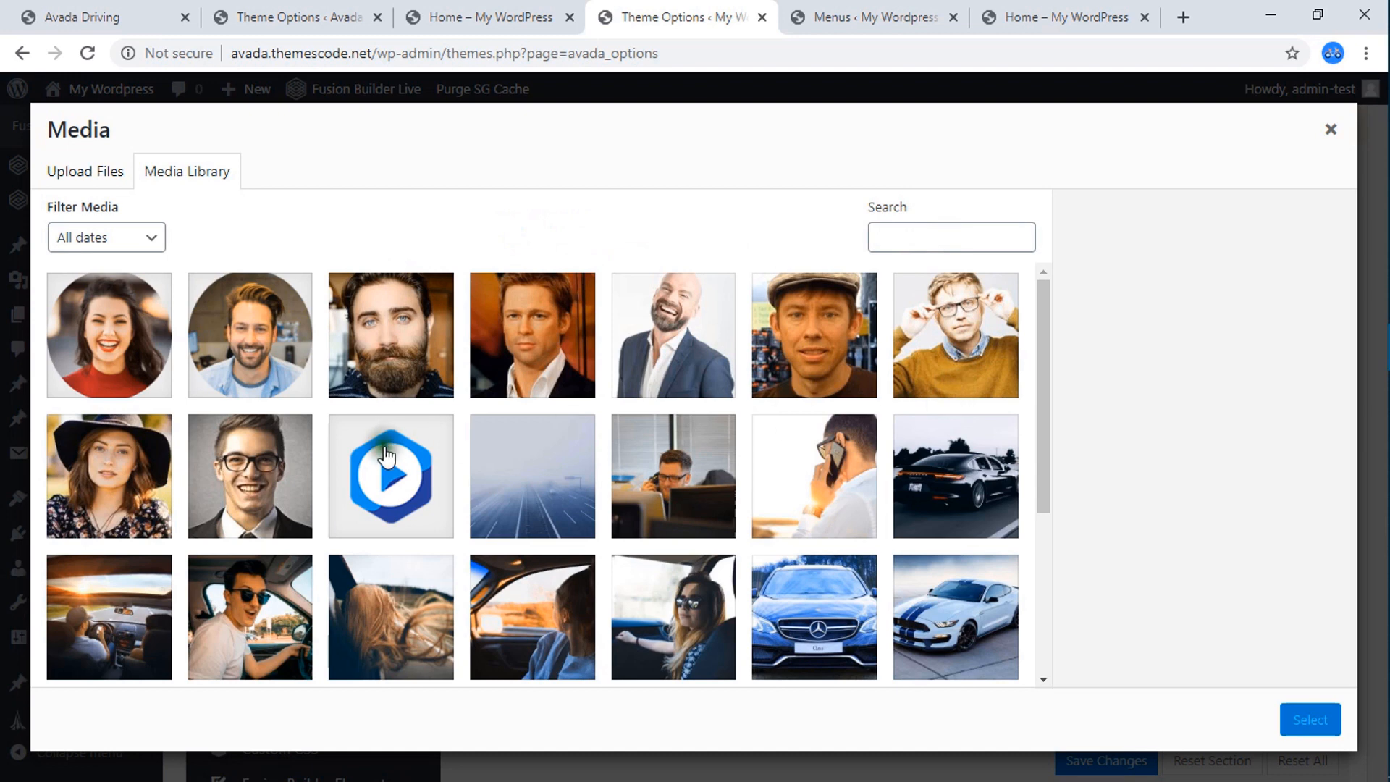
click(386, 456)
click(1310, 719)
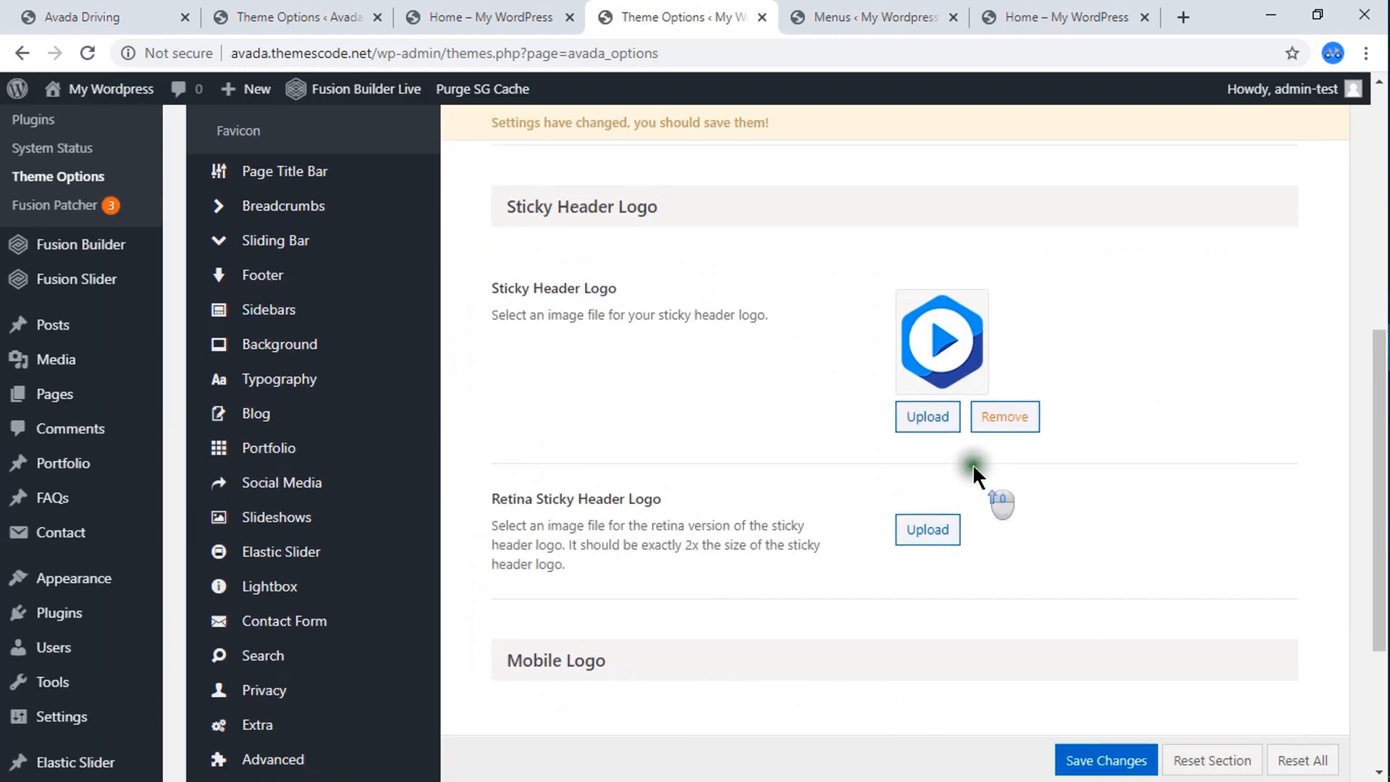
scroll(972, 463, up, 3)
click(930, 320)
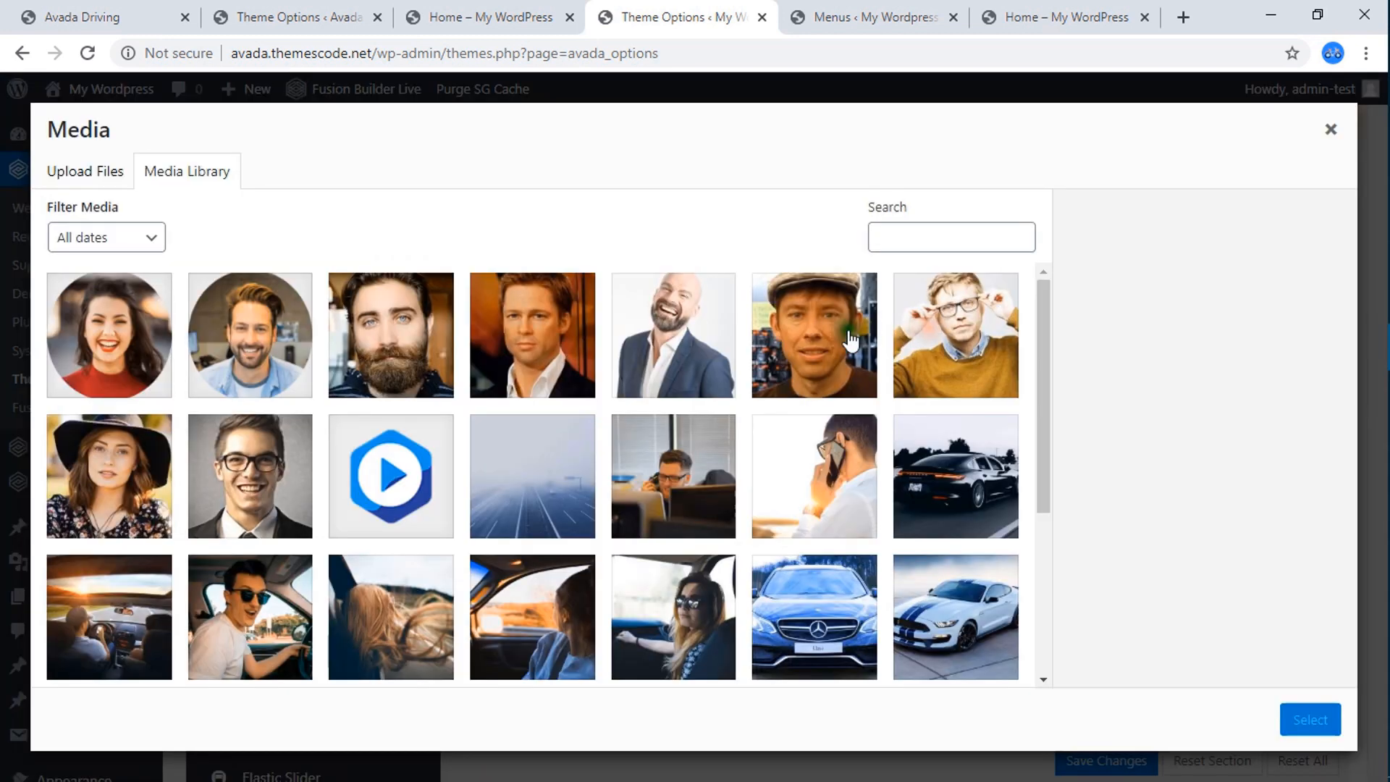
click(386, 452)
click(1316, 722)
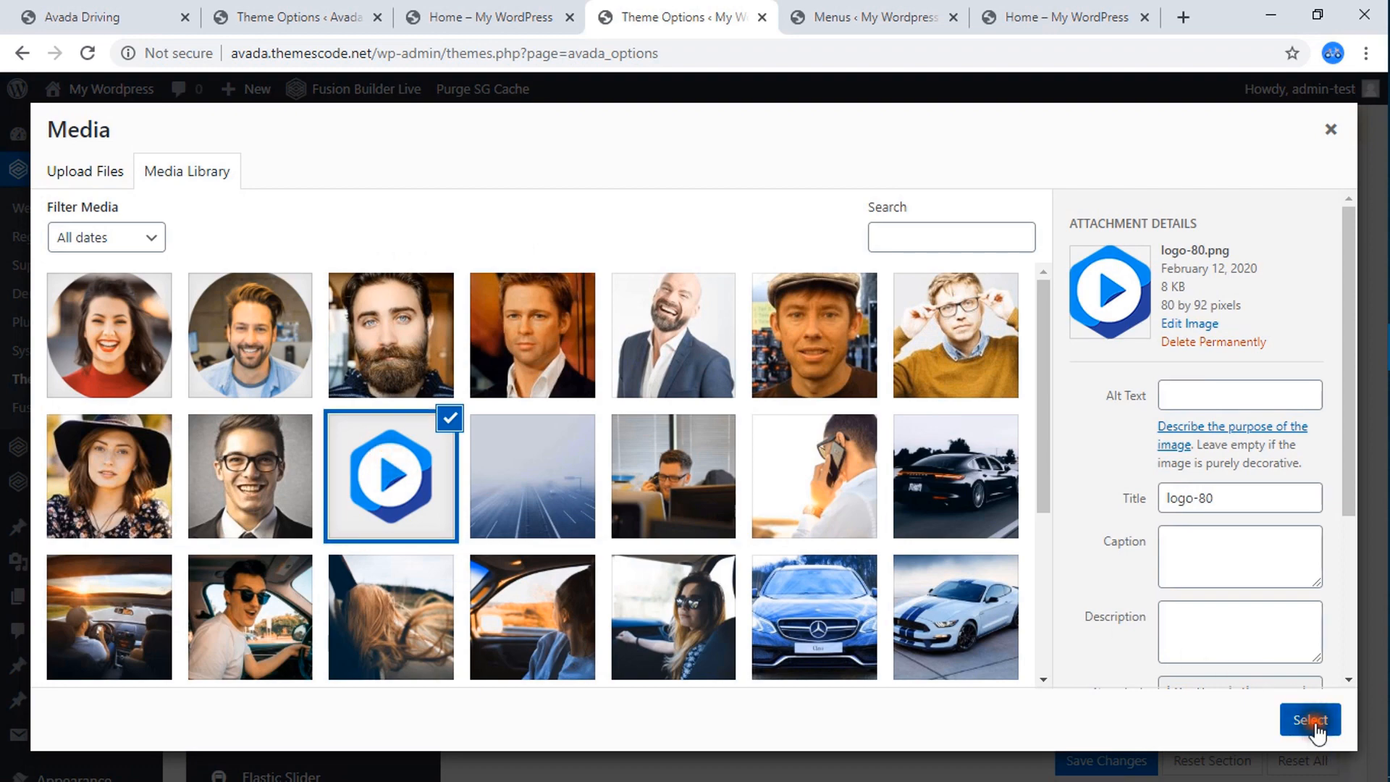
Set logo-80.png from the media library as the mobile logo.
scroll(1014, 521, down, 4)
scroll(747, 486, down, 5)
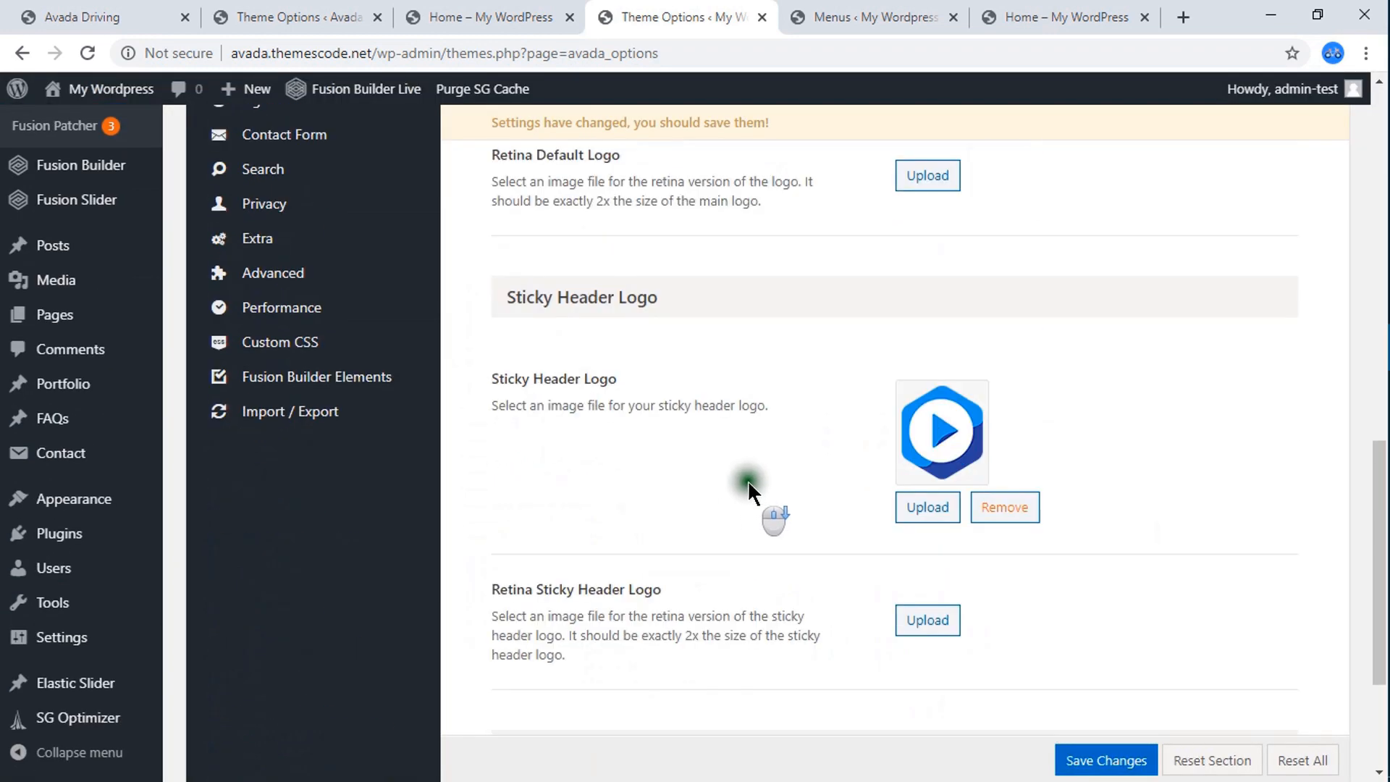
scroll(749, 487, down, 3)
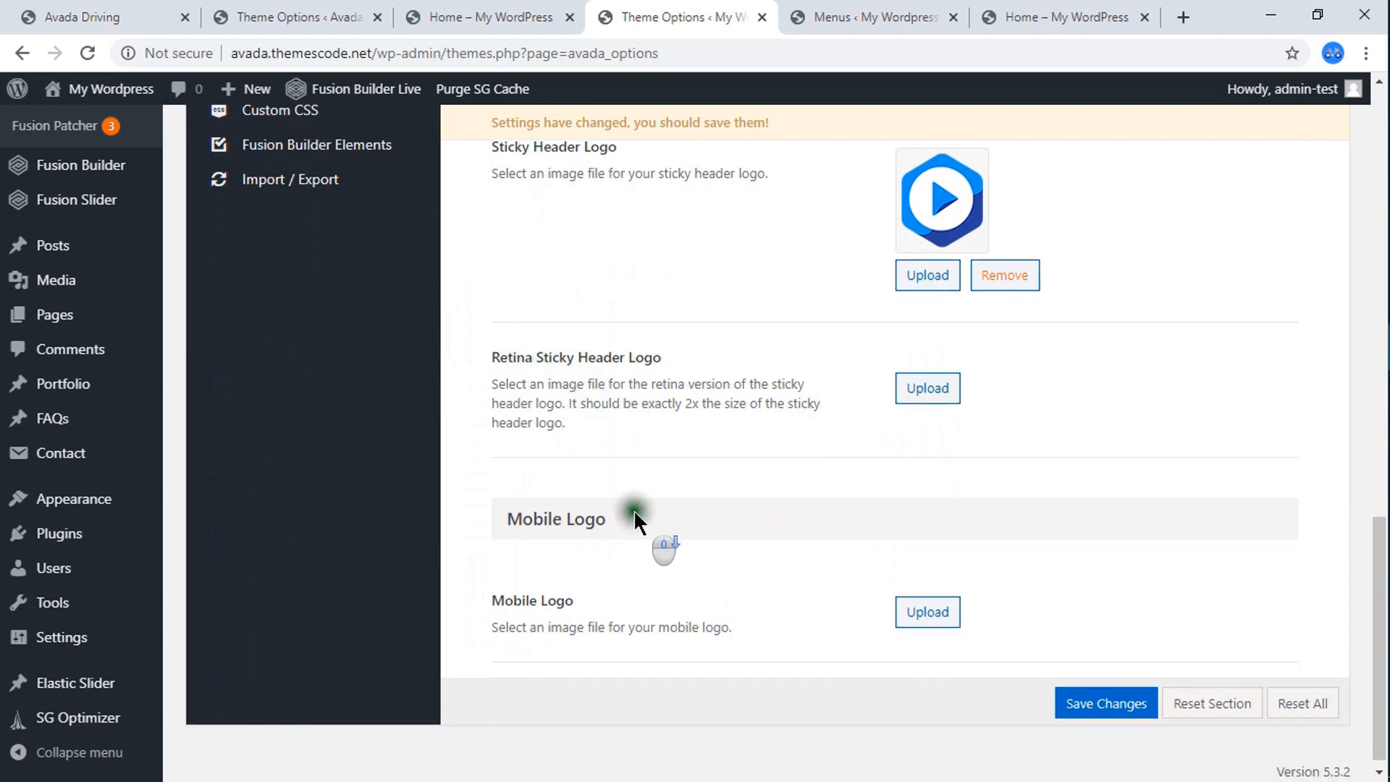
scroll(652, 546, down, 1)
click(929, 604)
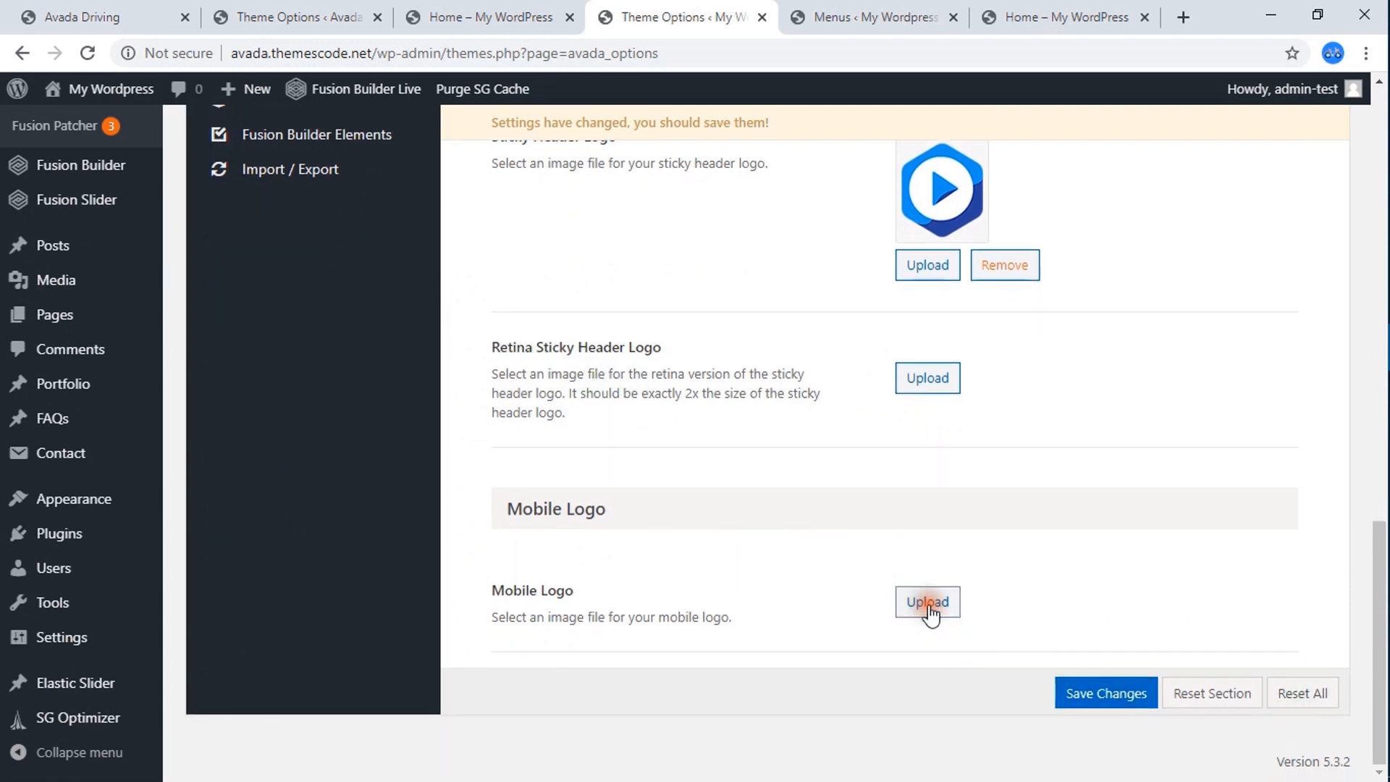
click(406, 463)
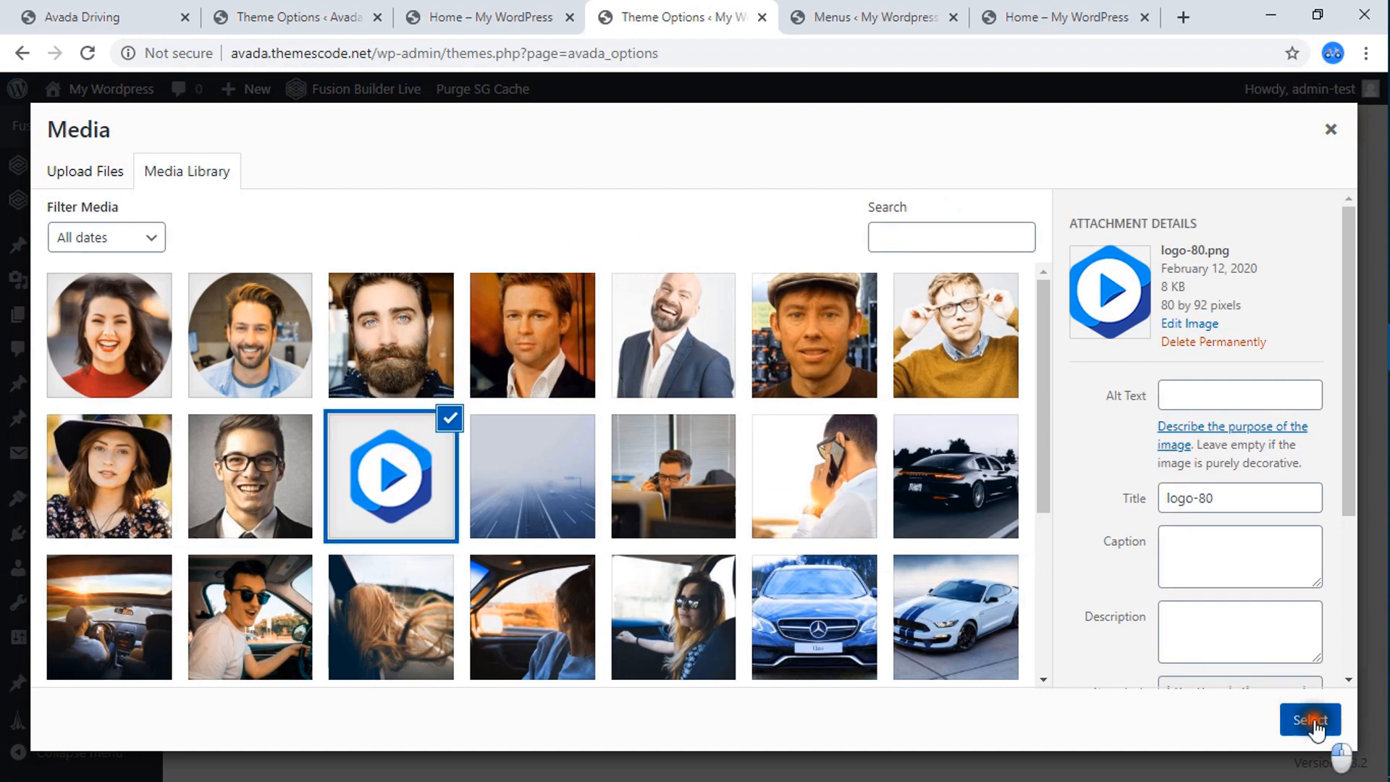
click(1312, 721)
Save the logo settings and check the new logo on the reloaded live Home page.
scroll(944, 416, up, 20)
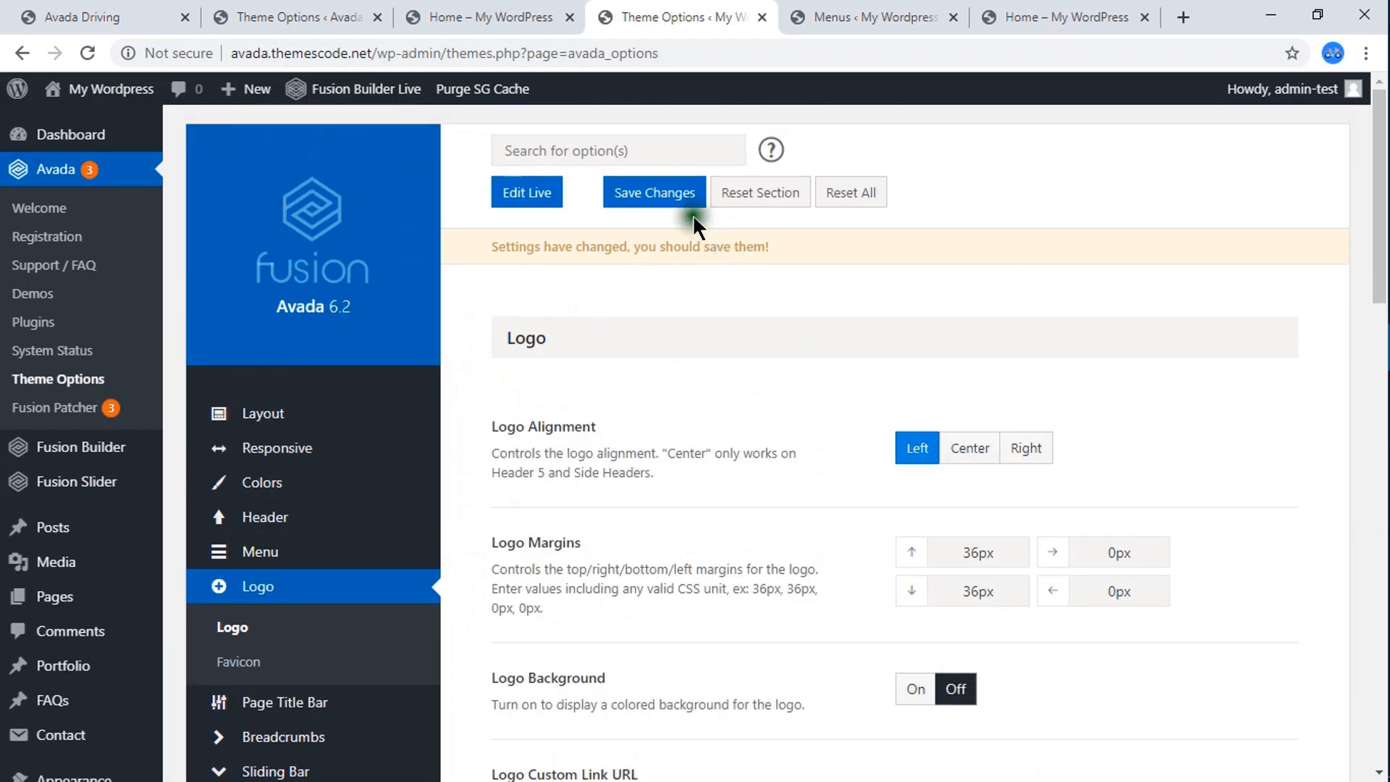
click(654, 211)
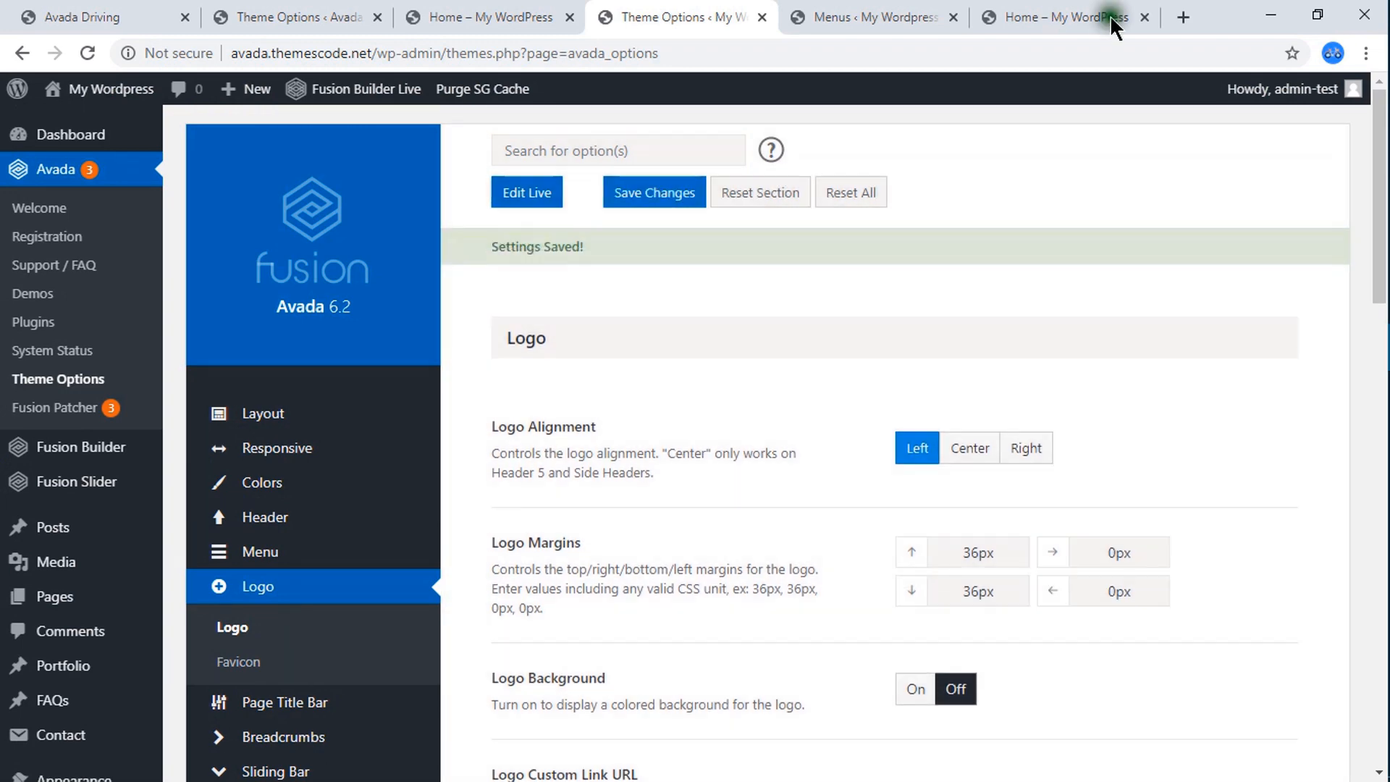
click(1065, 16)
click(85, 58)
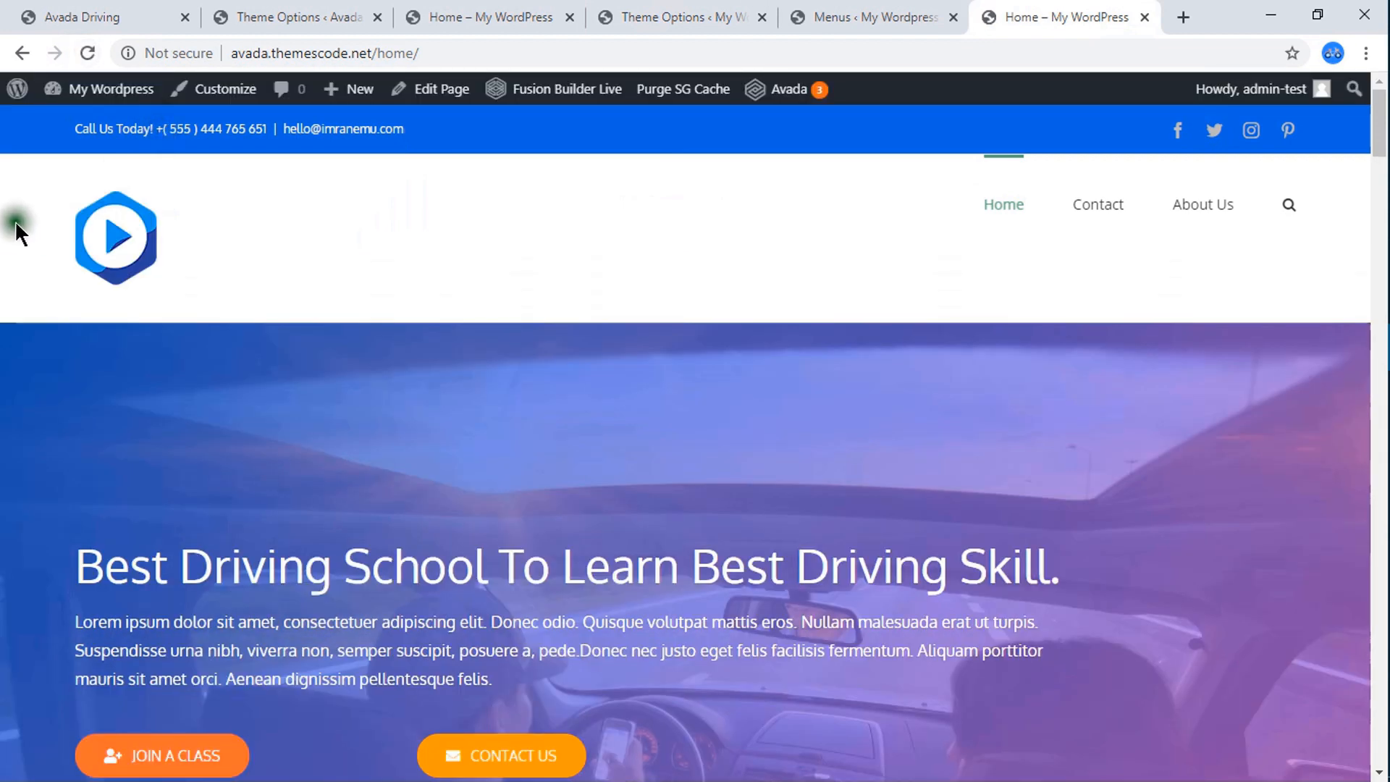
Set the top and bottom logo margins to 10px, save, and check the header height on the live Home page.
click(893, 15)
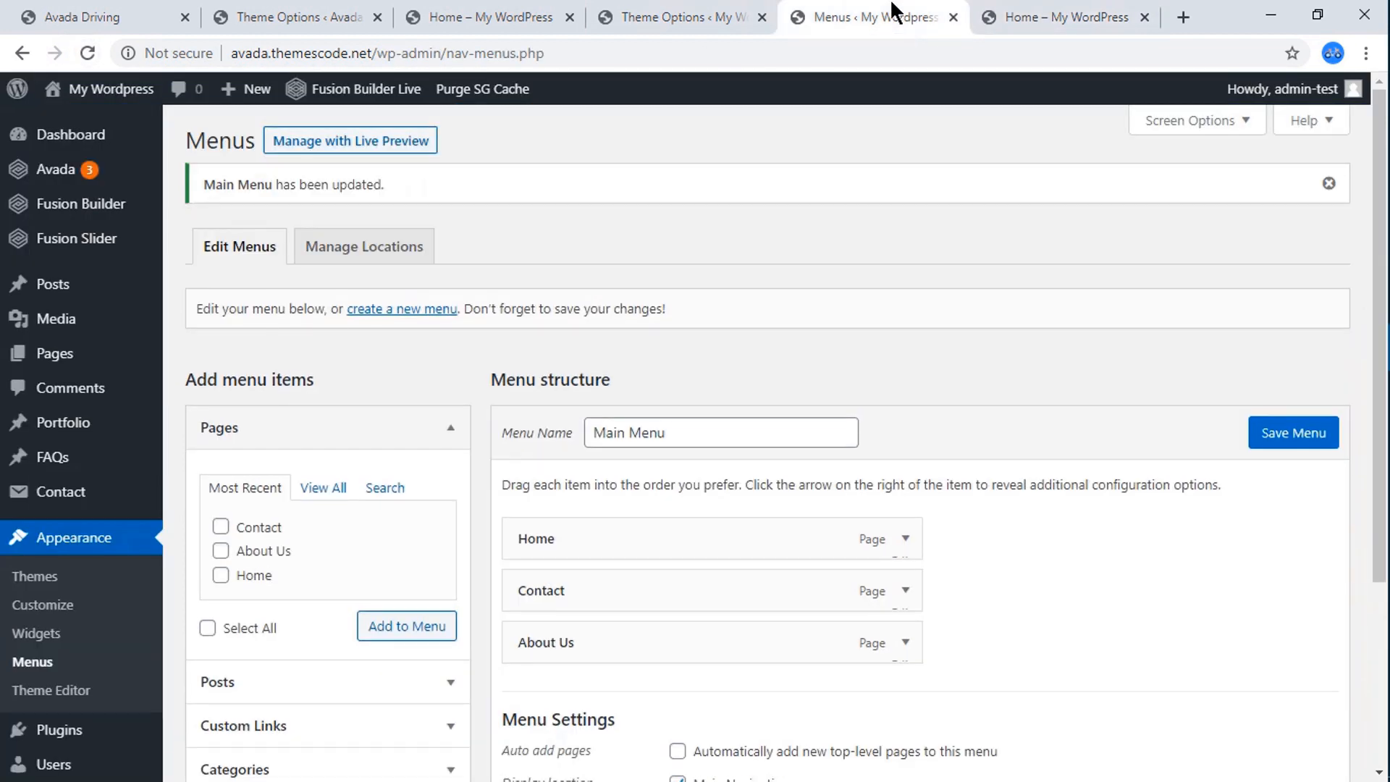
click(693, 15)
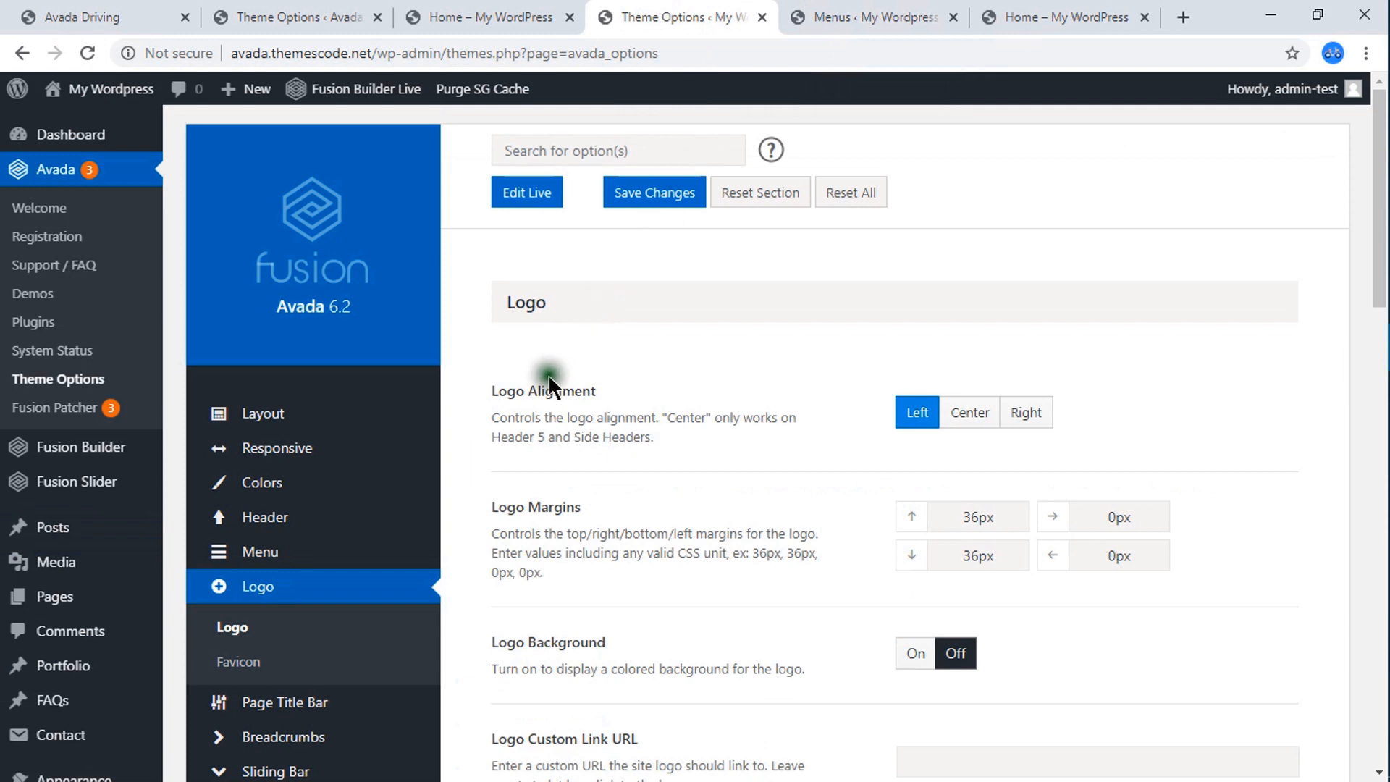
mouse_move(330, 556)
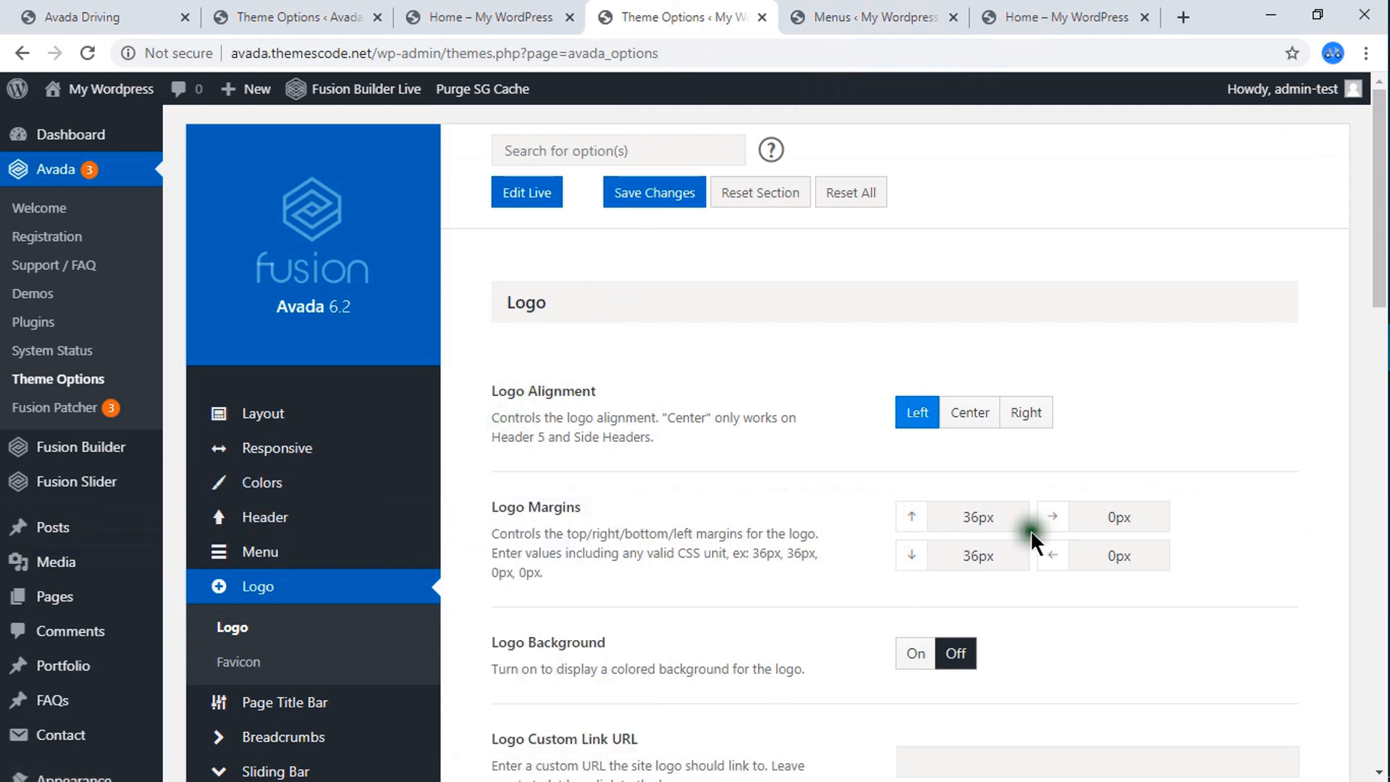
click(976, 519)
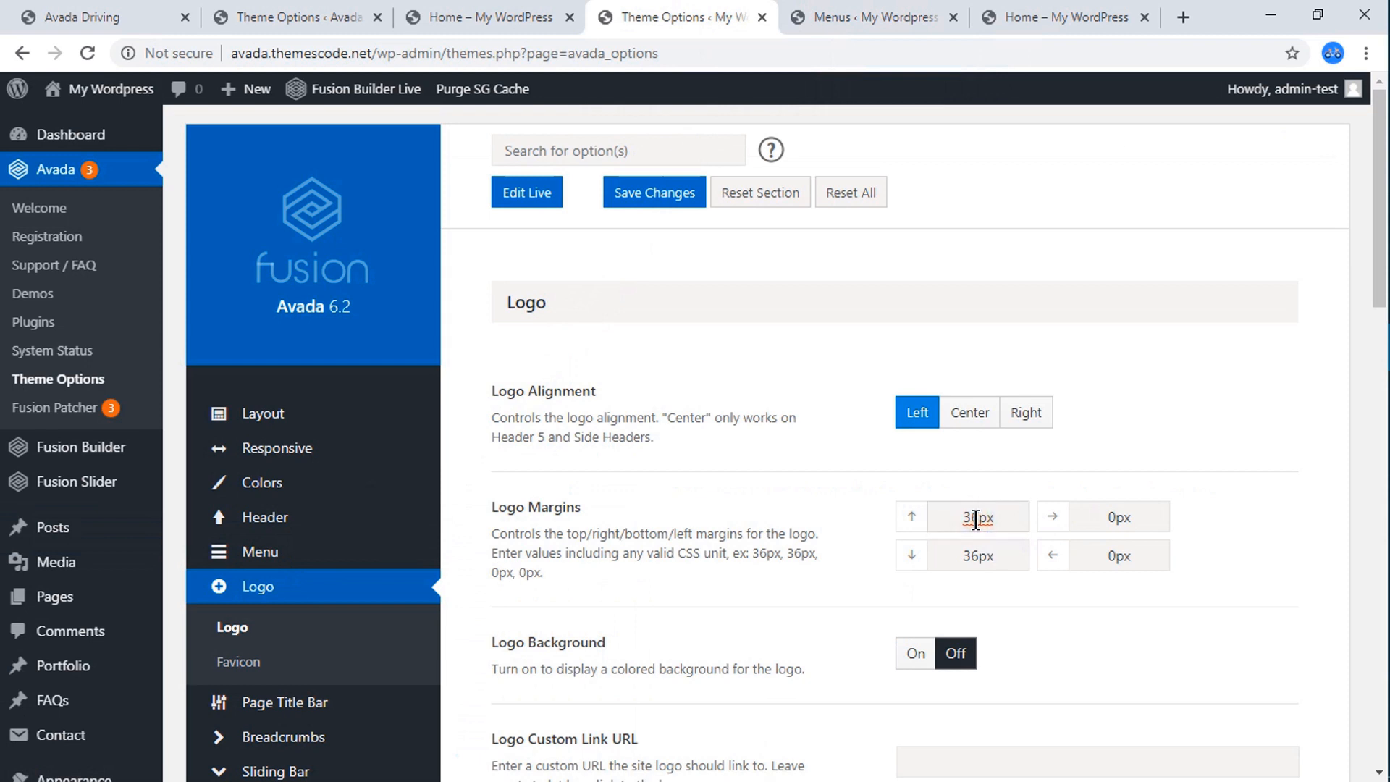
drag(978, 519, 944, 519)
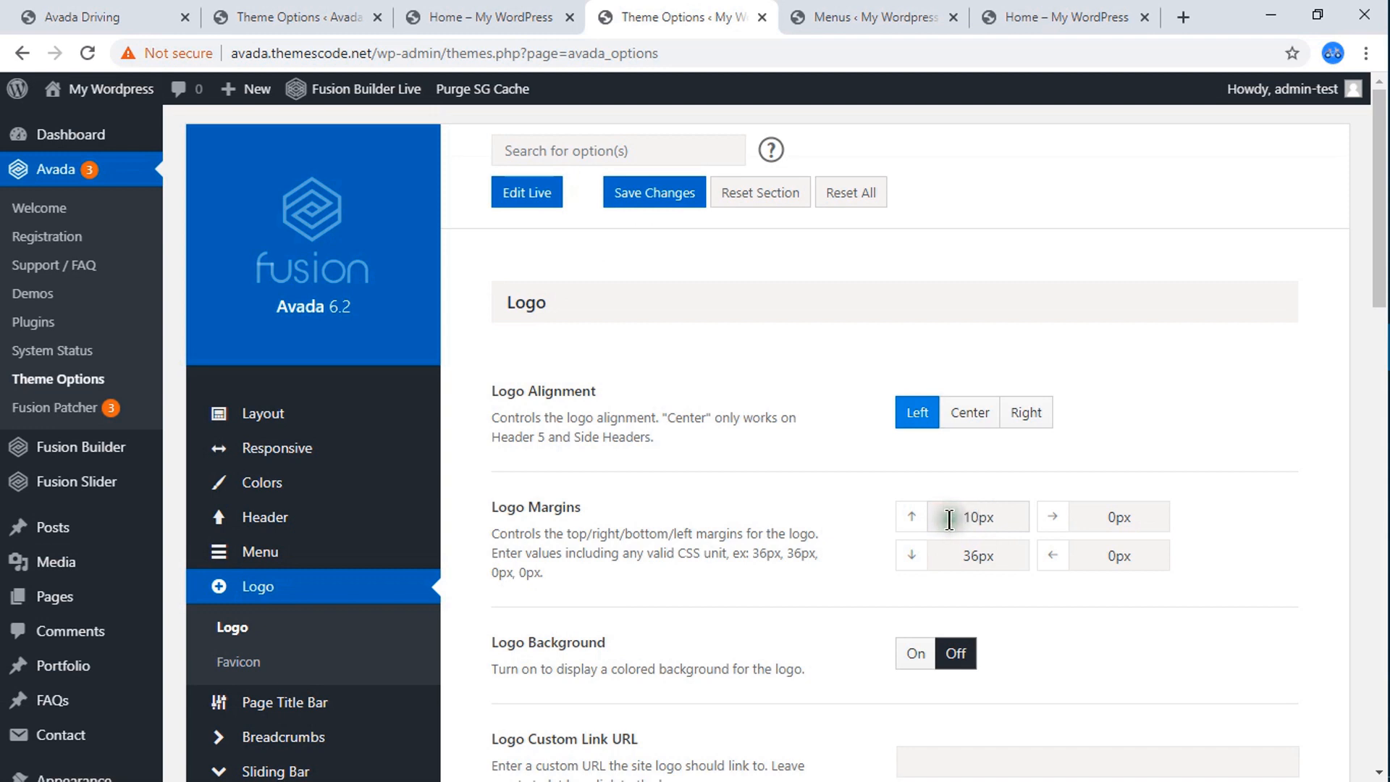
drag(979, 558, 919, 567)
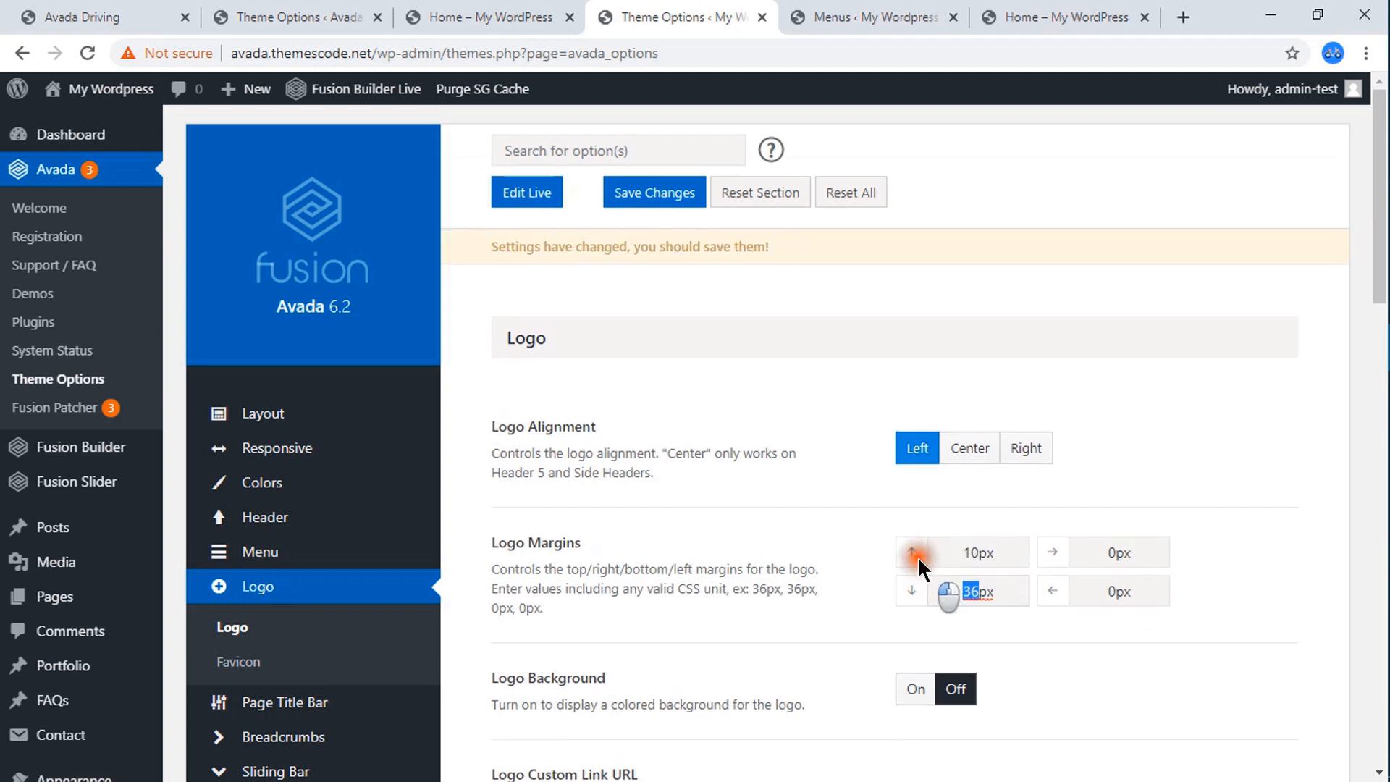
text(10)
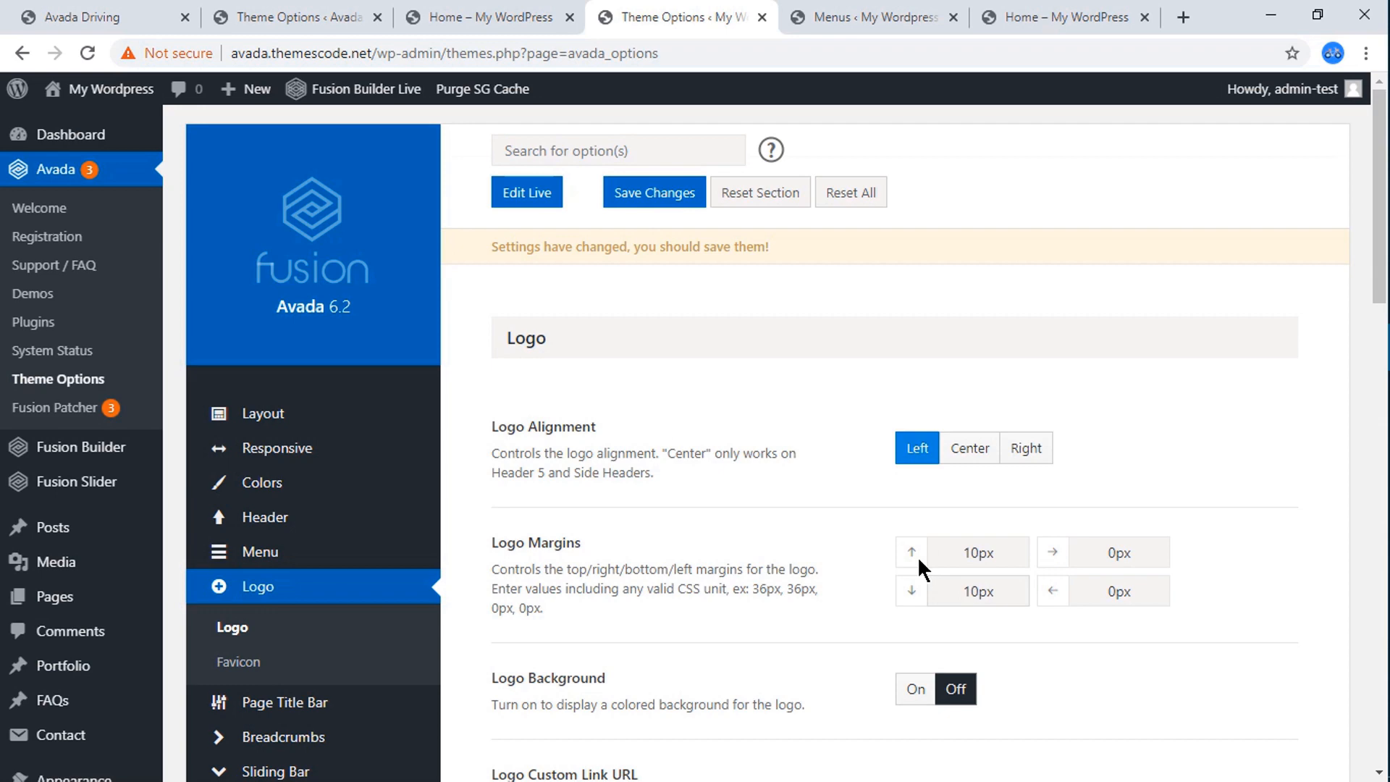
click(655, 193)
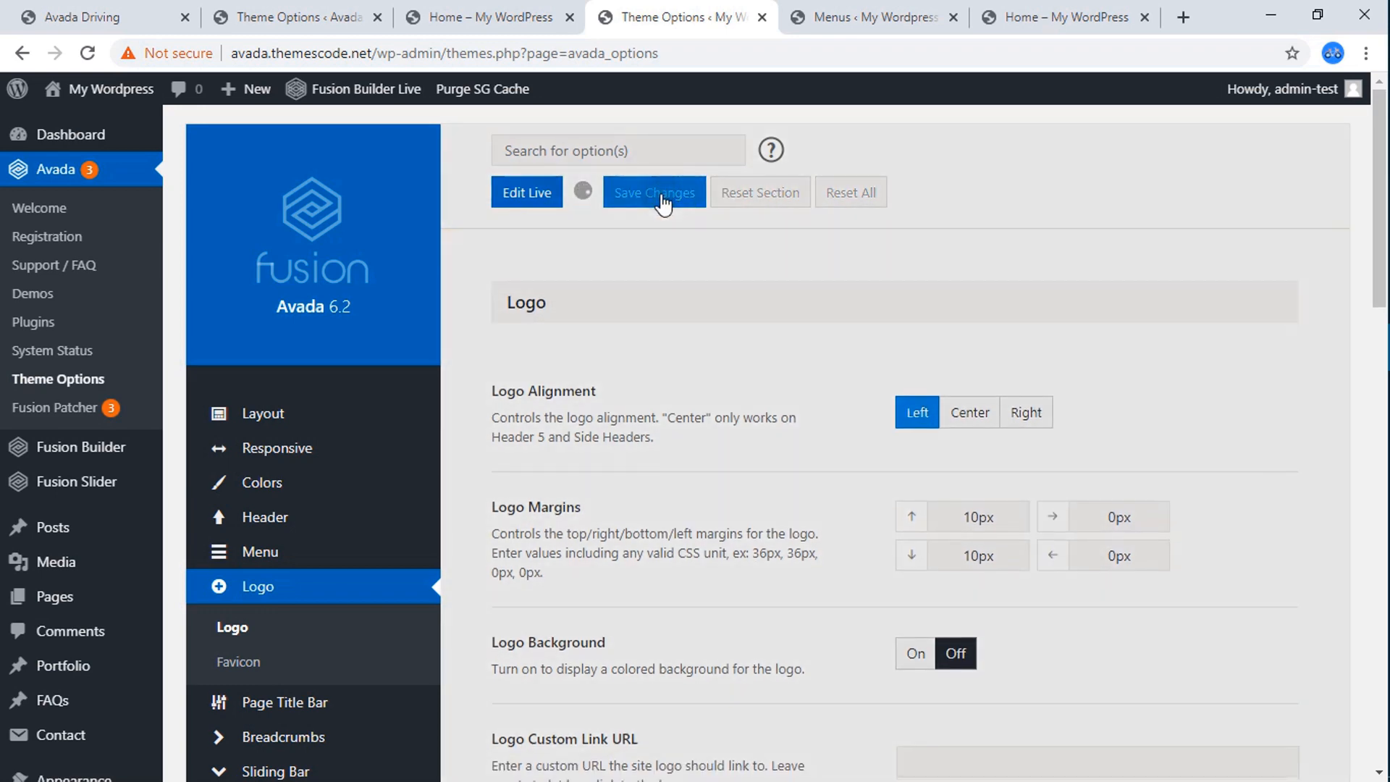
click(976, 13)
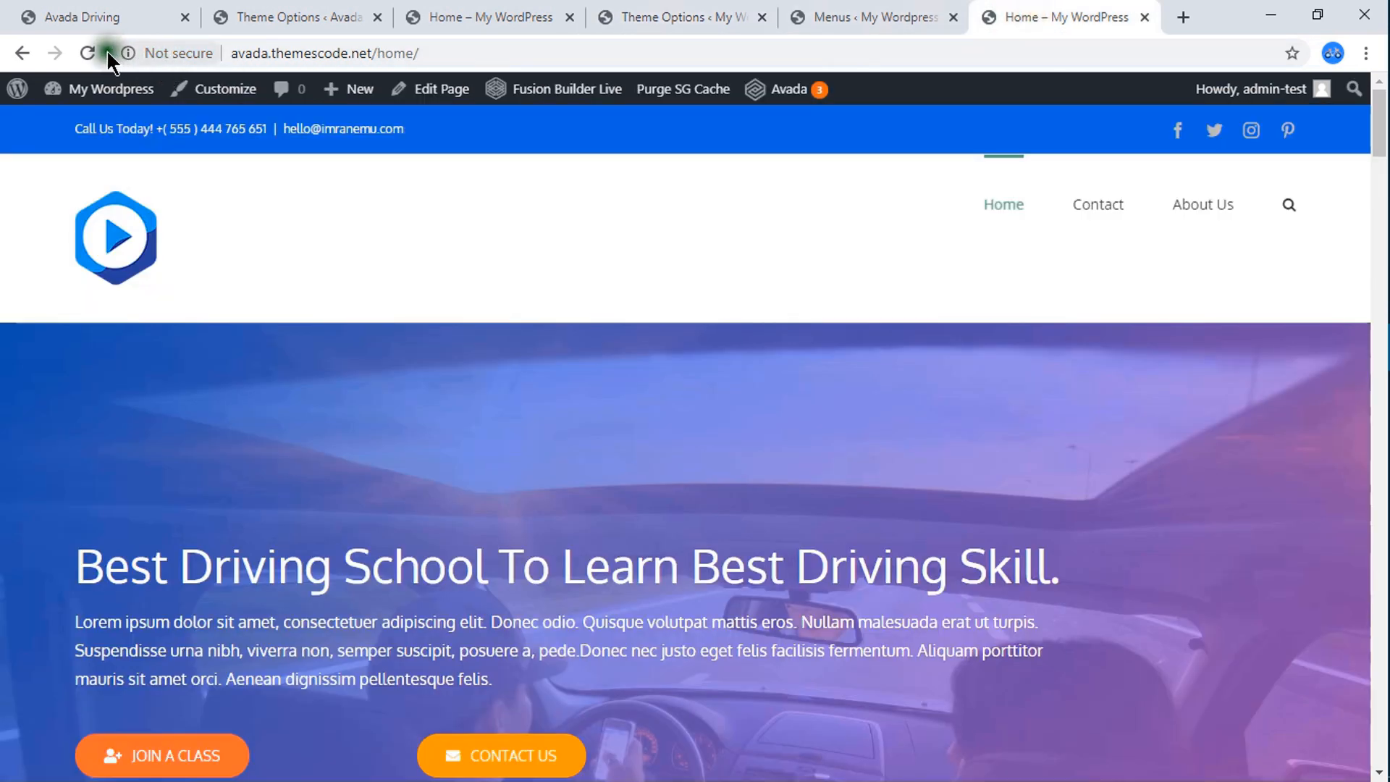
click(86, 53)
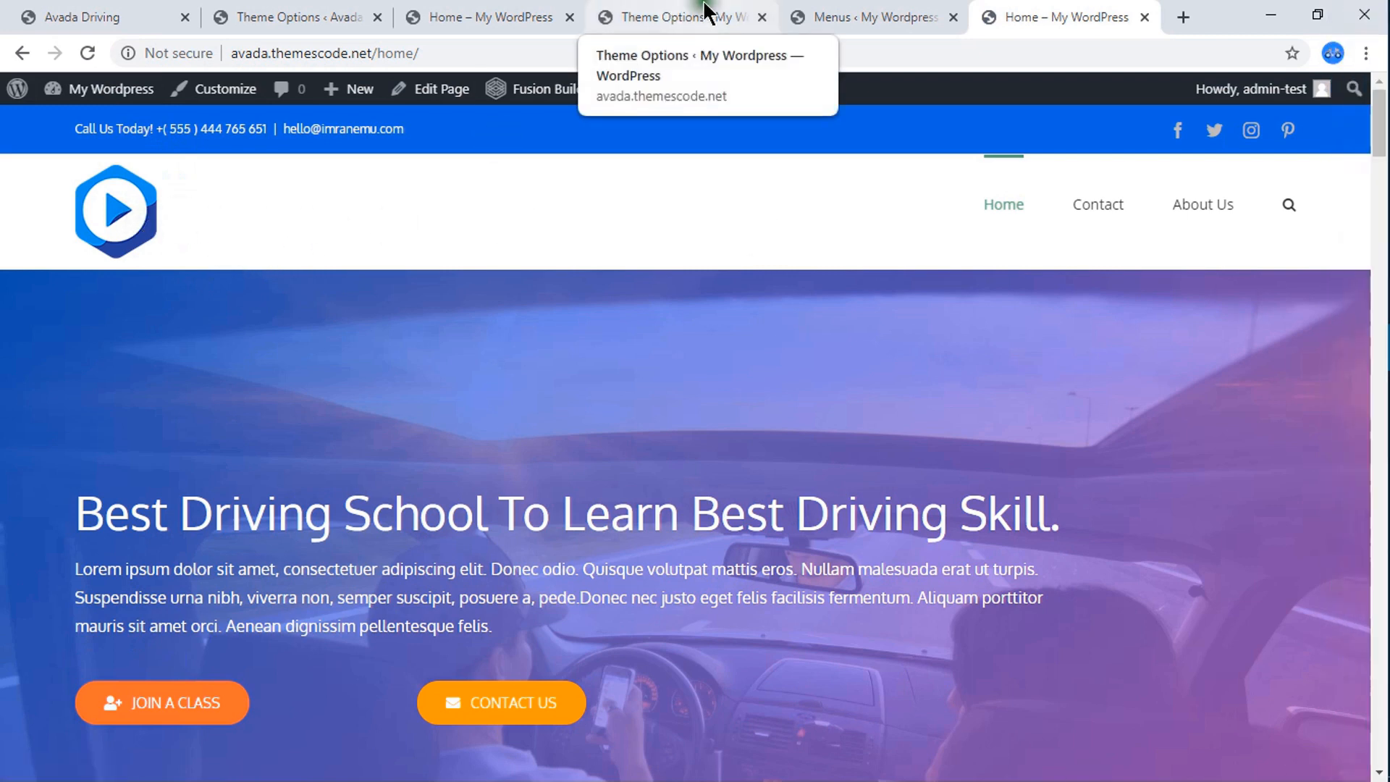
Set the top and bottom logo margins to 8px in the theme options and save the changes.
click(836, 14)
click(720, 16)
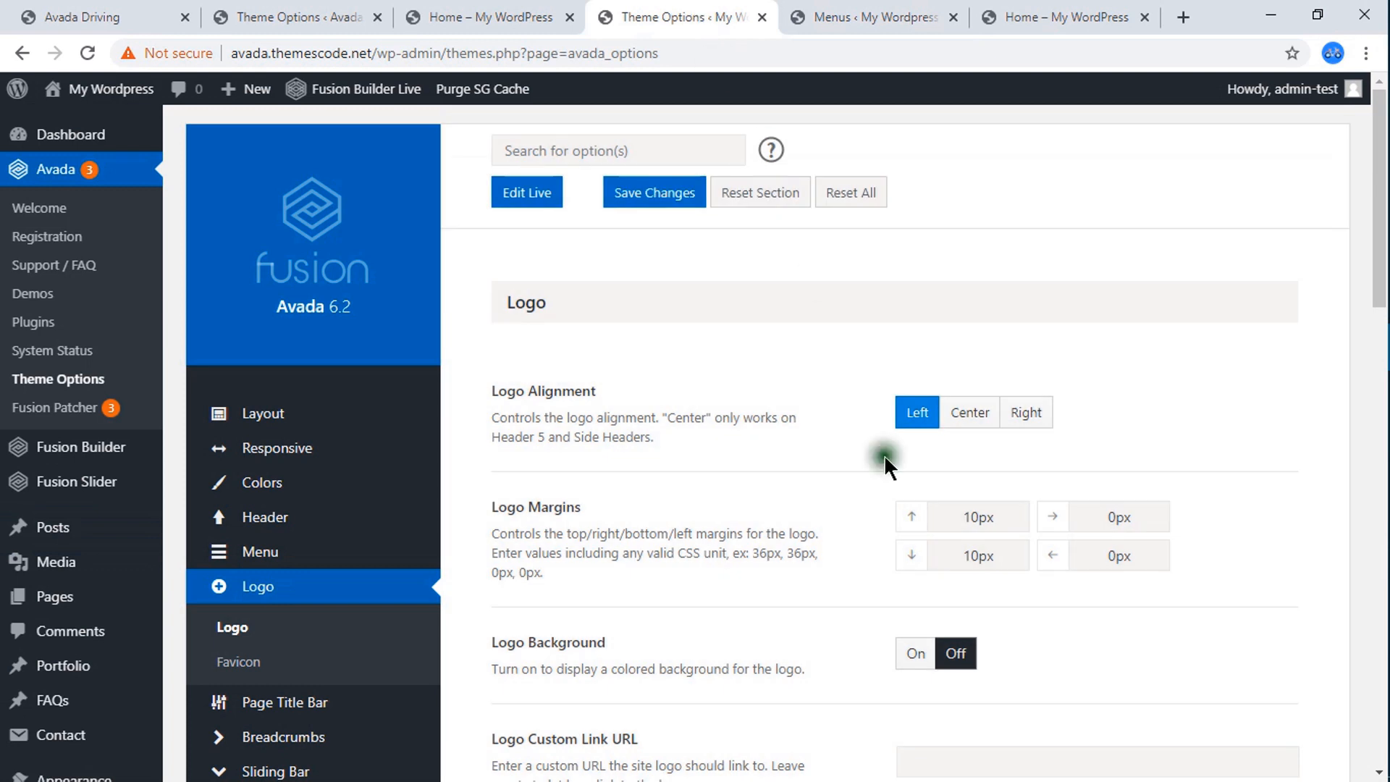
drag(979, 517, 956, 516)
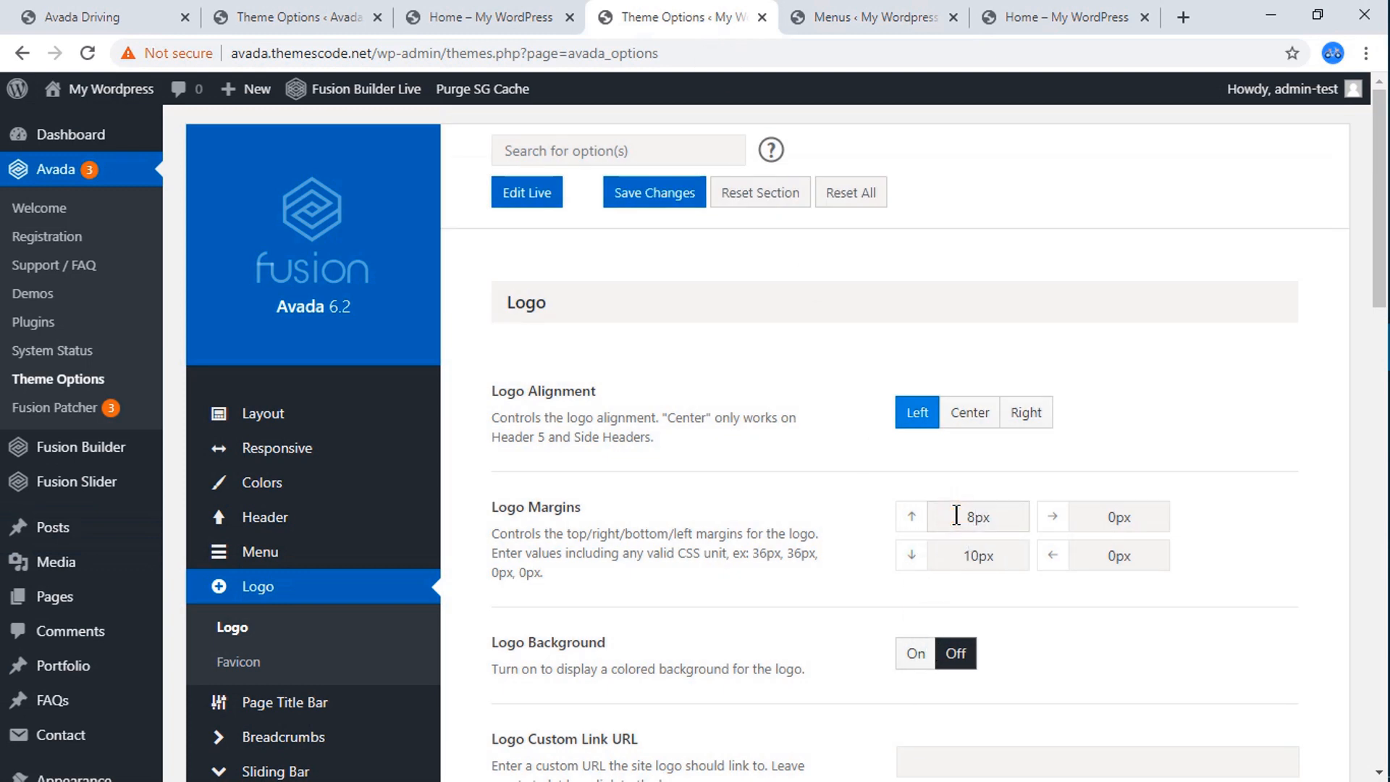
drag(983, 556, 962, 558)
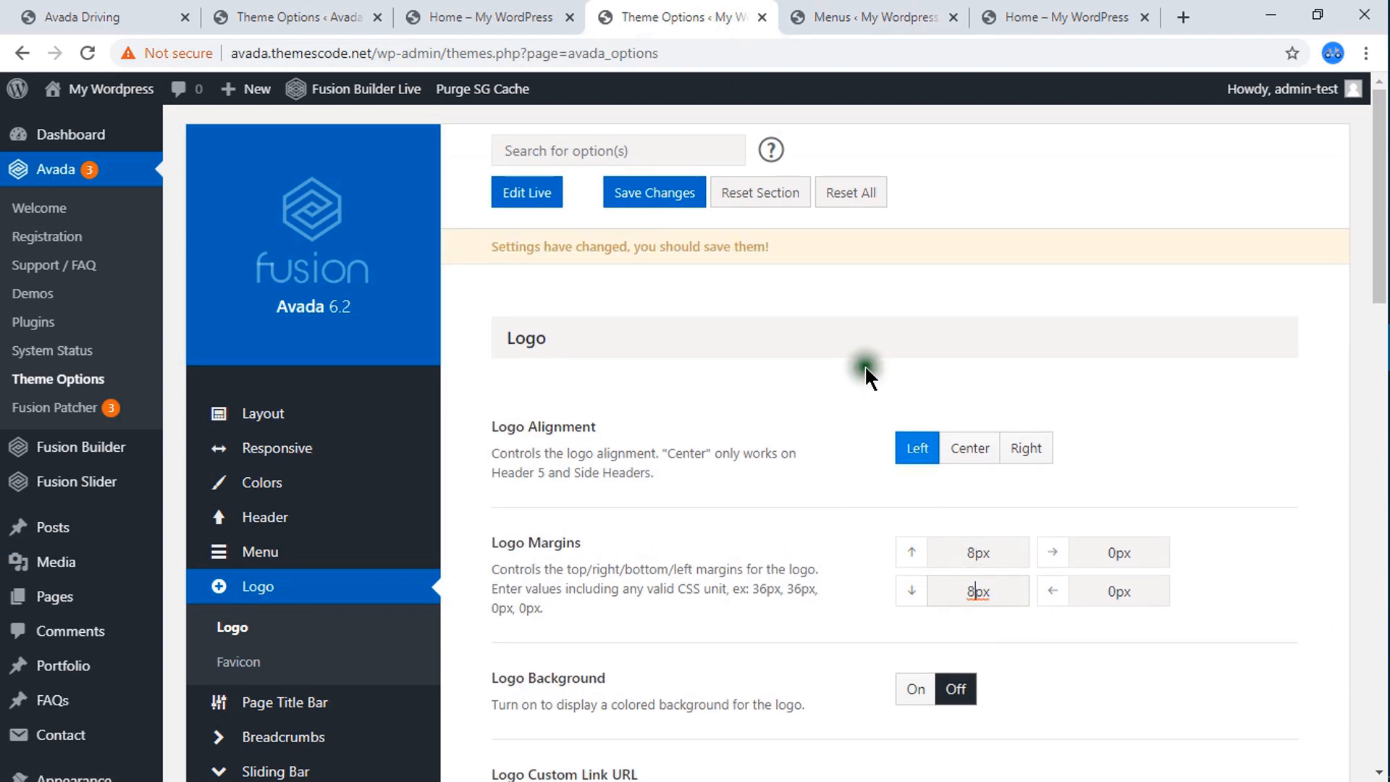
click(658, 196)
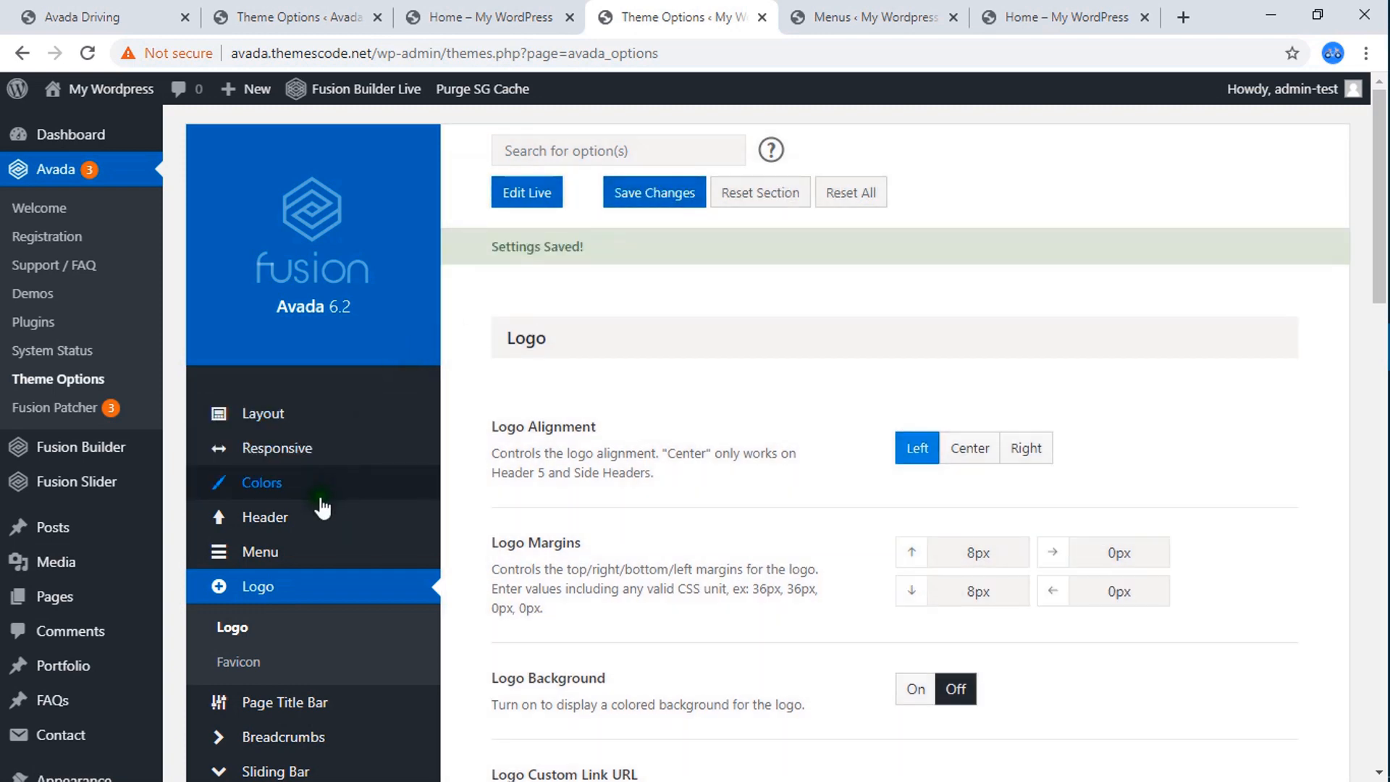
Set the Main Menu Height to 100 in the theme's menu options and save the changes.
mouse_move(273, 558)
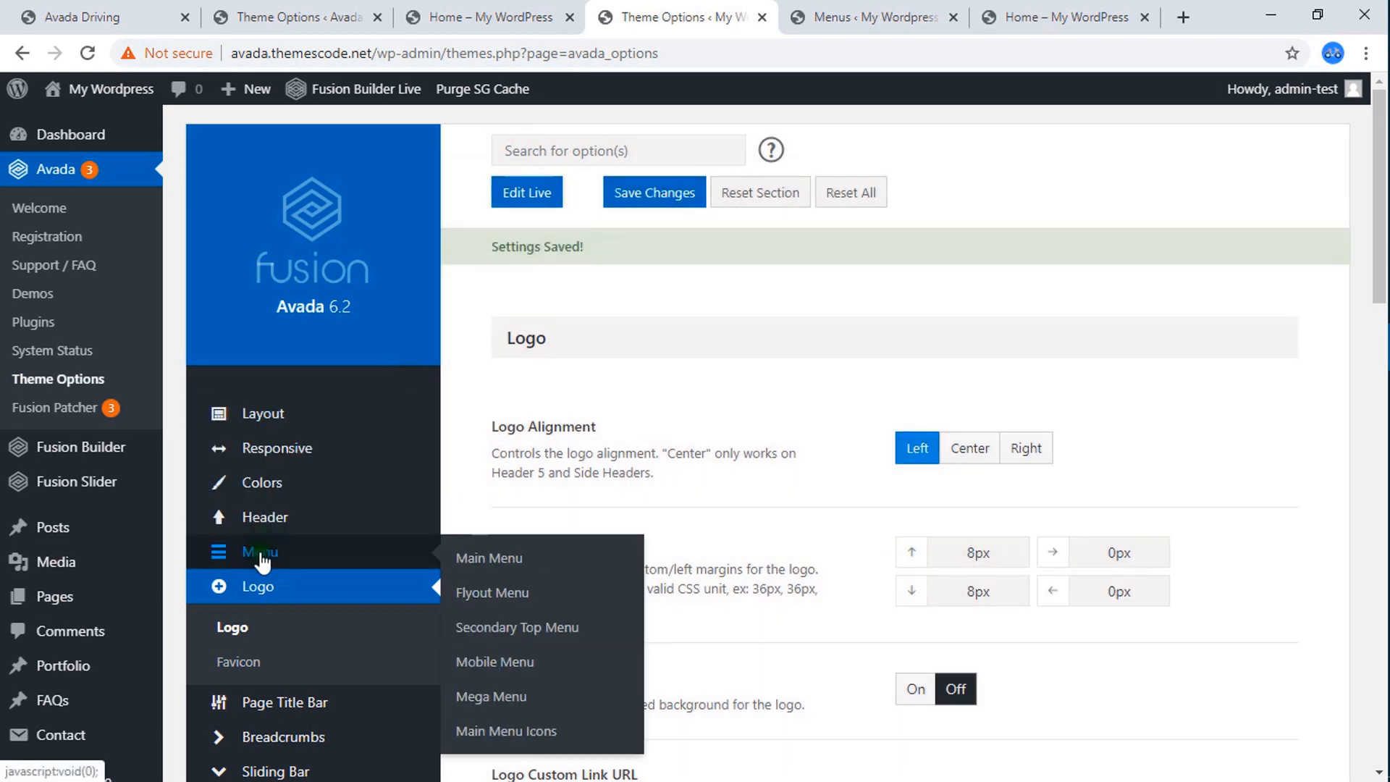
click(261, 557)
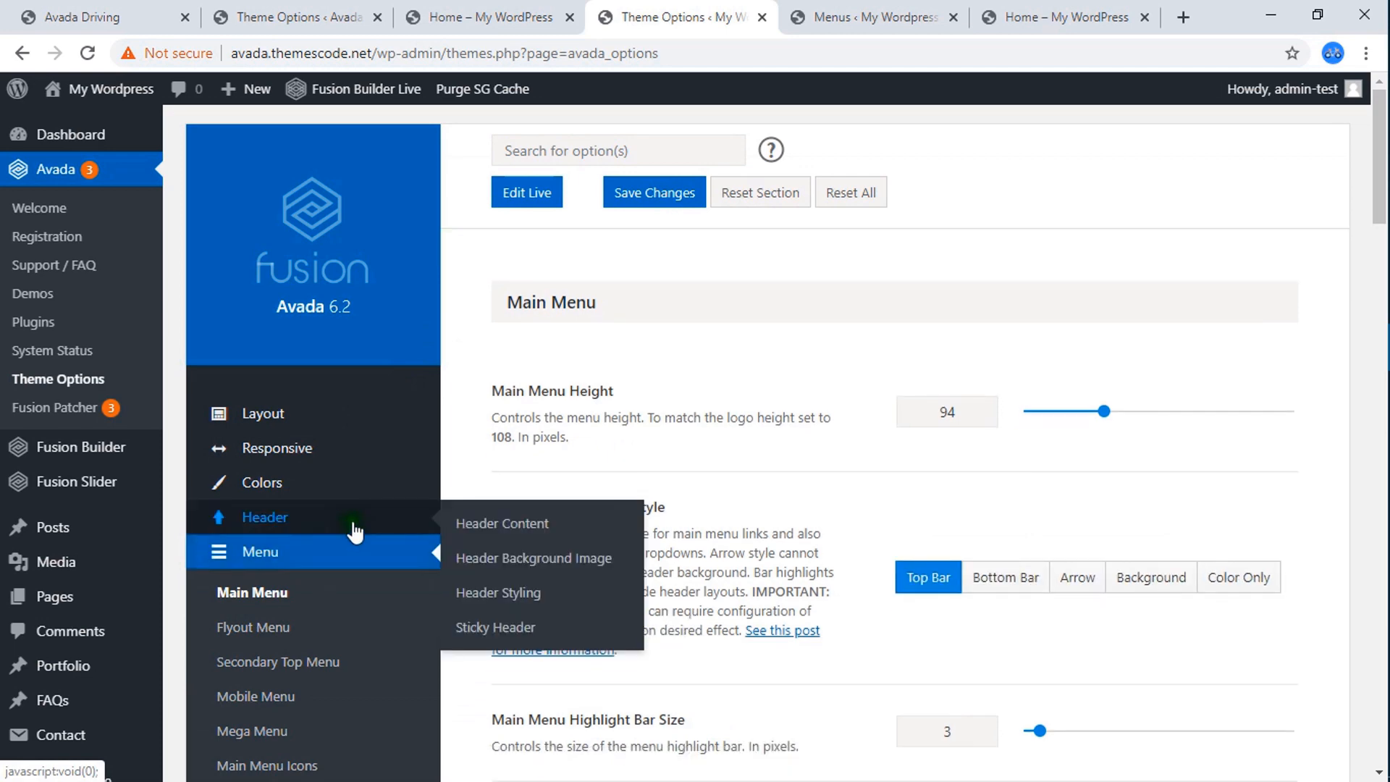
scroll(509, 472, down, 4)
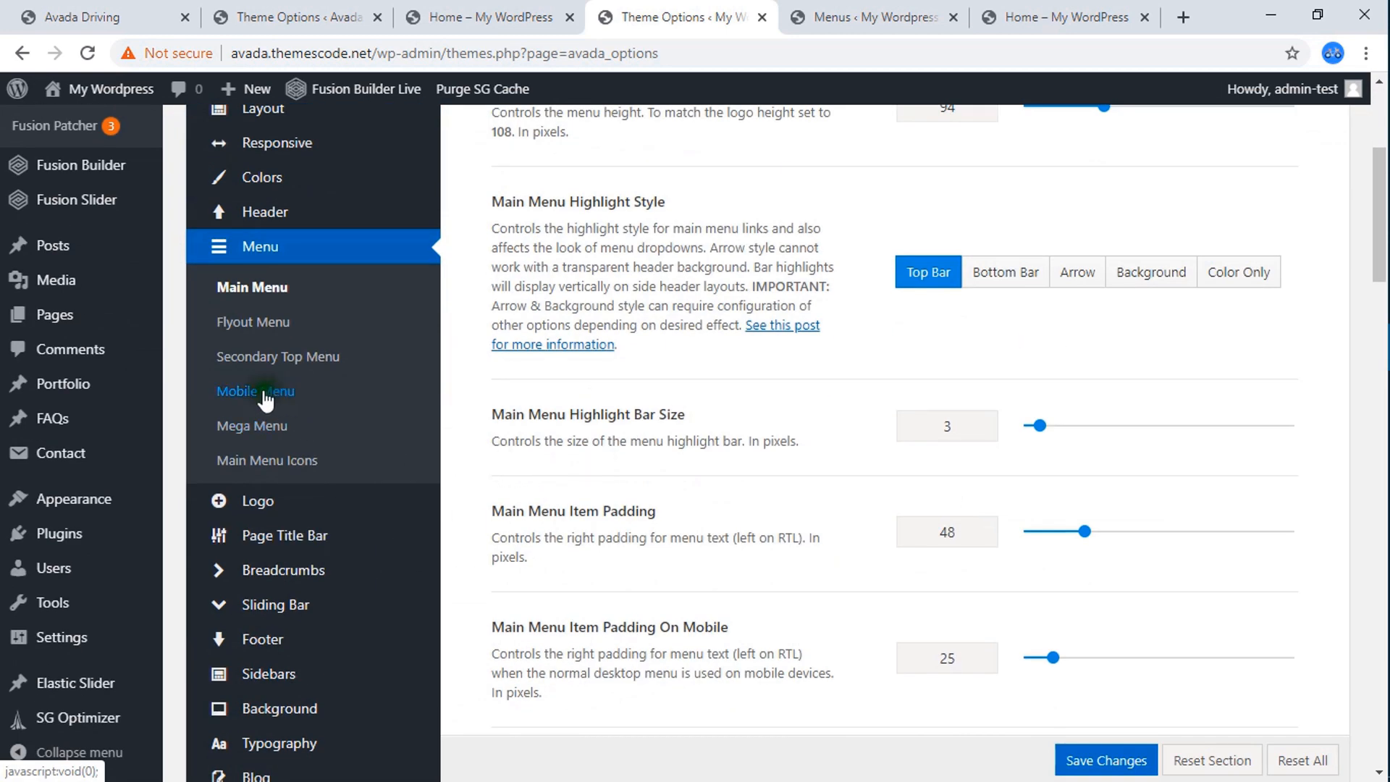
scroll(333, 362, up, 2)
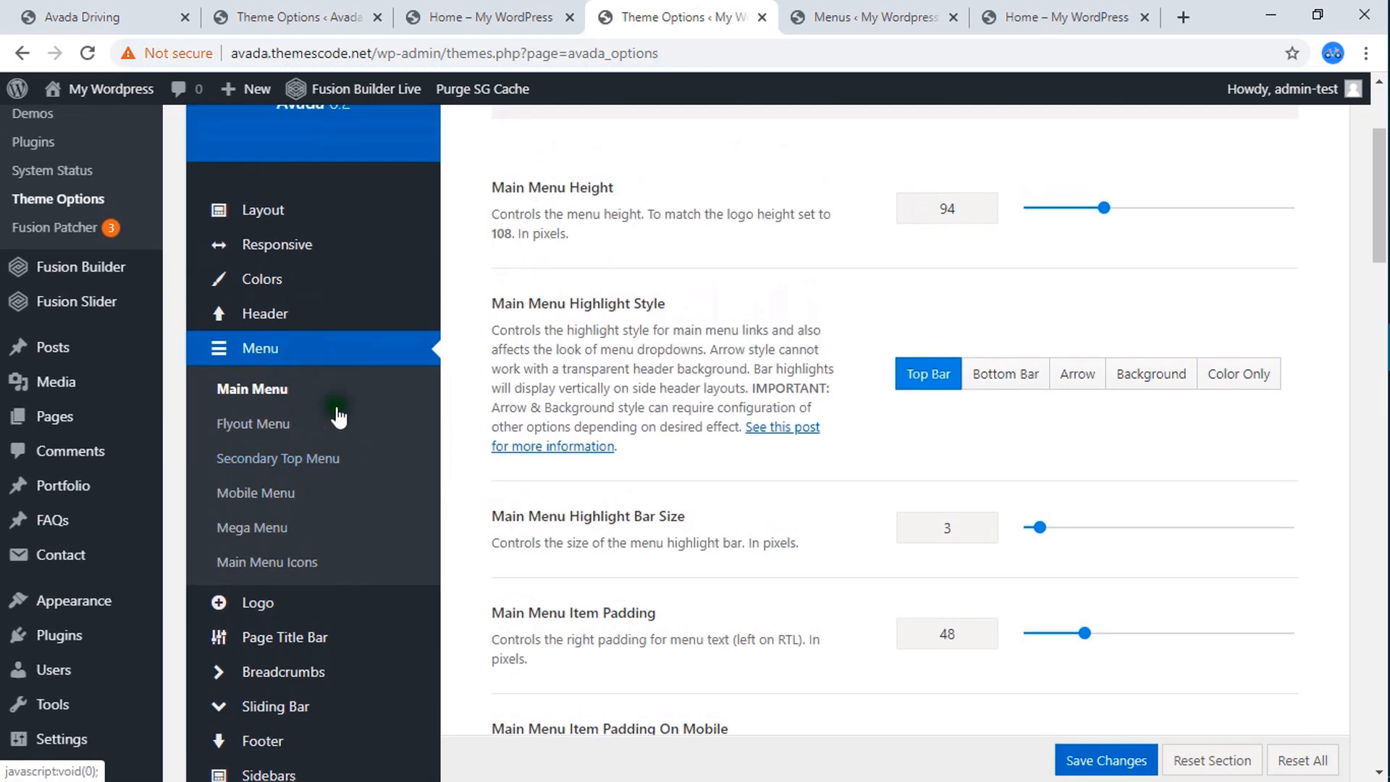
scroll(956, 377, up, 3)
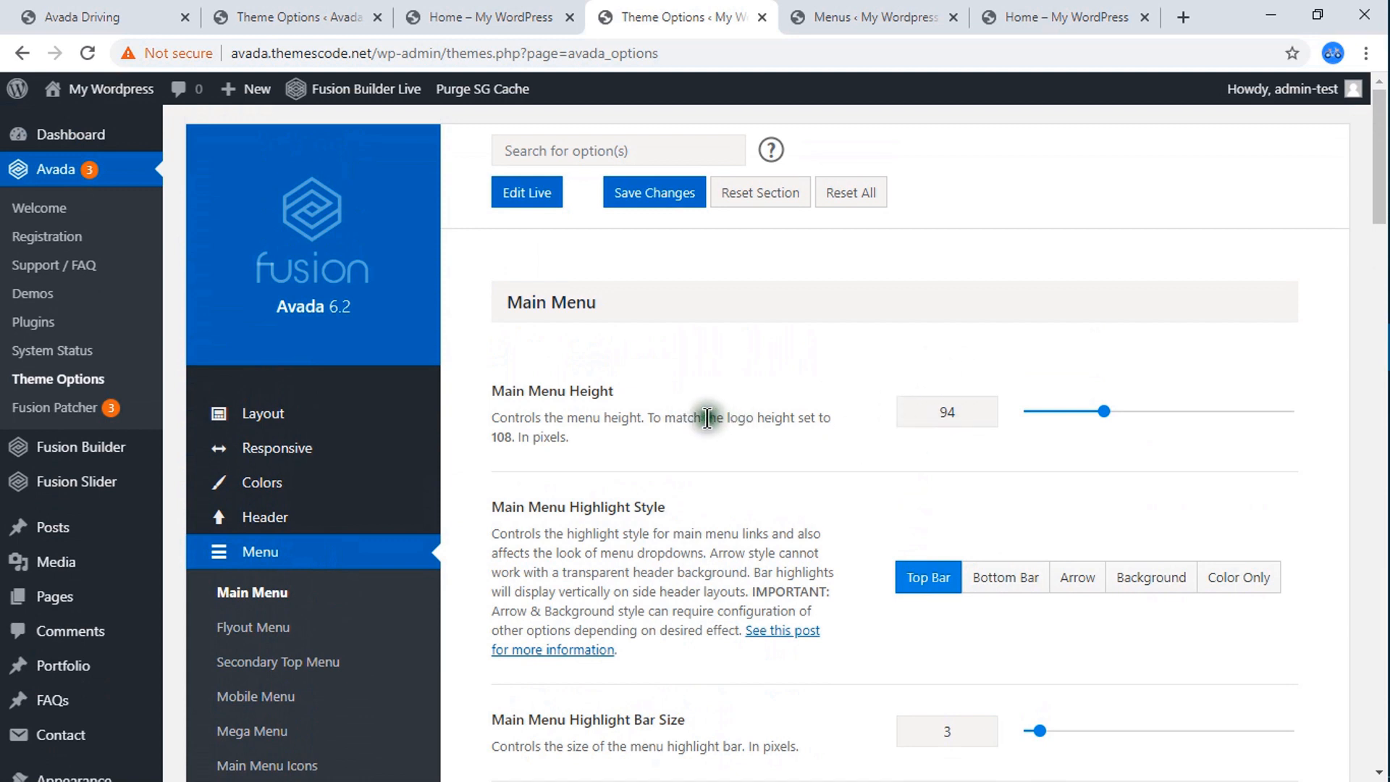
drag(960, 416, 915, 414)
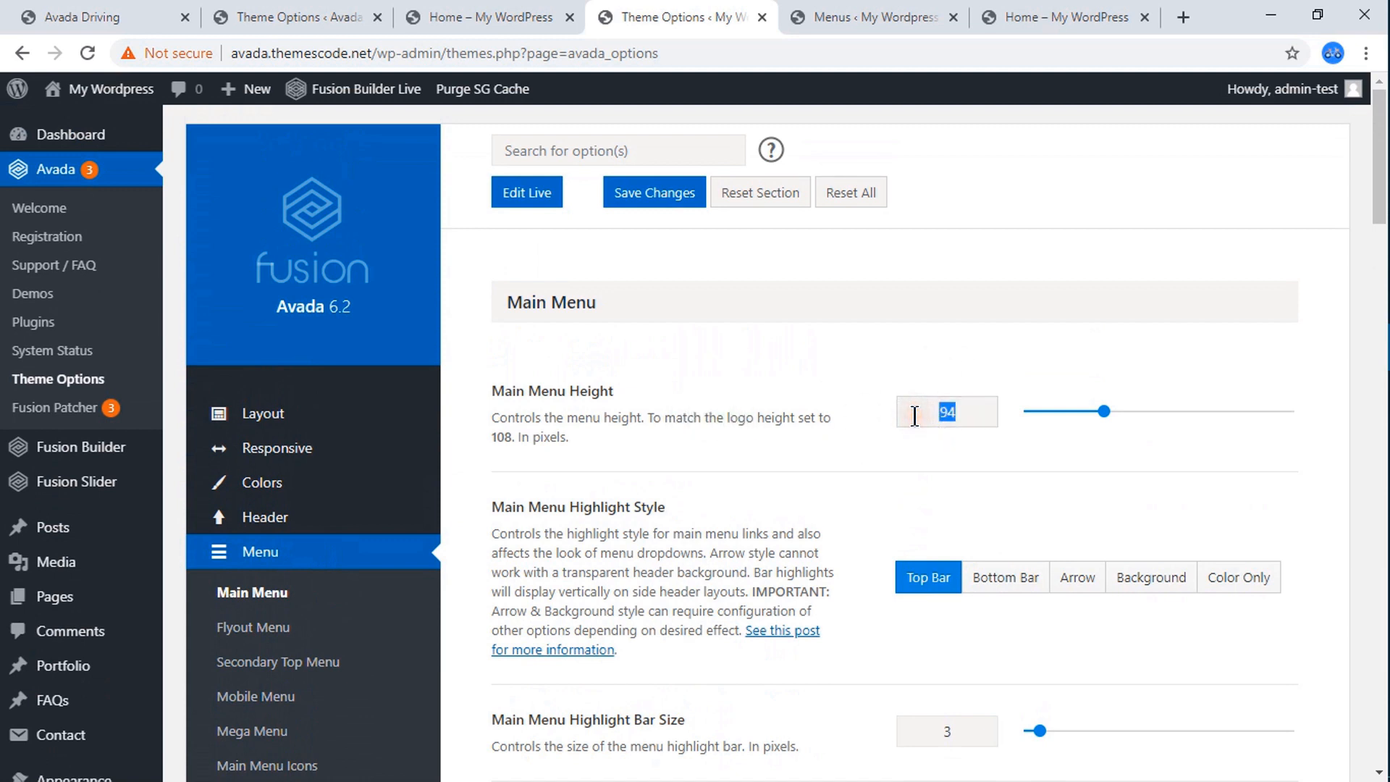
click(637, 193)
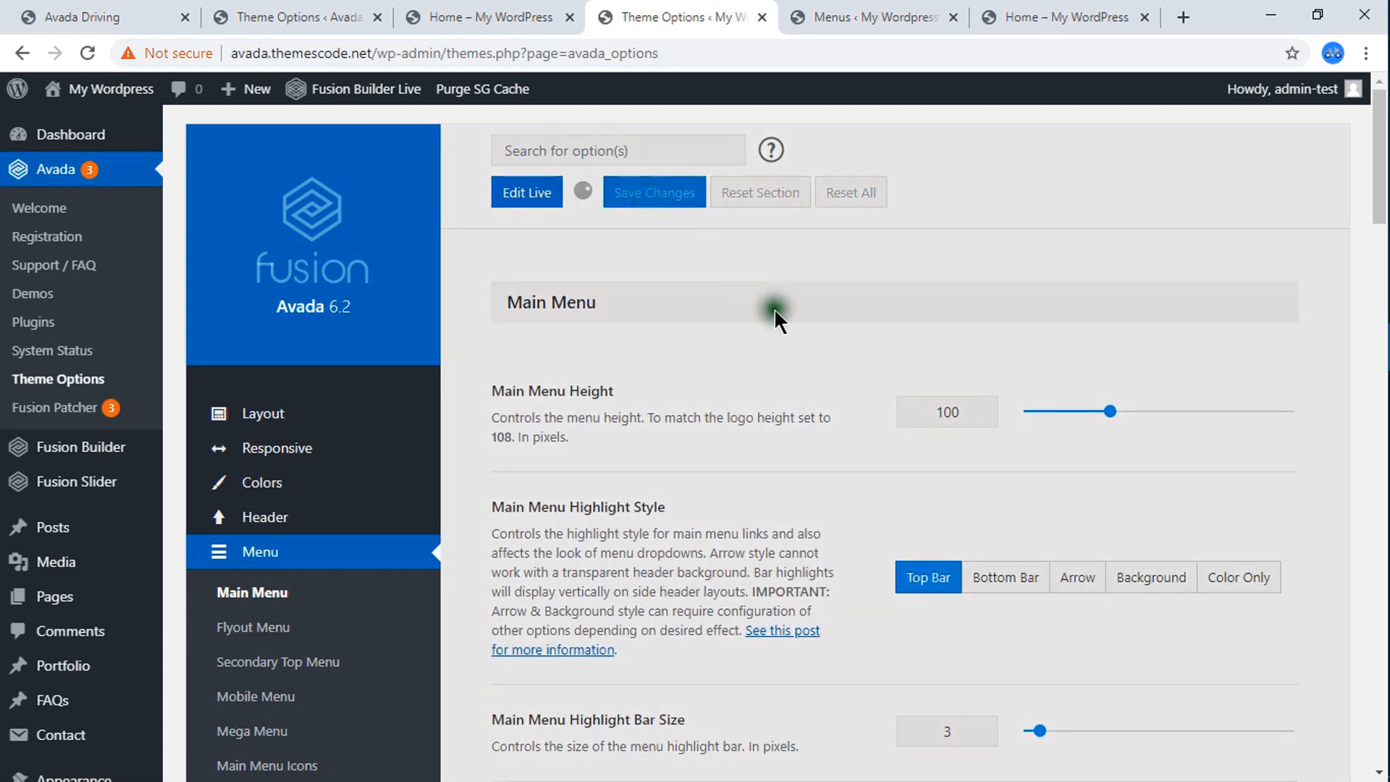
Examine the Main Menu options from the highlight style through the search icon settings to the dropdown background hover color.
scroll(909, 472, down, 3)
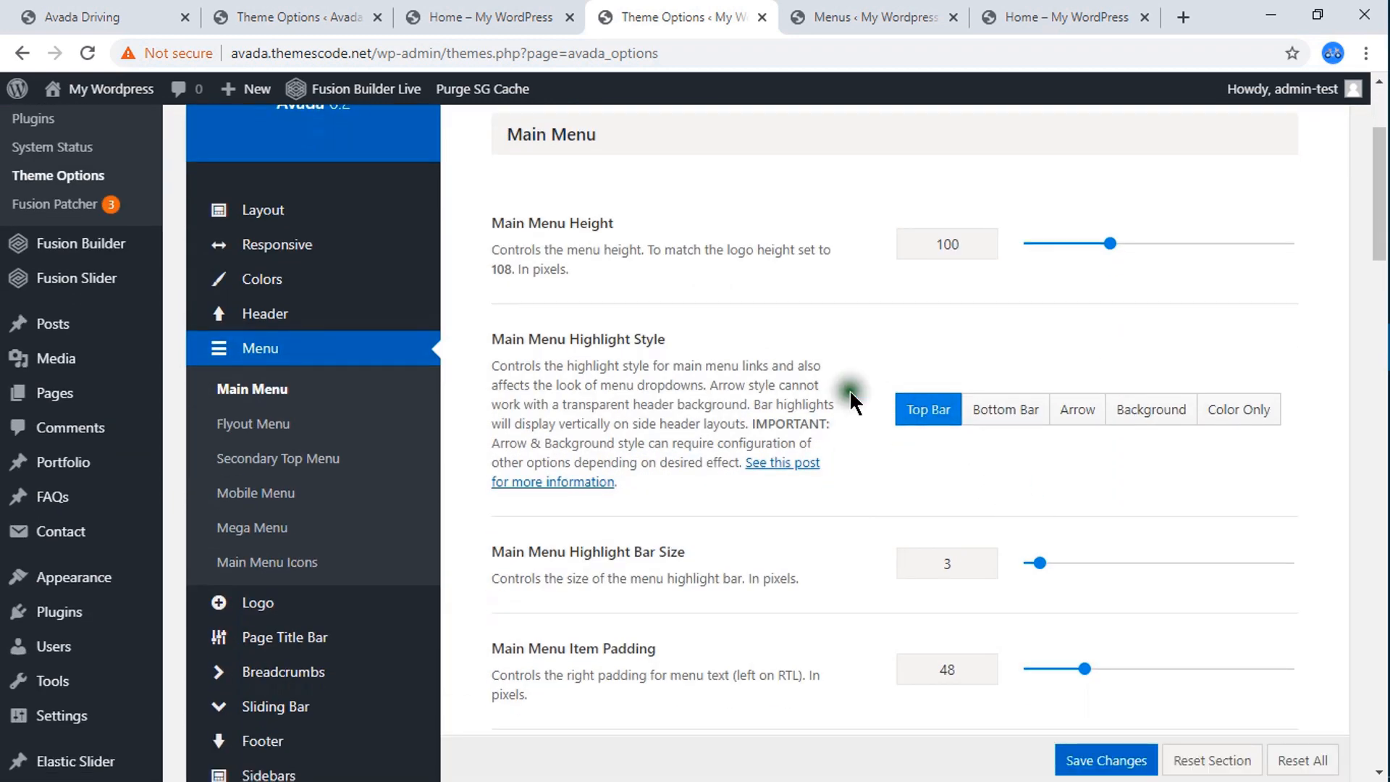
scroll(951, 483, down, 3)
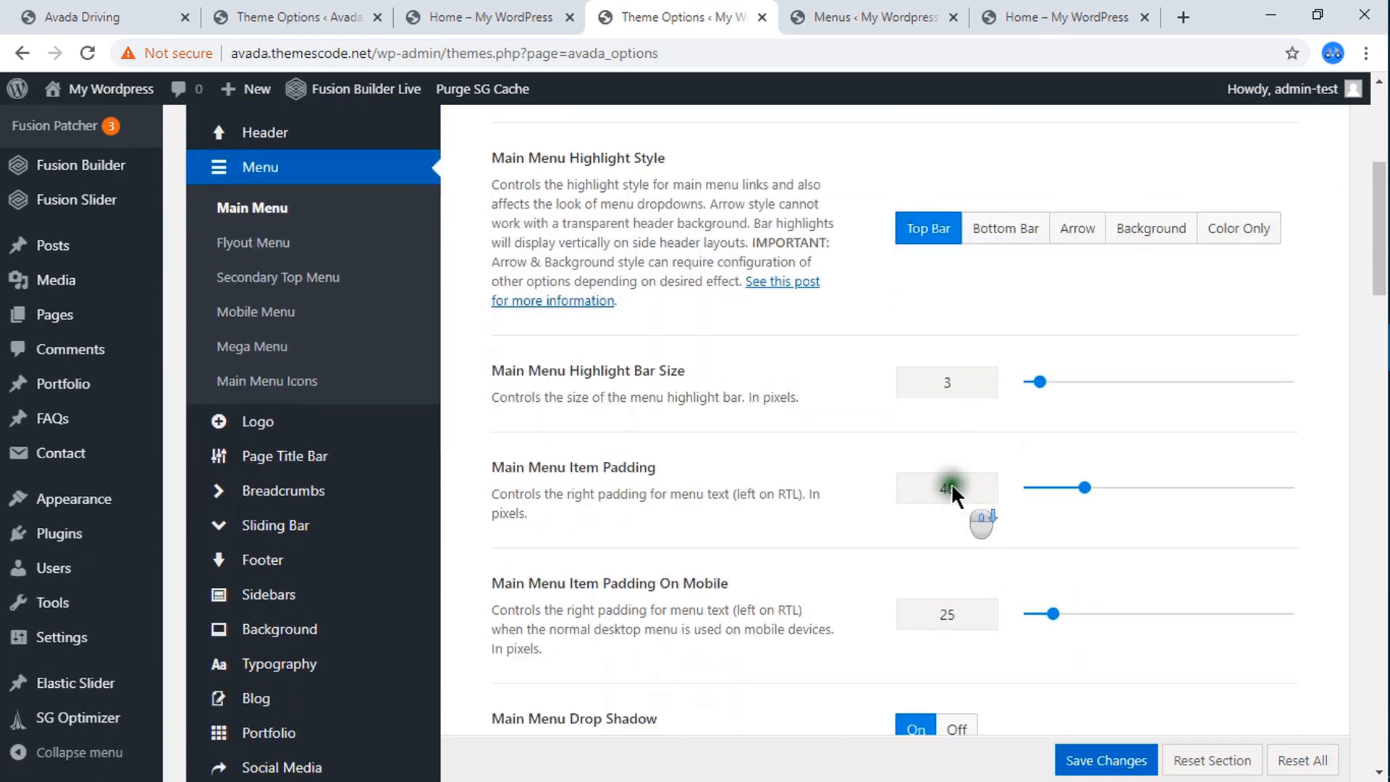
scroll(950, 484, down, 4)
scroll(955, 471, up, 4)
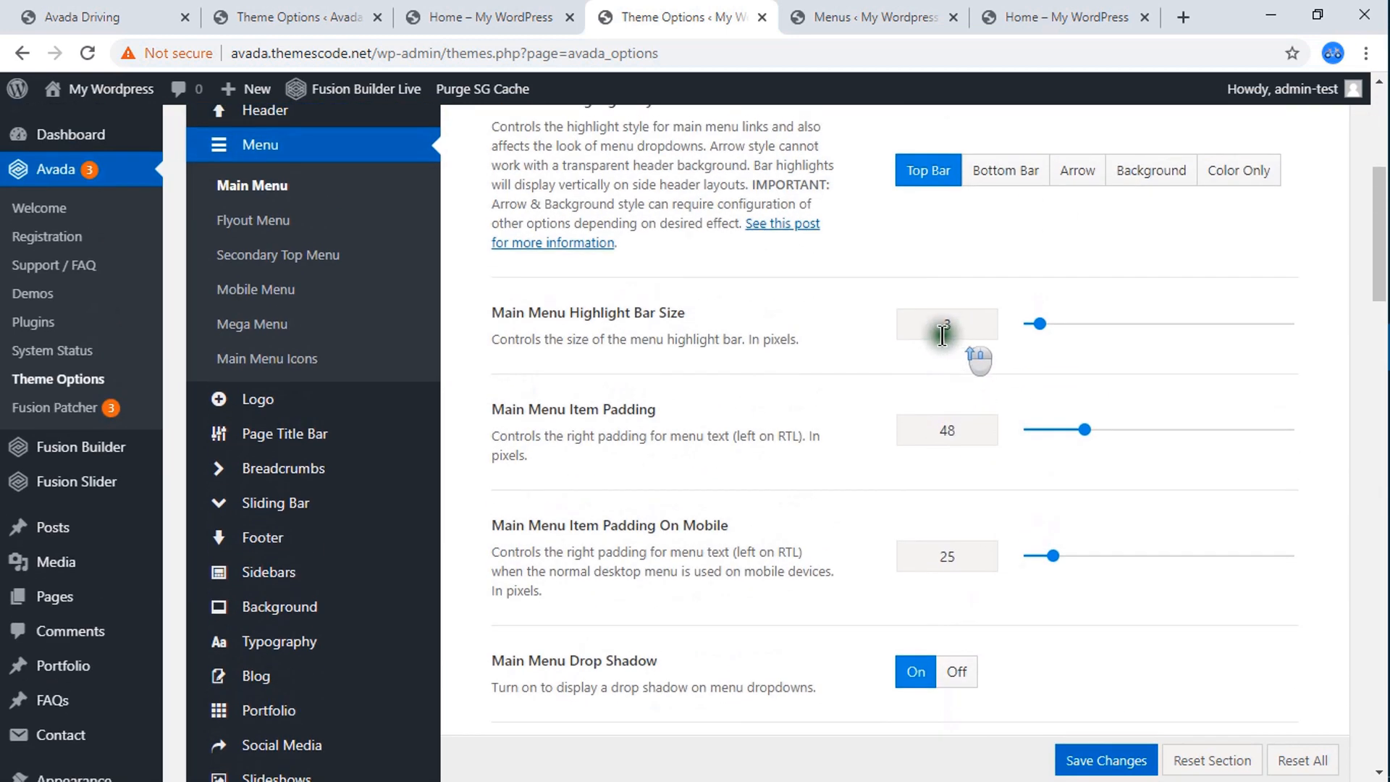
scroll(949, 405, down, 6)
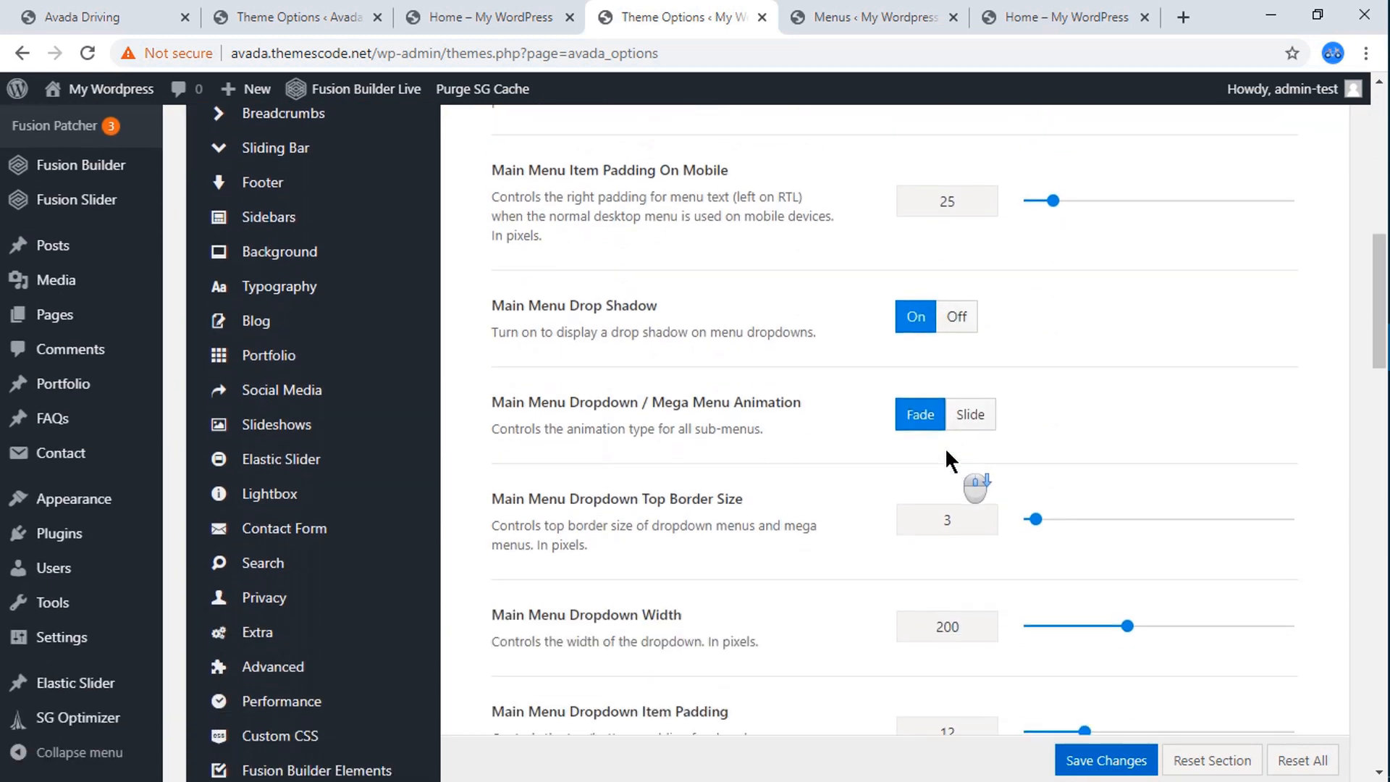
scroll(949, 435, down, 10)
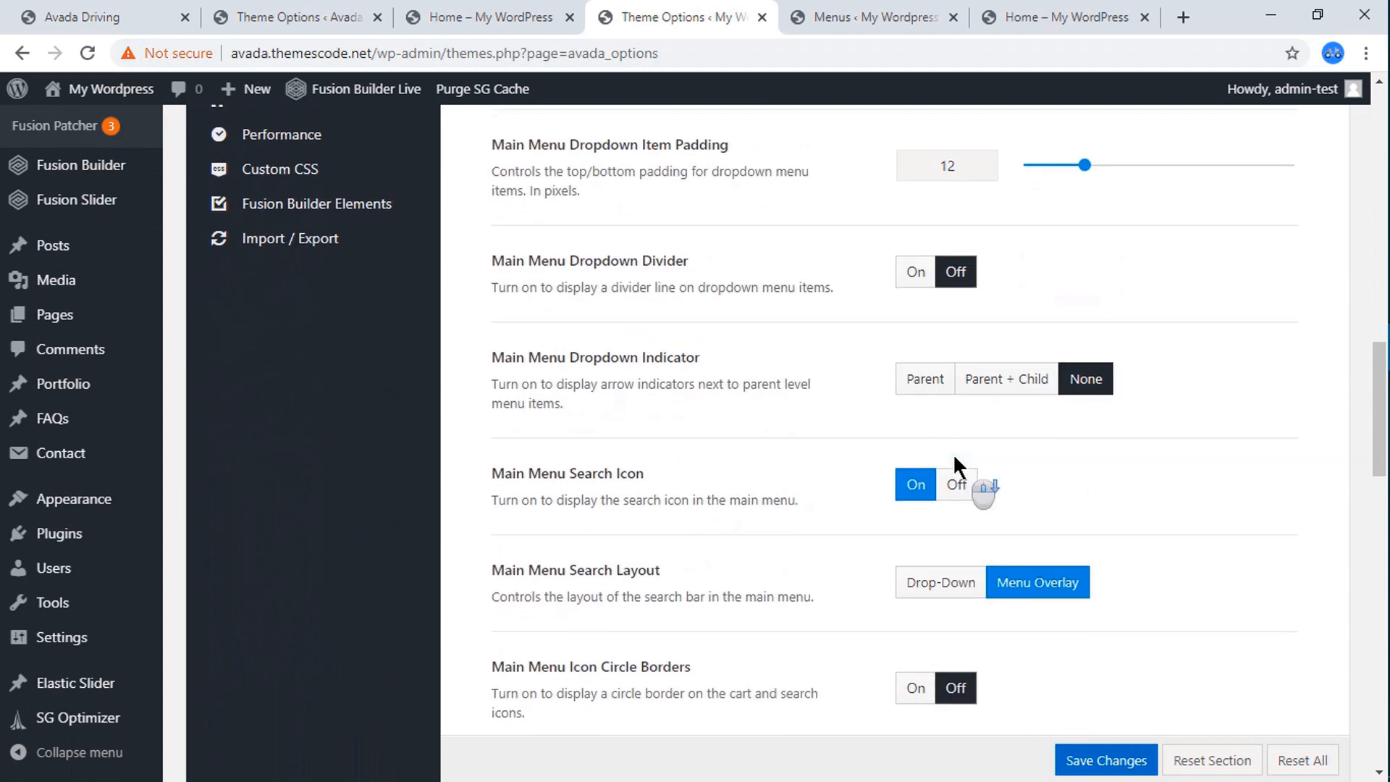
scroll(956, 467, down, 7)
click(928, 338)
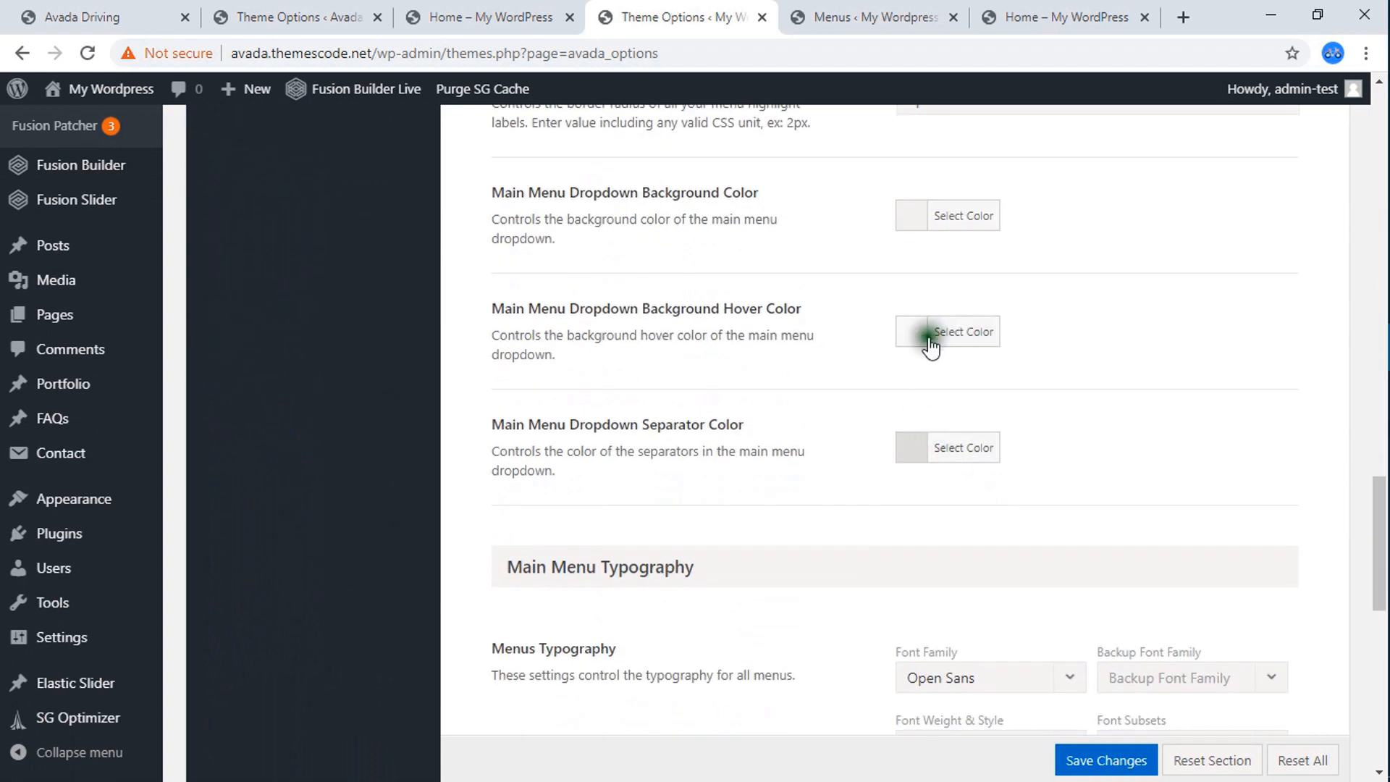
click(915, 335)
Set the Menus Typography font family to Oxygen in the Main Menu Typography settings.
scroll(797, 449, down, 6)
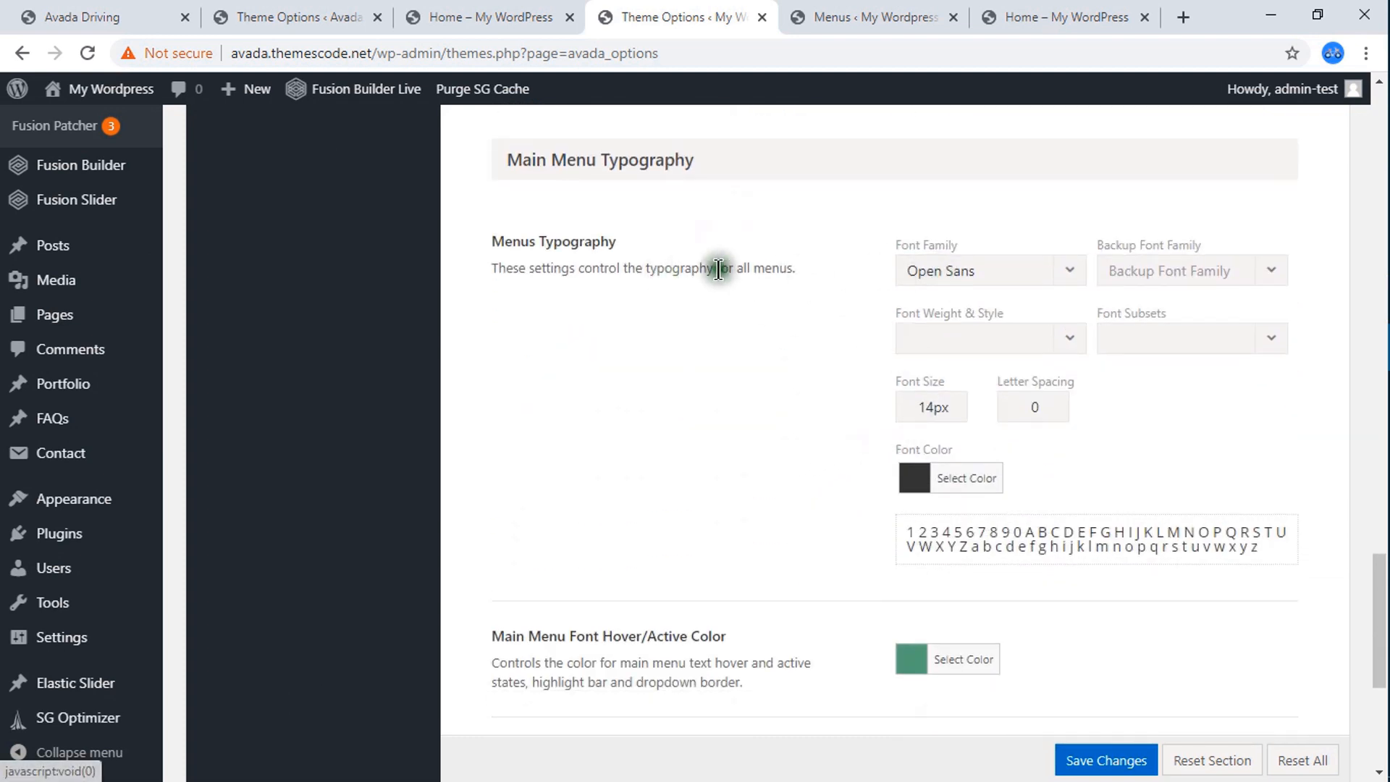
click(951, 283)
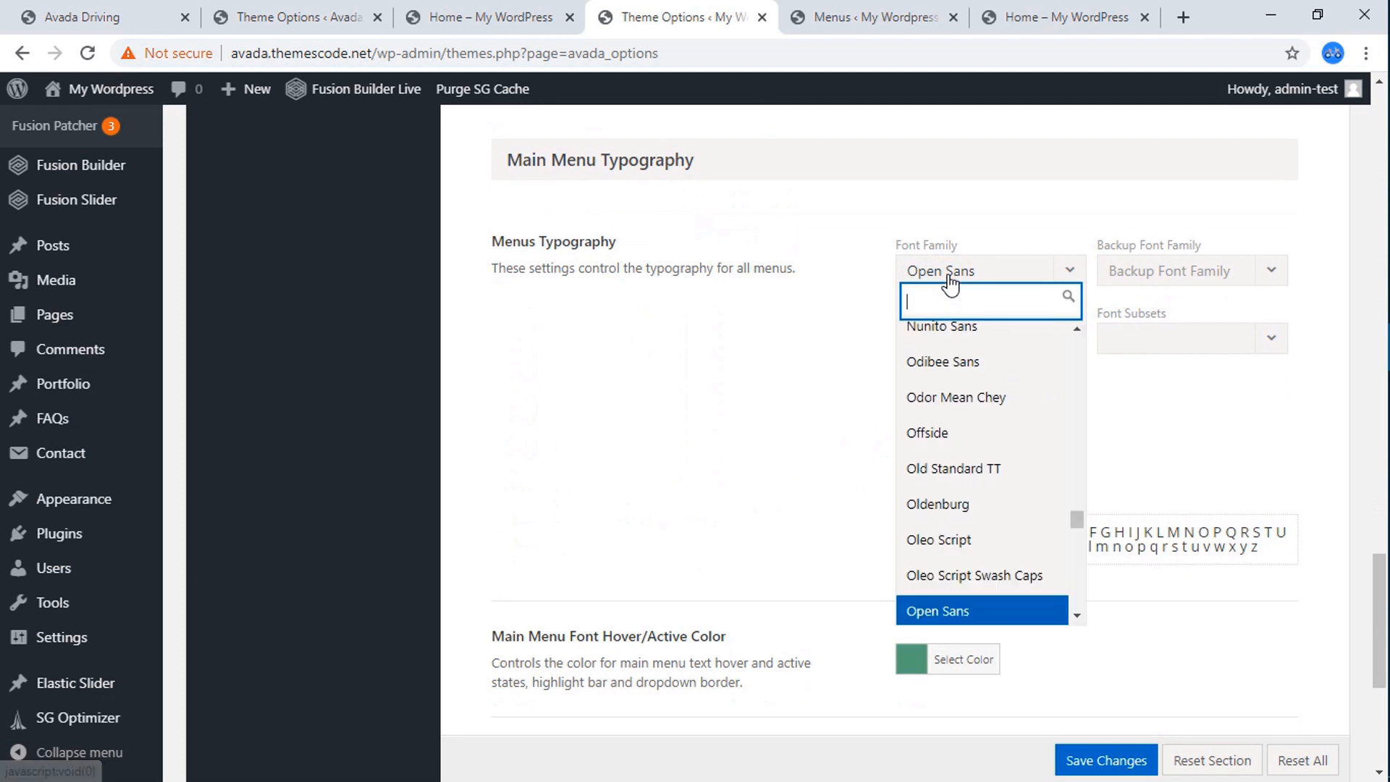
text(oxy)
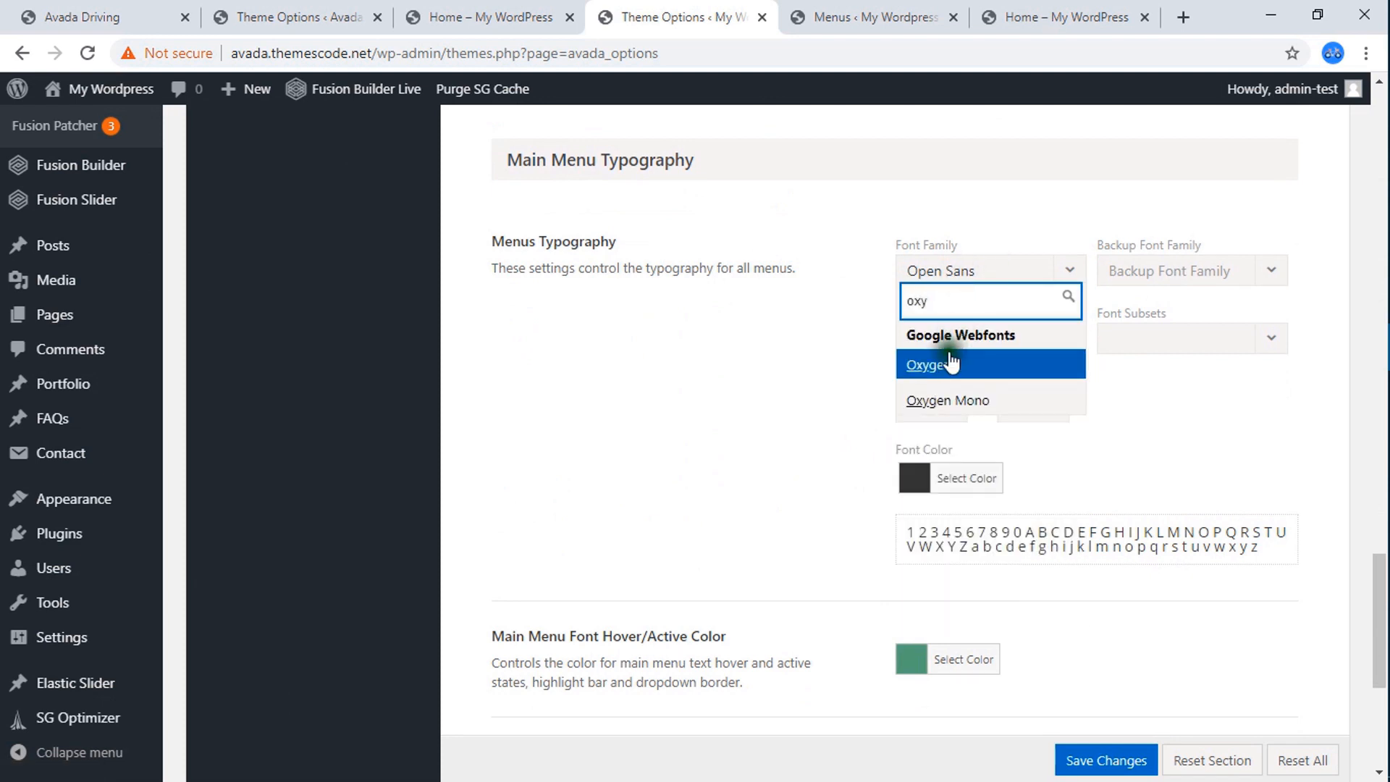
click(977, 367)
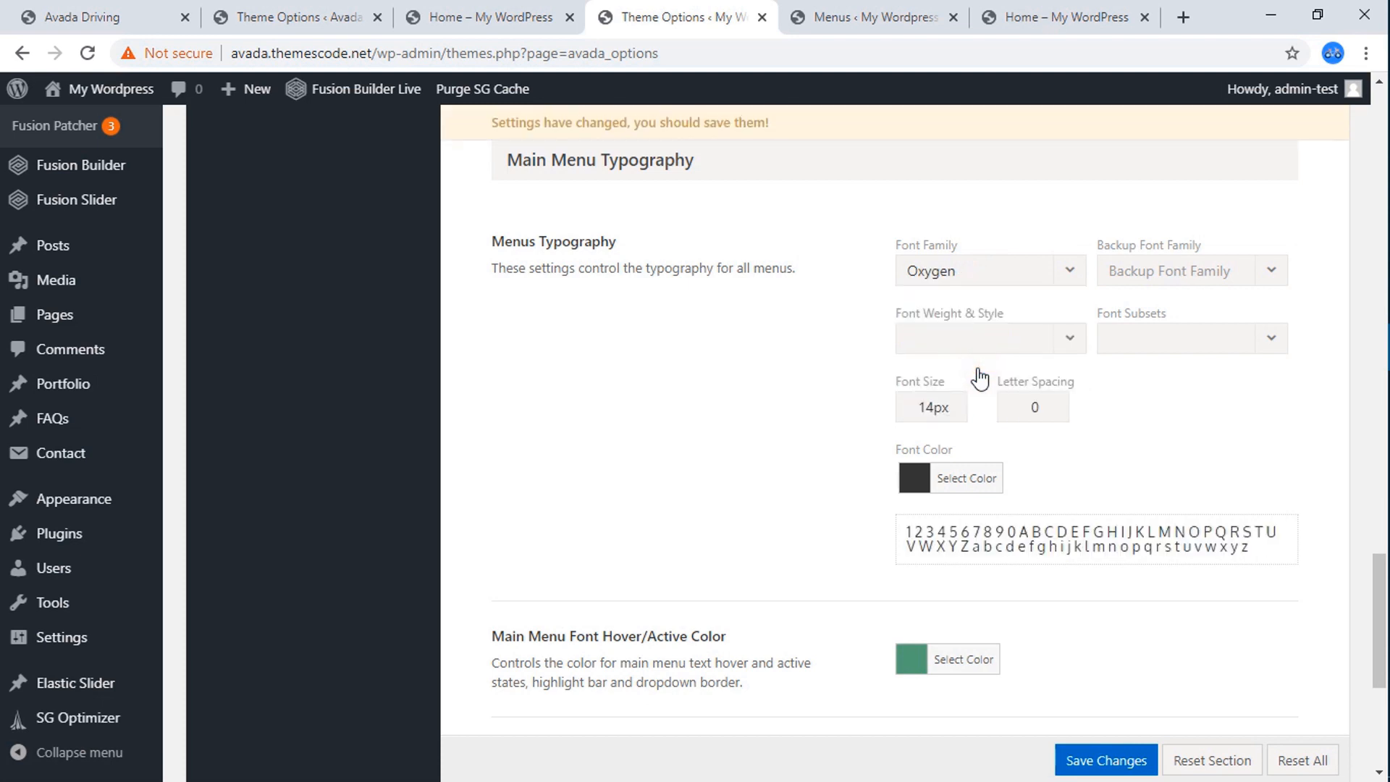
Set the Menus Typography font color to the dark navy preset #10192e.
click(915, 478)
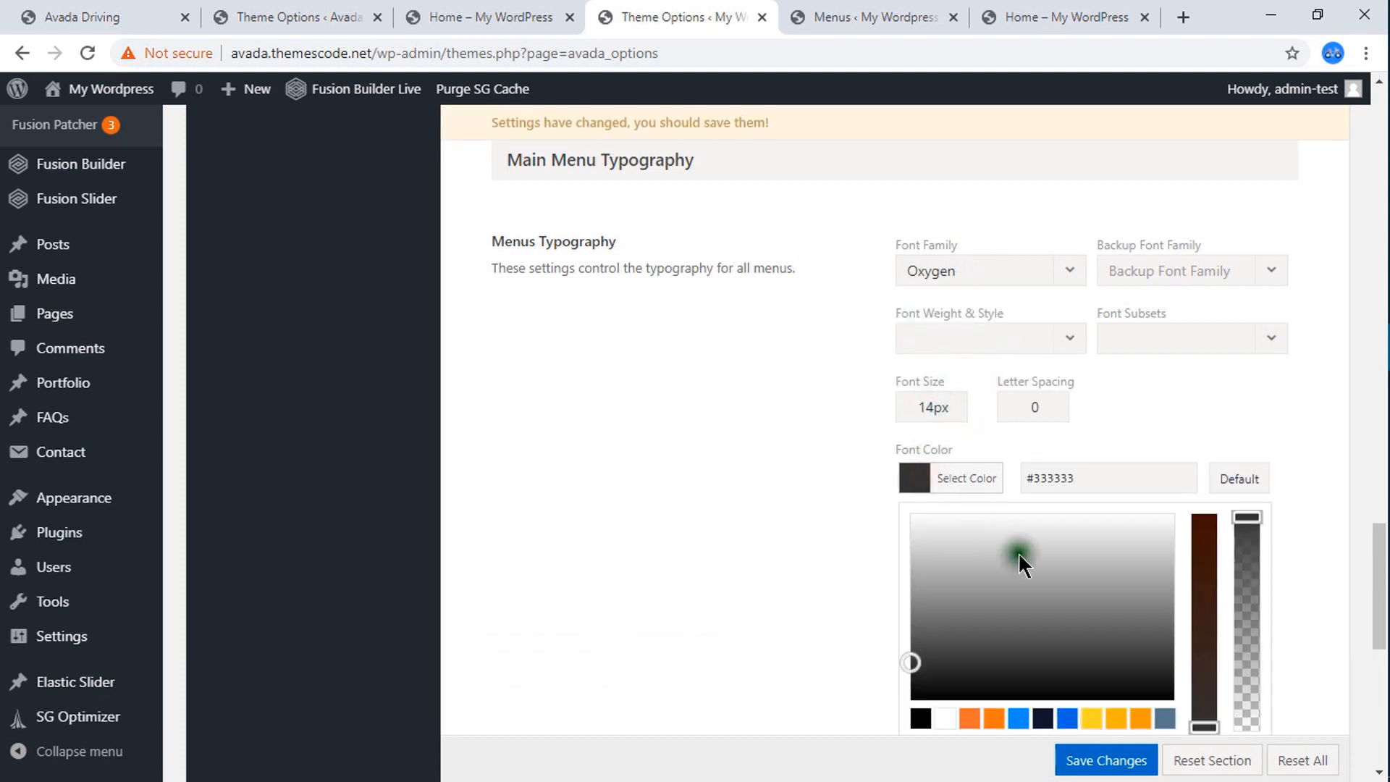
scroll(1030, 559, down, 4)
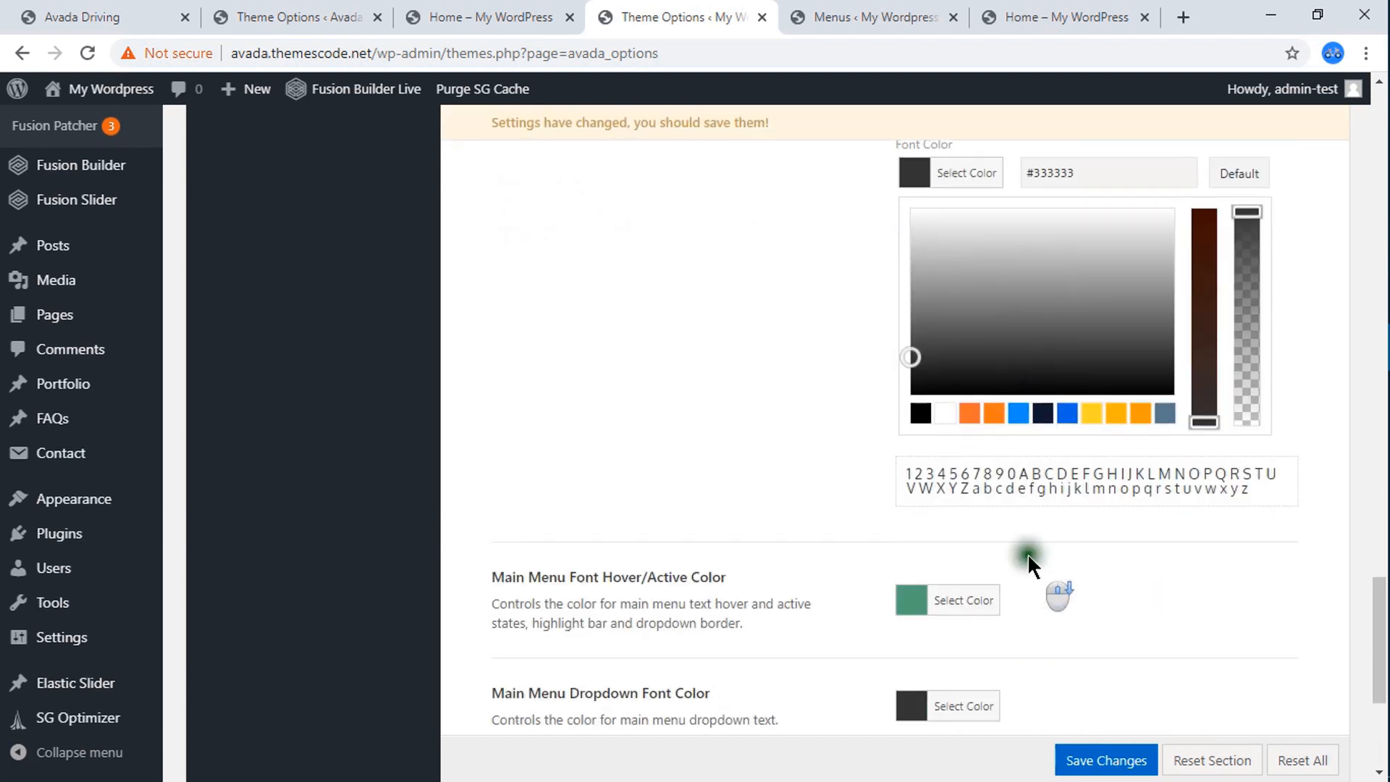
click(1043, 413)
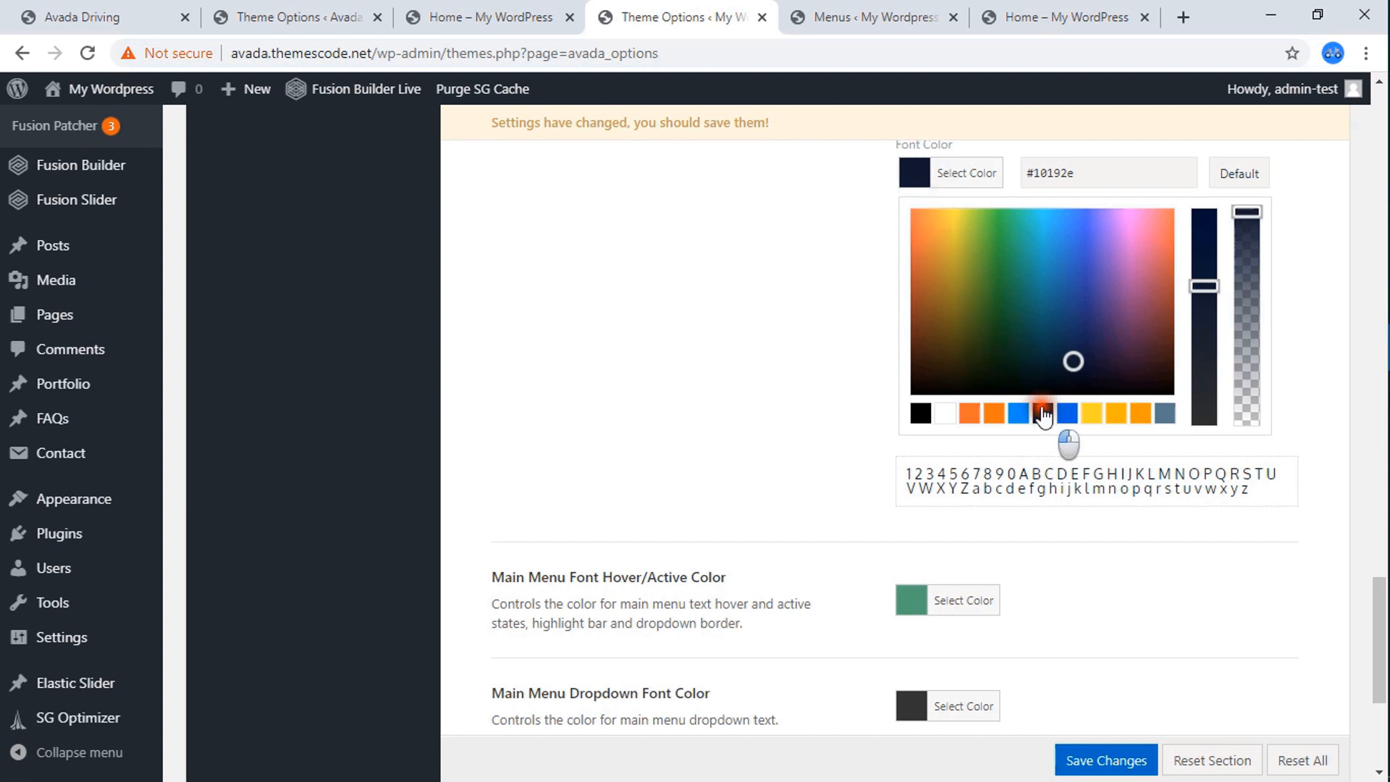
click(904, 174)
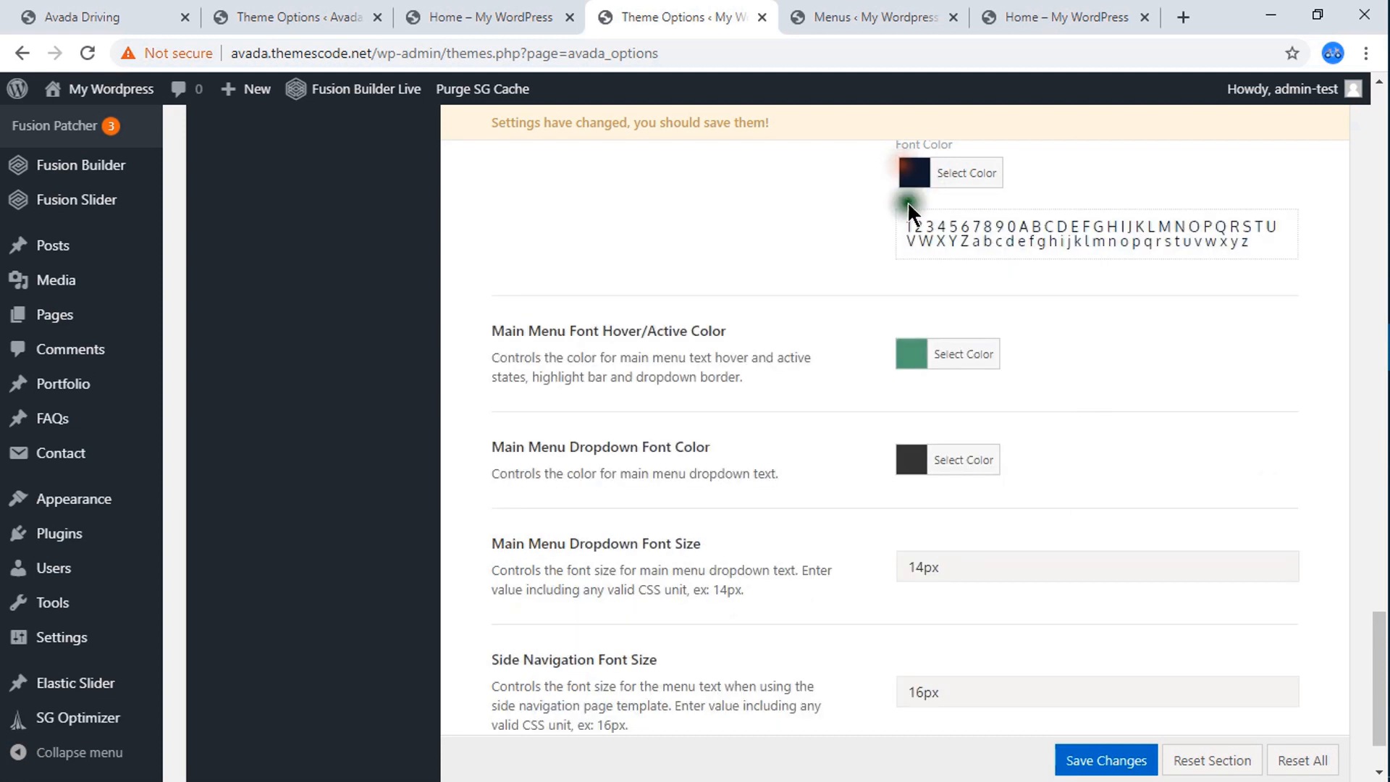
Check the reference Avada Driving header and set the Main Menu Font Hover/Active Color to the blue preset #2165d2.
click(911, 357)
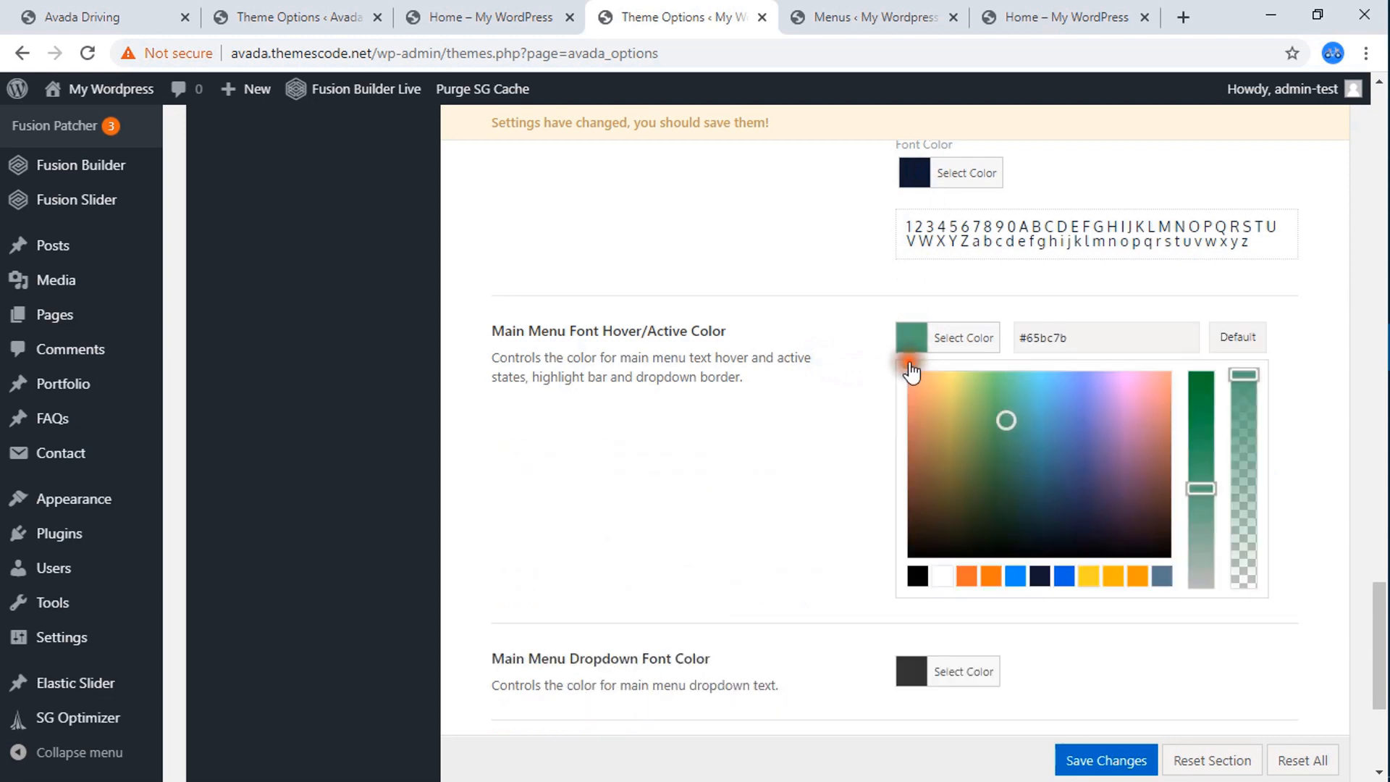
click(182, 11)
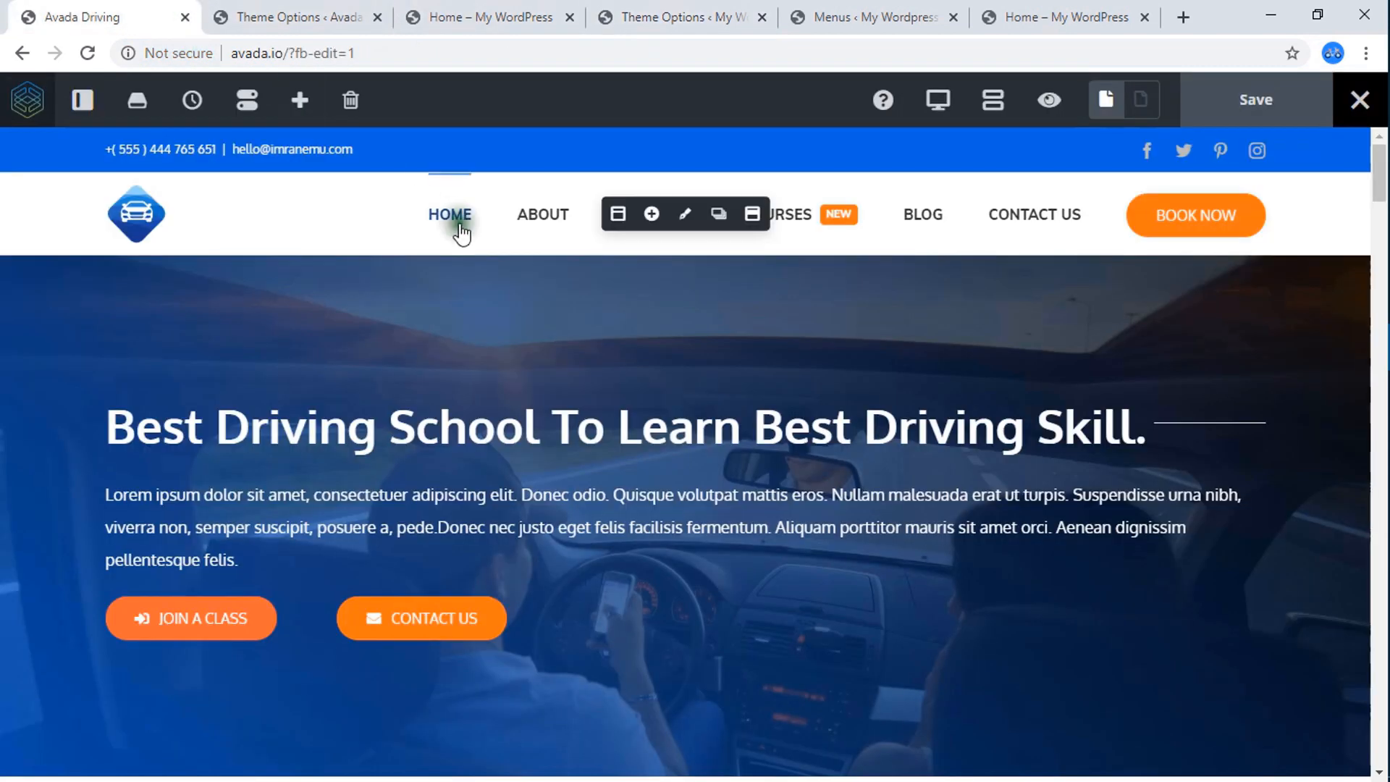
click(920, 11)
click(728, 12)
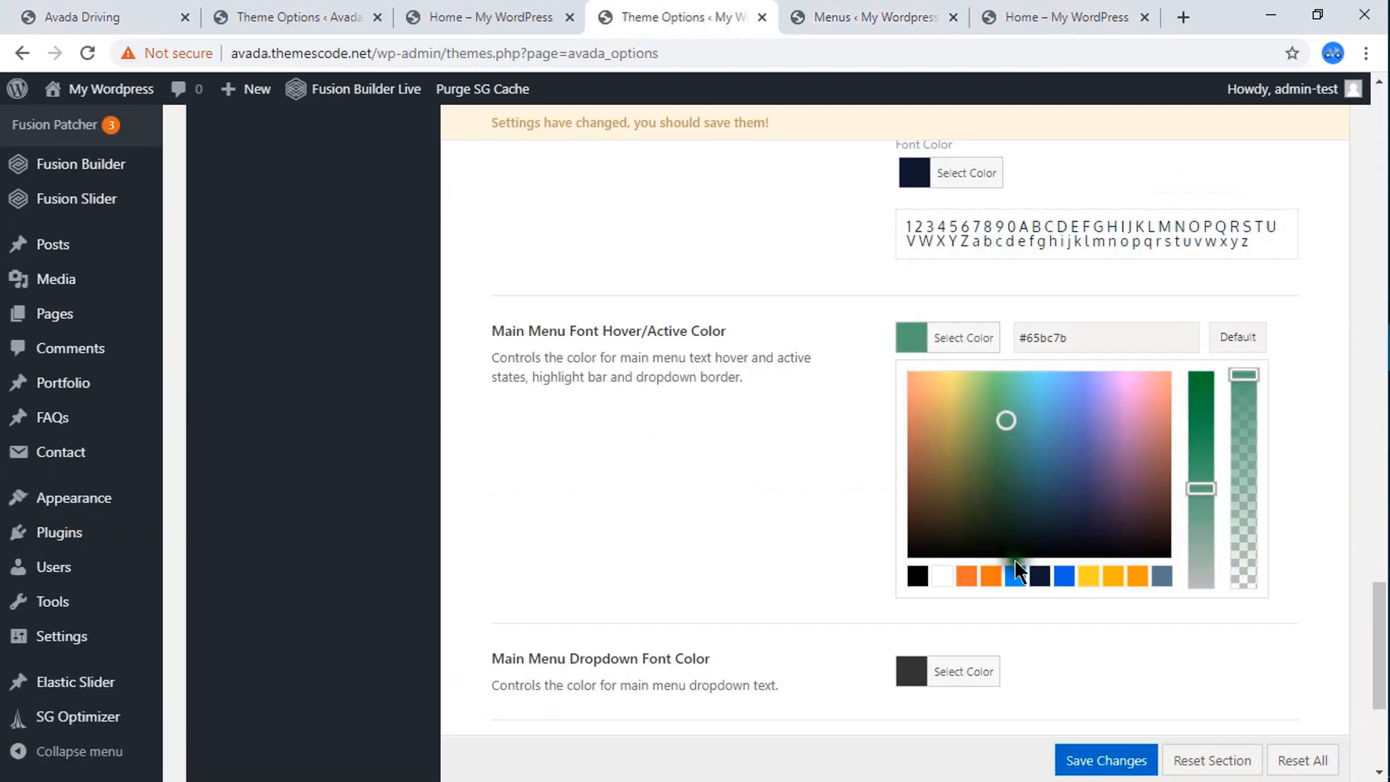
click(1065, 576)
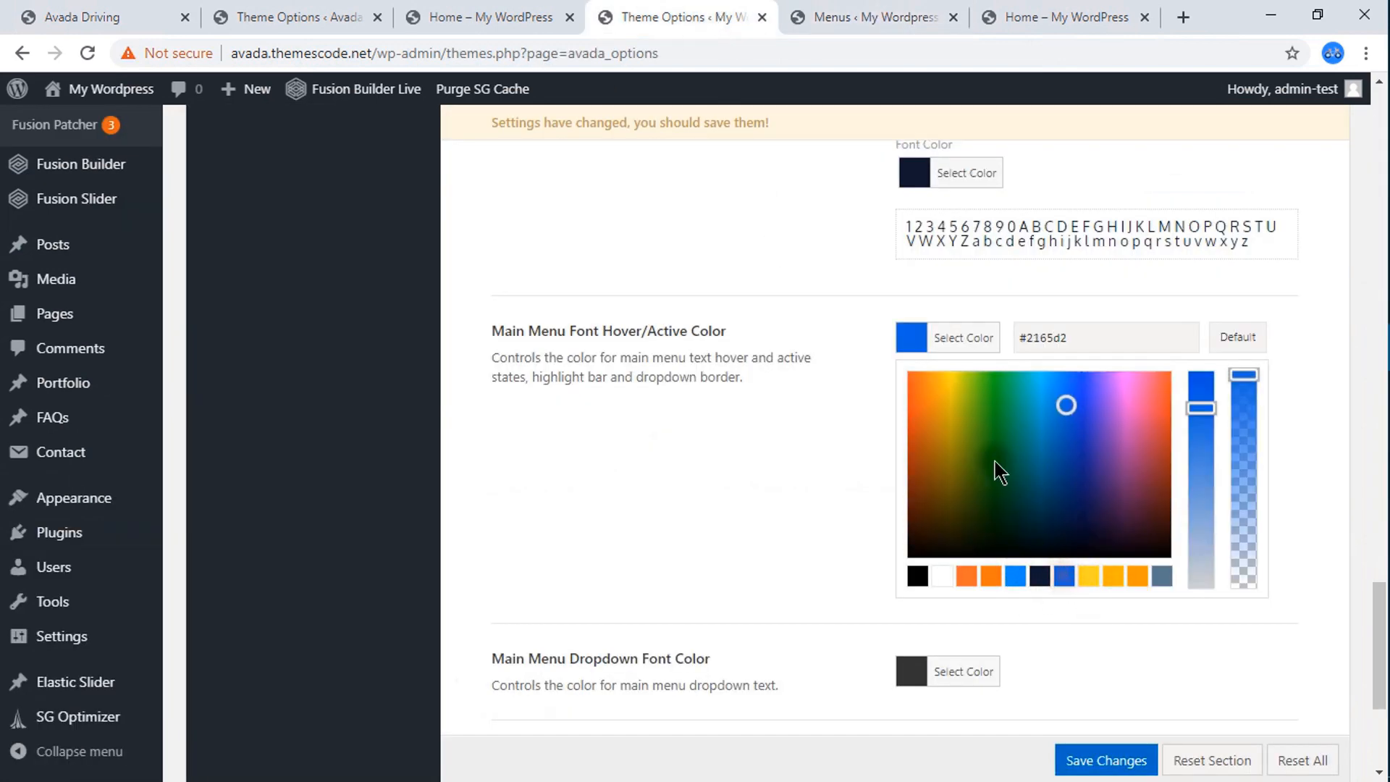
click(913, 340)
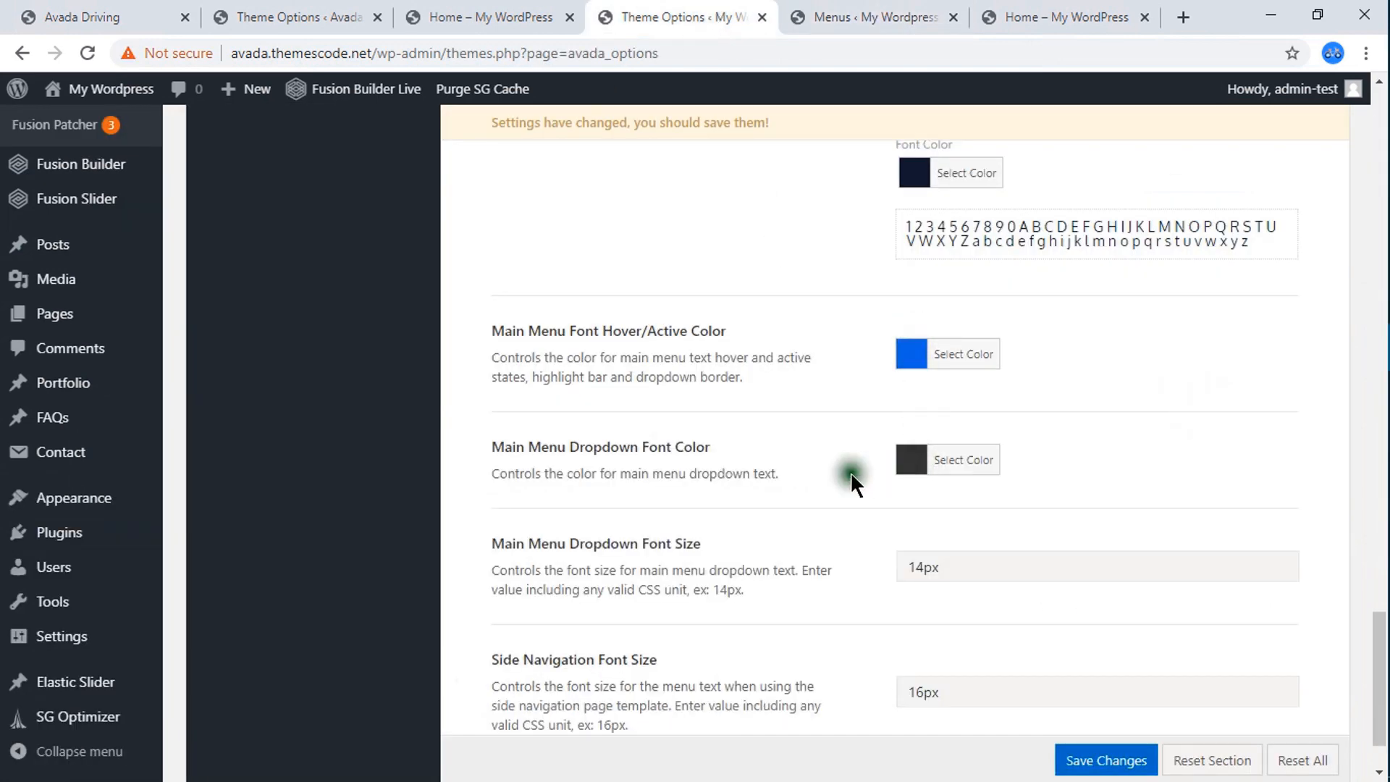
Save the main menu typography changes and check the menu on the reloaded live Home page.
scroll(941, 500, down, 2)
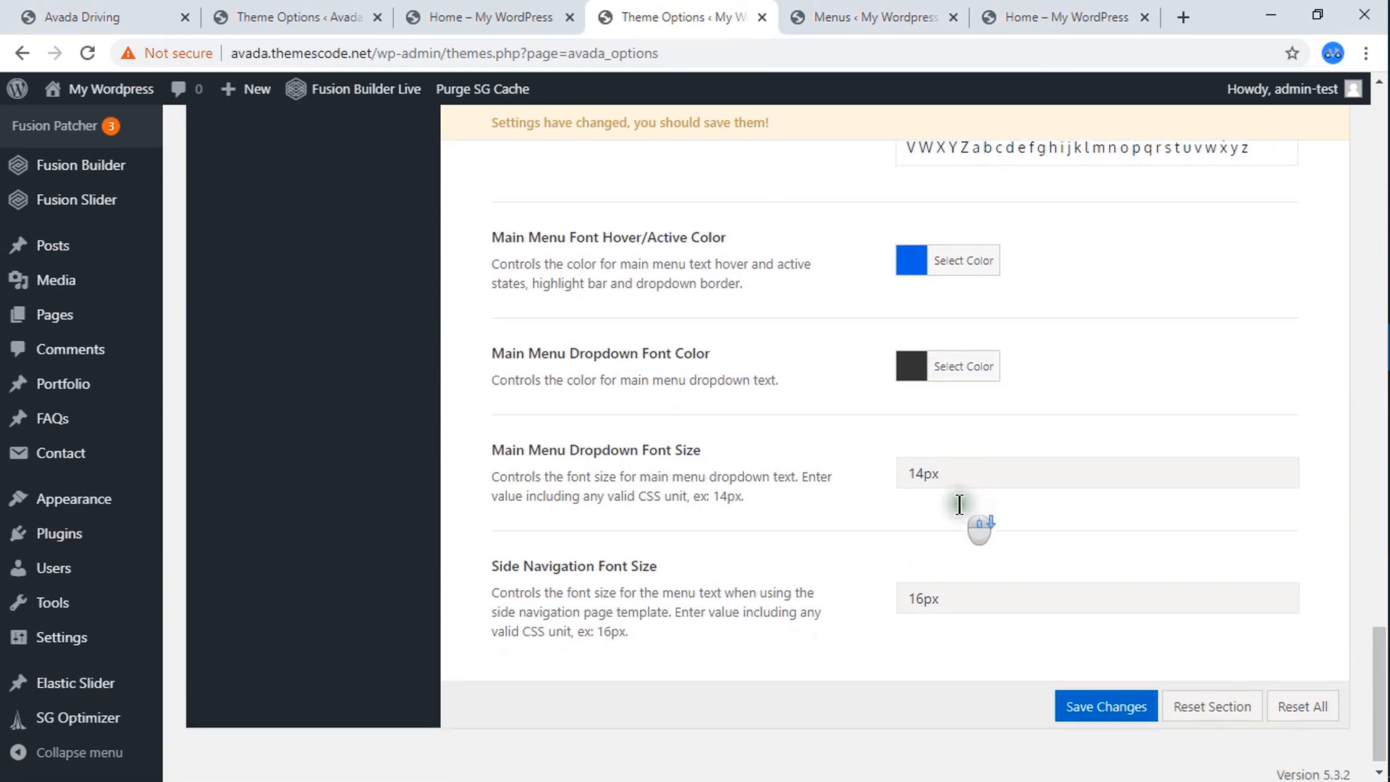
click(1104, 713)
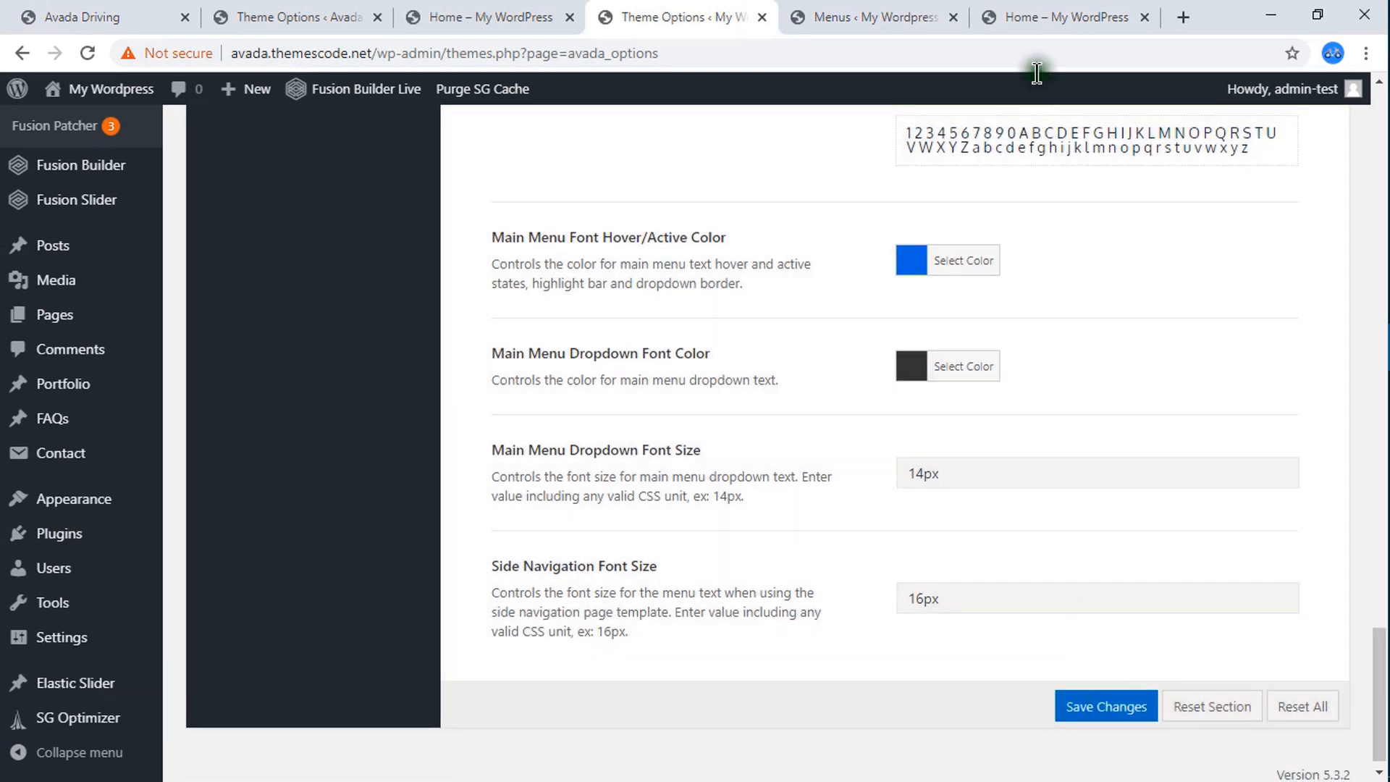
click(1024, 16)
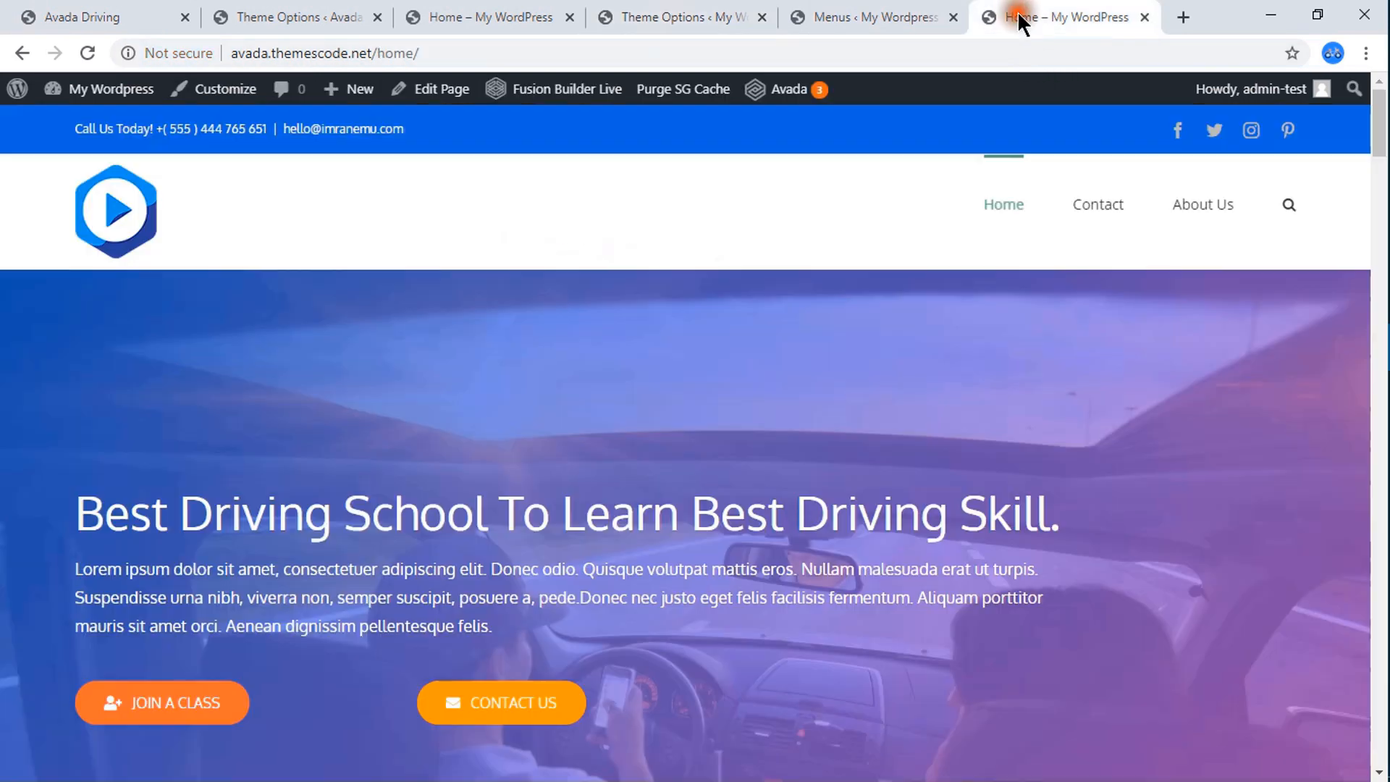
click(88, 53)
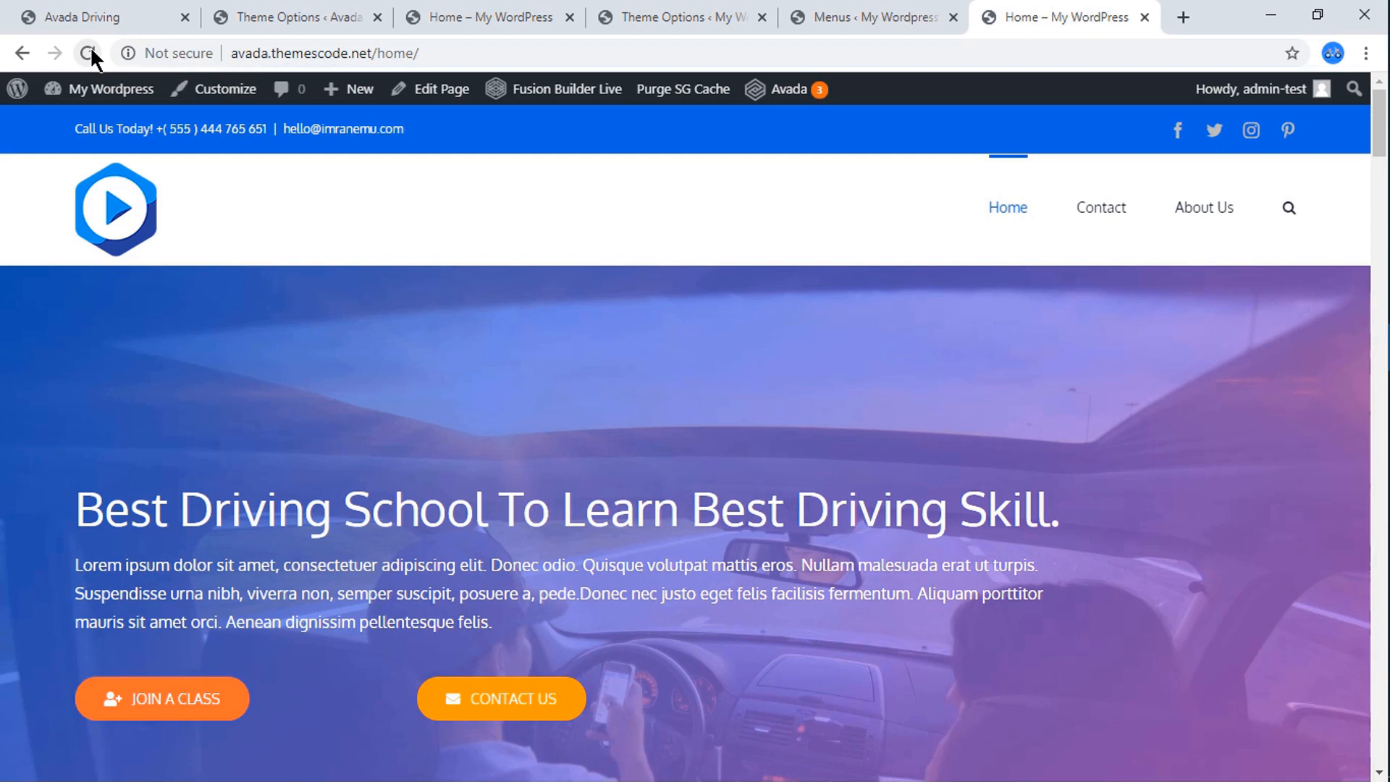
Return to the theme options and examine all Main Menu settings, from the menu height to the side navigation font size.
click(707, 11)
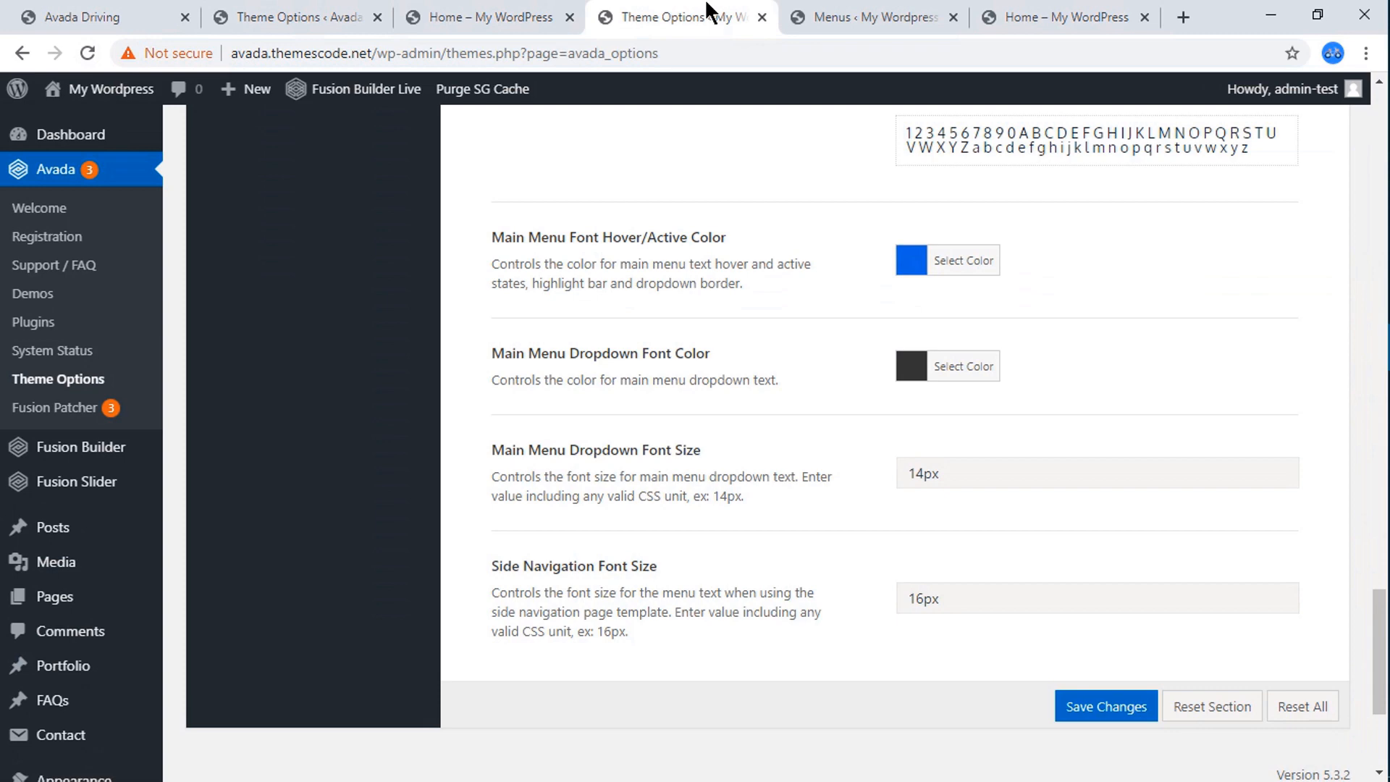
scroll(695, 312, up, 15)
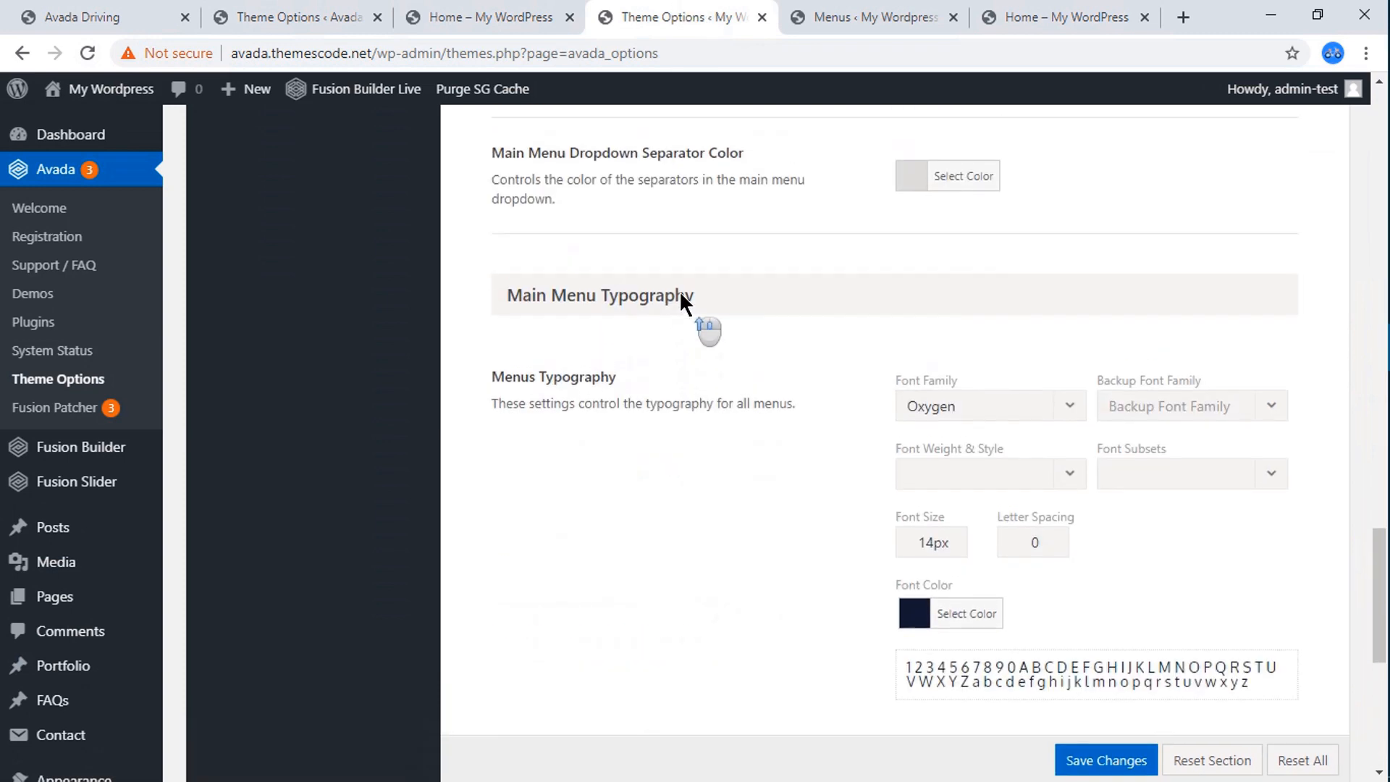
scroll(681, 297, up, 10)
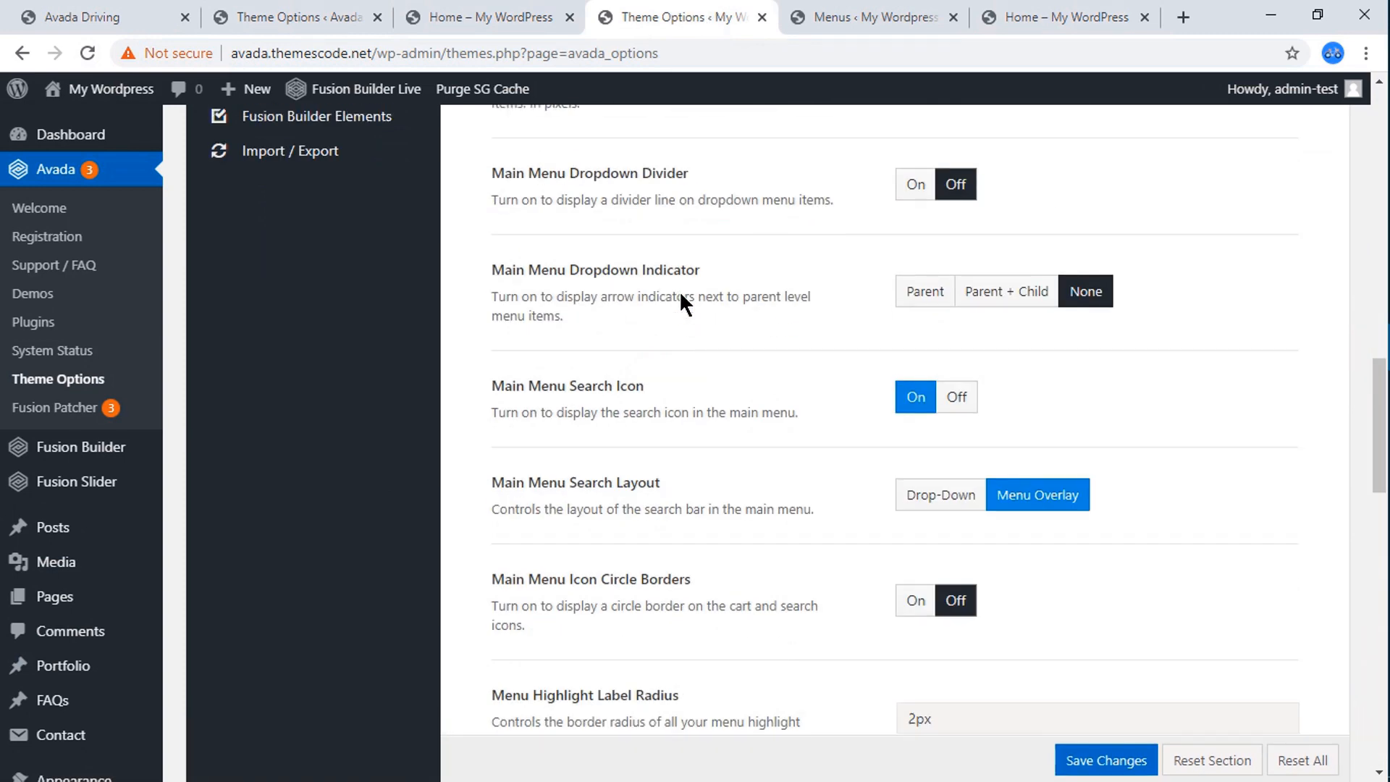
scroll(683, 303, up, 10)
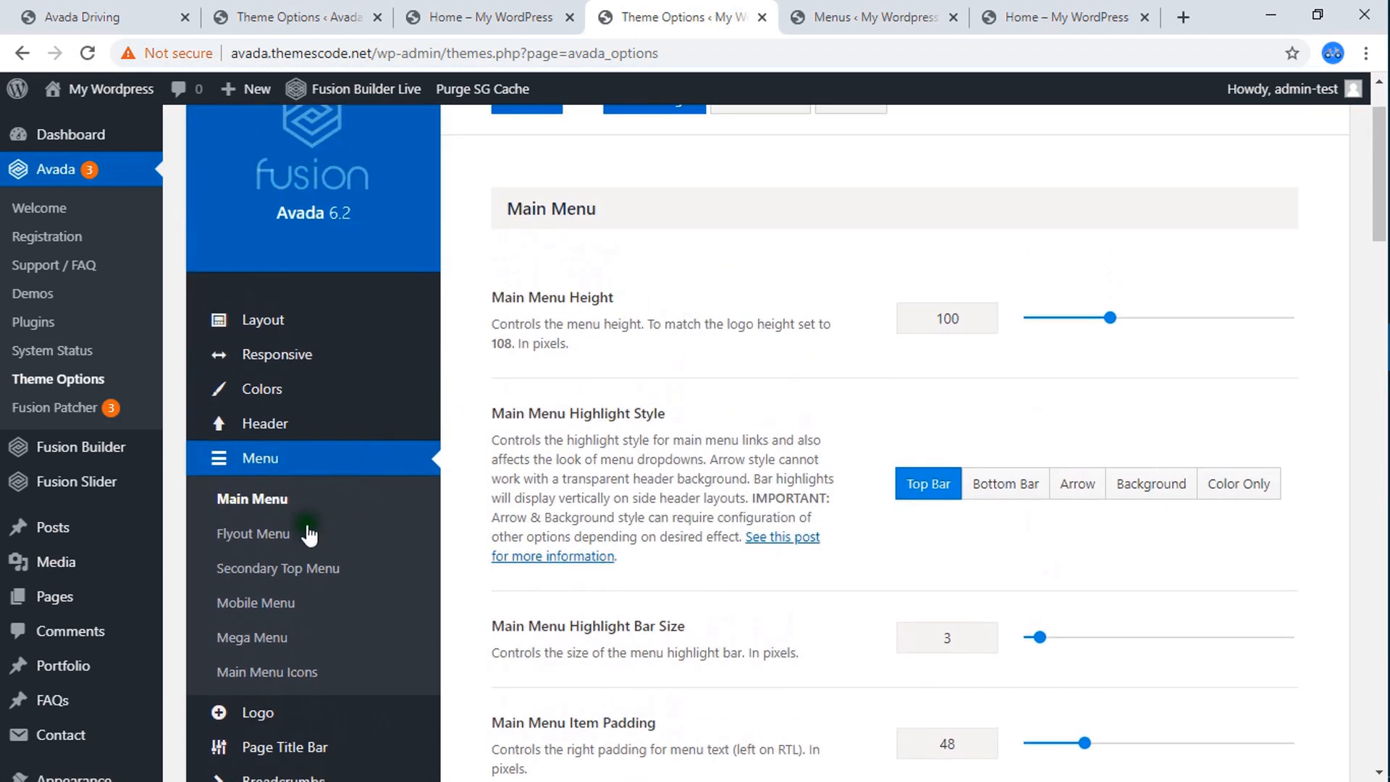
scroll(725, 443, up, 2)
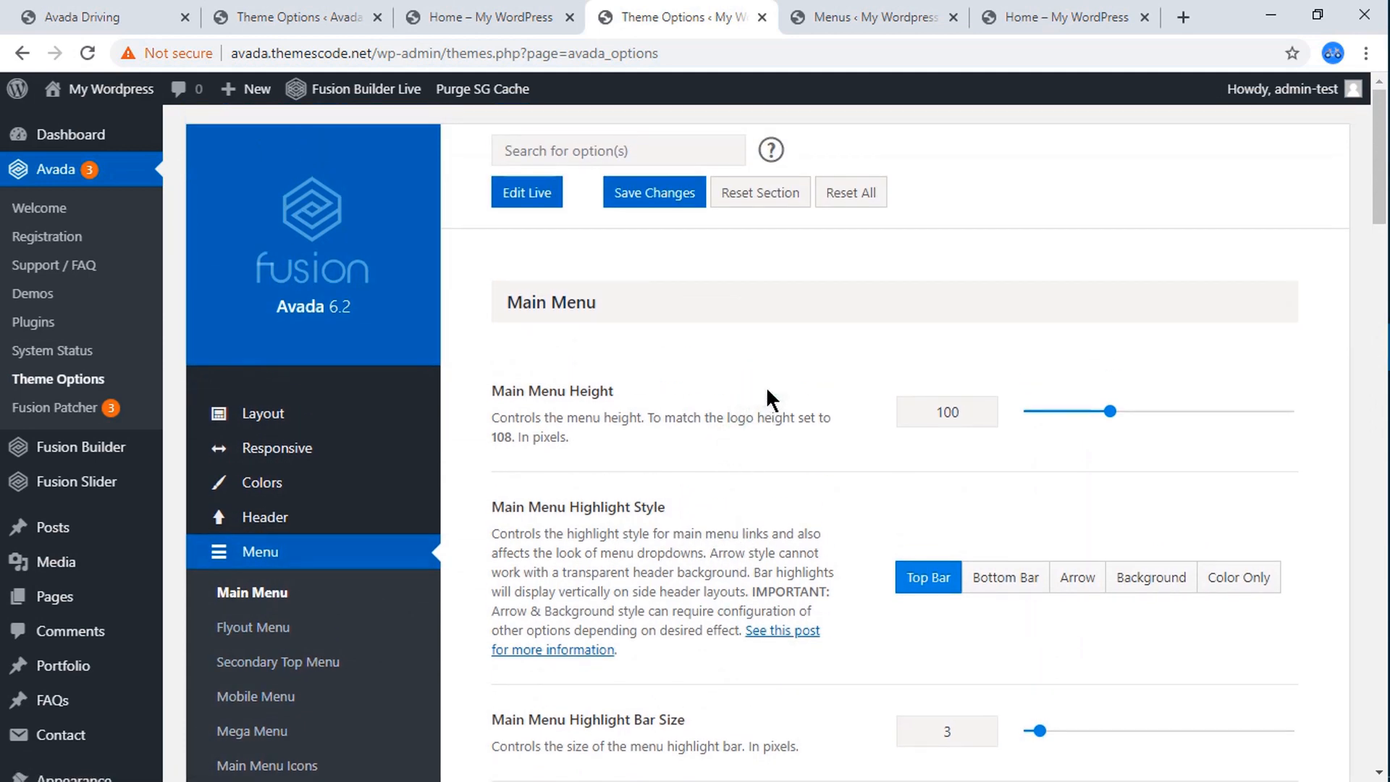
scroll(767, 385, down, 5)
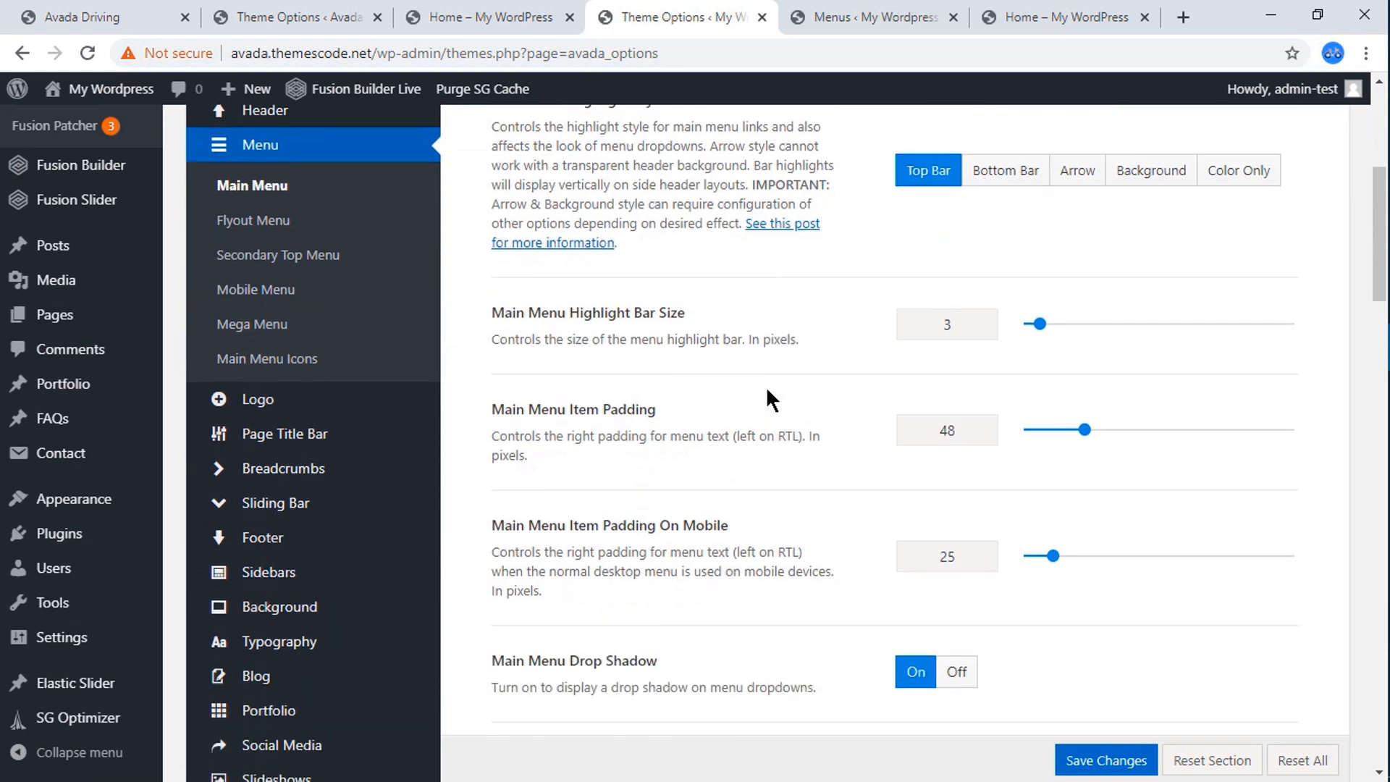
scroll(767, 385, down, 6)
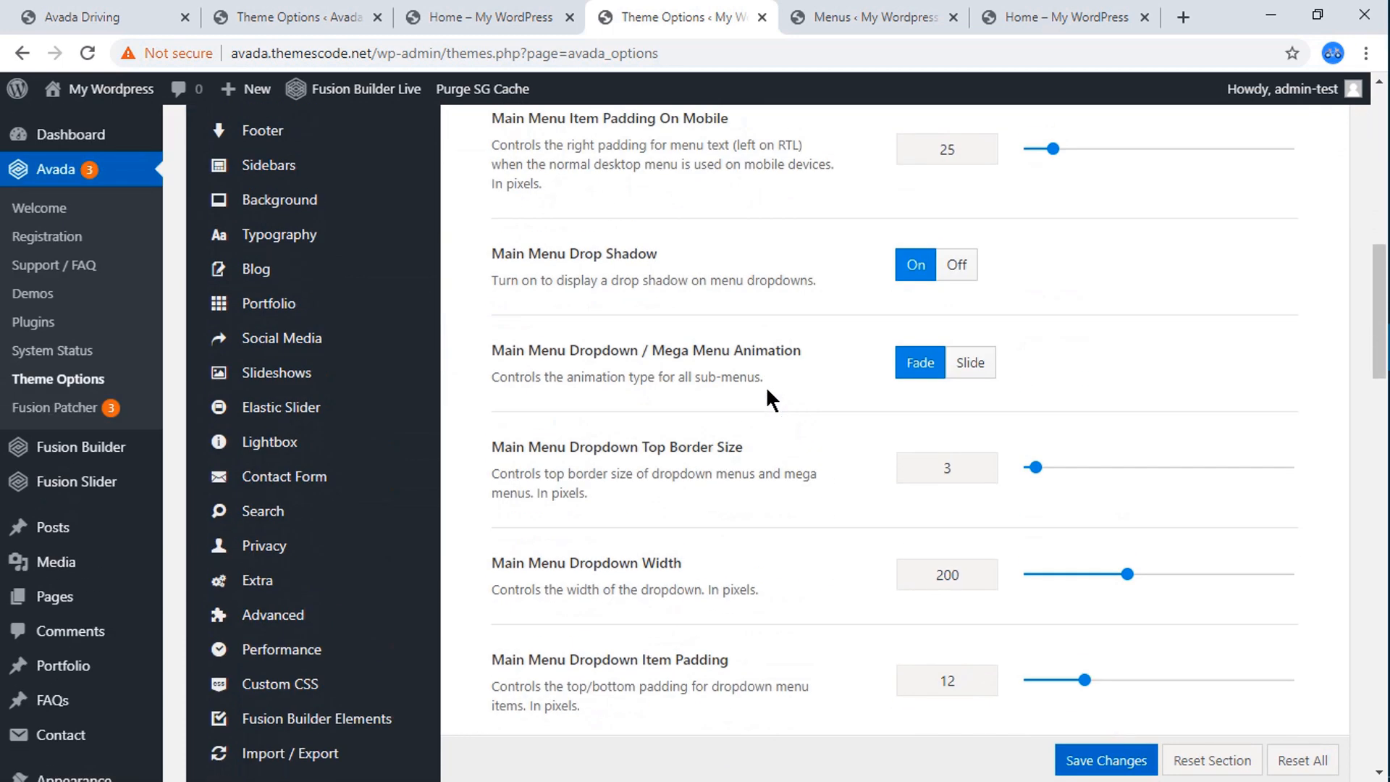
scroll(766, 385, down, 10)
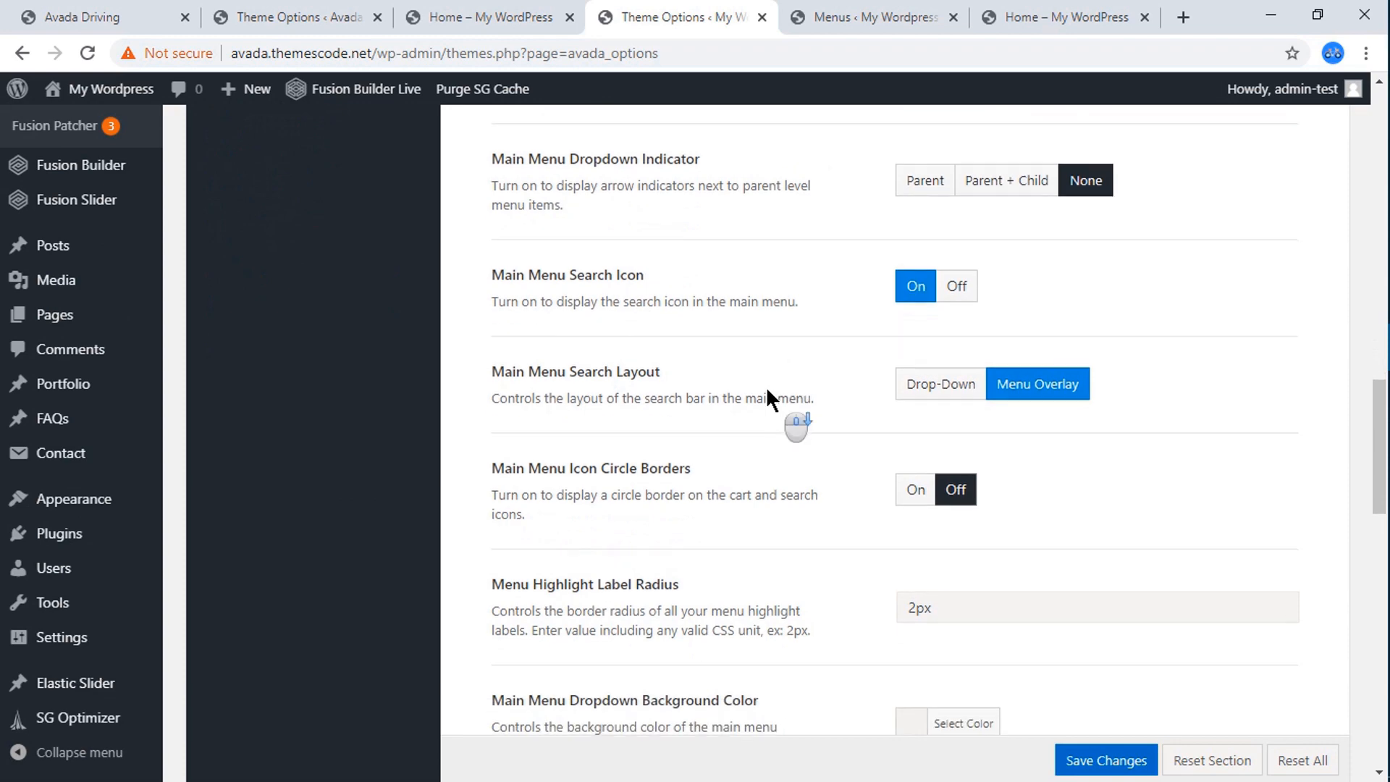
scroll(766, 385, down, 2)
scroll(766, 386, down, 3)
scroll(766, 386, down, 8)
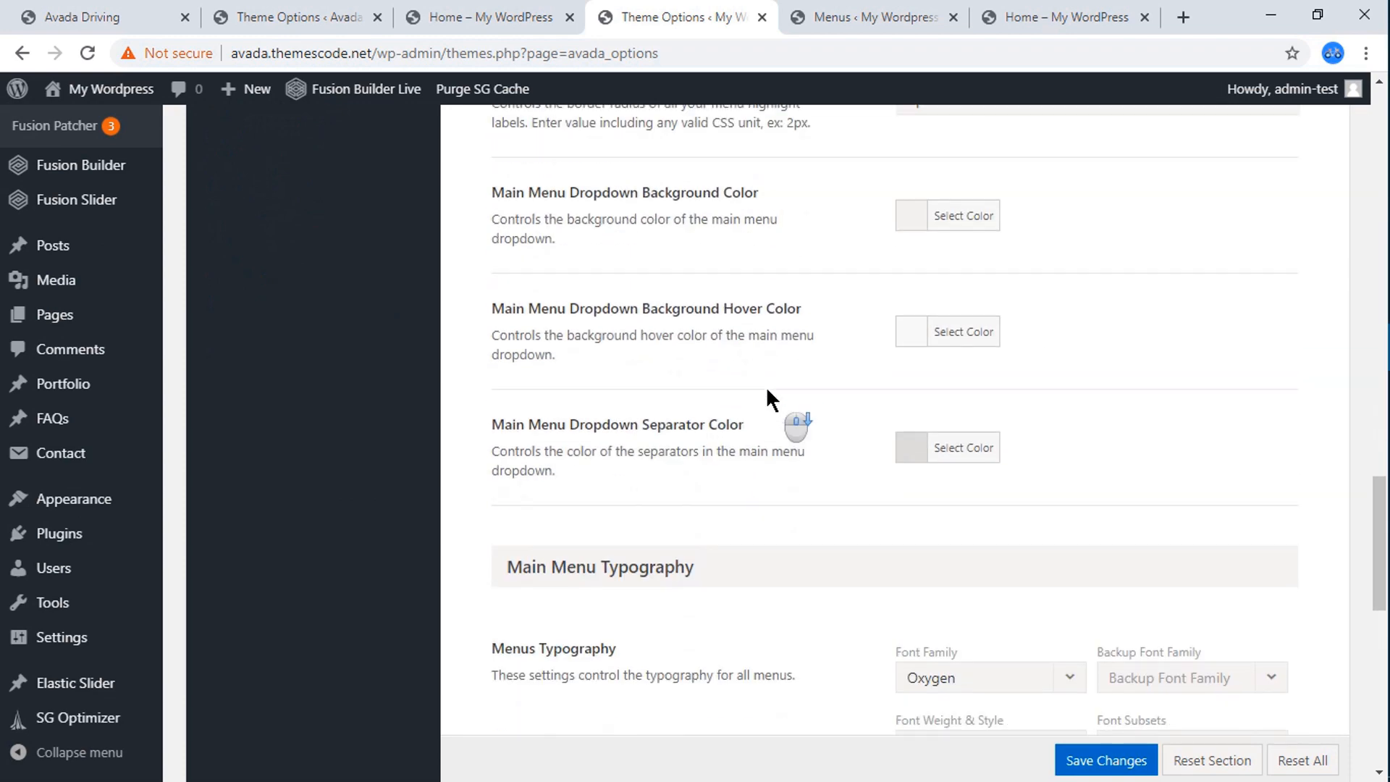
scroll(766, 385, down, 2)
scroll(767, 390, down, 3)
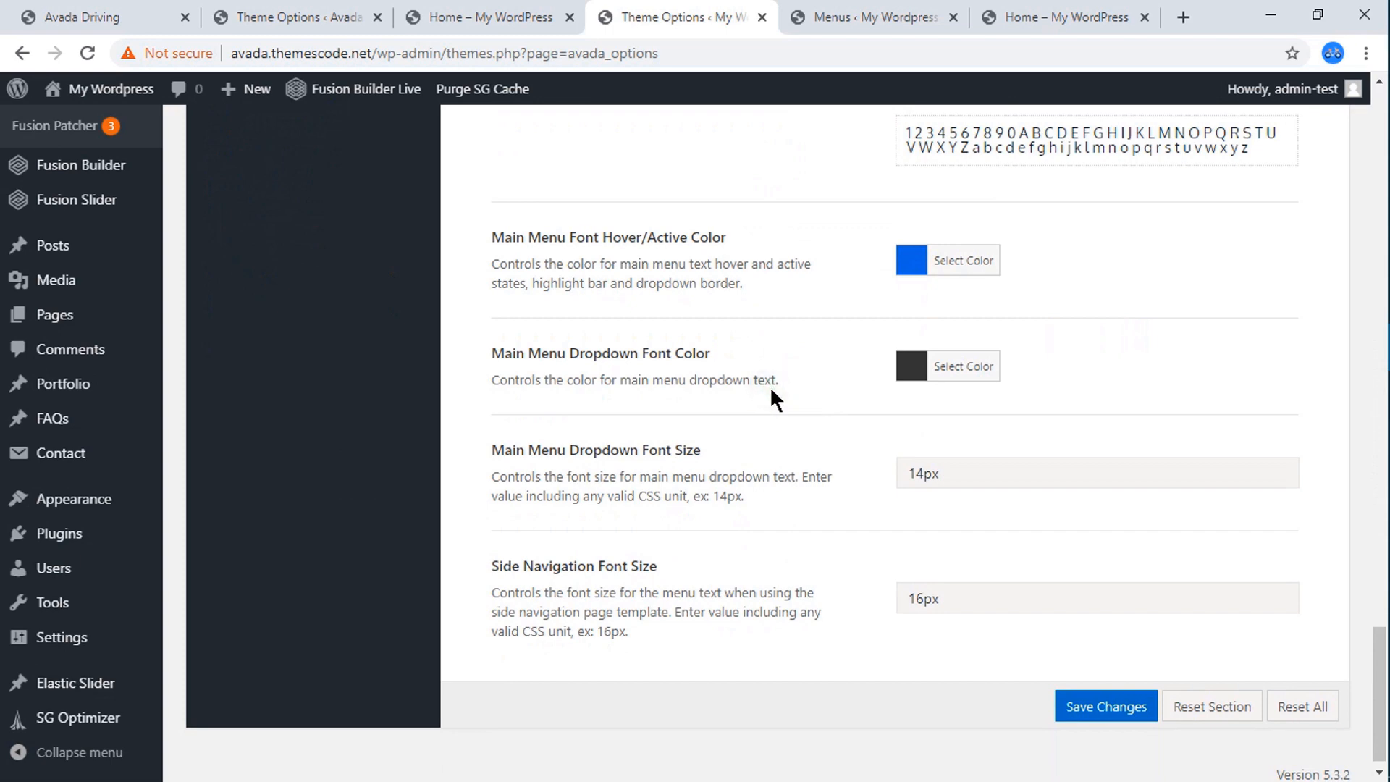
Open the Header Content options and examine the header position, layout choices, slider position and contact info settings.
scroll(694, 384, up, 8)
scroll(498, 402, up, 15)
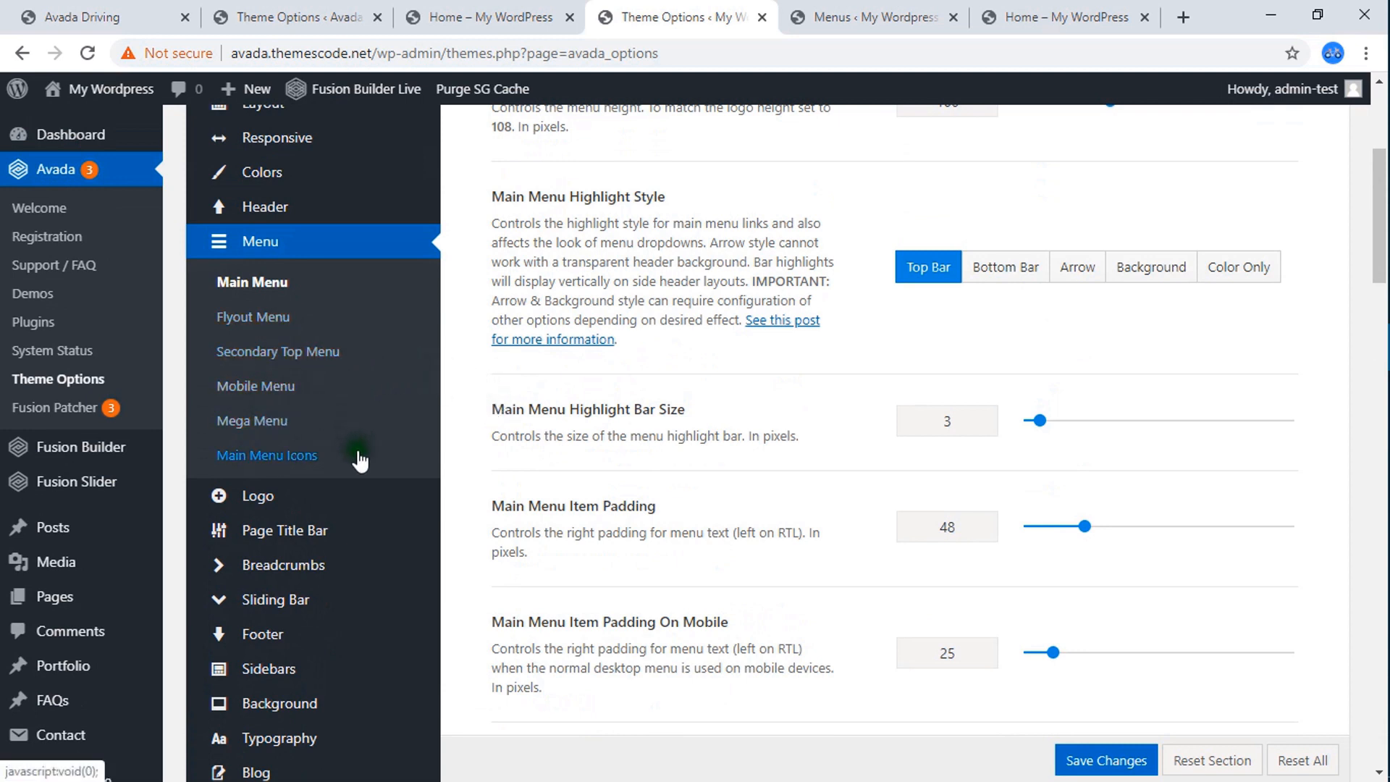
mouse_move(282, 222)
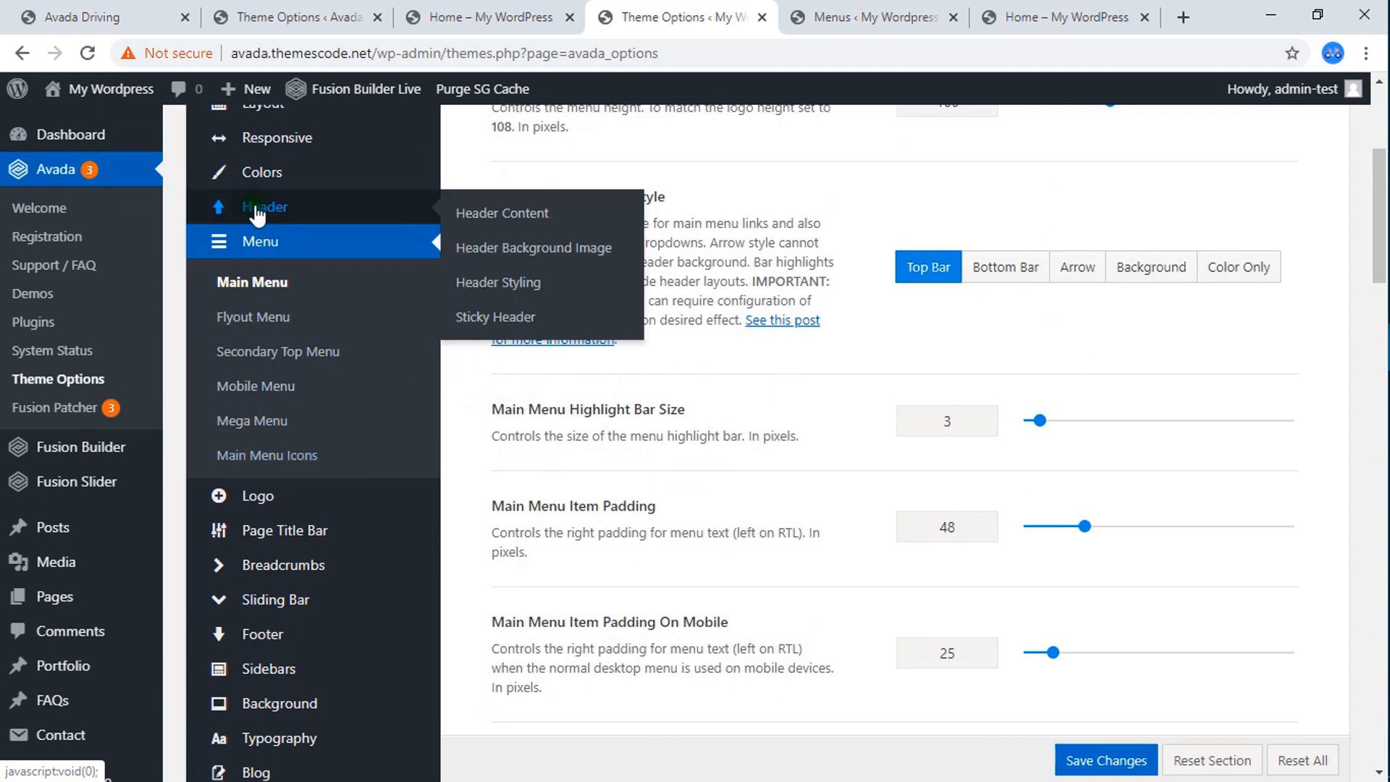
click(257, 214)
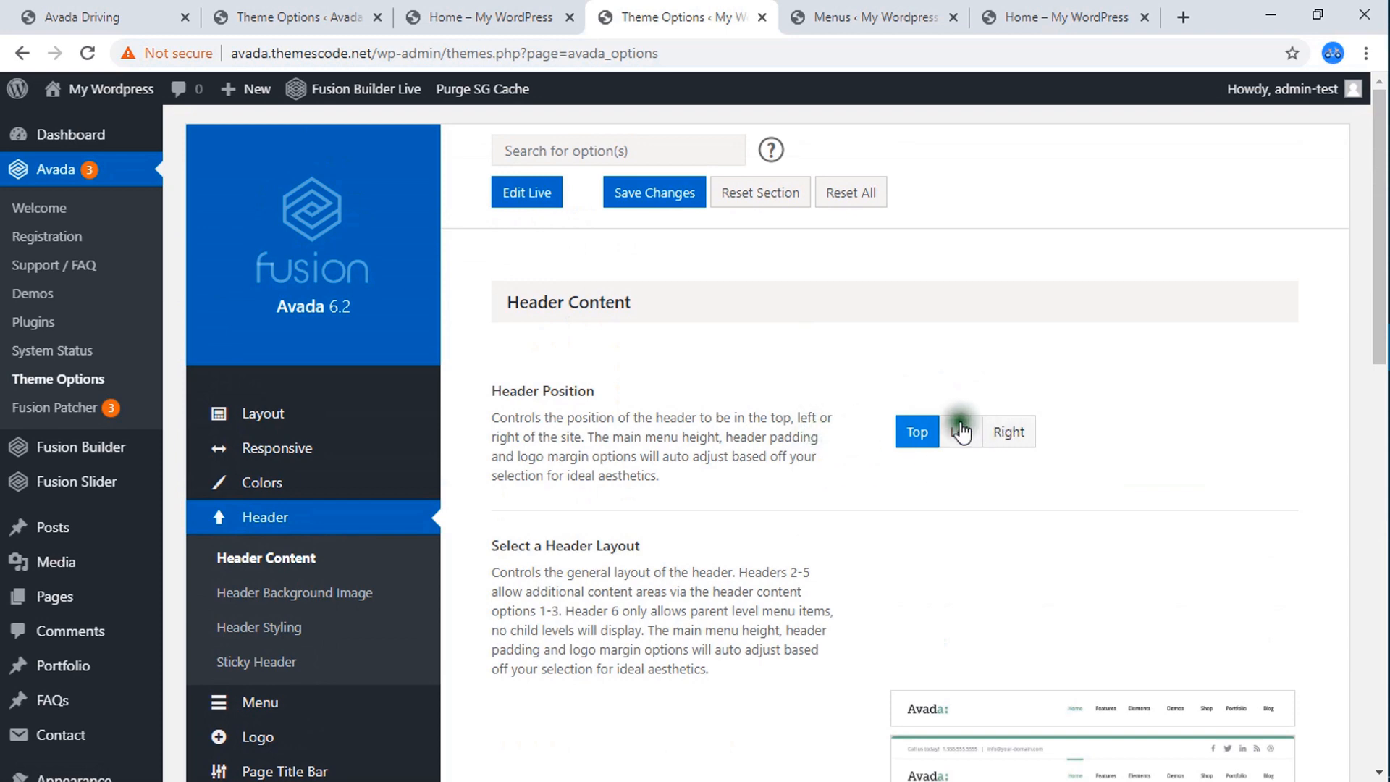
scroll(949, 466, down, 4)
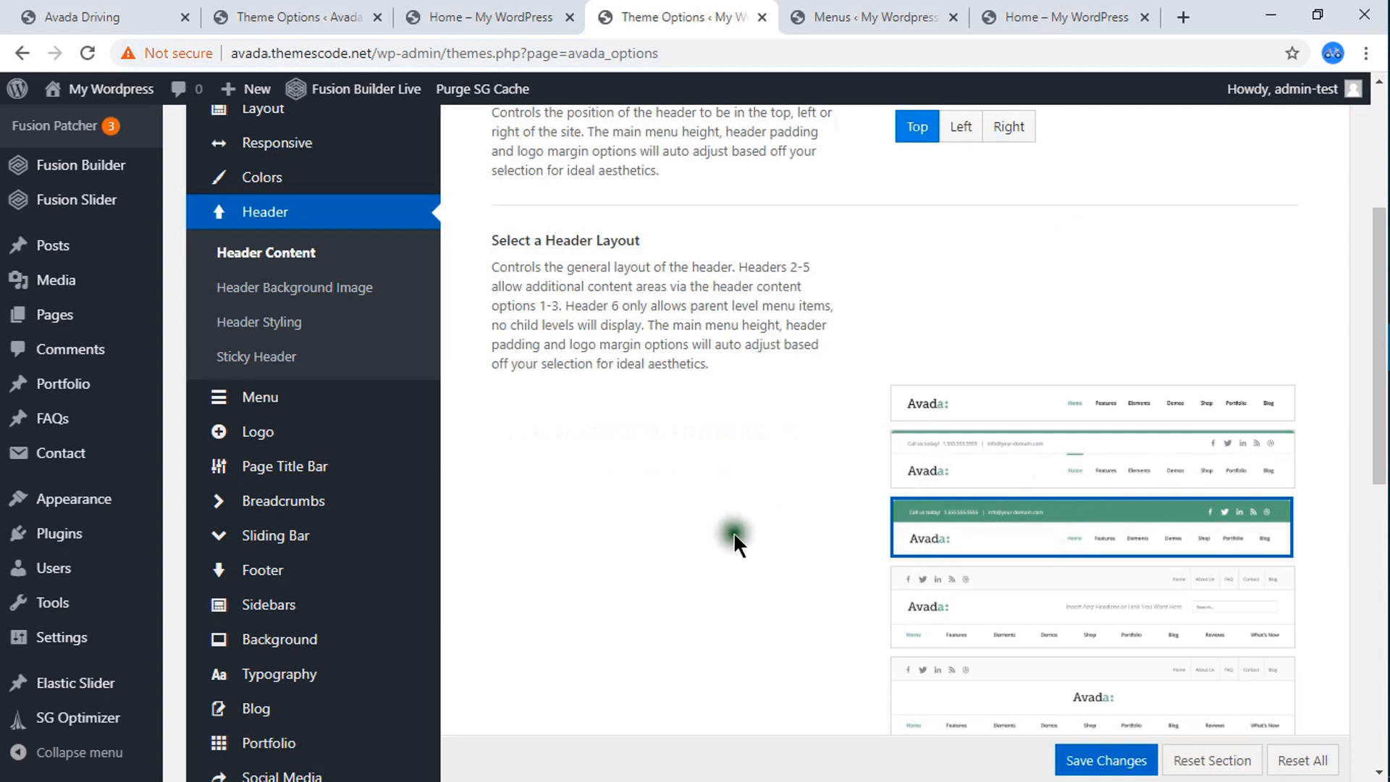
scroll(733, 532, down, 1)
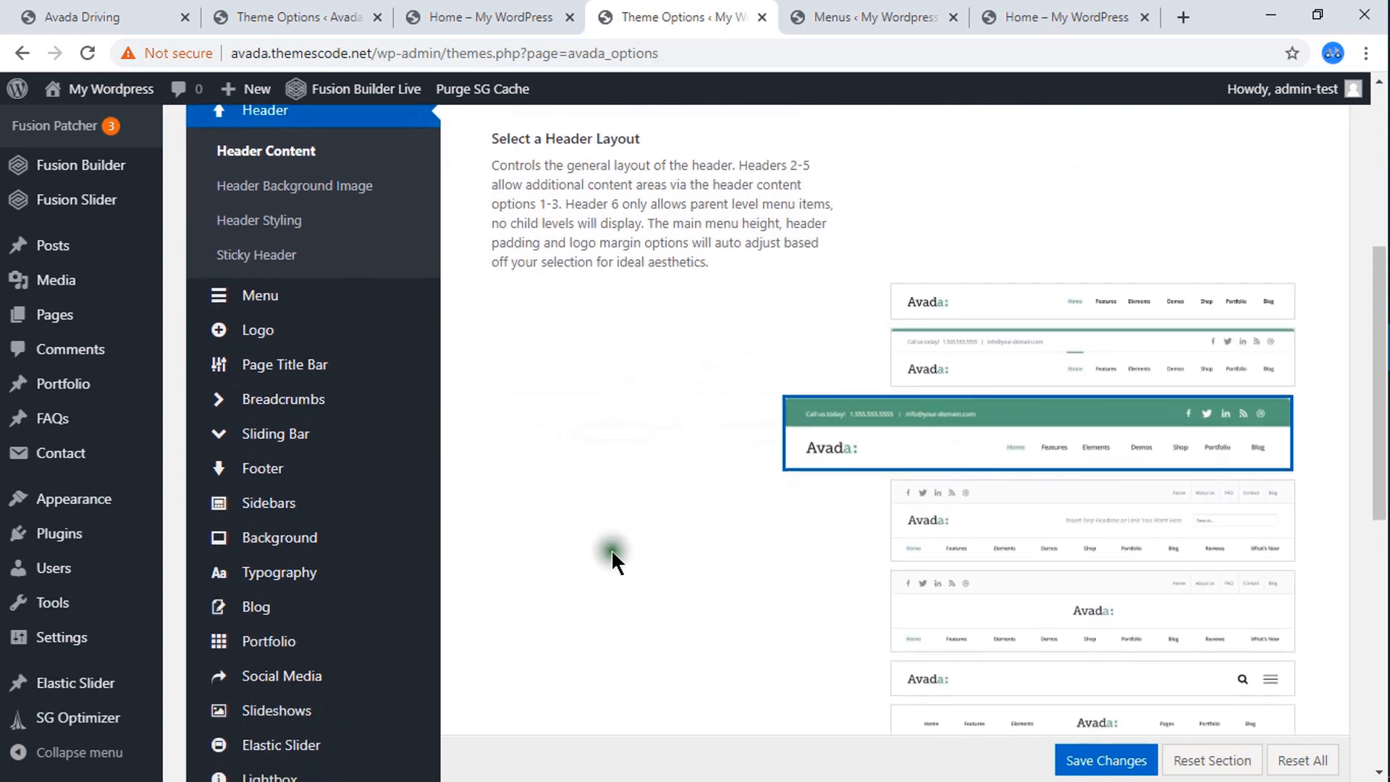
scroll(612, 549, down, 5)
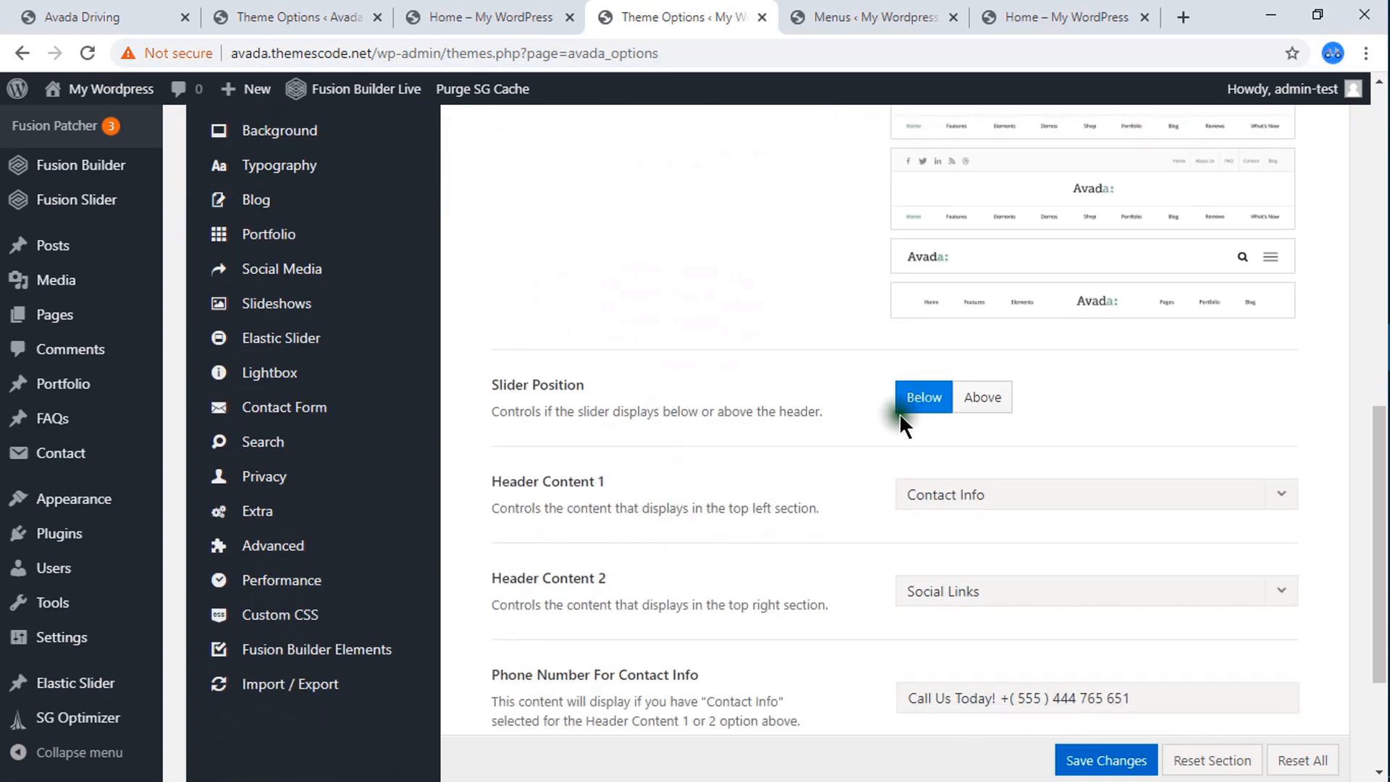
scroll(846, 469, down, 3)
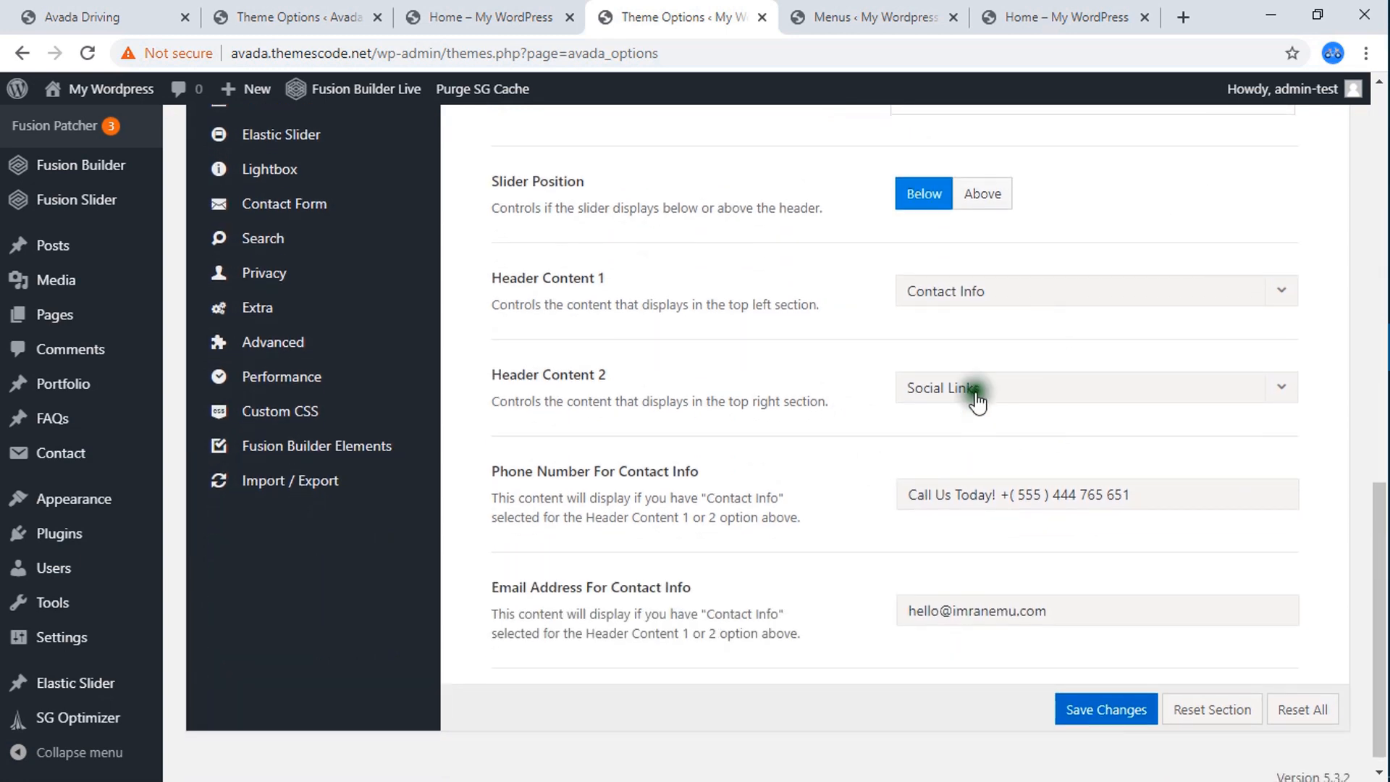
scroll(397, 395, up, 5)
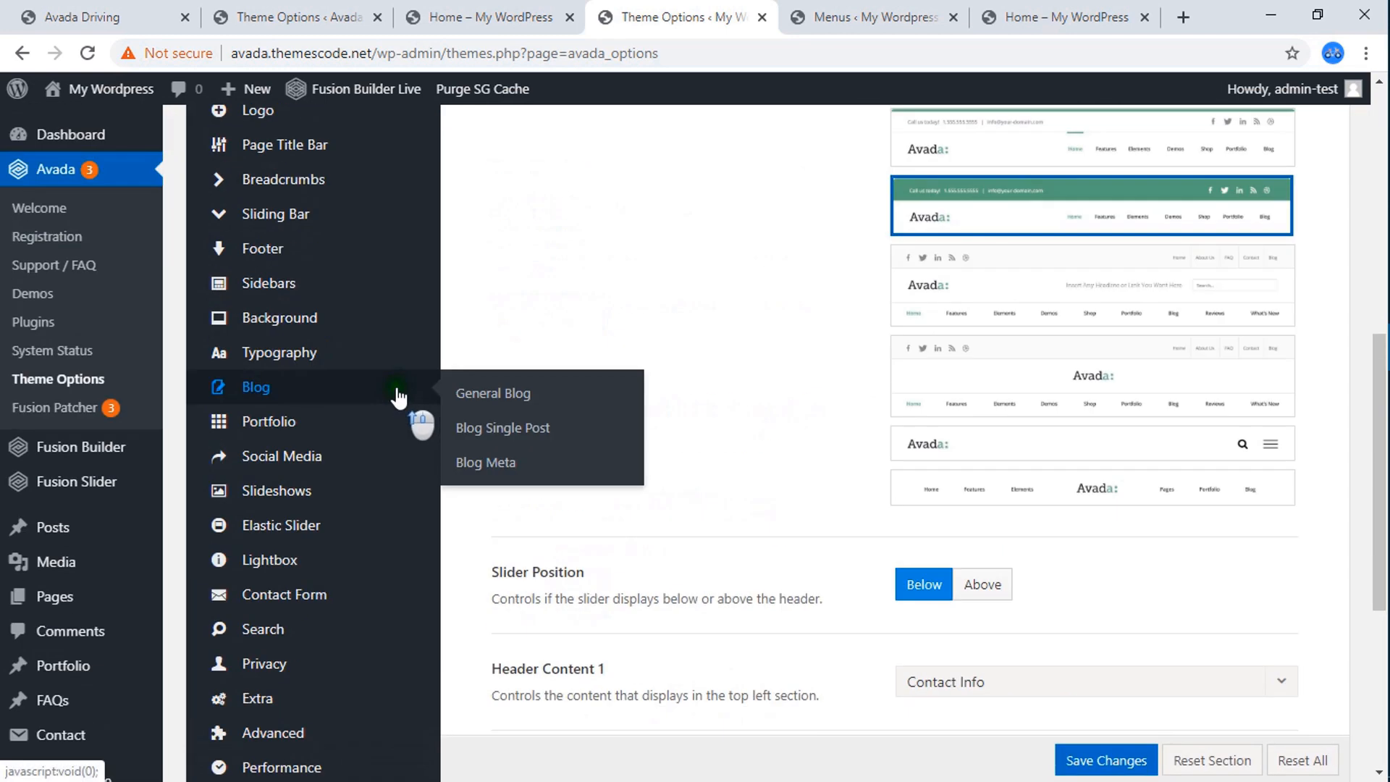
scroll(858, 384, up, 5)
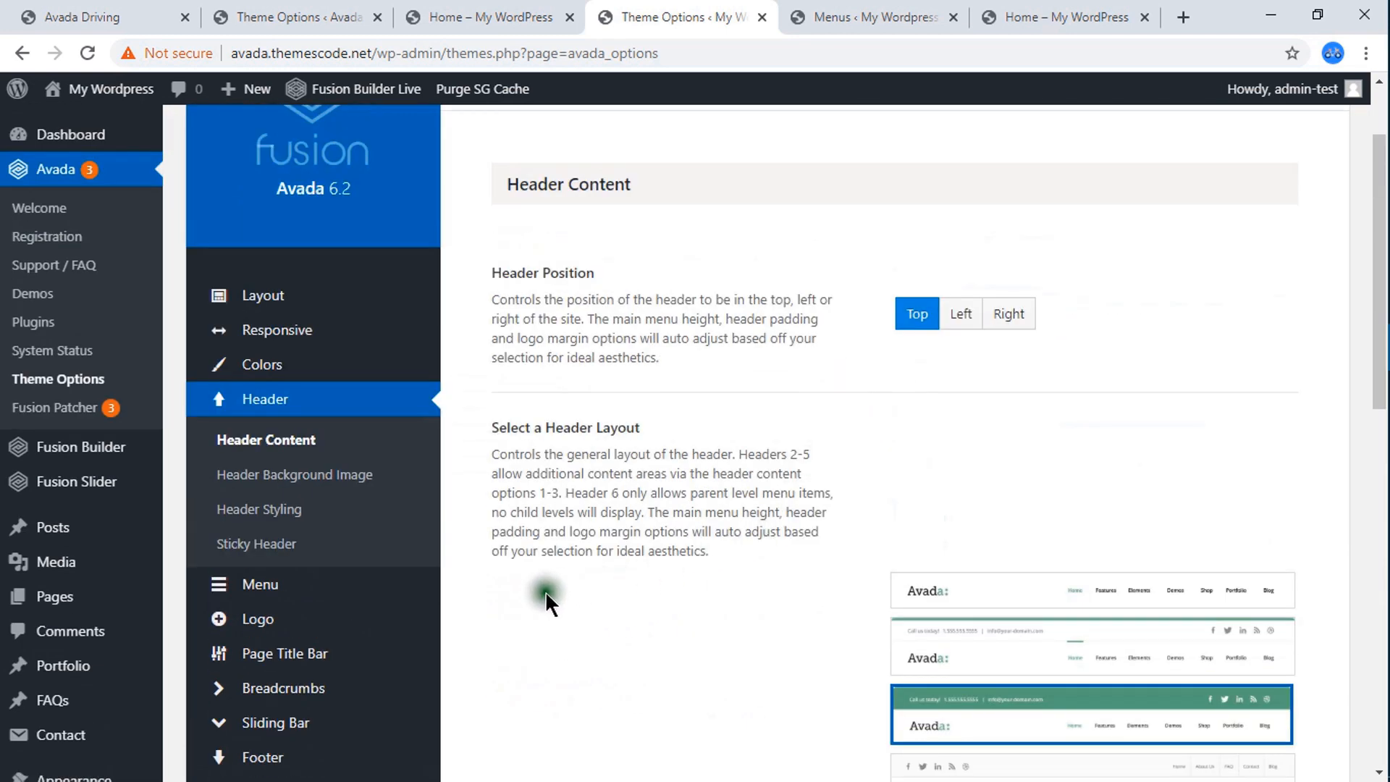
Examine the Header Styling options, from padding to top background color, and recheck the Header Content options down to the contact email field.
click(278, 511)
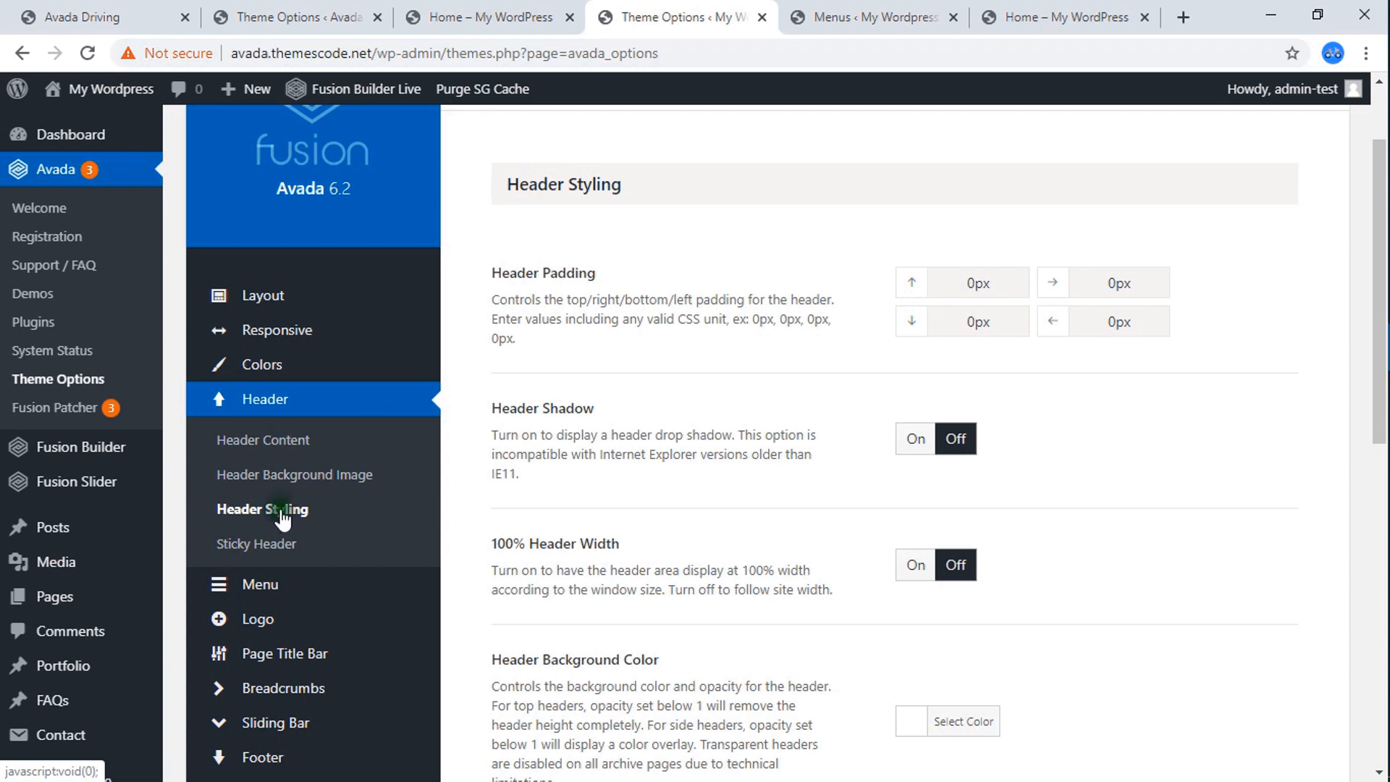
scroll(760, 456, down, 6)
scroll(782, 470, down, 4)
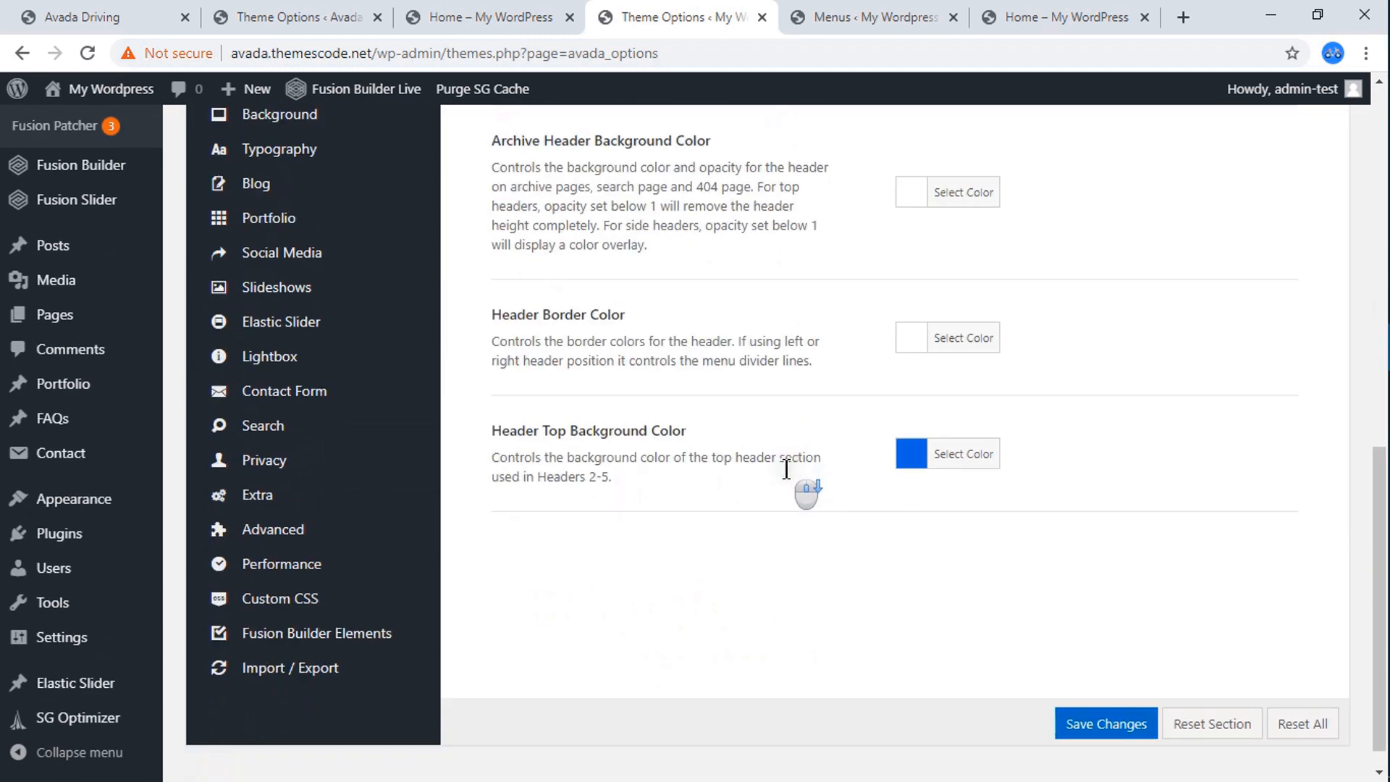
scroll(651, 449, up, 6)
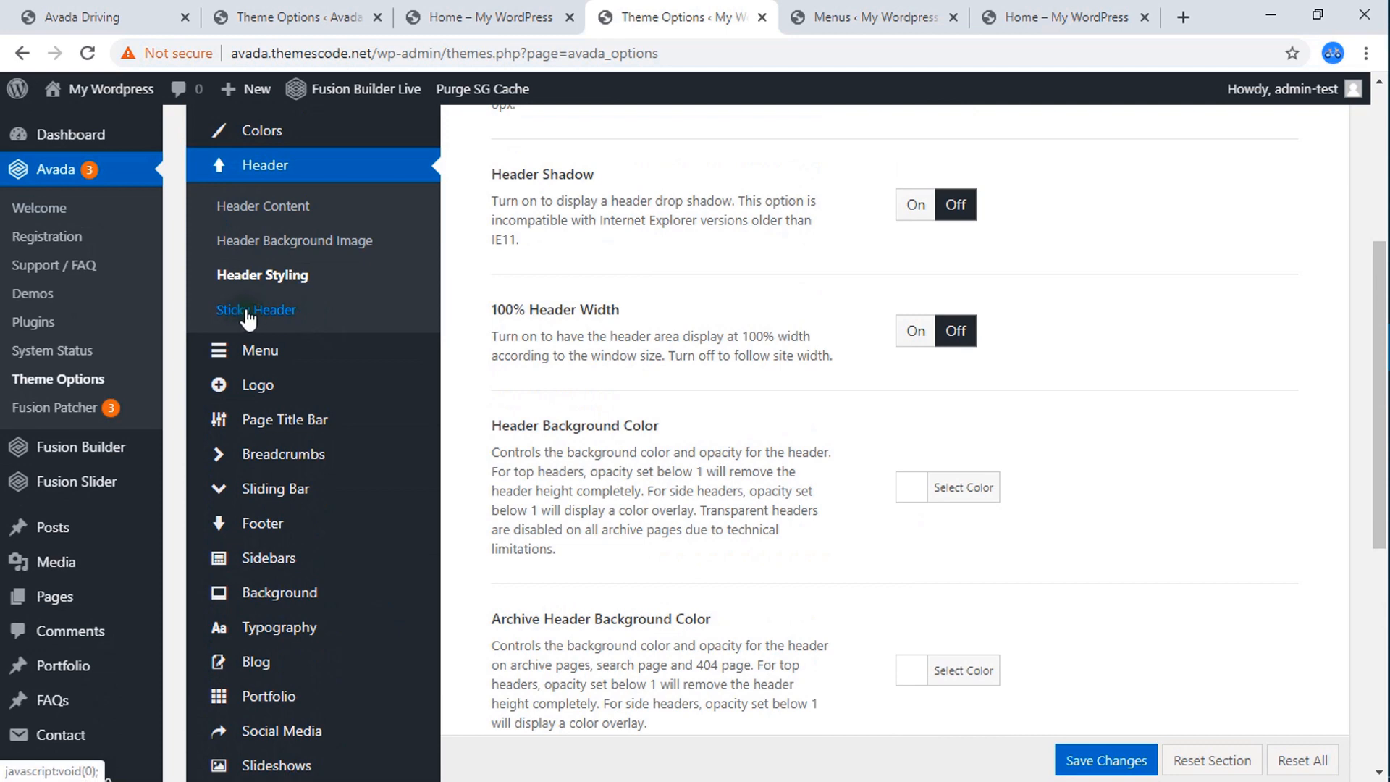
click(288, 216)
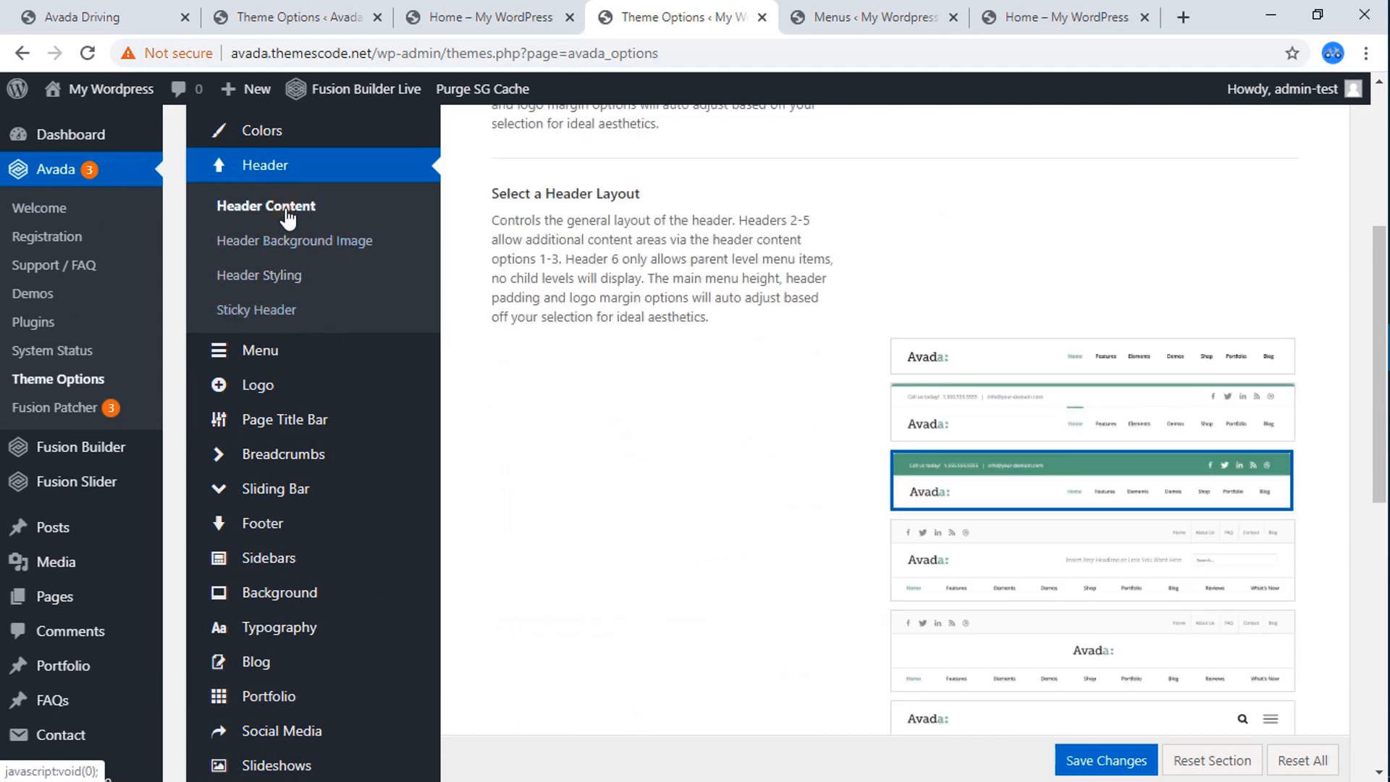
scroll(931, 384, up, 1)
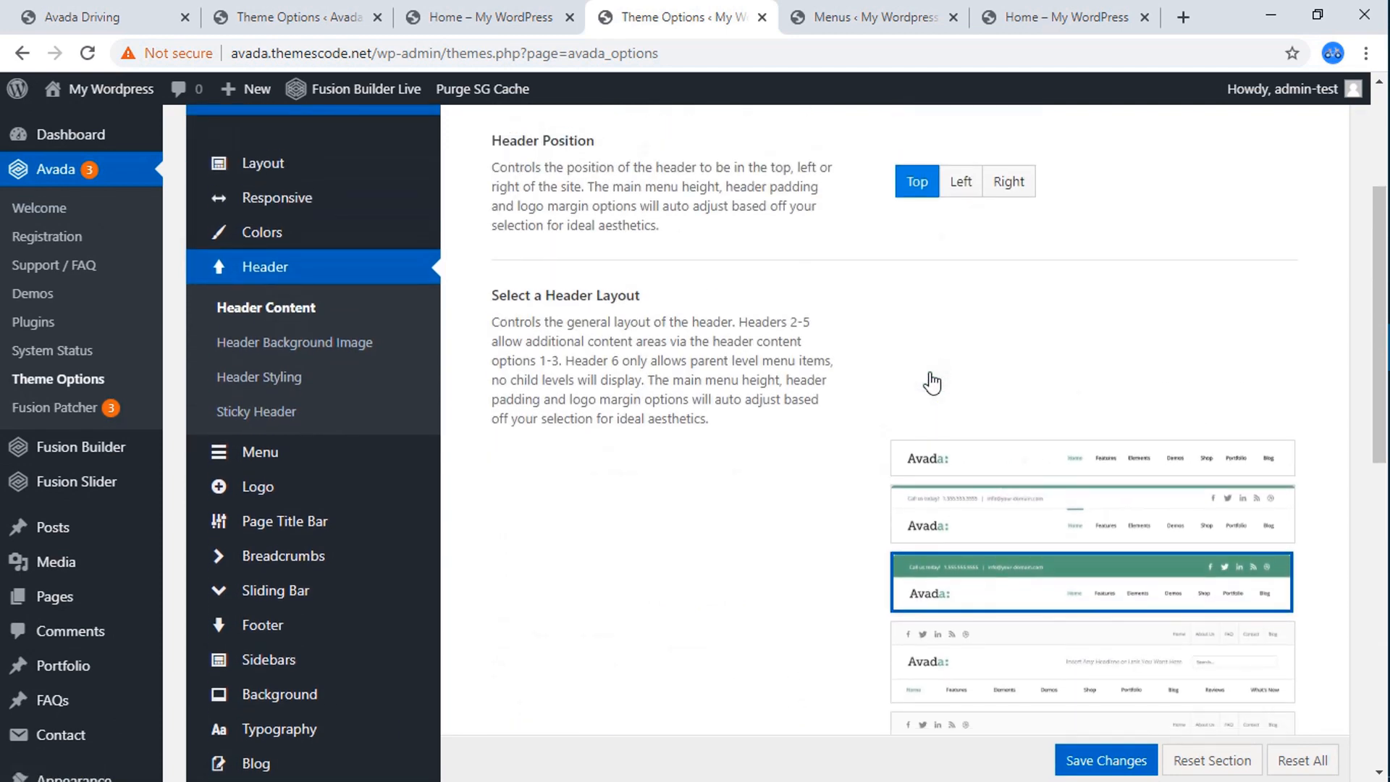
scroll(932, 383, up, 3)
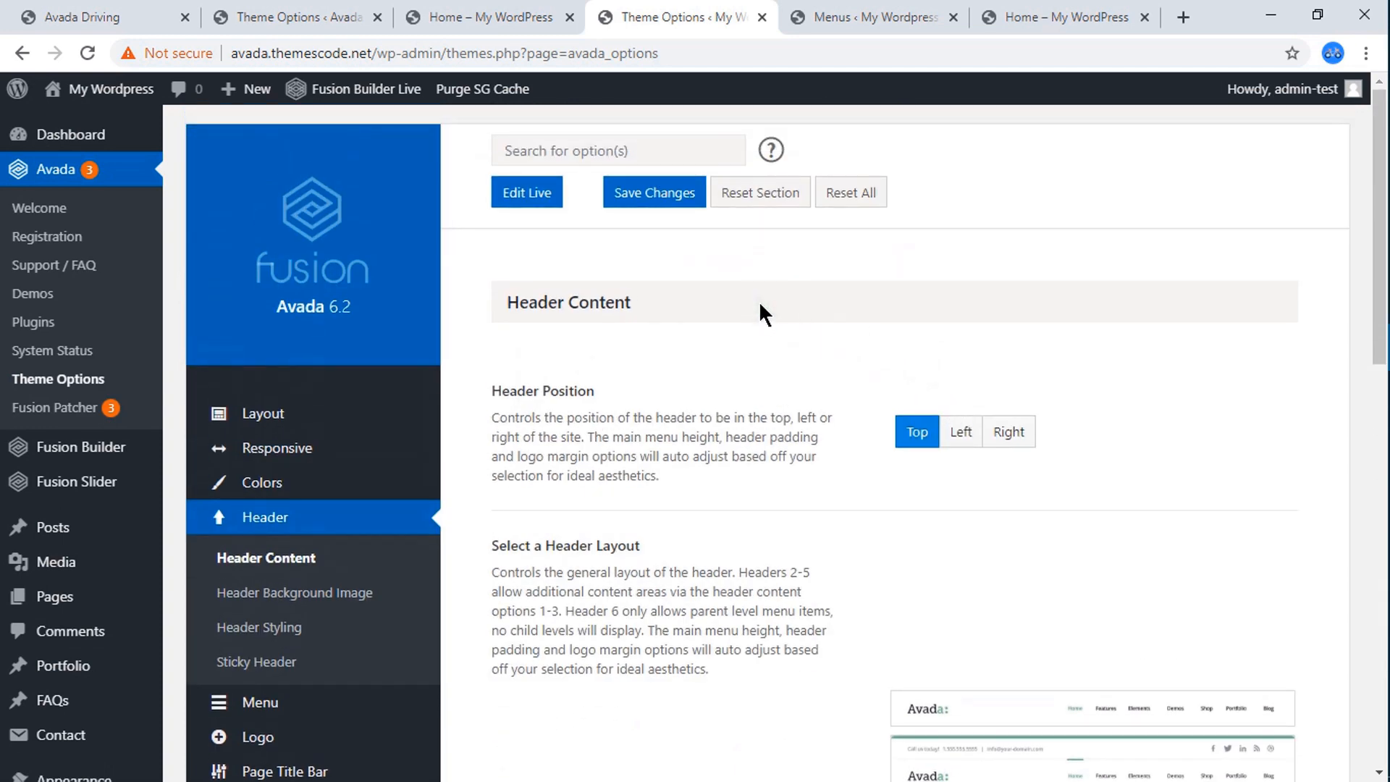
scroll(759, 301, down, 10)
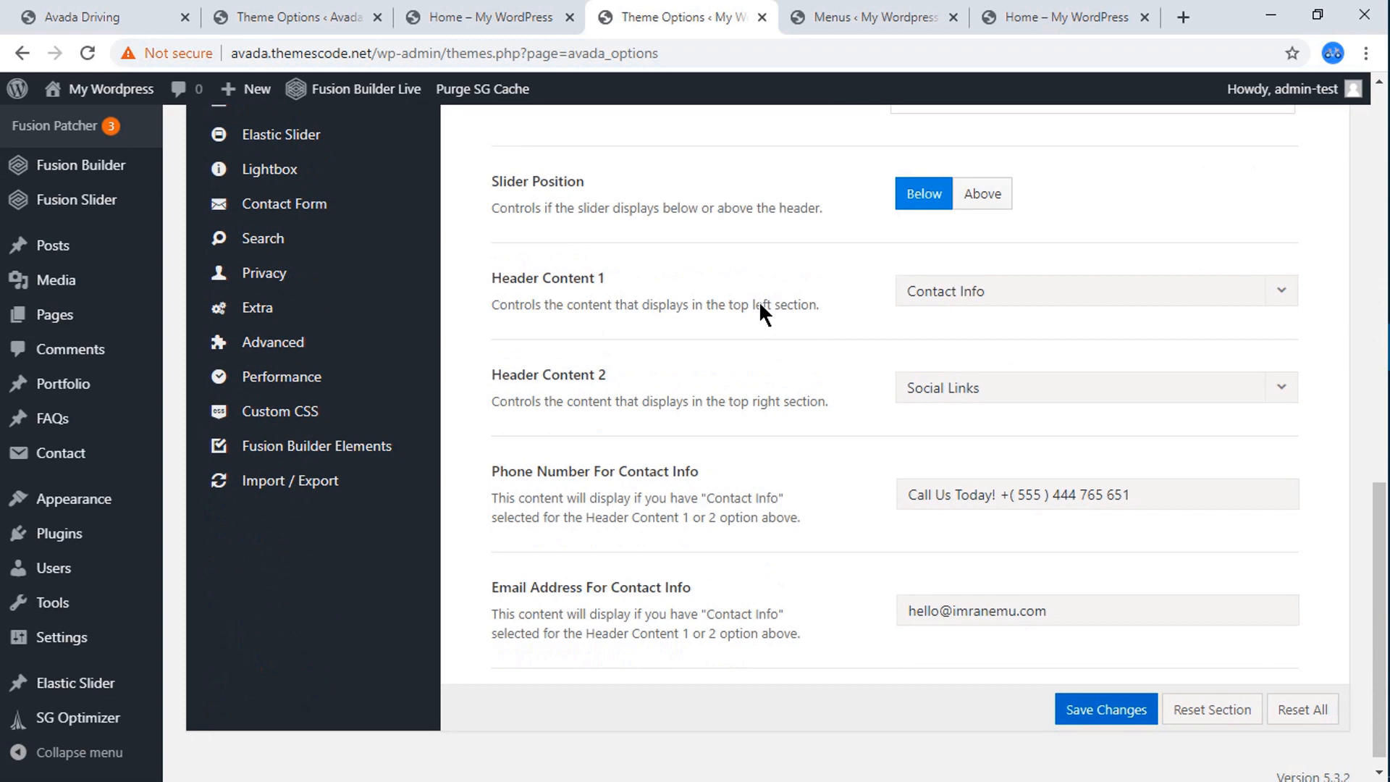
scroll(761, 304, down, 1)
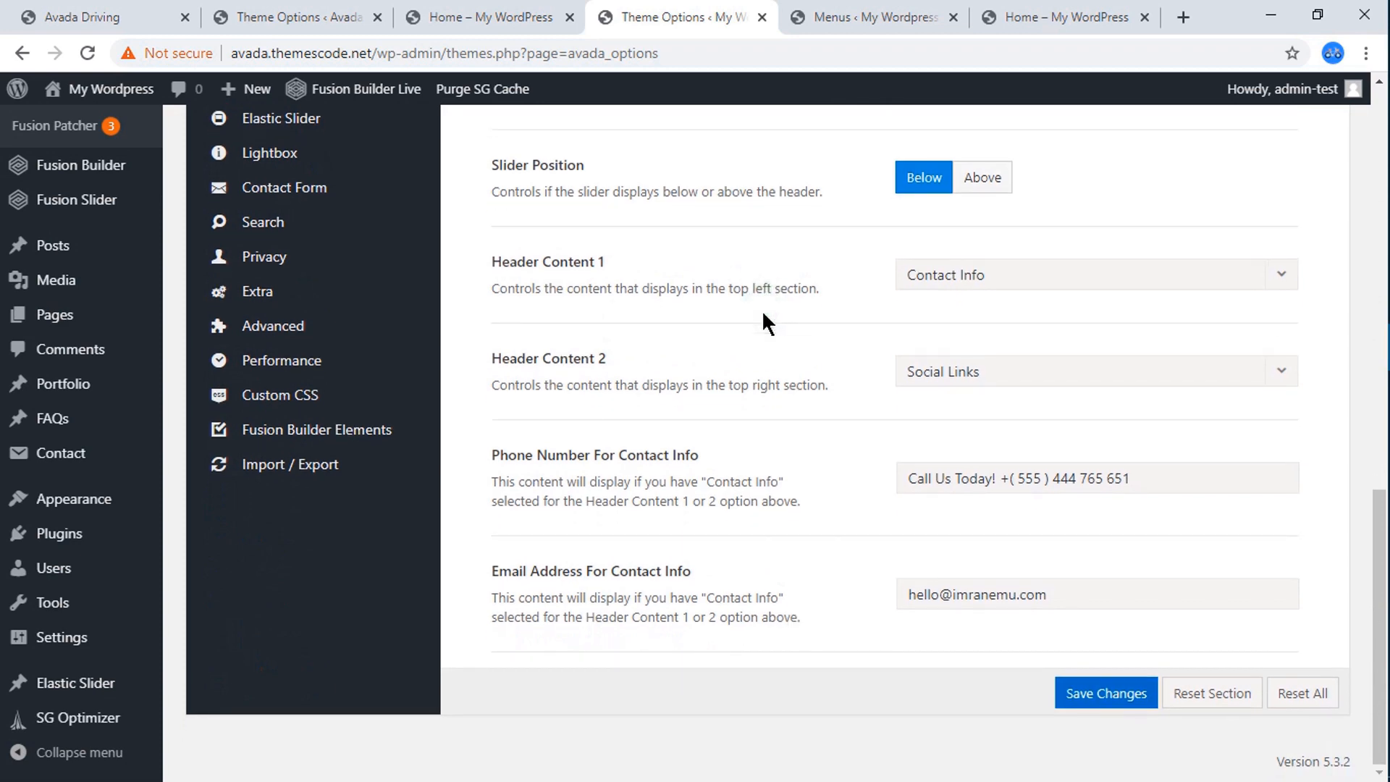
Compare the header menu of the live Home page with the reference Avada Driving header.
click(1073, 12)
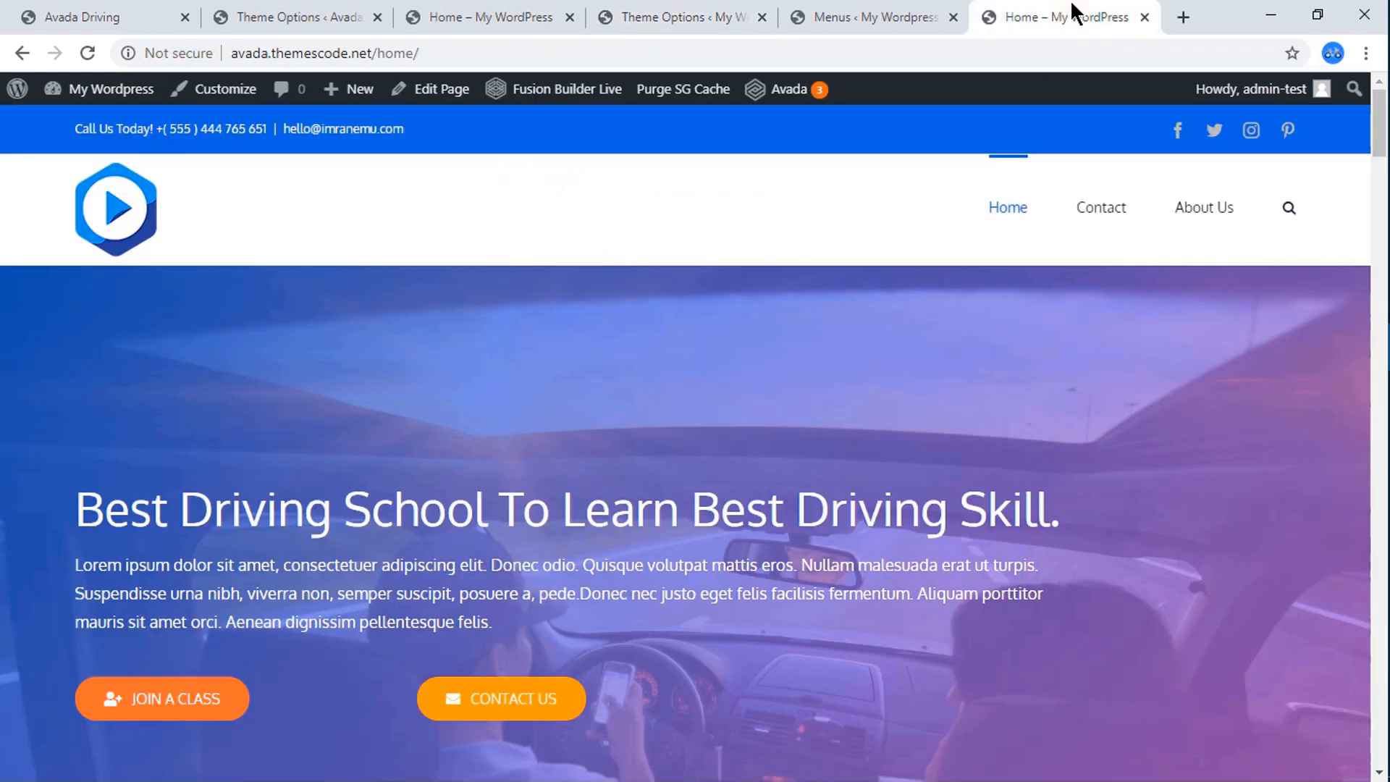
click(1062, 5)
click(146, 11)
click(153, 11)
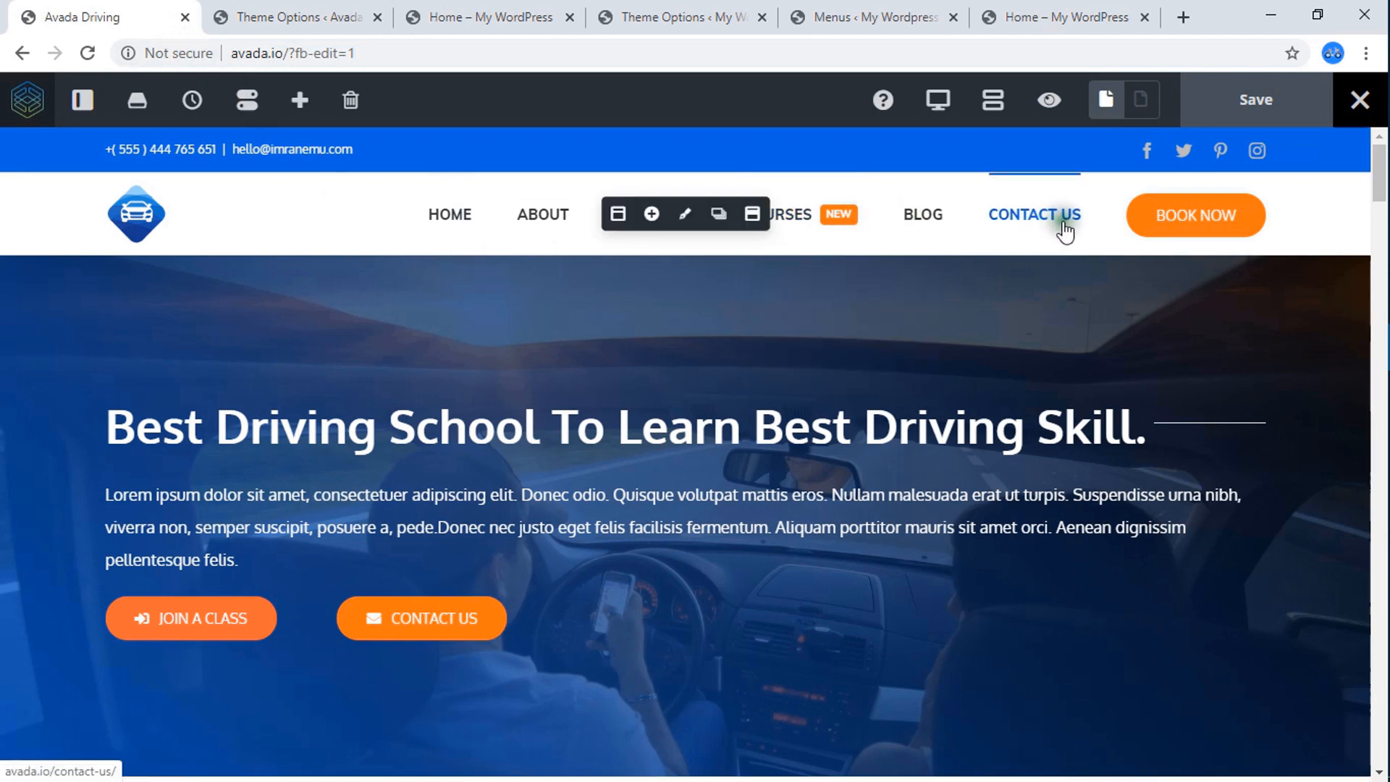
click(1059, 14)
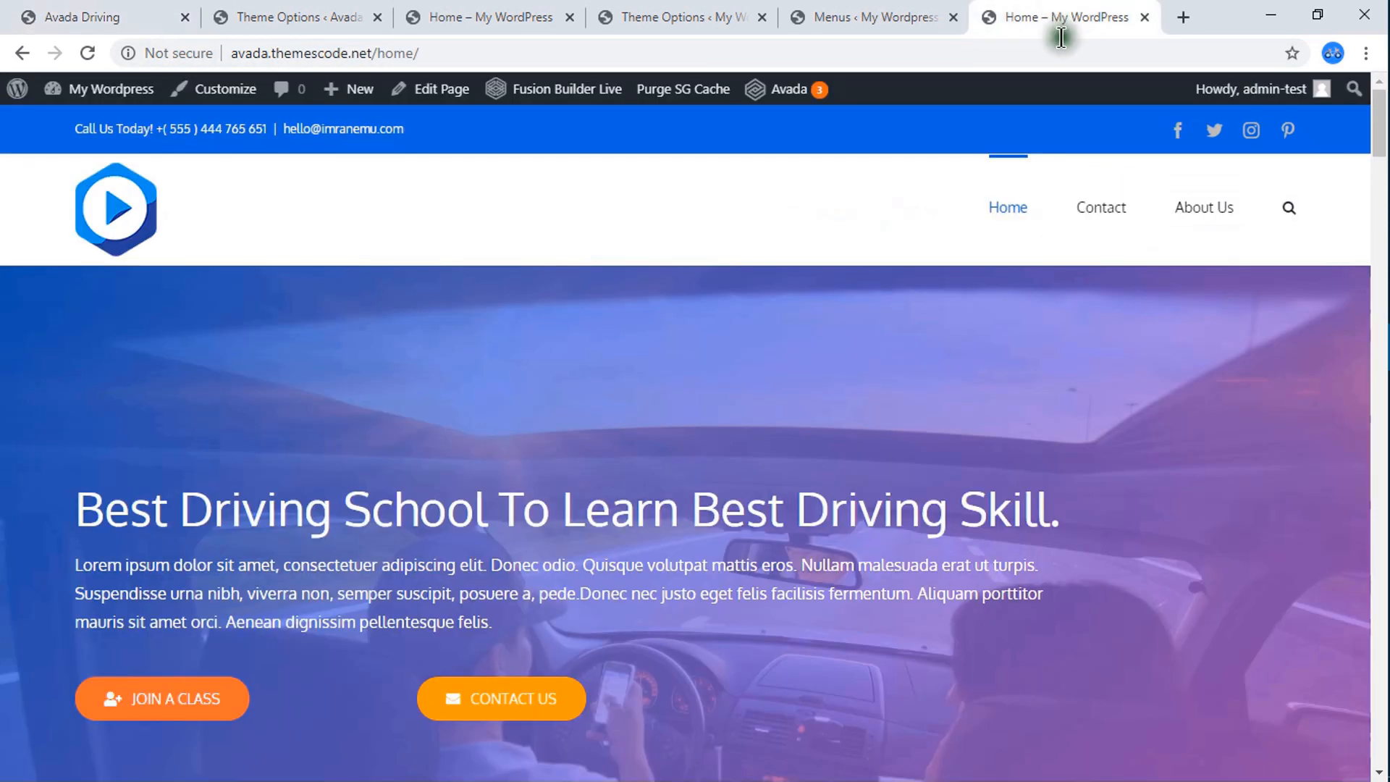
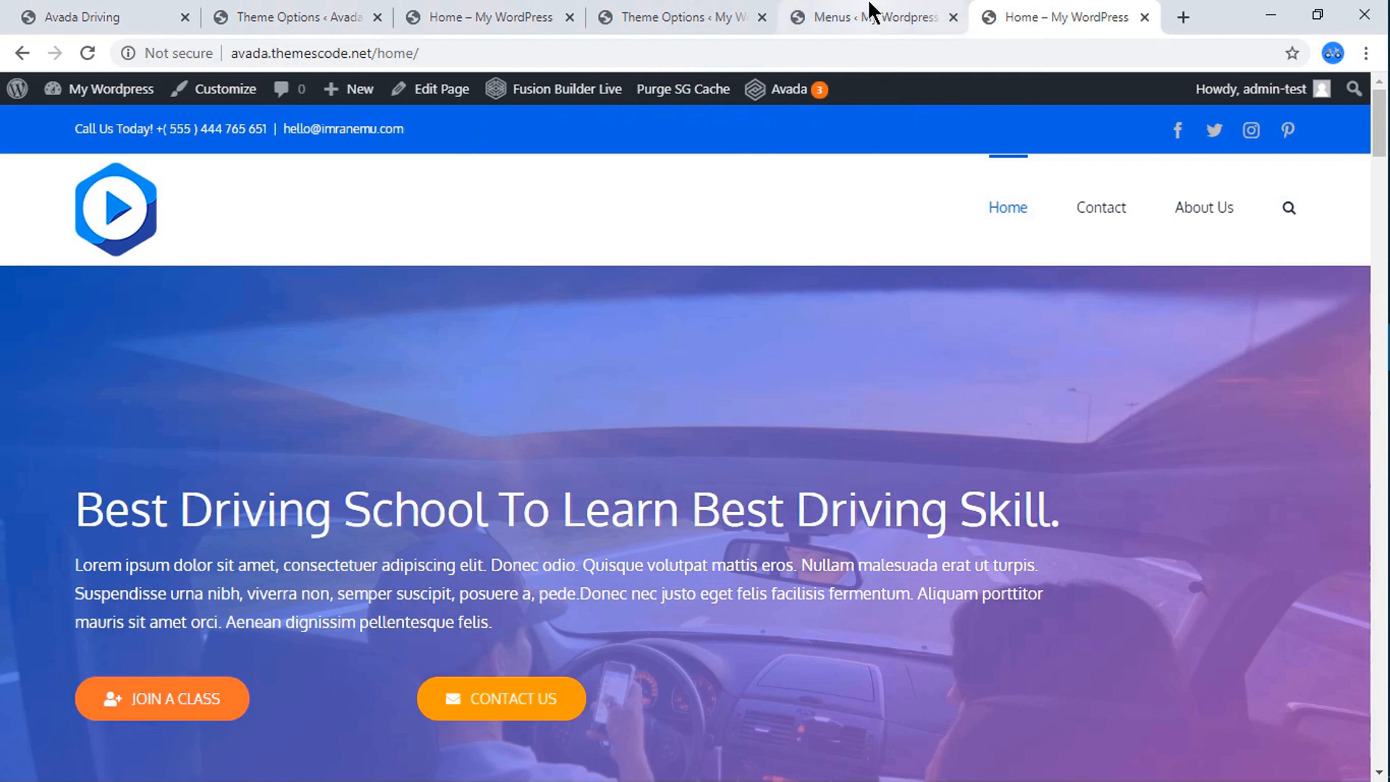
Open the site root avada.themescode.net in a new browser tab and look over the page down to its footer.
click(533, 16)
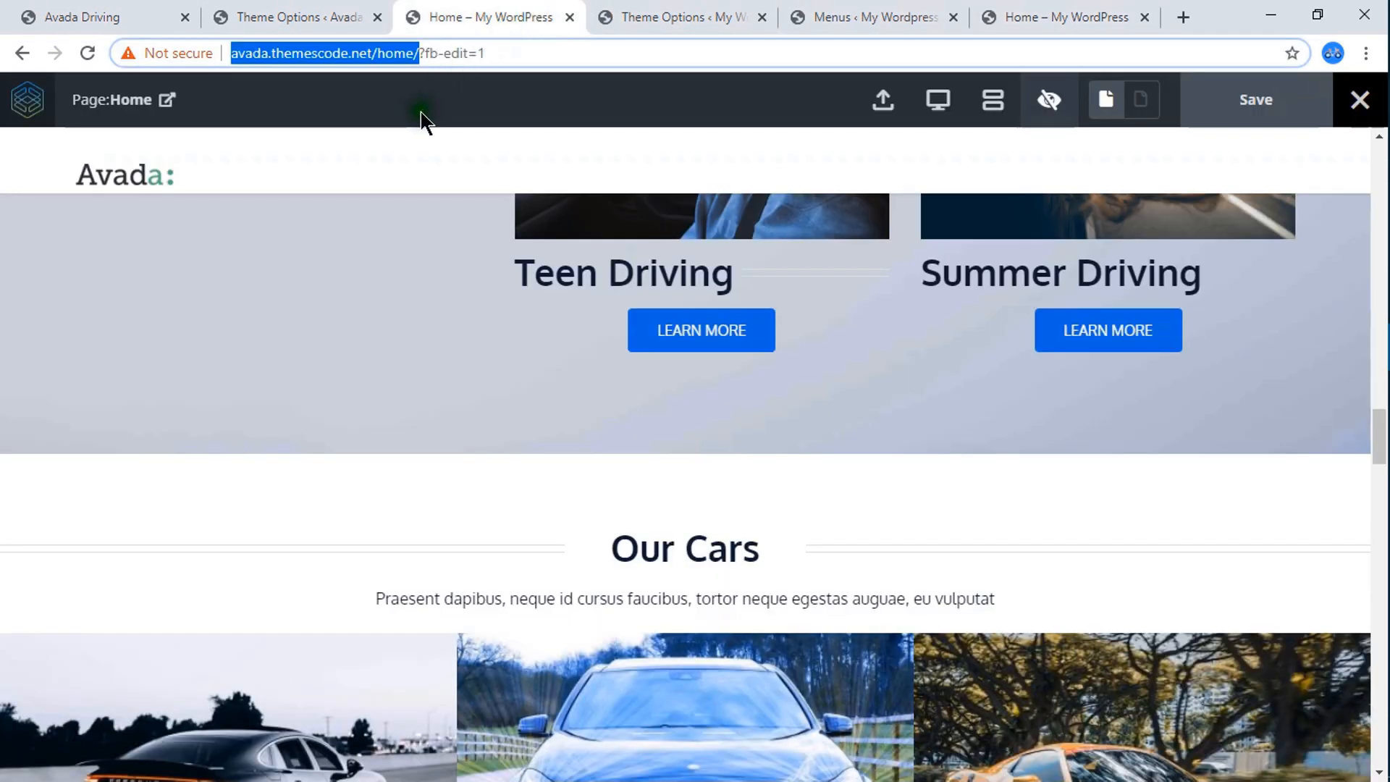
right_click(391, 56)
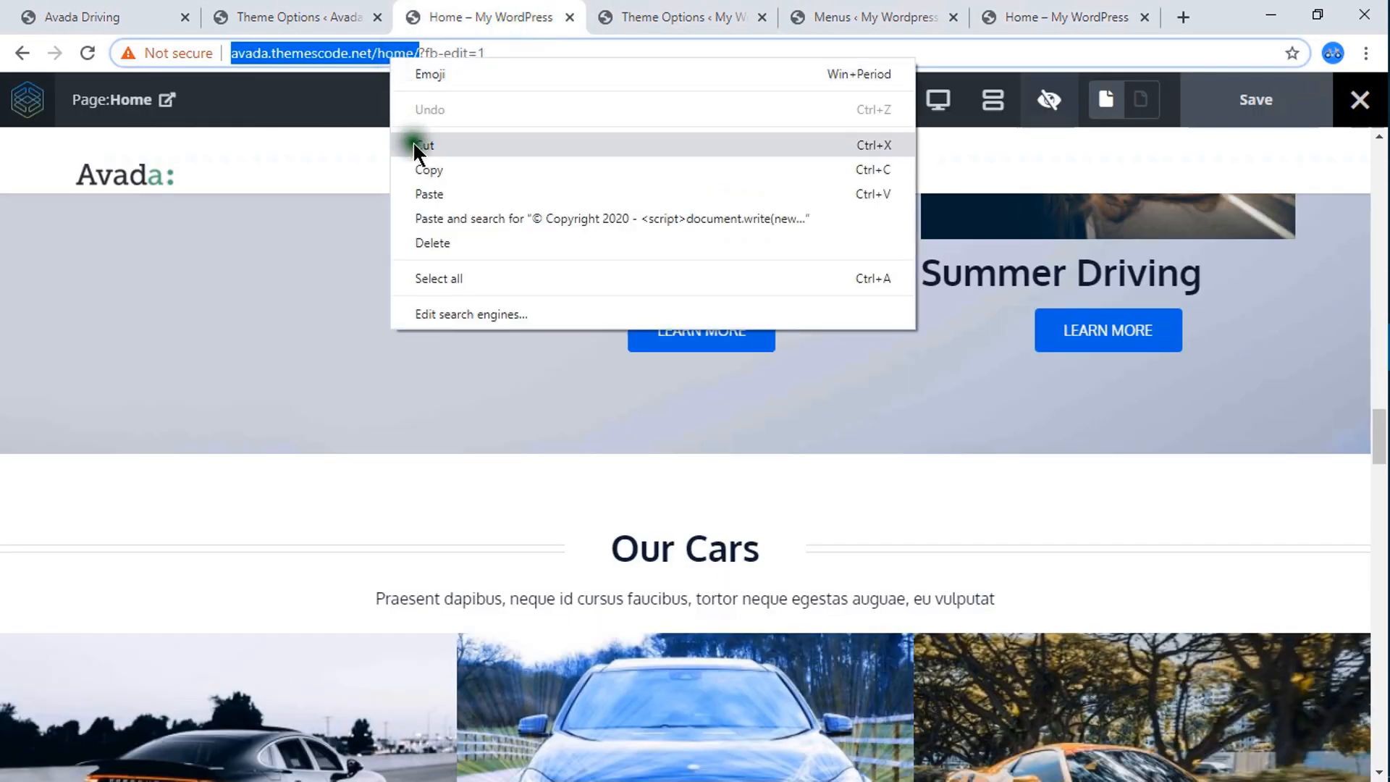
click(425, 165)
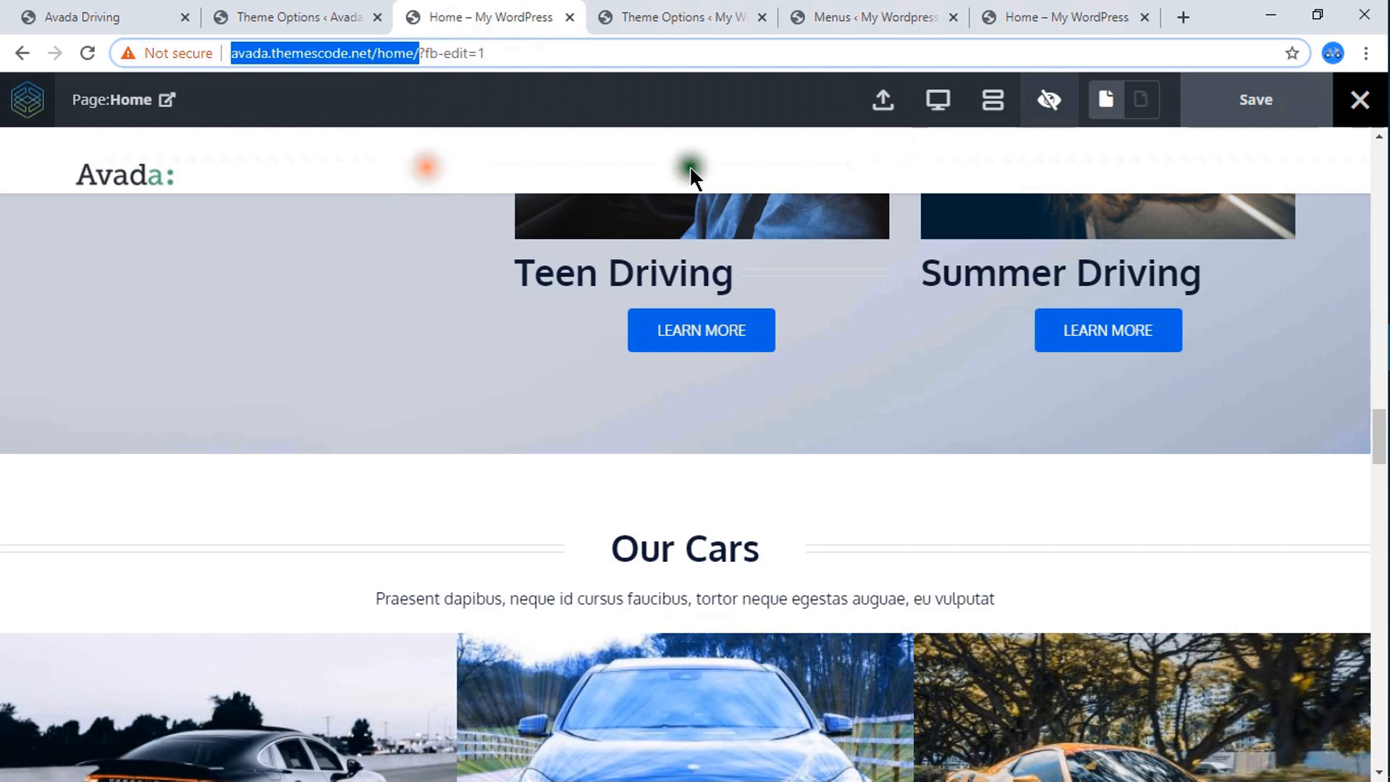
click(1177, 20)
text(ava)
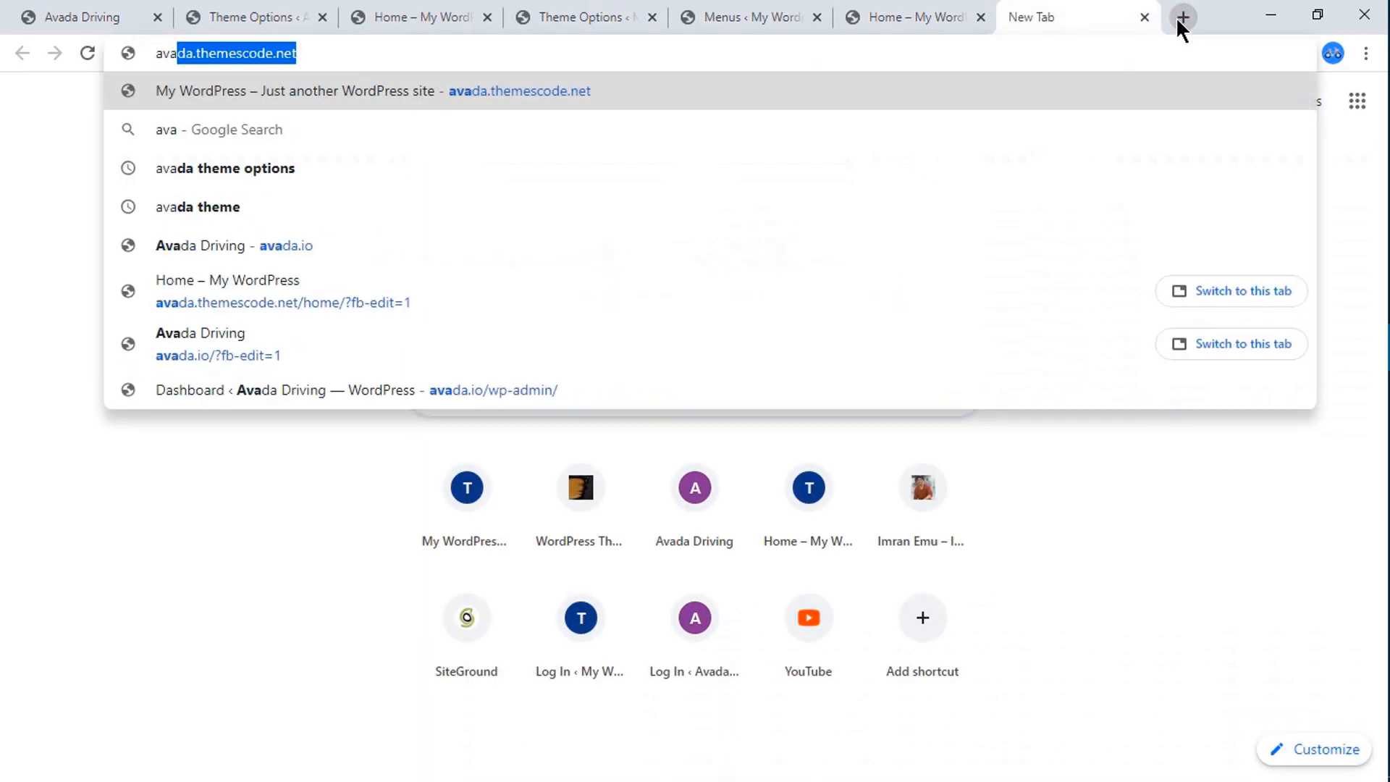
text(da)
key(Return)
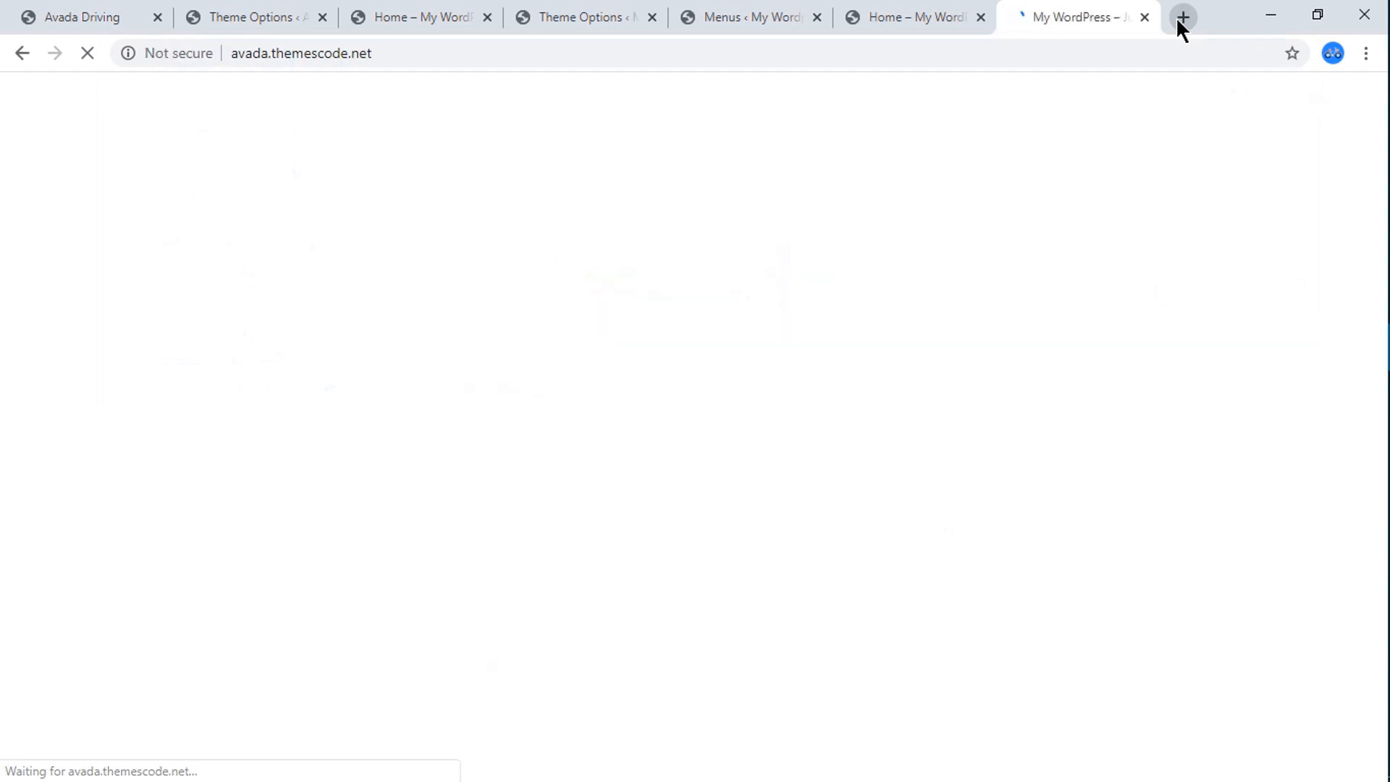
scroll(743, 395, down, 5)
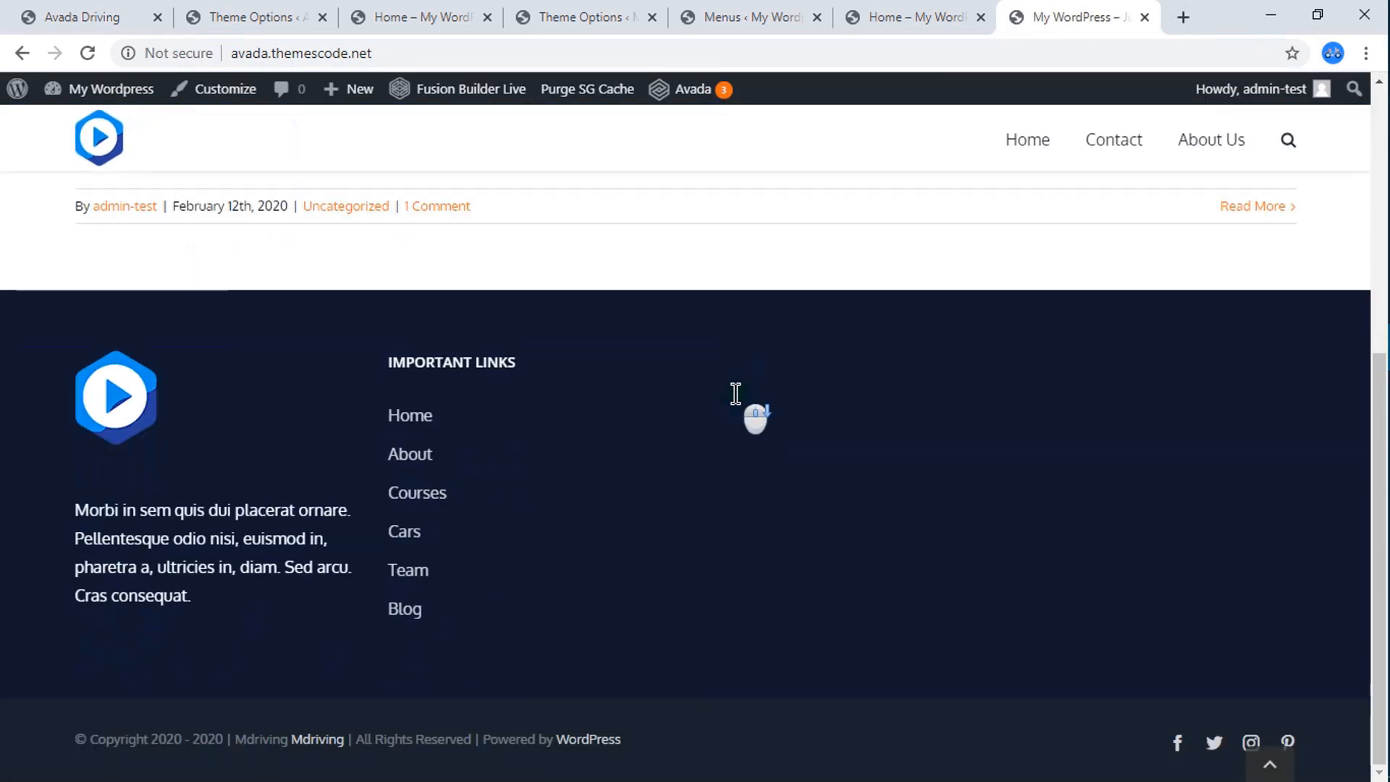
scroll(735, 393, up, 10)
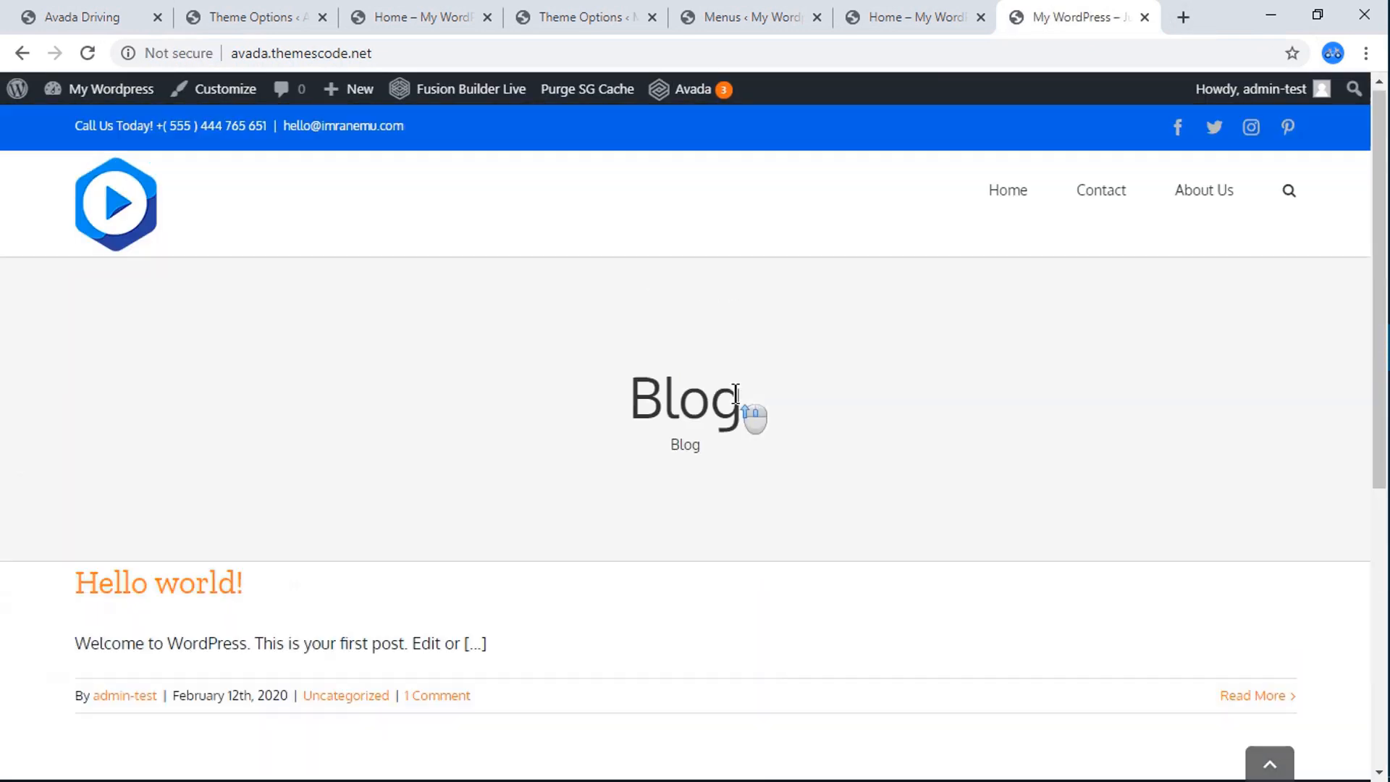
Load avada.themescode.net/home in the same tab and view the upper part of the page.
click(433, 54)
click(433, 54)
text(/)
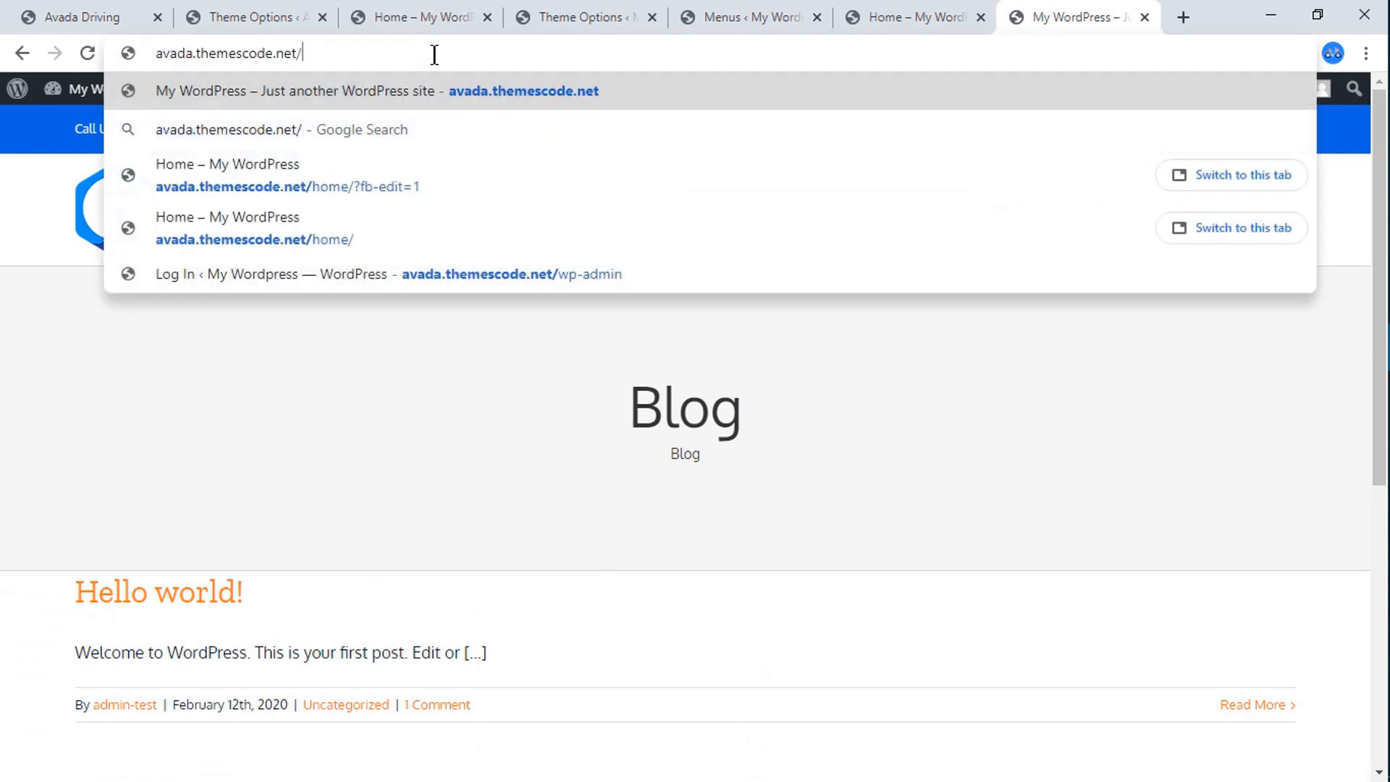
text(home)
key(Return)
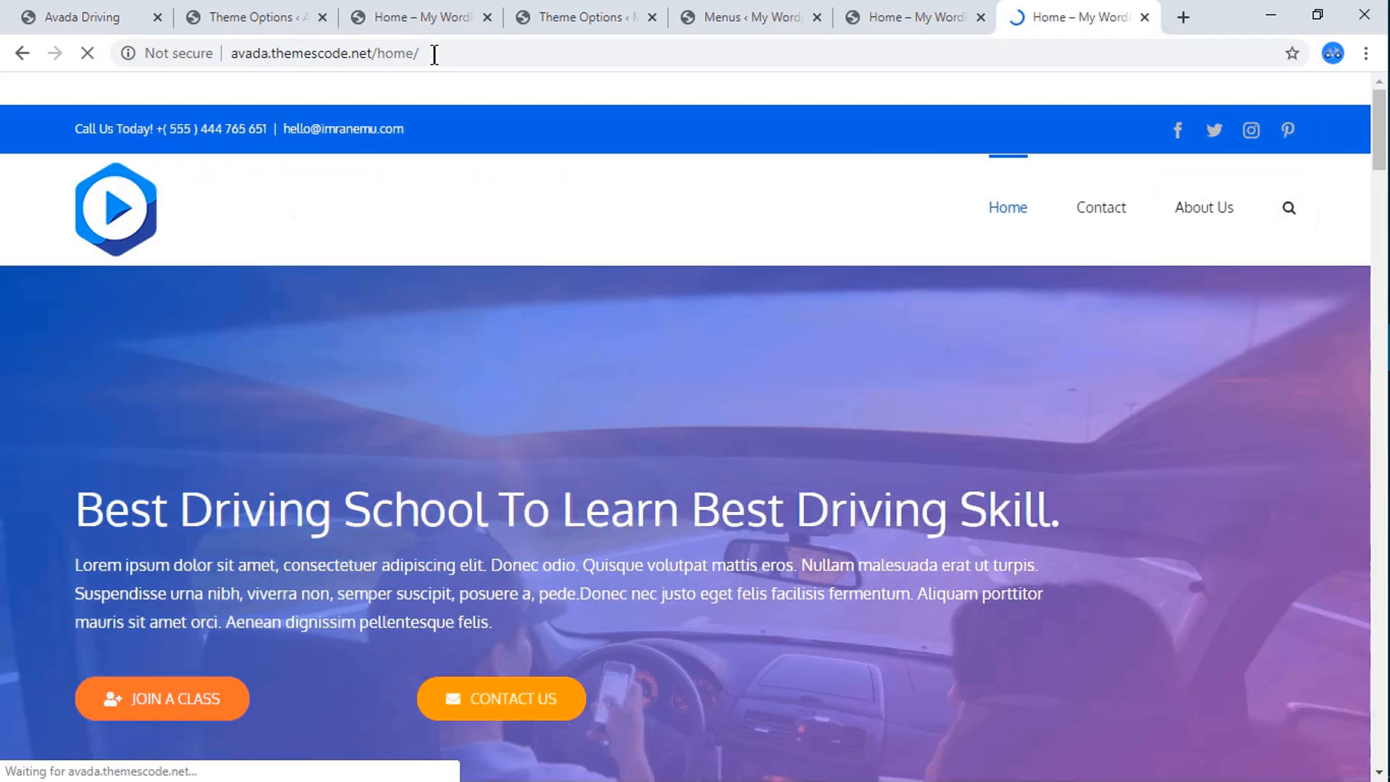
scroll(471, 290, down, 5)
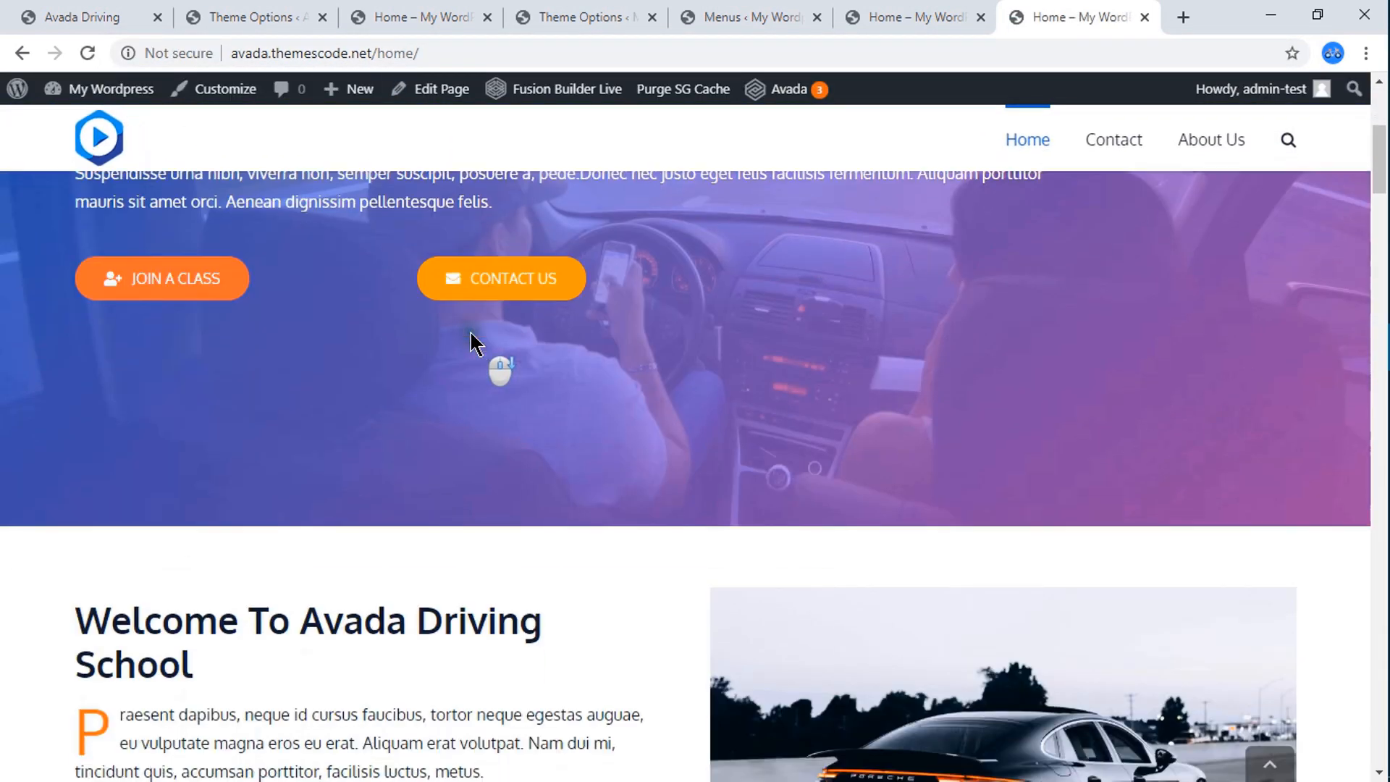
scroll(492, 362, up, 5)
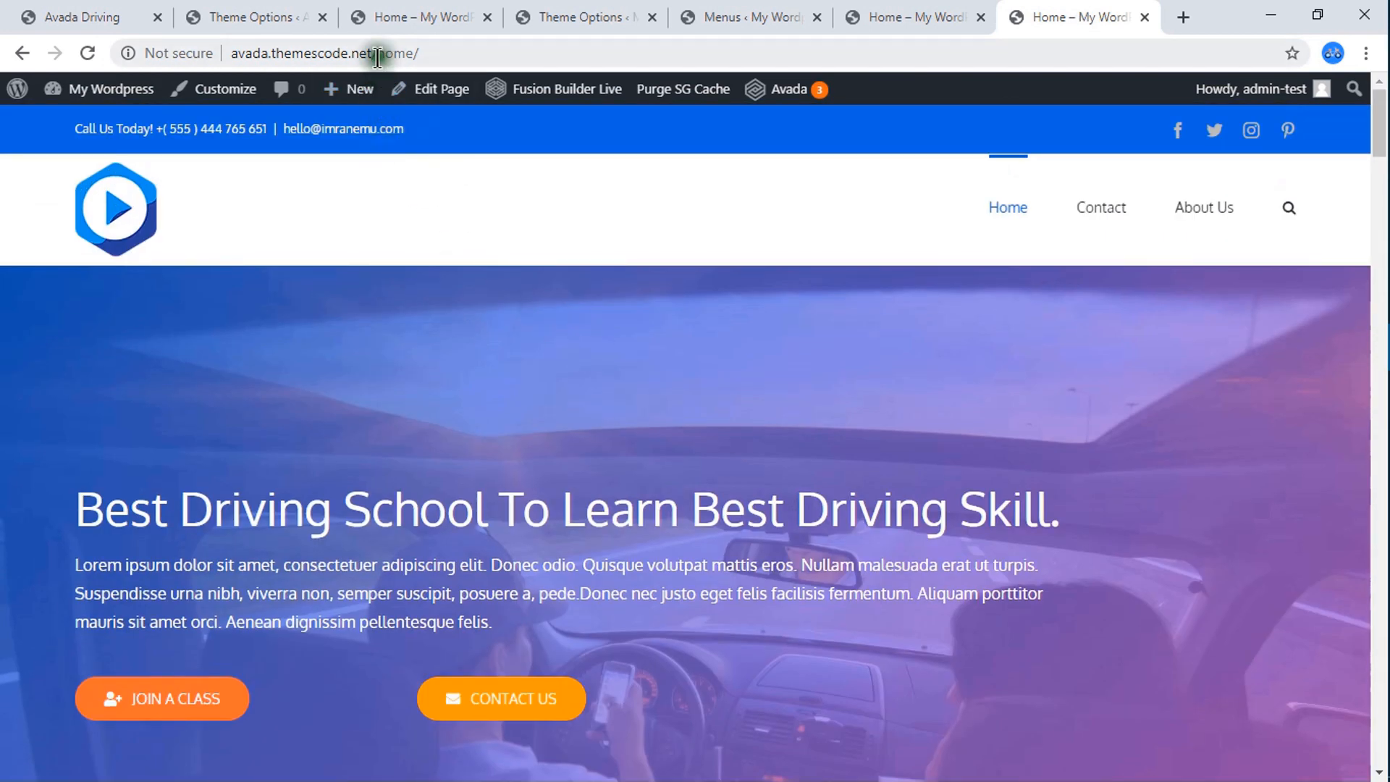
Remove the home path from the address and load the site root again.
drag(345, 53, 532, 73)
key(BackSpace)
key(Return)
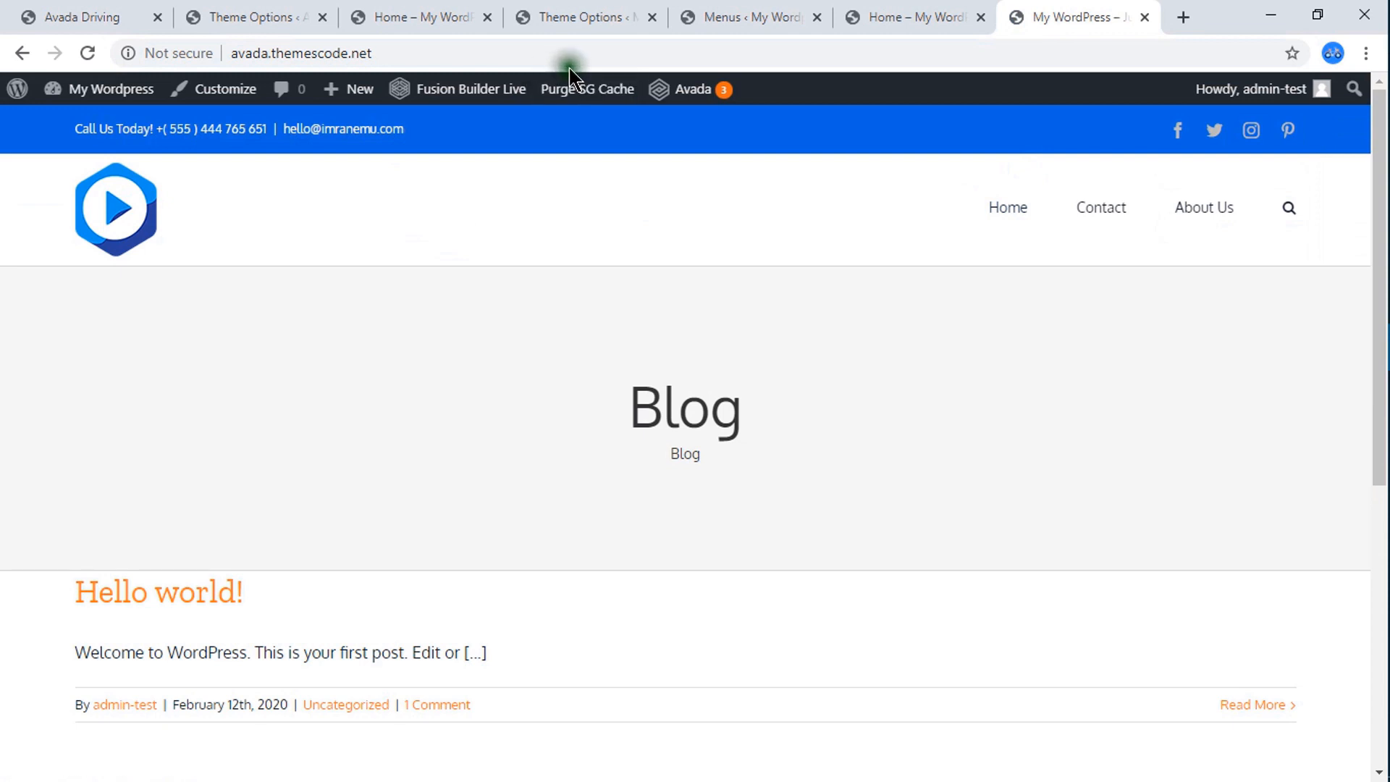
In the WordPress Reading settings, make the homepage display a static page, choose Home as the homepage, and save the changes.
click(559, 14)
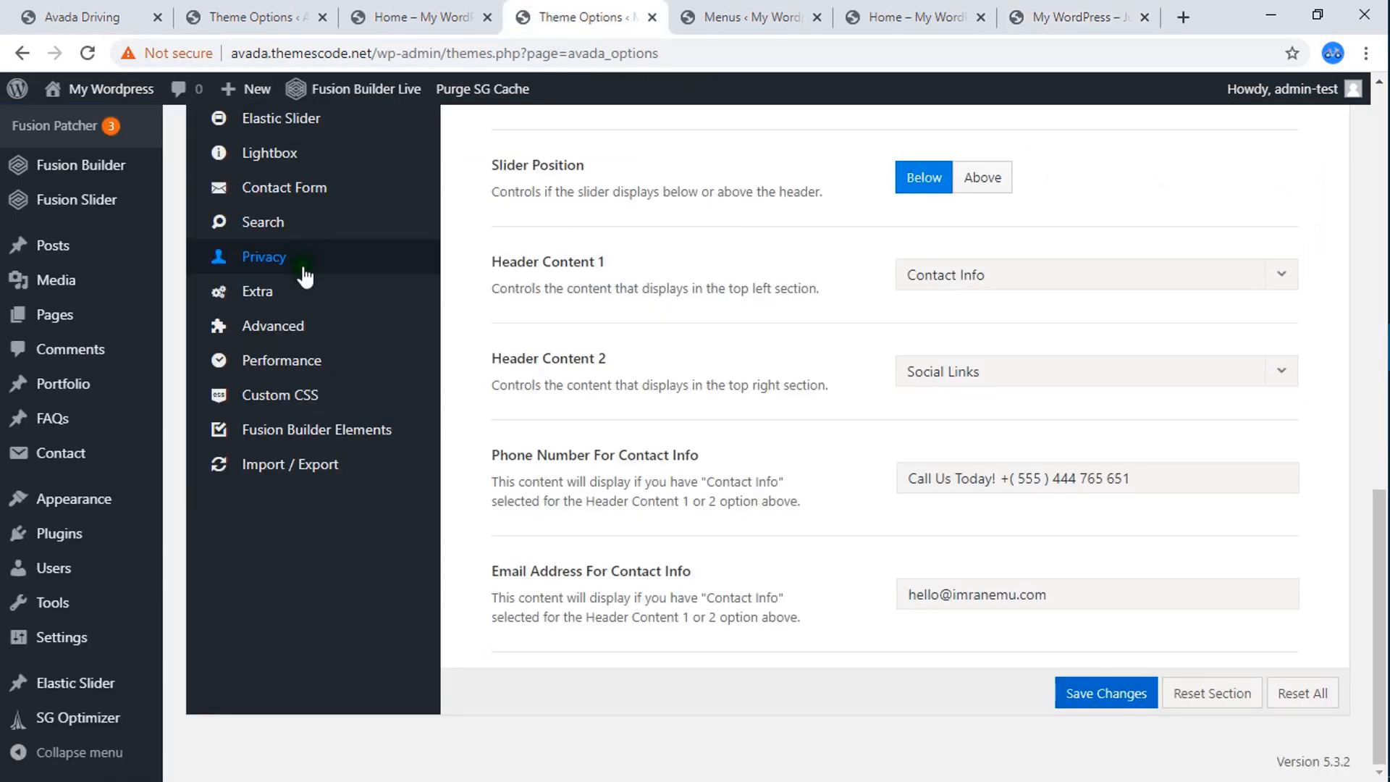
mouse_move(76, 641)
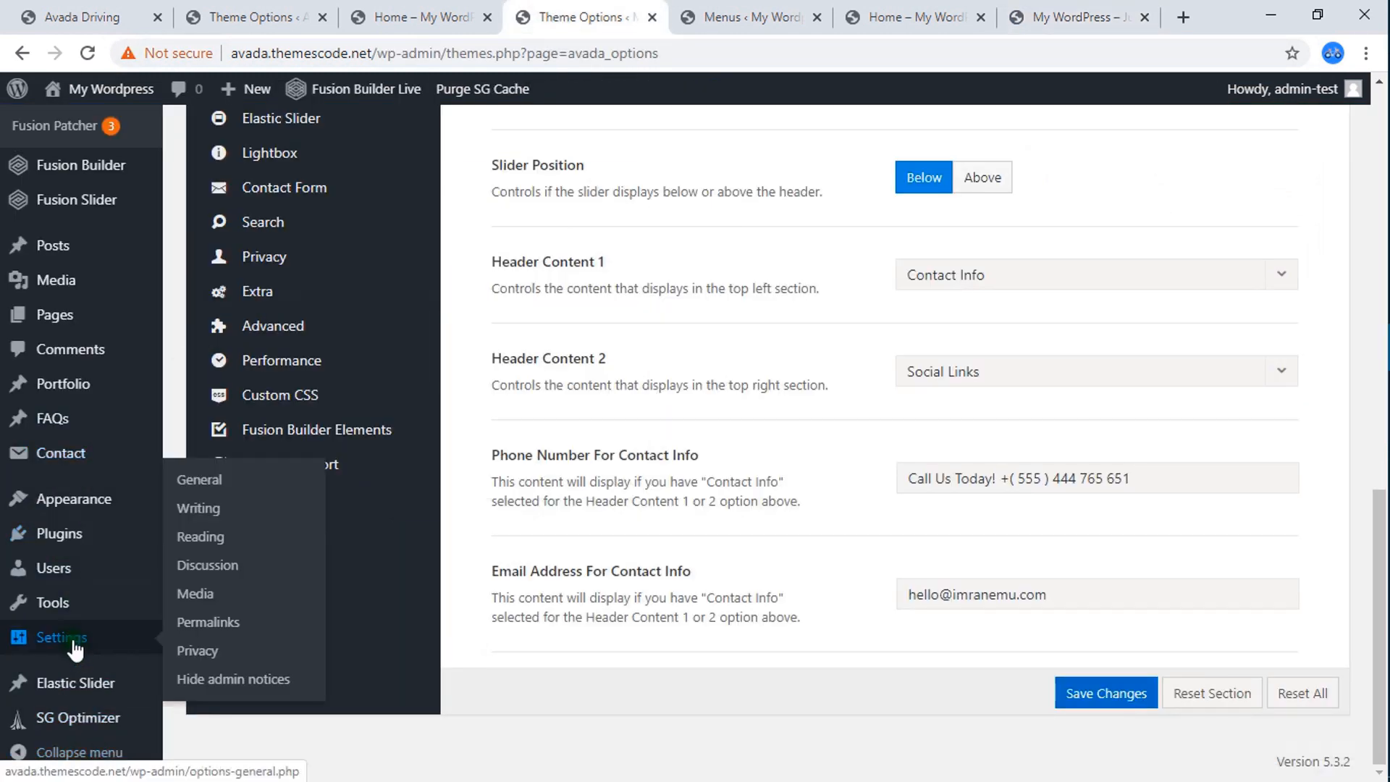
click(212, 543)
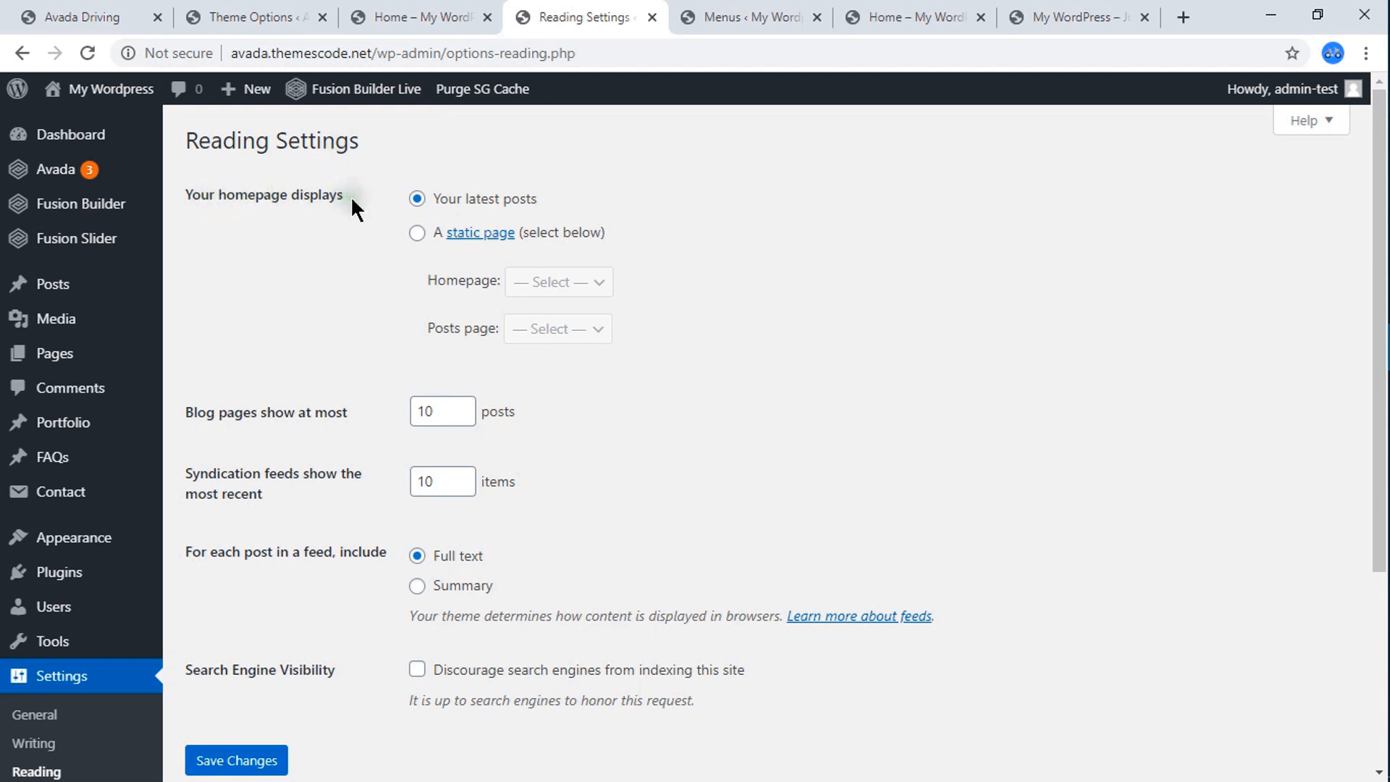
click(416, 233)
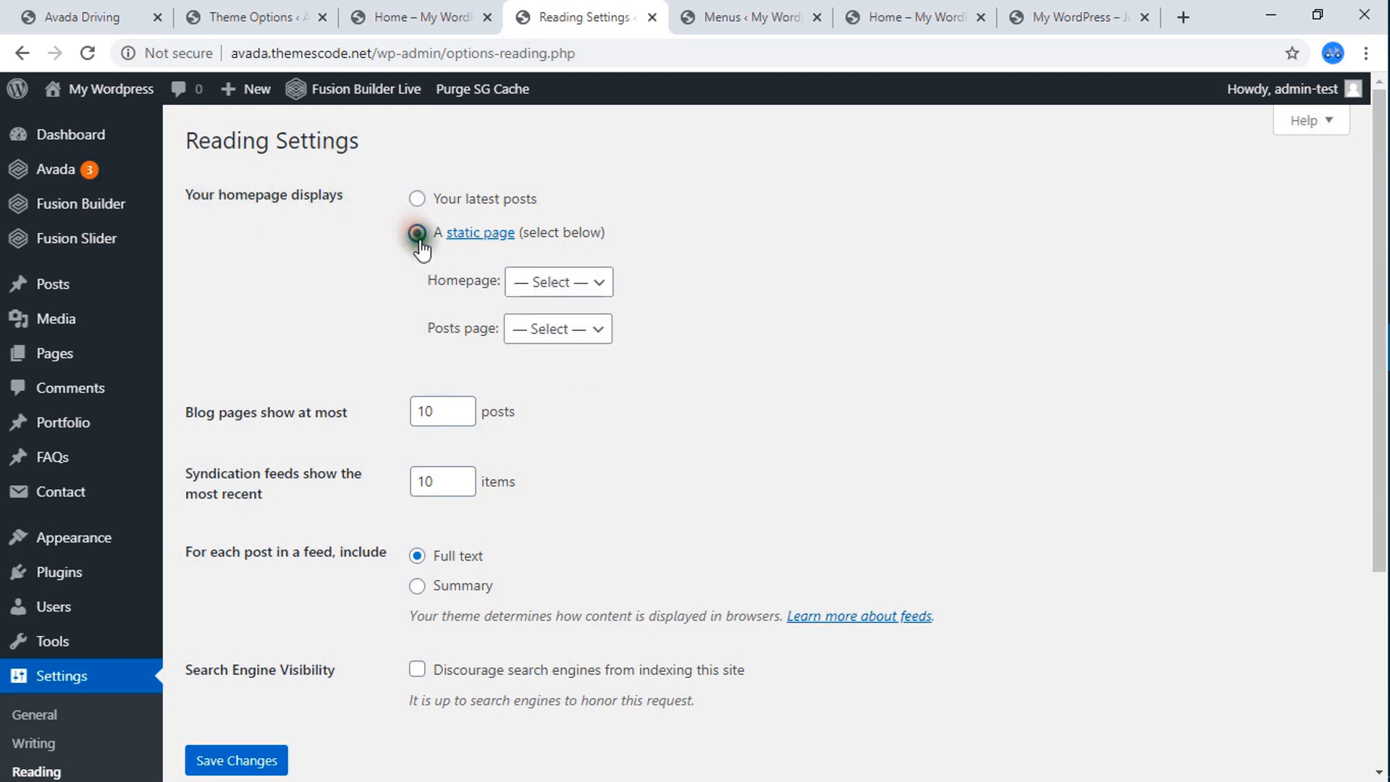
click(536, 281)
click(546, 371)
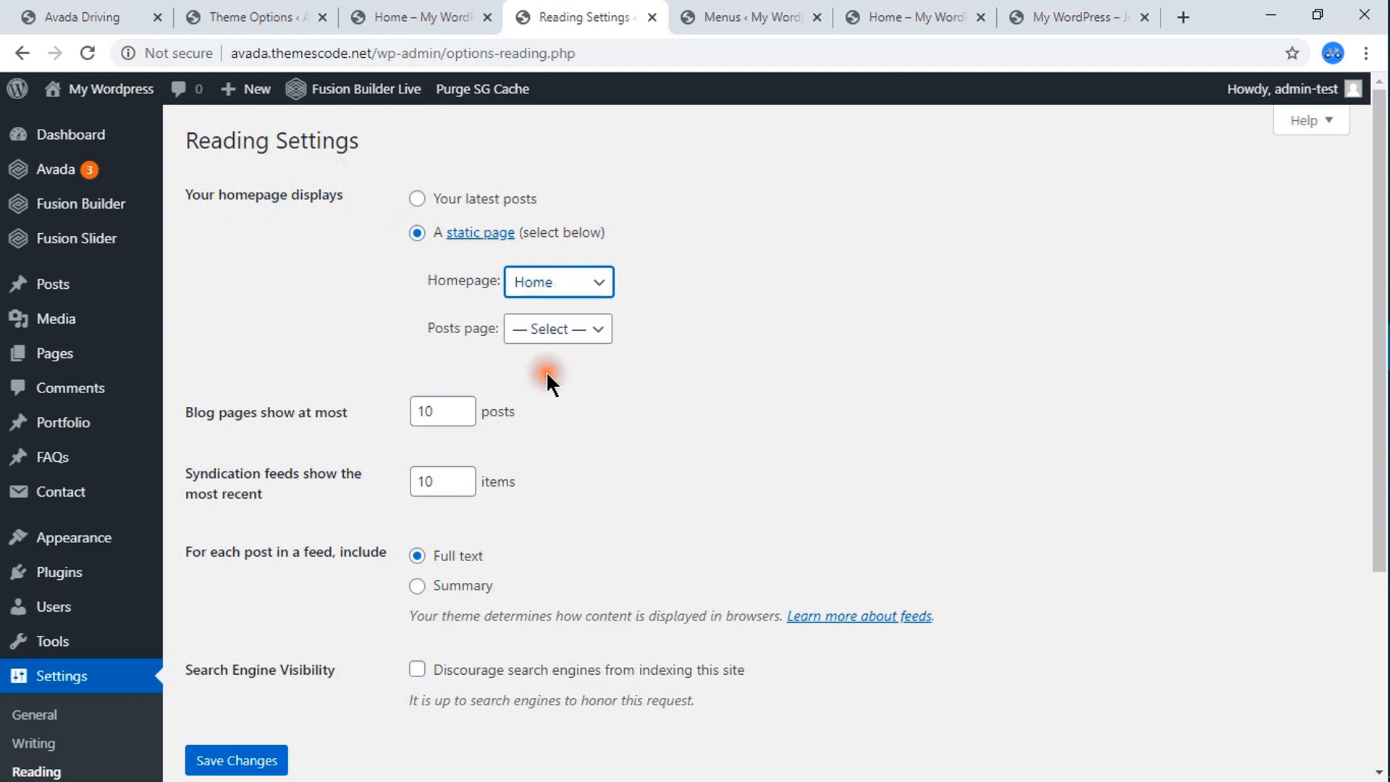
click(248, 761)
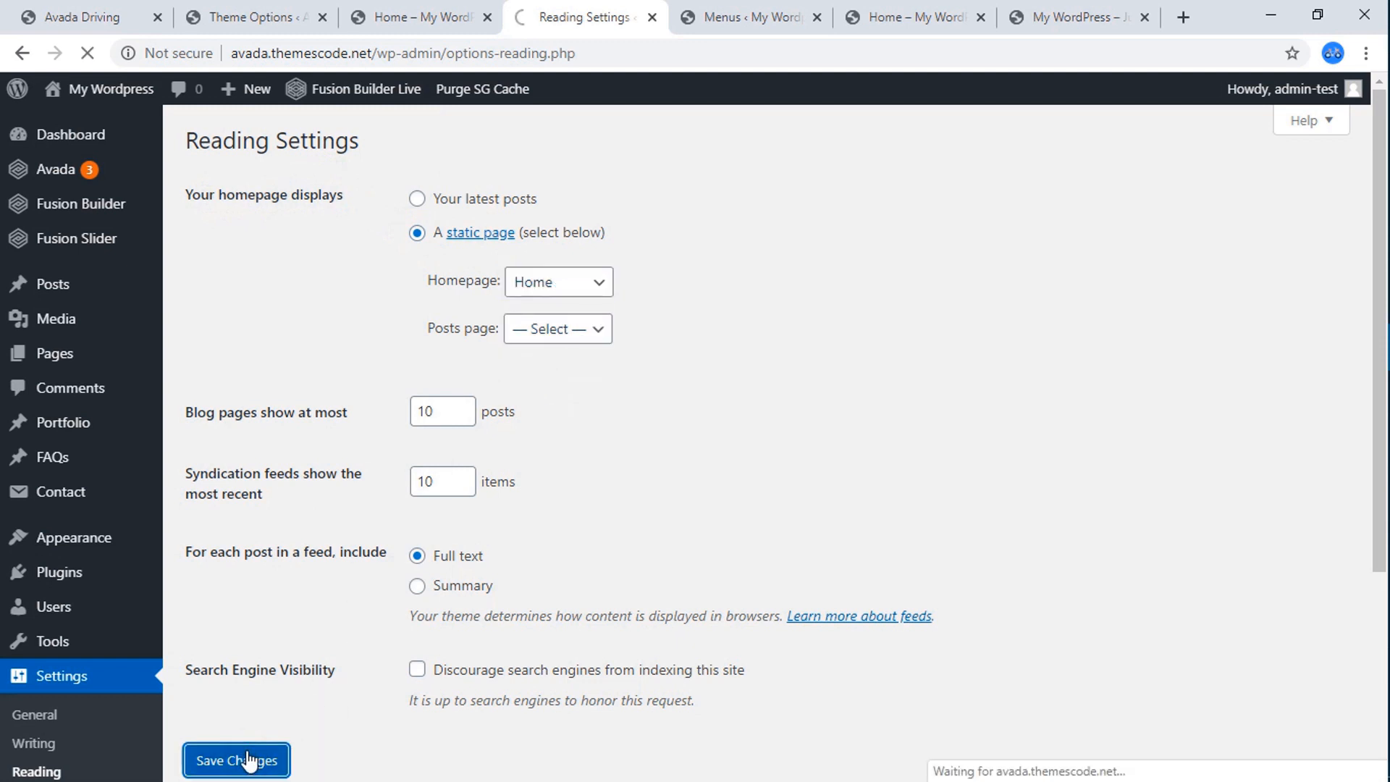
Reload the site root avada.themescode.net and review the whole front page from the header to the footer and back.
click(1079, 15)
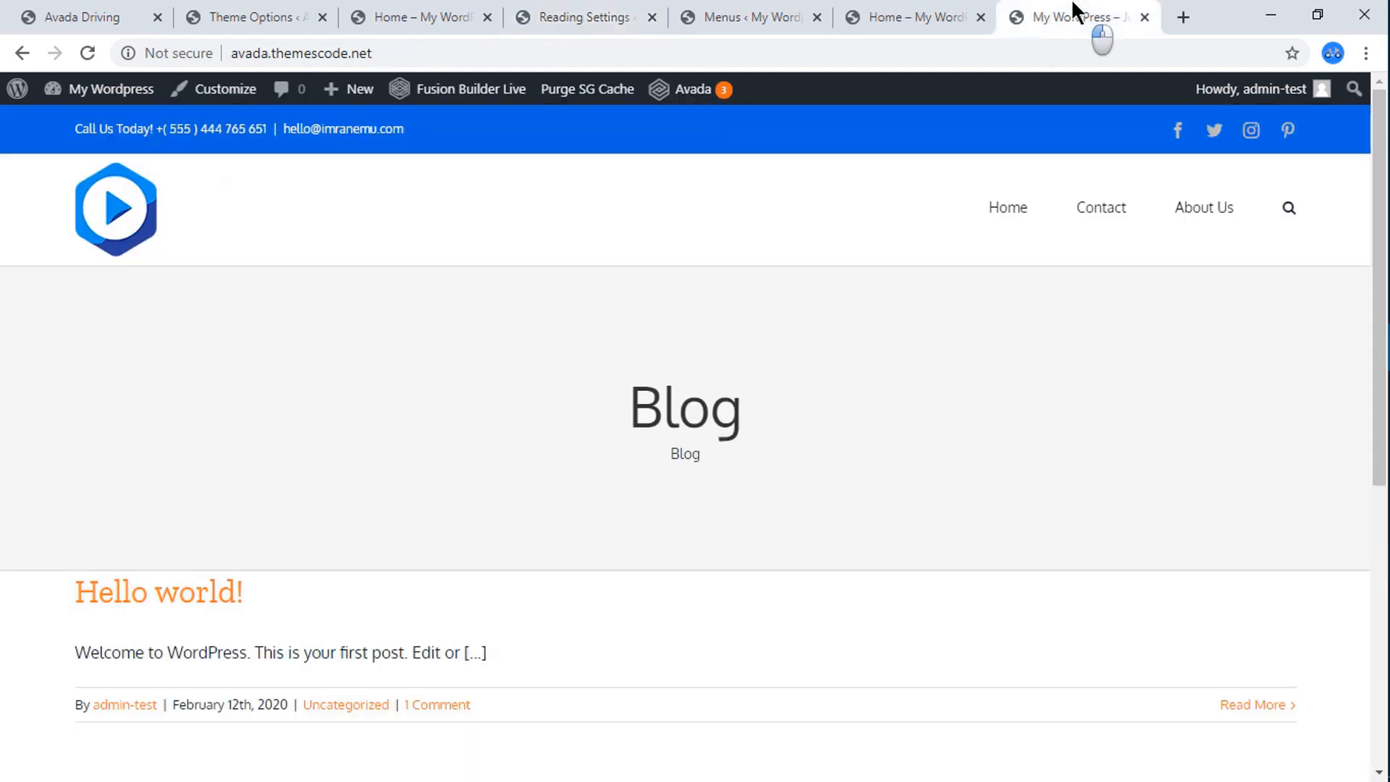
click(88, 53)
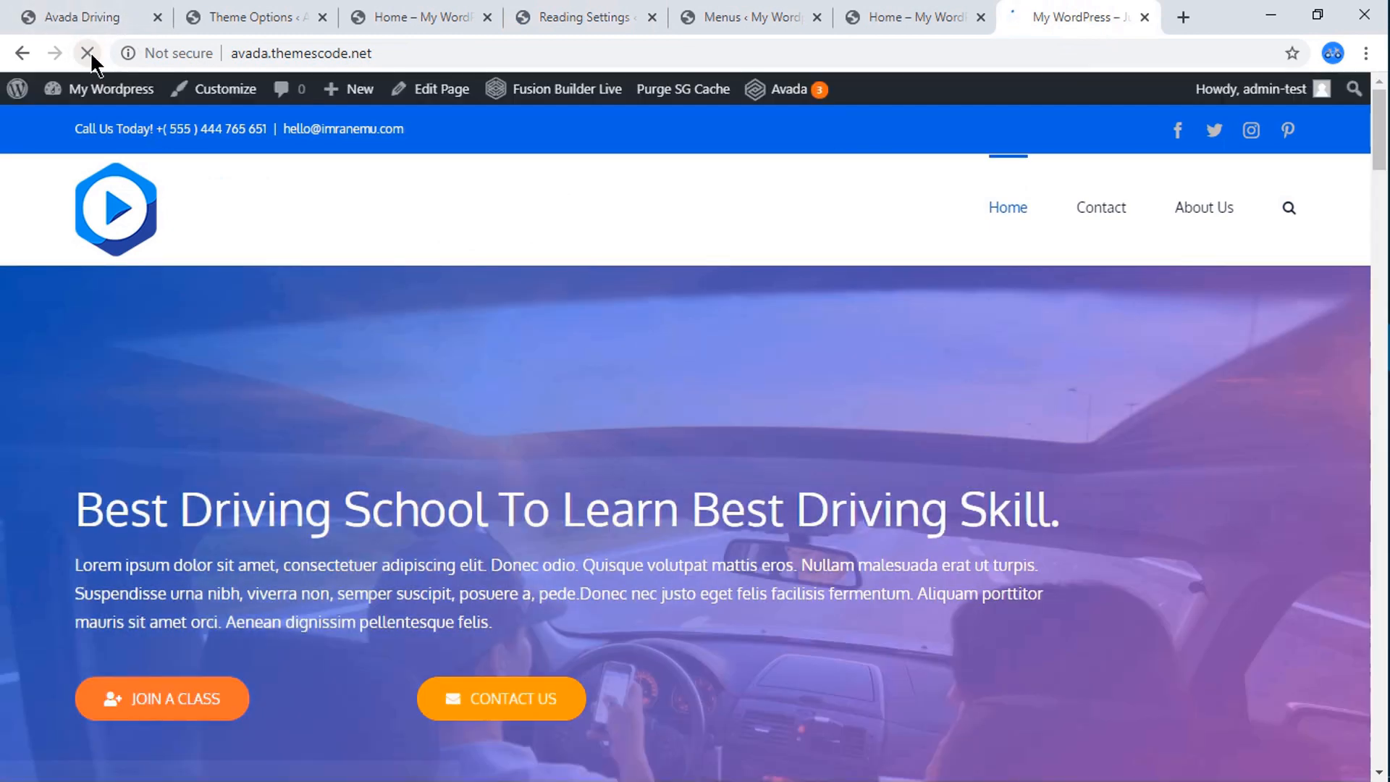
scroll(676, 360, down, 10)
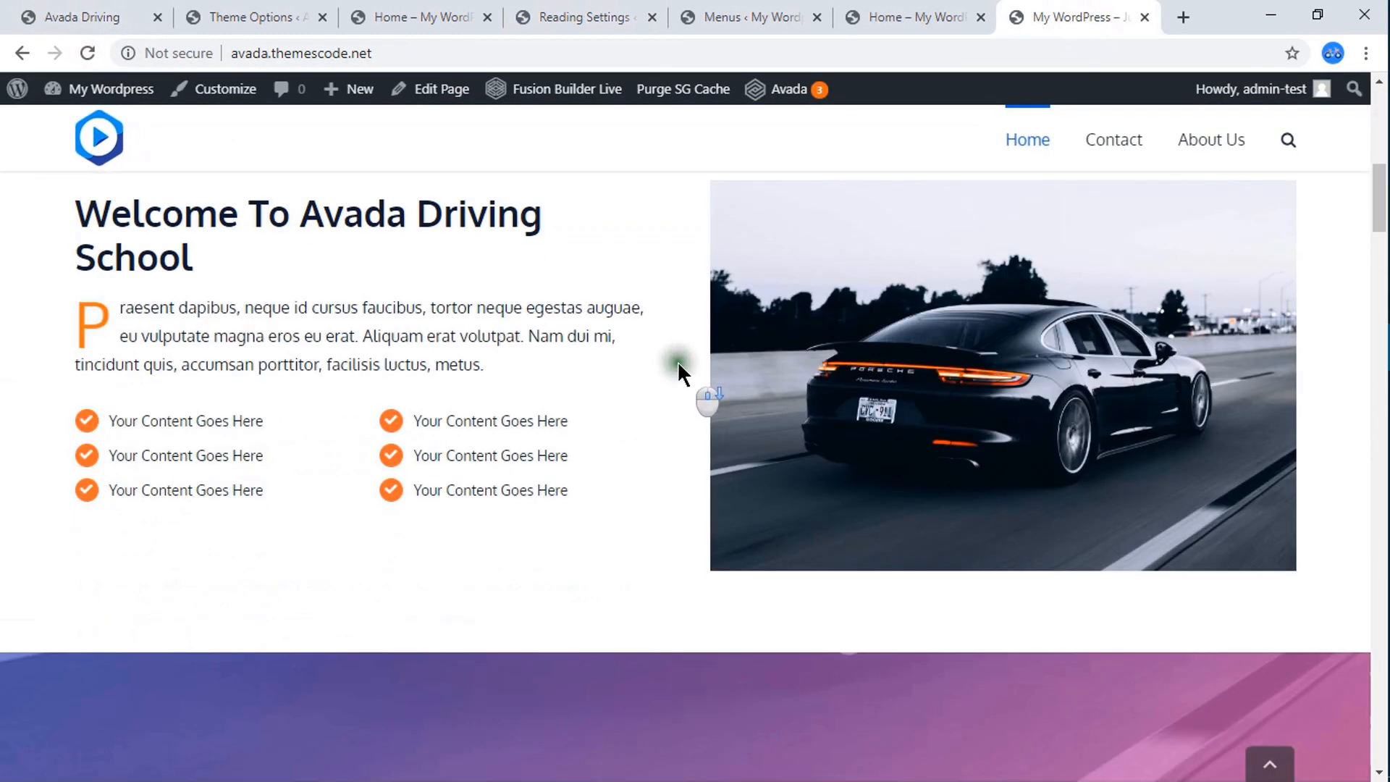
scroll(674, 364, down, 15)
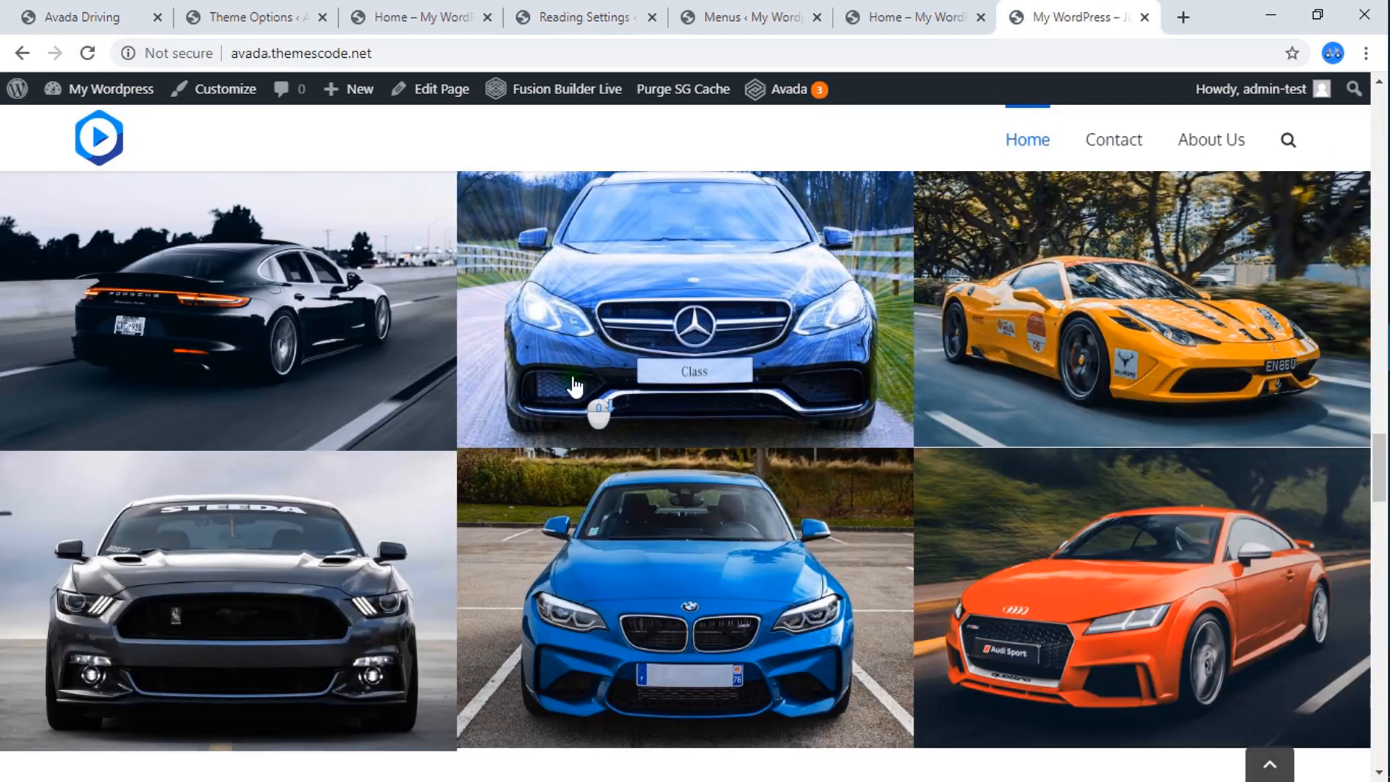
scroll(576, 388, down, 15)
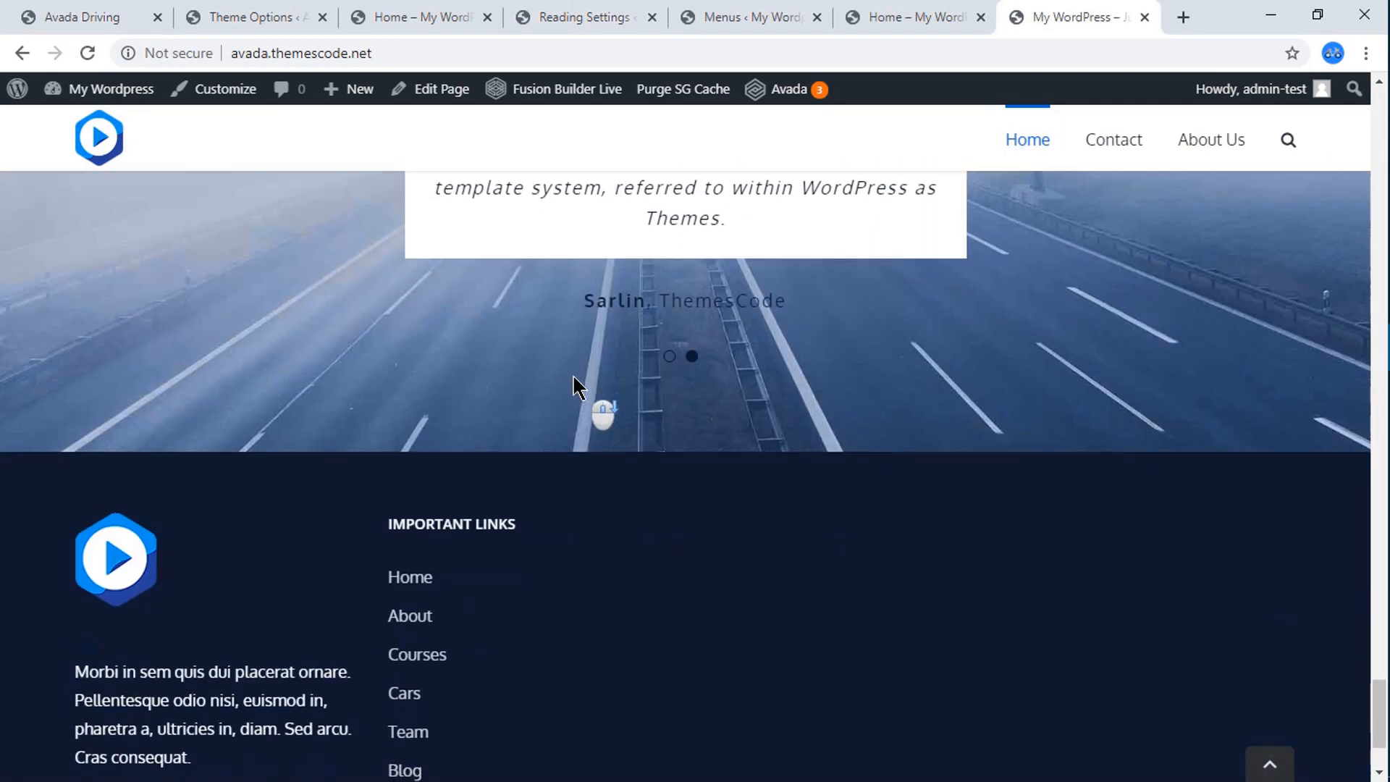
scroll(596, 376, up, 12)
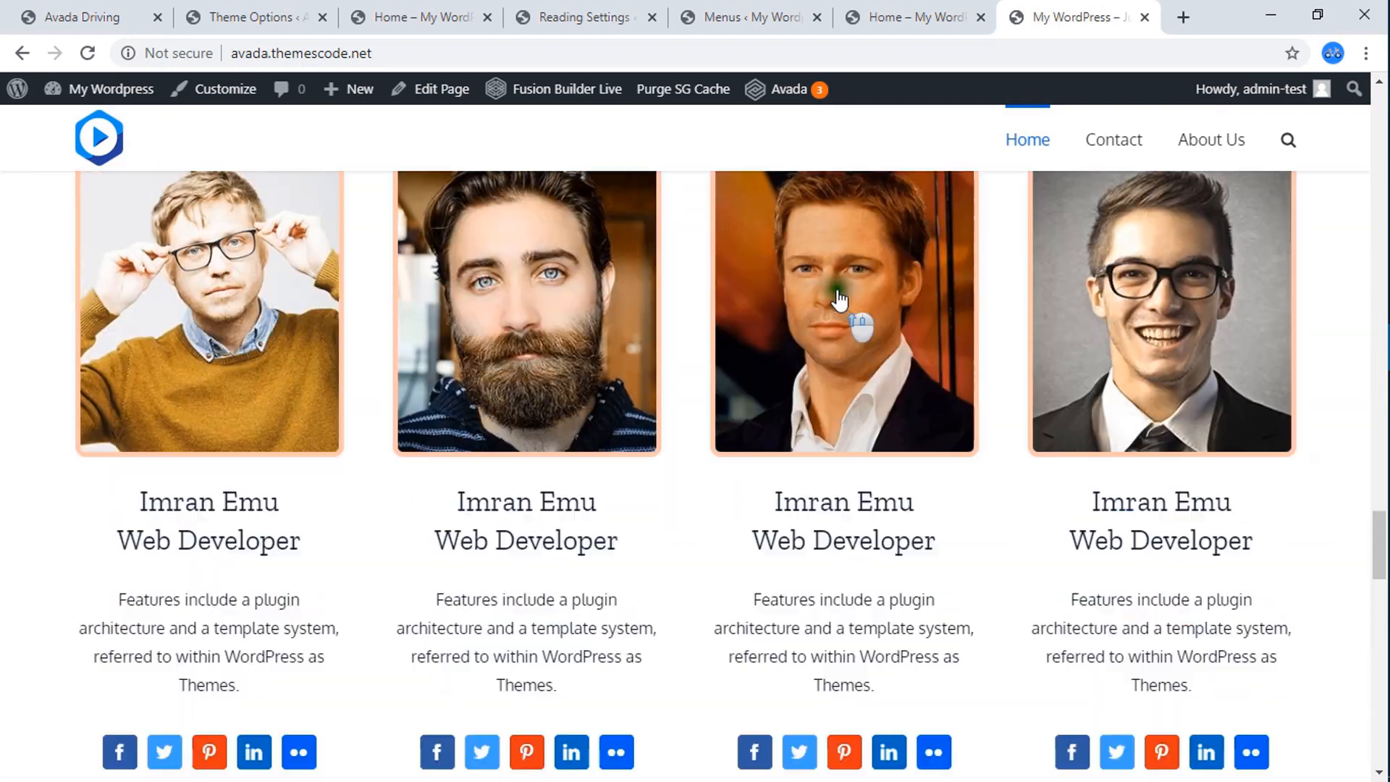
scroll(855, 265, up, 15)
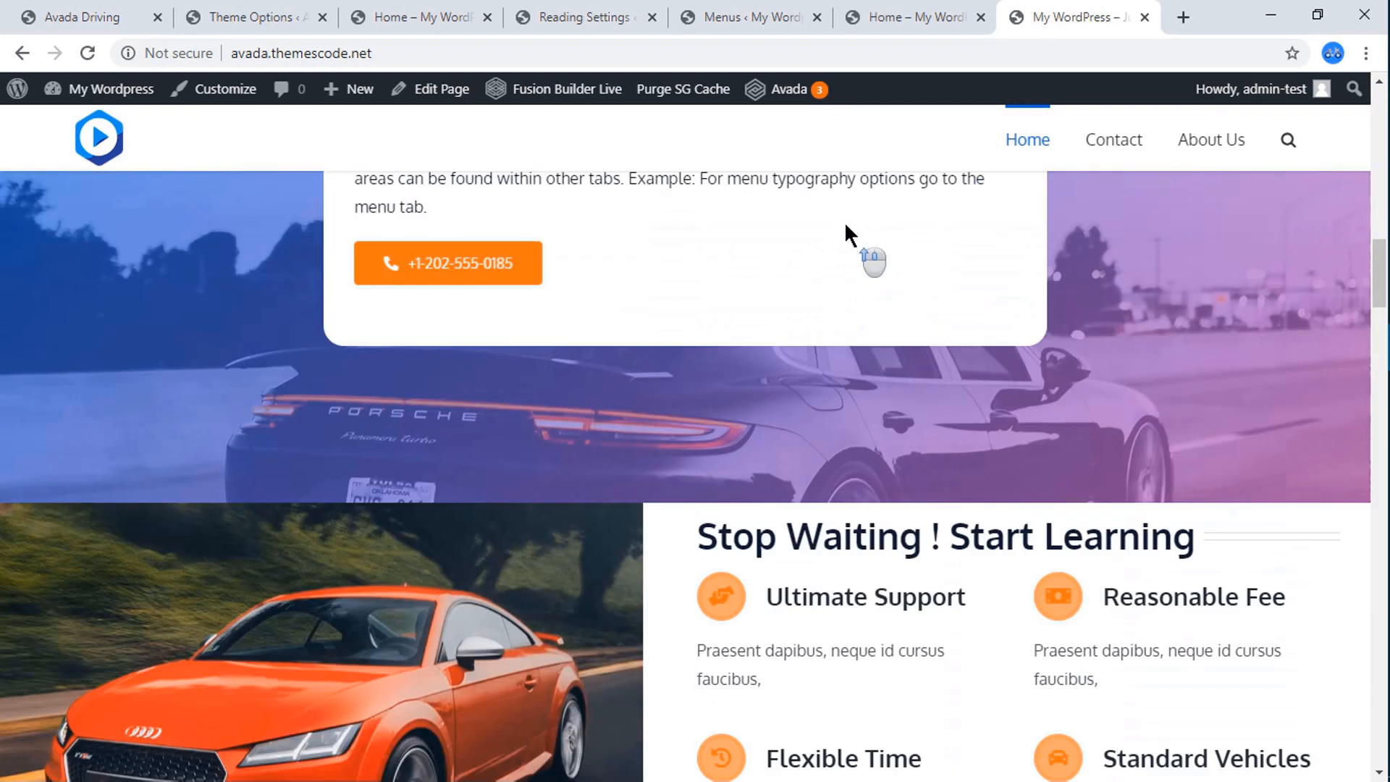
scroll(846, 226, up, 10)
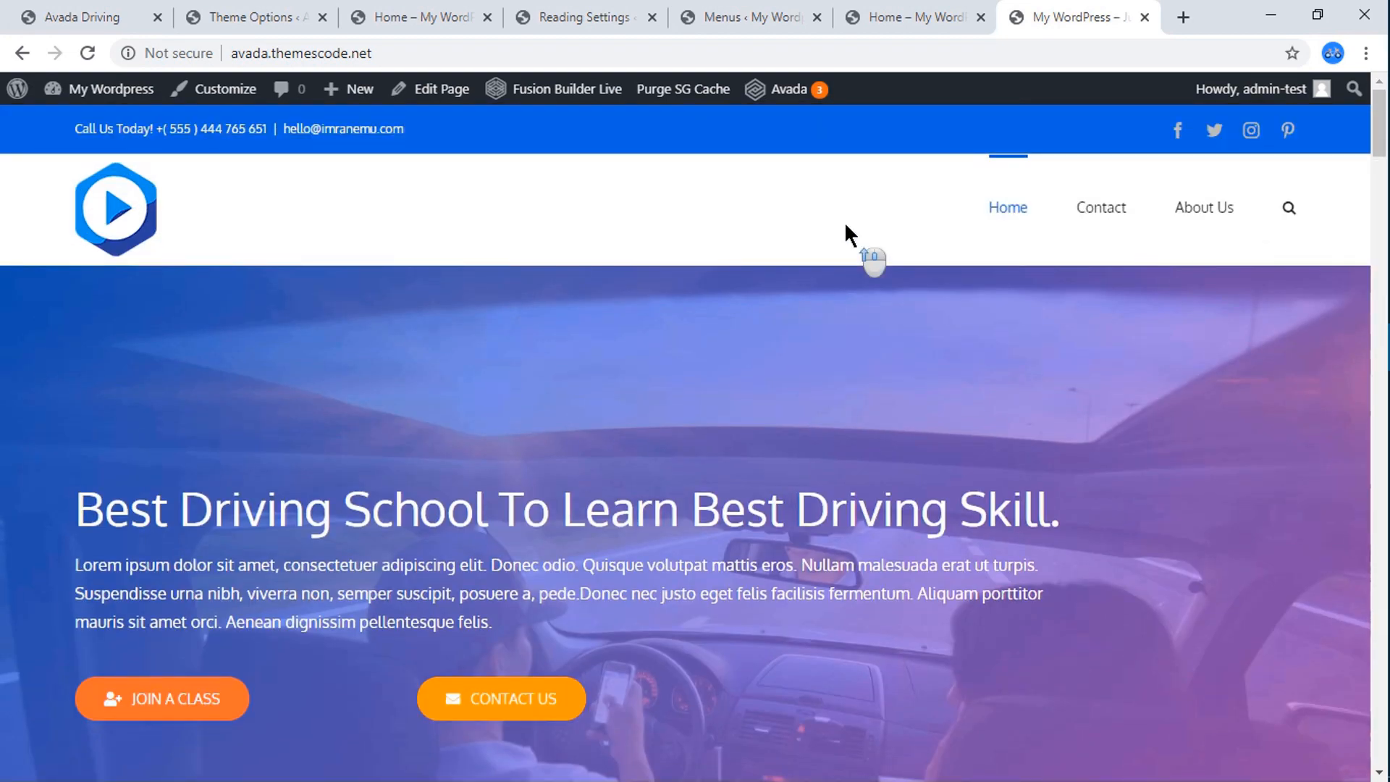